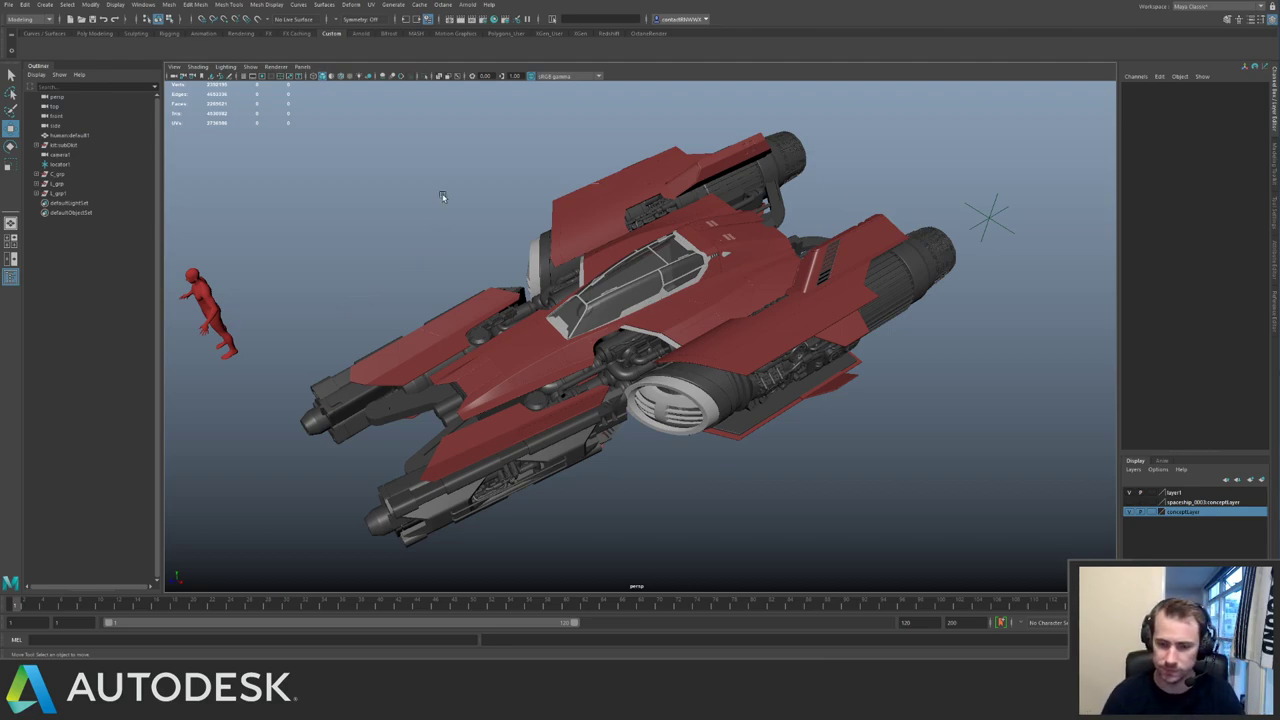
Examine the overall shape of the red spaceship from the front, from the side and from above.
{"action": "left_click_drag", "start_coordinate": [473, 287], "coordinate": [594, 289], "text": "alt"}
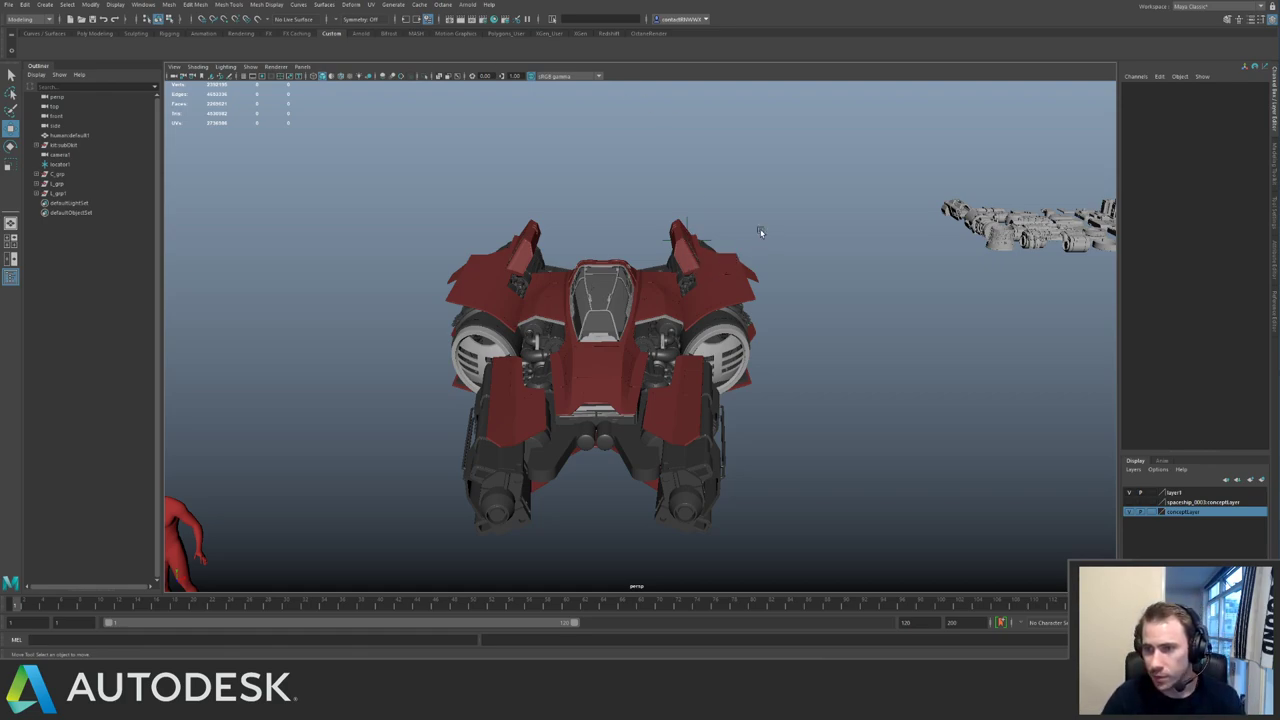
{"action": "left_click_drag", "start_coordinate": [707, 237], "coordinate": [791, 340], "text": "alt"}
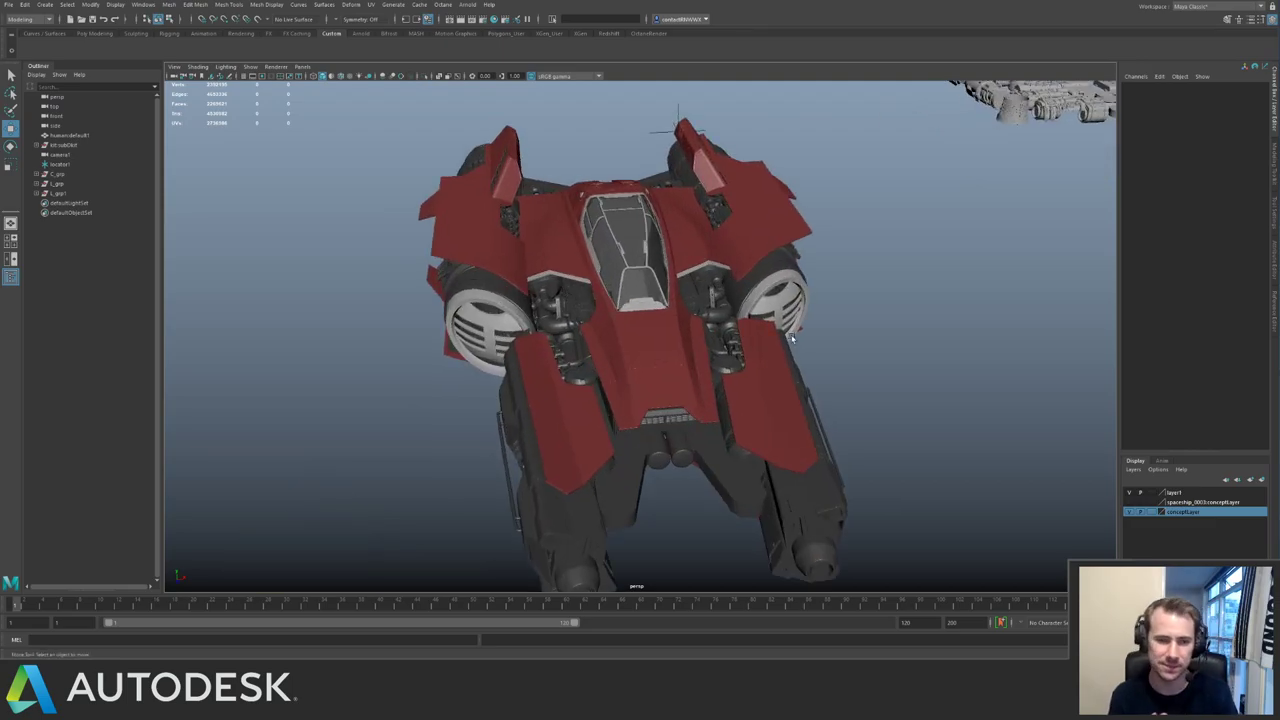
{"action": "left_click_drag", "start_coordinate": [791, 340], "coordinate": [659, 261], "text": "alt"}
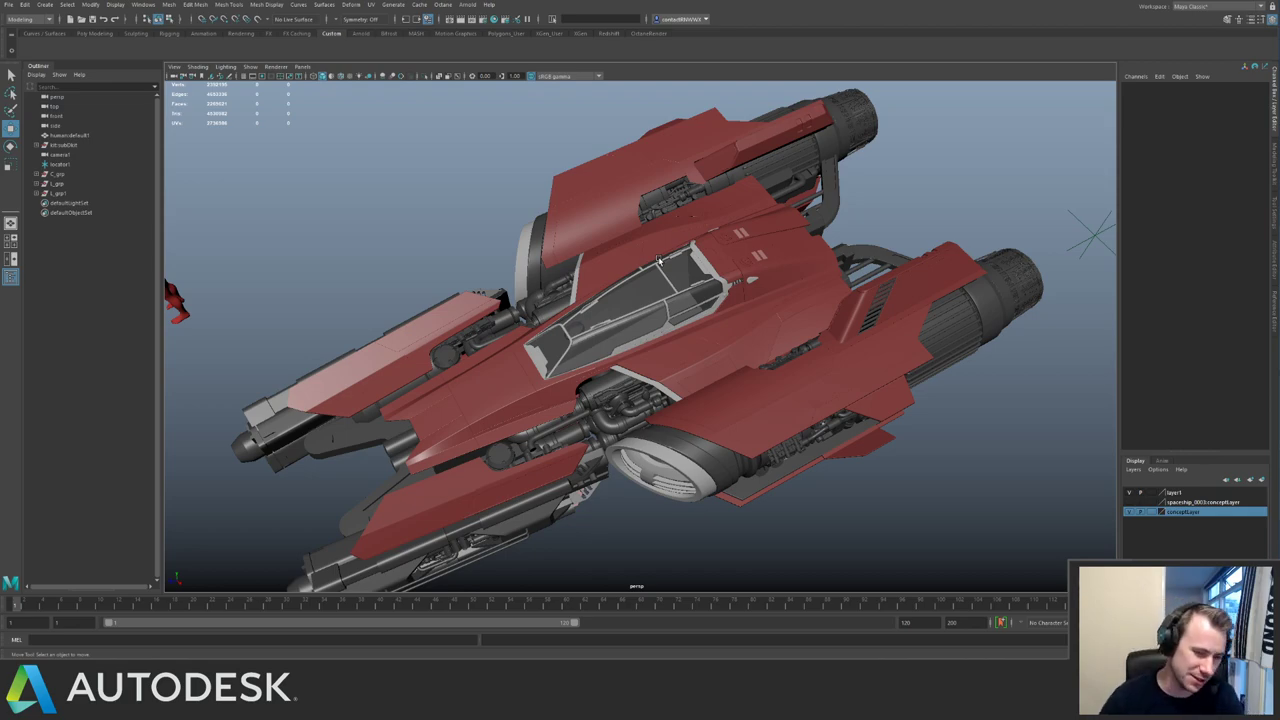
{"action": "left_click_drag", "start_coordinate": [486, 186], "coordinate": [556, 200], "text": "alt"}
{"action": "right_click_drag", "start_coordinate": [810, 290], "coordinate": [598, 206], "text": "alt"}
{"action": "left_click_drag", "start_coordinate": [764, 263], "coordinate": [785, 295], "text": "alt"}
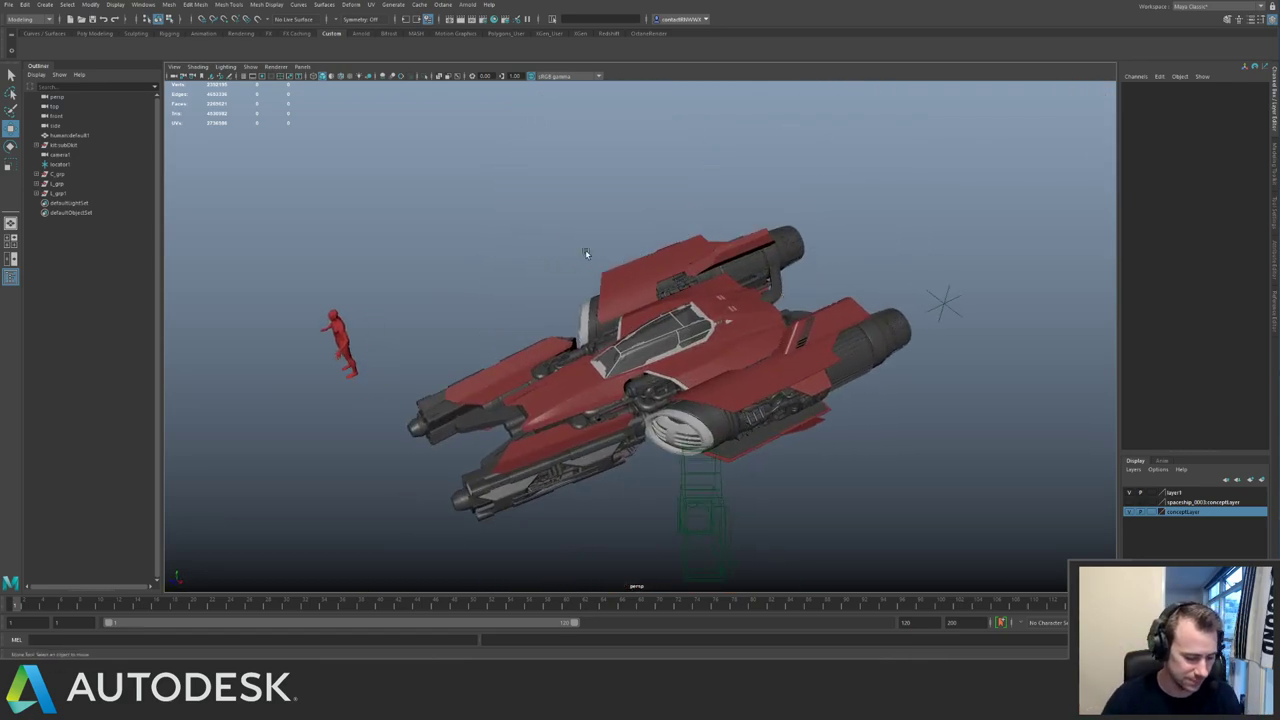
{"action": "left_click_drag", "start_coordinate": [585, 249], "coordinate": [633, 249], "text": "alt"}
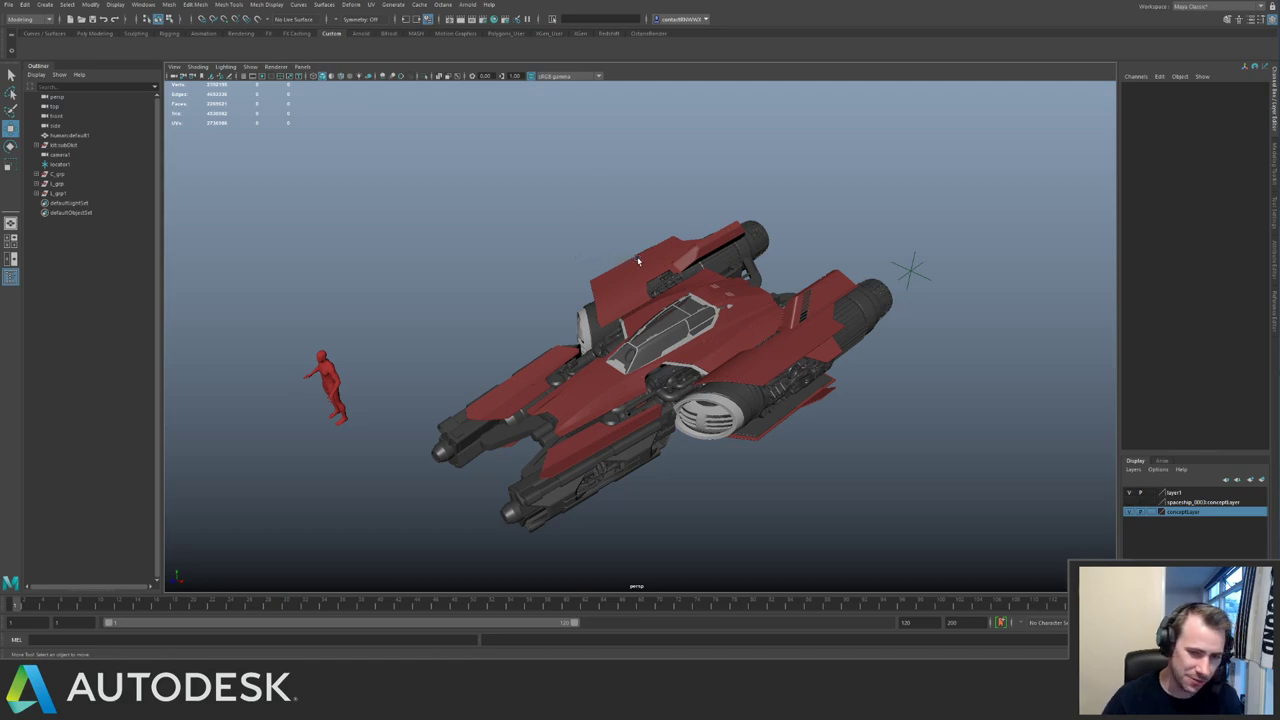
{"action": "left_click_drag", "start_coordinate": [637, 256], "coordinate": [636, 295], "text": "alt"}
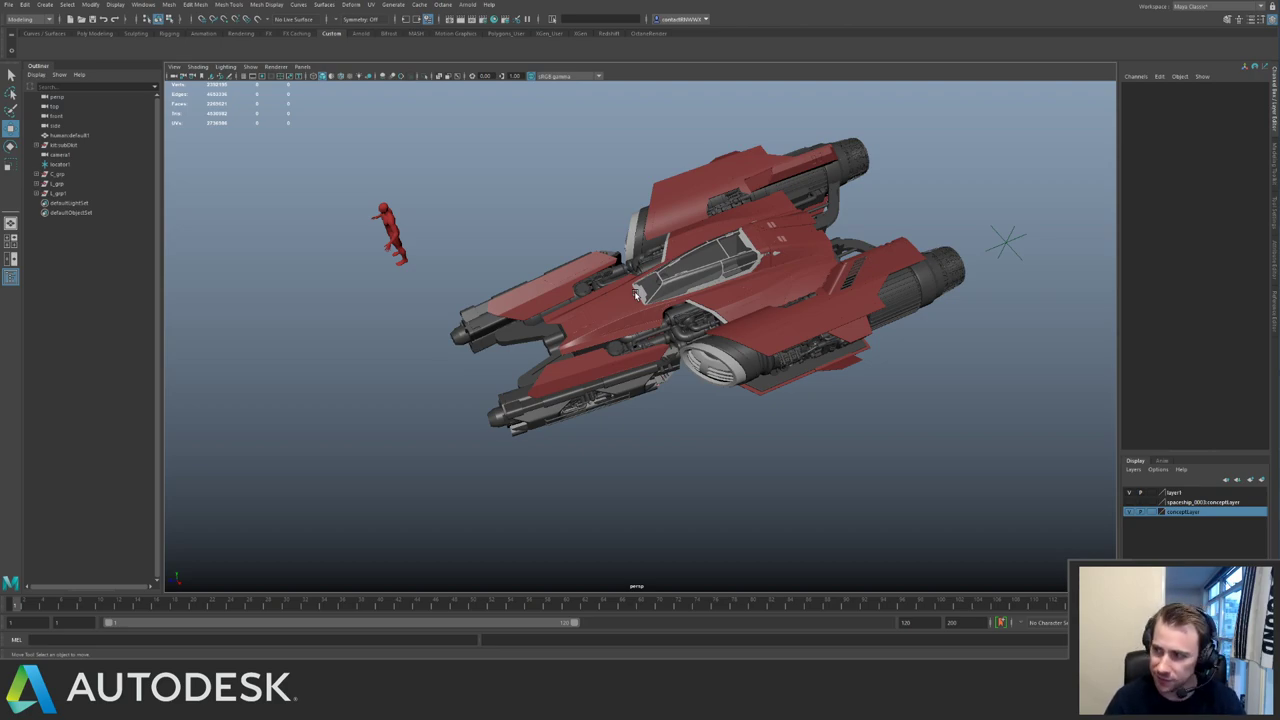
{"action": "left_click_drag", "start_coordinate": [512, 95], "coordinate": [590, 262], "text": "alt"}
{"action": "right_click_drag", "start_coordinate": [590, 262], "coordinate": [687, 308], "text": "alt"}
{"action": "left_click_drag", "start_coordinate": [688, 310], "coordinate": [563, 249], "text": "alt"}
{"action": "right_click_drag", "start_coordinate": [563, 249], "coordinate": [700, 286], "text": "alt"}
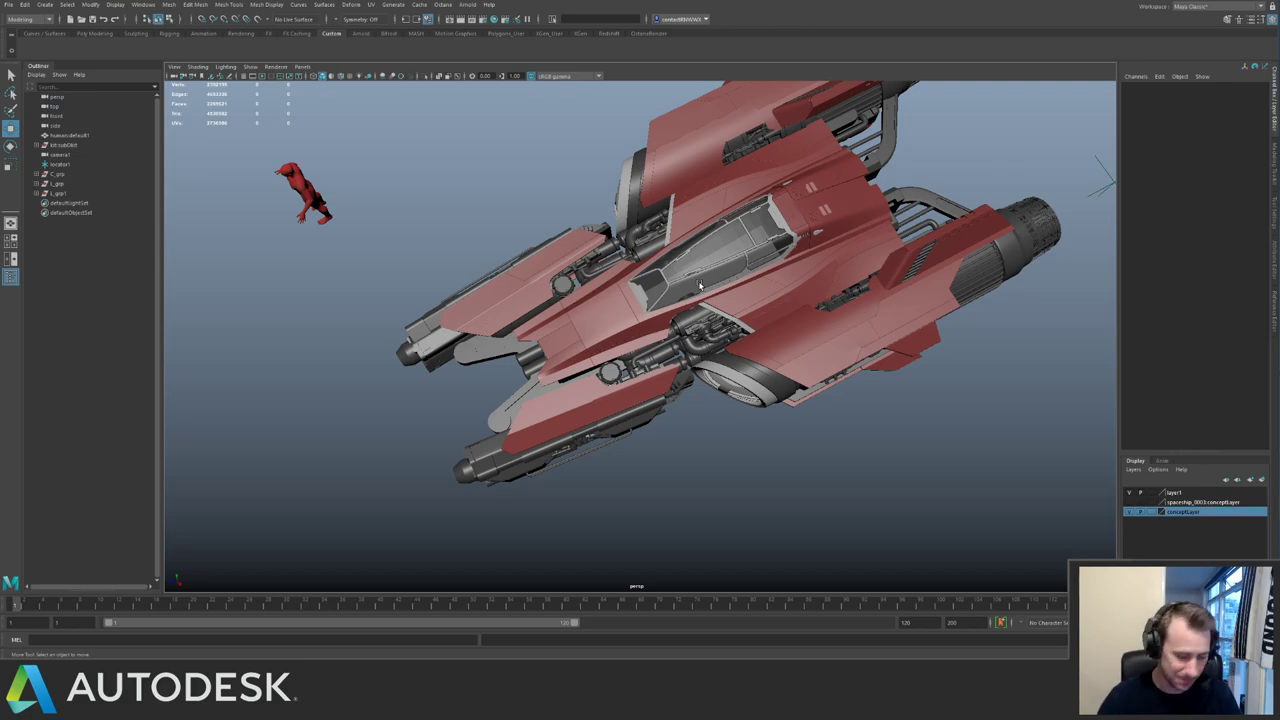
Examine the collection of grey kitbash parts laid out beside the spaceship.
{"action": "left_click_drag", "start_coordinate": [723, 234], "coordinate": [249, 234], "text": "alt"}
{"action": "middle_click_drag", "start_coordinate": [732, 298], "coordinate": [877, 300], "text": "alt"}
{"action": "left_click_drag", "start_coordinate": [877, 300], "coordinate": [800, 250], "text": "alt"}
{"action": "middle_click_drag", "start_coordinate": [800, 250], "coordinate": [430, 250], "text": "alt"}
{"action": "right_click_drag", "start_coordinate": [430, 250], "coordinate": [557, 307], "text": "alt"}
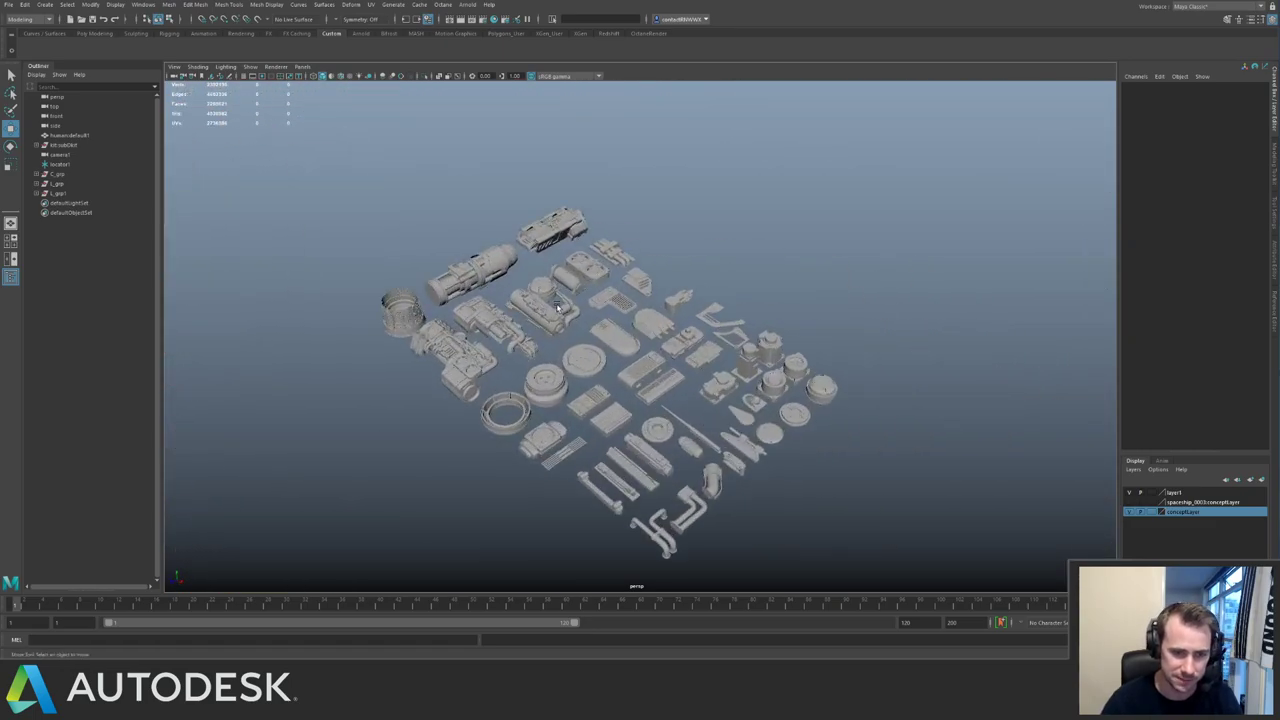
{"action": "middle_click_drag", "start_coordinate": [557, 307], "coordinate": [620, 255], "text": "alt"}
{"action": "right_click_drag", "start_coordinate": [620, 255], "coordinate": [705, 280], "text": "alt"}
{"action": "left_click_drag", "start_coordinate": [705, 280], "coordinate": [716, 333], "text": "alt"}
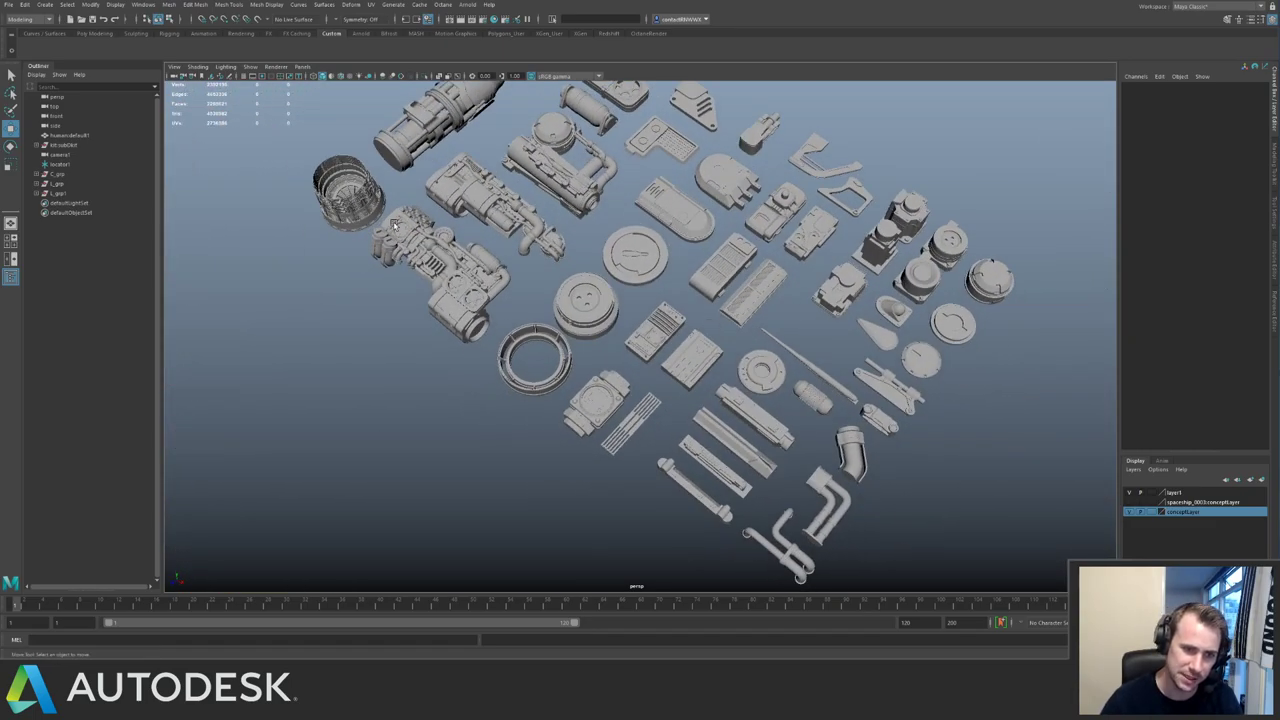
{"action": "right_click_drag", "start_coordinate": [393, 225], "coordinate": [260, 277], "text": "alt"}
{"action": "mouse_move", "coordinate": [260, 277]}
{"action": "left_mouse_down", "text": "alt"}
{"action": "mouse_move", "coordinate": [586, 309]}
{"action": "mouse_move", "coordinate": [782, 279]}
{"action": "mouse_move", "coordinate": [808, 313]}
{"action": "mouse_move", "coordinate": [825, 310]}
{"action": "mouse_move", "coordinate": [747, 318]}
{"action": "mouse_move", "coordinate": [588, 275]}
{"action": "mouse_move", "coordinate": [690, 246]}
{"action": "mouse_move", "coordinate": [598, 243]}
{"action": "left_mouse_up", "text": "alt"}
Turn on the wireframe overlay on the shaded model and inspect the topology of the hull panel beside the cockpit.
{"action": "left_click", "coordinate": [341, 76]}
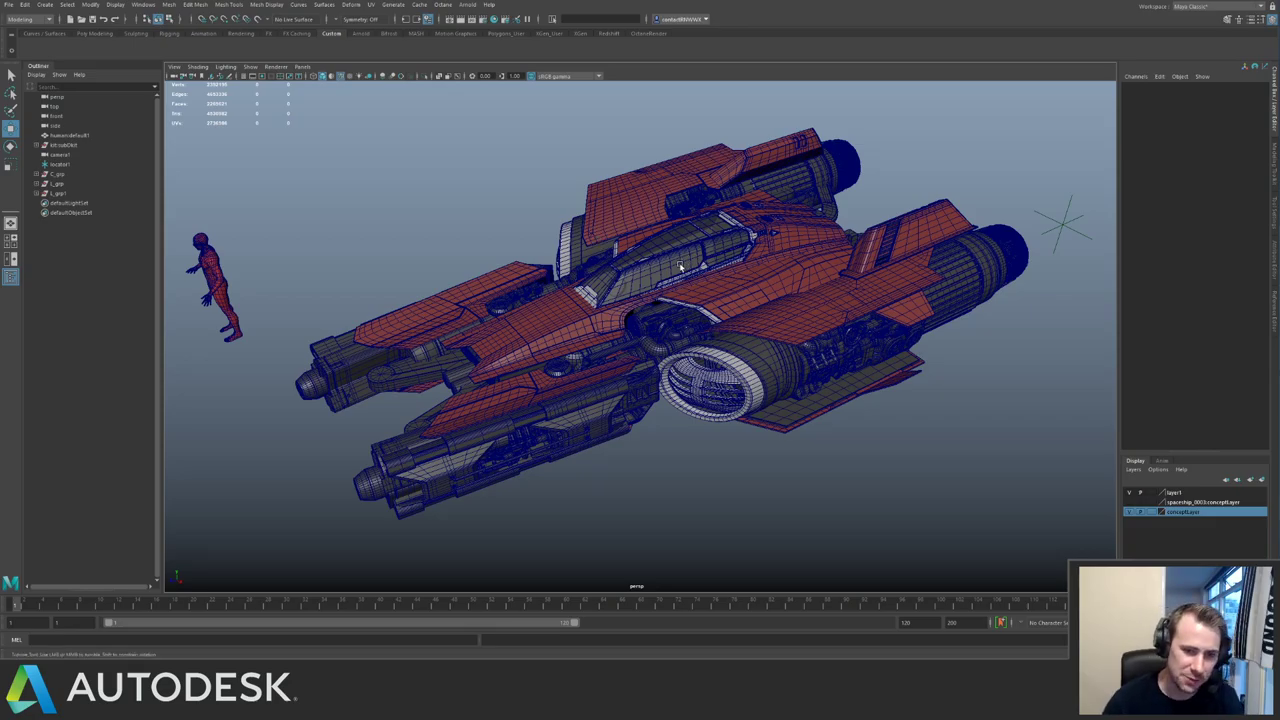
{"action": "left_click_drag", "start_coordinate": [682, 265], "coordinate": [605, 275], "text": "alt"}
{"action": "right_click_drag", "start_coordinate": [605, 275], "coordinate": [903, 314], "text": "alt"}
{"action": "middle_click_drag", "start_coordinate": [903, 314], "coordinate": [682, 311], "text": "alt"}
{"action": "left_click", "coordinate": [695, 304]}
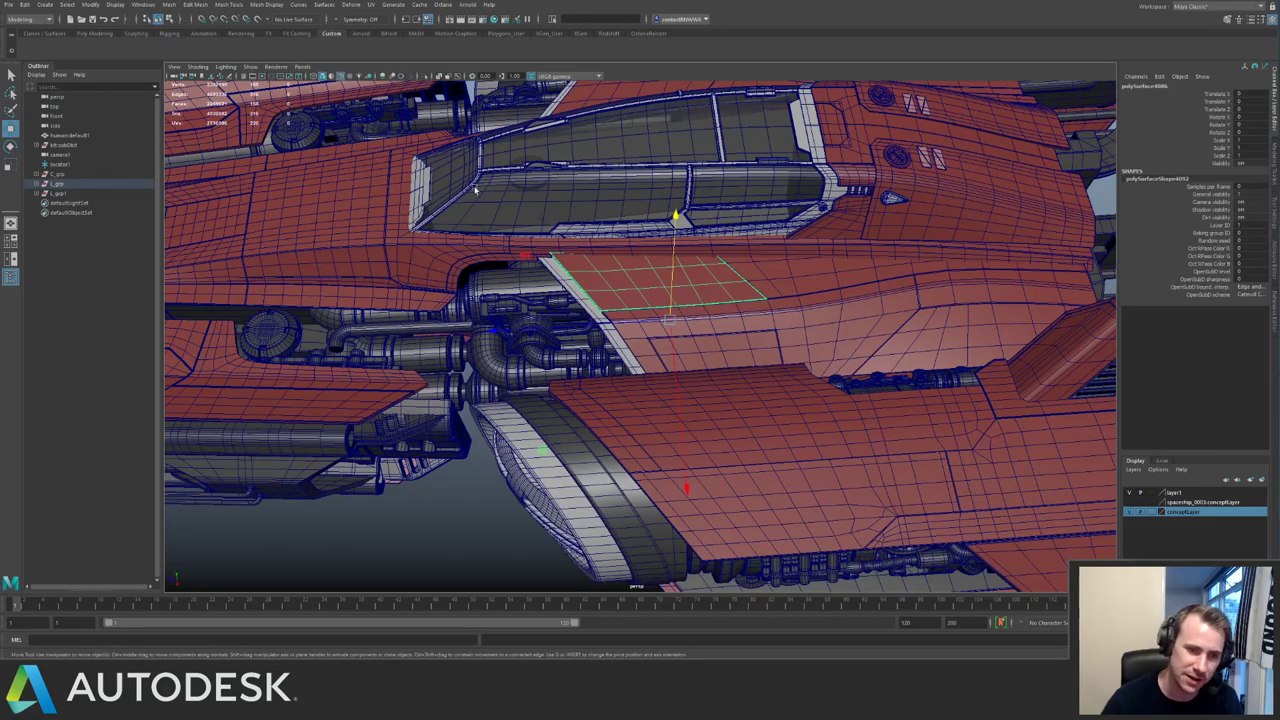
{"action": "left_click_drag", "start_coordinate": [484, 244], "coordinate": [575, 248], "text": "alt"}
{"action": "left_click_drag", "start_coordinate": [430, 247], "coordinate": [477, 249], "text": "alt"}
{"action": "right_click_drag", "start_coordinate": [477, 249], "coordinate": [606, 268], "text": "alt"}
{"action": "left_click_drag", "start_coordinate": [740, 300], "coordinate": [632, 254], "text": "alt"}
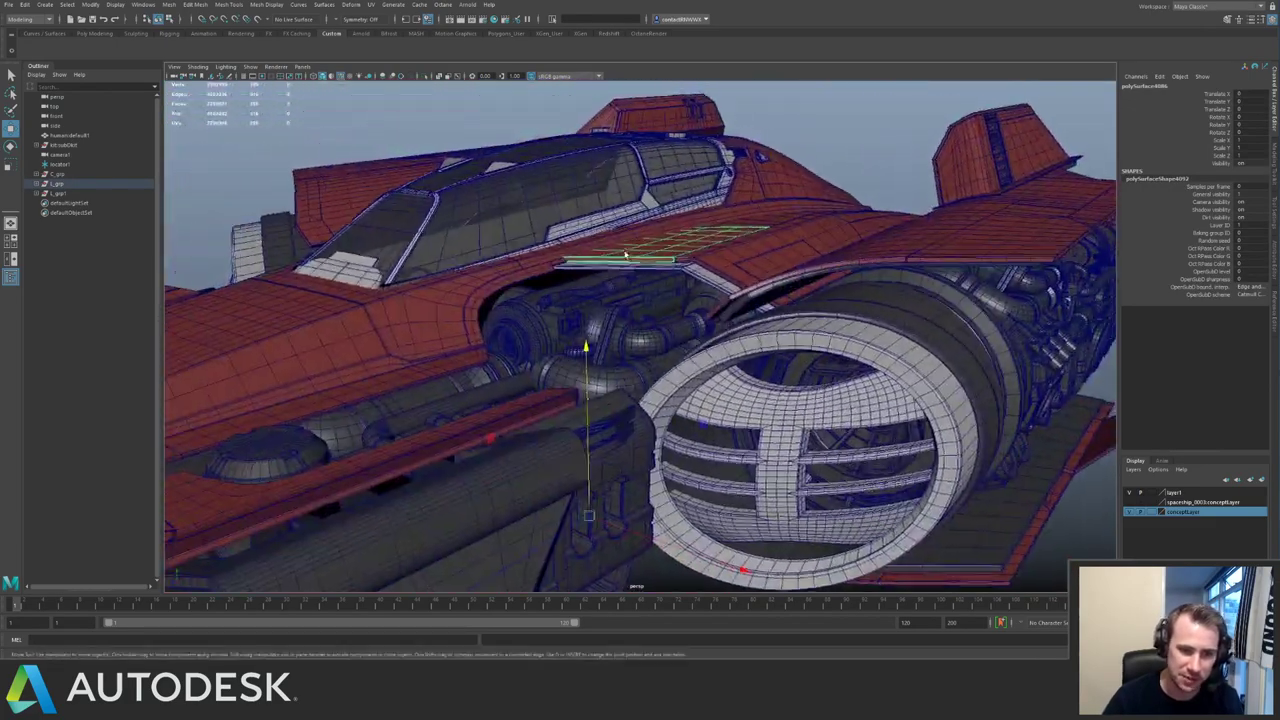
{"action": "middle_click_drag", "start_coordinate": [632, 254], "coordinate": [524, 266], "text": "alt"}
{"action": "right_click_drag", "start_coordinate": [770, 289], "coordinate": [778, 296], "text": "alt"}
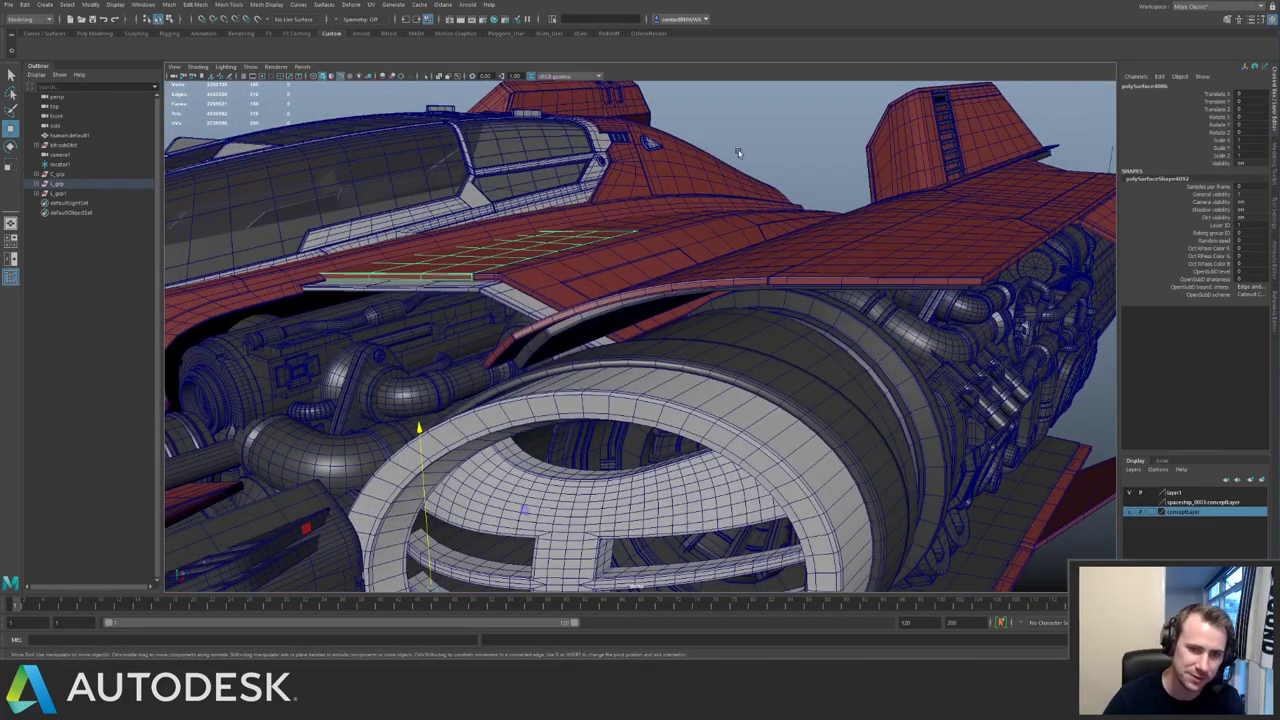
Deselect the panel, inspect the wireframe of the side engine's mechanical parts, and turn the wireframe overlay off.
{"action": "left_click", "coordinate": [782, 149]}
{"action": "left_click_drag", "start_coordinate": [780, 151], "coordinate": [660, 202], "text": "alt"}
{"action": "right_click_drag", "start_coordinate": [660, 202], "coordinate": [560, 171], "text": "alt"}
{"action": "middle_click_drag", "start_coordinate": [560, 171], "coordinate": [674, 185], "text": "alt"}
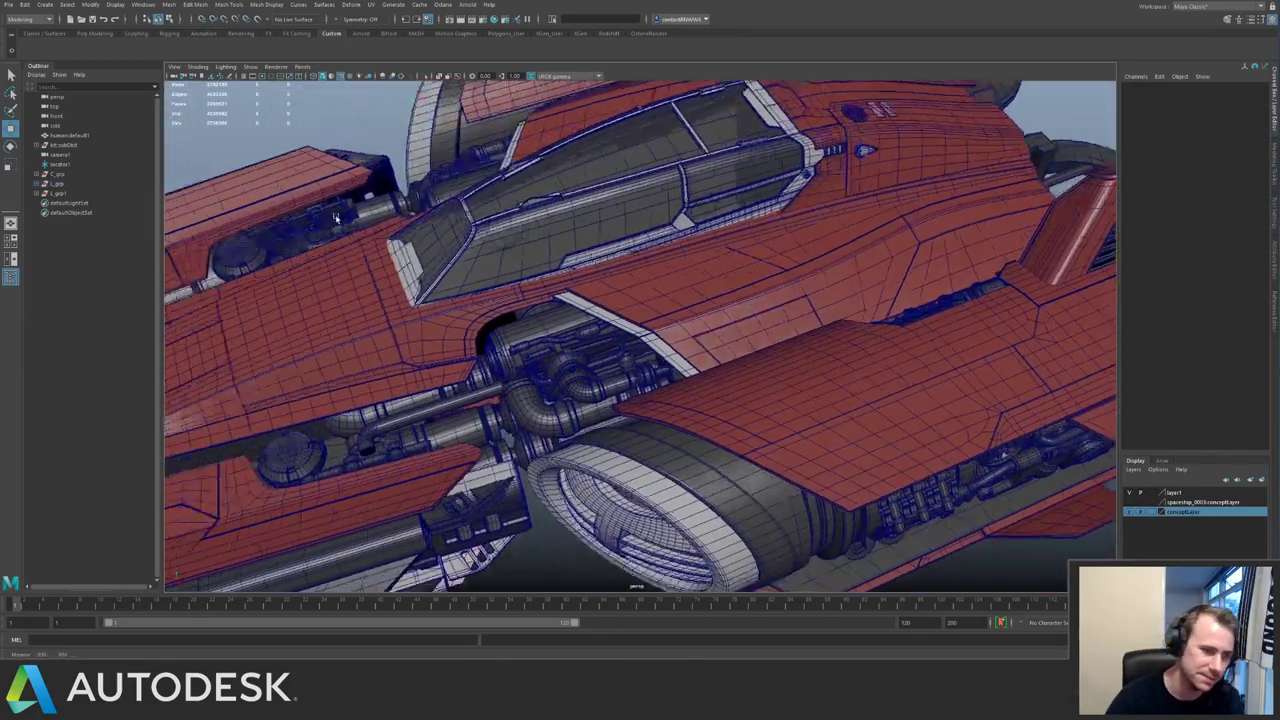
{"action": "left_click_drag", "start_coordinate": [674, 185], "coordinate": [351, 180], "text": "alt"}
{"action": "middle_click_drag", "start_coordinate": [733, 254], "coordinate": [480, 238], "text": "alt"}
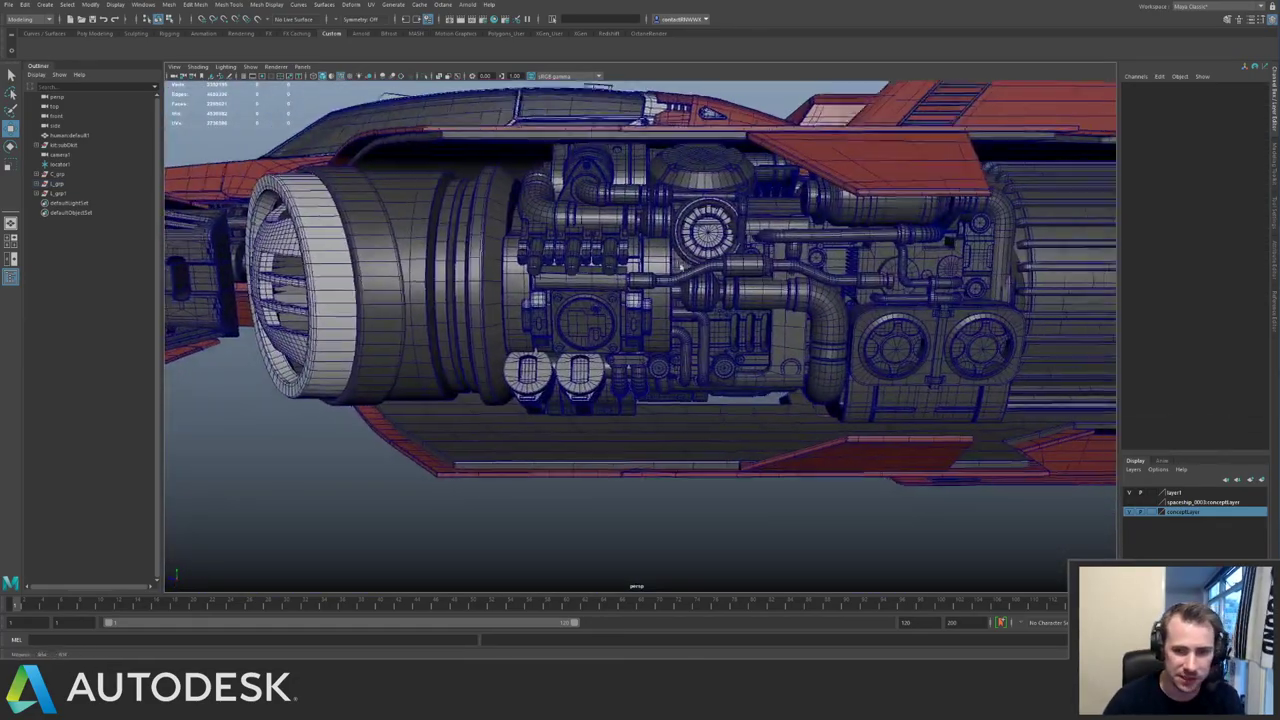
{"action": "left_click_drag", "start_coordinate": [480, 238], "coordinate": [392, 204], "text": "alt"}
{"action": "middle_click_drag", "start_coordinate": [392, 204], "coordinate": [538, 256], "text": "alt"}
{"action": "left_click_drag", "start_coordinate": [494, 272], "coordinate": [600, 298], "text": "alt"}
{"action": "middle_click_drag", "start_coordinate": [600, 298], "coordinate": [314, 286], "text": "alt"}
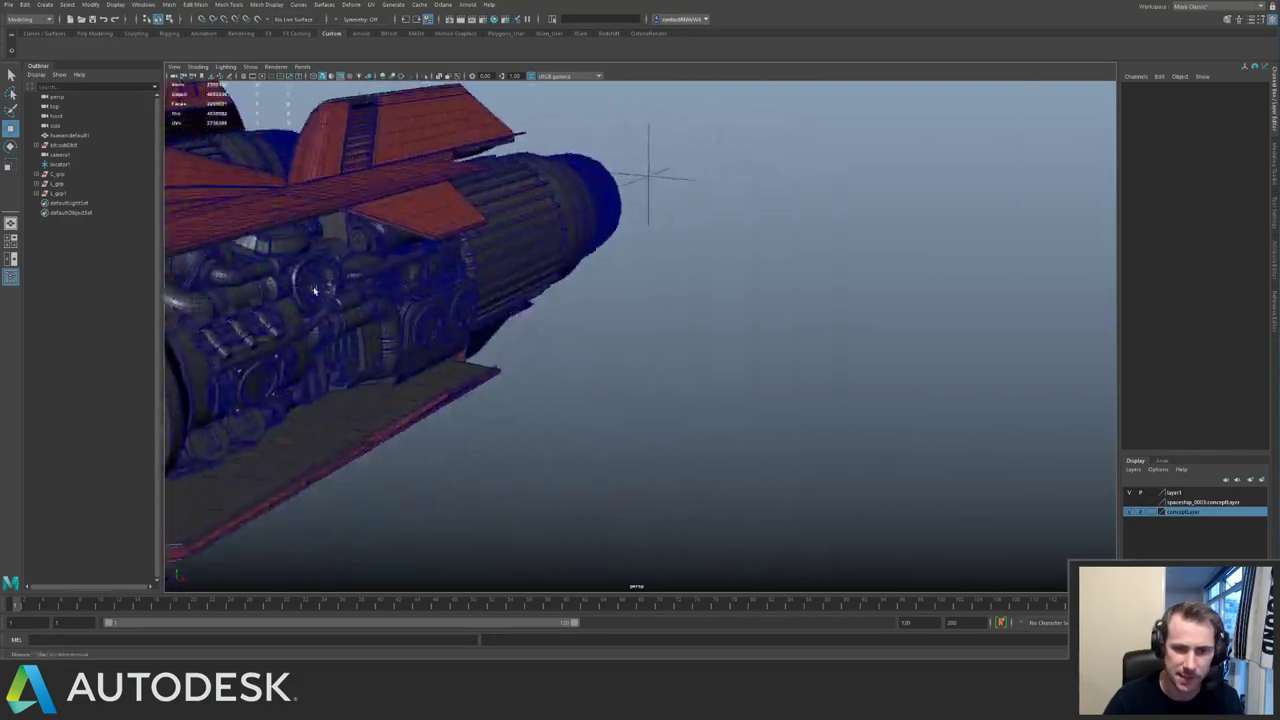
{"action": "right_click_drag", "start_coordinate": [314, 286], "coordinate": [215, 262], "text": "alt"}
{"action": "middle_click_drag", "start_coordinate": [760, 203], "coordinate": [438, 258], "text": "alt"}
{"action": "left_click_drag", "start_coordinate": [677, 281], "coordinate": [620, 210], "text": "alt"}
{"action": "left_click", "coordinate": [342, 76]}
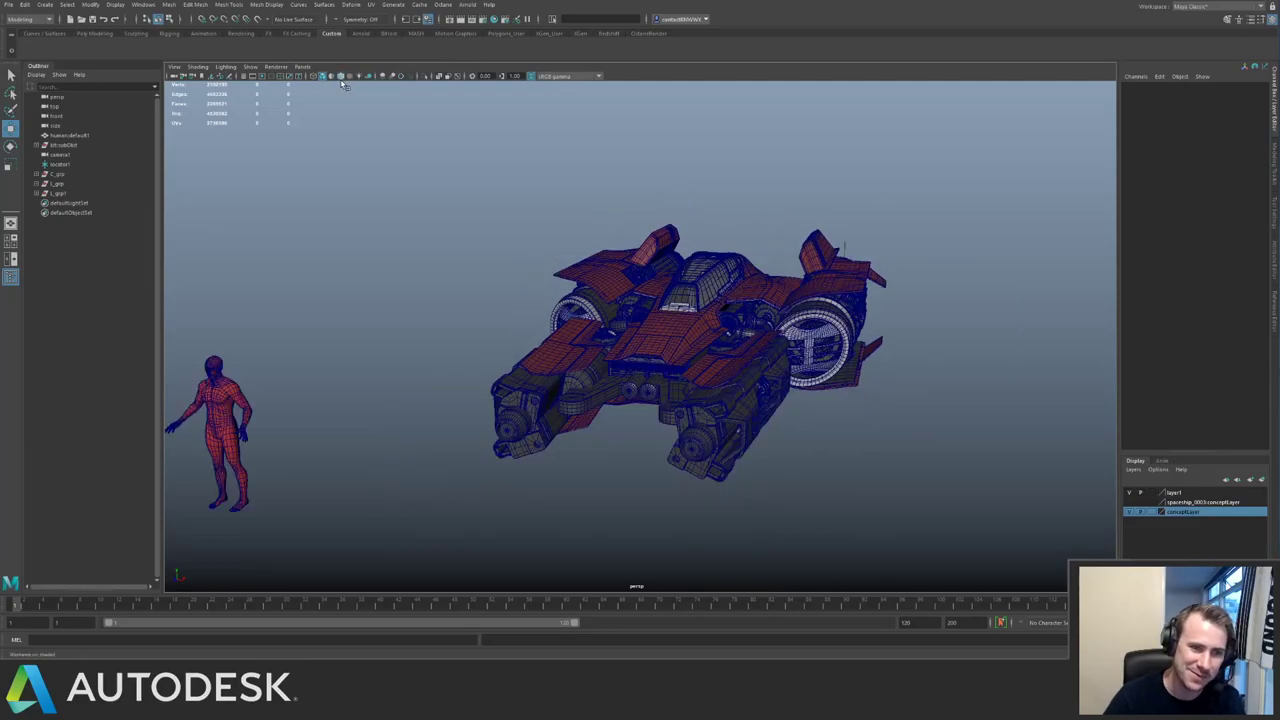
Examine the shaded spaceship's front guns, cockpit, engines and hull panels from several angles.
{"action": "mouse_move", "coordinate": [708, 229]}
{"action": "left_mouse_down", "text": "alt"}
{"action": "mouse_move", "coordinate": [610, 258]}
{"action": "mouse_move", "coordinate": [604, 315]}
{"action": "mouse_move", "coordinate": [580, 320]}
{"action": "mouse_move", "coordinate": [632, 251]}
{"action": "left_mouse_up", "text": "alt"}
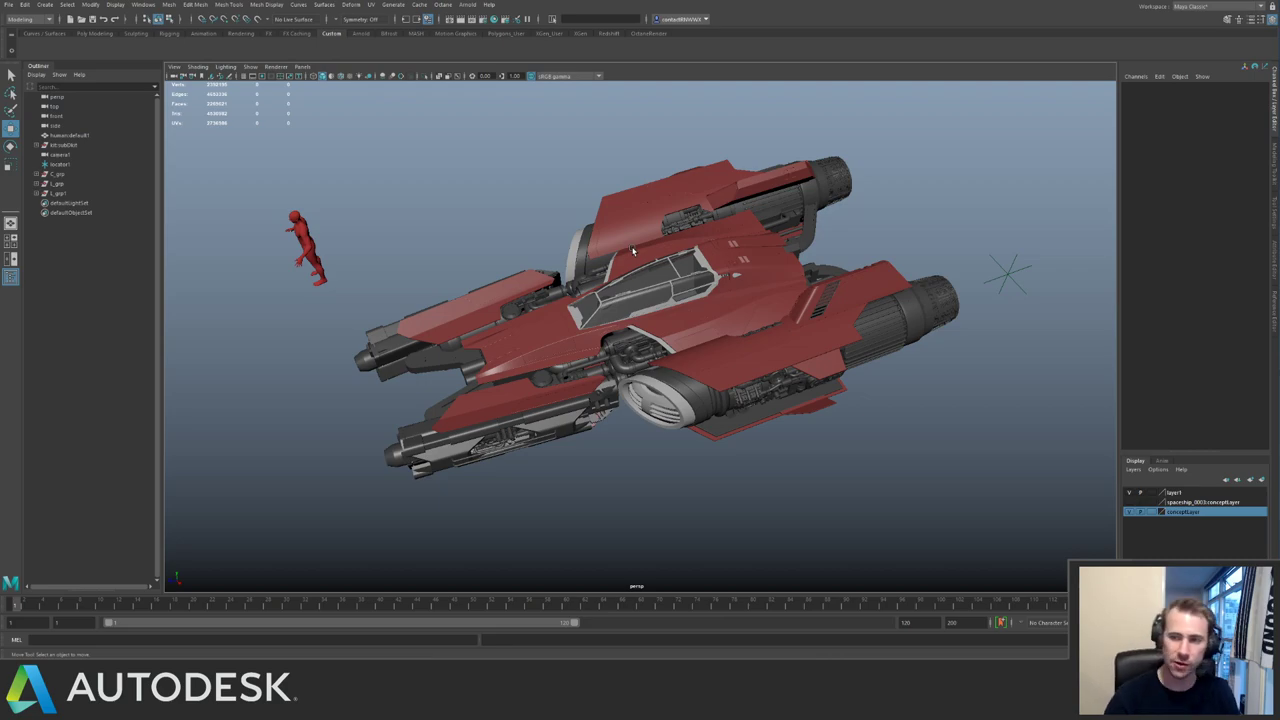
{"action": "left_click_drag", "start_coordinate": [429, 109], "coordinate": [716, 250], "text": "alt"}
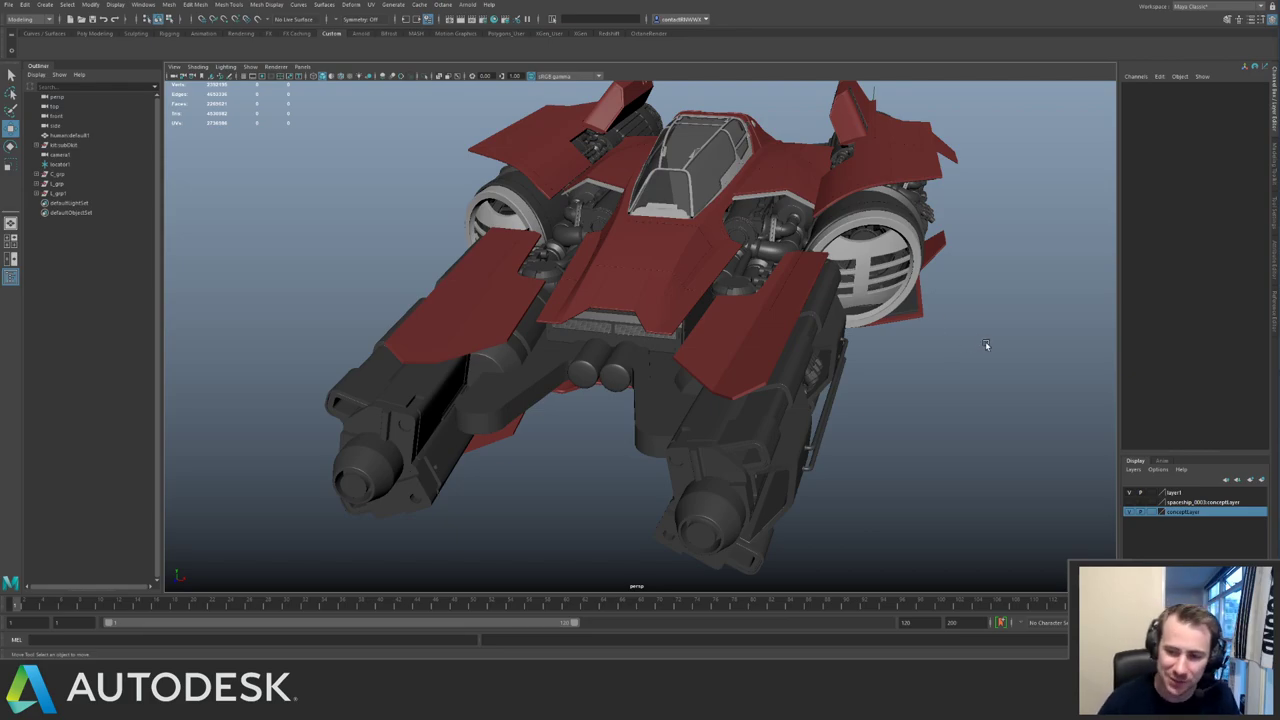
{"action": "left_click_drag", "start_coordinate": [782, 236], "coordinate": [585, 161], "text": "alt"}
{"action": "right_click_drag", "start_coordinate": [585, 161], "coordinate": [686, 237], "text": "alt"}
{"action": "left_click_drag", "start_coordinate": [686, 237], "coordinate": [568, 222], "text": "alt"}
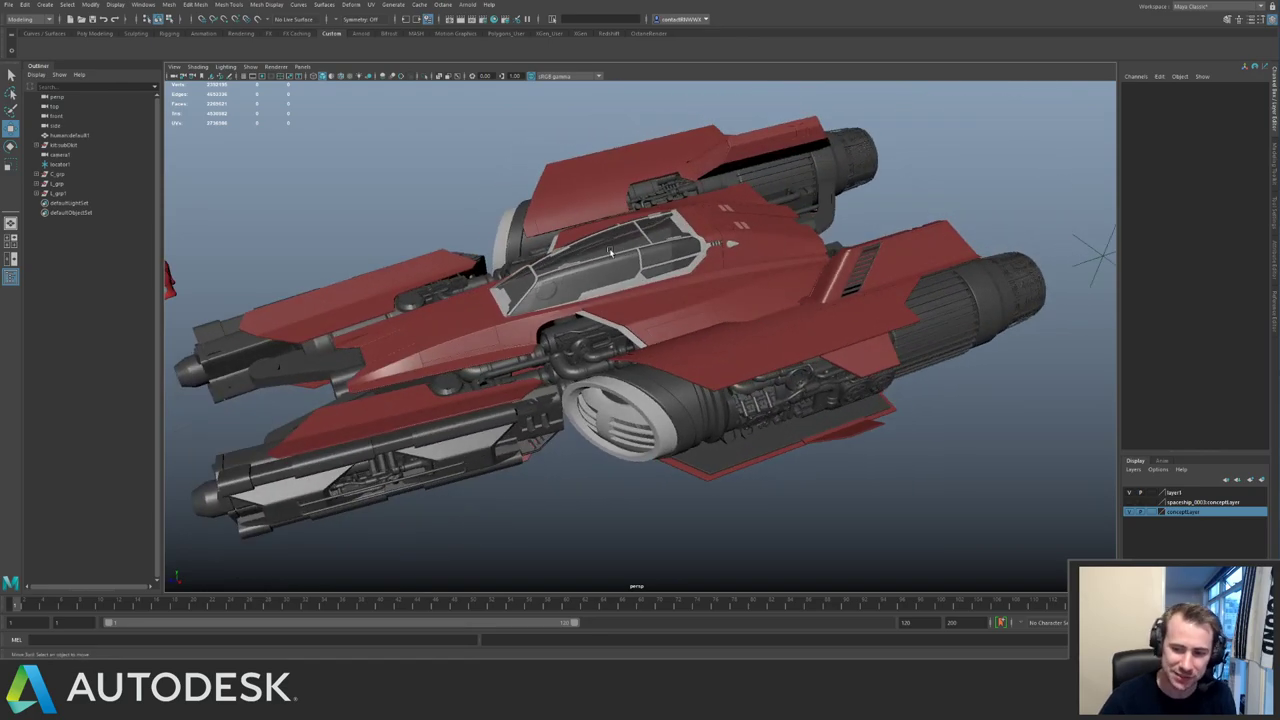
{"action": "right_click_drag", "start_coordinate": [568, 222], "coordinate": [535, 222], "text": "alt"}
{"action": "left_click_drag", "start_coordinate": [535, 222], "coordinate": [638, 282], "text": "alt"}
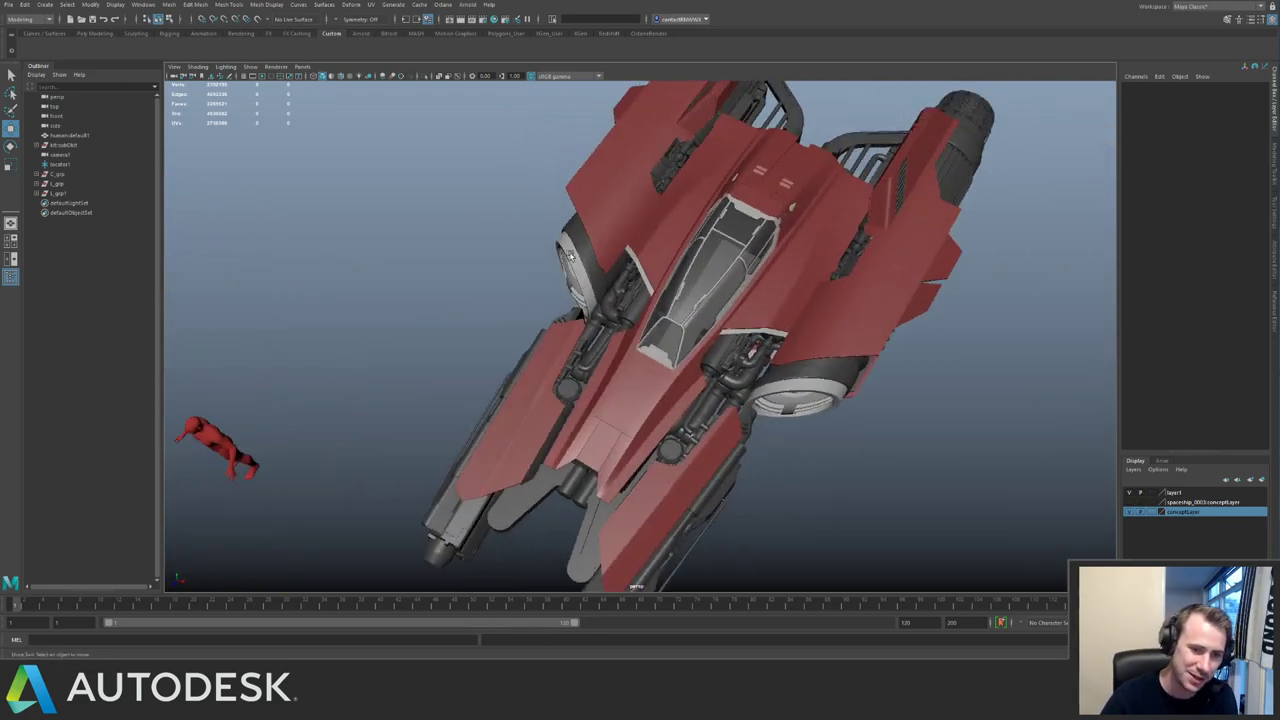
{"action": "right_click_drag", "start_coordinate": [638, 282], "coordinate": [705, 290], "text": "alt"}
{"action": "left_click_drag", "start_coordinate": [705, 290], "coordinate": [680, 278], "text": "alt"}
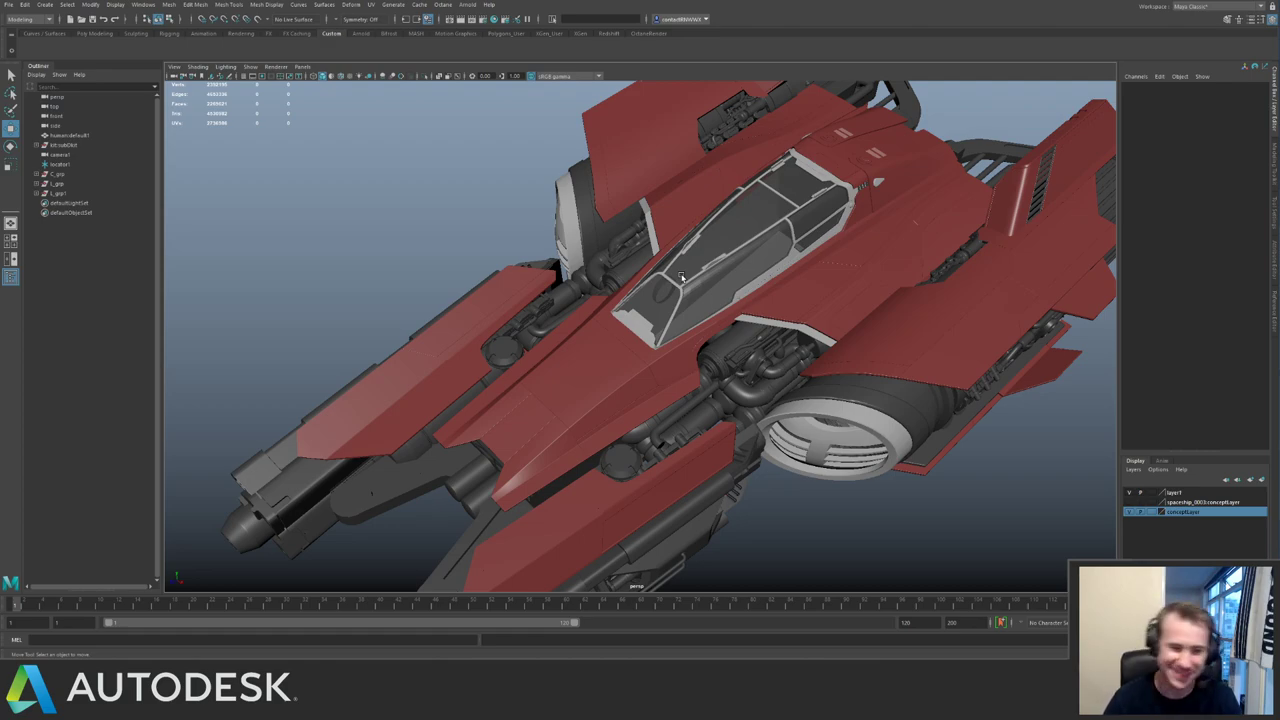
{"action": "left_click_drag", "start_coordinate": [835, 236], "coordinate": [769, 305], "text": "alt"}
{"action": "right_click_drag", "start_coordinate": [769, 305], "coordinate": [700, 300], "text": "alt"}
{"action": "left_click_drag", "start_coordinate": [700, 300], "coordinate": [768, 249], "text": "alt"}
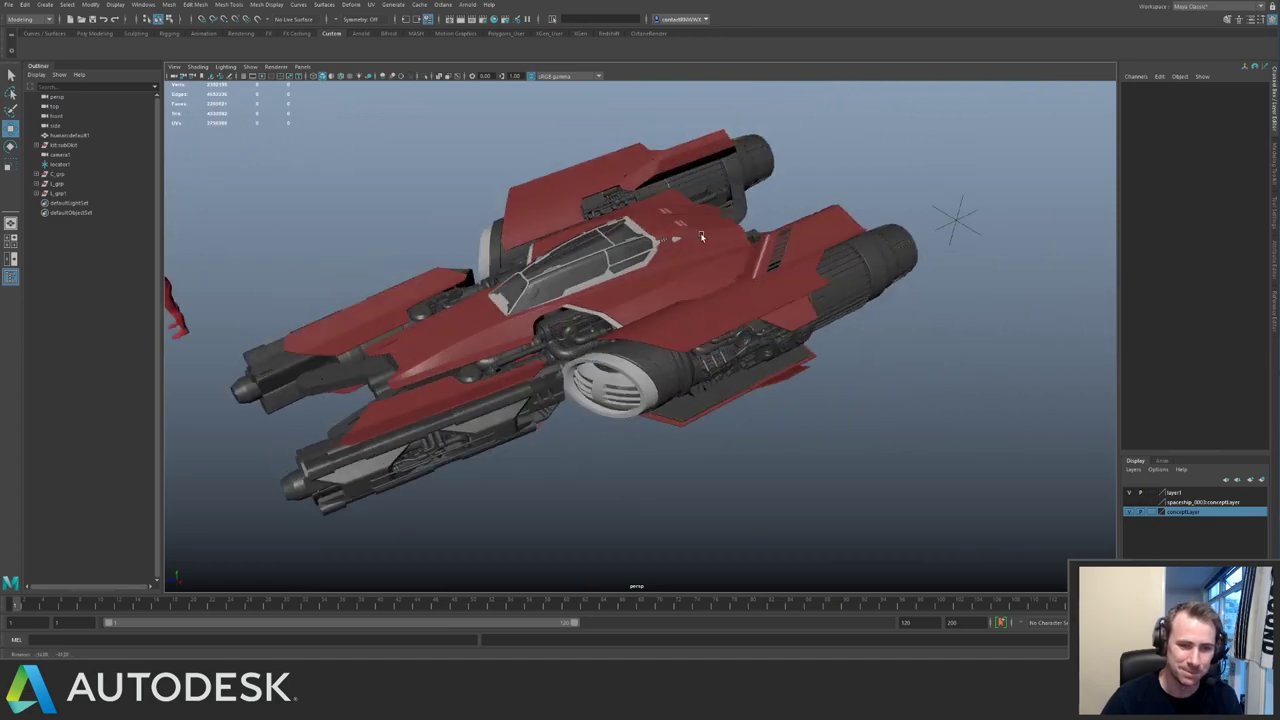
{"action": "middle_click_drag", "start_coordinate": [768, 249], "coordinate": [908, 253], "text": "alt"}
{"action": "scroll", "coordinate": [908, 253], "scroll_direction": "down", "scroll_amount": 3}
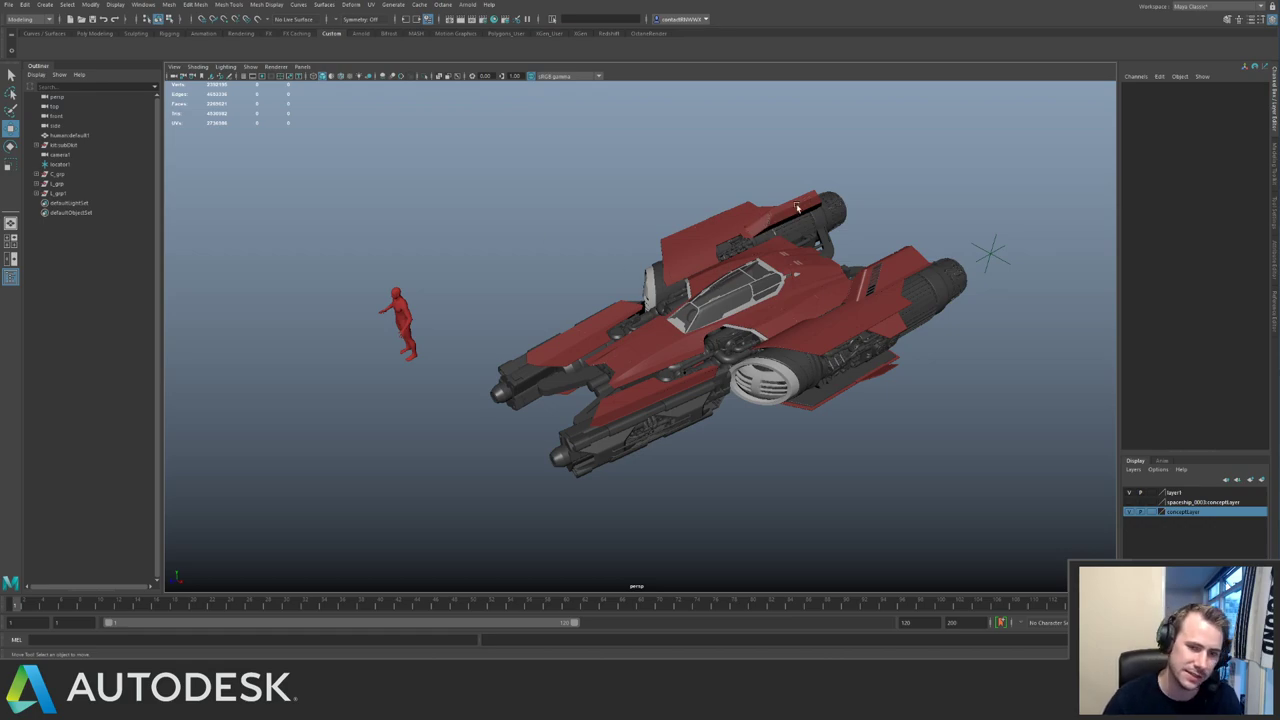
Get close to the cockpit canopy and select the thin trim strip around its large side window.
{"action": "left_click", "coordinate": [797, 204]}
{"action": "middle_click_drag", "start_coordinate": [797, 204], "coordinate": [728, 228], "text": "alt"}
{"action": "right_click_drag", "start_coordinate": [728, 228], "coordinate": [713, 310], "text": "alt"}
{"action": "scroll", "coordinate": [713, 311], "scroll_direction": "up", "scroll_amount": 10}
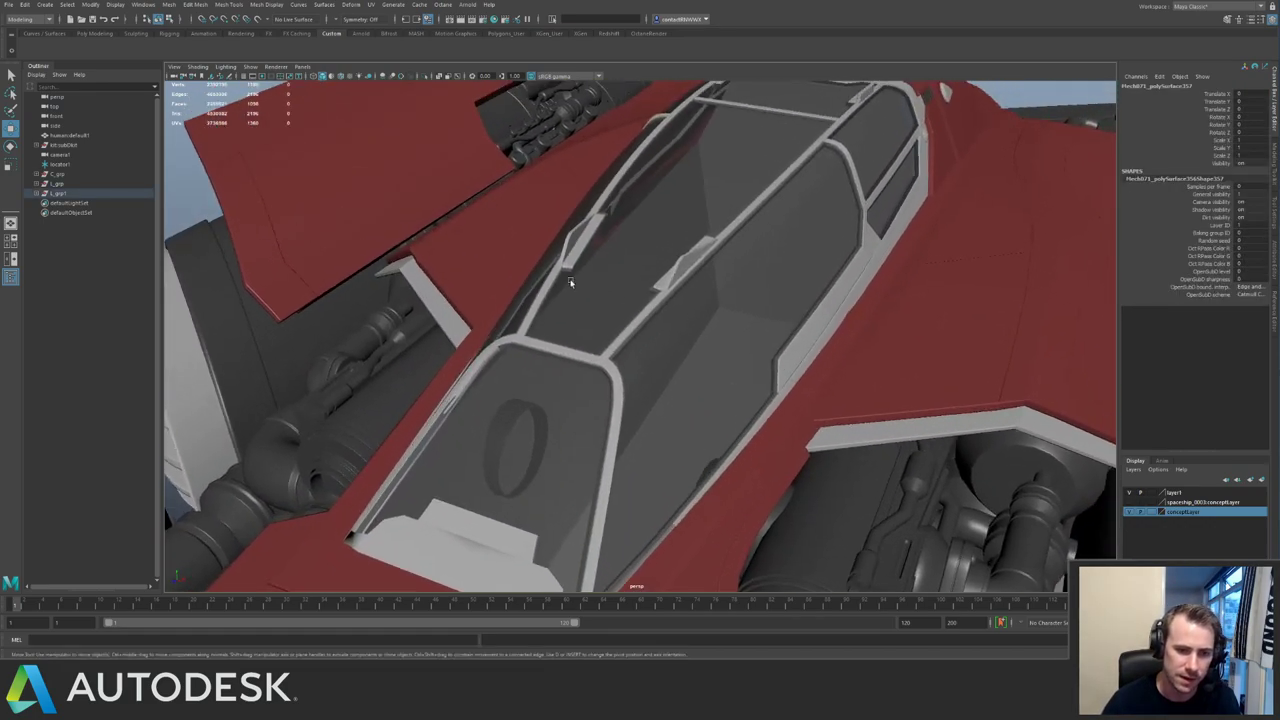
{"action": "left_click", "coordinate": [642, 325]}
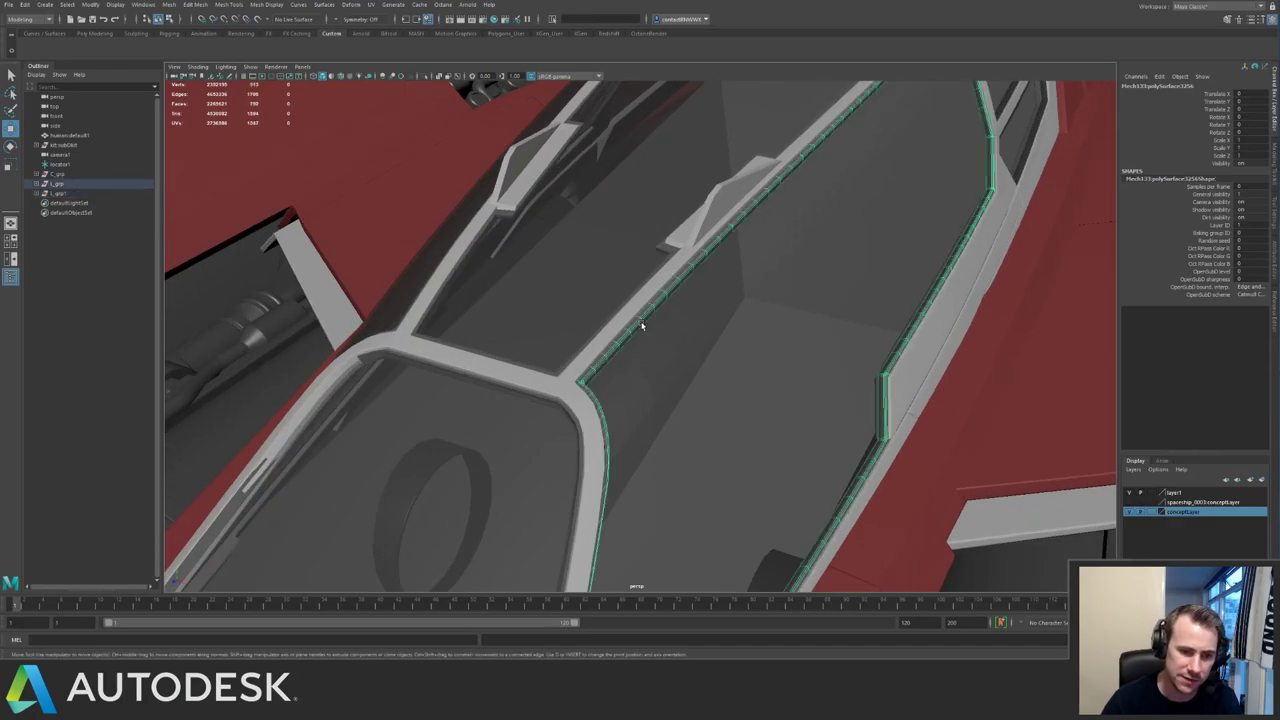
{"action": "left_click_drag", "start_coordinate": [642, 325], "coordinate": [529, 306], "text": "alt"}
{"action": "right_click_drag", "start_coordinate": [529, 306], "coordinate": [663, 311], "text": "alt"}
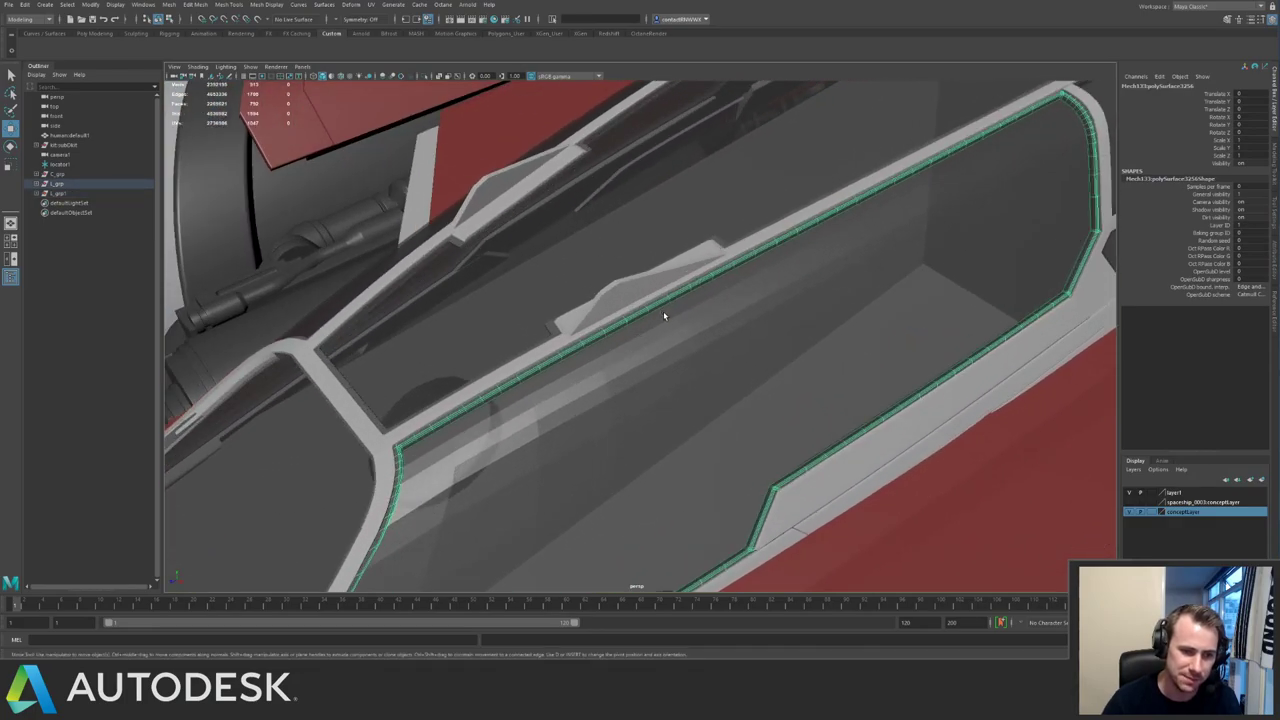
Hide the side window's trim strip, isolate the canopy frame and glass to inspect their topology, and exit isolation.
{"action": "key", "text": "ctrl+h"}
{"action": "left_click_drag", "start_coordinate": [628, 318], "coordinate": [694, 317], "text": "alt"}
{"action": "left_click", "coordinate": [663, 323]}
{"action": "key", "text": "ctrl+1"}
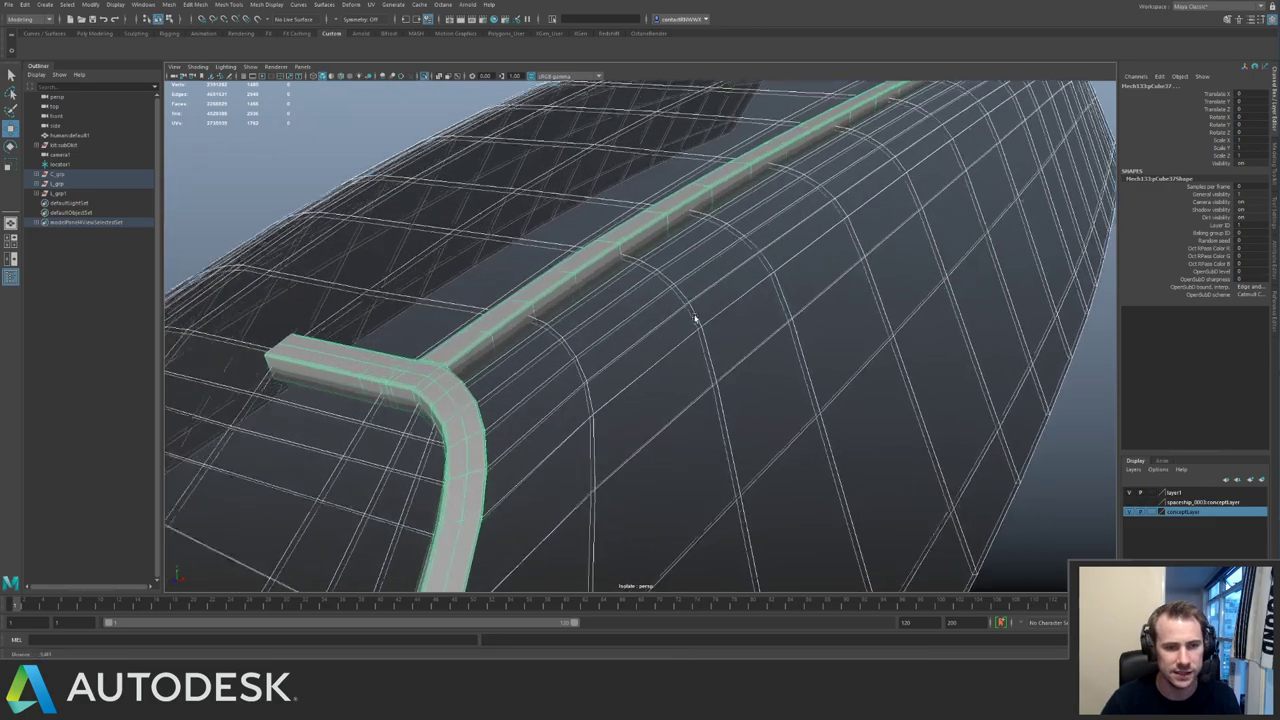
{"action": "right_click_drag", "start_coordinate": [694, 317], "coordinate": [740, 314], "text": "alt"}
{"action": "left_click_drag", "start_coordinate": [740, 314], "coordinate": [732, 320], "text": "alt"}
{"action": "right_click_drag", "start_coordinate": [731, 306], "coordinate": [608, 255], "text": "alt"}
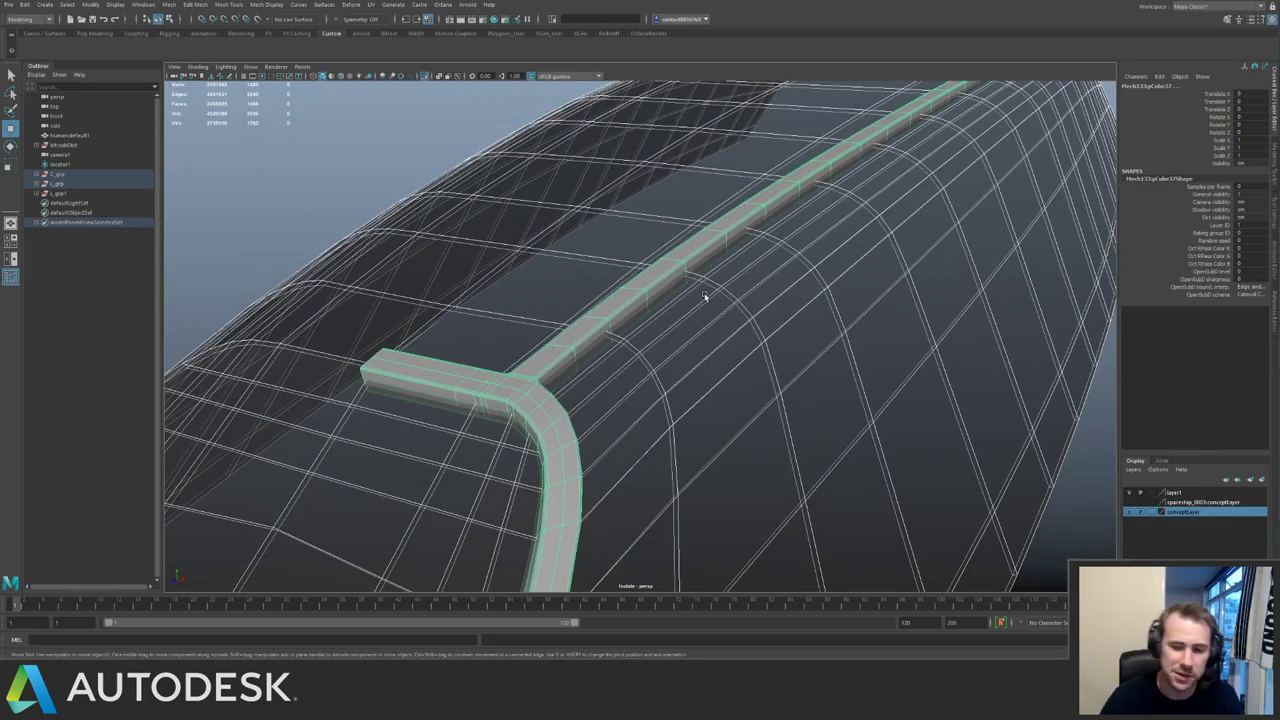
{"action": "left_click_drag", "start_coordinate": [559, 321], "coordinate": [684, 302], "text": "alt"}
{"action": "key", "text": "ctrl+1"}
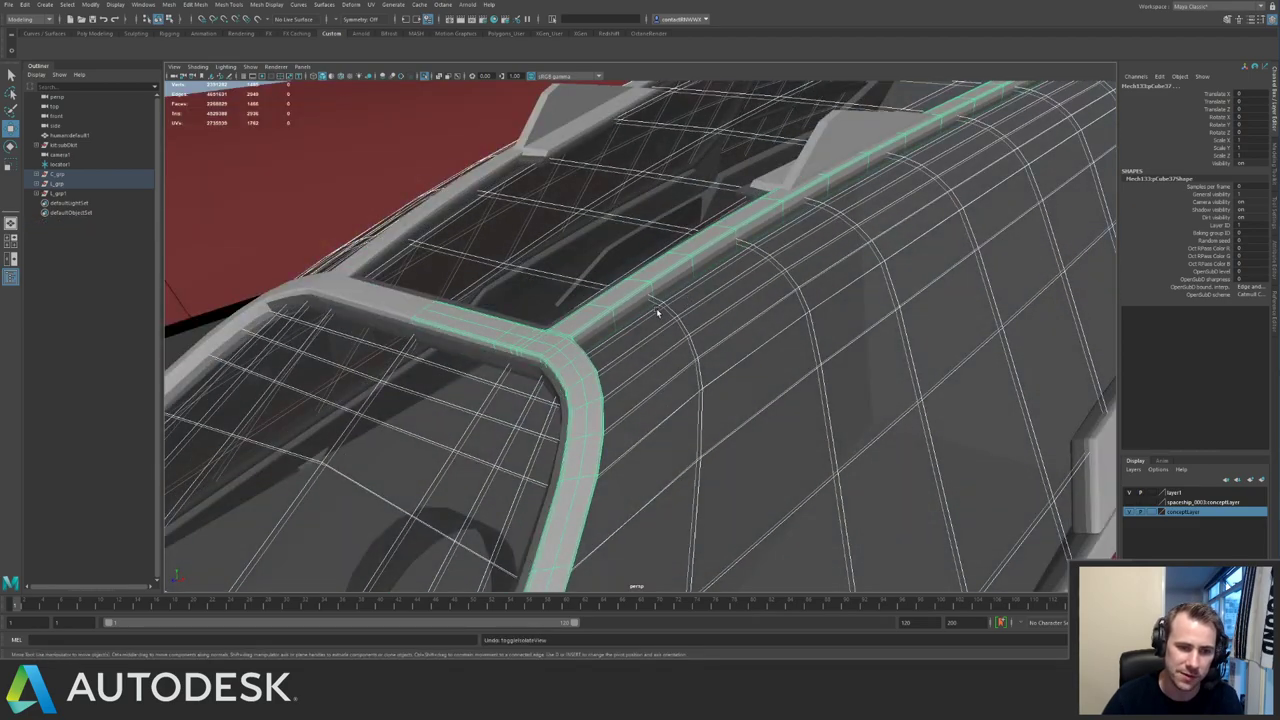
Undo the isolation and the hiding of the canopy trim strip, and clear the selection.
{"action": "key", "text": "ctrl+z"}
{"action": "key", "text": "ctrl+z"}
{"action": "key", "text": "ctrl+z"}
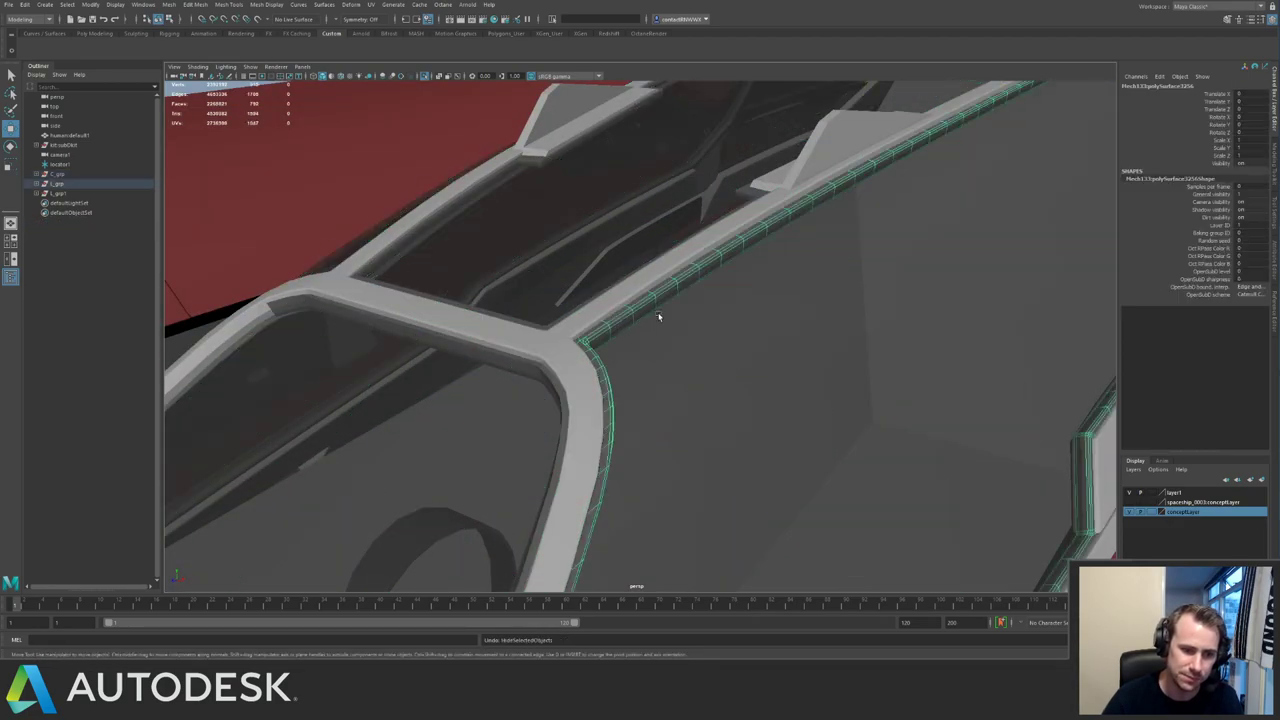
{"action": "mouse_move", "coordinate": [658, 316]}
{"action": "right_mouse_down", "text": "alt"}
{"action": "mouse_move", "coordinate": [297, 160]}
{"action": "mouse_move", "coordinate": [654, 320]}
{"action": "right_mouse_up", "text": "alt"}
{"action": "left_click", "coordinate": [298, 161]}
Examine the canopy frame, the surrounding hull panels and the exposed pipes beside the cockpit.
{"action": "left_click_drag", "start_coordinate": [654, 320], "coordinate": [764, 273], "text": "alt"}
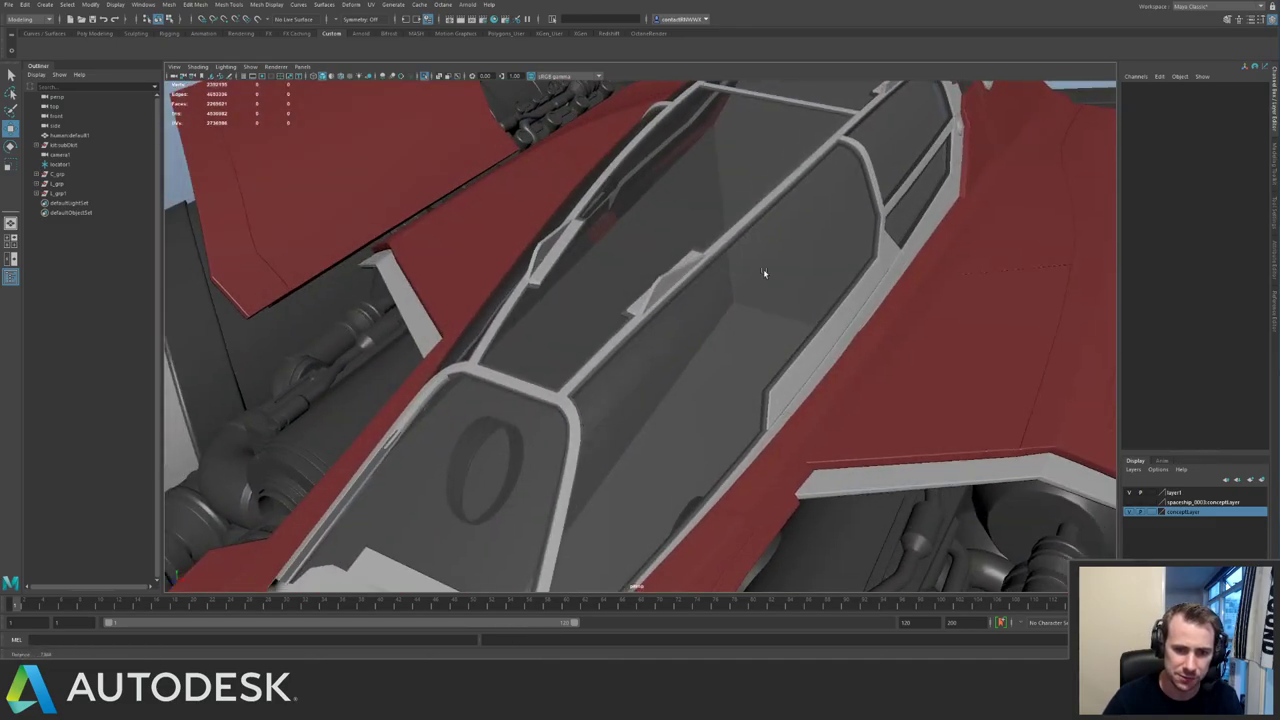
{"action": "right_click_drag", "start_coordinate": [764, 273], "coordinate": [603, 214], "text": "alt"}
{"action": "left_click_drag", "start_coordinate": [603, 214], "coordinate": [547, 254], "text": "alt"}
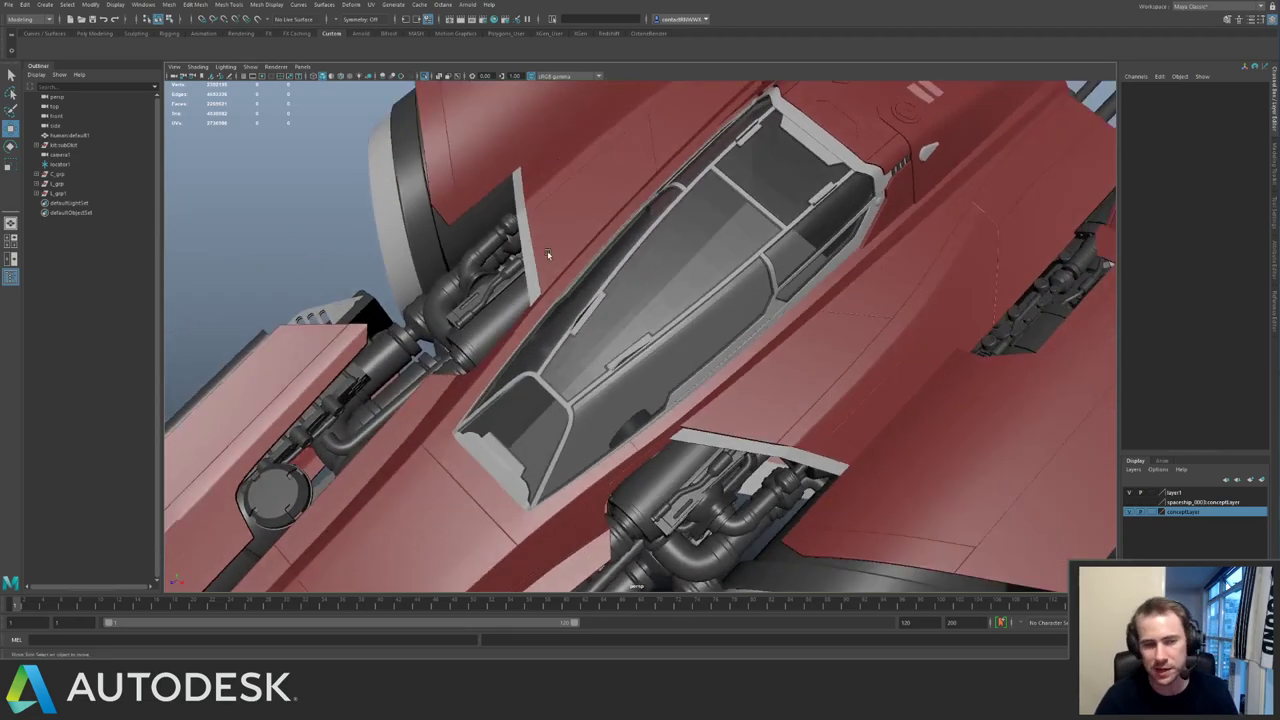
{"action": "right_click_drag", "start_coordinate": [547, 254], "coordinate": [665, 343], "text": "alt"}
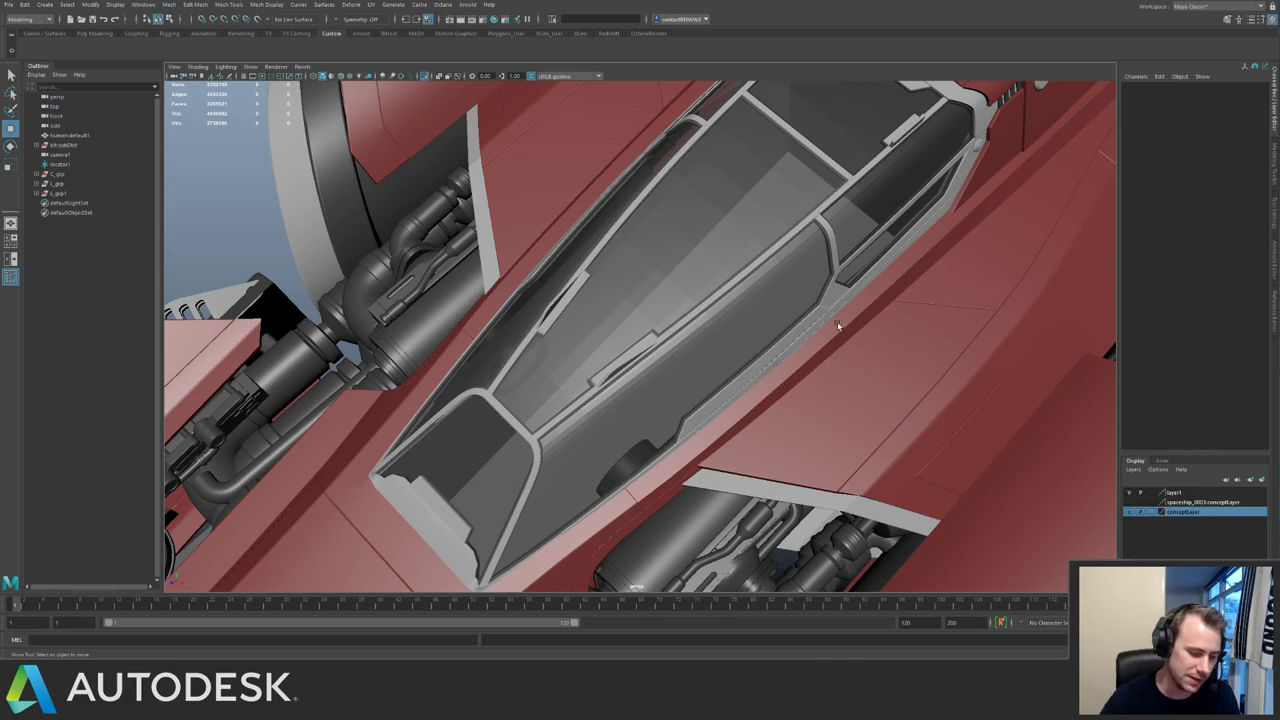
{"action": "right_click_drag", "start_coordinate": [837, 321], "coordinate": [690, 305], "text": "alt"}
{"action": "left_click_drag", "start_coordinate": [690, 305], "coordinate": [435, 255], "text": "alt"}
{"action": "right_click_drag", "start_coordinate": [435, 255], "coordinate": [574, 306], "text": "alt"}
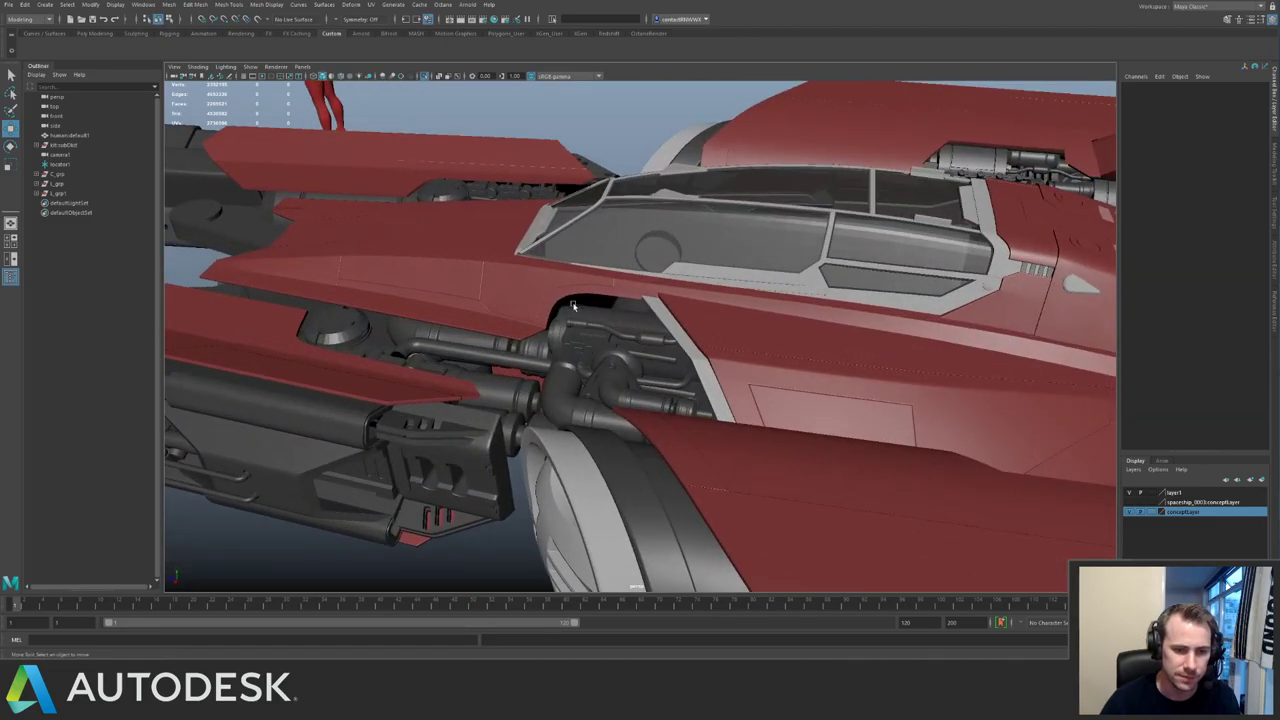
Examine the whole spaceship from the side, rear, front and above, including its engines and hull panels.
{"action": "left_click_drag", "start_coordinate": [574, 306], "coordinate": [708, 303], "text": "alt"}
{"action": "right_click_drag", "start_coordinate": [708, 303], "coordinate": [640, 285], "text": "alt"}
{"action": "left_click_drag", "start_coordinate": [640, 285], "coordinate": [457, 268], "text": "alt"}
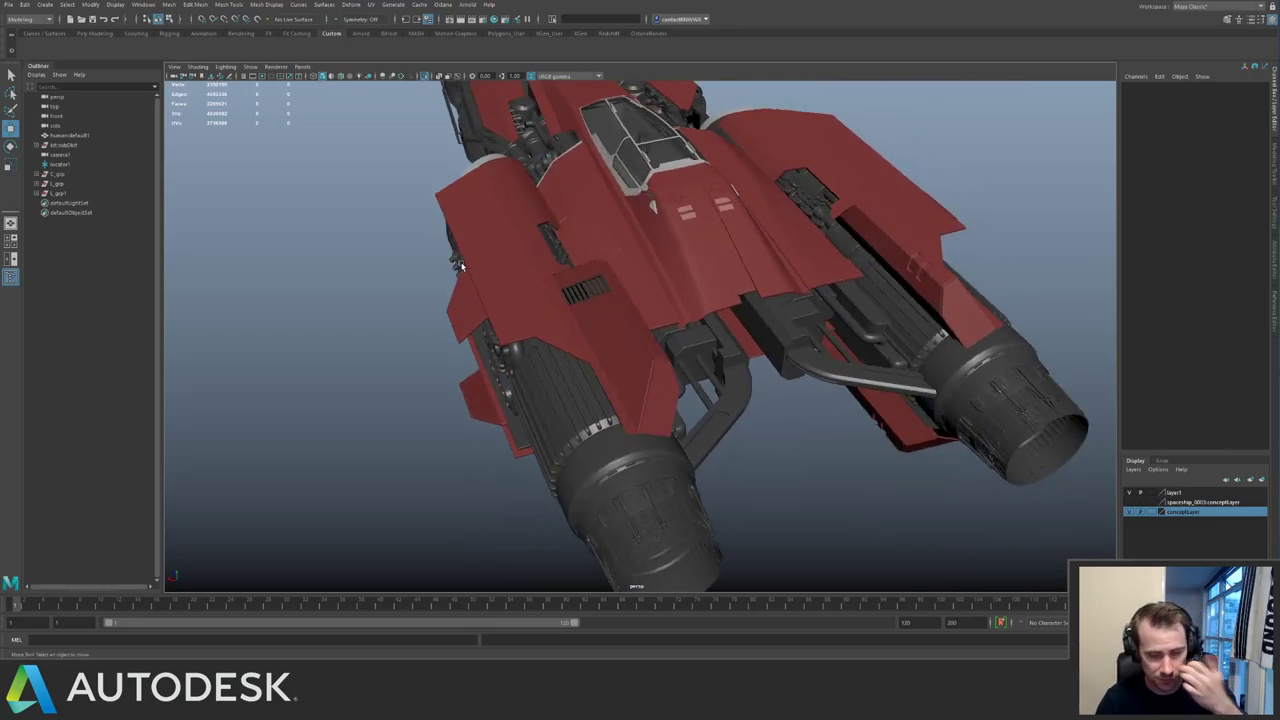
{"action": "left_click_drag", "start_coordinate": [420, 263], "coordinate": [580, 289], "text": "alt"}
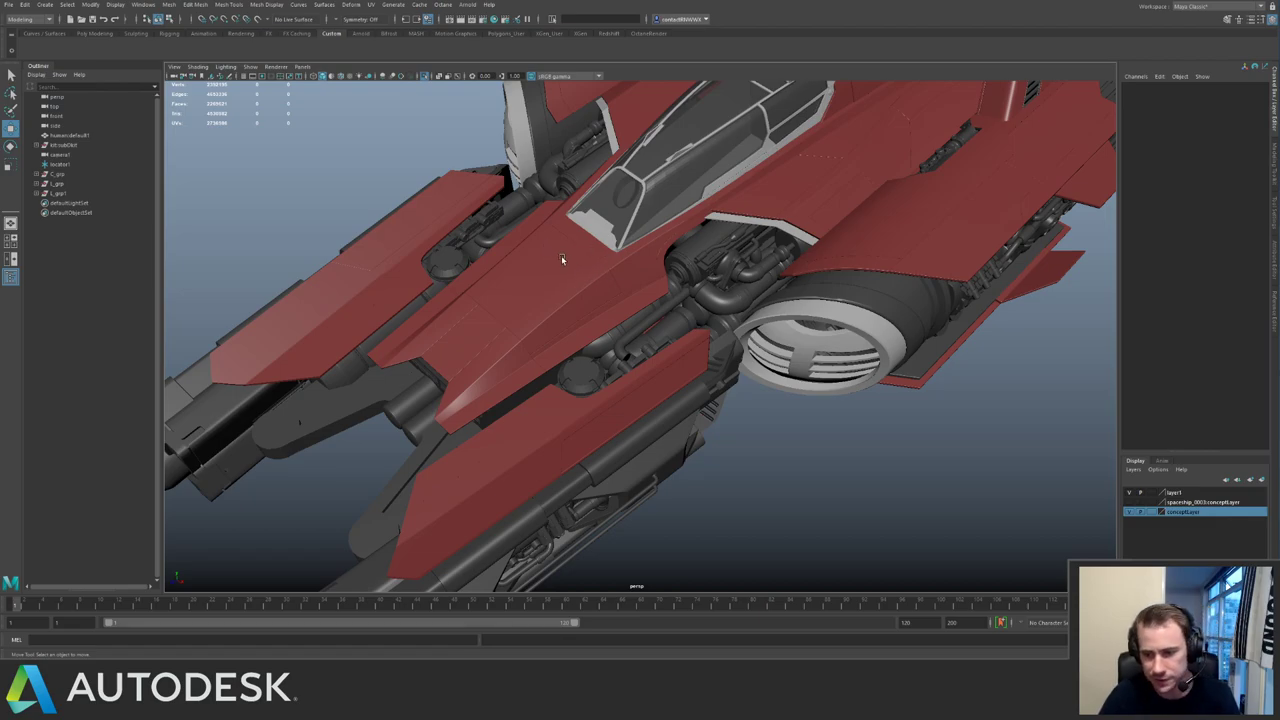
{"action": "left_click_drag", "start_coordinate": [663, 253], "coordinate": [683, 225], "text": "alt"}
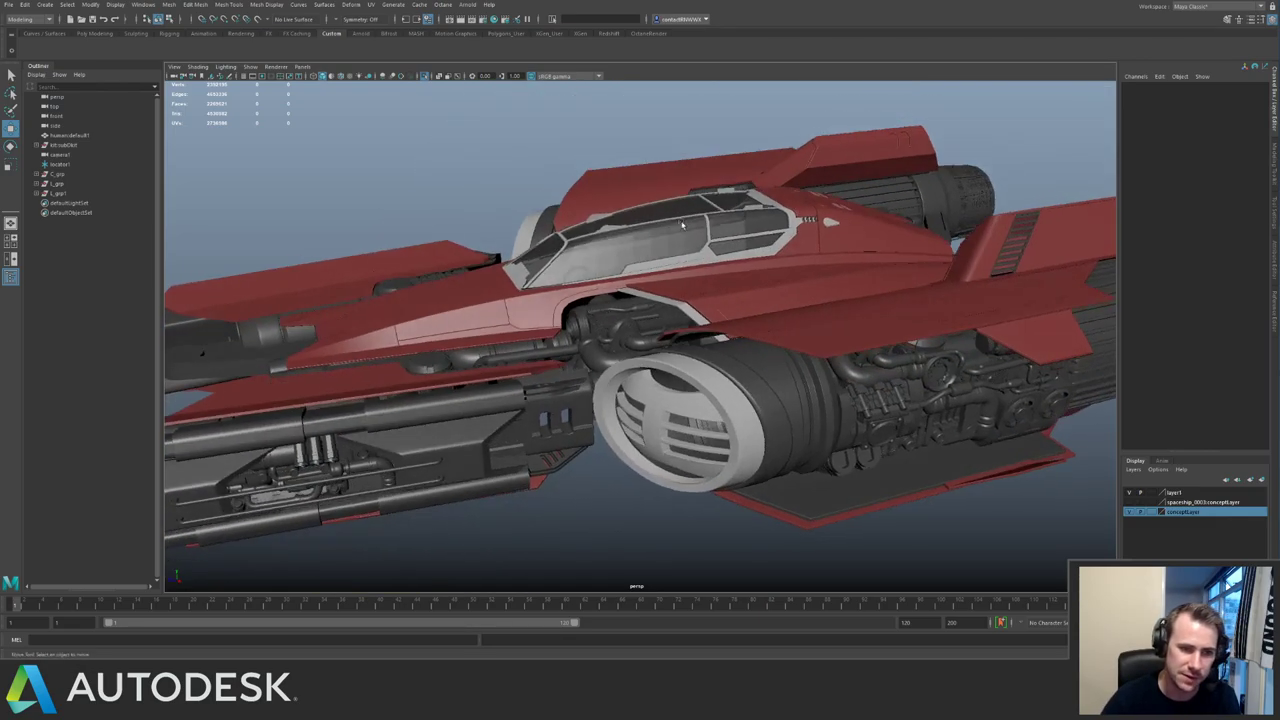
{"action": "left_click_drag", "start_coordinate": [640, 284], "coordinate": [612, 283], "text": "alt"}
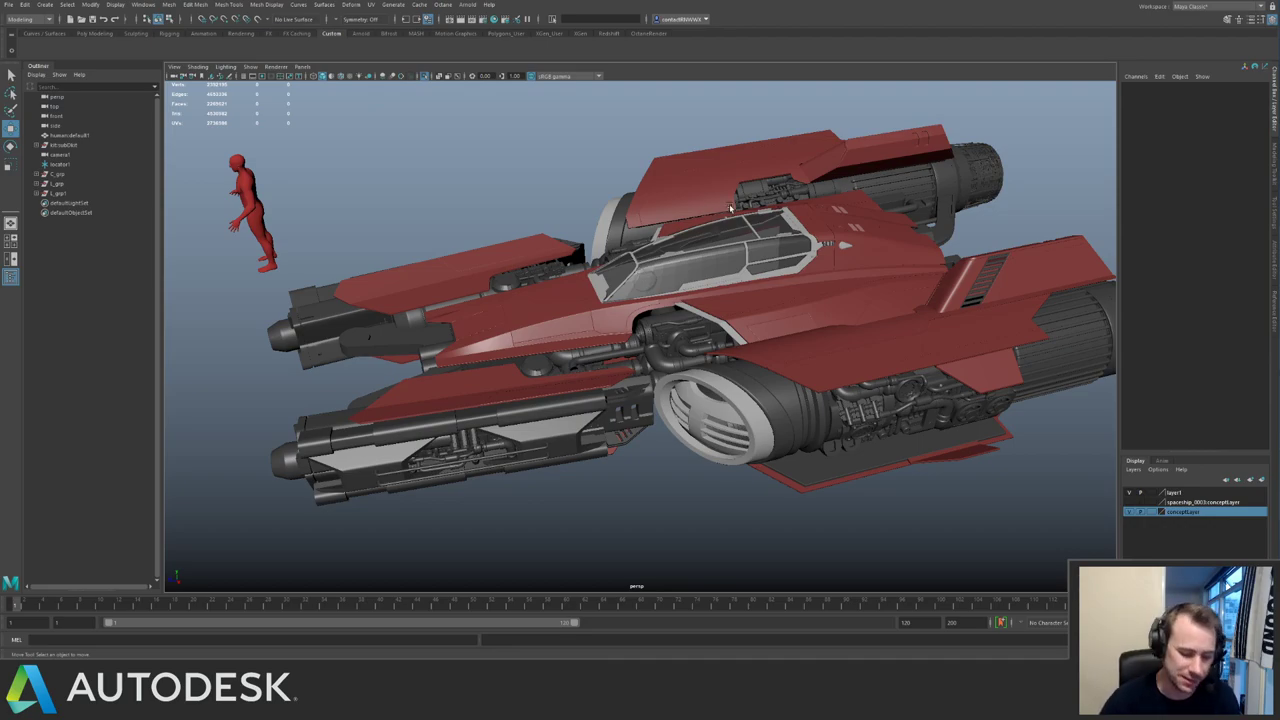
{"action": "left_click_drag", "start_coordinate": [772, 245], "coordinate": [690, 305], "text": "alt"}
{"action": "right_click_drag", "start_coordinate": [690, 305], "coordinate": [819, 329], "text": "alt"}
{"action": "left_click_drag", "start_coordinate": [640, 325], "coordinate": [539, 302], "text": "alt"}
{"action": "right_click_drag", "start_coordinate": [763, 303], "coordinate": [669, 276], "text": "alt"}
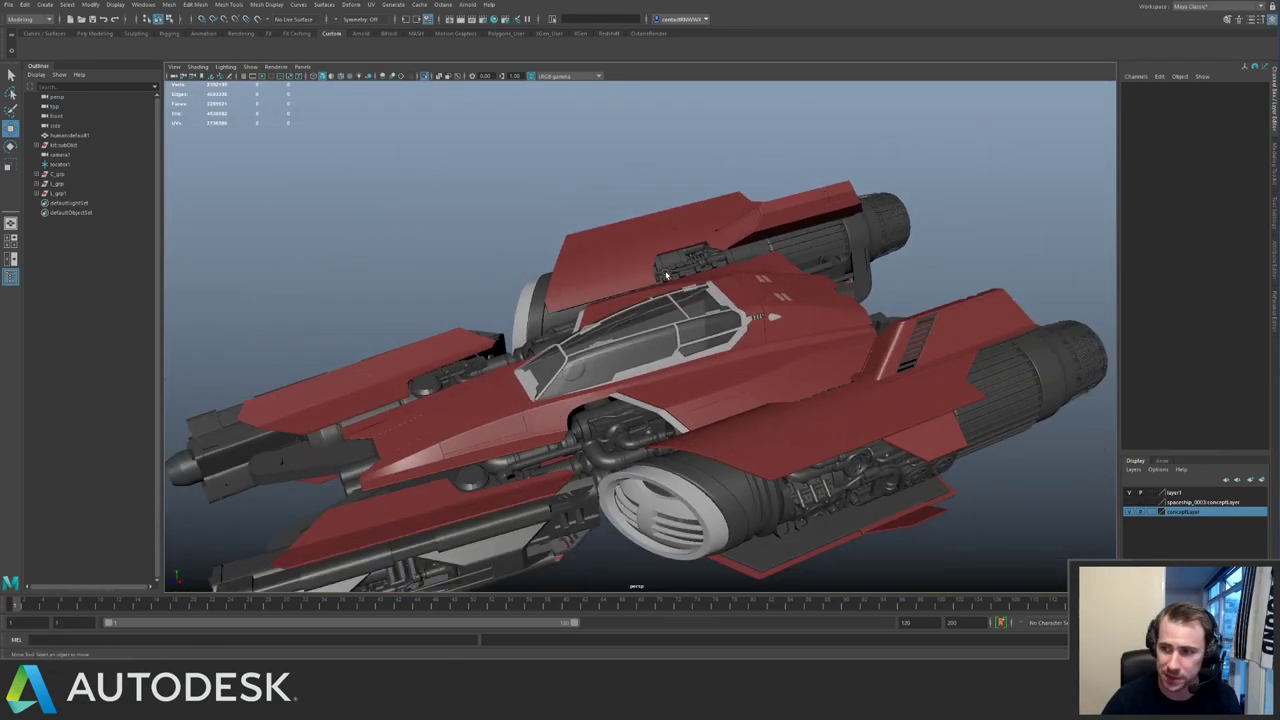
{"action": "left_click_drag", "start_coordinate": [669, 276], "coordinate": [686, 267], "text": "alt"}
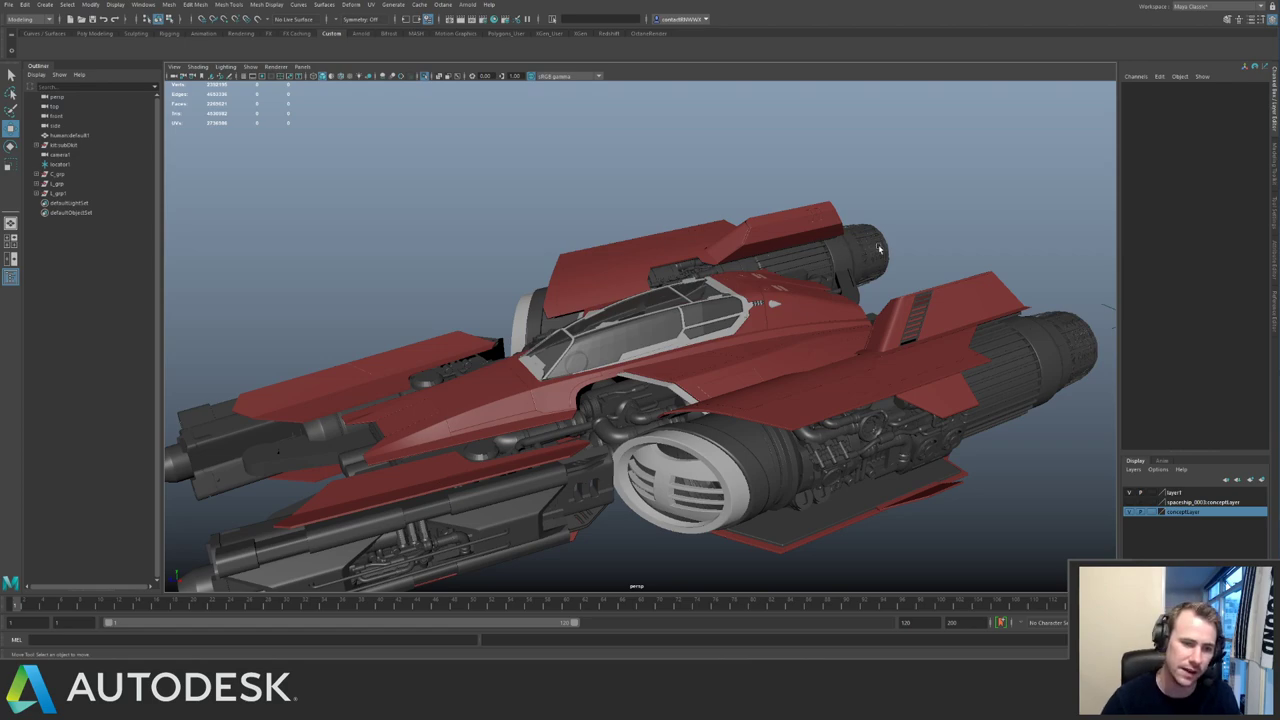
{"action": "right_click_drag", "start_coordinate": [861, 214], "coordinate": [589, 144], "text": "alt"}
{"action": "left_click_drag", "start_coordinate": [589, 144], "coordinate": [783, 245], "text": "alt"}
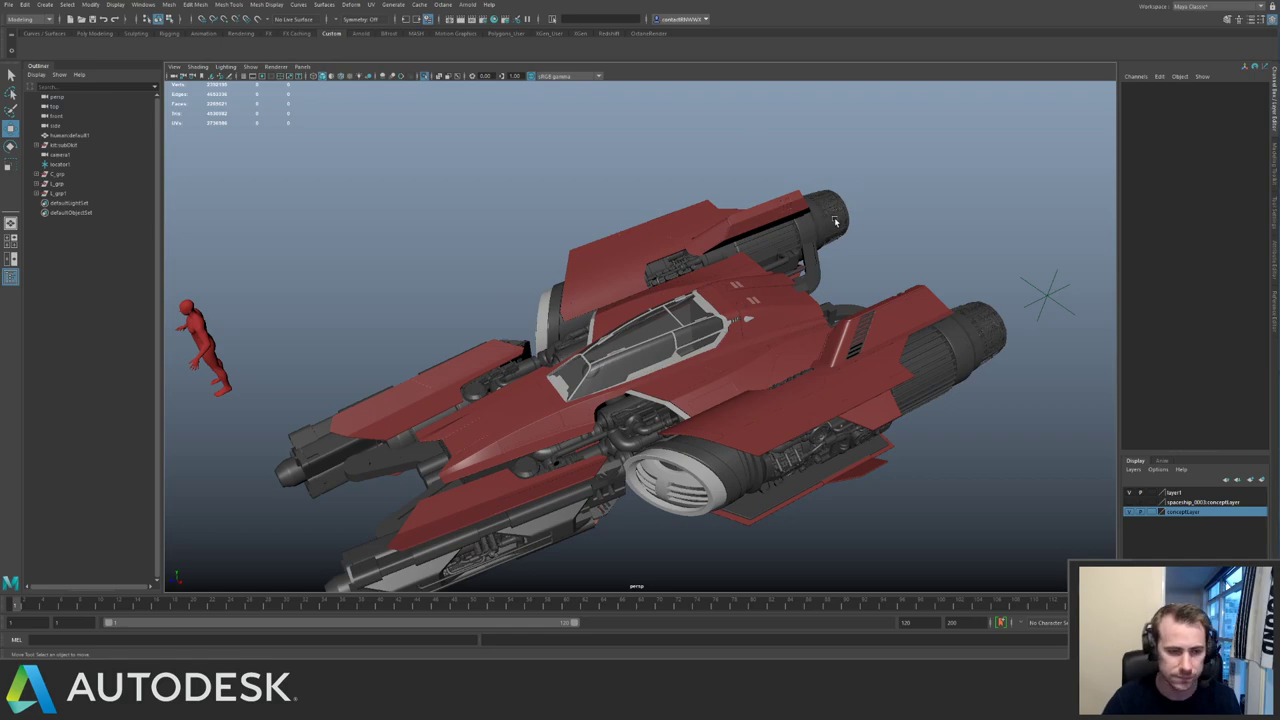
Look through camera1, select the camera and isolate it to compare the model with the concept painting, and exit isolation.
{"action": "key", "text": "space"}
{"action": "key", "text": "space"}
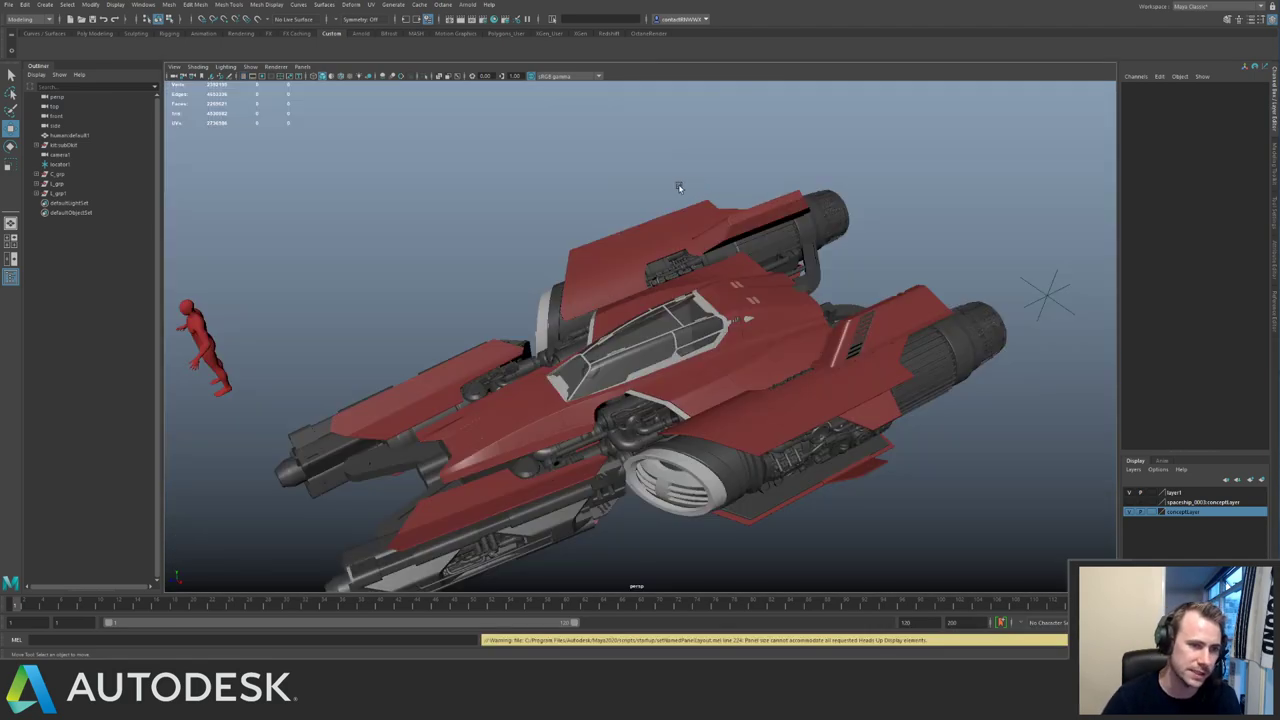
{"action": "left_click", "coordinate": [302, 66]}
{"action": "mouse_move", "coordinate": [340, 76]}
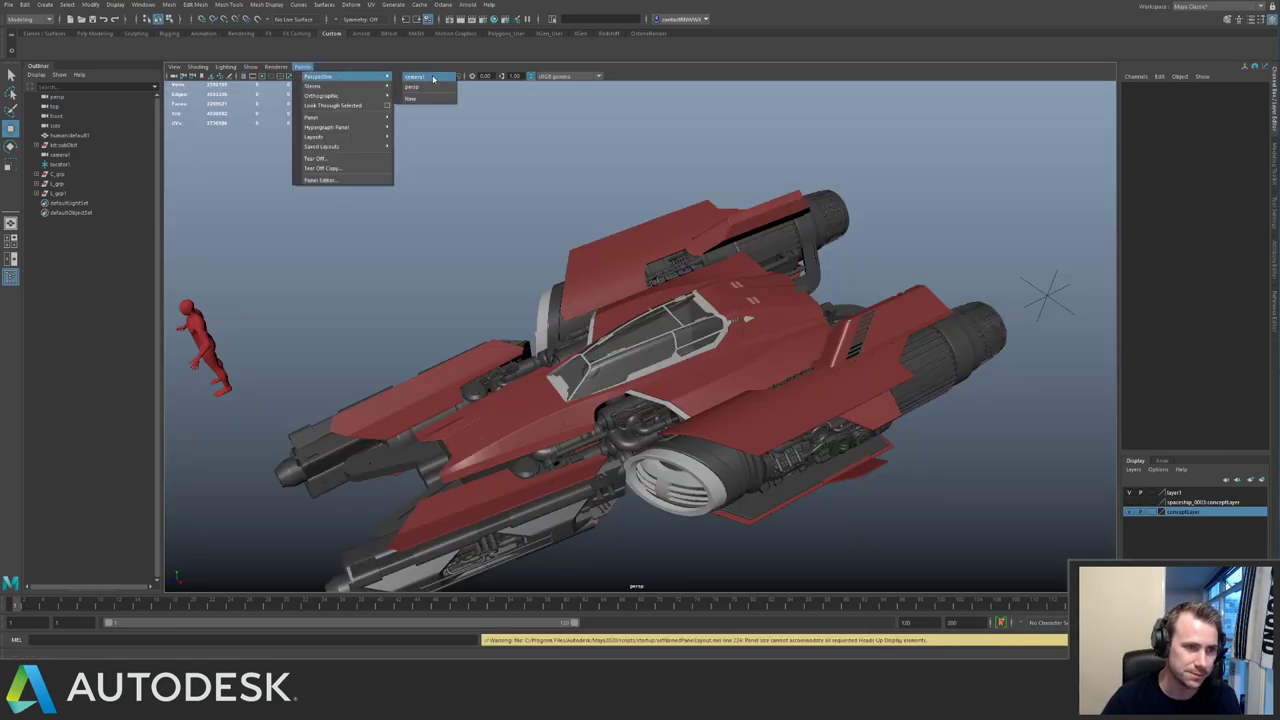
{"action": "left_click", "coordinate": [432, 78]}
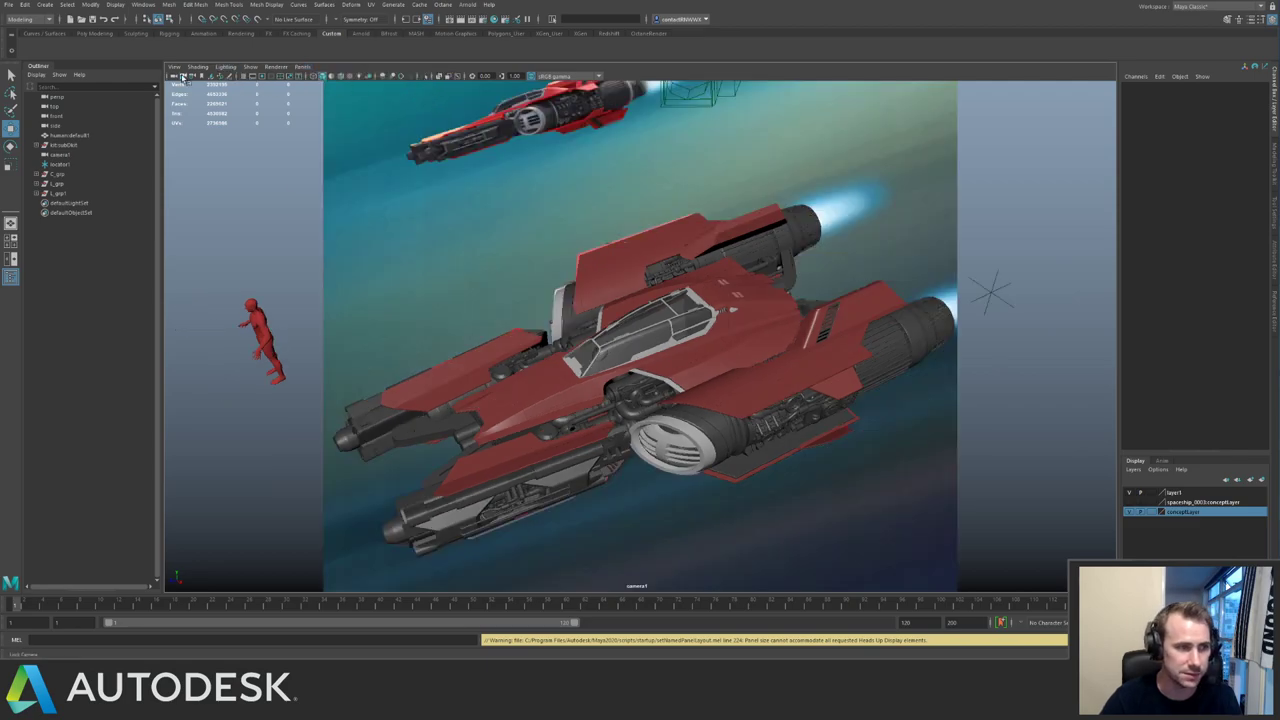
{"action": "left_click", "coordinate": [183, 78]}
{"action": "key", "text": "ctrl+1"}
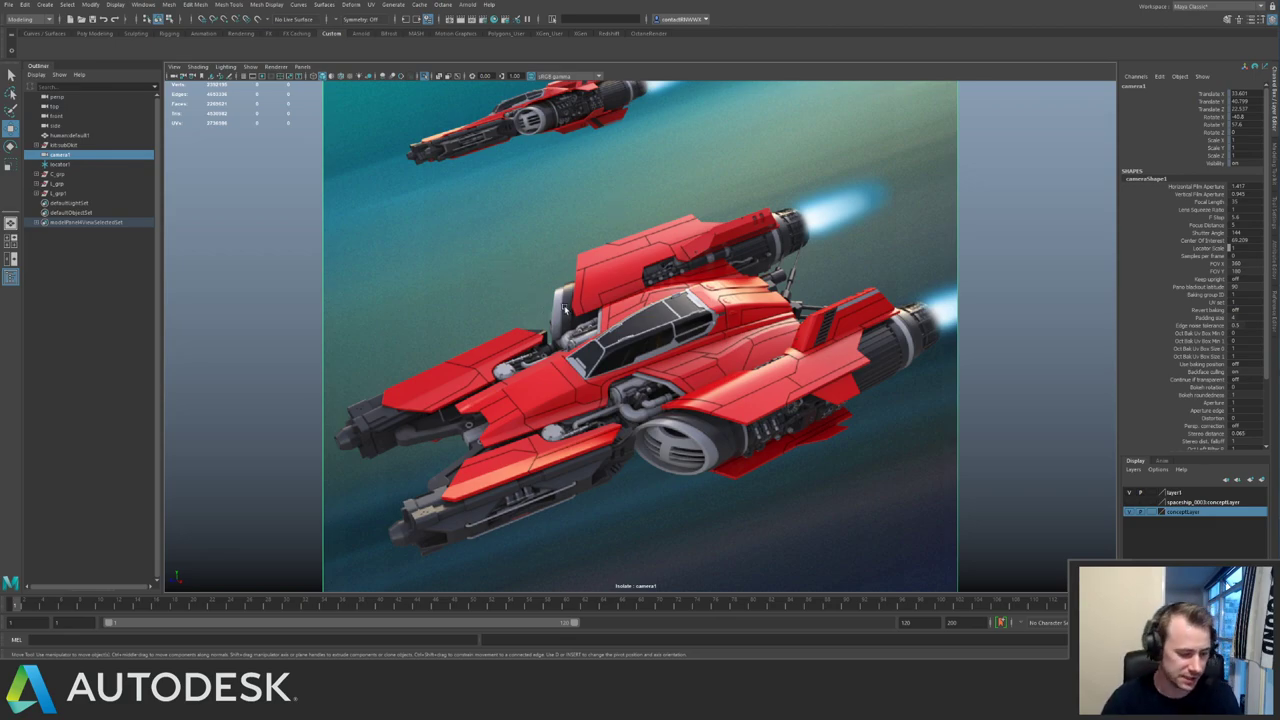
{"action": "key", "text": "ctrl+1"}
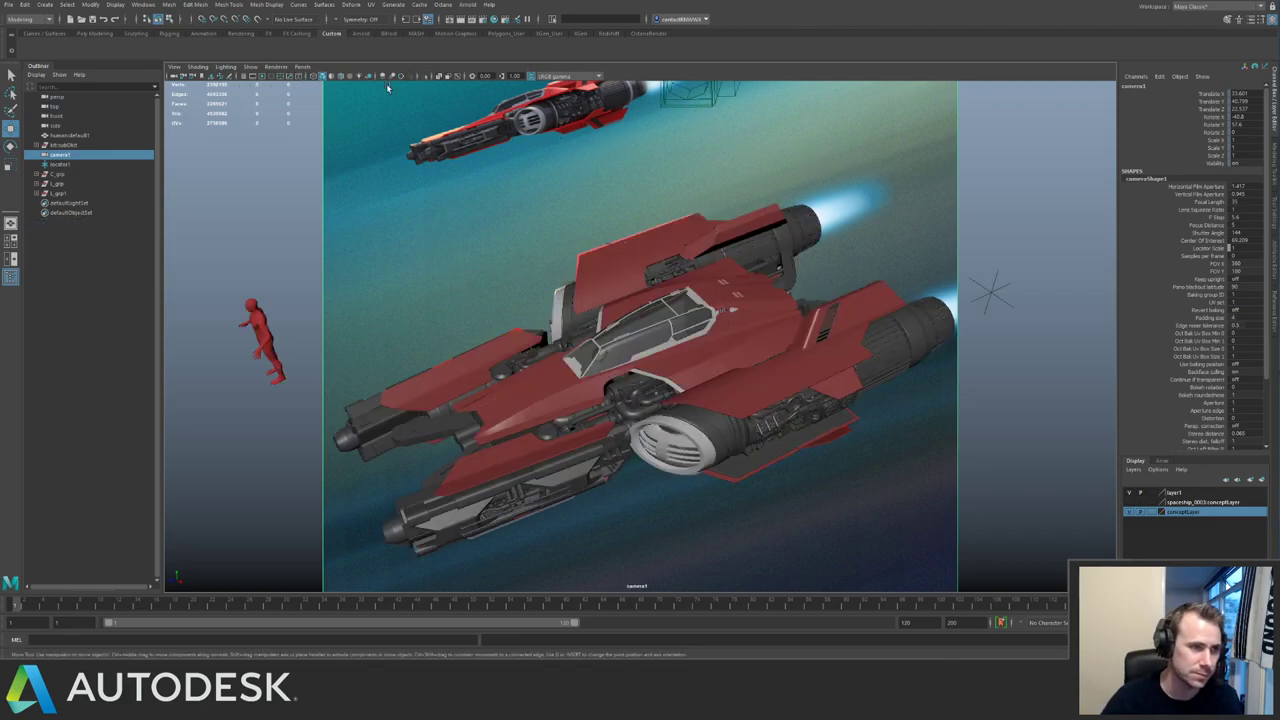
Switch back to the persp view and delete the concept camera, camera1.
{"action": "key", "text": "space"}
{"action": "key", "text": "space"}
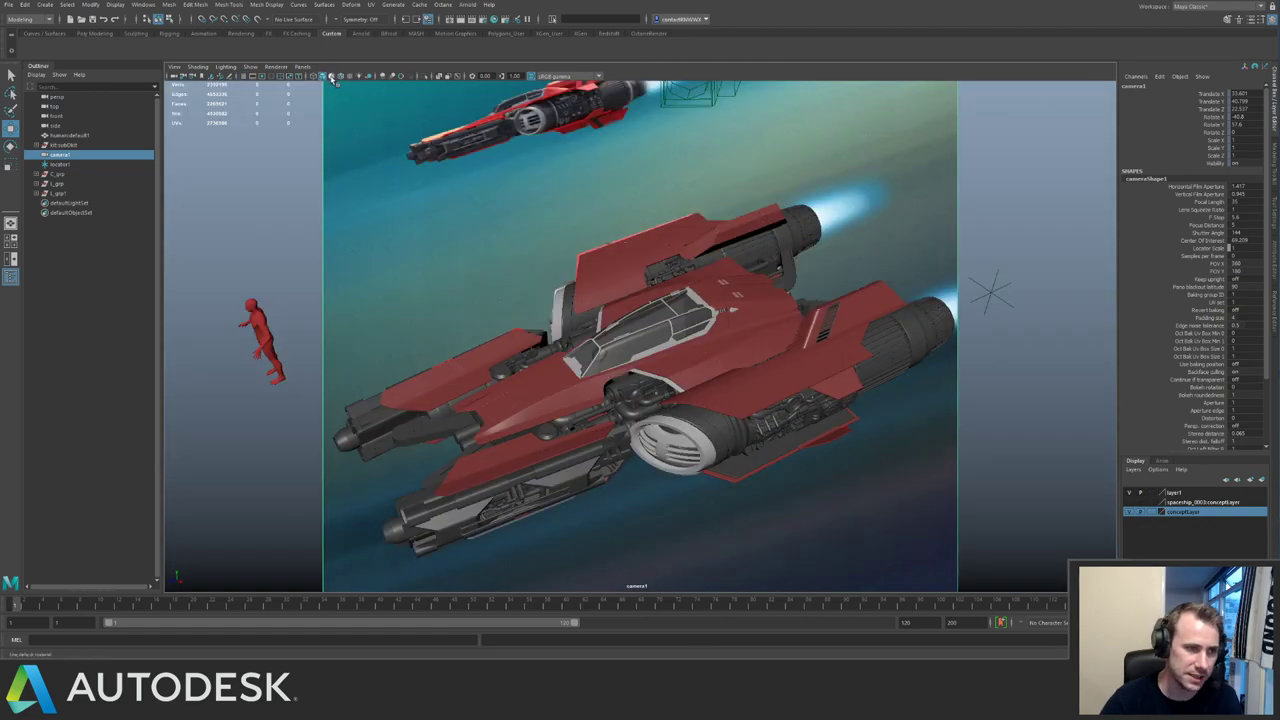
{"action": "left_click", "coordinate": [302, 66]}
{"action": "mouse_move", "coordinate": [340, 76]}
{"action": "left_click", "coordinate": [420, 80]}
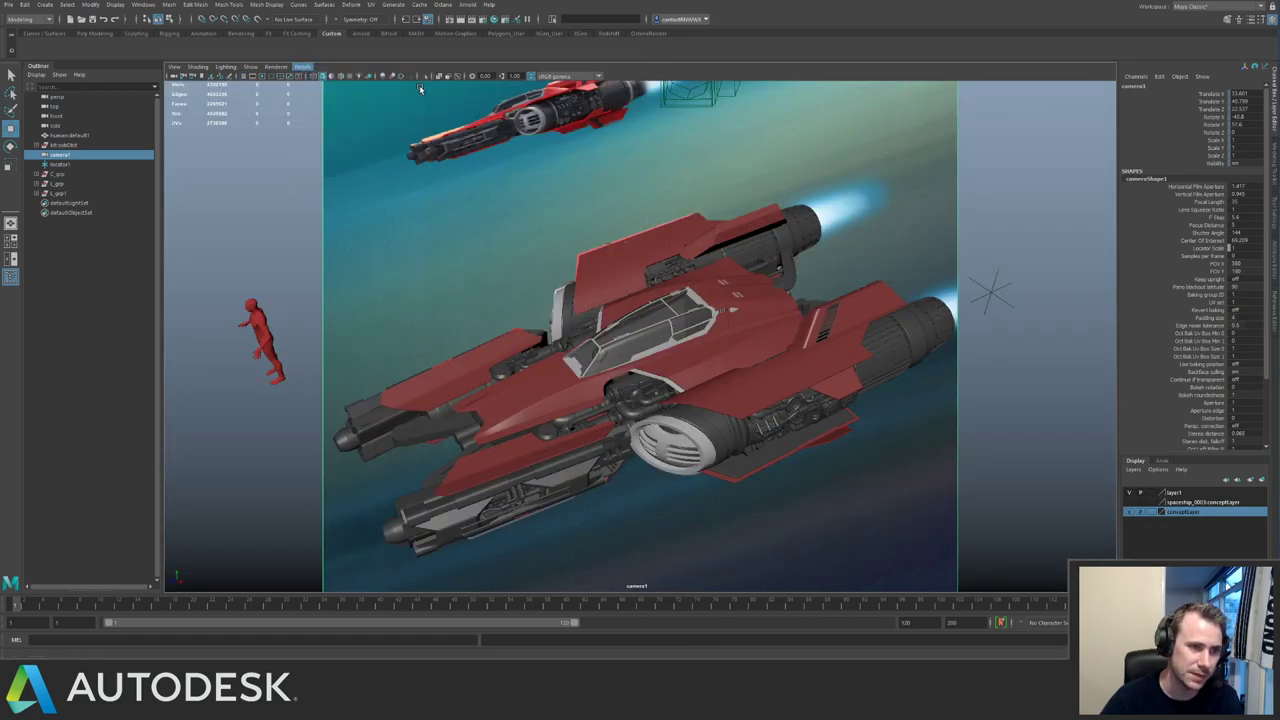
{"action": "right_click_drag", "start_coordinate": [502, 210], "coordinate": [465, 200], "text": "alt"}
{"action": "left_click_drag", "start_coordinate": [465, 200], "coordinate": [530, 185], "text": "alt"}
{"action": "middle_click_drag", "start_coordinate": [530, 185], "coordinate": [483, 243], "text": "alt"}
{"action": "right_click_drag", "start_coordinate": [483, 243], "coordinate": [497, 191], "text": "alt"}
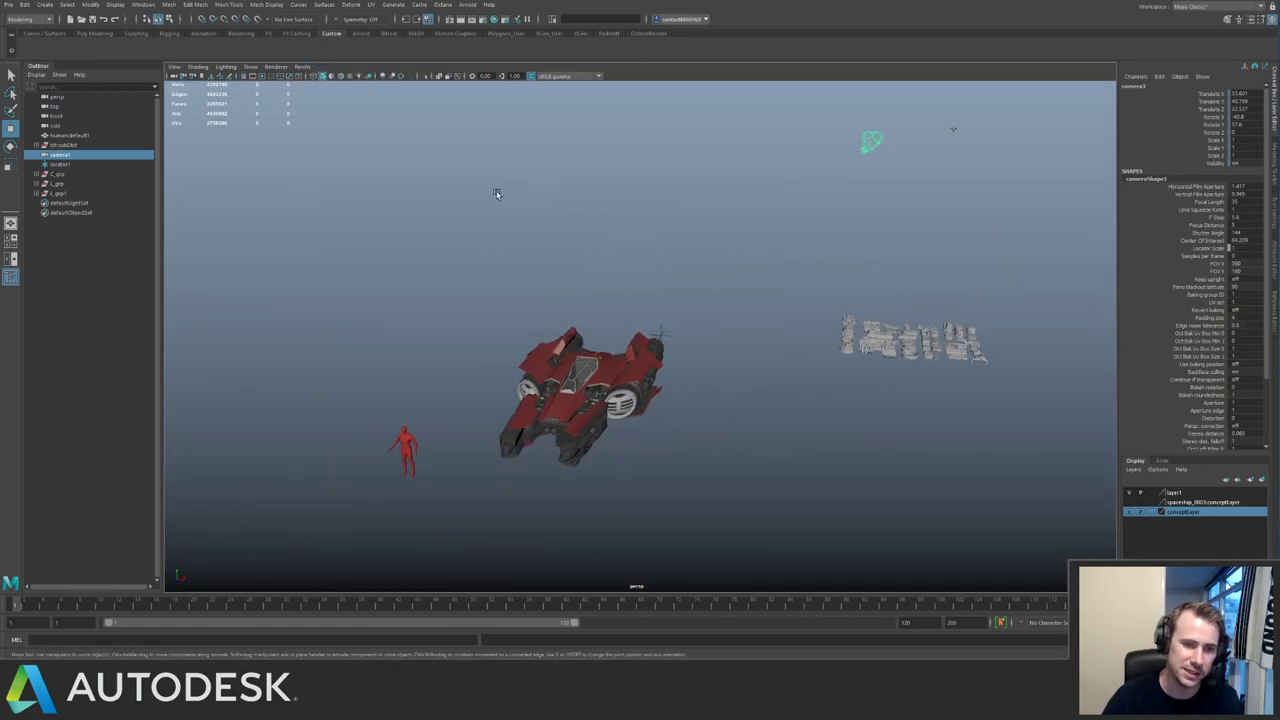
{"action": "left_click_drag", "start_coordinate": [497, 191], "coordinate": [626, 224], "text": "alt"}
{"action": "key", "text": "Delete"}
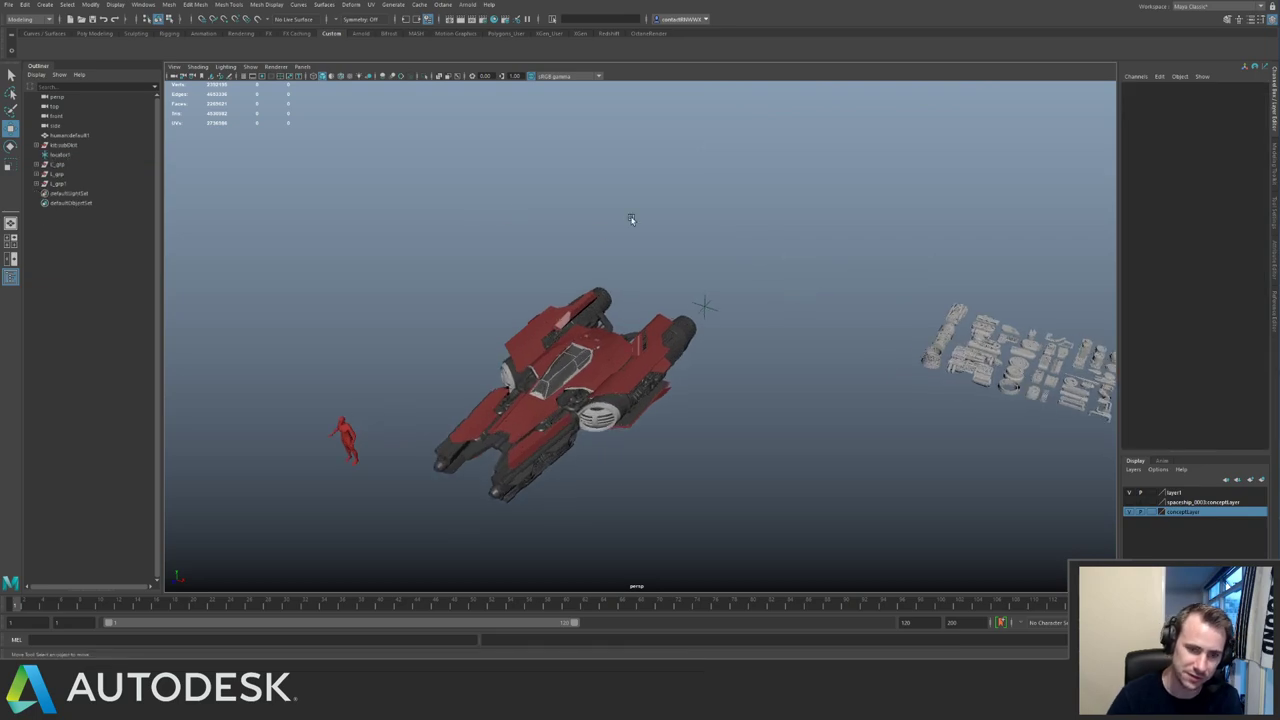
Examine the spaceship from the front and from above, and inspect the cockpit canopy up close.
{"action": "left_click_drag", "start_coordinate": [535, 228], "coordinate": [654, 303], "text": "alt"}
{"action": "left_click_drag", "start_coordinate": [597, 369], "coordinate": [467, 345], "text": "alt"}
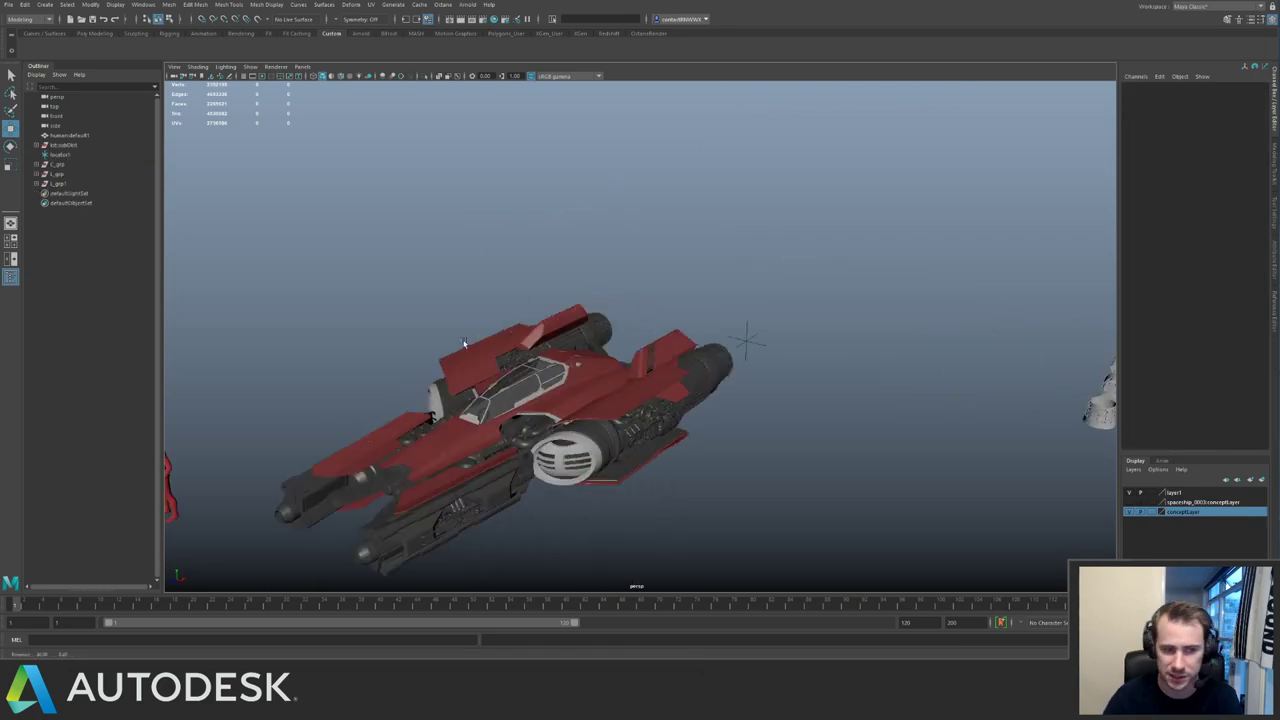
{"action": "middle_click_drag", "start_coordinate": [467, 345], "coordinate": [590, 260], "text": "alt"}
{"action": "right_click_drag", "start_coordinate": [590, 260], "coordinate": [660, 250], "text": "alt"}
{"action": "left_click_drag", "start_coordinate": [660, 250], "coordinate": [636, 267], "text": "alt"}
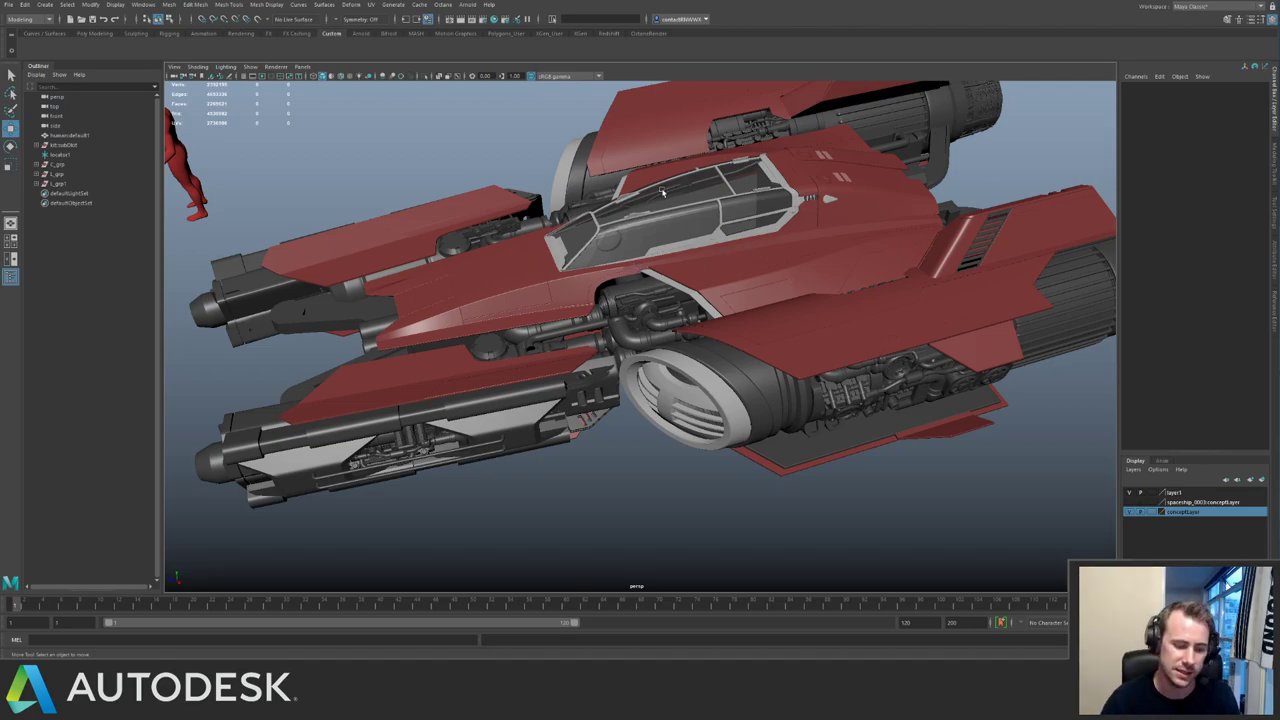
{"action": "left_click_drag", "start_coordinate": [592, 281], "coordinate": [431, 220], "text": "alt"}
{"action": "right_click_drag", "start_coordinate": [431, 220], "coordinate": [509, 236], "text": "alt"}
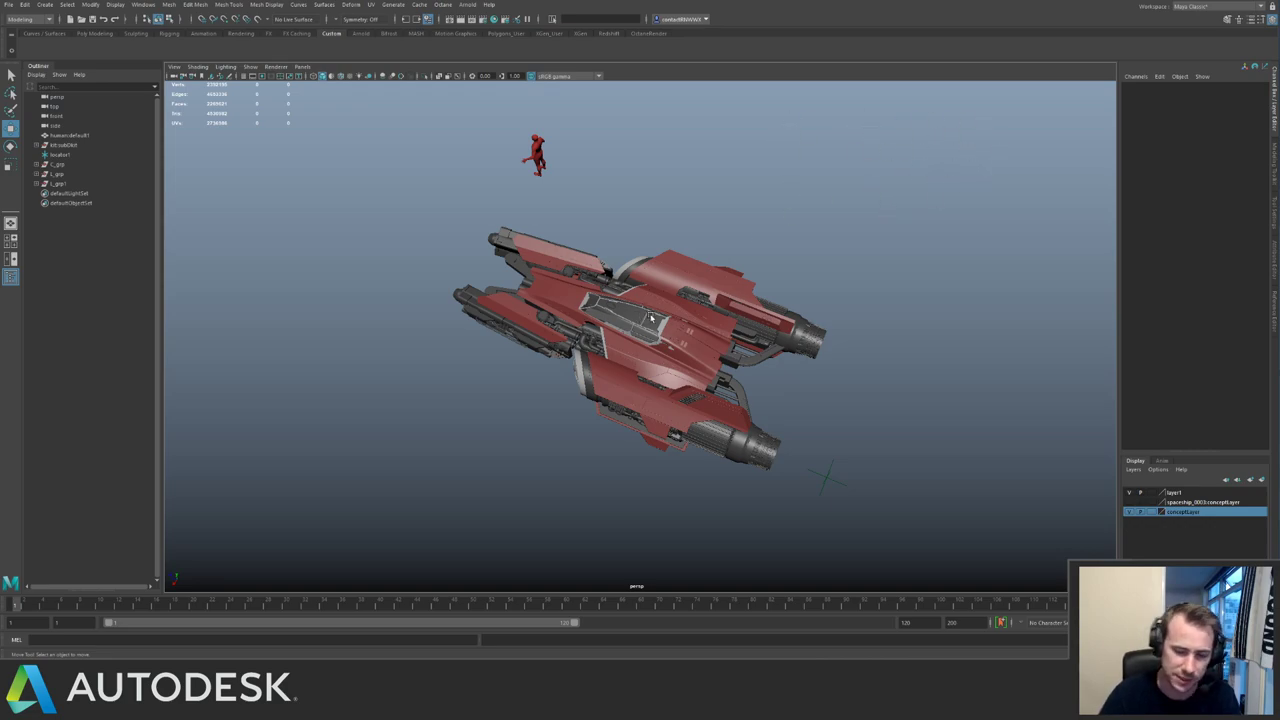
{"action": "left_click_drag", "start_coordinate": [533, 317], "coordinate": [603, 263], "text": "alt"}
{"action": "right_click_drag", "start_coordinate": [603, 263], "coordinate": [631, 252], "text": "alt"}
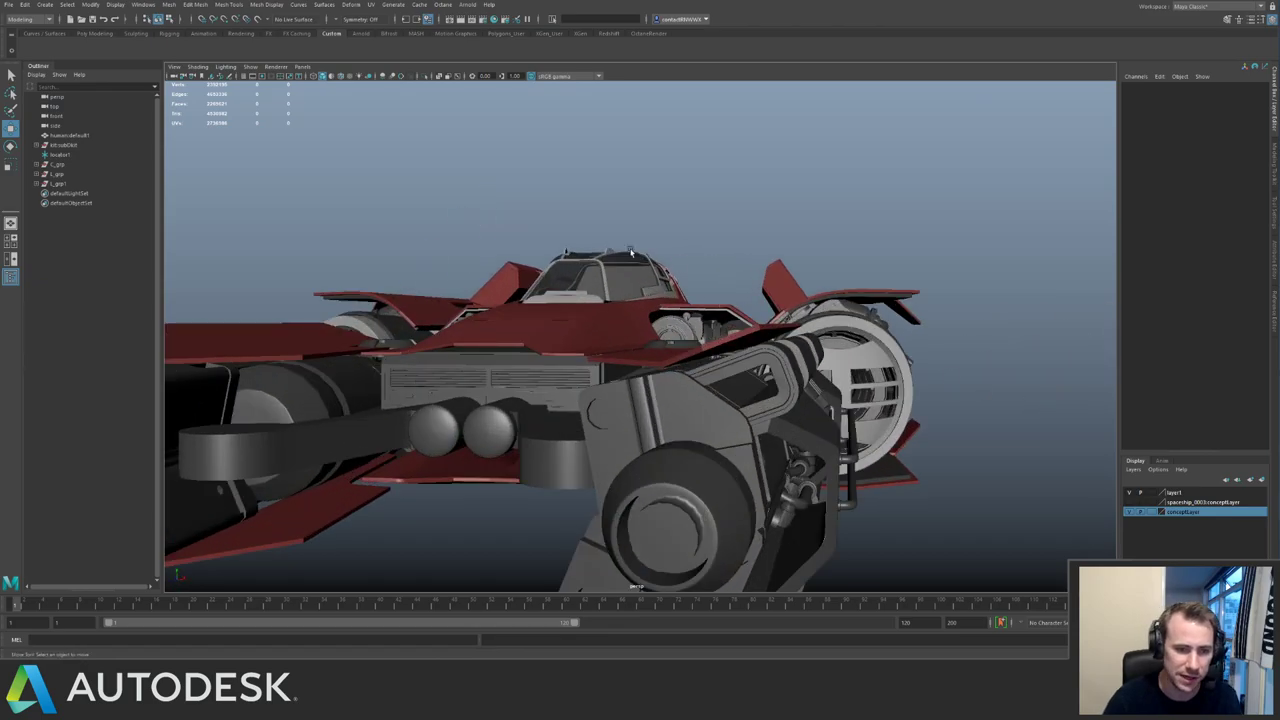
{"action": "left_click_drag", "start_coordinate": [671, 263], "coordinate": [651, 287], "text": "alt"}
{"action": "right_click_drag", "start_coordinate": [651, 287], "coordinate": [660, 309], "text": "alt"}
{"action": "mouse_move", "coordinate": [620, 278]}
{"action": "left_mouse_down", "text": "alt"}
{"action": "mouse_move", "coordinate": [609, 297]}
{"action": "mouse_move", "coordinate": [628, 290]}
{"action": "left_mouse_up", "text": "alt"}
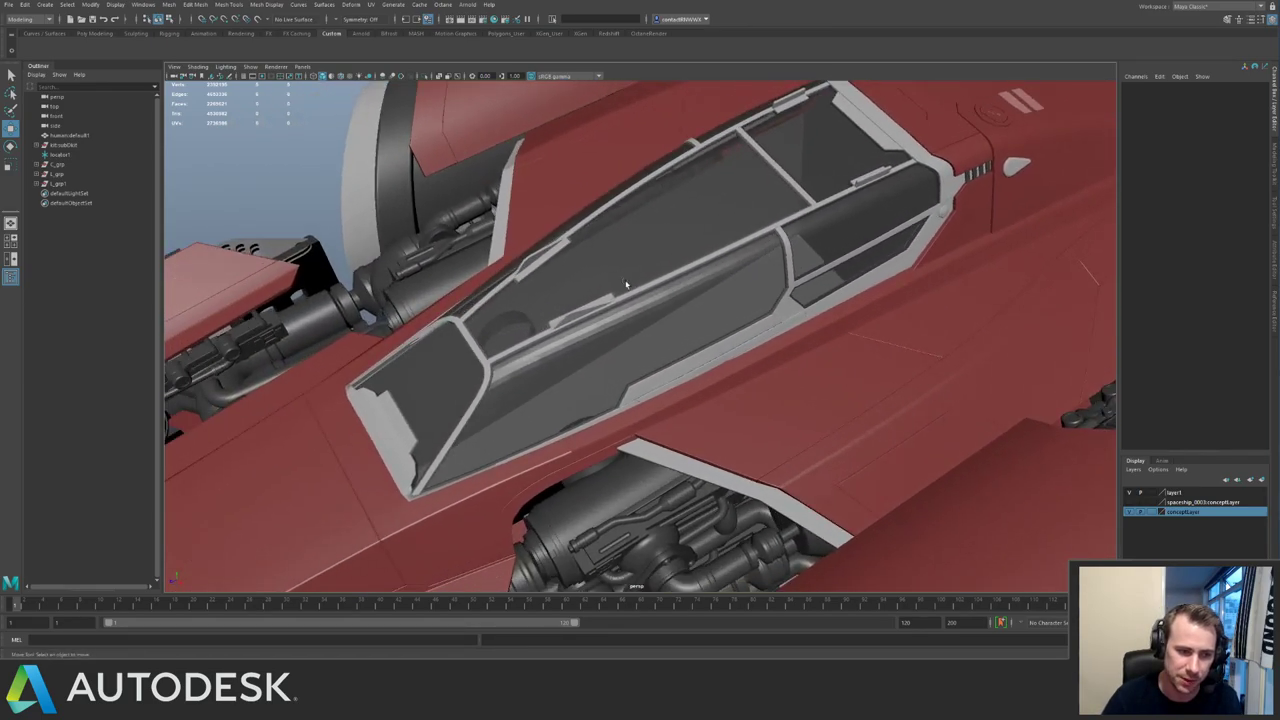
Examine the ship's overall silhouette and scale against the red human figure.
{"action": "right_click_drag", "start_coordinate": [628, 290], "coordinate": [715, 325], "text": "alt"}
{"action": "left_click_drag", "start_coordinate": [715, 325], "coordinate": [868, 370], "text": "alt"}
{"action": "right_click_drag", "start_coordinate": [868, 370], "coordinate": [550, 280], "text": "alt"}
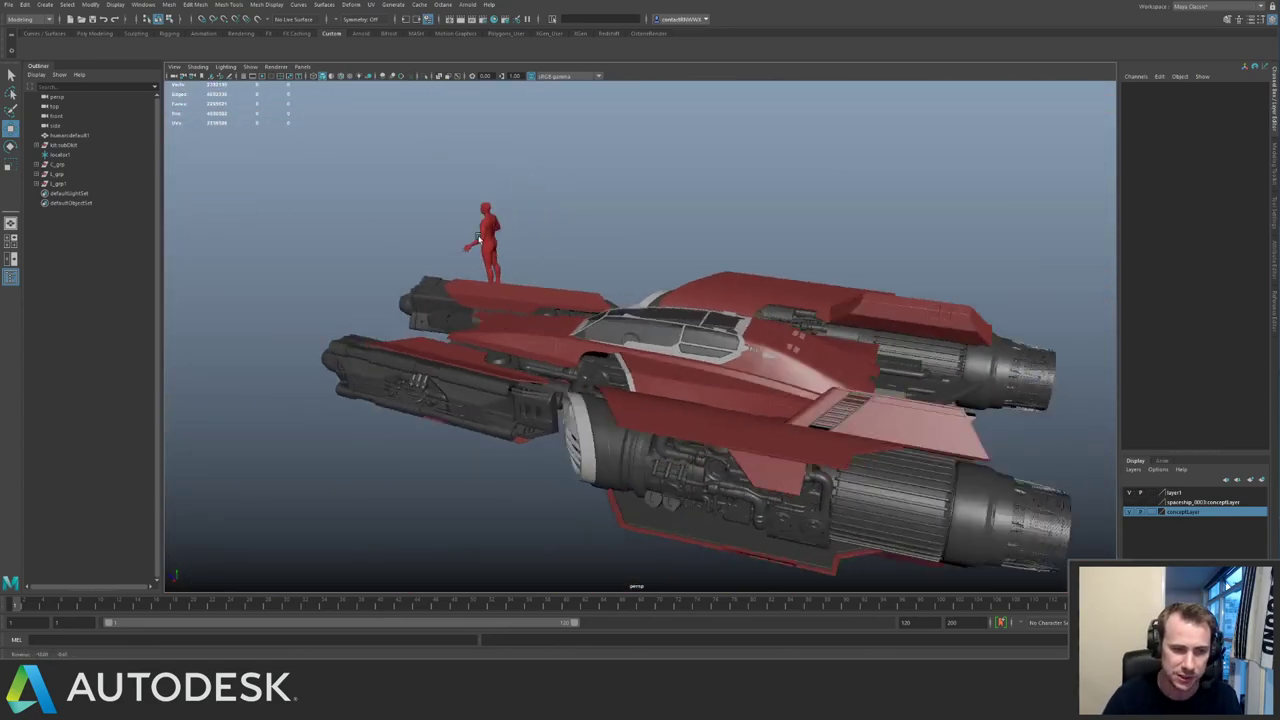
{"action": "left_click_drag", "start_coordinate": [550, 280], "coordinate": [632, 318], "text": "alt"}
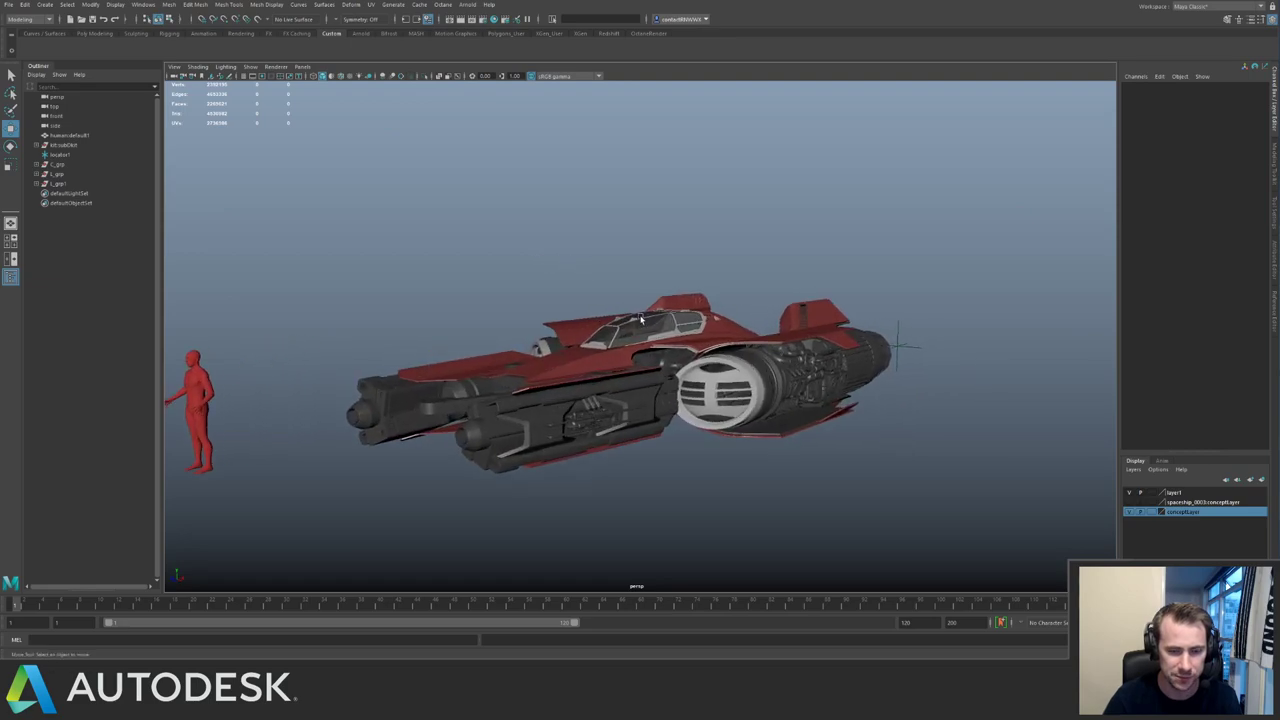
{"action": "right_click_drag", "start_coordinate": [632, 318], "coordinate": [460, 260], "text": "alt"}
{"action": "left_click_drag", "start_coordinate": [459, 259], "coordinate": [494, 303], "text": "alt"}
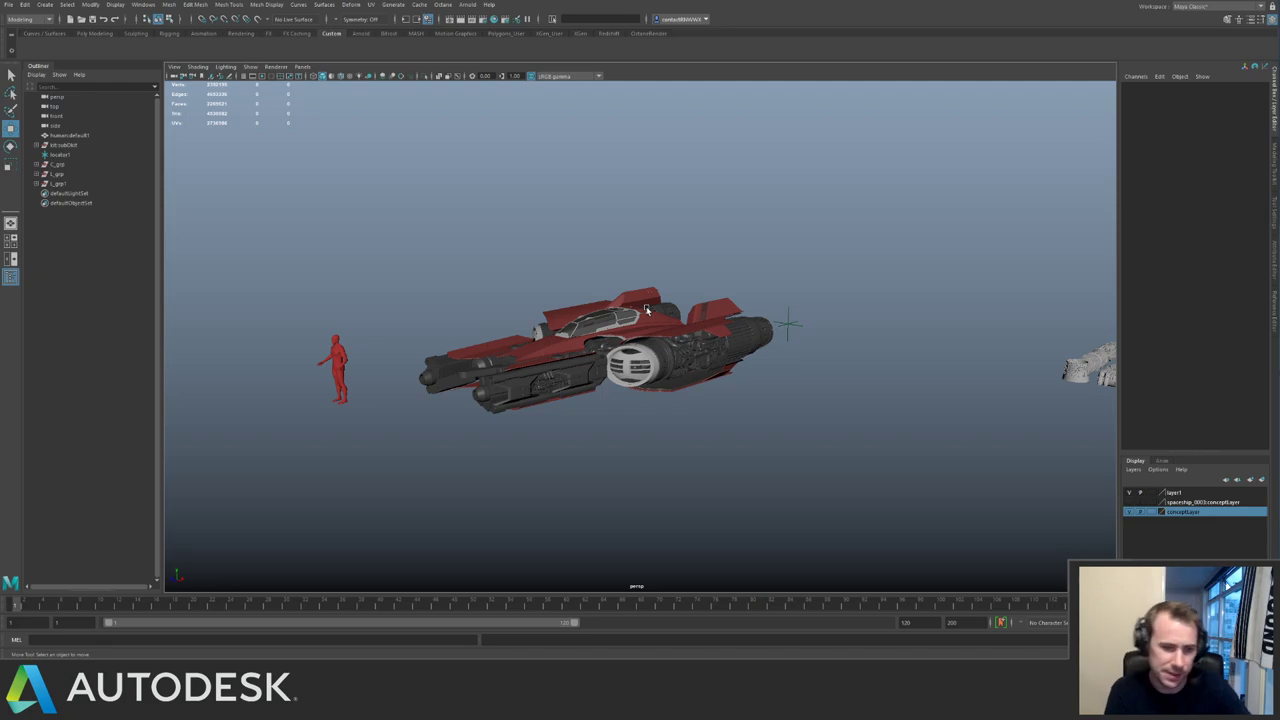
{"action": "left_click_drag", "start_coordinate": [600, 293], "coordinate": [414, 293], "text": "alt"}
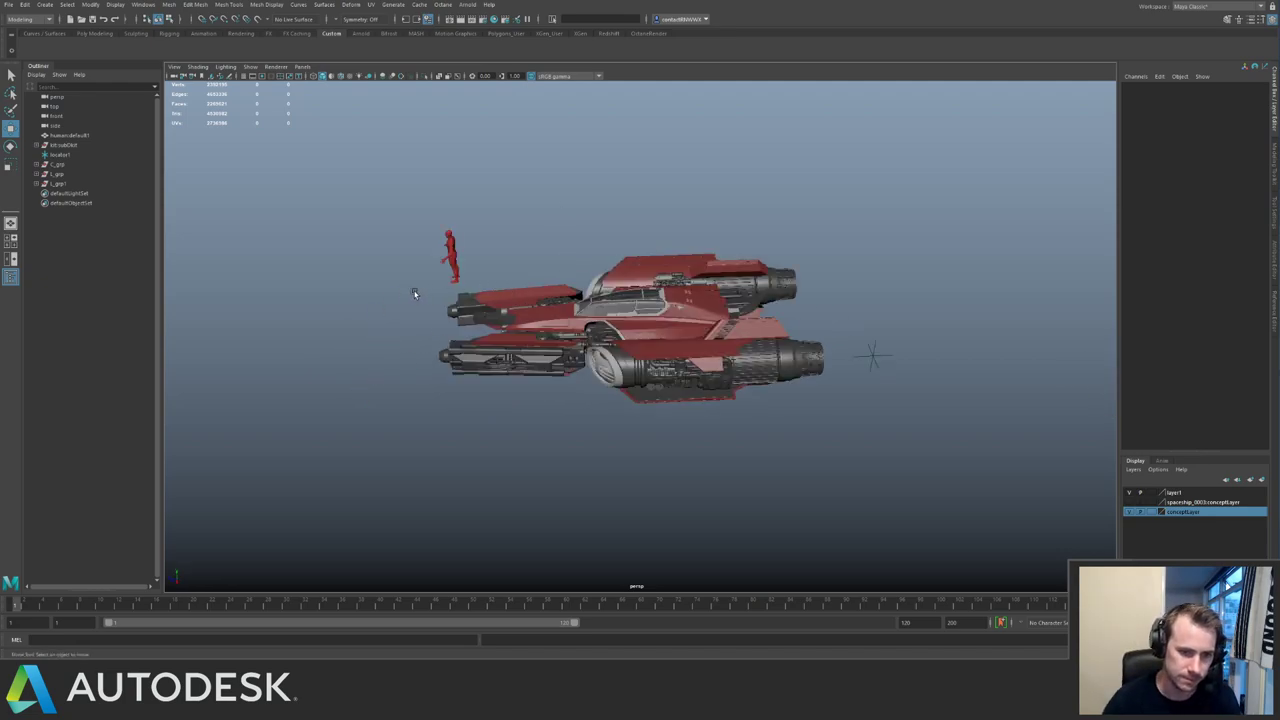
Select the light-grey ring around the front engine intake, frame it, isolate it to inspect its topology, and exit isolation.
{"action": "right_click_drag", "start_coordinate": [414, 293], "coordinate": [774, 357], "text": "alt"}
{"action": "right_click_drag", "start_coordinate": [480, 347], "coordinate": [600, 378], "text": "alt"}
{"action": "left_click", "coordinate": [590, 384]}
{"action": "key", "text": "f"}
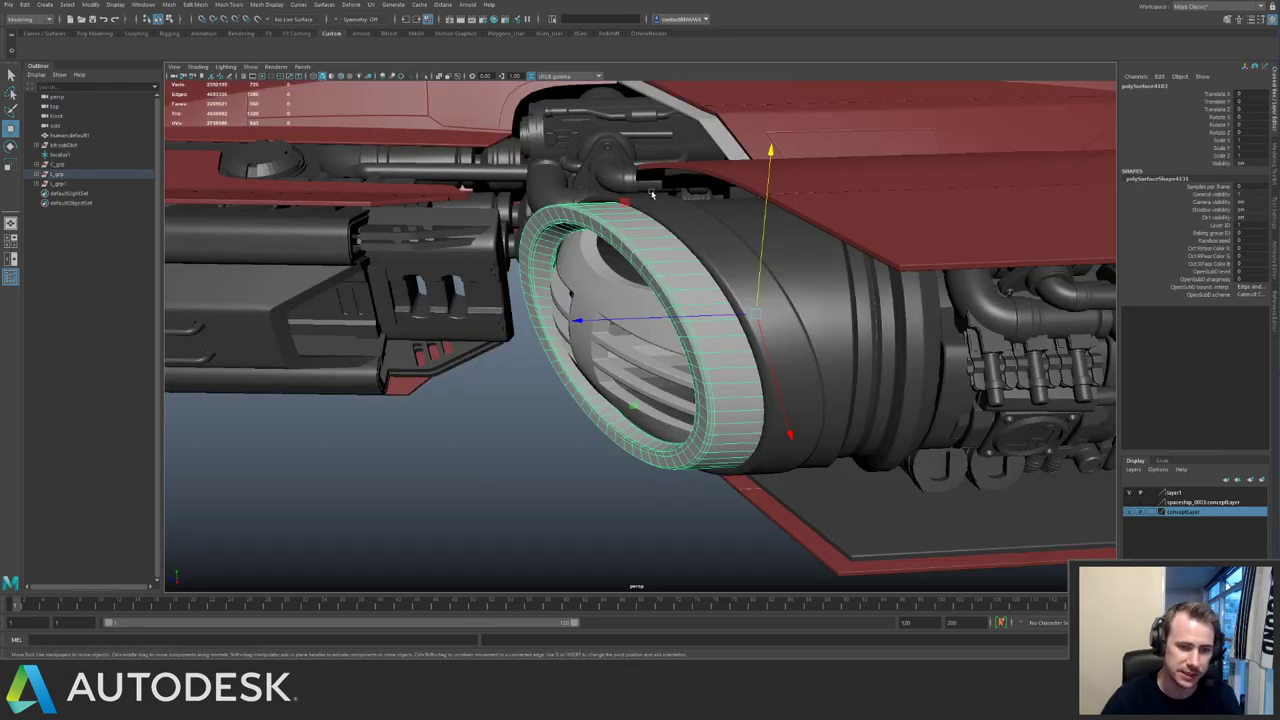
{"action": "left_click_drag", "start_coordinate": [641, 303], "coordinate": [710, 340], "text": "alt"}
{"action": "right_click_drag", "start_coordinate": [710, 340], "coordinate": [800, 320], "text": "alt"}
{"action": "key", "text": "ctrl+1"}
{"action": "left_click_drag", "start_coordinate": [736, 278], "coordinate": [667, 254], "text": "alt"}
{"action": "key", "text": "ctrl+1"}
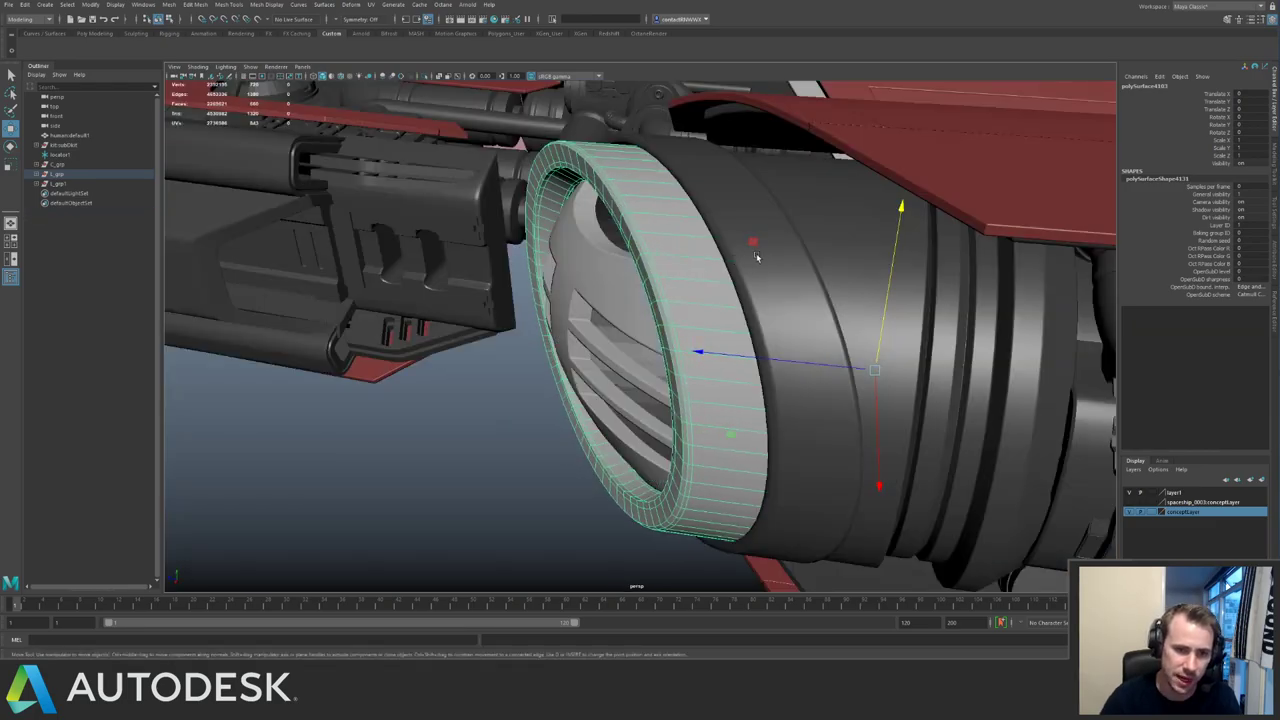
Isolate the dark ring just behind the engine's light-grey intake rim to inspect its mesh, and exit isolation.
{"action": "left_click_drag", "start_coordinate": [753, 270], "coordinate": [723, 260], "text": "alt"}
{"action": "key", "text": "ctrl+1"}
{"action": "key", "text": "ctrl+1"}
{"action": "key", "text": "ctrl+1"}
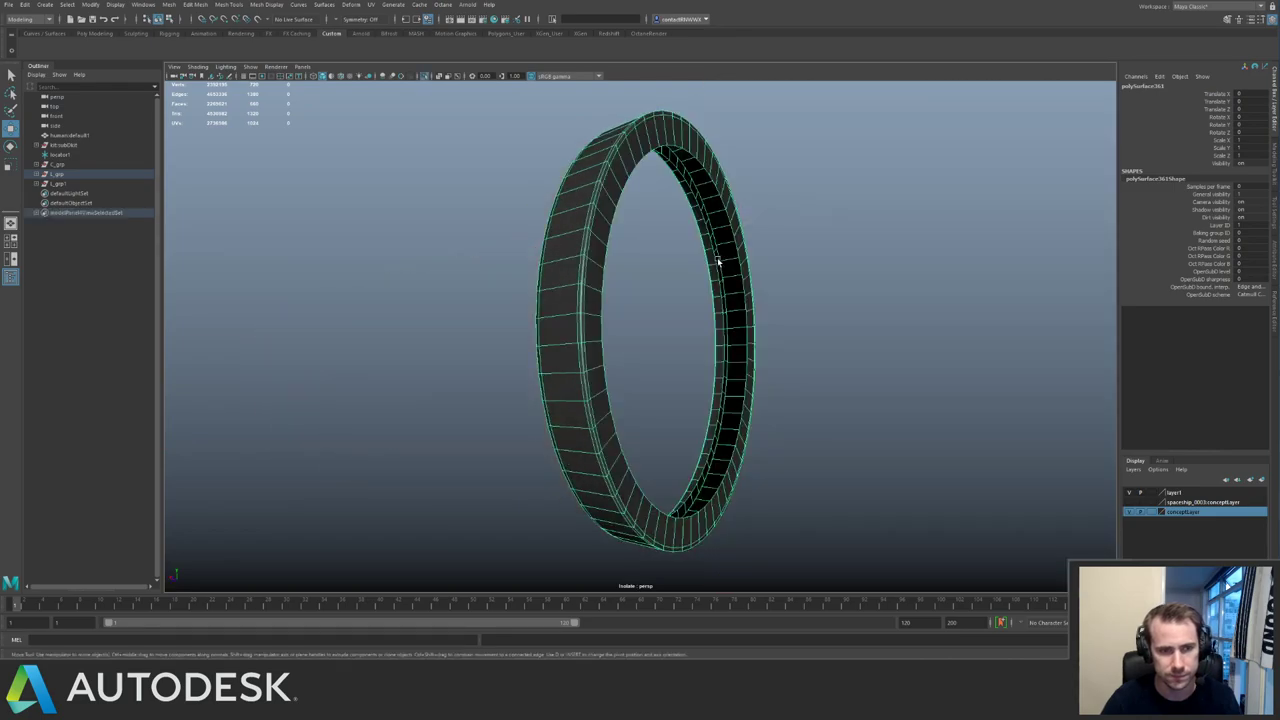
{"action": "key", "text": "ctrl+1"}
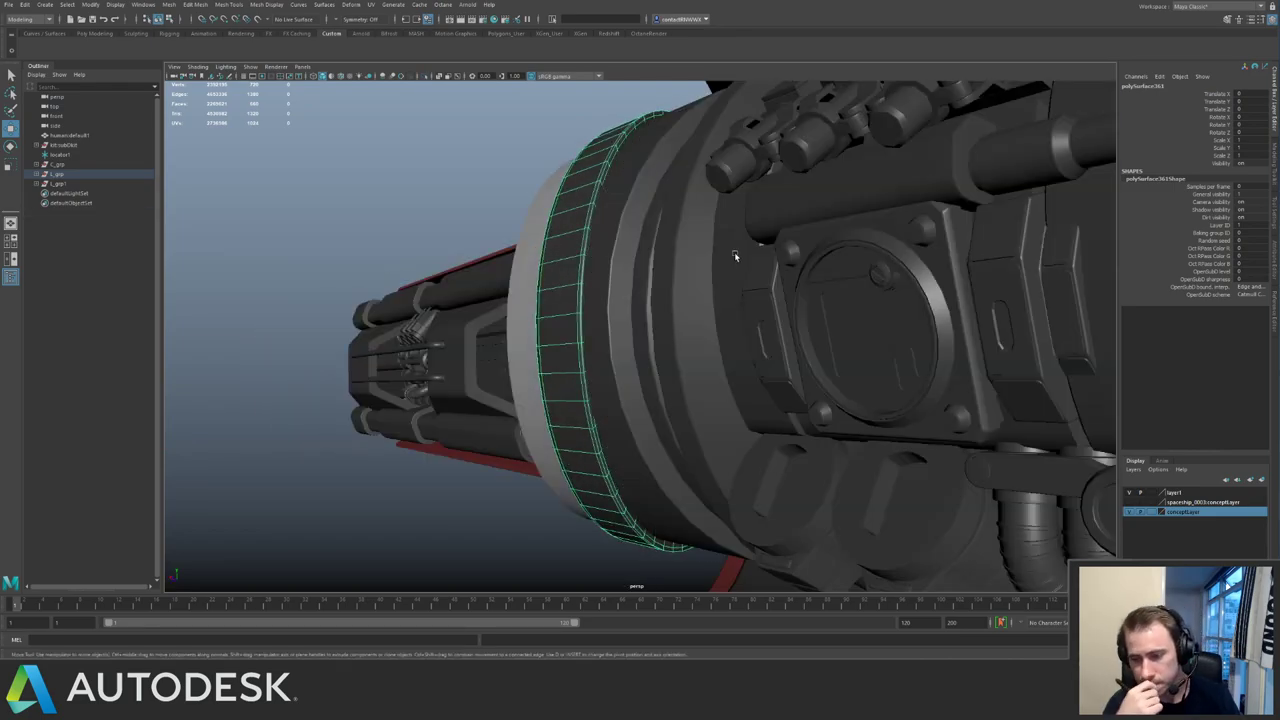
Isolate the dark engine ring with the adjoining shell and insert an edge loop around the ring's flat end face.
{"action": "left_click_drag", "start_coordinate": [734, 252], "coordinate": [543, 150], "text": "alt"}
{"action": "key", "text": "ctrl+1"}
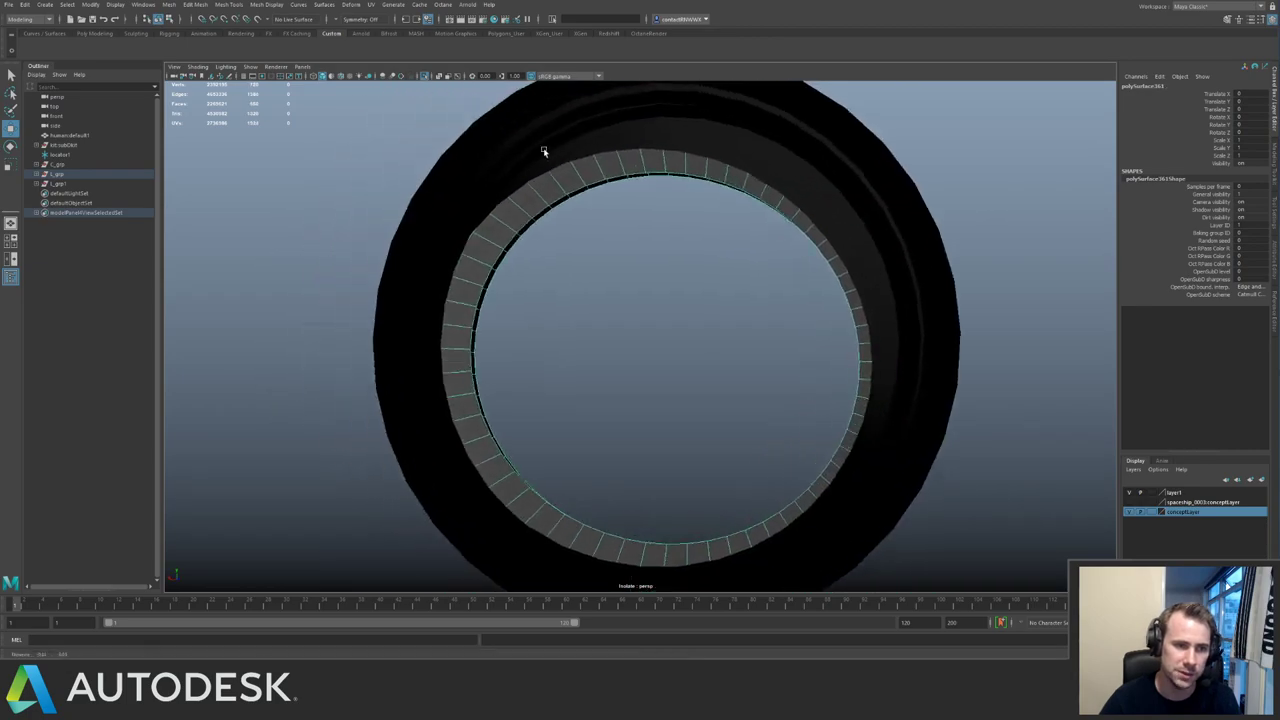
{"action": "right_click_drag", "start_coordinate": [544, 151], "coordinate": [575, 142], "text": "alt"}
{"action": "key", "text": "g"}
{"action": "left_click_drag", "start_coordinate": [599, 146], "coordinate": [590, 128]}
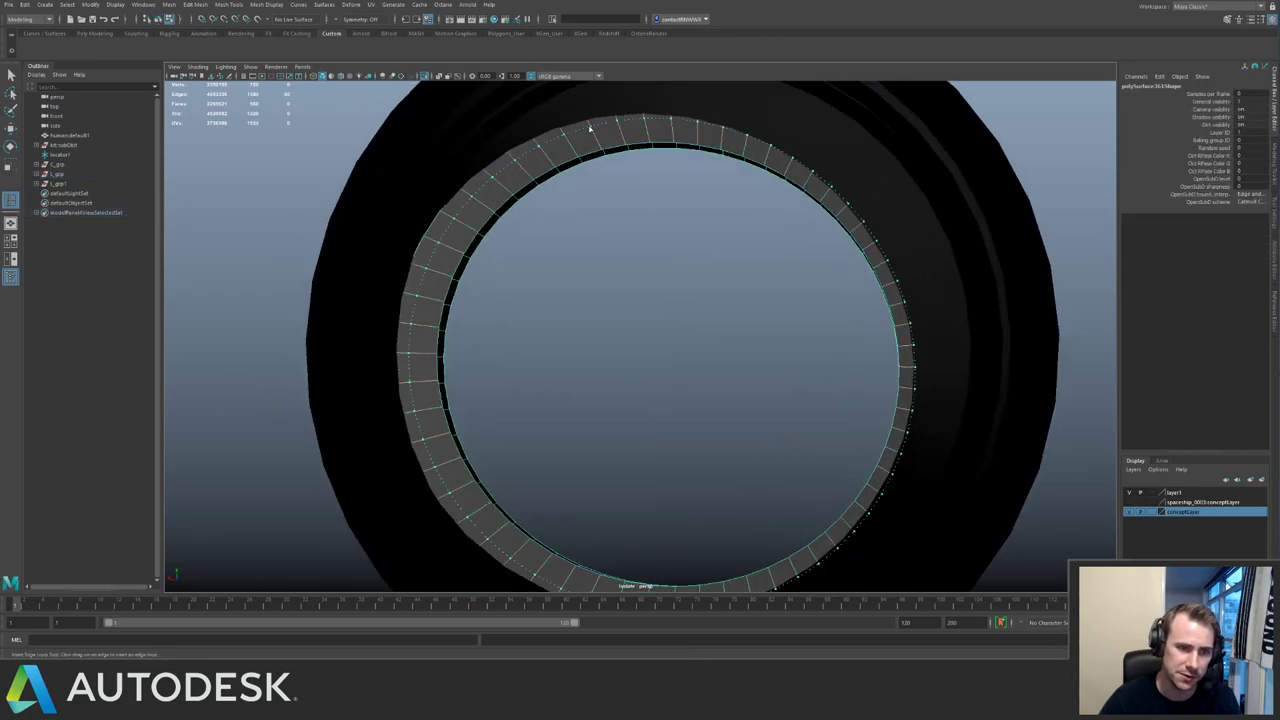
{"action": "key", "text": "q"}
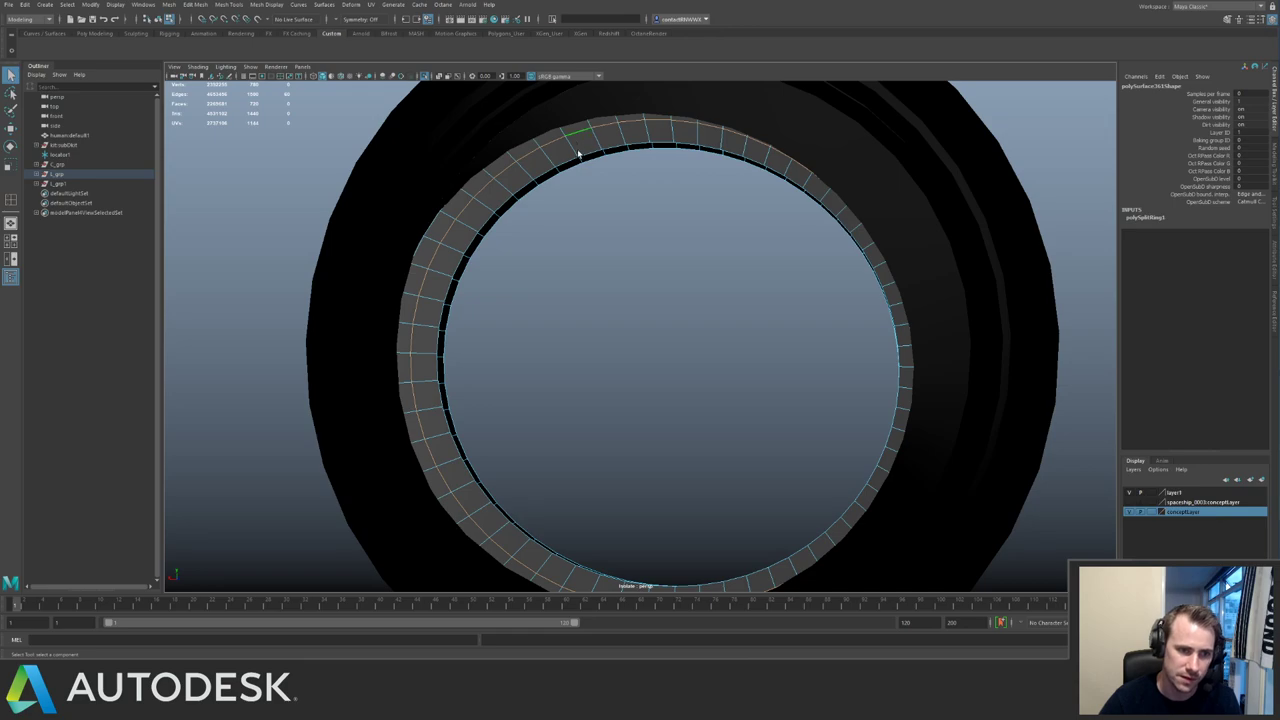
Delete the inner band of faces between the ring's new edge loop and its opening, and inspect the trimmed ring.
{"action": "key", "text": "F11"}
{"action": "left_click", "coordinate": [580, 149]}
{"action": "double_click", "coordinate": [563, 161], "text": "shift"}
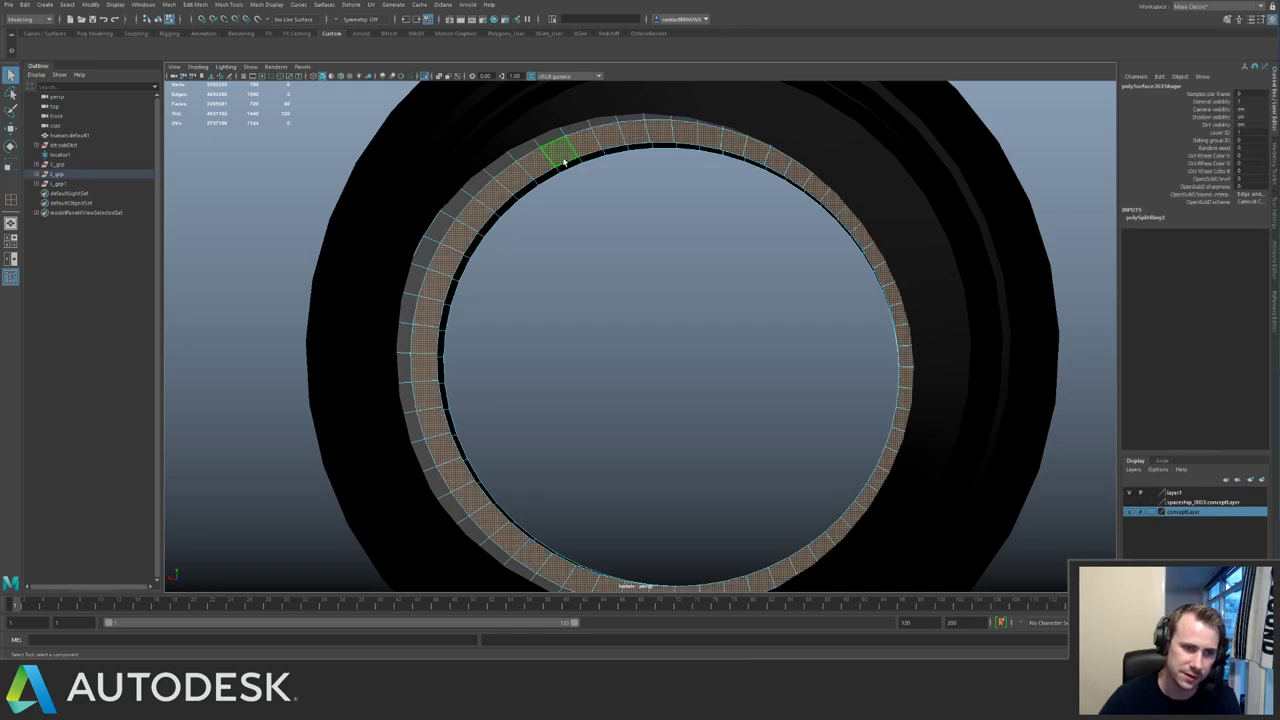
{"action": "key", "text": "Delete"}
{"action": "key", "text": "F8"}
{"action": "left_click_drag", "start_coordinate": [600, 166], "coordinate": [754, 152], "text": "alt"}
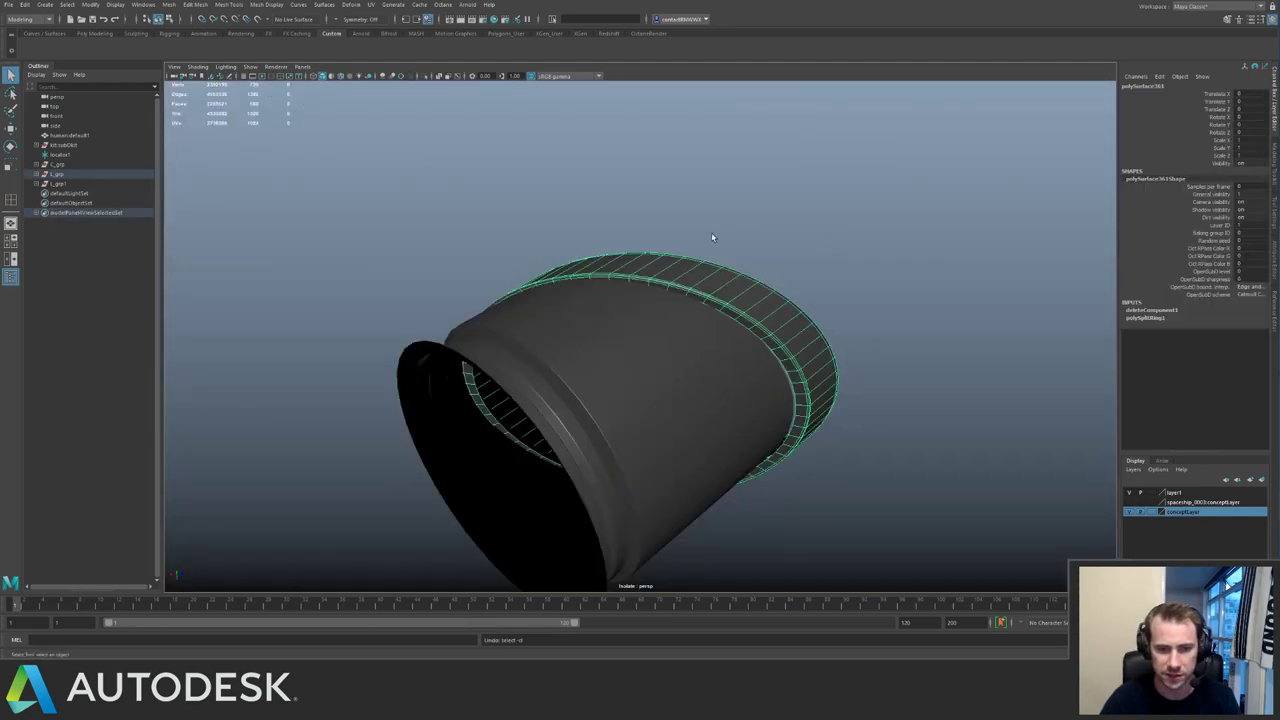
{"action": "key", "text": "F11"}
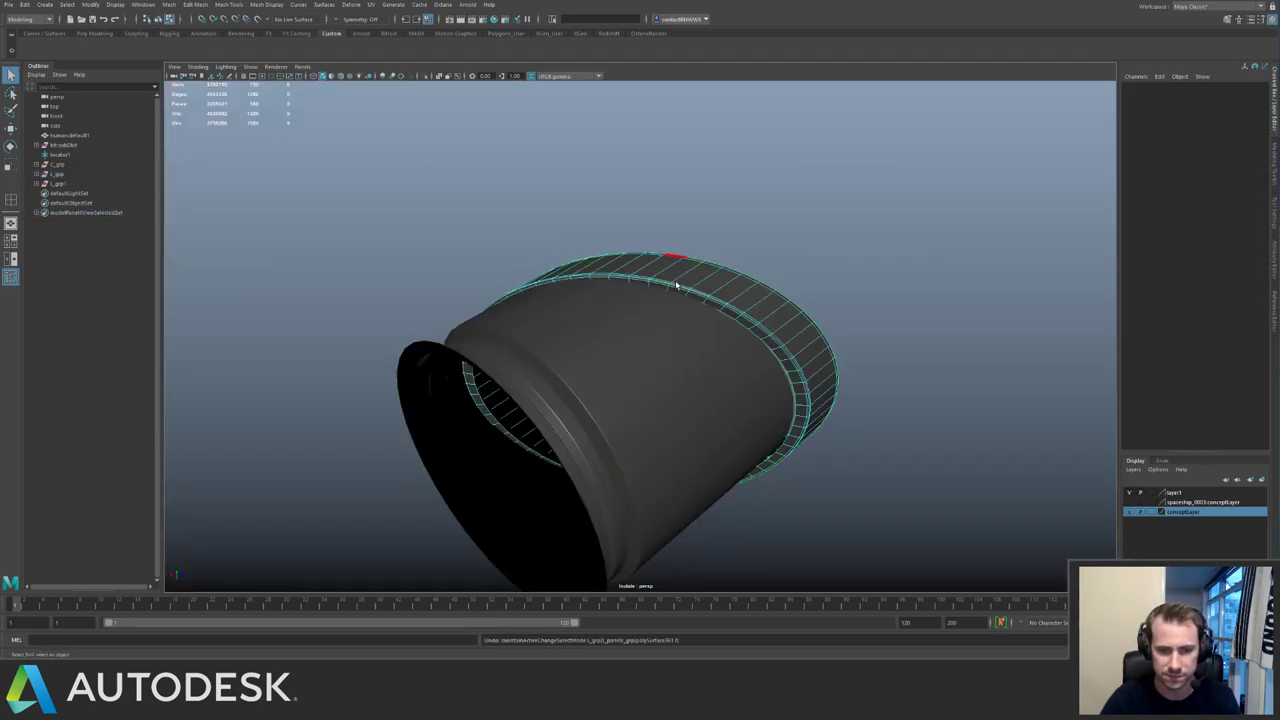
Delete the leftover edge loop along the inner rim of the dark engine ring's flat end face, and exit isolation.
{"action": "key", "text": "F8"}
{"action": "left_click", "coordinate": [698, 226]}
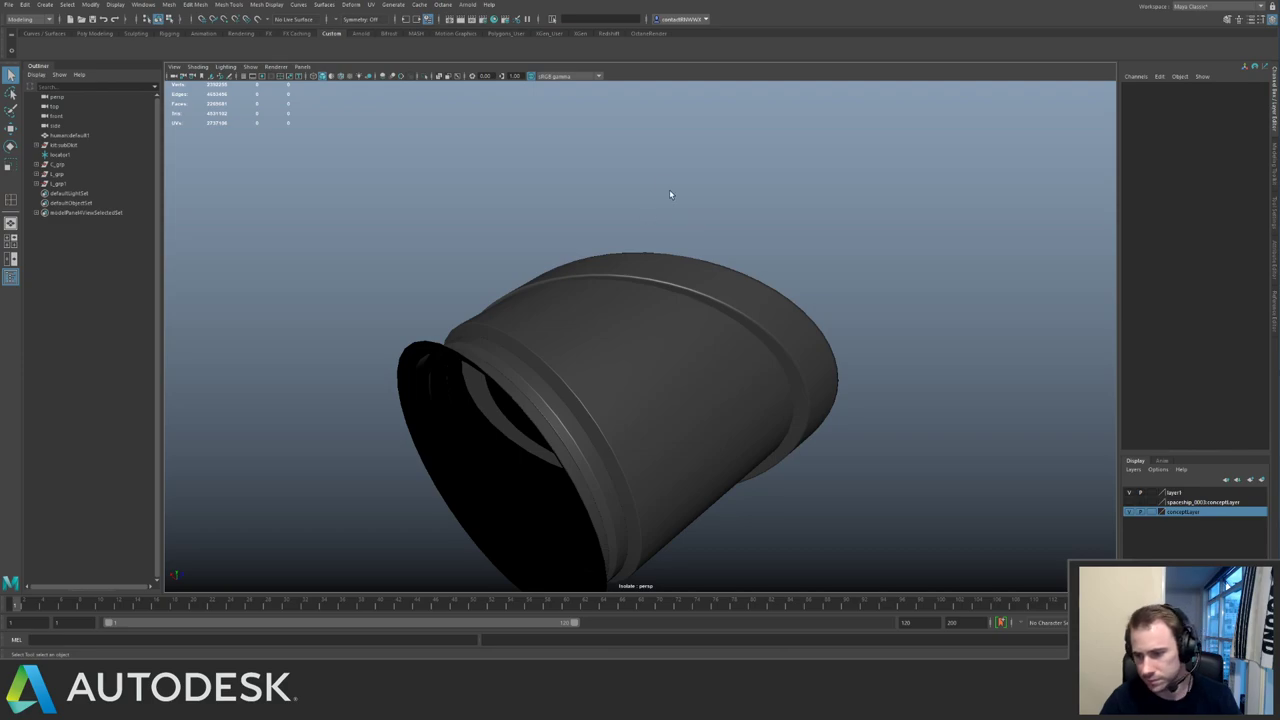
{"action": "left_click_drag", "start_coordinate": [669, 191], "coordinate": [597, 252], "text": "alt"}
{"action": "right_click_drag", "start_coordinate": [597, 252], "coordinate": [641, 247], "text": "alt"}
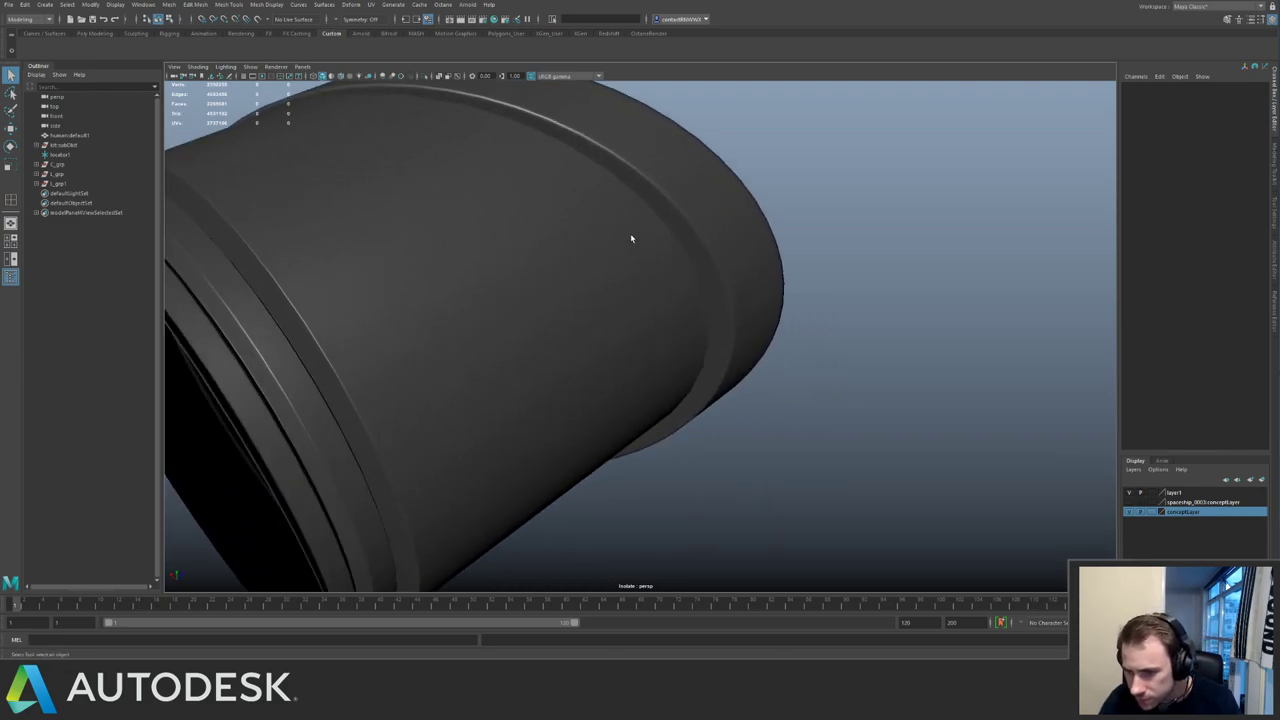
{"action": "left_click", "coordinate": [631, 238]}
{"action": "left_click_drag", "start_coordinate": [643, 234], "coordinate": [736, 200], "text": "alt"}
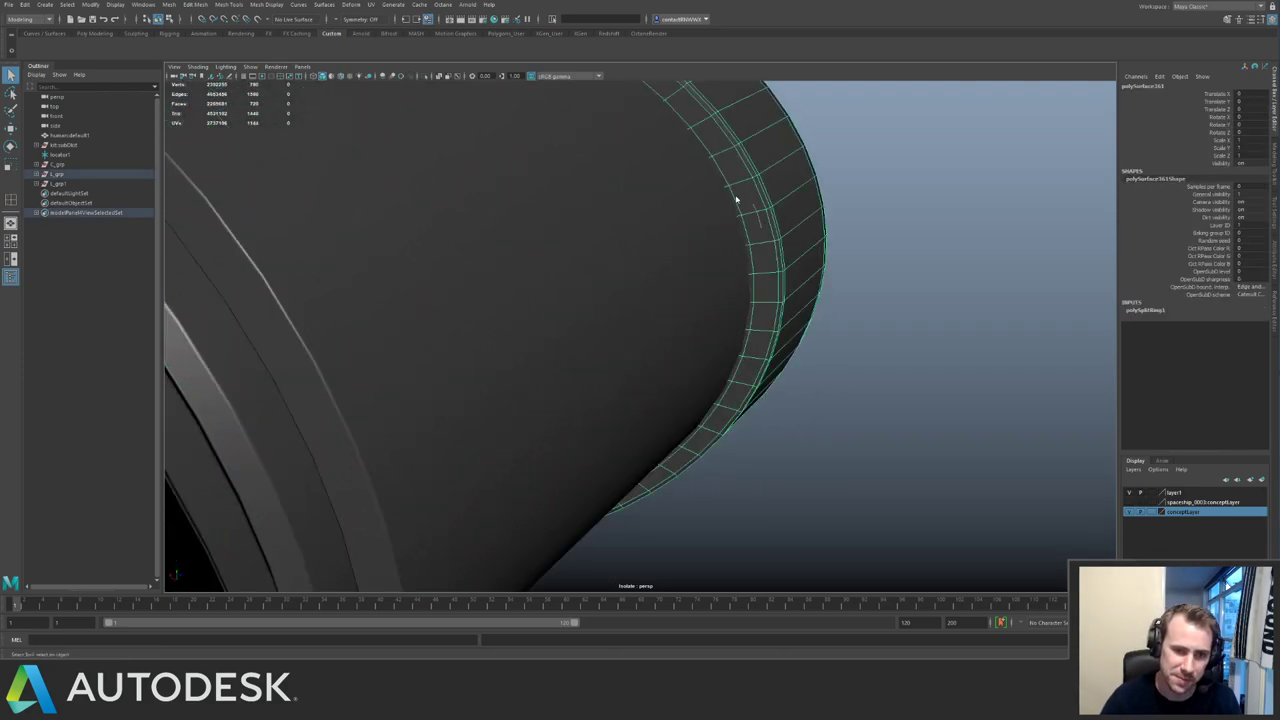
{"action": "key", "text": "F10"}
{"action": "double_click", "coordinate": [735, 204]}
{"action": "key", "text": "ctrl+Delete"}
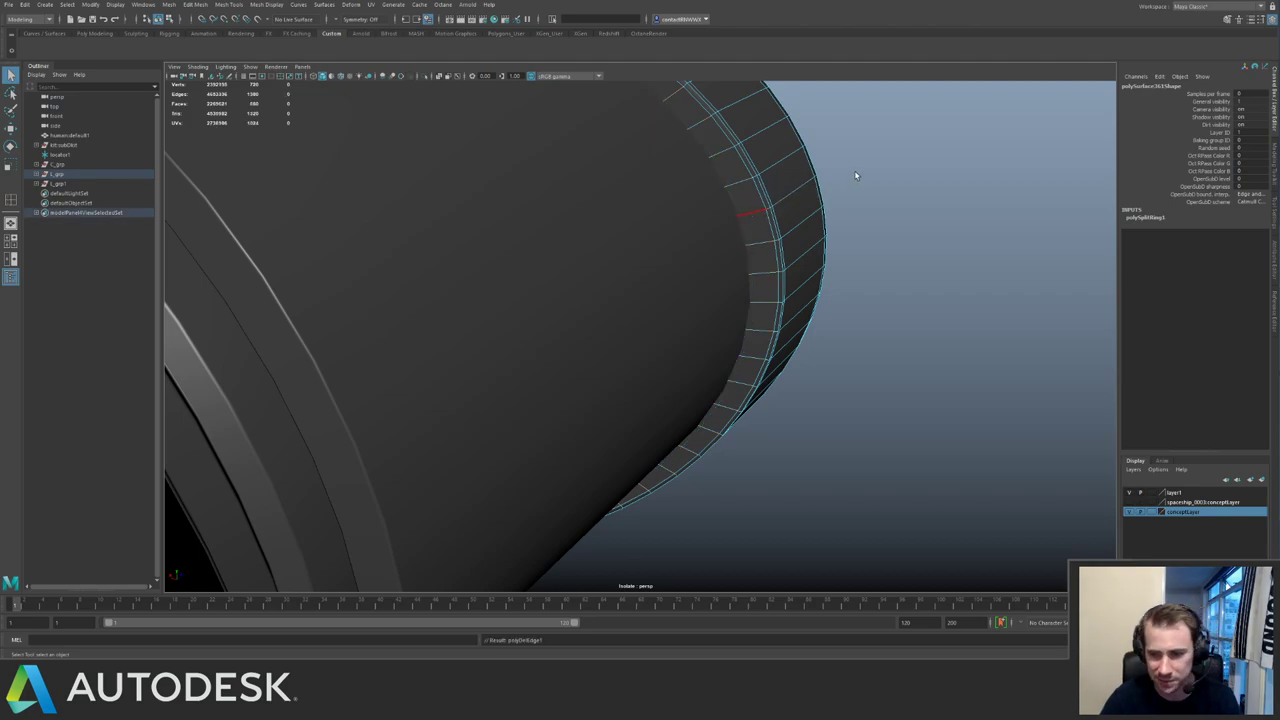
{"action": "left_click", "coordinate": [855, 176]}
{"action": "key", "text": "ctrl+1"}
Examine the engine intake, the exposed piping beside the cockpit and the overall ship from several angles and distances.
{"action": "right_click_drag", "start_coordinate": [834, 214], "coordinate": [754, 211], "text": "alt"}
{"action": "left_click_drag", "start_coordinate": [754, 211], "coordinate": [782, 240], "text": "alt"}
{"action": "right_click_drag", "start_coordinate": [782, 240], "coordinate": [738, 240], "text": "alt"}
{"action": "left_click_drag", "start_coordinate": [738, 240], "coordinate": [790, 230], "text": "alt"}
{"action": "right_click_drag", "start_coordinate": [790, 230], "coordinate": [695, 229], "text": "alt"}
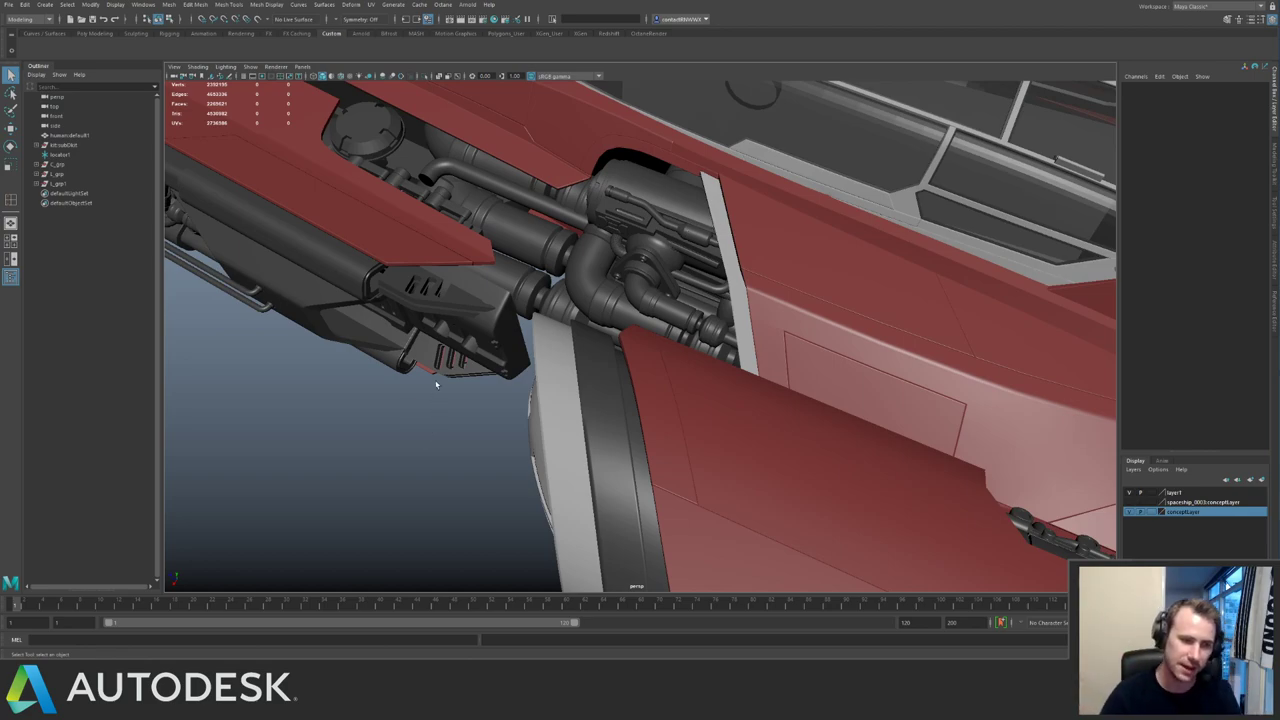
{"action": "left_click_drag", "start_coordinate": [479, 280], "coordinate": [759, 265], "text": "alt"}
{"action": "right_click_drag", "start_coordinate": [759, 266], "coordinate": [692, 270], "text": "alt"}
{"action": "left_click_drag", "start_coordinate": [692, 270], "coordinate": [606, 300], "text": "alt"}
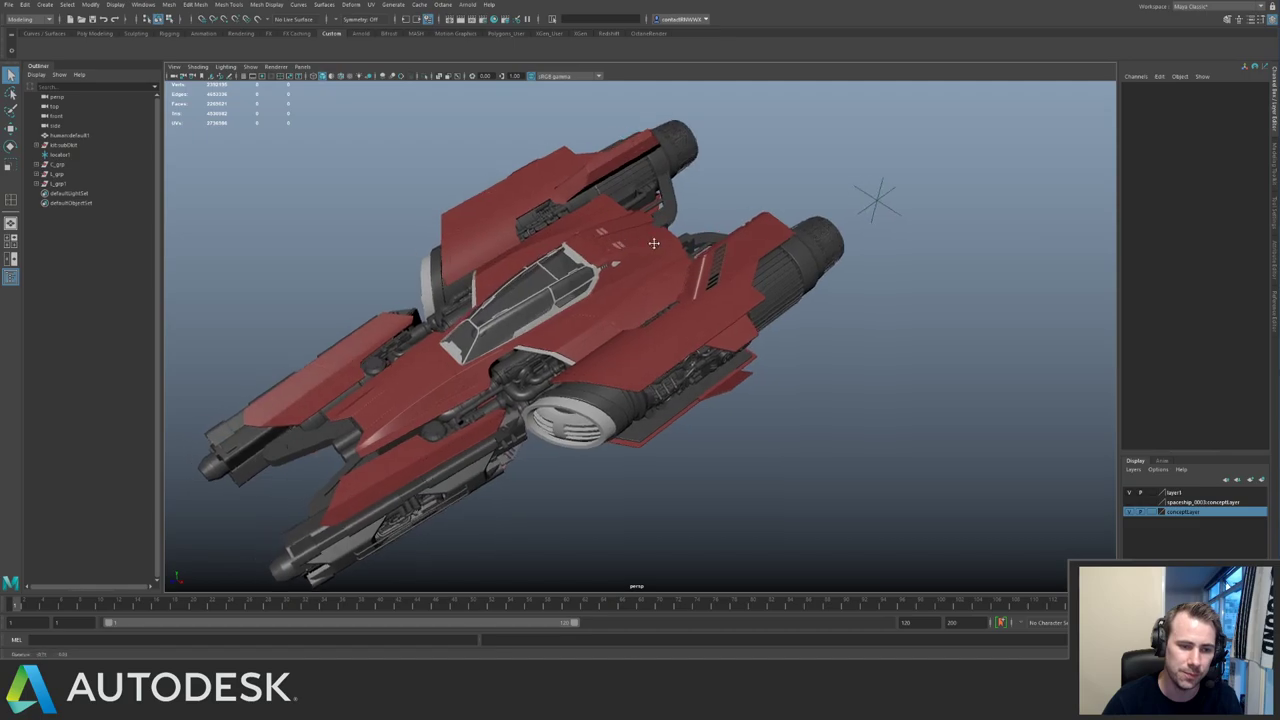
{"action": "right_click_drag", "start_coordinate": [700, 345], "coordinate": [828, 394], "text": "alt"}
{"action": "left_click_drag", "start_coordinate": [828, 395], "coordinate": [533, 382], "text": "alt"}
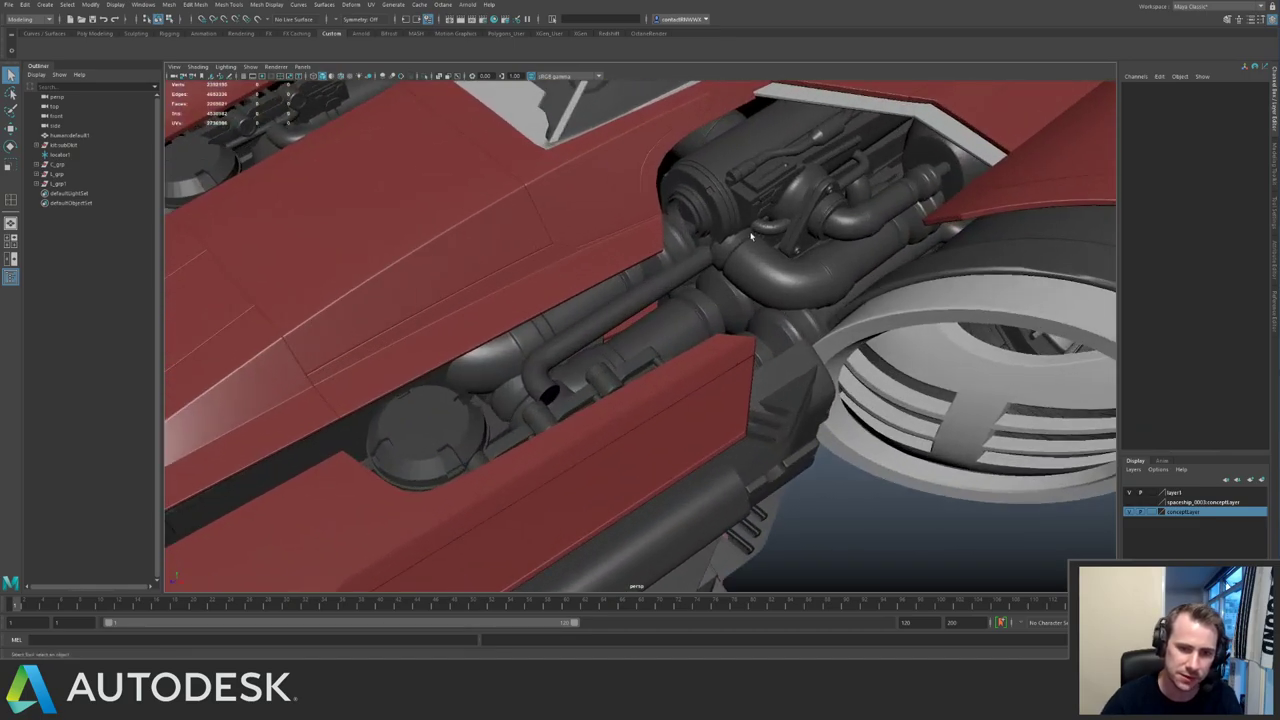
{"action": "right_click_drag", "start_coordinate": [751, 236], "coordinate": [251, 194], "text": "alt"}
{"action": "middle_click_drag", "start_coordinate": [772, 329], "coordinate": [726, 249], "text": "alt"}
{"action": "right_click_drag", "start_coordinate": [726, 249], "coordinate": [633, 371], "text": "alt"}
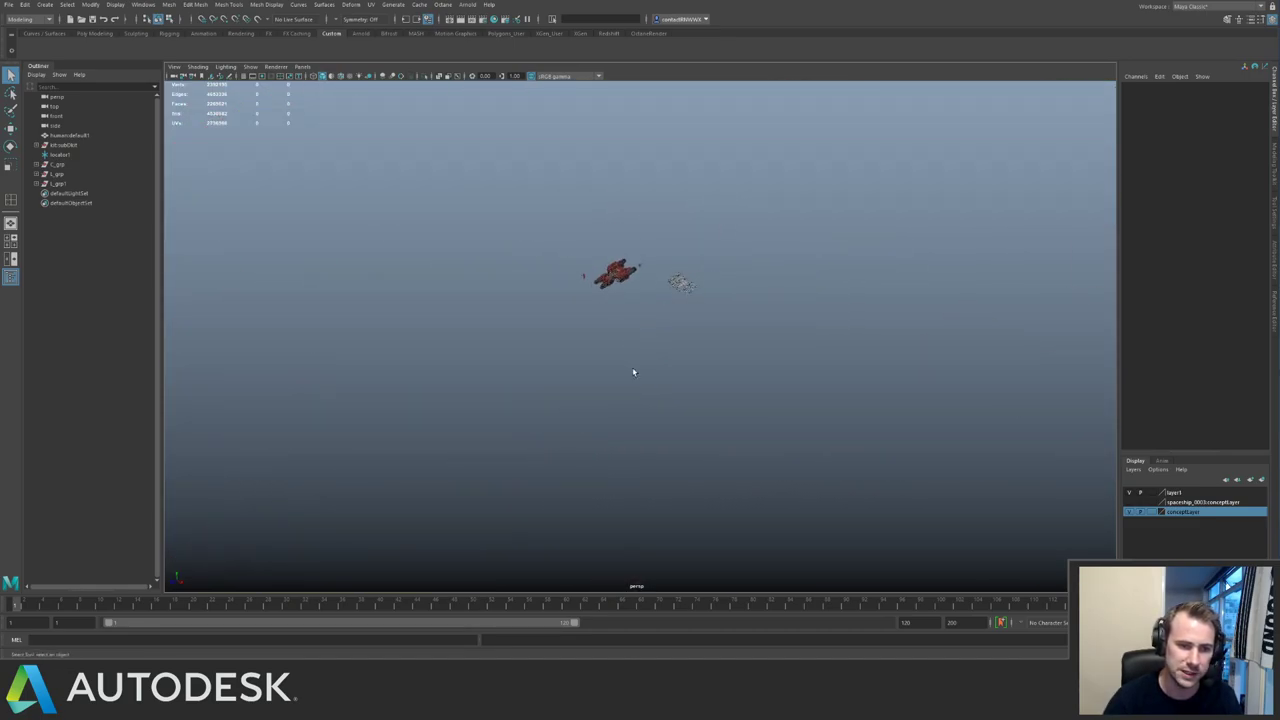
{"action": "left_click_drag", "start_coordinate": [665, 274], "coordinate": [822, 362], "text": "alt"}
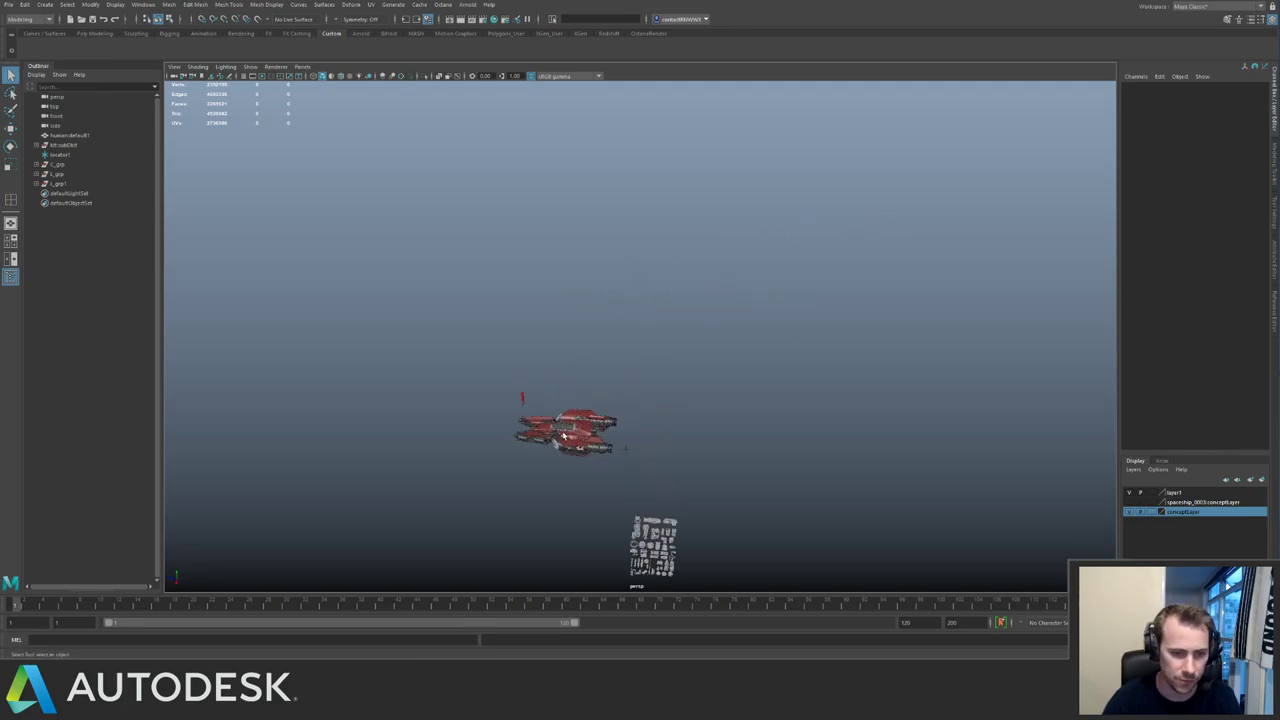
Frame the red hull panel beside the canopy to inspect its mesh in the context of the ship, and clear the selection.
{"action": "left_click", "coordinate": [566, 434]}
{"action": "key", "text": "f"}
{"action": "left_click_drag", "start_coordinate": [549, 357], "coordinate": [606, 349], "text": "alt"}
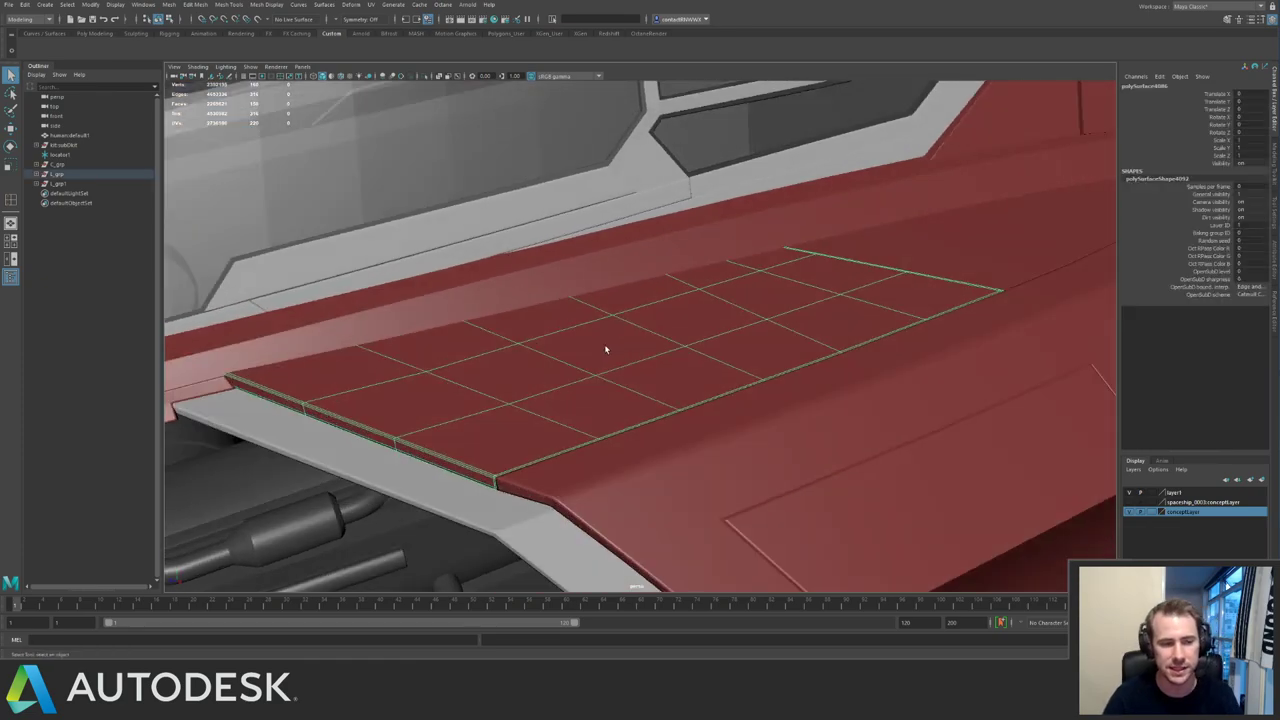
{"action": "right_click_drag", "start_coordinate": [606, 349], "coordinate": [309, 176], "text": "alt"}
{"action": "left_click_drag", "start_coordinate": [621, 256], "coordinate": [648, 298], "text": "alt"}
{"action": "right_click_drag", "start_coordinate": [648, 298], "coordinate": [491, 234], "text": "alt"}
{"action": "middle_click_drag", "start_coordinate": [530, 325], "coordinate": [630, 227], "text": "alt"}
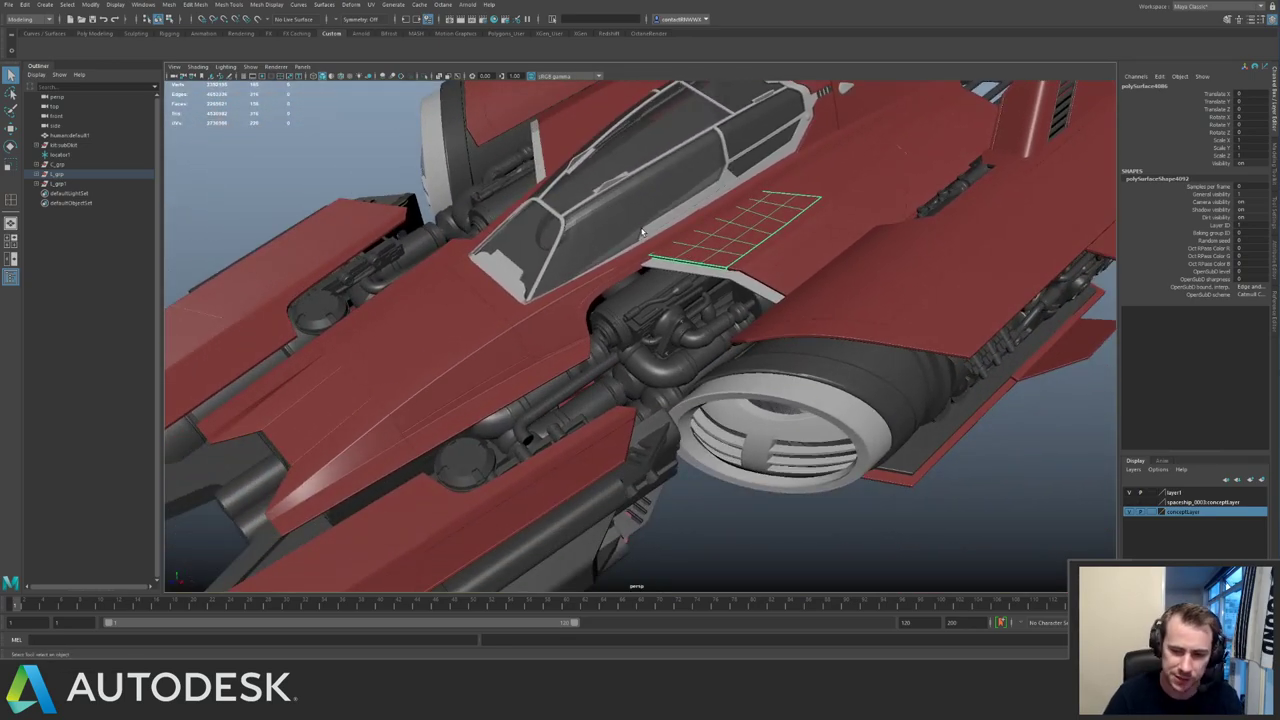
{"action": "left_click", "coordinate": [744, 503]}
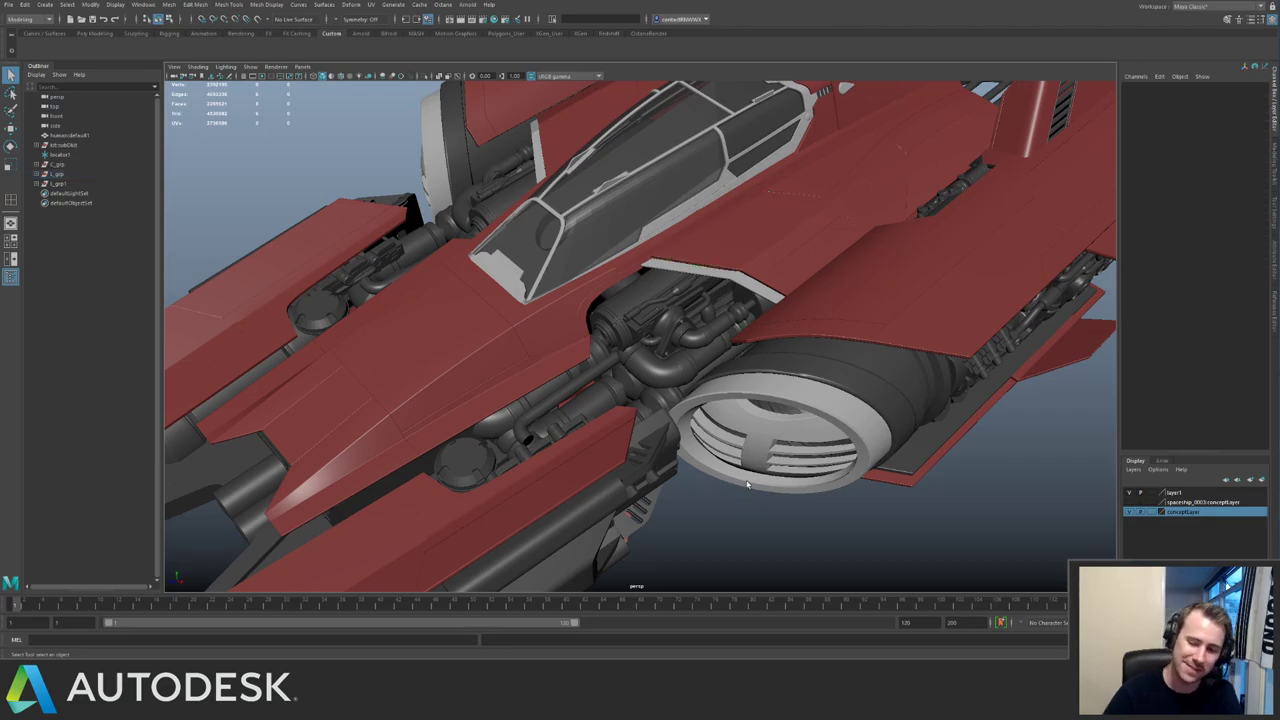
Inspect the meshes of the ribbed shell behind the dark intake ring and the adjoining ring, isolating each in turn.
{"action": "left_click_drag", "start_coordinate": [633, 242], "coordinate": [661, 341], "text": "alt"}
{"action": "left_click", "coordinate": [697, 331]}
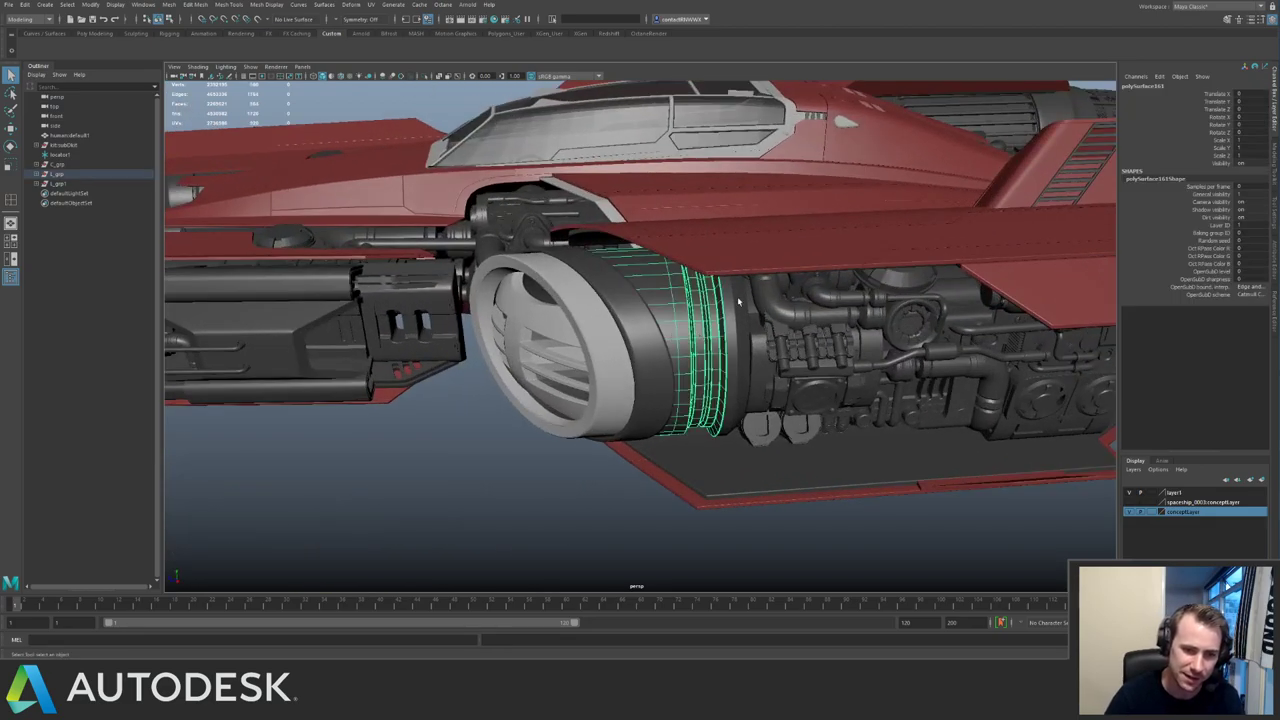
{"action": "right_click_drag", "start_coordinate": [701, 337], "coordinate": [822, 408], "text": "alt"}
{"action": "key", "text": "ctrl+1"}
{"action": "left_click_drag", "start_coordinate": [806, 345], "coordinate": [737, 340], "text": "alt"}
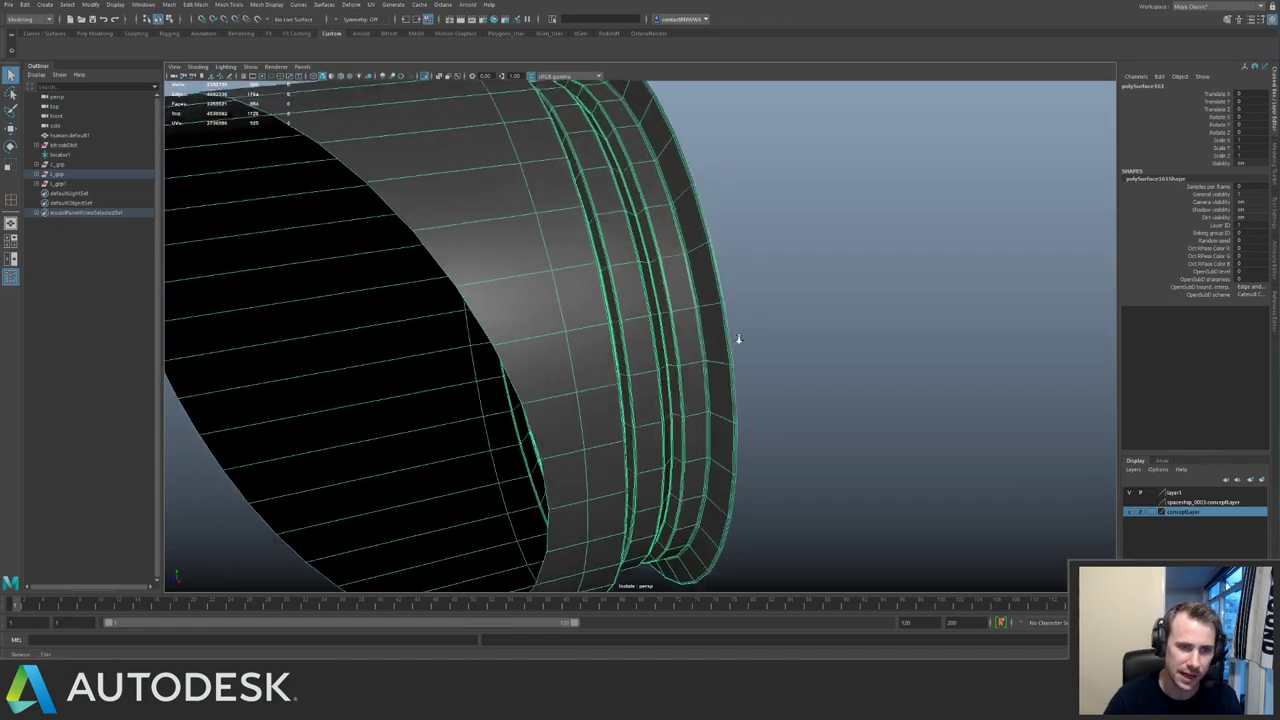
{"action": "key", "text": "ctrl+1"}
{"action": "left_click_drag", "start_coordinate": [688, 268], "coordinate": [732, 294], "text": "alt"}
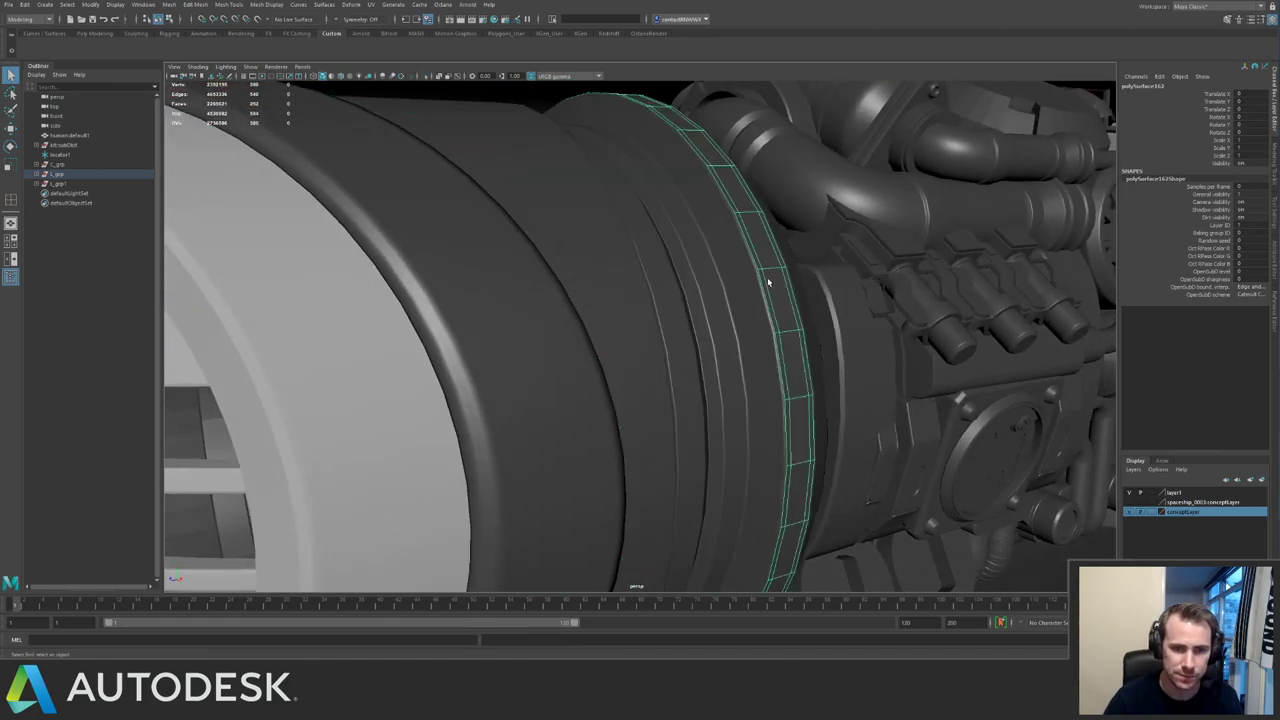
{"action": "key", "text": "ctrl+1"}
{"action": "key", "text": "ctrl+1"}
{"action": "middle_click_drag", "start_coordinate": [717, 214], "coordinate": [690, 236], "text": "alt"}
{"action": "right_click_drag", "start_coordinate": [690, 236], "coordinate": [762, 262], "text": "alt"}
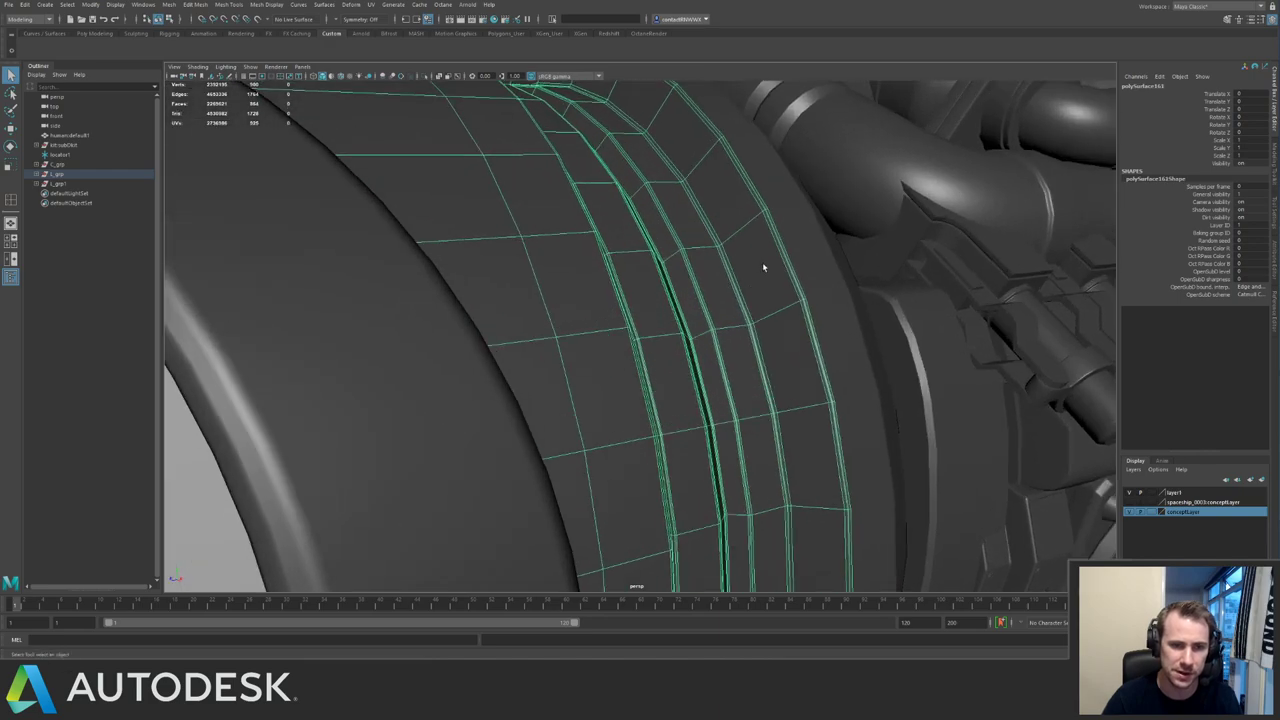
Isolate the ribbed shell, delete the extra edge loops on its rear rim, select the remaining border loop and exit isolation.
{"action": "key", "text": "ctrl+1"}
{"action": "key", "text": "F10"}
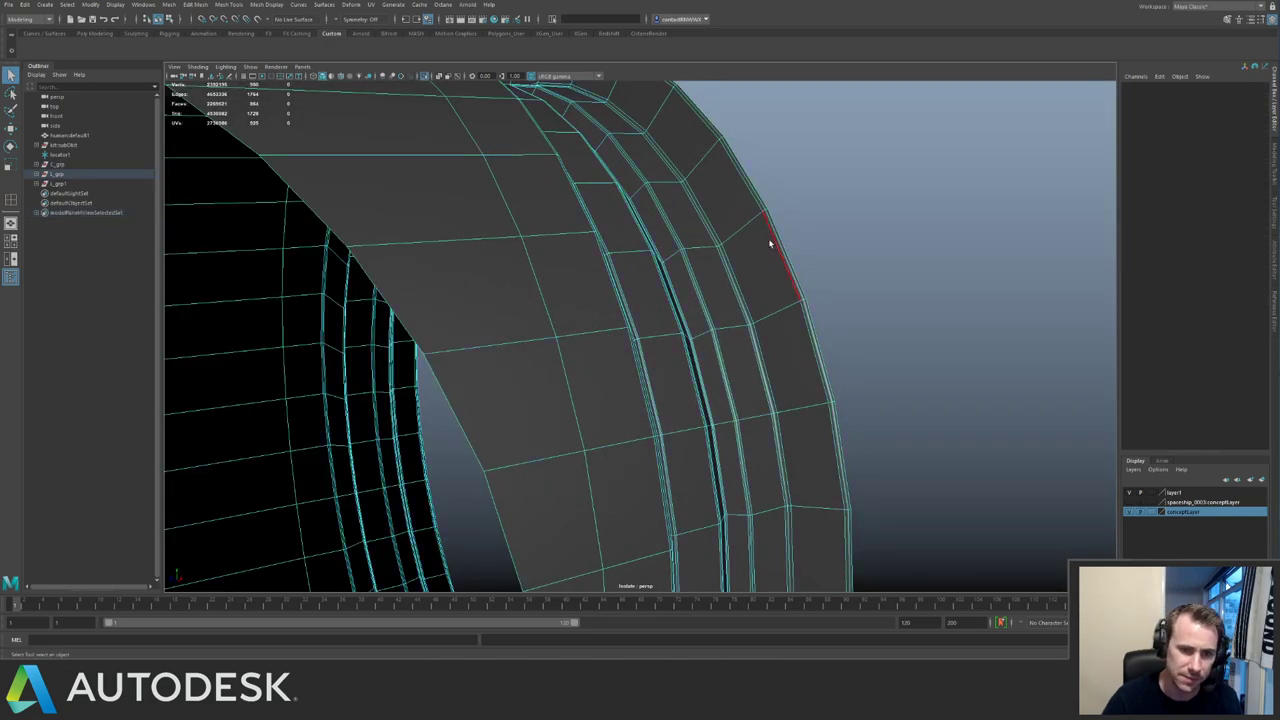
{"action": "left_click", "coordinate": [770, 244]}
{"action": "left_click_drag", "start_coordinate": [770, 246], "coordinate": [776, 303], "text": "alt"}
{"action": "double_click", "coordinate": [747, 276]}
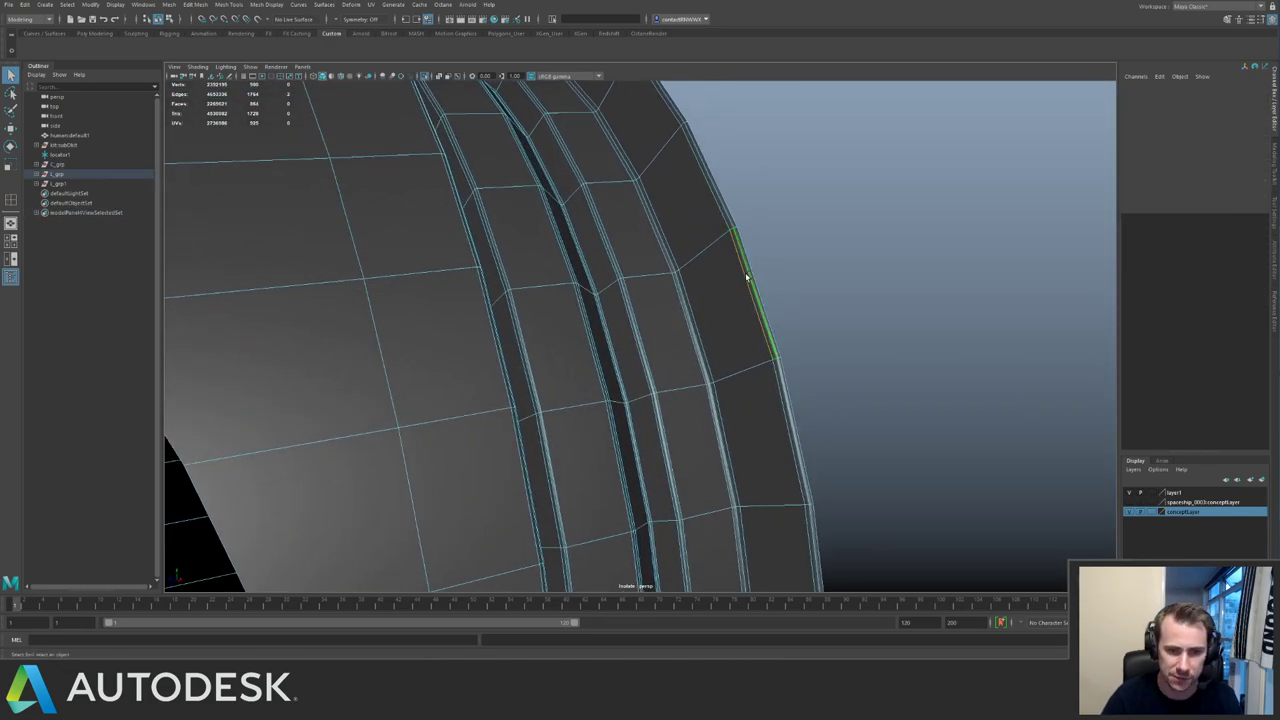
{"action": "key", "text": "ctrl+Delete"}
{"action": "double_click", "coordinate": [755, 276]}
{"action": "key", "text": "ctrl+1"}
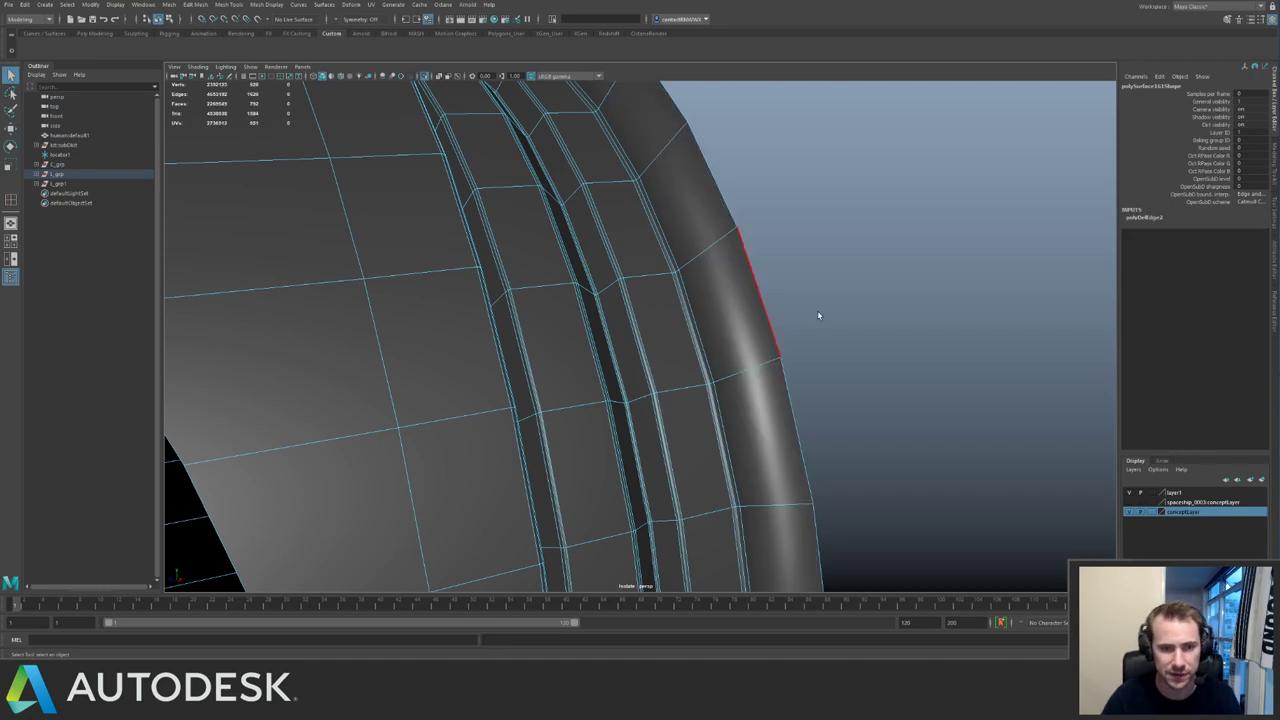
Scale the shell's rear border edge loop to fit against the adjoining ring, and undo the last move of that loop.
{"action": "right_click_drag", "start_coordinate": [817, 310], "coordinate": [603, 231], "text": "alt"}
{"action": "left_click_drag", "start_coordinate": [603, 231], "coordinate": [637, 237], "text": "alt"}
{"action": "key", "text": "w"}
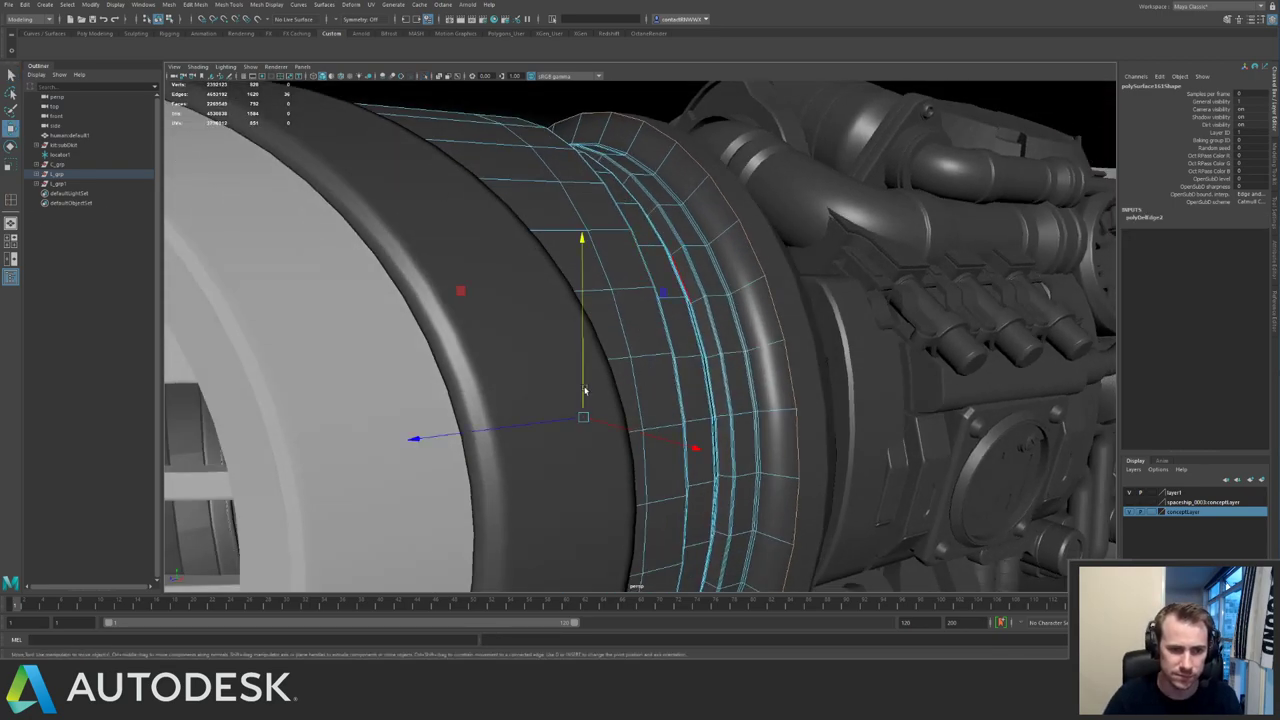
{"action": "key", "text": "r"}
{"action": "left_click_drag", "start_coordinate": [583, 419], "coordinate": [561, 424]}
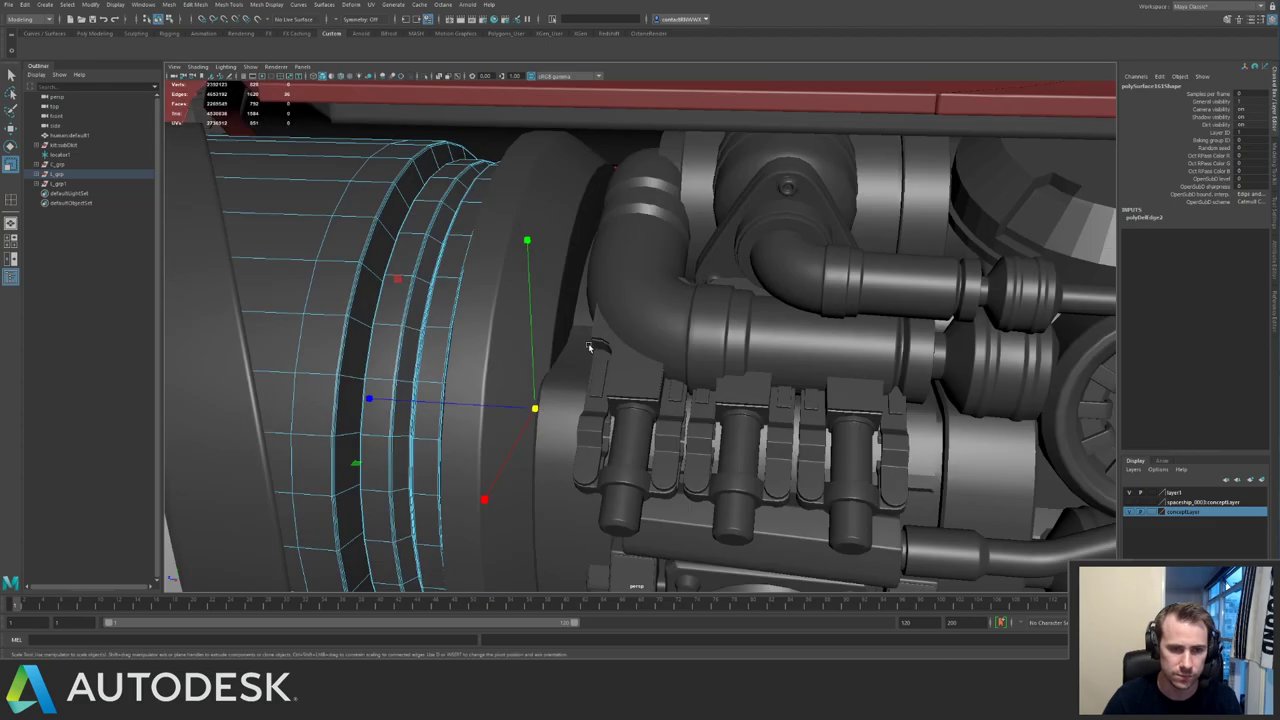
{"action": "left_click_drag", "start_coordinate": [632, 393], "coordinate": [604, 397], "text": "alt"}
{"action": "key", "text": "w"}
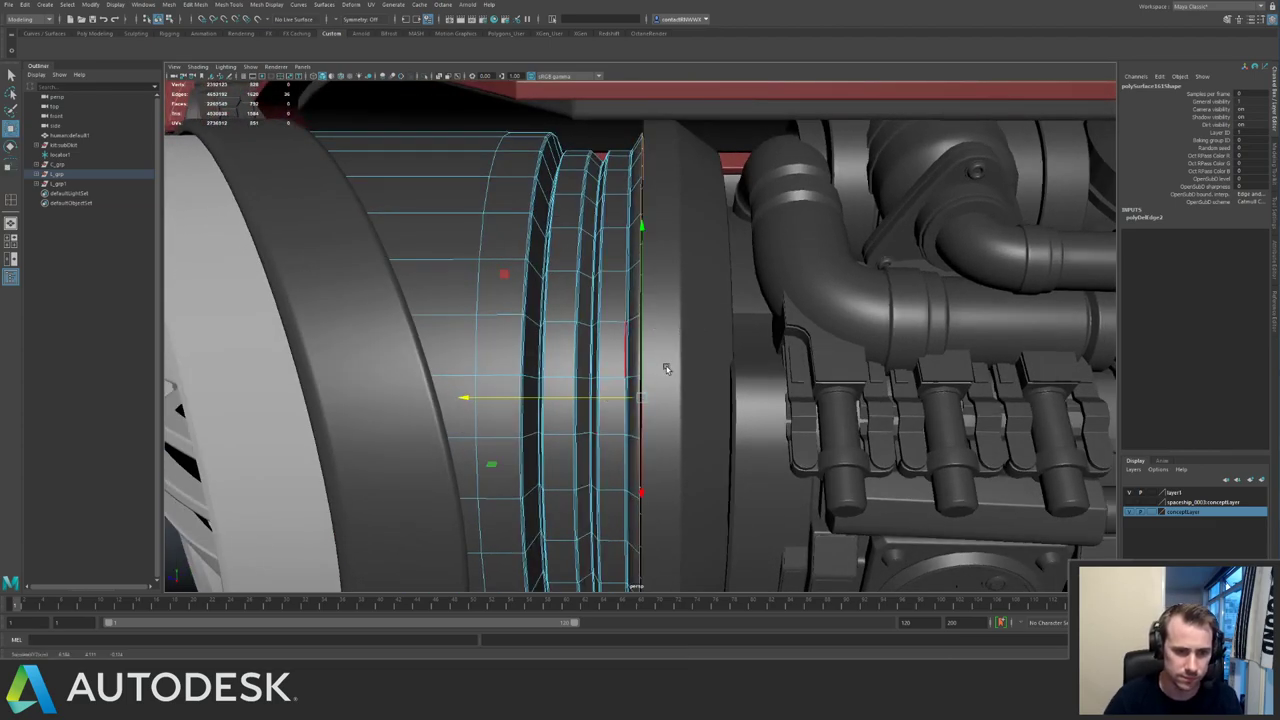
{"action": "left_click_drag", "start_coordinate": [626, 325], "coordinate": [627, 320], "text": "alt"}
{"action": "key", "text": "ctrl+z"}
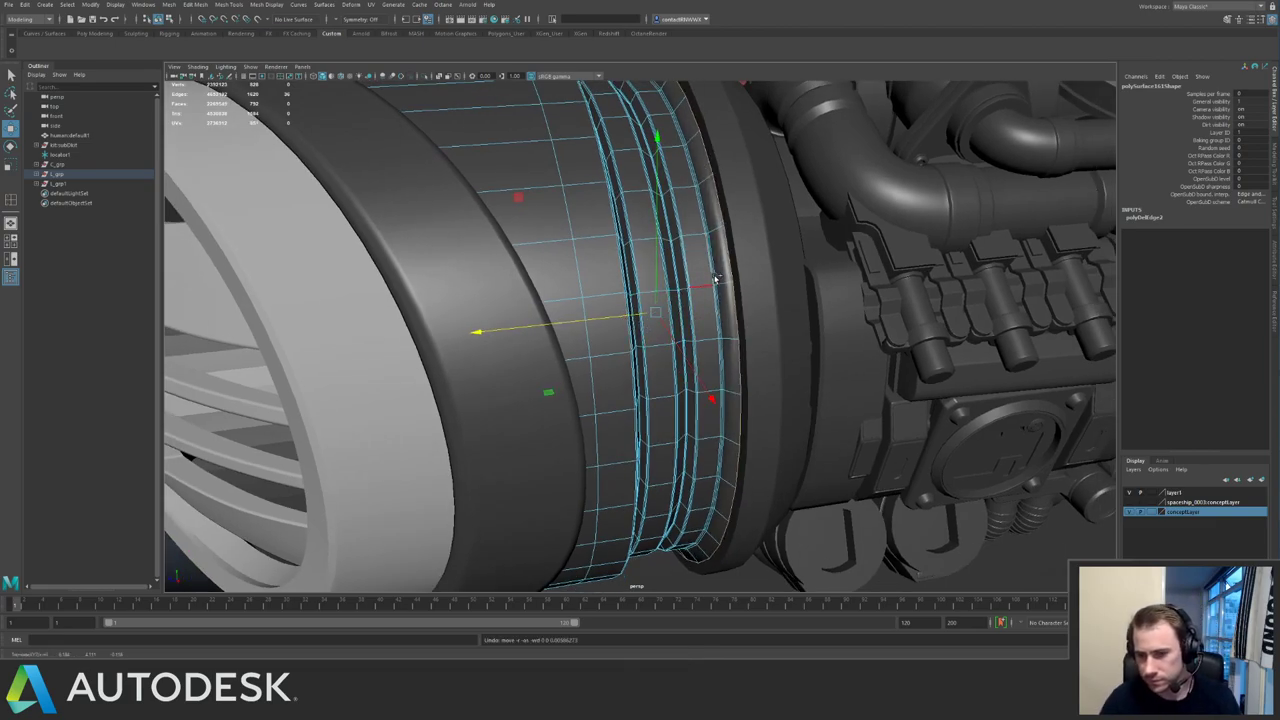
Extrude the shell's rear border edge loop to add a narrow strip of faces.
{"action": "right_click_drag", "start_coordinate": [706, 291], "coordinate": [668, 316], "text": "shift"}
{"action": "key", "text": "w"}
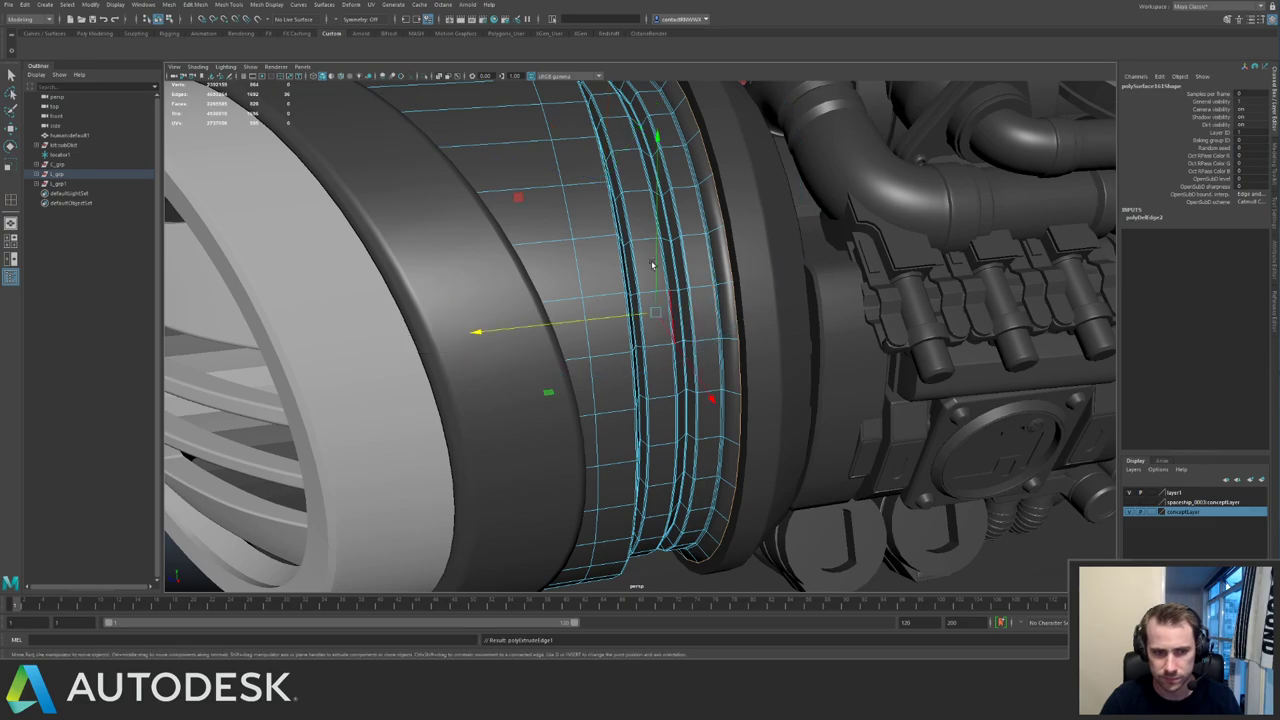
{"action": "key", "text": "q"}
Return to object selection and delete the duplicate side group L_grp1.
{"action": "right_click_drag", "start_coordinate": [813, 272], "coordinate": [457, 183], "text": "alt"}
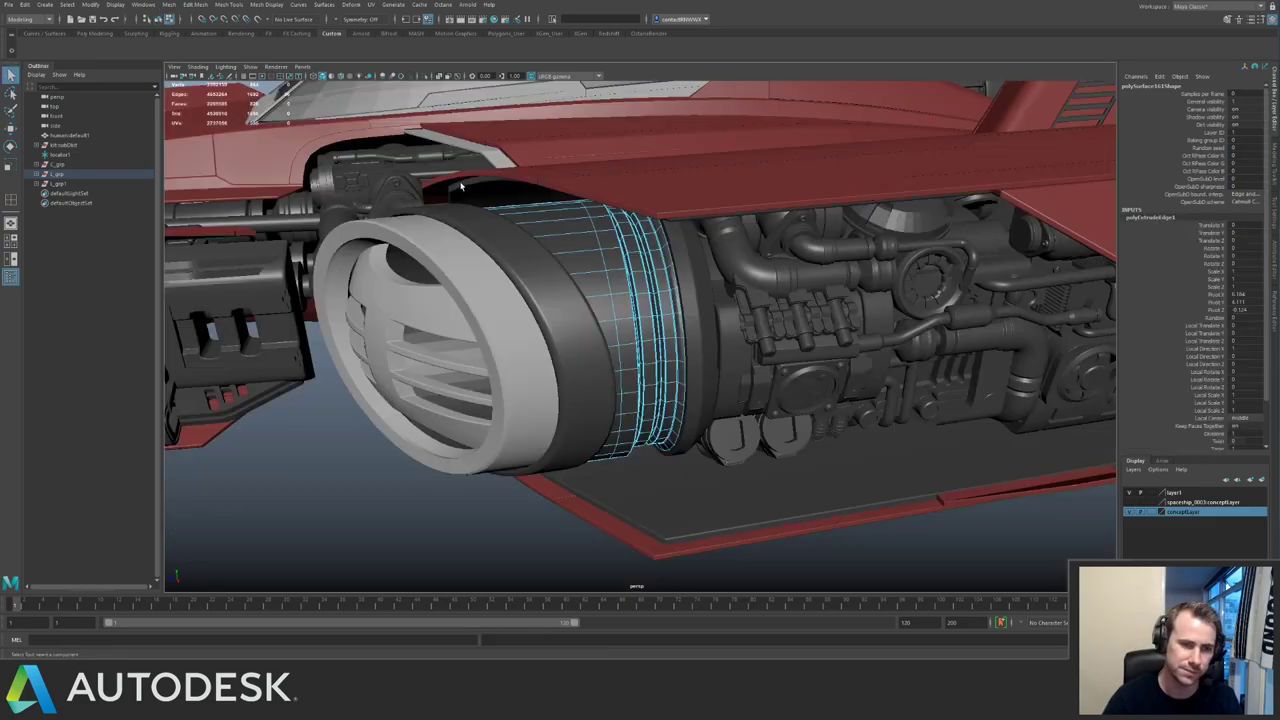
{"action": "left_click_drag", "start_coordinate": [457, 183], "coordinate": [397, 180], "text": "alt"}
{"action": "middle_click_drag", "start_coordinate": [397, 180], "coordinate": [586, 277], "text": "alt"}
{"action": "right_click_drag", "start_coordinate": [586, 277], "coordinate": [631, 210]}
{"action": "left_click", "coordinate": [665, 222]}
{"action": "left_click_drag", "start_coordinate": [631, 210], "coordinate": [565, 203], "text": "alt"}
{"action": "left_click", "coordinate": [68, 186]}
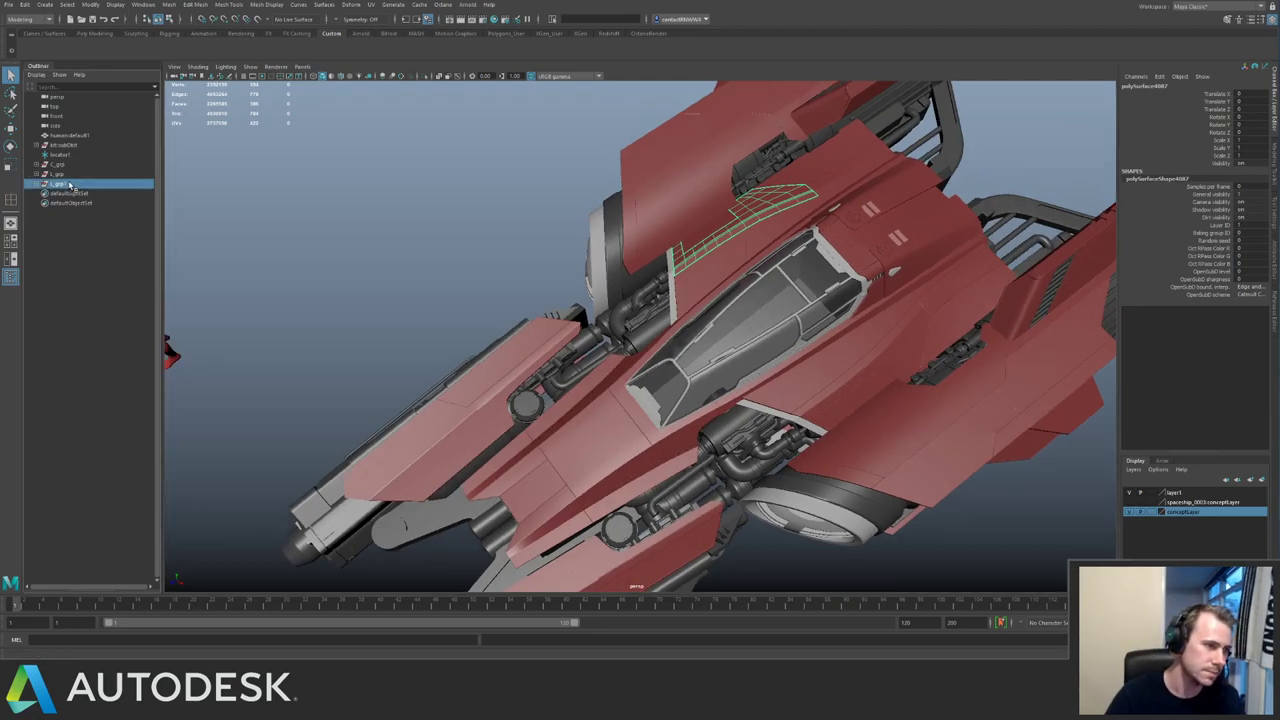
{"action": "key", "text": "Delete"}
Select the ribbed shell behind the engine intake on the remaining side and isolate it.
{"action": "left_click_drag", "start_coordinate": [566, 246], "coordinate": [489, 220], "text": "alt"}
{"action": "right_click_drag", "start_coordinate": [489, 220], "coordinate": [842, 321], "text": "alt"}
{"action": "middle_click_drag", "start_coordinate": [842, 321], "coordinate": [470, 230], "text": "alt"}
{"action": "right_click_drag", "start_coordinate": [470, 230], "coordinate": [628, 277], "text": "alt"}
{"action": "left_click_drag", "start_coordinate": [628, 277], "coordinate": [550, 340], "text": "alt"}
{"action": "right_click_drag", "start_coordinate": [550, 340], "coordinate": [817, 311], "text": "alt"}
{"action": "left_click", "coordinate": [780, 306]}
{"action": "key", "text": "ctrl+1"}
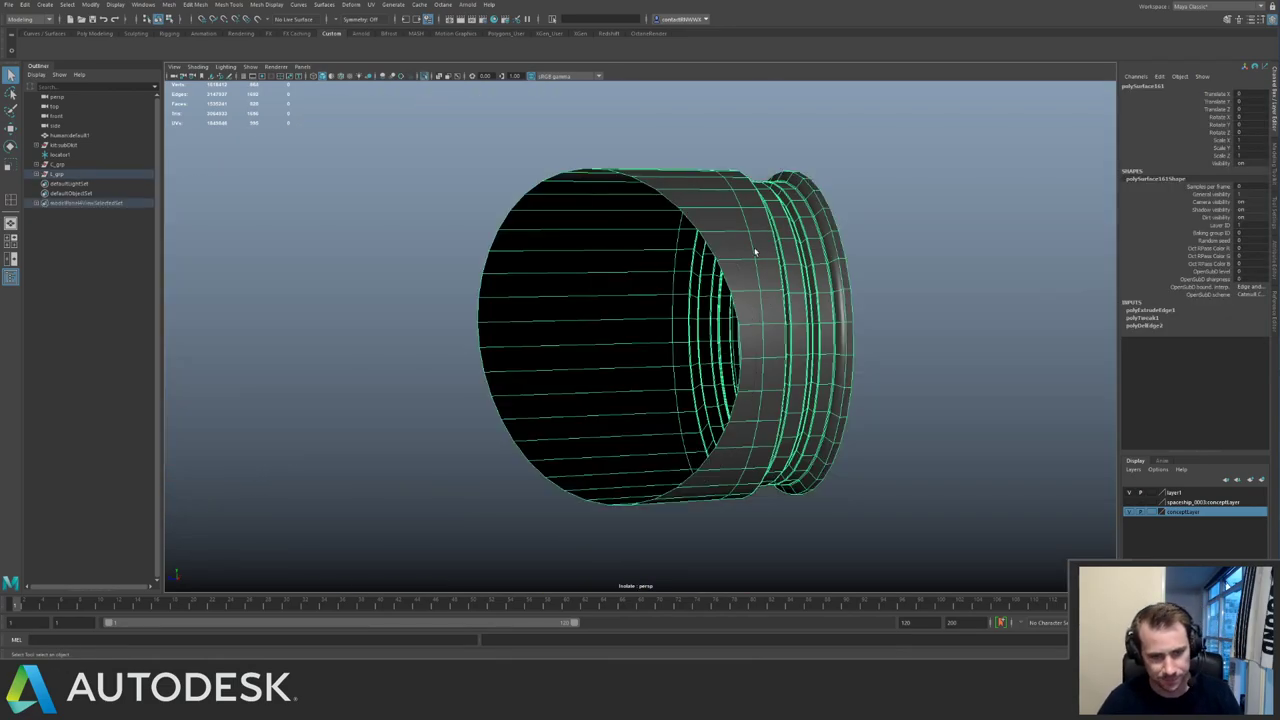
Bevel the edge loop where the shell's rear rim meets the extruded strip, with Chamfer turned off.
{"action": "middle_click_drag", "start_coordinate": [754, 251], "coordinate": [612, 298], "text": "alt"}
{"action": "right_click_drag", "start_coordinate": [735, 338], "coordinate": [891, 357], "text": "alt"}
{"action": "right_click_drag", "start_coordinate": [711, 257], "coordinate": [809, 259], "text": "alt"}
{"action": "key", "text": "F10"}
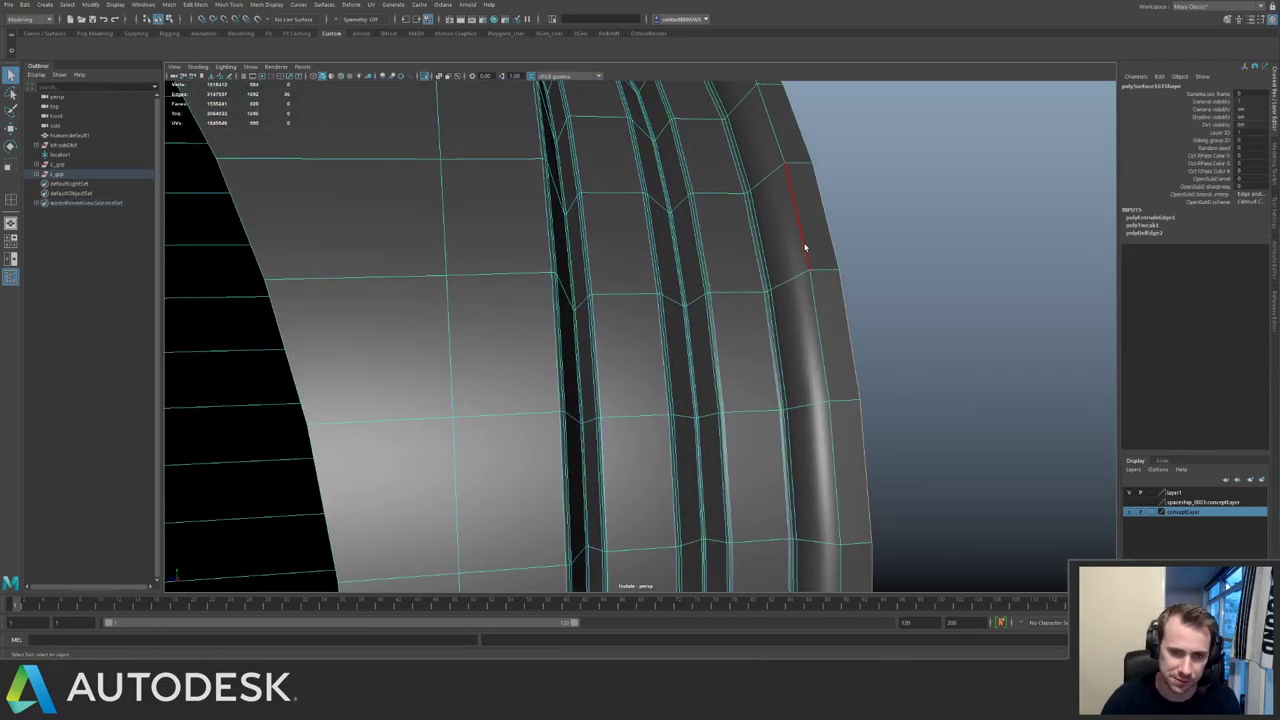
{"action": "key", "text": "ctrl+b"}
{"action": "middle_click_drag", "start_coordinate": [809, 249], "coordinate": [779, 254], "text": "alt"}
{"action": "right_click_drag", "start_coordinate": [695, 255], "coordinate": [751, 257], "text": "alt"}
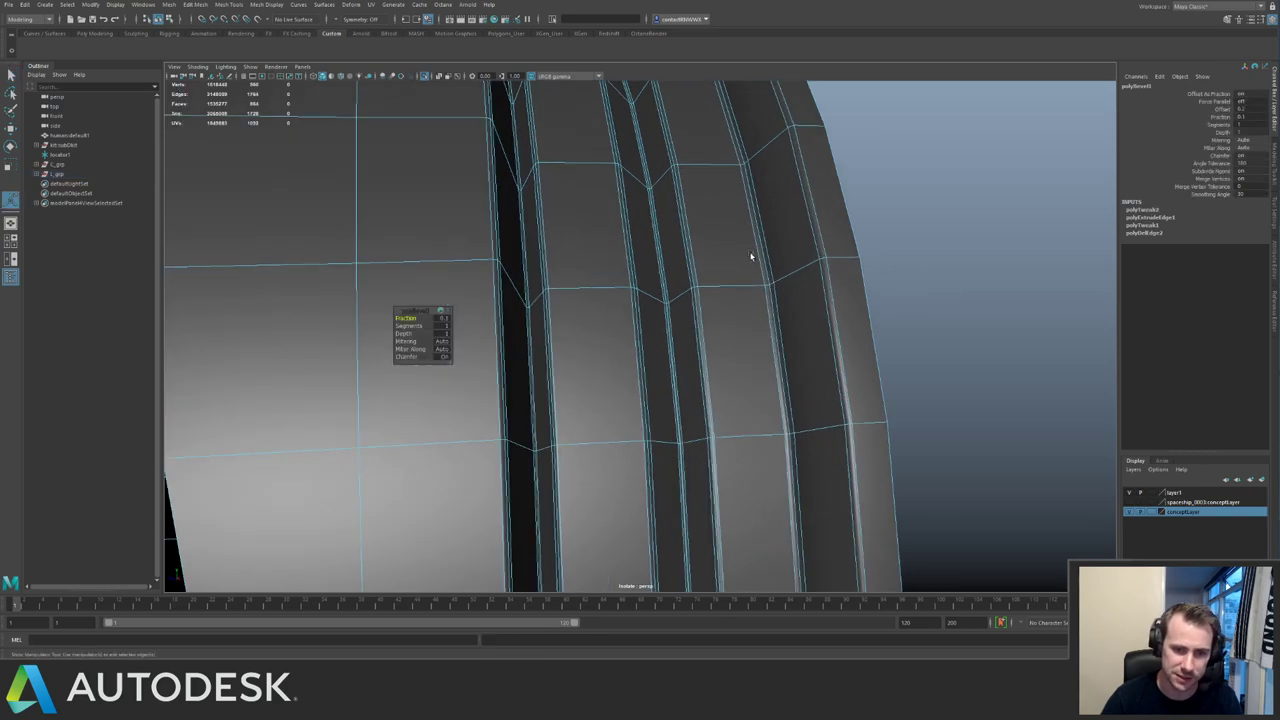
{"action": "left_click_drag", "start_coordinate": [406, 357], "coordinate": [363, 358]}
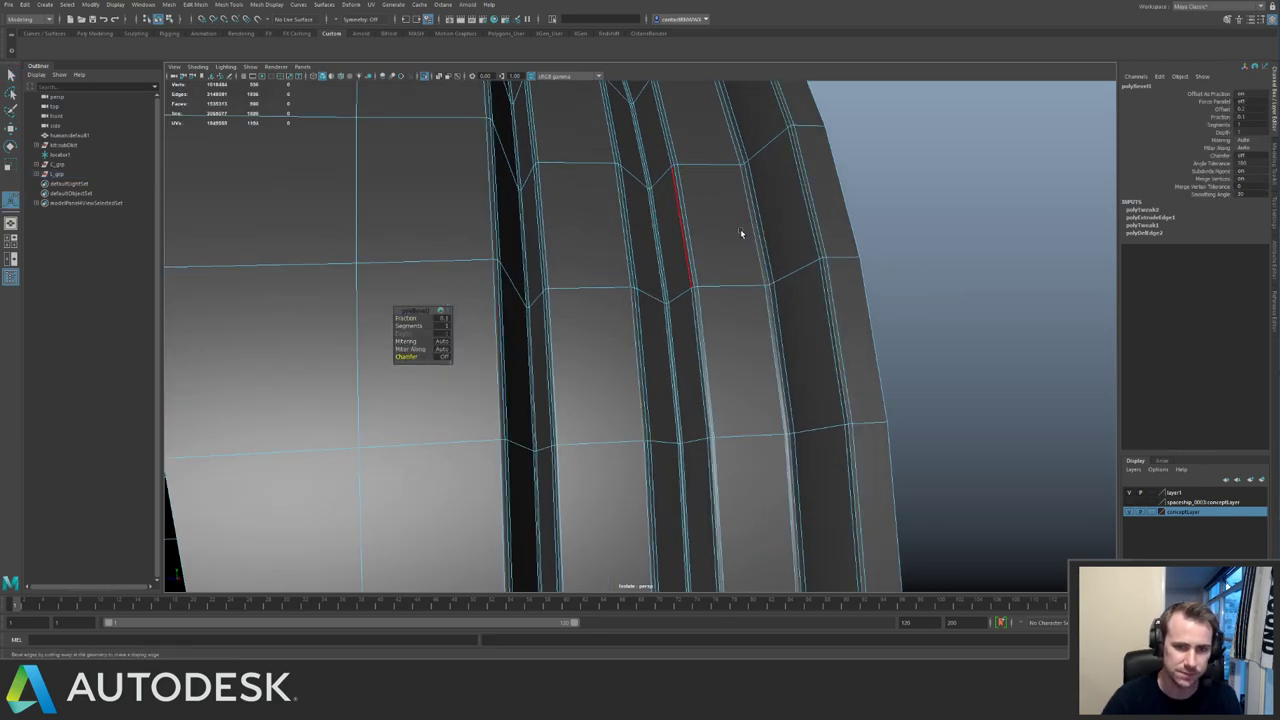
Exit isolation and check the bevelled rear rim against the neighbouring ring.
{"action": "key", "text": "ctrl+1"}
{"action": "left_click_drag", "start_coordinate": [741, 233], "coordinate": [748, 246], "text": "alt"}
{"action": "middle_click_drag", "start_coordinate": [748, 246], "coordinate": [729, 206], "text": "alt"}
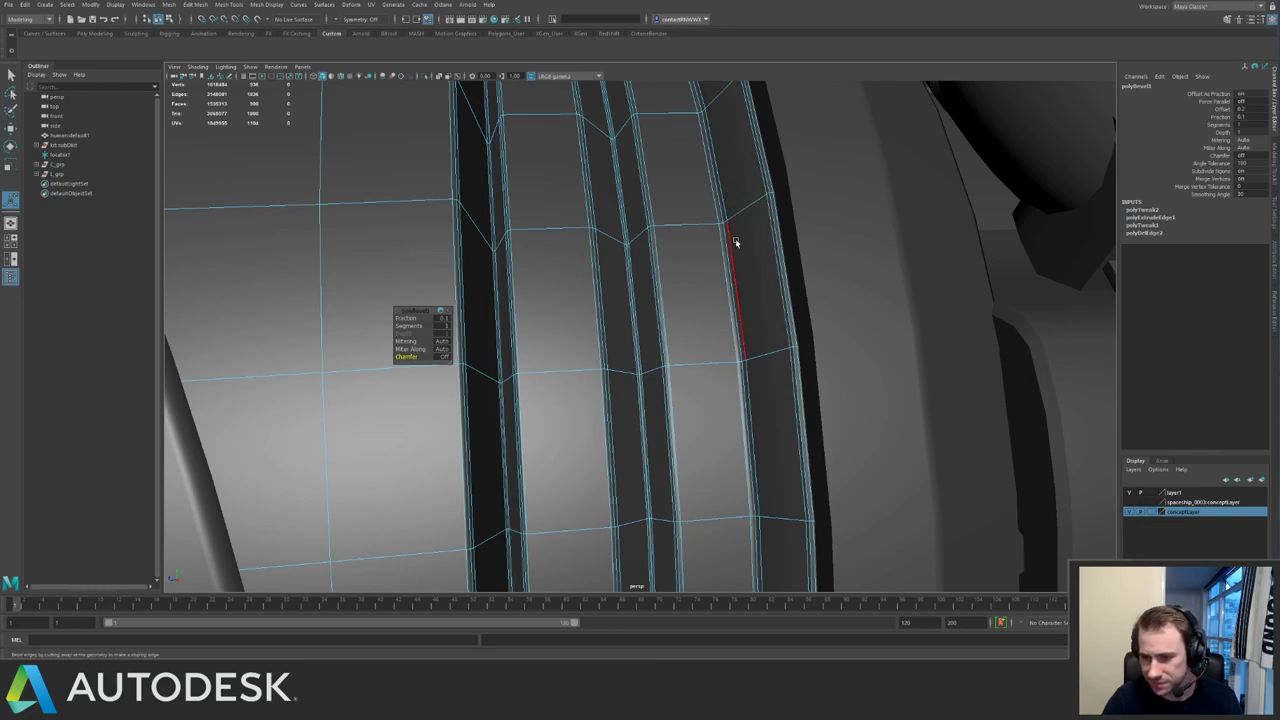
{"action": "key", "text": "q"}
{"action": "right_click_drag", "start_coordinate": [766, 226], "coordinate": [783, 219]}
{"action": "left_click", "coordinate": [791, 229]}
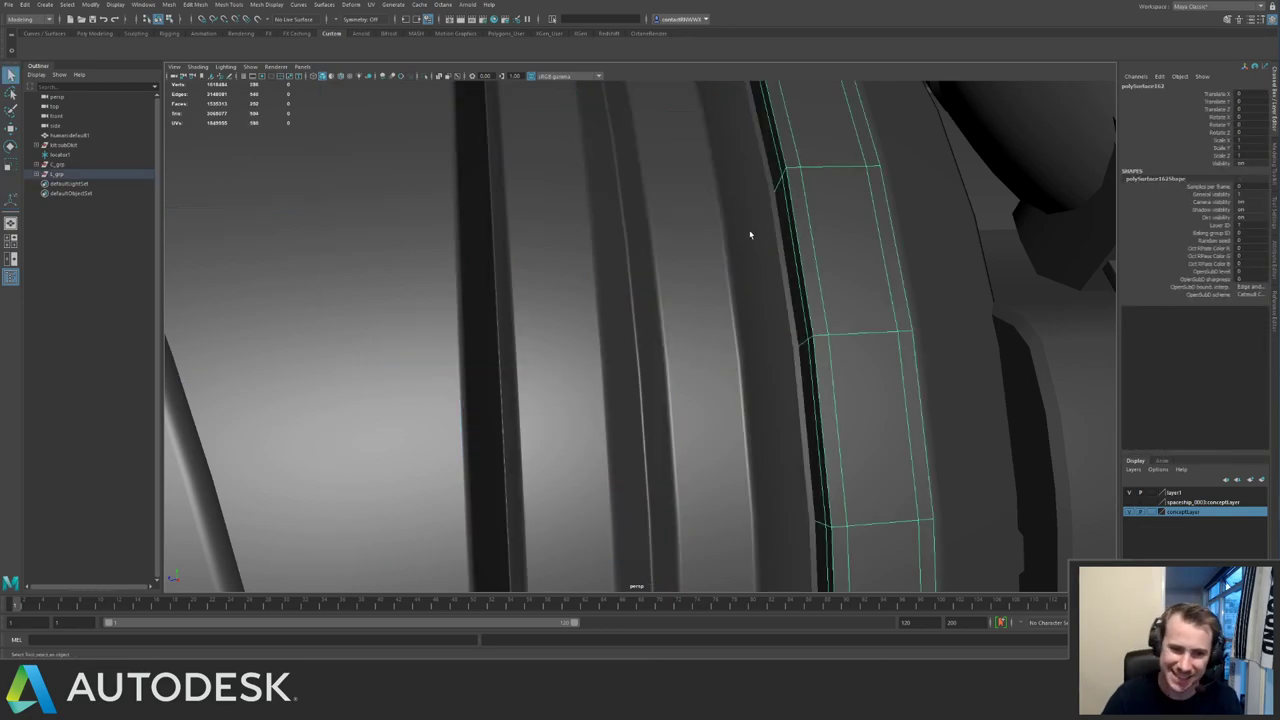
Isolate the ribbed shell and insert an edge loop around the extruded strip at its rear opening.
{"action": "left_click", "coordinate": [762, 239]}
{"action": "key", "text": "ctrl+1"}
{"action": "left_click_drag", "start_coordinate": [762, 239], "coordinate": [737, 251], "text": "alt"}
{"action": "key", "text": "ctrl+1"}
{"action": "key", "text": "ctrl+1"}
{"action": "right_click_drag", "start_coordinate": [783, 273], "coordinate": [818, 346], "text": "shift"}
{"action": "left_click", "coordinate": [816, 309]}
{"action": "key", "text": "q"}
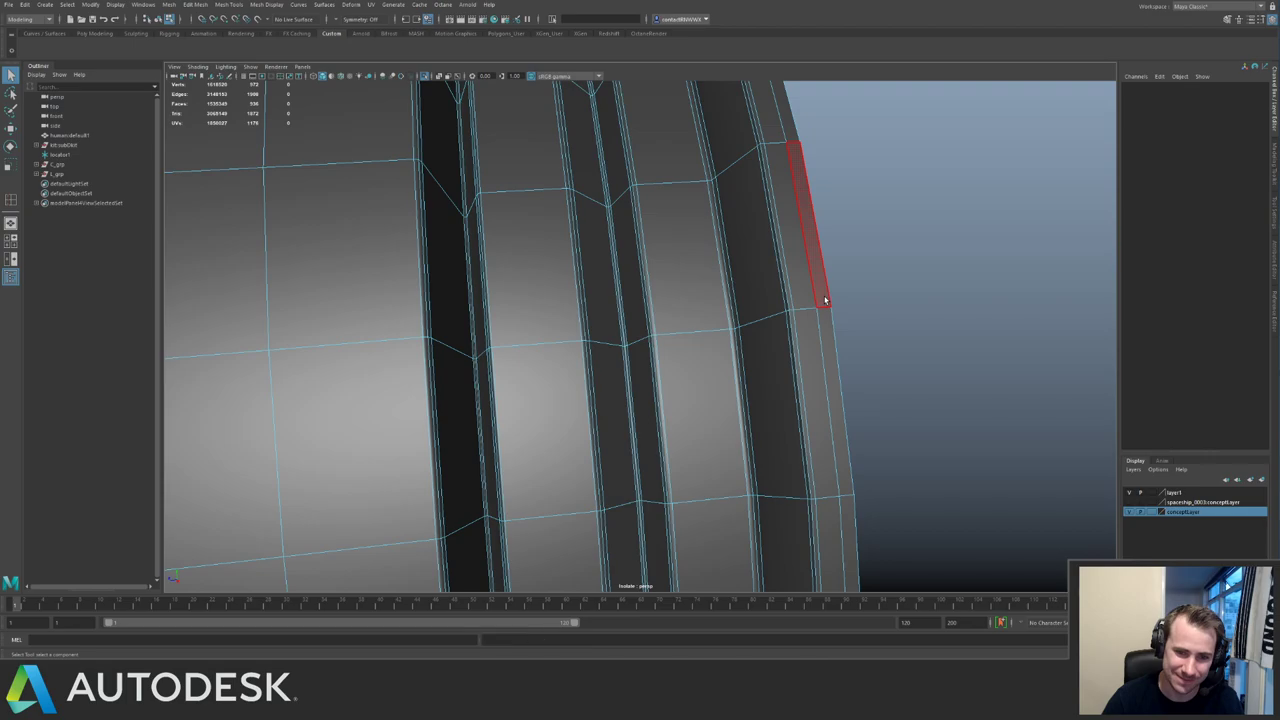
Delete the outer band of faces beyond the strip's new edge loop, exit isolation and inspect the shell on the engine.
{"action": "left_click", "coordinate": [826, 300]}
{"action": "double_click", "coordinate": [830, 333], "text": "shift"}
{"action": "key", "text": "Delete"}
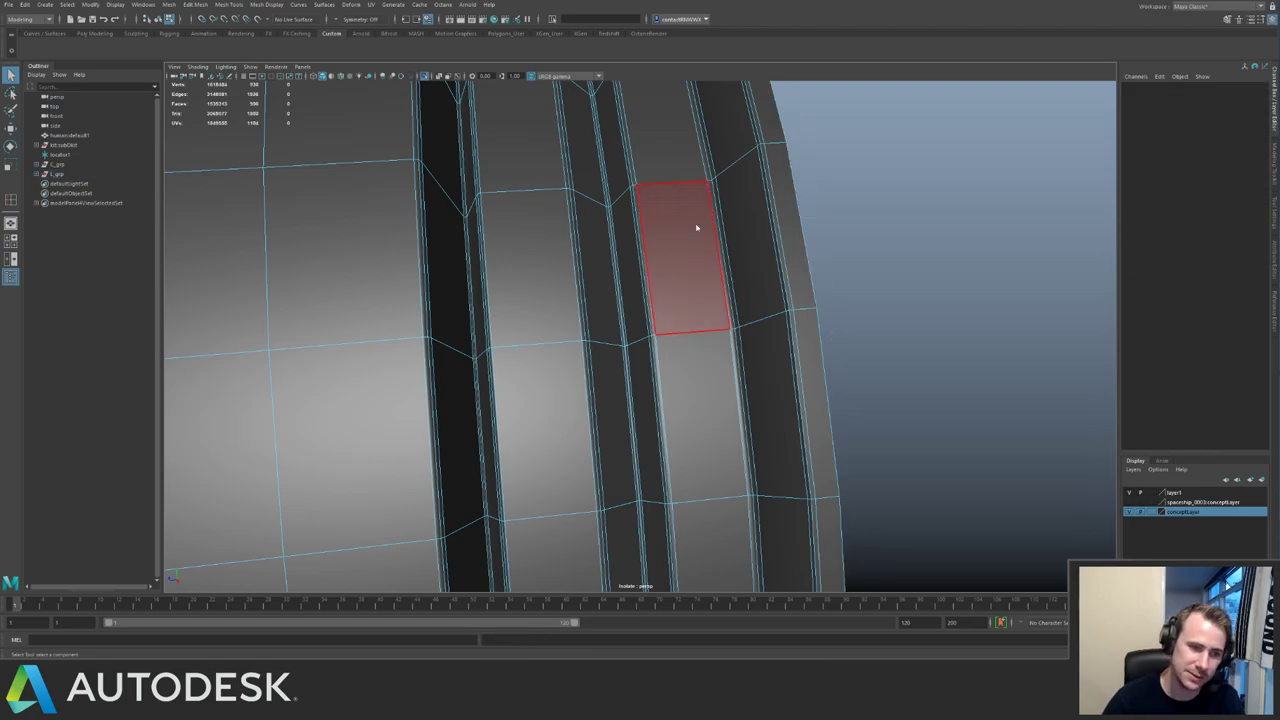
{"action": "key", "text": "ctrl+1"}
{"action": "right_click_drag", "start_coordinate": [697, 229], "coordinate": [563, 200]}
{"action": "left_click_drag", "start_coordinate": [563, 200], "coordinate": [500, 197], "text": "alt"}
{"action": "middle_click_drag", "start_coordinate": [500, 197], "coordinate": [565, 196], "text": "alt"}
{"action": "left_click_drag", "start_coordinate": [565, 196], "coordinate": [757, 205], "text": "alt"}
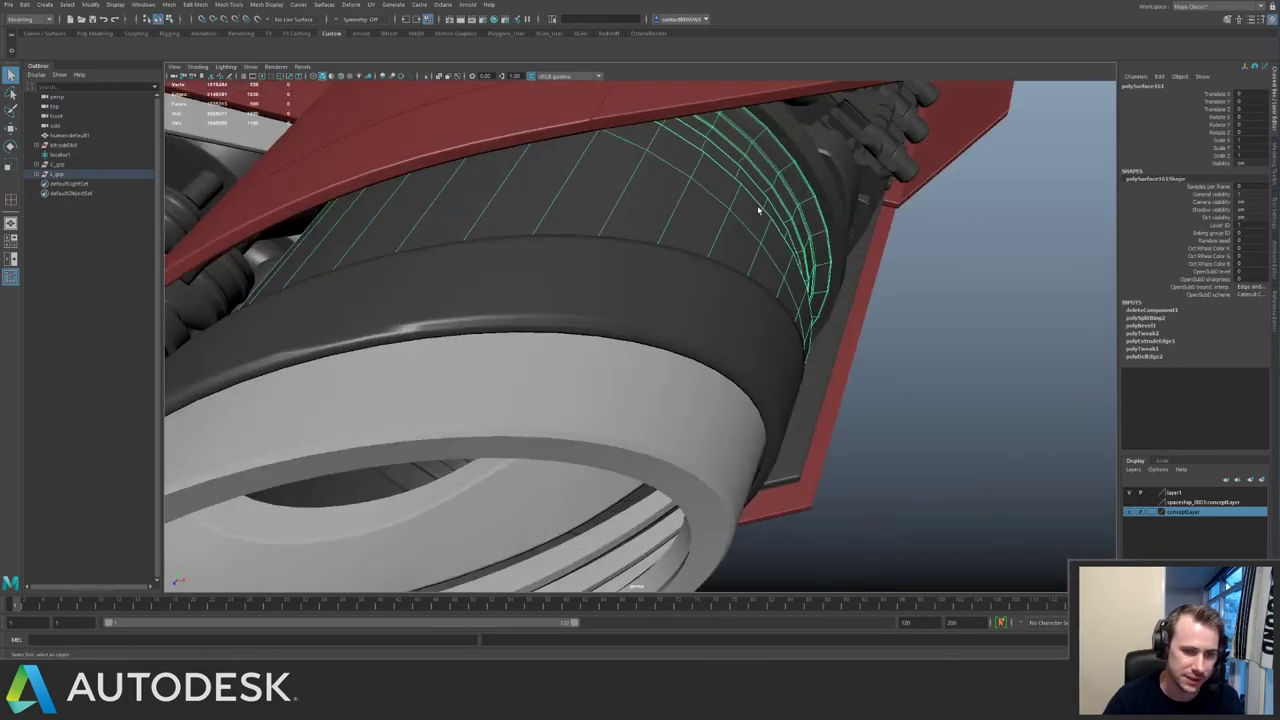
Deselect the engine shell and look over the whole half-built ship from both sides.
{"action": "right_click_drag", "start_coordinate": [876, 274], "coordinate": [742, 262], "text": "alt"}
{"action": "left_click", "coordinate": [870, 291]}
{"action": "right_click_drag", "start_coordinate": [600, 230], "coordinate": [432, 200], "text": "alt"}
{"action": "middle_click_drag", "start_coordinate": [432, 200], "coordinate": [489, 208], "text": "alt"}
{"action": "left_click_drag", "start_coordinate": [489, 208], "coordinate": [613, 240], "text": "alt"}
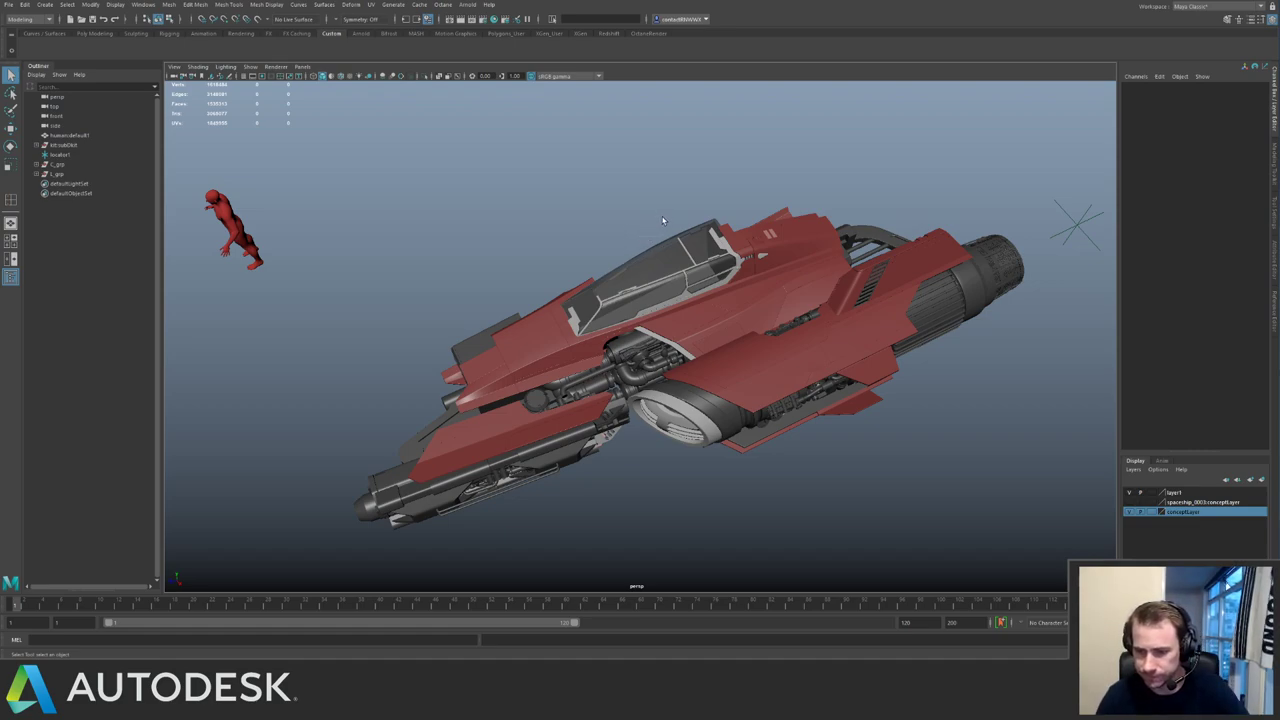
{"action": "left_click_drag", "start_coordinate": [746, 232], "coordinate": [765, 316], "text": "alt"}
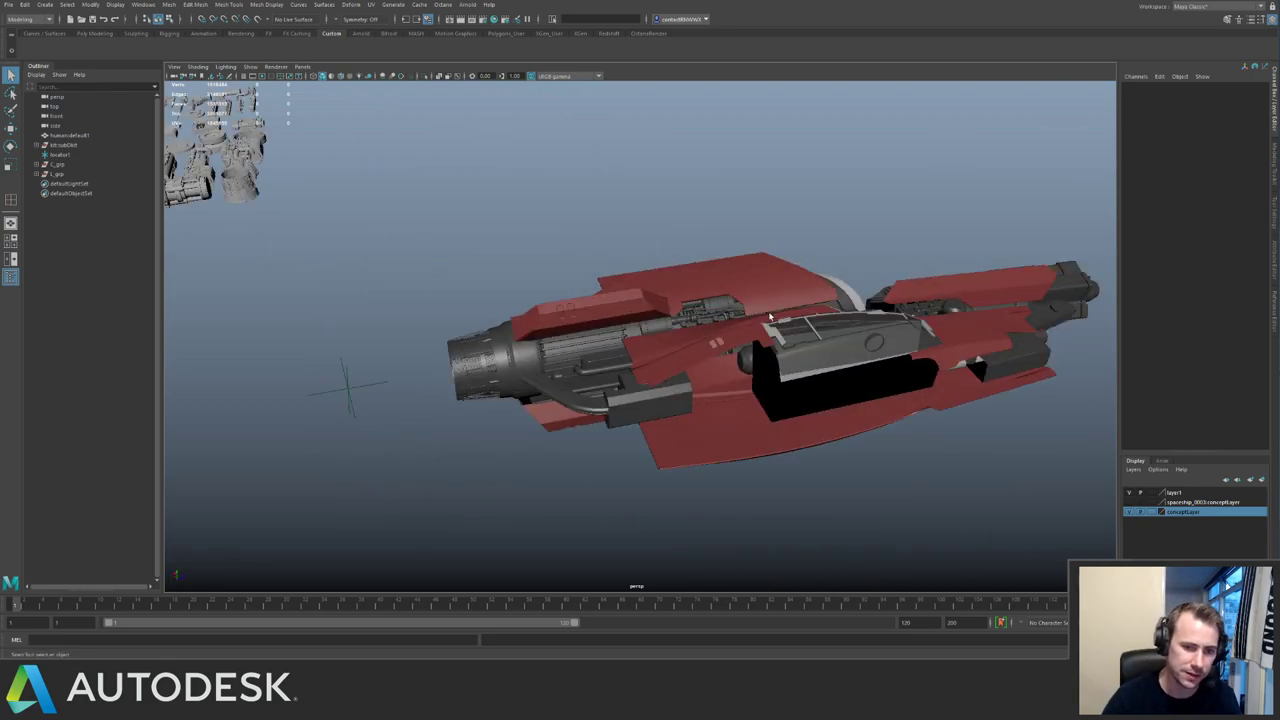
{"action": "left_click", "coordinate": [765, 316]}
Duplicate the L_grp group and mirror the copy to the ship's other side with Scale X set to -1.
{"action": "left_click", "coordinate": [58, 173]}
{"action": "left_click_drag", "start_coordinate": [655, 193], "coordinate": [651, 218], "text": "alt"}
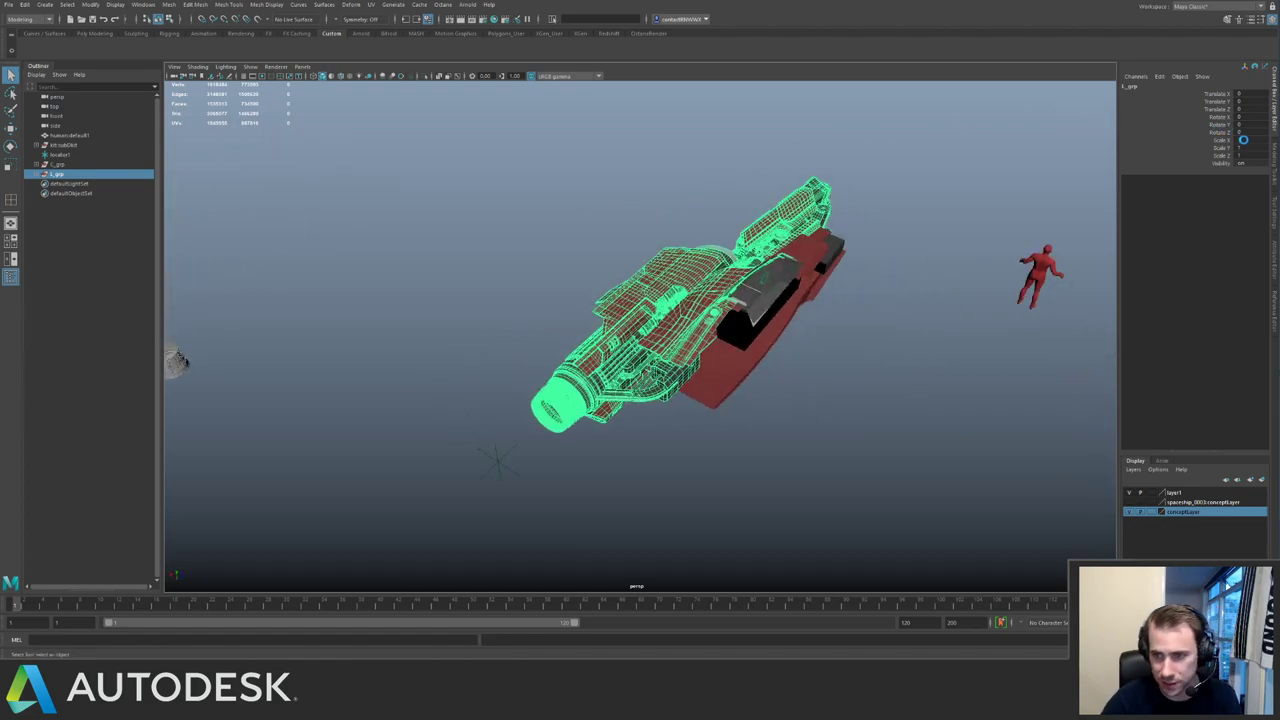
{"action": "key", "text": "ctrl+d"}
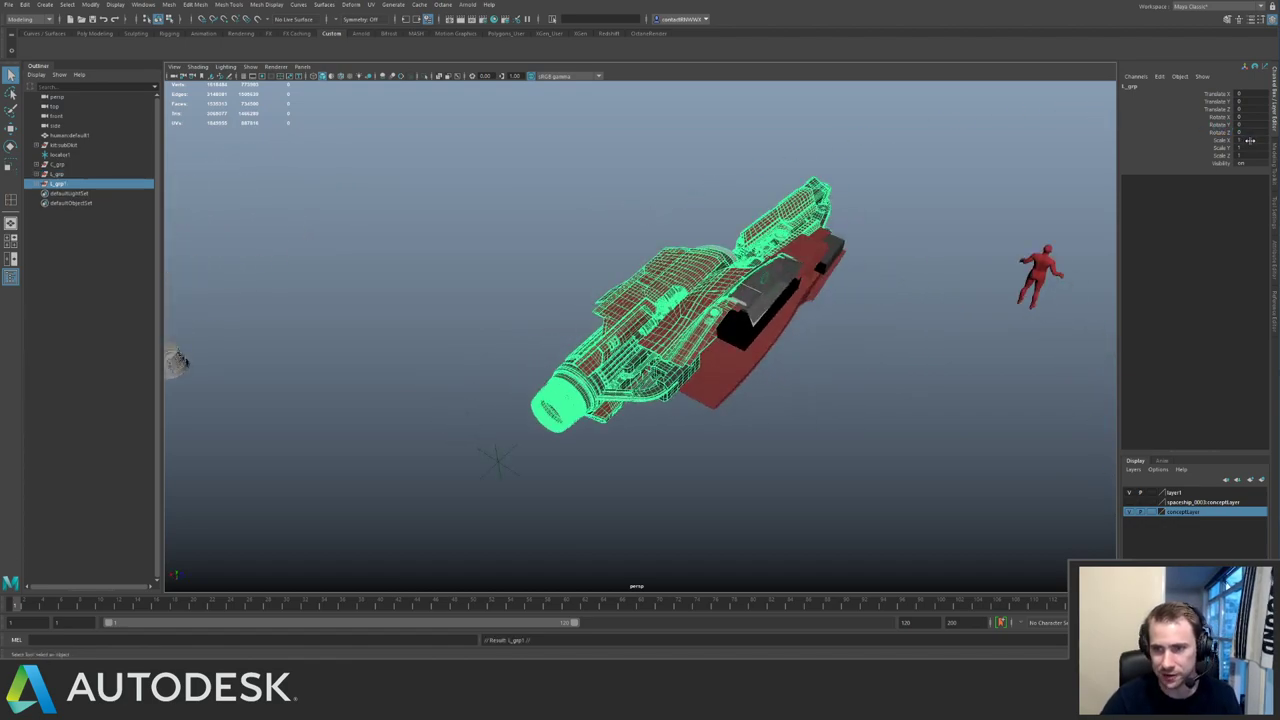
{"action": "left_click", "coordinate": [1250, 140]}
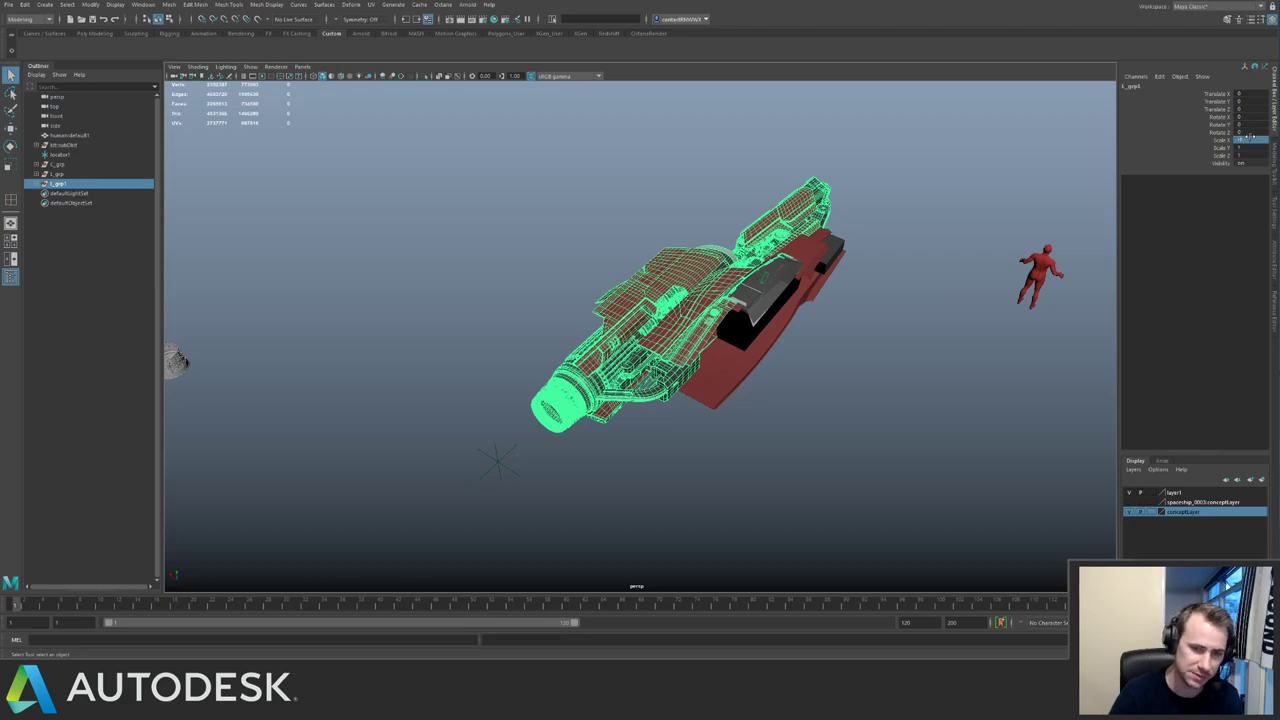
{"action": "type", "text": "-1"}
{"action": "key", "text": "Return"}
{"action": "left_click", "coordinate": [725, 197]}
Examine the library of grey kitbash parts laid out beside the ship.
{"action": "left_click_drag", "start_coordinate": [660, 225], "coordinate": [626, 214], "text": "alt"}
{"action": "middle_click_drag", "start_coordinate": [180, 230], "coordinate": [300, 225], "text": "alt"}
{"action": "right_click_drag", "start_coordinate": [300, 225], "coordinate": [363, 225], "text": "alt"}
{"action": "middle_click_drag", "start_coordinate": [362, 225], "coordinate": [683, 243], "text": "alt"}
{"action": "left_click_drag", "start_coordinate": [683, 243], "coordinate": [670, 350], "text": "alt"}
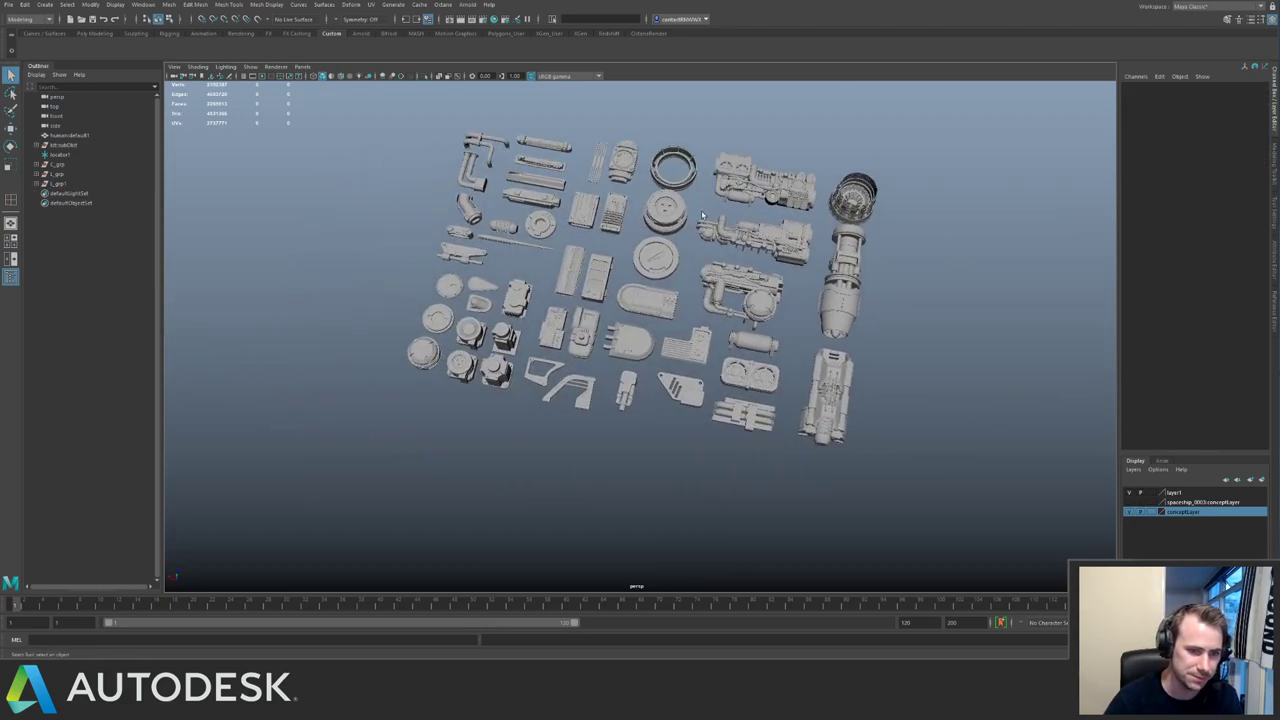
{"action": "right_click_drag", "start_coordinate": [670, 350], "coordinate": [615, 210], "text": "alt"}
{"action": "left_click_drag", "start_coordinate": [615, 210], "coordinate": [657, 271], "text": "alt"}
{"action": "middle_click_drag", "start_coordinate": [230, 245], "coordinate": [591, 246], "text": "alt"}
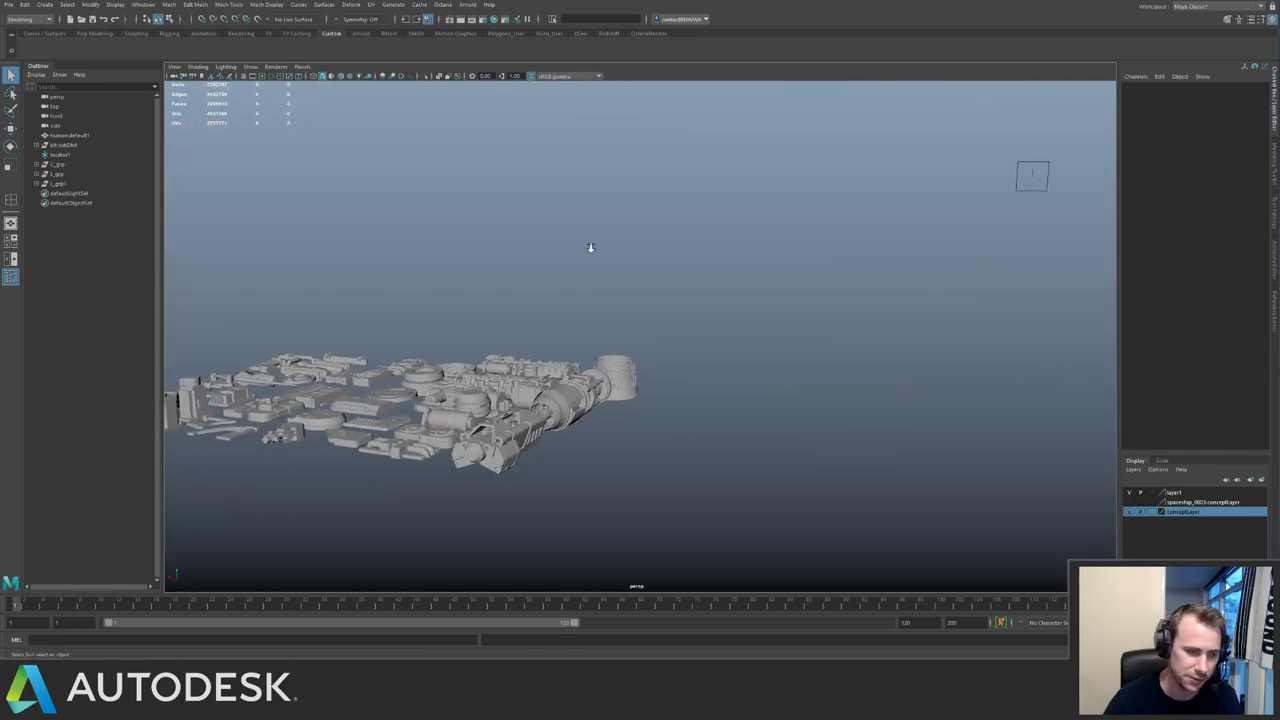
{"action": "left_click_drag", "start_coordinate": [591, 246], "coordinate": [580, 325], "text": "alt"}
{"action": "right_click_drag", "start_coordinate": [480, 300], "coordinate": [590, 310], "text": "alt"}
{"action": "middle_click_drag", "start_coordinate": [590, 310], "coordinate": [715, 312], "text": "alt"}
{"action": "scroll", "coordinate": [715, 313], "scroll_direction": "up", "scroll_amount": 3}
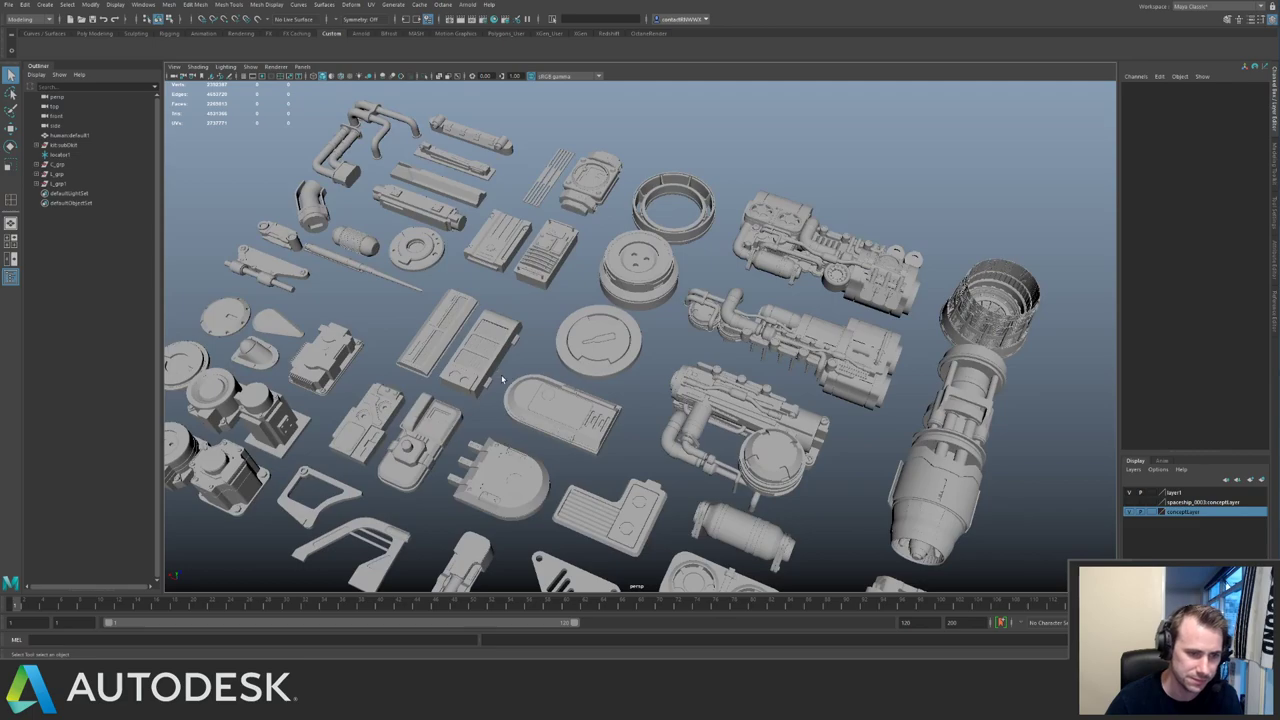
Duplicate the long vented panel component from the kitbash parts, unparent the copy and move it to the ship's rear.
{"action": "left_click", "coordinate": [451, 332]}
{"action": "key", "text": "Up"}
{"action": "scroll", "coordinate": [467, 329], "scroll_direction": "down", "scroll_amount": 5}
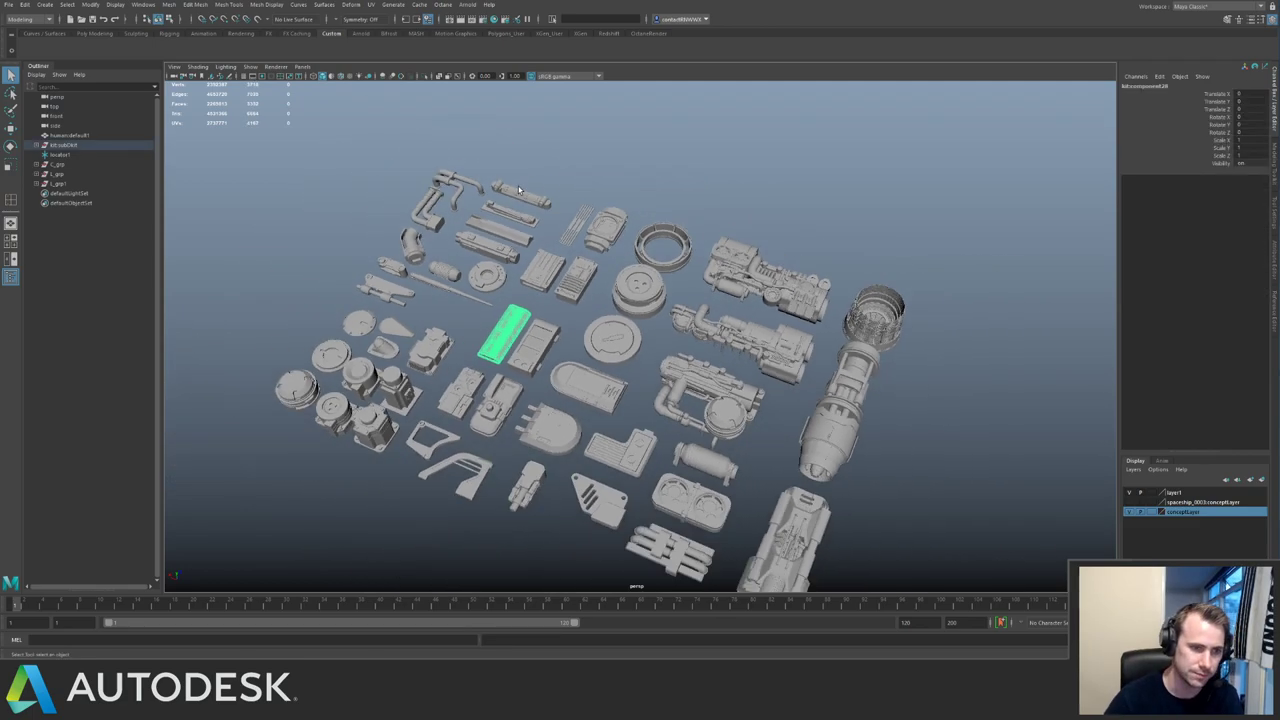
{"action": "key", "text": "shift+p"}
{"action": "key", "text": "w"}
{"action": "scroll", "coordinate": [713, 222], "scroll_direction": "down", "scroll_amount": 6}
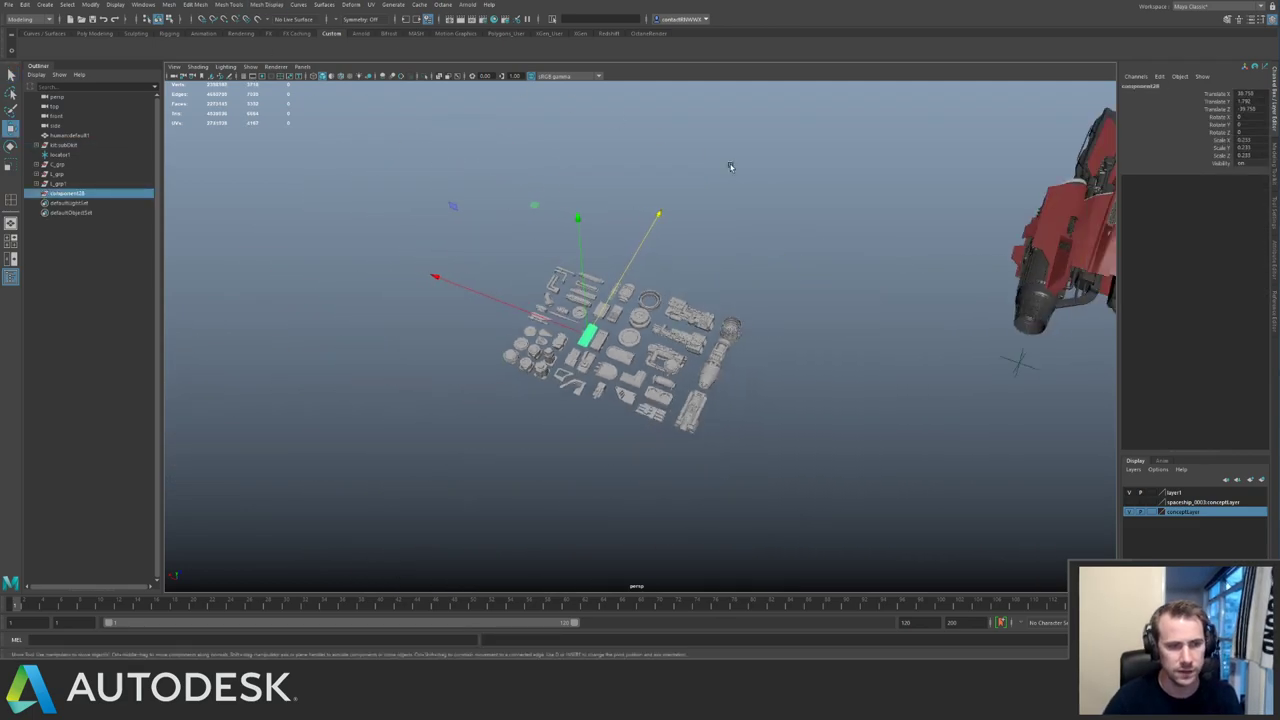
{"action": "middle_click_drag", "start_coordinate": [729, 166], "coordinate": [420, 157], "text": "alt"}
{"action": "left_click_drag", "start_coordinate": [279, 196], "coordinate": [806, 187]}
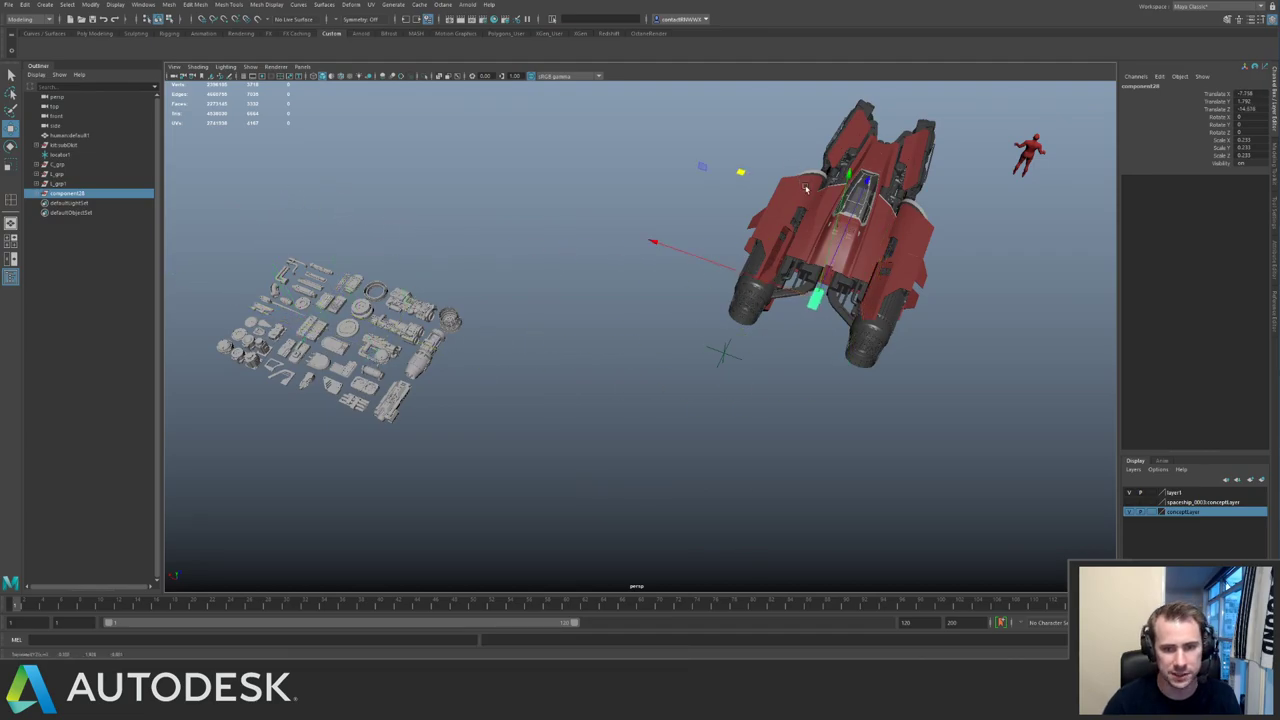
Raise the copied component into the central gap beneath the rear edge of the hull.
{"action": "key", "text": "f"}
{"action": "right_click_drag", "start_coordinate": [806, 187], "coordinate": [437, 127], "text": "alt"}
{"action": "left_click_drag", "start_coordinate": [436, 127], "coordinate": [618, 370], "text": "alt"}
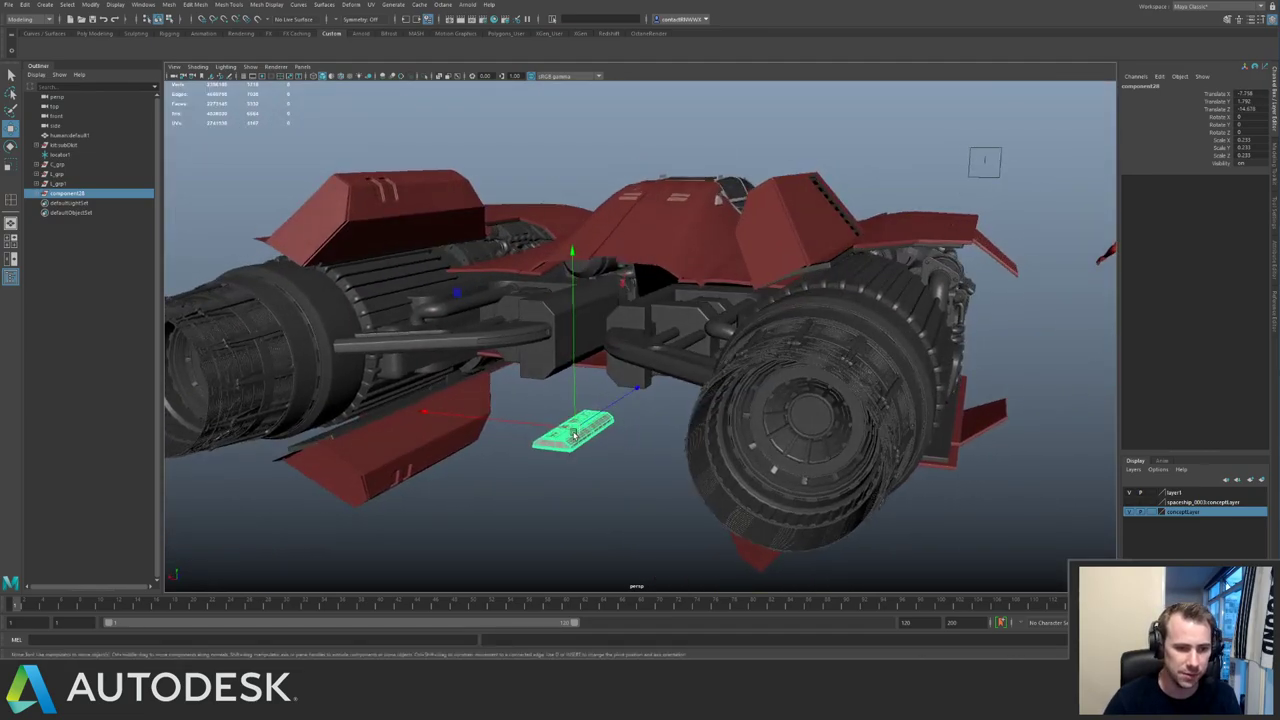
{"action": "left_click_drag", "start_coordinate": [574, 433], "coordinate": [644, 195]}
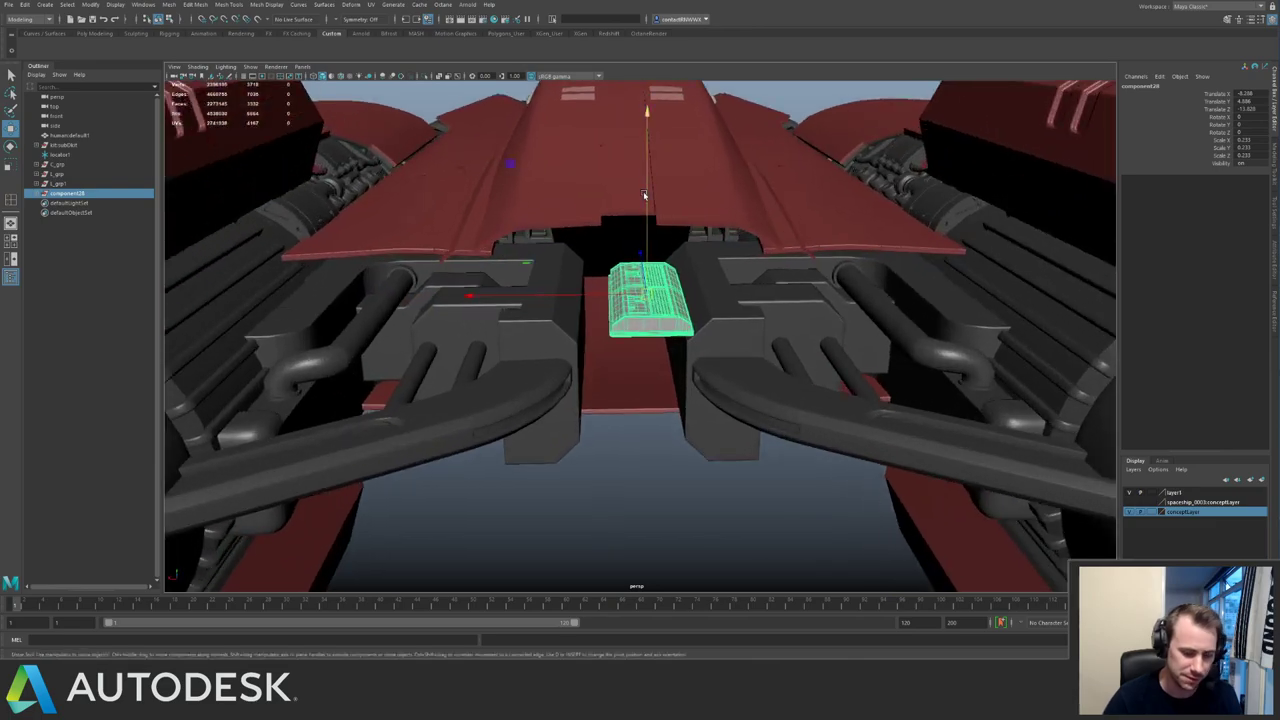
Rotate the component upright across the rear gap, scale it uniformly to about 0.6 and move it back between the engine mounts.
{"action": "key", "text": "e"}
{"action": "left_click_drag", "start_coordinate": [717, 174], "coordinate": [654, 126]}
{"action": "left_click_drag", "start_coordinate": [620, 358], "coordinate": [919, 347]}
{"action": "key", "text": "r"}
{"action": "key", "text": "w"}
{"action": "left_click_drag", "start_coordinate": [968, 312], "coordinate": [685, 297], "text": "alt"}
{"action": "left_click_drag", "start_coordinate": [642, 256], "coordinate": [640, 340]}
{"action": "right_click_drag", "start_coordinate": [640, 340], "coordinate": [551, 111], "text": "alt"}
Isolate the component, assign the existing paintBlack material to all its parts and exit isolation.
{"action": "key", "text": "ctrl+1"}
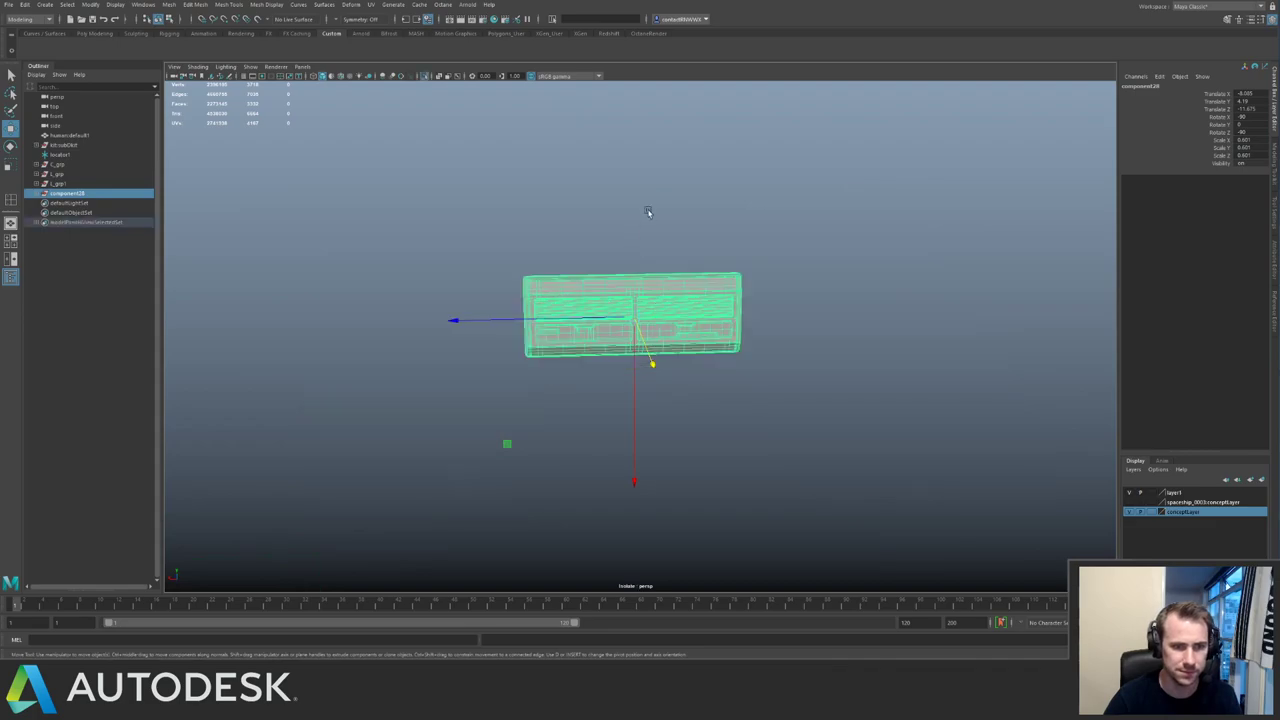
{"action": "left_click", "coordinate": [482, 216]}
{"action": "left_click_drag", "start_coordinate": [480, 216], "coordinate": [697, 331]}
{"action": "right_click", "coordinate": [698, 331]}
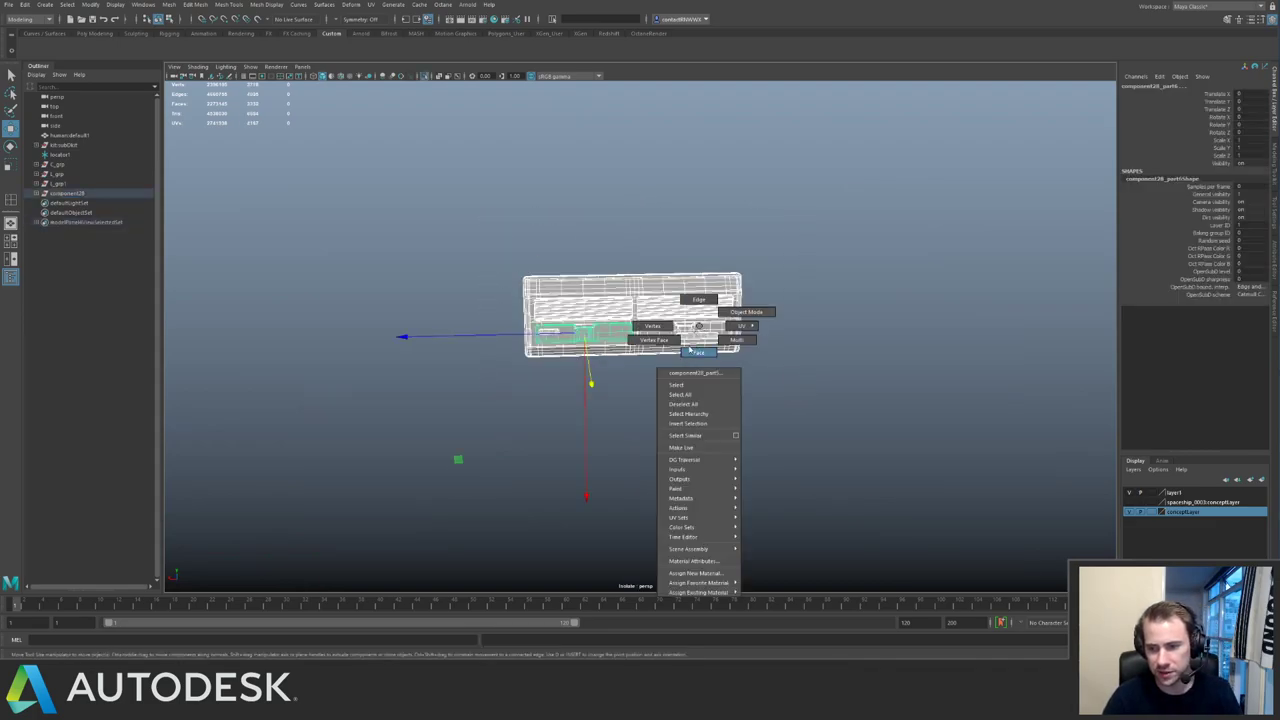
{"action": "mouse_move", "coordinate": [715, 592]}
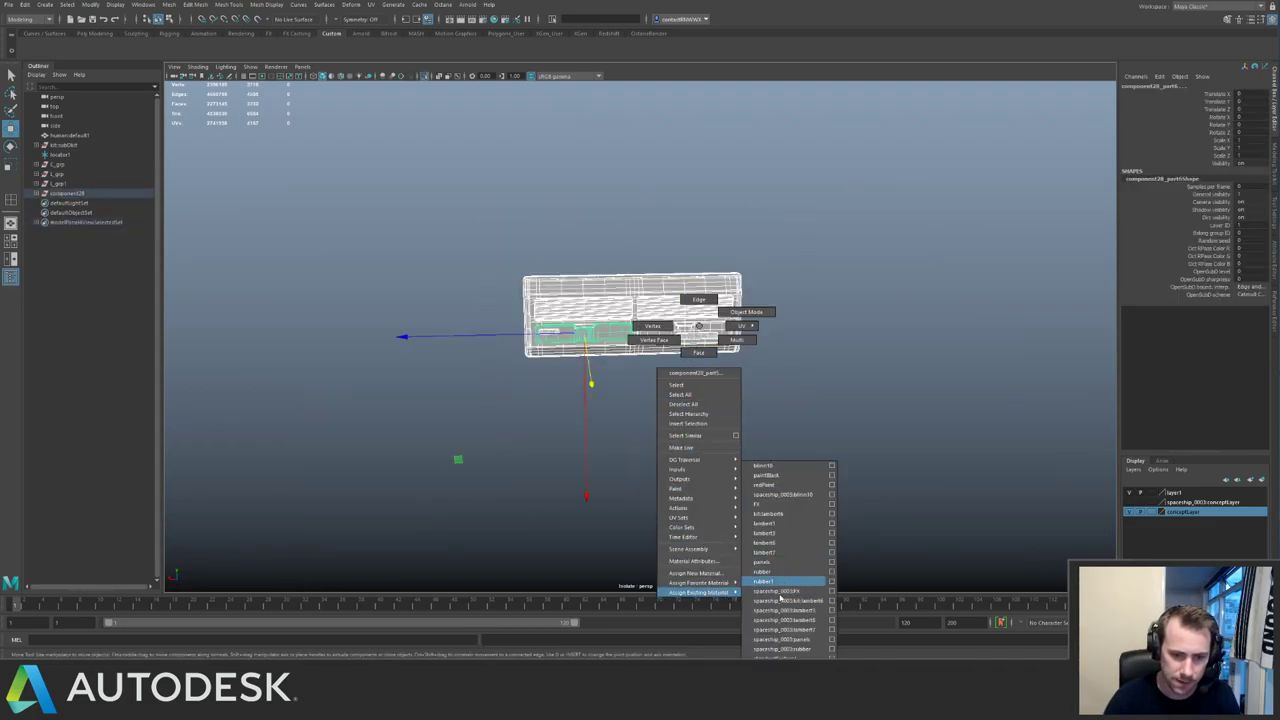
{"action": "left_click", "coordinate": [781, 479]}
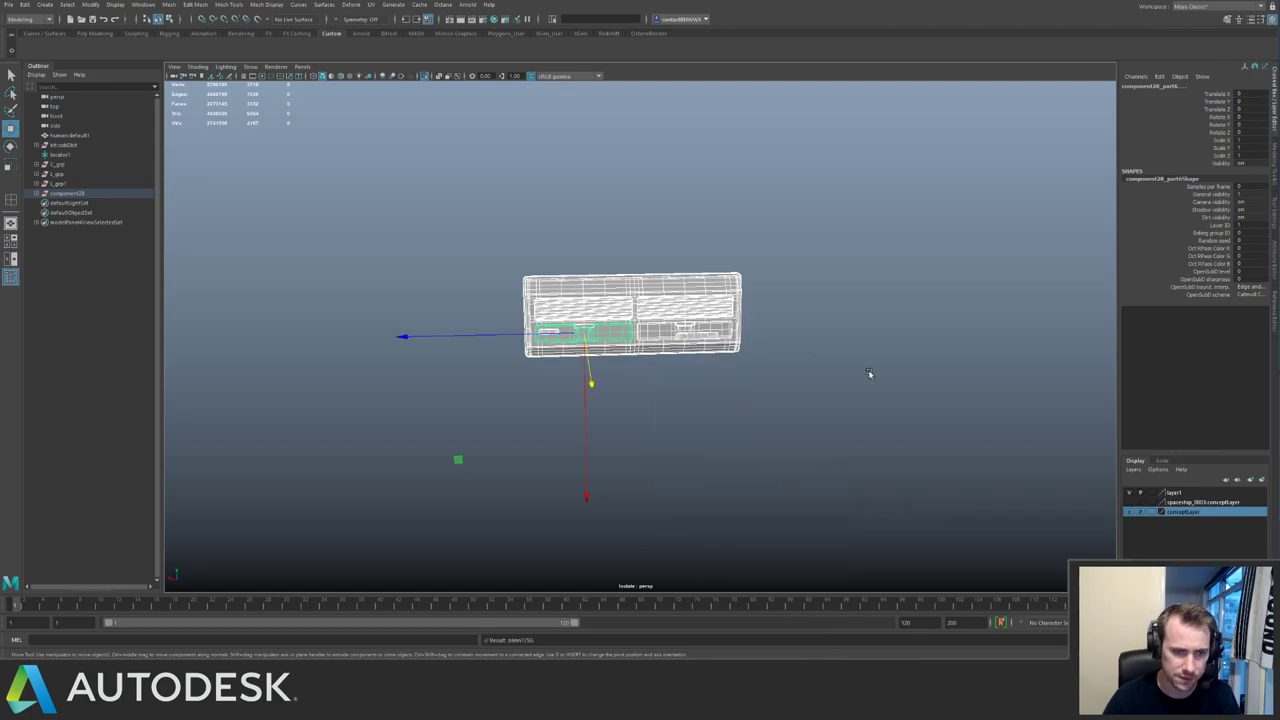
{"action": "left_click", "coordinate": [716, 258]}
{"action": "key", "text": "ctrl+1"}
Check how the component sits in the rear gap from several angles and distances.
{"action": "left_click_drag", "start_coordinate": [715, 243], "coordinate": [830, 285], "text": "alt"}
{"action": "right_click_drag", "start_coordinate": [830, 285], "coordinate": [466, 171], "text": "alt"}
{"action": "left_click_drag", "start_coordinate": [466, 171], "coordinate": [520, 209], "text": "alt"}
{"action": "right_click_drag", "start_coordinate": [520, 209], "coordinate": [692, 265], "text": "alt"}
{"action": "mouse_move", "coordinate": [692, 265]}
{"action": "left_mouse_down", "text": "alt"}
{"action": "mouse_move", "coordinate": [655, 215]}
{"action": "mouse_move", "coordinate": [712, 277]}
{"action": "left_mouse_up", "text": "alt"}
{"action": "right_click_drag", "start_coordinate": [712, 277], "coordinate": [594, 190], "text": "alt"}
{"action": "left_click_drag", "start_coordinate": [594, 190], "coordinate": [650, 192], "text": "alt"}
{"action": "right_click_drag", "start_coordinate": [650, 192], "coordinate": [840, 330], "text": "alt"}
{"action": "left_click_drag", "start_coordinate": [840, 330], "coordinate": [686, 280], "text": "alt"}
{"action": "right_click_drag", "start_coordinate": [686, 280], "coordinate": [812, 356], "text": "alt"}
Select the whole vented component, narrow it and position it between the two engine mount blocks under the hull.
{"action": "left_click", "coordinate": [615, 268]}
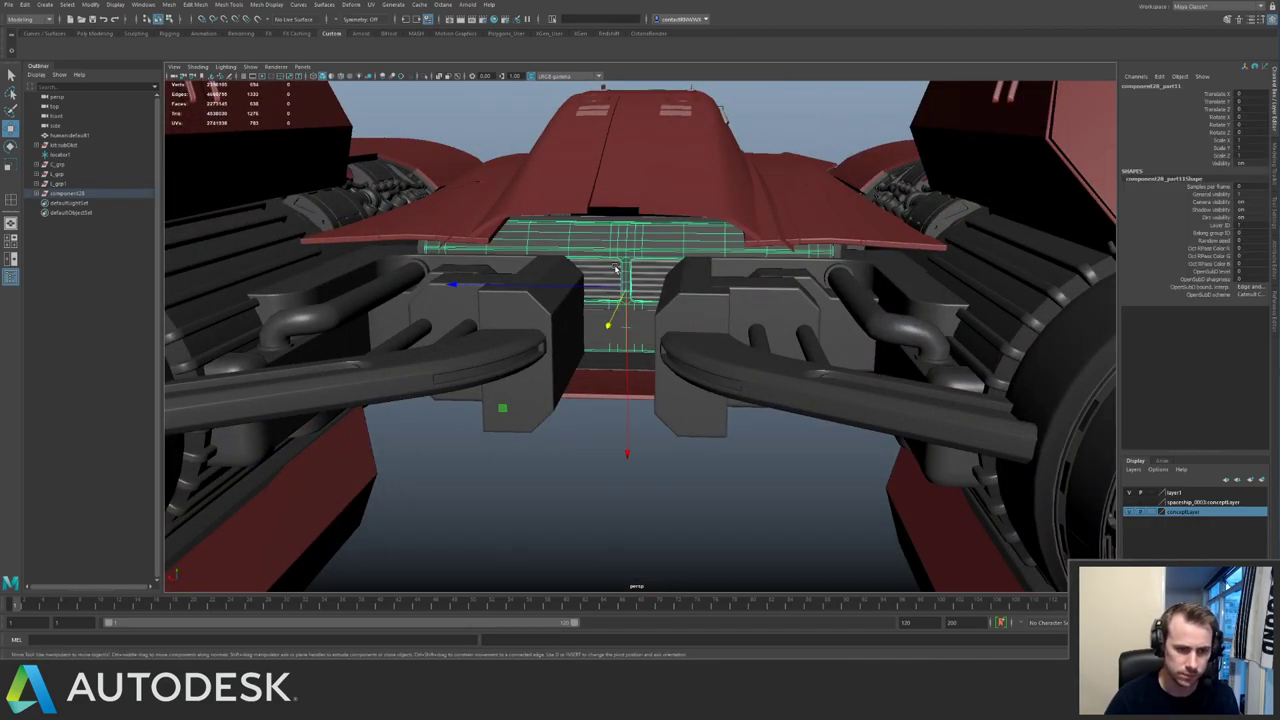
{"action": "key", "text": "alt+f"}
{"action": "left_click", "coordinate": [644, 254]}
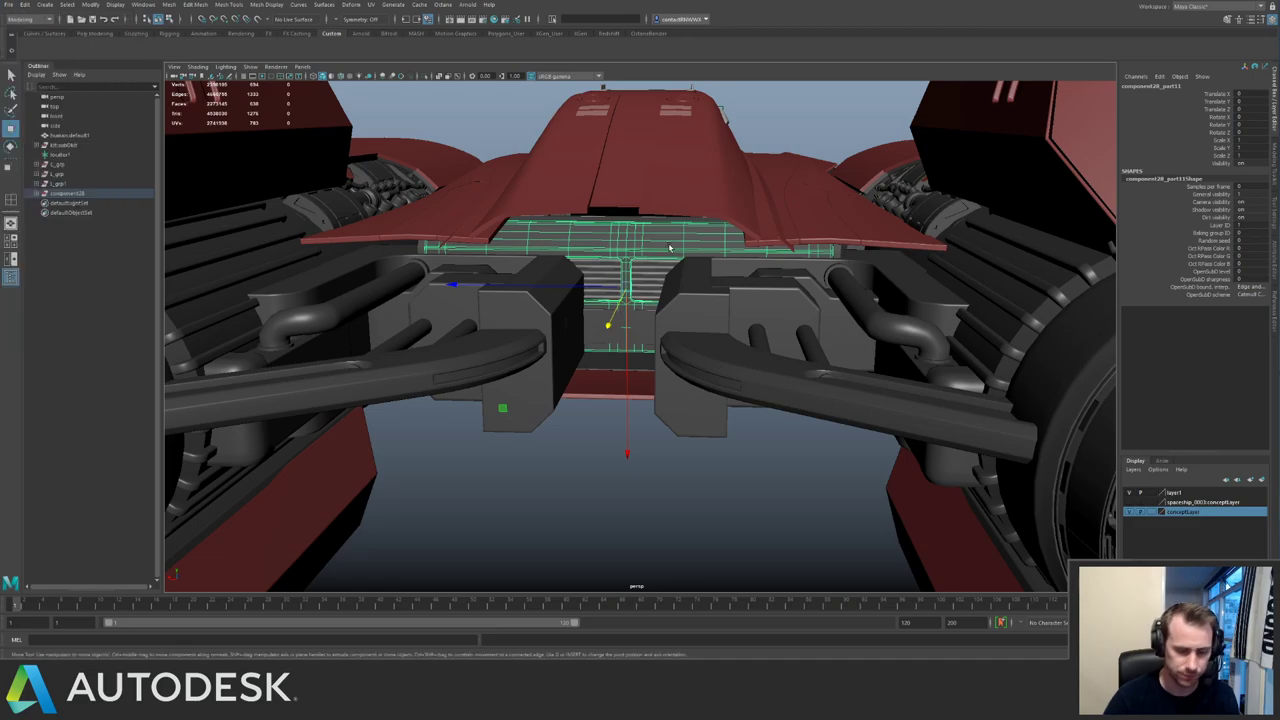
{"action": "key", "text": "Up"}
{"action": "left_click_drag", "start_coordinate": [563, 283], "coordinate": [585, 388], "text": "alt"}
{"action": "left_click_drag", "start_coordinate": [472, 326], "coordinate": [597, 323], "text": "alt"}
{"action": "left_click_drag", "start_coordinate": [660, 363], "coordinate": [617, 386], "text": "alt"}
{"action": "key", "text": "w"}
{"action": "left_click_drag", "start_coordinate": [716, 439], "coordinate": [722, 449]}
{"action": "left_click", "coordinate": [753, 543]}
Isolate the component's outer frame part and select the face loop along its rim.
{"action": "right_click_drag", "start_coordinate": [818, 498], "coordinate": [611, 244], "text": "alt"}
{"action": "left_click_drag", "start_coordinate": [611, 244], "coordinate": [594, 237], "text": "alt"}
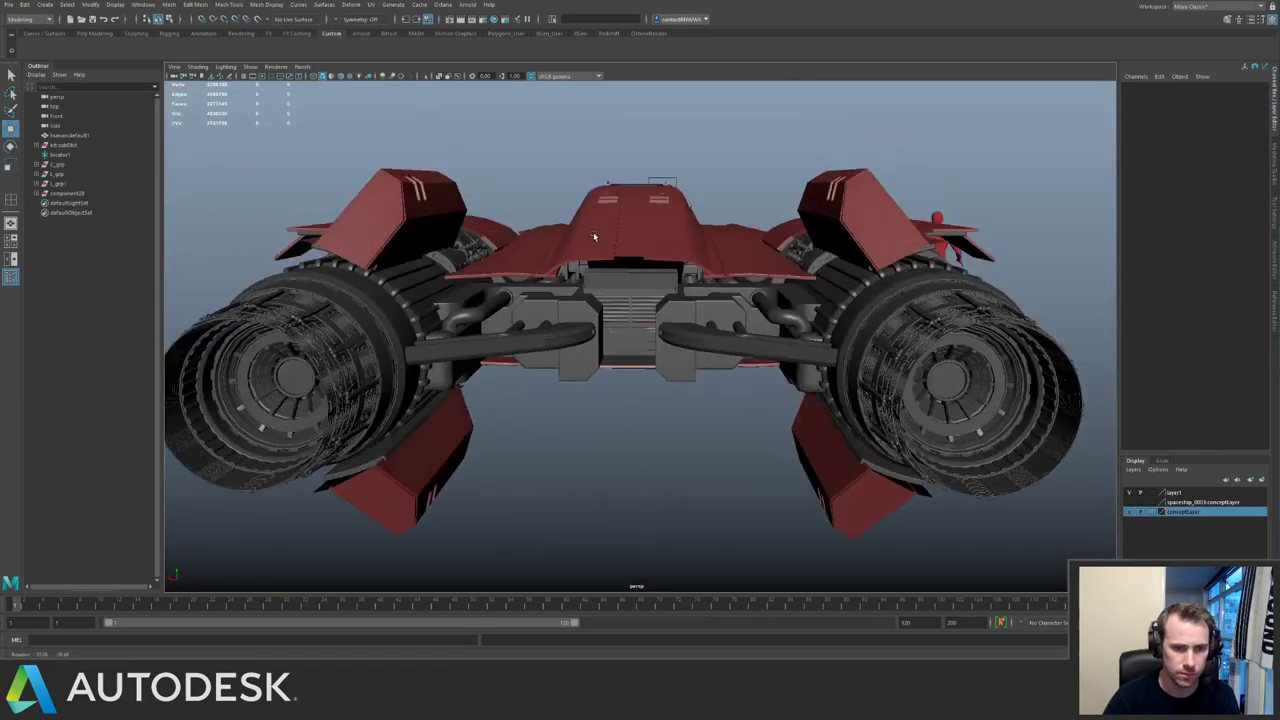
{"action": "right_click_drag", "start_coordinate": [594, 237], "coordinate": [628, 306], "text": "alt"}
{"action": "left_click_drag", "start_coordinate": [628, 307], "coordinate": [645, 270], "text": "alt"}
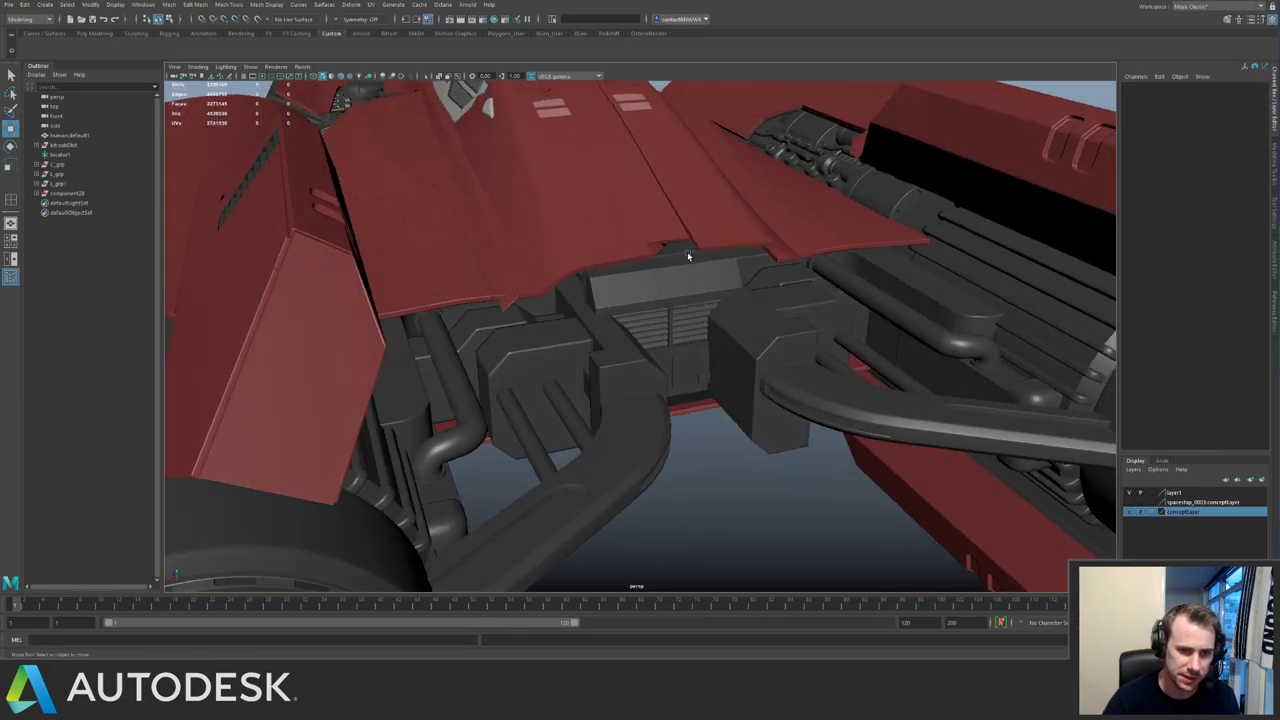
{"action": "left_click", "coordinate": [687, 255]}
{"action": "key", "text": "ctrl+1"}
{"action": "left_click_drag", "start_coordinate": [566, 277], "coordinate": [860, 297], "text": "alt"}
{"action": "middle_click_drag", "start_coordinate": [860, 297], "coordinate": [792, 356], "text": "alt"}
{"action": "right_click_drag", "start_coordinate": [792, 356], "coordinate": [894, 342], "text": "alt"}
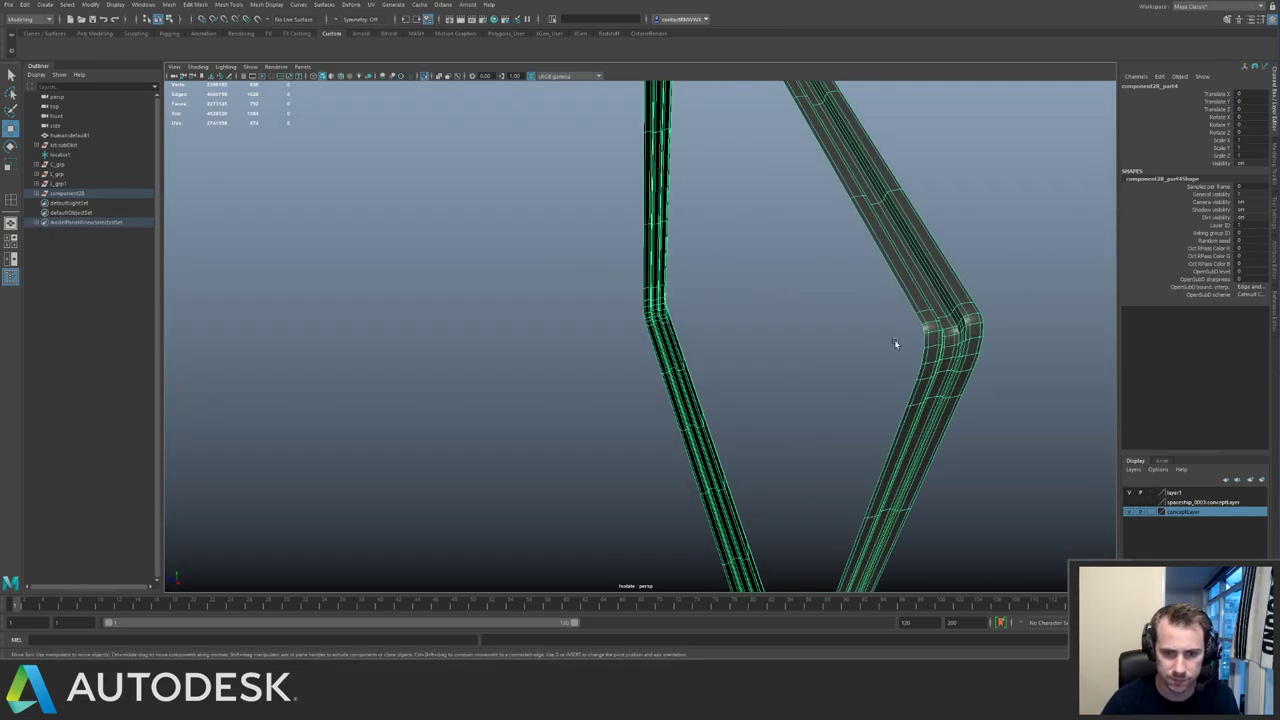
{"action": "key", "text": "F10"}
{"action": "double_click", "coordinate": [921, 320]}
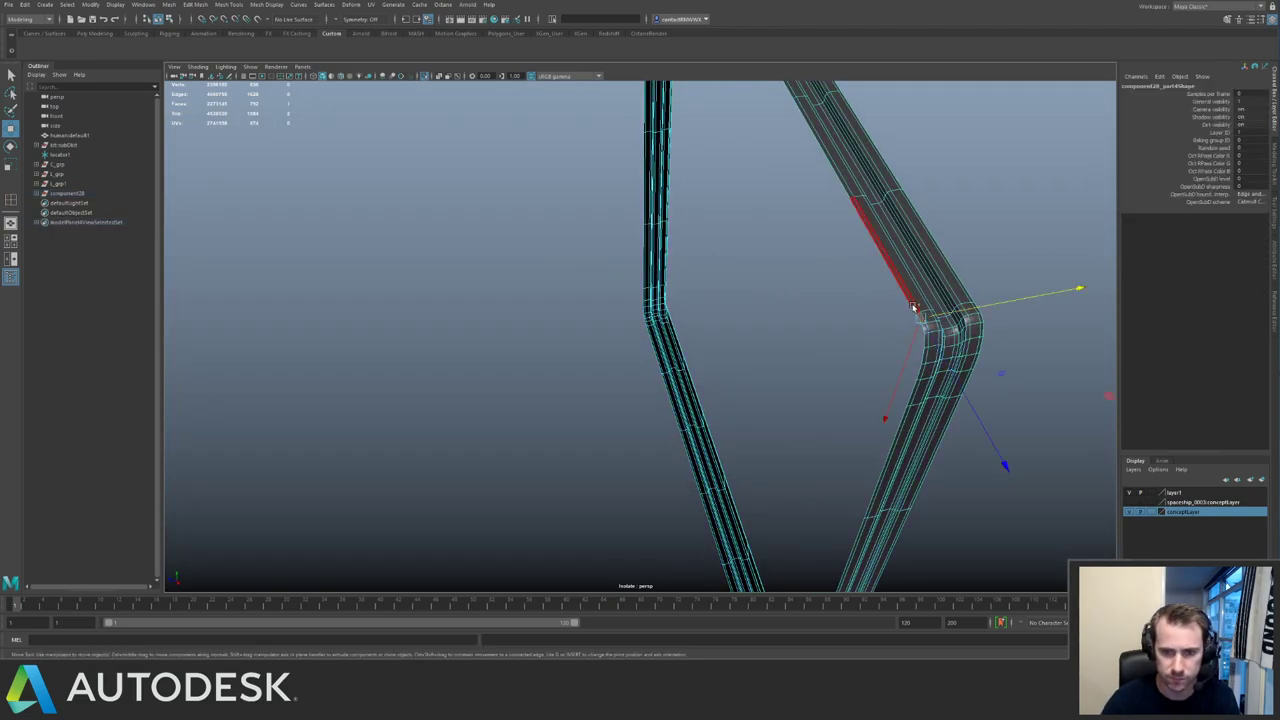
Exit isolation, move the frame's selected face loop inward under the hull to deepen the frame, and return to object mode.
{"action": "key", "text": "ctrl+1"}
{"action": "right_click_drag", "start_coordinate": [888, 318], "coordinate": [663, 277], "text": "alt"}
{"action": "left_click_drag", "start_coordinate": [663, 277], "coordinate": [646, 266], "text": "alt"}
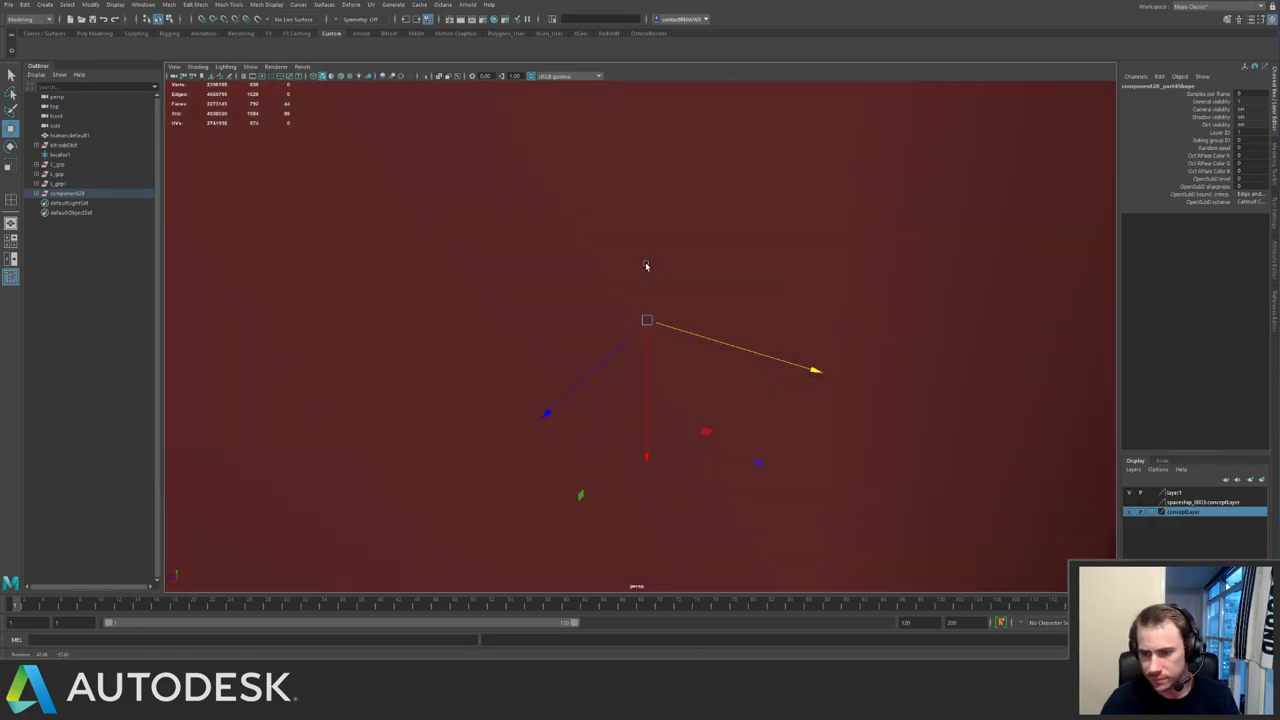
{"action": "right_click_drag", "start_coordinate": [646, 266], "coordinate": [669, 286], "text": "alt"}
{"action": "left_click_drag", "start_coordinate": [669, 286], "coordinate": [652, 293], "text": "alt"}
{"action": "left_click_drag", "start_coordinate": [712, 382], "coordinate": [594, 345]}
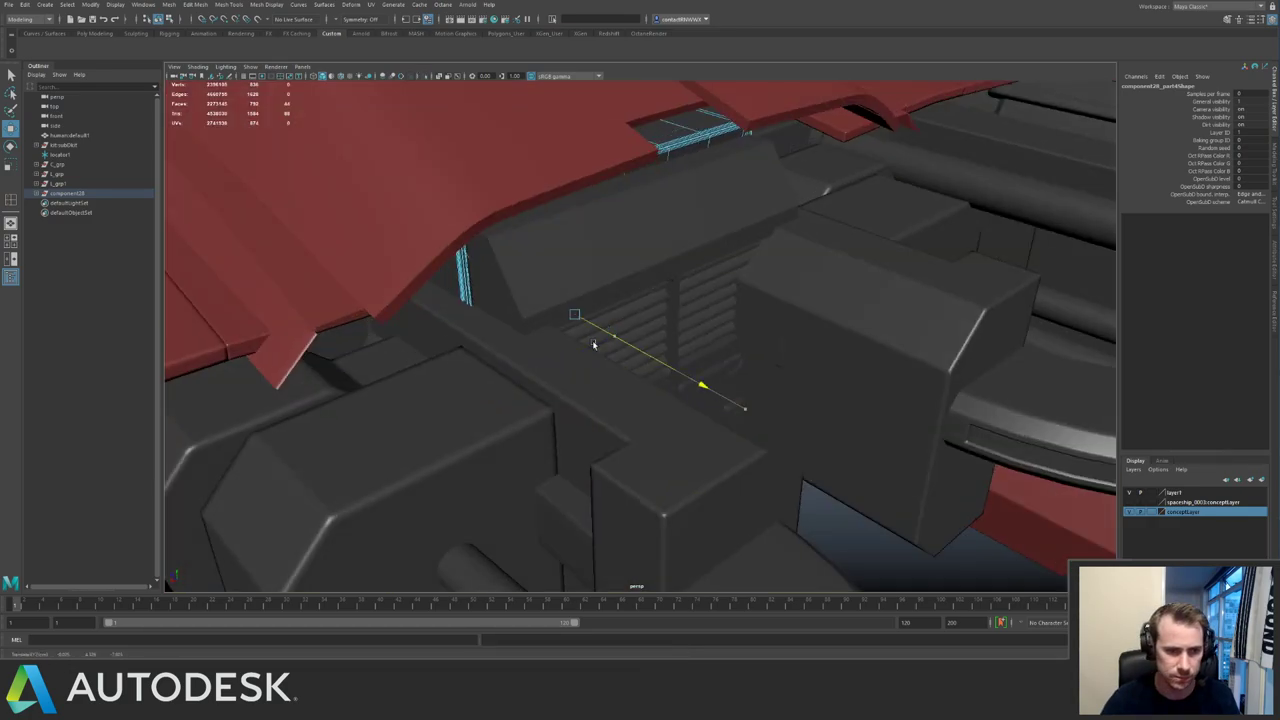
{"action": "left_click_drag", "start_coordinate": [628, 293], "coordinate": [578, 300], "text": "alt"}
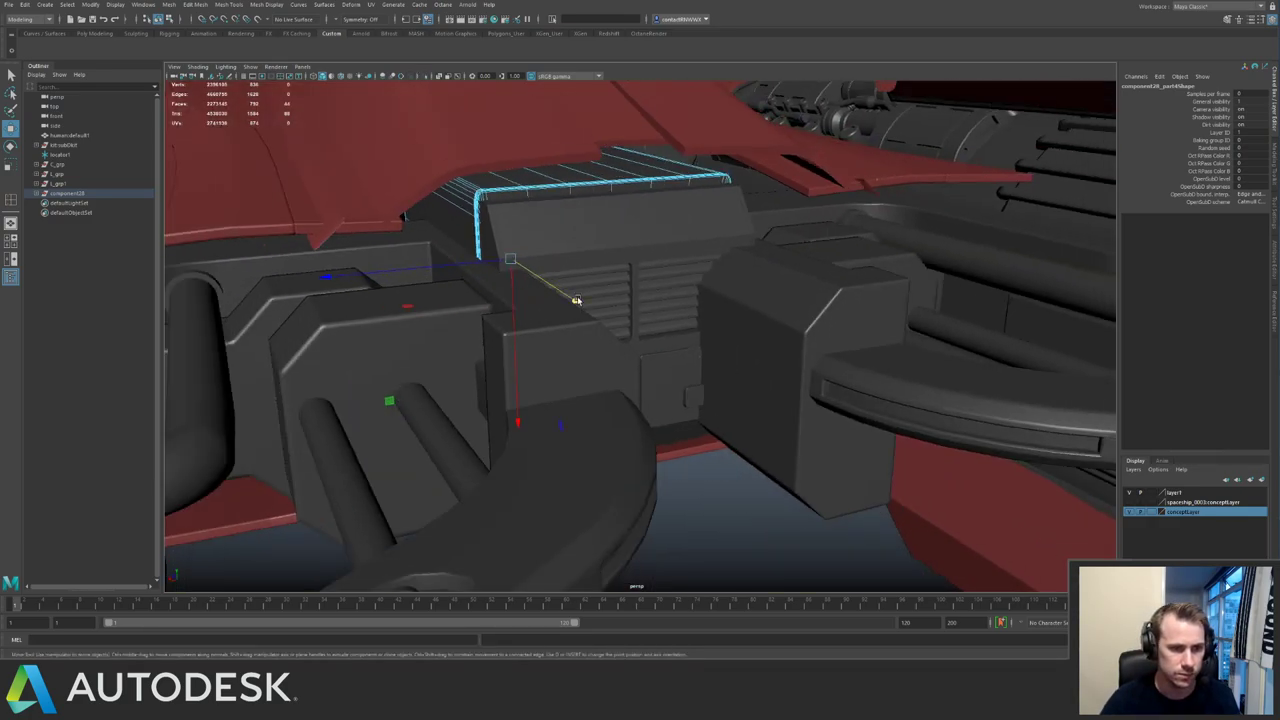
{"action": "key", "text": "F8"}
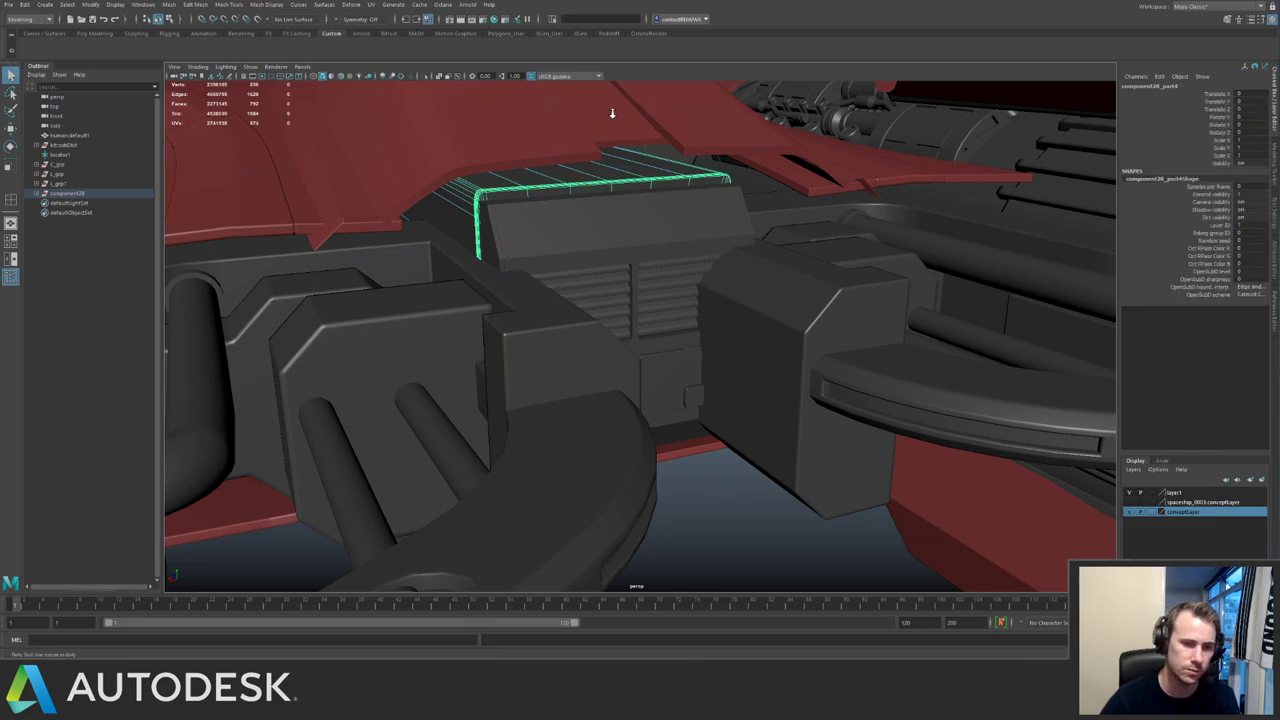
Deselect the frame and review the ship's rear with the vented component in place.
{"action": "right_click_drag", "start_coordinate": [611, 114], "coordinate": [450, 112], "text": "alt"}
{"action": "left_click", "coordinate": [837, 102]}
{"action": "right_click_drag", "start_coordinate": [837, 102], "coordinate": [640, 108], "text": "alt"}
{"action": "left_click_drag", "start_coordinate": [640, 108], "coordinate": [534, 132], "text": "alt"}
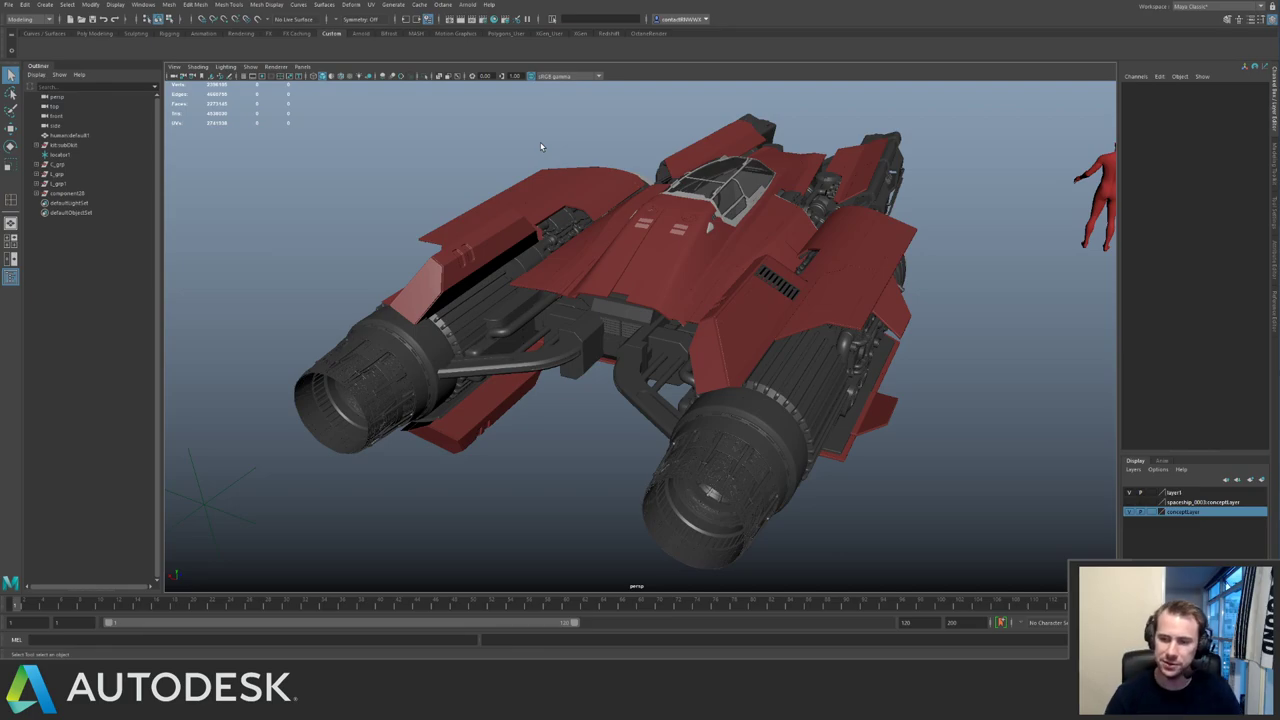
{"action": "left_click_drag", "start_coordinate": [602, 216], "coordinate": [714, 291], "text": "alt"}
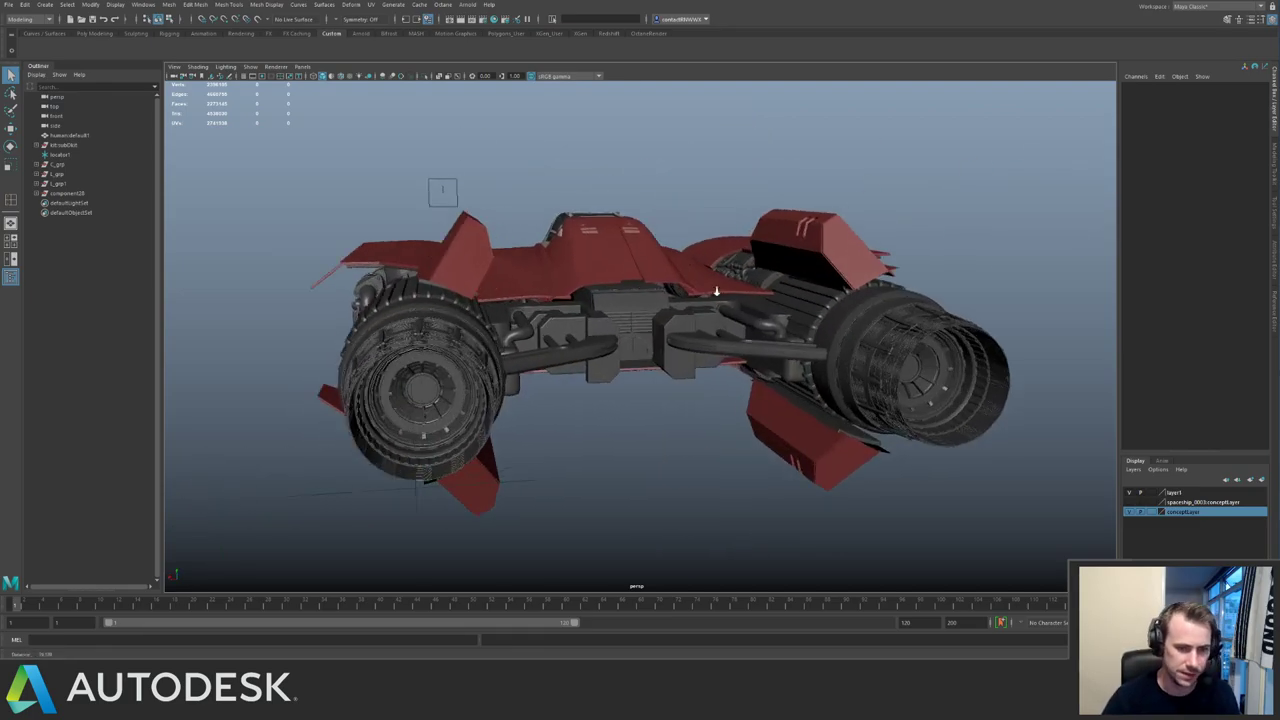
{"action": "right_click_drag", "start_coordinate": [714, 291], "coordinate": [840, 300], "text": "alt"}
{"action": "left_click_drag", "start_coordinate": [660, 245], "coordinate": [571, 240], "text": "alt"}
{"action": "right_click_drag", "start_coordinate": [571, 240], "coordinate": [820, 352], "text": "alt"}
{"action": "left_click_drag", "start_coordinate": [820, 352], "coordinate": [766, 365], "text": "alt"}
Select the entire vented component and inspect its fit against the hull and engine mounts.
{"action": "left_click", "coordinate": [765, 364]}
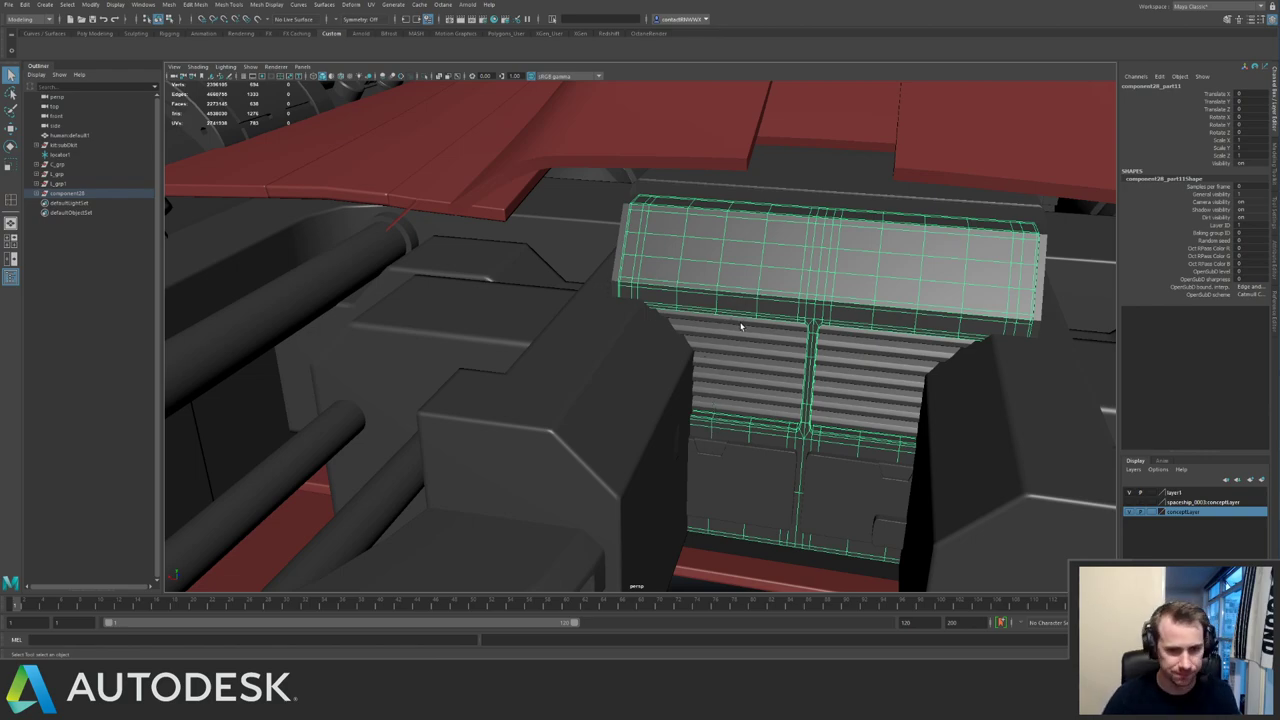
{"action": "left_click_drag", "start_coordinate": [741, 326], "coordinate": [775, 313], "text": "alt"}
{"action": "key", "text": "Up"}
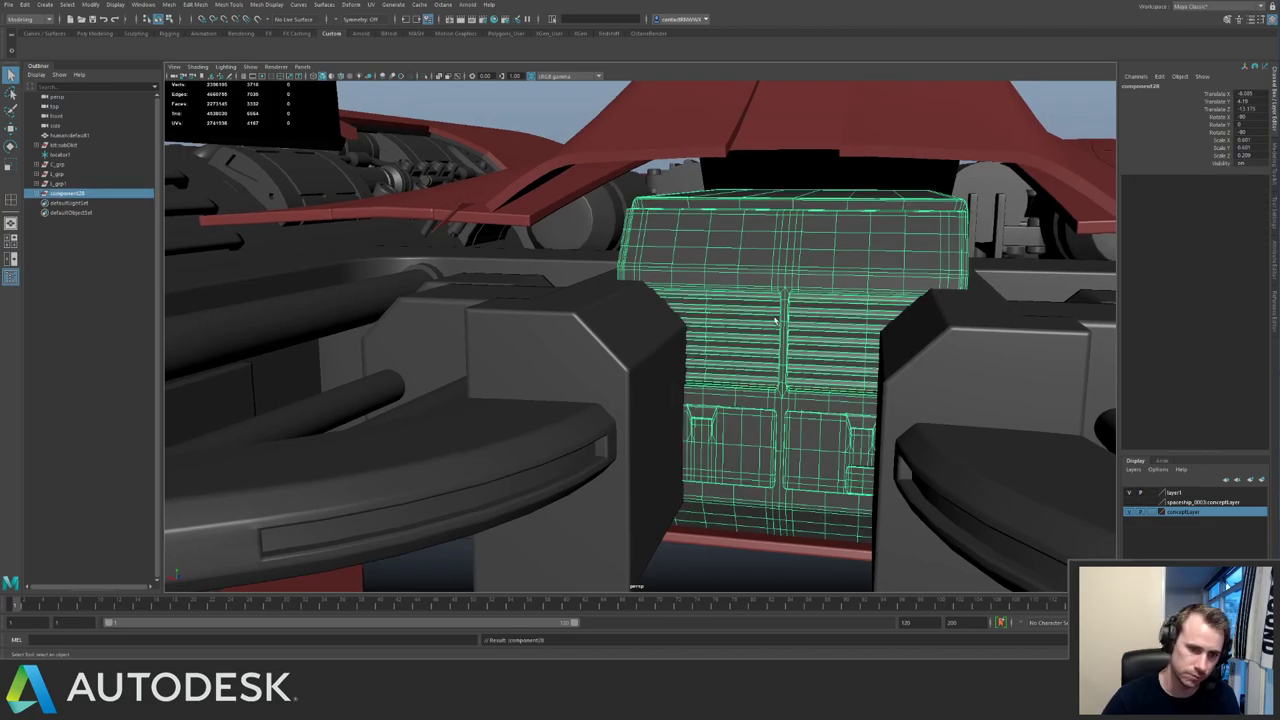
{"action": "right_click_drag", "start_coordinate": [775, 320], "coordinate": [629, 163], "text": "alt"}
{"action": "left_click", "coordinate": [629, 163]}
Examine the engine, upper hull panels and rear gap from above.
{"action": "left_click_drag", "start_coordinate": [629, 163], "coordinate": [672, 188], "text": "alt"}
{"action": "right_click_drag", "start_coordinate": [672, 188], "coordinate": [474, 194], "text": "alt"}
{"action": "left_click_drag", "start_coordinate": [474, 194], "coordinate": [533, 223], "text": "alt"}
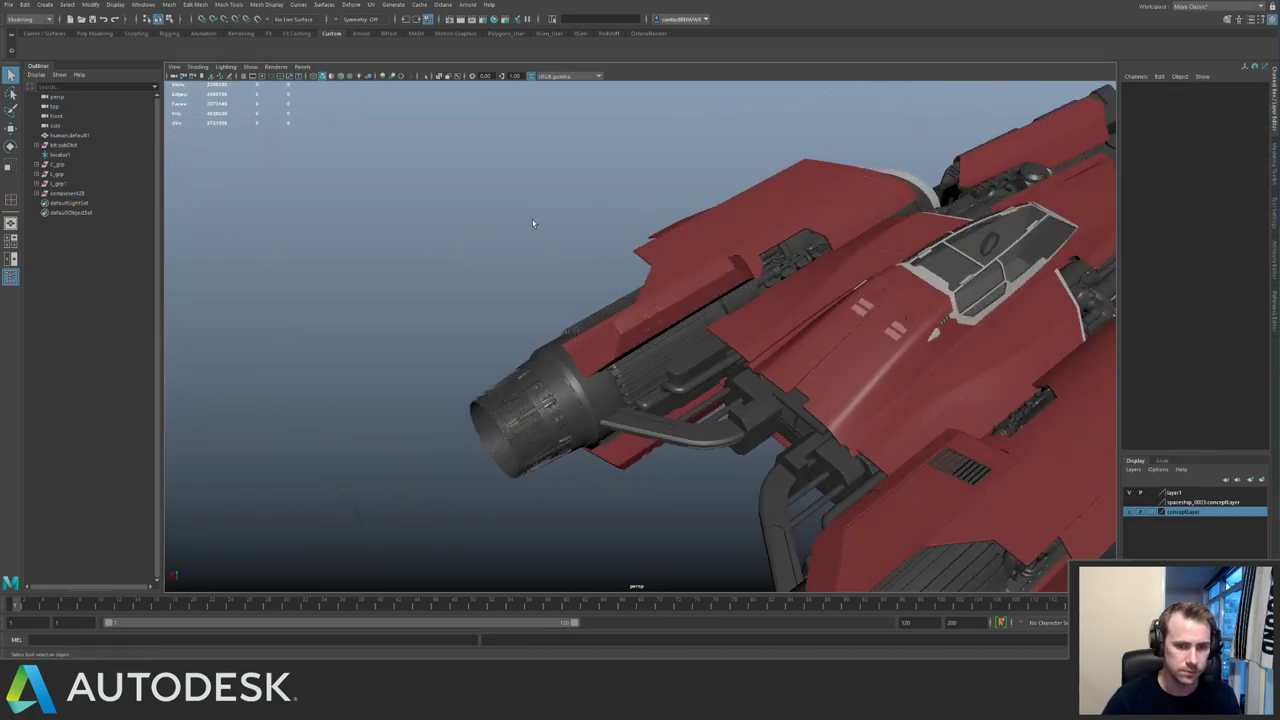
{"action": "left_click_drag", "start_coordinate": [595, 292], "coordinate": [691, 269], "text": "alt"}
{"action": "right_click_drag", "start_coordinate": [691, 269], "coordinate": [500, 205], "text": "alt"}
{"action": "left_click_drag", "start_coordinate": [500, 205], "coordinate": [386, 149], "text": "alt"}
{"action": "right_click_drag", "start_coordinate": [386, 149], "coordinate": [734, 346], "text": "alt"}
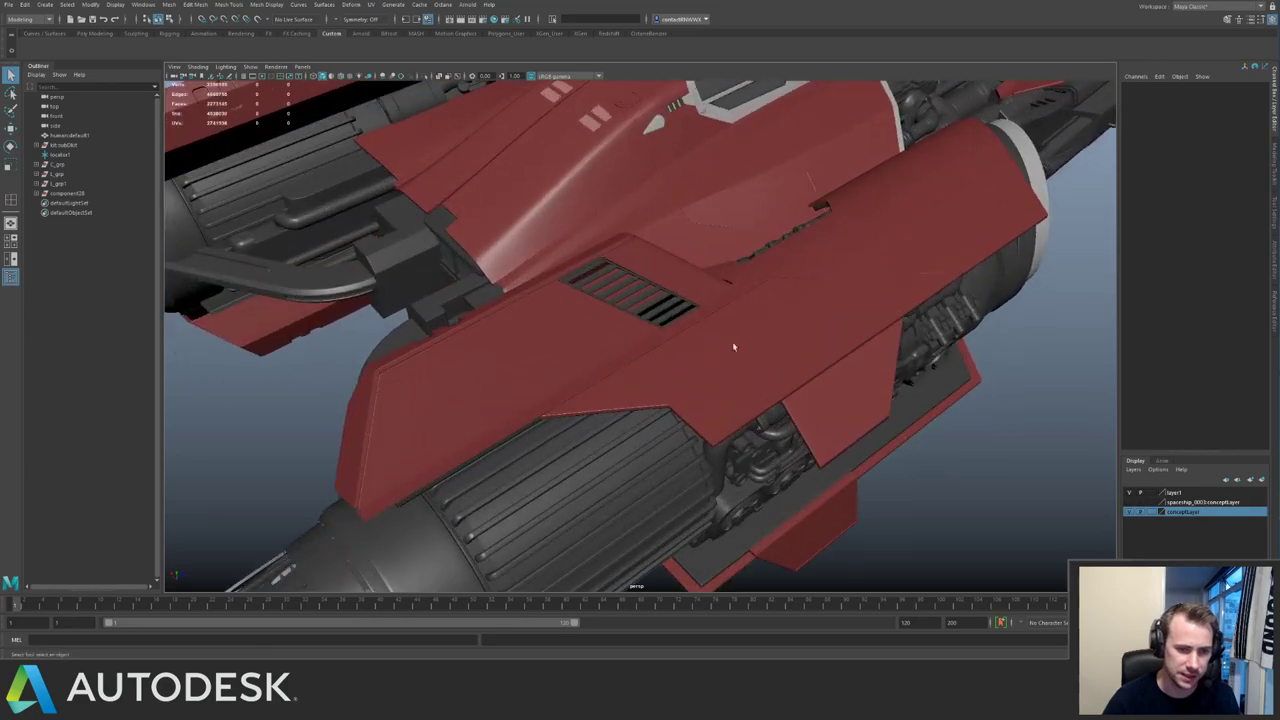
{"action": "left_click_drag", "start_coordinate": [734, 346], "coordinate": [830, 380], "text": "alt"}
{"action": "right_click_drag", "start_coordinate": [830, 380], "coordinate": [703, 392], "text": "alt"}
{"action": "left_click_drag", "start_coordinate": [703, 392], "coordinate": [702, 324], "text": "alt"}
Move the whole vented component rearward out from under the hull and check it from above.
{"action": "left_click", "coordinate": [702, 324]}
{"action": "key", "text": "Up"}
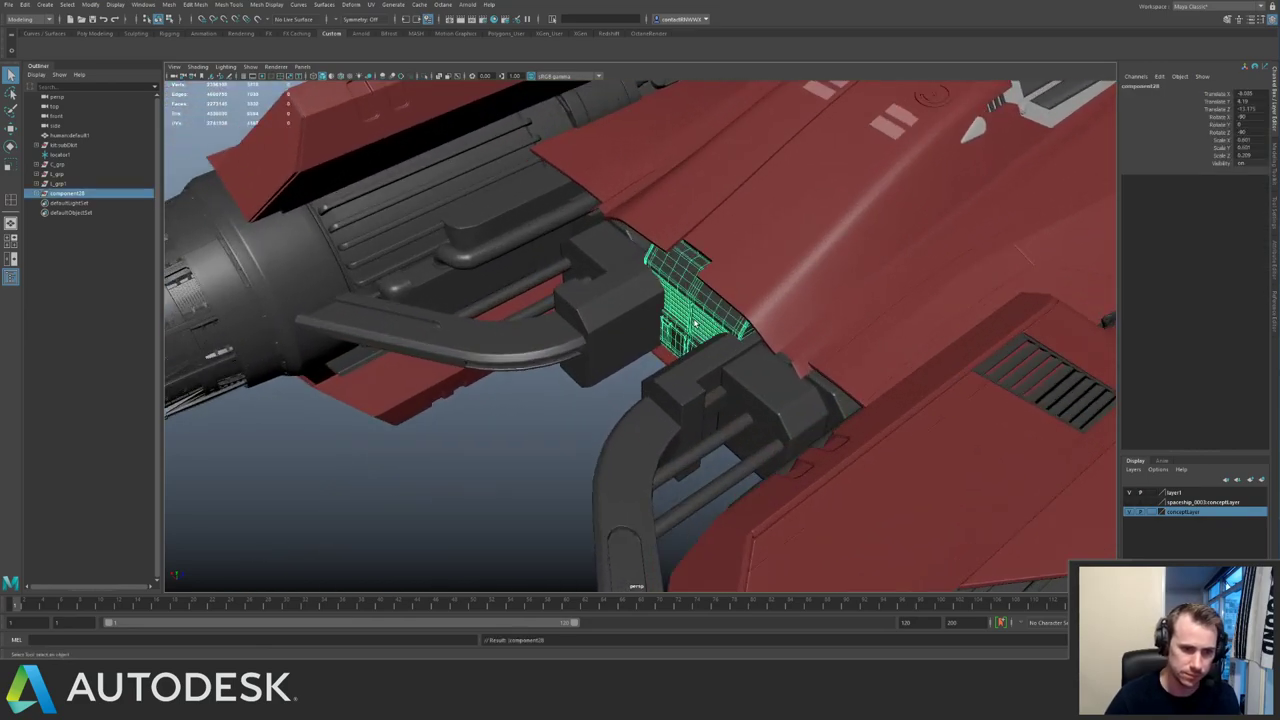
{"action": "key", "text": "w"}
{"action": "left_click_drag", "start_coordinate": [657, 362], "coordinate": [573, 435]}
{"action": "left_click", "coordinate": [573, 435]}
{"action": "right_click_drag", "start_coordinate": [573, 435], "coordinate": [638, 314], "text": "alt"}
{"action": "left_click_drag", "start_coordinate": [638, 314], "coordinate": [800, 345], "text": "alt"}
{"action": "right_click_drag", "start_coordinate": [800, 345], "coordinate": [531, 234], "text": "alt"}
{"action": "left_click_drag", "start_coordinate": [531, 234], "coordinate": [880, 185], "text": "alt"}
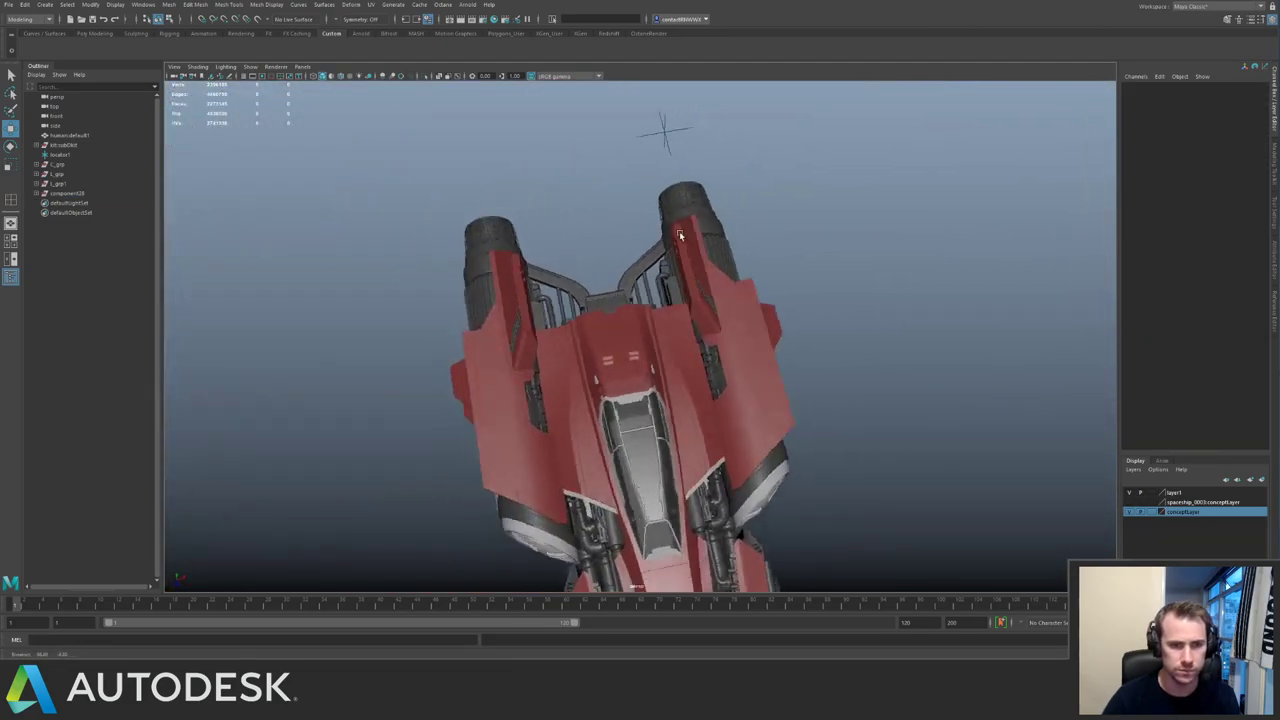
Slide the whole vented component forward against the hull's rear edge, deselect it and check its fit from behind.
{"action": "right_click_drag", "start_coordinate": [600, 280], "coordinate": [826, 363], "text": "alt"}
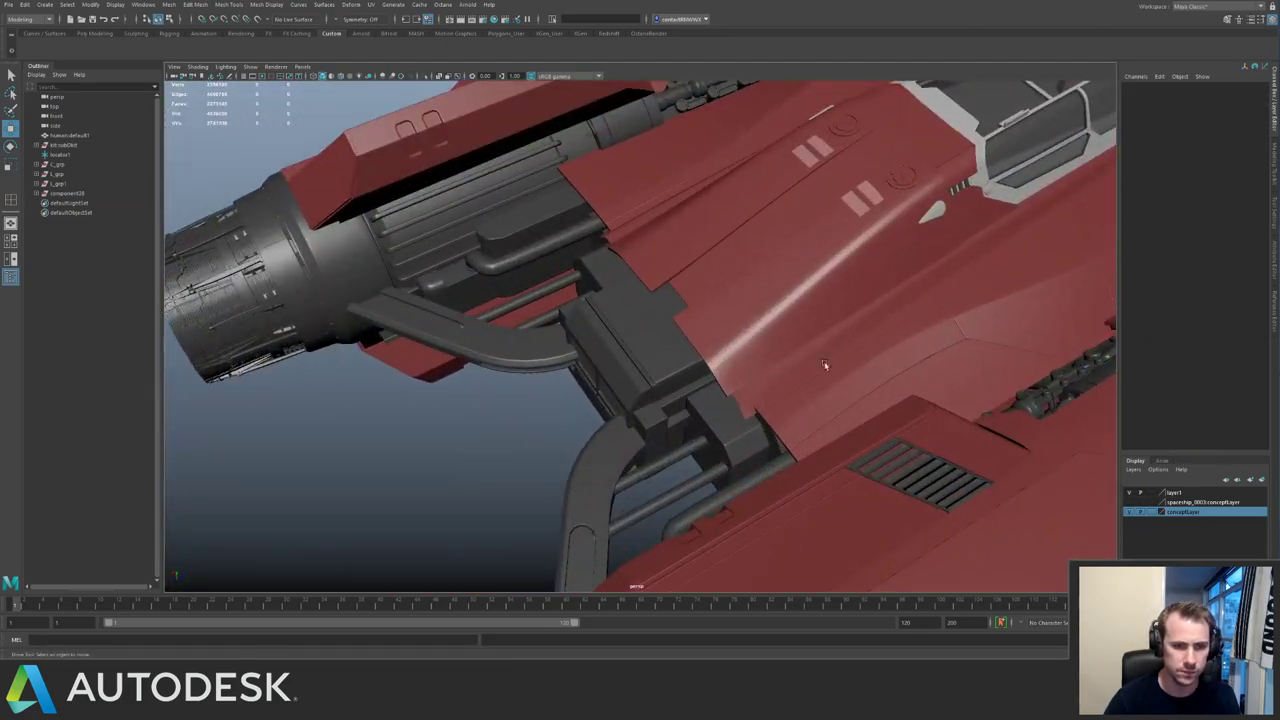
{"action": "key", "text": "ctrl+z"}
{"action": "left_click_drag", "start_coordinate": [826, 363], "coordinate": [683, 357], "text": "alt"}
{"action": "left_click_drag", "start_coordinate": [503, 408], "coordinate": [546, 424]}
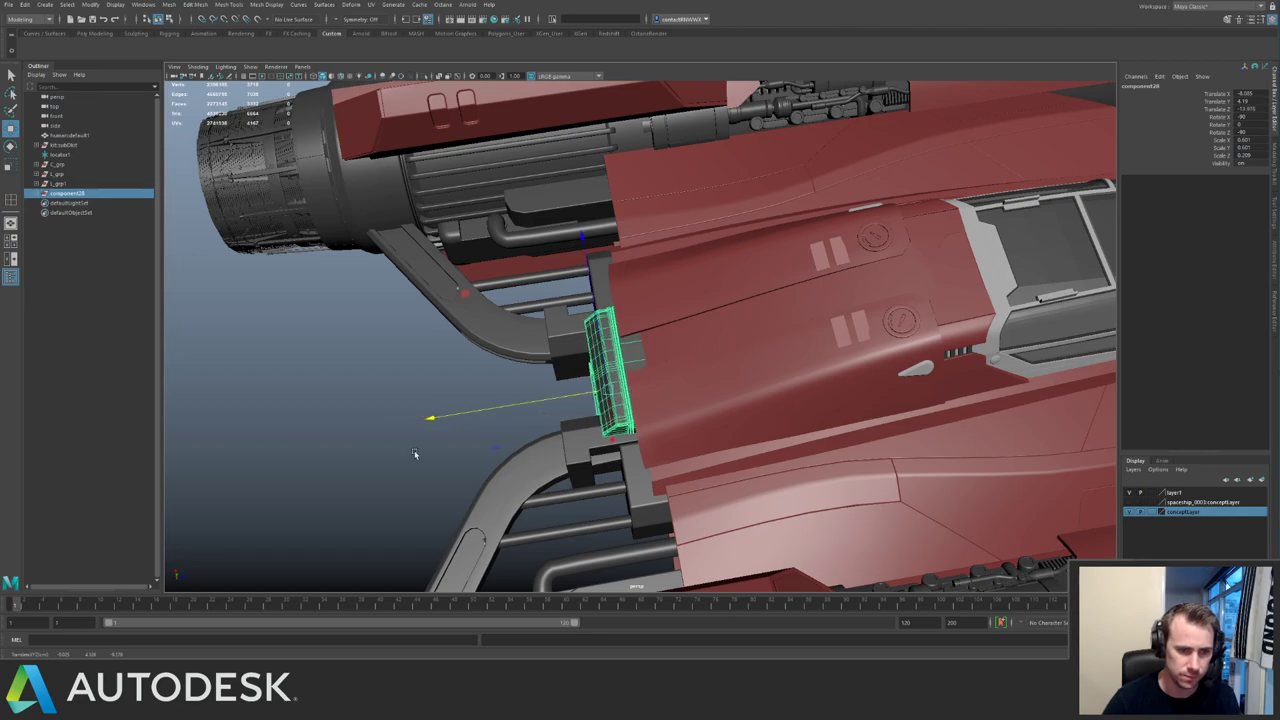
{"action": "left_click", "coordinate": [412, 452]}
{"action": "right_click_drag", "start_coordinate": [412, 452], "coordinate": [300, 214], "text": "alt"}
{"action": "left_click_drag", "start_coordinate": [300, 214], "coordinate": [773, 310], "text": "alt"}
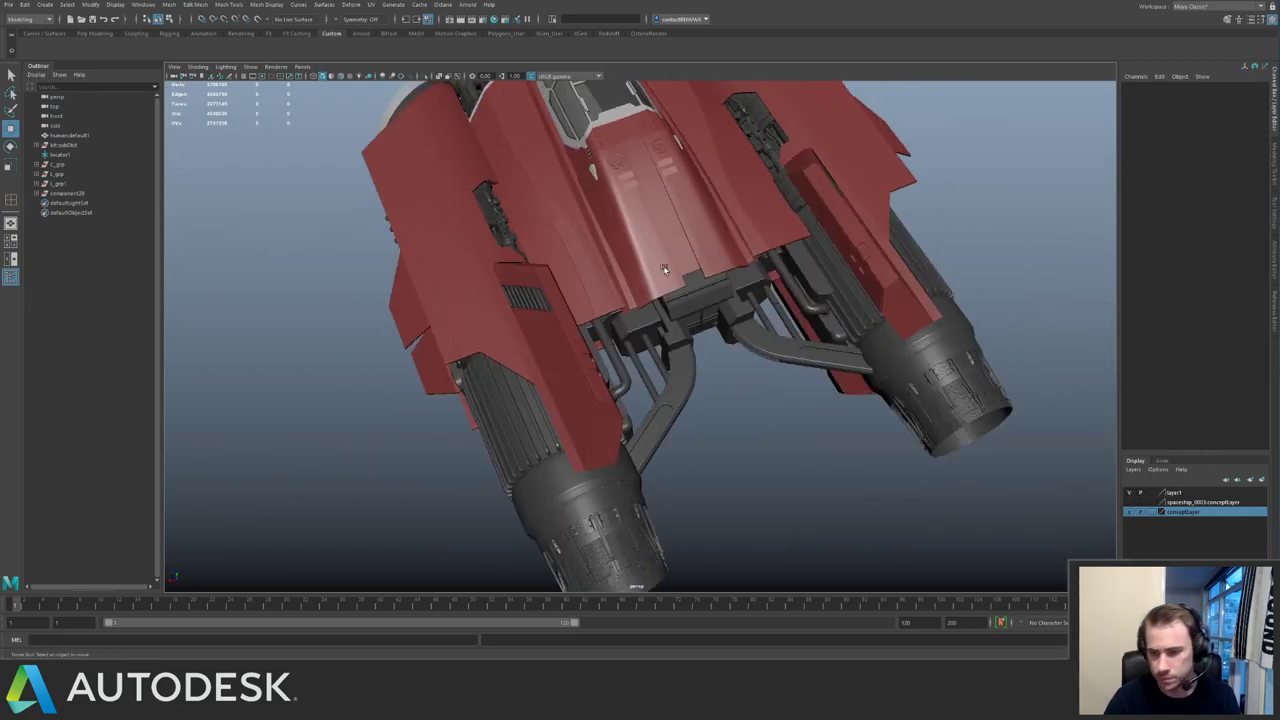
{"action": "left_click_drag", "start_coordinate": [665, 270], "coordinate": [650, 256], "text": "alt"}
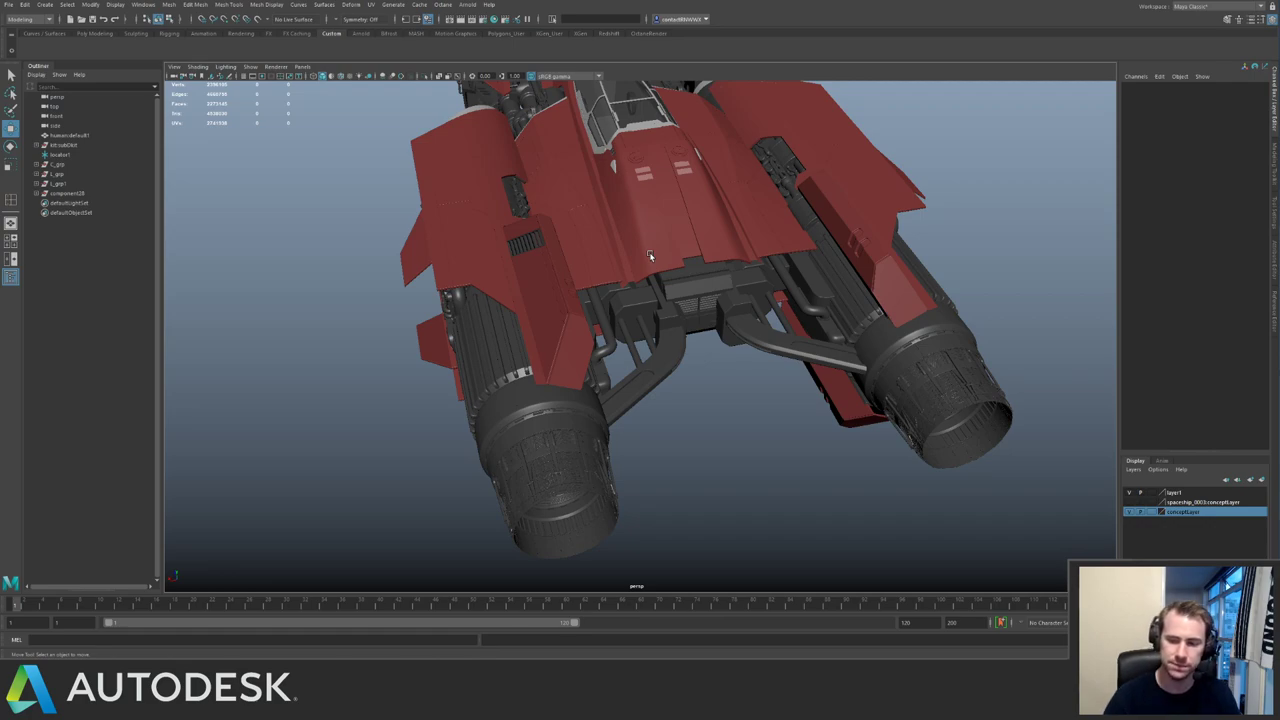
Widen the whole vented component slightly and push it toward the hull between the two engine mounts.
{"action": "left_click_drag", "start_coordinate": [750, 214], "coordinate": [610, 180], "text": "alt"}
{"action": "right_click_drag", "start_coordinate": [540, 215], "coordinate": [603, 251], "text": "alt"}
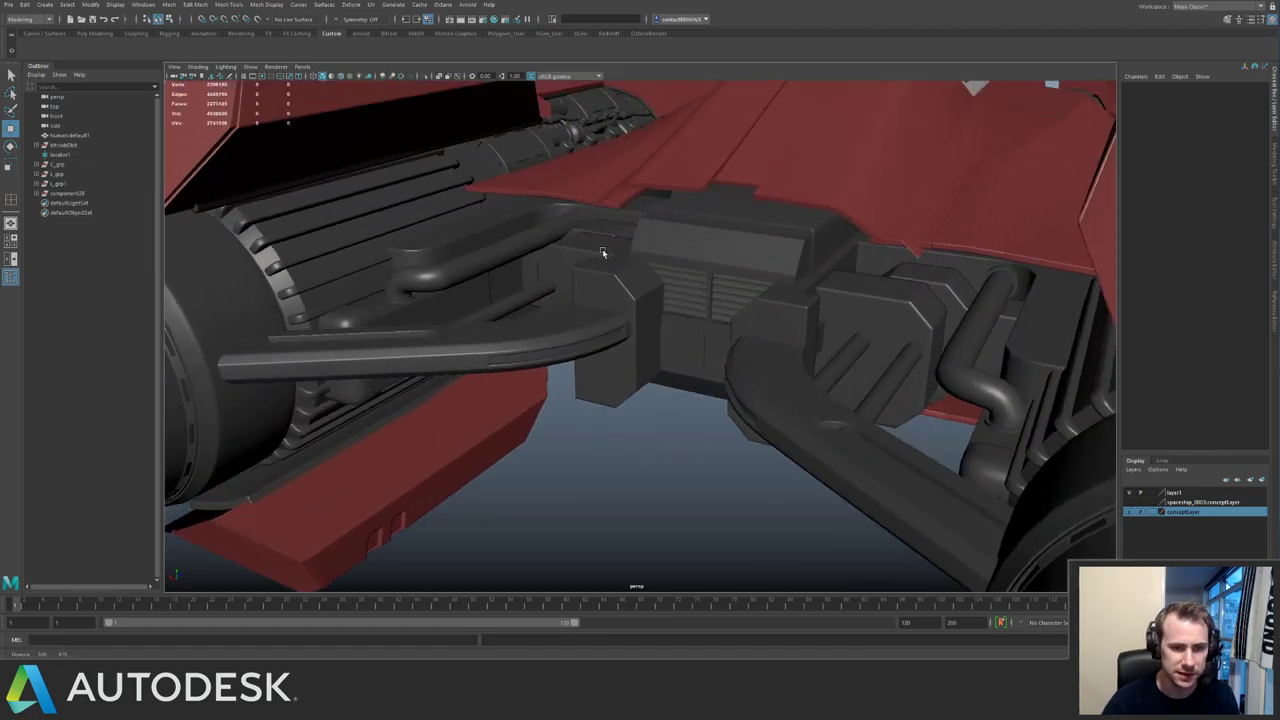
{"action": "left_click_drag", "start_coordinate": [603, 251], "coordinate": [556, 367], "text": "alt"}
{"action": "left_click", "coordinate": [740, 270]}
{"action": "key", "text": "Up"}
{"action": "key", "text": "r"}
{"action": "key", "text": "w"}
{"action": "left_click_drag", "start_coordinate": [681, 378], "coordinate": [733, 384], "text": "alt"}
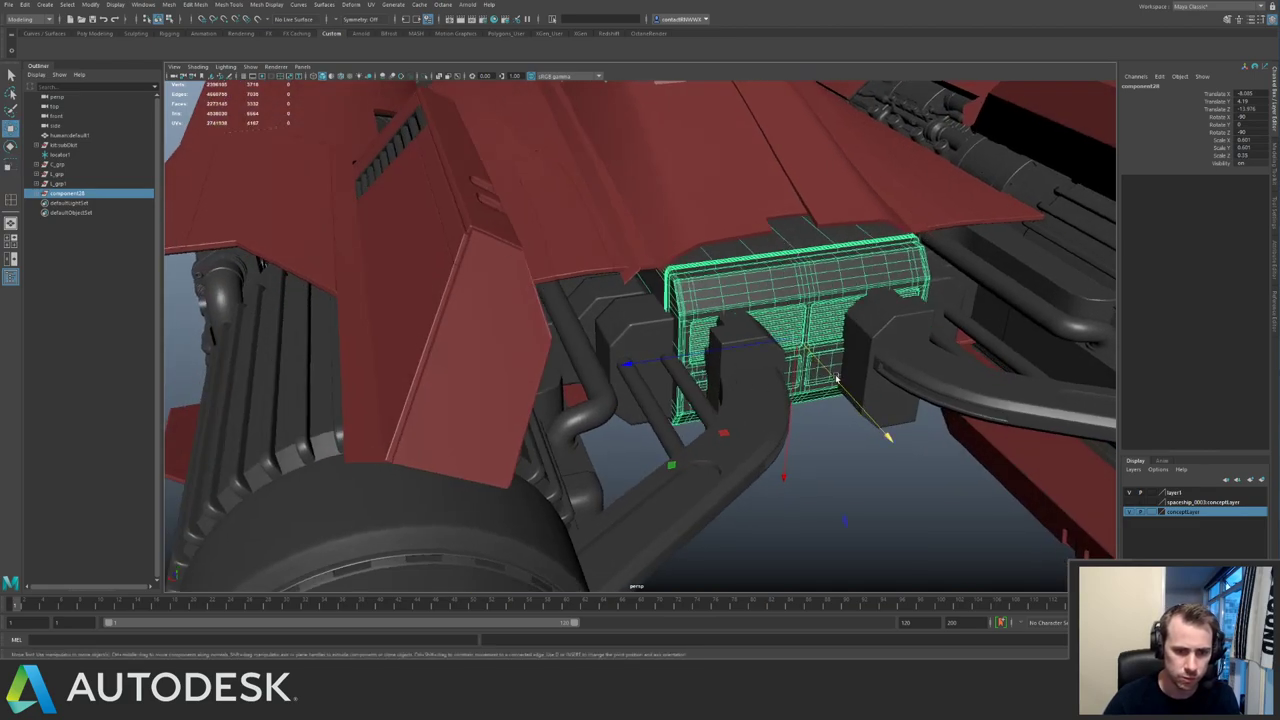
{"action": "left_click_drag", "start_coordinate": [836, 379], "coordinate": [808, 371]}
{"action": "left_click", "coordinate": [830, 484]}
Examine the whole ship from the rear, side and above with the vented component fitted.
{"action": "right_click_drag", "start_coordinate": [830, 484], "coordinate": [800, 370], "text": "alt"}
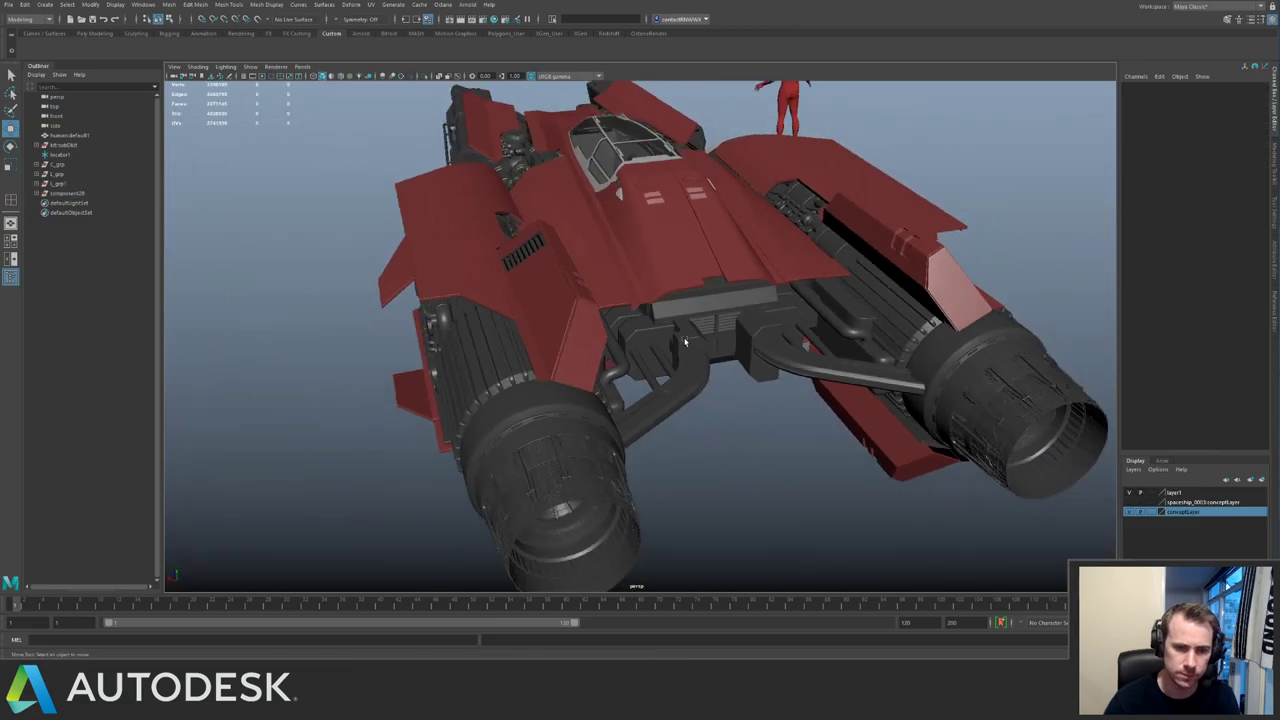
{"action": "left_click_drag", "start_coordinate": [800, 360], "coordinate": [730, 334], "text": "alt"}
{"action": "right_click_drag", "start_coordinate": [730, 334], "coordinate": [590, 205], "text": "alt"}
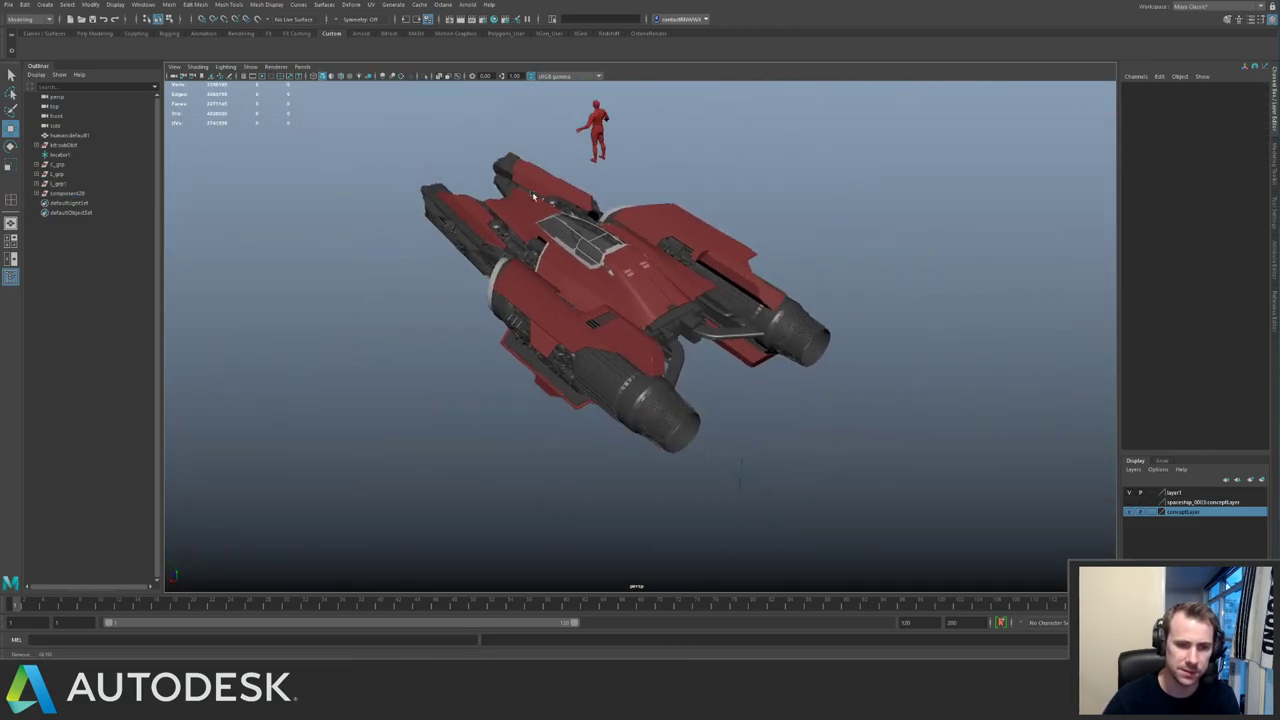
{"action": "left_click_drag", "start_coordinate": [590, 205], "coordinate": [691, 207], "text": "alt"}
{"action": "left_click_drag", "start_coordinate": [692, 242], "coordinate": [661, 270], "text": "alt"}
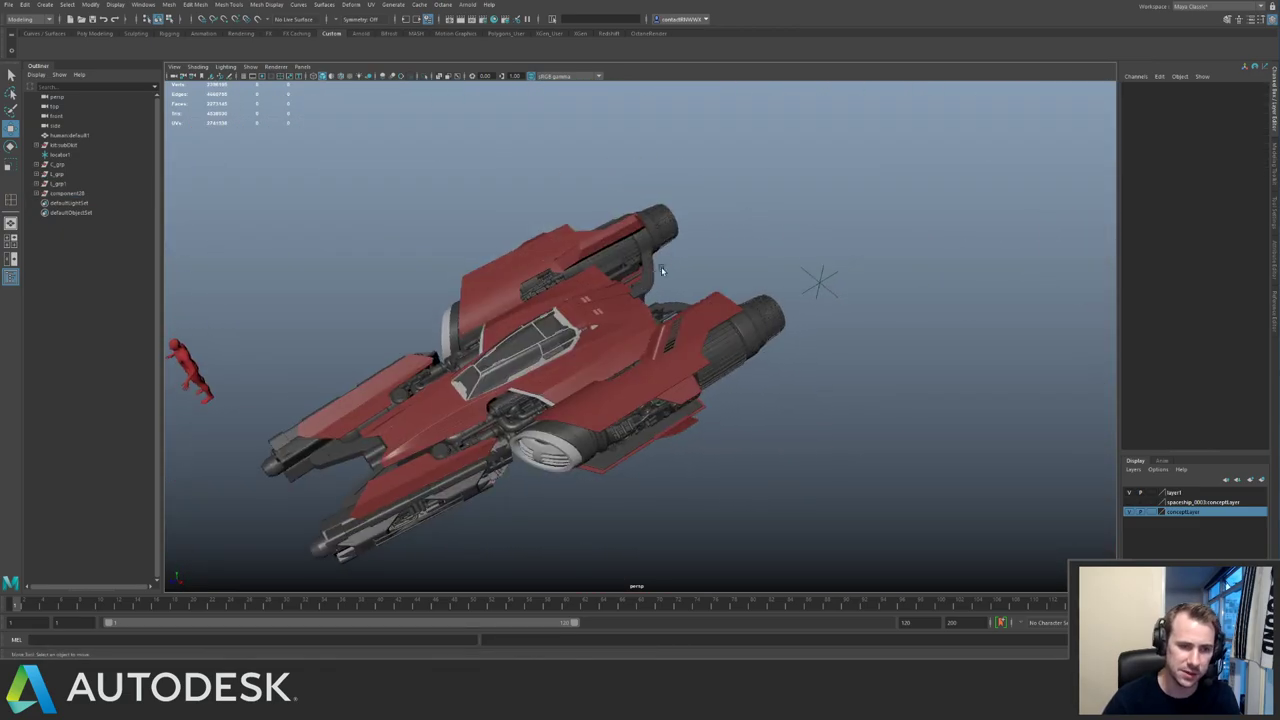
{"action": "left_click_drag", "start_coordinate": [673, 353], "coordinate": [600, 305], "text": "alt"}
{"action": "right_click_drag", "start_coordinate": [600, 305], "coordinate": [703, 279], "text": "alt"}
{"action": "left_click_drag", "start_coordinate": [703, 279], "coordinate": [750, 278], "text": "alt"}
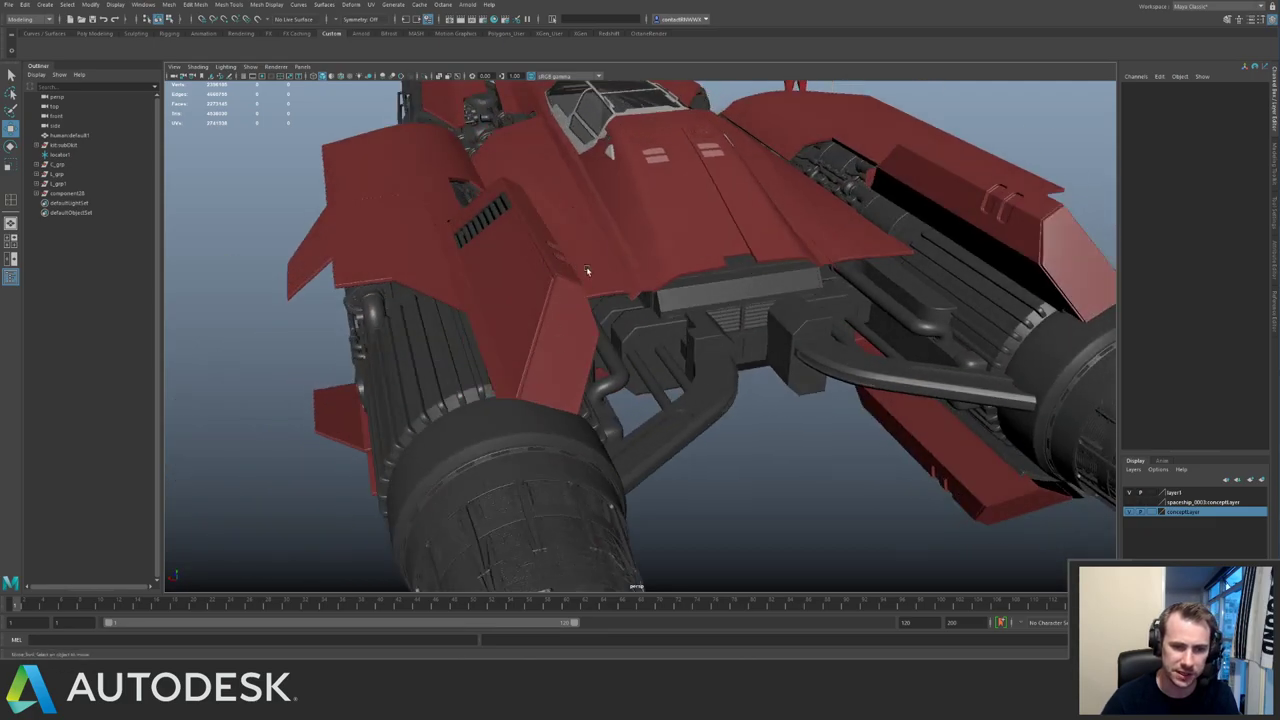
{"action": "mouse_move", "coordinate": [586, 270]}
{"action": "left_mouse_down", "text": "alt"}
{"action": "mouse_move", "coordinate": [647, 291]}
{"action": "mouse_move", "coordinate": [577, 266]}
{"action": "mouse_move", "coordinate": [780, 283]}
{"action": "mouse_move", "coordinate": [597, 257]}
{"action": "left_mouse_up", "text": "alt"}
{"action": "right_click_drag", "start_coordinate": [597, 257], "coordinate": [829, 374], "text": "alt"}
{"action": "left_click_drag", "start_coordinate": [829, 374], "coordinate": [562, 314], "text": "alt"}
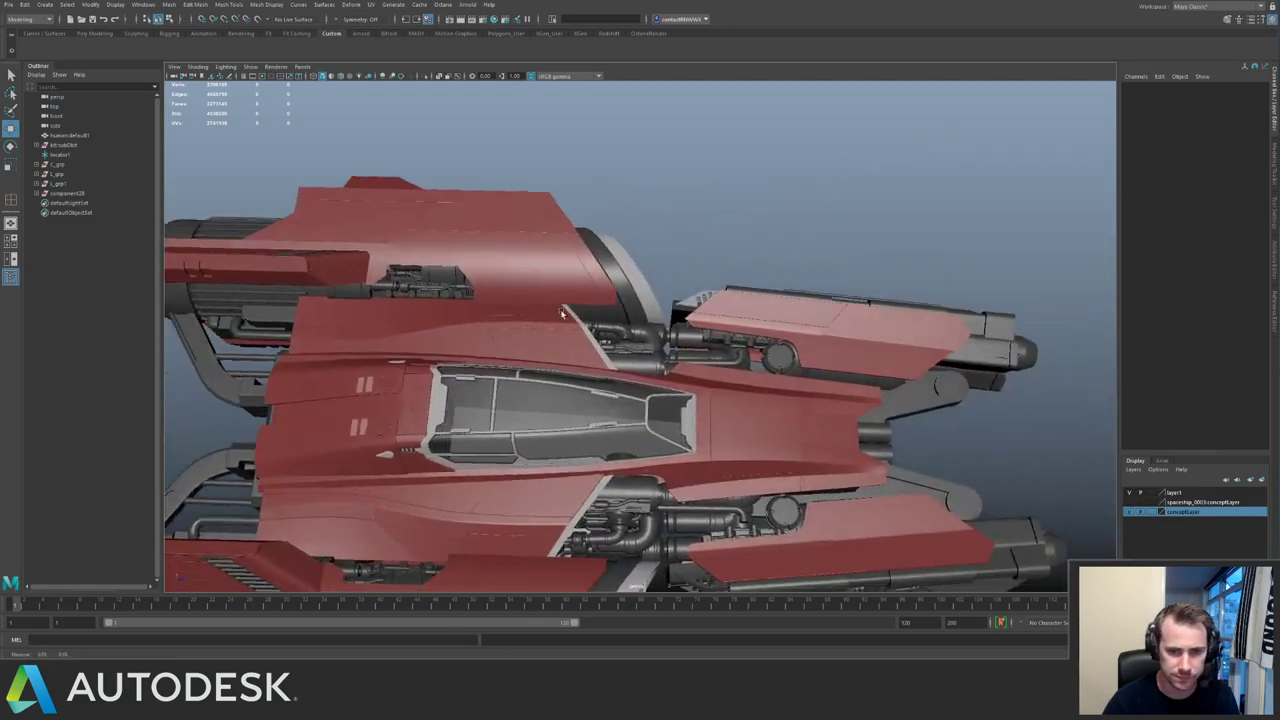
Duplicate the pipe assembly beside the cockpit and move the copy back to the gap near the rear engine mount.
{"action": "right_click_drag", "start_coordinate": [562, 314], "coordinate": [410, 258], "text": "alt"}
{"action": "left_click", "coordinate": [709, 334]}
{"action": "left_click", "coordinate": [664, 337]}
{"action": "middle_click_drag", "start_coordinate": [410, 258], "coordinate": [723, 251], "text": "alt"}
{"action": "right_click_drag", "start_coordinate": [723, 251], "coordinate": [657, 262], "text": "alt"}
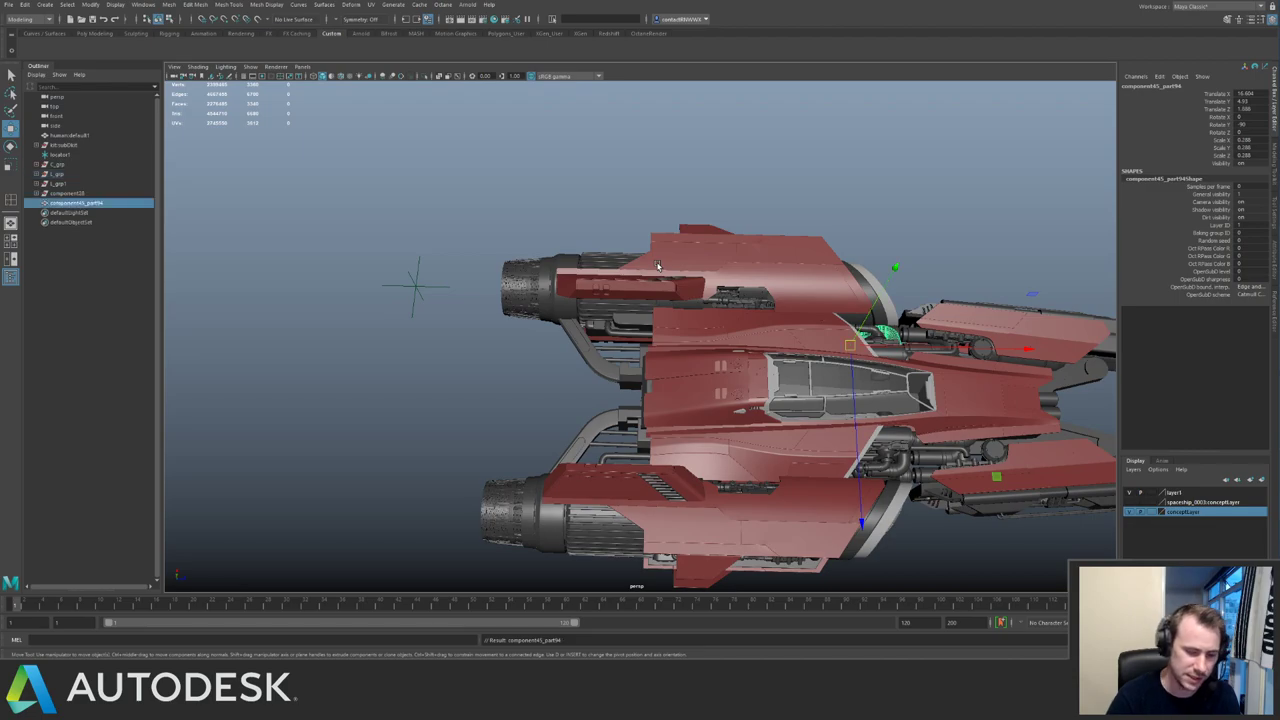
{"action": "left_click_drag", "start_coordinate": [783, 487], "coordinate": [786, 486]}
{"action": "key", "text": "f"}
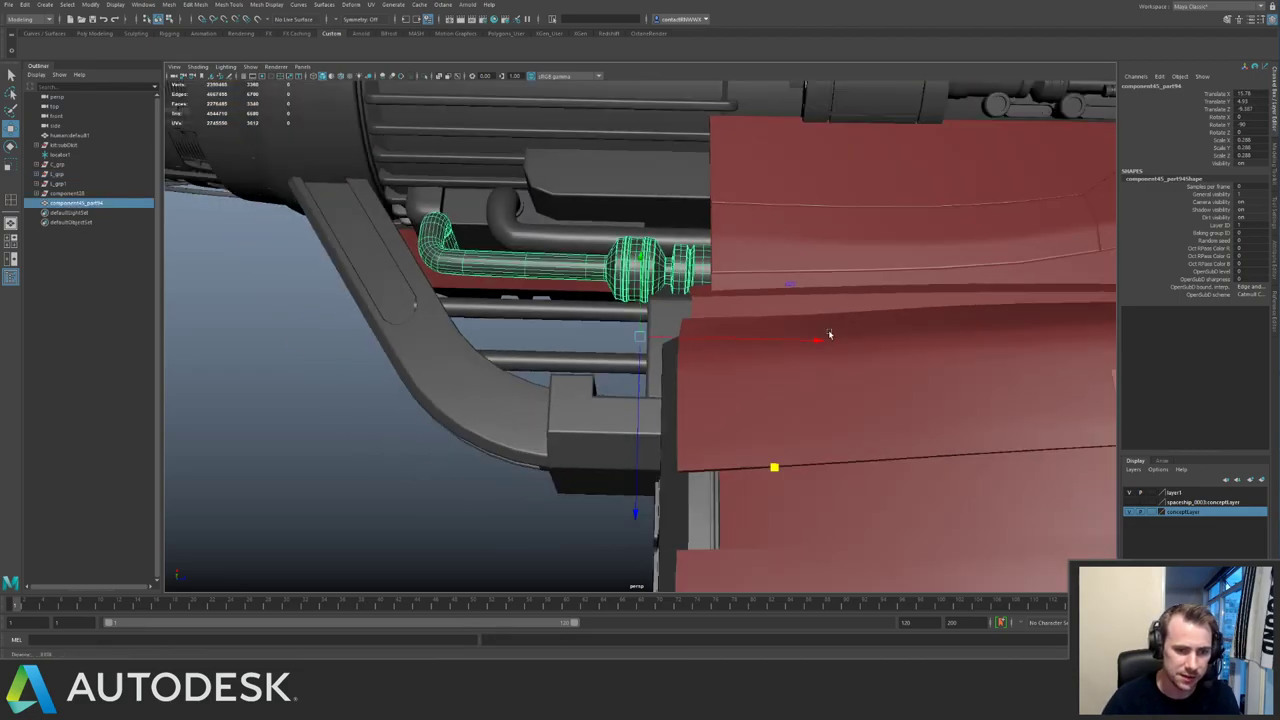
Rotate the copied pipe by 90 degrees so it runs across the ship's rear.
{"action": "left_click_drag", "start_coordinate": [829, 334], "coordinate": [731, 289], "text": "alt"}
{"action": "key", "text": "e"}
{"action": "left_click_drag", "start_coordinate": [710, 481], "coordinate": [585, 385]}
{"action": "key", "text": "w"}
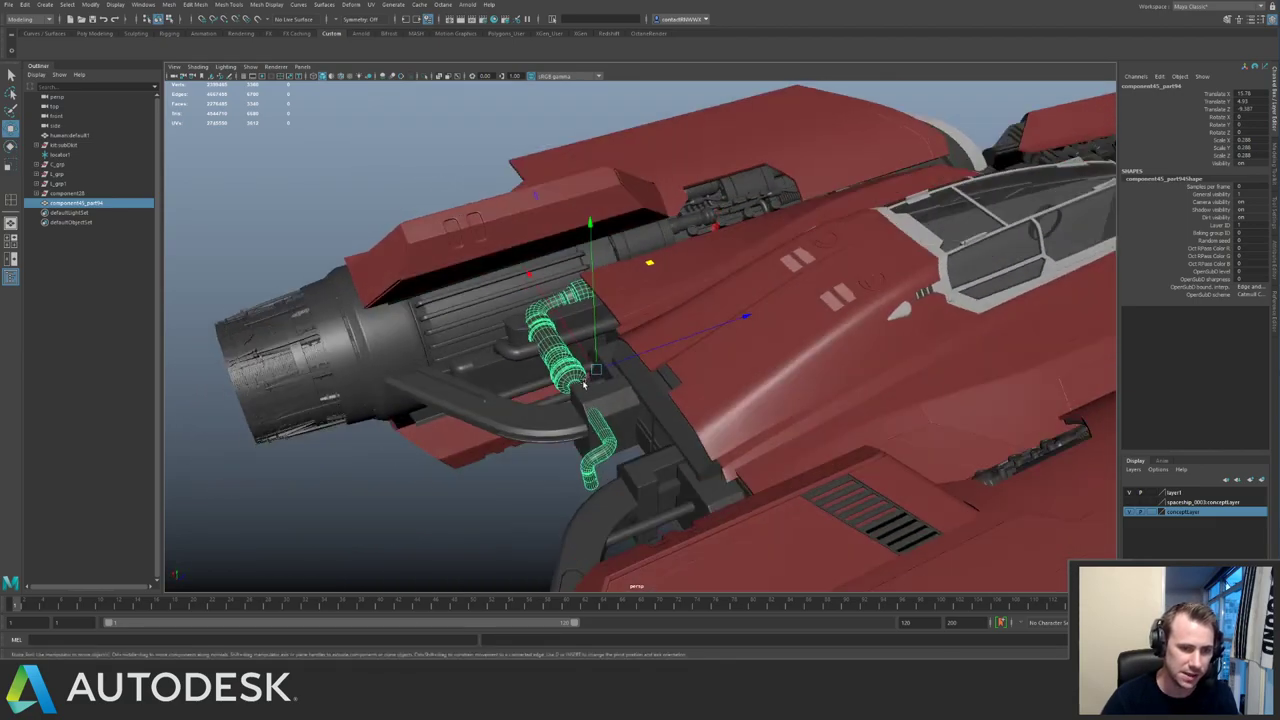
Scale down, tilt and move the copied pipe to sit under the rear hull panel beside the vented component.
{"action": "left_click_drag", "start_coordinate": [650, 354], "coordinate": [744, 322]}
{"action": "key", "text": "f"}
{"action": "left_click_drag", "start_coordinate": [545, 374], "coordinate": [666, 318], "text": "alt"}
{"action": "key", "text": "ctrl+z"}
{"action": "key", "text": "e"}
{"action": "key", "text": "w"}
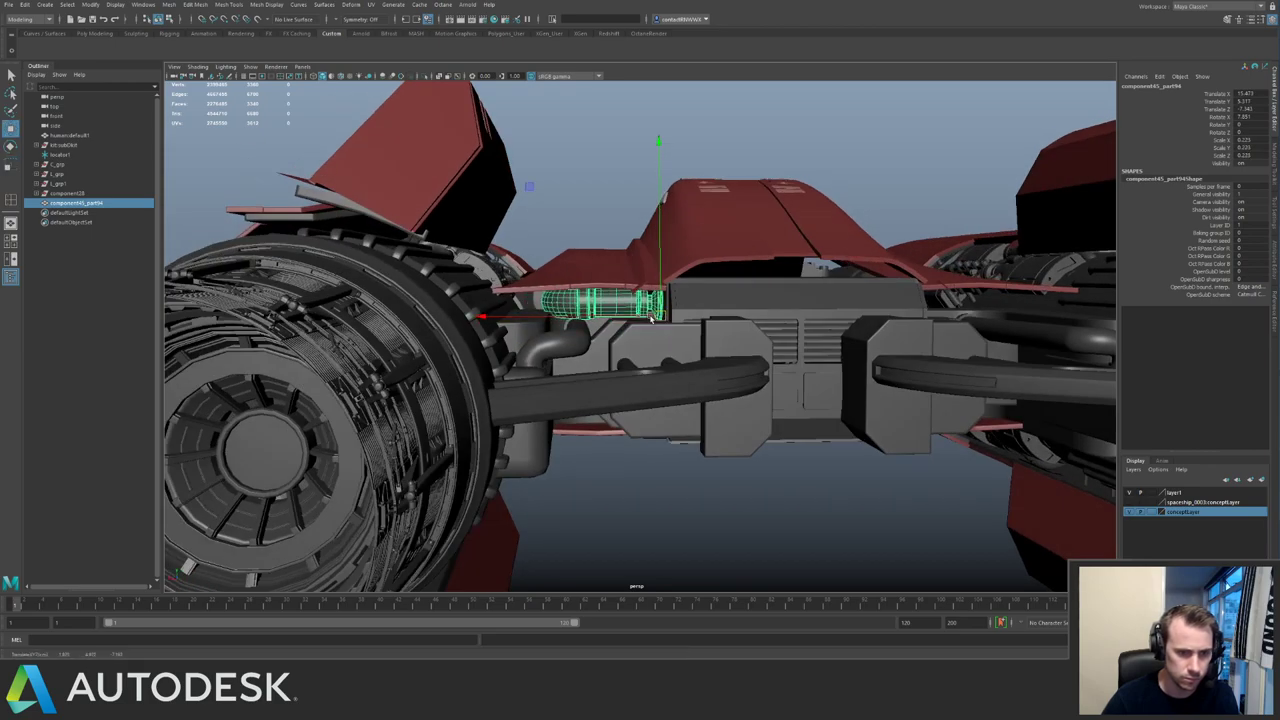
Fine-tune the copied pipe's position beneath the hull panel and deselect it to check the fit.
{"action": "left_click_drag", "start_coordinate": [651, 318], "coordinate": [588, 286], "text": "alt"}
{"action": "left_click", "coordinate": [638, 322]}
{"action": "left_click", "coordinate": [647, 325]}
{"action": "key", "text": "q"}
{"action": "left_click", "coordinate": [706, 469]}
{"action": "left_click_drag", "start_coordinate": [706, 469], "coordinate": [690, 434], "text": "alt"}
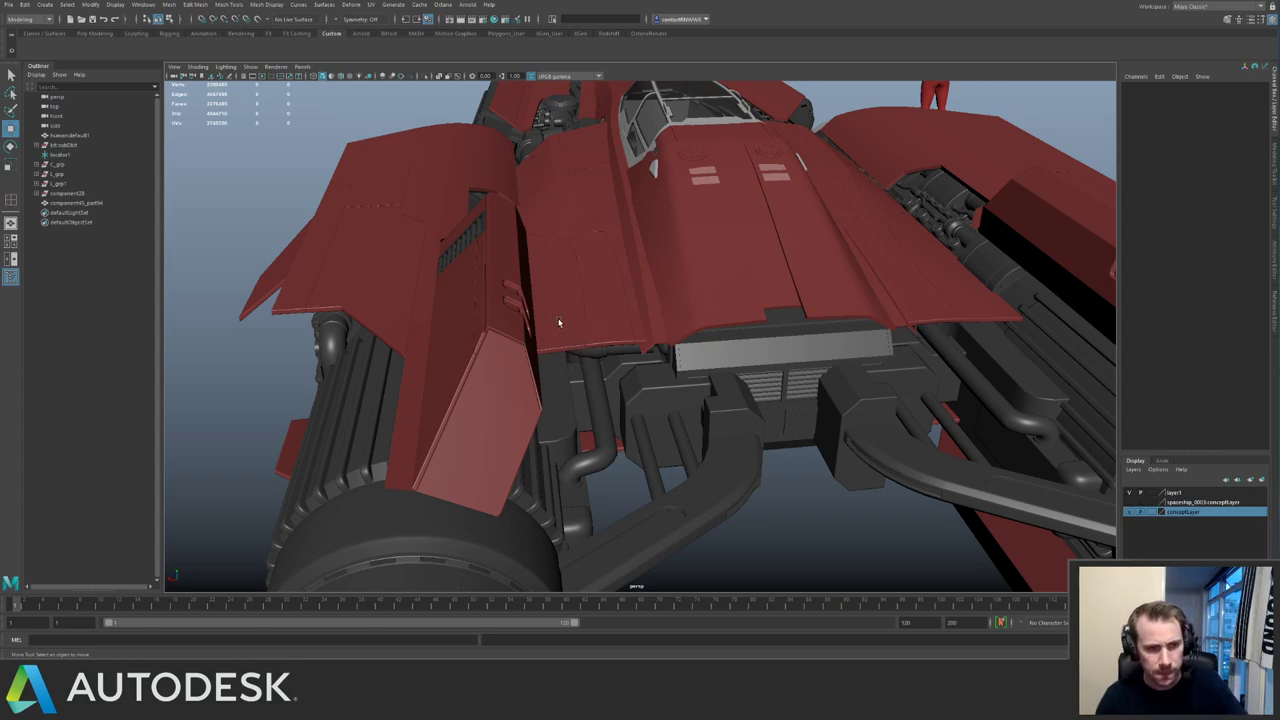
{"action": "left_click", "coordinate": [502, 416]}
{"action": "left_click", "coordinate": [748, 540]}
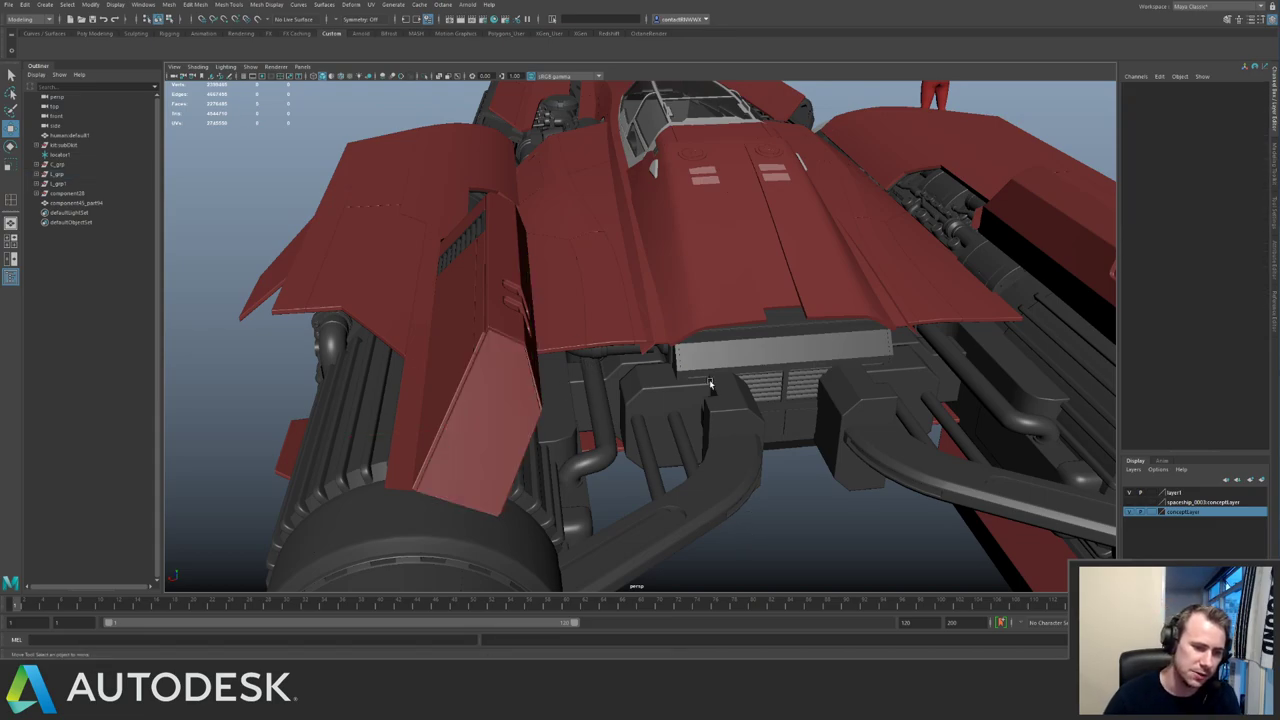
Isolate the copied pipe and switch to editing its mesh components.
{"action": "right_click_drag", "start_coordinate": [709, 379], "coordinate": [558, 197], "text": "alt"}
{"action": "left_click_drag", "start_coordinate": [558, 197], "coordinate": [688, 328], "text": "alt"}
{"action": "left_click", "coordinate": [615, 298]}
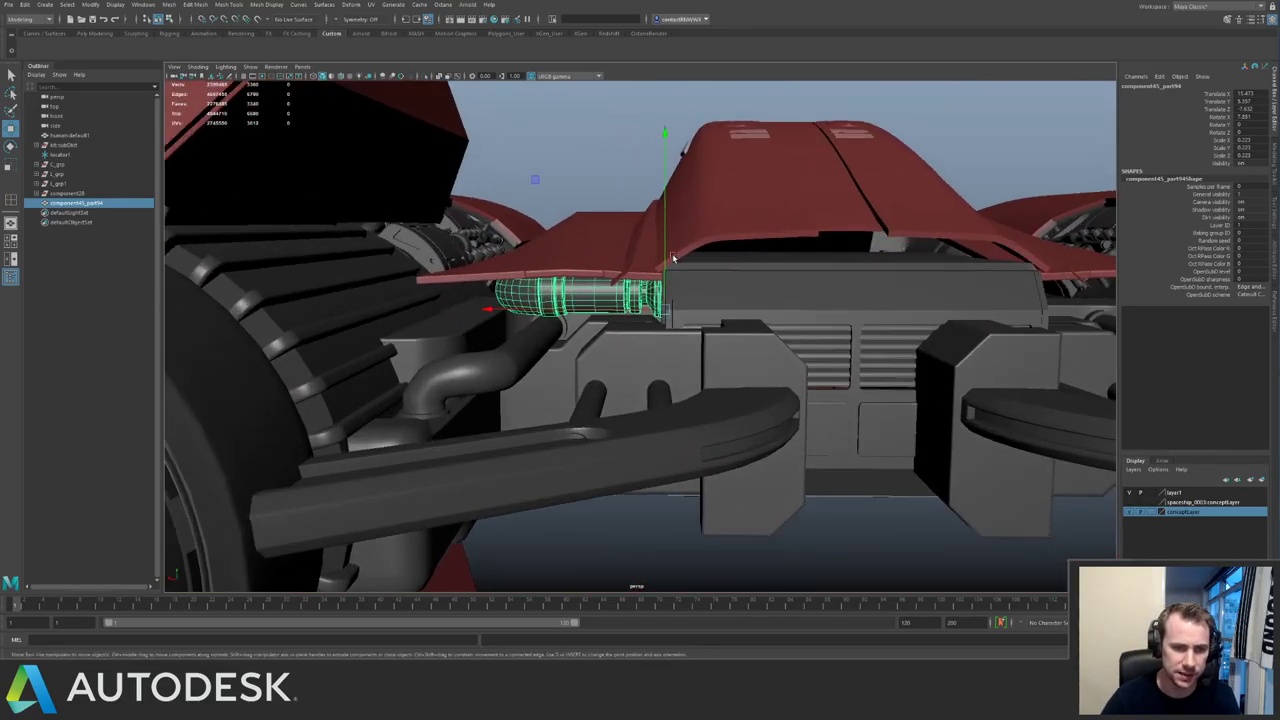
{"action": "key", "text": "ctrl+1"}
{"action": "left_click", "coordinate": [743, 414]}
{"action": "scroll", "coordinate": [657, 294], "scroll_direction": "up", "scroll_amount": 5}
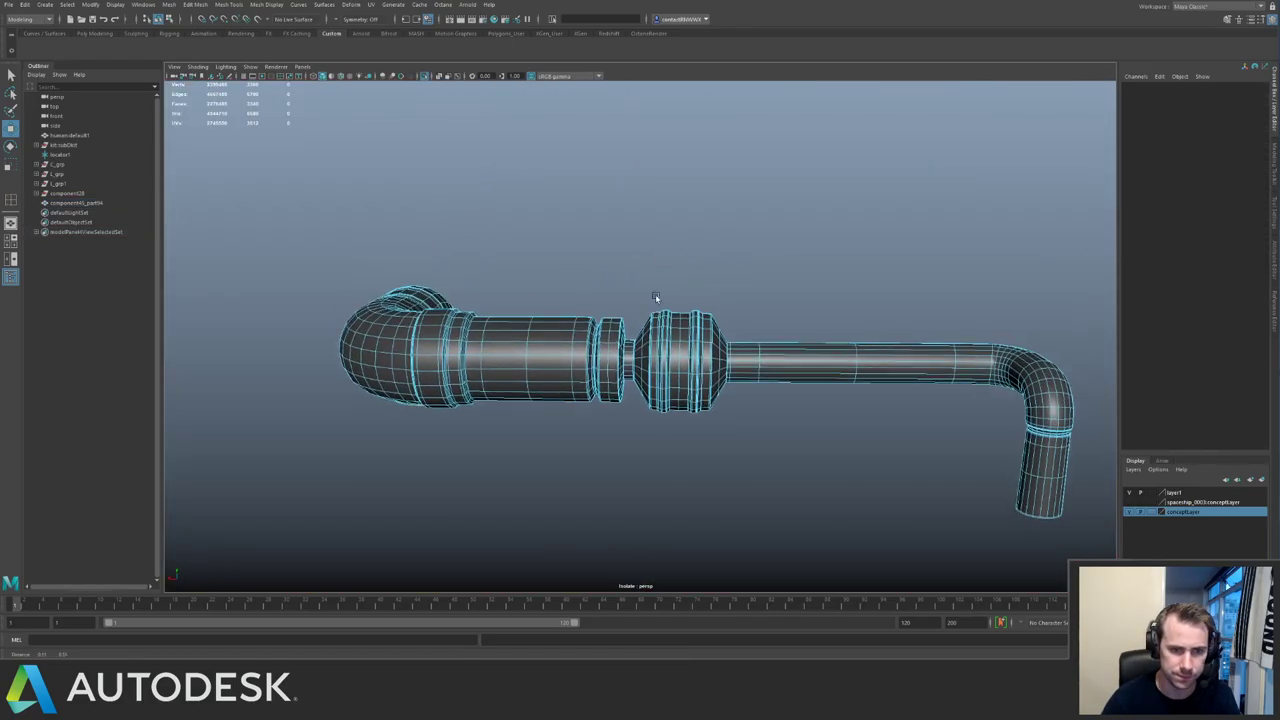
Delete the face ring around the pipe's bulbous coupling and the thin bent section beyond it.
{"action": "double_click", "coordinate": [704, 364]}
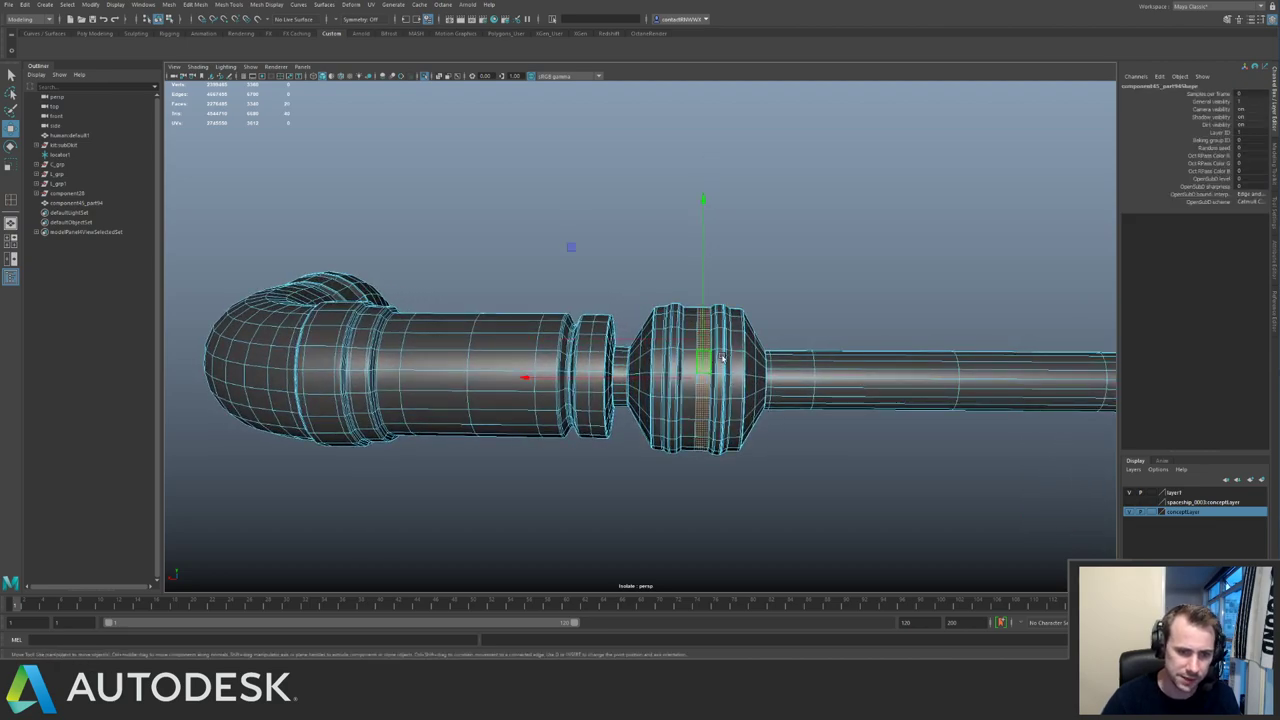
{"action": "key", "text": "Delete"}
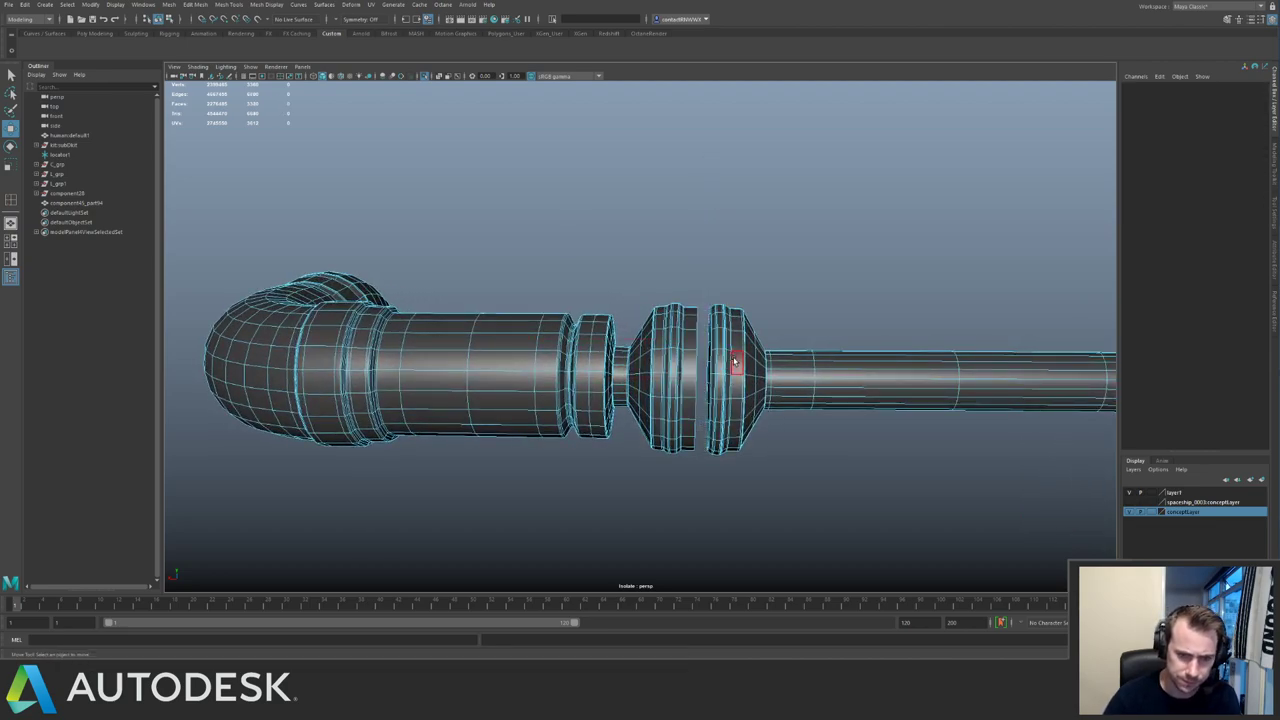
{"action": "double_click", "coordinate": [735, 362]}
{"action": "key", "text": "Delete"}
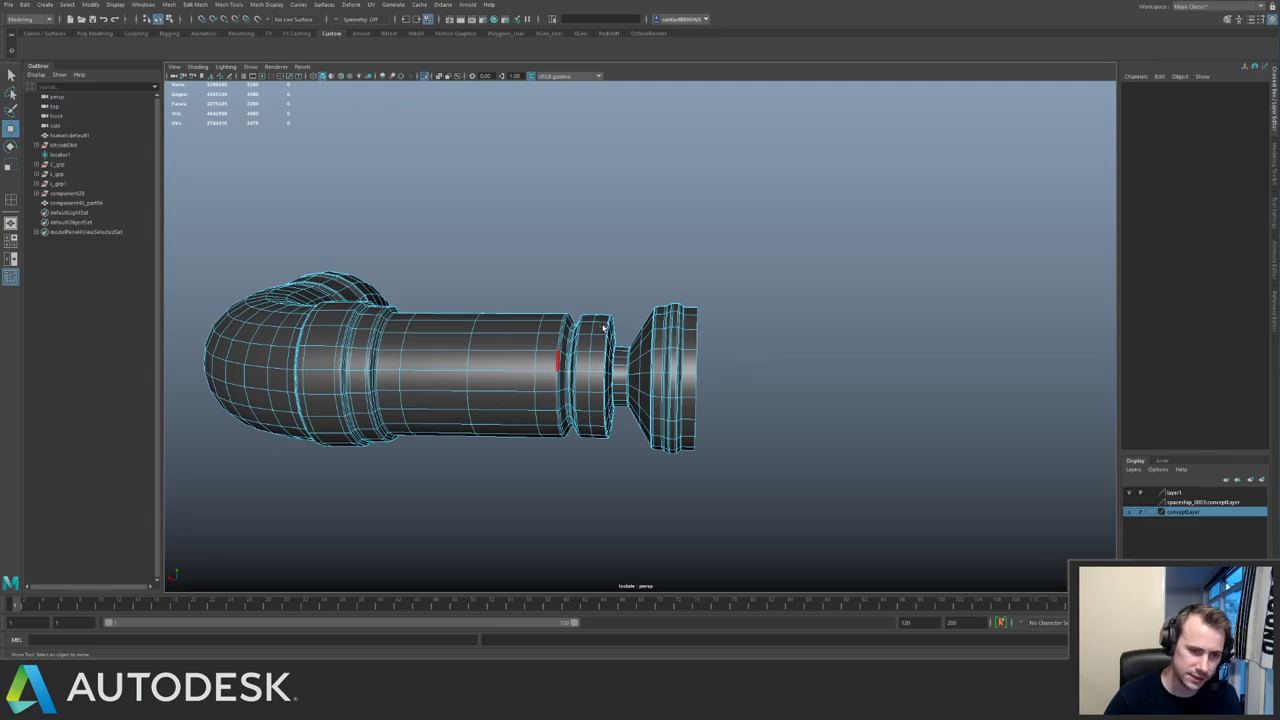
Return to object mode, show the whole ship again and check the shortened pipe in place.
{"action": "key", "text": "F8"}
{"action": "key", "text": "ctrl+1"}
{"action": "right_click_drag", "start_coordinate": [751, 297], "coordinate": [572, 250], "text": "alt"}
{"action": "left_click_drag", "start_coordinate": [572, 250], "coordinate": [487, 254], "text": "alt"}
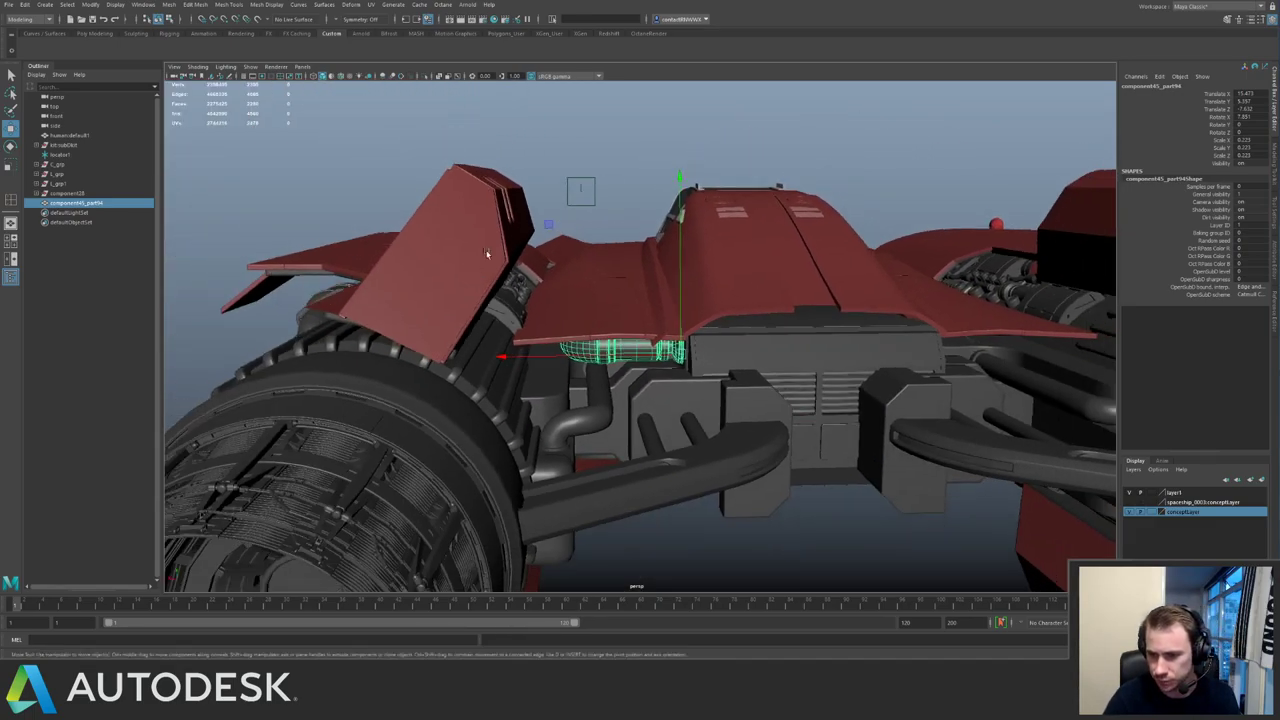
{"action": "left_click", "coordinate": [657, 136]}
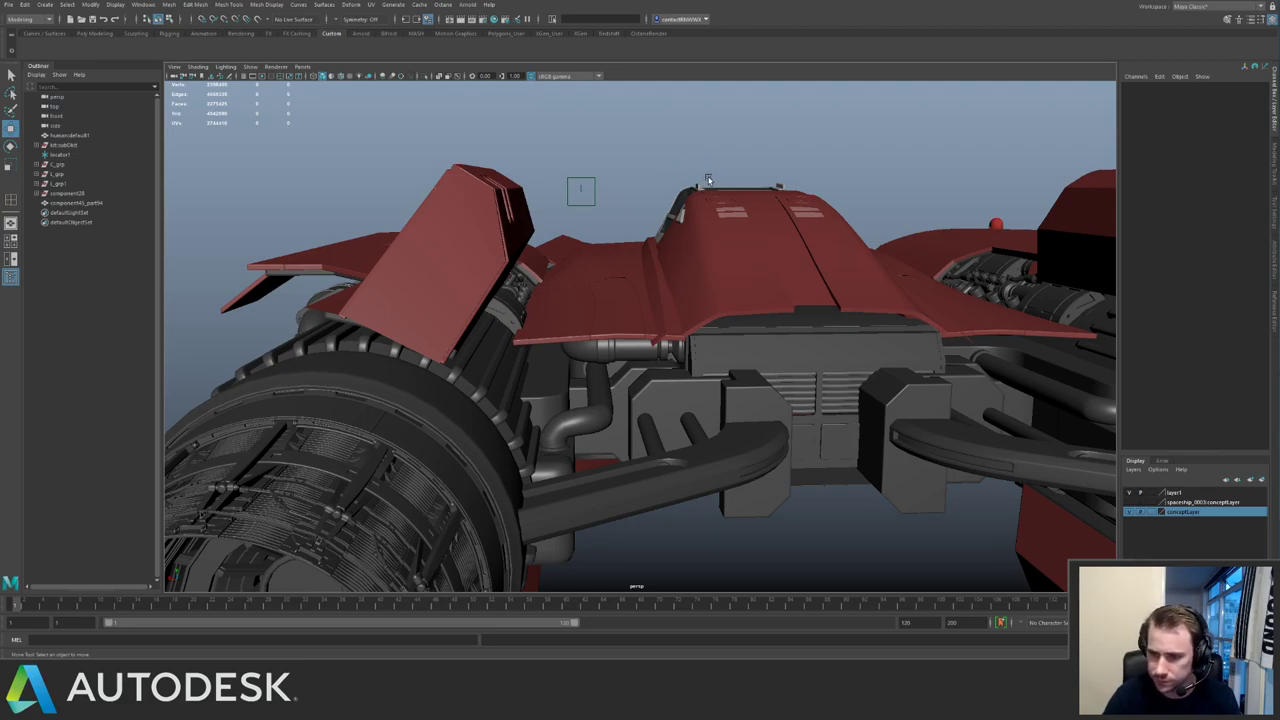
Parent the shortened pipe under L_grp in the scene hierarchy and deselect it.
{"action": "left_click_drag", "start_coordinate": [660, 285], "coordinate": [457, 288], "text": "alt"}
{"action": "left_click", "coordinate": [80, 204]}
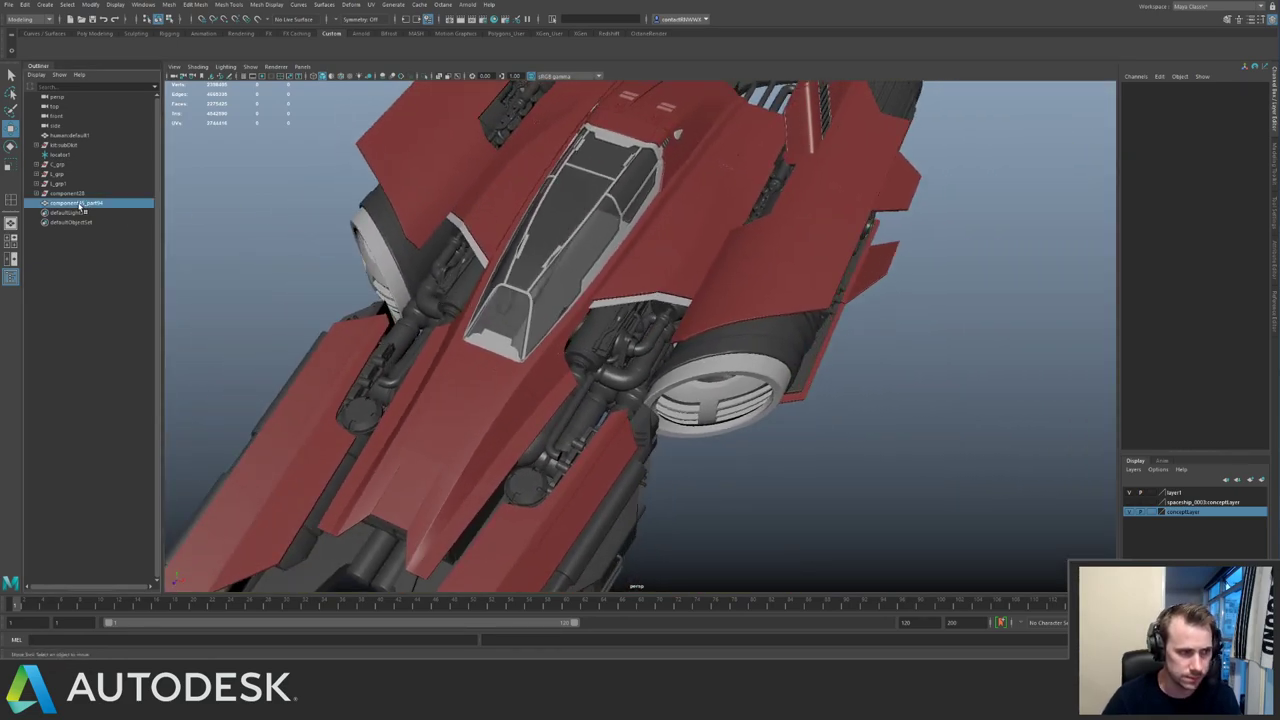
{"action": "left_click_drag", "start_coordinate": [736, 214], "coordinate": [406, 152], "text": "alt"}
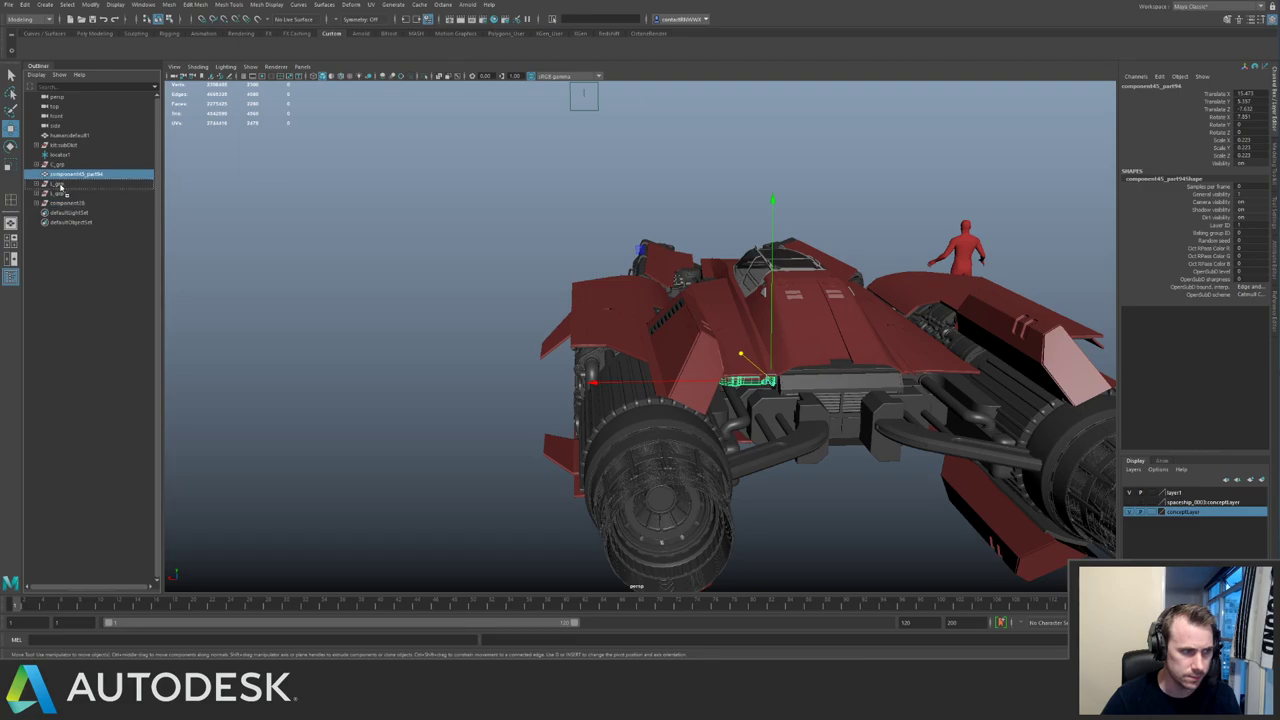
{"action": "left_click", "coordinate": [562, 229]}
Review the ship's rear and locate the kitbash parts laid out away from the ship.
{"action": "mouse_move", "coordinate": [551, 228]}
{"action": "left_mouse_down", "text": "alt"}
{"action": "mouse_move", "coordinate": [526, 208]}
{"action": "mouse_move", "coordinate": [532, 217]}
{"action": "left_mouse_up", "text": "alt"}
{"action": "right_click_drag", "start_coordinate": [532, 217], "coordinate": [675, 287], "text": "alt"}
{"action": "left_click_drag", "start_coordinate": [675, 287], "coordinate": [652, 288], "text": "alt"}
{"action": "right_click_drag", "start_coordinate": [652, 288], "coordinate": [399, 189], "text": "alt"}
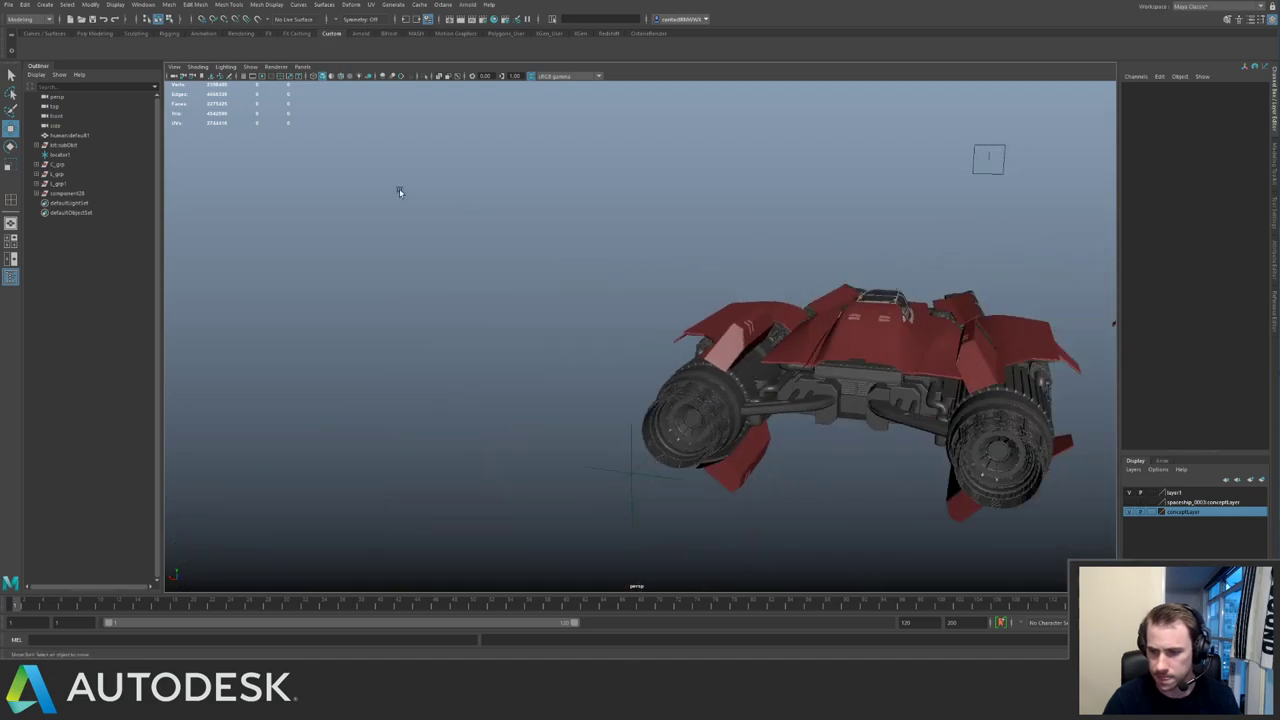
{"action": "middle_click_drag", "start_coordinate": [399, 189], "coordinate": [531, 202], "text": "alt"}
{"action": "left_click_drag", "start_coordinate": [531, 202], "coordinate": [498, 207], "text": "alt"}
{"action": "middle_click_drag", "start_coordinate": [498, 207], "coordinate": [757, 297], "text": "alt"}
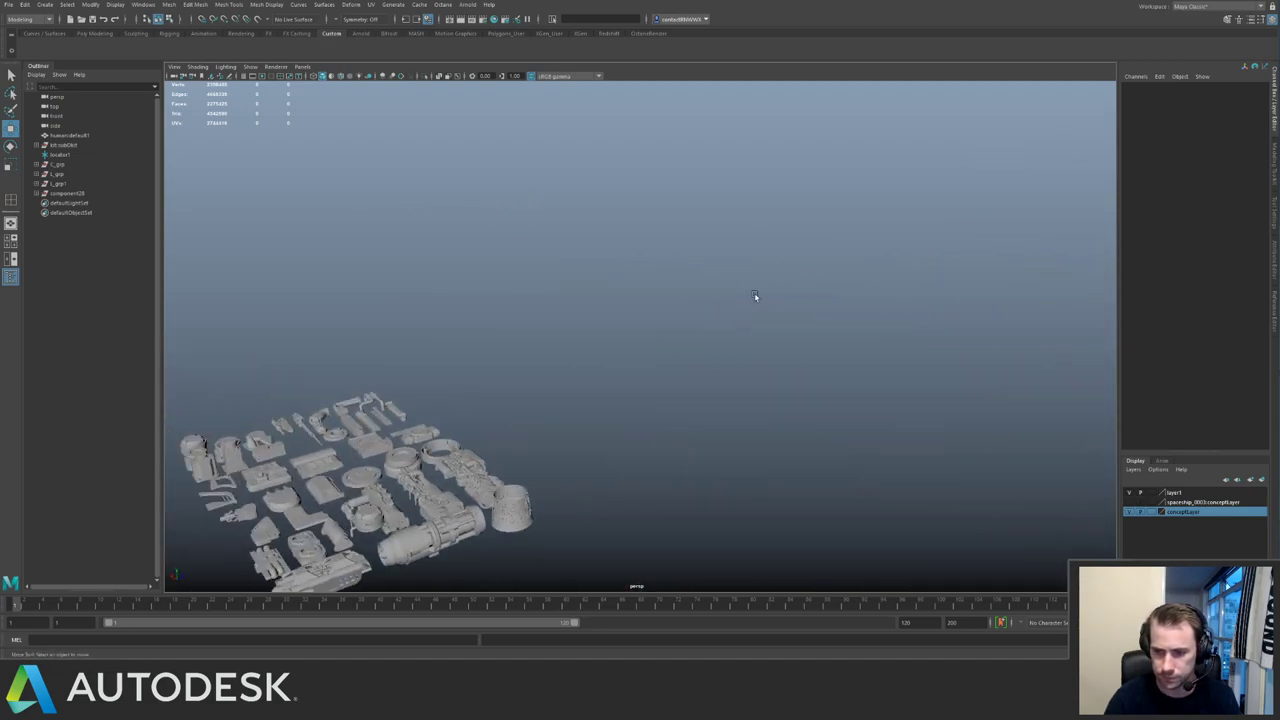
{"action": "right_click_drag", "start_coordinate": [757, 297], "coordinate": [551, 254], "text": "alt"}
{"action": "middle_click_drag", "start_coordinate": [551, 254], "coordinate": [560, 221], "text": "alt"}
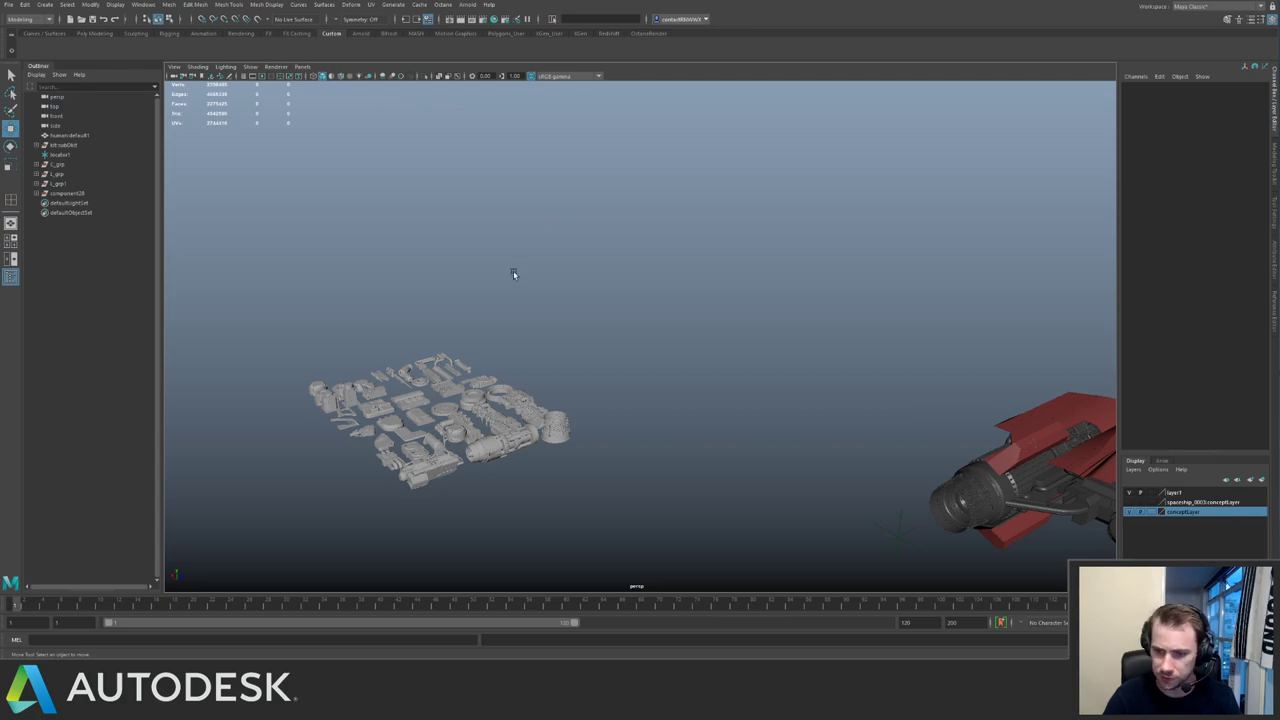
{"action": "left_click_drag", "start_coordinate": [513, 274], "coordinate": [548, 298], "text": "alt"}
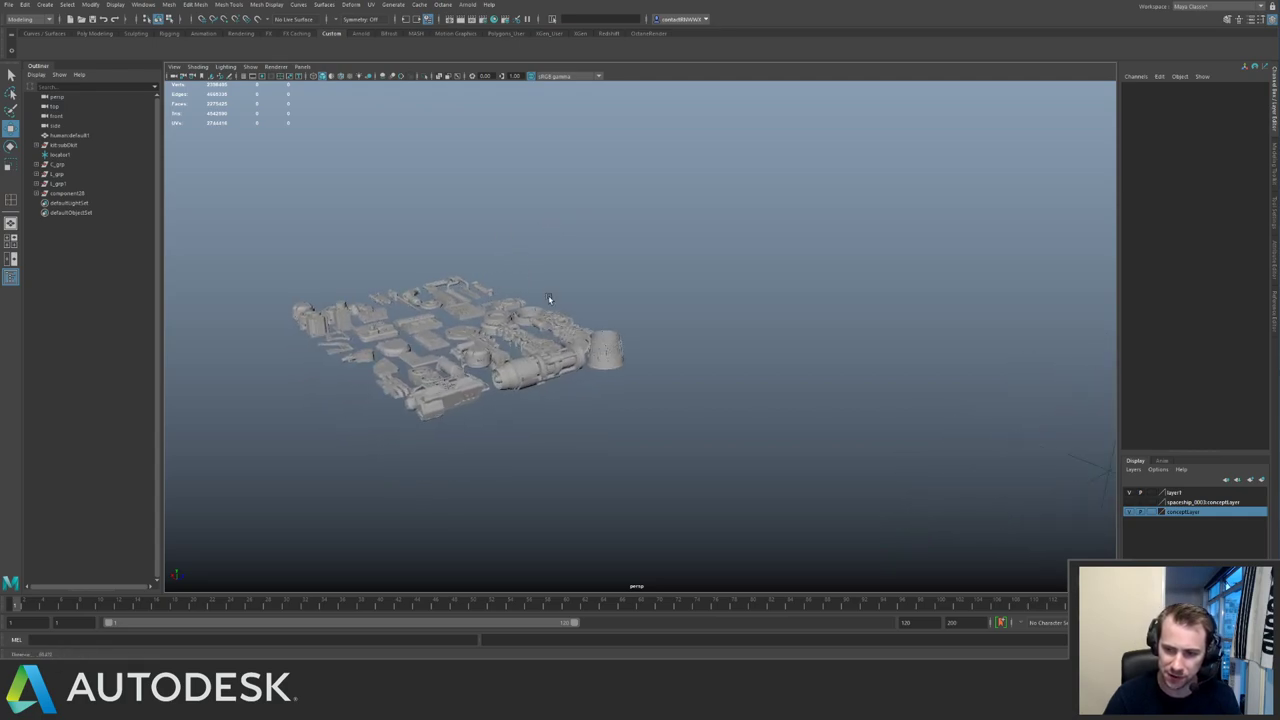
Inspect the L-shaped ribbed component and survey the neighbouring kitbash parts.
{"action": "left_click", "coordinate": [426, 359]}
{"action": "key", "text": "f"}
{"action": "right_click_drag", "start_coordinate": [606, 361], "coordinate": [445, 250], "text": "alt"}
{"action": "left_click_drag", "start_coordinate": [445, 250], "coordinate": [486, 291], "text": "alt"}
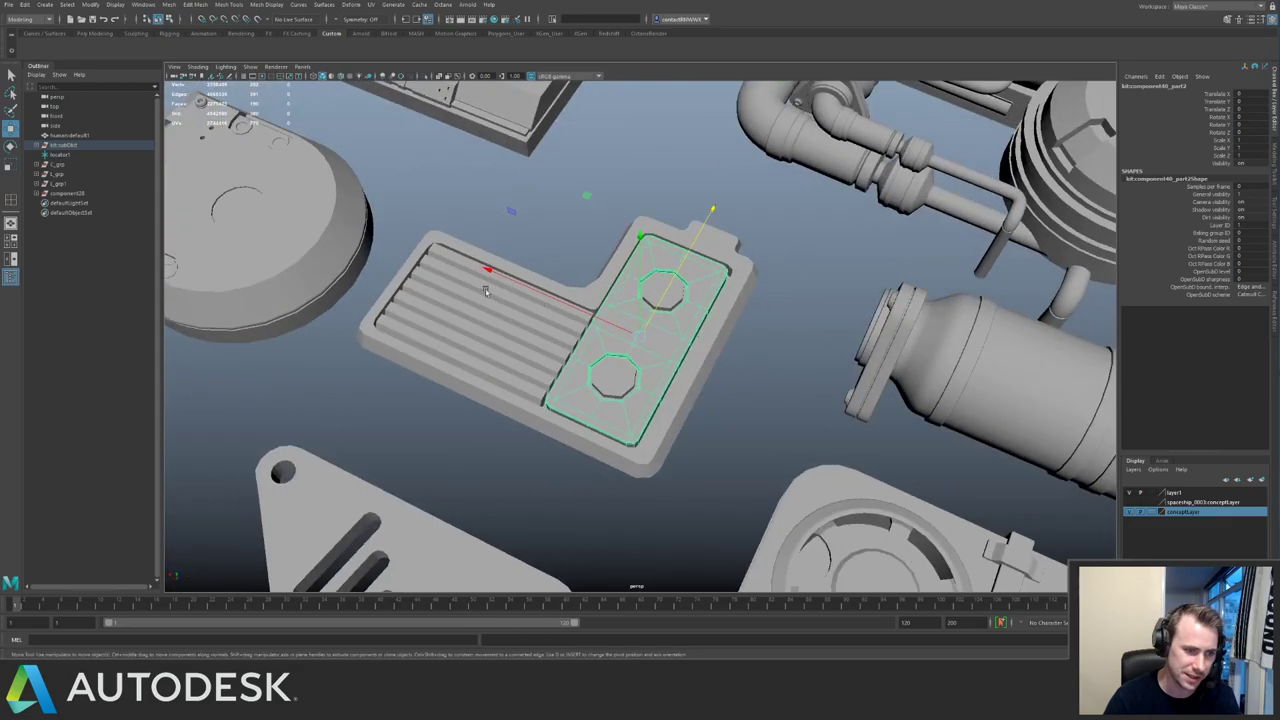
{"action": "right_click_drag", "start_coordinate": [486, 291], "coordinate": [425, 235], "text": "alt"}
{"action": "left_click_drag", "start_coordinate": [425, 235], "coordinate": [480, 238], "text": "alt"}
{"action": "middle_click_drag", "start_coordinate": [480, 238], "coordinate": [556, 292], "text": "alt"}
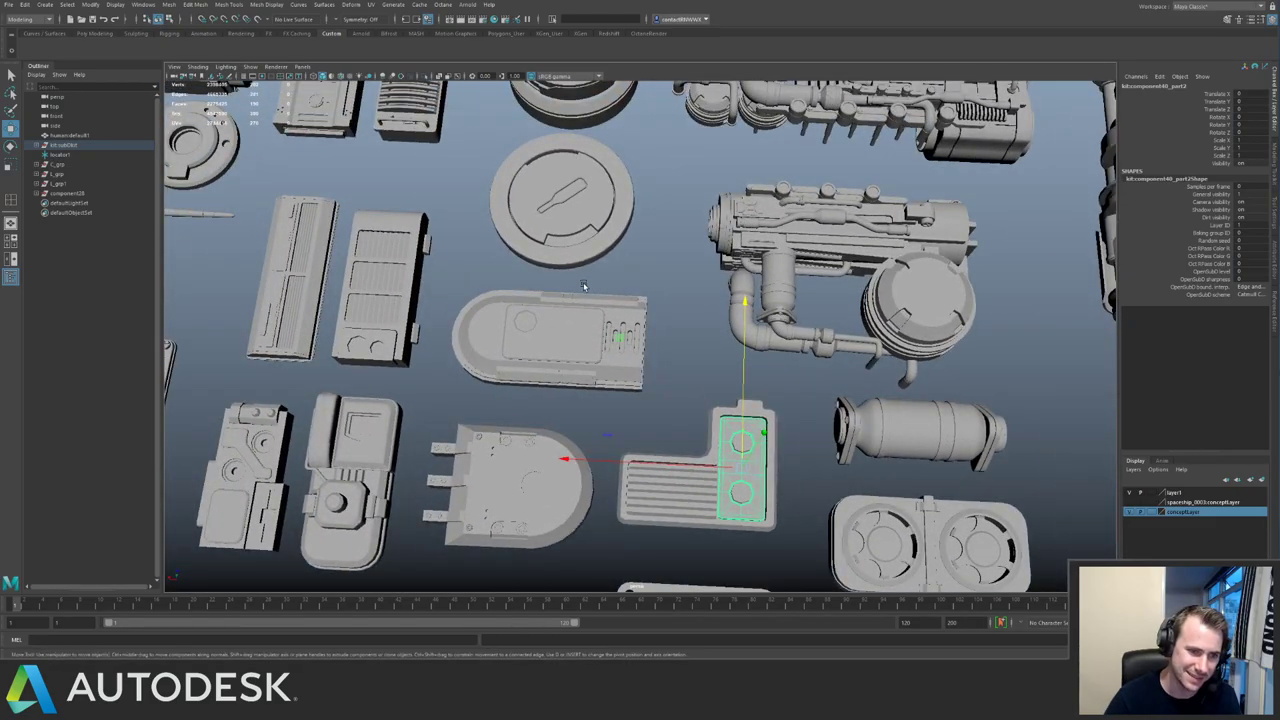
{"action": "left_click", "coordinate": [584, 286]}
{"action": "scroll", "coordinate": [584, 286], "scroll_direction": "down", "scroll_amount": 6}
{"action": "scroll", "coordinate": [566, 300], "scroll_direction": "up", "scroll_amount": 4}
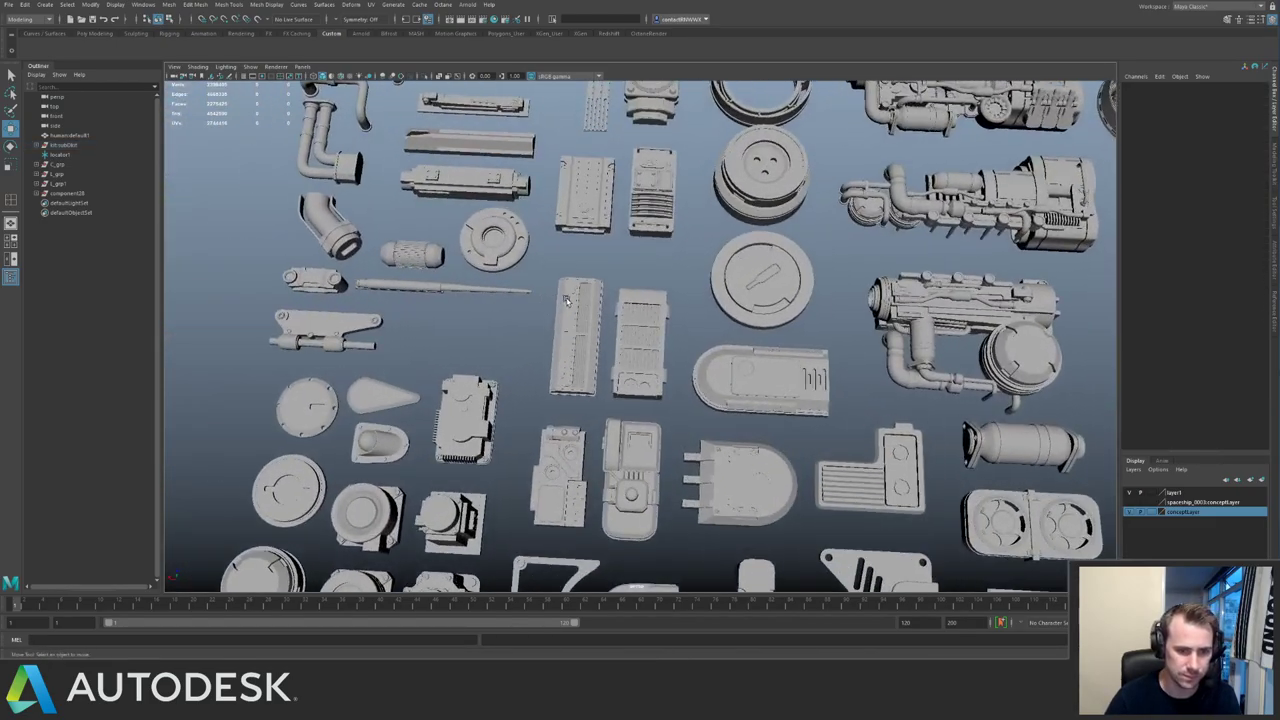
Duplicate the wide component with the round top plate from the kitbash layout, scale it down and bring it to the ship's rear.
{"action": "left_click_drag", "start_coordinate": [566, 300], "coordinate": [572, 352], "text": "alt"}
{"action": "left_click", "coordinate": [860, 344]}
{"action": "key", "text": "Up"}
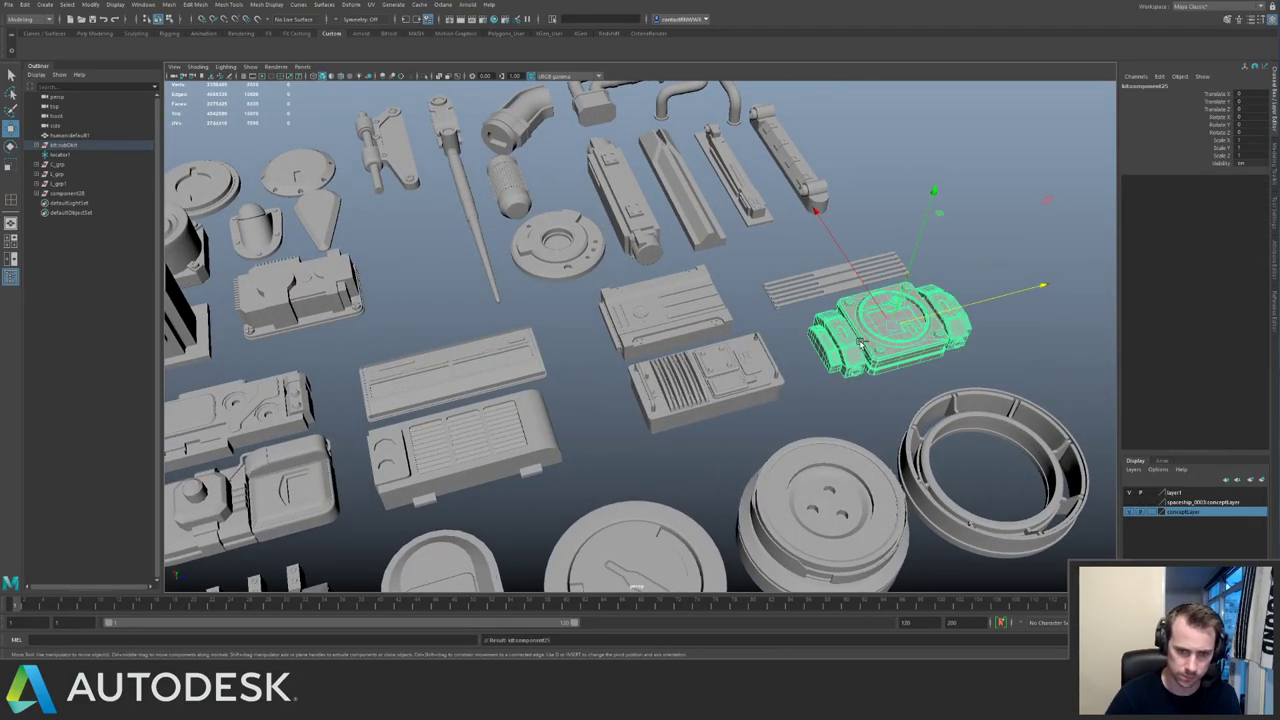
{"action": "right_click_drag", "start_coordinate": [719, 235], "coordinate": [190, 109], "text": "alt"}
{"action": "mouse_move", "coordinate": [803, 320]}
{"action": "right_mouse_down", "text": "alt"}
{"action": "mouse_move", "coordinate": [394, 162]}
{"action": "mouse_move", "coordinate": [200, 110]}
{"action": "right_mouse_up", "text": "alt"}
{"action": "middle_click_drag", "start_coordinate": [811, 245], "coordinate": [628, 175], "text": "alt"}
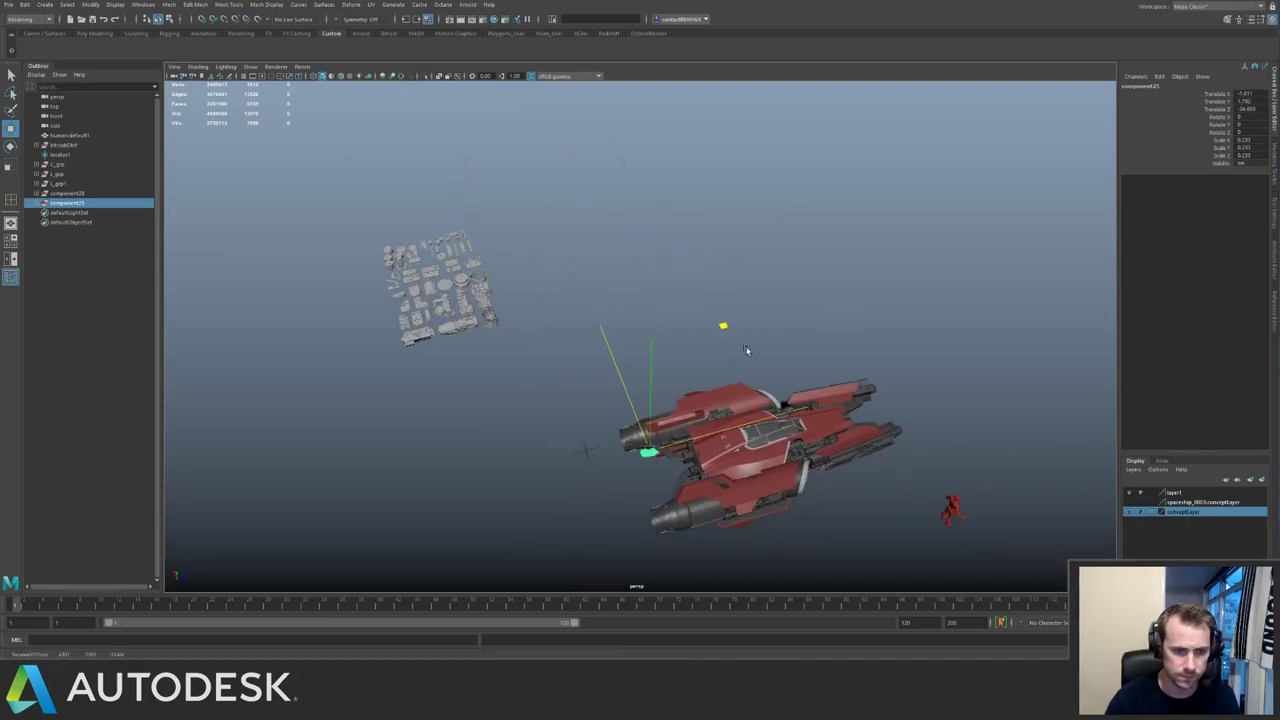
{"action": "left_click_drag", "start_coordinate": [793, 361], "coordinate": [790, 360]}
Position the duplicated component centrally beneath the red hull's rear edge, above the vented part.
{"action": "key", "text": "f"}
{"action": "right_click_drag", "start_coordinate": [626, 278], "coordinate": [400, 150], "text": "alt"}
{"action": "left_click_drag", "start_coordinate": [400, 150], "coordinate": [491, 166], "text": "alt"}
{"action": "middle_click_drag", "start_coordinate": [640, 230], "coordinate": [580, 345], "text": "alt"}
{"action": "left_click_drag", "start_coordinate": [640, 370], "coordinate": [552, 292], "text": "alt"}
{"action": "left_click_drag", "start_coordinate": [576, 437], "coordinate": [593, 232]}
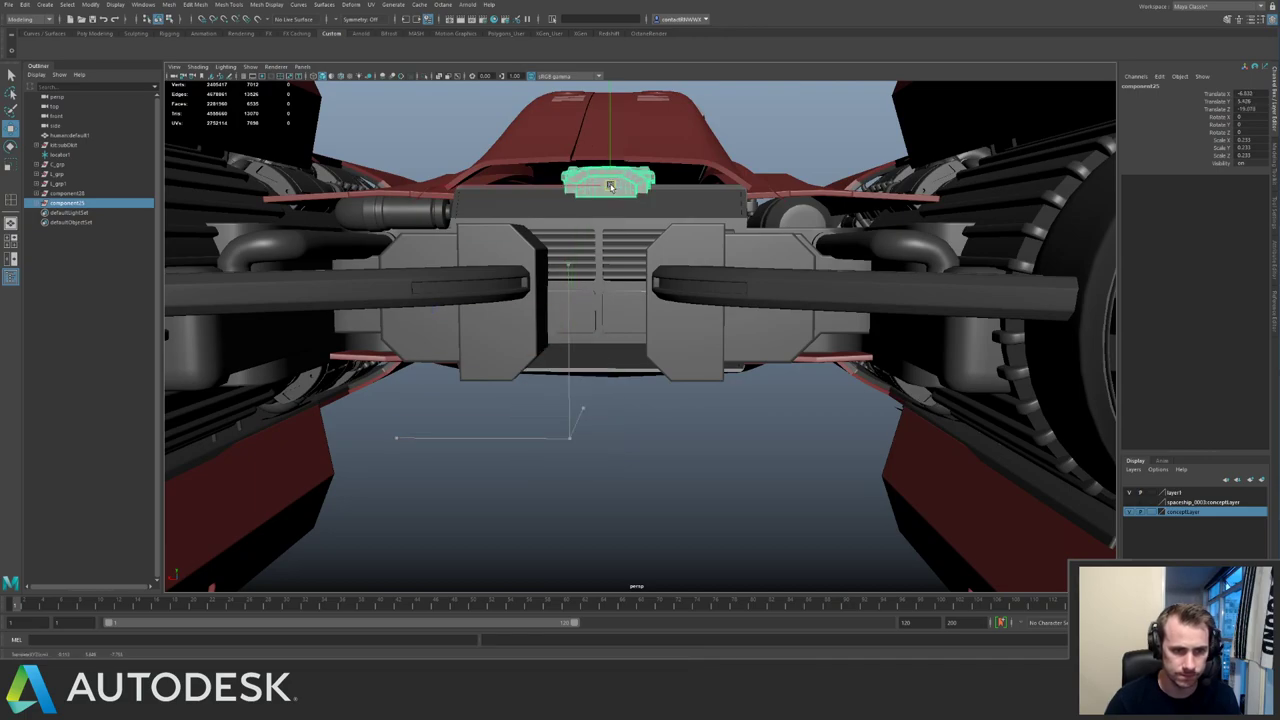
Rotate the duplicated component 90 degrees about its vertical axis so its long side spans the gap.
{"action": "key", "text": "f"}
{"action": "scroll", "coordinate": [554, 230], "scroll_direction": "down", "scroll_amount": 3}
{"action": "key", "text": "e"}
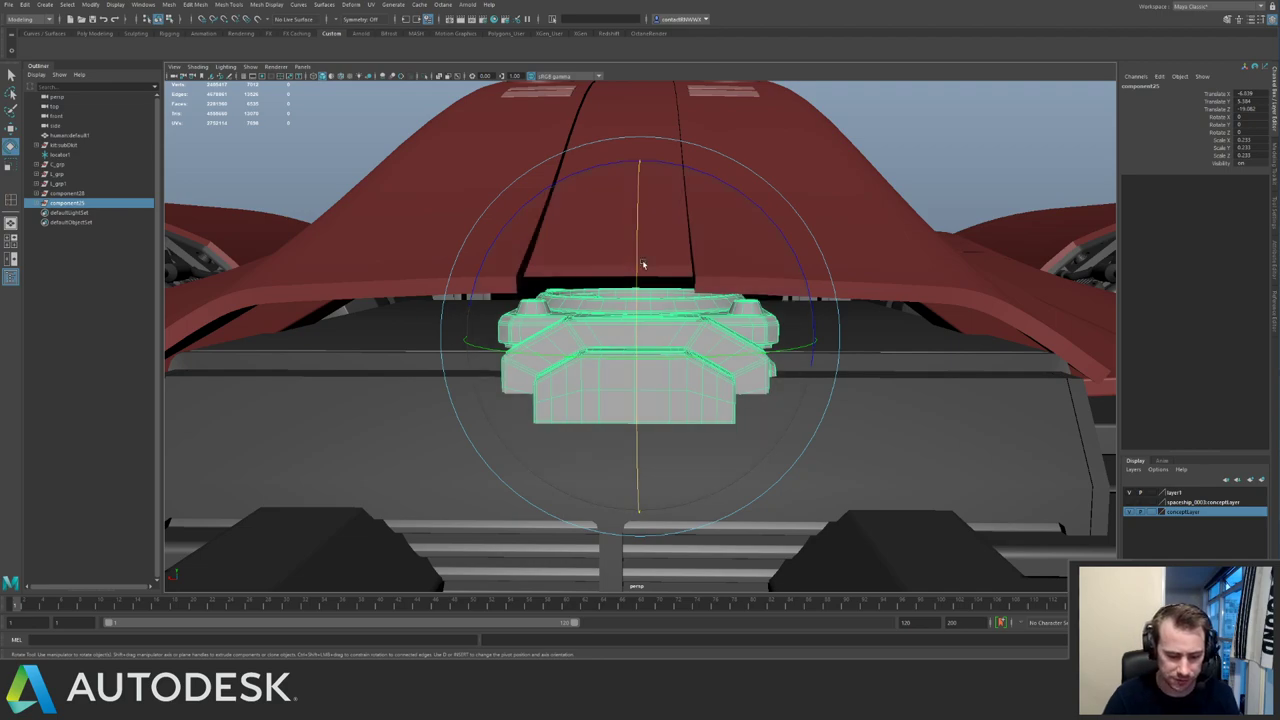
{"action": "left_click_drag", "start_coordinate": [785, 350], "coordinate": [722, 352]}
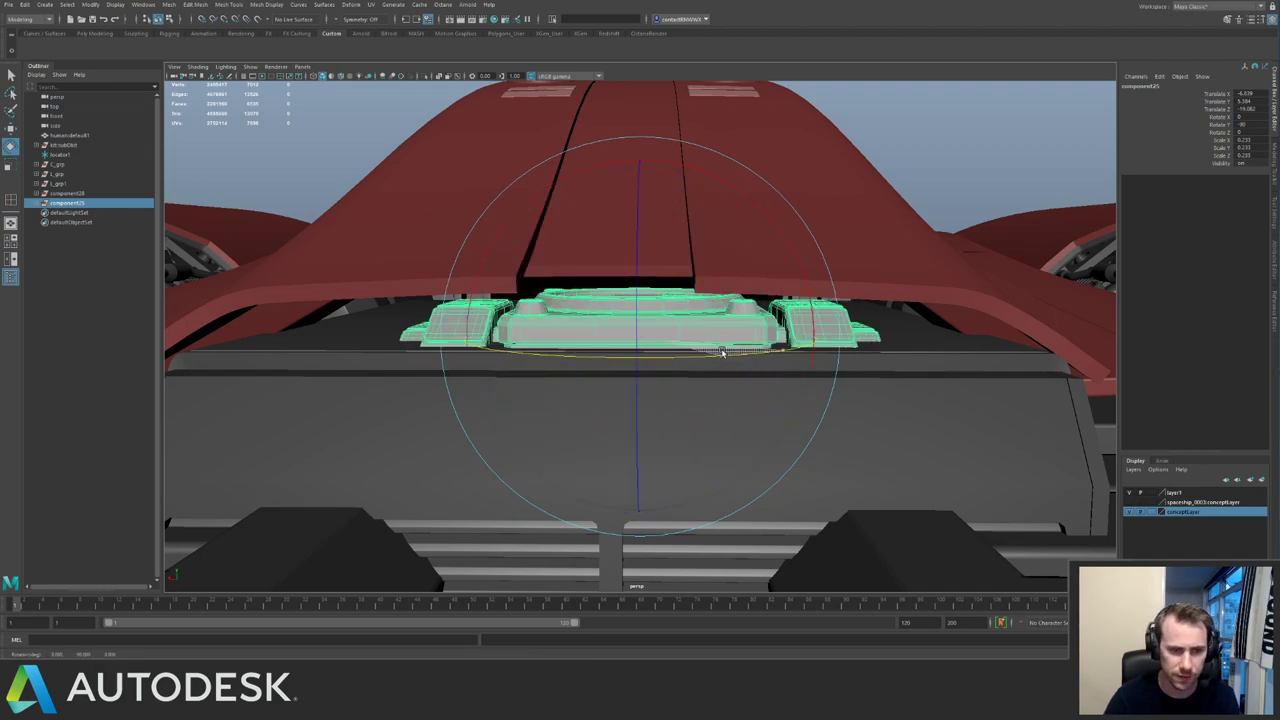
Enlarge the component uniformly to a scale of about 0.37 and seat it under the hull edge, checking the fit from behind.
{"action": "left_click_drag", "start_coordinate": [634, 306], "coordinate": [741, 238], "text": "alt"}
{"action": "key", "text": "w"}
{"action": "key", "text": "f"}
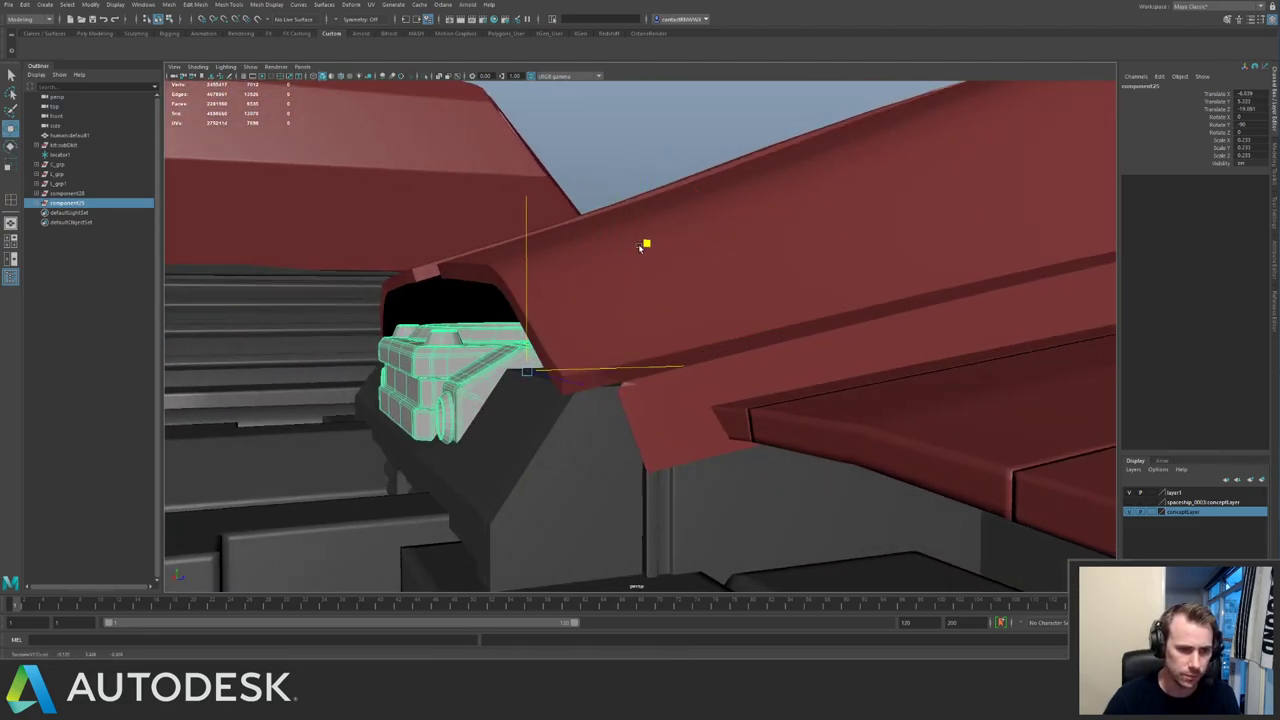
{"action": "key", "text": "r"}
{"action": "left_click_drag", "start_coordinate": [625, 400], "coordinate": [798, 429]}
{"action": "key", "text": "w"}
{"action": "left_click_drag", "start_coordinate": [606, 376], "coordinate": [643, 383], "text": "alt"}
{"action": "right_click_drag", "start_coordinate": [643, 383], "coordinate": [517, 311], "text": "alt"}
{"action": "left_click_drag", "start_coordinate": [517, 311], "coordinate": [684, 299], "text": "alt"}
{"action": "right_click_drag", "start_coordinate": [684, 299], "coordinate": [555, 117], "text": "alt"}
{"action": "left_click", "coordinate": [622, 108]}
{"action": "left_click_drag", "start_coordinate": [617, 119], "coordinate": [675, 104], "text": "alt"}
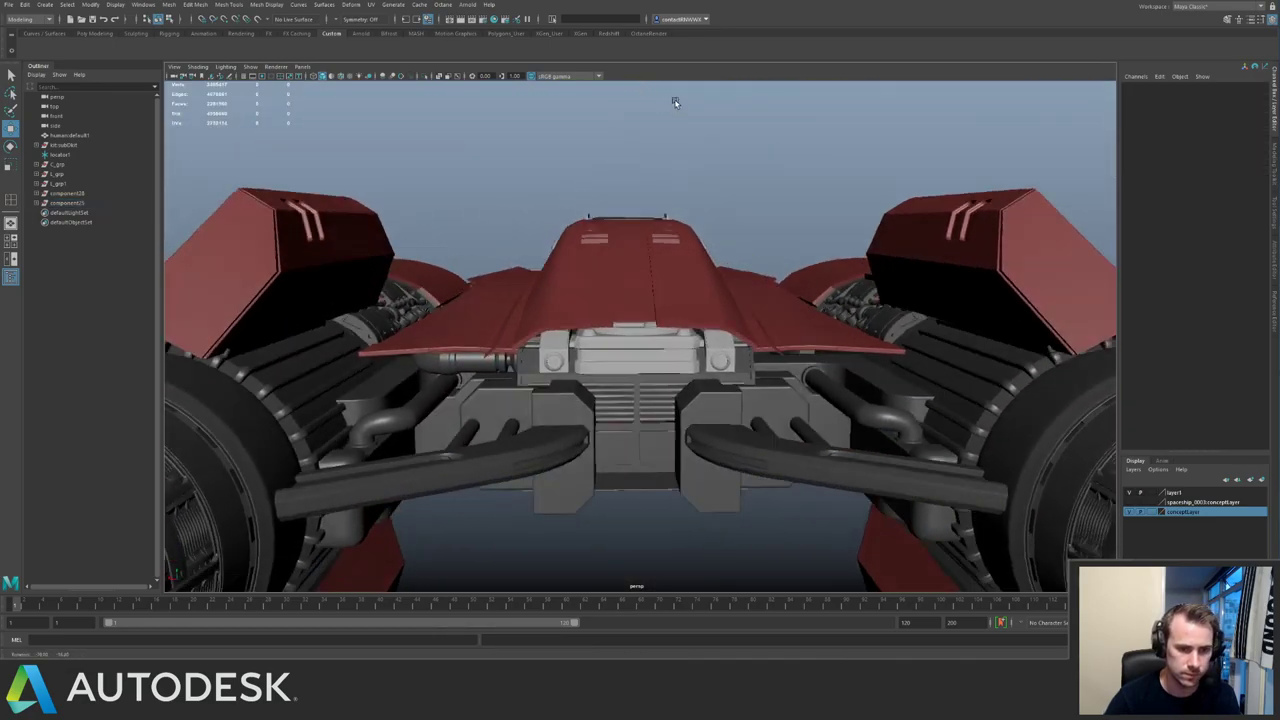
Isolate the fitted component, assign it the ship's existing dark material and show the whole ship again.
{"action": "right_click_drag", "start_coordinate": [675, 104], "coordinate": [650, 322], "text": "alt"}
{"action": "left_click", "coordinate": [638, 333]}
{"action": "key", "text": "ctrl+1"}
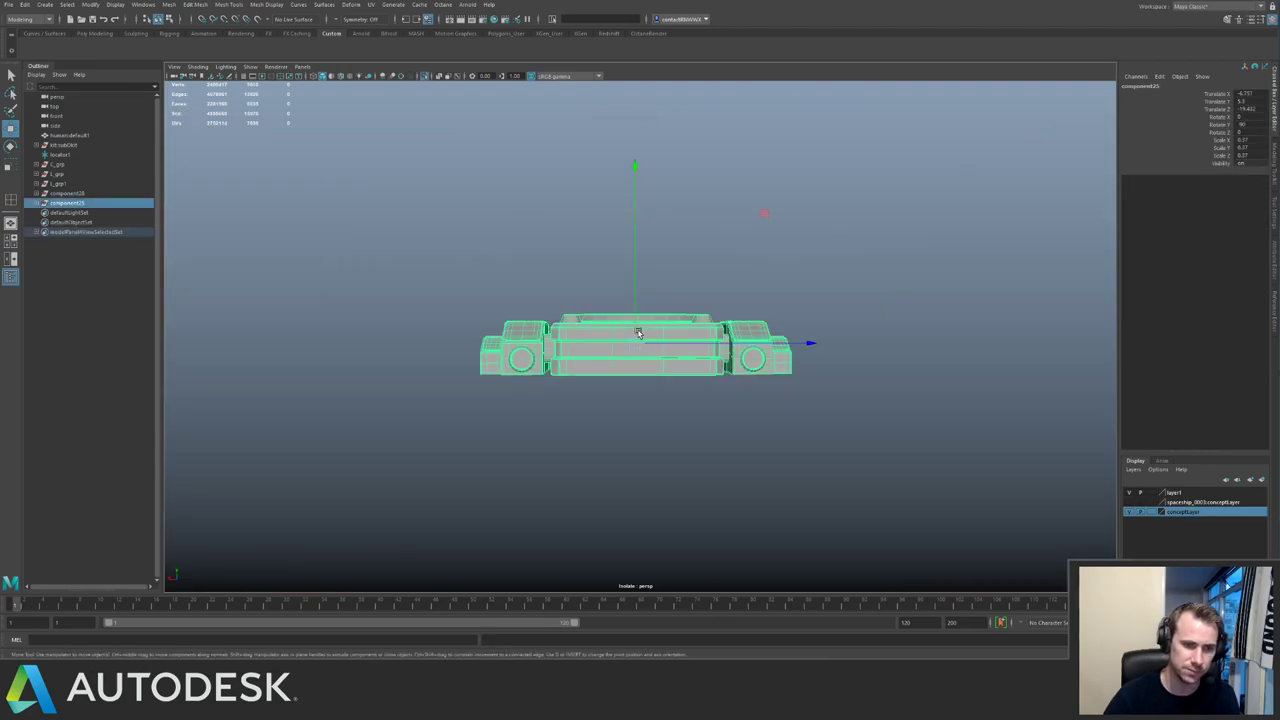
{"action": "left_click_drag", "start_coordinate": [638, 332], "coordinate": [929, 491], "text": "alt"}
{"action": "right_click_drag", "start_coordinate": [724, 376], "coordinate": [710, 402]}
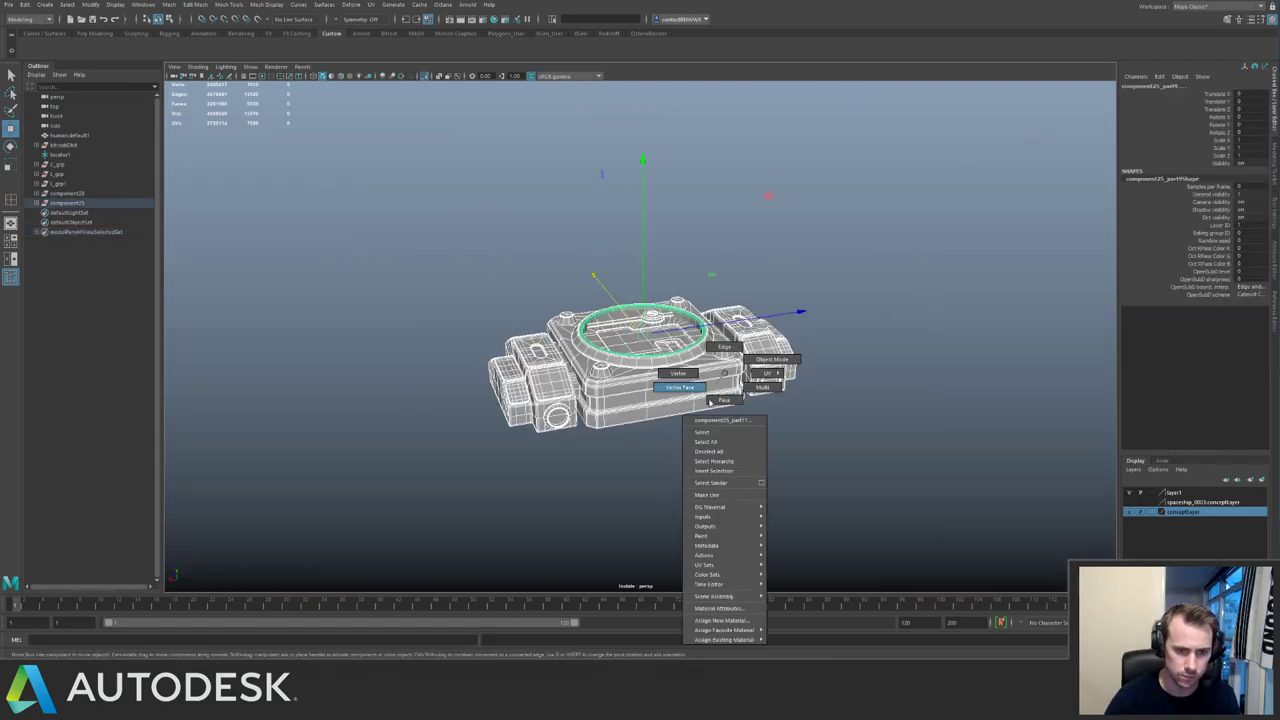
{"action": "right_click_drag", "start_coordinate": [732, 649], "coordinate": [749, 648]}
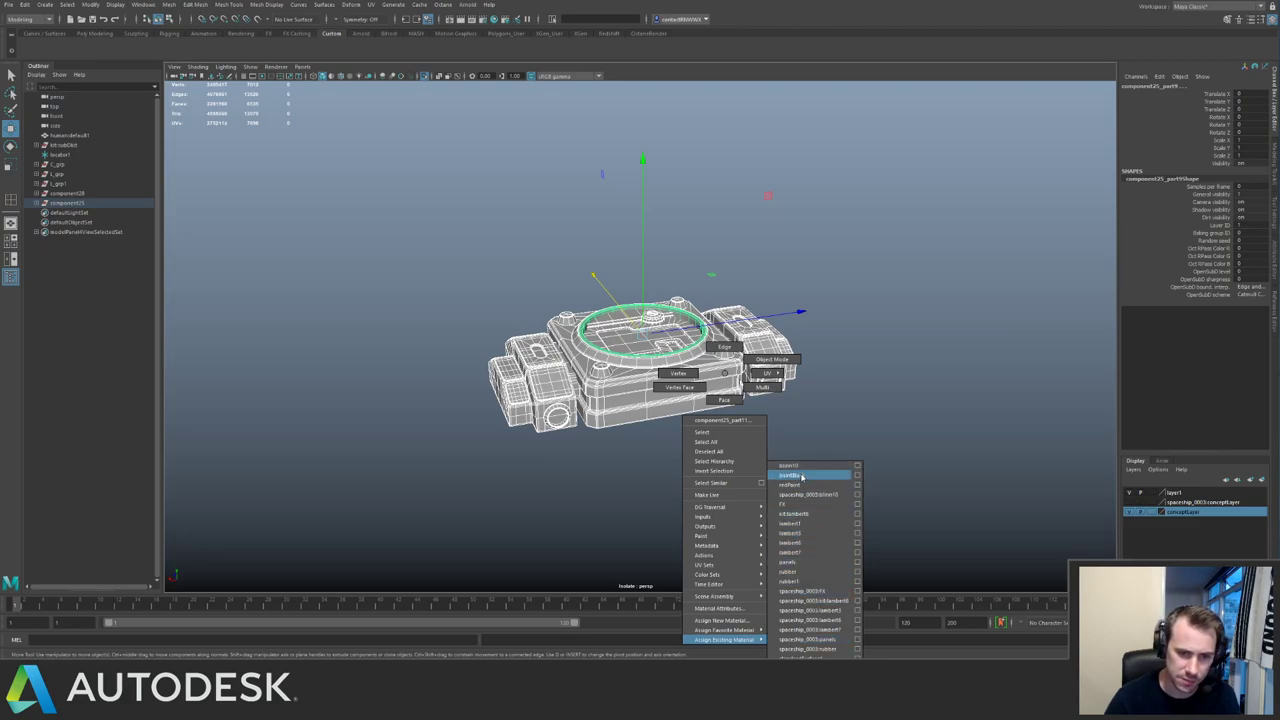
{"action": "right_click_drag", "start_coordinate": [801, 477], "coordinate": [801, 477]}
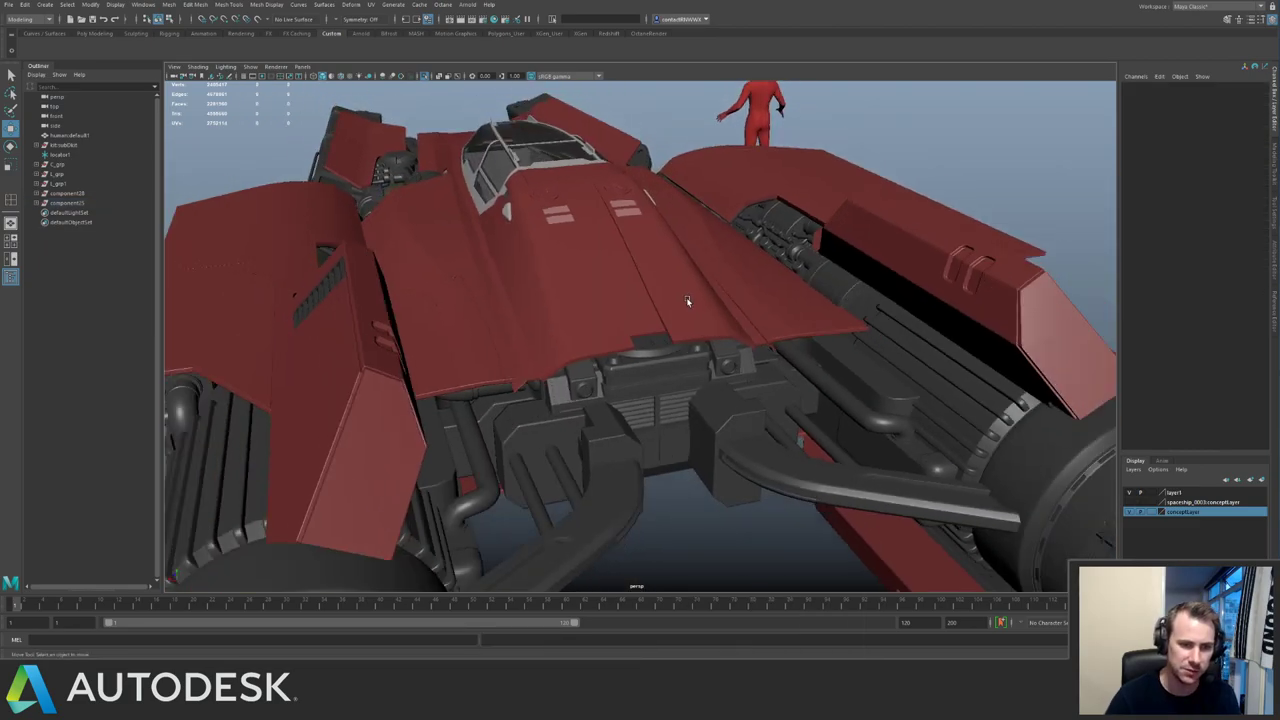
Select the whole vented component at the ship's rear, adjust its height in the gap below the new part and deselect it.
{"action": "mouse_move", "coordinate": [688, 300]}
{"action": "left_mouse_down", "text": "alt"}
{"action": "mouse_move", "coordinate": [657, 277]}
{"action": "mouse_move", "coordinate": [760, 338]}
{"action": "mouse_move", "coordinate": [514, 243]}
{"action": "mouse_move", "coordinate": [521, 256]}
{"action": "mouse_move", "coordinate": [694, 277]}
{"action": "left_mouse_up", "text": "alt"}
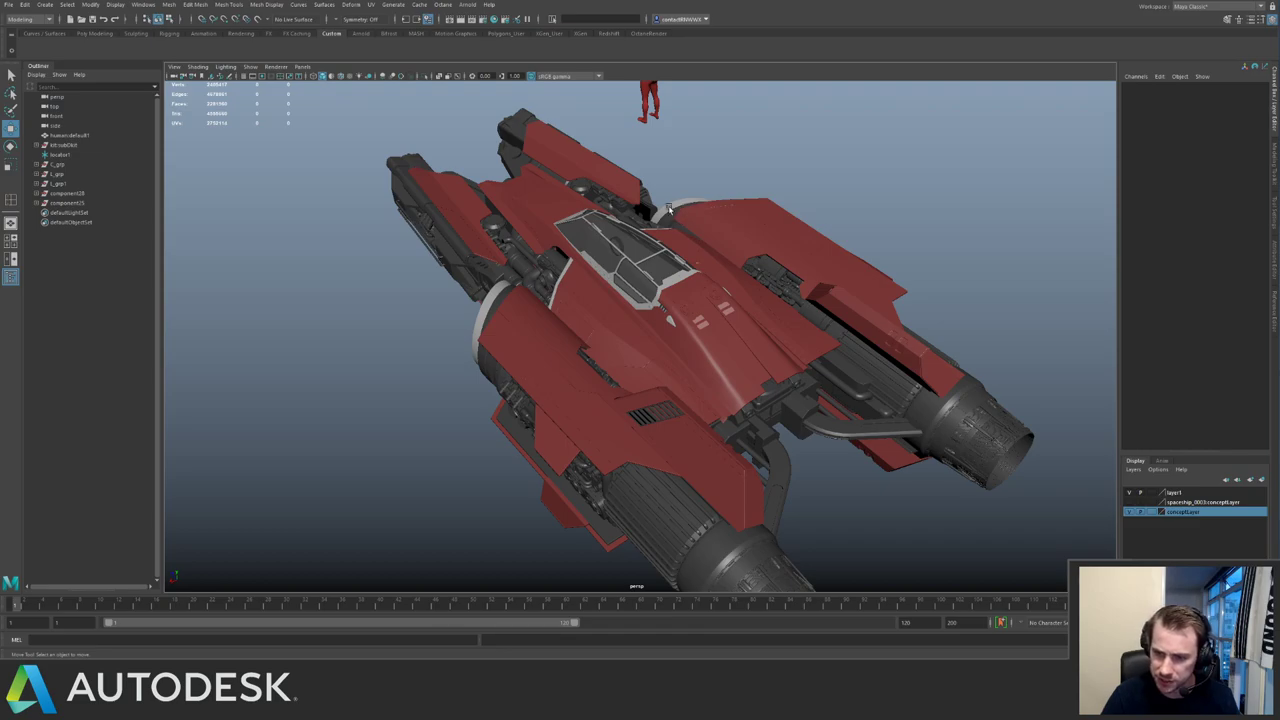
{"action": "mouse_move", "coordinate": [665, 231]}
{"action": "left_mouse_down", "text": "alt"}
{"action": "mouse_move", "coordinate": [591, 214]}
{"action": "mouse_move", "coordinate": [700, 305]}
{"action": "mouse_move", "coordinate": [549, 221]}
{"action": "mouse_move", "coordinate": [557, 243]}
{"action": "left_mouse_up", "text": "alt"}
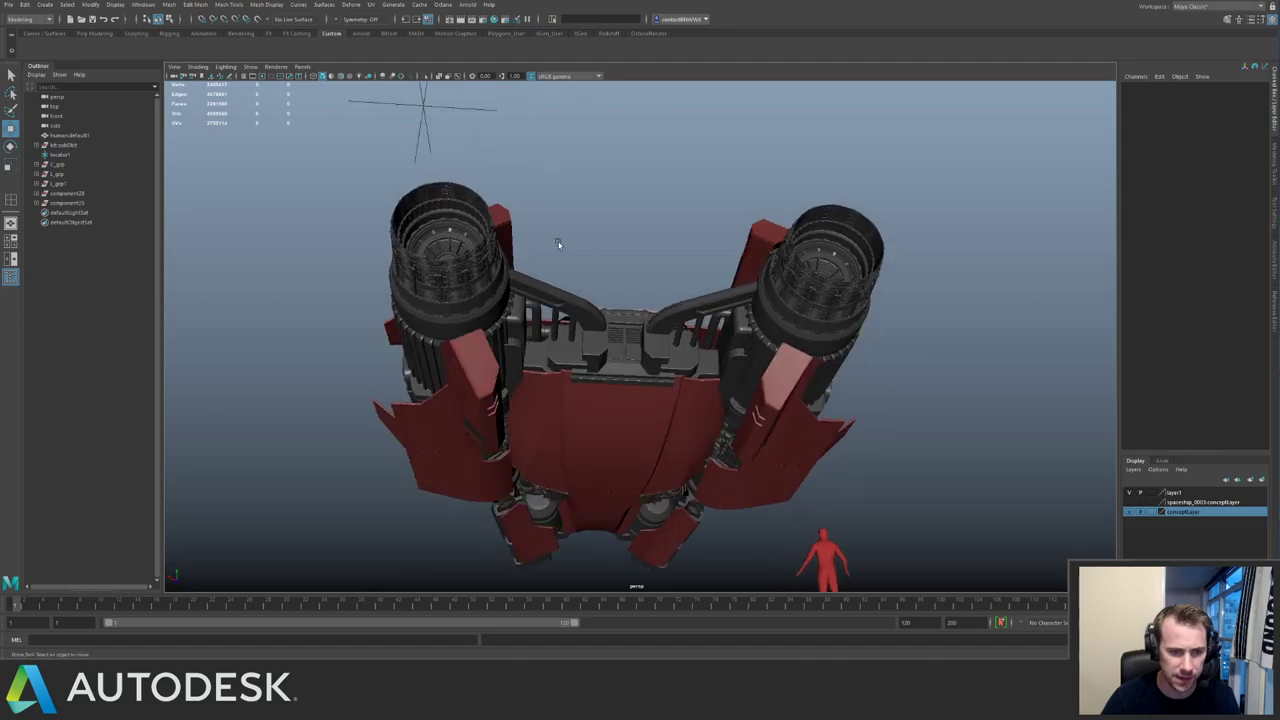
{"action": "right_click_drag", "start_coordinate": [557, 243], "coordinate": [597, 386], "text": "alt"}
{"action": "left_click", "coordinate": [597, 386]}
{"action": "left_click_drag", "start_coordinate": [597, 386], "coordinate": [708, 262], "text": "alt"}
{"action": "left_click", "coordinate": [667, 216]}
{"action": "left_click_drag", "start_coordinate": [667, 216], "coordinate": [640, 260], "text": "alt"}
{"action": "scroll", "coordinate": [640, 260], "scroll_direction": "up", "scroll_amount": 2}
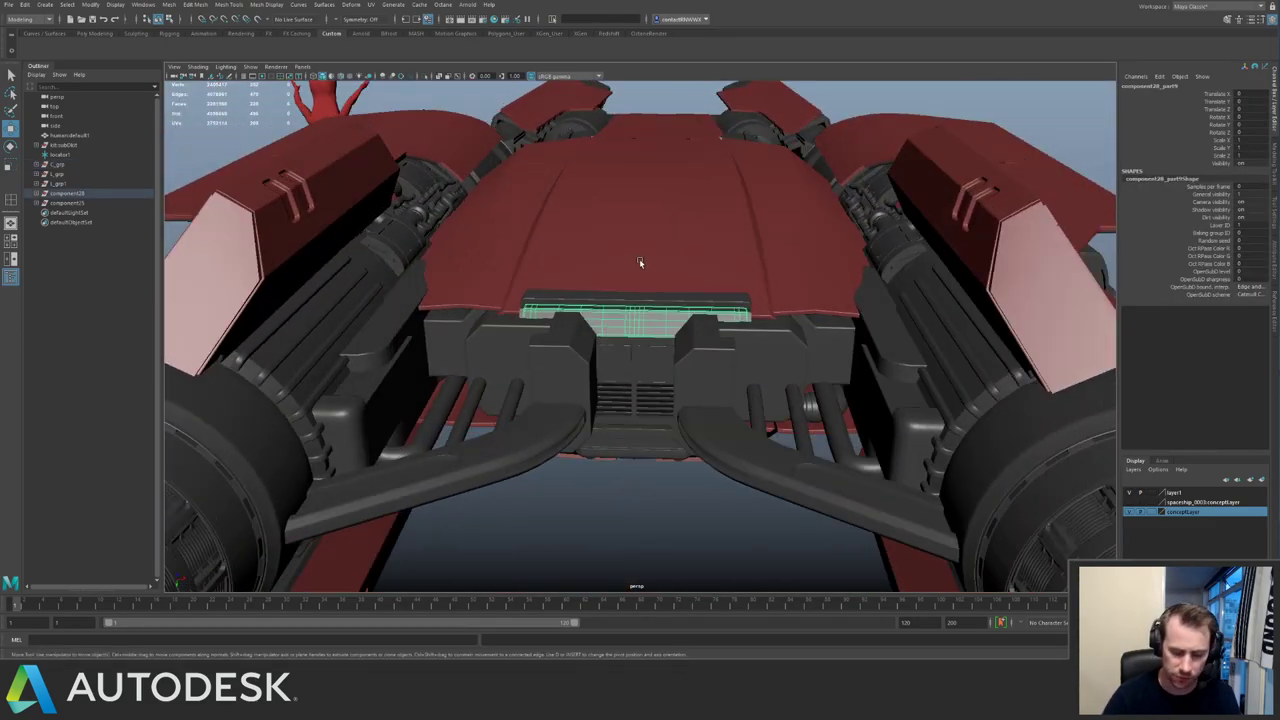
{"action": "key", "text": "Up"}
{"action": "left_click_drag", "start_coordinate": [630, 211], "coordinate": [636, 358], "text": "alt"}
{"action": "left_click_drag", "start_coordinate": [619, 463], "coordinate": [644, 449]}
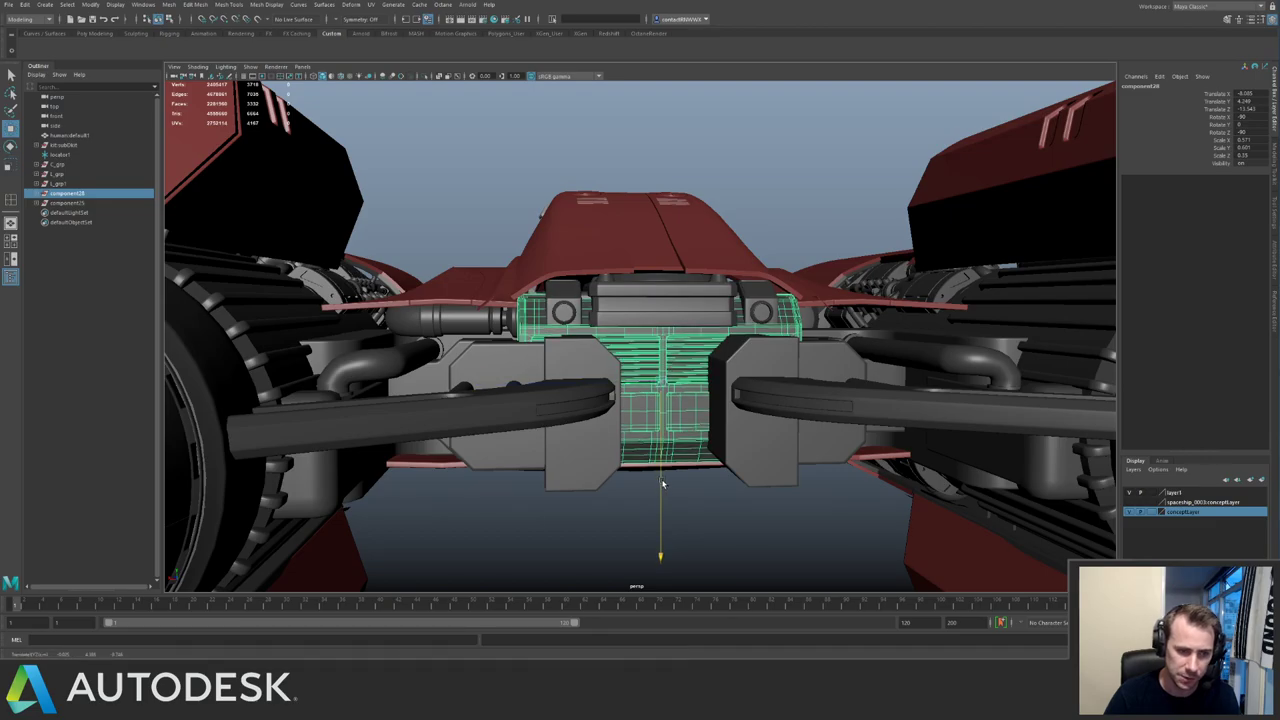
{"action": "left_click", "coordinate": [809, 202]}
Locate the narrow red trim strips beside the curved rear hull panel and isolate them for editing.
{"action": "left_click_drag", "start_coordinate": [809, 202], "coordinate": [757, 275], "text": "alt"}
{"action": "left_click_drag", "start_coordinate": [732, 237], "coordinate": [626, 328], "text": "alt"}
{"action": "middle_click_drag", "start_coordinate": [626, 328], "coordinate": [668, 277], "text": "alt"}
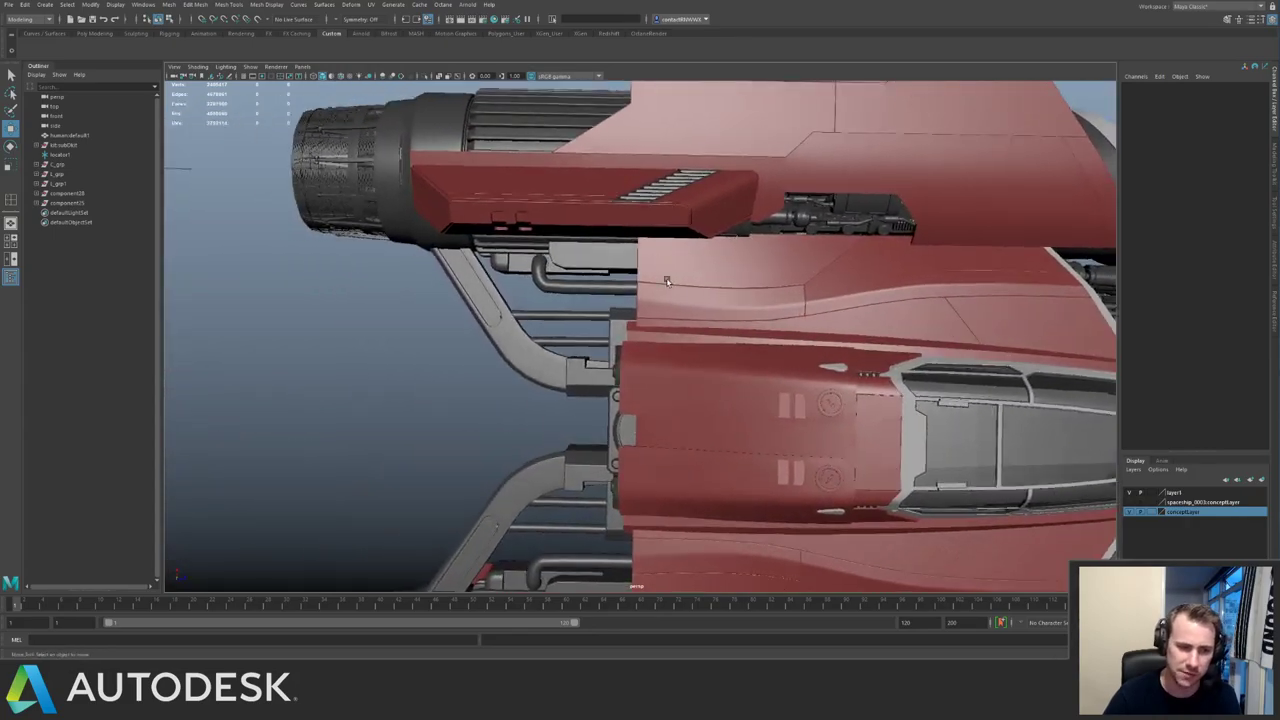
{"action": "right_click_drag", "start_coordinate": [668, 277], "coordinate": [799, 361], "text": "alt"}
{"action": "left_click", "coordinate": [666, 337]}
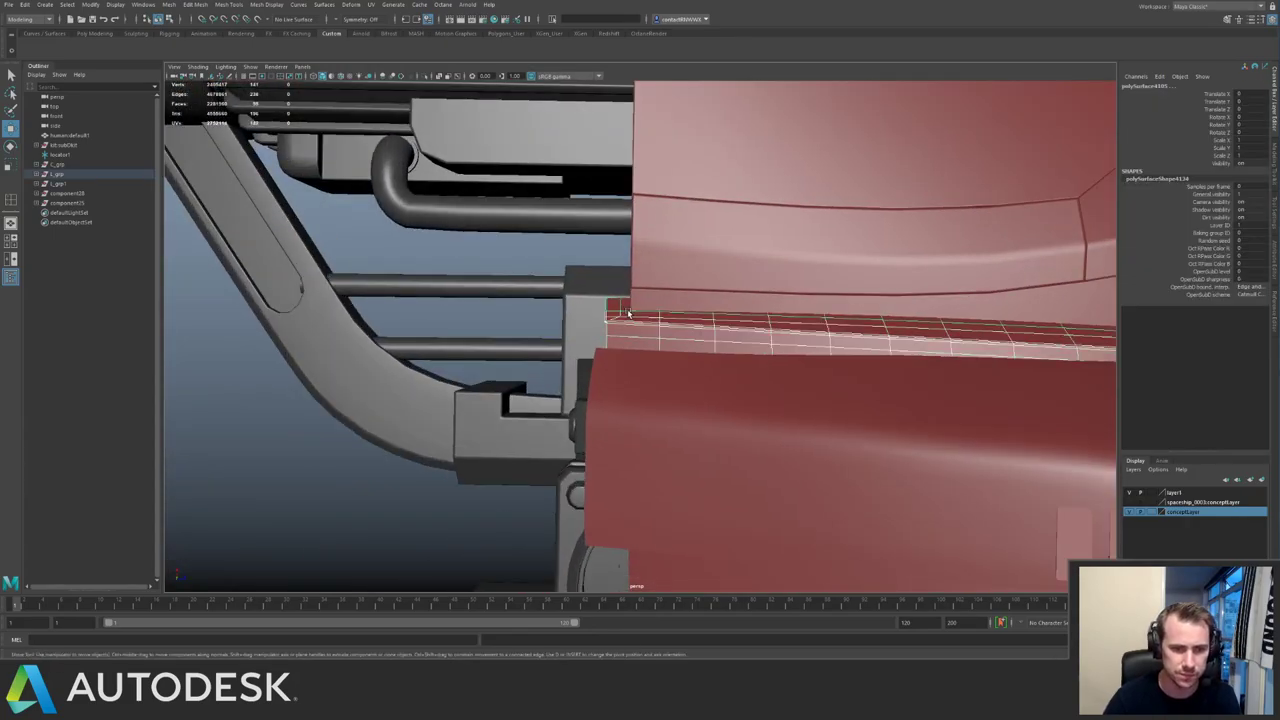
{"action": "left_click_drag", "start_coordinate": [628, 314], "coordinate": [695, 315], "text": "alt"}
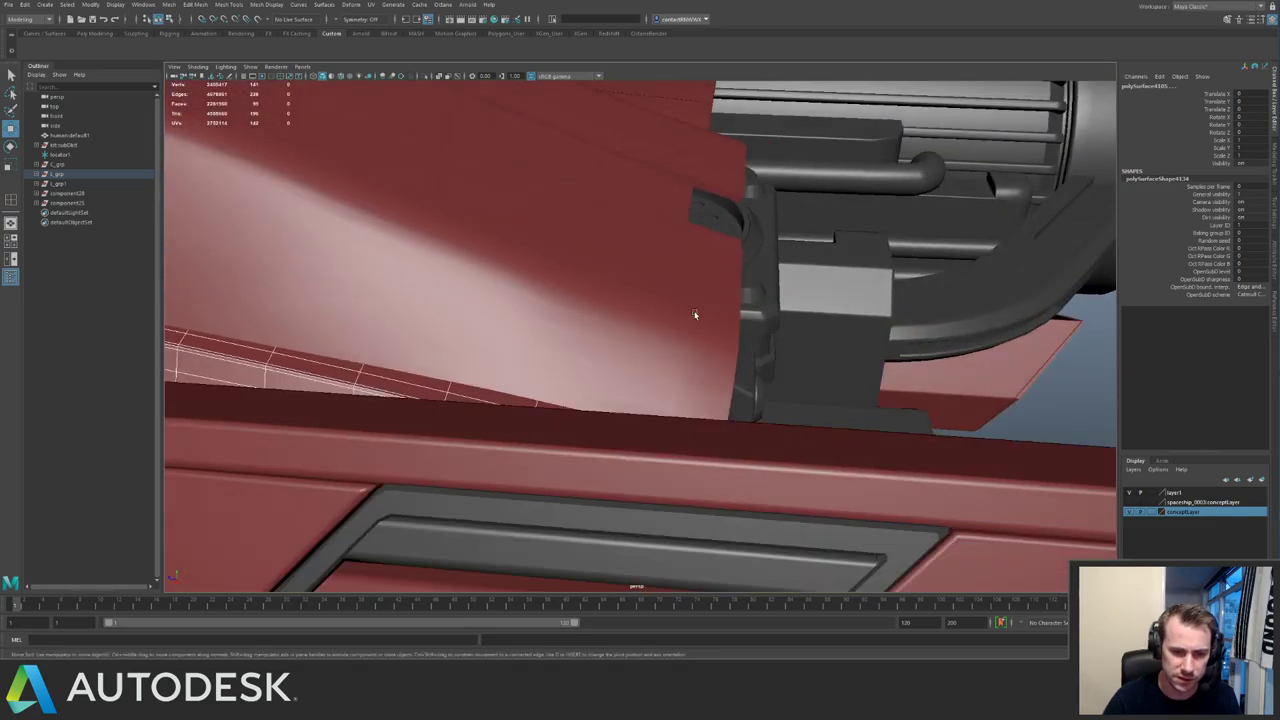
{"action": "right_click_drag", "start_coordinate": [695, 315], "coordinate": [725, 352], "text": "alt"}
{"action": "left_click_drag", "start_coordinate": [725, 352], "coordinate": [670, 411], "text": "alt"}
{"action": "key", "text": "ctrl+1"}
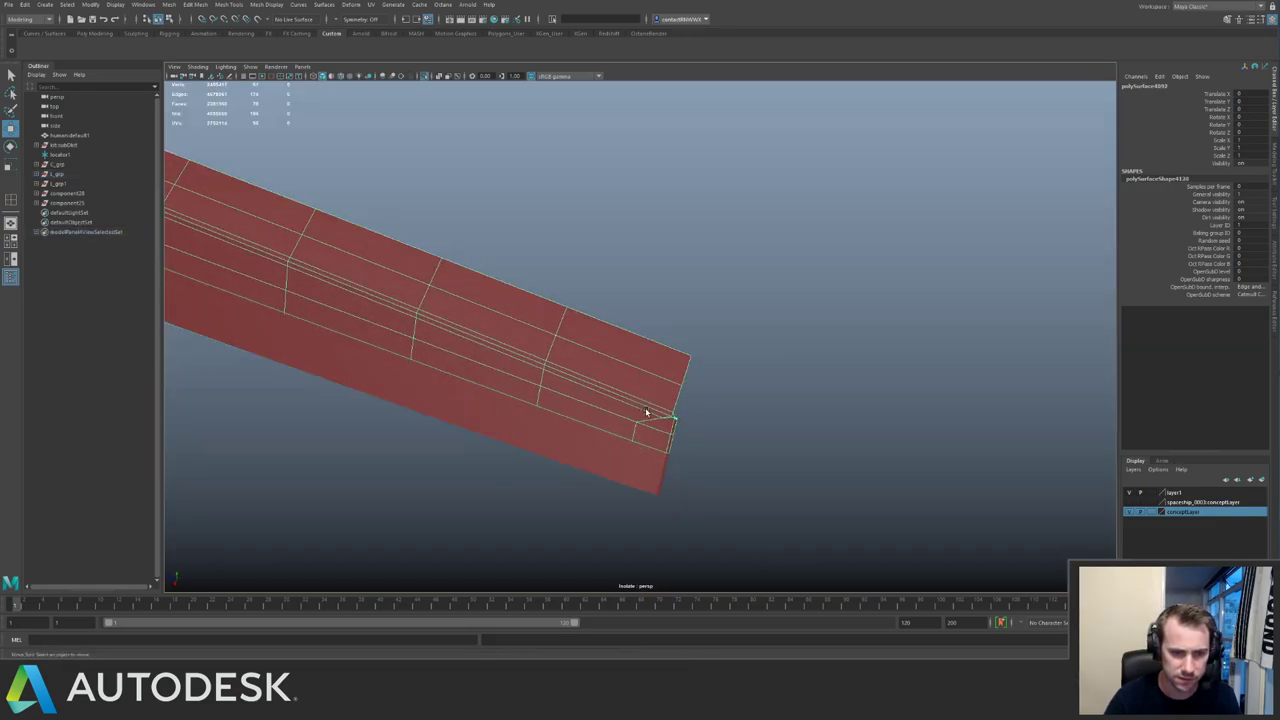
Trim the uneven rear end of the upper trim strip by deleting its end faces.
{"action": "right_click_drag", "start_coordinate": [646, 412], "coordinate": [640, 374]}
{"action": "left_click_drag", "start_coordinate": [568, 348], "coordinate": [599, 346], "text": "alt"}
{"action": "right_click_drag", "start_coordinate": [599, 346], "coordinate": [772, 410], "text": "alt"}
{"action": "left_click_drag", "start_coordinate": [488, 326], "coordinate": [642, 294], "text": "alt"}
{"action": "left_click_drag", "start_coordinate": [899, 484], "coordinate": [616, 263]}
{"action": "left_click_drag", "start_coordinate": [566, 217], "coordinate": [657, 326], "text": "ctrl"}
{"action": "key", "text": "Delete"}
Delete the protruding end face of the lower trim strip so it stops level with the strip above.
{"action": "left_click", "coordinate": [679, 424]}
{"action": "key", "text": "ctrl+1"}
{"action": "key", "text": "ctrl+1"}
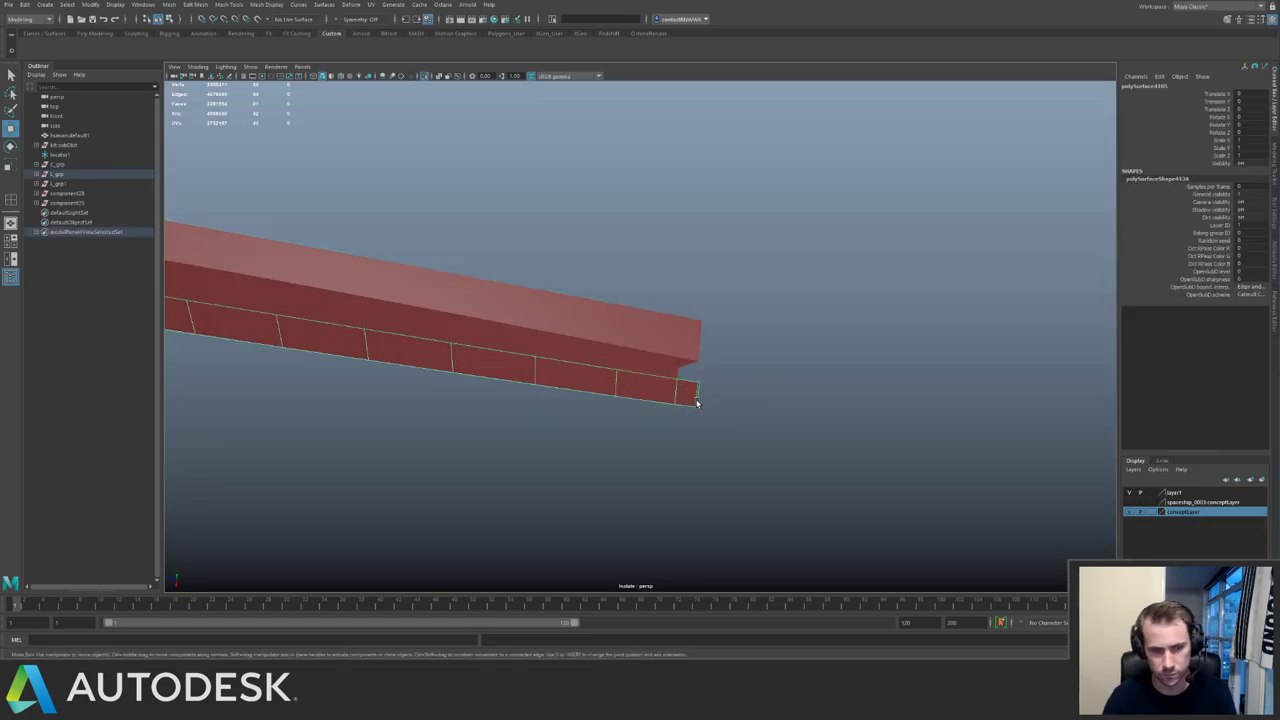
{"action": "key", "text": "F11"}
{"action": "left_click_drag", "start_coordinate": [711, 420], "coordinate": [687, 392]}
{"action": "key", "text": "Delete"}
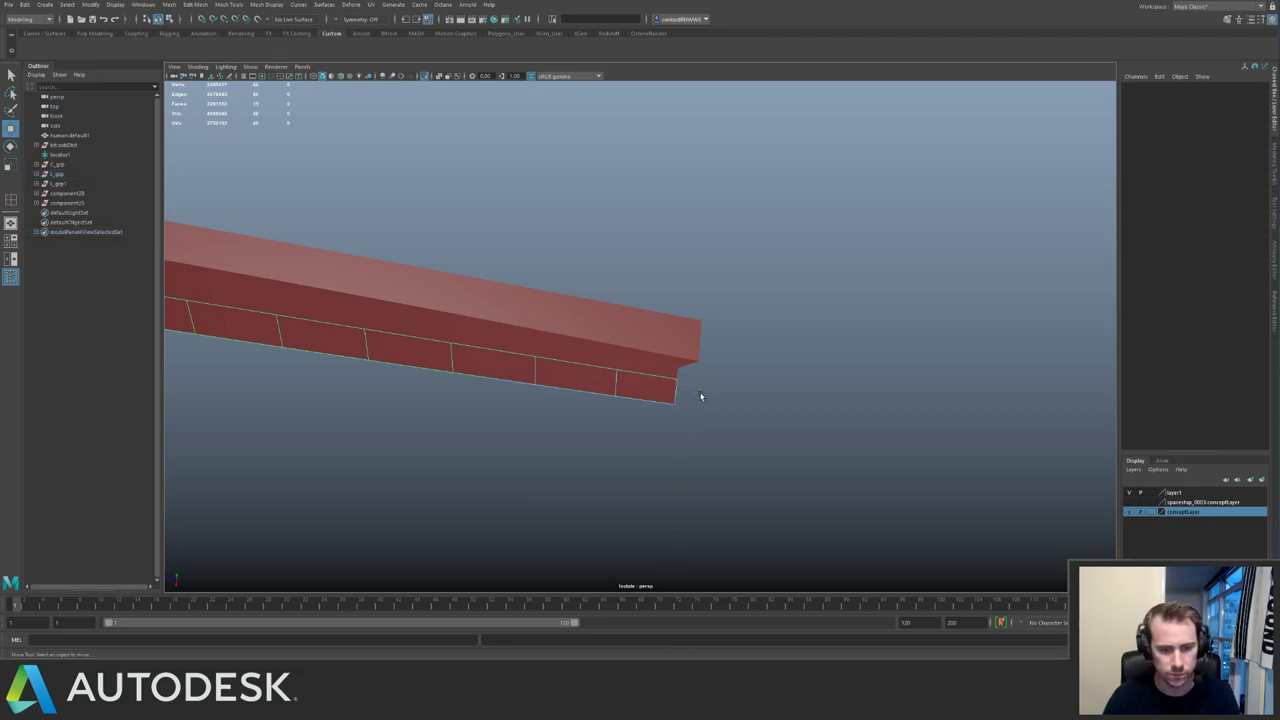
Flatten the rear end vertices of both strips into one line and align them with the adjoining hull panel's edge.
{"action": "left_click", "coordinate": [682, 354]}
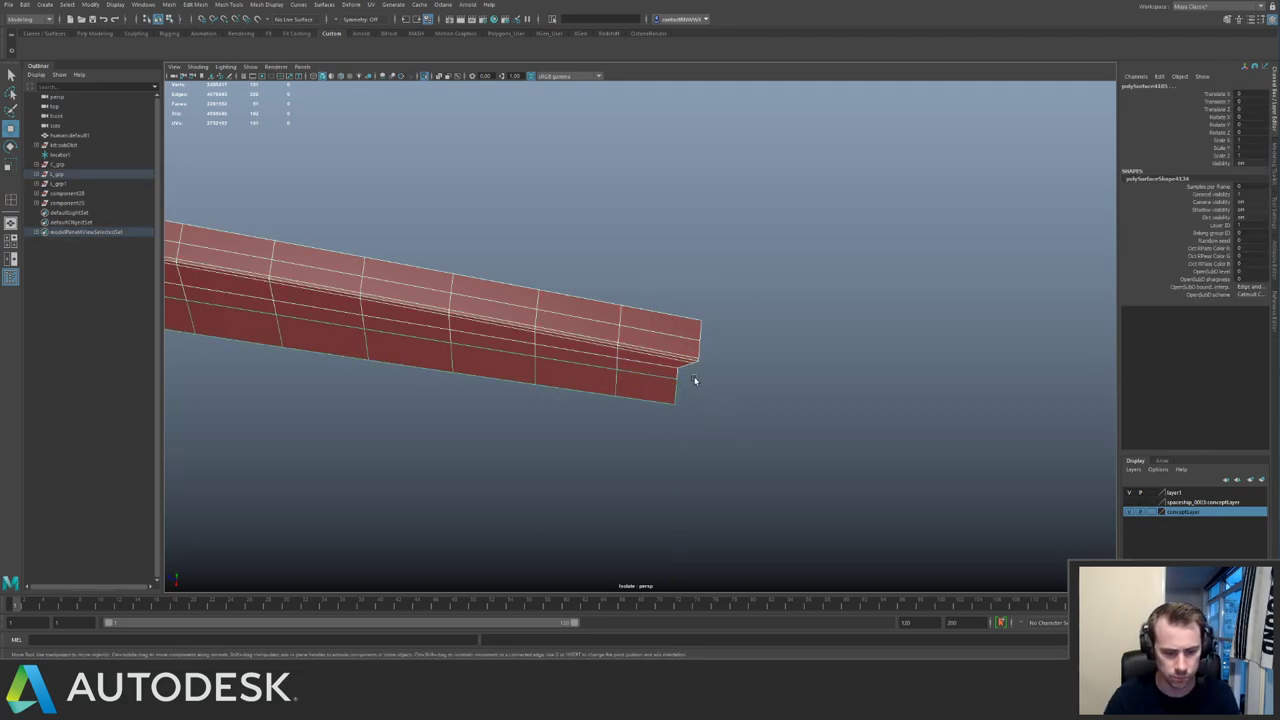
{"action": "left_click_drag", "start_coordinate": [657, 300], "coordinate": [751, 437]}
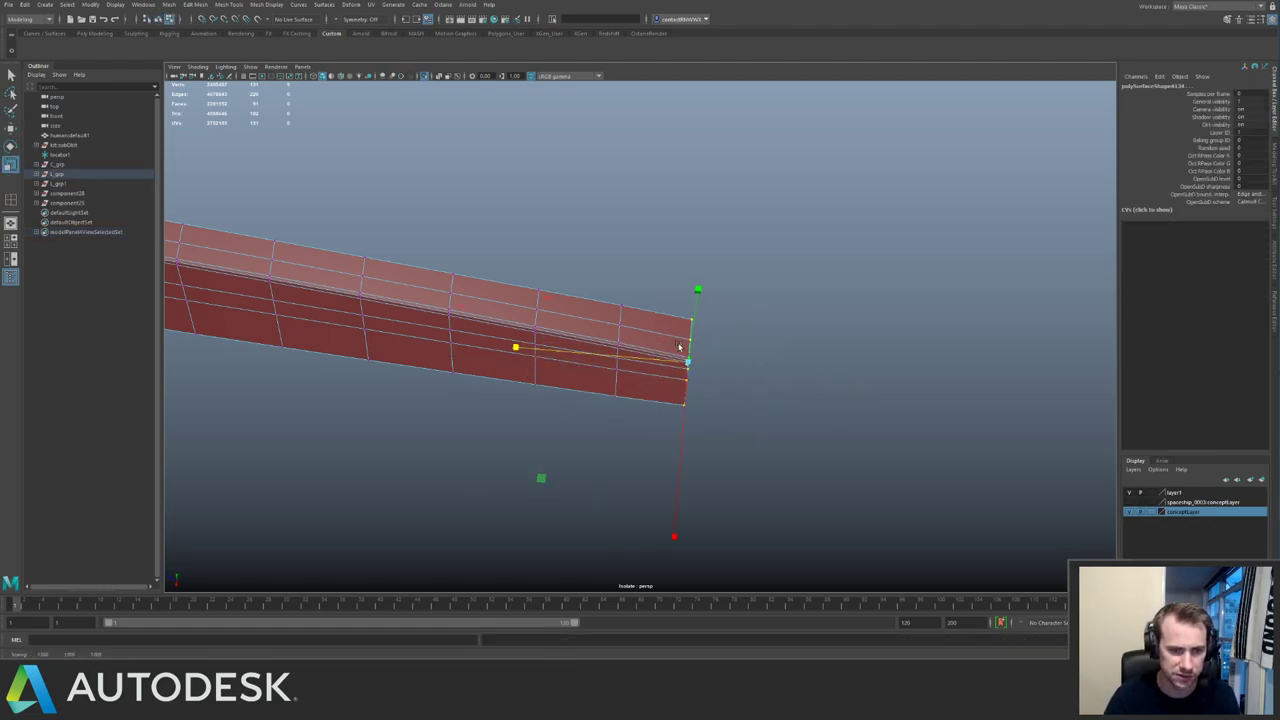
{"action": "key", "text": "ctrl+1"}
{"action": "left_click_drag", "start_coordinate": [678, 346], "coordinate": [628, 335], "text": "alt"}
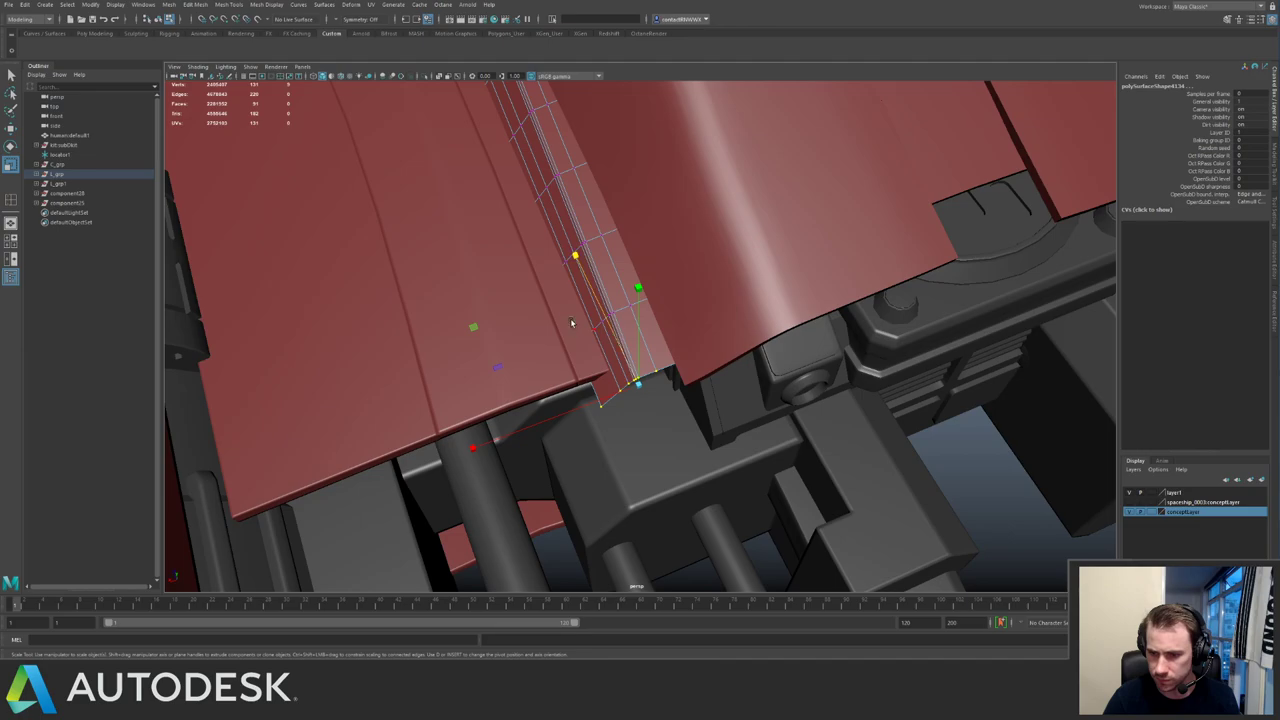
{"action": "left_click_drag", "start_coordinate": [572, 322], "coordinate": [654, 405], "text": "alt"}
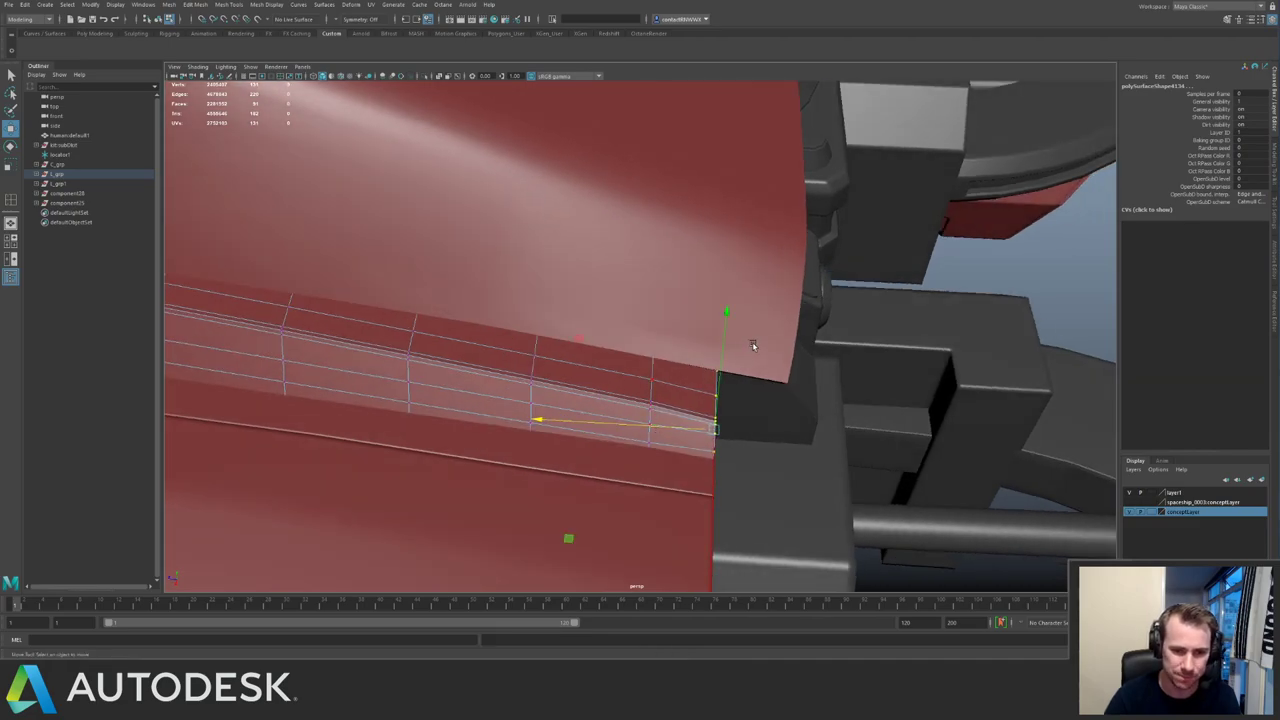
Move the curved hull panel's outer rear corner vertices forward to the adjoining panel's edge, giving the corner an angled cut.
{"action": "right_click_drag", "start_coordinate": [753, 345], "coordinate": [703, 269]}
{"action": "left_click_drag", "start_coordinate": [703, 269], "coordinate": [529, 266], "text": "alt"}
{"action": "right_click_drag", "start_coordinate": [529, 266], "coordinate": [675, 347], "text": "alt"}
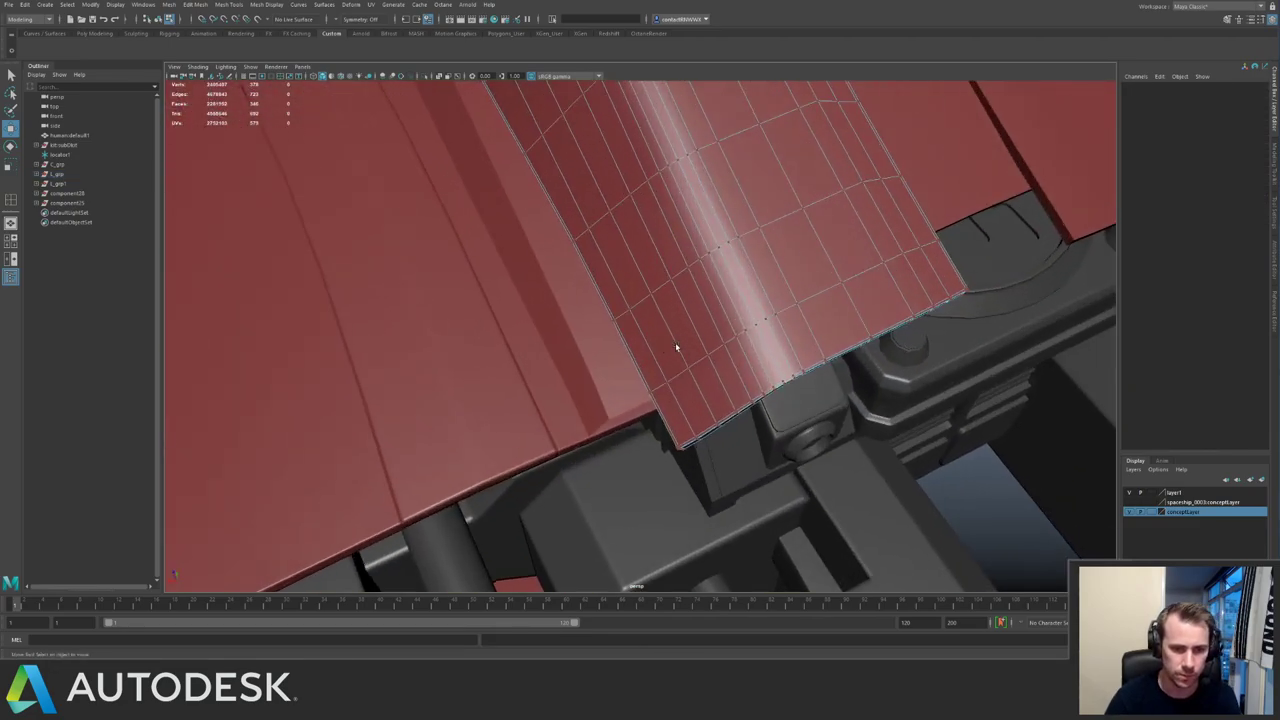
{"action": "left_click", "coordinate": [631, 380]}
{"action": "left_click_drag", "start_coordinate": [631, 380], "coordinate": [638, 353], "text": "alt"}
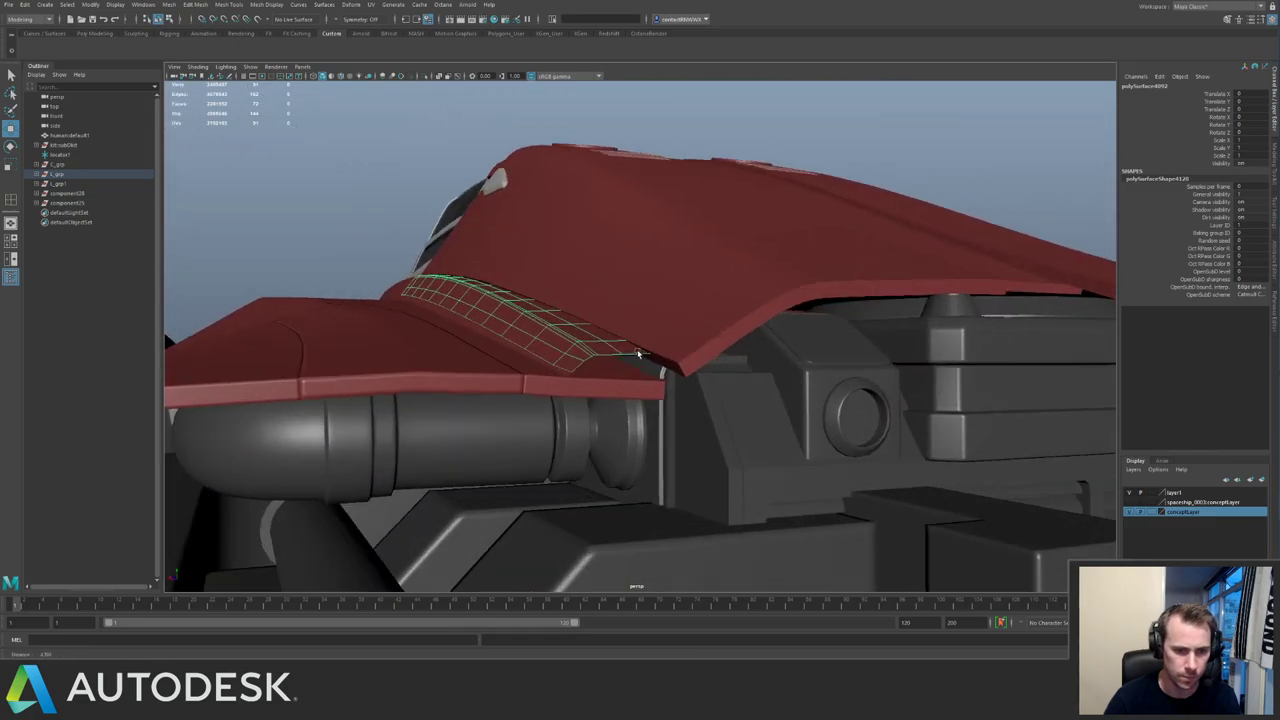
{"action": "left_click_drag", "start_coordinate": [799, 358], "coordinate": [657, 214], "text": "alt"}
{"action": "left_click_drag", "start_coordinate": [902, 187], "coordinate": [618, 374], "text": "alt"}
{"action": "left_click", "coordinate": [936, 164]}
{"action": "left_click", "coordinate": [677, 314]}
{"action": "left_click", "coordinate": [706, 424]}
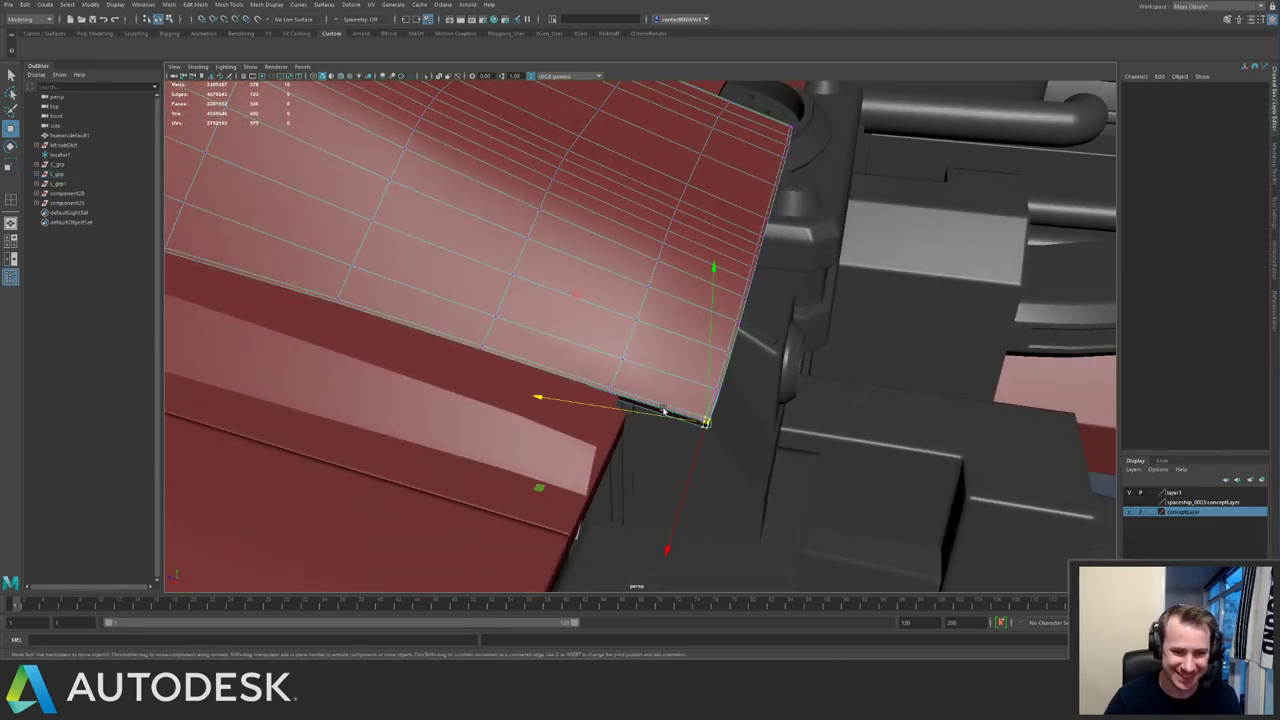
{"action": "left_click_drag", "start_coordinate": [706, 424], "coordinate": [689, 390], "text": "alt"}
{"action": "left_click_drag", "start_coordinate": [638, 334], "coordinate": [597, 400], "text": "alt"}
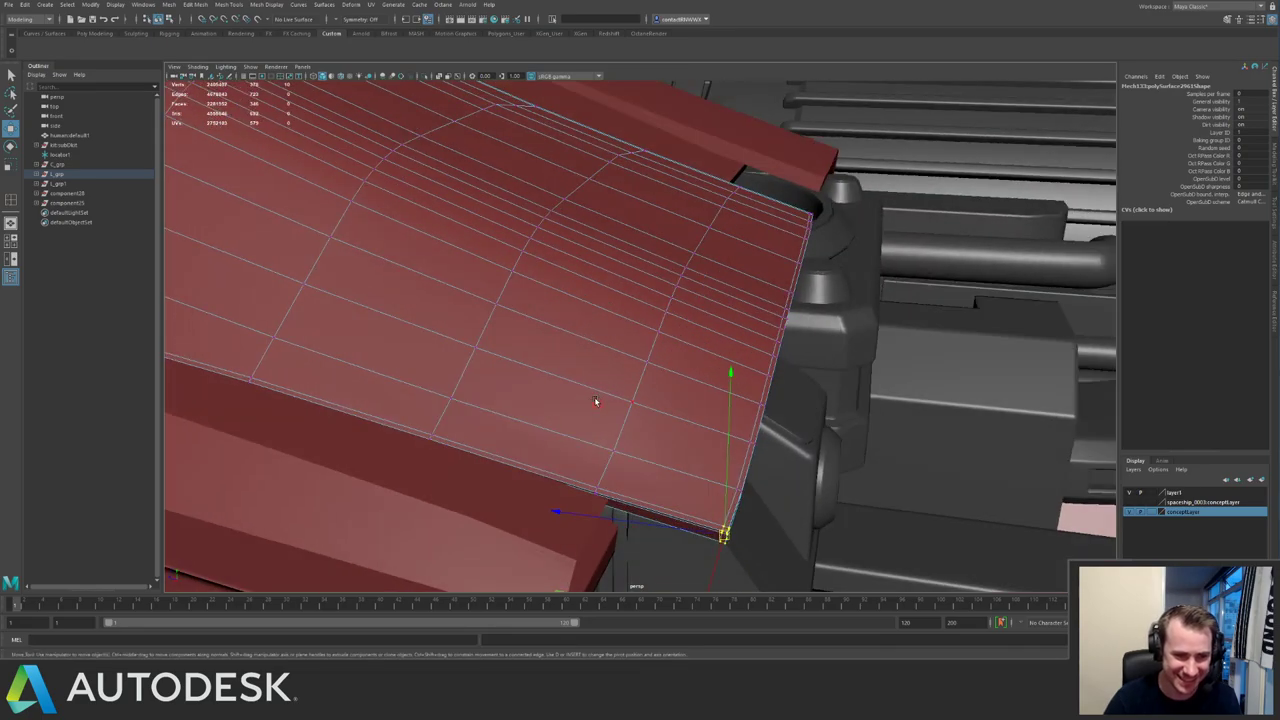
{"action": "middle_click_drag", "start_coordinate": [597, 400], "coordinate": [487, 378]}
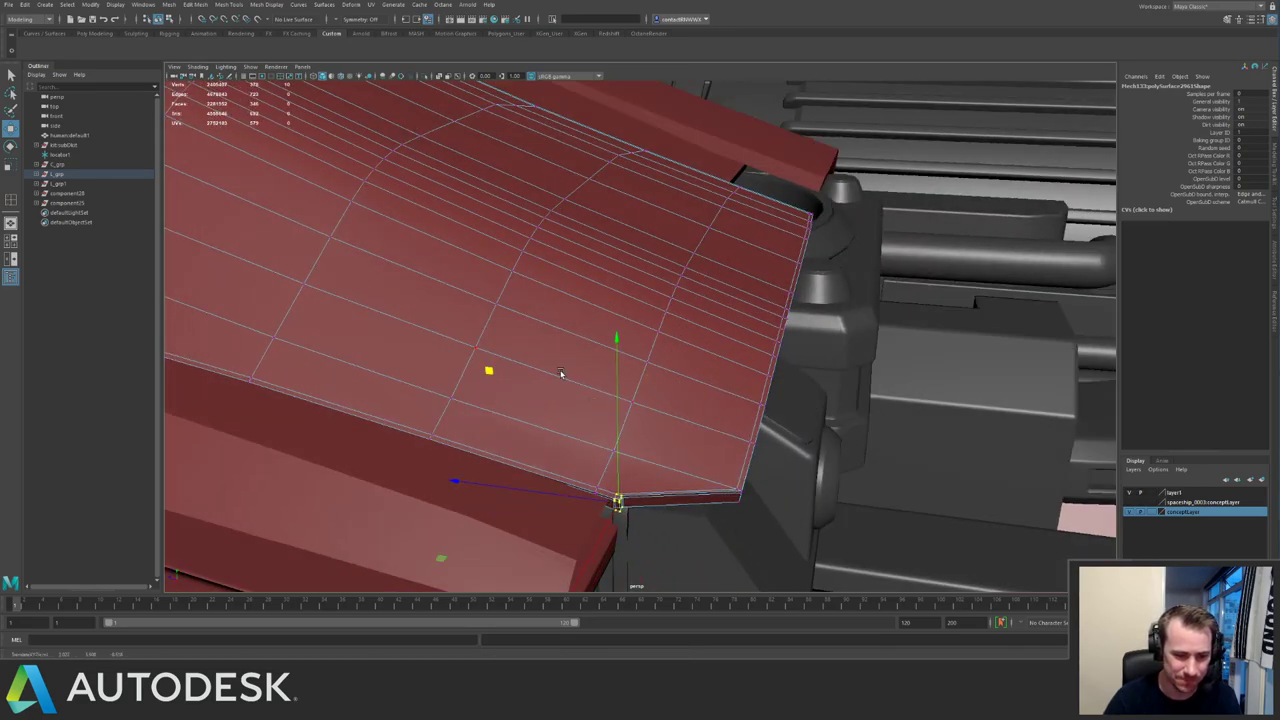
{"action": "left_click_drag", "start_coordinate": [560, 373], "coordinate": [578, 482], "text": "alt"}
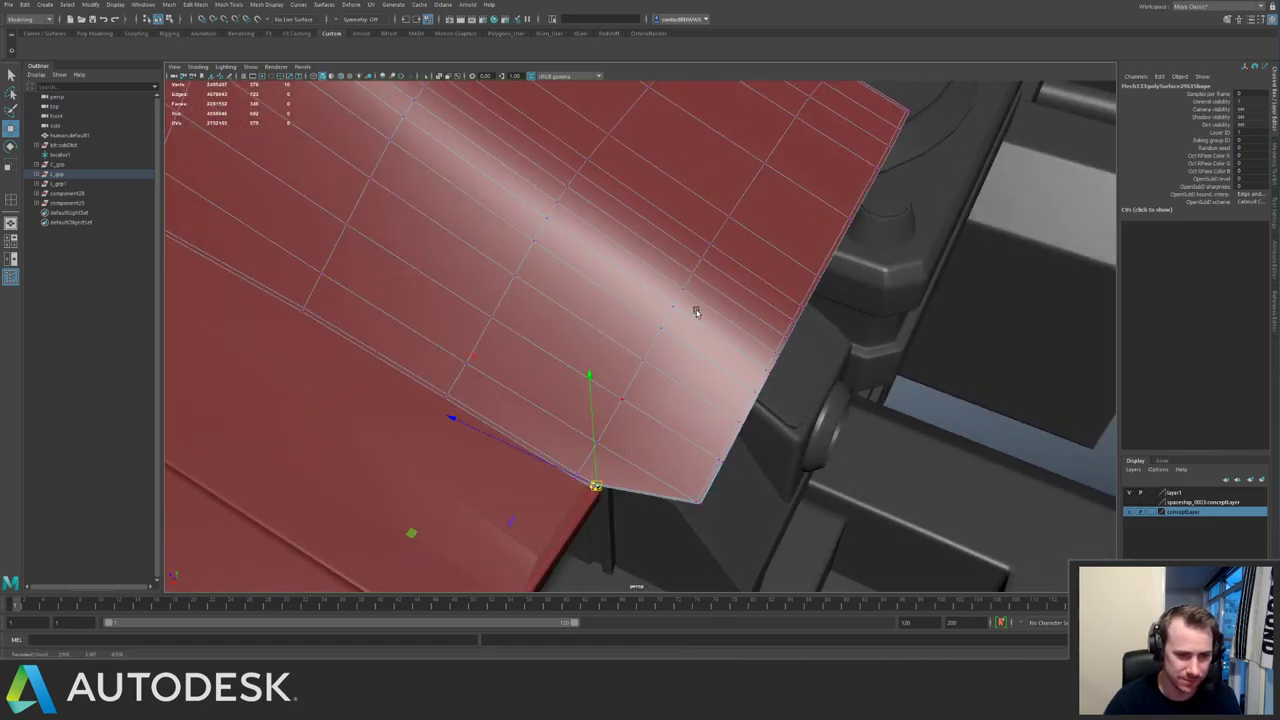
Examine the angled panel corner and its fit against the surrounding rear components from several angles.
{"action": "left_click_drag", "start_coordinate": [696, 313], "coordinate": [659, 345], "text": "alt"}
{"action": "left_click", "coordinate": [808, 326]}
{"action": "right_click_drag", "start_coordinate": [800, 325], "coordinate": [705, 307], "text": "alt"}
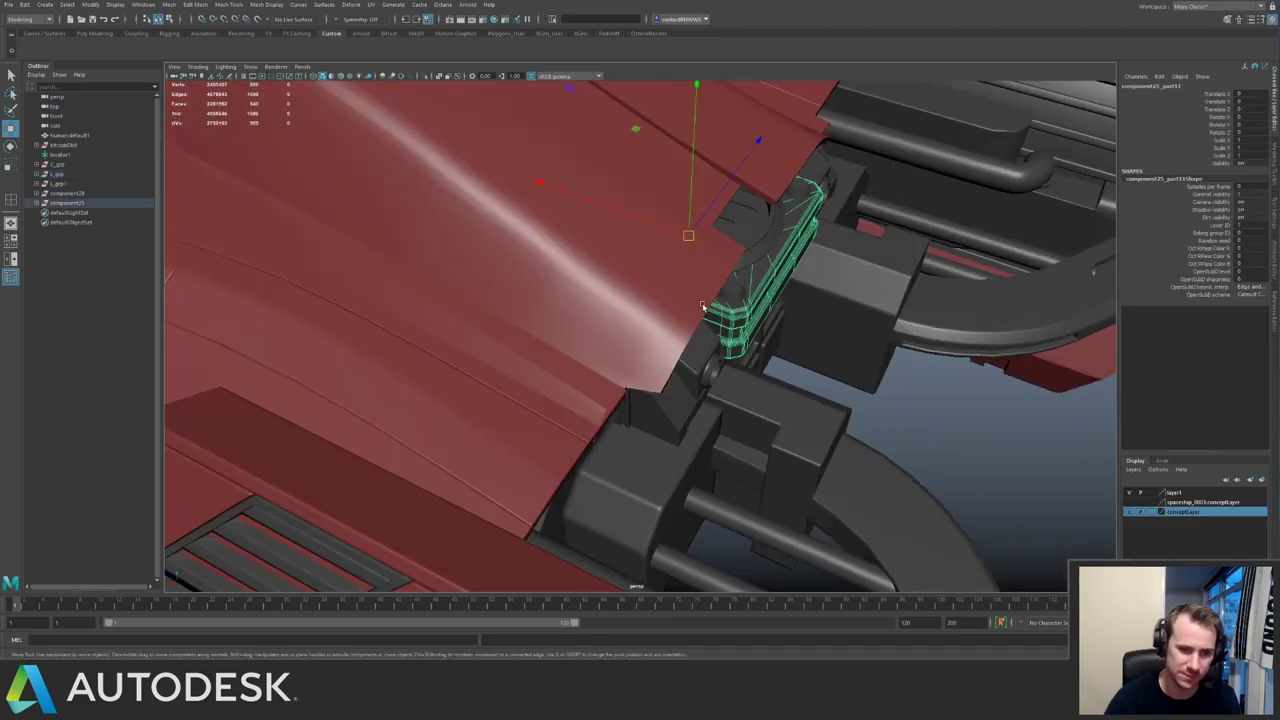
{"action": "left_click_drag", "start_coordinate": [749, 339], "coordinate": [803, 346], "text": "alt"}
{"action": "right_click_drag", "start_coordinate": [803, 346], "coordinate": [574, 283], "text": "alt"}
{"action": "left_click_drag", "start_coordinate": [574, 283], "coordinate": [795, 408], "text": "alt"}
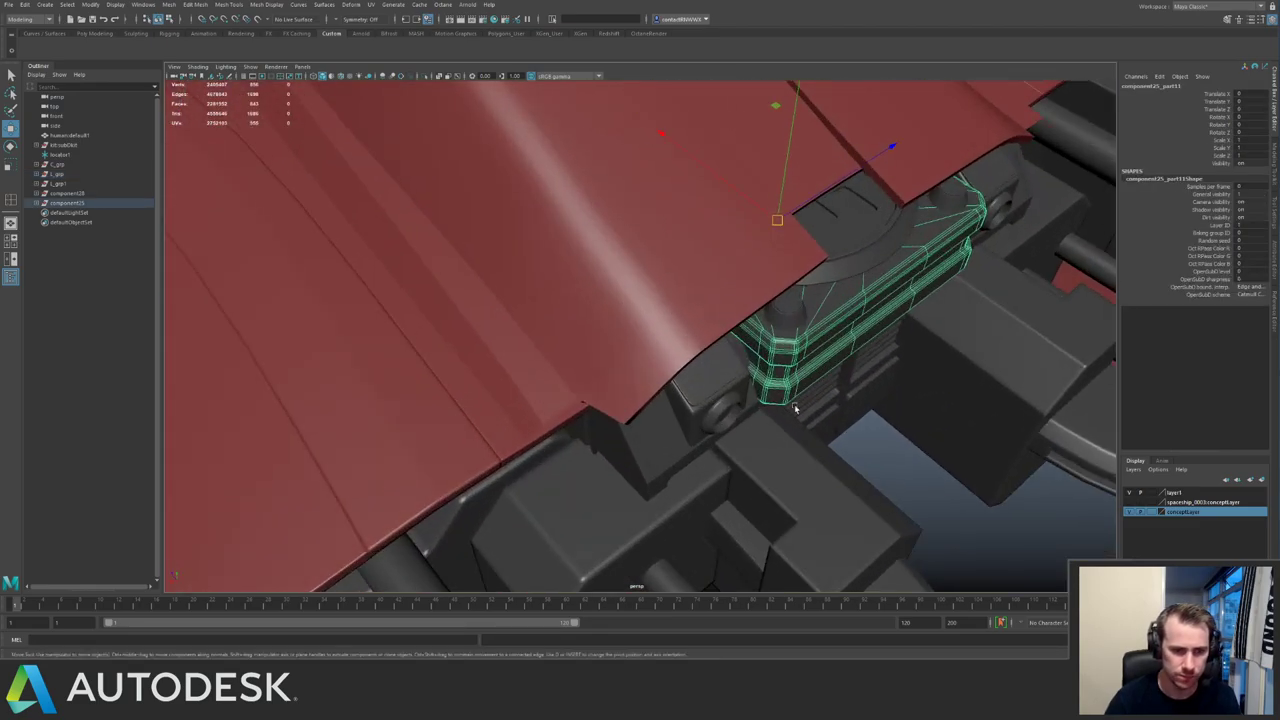
Select the vertices along the curved panel's angled corner in isolation and shift them lengthwise to refine the cut in place.
{"action": "left_click", "coordinate": [631, 381]}
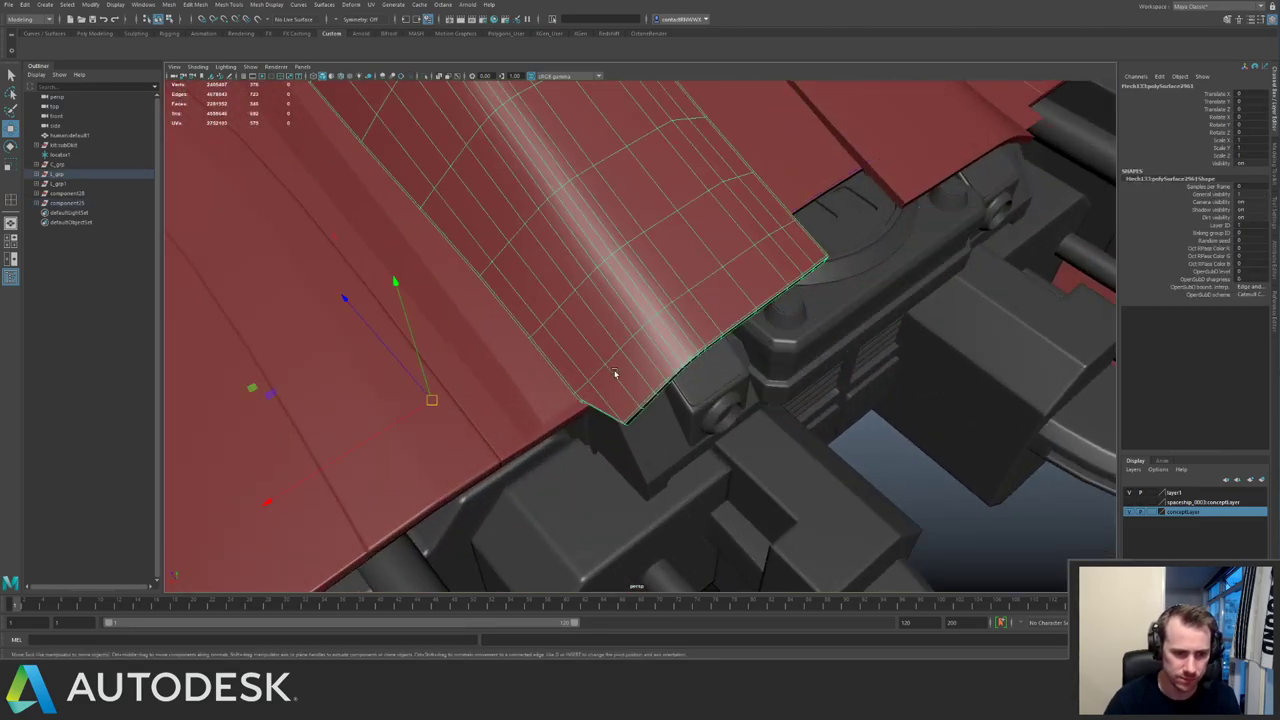
{"action": "left_click_drag", "start_coordinate": [614, 374], "coordinate": [700, 410], "text": "alt"}
{"action": "right_click_drag", "start_coordinate": [700, 410], "coordinate": [784, 450], "text": "alt"}
{"action": "key", "text": "ctrl+1"}
{"action": "key", "text": "F9"}
{"action": "left_click_drag", "start_coordinate": [610, 450], "coordinate": [684, 400]}
{"action": "key", "text": "ctrl+1"}
{"action": "left_click_drag", "start_coordinate": [667, 346], "coordinate": [593, 395], "text": "alt"}
{"action": "left_click_drag", "start_coordinate": [594, 441], "coordinate": [603, 488], "text": "alt"}
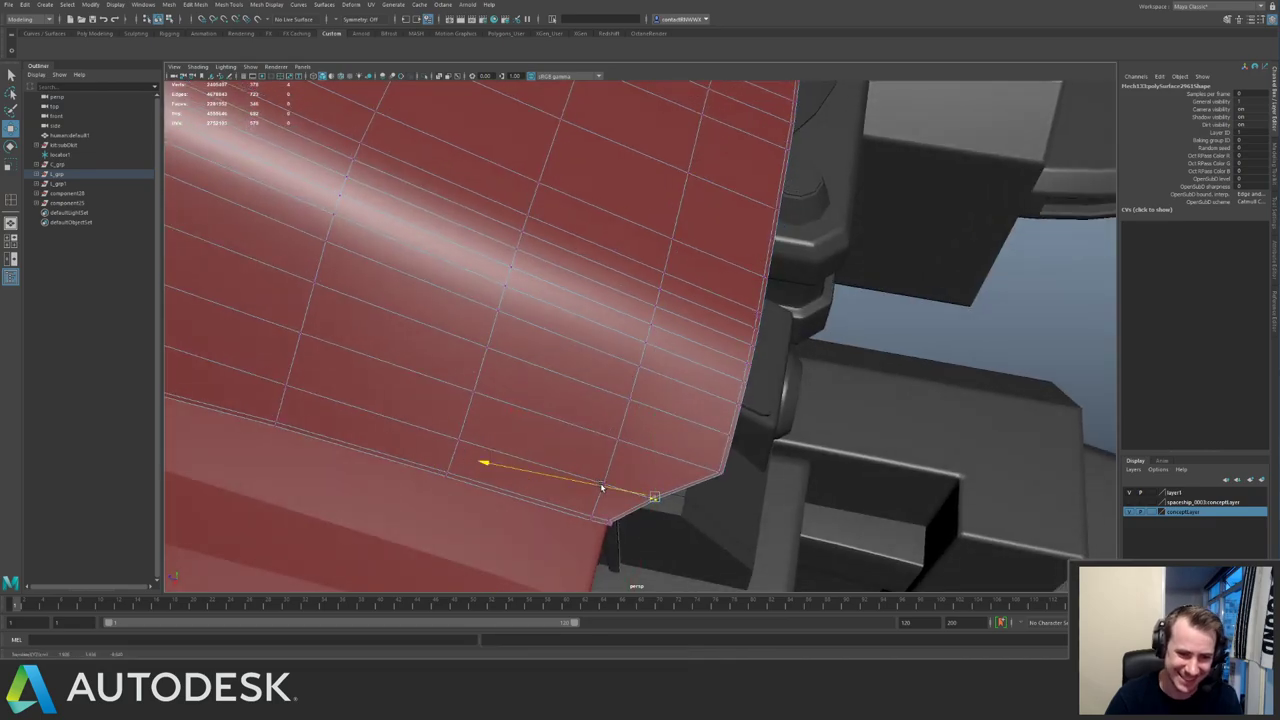
Clear the vertex selection and check the trimmed panel corner against the ship's rear from above.
{"action": "left_click", "coordinate": [845, 342]}
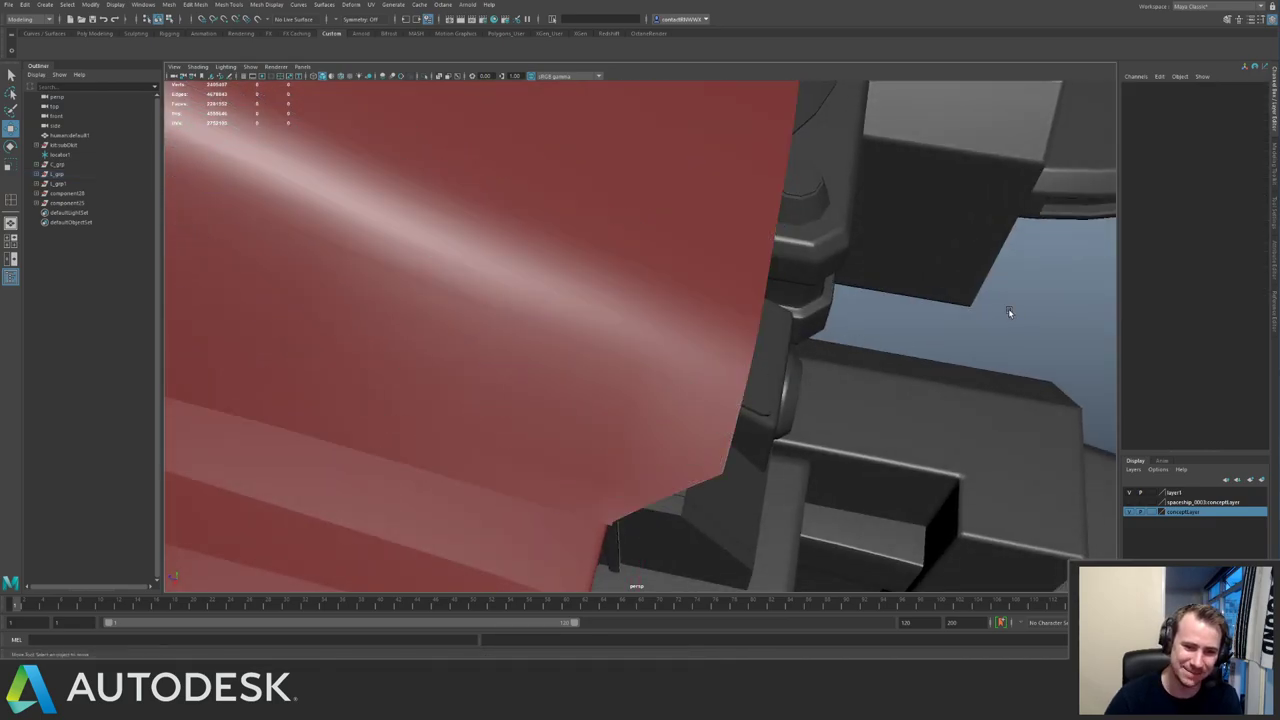
{"action": "left_click_drag", "start_coordinate": [1008, 308], "coordinate": [357, 362], "text": "alt"}
{"action": "left_click_drag", "start_coordinate": [622, 428], "coordinate": [626, 291], "text": "alt"}
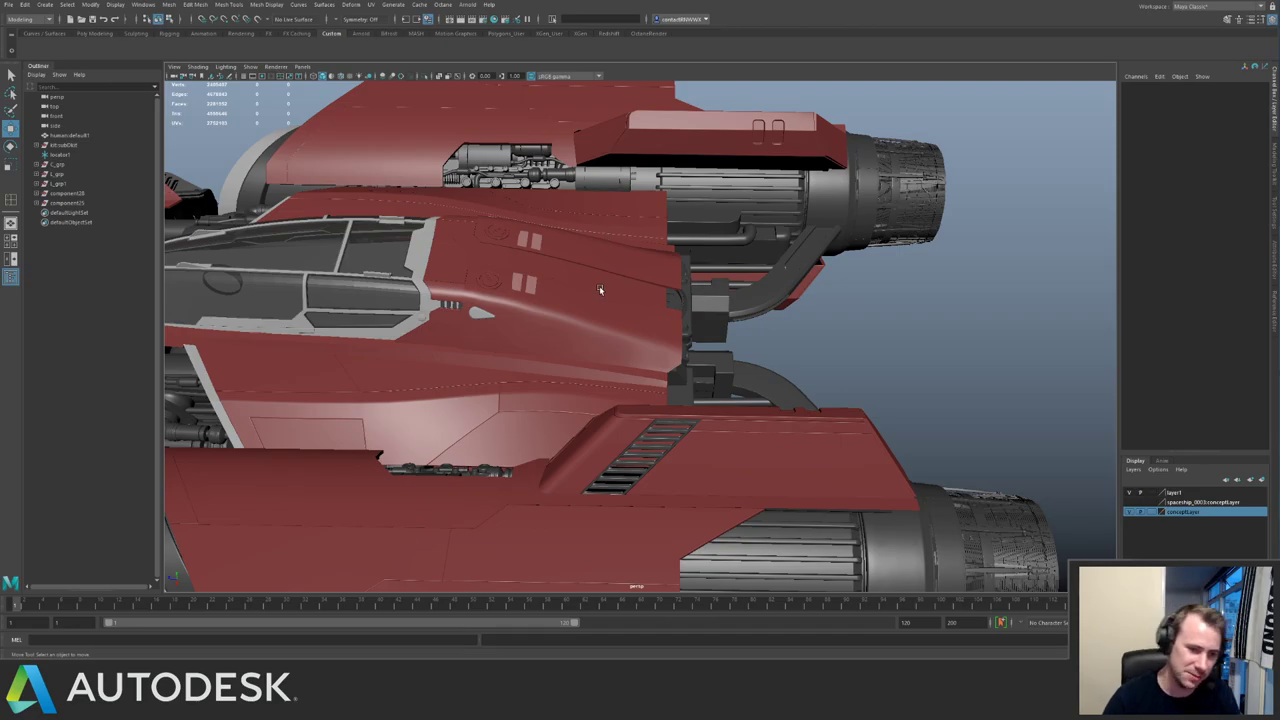
{"action": "left_click_drag", "start_coordinate": [599, 289], "coordinate": [615, 333], "text": "alt"}
Isolate the curved hull panel and inspect the edges and small faces at its angled corner, then return to the full ship.
{"action": "left_click", "coordinate": [639, 372]}
{"action": "right_click_drag", "start_coordinate": [615, 333], "coordinate": [788, 446], "text": "alt"}
{"action": "left_click_drag", "start_coordinate": [788, 446], "coordinate": [551, 364], "text": "alt"}
{"action": "key", "text": "ctrl+1"}
{"action": "key", "text": "F9"}
{"action": "right_click_drag", "start_coordinate": [551, 364], "coordinate": [575, 419], "text": "alt"}
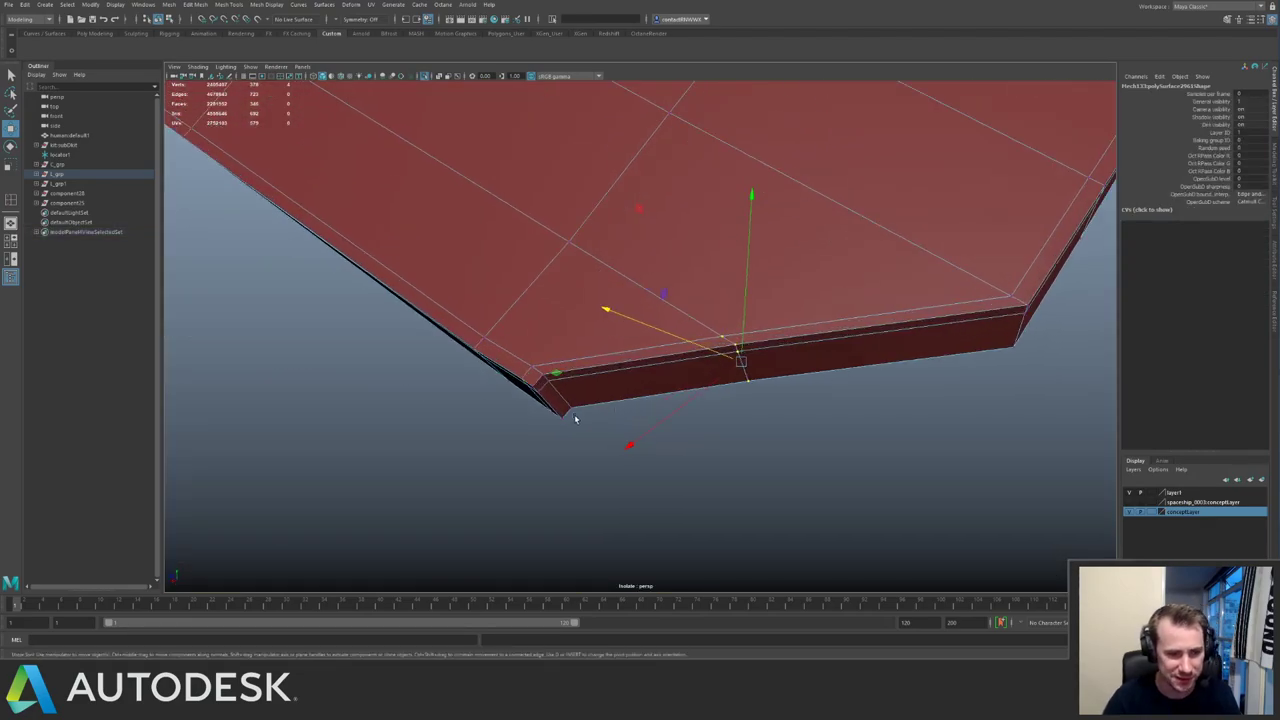
{"action": "key", "text": "F10"}
{"action": "left_click_drag", "start_coordinate": [556, 371], "coordinate": [631, 323], "text": "alt"}
{"action": "right_click_drag", "start_coordinate": [631, 323], "coordinate": [640, 358], "text": "alt"}
{"action": "left_click_drag", "start_coordinate": [640, 358], "coordinate": [583, 380], "text": "alt"}
{"action": "left_click", "coordinate": [635, 376]}
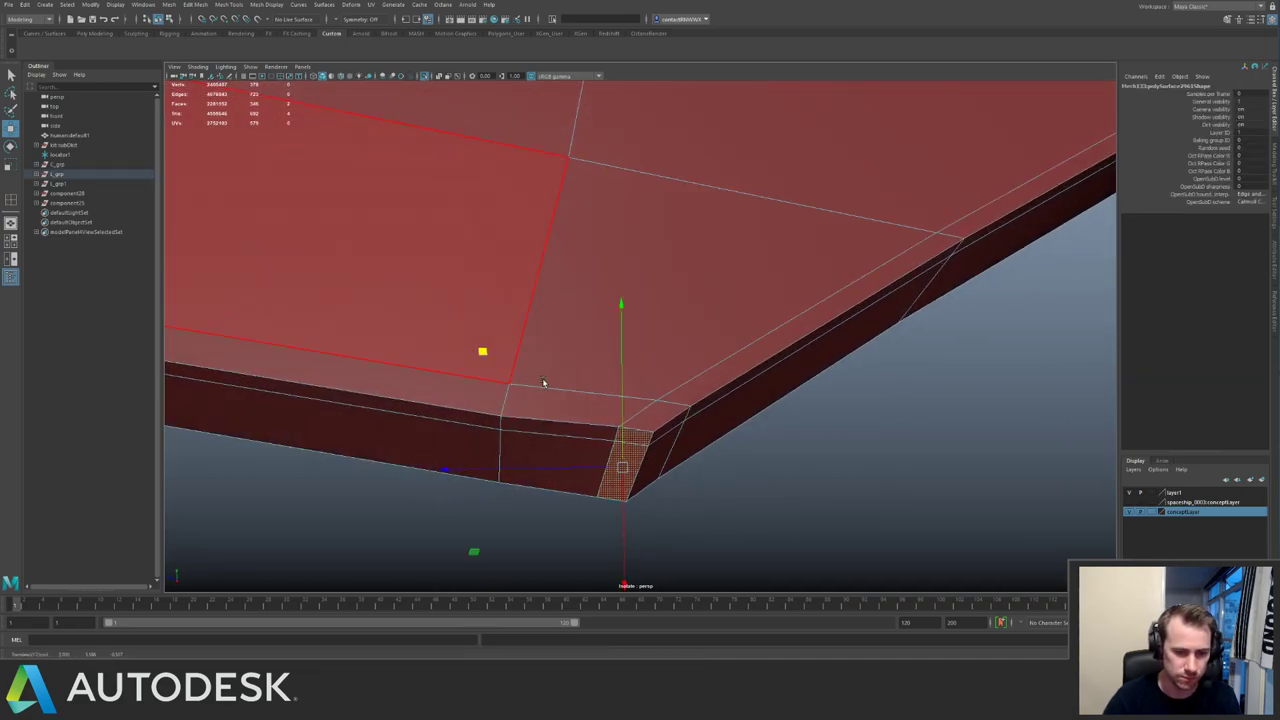
{"action": "key", "text": "F8"}
{"action": "left_click", "coordinate": [790, 424]}
{"action": "key", "text": "ctrl+1"}
{"action": "right_click_drag", "start_coordinate": [788, 383], "coordinate": [694, 311], "text": "alt"}
{"action": "left_click_drag", "start_coordinate": [694, 311], "coordinate": [662, 322], "text": "alt"}
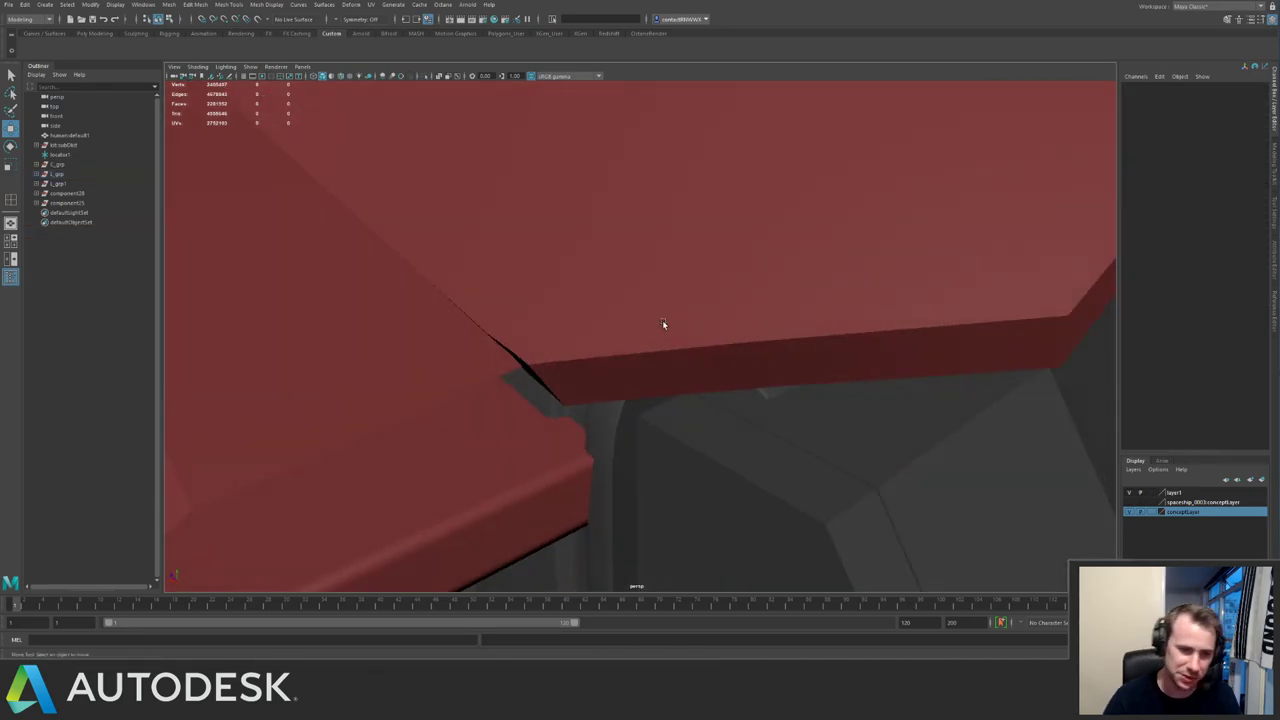
Review the cockpit surroundings and the whole ship from several angles.
{"action": "right_click_drag", "start_coordinate": [662, 322], "coordinate": [535, 300], "text": "alt"}
{"action": "left_click_drag", "start_coordinate": [535, 300], "coordinate": [744, 352], "text": "alt"}
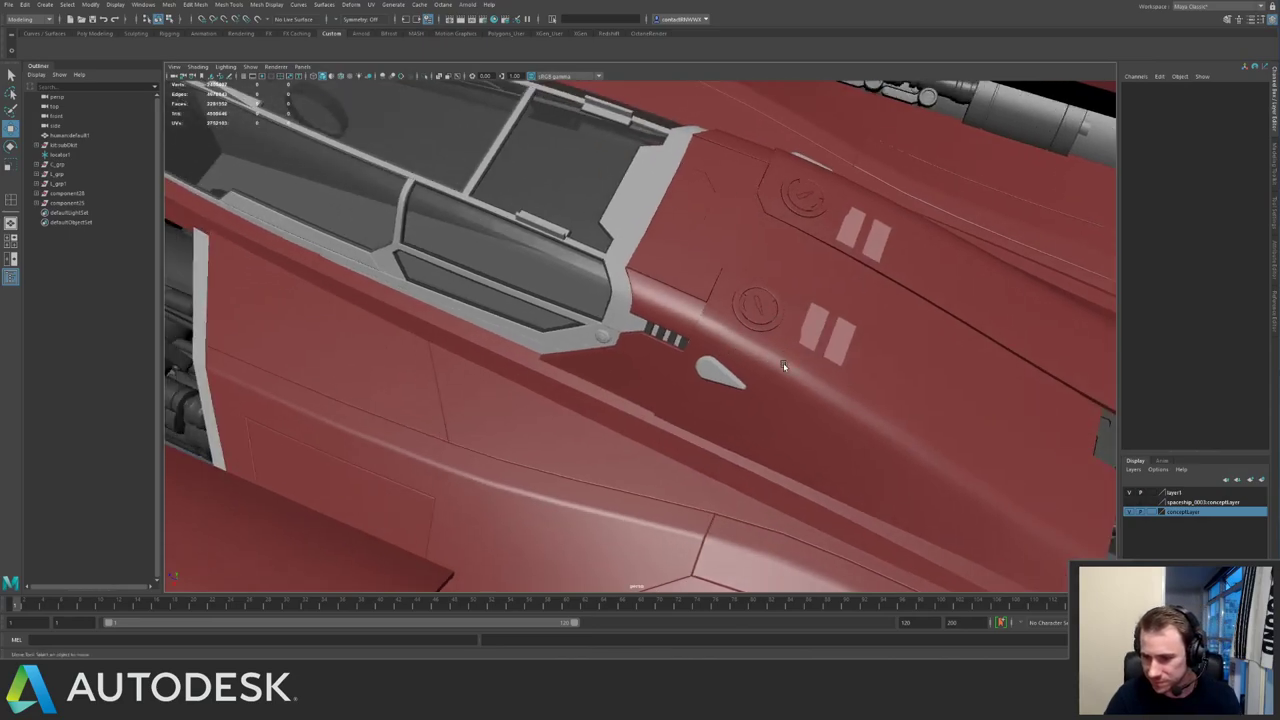
{"action": "right_click_drag", "start_coordinate": [784, 366], "coordinate": [636, 360], "text": "alt"}
{"action": "left_click_drag", "start_coordinate": [636, 360], "coordinate": [596, 338], "text": "alt"}
{"action": "right_click_drag", "start_coordinate": [596, 338], "coordinate": [566, 332], "text": "alt"}
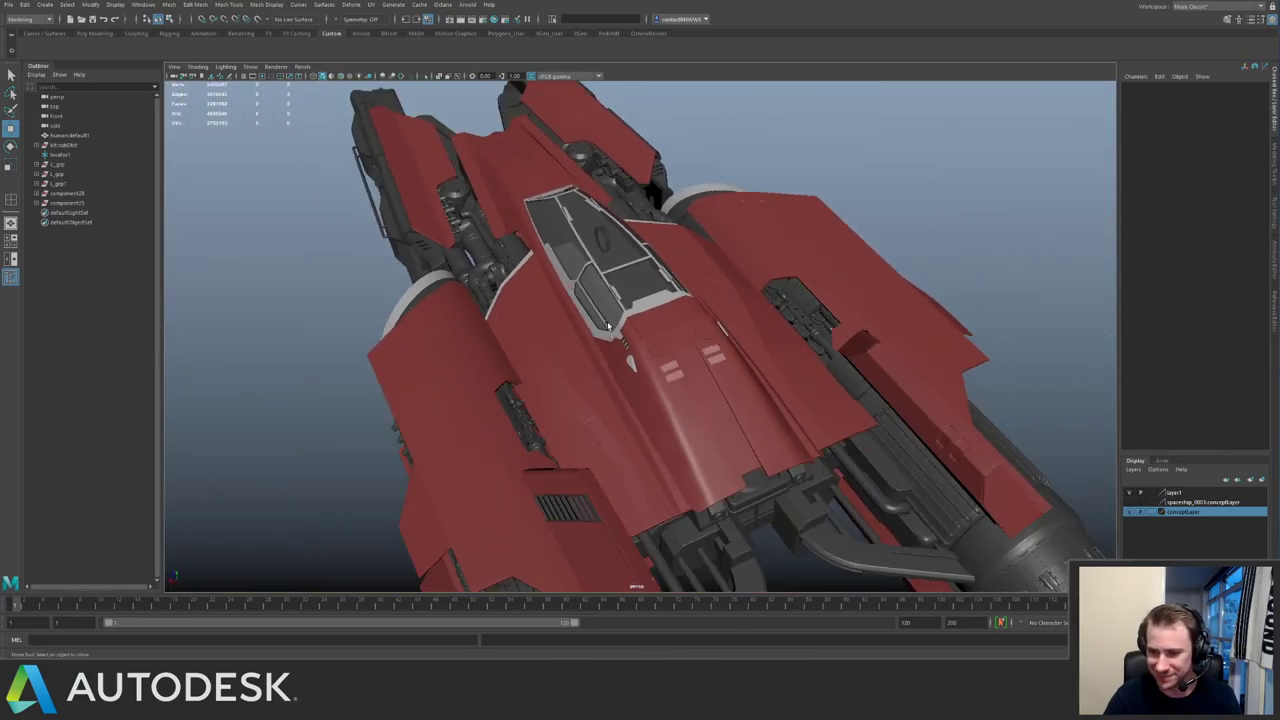
{"action": "left_click_drag", "start_coordinate": [607, 325], "coordinate": [567, 303], "text": "alt"}
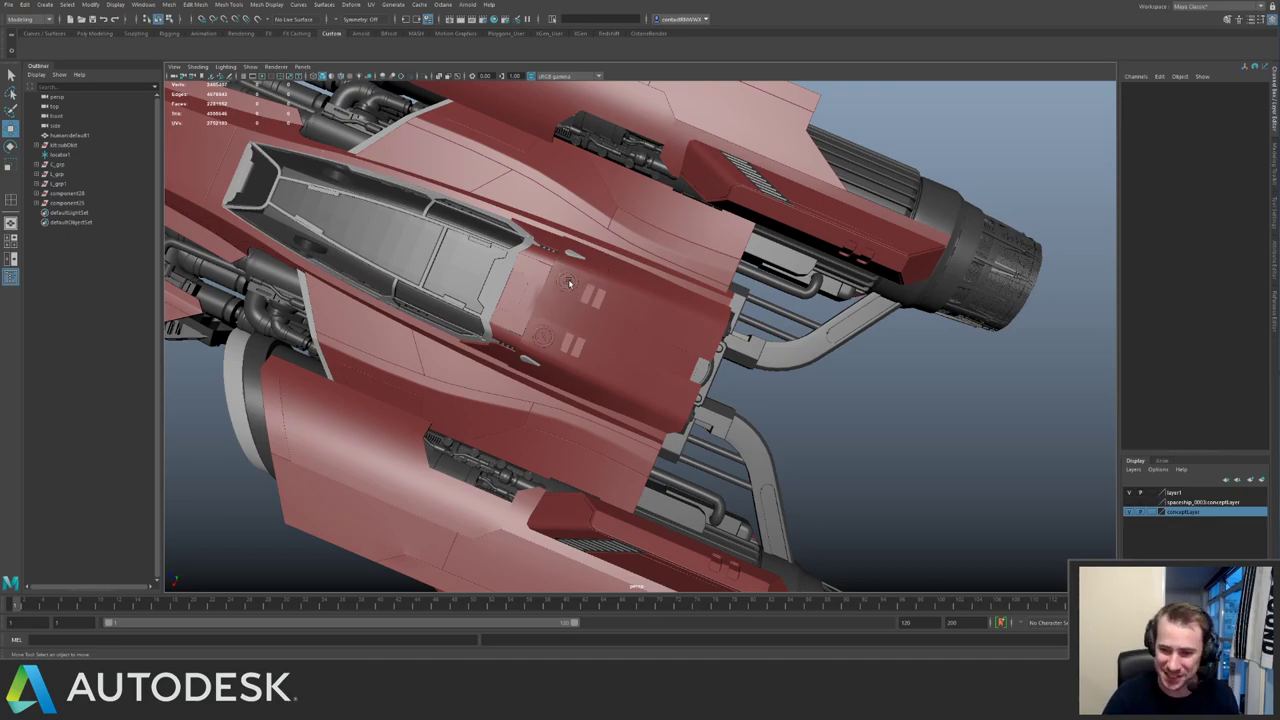
{"action": "left_click_drag", "start_coordinate": [568, 283], "coordinate": [604, 275], "text": "alt"}
Isolate the curved hull panel and cut supporting edges on both sides of its angled rear corner, then show the full ship again.
{"action": "left_click", "coordinate": [639, 357]}
{"action": "key", "text": "shift+i"}
{"action": "key", "text": "F10"}
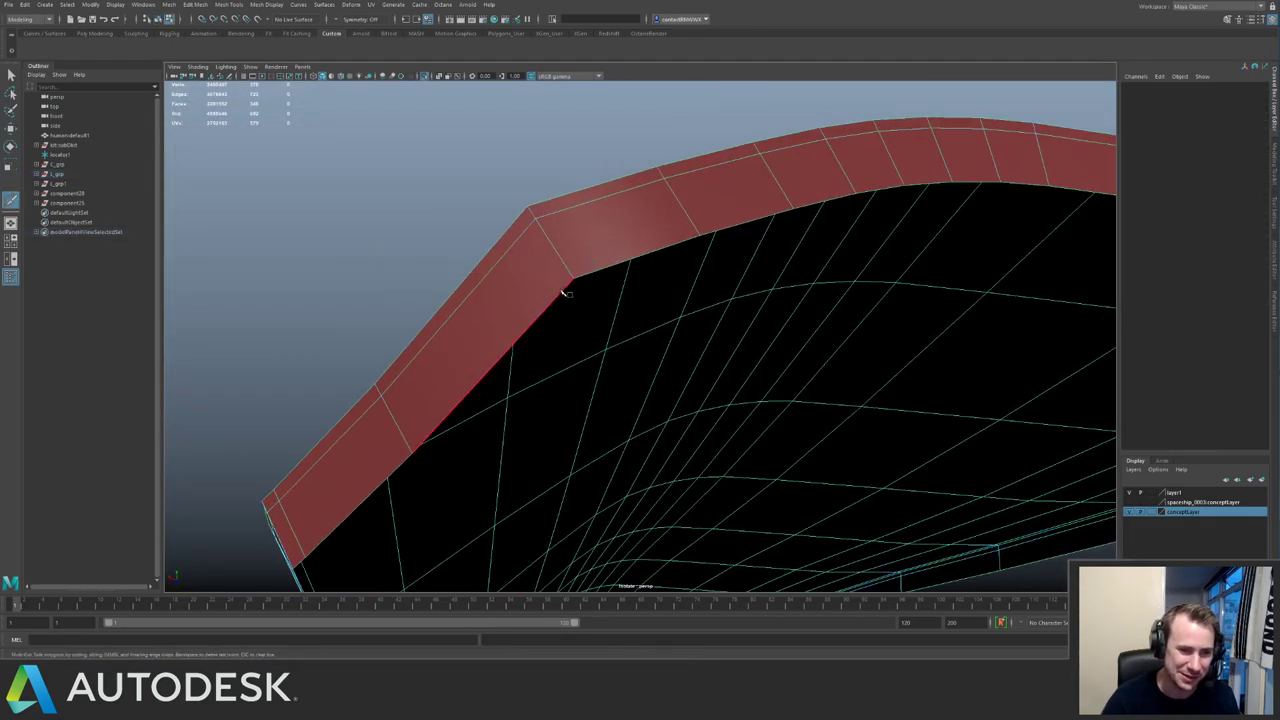
{"action": "left_click_drag", "start_coordinate": [566, 293], "coordinate": [660, 410], "text": "alt"}
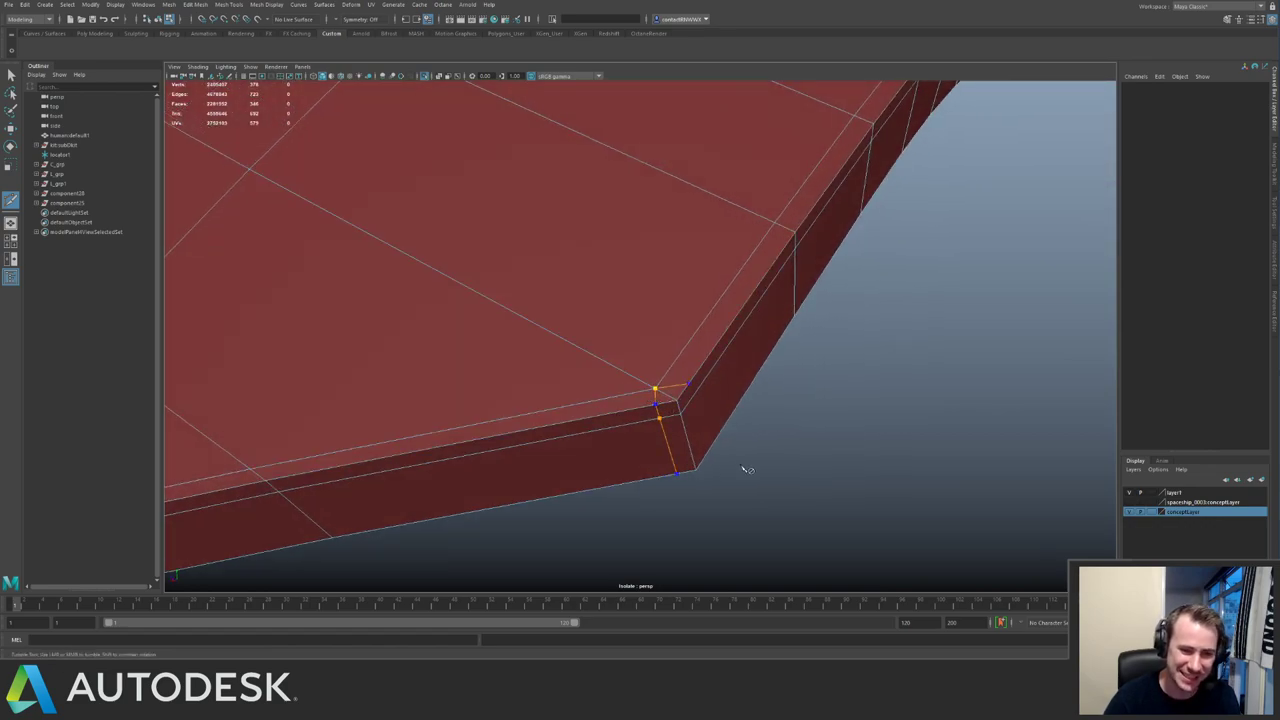
{"action": "left_click", "coordinate": [668, 400]}
{"action": "key", "text": "Delete"}
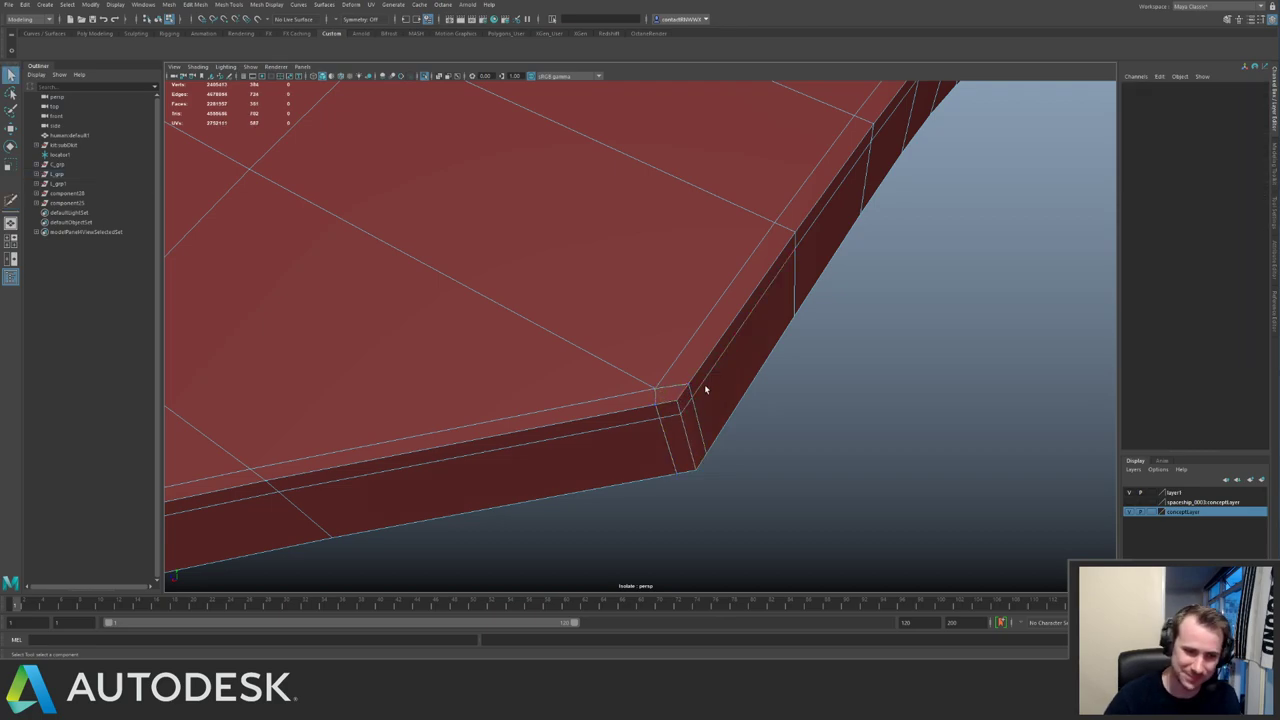
{"action": "right_click_drag", "start_coordinate": [629, 329], "coordinate": [716, 279]}
{"action": "left_click", "coordinate": [880, 359]}
{"action": "key", "text": "ctrl+1"}
Check the curved panel's rear corner in smooth preview, then return it to unsmoothed display.
{"action": "left_click_drag", "start_coordinate": [882, 343], "coordinate": [611, 331], "text": "alt"}
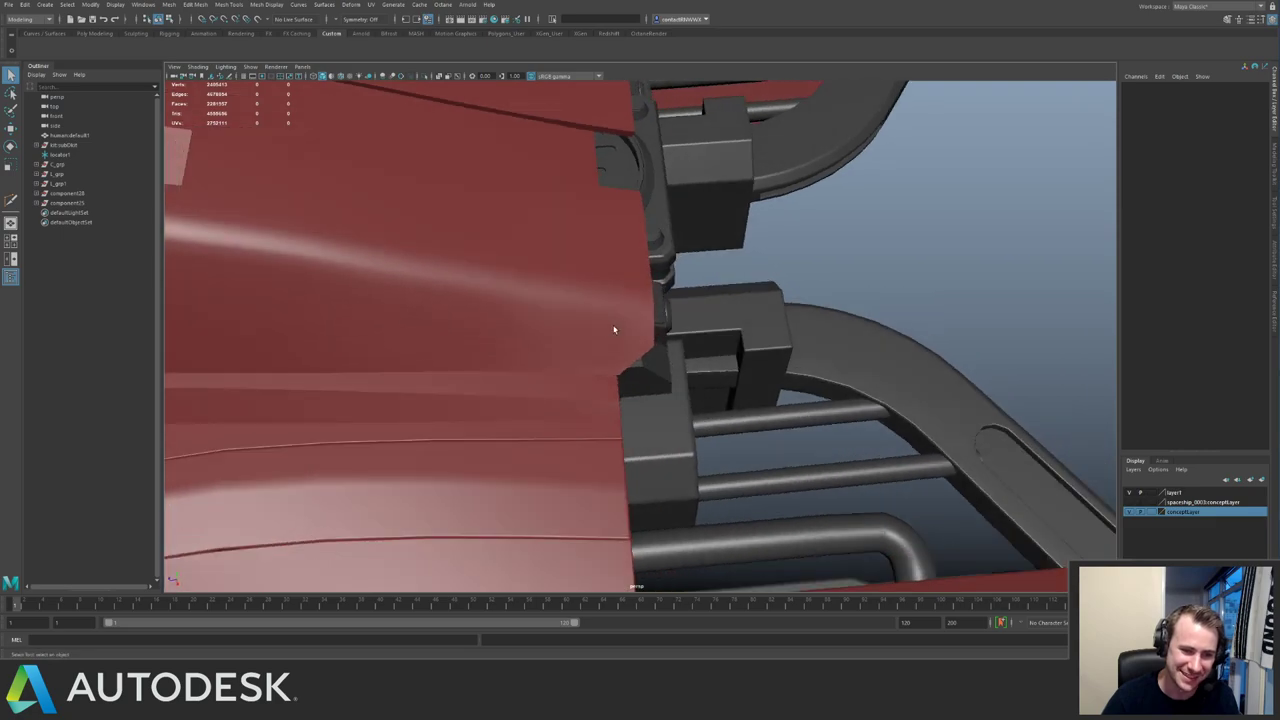
{"action": "left_click", "coordinate": [611, 331]}
{"action": "left_click", "coordinate": [909, 269]}
{"action": "left_click_drag", "start_coordinate": [909, 269], "coordinate": [814, 285], "text": "alt"}
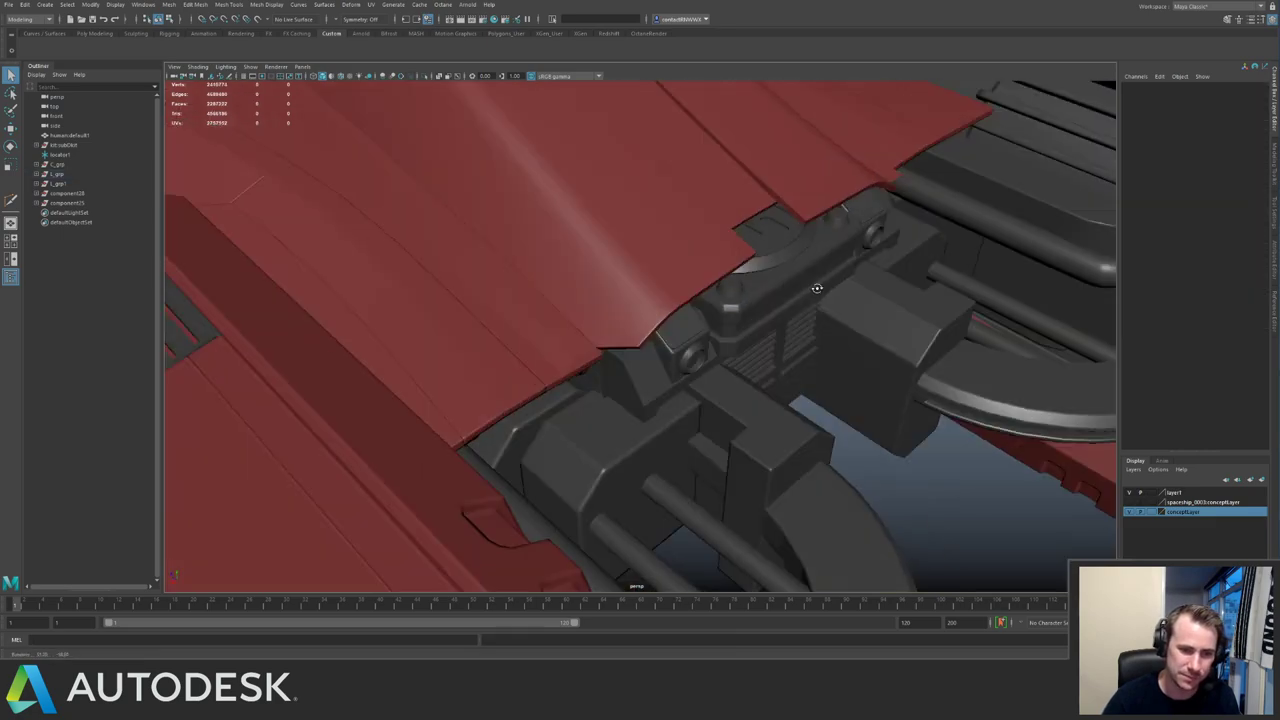
{"action": "right_click_drag", "start_coordinate": [814, 285], "coordinate": [606, 274], "text": "alt"}
{"action": "left_click_drag", "start_coordinate": [606, 274], "coordinate": [622, 250], "text": "alt"}
{"action": "left_click", "coordinate": [622, 250]}
{"action": "key", "text": "1"}
Survey the ship from the rear towards the cockpit and inspect the hull opening over the exposed pipework beside it.
{"action": "left_click_drag", "start_coordinate": [775, 345], "coordinate": [840, 350], "text": "alt"}
{"action": "right_click_drag", "start_coordinate": [840, 350], "coordinate": [733, 379], "text": "alt"}
{"action": "left_click", "coordinate": [772, 394]}
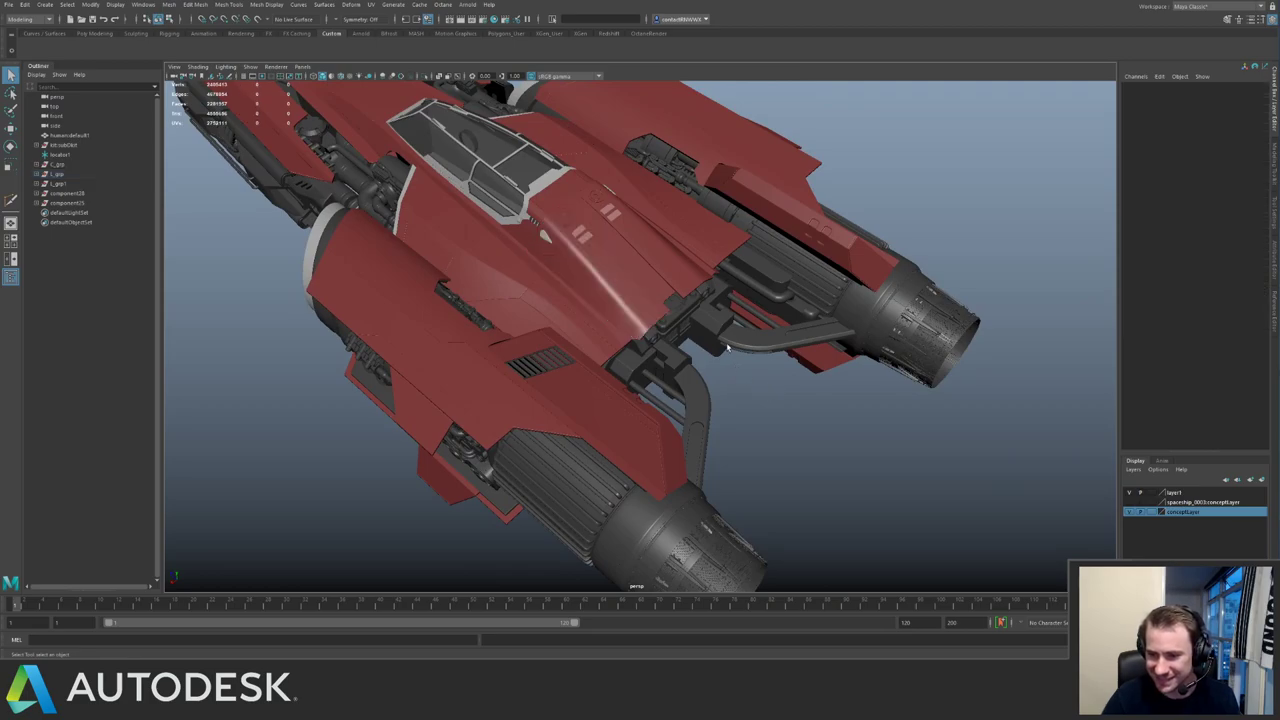
{"action": "left_click_drag", "start_coordinate": [608, 284], "coordinate": [708, 364], "text": "alt"}
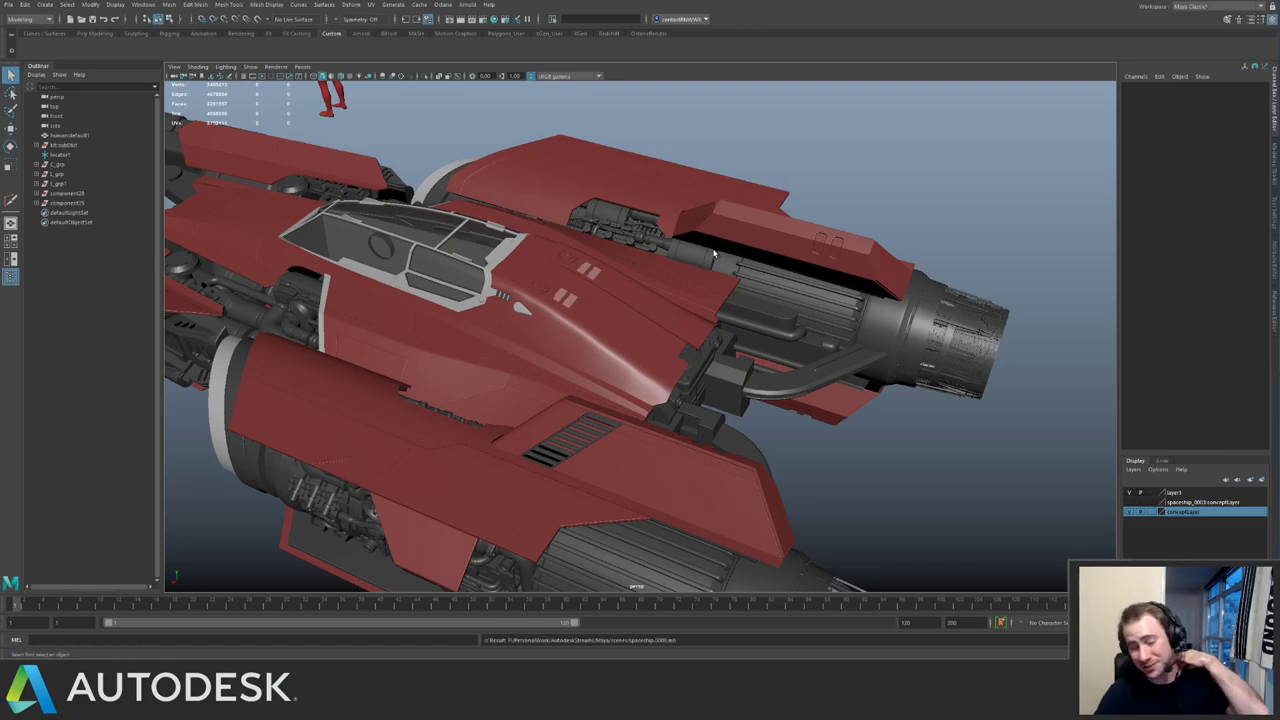
{"action": "left_click_drag", "start_coordinate": [639, 252], "coordinate": [543, 263], "text": "alt"}
{"action": "scroll", "coordinate": [409, 286], "scroll_direction": "up", "scroll_amount": 3}
{"action": "left_click_drag", "start_coordinate": [534, 177], "coordinate": [700, 290], "text": "alt"}
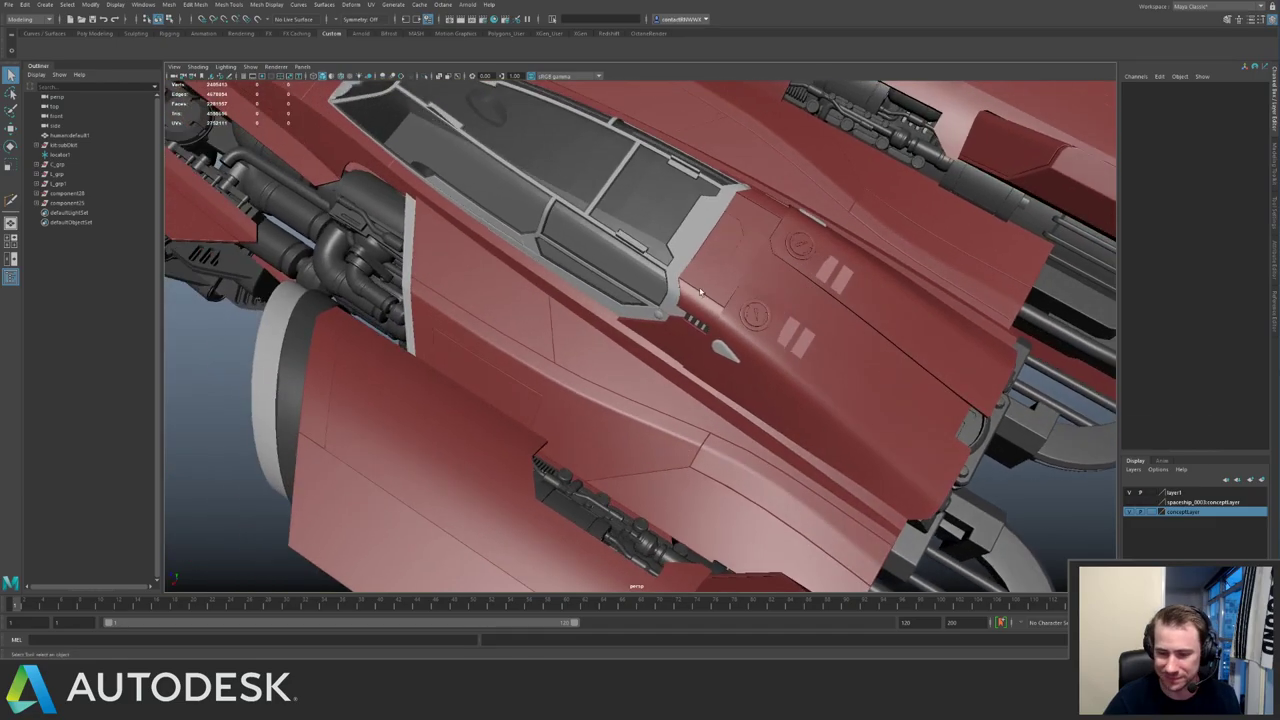
{"action": "left_click_drag", "start_coordinate": [619, 293], "coordinate": [803, 299], "text": "alt"}
{"action": "scroll", "coordinate": [803, 299], "scroll_direction": "up", "scroll_amount": 5}
{"action": "middle_click_drag", "start_coordinate": [803, 299], "coordinate": [701, 304], "text": "alt"}
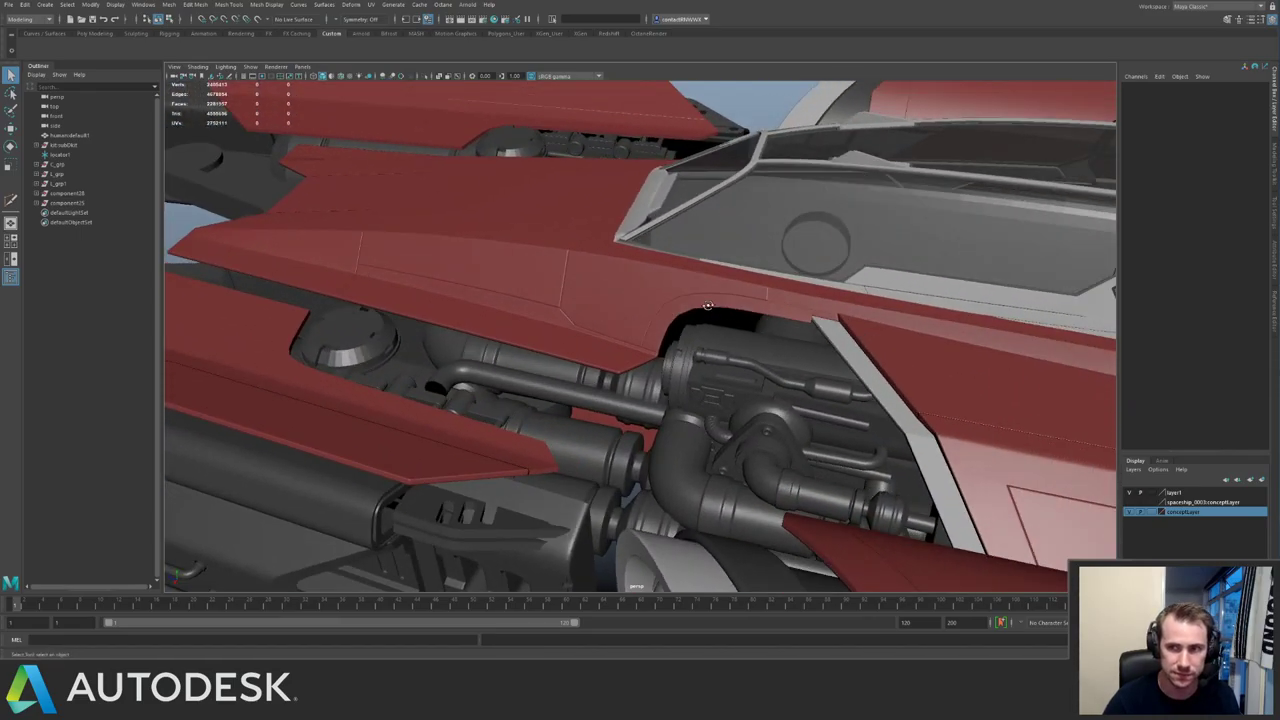
{"action": "scroll", "coordinate": [701, 304], "scroll_direction": "up", "scroll_amount": 5}
{"action": "left_click_drag", "start_coordinate": [701, 304], "coordinate": [874, 374], "text": "alt"}
{"action": "left_click", "coordinate": [793, 331]}
{"action": "key", "text": "ctrl+1"}
{"action": "key", "text": "ctrl+1"}
Duplicate the flat rectangular box with grooved strips and a round detail from the kitbash parts.
{"action": "right_click_drag", "start_coordinate": [874, 374], "coordinate": [463, 194], "text": "alt"}
{"action": "left_click_drag", "start_coordinate": [463, 194], "coordinate": [680, 292], "text": "alt"}
{"action": "middle_click_drag", "start_coordinate": [680, 292], "coordinate": [512, 304], "text": "alt"}
{"action": "left_click_drag", "start_coordinate": [512, 304], "coordinate": [715, 262], "text": "alt"}
{"action": "left_click", "coordinate": [705, 252]}
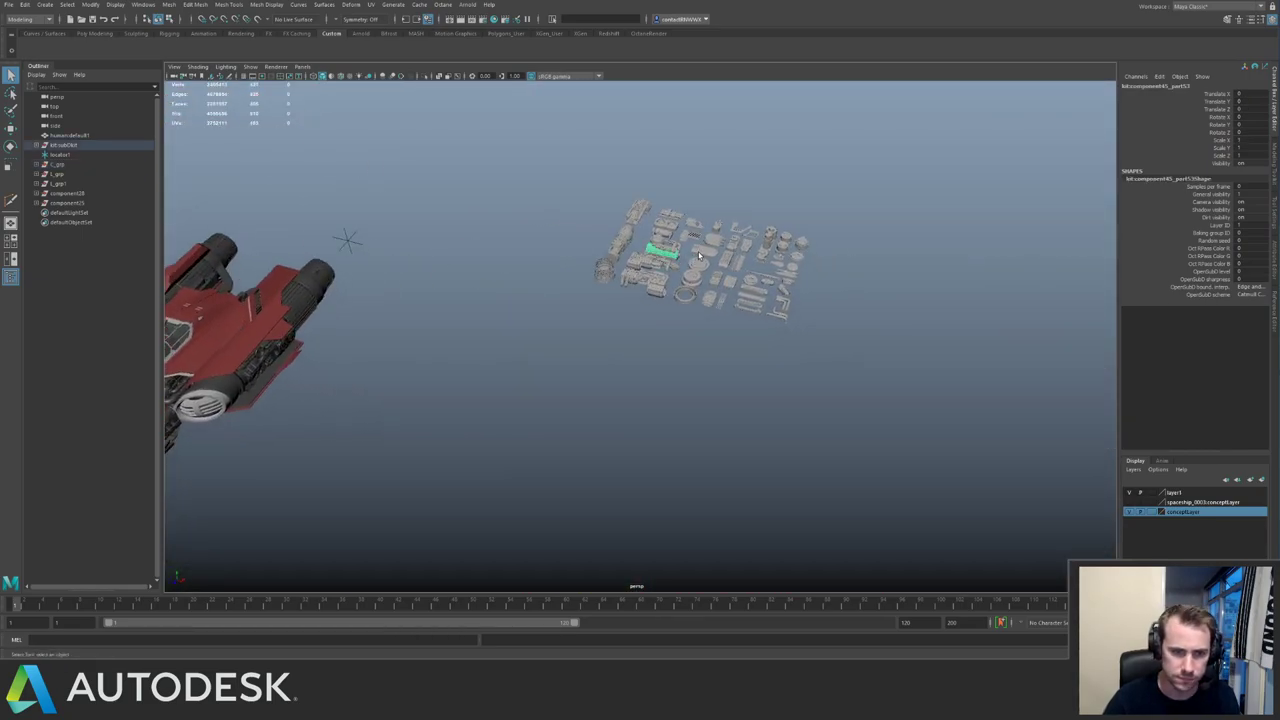
{"action": "key", "text": "f"}
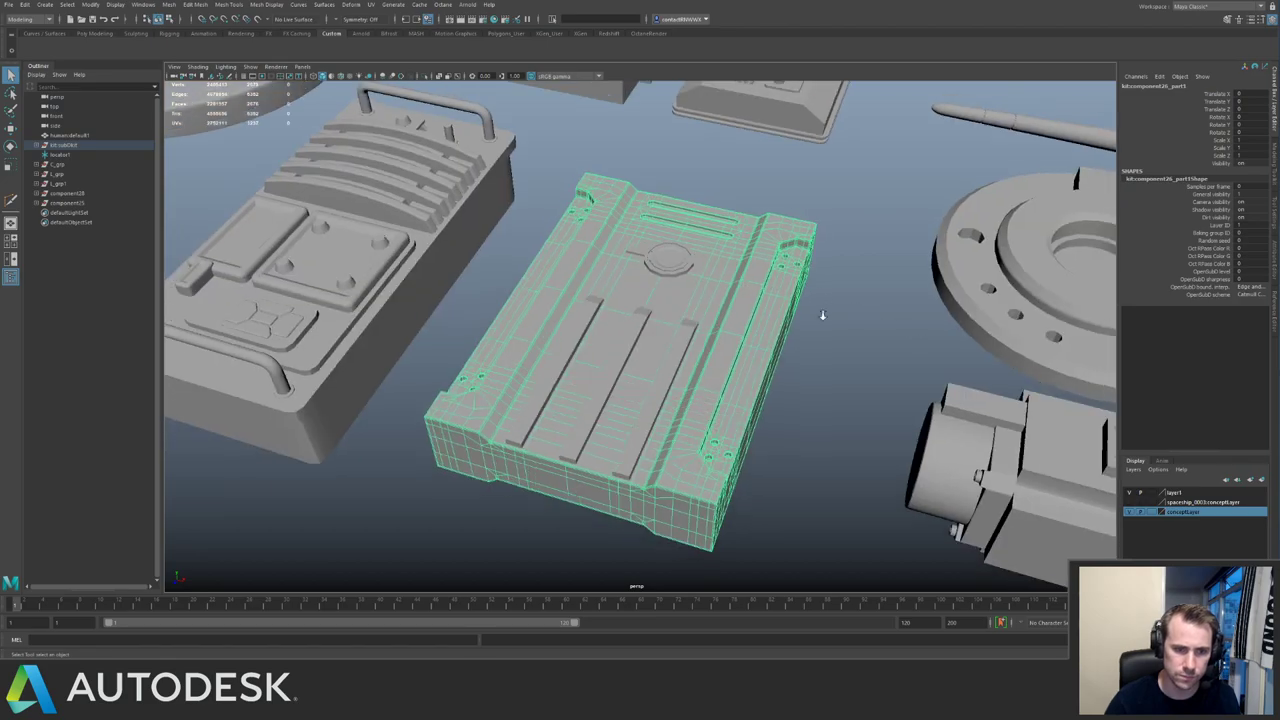
{"action": "scroll", "coordinate": [705, 283], "scroll_direction": "down", "scroll_amount": 3}
{"action": "scroll", "coordinate": [705, 283], "scroll_direction": "down", "scroll_amount": 5}
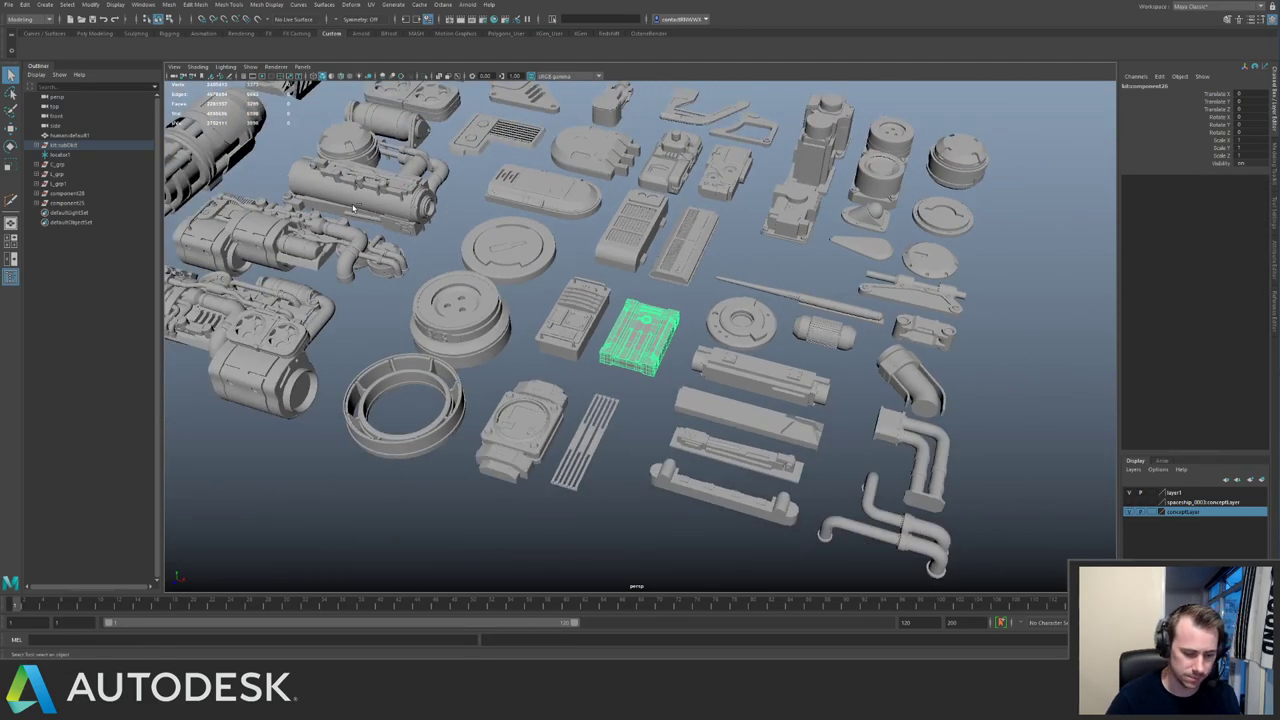
{"action": "key", "text": "ctrl+d"}
{"action": "key", "text": "w"}
Move the duplicated box from the kit to the ship, above the exposed pipework beside the cockpit.
{"action": "right_click_drag", "start_coordinate": [352, 207], "coordinate": [290, 207], "text": "alt"}
{"action": "right_click_drag", "start_coordinate": [657, 280], "coordinate": [480, 212], "text": "alt"}
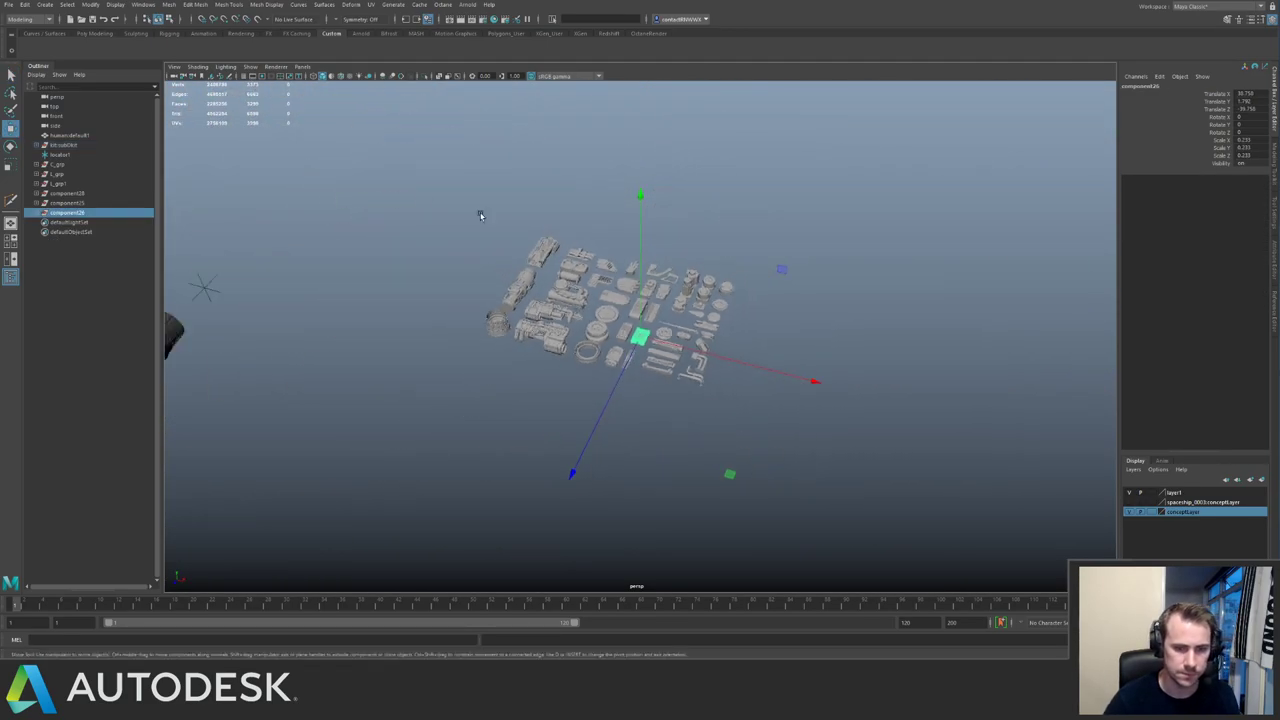
{"action": "middle_click_drag", "start_coordinate": [480, 212], "coordinate": [680, 228], "text": "alt"}
{"action": "right_click_drag", "start_coordinate": [620, 225], "coordinate": [483, 215], "text": "alt"}
{"action": "middle_click_drag", "start_coordinate": [535, 325], "coordinate": [541, 289], "text": "alt"}
{"action": "right_click_drag", "start_coordinate": [541, 289], "coordinate": [654, 362], "text": "alt"}
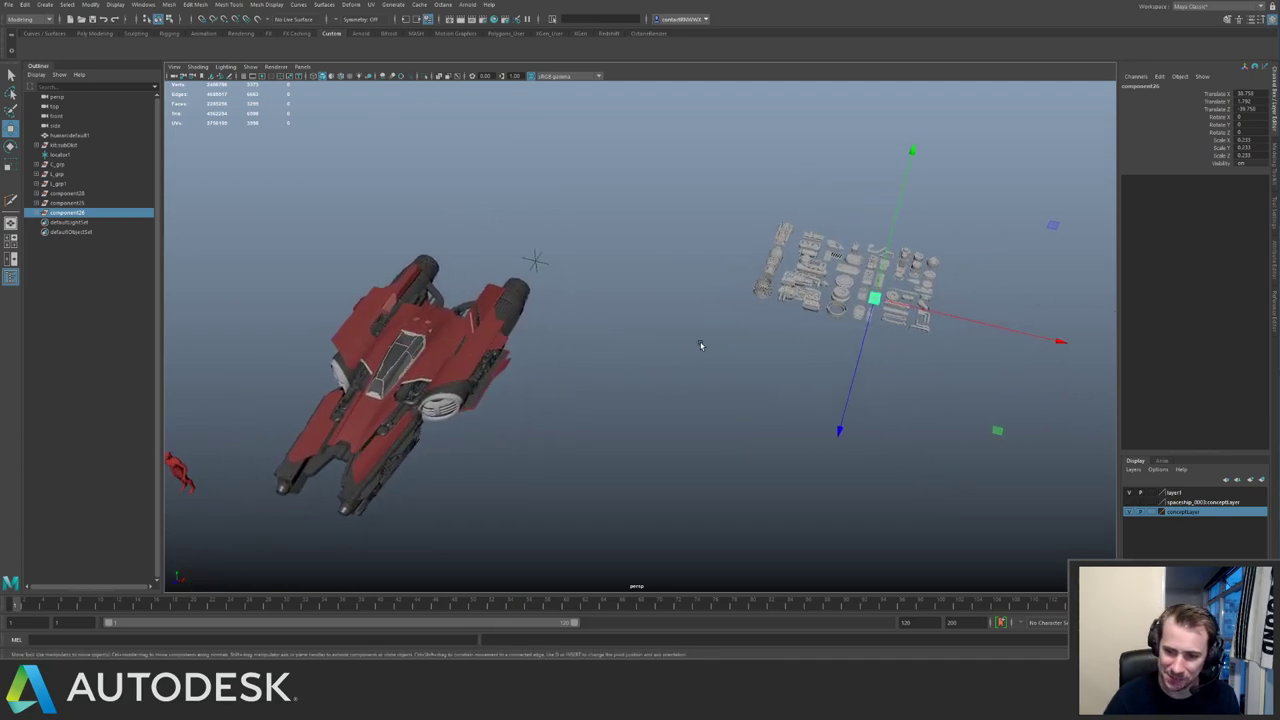
{"action": "left_click_drag", "start_coordinate": [996, 432], "coordinate": [531, 543]}
{"action": "key", "text": "f"}
{"action": "right_click_drag", "start_coordinate": [804, 300], "coordinate": [473, 178], "text": "alt"}
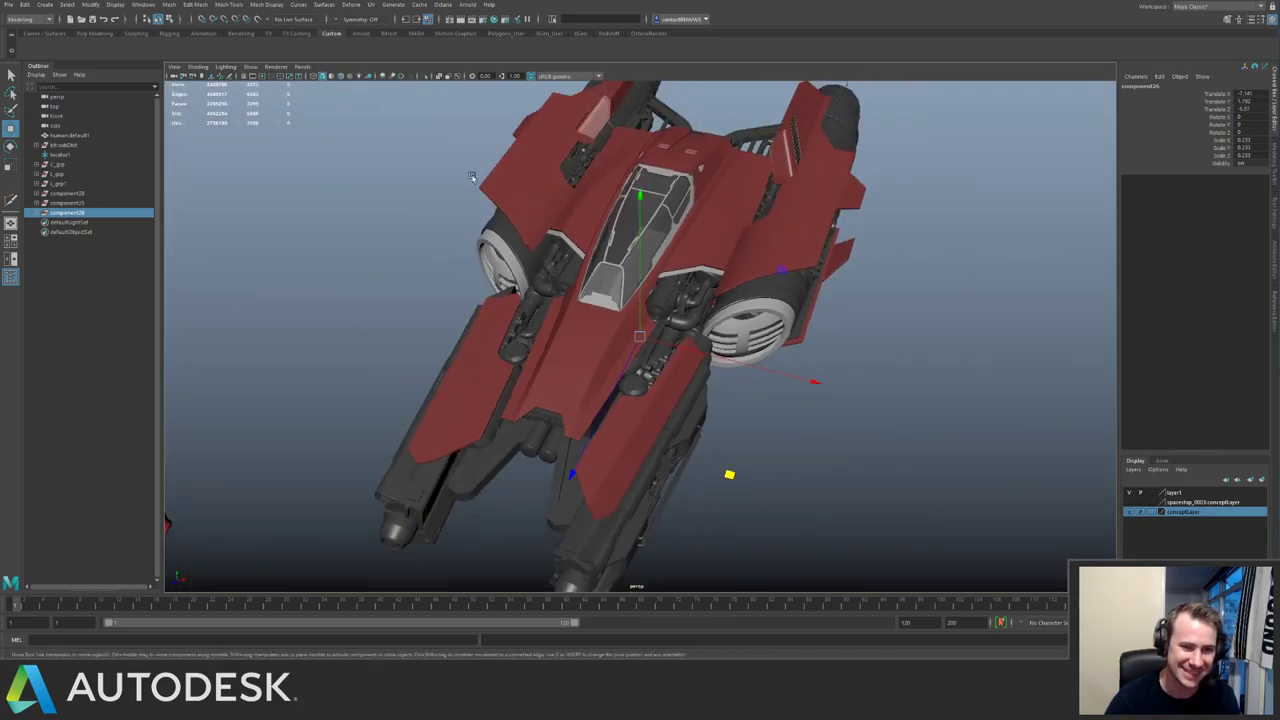
{"action": "left_click_drag", "start_coordinate": [471, 177], "coordinate": [686, 311], "text": "alt"}
{"action": "middle_click_drag", "start_coordinate": [755, 285], "coordinate": [771, 206]}
{"action": "key", "text": "f"}
{"action": "scroll", "coordinate": [772, 206], "scroll_direction": "down", "scroll_amount": 6}
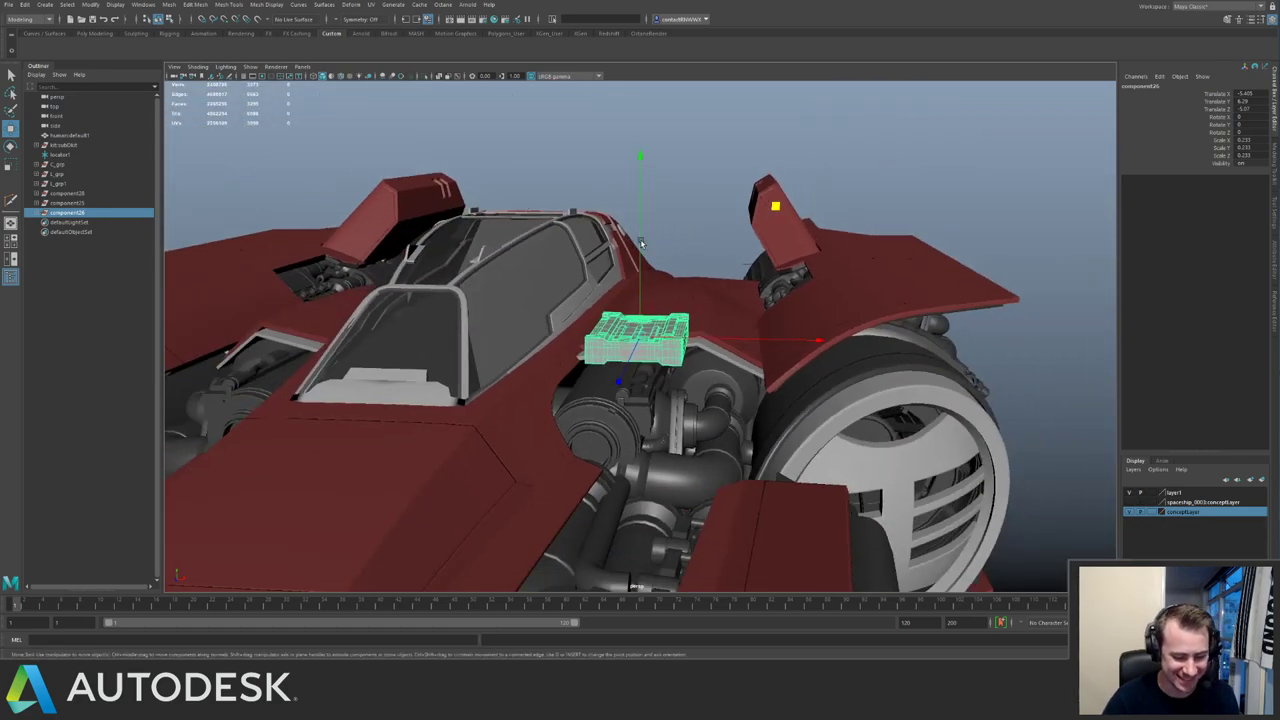
Rotate the box upright and move it into the gap between the cockpit hull and the pipework.
{"action": "key", "text": "r"}
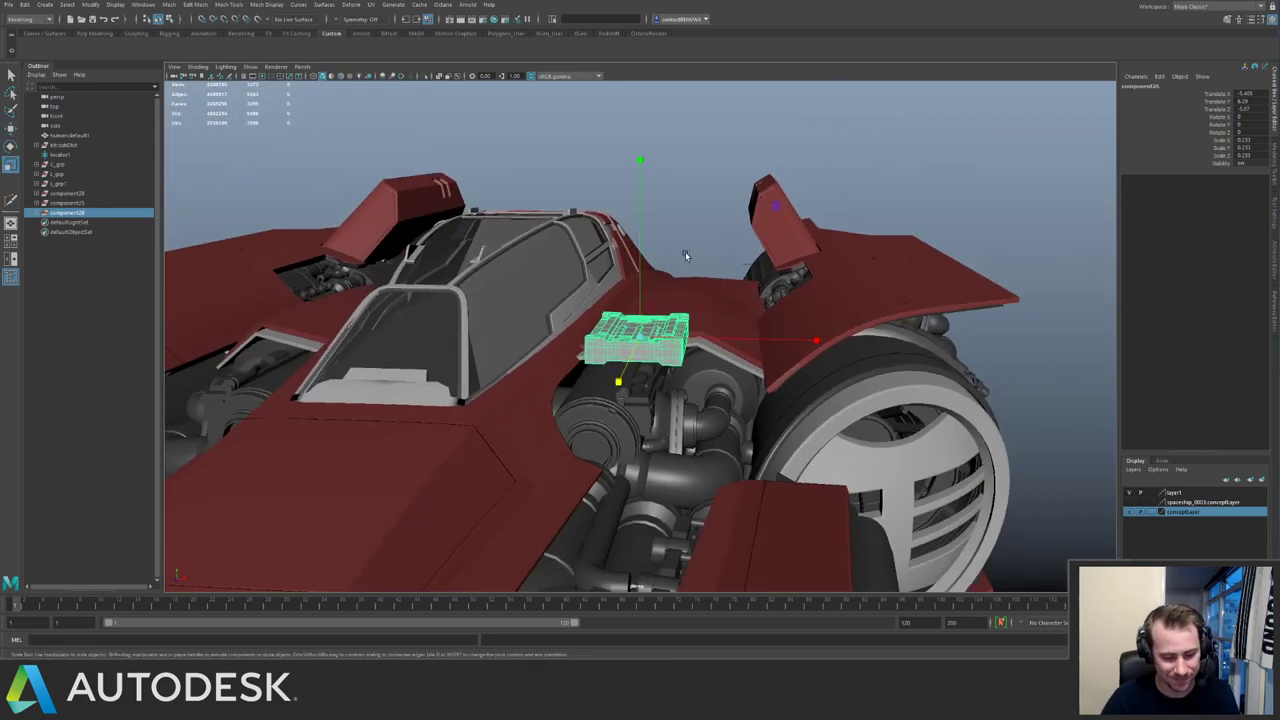
{"action": "key", "text": "e"}
{"action": "left_click_drag", "start_coordinate": [765, 213], "coordinate": [614, 491]}
{"action": "key", "text": "w"}
{"action": "key", "text": "e"}
{"action": "key", "text": "w"}
{"action": "right_click_drag", "start_coordinate": [669, 451], "coordinate": [494, 334], "text": "alt"}
{"action": "left_click_drag", "start_coordinate": [494, 334], "coordinate": [514, 362], "text": "alt"}
{"action": "right_click_drag", "start_coordinate": [514, 362], "coordinate": [574, 412], "text": "alt"}
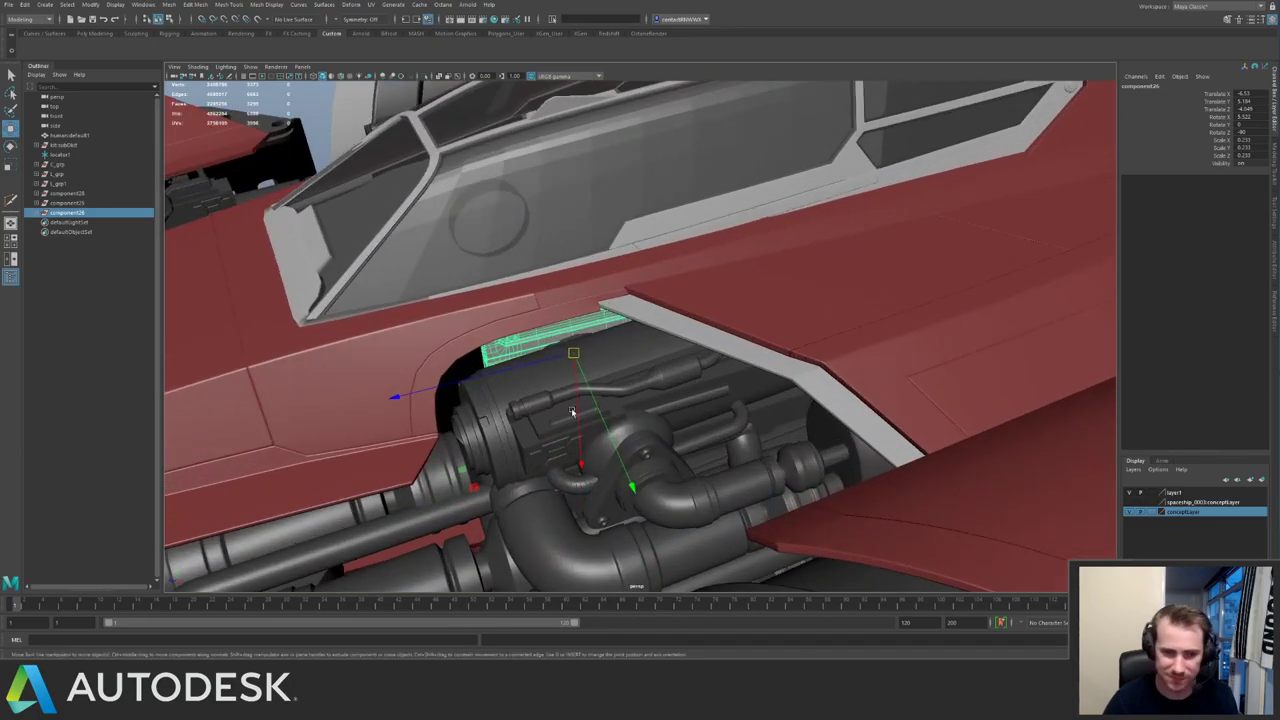
Enlarge the box uniformly and shift it inward behind the edge of the curved hull opening.
{"action": "key", "text": "r"}
{"action": "left_click_drag", "start_coordinate": [574, 354], "coordinate": [646, 366]}
{"action": "key", "text": "w"}
{"action": "right_click_drag", "start_coordinate": [646, 366], "coordinate": [550, 420], "text": "alt"}
{"action": "mouse_move", "coordinate": [550, 420]}
{"action": "left_mouse_down", "text": "alt"}
{"action": "mouse_move", "coordinate": [561, 234]}
{"action": "mouse_move", "coordinate": [629, 235]}
{"action": "mouse_move", "coordinate": [611, 354]}
{"action": "mouse_move", "coordinate": [638, 417]}
{"action": "mouse_move", "coordinate": [572, 425]}
{"action": "left_mouse_up", "text": "alt"}
{"action": "right_click_drag", "start_coordinate": [572, 425], "coordinate": [654, 391], "text": "alt"}
{"action": "left_click_drag", "start_coordinate": [654, 391], "coordinate": [545, 282], "text": "alt"}
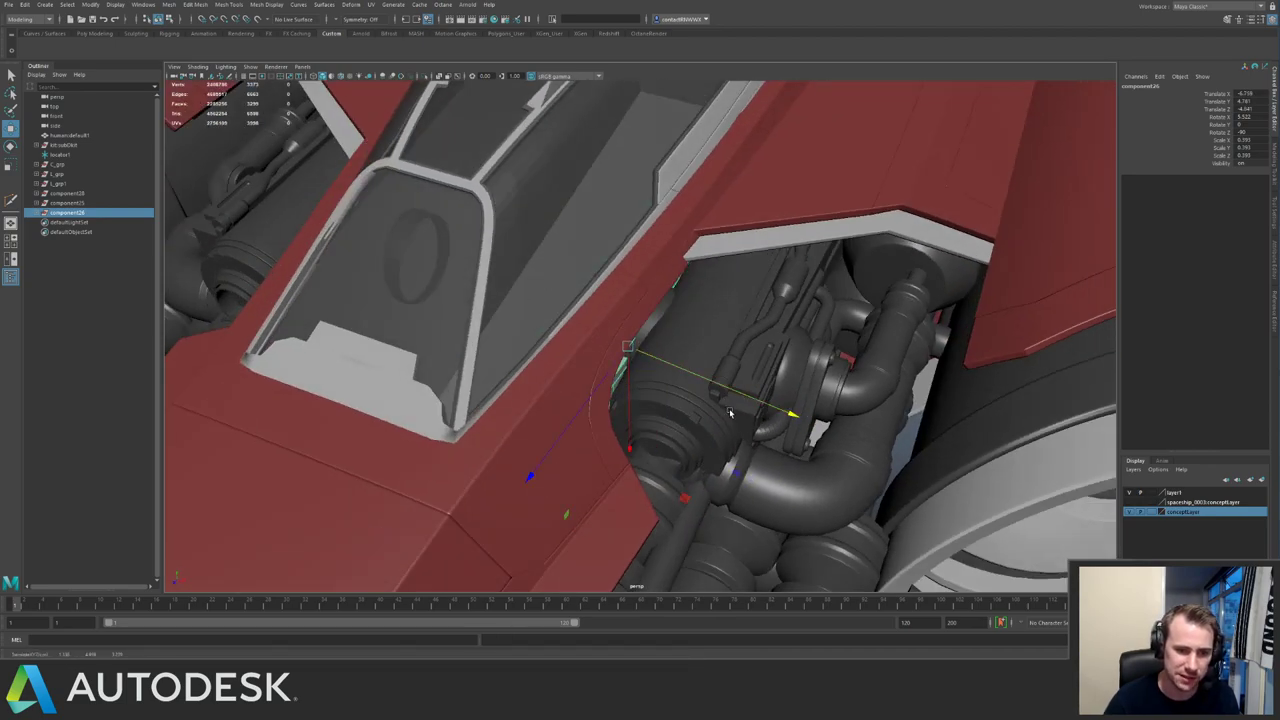
{"action": "left_click_drag", "start_coordinate": [760, 405], "coordinate": [709, 395], "text": "alt"}
Lower the box, stretch it lengthwise and adjust its rotation to line the inside of the hull opening.
{"action": "left_click_drag", "start_coordinate": [642, 364], "coordinate": [640, 400]}
{"action": "key", "text": "r"}
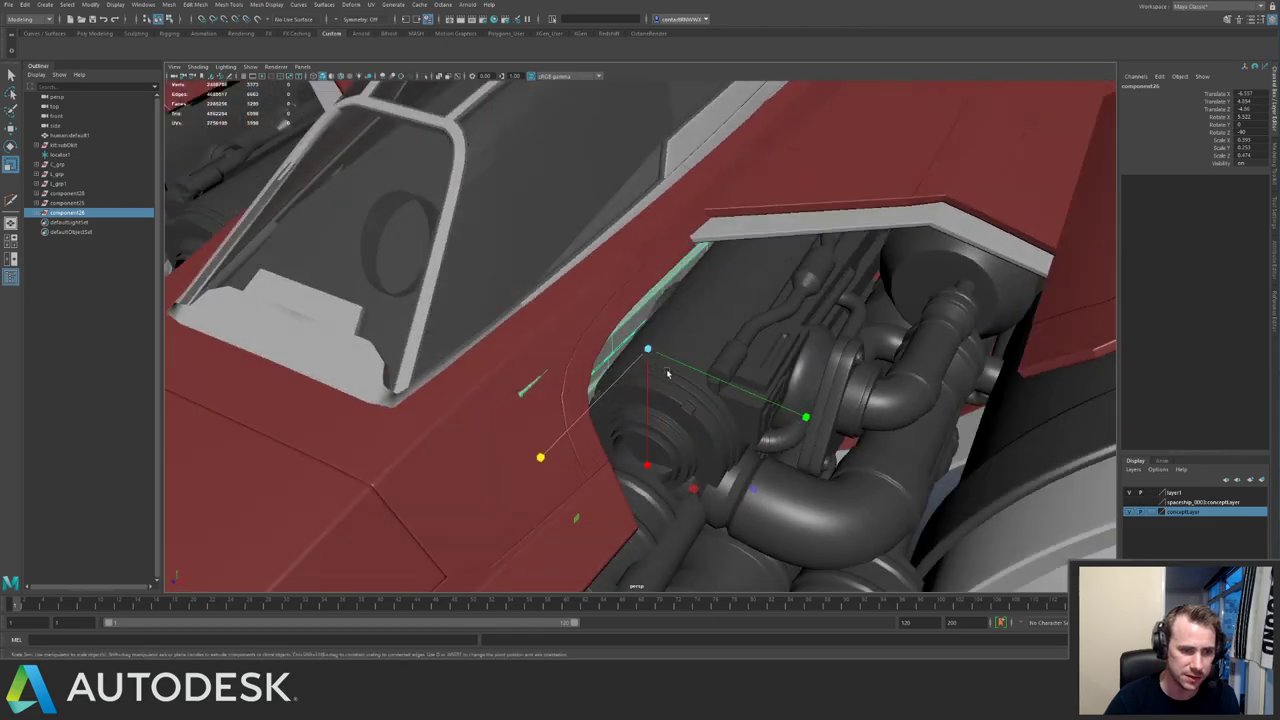
{"action": "key", "text": "e"}
{"action": "left_click_drag", "start_coordinate": [769, 451], "coordinate": [691, 417]}
{"action": "key", "text": "w"}
{"action": "right_click_drag", "start_coordinate": [691, 417], "coordinate": [520, 350], "text": "alt"}
{"action": "left_click", "coordinate": [408, 161]}
{"action": "right_click_drag", "start_coordinate": [408, 161], "coordinate": [640, 290], "text": "alt"}
{"action": "mouse_move", "coordinate": [640, 290]}
{"action": "left_mouse_down", "text": "alt"}
{"action": "mouse_move", "coordinate": [686, 334]}
{"action": "mouse_move", "coordinate": [630, 310]}
{"action": "left_mouse_up", "text": "alt"}
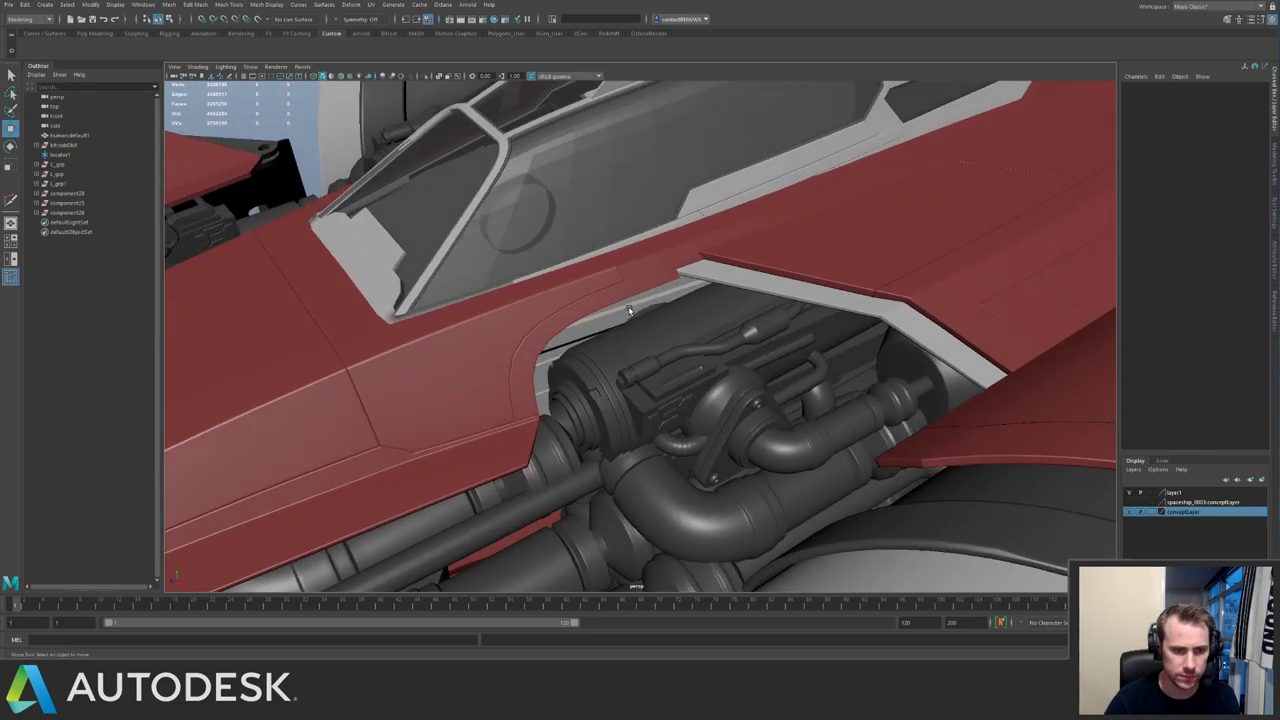
Select all parts of the placed box in isolation and assign them the dark grey material of the mechanical components.
{"action": "left_click", "coordinate": [630, 312]}
{"action": "key", "text": "ctrl+1"}
{"action": "scroll", "coordinate": [600, 240], "scroll_direction": "down", "scroll_amount": 3}
{"action": "left_click", "coordinate": [533, 228]}
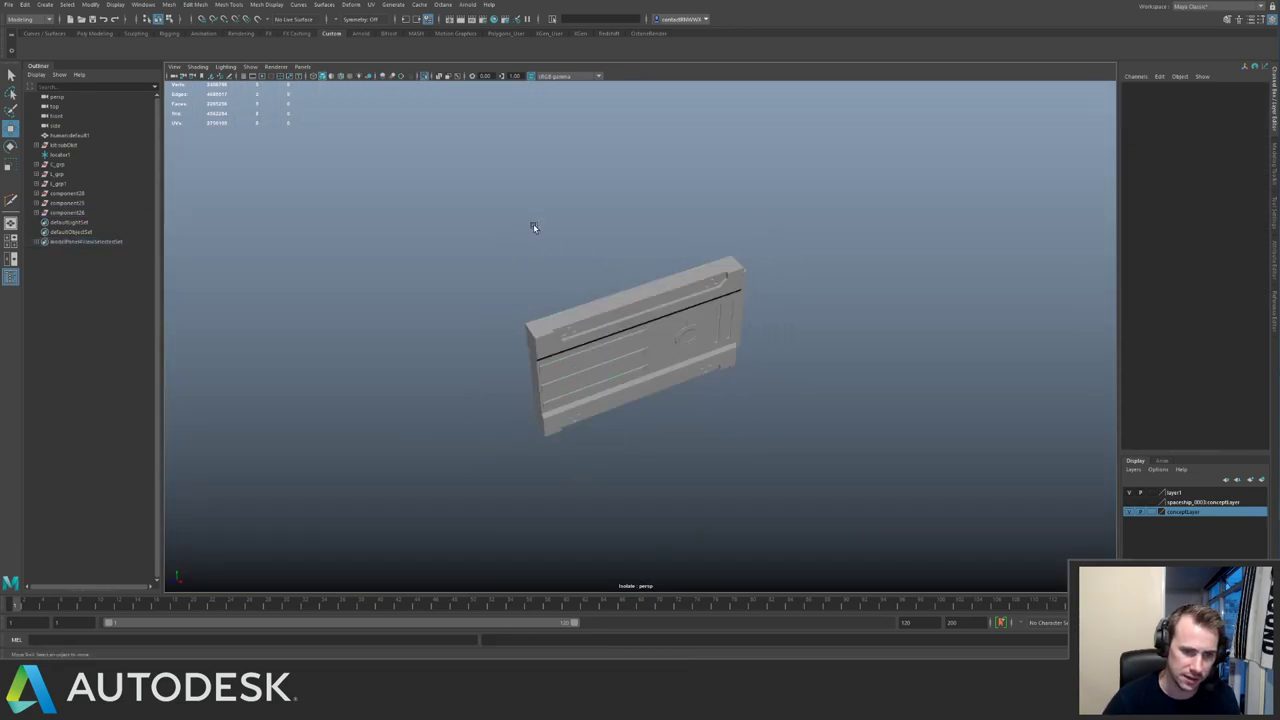
{"action": "left_click", "coordinate": [630, 345]}
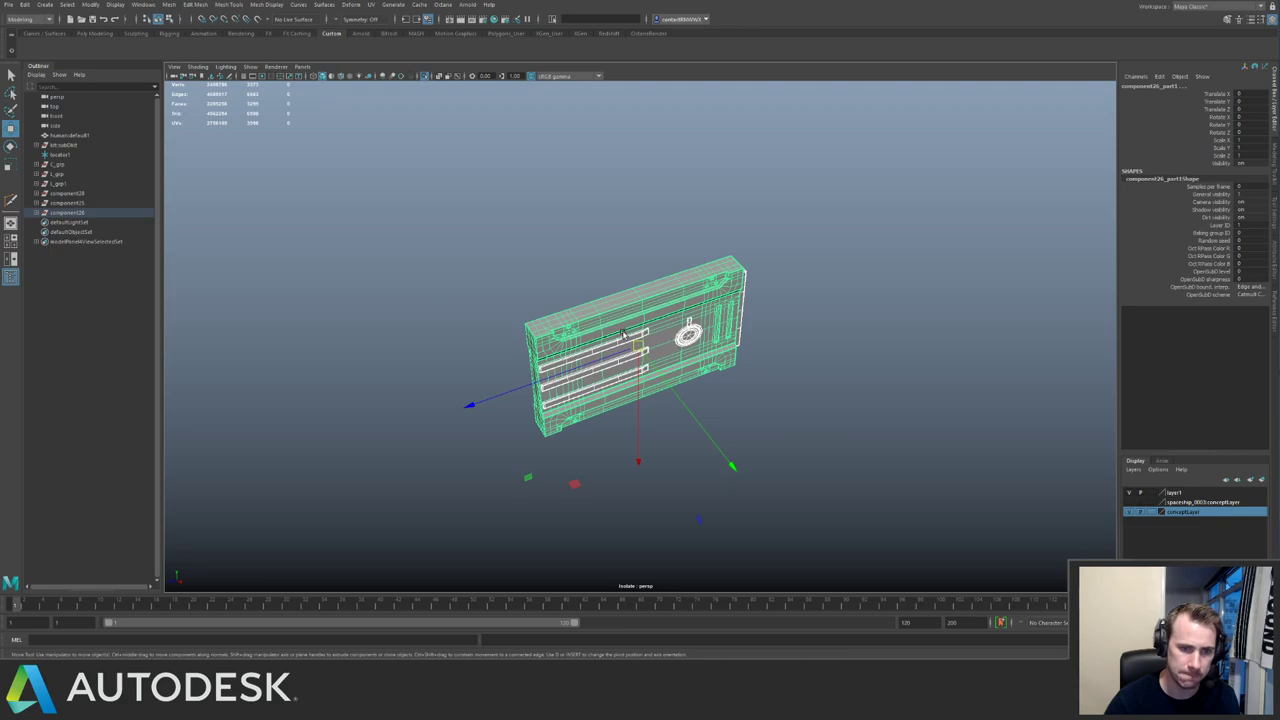
{"action": "mouse_move", "coordinate": [645, 345]}
{"action": "right_mouse_down"}
{"action": "mouse_move", "coordinate": [662, 606]}
{"action": "mouse_move", "coordinate": [735, 494]}
{"action": "mouse_move", "coordinate": [735, 466]}
{"action": "mouse_move", "coordinate": [732, 480]}
{"action": "right_mouse_up"}
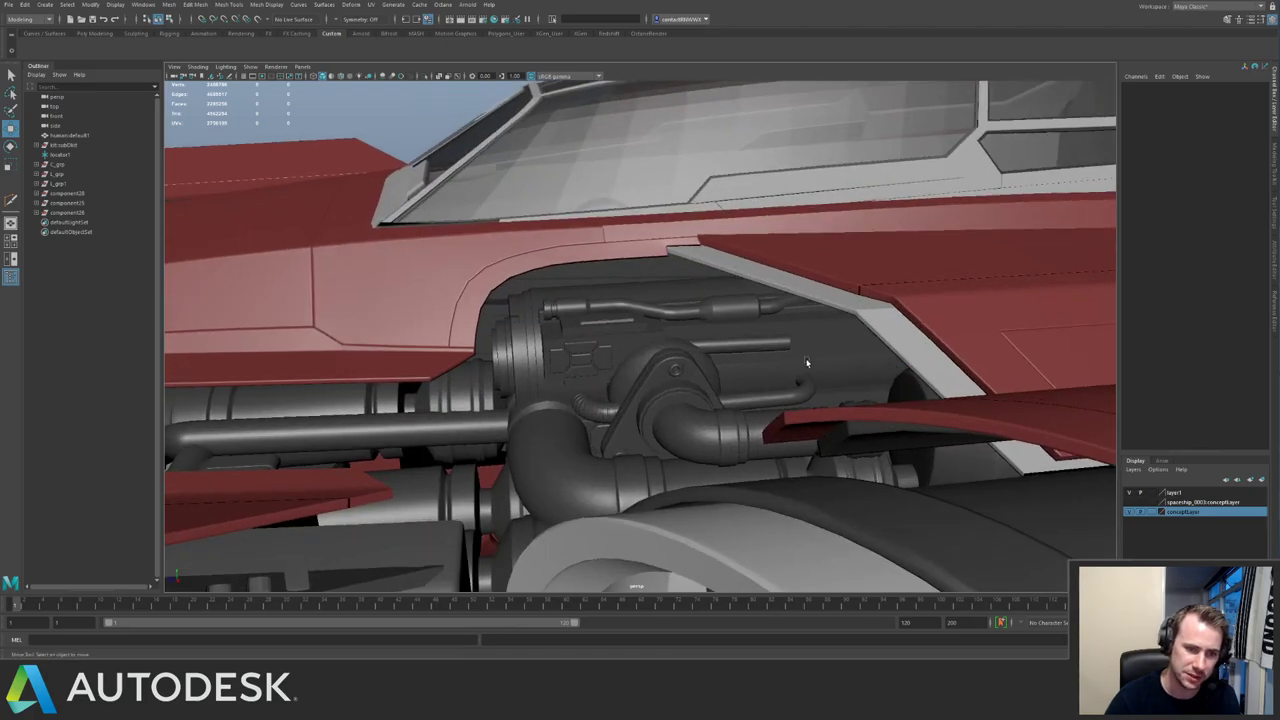
Review the filled opening beside the cockpit and the whole ship from several angles.
{"action": "left_click_drag", "start_coordinate": [807, 362], "coordinate": [712, 314], "text": "alt"}
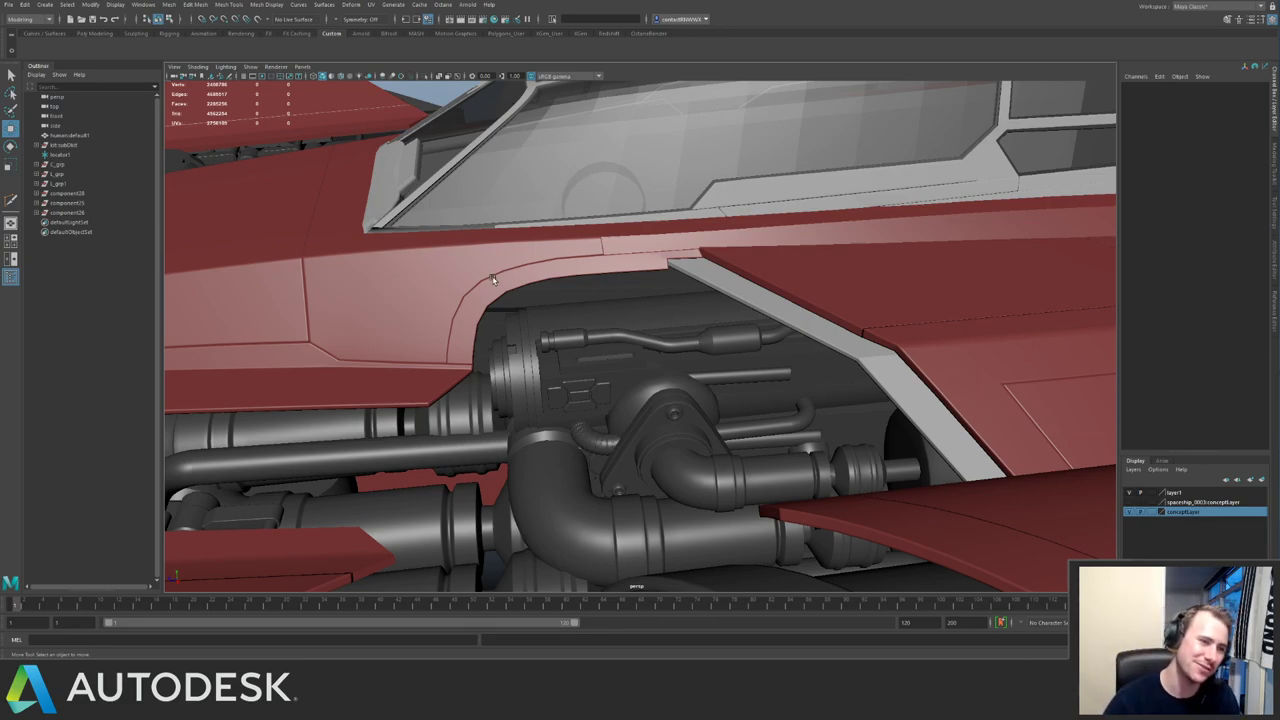
{"action": "left_click_drag", "start_coordinate": [522, 280], "coordinate": [598, 277], "text": "alt"}
{"action": "right_click_drag", "start_coordinate": [598, 277], "coordinate": [382, 155], "text": "alt"}
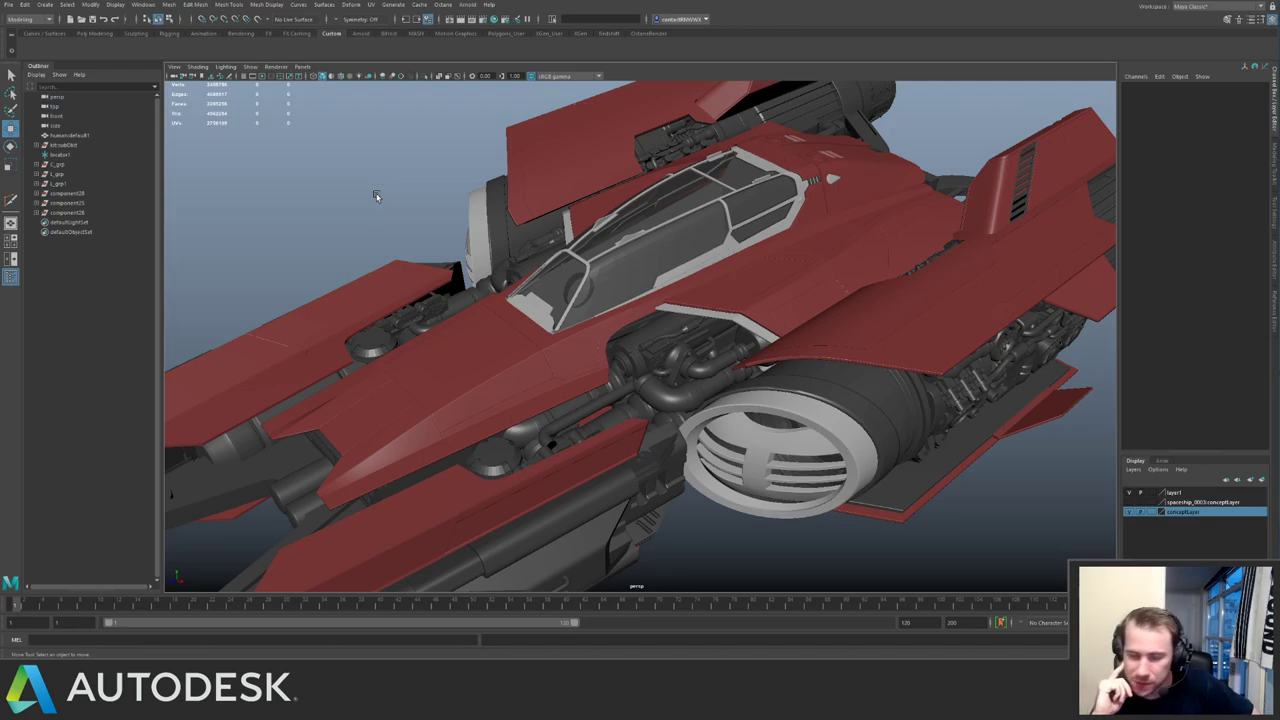
{"action": "left_click_drag", "start_coordinate": [399, 318], "coordinate": [483, 300], "text": "alt"}
{"action": "right_click_drag", "start_coordinate": [483, 300], "coordinate": [440, 240], "text": "alt"}
{"action": "left_click_drag", "start_coordinate": [440, 240], "coordinate": [592, 323], "text": "alt"}
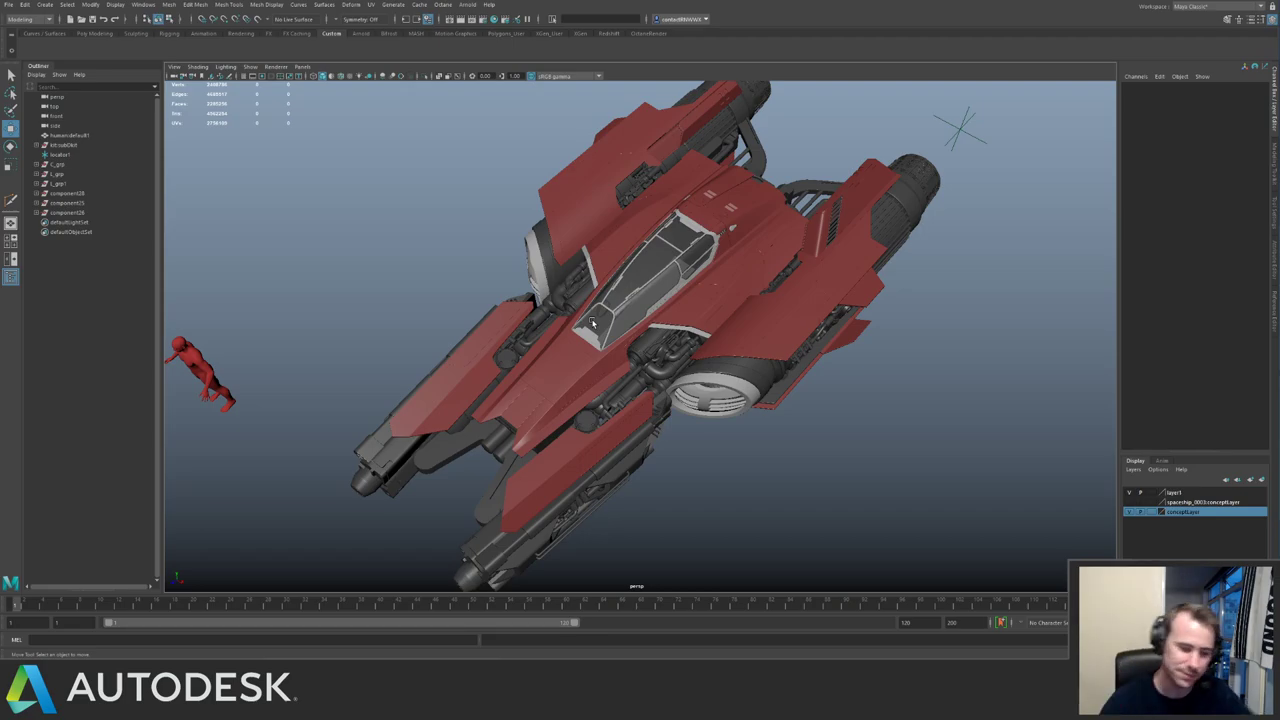
Inspect the whole ship's mesh topology with the wireframe overlay from several angles, and restore plain shading.
{"action": "left_click_drag", "start_coordinate": [803, 331], "coordinate": [864, 364], "text": "alt"}
{"action": "right_click_drag", "start_coordinate": [864, 364], "coordinate": [570, 218], "text": "alt"}
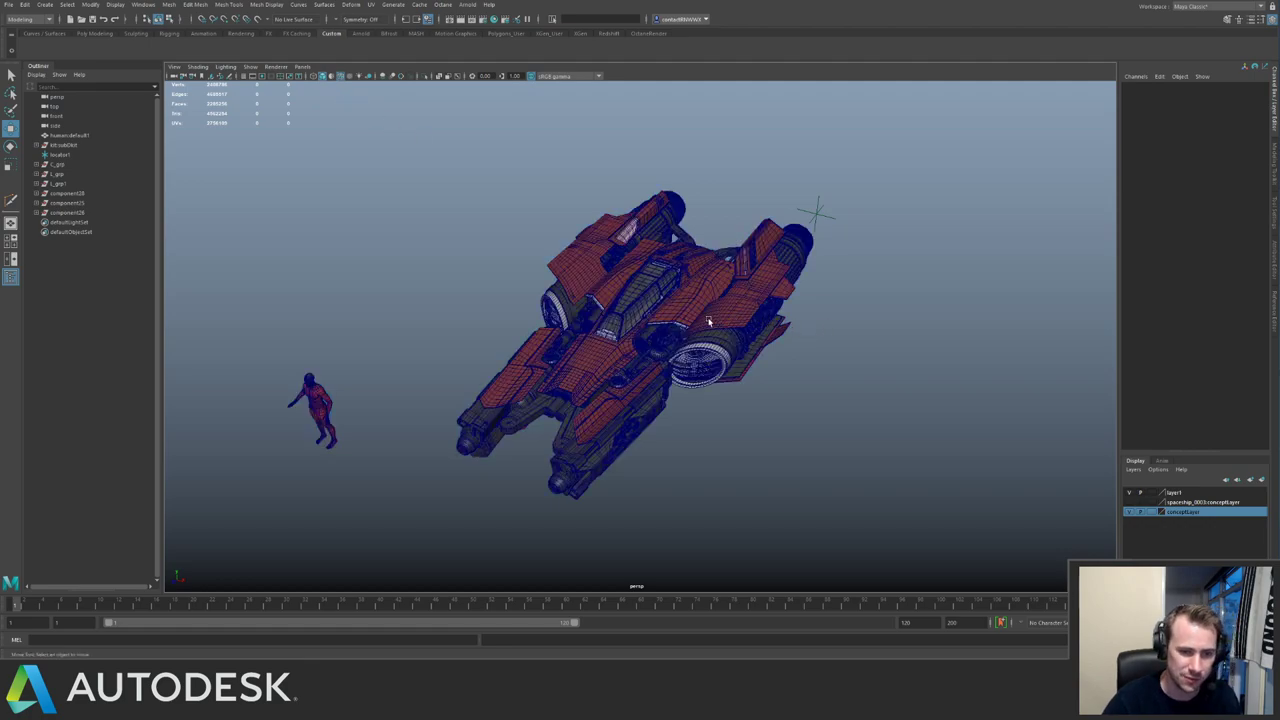
{"action": "left_click_drag", "start_coordinate": [708, 321], "coordinate": [698, 350], "text": "alt"}
{"action": "right_click_drag", "start_coordinate": [698, 350], "coordinate": [815, 365], "text": "alt"}
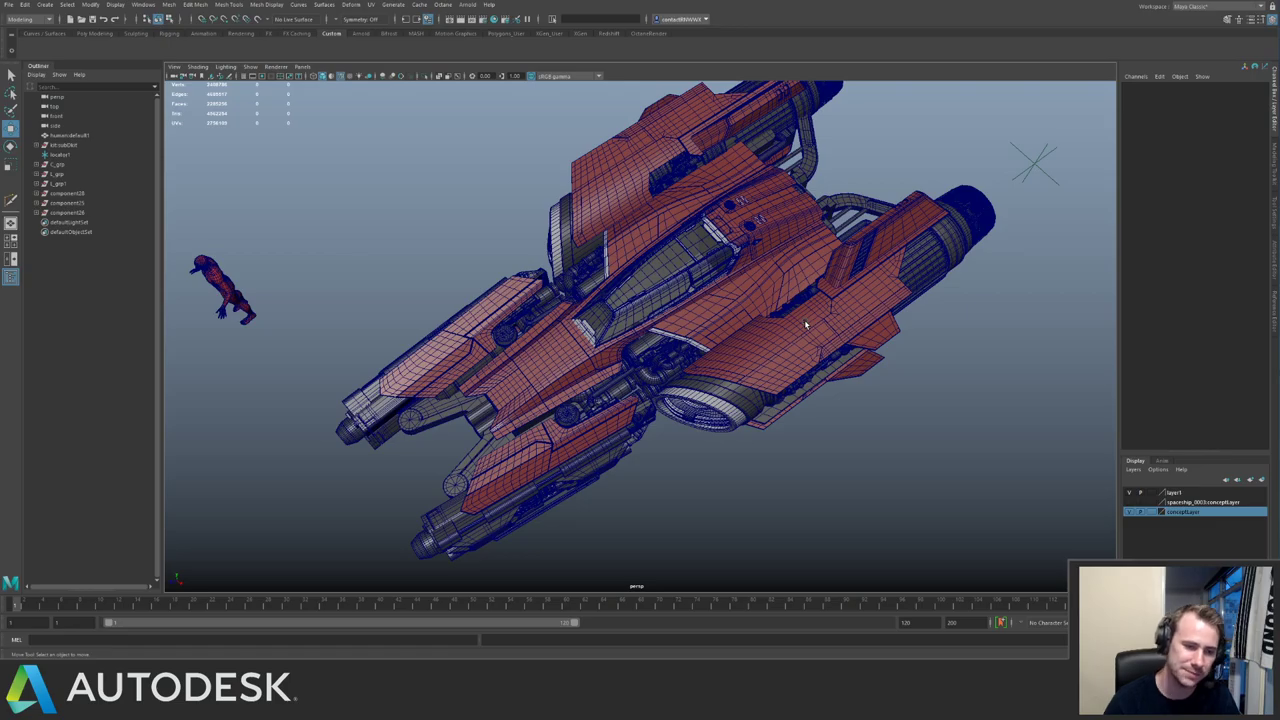
{"action": "left_click_drag", "start_coordinate": [804, 322], "coordinate": [735, 310], "text": "alt"}
{"action": "right_click_drag", "start_coordinate": [735, 310], "coordinate": [830, 350], "text": "alt"}
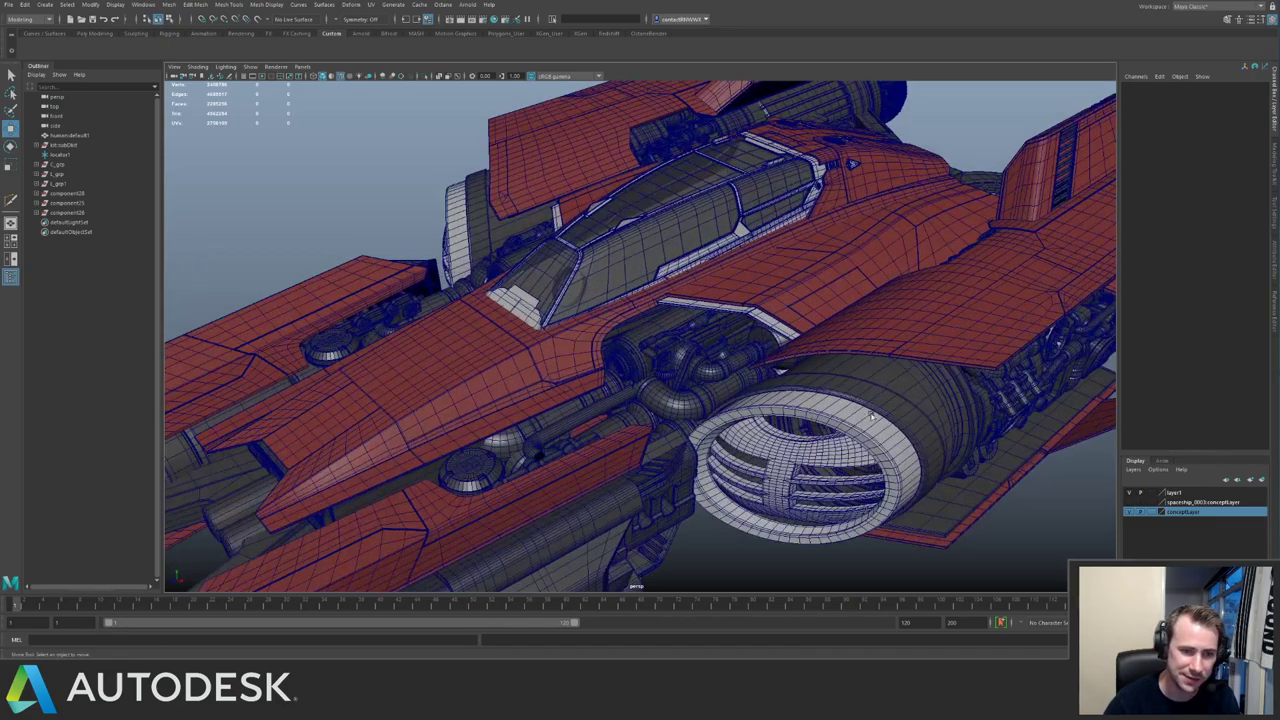
{"action": "left_click_drag", "start_coordinate": [830, 350], "coordinate": [586, 381], "text": "alt"}
{"action": "right_click_drag", "start_coordinate": [683, 376], "coordinate": [684, 344], "text": "alt"}
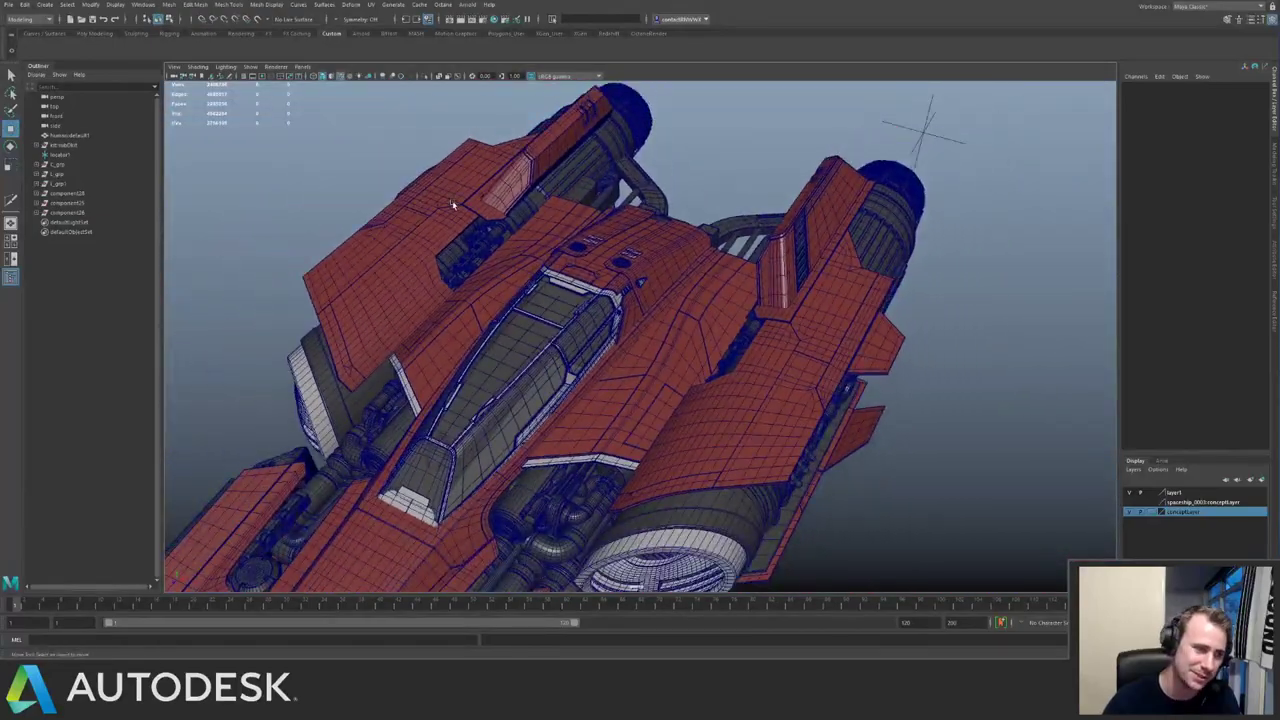
{"action": "left_click", "coordinate": [341, 77]}
Review the shaded hull from above and look over the kitbash parts laid out beside the ship.
{"action": "left_click_drag", "start_coordinate": [682, 229], "coordinate": [616, 306], "text": "alt"}
{"action": "right_click_drag", "start_coordinate": [616, 306], "coordinate": [579, 314], "text": "alt"}
{"action": "middle_click_drag", "start_coordinate": [579, 314], "coordinate": [599, 260], "text": "alt"}
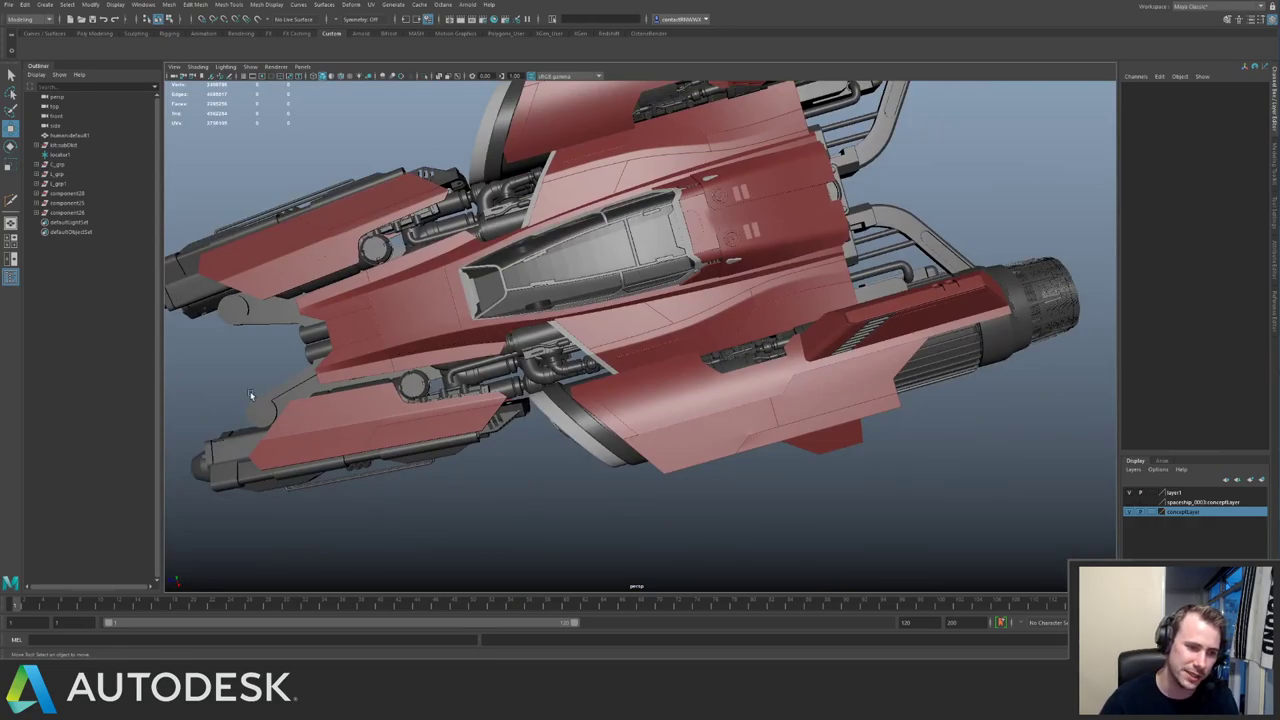
{"action": "left_click_drag", "start_coordinate": [278, 440], "coordinate": [719, 266], "text": "alt"}
{"action": "right_click_drag", "start_coordinate": [719, 266], "coordinate": [690, 256], "text": "alt"}
{"action": "middle_click_drag", "start_coordinate": [690, 256], "coordinate": [588, 226], "text": "alt"}
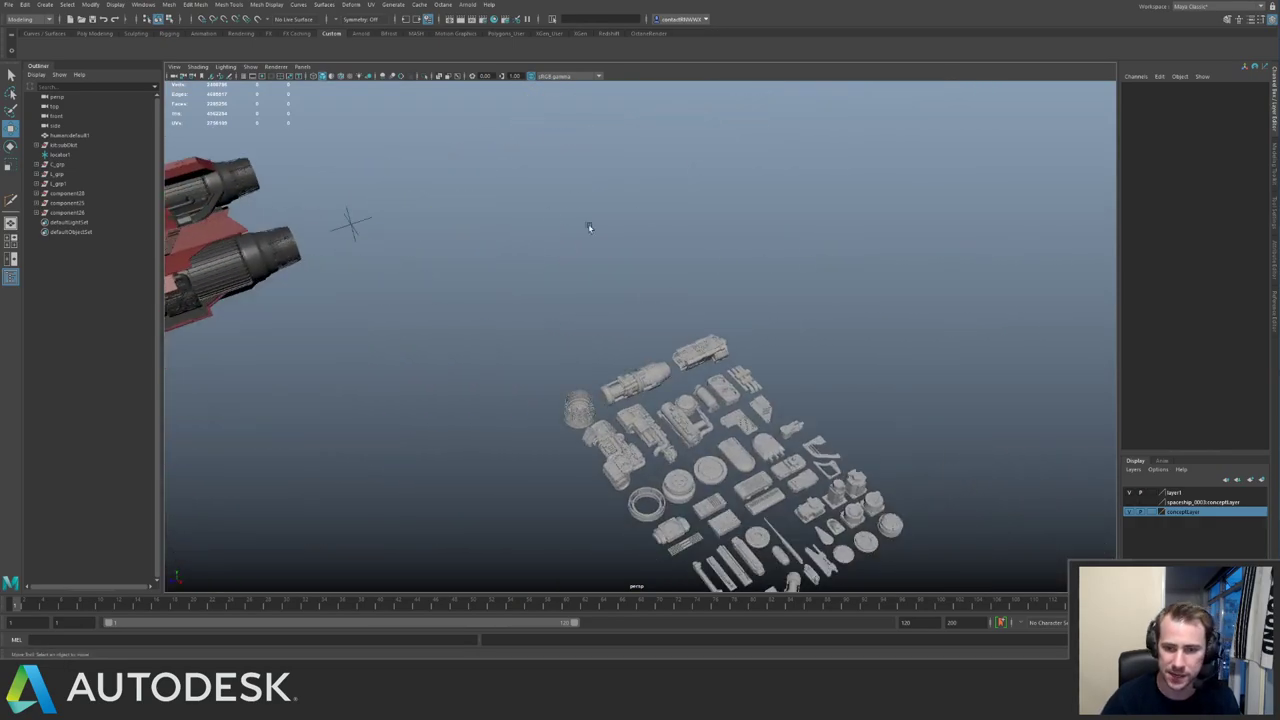
Highlight several panels of the side wing and the hull beside the cockpit to examine their mesh, and clear the selection.
{"action": "middle_click_drag", "start_coordinate": [551, 291], "coordinate": [790, 270], "text": "alt"}
{"action": "right_click_drag", "start_coordinate": [790, 270], "coordinate": [908, 346], "text": "alt"}
{"action": "middle_click_drag", "start_coordinate": [711, 249], "coordinate": [696, 332], "text": "alt"}
{"action": "left_click", "coordinate": [696, 332]}
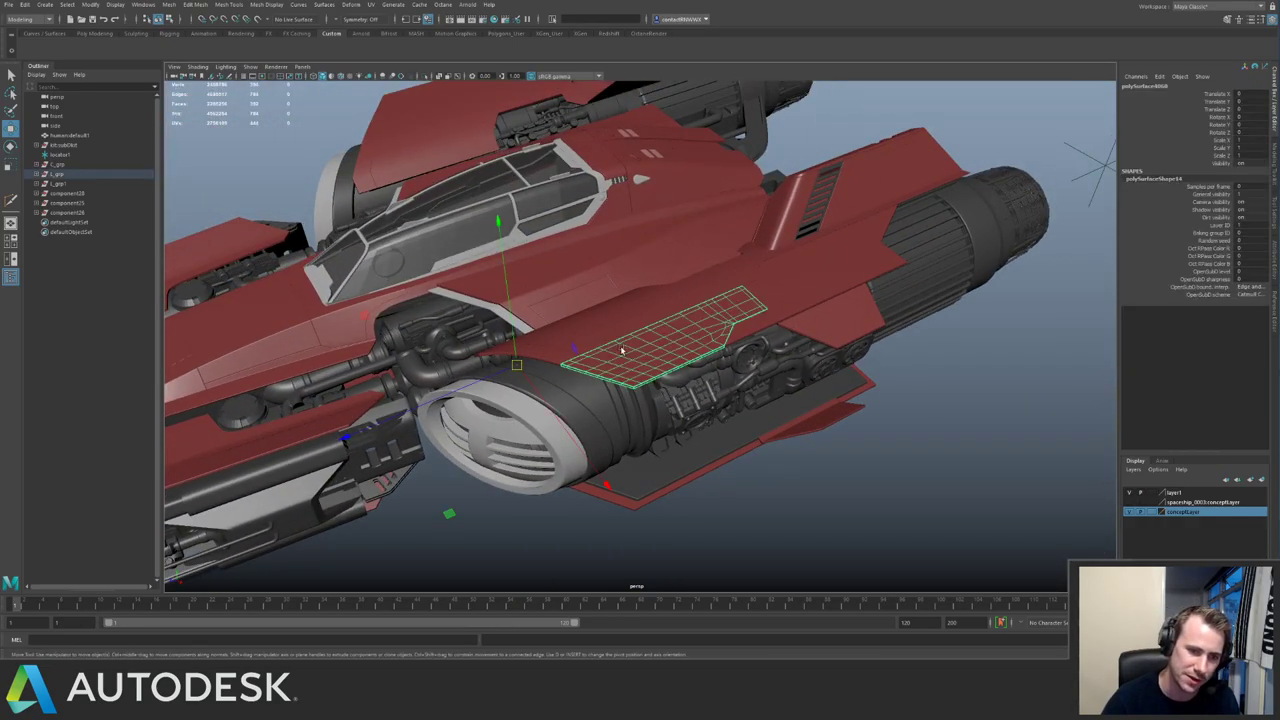
{"action": "left_click_drag", "start_coordinate": [630, 310], "coordinate": [654, 340], "text": "alt"}
{"action": "left_click", "coordinate": [675, 348], "text": "shift"}
{"action": "left_click", "coordinate": [673, 275], "text": "shift"}
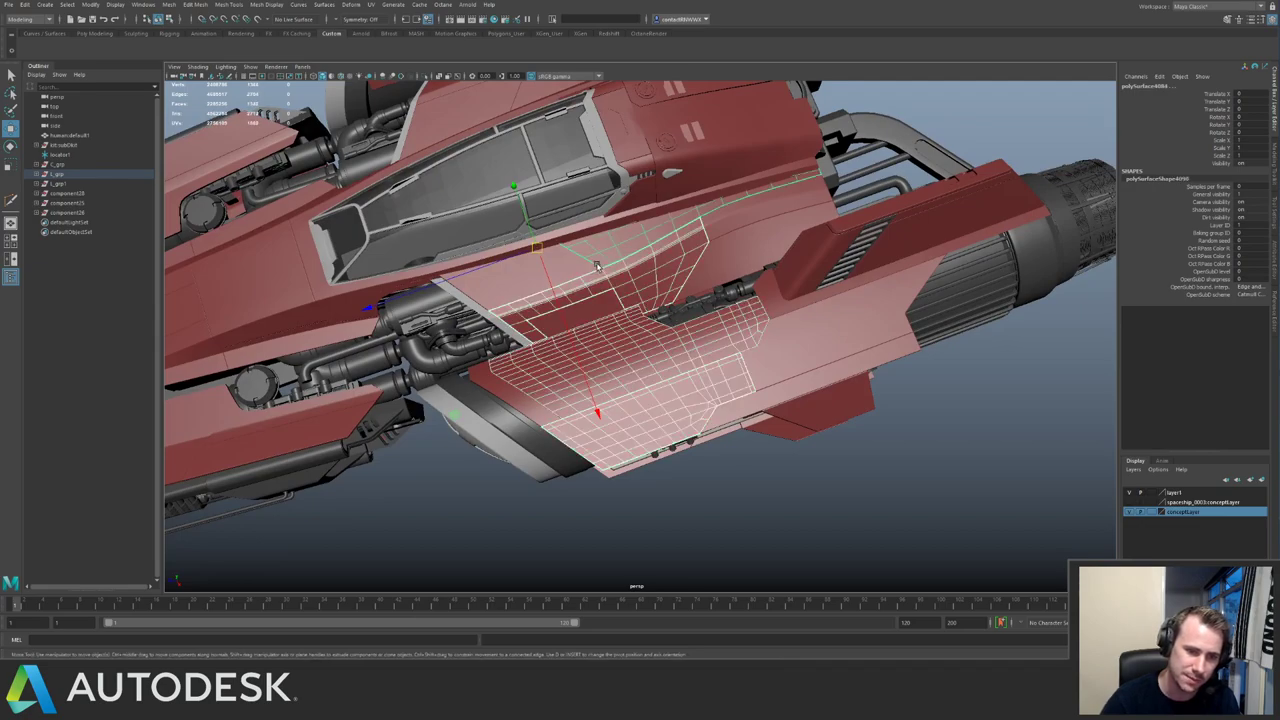
{"action": "left_click", "coordinate": [777, 455]}
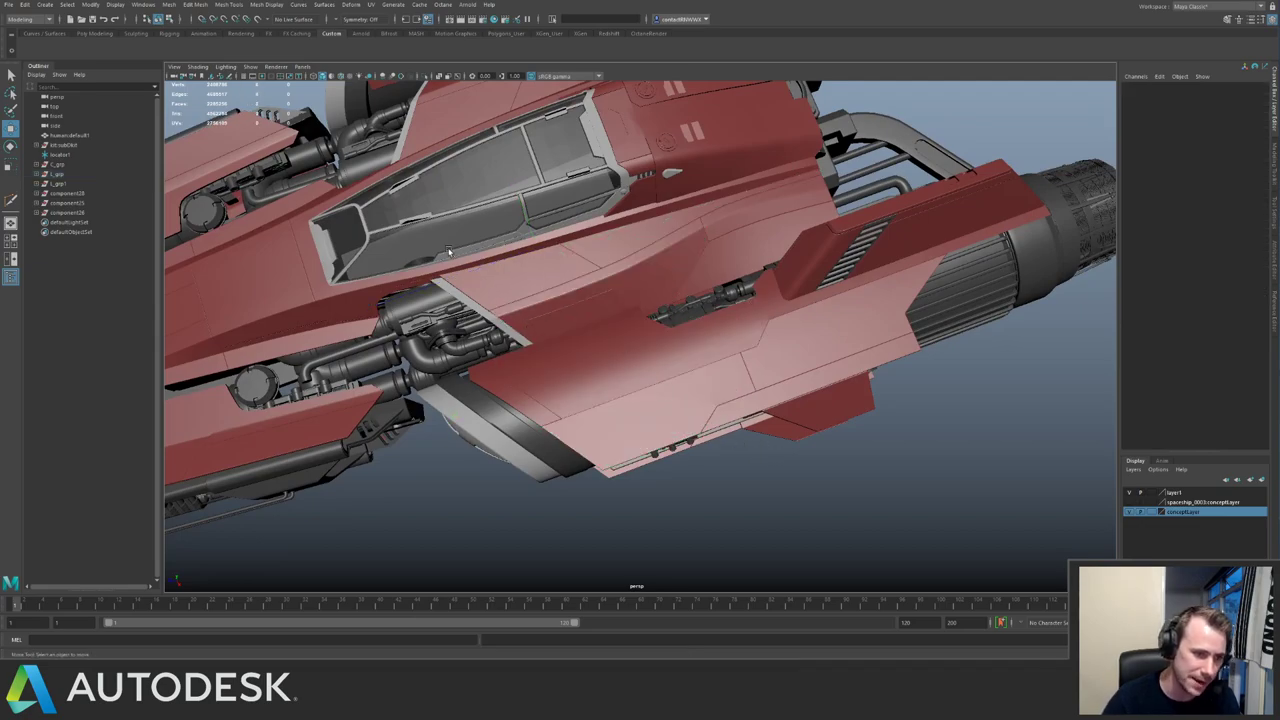
Isolate the round cap between the nose and front arm, apply Soften/Harden Edges to all its edges and return to the full ship.
{"action": "left_click_drag", "start_coordinate": [500, 322], "coordinate": [530, 276], "text": "alt"}
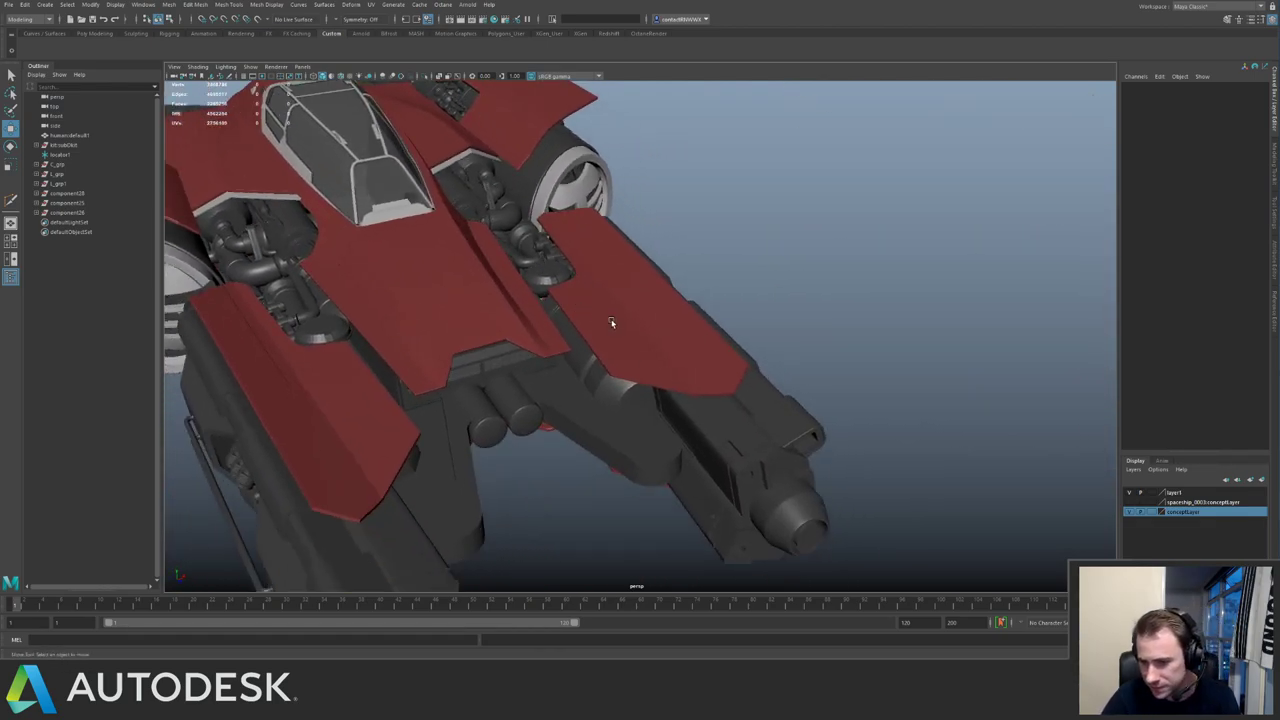
{"action": "left_click_drag", "start_coordinate": [691, 297], "coordinate": [638, 345], "text": "alt"}
{"action": "left_click", "coordinate": [638, 345]}
{"action": "key", "text": "ctrl+1"}
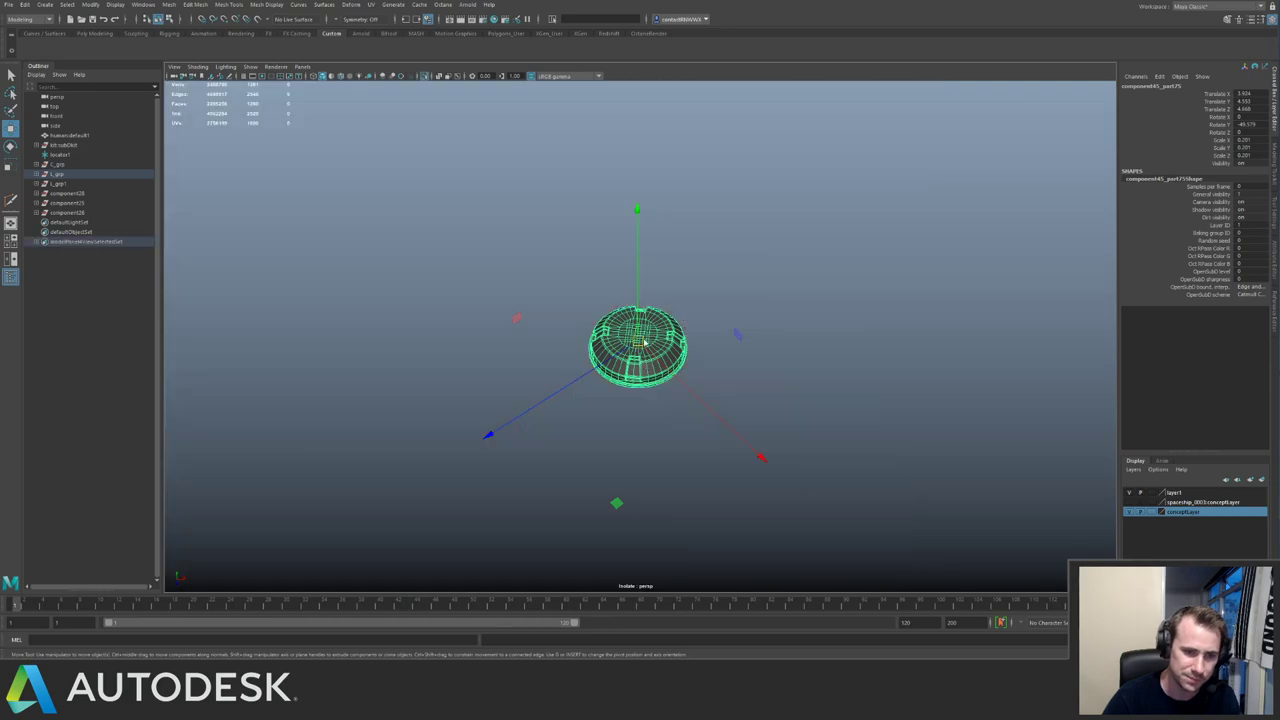
{"action": "key", "text": "F10"}
{"action": "key", "text": "ctrl+shift+a"}
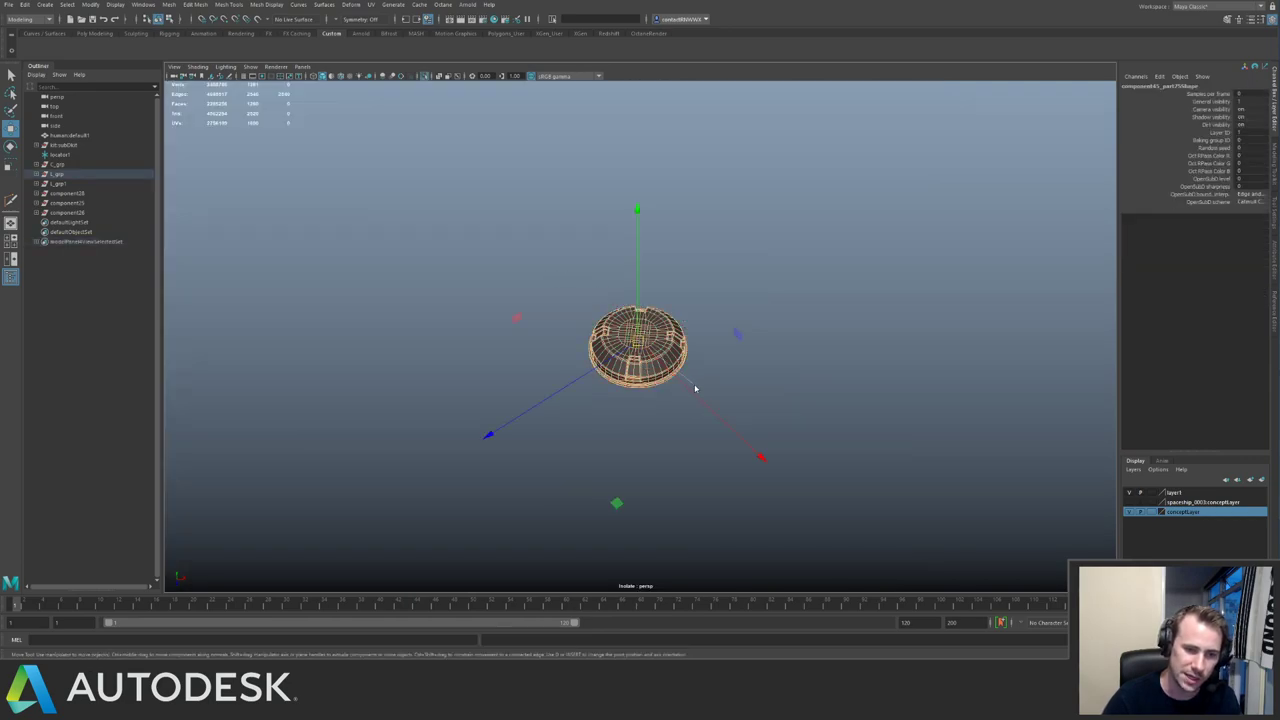
{"action": "right_click_drag", "start_coordinate": [694, 385], "coordinate": [724, 374], "text": "shift"}
{"action": "key", "text": "F8"}
{"action": "key", "text": "ctrl+1"}
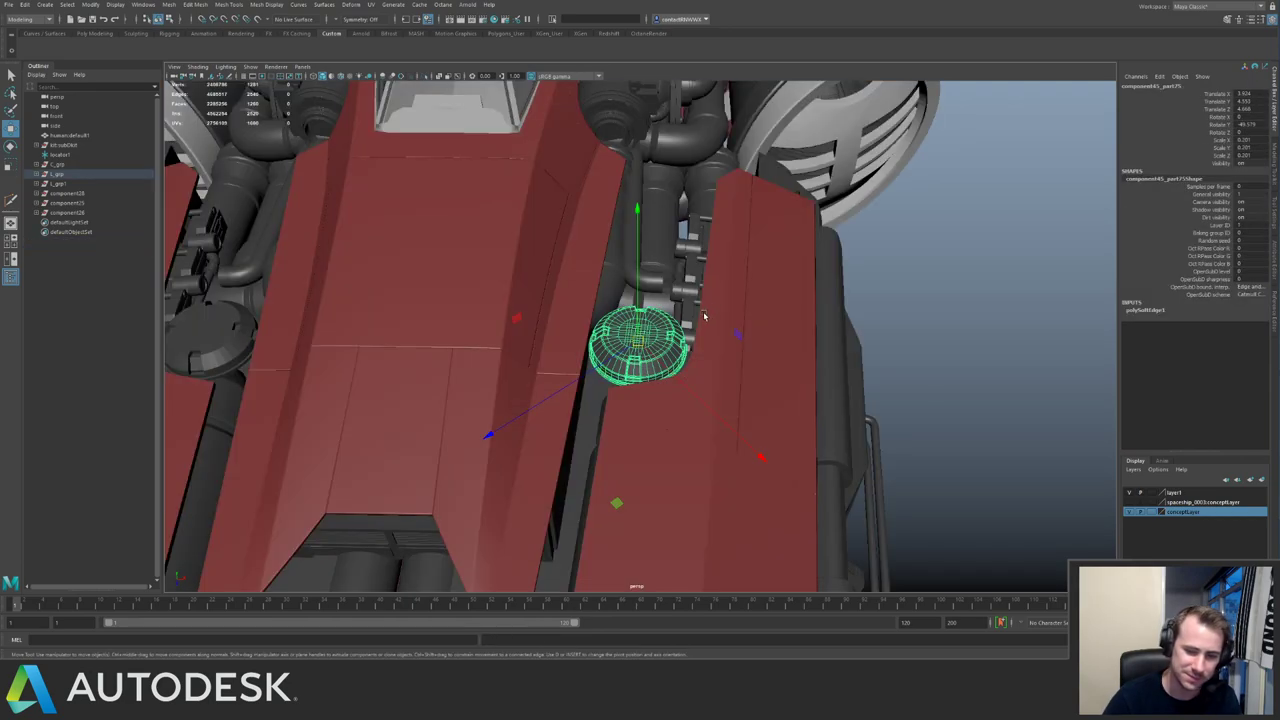
Check the round cap and the front of the ship up close, and save the scene.
{"action": "left_click", "coordinate": [875, 285]}
{"action": "left_click_drag", "start_coordinate": [875, 285], "coordinate": [836, 325], "text": "alt"}
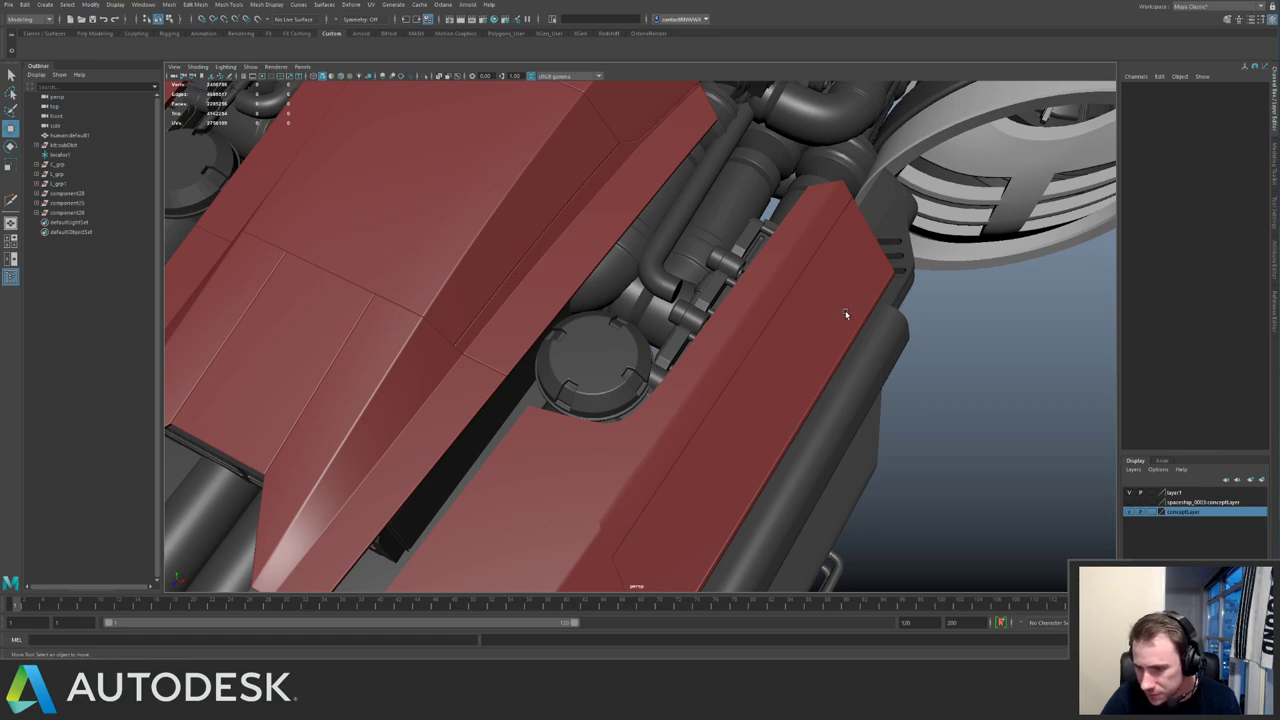
{"action": "right_click_drag", "start_coordinate": [839, 314], "coordinate": [758, 463], "text": "alt"}
{"action": "left_click_drag", "start_coordinate": [758, 463], "coordinate": [545, 240], "text": "alt"}
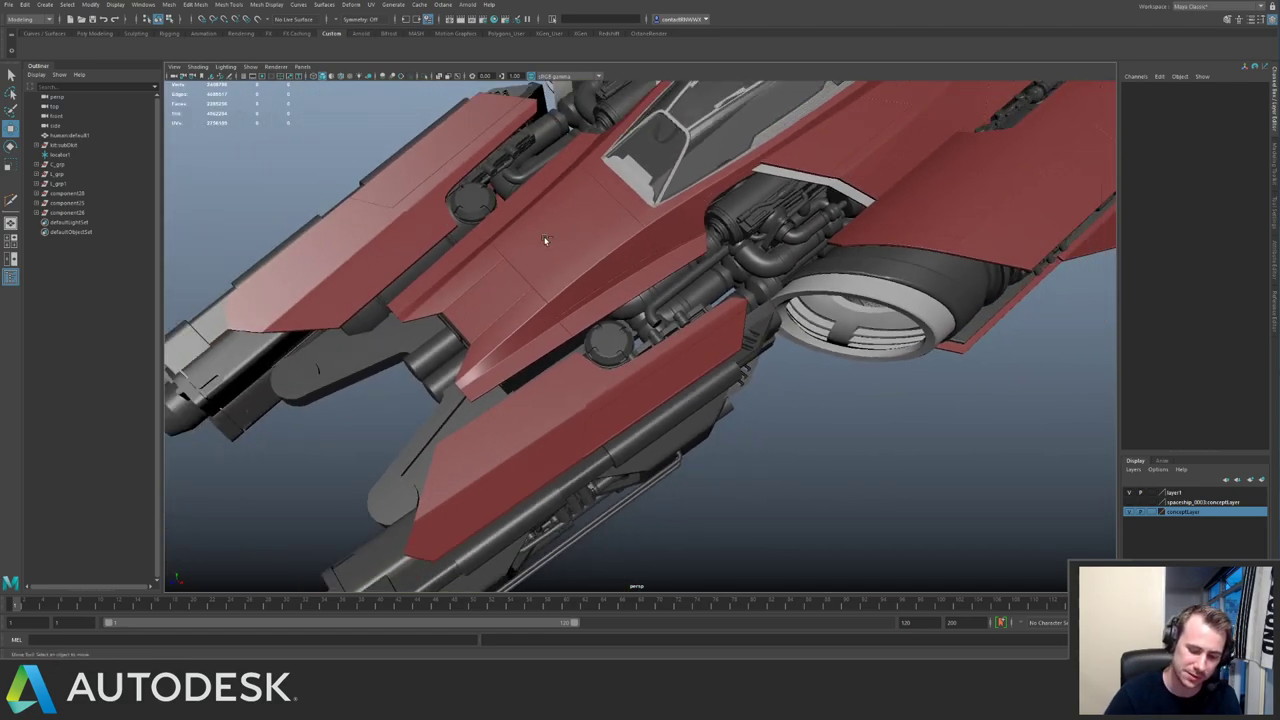
{"action": "key", "text": "ctrl+s"}
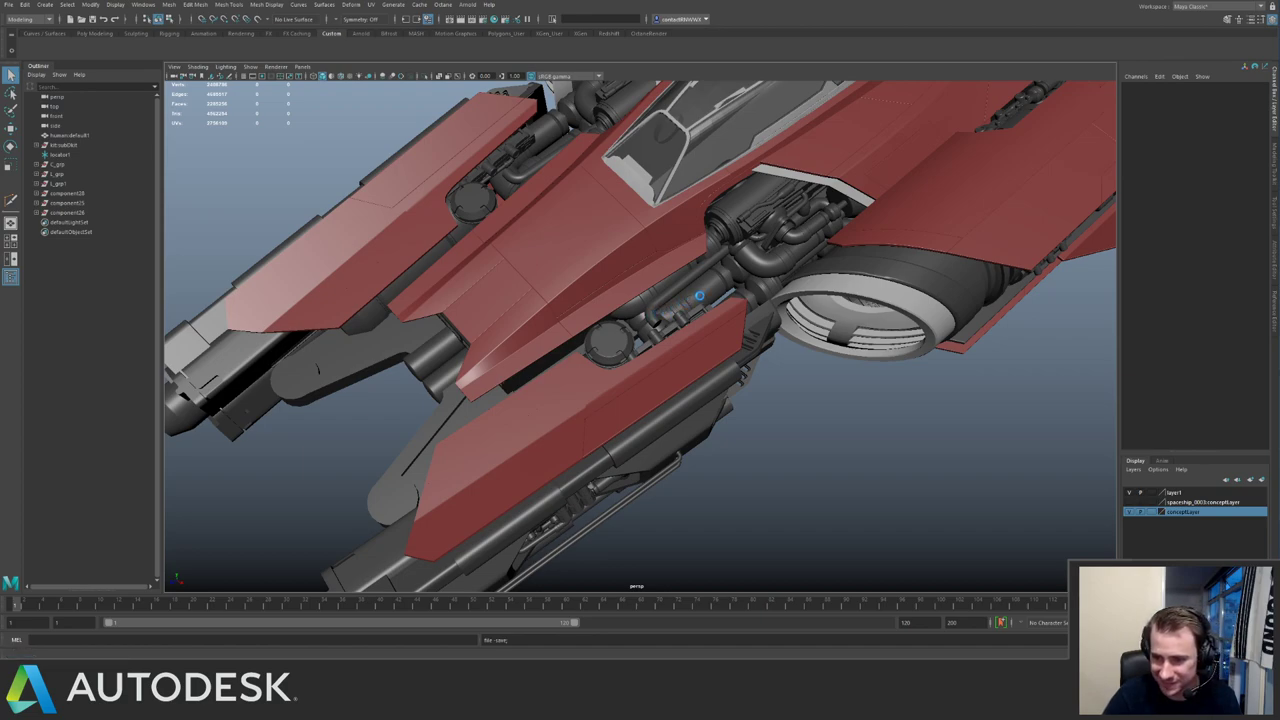
{"action": "key", "text": "w"}
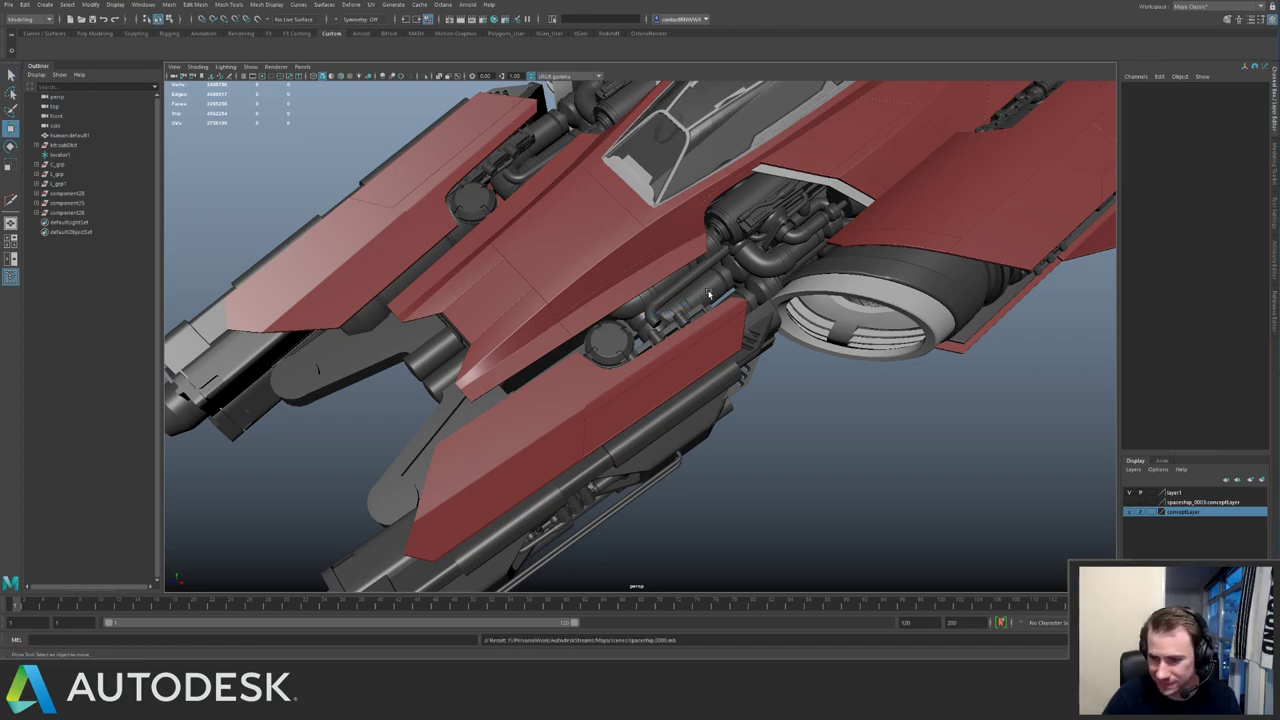
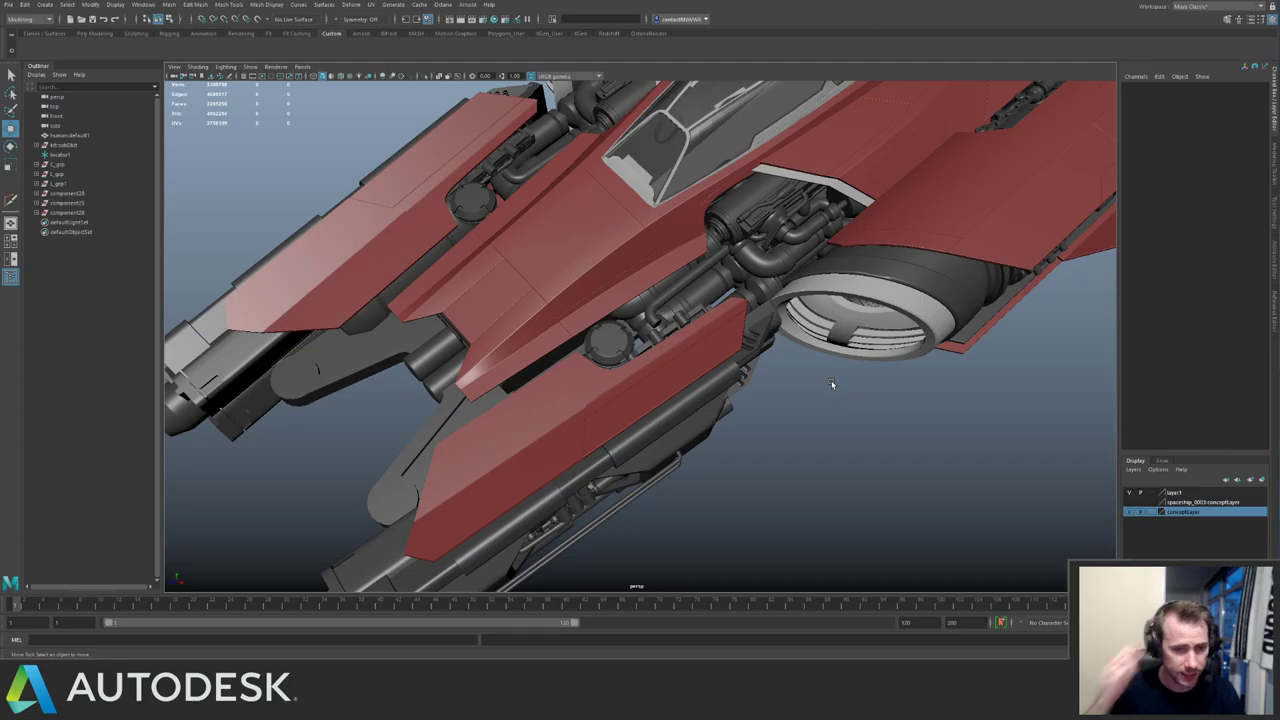
Examine the front arm, its underside components and the piping gap beside the nose from below and above.
{"action": "left_click_drag", "start_coordinate": [545, 282], "coordinate": [514, 305], "text": "alt"}
{"action": "right_click_drag", "start_coordinate": [514, 305], "coordinate": [807, 356], "text": "alt"}
{"action": "left_click_drag", "start_coordinate": [701, 336], "coordinate": [593, 328], "text": "alt"}
{"action": "left_click", "coordinate": [675, 327]}
{"action": "left_click_drag", "start_coordinate": [675, 327], "coordinate": [638, 352], "text": "alt"}
{"action": "left_click_drag", "start_coordinate": [669, 272], "coordinate": [730, 258]}
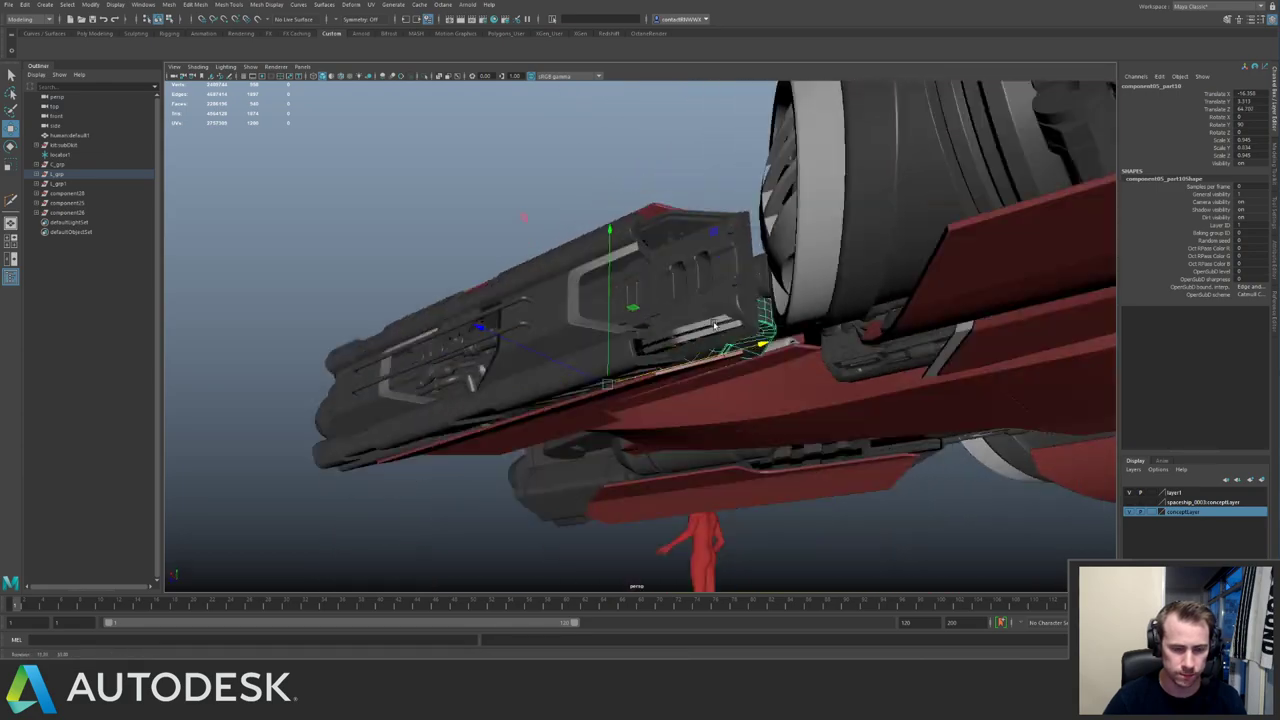
{"action": "left_click_drag", "start_coordinate": [660, 330], "coordinate": [607, 314], "text": "alt"}
{"action": "left_click_drag", "start_coordinate": [607, 314], "coordinate": [800, 300], "text": "alt"}
{"action": "left_click_drag", "start_coordinate": [740, 180], "coordinate": [690, 206], "text": "alt"}
{"action": "left_click_drag", "start_coordinate": [600, 229], "coordinate": [567, 295], "text": "alt"}
{"action": "left_click", "coordinate": [557, 217]}
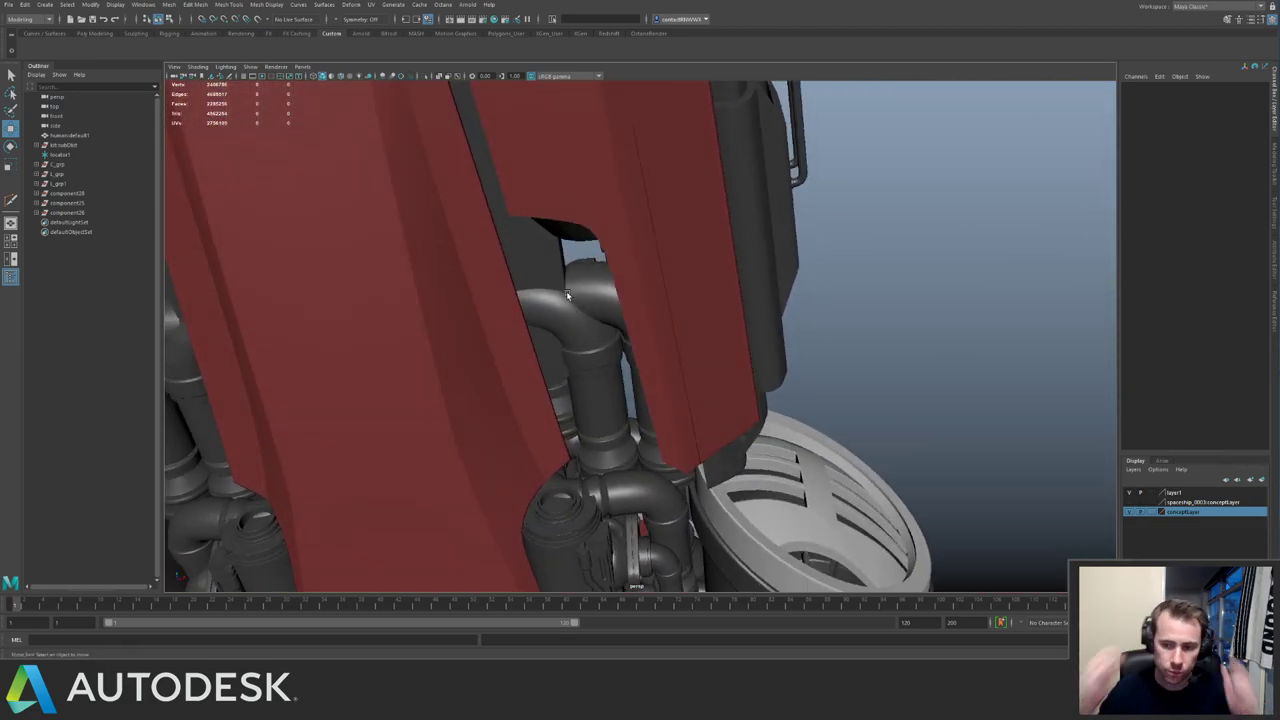
Delete the mirrored duplicate group L_grp1 that forms the other half of the ship.
{"action": "right_click_drag", "start_coordinate": [801, 254], "coordinate": [440, 184], "text": "alt"}
{"action": "left_click_drag", "start_coordinate": [440, 184], "coordinate": [520, 268], "text": "alt"}
{"action": "left_click", "coordinate": [452, 201]}
{"action": "left_click", "coordinate": [58, 185]}
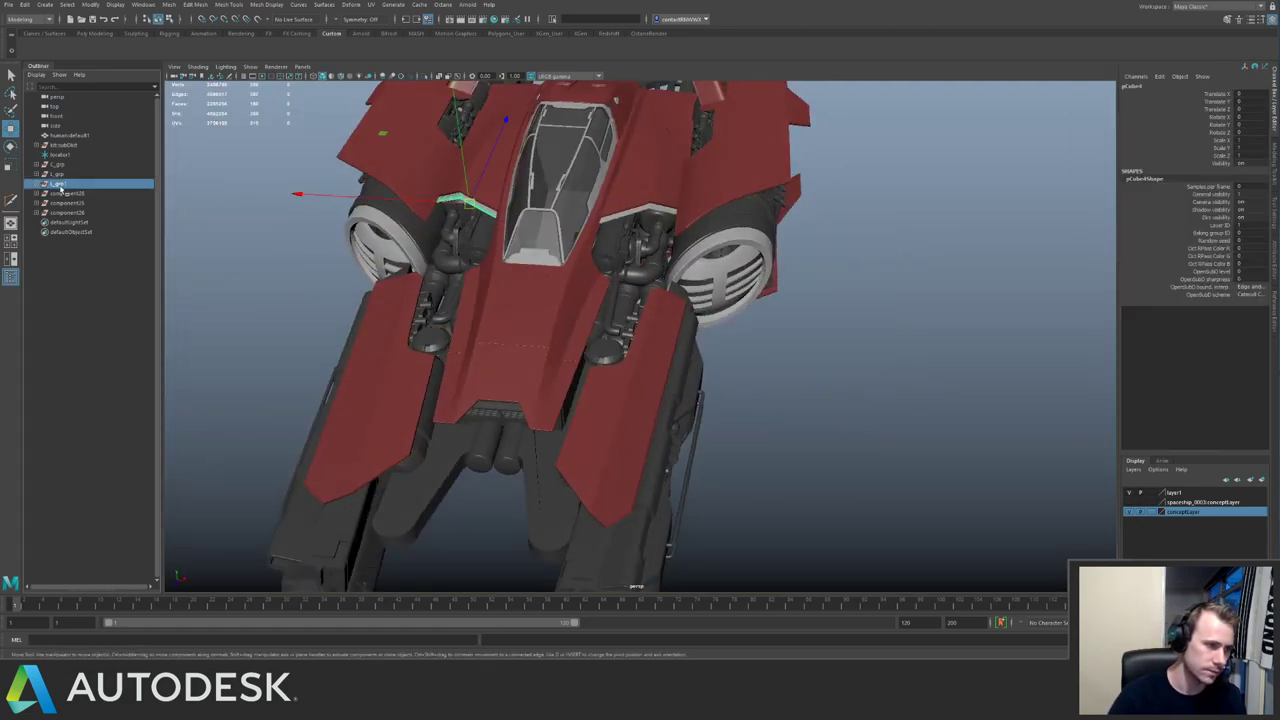
{"action": "key", "text": "Delete"}
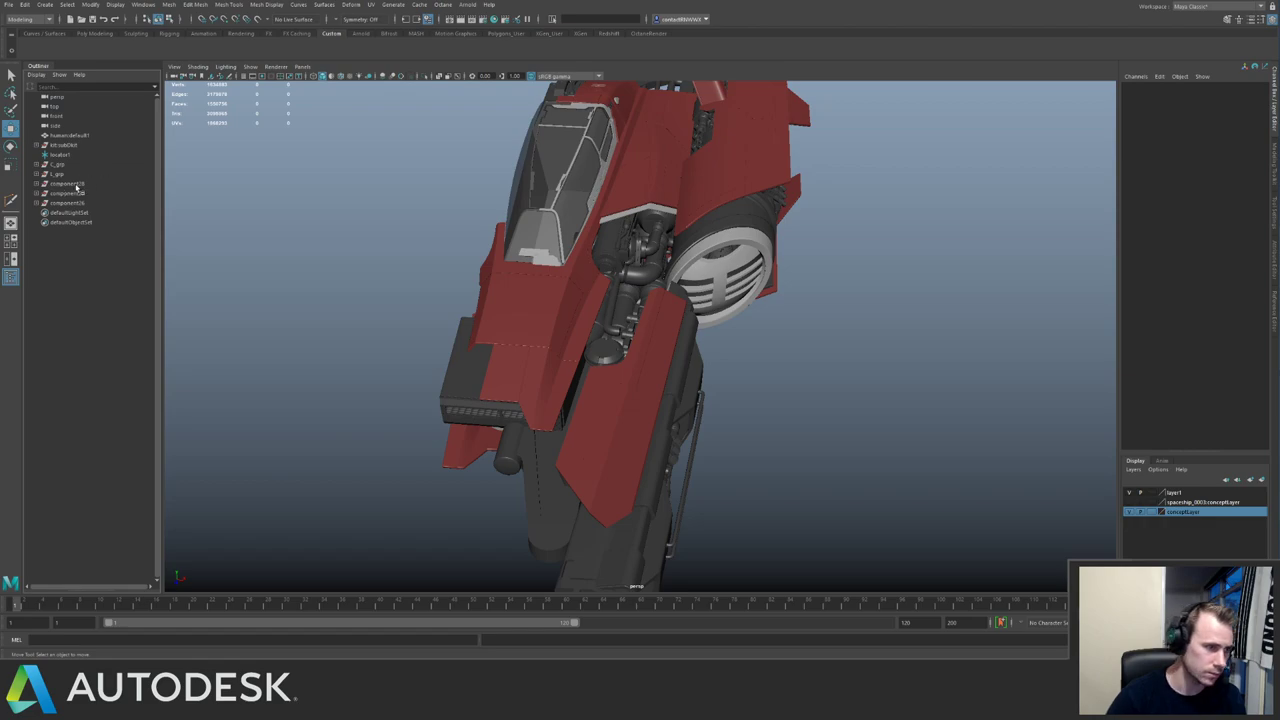
Parent the three loose component groups under the centre group C_grp.
{"action": "left_click_drag", "start_coordinate": [72, 204], "coordinate": [75, 187]}
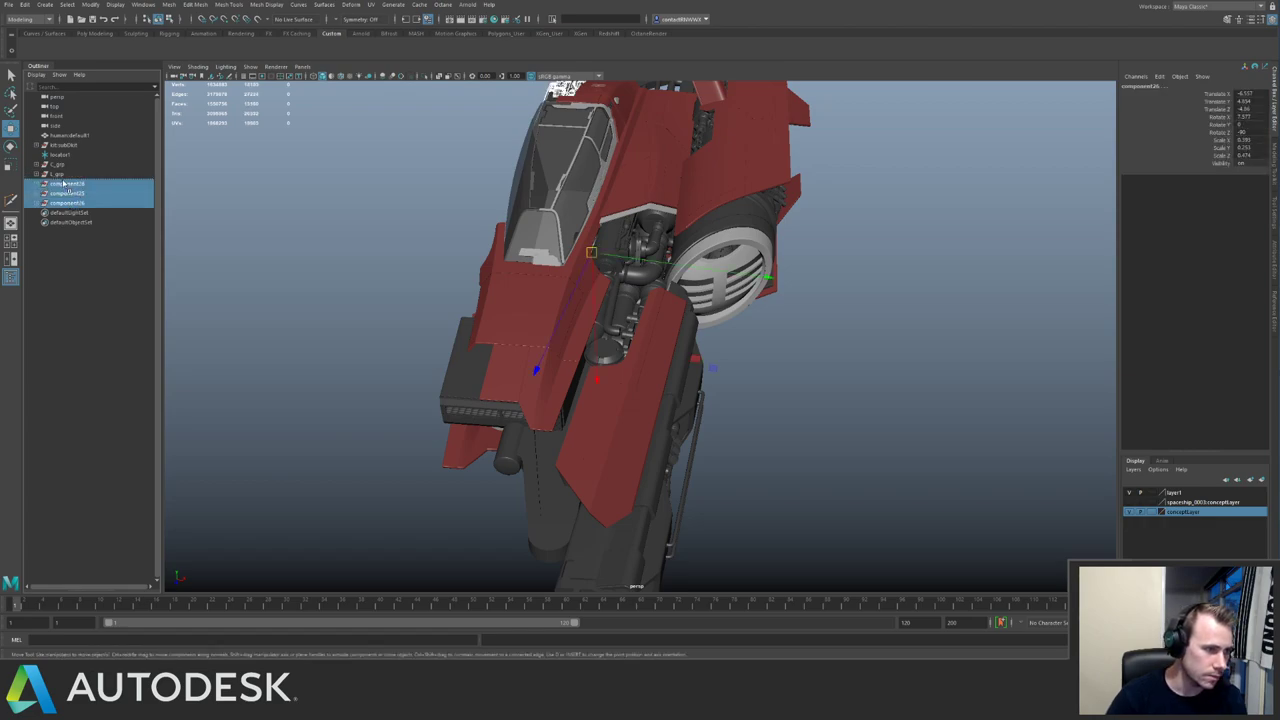
{"action": "left_click", "coordinate": [67, 187]}
{"action": "left_click_drag", "start_coordinate": [480, 235], "coordinate": [283, 174], "text": "alt"}
{"action": "key", "text": "ctrl+z"}
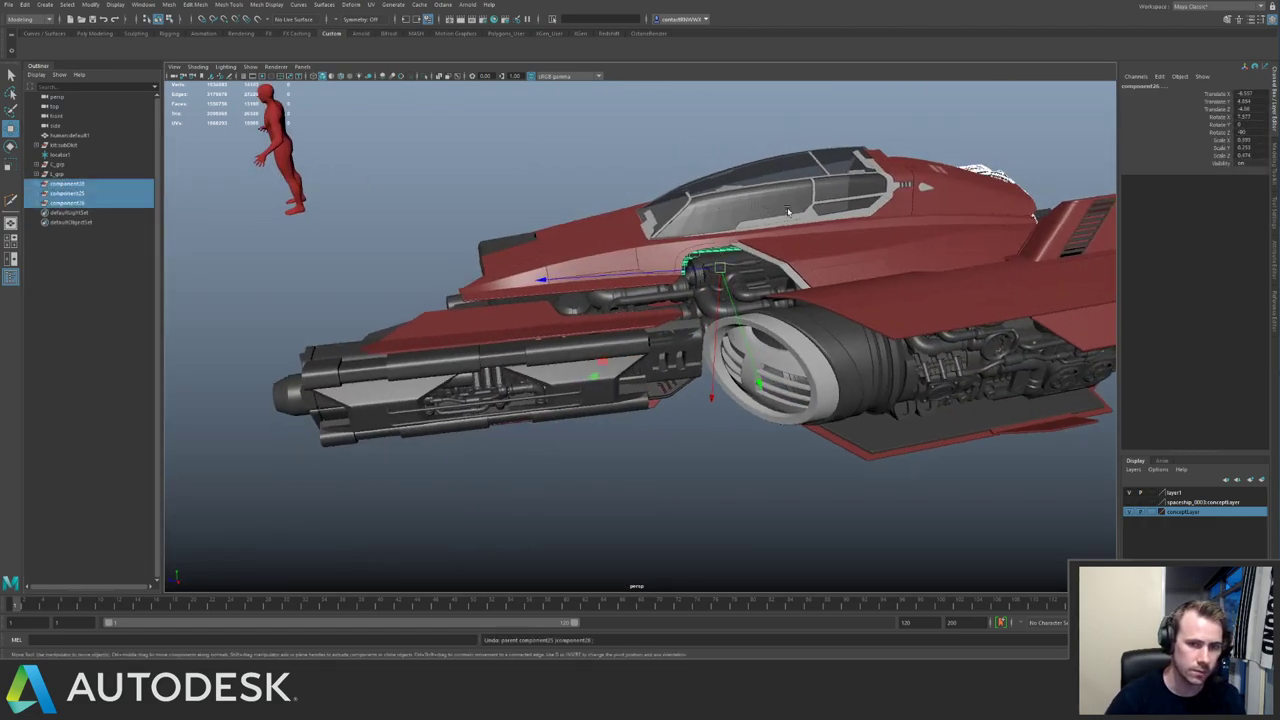
{"action": "left_click_drag", "start_coordinate": [737, 206], "coordinate": [470, 160], "text": "alt"}
{"action": "middle_click_drag", "start_coordinate": [470, 160], "coordinate": [462, 110], "text": "alt"}
{"action": "left_click_drag", "start_coordinate": [462, 110], "coordinate": [513, 149], "text": "alt"}
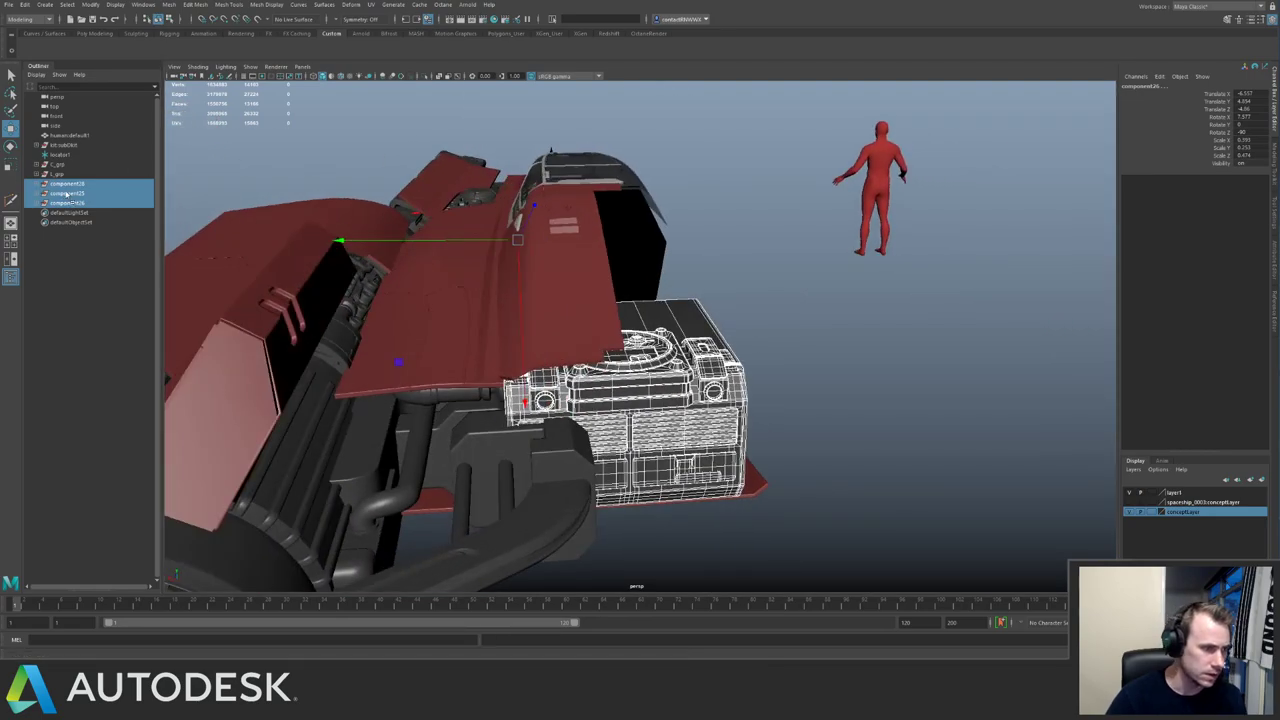
{"action": "middle_click_drag", "start_coordinate": [58, 167], "coordinate": [58, 165]}
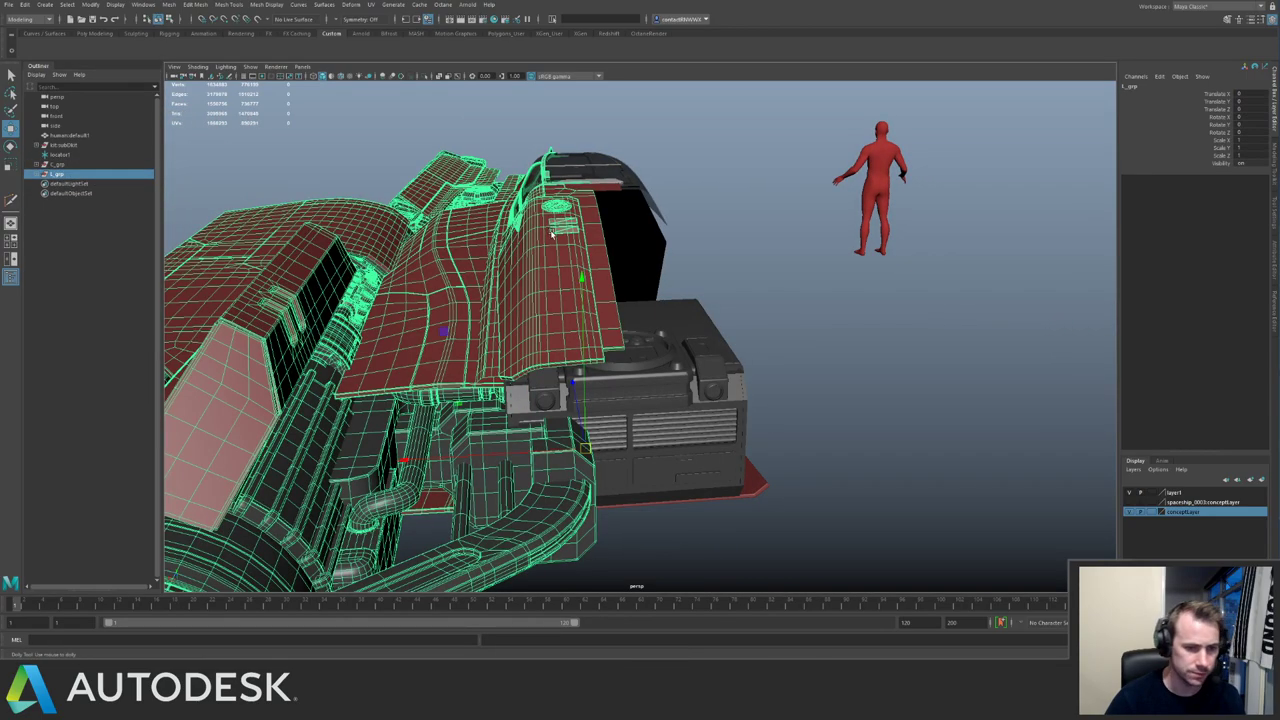
Isolate L_grp, expand its hierarchy and inspect the parts belonging to L_panels_grp.
{"action": "left_click_drag", "start_coordinate": [561, 242], "coordinate": [686, 240], "text": "alt"}
{"action": "key", "text": "ctrl+1"}
{"action": "right_click_drag", "start_coordinate": [686, 240], "coordinate": [803, 221], "text": "alt"}
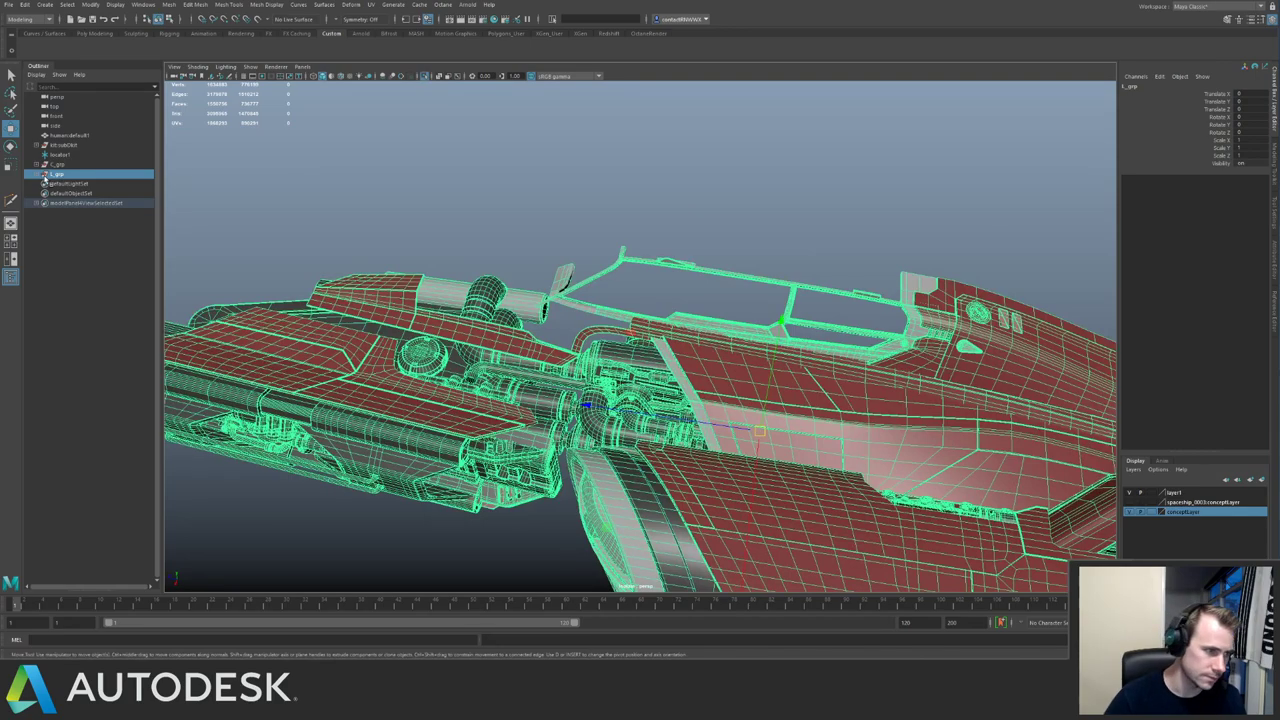
{"action": "left_click", "coordinate": [37, 175]}
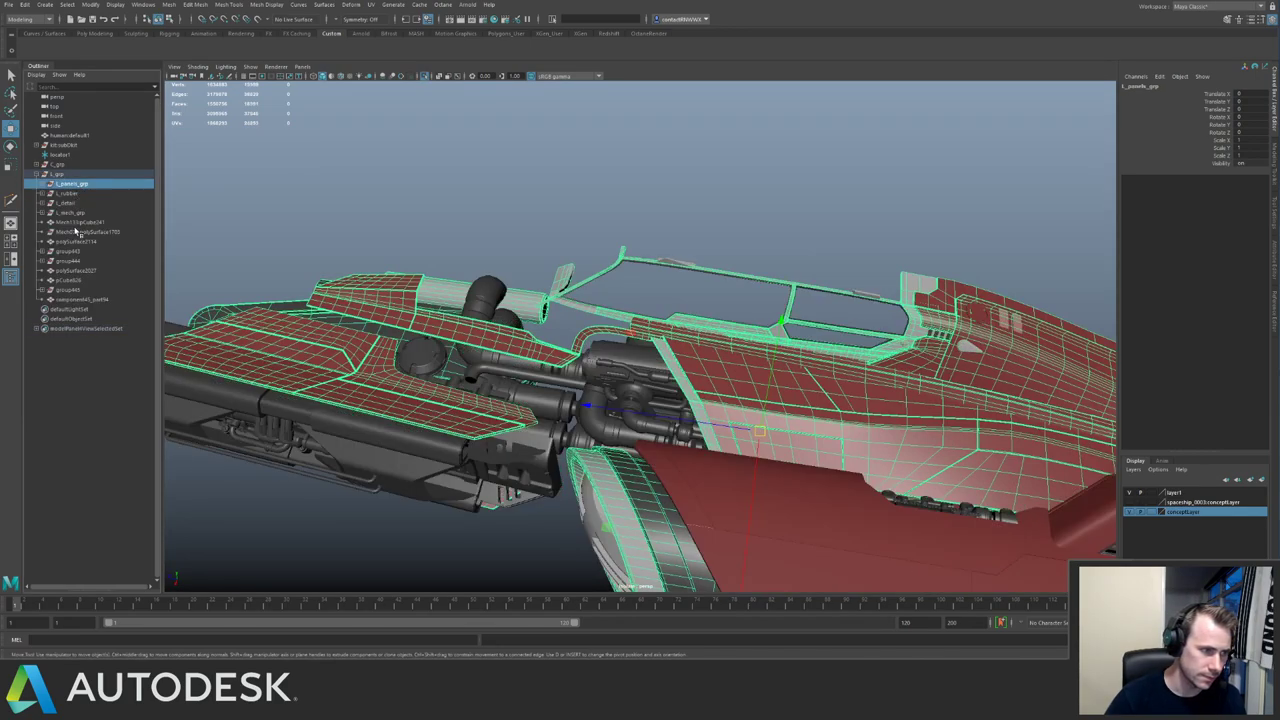
{"action": "left_click_drag", "start_coordinate": [703, 229], "coordinate": [607, 209], "text": "alt"}
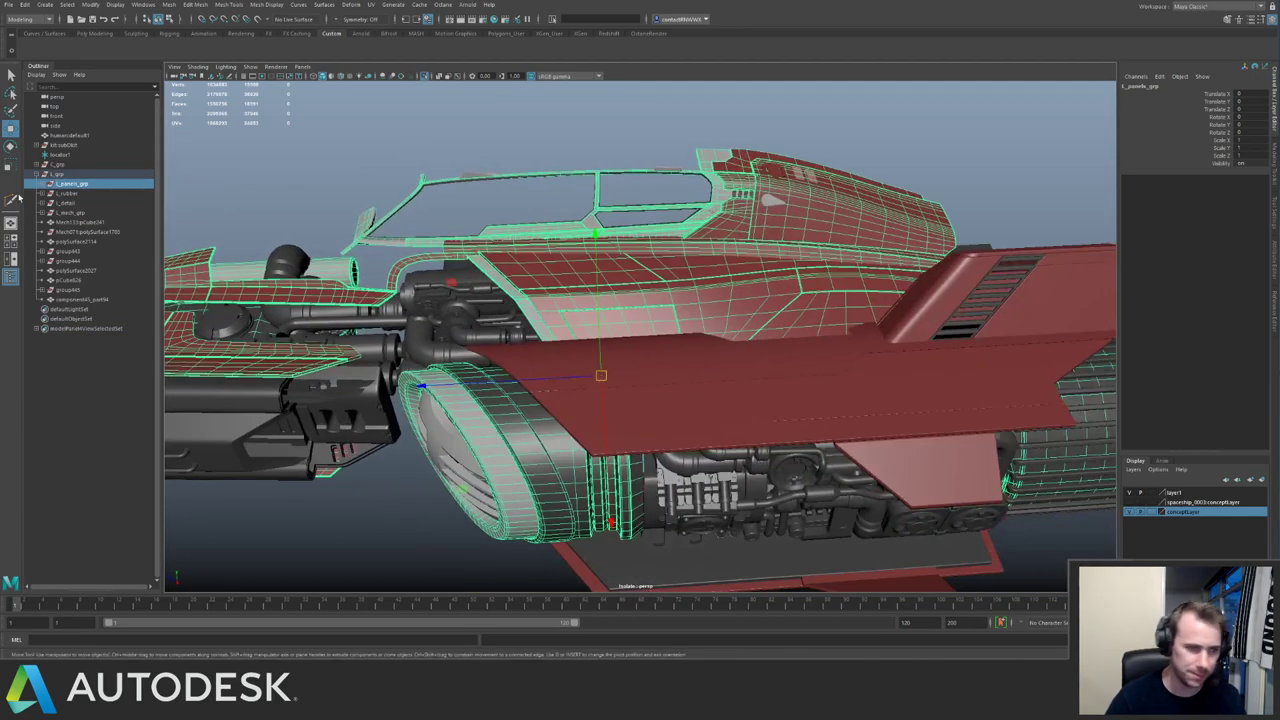
Select the ungrouped objects in L_grp from Mech133:pCube241 to component45_part94 and isolate them.
{"action": "left_click", "coordinate": [73, 300]}
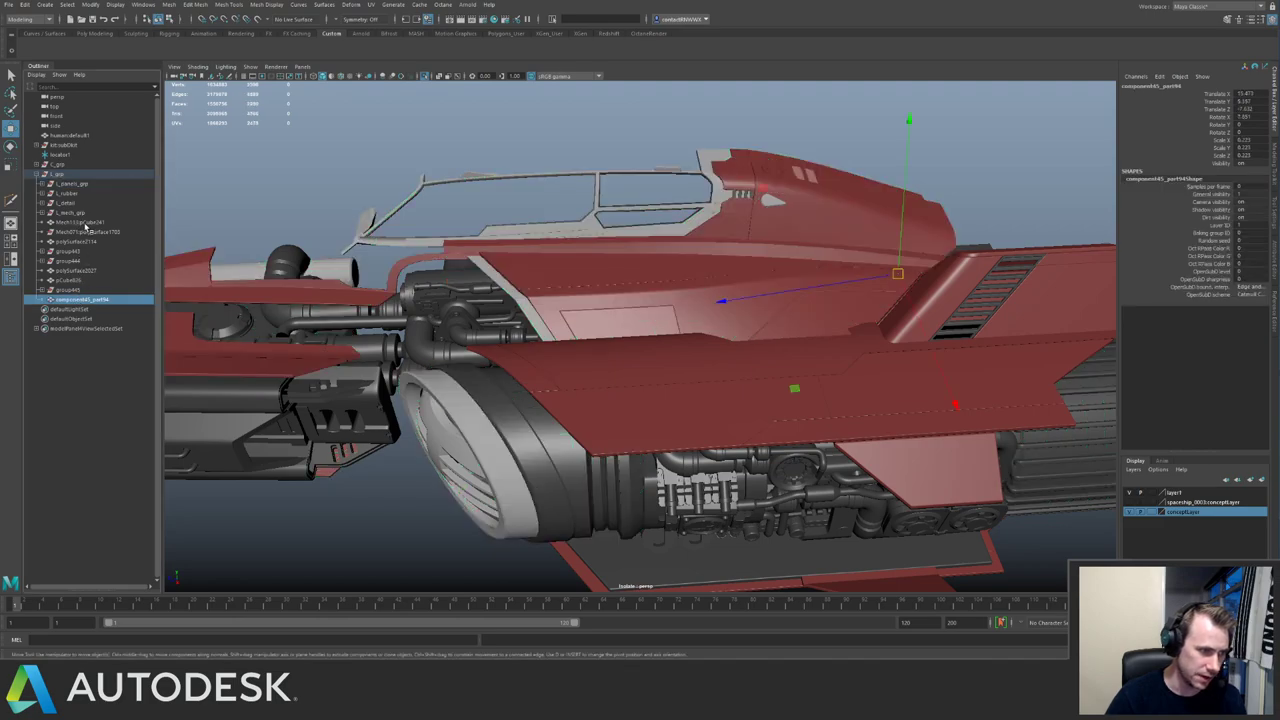
{"action": "left_click", "coordinate": [85, 224], "text": "shift"}
{"action": "key", "text": "f"}
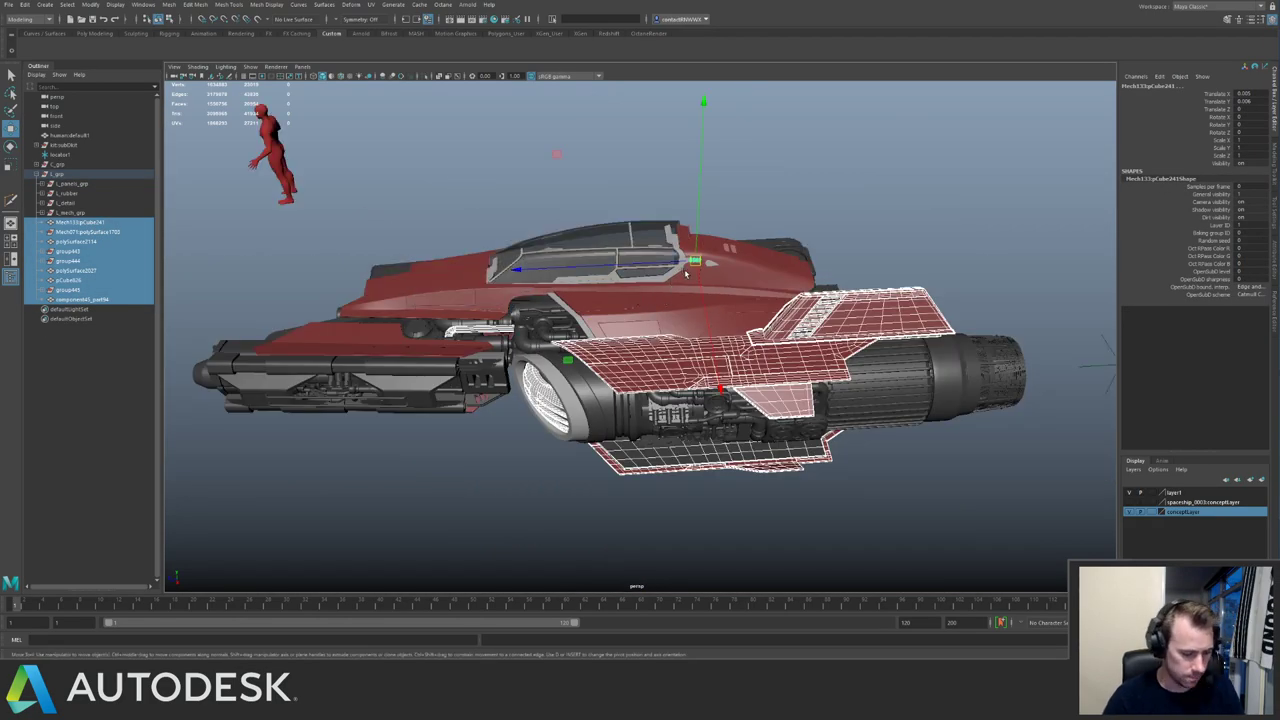
{"action": "key", "text": "ctrl+1"}
{"action": "left_click", "coordinate": [778, 215]}
{"action": "left_click_drag", "start_coordinate": [778, 215], "coordinate": [700, 282], "text": "alt"}
{"action": "middle_click_drag", "start_coordinate": [700, 282], "coordinate": [565, 254], "text": "alt"}
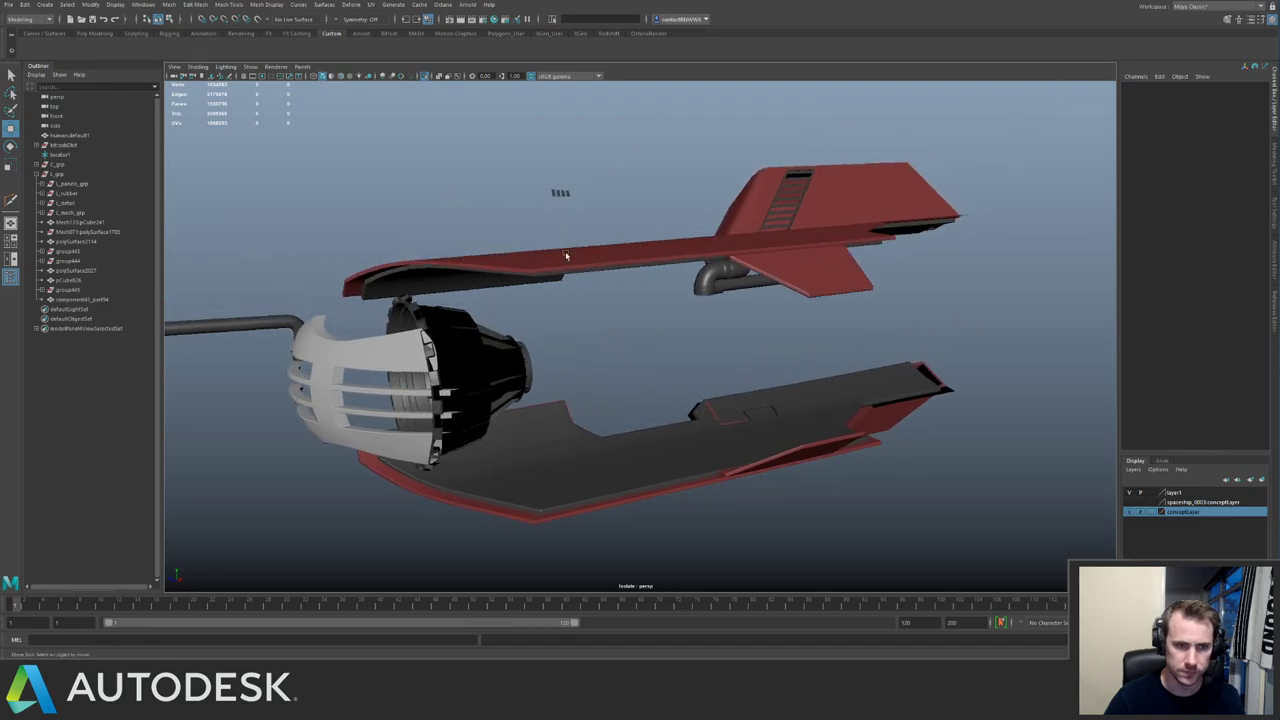
Select the red panels of the finned wing section, including its fins, and move them out of group443 into L_panels_grp.
{"action": "left_click", "coordinate": [565, 256]}
{"action": "left_click_drag", "start_coordinate": [565, 256], "coordinate": [348, 255], "text": "alt"}
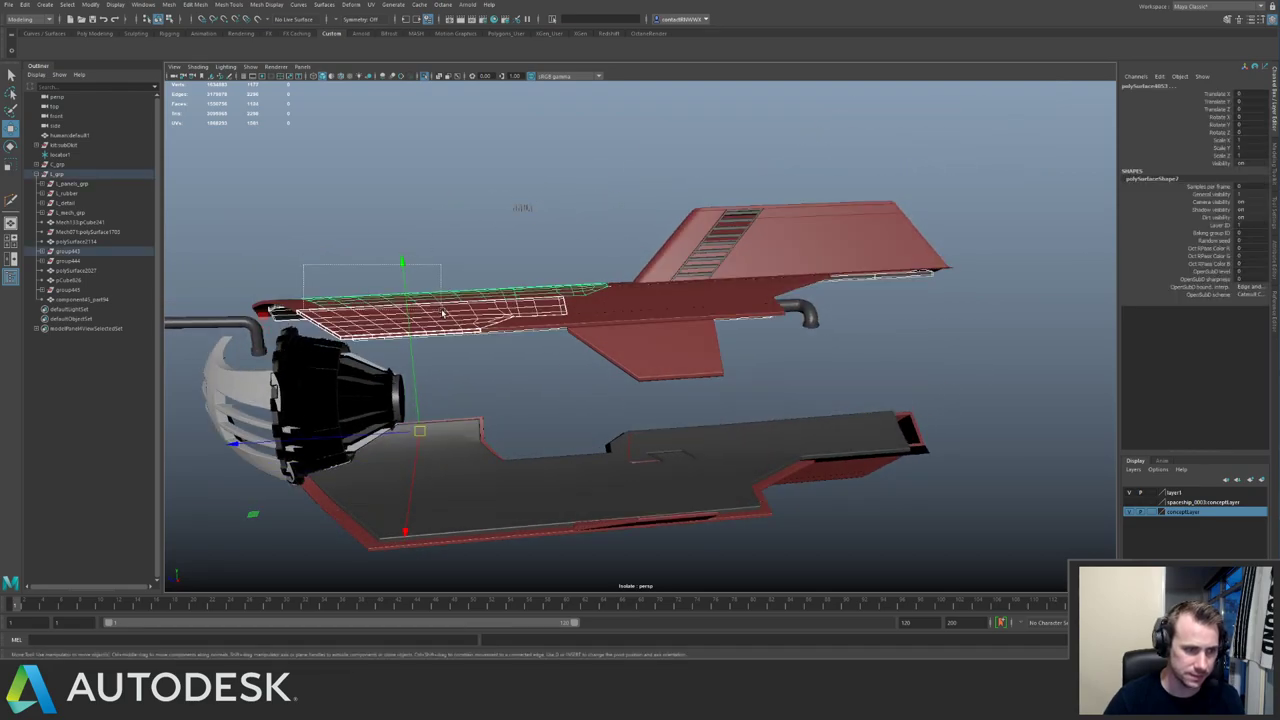
{"action": "left_click_drag", "start_coordinate": [630, 287], "coordinate": [654, 271], "text": "alt"}
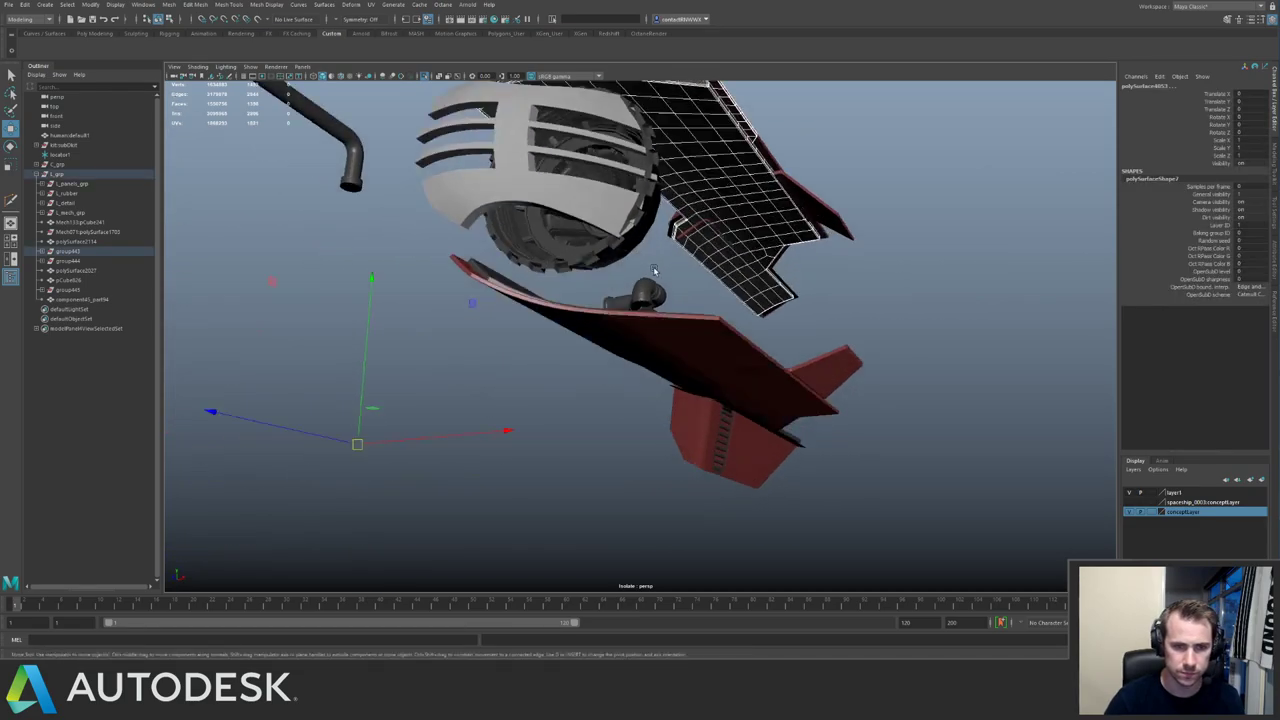
{"action": "left_click", "coordinate": [786, 181], "text": "shift"}
{"action": "left_click_drag", "start_coordinate": [823, 222], "coordinate": [674, 337], "text": "alt"}
{"action": "left_click", "coordinate": [700, 289], "text": "shift"}
{"action": "left_click", "coordinate": [563, 297]}
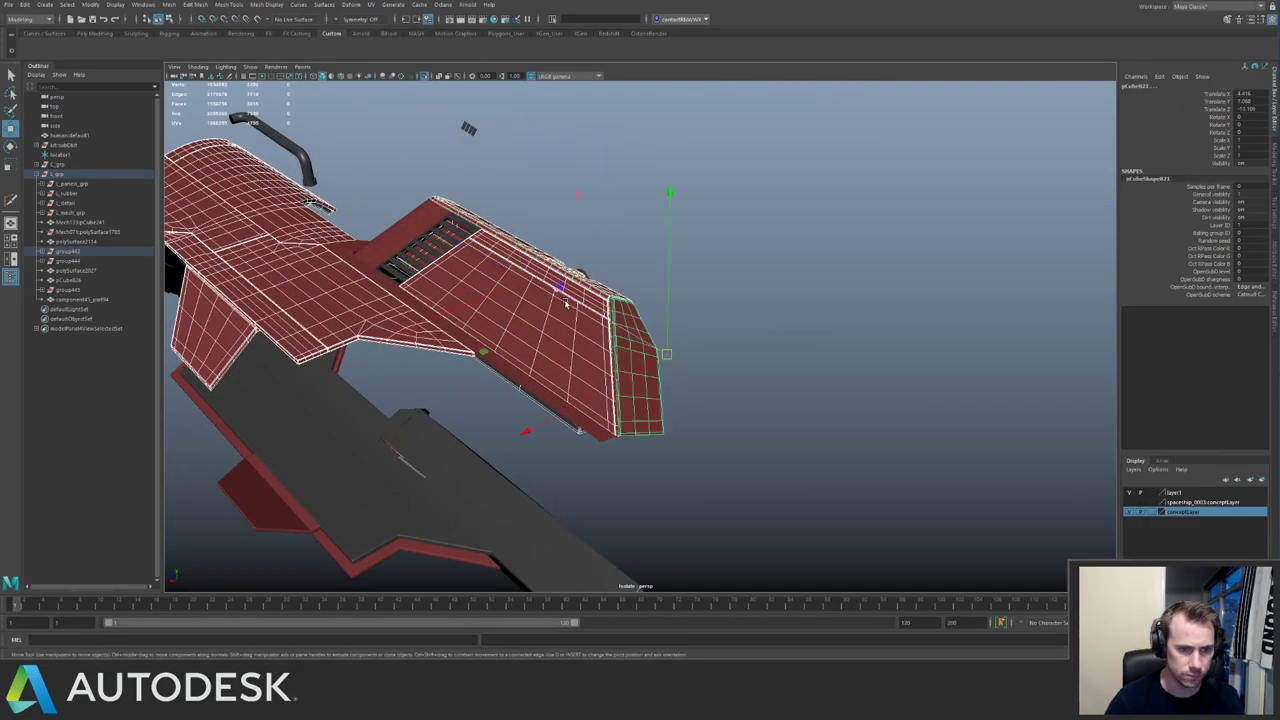
{"action": "left_click_drag", "start_coordinate": [563, 297], "coordinate": [643, 254], "text": "alt"}
{"action": "scroll", "coordinate": [643, 240], "scroll_direction": "up", "scroll_amount": 4}
{"action": "left_click", "coordinate": [657, 194], "text": "shift"}
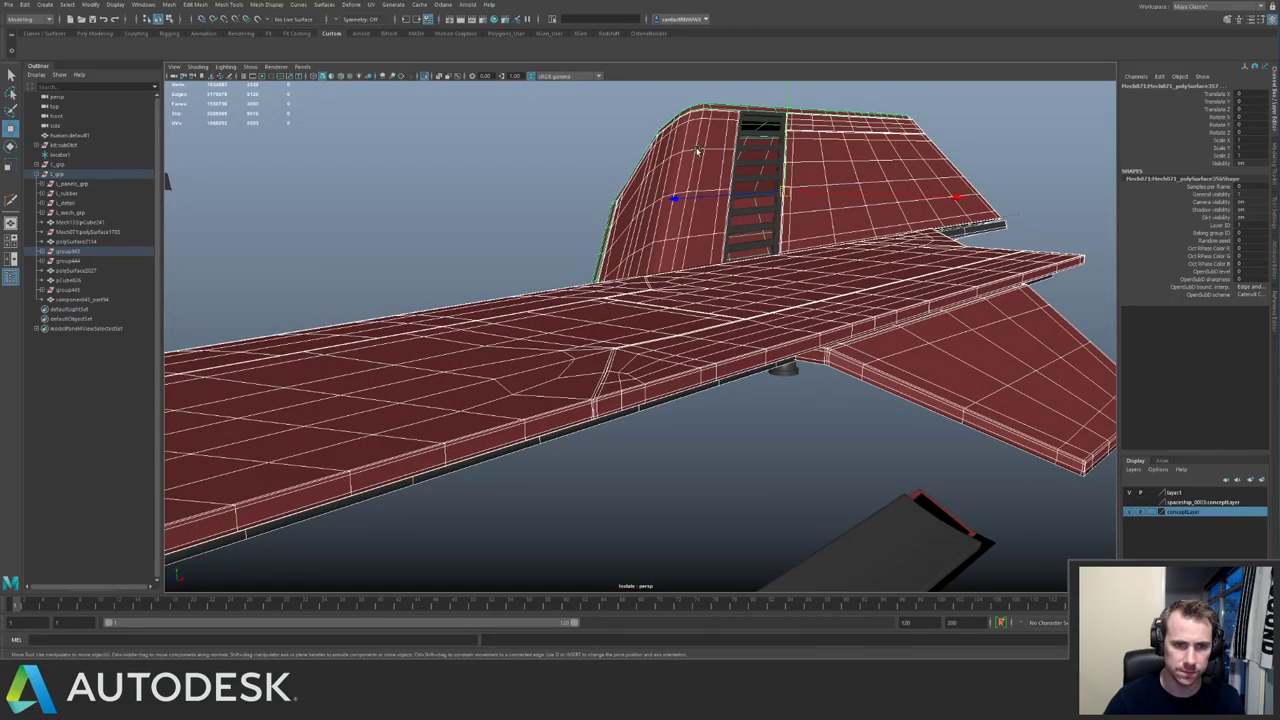
{"action": "left_click_drag", "start_coordinate": [657, 194], "coordinate": [194, 182], "text": "alt"}
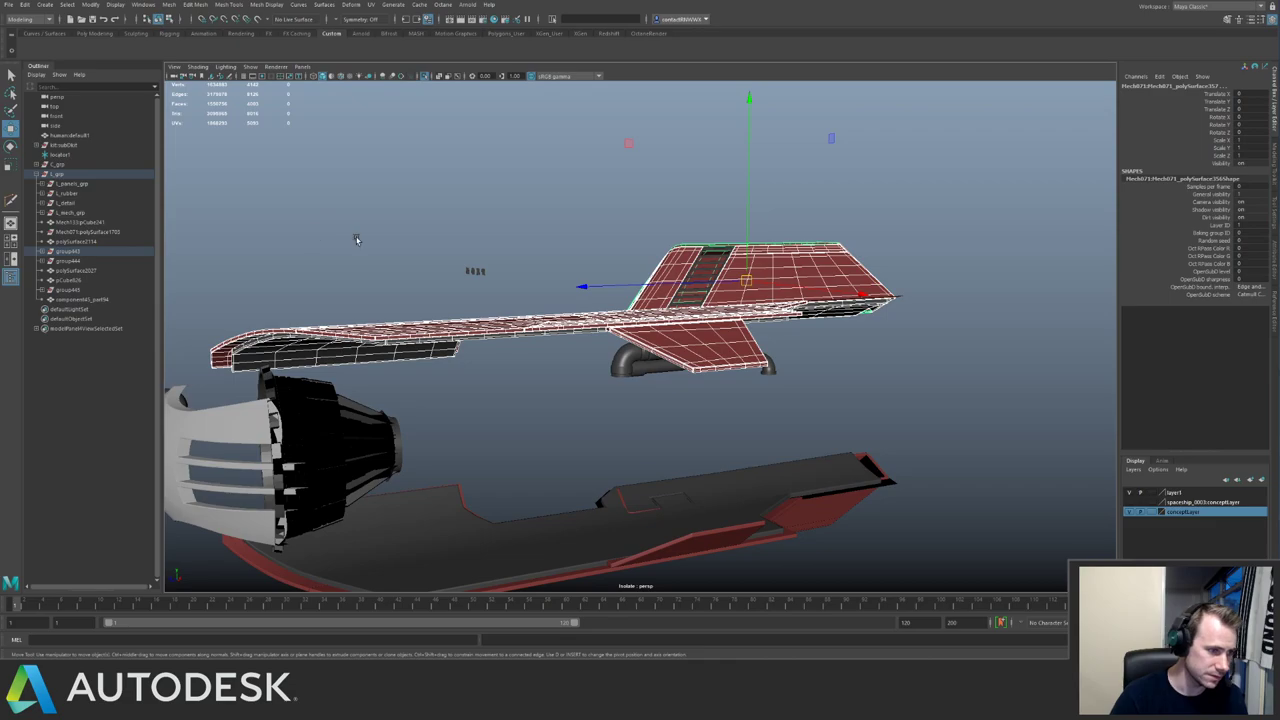
{"action": "key", "text": "shift+p"}
{"action": "middle_click_drag", "start_coordinate": [83, 333], "coordinate": [77, 186]}
Select the panels of the opposite wing section in group444 and move them into L_panels_grp.
{"action": "left_click_drag", "start_coordinate": [650, 206], "coordinate": [591, 284], "text": "alt"}
{"action": "left_click_drag", "start_coordinate": [590, 384], "coordinate": [517, 505]}
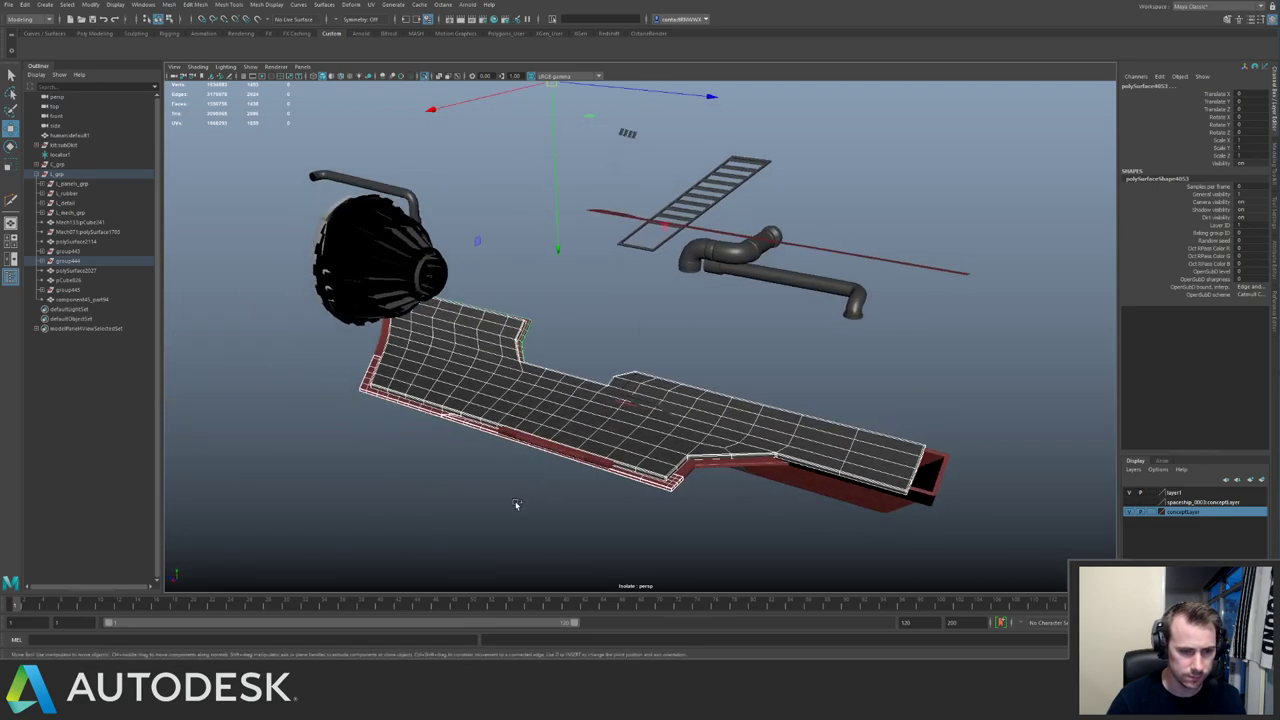
{"action": "left_click", "coordinate": [584, 456], "text": "shift"}
{"action": "left_click", "coordinate": [737, 460], "text": "shift"}
{"action": "left_click", "coordinate": [940, 496], "text": "shift"}
{"action": "left_click_drag", "start_coordinate": [940, 496], "coordinate": [722, 346], "text": "alt"}
{"action": "left_click", "coordinate": [743, 368]}
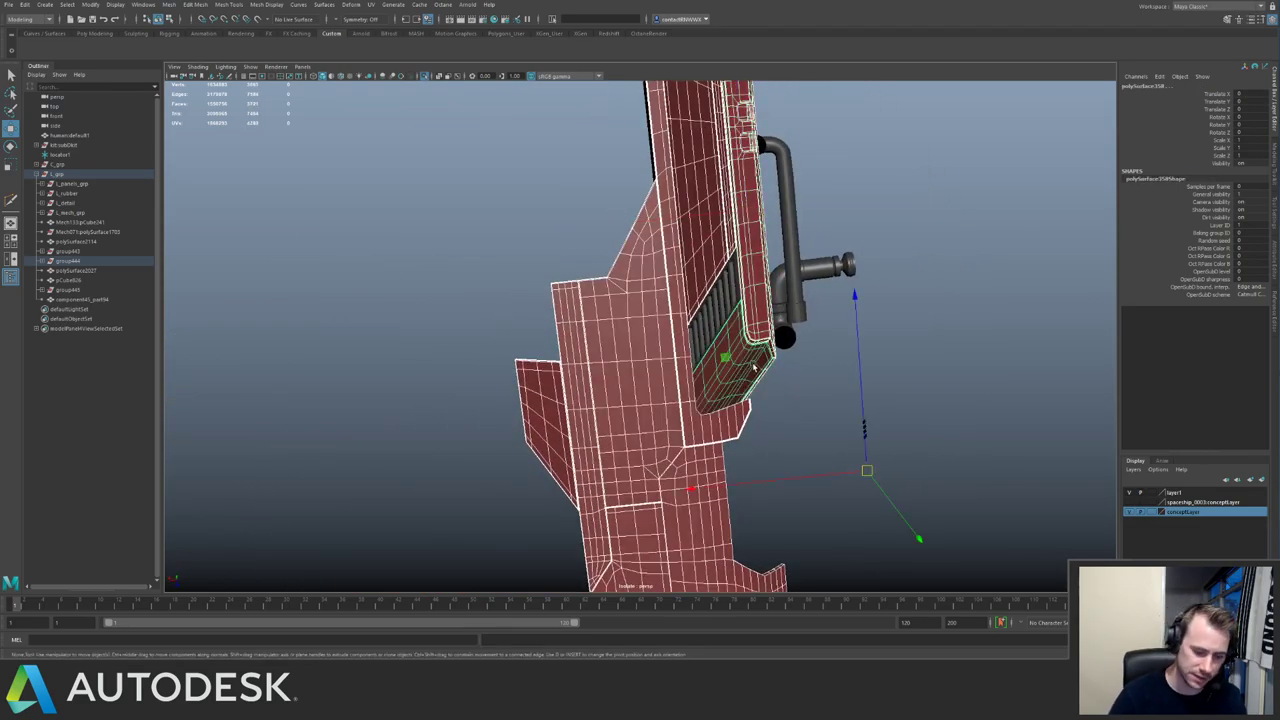
{"action": "key", "text": "shift+p"}
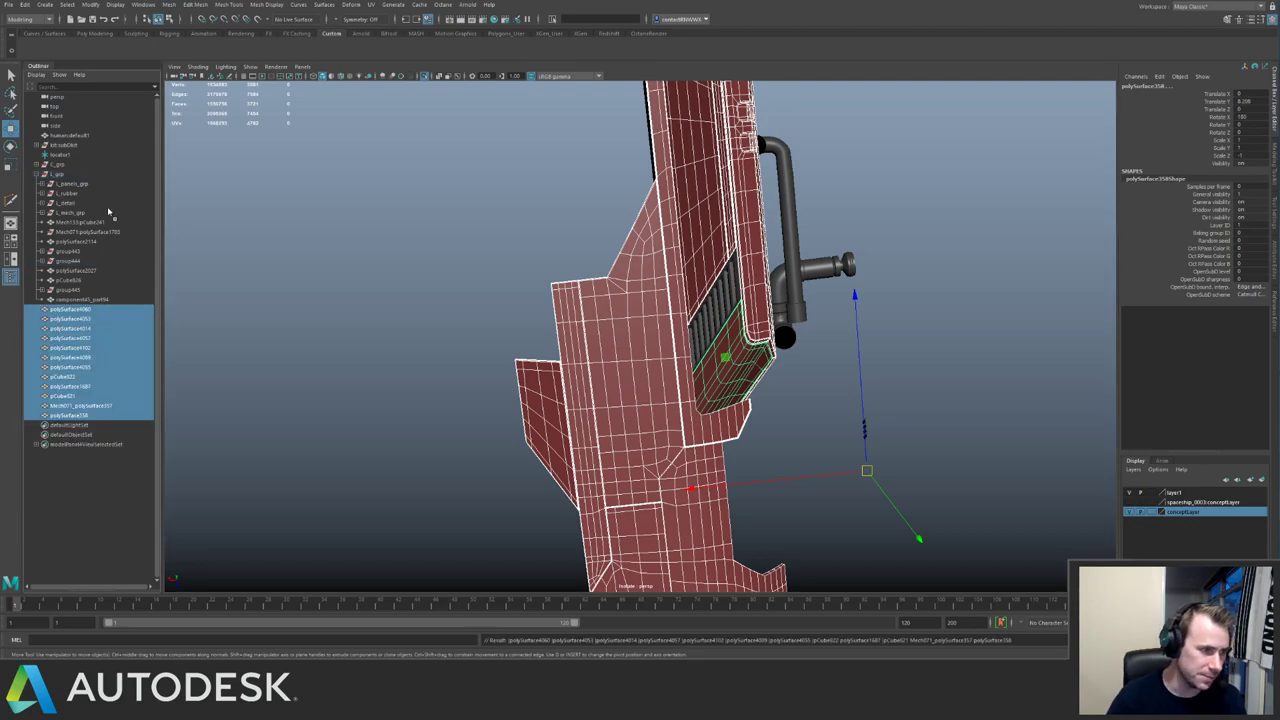
{"action": "key", "text": "ctrl+z"}
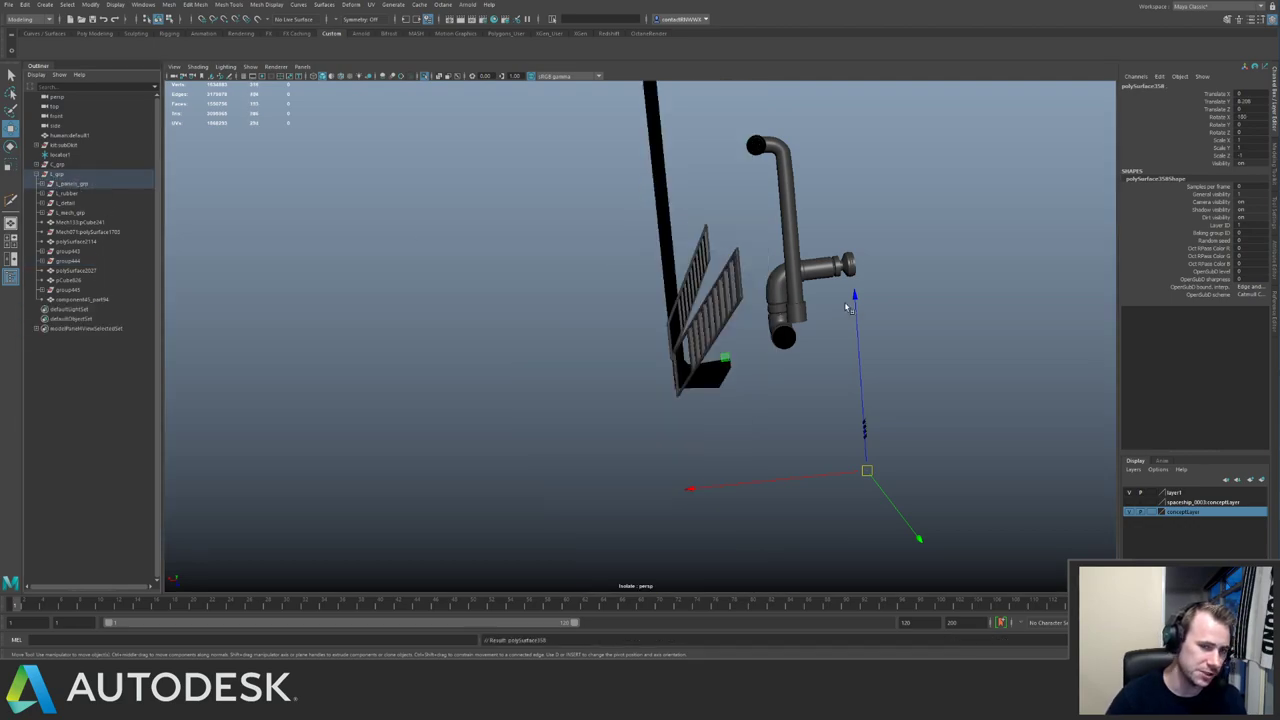
Take the long thin panel strip out of group443 and place it in L_panels_grp.
{"action": "left_click_drag", "start_coordinate": [848, 308], "coordinate": [672, 220], "text": "alt"}
{"action": "left_click", "coordinate": [719, 446]}
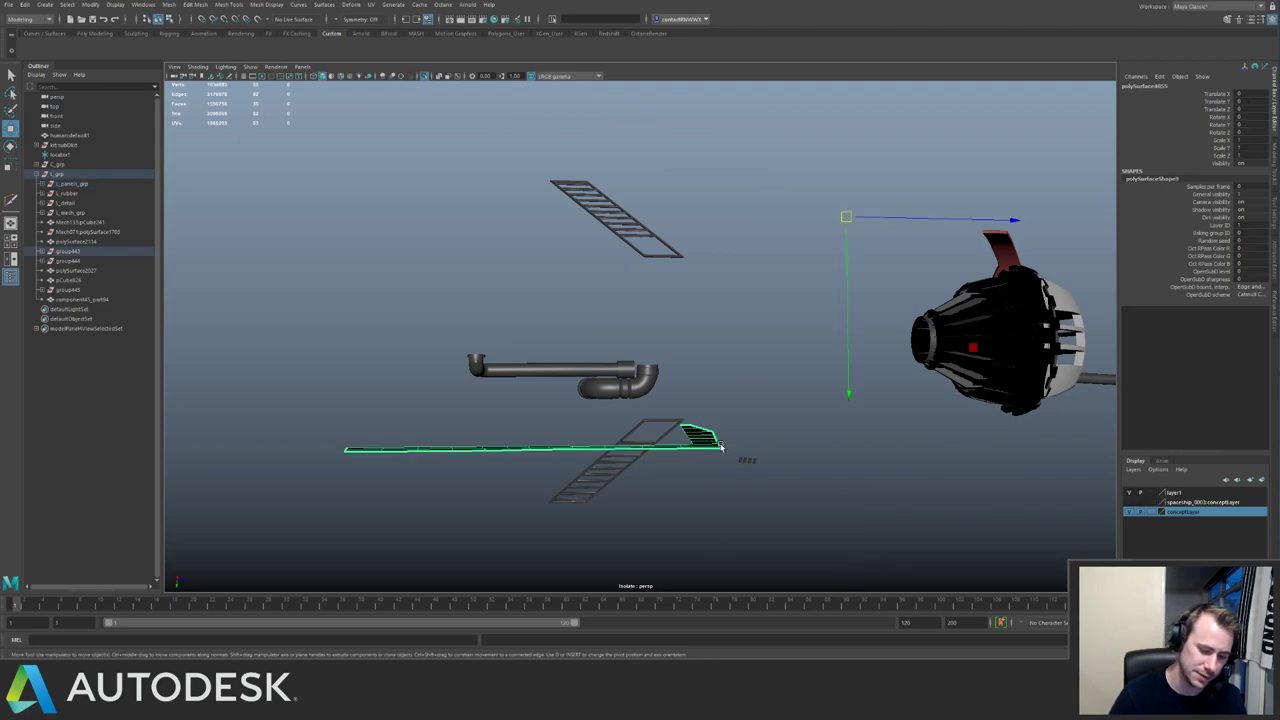
{"action": "key", "text": "ctrl+d"}
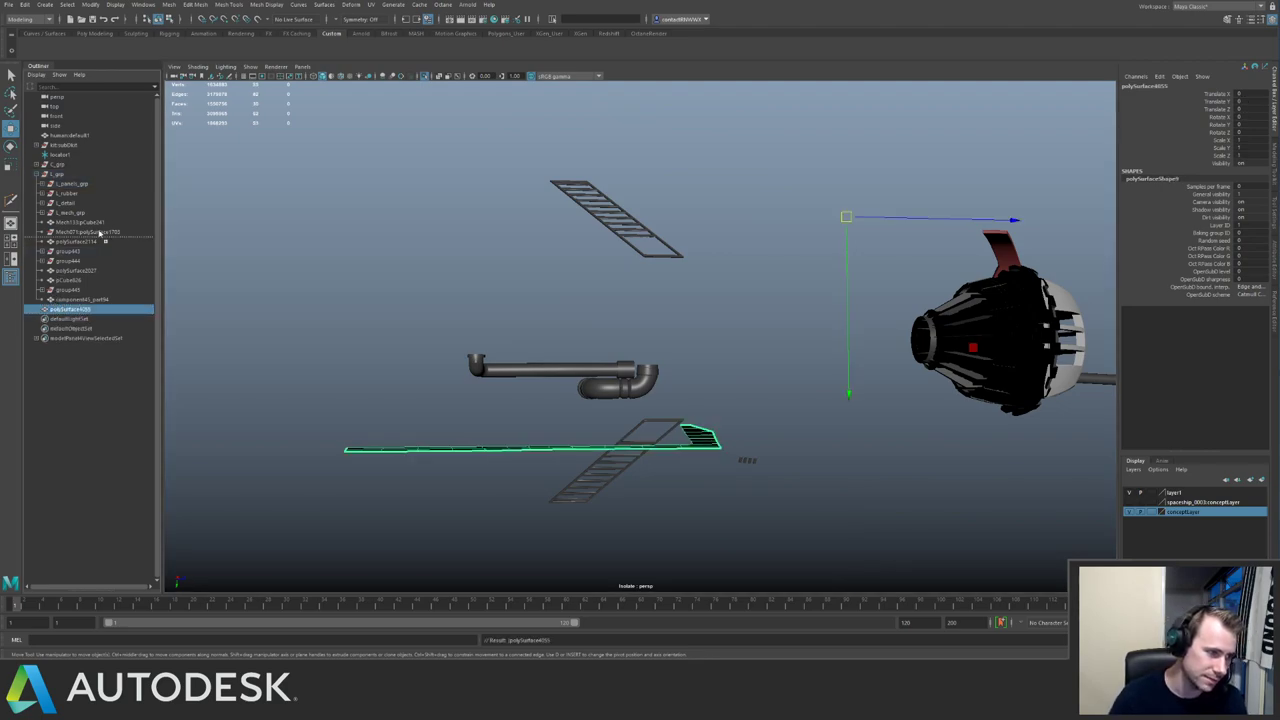
{"action": "left_click", "coordinate": [95, 185]}
Check the engine intake parts against the full ship and move the curved red panel beside the intake into L_panels_grp.
{"action": "left_click_drag", "start_coordinate": [835, 230], "coordinate": [592, 376], "text": "alt"}
{"action": "left_click", "coordinate": [532, 399]}
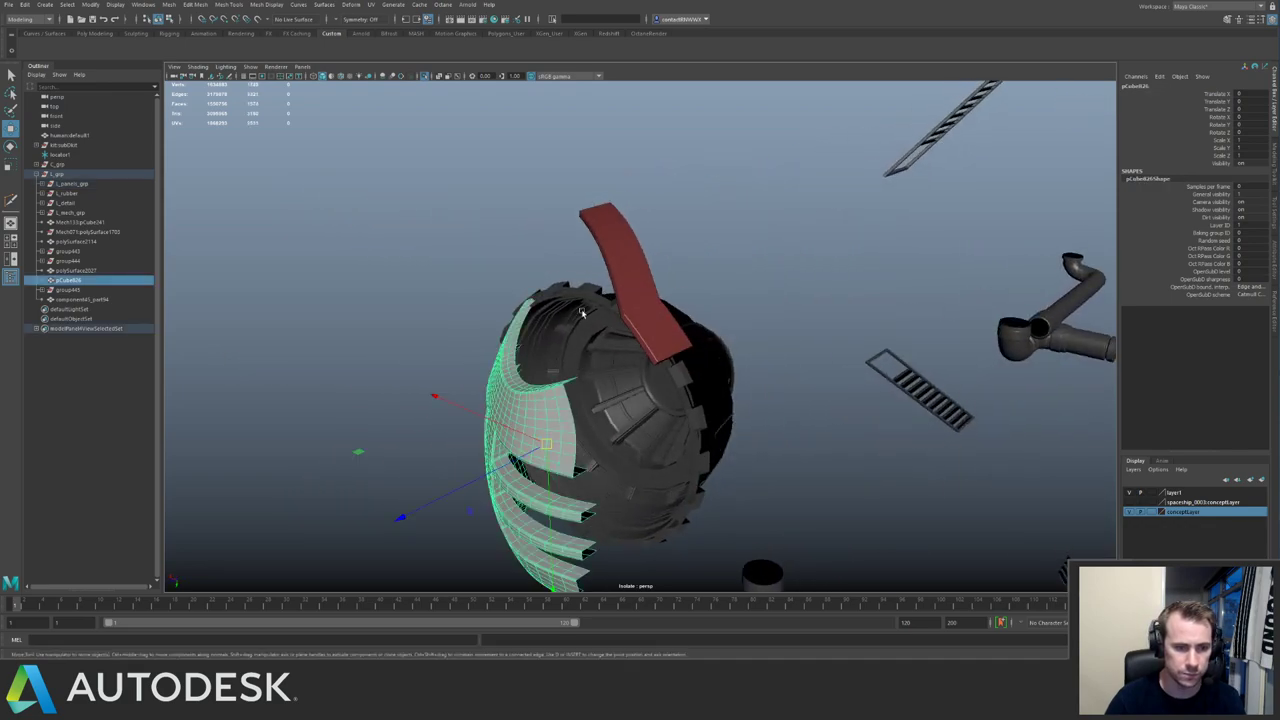
{"action": "left_click_drag", "start_coordinate": [583, 311], "coordinate": [466, 303], "text": "alt"}
{"action": "middle_click_drag", "start_coordinate": [466, 303], "coordinate": [693, 325], "text": "alt"}
{"action": "key", "text": "ctrl+1"}
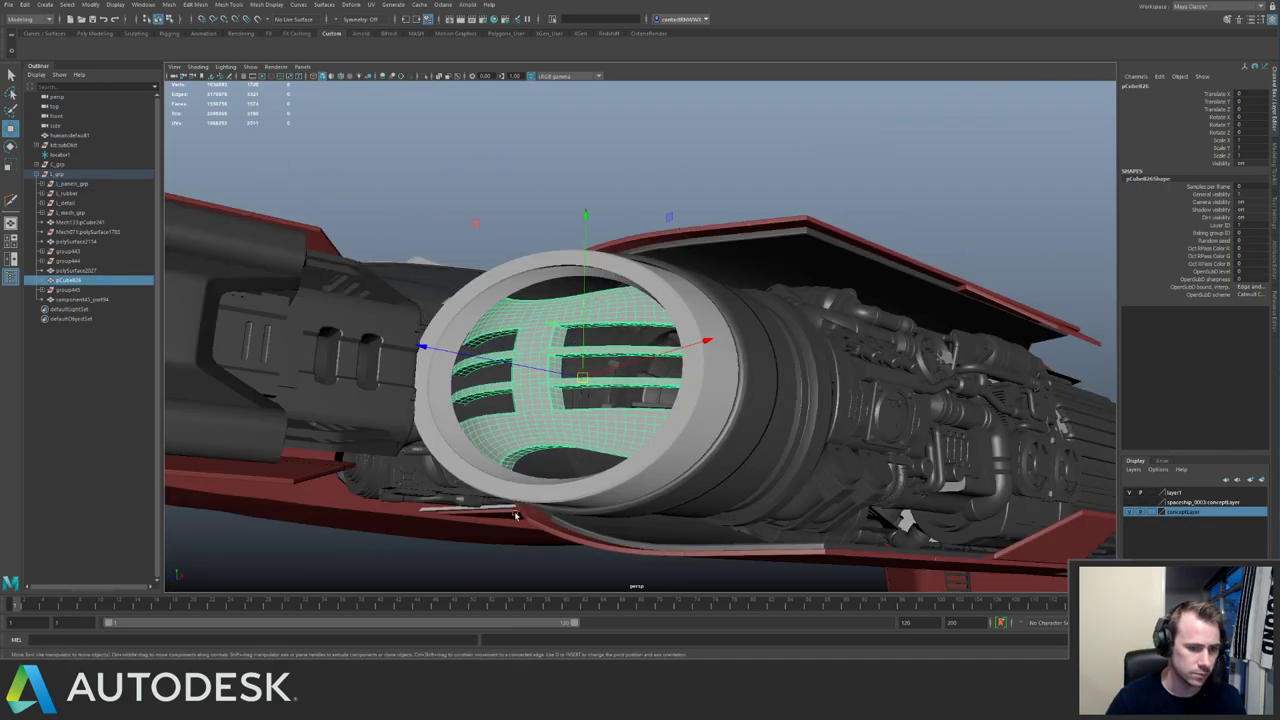
{"action": "key", "text": "ctrl+1"}
{"action": "left_click", "coordinate": [540, 508]}
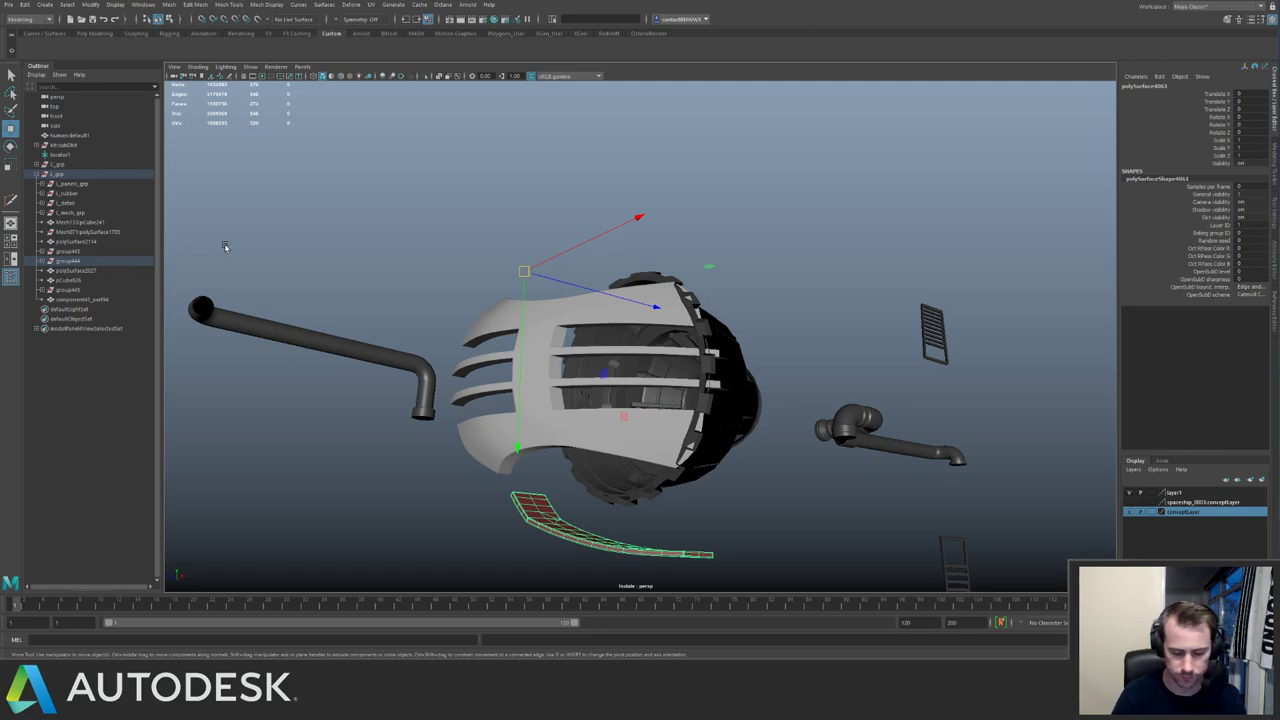
{"action": "key", "text": "shift+p"}
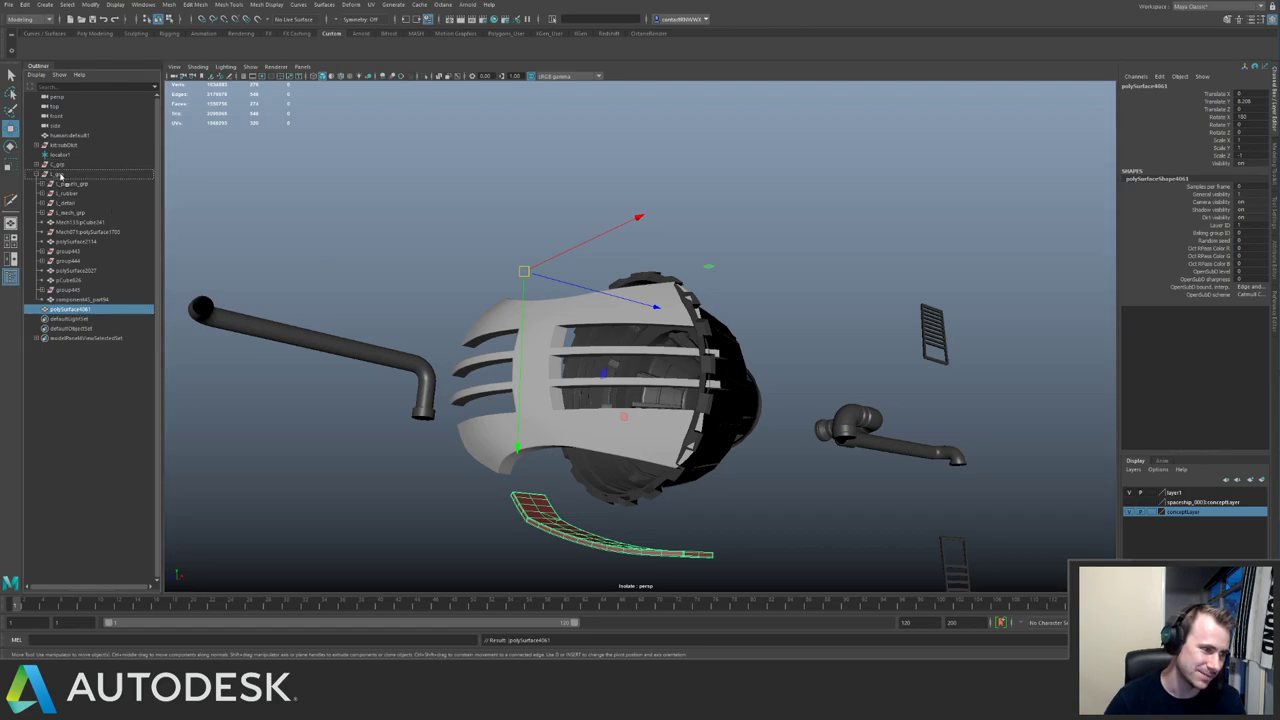
{"action": "middle_click_drag", "start_coordinate": [60, 176], "coordinate": [72, 186]}
Select the remaining ungrouped objects in L_grp from Mech133:pCube241 to component45_part94 and isolate them again.
{"action": "left_click", "coordinate": [82, 222]}
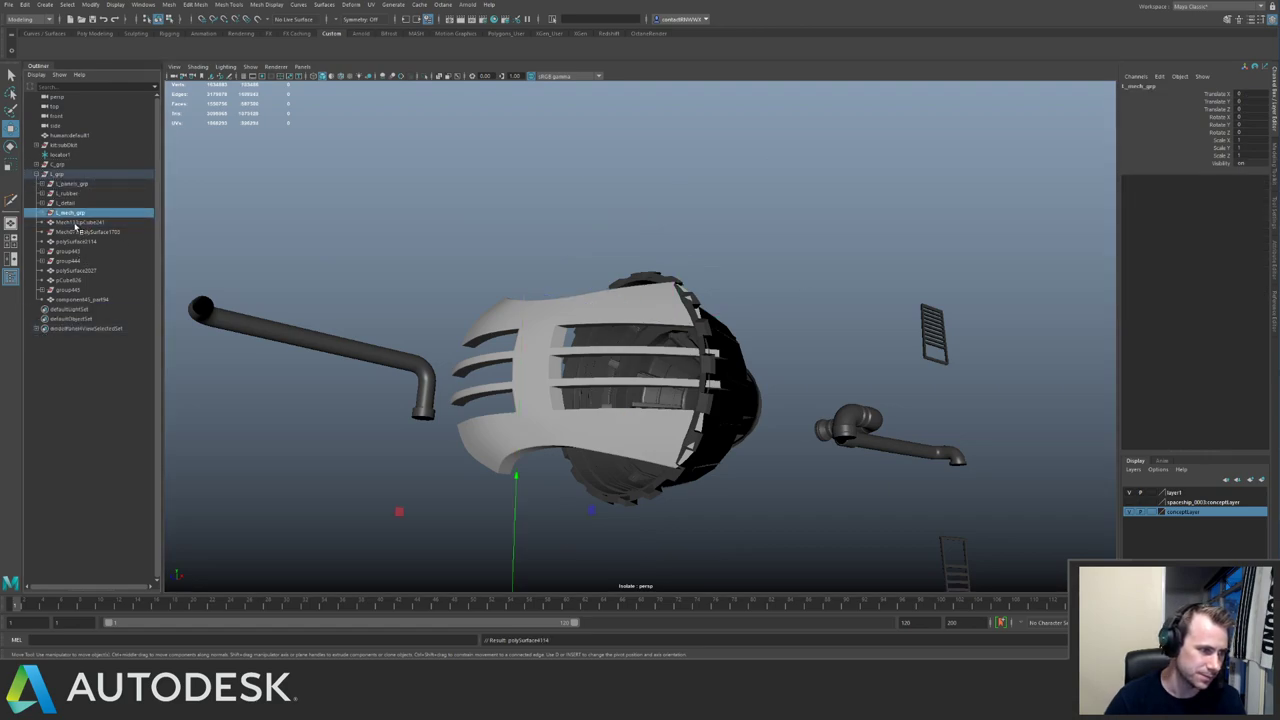
{"action": "left_click", "coordinate": [70, 301], "text": "shift"}
{"action": "key", "text": "ctrl+1"}
{"action": "scroll", "coordinate": [489, 214], "scroll_direction": "down", "scroll_amount": 4}
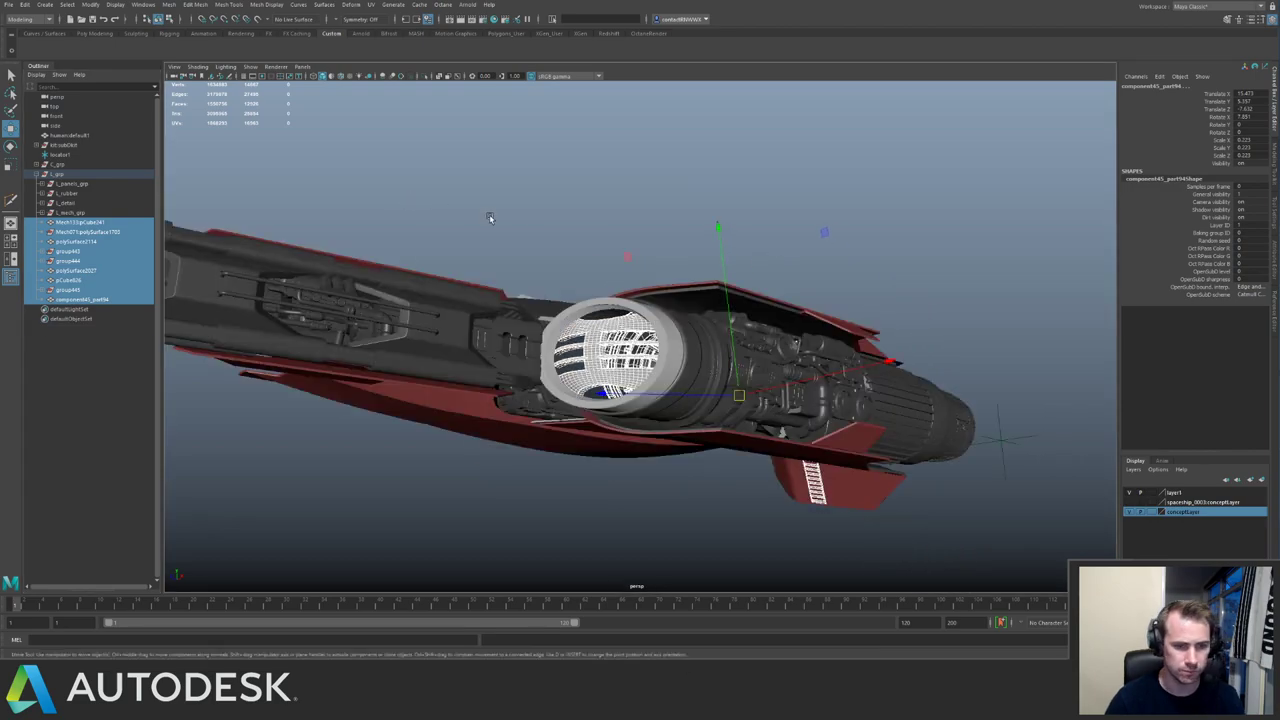
{"action": "left_click_drag", "start_coordinate": [489, 214], "coordinate": [575, 296], "text": "alt"}
{"action": "key", "text": "ctrl+1"}
{"action": "left_click", "coordinate": [918, 199]}
{"action": "middle_click_drag", "start_coordinate": [872, 202], "coordinate": [643, 300], "text": "alt"}
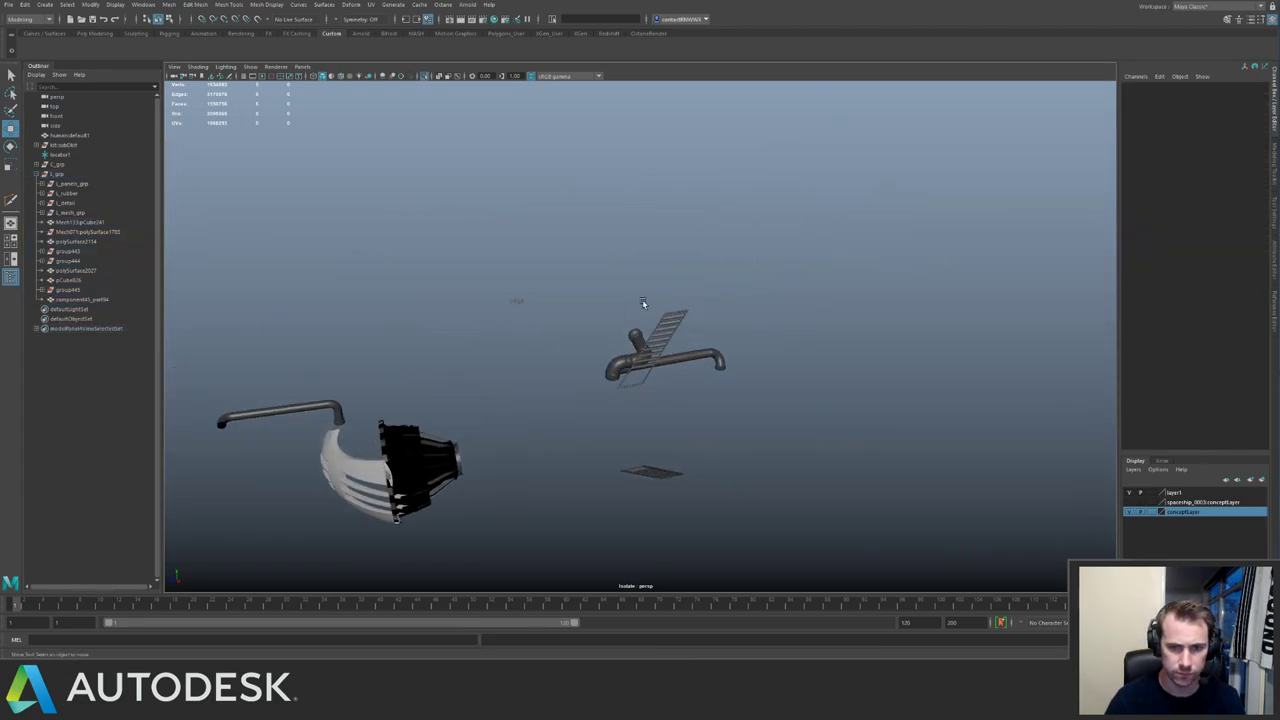
Select the slatted wing vents and examine them from several angles.
{"action": "left_click_drag", "start_coordinate": [643, 300], "coordinate": [556, 346], "text": "alt"}
{"action": "left_click_drag", "start_coordinate": [609, 308], "coordinate": [672, 390]}
{"action": "left_click_drag", "start_coordinate": [660, 378], "coordinate": [716, 284], "text": "alt"}
{"action": "middle_click_drag", "start_coordinate": [716, 284], "coordinate": [611, 297], "text": "alt"}
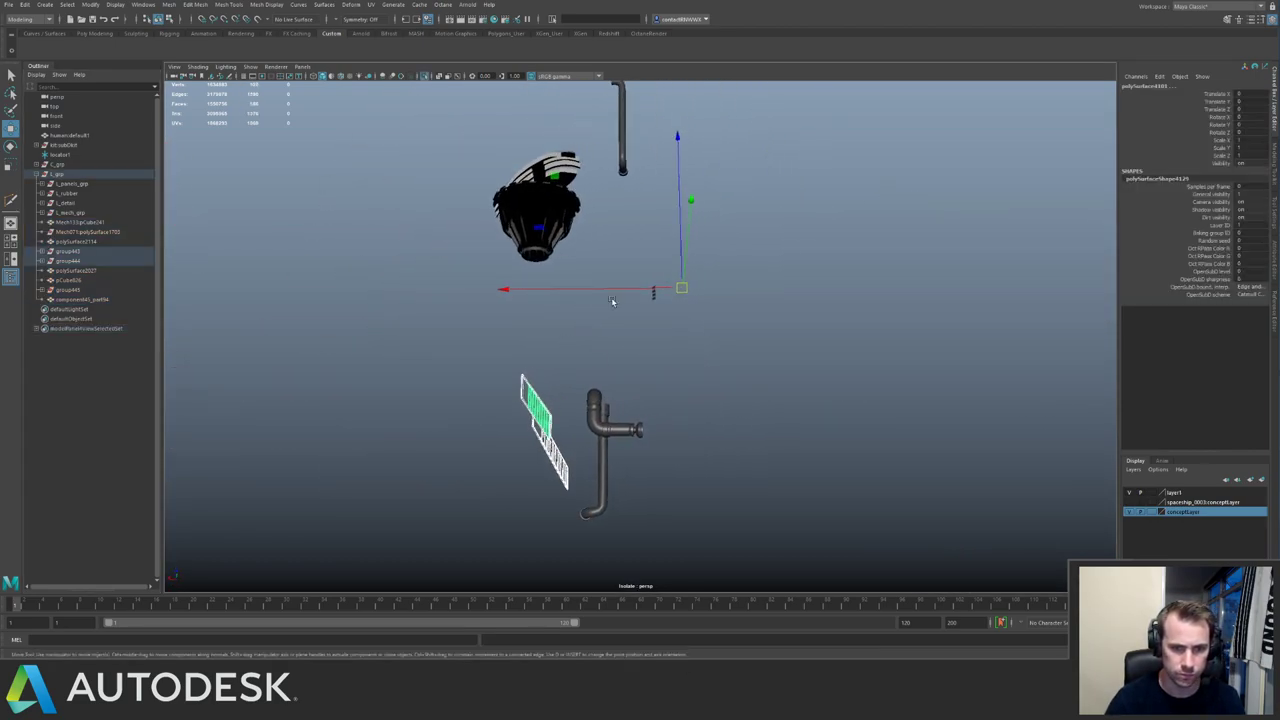
{"action": "right_click_drag", "start_coordinate": [611, 297], "coordinate": [784, 290], "text": "alt"}
{"action": "left_click_drag", "start_coordinate": [791, 257], "coordinate": [782, 217], "text": "alt"}
Locate the small vent strip Mech133:pCube241 beside the cockpit and move it into the L_detail group.
{"action": "left_click_drag", "start_coordinate": [781, 217], "coordinate": [551, 309]}
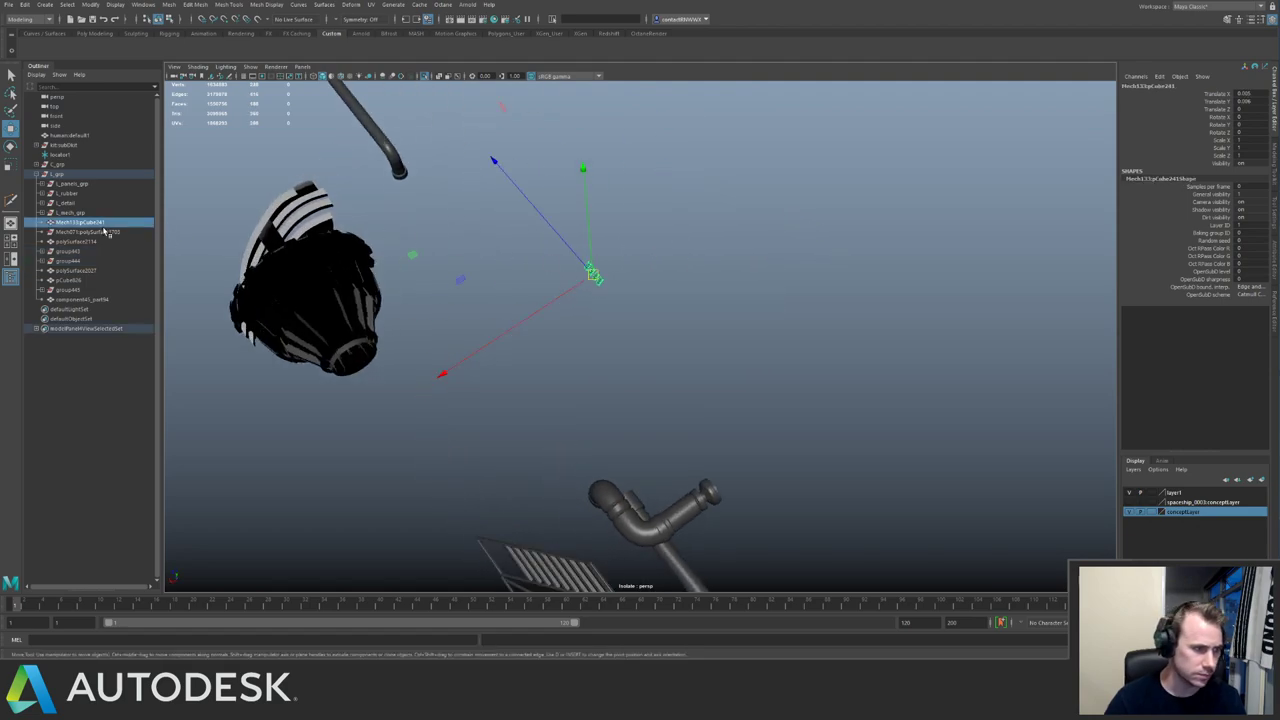
{"action": "left_click_drag", "start_coordinate": [514, 229], "coordinate": [605, 222], "text": "alt"}
{"action": "key", "text": "ctrl+1"}
{"action": "left_click_drag", "start_coordinate": [605, 290], "coordinate": [615, 280], "text": "alt"}
{"action": "middle_click_drag", "start_coordinate": [540, 352], "coordinate": [713, 333], "text": "alt"}
{"action": "right_click_drag", "start_coordinate": [713, 333], "coordinate": [792, 335], "text": "alt"}
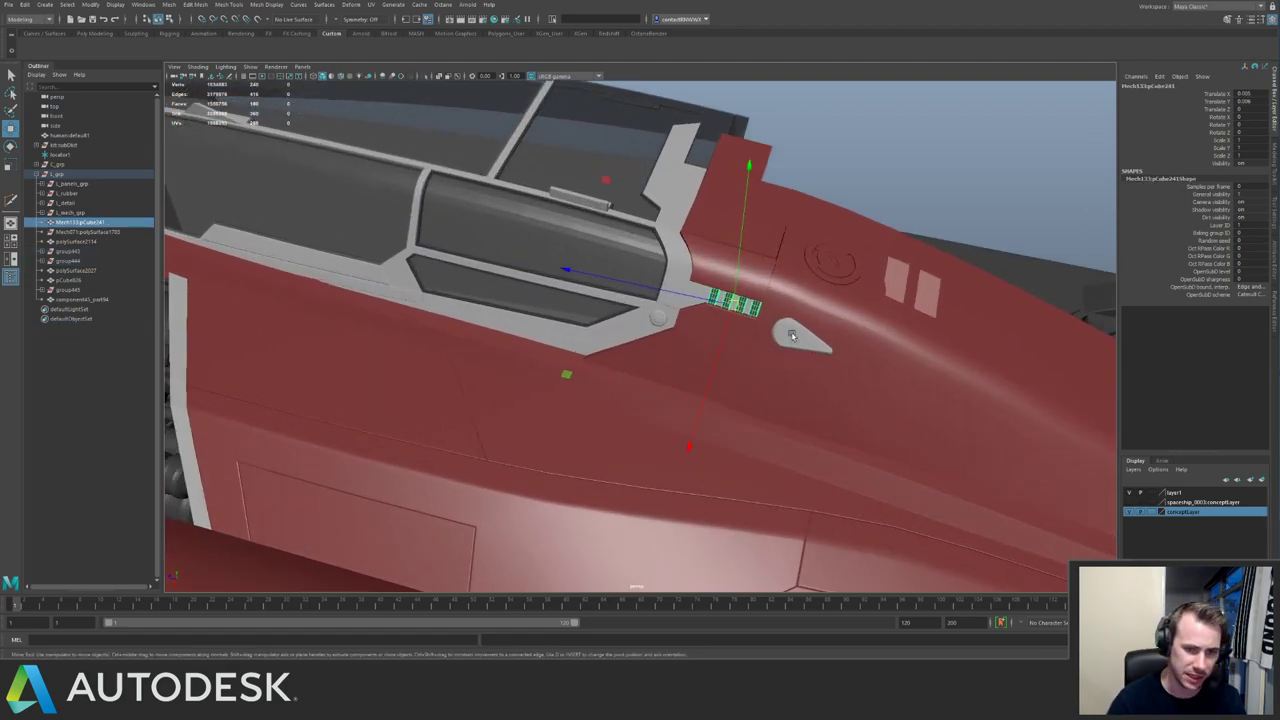
{"action": "middle_click_drag", "start_coordinate": [75, 226], "coordinate": [77, 205]}
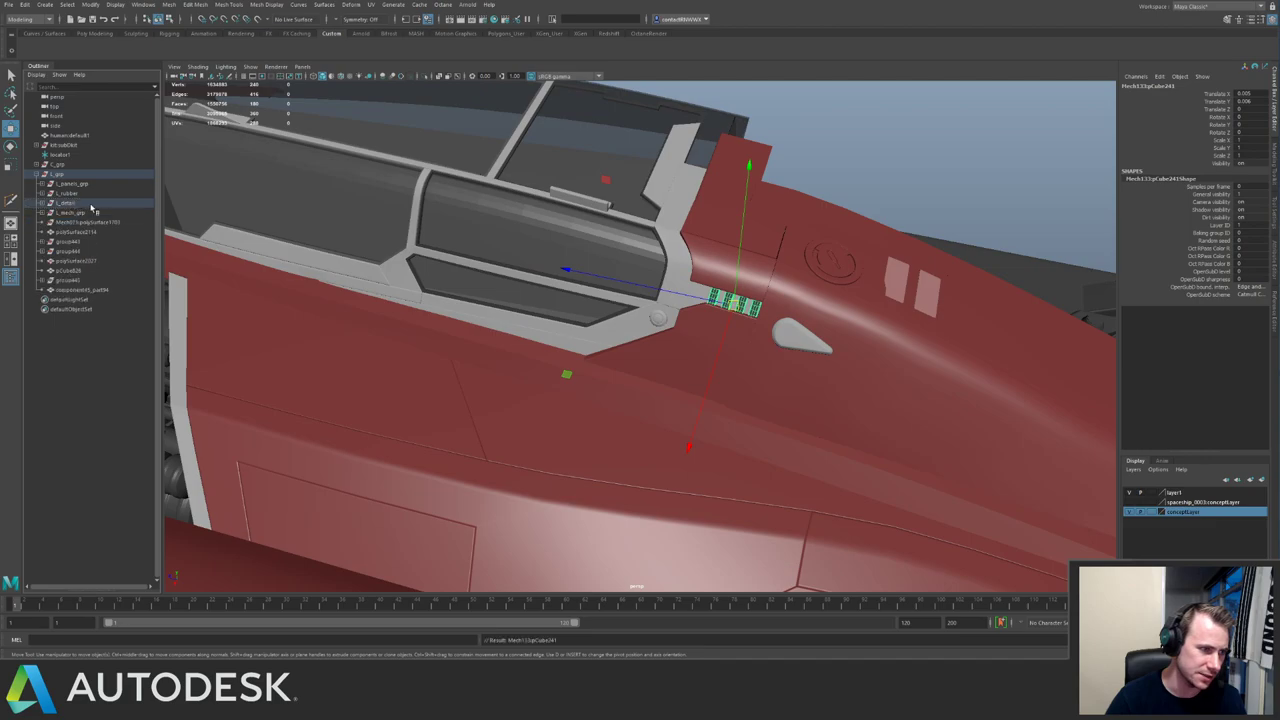
Isolate the remaining ungrouped L_grp parts from Mech071:polySurface1703 to component45_part94 after checking the pipes near the cockpit.
{"action": "right_click_drag", "start_coordinate": [630, 262], "coordinate": [554, 260], "text": "alt"}
{"action": "middle_click_drag", "start_coordinate": [554, 260], "coordinate": [470, 246], "text": "alt"}
{"action": "left_click_drag", "start_coordinate": [470, 246], "coordinate": [516, 314], "text": "alt"}
{"action": "left_click", "coordinate": [536, 346]}
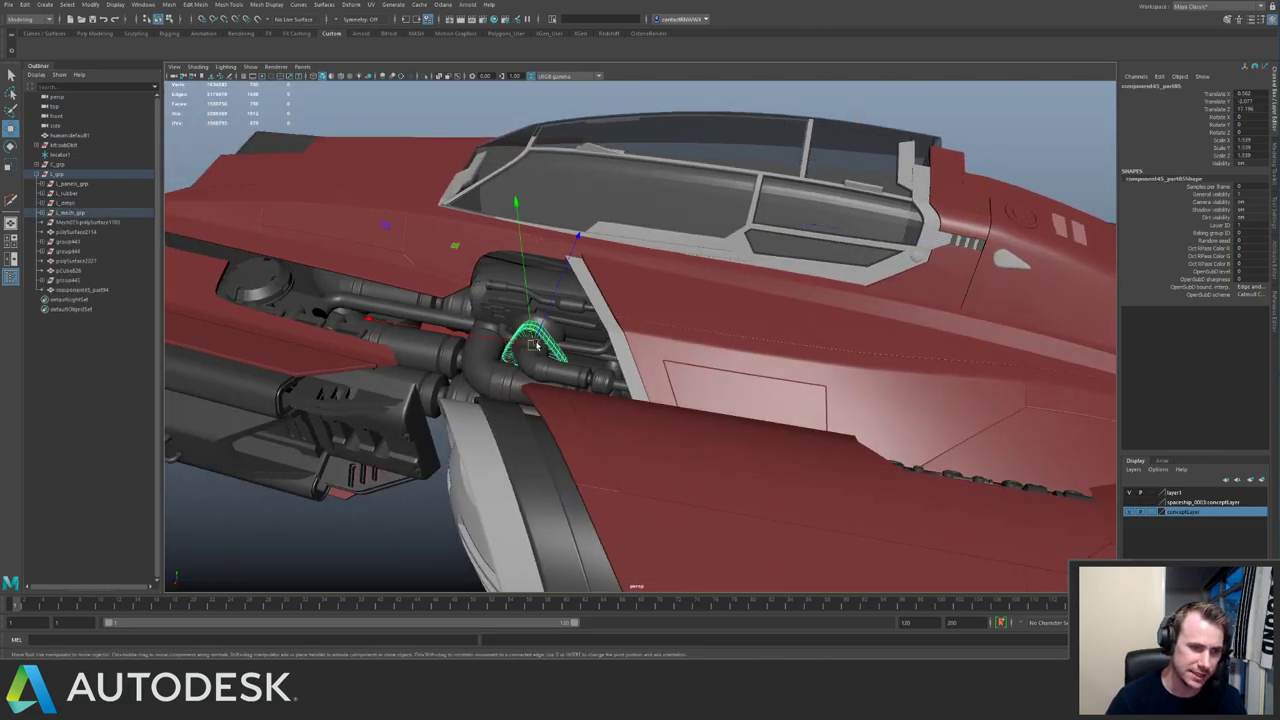
{"action": "left_click", "coordinate": [538, 364]}
{"action": "left_click", "coordinate": [75, 223]}
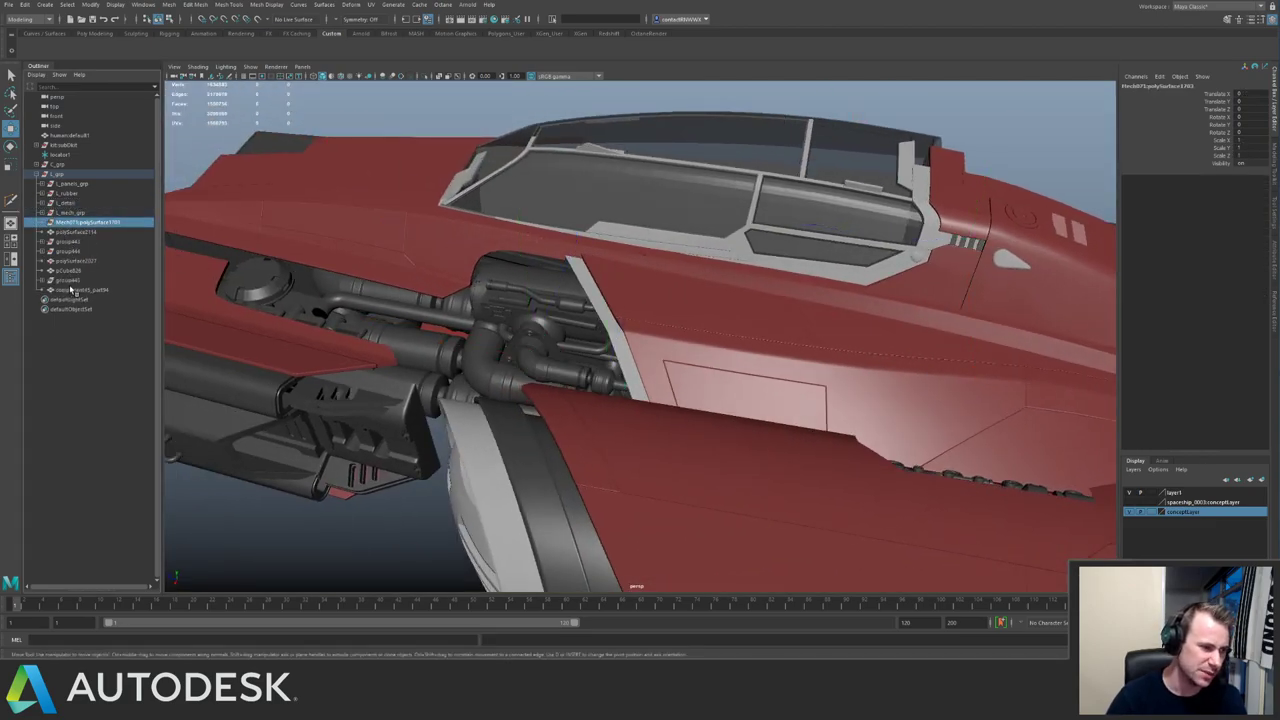
{"action": "left_click", "coordinate": [75, 289], "text": "shift"}
{"action": "key", "text": "ctrl+1"}
{"action": "left_click_drag", "start_coordinate": [508, 144], "coordinate": [590, 246], "text": "alt"}
{"action": "left_click", "coordinate": [592, 248]}
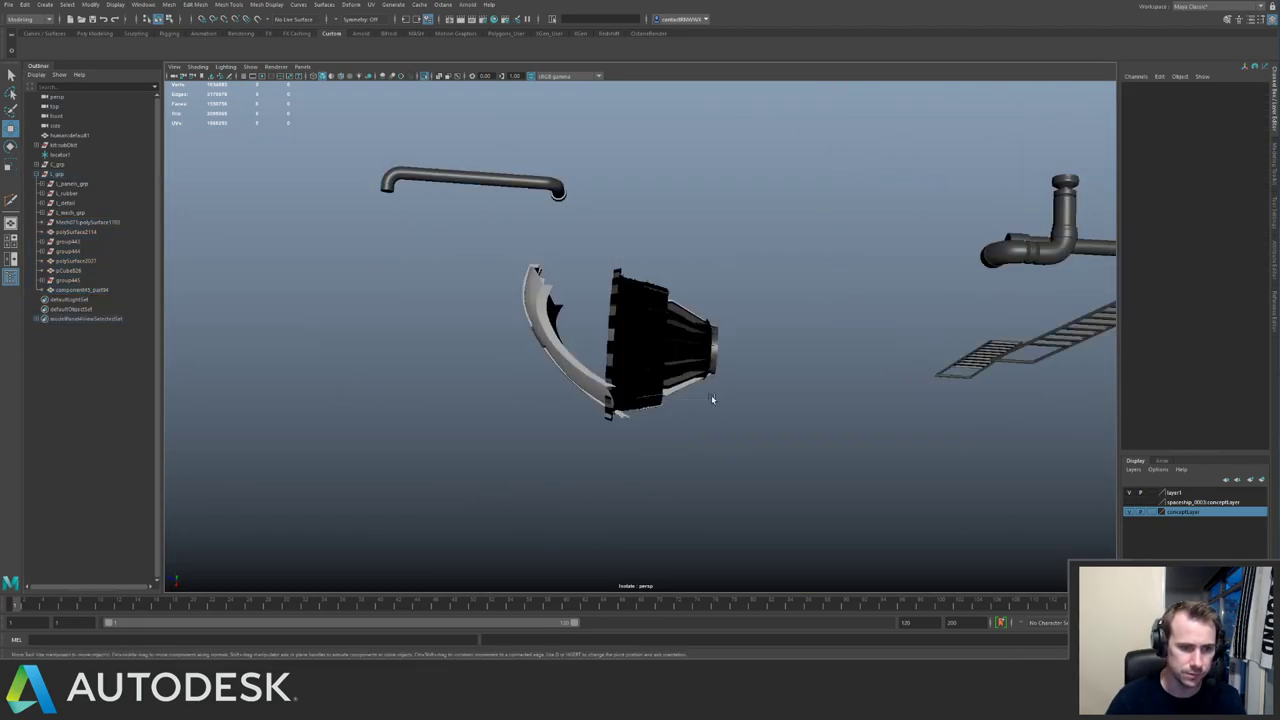
Compare the isolated leftover parts with the full ship and check which group the engine pipes belong to.
{"action": "left_click_drag", "start_coordinate": [712, 399], "coordinate": [714, 401]}
{"action": "left_click_drag", "start_coordinate": [578, 263], "coordinate": [512, 314], "text": "ctrl"}
{"action": "key", "text": "ctrl+1"}
{"action": "left_click_drag", "start_coordinate": [555, 195], "coordinate": [657, 274], "text": "alt"}
{"action": "key", "text": "ctrl+z"}
{"action": "key", "text": "ctrl+1"}
{"action": "left_click", "coordinate": [786, 358]}
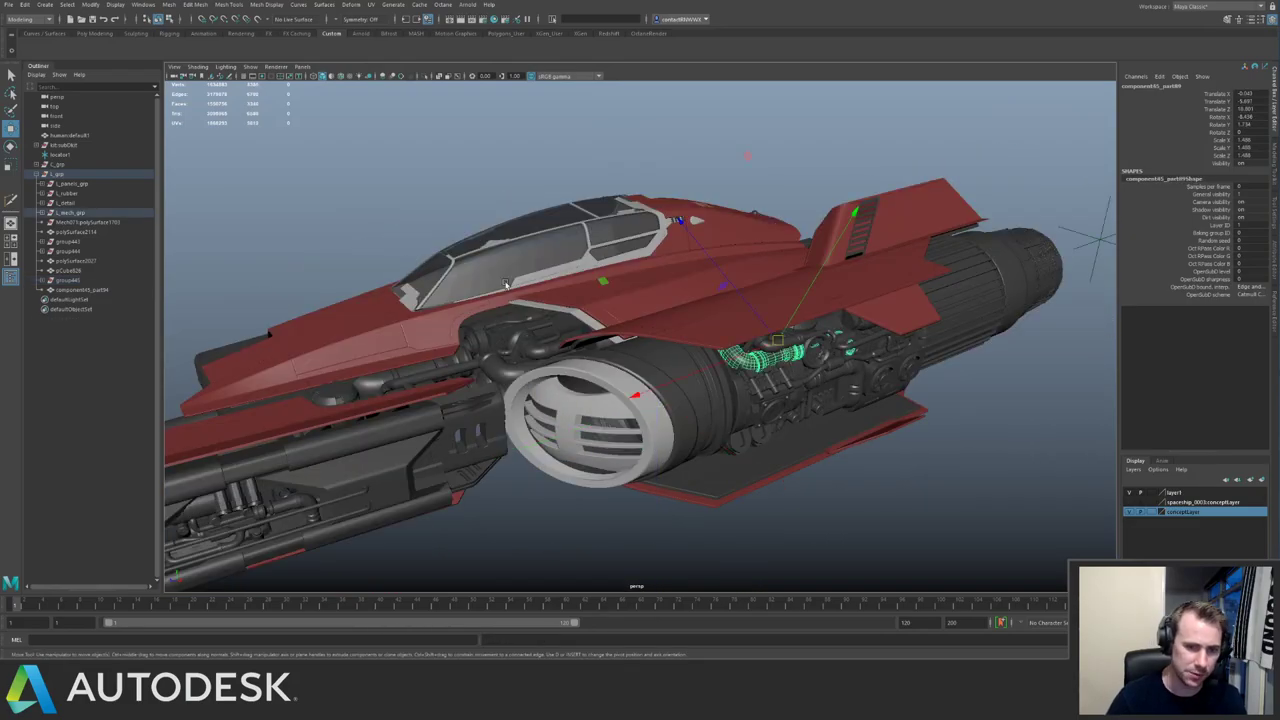
Isolate L_mech_grp and examine the component hierarchy of its engine module.
{"action": "left_click", "coordinate": [78, 212]}
{"action": "key", "text": "ctrl+1"}
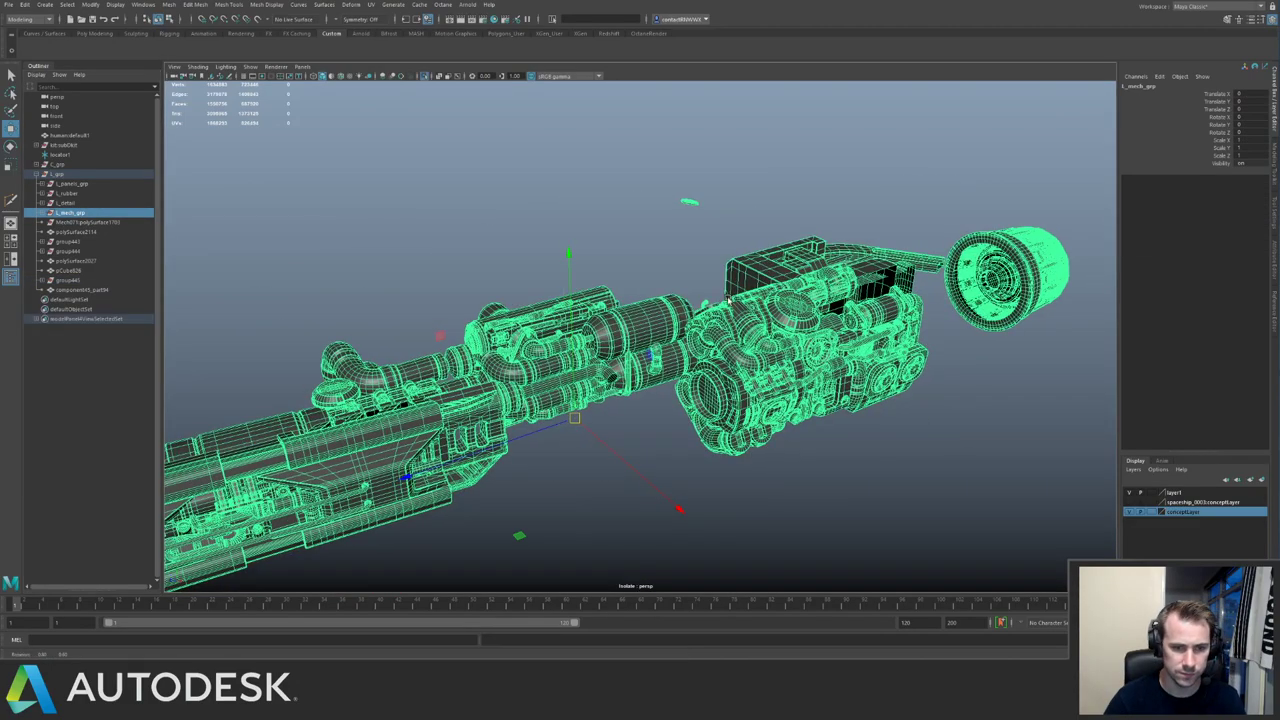
{"action": "left_click_drag", "start_coordinate": [580, 300], "coordinate": [575, 352], "text": "alt"}
{"action": "left_click", "coordinate": [710, 372]}
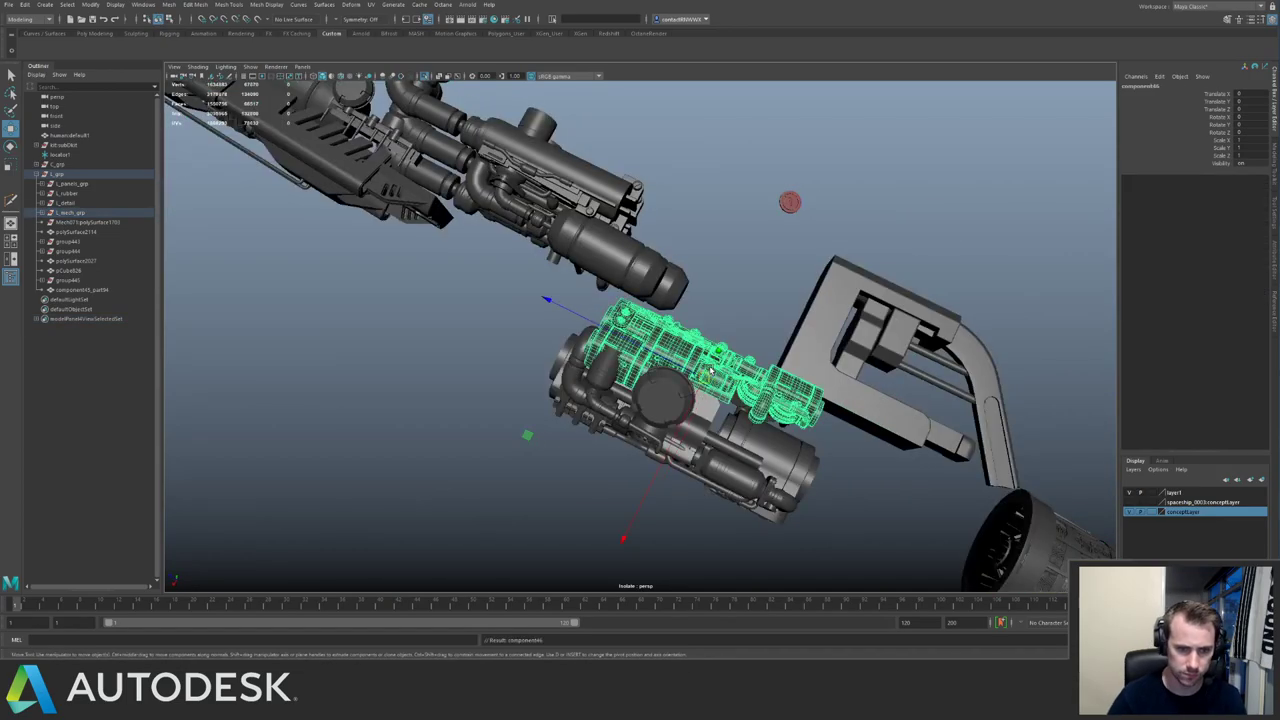
{"action": "key", "text": "Up"}
{"action": "left_click_drag", "start_coordinate": [661, 285], "coordinate": [555, 321], "text": "alt"}
{"action": "left_click_drag", "start_coordinate": [844, 457], "coordinate": [845, 457]}
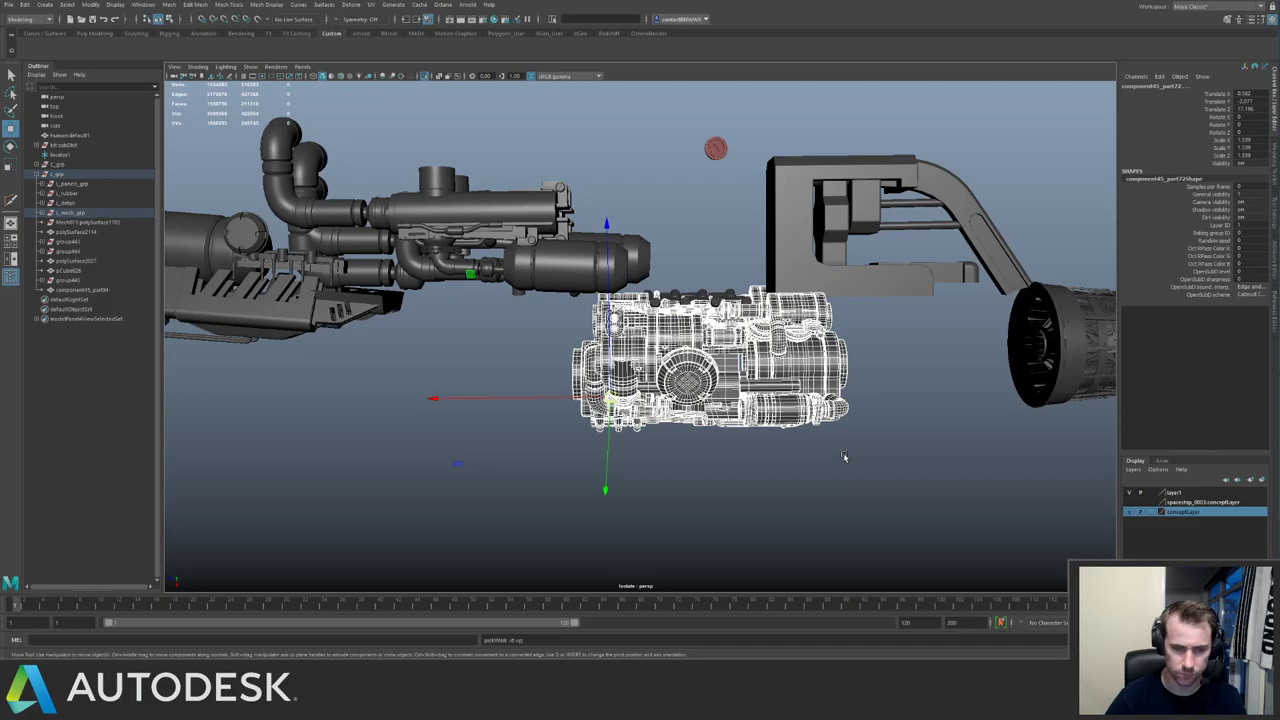
{"action": "key", "text": "Up"}
{"action": "left_click_drag", "start_coordinate": [590, 258], "coordinate": [613, 327], "text": "alt"}
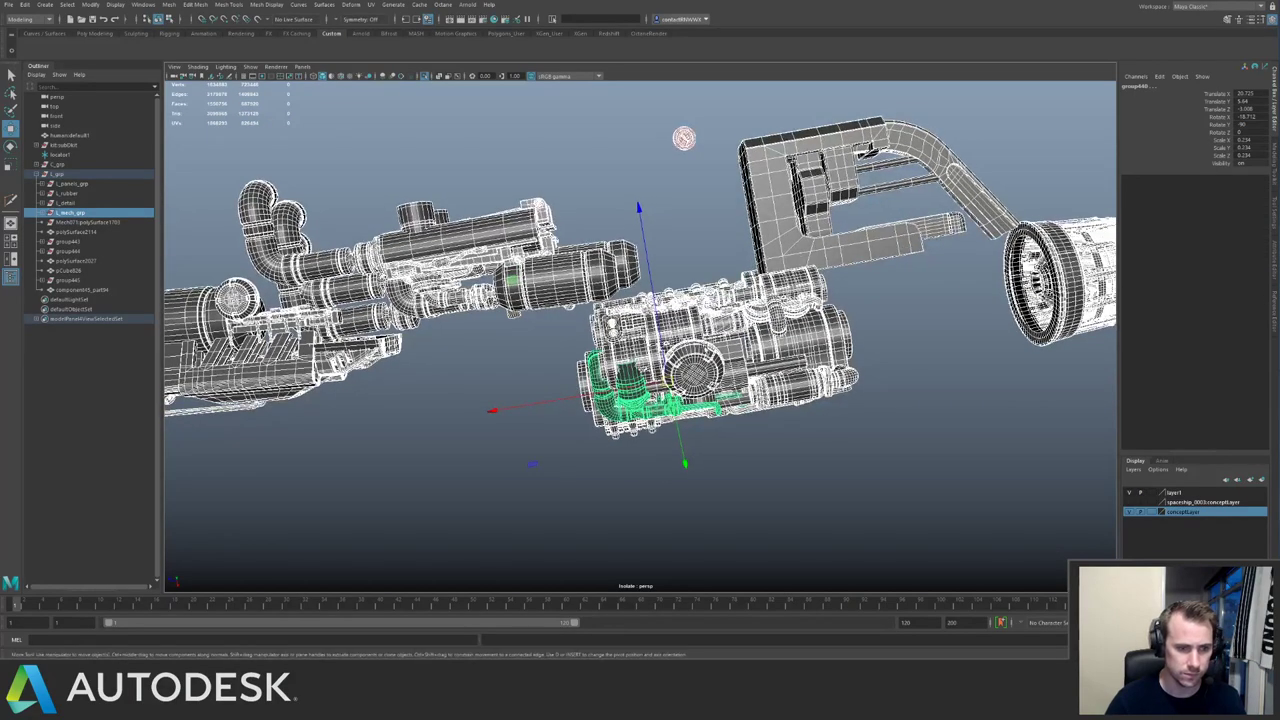
Select the component47 group in the engine module and unparent it from L_mech_grp.
{"action": "left_click", "coordinate": [886, 316]}
{"action": "left_click", "coordinate": [773, 347]}
{"action": "left_click_drag", "start_coordinate": [768, 330], "coordinate": [706, 278], "text": "alt"}
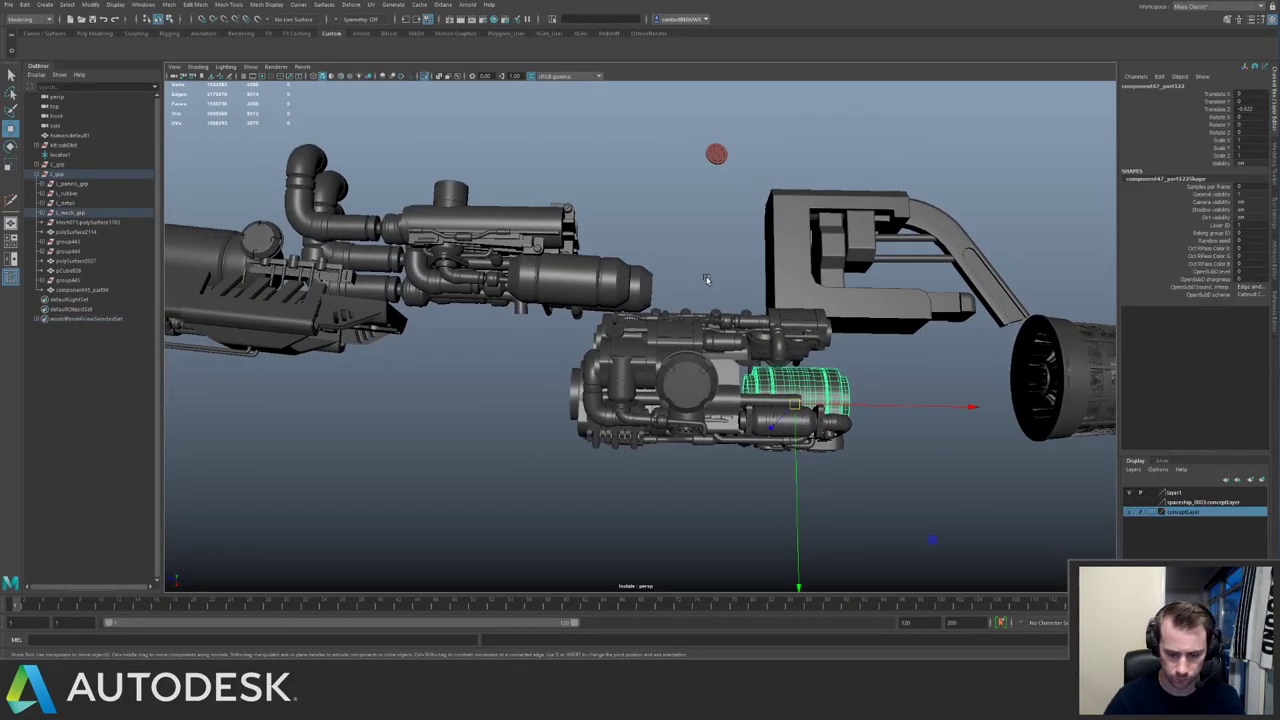
{"action": "key", "text": "Up"}
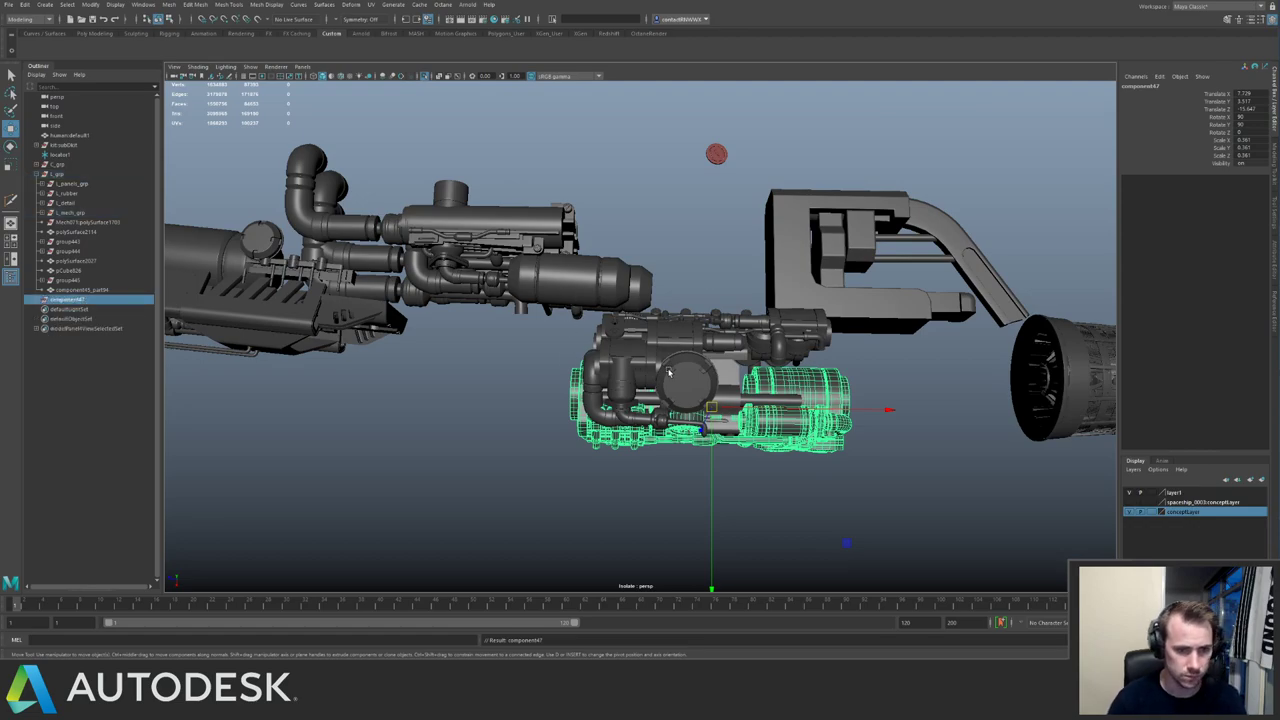
{"action": "left_click", "coordinate": [669, 373]}
{"action": "key", "text": "Up"}
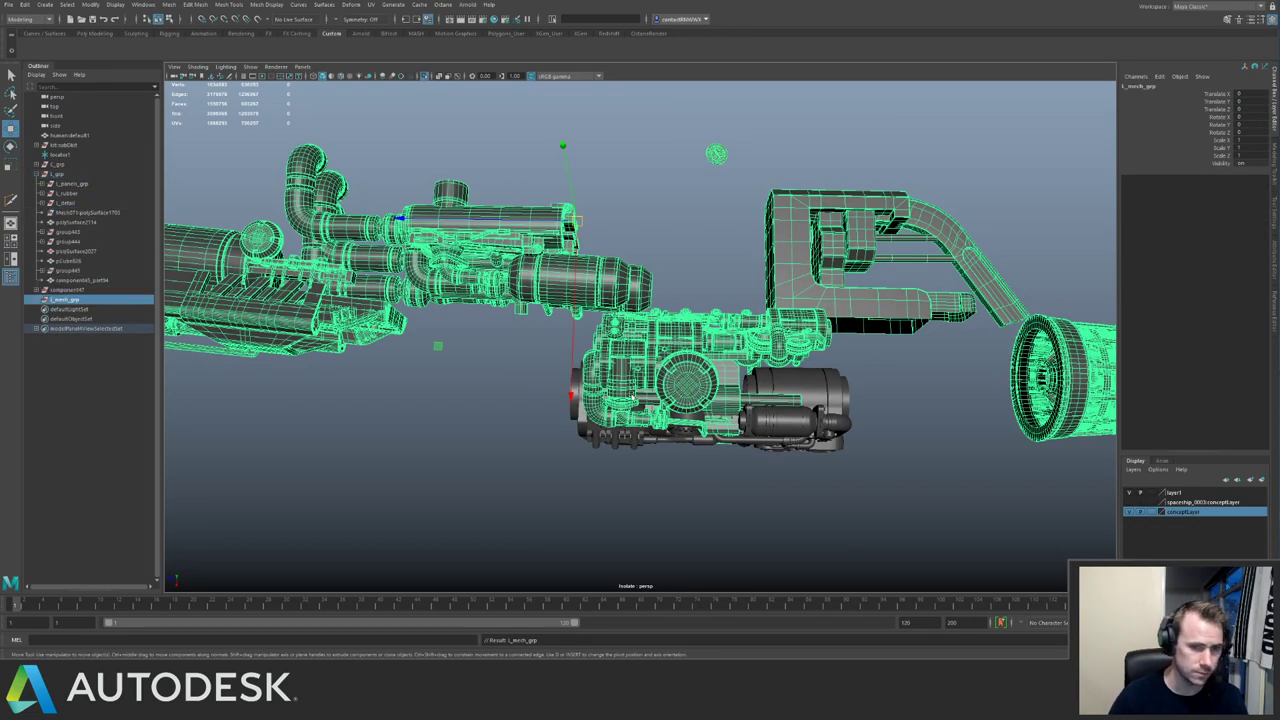
{"action": "key", "text": "ctrl+z"}
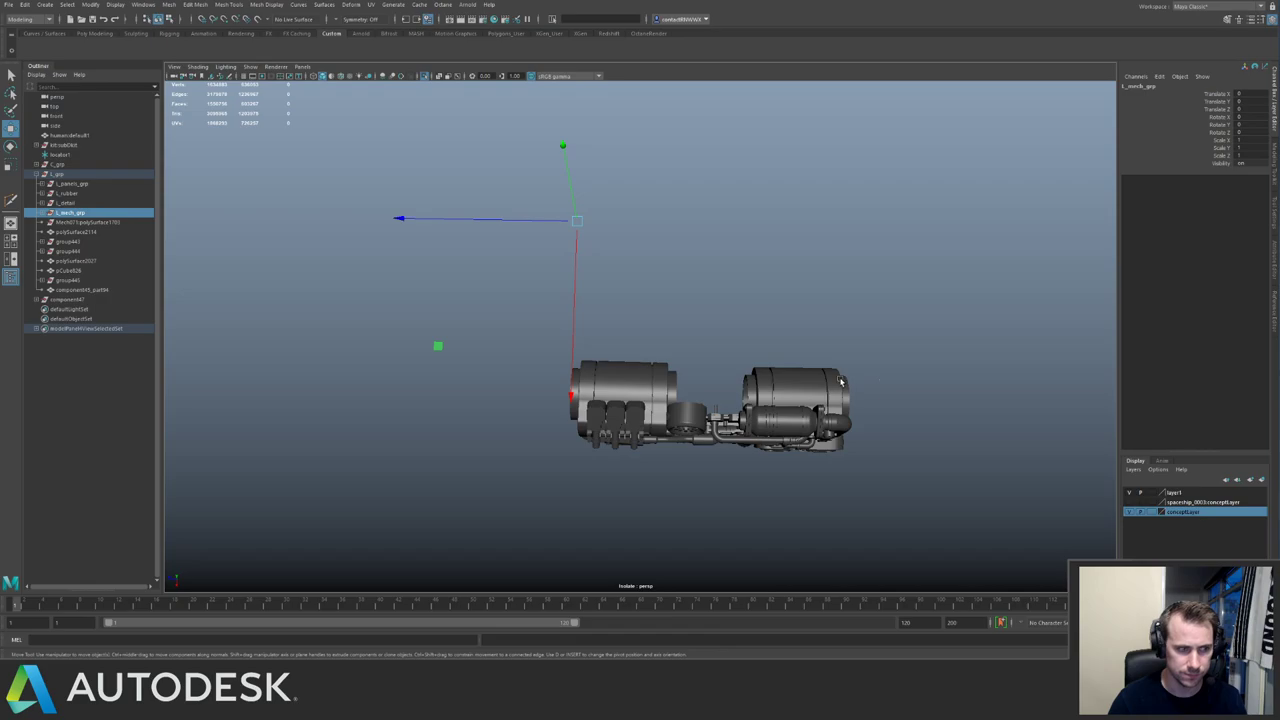
Bring L_mech_grp back into the isolated view together with component47.
{"action": "left_click", "coordinate": [862, 352]}
{"action": "key", "text": "ctrl+1"}
{"action": "left_click_drag", "start_coordinate": [828, 374], "coordinate": [704, 362], "text": "alt"}
{"action": "left_click", "coordinate": [88, 215]}
{"action": "key", "text": "ctrl+1"}
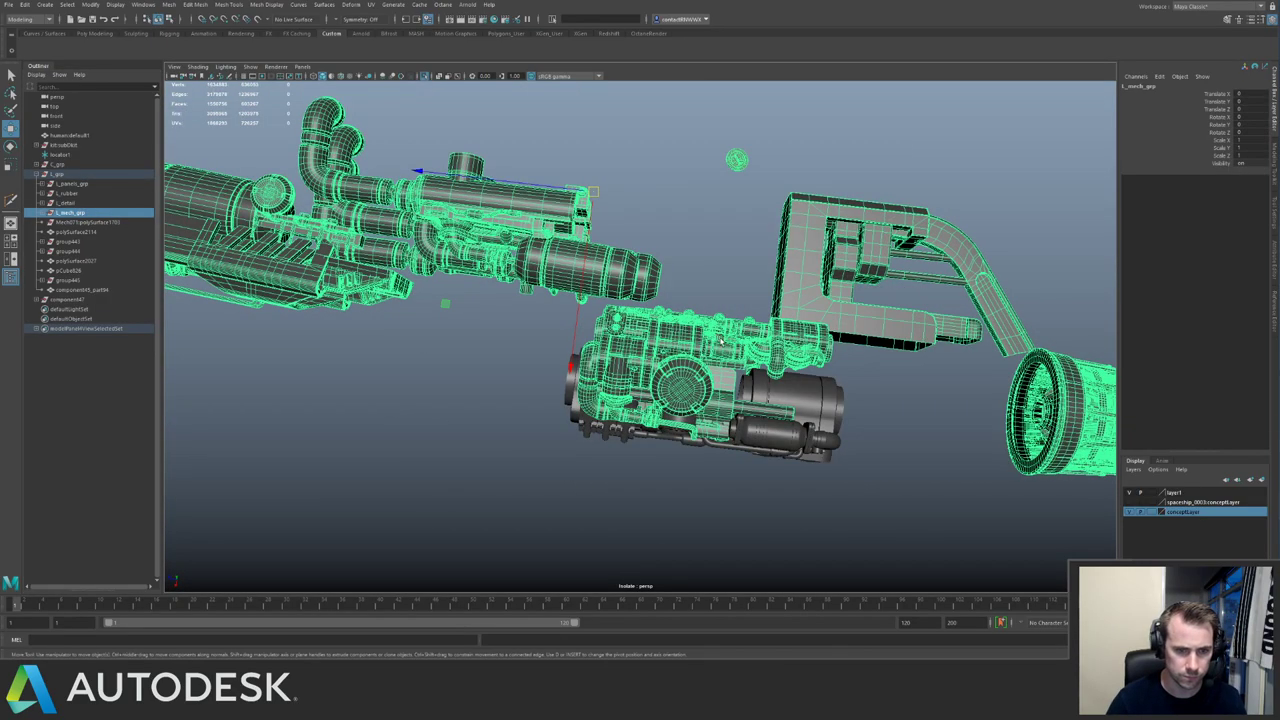
Unparent component46 and the small pipe group beside the round cap from L_mech_grp.
{"action": "left_click", "coordinate": [721, 342]}
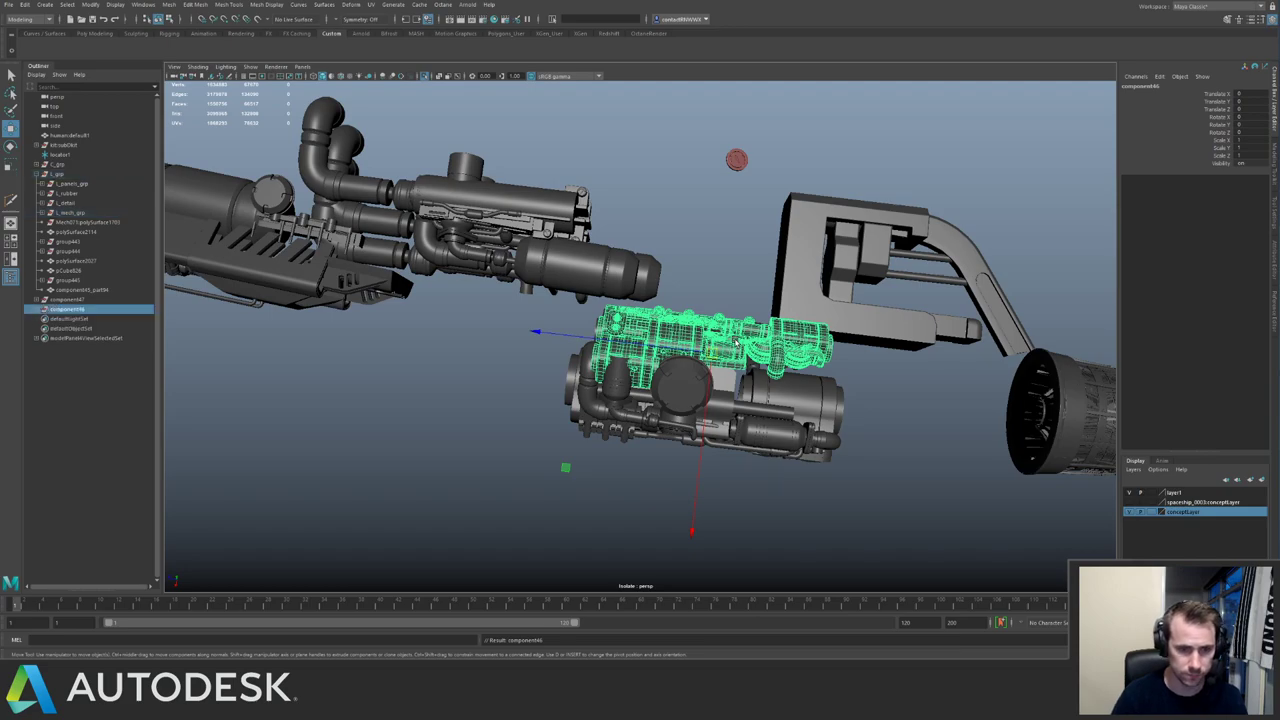
{"action": "left_click", "coordinate": [676, 403]}
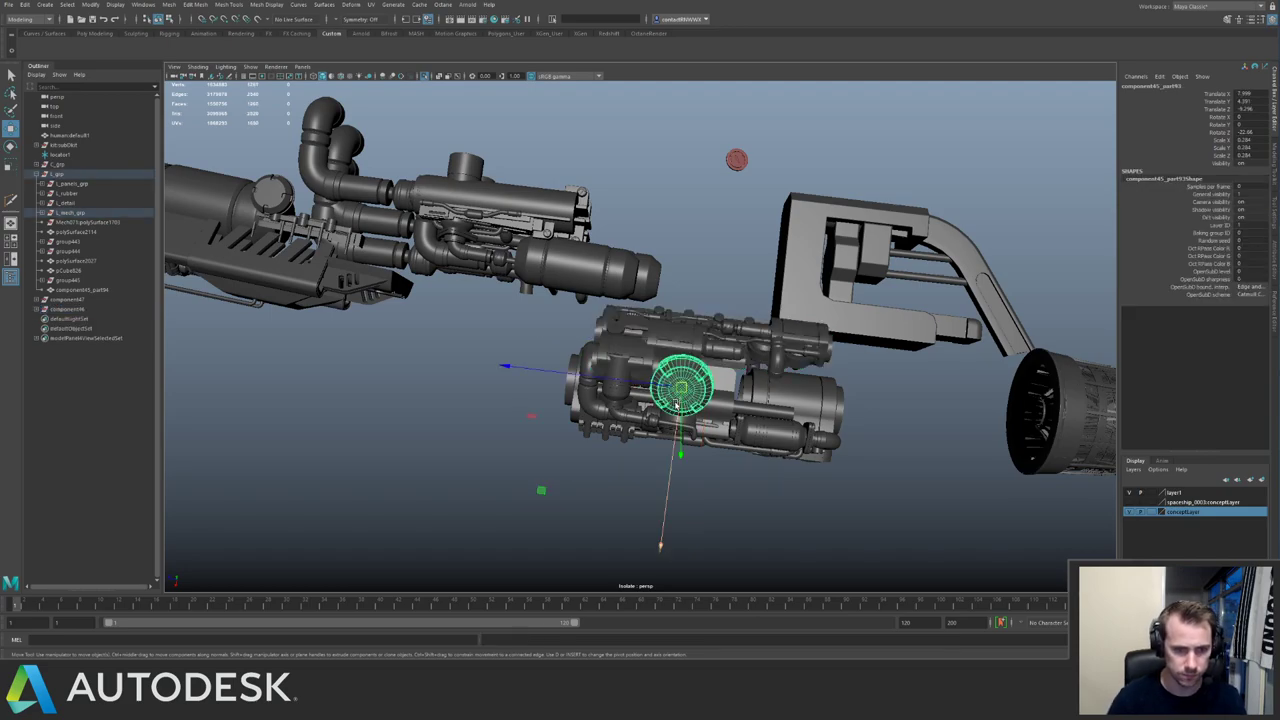
{"action": "left_click", "coordinate": [596, 406]}
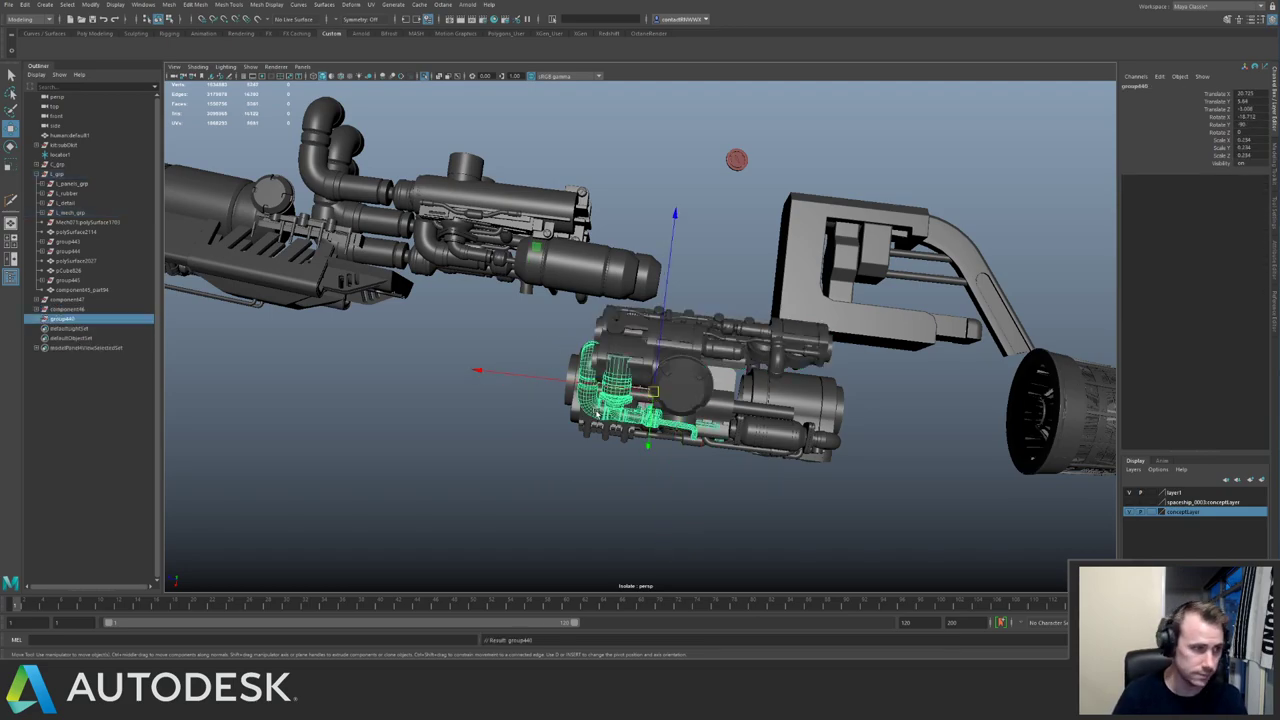
Check which parts of the isolated engine module still belong to L_mech_grp.
{"action": "left_click_drag", "start_coordinate": [598, 413], "coordinate": [573, 353], "text": "alt"}
{"action": "left_click_drag", "start_coordinate": [475, 318], "coordinate": [752, 513]}
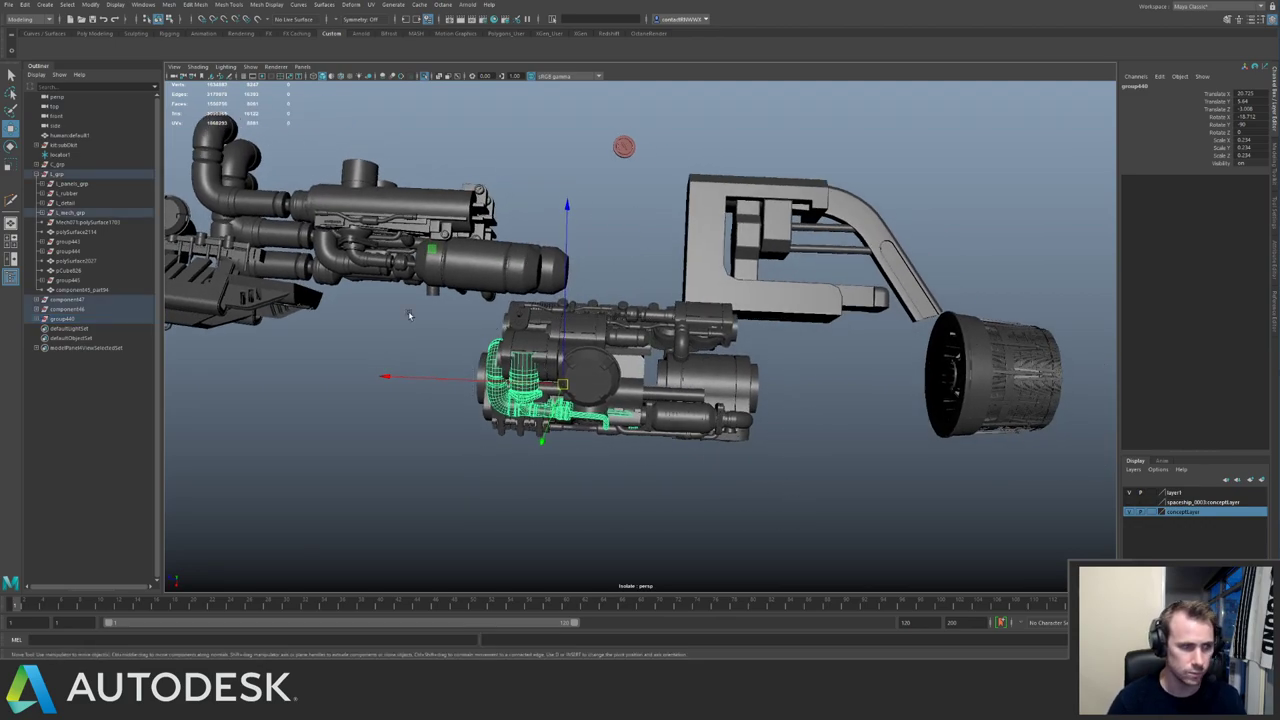
{"action": "left_click", "coordinate": [812, 399]}
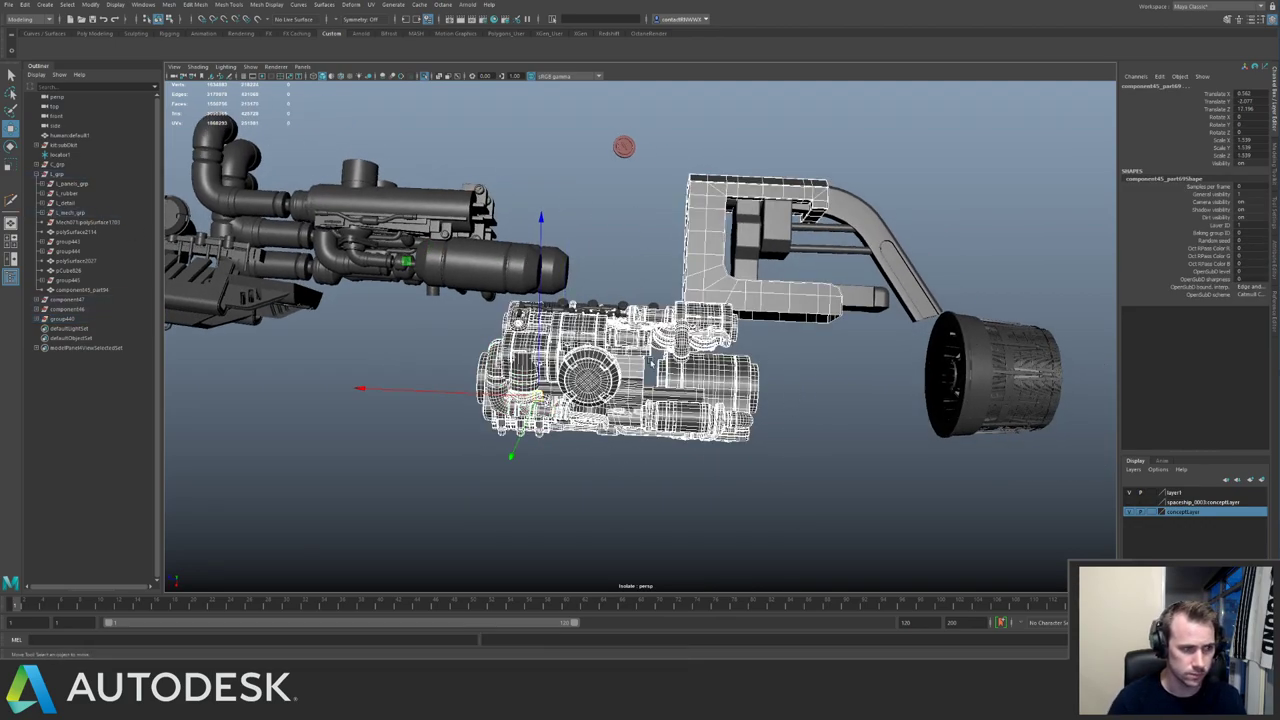
{"action": "left_click", "coordinate": [77, 213]}
{"action": "key", "text": "ctrl+1"}
{"action": "key", "text": "ctrl+1"}
{"action": "left_click", "coordinate": [666, 295]}
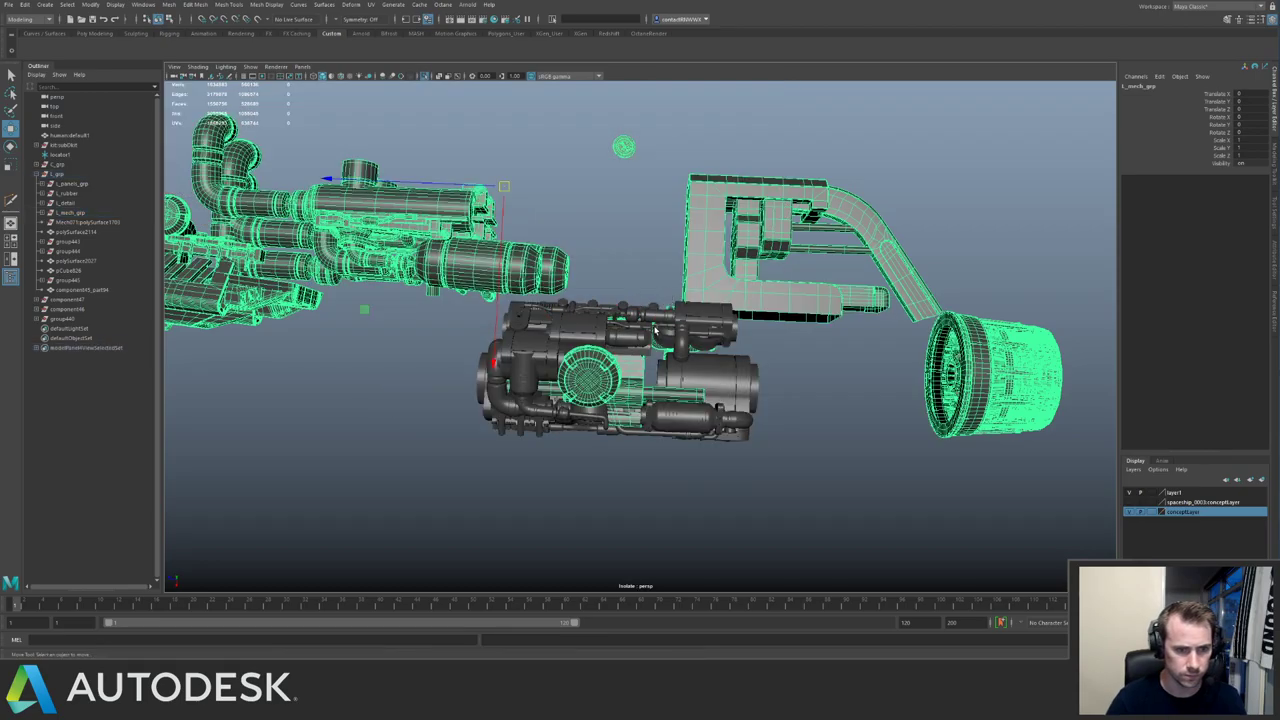
{"action": "left_click", "coordinate": [72, 213]}
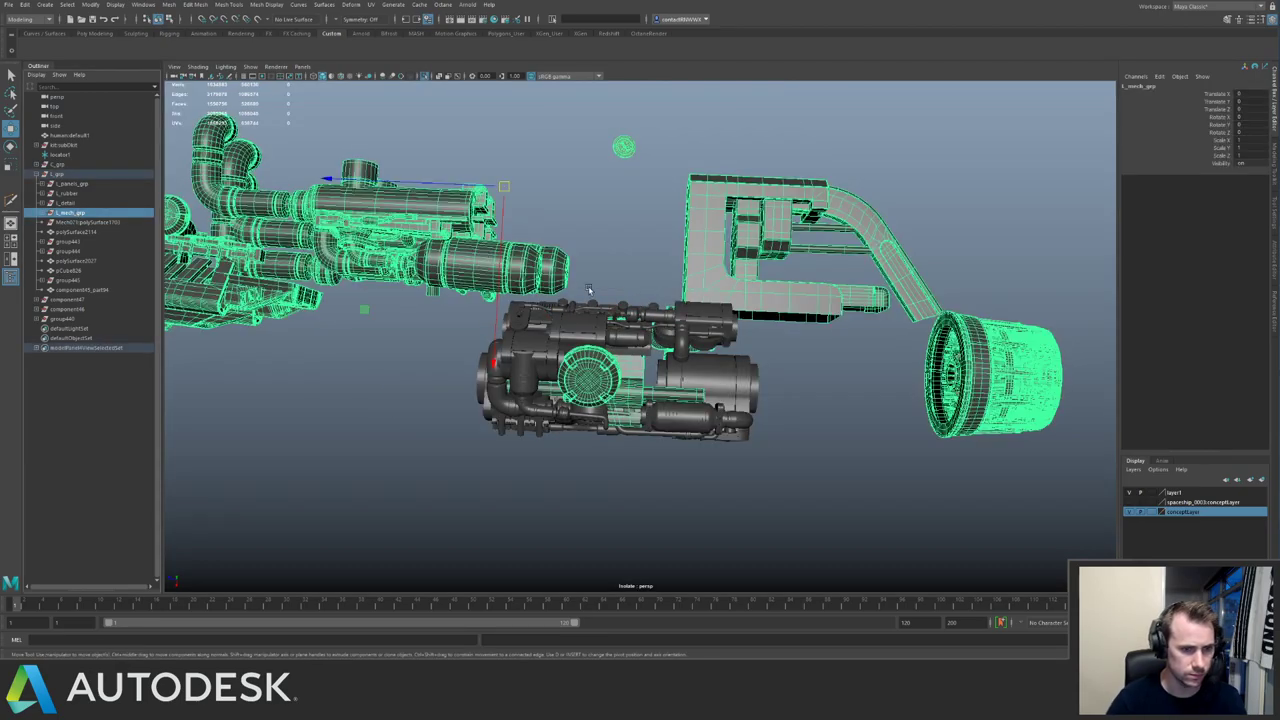
Show the full ship and check which component the slim pipe in the engine bay under the wing belongs to.
{"action": "left_click_drag", "start_coordinate": [630, 317], "coordinate": [663, 303], "text": "alt"}
{"action": "right_click_drag", "start_coordinate": [696, 358], "coordinate": [800, 388], "text": "alt"}
{"action": "key", "text": "ctrl+1"}
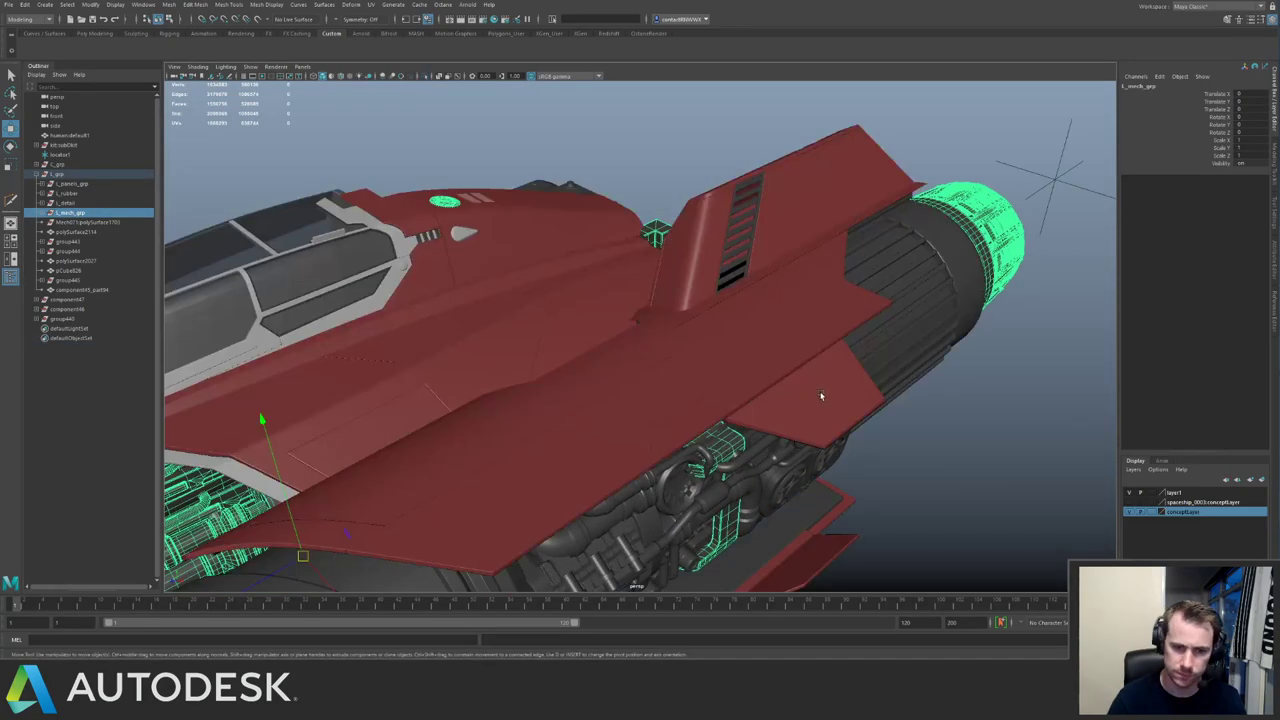
{"action": "left_click", "coordinate": [821, 396]}
{"action": "left_click", "coordinate": [702, 498]}
{"action": "left_click_drag", "start_coordinate": [702, 498], "coordinate": [682, 374], "text": "alt"}
{"action": "middle_click_drag", "start_coordinate": [682, 374], "coordinate": [667, 204], "text": "alt"}
{"action": "key", "text": "ctrl+1"}
{"action": "key", "text": "ctrl+1"}
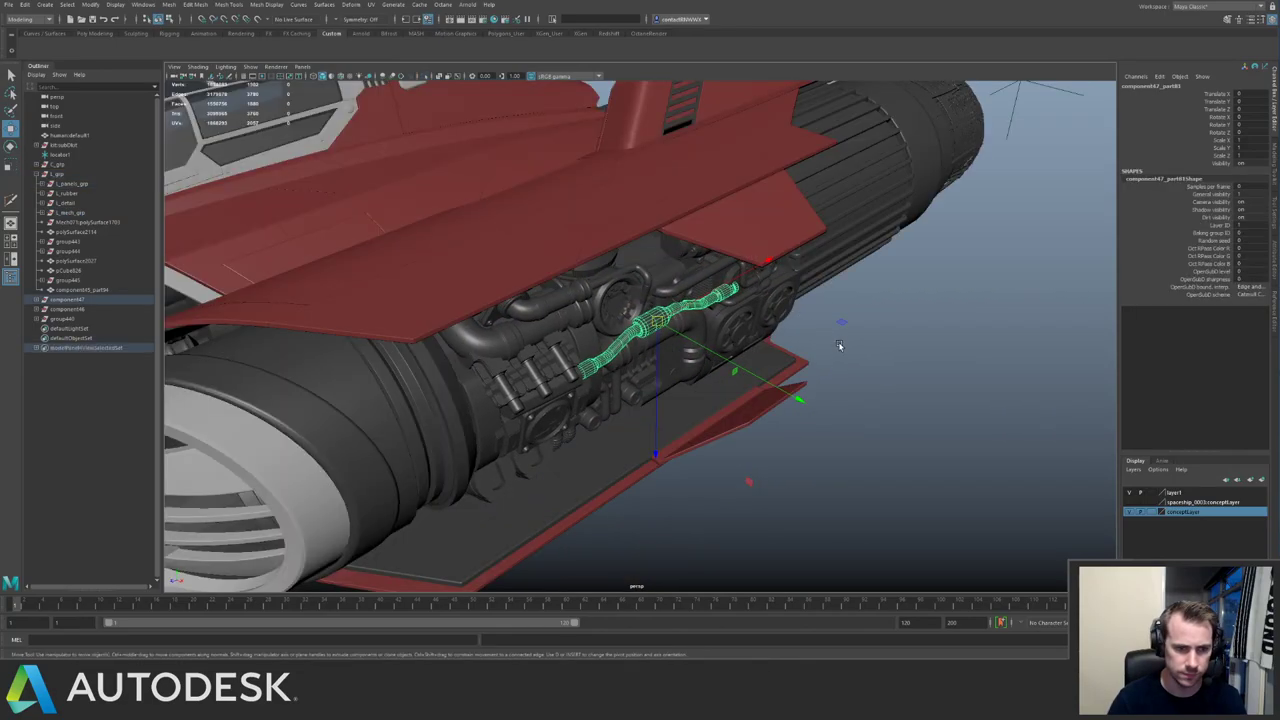
Check the group of the thick curved pipe in the engine bay and compare it with the whole ship.
{"action": "key", "text": "ctrl+1"}
{"action": "left_click", "coordinate": [866, 350]}
{"action": "left_click", "coordinate": [476, 327]}
{"action": "key", "text": "ctrl+1"}
{"action": "key", "text": "ctrl+1"}
{"action": "key", "text": "ctrl+1"}
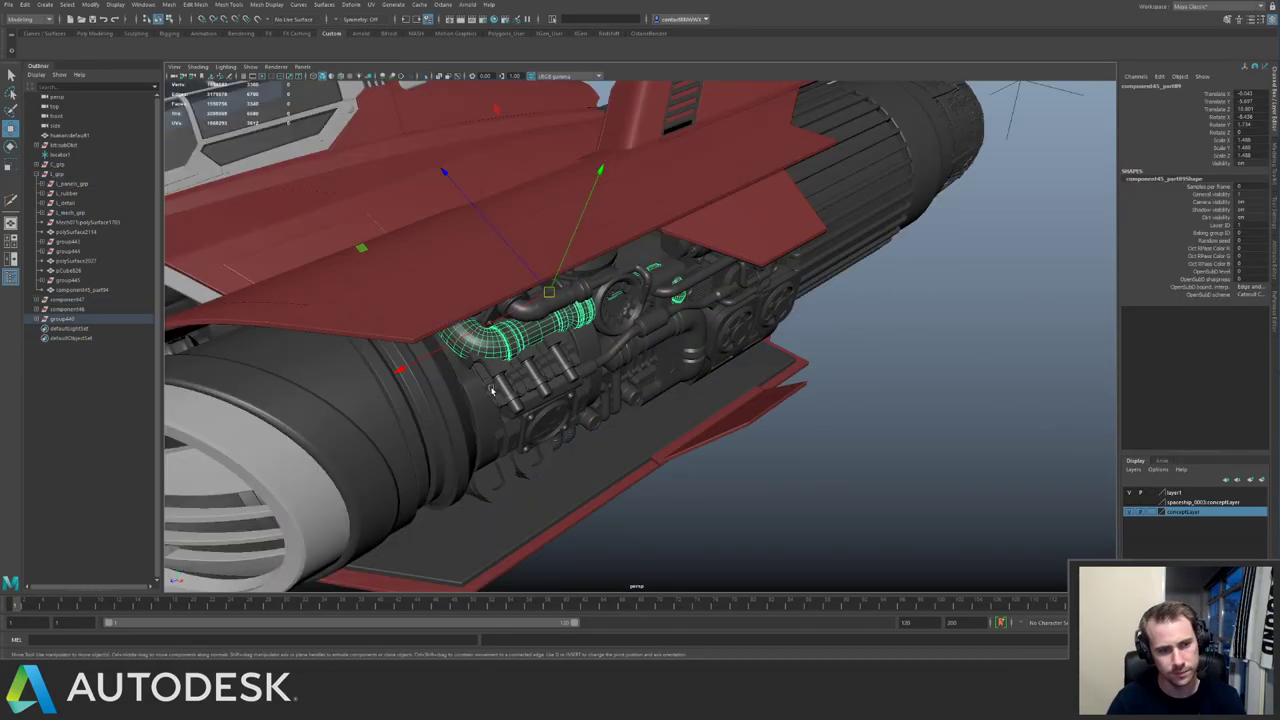
{"action": "right_click_drag", "start_coordinate": [858, 452], "coordinate": [846, 366], "text": "alt"}
{"action": "left_click", "coordinate": [818, 377]}
{"action": "key", "text": "ctrl+1"}
{"action": "key", "text": "ctrl+1"}
{"action": "key", "text": "ctrl+1"}
{"action": "key", "text": "ctrl+1"}
{"action": "key", "text": "ctrl+1"}
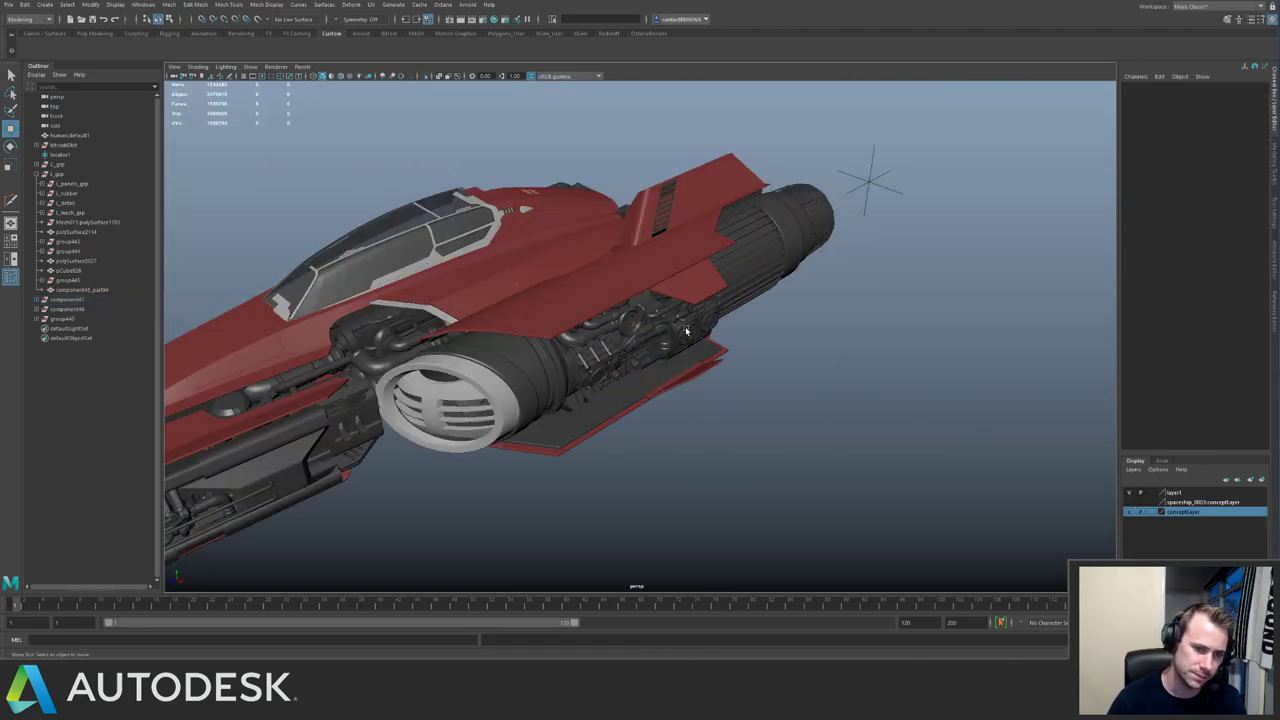
Group component47, component46 and the unparented engine pipe group together, and show the full ship again.
{"action": "left_click", "coordinate": [575, 350]}
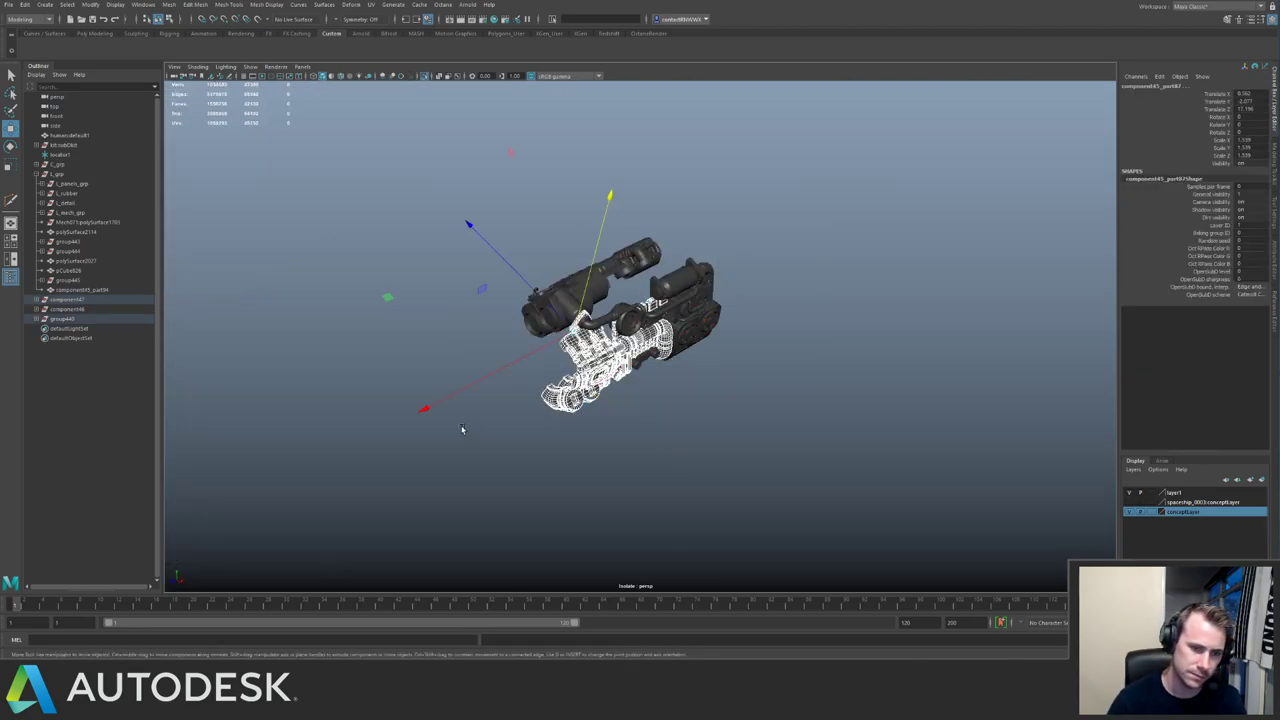
{"action": "left_click_drag", "start_coordinate": [462, 429], "coordinate": [481, 421]}
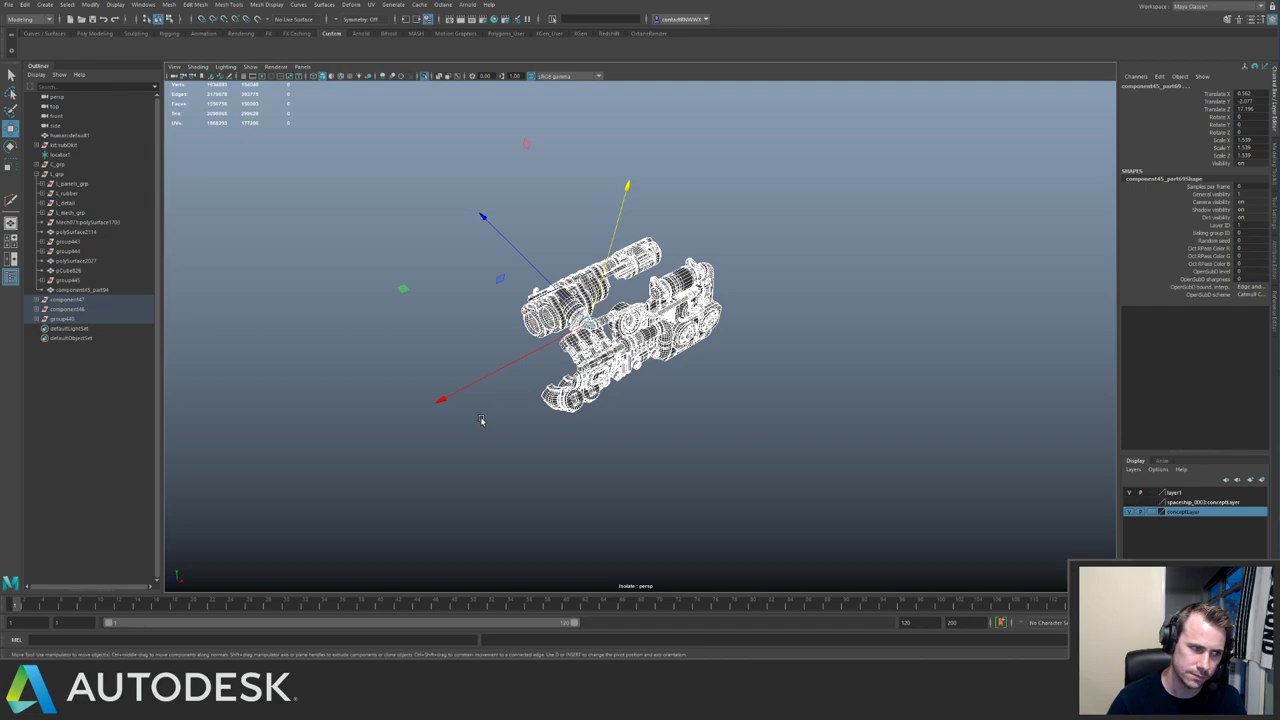
{"action": "left_click", "coordinate": [431, 378]}
{"action": "left_click", "coordinate": [81, 301]}
{"action": "left_click", "coordinate": [84, 320], "text": "shift"}
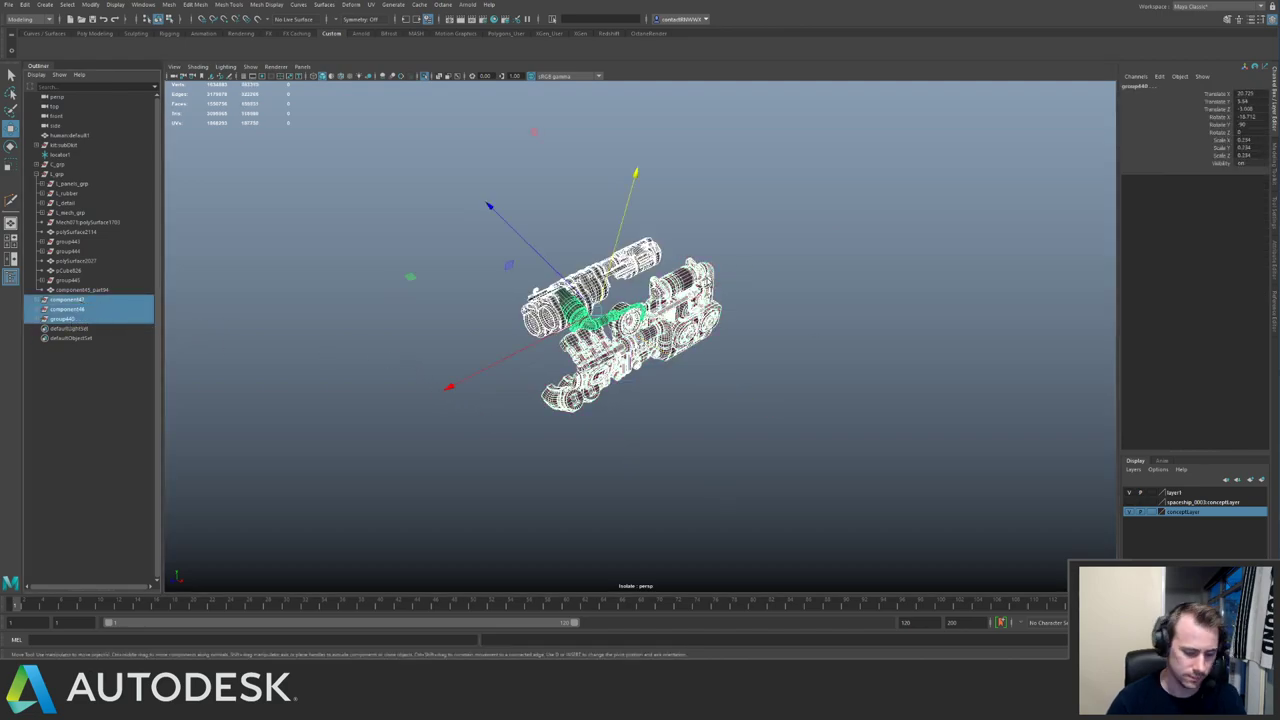
{"action": "key", "text": "ctrl+g"}
{"action": "key", "text": "ctrl+1"}
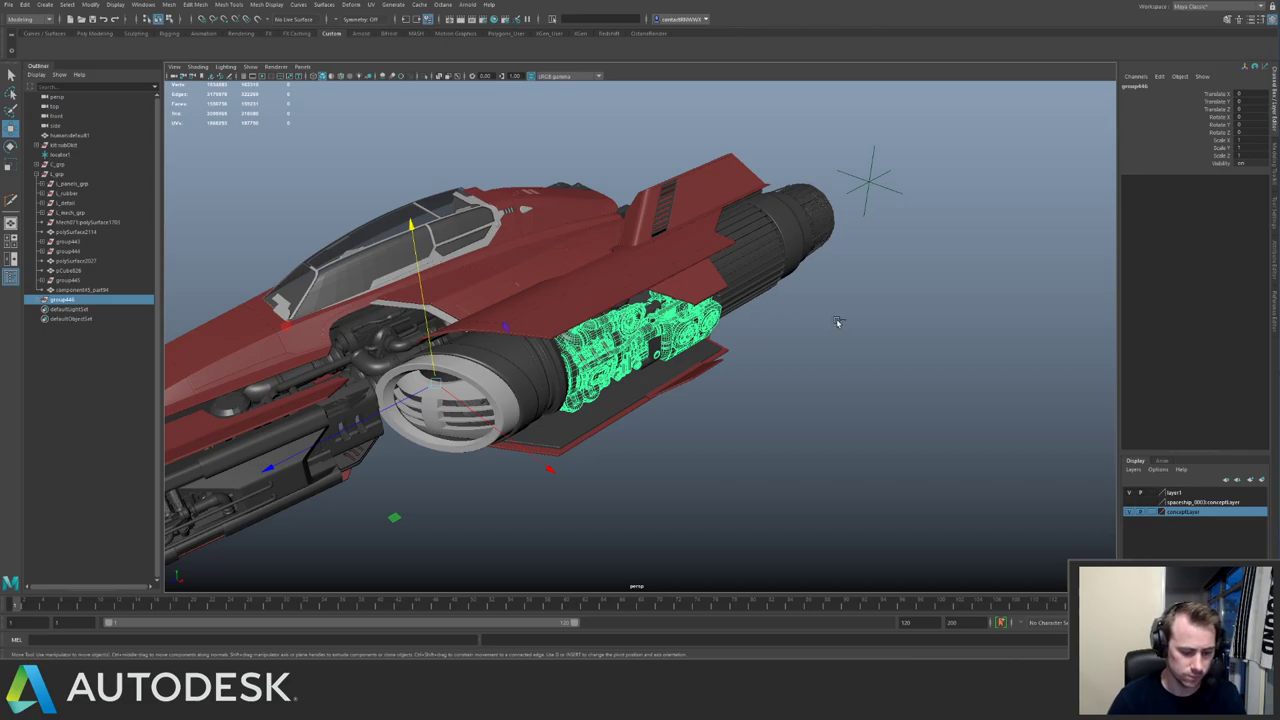
Isolate L_mech_grp and examine the engine module parts that remain in it.
{"action": "left_click", "coordinate": [845, 323]}
{"action": "left_click", "coordinate": [72, 212]}
{"action": "key", "text": "ctrl+1"}
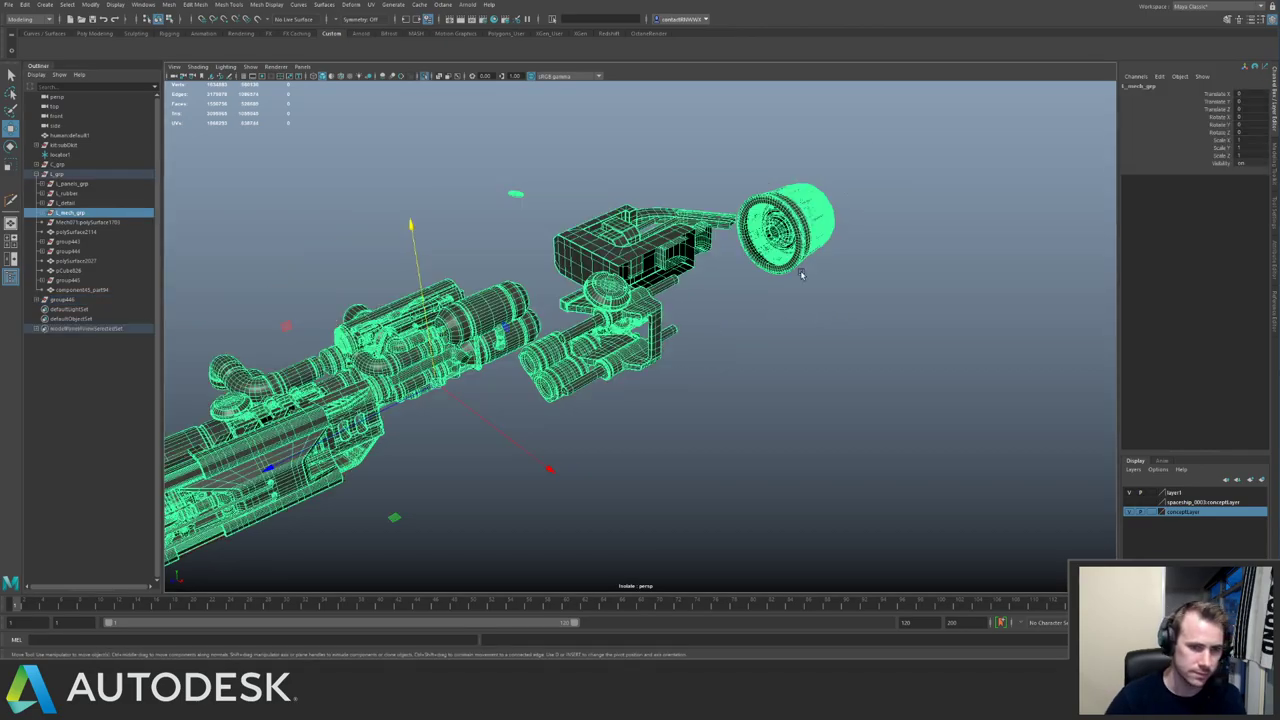
{"action": "left_click_drag", "start_coordinate": [766, 273], "coordinate": [640, 220], "text": "alt"}
{"action": "right_click_drag", "start_coordinate": [640, 220], "coordinate": [690, 262], "text": "alt"}
{"action": "left_click_drag", "start_coordinate": [690, 262], "coordinate": [769, 262], "text": "alt"}
{"action": "key", "text": "ctrl+1"}
{"action": "key", "text": "ctrl+1"}
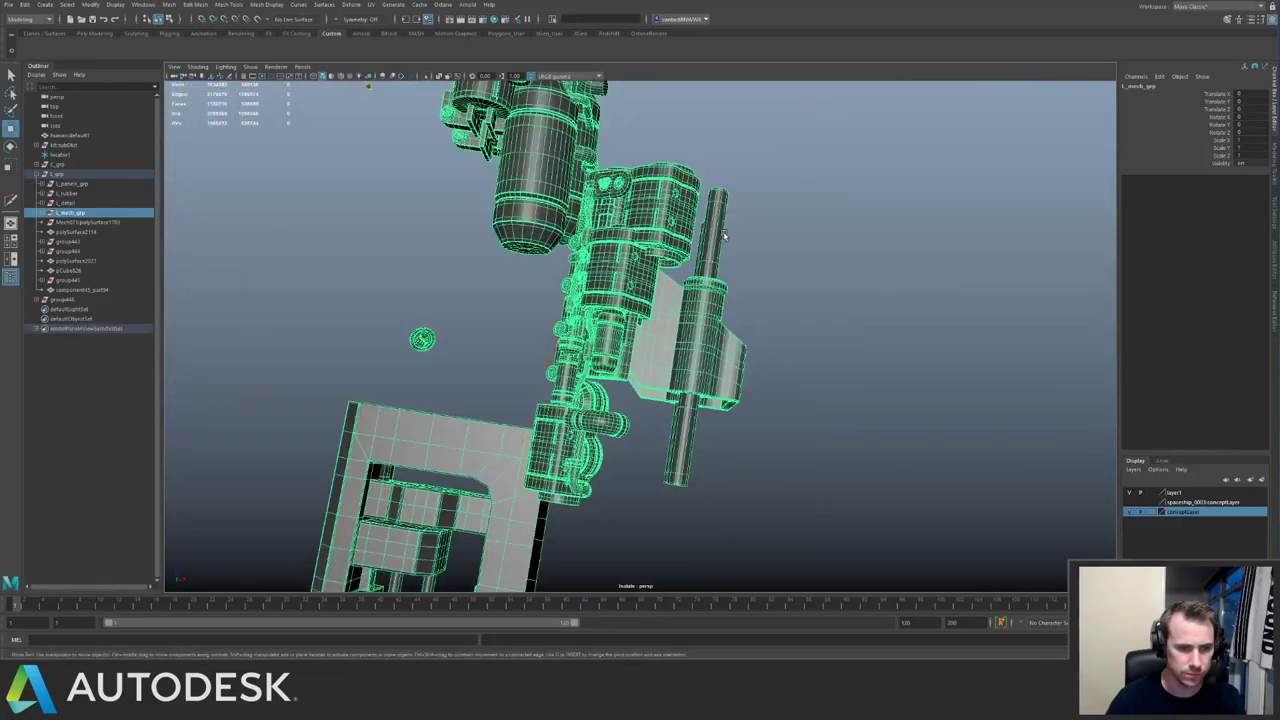
Unparent component51 from L_mech_grp and move it into the new engine group.
{"action": "left_click_drag", "start_coordinate": [785, 252], "coordinate": [642, 280], "text": "alt"}
{"action": "left_click", "coordinate": [637, 283]}
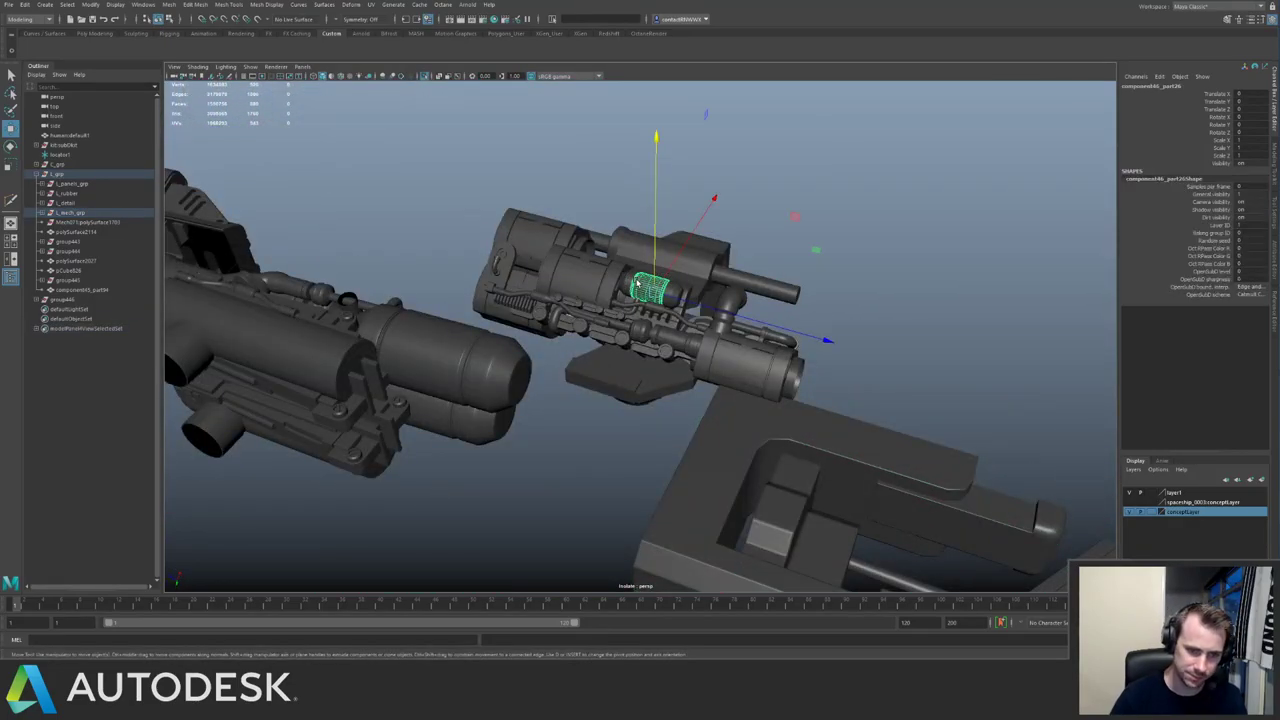
{"action": "key", "text": "Up"}
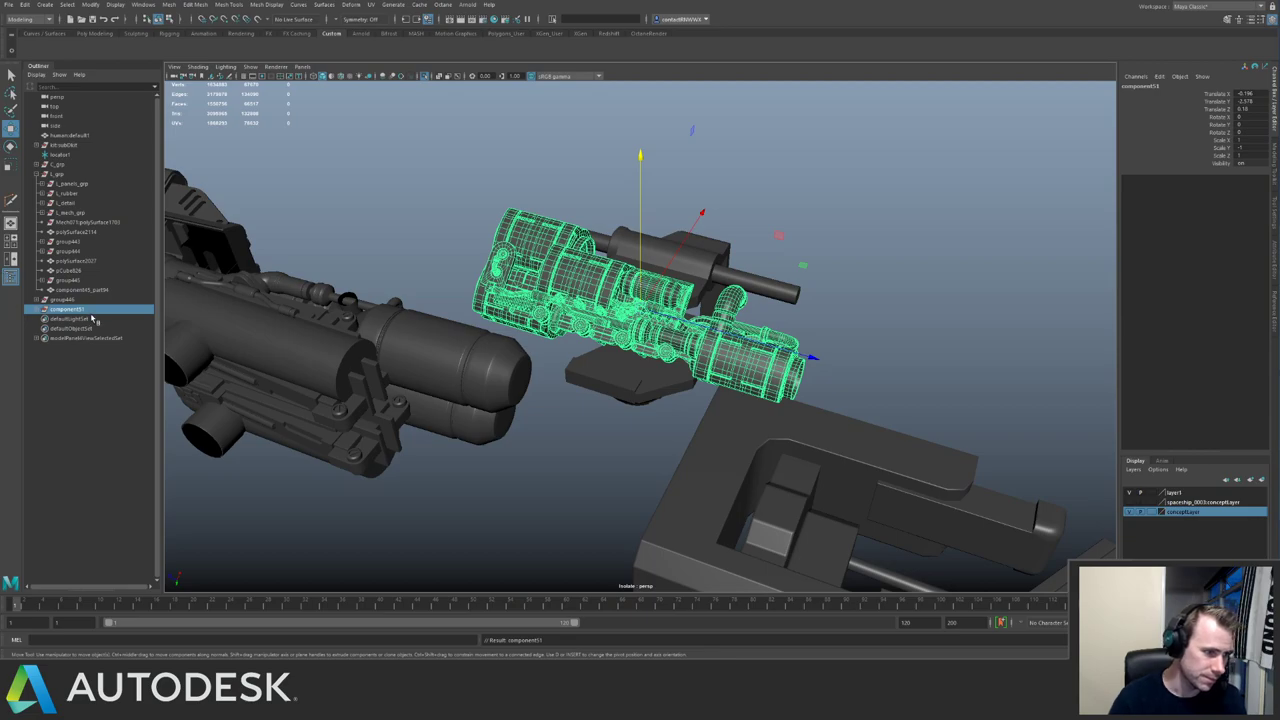
{"action": "key", "text": "ctrl+h"}
Group the leftover shafts, brackets and round cap of the engine module and place them inside the new engine group.
{"action": "left_click_drag", "start_coordinate": [657, 229], "coordinate": [572, 300], "text": "alt"}
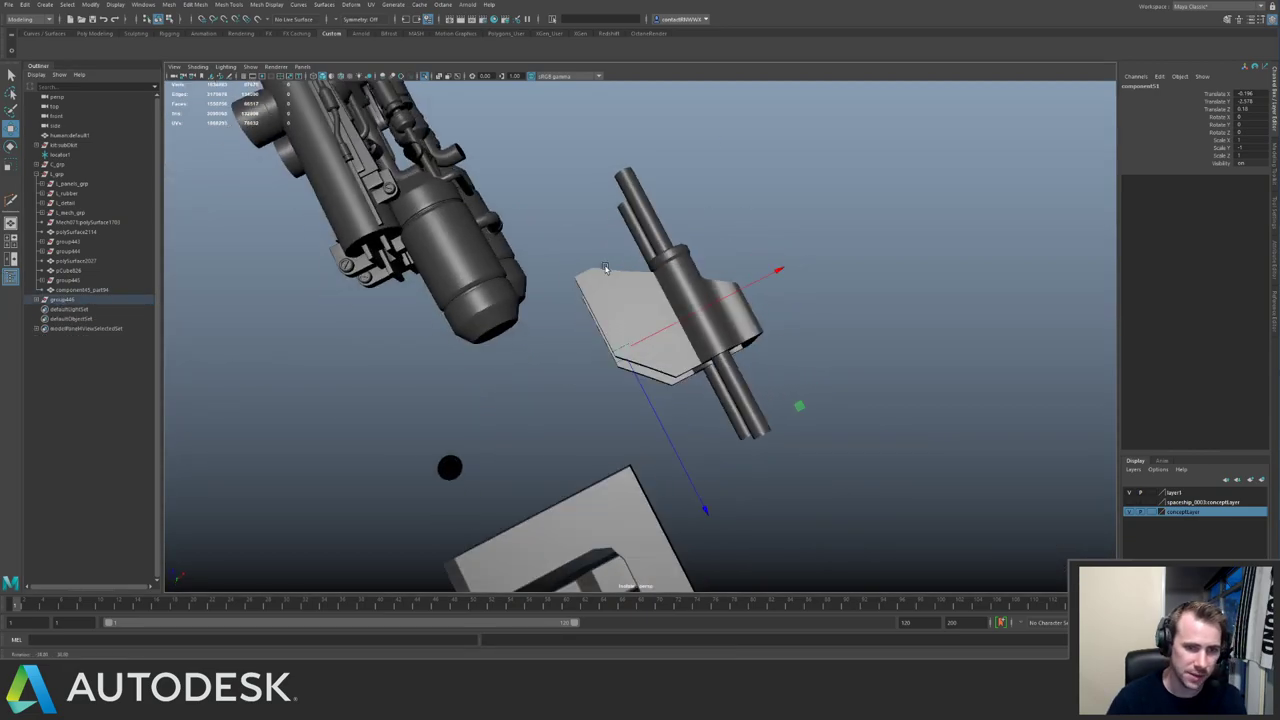
{"action": "left_click_drag", "start_coordinate": [747, 162], "coordinate": [608, 320]}
{"action": "left_click_drag", "start_coordinate": [609, 252], "coordinate": [520, 308], "text": "alt"}
{"action": "key", "text": "ctrl+g"}
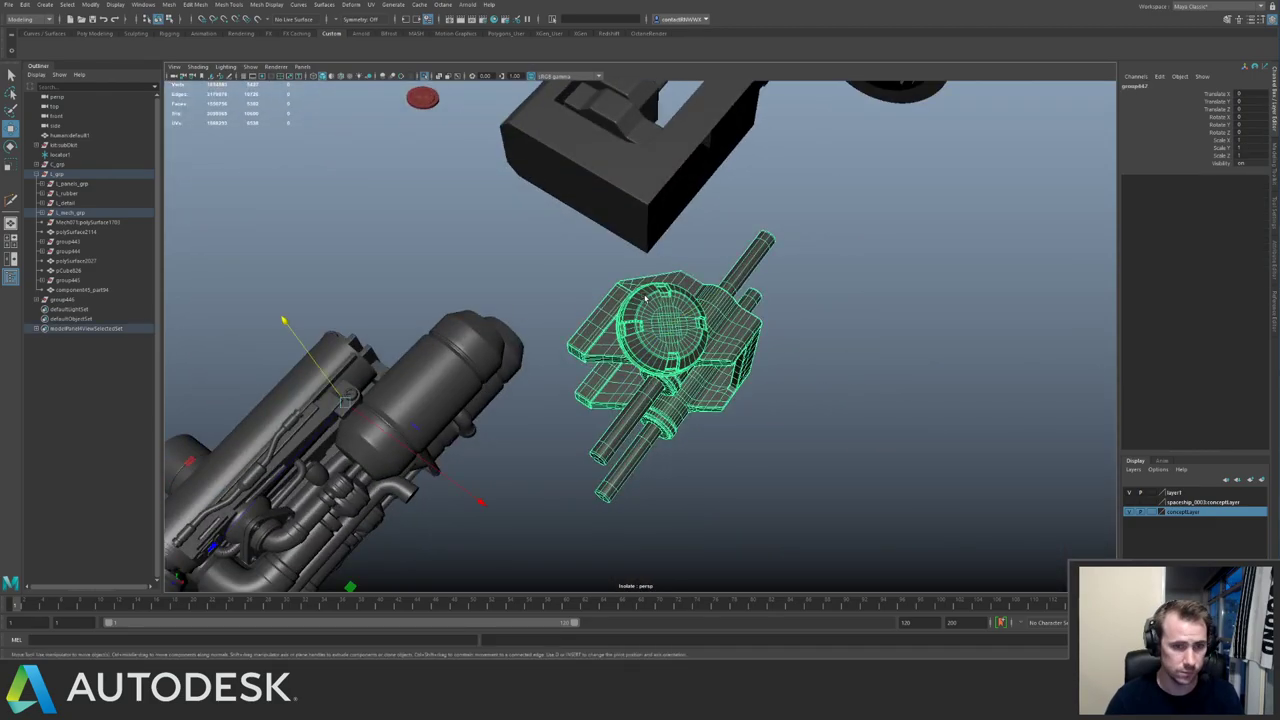
{"action": "middle_click_drag", "start_coordinate": [62, 309], "coordinate": [65, 301]}
Rename the new engine group as L_engineMech_grp.
{"action": "double_click", "coordinate": [65, 300]}
{"action": "type", "text": "l_eng"}
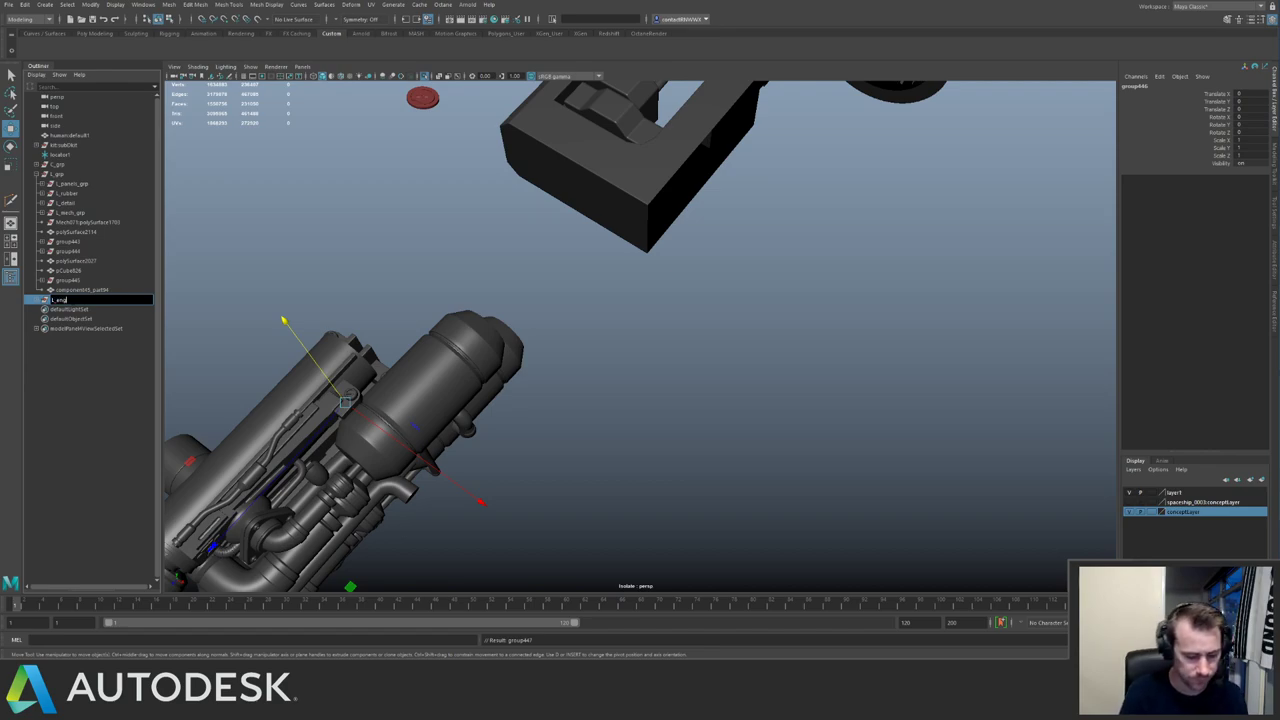
{"action": "type", "text": "ineMech_grp"}
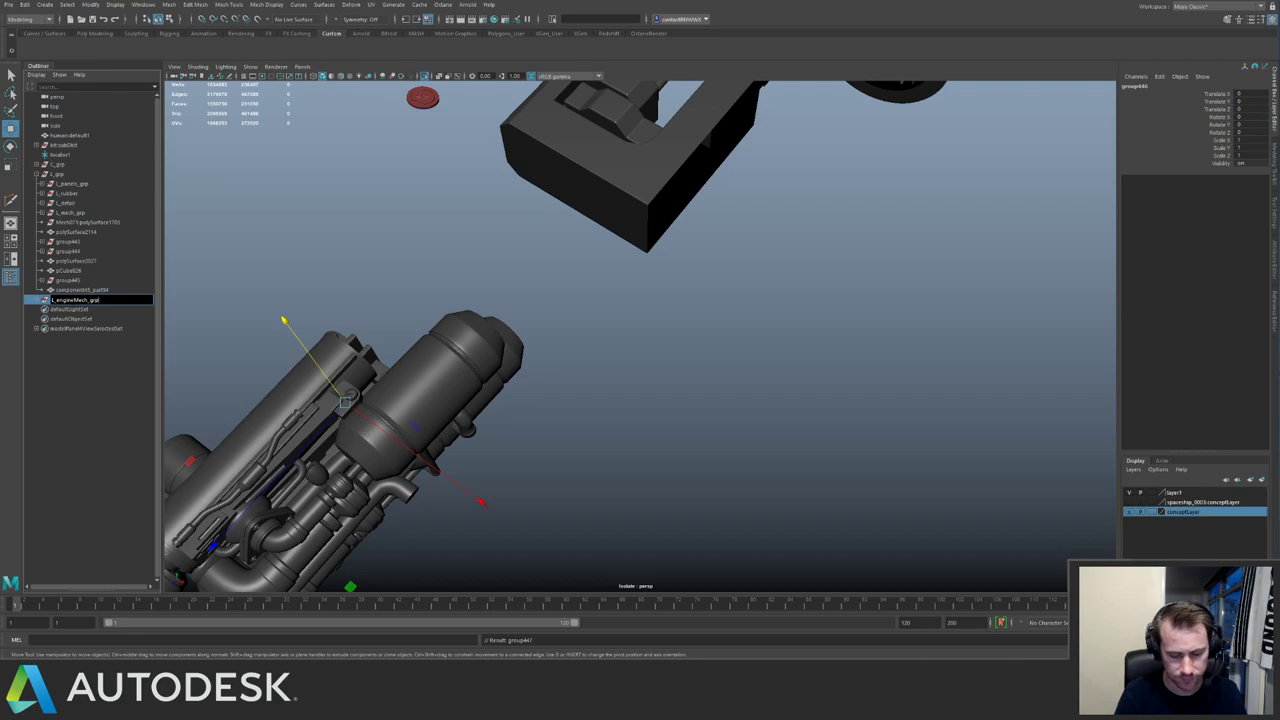
{"action": "key", "text": "Return"}
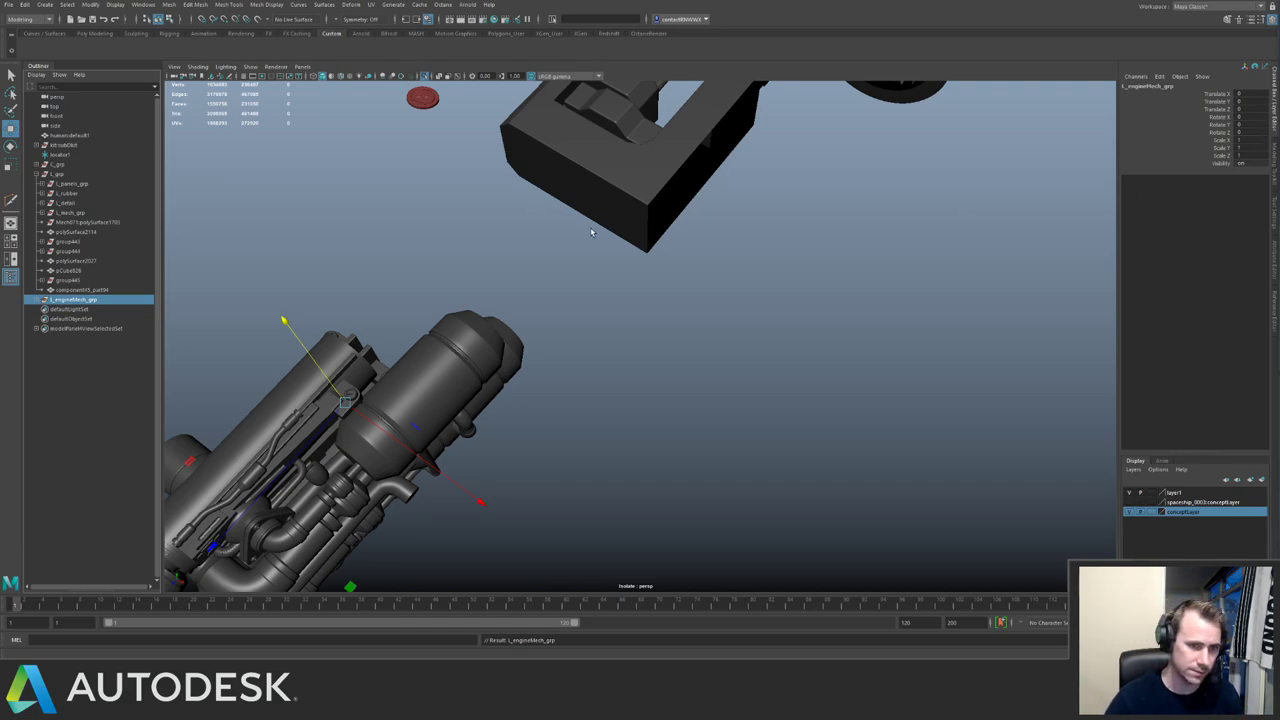
Select the whole thruster nozzle component at the rear of the engine and unparent it from L_mech_grp.
{"action": "left_click_drag", "start_coordinate": [591, 233], "coordinate": [521, 210], "text": "alt"}
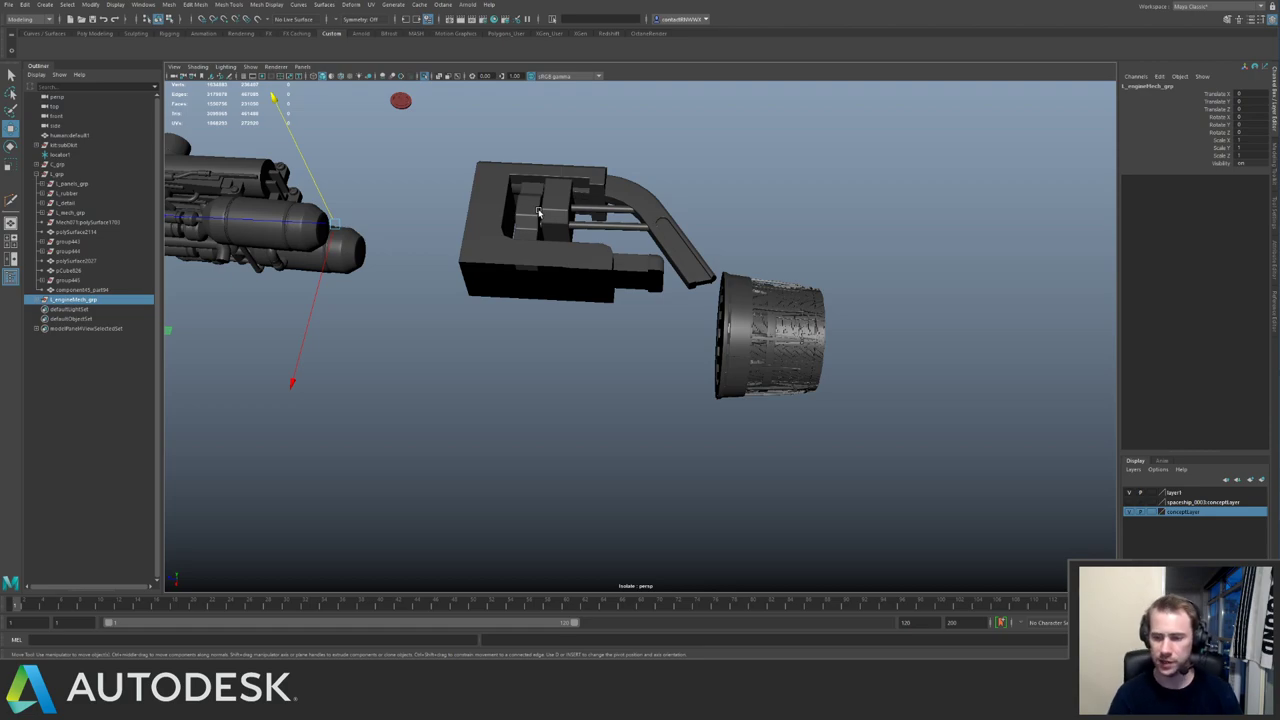
{"action": "left_click", "coordinate": [812, 283]}
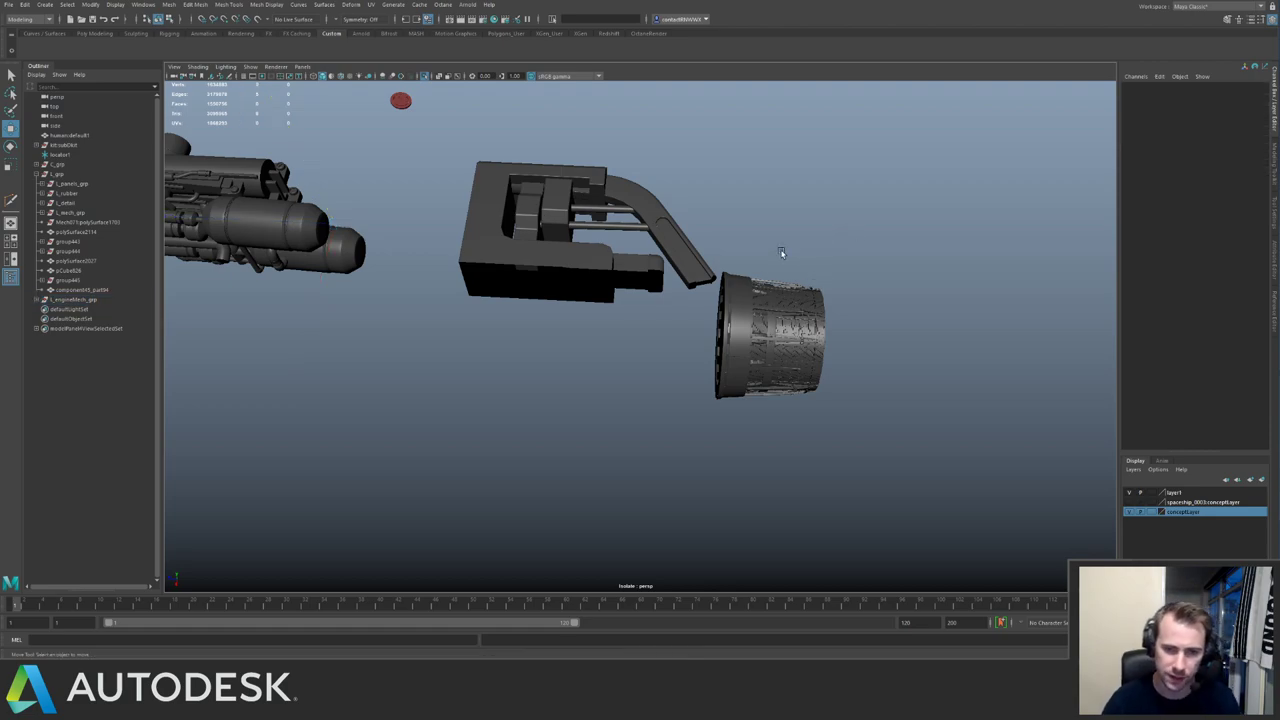
{"action": "left_click_drag", "start_coordinate": [798, 258], "coordinate": [658, 322], "text": "alt"}
{"action": "left_click", "coordinate": [575, 344]}
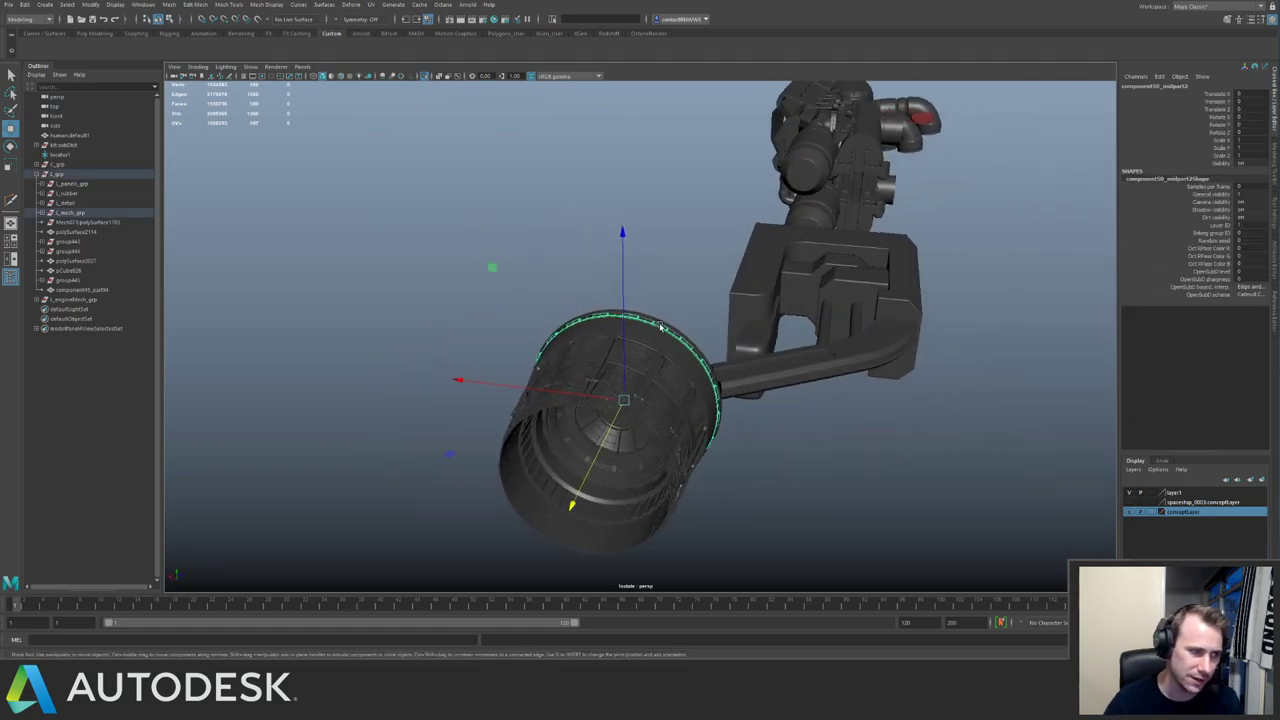
{"action": "left_click", "coordinate": [90, 213]}
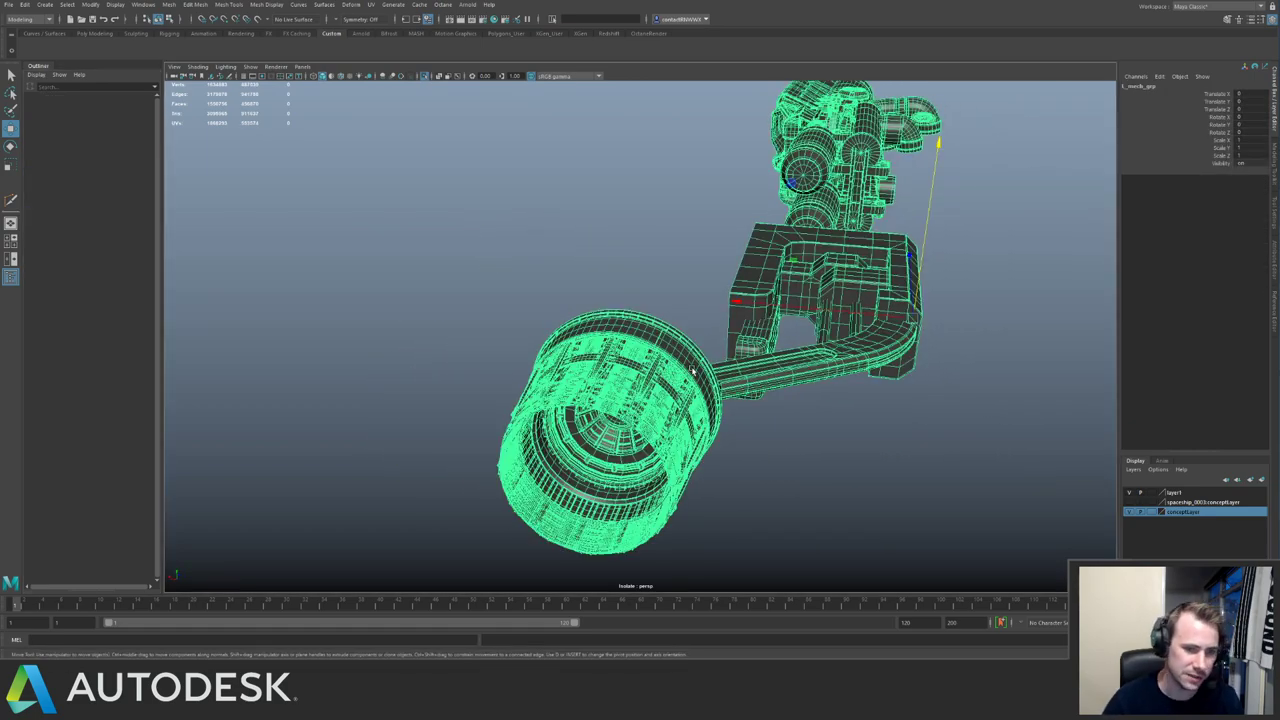
{"action": "left_click", "coordinate": [677, 361]}
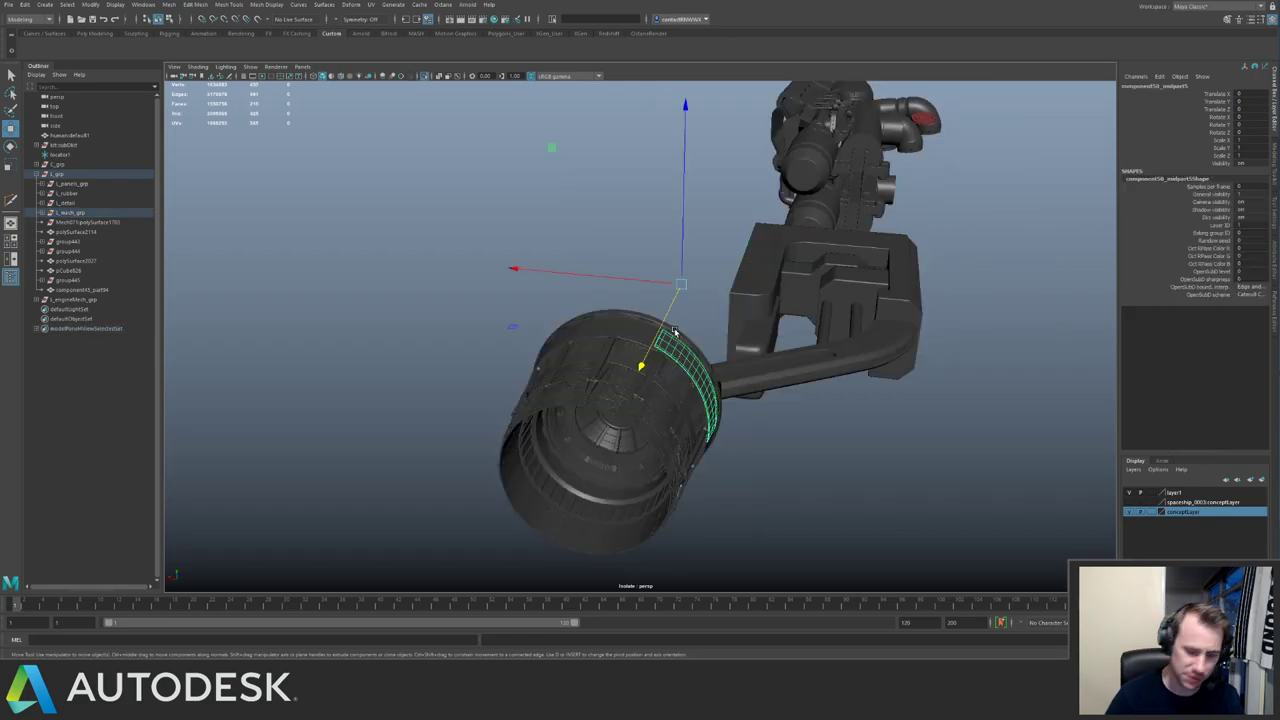
{"action": "left_click", "coordinate": [675, 332]}
{"action": "key", "text": "Up"}
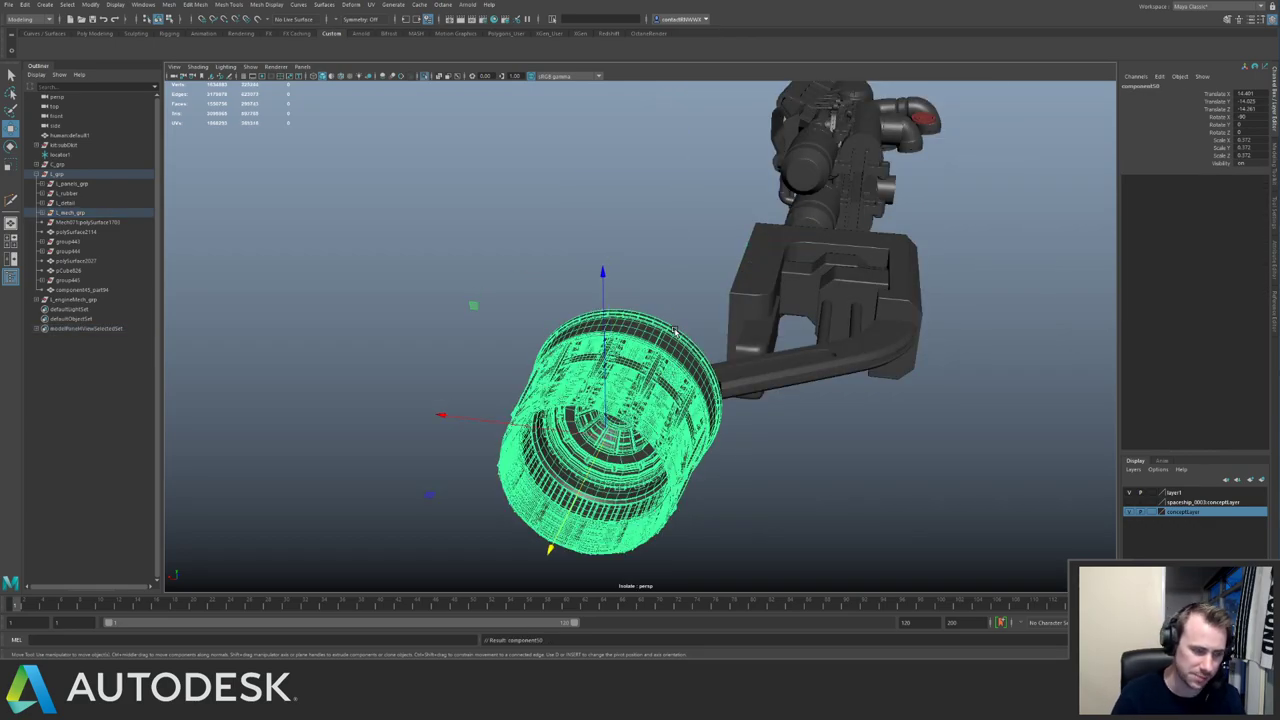
{"action": "key", "text": "shift+p"}
Rename the unparented thruster nozzle component as L_engineThruster.
{"action": "double_click", "coordinate": [79, 310]}
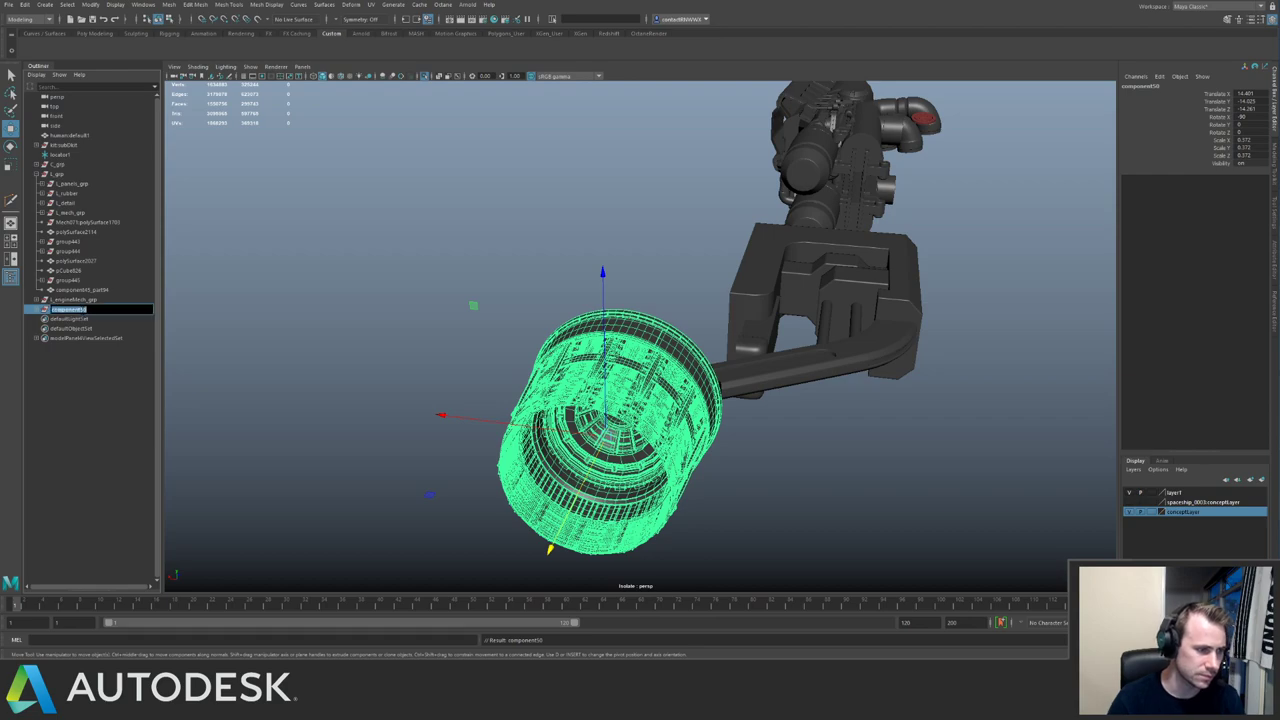
{"action": "type", "text": "l_engineThruster"}
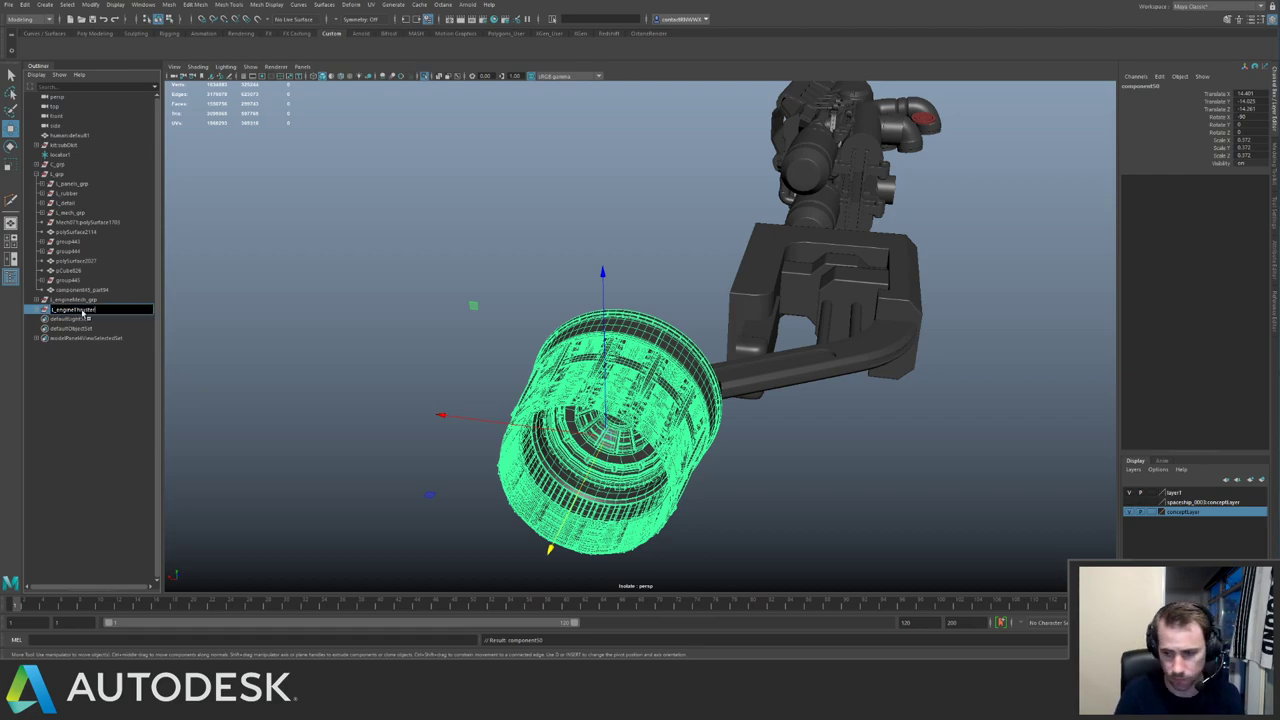
{"action": "key", "text": "Return"}
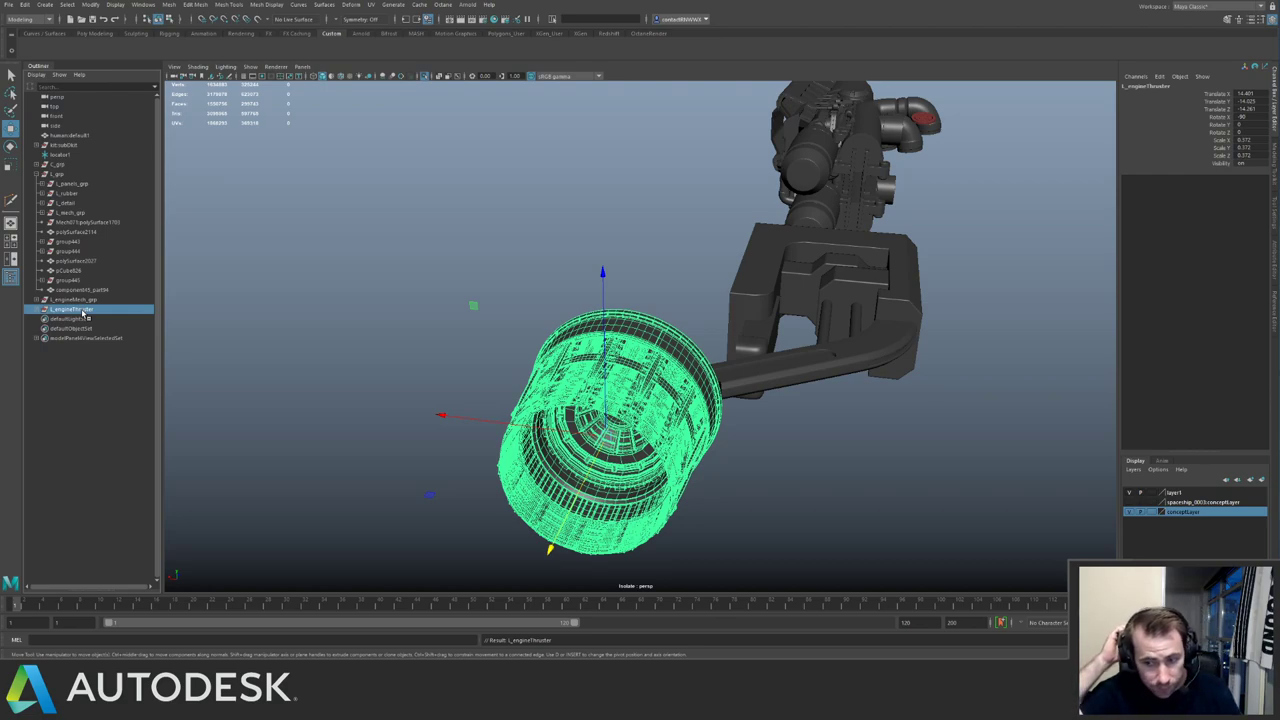
Group the C-shaped frame, its inner blocks, rods and curved arm in front of the thruster, and unparent the group from L_mech_grp.
{"action": "left_click", "coordinate": [547, 227]}
{"action": "left_click_drag", "start_coordinate": [547, 227], "coordinate": [474, 278], "text": "alt"}
{"action": "right_click_drag", "start_coordinate": [474, 278], "coordinate": [597, 350], "text": "alt"}
{"action": "left_click_drag", "start_coordinate": [597, 350], "coordinate": [565, 271], "text": "alt"}
{"action": "left_click", "coordinate": [632, 382]}
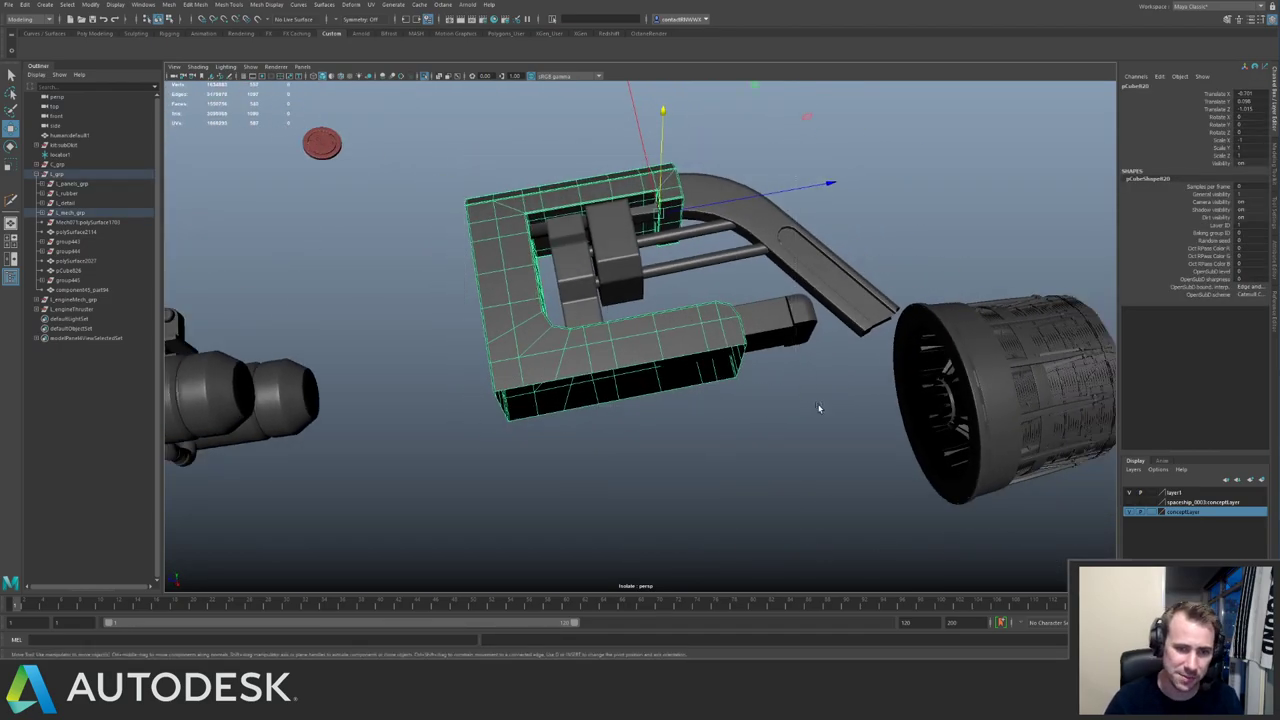
{"action": "left_click_drag", "start_coordinate": [820, 403], "coordinate": [474, 303], "text": "alt"}
{"action": "right_click_drag", "start_coordinate": [474, 302], "coordinate": [432, 298], "text": "alt"}
{"action": "middle_click_drag", "start_coordinate": [703, 274], "coordinate": [606, 286], "text": "alt"}
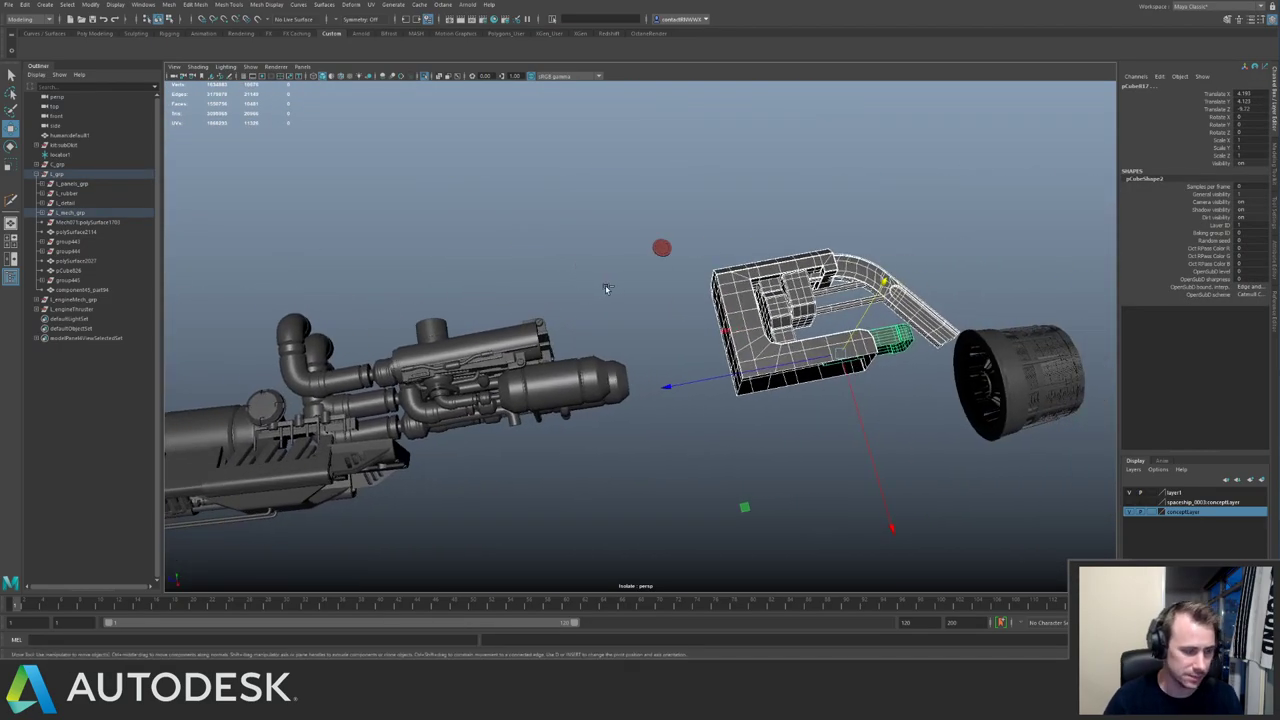
{"action": "key", "text": "ctrl+g"}
{"action": "key", "text": "shift+p"}
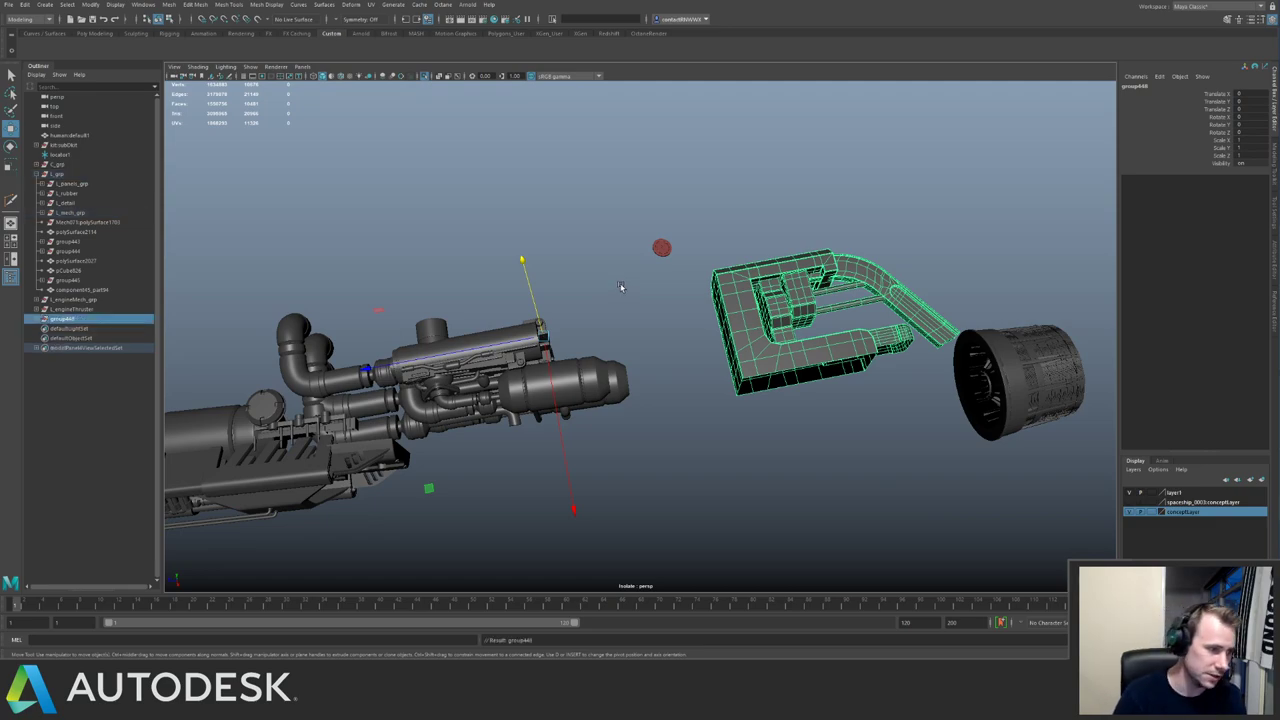
Rename the unparented frame group as L_bodyMech_grp.
{"action": "double_click", "coordinate": [77, 320]}
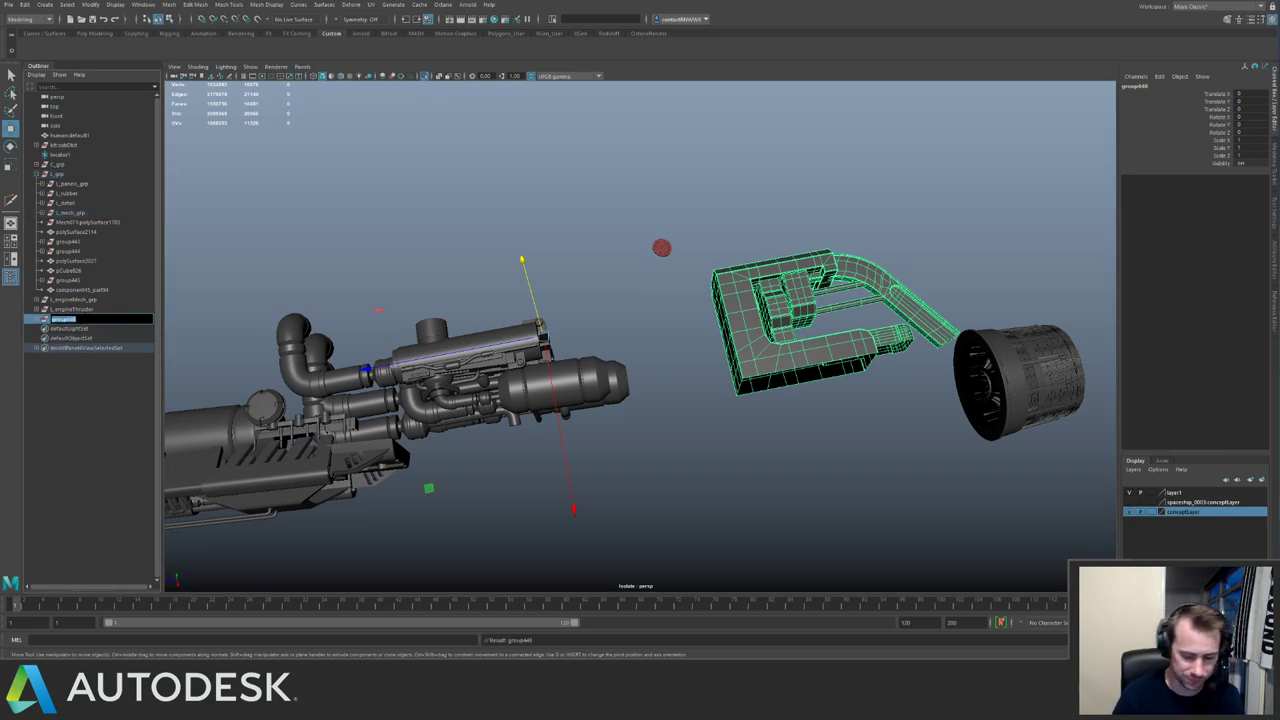
{"action": "type", "text": "L_bodyMid"}
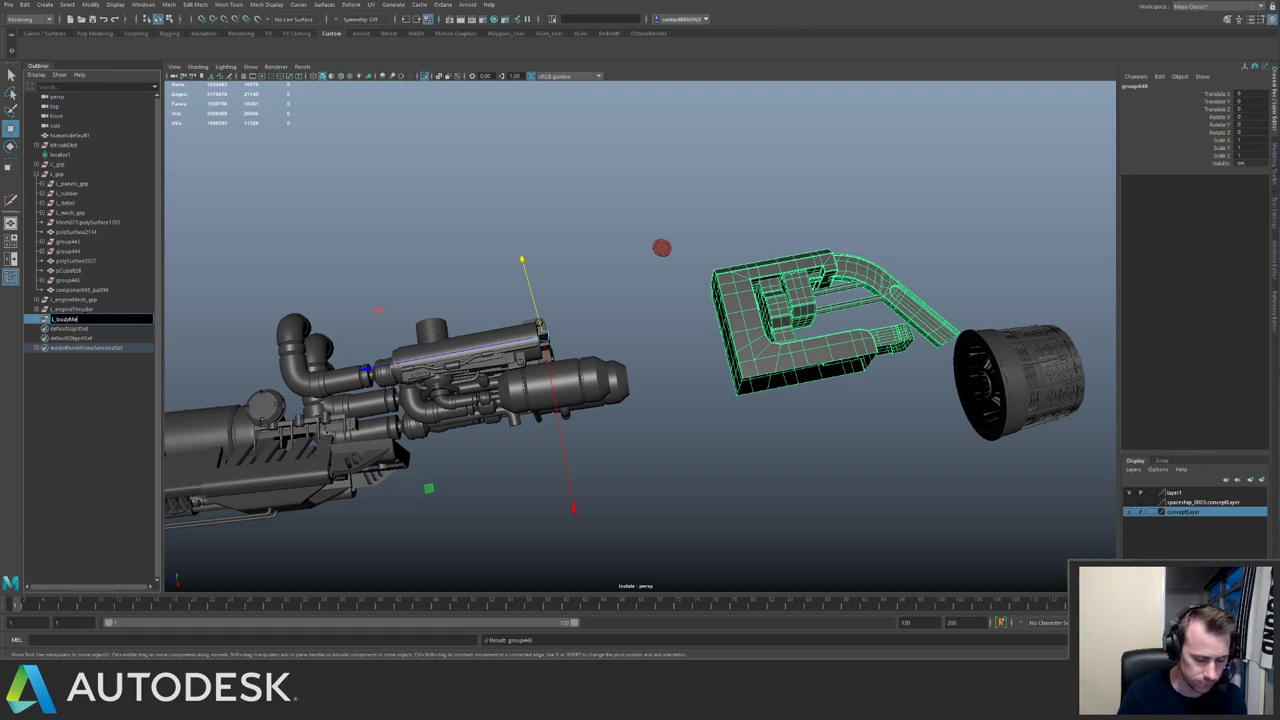
{"action": "key", "text": "Return"}
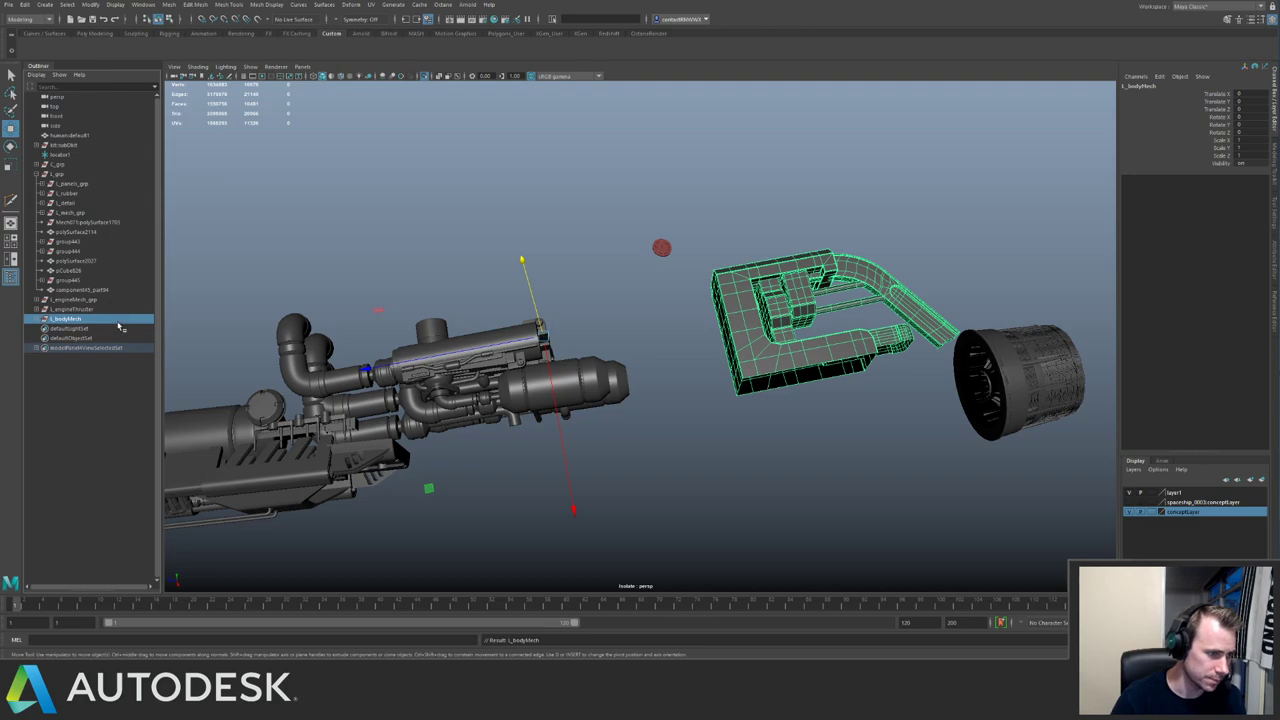
{"action": "double_click", "coordinate": [99, 321]}
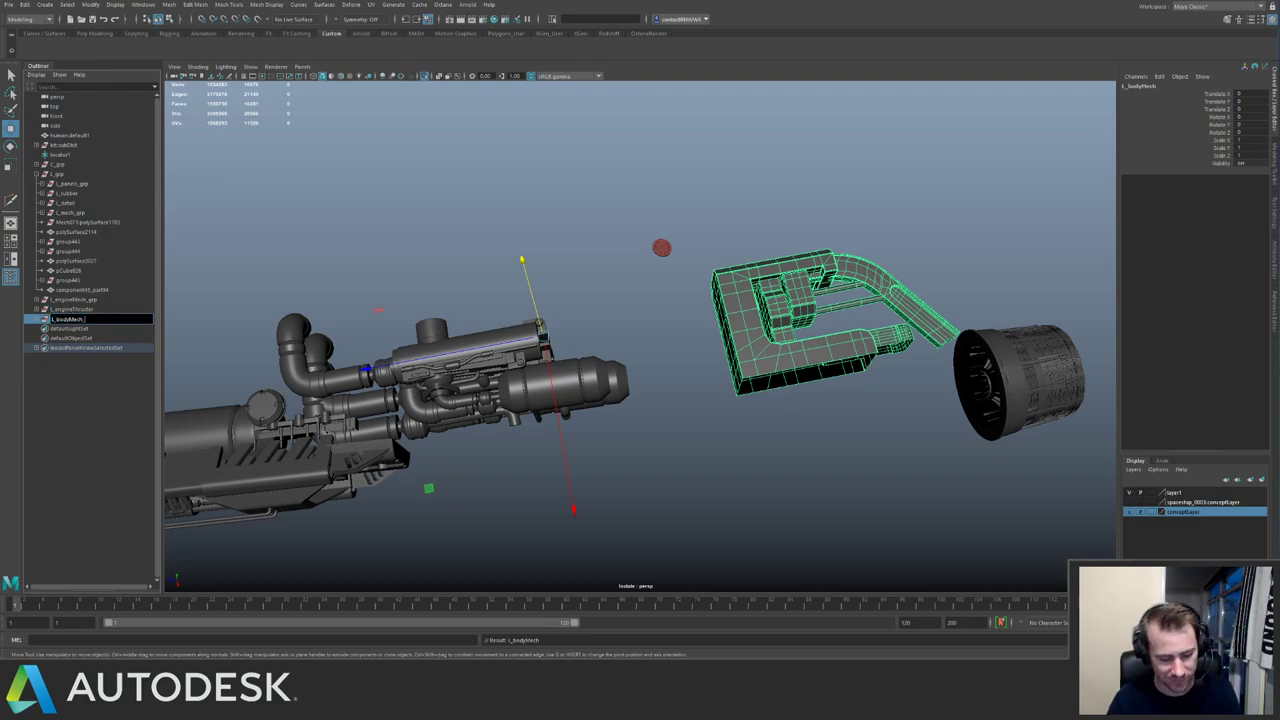
{"action": "type", "text": "_grp"}
{"action": "key", "text": "Return"}
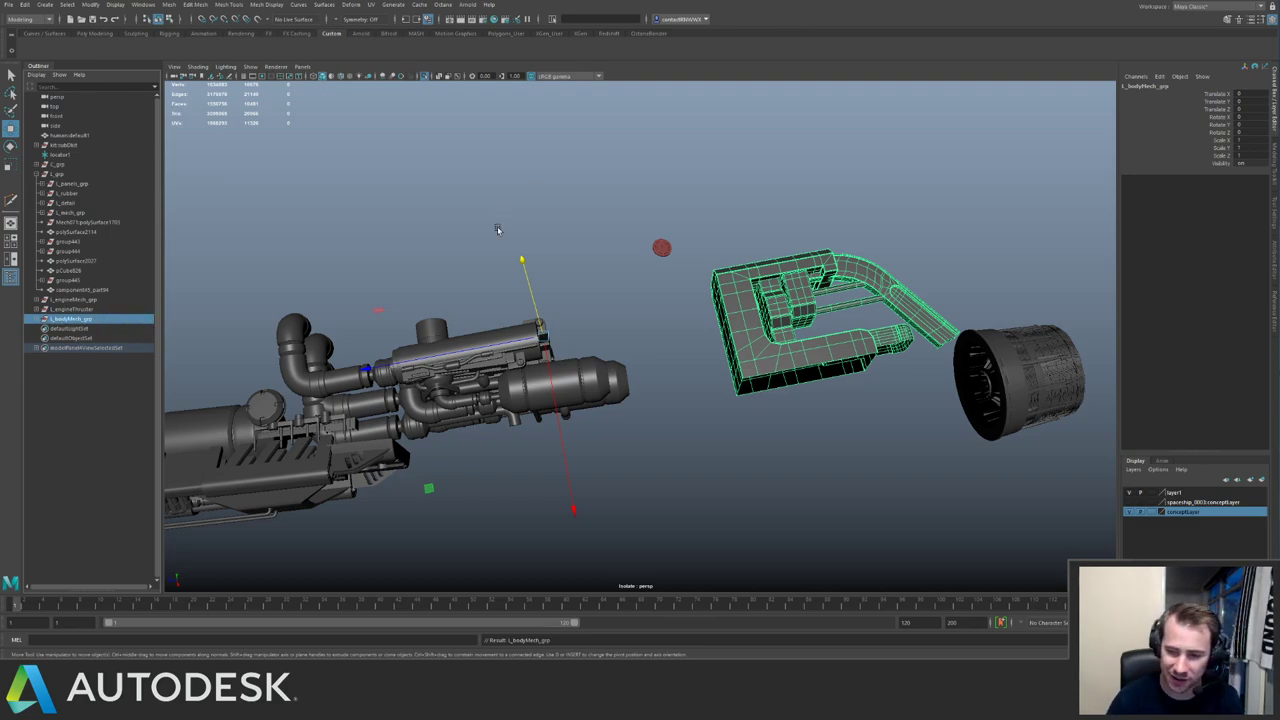
Check how the pipes and brackets behind the front pod are grouped within L_mech_grp.
{"action": "left_click_drag", "start_coordinate": [457, 249], "coordinate": [578, 280], "text": "alt"}
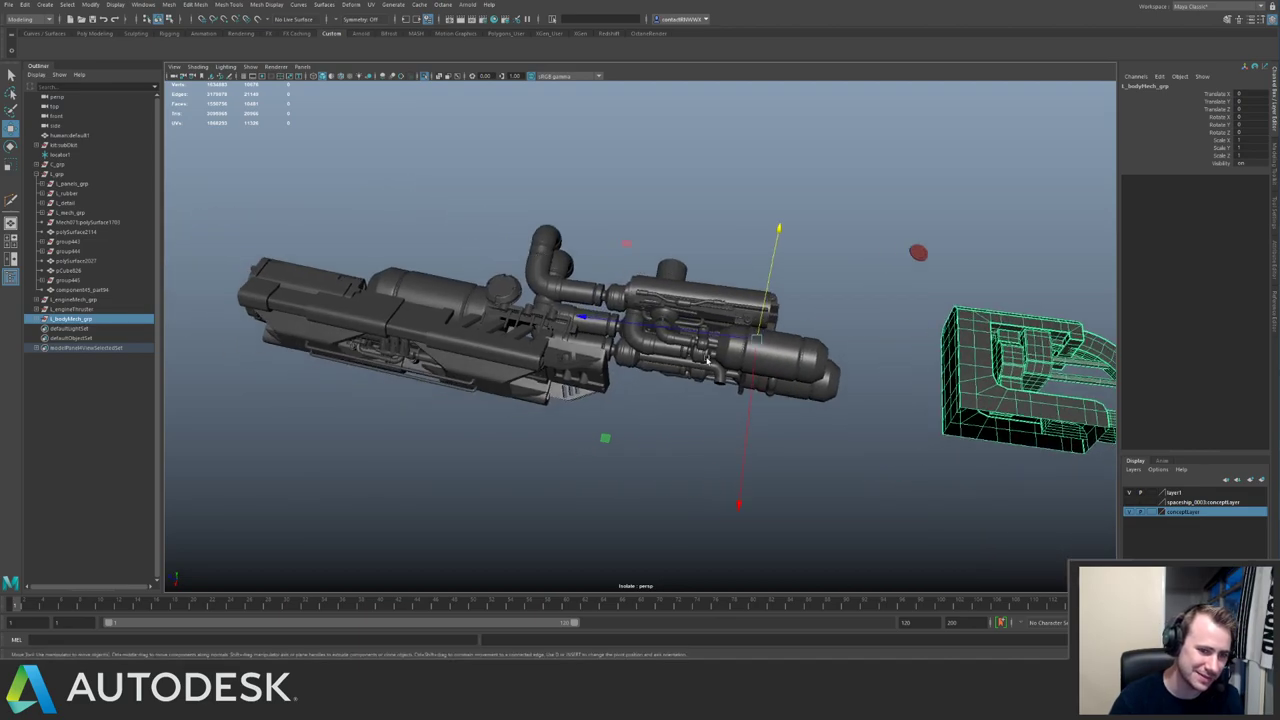
{"action": "left_click", "coordinate": [698, 359]}
{"action": "key", "text": "Up"}
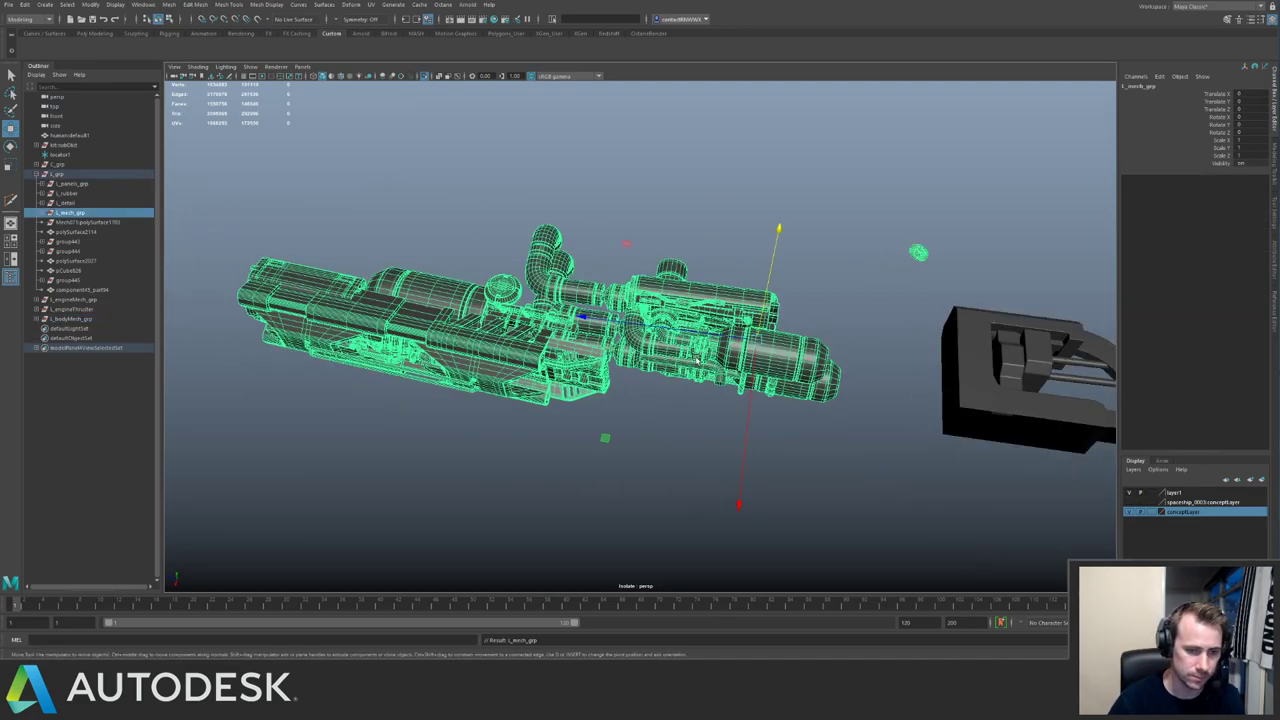
{"action": "left_click_drag", "start_coordinate": [713, 225], "coordinate": [650, 312], "text": "alt"}
{"action": "key", "text": "ctrl+z"}
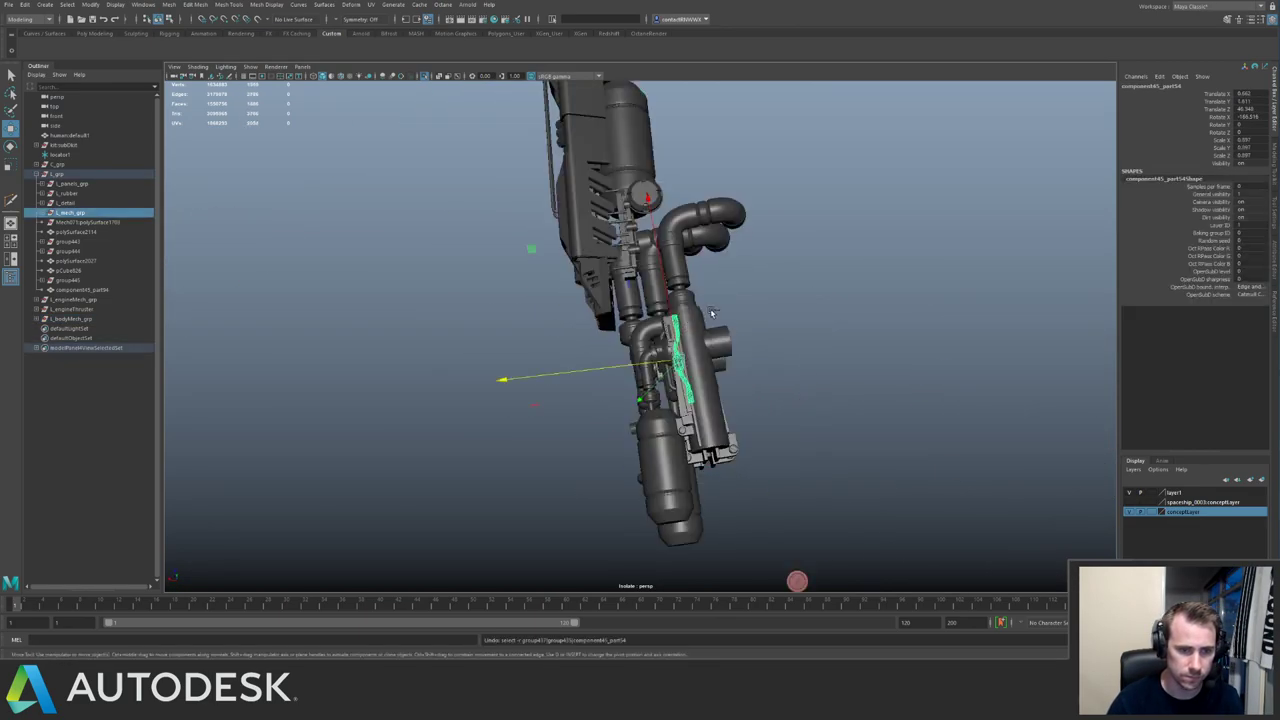
{"action": "key", "text": "Up"}
{"action": "left_click", "coordinate": [793, 281]}
{"action": "left_click", "coordinate": [688, 257]}
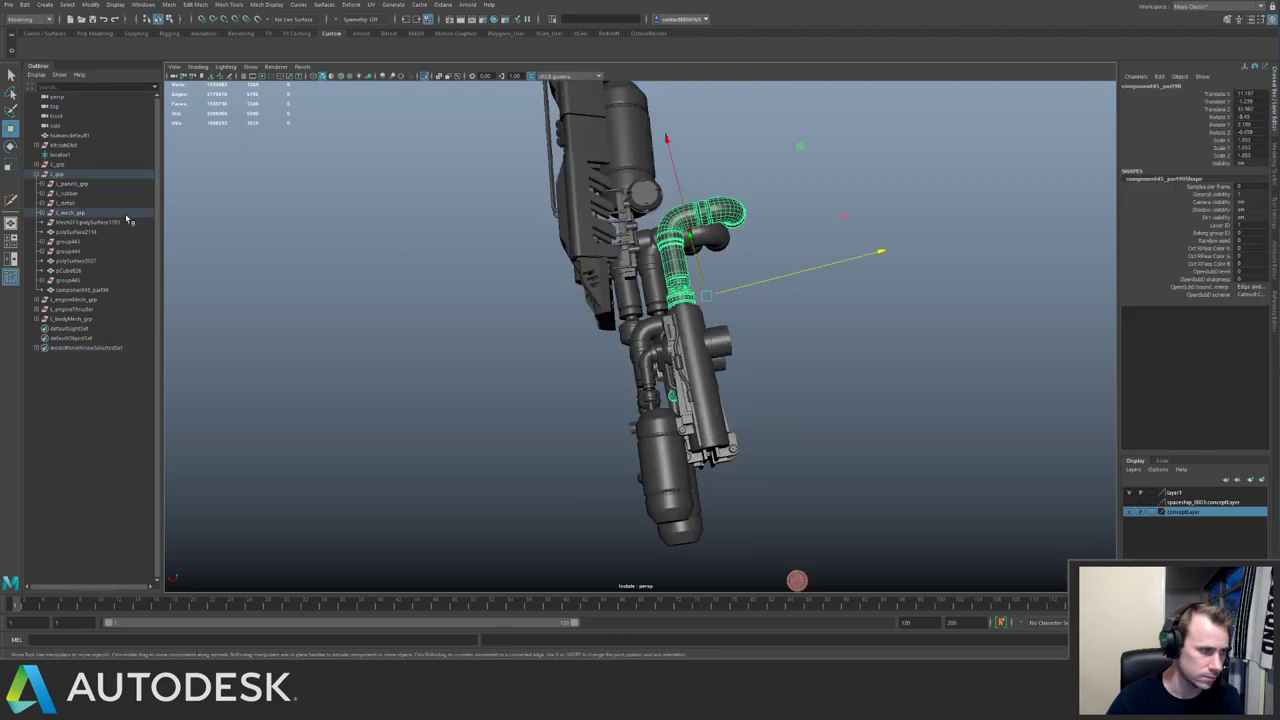
Expand L_mech_grp and examine which front pod and pipe parts its component446, group437 and group438 entries contain.
{"action": "left_click", "coordinate": [52, 213]}
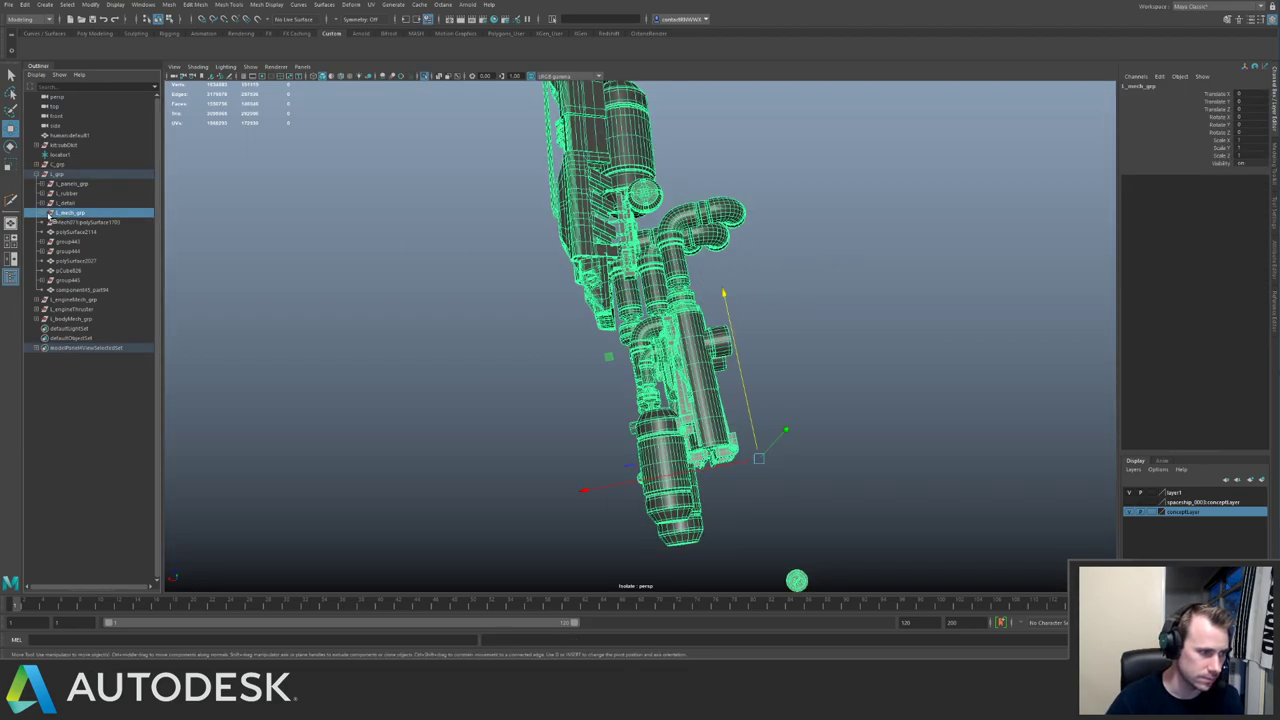
{"action": "left_click", "coordinate": [43, 213]}
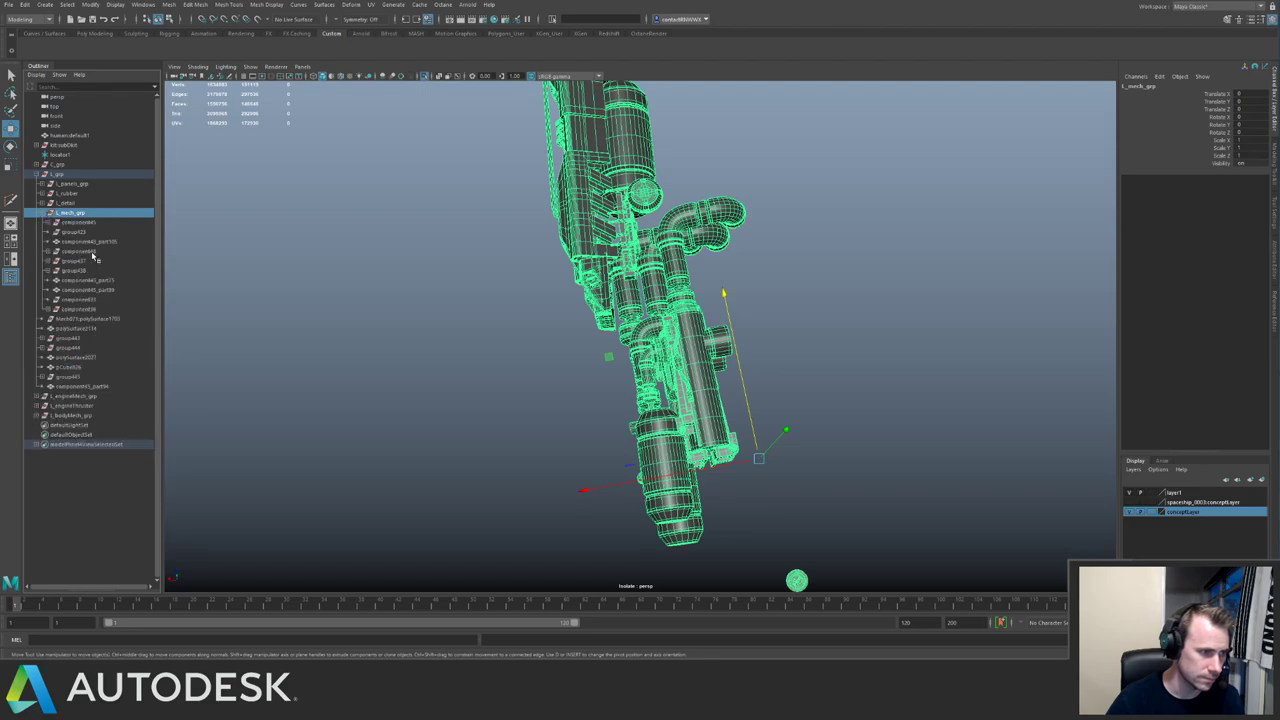
{"action": "left_click", "coordinate": [851, 306]}
{"action": "left_click_drag", "start_coordinate": [798, 348], "coordinate": [624, 435]}
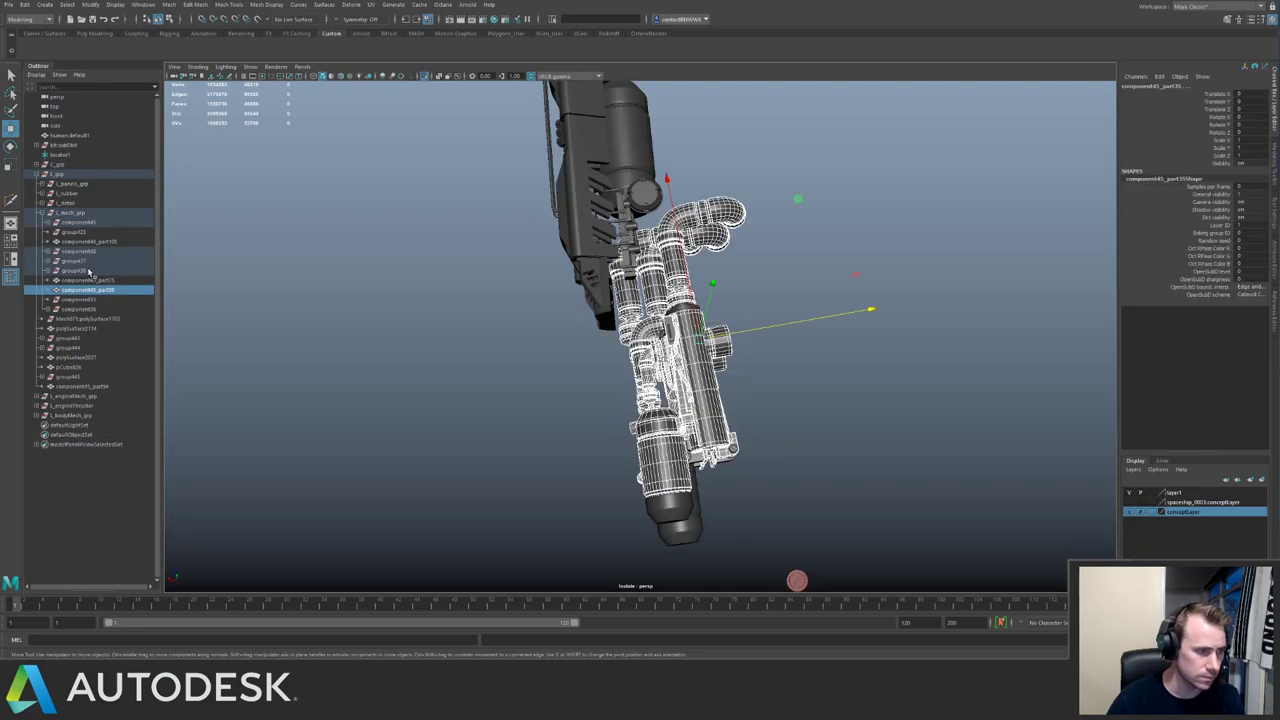
{"action": "left_click", "coordinate": [89, 271]}
{"action": "left_click", "coordinate": [88, 252], "text": "shift"}
{"action": "left_click_drag", "start_coordinate": [575, 290], "coordinate": [727, 257], "text": "alt"}
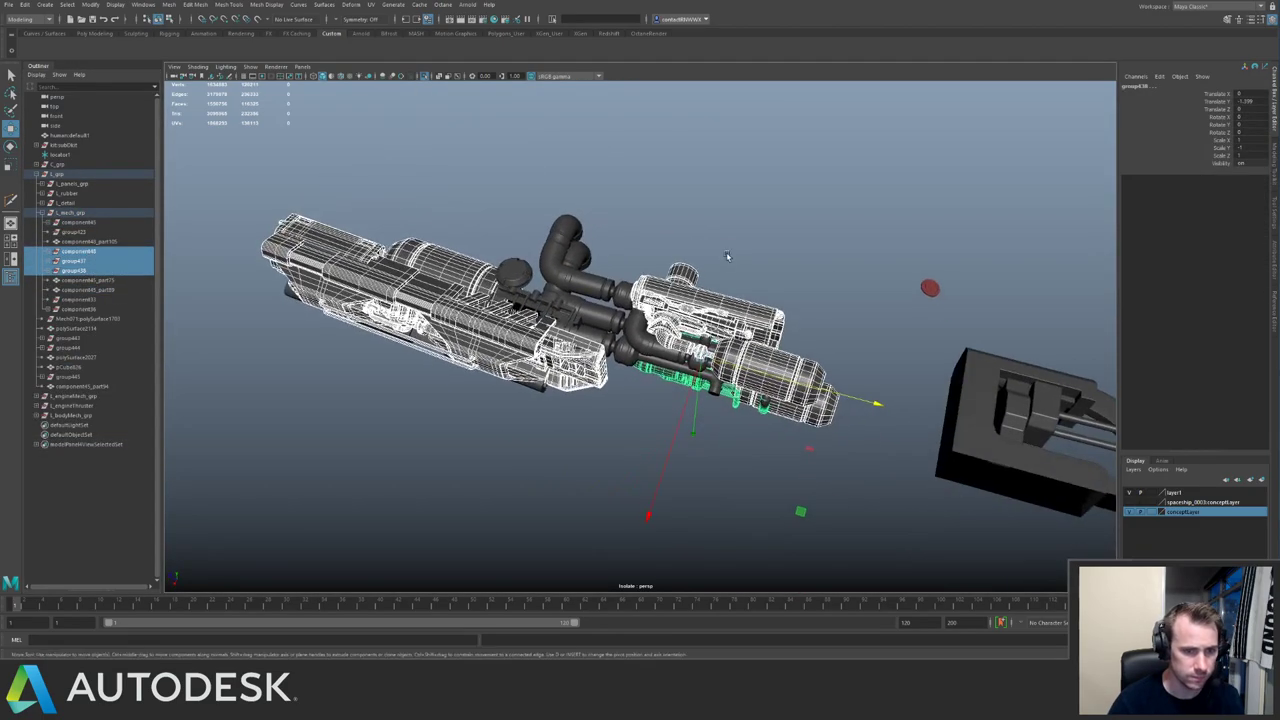
{"action": "left_click", "coordinate": [660, 272]}
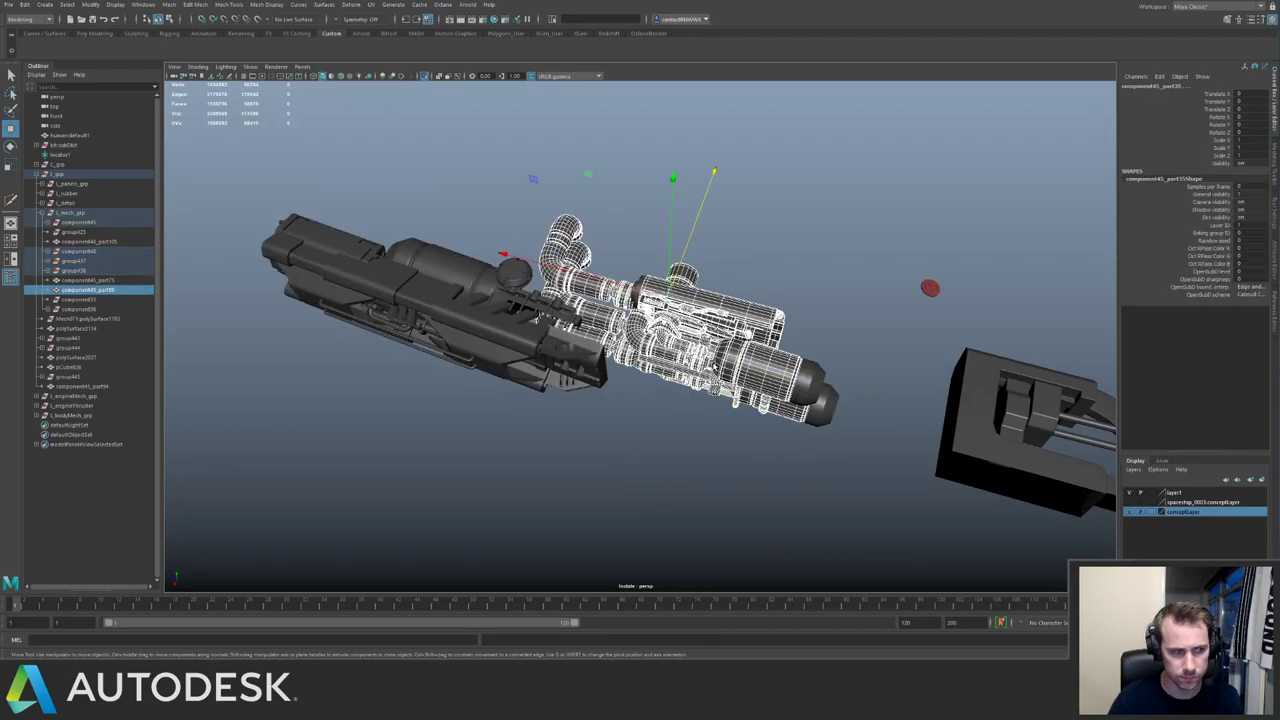
{"action": "left_click", "coordinate": [89, 253]}
{"action": "left_click", "coordinate": [91, 270], "text": "shift"}
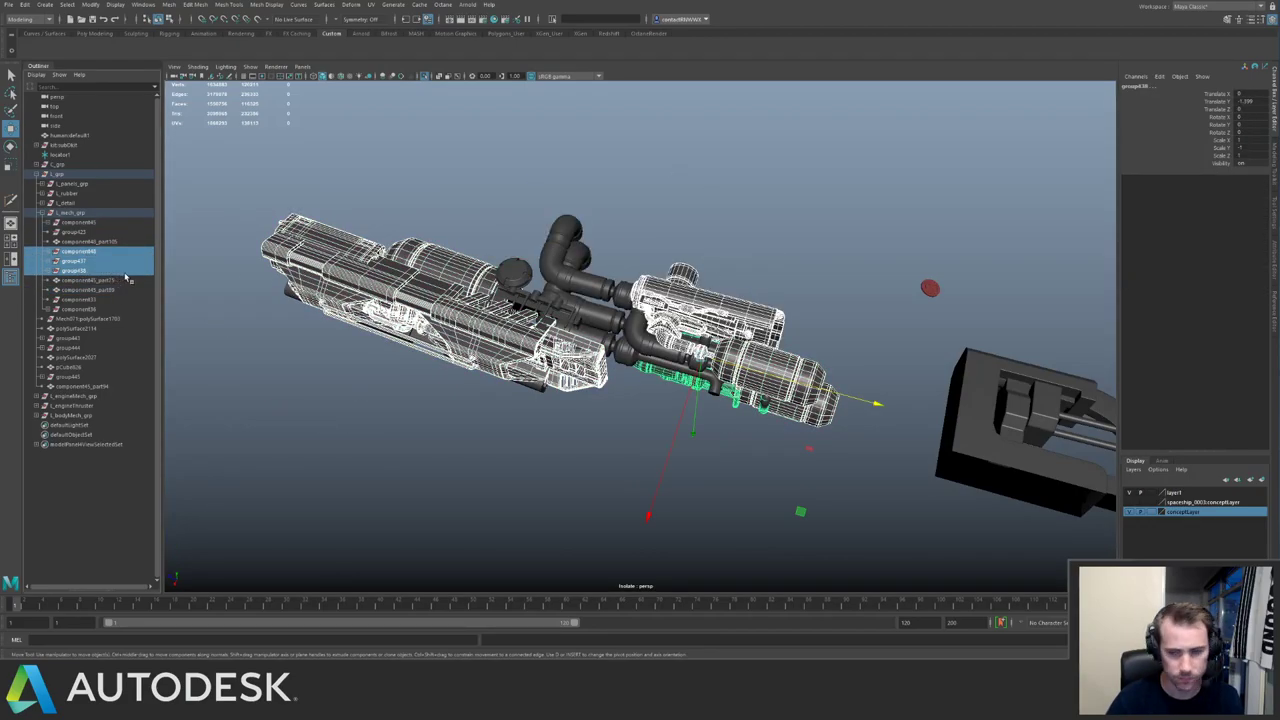
{"action": "left_click", "coordinate": [516, 400]}
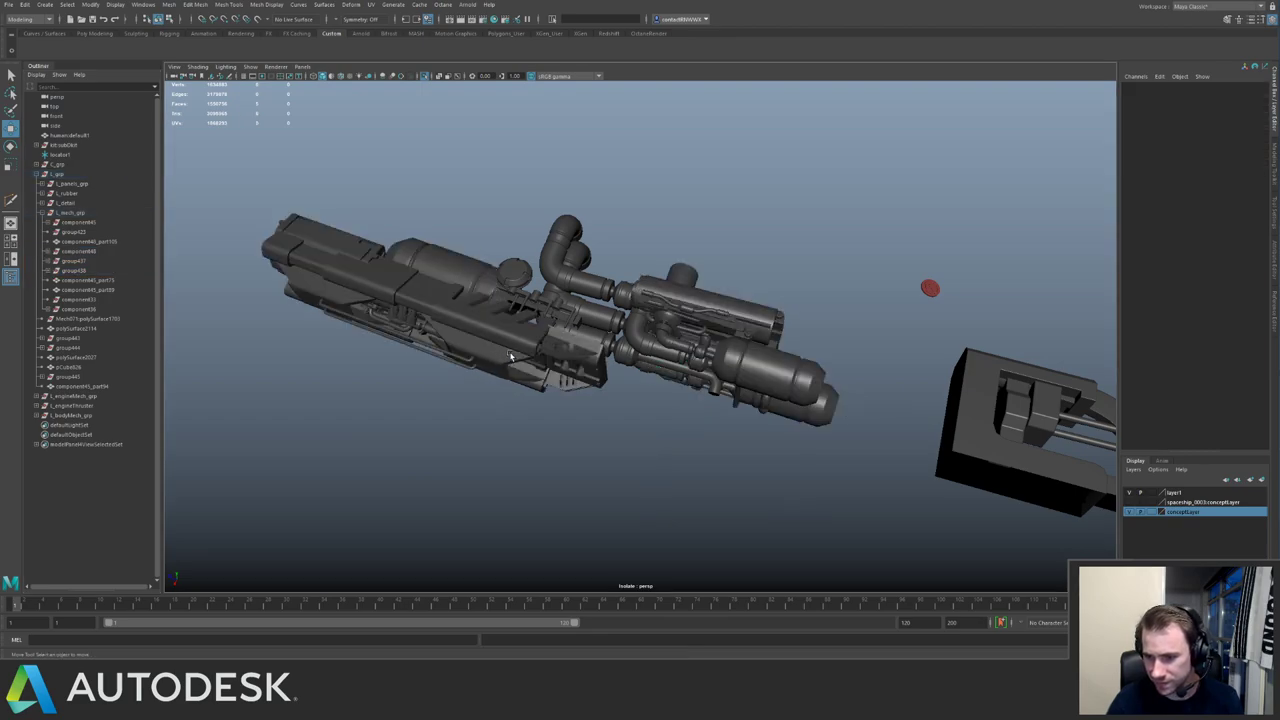
Save the spaceship scene.
{"action": "left_click_drag", "start_coordinate": [510, 357], "coordinate": [512, 315], "text": "alt"}
{"action": "key", "text": "ctrl+s"}
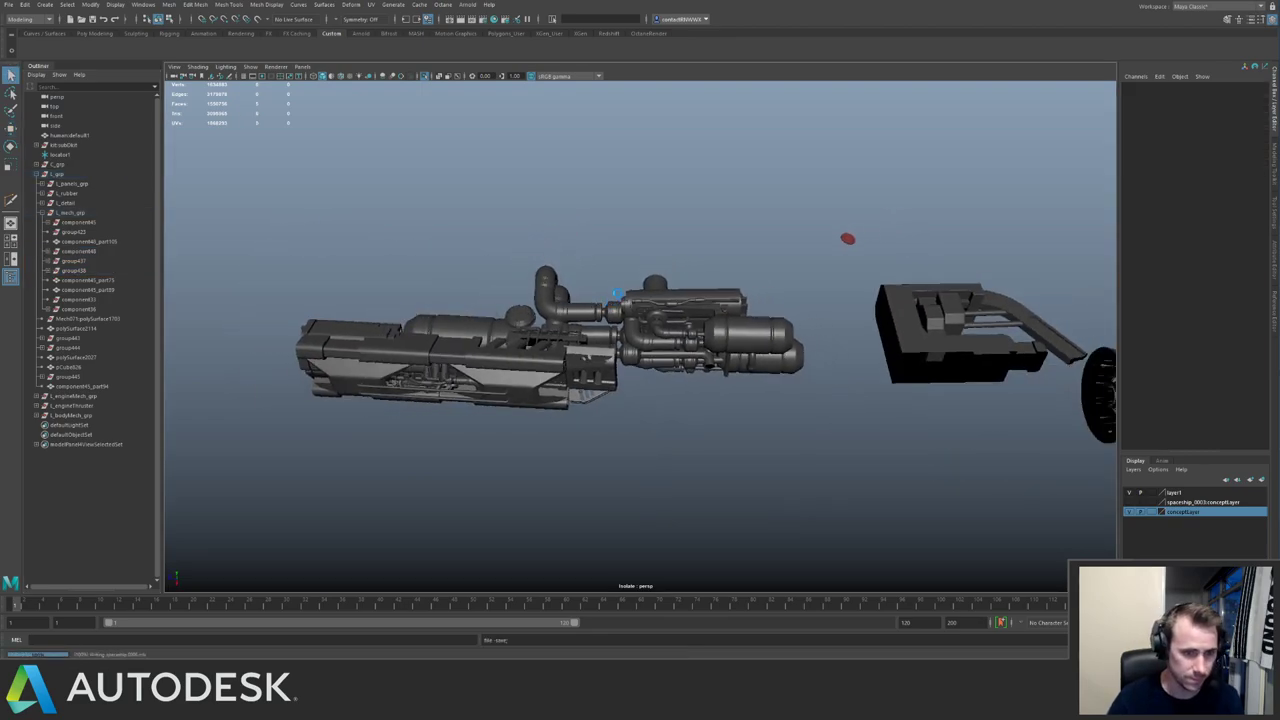
{"action": "key", "text": "w"}
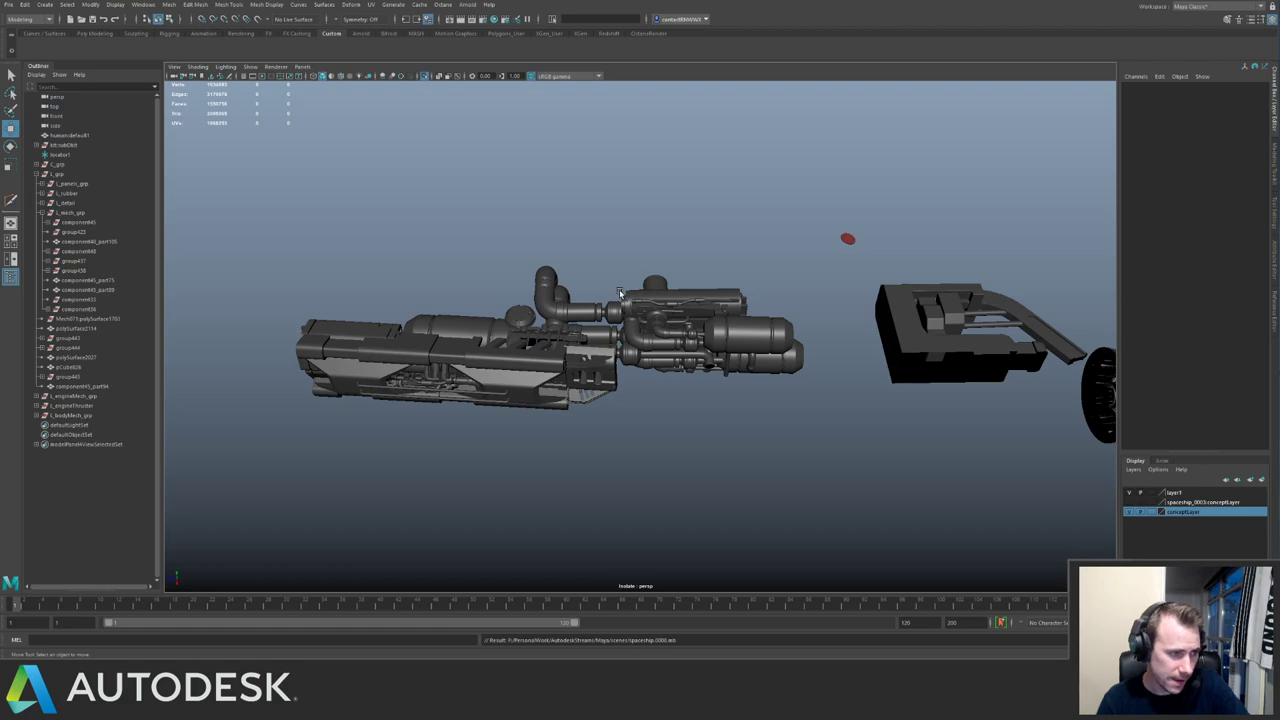
{"action": "left_click_drag", "start_coordinate": [578, 279], "coordinate": [495, 299], "text": "alt"}
{"action": "key", "text": "ctrl+s"}
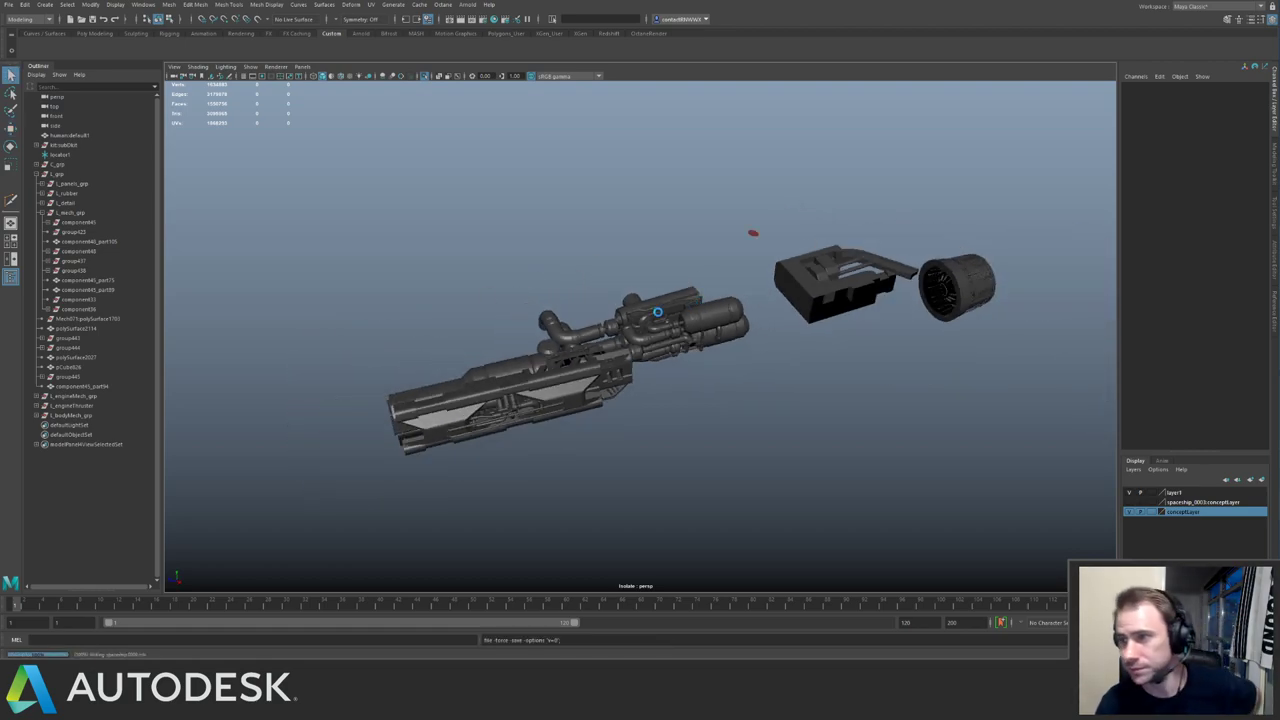
{"action": "key", "text": "w"}
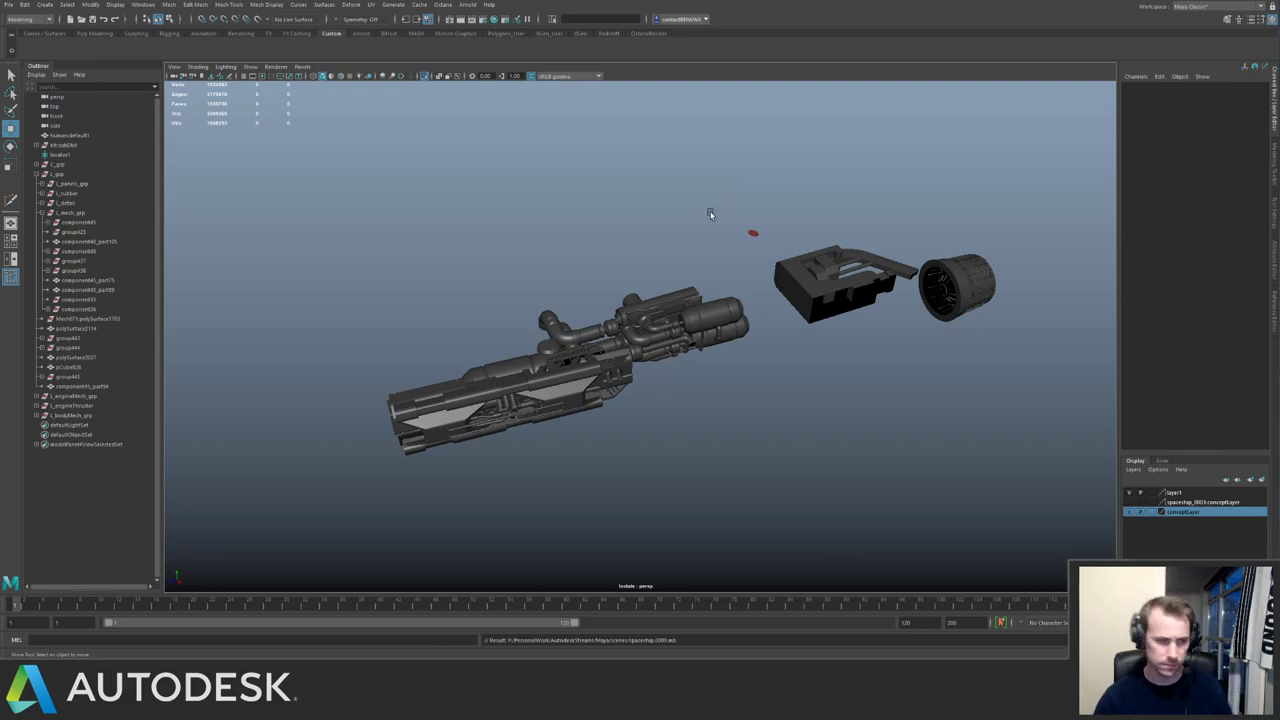
Inspect the isolated mechanical parts, then end the isolation to show the whole spaceship.
{"action": "left_click_drag", "start_coordinate": [634, 194], "coordinate": [563, 210], "text": "alt"}
{"action": "middle_click_drag", "start_coordinate": [564, 210], "coordinate": [525, 203], "text": "alt"}
{"action": "right_click_drag", "start_coordinate": [525, 203], "coordinate": [806, 281], "text": "alt"}
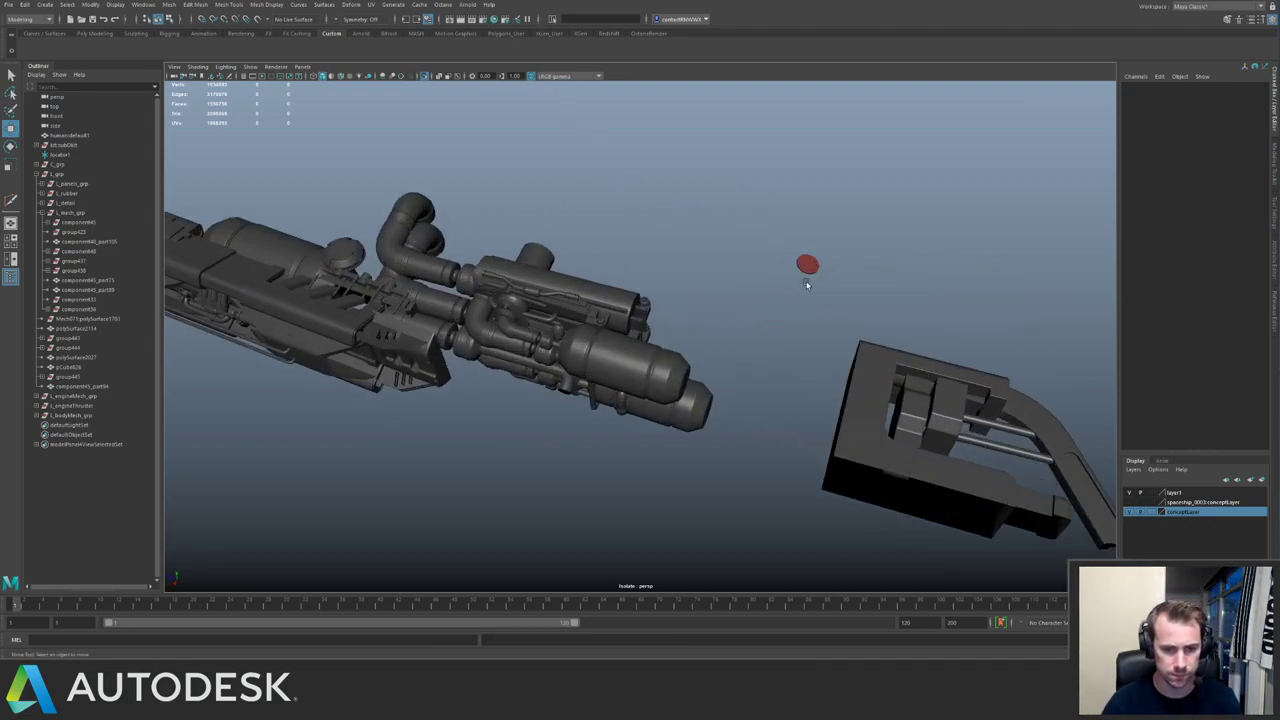
{"action": "middle_click_drag", "start_coordinate": [806, 281], "coordinate": [606, 205], "text": "alt"}
{"action": "left_click_drag", "start_coordinate": [626, 201], "coordinate": [670, 210], "text": "alt"}
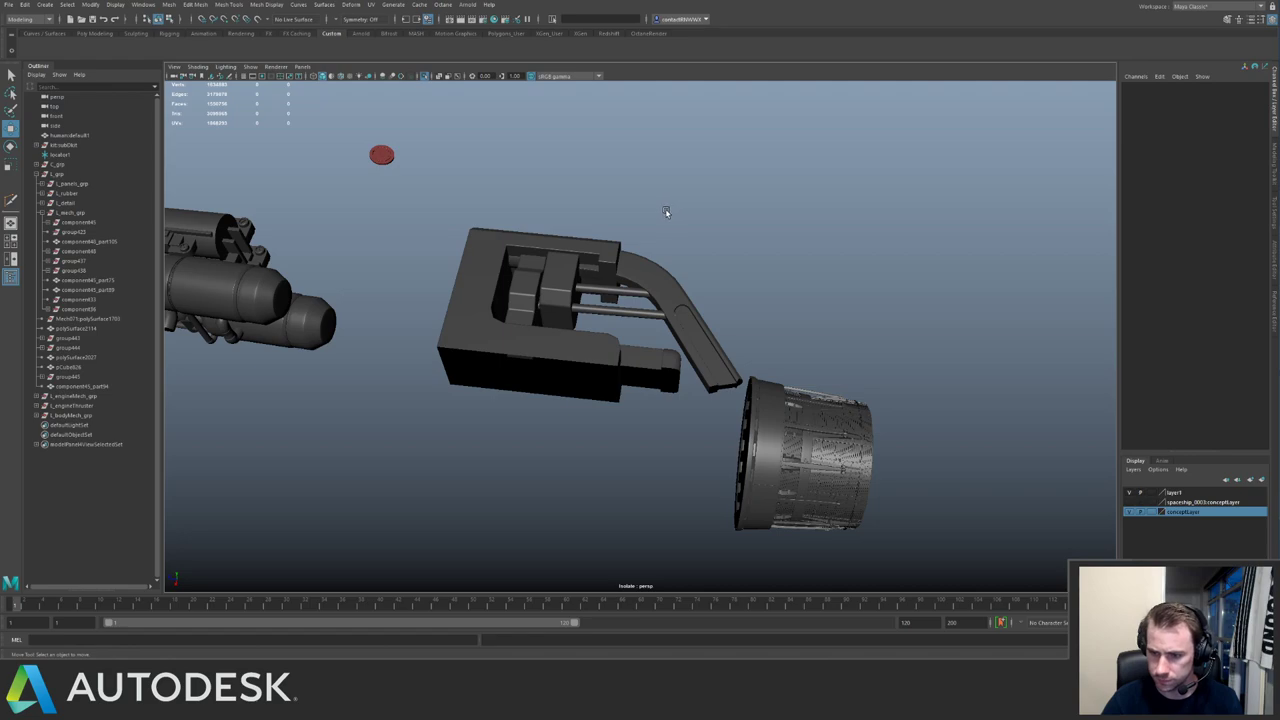
{"action": "key", "text": "ctrl+1"}
{"action": "right_click_drag", "start_coordinate": [763, 256], "coordinate": [211, 181], "text": "alt"}
{"action": "left_click_drag", "start_coordinate": [211, 181], "coordinate": [743, 285], "text": "alt"}
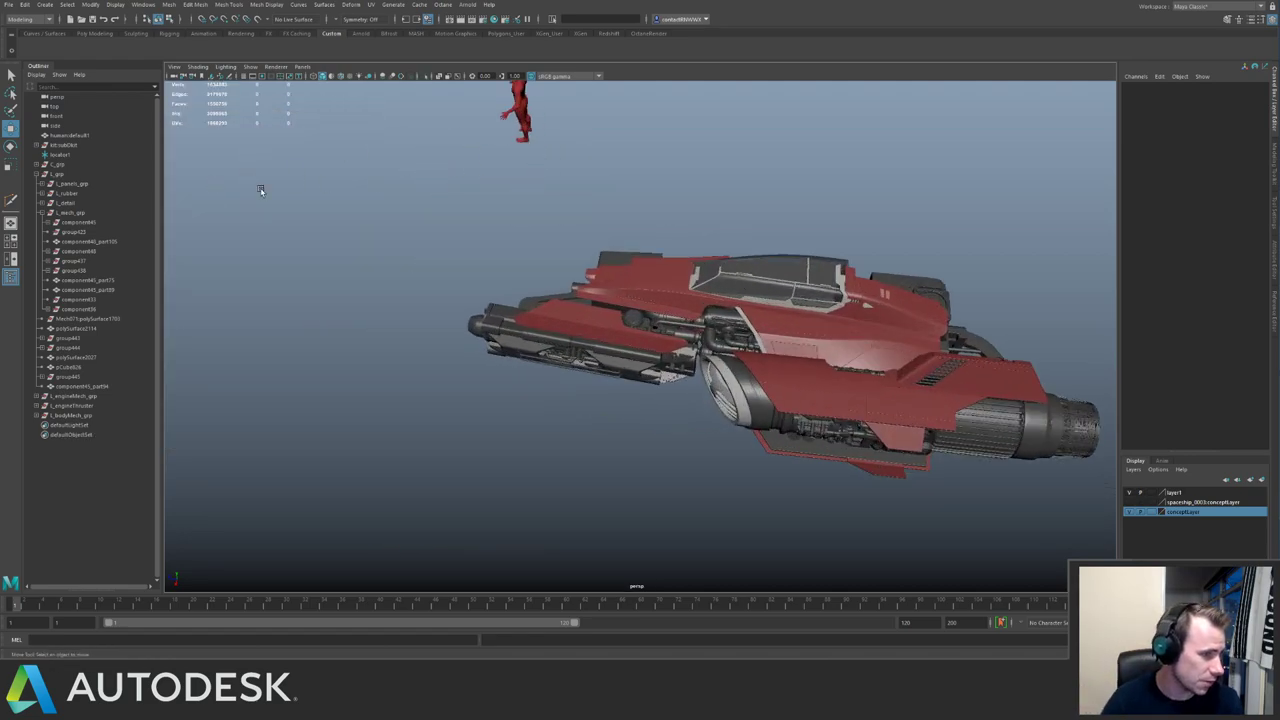
{"action": "left_click_drag", "start_coordinate": [329, 199], "coordinate": [731, 226], "text": "alt"}
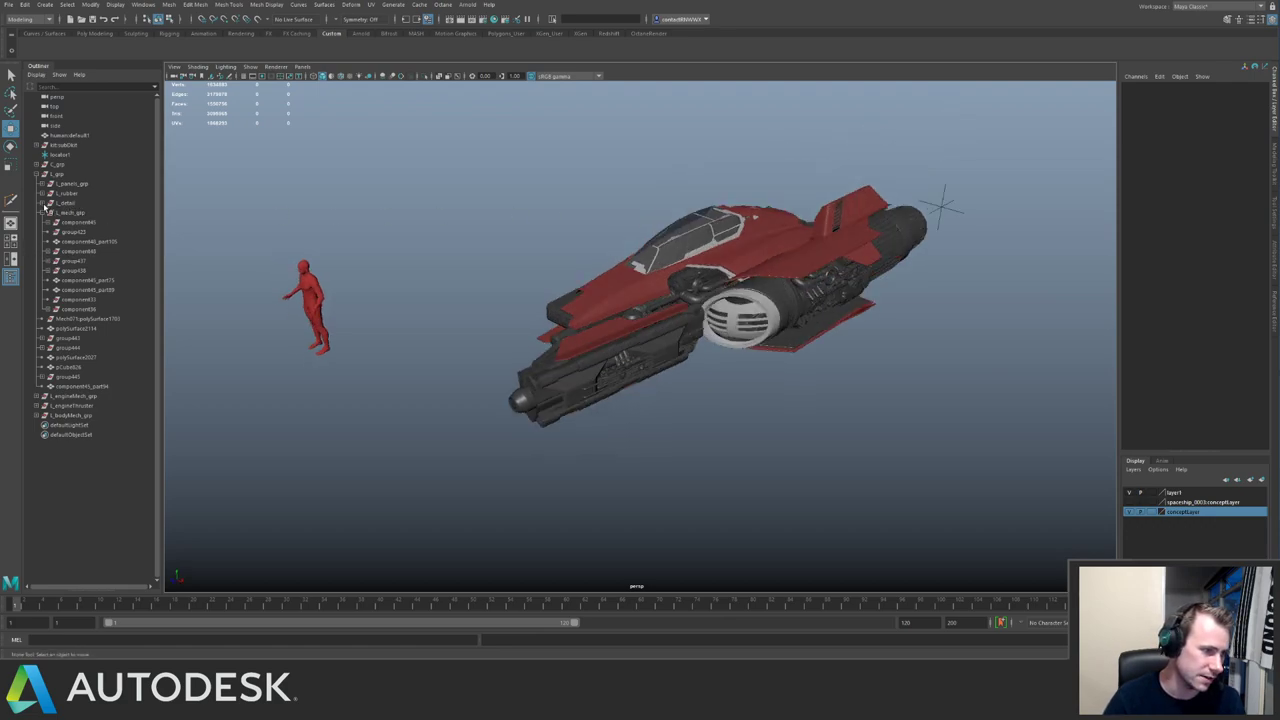
Collapse L_mech_grp and parent L_engineMech_grp, L_engineThruster and L_bodyMech_grp under L_grp.
{"action": "left_click", "coordinate": [46, 212]}
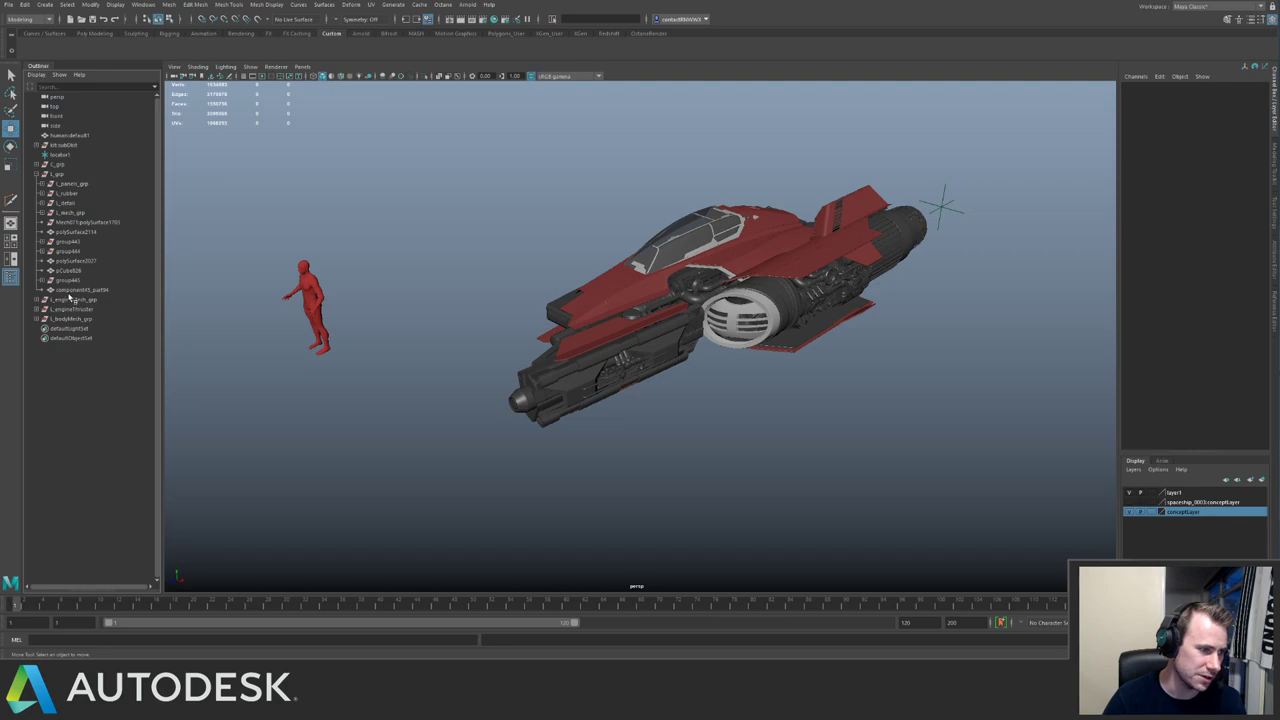
{"action": "left_click_drag", "start_coordinate": [72, 299], "coordinate": [72, 318]}
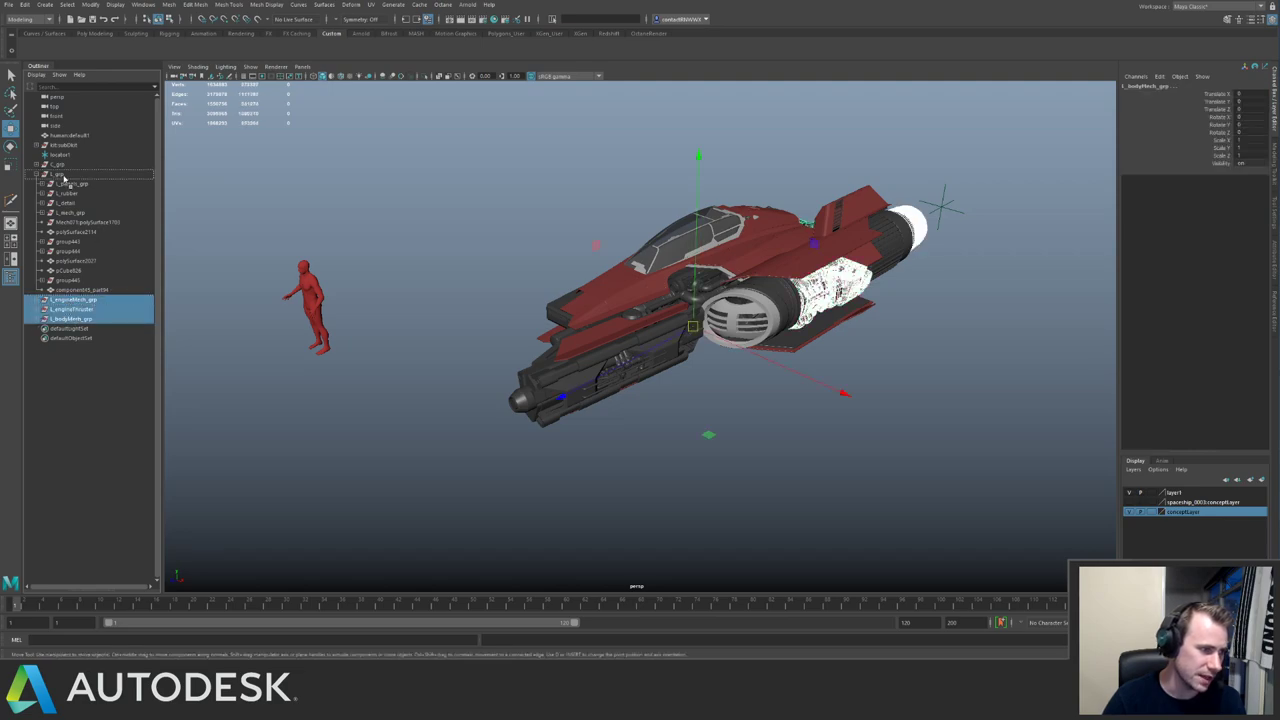
{"action": "left_click", "coordinate": [57, 174]}
Duplicate L_grp and mirror the copy to the other side of the ship with Scale X set to -1.
{"action": "left_click_drag", "start_coordinate": [528, 212], "coordinate": [605, 233], "text": "alt"}
{"action": "middle_click_drag", "start_coordinate": [605, 233], "coordinate": [587, 258], "text": "alt"}
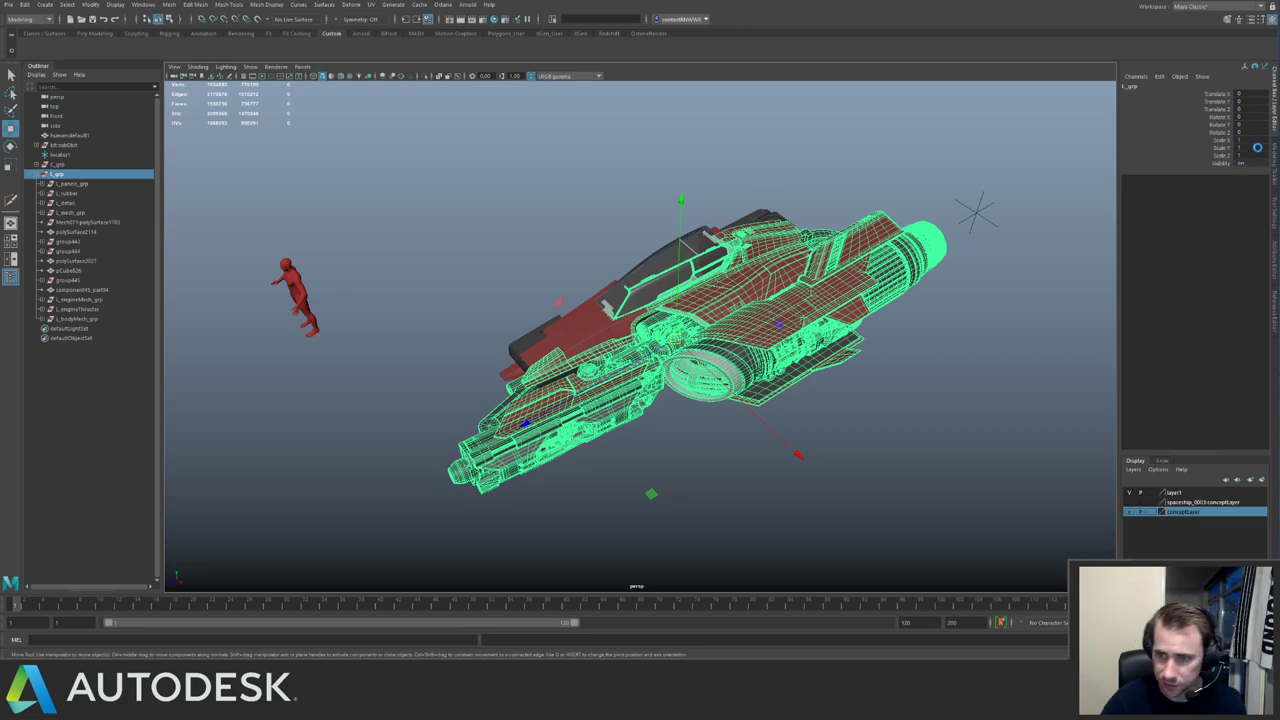
{"action": "key", "text": "ctrl+d"}
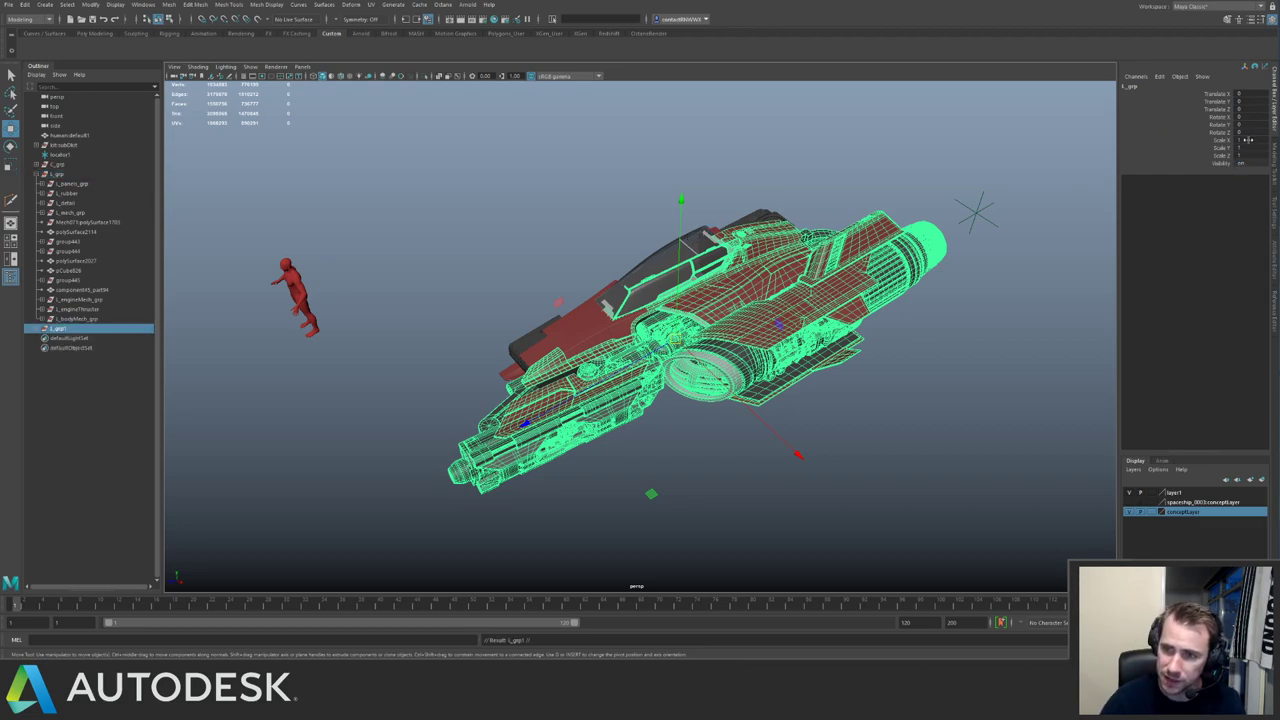
{"action": "left_click", "coordinate": [1240, 140]}
{"action": "type", "text": "-1"}
{"action": "key", "text": "Return"}
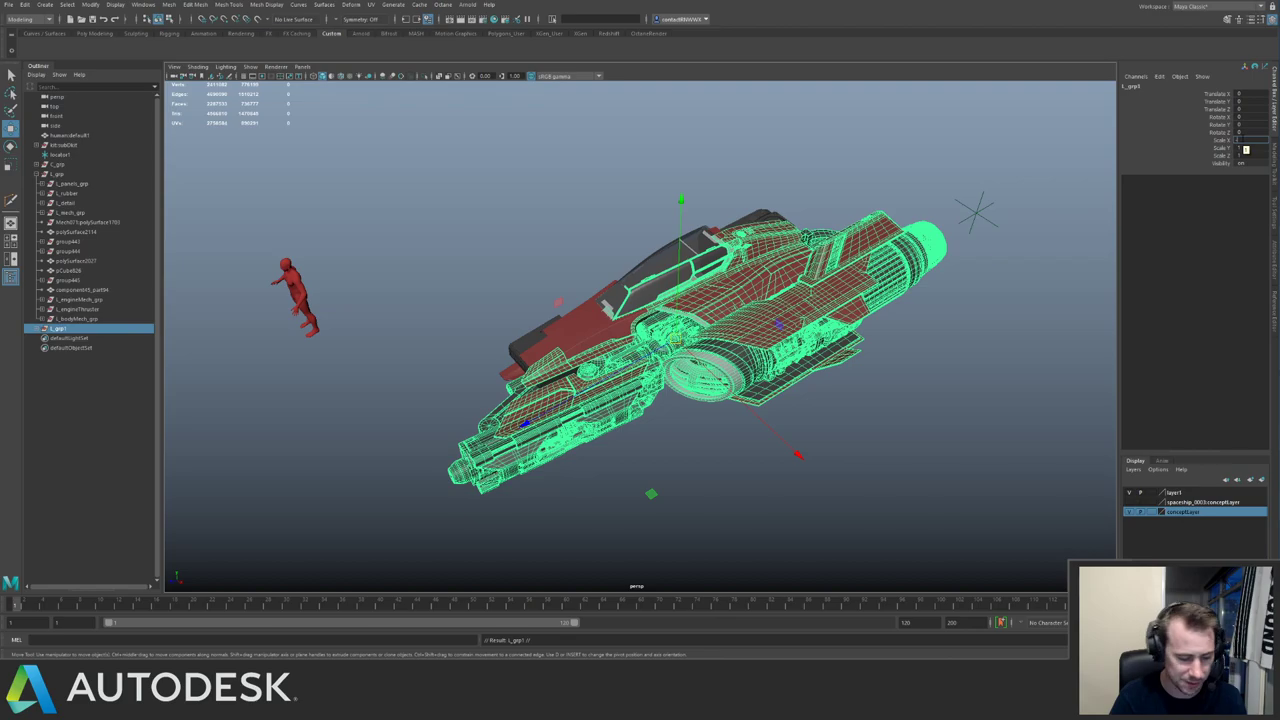
Clear the selection and examine the full spaceship with both sides in place.
{"action": "left_click_drag", "start_coordinate": [777, 156], "coordinate": [761, 221], "text": "alt"}
{"action": "right_click_drag", "start_coordinate": [761, 221], "coordinate": [935, 281], "text": "alt"}
{"action": "left_click", "coordinate": [994, 297]}
{"action": "left_click_drag", "start_coordinate": [850, 313], "coordinate": [832, 256], "text": "alt"}
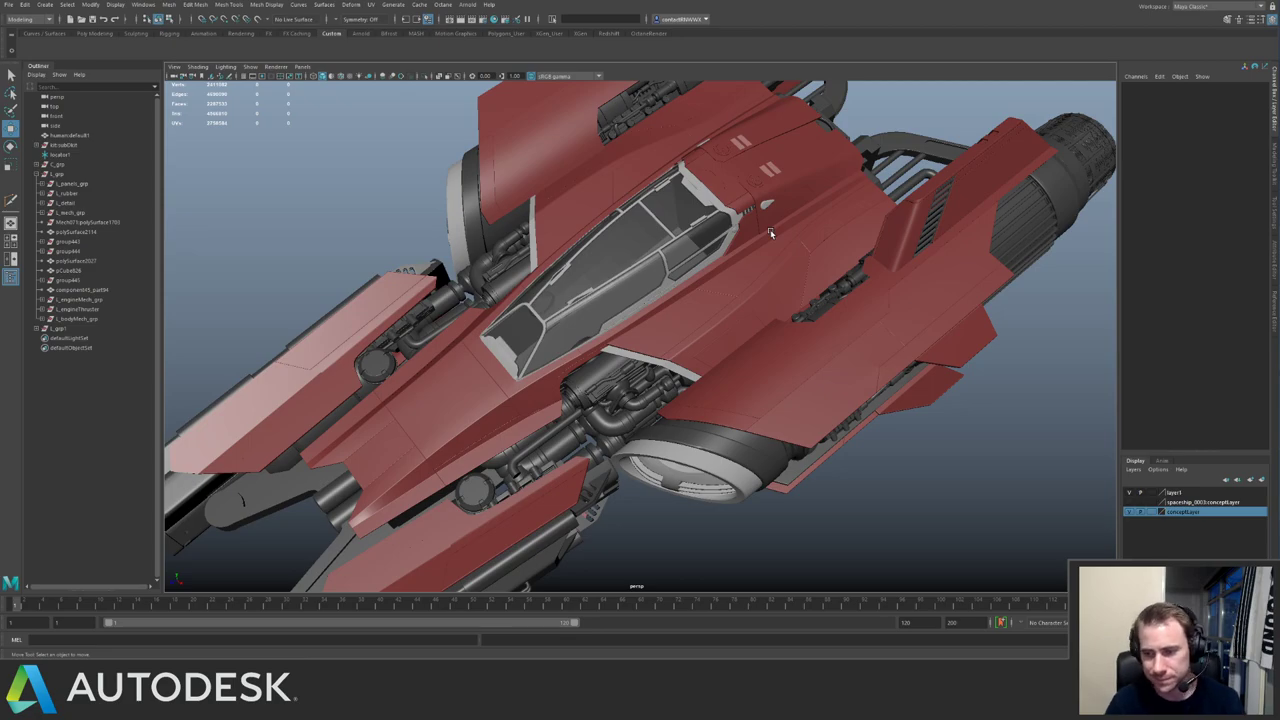
{"action": "scroll", "coordinate": [770, 233], "scroll_direction": "down", "scroll_amount": 3}
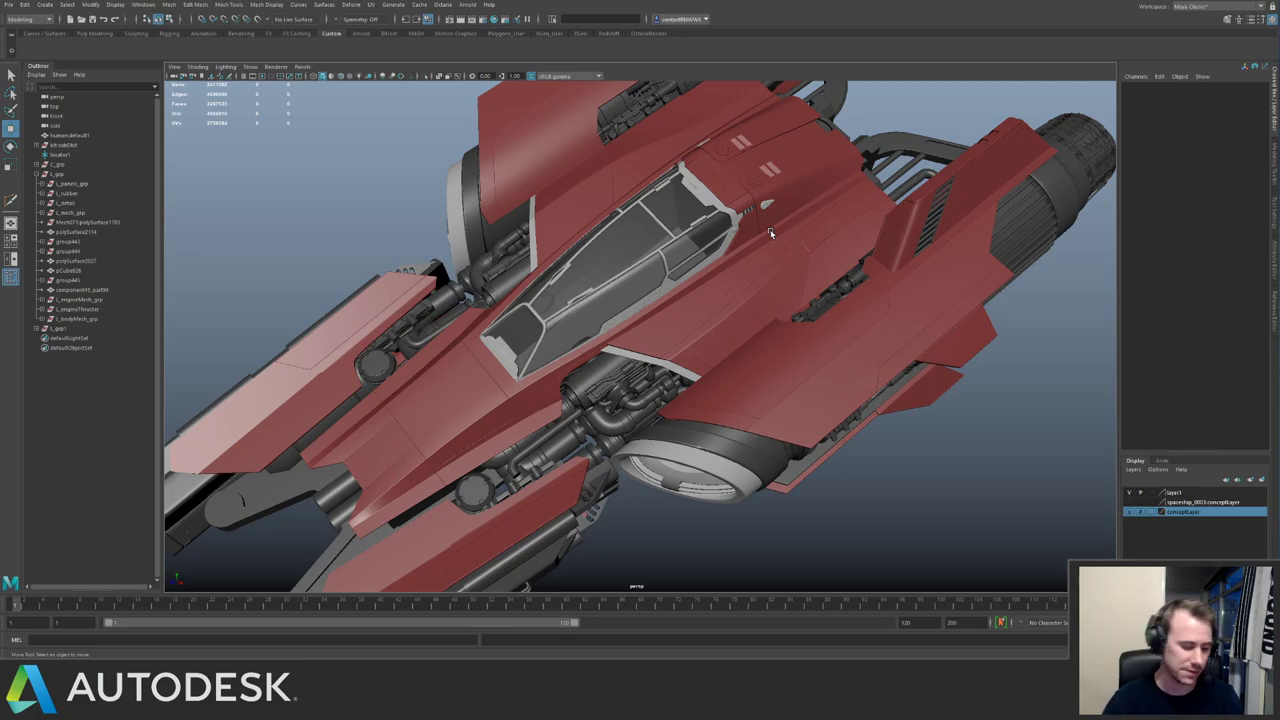
{"action": "scroll", "coordinate": [565, 283], "scroll_direction": "down", "scroll_amount": 5}
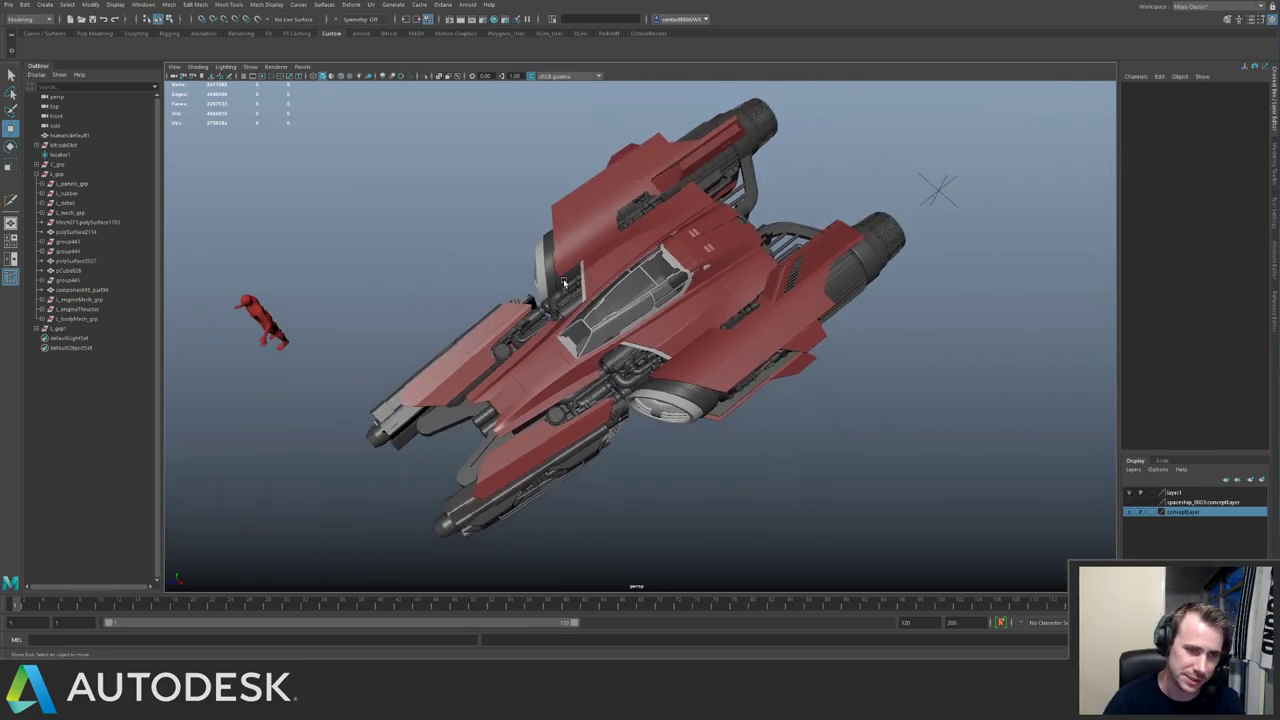
Delete the mirrored copy L_grp1 so only the original side of the ship stays.
{"action": "left_click_drag", "start_coordinate": [565, 283], "coordinate": [671, 317], "text": "alt"}
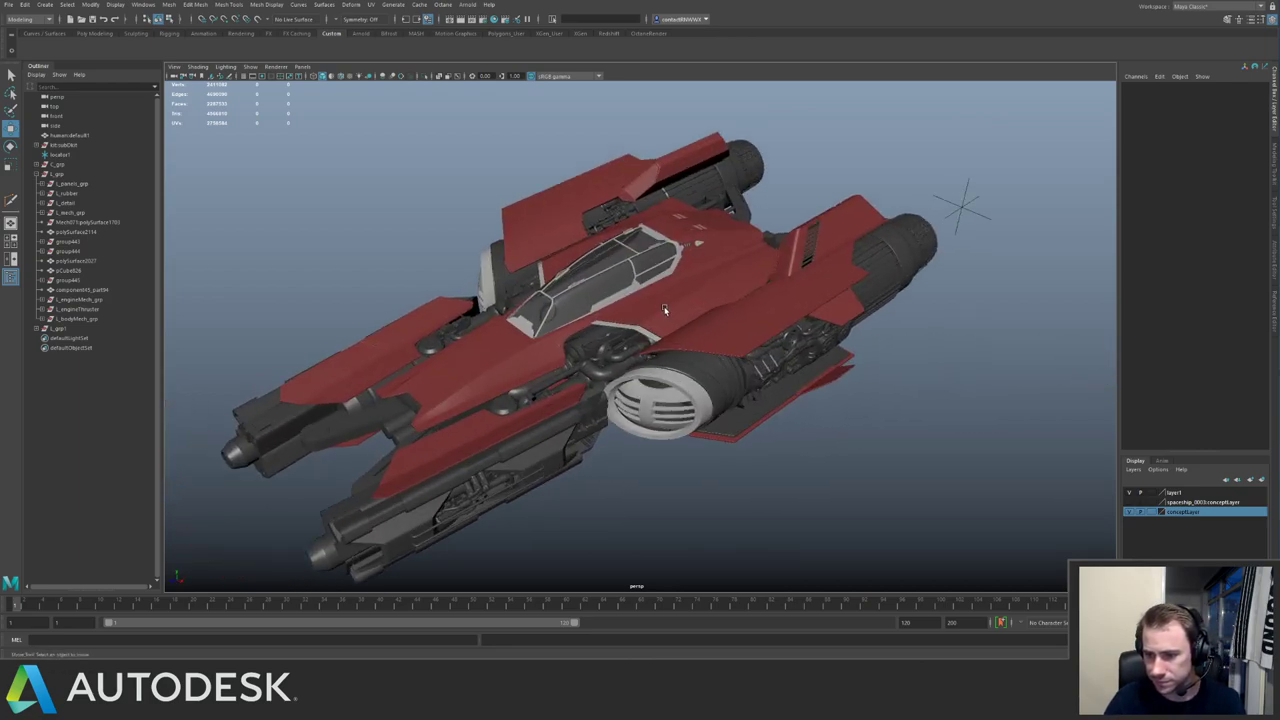
{"action": "left_click", "coordinate": [568, 204]}
{"action": "left_click", "coordinate": [80, 330]}
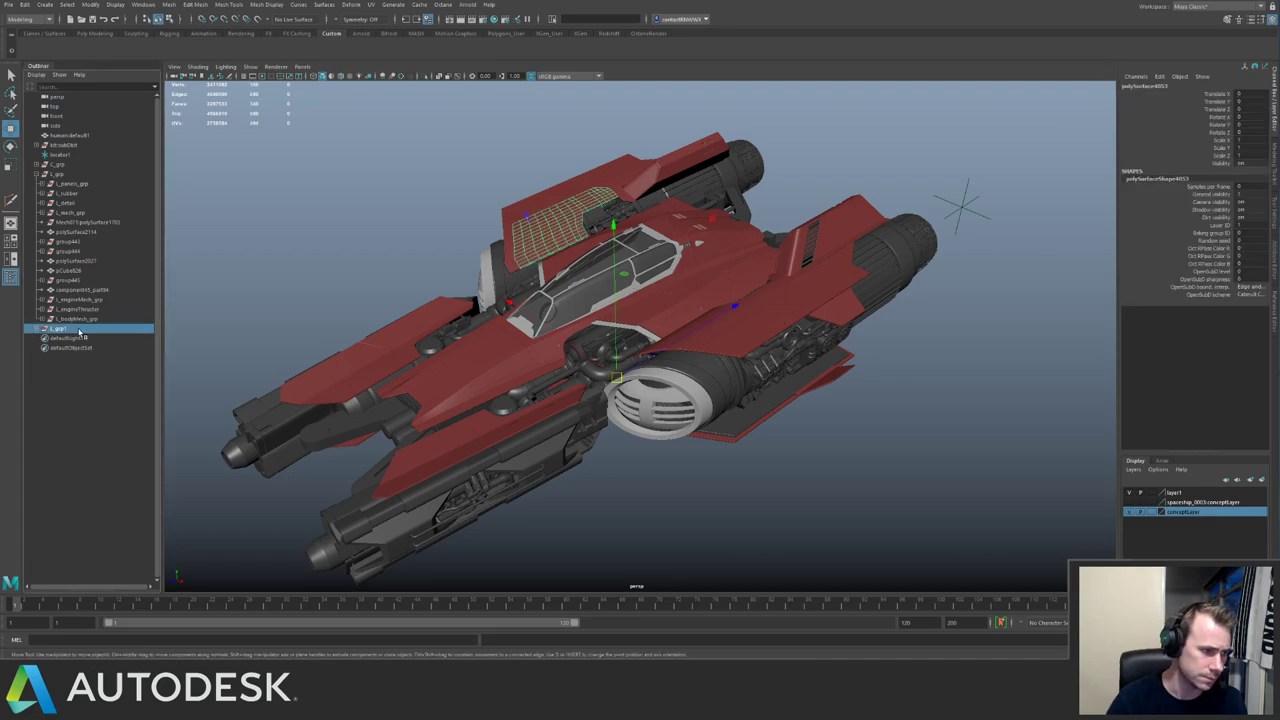
{"action": "key", "text": "Delete"}
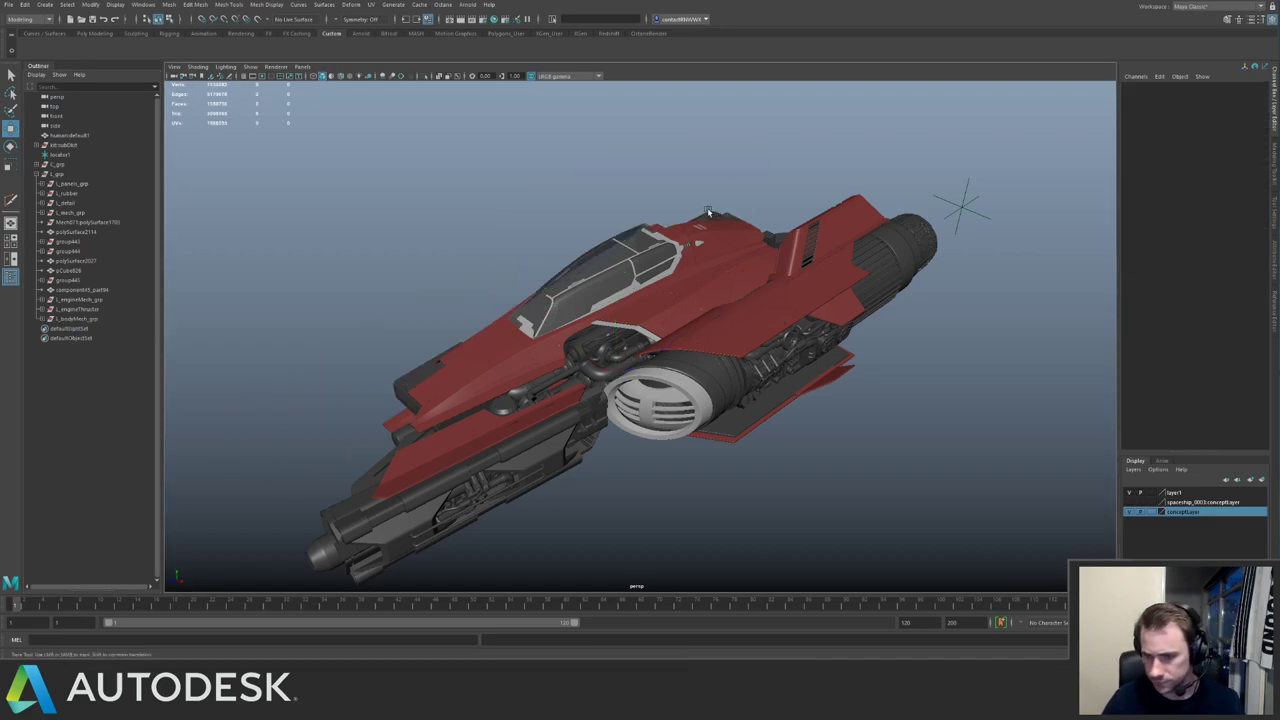
Isolate the loose pipe component45_part94 to identify it and parent it under L_bodyMech_grp.
{"action": "left_click_drag", "start_coordinate": [699, 211], "coordinate": [722, 245], "text": "alt"}
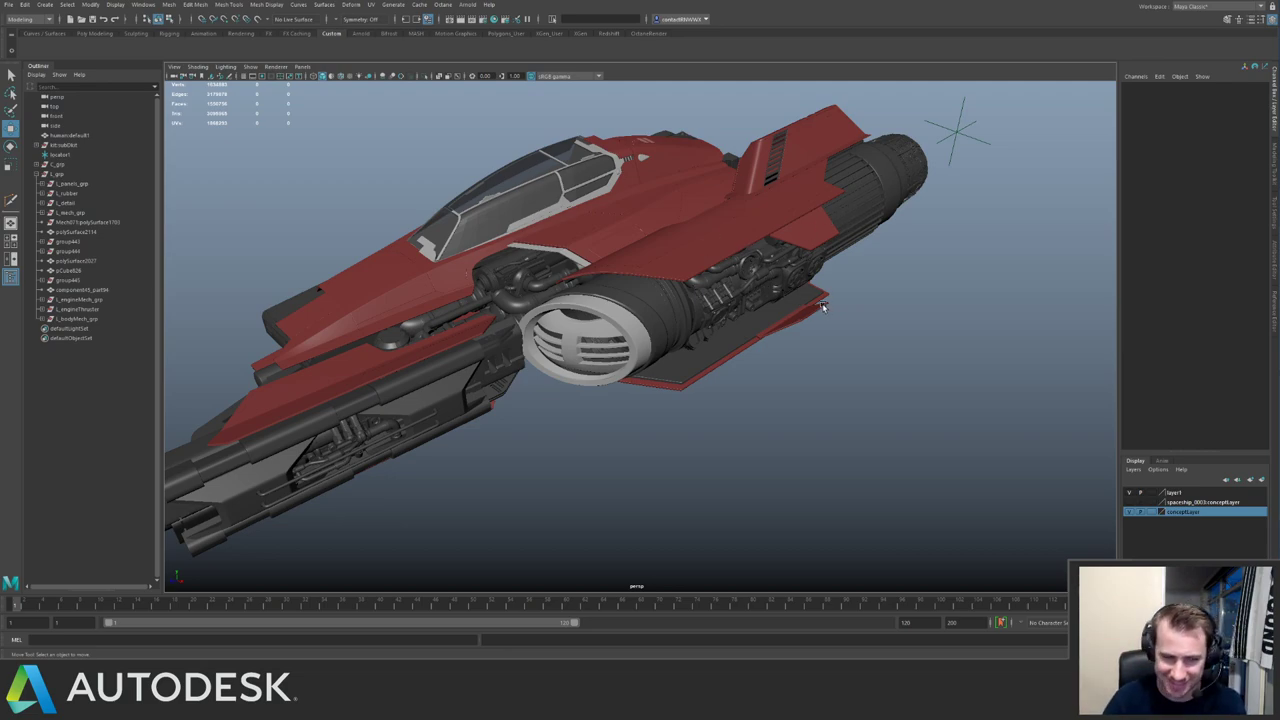
{"action": "left_click_drag", "start_coordinate": [822, 307], "coordinate": [400, 160], "text": "alt"}
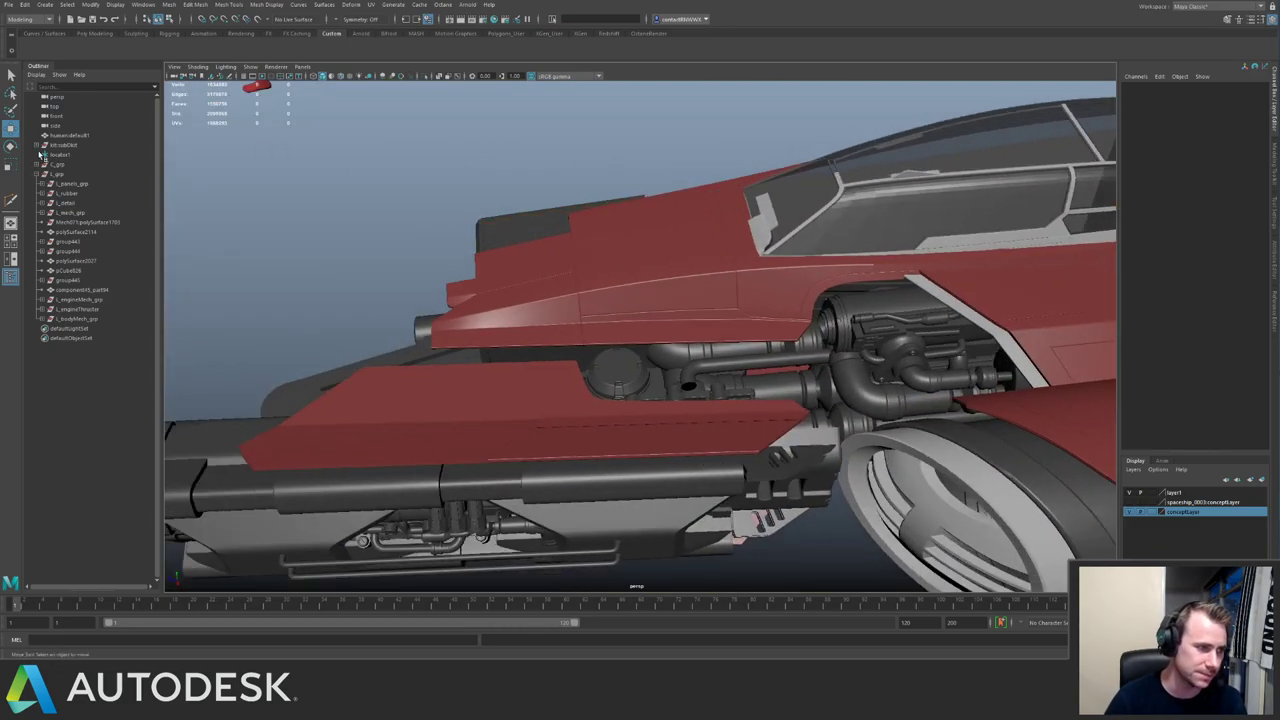
{"action": "left_click", "coordinate": [82, 289]}
{"action": "key", "text": "a"}
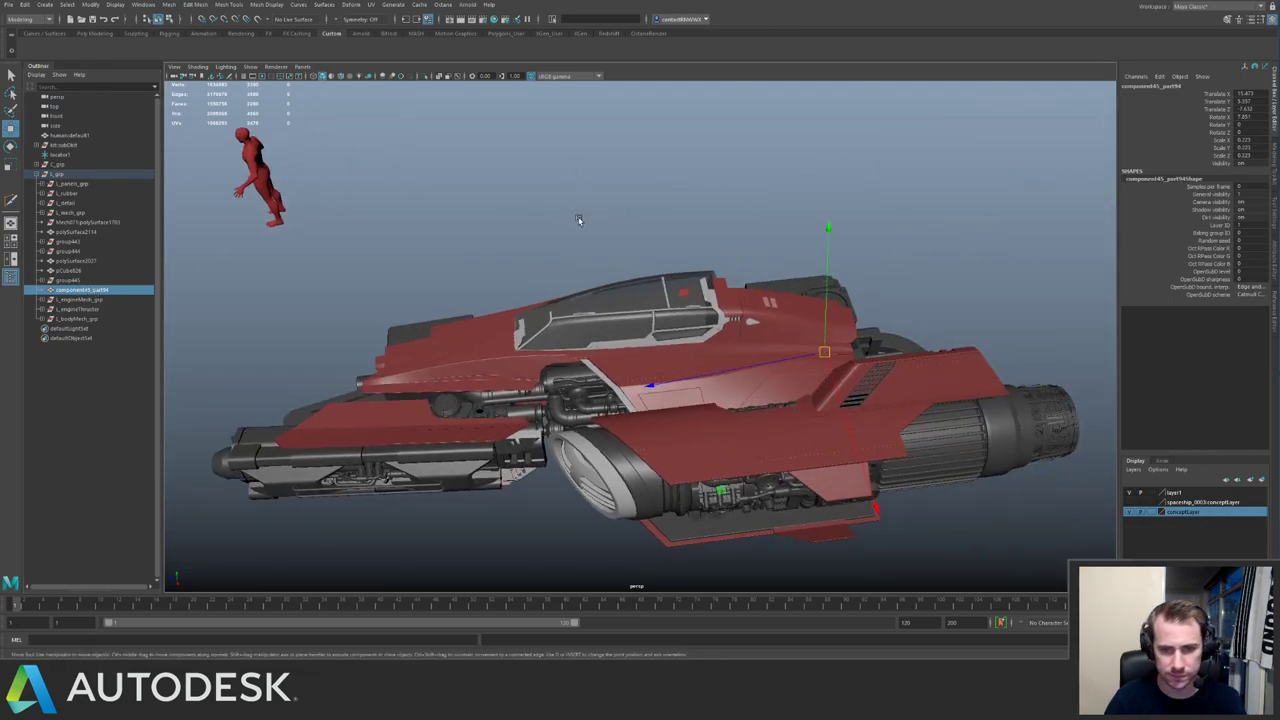
{"action": "key", "text": "ctrl+1"}
{"action": "key", "text": "ctrl+1"}
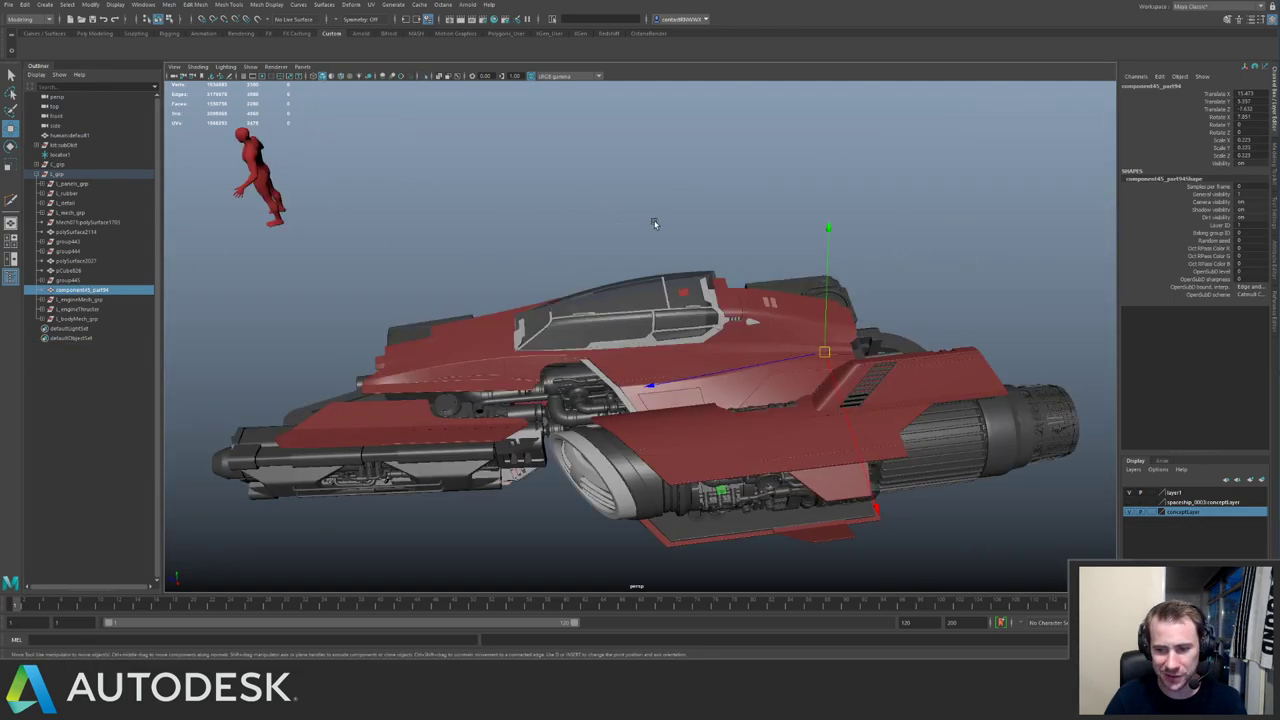
{"action": "left_click_drag", "start_coordinate": [654, 217], "coordinate": [597, 217], "text": "alt"}
{"action": "key", "text": "ctrl+1"}
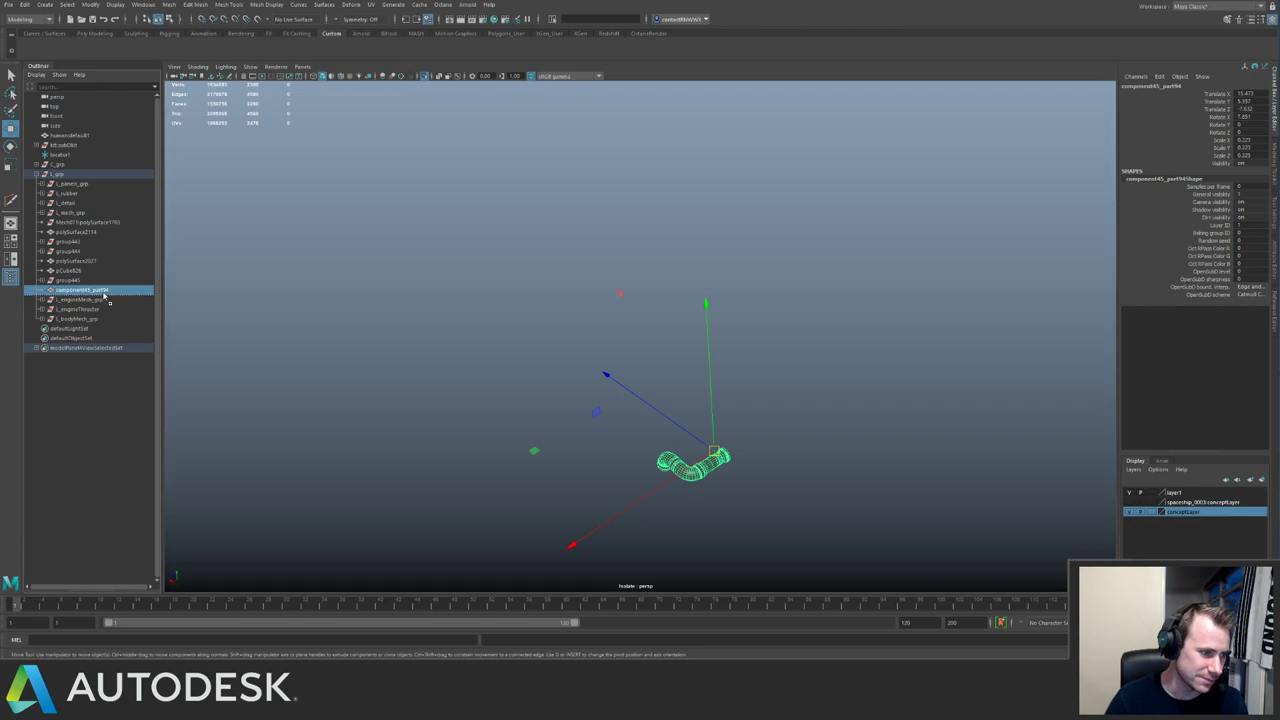
{"action": "left_click", "coordinate": [92, 318]}
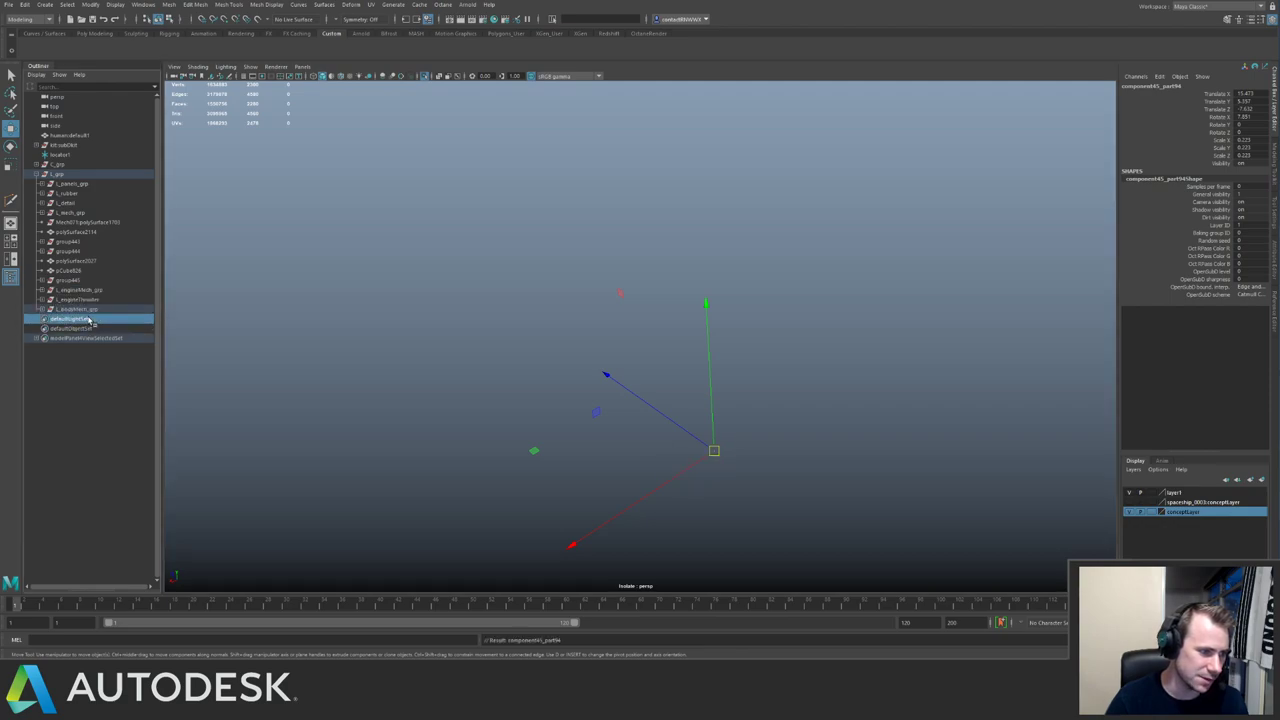
Isolate L_bodyMech_grp to inspect its contents, then end the isolation to show the whole ship.
{"action": "key", "text": "ctrl+1"}
{"action": "left_click_drag", "start_coordinate": [642, 215], "coordinate": [666, 248], "text": "alt"}
{"action": "key", "text": "ctrl+1"}
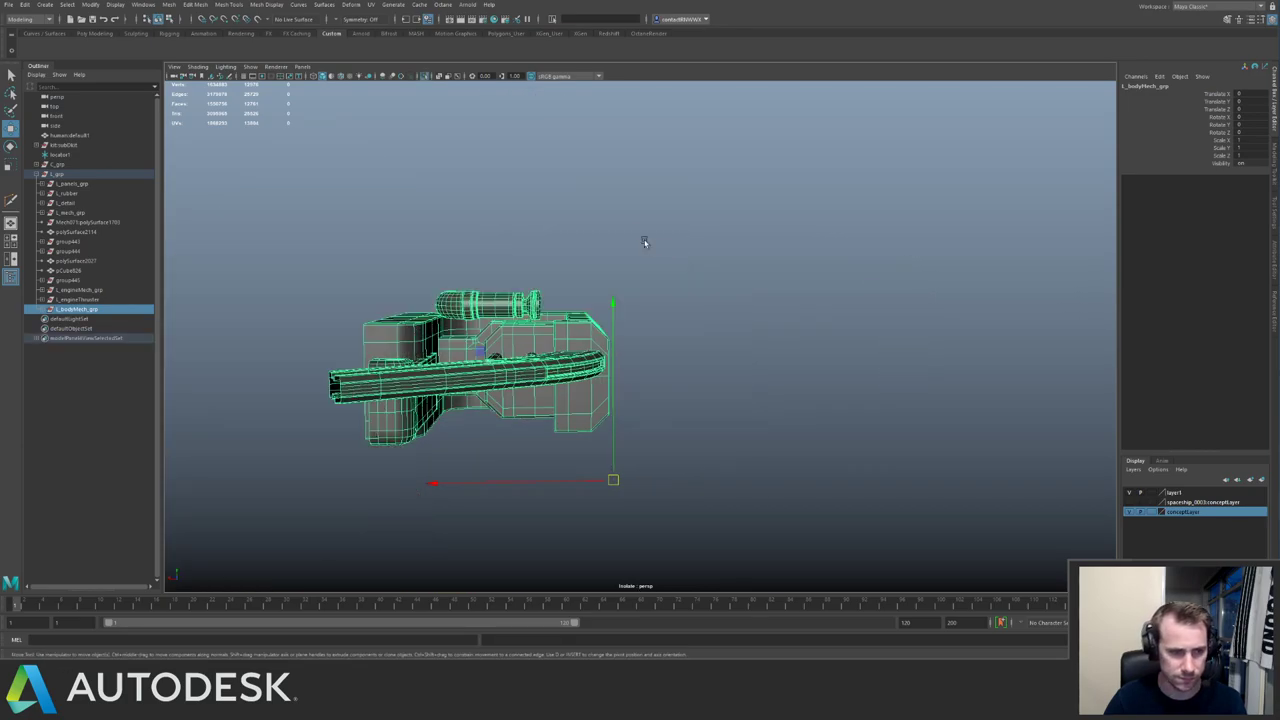
{"action": "key", "text": "ctrl+1"}
{"action": "left_click_drag", "start_coordinate": [507, 88], "coordinate": [389, 253], "text": "alt"}
{"action": "right_click_drag", "start_coordinate": [389, 253], "coordinate": [352, 256], "text": "alt"}
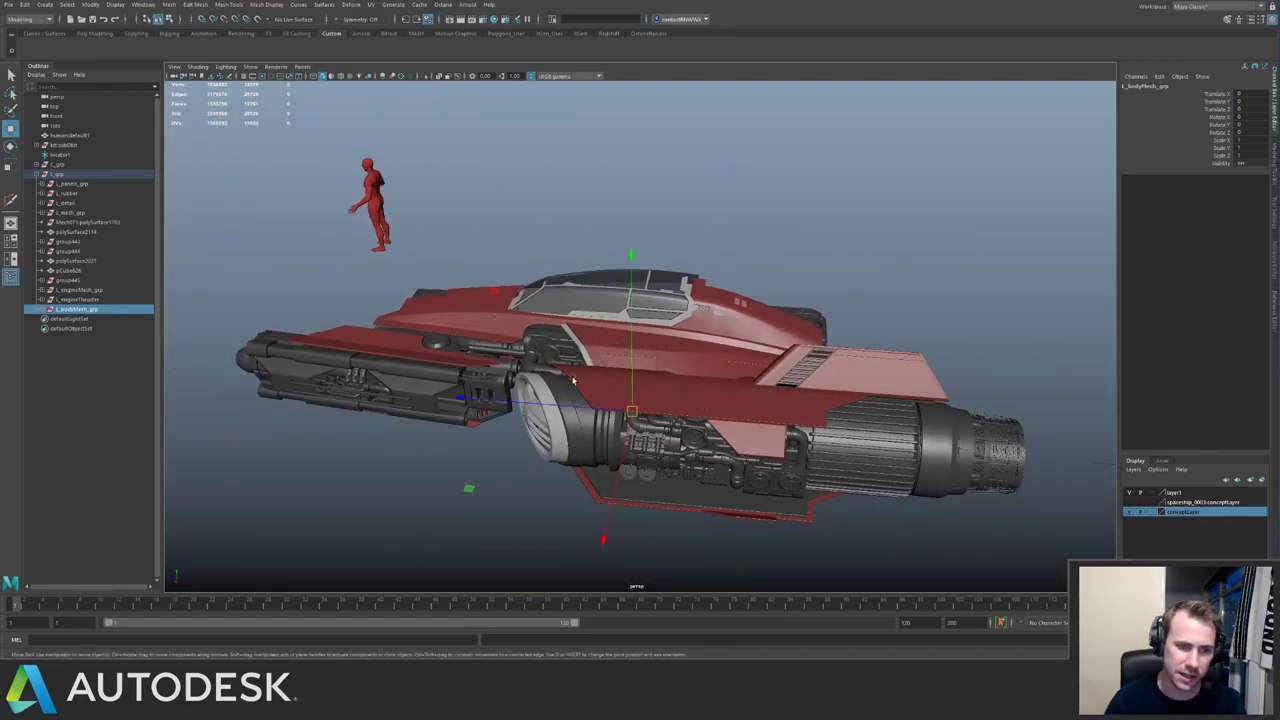
Select the curved support bar between the rear body and the engine and start the Multi-Cut tool on it.
{"action": "right_click_drag", "start_coordinate": [603, 233], "coordinate": [684, 255], "text": "alt"}
{"action": "left_click_drag", "start_coordinate": [684, 255], "coordinate": [583, 320], "text": "alt"}
{"action": "left_click", "coordinate": [600, 316]}
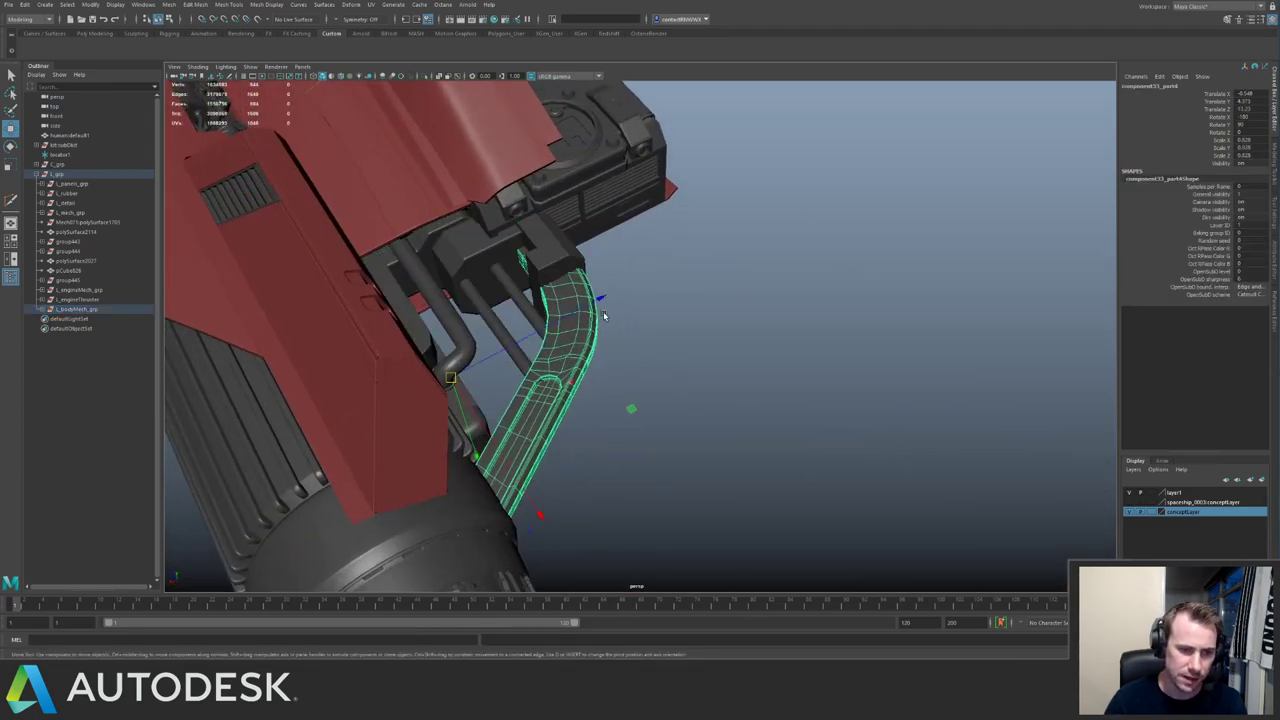
{"action": "right_click", "coordinate": [604, 316], "text": "shift"}
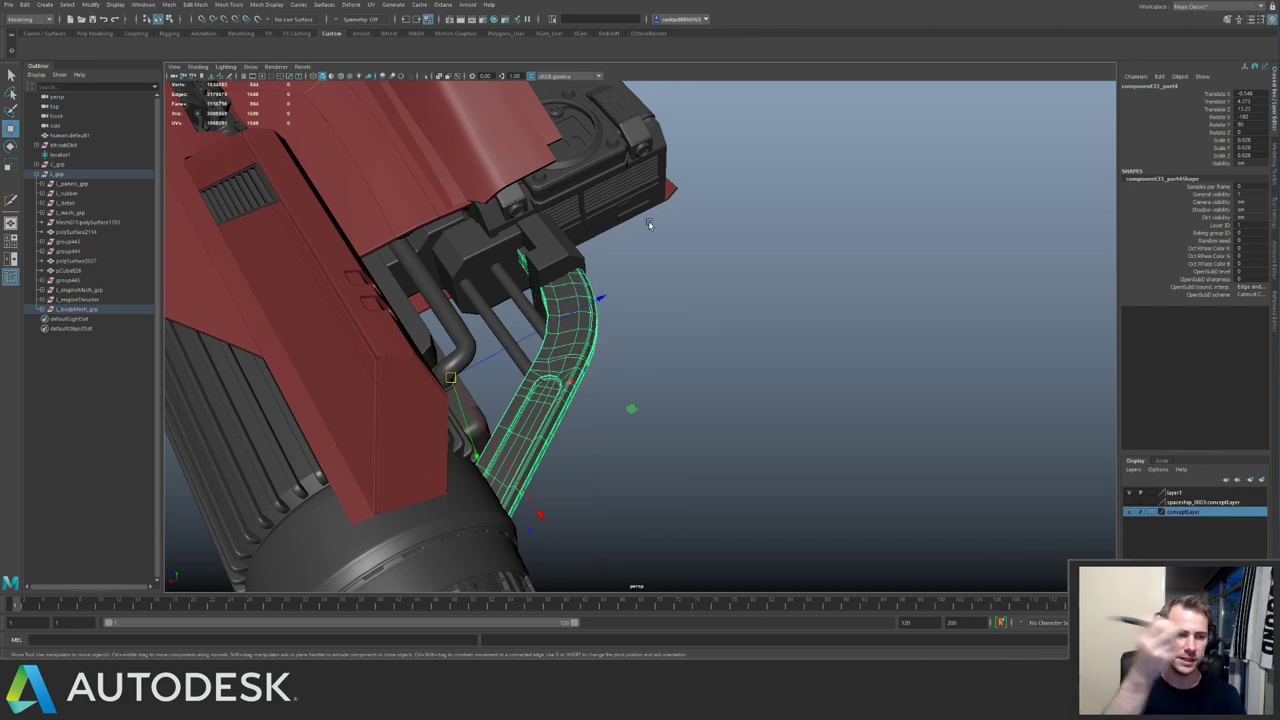
{"action": "right_click_drag", "start_coordinate": [615, 329], "coordinate": [643, 299], "text": "shift"}
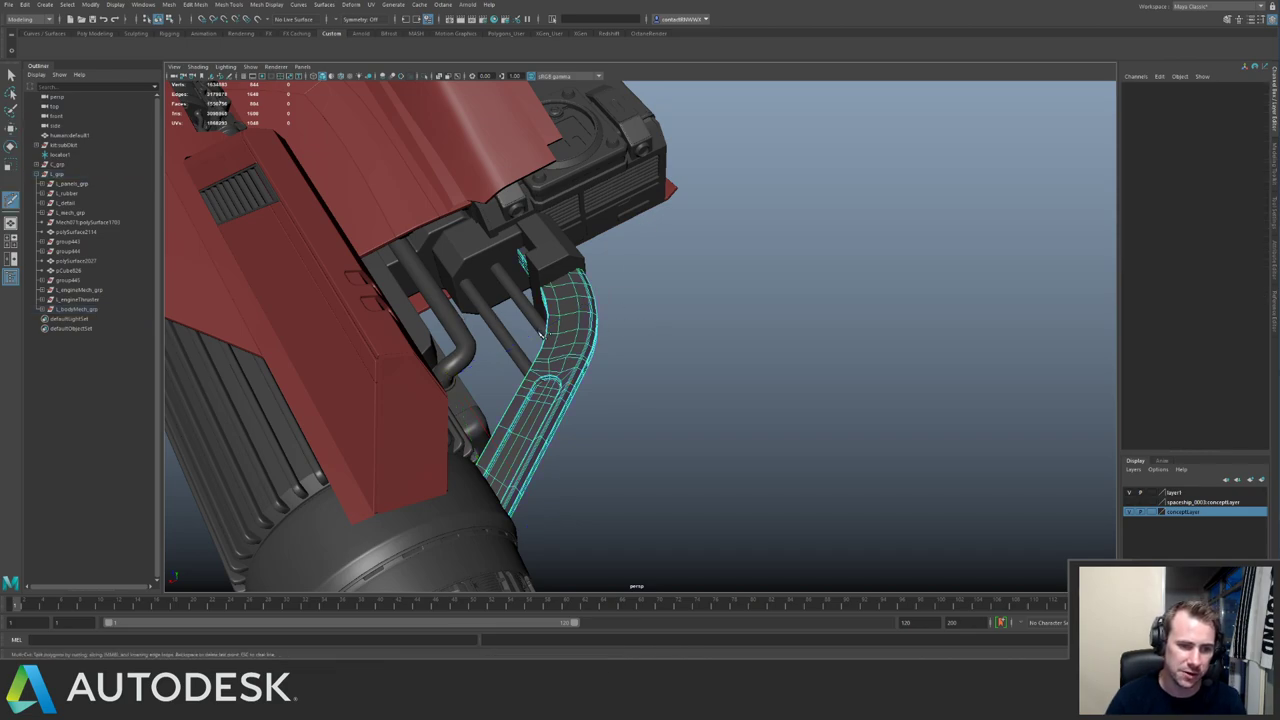
{"action": "key", "text": "q"}
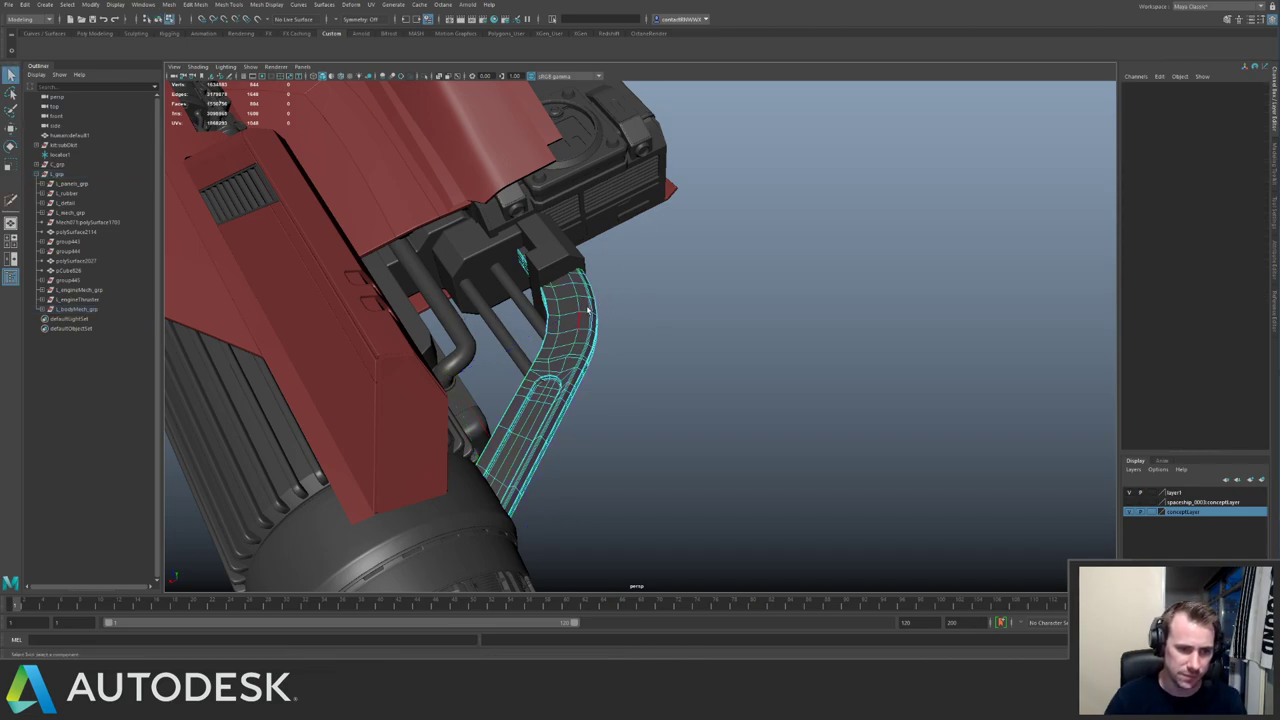
{"action": "right_click_drag", "start_coordinate": [588, 309], "coordinate": [596, 309]}
{"action": "left_click", "coordinate": [591, 309]}
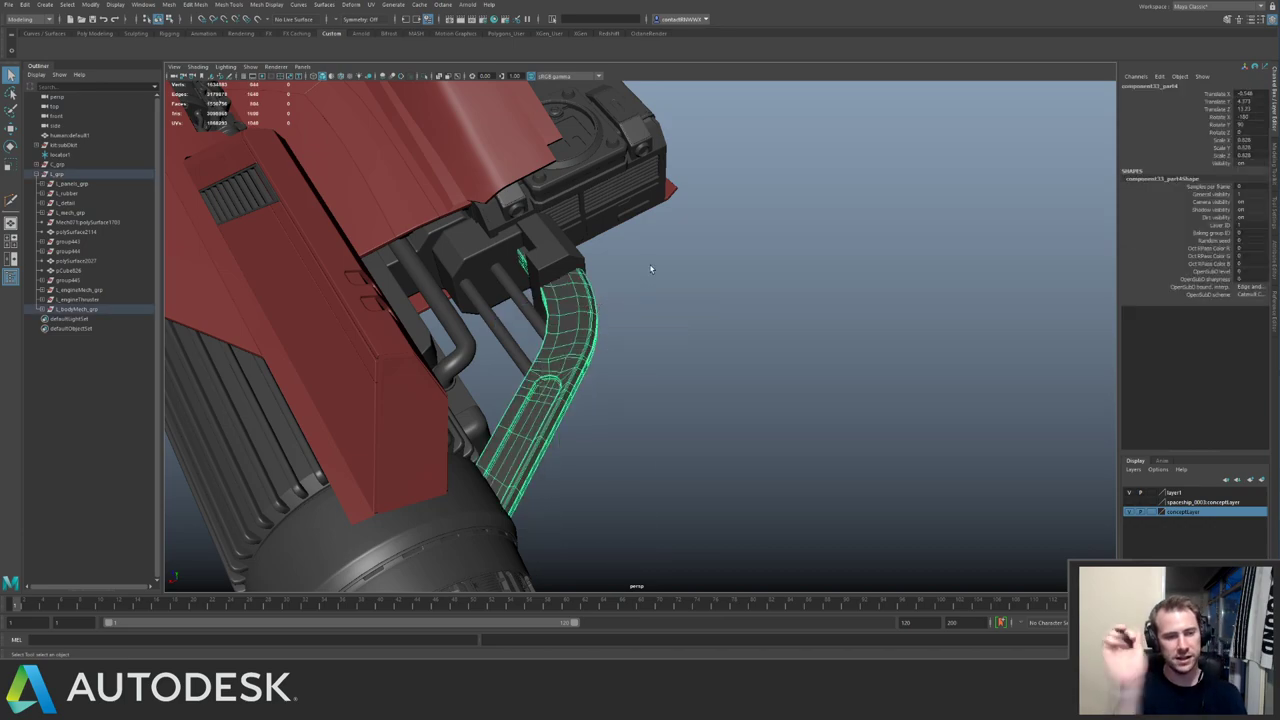
{"action": "key", "text": "ctrl+shift+x"}
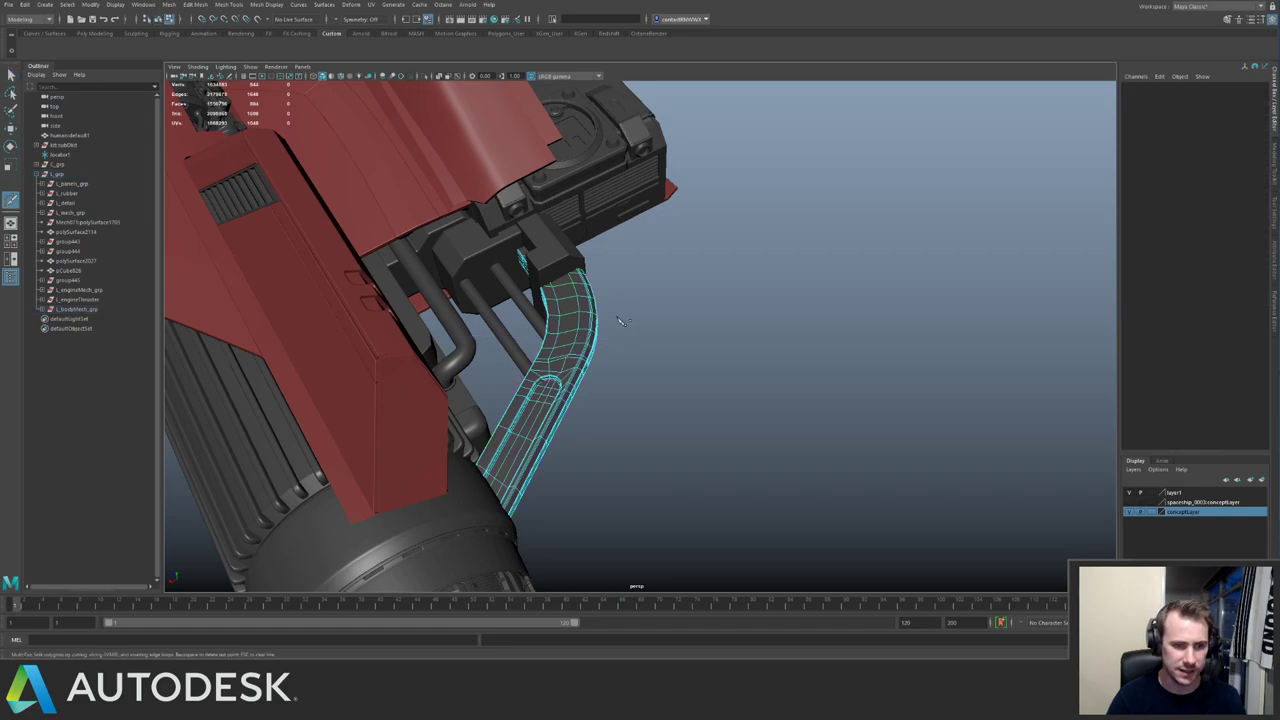
{"action": "key", "text": "q"}
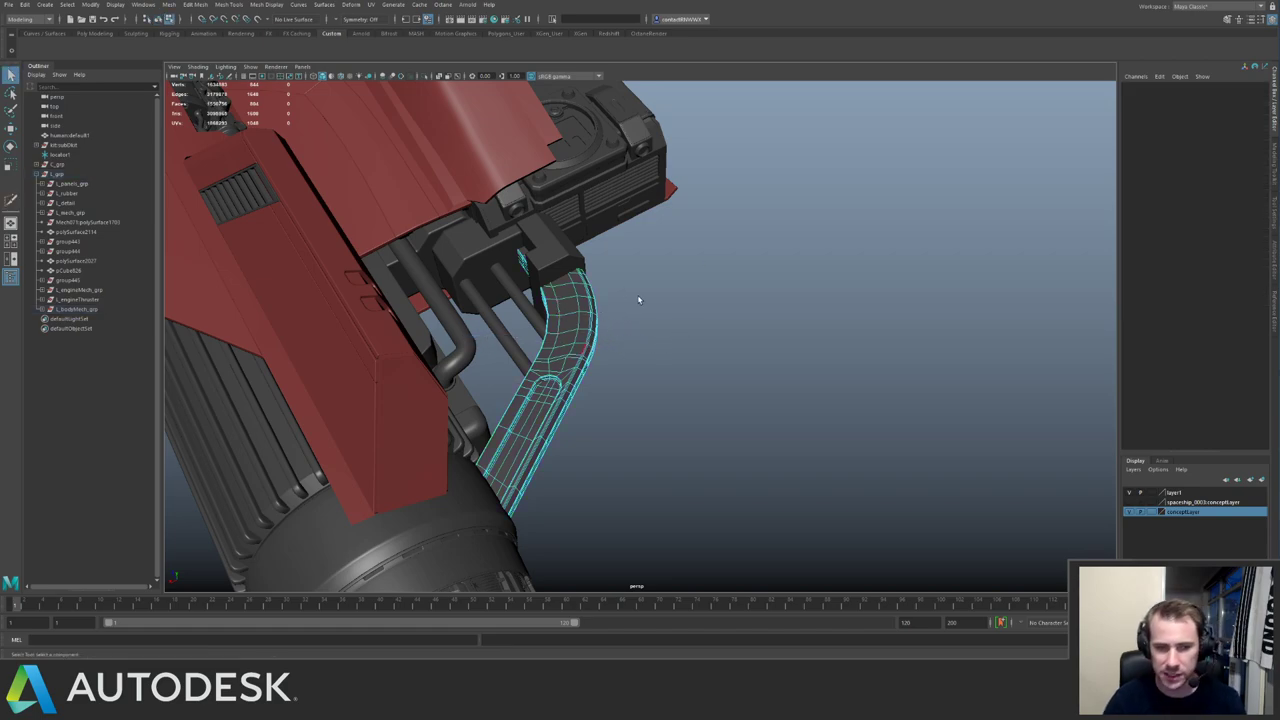
{"action": "key", "text": "F8"}
{"action": "left_click", "coordinate": [578, 258]}
{"action": "left_click_drag", "start_coordinate": [635, 203], "coordinate": [690, 302], "text": "alt"}
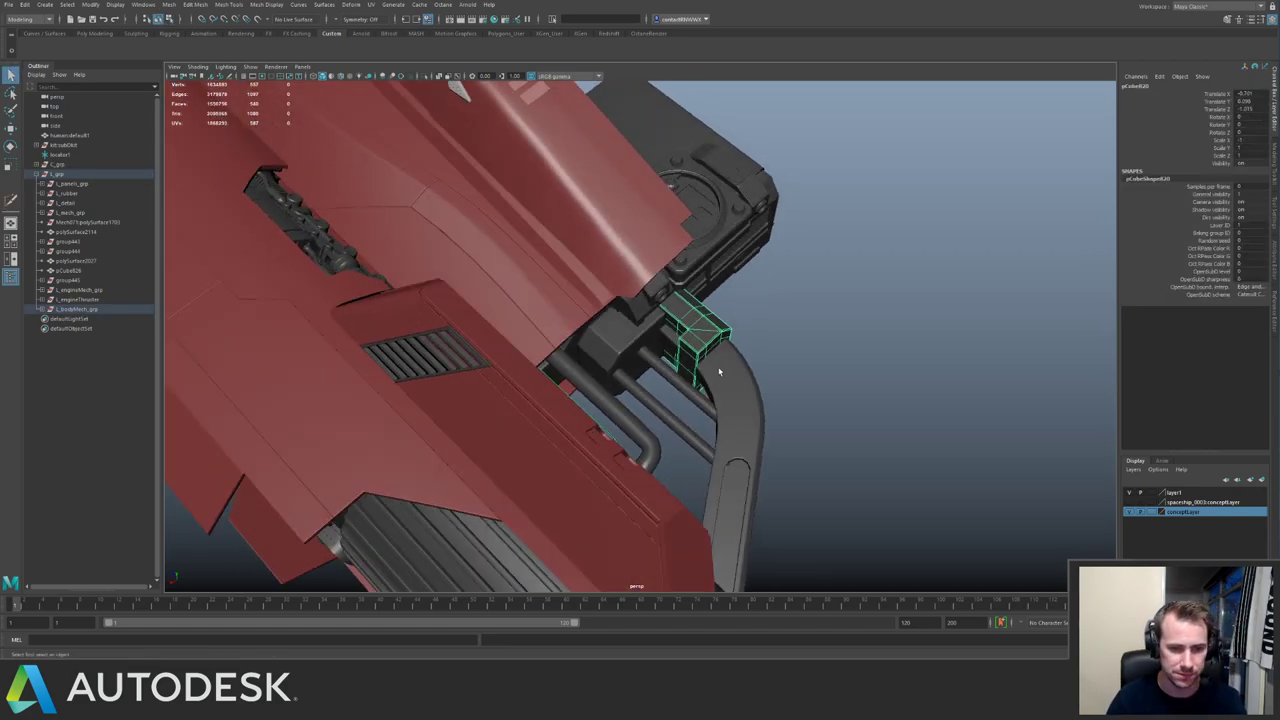
{"action": "left_click", "coordinate": [721, 370]}
{"action": "right_click_drag", "start_coordinate": [723, 374], "coordinate": [655, 455], "text": "shift"}
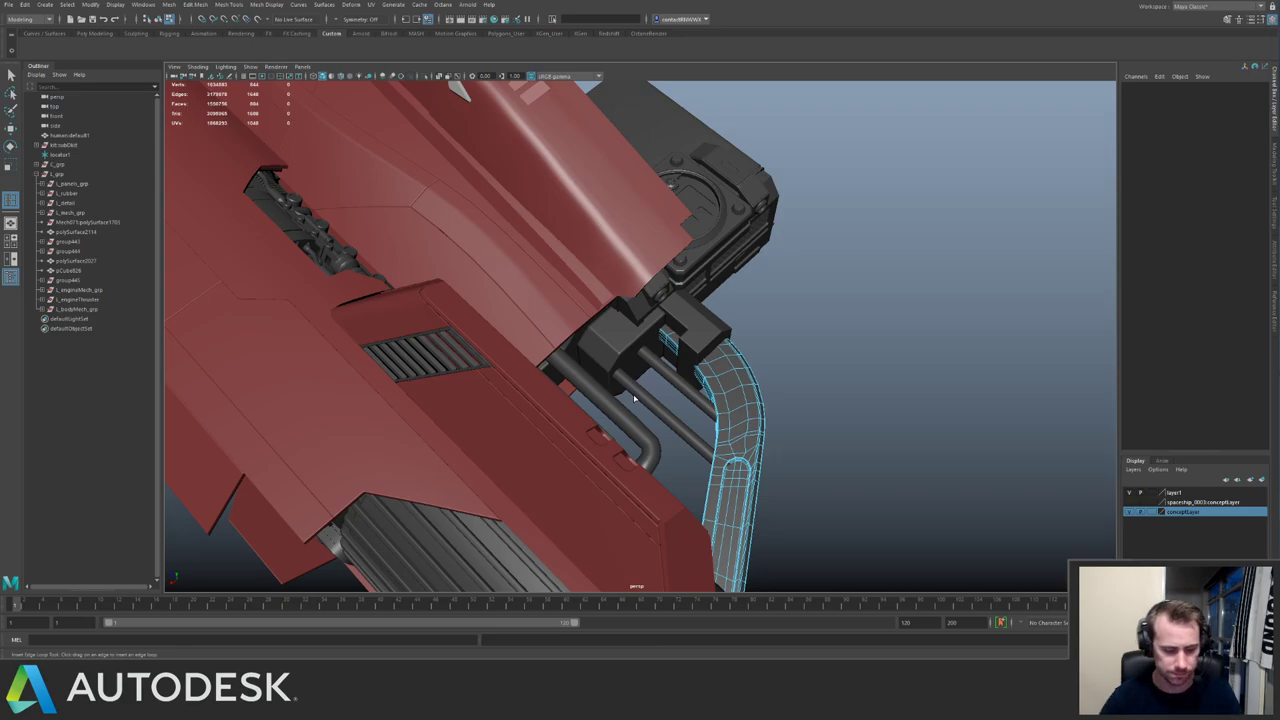
{"action": "key", "text": "q"}
{"action": "left_click", "coordinate": [668, 340]}
{"action": "left_click_drag", "start_coordinate": [668, 340], "coordinate": [608, 286], "text": "alt"}
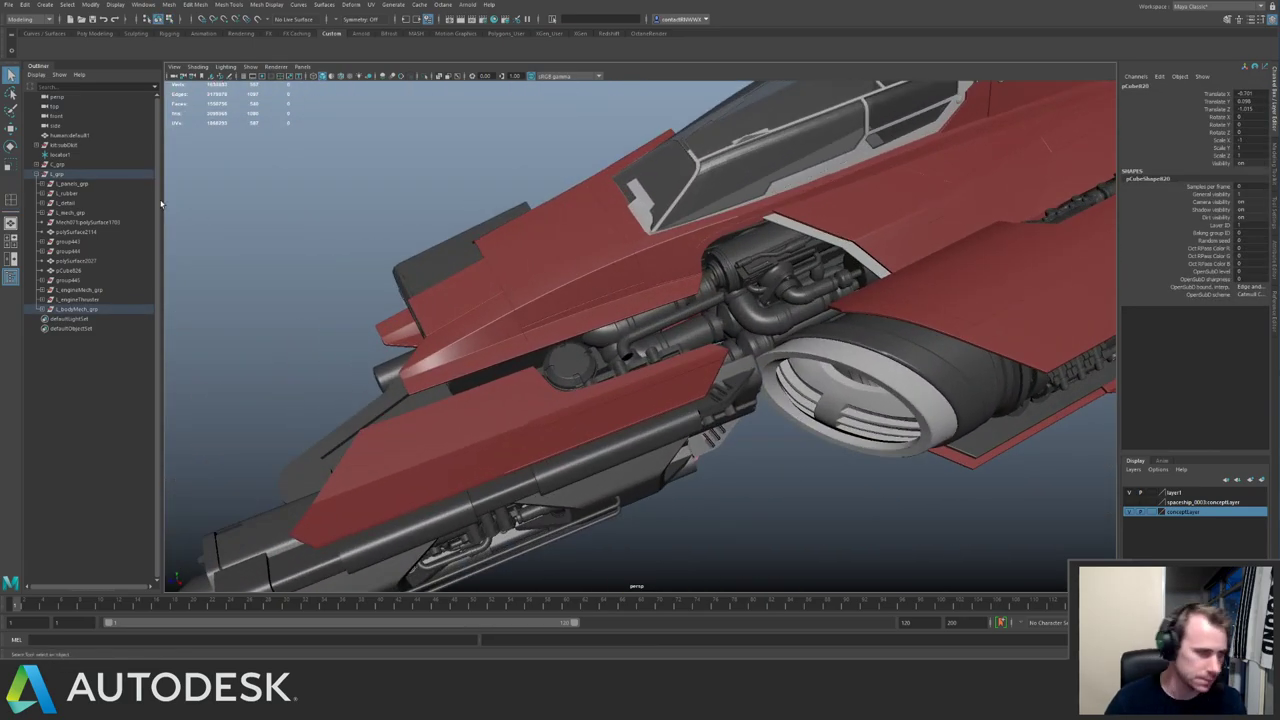
Isolate and frame group445, and parent it under L_engineMech_grp.
{"action": "left_click", "coordinate": [91, 310]}
{"action": "left_click", "coordinate": [86, 290]}
{"action": "left_click", "coordinate": [83, 281]}
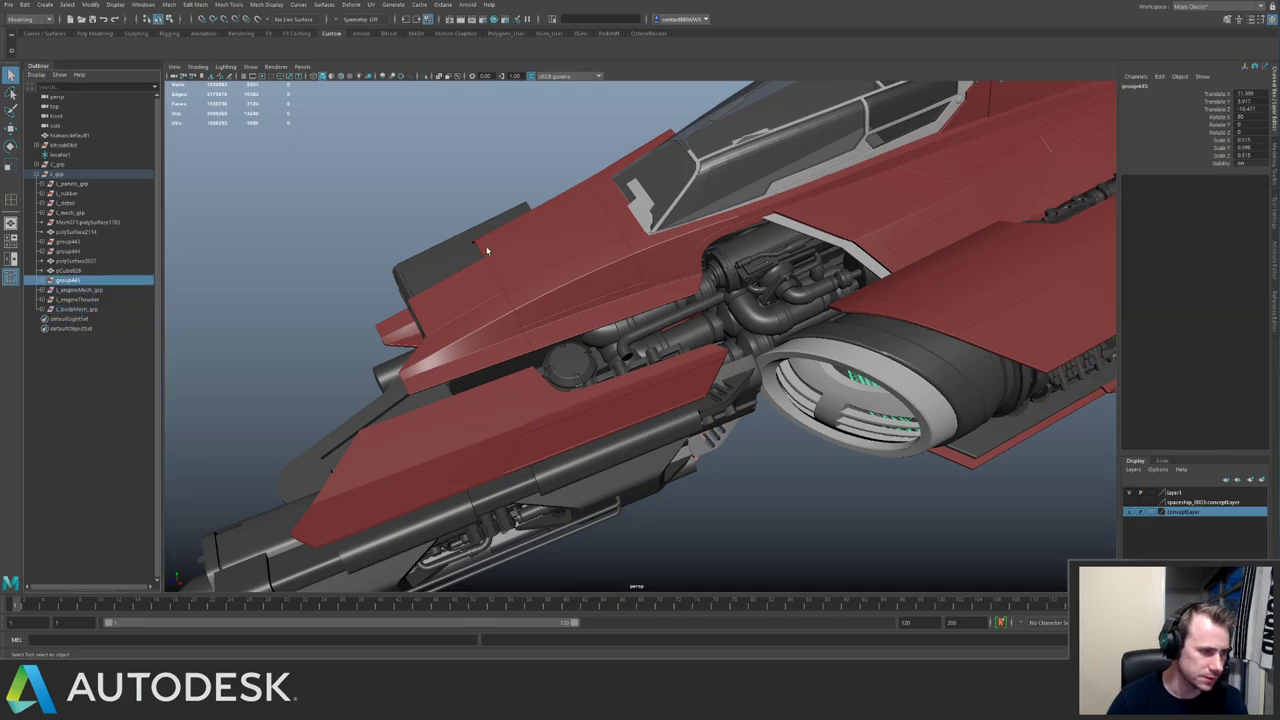
{"action": "scroll", "coordinate": [670, 175], "scroll_direction": "down", "scroll_amount": 4}
{"action": "middle_click_drag", "start_coordinate": [670, 175], "coordinate": [533, 208], "text": "alt"}
{"action": "key", "text": "ctrl+1"}
{"action": "key", "text": "f"}
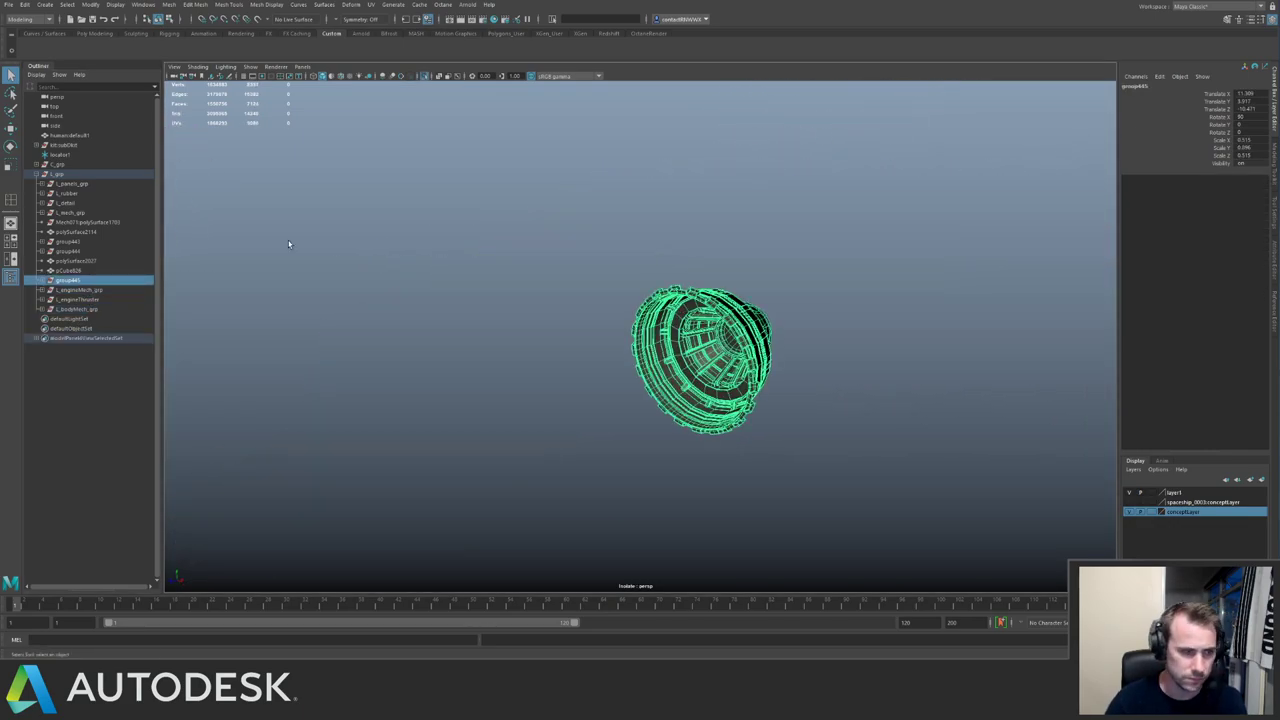
{"action": "middle_click_drag", "start_coordinate": [50, 284], "coordinate": [94, 290]}
Isolate L_engineMech_grp, examine its parts from several angles, and return to viewing the complete ship.
{"action": "left_click", "coordinate": [94, 289]}
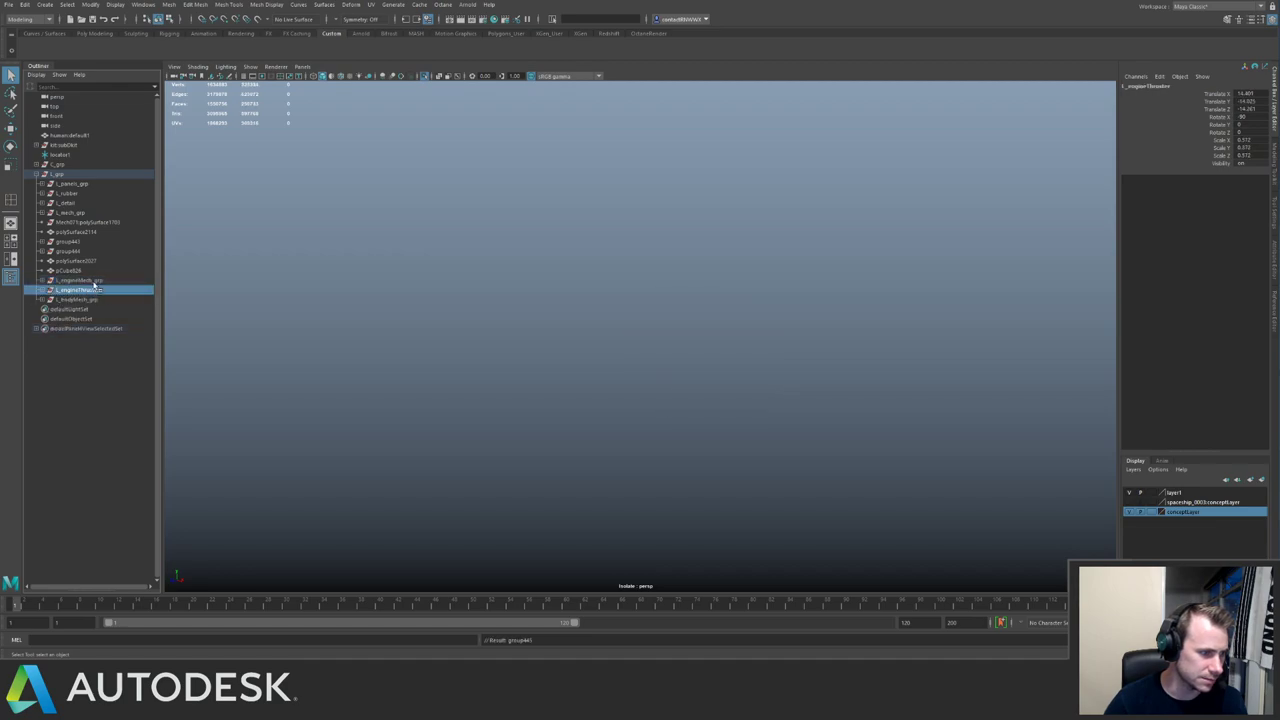
{"action": "left_click", "coordinate": [94, 280]}
{"action": "key", "text": "ctrl+1"}
{"action": "left_click_drag", "start_coordinate": [534, 186], "coordinate": [749, 254], "text": "alt"}
{"action": "key", "text": "ctrl+1"}
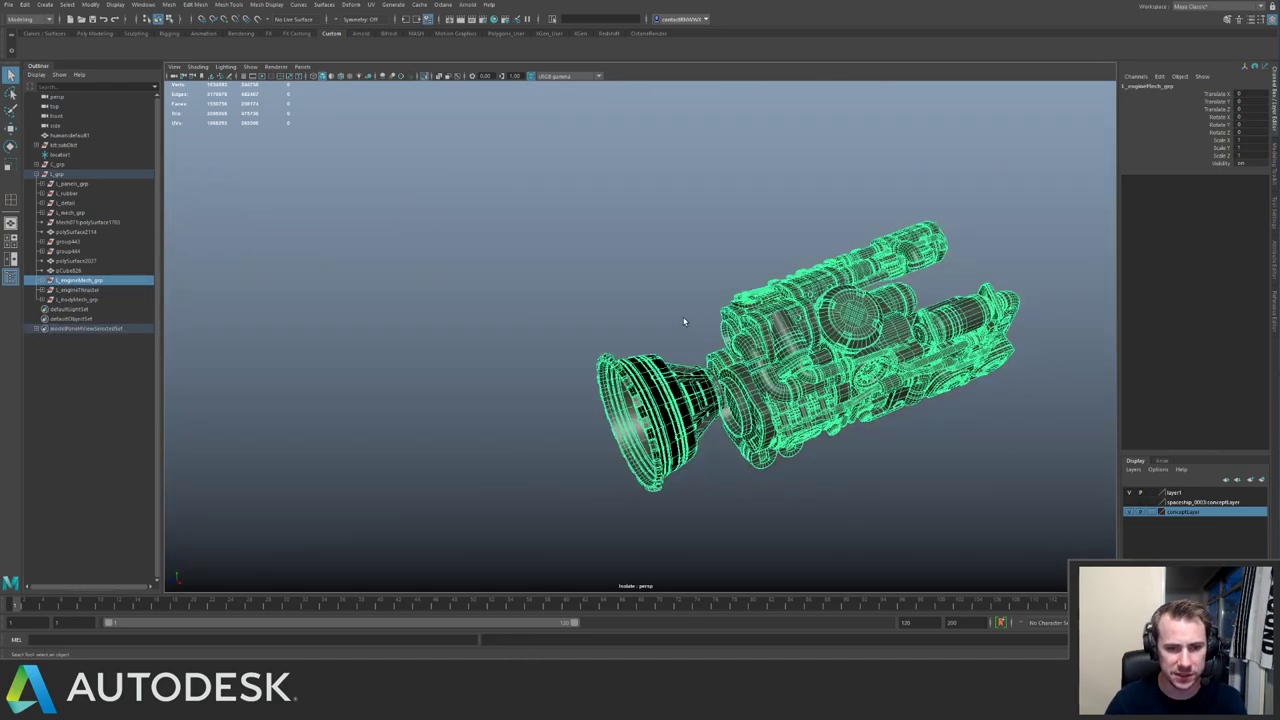
{"action": "key", "text": "f"}
{"action": "right_click_drag", "start_coordinate": [576, 330], "coordinate": [834, 363], "text": "alt"}
{"action": "left_click_drag", "start_coordinate": [834, 363], "coordinate": [925, 375], "text": "alt"}
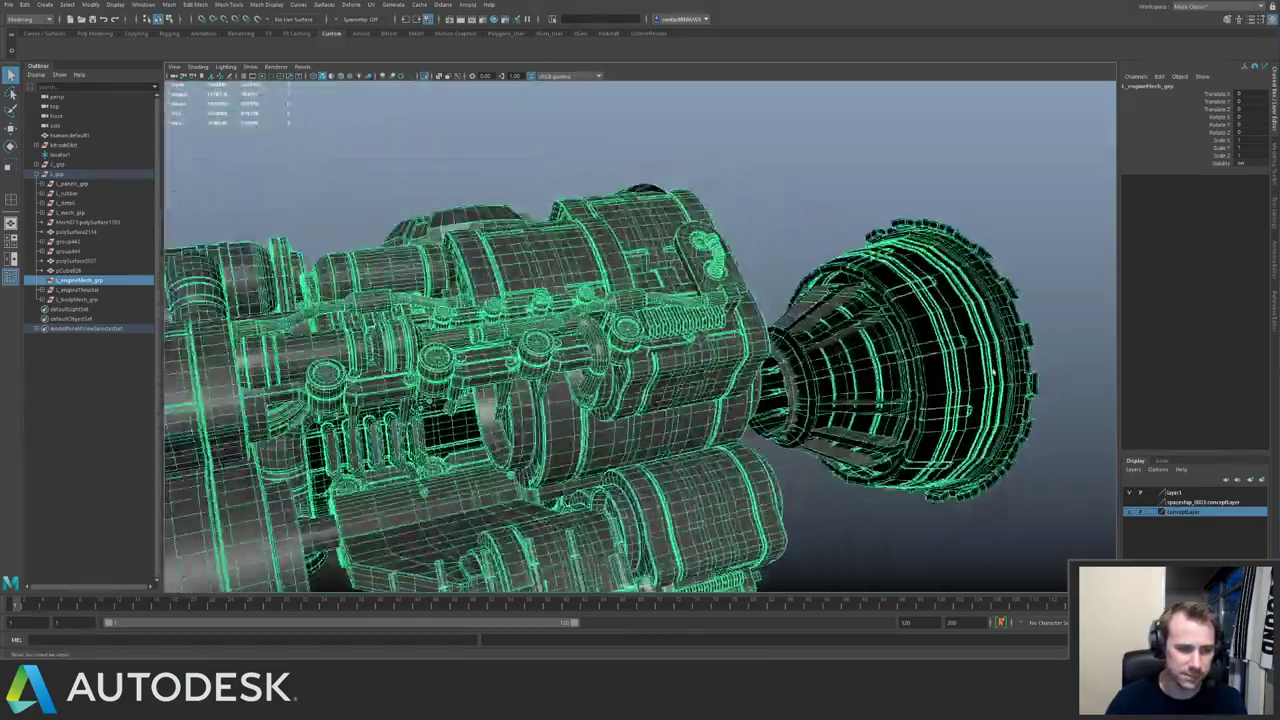
{"action": "right_click_drag", "start_coordinate": [925, 375], "coordinate": [803, 300], "text": "alt"}
{"action": "key", "text": "ctrl+1"}
{"action": "left_click_drag", "start_coordinate": [803, 300], "coordinate": [592, 297], "text": "alt"}
{"action": "left_click_drag", "start_coordinate": [743, 279], "coordinate": [672, 240], "text": "alt"}
{"action": "right_click_drag", "start_coordinate": [672, 240], "coordinate": [752, 300], "text": "alt"}
{"action": "left_click_drag", "start_coordinate": [752, 300], "coordinate": [725, 336], "text": "alt"}
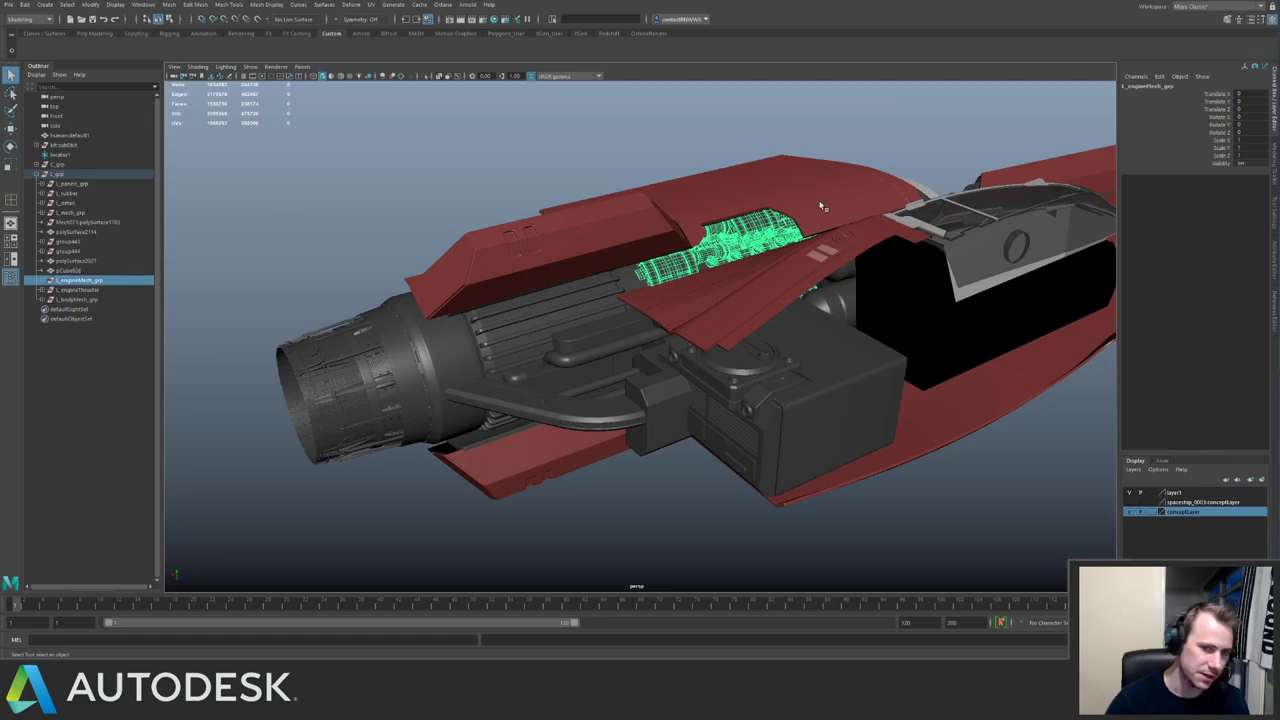
Isolate L_panels_grp in the viewport and frame it.
{"action": "left_click", "coordinate": [822, 206]}
{"action": "left_click_drag", "start_coordinate": [822, 206], "coordinate": [684, 203], "text": "alt"}
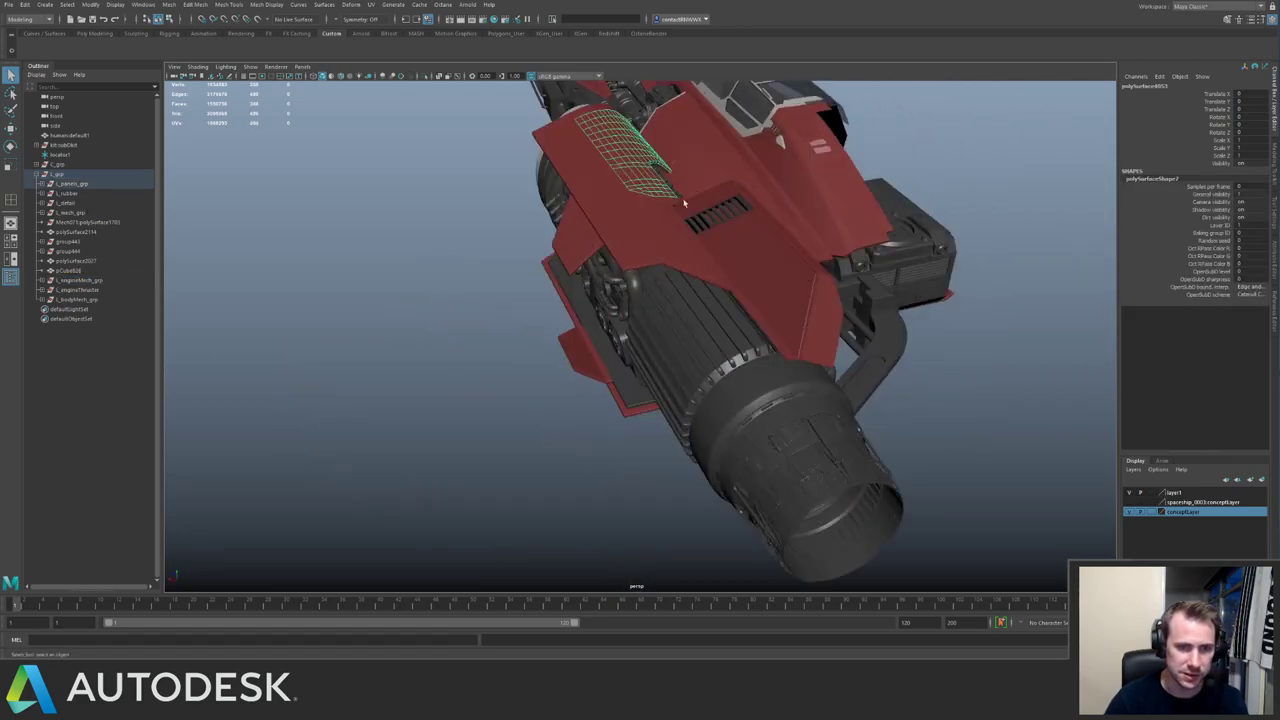
{"action": "left_click", "coordinate": [86, 186]}
{"action": "key", "text": "ctrl+1"}
{"action": "key", "text": "f"}
{"action": "left_click_drag", "start_coordinate": [715, 248], "coordinate": [655, 186], "text": "alt"}
Select the round engine housing with its surrounding panels, isolate these parts, and clear the selection.
{"action": "left_click", "coordinate": [620, 172]}
{"action": "left_click_drag", "start_coordinate": [666, 187], "coordinate": [748, 312]}
{"action": "left_click", "coordinate": [763, 357], "text": "ctrl"}
{"action": "left_click_drag", "start_coordinate": [763, 400], "coordinate": [608, 418], "text": "alt"}
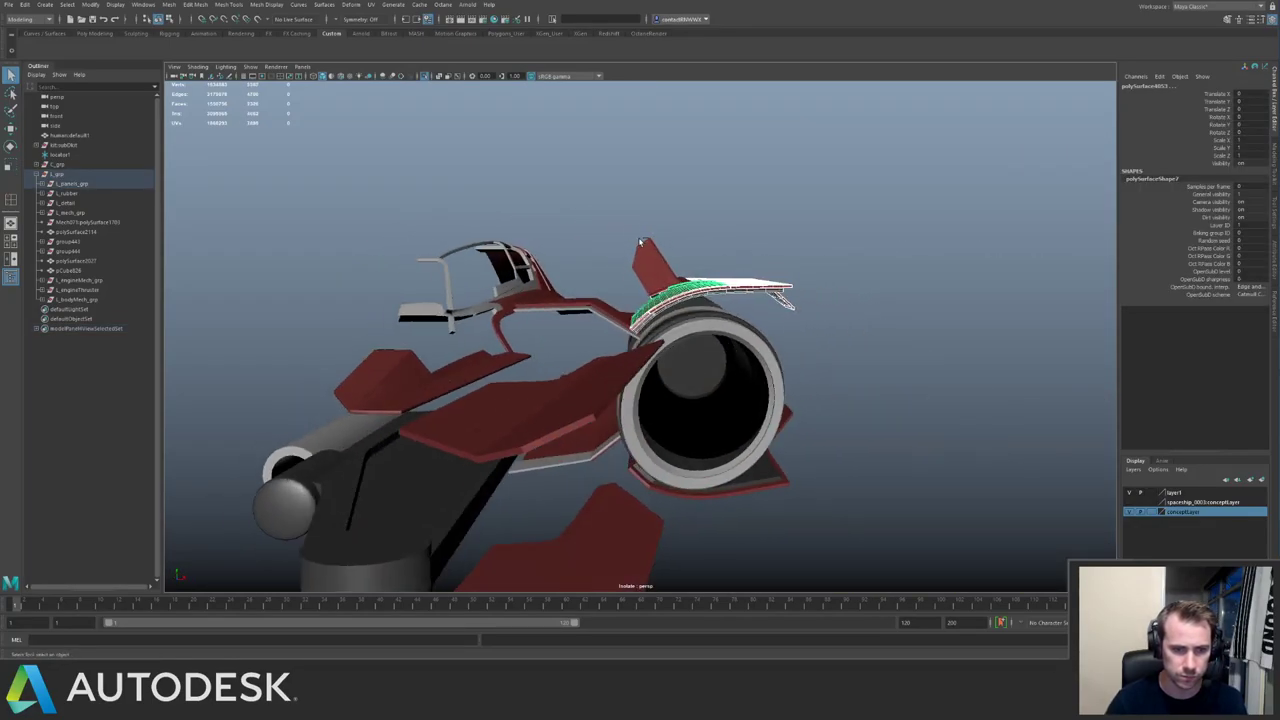
{"action": "left_click_drag", "start_coordinate": [629, 232], "coordinate": [925, 280], "text": "shift"}
{"action": "left_click", "coordinate": [698, 287], "text": "shift"}
{"action": "left_click_drag", "start_coordinate": [584, 207], "coordinate": [690, 245], "text": "alt"}
{"action": "left_click_drag", "start_coordinate": [466, 204], "coordinate": [660, 484]}
{"action": "left_click_drag", "start_coordinate": [770, 395], "coordinate": [710, 372], "text": "alt"}
{"action": "left_click_drag", "start_coordinate": [760, 300], "coordinate": [649, 307], "text": "alt"}
{"action": "left_click_drag", "start_coordinate": [704, 404], "coordinate": [622, 332], "text": "alt"}
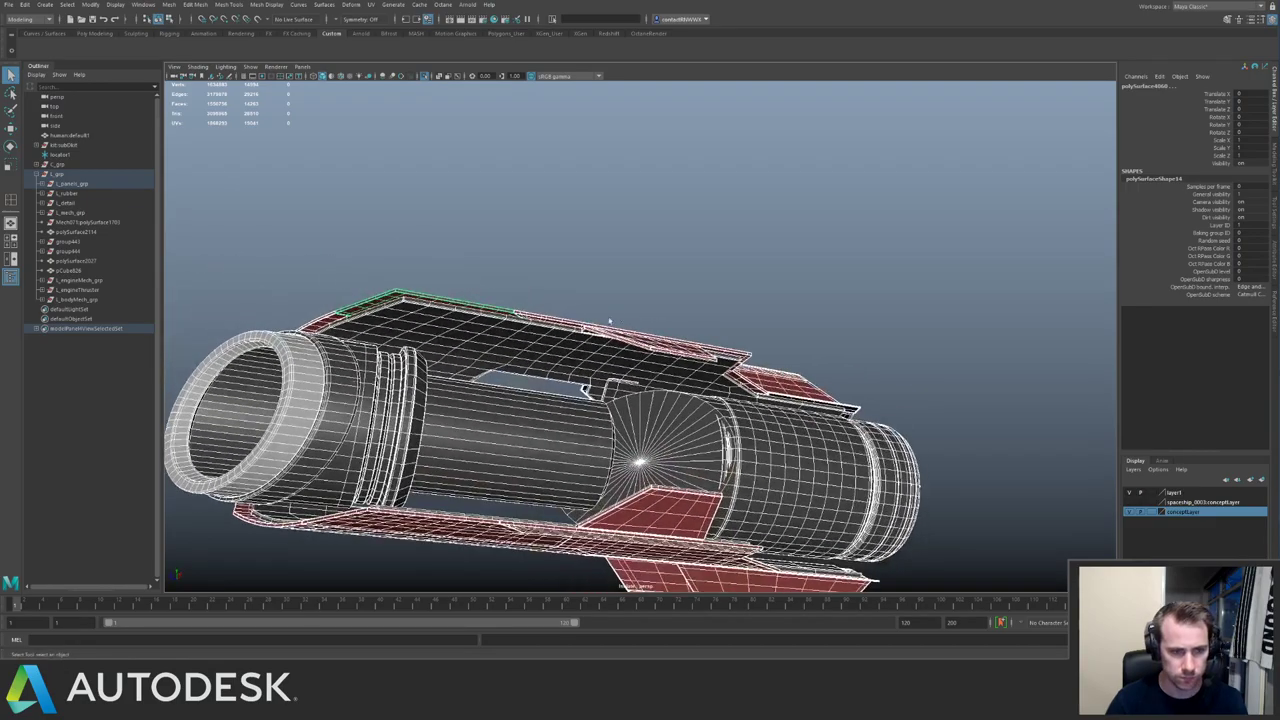
{"action": "left_click", "coordinate": [643, 284]}
{"action": "left_click_drag", "start_coordinate": [643, 284], "coordinate": [677, 323], "text": "alt"}
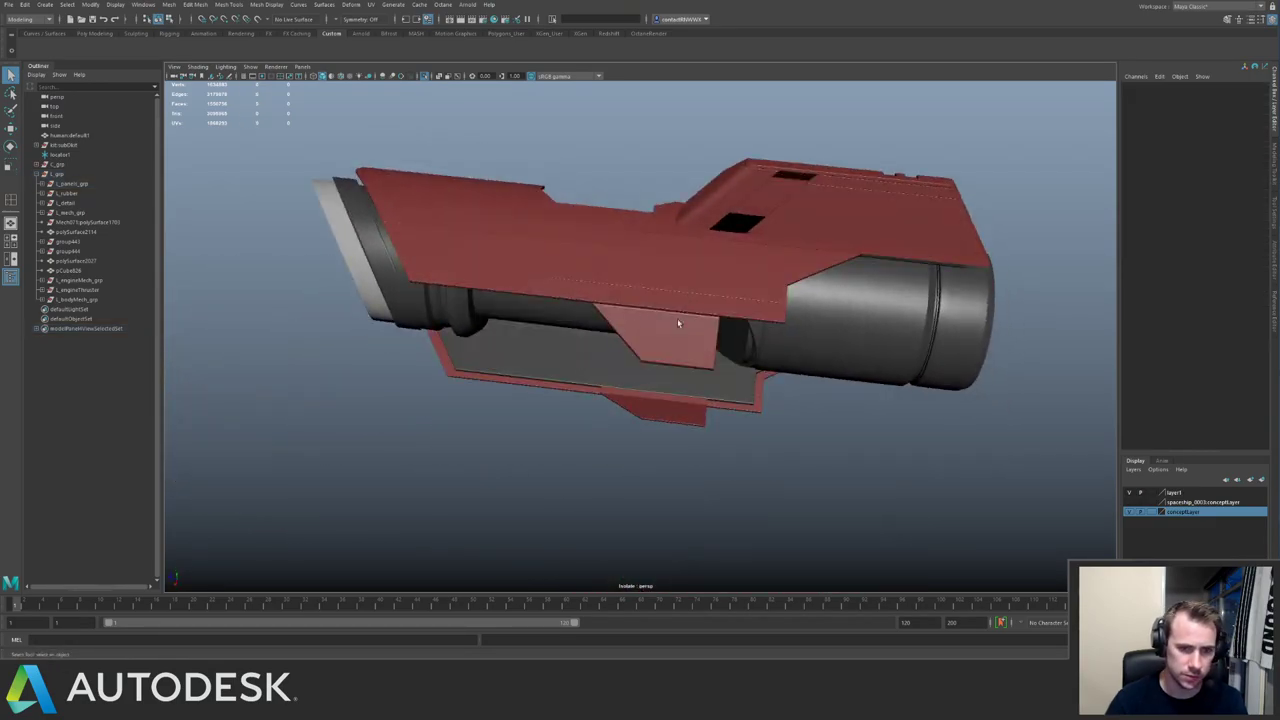
Select the red panels and fin pieces along the first side of the engine housing.
{"action": "left_click", "coordinate": [626, 290]}
{"action": "left_click", "coordinate": [577, 224], "text": "shift"}
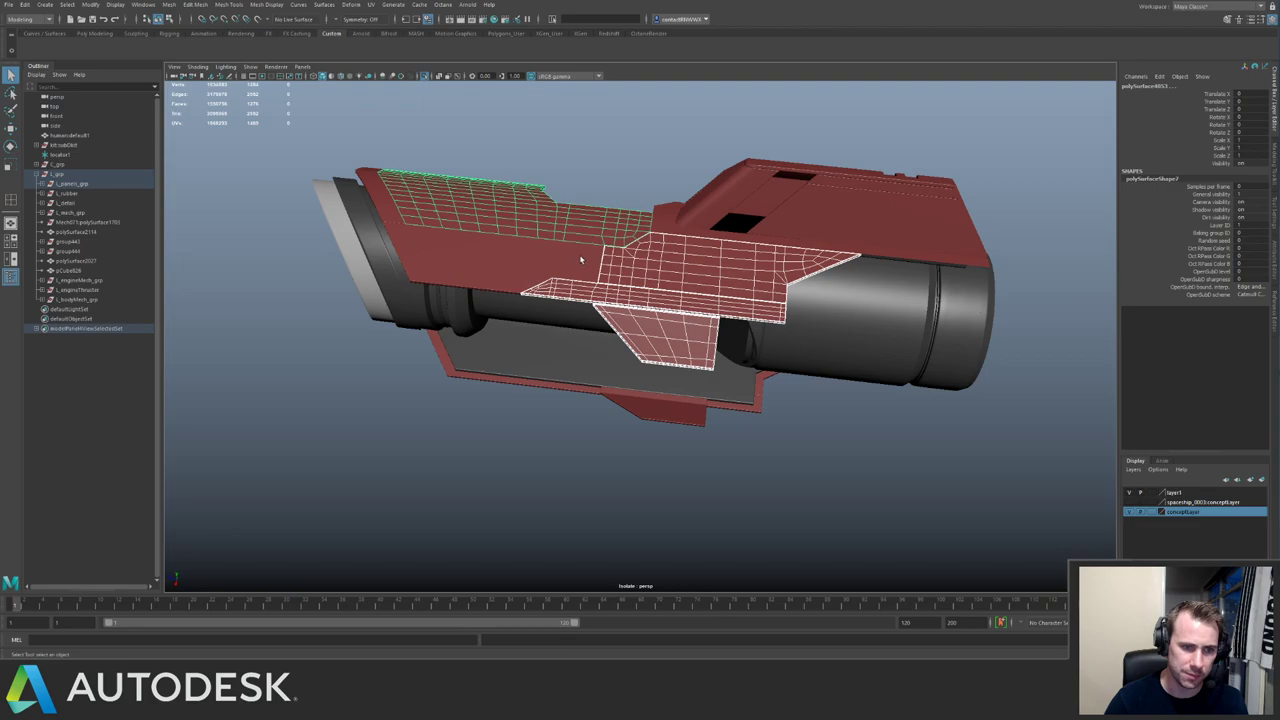
{"action": "left_click", "coordinate": [583, 260], "text": "shift"}
{"action": "left_click", "coordinate": [667, 216], "text": "shift"}
{"action": "left_click_drag", "start_coordinate": [690, 216], "coordinate": [830, 165], "text": "alt"}
{"action": "left_click_drag", "start_coordinate": [638, 139], "coordinate": [856, 224], "text": "shift"}
{"action": "left_click_drag", "start_coordinate": [850, 222], "coordinate": [617, 259], "text": "alt"}
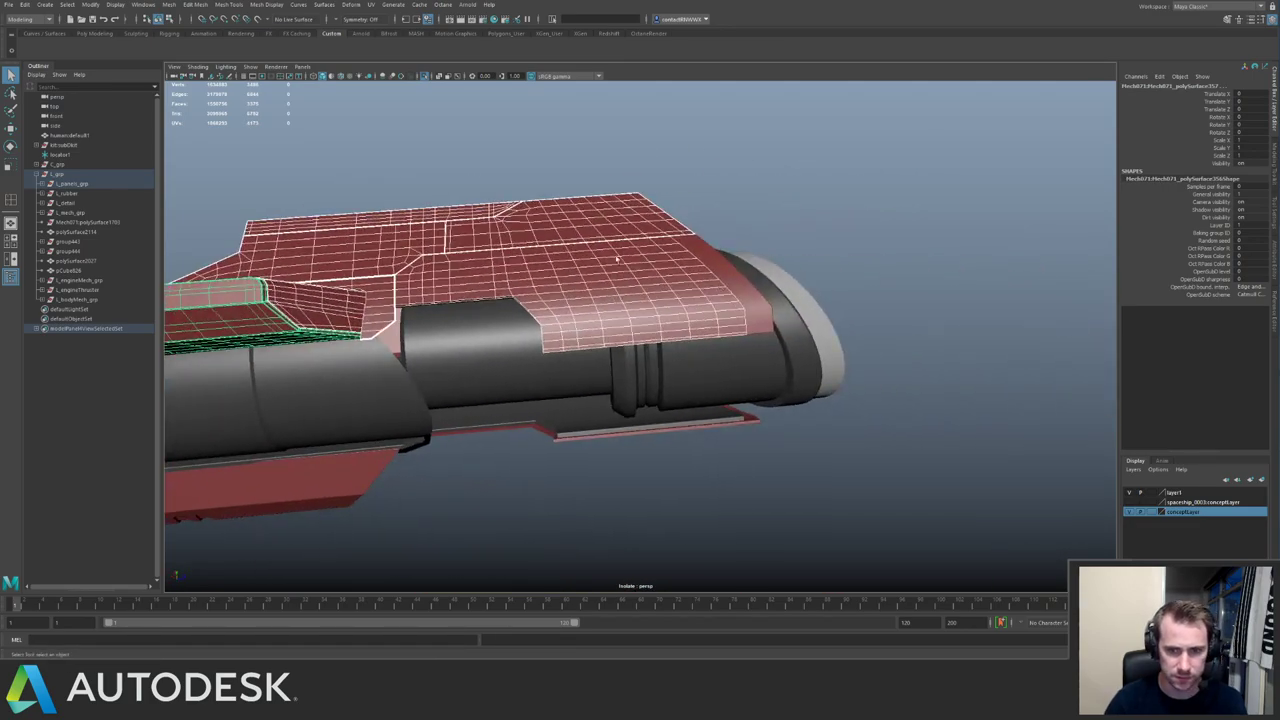
Add the remaining red panels on the opposite side of the engine housing to the selection.
{"action": "mouse_move", "coordinate": [770, 307]}
{"action": "left_mouse_down", "text": "alt"}
{"action": "mouse_move", "coordinate": [740, 300]}
{"action": "mouse_move", "coordinate": [674, 340]}
{"action": "mouse_move", "coordinate": [686, 320]}
{"action": "mouse_move", "coordinate": [544, 365]}
{"action": "mouse_move", "coordinate": [808, 371]}
{"action": "mouse_move", "coordinate": [754, 357]}
{"action": "mouse_move", "coordinate": [766, 300]}
{"action": "left_mouse_up", "text": "alt"}
{"action": "left_click", "coordinate": [676, 346]}
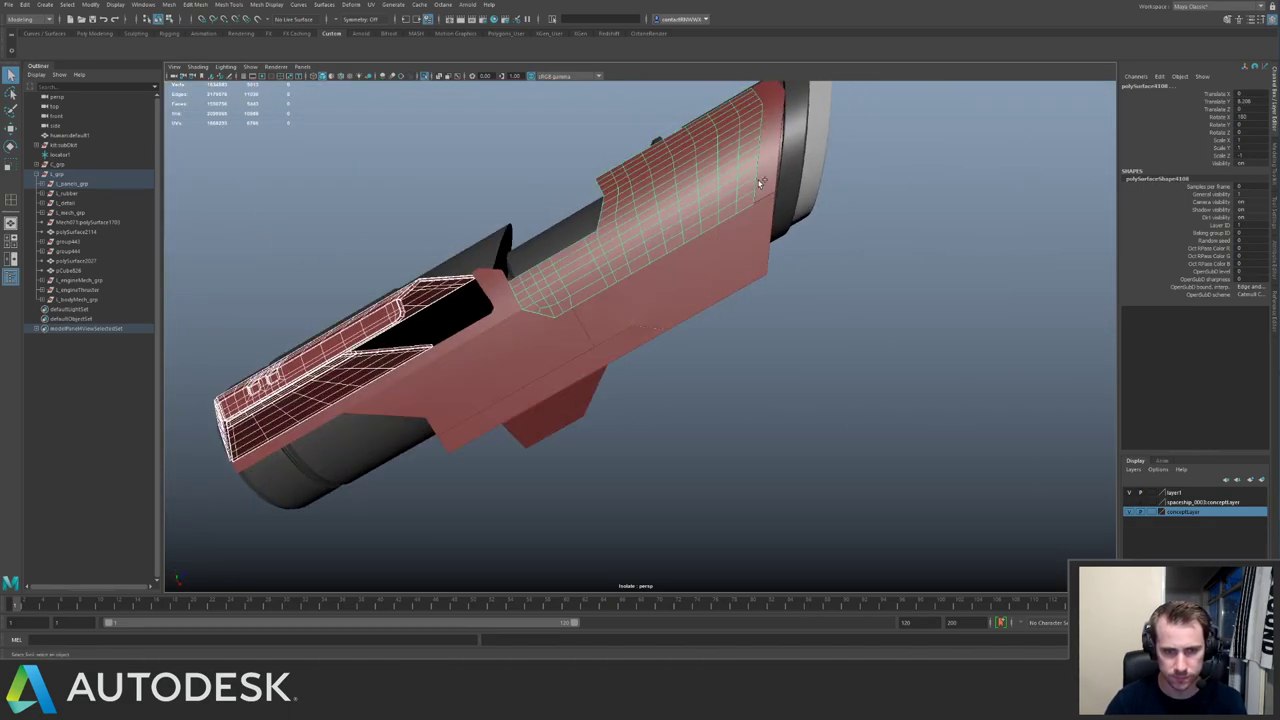
{"action": "left_click", "coordinate": [537, 355]}
{"action": "left_click", "coordinate": [556, 380], "text": "shift"}
{"action": "left_click", "coordinate": [495, 284], "text": "shift"}
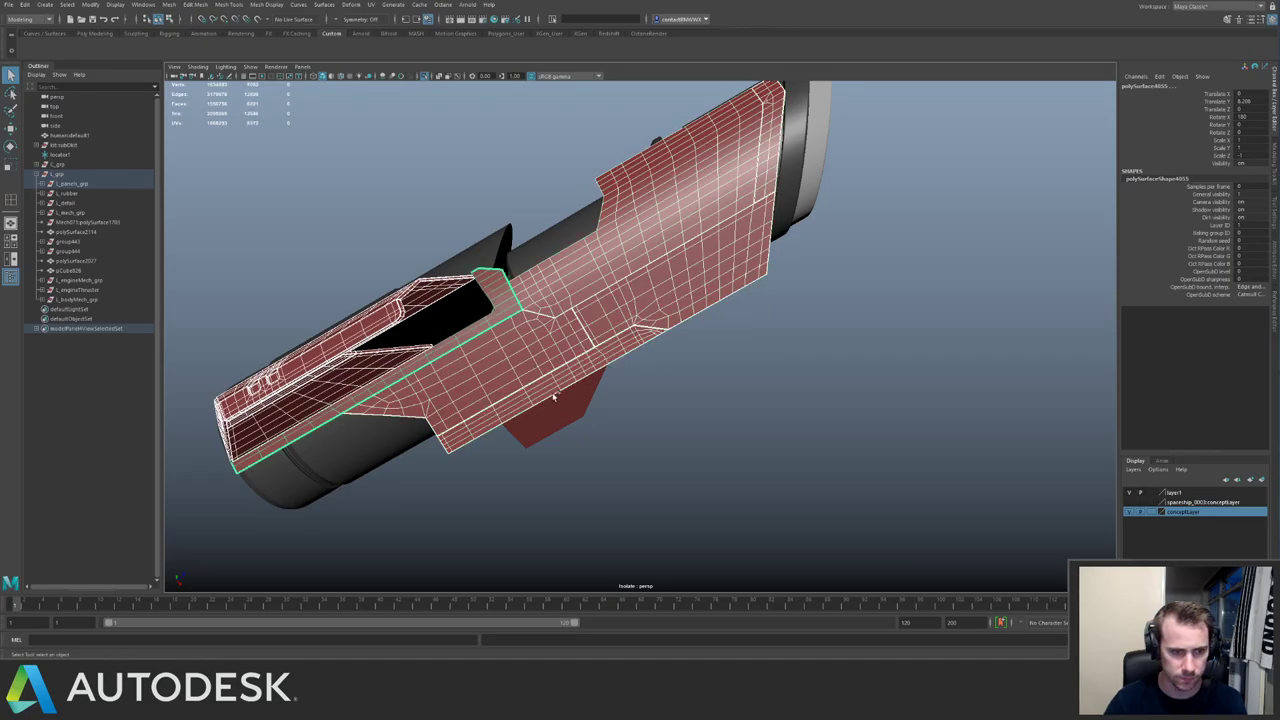
{"action": "left_click_drag", "start_coordinate": [555, 394], "coordinate": [616, 319], "text": "alt"}
{"action": "left_click", "coordinate": [752, 316]}
{"action": "scroll", "coordinate": [640, 307], "scroll_direction": "down", "scroll_amount": 4}
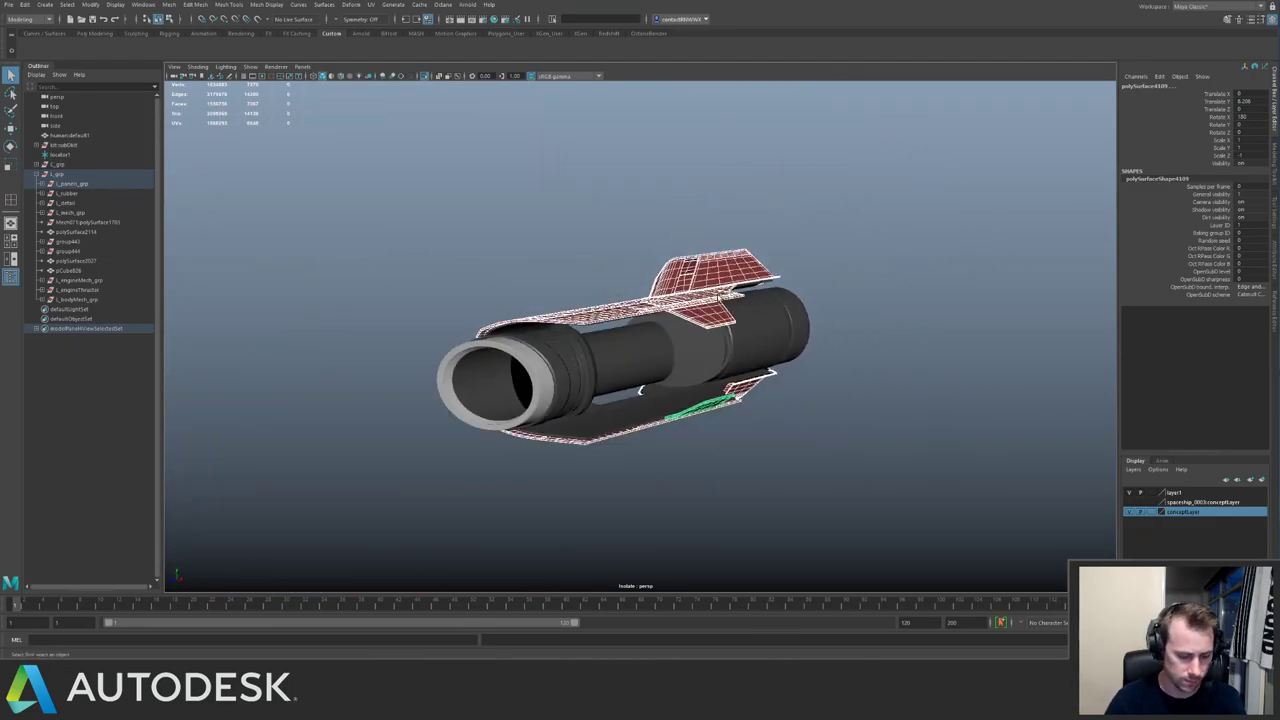
Group the selected red engine panels and name the group L_enginePanel_grp.
{"action": "key", "text": "ctrl+g"}
{"action": "key", "text": "ctrl+d"}
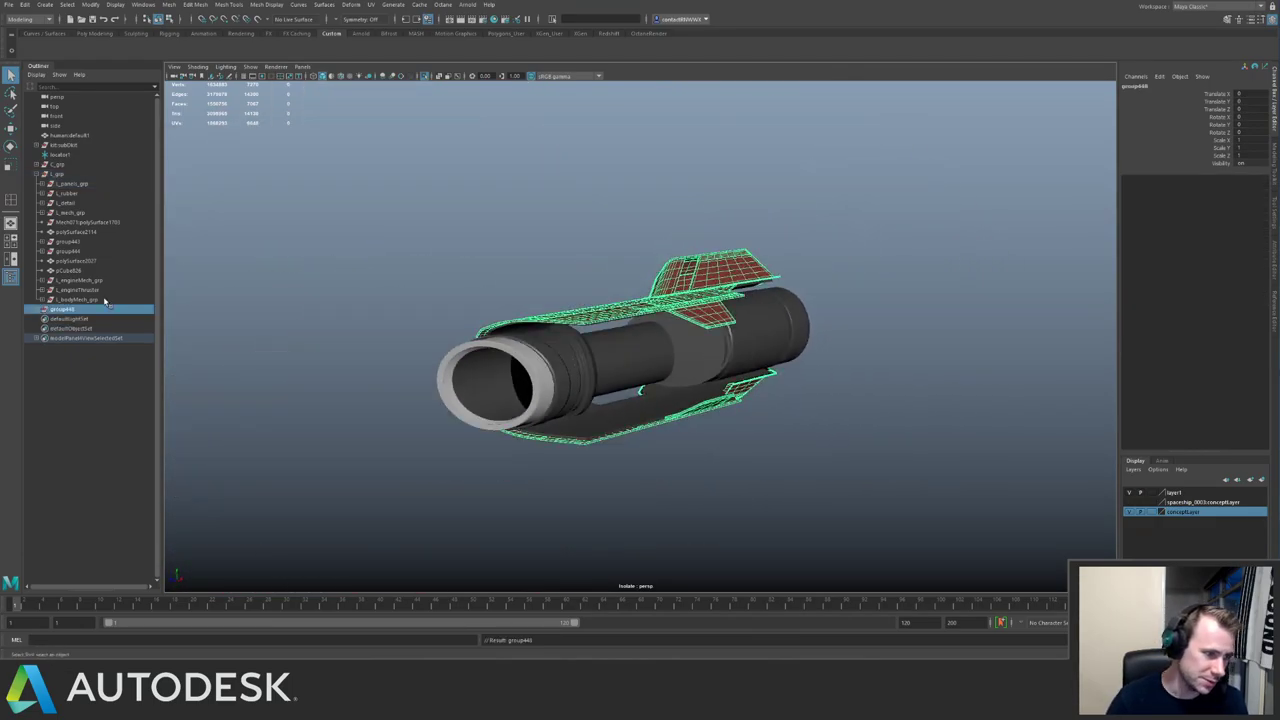
{"action": "double_click", "coordinate": [82, 309]}
{"action": "type", "text": "L_enginePanel_grp"}
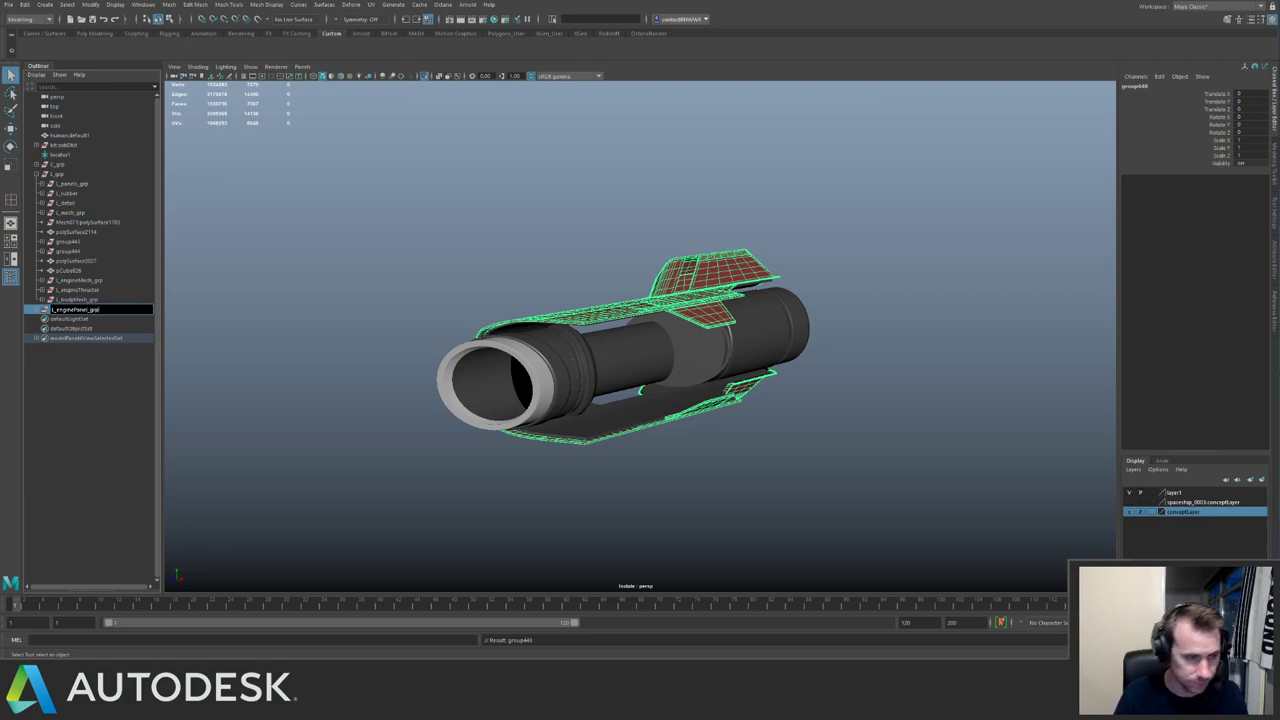
{"action": "key", "text": "Return"}
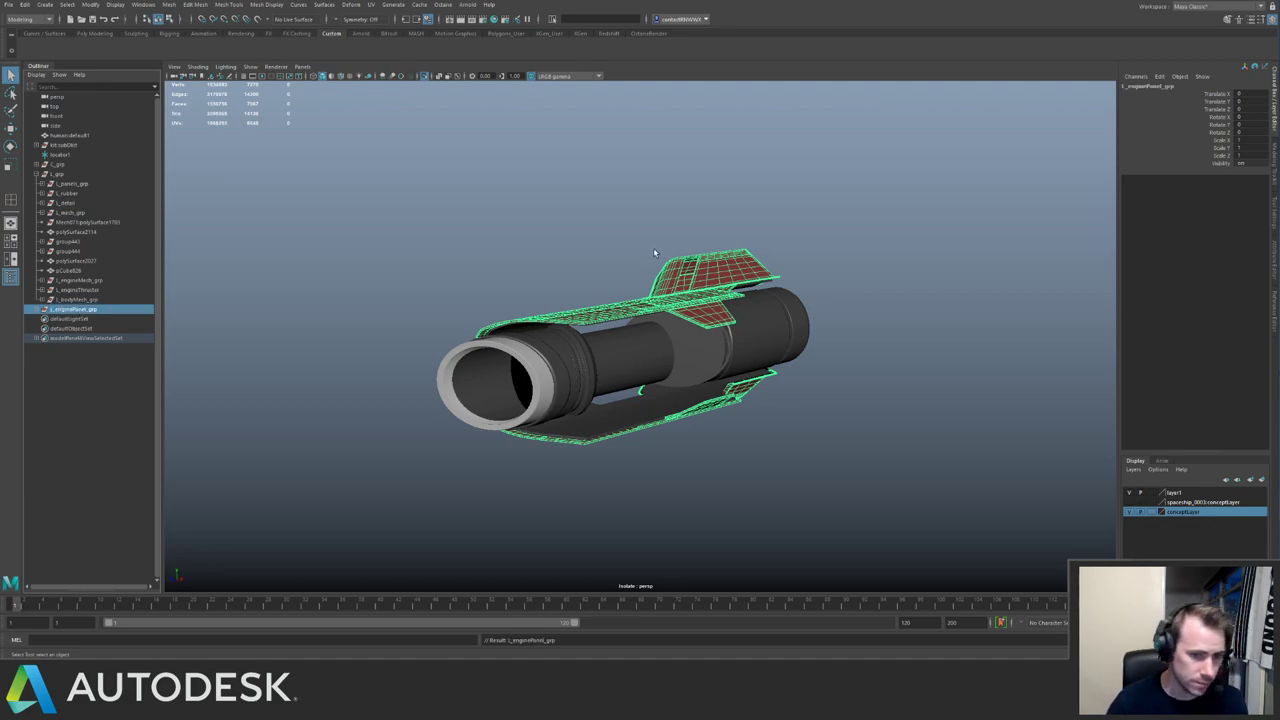
Hide L_enginePanel_grp and group all remaining visible engine housing parts.
{"action": "left_click_drag", "start_coordinate": [653, 247], "coordinate": [693, 296], "text": "alt"}
{"action": "key", "text": "ctrl+h"}
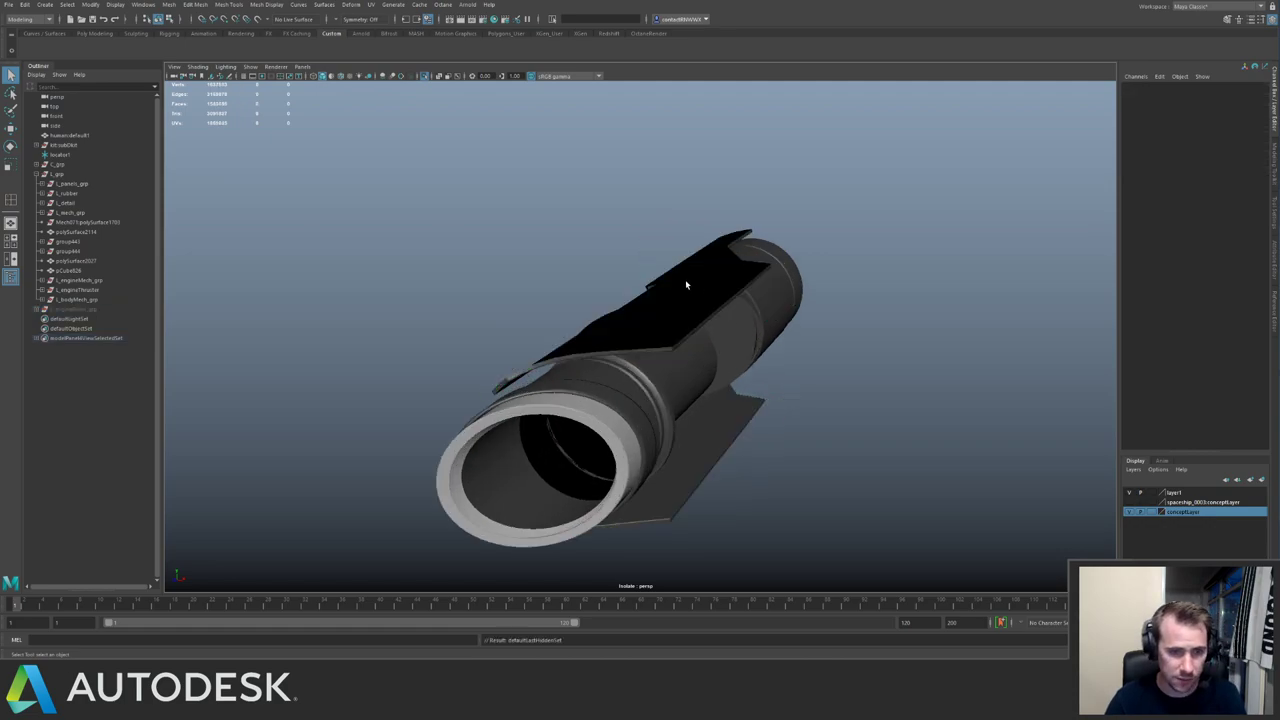
{"action": "right_click_drag", "start_coordinate": [706, 287], "coordinate": [594, 260], "text": "alt"}
{"action": "left_click_drag", "start_coordinate": [594, 260], "coordinate": [642, 256], "text": "alt"}
{"action": "left_click_drag", "start_coordinate": [829, 451], "coordinate": [617, 315]}
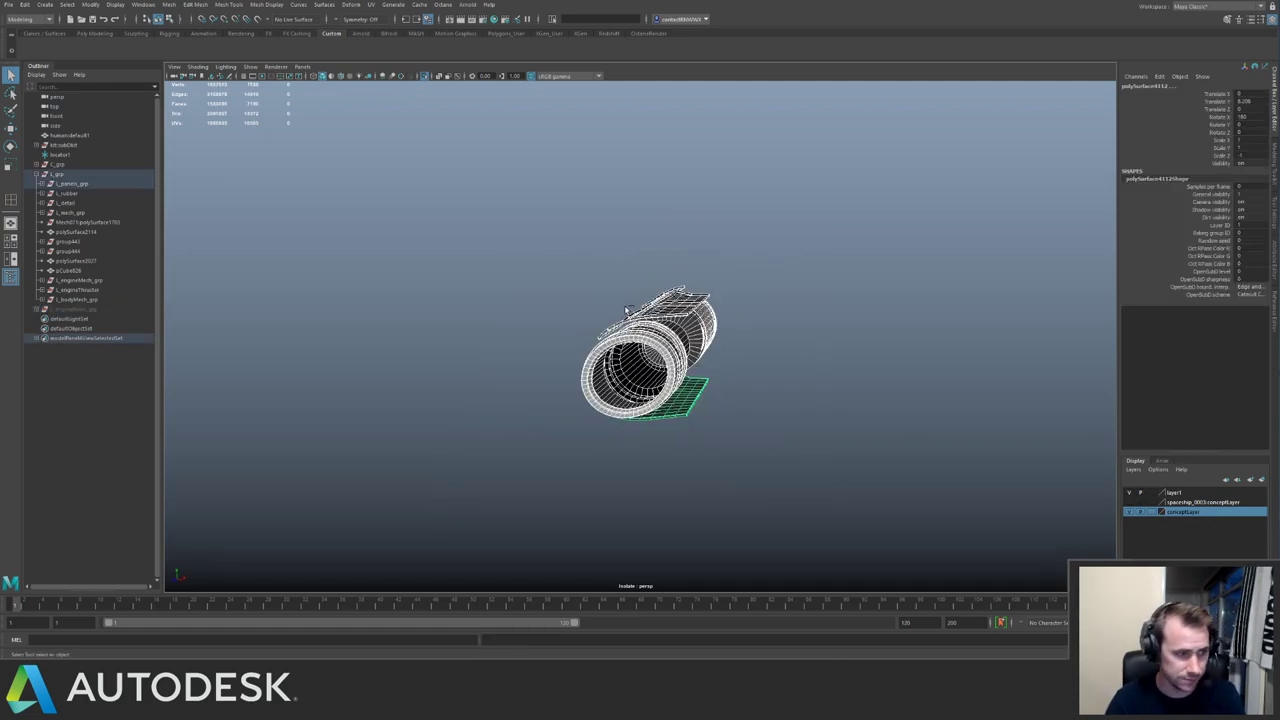
{"action": "key", "text": "ctrl+g"}
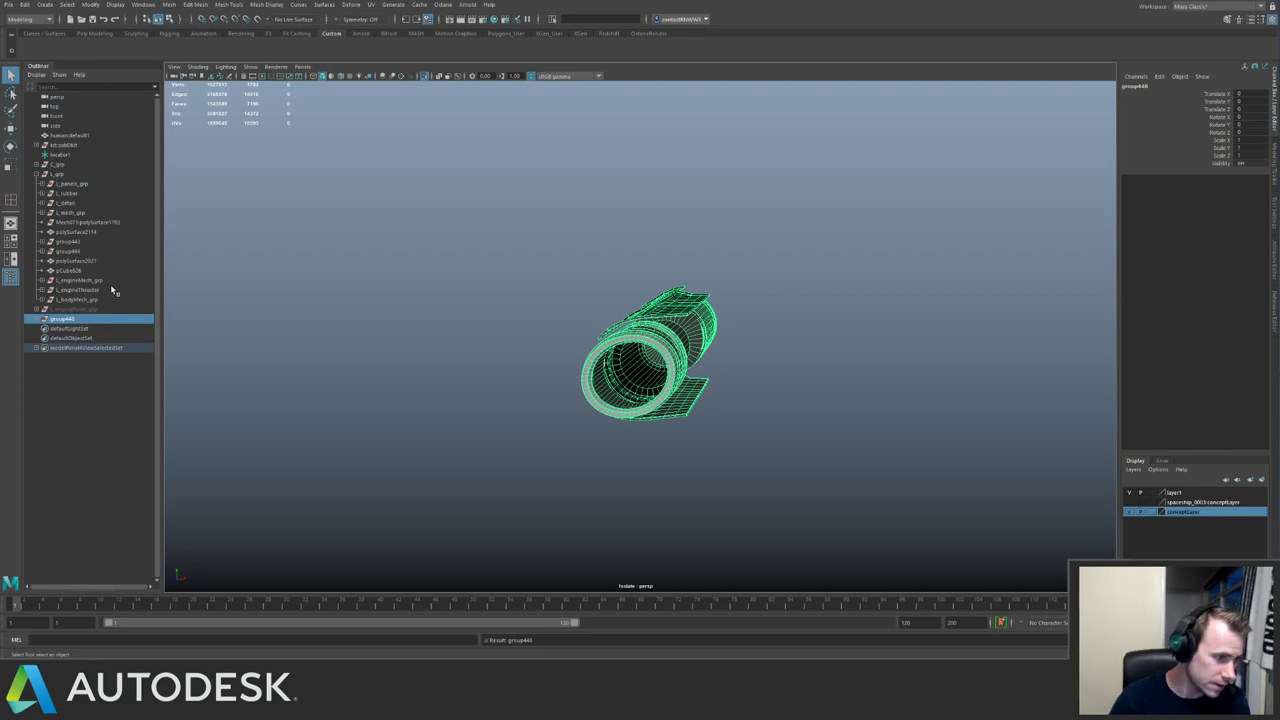
Rename the new housing group L_engineBody_grp, reusing the naming pattern of L_enginePanel_grp.
{"action": "double_click", "coordinate": [84, 310]}
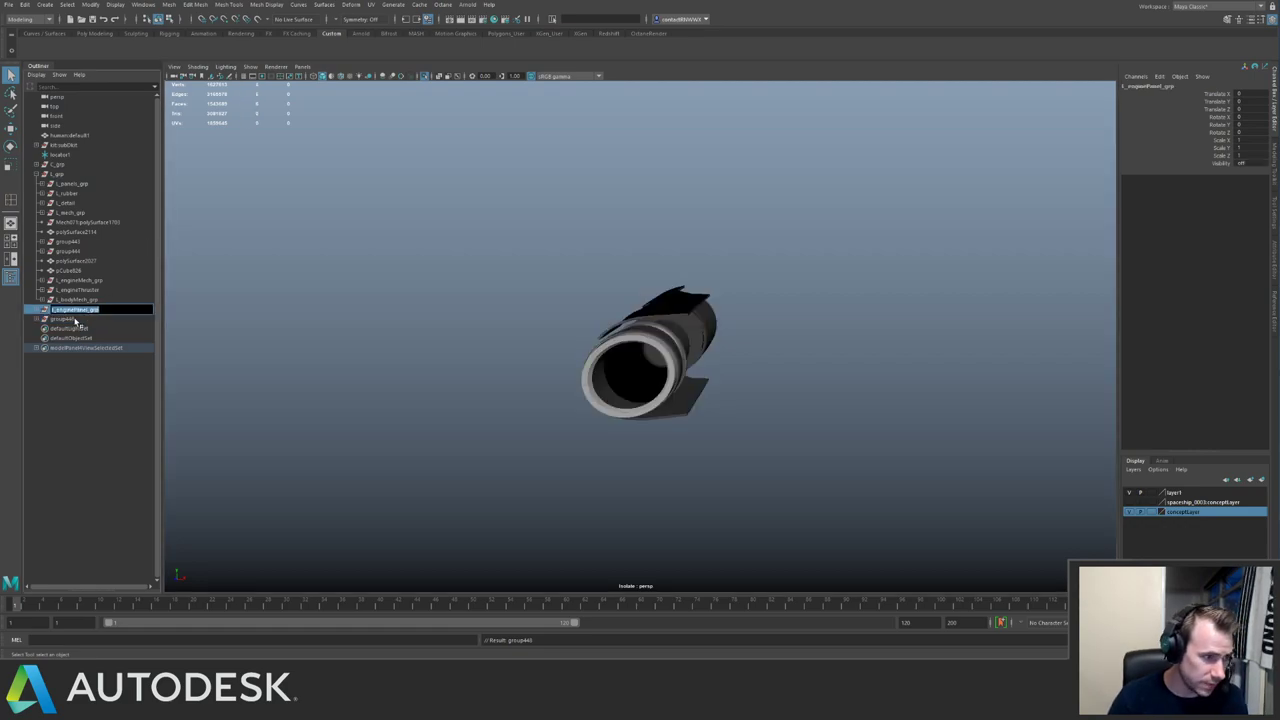
{"action": "key", "text": "Return"}
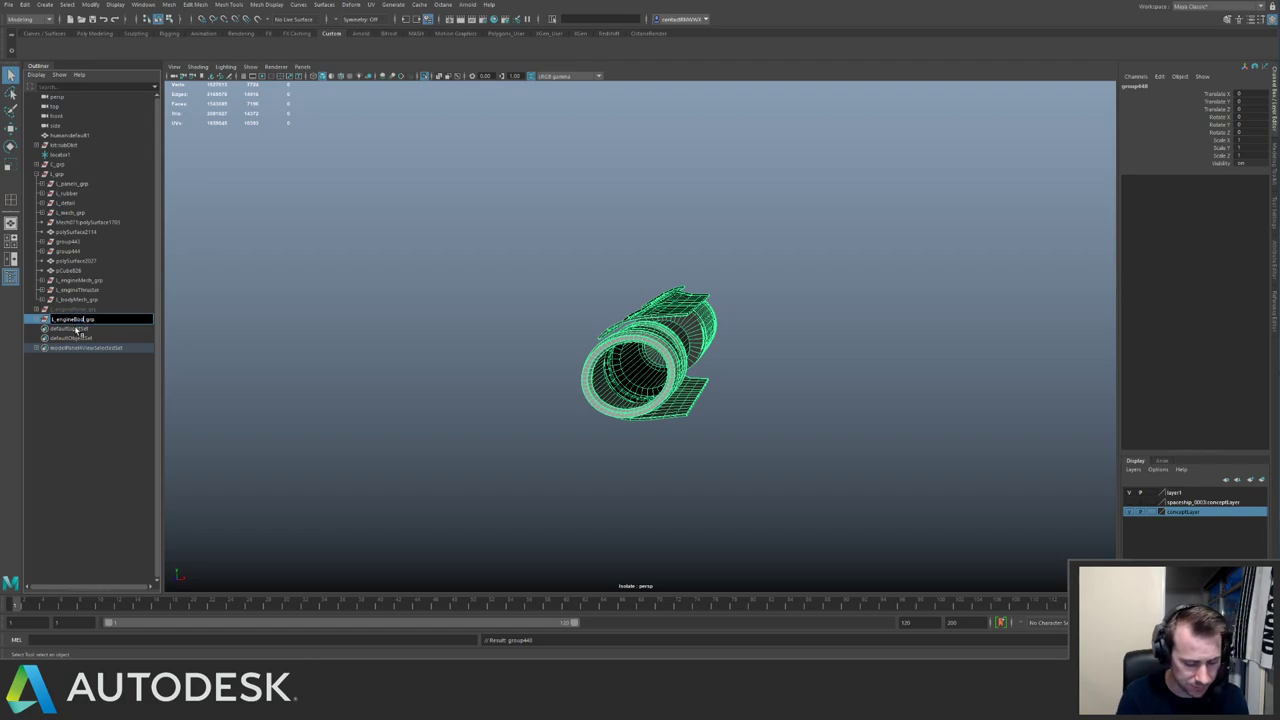
{"action": "key", "text": "Return"}
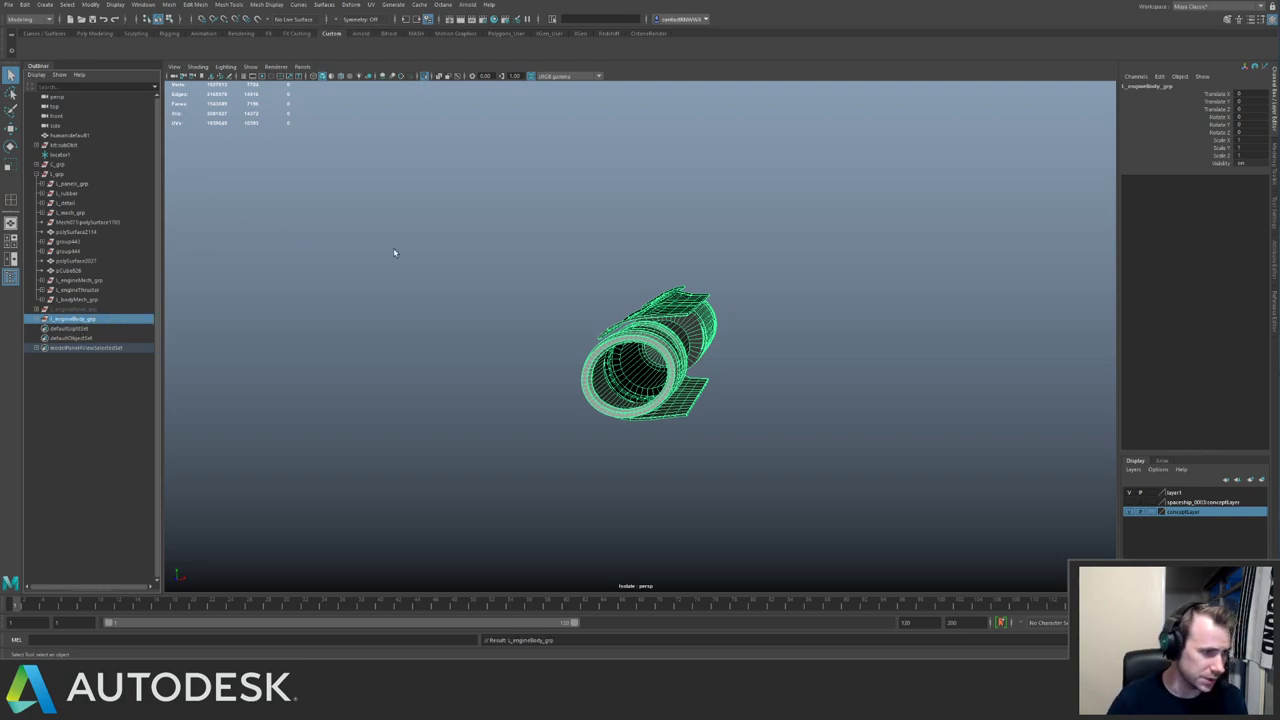
Exit isolation to show the full ship and unhide L_enginePanel_grp.
{"action": "left_click", "coordinate": [612, 280]}
{"action": "key", "text": "ctrl+1"}
{"action": "right_click_drag", "start_coordinate": [440, 288], "coordinate": [534, 224], "text": "alt"}
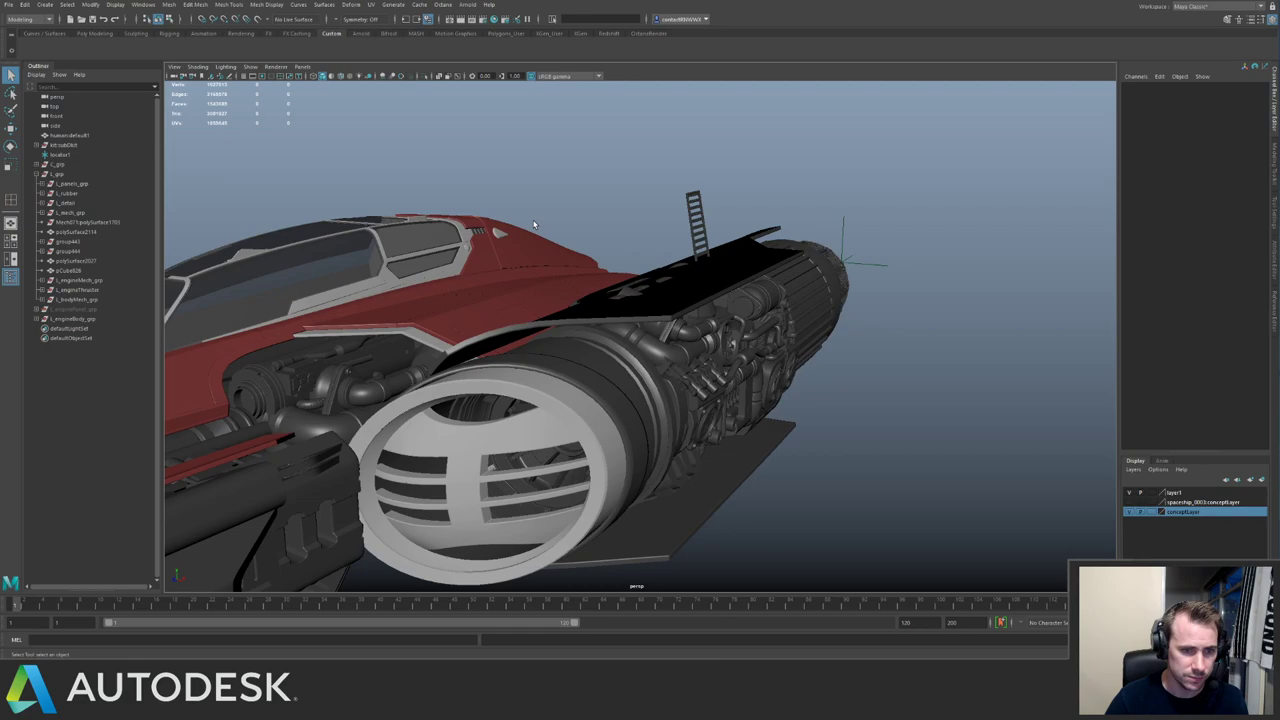
{"action": "left_click", "coordinate": [87, 310]}
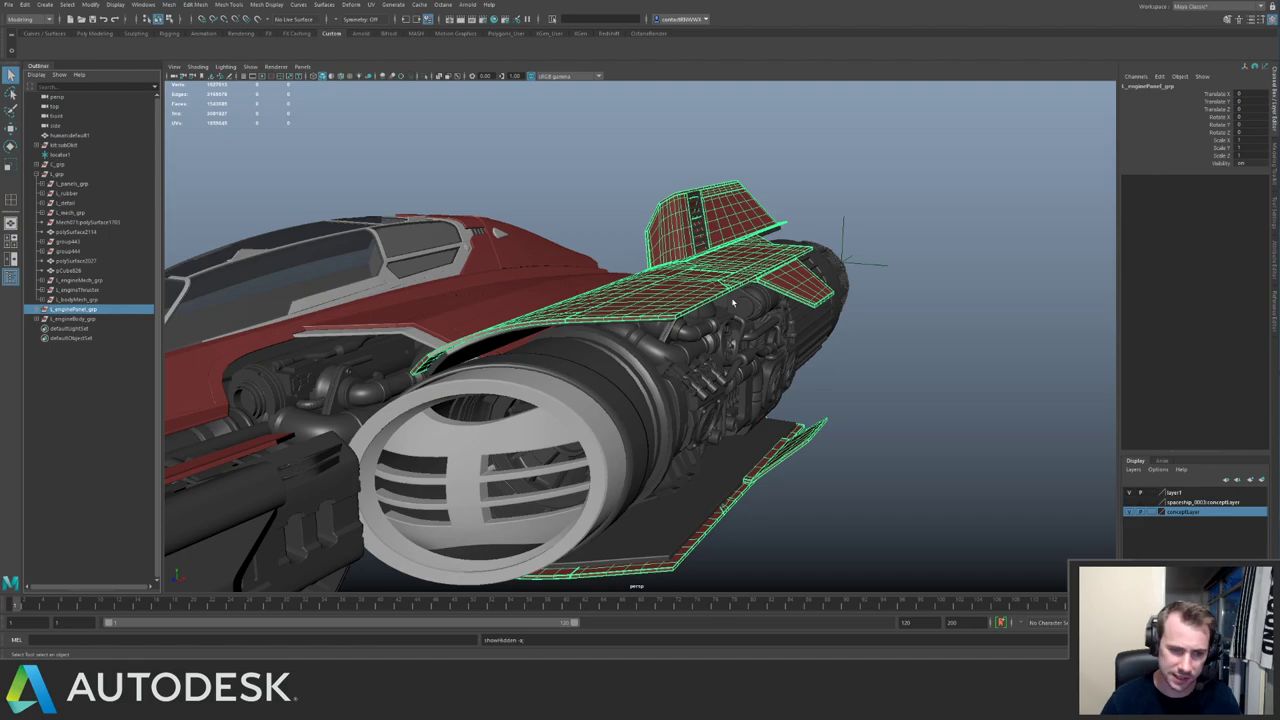
{"action": "left_click_drag", "start_coordinate": [763, 326], "coordinate": [894, 386], "text": "alt"}
{"action": "left_click", "coordinate": [881, 370]}
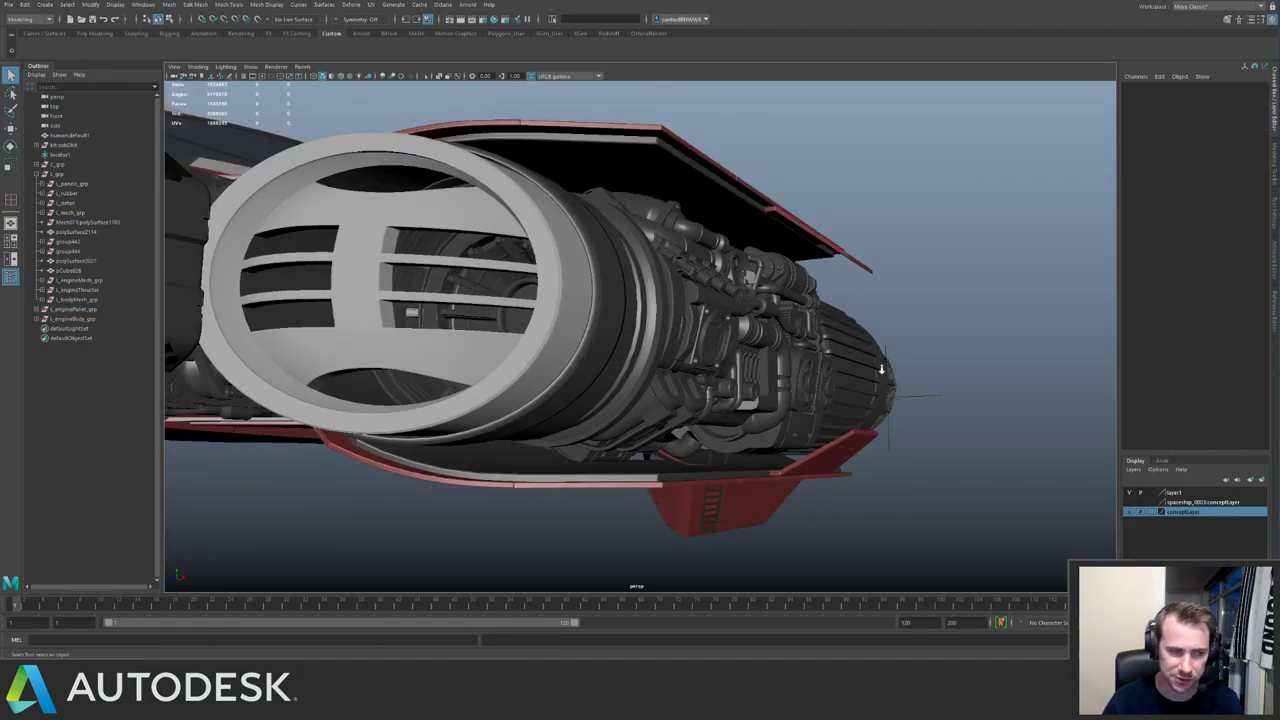
Move L_engineMech_grp out of L_grp to the top level beside the engine panel and body groups.
{"action": "right_click_drag", "start_coordinate": [881, 370], "coordinate": [386, 227], "text": "alt"}
{"action": "left_click_drag", "start_coordinate": [460, 209], "coordinate": [500, 300], "text": "alt"}
{"action": "right_click_drag", "start_coordinate": [500, 300], "coordinate": [634, 331], "text": "alt"}
{"action": "left_click", "coordinate": [68, 311]}
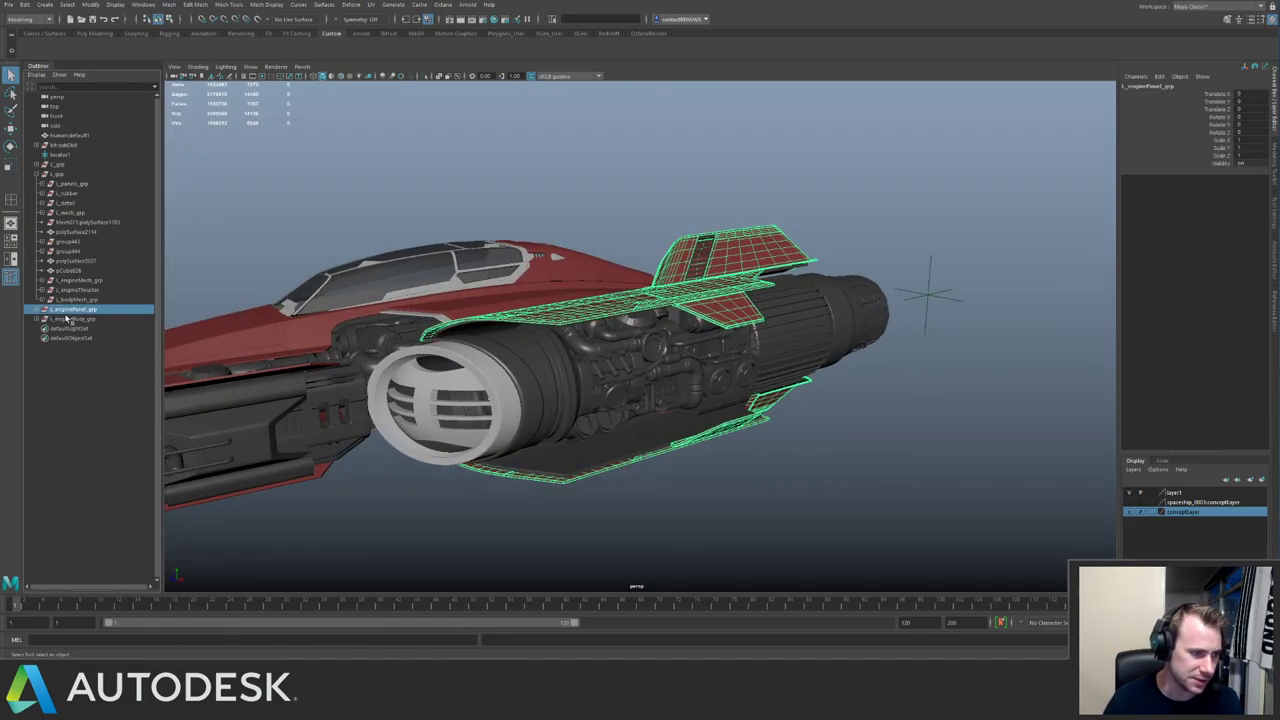
{"action": "left_click", "coordinate": [70, 319], "text": "shift"}
{"action": "left_click_drag", "start_coordinate": [495, 302], "coordinate": [555, 315], "text": "alt"}
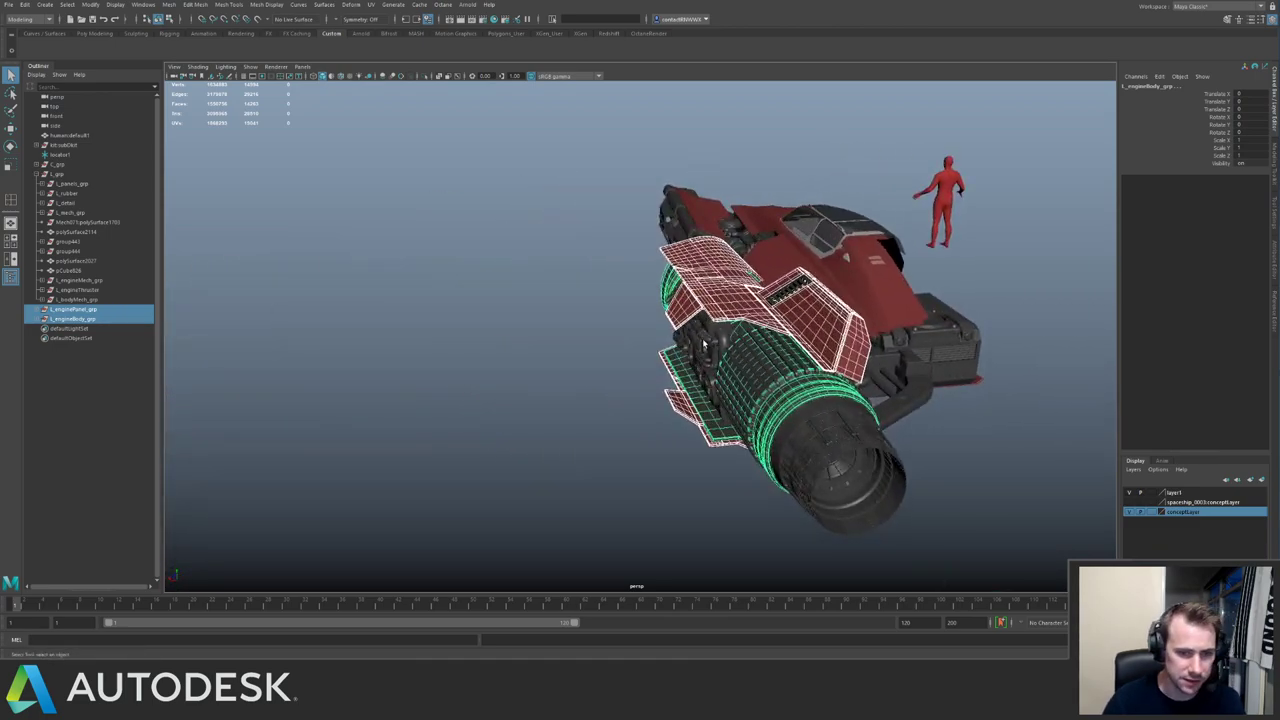
{"action": "left_click", "coordinate": [86, 280]}
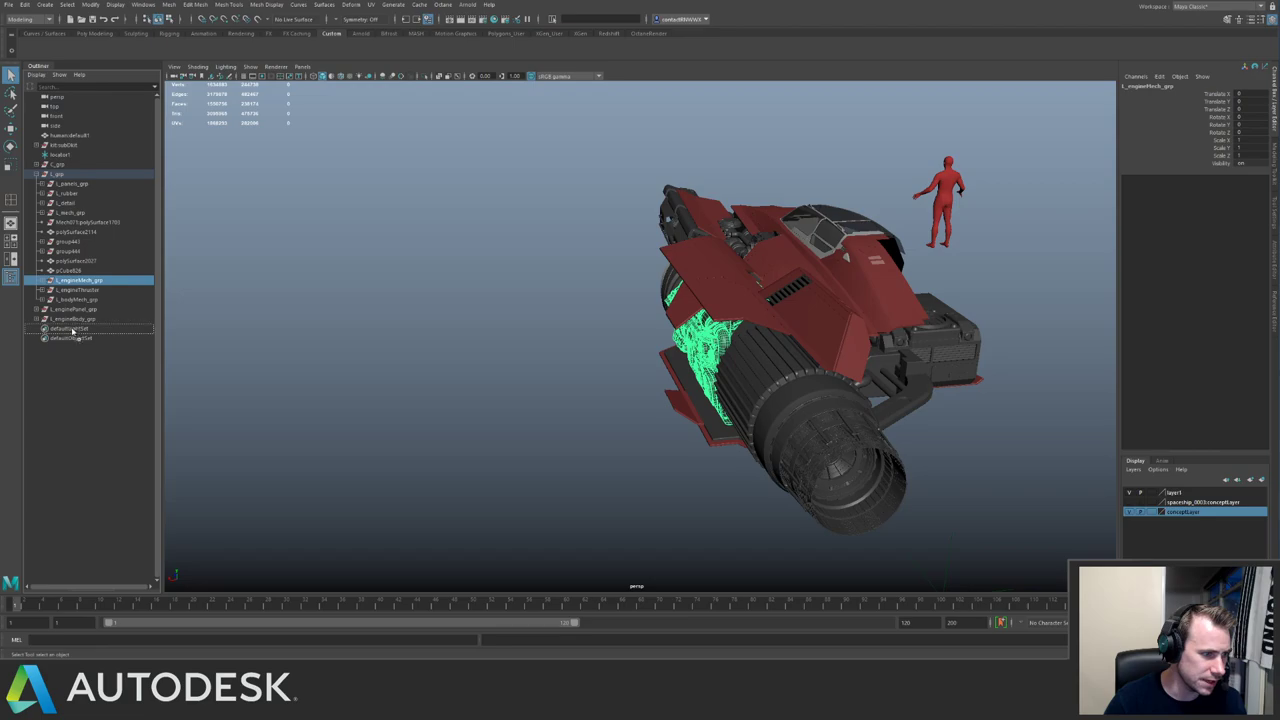
{"action": "middle_click_drag", "start_coordinate": [72, 330], "coordinate": [76, 324]}
Group L_enginePanel_grp, L_engineBody_grp and L_engineMech_grp together.
{"action": "left_click", "coordinate": [75, 300]}
{"action": "left_click", "coordinate": [77, 320], "text": "shift"}
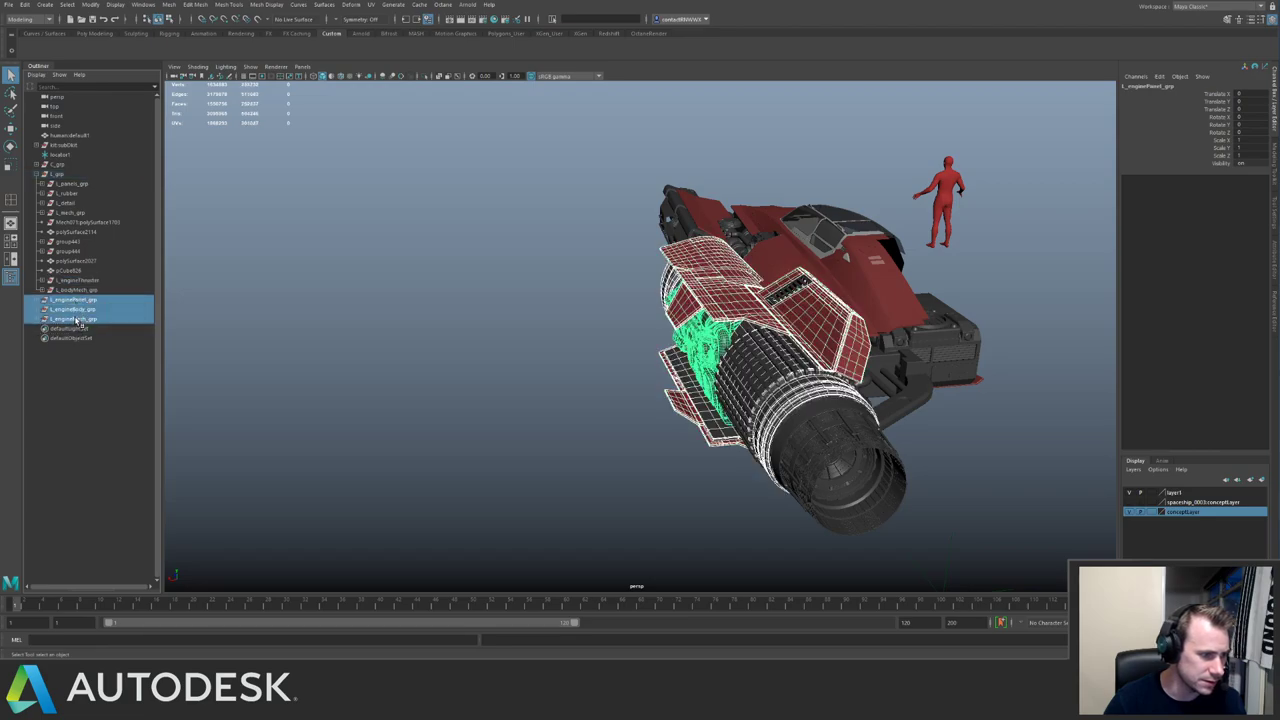
{"action": "left_click_drag", "start_coordinate": [588, 271], "coordinate": [742, 271], "text": "alt"}
{"action": "key", "text": "ctrl+g"}
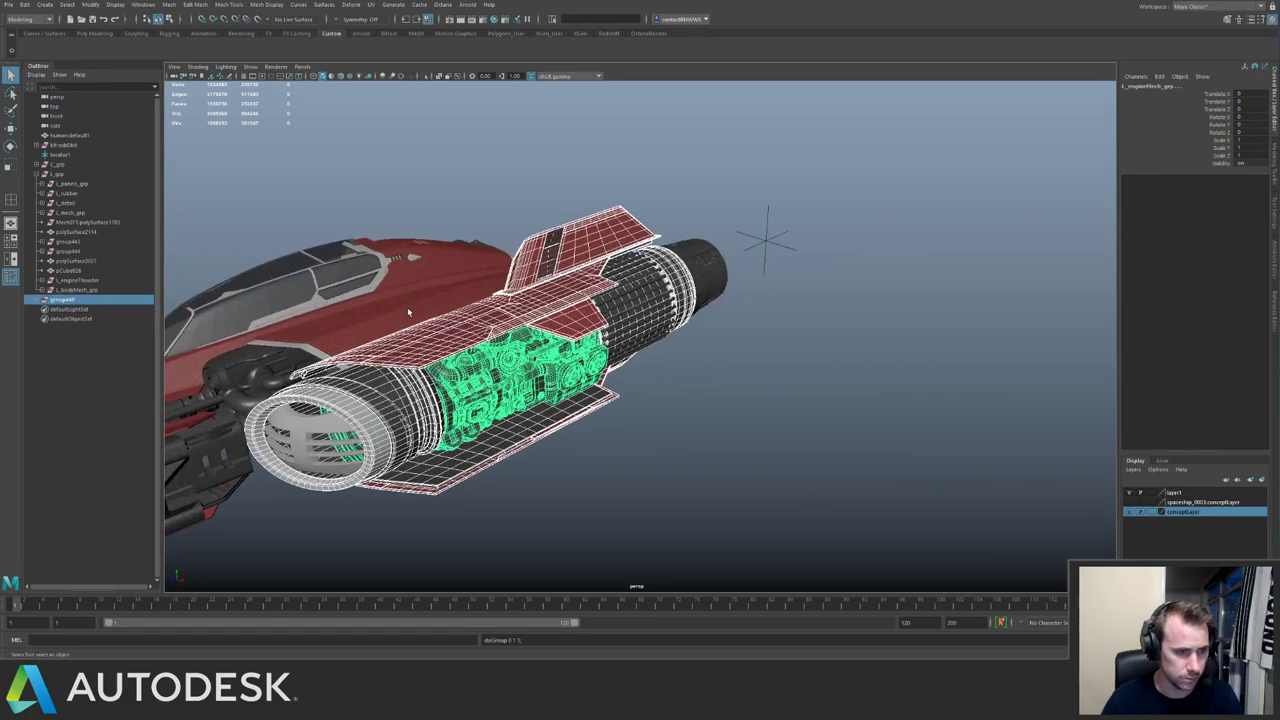
Isolate the new combined engine group, rename it L_engine_grp, and return to the full ship.
{"action": "left_click_drag", "start_coordinate": [408, 312], "coordinate": [645, 250], "text": "alt"}
{"action": "key", "text": "ctrl+1"}
{"action": "double_click", "coordinate": [72, 300]}
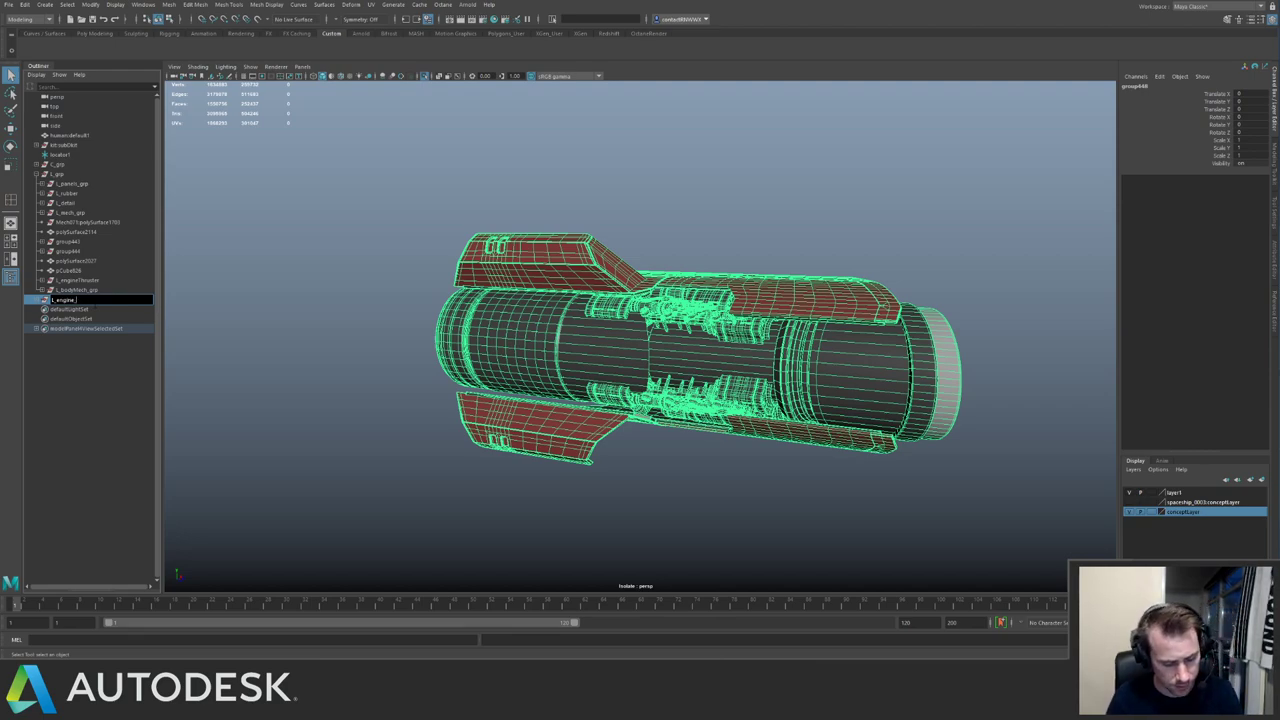
{"action": "key", "text": "Return"}
{"action": "left_click_drag", "start_coordinate": [550, 186], "coordinate": [400, 208], "text": "alt"}
{"action": "key", "text": "ctrl+1"}
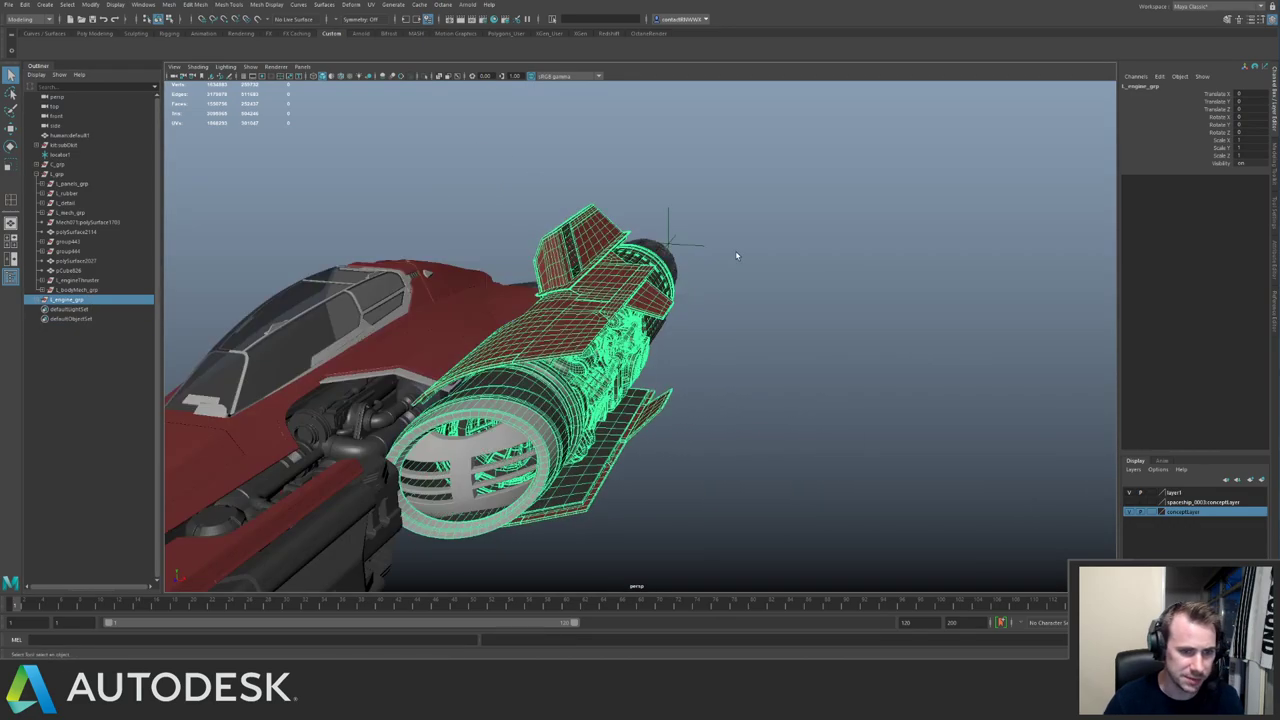
Move the L_engineThruster group into L_engine_grp and hide L_engine_grp.
{"action": "left_click_drag", "start_coordinate": [737, 254], "coordinate": [657, 368], "text": "alt"}
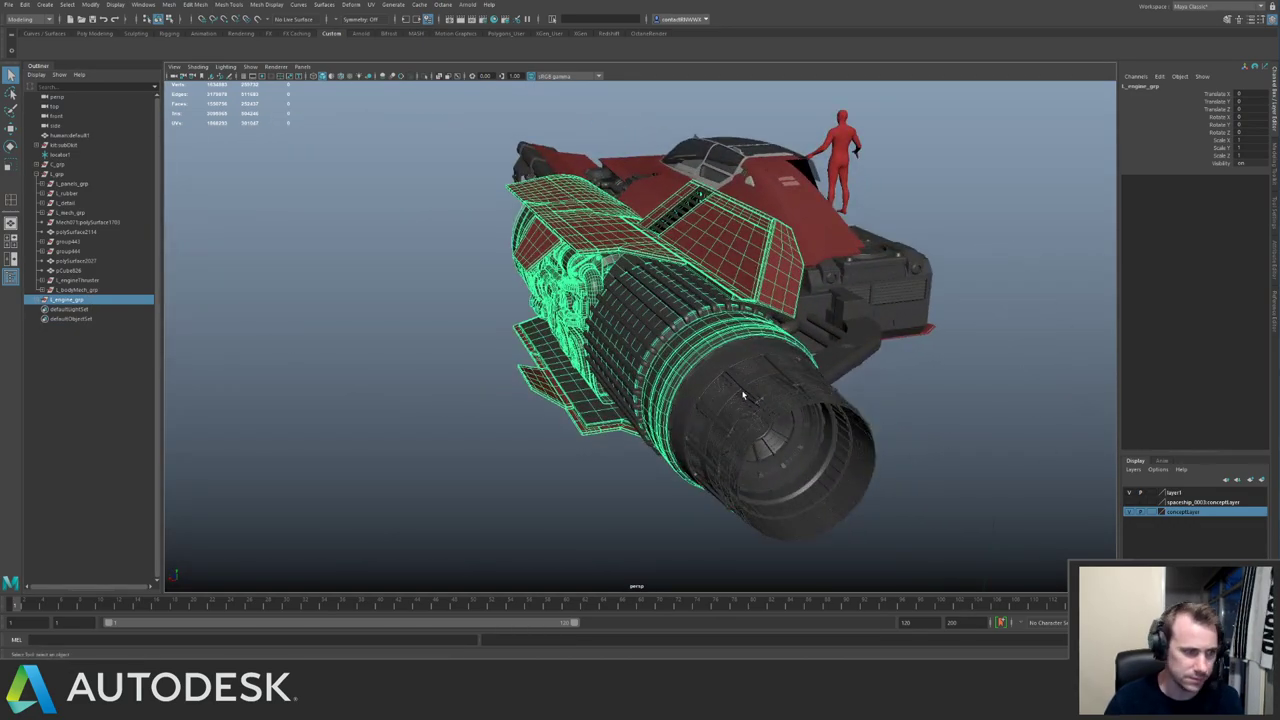
{"action": "left_click", "coordinate": [743, 395]}
{"action": "left_click", "coordinate": [88, 281]}
{"action": "middle_click_drag", "start_coordinate": [97, 281], "coordinate": [90, 301]}
{"action": "left_click", "coordinate": [85, 291]}
{"action": "left_click_drag", "start_coordinate": [560, 325], "coordinate": [598, 318], "text": "alt"}
{"action": "key", "text": "ctrl+h"}
Separate the leftover lower fin panel, and group the engine's ribs and fin vents inside L_engine_grp.
{"action": "left_click_drag", "start_coordinate": [743, 481], "coordinate": [746, 474]}
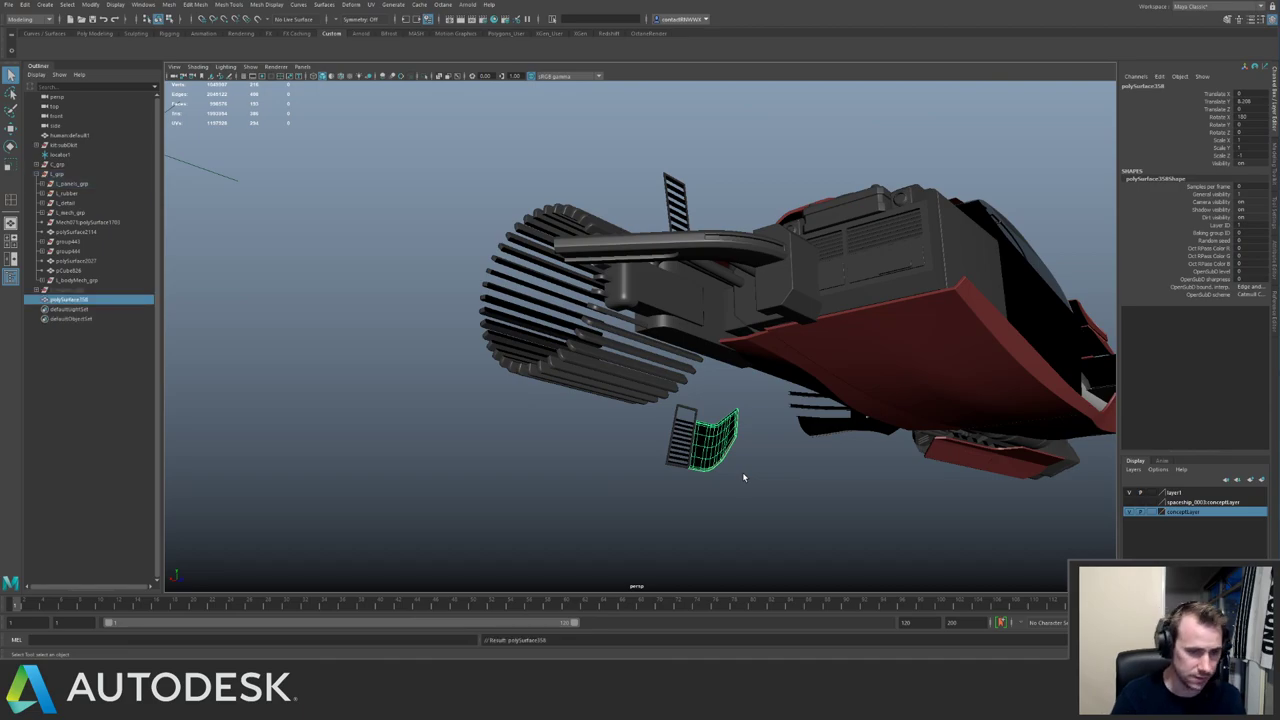
{"action": "left_click_drag", "start_coordinate": [653, 402], "coordinate": [680, 464]}
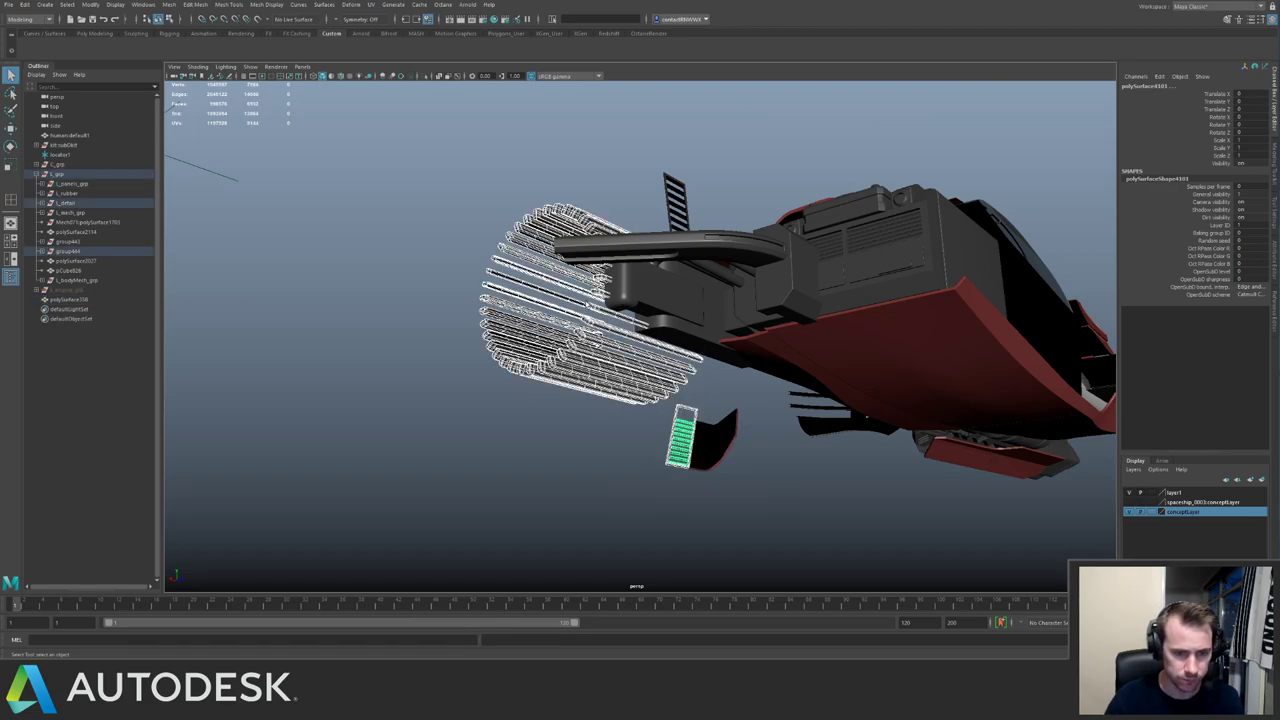
{"action": "left_click_drag", "start_coordinate": [671, 150], "coordinate": [694, 193], "text": "shift"}
{"action": "key", "text": "ctrl+g"}
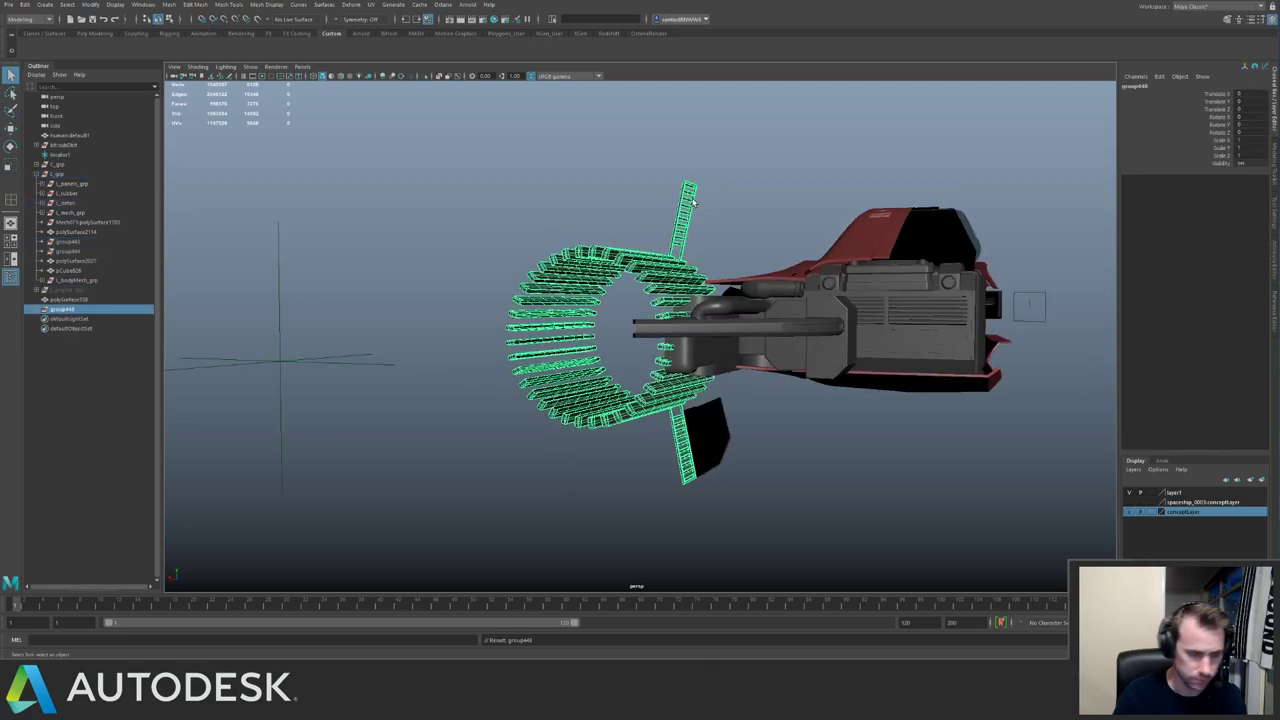
{"action": "key", "text": "Delete"}
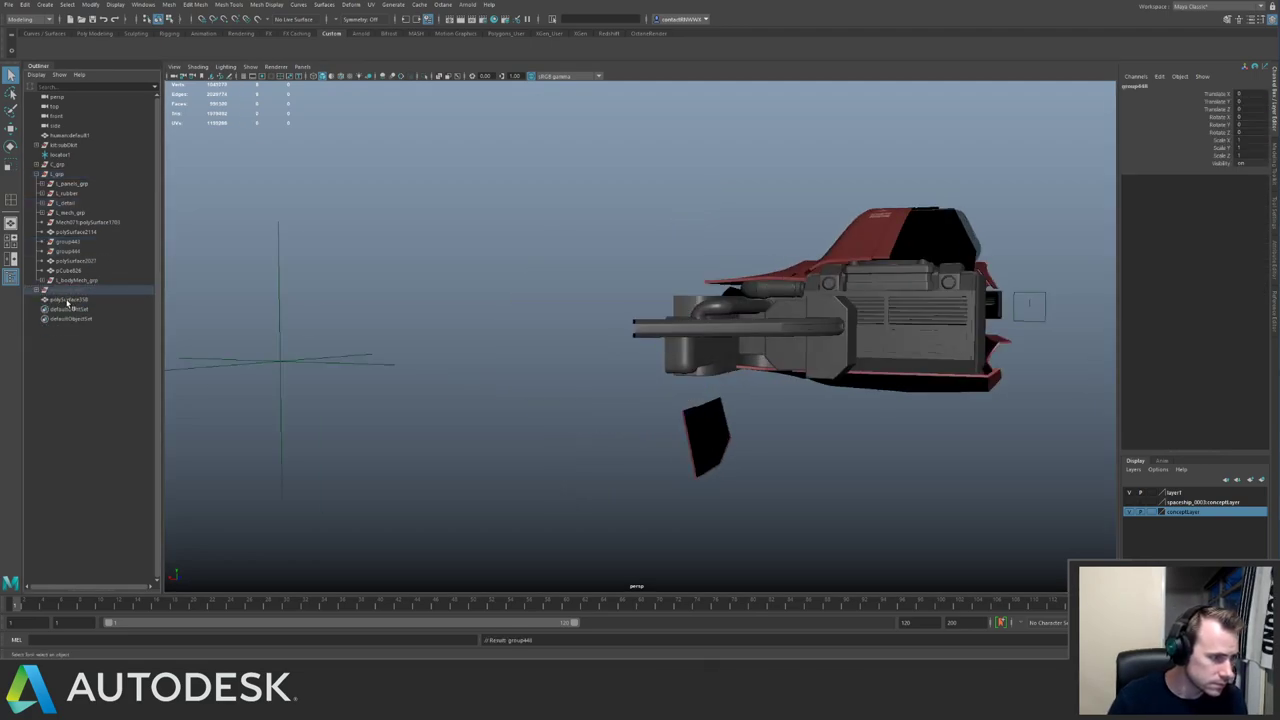
Move the leftover red lower fin panel into L_enginePanel_grp inside L_engine_grp.
{"action": "left_click", "coordinate": [68, 300]}
{"action": "left_click", "coordinate": [37, 290]}
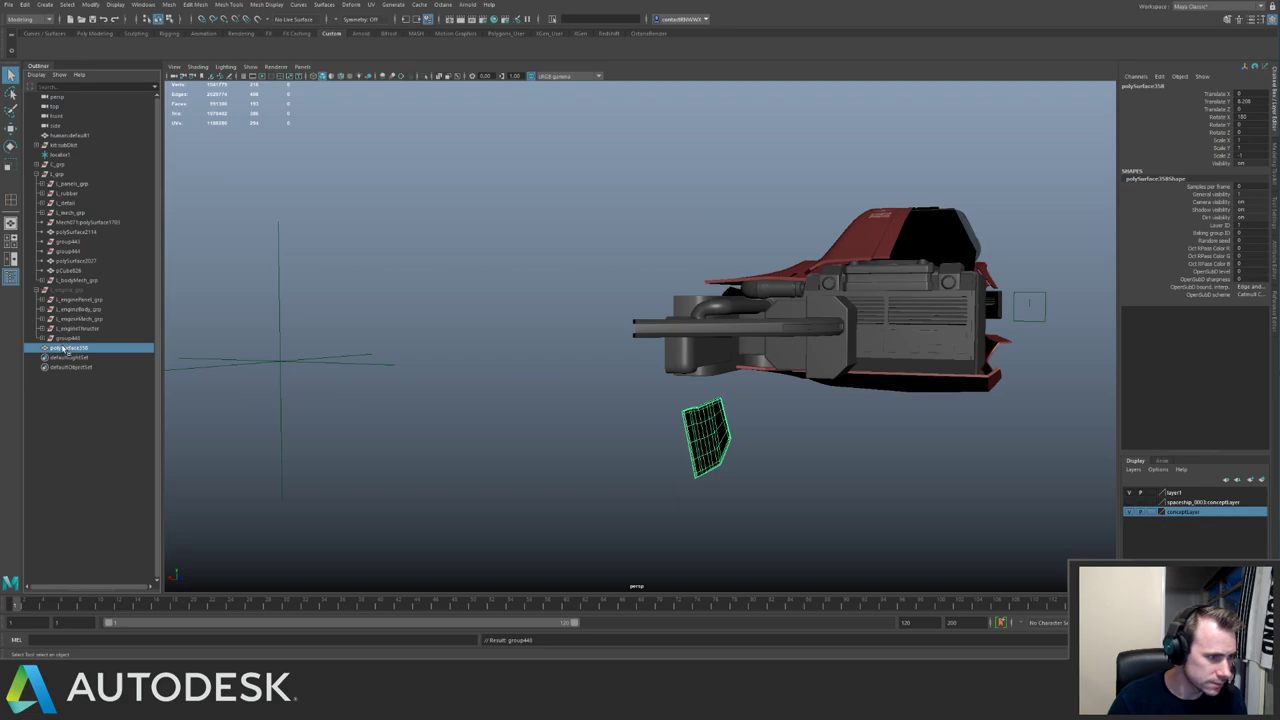
{"action": "middle_click_drag", "start_coordinate": [65, 348], "coordinate": [93, 307]}
Rename the ribs and vents group L_engineDetail_grp and the thruster group L_engineThruster_grp.
{"action": "left_click", "coordinate": [84, 329]}
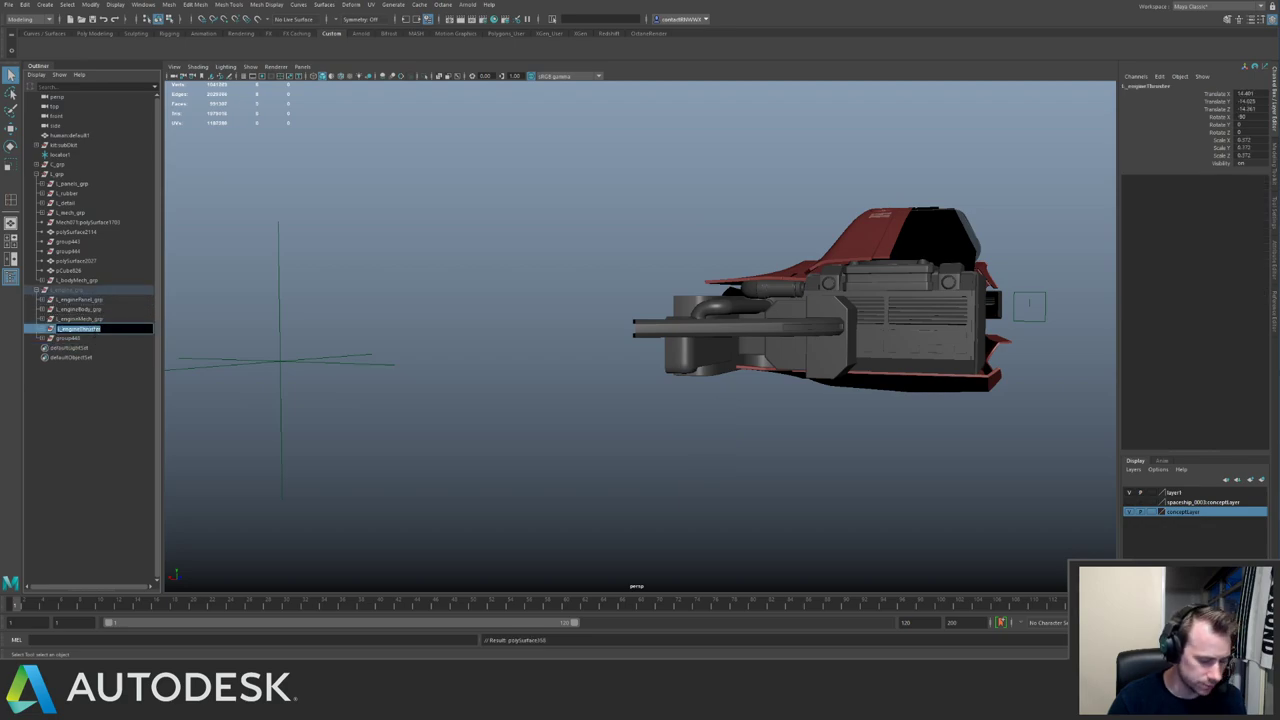
{"action": "key", "text": "ctrl+c"}
{"action": "double_click", "coordinate": [80, 339]}
{"action": "key", "text": "ctrl+v"}
{"action": "left_click_drag", "start_coordinate": [103, 339], "coordinate": [83, 339]}
{"action": "key", "text": "BackSpace"}
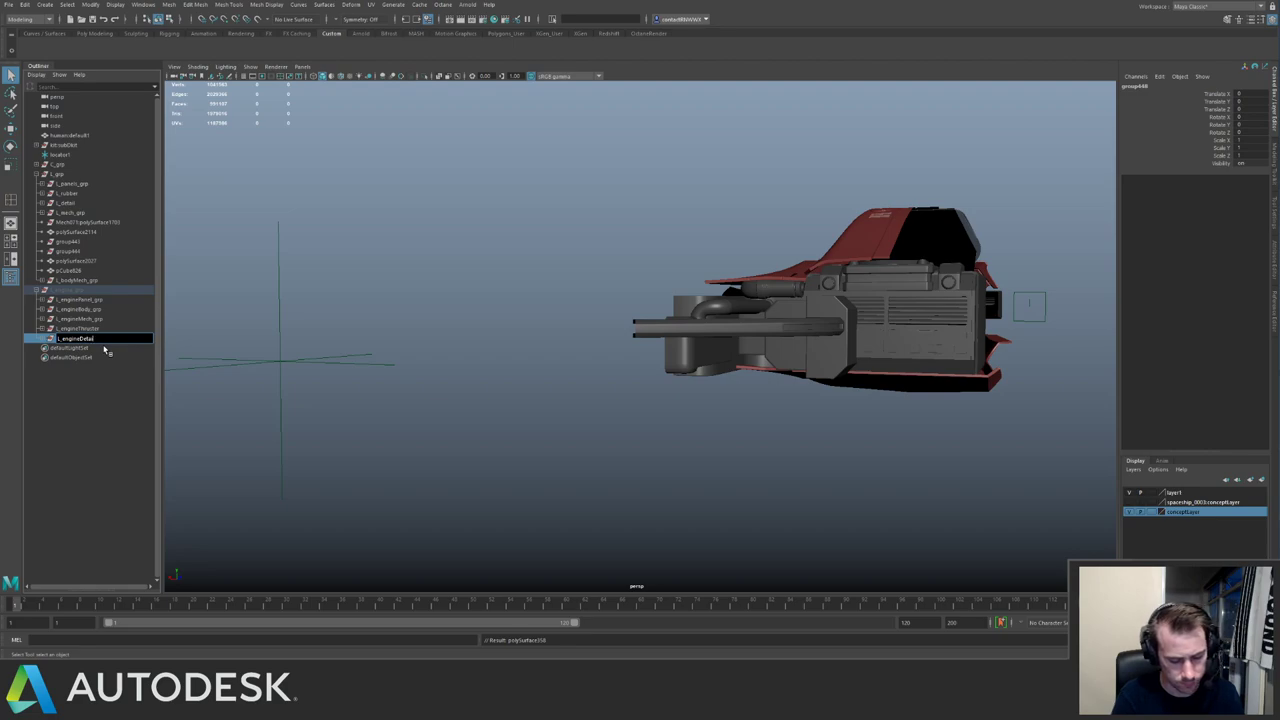
{"action": "type", "text": "Detail_f"}
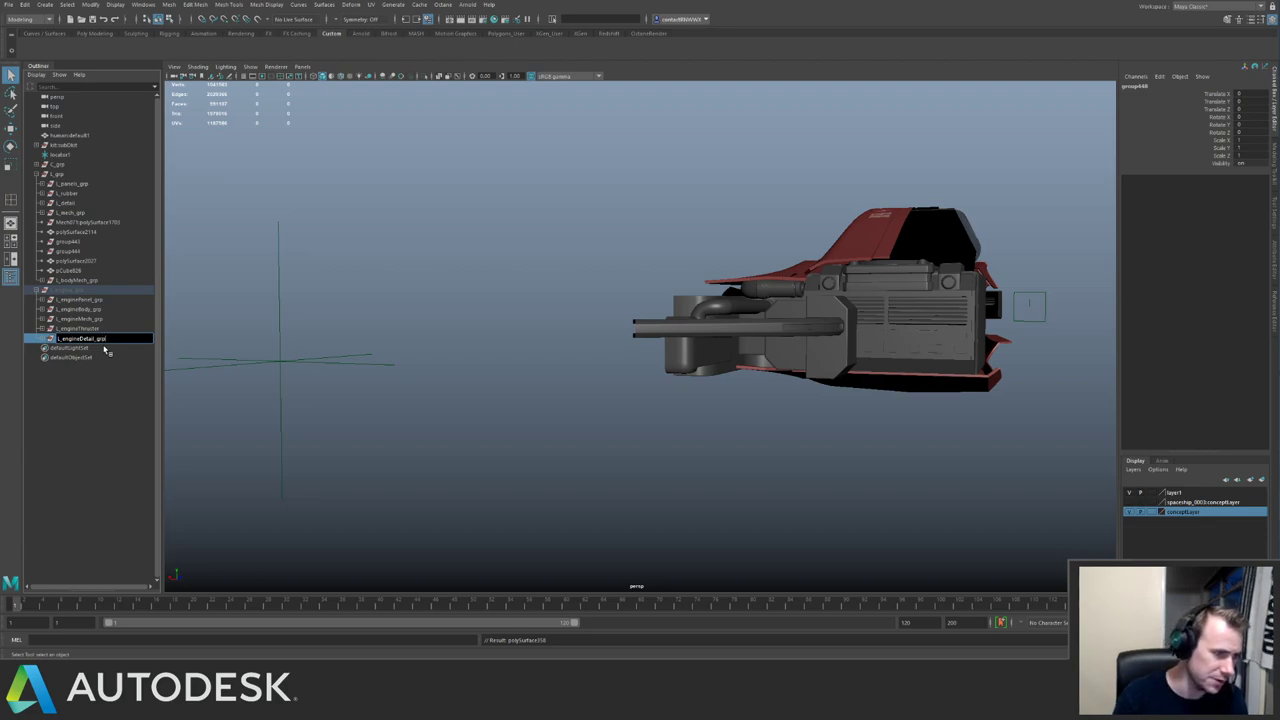
{"action": "double_click", "coordinate": [100, 329]}
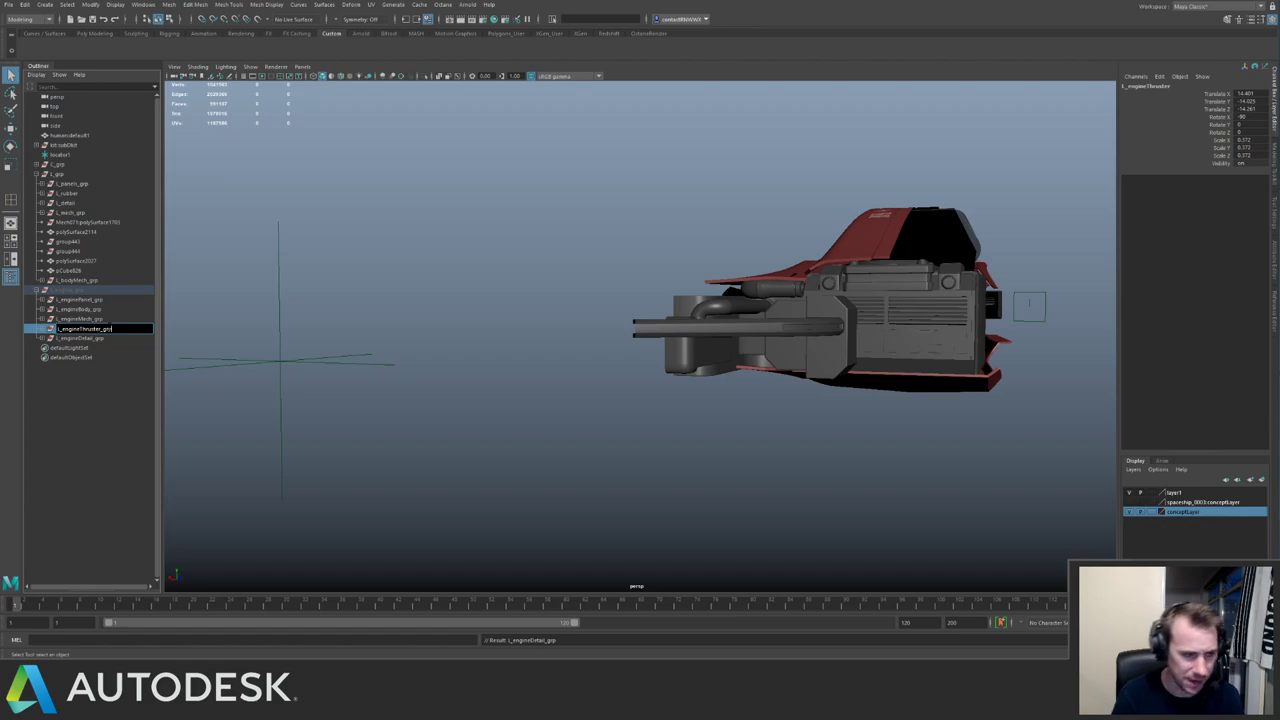
{"action": "key", "text": "Return"}
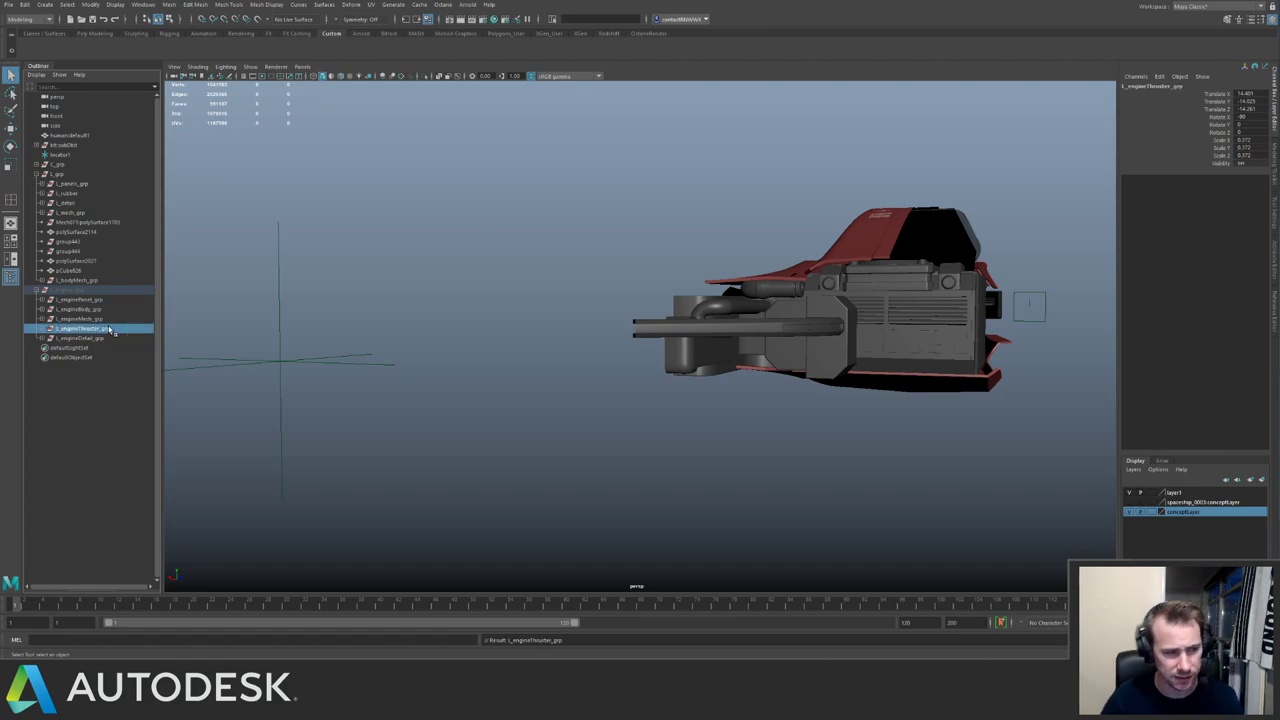
Unhide L_engine_grp so the complete left engine shows on the ship.
{"action": "left_click_drag", "start_coordinate": [340, 270], "coordinate": [570, 231], "text": "alt"}
{"action": "key", "text": "ctrl+1"}
{"action": "key", "text": "ctrl+1"}
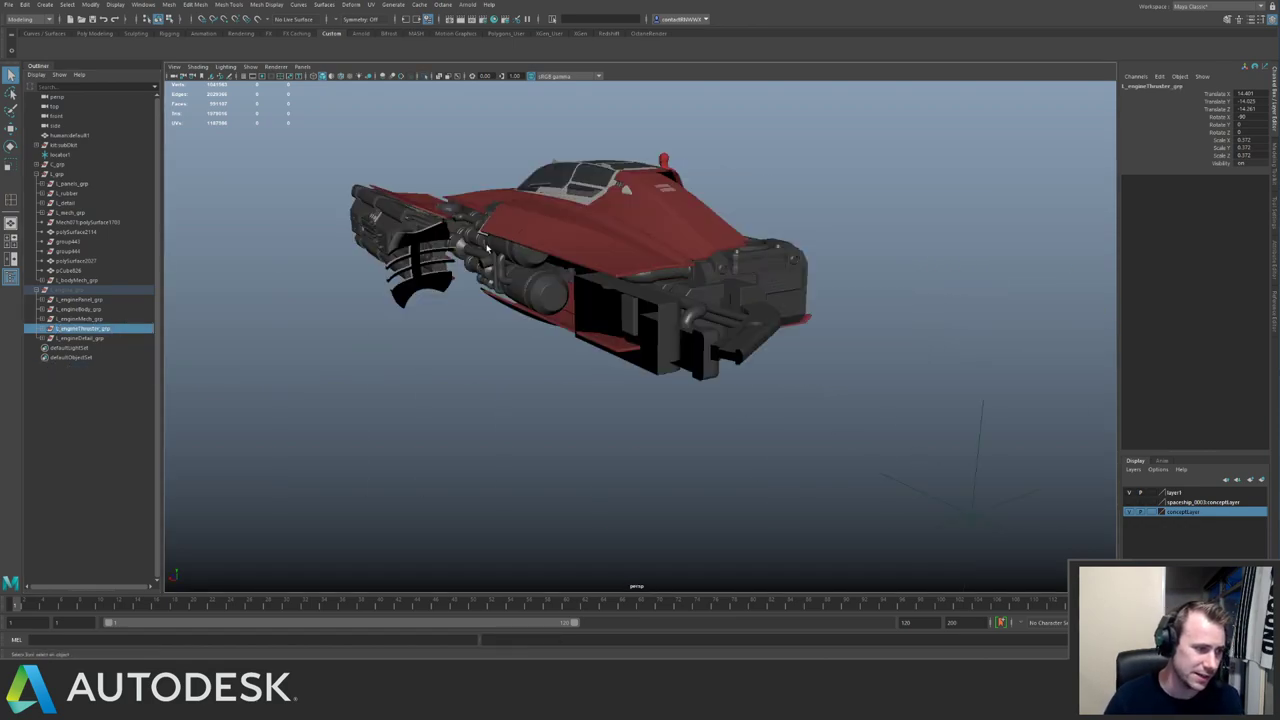
{"action": "left_click", "coordinate": [97, 290]}
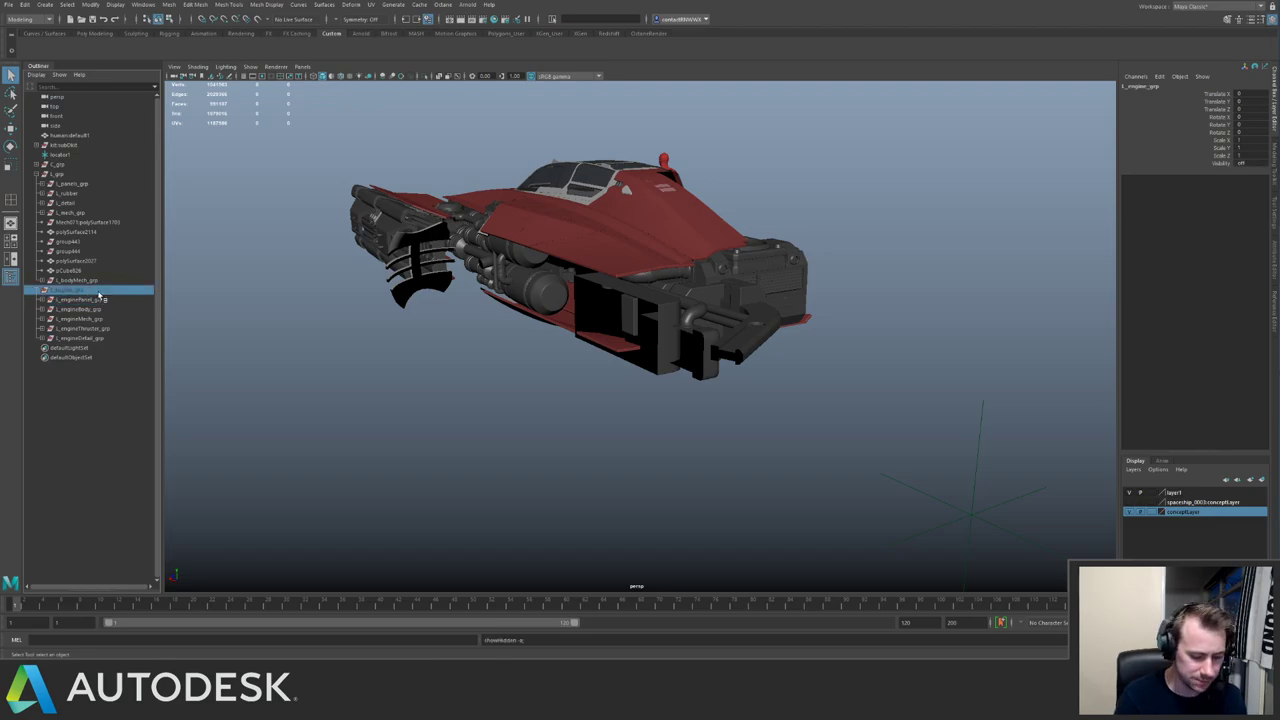
{"action": "key", "text": "shift+h"}
{"action": "left_click_drag", "start_coordinate": [420, 365], "coordinate": [520, 375], "text": "alt"}
{"action": "right_click_drag", "start_coordinate": [460, 380], "coordinate": [547, 390], "text": "alt"}
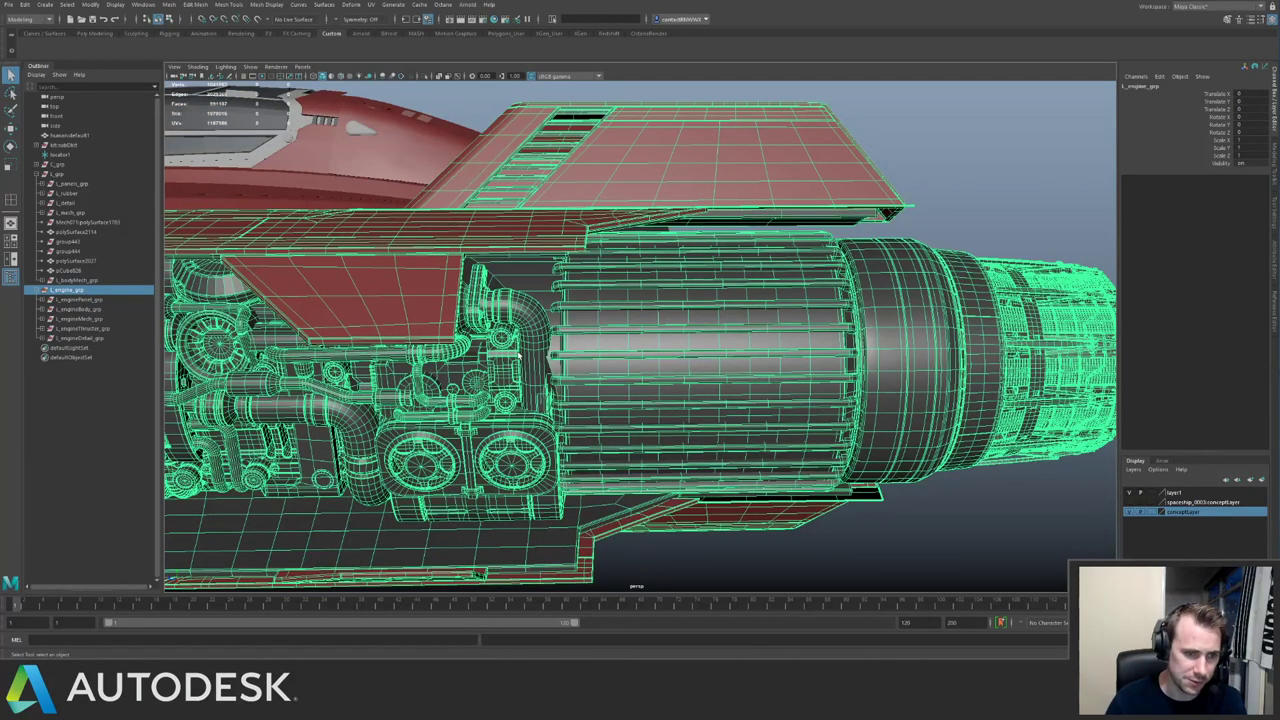
Examine the engine's pipes, ribs, vents and panels to check which subgroup of L_engine_grp each belongs to.
{"action": "left_click", "coordinate": [503, 345]}
{"action": "left_click", "coordinate": [375, 397]}
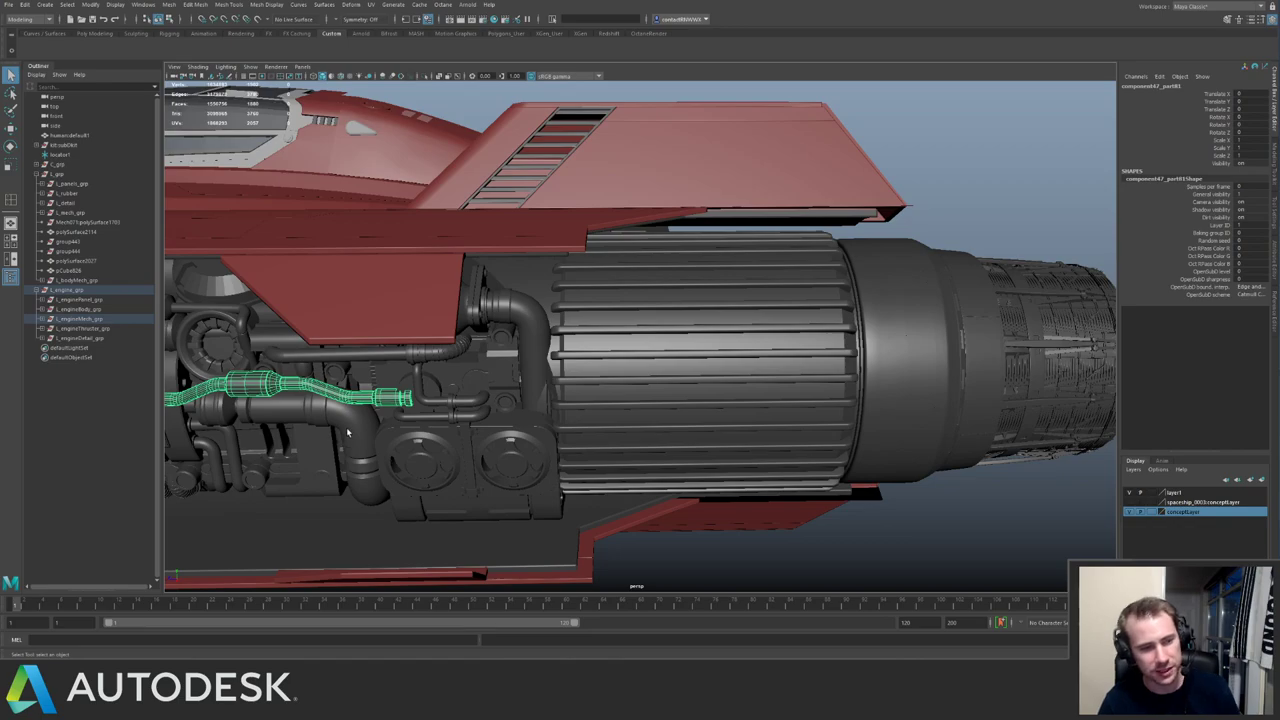
{"action": "left_click", "coordinate": [348, 432]}
{"action": "left_click", "coordinate": [752, 309]}
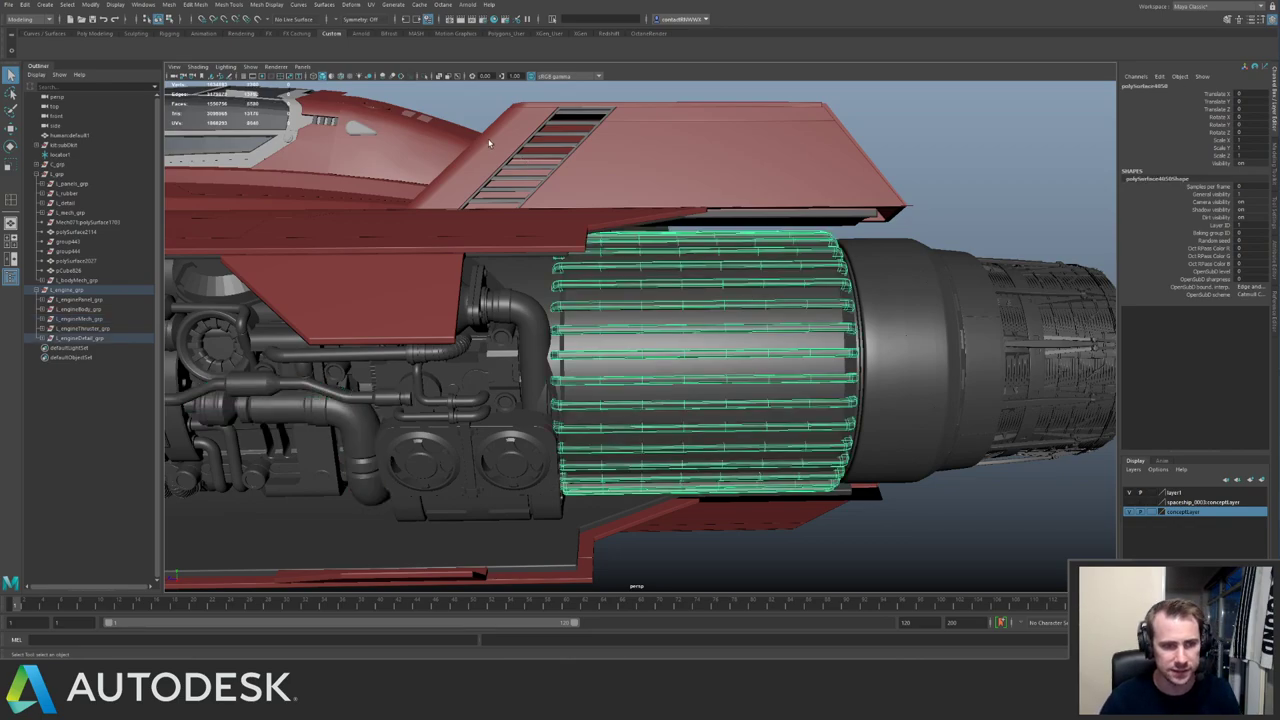
{"action": "left_click_drag", "start_coordinate": [718, 268], "coordinate": [631, 270], "text": "alt"}
{"action": "right_click_drag", "start_coordinate": [631, 270], "coordinate": [617, 302], "text": "alt"}
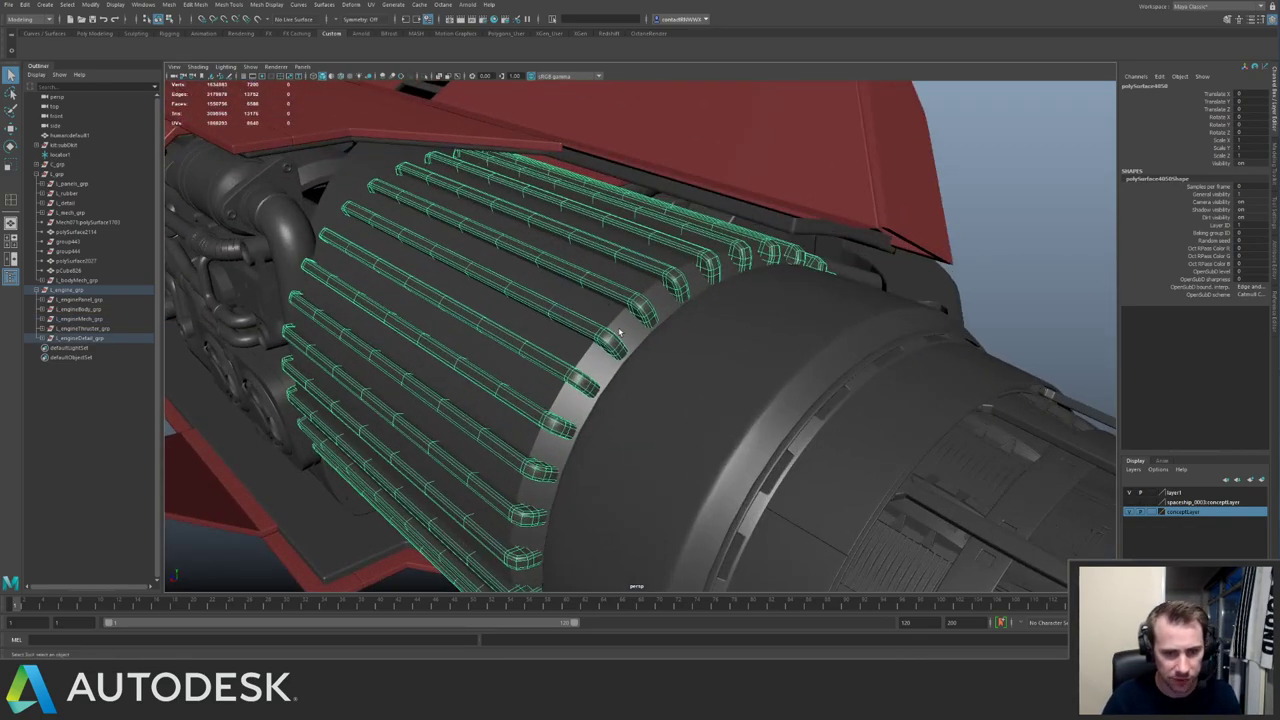
{"action": "left_click_drag", "start_coordinate": [546, 220], "coordinate": [557, 364], "text": "alt"}
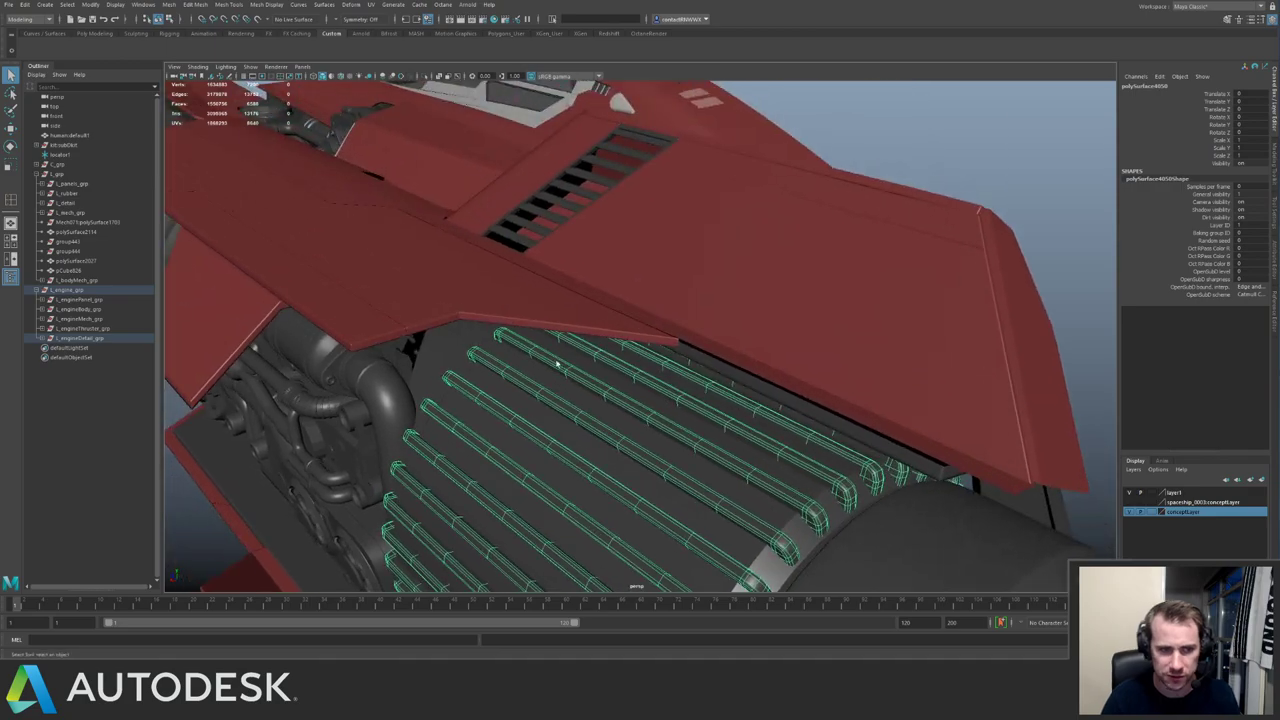
{"action": "left_click", "coordinate": [575, 208]}
{"action": "left_click", "coordinate": [624, 362]}
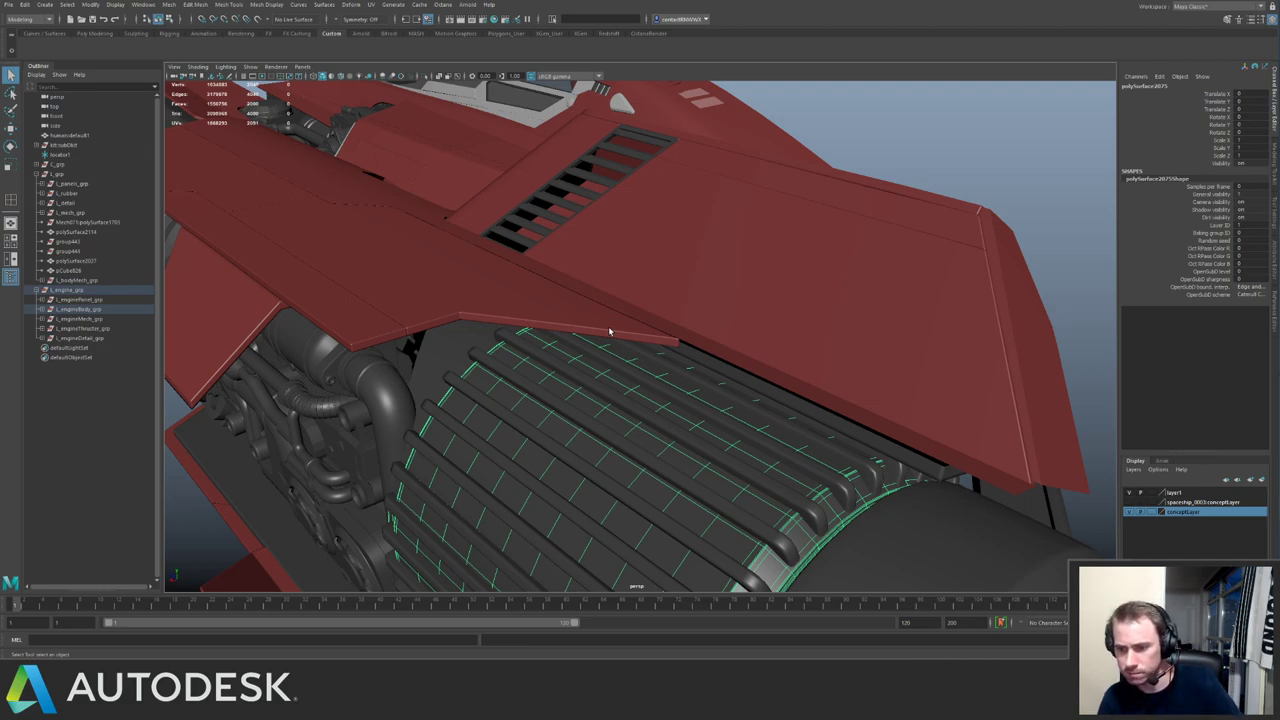
{"action": "left_click", "coordinate": [851, 164]}
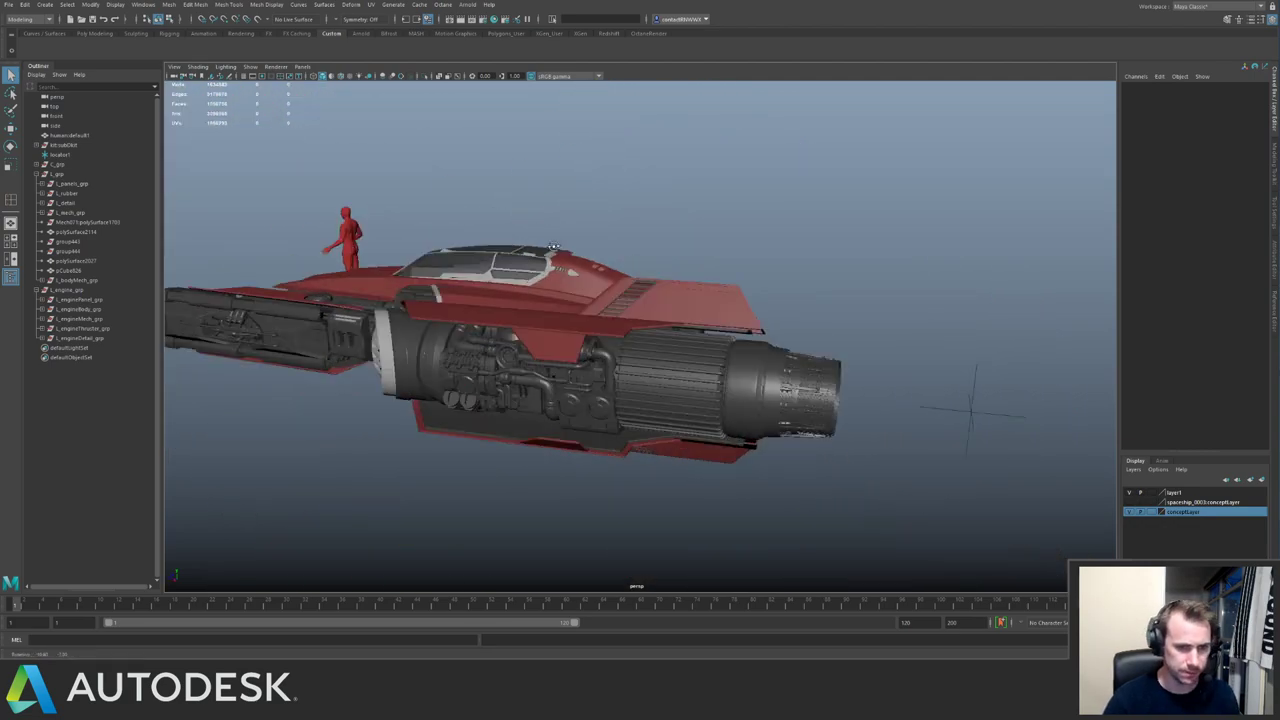
{"action": "left_click_drag", "start_coordinate": [640, 330], "coordinate": [560, 320], "text": "alt"}
{"action": "right_click_drag", "start_coordinate": [560, 320], "coordinate": [640, 320], "text": "alt"}
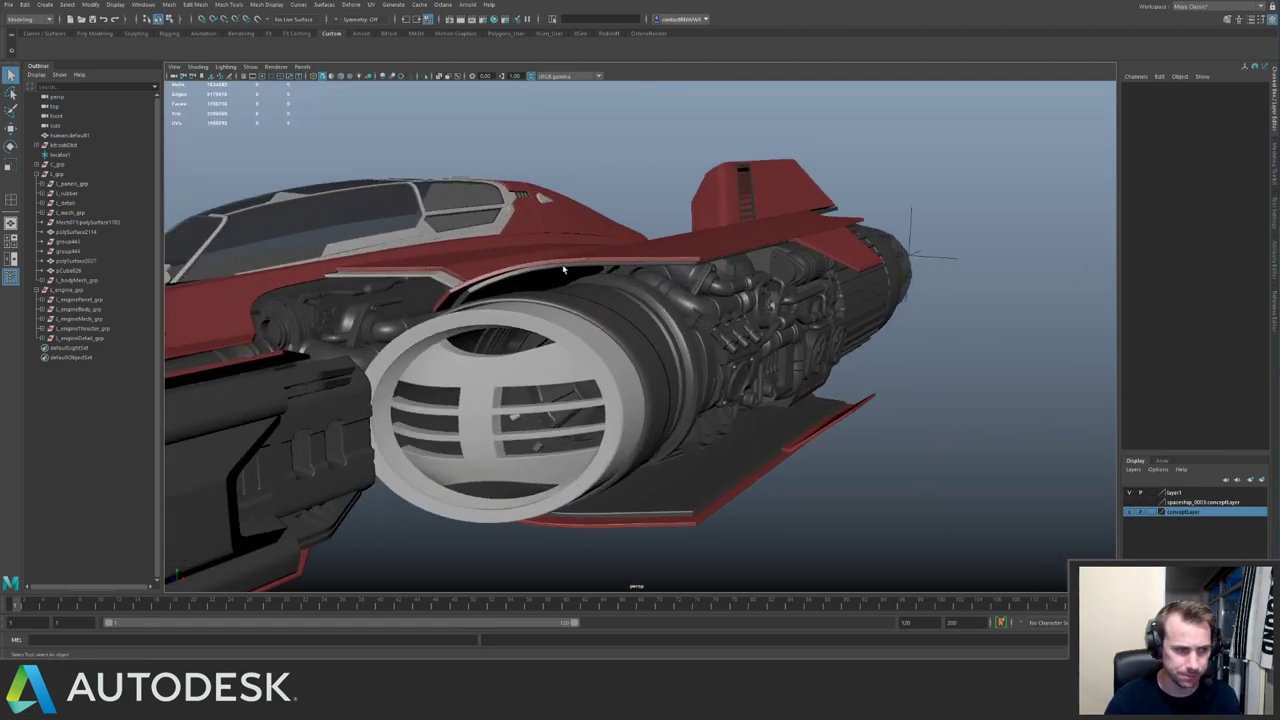
{"action": "left_click", "coordinate": [81, 301]}
{"action": "left_click", "coordinate": [73, 291]}
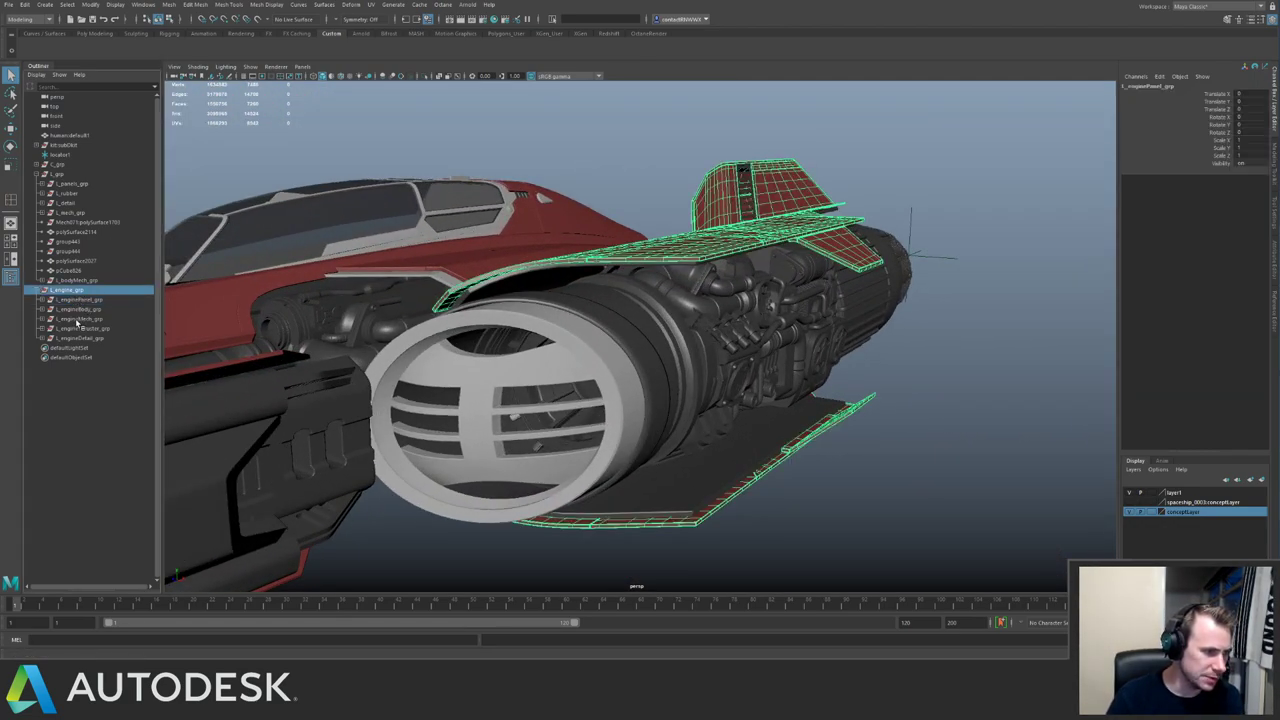
{"action": "left_click", "coordinate": [68, 301]}
{"action": "left_click", "coordinate": [82, 338]}
{"action": "left_click", "coordinate": [61, 291]}
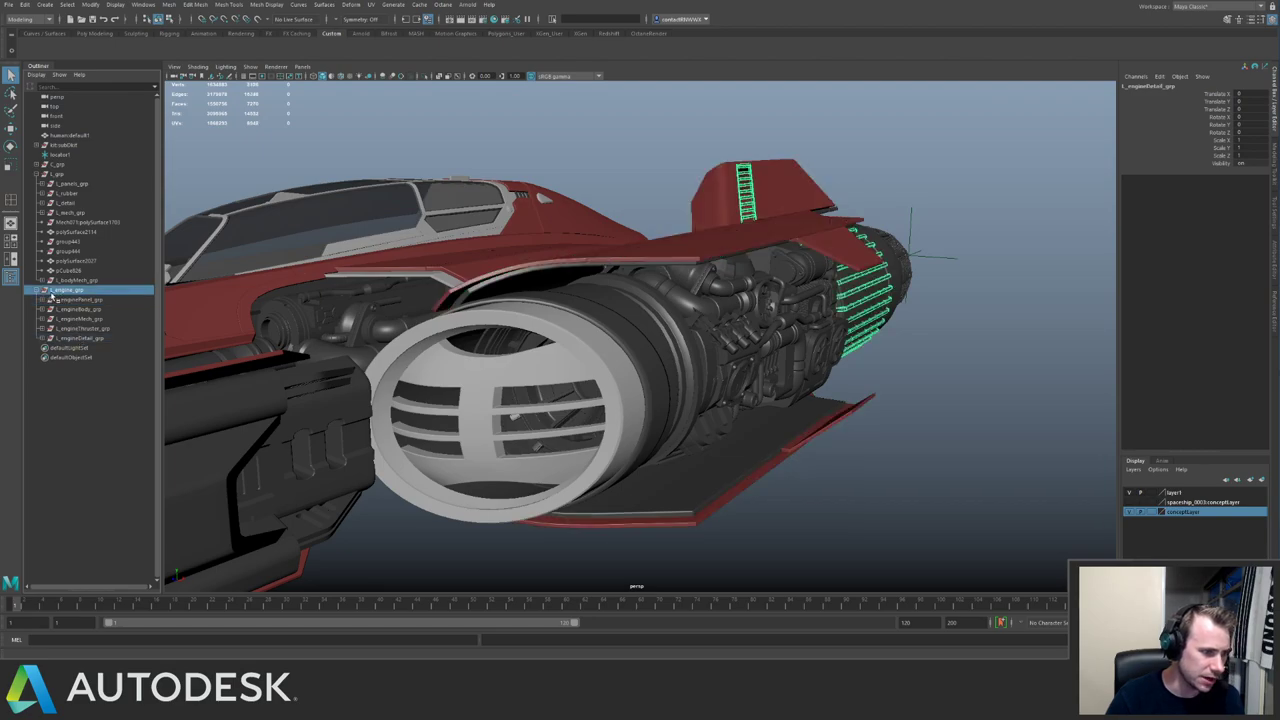
Take the intake grille pCube626 out of L_grp and place it in L_engineBody_grp.
{"action": "left_click", "coordinate": [37, 291]}
{"action": "scroll", "coordinate": [530, 345], "scroll_direction": "down", "scroll_amount": 3}
{"action": "left_click_drag", "start_coordinate": [530, 345], "coordinate": [602, 317], "text": "alt"}
{"action": "left_click", "coordinate": [598, 316]}
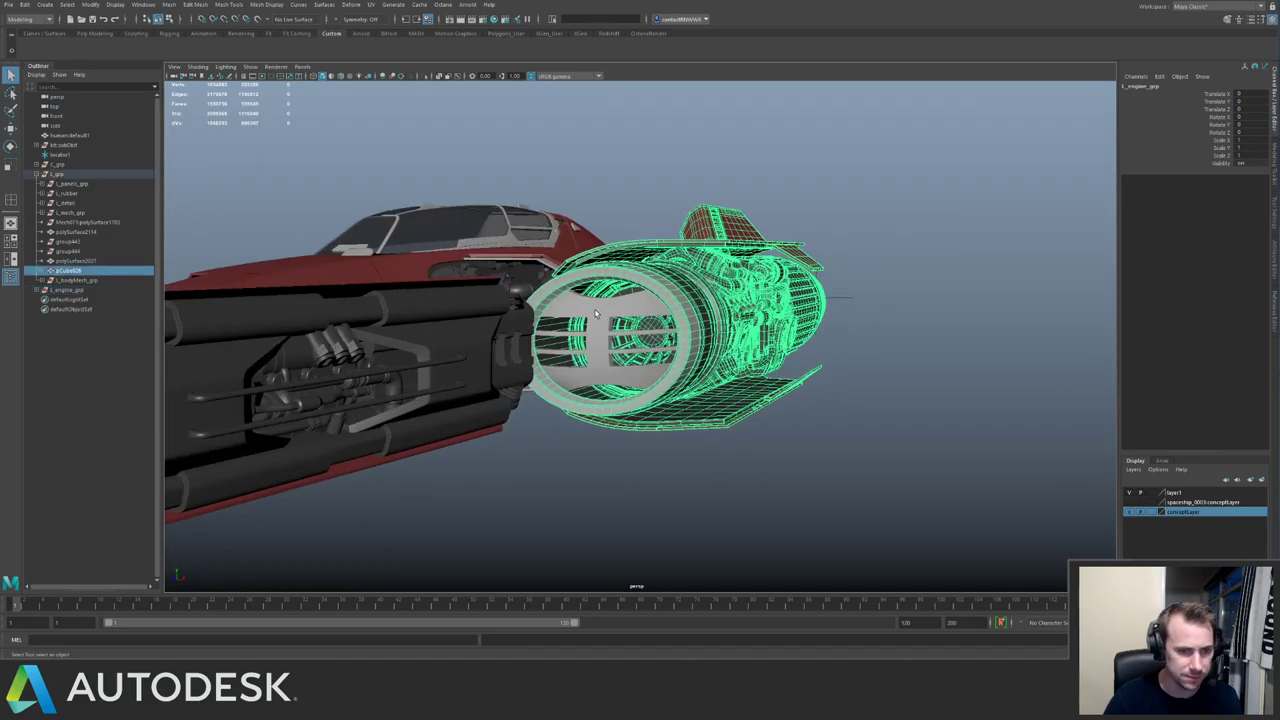
{"action": "key", "text": "shift+p"}
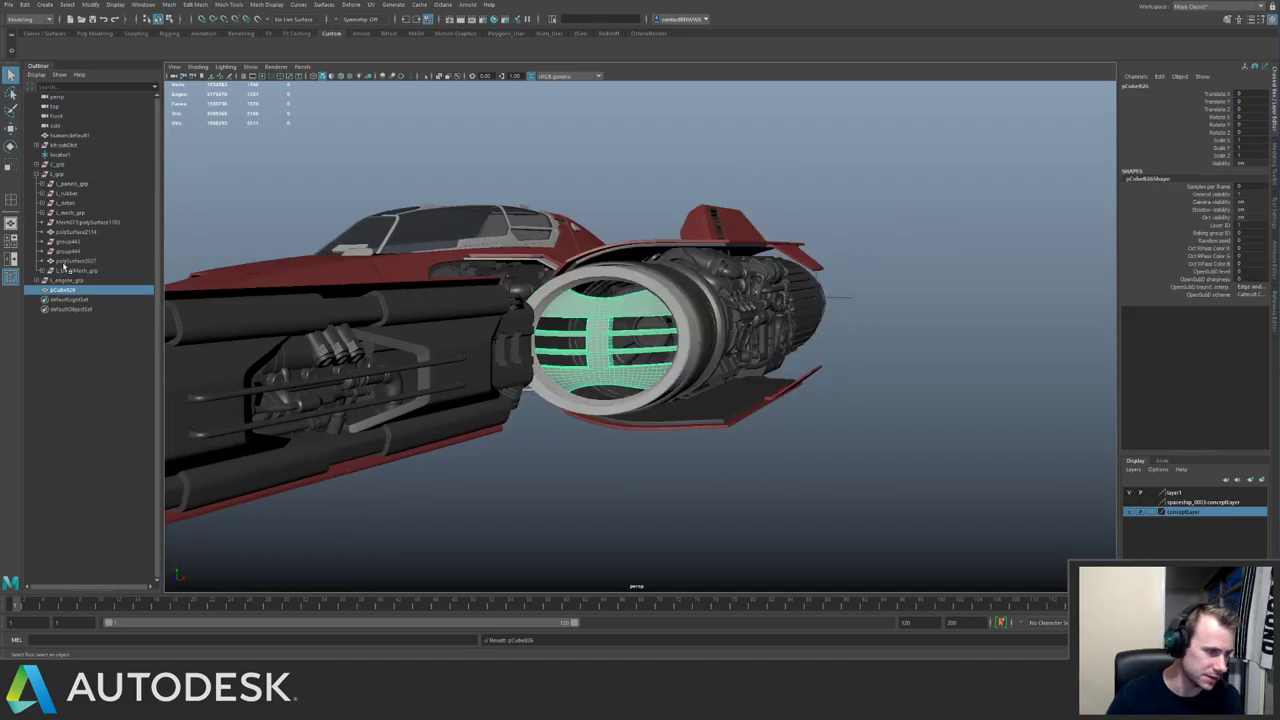
{"action": "left_click", "coordinate": [44, 281]}
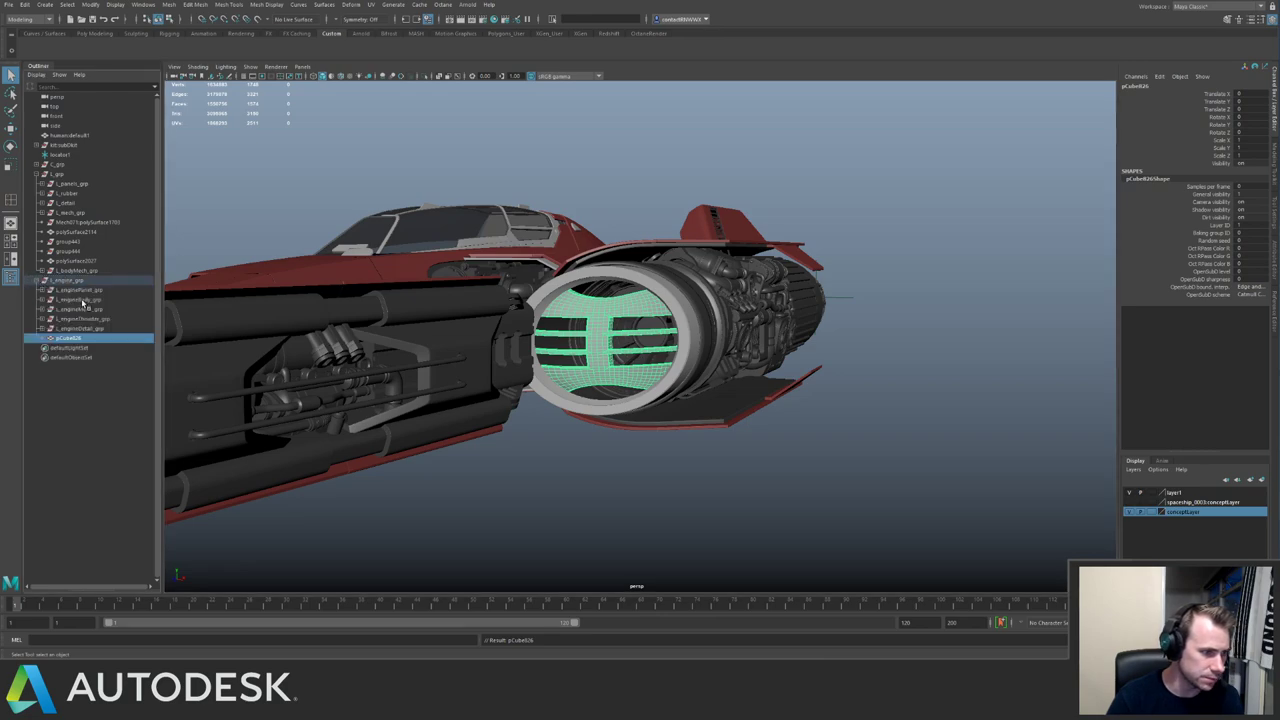
{"action": "middle_click_drag", "start_coordinate": [69, 339], "coordinate": [89, 300]}
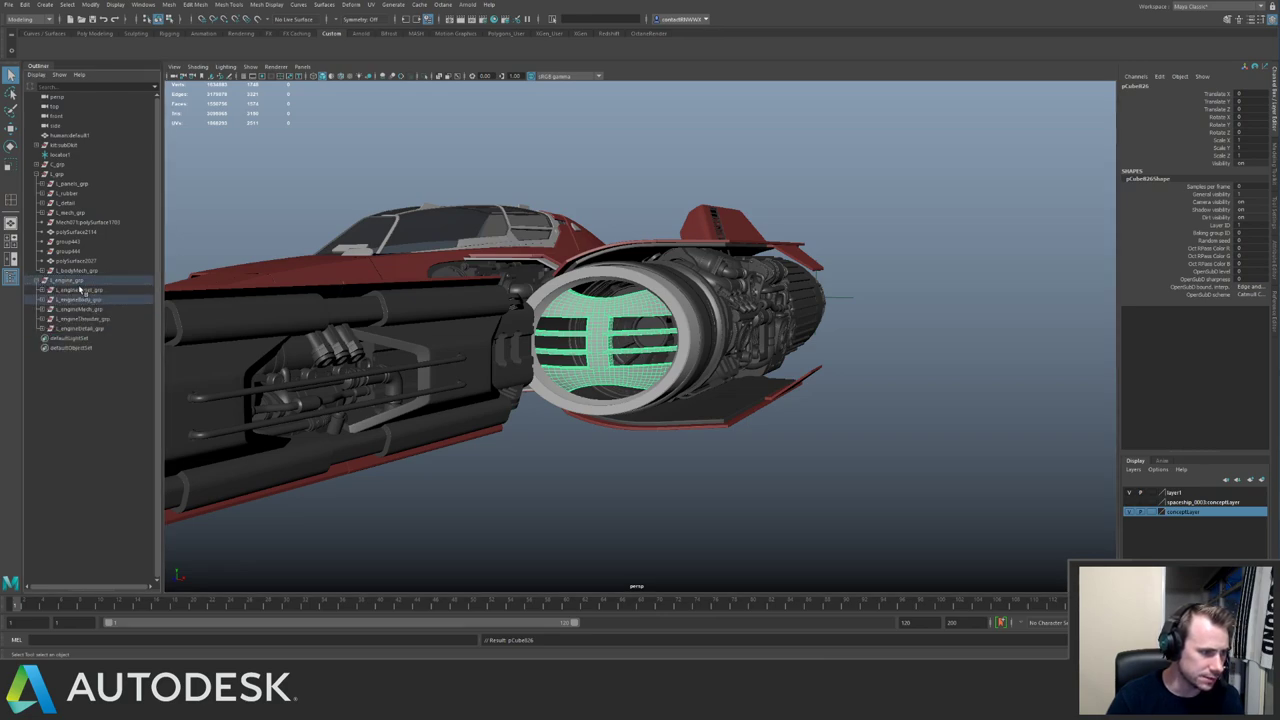
Collapse and hide L_engine_grp to expose the remaining left-side hull parts.
{"action": "left_click", "coordinate": [72, 281]}
{"action": "left_click", "coordinate": [37, 281]}
{"action": "left_click_drag", "start_coordinate": [556, 202], "coordinate": [581, 308], "text": "alt"}
{"action": "key", "text": "ctrl+h"}
{"action": "left_click", "coordinate": [594, 325]}
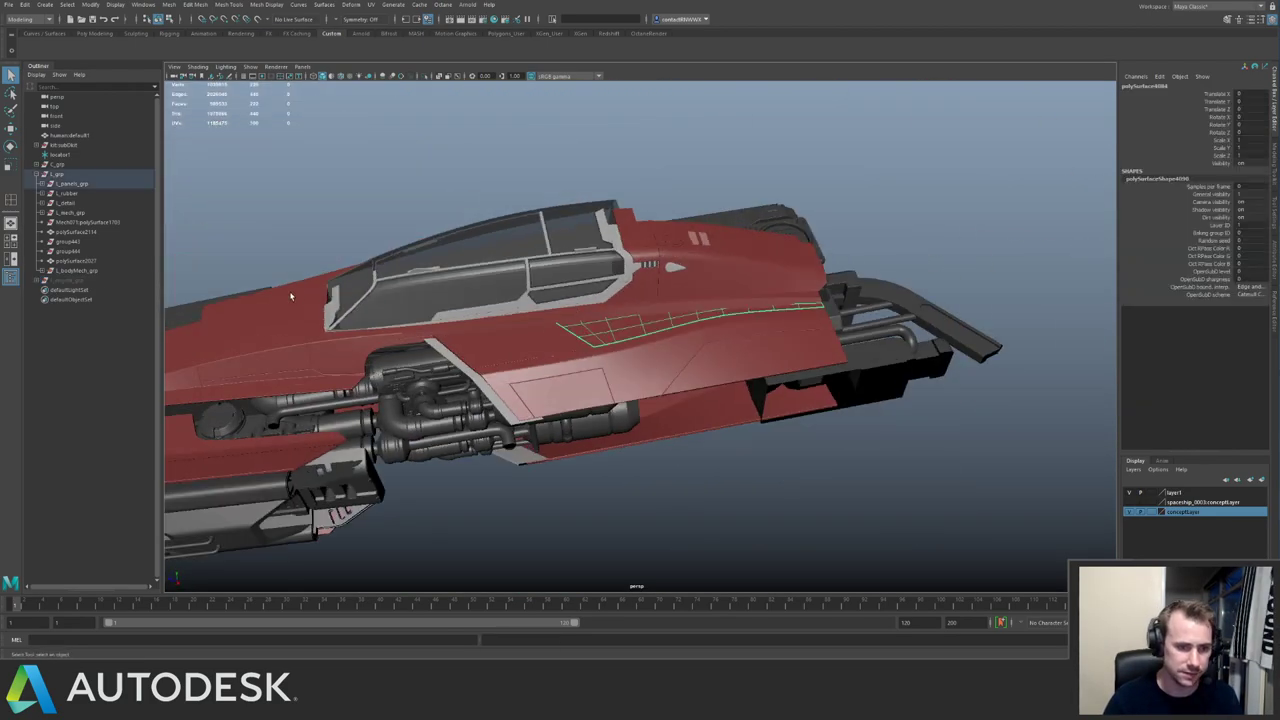
{"action": "left_click_drag", "start_coordinate": [291, 296], "coordinate": [697, 351], "text": "alt"}
{"action": "left_click", "coordinate": [617, 335]}
{"action": "left_click", "coordinate": [578, 340], "text": "shift"}
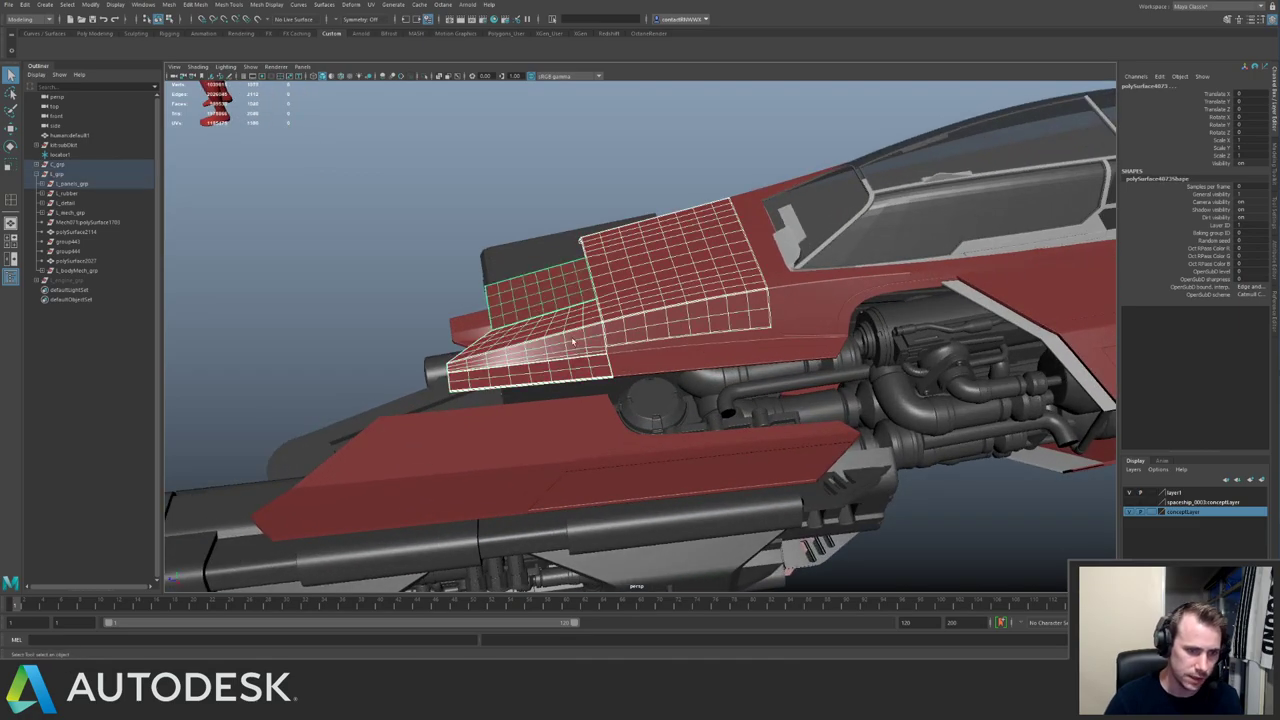
{"action": "left_click", "coordinate": [752, 340], "text": "shift"}
{"action": "left_click", "coordinate": [840, 300], "text": "shift"}
{"action": "left_click", "coordinate": [862, 295], "text": "shift"}
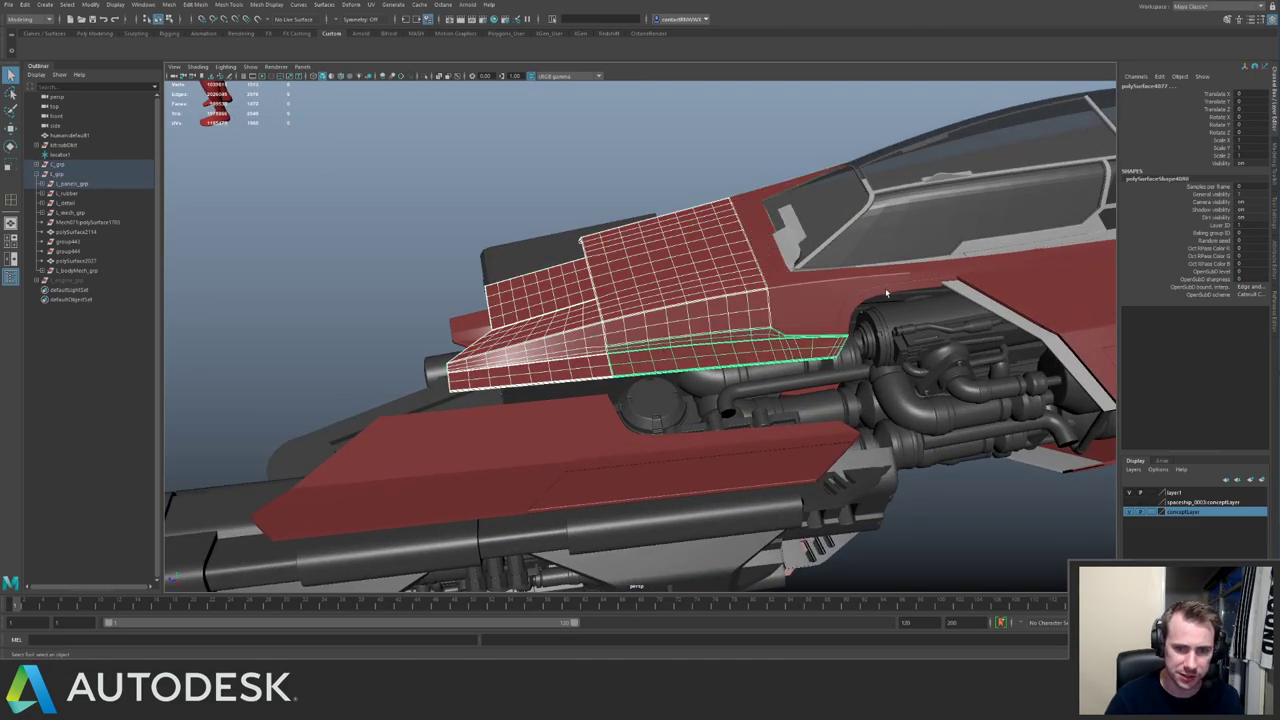
{"action": "left_click", "coordinate": [886, 291], "text": "shift"}
{"action": "left_click", "coordinate": [884, 279], "text": "shift"}
{"action": "middle_click_drag", "start_coordinate": [966, 269], "coordinate": [685, 276], "text": "alt"}
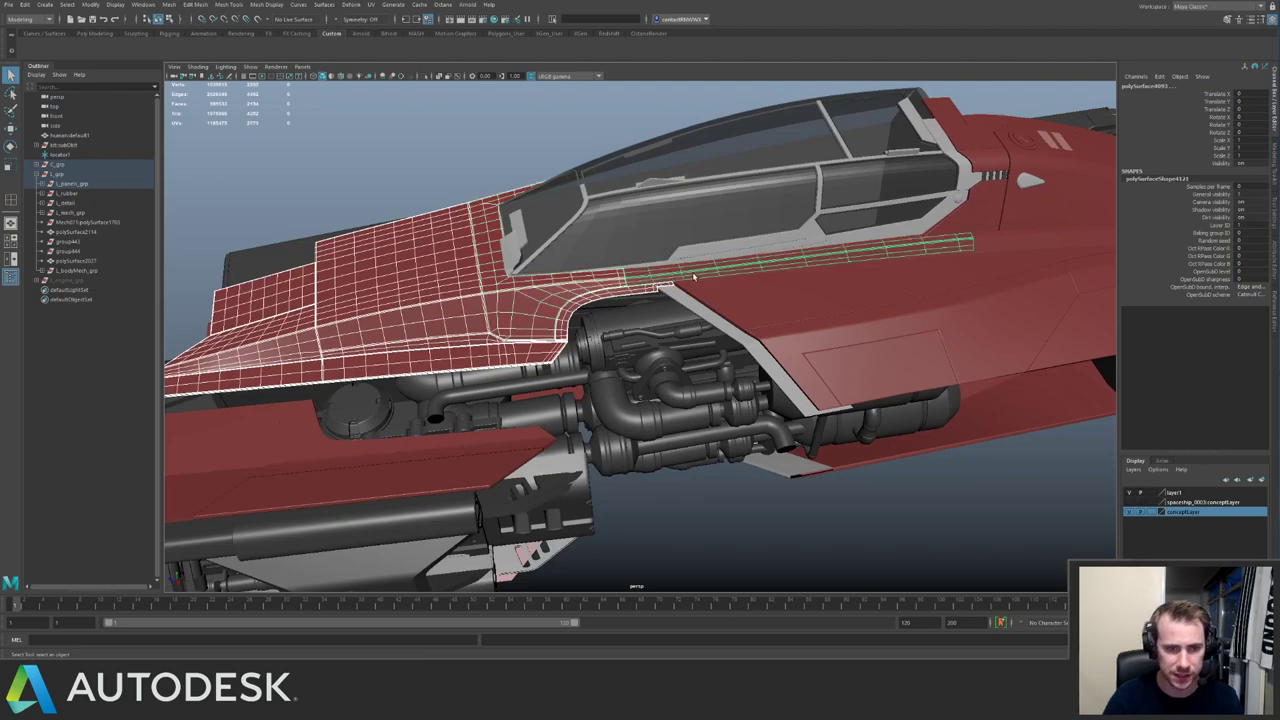
Hide the centre parts group C_grp so only the left-side parts show.
{"action": "left_click", "coordinate": [485, 253]}
{"action": "left_click", "coordinate": [91, 172]}
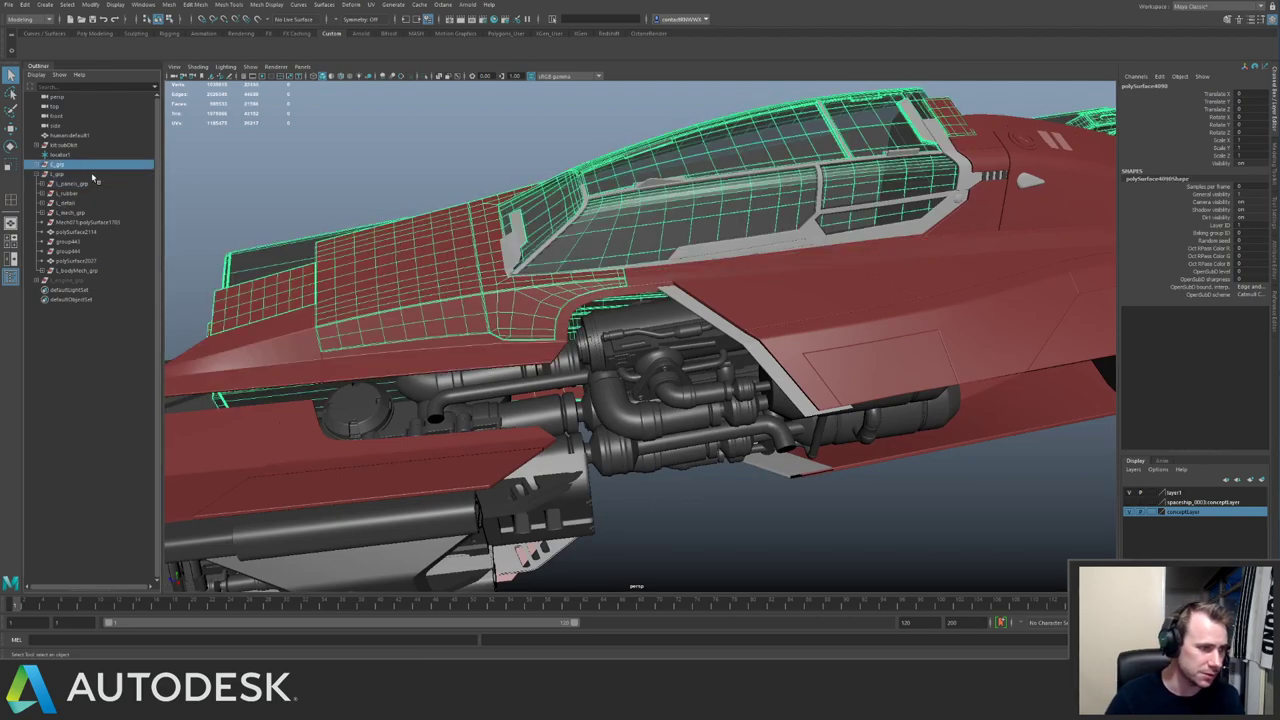
{"action": "key", "text": "ctrl+h"}
Group the left side's upper red body panels, from the nose and engine arch back to the panels behind the cockpit.
{"action": "middle_click_drag", "start_coordinate": [335, 318], "coordinate": [500, 299], "text": "alt"}
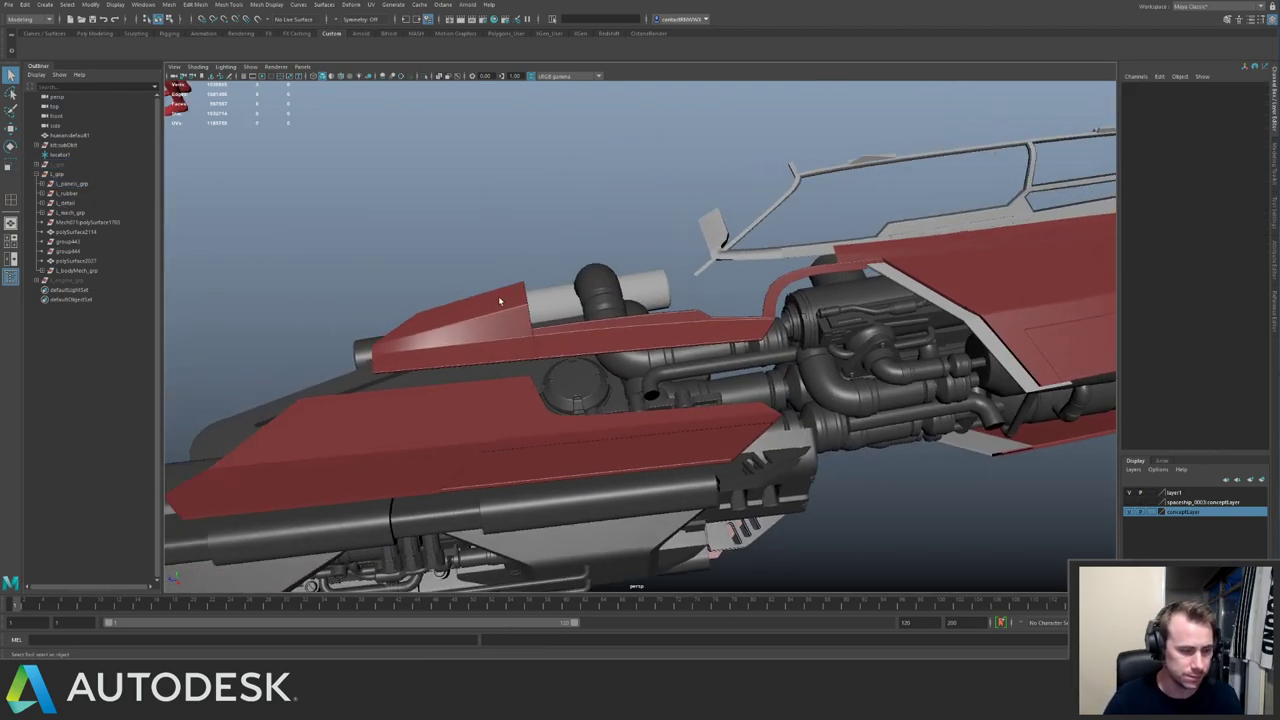
{"action": "left_click", "coordinate": [500, 308]}
{"action": "left_click", "coordinate": [527, 348], "text": "shift"}
{"action": "left_click", "coordinate": [566, 345], "text": "shift"}
{"action": "left_click", "coordinate": [514, 347], "text": "shift"}
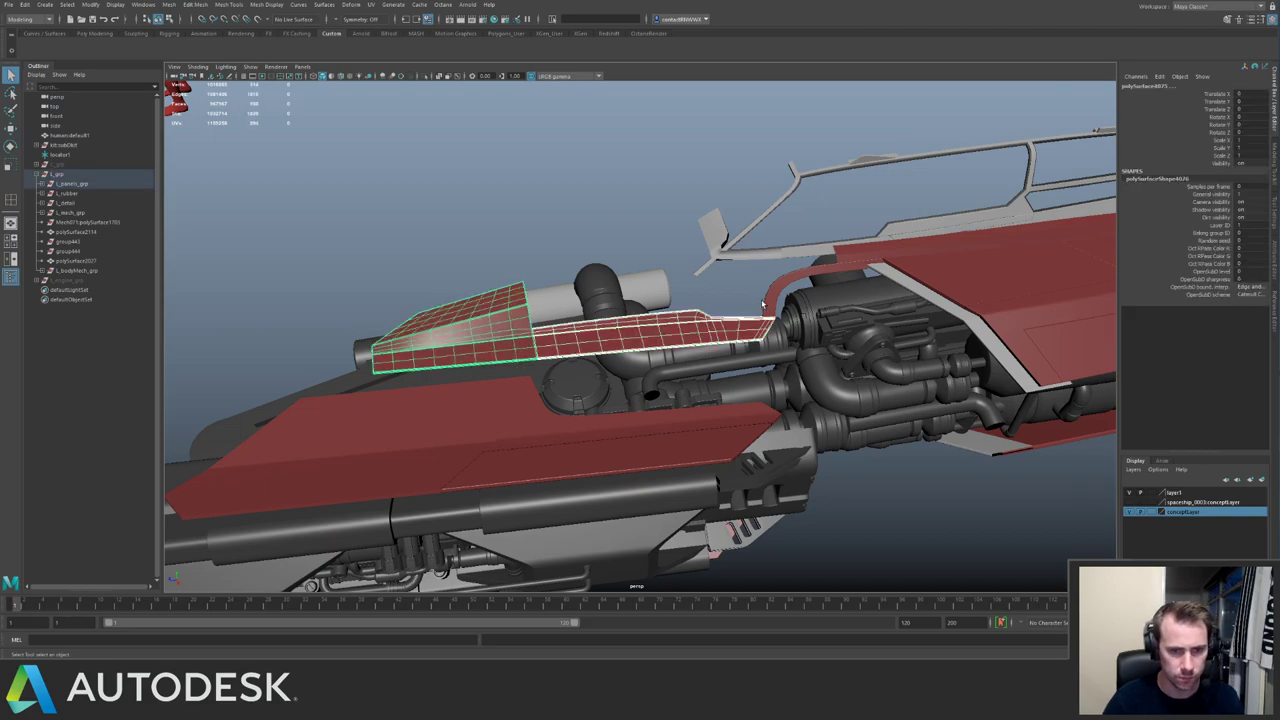
{"action": "left_click", "coordinate": [786, 277], "text": "shift"}
{"action": "left_click", "coordinate": [868, 252], "text": "shift"}
{"action": "left_click", "coordinate": [948, 291], "text": "shift"}
{"action": "middle_click_drag", "start_coordinate": [951, 295], "coordinate": [556, 327], "text": "alt"}
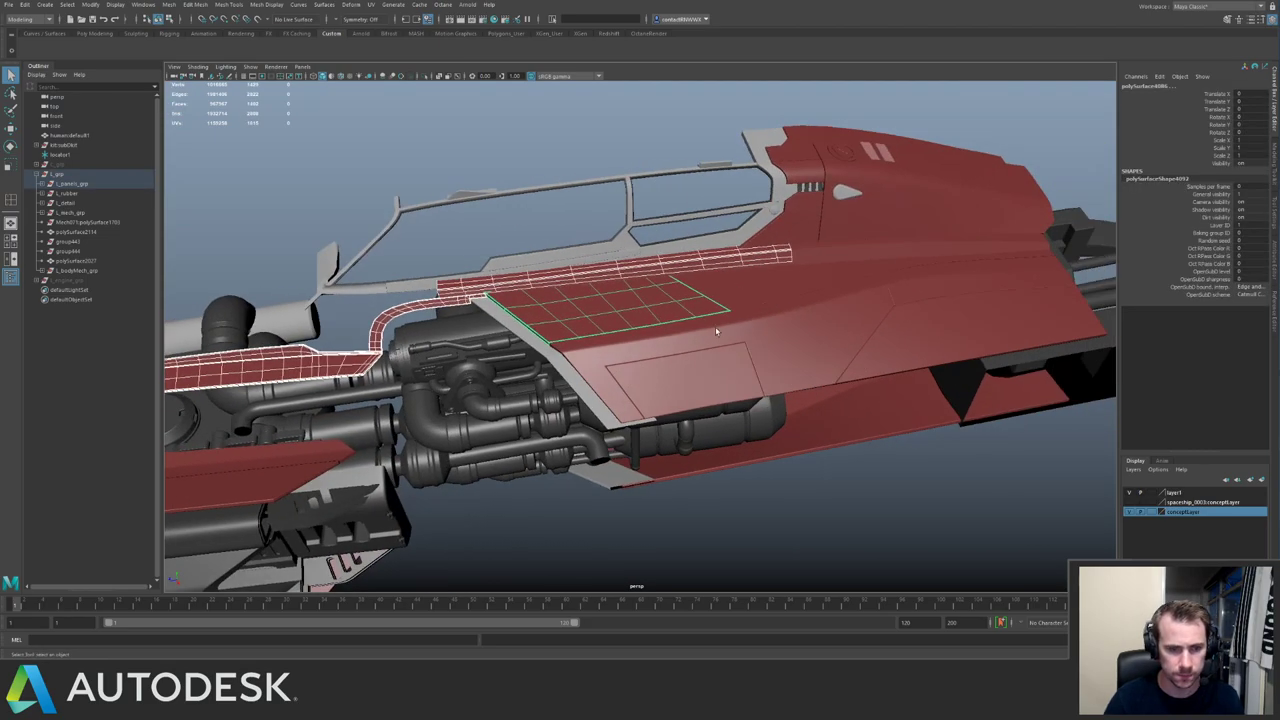
{"action": "left_click", "coordinate": [716, 330], "text": "shift"}
{"action": "left_click", "coordinate": [738, 405], "text": "shift"}
{"action": "left_click", "coordinate": [892, 268], "text": "shift"}
{"action": "left_click", "coordinate": [916, 299], "text": "shift"}
{"action": "left_click", "coordinate": [905, 329], "text": "shift"}
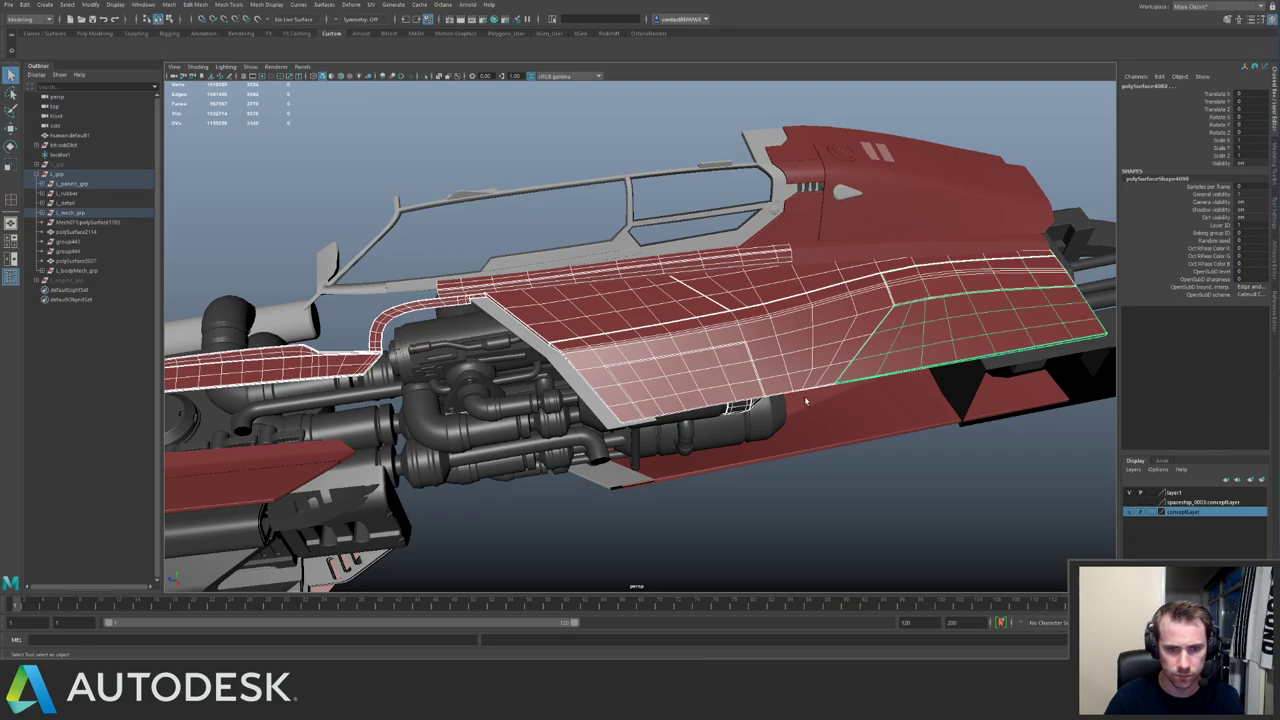
{"action": "left_click", "coordinate": [744, 408], "text": "shift"}
{"action": "left_click_drag", "start_coordinate": [744, 406], "coordinate": [760, 356], "text": "alt"}
{"action": "middle_click_drag", "start_coordinate": [760, 356], "coordinate": [722, 356], "text": "alt"}
{"action": "left_click_drag", "start_coordinate": [723, 354], "coordinate": [706, 330], "text": "alt"}
{"action": "left_click", "coordinate": [735, 335], "text": "shift"}
{"action": "scroll", "coordinate": [653, 329], "scroll_direction": "up", "scroll_amount": 2}
{"action": "left_click", "coordinate": [620, 318], "text": "shift"}
{"action": "left_click", "coordinate": [612, 359], "text": "shift"}
{"action": "key", "text": "ctrl+g"}
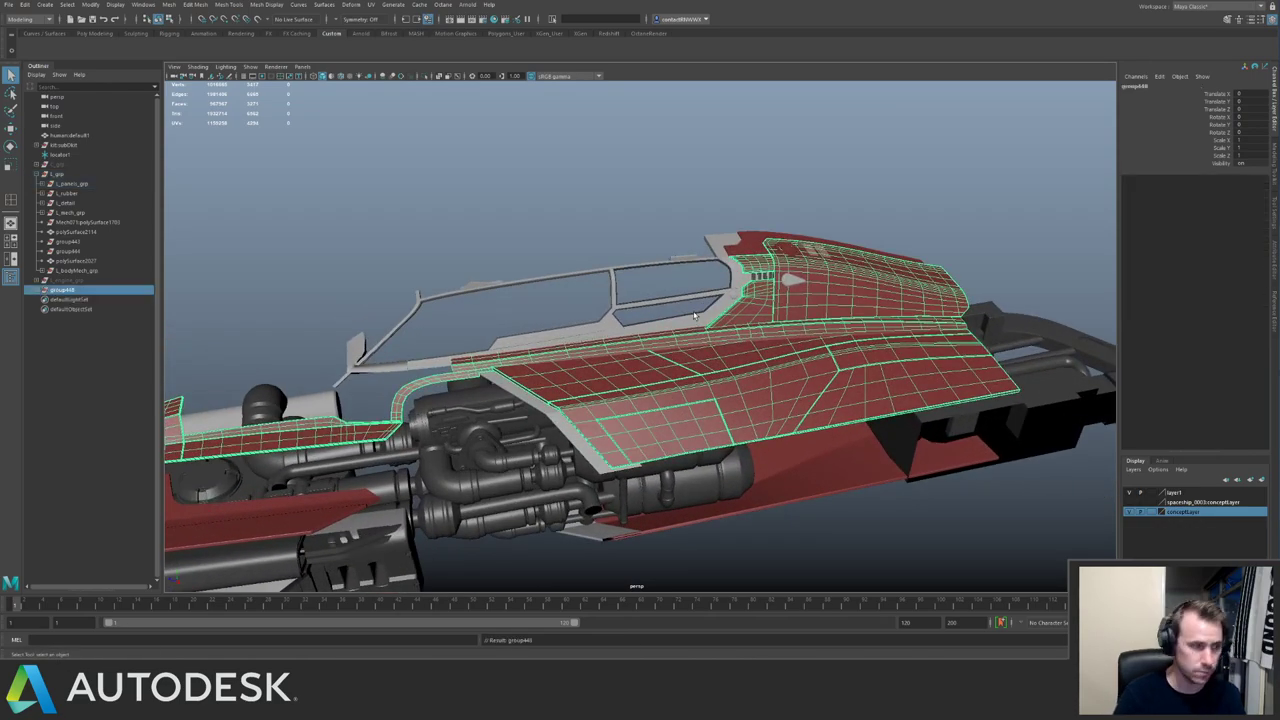
Rename the new panel group as L_bodyPanels_grp.
{"action": "double_click", "coordinate": [70, 290]}
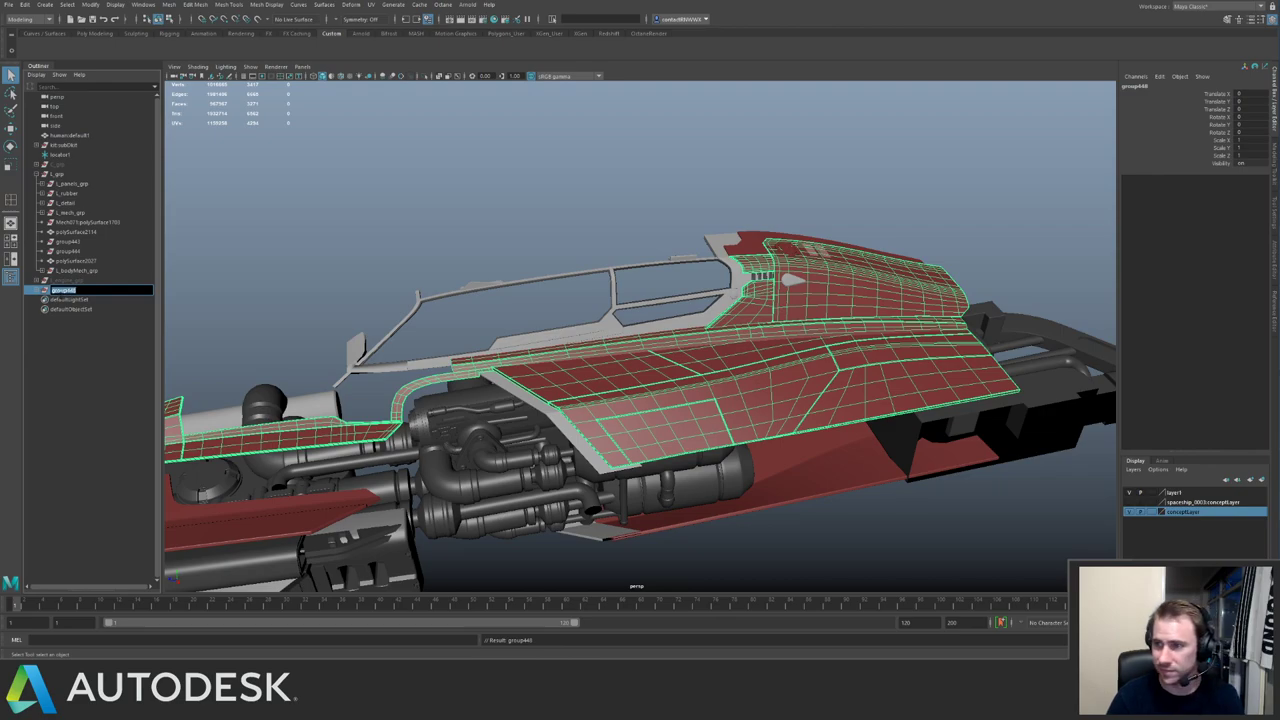
{"action": "type", "text": "l_bodyPanels"}
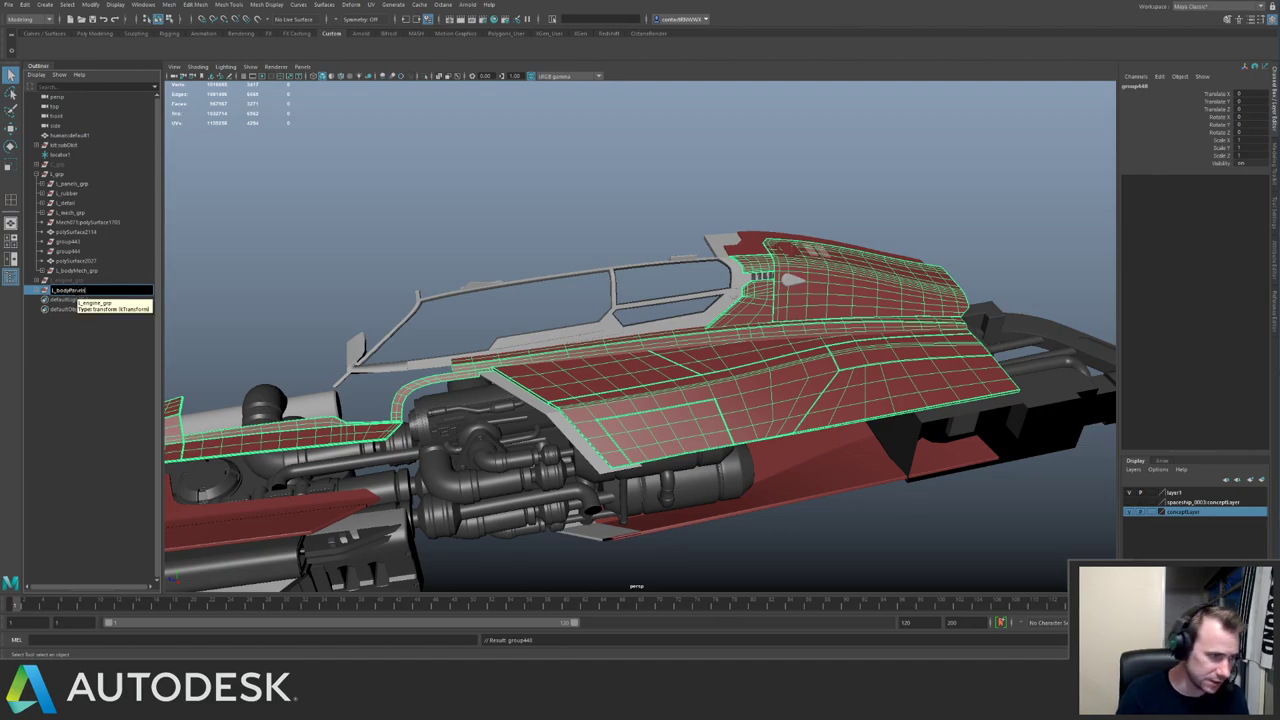
{"action": "type", "text": "rp"}
{"action": "key", "text": "Return"}
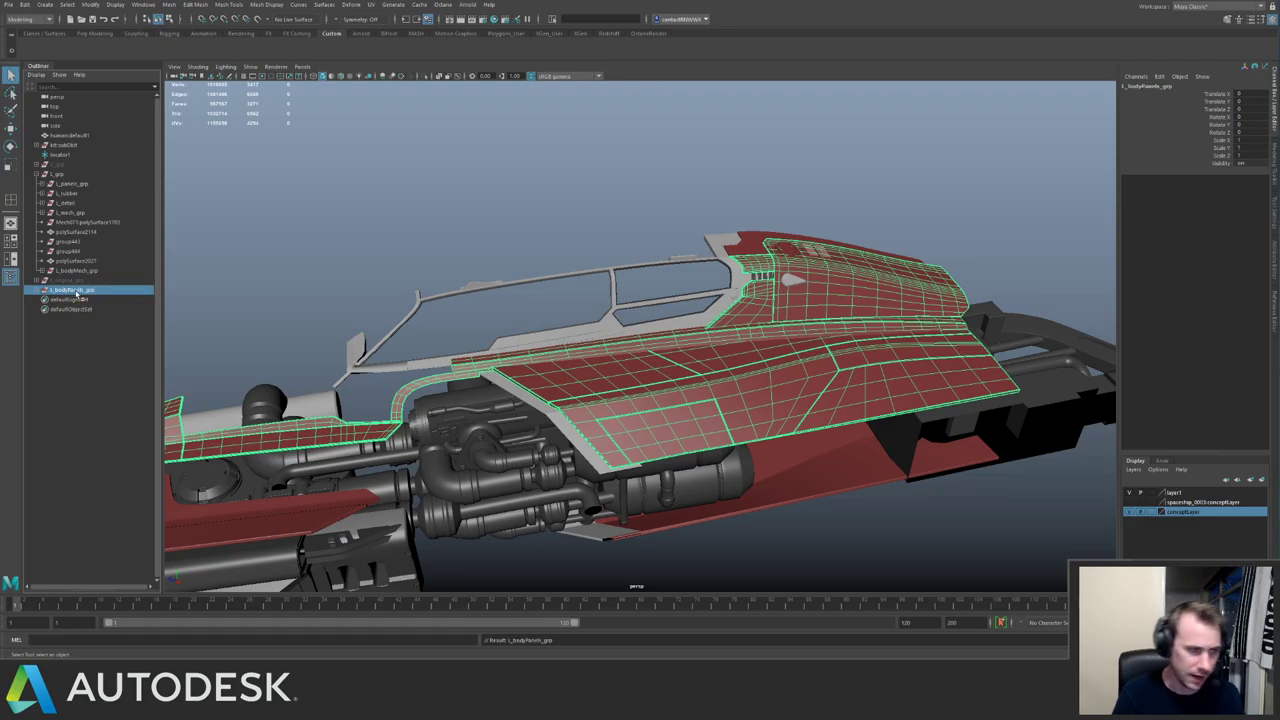
Take the four red panels on the upper side of the front prong out of L_grp and place them in L_bodyPanels_grp.
{"action": "left_click_drag", "start_coordinate": [410, 280], "coordinate": [372, 302], "text": "alt"}
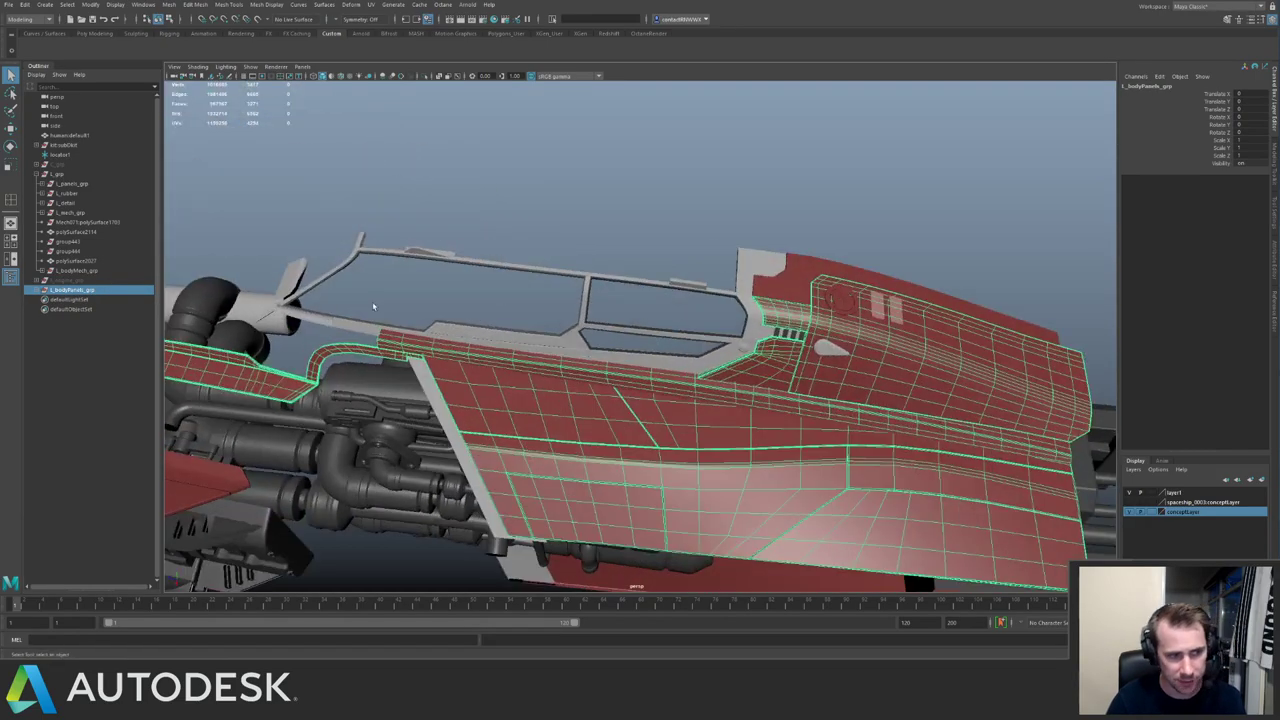
{"action": "middle_click_drag", "start_coordinate": [372, 302], "coordinate": [490, 289], "text": "alt"}
{"action": "left_click_drag", "start_coordinate": [490, 290], "coordinate": [500, 320], "text": "alt"}
{"action": "left_click", "coordinate": [497, 318]}
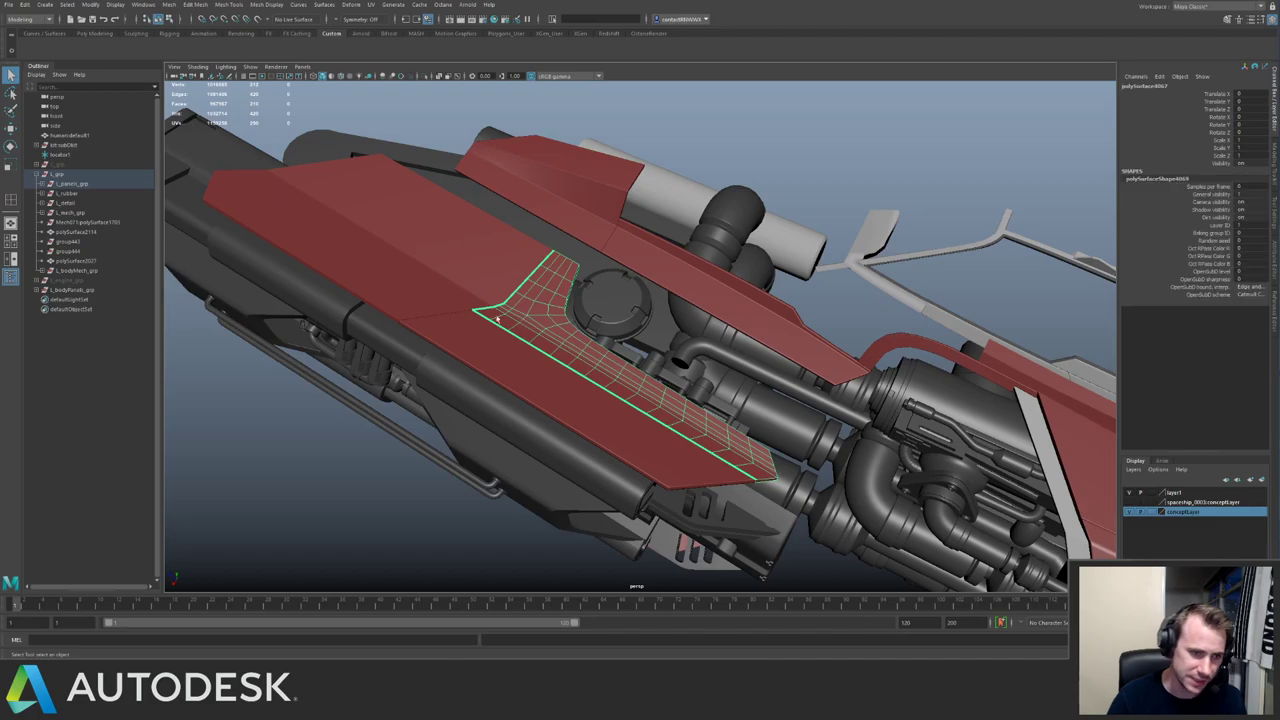
{"action": "left_click", "coordinate": [456, 296], "text": "shift"}
{"action": "left_click", "coordinate": [507, 270], "text": "shift"}
{"action": "left_click", "coordinate": [472, 341], "text": "shift"}
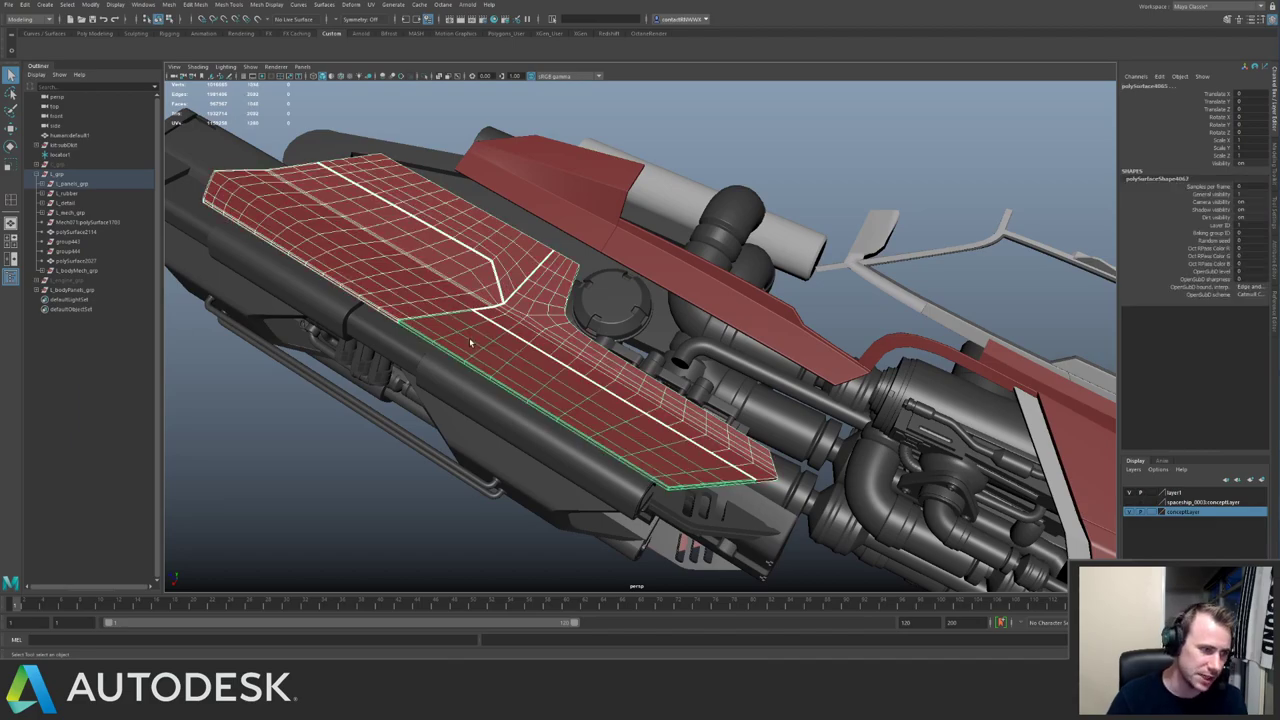
{"action": "key", "text": "shift+p"}
{"action": "middle_click_drag", "start_coordinate": [76, 311], "coordinate": [84, 291]}
{"action": "left_click", "coordinate": [85, 291]}
{"action": "scroll", "coordinate": [448, 289], "scroll_direction": "down", "scroll_amount": 4}
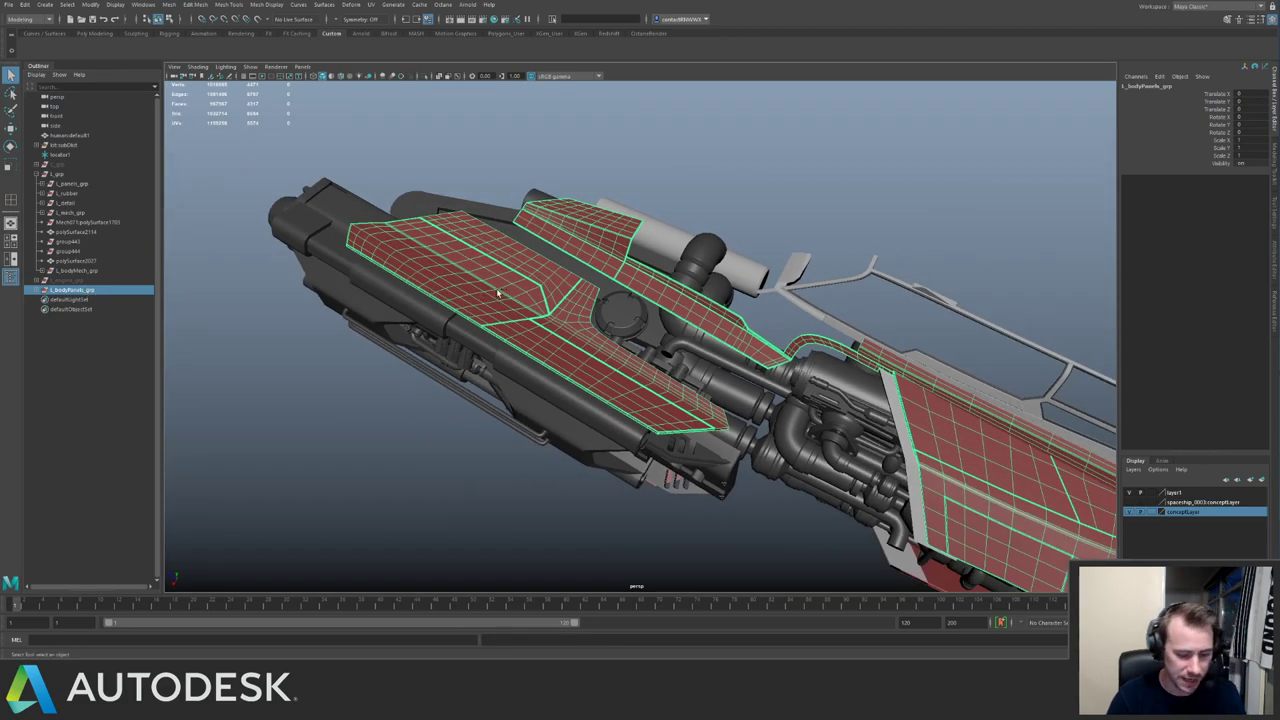
{"action": "key", "text": "ctrl+h"}
{"action": "key", "text": "ctrl+z"}
Take the four matching red panels on the front prong's underside out of L_grp and place them in L_bodyPanels_grp.
{"action": "left_click_drag", "start_coordinate": [428, 340], "coordinate": [518, 312], "text": "alt"}
{"action": "middle_click_drag", "start_coordinate": [518, 312], "coordinate": [510, 295], "text": "alt"}
{"action": "left_click_drag", "start_coordinate": [510, 293], "coordinate": [480, 349], "text": "alt"}
{"action": "left_click", "coordinate": [480, 349]}
{"action": "left_click", "coordinate": [395, 508], "text": "shift"}
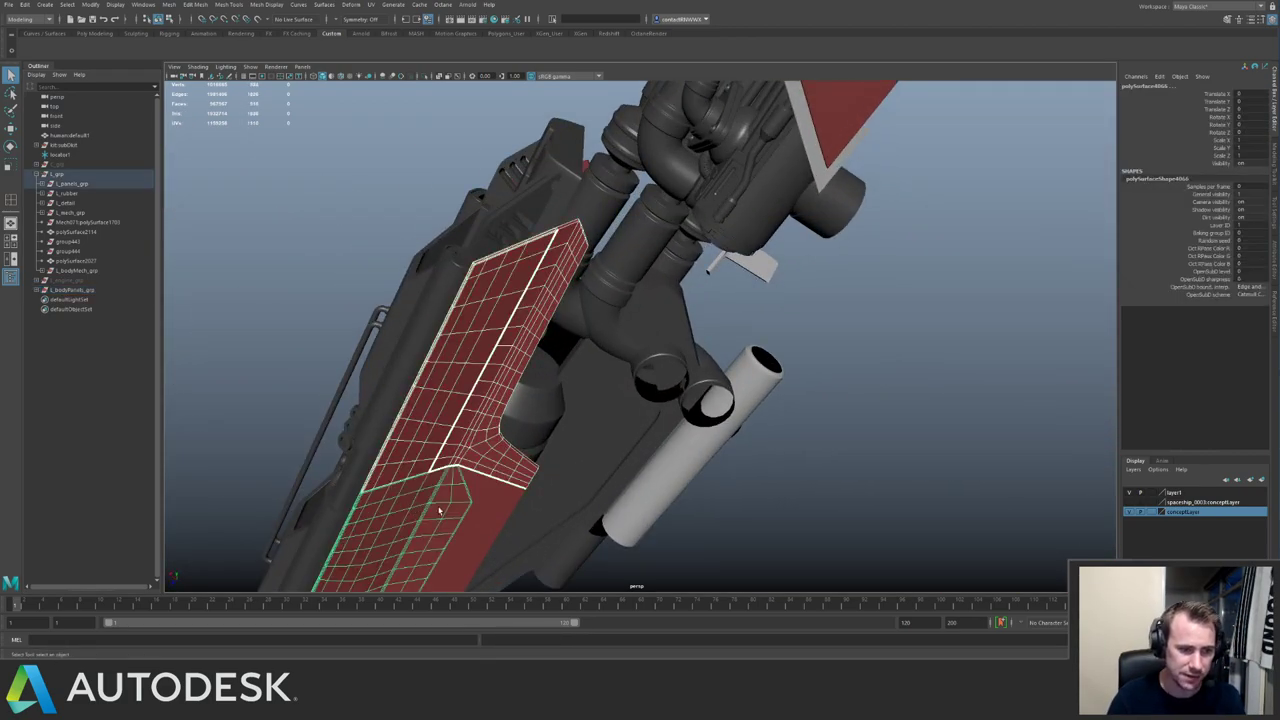
{"action": "left_click", "coordinate": [440, 495], "text": "shift"}
{"action": "left_click", "coordinate": [484, 487], "text": "shift"}
{"action": "left_click", "coordinate": [450, 494], "text": "shift"}
{"action": "right_click_drag", "start_coordinate": [457, 382], "coordinate": [348, 323], "text": "alt"}
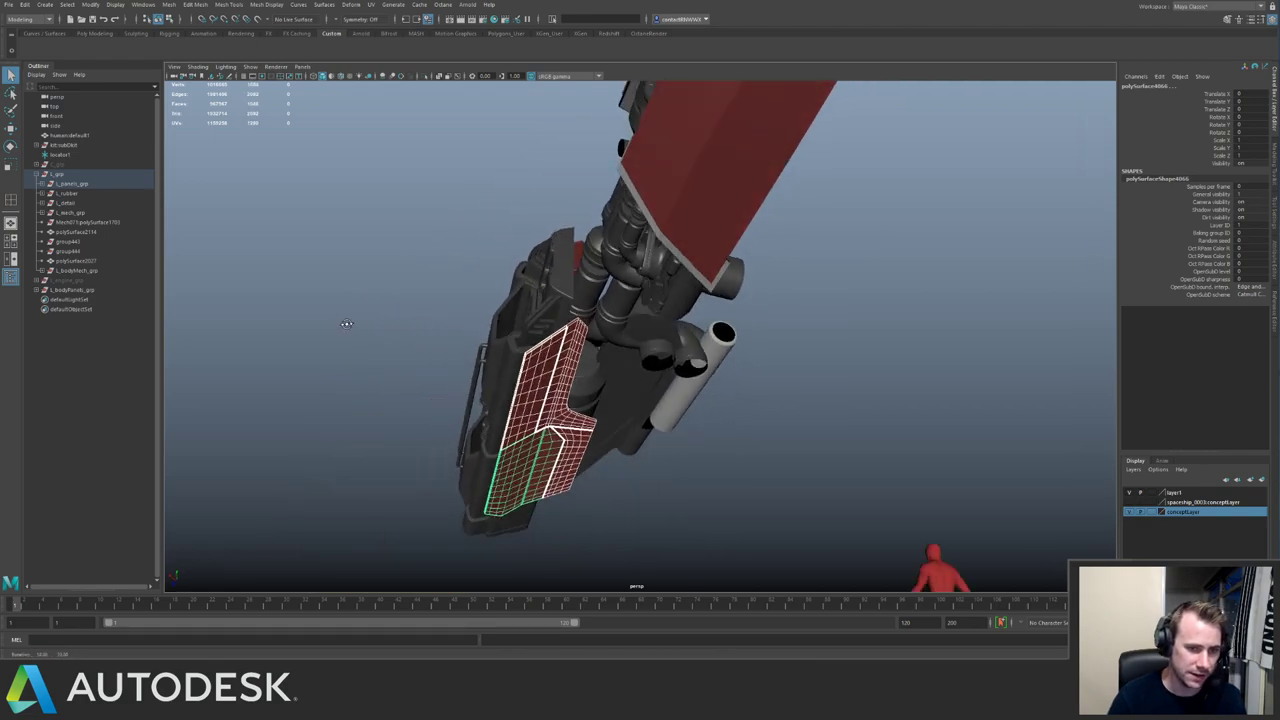
{"action": "left_click_drag", "start_coordinate": [348, 323], "coordinate": [398, 315], "text": "alt"}
{"action": "key", "text": "shift+p"}
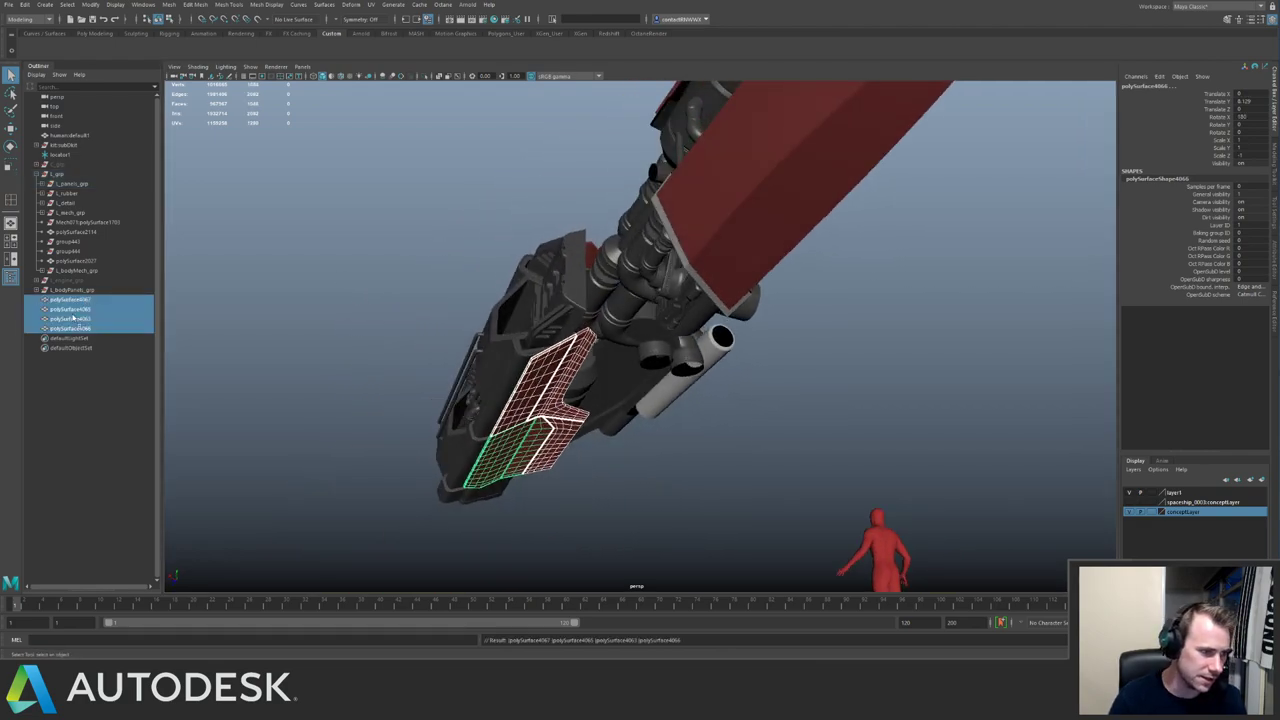
{"action": "middle_click_drag", "start_coordinate": [101, 312], "coordinate": [83, 291]}
{"action": "left_click", "coordinate": [84, 291]}
Take the large red panel under the rear hull out of L_grp and place it in L_bodyPanels_grp.
{"action": "middle_click_drag", "start_coordinate": [615, 268], "coordinate": [499, 298], "text": "alt"}
{"action": "left_click_drag", "start_coordinate": [499, 298], "coordinate": [525, 259], "text": "alt"}
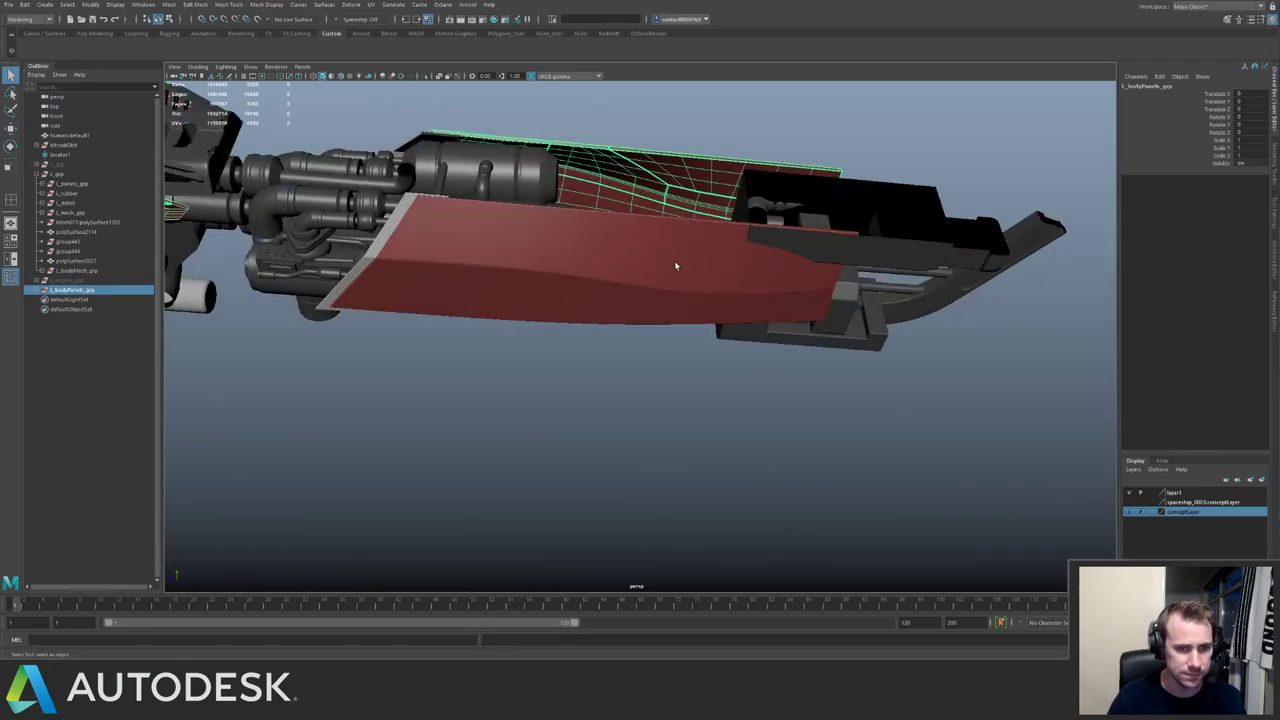
{"action": "left_click_drag", "start_coordinate": [675, 265], "coordinate": [572, 290], "text": "alt"}
{"action": "left_click", "coordinate": [580, 264]}
{"action": "left_click", "coordinate": [72, 290]}
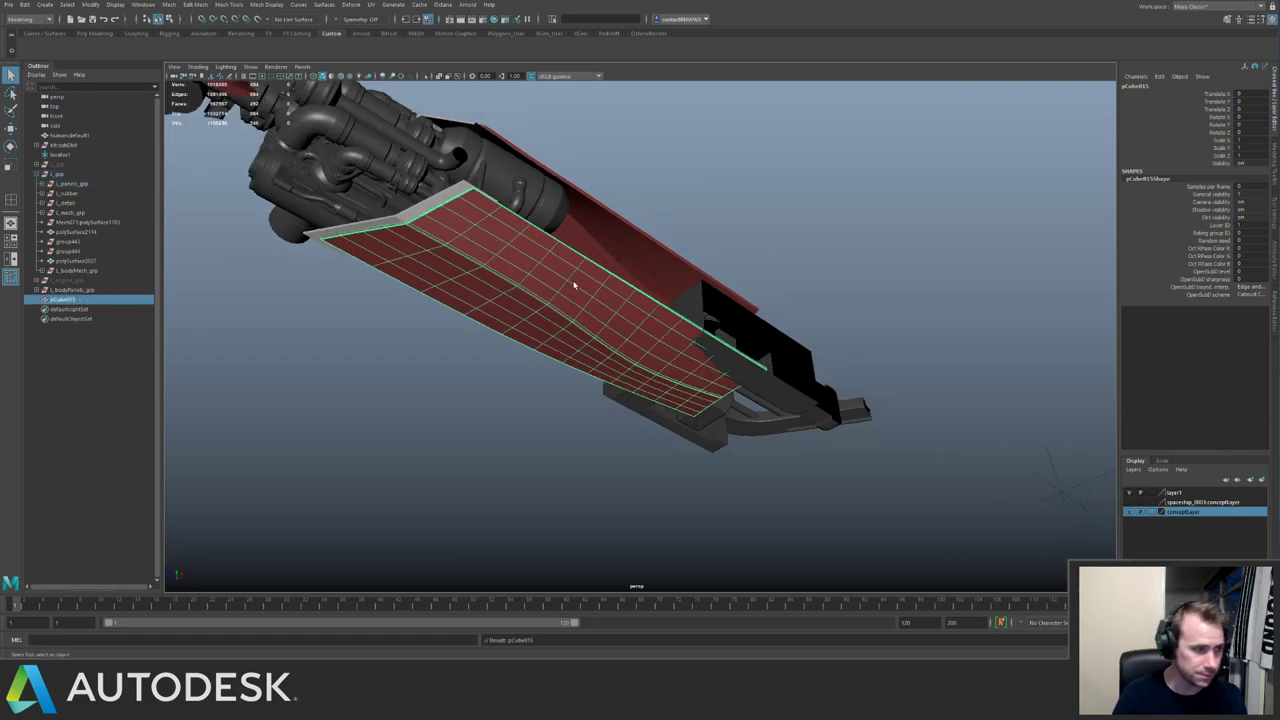
{"action": "left_click", "coordinate": [72, 291]}
Isolate L_bodyPanels_grp to check which red panels it contains, then return to the full view.
{"action": "scroll", "coordinate": [480, 200], "scroll_direction": "down", "scroll_amount": 4}
{"action": "left_click_drag", "start_coordinate": [480, 195], "coordinate": [426, 206], "text": "alt"}
{"action": "key", "text": "ctrl+1"}
{"action": "scroll", "coordinate": [426, 206], "scroll_direction": "up", "scroll_amount": 5}
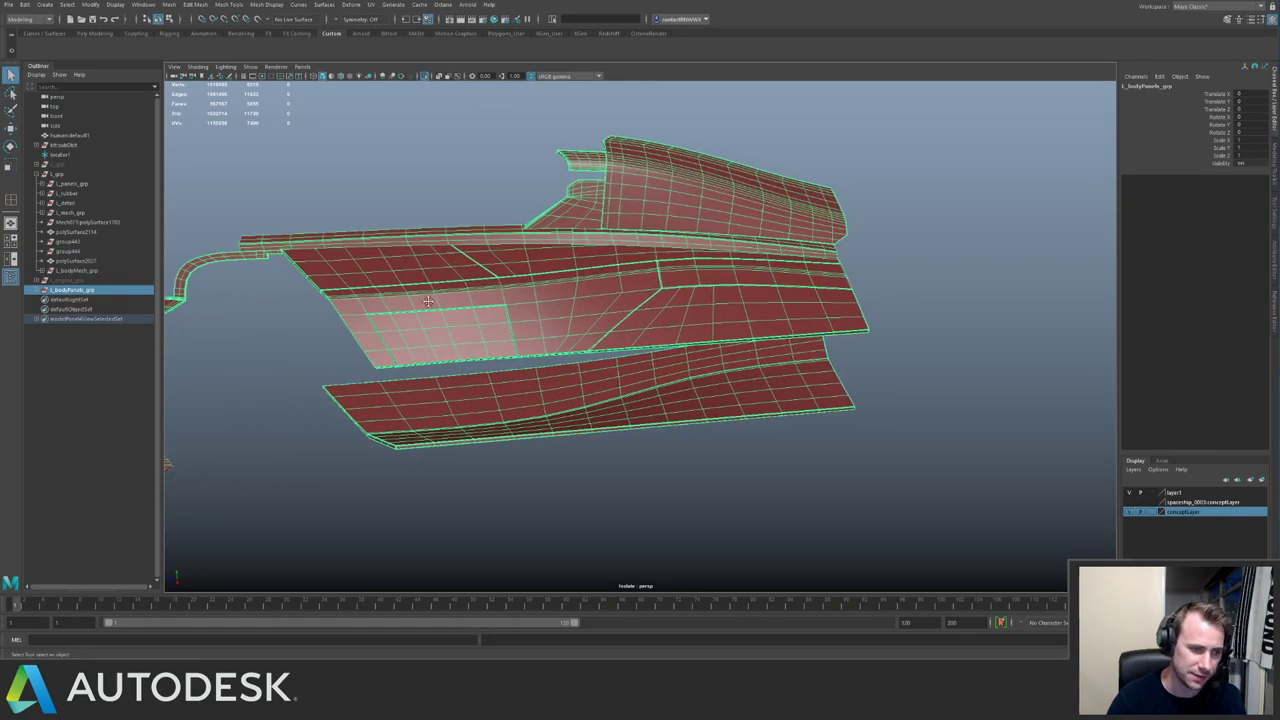
{"action": "middle_click_drag", "start_coordinate": [400, 285], "coordinate": [573, 293], "text": "alt"}
{"action": "key", "text": "ctrl+1"}
Hide L_bodyPanels_grp to find the leftover thin red strip beside the cockpit, unhide the group and place the strip in it.
{"action": "left_click_drag", "start_coordinate": [537, 285], "coordinate": [545, 342], "text": "alt"}
{"action": "key", "text": "ctrl+h"}
{"action": "key", "text": "ctrl+z"}
{"action": "key", "text": "ctrl+h"}
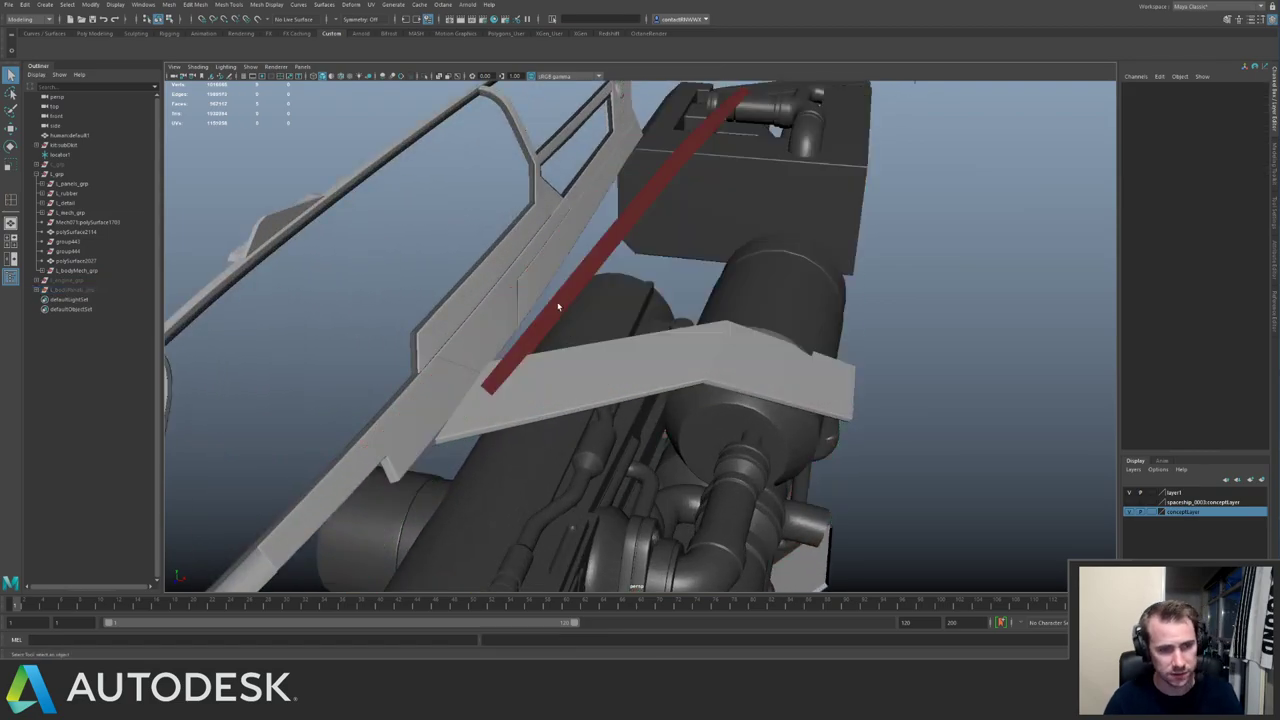
{"action": "left_click", "coordinate": [611, 312]}
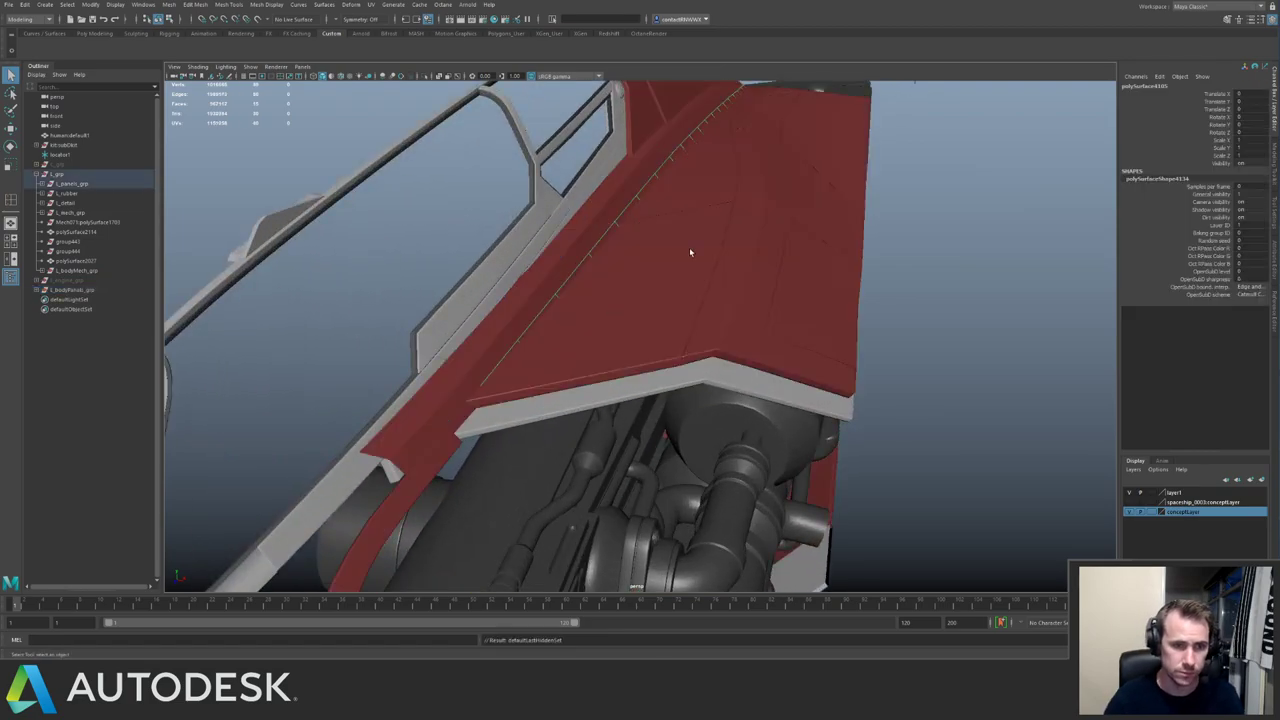
{"action": "left_click_drag", "start_coordinate": [690, 252], "coordinate": [630, 250], "text": "alt"}
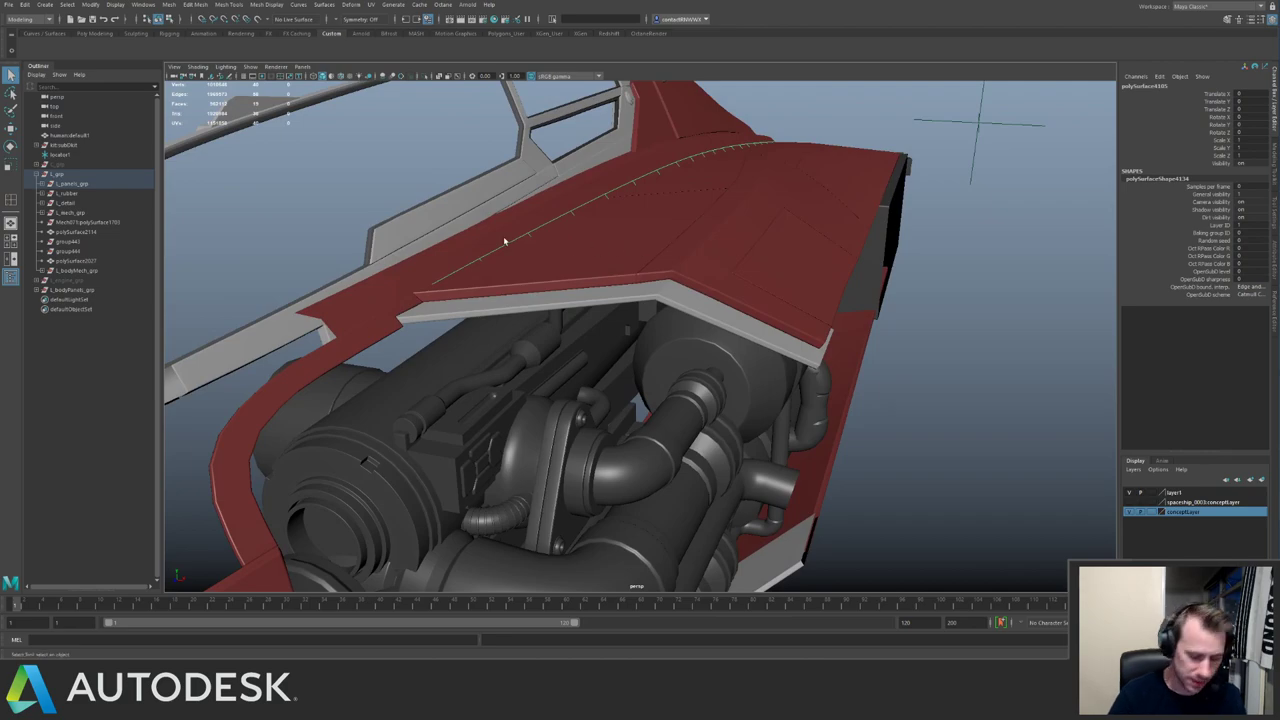
{"action": "key", "text": "shift+p"}
{"action": "middle_click_drag", "start_coordinate": [72, 300], "coordinate": [80, 289]}
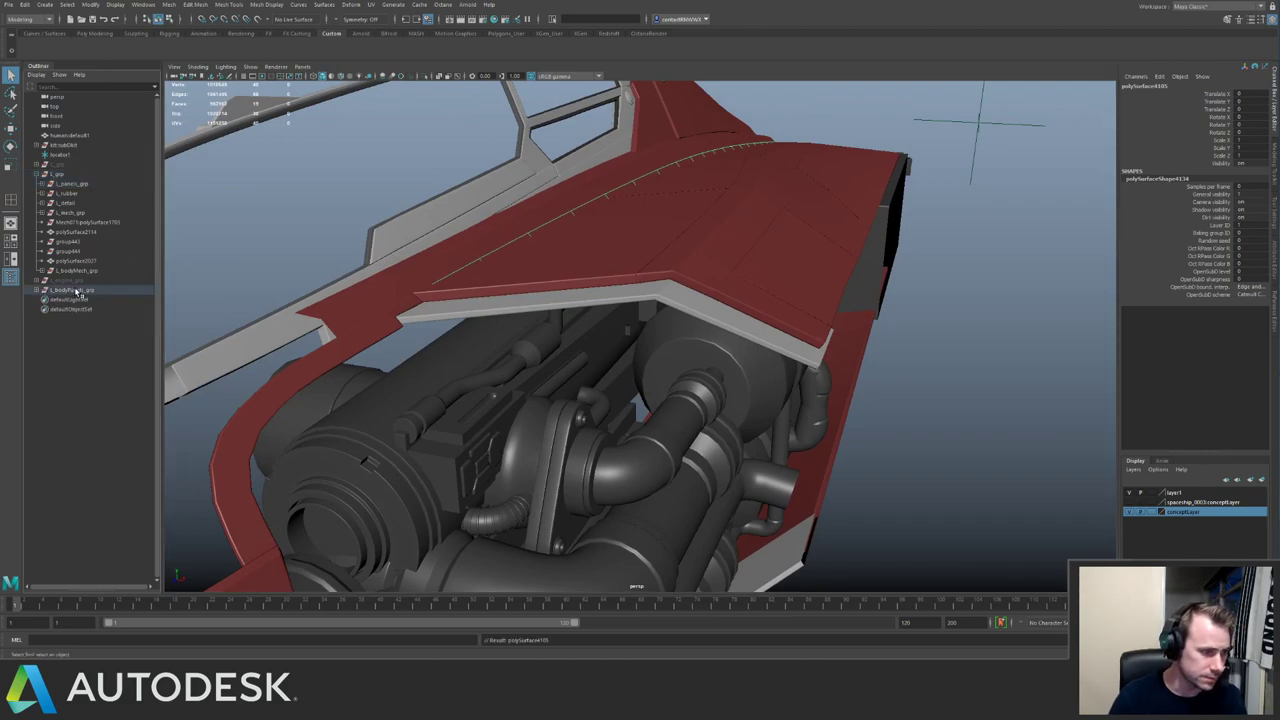
{"action": "left_click", "coordinate": [78, 289]}
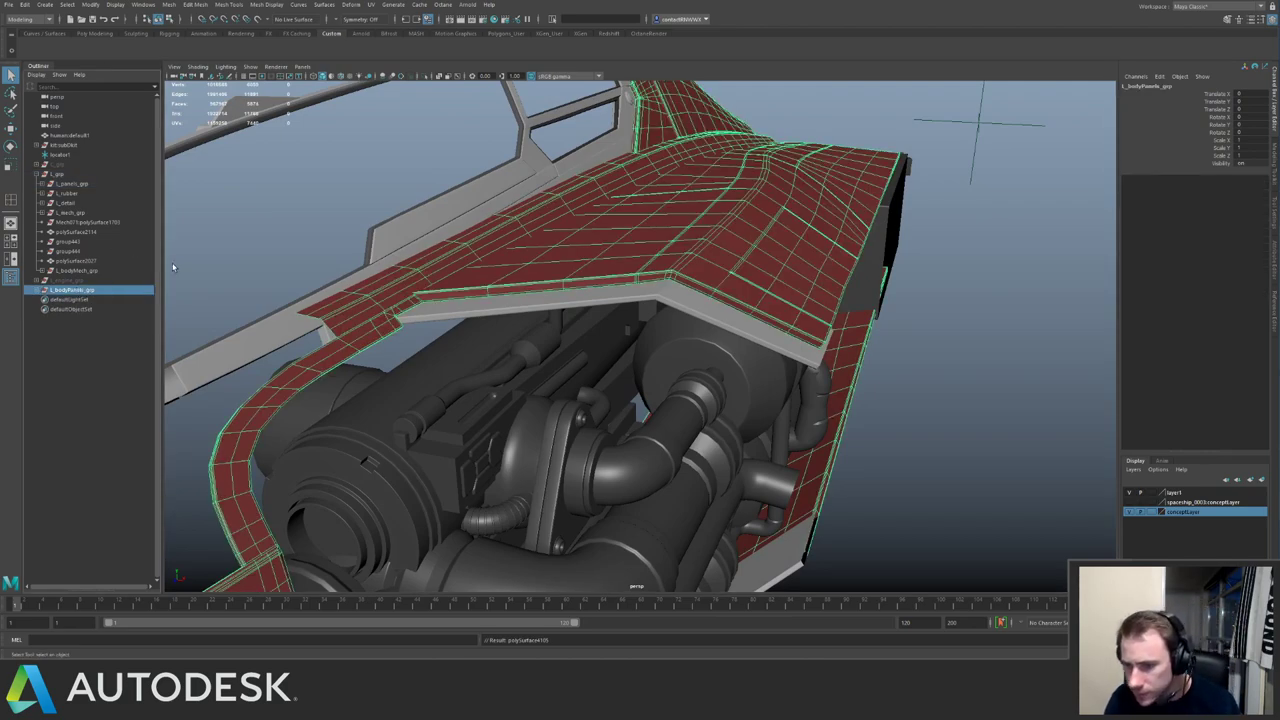
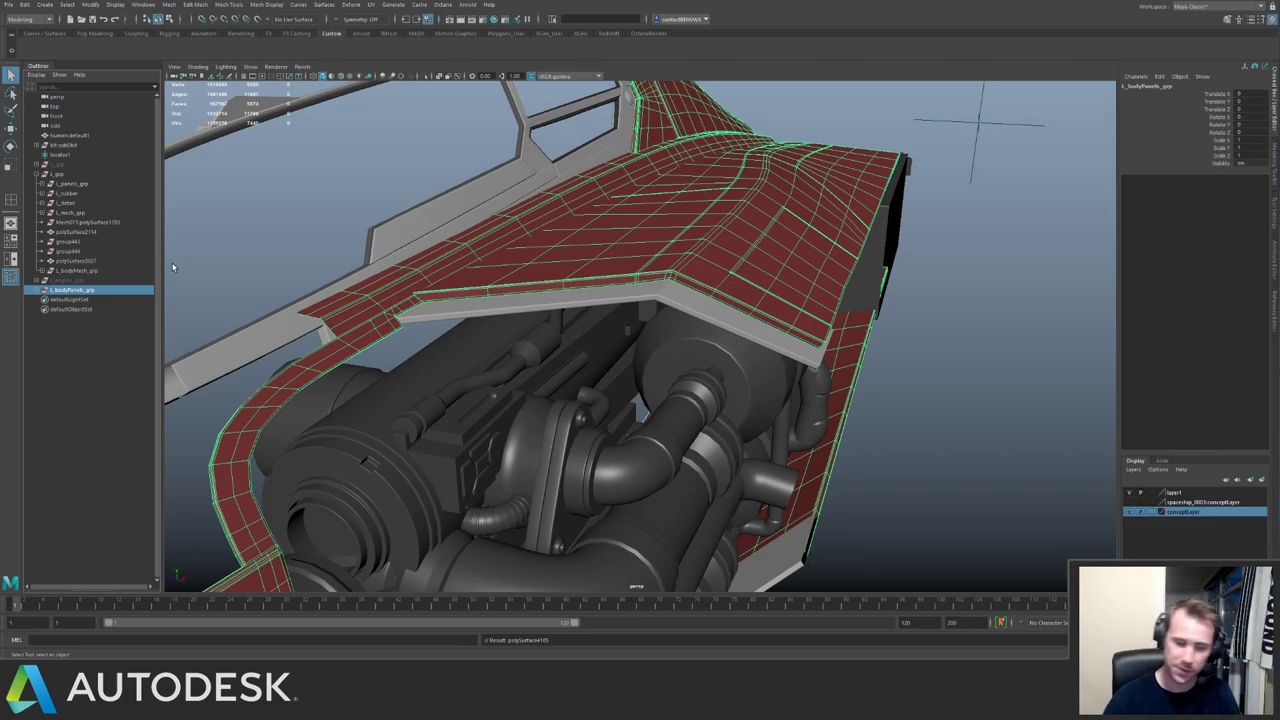
Unhide L_engine_grp, expand its subgroups and frame the engine in the view.
{"action": "left_click", "coordinate": [604, 402]}
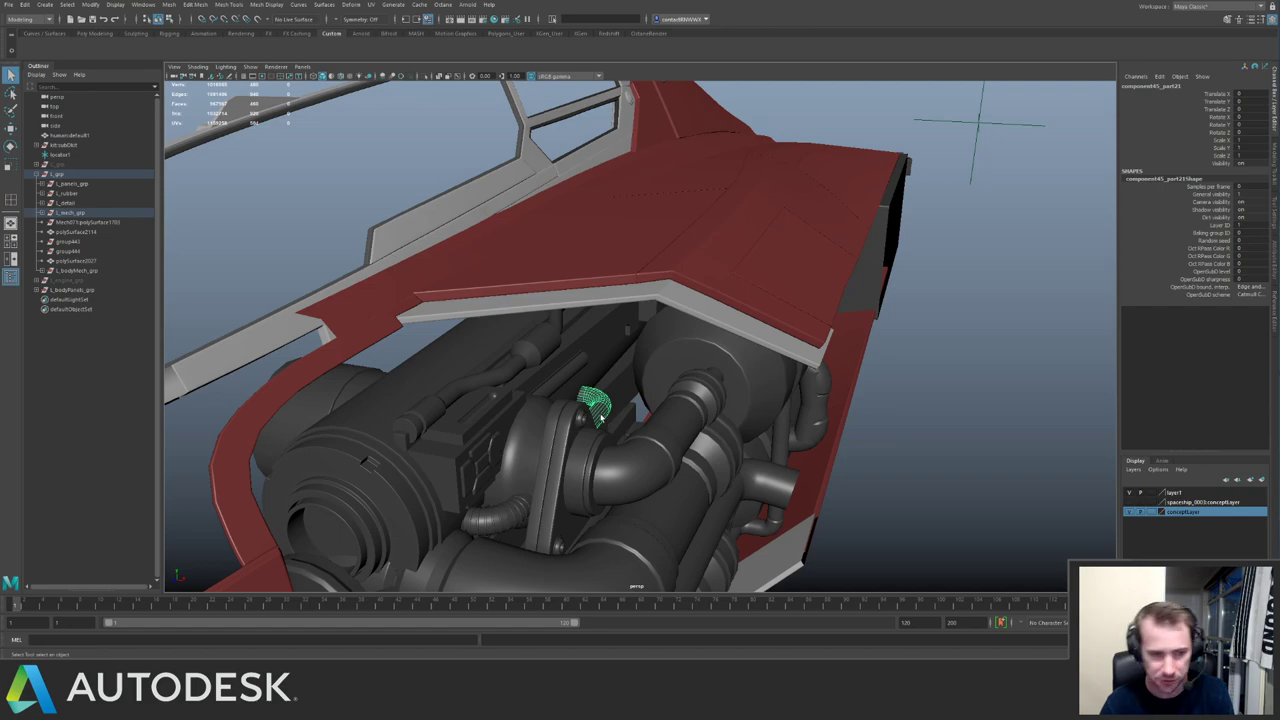
{"action": "left_click", "coordinate": [577, 425]}
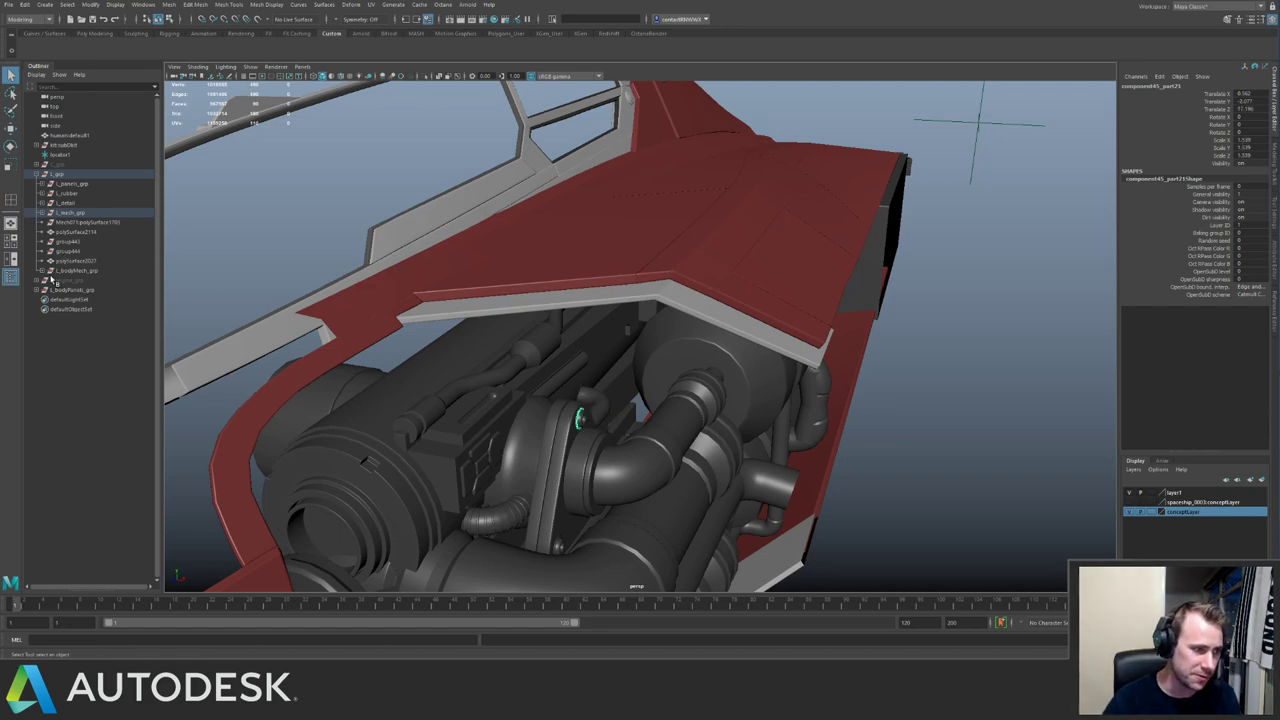
{"action": "left_click", "coordinate": [100, 281]}
{"action": "key", "text": "shift+h"}
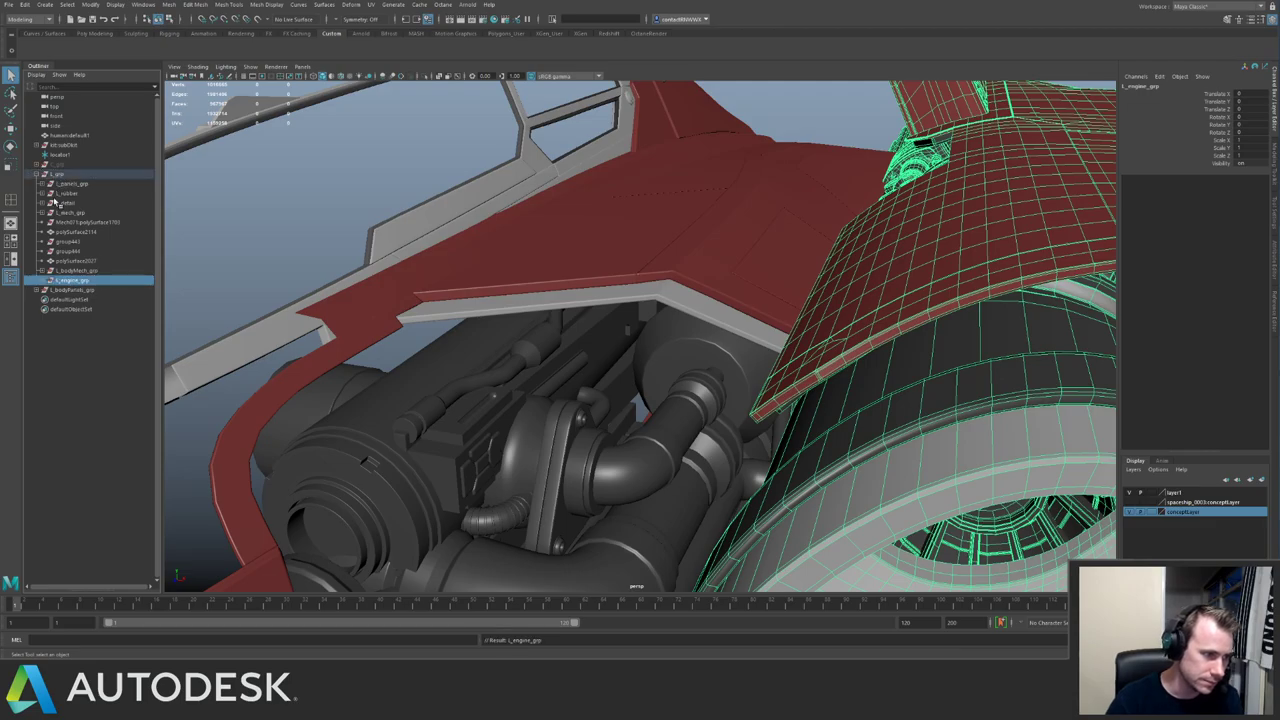
{"action": "left_click", "coordinate": [38, 281]}
{"action": "key", "text": "f"}
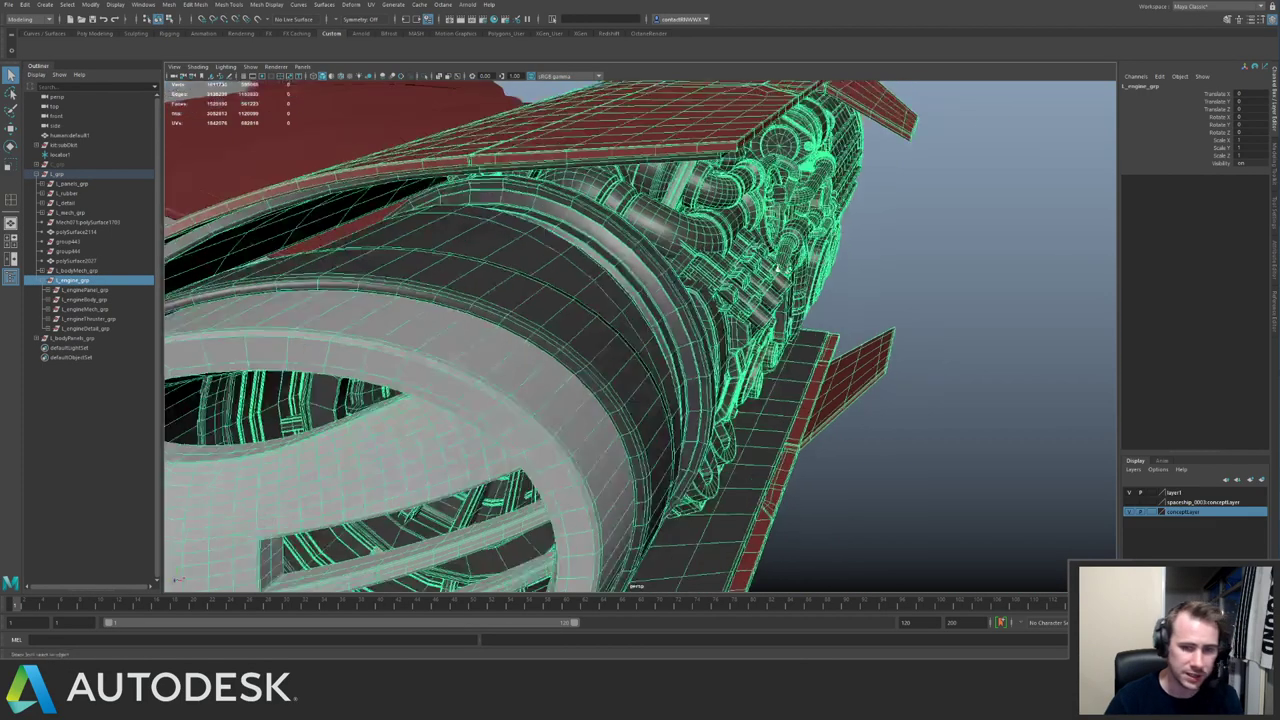
Select component47, the parent of the thin engine-side pipe in L_engineMech_grp, and inspect the parts it contains.
{"action": "left_click_drag", "start_coordinate": [640, 252], "coordinate": [591, 230], "text": "alt"}
{"action": "right_click_drag", "start_coordinate": [591, 230], "coordinate": [645, 318], "text": "alt"}
{"action": "left_click", "coordinate": [664, 318]}
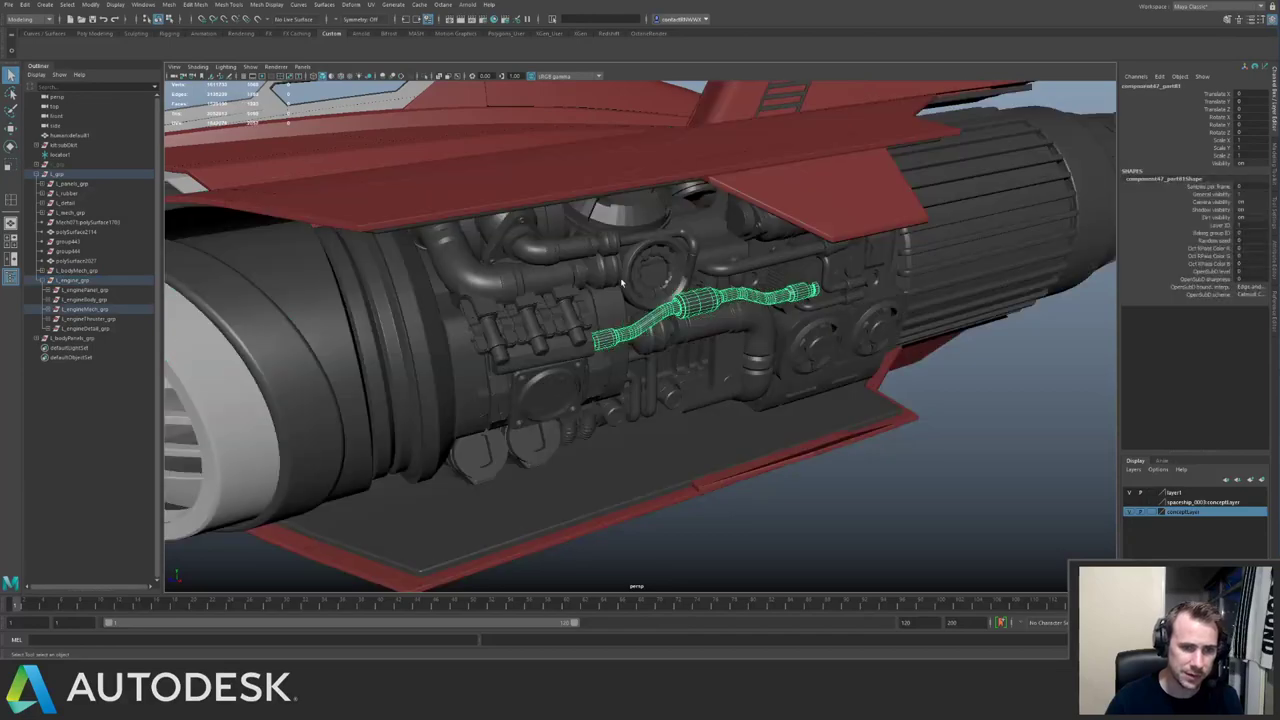
{"action": "left_click_drag", "start_coordinate": [664, 318], "coordinate": [690, 266], "text": "alt"}
{"action": "key", "text": "Up"}
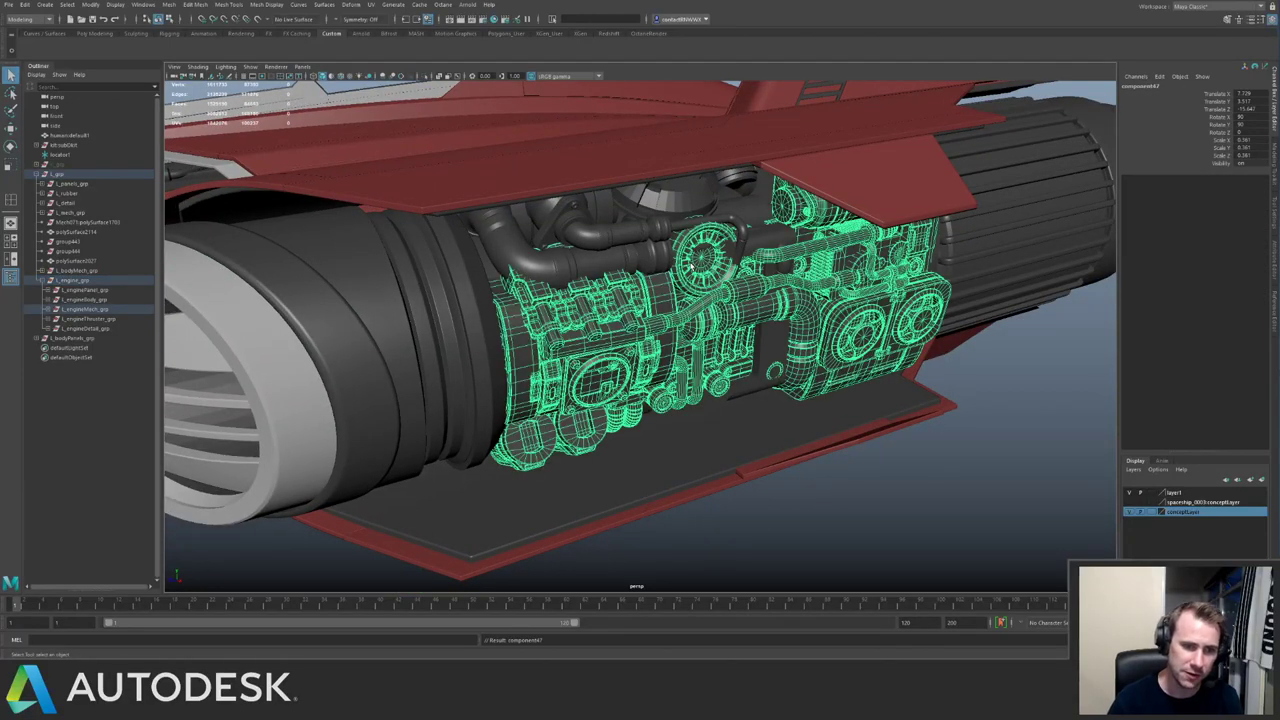
{"action": "left_click_drag", "start_coordinate": [690, 312], "coordinate": [669, 317], "text": "alt"}
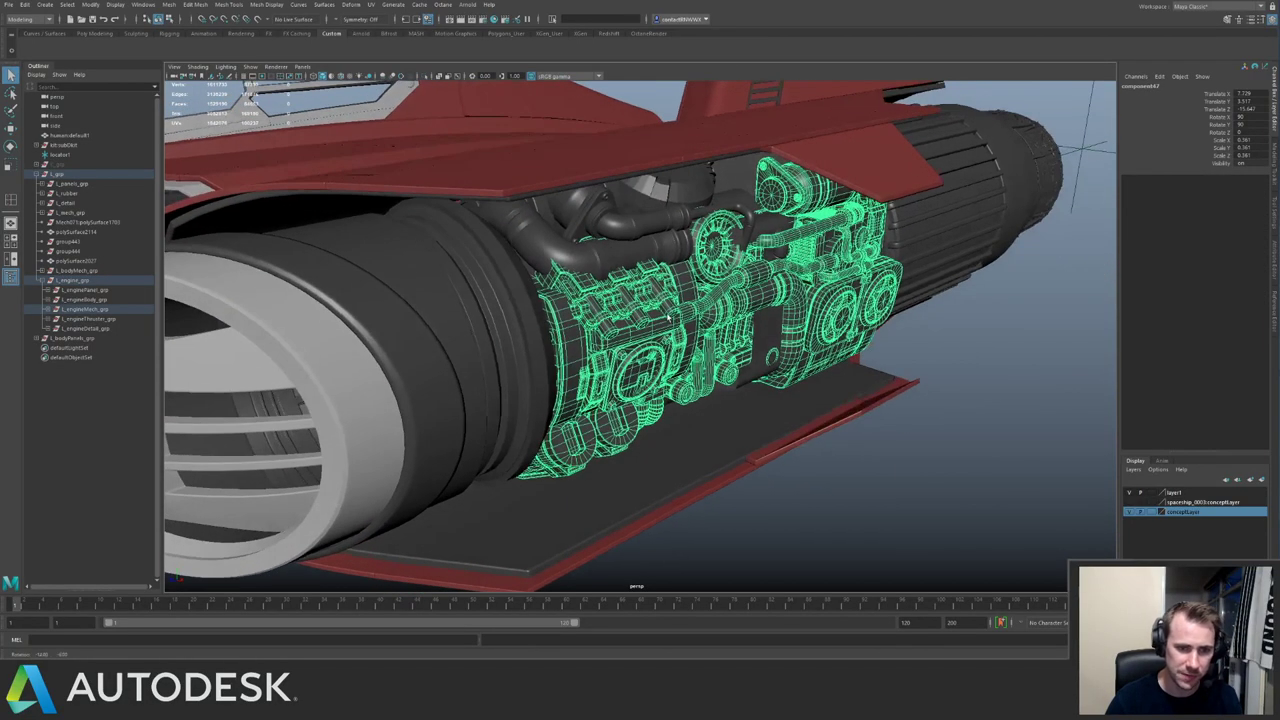
Step up the hierarchy from component47 through L_engineMech_grp and L_engine_grp to L_grp, checking which parts each group covers.
{"action": "key", "text": "Up"}
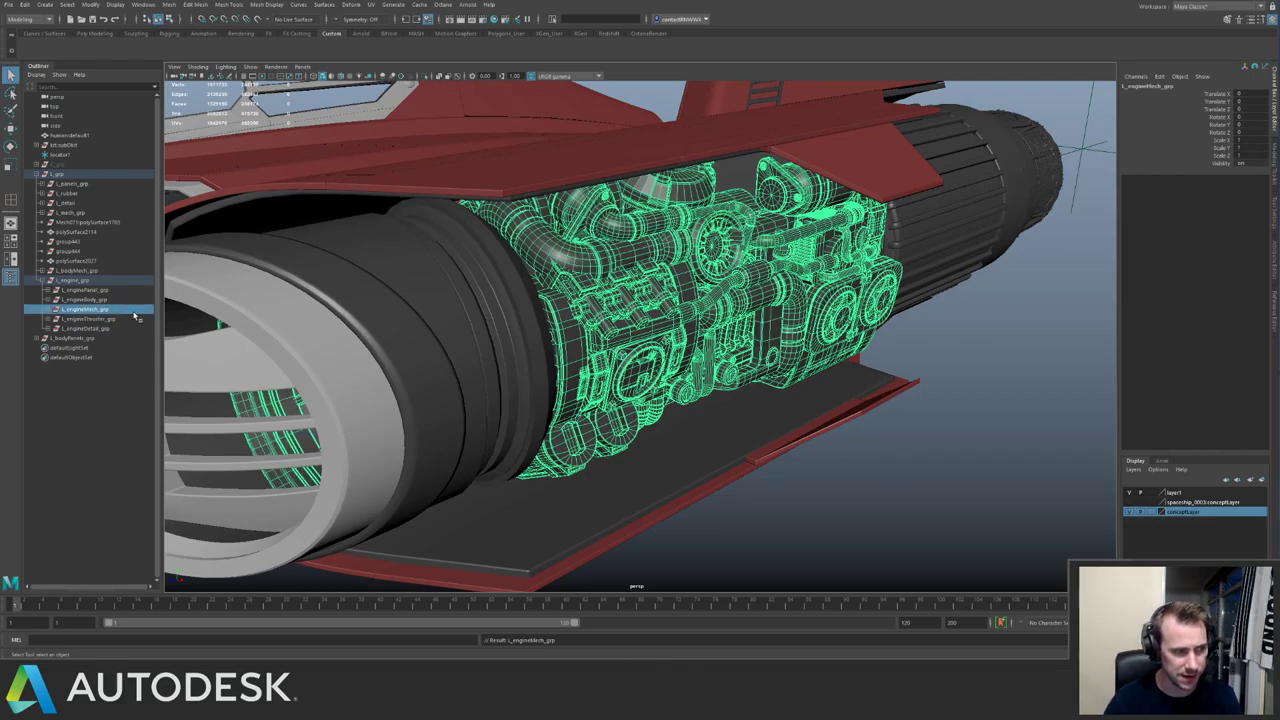
{"action": "key", "text": "Up"}
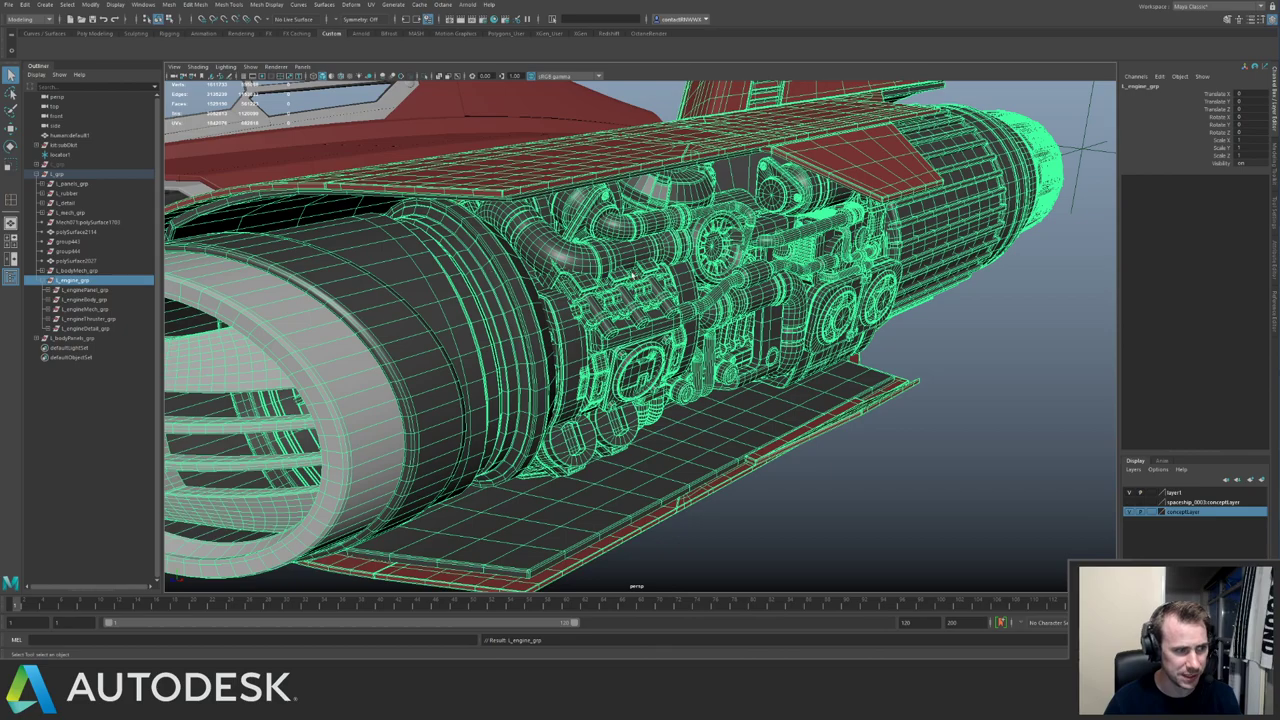
{"action": "key", "text": "f"}
{"action": "key", "text": "Up"}
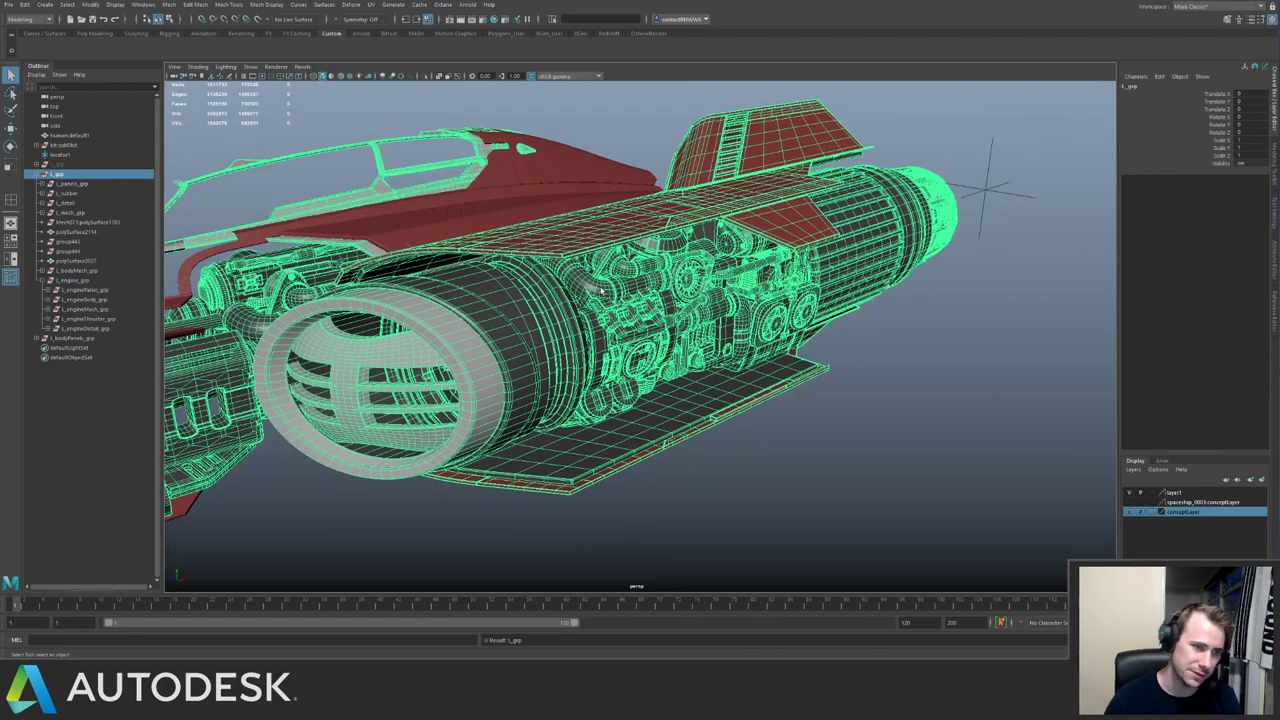
{"action": "middle_click_drag", "start_coordinate": [601, 290], "coordinate": [798, 328], "text": "alt"}
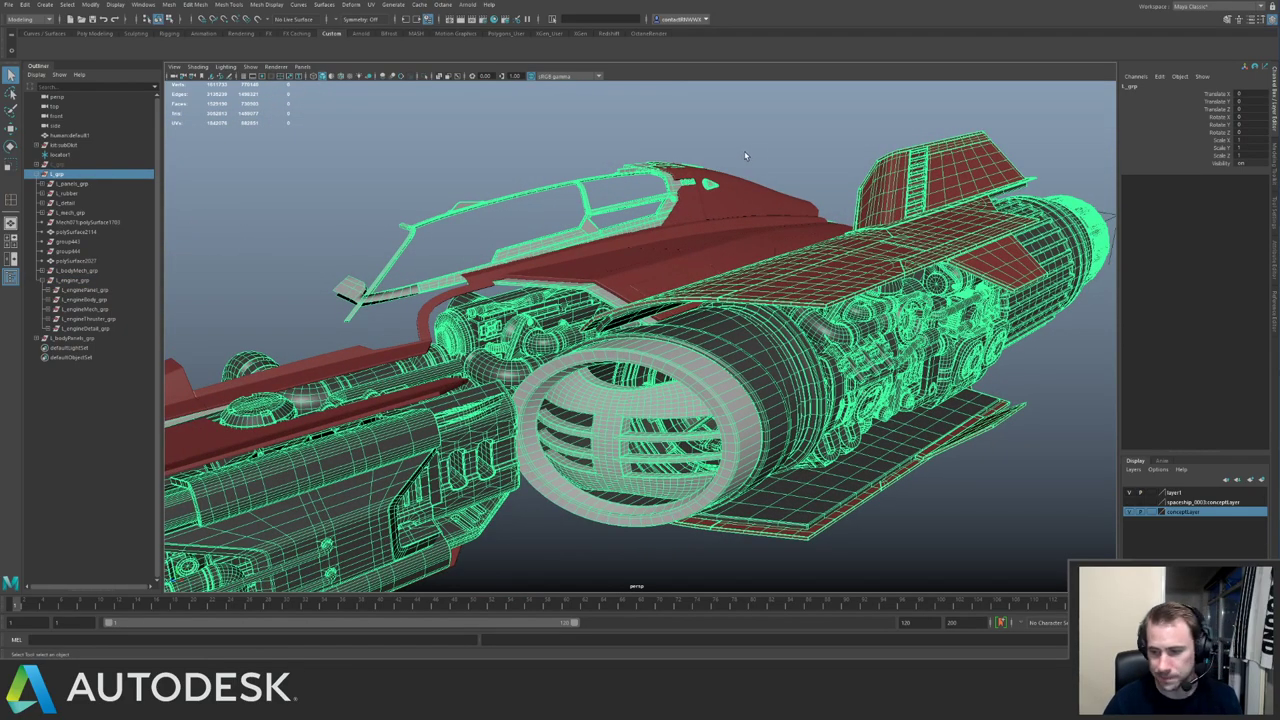
{"action": "left_click", "coordinate": [745, 155]}
Examine the ship from the engine side, front and rear, and check which red panels belong to L_bodyPanels_grp.
{"action": "left_click_drag", "start_coordinate": [645, 190], "coordinate": [651, 308], "text": "alt"}
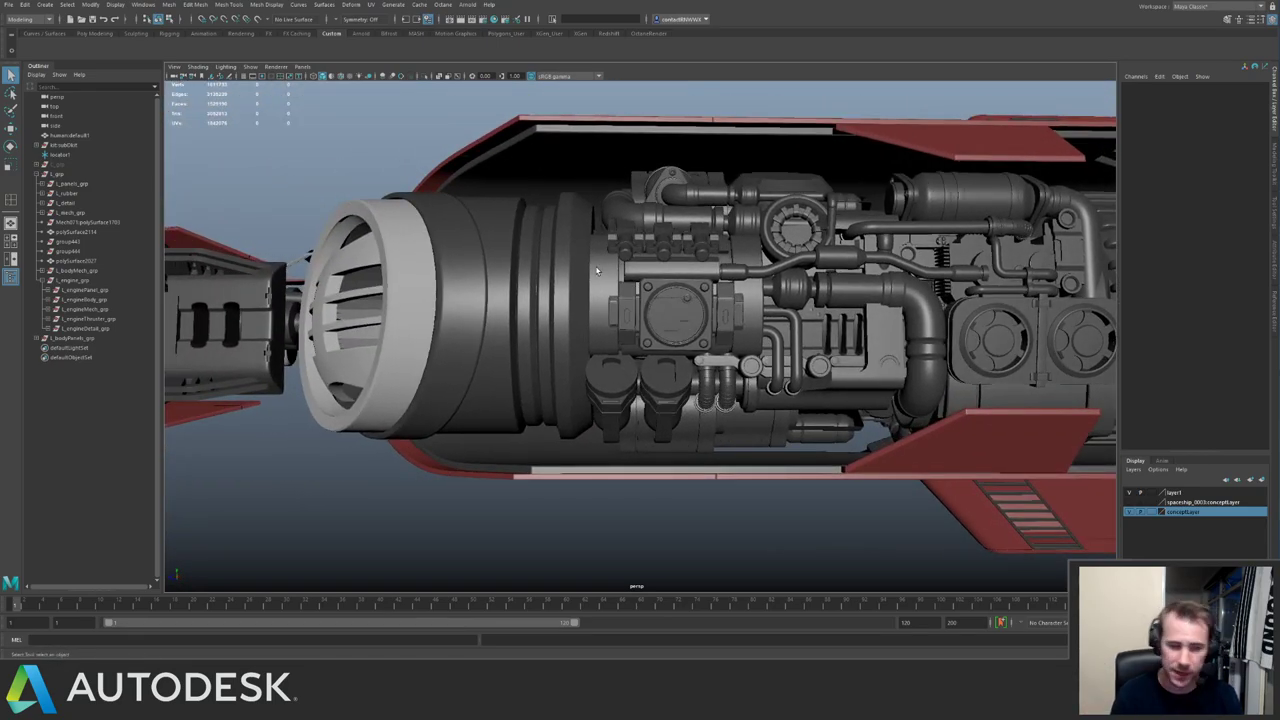
{"action": "left_click_drag", "start_coordinate": [587, 289], "coordinate": [572, 317], "text": "alt"}
{"action": "left_click_drag", "start_coordinate": [418, 312], "coordinate": [476, 179], "text": "alt"}
{"action": "middle_click_drag", "start_coordinate": [476, 179], "coordinate": [510, 193], "text": "alt"}
{"action": "right_click_drag", "start_coordinate": [510, 193], "coordinate": [531, 211], "text": "alt"}
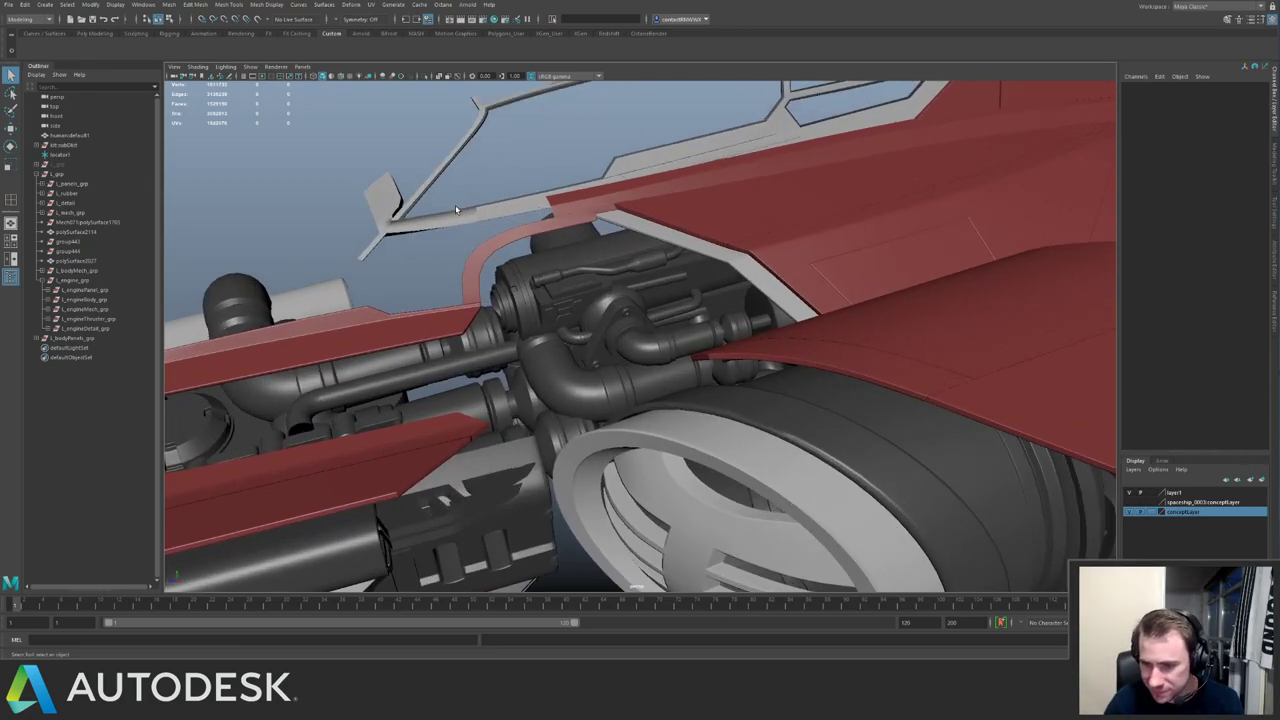
{"action": "left_click_drag", "start_coordinate": [455, 209], "coordinate": [558, 362], "text": "alt"}
{"action": "left_click", "coordinate": [558, 362]}
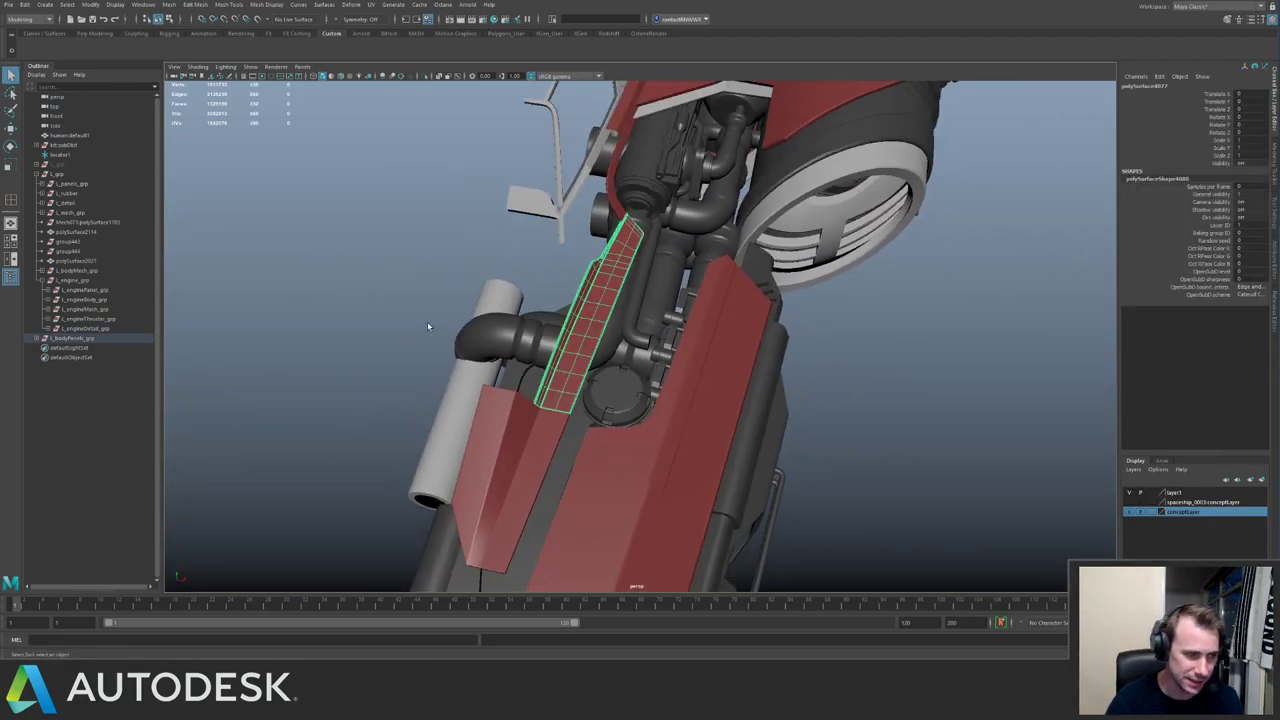
{"action": "left_click", "coordinate": [80, 339]}
{"action": "left_click_drag", "start_coordinate": [440, 262], "coordinate": [310, 320], "text": "alt"}
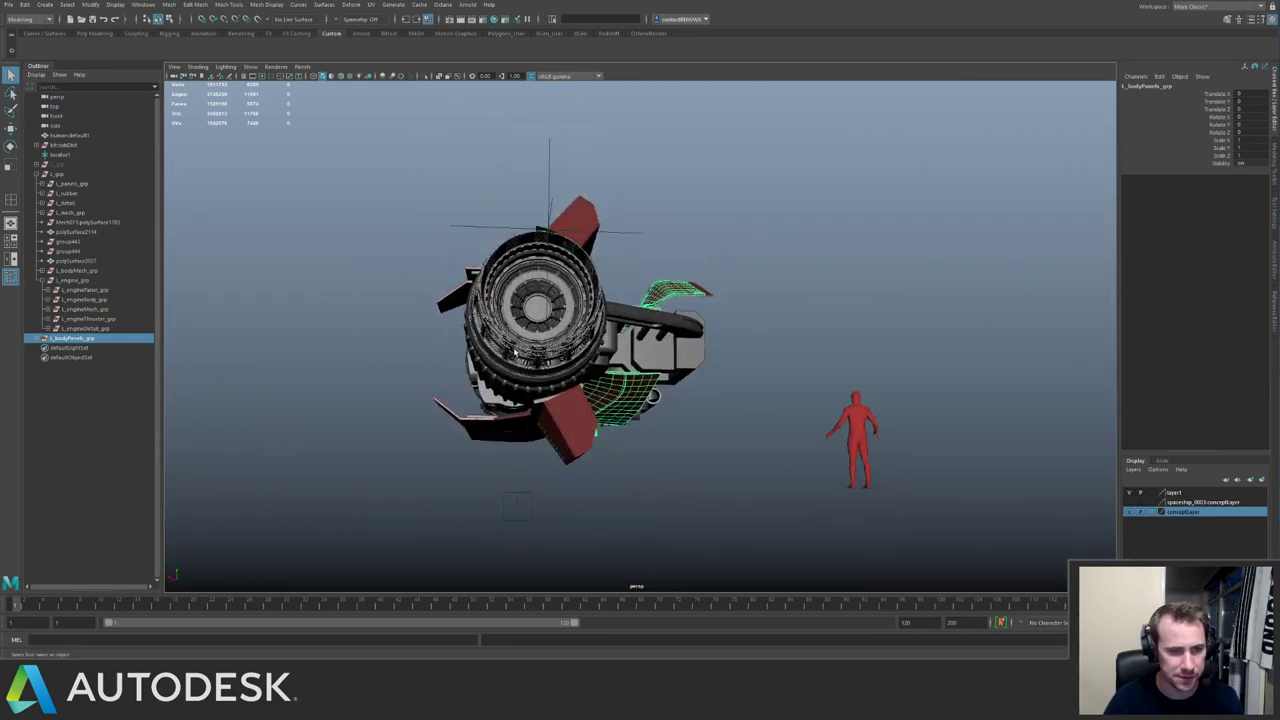
{"action": "left_click", "coordinate": [511, 347]}
Hide L_engine_grp and L_bodyPanels_grp so only the remaining left-side parts are displayed.
{"action": "left_click", "coordinate": [96, 281]}
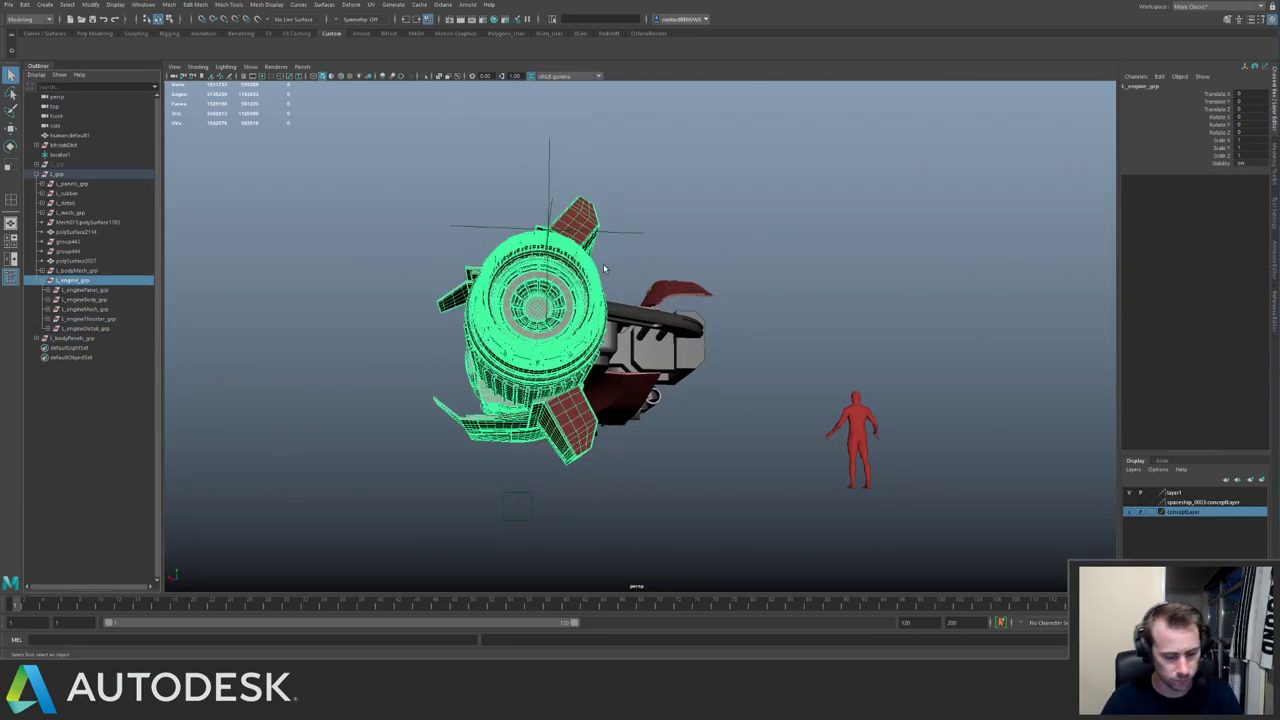
{"action": "key", "text": "ctrl+h"}
{"action": "left_click_drag", "start_coordinate": [528, 253], "coordinate": [697, 352], "text": "alt"}
{"action": "right_click_drag", "start_coordinate": [560, 314], "coordinate": [618, 333], "text": "alt"}
{"action": "left_click_drag", "start_coordinate": [618, 333], "coordinate": [759, 353], "text": "alt"}
{"action": "left_click", "coordinate": [762, 354]}
{"action": "left_click", "coordinate": [76, 340]}
{"action": "right_click_drag", "start_coordinate": [655, 285], "coordinate": [579, 262], "text": "alt"}
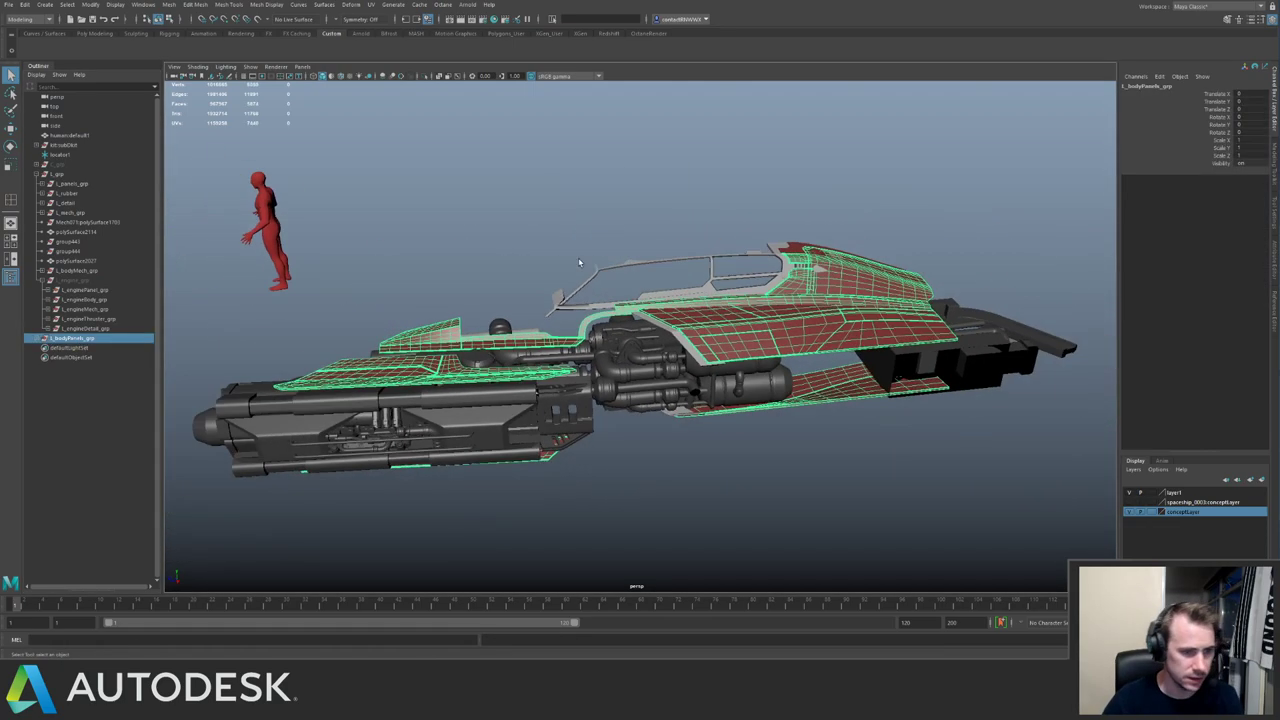
{"action": "key", "text": "ctrl+h"}
{"action": "middle_click_drag", "start_coordinate": [777, 240], "coordinate": [607, 296], "text": "alt"}
{"action": "right_click_drag", "start_coordinate": [607, 296], "coordinate": [606, 380], "text": "alt"}
{"action": "left_click_drag", "start_coordinate": [606, 380], "coordinate": [611, 363], "text": "alt"}
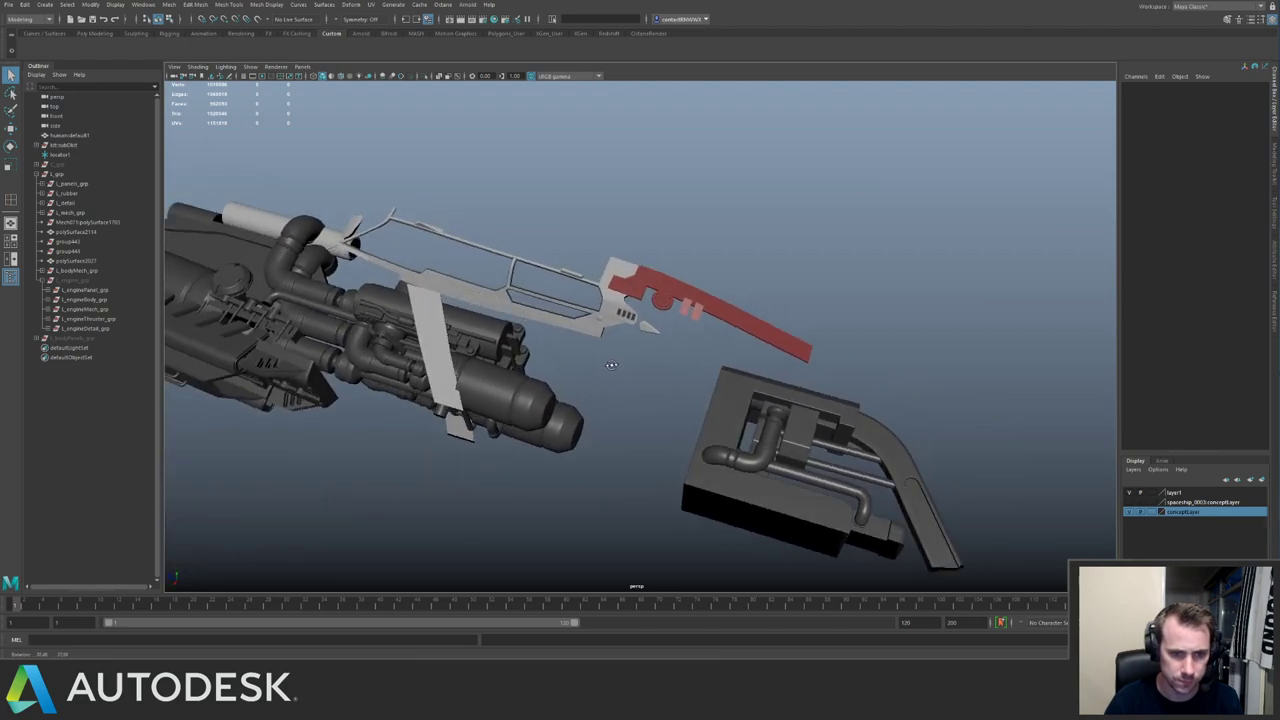
Take the long red strip behind the cockpit out of L_panels_grp and place it in the hidden group above L_grp.
{"action": "left_click", "coordinate": [654, 291]}
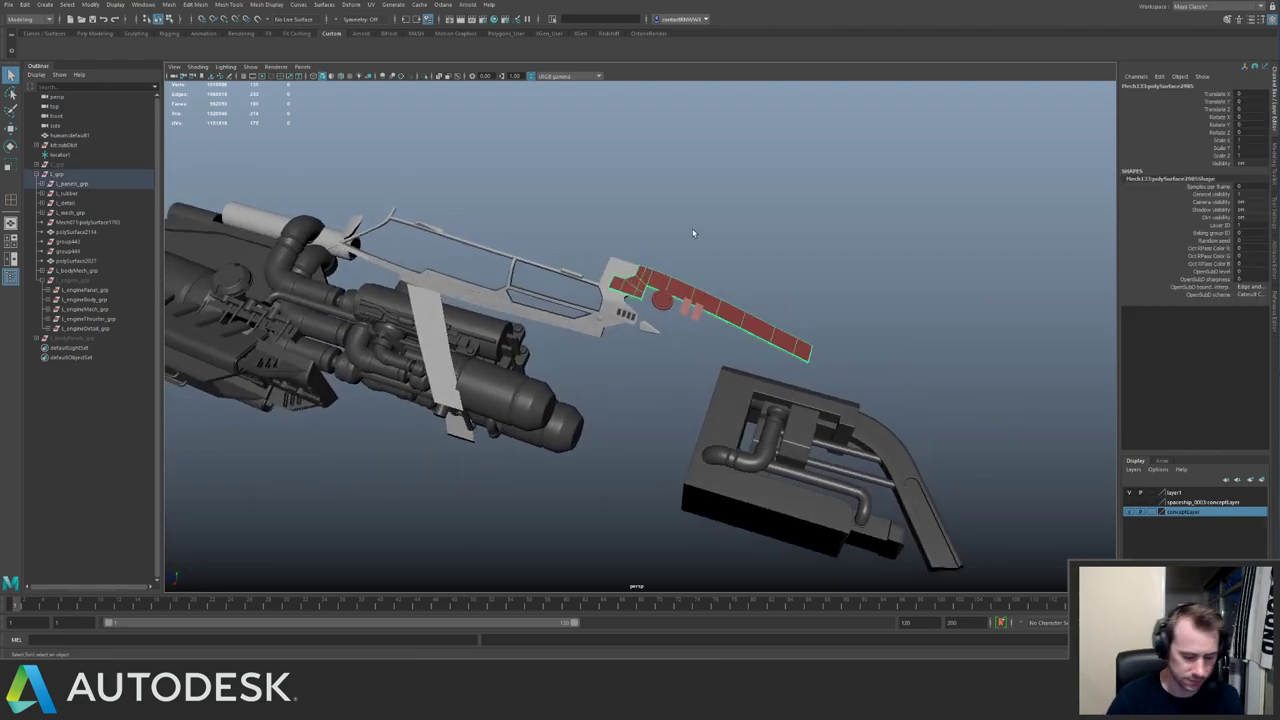
{"action": "key", "text": "shift+p"}
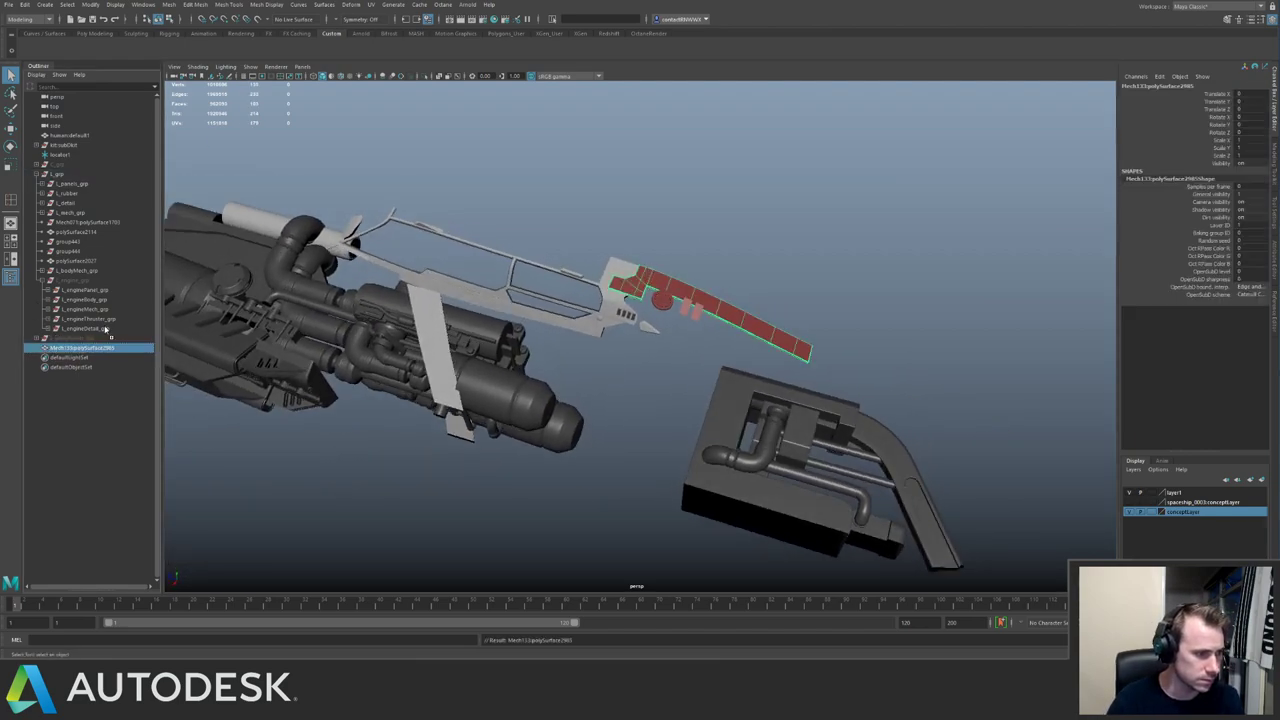
{"action": "key", "text": "Delete"}
{"action": "left_click_drag", "start_coordinate": [560, 300], "coordinate": [496, 249], "text": "alt"}
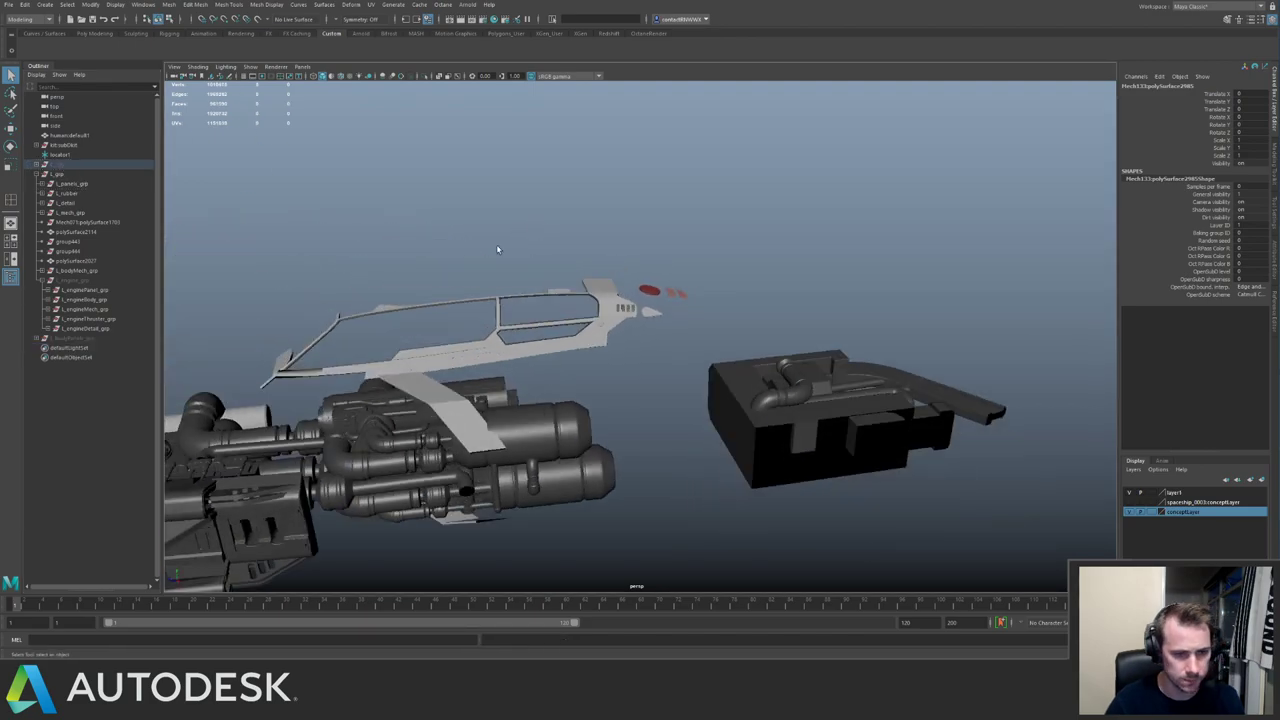
{"action": "middle_click_drag", "start_coordinate": [497, 249], "coordinate": [620, 172], "text": "alt"}
{"action": "right_click_drag", "start_coordinate": [620, 172], "coordinate": [551, 326], "text": "alt"}
{"action": "left_click", "coordinate": [613, 350]}
{"action": "left_click_drag", "start_coordinate": [430, 285], "coordinate": [593, 400], "text": "alt"}
{"action": "left_click", "coordinate": [545, 244]}
{"action": "left_click_drag", "start_coordinate": [545, 244], "coordinate": [714, 263], "text": "alt"}
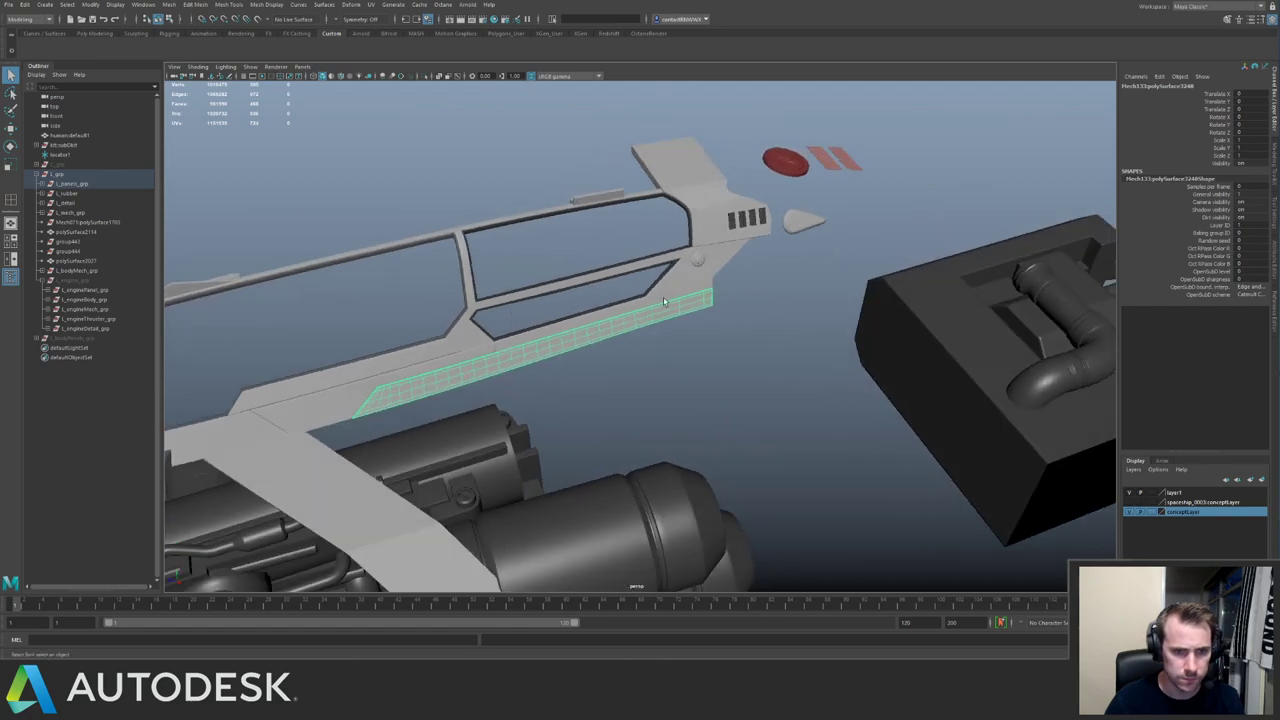
{"action": "left_click", "coordinate": [706, 236]}
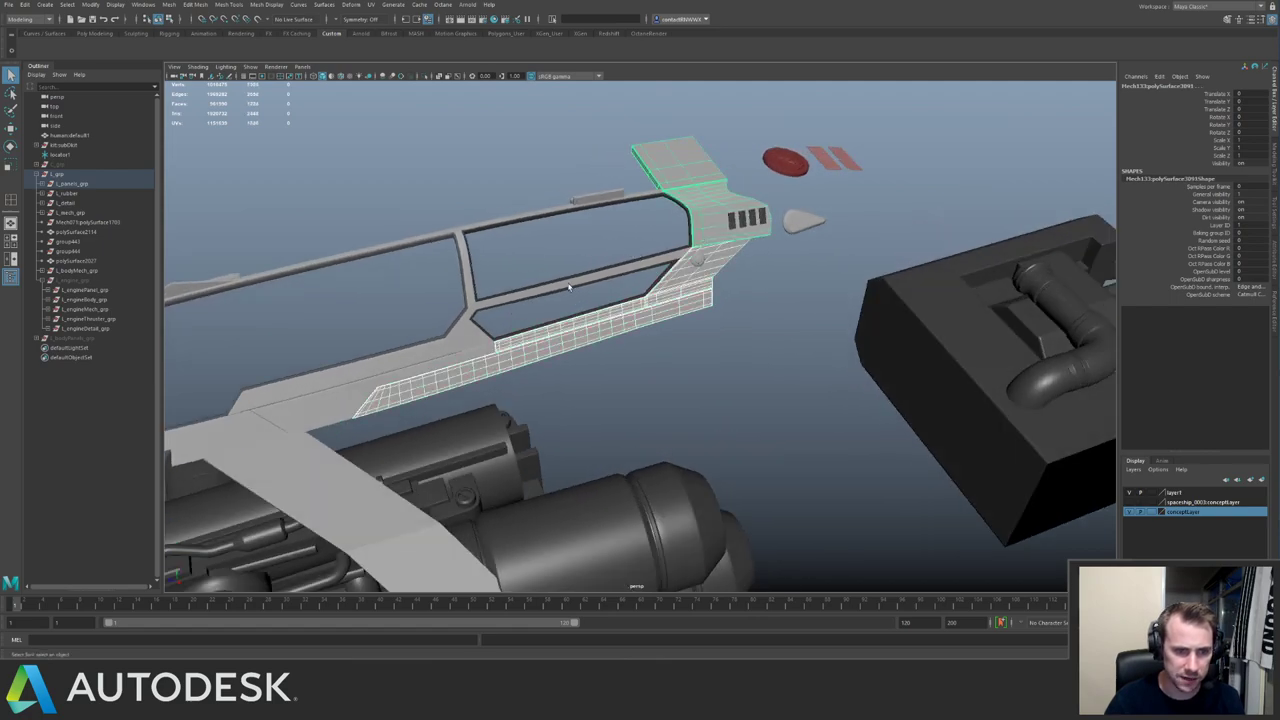
{"action": "left_click", "coordinate": [474, 312]}
{"action": "left_click", "coordinate": [433, 356], "text": "shift"}
{"action": "left_click", "coordinate": [400, 372], "text": "shift"}
{"action": "middle_click_drag", "start_coordinate": [323, 314], "coordinate": [594, 349], "text": "alt"}
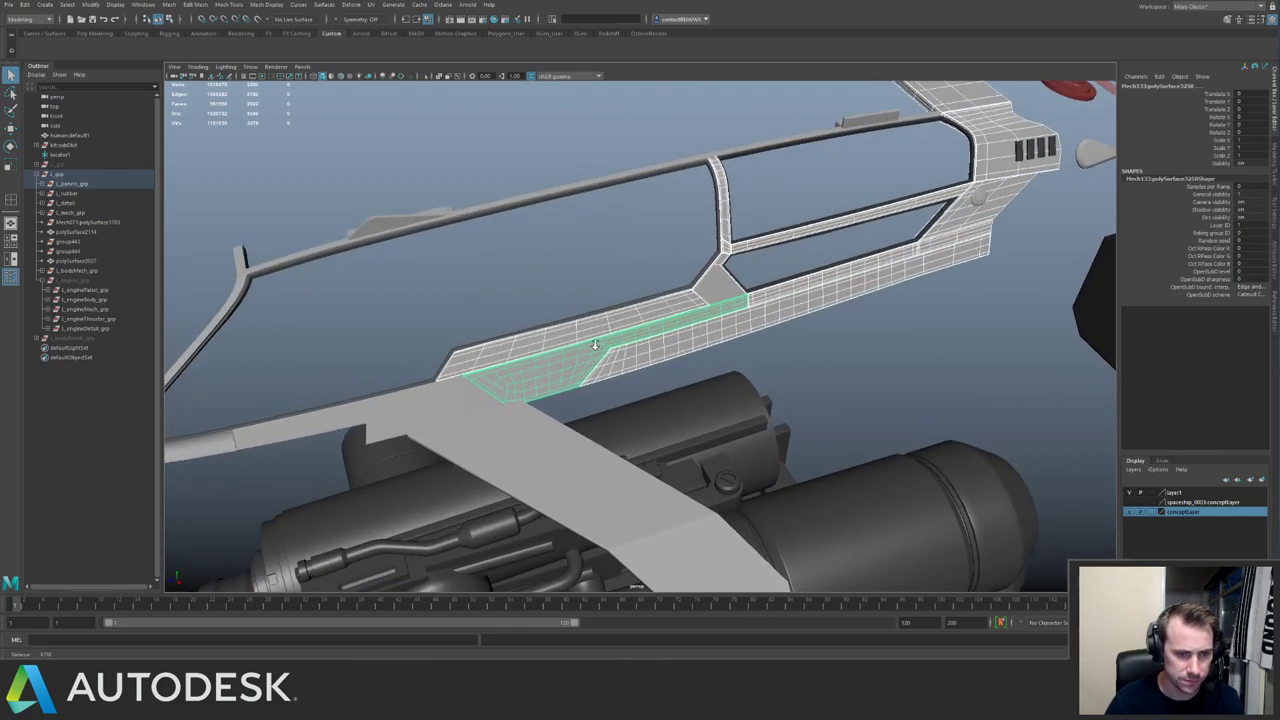
{"action": "right_click_drag", "start_coordinate": [594, 349], "coordinate": [673, 309], "text": "alt"}
Select the cockpit's window divider frame together with the grey side panels running below the windows.
{"action": "left_click", "coordinate": [673, 307]}
{"action": "left_click", "coordinate": [739, 240], "text": "shift"}
{"action": "middle_click_drag", "start_coordinate": [486, 283], "coordinate": [723, 257], "text": "alt"}
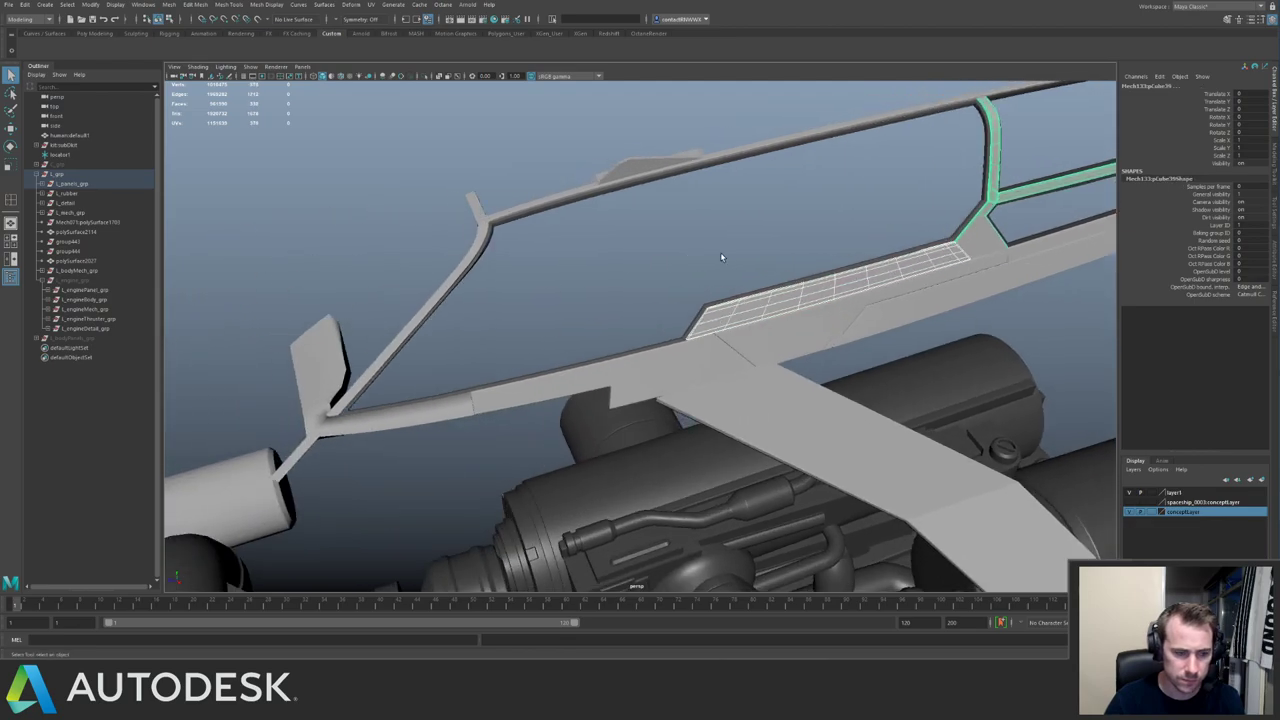
{"action": "mouse_move", "coordinate": [723, 257]}
{"action": "left_mouse_down", "text": "alt"}
{"action": "mouse_move", "coordinate": [880, 150]}
{"action": "mouse_move", "coordinate": [722, 250]}
{"action": "mouse_move", "coordinate": [722, 277]}
{"action": "left_mouse_up", "text": "alt"}
{"action": "left_click", "coordinate": [714, 304], "text": "shift"}
{"action": "left_click", "coordinate": [840, 264], "text": "shift"}
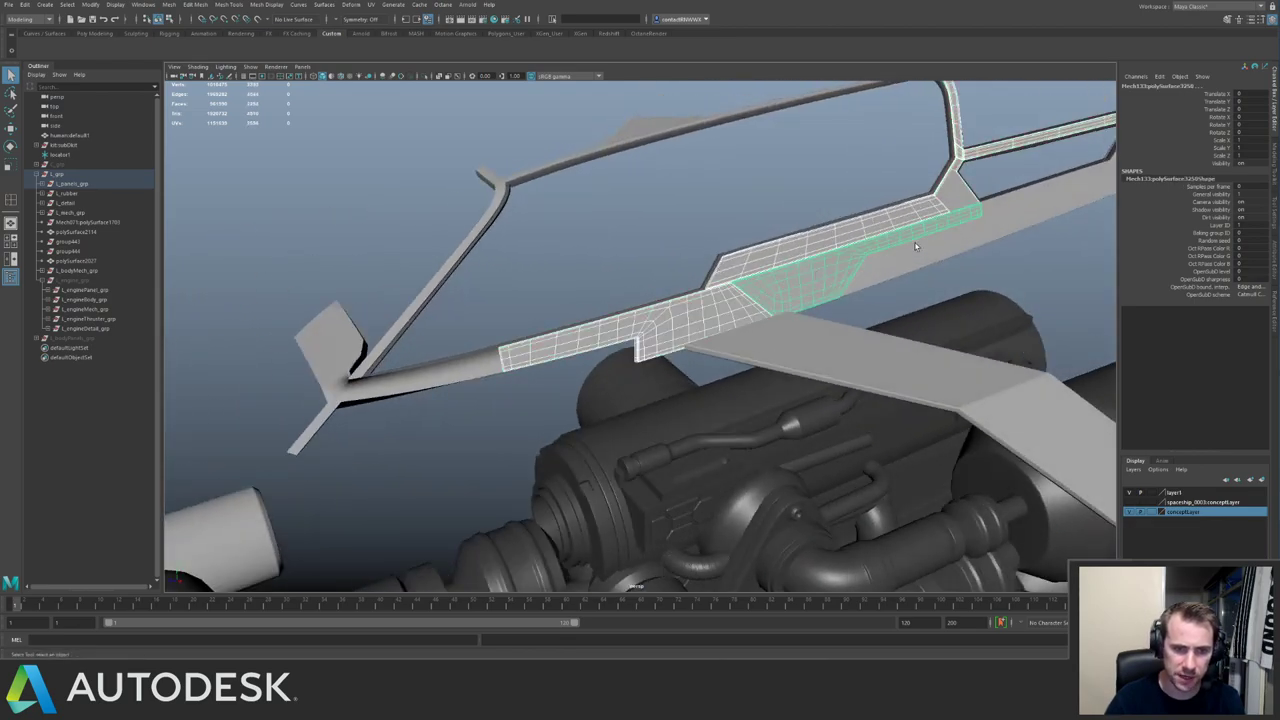
{"action": "middle_click_drag", "start_coordinate": [915, 248], "coordinate": [530, 352], "text": "alt"}
{"action": "left_click", "coordinate": [716, 299], "text": "shift"}
{"action": "left_click", "coordinate": [841, 241], "text": "shift"}
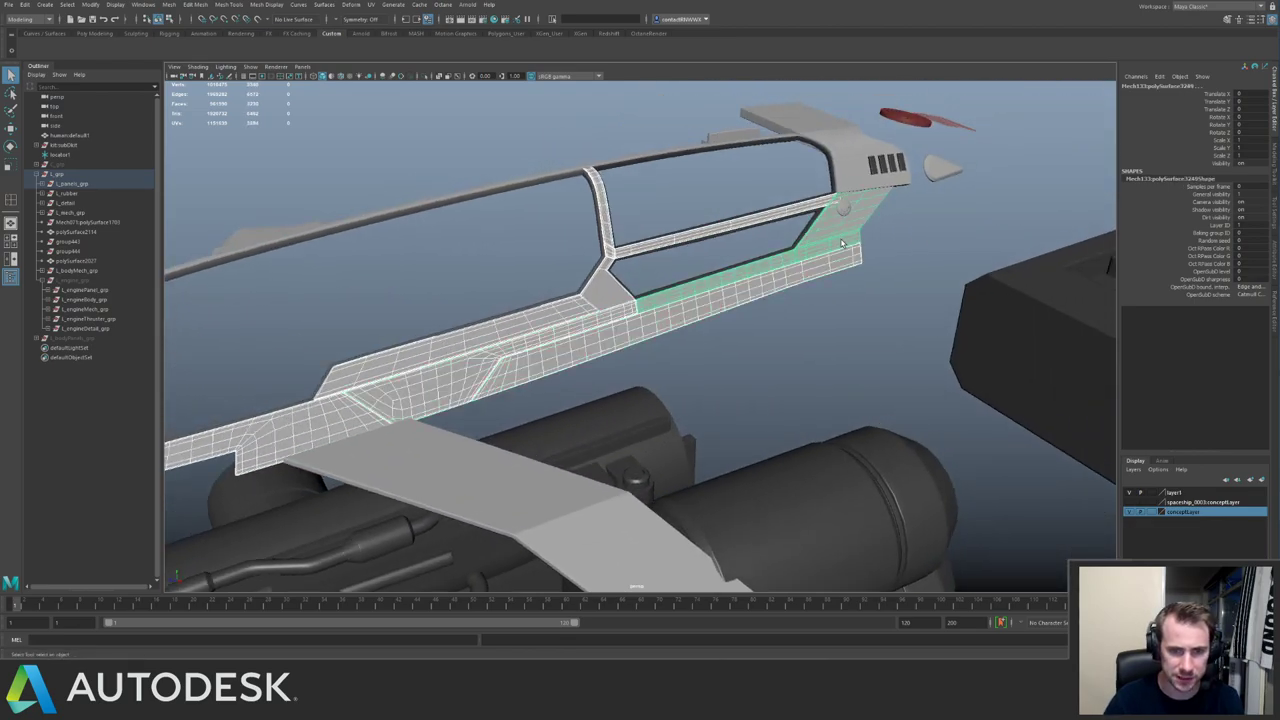
Add the cockpit's rear panel, upper rail and front frame pieces to the selection and group them all.
{"action": "left_click", "coordinate": [853, 180]}
{"action": "left_click_drag", "start_coordinate": [853, 180], "coordinate": [684, 297], "text": "alt"}
{"action": "left_click", "coordinate": [682, 296]}
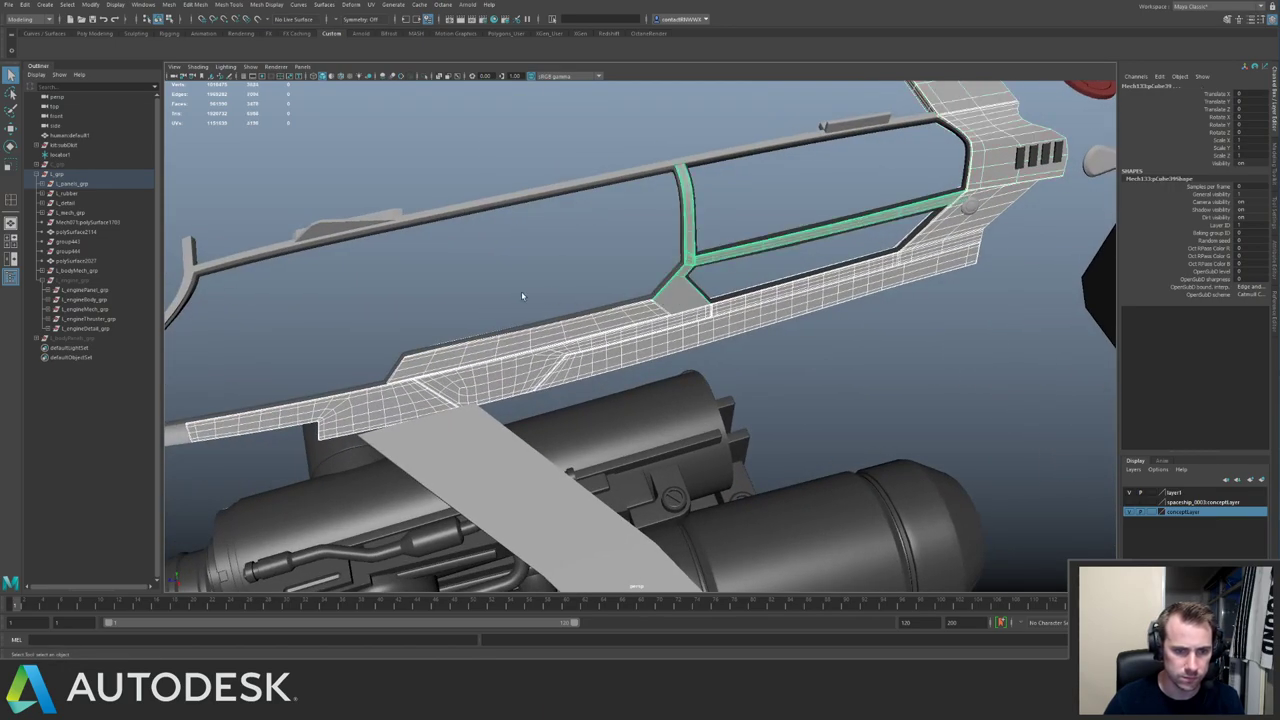
{"action": "left_click_drag", "start_coordinate": [521, 295], "coordinate": [578, 280], "text": "alt"}
{"action": "left_click", "coordinate": [551, 236]}
{"action": "left_click_drag", "start_coordinate": [551, 236], "coordinate": [650, 226], "text": "alt"}
{"action": "left_click", "coordinate": [588, 280]}
{"action": "left_click", "coordinate": [675, 228]}
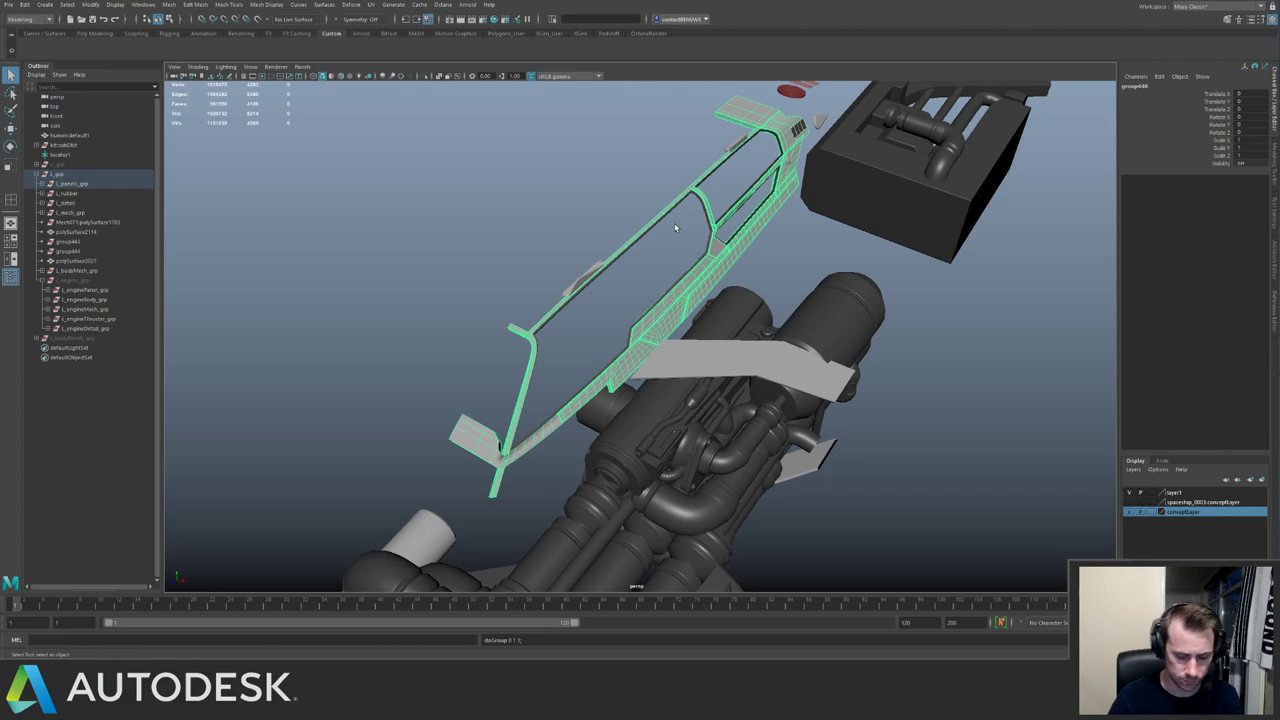
Move the new cockpit group out of L_grp to the top level and rename it L_cockpitPanel_grp.
{"action": "key", "text": "shift+p"}
{"action": "double_click", "coordinate": [68, 350]}
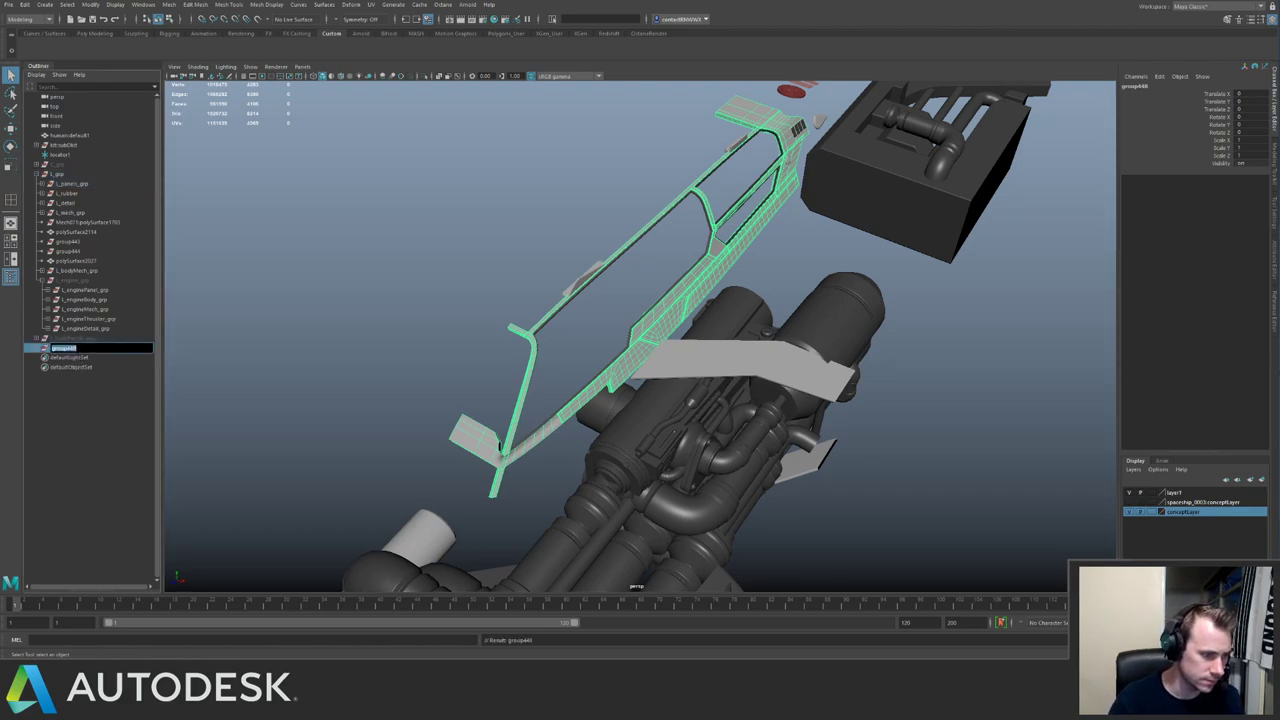
{"action": "type", "text": "L_co"}
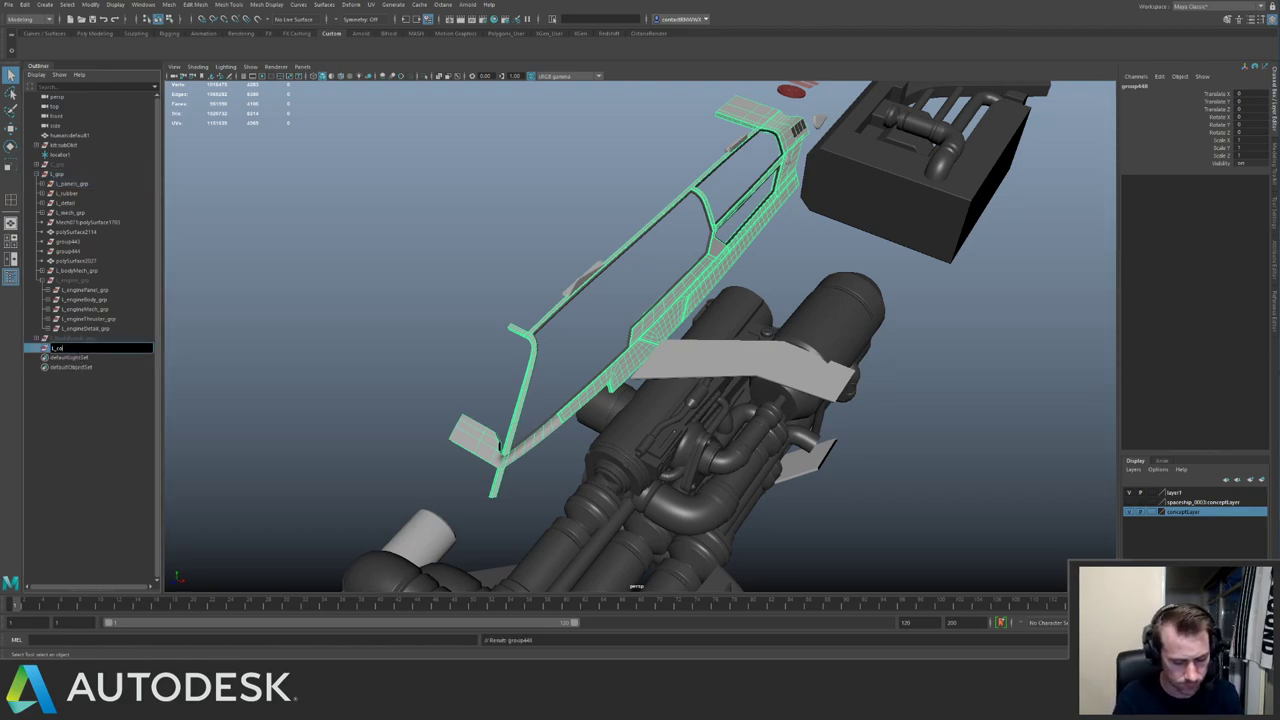
{"action": "type", "text": "ckpitPanel_grp"}
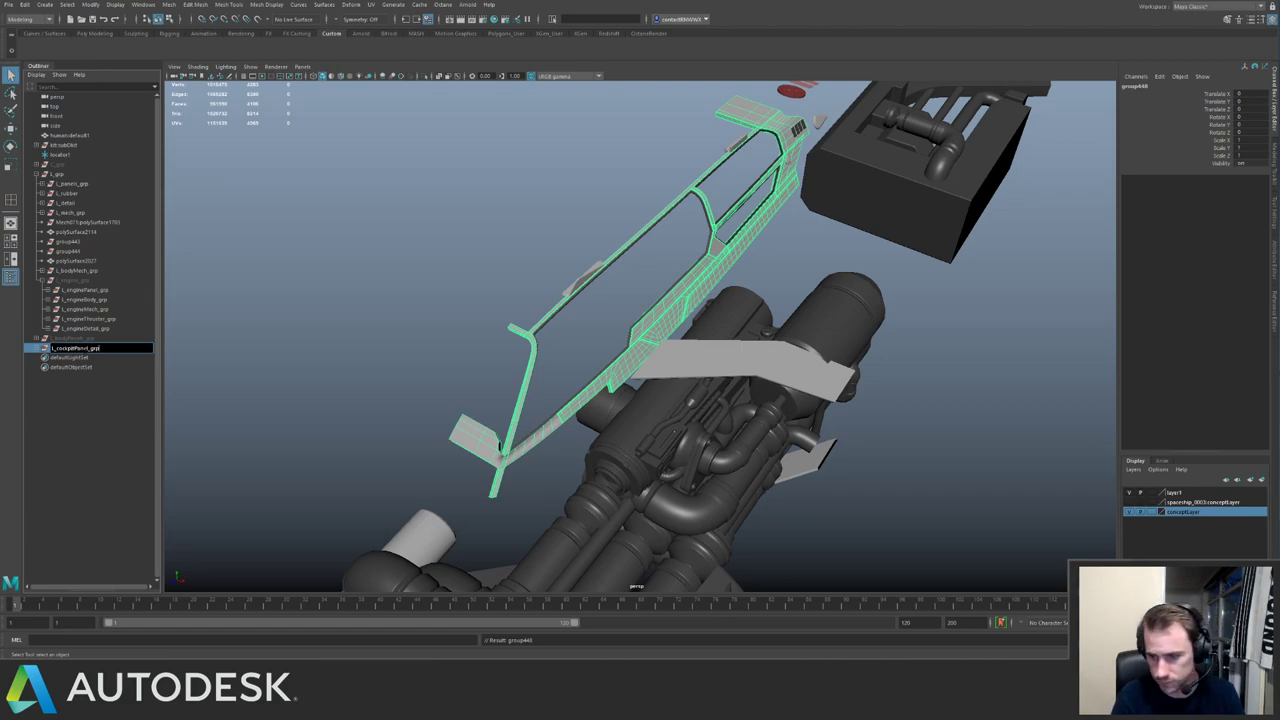
{"action": "key", "text": "Return"}
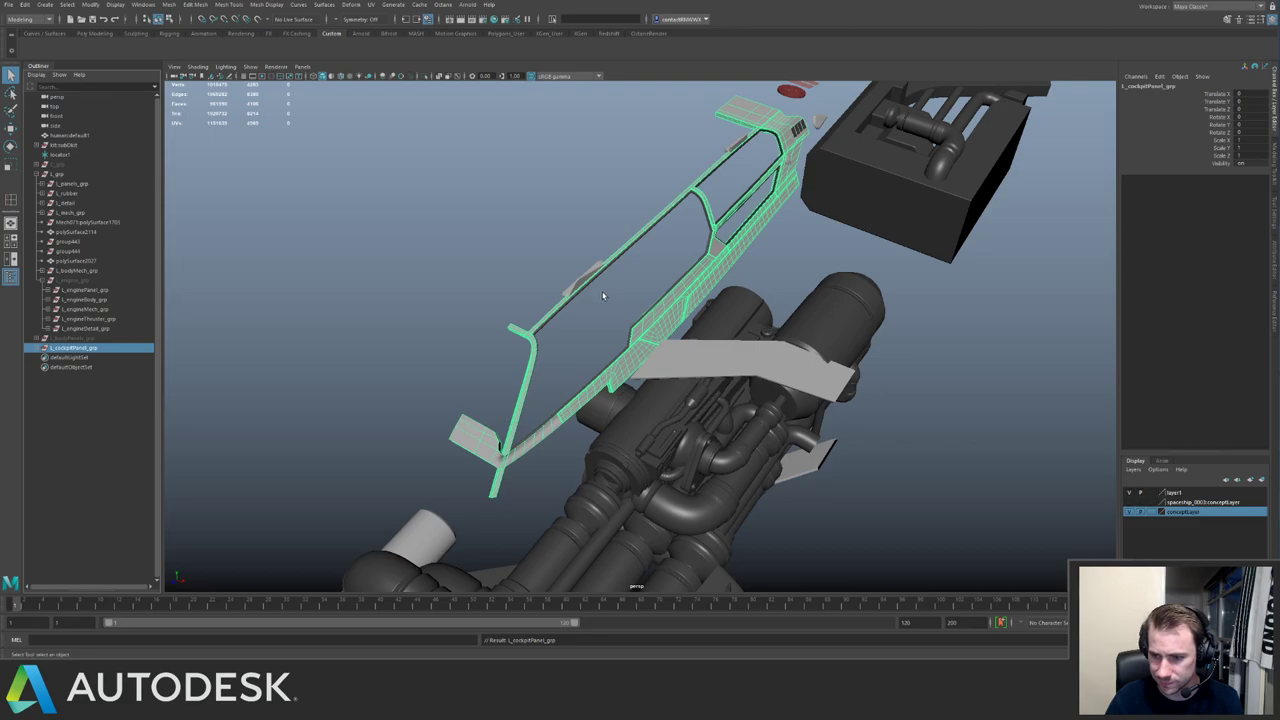
Select L_cockpitPanel_grp again and check which cockpit frame pieces it contains.
{"action": "mouse_move", "coordinate": [647, 281]}
{"action": "left_mouse_down", "text": "alt"}
{"action": "mouse_move", "coordinate": [611, 326]}
{"action": "mouse_move", "coordinate": [650, 277]}
{"action": "left_mouse_up", "text": "alt"}
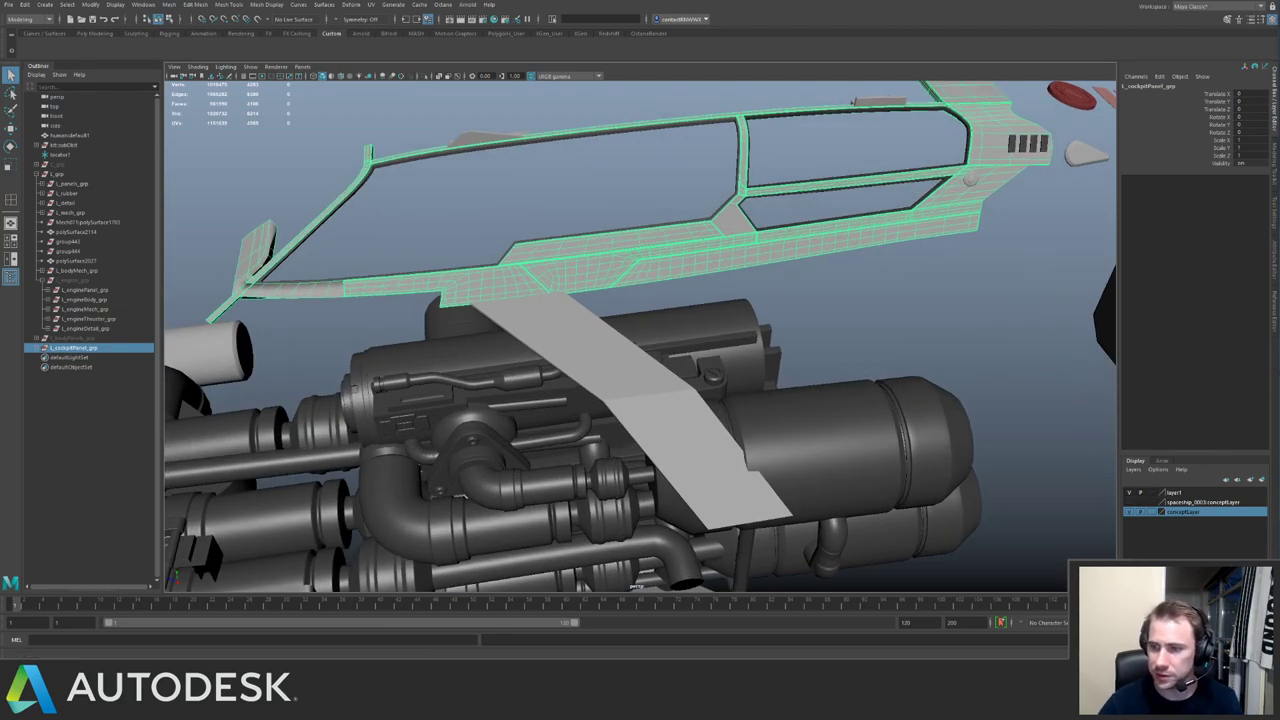
{"action": "left_click", "coordinate": [865, 302]}
{"action": "left_click_drag", "start_coordinate": [860, 302], "coordinate": [800, 289], "text": "alt"}
{"action": "left_click", "coordinate": [800, 289]}
{"action": "left_click", "coordinate": [104, 349]}
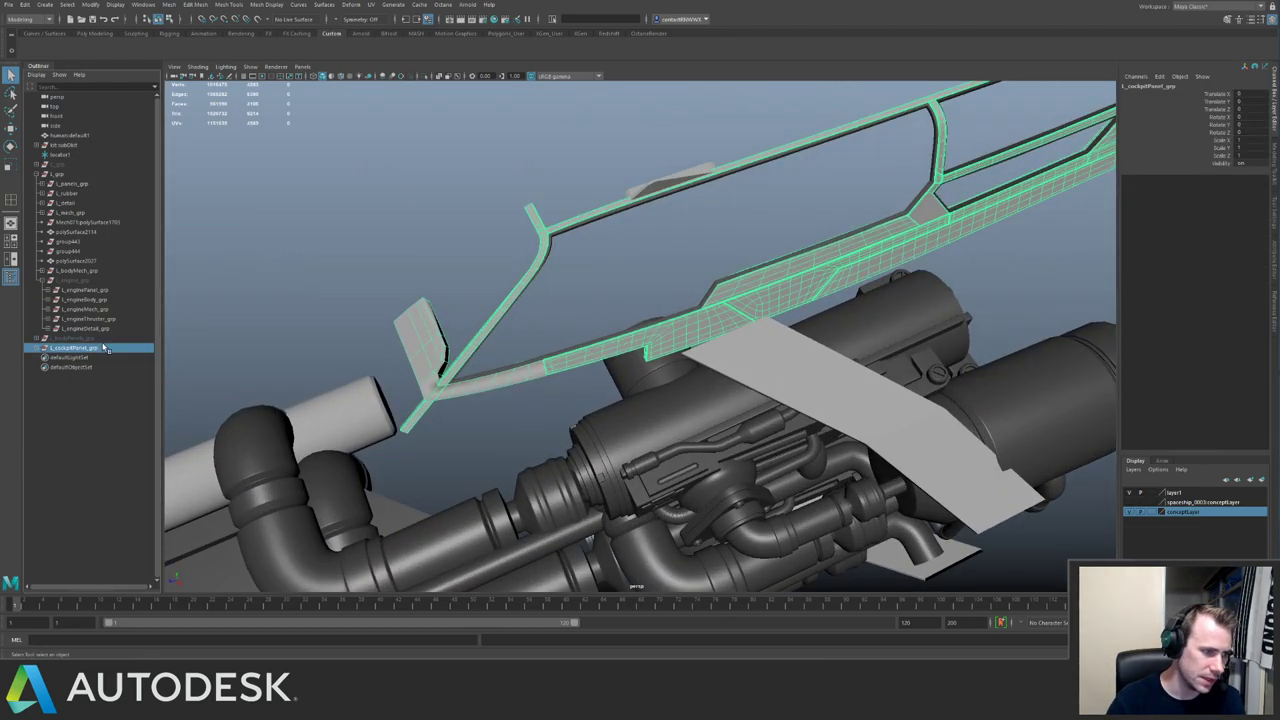
Select the dark outer casing parts of the front body section, including the long side tubes, brackets and front plates.
{"action": "scroll", "coordinate": [640, 240], "scroll_direction": "down", "scroll_amount": 4}
{"action": "middle_click_drag", "start_coordinate": [700, 204], "coordinate": [609, 226], "text": "alt"}
{"action": "left_click_drag", "start_coordinate": [609, 226], "coordinate": [632, 291], "text": "alt"}
{"action": "left_click_drag", "start_coordinate": [465, 231], "coordinate": [717, 342], "text": "alt"}
{"action": "left_click", "coordinate": [778, 342]}
{"action": "left_click", "coordinate": [780, 358], "text": "shift"}
{"action": "left_click", "coordinate": [826, 297]}
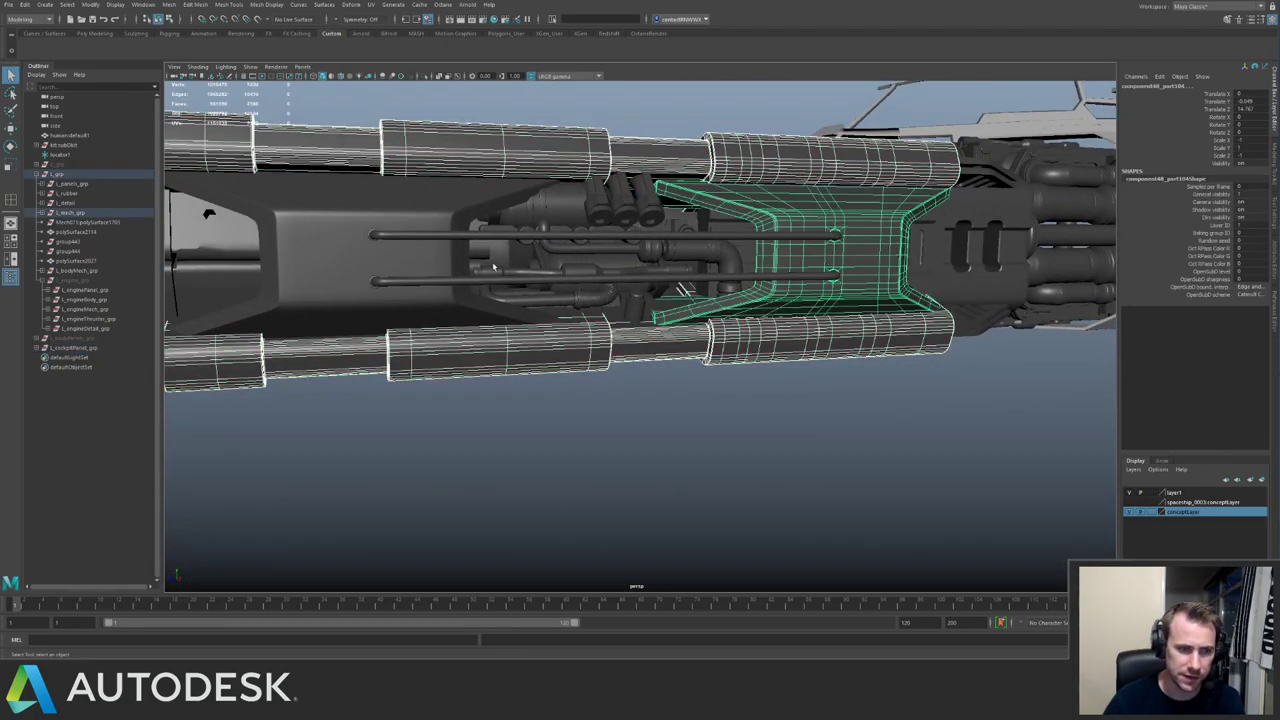
{"action": "left_click", "coordinate": [360, 304], "text": "shift"}
{"action": "left_click_drag", "start_coordinate": [362, 302], "coordinate": [546, 258], "text": "alt"}
{"action": "left_click", "coordinate": [407, 284], "text": "shift"}
{"action": "left_click", "coordinate": [426, 306], "text": "shift"}
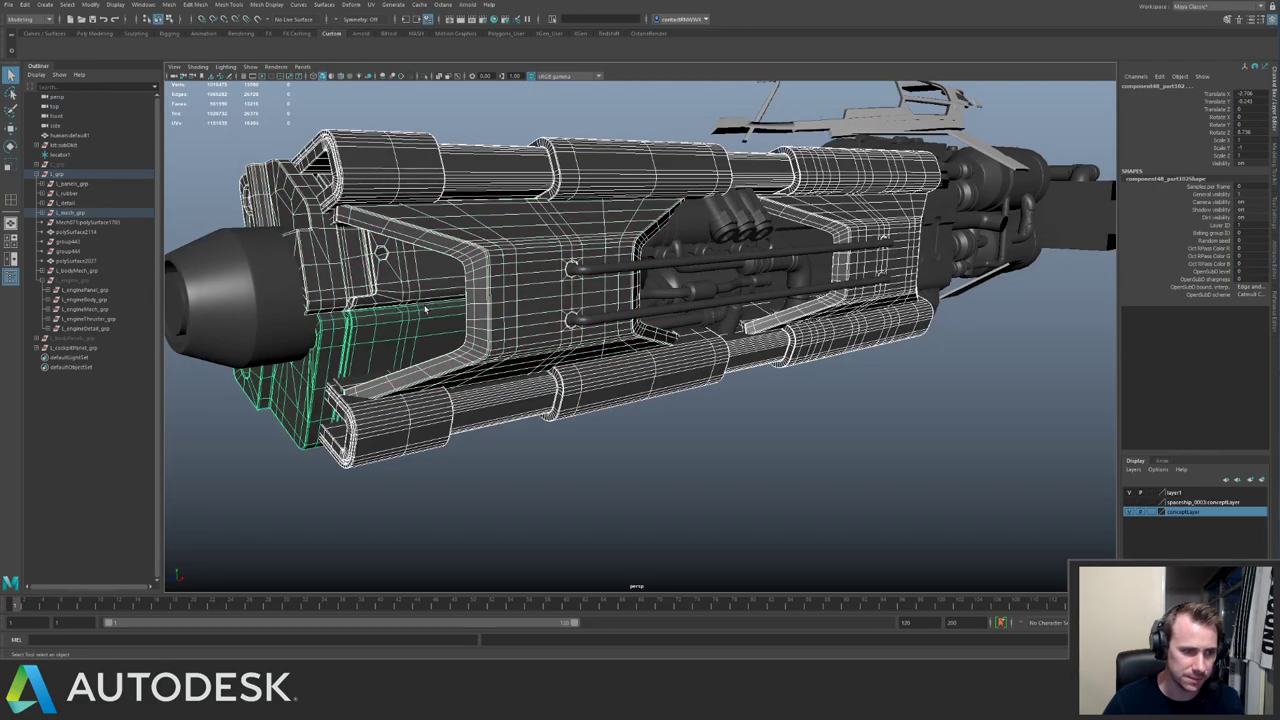
{"action": "left_click", "coordinate": [293, 307], "text": "shift"}
Add the casing parts of the detached rear body section to the selection and group everything selected.
{"action": "left_click_drag", "start_coordinate": [293, 307], "coordinate": [780, 185], "text": "alt"}
{"action": "left_click", "coordinate": [617, 217]}
{"action": "middle_click_drag", "start_coordinate": [560, 300], "coordinate": [731, 271], "text": "alt"}
{"action": "left_click_drag", "start_coordinate": [731, 271], "coordinate": [665, 285], "text": "alt"}
{"action": "middle_click_drag", "start_coordinate": [665, 285], "coordinate": [838, 278], "text": "alt"}
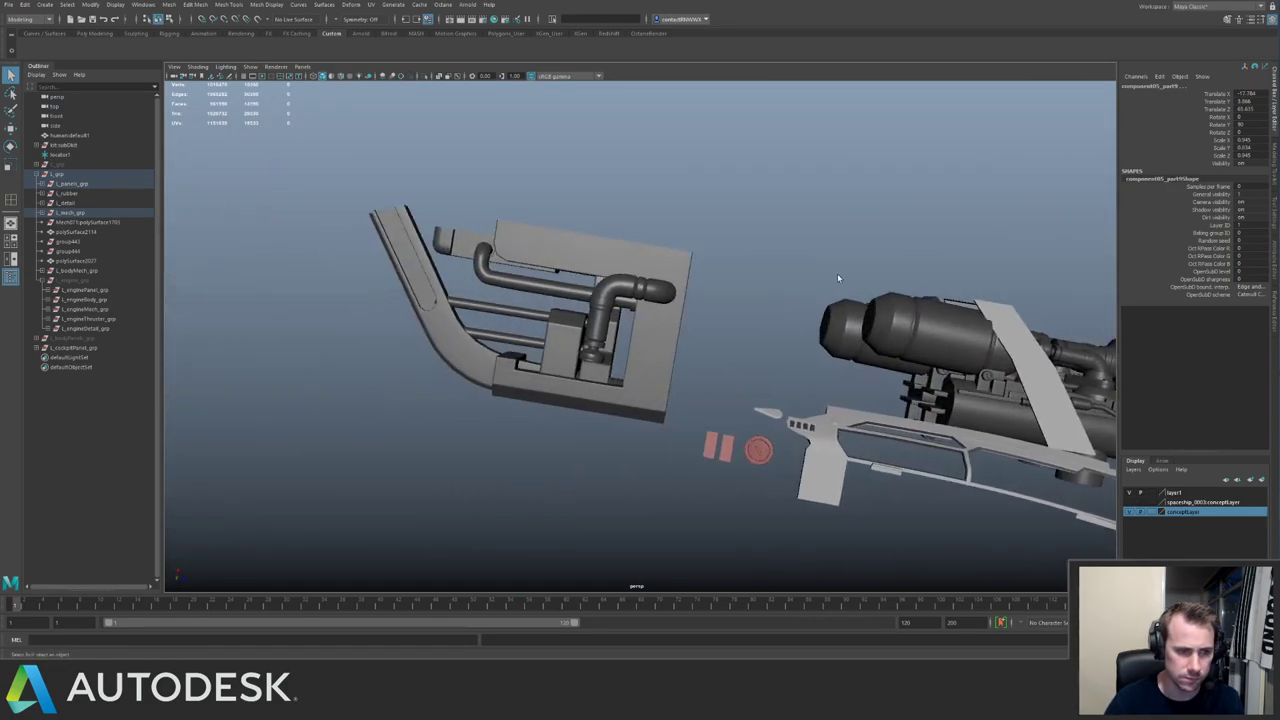
{"action": "left_click", "coordinate": [642, 345]}
{"action": "left_click_drag", "start_coordinate": [642, 345], "coordinate": [720, 328], "text": "alt"}
{"action": "left_click", "coordinate": [689, 352]}
{"action": "key", "text": "ctrl+g"}
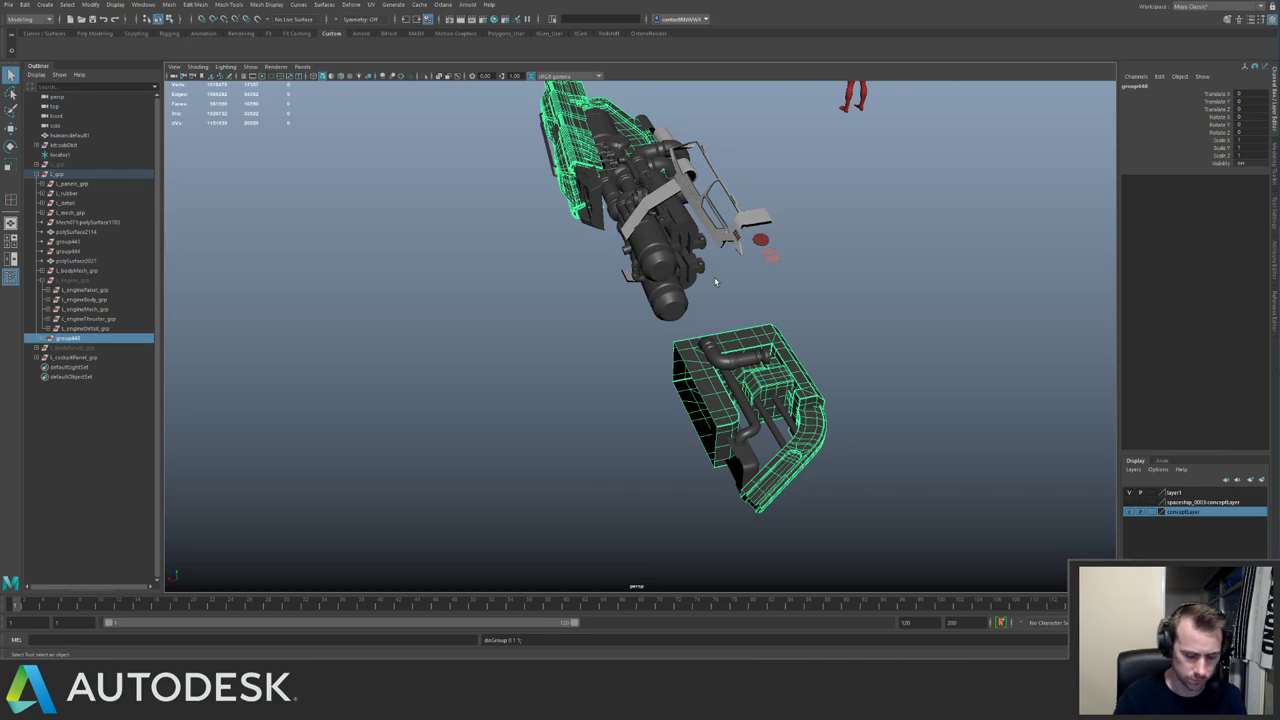
Move the new casing group out of L_grp to the top level and rename it L_mainBody_grp.
{"action": "double_click", "coordinate": [62, 358]}
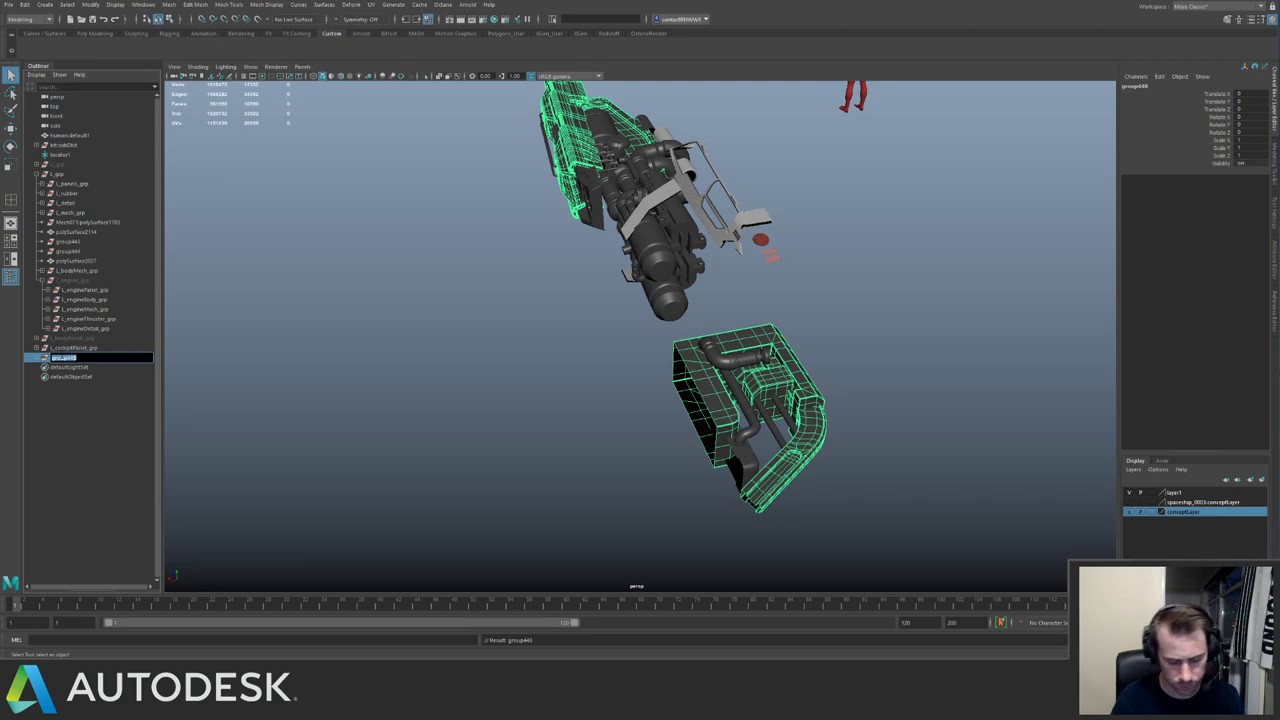
{"action": "type", "text": "l"}
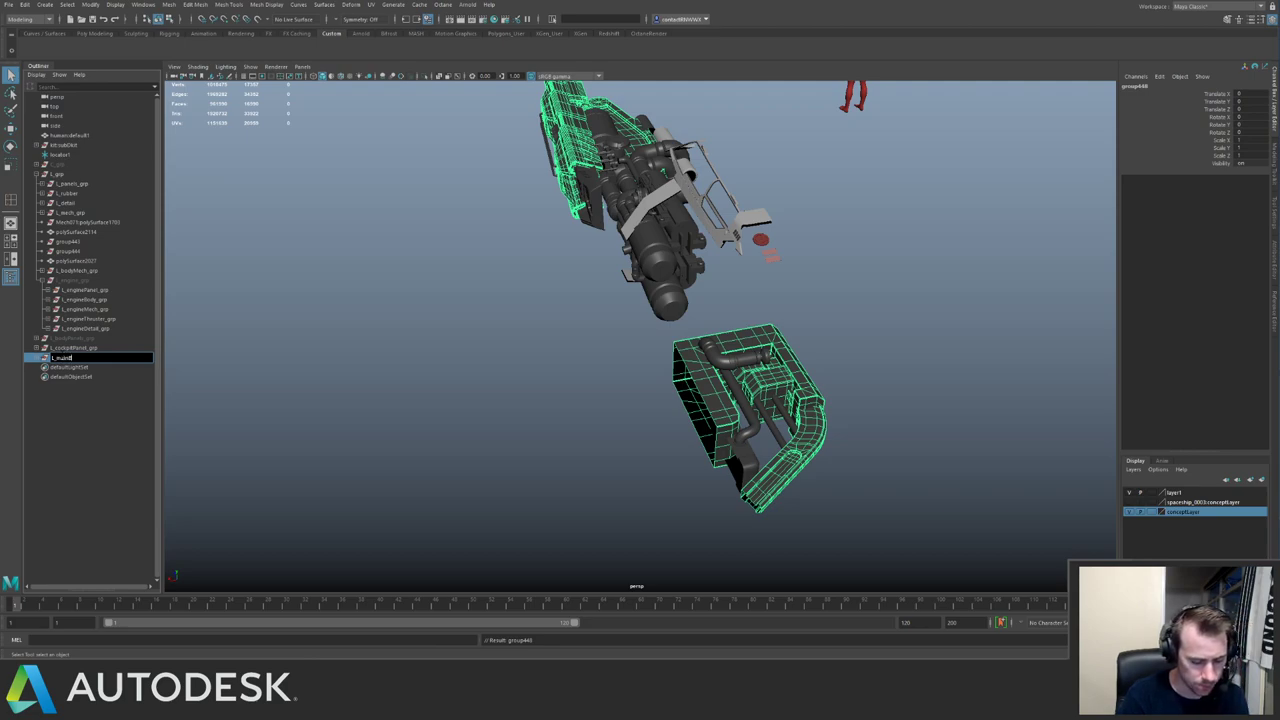
{"action": "type", "text": "_mainBody_gr"}
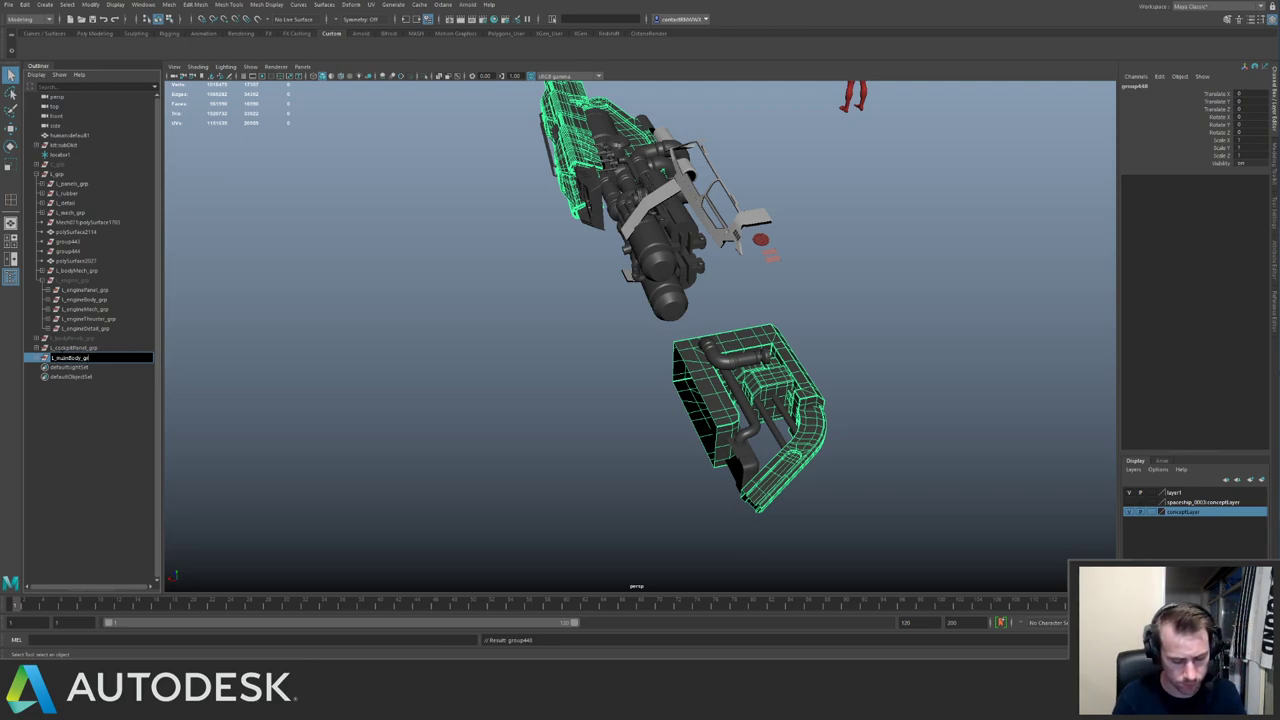
{"action": "type", "text": "p"}
{"action": "key", "text": "Return"}
Rename the hidden L_bodyPanels_grp as L_mainPanels_grp and clear the selection.
{"action": "double_click", "coordinate": [72, 339]}
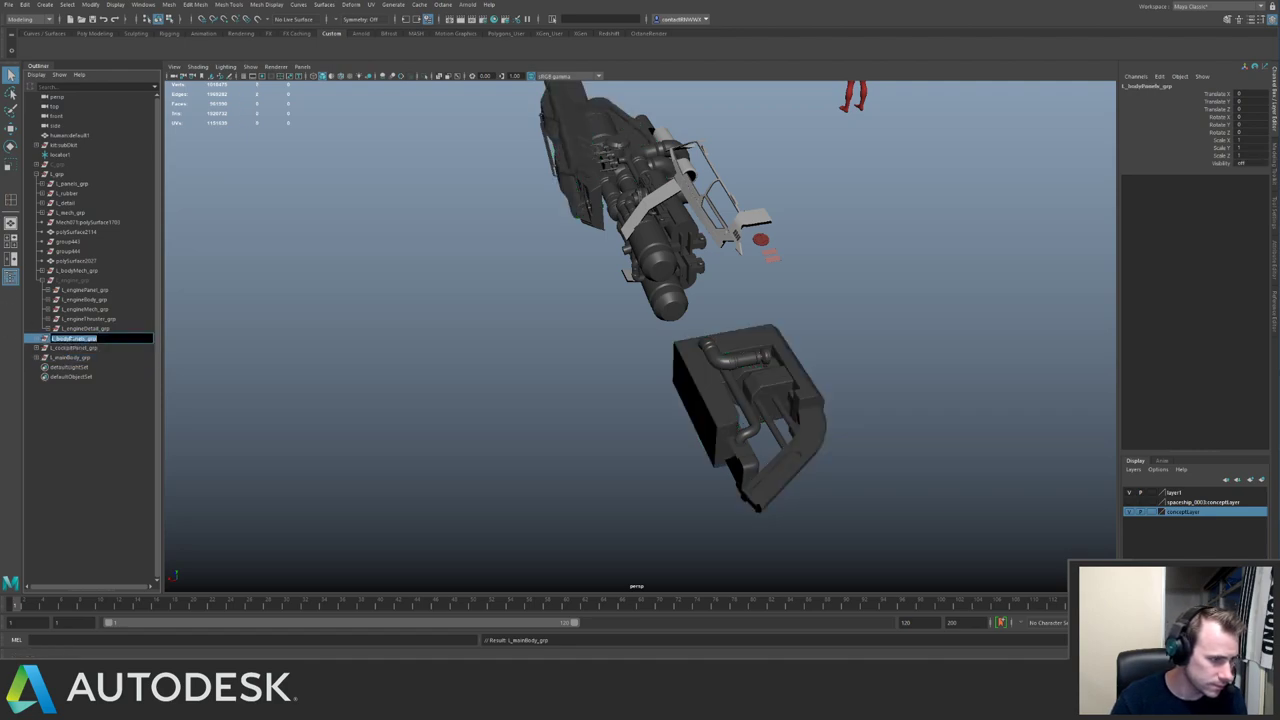
{"action": "left_click", "coordinate": [64, 338]}
{"action": "key", "text": "BackSpace"}
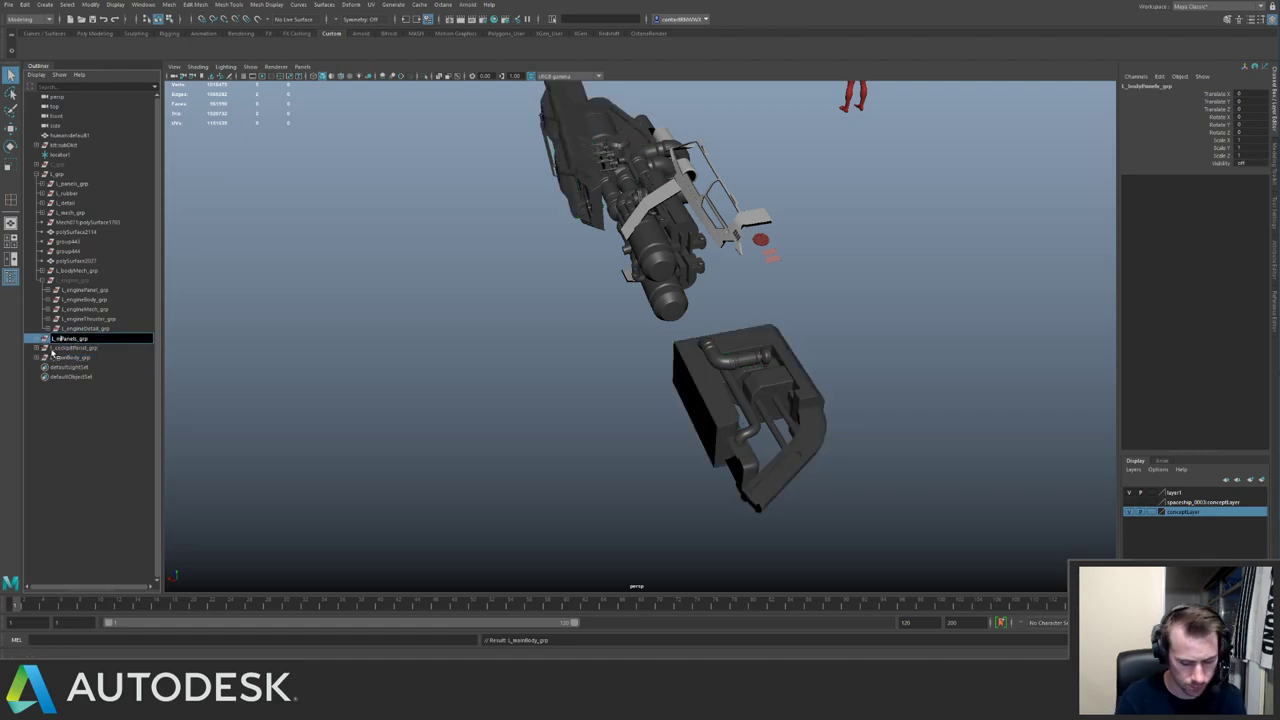
{"action": "type", "text": "main"}
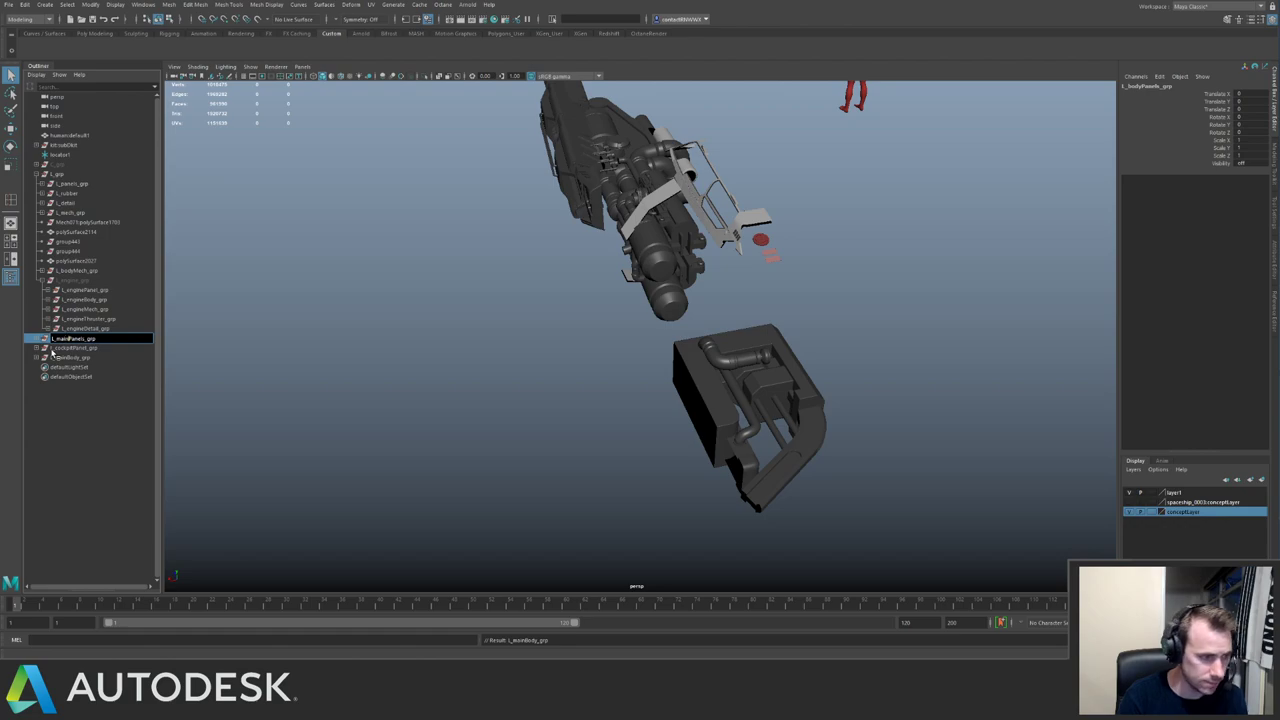
{"action": "key", "text": "Return"}
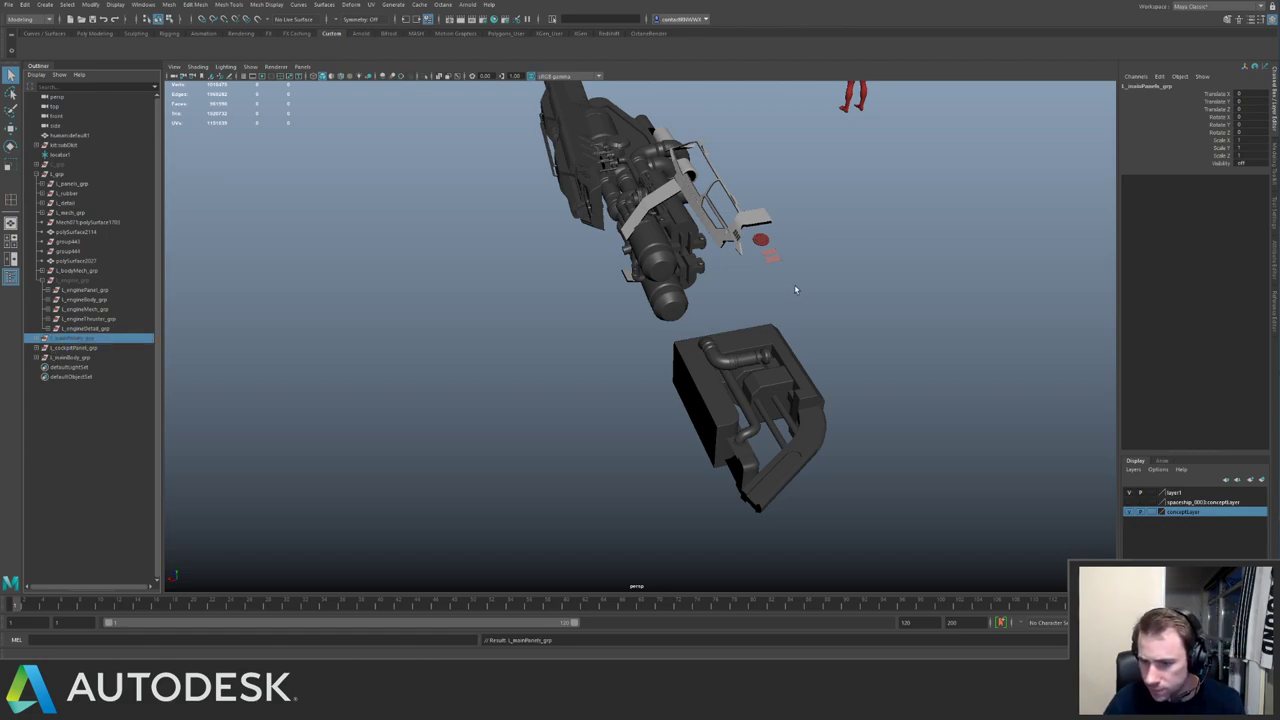
{"action": "left_click_drag", "start_coordinate": [799, 289], "coordinate": [786, 371], "text": "alt"}
{"action": "left_click", "coordinate": [786, 371]}
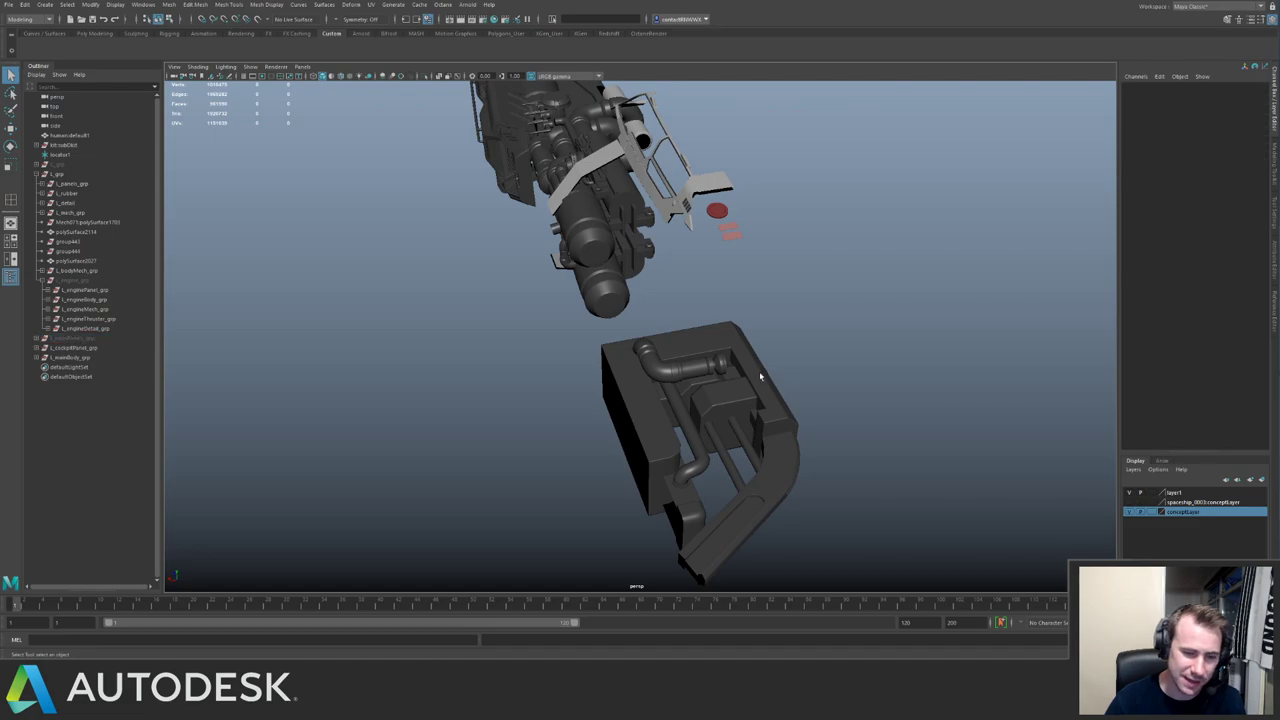
Hide L_mainBody_grp so the mechanical parts inside the front body section are exposed.
{"action": "left_click", "coordinate": [86, 357]}
{"action": "left_click_drag", "start_coordinate": [452, 330], "coordinate": [403, 286], "text": "alt"}
{"action": "middle_click_drag", "start_coordinate": [403, 286], "coordinate": [543, 314], "text": "alt"}
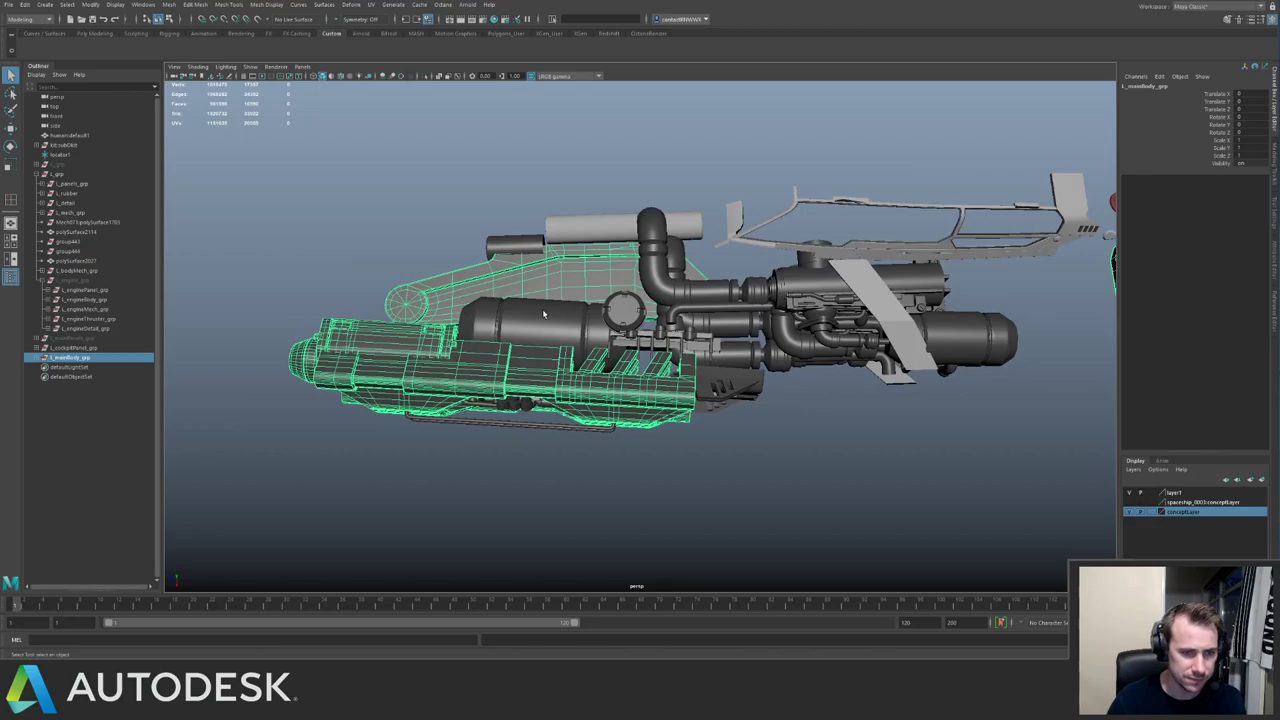
{"action": "key", "text": "ctrl+h"}
{"action": "left_click_drag", "start_coordinate": [503, 309], "coordinate": [580, 355], "text": "alt"}
Select the whole group that contains the ribbed front cylinder and large tanks, and move it out of L_grp to the top level.
{"action": "left_click_drag", "start_coordinate": [369, 306], "coordinate": [617, 479]}
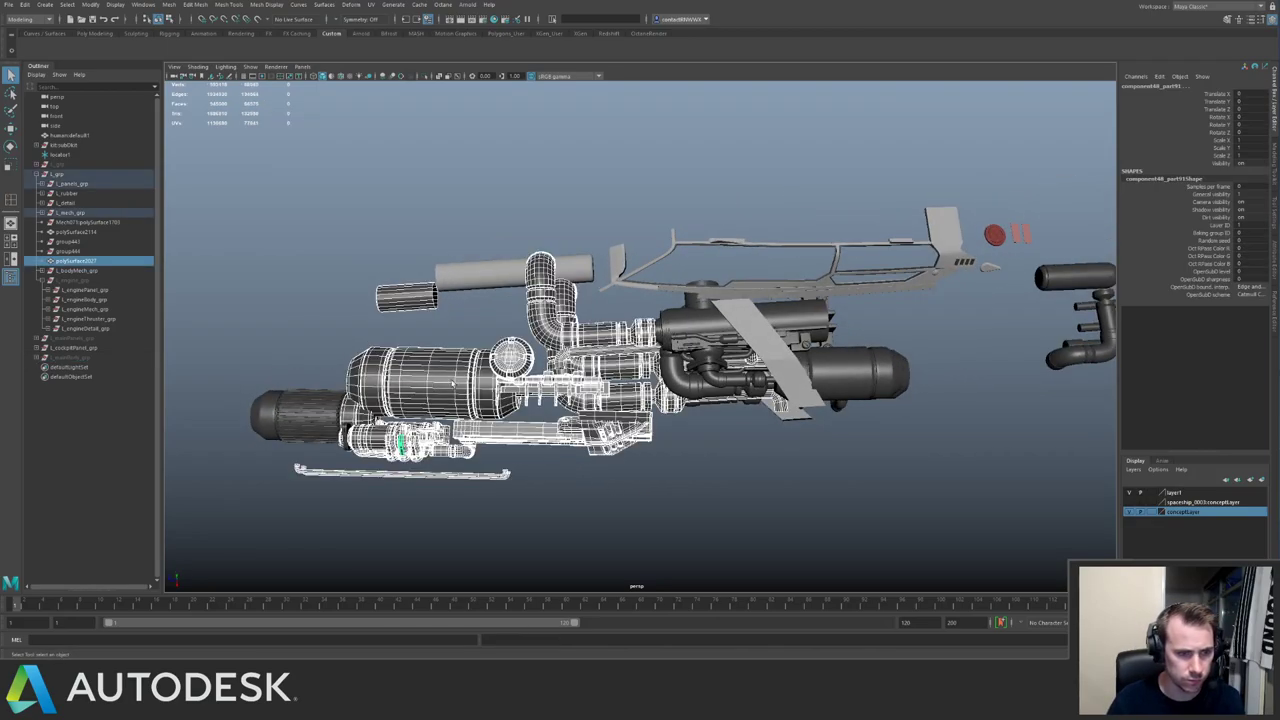
{"action": "middle_click_drag", "start_coordinate": [398, 365], "coordinate": [494, 371], "text": "alt"}
{"action": "left_click", "coordinate": [430, 400]}
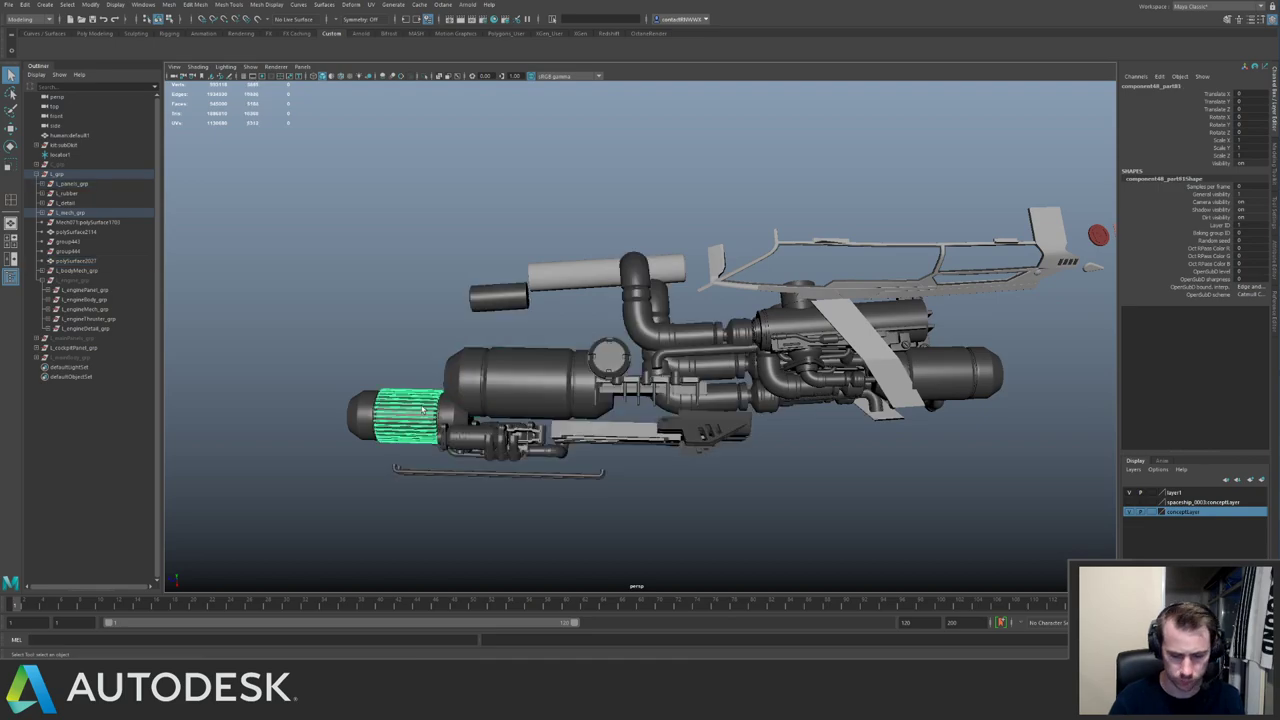
{"action": "key", "text": "Up"}
{"action": "middle_click_drag", "start_coordinate": [685, 257], "coordinate": [741, 225], "text": "alt"}
{"action": "right_click_drag", "start_coordinate": [741, 225], "coordinate": [668, 247], "text": "alt"}
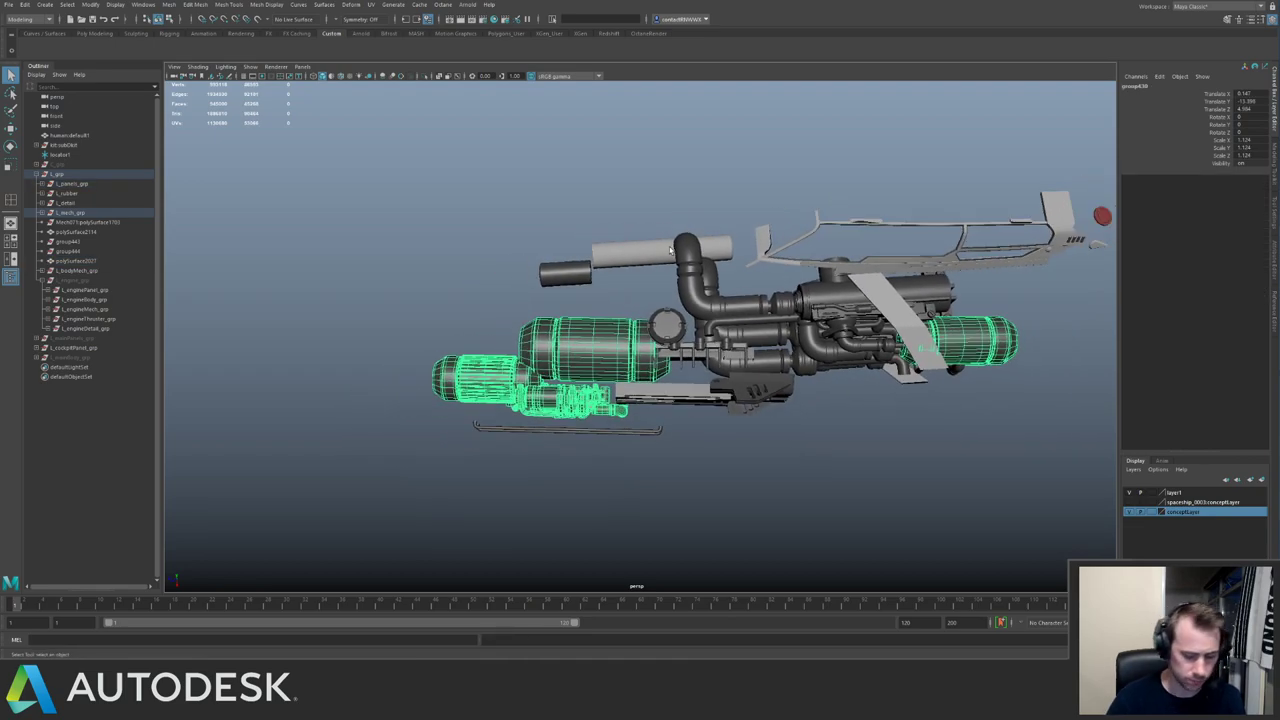
{"action": "key", "text": "shift+p"}
{"action": "mouse_move", "coordinate": [61, 367]}
{"action": "middle_mouse_down"}
{"action": "mouse_move", "coordinate": [96, 356]}
{"action": "mouse_move", "coordinate": [104, 332]}
{"action": "mouse_move", "coordinate": [73, 370]}
{"action": "middle_mouse_up"}
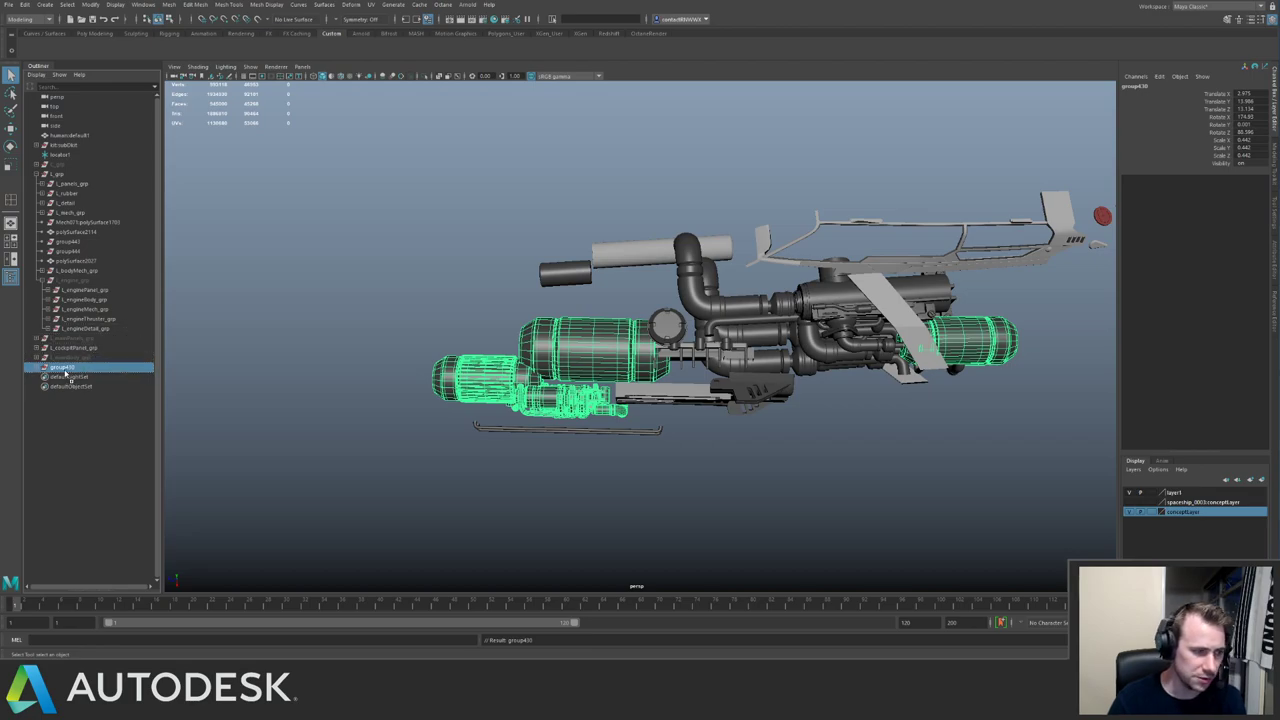
Select the two long thin rods beneath the front body, move them out of their parent group and group them together.
{"action": "right_click_drag", "start_coordinate": [620, 350], "coordinate": [530, 362], "text": "alt"}
{"action": "left_click_drag", "start_coordinate": [530, 362], "coordinate": [690, 360], "text": "alt"}
{"action": "right_click_drag", "start_coordinate": [690, 360], "coordinate": [878, 392], "text": "alt"}
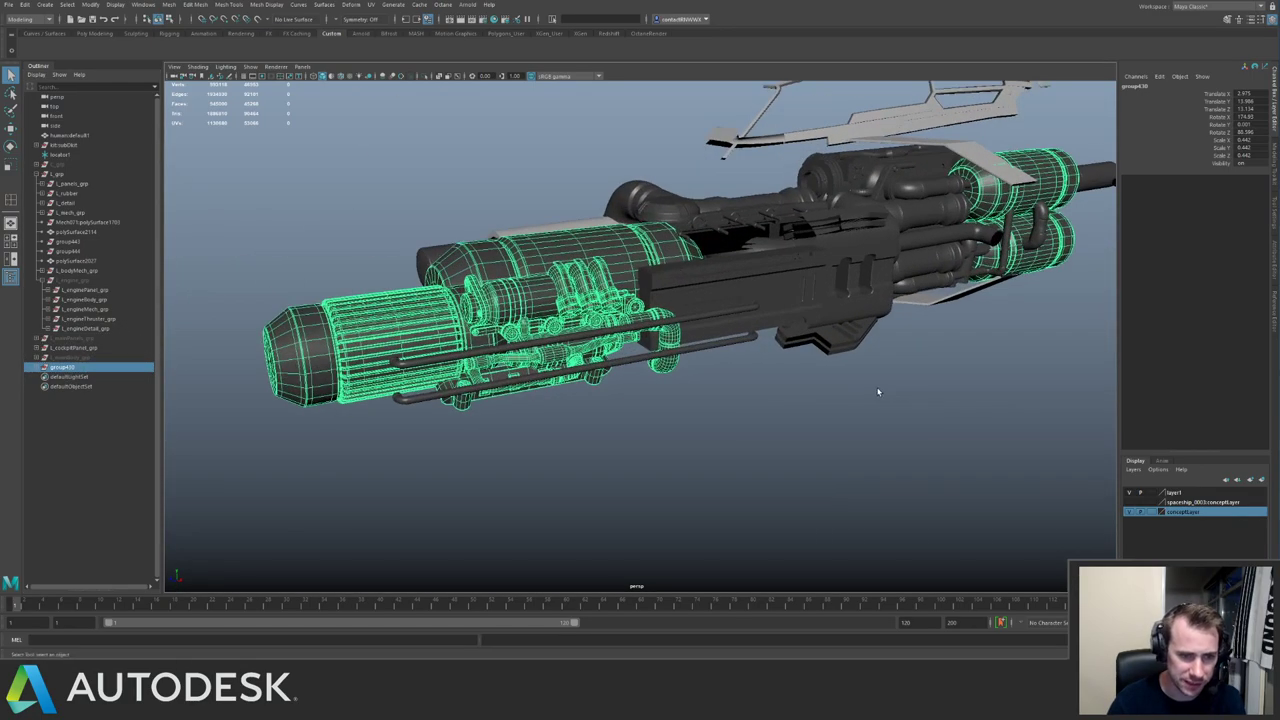
{"action": "left_click_drag", "start_coordinate": [878, 392], "coordinate": [903, 413], "text": "alt"}
{"action": "middle_click_drag", "start_coordinate": [827, 325], "coordinate": [768, 386], "text": "alt"}
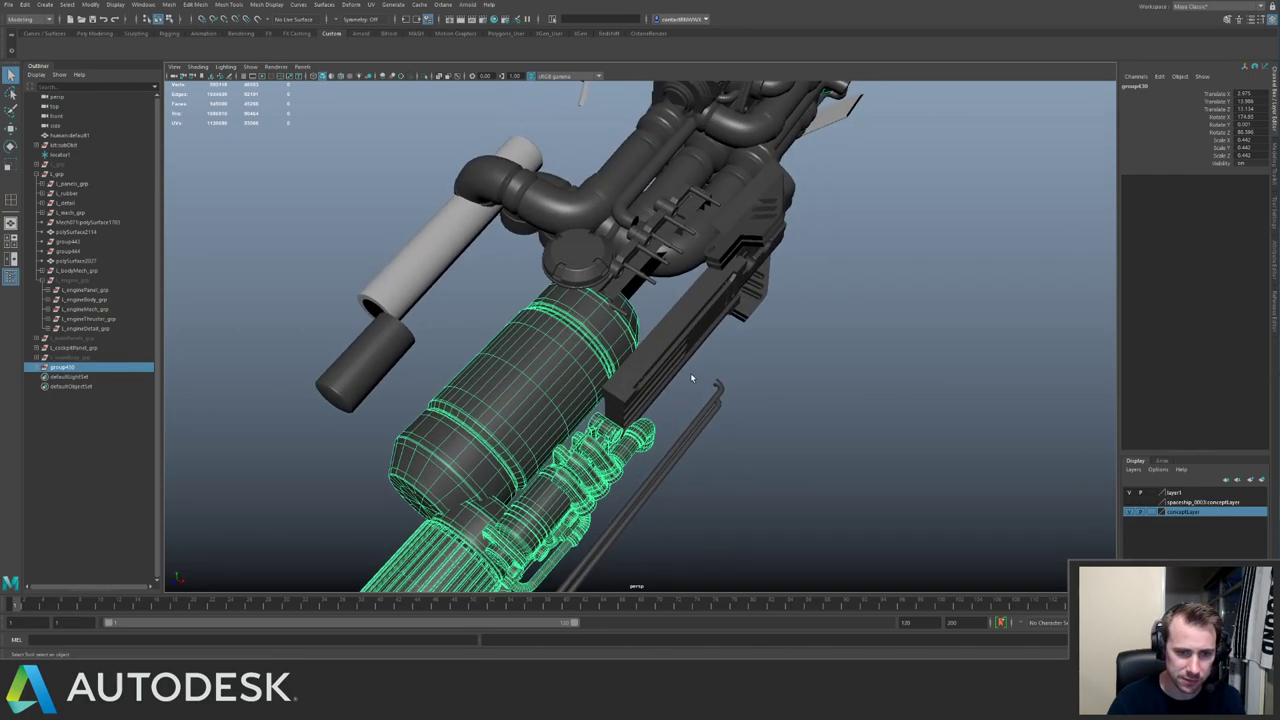
{"action": "left_click_drag", "start_coordinate": [690, 374], "coordinate": [738, 412]}
{"action": "left_click_drag", "start_coordinate": [748, 360], "coordinate": [688, 328], "text": "alt"}
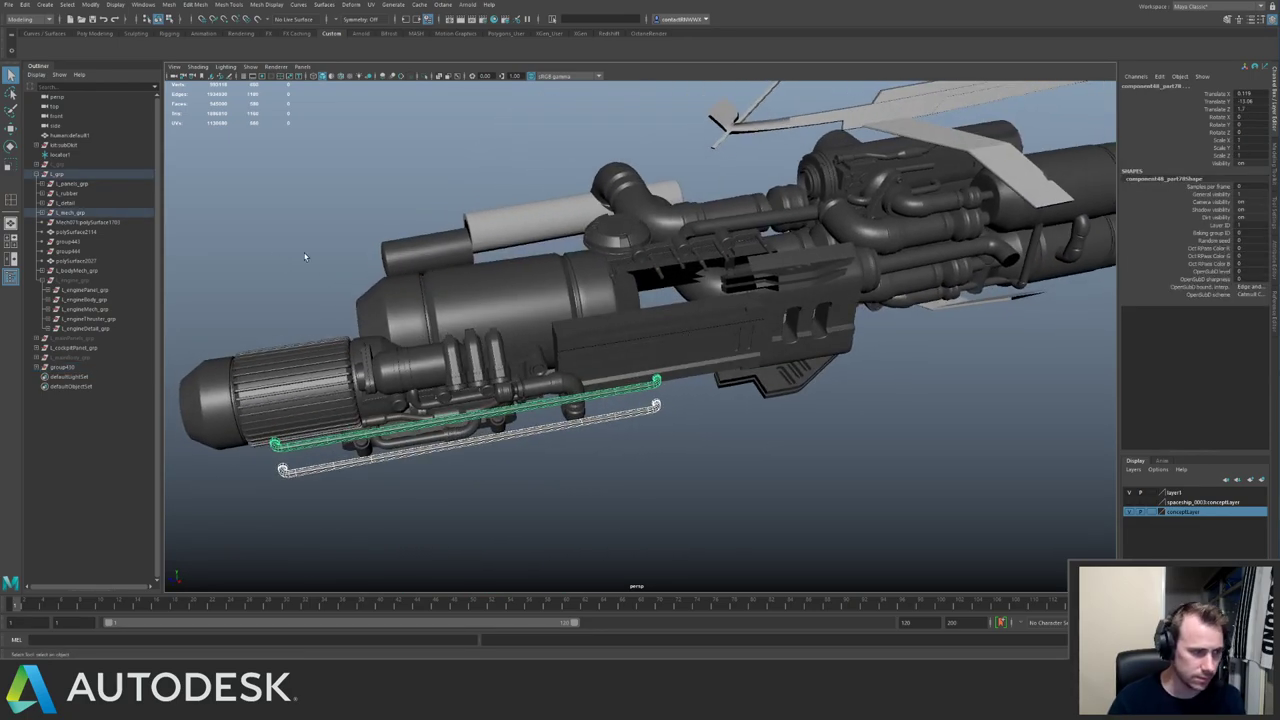
{"action": "key", "text": "shift+p"}
{"action": "key", "text": "ctrl+g"}
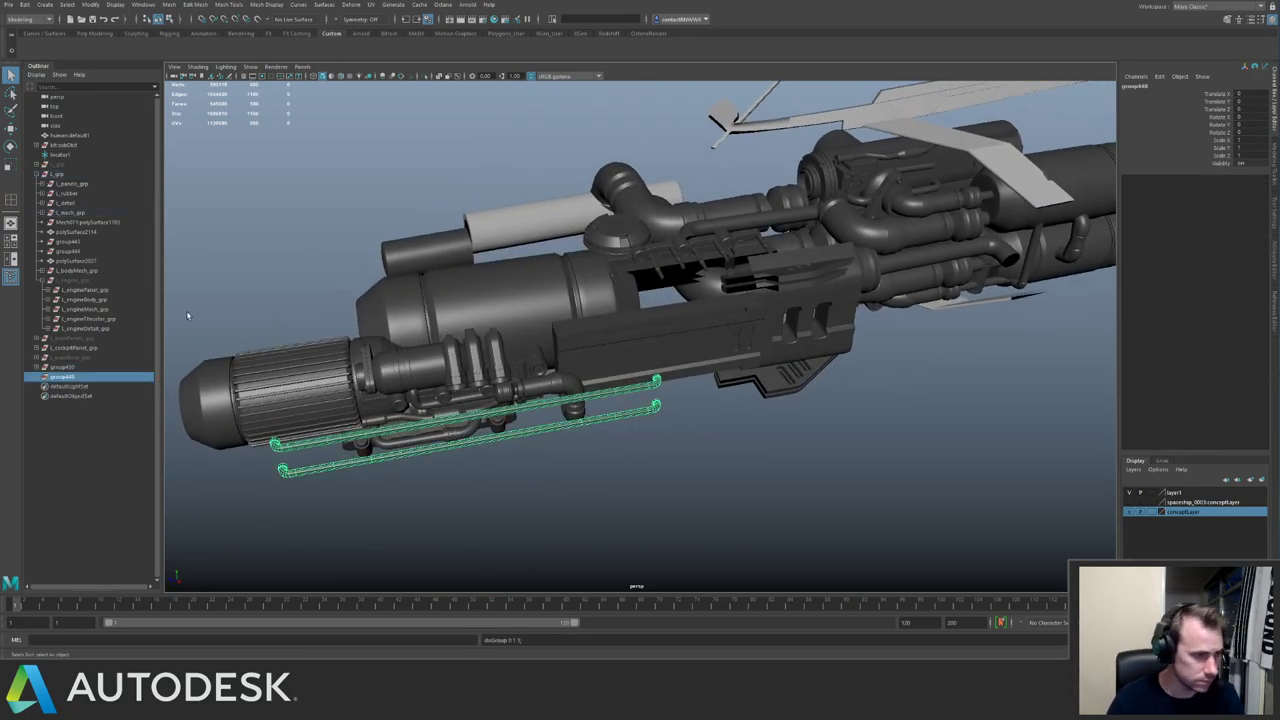
Rename the new rod group as L_mainDetail_grp, reusing the name pattern of L_mainBody_grp.
{"action": "double_click", "coordinate": [82, 358]}
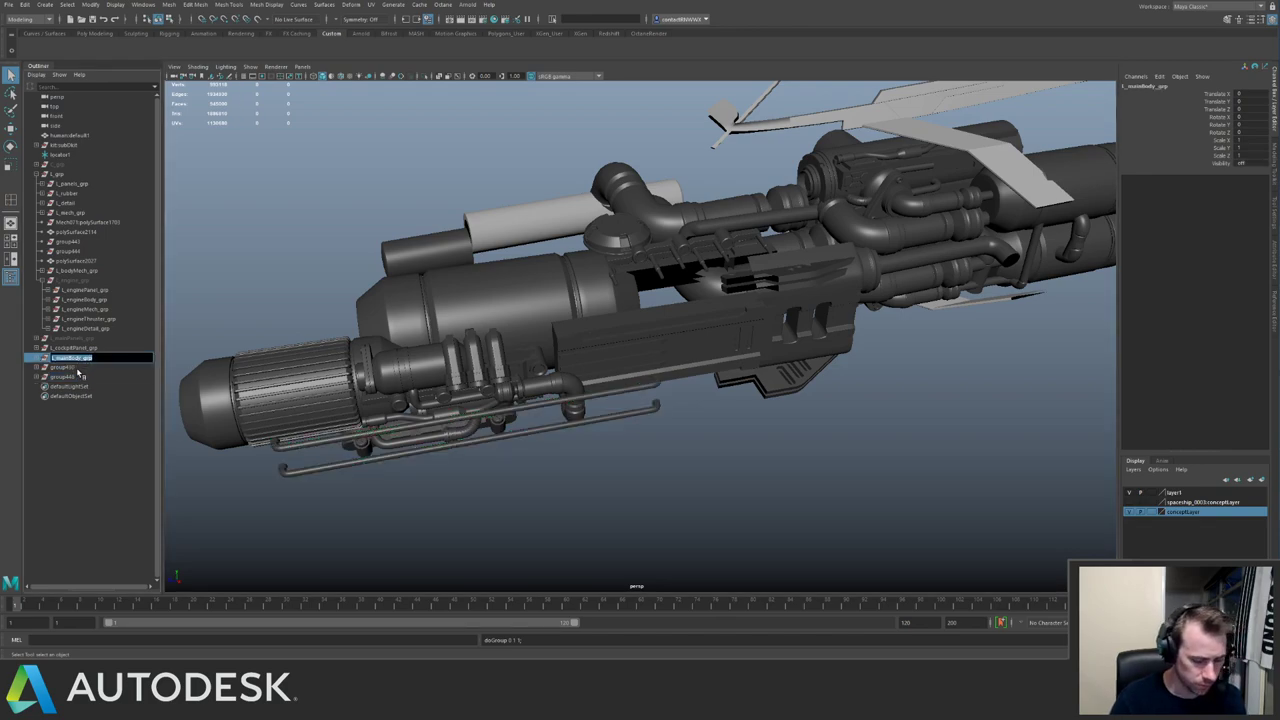
{"action": "type", "text": "L_mainBody_grp"}
{"action": "key", "text": "Return"}
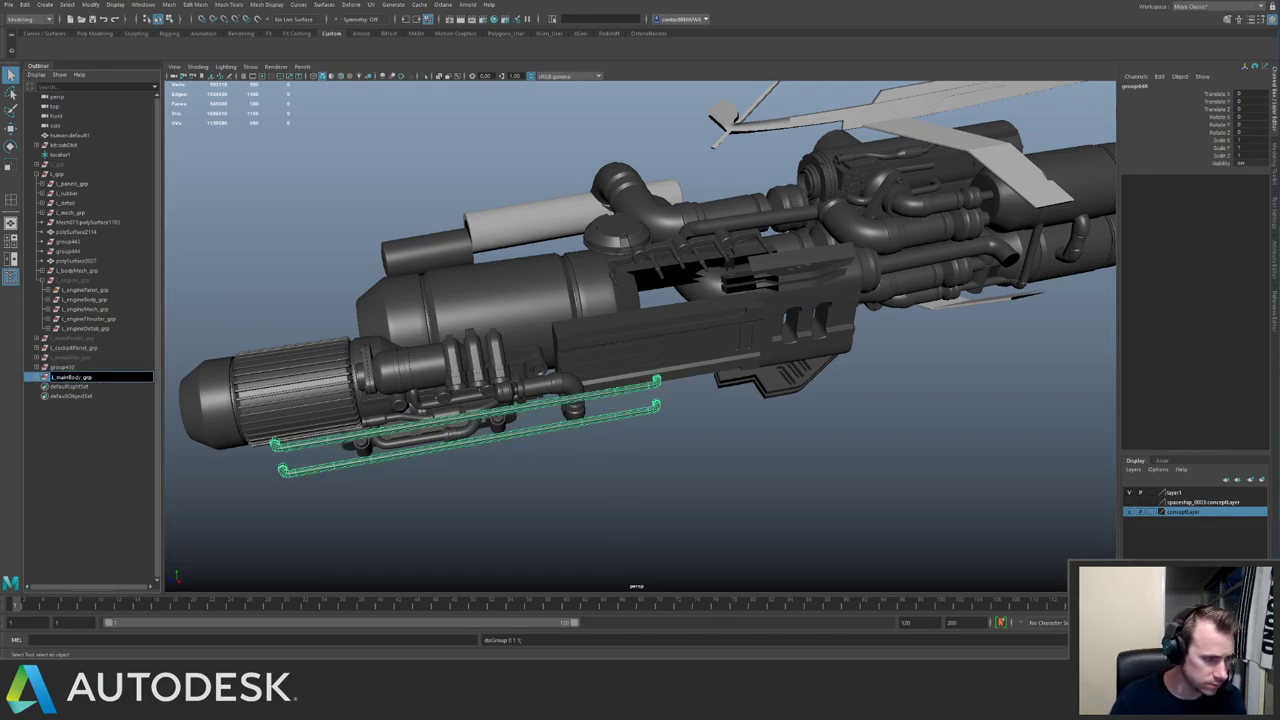
{"action": "type", "text": "Detail"}
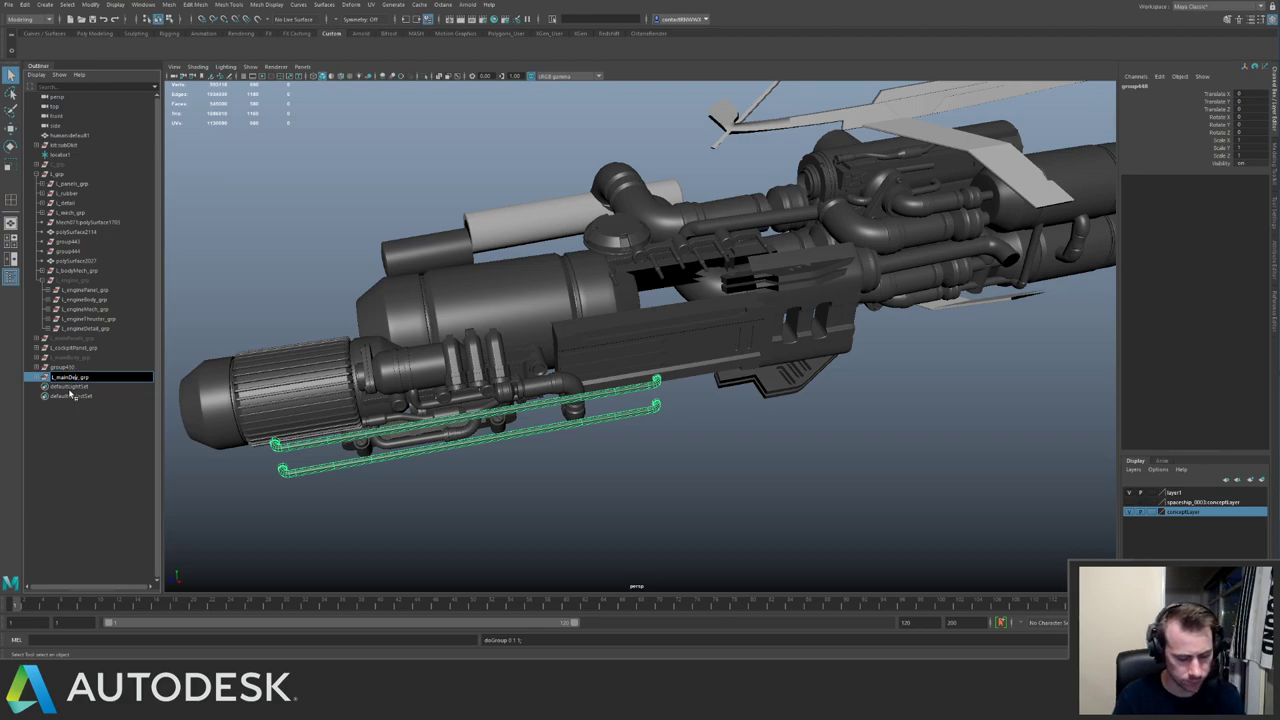
{"action": "key", "text": "Return"}
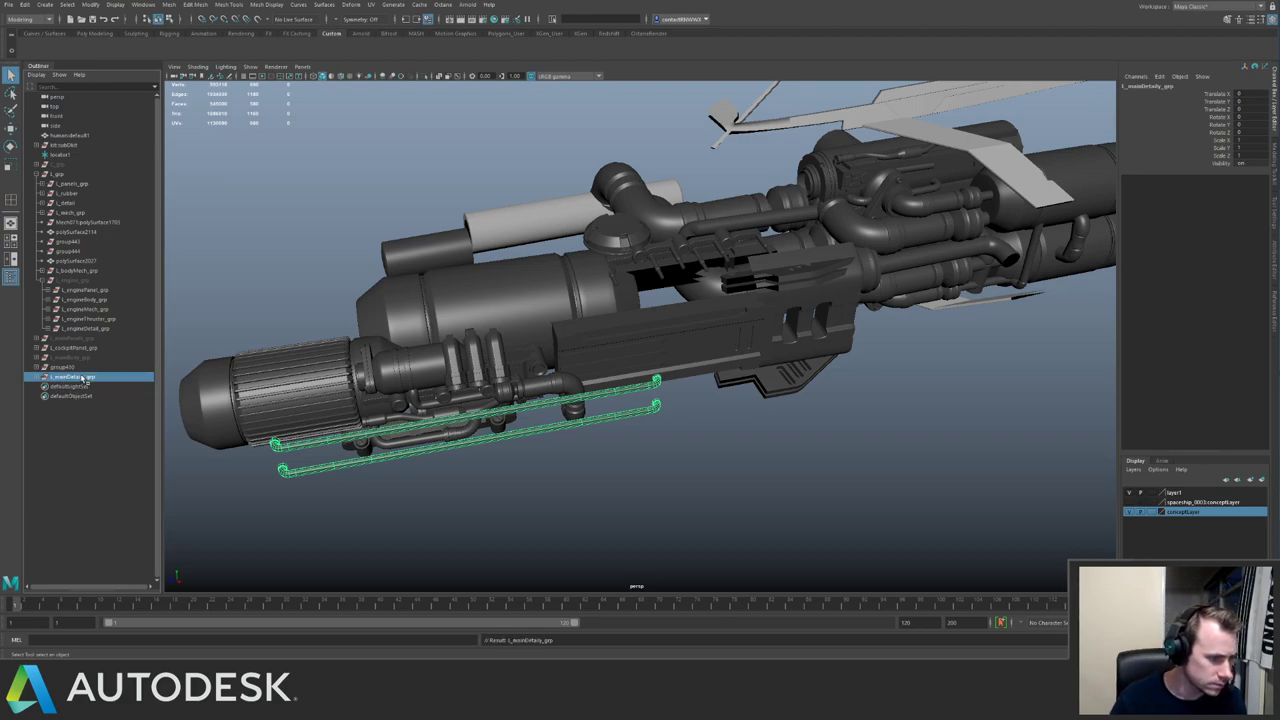
{"action": "double_click", "coordinate": [84, 378]}
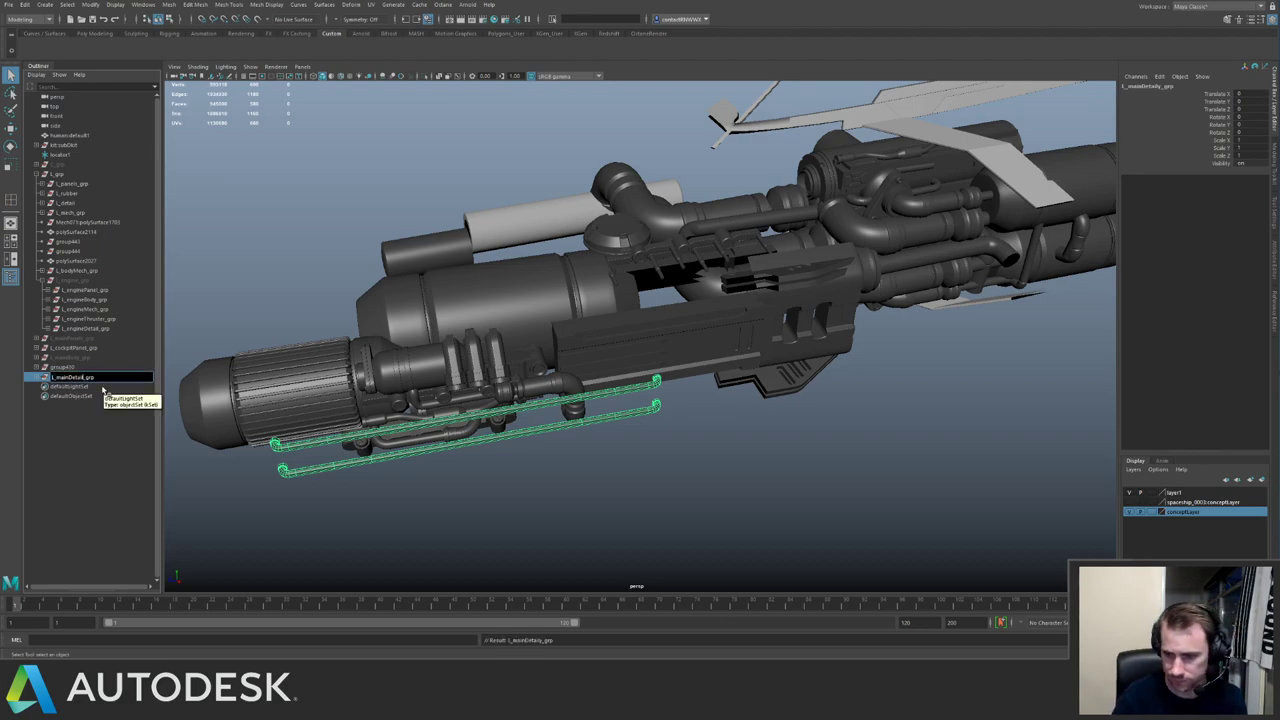
{"action": "key", "text": "Return"}
Select the long rectangular side block above the thin rods to check which group holds it.
{"action": "scroll", "coordinate": [652, 279], "scroll_direction": "down", "scroll_amount": 3}
{"action": "middle_click_drag", "start_coordinate": [652, 279], "coordinate": [590, 289], "text": "alt"}
{"action": "scroll", "coordinate": [588, 292], "scroll_direction": "up", "scroll_amount": 2}
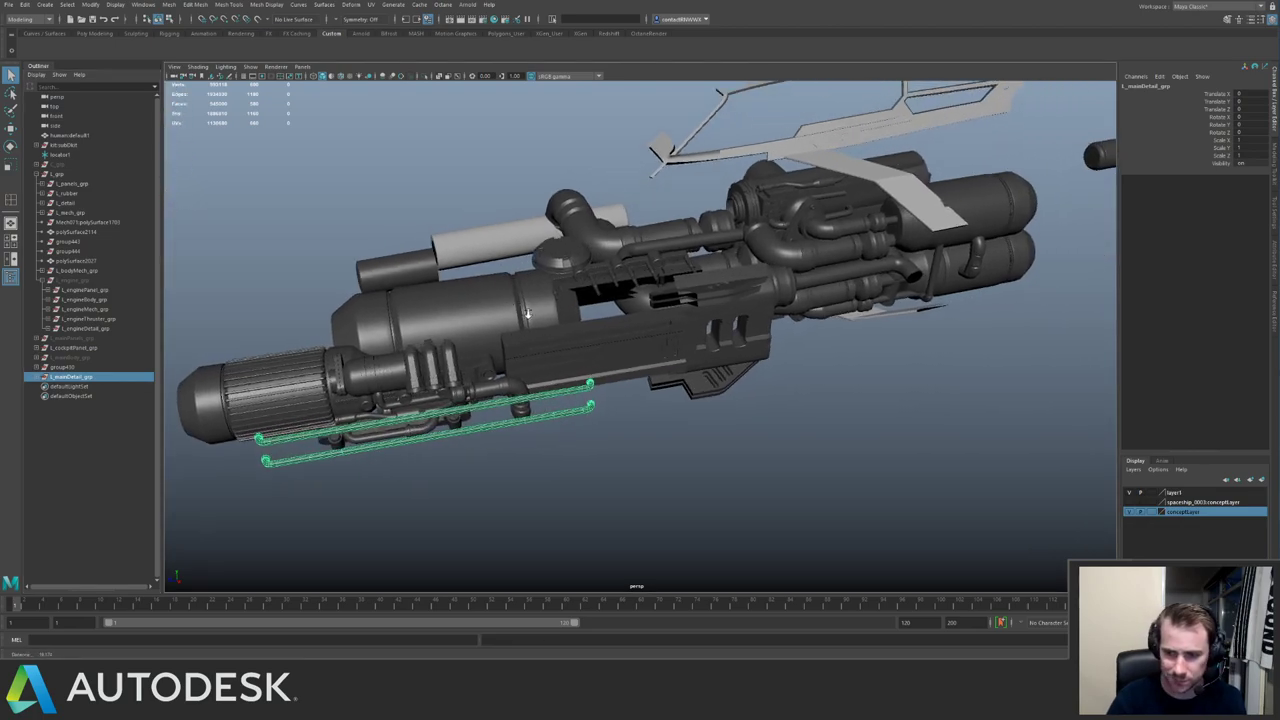
{"action": "left_click", "coordinate": [580, 296]}
{"action": "left_click", "coordinate": [560, 325]}
{"action": "left_click_drag", "start_coordinate": [560, 325], "coordinate": [495, 320], "text": "alt"}
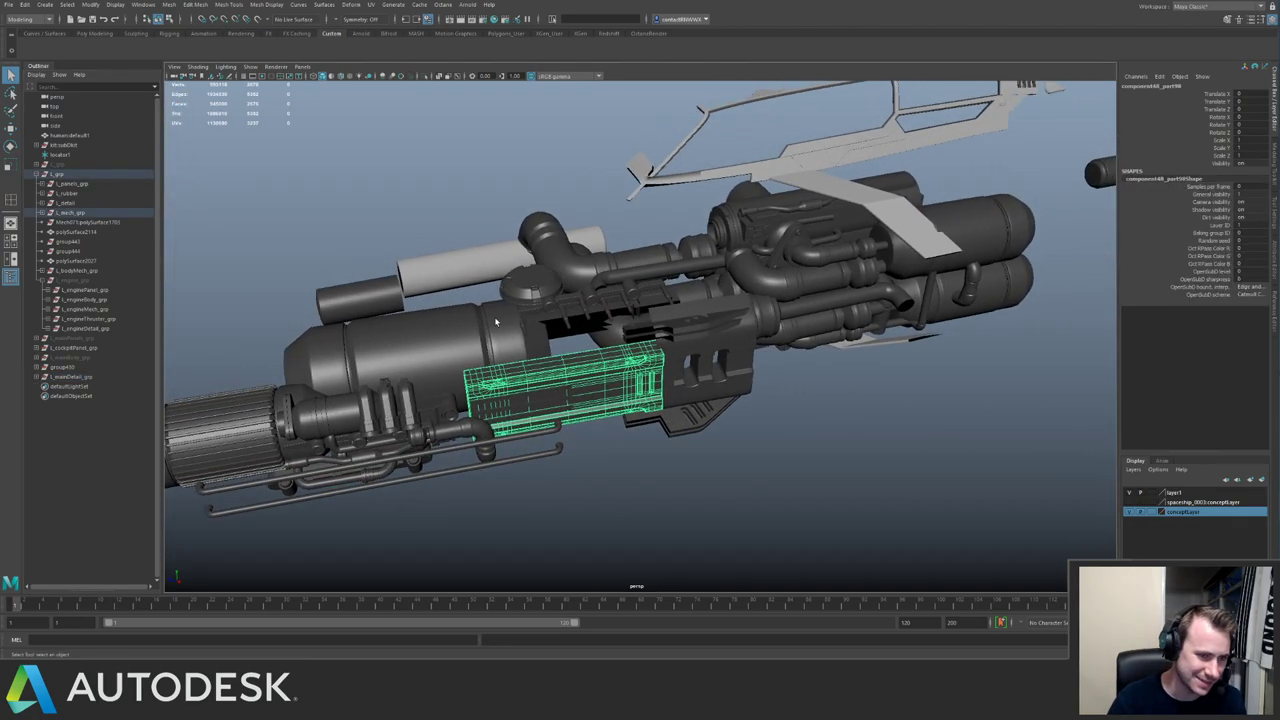
Rename L_bodyMech_grp as L_mainMech_grp and move it out of L_grp to the top level.
{"action": "middle_click_drag", "start_coordinate": [651, 256], "coordinate": [404, 301], "text": "alt"}
{"action": "left_click", "coordinate": [83, 223]}
{"action": "middle_click_drag", "start_coordinate": [83, 223], "coordinate": [74, 273]}
{"action": "key", "text": "f"}
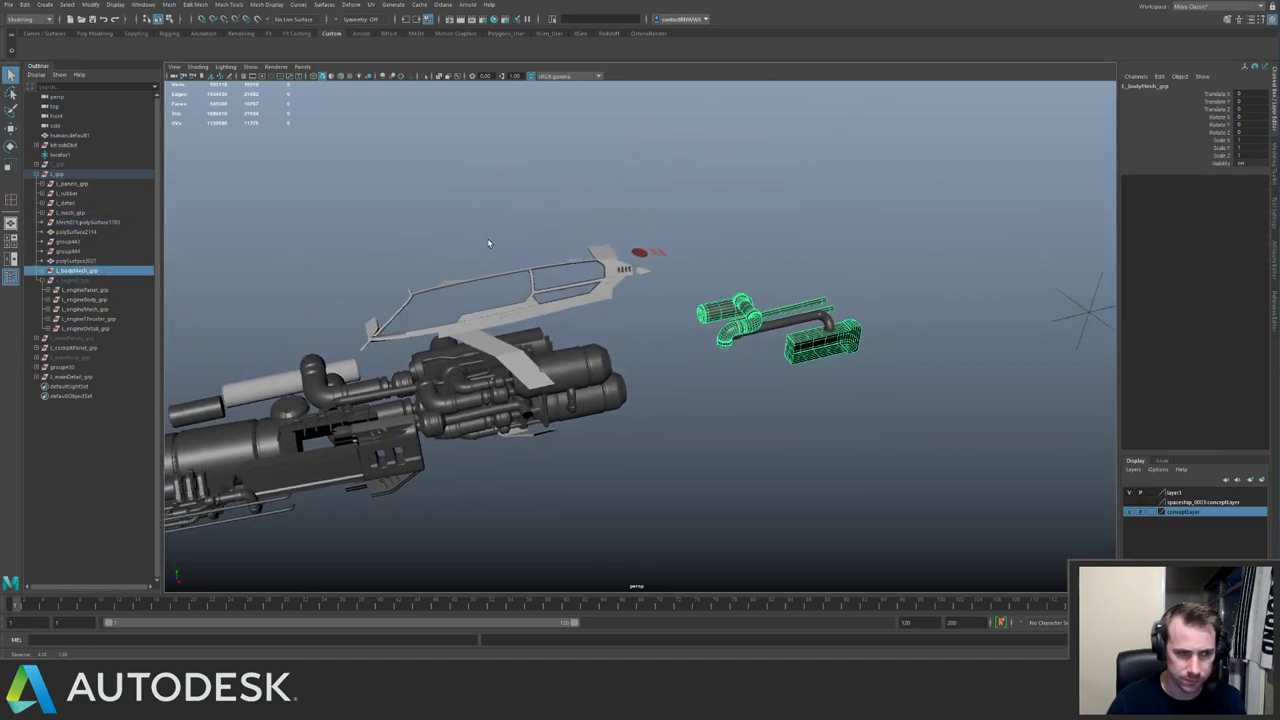
{"action": "left_click_drag", "start_coordinate": [504, 240], "coordinate": [432, 270], "text": "alt"}
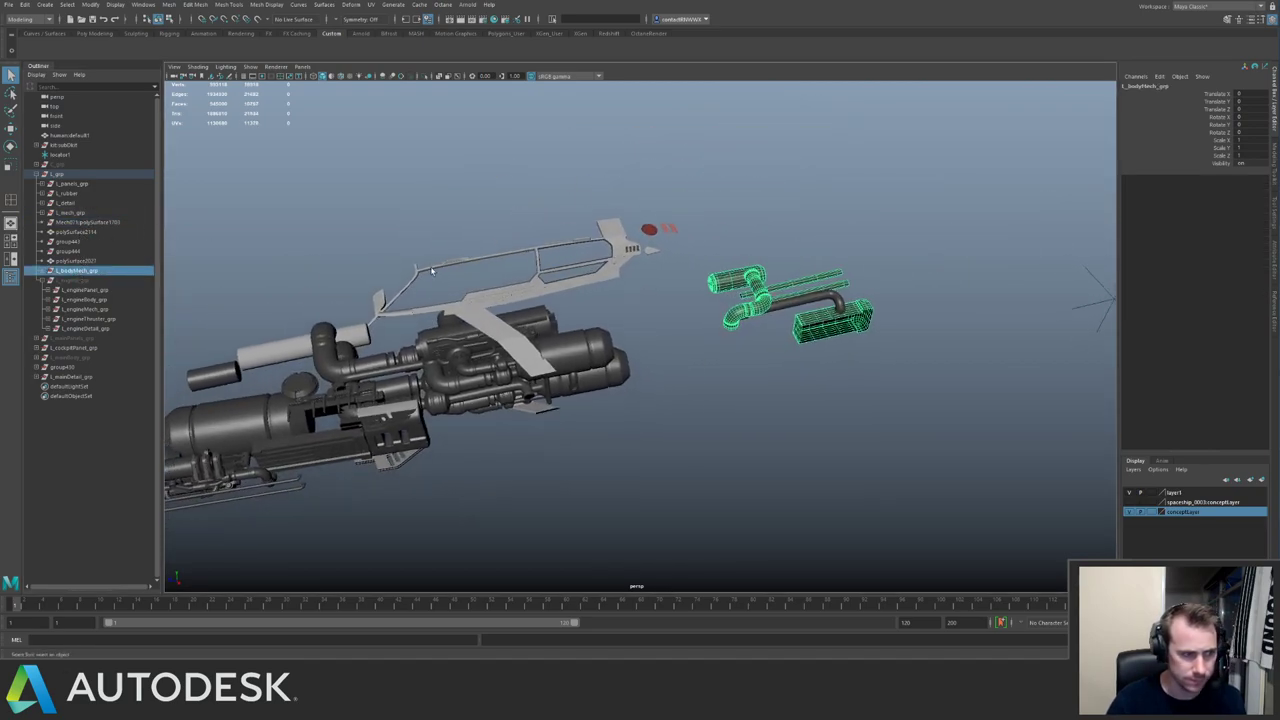
{"action": "double_click", "coordinate": [79, 272]}
{"action": "left_click", "coordinate": [70, 271]}
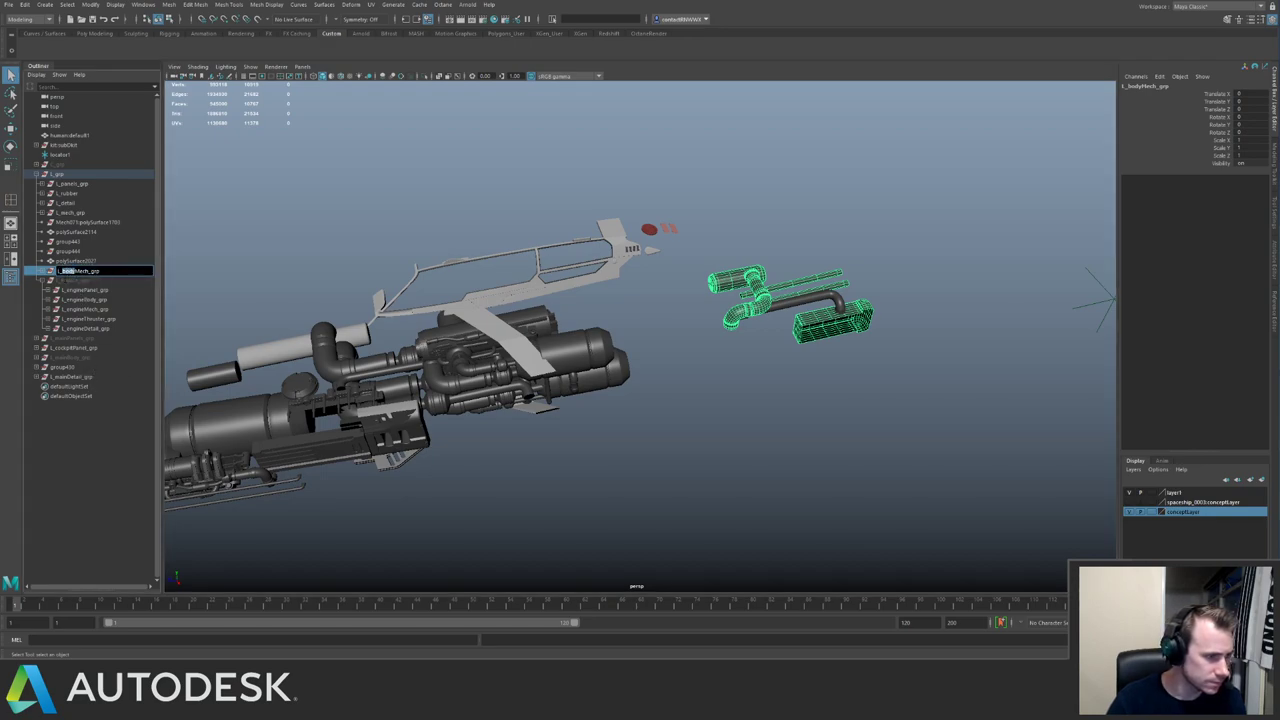
{"action": "type", "text": "main"}
{"action": "key", "text": "Return"}
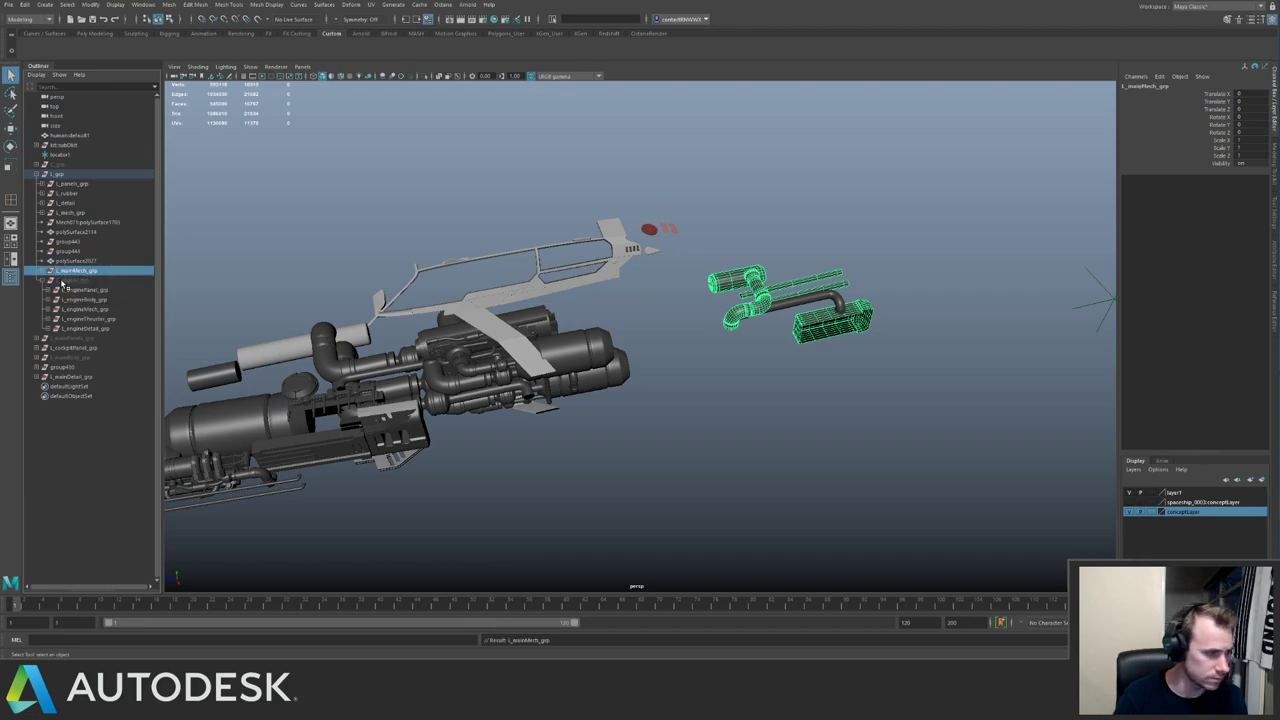
{"action": "key", "text": "shift+p"}
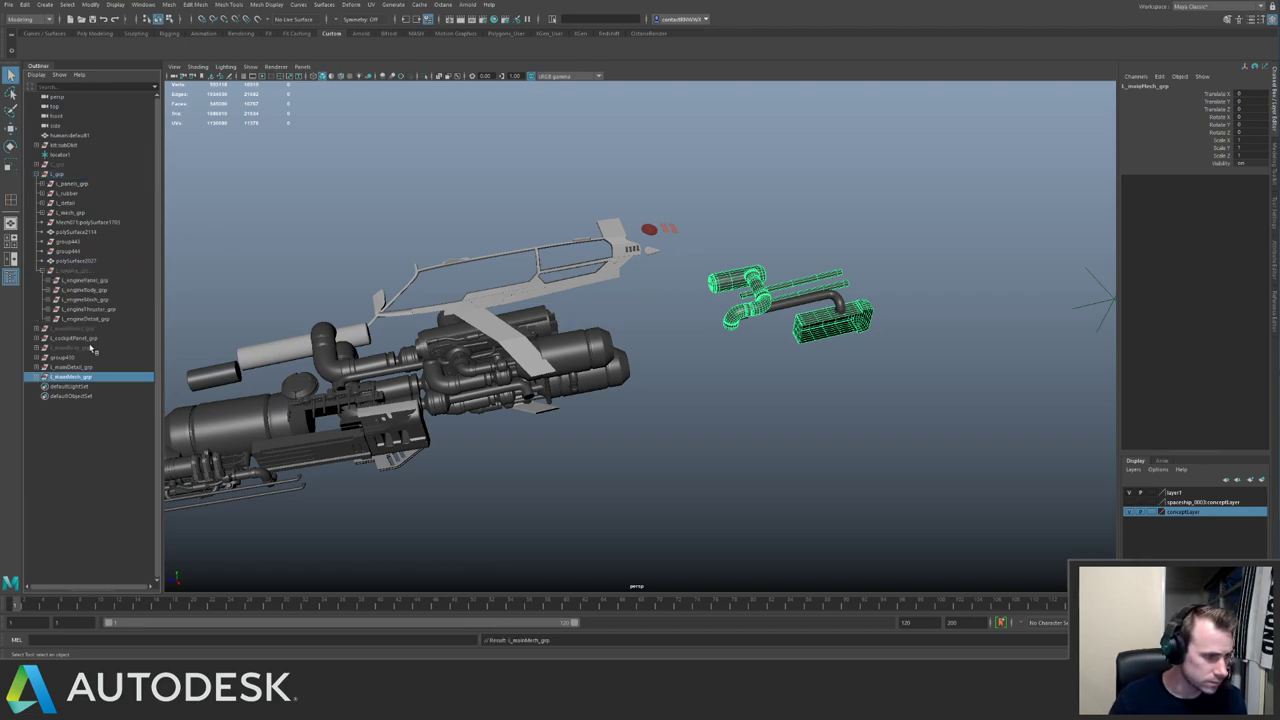
Unhide L_mainBody_grp and check which group the rear cockpit end panel belongs to.
{"action": "left_click", "coordinate": [84, 367]}
{"action": "left_click", "coordinate": [81, 349]}
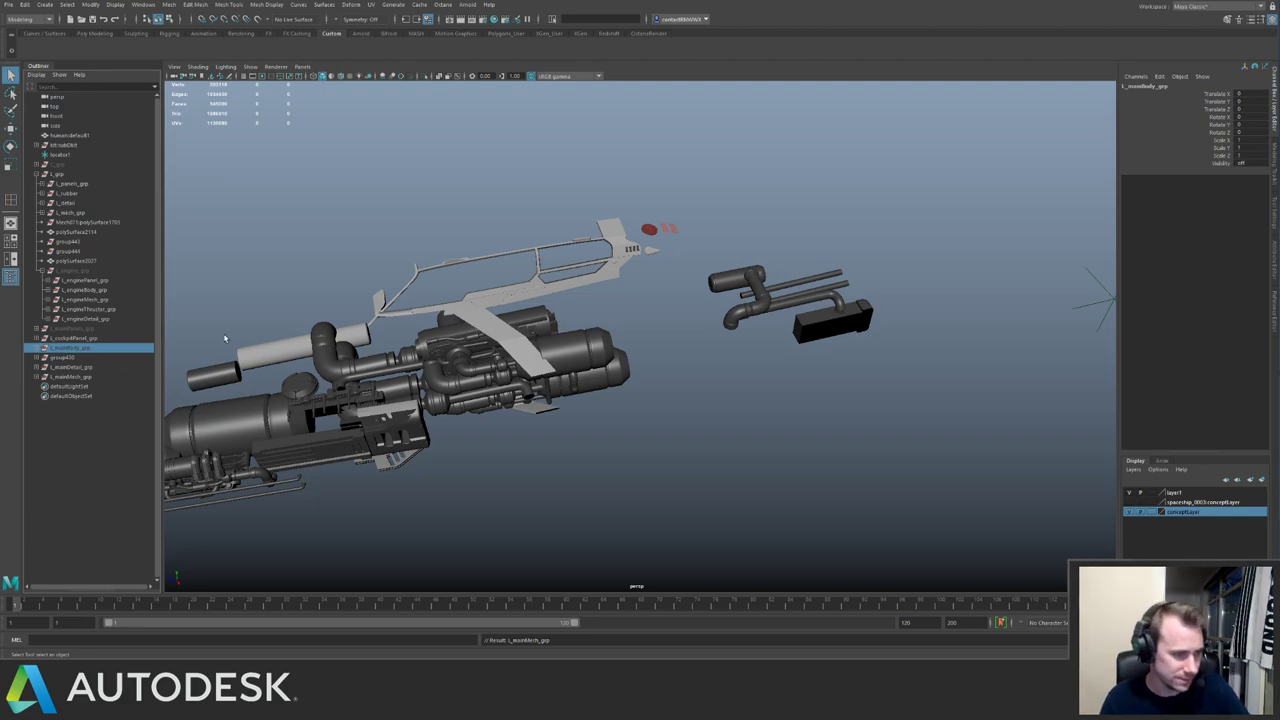
{"action": "key", "text": "shift+h"}
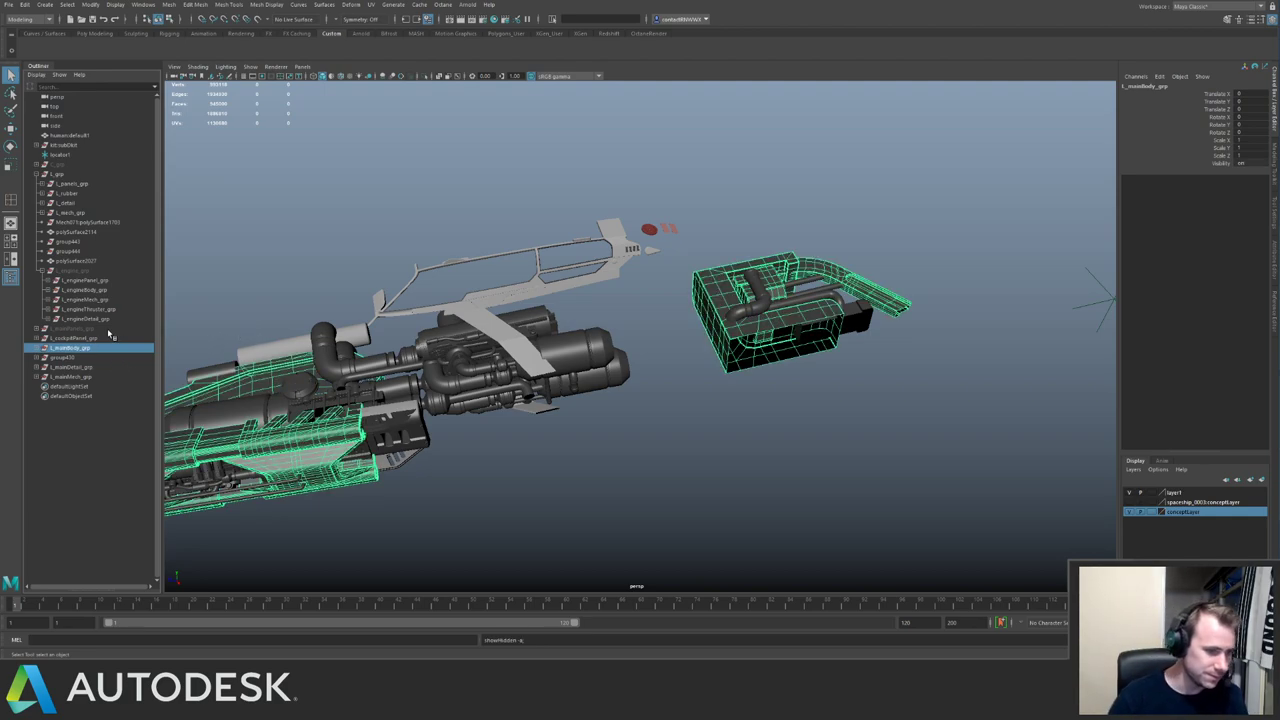
{"action": "left_click_drag", "start_coordinate": [446, 232], "coordinate": [789, 215], "text": "alt"}
{"action": "left_click", "coordinate": [826, 206]}
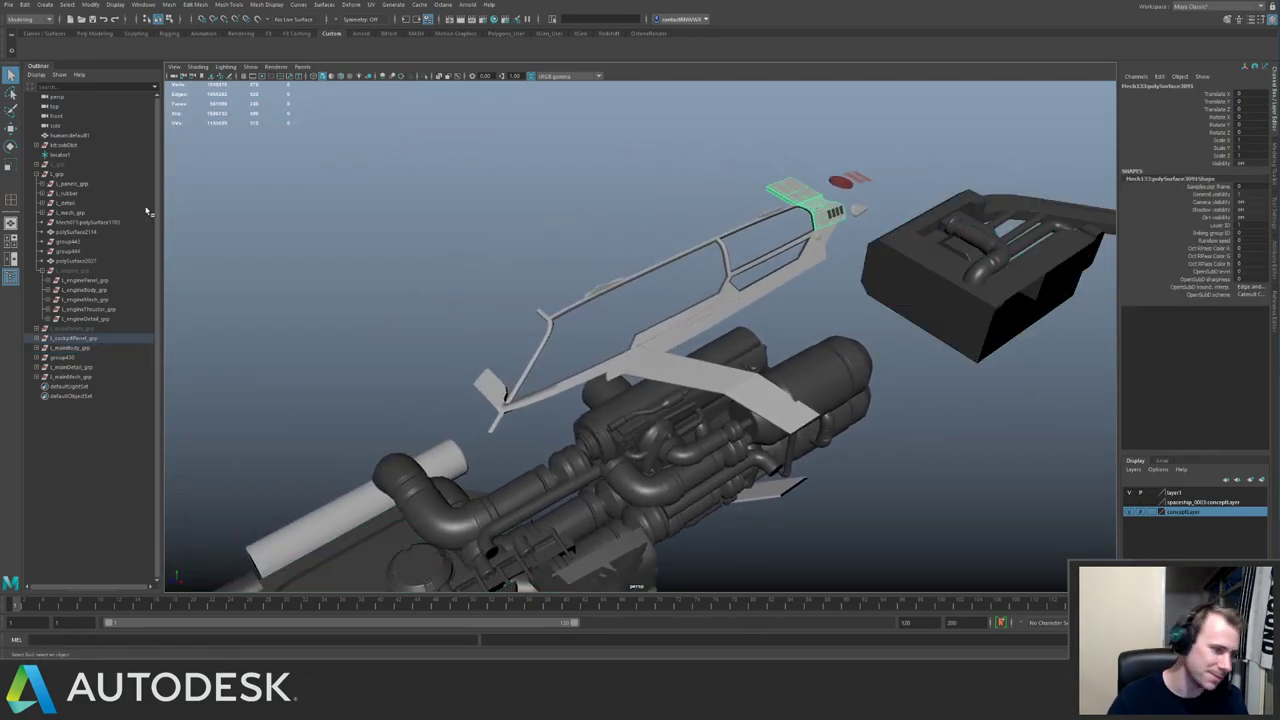
{"action": "left_click", "coordinate": [90, 329]}
Select the remaining unsorted items in L_grp, from L_panels_grp through polySurface2037, and isolate them in the view.
{"action": "left_click", "coordinate": [81, 262]}
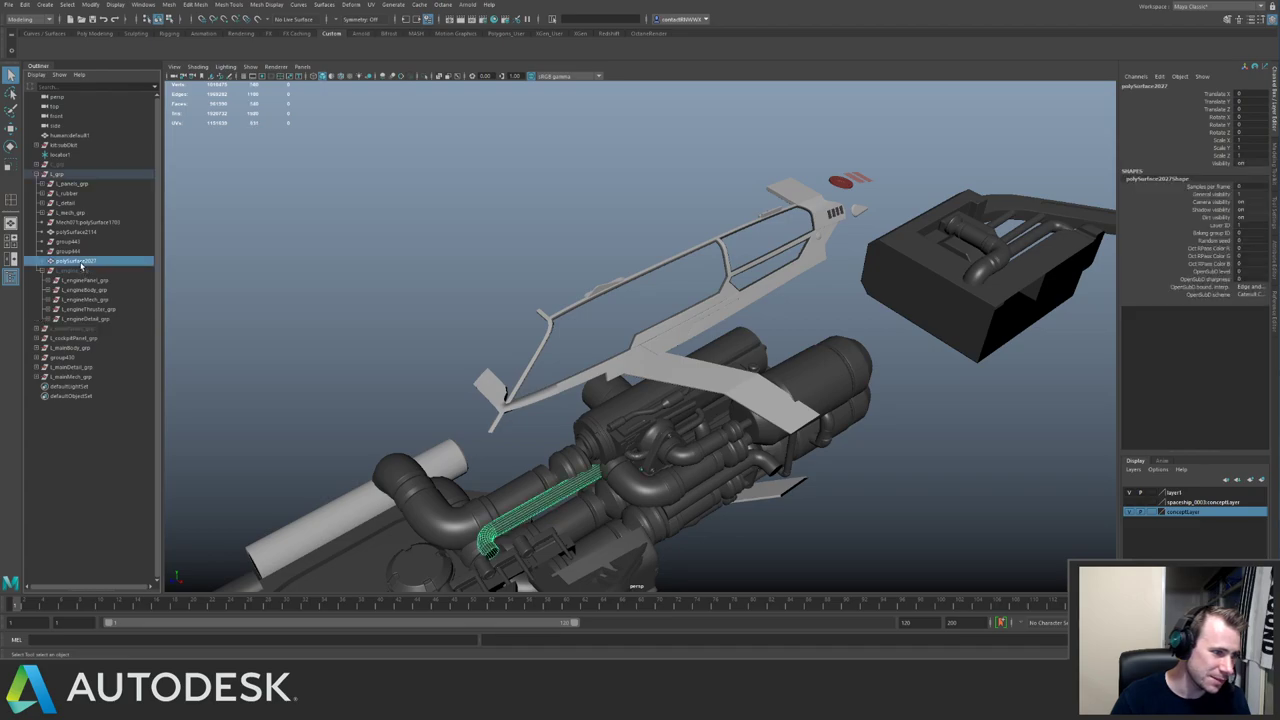
{"action": "left_click", "coordinate": [79, 185], "text": "shift"}
{"action": "right_click_drag", "start_coordinate": [690, 272], "coordinate": [572, 290], "text": "alt"}
{"action": "middle_click_drag", "start_coordinate": [572, 290], "coordinate": [591, 230], "text": "alt"}
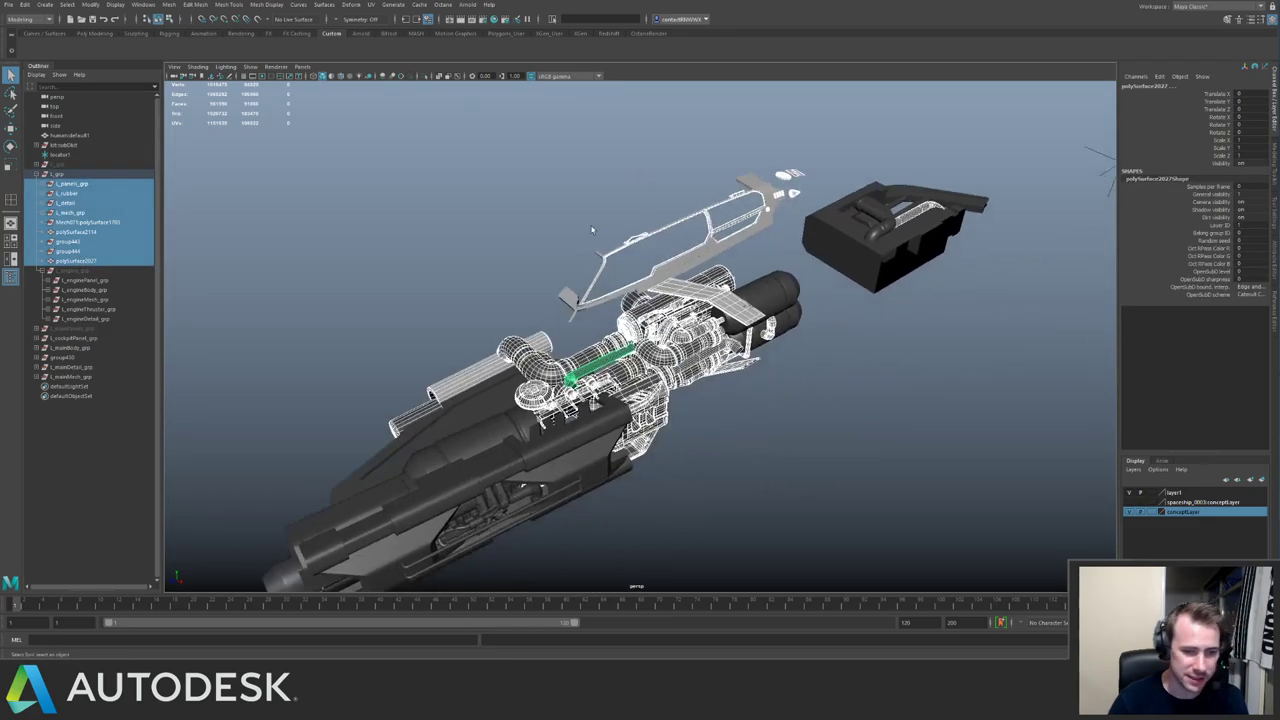
{"action": "right_click_drag", "start_coordinate": [591, 230], "coordinate": [720, 240], "text": "alt"}
{"action": "key", "text": "ctrl+1"}
{"action": "left_click_drag", "start_coordinate": [705, 329], "coordinate": [620, 300], "text": "alt"}
{"action": "left_click", "coordinate": [704, 364]}
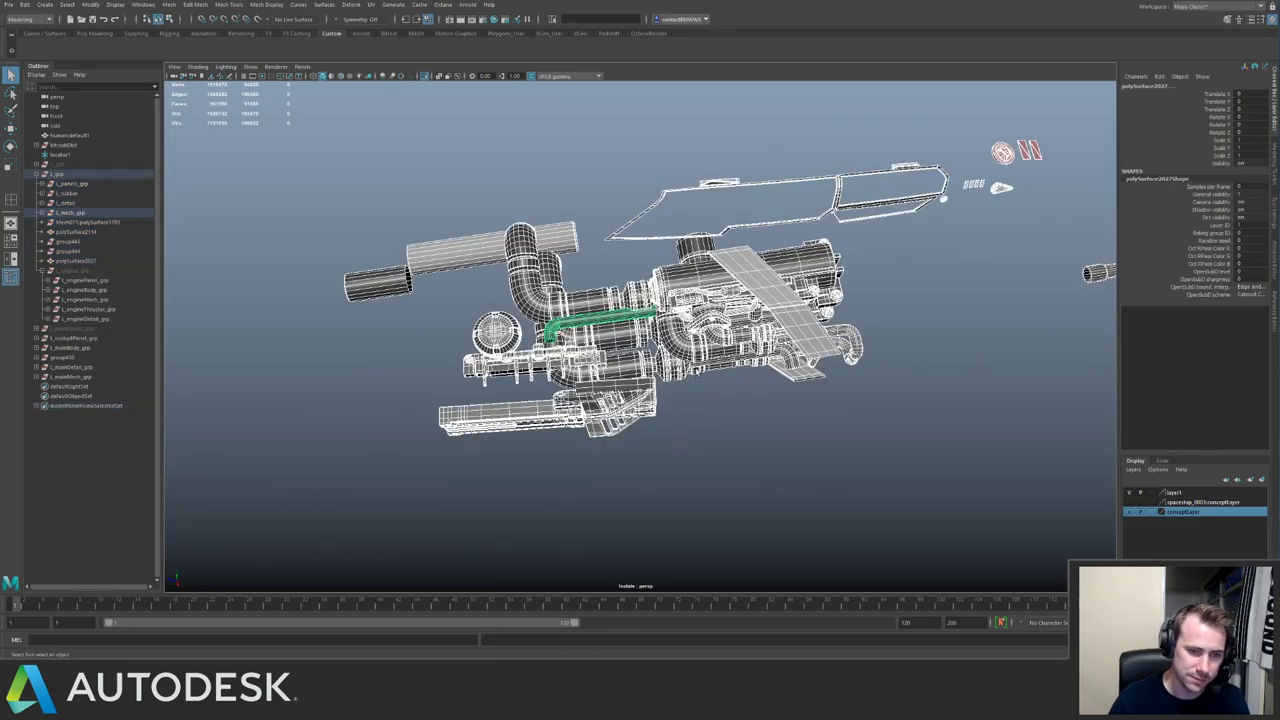
Select the engine pipework's parent group, L_mech_grp, and isolate it in the view.
{"action": "left_click", "coordinate": [697, 358]}
{"action": "key", "text": "Up"}
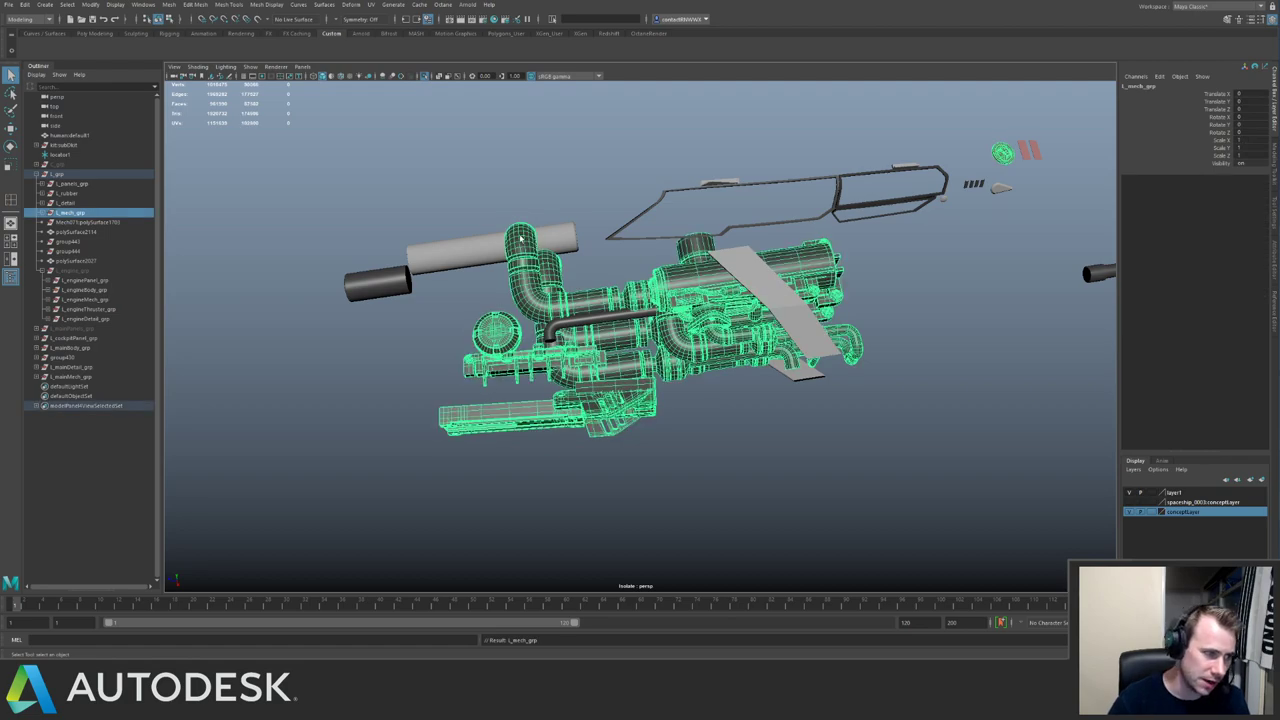
{"action": "middle_click_drag", "start_coordinate": [520, 238], "coordinate": [482, 249], "text": "alt"}
{"action": "middle_click_drag", "start_coordinate": [688, 250], "coordinate": [560, 300], "text": "alt"}
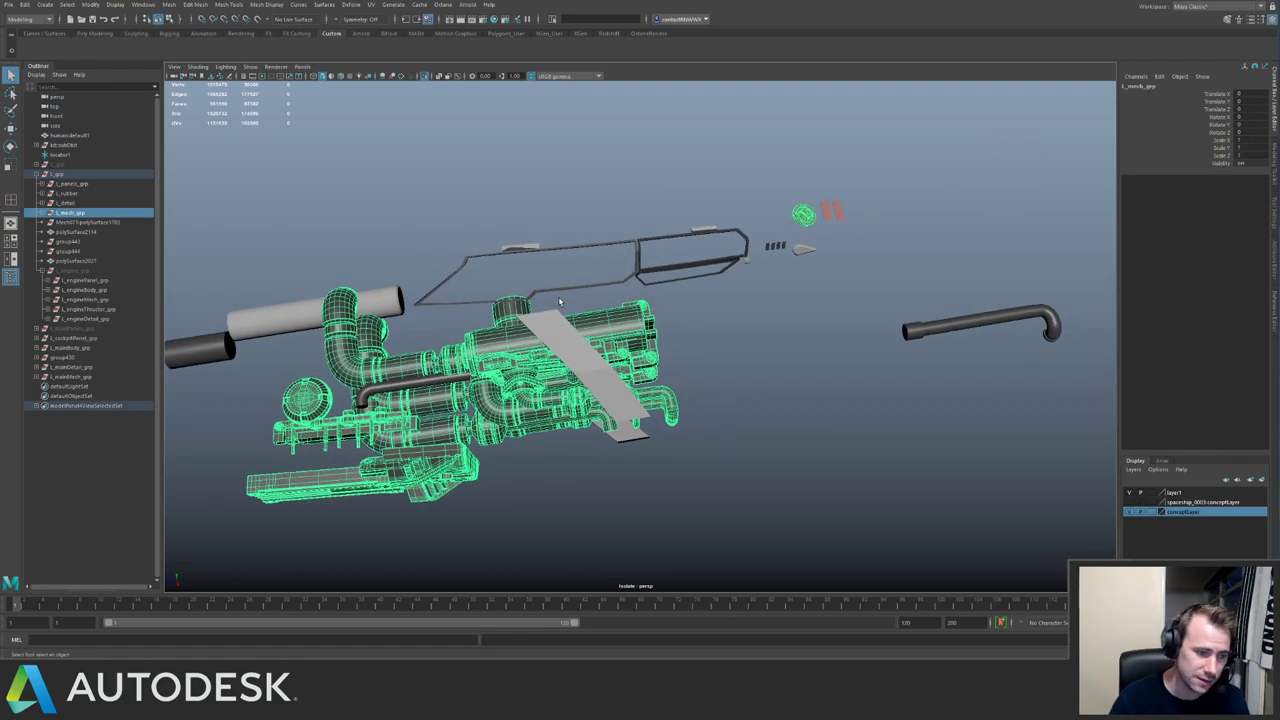
{"action": "key", "text": "ctrl+1"}
{"action": "key", "text": "ctrl+1"}
Move the small detached round part, component36_part1 and component36_part2, out of L_mech_grp and into L_mainDetail_grp.
{"action": "left_click", "coordinate": [482, 240]}
{"action": "left_click_drag", "start_coordinate": [746, 181], "coordinate": [822, 226]}
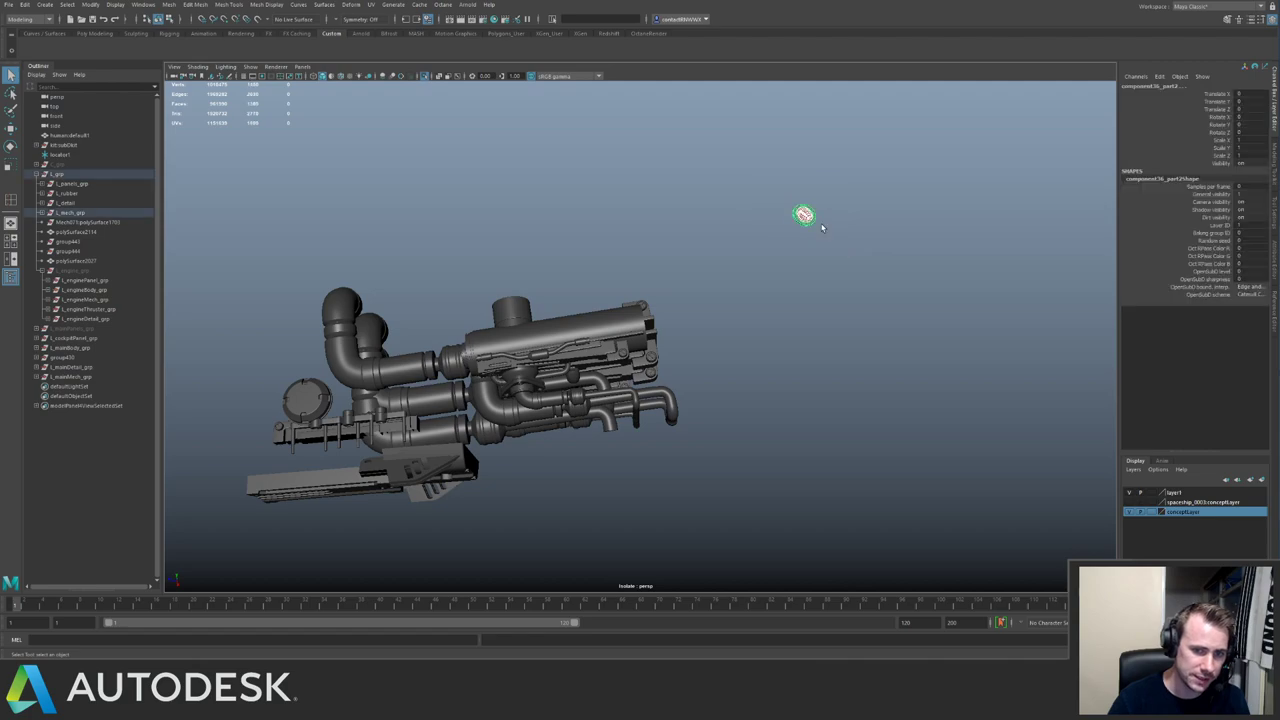
{"action": "key", "text": "shift+p"}
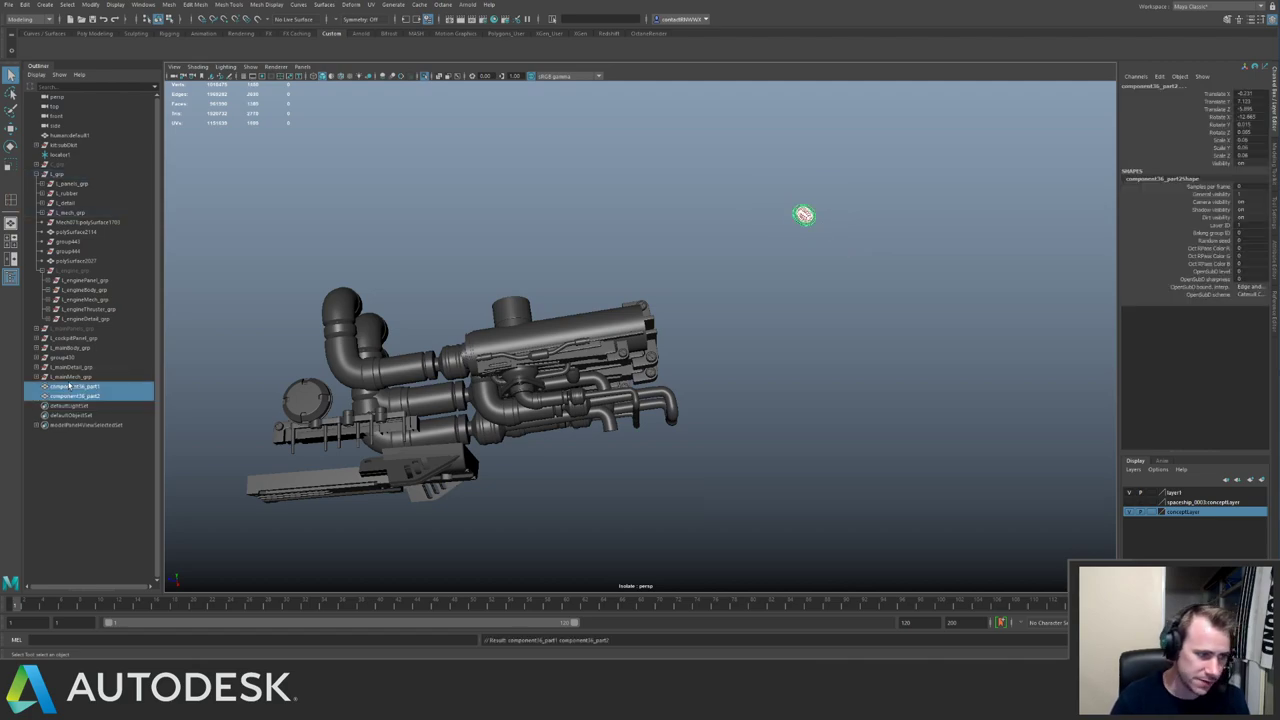
{"action": "left_click_drag", "start_coordinate": [564, 326], "coordinate": [581, 289], "text": "alt"}
{"action": "middle_click_drag", "start_coordinate": [581, 289], "coordinate": [768, 272], "text": "alt"}
{"action": "right_click_drag", "start_coordinate": [768, 272], "coordinate": [753, 367], "text": "alt"}
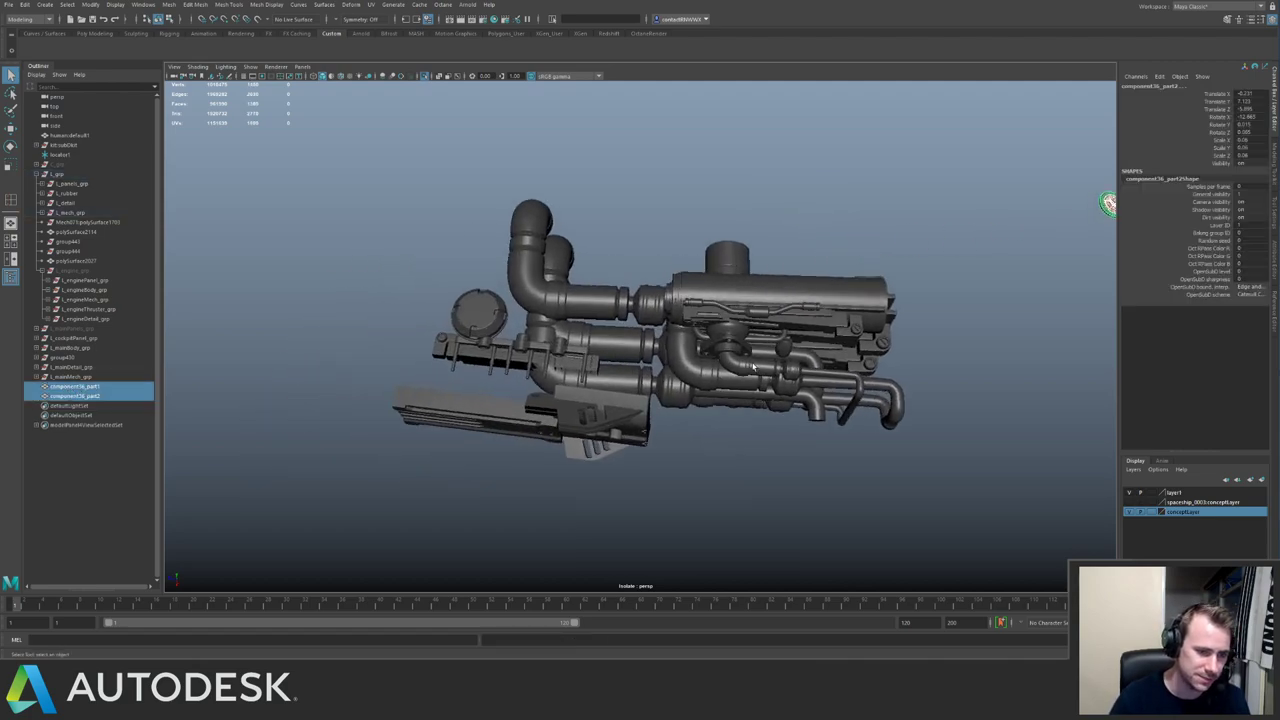
{"action": "left_click_drag", "start_coordinate": [232, 362], "coordinate": [506, 310], "text": "alt"}
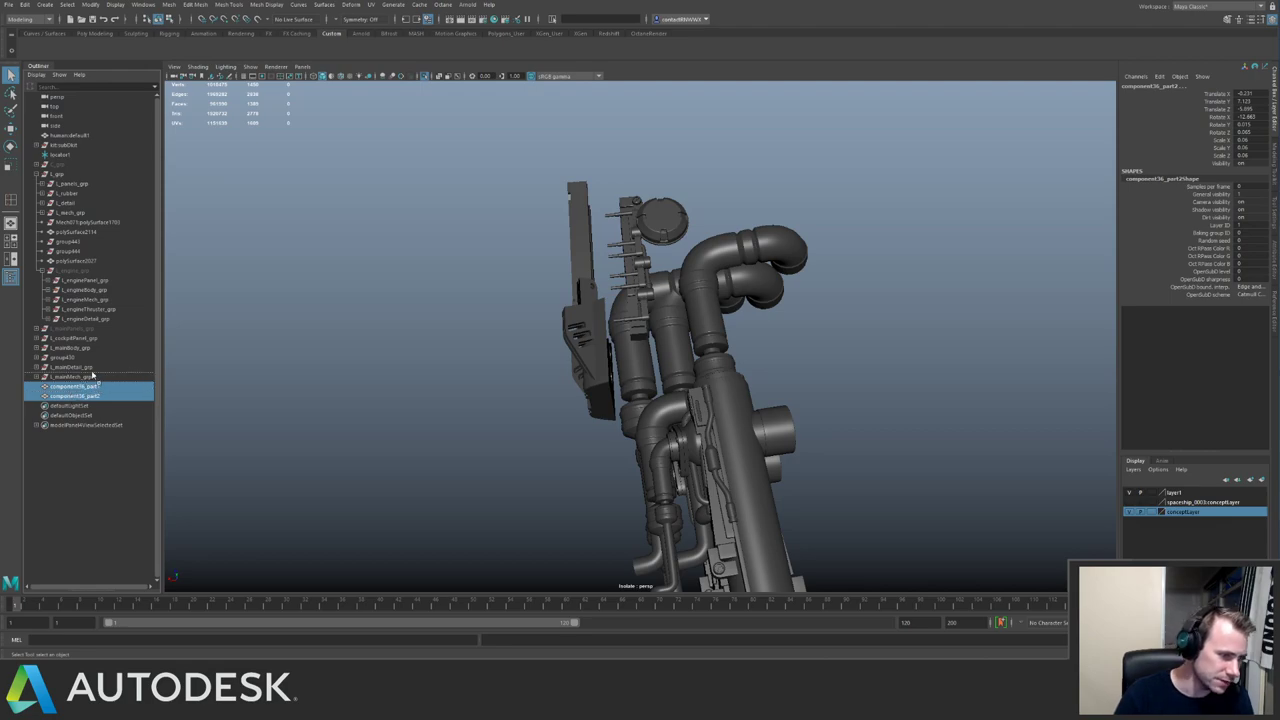
{"action": "middle_click_drag", "start_coordinate": [89, 369], "coordinate": [87, 368]}
Unparent the pieces of the long rectangular side block from L_mech_grp and move them into L_mainBody_grp.
{"action": "left_click_drag", "start_coordinate": [360, 385], "coordinate": [596, 320], "text": "alt"}
{"action": "left_click_drag", "start_coordinate": [584, 354], "coordinate": [788, 427]}
{"action": "left_click_drag", "start_coordinate": [770, 415], "coordinate": [592, 350], "text": "alt"}
{"action": "key", "text": "shift+p"}
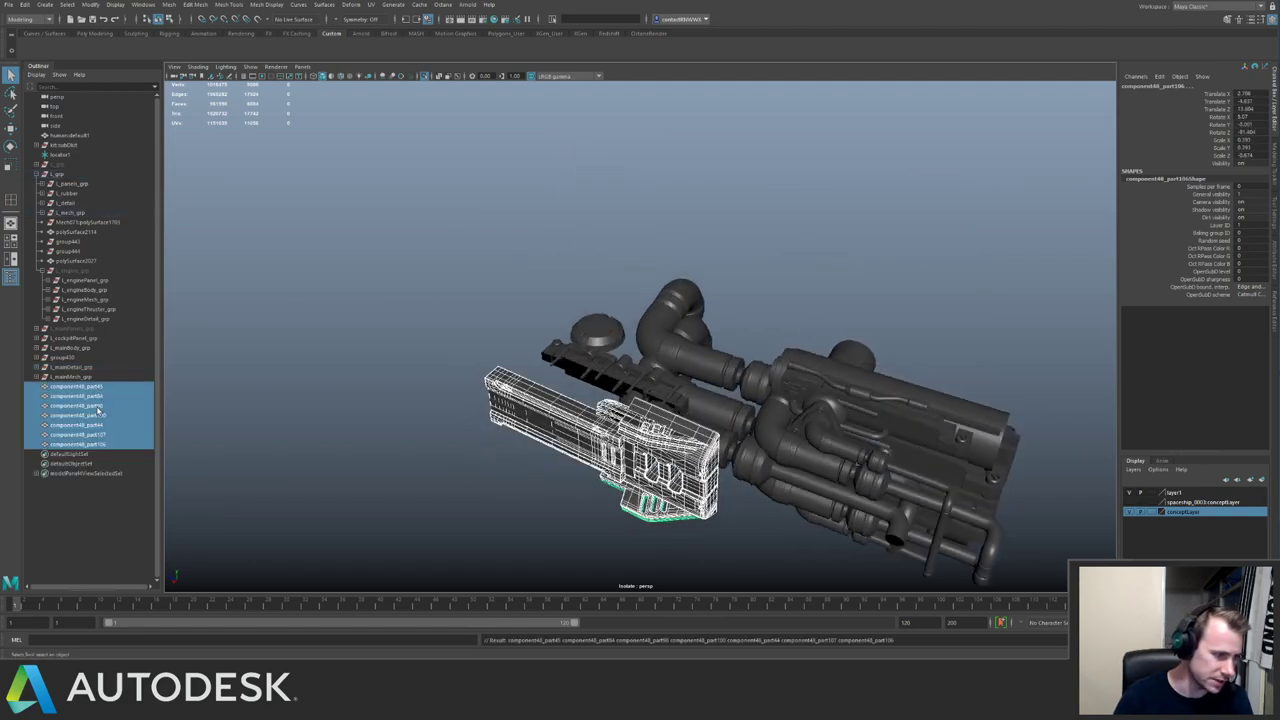
{"action": "middle_click_drag", "start_coordinate": [98, 410], "coordinate": [80, 351]}
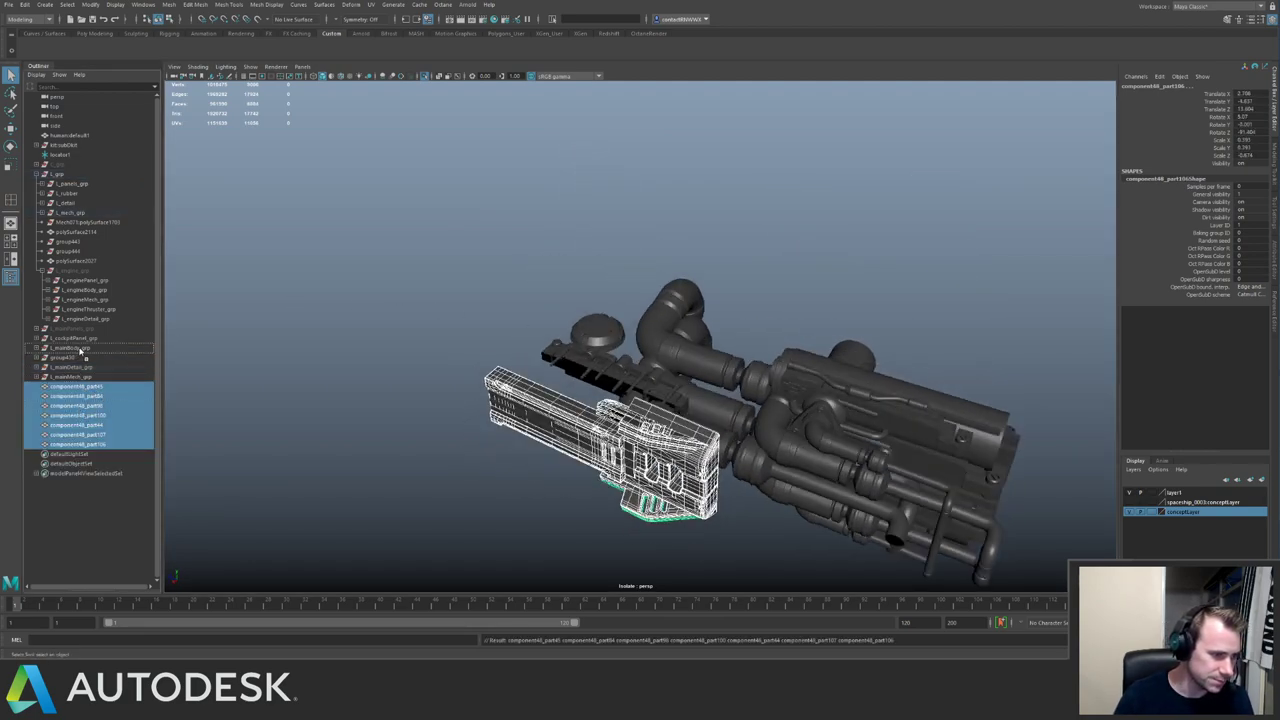
{"action": "mouse_move", "coordinate": [82, 350]}
{"action": "left_mouse_down"}
{"action": "mouse_move", "coordinate": [110, 370]}
{"action": "mouse_move", "coordinate": [84, 352]}
{"action": "mouse_move", "coordinate": [72, 360]}
{"action": "left_mouse_up"}
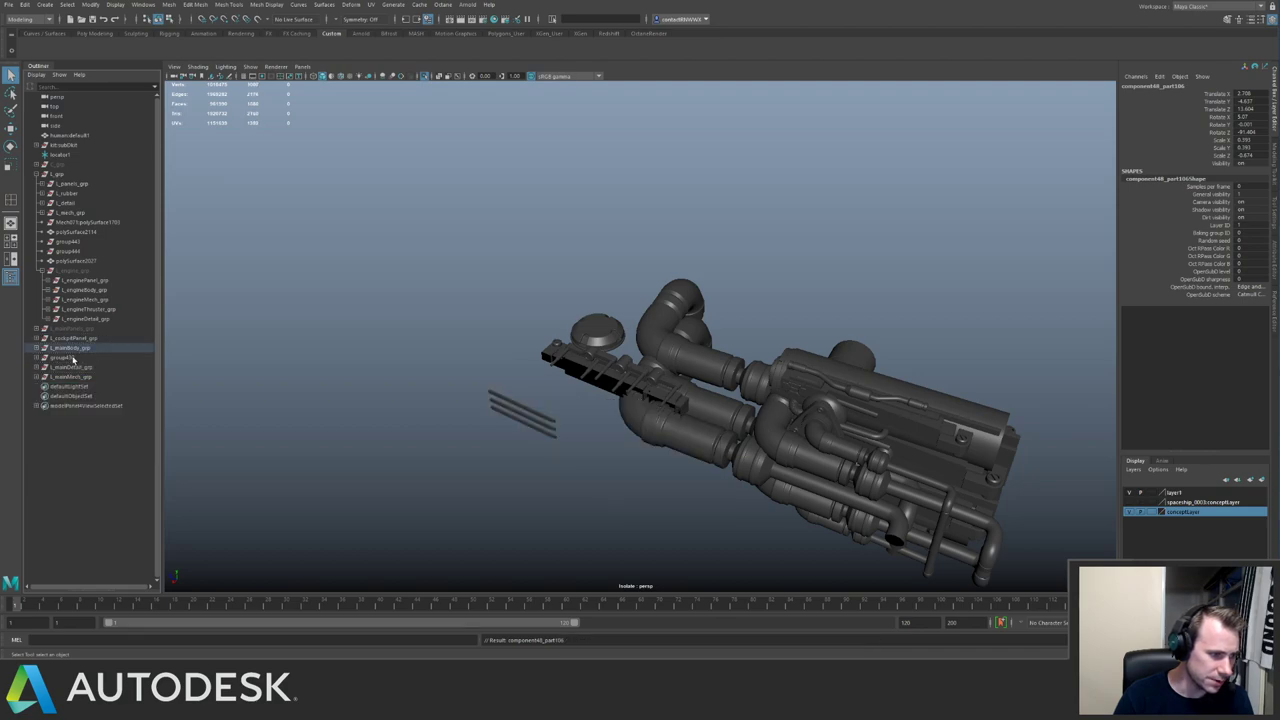
Show the whole model again and move the loose top-level group of tank parts into L_mainMech_grp.
{"action": "left_click", "coordinate": [66, 358]}
{"action": "key", "text": "ctrl+1"}
{"action": "scroll", "coordinate": [549, 311], "scroll_direction": "down", "scroll_amount": 4}
{"action": "left_click_drag", "start_coordinate": [549, 311], "coordinate": [541, 325], "text": "alt"}
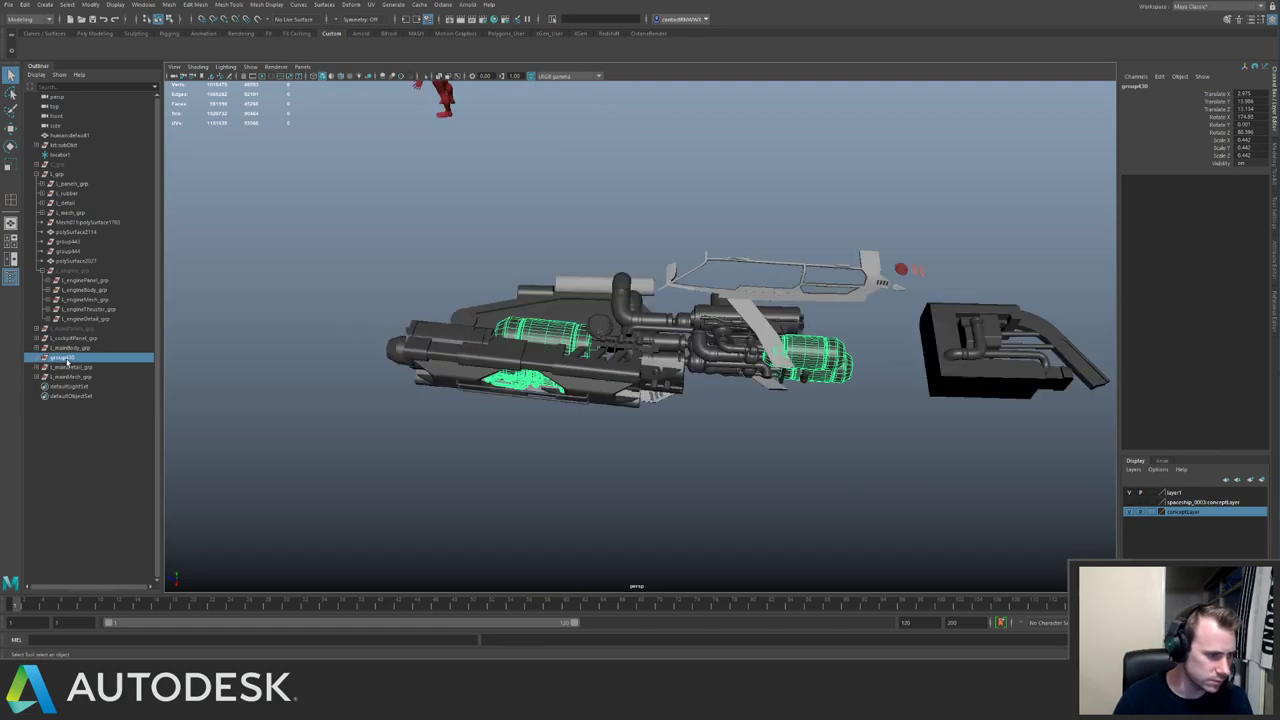
{"action": "middle_click_drag", "start_coordinate": [68, 360], "coordinate": [85, 378]}
{"action": "left_click", "coordinate": [83, 368]}
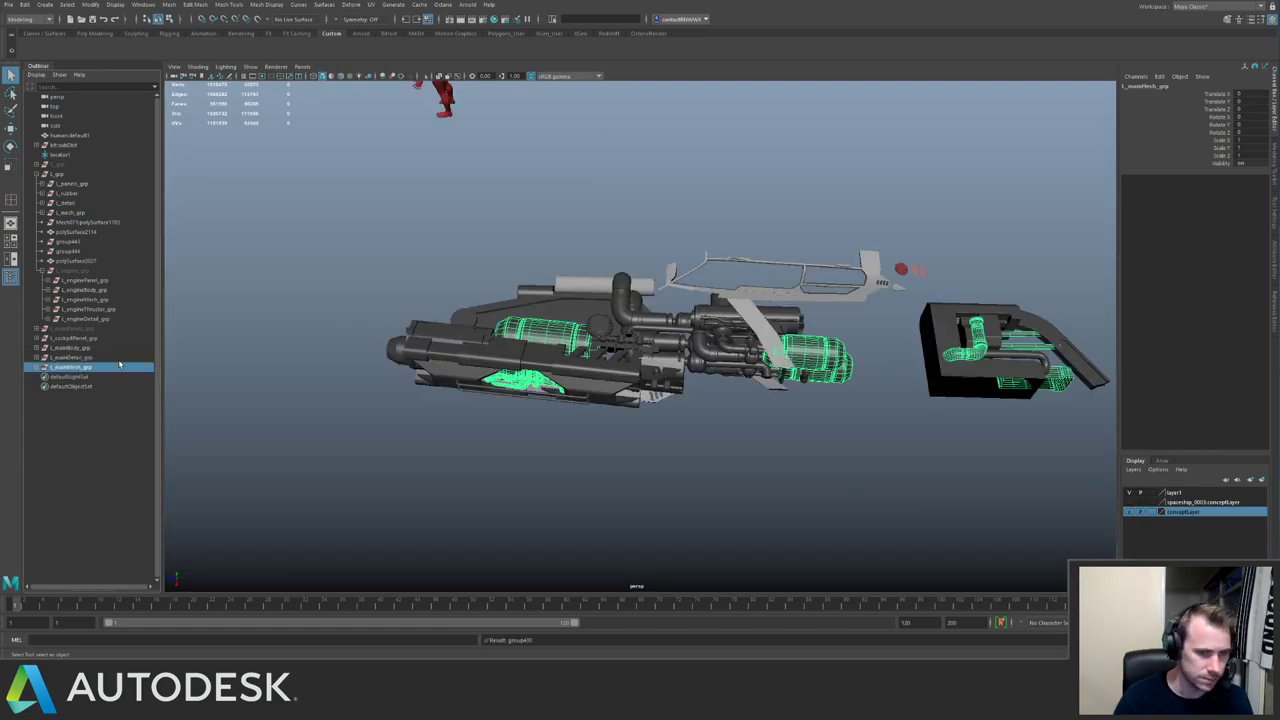
Isolate L_mech_grp and move its five consecutive items ending with component45_part89 into L_mainMech_grp.
{"action": "middle_click_drag", "start_coordinate": [600, 350], "coordinate": [458, 359], "text": "alt"}
{"action": "left_click_drag", "start_coordinate": [458, 359], "coordinate": [488, 380], "text": "alt"}
{"action": "left_click", "coordinate": [574, 363]}
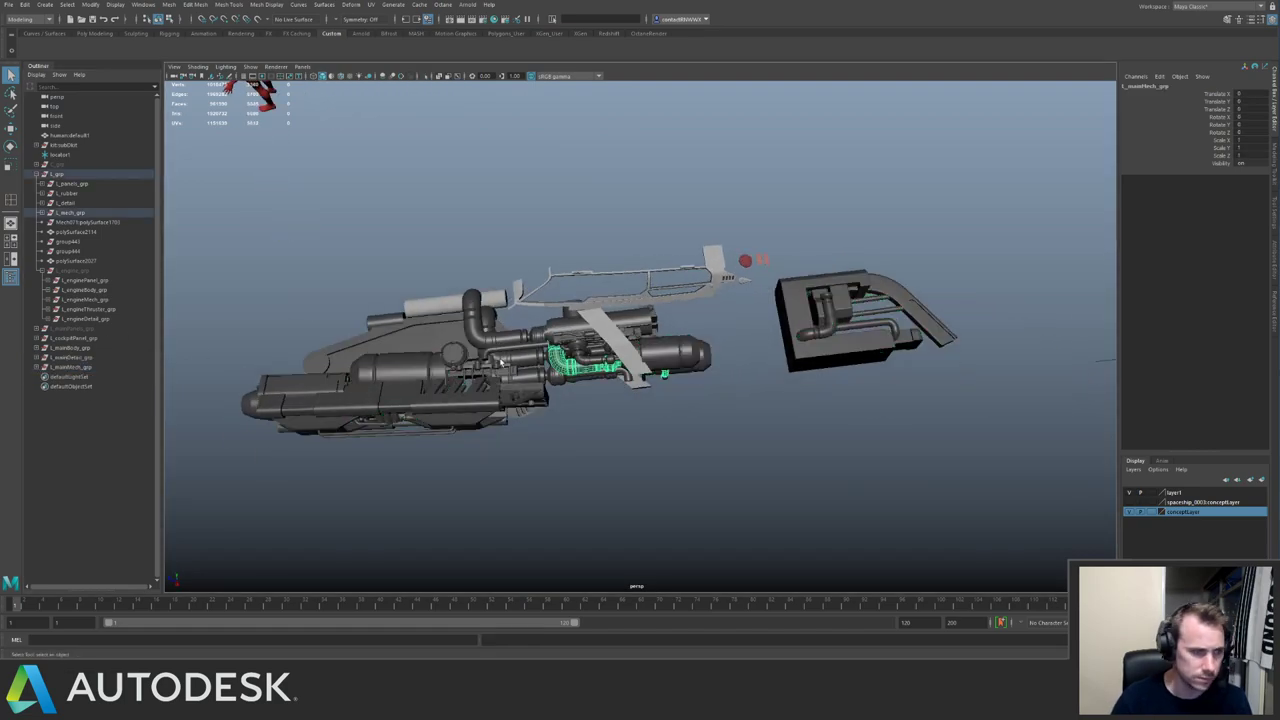
{"action": "left_click", "coordinate": [74, 213]}
{"action": "key", "text": "ctrl+1"}
{"action": "left_click", "coordinate": [411, 244]}
{"action": "left_click_drag", "start_coordinate": [357, 241], "coordinate": [598, 407]}
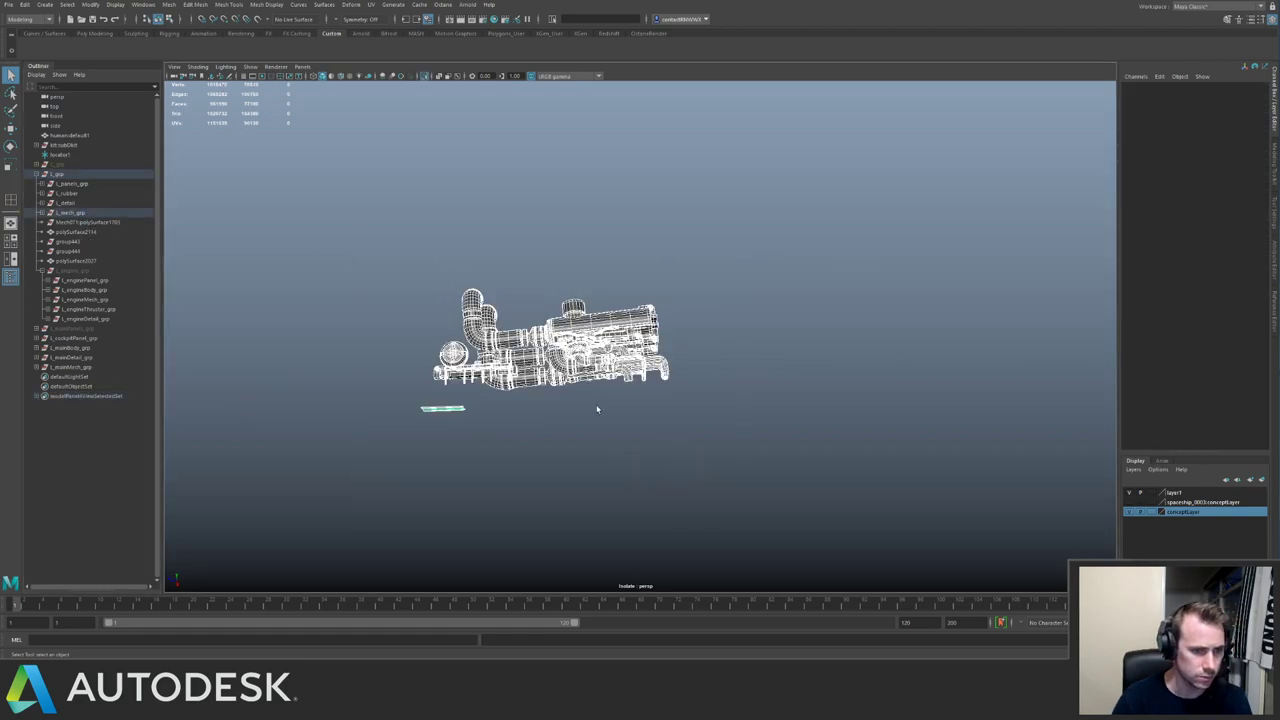
{"action": "left_click", "coordinate": [43, 213]}
{"action": "left_click", "coordinate": [88, 242]}
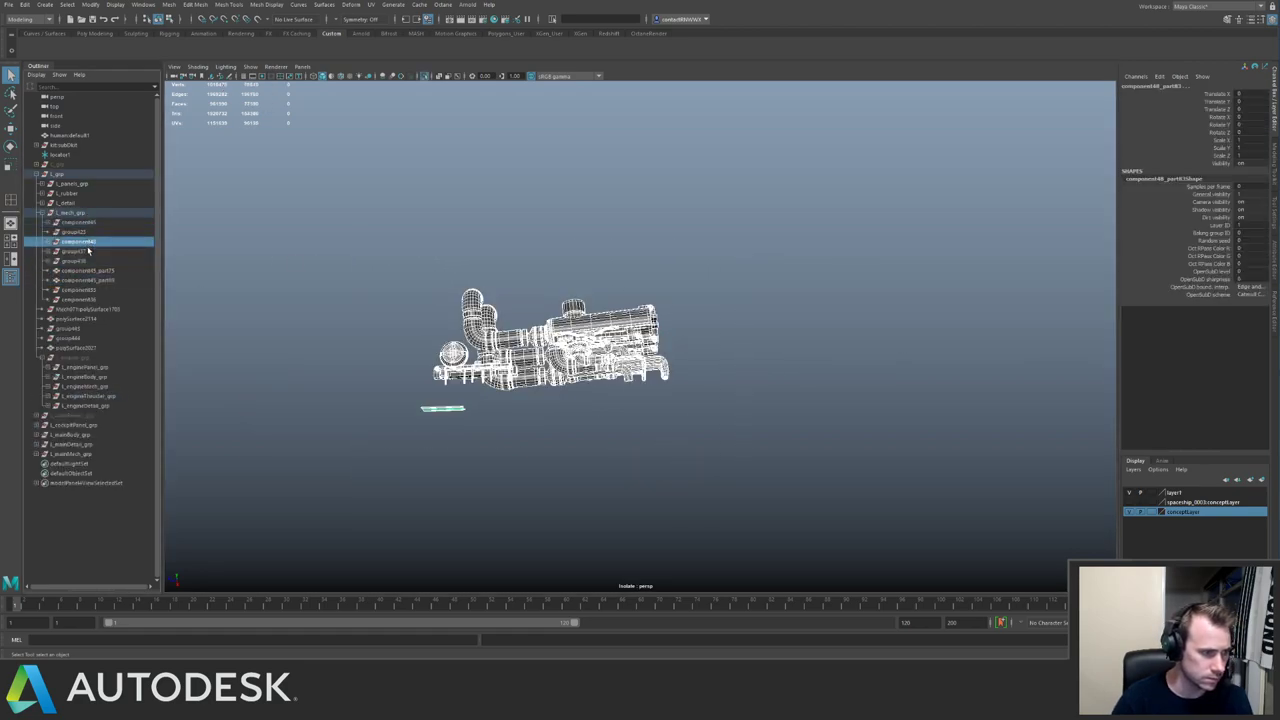
{"action": "left_click", "coordinate": [92, 281], "text": "shift"}
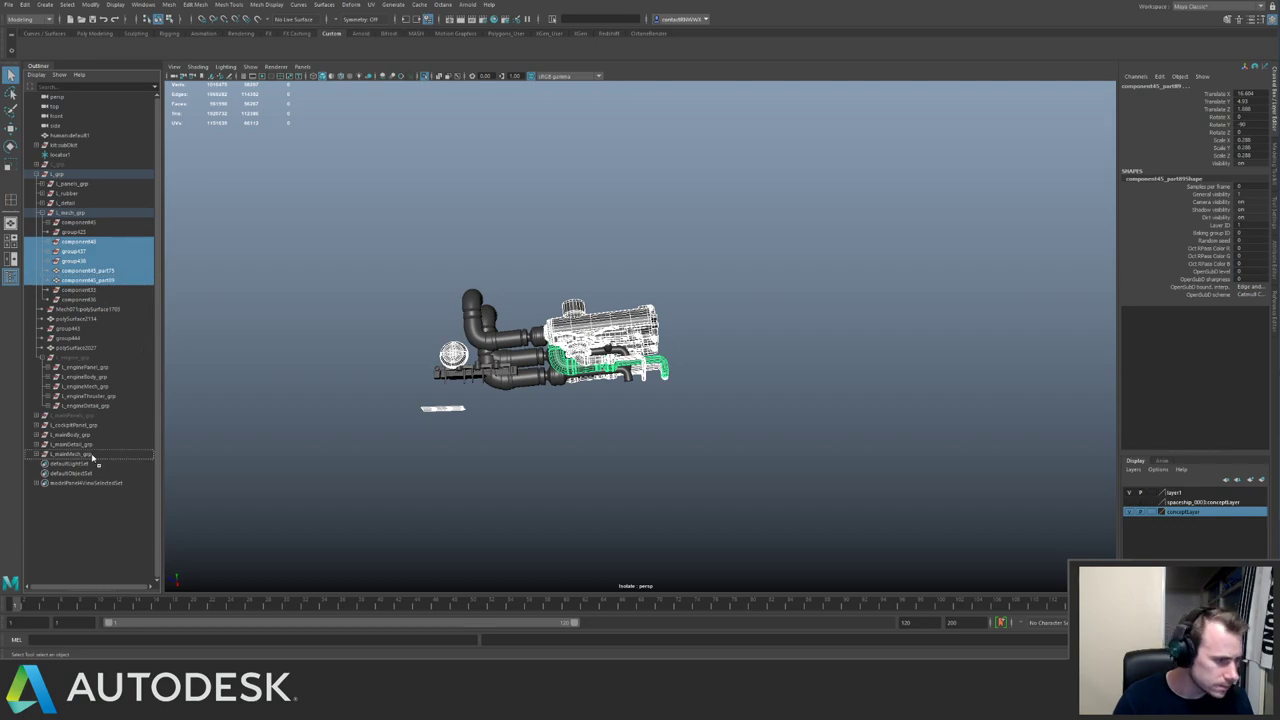
{"action": "middle_click_drag", "start_coordinate": [88, 438], "coordinate": [85, 456]}
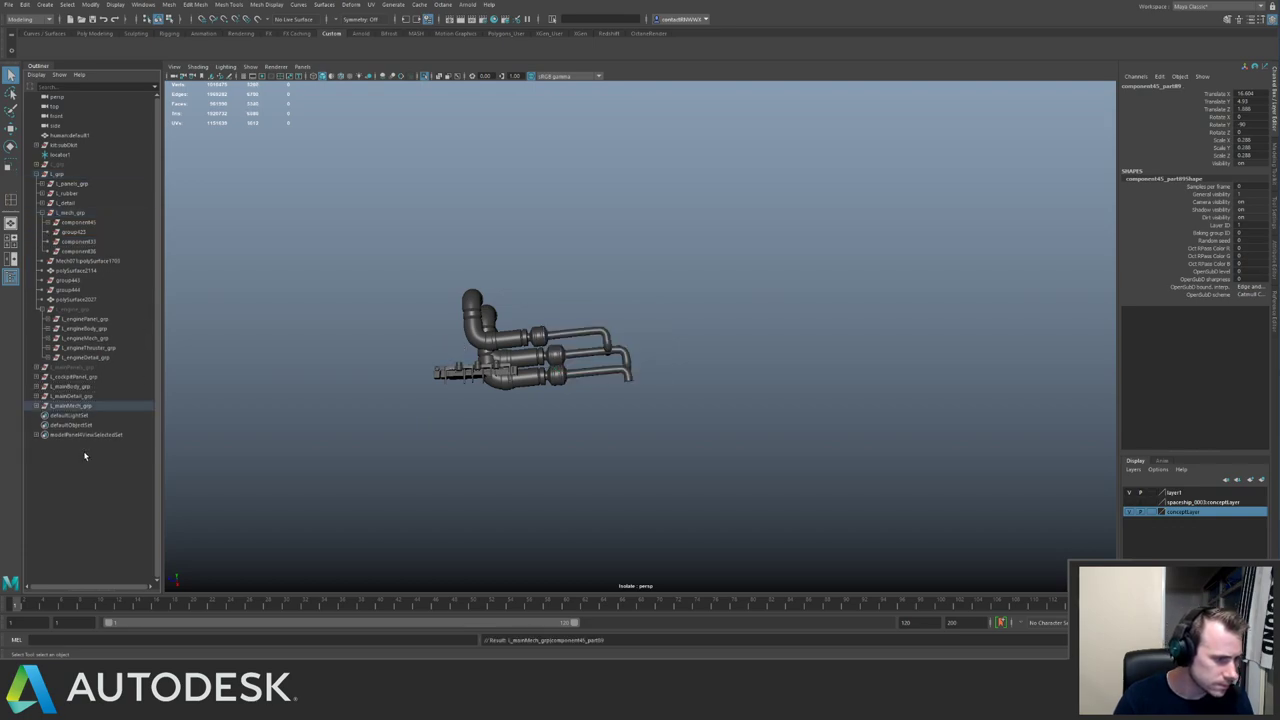
Exit isolation, move the remaining pipework of L_mech_grp into L_mainMech_grp, and clear L_mech_grp out of L_grp.
{"action": "left_click", "coordinate": [81, 409]}
{"action": "key", "text": "ctrl+1"}
{"action": "left_click_drag", "start_coordinate": [540, 240], "coordinate": [590, 264], "text": "alt"}
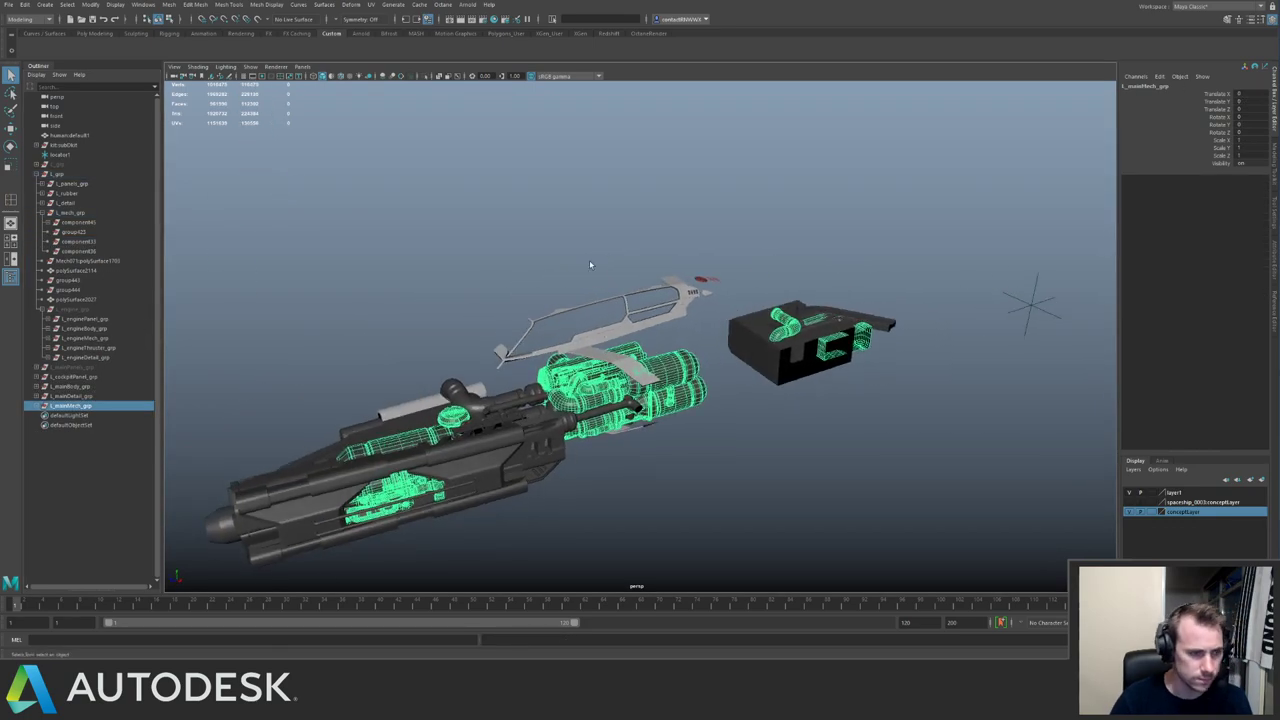
{"action": "left_click", "coordinate": [487, 399]}
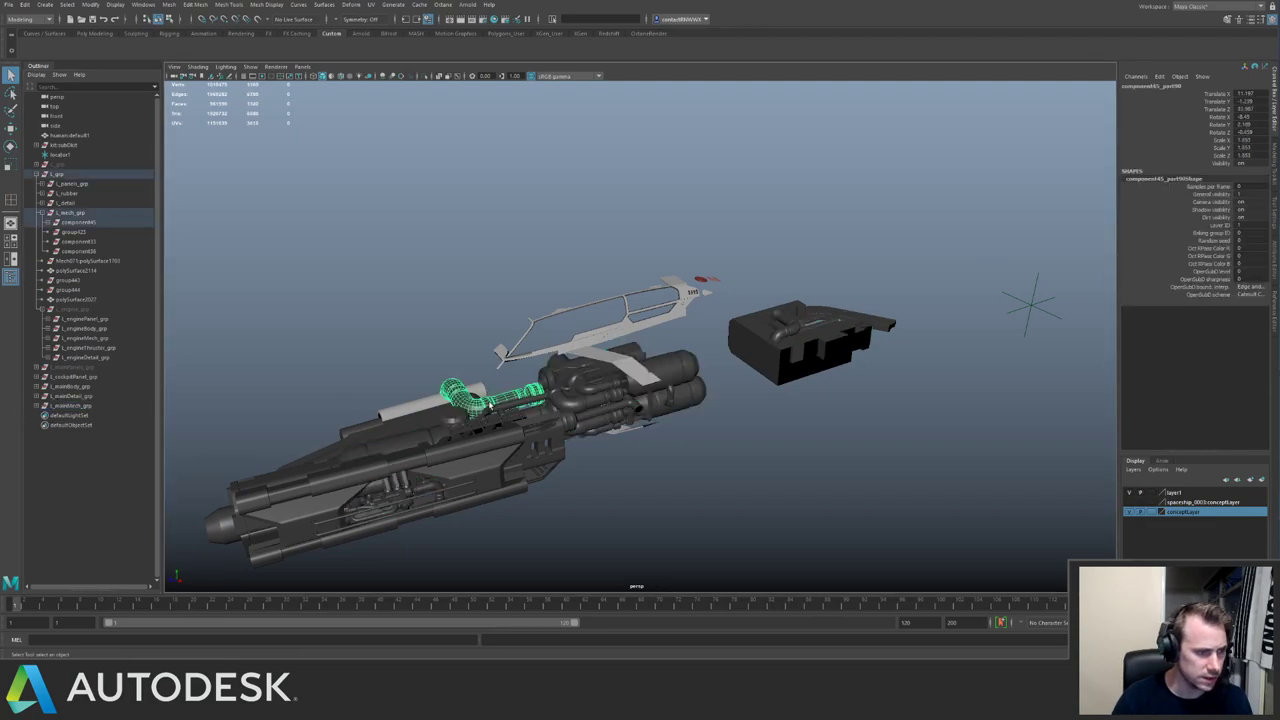
{"action": "left_click", "coordinate": [92, 222]}
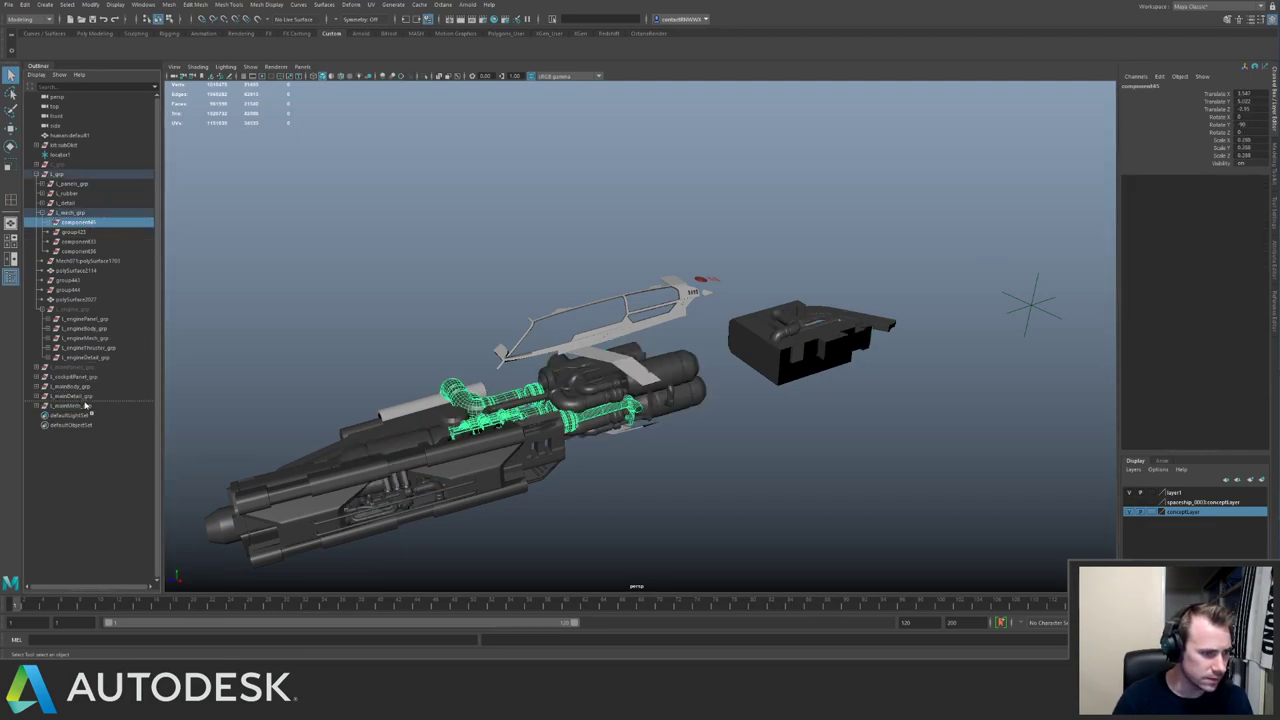
{"action": "middle_click_drag", "start_coordinate": [84, 407], "coordinate": [83, 406]}
{"action": "left_click", "coordinate": [80, 214]}
{"action": "left_click_drag", "start_coordinate": [540, 365], "coordinate": [551, 316], "text": "alt"}
{"action": "left_click", "coordinate": [551, 316]}
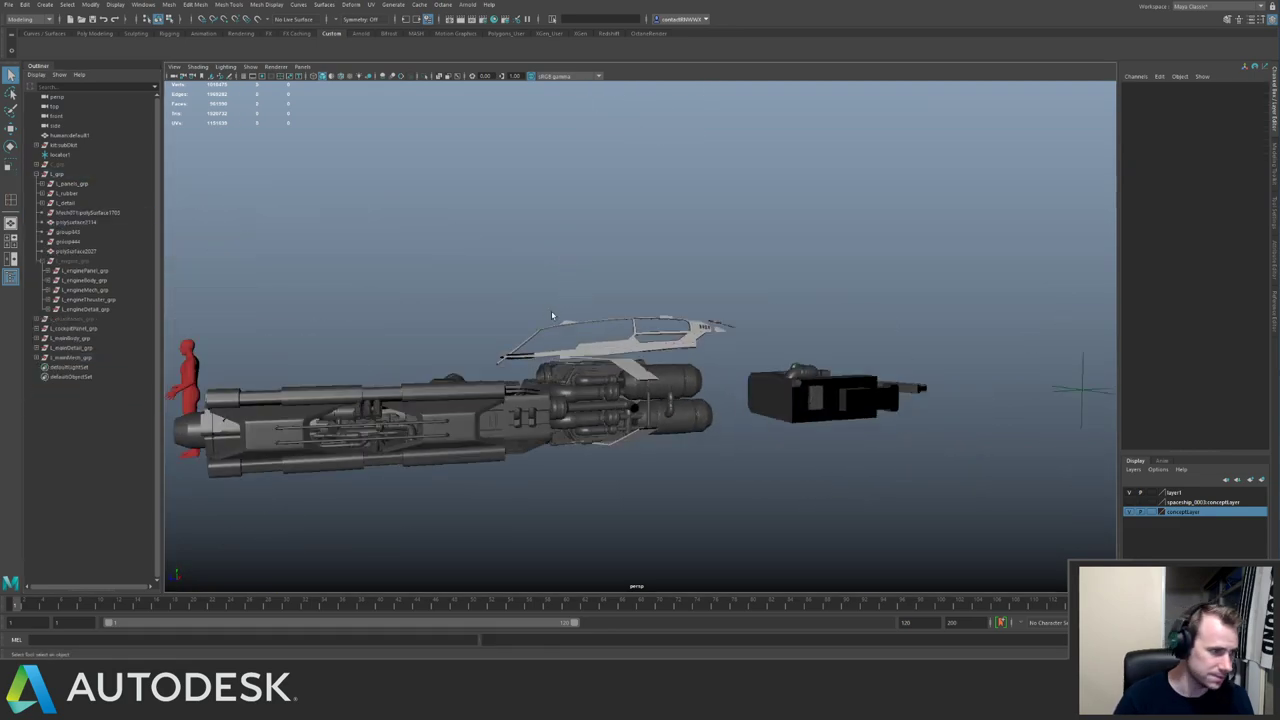
Hide the sorted groups from L_cockpitPanel_grp through L_mainMech_grp.
{"action": "left_click", "coordinate": [76, 329]}
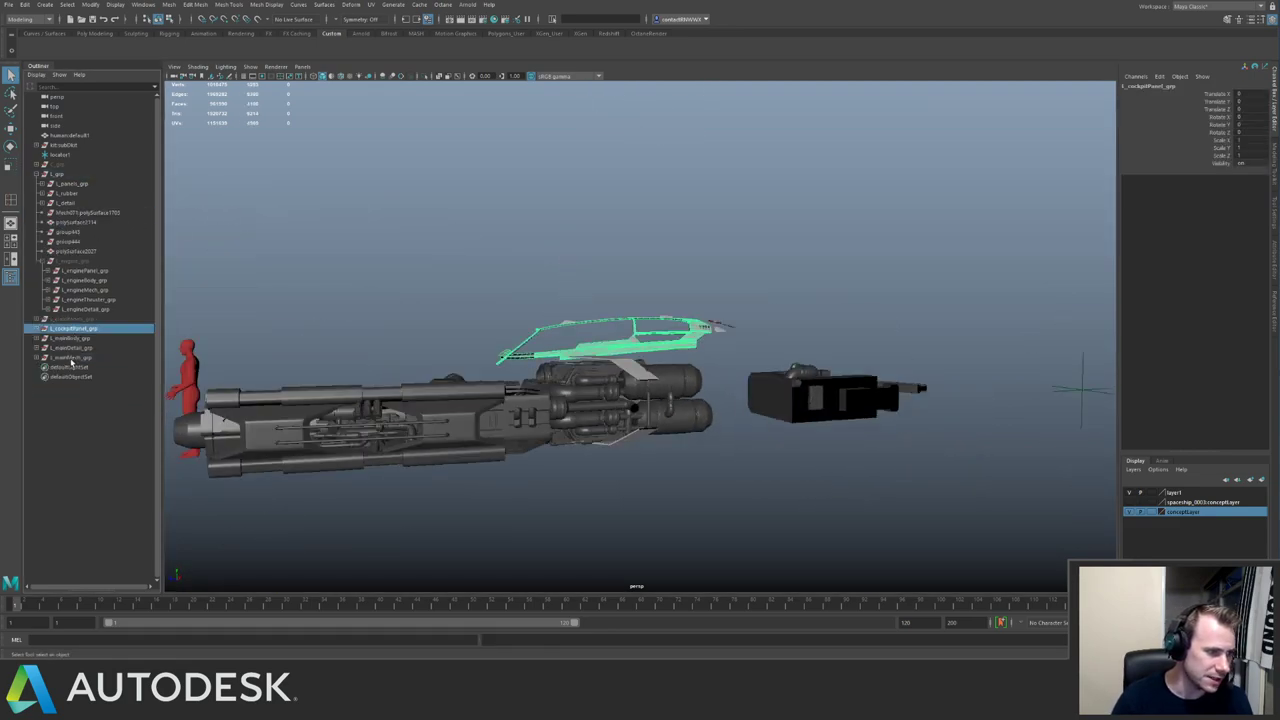
{"action": "left_click", "coordinate": [72, 357], "text": "shift"}
{"action": "key", "text": "4"}
{"action": "left_click_drag", "start_coordinate": [316, 313], "coordinate": [601, 401], "text": "alt"}
{"action": "key", "text": "ctrl+h"}
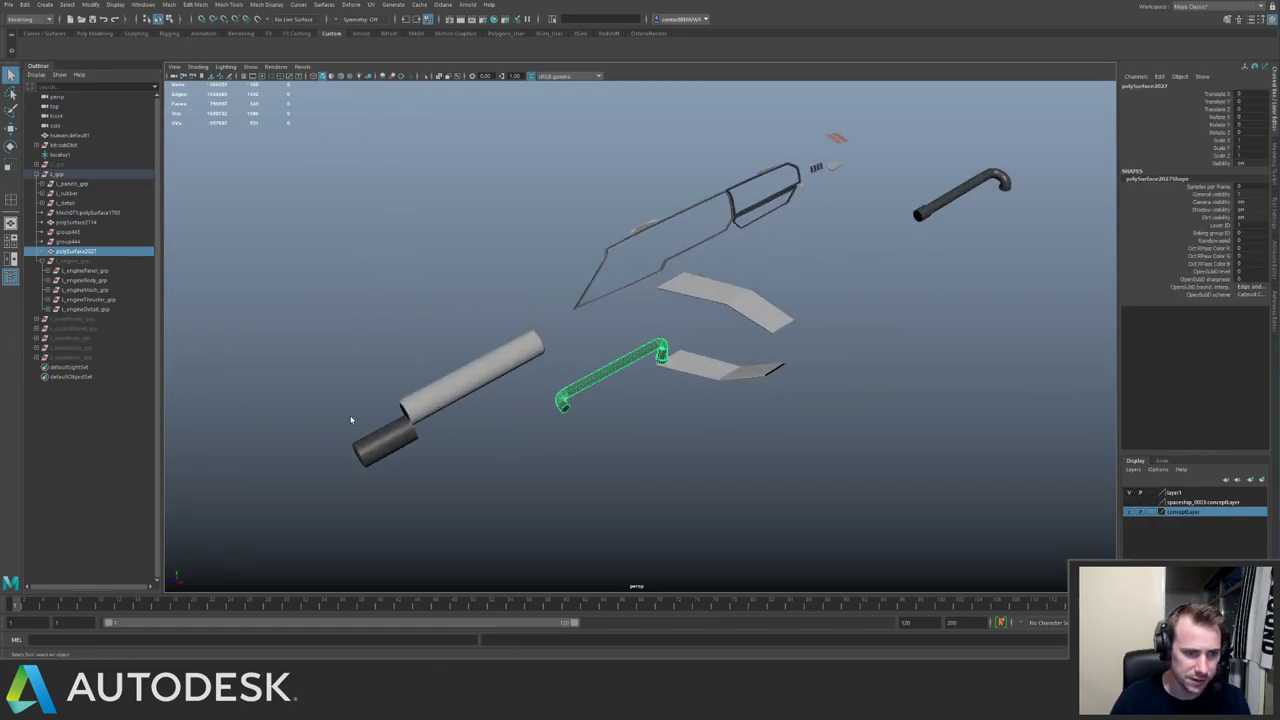
Unparent the two large cylinders and the two bent pipes from L_grp and move them into L_mainMech_grp.
{"action": "left_click_drag", "start_coordinate": [351, 420], "coordinate": [396, 466], "text": "shift"}
{"action": "left_click_drag", "start_coordinate": [513, 314], "coordinate": [540, 362], "text": "shift"}
{"action": "right_click_drag", "start_coordinate": [840, 200], "coordinate": [880, 192], "text": "alt"}
{"action": "middle_click_drag", "start_coordinate": [1086, 250], "coordinate": [913, 330], "text": "alt"}
{"action": "left_click", "coordinate": [806, 272], "text": "shift"}
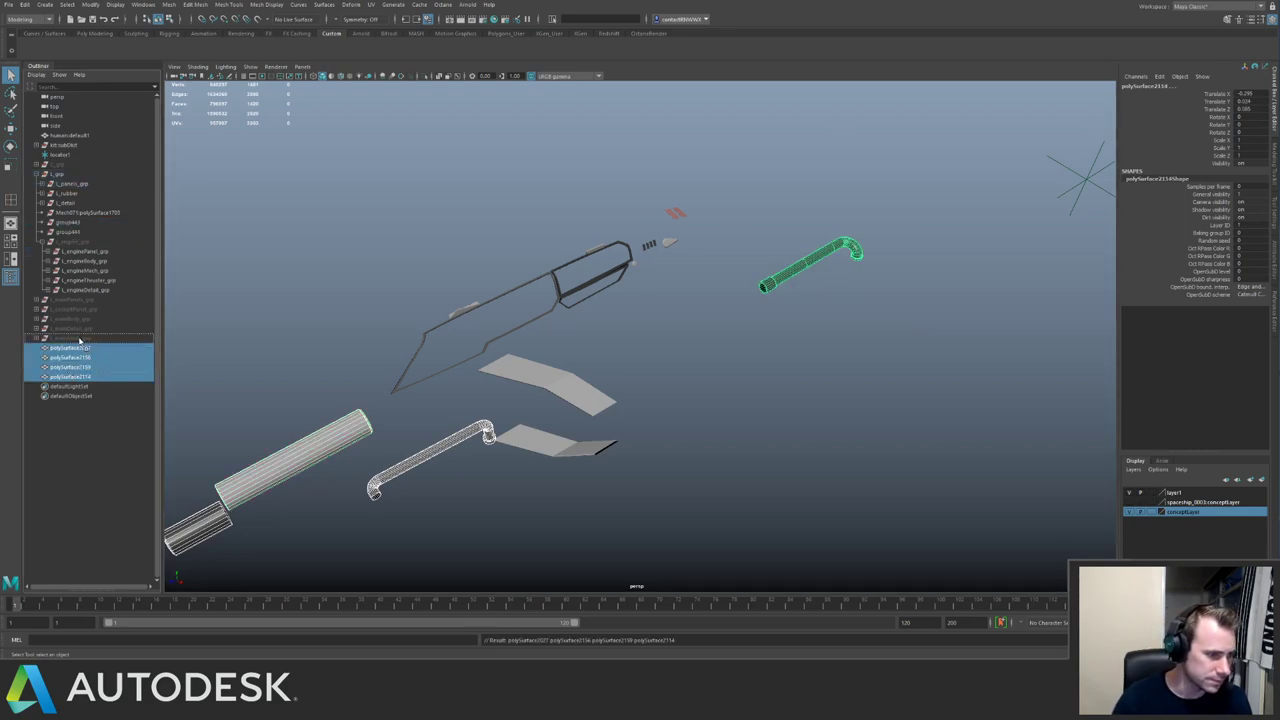
{"action": "key", "text": "ctrl+h"}
Try to group the thin dark trim pieces that outline the cockpit windows.
{"action": "left_click_drag", "start_coordinate": [568, 244], "coordinate": [506, 326], "text": "alt"}
{"action": "middle_click_drag", "start_coordinate": [506, 326], "coordinate": [552, 385], "text": "alt"}
{"action": "right_click_drag", "start_coordinate": [552, 385], "coordinate": [821, 398], "text": "alt"}
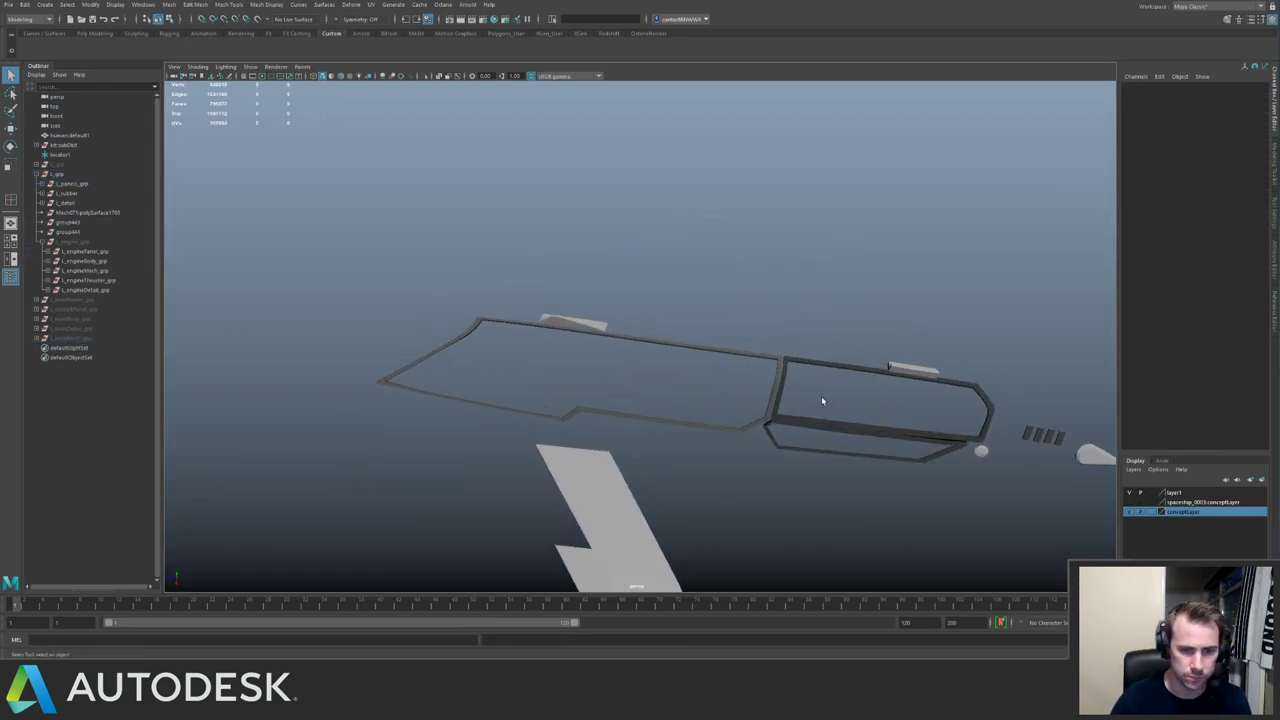
{"action": "left_click_drag", "start_coordinate": [717, 319], "coordinate": [810, 452]}
{"action": "middle_click_drag", "start_coordinate": [807, 417], "coordinate": [682, 360], "text": "alt"}
{"action": "right_click_drag", "start_coordinate": [682, 360], "coordinate": [706, 394], "text": "alt"}
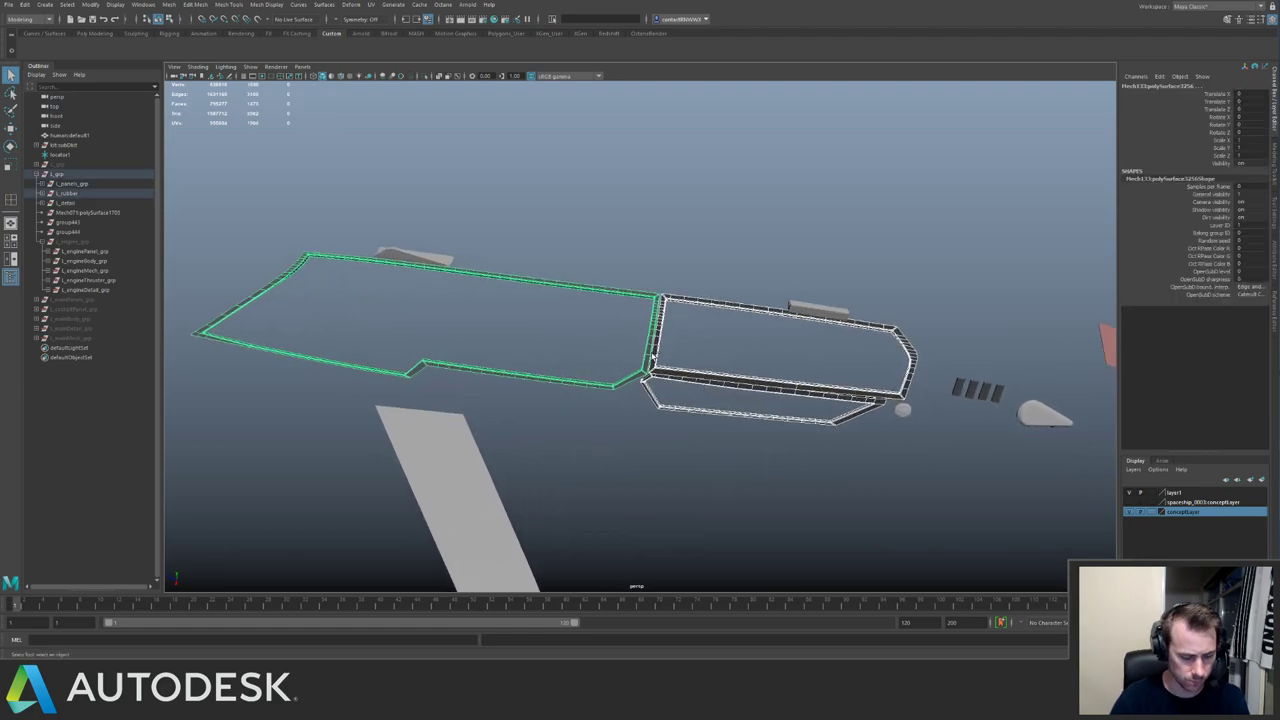
{"action": "key", "text": "ctrl+g"}
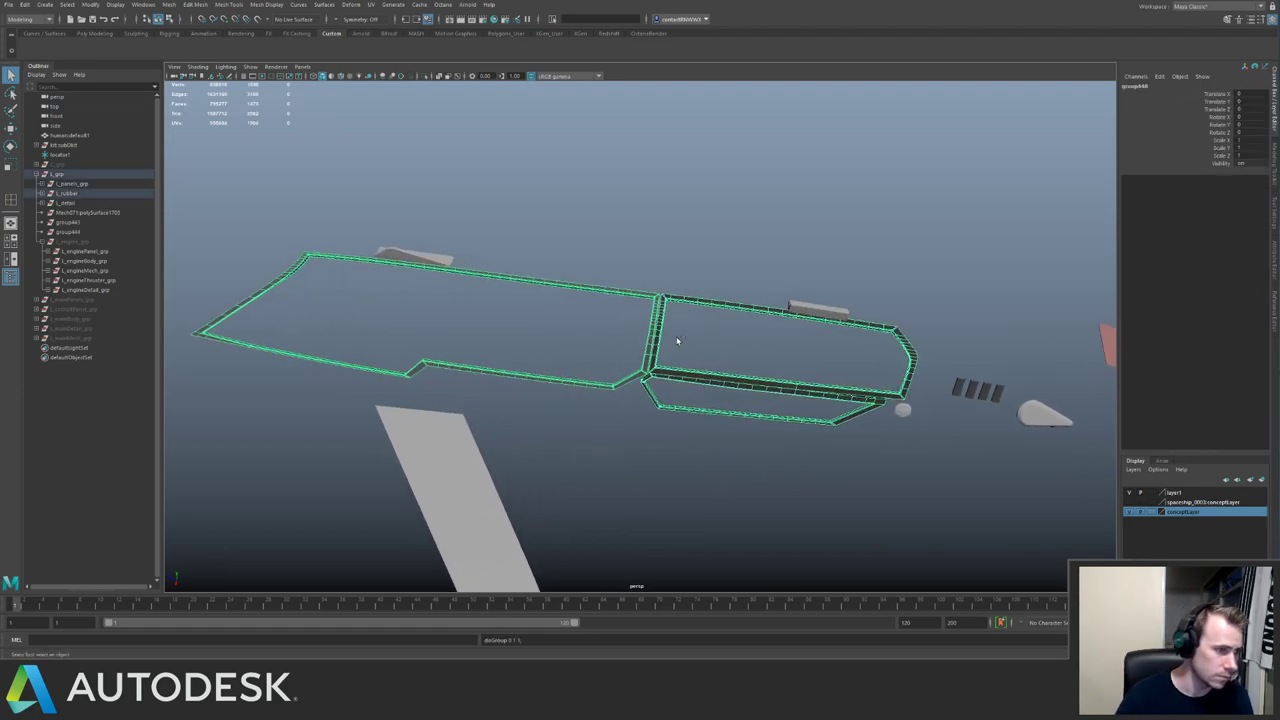
{"action": "key", "text": "ctrl+z"}
Rename the L_rubber group as L_cockpitRubber_grp.
{"action": "left_click", "coordinate": [70, 194]}
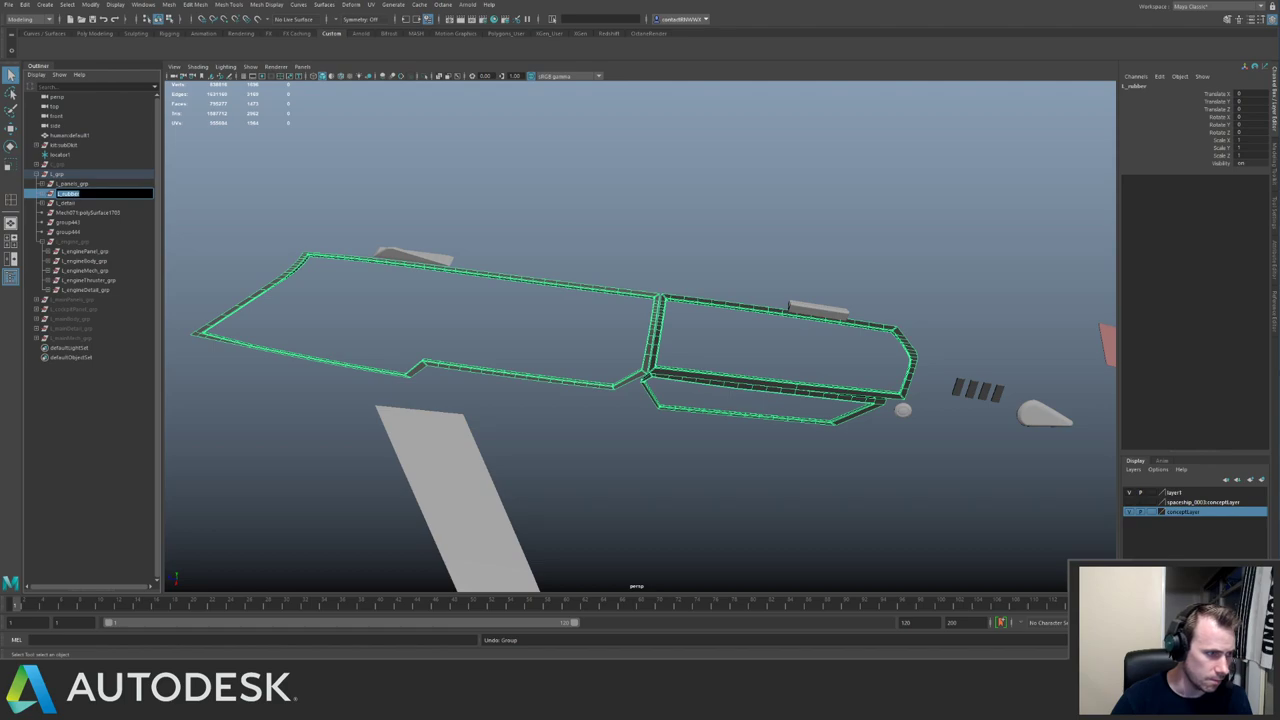
{"action": "left_click", "coordinate": [80, 194]}
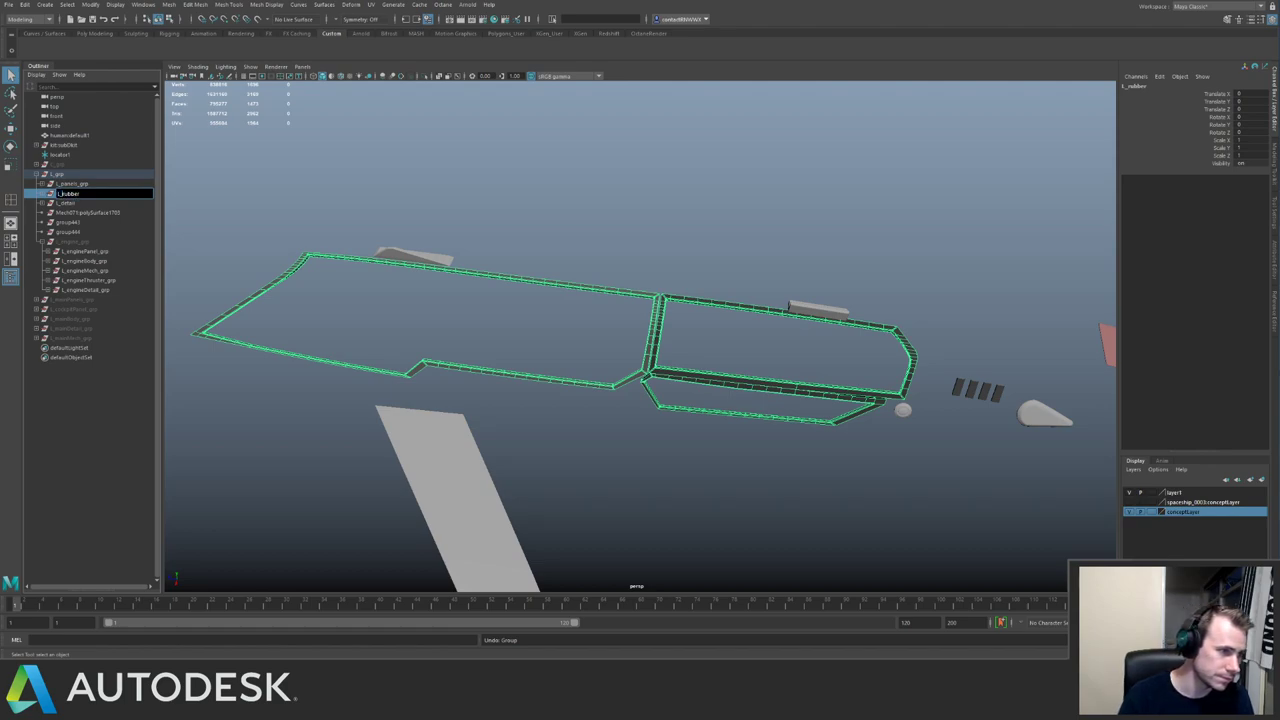
{"action": "type", "text": "cockpitR"}
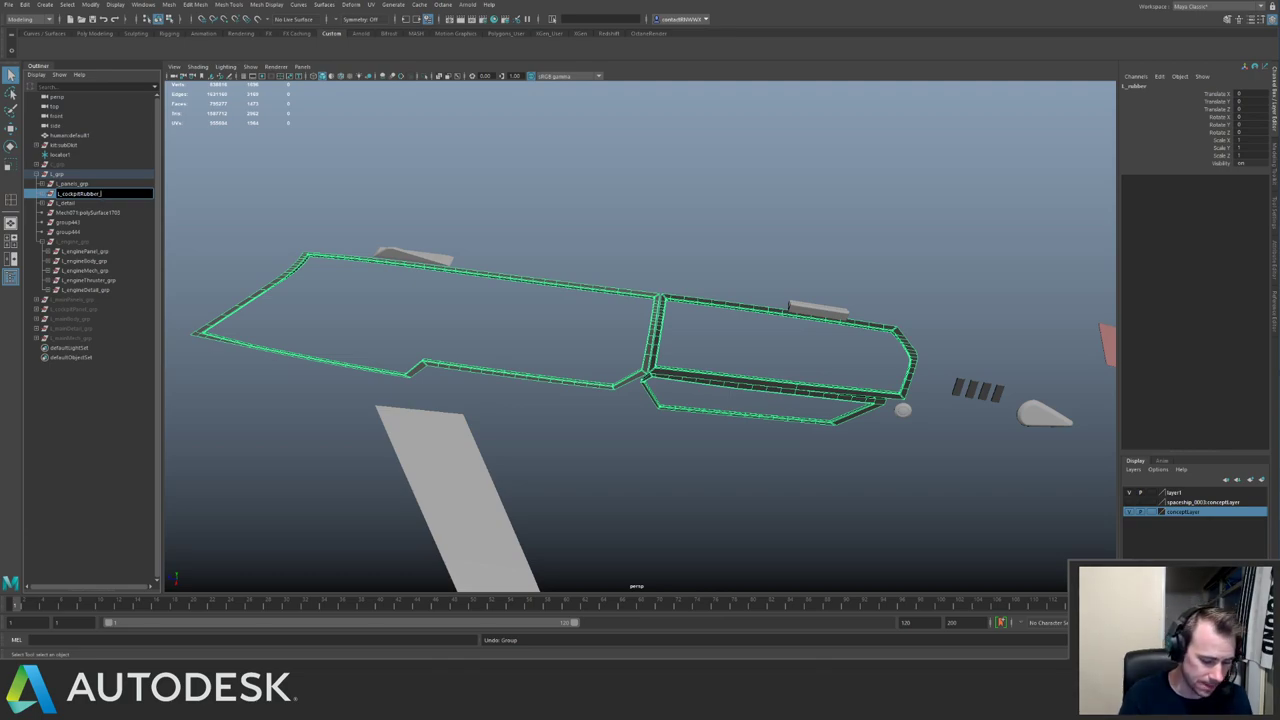
{"action": "key", "text": "Return"}
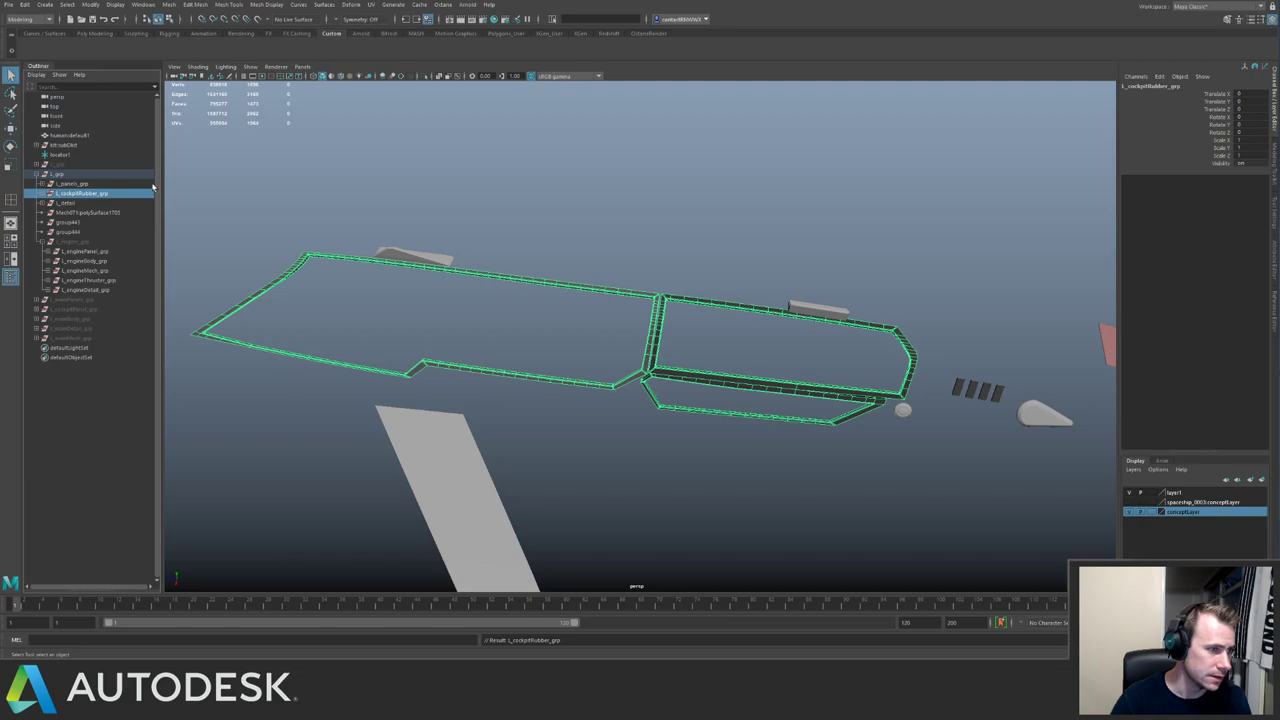
Move L_cockpitRubber_grp out of L_grp to the top level and hide it.
{"action": "left_click", "coordinate": [111, 185]}
{"action": "left_click", "coordinate": [106, 194]}
{"action": "key", "text": "shift+p"}
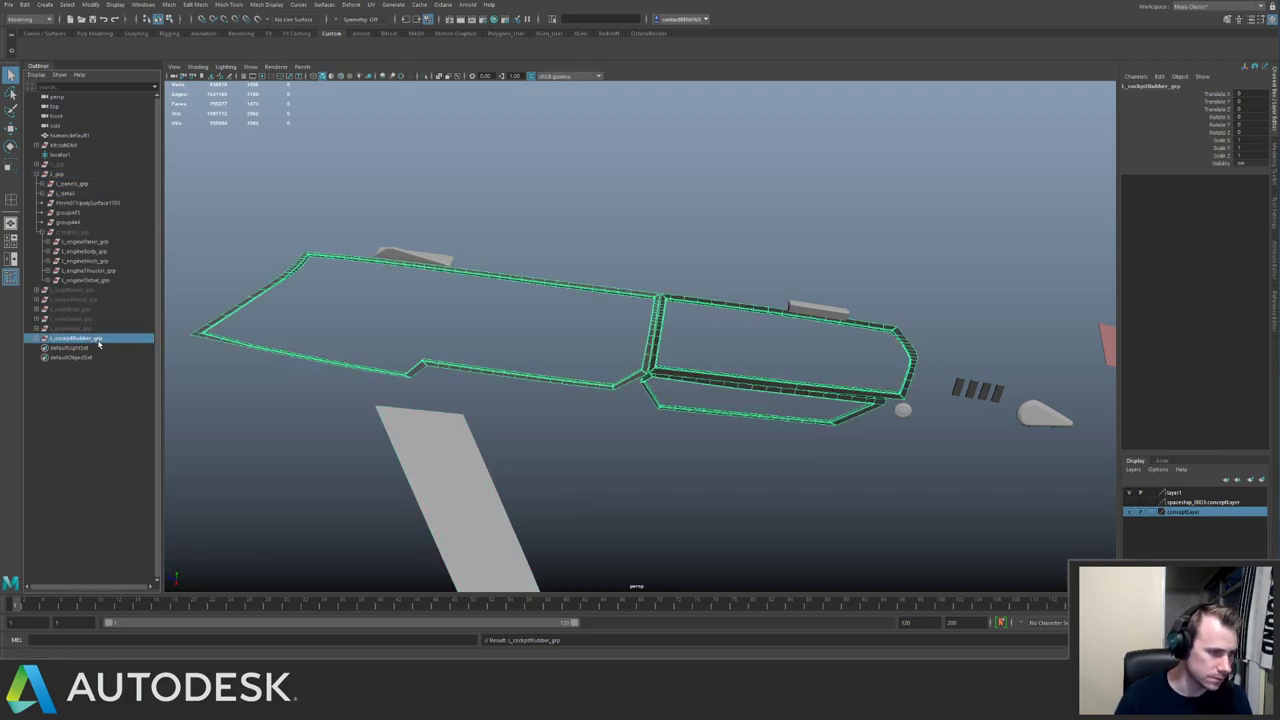
{"action": "key", "text": "ctrl+h"}
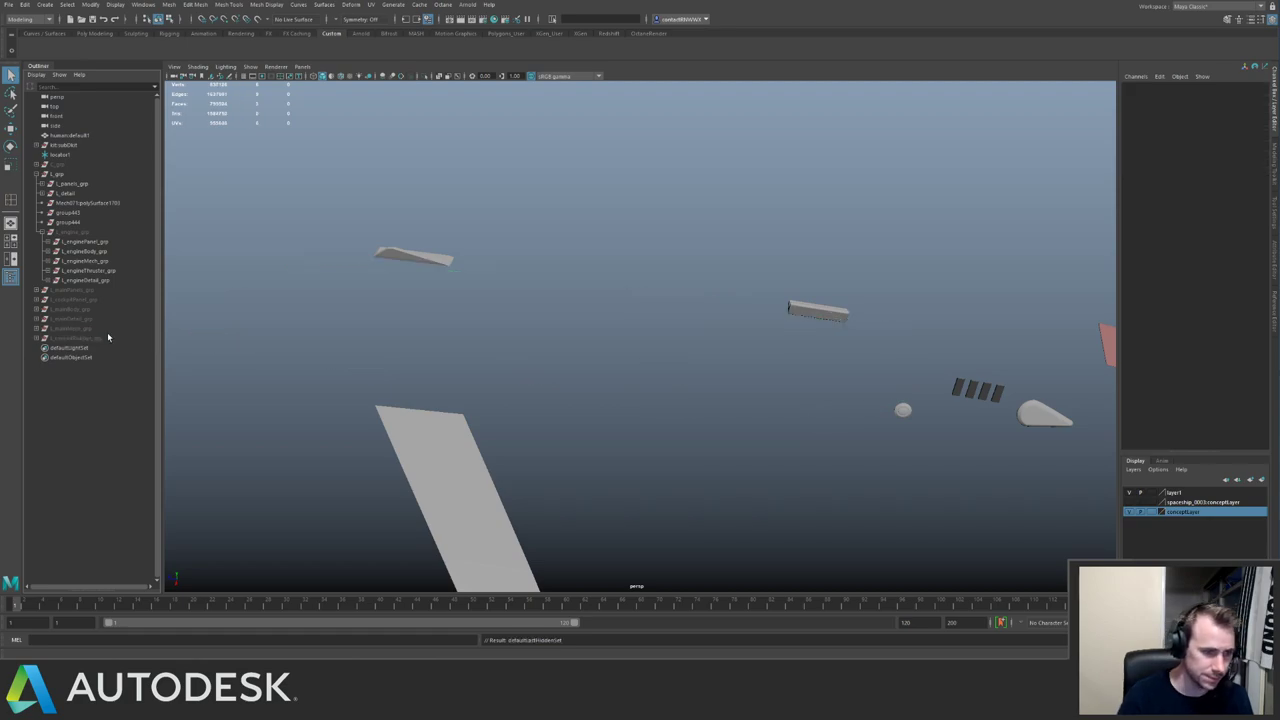
Select the small cockpit detail pieces, including the two red plates, and unparent them from L_detail to the top level.
{"action": "right_click_drag", "start_coordinate": [509, 306], "coordinate": [418, 232], "text": "alt"}
{"action": "left_click_drag", "start_coordinate": [418, 232], "coordinate": [805, 345]}
{"action": "right_click_drag", "start_coordinate": [805, 345], "coordinate": [636, 262], "text": "alt"}
{"action": "middle_click_drag", "start_coordinate": [634, 262], "coordinate": [369, 231], "text": "alt"}
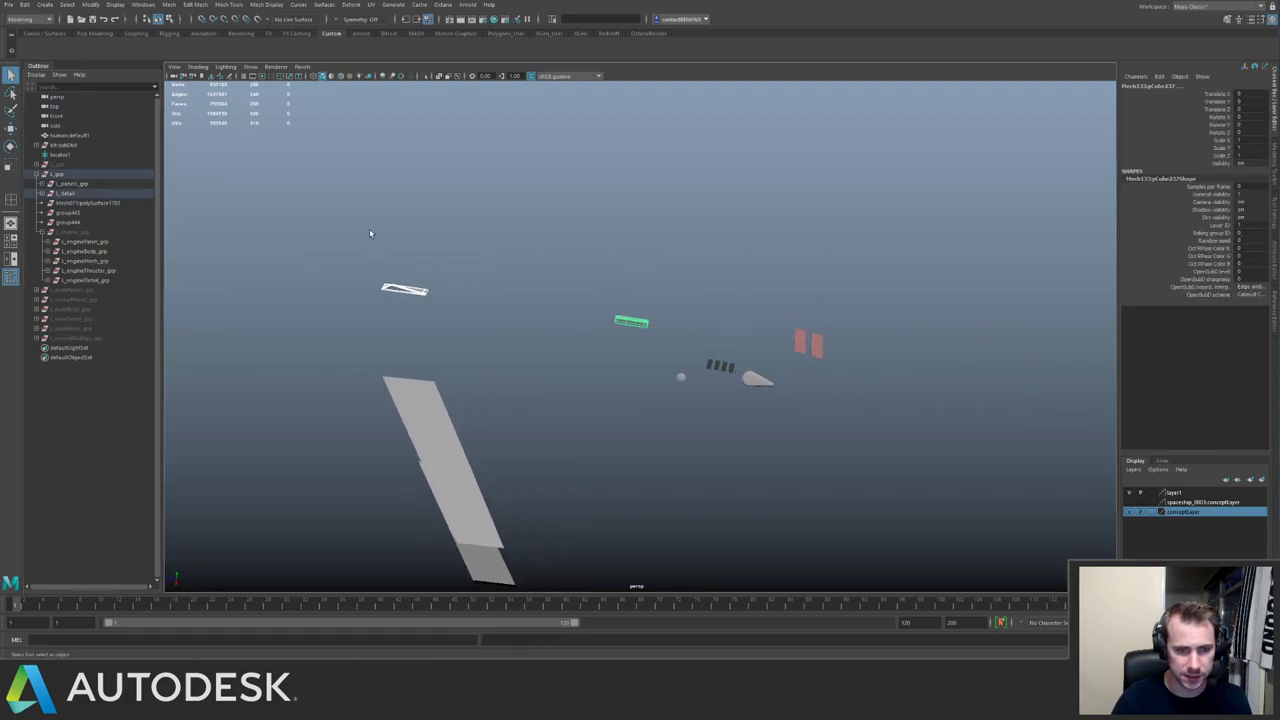
{"action": "left_click_drag", "start_coordinate": [331, 229], "coordinate": [838, 390]}
{"action": "left_click_drag", "start_coordinate": [588, 268], "coordinate": [843, 394]}
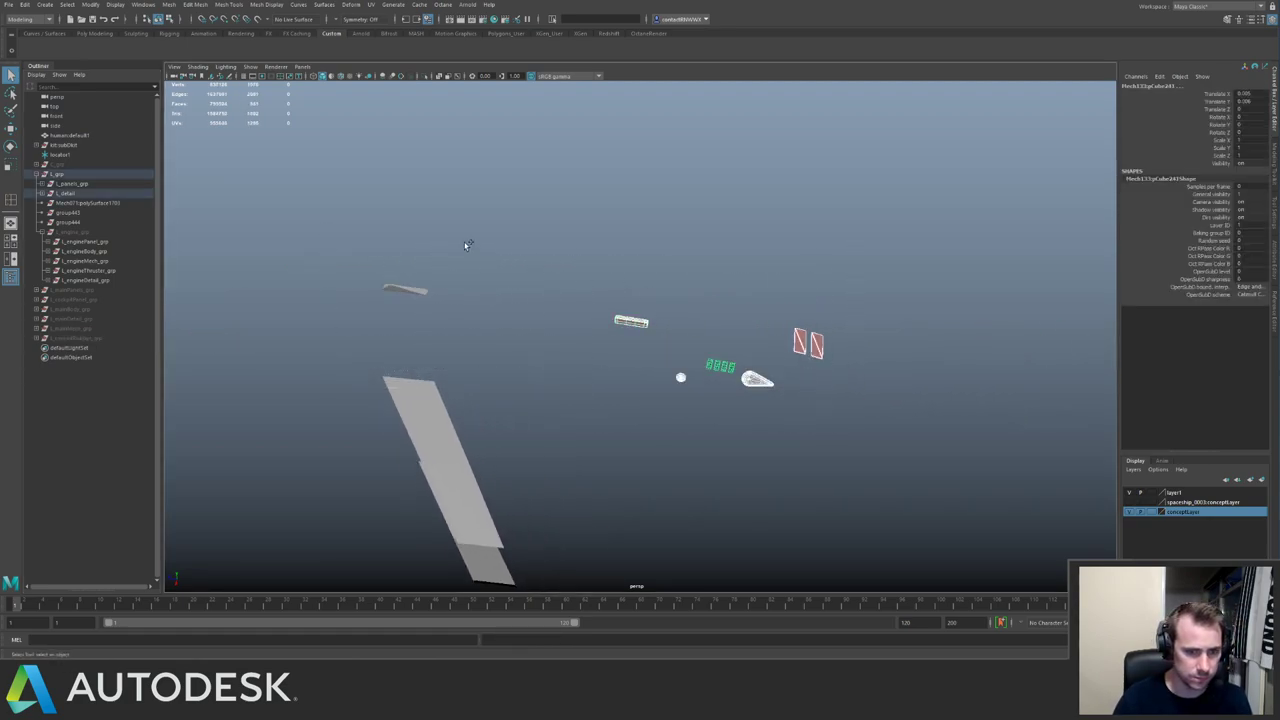
{"action": "left_click_drag", "start_coordinate": [323, 207], "coordinate": [452, 312], "text": "shift"}
{"action": "key", "text": "shift+p"}
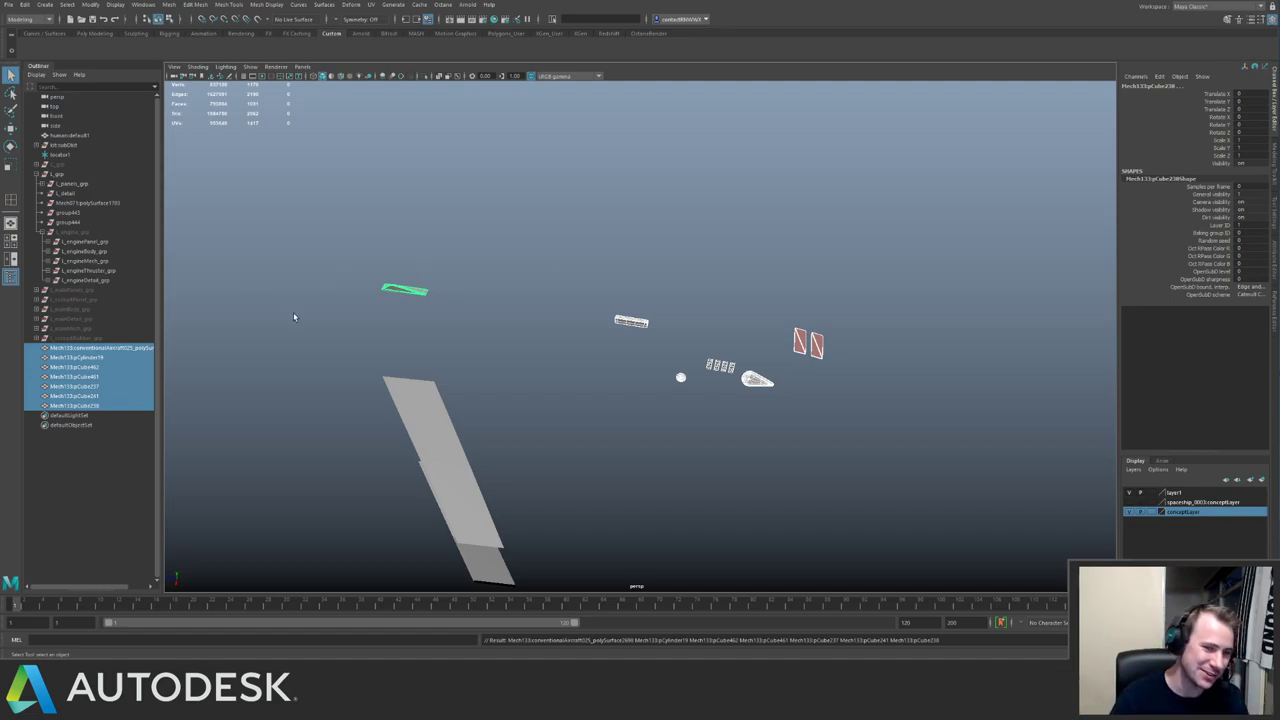
Move the selected small cockpit detail pieces from the top level into L_mainDetail_grp.
{"action": "left_click_drag", "start_coordinate": [539, 310], "coordinate": [587, 317], "text": "alt"}
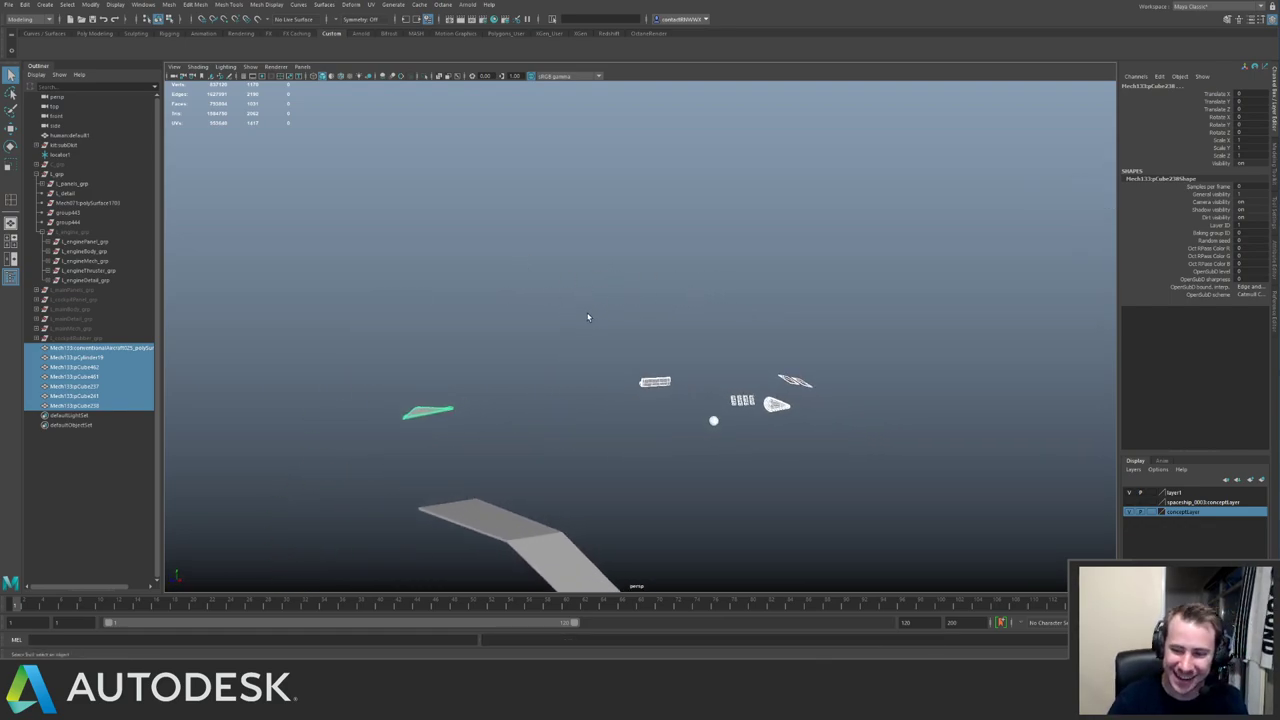
{"action": "left_click_drag", "start_coordinate": [507, 309], "coordinate": [580, 321], "text": "alt"}
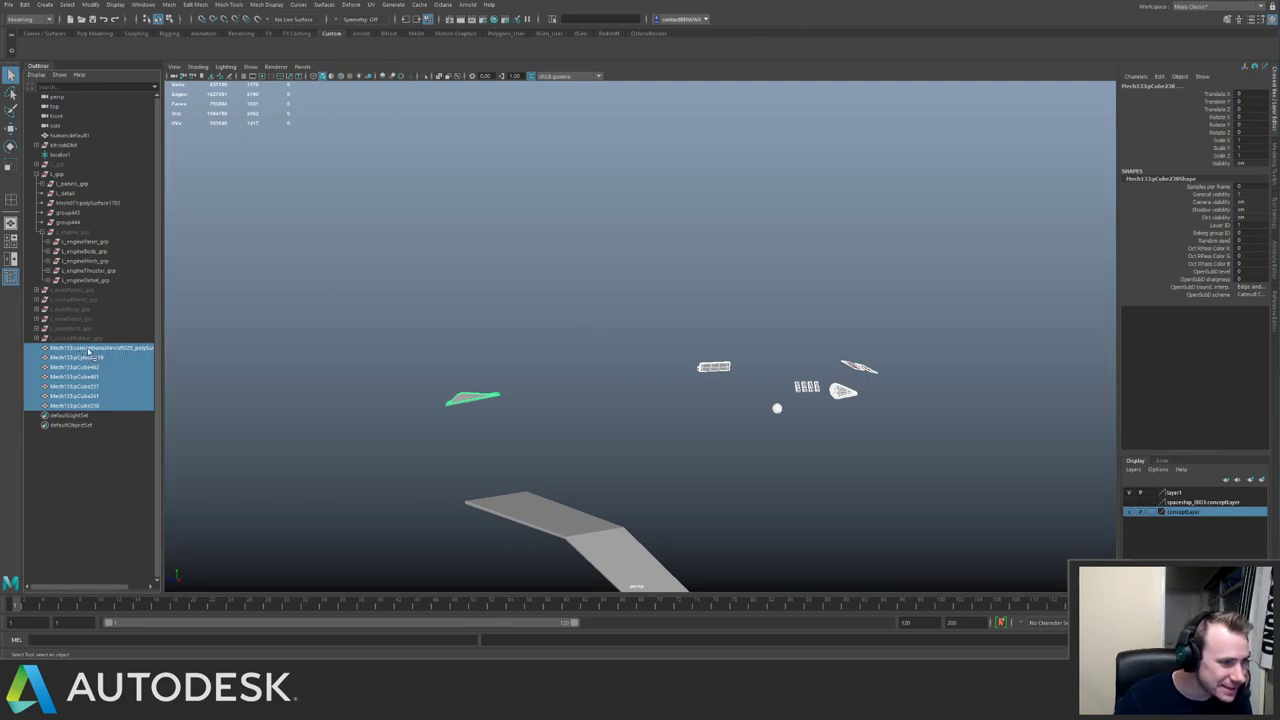
{"action": "middle_click_drag", "start_coordinate": [88, 350], "coordinate": [97, 320]}
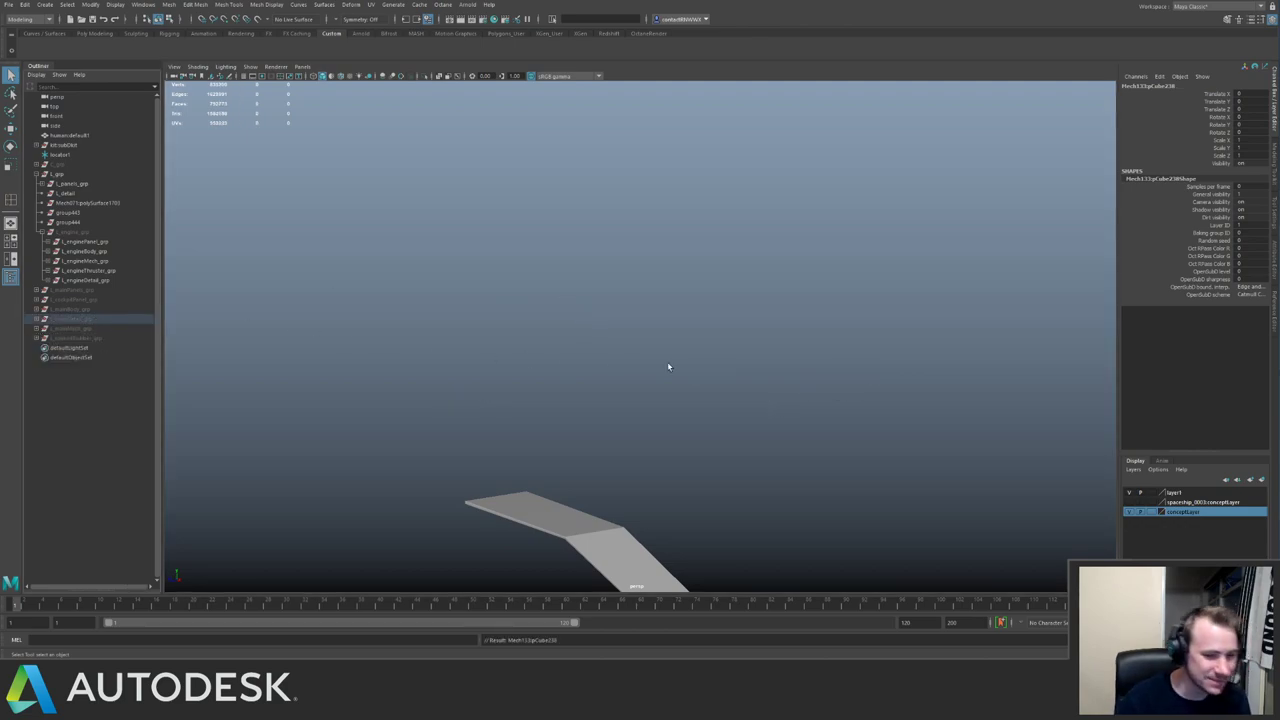
Unparent the two remaining bent plates from L_panels_grp and move them into L_mainDetail_grp.
{"action": "middle_click_drag", "start_coordinate": [669, 365], "coordinate": [700, 277], "text": "alt"}
{"action": "left_click_drag", "start_coordinate": [700, 277], "coordinate": [764, 452], "text": "alt"}
{"action": "right_click_drag", "start_coordinate": [764, 452], "coordinate": [644, 349], "text": "alt"}
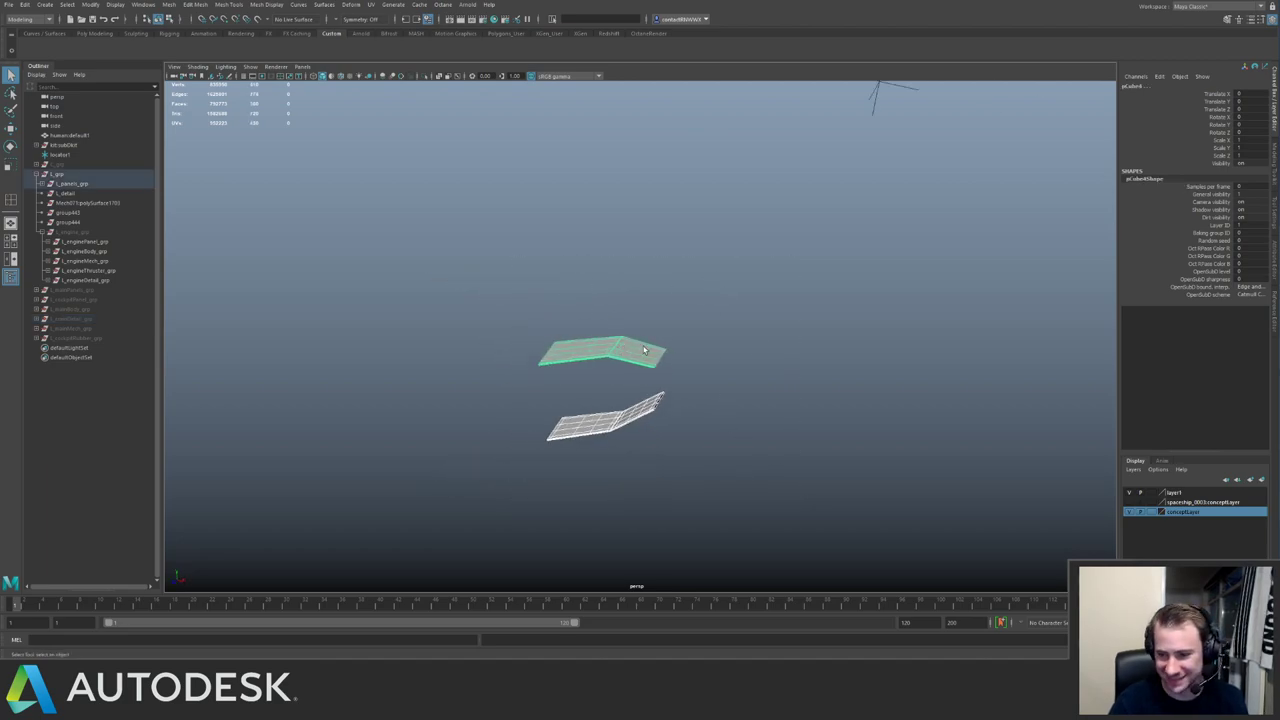
{"action": "left_click_drag", "start_coordinate": [645, 350], "coordinate": [684, 375], "text": "alt"}
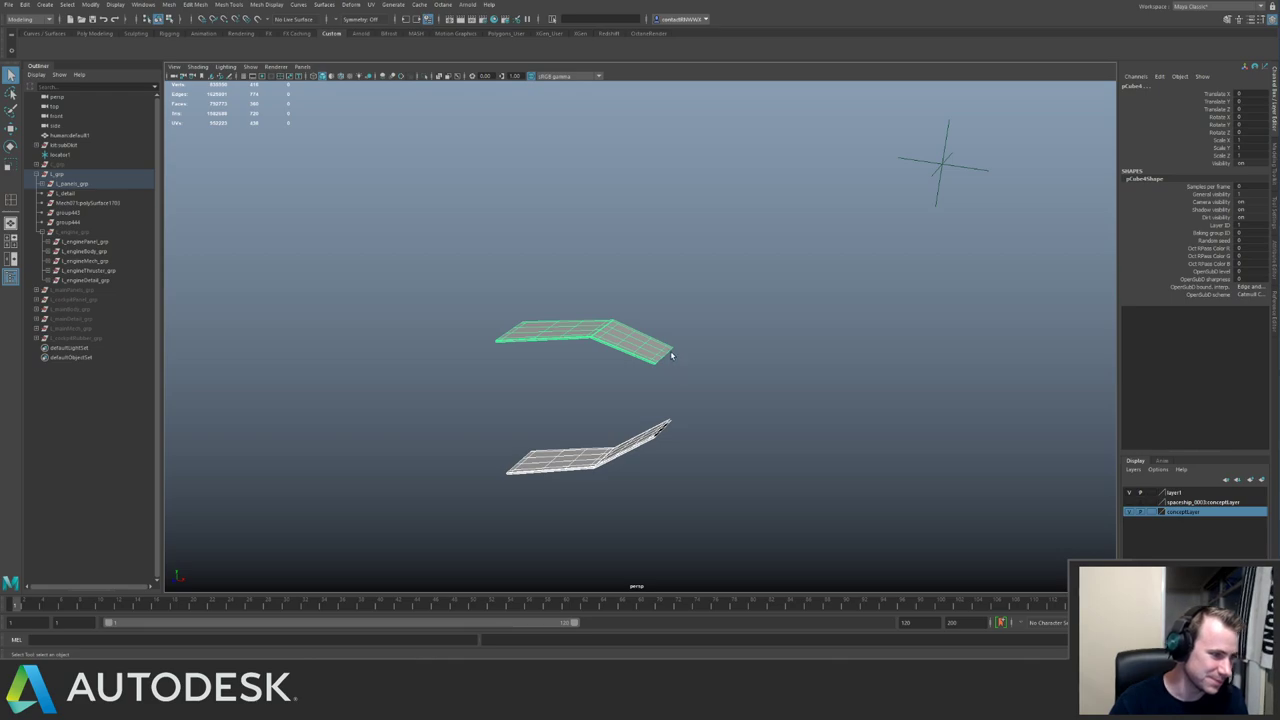
{"action": "key", "text": "shift+p"}
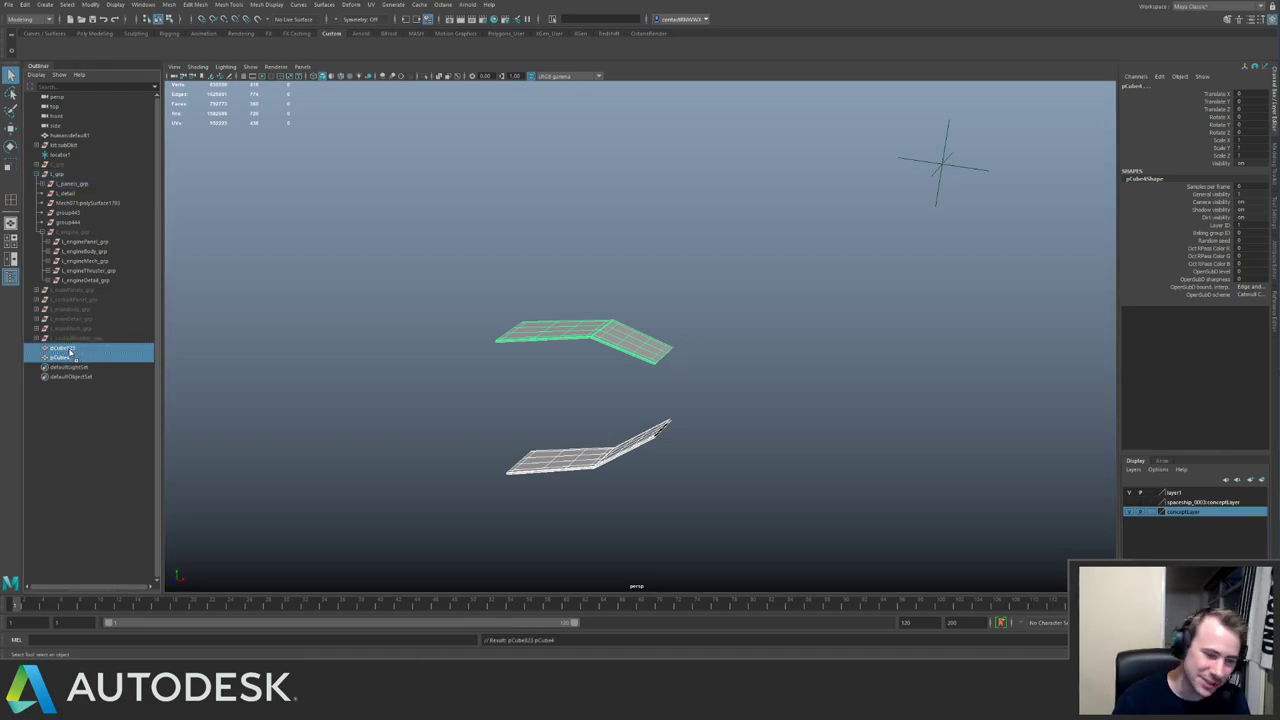
{"action": "middle_click_drag", "start_coordinate": [72, 353], "coordinate": [97, 322]}
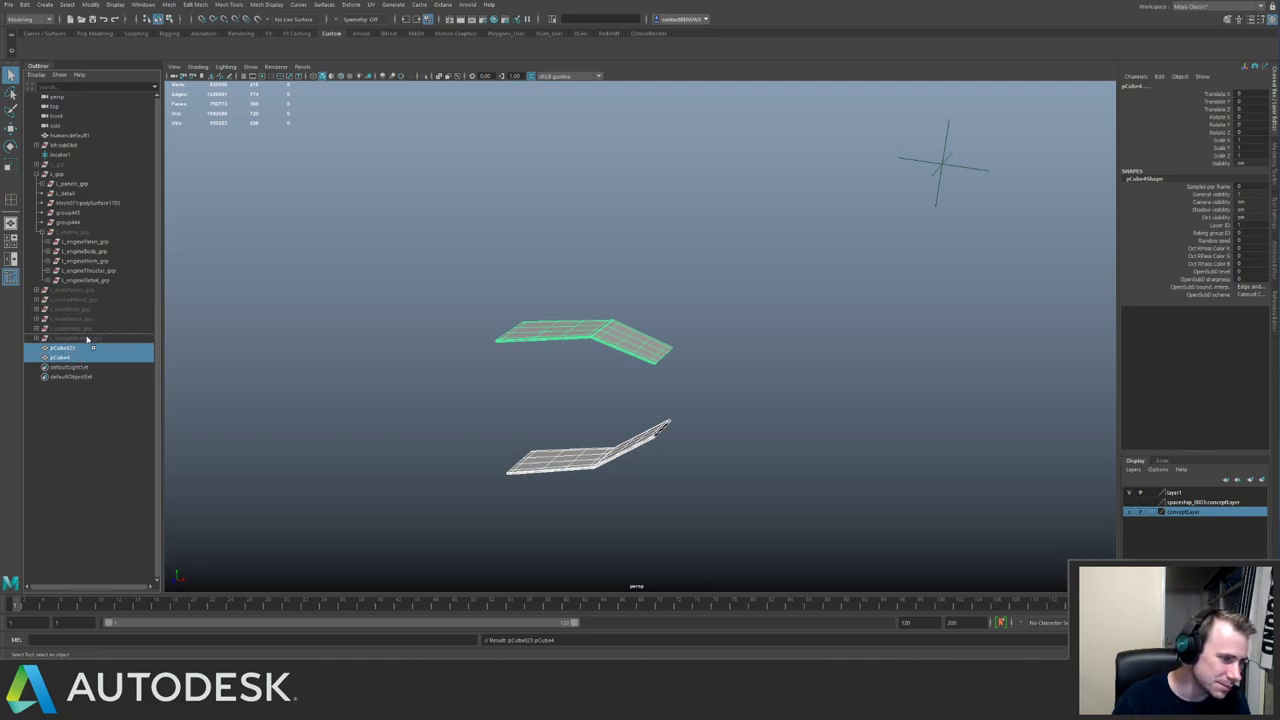
{"action": "key", "text": "Delete"}
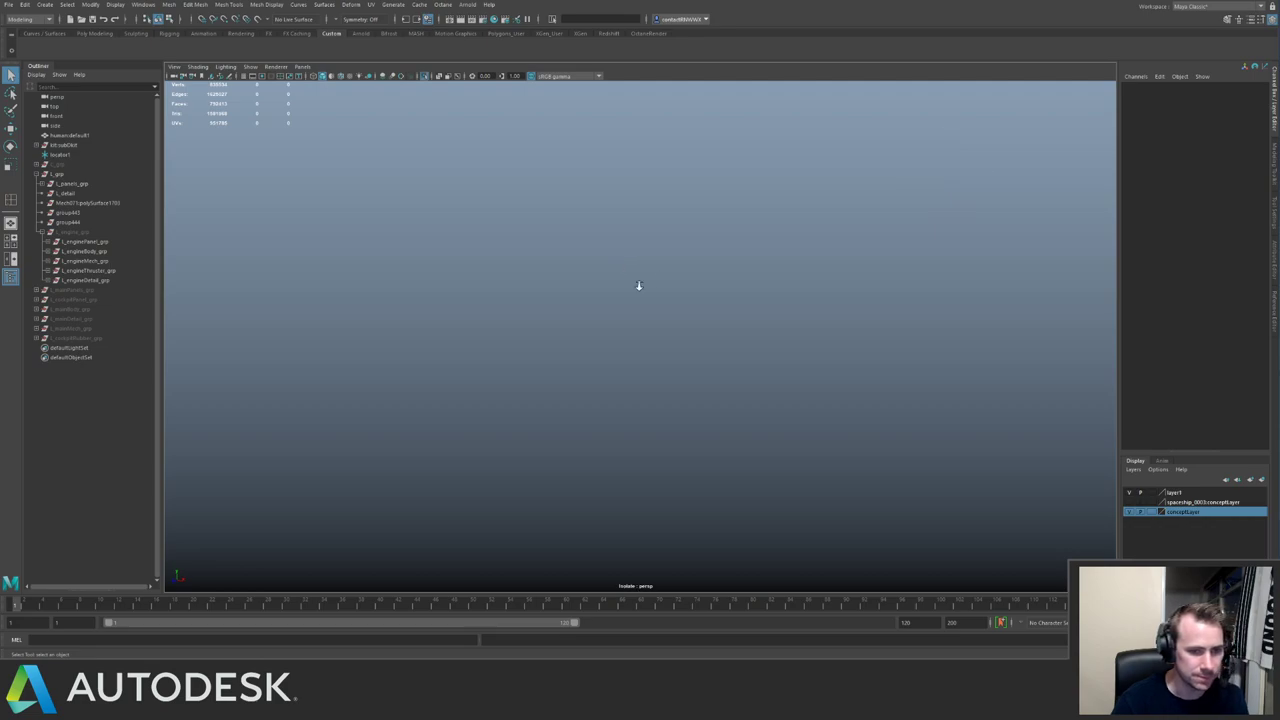
Select the six top-level groups from L_mainPanels_grp to L_cockpitRubber_grp, unhide them and turn off view isolation.
{"action": "left_click", "coordinate": [76, 281]}
{"action": "key", "text": "ctrl+1"}
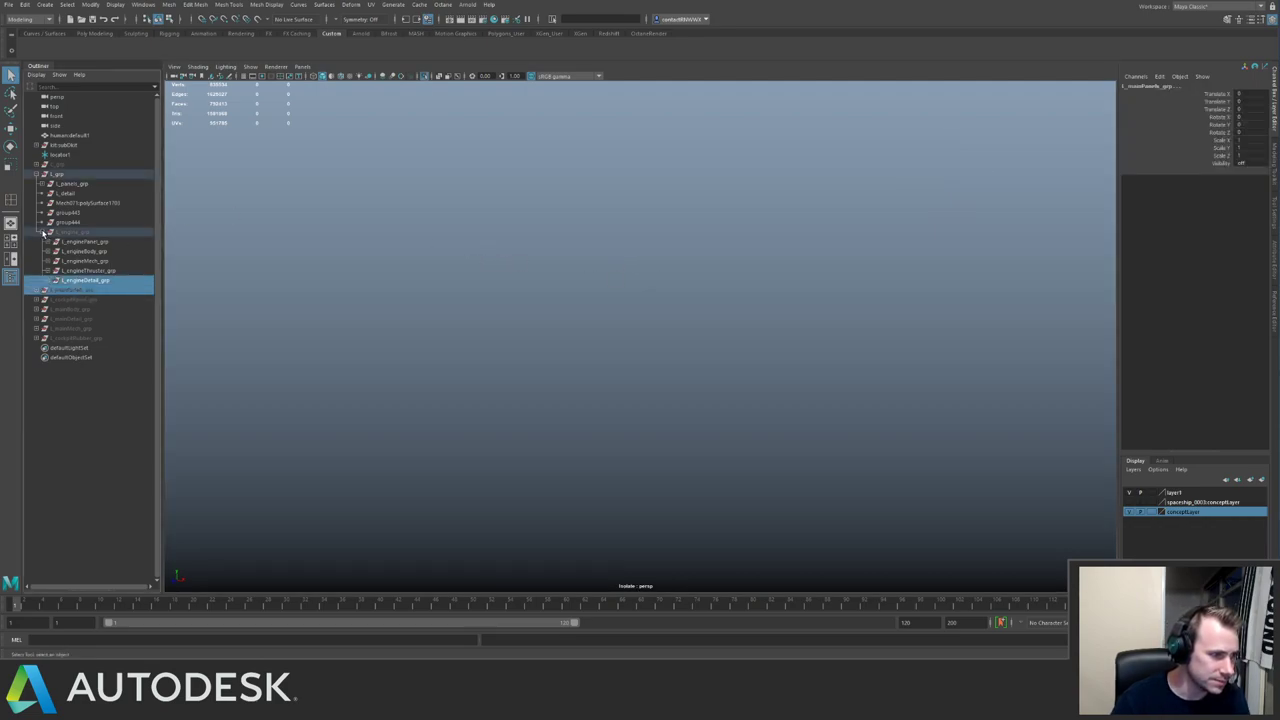
{"action": "left_click", "coordinate": [42, 232]}
{"action": "left_click", "coordinate": [76, 242]}
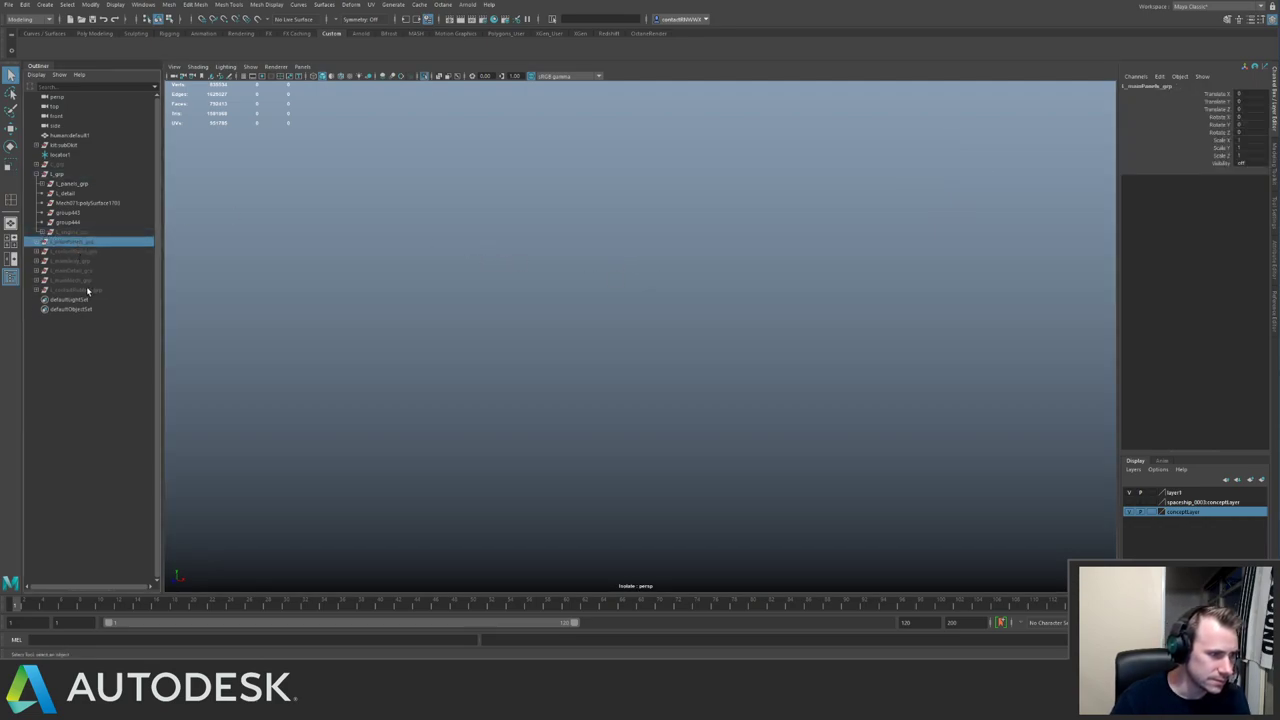
{"action": "left_click", "coordinate": [88, 290], "text": "shift"}
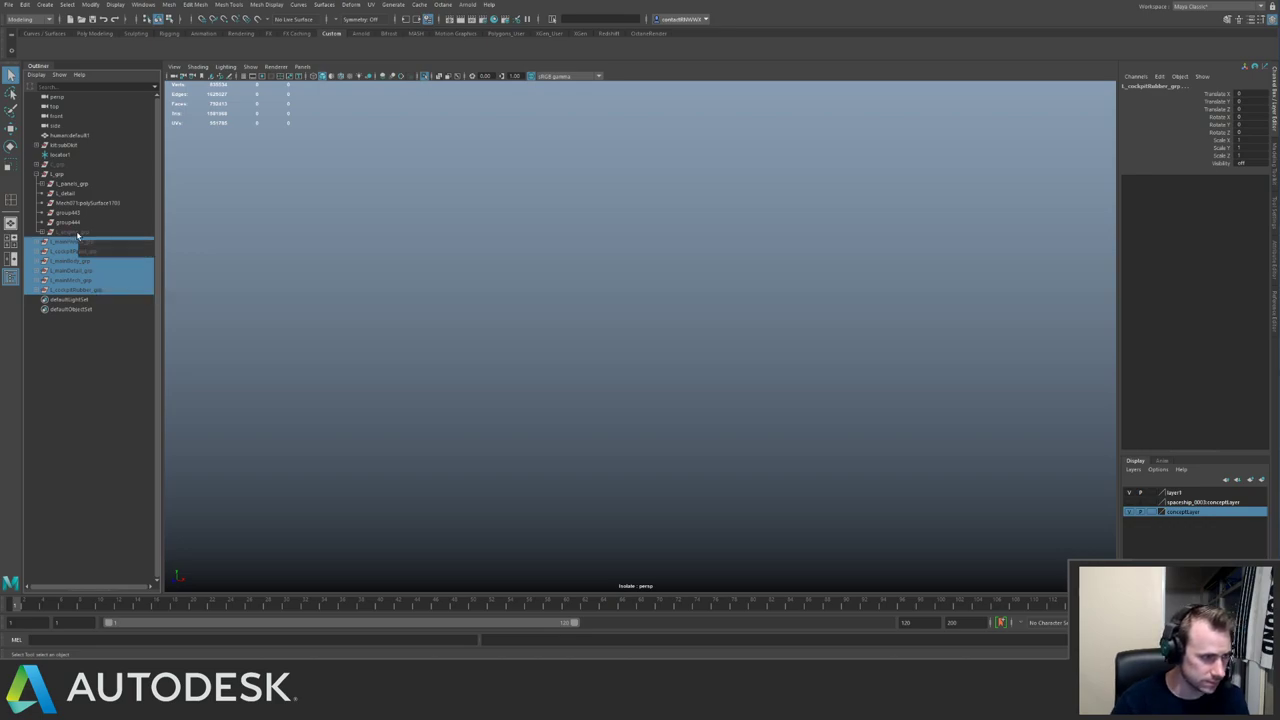
{"action": "left_click", "coordinate": [76, 233]}
{"action": "left_click", "coordinate": [75, 242]}
{"action": "left_click", "coordinate": [82, 290], "text": "shift"}
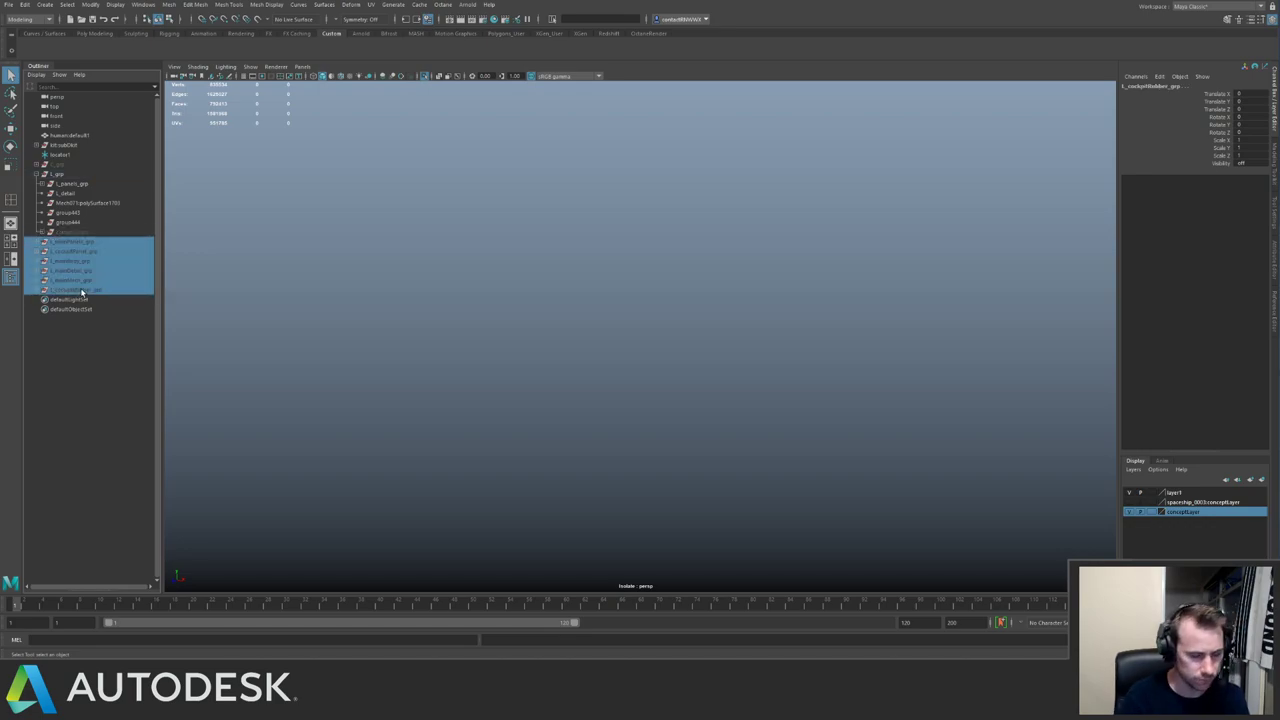
{"action": "key", "text": "shift+h"}
{"action": "key", "text": "ctrl+1"}
{"action": "left_click_drag", "start_coordinate": [519, 231], "coordinate": [551, 246], "text": "alt"}
{"action": "scroll", "coordinate": [551, 246], "scroll_direction": "up", "scroll_amount": 3}
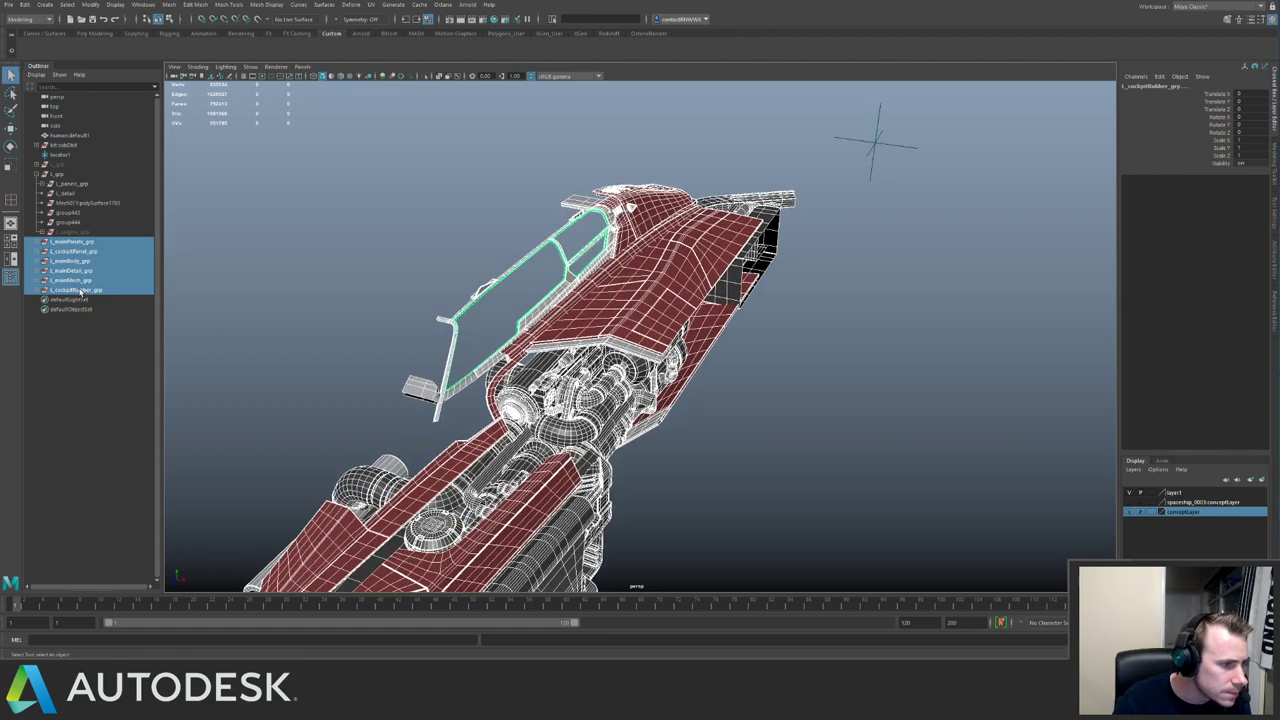
Group the six selected main and cockpit groups together and name the new group L_main_grp.
{"action": "key", "text": "ctrl+g"}
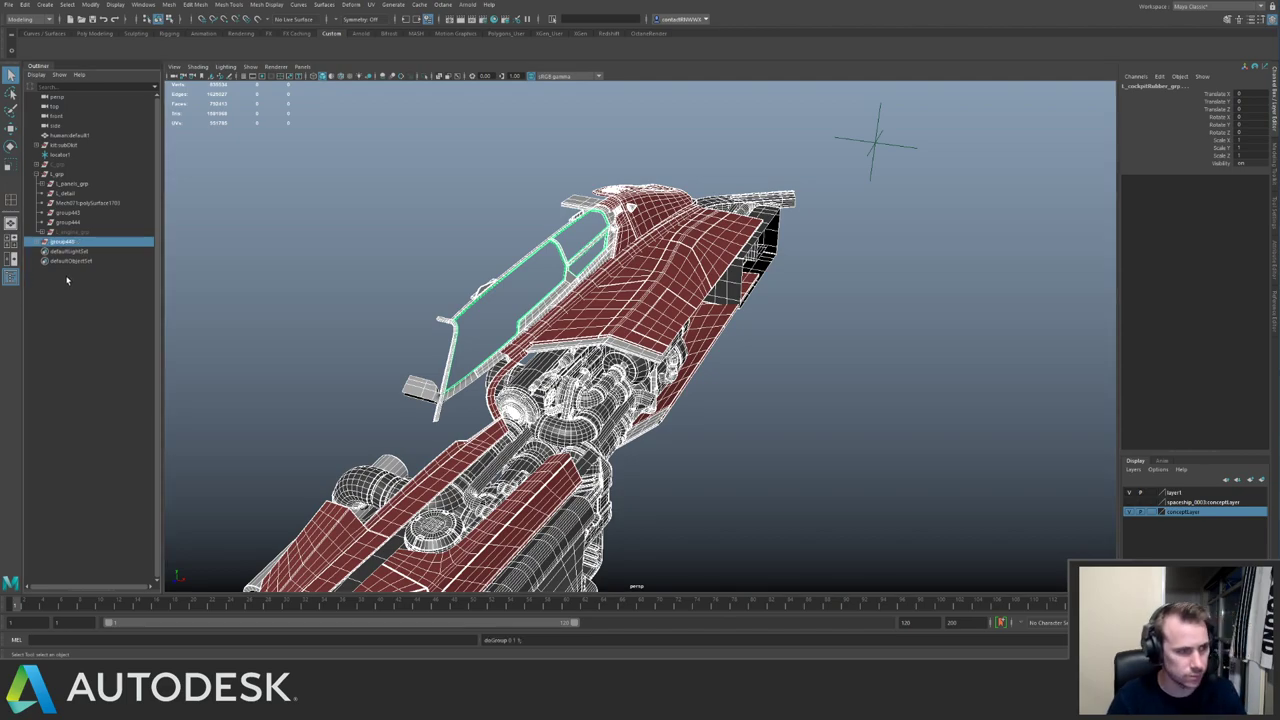
{"action": "double_click", "coordinate": [63, 242]}
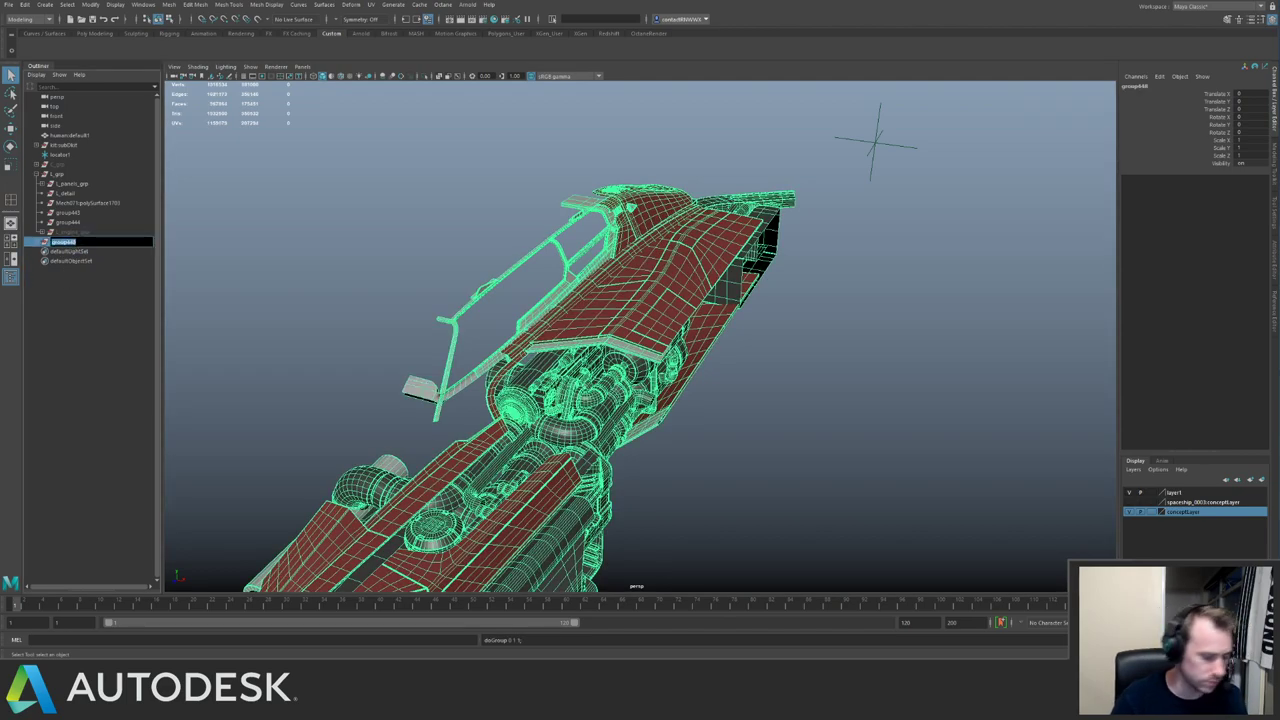
{"action": "type", "text": "l_main_grp"}
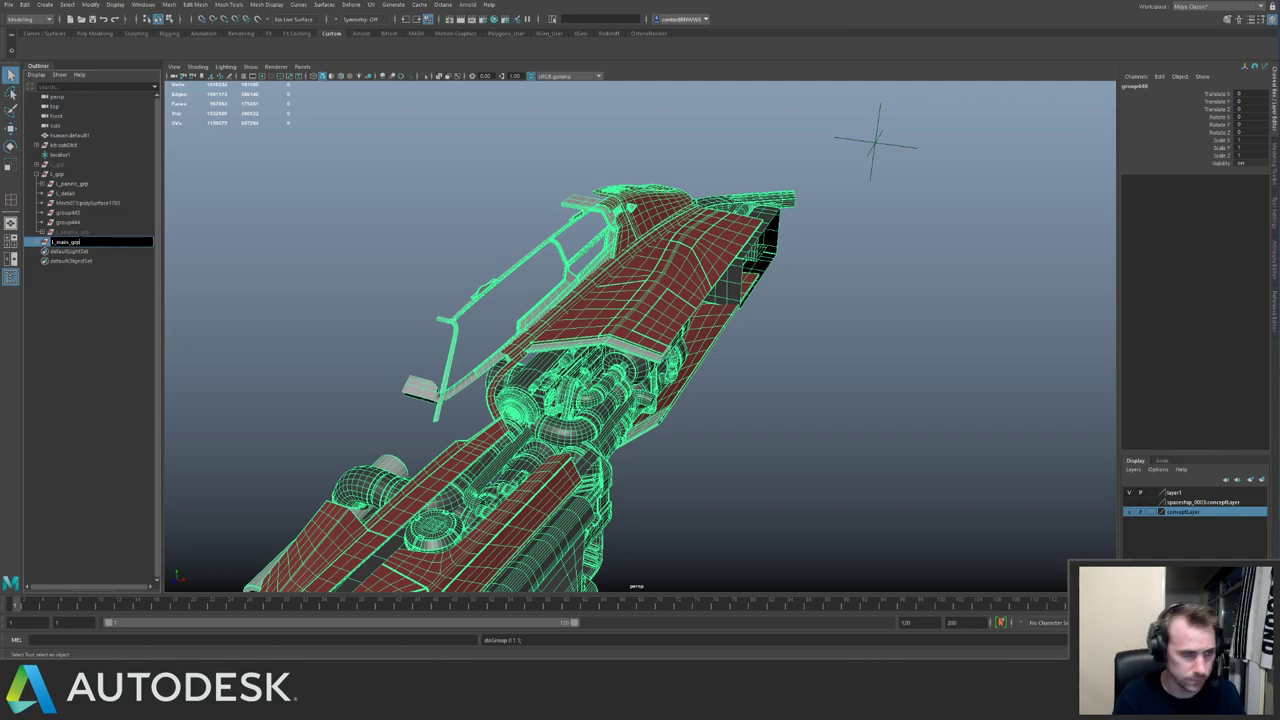
{"action": "key", "text": "Return"}
Delete the leftover nodes in L_grp from L_panels_grp through group444, and parent L_main_grp under L_grp.
{"action": "left_click", "coordinate": [68, 222]}
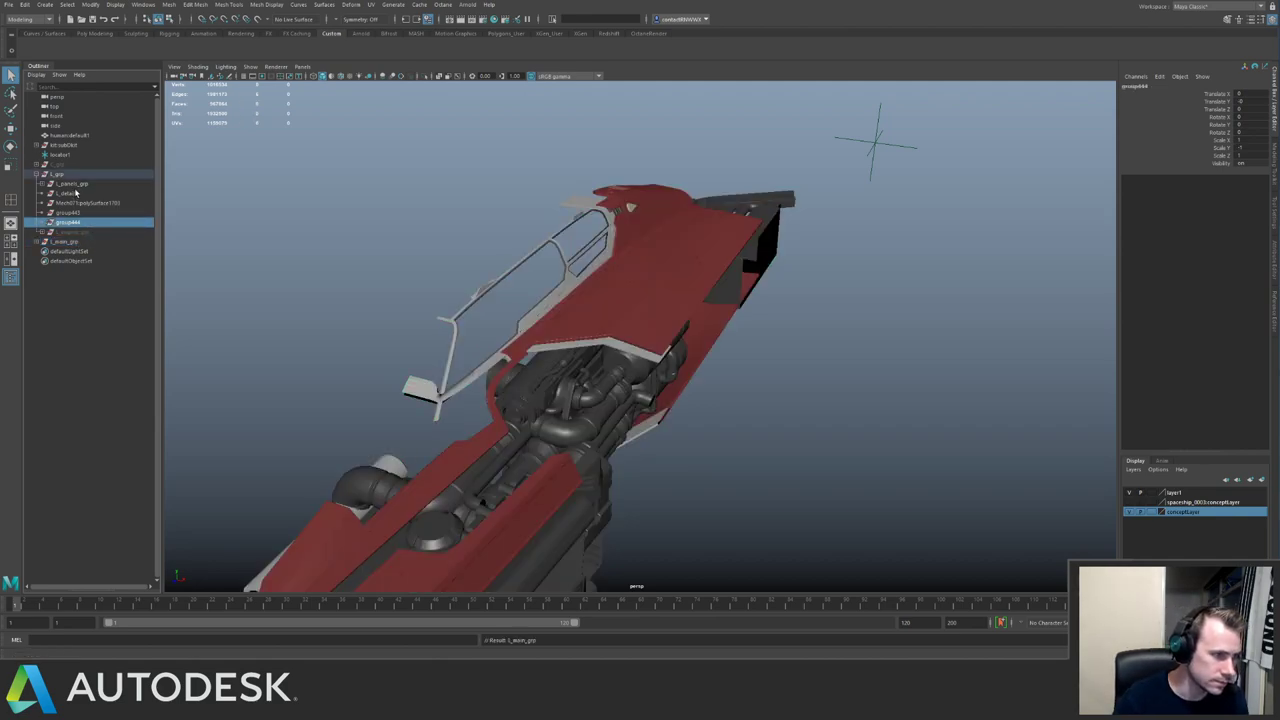
{"action": "left_click", "coordinate": [75, 185], "text": "shift"}
{"action": "scroll", "coordinate": [478, 281], "scroll_direction": "down", "scroll_amount": 2}
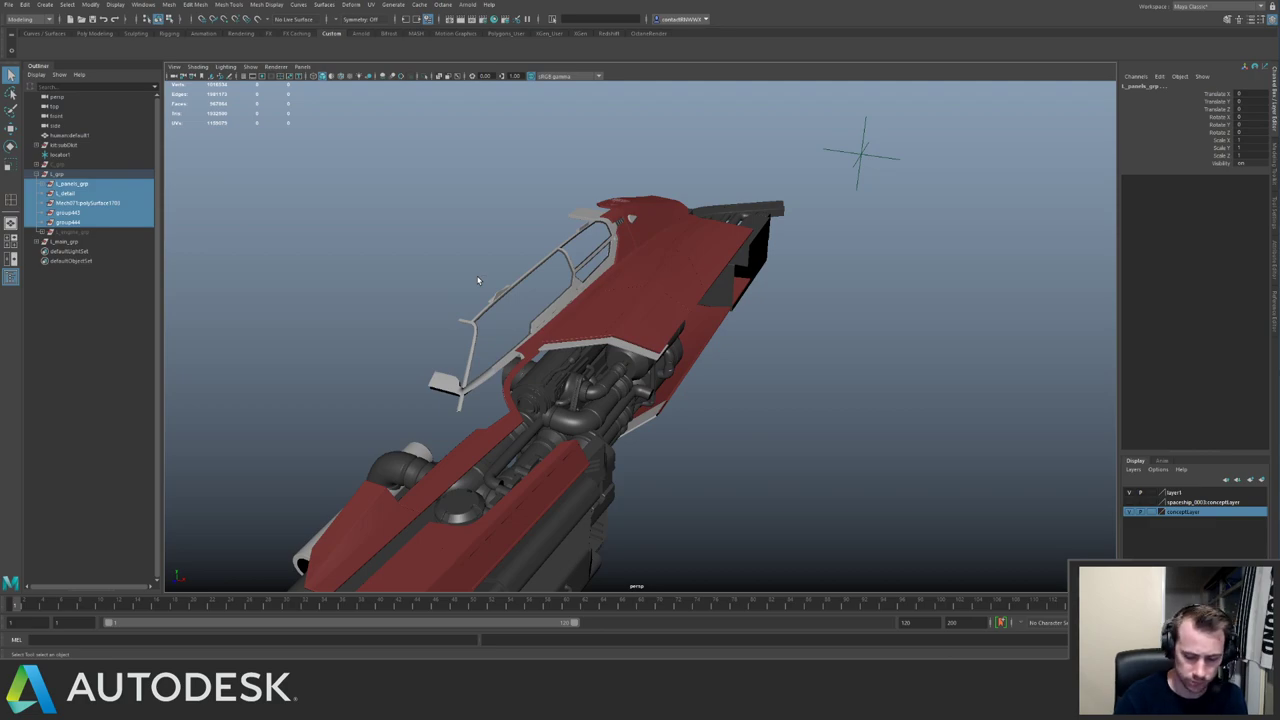
{"action": "key", "text": "Delete"}
{"action": "left_click", "coordinate": [67, 194]}
{"action": "middle_click_drag", "start_coordinate": [67, 194], "coordinate": [60, 175]}
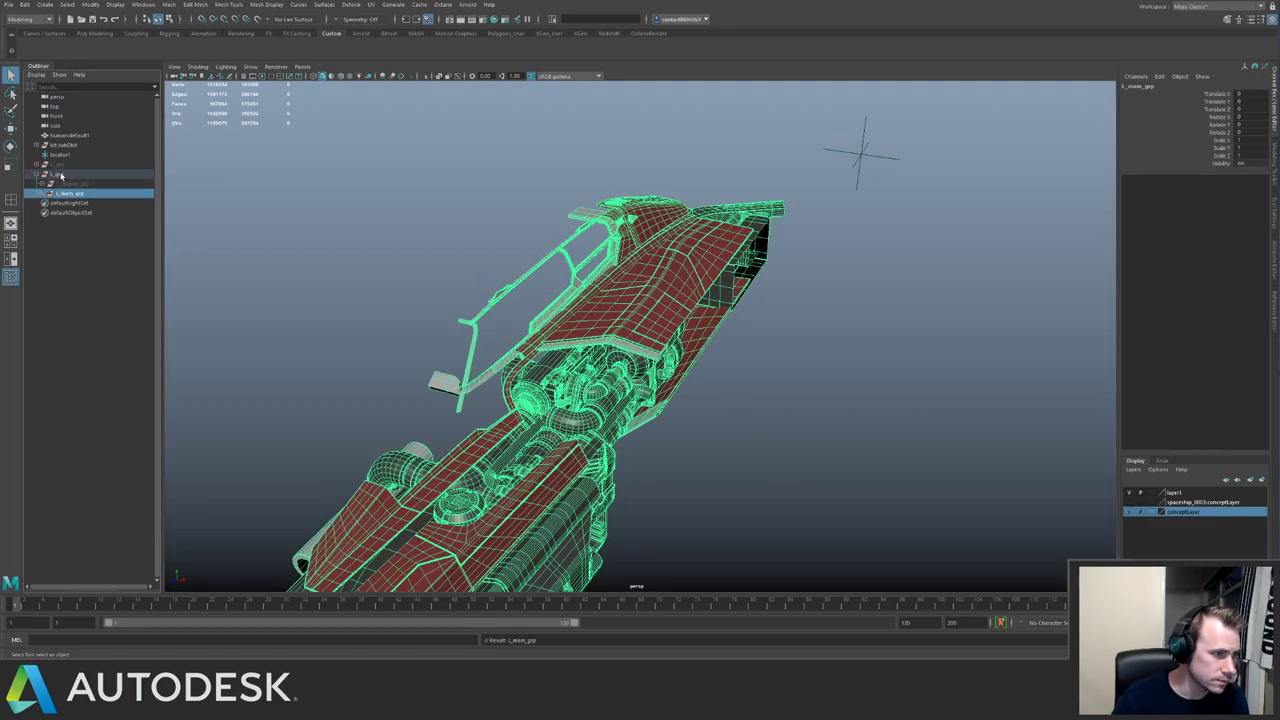
Unhide L_engine_grp and check which parts of the ship belong to the engine and main groups.
{"action": "left_click", "coordinate": [76, 185]}
{"action": "key", "text": "shift+h"}
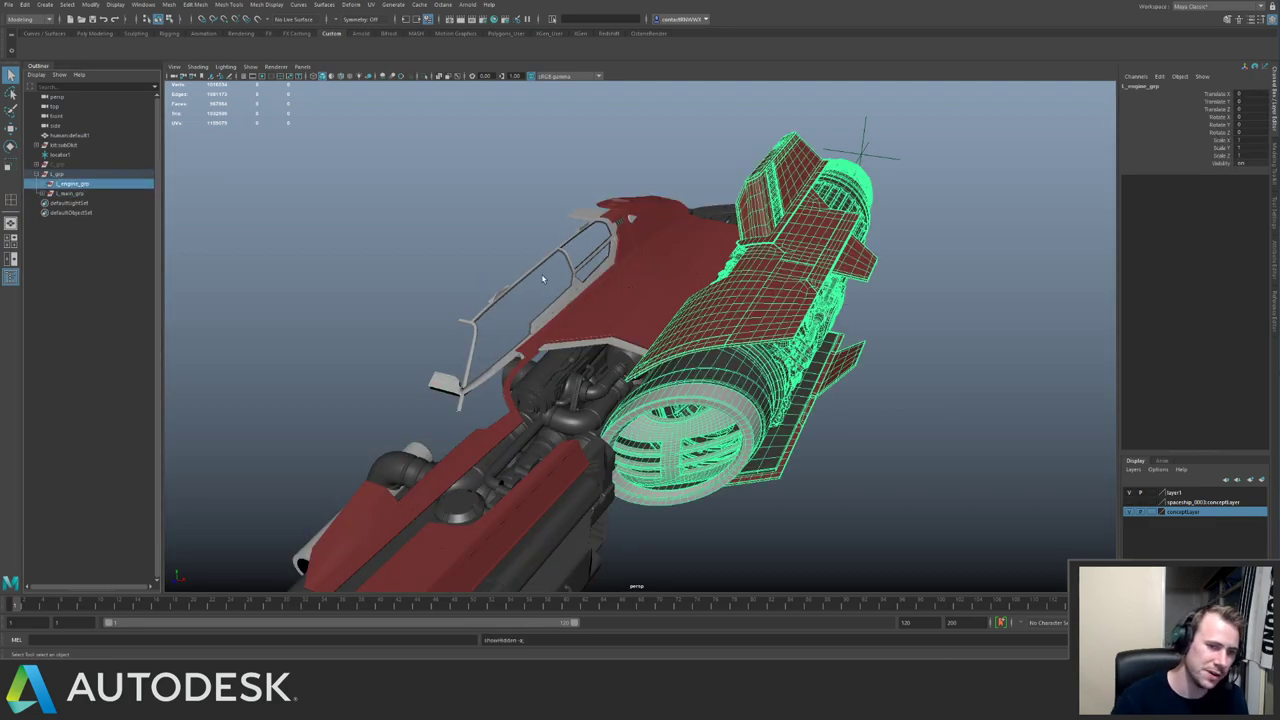
{"action": "right_click_drag", "start_coordinate": [541, 273], "coordinate": [247, 188], "text": "alt"}
{"action": "left_click", "coordinate": [298, 189]}
{"action": "left_click", "coordinate": [106, 186]}
{"action": "left_click_drag", "start_coordinate": [510, 195], "coordinate": [612, 246], "text": "alt"}
{"action": "left_click", "coordinate": [93, 194]}
{"action": "left_click_drag", "start_coordinate": [522, 229], "coordinate": [395, 203], "text": "alt"}
{"action": "right_click_drag", "start_coordinate": [395, 203], "coordinate": [461, 234], "text": "alt"}
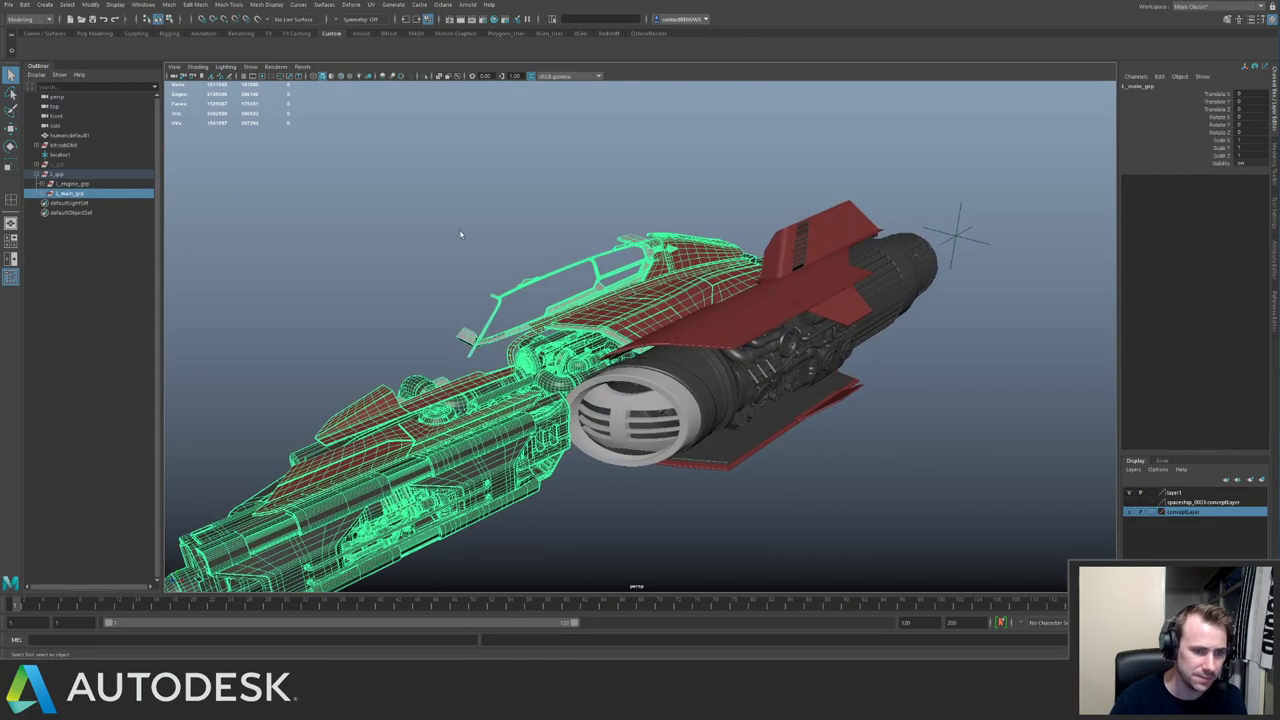
Expand L_engine_grp and L_main_grp to compare the subgroup names, and rename L_mainPanels_grp as L_mainPanel_grp.
{"action": "left_click", "coordinate": [66, 184]}
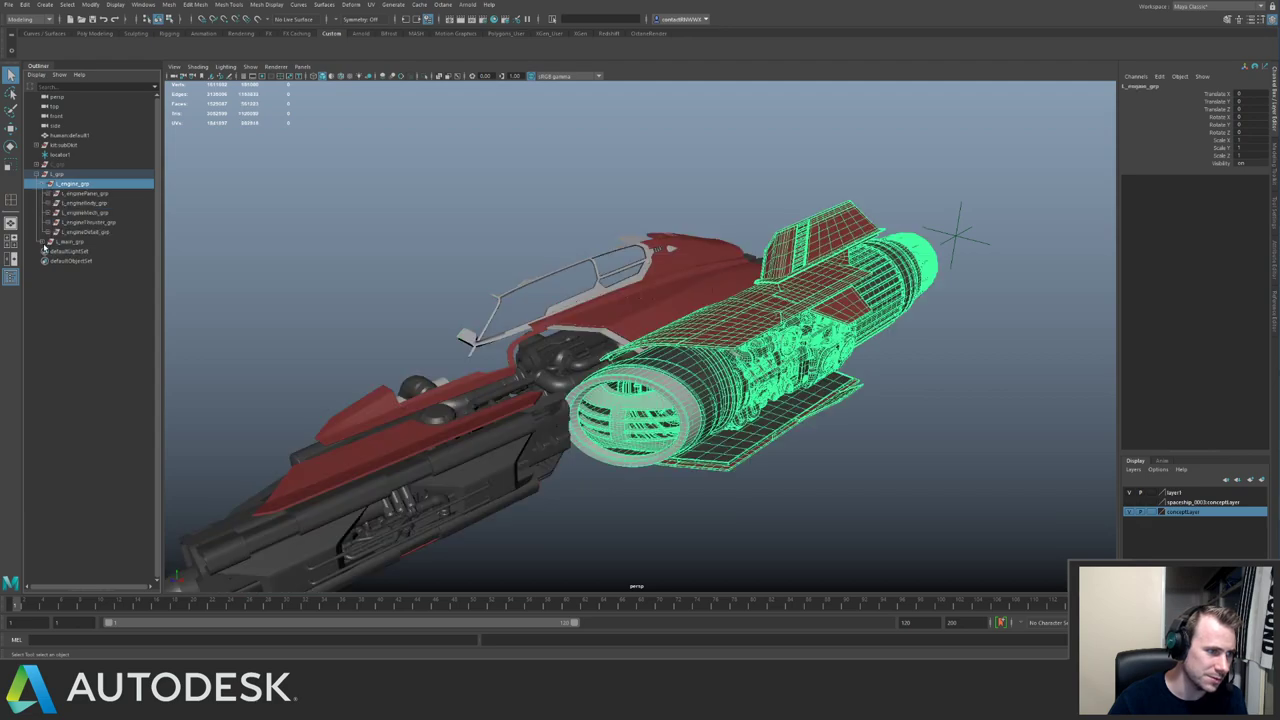
{"action": "left_click", "coordinate": [45, 242]}
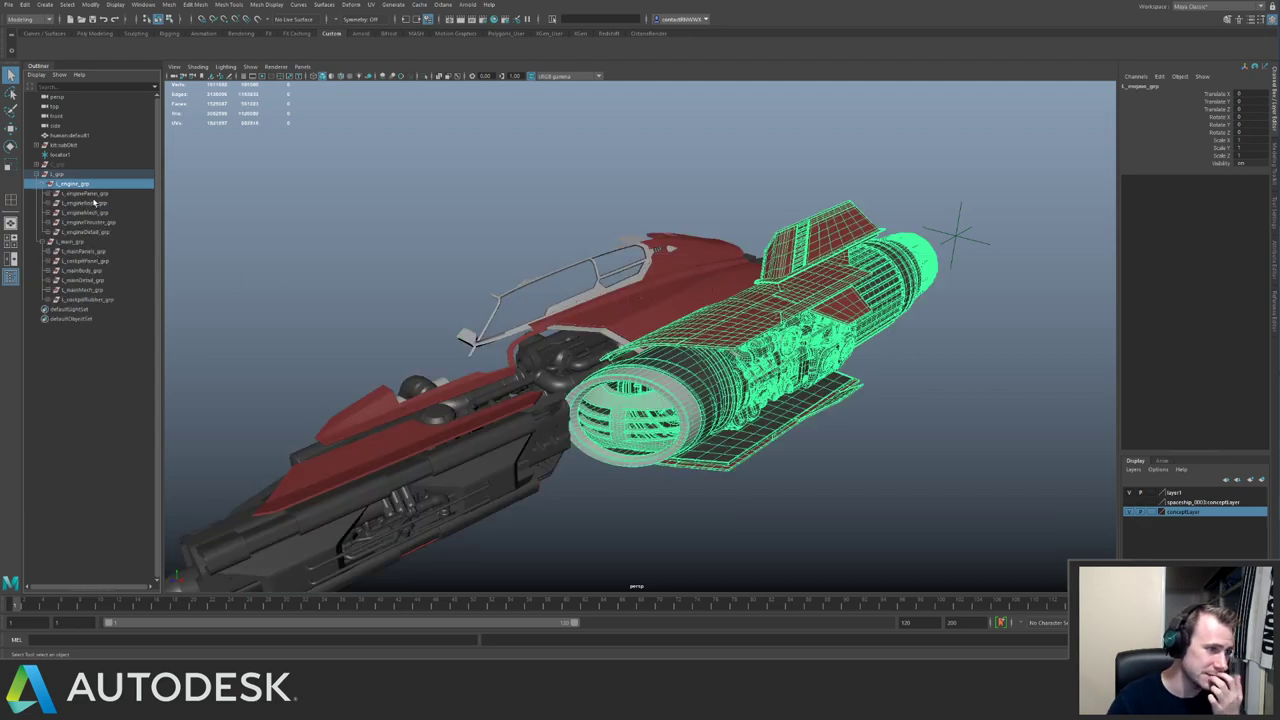
{"action": "left_click", "coordinate": [90, 251]}
{"action": "double_click", "coordinate": [90, 251]}
{"action": "left_click", "coordinate": [97, 252]}
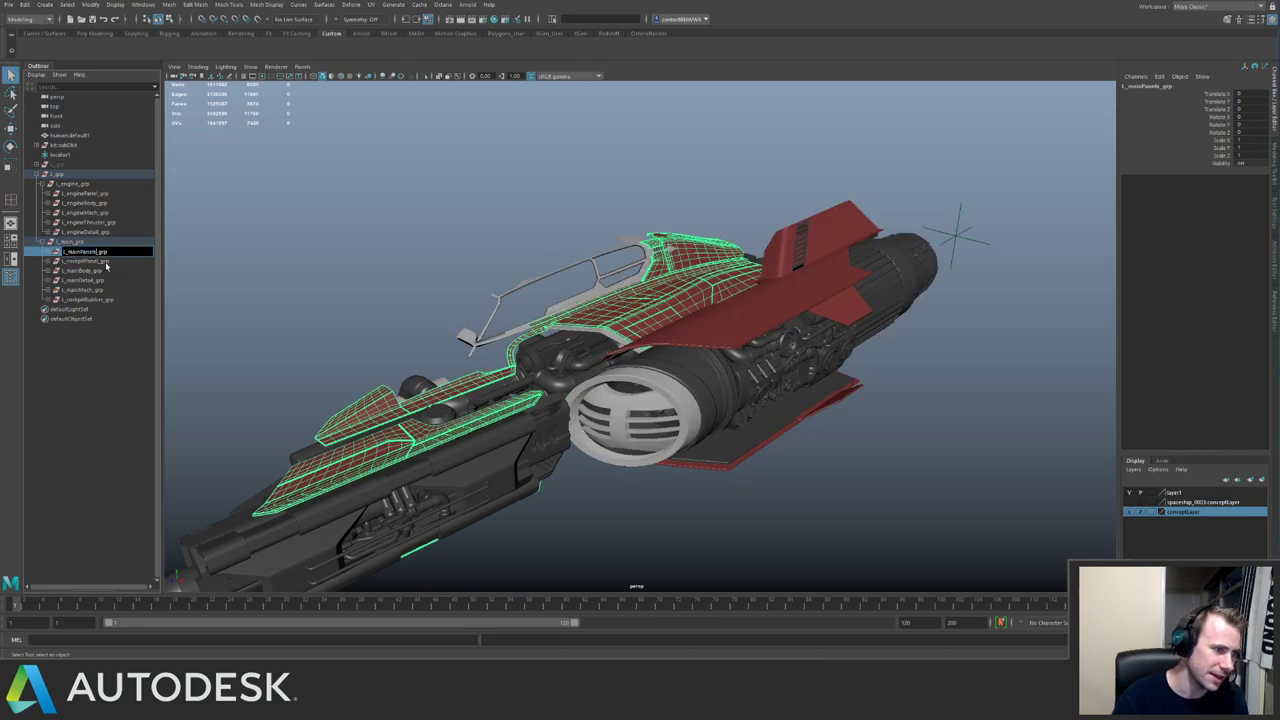
{"action": "key", "text": "BackSpace"}
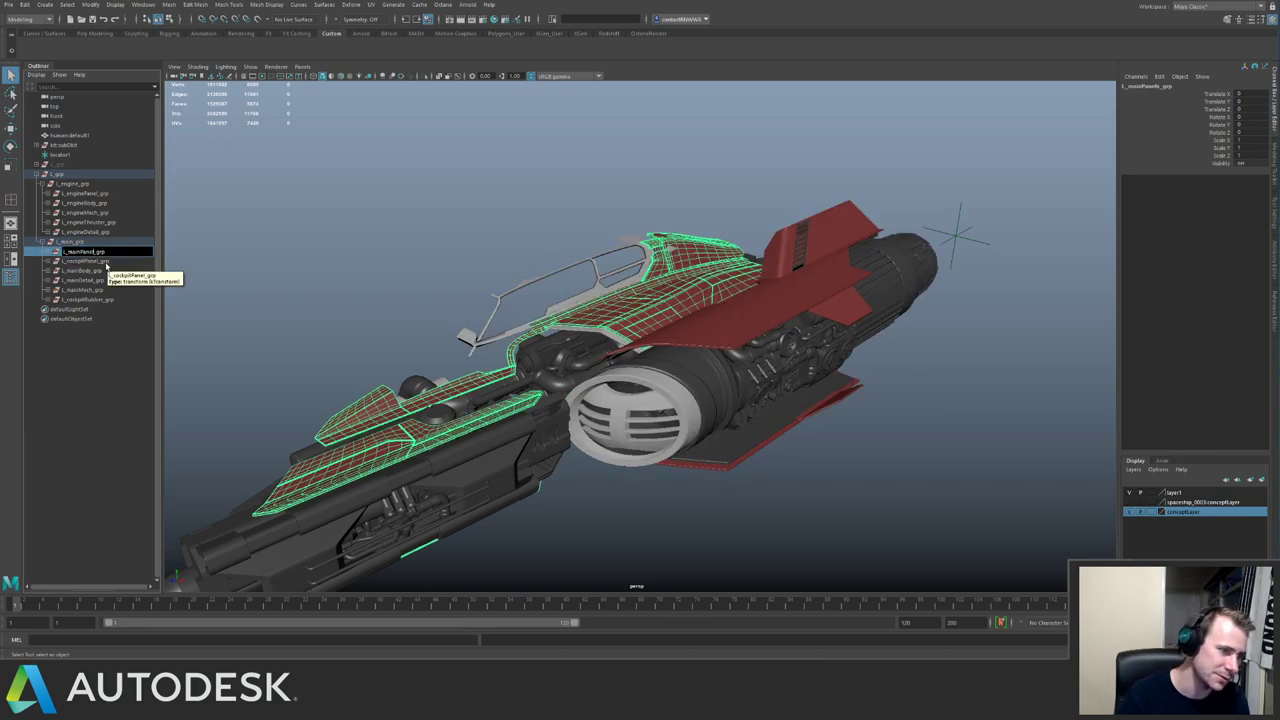
{"action": "left_click", "coordinate": [110, 271]}
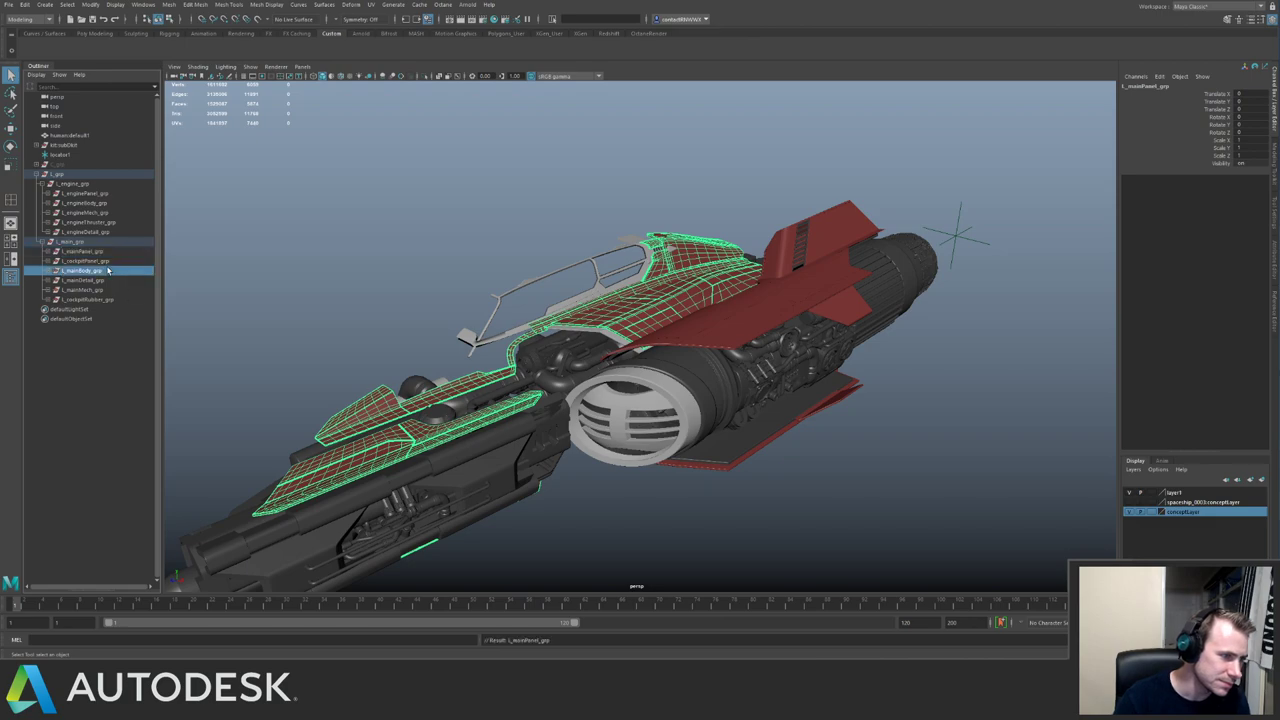
Check the contents of the main, cockpit and engine subgroups by highlighting them one after another in the model.
{"action": "left_click", "coordinate": [102, 292]}
{"action": "left_click_drag", "start_coordinate": [102, 295], "coordinate": [104, 300]}
{"action": "left_click", "coordinate": [105, 301]}
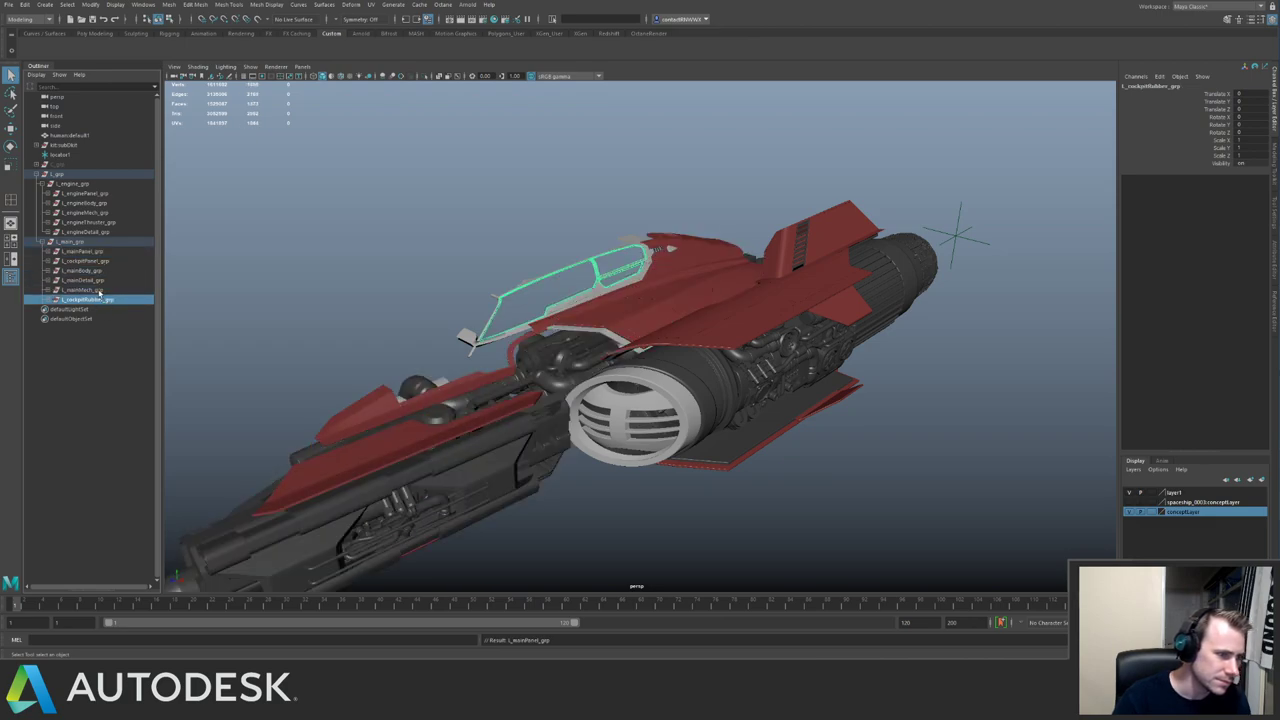
{"action": "left_click", "coordinate": [97, 281]}
{"action": "left_click", "coordinate": [92, 253]}
{"action": "left_click", "coordinate": [92, 196]}
{"action": "left_click", "coordinate": [98, 206]}
{"action": "left_click", "coordinate": [94, 223]}
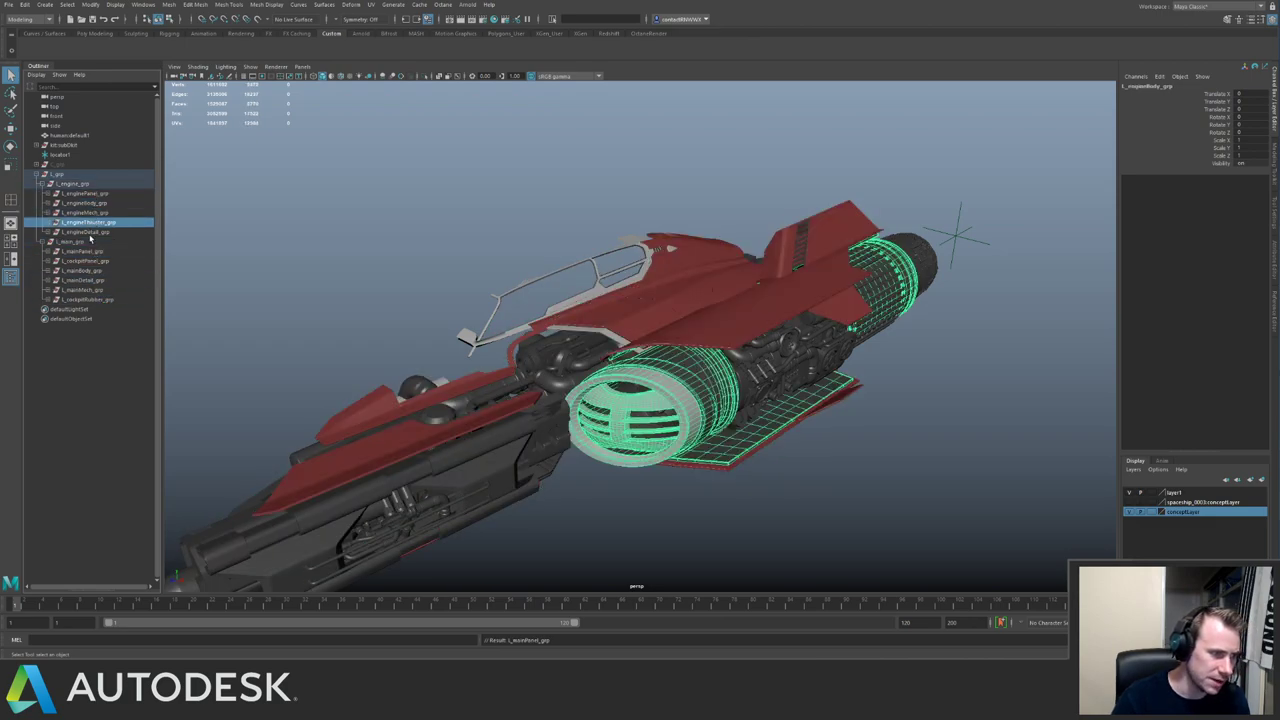
{"action": "left_click", "coordinate": [92, 233]}
{"action": "left_click", "coordinate": [483, 198]}
{"action": "left_click_drag", "start_coordinate": [391, 237], "coordinate": [160, 222], "text": "alt"}
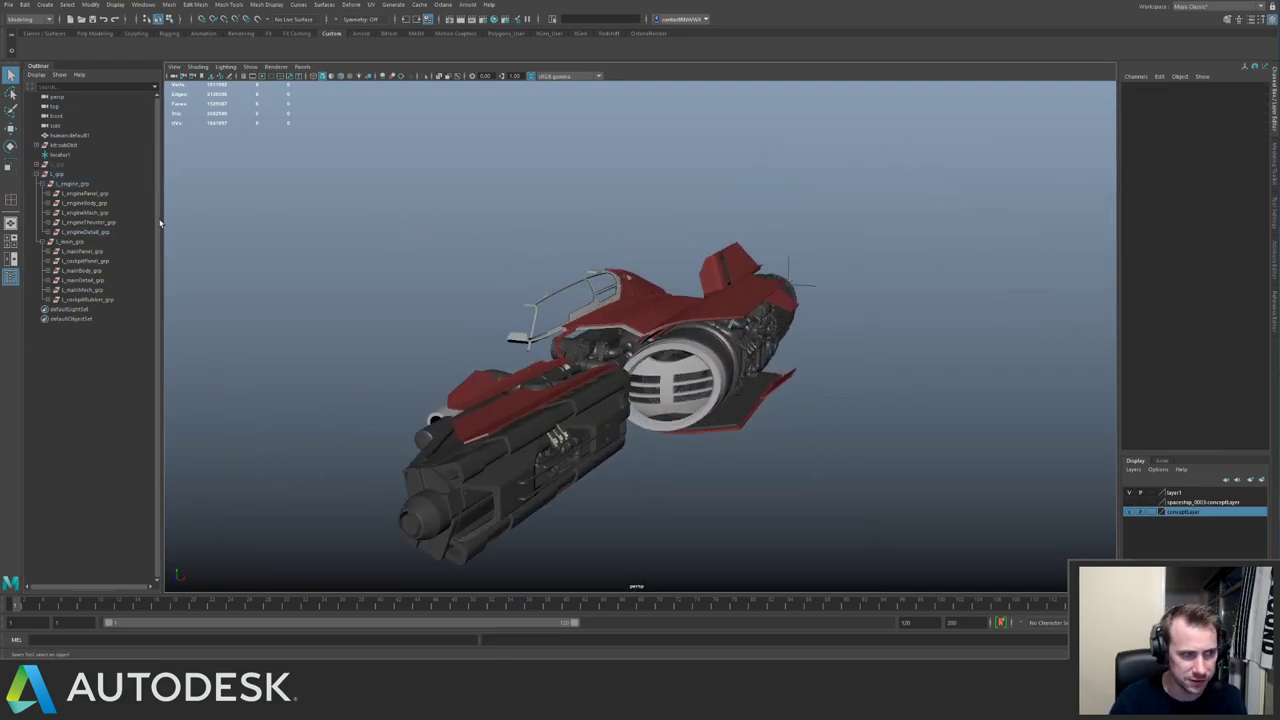
Frame the engine group and inspect the parts in its mechanical, thruster and detail subgroups.
{"action": "left_click", "coordinate": [72, 184]}
{"action": "key", "text": "f"}
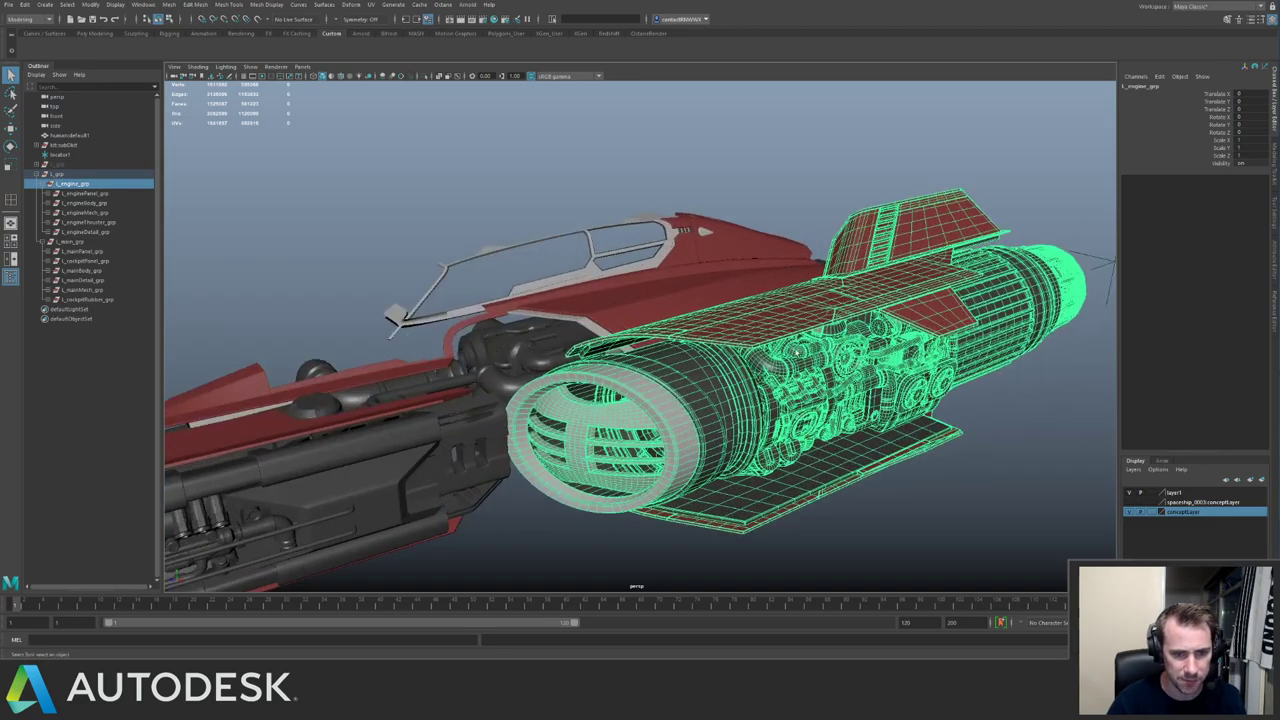
{"action": "left_click", "coordinate": [88, 212]}
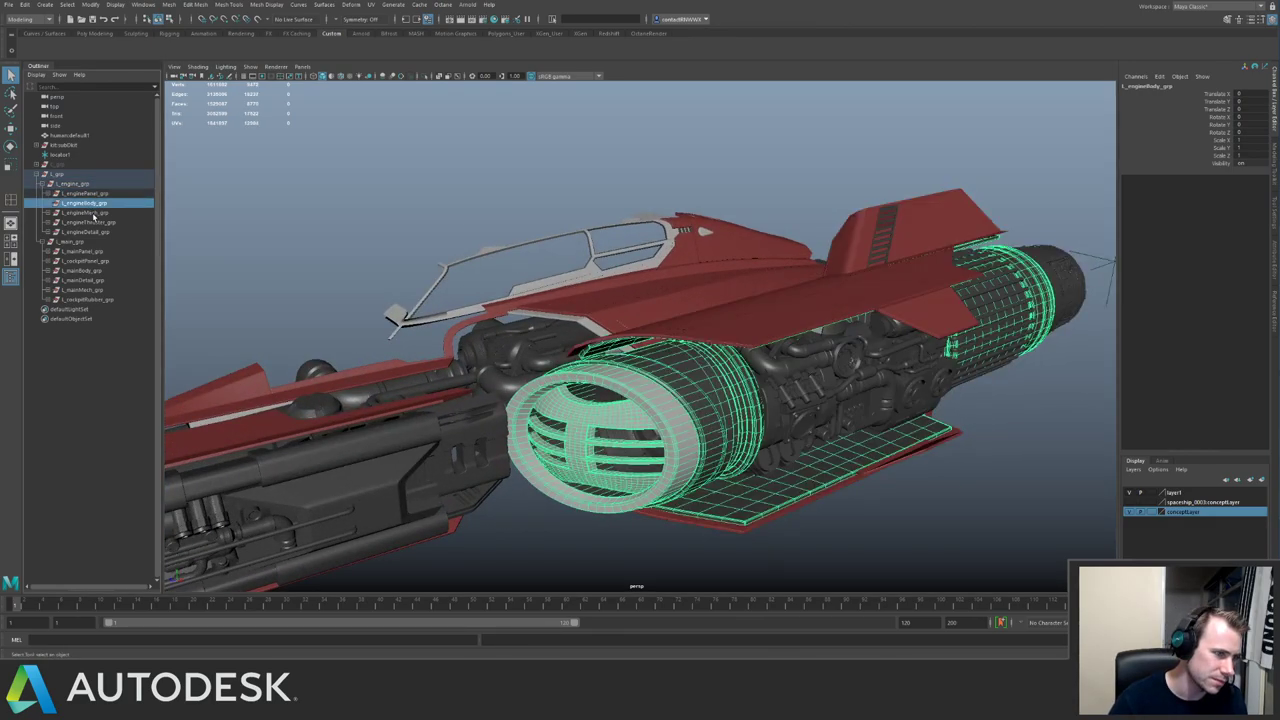
{"action": "left_click", "coordinate": [94, 223]}
{"action": "left_click", "coordinate": [98, 232]}
{"action": "left_click_drag", "start_coordinate": [615, 264], "coordinate": [563, 264], "text": "alt"}
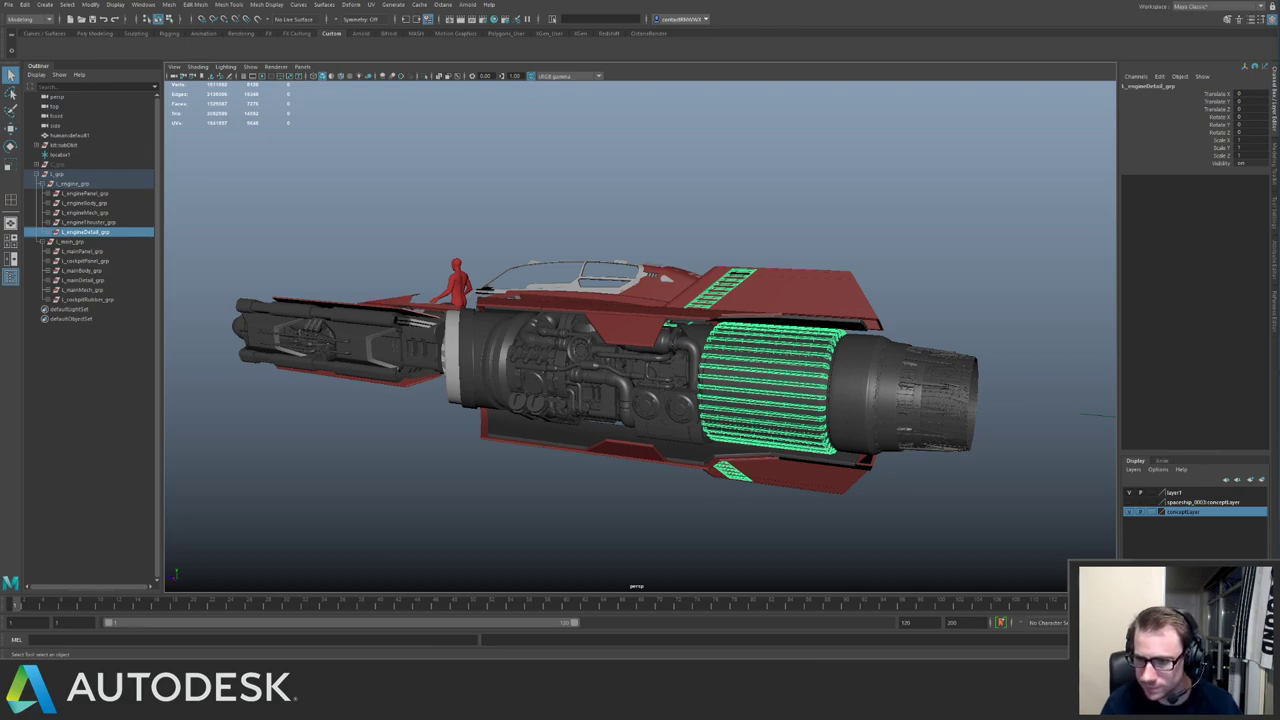
Clear the selection and unhide the centre parts group, C_grp.
{"action": "left_click", "coordinate": [857, 224]}
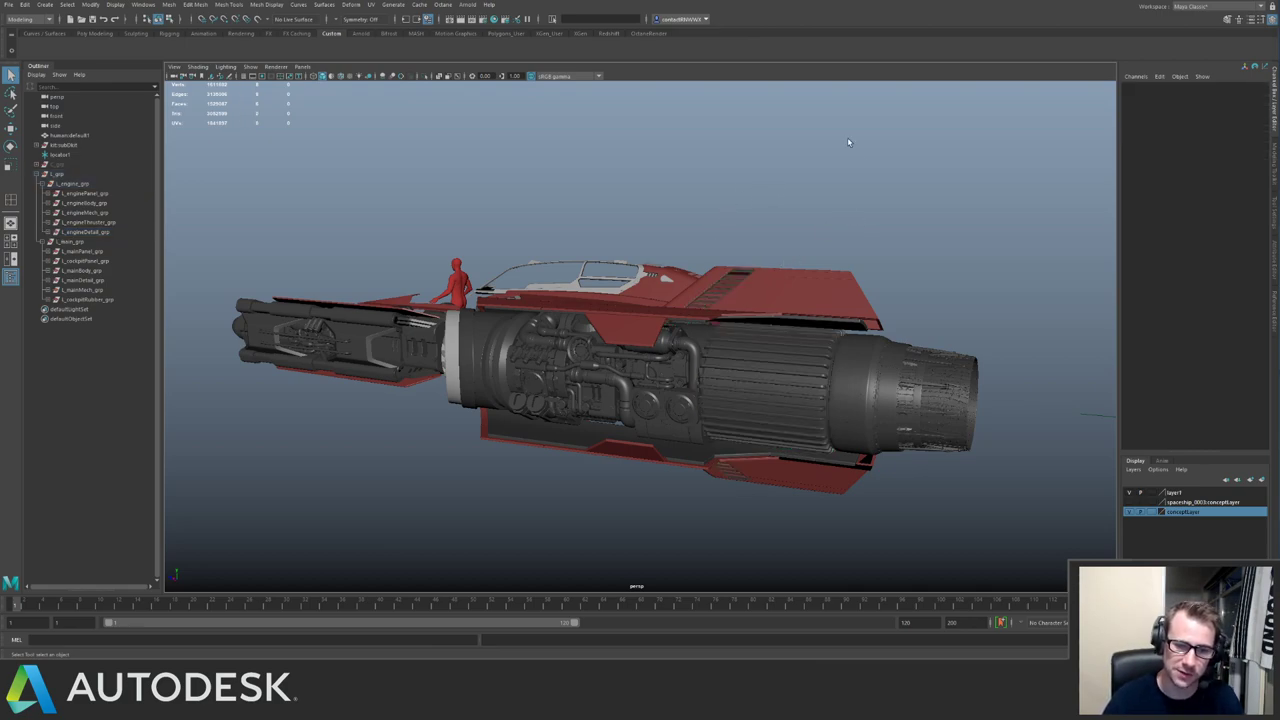
{"action": "left_click_drag", "start_coordinate": [345, 238], "coordinate": [424, 224], "text": "alt"}
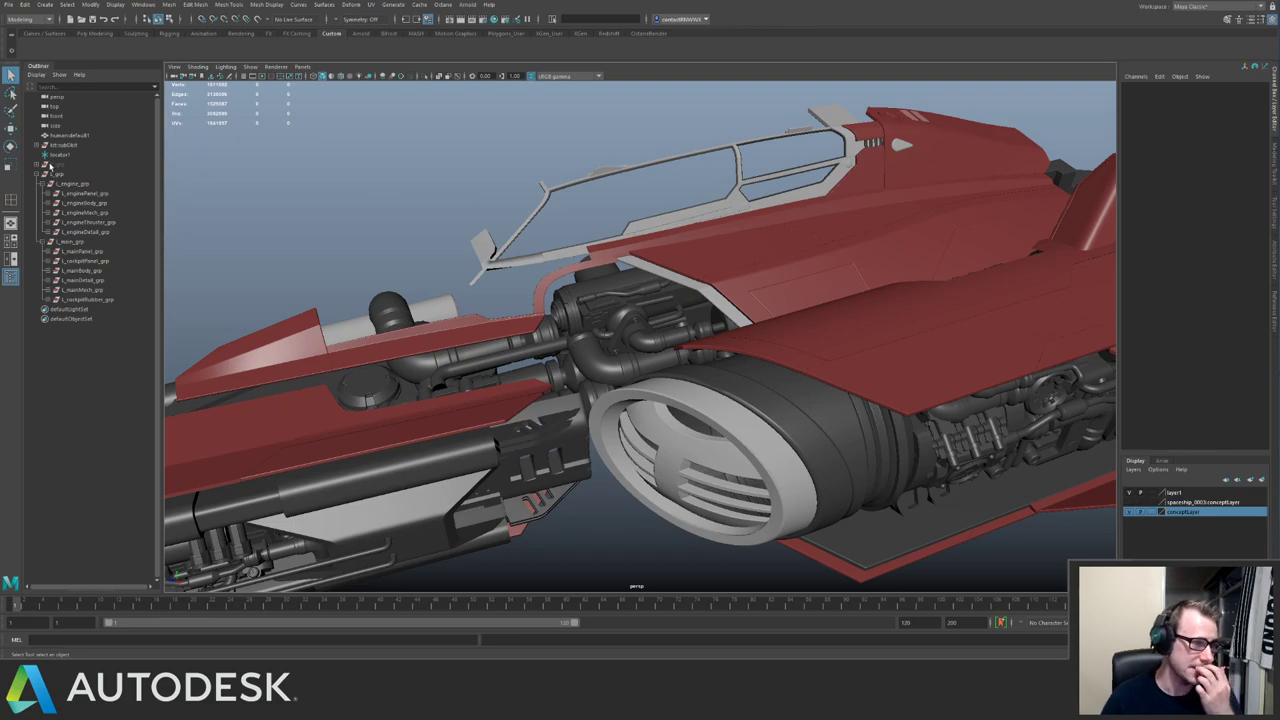
{"action": "left_click", "coordinate": [57, 165]}
{"action": "key", "text": "shift+h"}
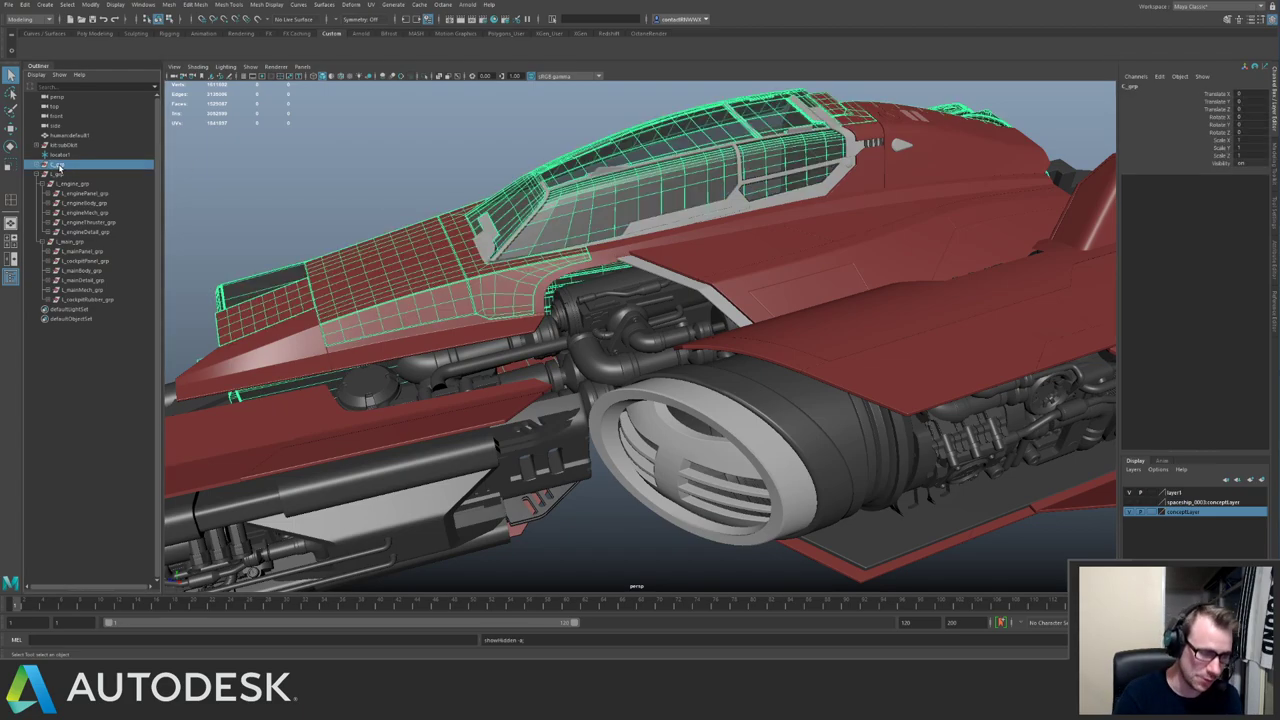
Expand the centre group C_grp and isolate its contents in the view.
{"action": "left_click_drag", "start_coordinate": [430, 240], "coordinate": [300, 225], "text": "alt"}
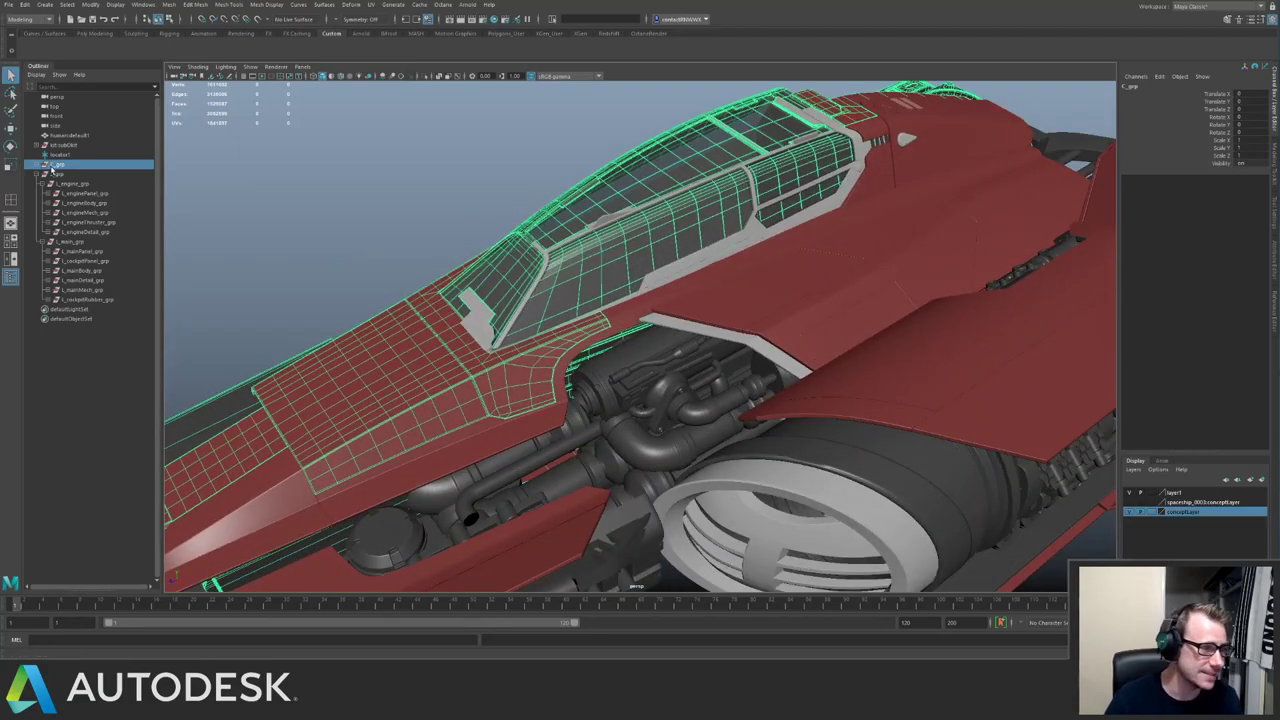
{"action": "left_click", "coordinate": [38, 165]}
{"action": "left_click_drag", "start_coordinate": [492, 222], "coordinate": [466, 260], "text": "alt"}
{"action": "key", "text": "ctrl+1"}
Select all red hull panels of the centre body, including the upper strips behind the canopy, and group them.
{"action": "left_click", "coordinate": [677, 270]}
{"action": "left_click", "coordinate": [722, 418], "text": "shift"}
{"action": "left_click", "coordinate": [590, 335], "text": "shift"}
{"action": "left_click", "coordinate": [500, 355], "text": "shift"}
{"action": "left_click", "coordinate": [682, 347], "text": "shift"}
{"action": "left_click_drag", "start_coordinate": [753, 291], "coordinate": [434, 343], "text": "alt"}
{"action": "left_click", "coordinate": [625, 252], "text": "shift"}
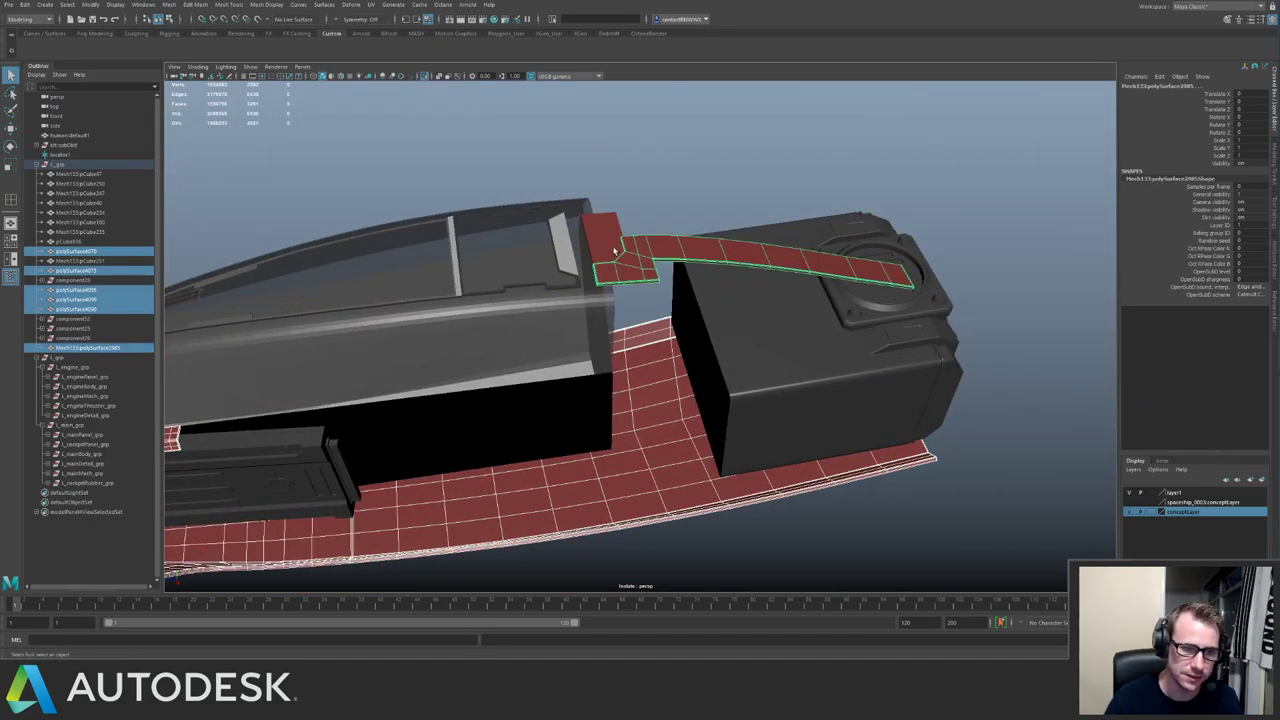
{"action": "left_click", "coordinate": [614, 249], "text": "shift"}
{"action": "left_click_drag", "start_coordinate": [329, 289], "coordinate": [606, 263], "text": "alt"}
{"action": "key", "text": "ctrl+g"}
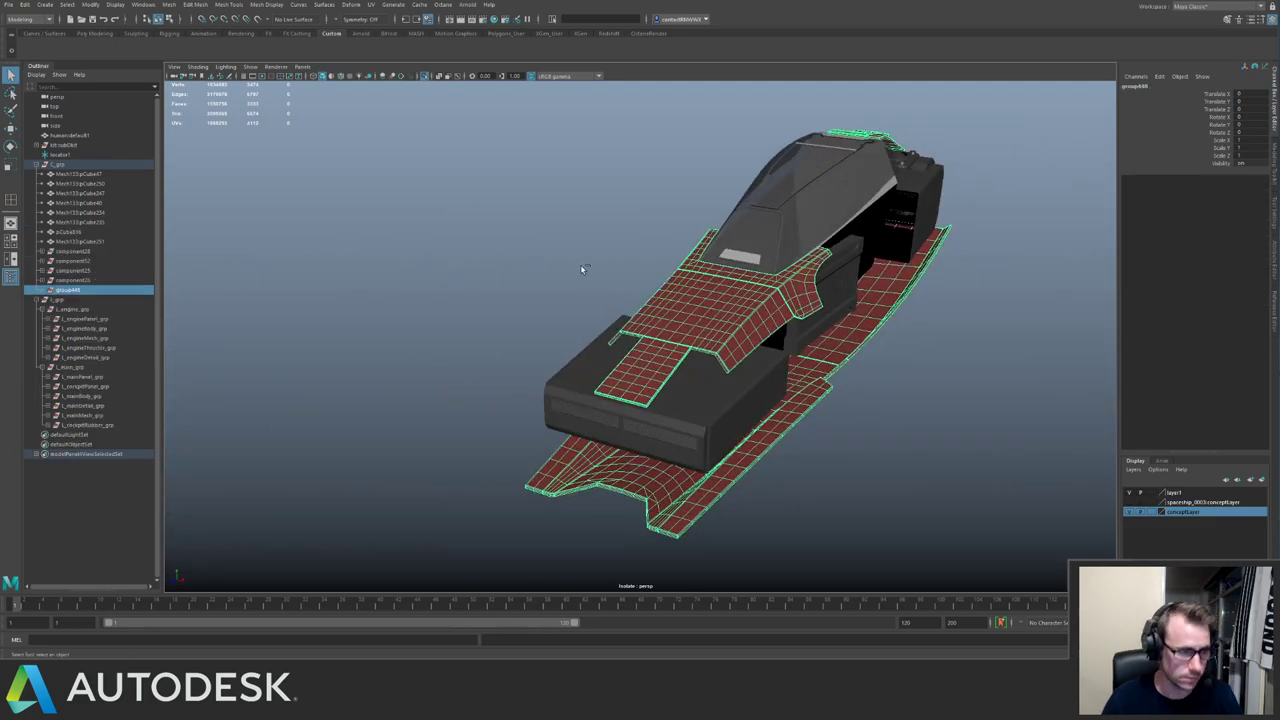
Unparent the new panel group, rename it C_mainPanel_grp, and place it back inside C_grp.
{"action": "key", "text": "shift+p"}
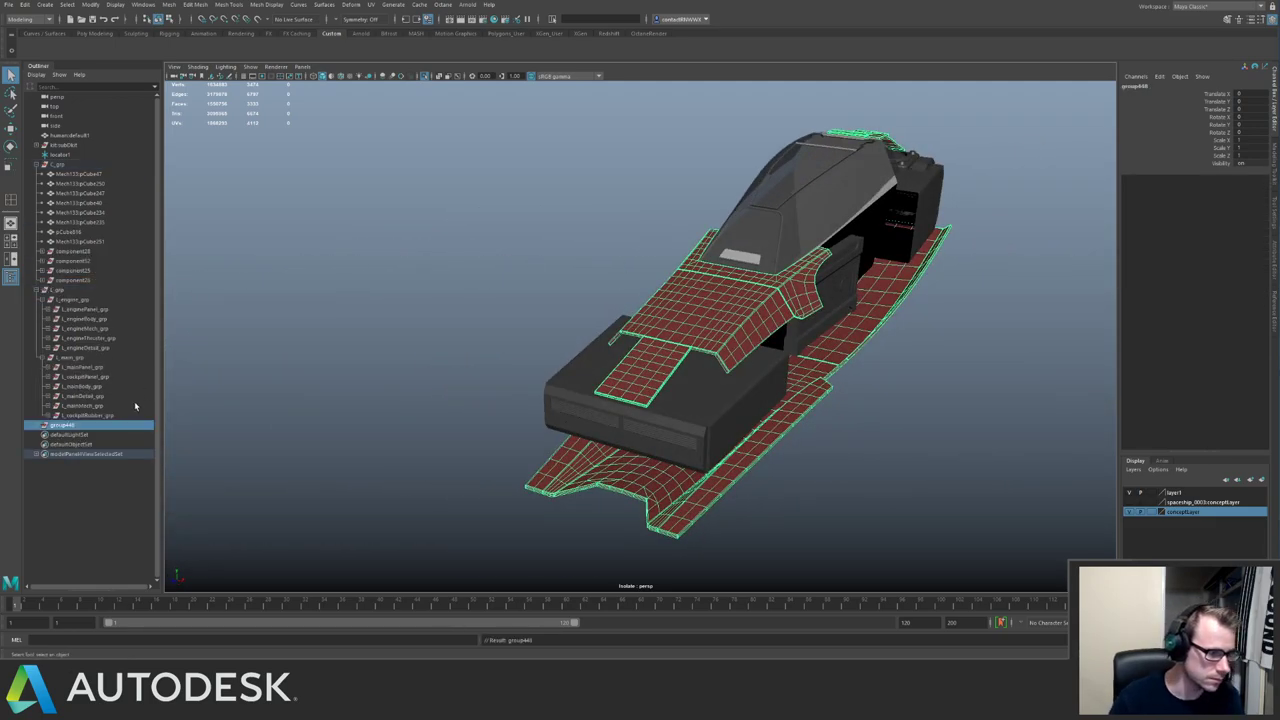
{"action": "double_click", "coordinate": [64, 426]}
{"action": "type", "text": "C_mainPanel_grp"}
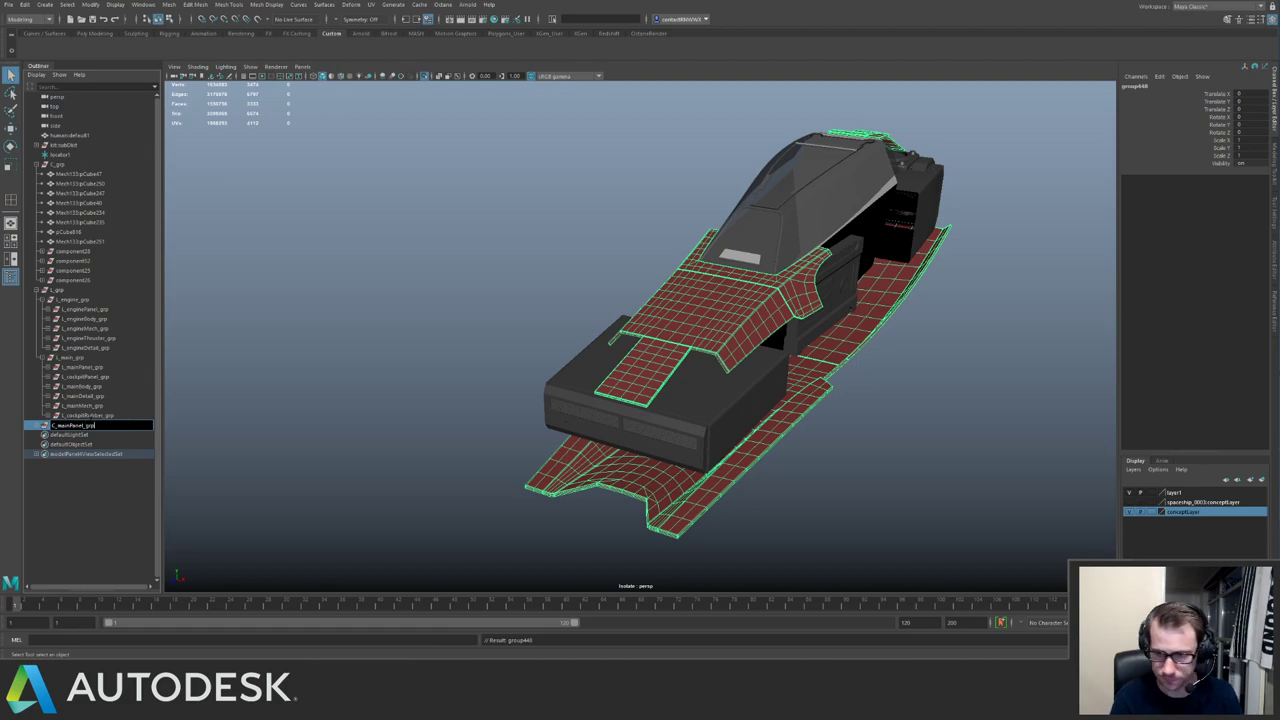
{"action": "key", "text": "Return"}
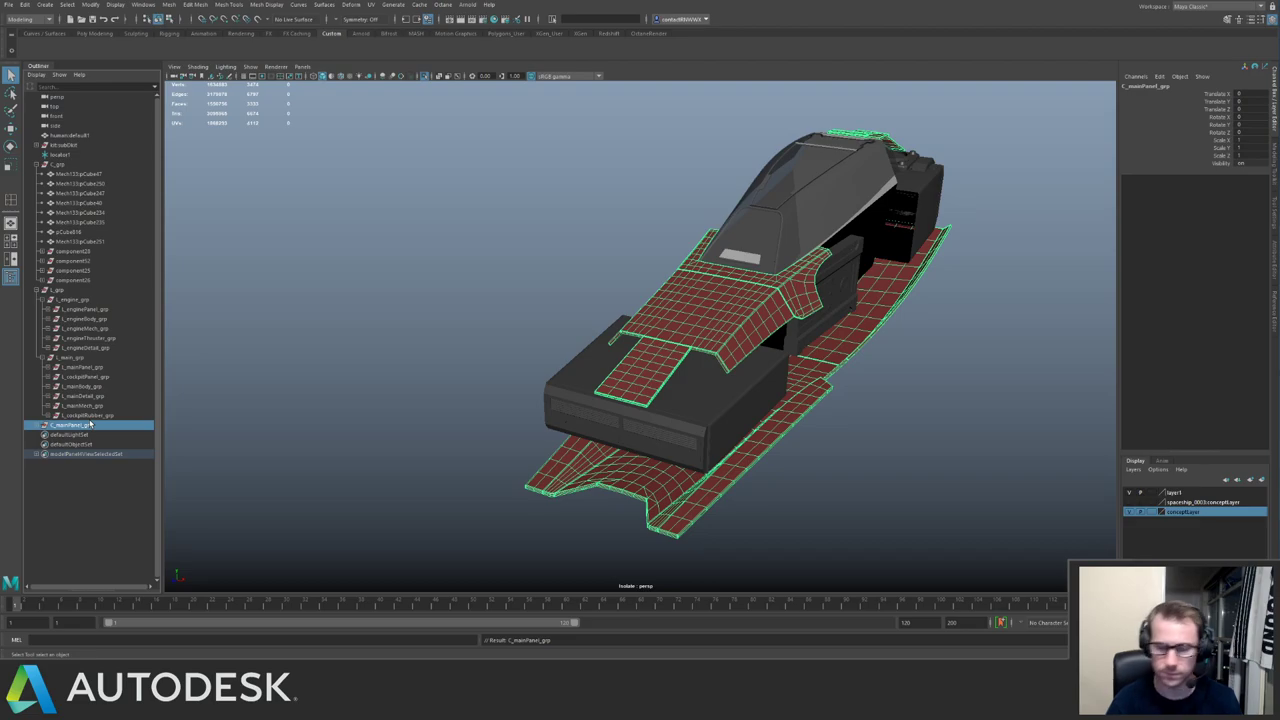
{"action": "left_click_drag", "start_coordinate": [423, 206], "coordinate": [345, 240], "text": "alt"}
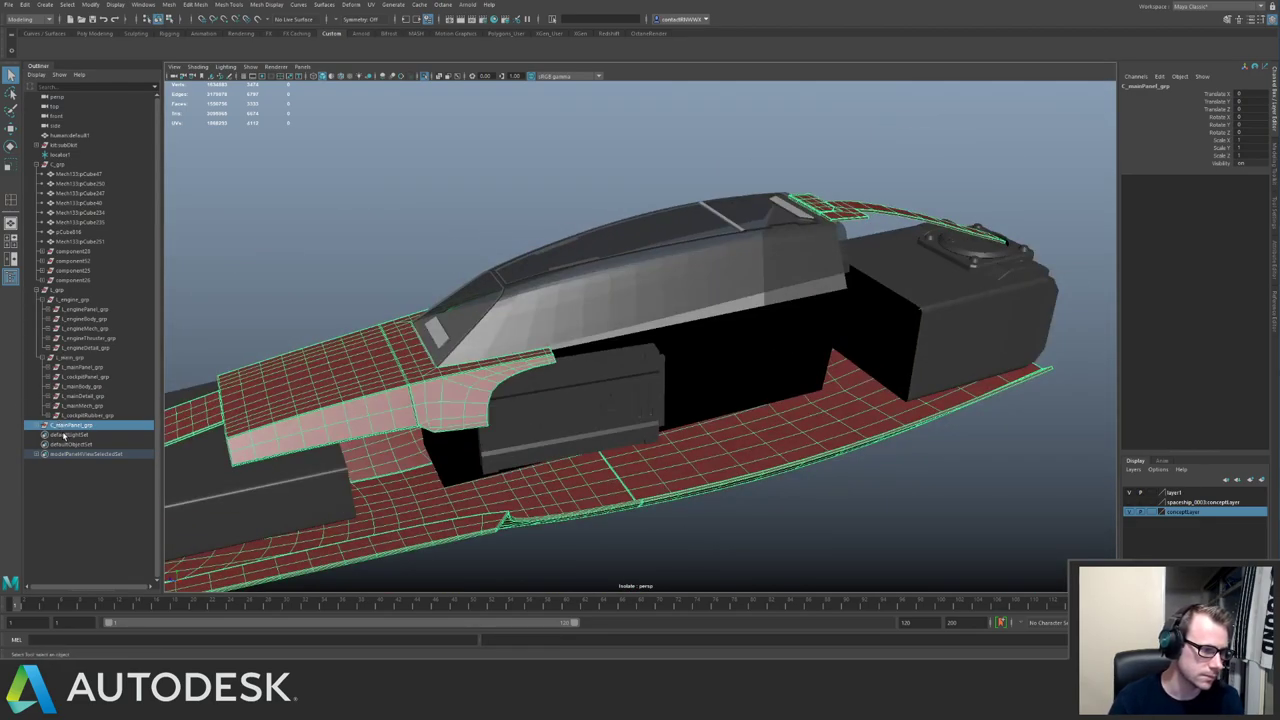
{"action": "key", "text": "ctrl+h"}
Select all loose parts remaining in C_grp, leaving out the panel group, and isolate them.
{"action": "left_click", "coordinate": [78, 174]}
{"action": "left_click", "coordinate": [85, 280], "text": "shift"}
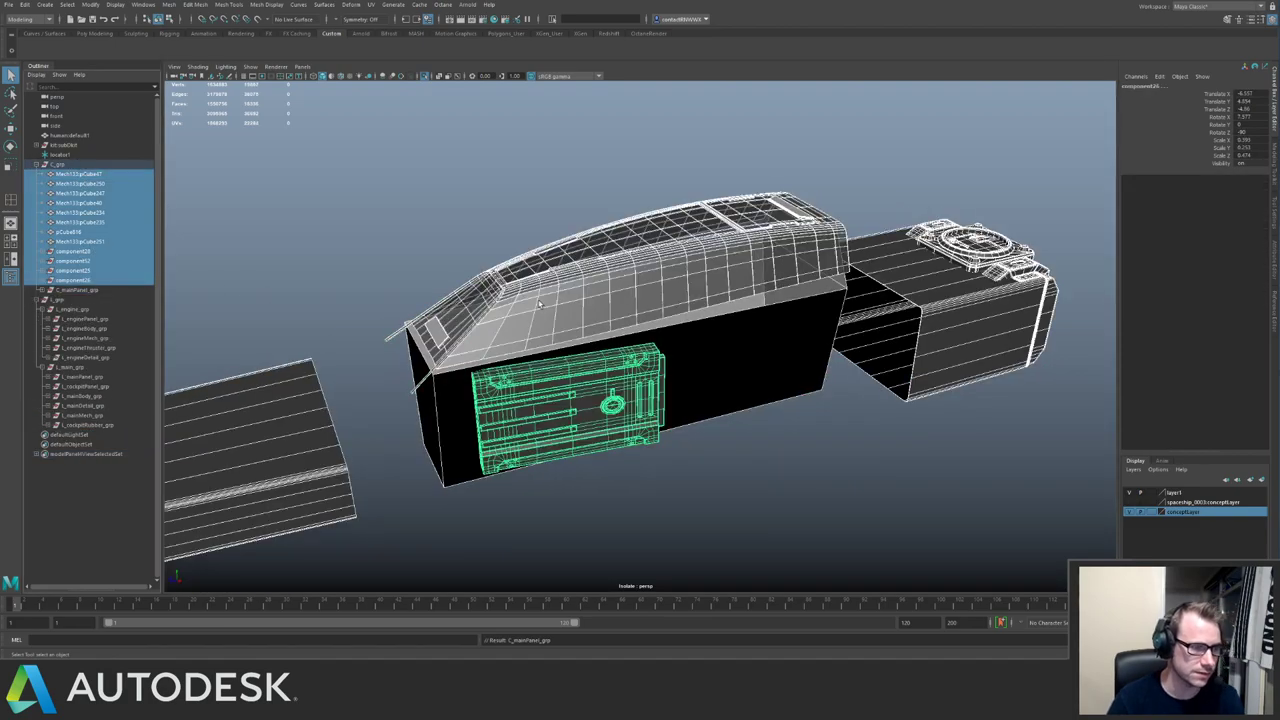
{"action": "scroll", "coordinate": [540, 304], "scroll_direction": "down", "scroll_amount": 3}
{"action": "key", "text": "ctrl+1"}
{"action": "left_click_drag", "start_coordinate": [620, 268], "coordinate": [506, 270], "text": "alt"}
{"action": "key", "text": "ctrl+1"}
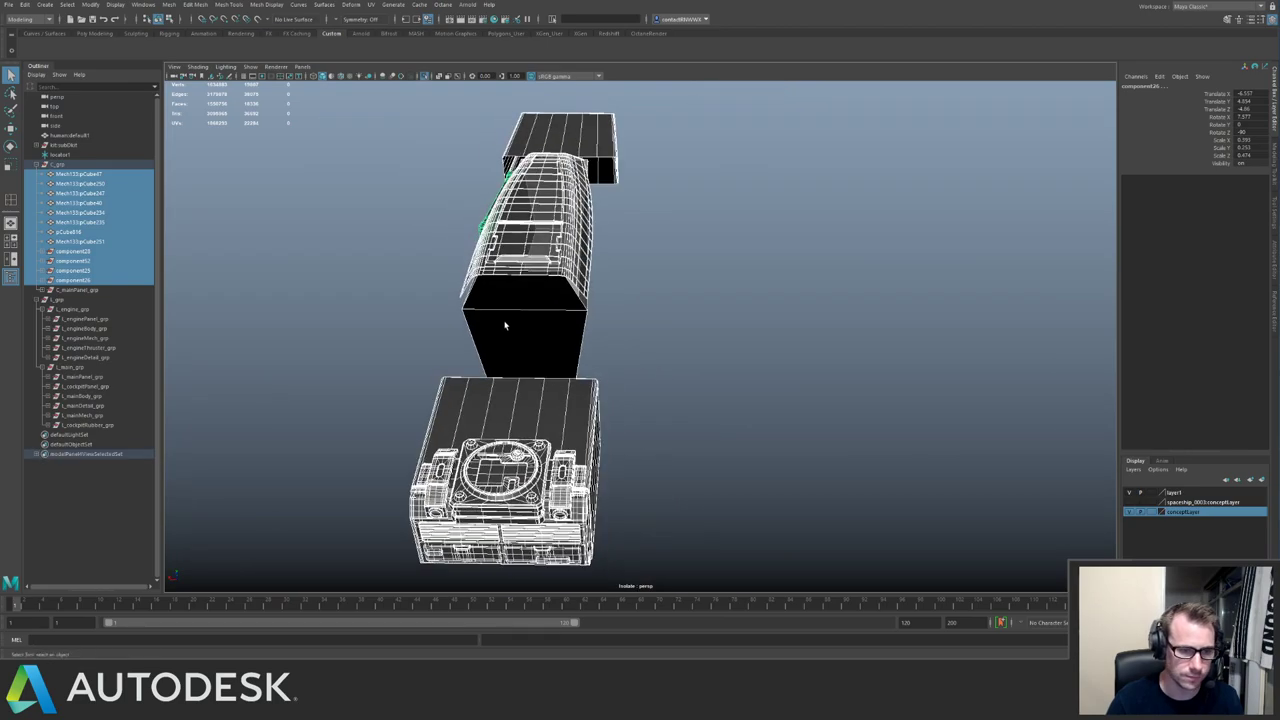
Group the rear body block together with its attached detail parts inside C_grp.
{"action": "left_click_drag", "start_coordinate": [505, 325], "coordinate": [480, 320], "text": "alt"}
{"action": "left_click", "coordinate": [363, 323]}
{"action": "left_click_drag", "start_coordinate": [363, 323], "coordinate": [439, 317], "text": "alt"}
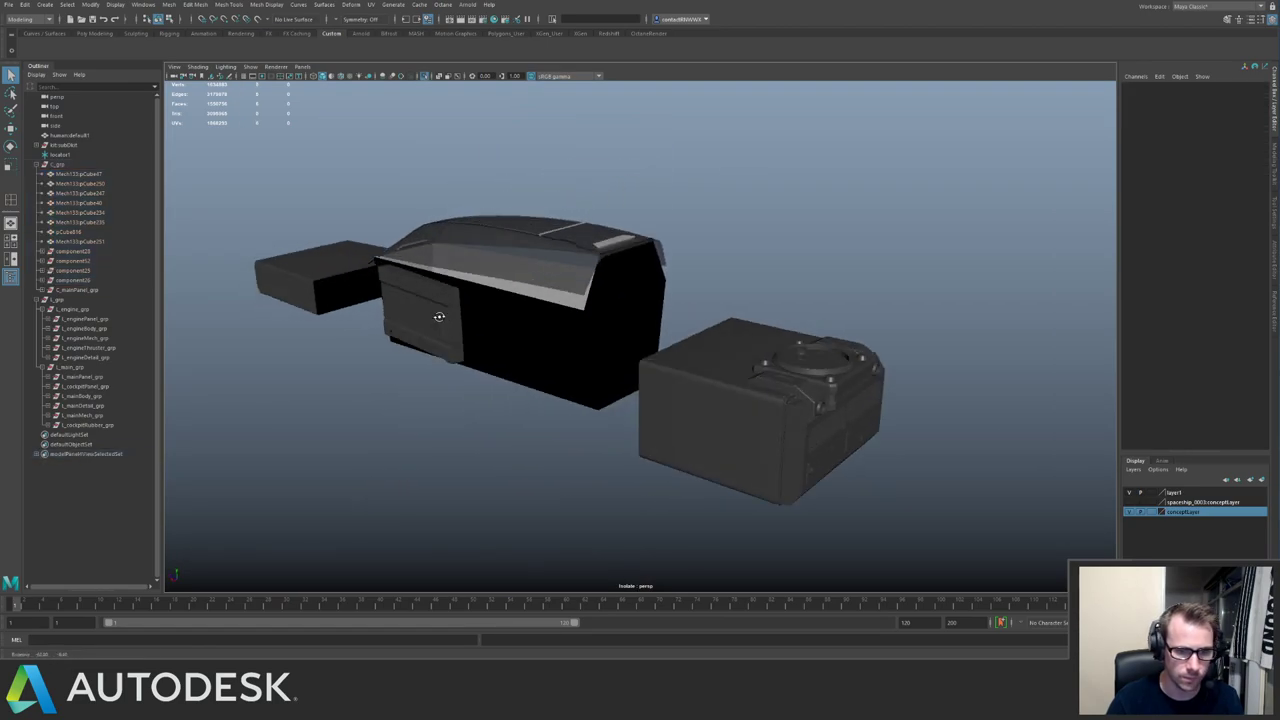
{"action": "left_click", "coordinate": [732, 362]}
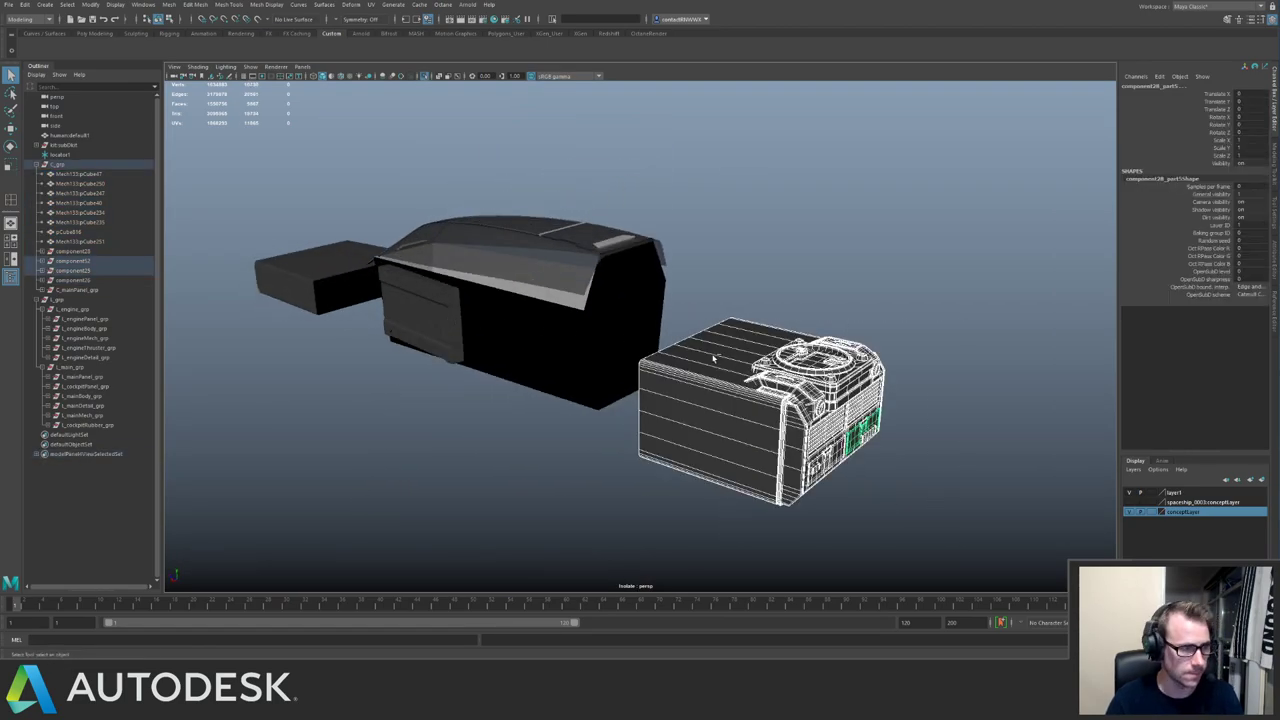
{"action": "key", "text": "ctrl+g"}
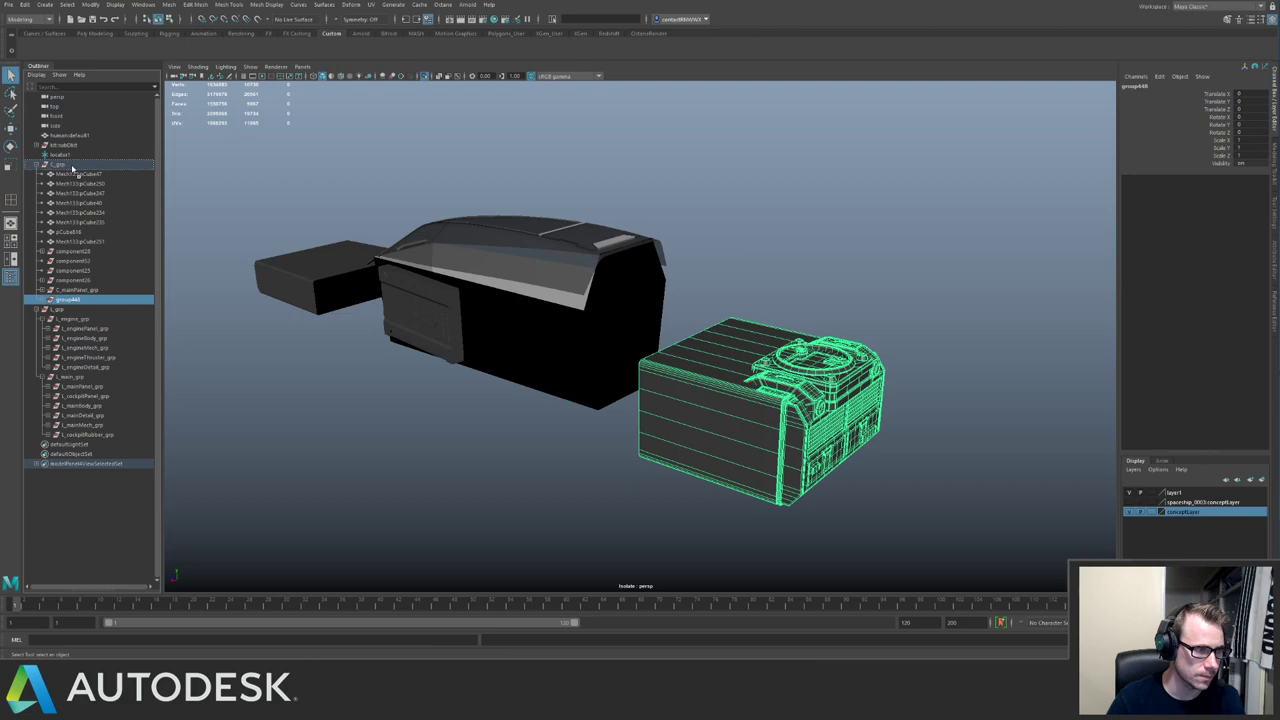
{"action": "middle_click_drag", "start_coordinate": [72, 169], "coordinate": [71, 167]}
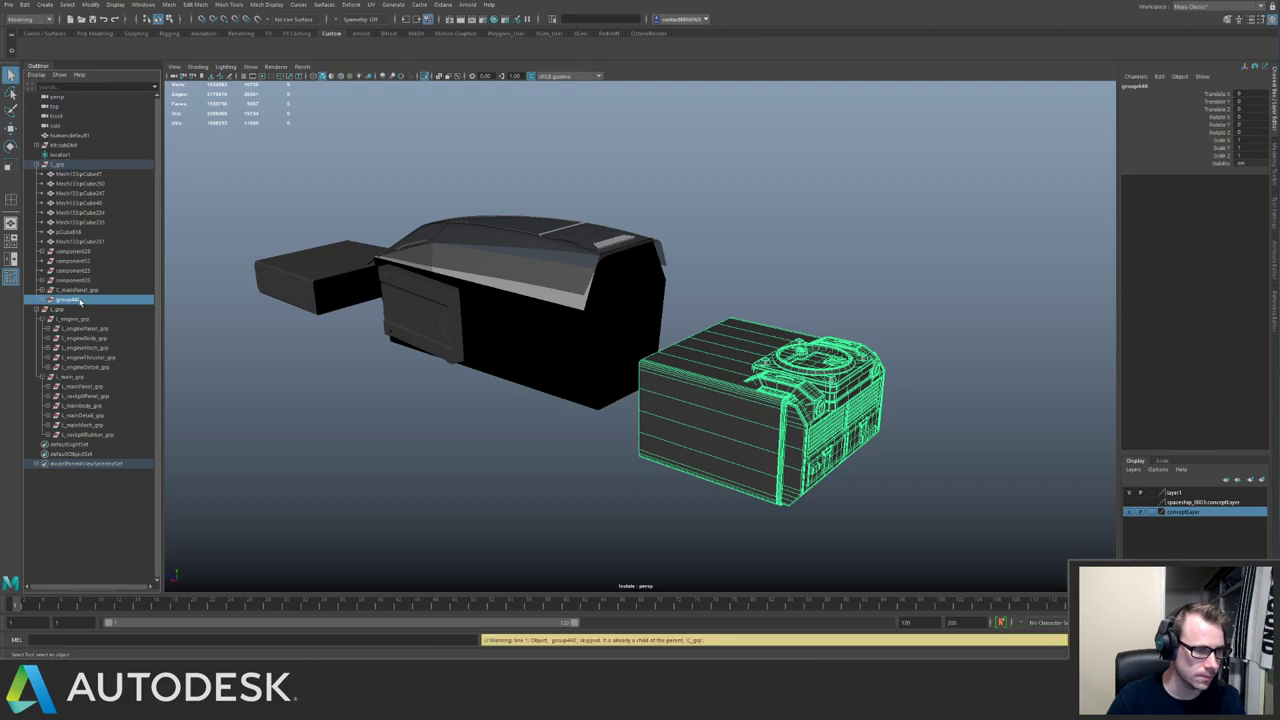
Rename the rear body block's group as C_mainBody_grp.
{"action": "double_click", "coordinate": [80, 300]}
{"action": "type", "text": "C_mai"}
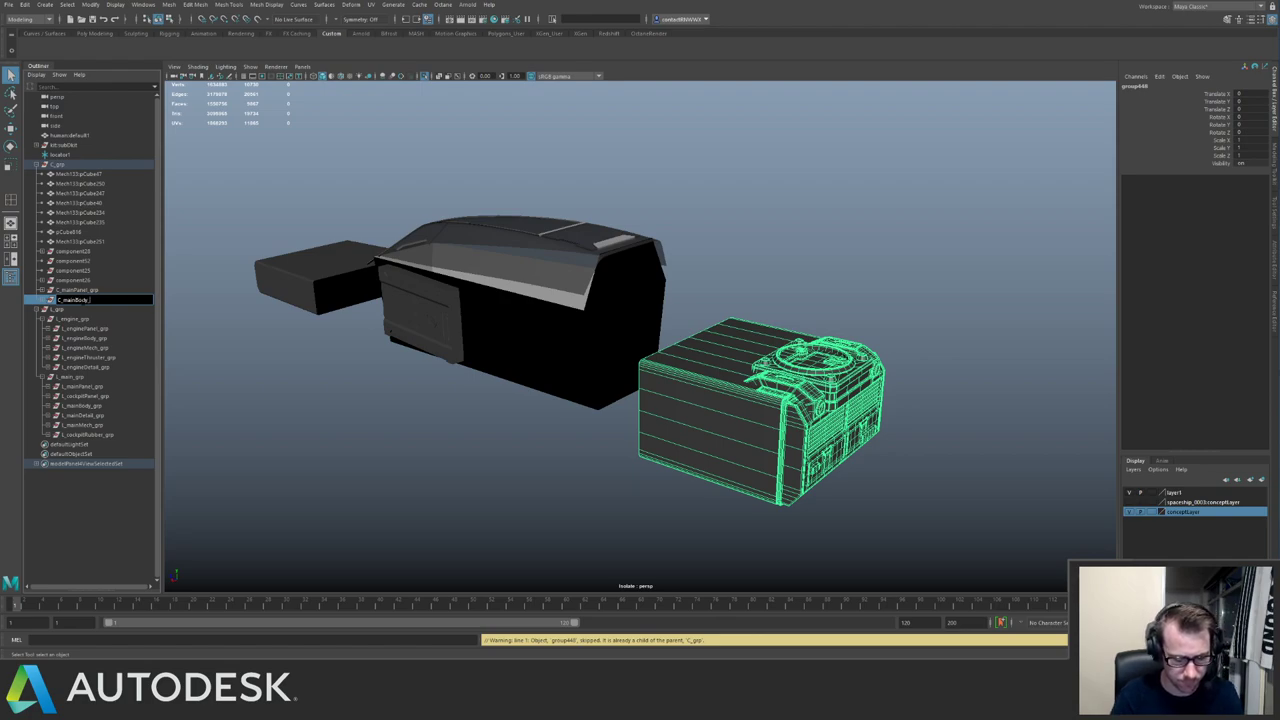
{"action": "type", "text": "nBody_grp"}
{"action": "key", "text": "Return"}
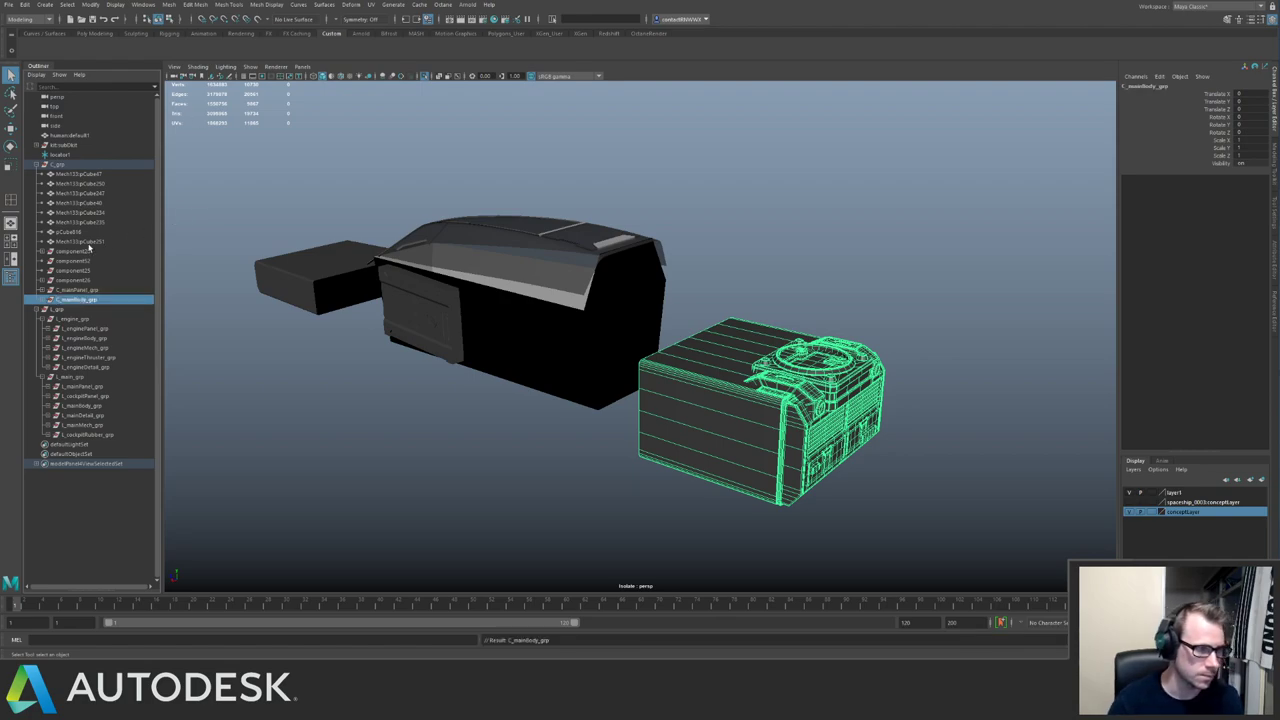
Isolate the remaining loose centre parts, and move the detailed mechanical side panel from C_grp into L_mainMech_grp.
{"action": "left_click", "coordinate": [62, 281]}
{"action": "left_click", "coordinate": [84, 174], "text": "shift"}
{"action": "key", "text": "ctrl+1"}
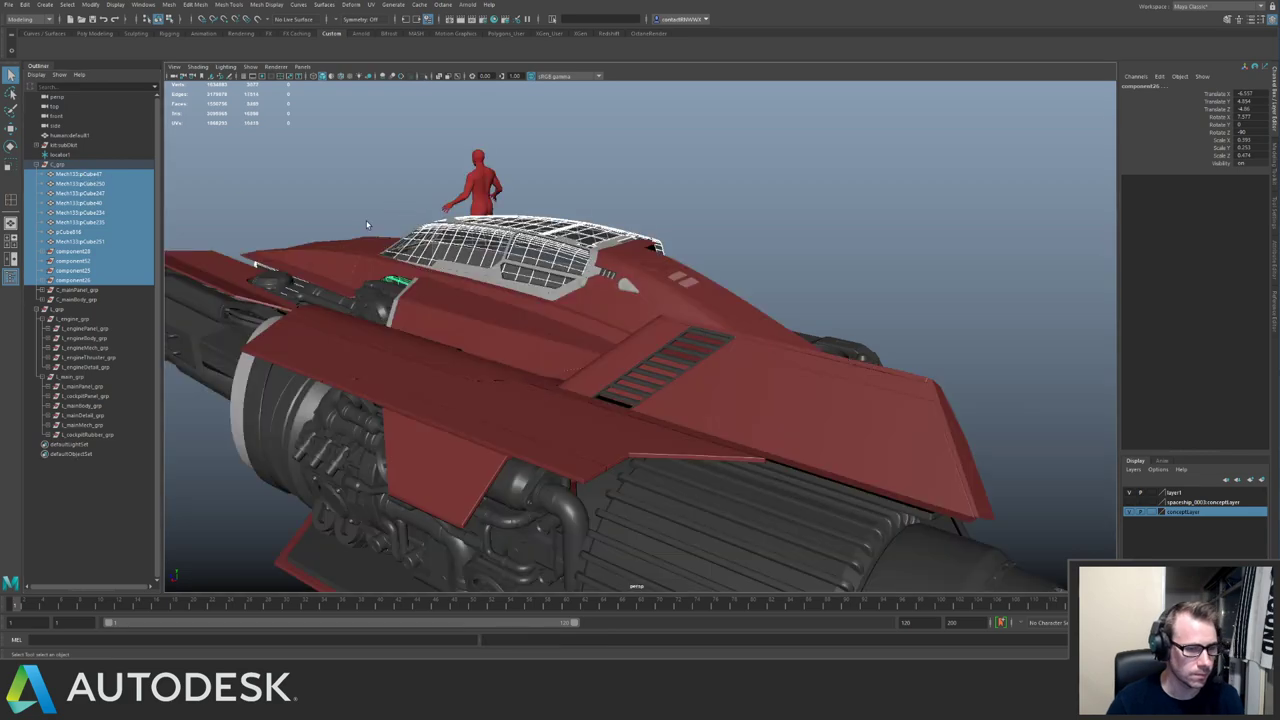
{"action": "key", "text": "f"}
{"action": "key", "text": "ctrl+1"}
{"action": "left_click", "coordinate": [578, 372]}
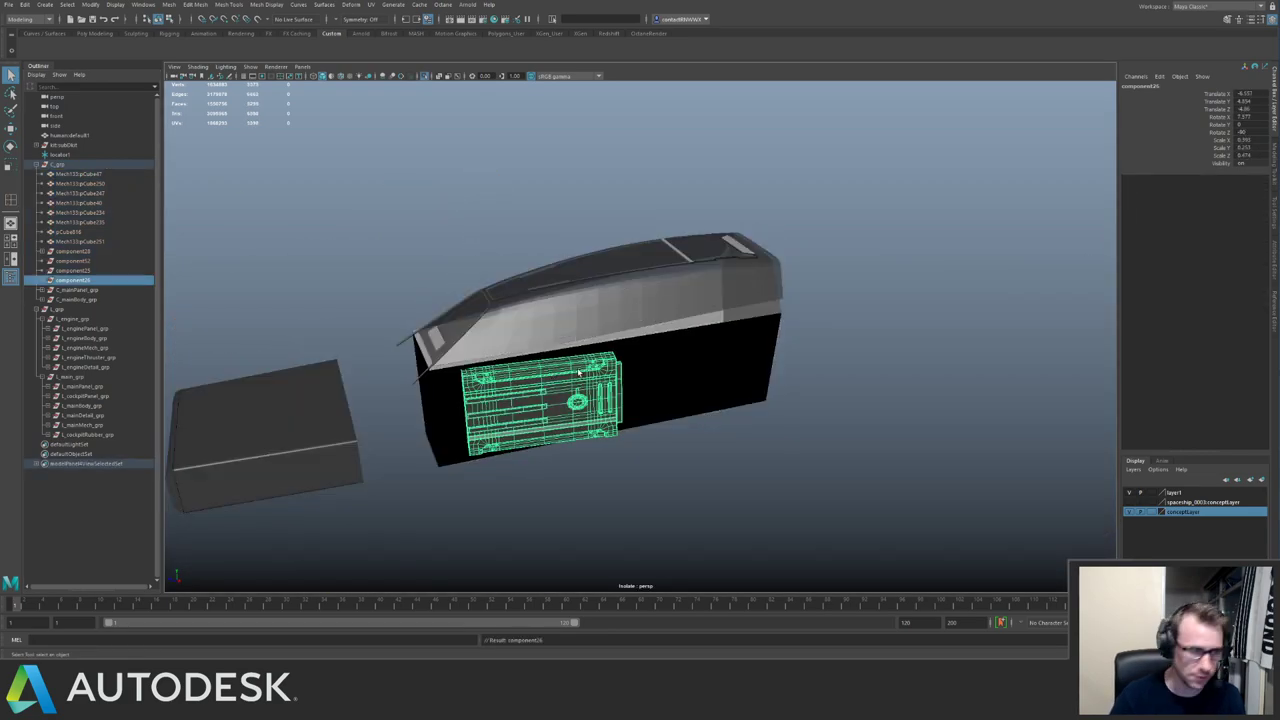
{"action": "key", "text": "shift+p"}
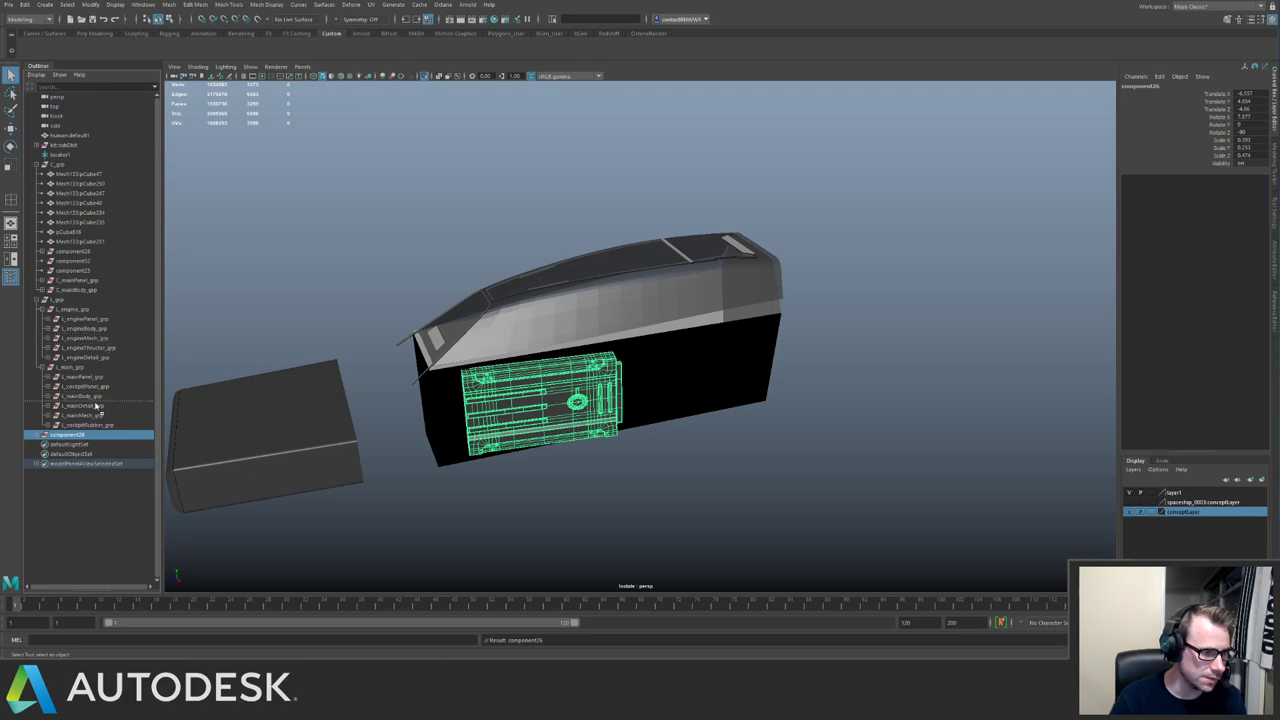
{"action": "left_click", "coordinate": [92, 416]}
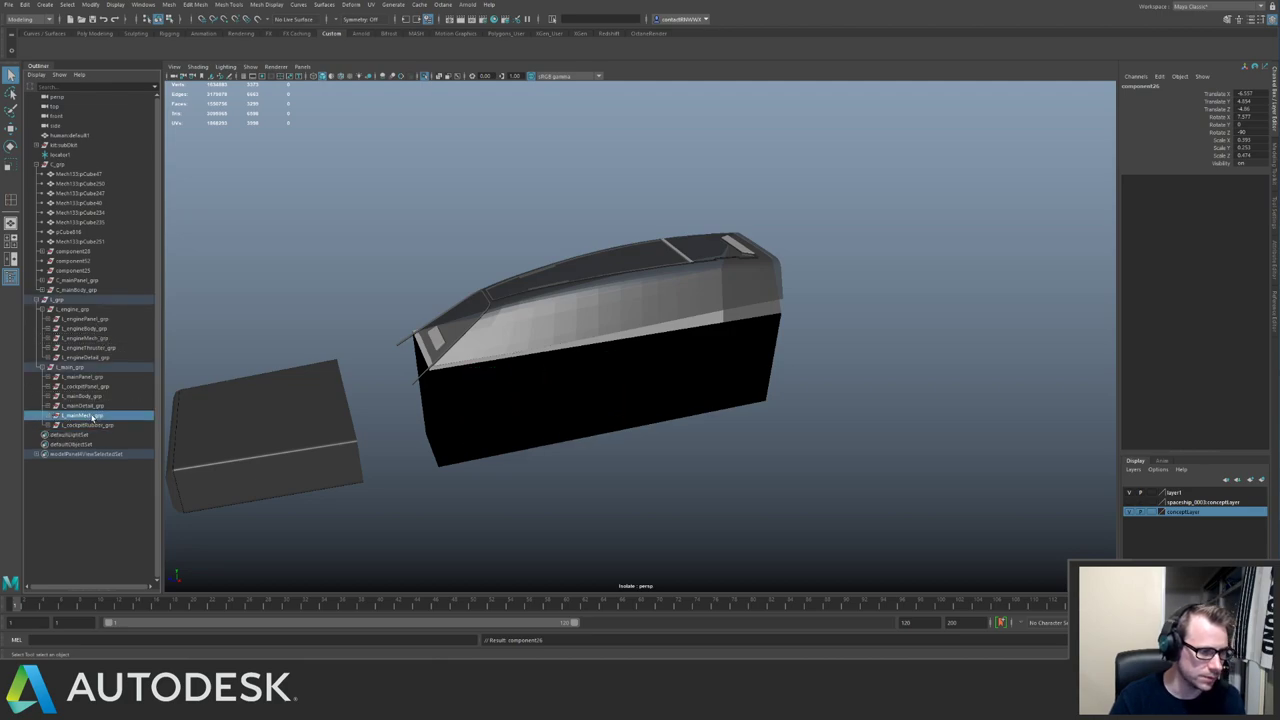
Examine the parts of L_mainMech_grp on the ship, comparing the isolated and full views from several angles.
{"action": "key", "text": "ctrl+1"}
{"action": "key", "text": "f"}
{"action": "key", "text": "ctrl+1"}
{"action": "left_click_drag", "start_coordinate": [627, 296], "coordinate": [695, 365], "text": "alt"}
{"action": "key", "text": "ctrl+1"}
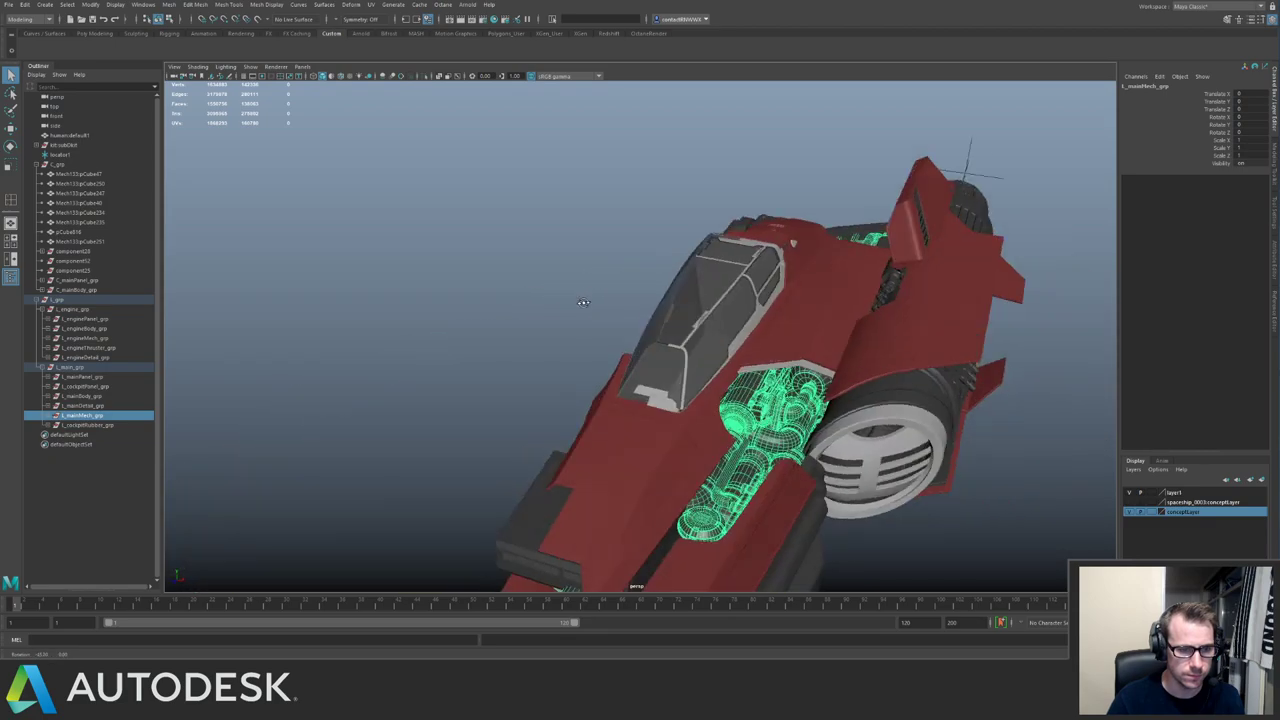
{"action": "middle_click_drag", "start_coordinate": [695, 365], "coordinate": [523, 248], "text": "alt"}
{"action": "key", "text": "ctrl+1"}
{"action": "key", "text": "ctrl+1"}
{"action": "key", "text": "ctrl+1"}
{"action": "left_click_drag", "start_coordinate": [565, 280], "coordinate": [532, 304], "text": "alt"}
{"action": "key", "text": "ctrl+1"}
{"action": "scroll", "coordinate": [532, 306], "scroll_direction": "up", "scroll_amount": 4}
Select the cylinder beneath the front body with the Move tool, and inspect the surrounding parts from the front and side.
{"action": "left_click", "coordinate": [535, 331]}
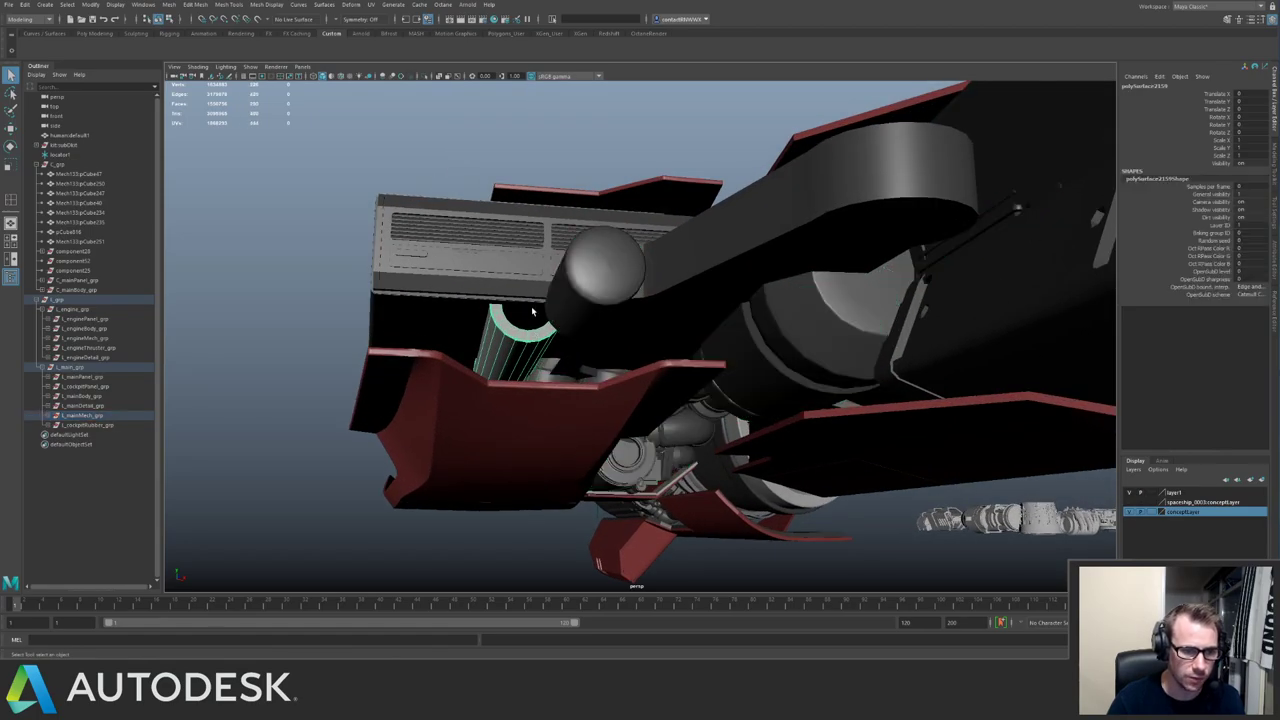
{"action": "key", "text": "w"}
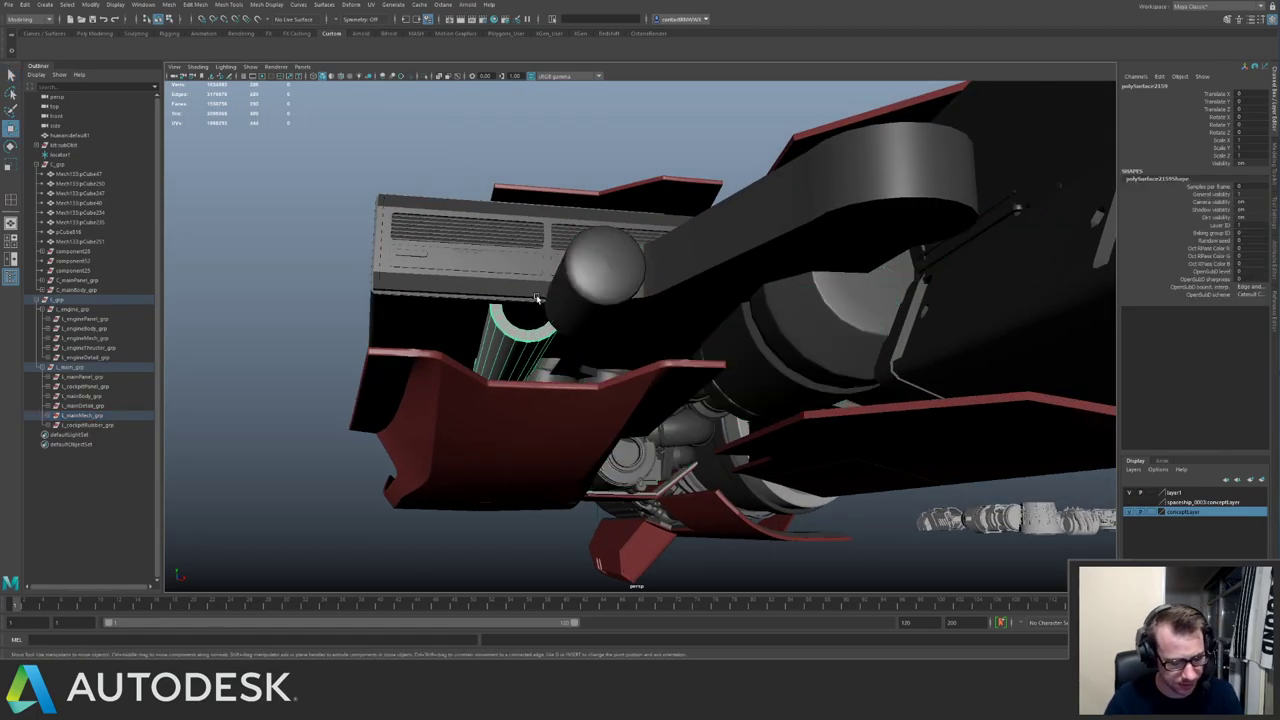
{"action": "key", "text": "g"}
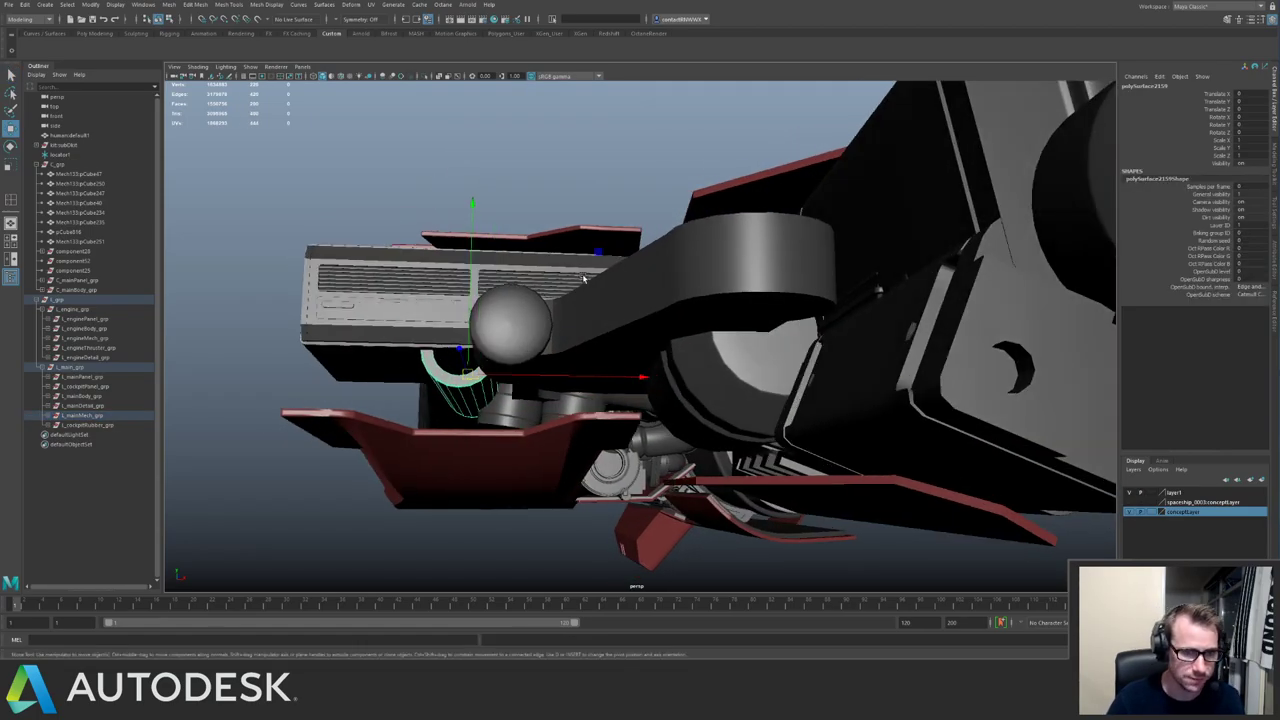
{"action": "middle_click_drag", "start_coordinate": [599, 256], "coordinate": [640, 251]}
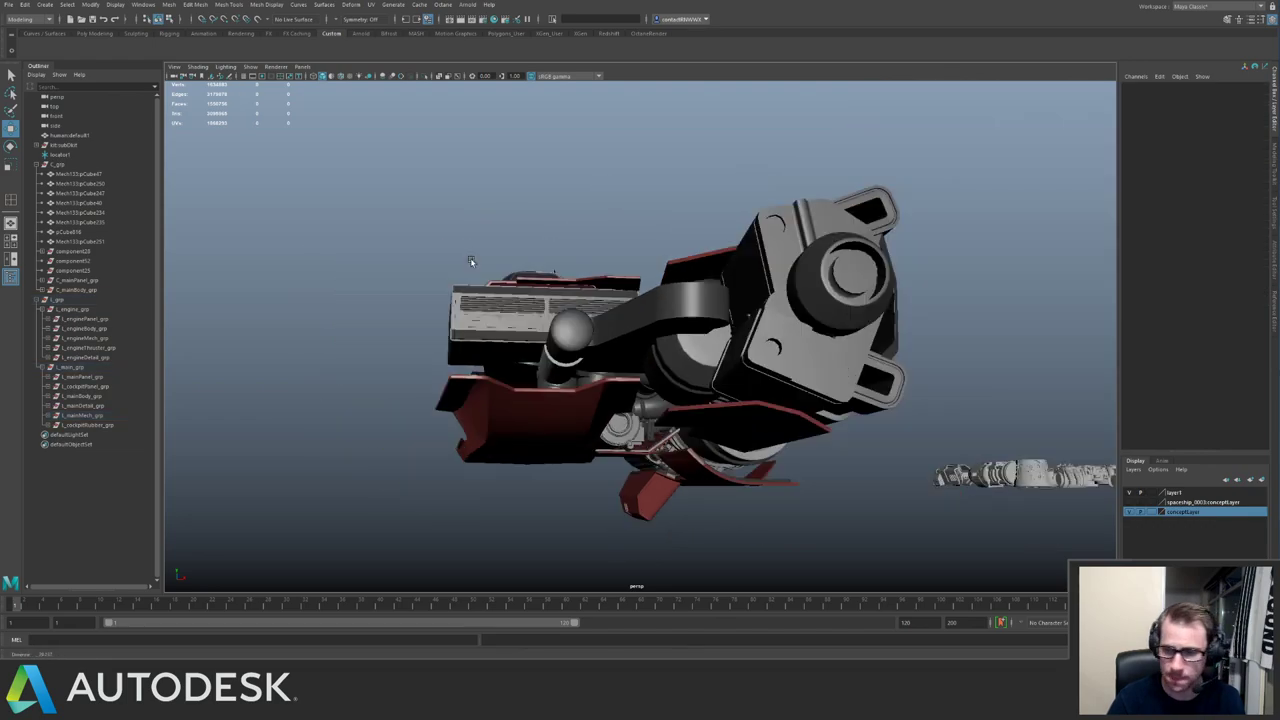
{"action": "left_click_drag", "start_coordinate": [469, 263], "coordinate": [520, 280], "text": "alt"}
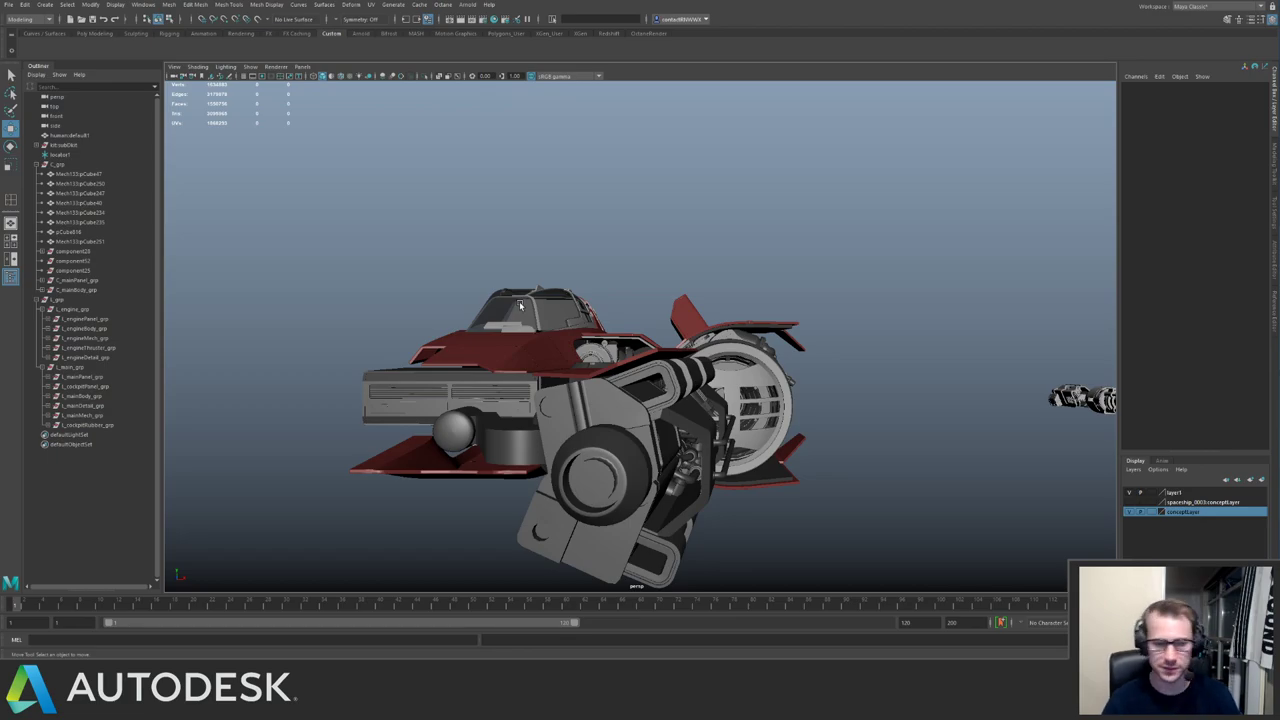
{"action": "left_click_drag", "start_coordinate": [654, 289], "coordinate": [560, 330], "text": "alt"}
Check the extent of C_grp on the ship, and isolate its loose parts excluding the panel and body groups.
{"action": "left_click", "coordinate": [62, 164]}
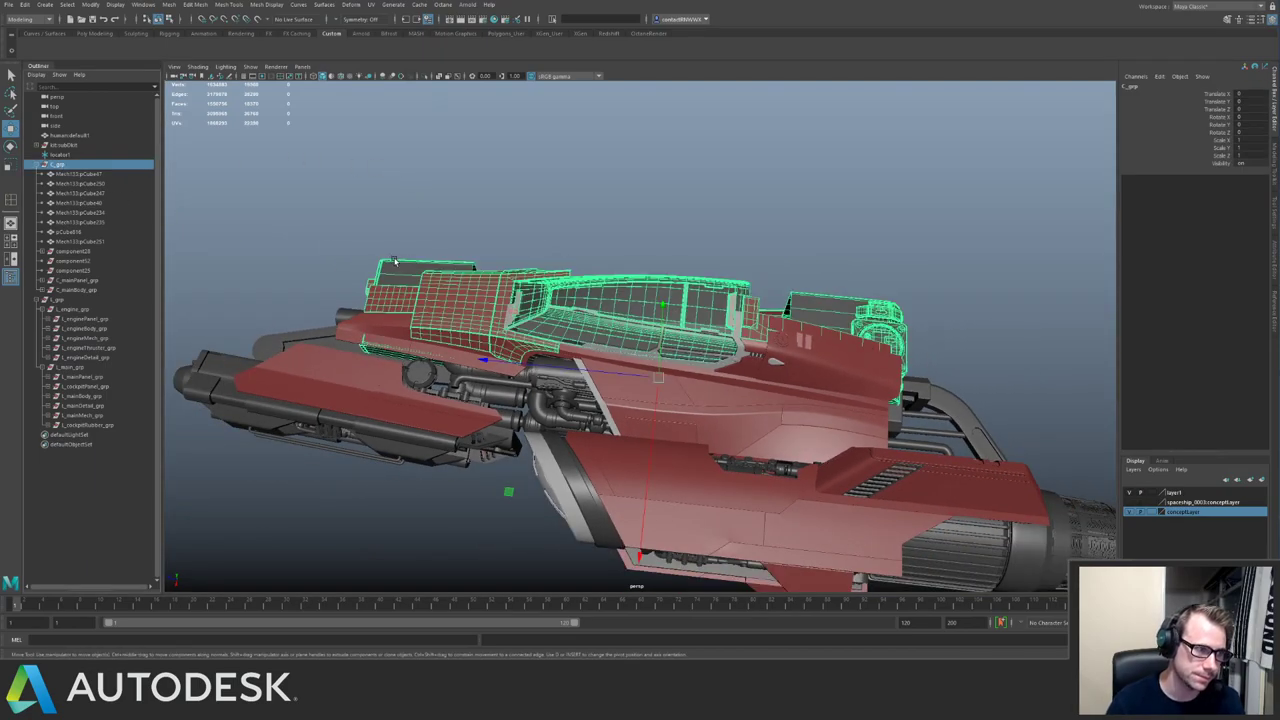
{"action": "left_click_drag", "start_coordinate": [394, 262], "coordinate": [426, 229], "text": "alt"}
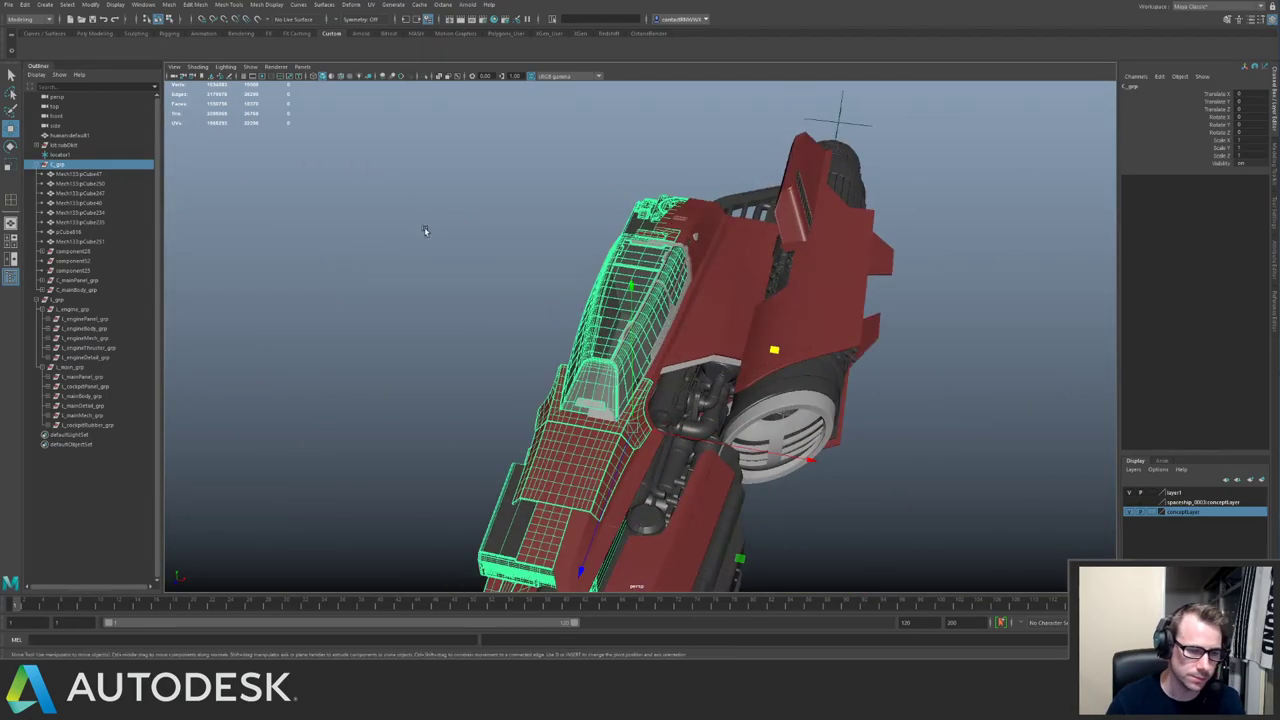
{"action": "left_click", "coordinate": [86, 272]}
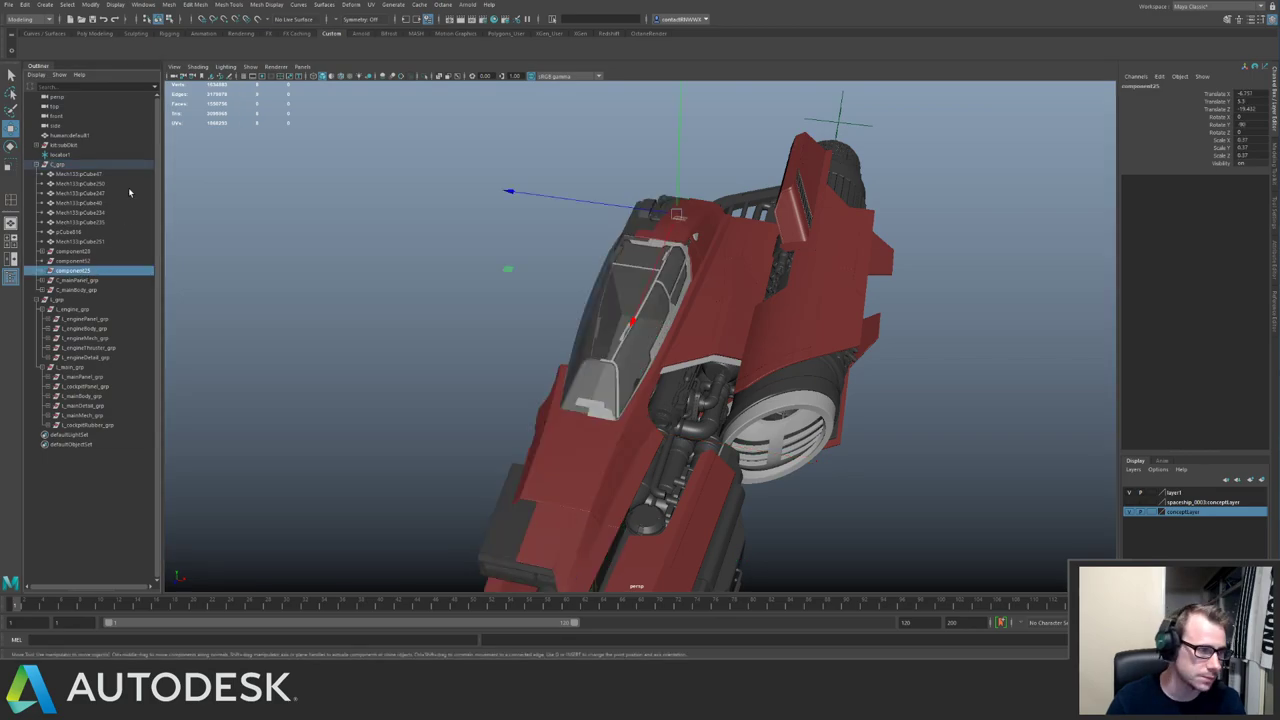
{"action": "left_click", "coordinate": [101, 176], "text": "shift"}
{"action": "left_click_drag", "start_coordinate": [526, 262], "coordinate": [593, 341], "text": "alt"}
{"action": "scroll", "coordinate": [593, 341], "scroll_direction": "up", "scroll_amount": 2}
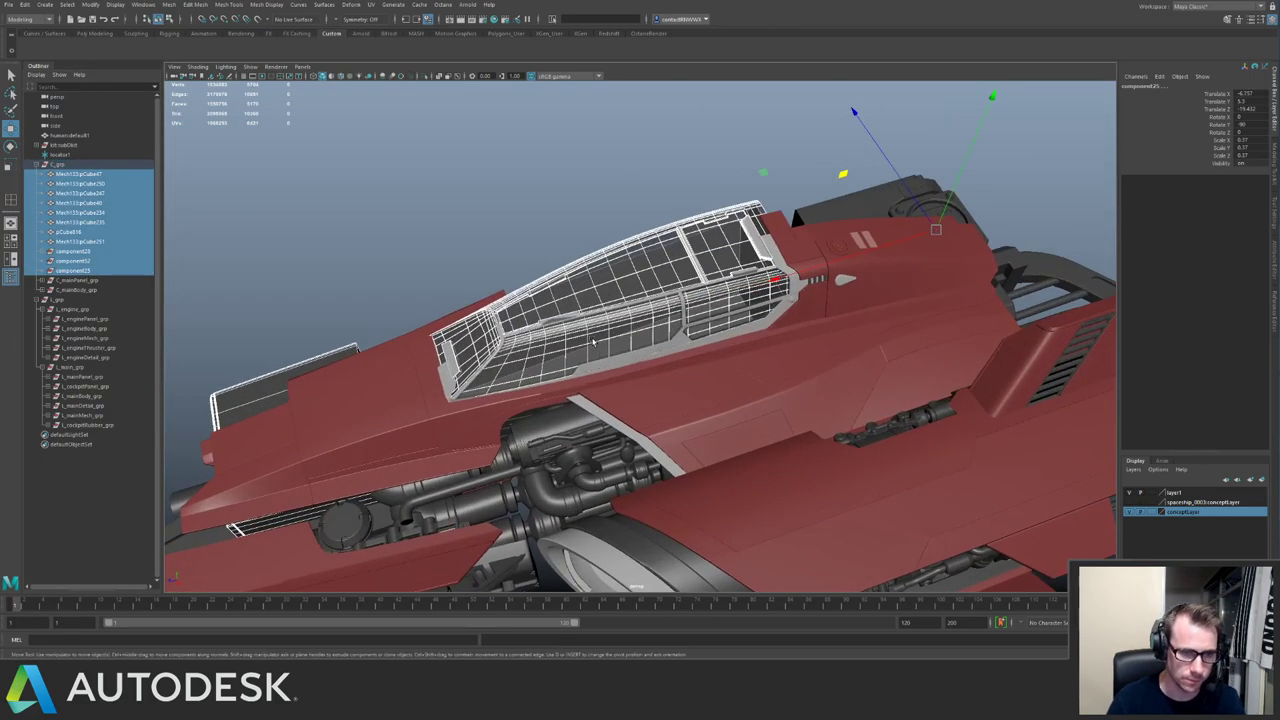
{"action": "key", "text": "ctrl+1"}
{"action": "right_click_drag", "start_coordinate": [443, 243], "coordinate": [617, 272], "text": "alt"}
Put the cockpit glass canopy into a new group and move that group out of C_grp.
{"action": "left_click", "coordinate": [604, 244]}
{"action": "middle_click_drag", "start_coordinate": [478, 240], "coordinate": [626, 274], "text": "alt"}
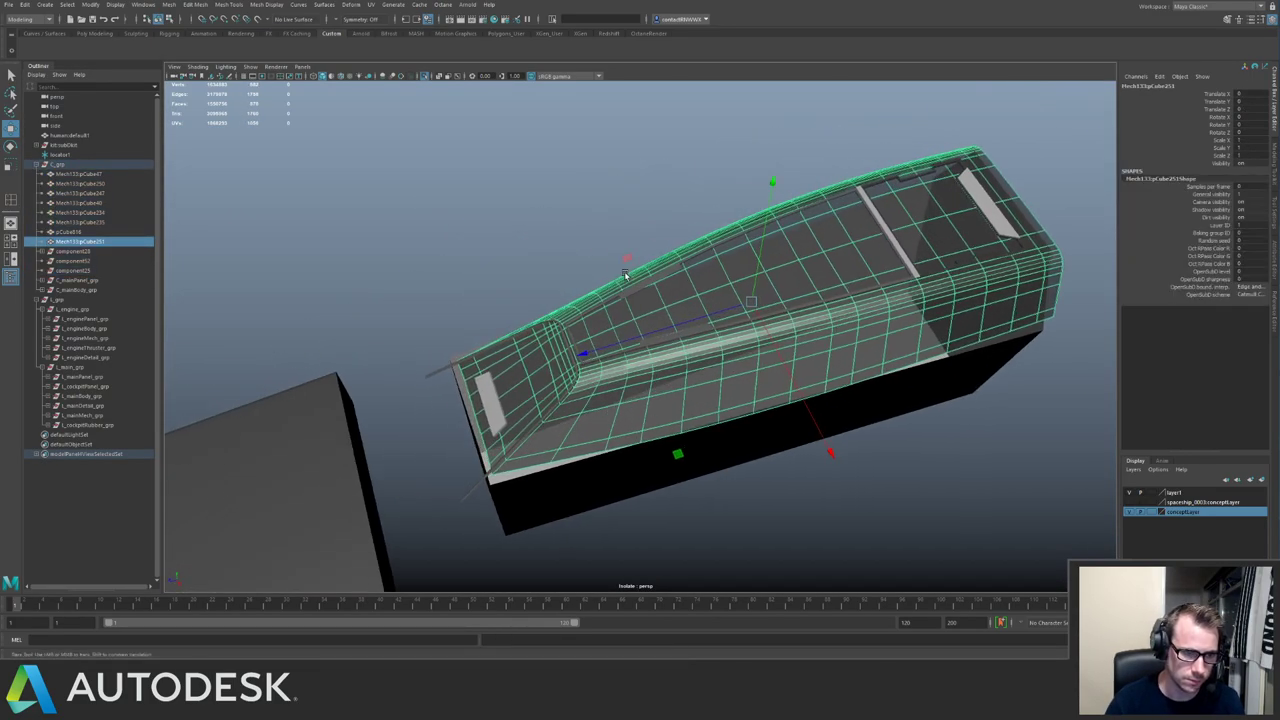
{"action": "left_click_drag", "start_coordinate": [626, 274], "coordinate": [663, 276], "text": "alt"}
{"action": "key", "text": "ctrl+g"}
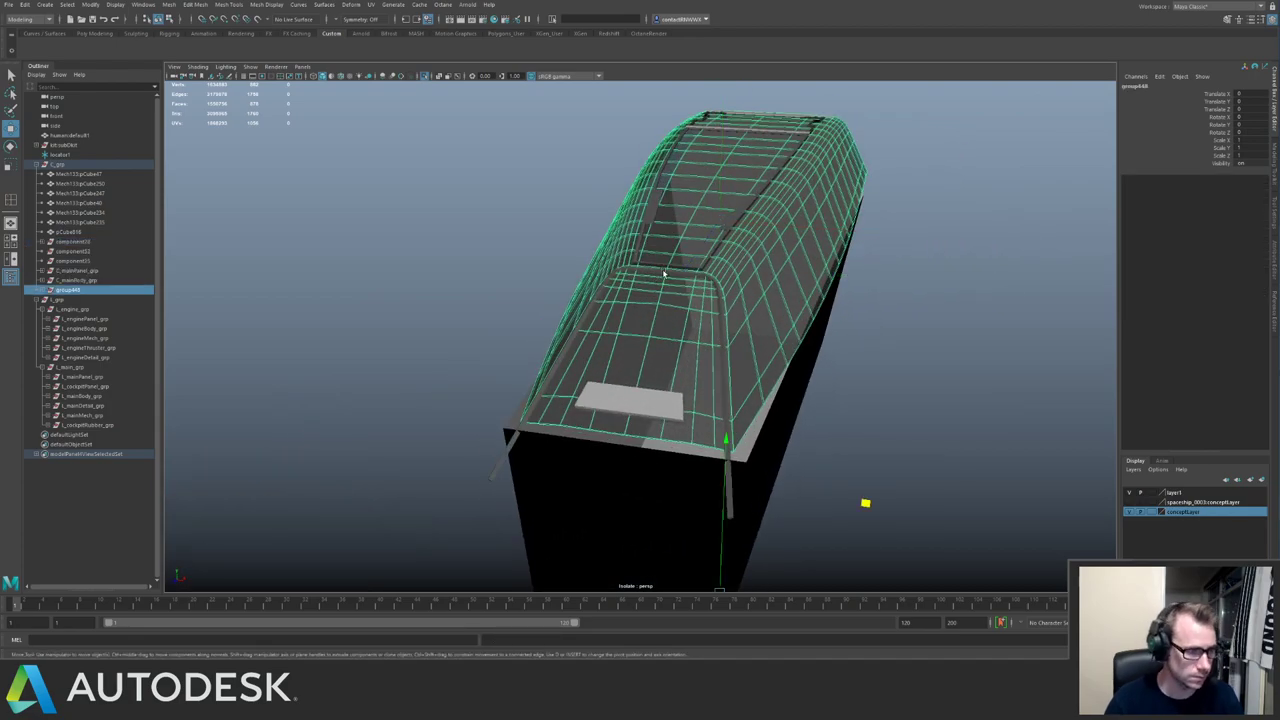
{"action": "key", "text": "shift+p"}
Rename the canopy's new group as C_cockpitGlass_grp.
{"action": "double_click", "coordinate": [66, 425]}
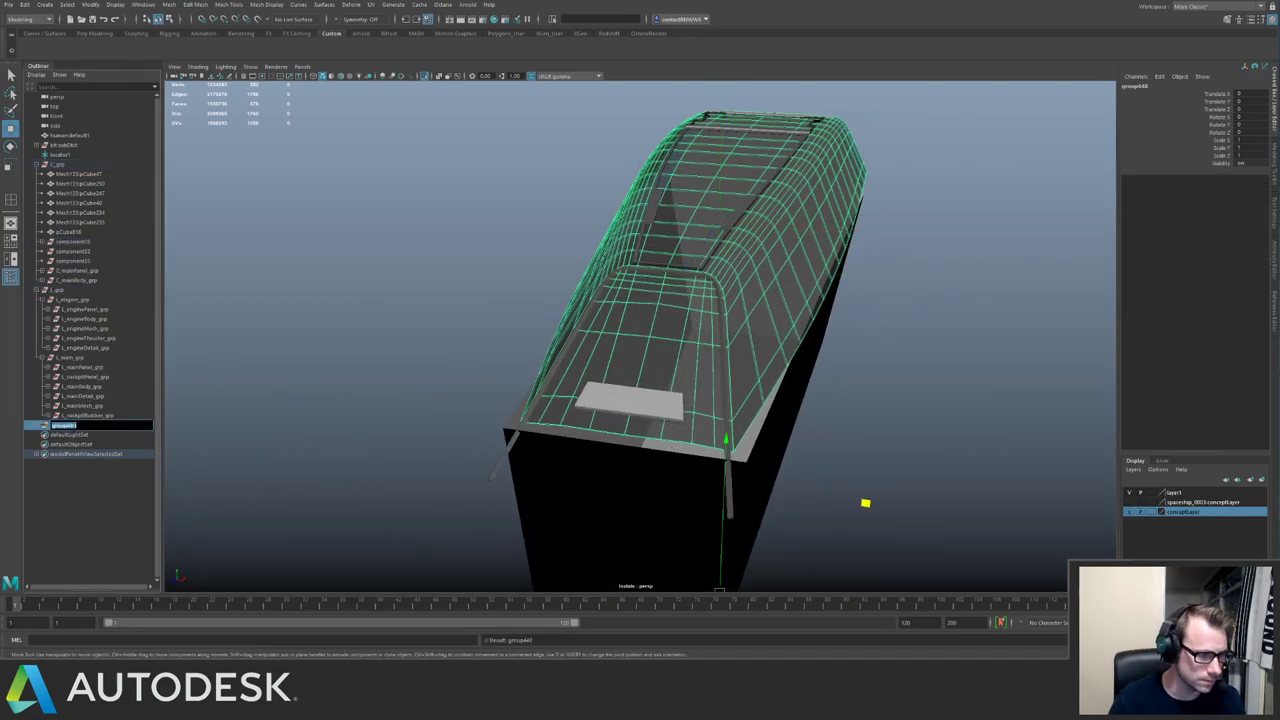
{"action": "type", "text": "cockpitG"}
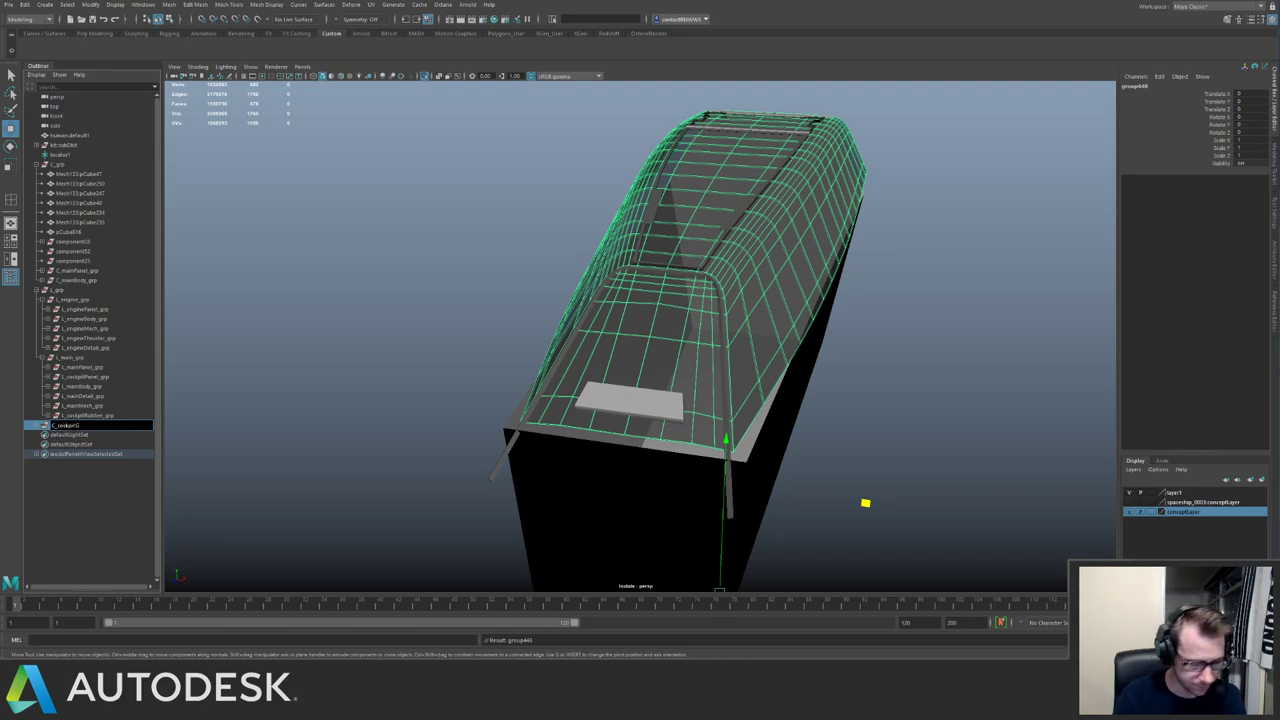
{"action": "type", "text": "_cockpitGlass_gr"}
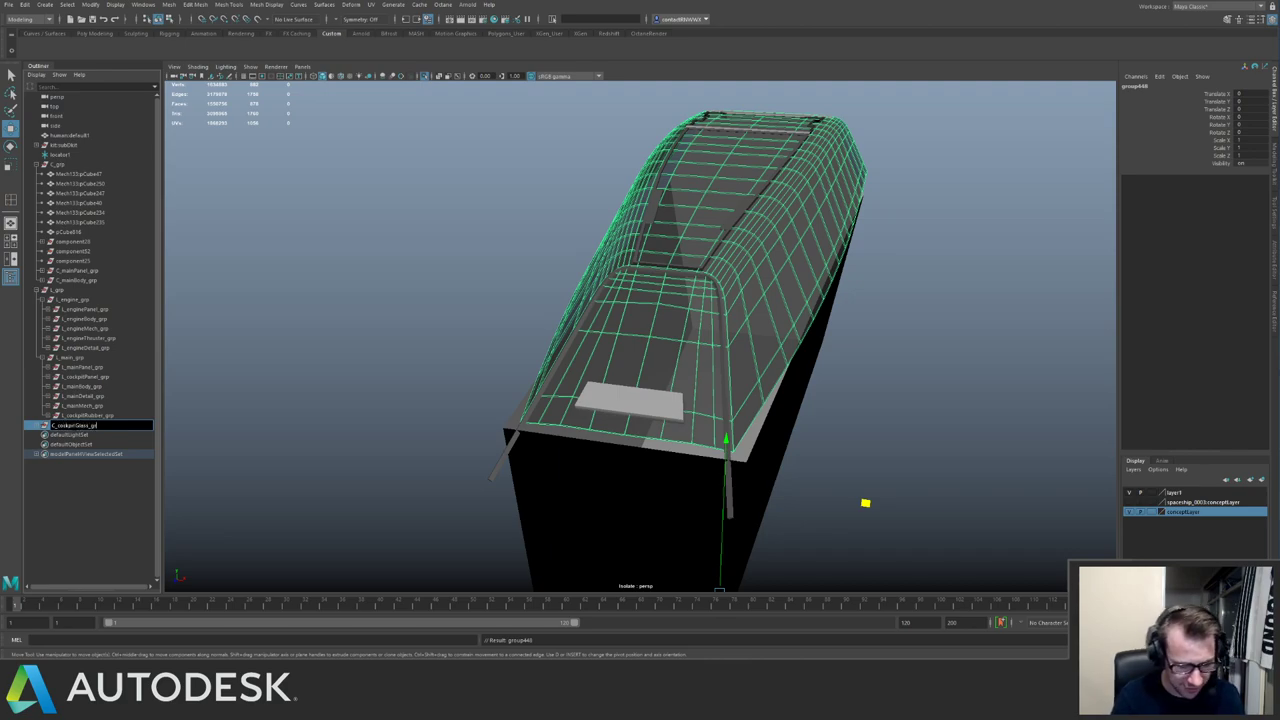
{"action": "type", "text": "p"}
{"action": "key", "text": "Return"}
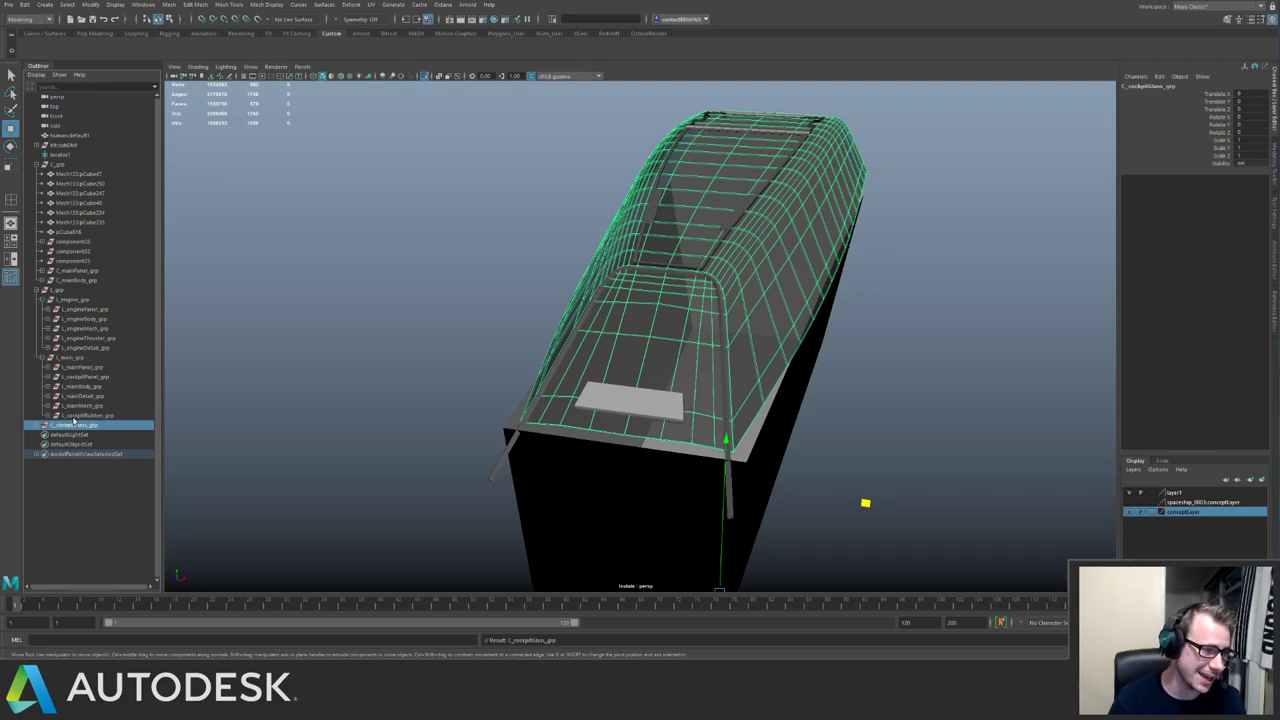
Move C_cockpitGlass_grp into C_grp, and put the cockpit interior shell into a new group outside C_grp.
{"action": "middle_click_drag", "start_coordinate": [71, 182], "coordinate": [58, 166]}
{"action": "left_click_drag", "start_coordinate": [626, 267], "coordinate": [550, 293], "text": "alt"}
{"action": "left_click", "coordinate": [637, 374]}
{"action": "mouse_move", "coordinate": [550, 293]}
{"action": "right_mouse_down", "text": "alt"}
{"action": "mouse_move", "coordinate": [636, 373]}
{"action": "mouse_move", "coordinate": [545, 280]}
{"action": "right_mouse_up", "text": "alt"}
{"action": "left_click_drag", "start_coordinate": [545, 280], "coordinate": [602, 292], "text": "alt"}
{"action": "key", "text": "ctrl+g"}
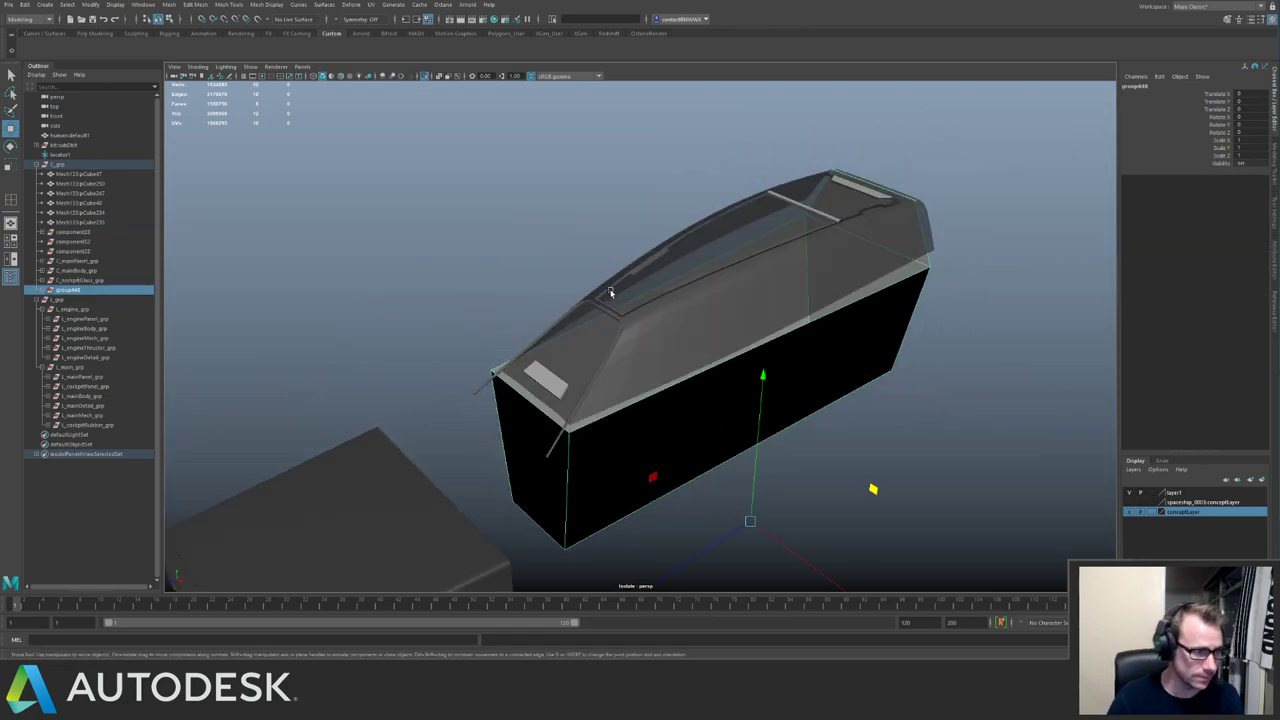
{"action": "key", "text": "shift+p"}
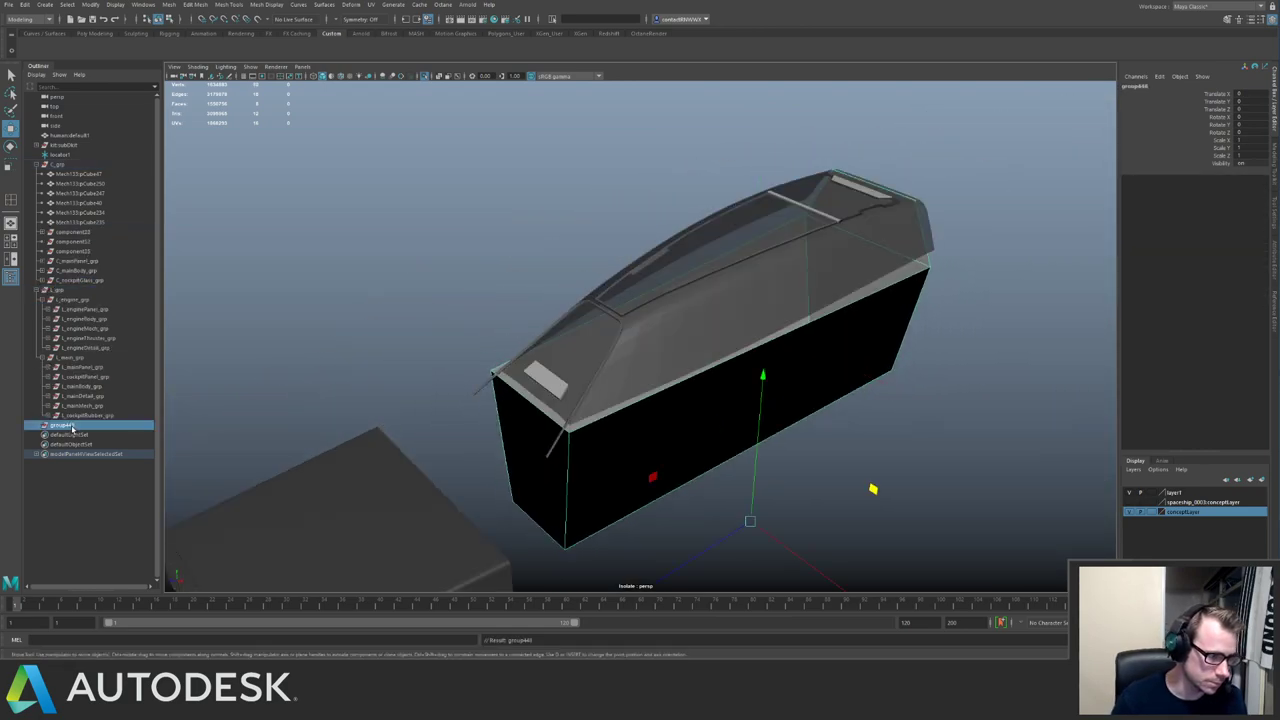
Rename the interior's new group as C_cockpitInterior_grp and move it into C_grp.
{"action": "double_click", "coordinate": [72, 429]}
{"action": "type", "text": "C_cockpitInterior_"}
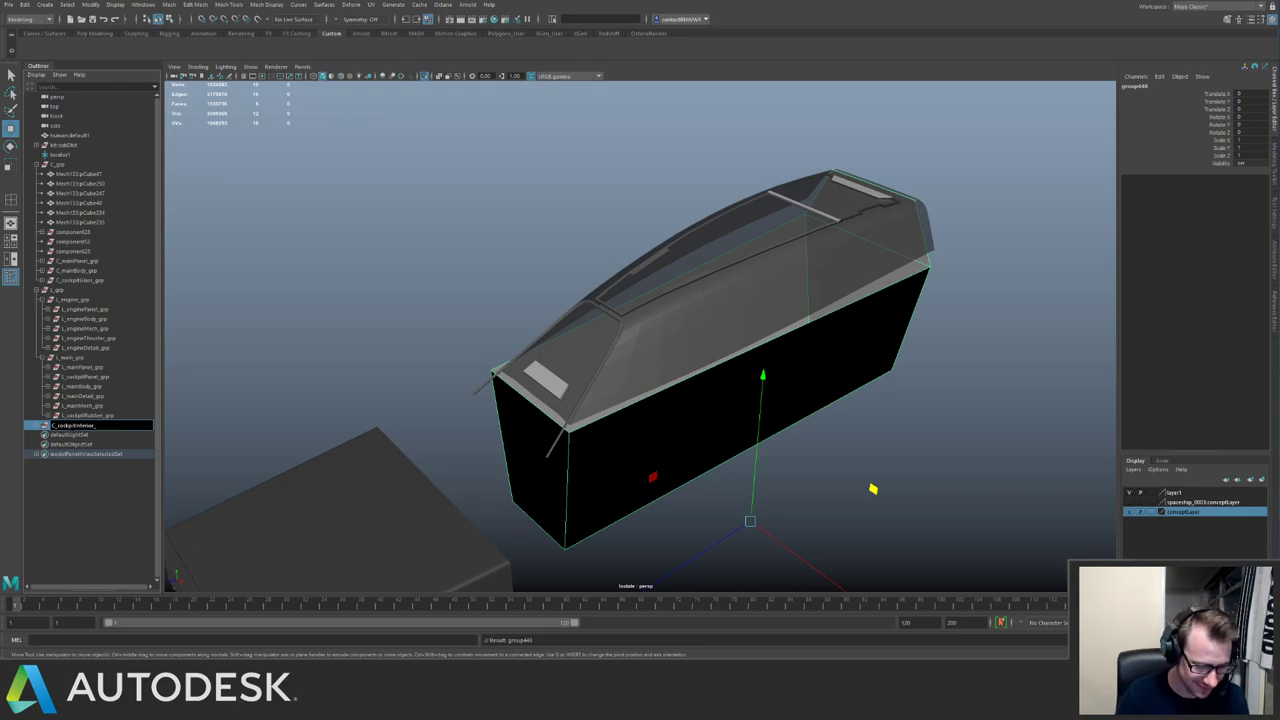
{"action": "type", "text": "grp"}
{"action": "key", "text": "Return"}
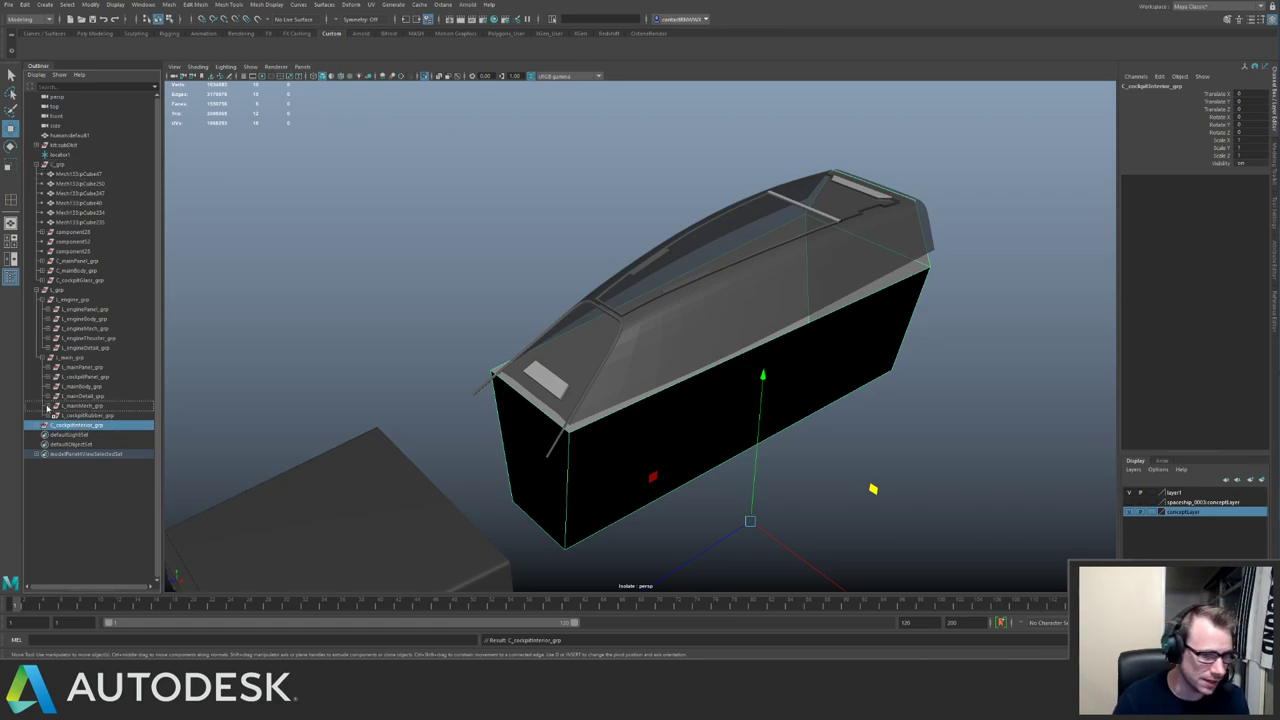
{"action": "middle_click_drag", "start_coordinate": [67, 166], "coordinate": [67, 166]}
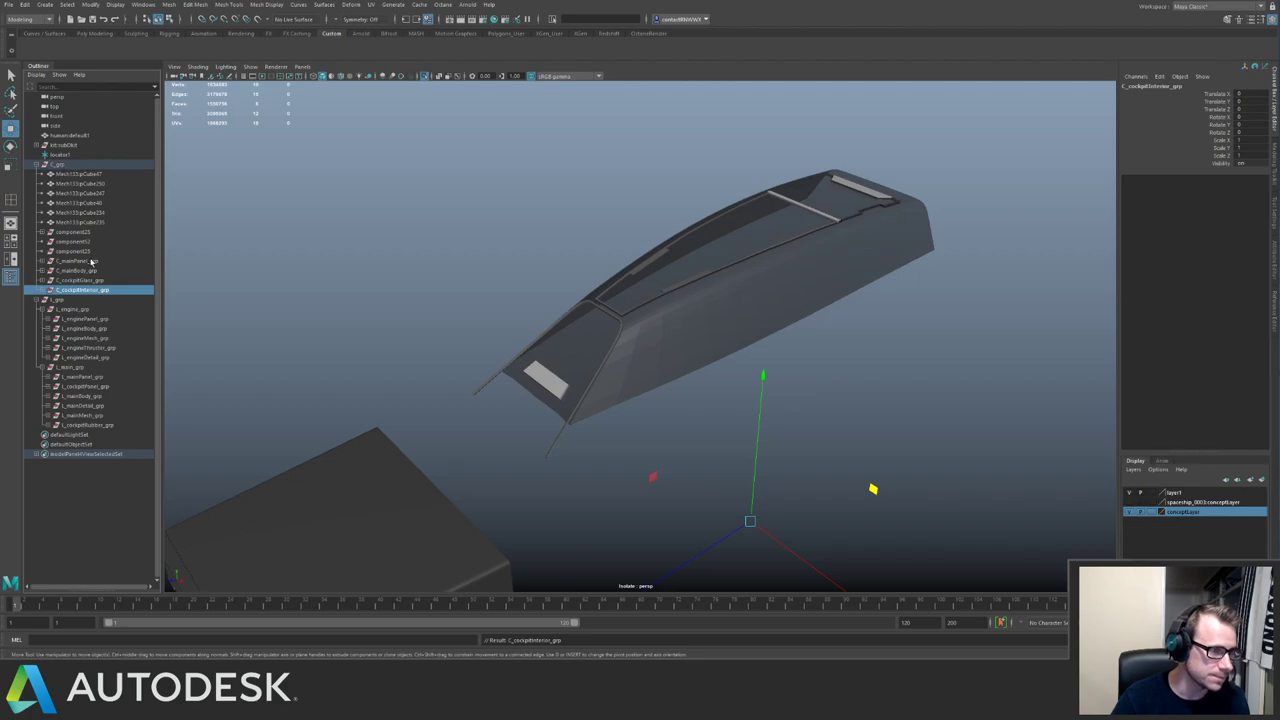
Select the remaining loose parts in C_grp, check where they sit on the ship, and isolate them.
{"action": "left_click", "coordinate": [88, 261]}
{"action": "left_click", "coordinate": [94, 251]}
{"action": "left_click", "coordinate": [93, 175], "text": "shift"}
{"action": "left_click_drag", "start_coordinate": [703, 248], "coordinate": [649, 278], "text": "alt"}
{"action": "key", "text": "ctrl+1"}
{"action": "key", "text": "ctrl+1"}
{"action": "key", "text": "ctrl+1"}
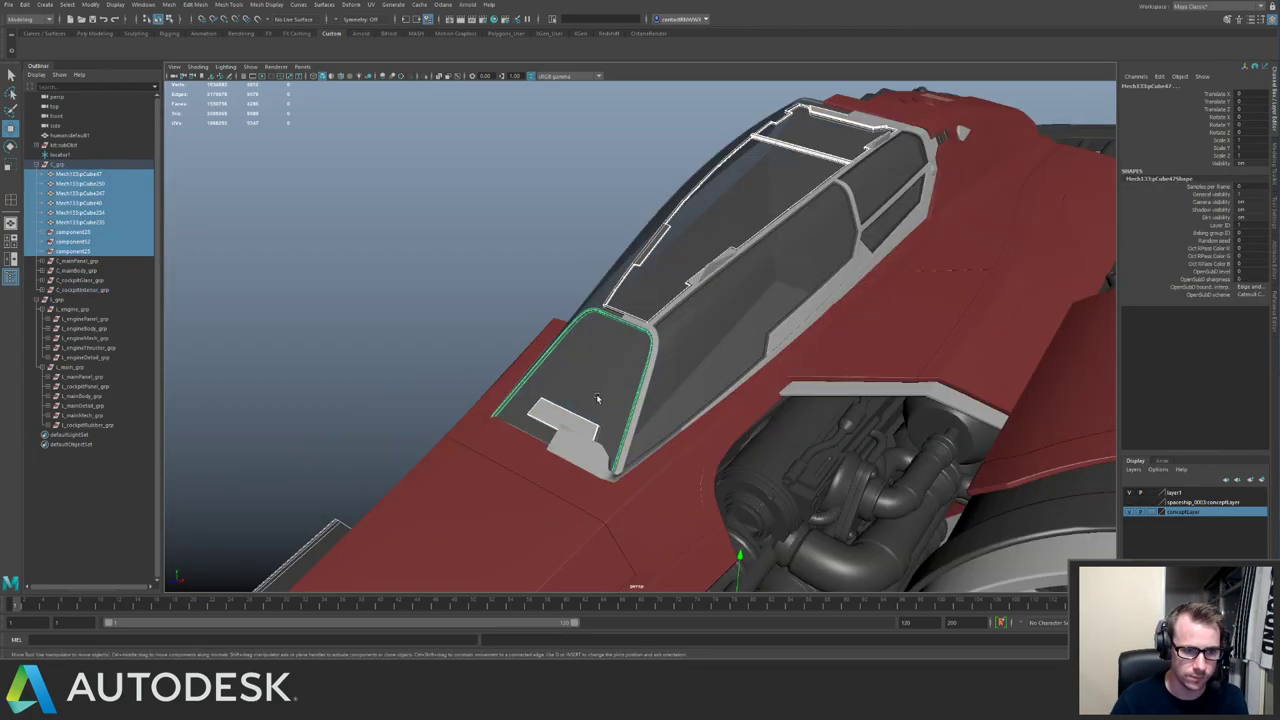
{"action": "key", "text": "ctrl+1"}
Put the small rectangular plate at the front of the cockpit into a new group named C_mainDetail_grp inside C_grp.
{"action": "left_click", "coordinate": [564, 423]}
{"action": "key", "text": "ctrl+g"}
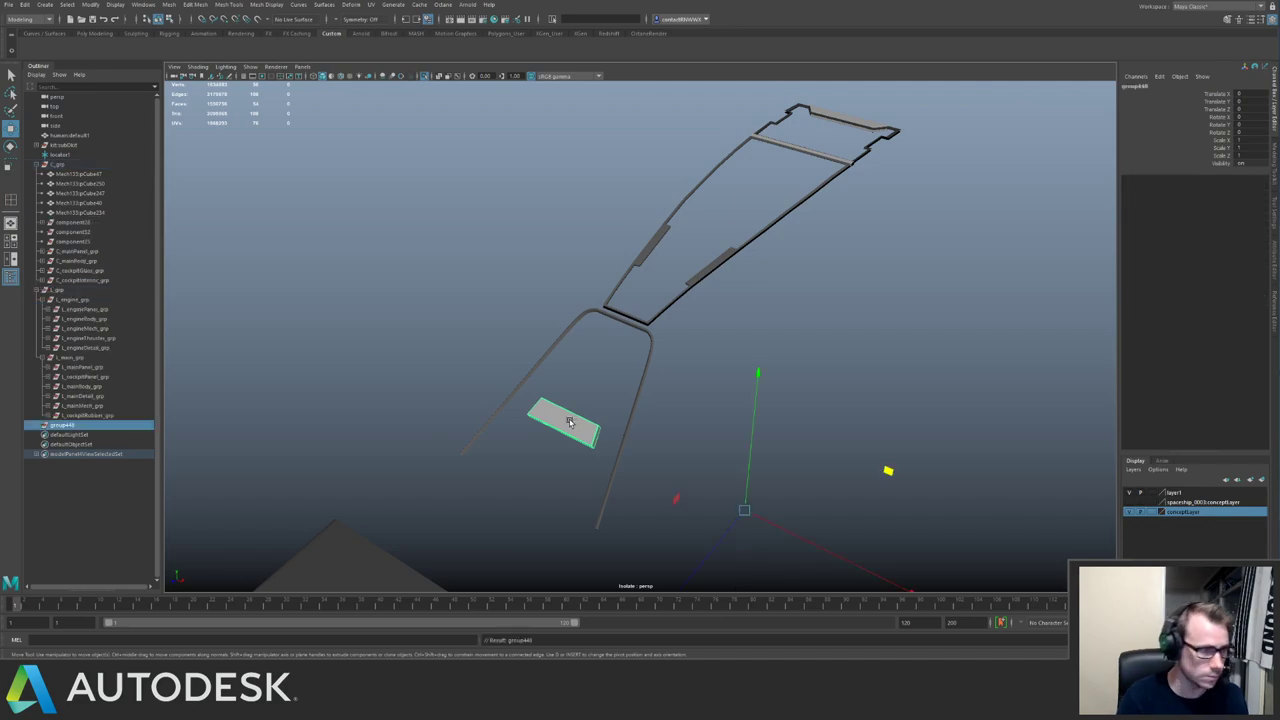
{"action": "key", "text": "shift+p"}
{"action": "double_click", "coordinate": [62, 426]}
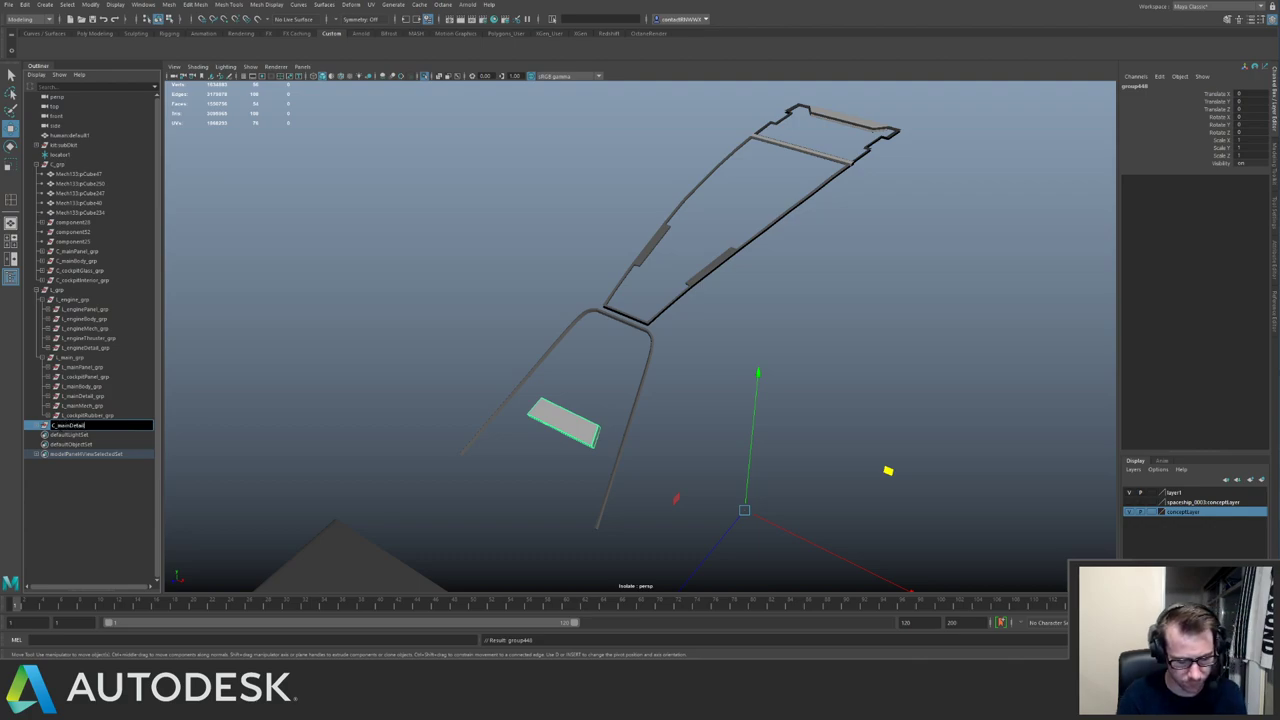
{"action": "type", "text": "C_mainDetail_grp"}
{"action": "key", "text": "Return"}
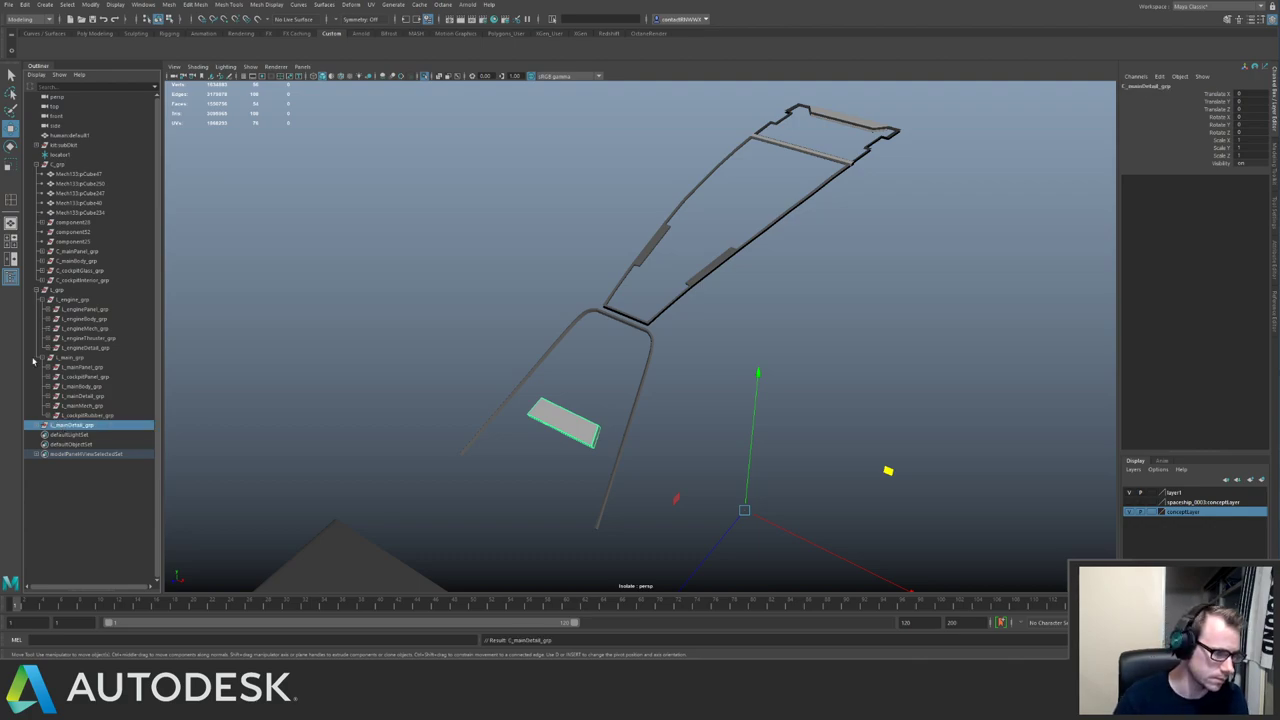
{"action": "middle_click_drag", "start_coordinate": [66, 428], "coordinate": [80, 165]}
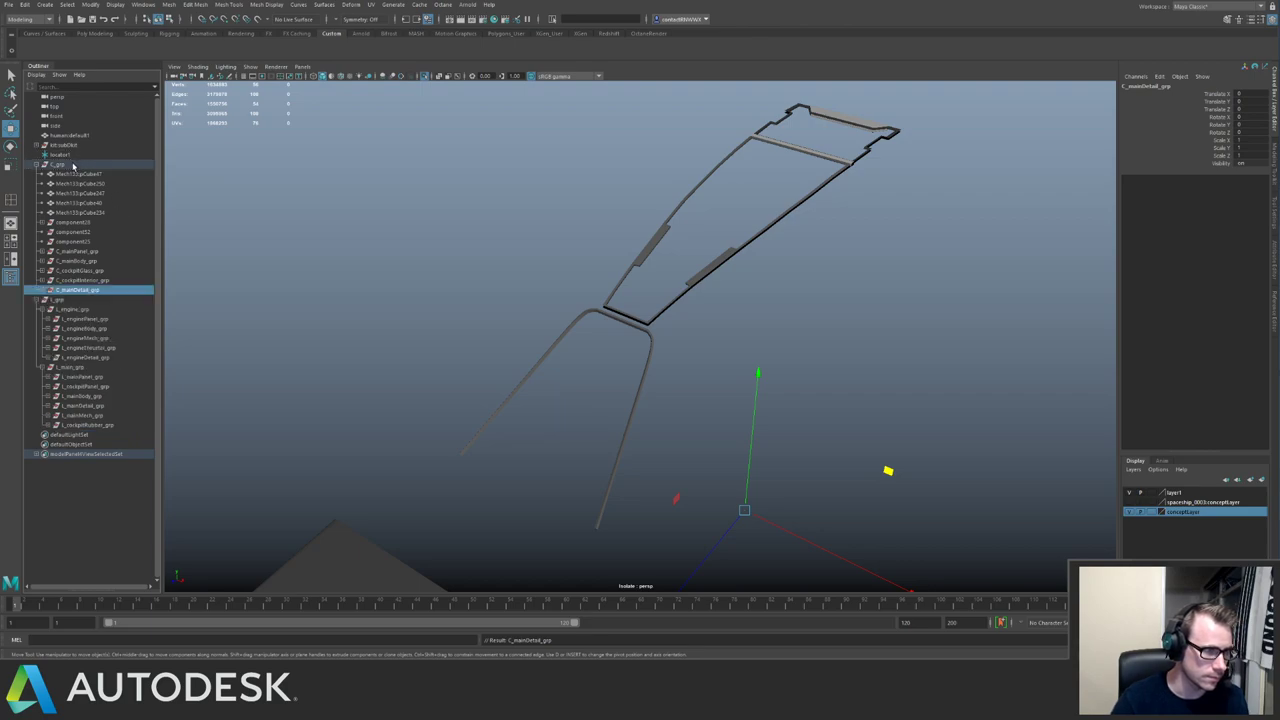
Select all parts of the box in front of the cockpit and move them into C_mainBody_grp.
{"action": "left_click_drag", "start_coordinate": [467, 267], "coordinate": [370, 272], "text": "alt"}
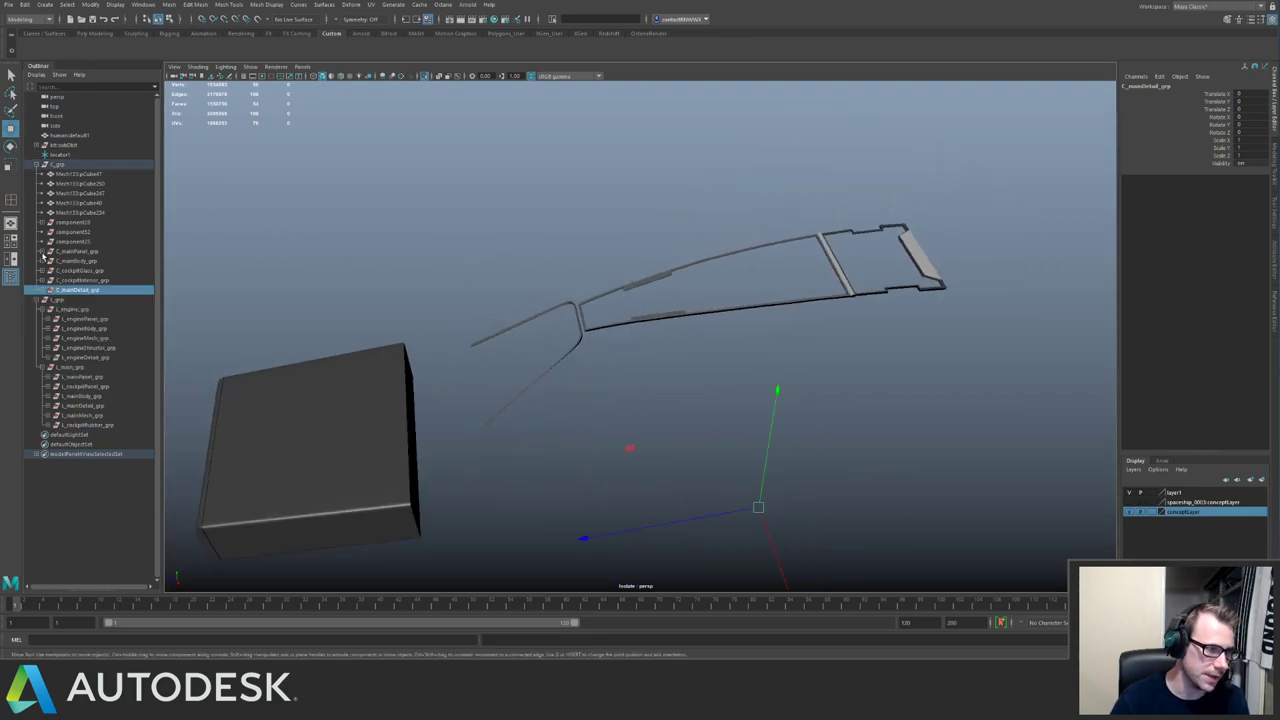
{"action": "left_click", "coordinate": [95, 253]}
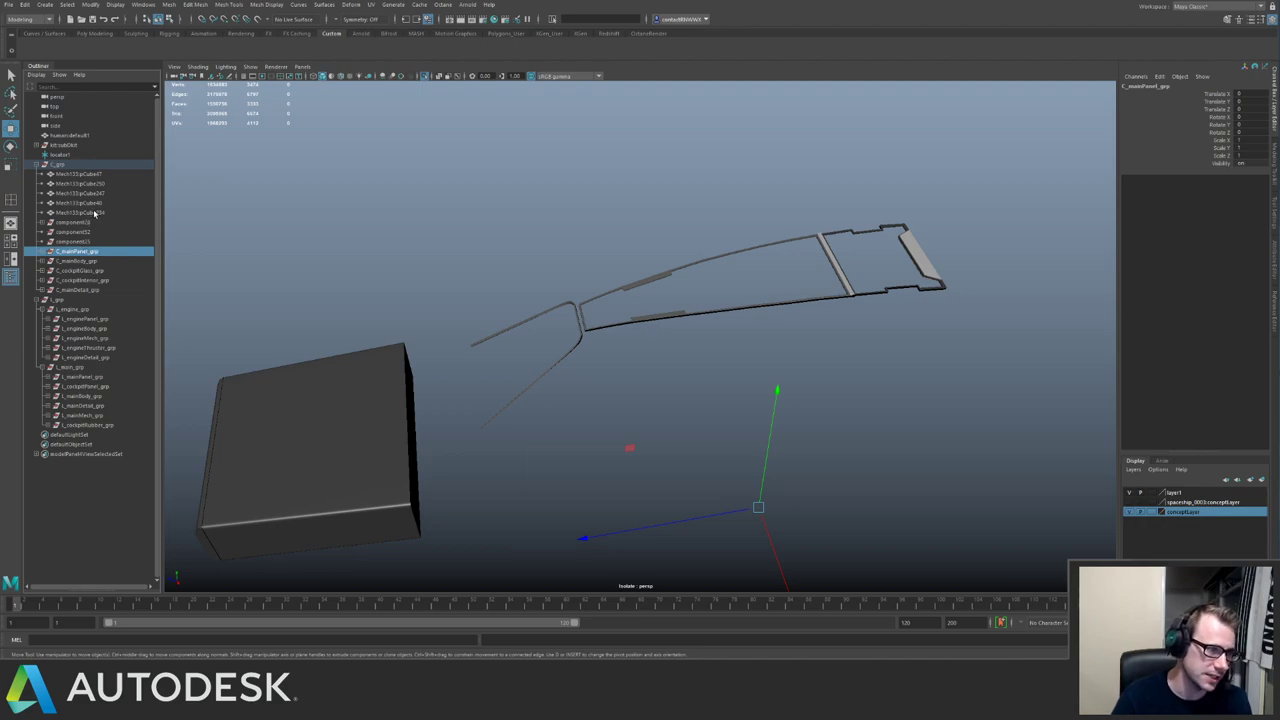
{"action": "left_click", "coordinate": [86, 242]}
{"action": "left_click", "coordinate": [95, 175], "text": "shift"}
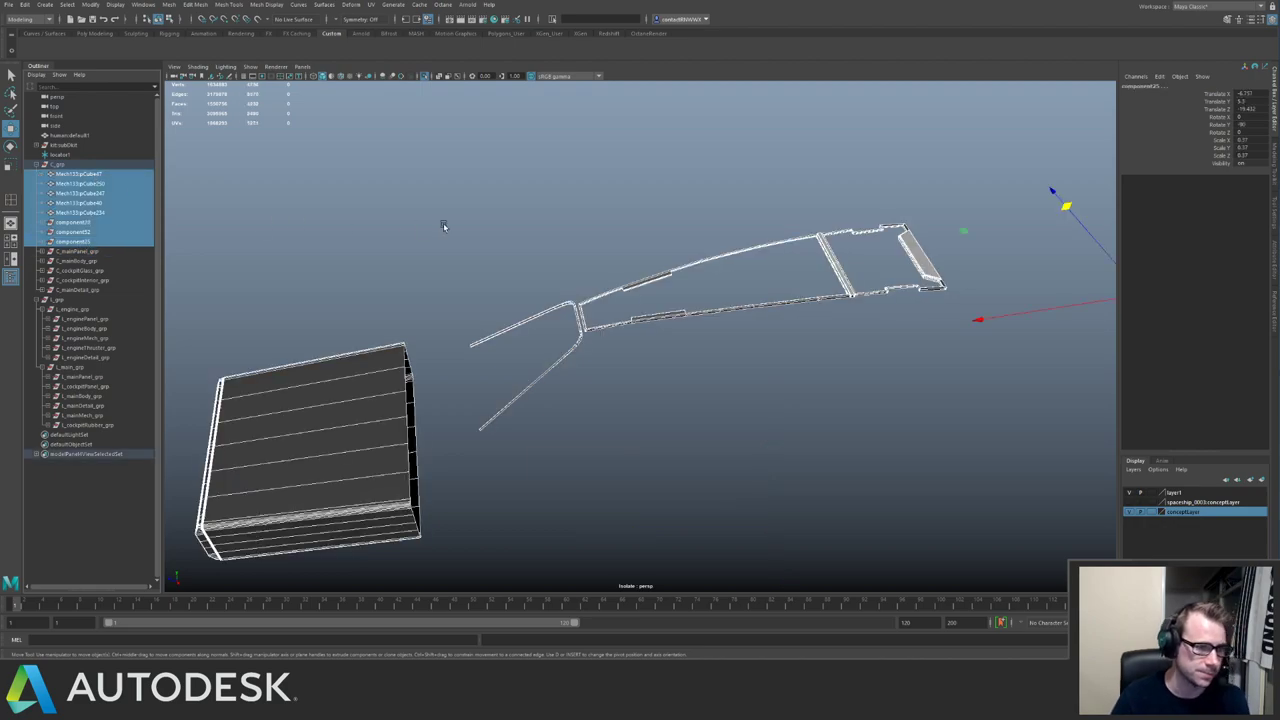
{"action": "key", "text": "ctrl+1"}
{"action": "key", "text": "ctrl+1"}
{"action": "middle_click_drag", "start_coordinate": [226, 325], "coordinate": [434, 240], "text": "alt"}
{"action": "left_click", "coordinate": [390, 237]}
{"action": "left_click_drag", "start_coordinate": [367, 235], "coordinate": [553, 477]}
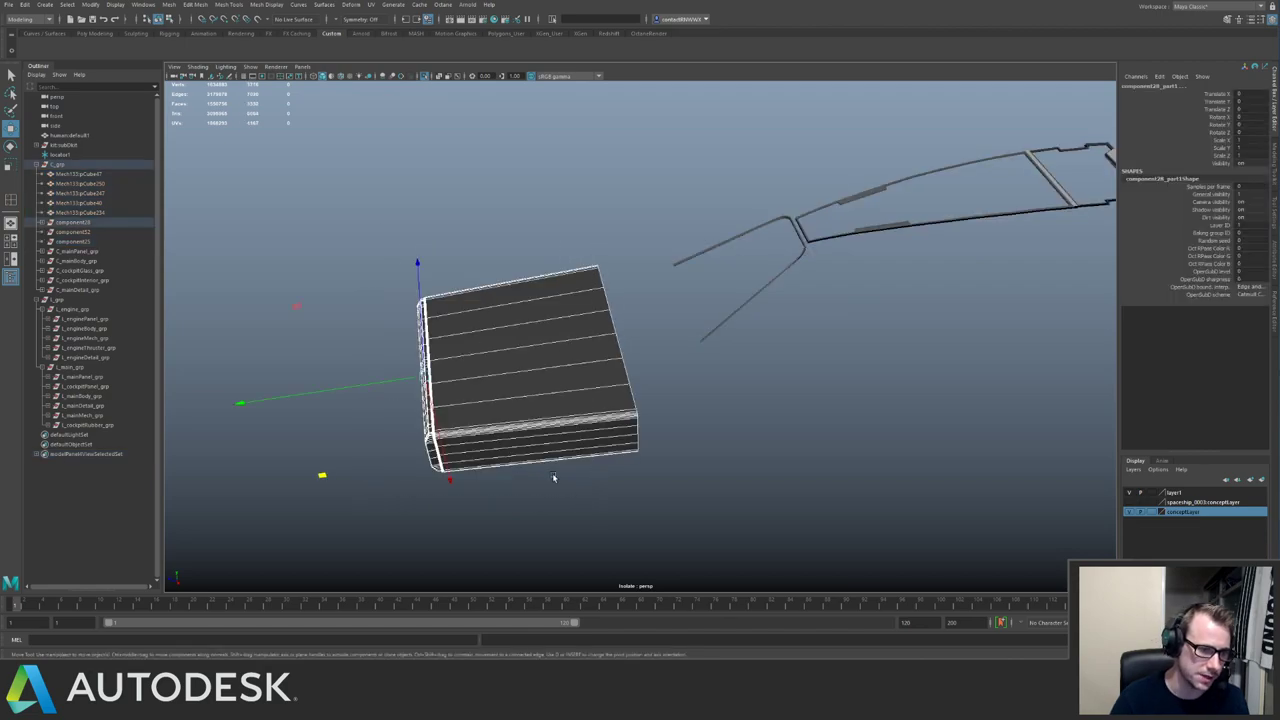
{"action": "key", "text": "shift+p"}
{"action": "middle_click_drag", "start_coordinate": [94, 456], "coordinate": [86, 260]}
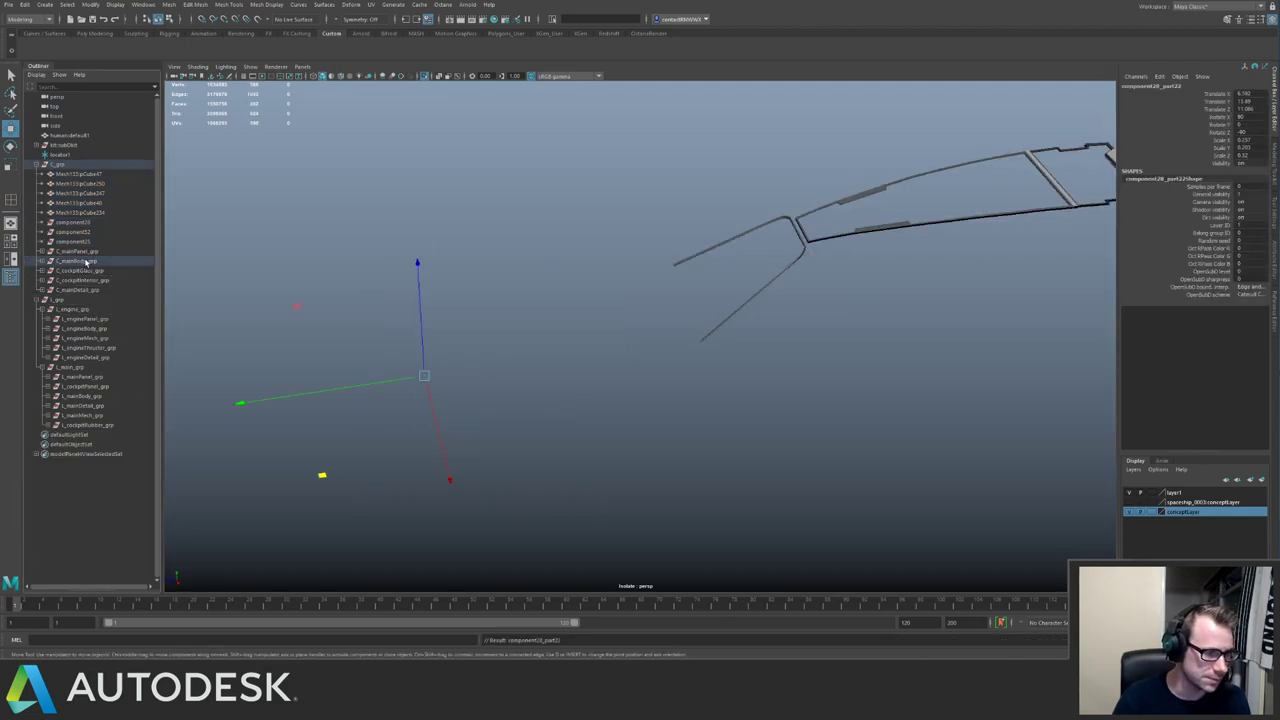
Show the whole ship, select the loose parts left in C_grp, and isolate them.
{"action": "key", "text": "ctrl+1"}
{"action": "scroll", "coordinate": [588, 214], "scroll_direction": "down", "scroll_amount": 5}
{"action": "left_click_drag", "start_coordinate": [588, 214], "coordinate": [560, 205], "text": "alt"}
{"action": "left_click", "coordinate": [82, 242]}
{"action": "left_click", "coordinate": [94, 174], "text": "shift"}
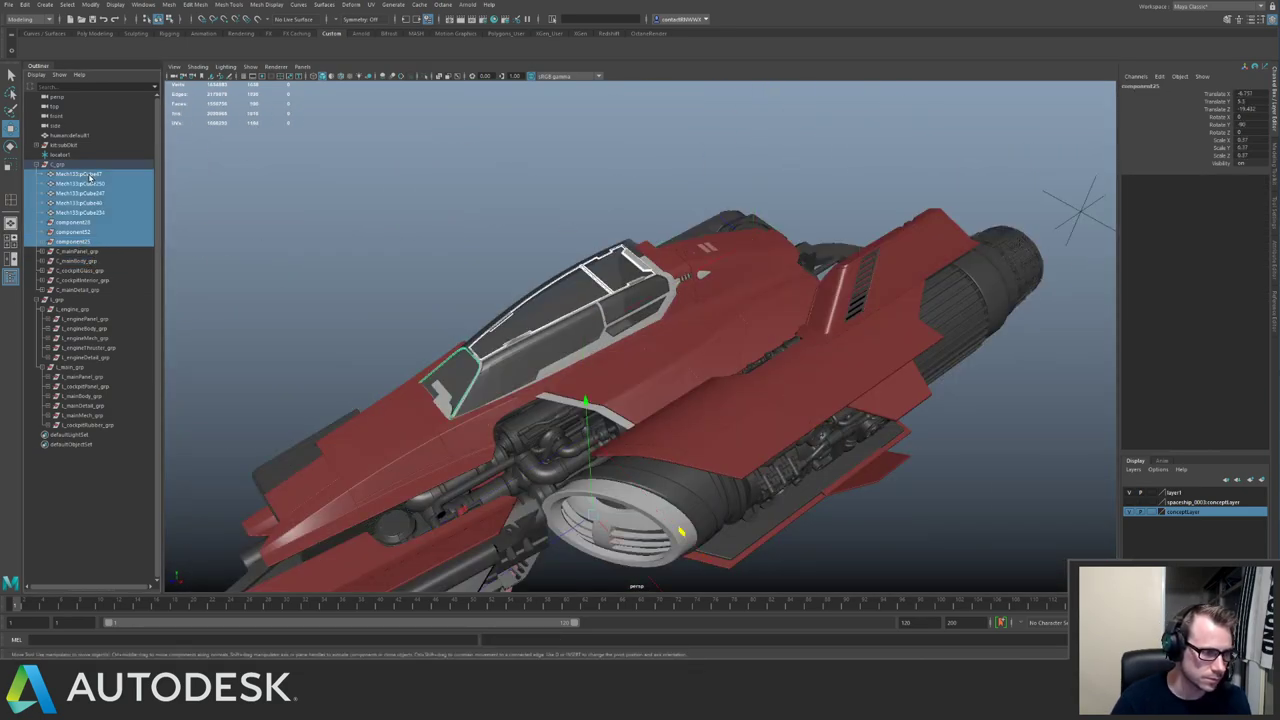
{"action": "left_click_drag", "start_coordinate": [436, 290], "coordinate": [636, 350], "text": "alt"}
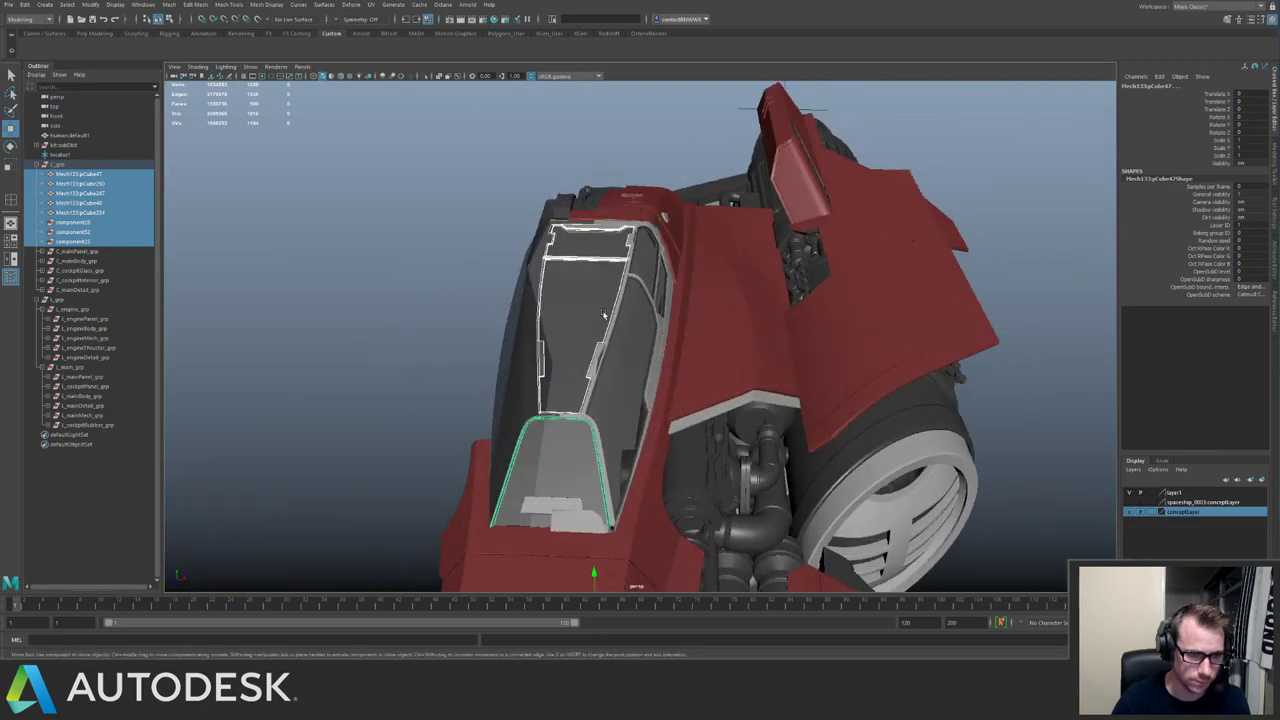
{"action": "right_click_drag", "start_coordinate": [636, 350], "coordinate": [734, 416], "text": "alt"}
{"action": "key", "text": "ctrl+1"}
Select the thin seal outlines around the cockpit roof panes and combine them in a new group.
{"action": "middle_click_drag", "start_coordinate": [455, 450], "coordinate": [537, 308], "text": "alt"}
{"action": "left_click", "coordinate": [553, 335]}
{"action": "left_click_drag", "start_coordinate": [477, 302], "coordinate": [652, 402]}
{"action": "key", "text": "ctrl+1"}
{"action": "left_click_drag", "start_coordinate": [568, 284], "coordinate": [540, 317], "text": "alt"}
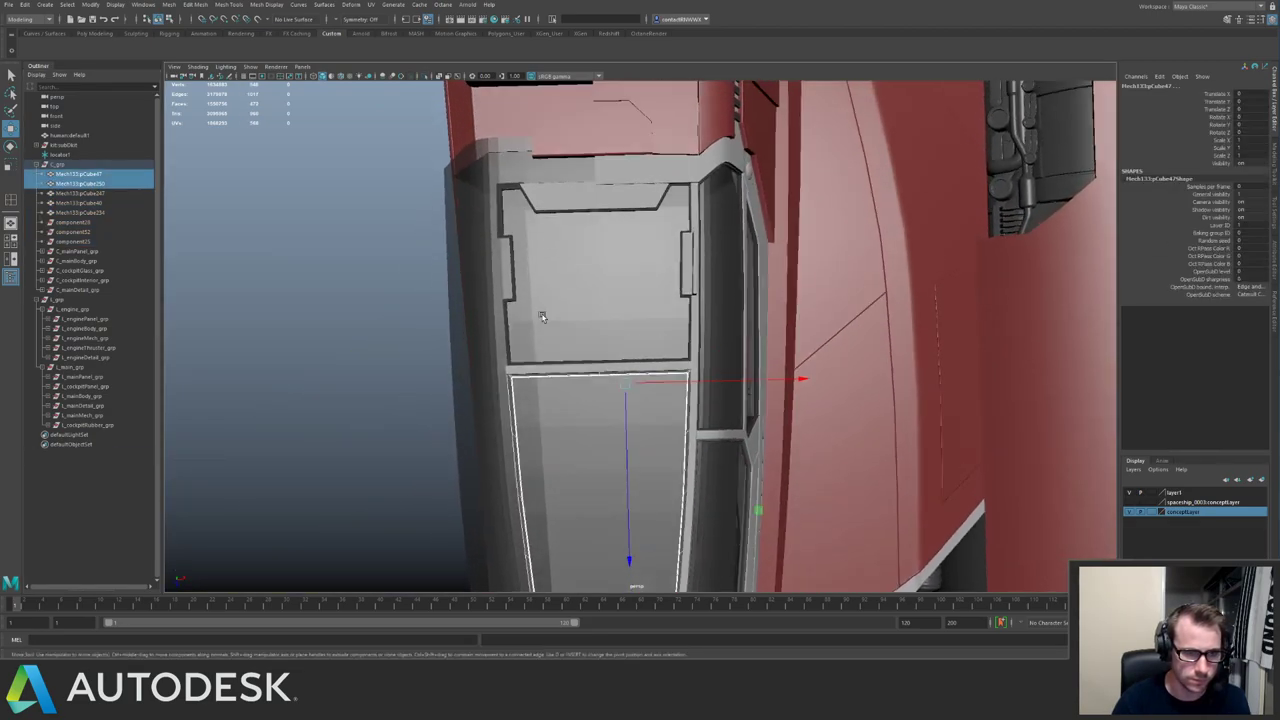
{"action": "left_click", "coordinate": [552, 309], "text": "shift"}
{"action": "right_click_drag", "start_coordinate": [553, 310], "coordinate": [569, 306], "text": "alt"}
{"action": "key", "text": "ctrl+g"}
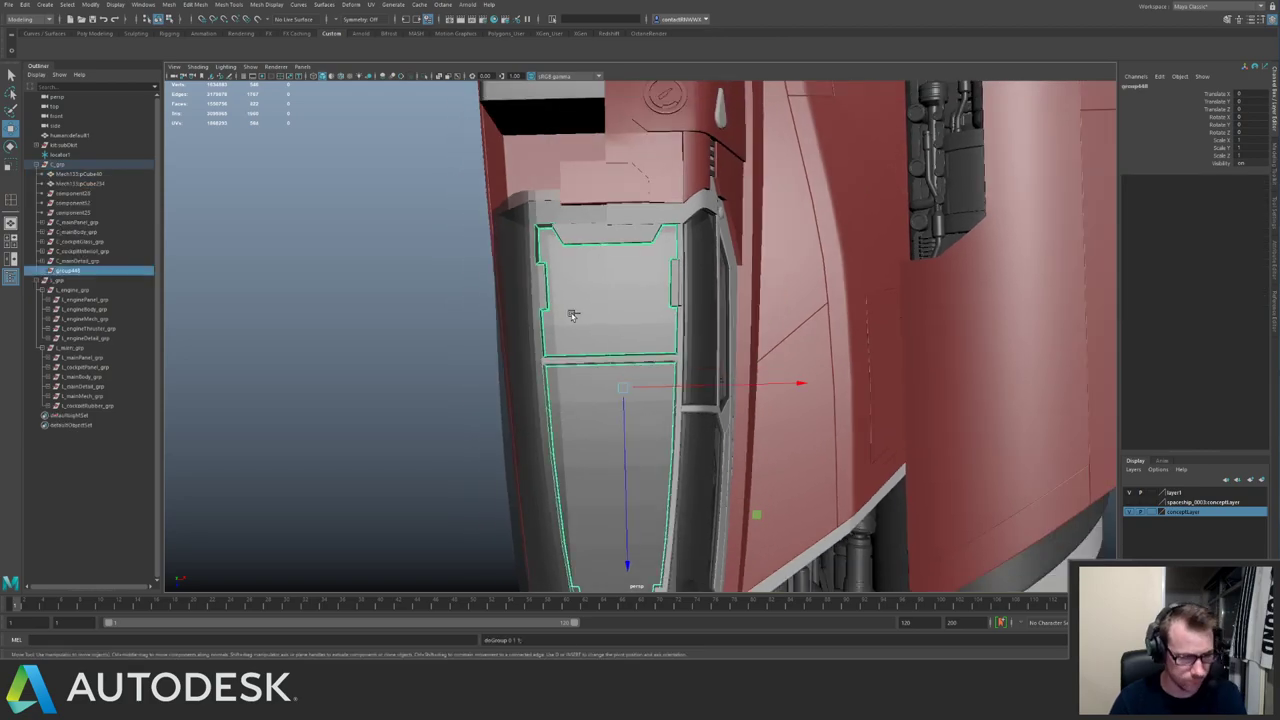
Rename the seal outlines' new group as C_cockpitRubber_grp.
{"action": "left_click_drag", "start_coordinate": [597, 308], "coordinate": [547, 310], "text": "alt"}
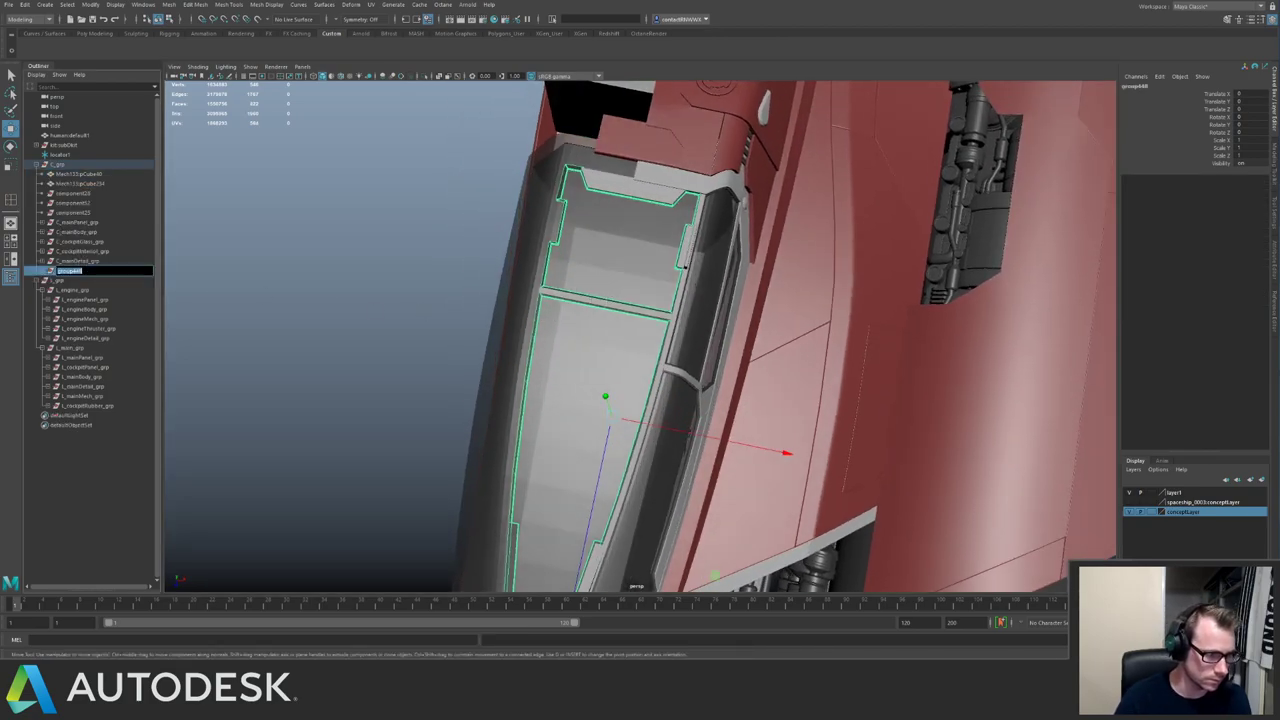
{"action": "double_click", "coordinate": [84, 272]}
{"action": "type", "text": "C_cockpi"}
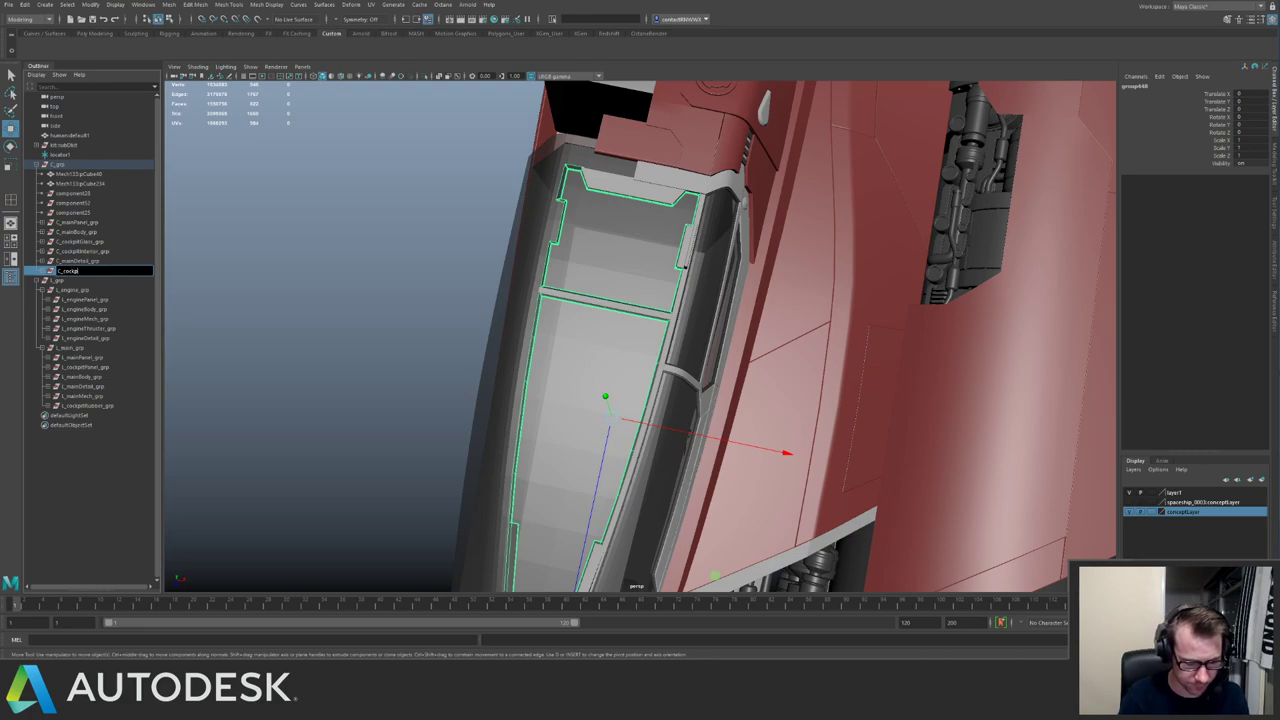
{"action": "type", "text": "tRubber"}
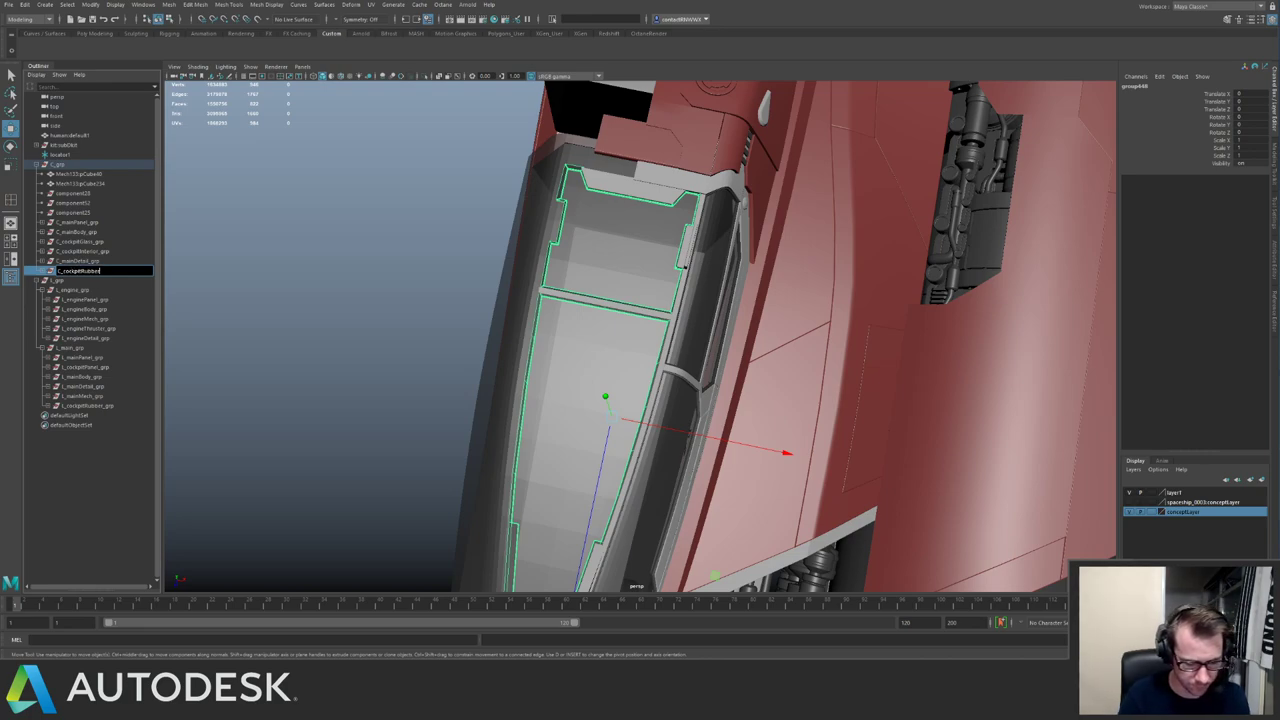
{"action": "type", "text": "_grp"}
{"action": "key", "text": "Return"}
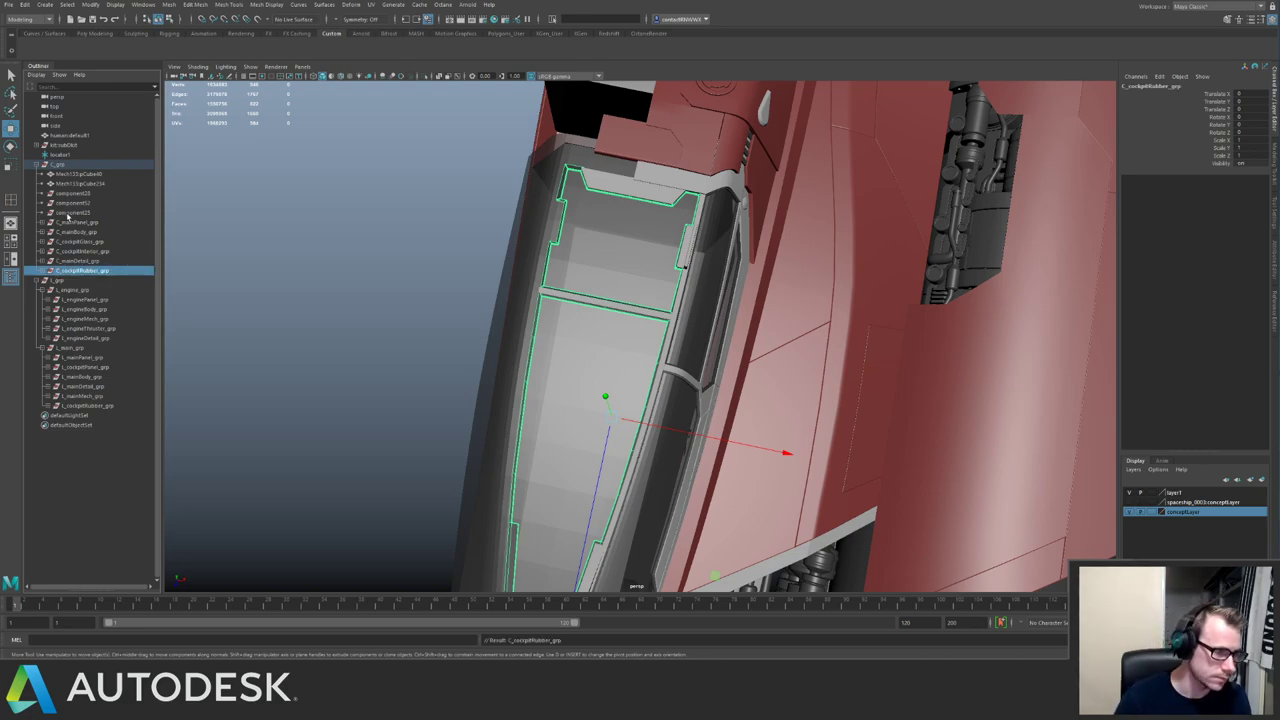
Isolate the parts still loose in C_grp, select the cockpit crossbar and rear trim piece, and show the whole ship again.
{"action": "left_click", "coordinate": [81, 214]}
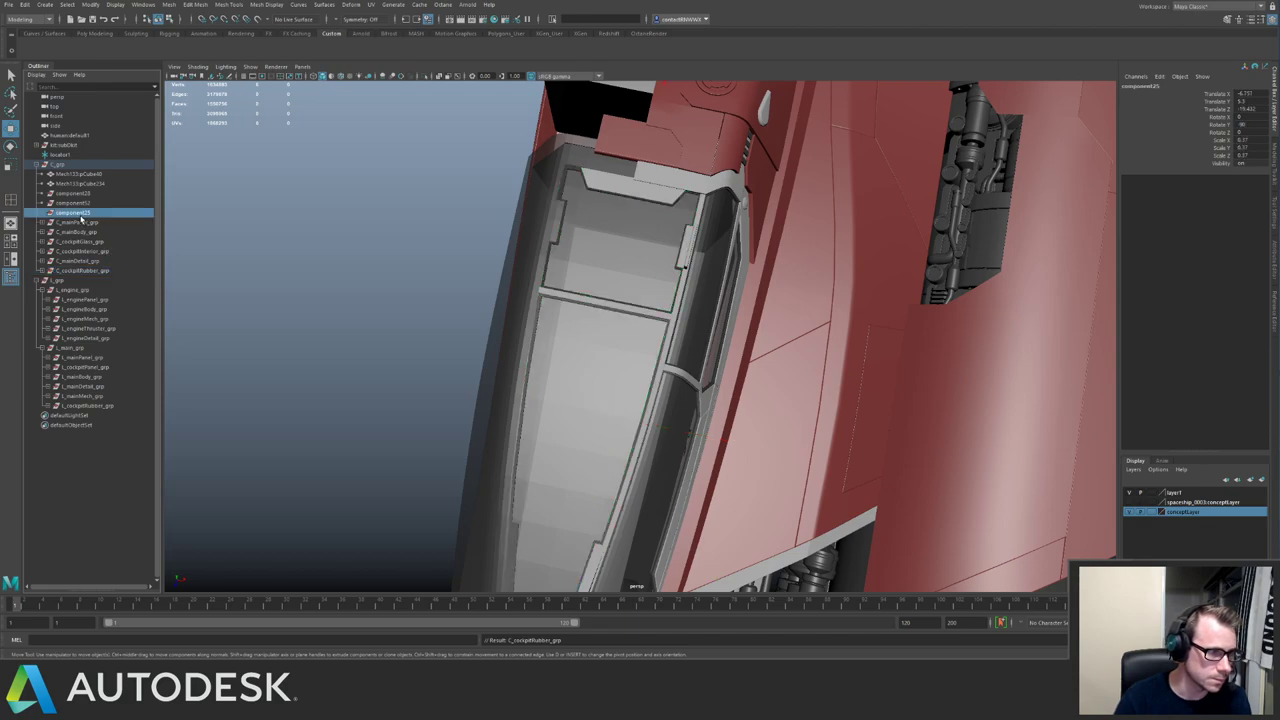
{"action": "left_click", "coordinate": [97, 271]}
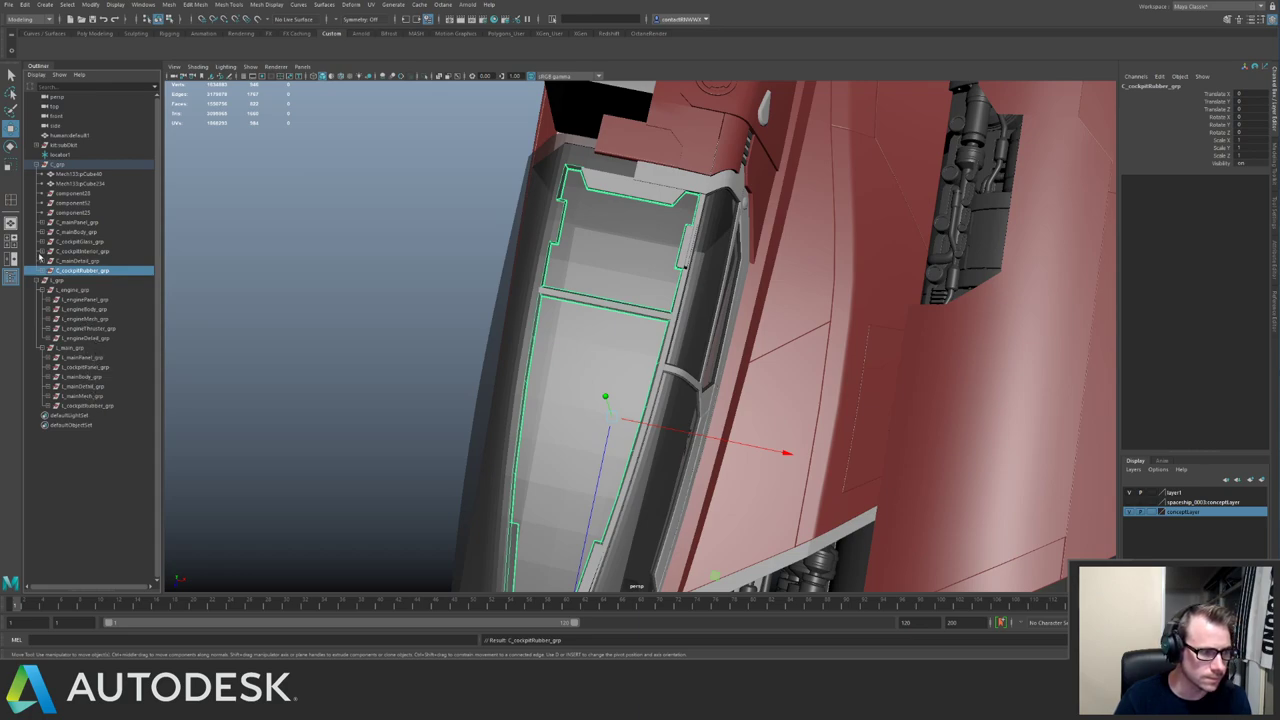
{"action": "left_click", "coordinate": [75, 212]}
{"action": "left_click", "coordinate": [80, 174], "text": "shift"}
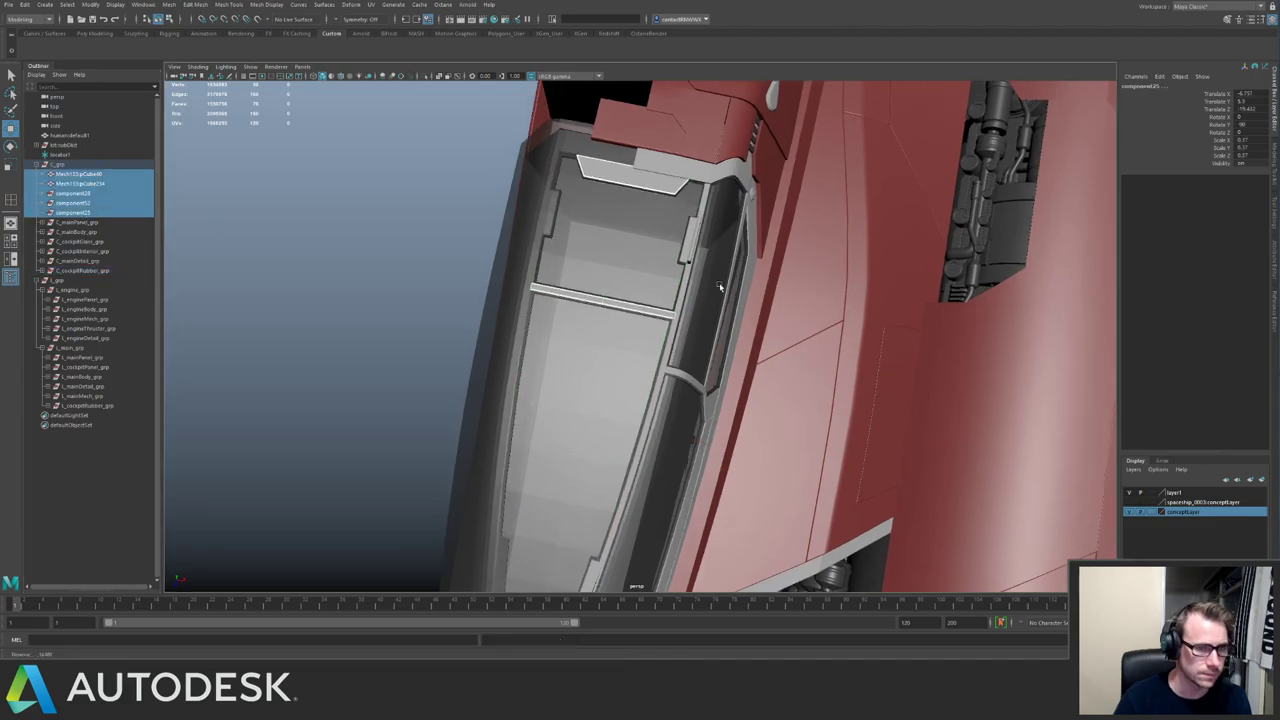
{"action": "key", "text": "ctrl+1"}
{"action": "left_click", "coordinate": [517, 223]}
{"action": "left_click_drag", "start_coordinate": [526, 230], "coordinate": [570, 320]}
{"action": "key", "text": "ctrl+1"}
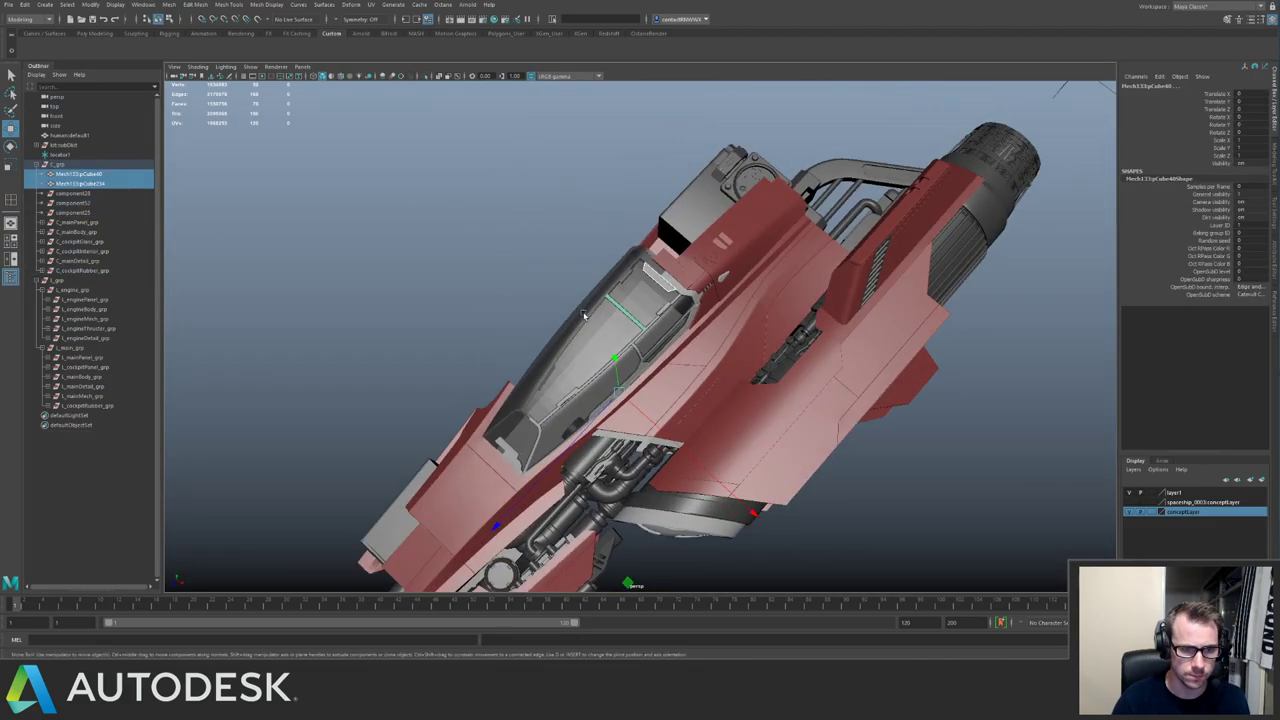
Examine the cockpit crossbar and the adjoining canopy frame pieces up close.
{"action": "right_click_drag", "start_coordinate": [580, 325], "coordinate": [786, 367], "text": "alt"}
{"action": "left_click_drag", "start_coordinate": [786, 368], "coordinate": [558, 330], "text": "alt"}
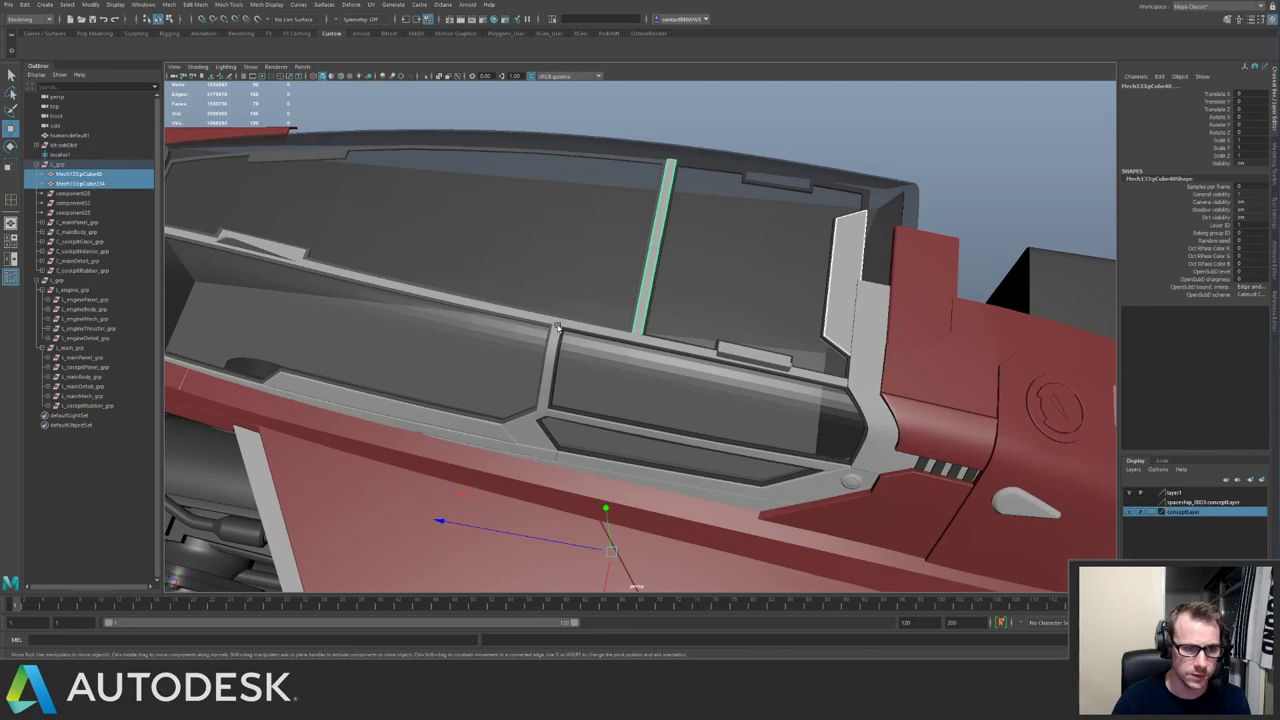
{"action": "left_click", "coordinate": [556, 328]}
{"action": "key", "text": "ctrl+z"}
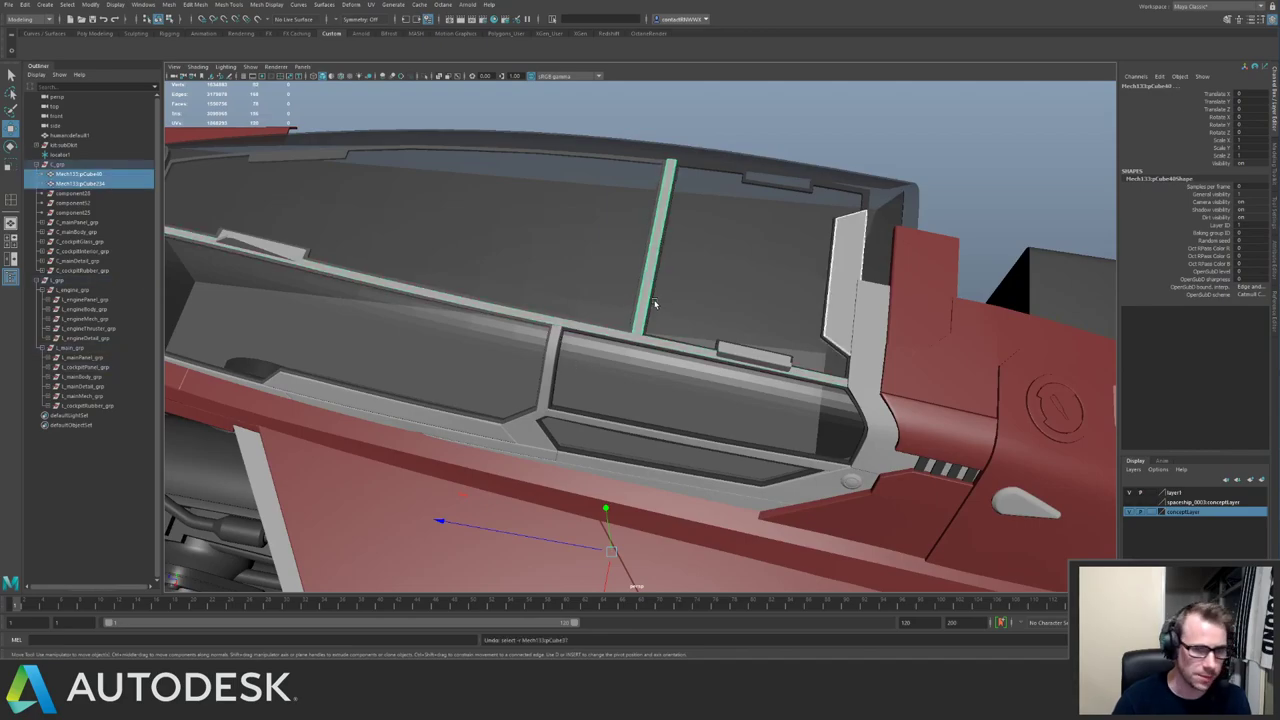
{"action": "left_click", "coordinate": [658, 250]}
{"action": "key", "text": "ctrl+z"}
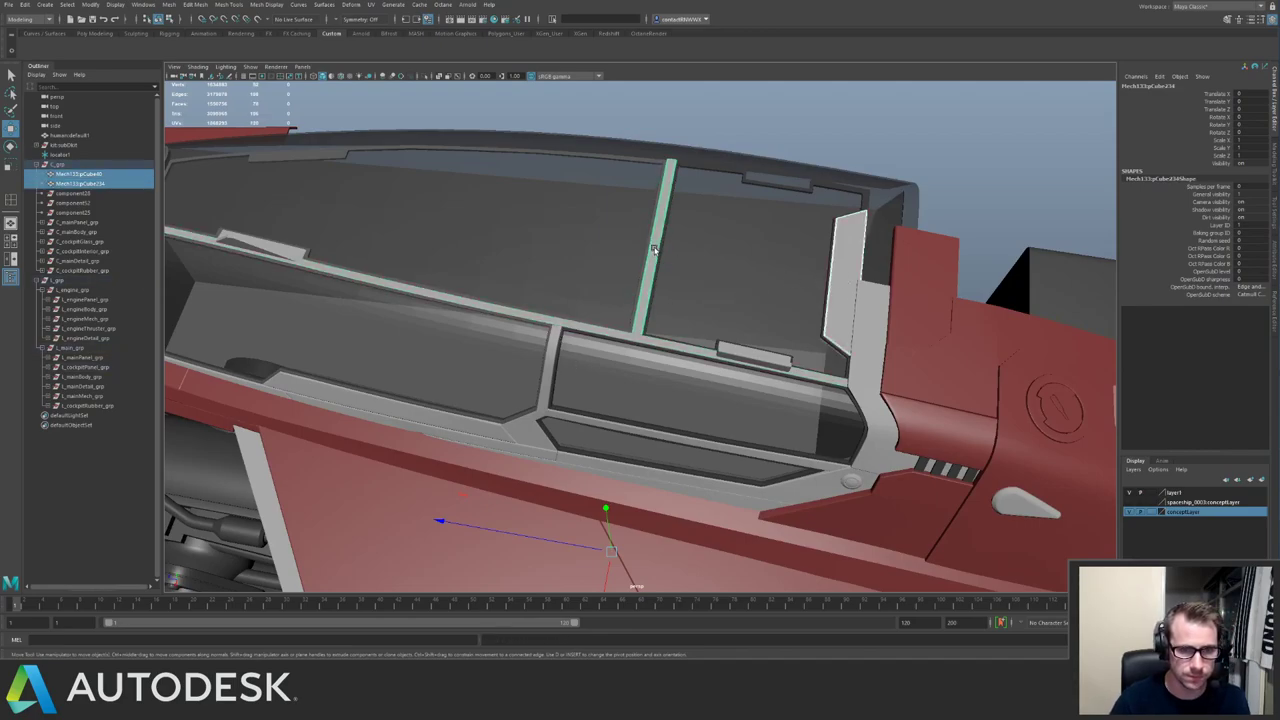
Group the cockpit crossbar and rear trim piece inside C_grp as C_cockpitPanel_grp.
{"action": "left_click_drag", "start_coordinate": [652, 250], "coordinate": [624, 272], "text": "alt"}
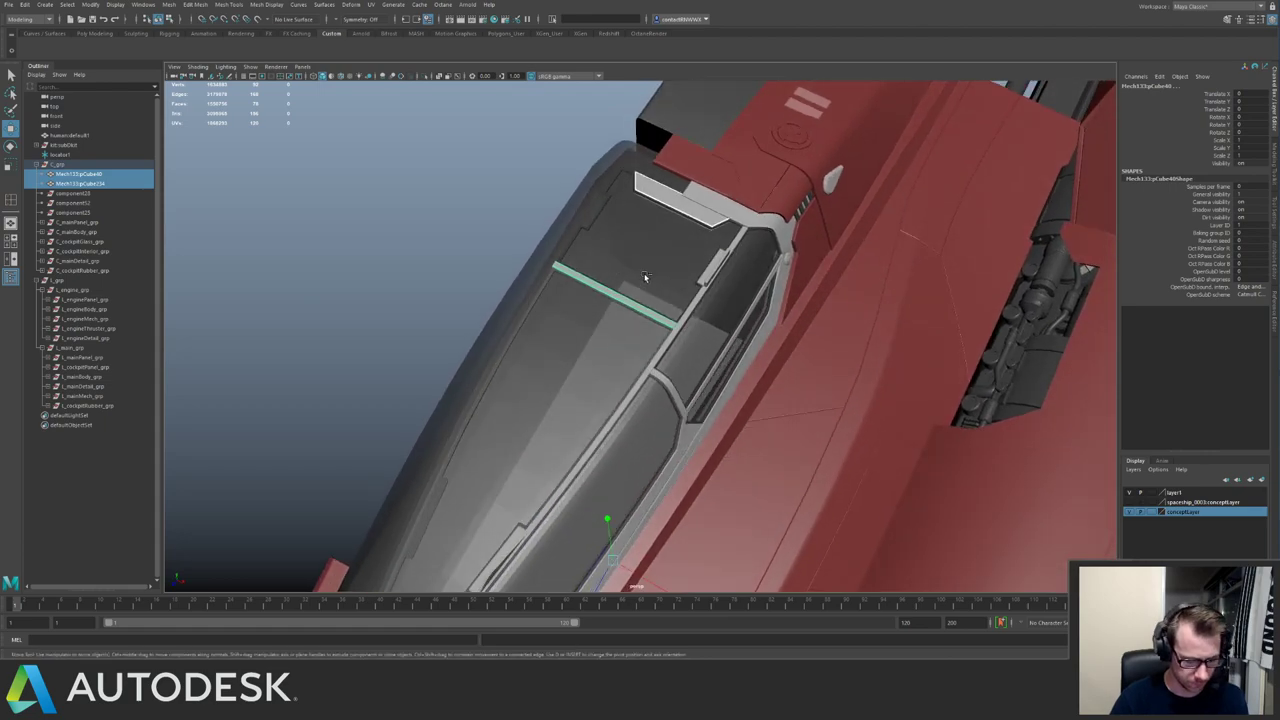
{"action": "key", "text": "ctrl+g"}
{"action": "key", "text": "shift+p"}
{"action": "middle_click_drag", "start_coordinate": [67, 400], "coordinate": [68, 165]}
{"action": "double_click", "coordinate": [73, 261]}
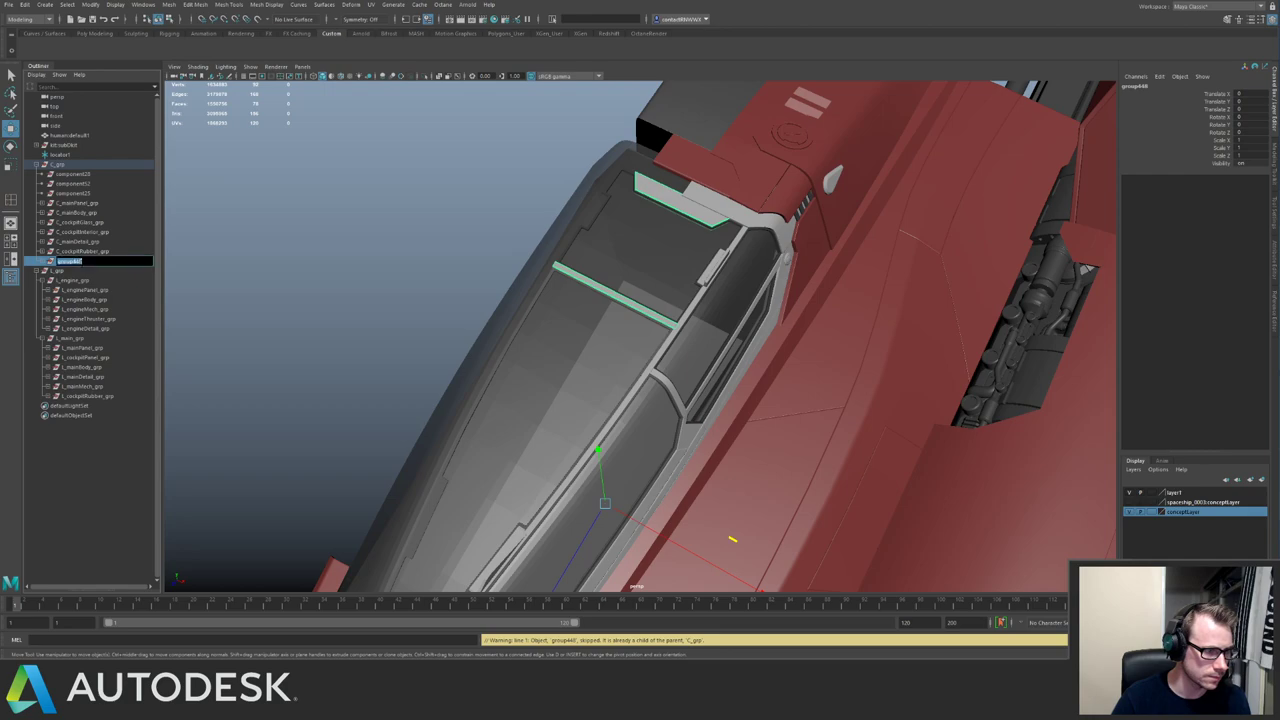
{"action": "type", "text": "C_cockpitPanel"}
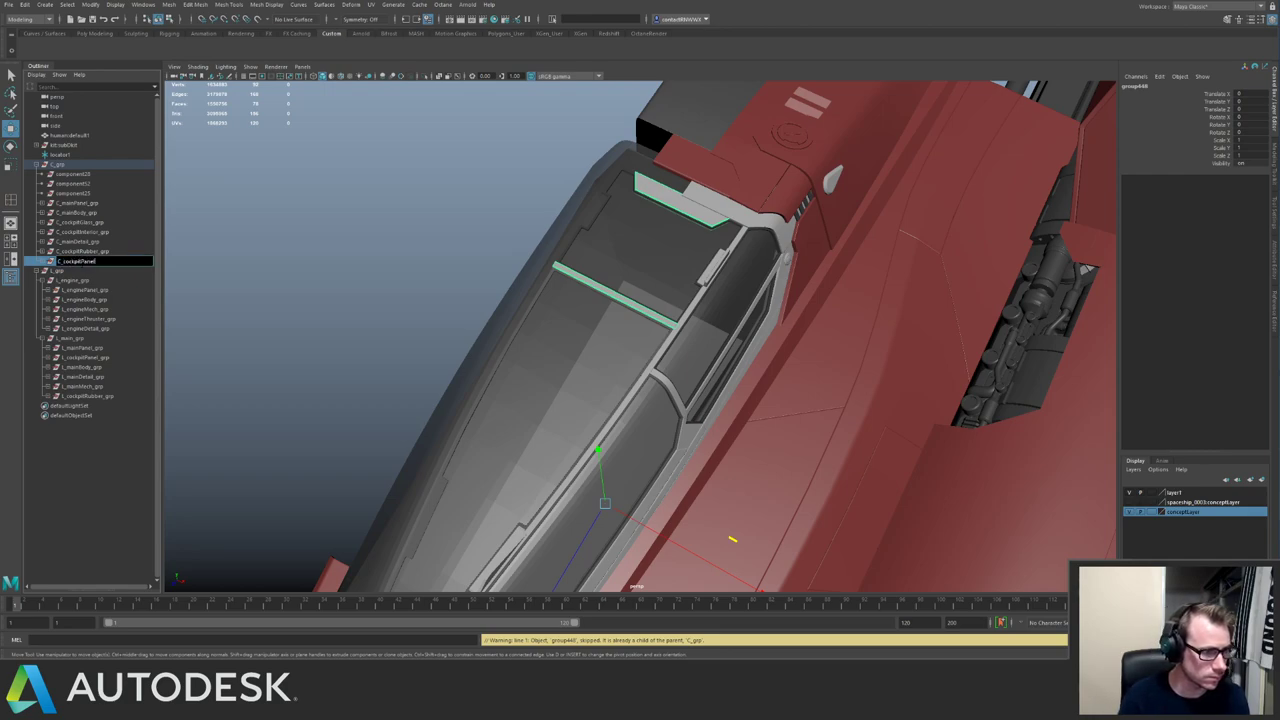
{"action": "type", "text": "_grp"}
{"action": "key", "text": "Return"}
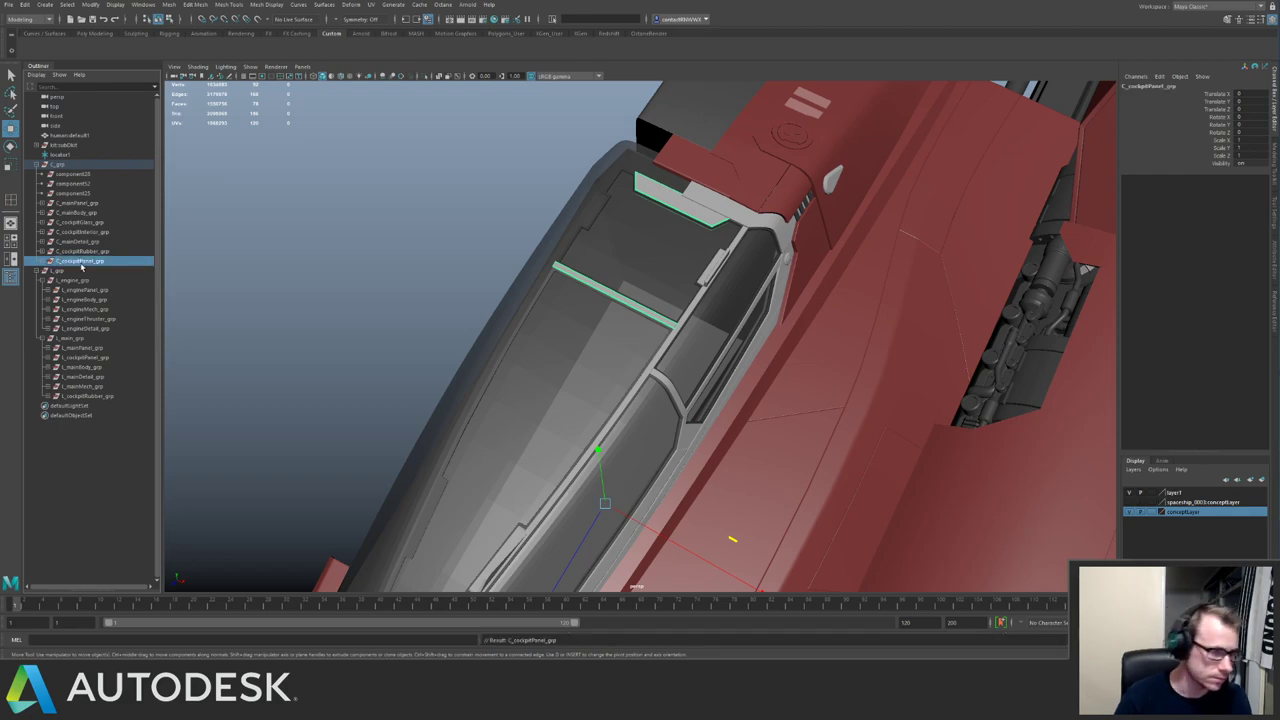
Delete the three leftover component nodes still sitting directly inside C_grp.
{"action": "left_click", "coordinate": [66, 193]}
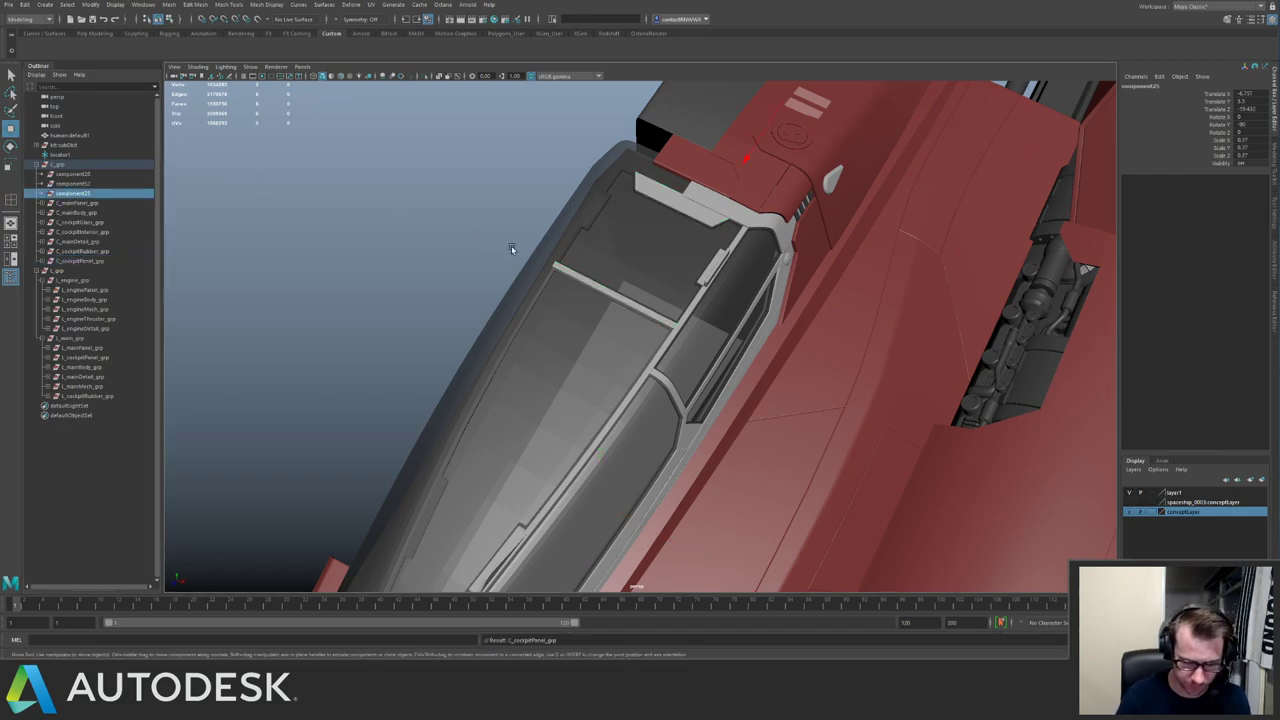
{"action": "left_click", "coordinate": [70, 174]}
{"action": "left_click", "coordinate": [74, 194], "text": "shift"}
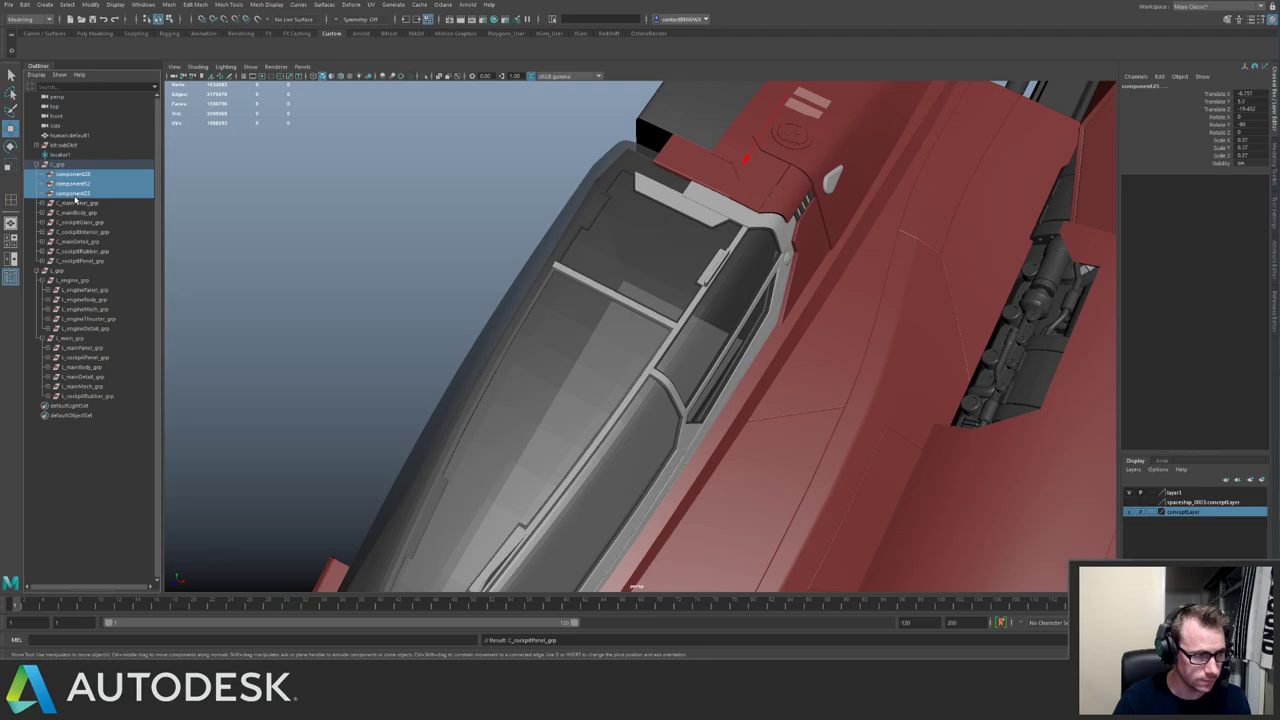
{"action": "key", "text": "Delete"}
Check the contents of the centre groups by selecting the canopy glass and C_mainPanel_grp and viewing their parts on the ship.
{"action": "left_click_drag", "start_coordinate": [280, 265], "coordinate": [354, 206], "text": "alt"}
{"action": "right_click_drag", "start_coordinate": [354, 206], "coordinate": [312, 215], "text": "alt"}
{"action": "left_click", "coordinate": [619, 247]}
{"action": "key", "text": "w"}
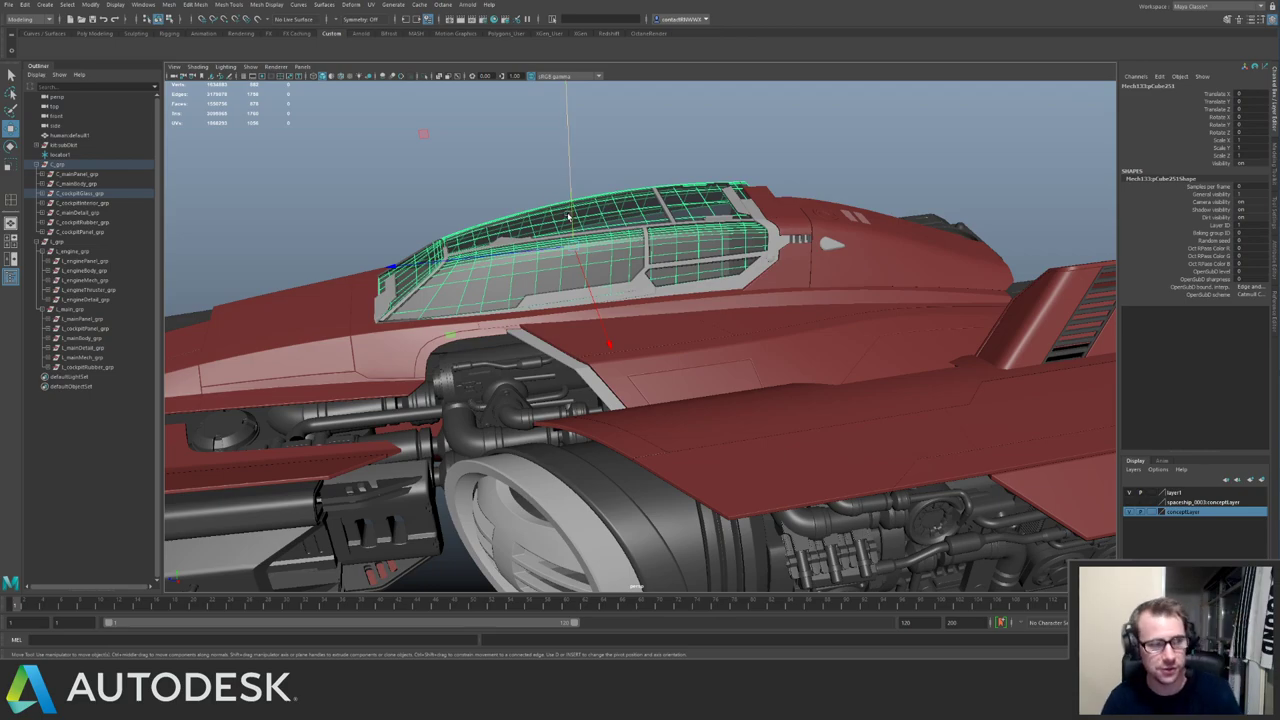
{"action": "left_click", "coordinate": [792, 155]}
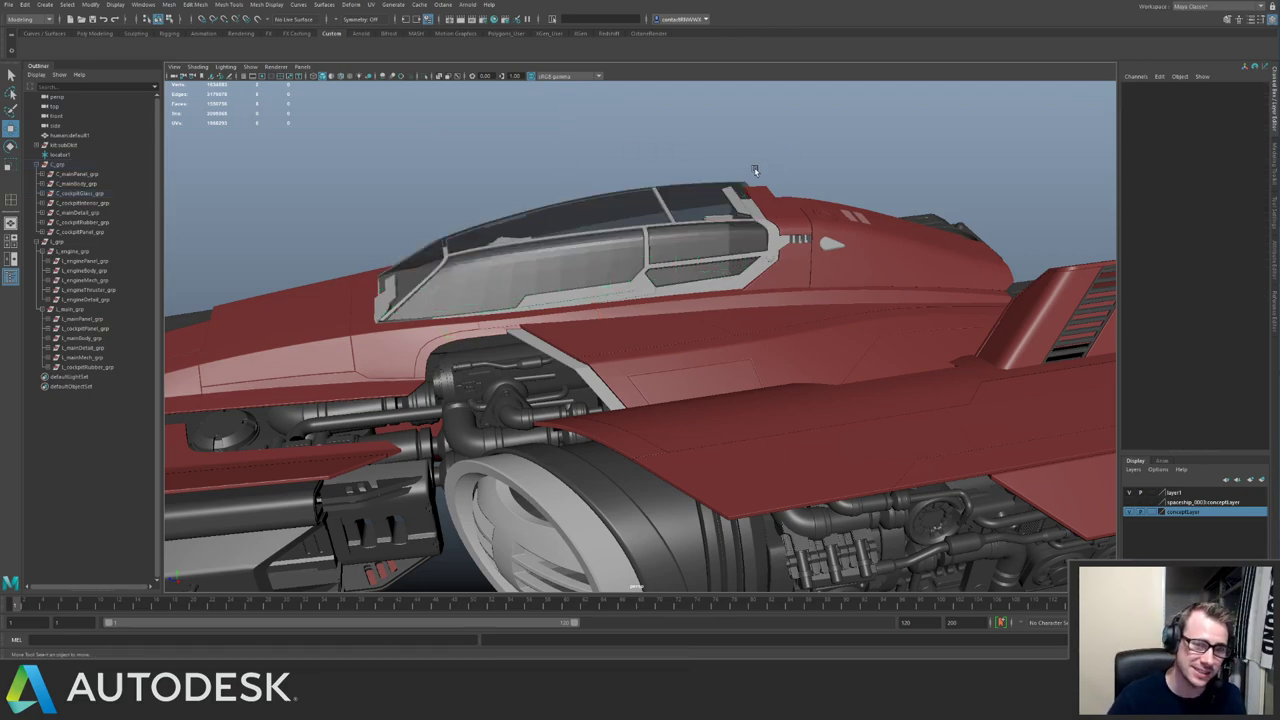
{"action": "left_click_drag", "start_coordinate": [751, 169], "coordinate": [675, 334], "text": "alt"}
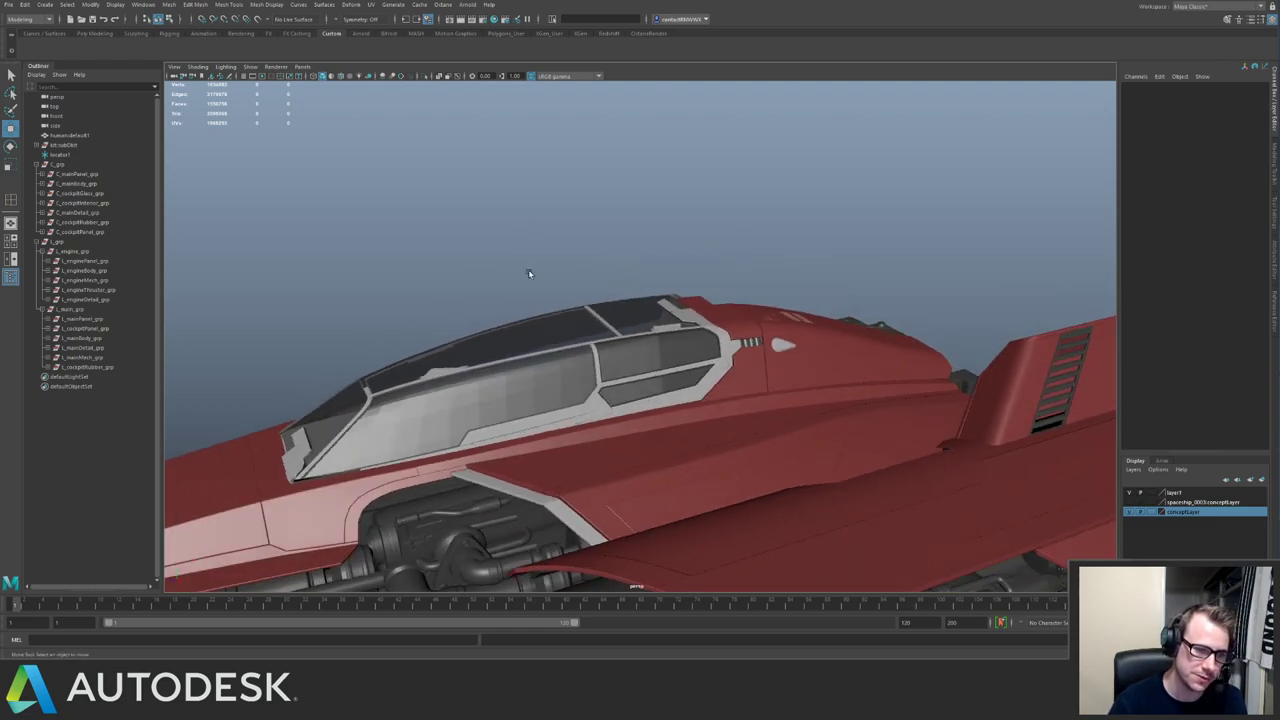
{"action": "left_click", "coordinate": [78, 175]}
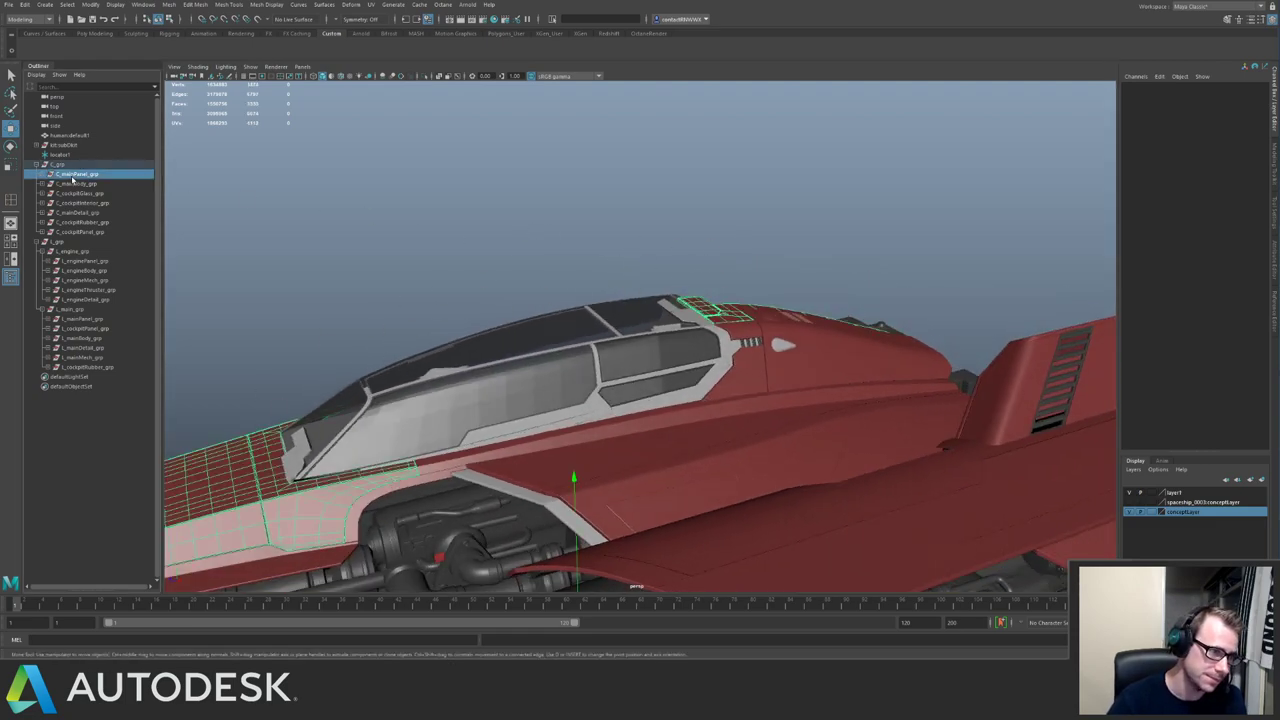
{"action": "key", "text": "f"}
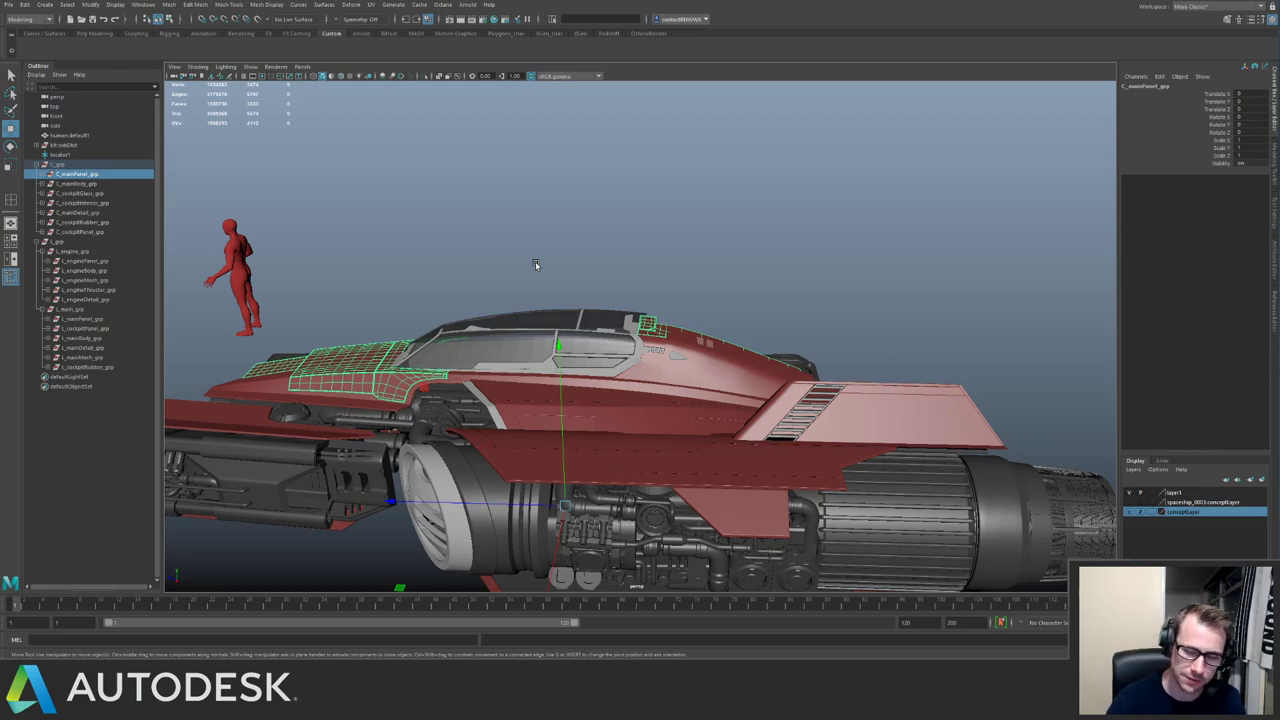
Clear the selection and save the scene.
{"action": "left_click_drag", "start_coordinate": [535, 264], "coordinate": [611, 217], "text": "alt"}
{"action": "middle_click_drag", "start_coordinate": [611, 217], "coordinate": [731, 186], "text": "alt"}
{"action": "right_click_drag", "start_coordinate": [491, 246], "coordinate": [550, 250], "text": "alt"}
{"action": "left_click", "coordinate": [550, 250]}
{"action": "middle_click_drag", "start_coordinate": [550, 250], "coordinate": [466, 210], "text": "alt"}
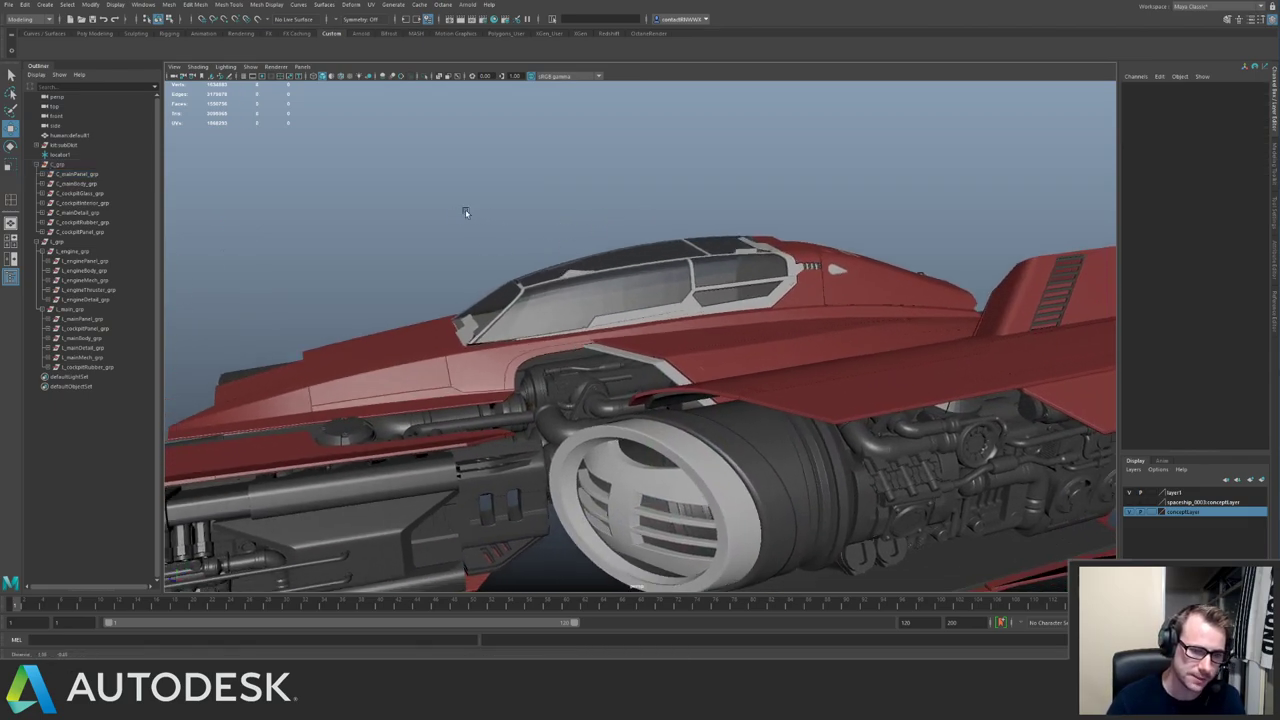
{"action": "key", "text": "ctrl+s"}
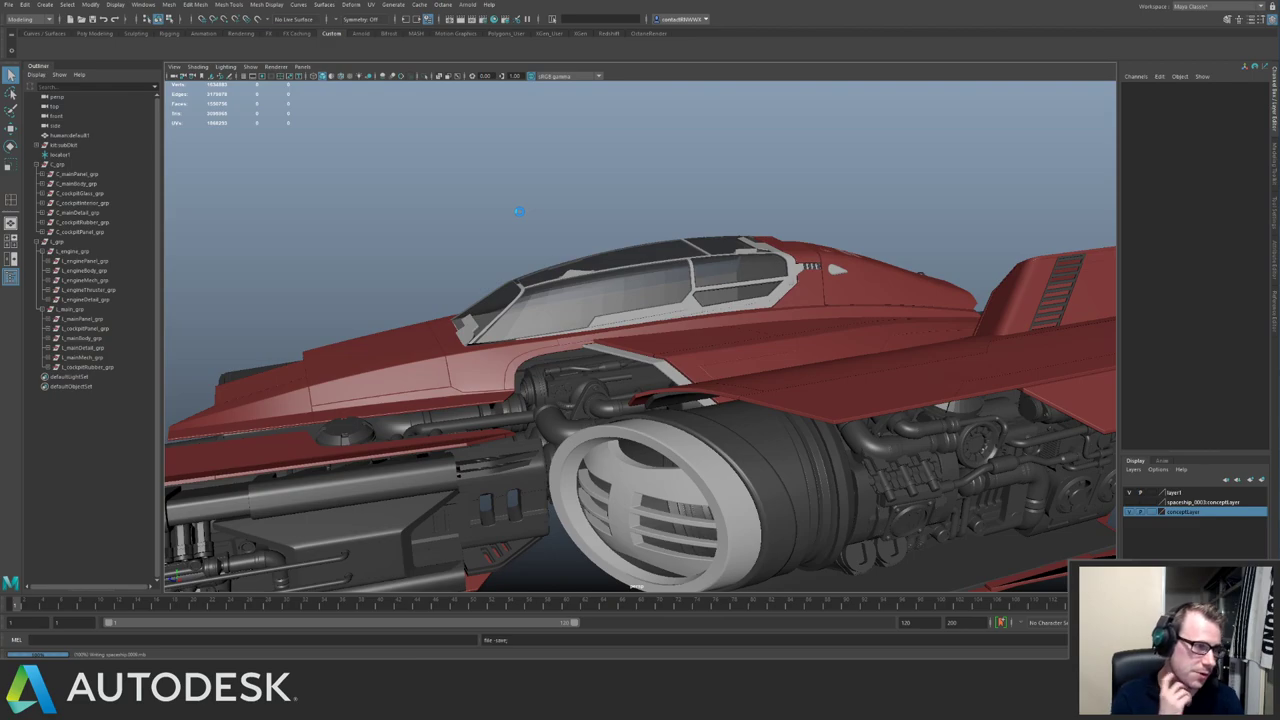
{"action": "key", "text": "w"}
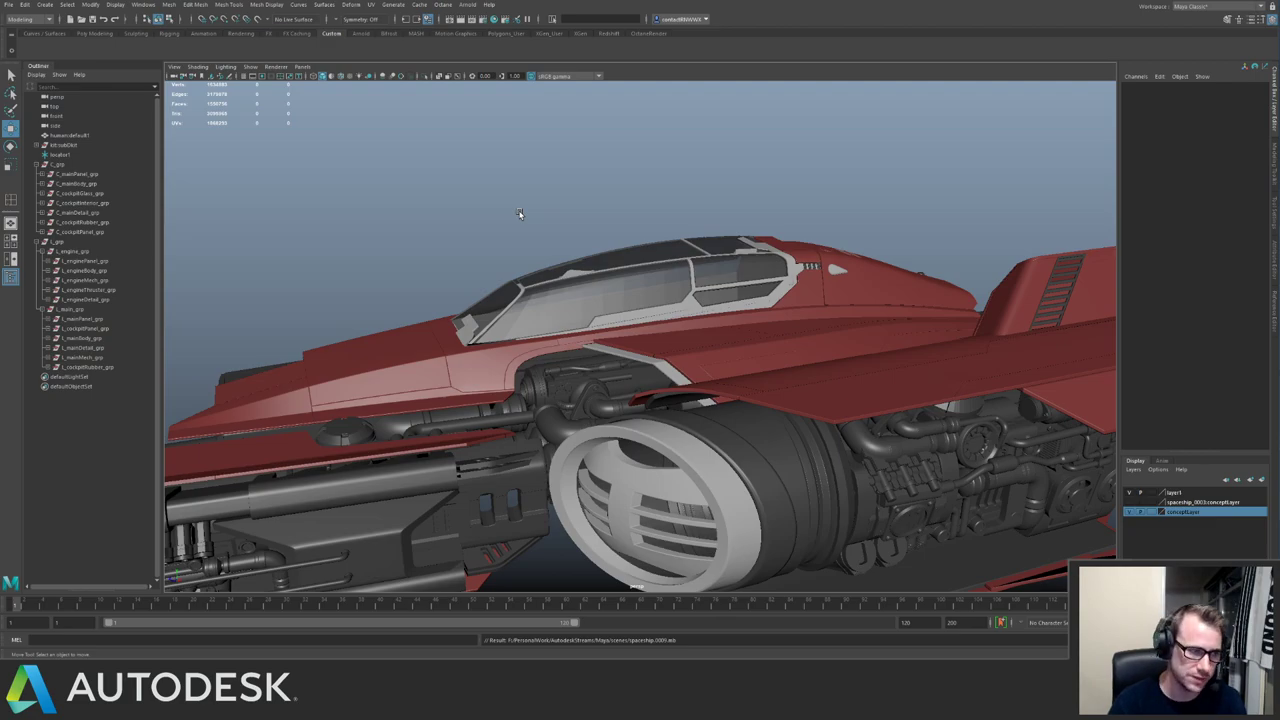
Collapse C_grp and L_grp in the hierarchy and group the two together under a new parent.
{"action": "left_click_drag", "start_coordinate": [346, 183], "coordinate": [527, 252], "text": "alt"}
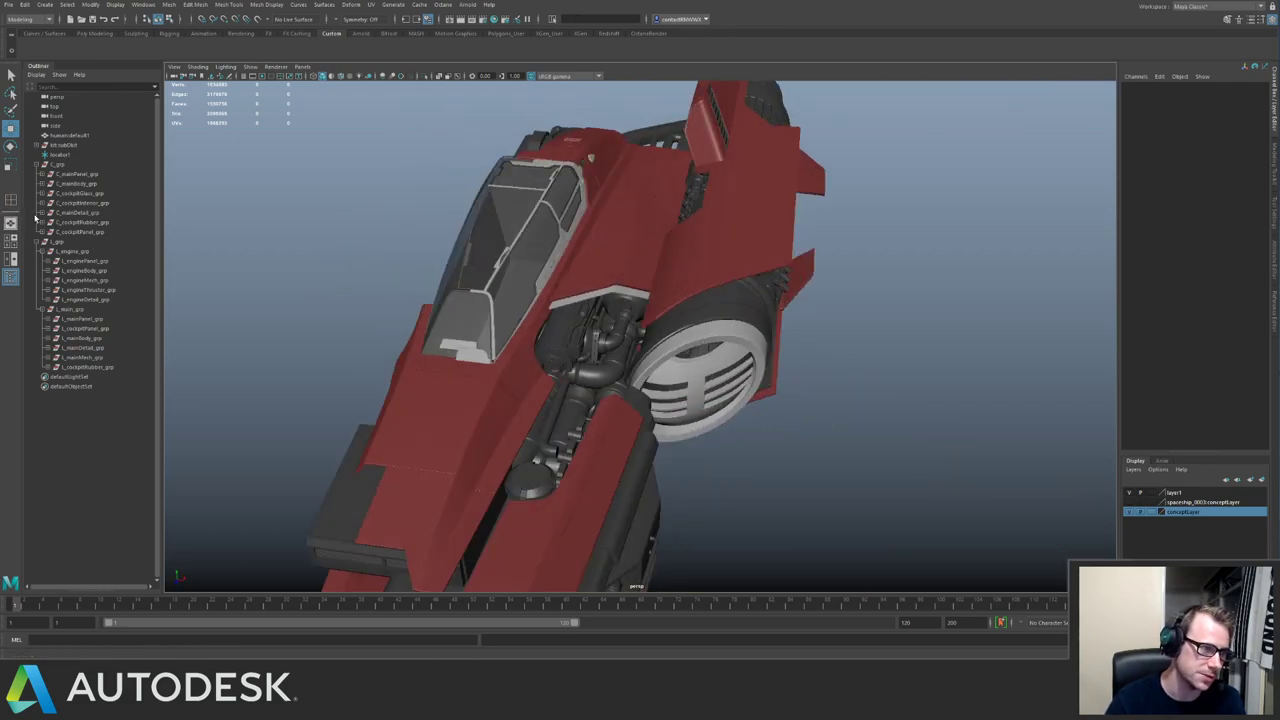
{"action": "left_click", "coordinate": [36, 165]}
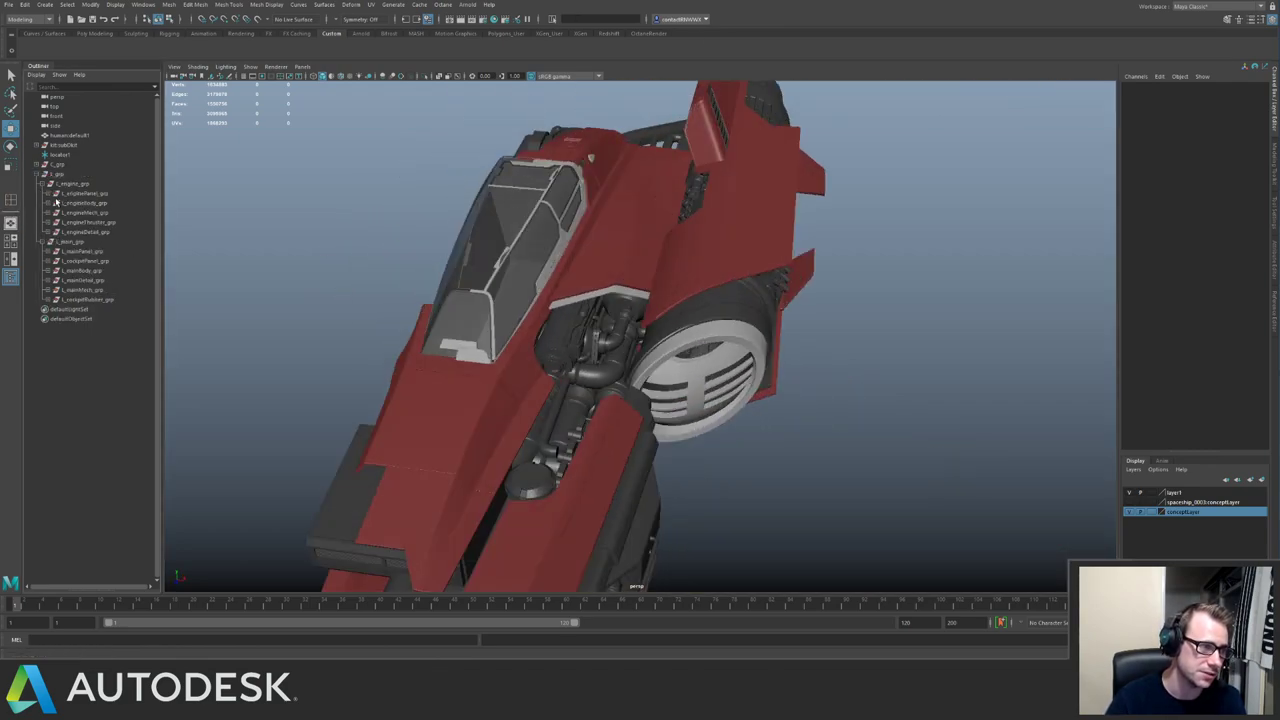
{"action": "left_click", "coordinate": [36, 174]}
{"action": "left_click", "coordinate": [66, 174]}
{"action": "left_click", "coordinate": [62, 165], "text": "shift"}
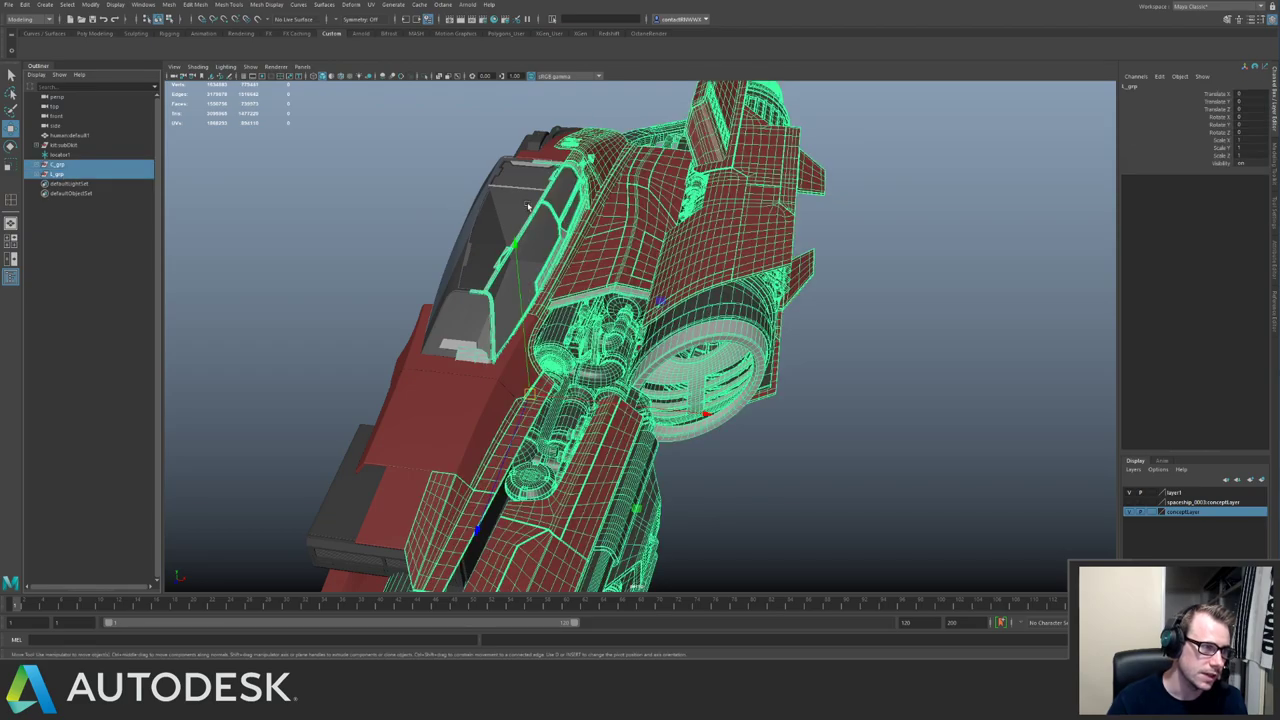
{"action": "left_click_drag", "start_coordinate": [530, 206], "coordinate": [397, 220], "text": "alt"}
{"action": "right_click_drag", "start_coordinate": [397, 220], "coordinate": [440, 218], "text": "alt"}
{"action": "middle_click_drag", "start_coordinate": [440, 218], "coordinate": [478, 257], "text": "alt"}
{"action": "key", "text": "ctrl+g"}
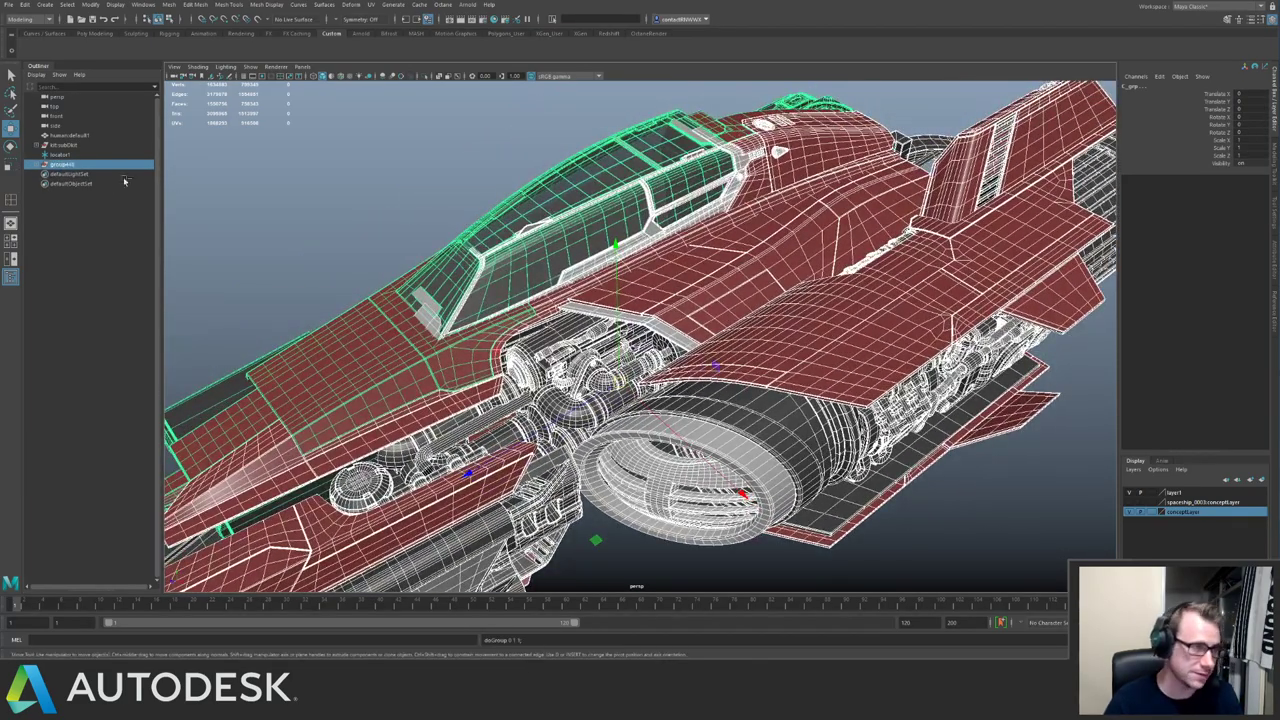
Rename the new parent group as aircraft_grp.
{"action": "double_click", "coordinate": [80, 165]}
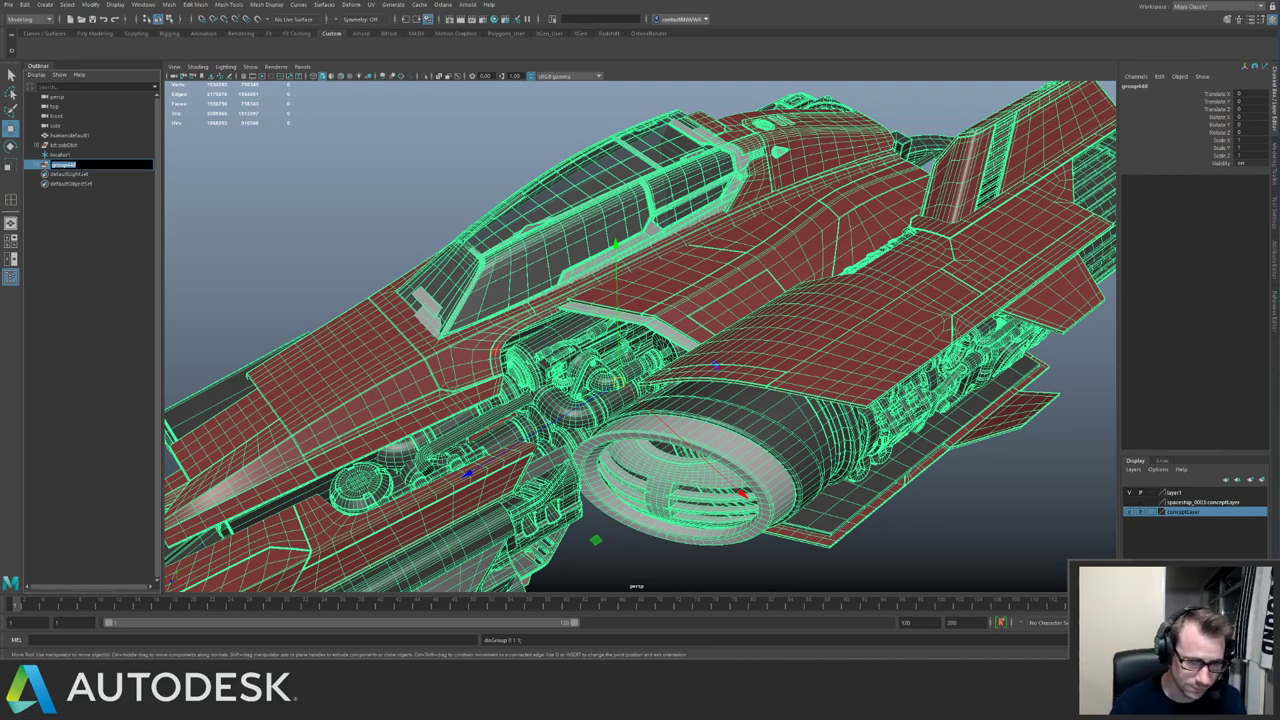
{"action": "type", "text": "a"}
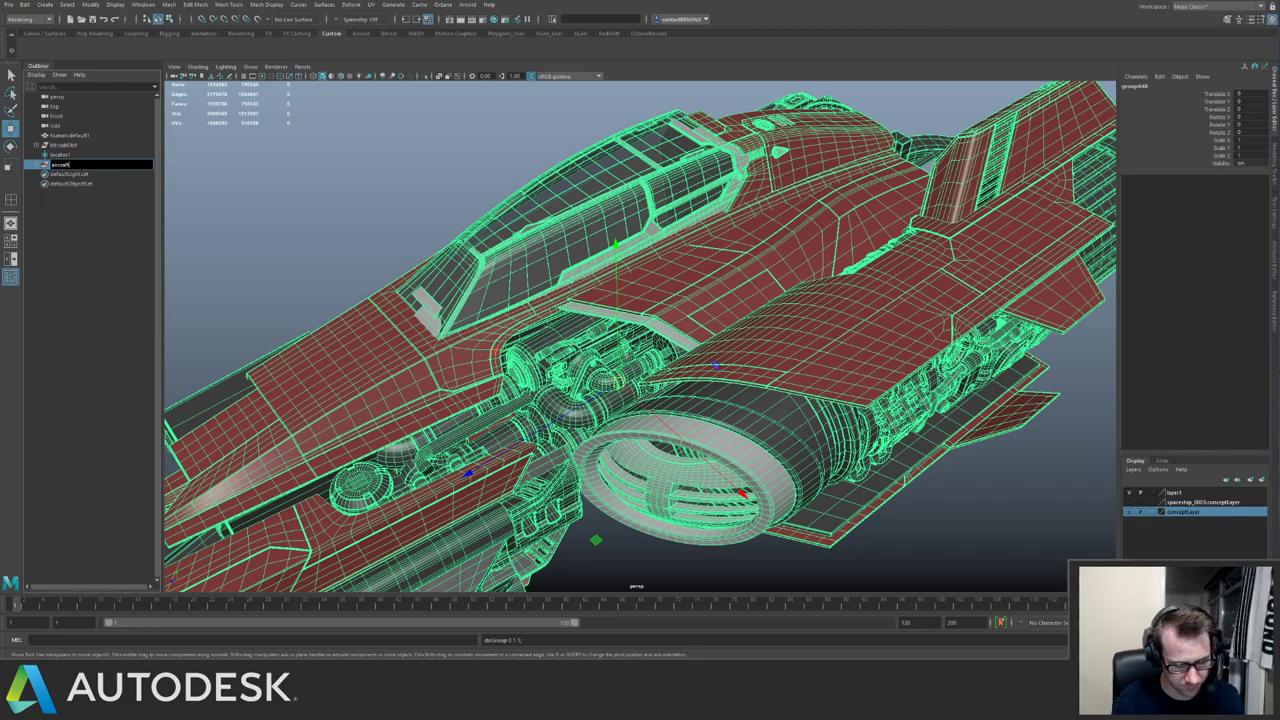
{"action": "type", "text": "ircraft_grp"}
{"action": "key", "text": "Return"}
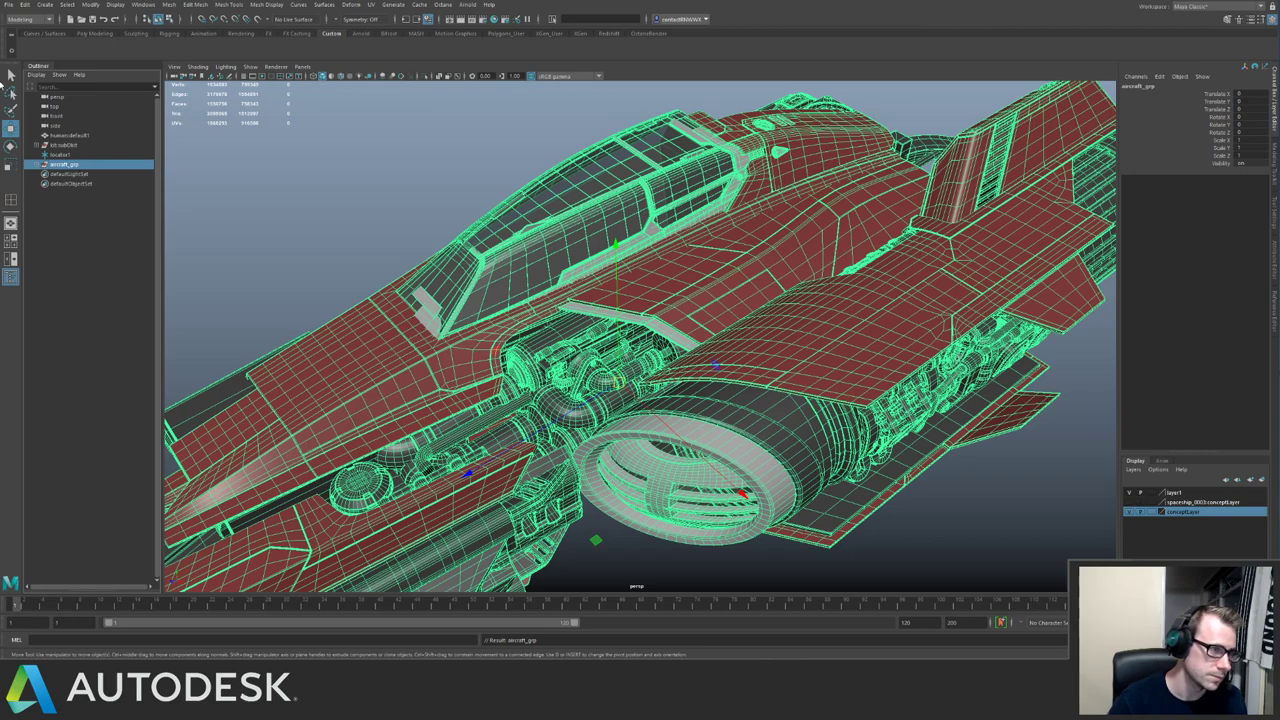
Duplicate L_grp inside aircraft_grp and mirror the copy by setting its Scale X to -1.
{"action": "left_click", "coordinate": [37, 165]}
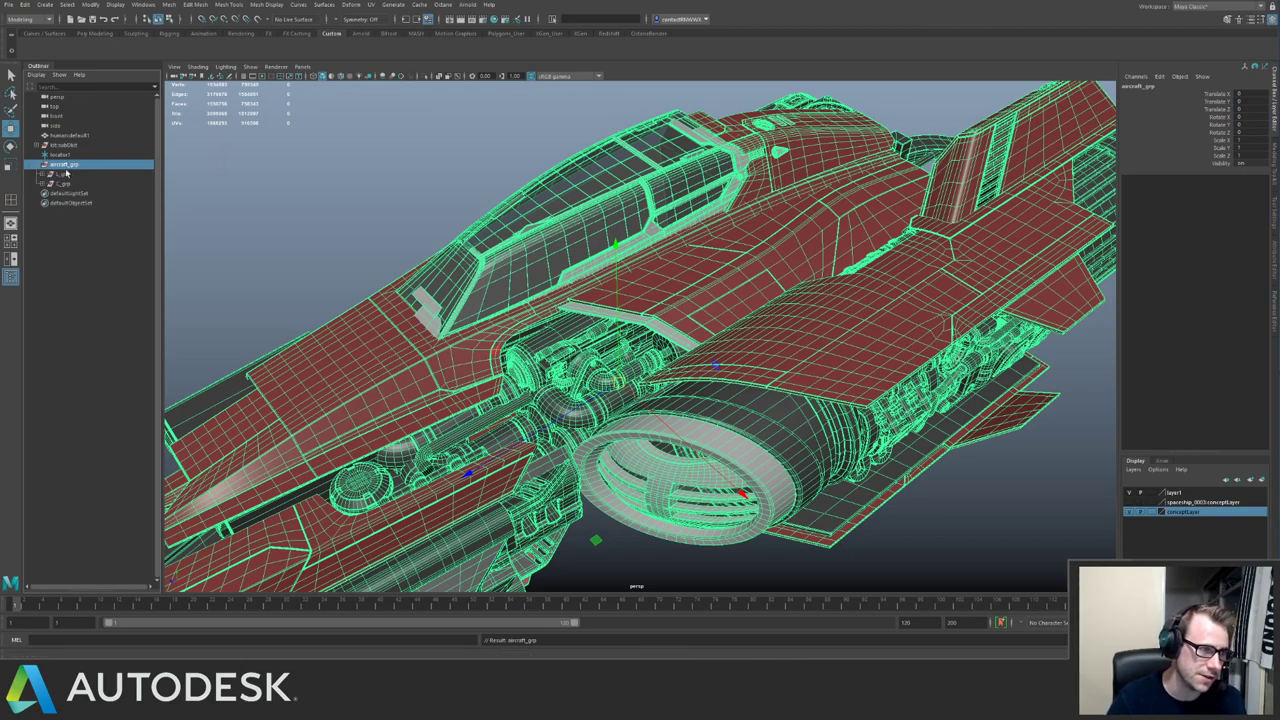
{"action": "key", "text": "f"}
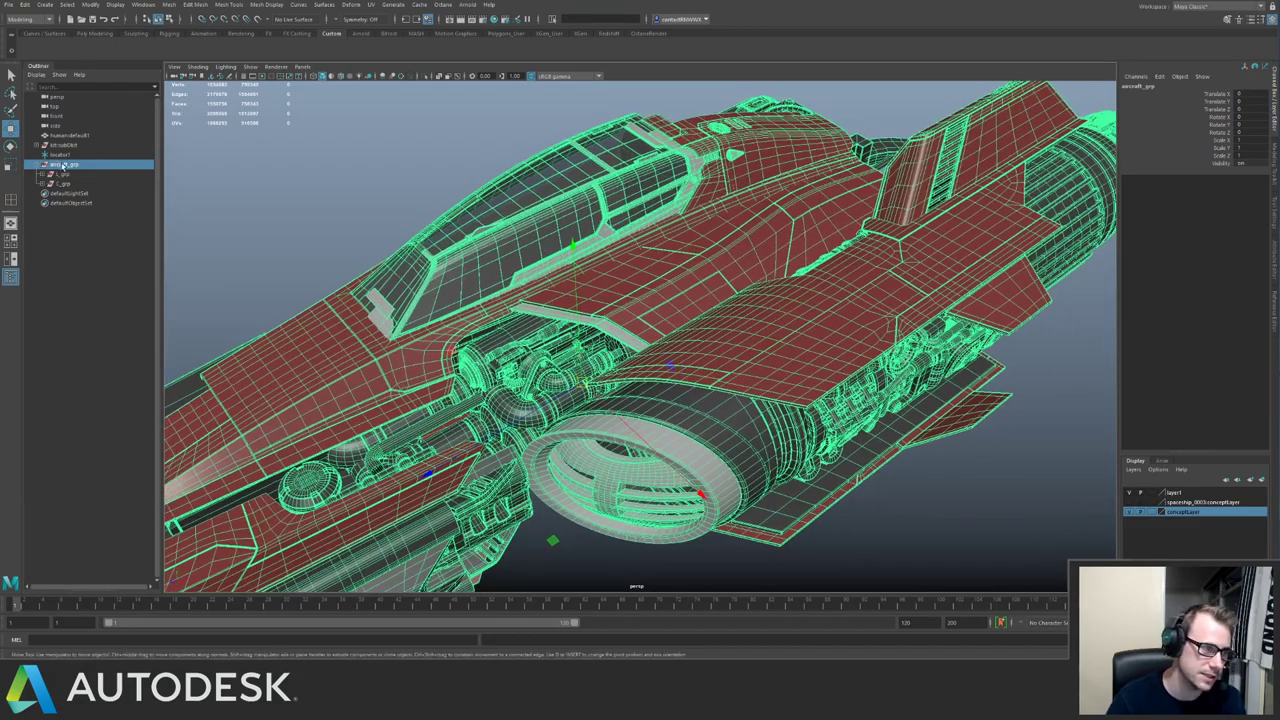
{"action": "left_click", "coordinate": [65, 175]}
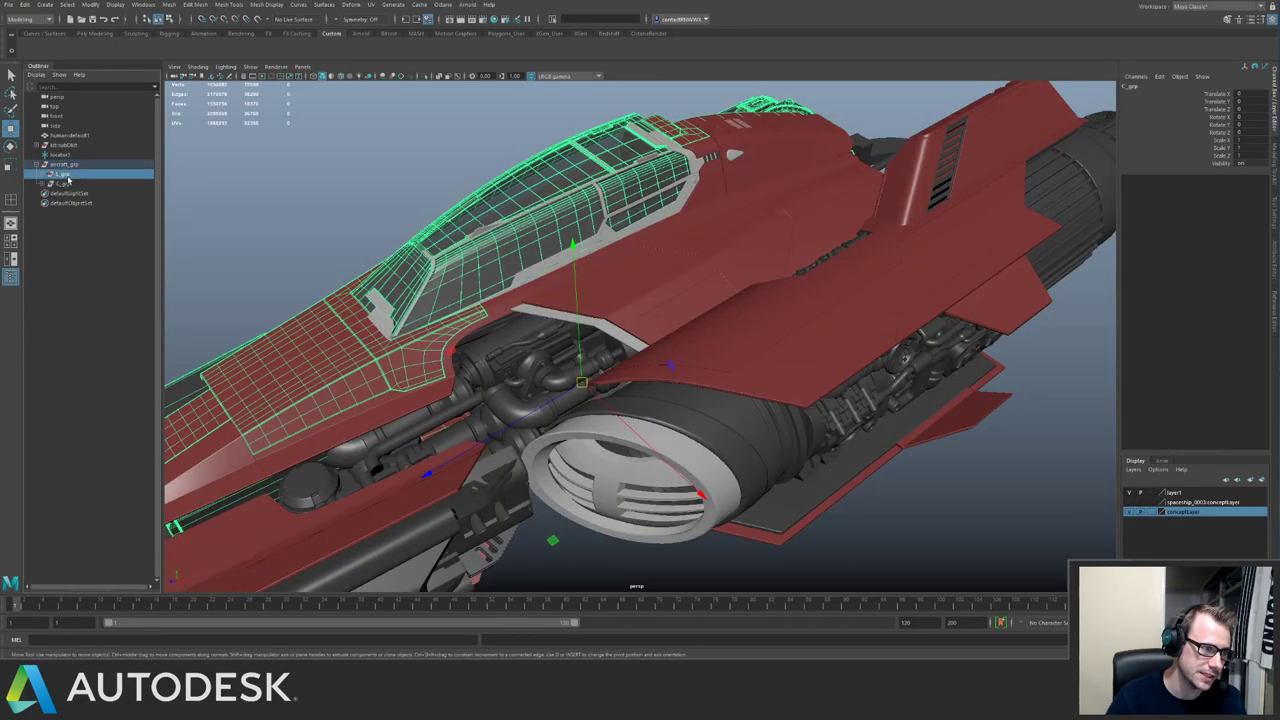
{"action": "key", "text": "f"}
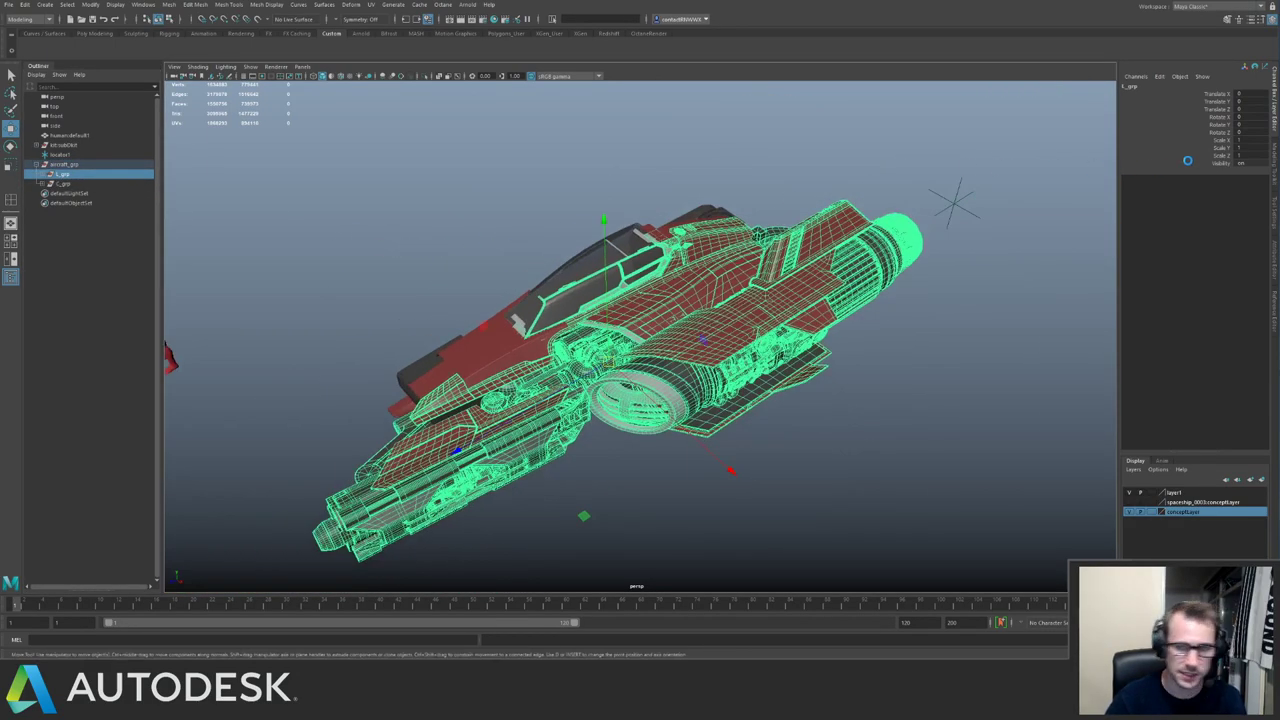
{"action": "key", "text": "ctrl+g"}
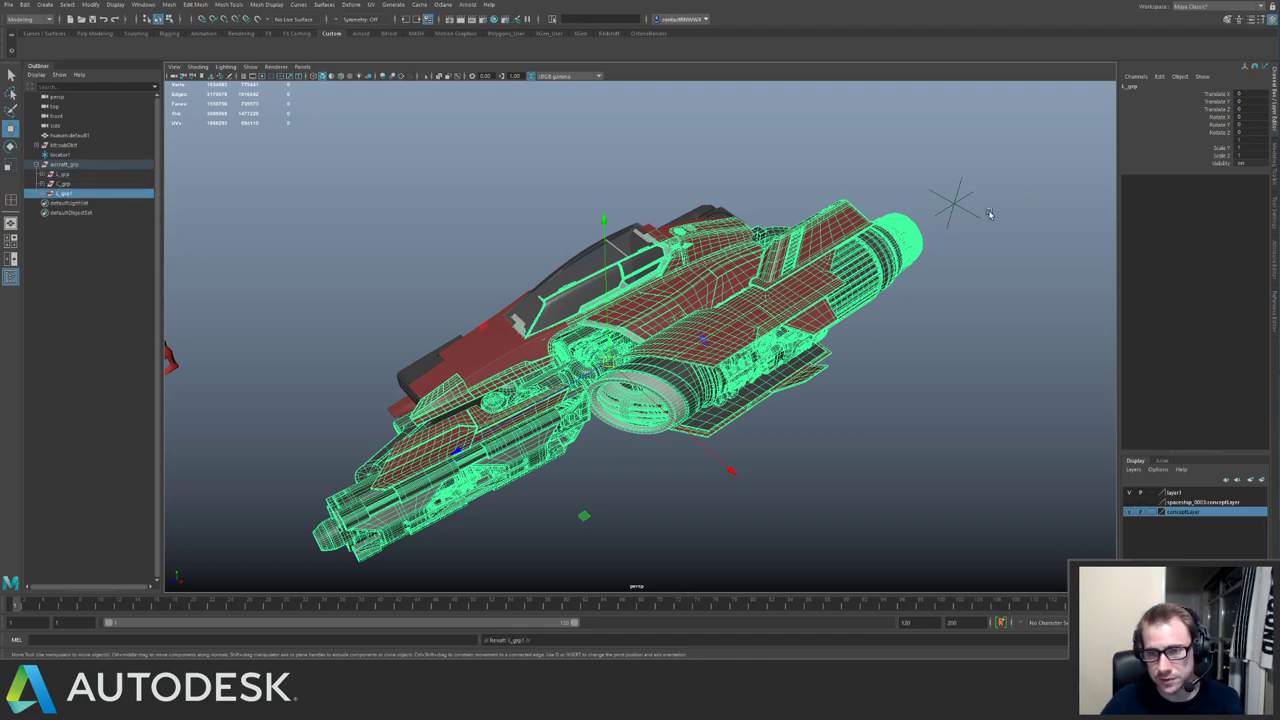
{"action": "left_click", "coordinate": [1245, 140]}
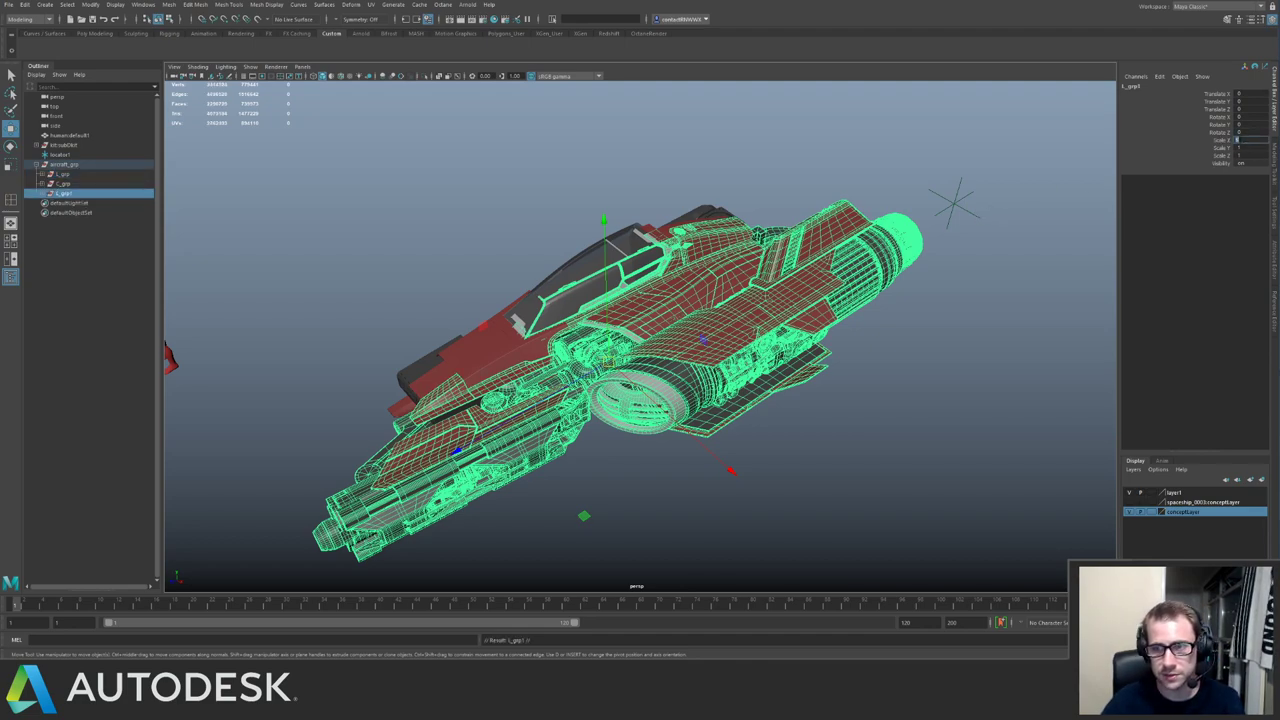
{"action": "type", "text": "-1"}
{"action": "key", "text": "Return"}
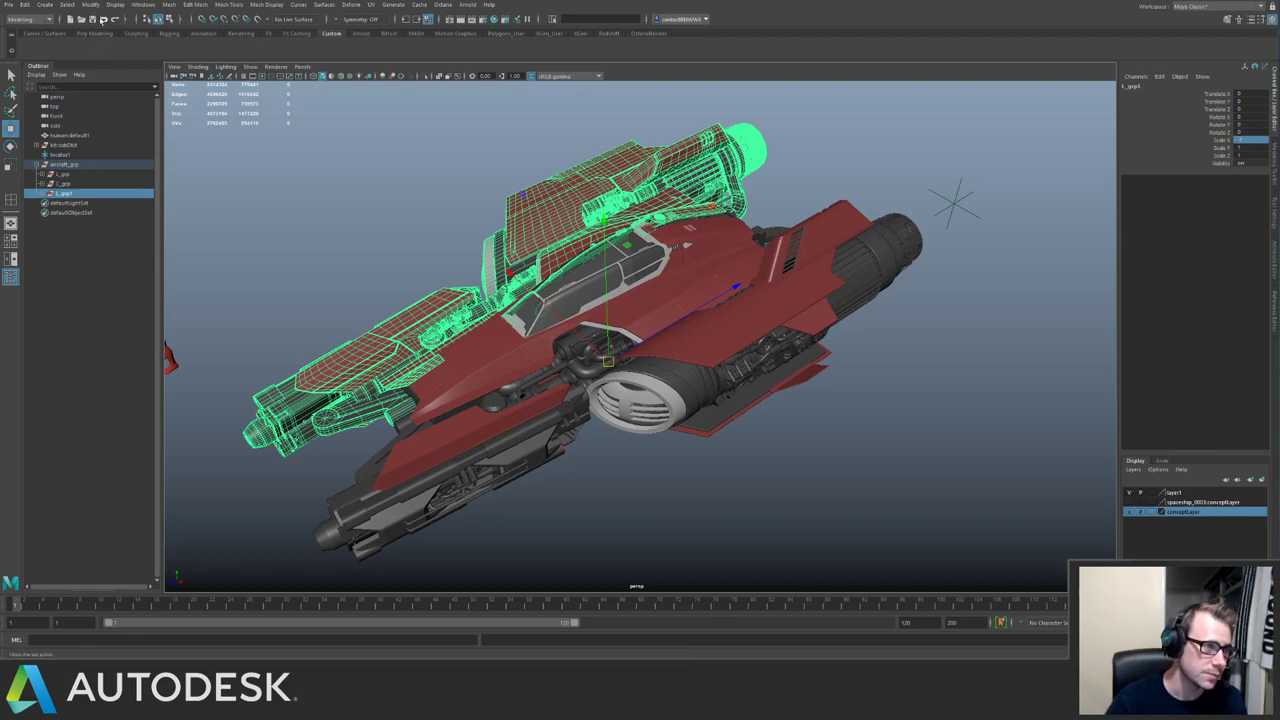
Replace L_ with R_ in all names of the mirrored copy's hierarchy, and remove the copy from aircraft_grp.
{"action": "left_click", "coordinate": [90, 4]}
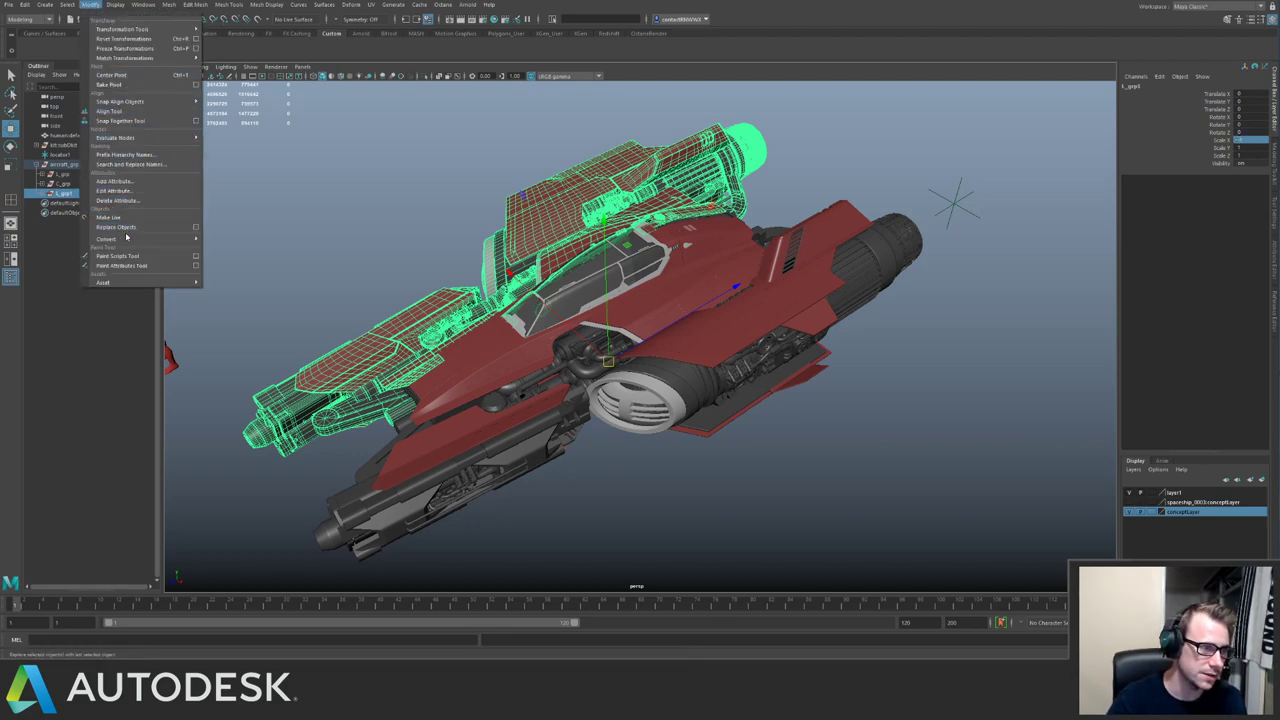
{"action": "mouse_move", "coordinate": [134, 229]}
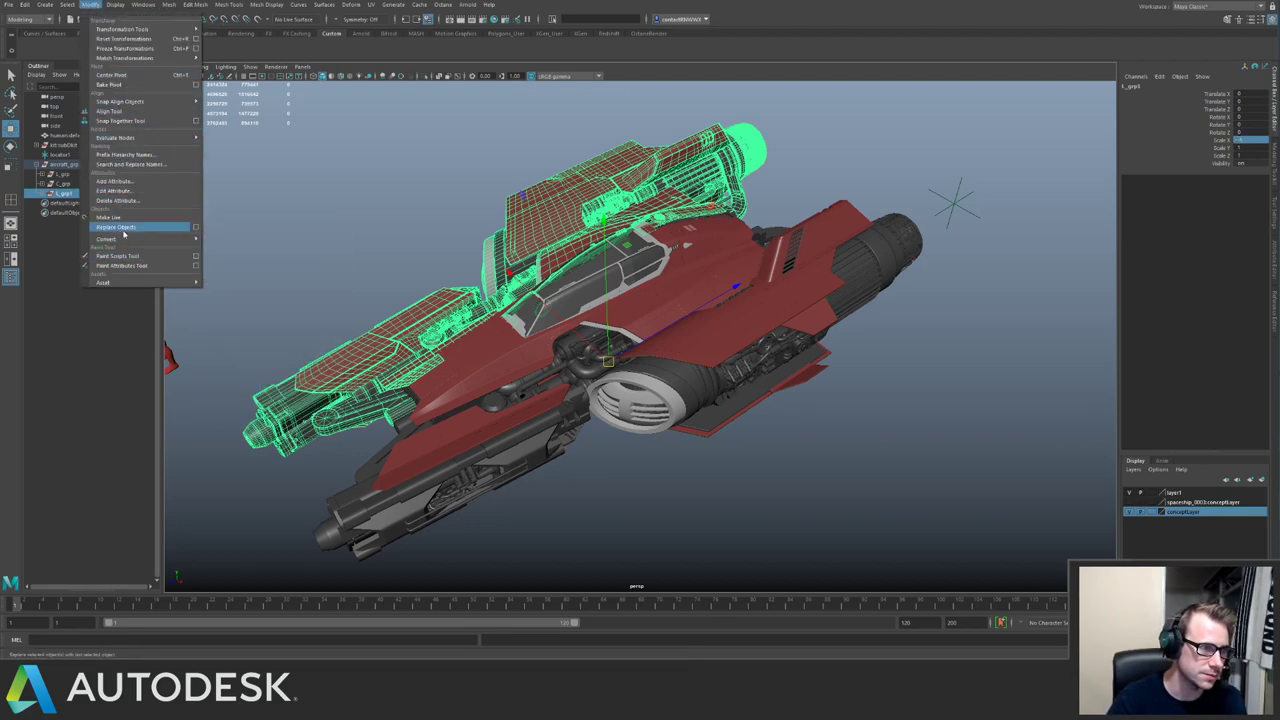
{"action": "left_click", "coordinate": [140, 164]}
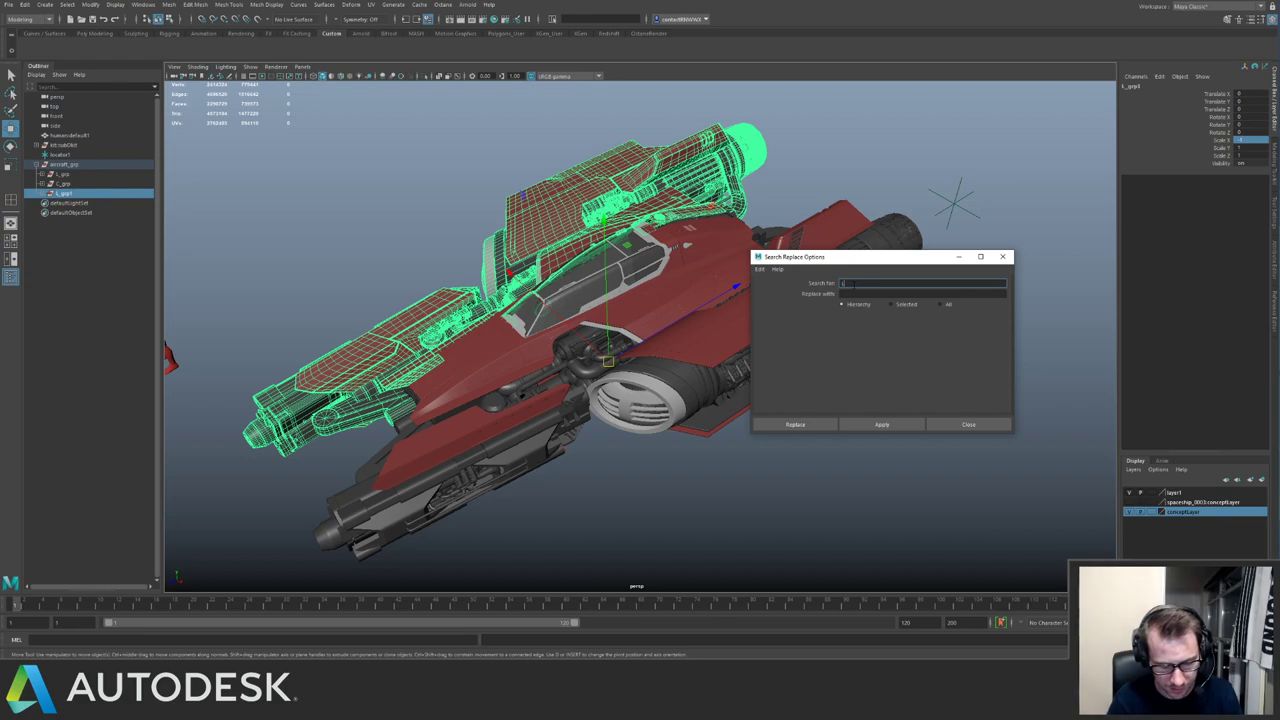
{"action": "type", "text": "l_"}
{"action": "key", "text": "Tab"}
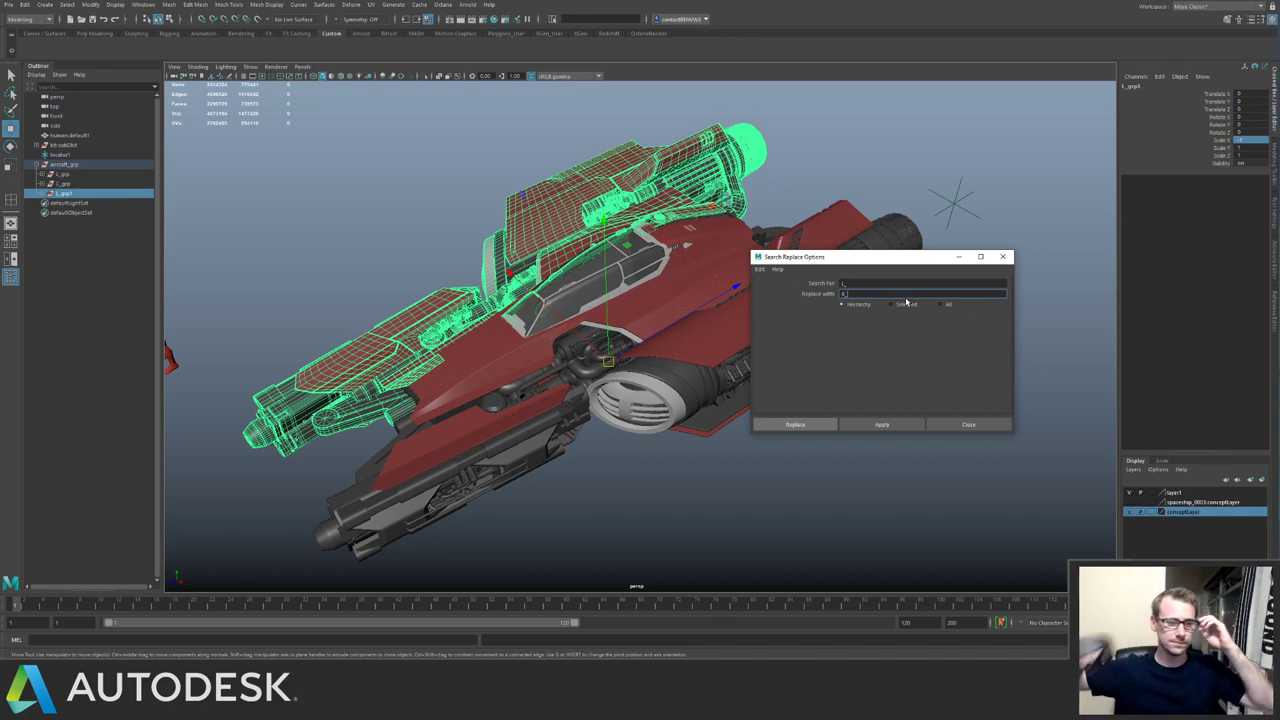
{"action": "key", "text": "Return"}
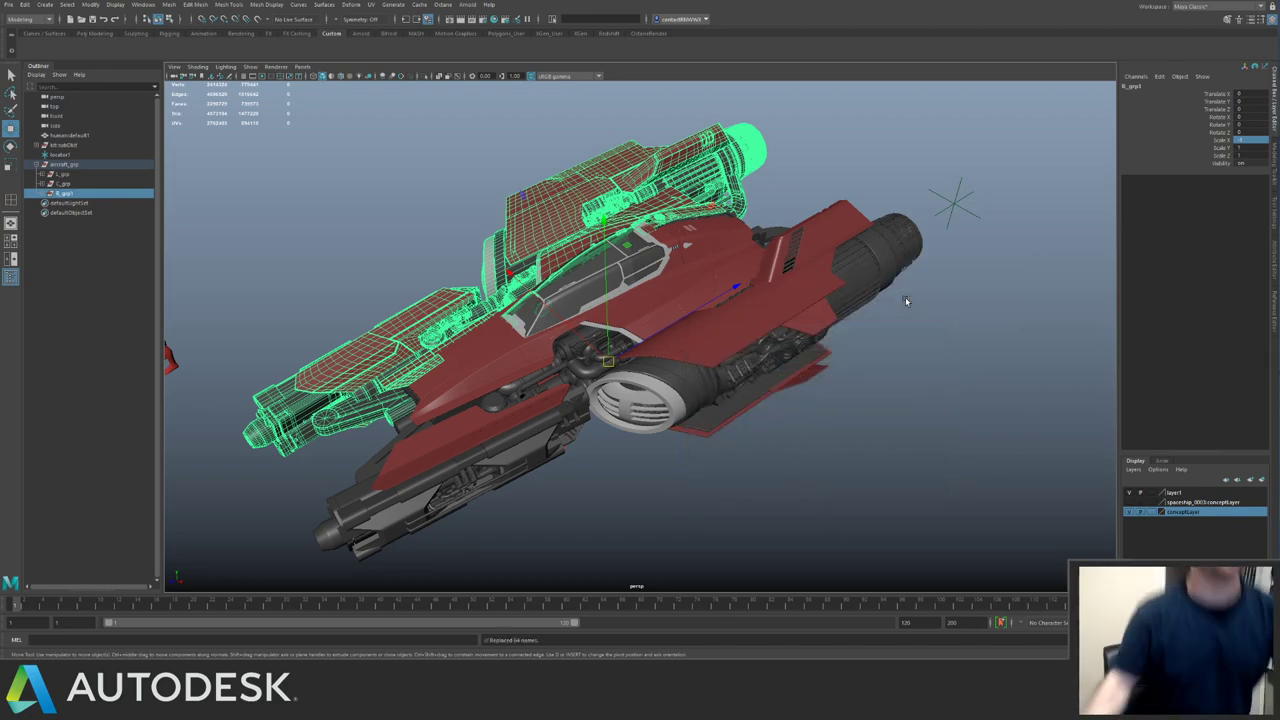
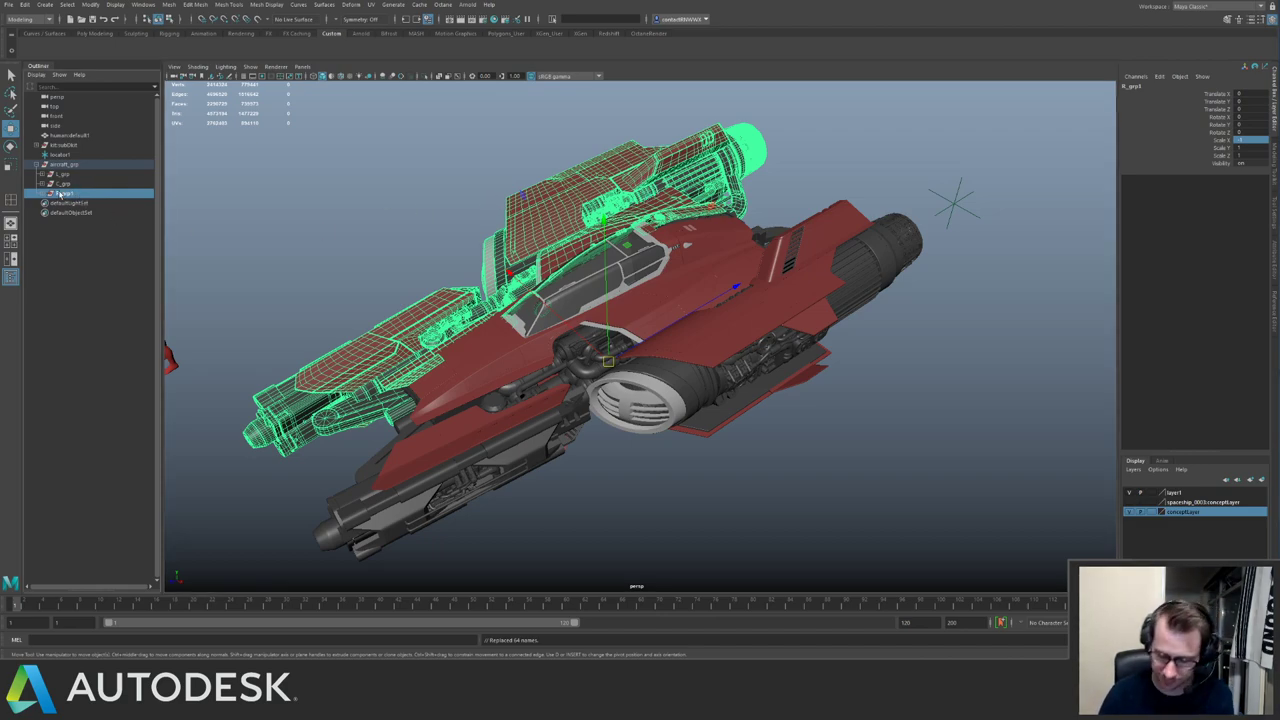
{"action": "key", "text": "ctrl+h"}
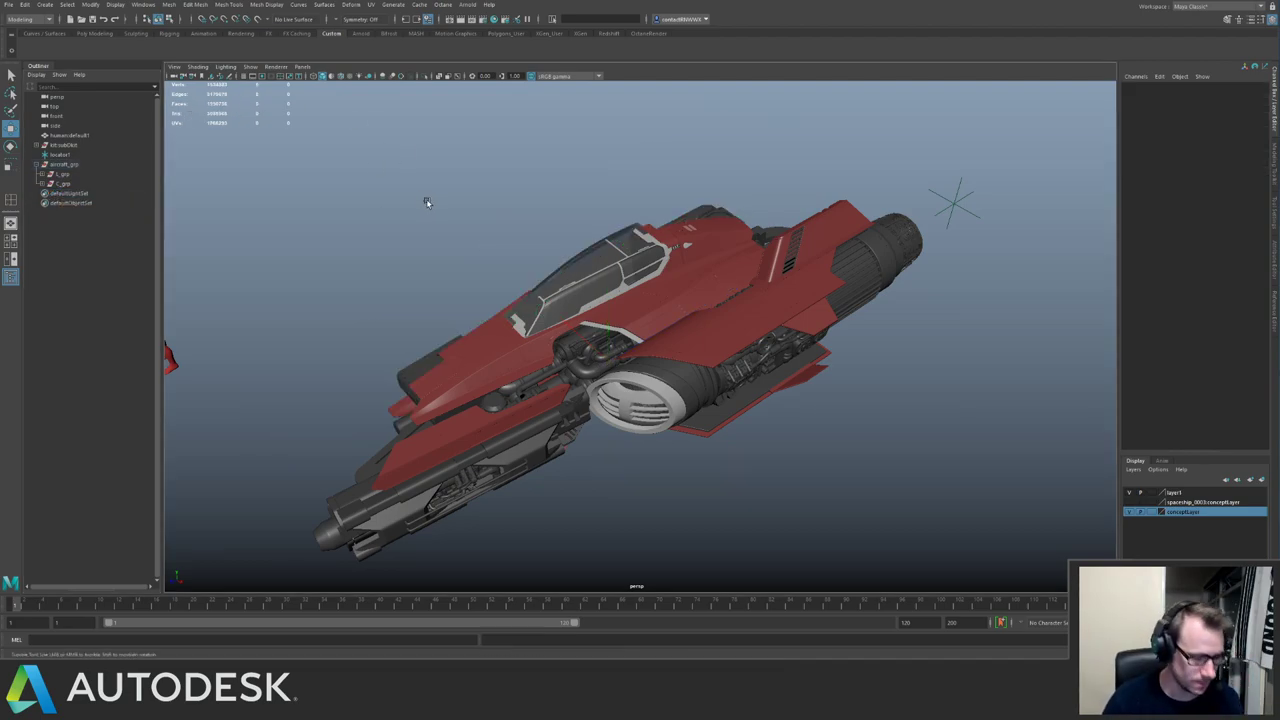
Examine the ship's canopy, side engine and the exposed piping between the front hull panels up close.
{"action": "right_click_drag", "start_coordinate": [426, 200], "coordinate": [764, 292], "text": "alt"}
{"action": "left_click_drag", "start_coordinate": [764, 292], "coordinate": [598, 266], "text": "alt"}
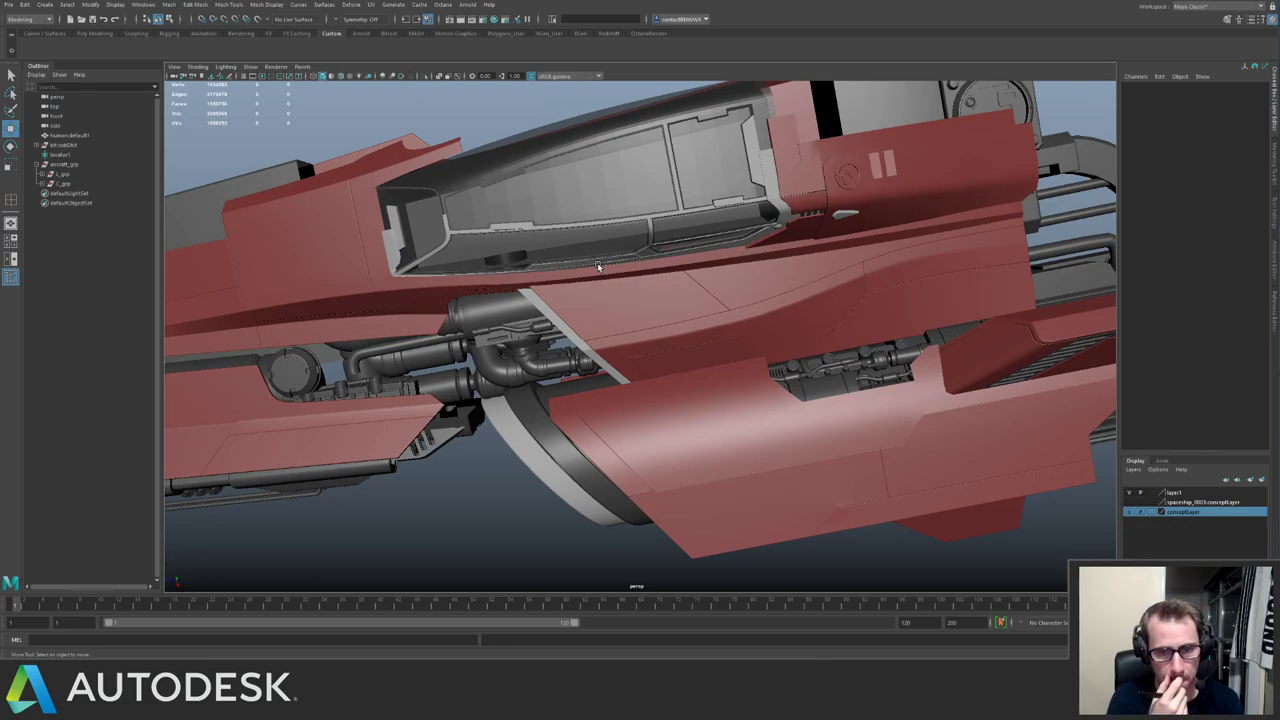
{"action": "left_click_drag", "start_coordinate": [565, 215], "coordinate": [592, 228], "text": "alt"}
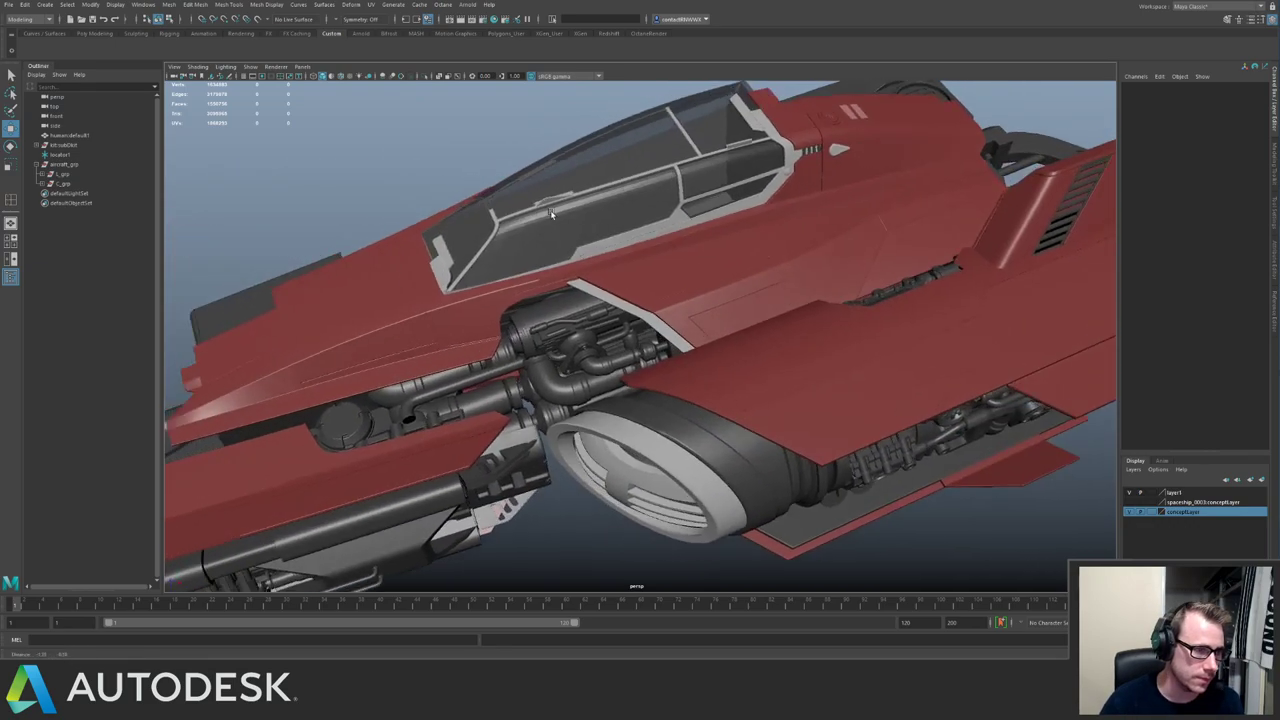
{"action": "right_click_drag", "start_coordinate": [592, 228], "coordinate": [477, 248], "text": "alt"}
{"action": "mouse_move", "coordinate": [477, 248]}
{"action": "left_mouse_down", "text": "alt"}
{"action": "mouse_move", "coordinate": [553, 224]}
{"action": "mouse_move", "coordinate": [483, 250]}
{"action": "left_mouse_up", "text": "alt"}
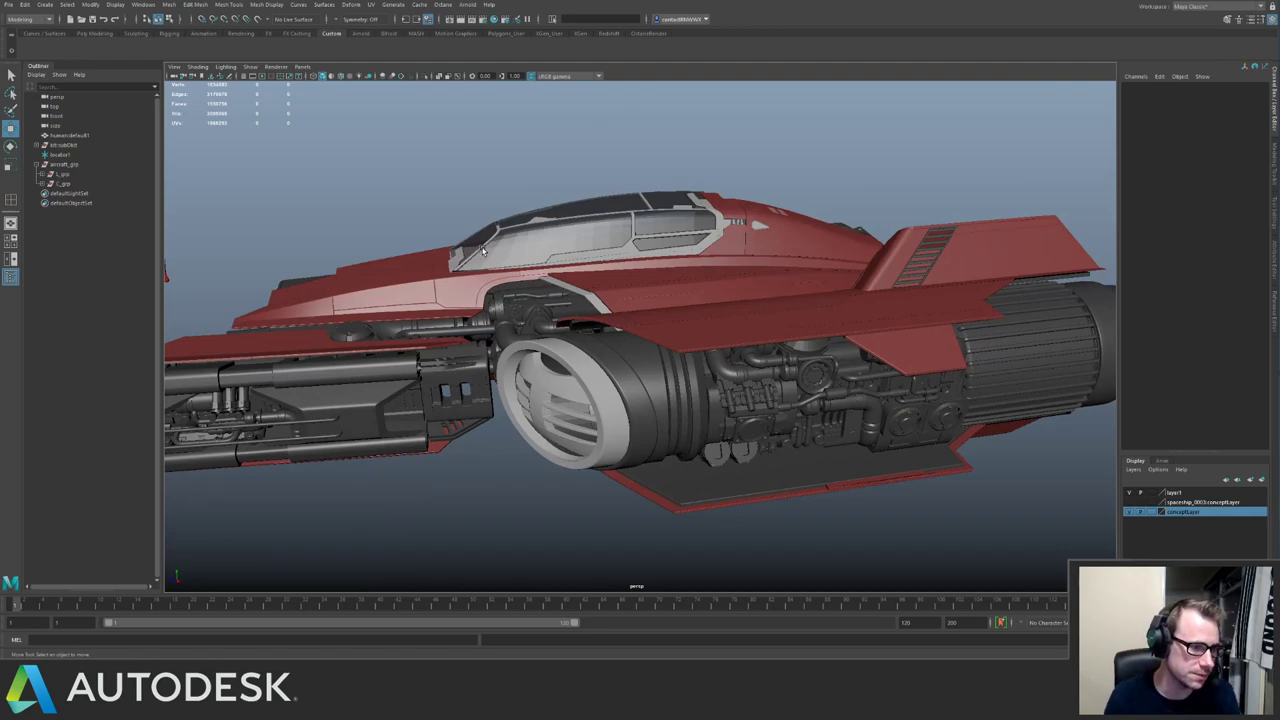
{"action": "left_click_drag", "start_coordinate": [591, 189], "coordinate": [535, 157], "text": "alt"}
{"action": "right_click_drag", "start_coordinate": [535, 157], "coordinate": [690, 230], "text": "alt"}
{"action": "left_click_drag", "start_coordinate": [690, 230], "coordinate": [560, 215], "text": "alt"}
{"action": "right_click_drag", "start_coordinate": [620, 270], "coordinate": [735, 302], "text": "alt"}
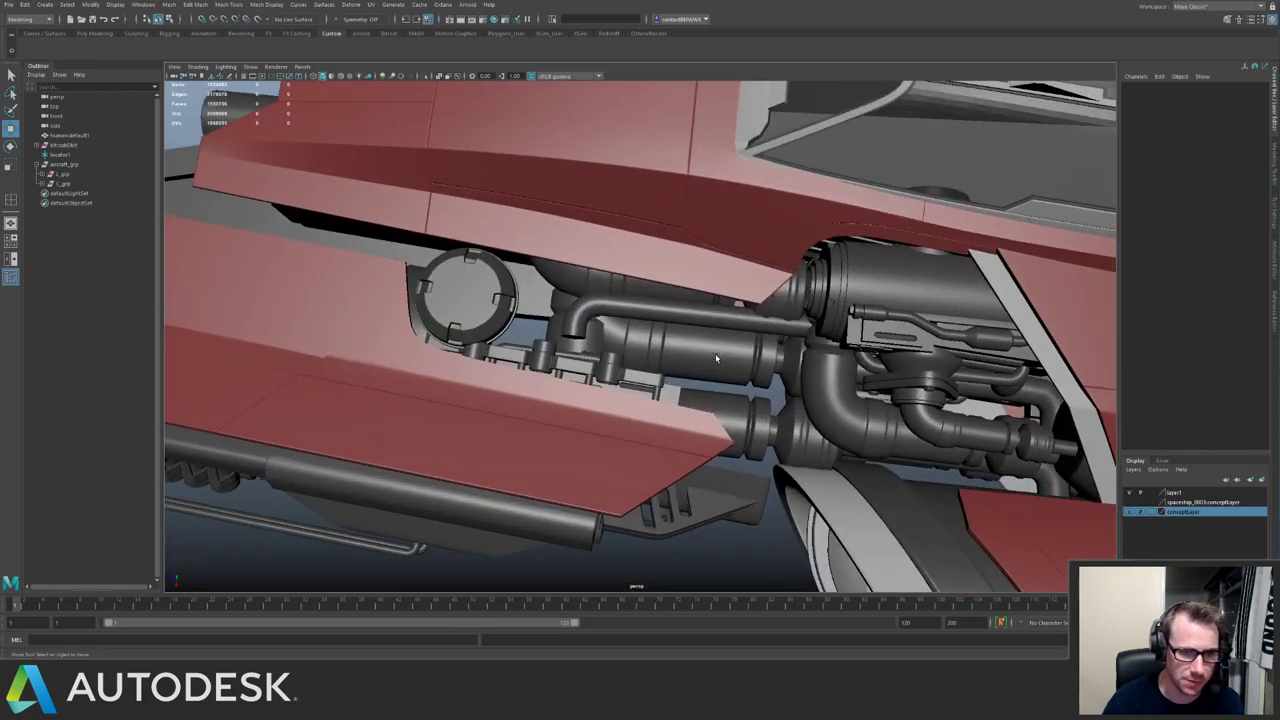
Examine the notched red panel around the round cap and its seam with the neighbouring panel, both isolated and in context.
{"action": "left_click_drag", "start_coordinate": [735, 302], "coordinate": [570, 266], "text": "alt"}
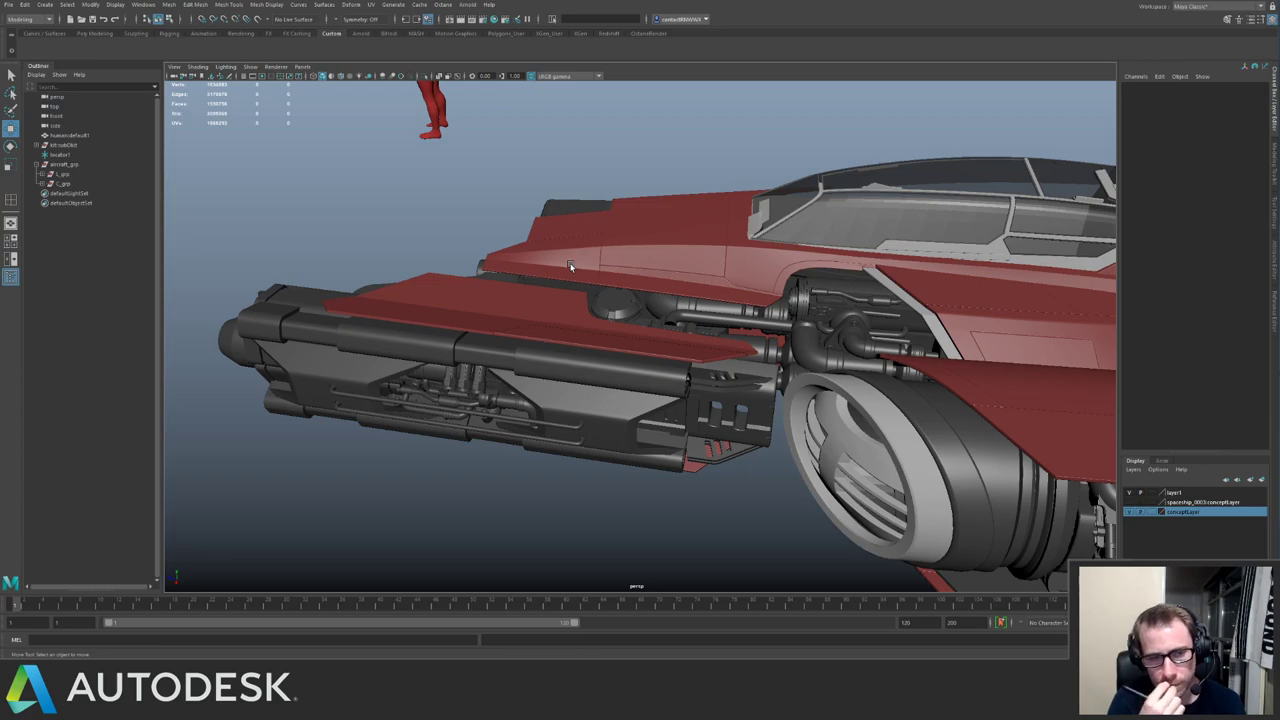
{"action": "left_click_drag", "start_coordinate": [511, 177], "coordinate": [570, 335], "text": "alt"}
{"action": "right_click_drag", "start_coordinate": [570, 335], "coordinate": [708, 416], "text": "alt"}
{"action": "left_click", "coordinate": [654, 402]}
{"action": "key", "text": "f"}
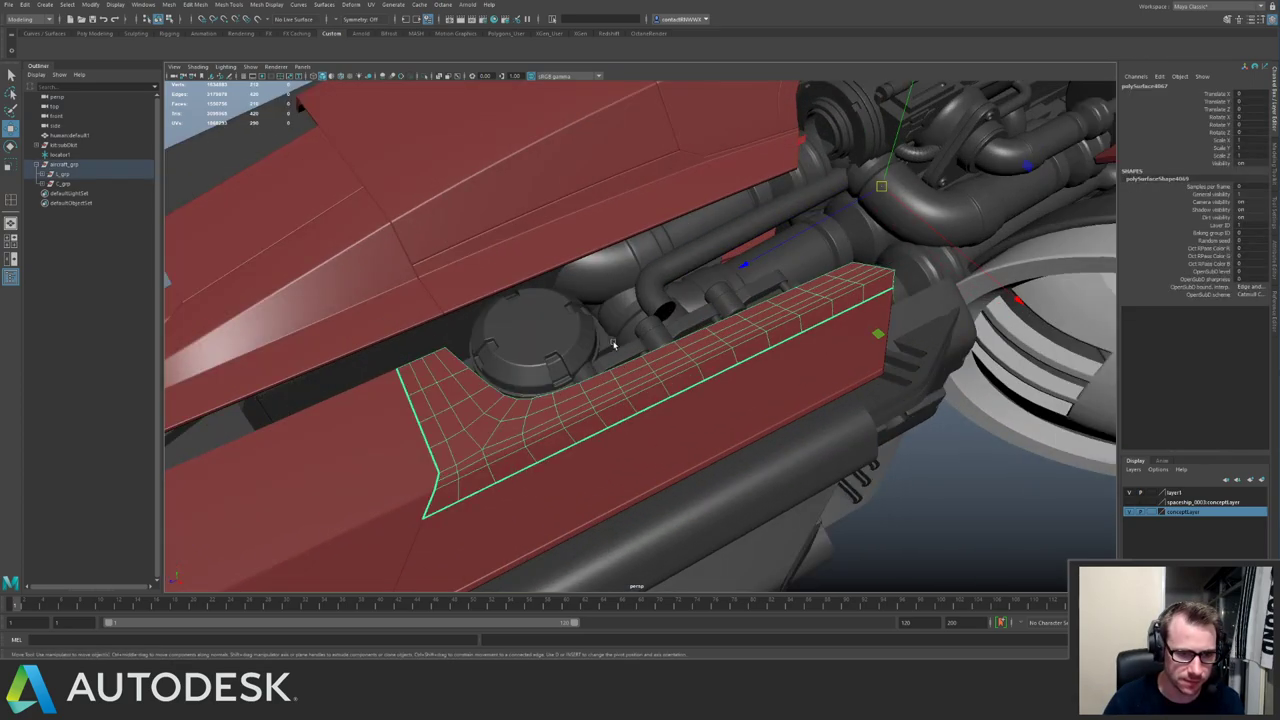
{"action": "left_click_drag", "start_coordinate": [614, 344], "coordinate": [709, 337], "text": "alt"}
{"action": "right_click_drag", "start_coordinate": [709, 337], "coordinate": [694, 335], "text": "alt"}
{"action": "key", "text": "ctrl+1"}
{"action": "left_click_drag", "start_coordinate": [694, 335], "coordinate": [784, 378], "text": "alt"}
{"action": "key", "text": "ctrl+1"}
{"action": "middle_click_drag", "start_coordinate": [874, 345], "coordinate": [690, 284], "text": "alt"}
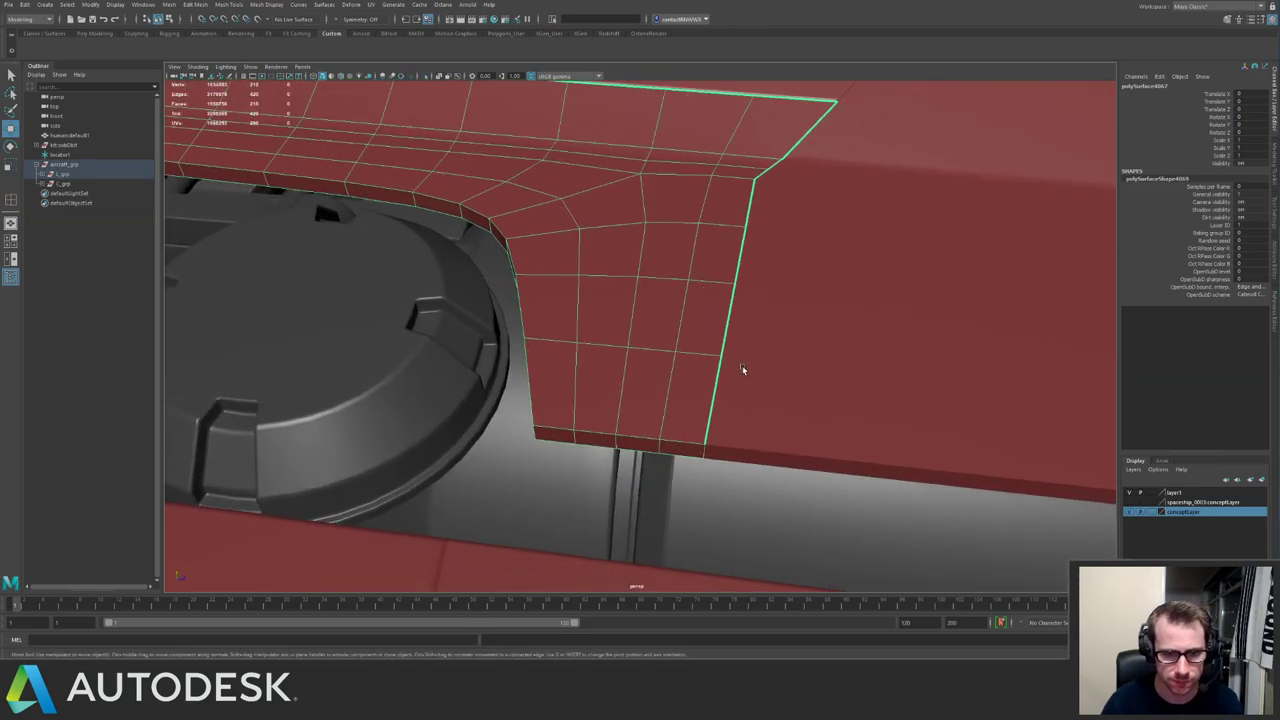
Isolate the red panel adjoining the notched one and select its outer border edges and corner edges.
{"action": "left_click_drag", "start_coordinate": [742, 370], "coordinate": [803, 429], "text": "alt"}
{"action": "key", "text": "ctrl+1"}
{"action": "key", "text": "ctrl+1"}
{"action": "key", "text": "ctrl+1"}
{"action": "left_click", "coordinate": [848, 484]}
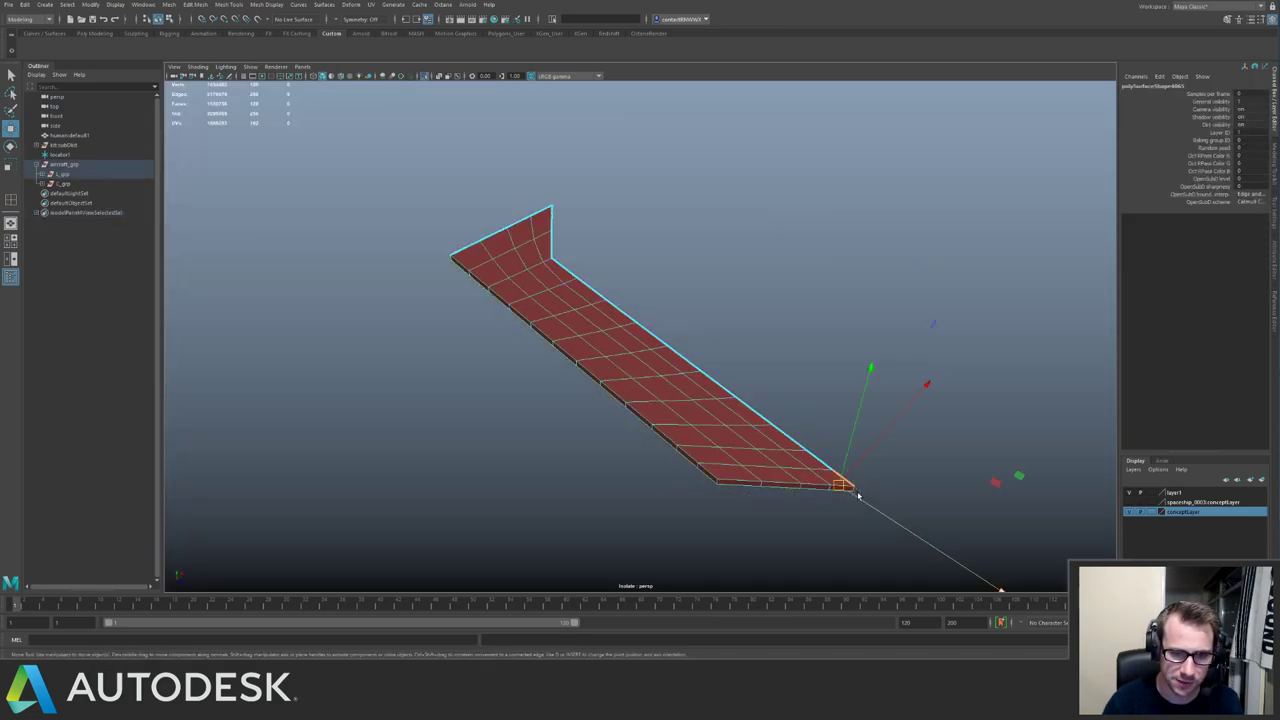
{"action": "left_click_drag", "start_coordinate": [715, 360], "coordinate": [760, 387], "text": "alt"}
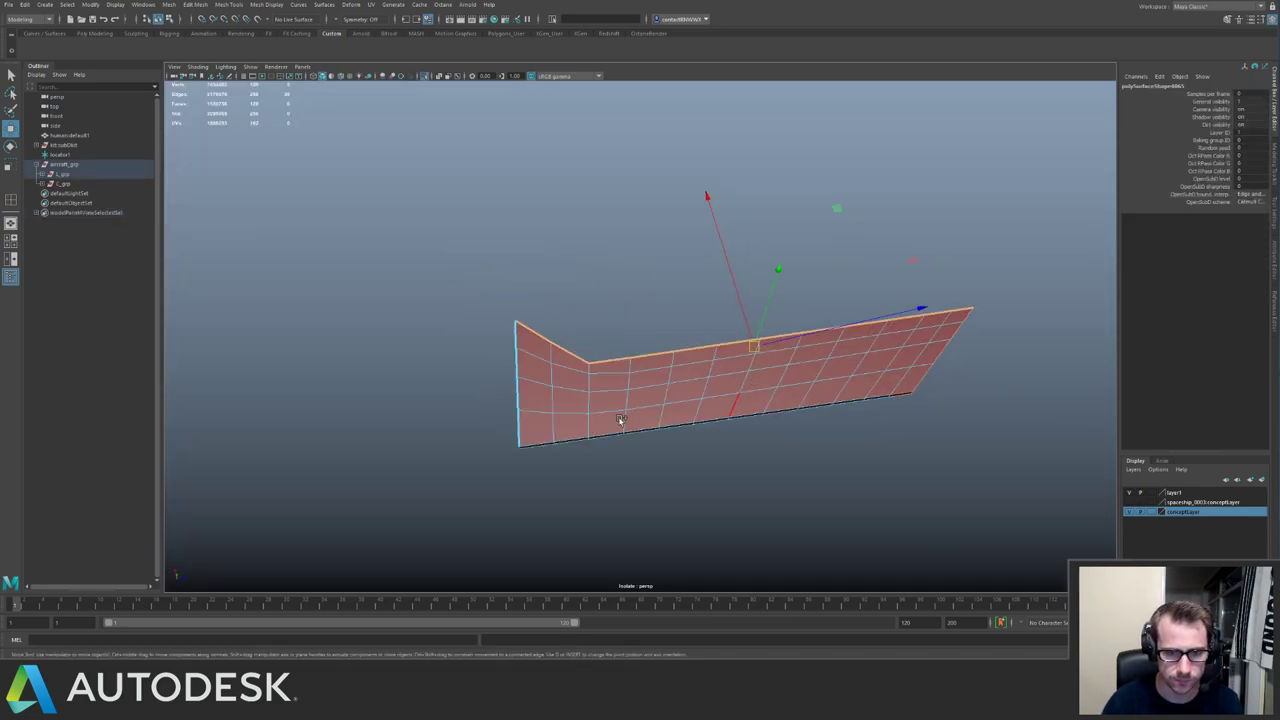
{"action": "double_click", "coordinate": [524, 450], "text": "shift"}
{"action": "left_click_drag", "start_coordinate": [486, 274], "coordinate": [523, 327], "text": "ctrl+shift"}
{"action": "mouse_move", "coordinate": [722, 297]}
{"action": "left_mouse_down", "text": "alt"}
{"action": "mouse_move", "coordinate": [566, 306]}
{"action": "mouse_move", "coordinate": [700, 385]}
{"action": "mouse_move", "coordinate": [643, 323]}
{"action": "mouse_move", "coordinate": [671, 337]}
{"action": "mouse_move", "coordinate": [671, 366]}
{"action": "mouse_move", "coordinate": [766, 374]}
{"action": "mouse_move", "coordinate": [742, 348]}
{"action": "left_mouse_up", "text": "alt"}
Bevel the selected border edges of the panel with an adjusted fraction and Chamfer turned off.
{"action": "key", "text": "ctrl+1"}
{"action": "left_click_drag", "start_coordinate": [709, 274], "coordinate": [769, 267], "text": "alt"}
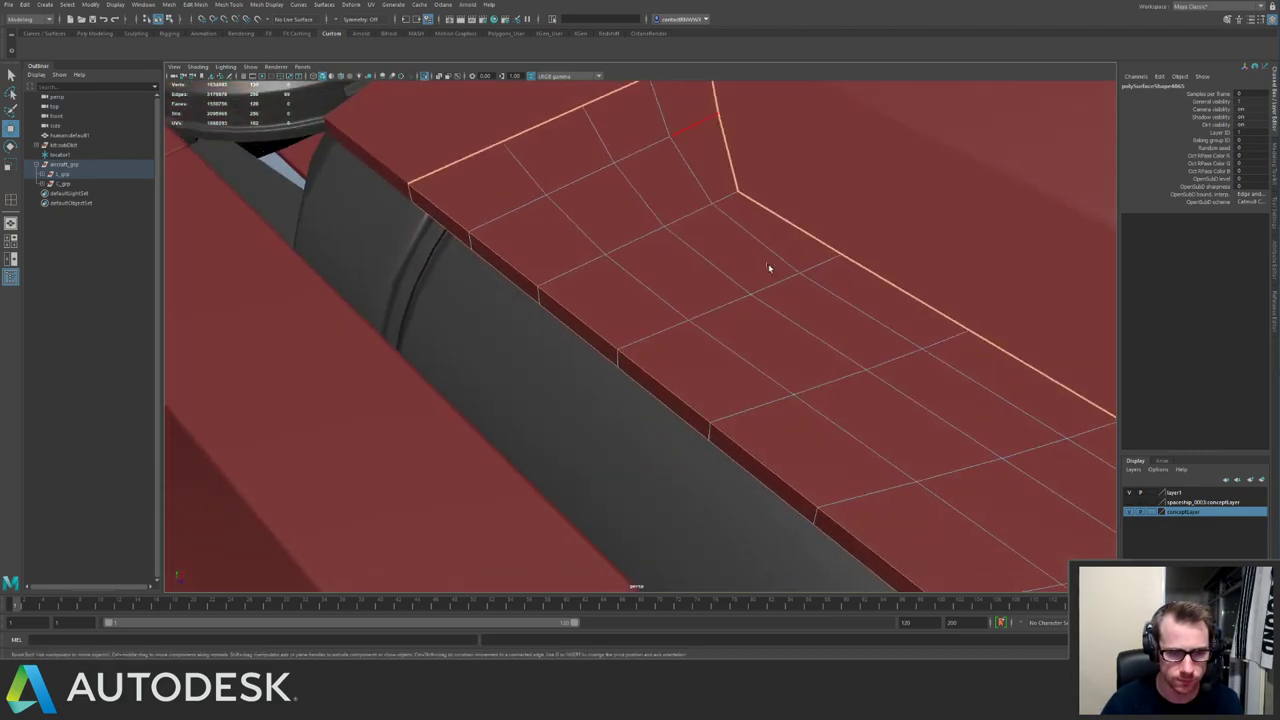
{"action": "scroll", "coordinate": [646, 197], "scroll_direction": "down", "scroll_amount": 5}
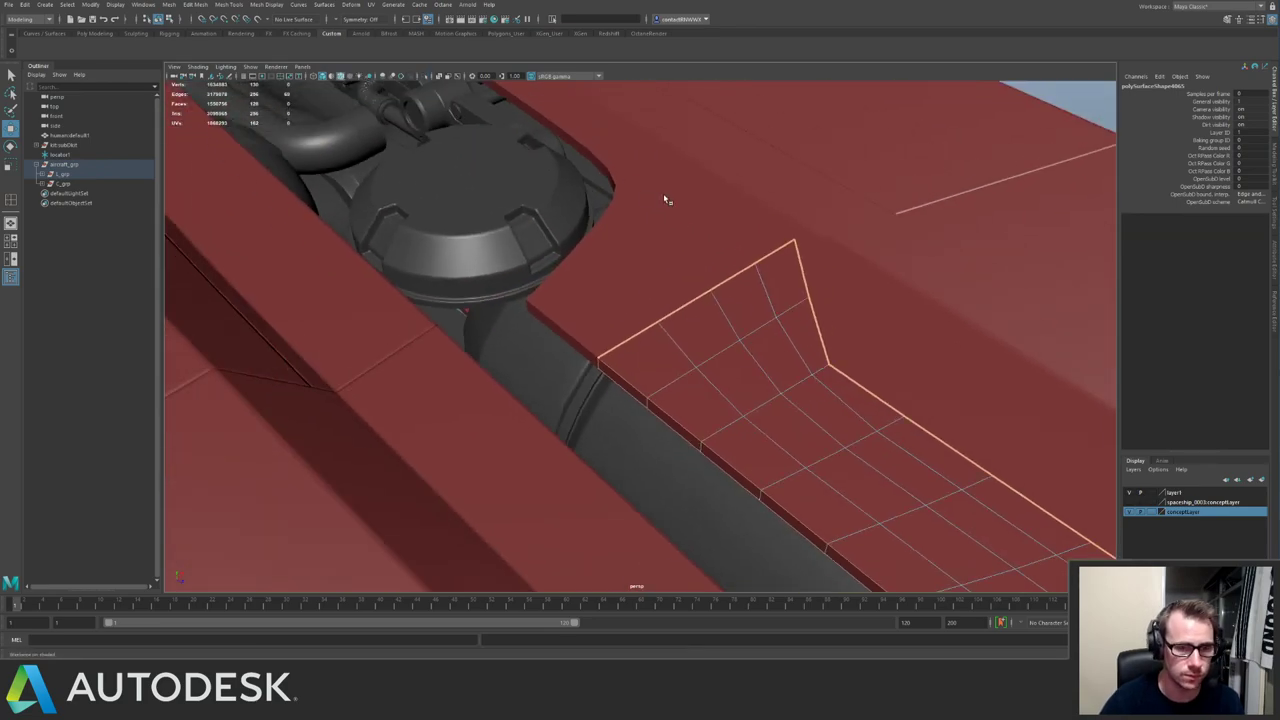
{"action": "middle_click_drag", "start_coordinate": [852, 322], "coordinate": [640, 170], "text": "alt"}
{"action": "mouse_move", "coordinate": [640, 170]}
{"action": "left_mouse_down", "text": "alt"}
{"action": "mouse_move", "coordinate": [763, 277]}
{"action": "mouse_move", "coordinate": [696, 323]}
{"action": "left_mouse_up", "text": "alt"}
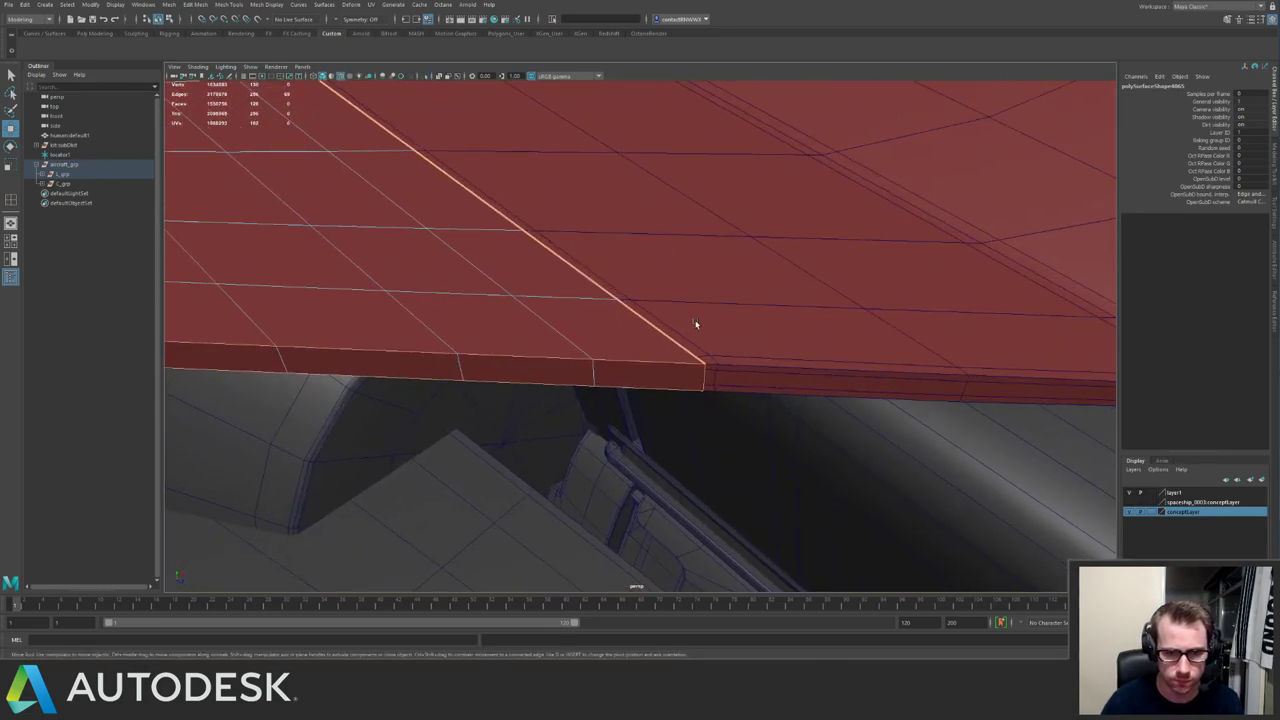
{"action": "key", "text": "ctrl+b"}
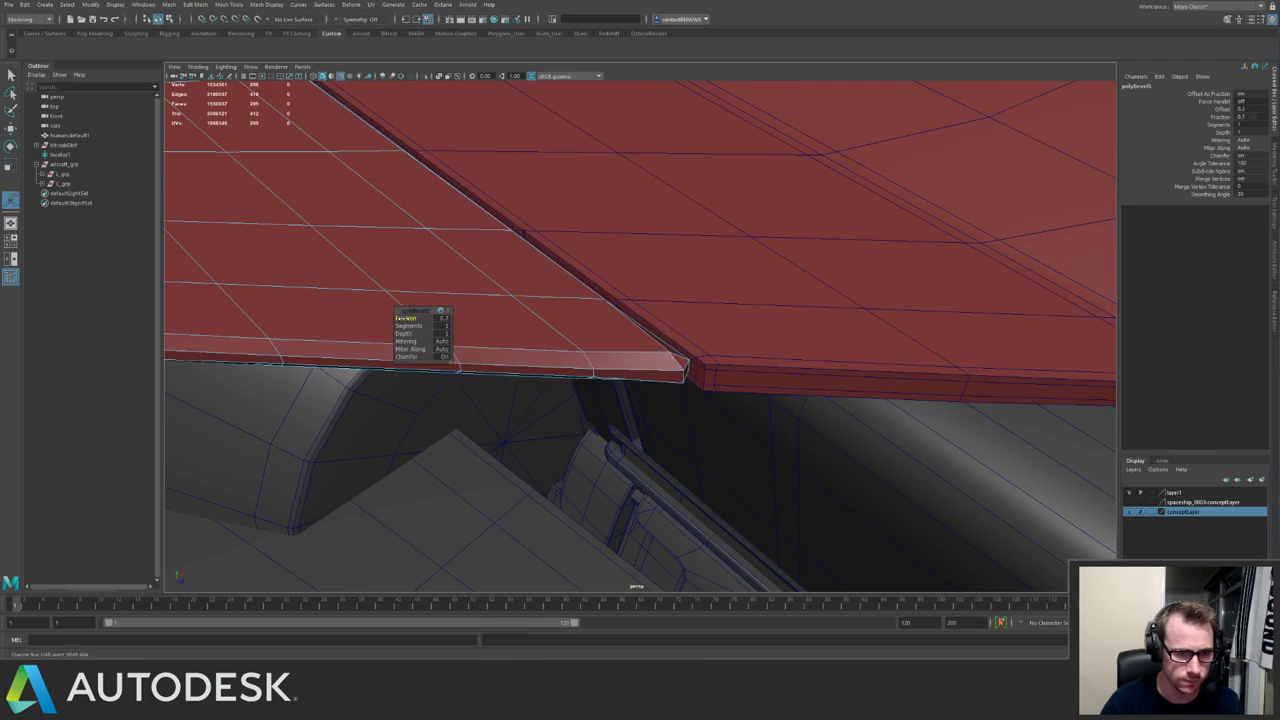
{"action": "left_click_drag", "start_coordinate": [403, 318], "coordinate": [392, 319]}
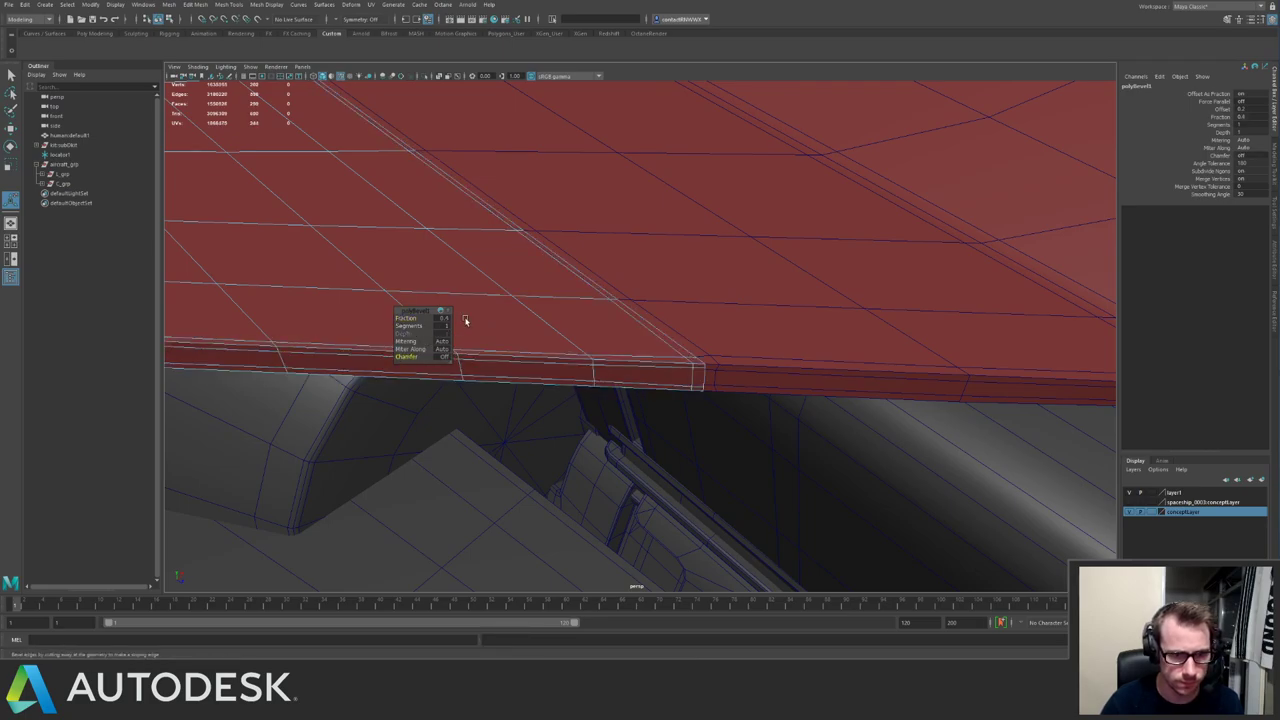
Soften the edges of the bevelled panel.
{"action": "right_click_drag", "start_coordinate": [465, 320], "coordinate": [530, 196], "text": "alt"}
{"action": "left_click_drag", "start_coordinate": [530, 196], "coordinate": [771, 163], "text": "alt"}
{"action": "right_click_drag", "start_coordinate": [771, 163], "coordinate": [525, 227], "text": "alt"}
{"action": "middle_click_drag", "start_coordinate": [525, 227], "coordinate": [703, 212], "text": "alt"}
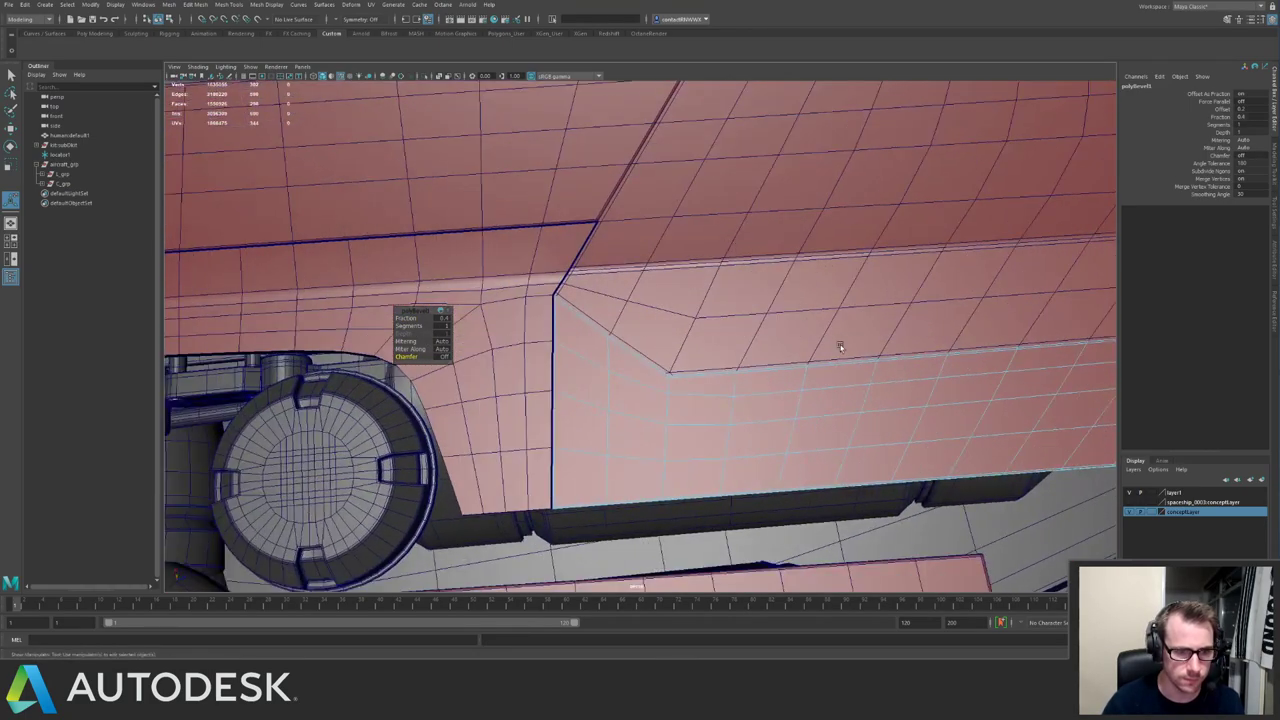
{"action": "left_click_drag", "start_coordinate": [840, 347], "coordinate": [591, 248], "text": "alt"}
{"action": "key", "text": "F8"}
{"action": "right_click_drag", "start_coordinate": [766, 364], "coordinate": [875, 415]}
{"action": "key", "text": "q"}
{"action": "left_click", "coordinate": [906, 365]}
{"action": "left_click", "coordinate": [613, 285]}
Examine the bevelled panel's inner corner and how its edge flow meets the surrounding panels.
{"action": "right_click_drag", "start_coordinate": [613, 285], "coordinate": [692, 410], "text": "alt"}
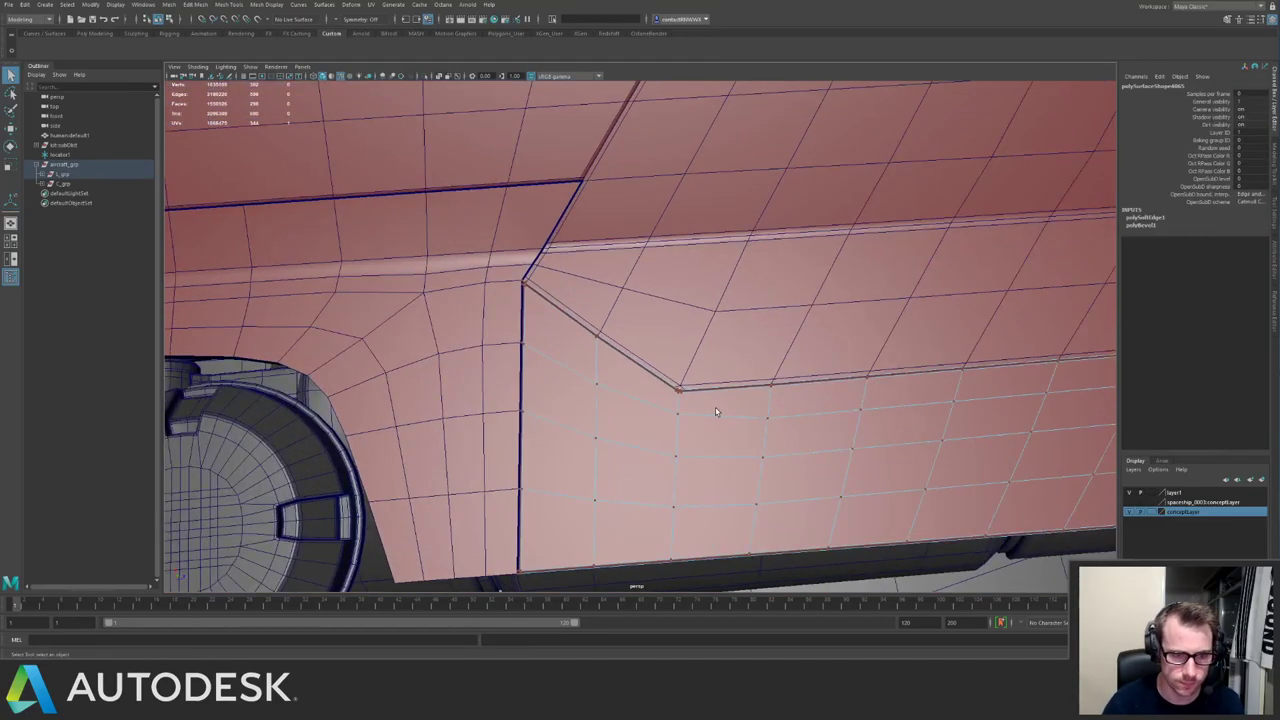
{"action": "key", "text": "F8"}
{"action": "left_click", "coordinate": [684, 405]}
{"action": "left_click_drag", "start_coordinate": [634, 349], "coordinate": [612, 320], "text": "alt"}
{"action": "right_click_drag", "start_coordinate": [612, 320], "coordinate": [675, 380], "text": "alt"}
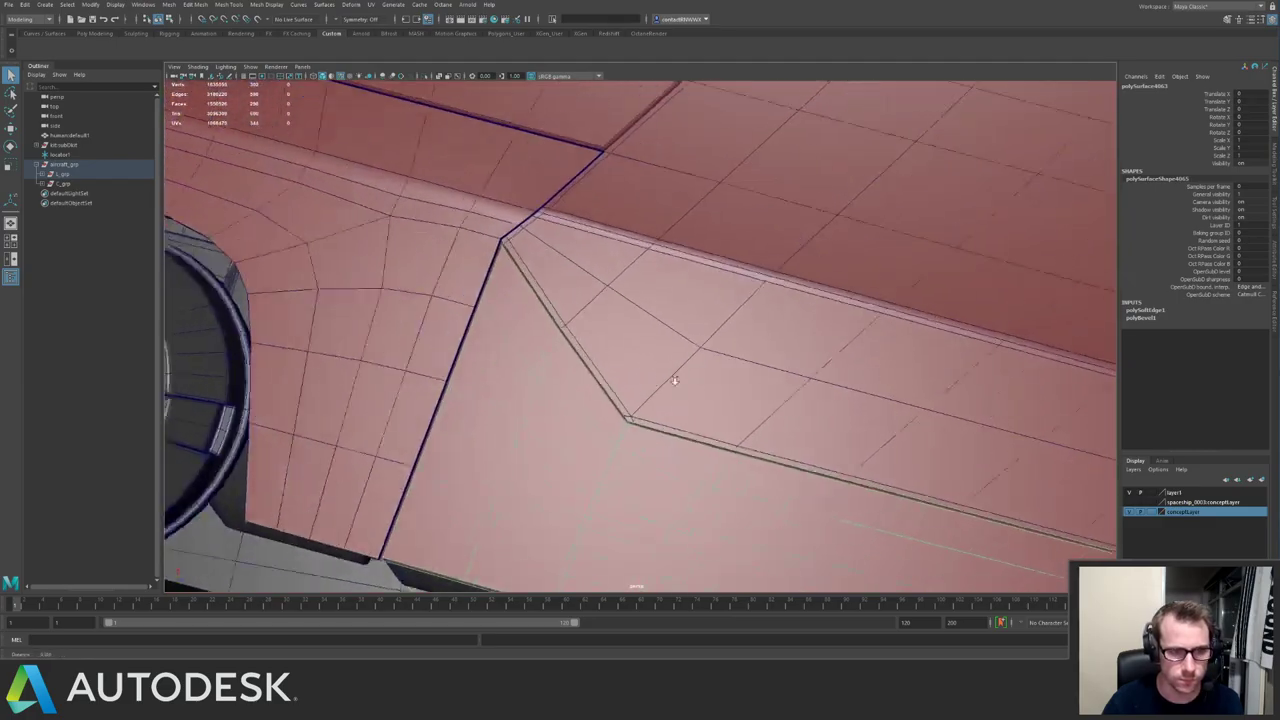
{"action": "left_click_drag", "start_coordinate": [675, 380], "coordinate": [603, 314], "text": "alt"}
{"action": "right_click_drag", "start_coordinate": [692, 352], "coordinate": [660, 277], "text": "alt"}
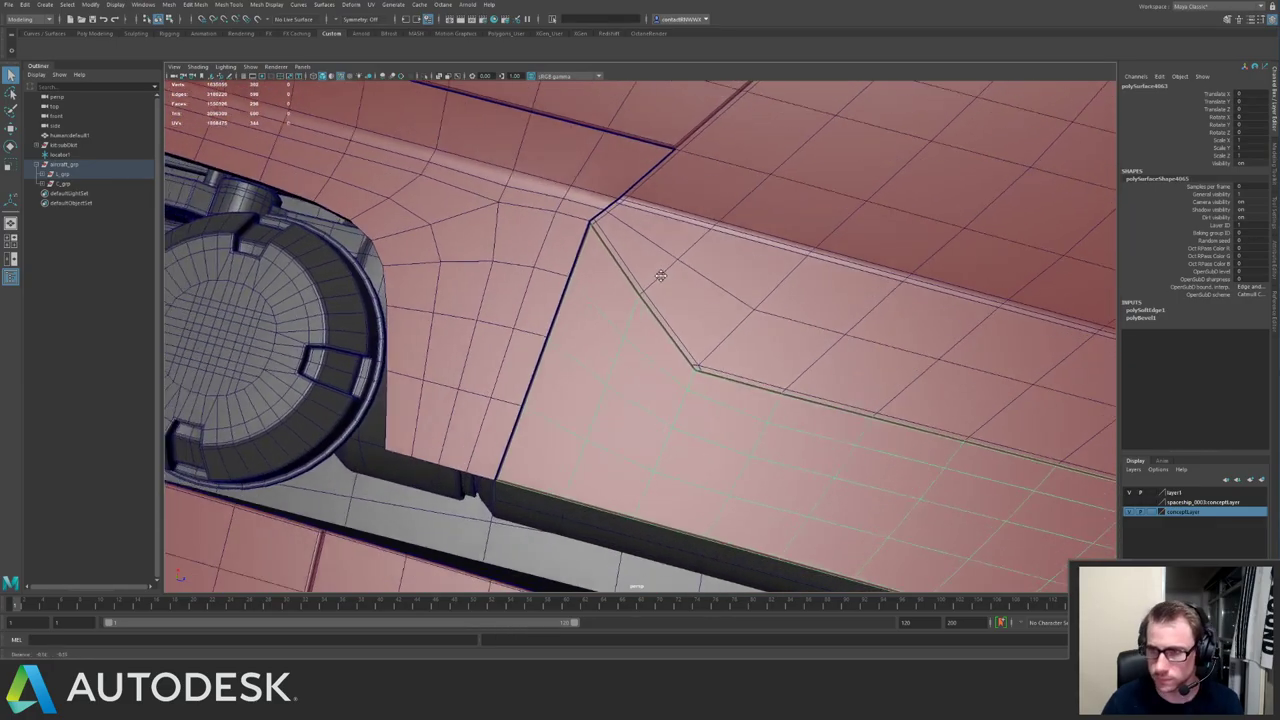
{"action": "left_click_drag", "start_coordinate": [660, 277], "coordinate": [694, 377], "text": "alt"}
Isolate the panel and insert one edge loop on each side of its inner corner, using the Multiple edge loops setting.
{"action": "key", "text": "ctrl+1"}
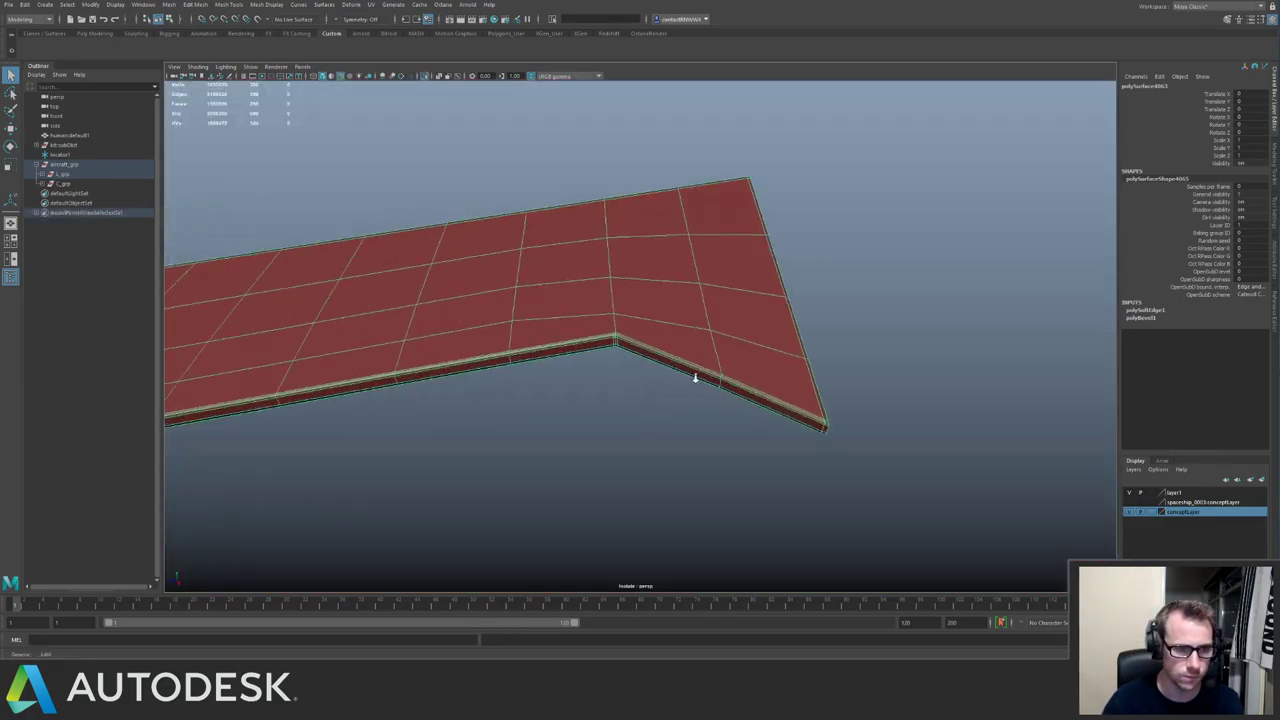
{"action": "right_click_drag", "start_coordinate": [606, 262], "coordinate": [690, 350], "text": "alt"}
{"action": "right_click_drag", "start_coordinate": [603, 411], "coordinate": [1164, 177], "text": "shift"}
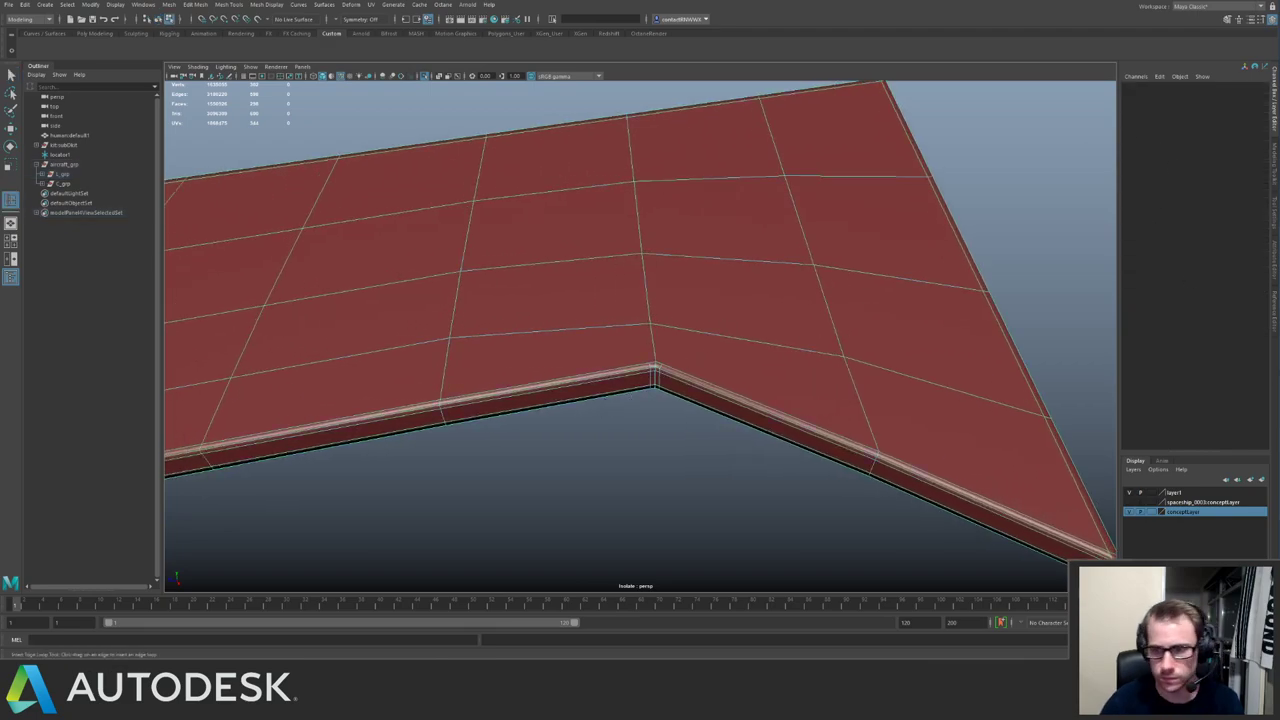
{"action": "left_click", "coordinate": [1275, 215]}
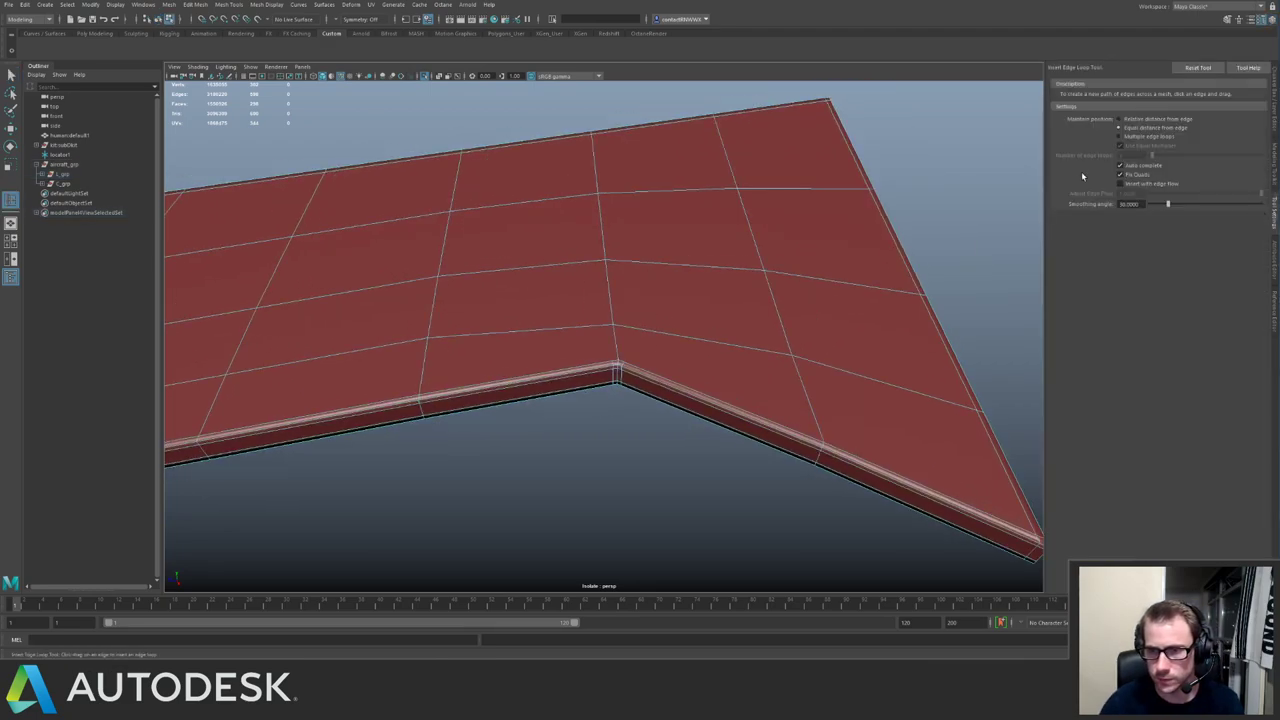
{"action": "left_click", "coordinate": [546, 145]}
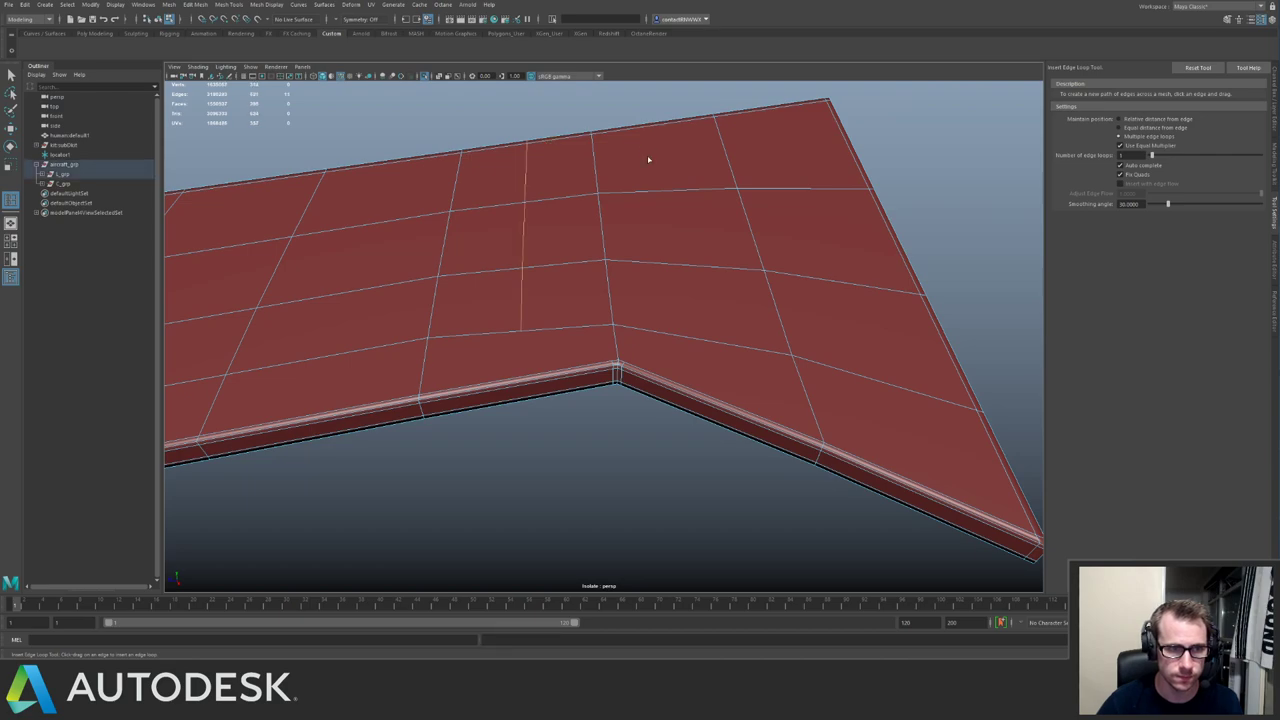
{"action": "left_click", "coordinate": [670, 123]}
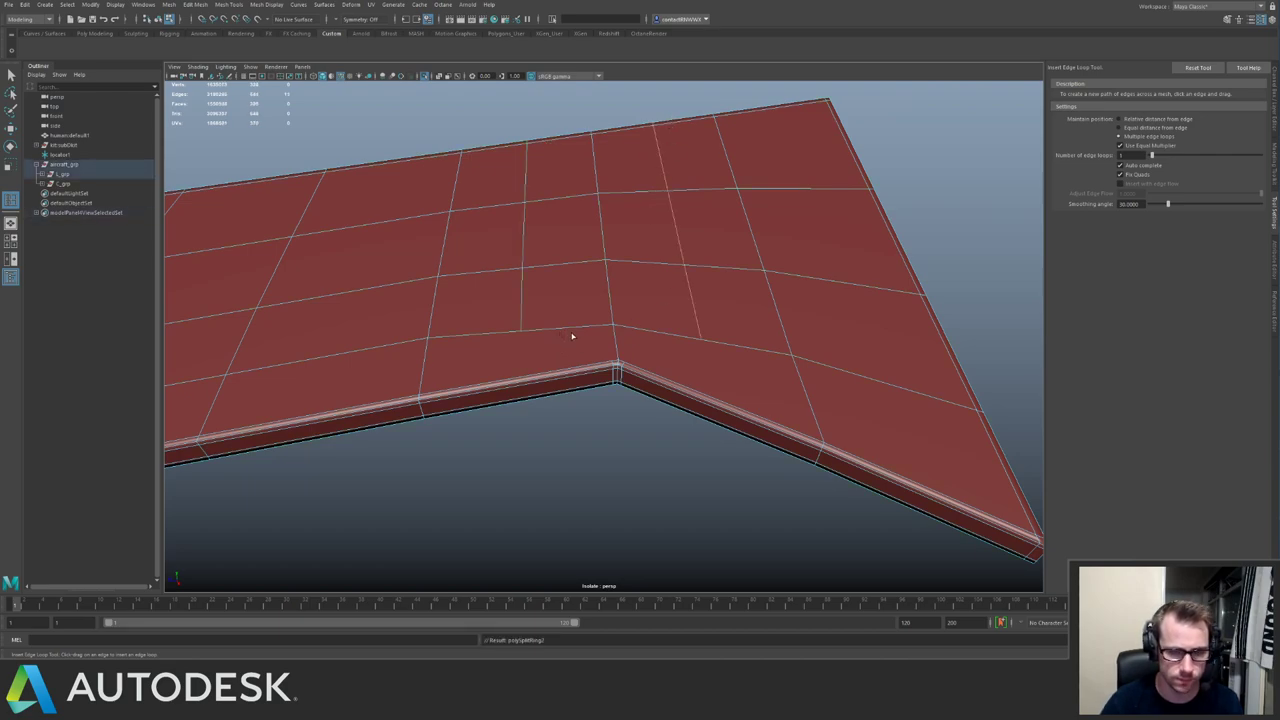
Quadrangulate the faces on either side of the panel's inner corner, on both the upper and lower surfaces.
{"action": "key", "text": "q"}
{"action": "left_click", "coordinate": [641, 357], "text": "shift"}
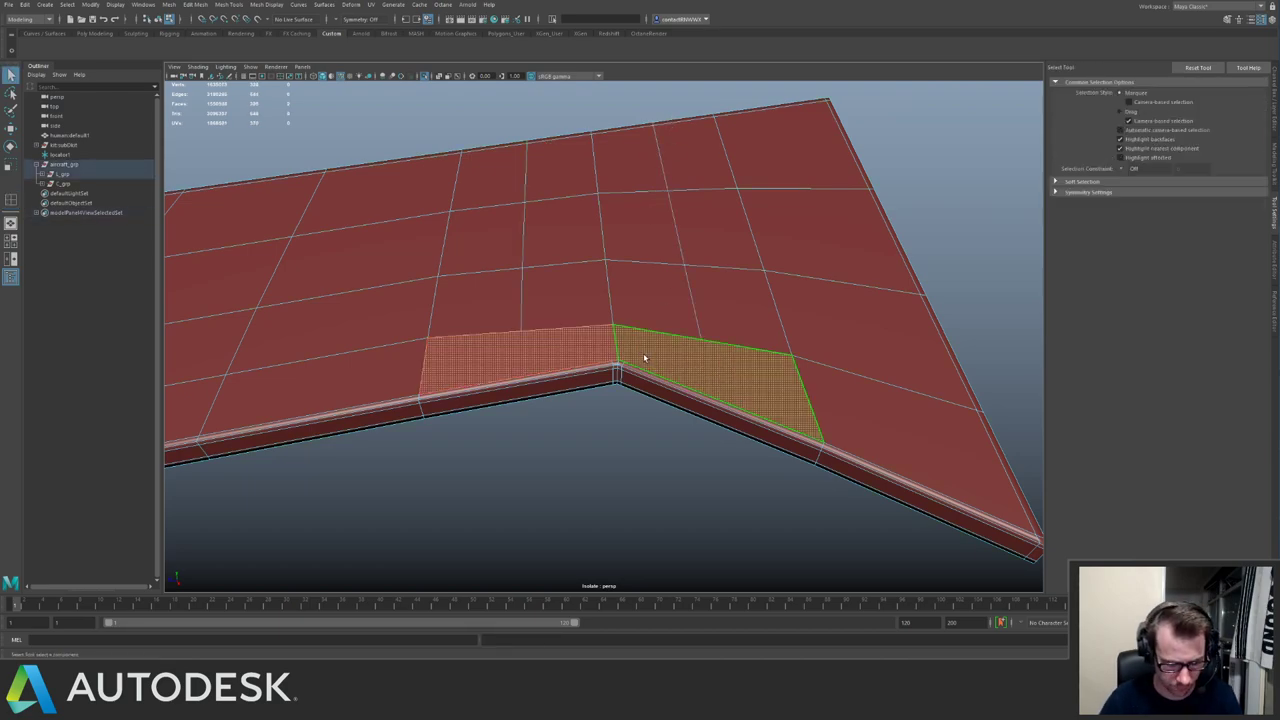
{"action": "left_click_drag", "start_coordinate": [645, 360], "coordinate": [613, 272], "text": "alt"}
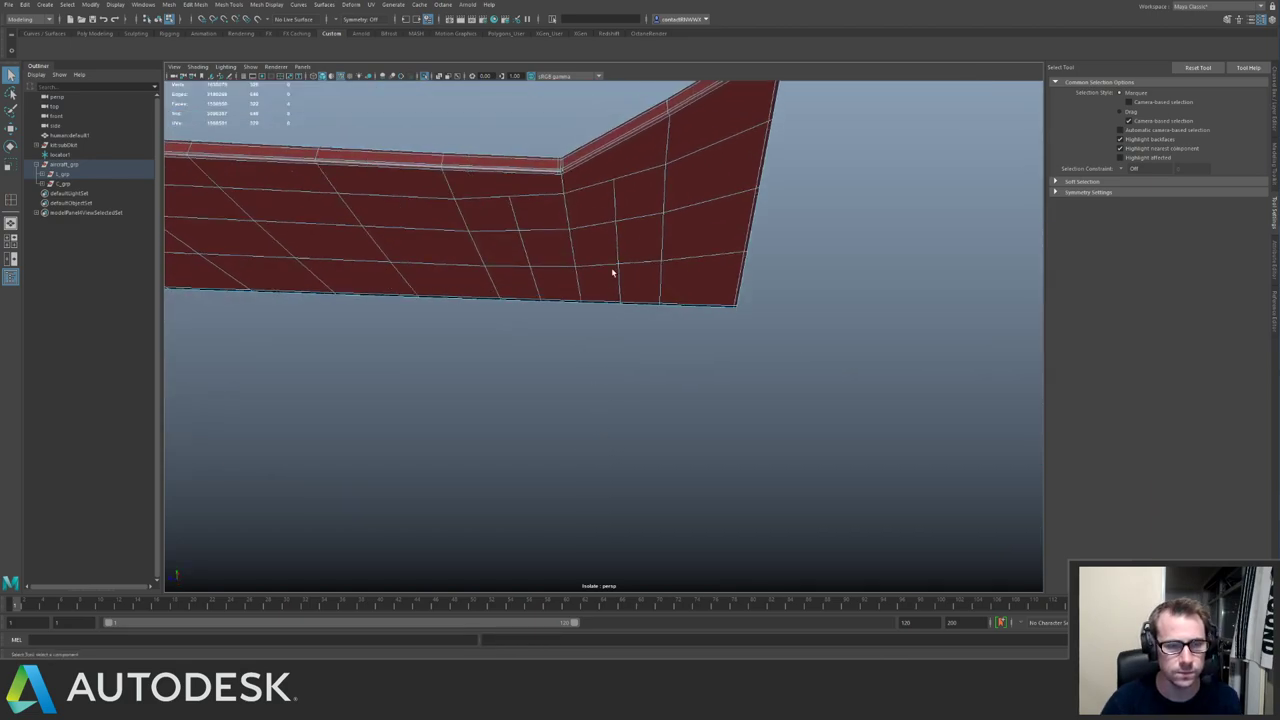
{"action": "left_click", "coordinate": [532, 182]}
{"action": "left_click", "coordinate": [590, 192], "text": "shift"}
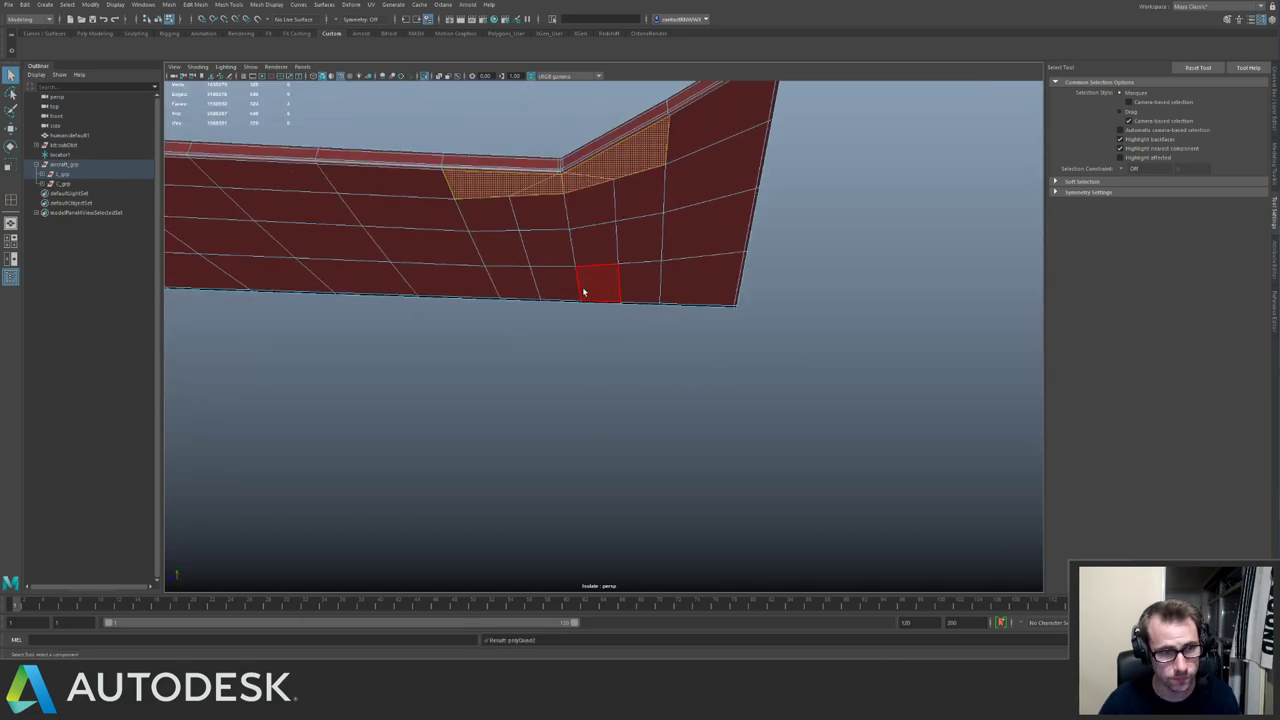
{"action": "key", "text": "F8"}
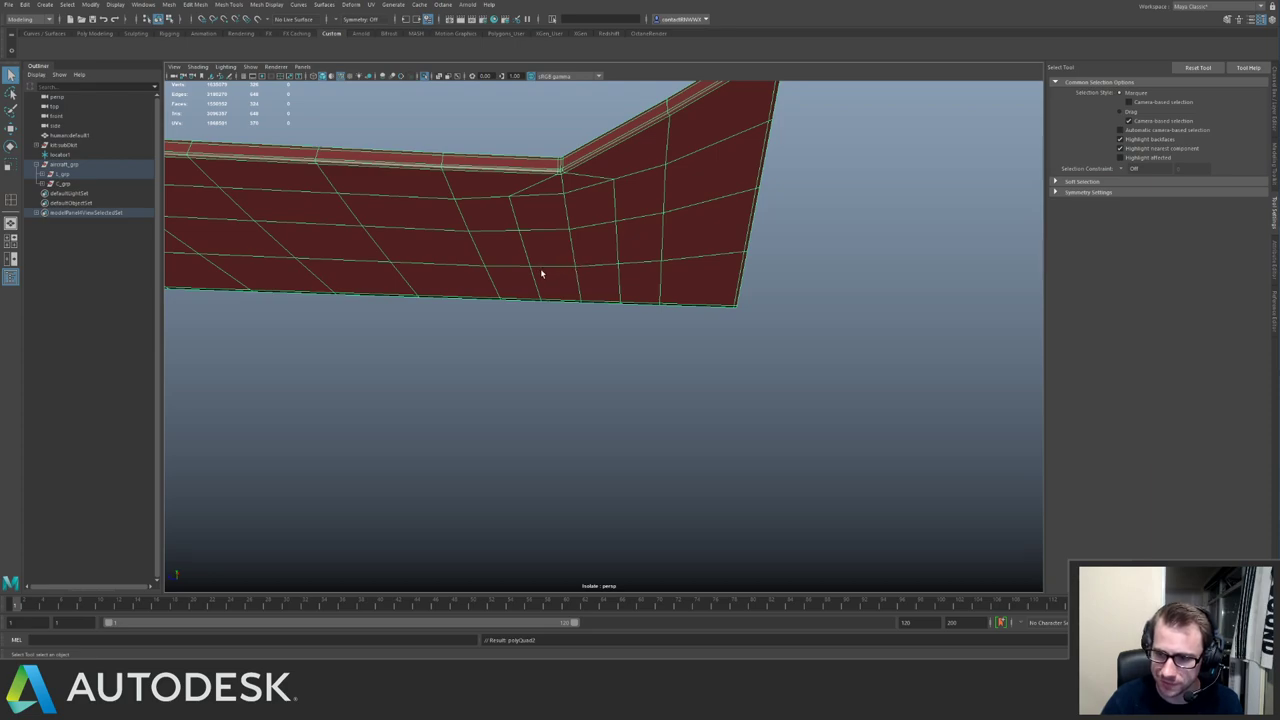
Move the two vertices beside the panel's inner corner to even out the surrounding quads.
{"action": "mouse_move", "coordinate": [561, 332]}
{"action": "left_mouse_down", "text": "alt"}
{"action": "mouse_move", "coordinate": [586, 369]}
{"action": "mouse_move", "coordinate": [590, 420]}
{"action": "mouse_move", "coordinate": [586, 408]}
{"action": "mouse_move", "coordinate": [520, 426]}
{"action": "mouse_move", "coordinate": [526, 381]}
{"action": "mouse_move", "coordinate": [627, 329]}
{"action": "mouse_move", "coordinate": [573, 337]}
{"action": "left_mouse_up", "text": "alt"}
{"action": "key", "text": "F9"}
{"action": "left_click", "coordinate": [521, 430]}
{"action": "key", "text": "w"}
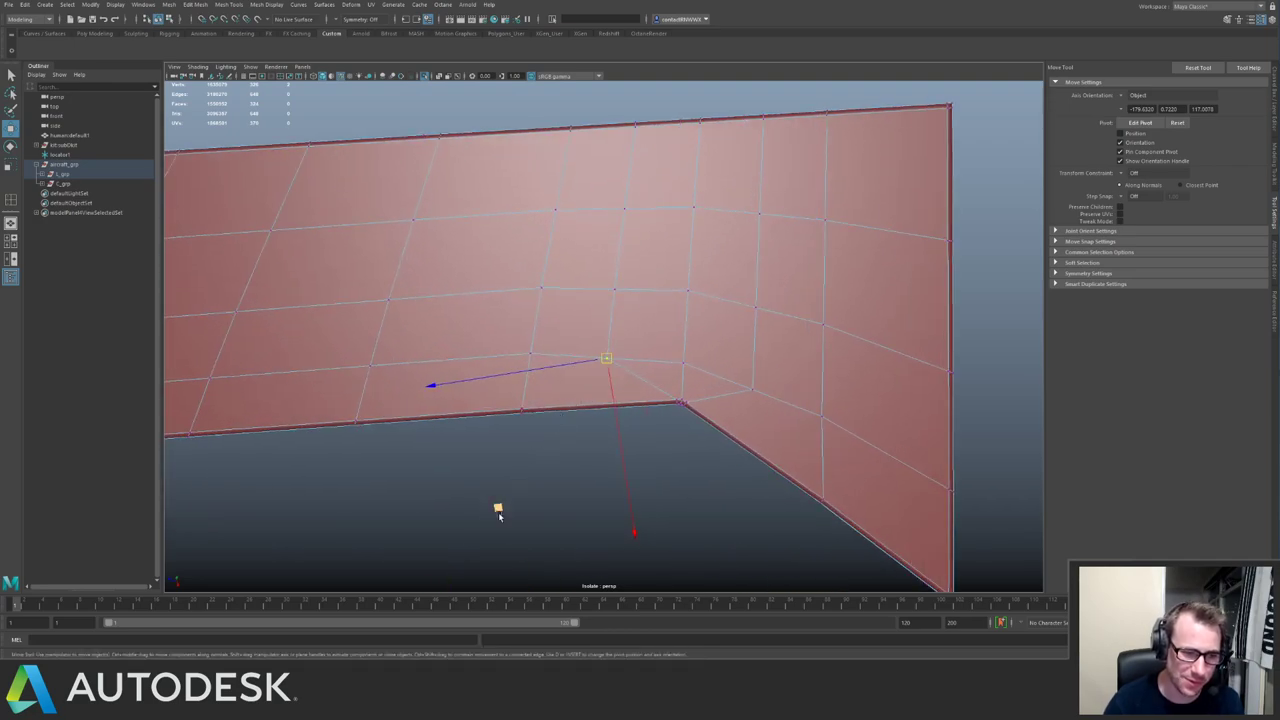
{"action": "middle_click_drag", "start_coordinate": [499, 512], "coordinate": [517, 511]}
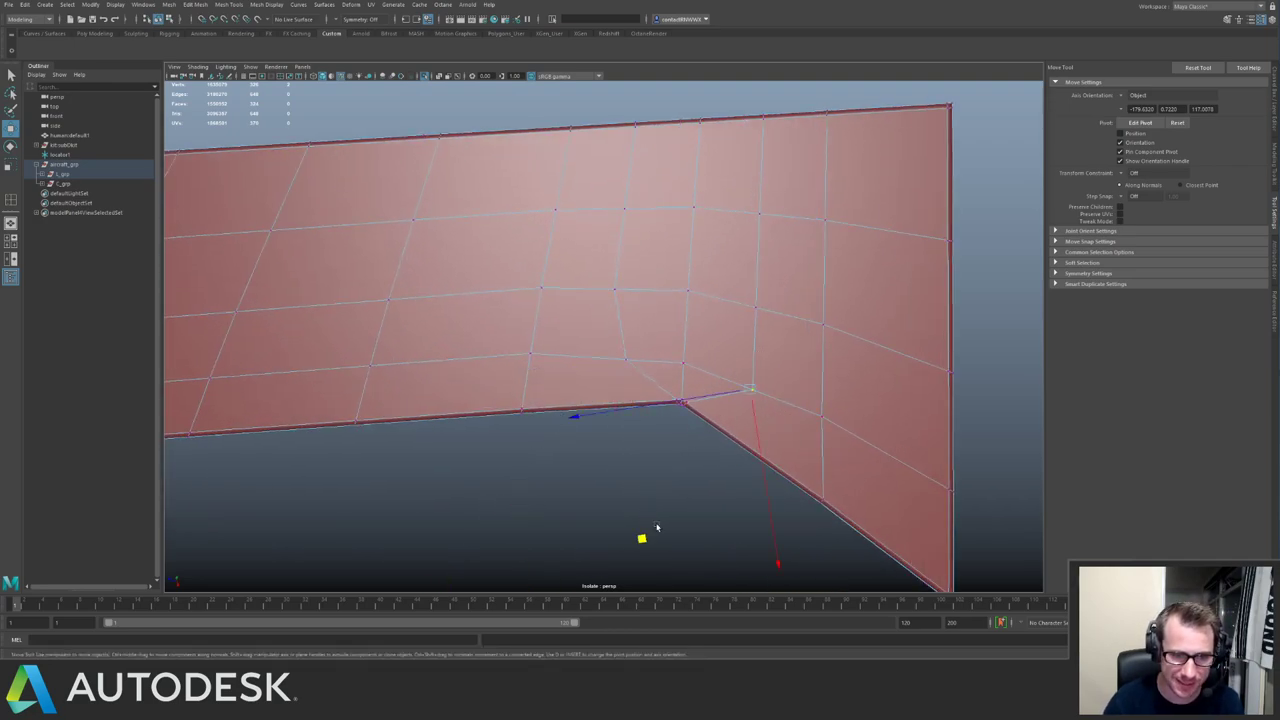
{"action": "middle_click_drag", "start_coordinate": [640, 528], "coordinate": [676, 485]}
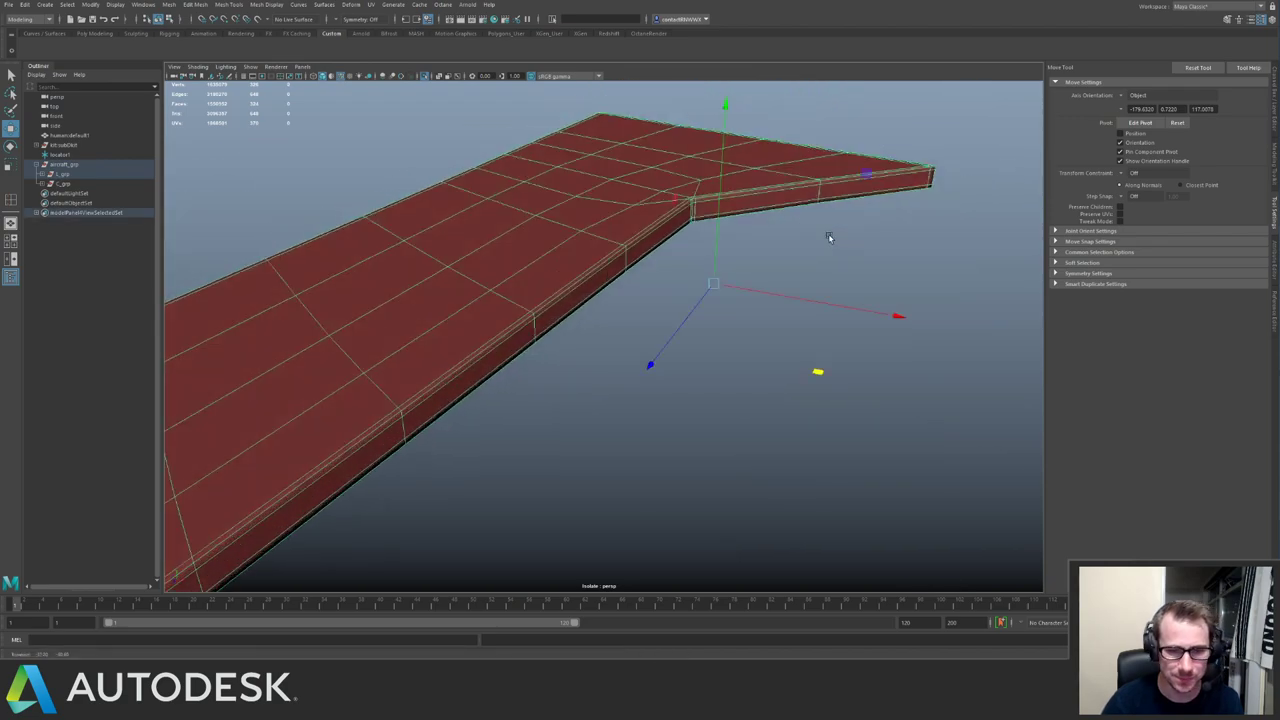
Examine the reworked panel in isolation, then its corner and seams among the surrounding hull panels.
{"action": "middle_click_drag", "start_coordinate": [828, 236], "coordinate": [720, 332], "text": "alt"}
{"action": "left_click_drag", "start_coordinate": [720, 332], "coordinate": [641, 304], "text": "alt"}
{"action": "right_click_drag", "start_coordinate": [641, 304], "coordinate": [598, 293], "text": "alt"}
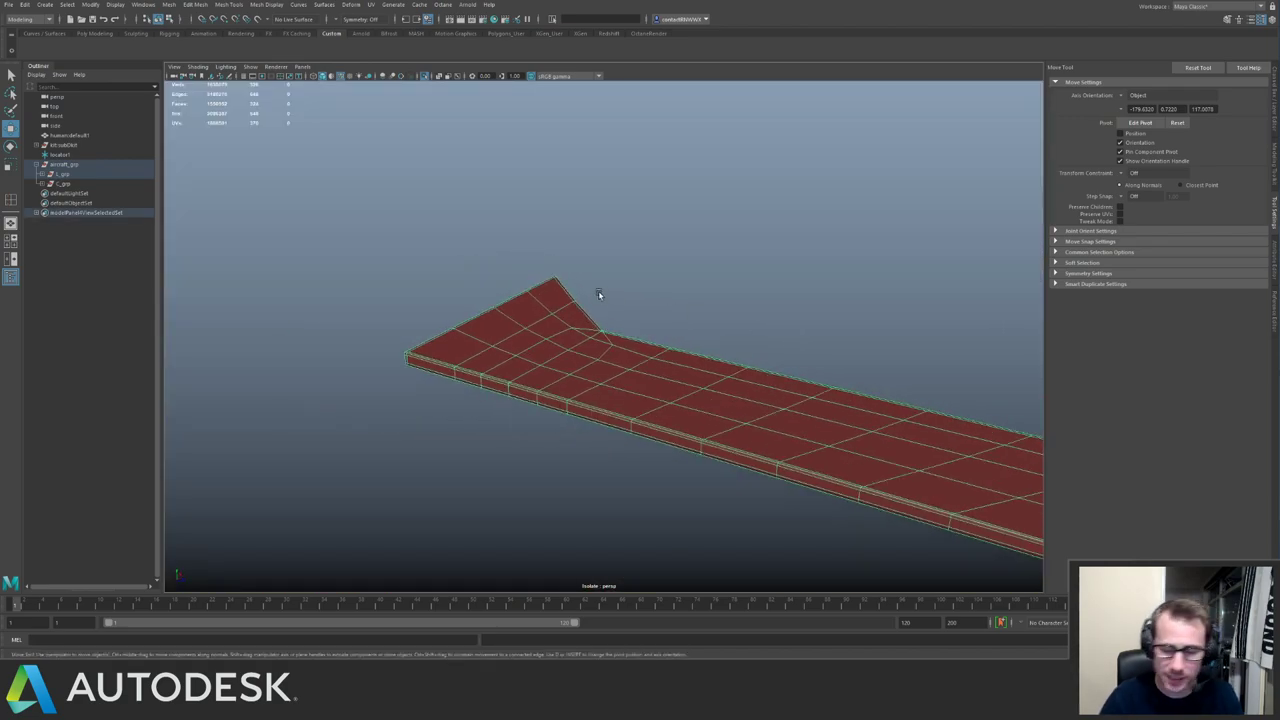
{"action": "key", "text": "ctrl+1"}
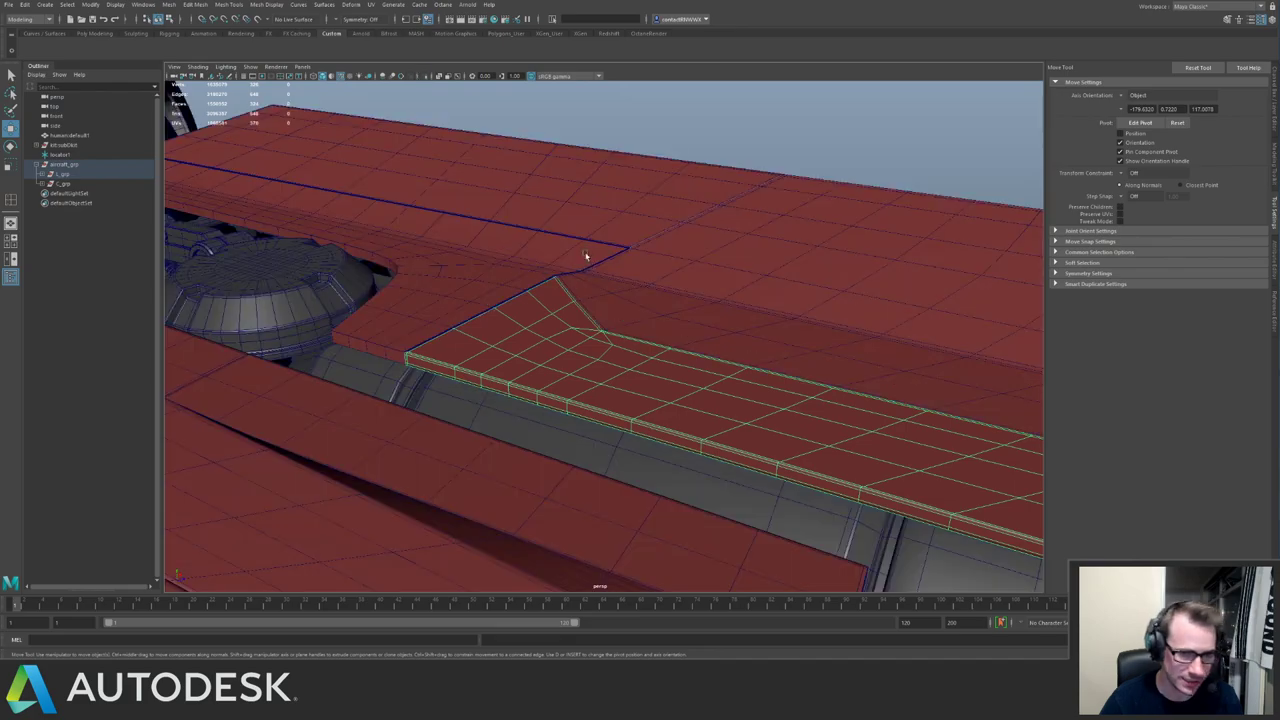
{"action": "left_click_drag", "start_coordinate": [586, 257], "coordinate": [563, 257], "text": "alt"}
{"action": "middle_click_drag", "start_coordinate": [563, 257], "coordinate": [568, 304], "text": "alt"}
{"action": "left_click_drag", "start_coordinate": [515, 260], "coordinate": [657, 314], "text": "alt"}
{"action": "right_click_drag", "start_coordinate": [657, 314], "coordinate": [680, 356], "text": "alt"}
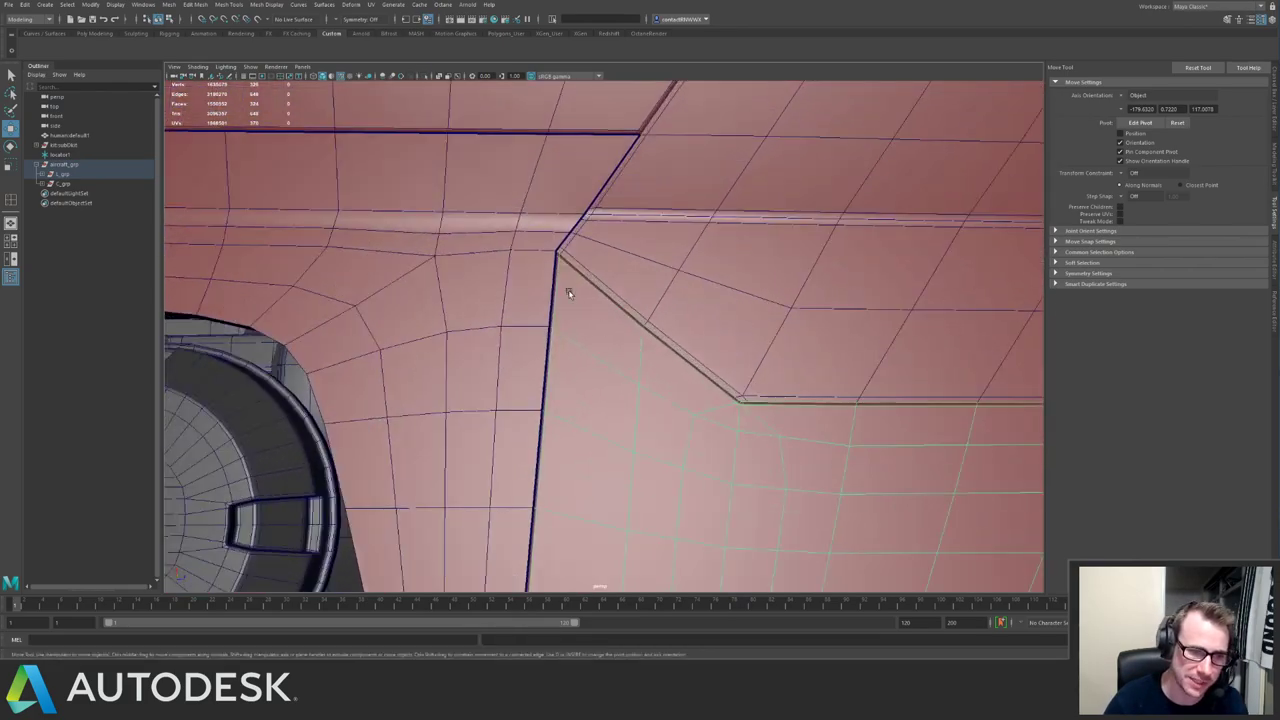
{"action": "left_click_drag", "start_coordinate": [568, 292], "coordinate": [549, 288], "text": "alt"}
{"action": "right_click_drag", "start_coordinate": [549, 288], "coordinate": [476, 284], "text": "alt"}
{"action": "left_click_drag", "start_coordinate": [477, 285], "coordinate": [540, 340], "text": "alt"}
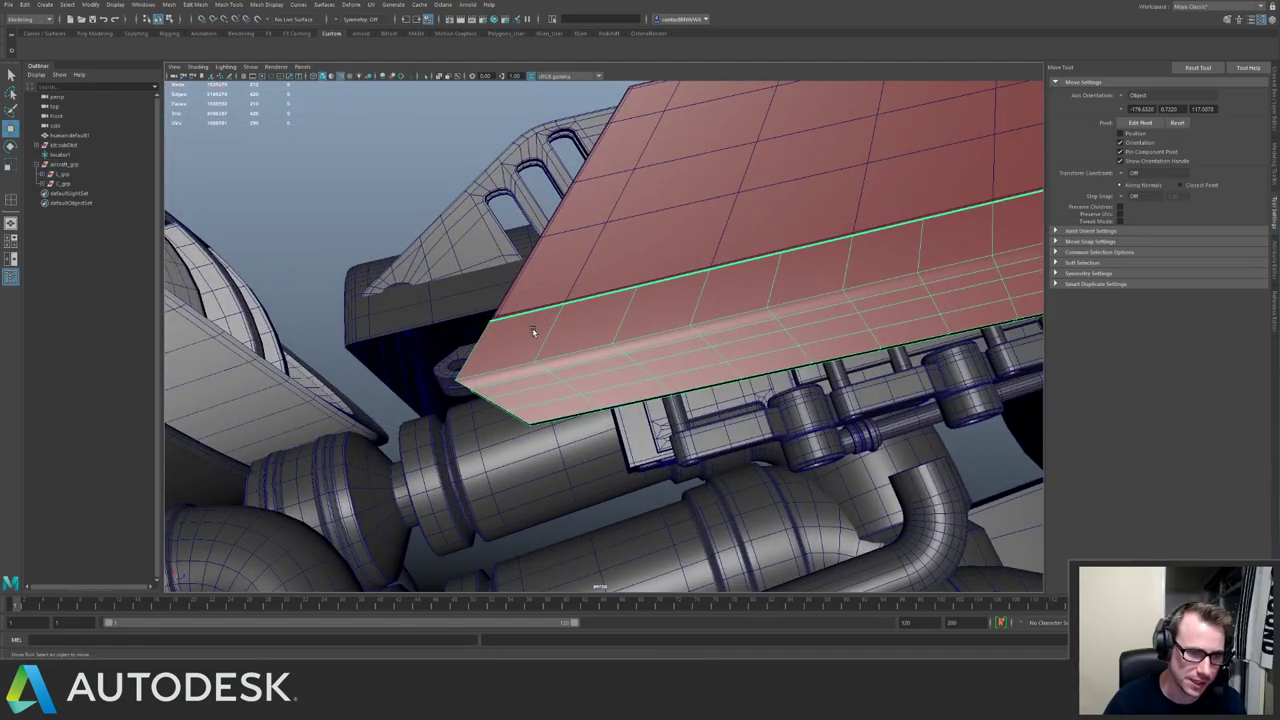
Isolate the notched red panel around the round cap and select the corner edges at the end of its short leg.
{"action": "right_click_drag", "start_coordinate": [535, 334], "coordinate": [560, 320]}
{"action": "key", "text": "ctrl+1"}
{"action": "middle_click_drag", "start_coordinate": [557, 323], "coordinate": [301, 258], "text": "alt"}
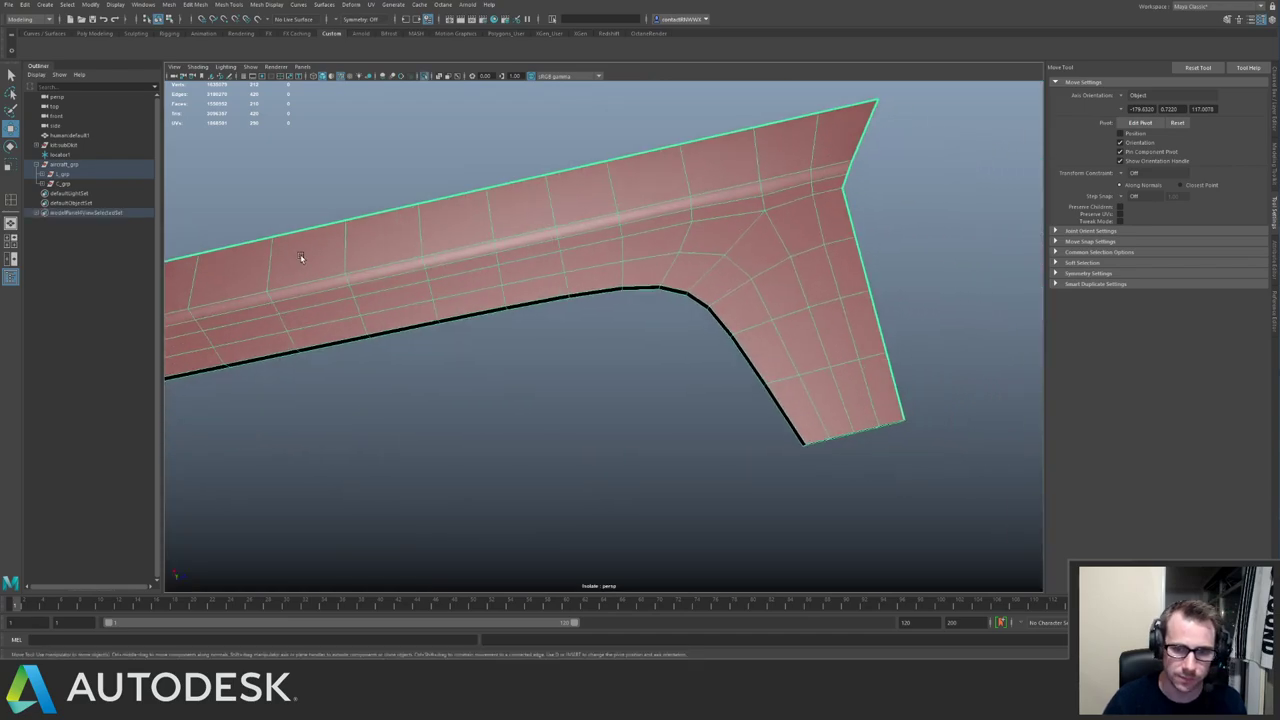
{"action": "right_click_drag", "start_coordinate": [784, 398], "coordinate": [784, 372]}
{"action": "left_click", "coordinate": [800, 444]}
{"action": "middle_click_drag", "start_coordinate": [746, 423], "coordinate": [615, 422], "text": "alt"}
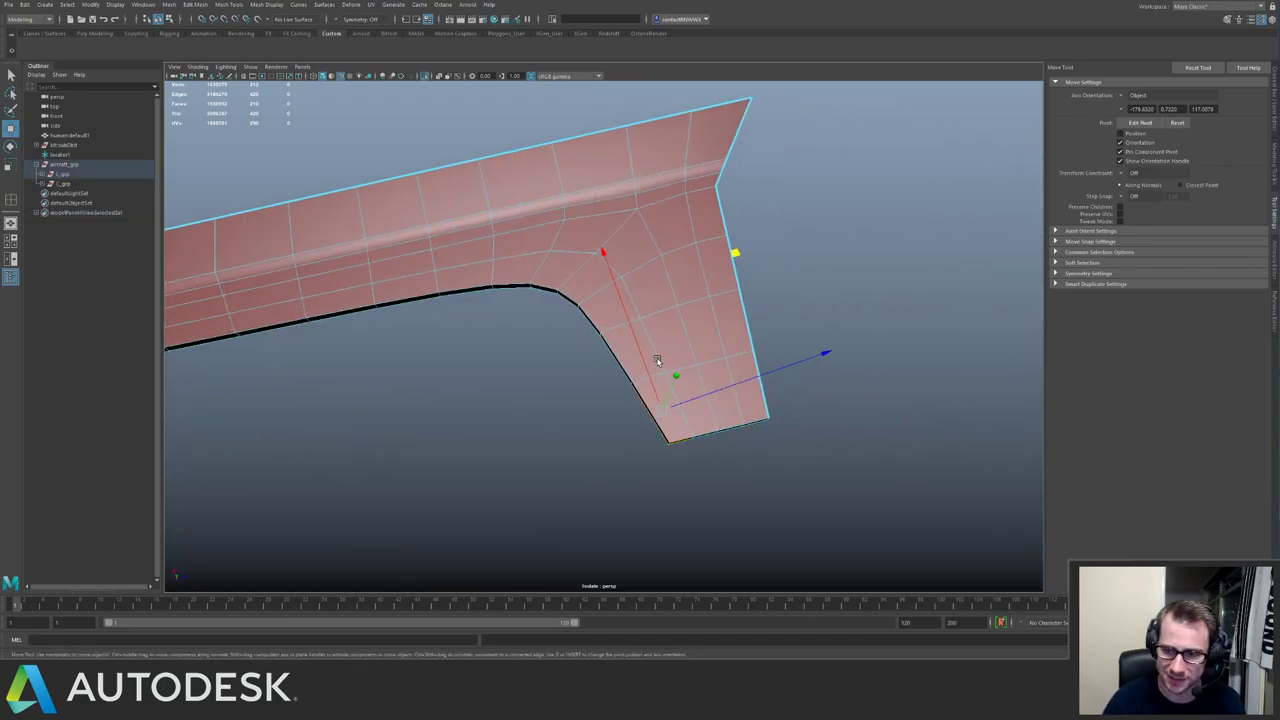
{"action": "right_click_drag", "start_coordinate": [658, 361], "coordinate": [708, 397], "text": "alt"}
{"action": "left_click", "coordinate": [784, 422]}
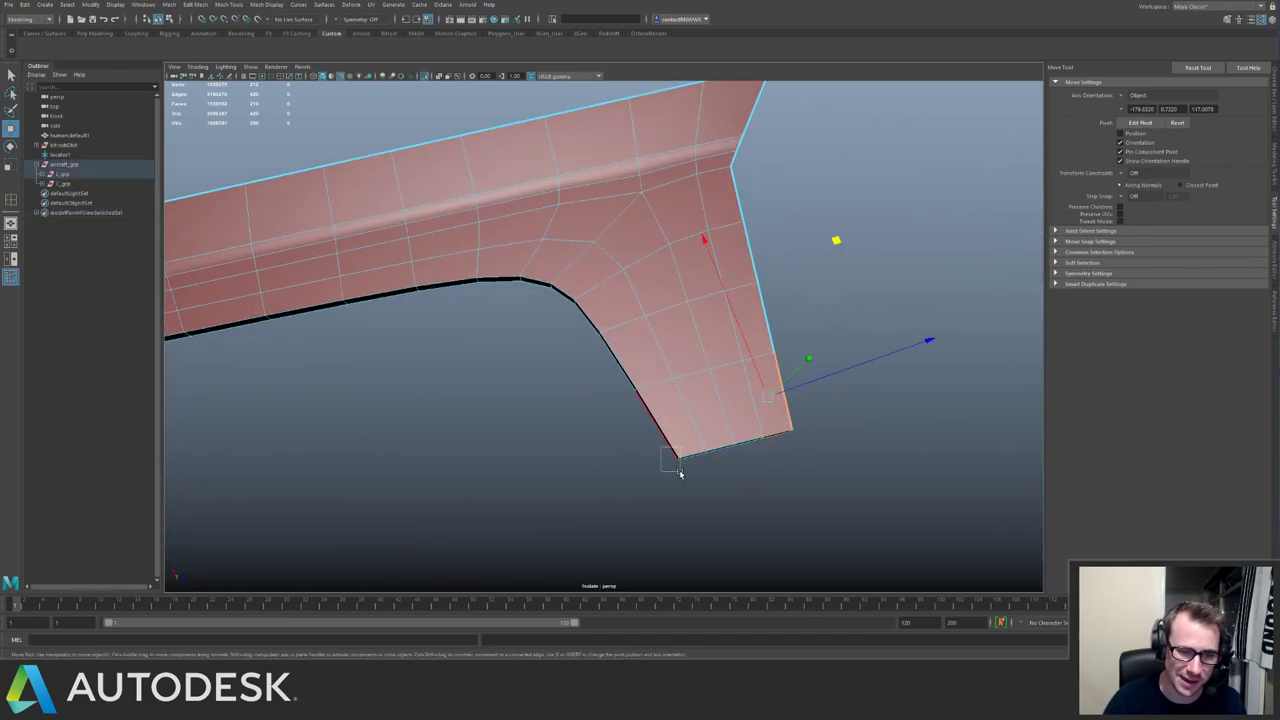
{"action": "left_click_drag", "start_coordinate": [680, 473], "coordinate": [682, 475]}
{"action": "left_click_drag", "start_coordinate": [788, 428], "coordinate": [819, 449], "text": "shift"}
Add the remaining corner edges at both ends of the notched panel to the border selection and bring back the surrounding hull.
{"action": "middle_click_drag", "start_coordinate": [731, 163], "coordinate": [704, 288], "text": "alt"}
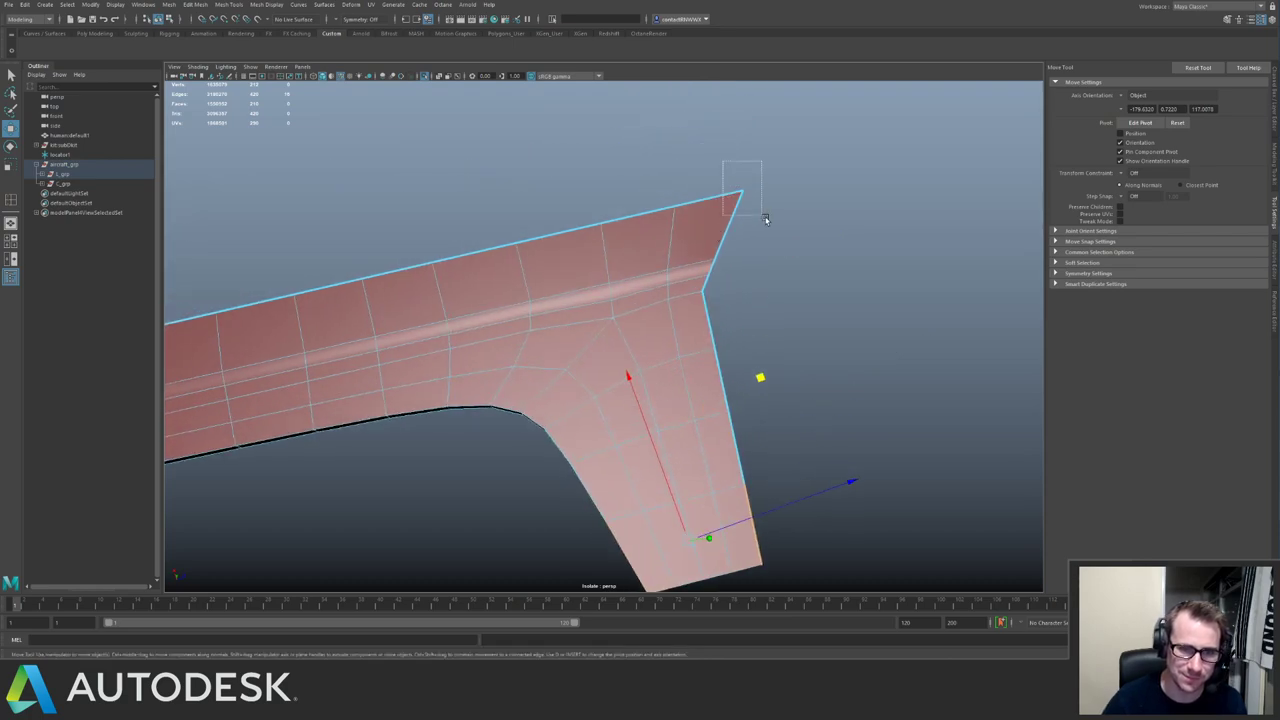
{"action": "left_click_drag", "start_coordinate": [765, 219], "coordinate": [765, 219], "text": "shift"}
{"action": "middle_click_drag", "start_coordinate": [320, 297], "coordinate": [686, 276], "text": "alt"}
{"action": "middle_click_drag", "start_coordinate": [494, 305], "coordinate": [612, 281], "text": "alt"}
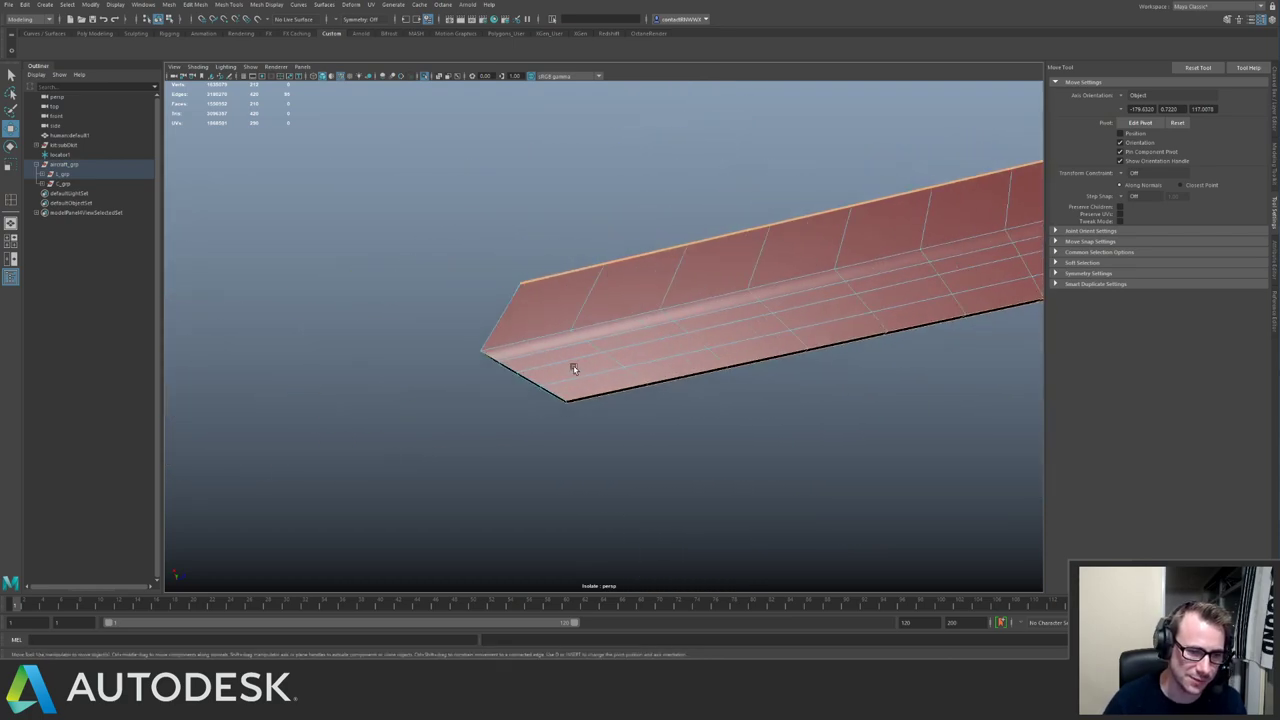
{"action": "key", "text": "ctrl+1"}
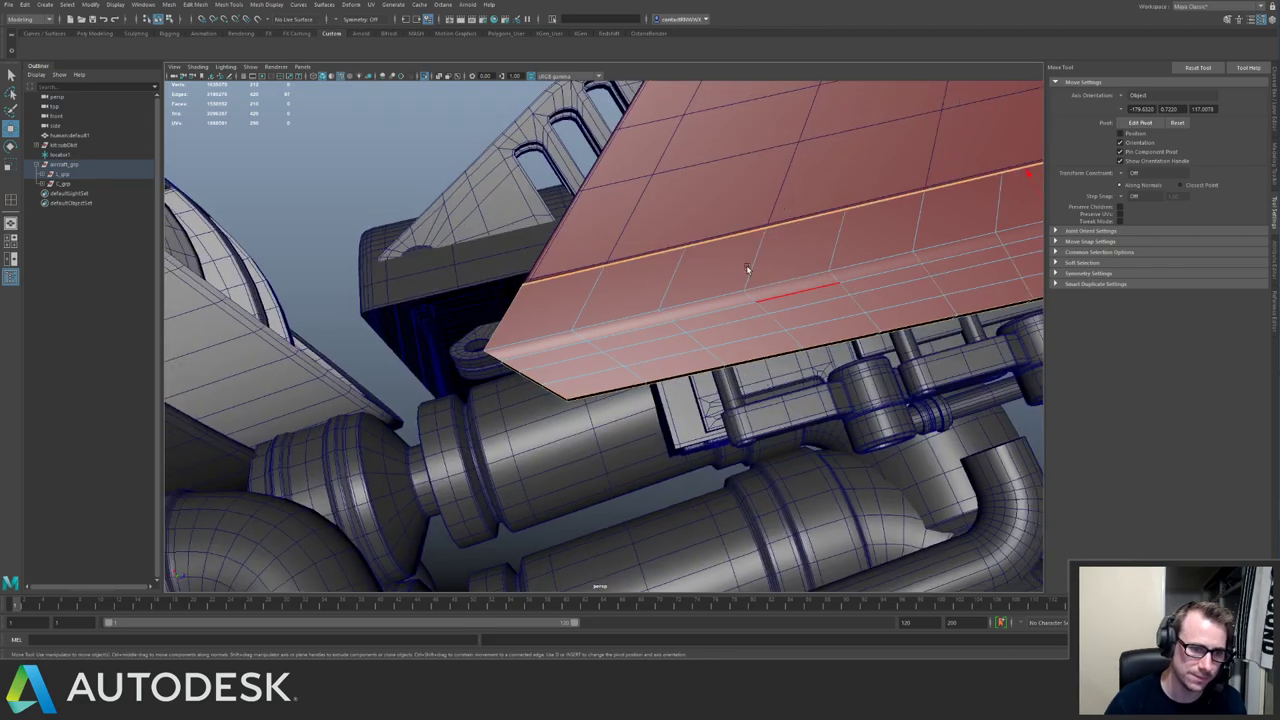
Bevel the selected border and corner edges of the notched panel with a fraction of 0.4 and chamfer off.
{"action": "right_click_drag", "start_coordinate": [748, 268], "coordinate": [463, 317], "text": "alt"}
{"action": "left_click_drag", "start_coordinate": [463, 317], "coordinate": [469, 294], "text": "alt"}
{"action": "right_click_drag", "start_coordinate": [469, 294], "coordinate": [635, 345], "text": "alt"}
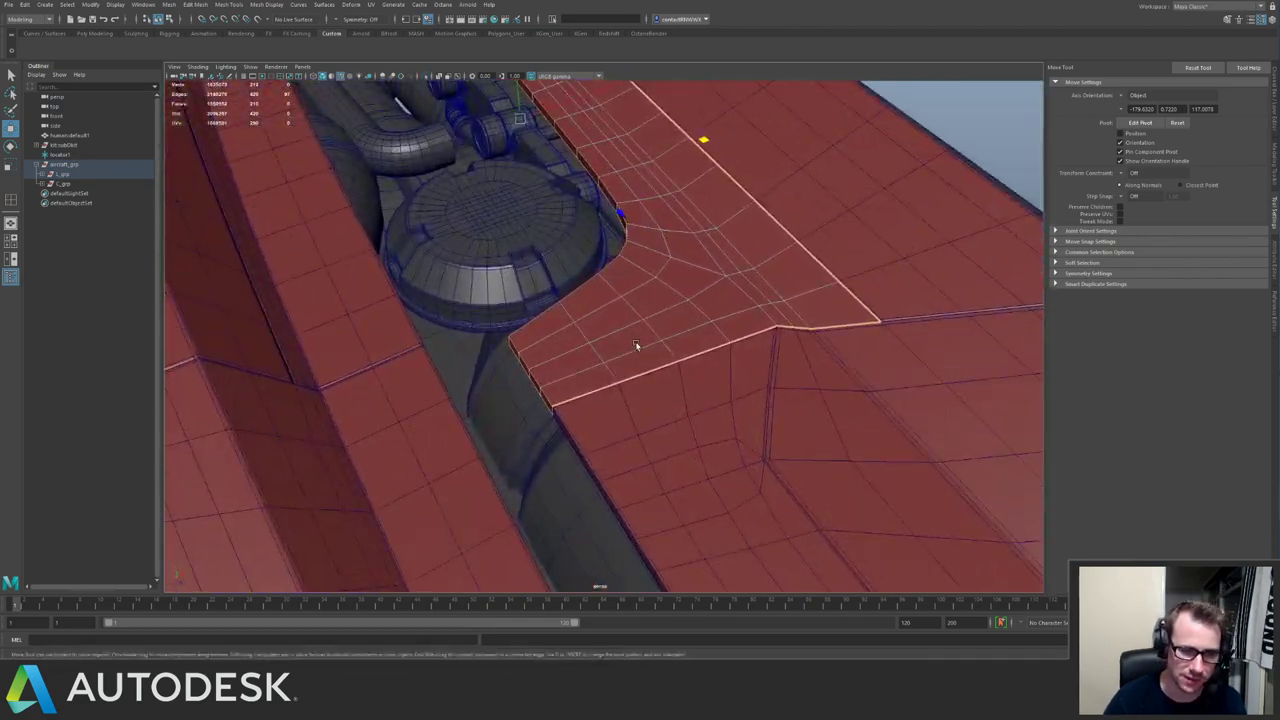
{"action": "left_click_drag", "start_coordinate": [635, 345], "coordinate": [649, 283], "text": "alt"}
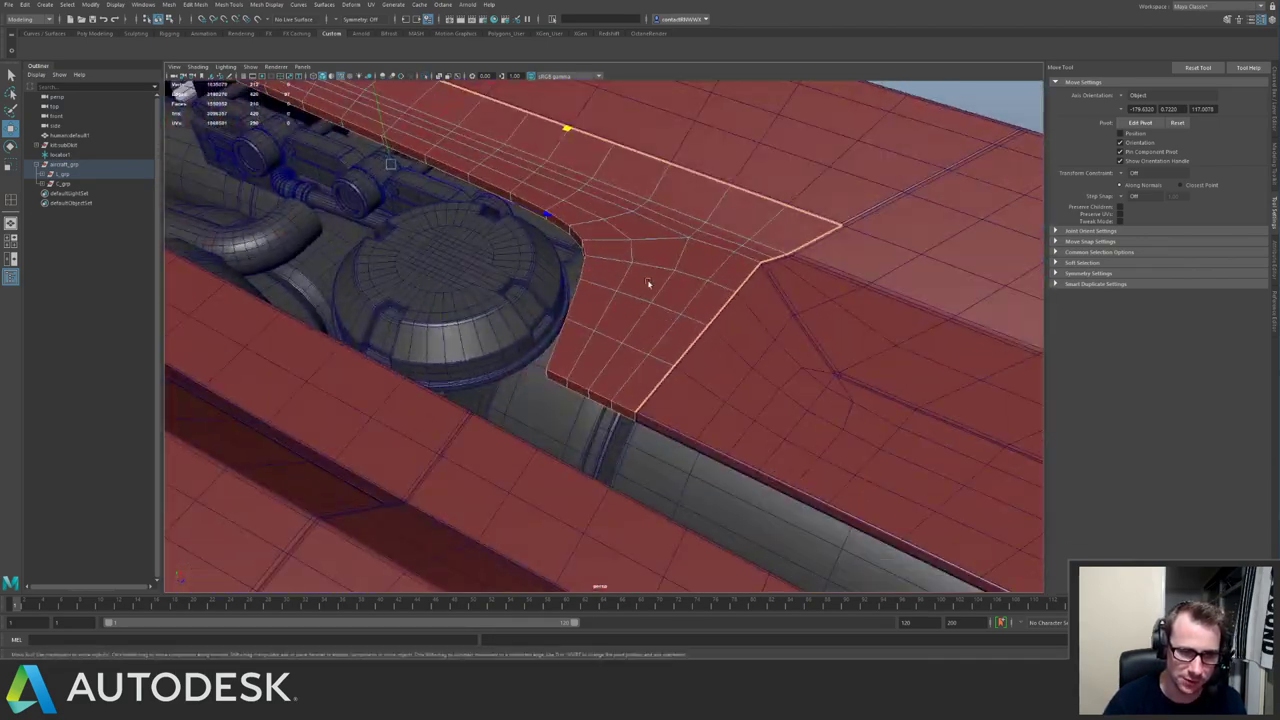
{"action": "middle_click_drag", "start_coordinate": [649, 283], "coordinate": [603, 233], "text": "alt"}
{"action": "right_click_drag", "start_coordinate": [603, 233], "coordinate": [803, 371], "text": "alt"}
{"action": "right_click_drag", "start_coordinate": [540, 290], "coordinate": [563, 297], "text": "alt"}
{"action": "left_click_drag", "start_coordinate": [563, 297], "coordinate": [485, 335], "text": "alt"}
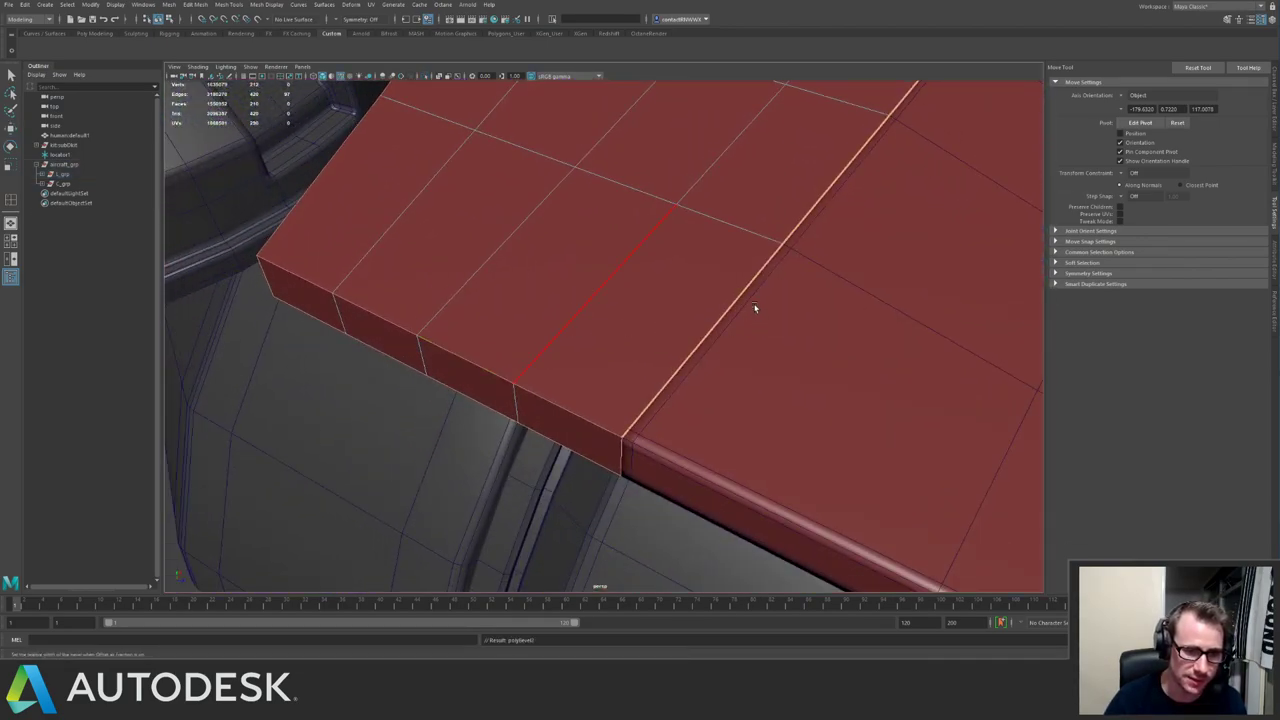
{"action": "key", "text": "ctrl+b"}
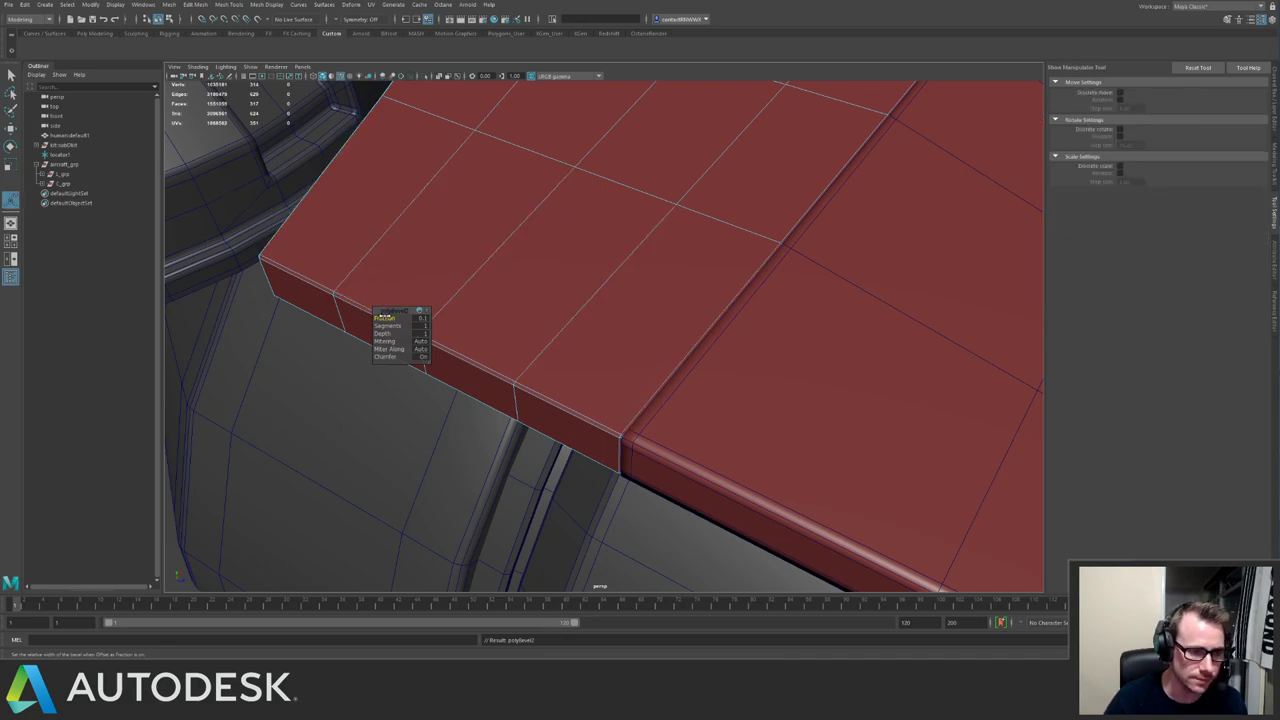
{"action": "left_click_drag", "start_coordinate": [380, 316], "coordinate": [357, 357]}
{"action": "left_click_drag", "start_coordinate": [507, 305], "coordinate": [383, 317], "text": "alt"}
{"action": "left_click_drag", "start_coordinate": [561, 306], "coordinate": [559, 337], "text": "alt"}
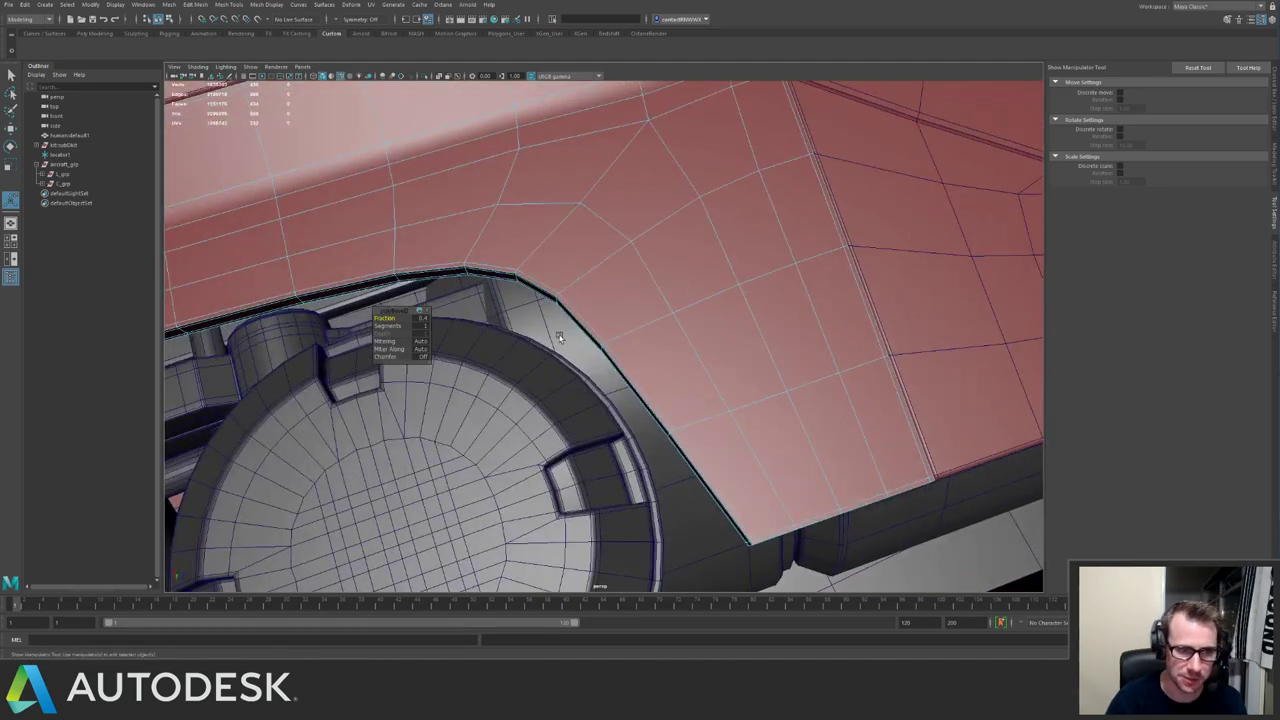
Isolate the panel to pick the edges along its fold crease, and bevel them with a fraction of 0.4 and chamfer off.
{"action": "key", "text": "q"}
{"action": "left_click_drag", "start_coordinate": [604, 290], "coordinate": [671, 303], "text": "alt"}
{"action": "scroll", "coordinate": [494, 217], "scroll_direction": "up", "scroll_amount": 5}
{"action": "key", "text": "ctrl+1"}
{"action": "left_click_drag", "start_coordinate": [494, 217], "coordinate": [597, 263], "text": "alt"}
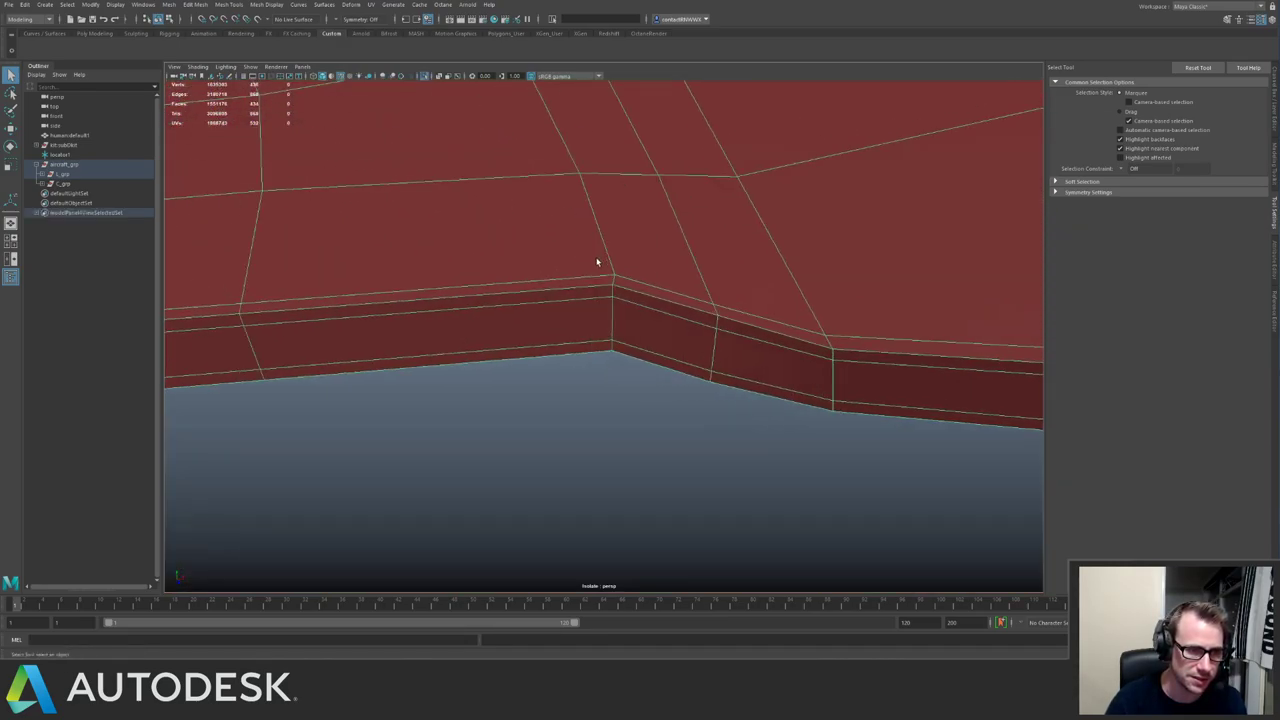
{"action": "scroll", "coordinate": [612, 269], "scroll_direction": "up", "scroll_amount": 2}
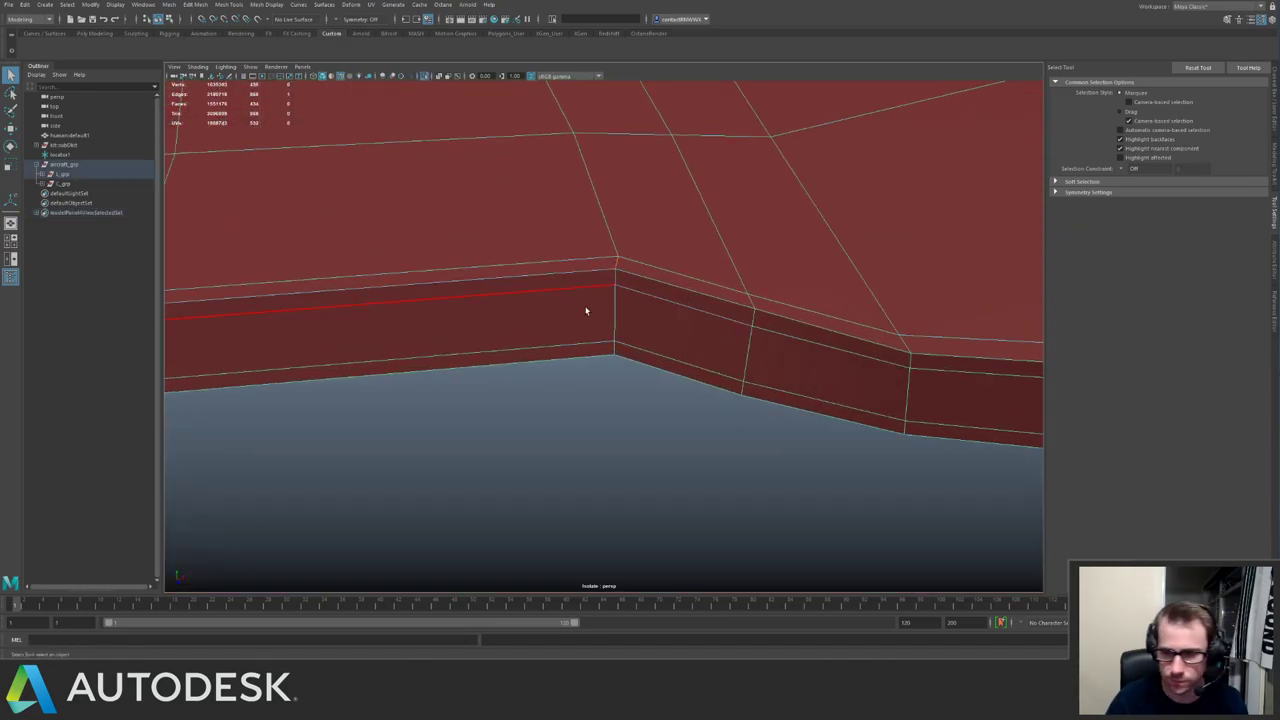
{"action": "key", "text": "F8"}
{"action": "right_click_drag", "start_coordinate": [605, 304], "coordinate": [494, 231], "text": "alt"}
{"action": "left_click_drag", "start_coordinate": [494, 231], "coordinate": [574, 323], "text": "alt"}
{"action": "key", "text": "ctrl+1"}
{"action": "key", "text": "ctrl+b"}
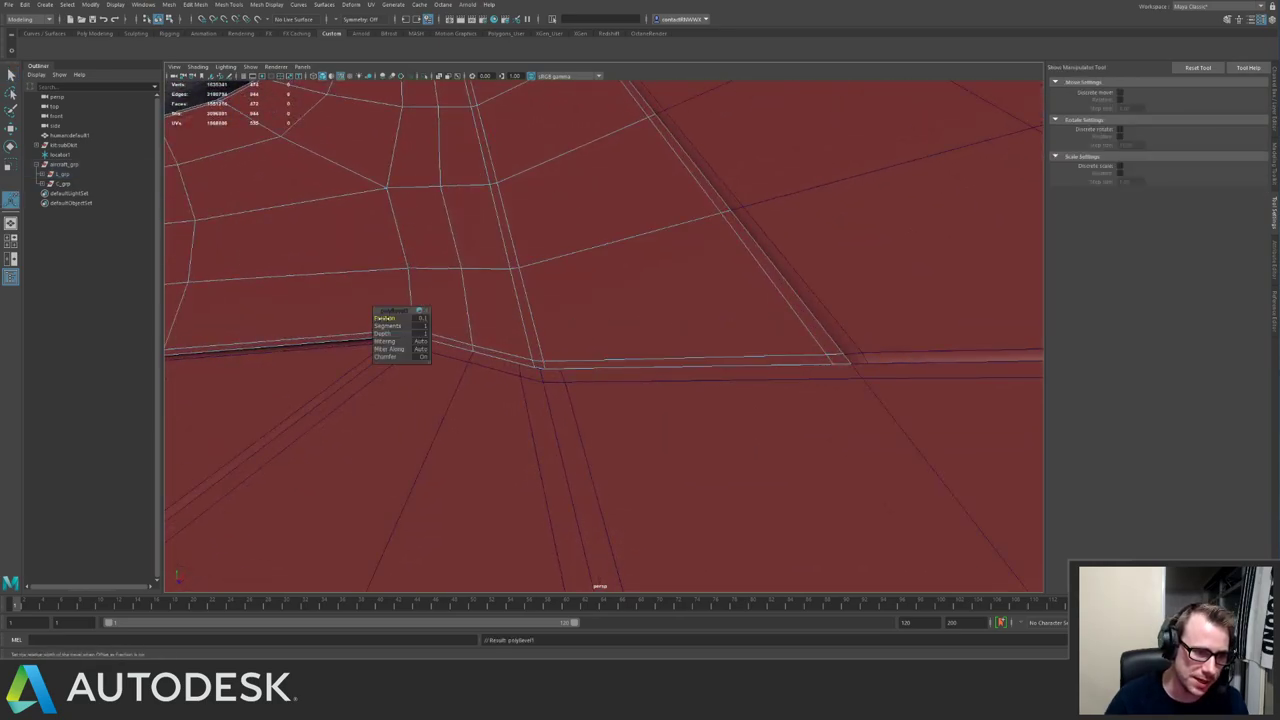
{"action": "left_click_drag", "start_coordinate": [384, 318], "coordinate": [368, 356]}
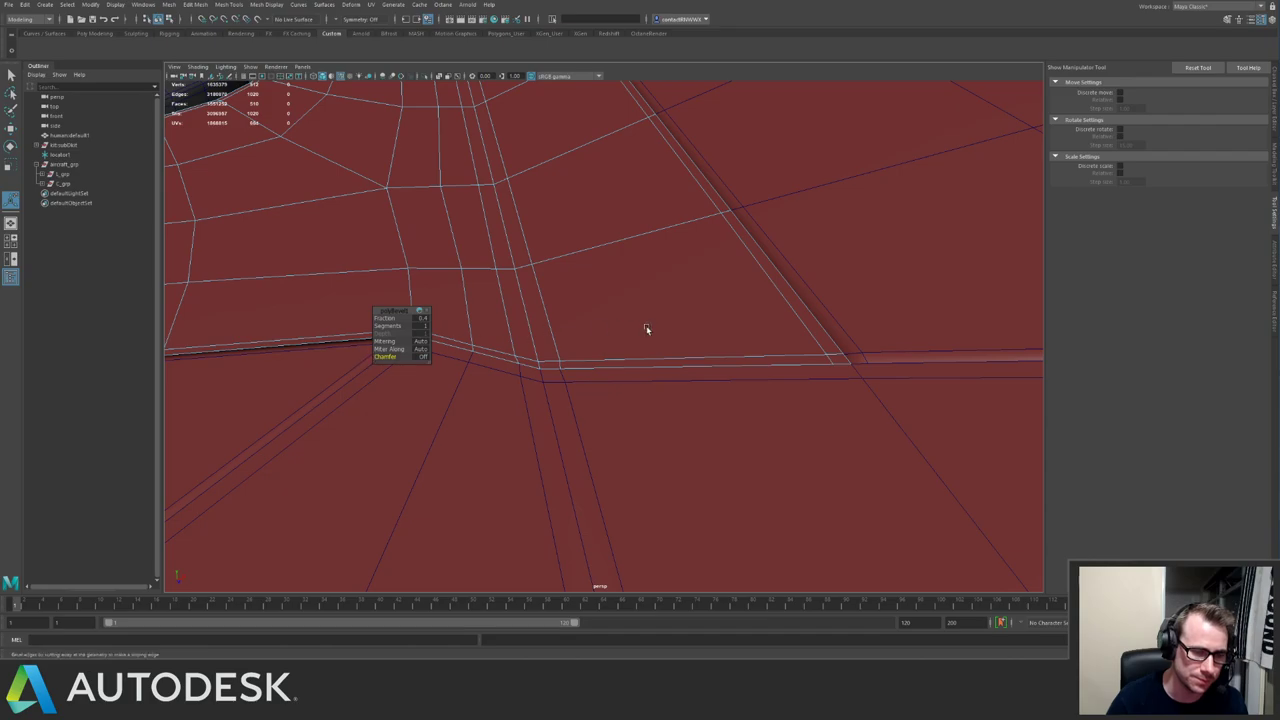
Select all edges of the notched panel around the round cap and soften them.
{"action": "right_click_drag", "start_coordinate": [646, 328], "coordinate": [540, 262], "text": "alt"}
{"action": "left_click_drag", "start_coordinate": [540, 262], "coordinate": [508, 286], "text": "alt"}
{"action": "middle_click_drag", "start_coordinate": [508, 286], "coordinate": [628, 286], "text": "alt"}
{"action": "right_click_drag", "start_coordinate": [628, 286], "coordinate": [550, 278], "text": "alt"}
{"action": "left_click_drag", "start_coordinate": [550, 278], "coordinate": [466, 206], "text": "alt"}
{"action": "left_click", "coordinate": [743, 281]}
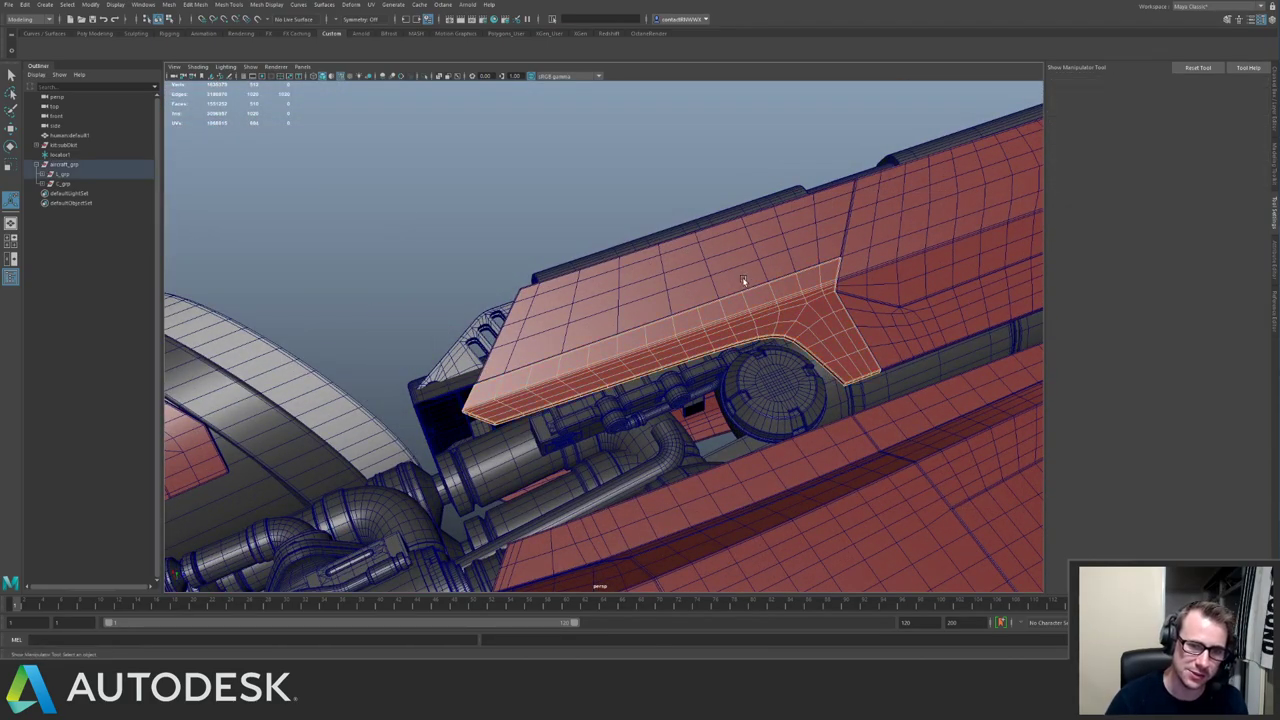
{"action": "middle_click_drag", "start_coordinate": [743, 281], "coordinate": [594, 309], "text": "alt"}
{"action": "right_click_drag", "start_coordinate": [594, 309], "coordinate": [755, 355], "text": "alt"}
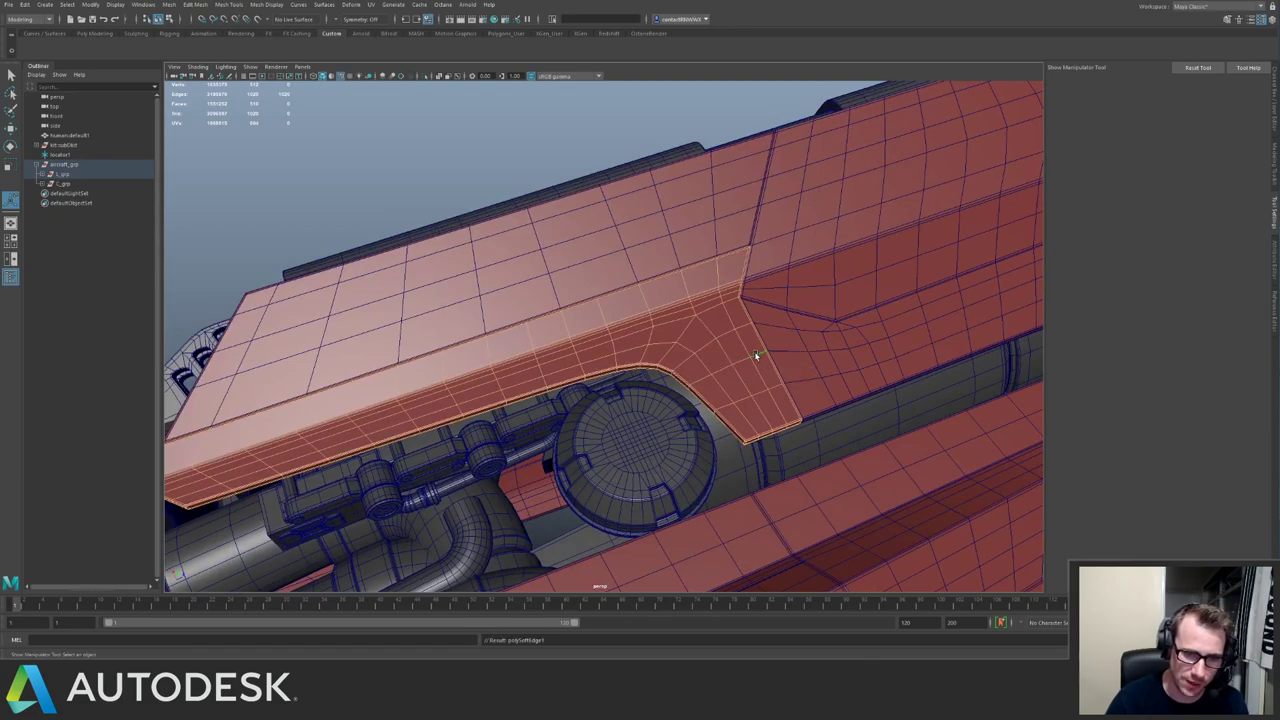
Cut a support-edge path between existing vertices around the notch corner on the red engine panel's outer face with Multi-Cut.
{"action": "key", "text": "q"}
{"action": "left_click", "coordinate": [649, 170]}
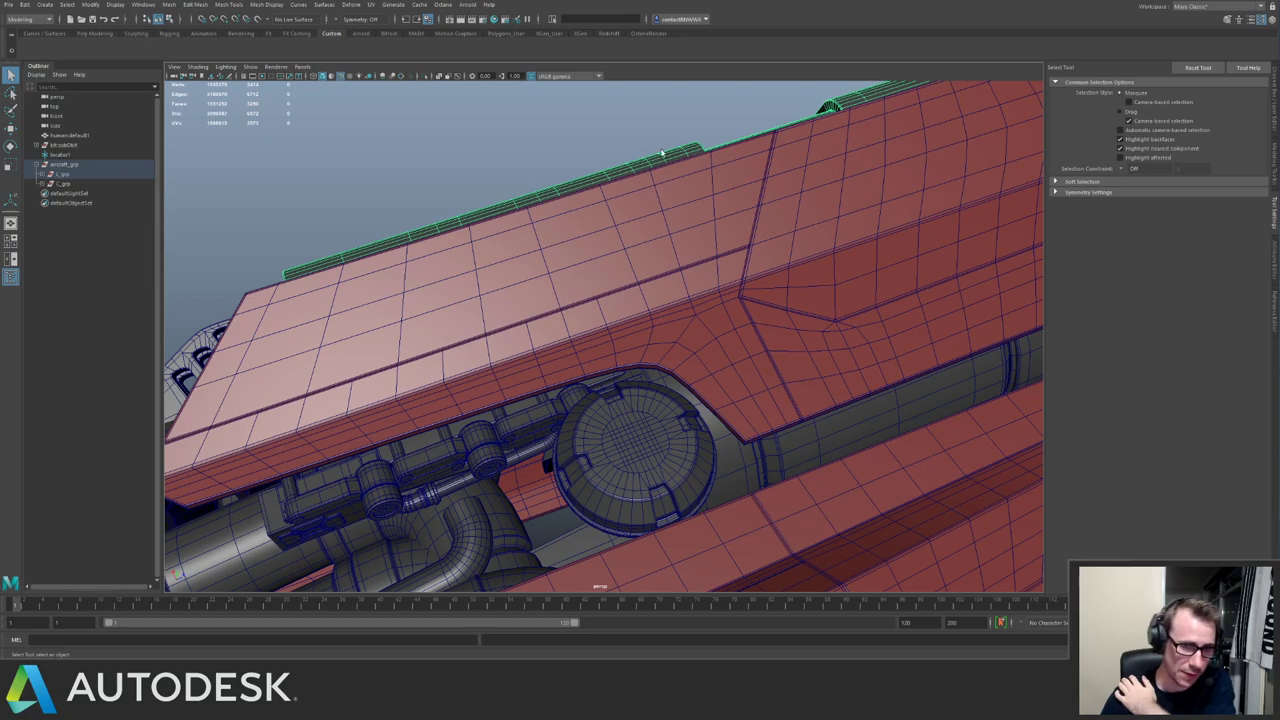
{"action": "left_click", "coordinate": [662, 194]}
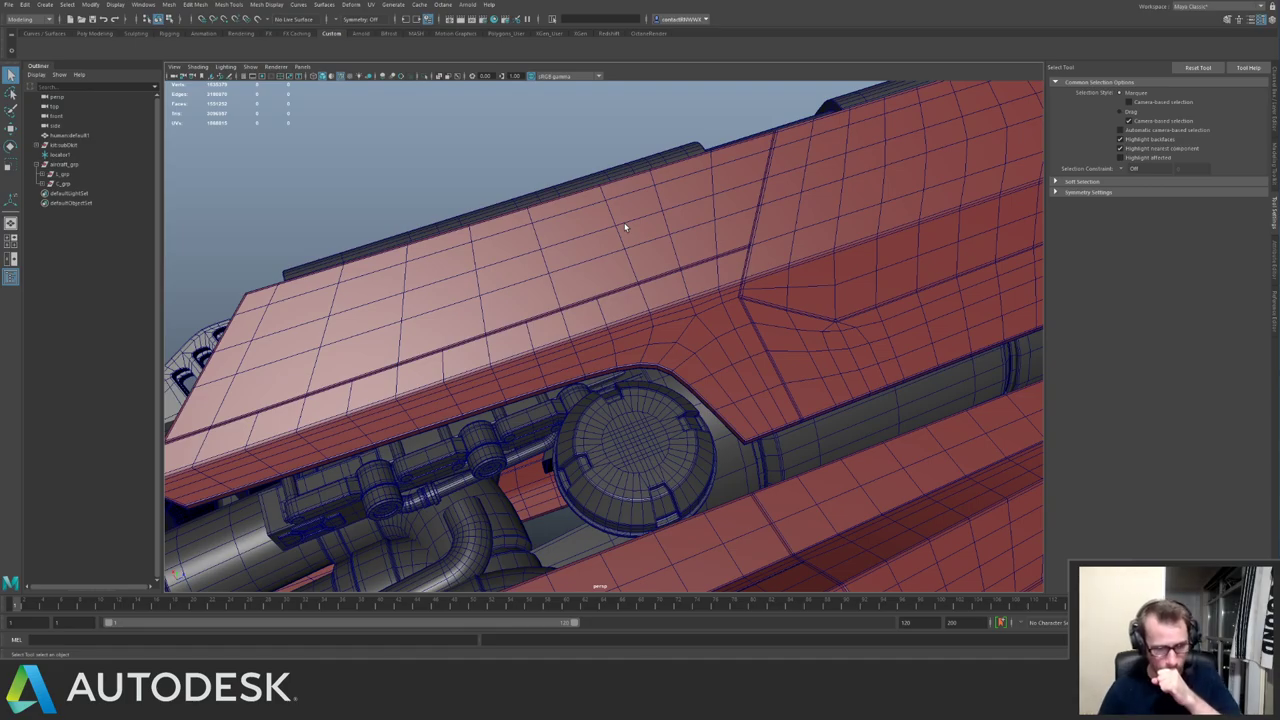
{"action": "left_click_drag", "start_coordinate": [629, 296], "coordinate": [457, 268], "text": "alt"}
{"action": "right_click_drag", "start_coordinate": [457, 268], "coordinate": [614, 349], "text": "alt"}
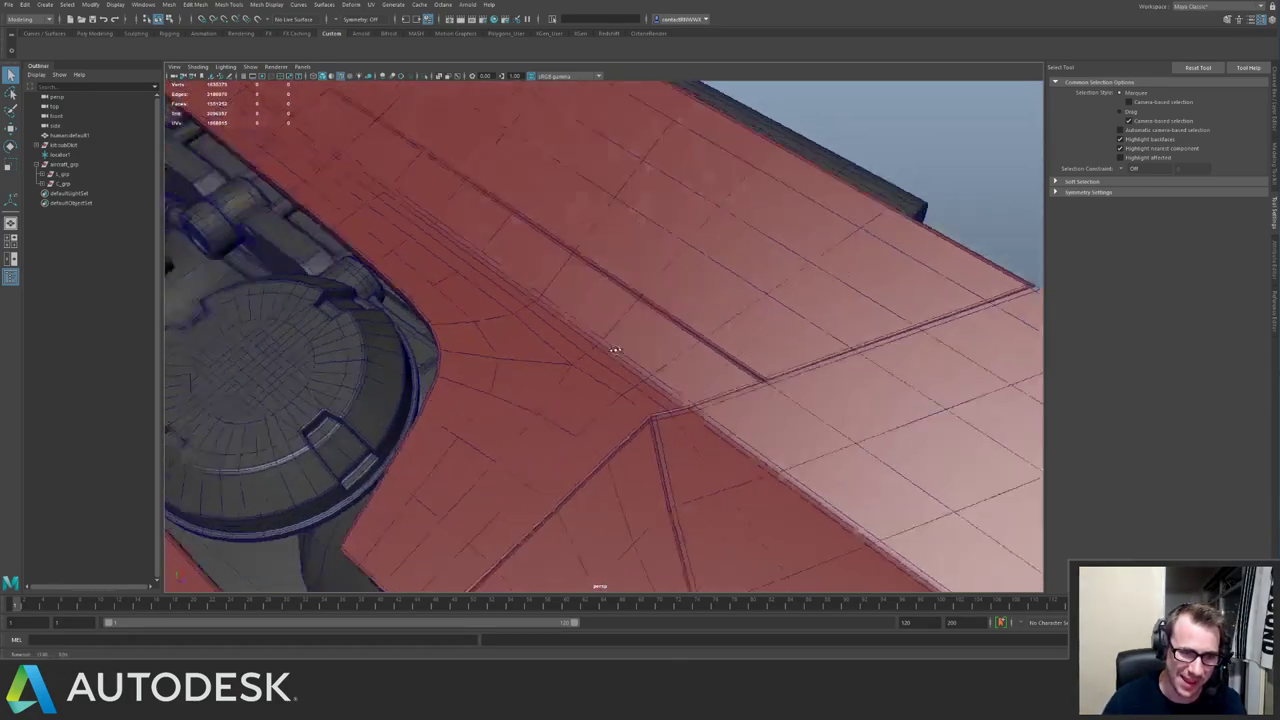
{"action": "left_click_drag", "start_coordinate": [614, 349], "coordinate": [531, 297], "text": "alt"}
{"action": "right_click_drag", "start_coordinate": [531, 297], "coordinate": [623, 368], "text": "alt"}
{"action": "left_click", "coordinate": [622, 368]}
{"action": "left_click_drag", "start_coordinate": [622, 368], "coordinate": [651, 339], "text": "alt"}
{"action": "key", "text": "ctrl+shift+x"}
{"action": "left_click", "coordinate": [353, 330]}
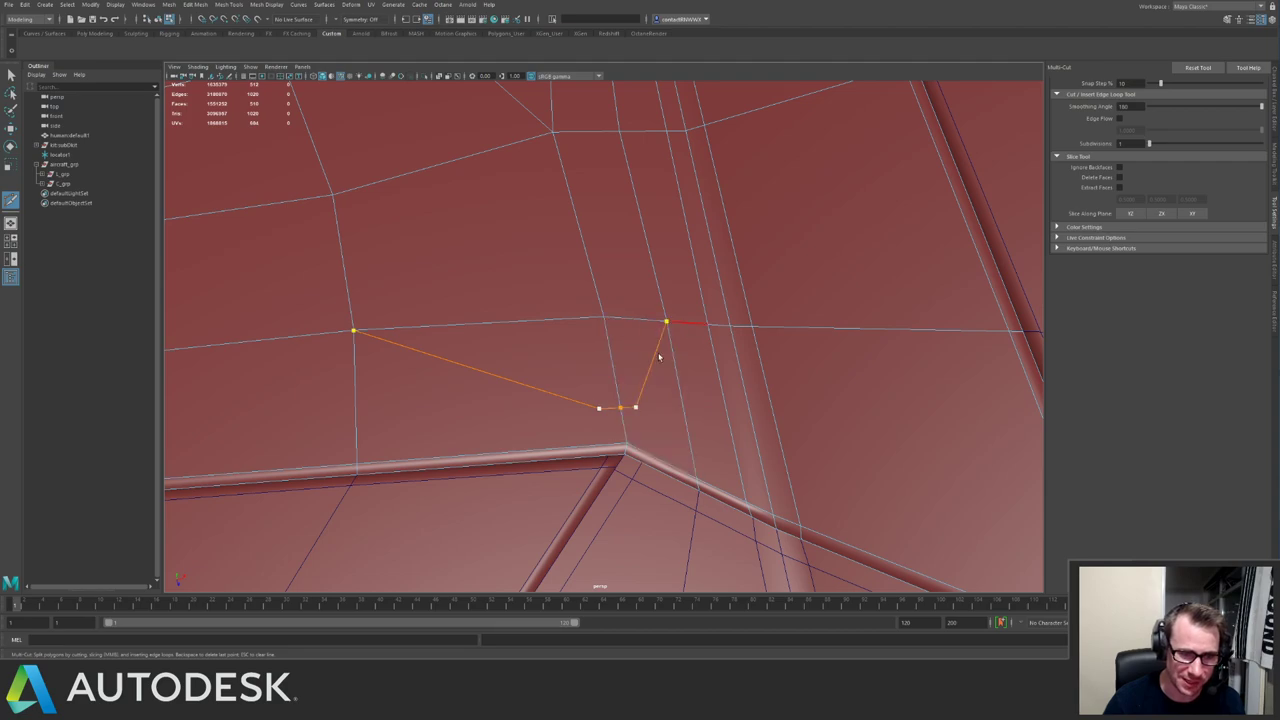
{"action": "key", "text": "q"}
Isolate the panel and cut a matching support-edge path around the notch corner on its inner face.
{"action": "right_click_drag", "start_coordinate": [659, 357], "coordinate": [681, 319]}
{"action": "right_click_drag", "start_coordinate": [681, 319], "coordinate": [523, 303], "text": "alt"}
{"action": "key", "text": "ctrl+1"}
{"action": "left_click_drag", "start_coordinate": [523, 303], "coordinate": [566, 217], "text": "alt"}
{"action": "middle_click_drag", "start_coordinate": [566, 217], "coordinate": [588, 348], "text": "alt"}
{"action": "right_click_drag", "start_coordinate": [588, 348], "coordinate": [684, 312], "text": "alt"}
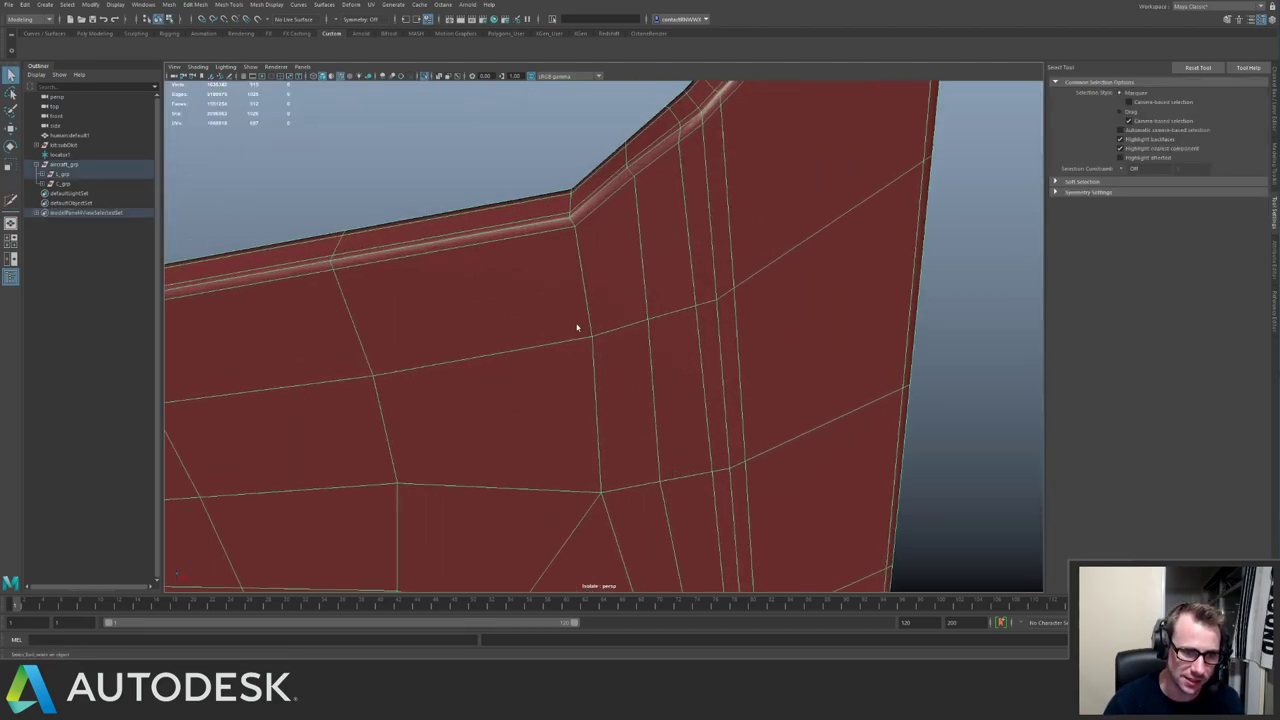
{"action": "key", "text": "ctrl+shift+x"}
{"action": "left_click", "coordinate": [372, 376]}
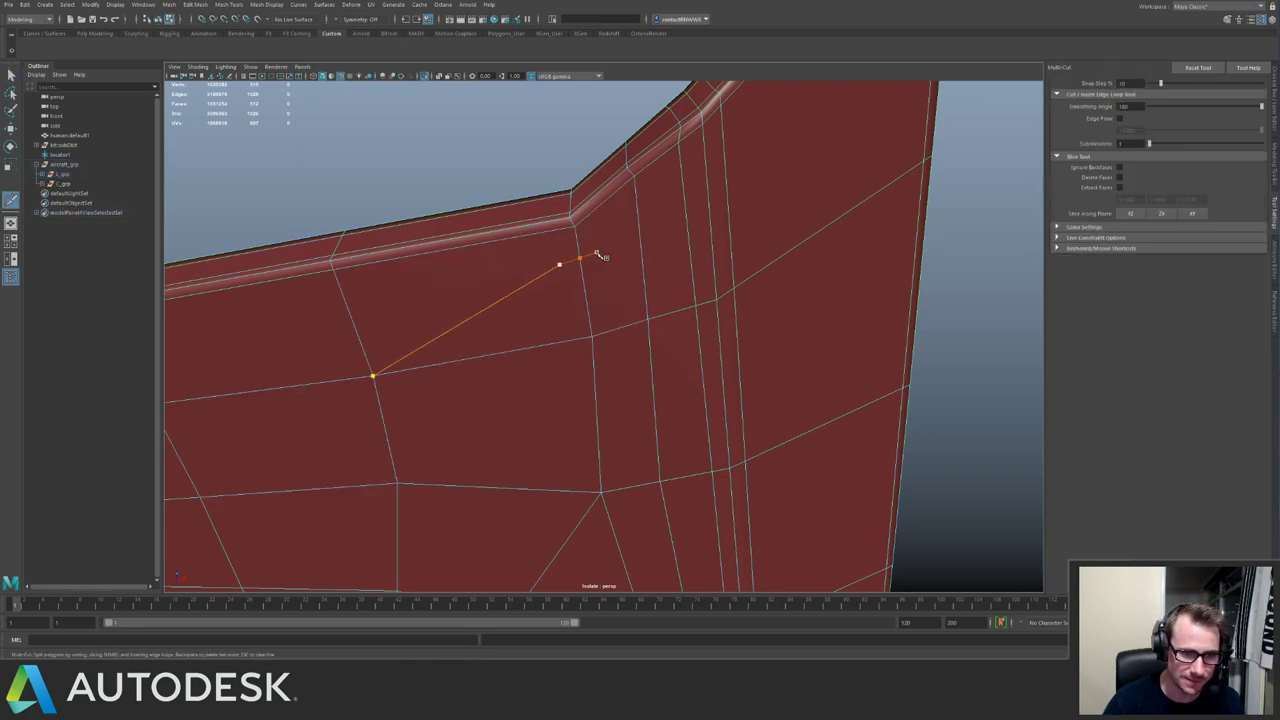
{"action": "key", "text": "q"}
Cut an edge from one end of the new inner-face corner path across the panel's rim to the outer face.
{"action": "key", "text": "ctrl+shift+x"}
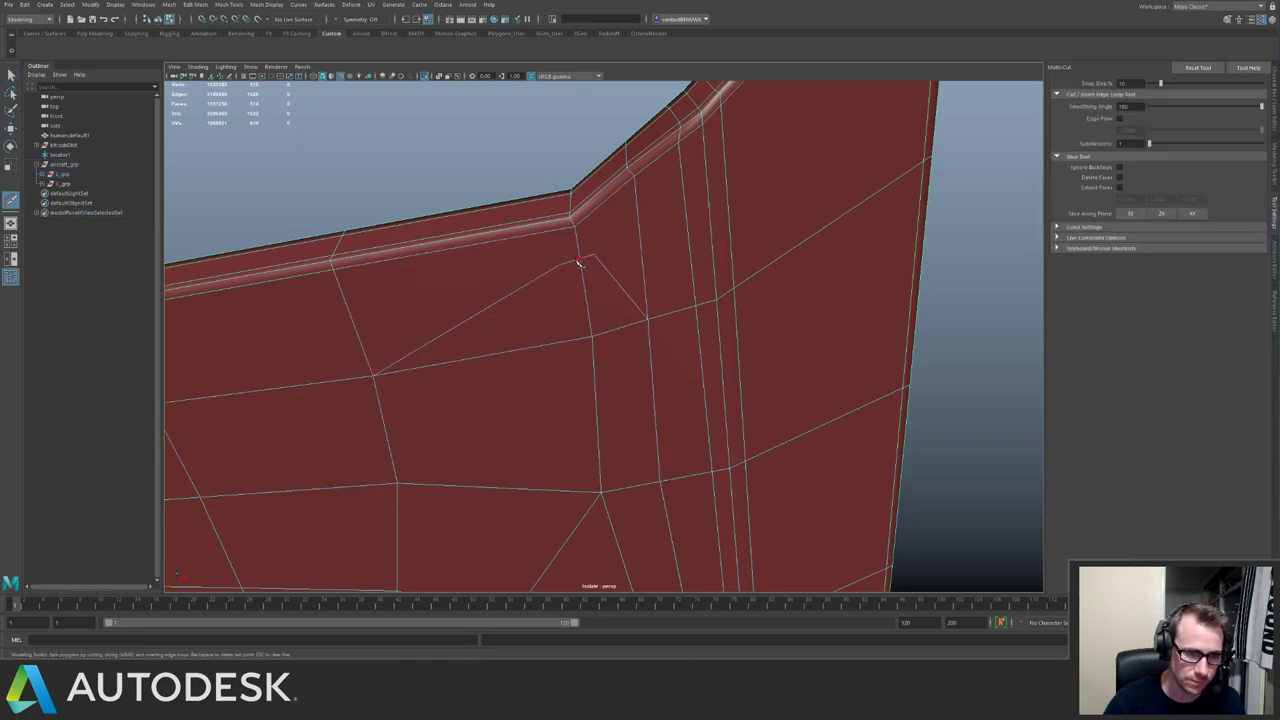
{"action": "left_click", "coordinate": [560, 265]}
{"action": "left_click_drag", "start_coordinate": [560, 265], "coordinate": [600, 351], "text": "alt"}
{"action": "left_click", "coordinate": [601, 352]}
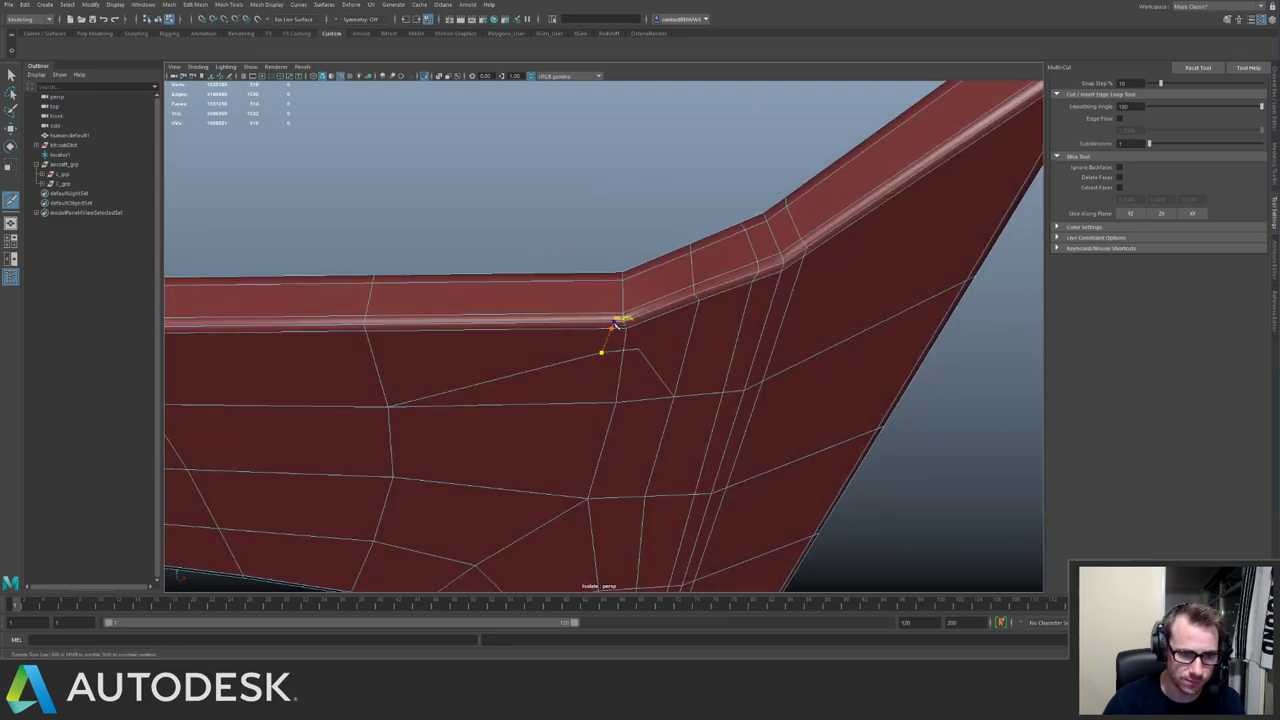
{"action": "left_click_drag", "start_coordinate": [613, 273], "coordinate": [610, 484], "text": "alt"}
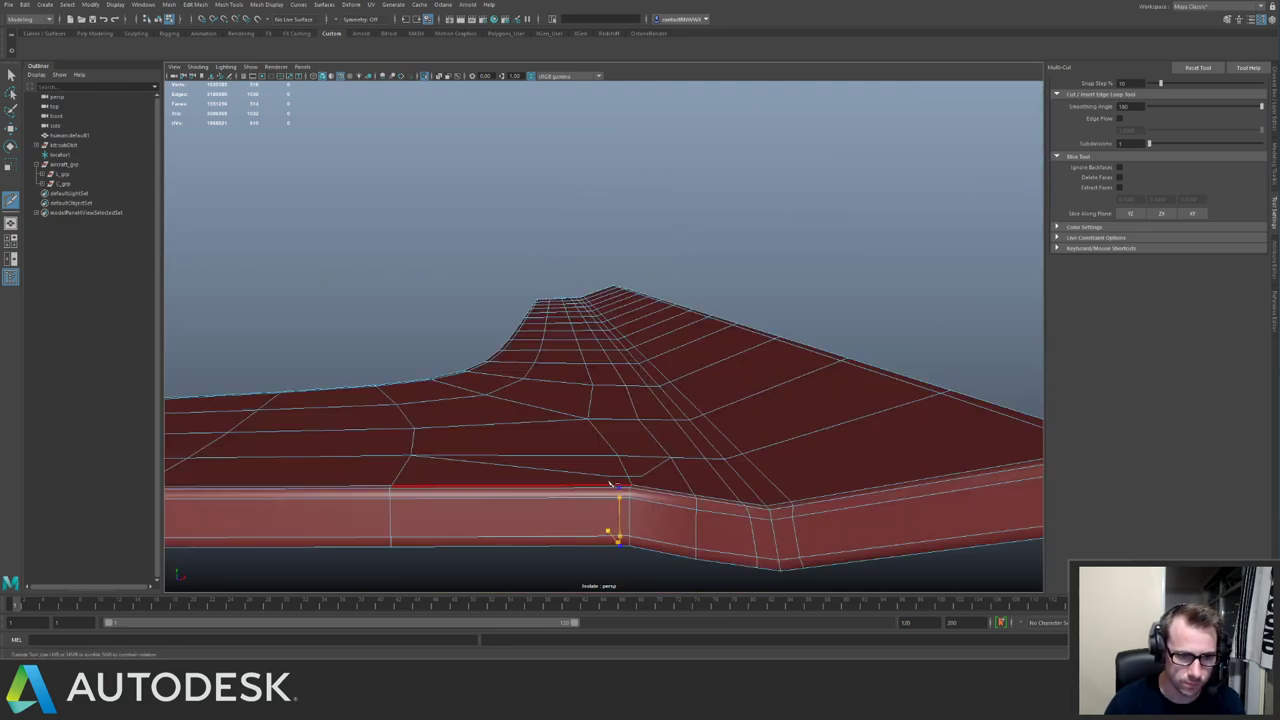
{"action": "key", "text": "q"}
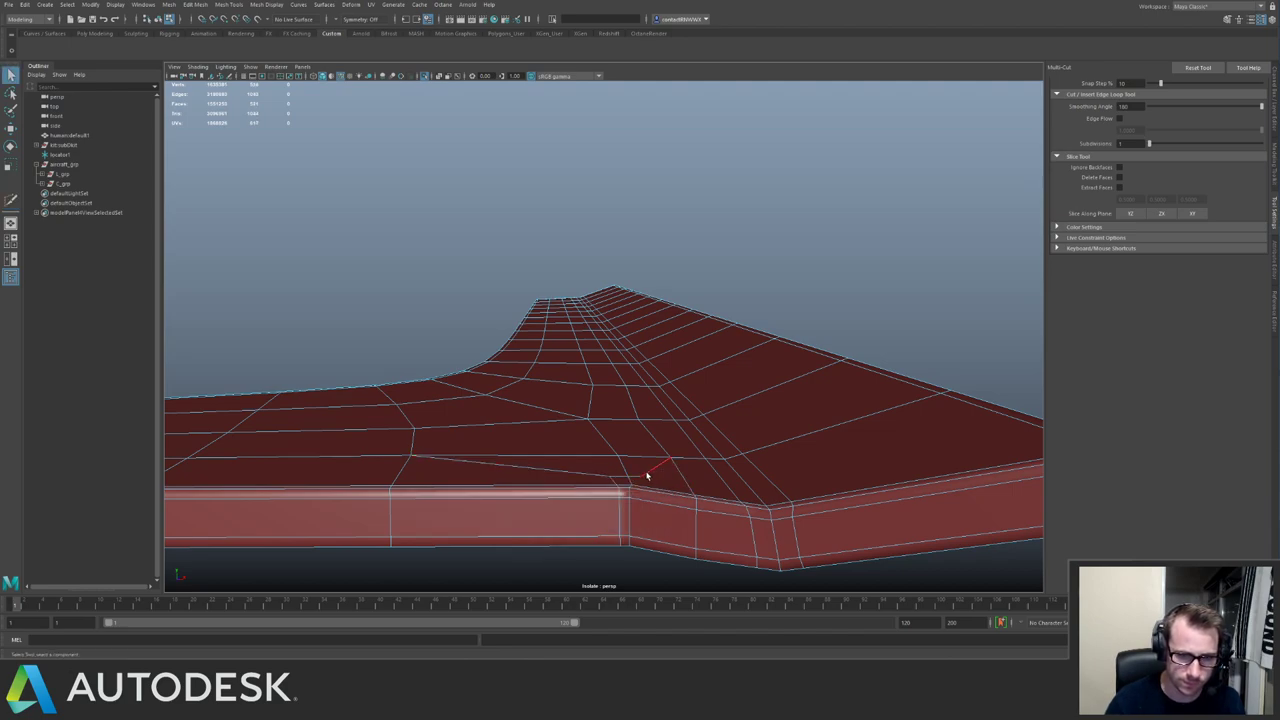
Cut a second edge across the rim on the other side of the notch corner, joining both corner paths.
{"action": "left_click", "coordinate": [650, 482]}
{"action": "key", "text": "g"}
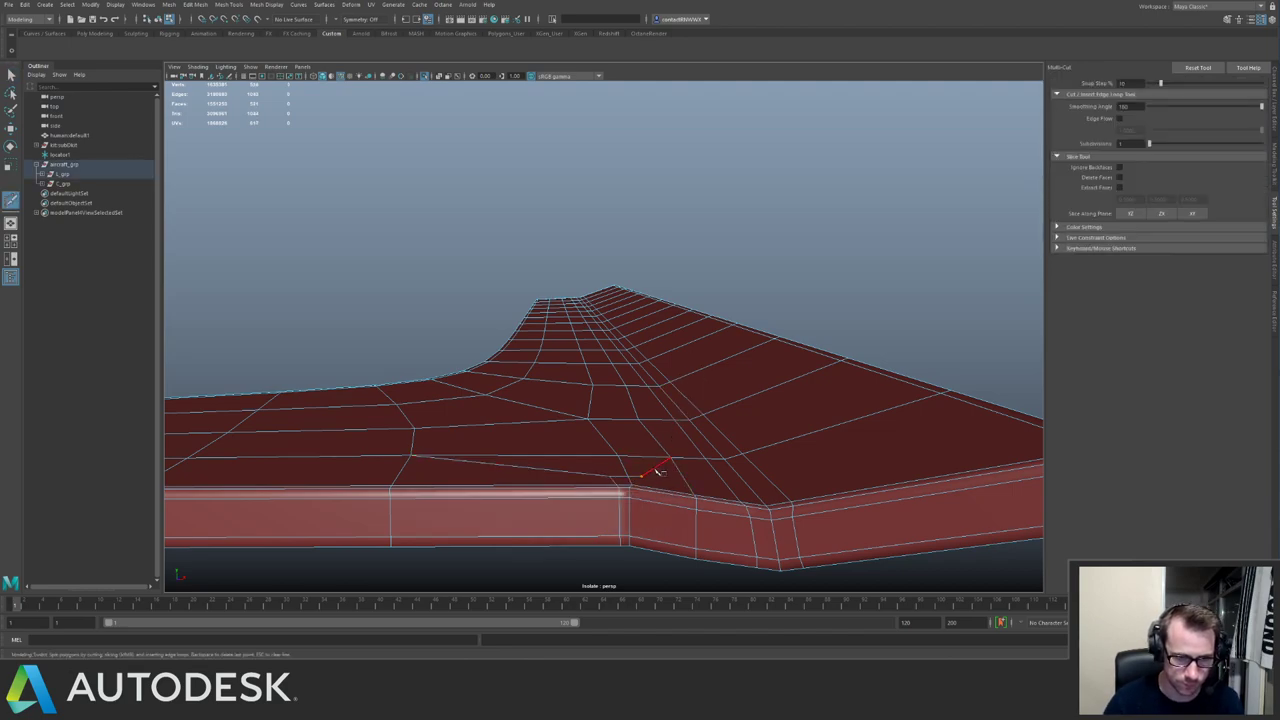
{"action": "left_click", "coordinate": [643, 500]}
{"action": "left_click_drag", "start_coordinate": [645, 502], "coordinate": [648, 363], "text": "alt"}
{"action": "middle_click_drag", "start_coordinate": [648, 363], "coordinate": [648, 495], "text": "alt"}
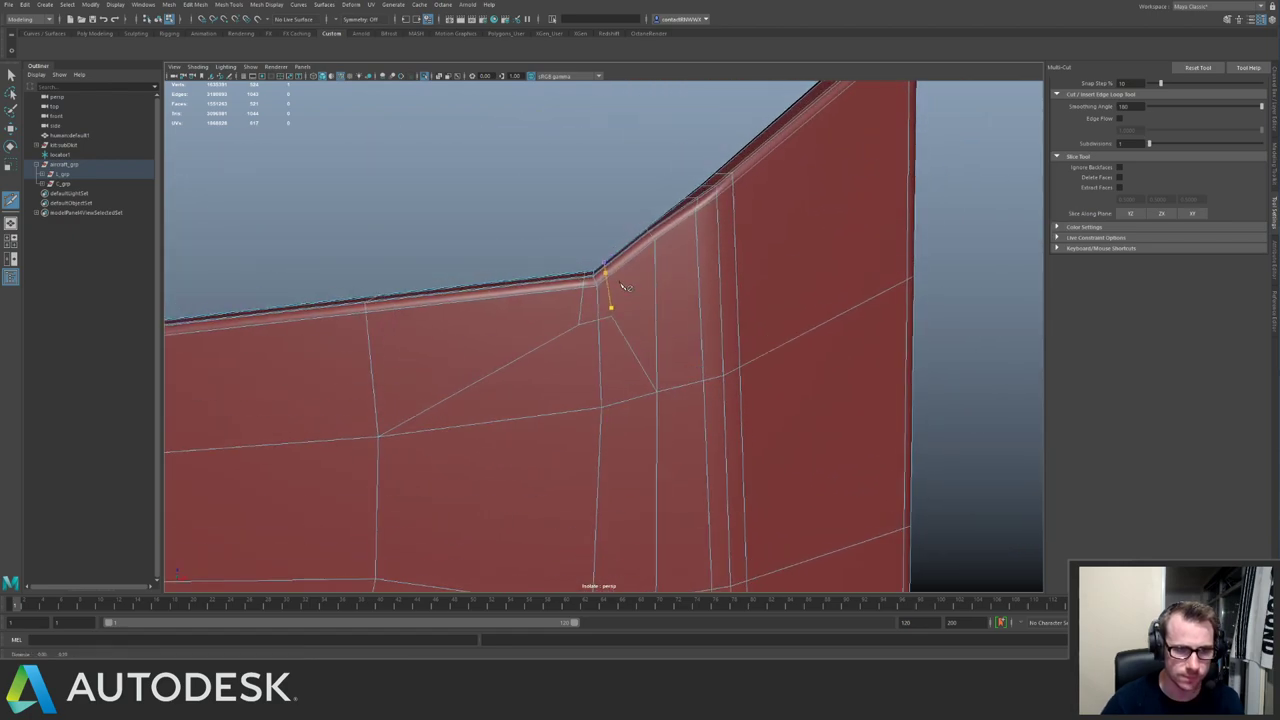
{"action": "left_click_drag", "start_coordinate": [645, 440], "coordinate": [640, 500], "text": "alt"}
{"action": "right_click_drag", "start_coordinate": [620, 400], "coordinate": [660, 390], "text": "alt"}
{"action": "left_click", "coordinate": [630, 376]}
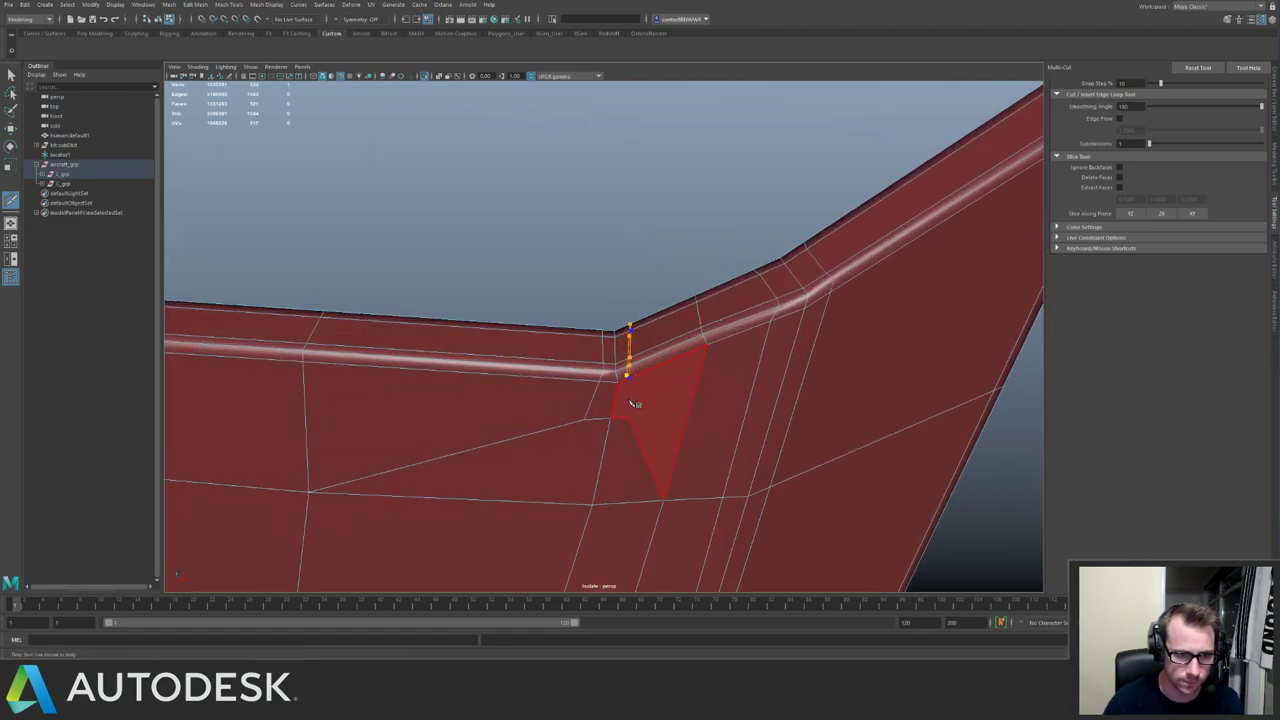
{"action": "key", "text": "q"}
Adjust the spacing of the new rim edges on both sides of the notch corner with Slide Edge.
{"action": "left_click_drag", "start_coordinate": [671, 371], "coordinate": [572, 406], "text": "alt"}
{"action": "right_click_drag", "start_coordinate": [588, 415], "coordinate": [520, 415], "text": "shift"}
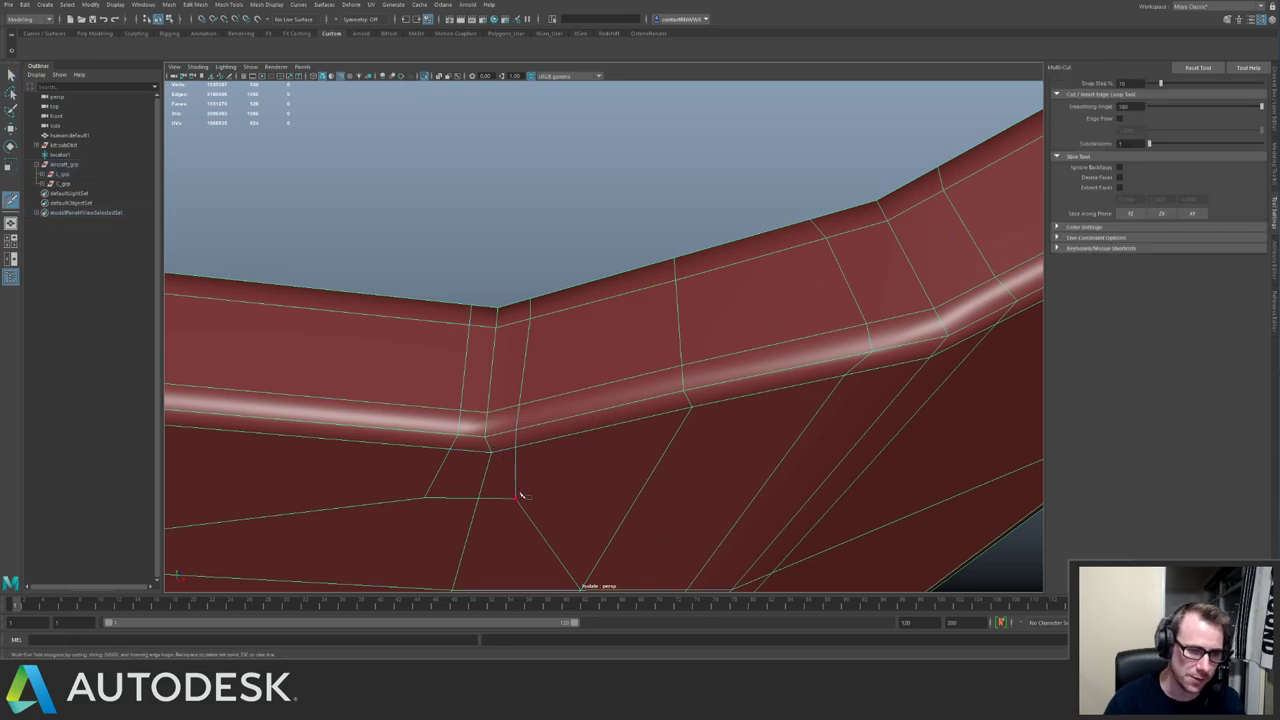
{"action": "key", "text": "q"}
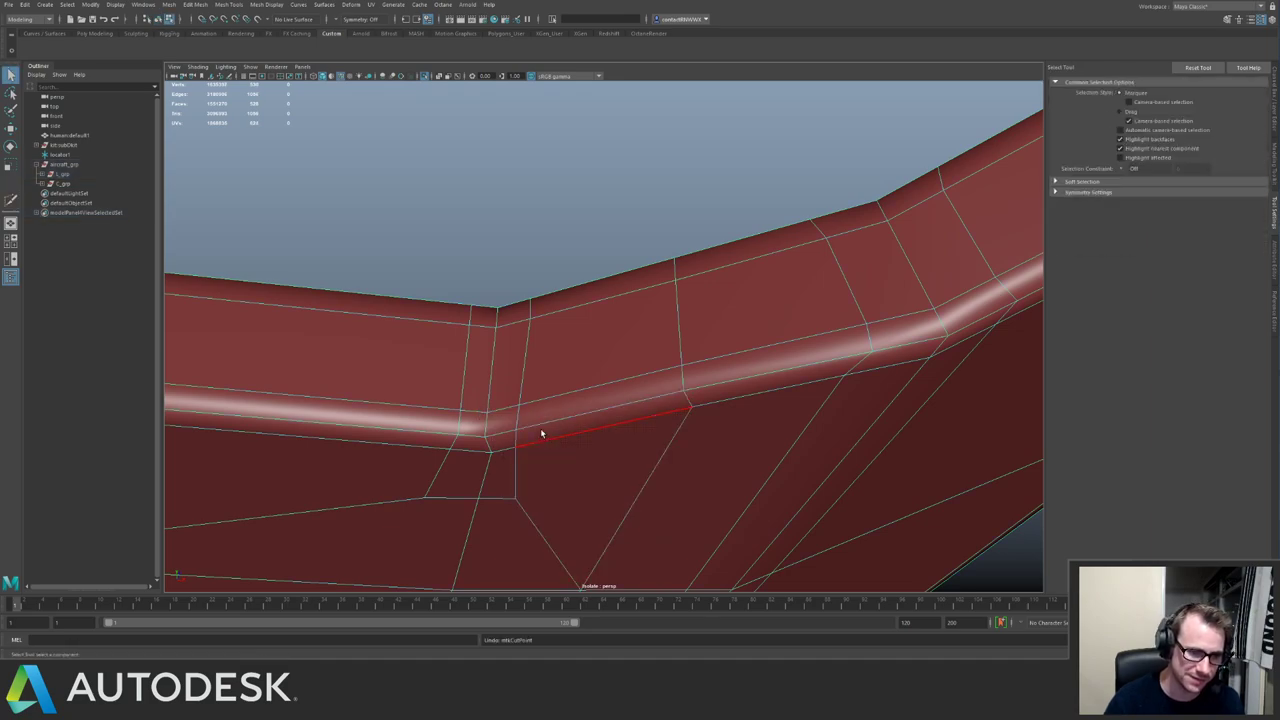
{"action": "left_click_drag", "start_coordinate": [486, 294], "coordinate": [638, 300], "text": "alt"}
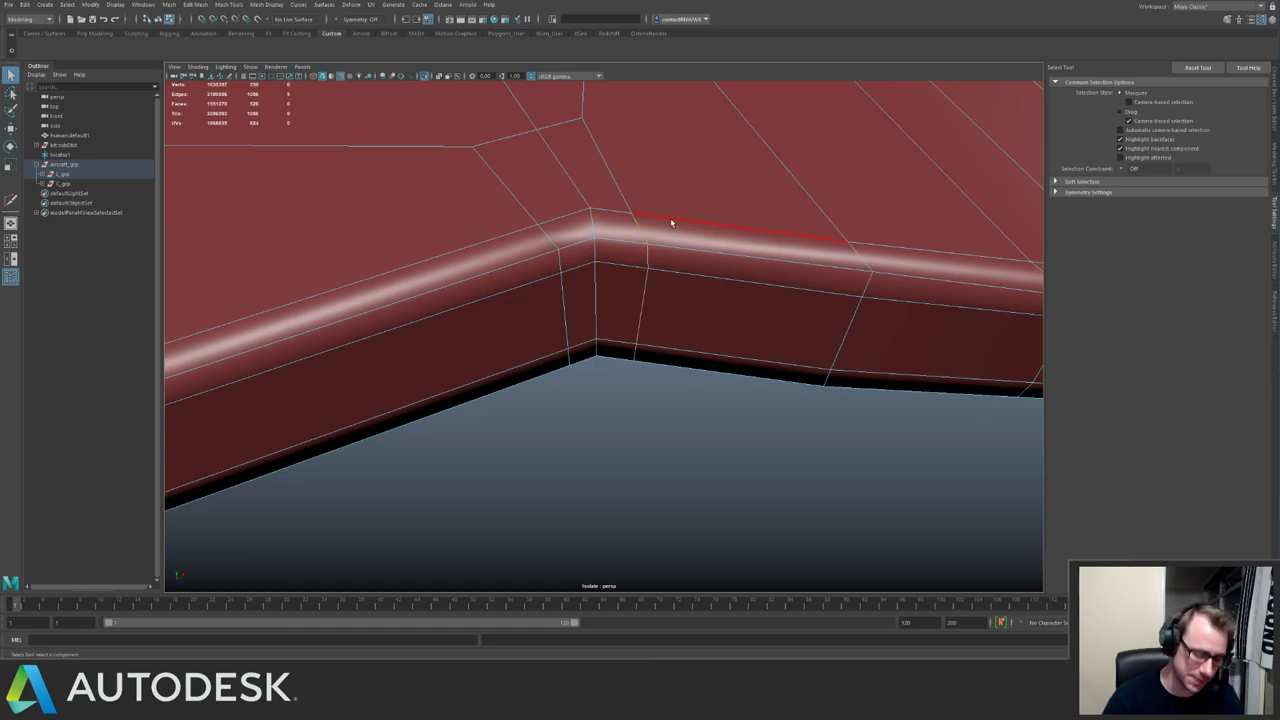
{"action": "key", "text": "g"}
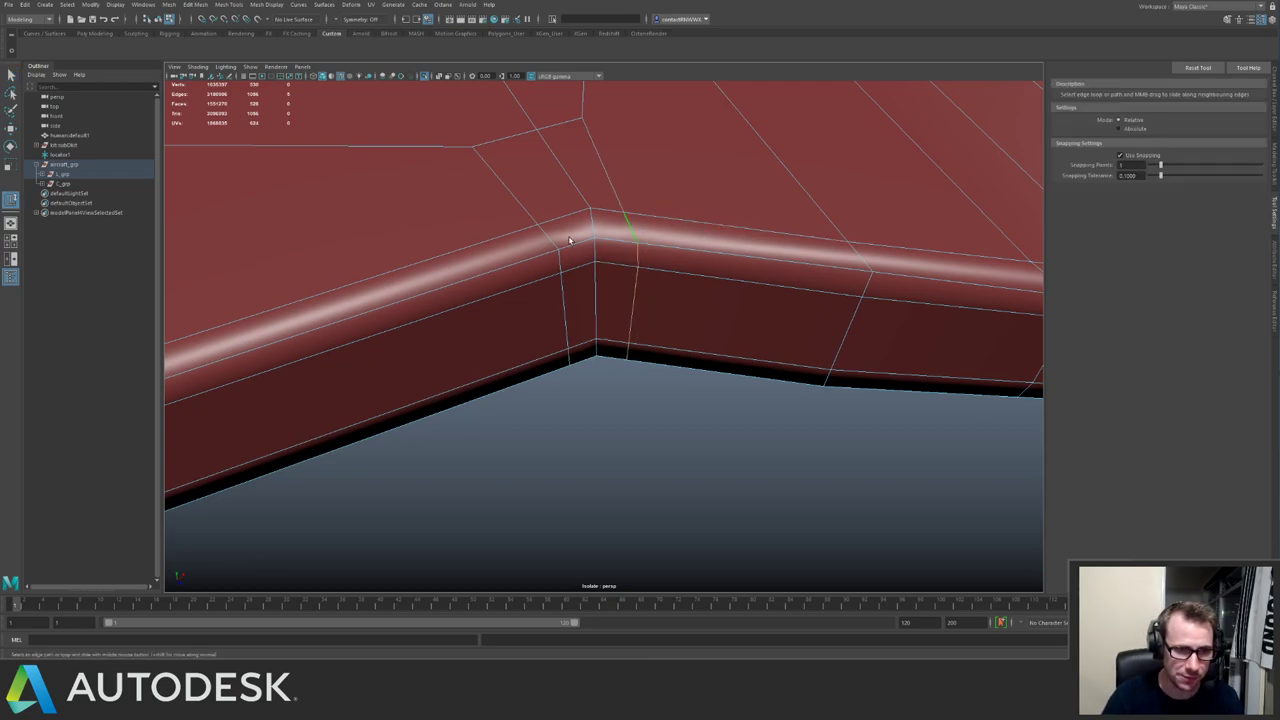
{"action": "left_click_drag", "start_coordinate": [572, 263], "coordinate": [577, 190], "text": "alt"}
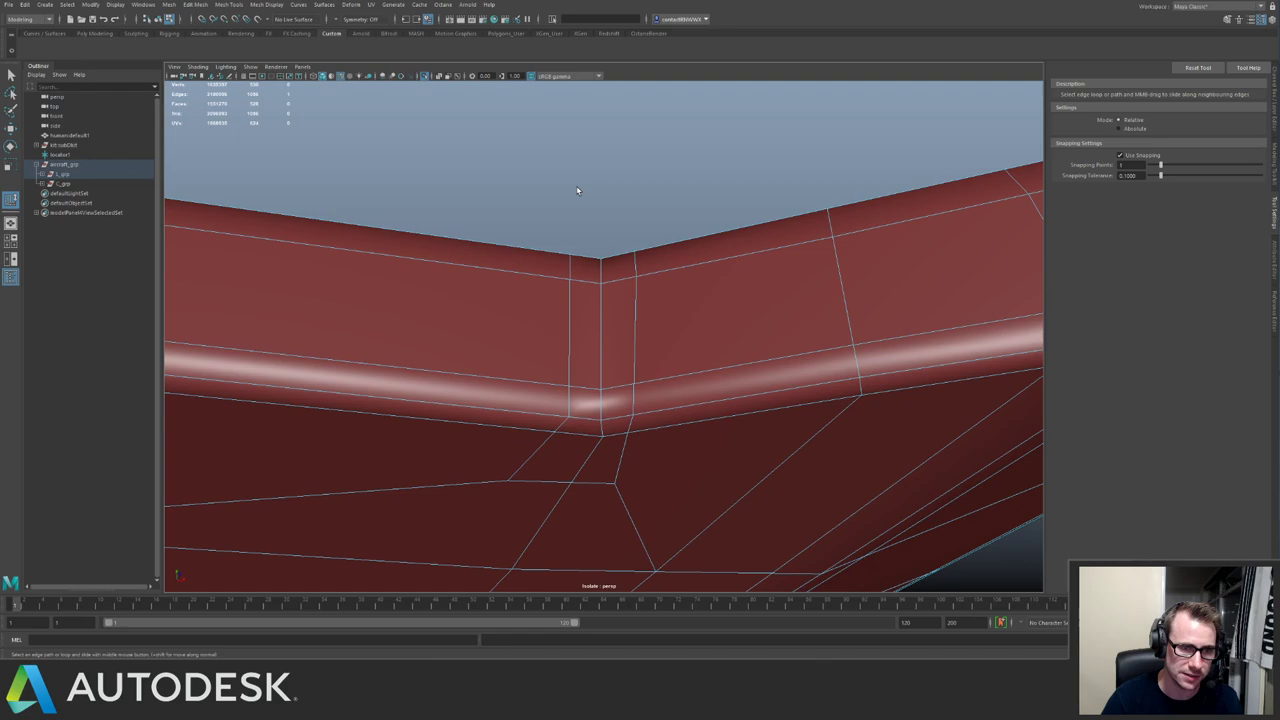
{"action": "double_click", "coordinate": [562, 427]}
{"action": "middle_click_drag", "start_coordinate": [562, 427], "coordinate": [571, 377]}
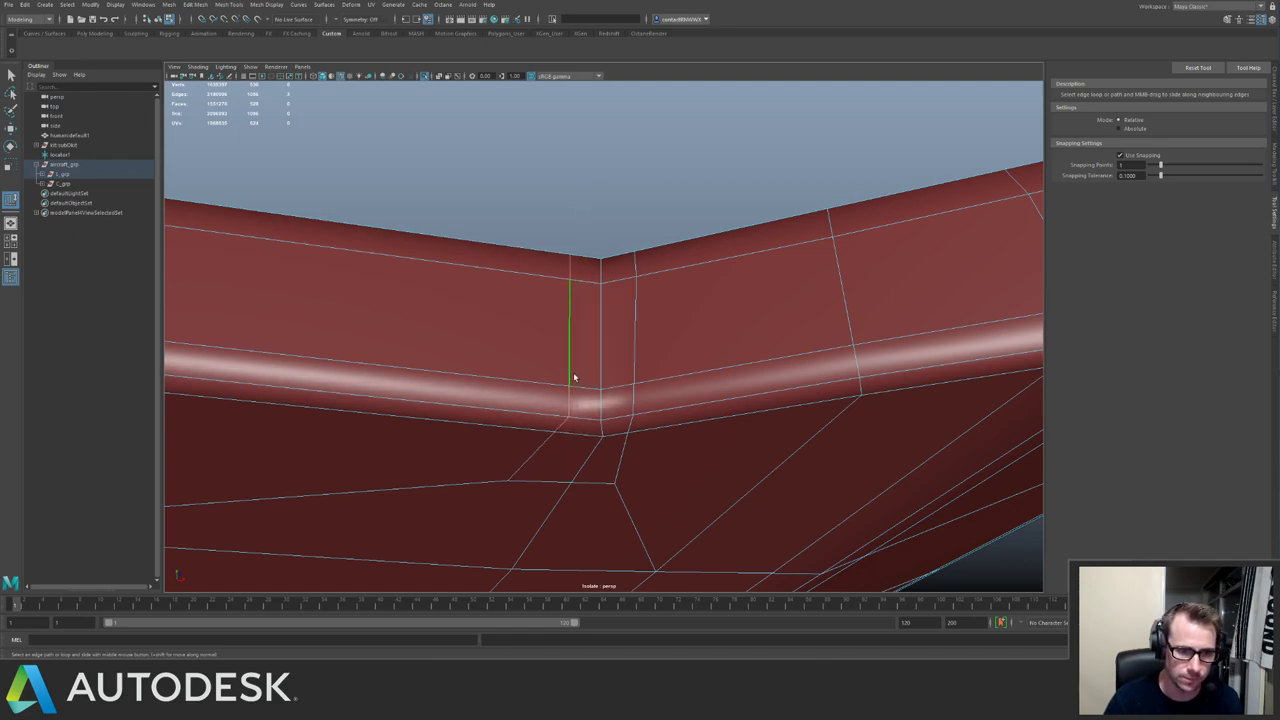
Bring back the full model in object mode and turn off the wireframe overlay to check the panel seams.
{"action": "key", "text": "F8"}
{"action": "right_click_drag", "start_coordinate": [612, 362], "coordinate": [517, 271], "text": "alt"}
{"action": "left_click_drag", "start_coordinate": [517, 271], "coordinate": [428, 256], "text": "alt"}
{"action": "key", "text": "ctrl+1"}
{"action": "left_click_drag", "start_coordinate": [846, 122], "coordinate": [607, 285], "text": "alt"}
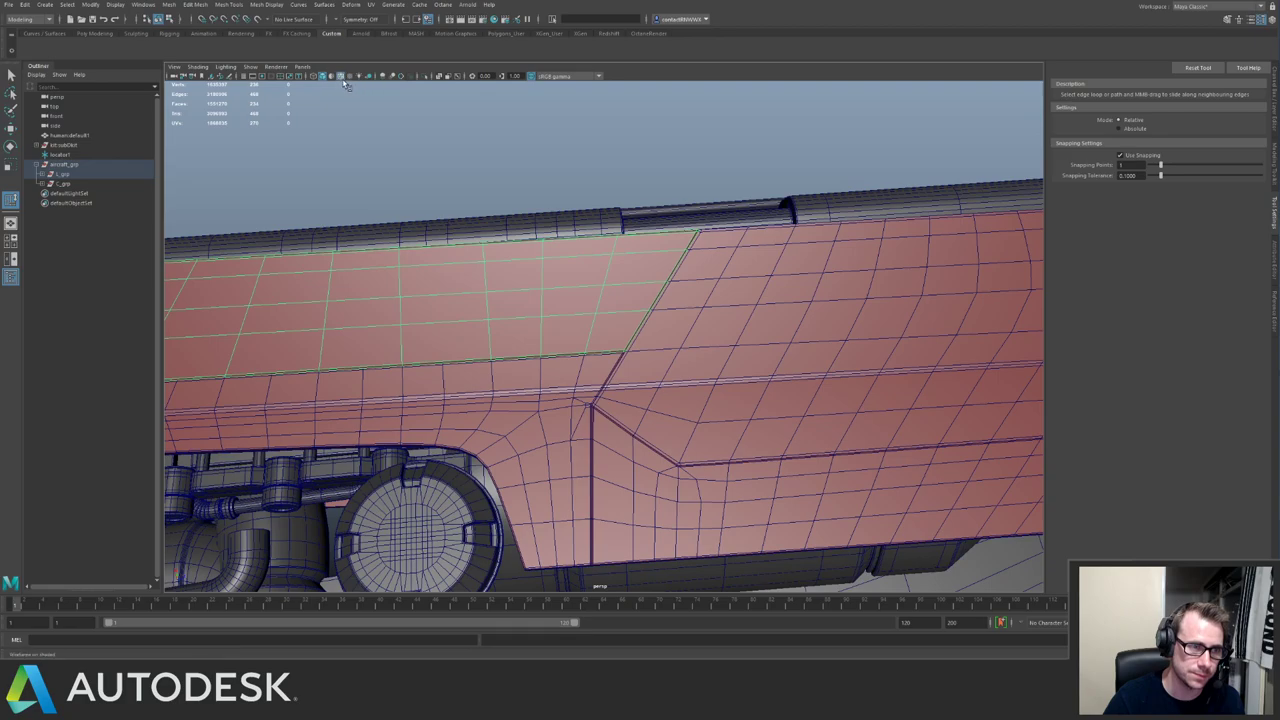
{"action": "left_click", "coordinate": [549, 162]}
{"action": "scroll", "coordinate": [588, 228], "scroll_direction": "down", "scroll_amount": 5}
{"action": "left_click_drag", "start_coordinate": [588, 228], "coordinate": [652, 228], "text": "alt"}
{"action": "scroll", "coordinate": [654, 342], "scroll_direction": "up", "scroll_amount": 5}
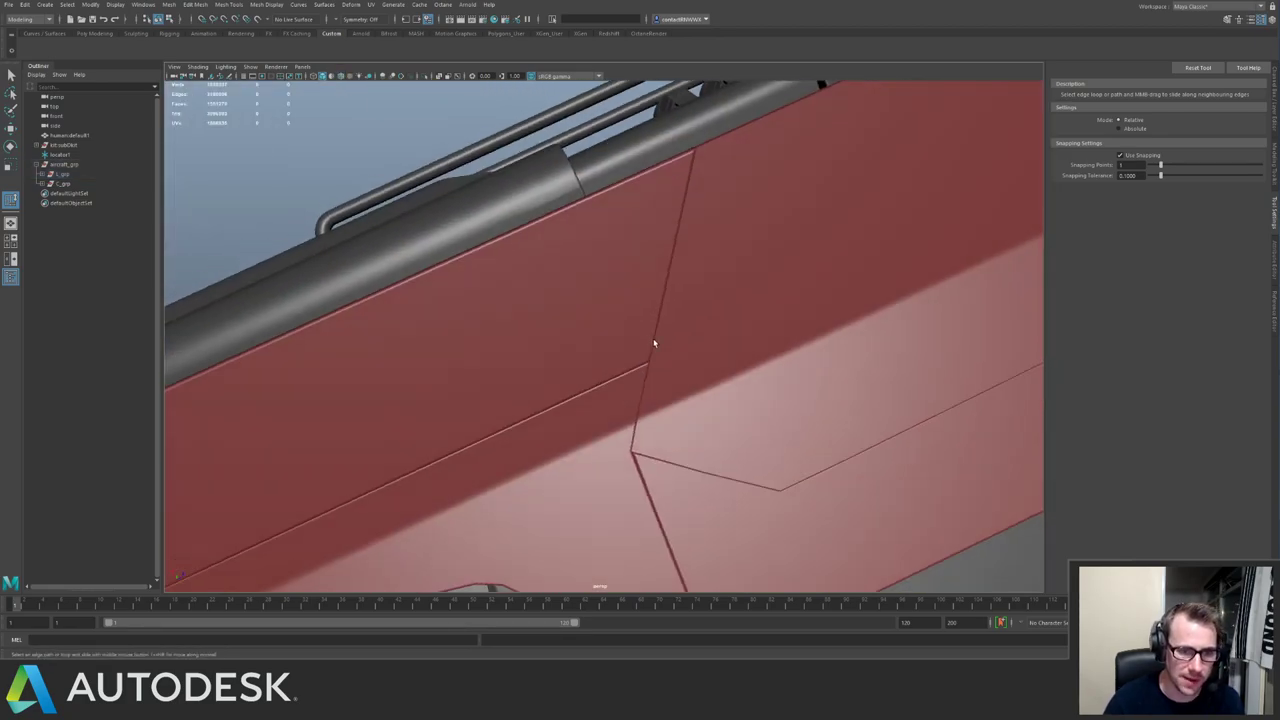
Select the adjoining upper engine panels and examine their topology and seams from several sides.
{"action": "left_click", "coordinate": [646, 340]}
{"action": "left_click", "coordinate": [620, 388], "text": "shift"}
{"action": "left_click", "coordinate": [548, 405], "text": "shift"}
{"action": "left_click", "coordinate": [545, 452], "text": "shift"}
{"action": "scroll", "coordinate": [614, 357], "scroll_direction": "down", "scroll_amount": 5}
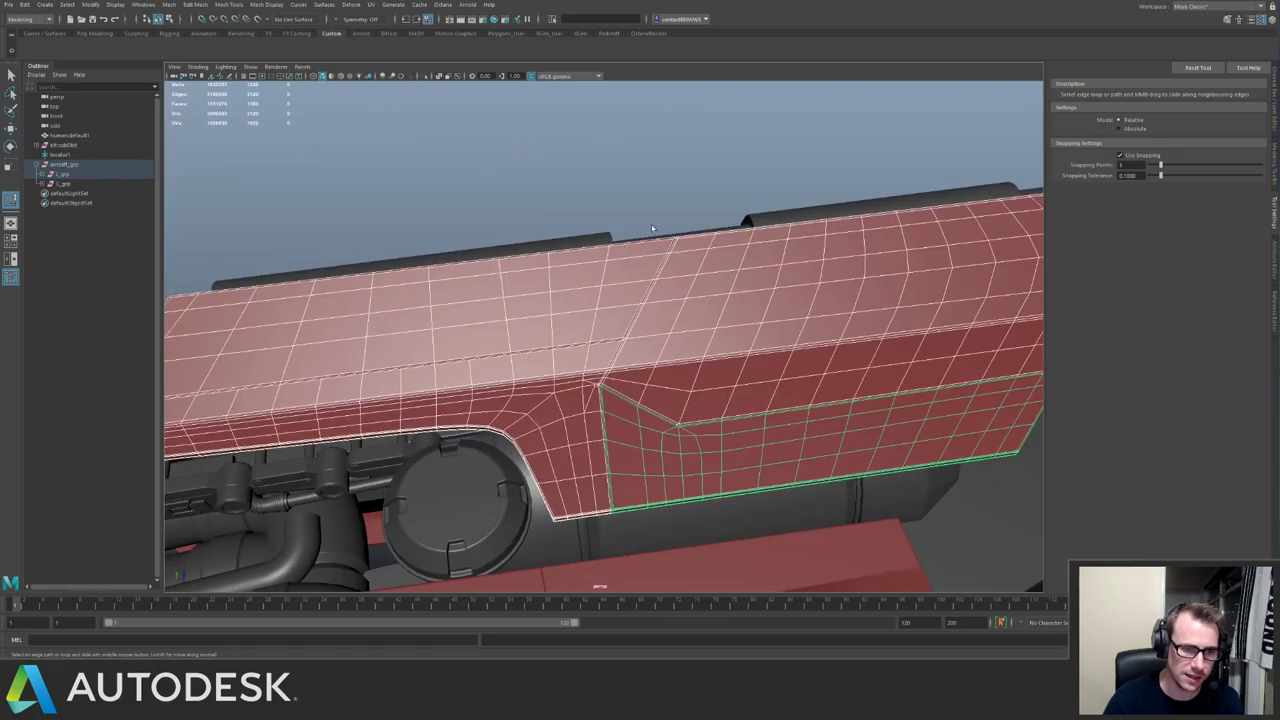
{"action": "left_click", "coordinate": [682, 186]}
{"action": "left_click_drag", "start_coordinate": [737, 278], "coordinate": [459, 215], "text": "alt"}
{"action": "right_click_drag", "start_coordinate": [455, 264], "coordinate": [583, 277], "text": "alt"}
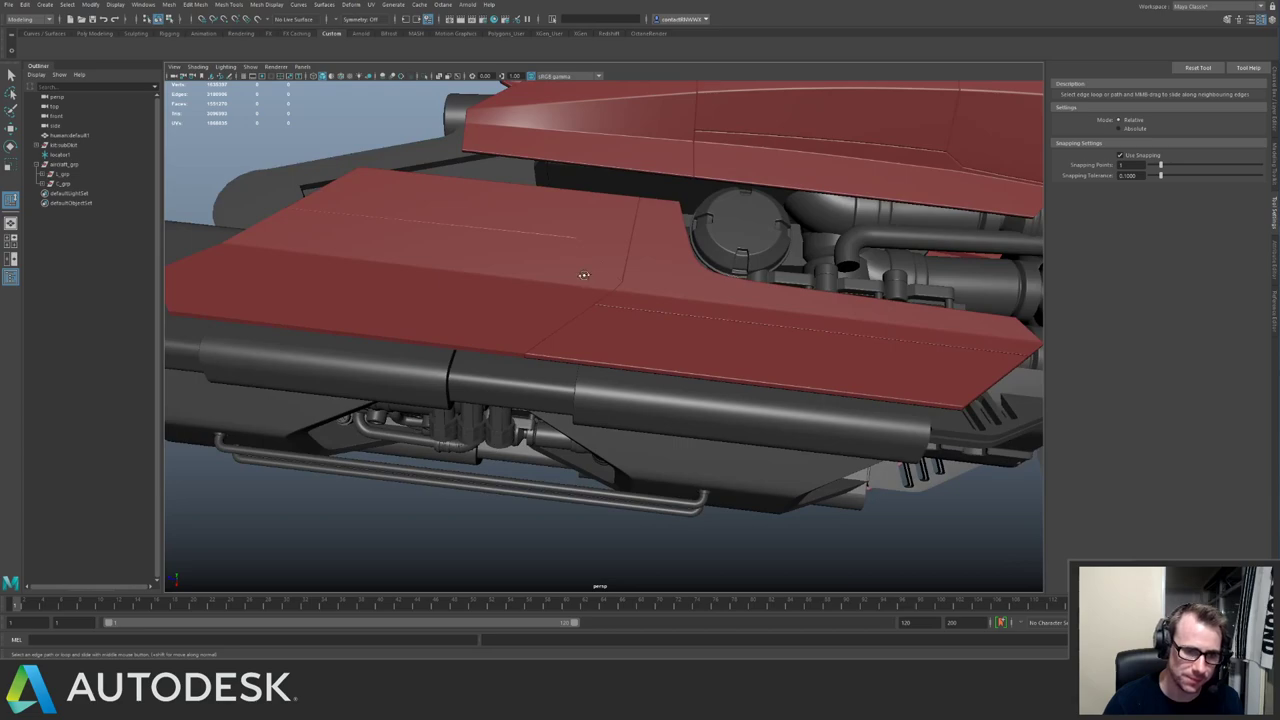
{"action": "left_click_drag", "start_coordinate": [583, 277], "coordinate": [625, 296], "text": "alt"}
Isolate the left main panel group and examine the components of its upper engine panels apart from the craft.
{"action": "left_click", "coordinate": [631, 294]}
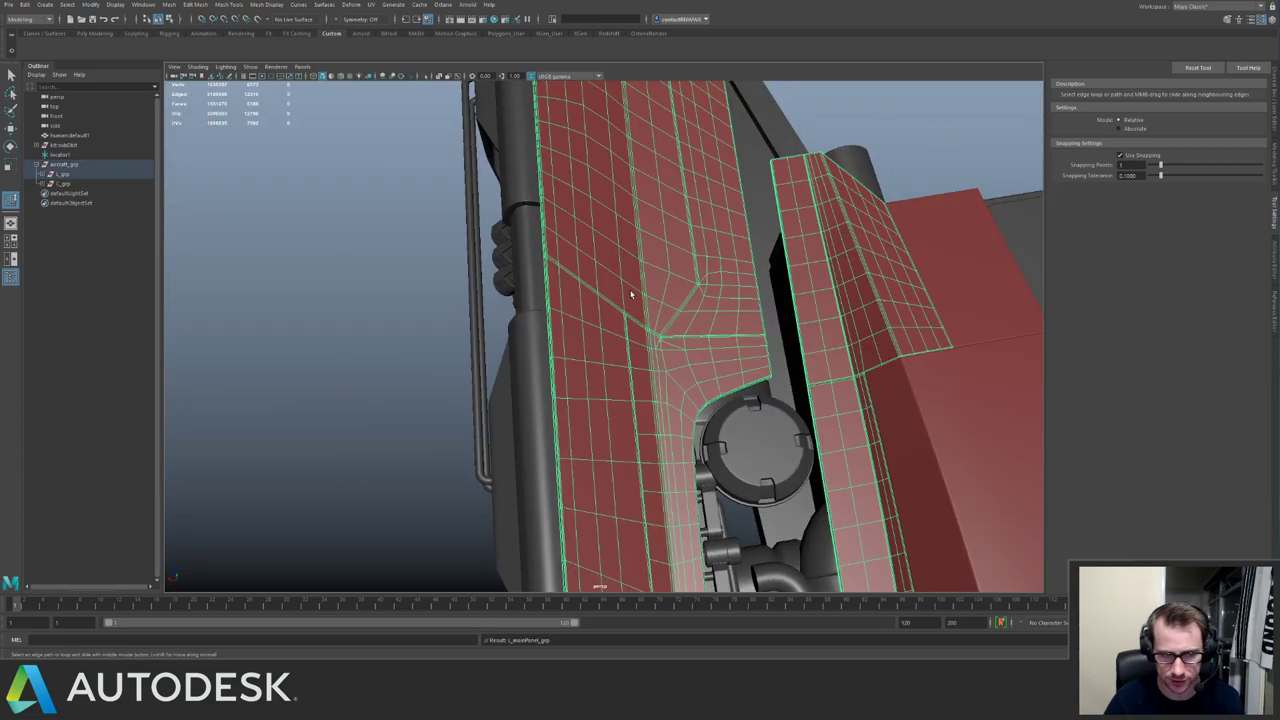
{"action": "key", "text": "ctrl+1"}
{"action": "key", "text": "f"}
{"action": "left_click", "coordinate": [530, 178]}
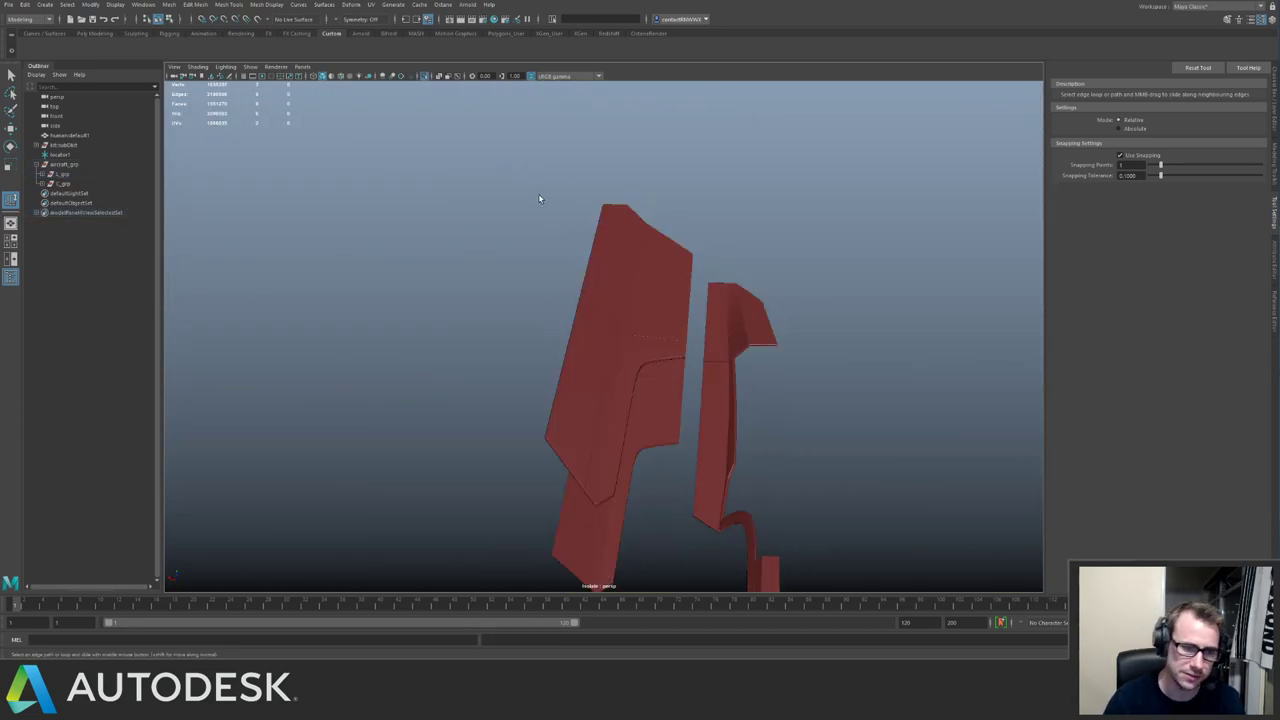
{"action": "key", "text": "["}
{"action": "left_click_drag", "start_coordinate": [522, 217], "coordinate": [600, 282]}
{"action": "key", "text": "["}
{"action": "left_click_drag", "start_coordinate": [534, 245], "coordinate": [565, 284]}
{"action": "left_click", "coordinate": [663, 302]}
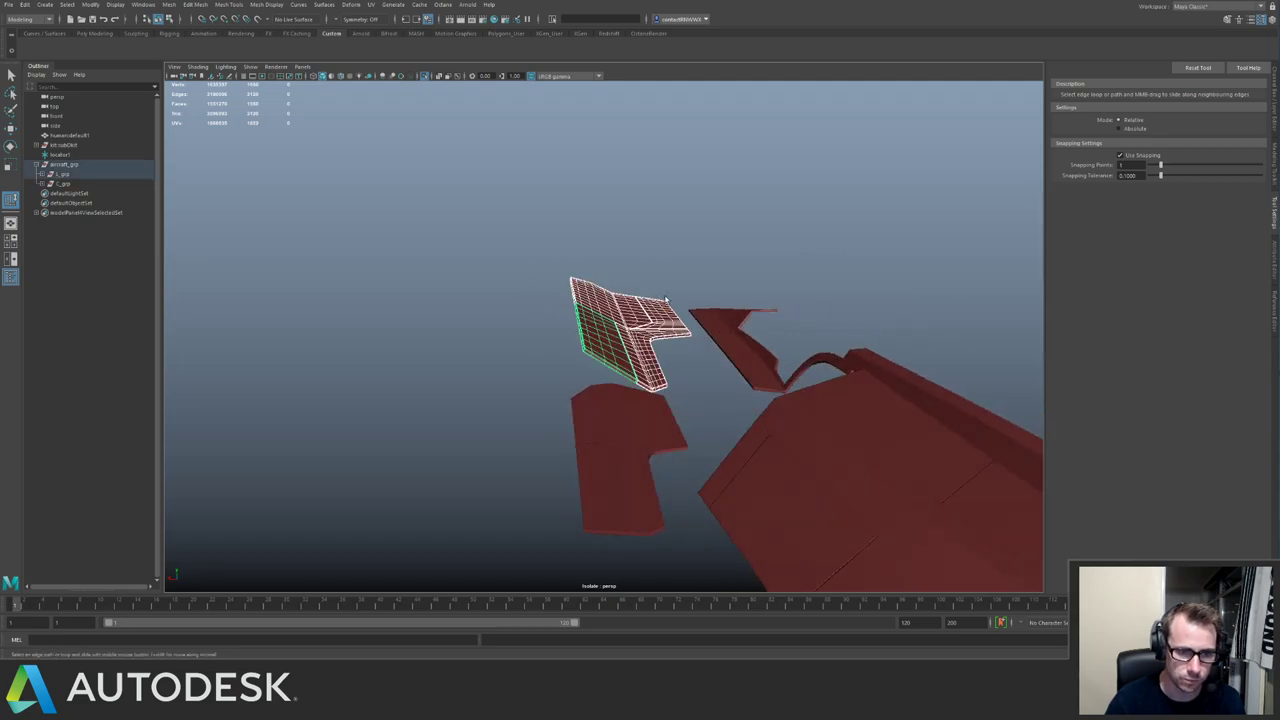
{"action": "right_click_drag", "start_coordinate": [623, 337], "coordinate": [628, 261]}
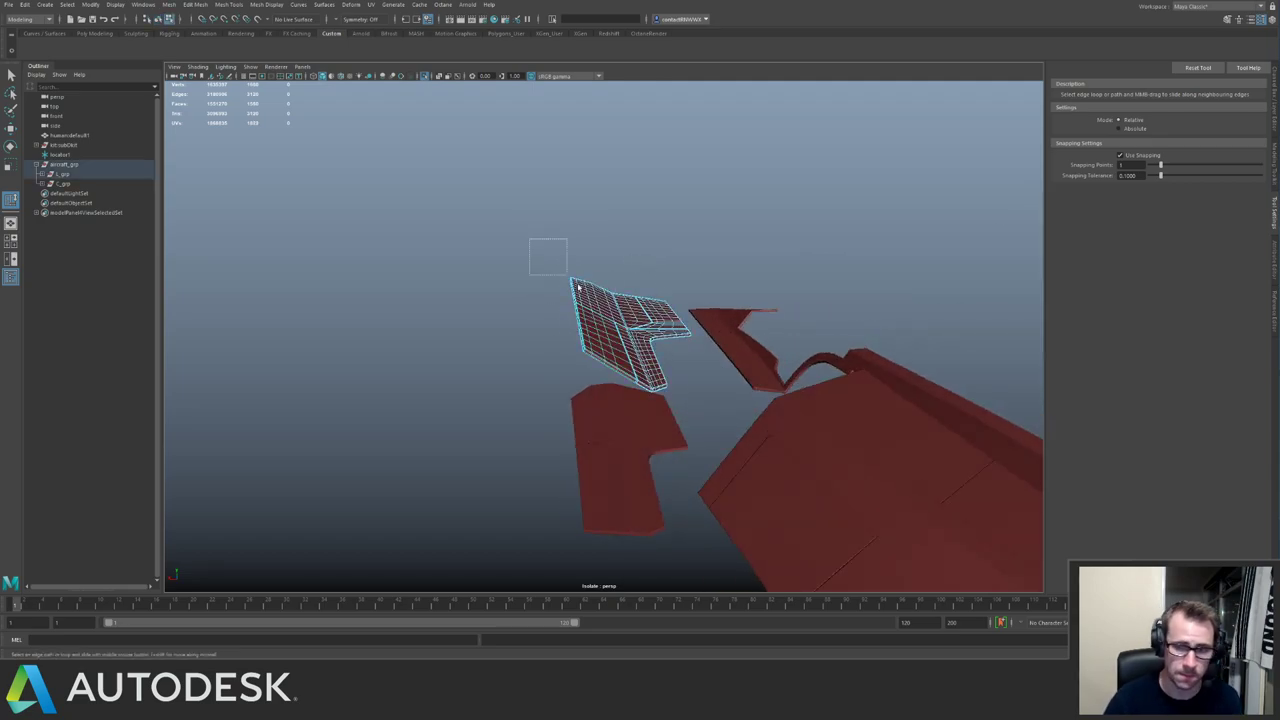
{"action": "left_click_drag", "start_coordinate": [578, 287], "coordinate": [793, 455]}
{"action": "left_click_drag", "start_coordinate": [653, 335], "coordinate": [628, 346], "text": "alt"}
{"action": "right_click_drag", "start_coordinate": [628, 346], "coordinate": [831, 296], "text": "alt"}
{"action": "left_click", "coordinate": [831, 294]}
{"action": "key", "text": "ctrl+1"}
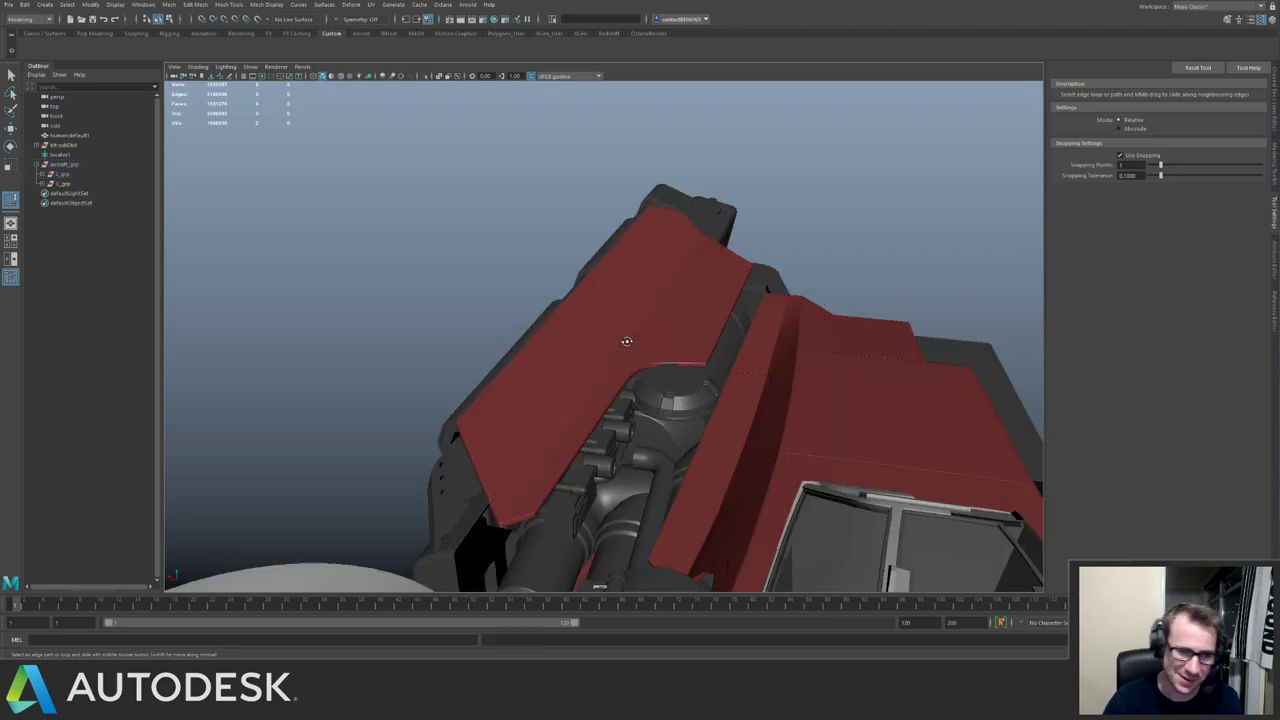
Select the four upper engine panels and group them together.
{"action": "left_click_drag", "start_coordinate": [626, 341], "coordinate": [574, 283], "text": "alt"}
{"action": "left_click", "coordinate": [563, 357]}
{"action": "left_click", "coordinate": [594, 367], "text": "shift"}
{"action": "left_click", "coordinate": [608, 343], "text": "shift"}
{"action": "left_click", "coordinate": [607, 327], "text": "shift"}
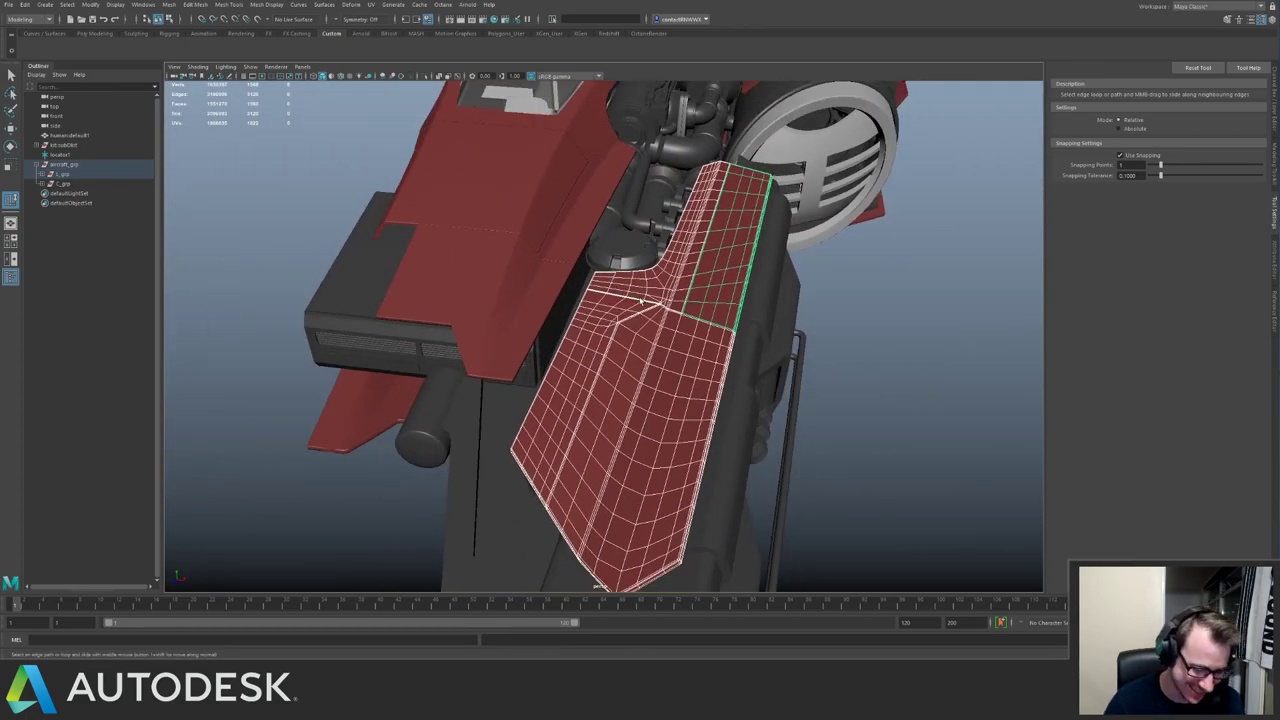
{"action": "key", "text": "ctrl+g"}
{"action": "key", "text": "w"}
Duplicate the upper panel group and mirror the copy vertically with a Scale Y of -1.
{"action": "left_click_drag", "start_coordinate": [633, 309], "coordinate": [683, 314], "text": "alt"}
{"action": "right_click_drag", "start_coordinate": [683, 314], "coordinate": [611, 280], "text": "alt"}
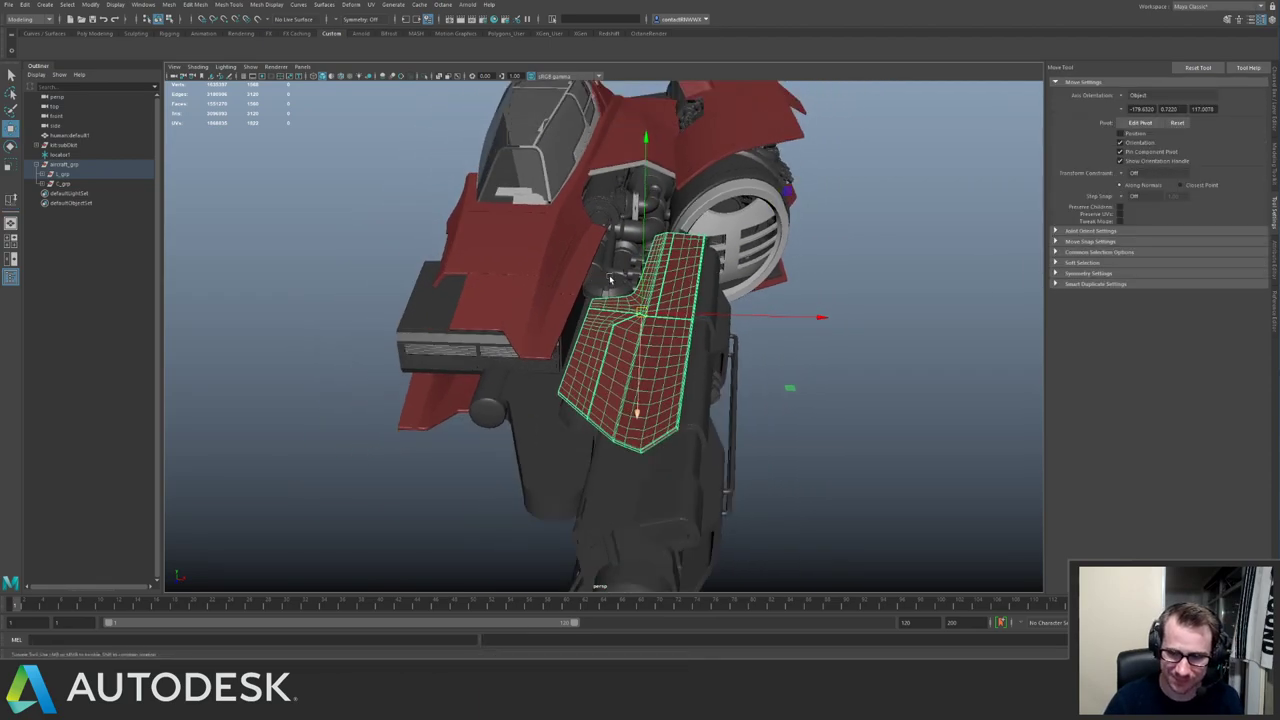
{"action": "left_click_drag", "start_coordinate": [610, 280], "coordinate": [858, 262], "text": "alt"}
{"action": "left_click", "coordinate": [1274, 128]}
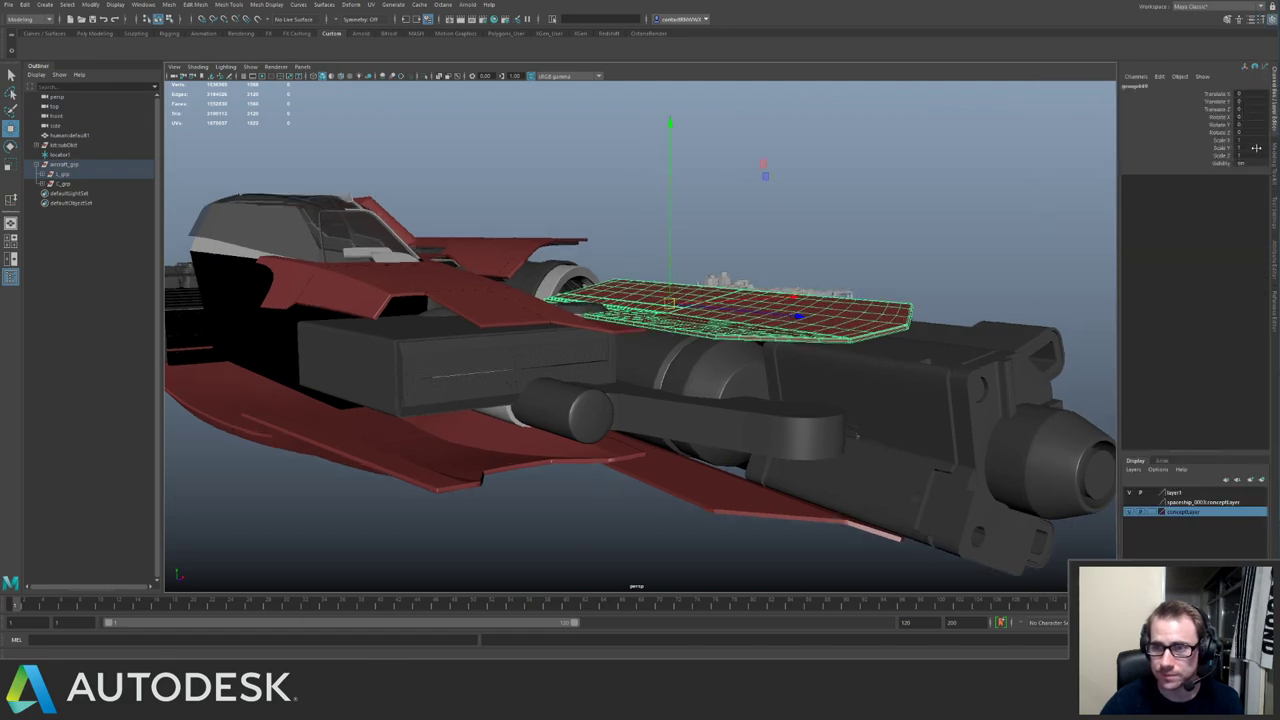
{"action": "type", "text": "-1"}
{"action": "key", "text": "Return"}
Move the mirrored panel group down along Y onto the underside of the engine.
{"action": "left_click_drag", "start_coordinate": [620, 274], "coordinate": [690, 195], "text": "alt"}
{"action": "left_click_drag", "start_coordinate": [676, 376], "coordinate": [718, 532]}
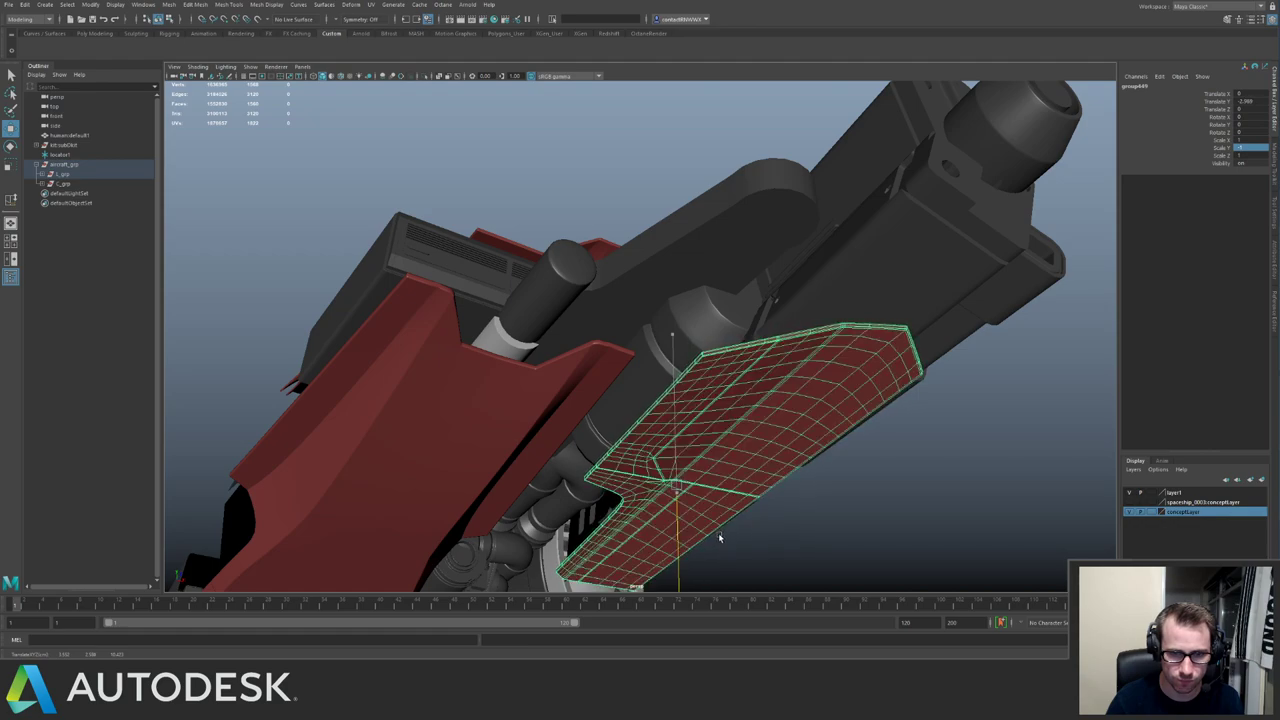
{"action": "right_click_drag", "start_coordinate": [770, 480], "coordinate": [692, 281], "text": "alt"}
{"action": "middle_click_drag", "start_coordinate": [692, 281], "coordinate": [657, 246], "text": "alt"}
{"action": "right_click_drag", "start_coordinate": [657, 246], "coordinate": [703, 350], "text": "alt"}
Hide the four old lower engine panels on the engine's underside and show the mirrored panel group again.
{"action": "key", "text": "ctrl+shift+g"}
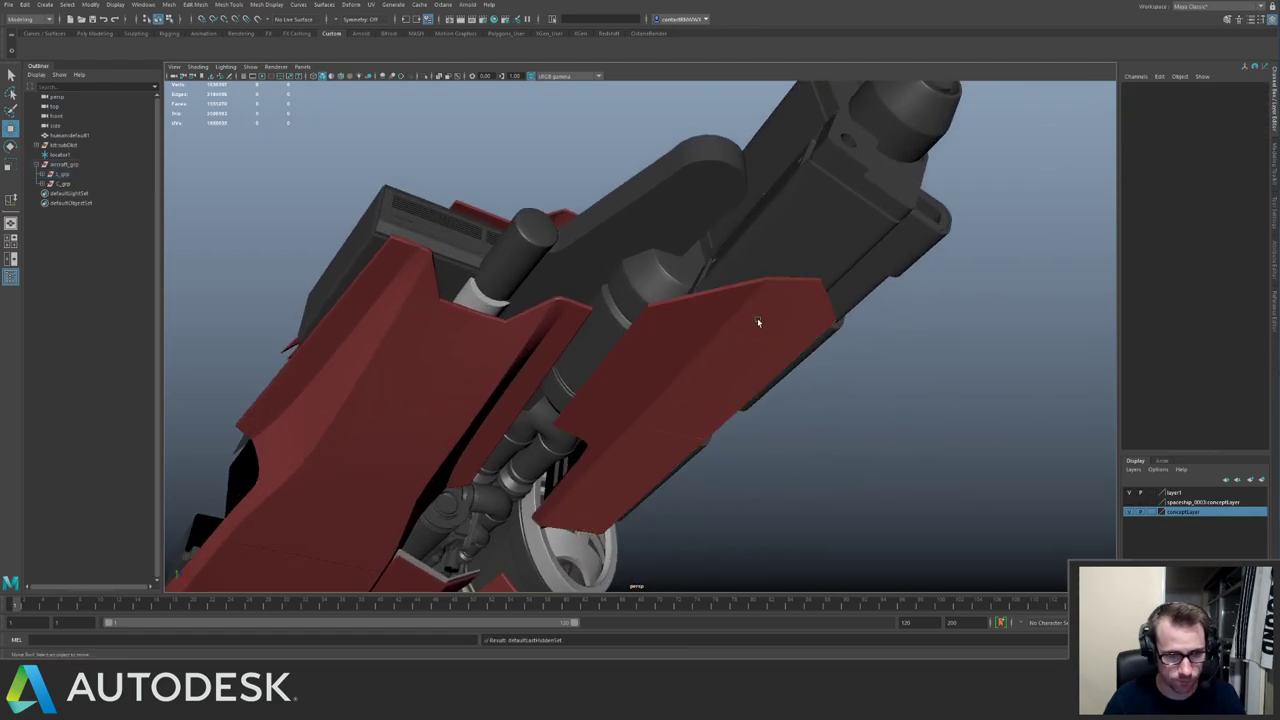
{"action": "left_click", "coordinate": [756, 315]}
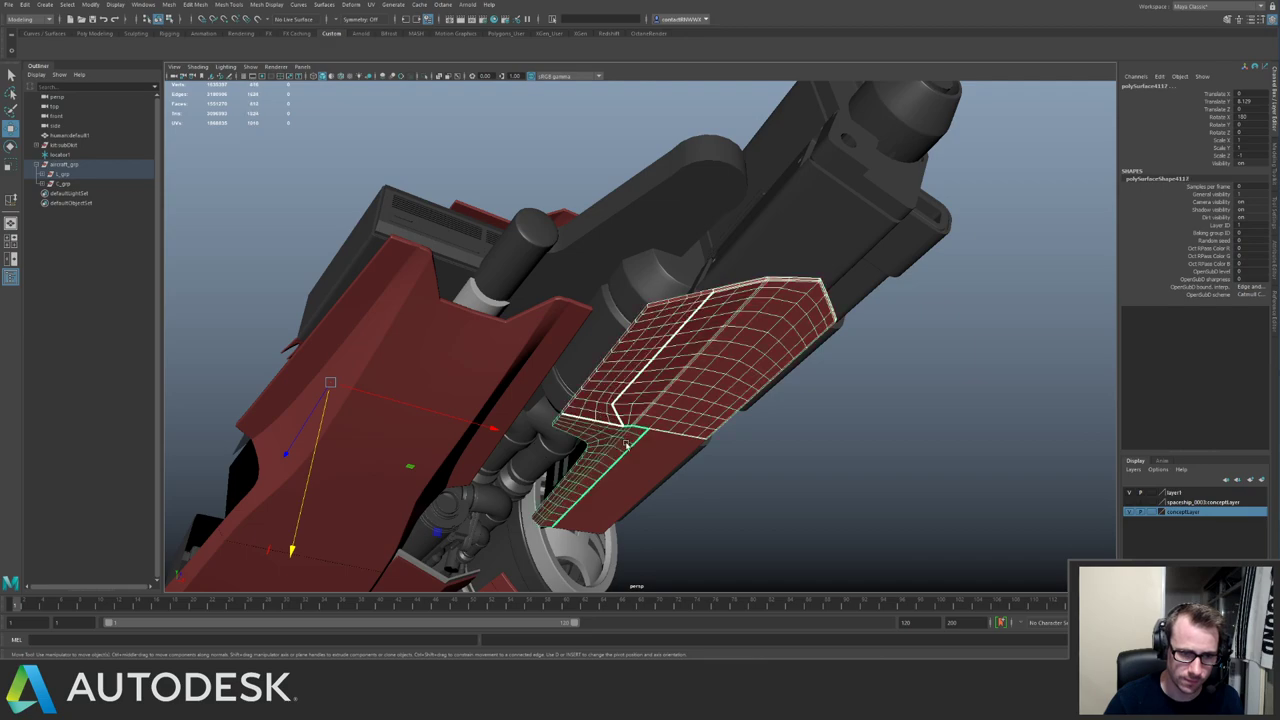
{"action": "left_click", "coordinate": [636, 442], "text": "shift"}
{"action": "left_click", "coordinate": [637, 443], "text": "shift"}
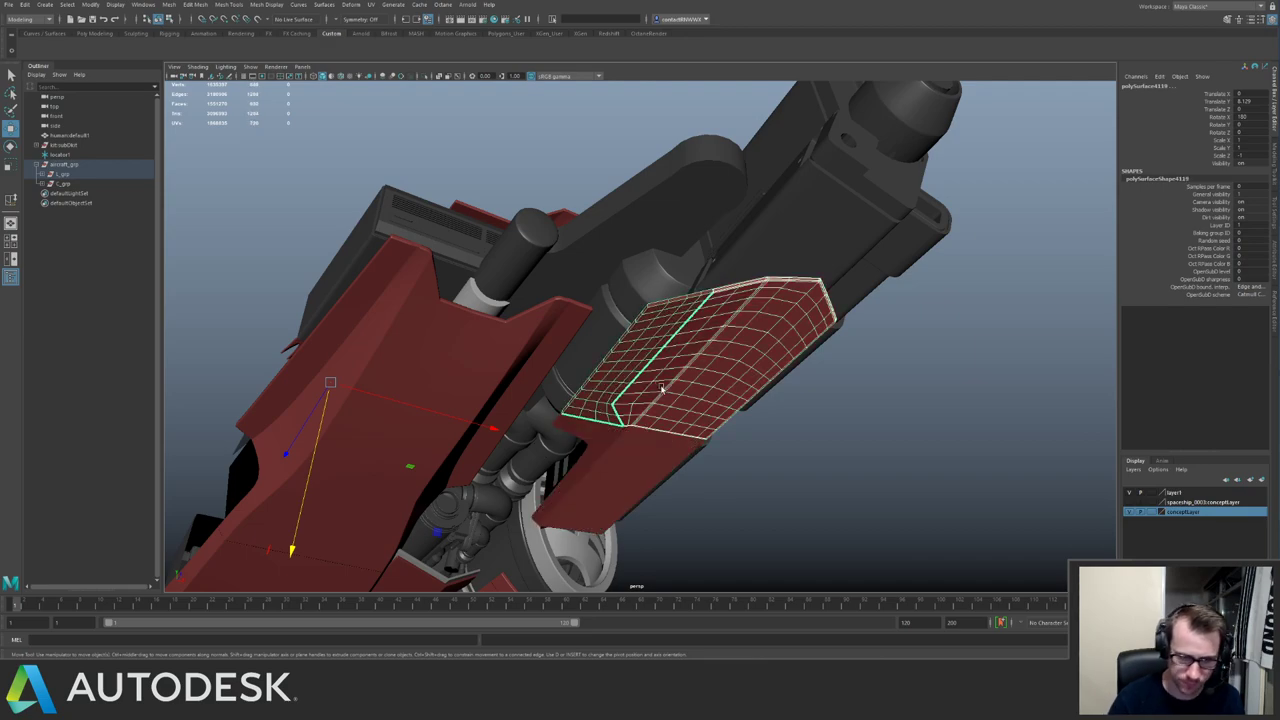
{"action": "left_click", "coordinate": [631, 444], "text": "shift"}
{"action": "left_click", "coordinate": [654, 456], "text": "shift"}
{"action": "key", "text": "ctrl+h"}
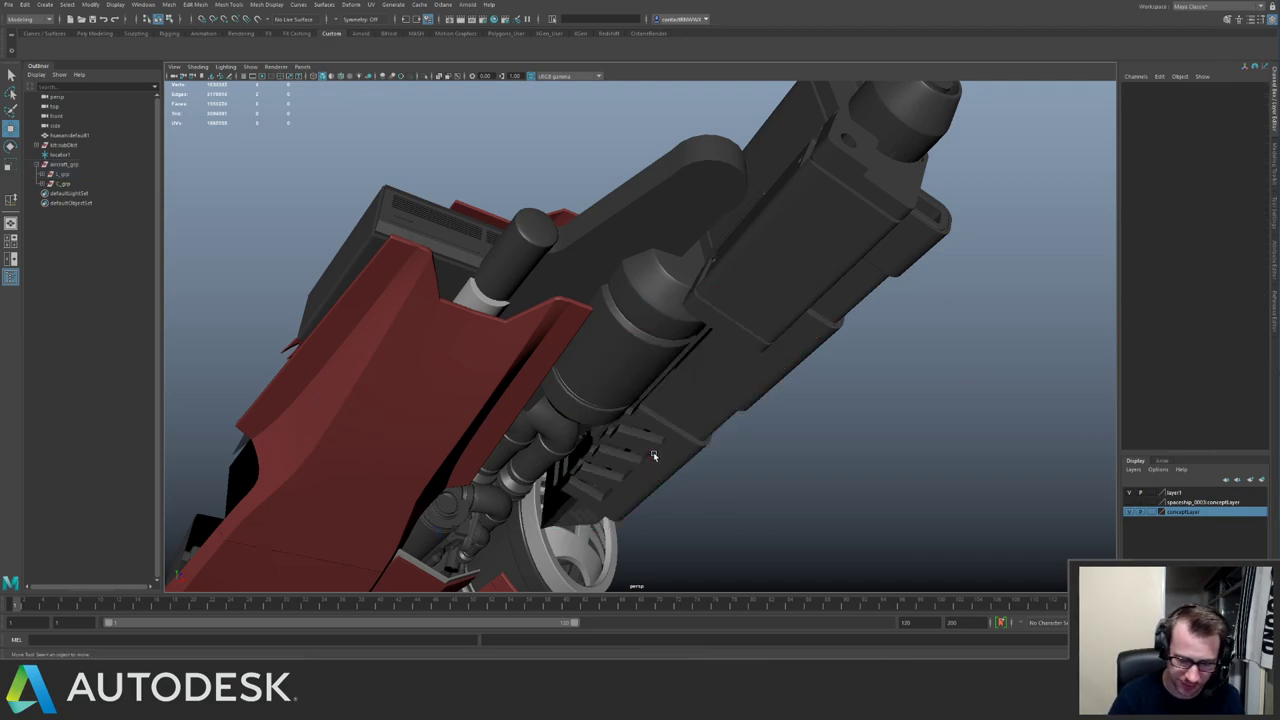
{"action": "key", "text": "ctrl+shift+h"}
{"action": "left_click_drag", "start_coordinate": [740, 300], "coordinate": [762, 356], "text": "alt"}
{"action": "left_click_drag", "start_coordinate": [670, 309], "coordinate": [646, 261], "text": "alt"}
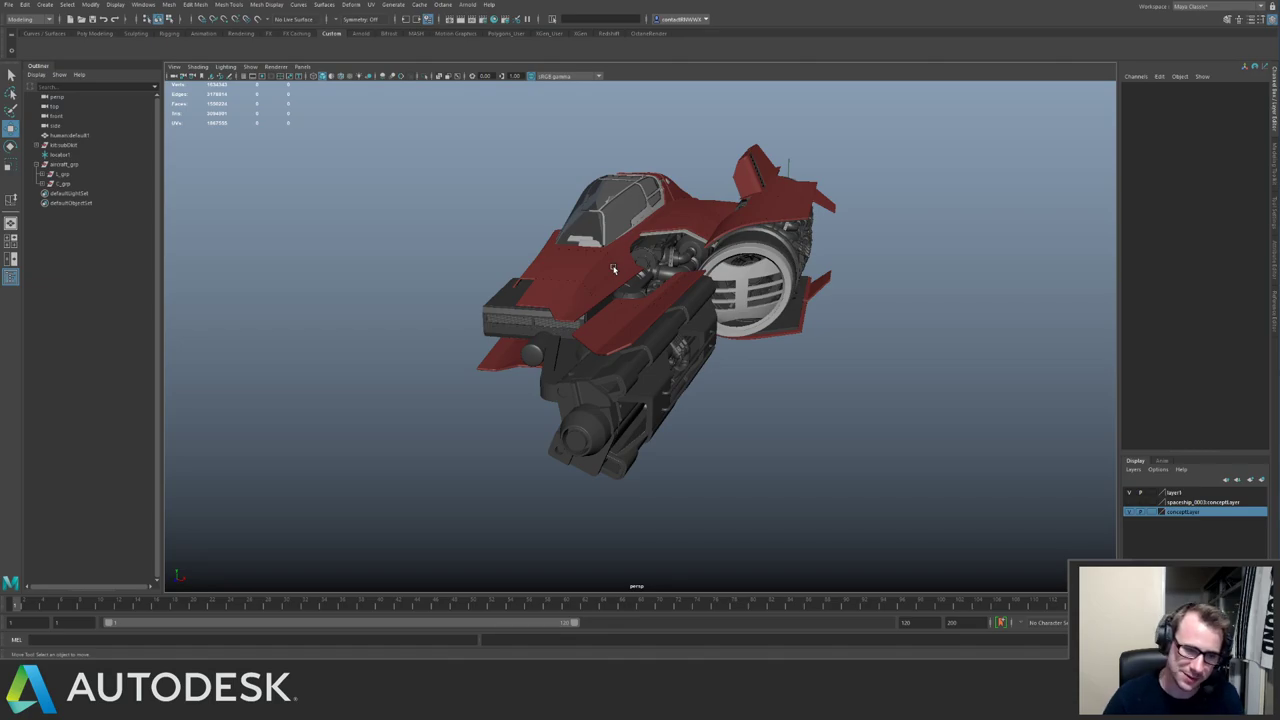
Select the group of upper engine panels and isolate it from the rest of the craft.
{"action": "left_click_drag", "start_coordinate": [575, 246], "coordinate": [490, 270], "text": "alt"}
{"action": "right_click_drag", "start_coordinate": [560, 366], "coordinate": [695, 408], "text": "alt"}
{"action": "left_click_drag", "start_coordinate": [560, 366], "coordinate": [701, 352], "text": "alt"}
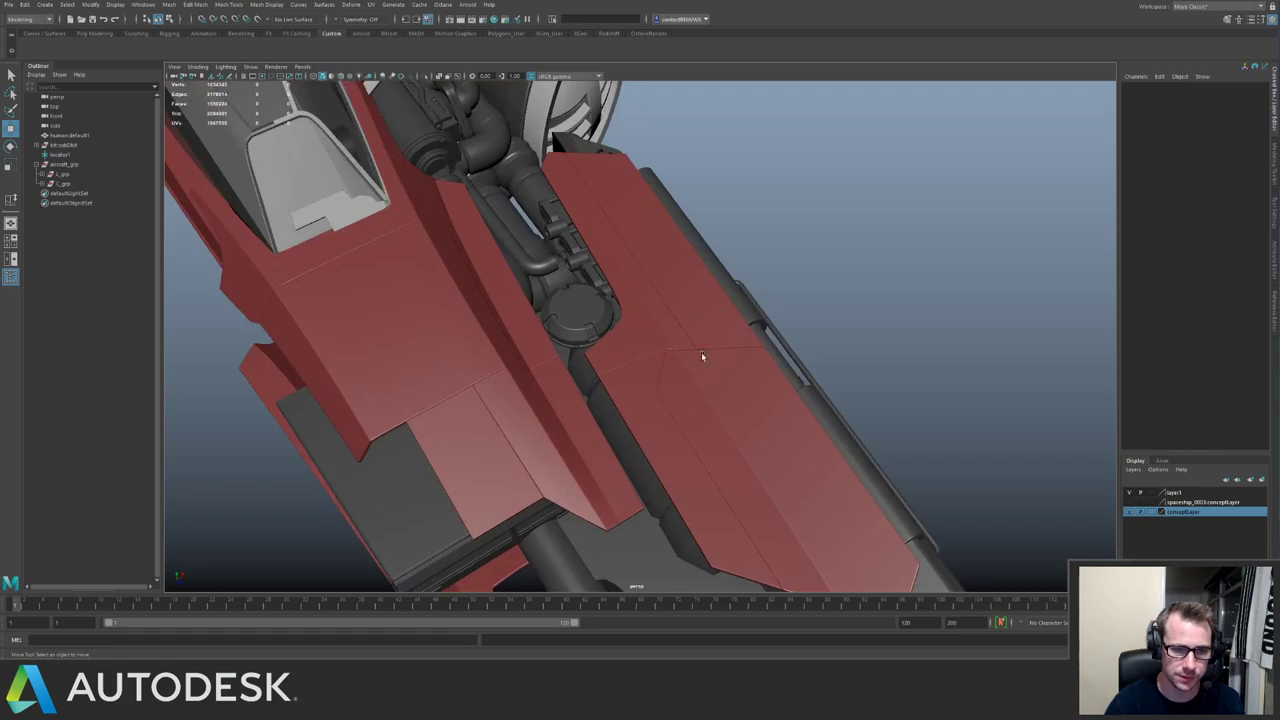
{"action": "left_click", "coordinate": [700, 352]}
{"action": "left_click", "coordinate": [697, 340]}
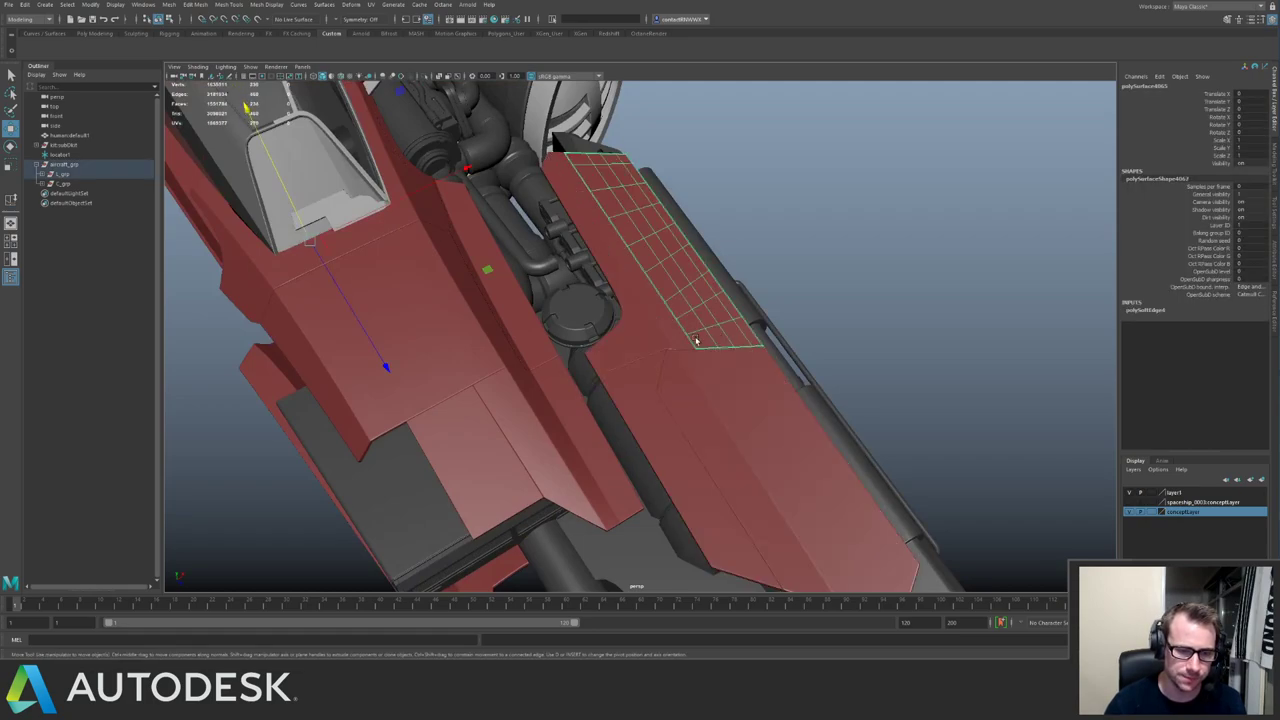
{"action": "key", "text": "Up"}
{"action": "key", "text": "ctrl+1"}
{"action": "right_click_drag", "start_coordinate": [723, 341], "coordinate": [502, 287], "text": "alt"}
{"action": "left_click_drag", "start_coordinate": [502, 287], "coordinate": [475, 285], "text": "alt"}
{"action": "right_click_drag", "start_coordinate": [500, 300], "coordinate": [749, 400], "text": "alt"}
{"action": "left_click_drag", "start_coordinate": [651, 343], "coordinate": [655, 350], "text": "alt"}
{"action": "right_click_drag", "start_coordinate": [656, 350], "coordinate": [653, 228], "text": "alt"}
{"action": "mouse_move", "coordinate": [711, 241]}
{"action": "left_mouse_down", "text": "alt"}
{"action": "mouse_move", "coordinate": [717, 267]}
{"action": "mouse_move", "coordinate": [728, 249]}
{"action": "left_mouse_up", "text": "alt"}
Open the UV Editor and enlarge it beside the 3D view of the isolated panels.
{"action": "left_click", "coordinate": [370, 5]}
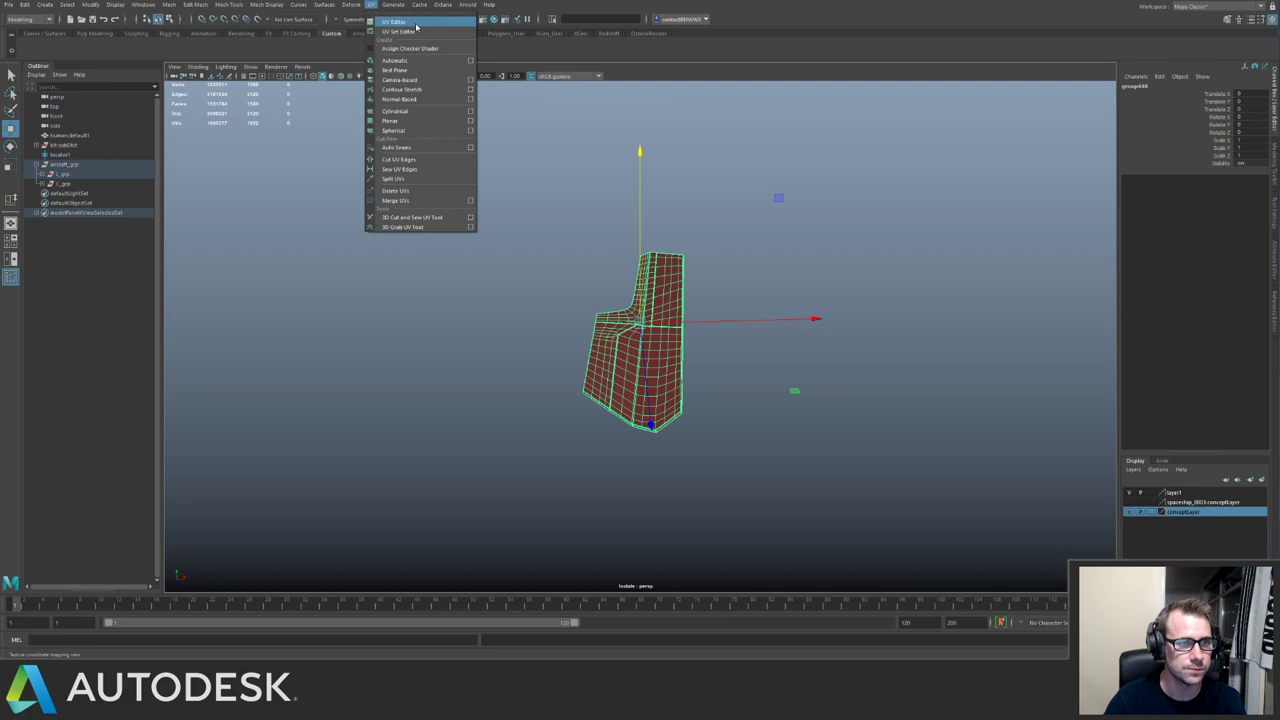
{"action": "left_click", "coordinate": [395, 22]}
{"action": "left_click_drag", "start_coordinate": [985, 91], "coordinate": [1084, 55]}
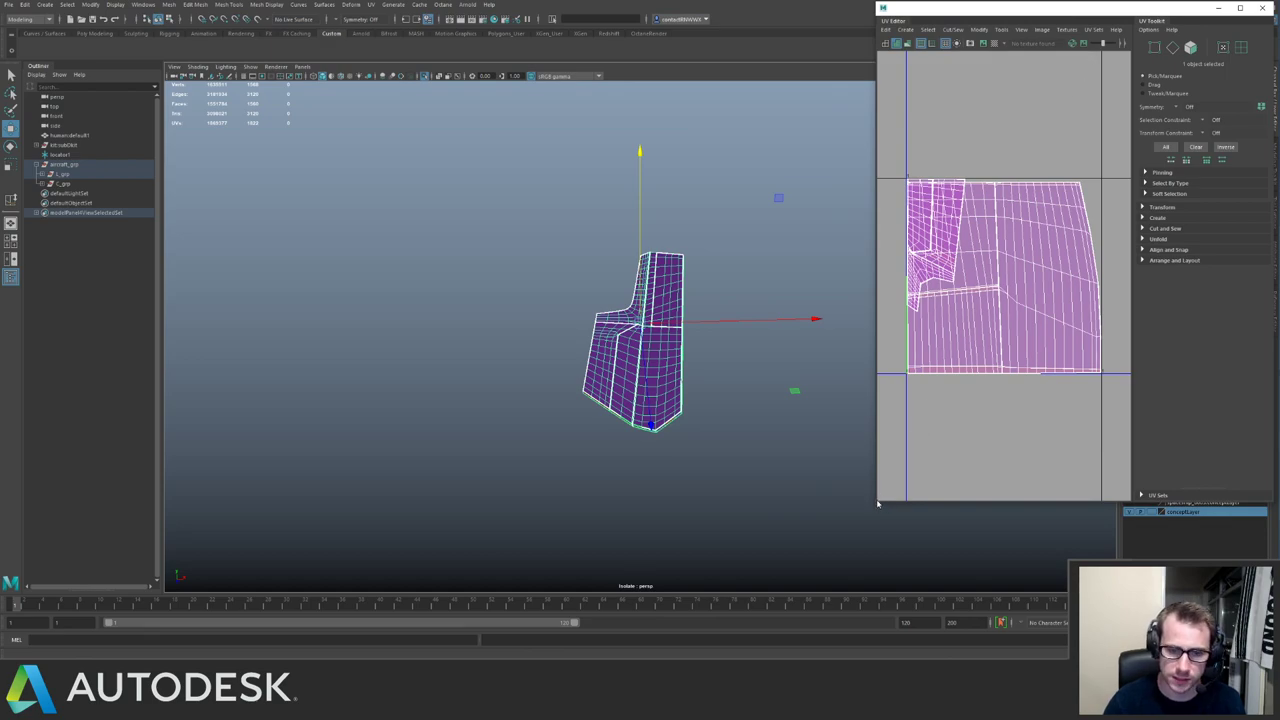
{"action": "left_click_drag", "start_coordinate": [875, 503], "coordinate": [727, 602]}
{"action": "middle_click_drag", "start_coordinate": [640, 257], "coordinate": [497, 240], "text": "alt"}
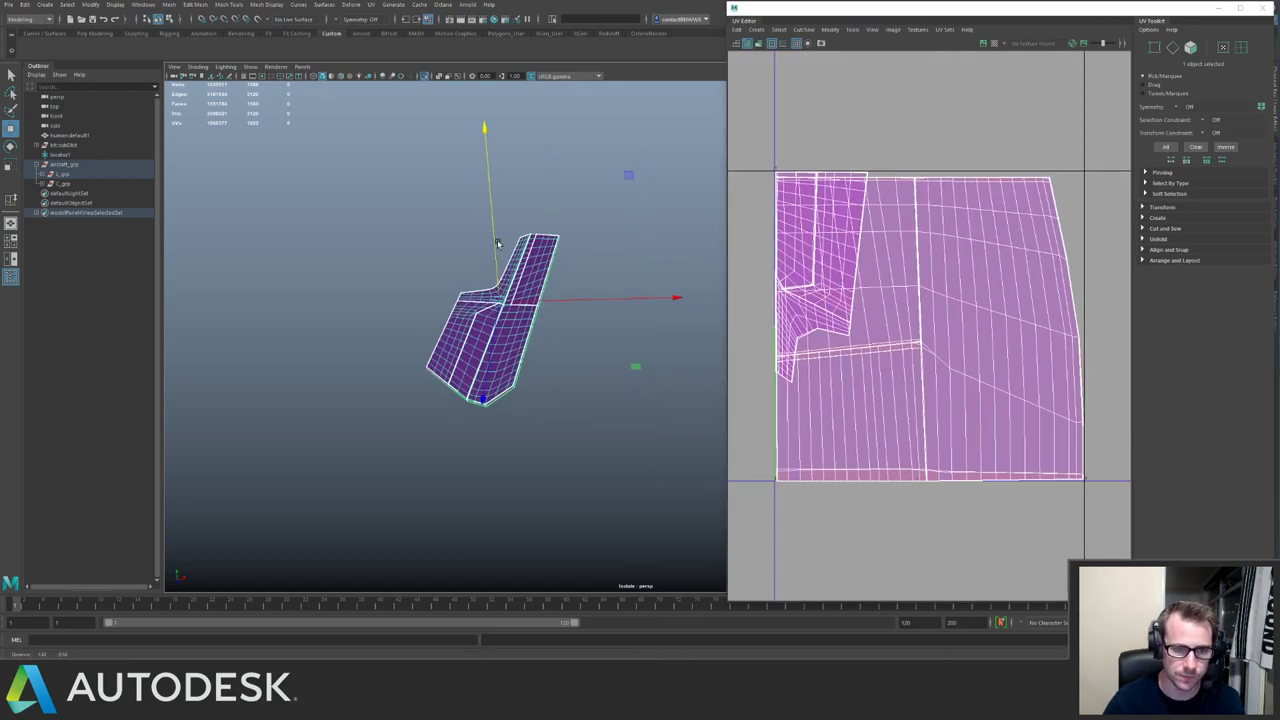
{"action": "right_click_drag", "start_coordinate": [497, 240], "coordinate": [616, 340], "text": "alt"}
Apply automatic UV mapping to the large outer front panel and to the narrow outer rear panel.
{"action": "left_click", "coordinate": [1159, 218]}
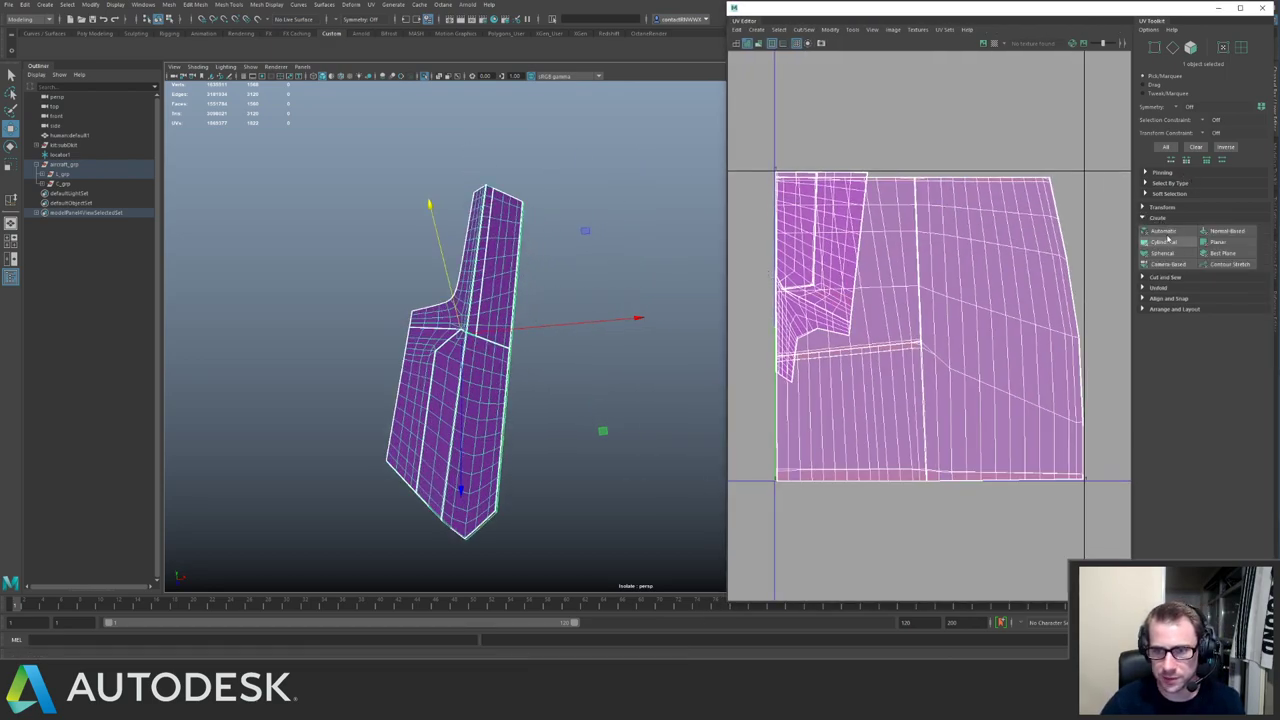
{"action": "left_click", "coordinate": [1165, 234]}
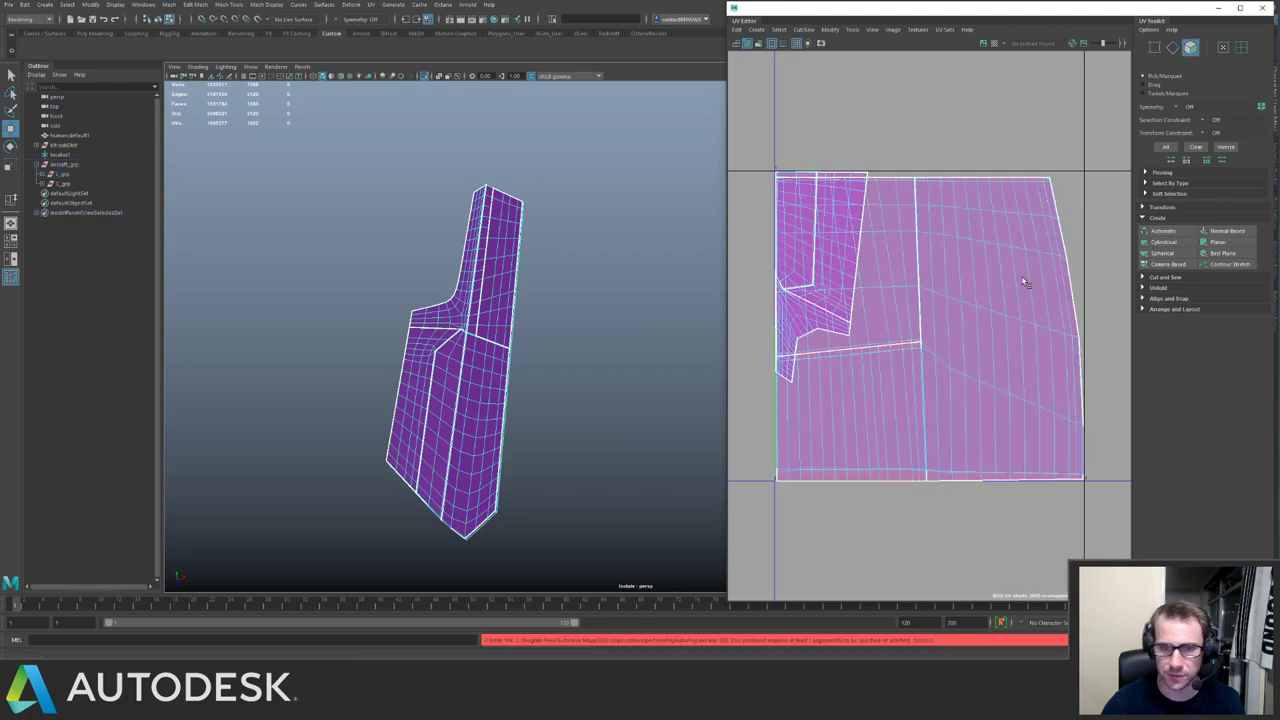
{"action": "left_click", "coordinate": [505, 262]}
{"action": "left_click", "coordinate": [510, 257]}
{"action": "left_click", "coordinate": [491, 368]}
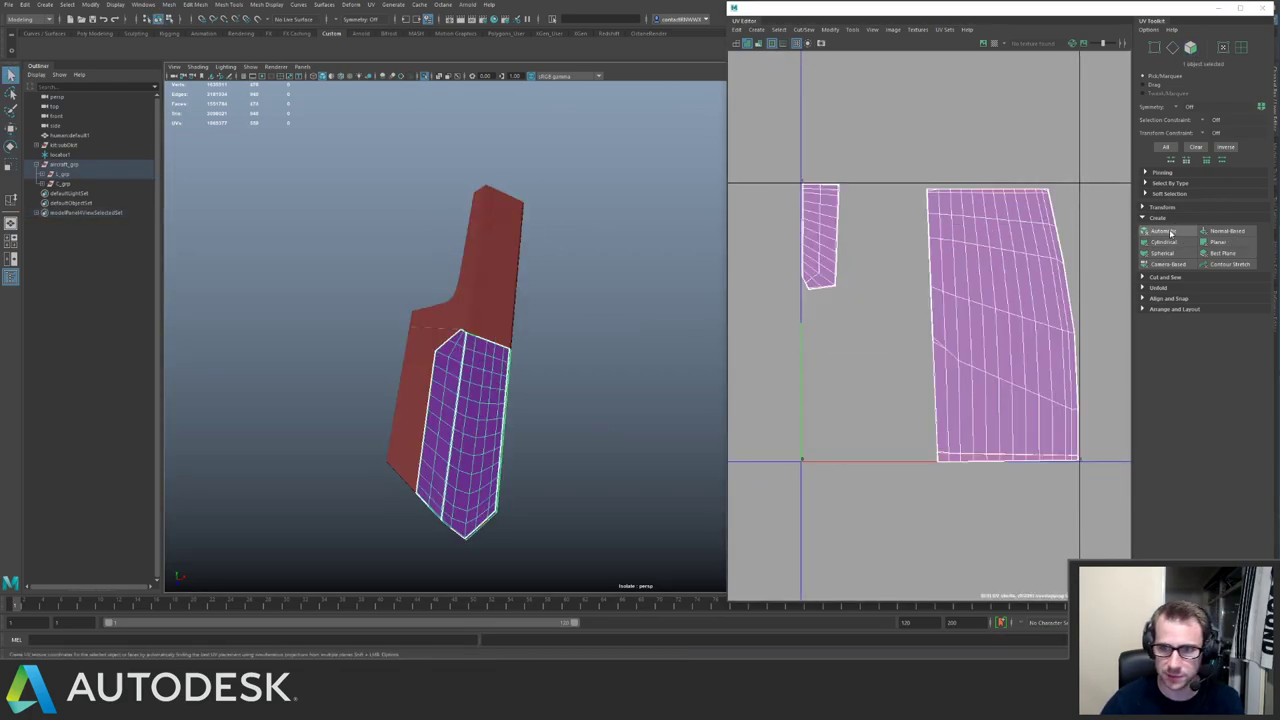
{"action": "left_click", "coordinate": [1170, 231]}
{"action": "key", "text": "q"}
{"action": "left_click", "coordinate": [509, 281]}
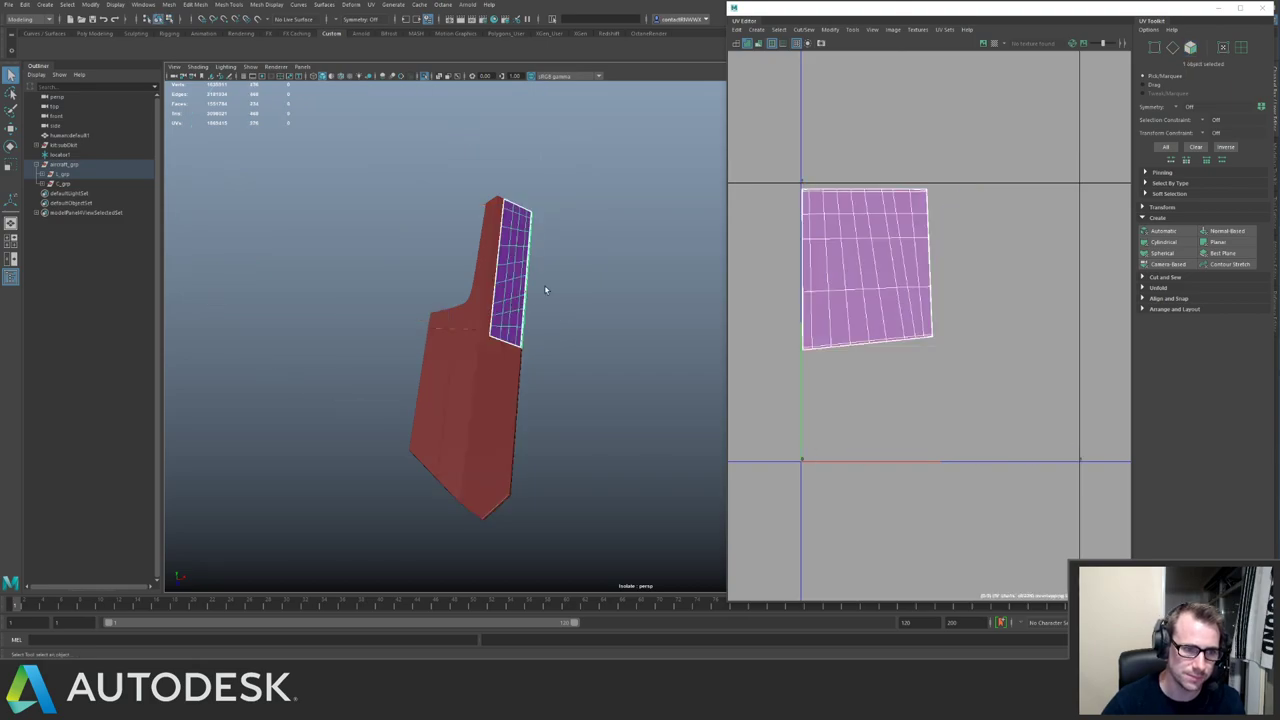
{"action": "left_click", "coordinate": [1163, 231]}
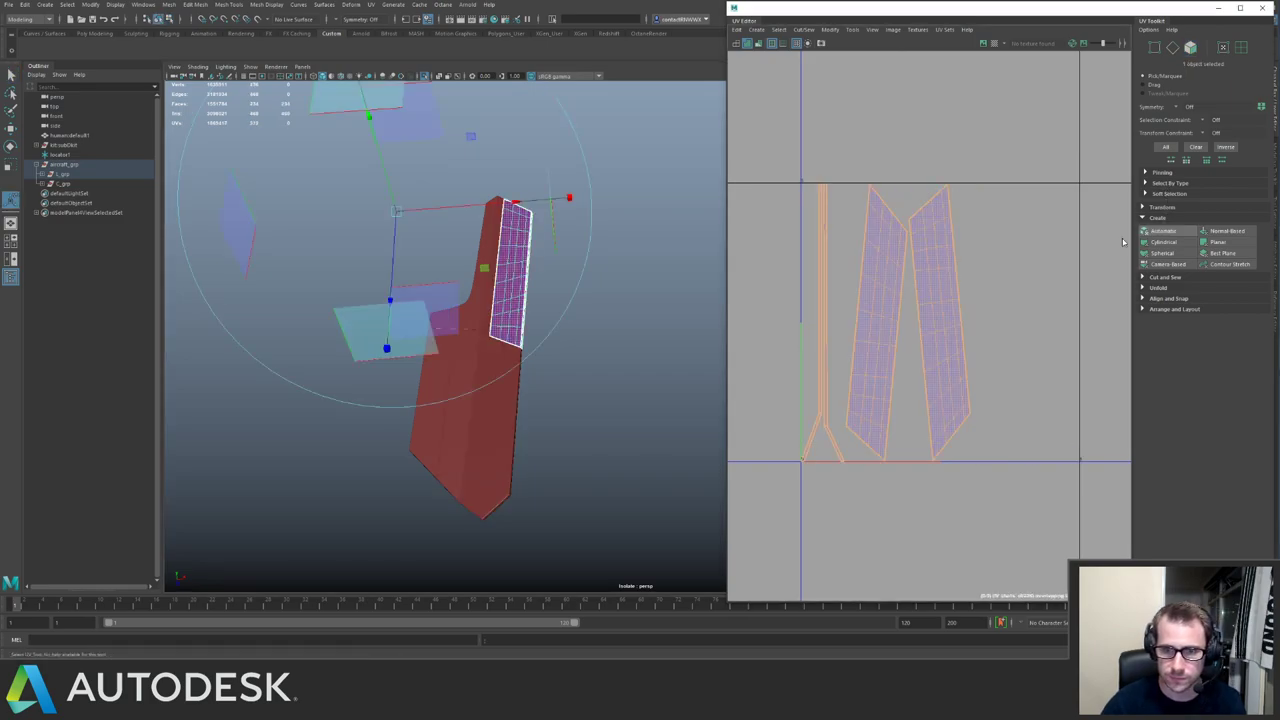
{"action": "key", "text": "q"}
Apply automatic UV mapping to the two inner engine panels together.
{"action": "left_click", "coordinate": [455, 370]}
{"action": "left_click", "coordinate": [466, 321]}
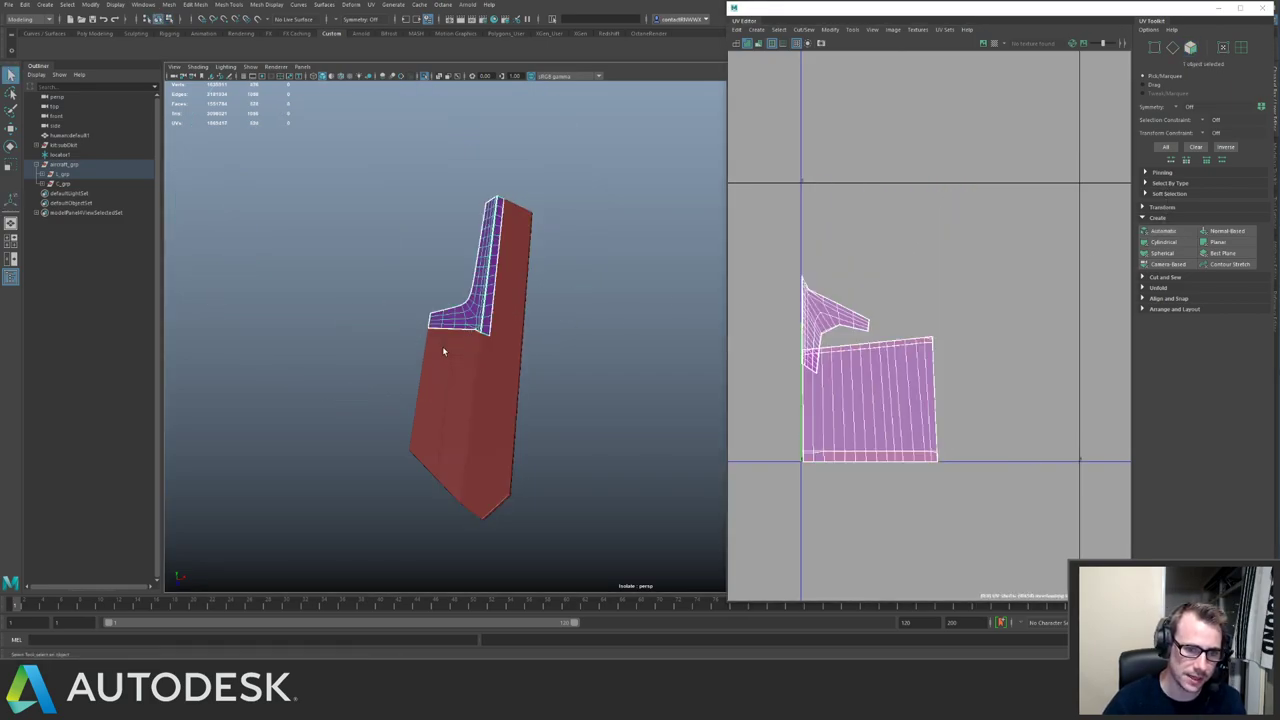
{"action": "left_click", "coordinate": [443, 350], "text": "shift"}
{"action": "left_click", "coordinate": [1163, 231]}
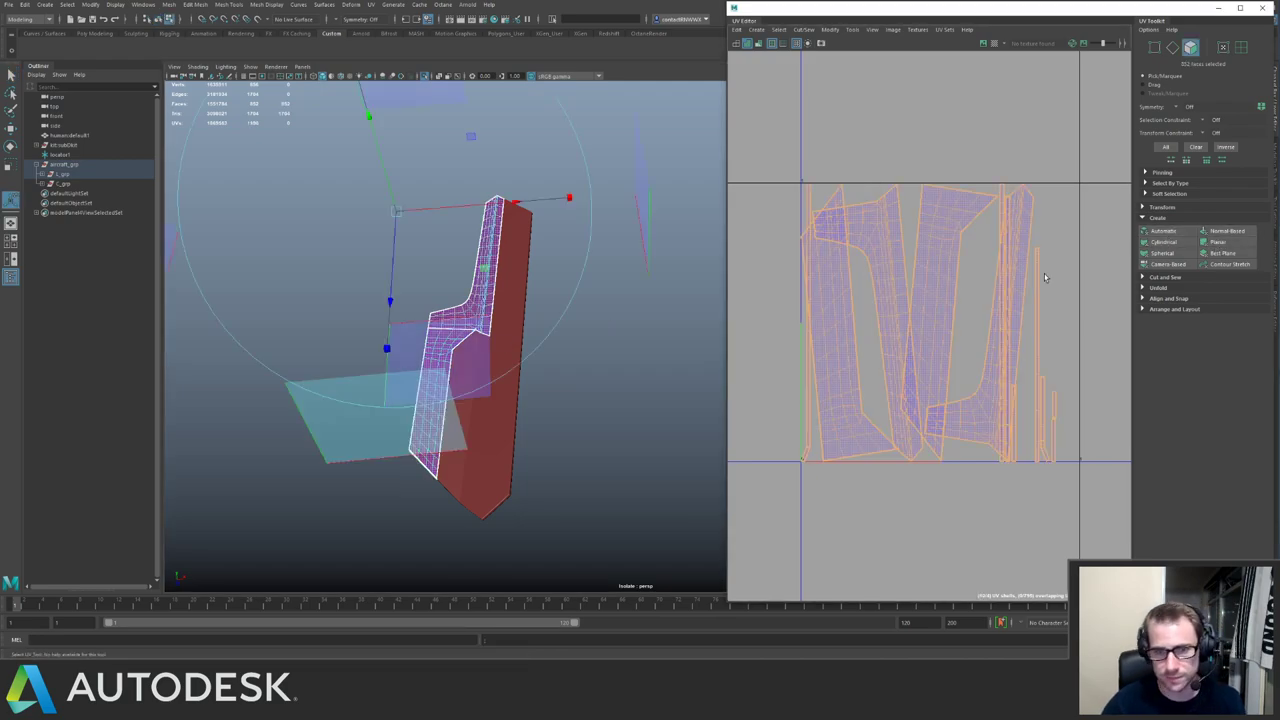
{"action": "key", "text": "q"}
Straighten the UV shells of the narrow outer rear panel and the large outer front panel with Orient Shells.
{"action": "left_click", "coordinate": [543, 314]}
{"action": "left_click", "coordinate": [493, 330]}
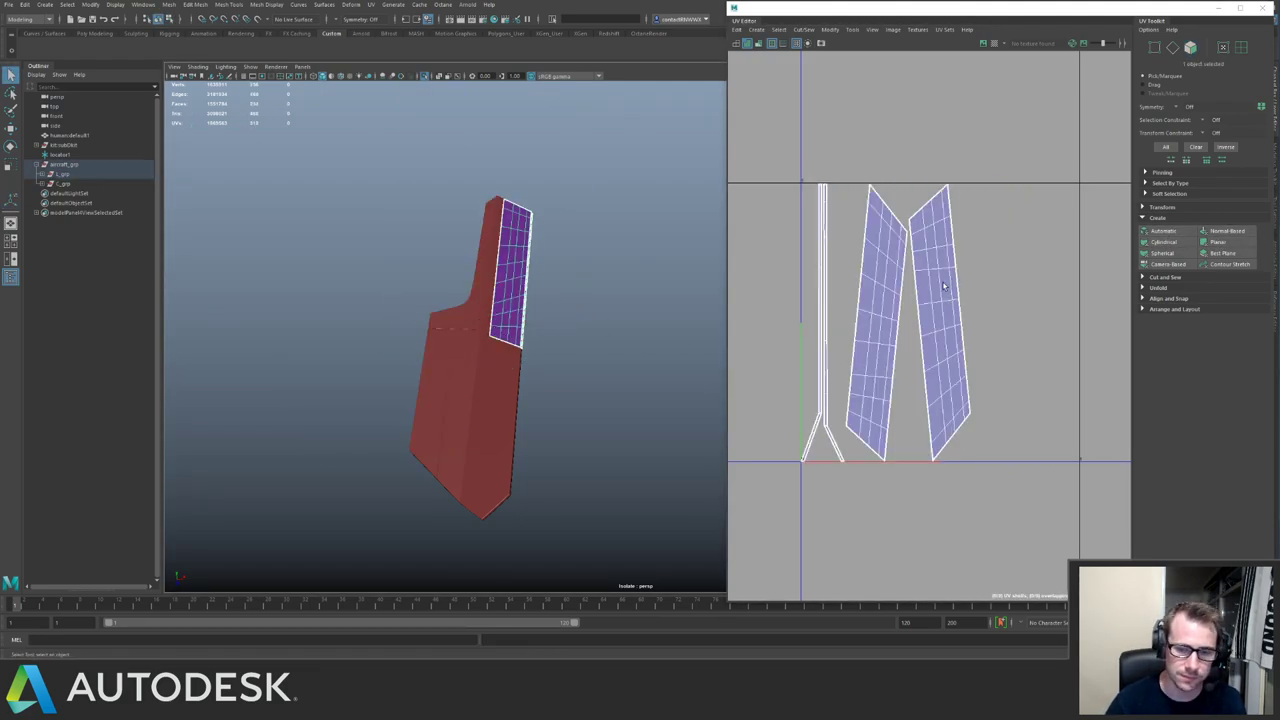
{"action": "key", "text": "F12"}
{"action": "left_click_drag", "start_coordinate": [960, 212], "coordinate": [901, 287]}
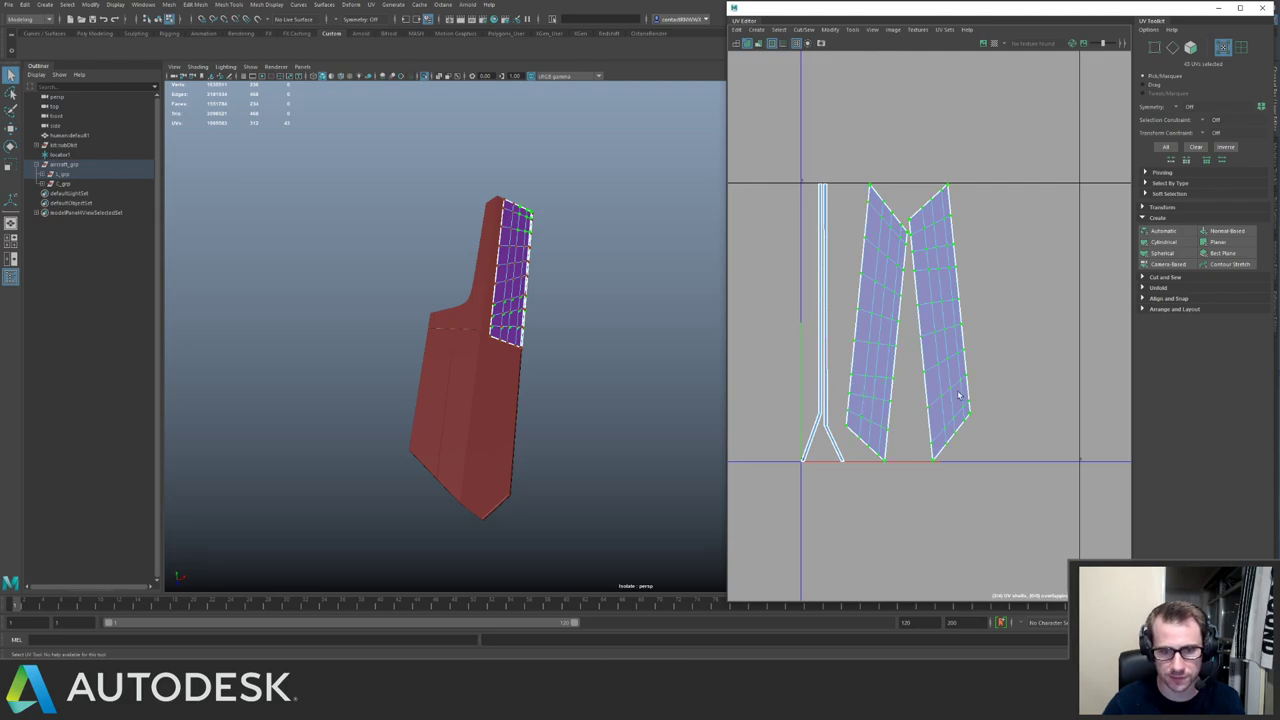
{"action": "left_click", "coordinate": [1176, 299]}
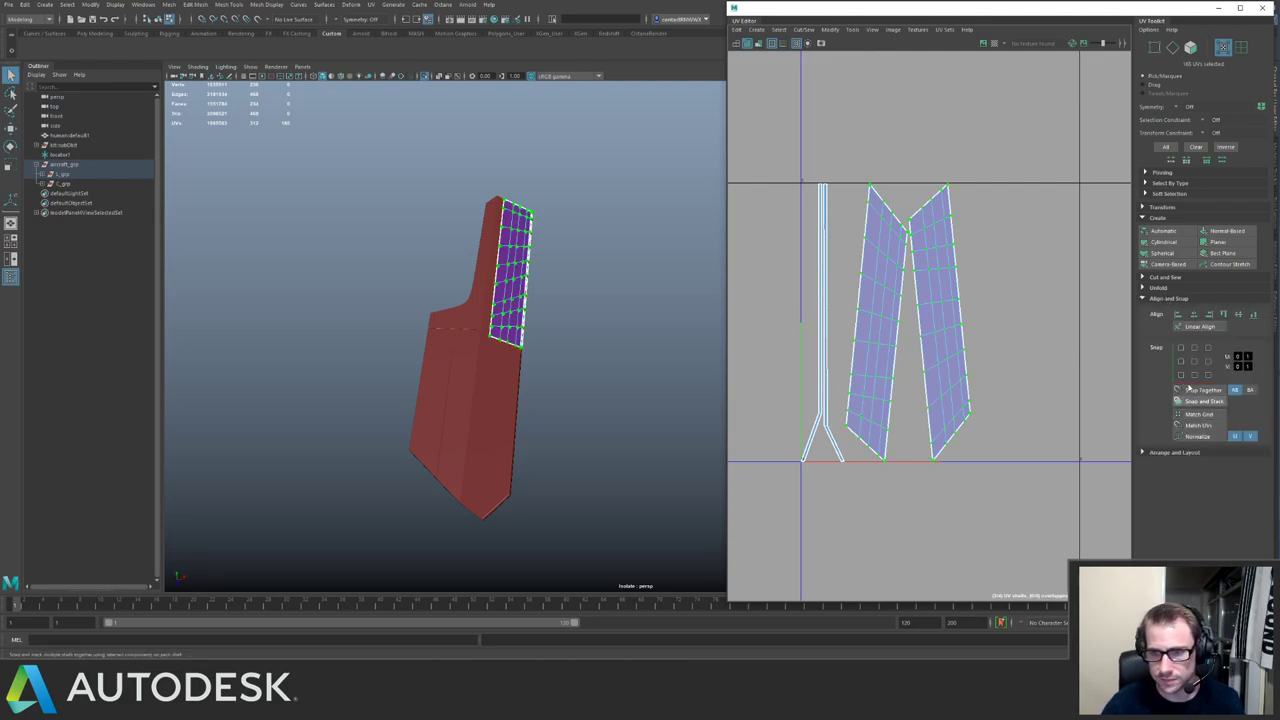
{"action": "left_click", "coordinate": [1164, 299]}
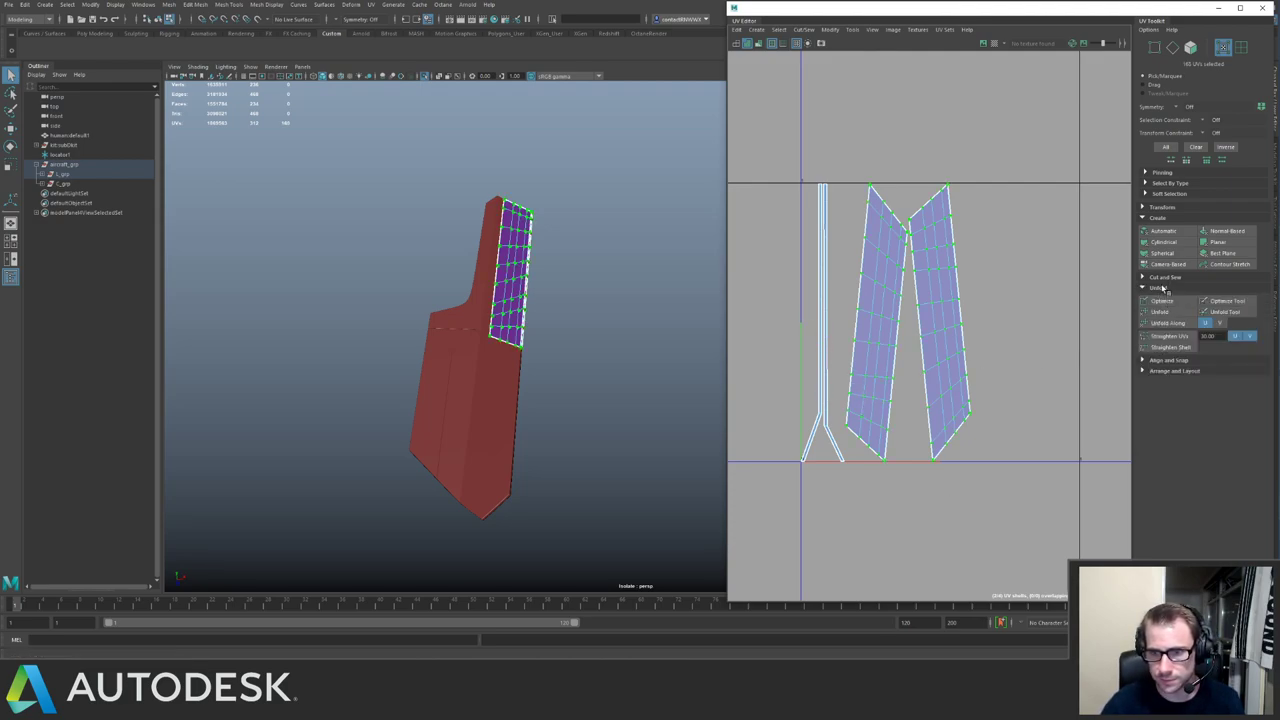
{"action": "left_click", "coordinate": [1170, 310]}
{"action": "left_click", "coordinate": [1165, 360]}
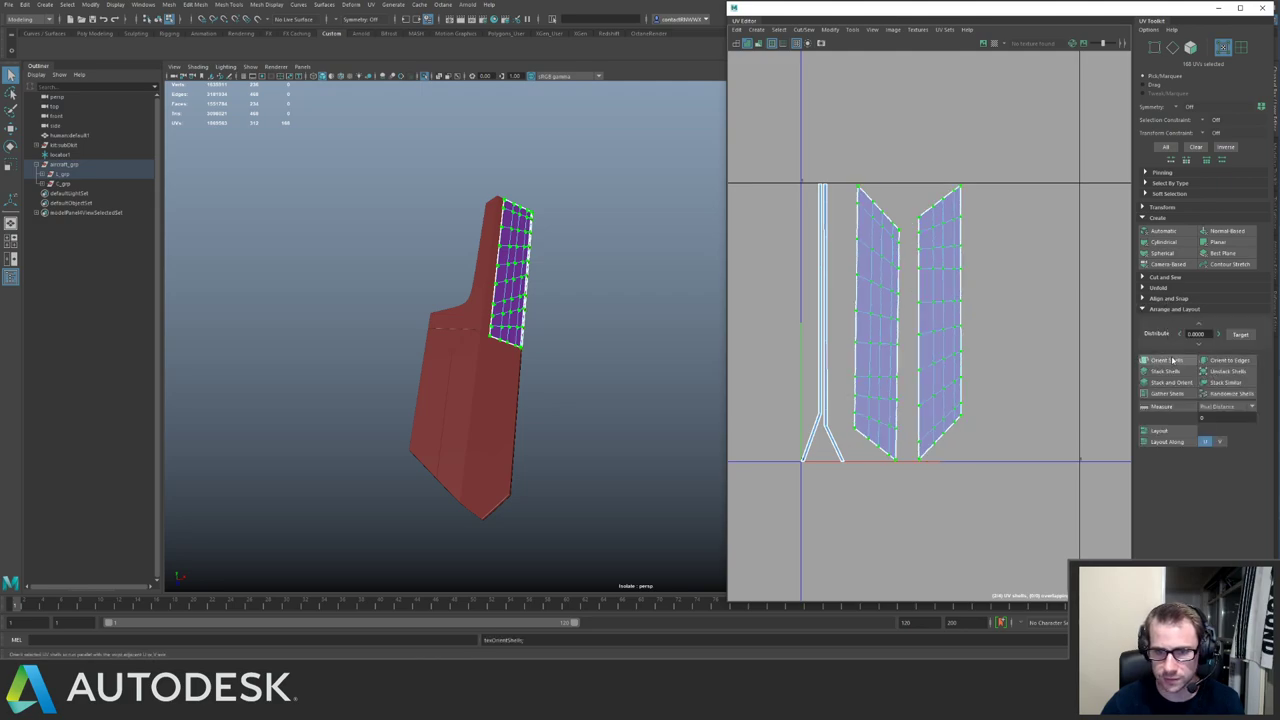
{"action": "left_click", "coordinate": [497, 374]}
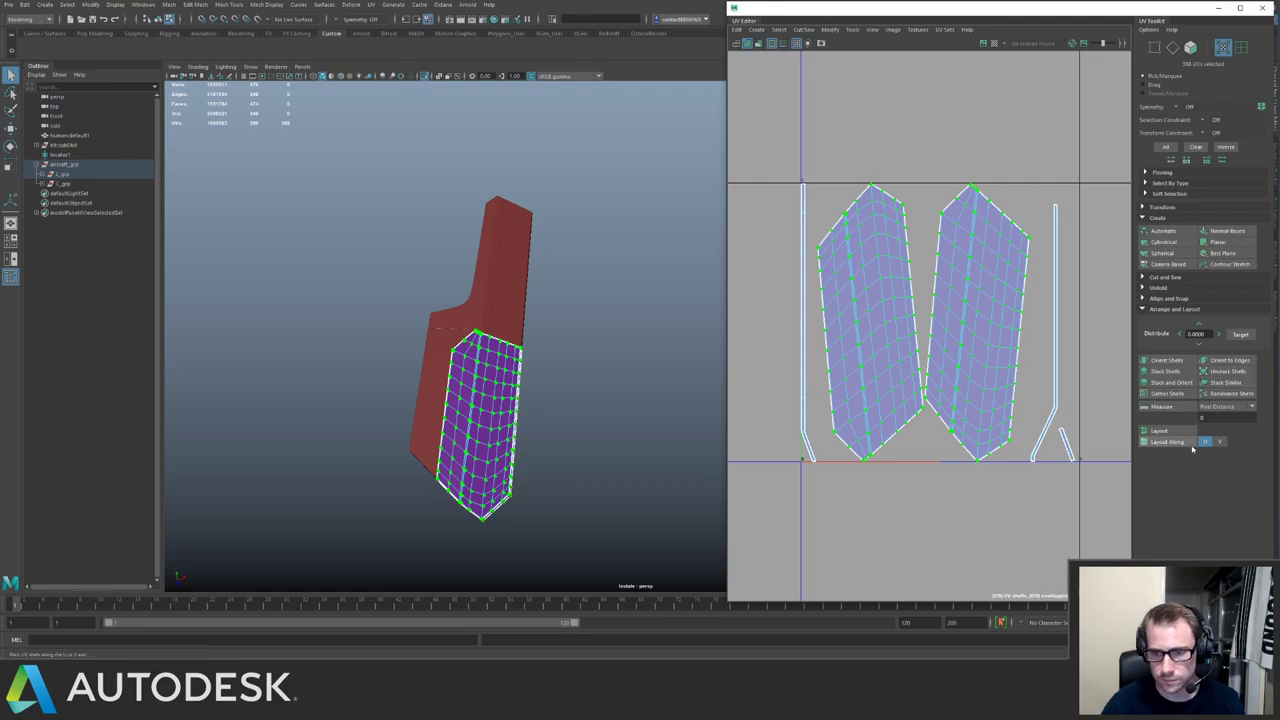
{"action": "left_click", "coordinate": [1170, 362]}
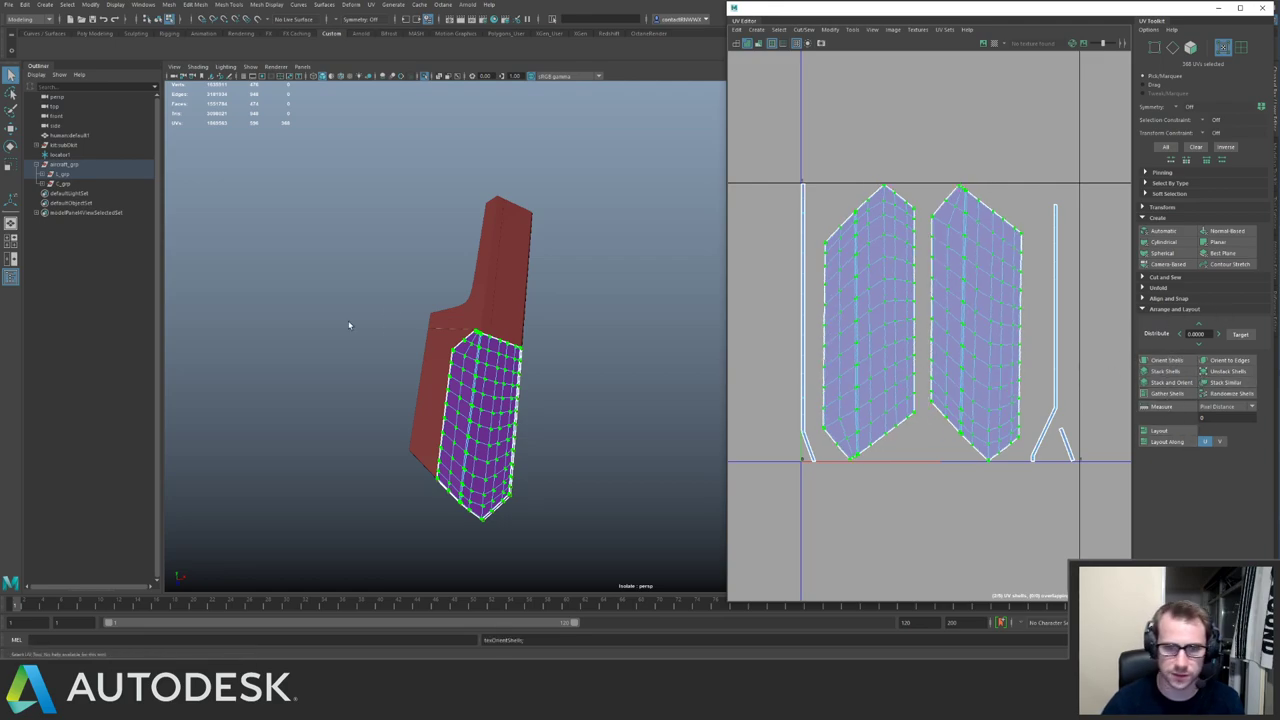
Orient the UV shells of the two inner engine panels.
{"action": "right_click_drag", "start_coordinate": [349, 326], "coordinate": [443, 280]}
{"action": "left_click_drag", "start_coordinate": [443, 281], "coordinate": [447, 335]}
{"action": "right_click_drag", "start_coordinate": [938, 270], "coordinate": [985, 272]}
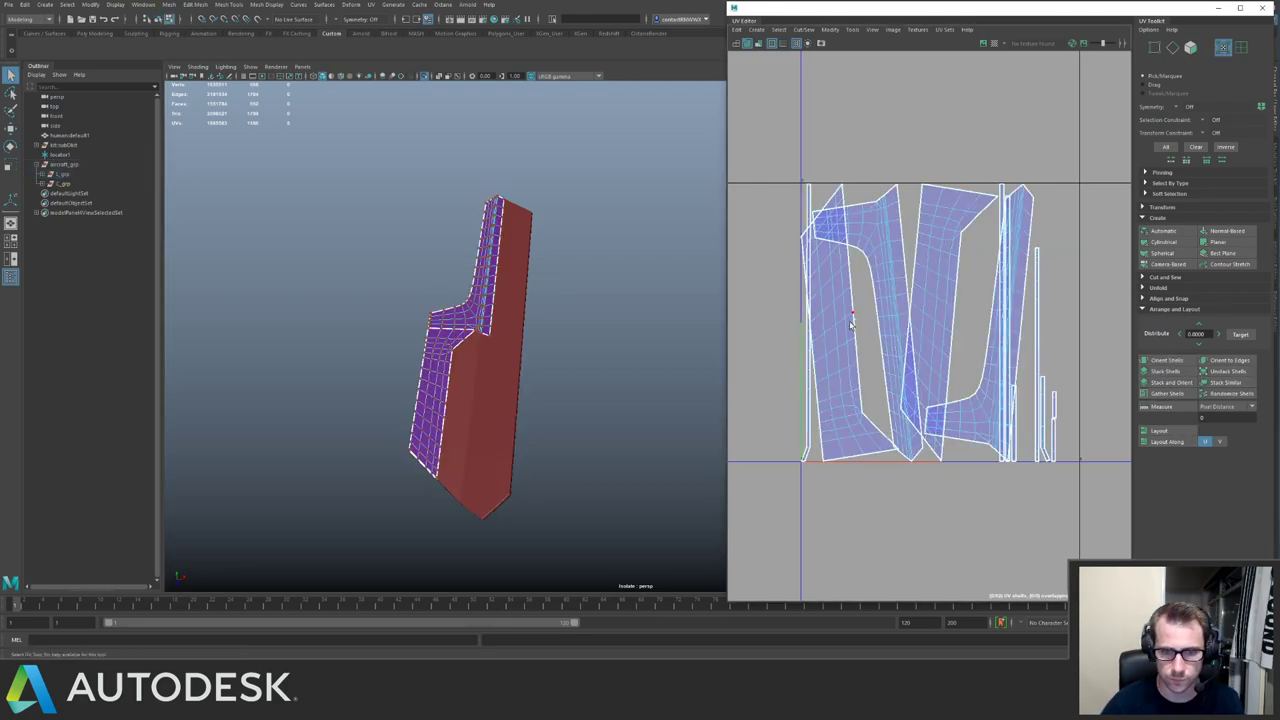
{"action": "left_click", "coordinate": [1165, 360]}
{"action": "left_click", "coordinate": [1168, 371]}
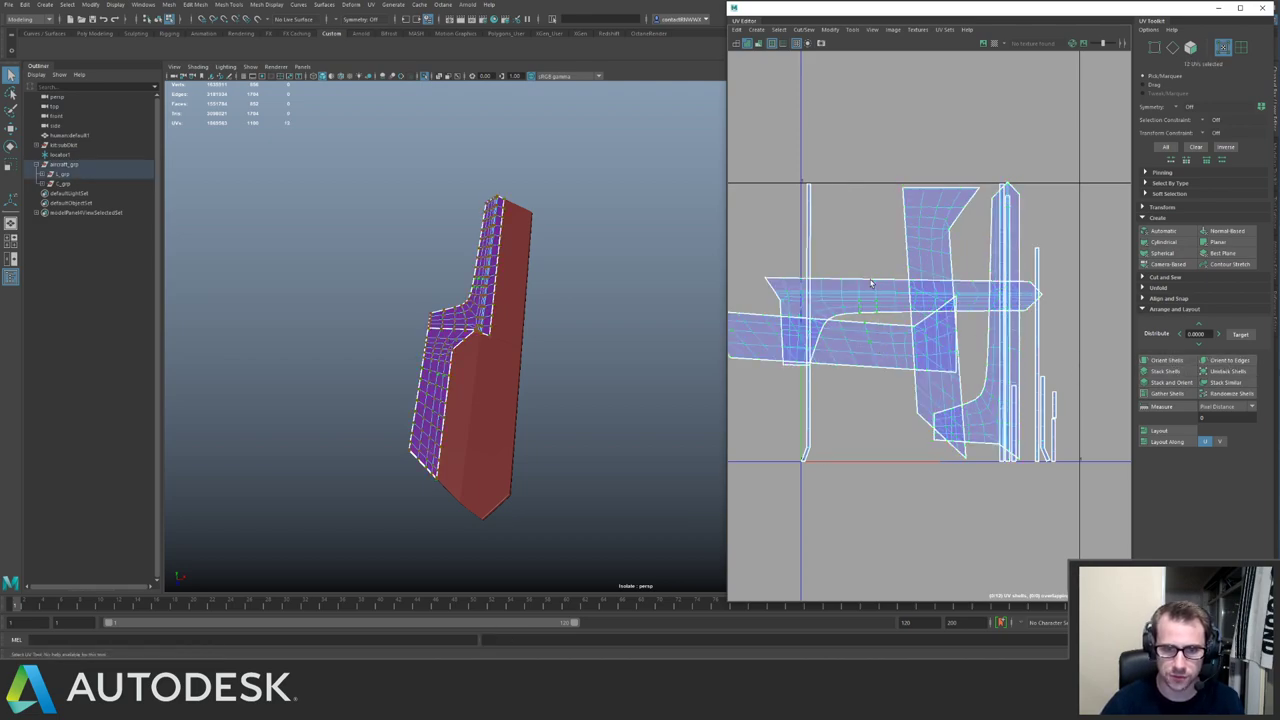
Rotate the inner panels' sideways UV shells by 90 degrees and return to object selection.
{"action": "left_click", "coordinate": [1163, 209]}
{"action": "scroll", "coordinate": [1265, 299], "scroll_direction": "down", "scroll_amount": 3}
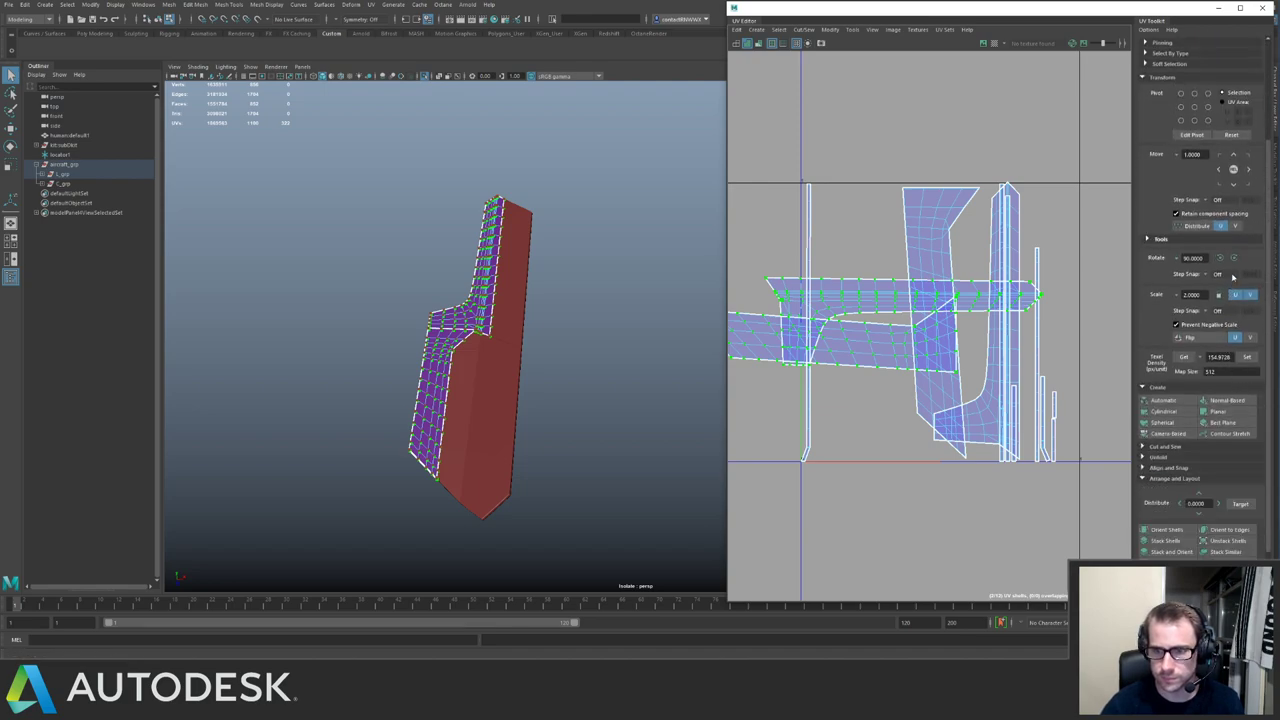
{"action": "left_click", "coordinate": [1233, 258]}
{"action": "scroll", "coordinate": [952, 265], "scroll_direction": "down", "scroll_amount": 3}
{"action": "key", "text": "F8"}
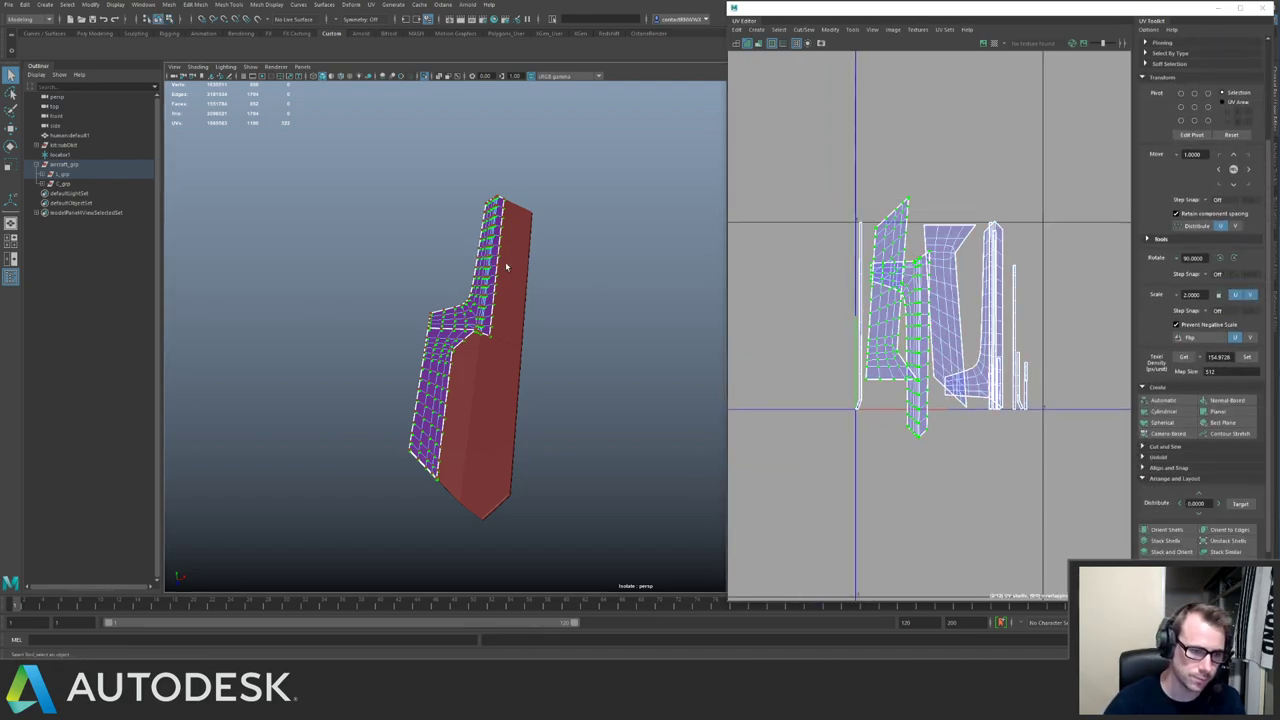
Bring the whole craft back into view and isolate the curved panel on the lower side of the central hull.
{"action": "left_click", "coordinate": [507, 262]}
{"action": "key", "text": "ctrl+1"}
{"action": "left_click_drag", "start_coordinate": [509, 264], "coordinate": [482, 214], "text": "alt"}
{"action": "middle_click_drag", "start_coordinate": [482, 214], "coordinate": [422, 116], "text": "alt"}
{"action": "right_click_drag", "start_coordinate": [422, 116], "coordinate": [574, 311], "text": "alt"}
{"action": "left_click", "coordinate": [570, 298]}
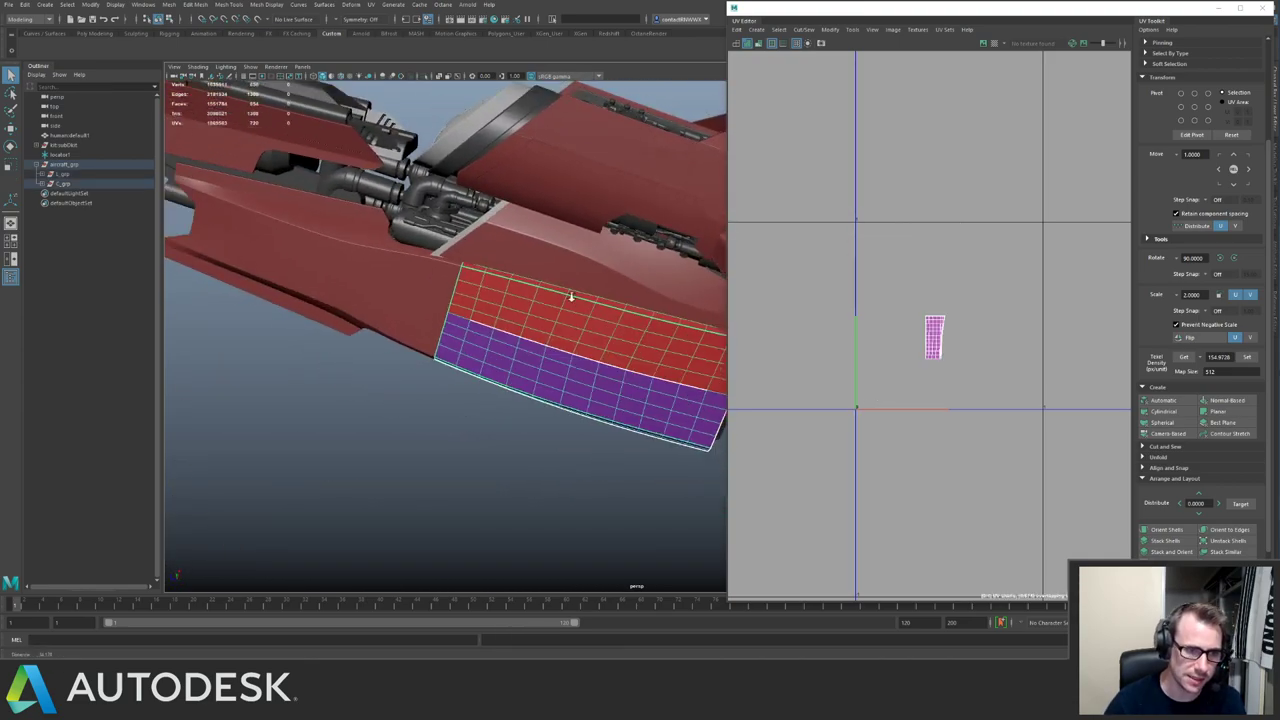
{"action": "middle_click_drag", "start_coordinate": [557, 320], "coordinate": [468, 263], "text": "alt"}
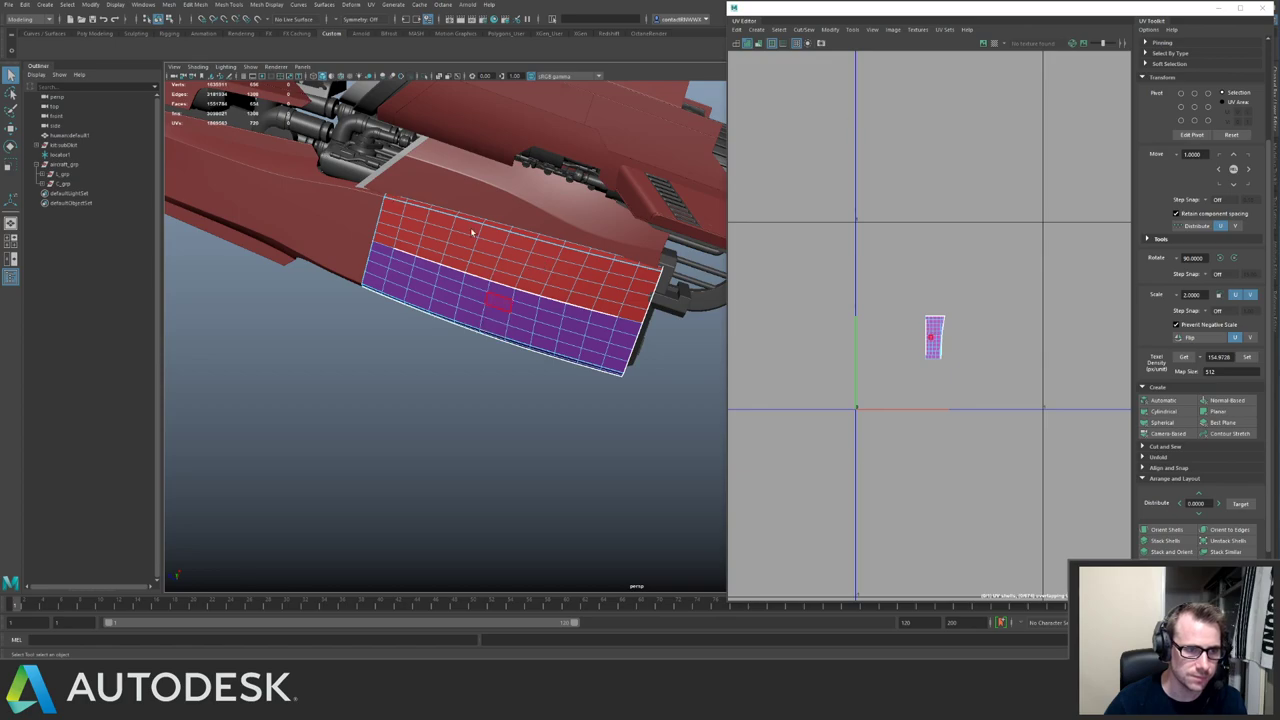
{"action": "left_click_drag", "start_coordinate": [540, 242], "coordinate": [357, 210], "text": "alt"}
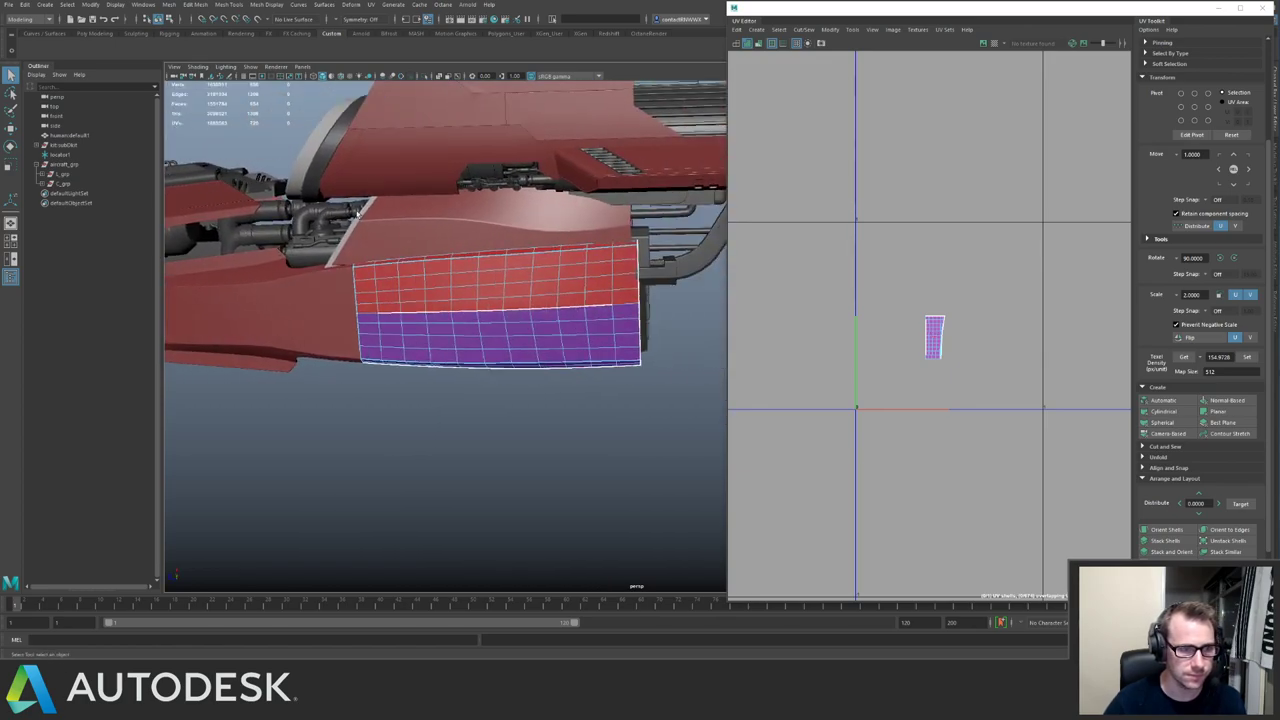
{"action": "right_click", "coordinate": [516, 290]}
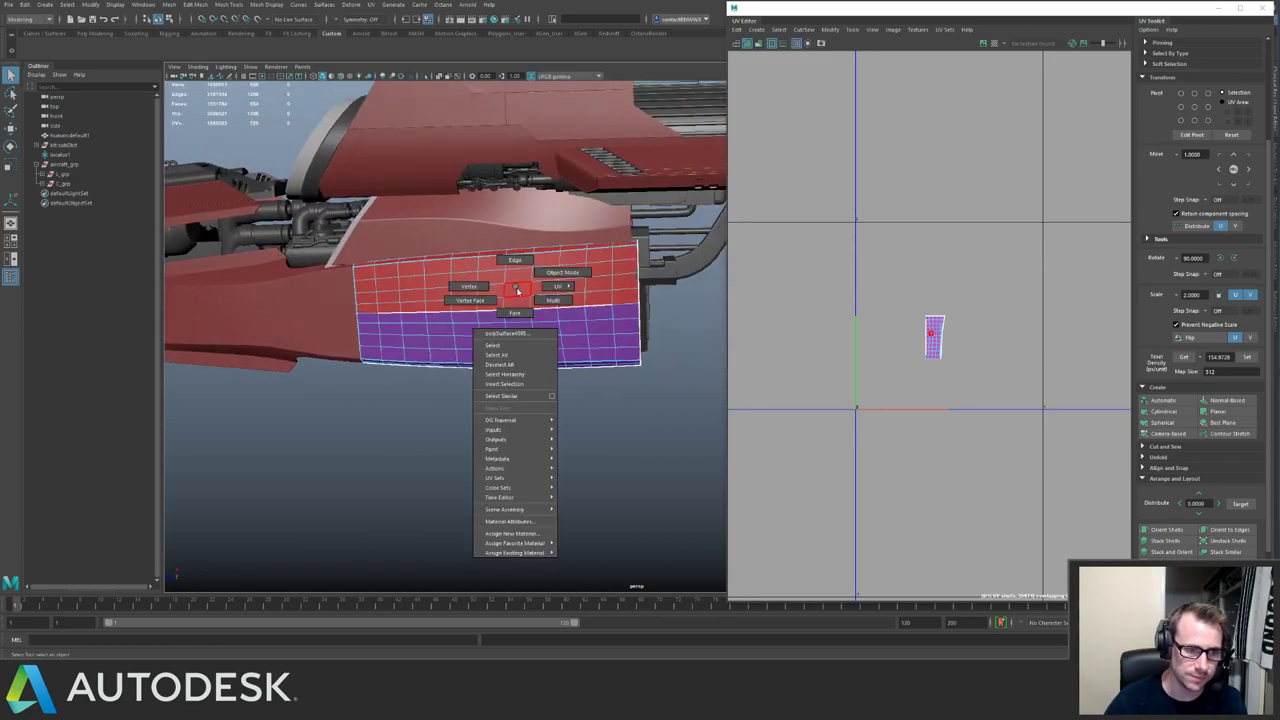
{"action": "key", "text": "ctrl+1"}
Apply automatic UV mapping to the isolated hull panel and inspect its new shells up close.
{"action": "left_click_drag", "start_coordinate": [543, 229], "coordinate": [665, 366], "text": "alt"}
{"action": "right_click_drag", "start_coordinate": [665, 366], "coordinate": [774, 313], "text": "alt"}
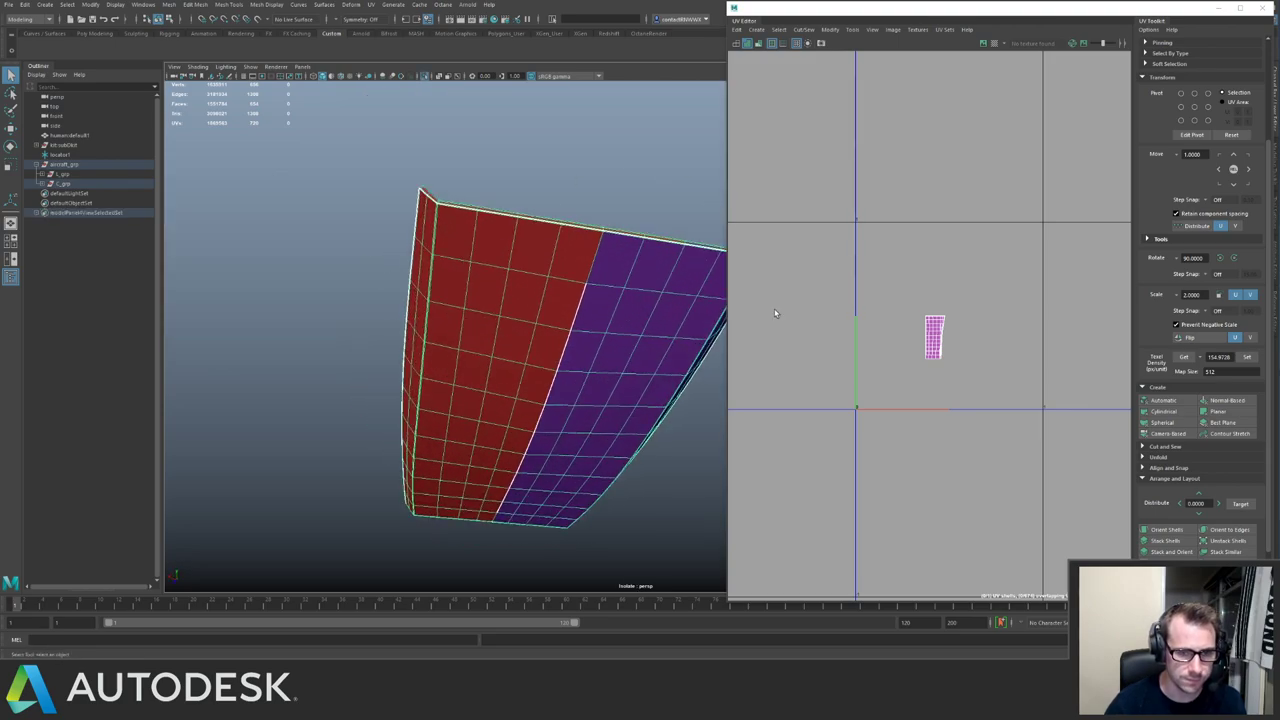
{"action": "left_click_drag", "start_coordinate": [545, 231], "coordinate": [596, 222], "text": "alt"}
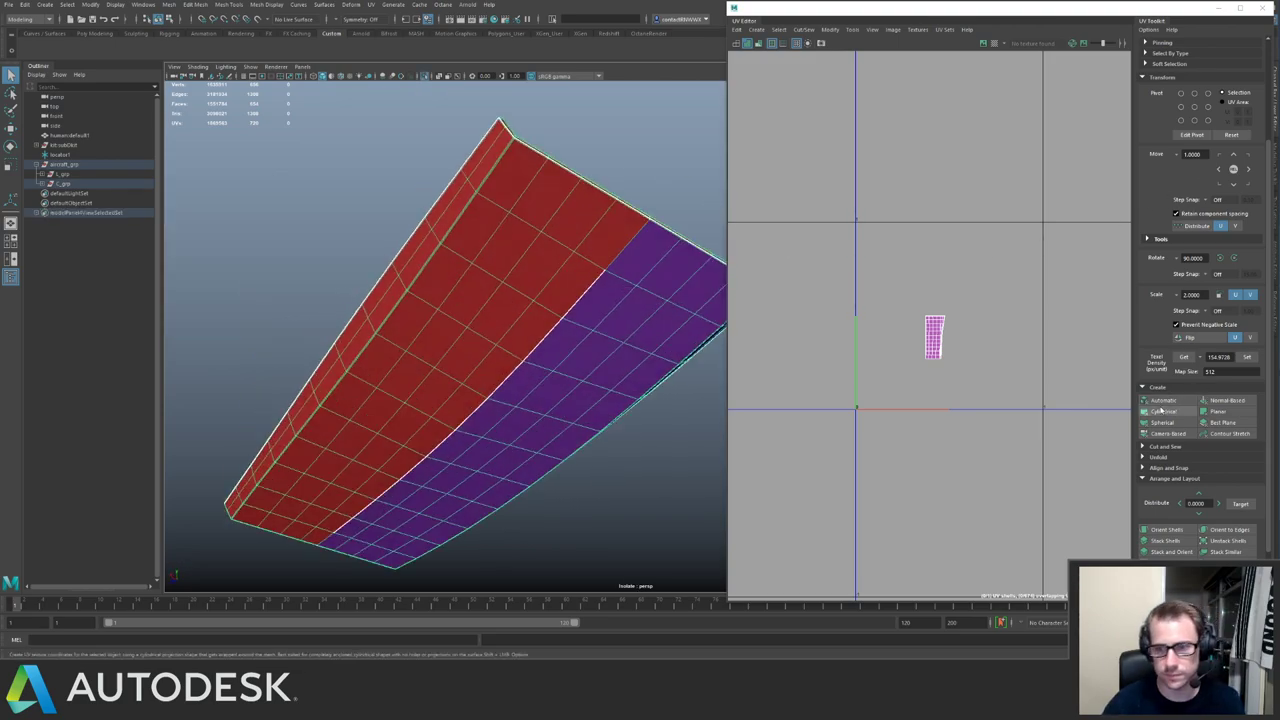
{"action": "left_click", "coordinate": [1163, 401]}
{"action": "middle_click_drag", "start_coordinate": [917, 264], "coordinate": [890, 238], "text": "alt"}
{"action": "right_click_drag", "start_coordinate": [890, 238], "coordinate": [1086, 372], "text": "alt"}
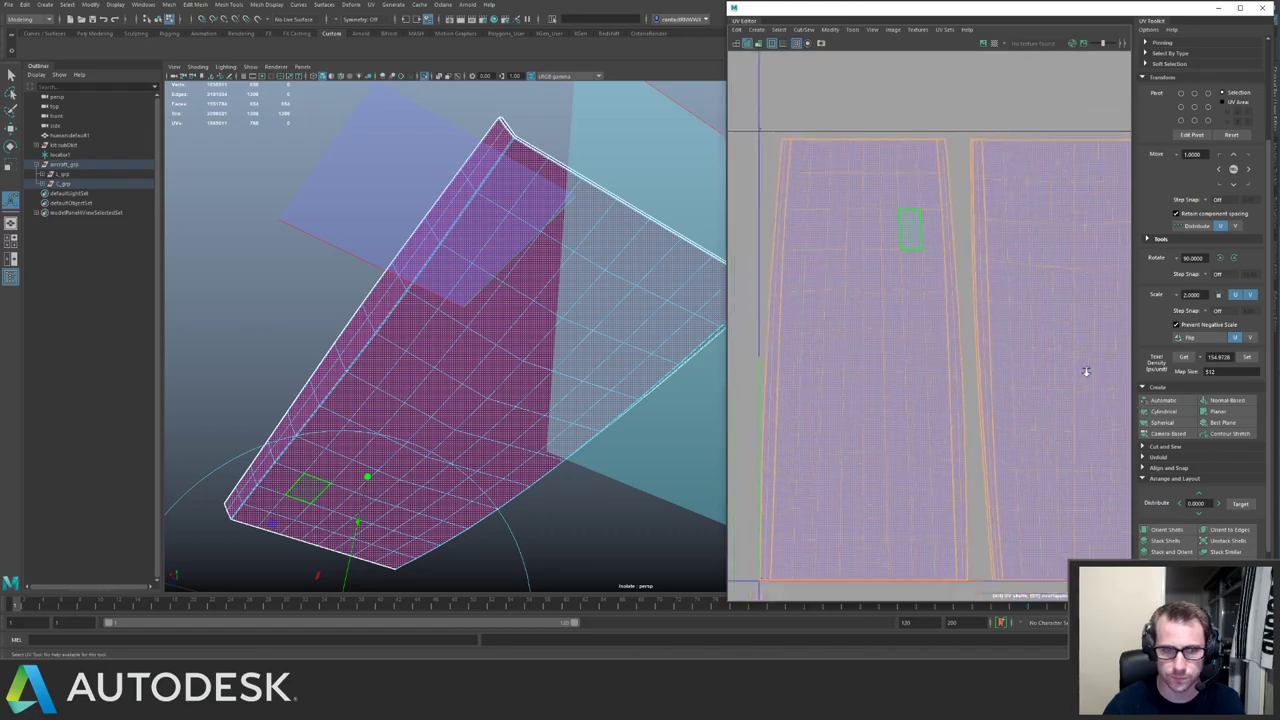
Examine the hull panel's UV shells and select border edges to compare the narrow edge shells with the panel's rim.
{"action": "middle_click_drag", "start_coordinate": [1005, 260], "coordinate": [722, 194], "text": "alt"}
{"action": "middle_click_drag", "start_coordinate": [964, 248], "coordinate": [1035, 313], "text": "alt"}
{"action": "left_click_drag", "start_coordinate": [590, 280], "coordinate": [520, 245], "text": "alt"}
{"action": "scroll", "coordinate": [530, 270], "scroll_direction": "up", "scroll_amount": 10}
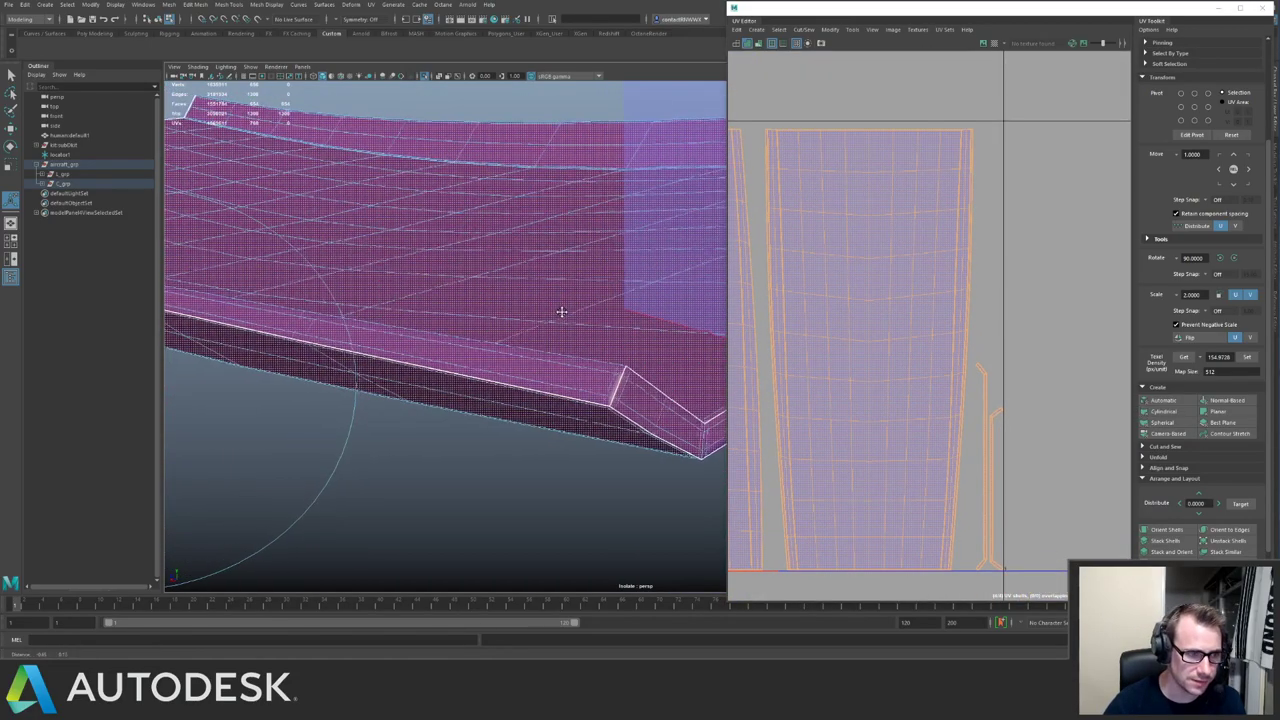
{"action": "middle_click_drag", "start_coordinate": [551, 309], "coordinate": [542, 304], "text": "alt"}
{"action": "scroll", "coordinate": [914, 320], "scroll_direction": "down", "scroll_amount": 4}
{"action": "middle_click_drag", "start_coordinate": [849, 251], "coordinate": [897, 260], "text": "alt"}
{"action": "key", "text": "F10"}
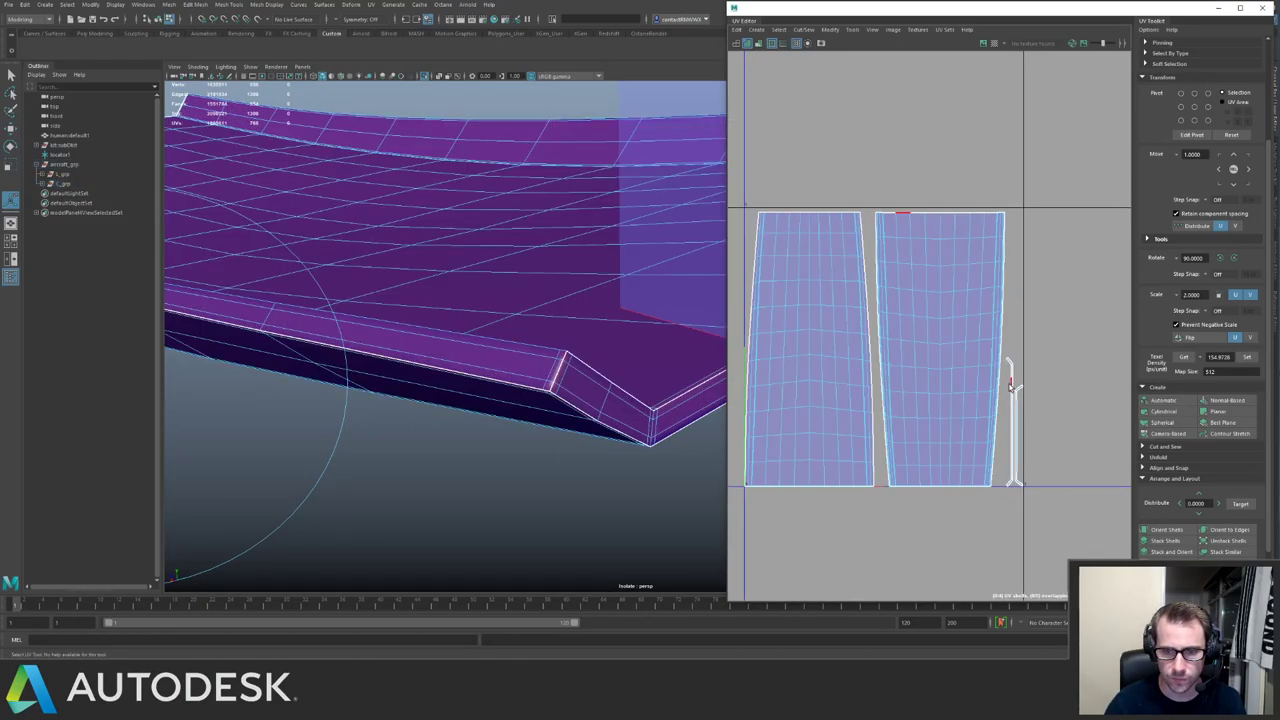
{"action": "left_click_drag", "start_coordinate": [1009, 380], "coordinate": [1024, 424]}
{"action": "mouse_move", "coordinate": [540, 275]}
{"action": "left_mouse_down", "text": "alt"}
{"action": "mouse_move", "coordinate": [463, 190]}
{"action": "mouse_move", "coordinate": [551, 270]}
{"action": "left_mouse_up", "text": "alt"}
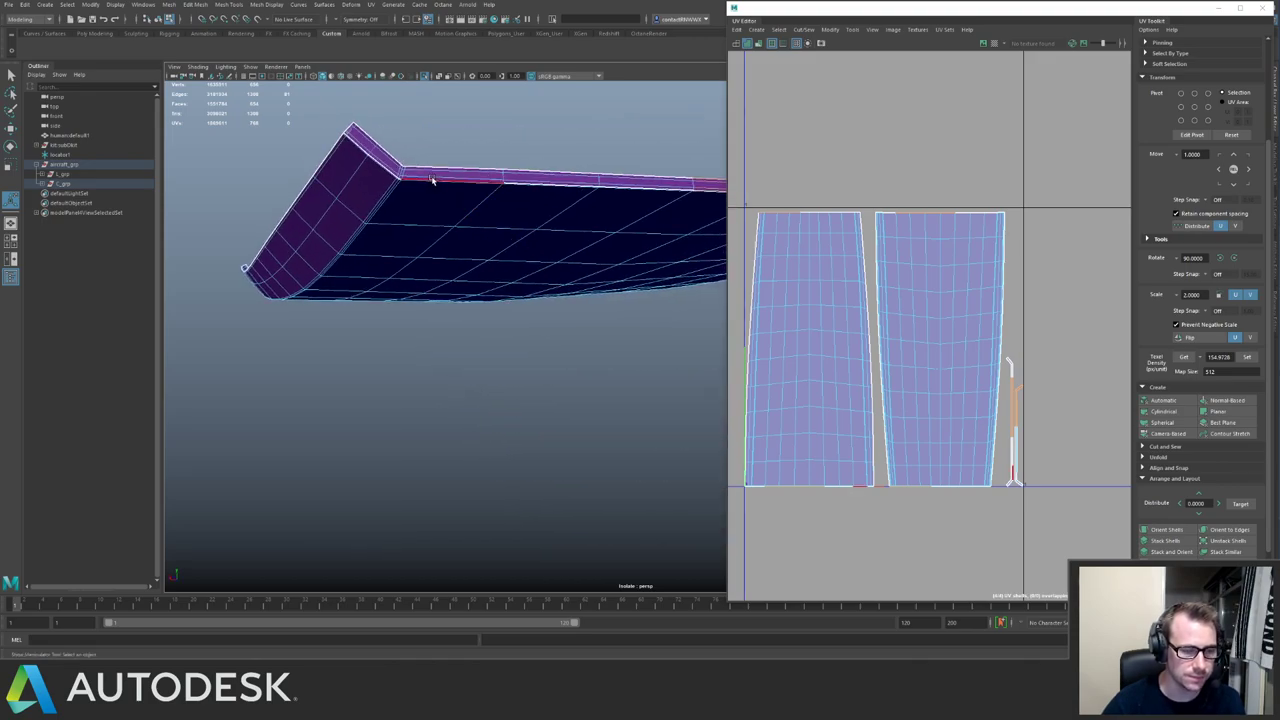
{"action": "scroll", "coordinate": [919, 327], "scroll_direction": "down", "scroll_amount": 2}
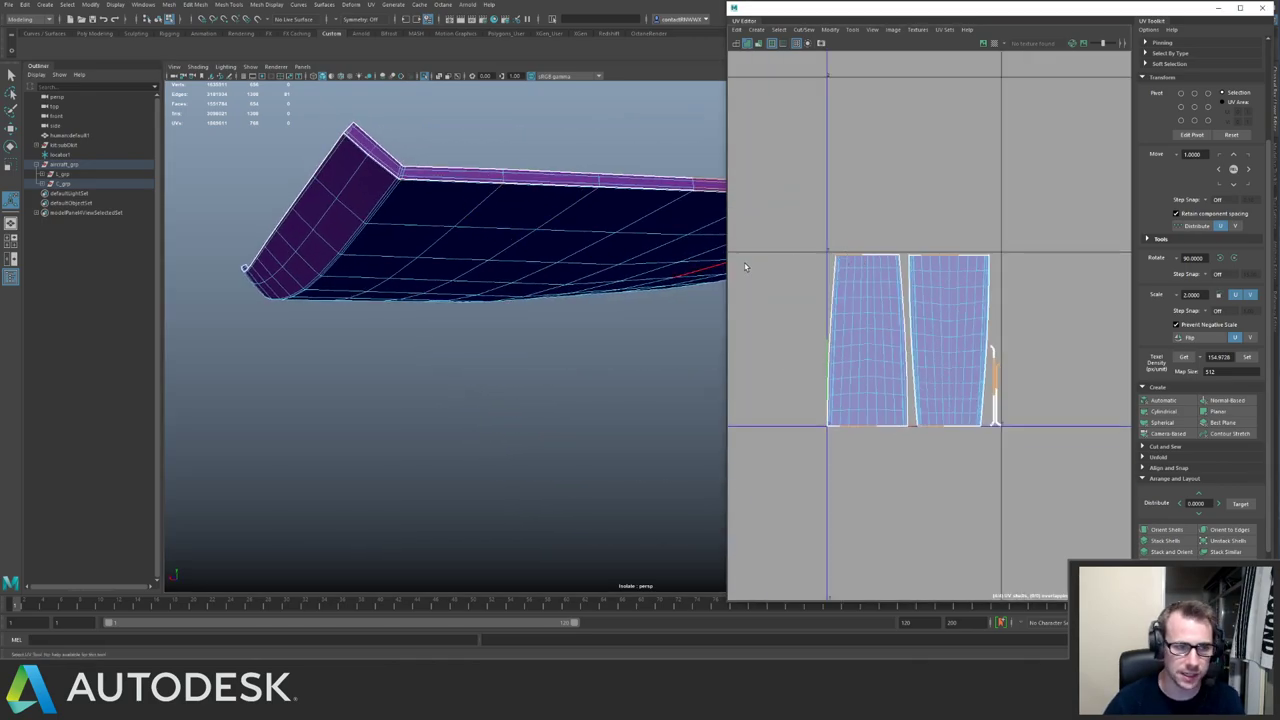
Select all of the hull panel's UVs, read their texel density with a 512 map size, and return to object selection.
{"action": "key", "text": "F12"}
{"action": "left_click_drag", "start_coordinate": [802, 220], "coordinate": [1029, 440]}
{"action": "left_click_drag", "start_coordinate": [554, 263], "coordinate": [594, 207], "text": "alt"}
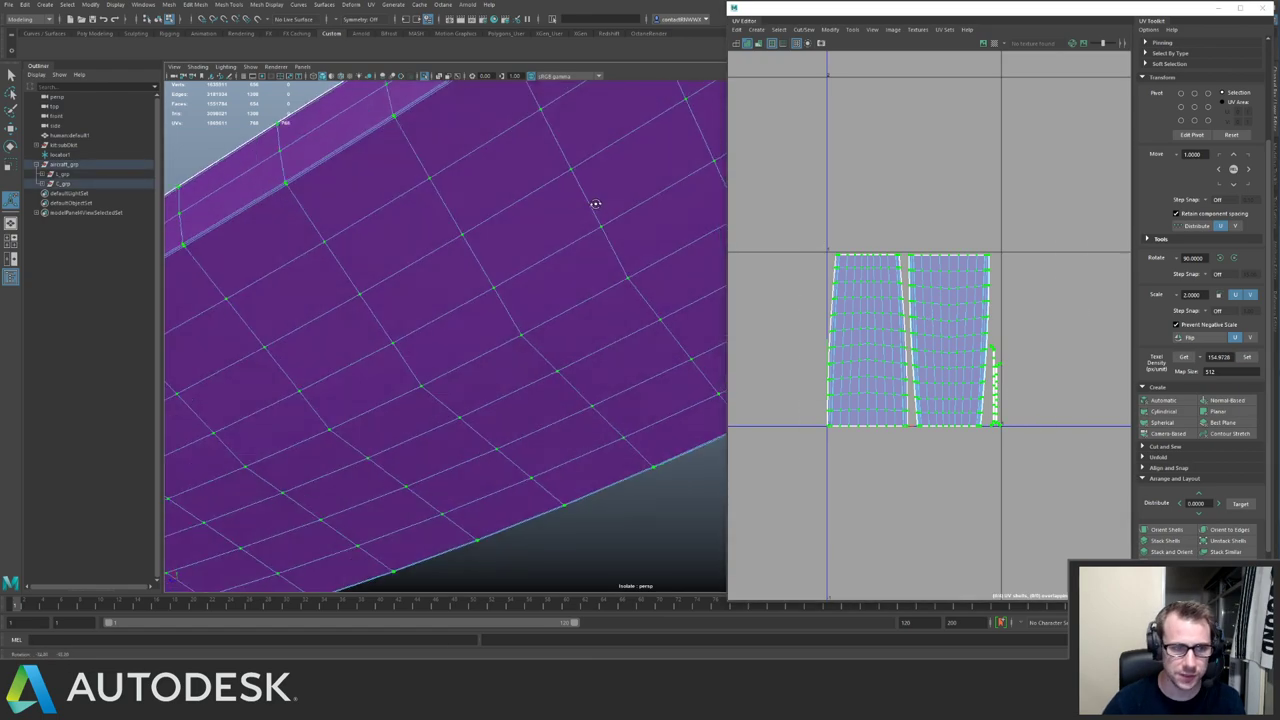
{"action": "left_click_drag", "start_coordinate": [782, 217], "coordinate": [905, 338]}
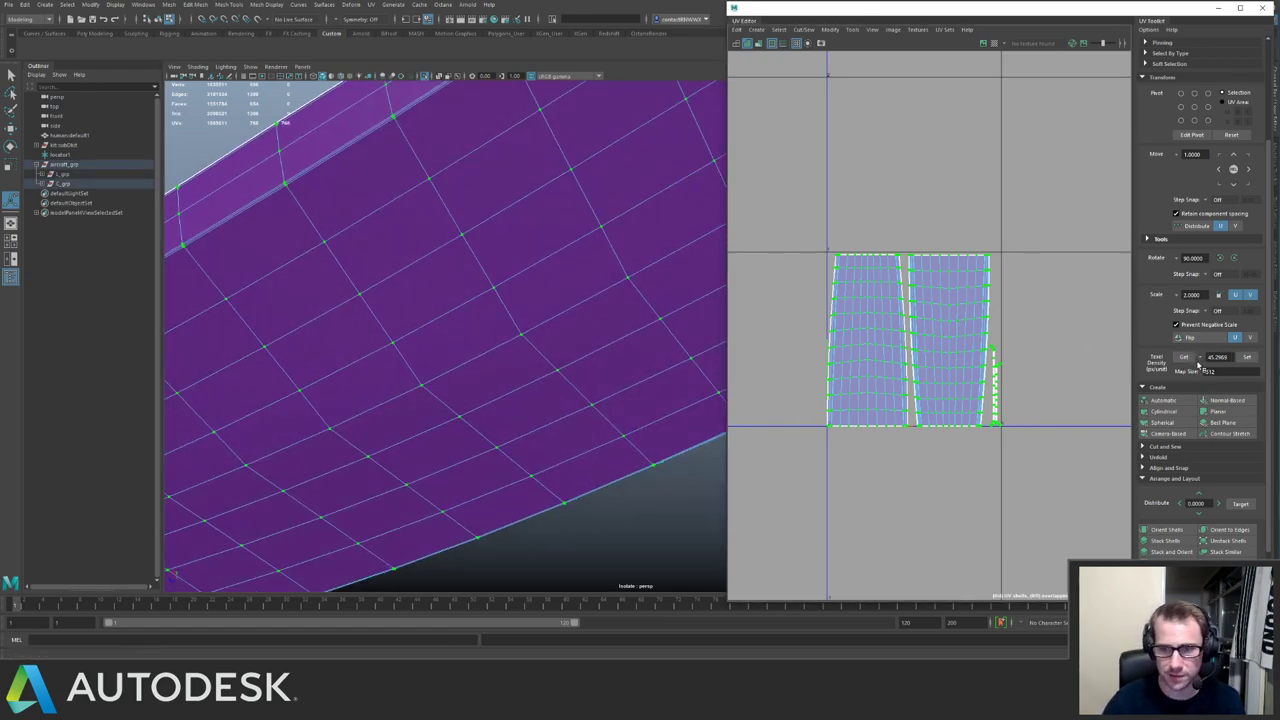
{"action": "left_click_drag", "start_coordinate": [475, 256], "coordinate": [411, 249], "text": "alt"}
{"action": "key", "text": "q"}
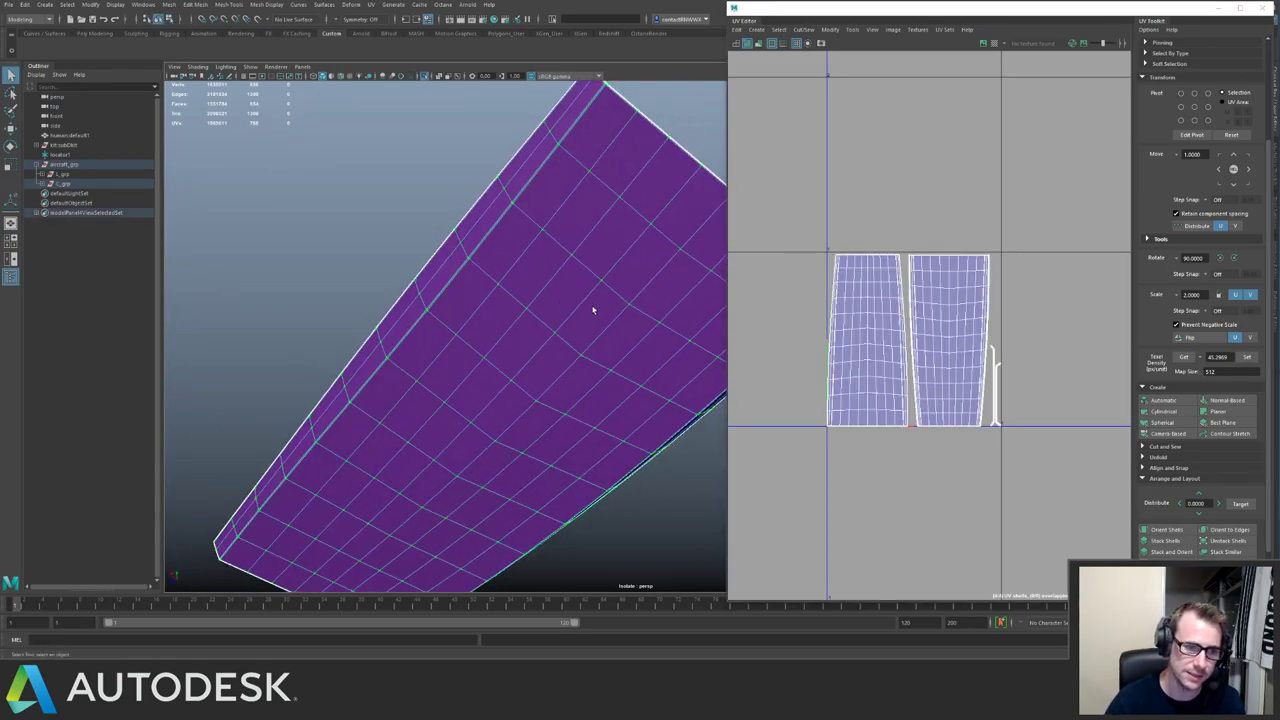
End the isolation of the curved hull panel, assign it a new Lambert material, and clear the selection.
{"action": "left_click_drag", "start_coordinate": [593, 310], "coordinate": [424, 213], "text": "alt"}
{"action": "left_click_drag", "start_coordinate": [425, 268], "coordinate": [488, 249], "text": "alt"}
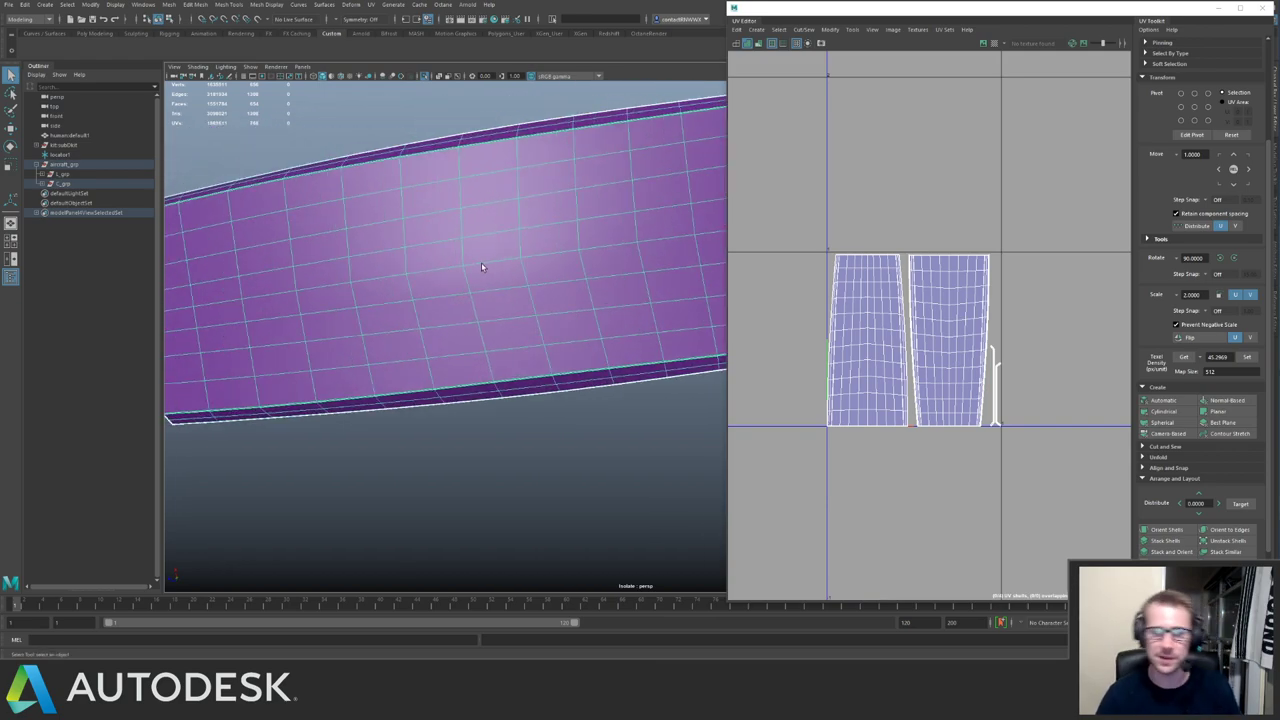
{"action": "key", "text": "ctrl+1"}
{"action": "middle_click_drag", "start_coordinate": [545, 292], "coordinate": [572, 340], "text": "alt"}
{"action": "right_click_drag", "start_coordinate": [572, 340], "coordinate": [578, 584], "text": "alt"}
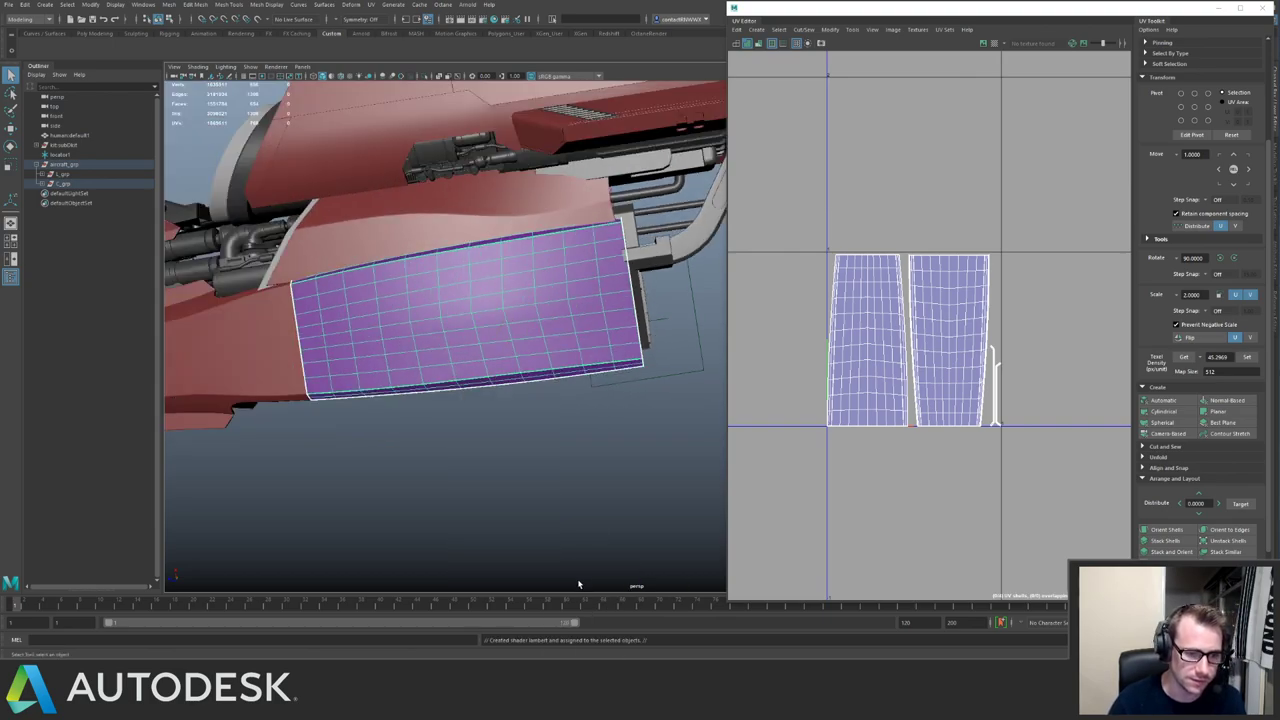
{"action": "left_click_drag", "start_coordinate": [609, 413], "coordinate": [588, 414], "text": "alt"}
{"action": "left_click", "coordinate": [590, 414]}
Uncover the attribute settings and connect a File texture to the color of the hull panel's new Lambert material.
{"action": "left_click_drag", "start_coordinate": [1087, 8], "coordinate": [865, 78]}
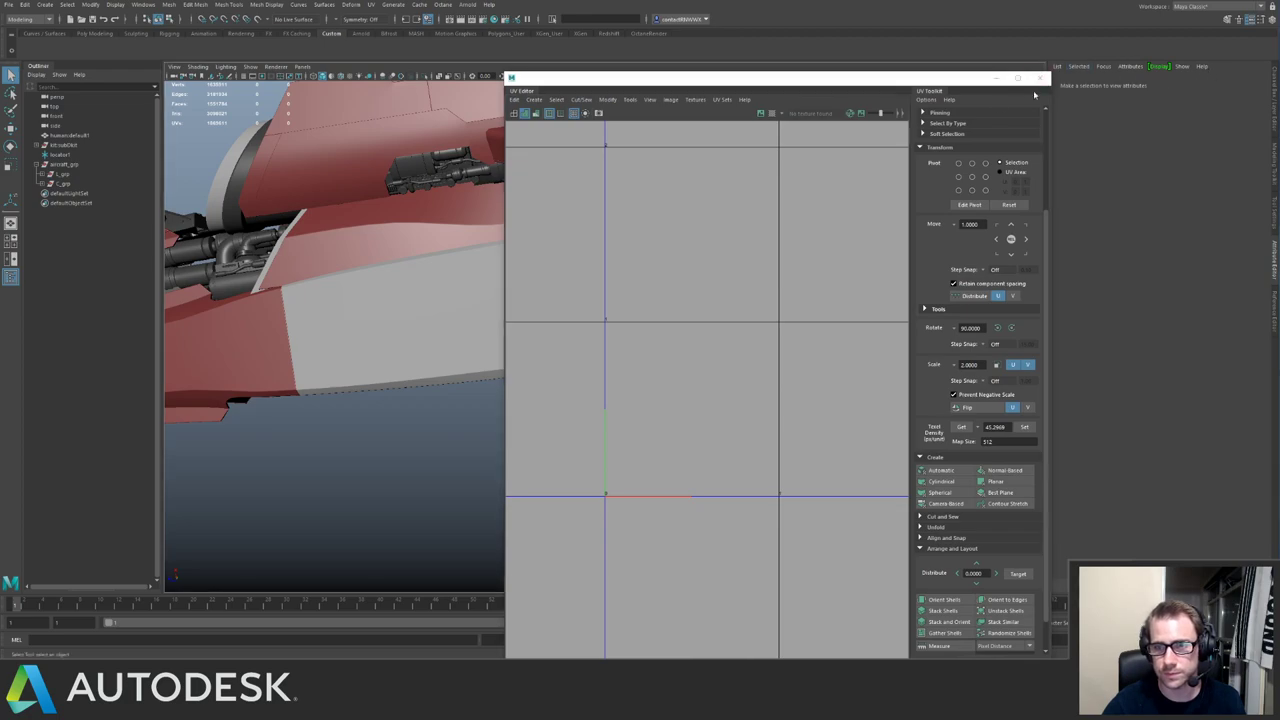
{"action": "left_click", "coordinate": [463, 289]}
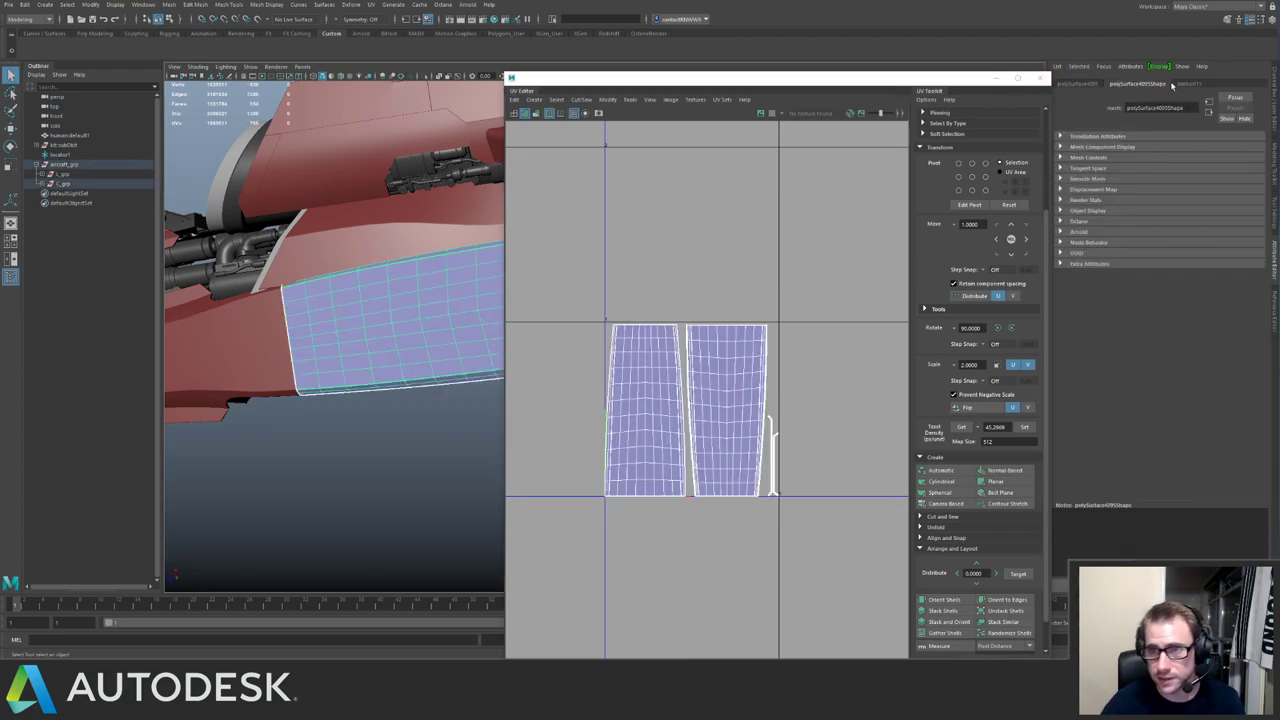
{"action": "left_click", "coordinate": [1178, 84]}
{"action": "left_click", "coordinate": [1254, 192]}
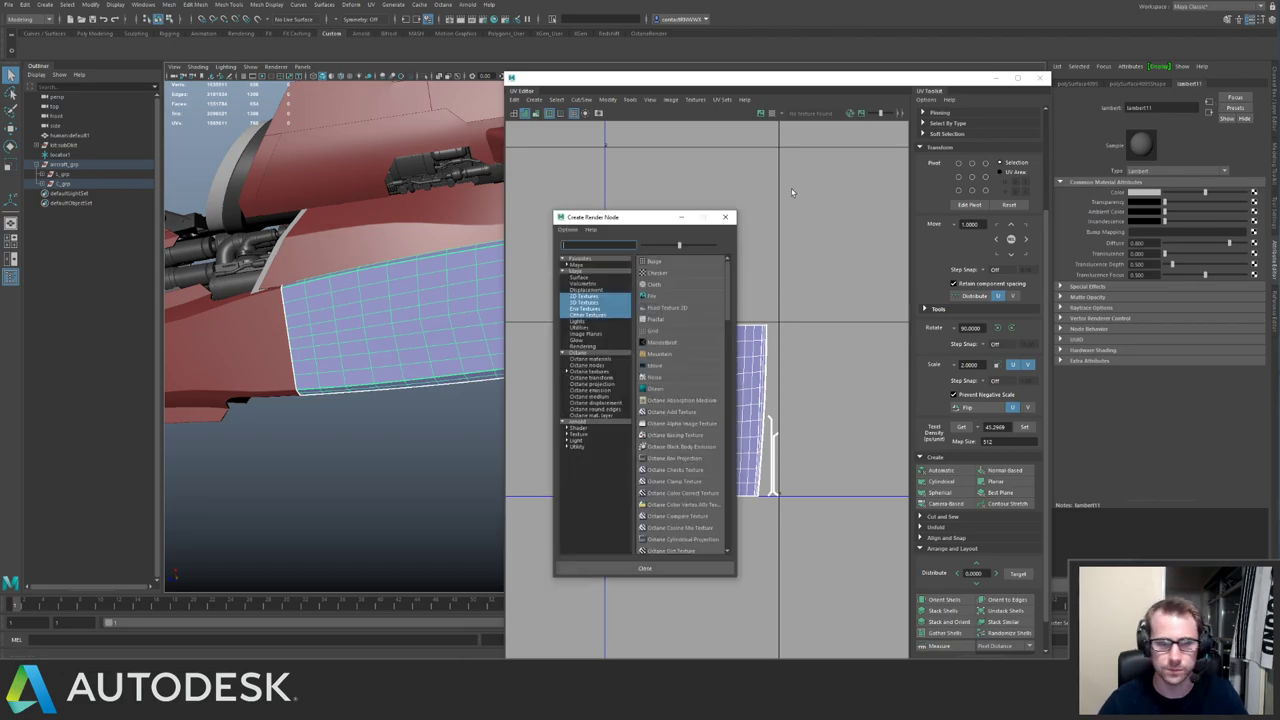
{"action": "left_click", "coordinate": [656, 297]}
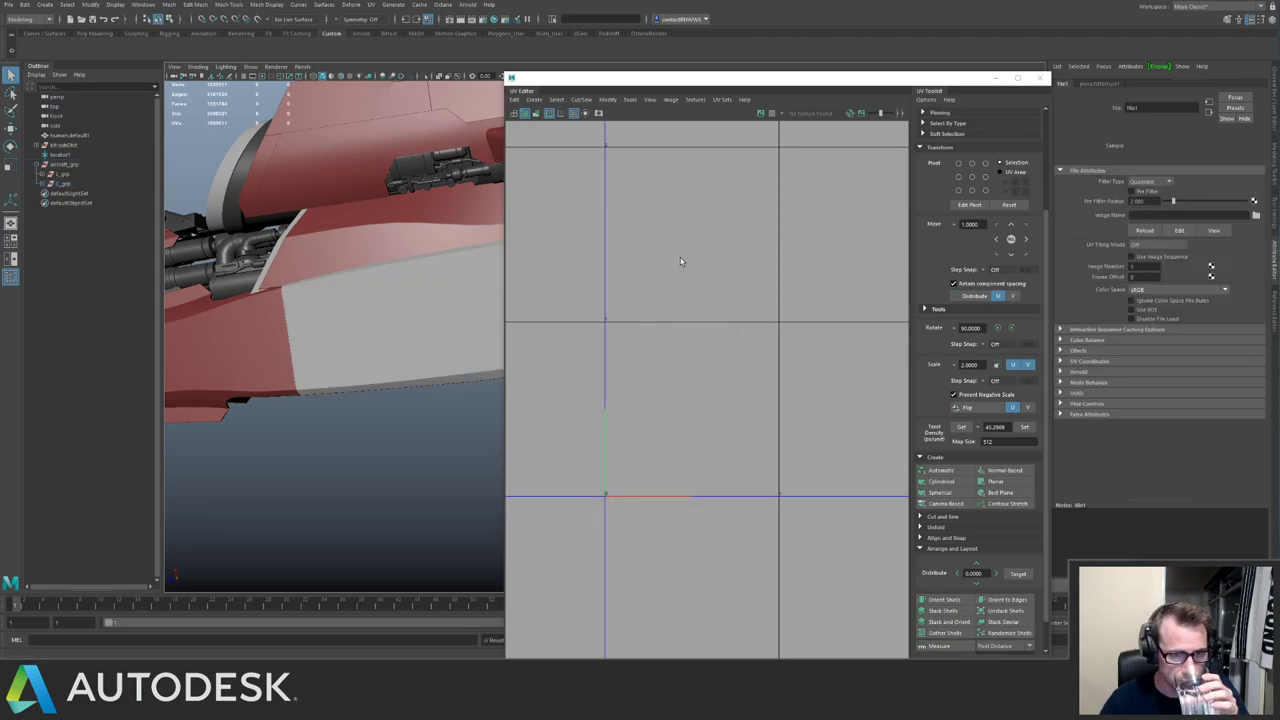
{"action": "left_click", "coordinate": [1256, 215]}
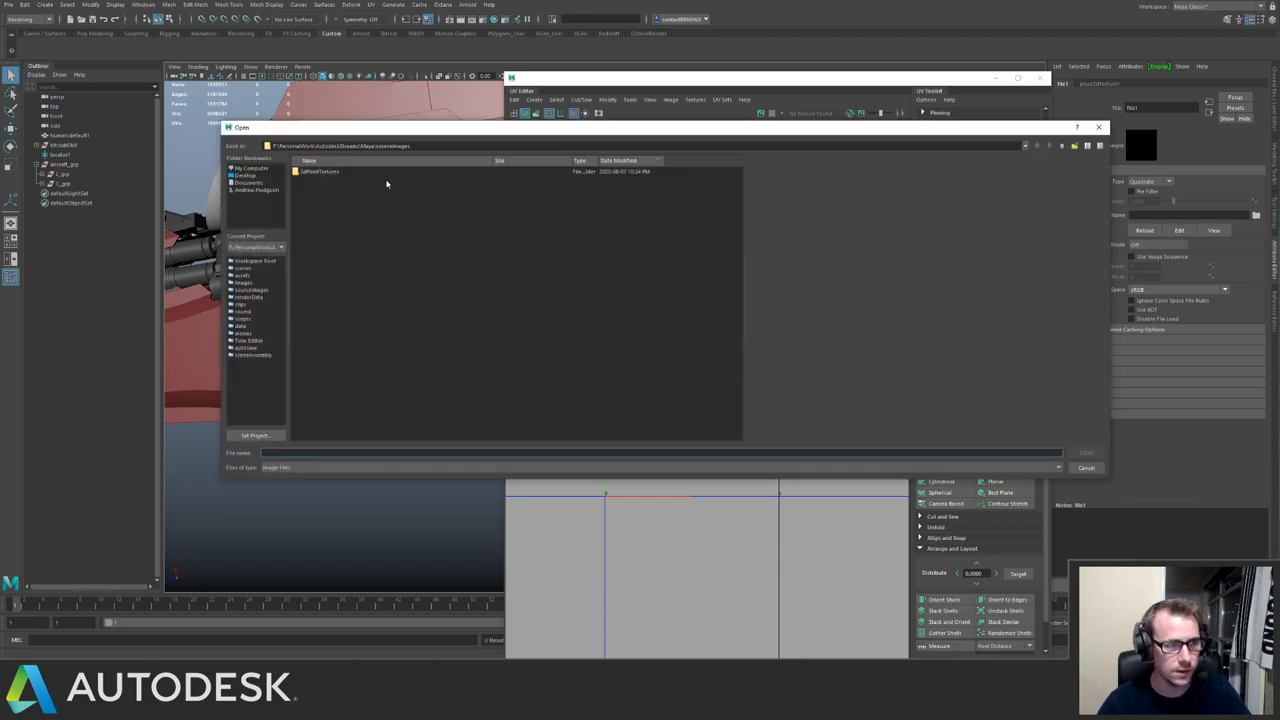
{"action": "left_click", "coordinate": [255, 179]}
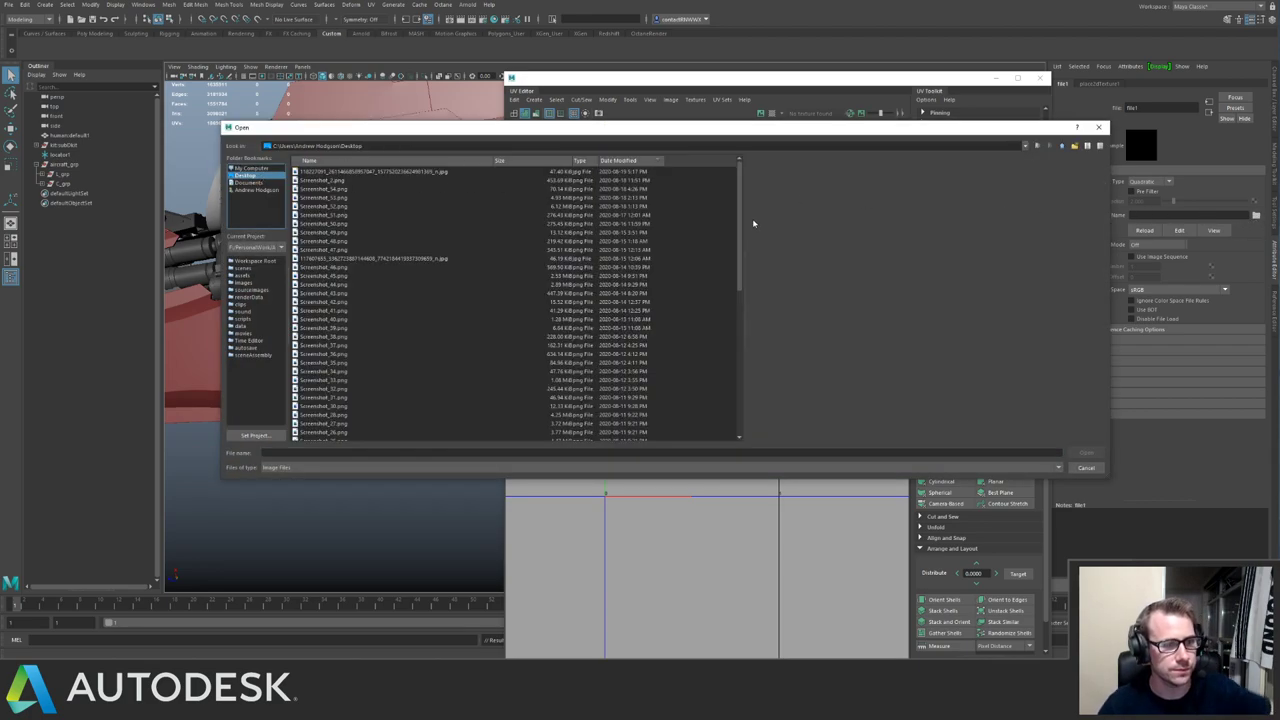
{"action": "left_click_drag", "start_coordinate": [741, 214], "coordinate": [730, 400]}
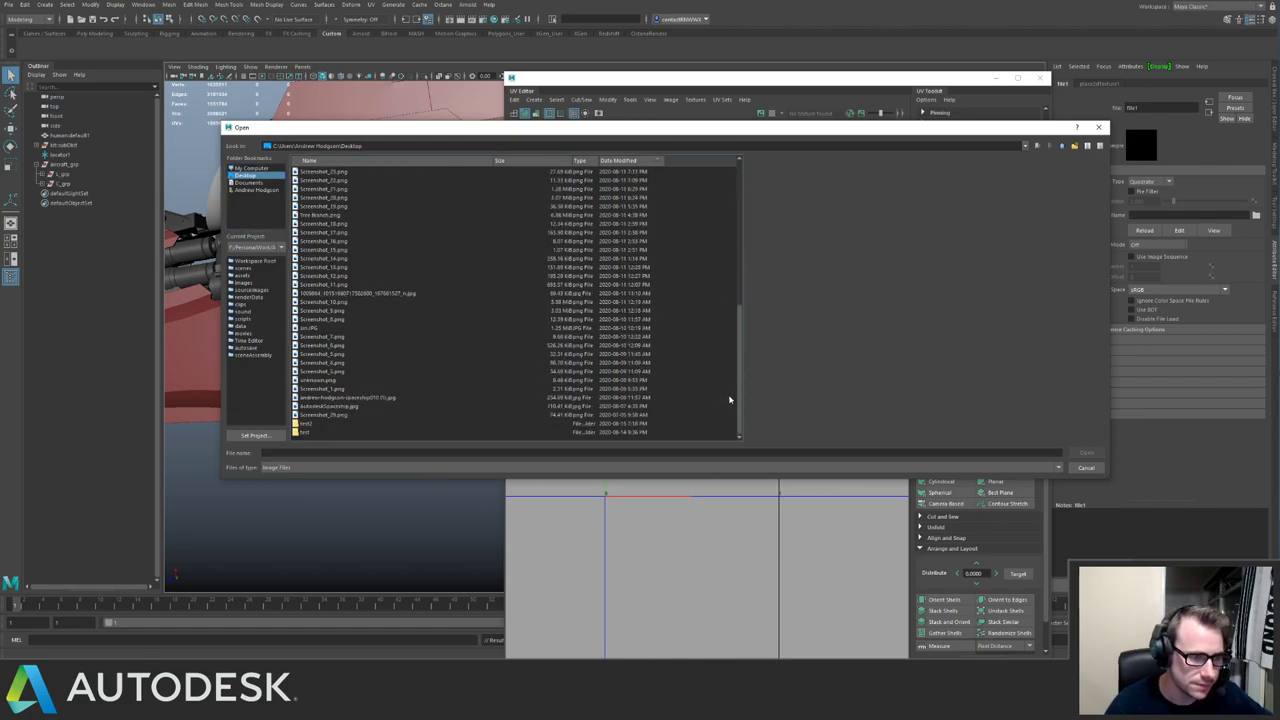
{"action": "left_click_drag", "start_coordinate": [738, 396], "coordinate": [772, 383]}
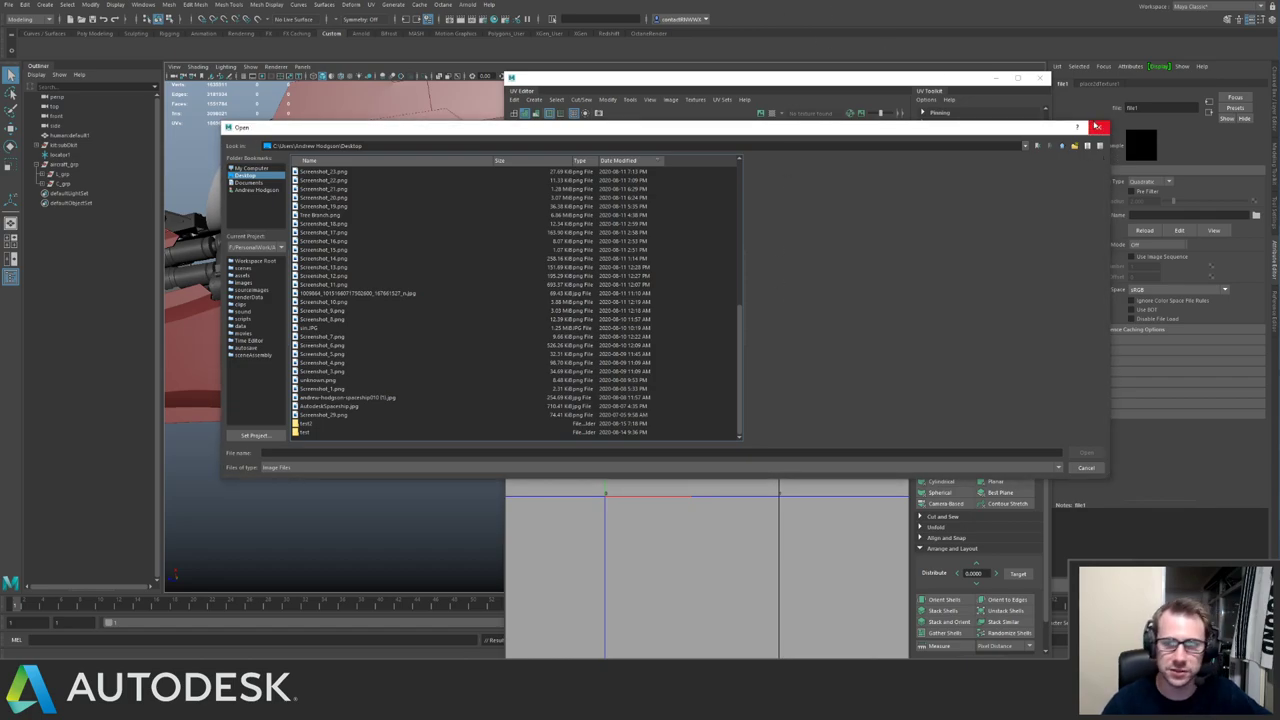
{"action": "left_click", "coordinate": [1098, 127]}
Close the UV Editor, bring the whole spaceship into view, and save the scene.
{"action": "left_click_drag", "start_coordinate": [670, 1], "coordinate": [740, 1]}
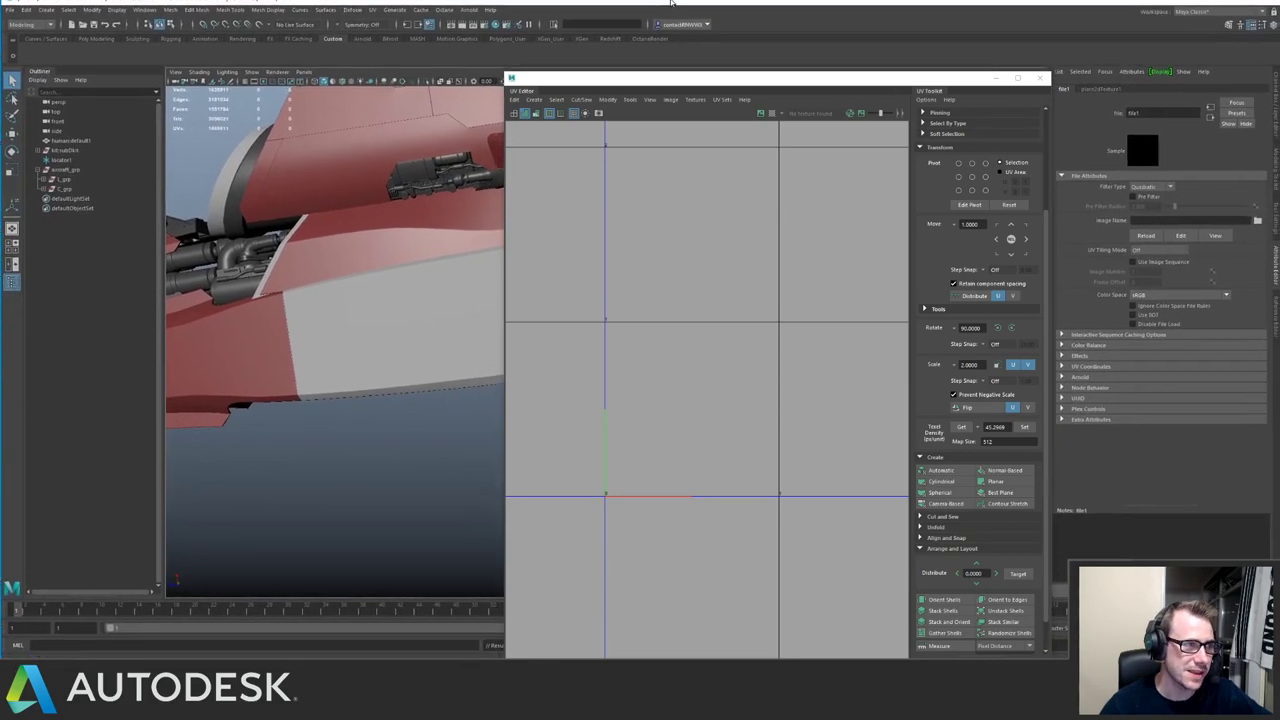
{"action": "left_click", "coordinate": [1040, 77]}
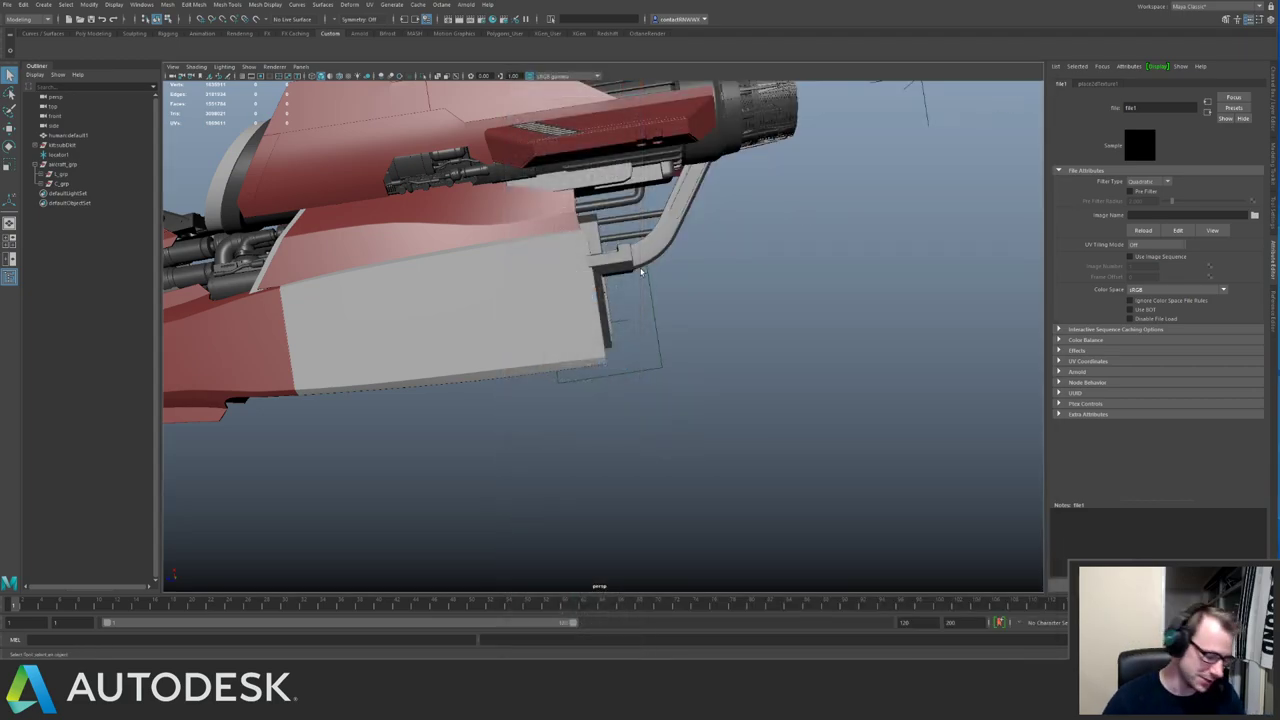
{"action": "middle_click_drag", "start_coordinate": [485, 233], "coordinate": [613, 262], "text": "alt"}
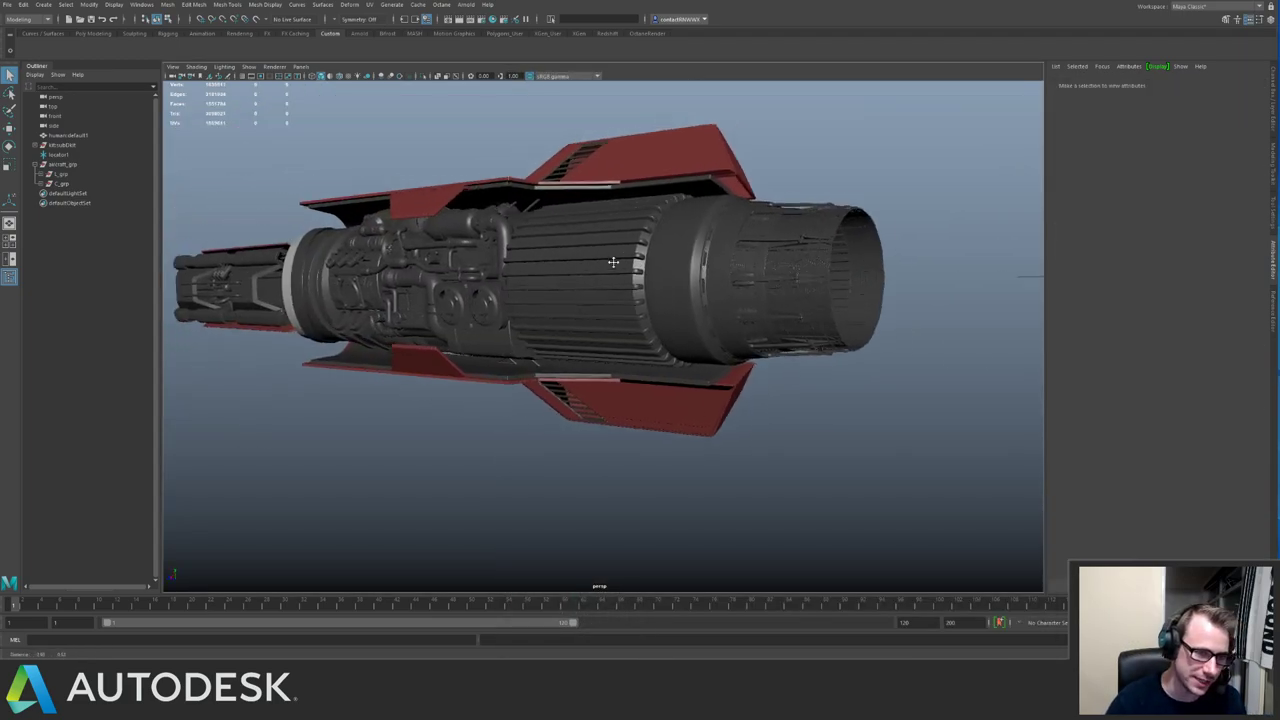
{"action": "left_click_drag", "start_coordinate": [613, 262], "coordinate": [616, 295], "text": "alt"}
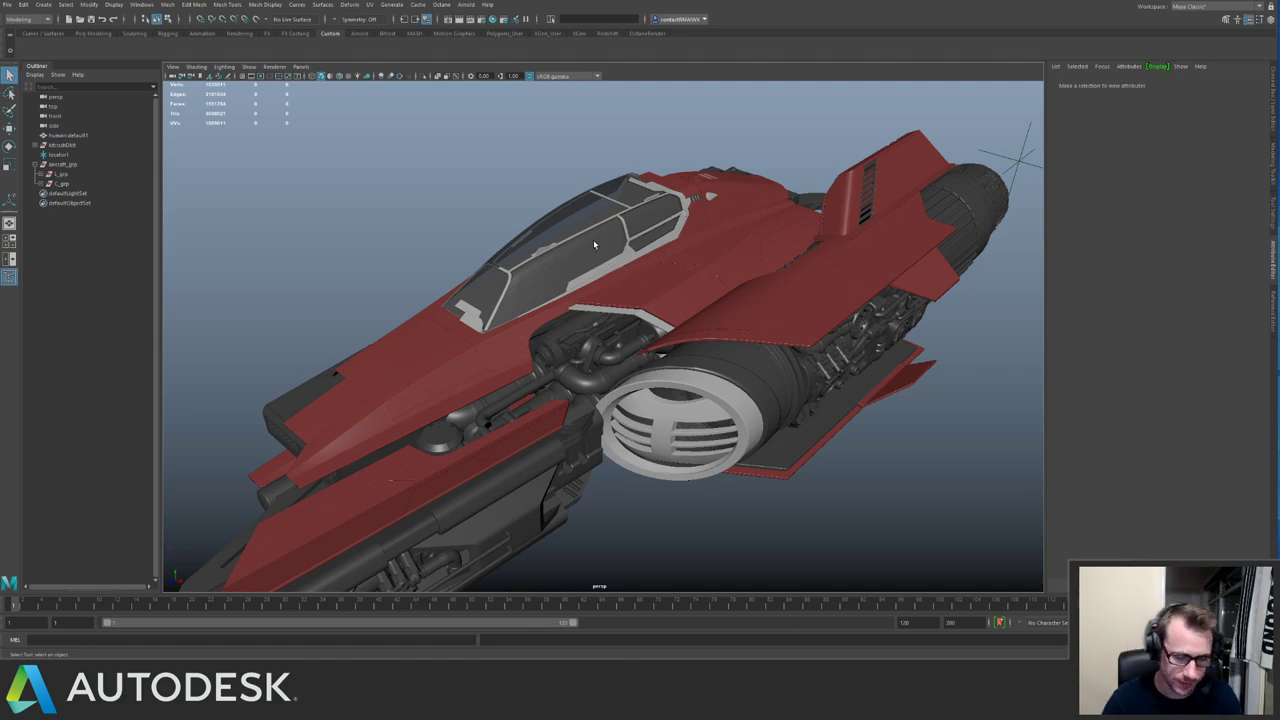
{"action": "left_click_drag", "start_coordinate": [593, 244], "coordinate": [530, 162], "text": "alt"}
{"action": "key", "text": "ctrl+s"}
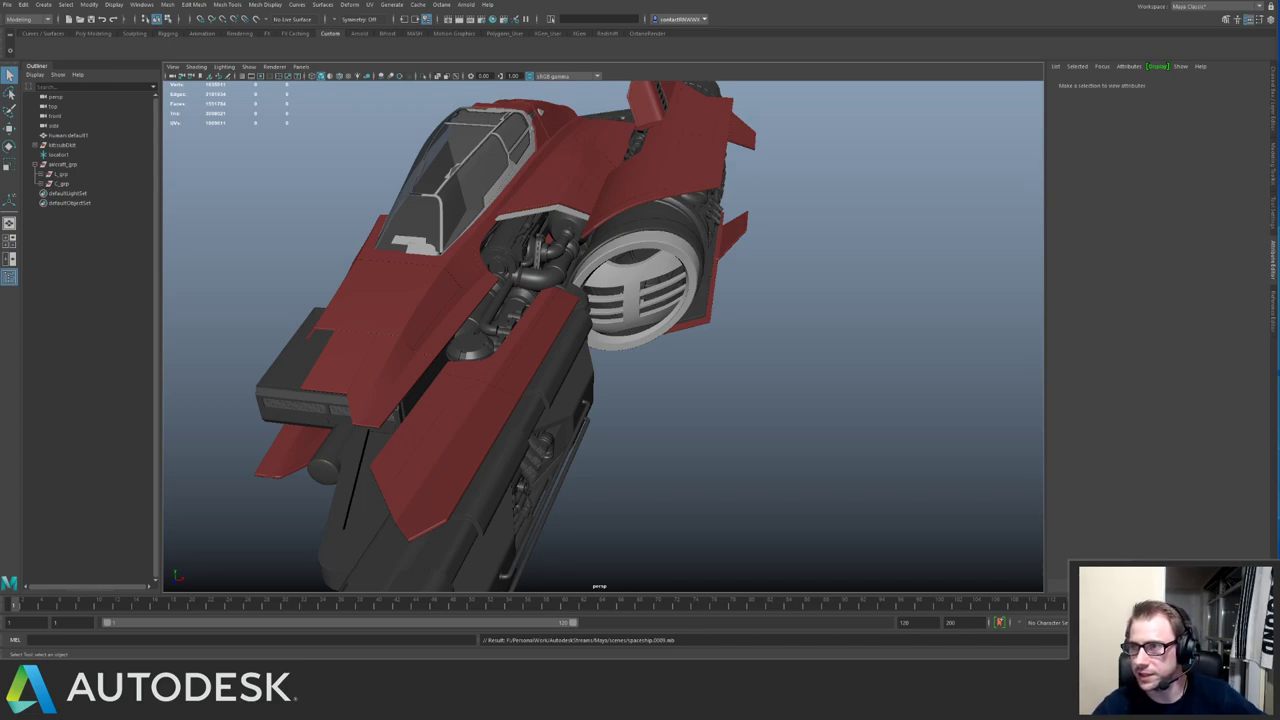
Save the colored number-grid checker image to the Desktop as a JPEG.
{"action": "mouse_move", "coordinate": [1279, 42]}
{"action": "left_mouse_down"}
{"action": "mouse_move", "coordinate": [944, 40]}
{"action": "mouse_move", "coordinate": [1279, 40]}
{"action": "left_mouse_up"}
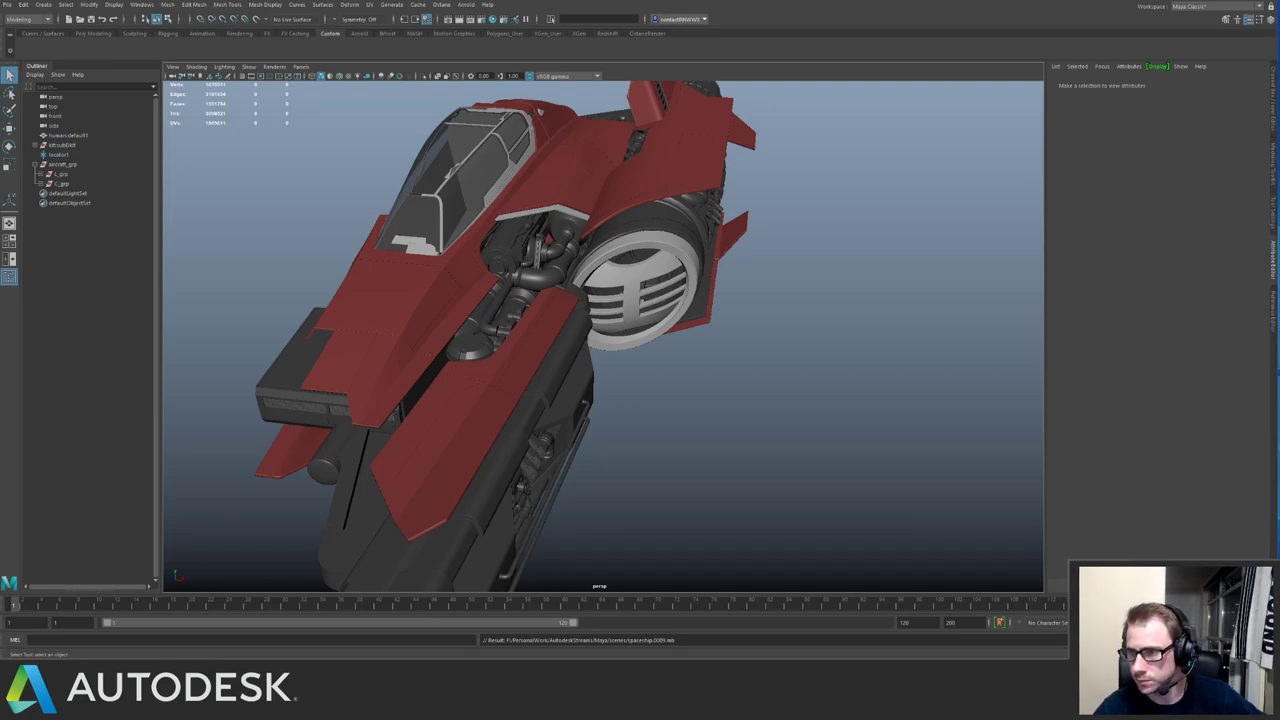
{"action": "key", "text": "ctrl+s"}
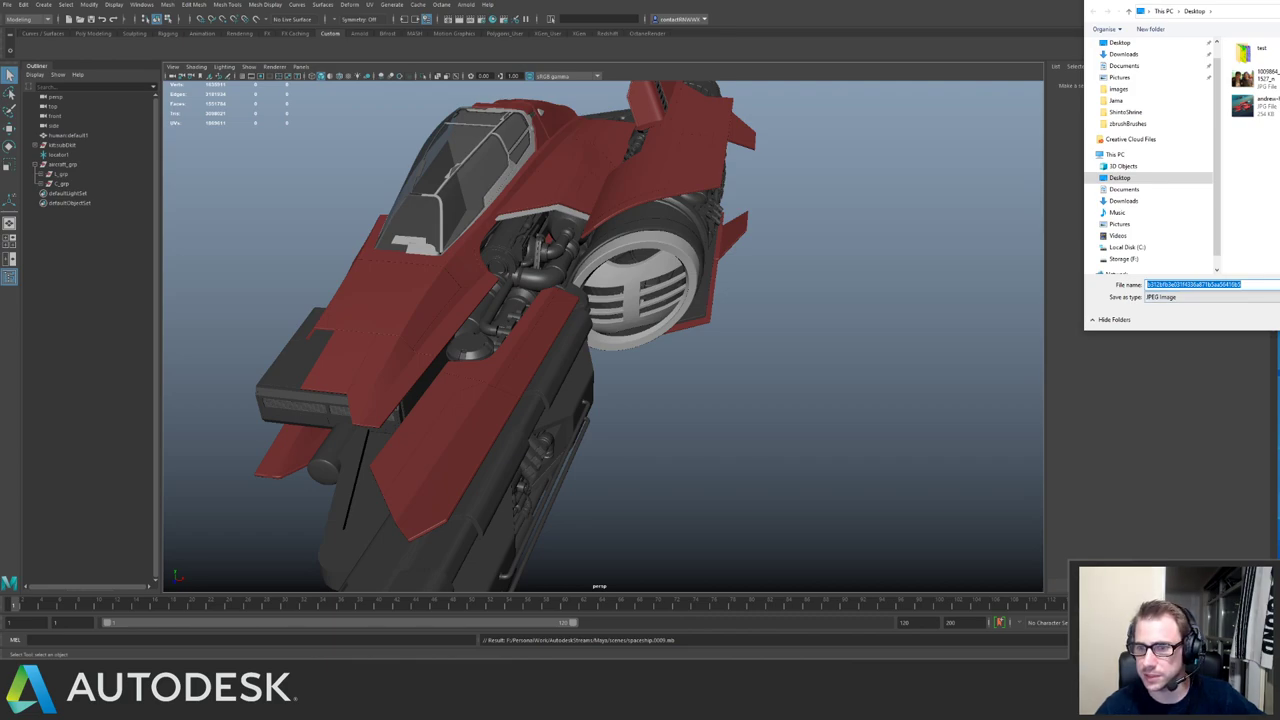
{"action": "key", "text": "Return"}
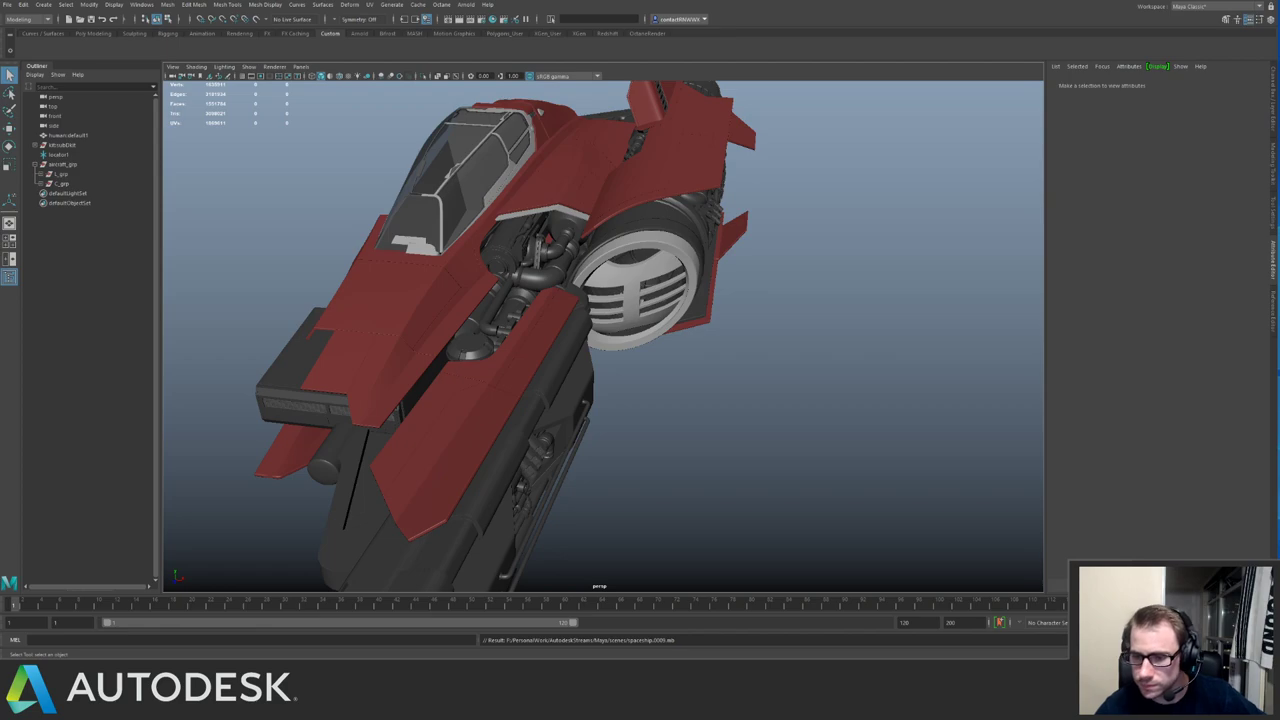
Load the number-grid checker JPEG from the Desktop into the File texture of the curved hull panel's material.
{"action": "left_click_drag", "start_coordinate": [706, 260], "coordinate": [582, 232], "text": "alt"}
{"action": "left_click", "coordinate": [691, 285]}
{"action": "left_click", "coordinate": [1253, 193]}
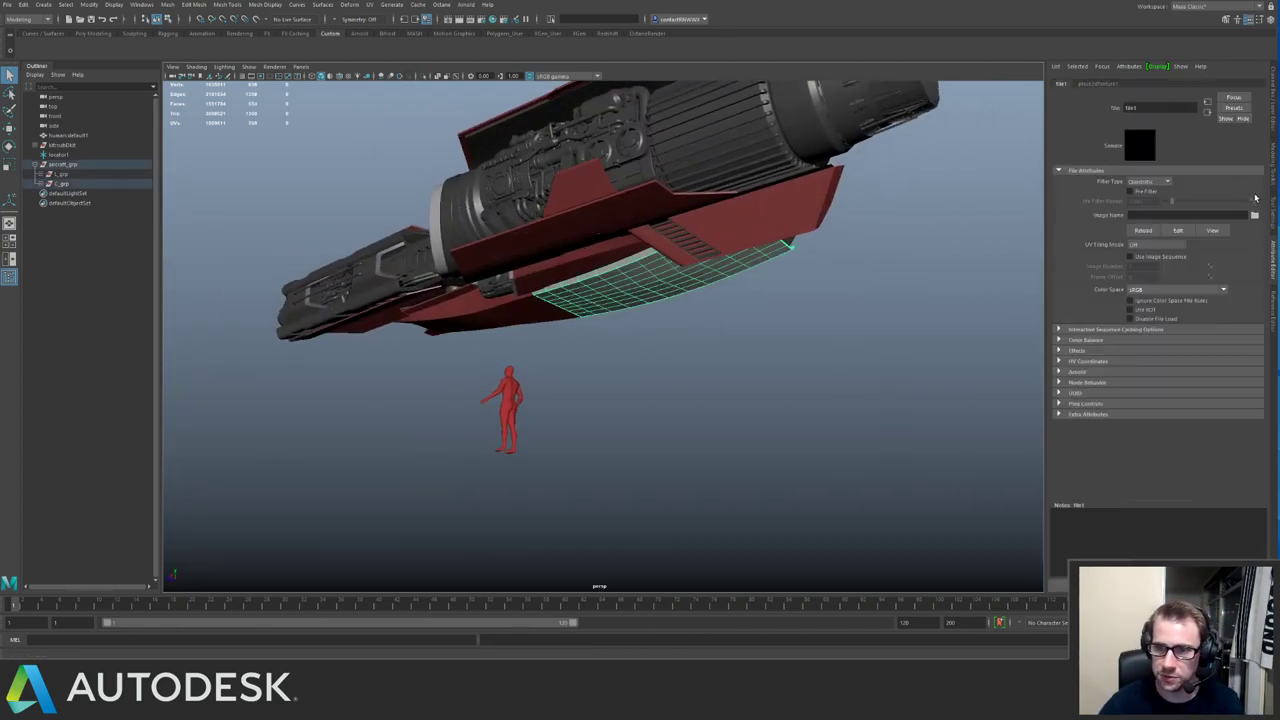
{"action": "left_click", "coordinate": [1255, 214]}
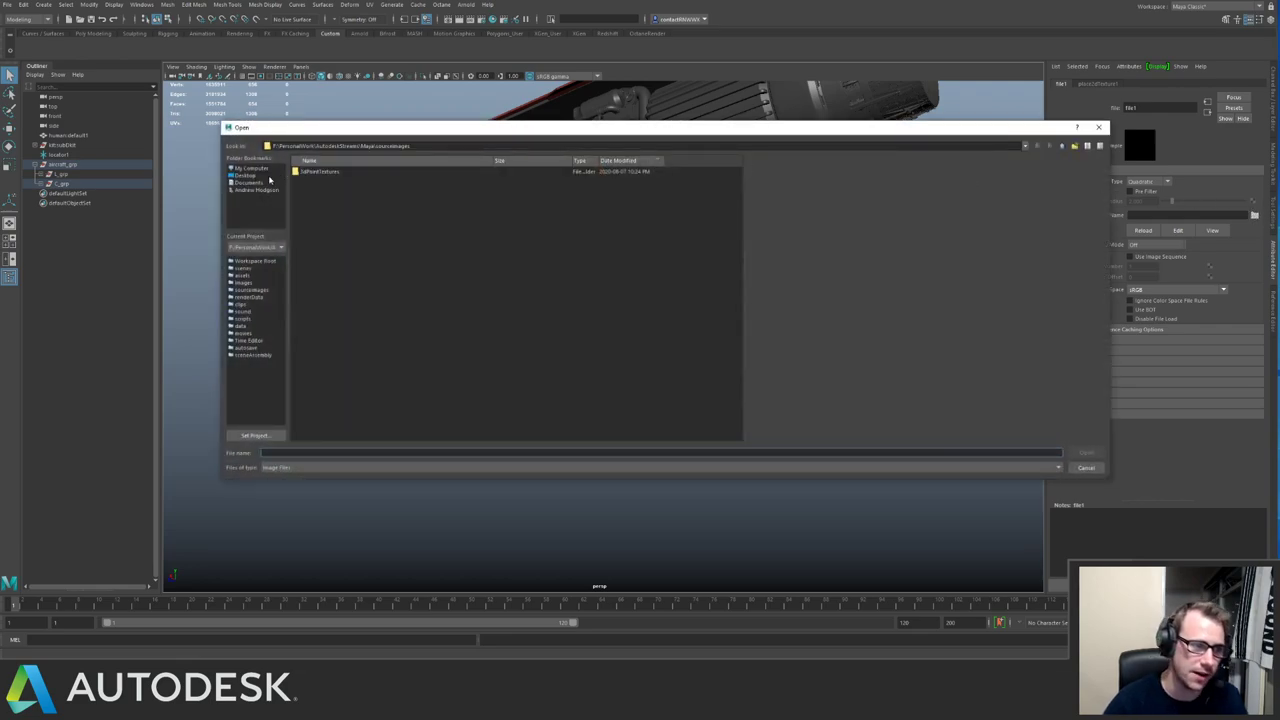
{"action": "left_click", "coordinate": [243, 176]}
{"action": "left_click", "coordinate": [380, 172]}
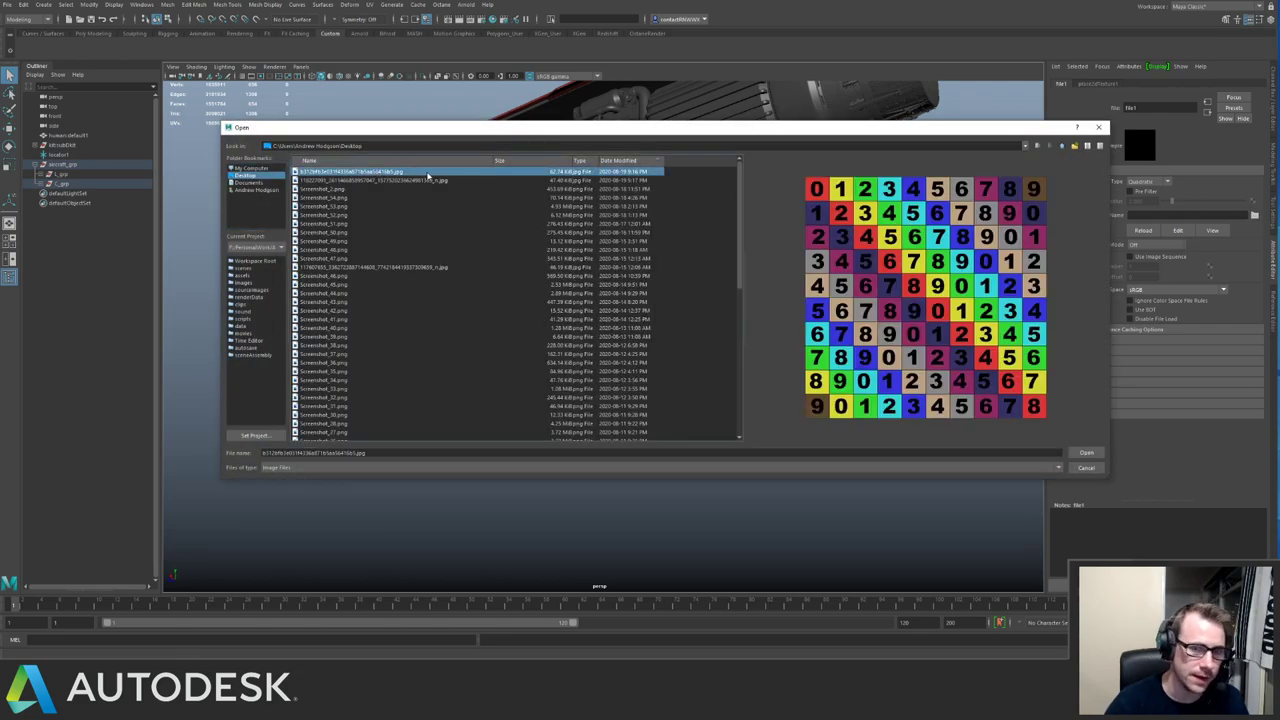
{"action": "left_click", "coordinate": [1086, 452]}
{"action": "left_click", "coordinate": [894, 409]}
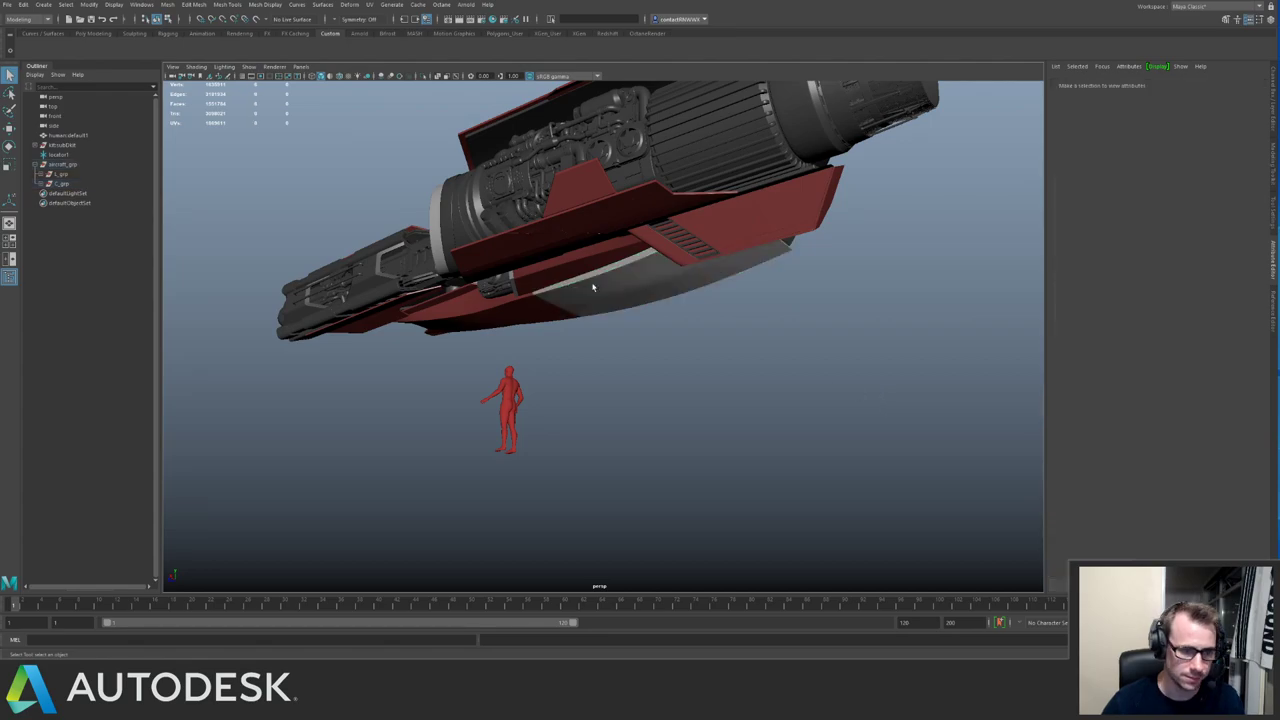
Turn on textured display in the viewport, select the curved hull panel, and inspect the checker pattern on it.
{"action": "left_click_drag", "start_coordinate": [894, 409], "coordinate": [728, 308], "text": "alt"}
{"action": "key", "text": "6"}
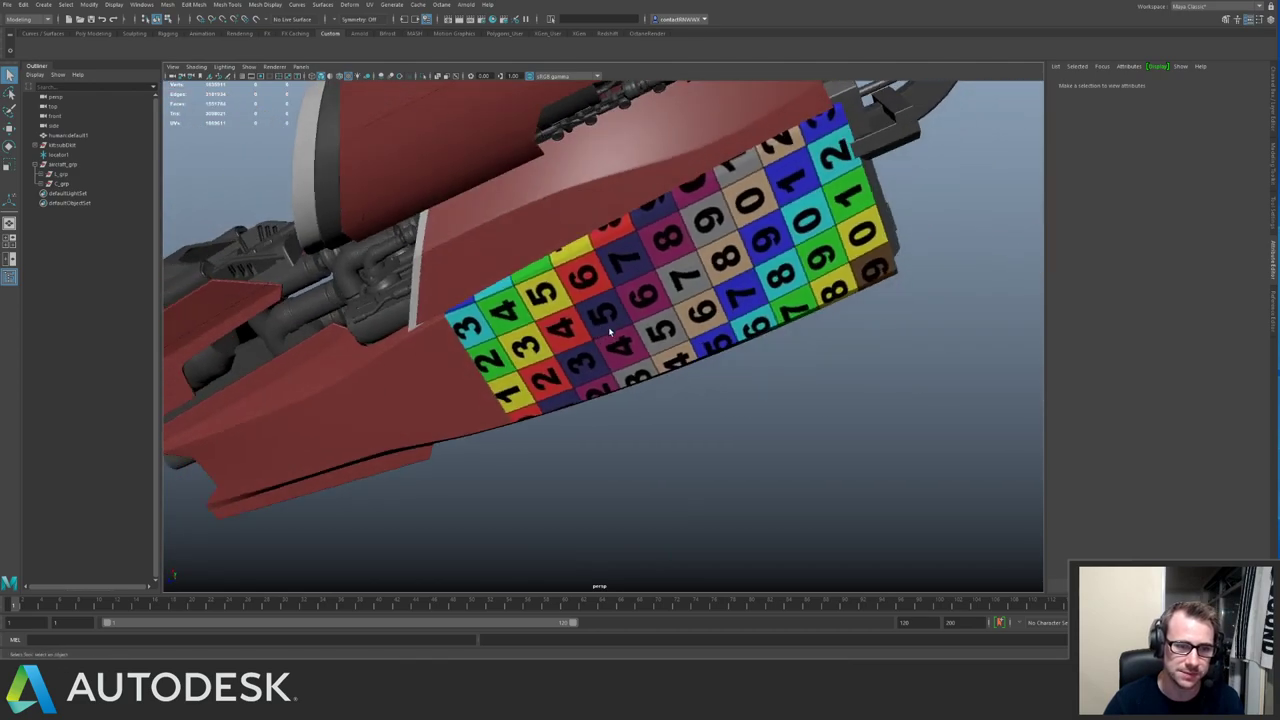
{"action": "left_click", "coordinate": [728, 308]}
{"action": "right_click_drag", "start_coordinate": [728, 308], "coordinate": [811, 180], "text": "alt"}
{"action": "left_click_drag", "start_coordinate": [811, 180], "coordinate": [715, 200], "text": "alt"}
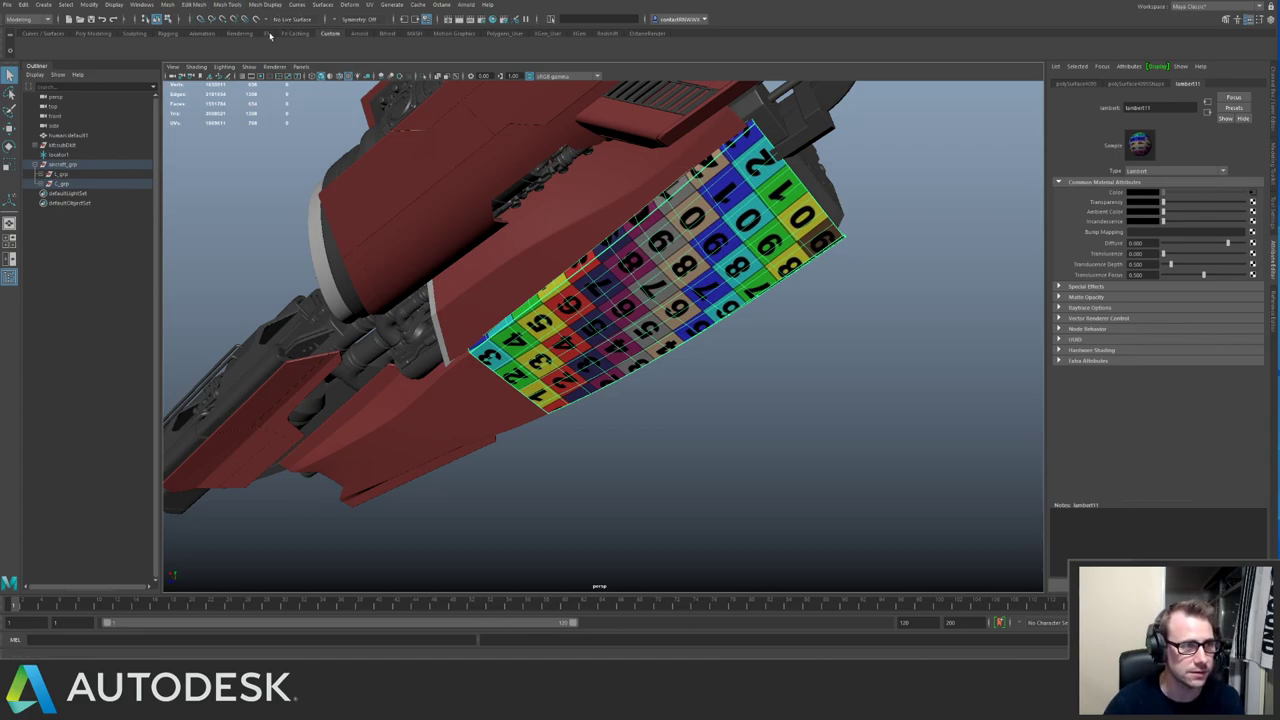
Reopen the UV Editor for the checker-textured hull panel, toggle its image display option, and enlarge the shells.
{"action": "left_click", "coordinate": [370, 5]}
{"action": "left_click", "coordinate": [395, 22]}
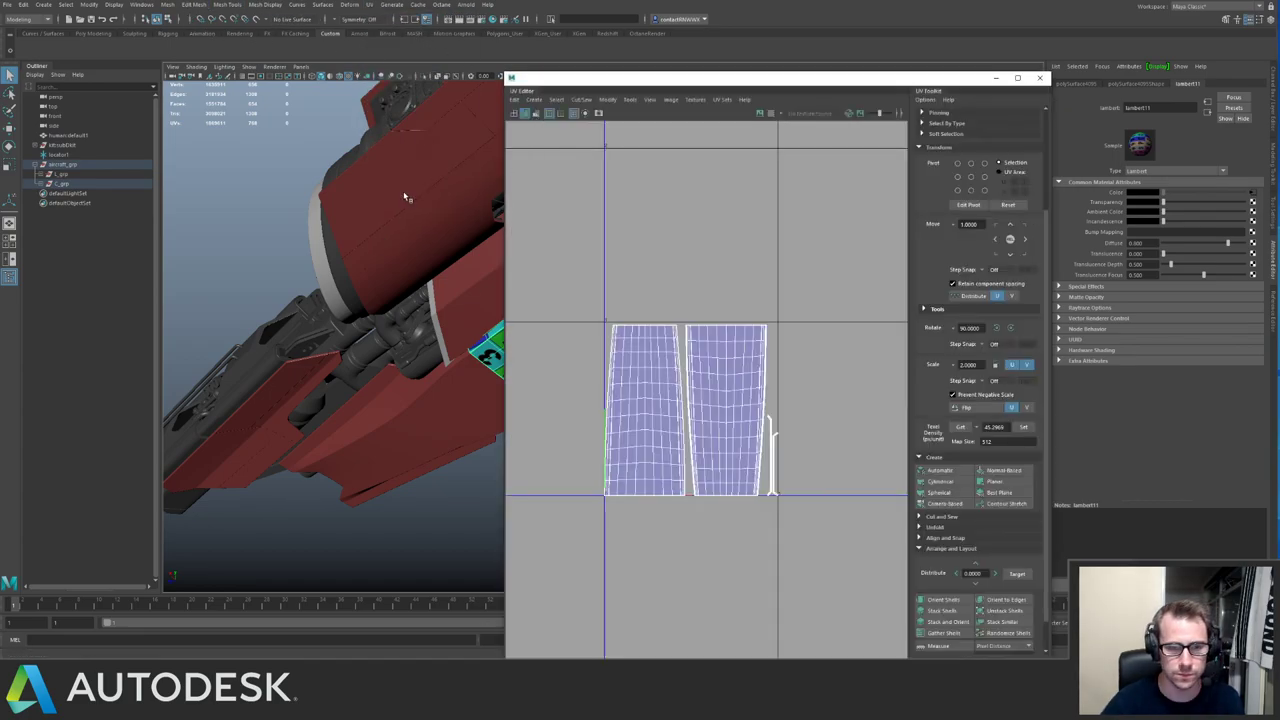
{"action": "left_click_drag", "start_coordinate": [371, 214], "coordinate": [442, 230], "text": "alt"}
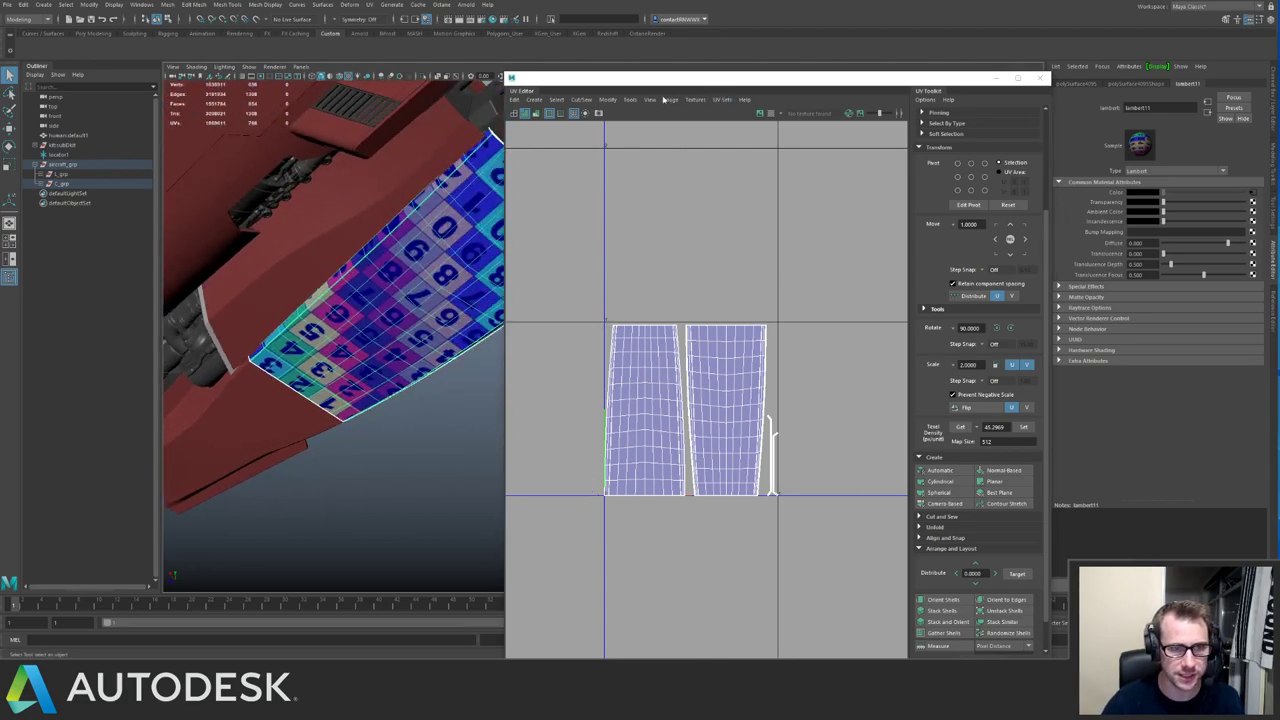
{"action": "left_click", "coordinate": [859, 114]}
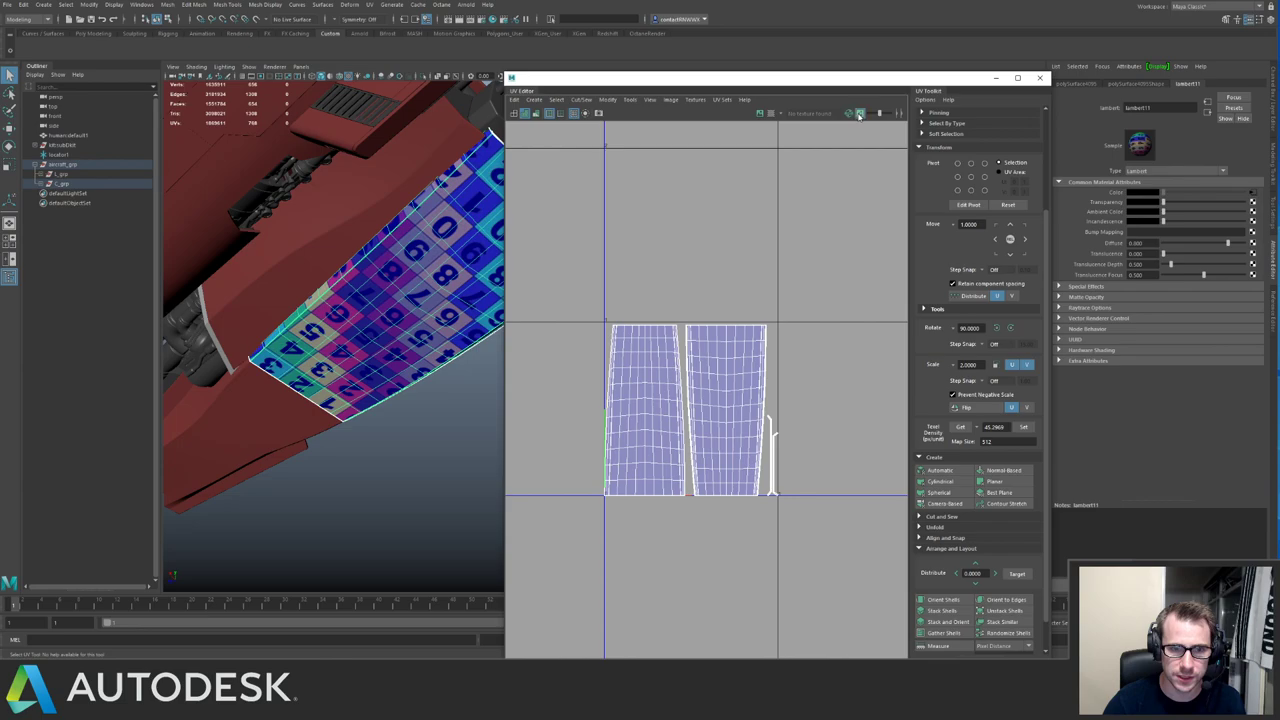
{"action": "scroll", "coordinate": [717, 231], "scroll_direction": "up", "scroll_amount": 3}
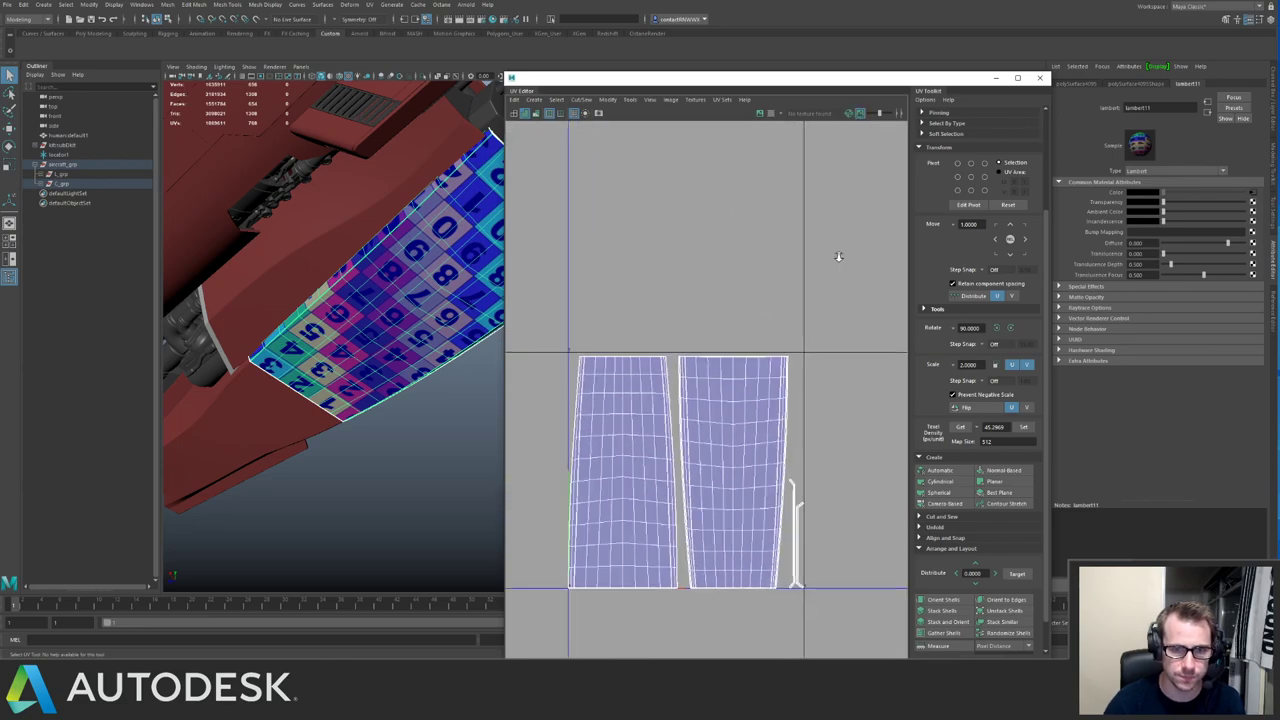
Reselect the checker-textured hull panel and display its checker image behind the shells in the UV Editor.
{"action": "right_click_drag", "start_coordinate": [839, 256], "coordinate": [520, 165], "text": "alt"}
{"action": "middle_click_drag", "start_coordinate": [700, 219], "coordinate": [771, 261], "text": "alt"}
{"action": "right_click_drag", "start_coordinate": [771, 261], "coordinate": [580, 172], "text": "alt"}
{"action": "left_click", "coordinate": [423, 420]}
{"action": "left_click", "coordinate": [409, 333]}
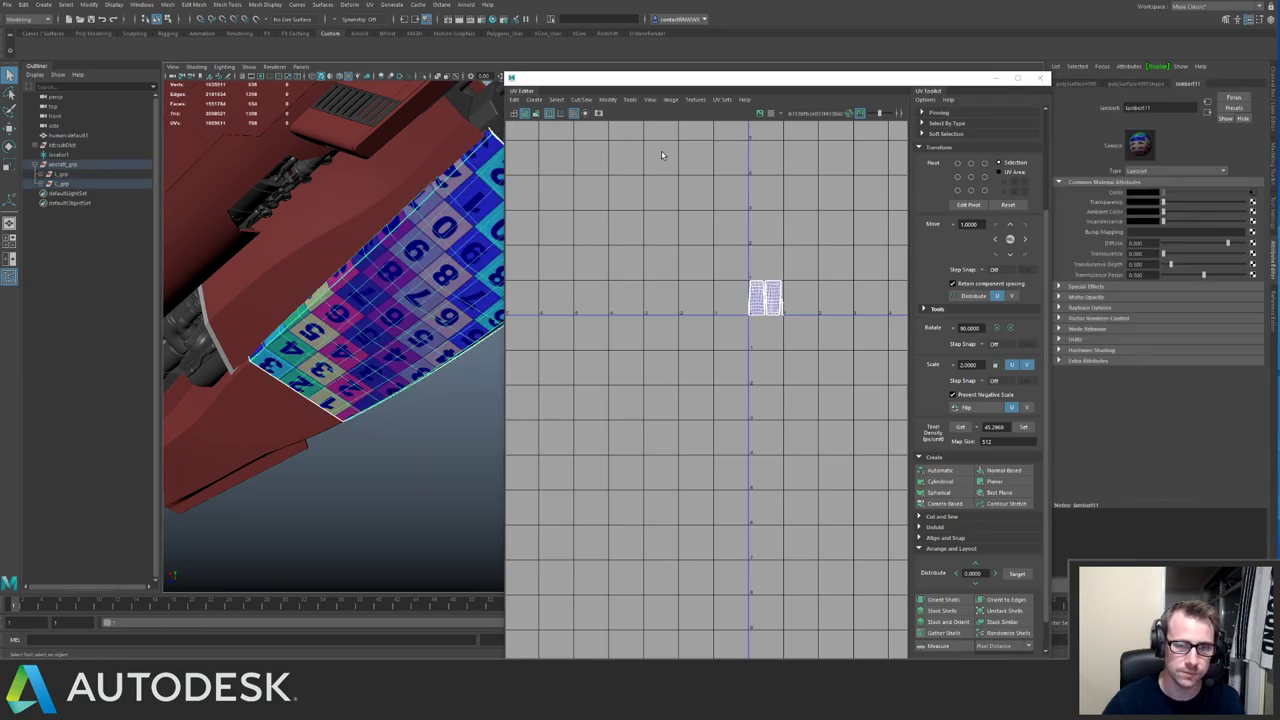
{"action": "right_click_drag", "start_coordinate": [655, 160], "coordinate": [824, 276], "text": "alt"}
{"action": "middle_click_drag", "start_coordinate": [824, 276], "coordinate": [681, 235], "text": "alt"}
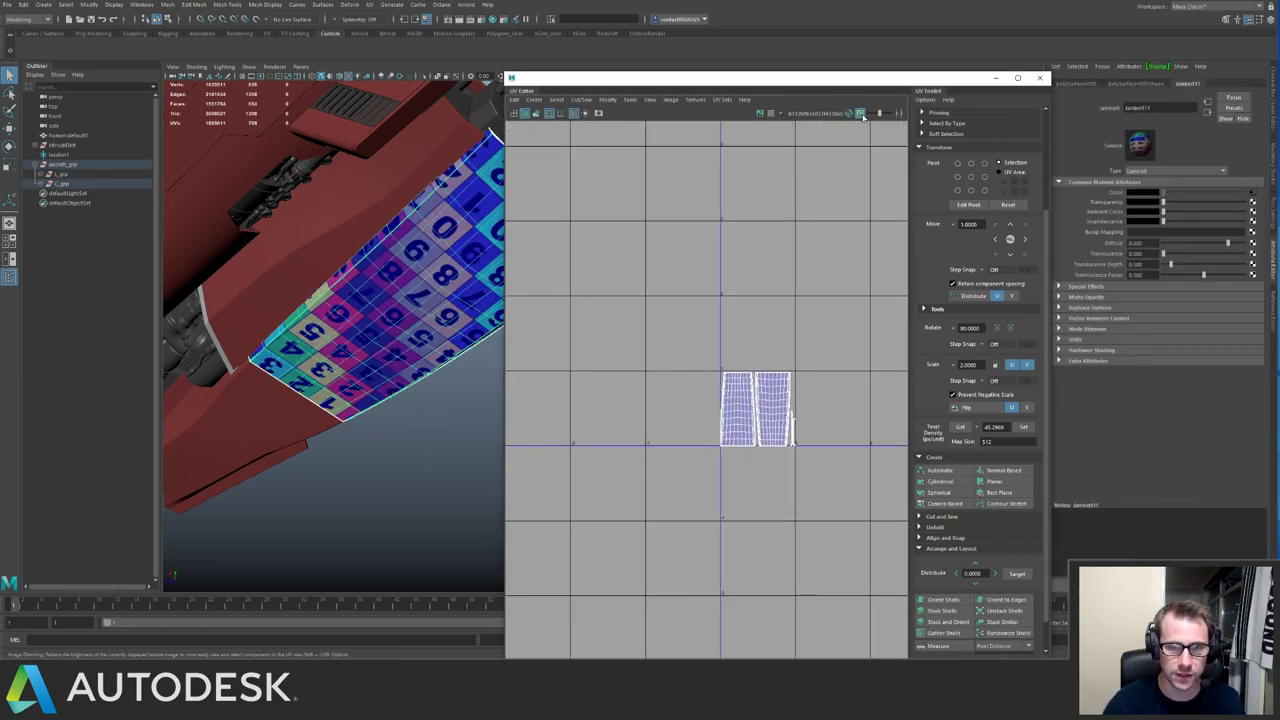
{"action": "left_click", "coordinate": [760, 114]}
{"action": "middle_click_drag", "start_coordinate": [699, 344], "coordinate": [667, 262], "text": "alt"}
{"action": "right_click_drag", "start_coordinate": [667, 262], "coordinate": [785, 322], "text": "alt"}
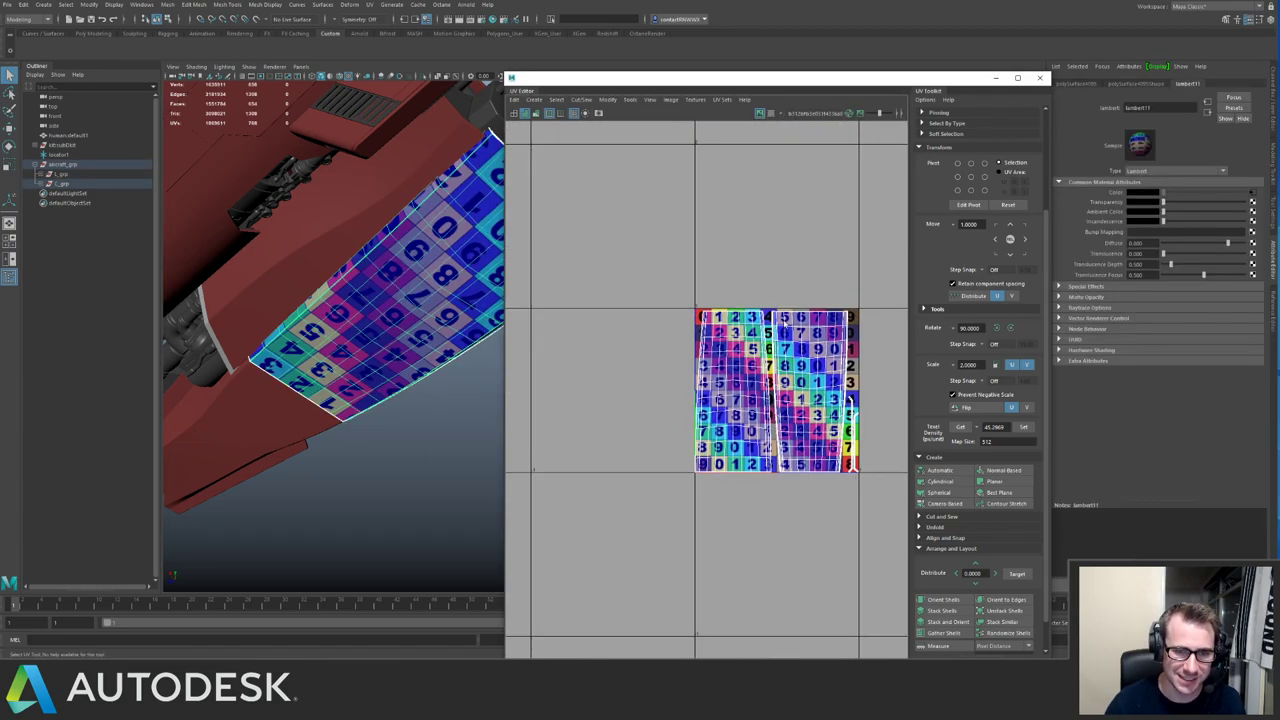
{"action": "scroll", "coordinate": [852, 398], "scroll_direction": "up", "scroll_amount": 3}
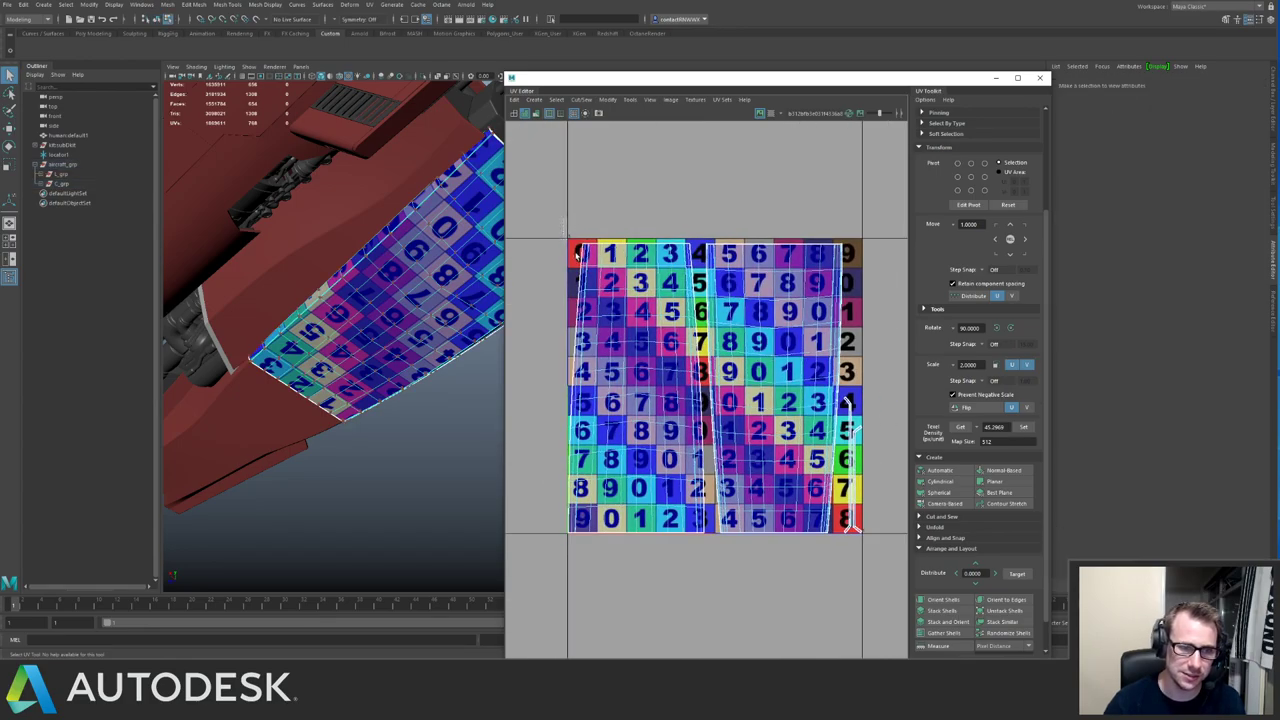
Scale all of the hull panel's UV shells down uniformly about their shared center and return to object selection.
{"action": "left_click_drag", "start_coordinate": [576, 256], "coordinate": [888, 558]}
{"action": "key", "text": "r"}
{"action": "left_click_drag", "start_coordinate": [715, 388], "coordinate": [580, 398]}
{"action": "right_click_drag", "start_coordinate": [330, 308], "coordinate": [404, 271]}
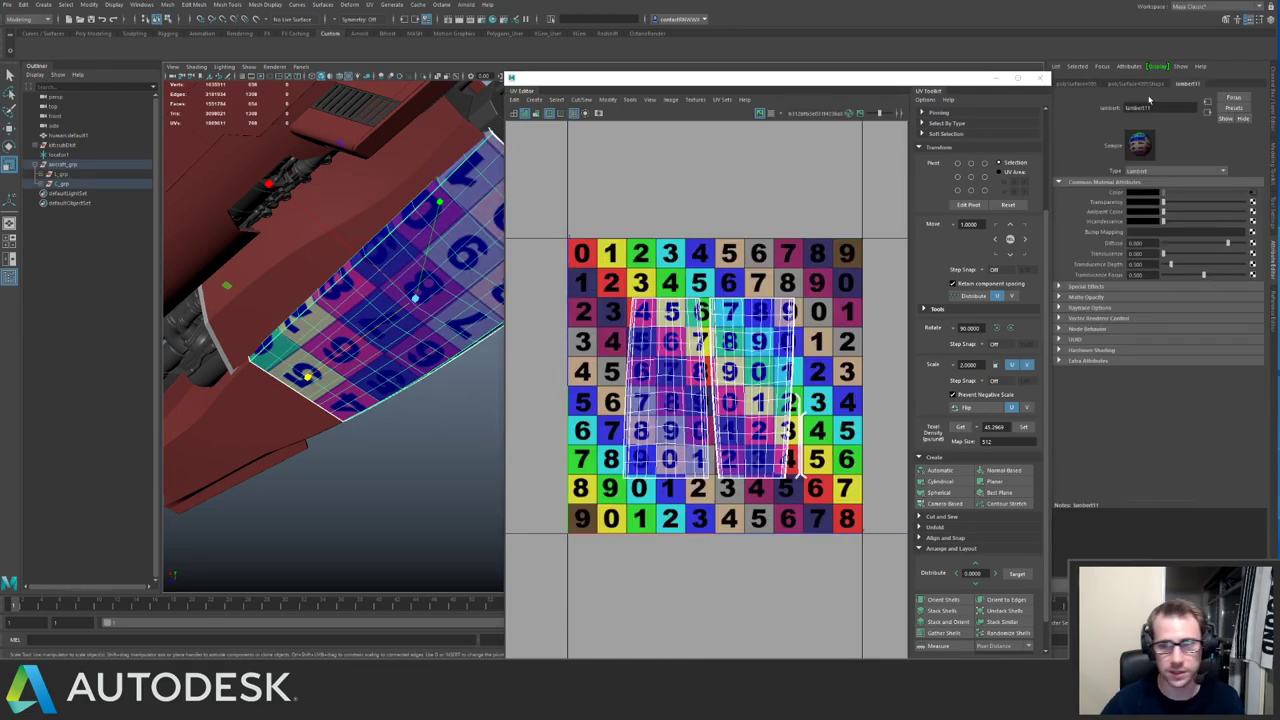
Set the Repeat UV of the checker File texture's placement node to 4 in both directions.
{"action": "left_click", "coordinate": [1255, 197]}
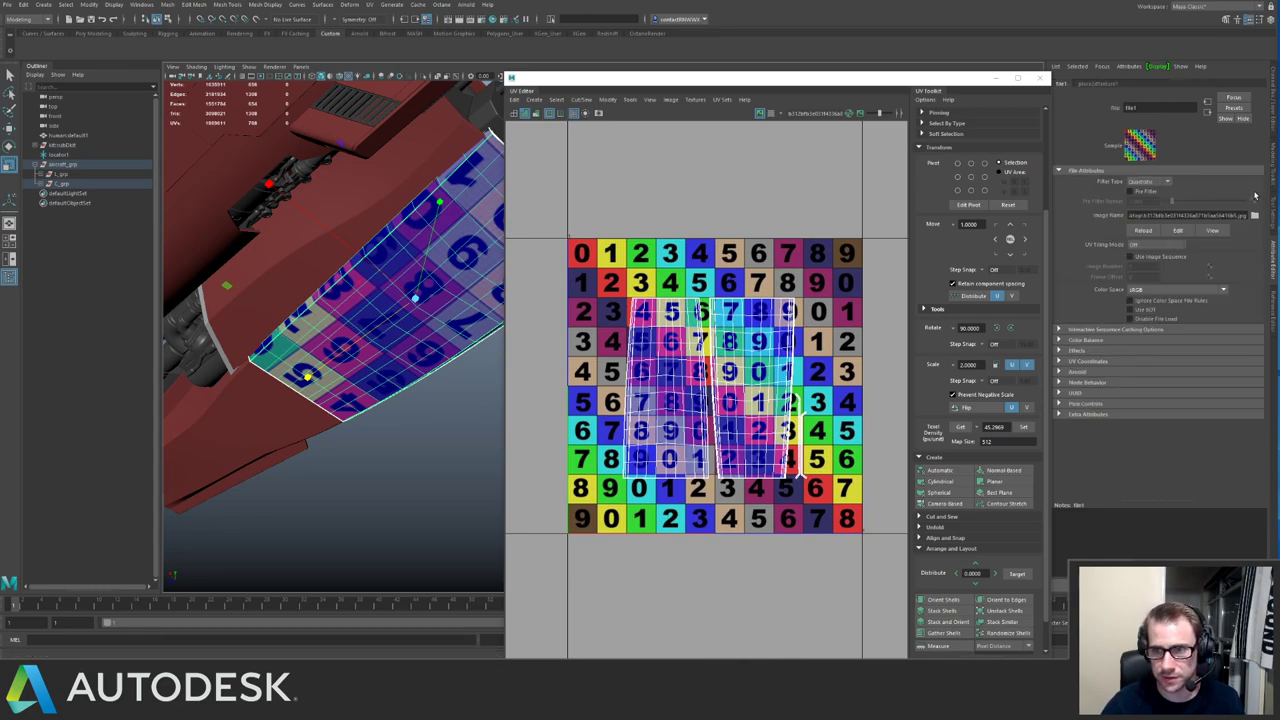
{"action": "left_click", "coordinate": [1100, 84]}
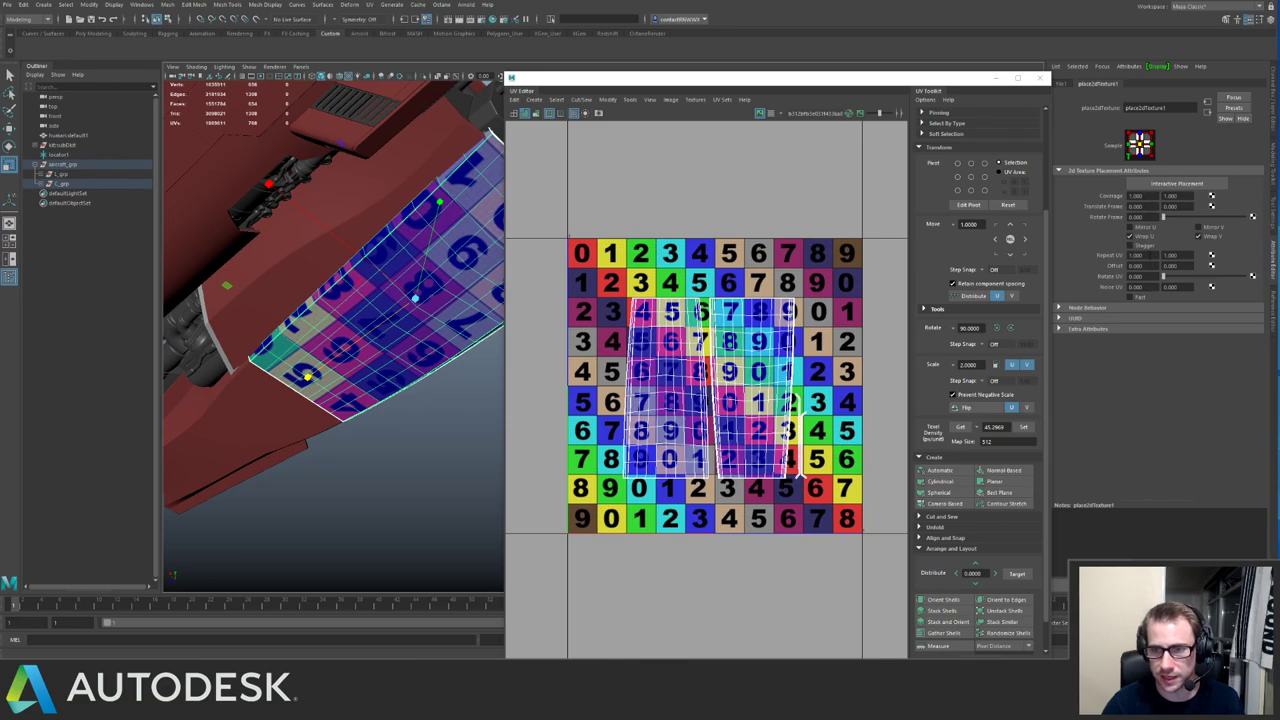
{"action": "mouse_move", "coordinate": [1149, 256]}
{"action": "left_mouse_down"}
{"action": "mouse_move", "coordinate": [1118, 251]}
{"action": "mouse_move", "coordinate": [1172, 256]}
{"action": "mouse_move", "coordinate": [1155, 255]}
{"action": "left_mouse_up"}
{"action": "type", "text": "4"}
{"action": "key", "text": "Return"}
{"action": "type", "text": "4"}
{"action": "key", "text": "Return"}
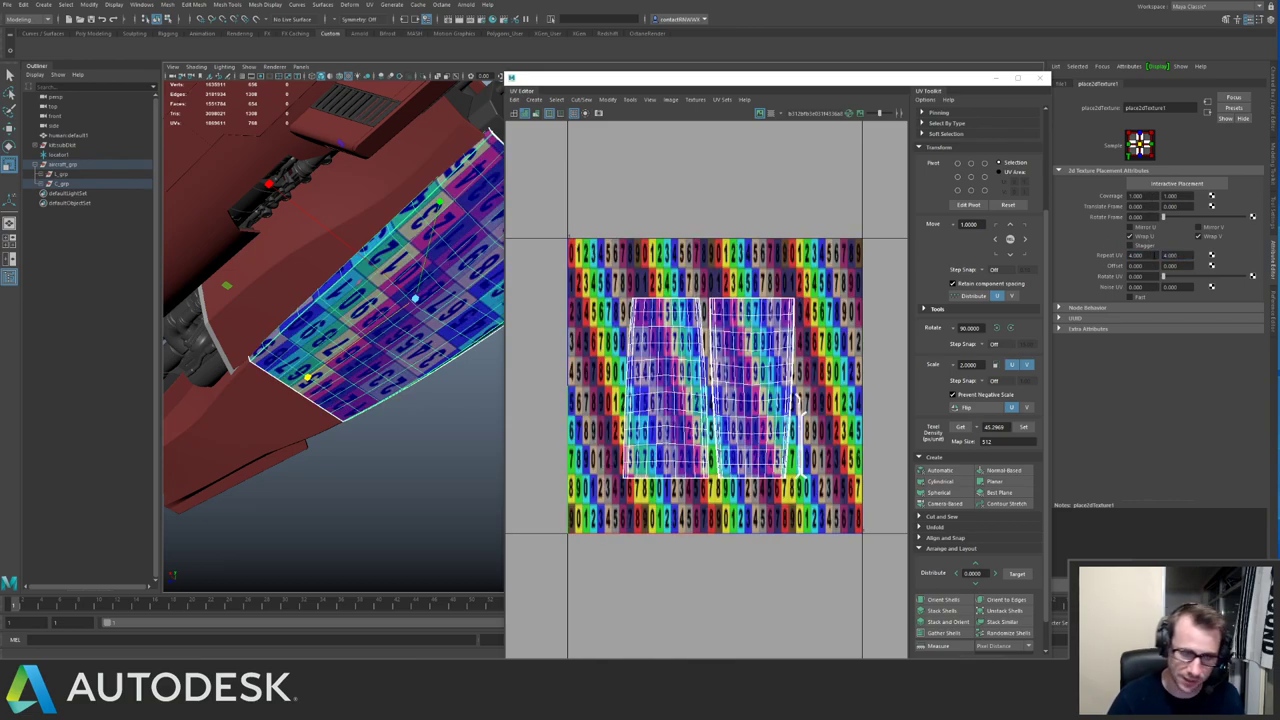
Deselect the hull panel and examine the finer checker pattern on it from close up and farther away.
{"action": "left_click", "coordinate": [436, 388]}
{"action": "left_click_drag", "start_coordinate": [436, 388], "coordinate": [276, 238], "text": "alt"}
{"action": "left_click_drag", "start_coordinate": [299, 313], "coordinate": [424, 350], "text": "alt"}
{"action": "right_click_drag", "start_coordinate": [424, 350], "coordinate": [448, 349], "text": "alt"}
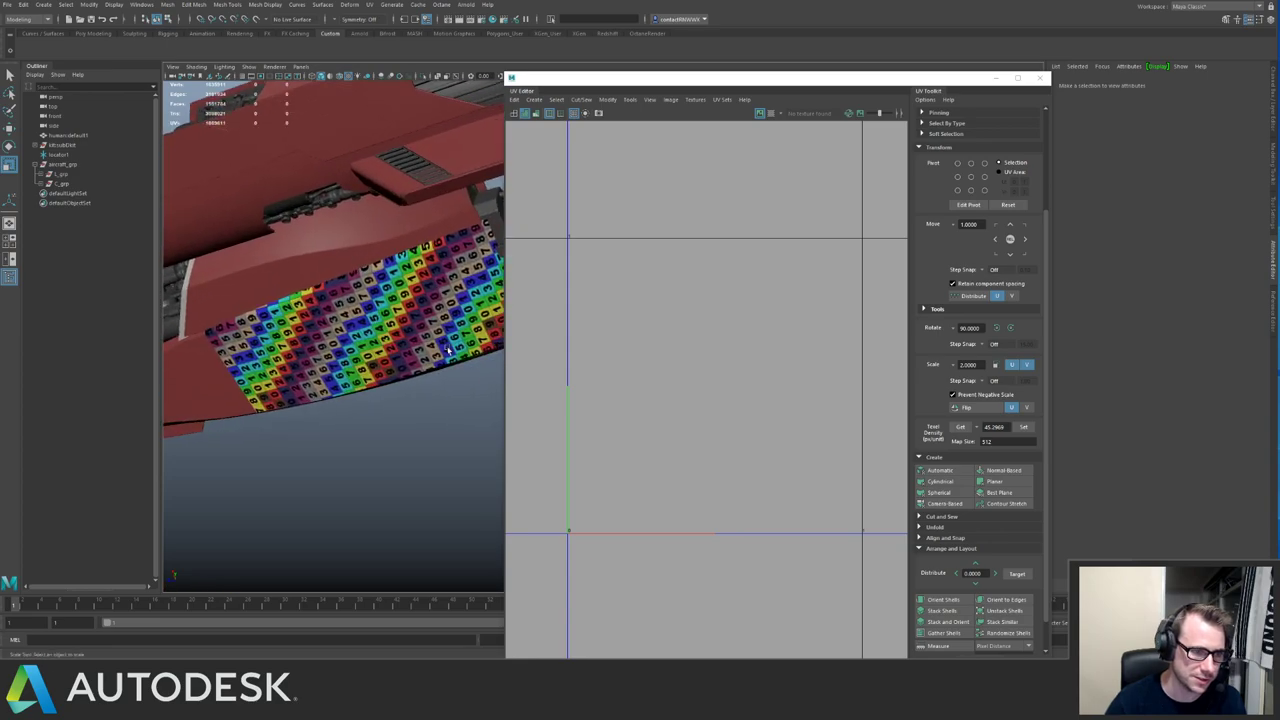
{"action": "middle_click_drag", "start_coordinate": [425, 334], "coordinate": [485, 340], "text": "alt"}
{"action": "right_click_drag", "start_coordinate": [400, 310], "coordinate": [445, 300], "text": "alt"}
{"action": "middle_click_drag", "start_coordinate": [315, 260], "coordinate": [391, 272], "text": "alt"}
{"action": "mouse_move", "coordinate": [391, 272]}
{"action": "left_mouse_down", "text": "alt"}
{"action": "mouse_move", "coordinate": [306, 240]}
{"action": "mouse_move", "coordinate": [309, 283]}
{"action": "mouse_move", "coordinate": [390, 262]}
{"action": "mouse_move", "coordinate": [381, 275]}
{"action": "left_mouse_up", "text": "alt"}
Select all of the hull panel's UVs and scale them up and back down, watching the checker size on the model.
{"action": "left_click", "coordinate": [381, 275]}
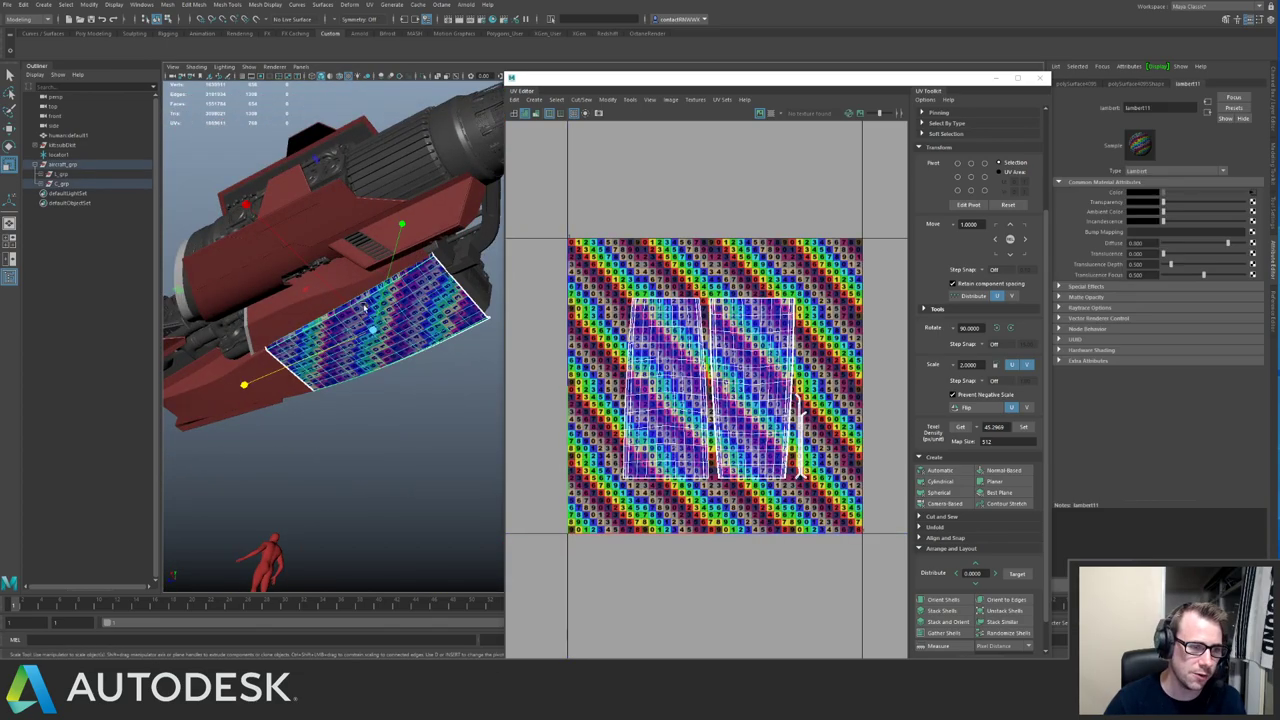
{"action": "left_click_drag", "start_coordinate": [607, 277], "coordinate": [832, 527]}
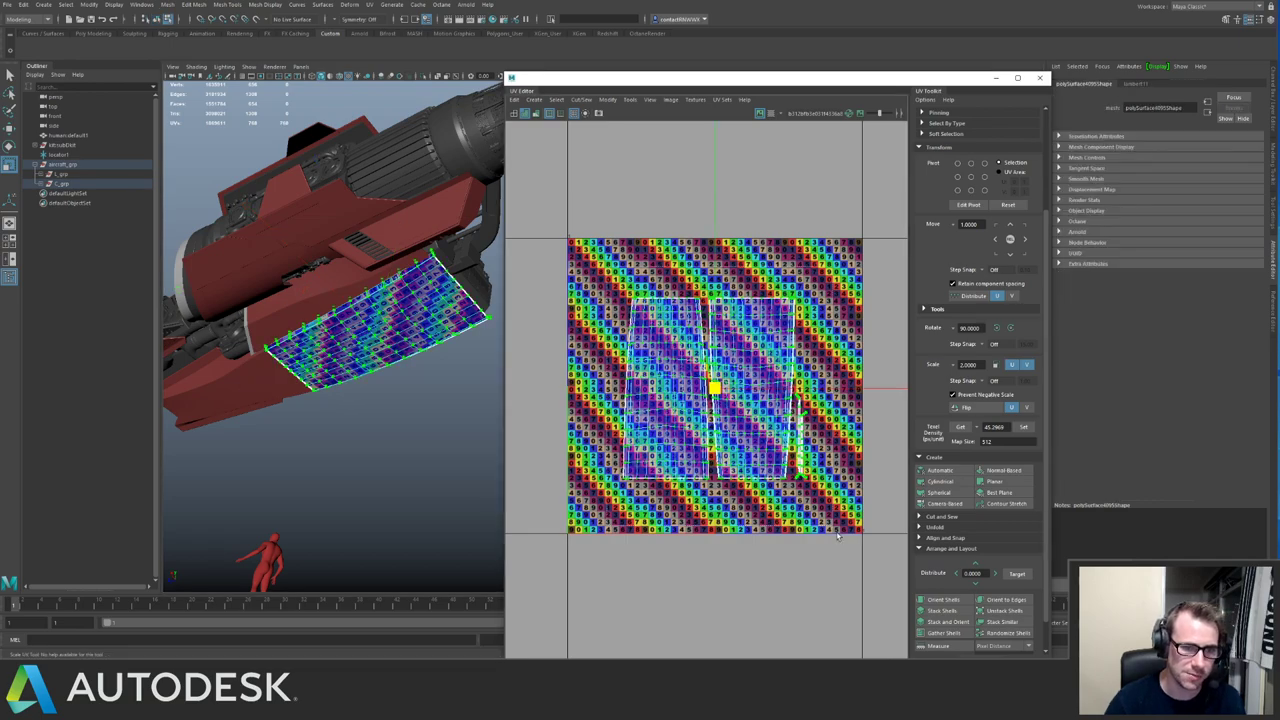
{"action": "left_click_drag", "start_coordinate": [716, 388], "coordinate": [811, 383]}
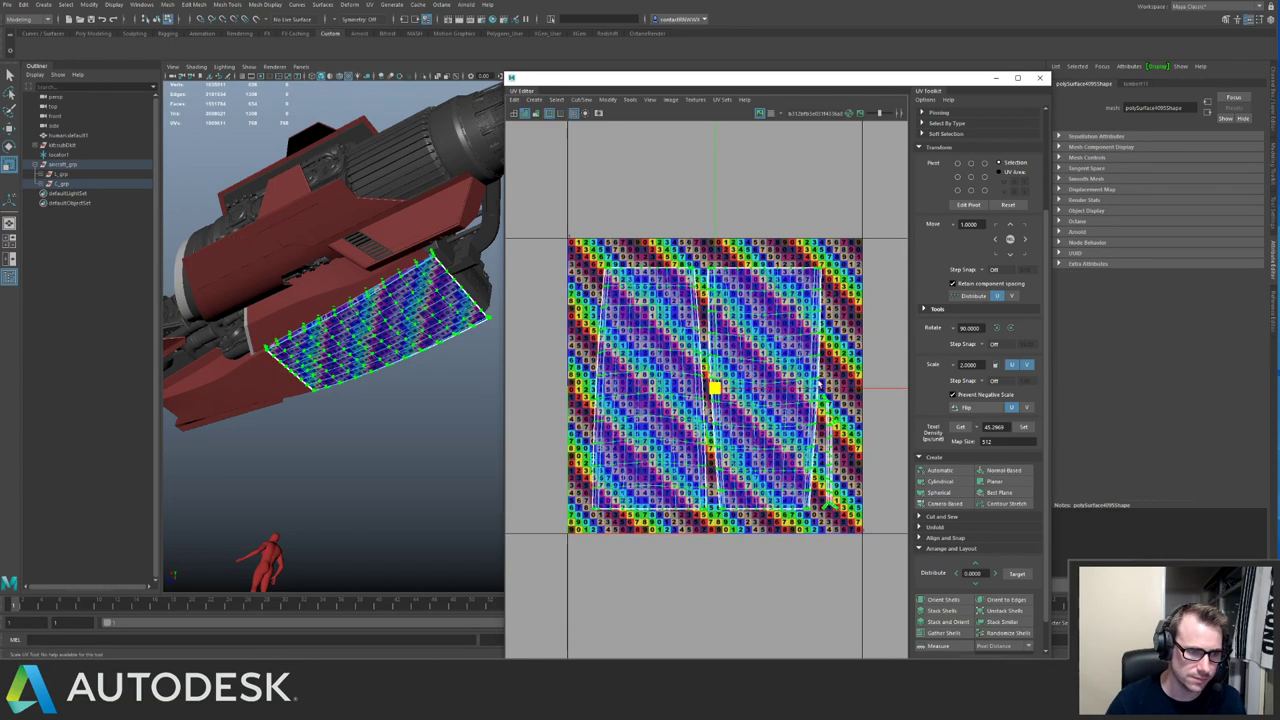
{"action": "left_click_drag", "start_coordinate": [405, 300], "coordinate": [523, 334], "text": "alt"}
{"action": "left_click_drag", "start_coordinate": [714, 390], "coordinate": [651, 390]}
{"action": "middle_click_drag", "start_coordinate": [402, 258], "coordinate": [445, 314], "text": "alt"}
{"action": "left_click_drag", "start_coordinate": [445, 314], "coordinate": [404, 332], "text": "alt"}
Check the UV shells of the red hull piece adjoining the checkered panel, and clear the selection.
{"action": "right_click_drag", "start_coordinate": [329, 425], "coordinate": [324, 507]}
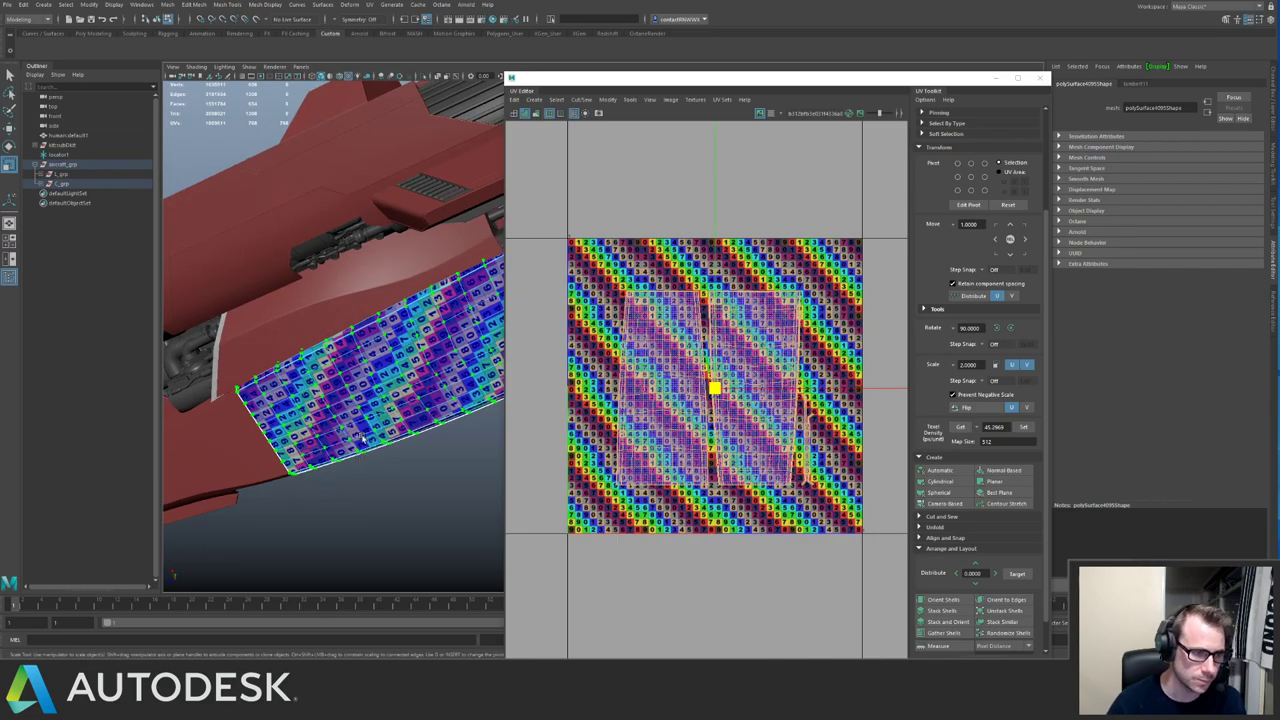
{"action": "left_click", "coordinate": [237, 450]}
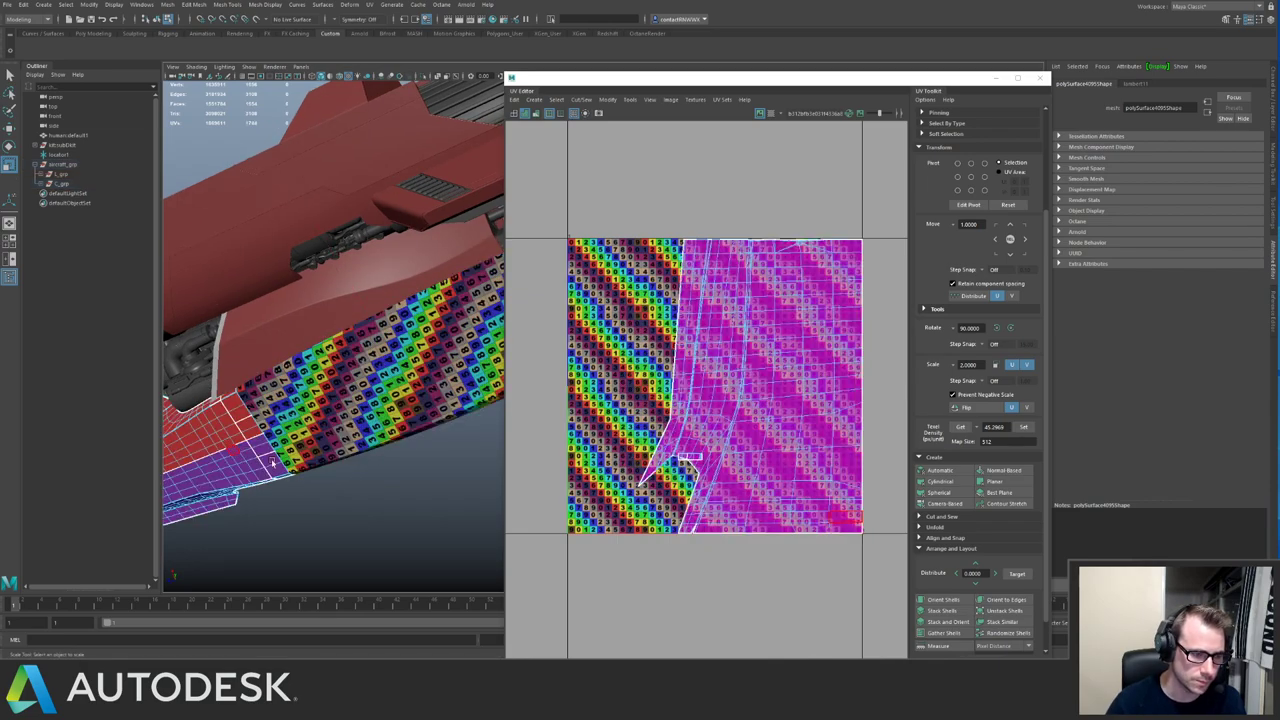
{"action": "right_click_drag", "start_coordinate": [277, 463], "coordinate": [335, 397]}
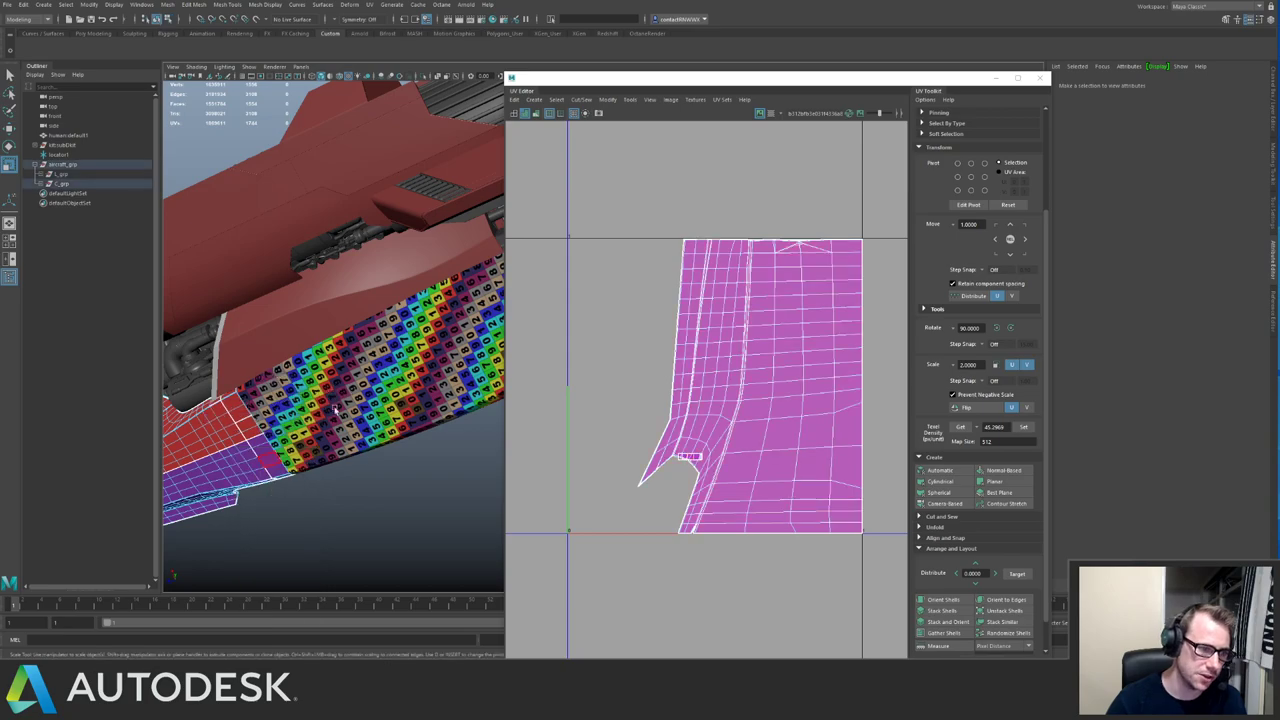
{"action": "left_click", "coordinate": [370, 454]}
Examine the checker pattern on the hull panel from several angles for stretching and uneven number sizes.
{"action": "scroll", "coordinate": [416, 262], "scroll_direction": "down", "scroll_amount": 4}
{"action": "middle_click_drag", "start_coordinate": [484, 322], "coordinate": [396, 309], "text": "alt"}
{"action": "left_click_drag", "start_coordinate": [396, 308], "coordinate": [470, 268], "text": "alt"}
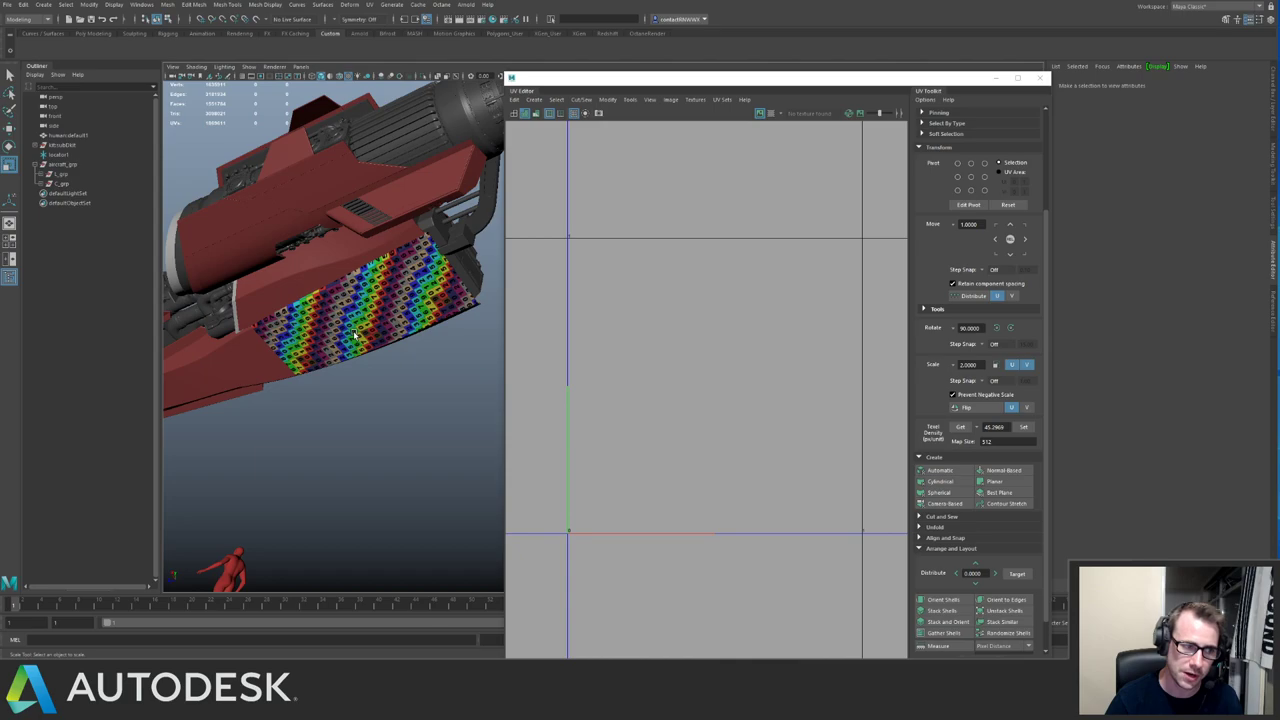
{"action": "left_click_drag", "start_coordinate": [344, 227], "coordinate": [301, 234], "text": "alt"}
{"action": "middle_click_drag", "start_coordinate": [301, 234], "coordinate": [346, 332], "text": "alt"}
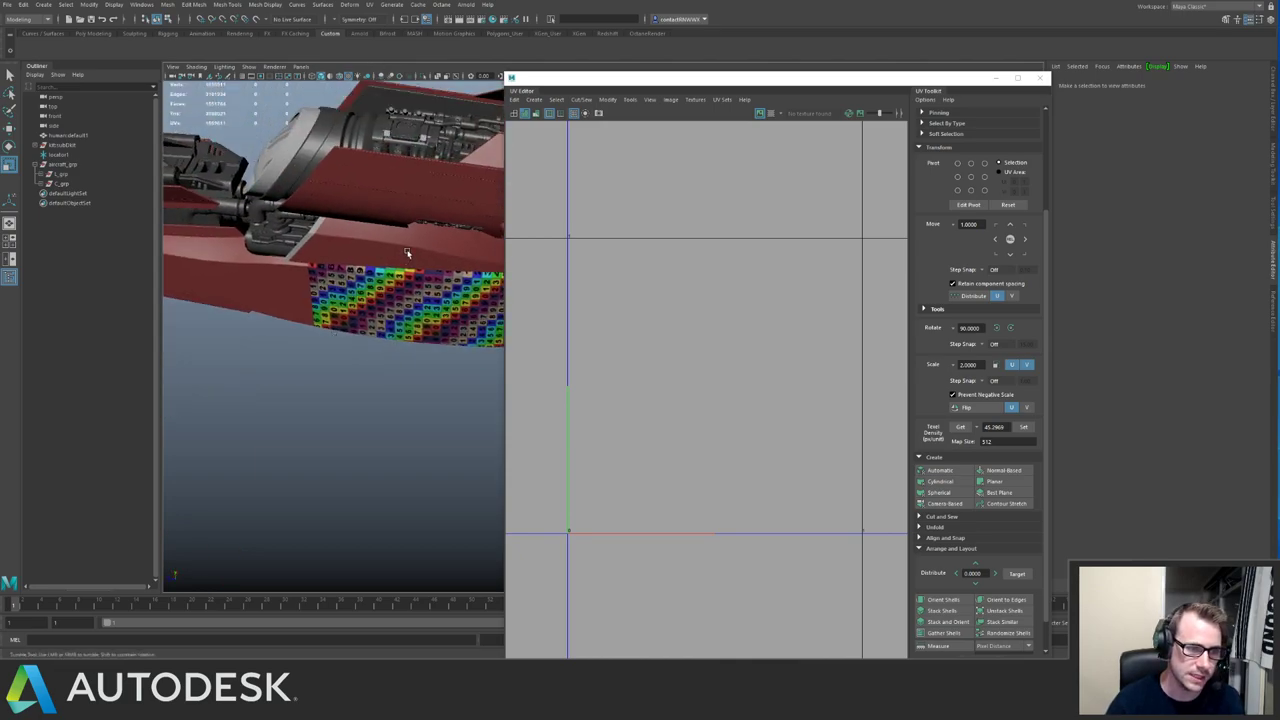
{"action": "right_click_drag", "start_coordinate": [408, 254], "coordinate": [491, 307], "text": "alt"}
{"action": "left_click_drag", "start_coordinate": [492, 305], "coordinate": [315, 231], "text": "alt"}
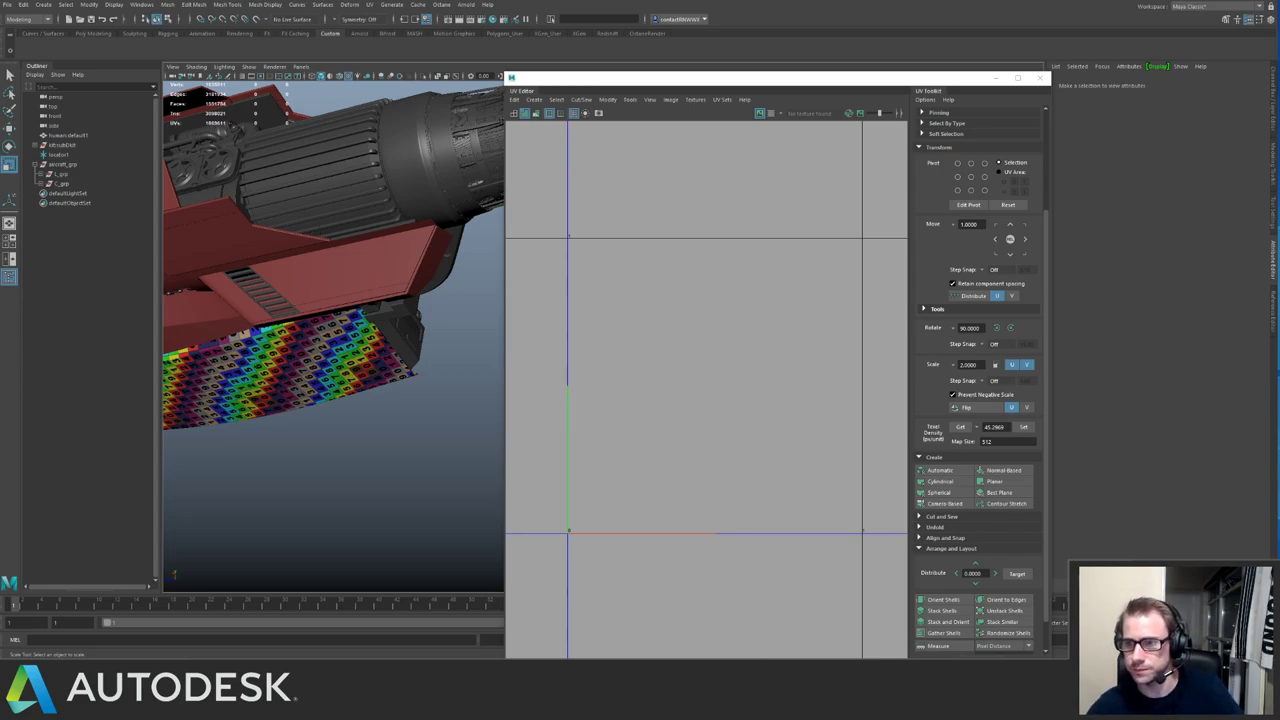
{"action": "key", "text": "ctrl"}
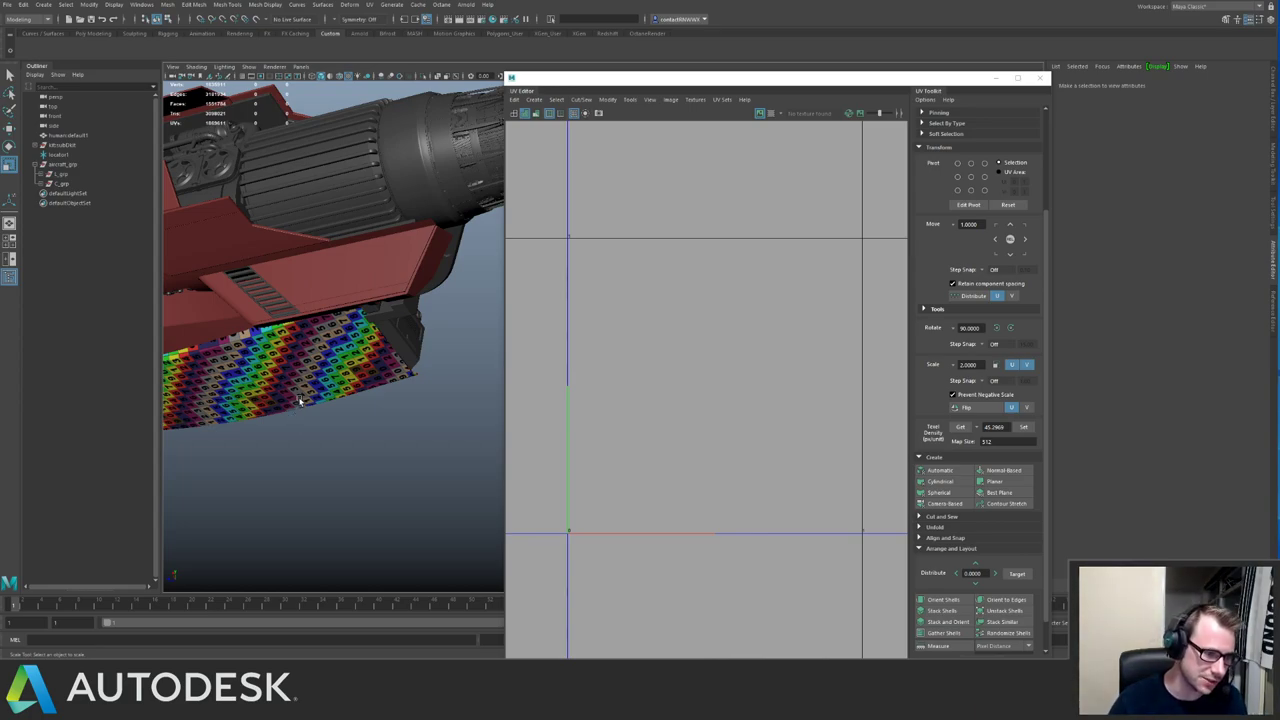
{"action": "left_click_drag", "start_coordinate": [298, 400], "coordinate": [384, 364], "text": "alt"}
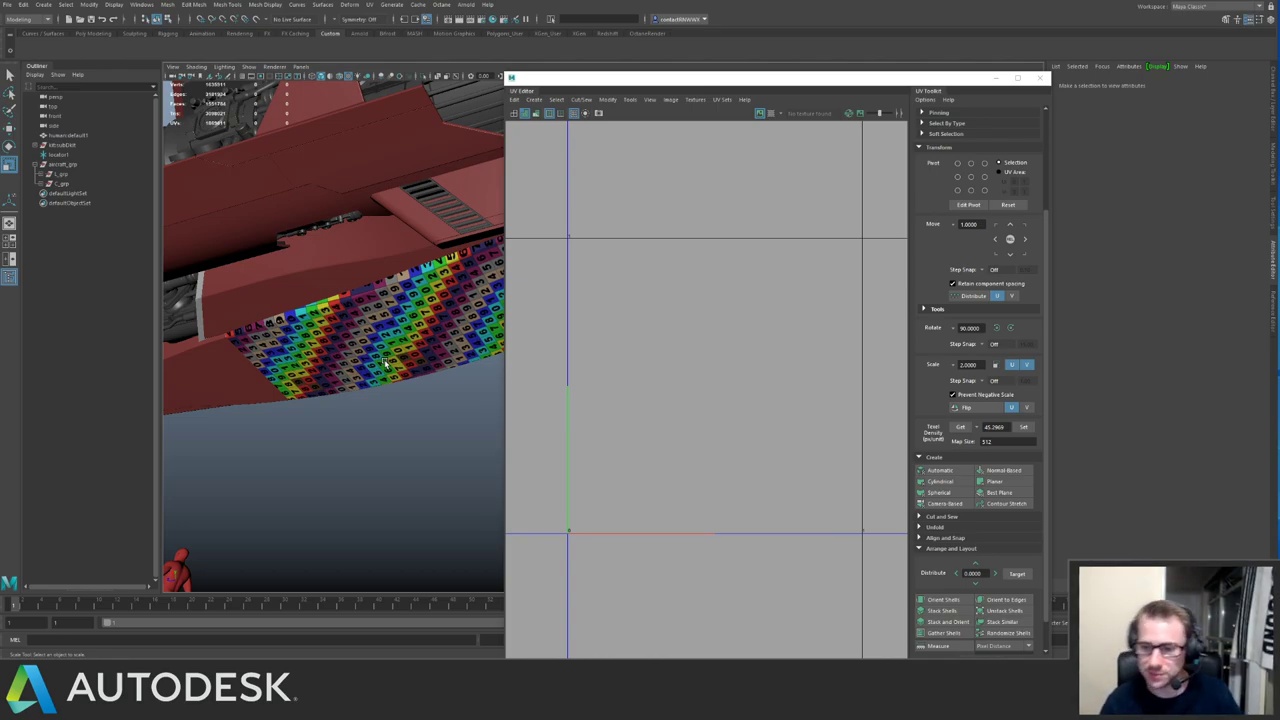
Compare the number orientation and size on the hull panel with its shells over the checker image.
{"action": "left_click", "coordinate": [463, 303]}
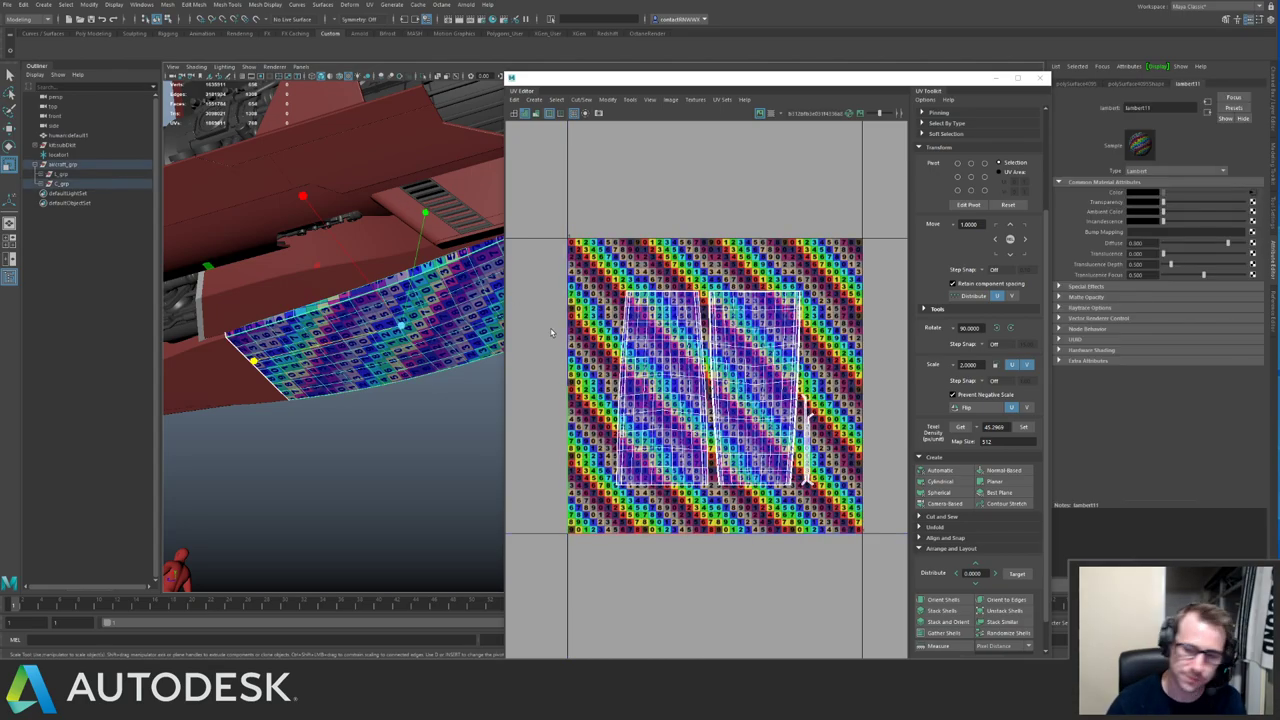
{"action": "right_click_drag", "start_coordinate": [594, 345], "coordinate": [608, 345], "text": "alt"}
{"action": "middle_click_drag", "start_coordinate": [608, 345], "coordinate": [662, 335], "text": "alt"}
{"action": "left_click", "coordinate": [423, 416]}
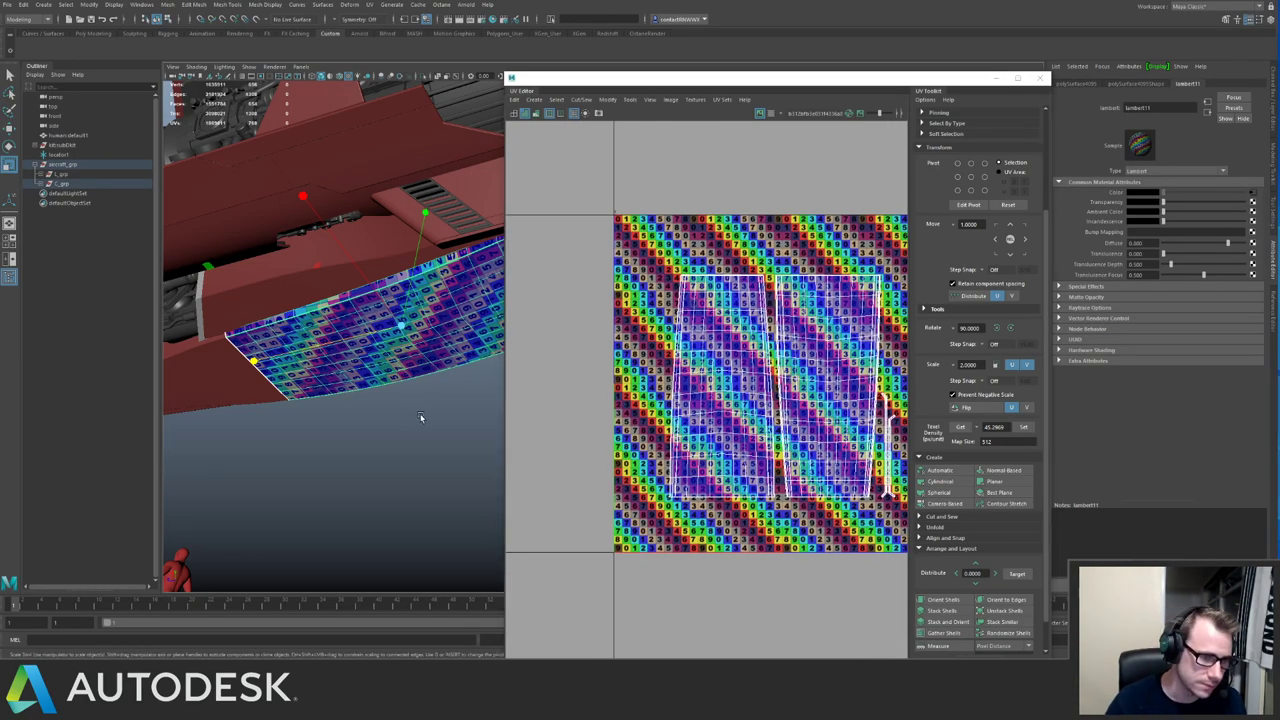
{"action": "left_click_drag", "start_coordinate": [423, 416], "coordinate": [427, 350], "text": "alt"}
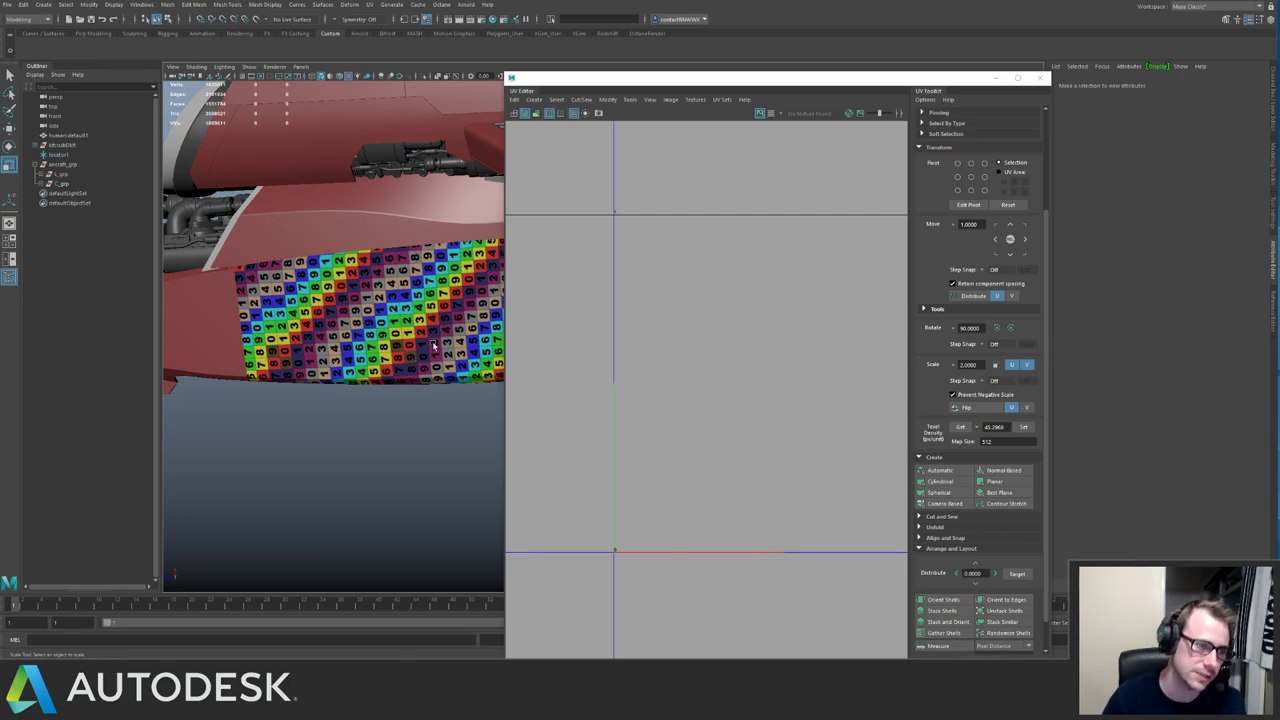
{"action": "left_click", "coordinate": [469, 317]}
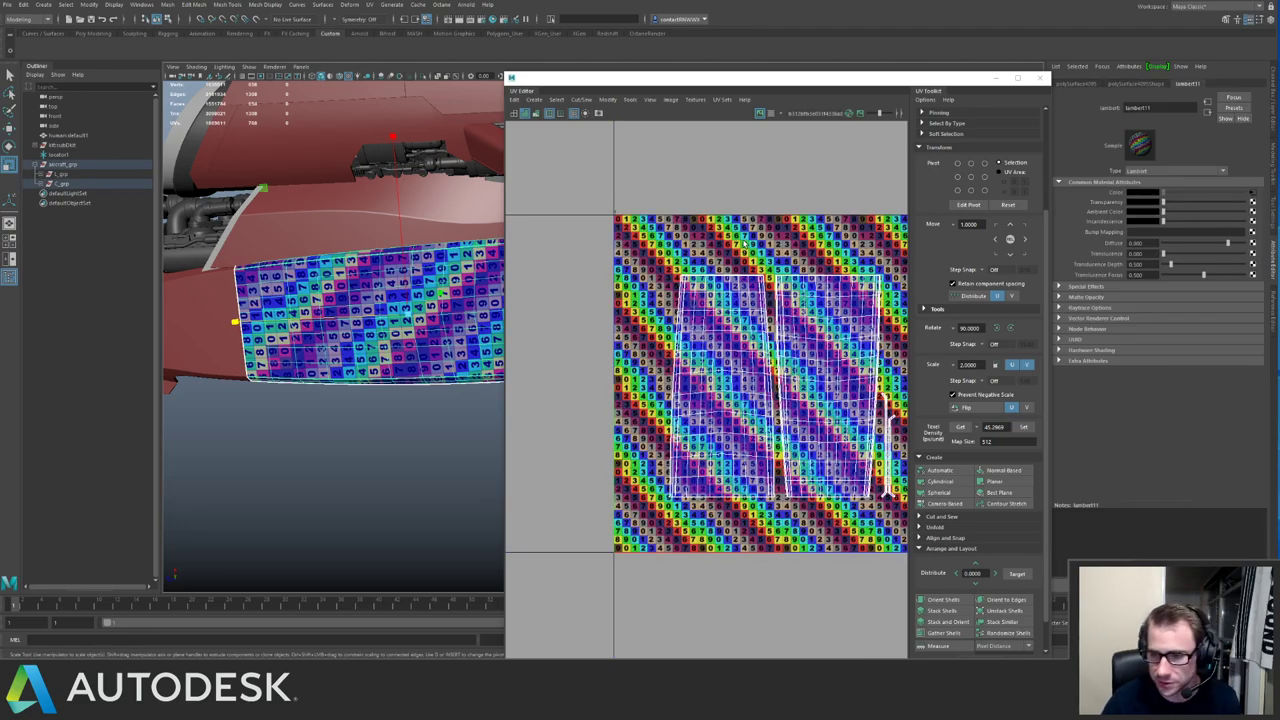
{"action": "right_click_drag", "start_coordinate": [744, 243], "coordinate": [686, 243], "text": "alt"}
{"action": "middle_click_drag", "start_coordinate": [686, 243], "coordinate": [648, 237], "text": "alt"}
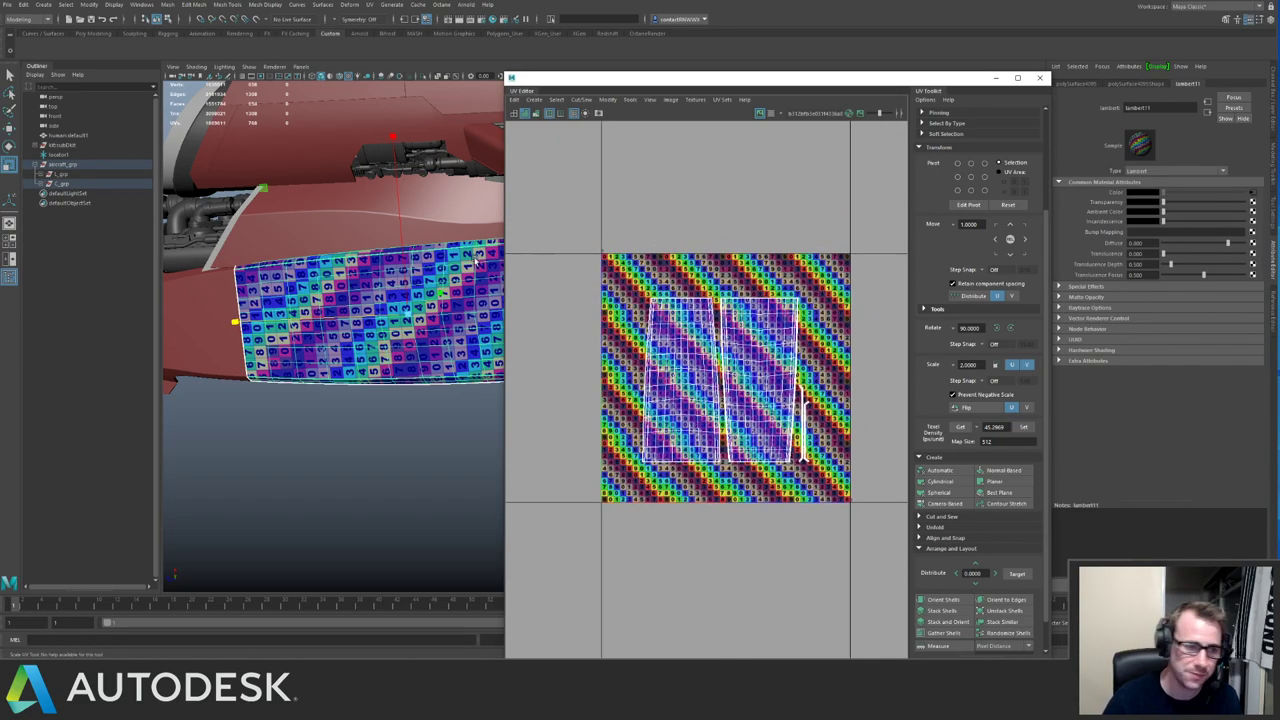
Select several red hull pieces near the pipework together and examine their combined UV shells.
{"action": "left_click", "coordinate": [345, 457]}
{"action": "left_click_drag", "start_coordinate": [345, 457], "coordinate": [345, 370], "text": "alt"}
{"action": "middle_click_drag", "start_coordinate": [345, 370], "coordinate": [260, 287], "text": "alt"}
{"action": "left_click", "coordinate": [345, 342]}
{"action": "left_click_drag", "start_coordinate": [345, 342], "coordinate": [300, 395], "text": "alt"}
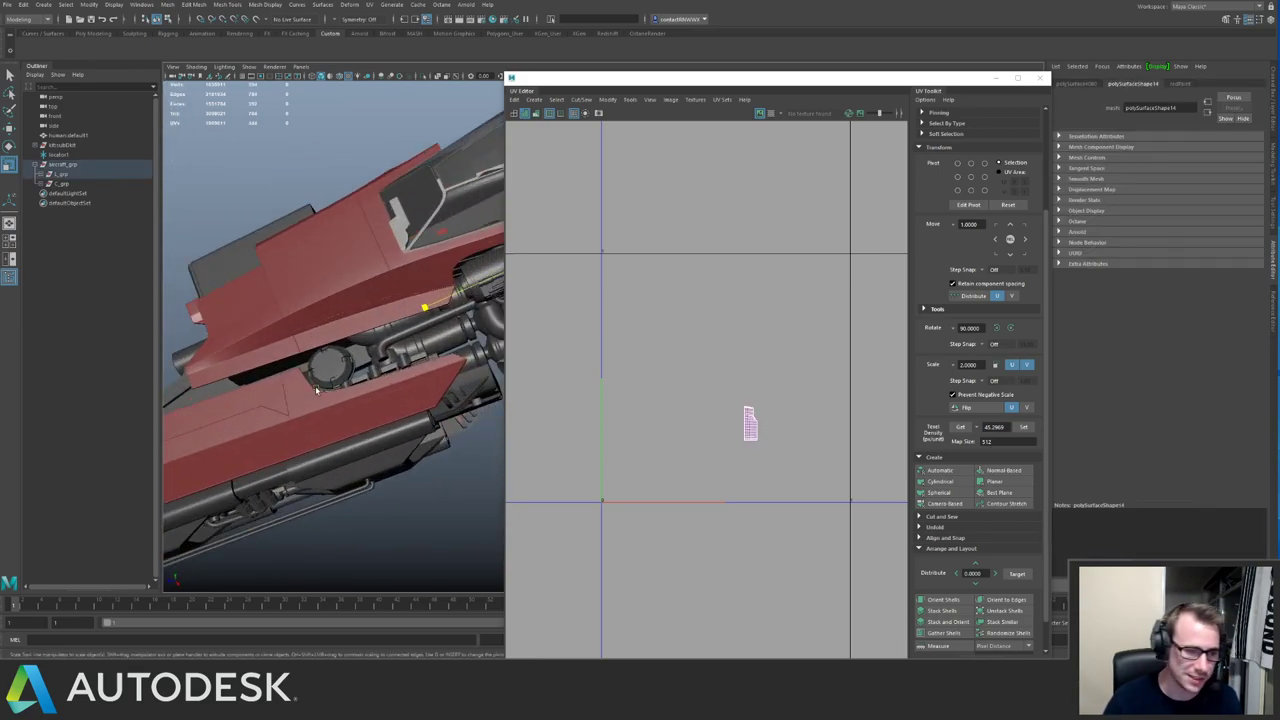
{"action": "left_click", "coordinate": [309, 405]}
{"action": "left_click", "coordinate": [263, 399], "text": "shift"}
{"action": "left_click", "coordinate": [236, 453], "text": "shift"}
{"action": "left_click", "coordinate": [235, 454], "text": "shift"}
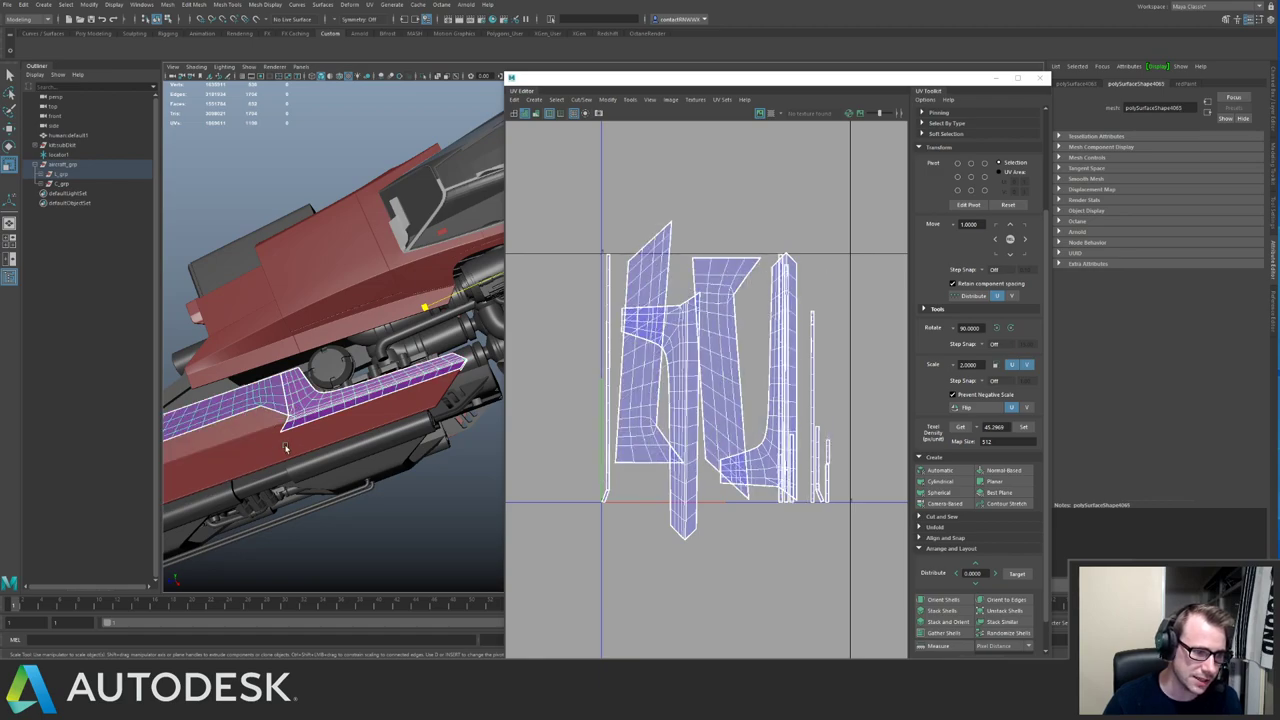
{"action": "left_click", "coordinate": [288, 445], "text": "shift"}
{"action": "left_click", "coordinate": [259, 439], "text": "shift"}
{"action": "left_click_drag", "start_coordinate": [341, 364], "coordinate": [306, 301], "text": "alt"}
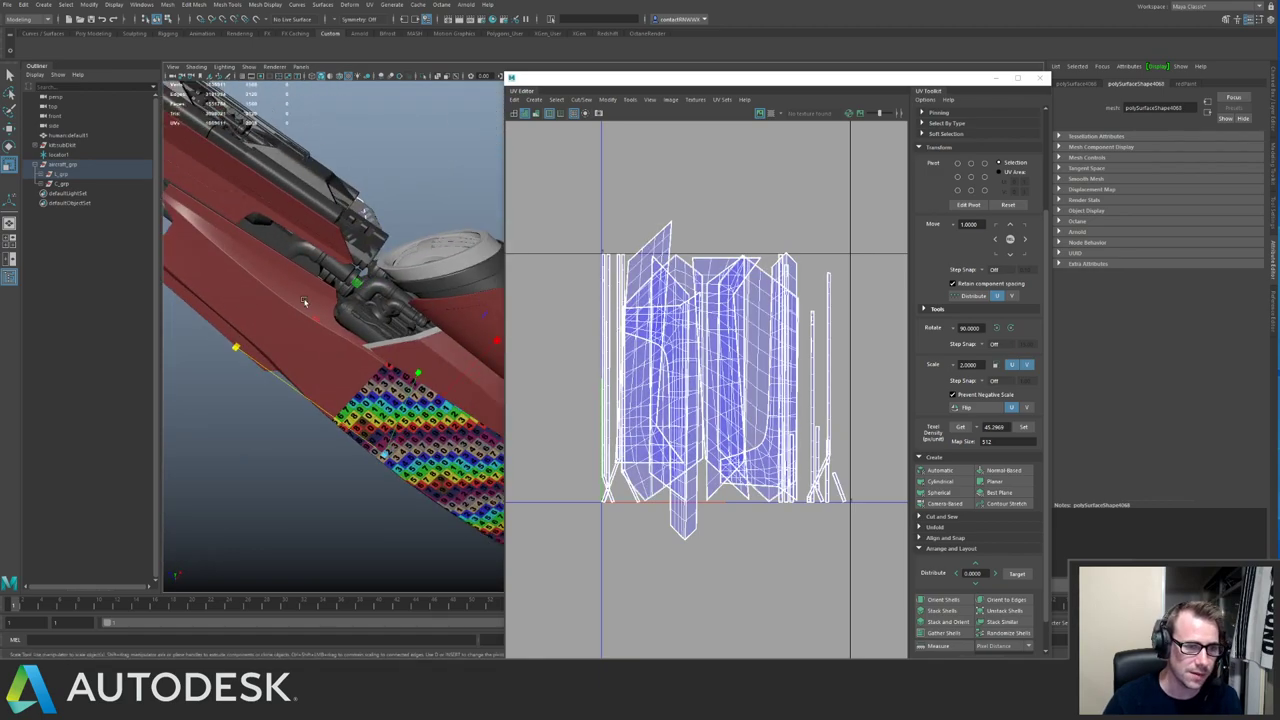
{"action": "middle_click_drag", "start_coordinate": [306, 301], "coordinate": [243, 214], "text": "alt"}
Sample the checkered hull panel's texel density and set all of its UV shells to 35 at map size 512.
{"action": "left_click", "coordinate": [427, 350]}
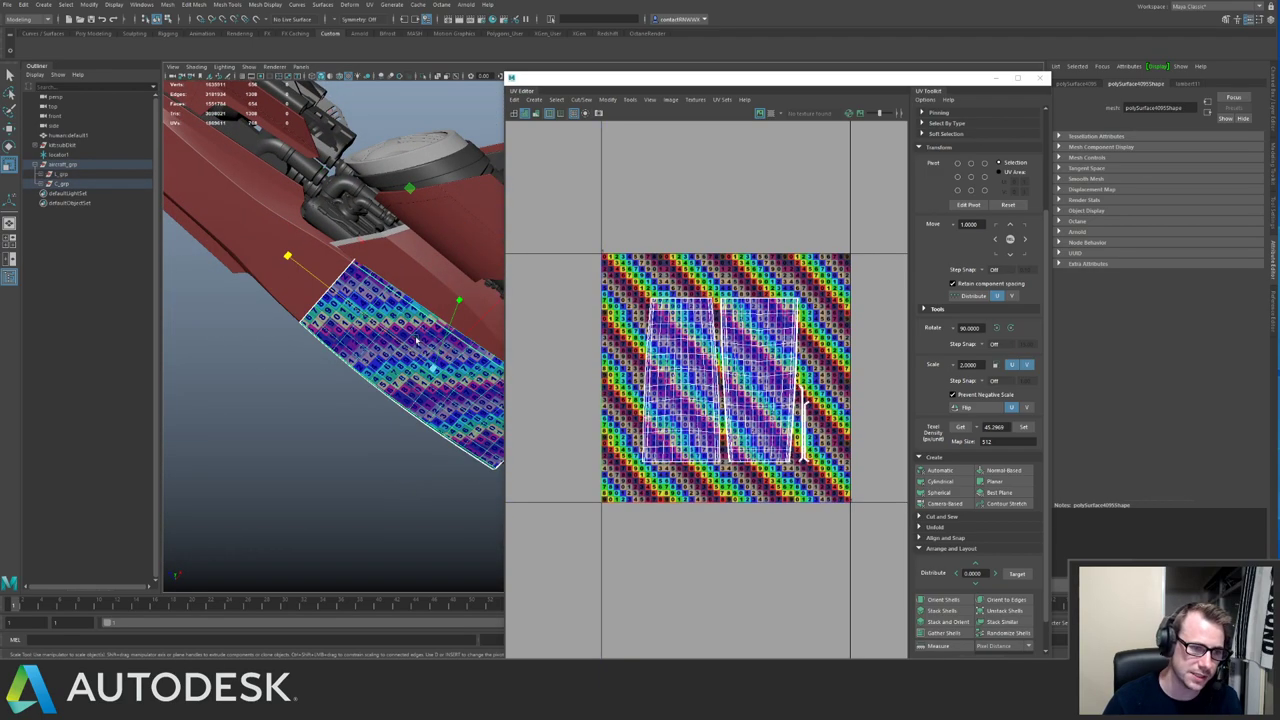
{"action": "left_click", "coordinate": [962, 428]}
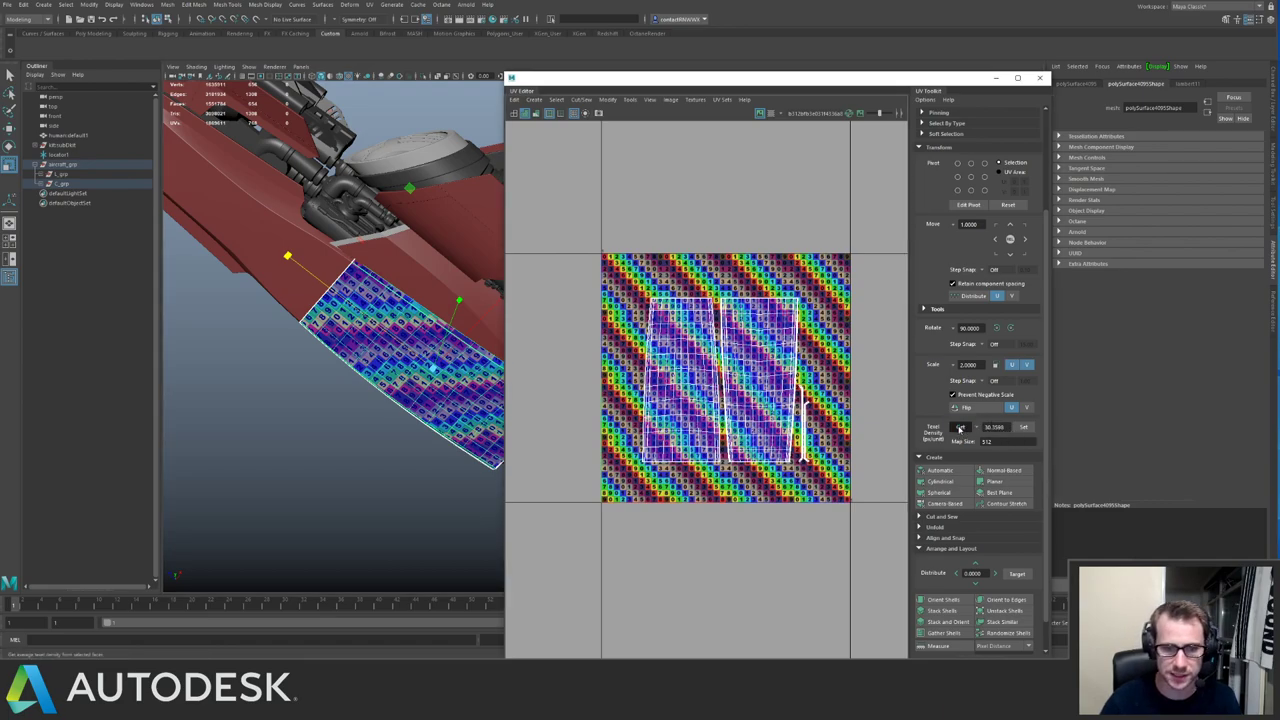
{"action": "left_click_drag", "start_coordinate": [630, 288], "coordinate": [825, 476]}
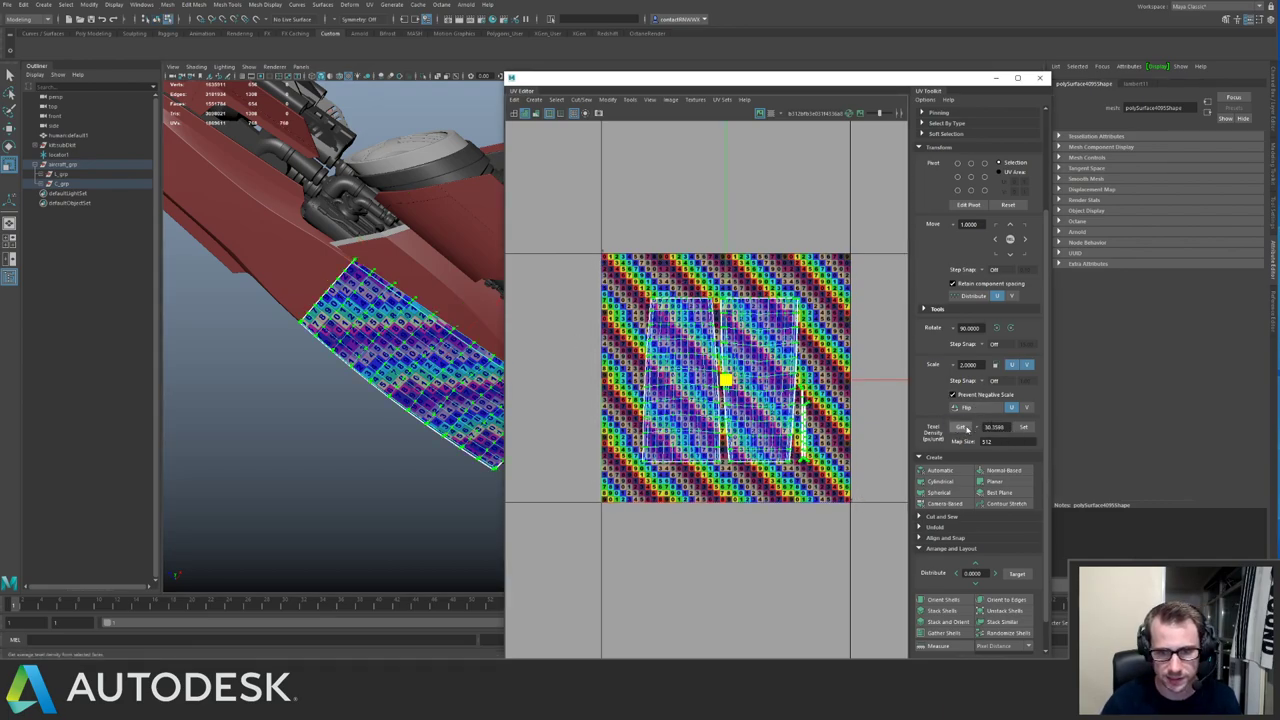
{"action": "left_click", "coordinate": [966, 430]}
{"action": "left_click_drag", "start_coordinate": [1008, 429], "coordinate": [966, 428]}
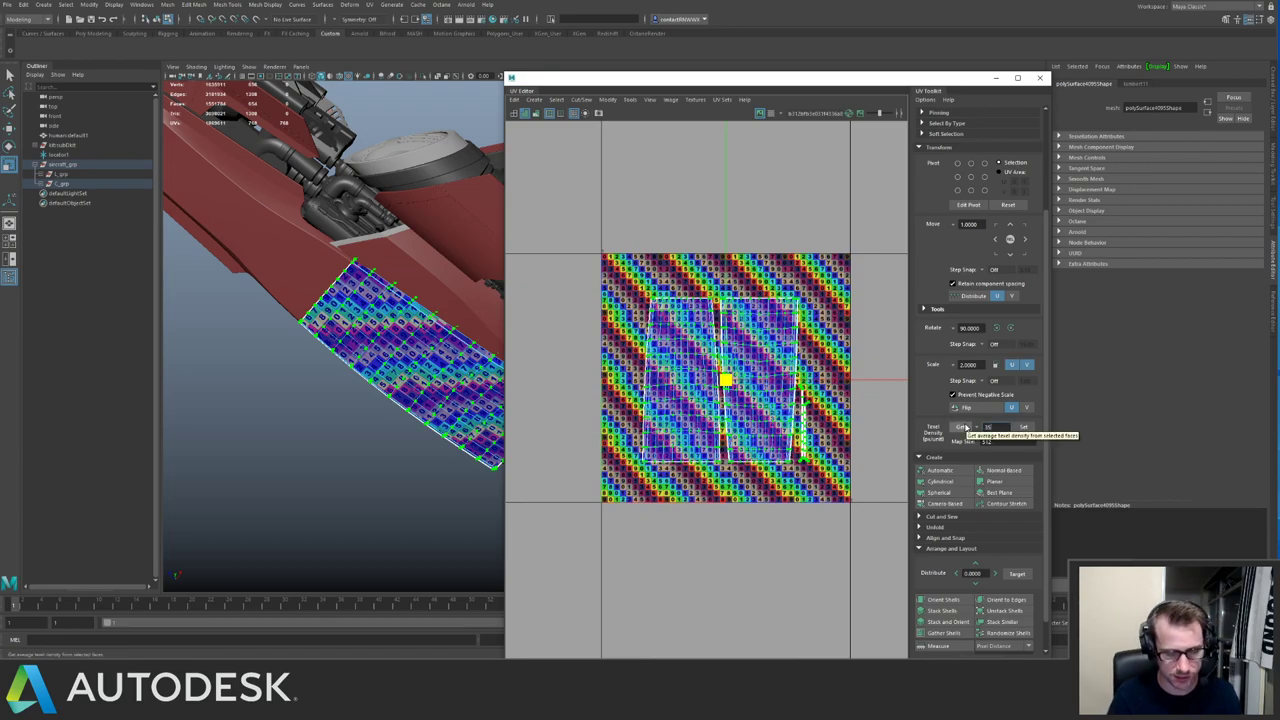
{"action": "type", "text": "35"}
{"action": "key", "text": "Return"}
{"action": "left_click", "coordinate": [1024, 428]}
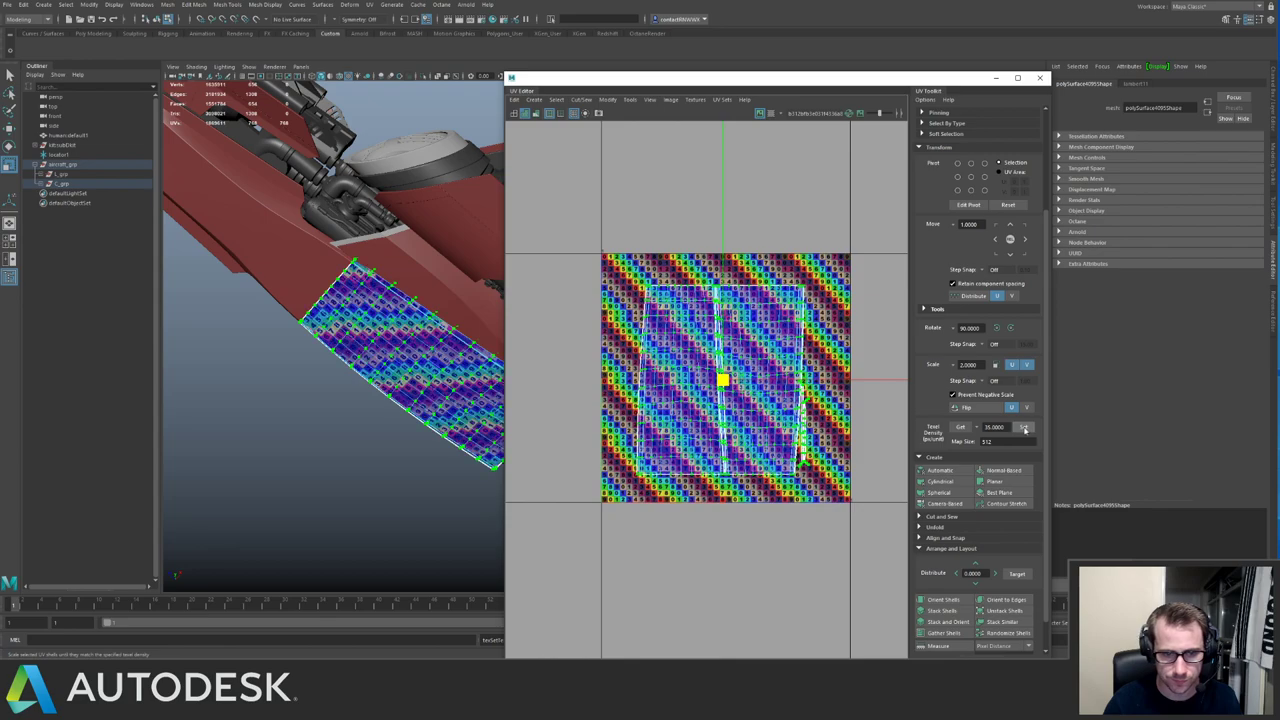
Lay out the hull panel's rescaled shells automatically within the 0 to 1 UV tile.
{"action": "key", "text": "ctrl+l"}
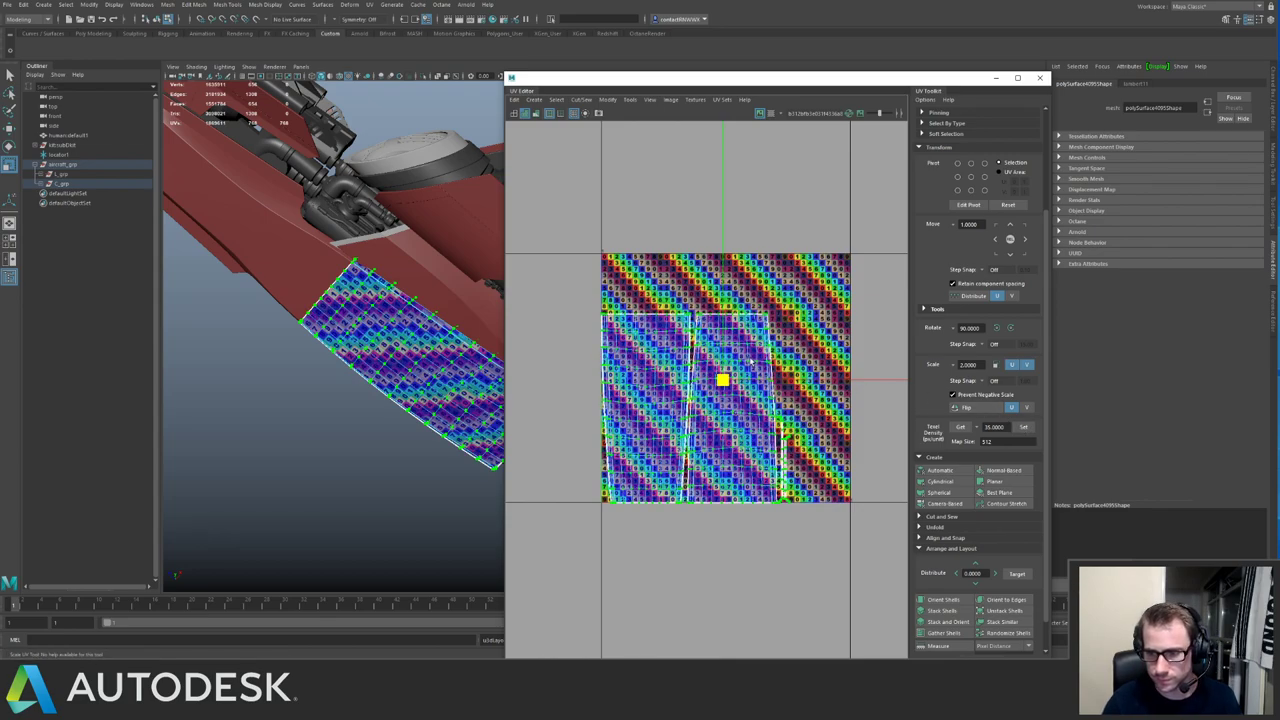
{"action": "scroll", "coordinate": [757, 361], "scroll_direction": "down", "scroll_amount": 2}
{"action": "left_click_drag", "start_coordinate": [470, 282], "coordinate": [301, 258], "text": "alt"}
{"action": "middle_click_drag", "start_coordinate": [301, 258], "coordinate": [297, 232], "text": "alt"}
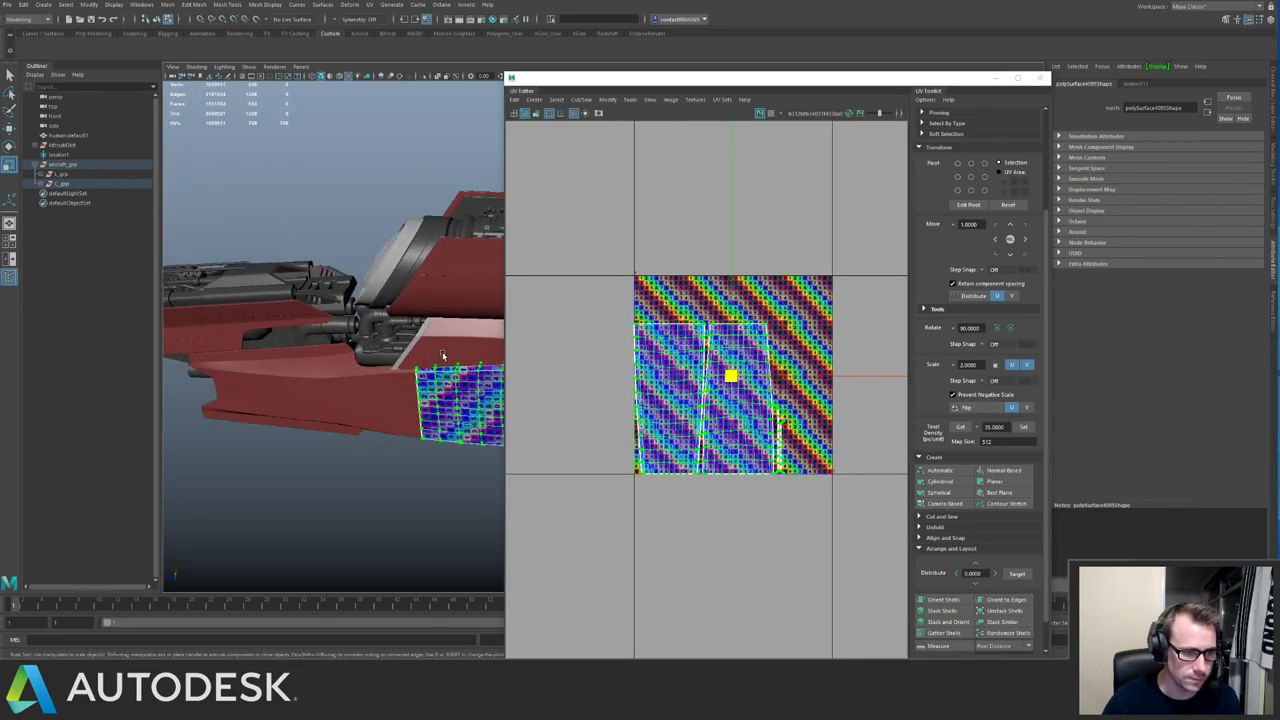
Select the four adjoining red side hull panels below the pipework and examine their combined UV shells.
{"action": "key", "text": "q"}
{"action": "left_click", "coordinate": [385, 303]}
{"action": "left_click_drag", "start_coordinate": [385, 303], "coordinate": [443, 311], "text": "alt"}
{"action": "left_click", "coordinate": [351, 337]}
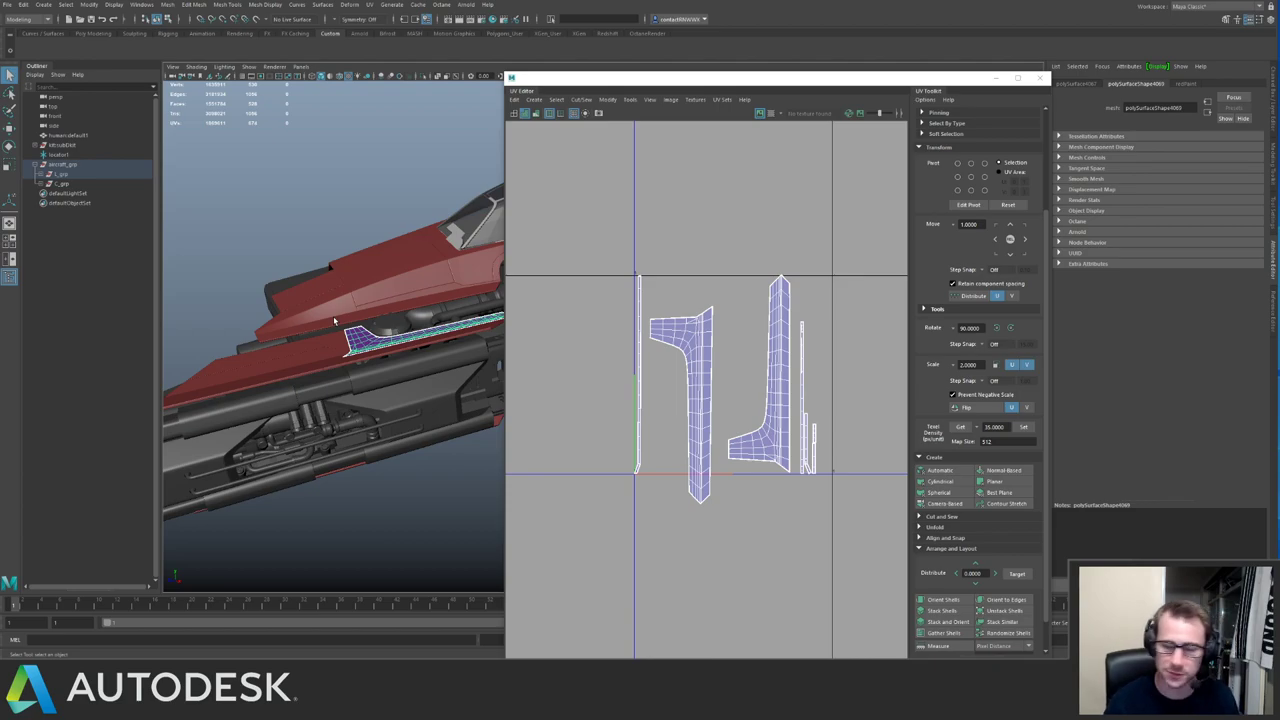
{"action": "left_click_drag", "start_coordinate": [413, 354], "coordinate": [367, 359], "text": "alt"}
{"action": "left_click", "coordinate": [364, 362]}
{"action": "left_click", "coordinate": [345, 392], "text": "shift"}
{"action": "left_click", "coordinate": [396, 368], "text": "shift"}
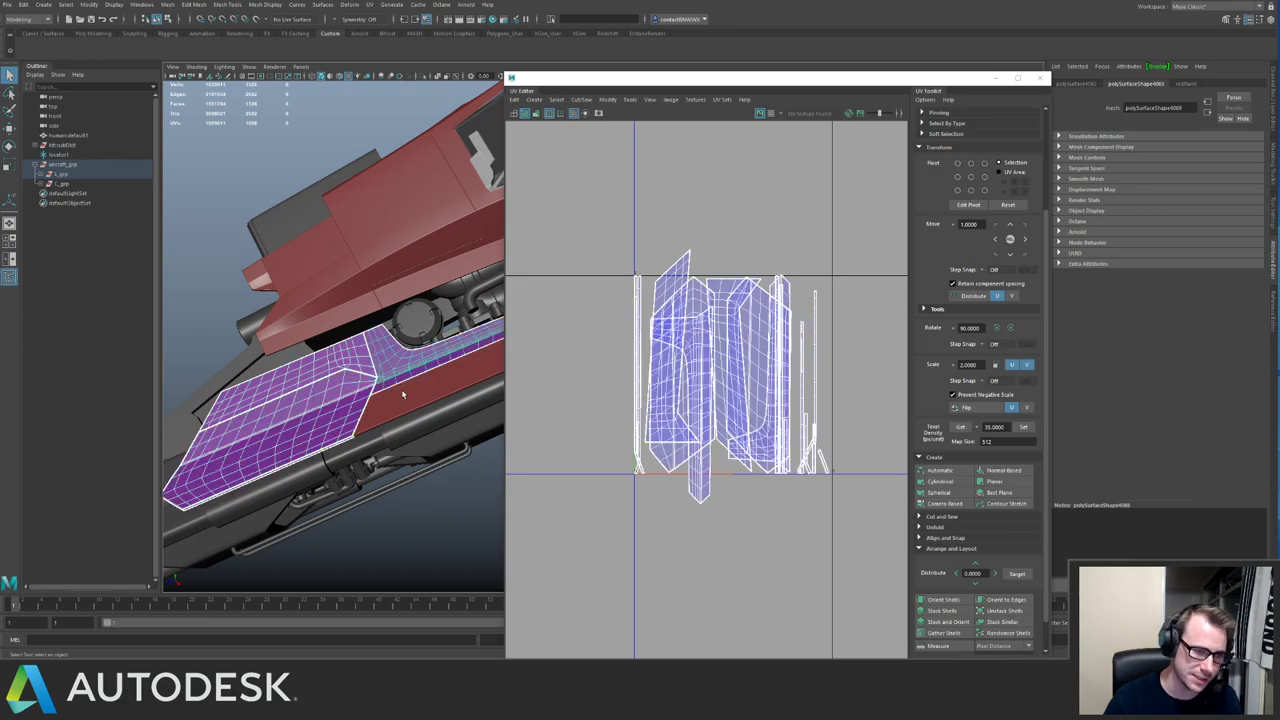
{"action": "left_click", "coordinate": [404, 392], "text": "shift"}
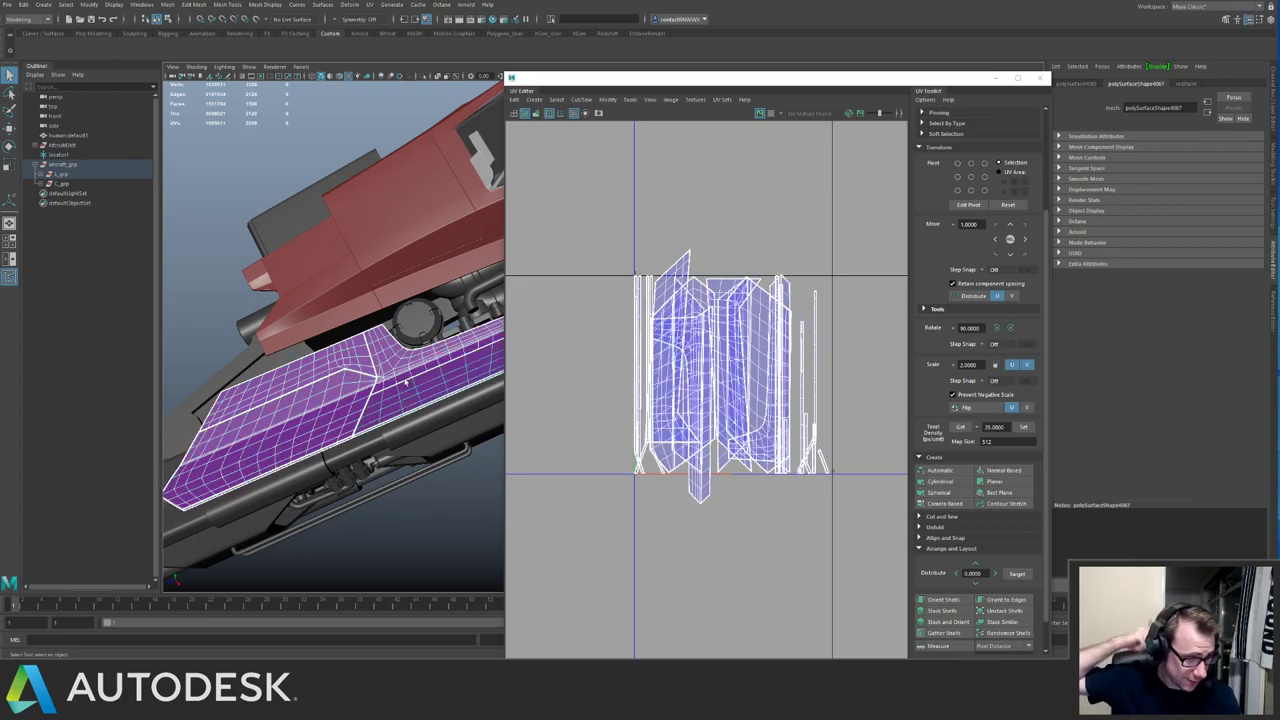
{"action": "right_click_drag", "start_coordinate": [605, 334], "coordinate": [662, 294]}
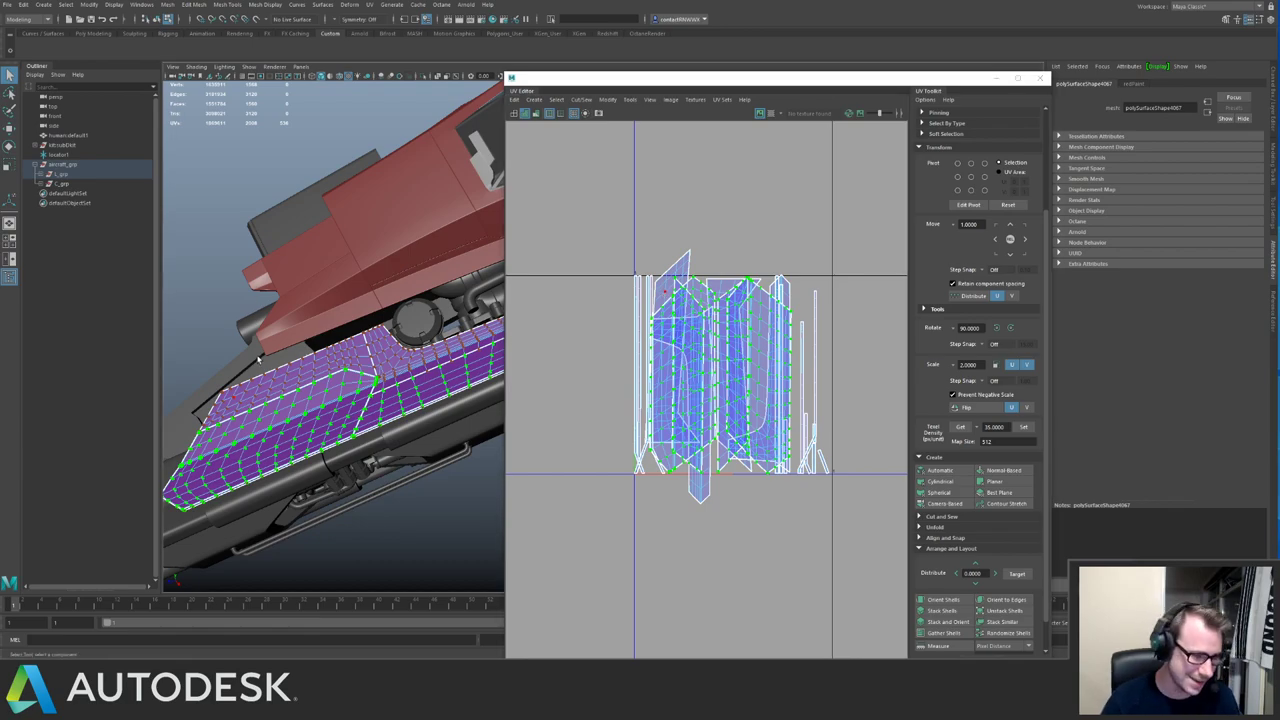
{"action": "left_click", "coordinate": [362, 366]}
{"action": "left_click", "coordinate": [400, 380], "text": "shift"}
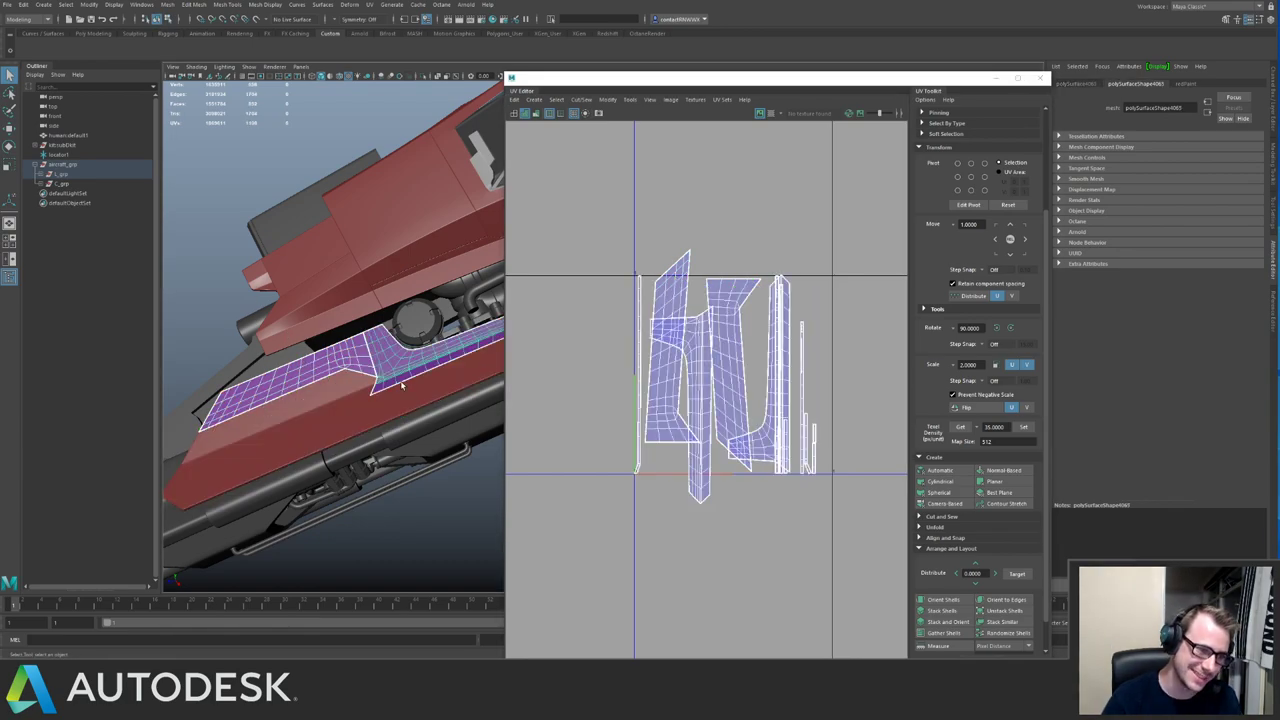
{"action": "left_click", "coordinate": [403, 396], "text": "shift"}
{"action": "left_click", "coordinate": [350, 408], "text": "shift"}
{"action": "middle_click_drag", "start_coordinate": [365, 323], "coordinate": [286, 304], "text": "alt"}
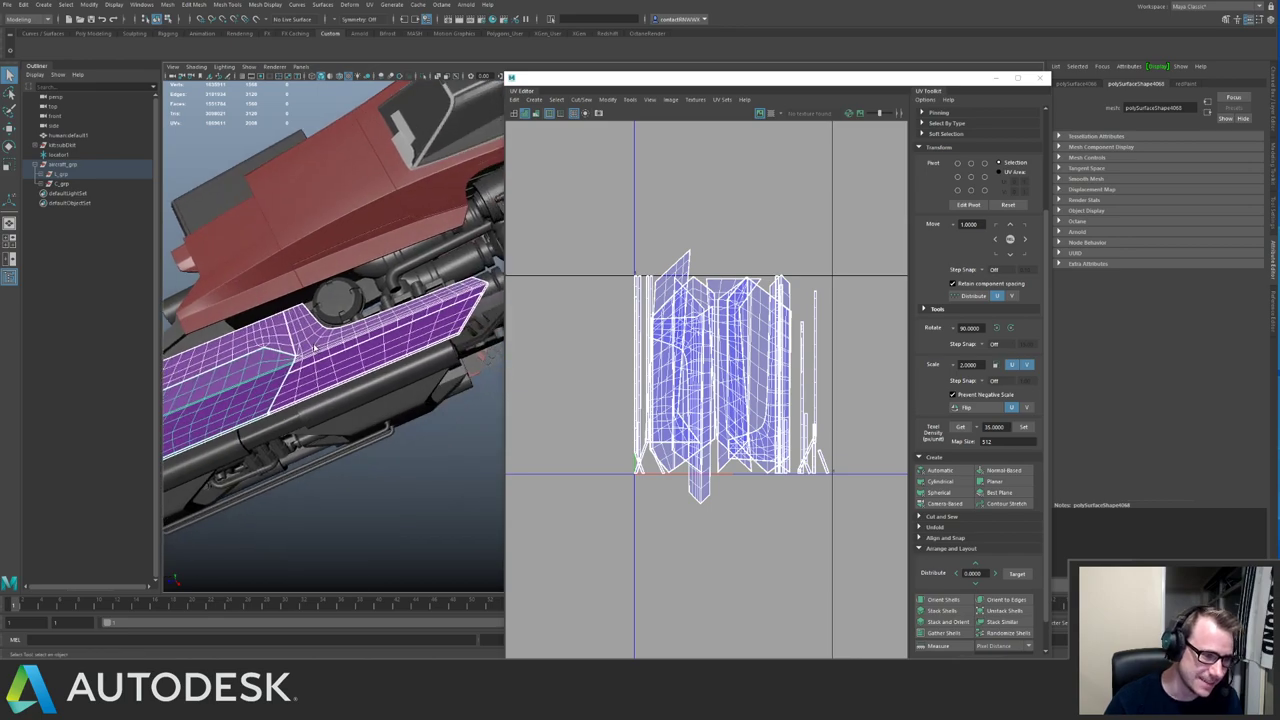
{"action": "right_click", "coordinate": [313, 348]}
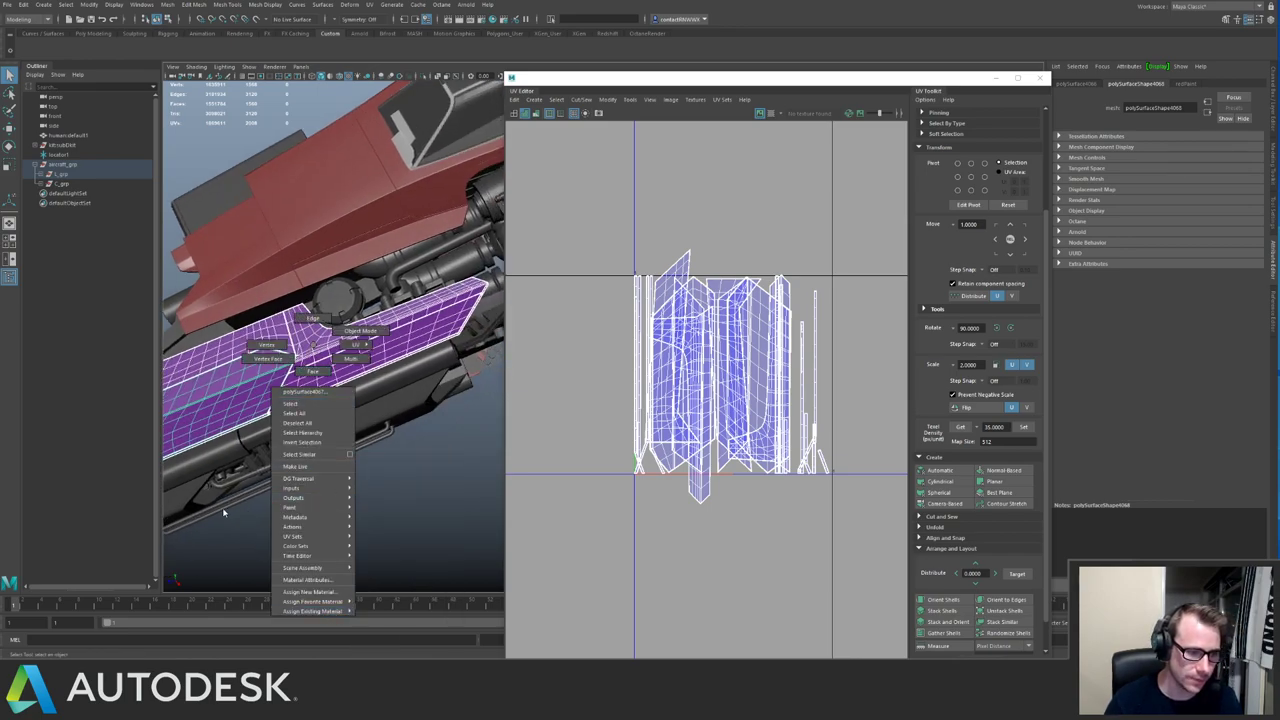
{"action": "right_click_drag", "start_coordinate": [223, 513], "coordinate": [214, 513]}
{"action": "left_click", "coordinate": [431, 274]}
Rename the checkered hull panel's Lambert material to UV.
{"action": "left_click_drag", "start_coordinate": [415, 268], "coordinate": [223, 189], "text": "alt"}
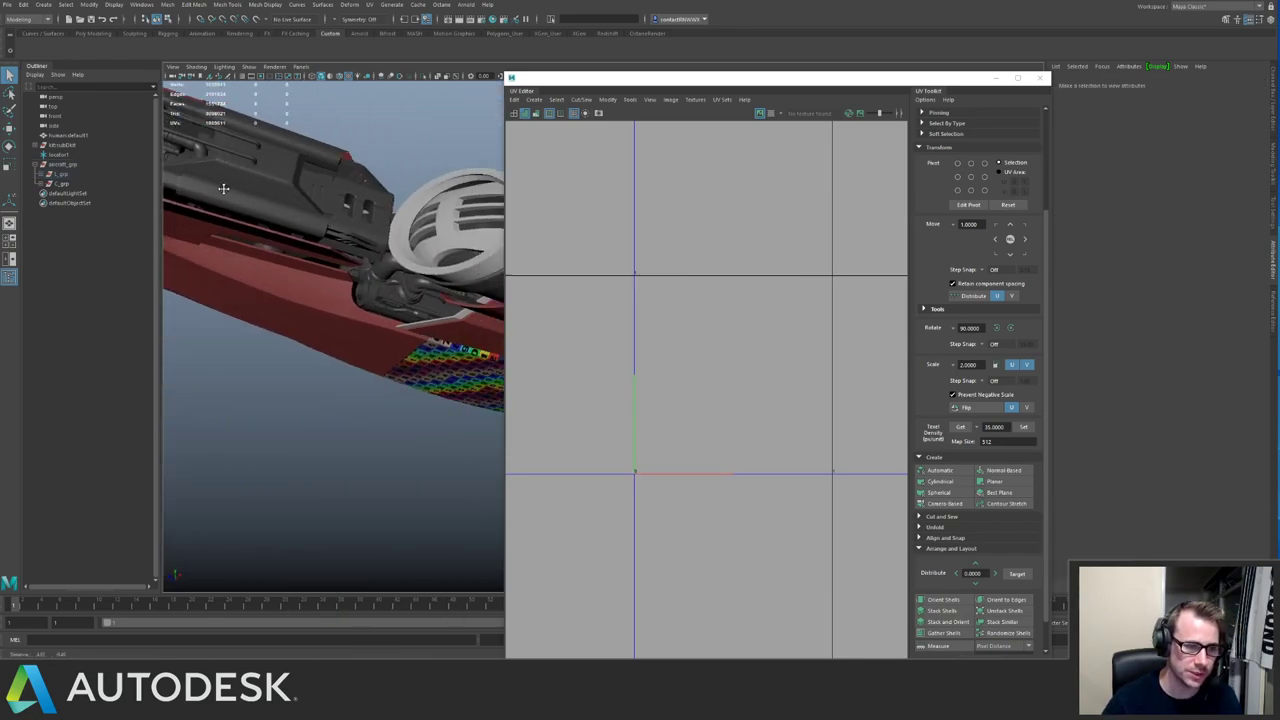
{"action": "right_click_drag", "start_coordinate": [223, 189], "coordinate": [298, 206], "text": "alt"}
{"action": "left_click", "coordinate": [331, 303]}
{"action": "left_click", "coordinate": [1187, 85]}
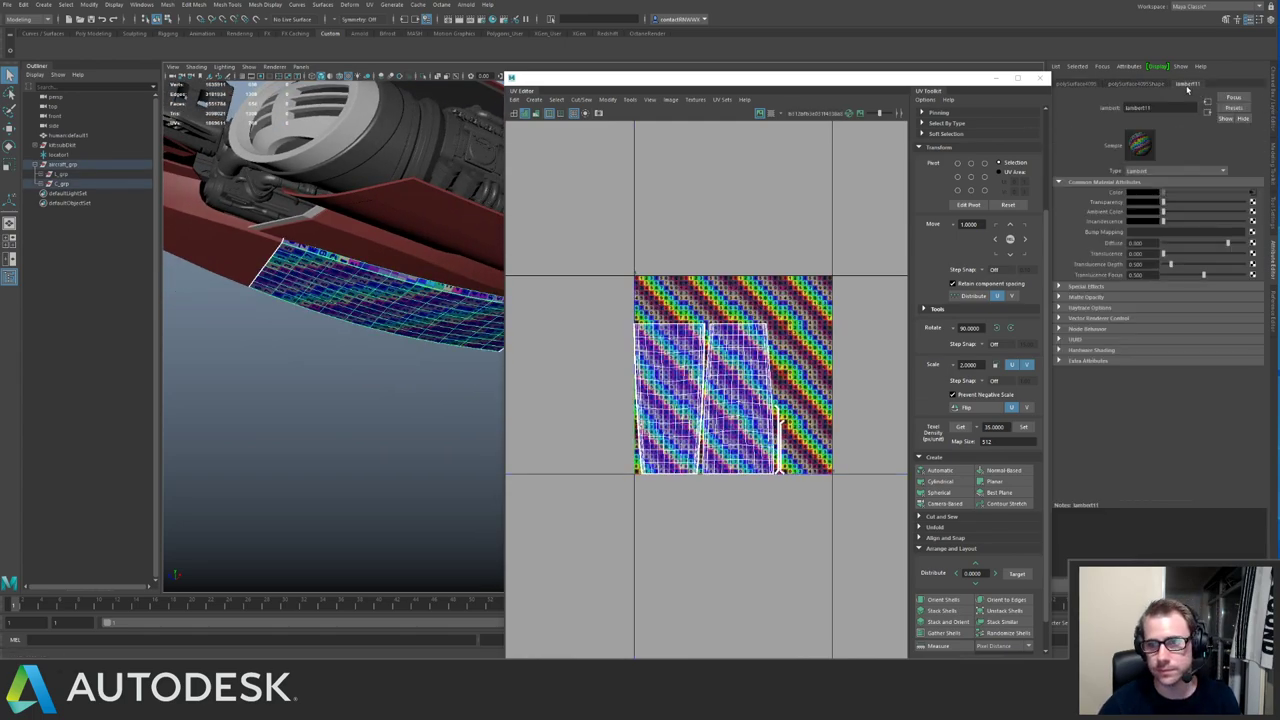
{"action": "left_click_drag", "start_coordinate": [1160, 107], "coordinate": [1088, 117]}
{"action": "type", "text": "UV"}
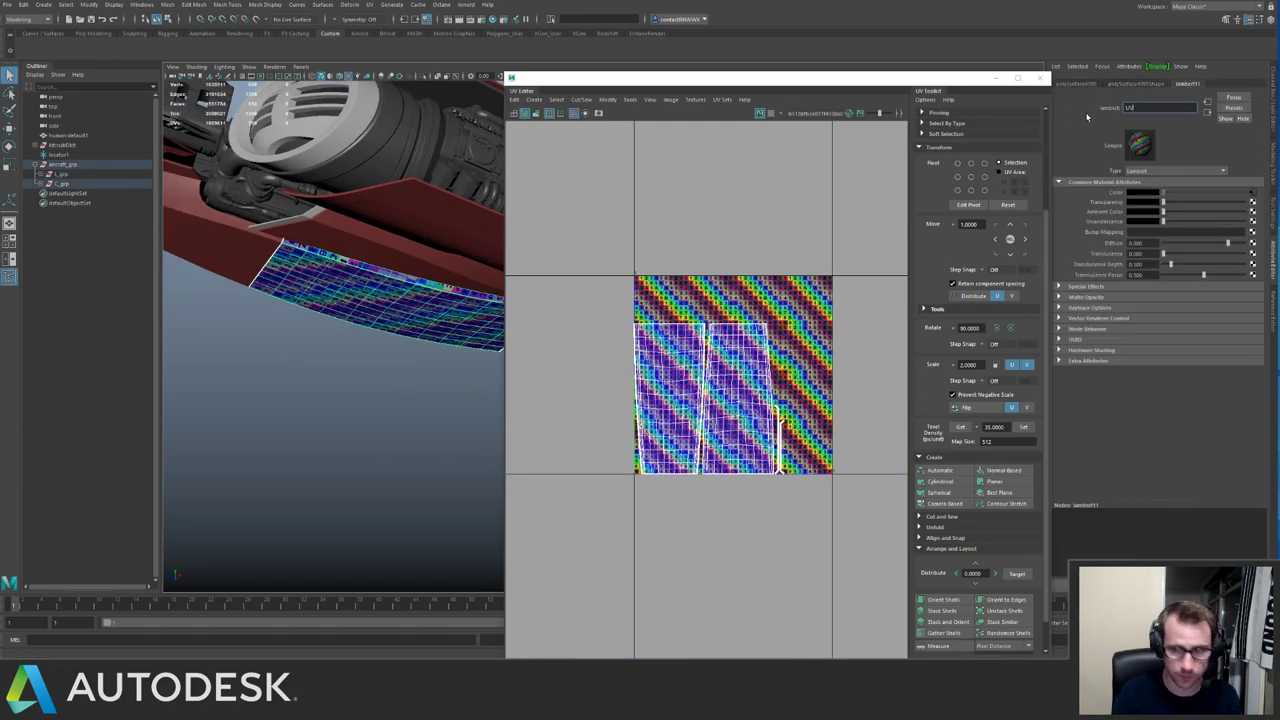
{"action": "key", "text": "Return"}
Select the four adjoining red side hull panels and assign the existing UV checker material to them.
{"action": "left_click", "coordinate": [351, 369]}
{"action": "left_click_drag", "start_coordinate": [351, 369], "coordinate": [432, 298], "text": "alt"}
{"action": "left_click", "coordinate": [427, 312]}
{"action": "left_click", "coordinate": [288, 350], "text": "shift"}
{"action": "left_click", "coordinate": [317, 332], "text": "shift"}
{"action": "left_click", "coordinate": [345, 343], "text": "shift"}
{"action": "left_click", "coordinate": [398, 332], "text": "shift"}
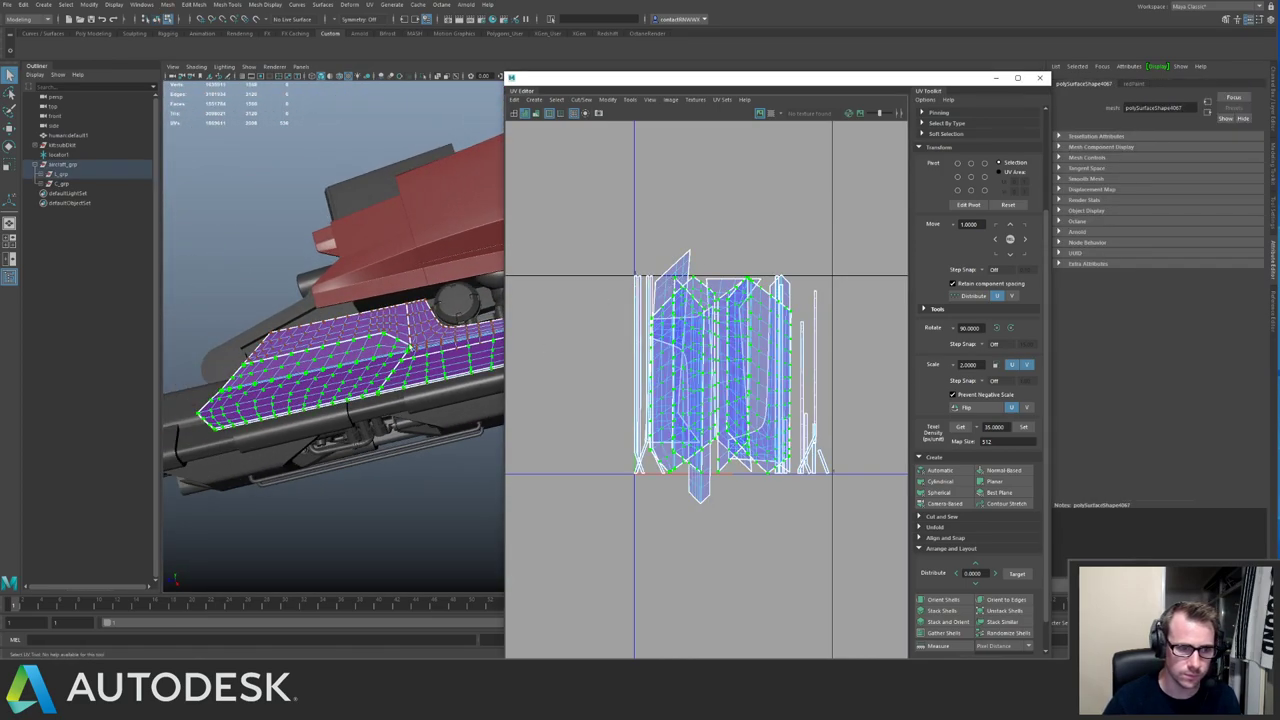
{"action": "left_click", "coordinate": [398, 332]}
{"action": "left_click", "coordinate": [424, 329]}
{"action": "left_click", "coordinate": [395, 331], "text": "shift"}
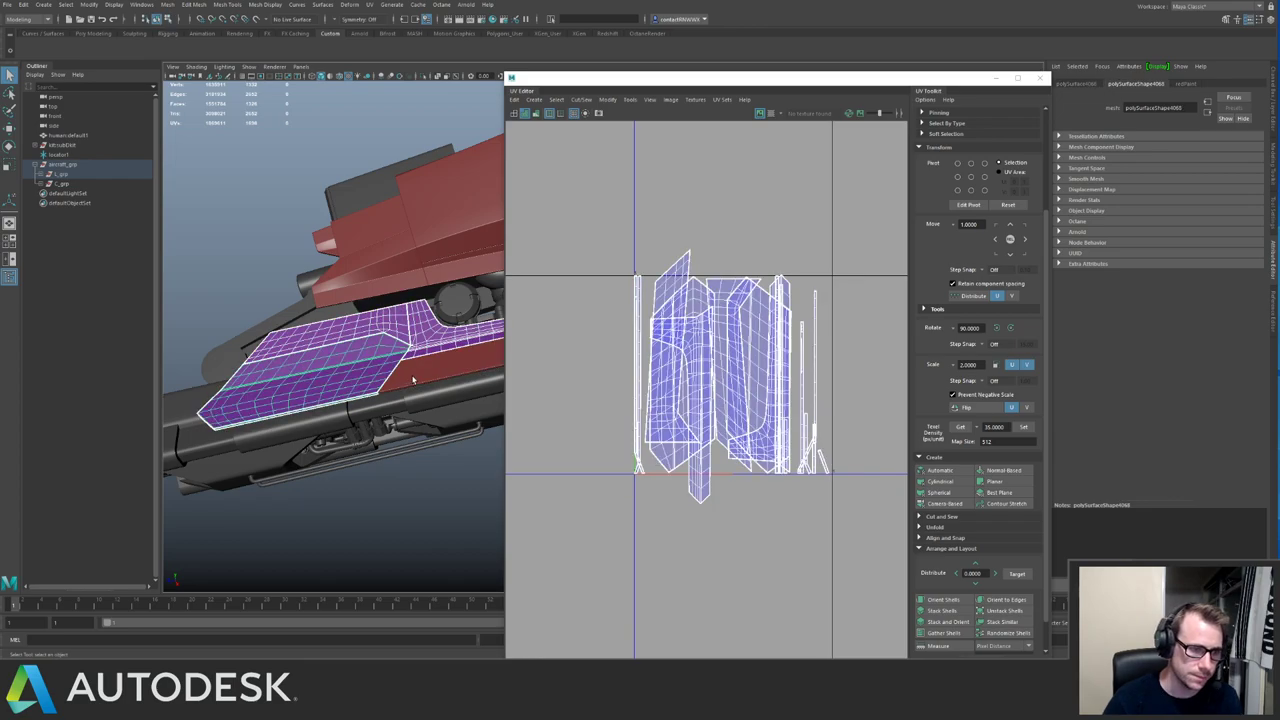
{"action": "left_click_drag", "start_coordinate": [395, 331], "coordinate": [318, 364], "text": "alt"}
{"action": "right_click_drag", "start_coordinate": [327, 368], "coordinate": [400, 503]}
{"action": "left_click", "coordinate": [394, 518]}
Set all UV shells of the four hull panels to texel density 35 and lay them out within the 0 to 1 tile.
{"action": "left_click", "coordinate": [351, 358]}
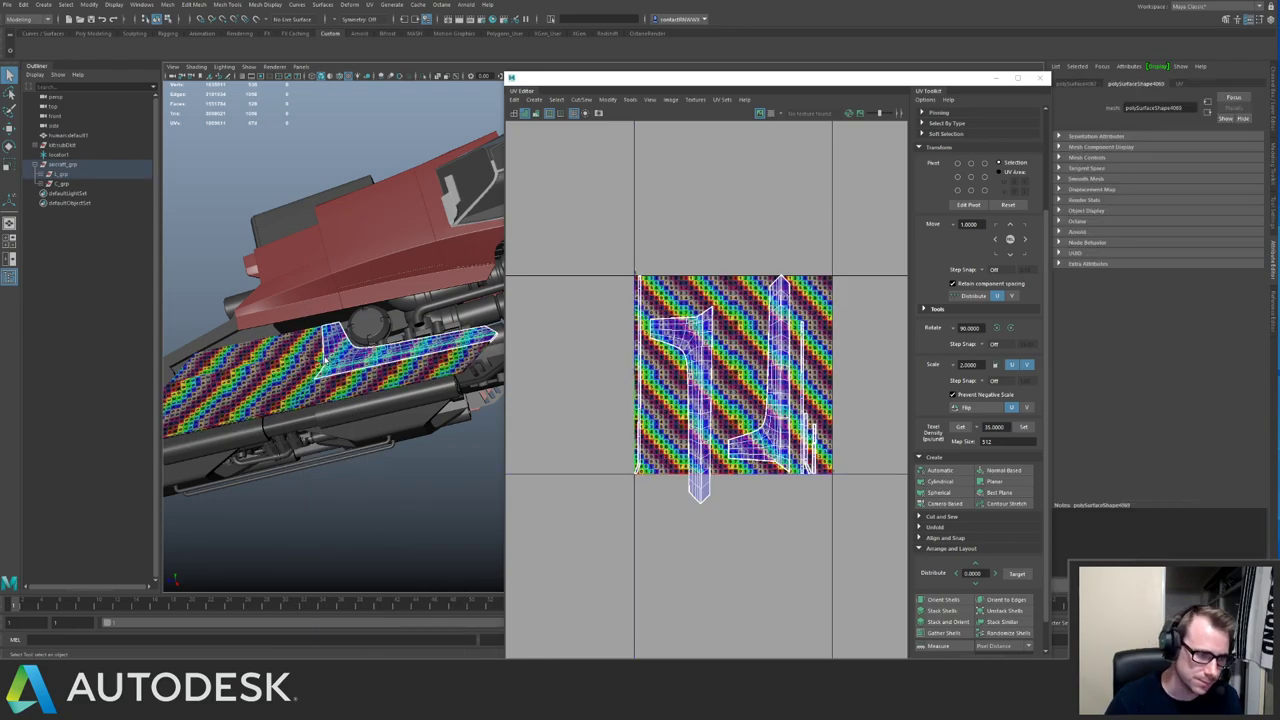
{"action": "right_click_drag", "start_coordinate": [647, 330], "coordinate": [690, 331]}
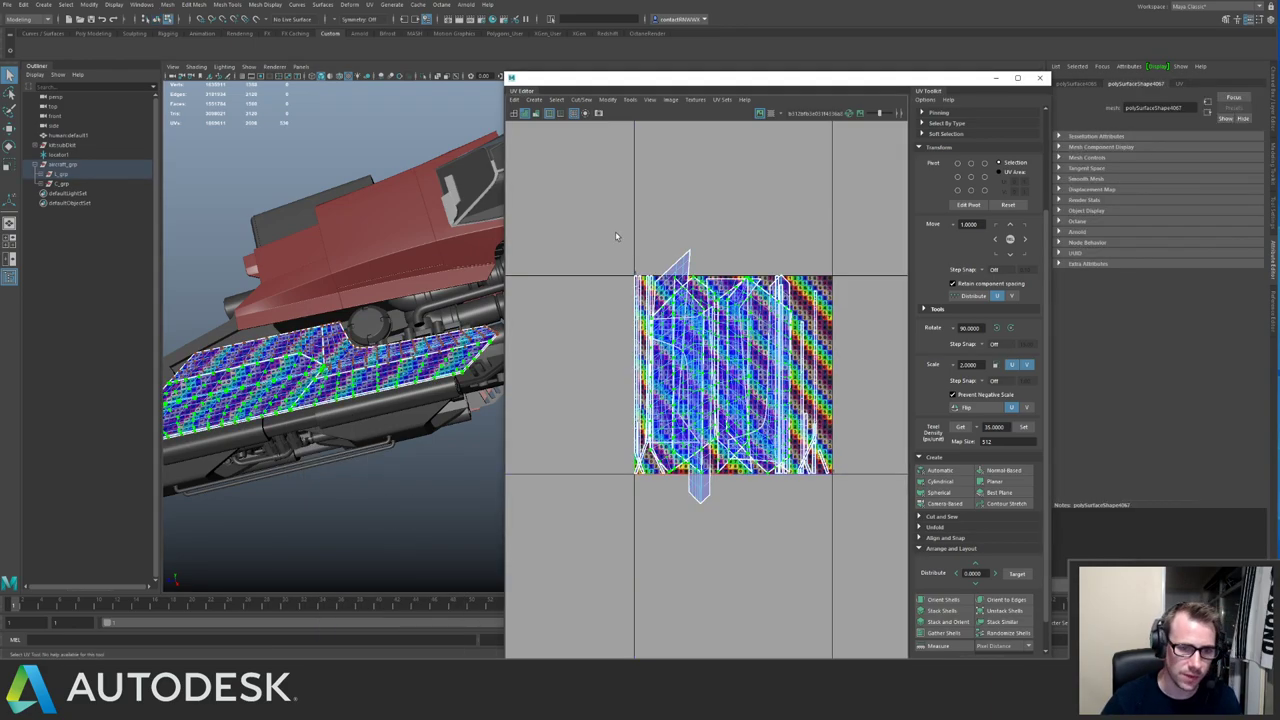
{"action": "left_click_drag", "start_coordinate": [621, 238], "coordinate": [880, 522]}
{"action": "left_click", "coordinate": [1022, 427]}
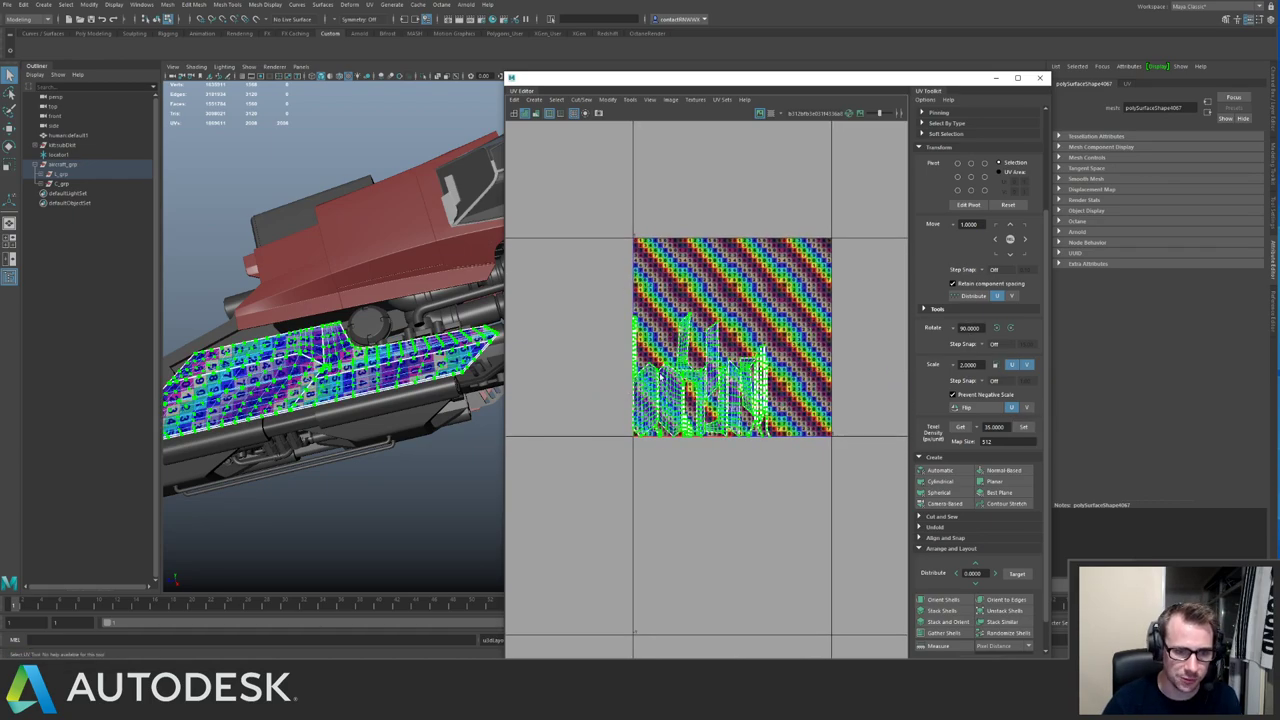
{"action": "left_click_drag", "start_coordinate": [385, 376], "coordinate": [345, 388], "text": "alt"}
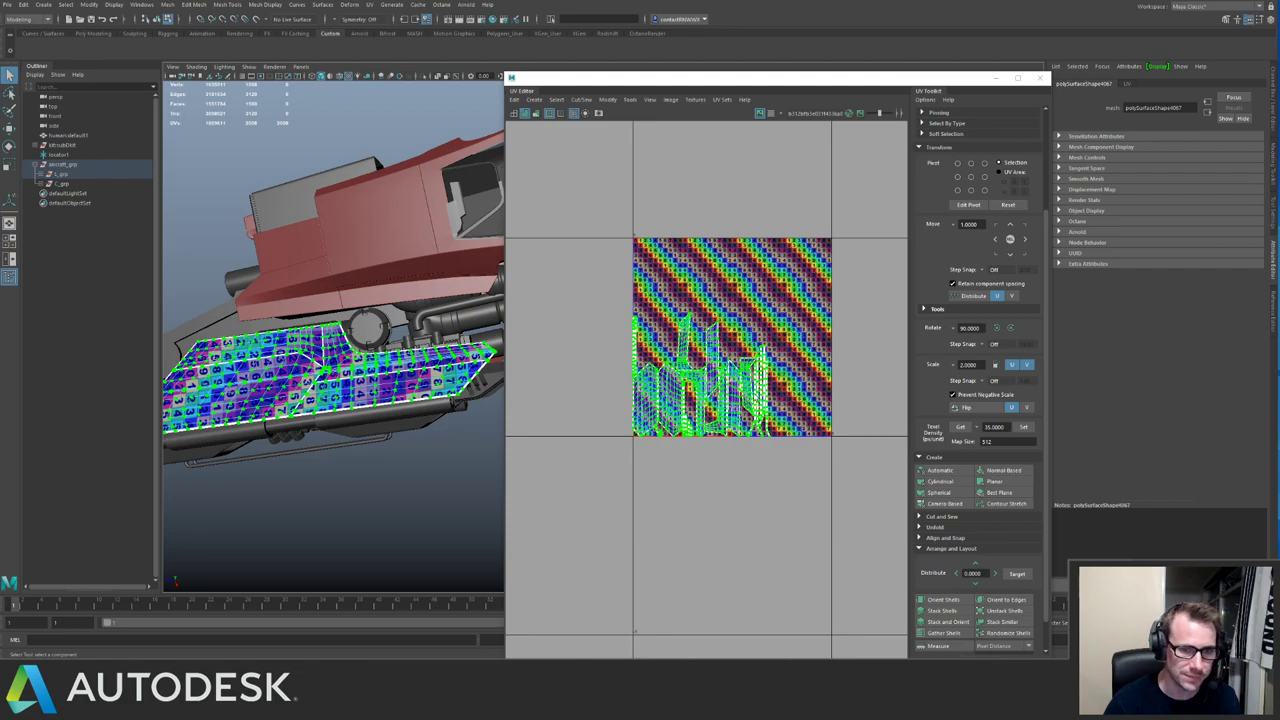
Move the laid-out shells one tile in positive U and hide the checker image in the UV Editor.
{"action": "key", "text": "alt+Right"}
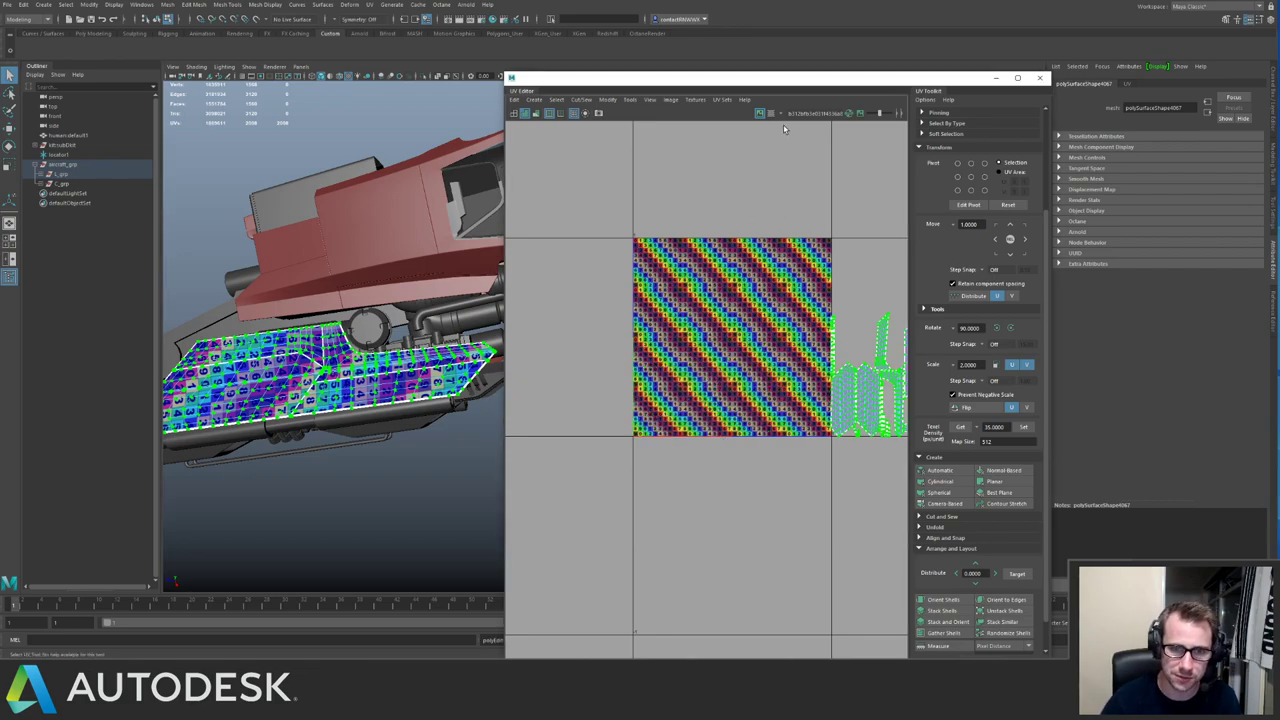
{"action": "left_click", "coordinate": [760, 113]}
{"action": "key", "text": "f"}
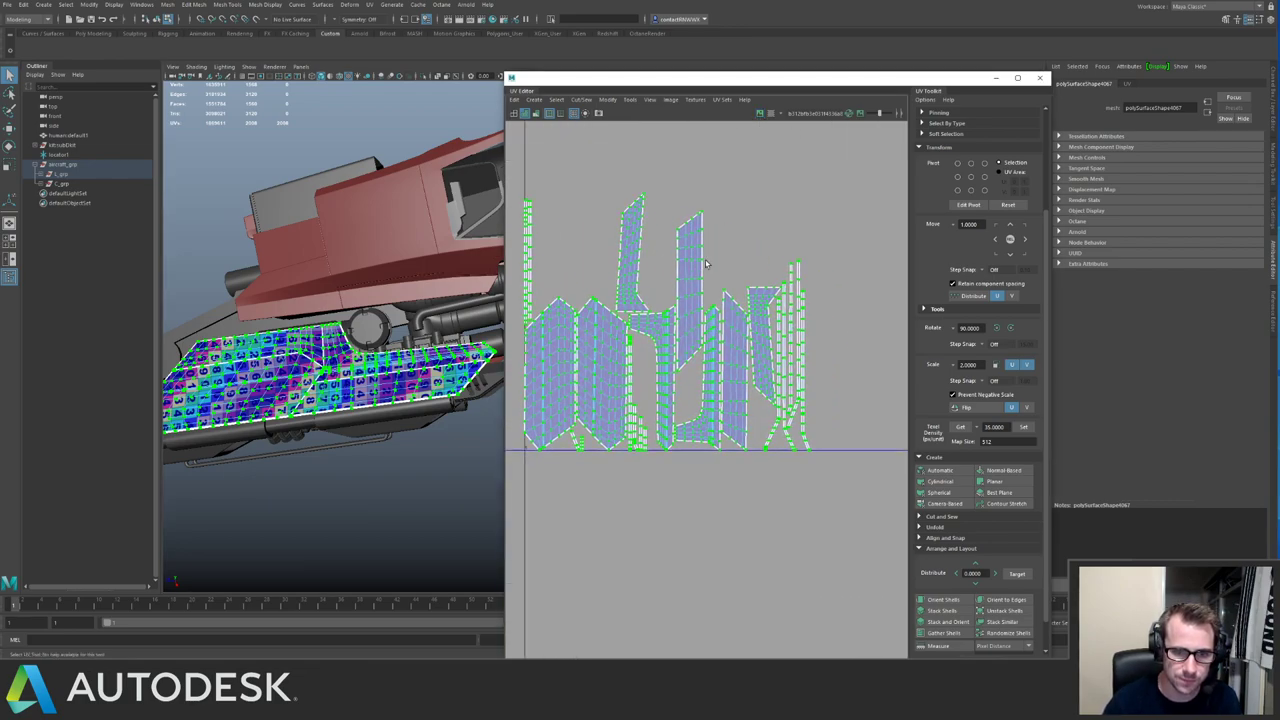
Examine the laid-out shells of the four hull panels, checking the thin border strips for bends.
{"action": "scroll", "coordinate": [706, 263], "scroll_direction": "up", "scroll_amount": 3}
{"action": "scroll", "coordinate": [636, 224], "scroll_direction": "up", "scroll_amount": 3}
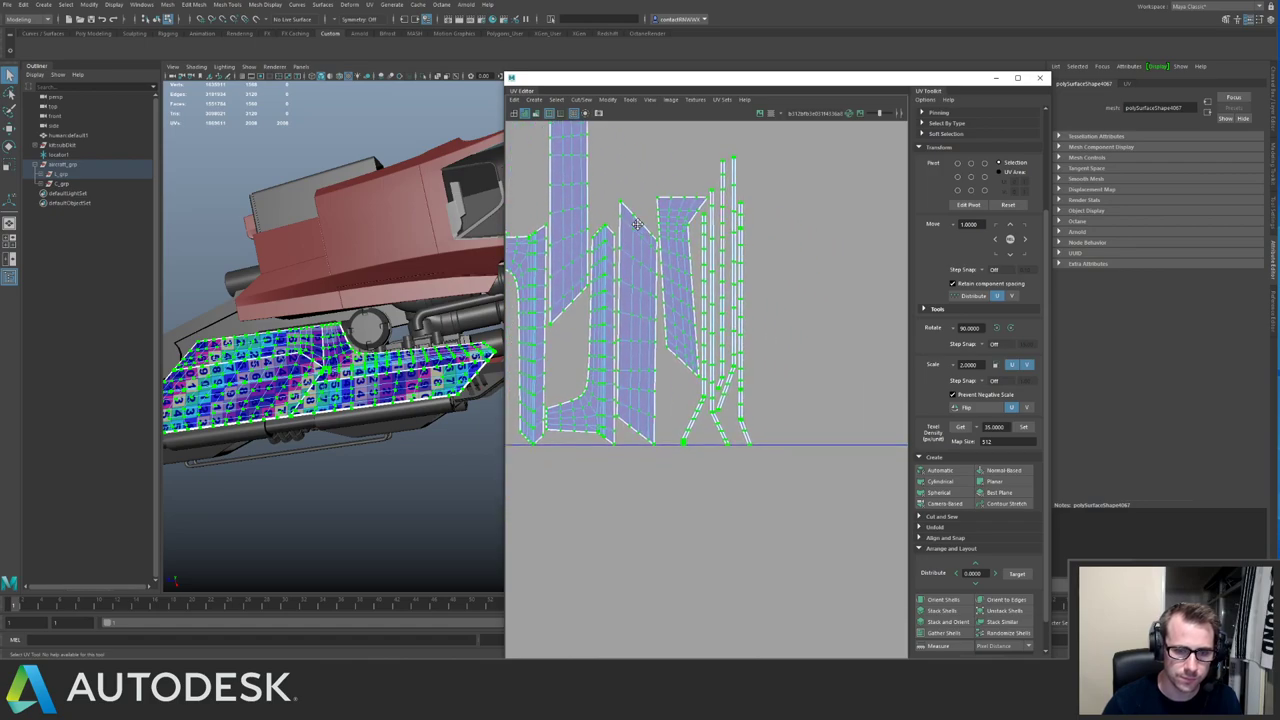
{"action": "middle_click_drag", "start_coordinate": [637, 224], "coordinate": [715, 142], "text": "alt"}
{"action": "scroll", "coordinate": [758, 191], "scroll_direction": "up", "scroll_amount": 5}
{"action": "middle_click_drag", "start_coordinate": [805, 425], "coordinate": [662, 254], "text": "alt"}
{"action": "scroll", "coordinate": [662, 270], "scroll_direction": "up", "scroll_amount": 3}
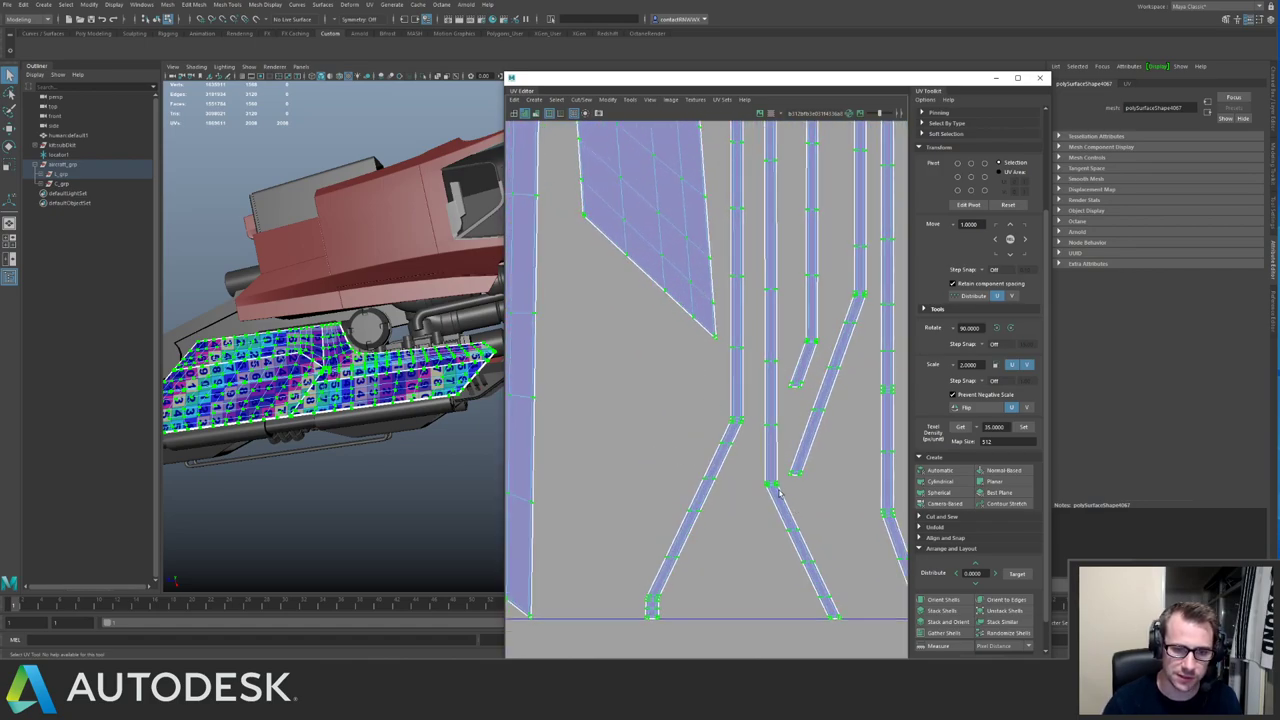
{"action": "scroll", "coordinate": [805, 511], "scroll_direction": "down", "scroll_amount": 3}
{"action": "scroll", "coordinate": [678, 352], "scroll_direction": "up", "scroll_amount": 2}
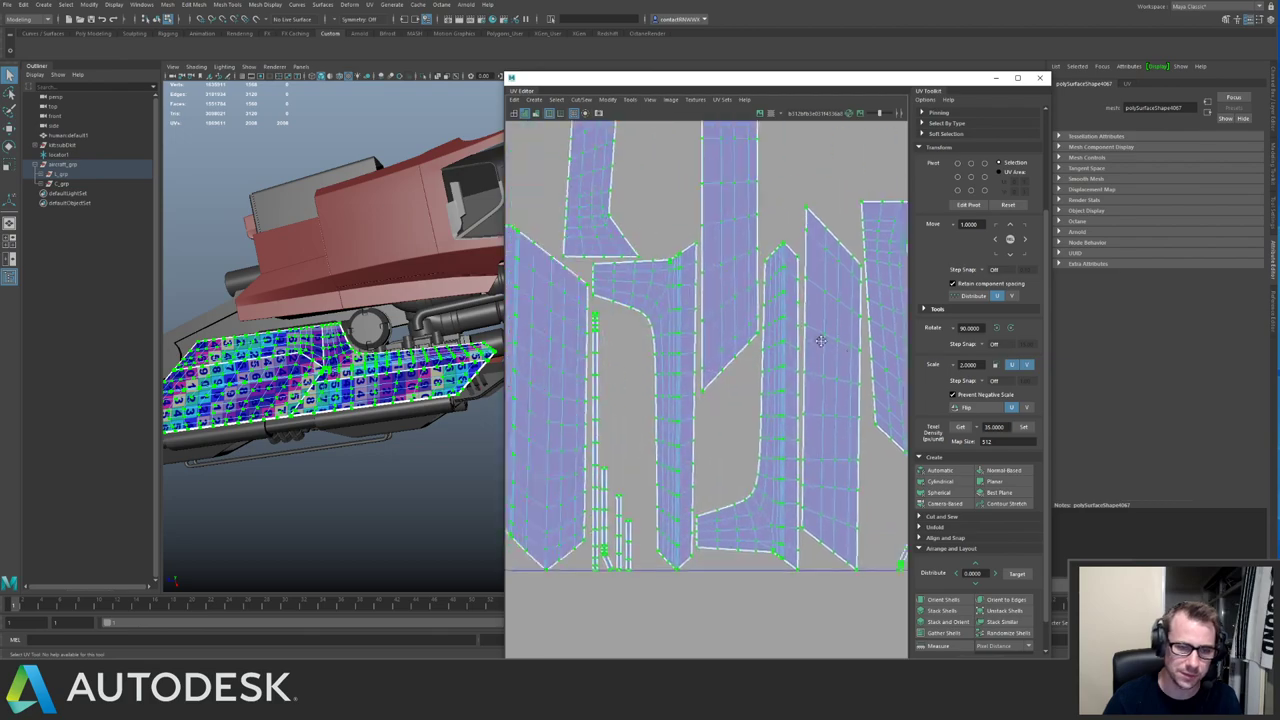
{"action": "scroll", "coordinate": [666, 260], "scroll_direction": "down", "scroll_amount": 2}
{"action": "middle_click_drag", "start_coordinate": [666, 260], "coordinate": [640, 314], "text": "alt"}
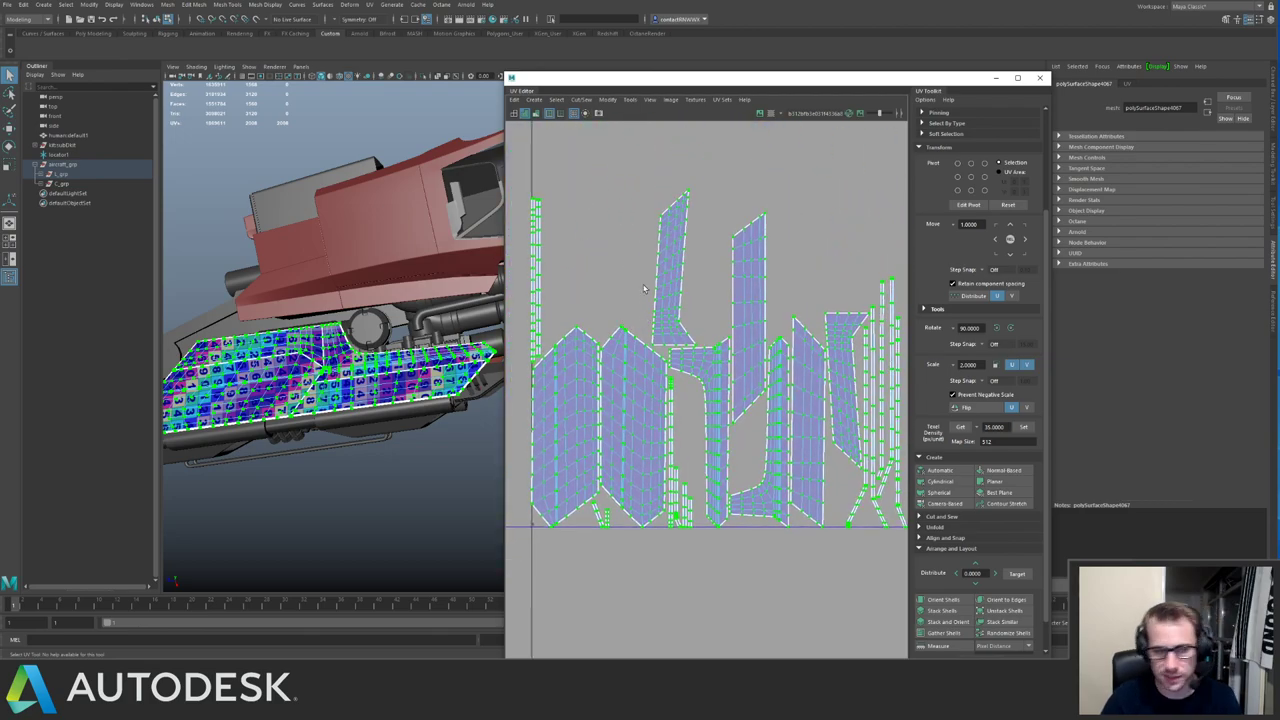
{"action": "scroll", "coordinate": [774, 376], "scroll_direction": "down", "scroll_amount": 3}
{"action": "scroll", "coordinate": [666, 311], "scroll_direction": "up", "scroll_amount": 2}
{"action": "middle_click_drag", "start_coordinate": [666, 311], "coordinate": [520, 214], "text": "alt"}
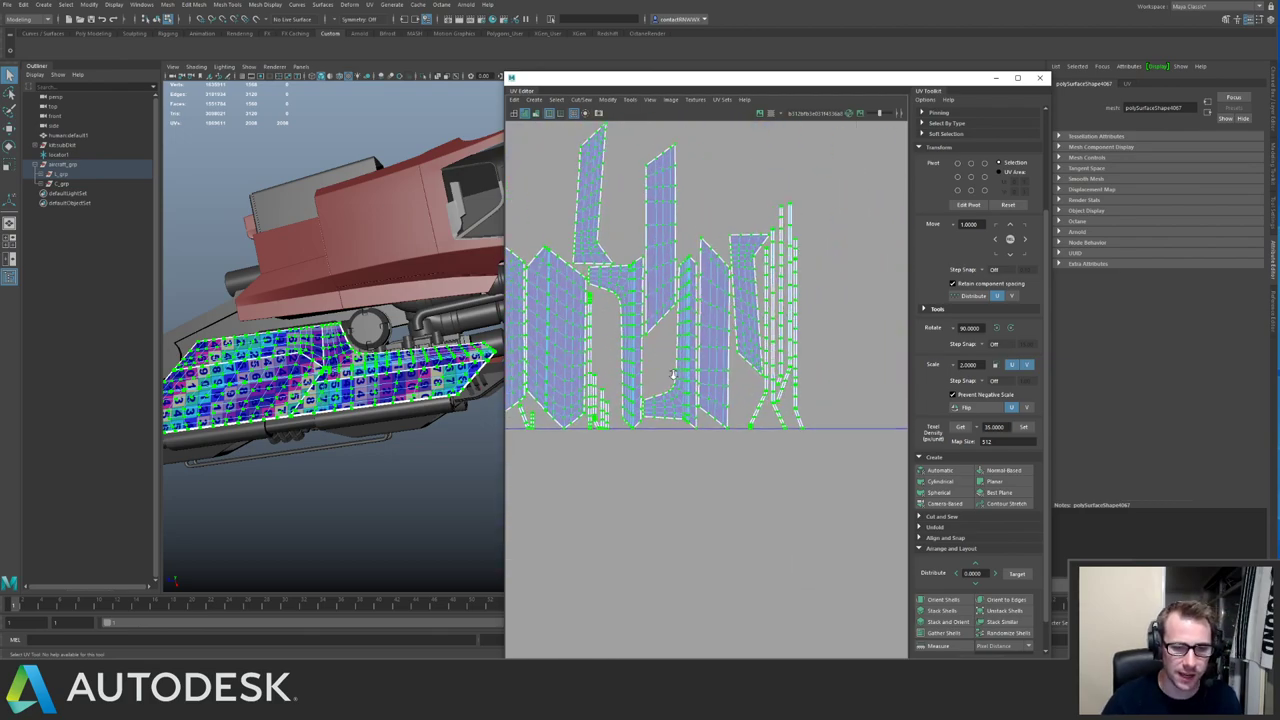
{"action": "scroll", "coordinate": [588, 310], "scroll_direction": "up", "scroll_amount": 3}
{"action": "middle_click_drag", "start_coordinate": [838, 382], "coordinate": [705, 368], "text": "alt"}
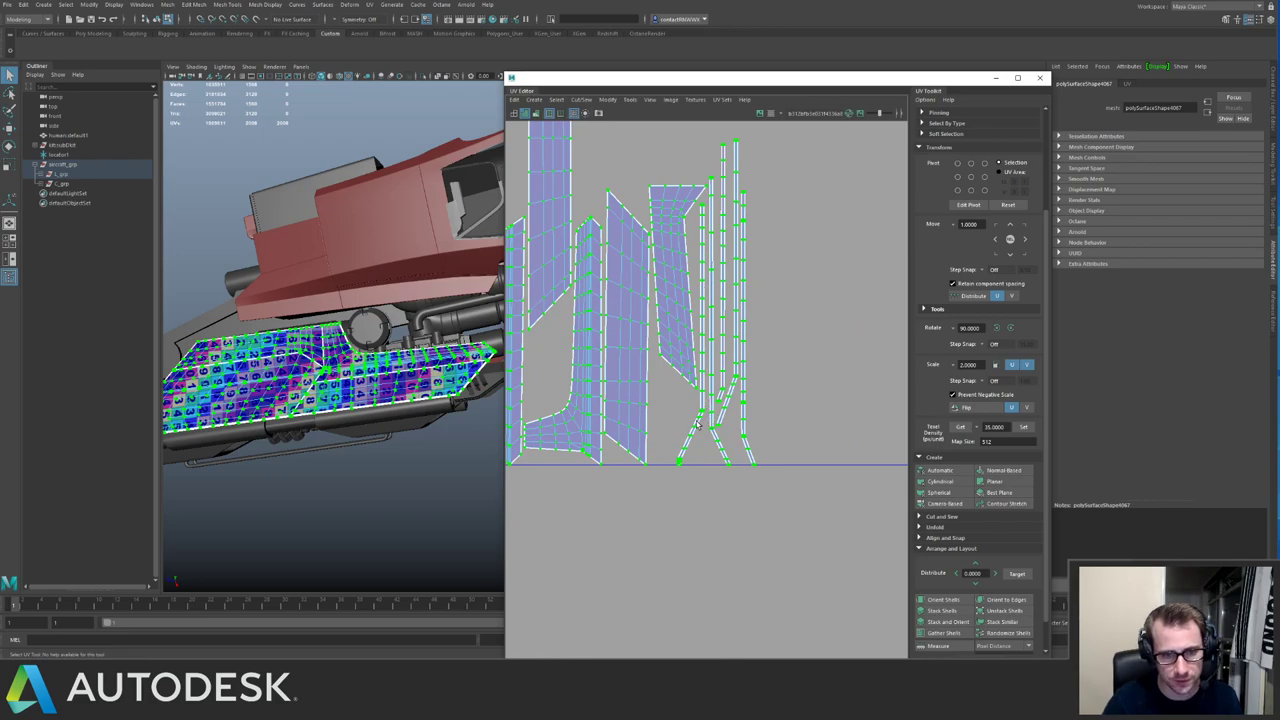
Select the group of long bent strip shells and straighten their UVs in U and V with a 30 degree angle.
{"action": "left_click_drag", "start_coordinate": [687, 407], "coordinate": [761, 446]}
{"action": "right_click_drag", "start_coordinate": [762, 446], "coordinate": [791, 425], "text": "ctrl"}
{"action": "middle_click_drag", "start_coordinate": [793, 388], "coordinate": [760, 321], "text": "alt"}
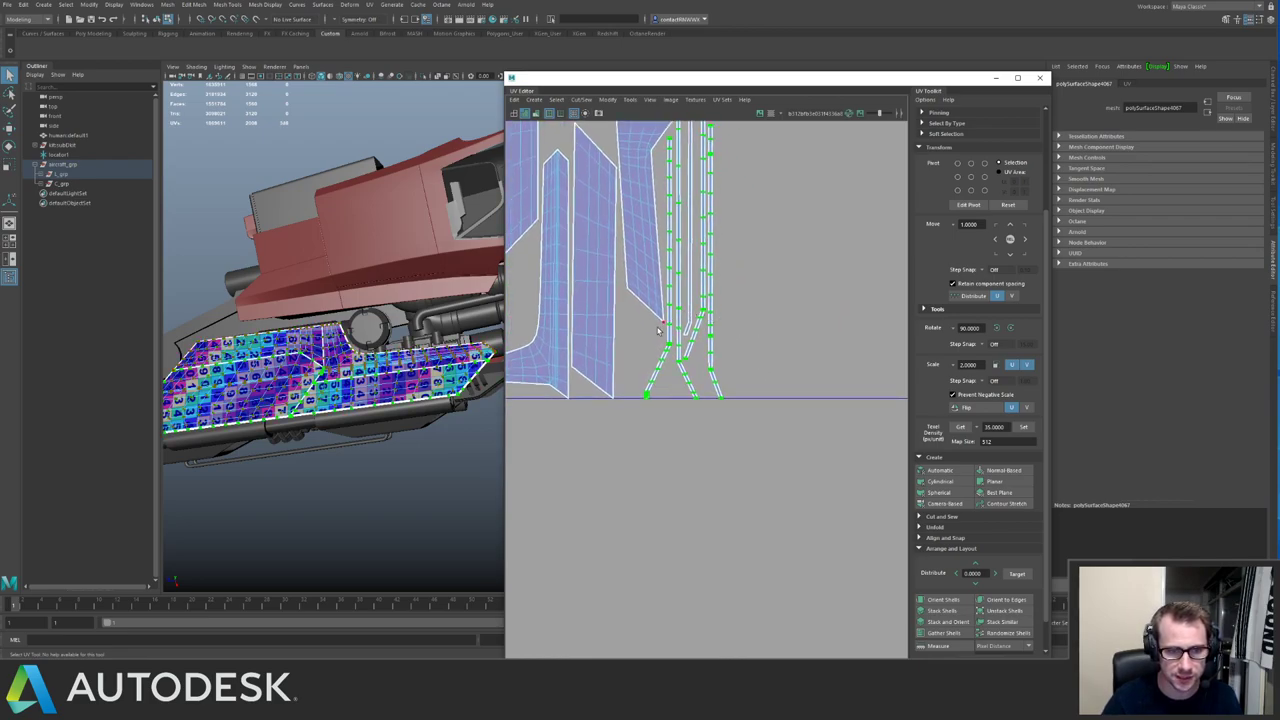
{"action": "left_click_drag", "start_coordinate": [658, 329], "coordinate": [795, 409]}
{"action": "right_click_drag", "start_coordinate": [714, 331], "coordinate": [788, 422], "text": "ctrl"}
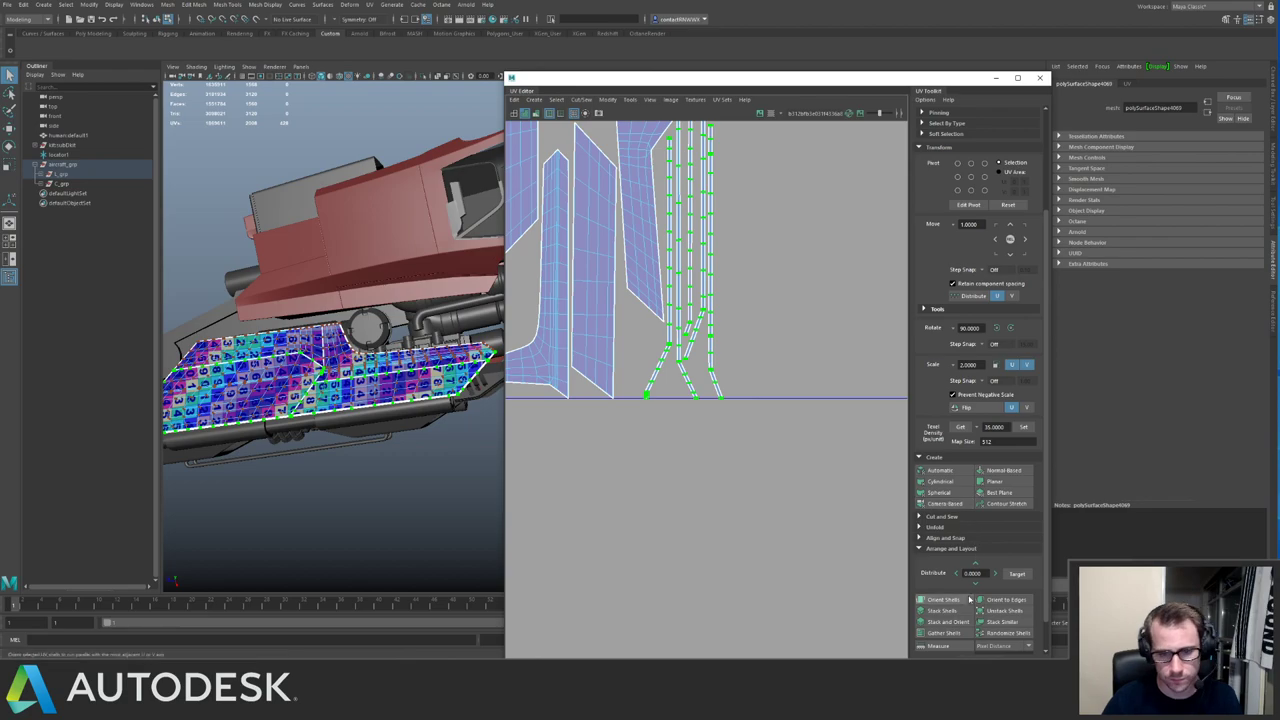
{"action": "scroll", "coordinate": [955, 543], "scroll_direction": "down", "scroll_amount": 1}
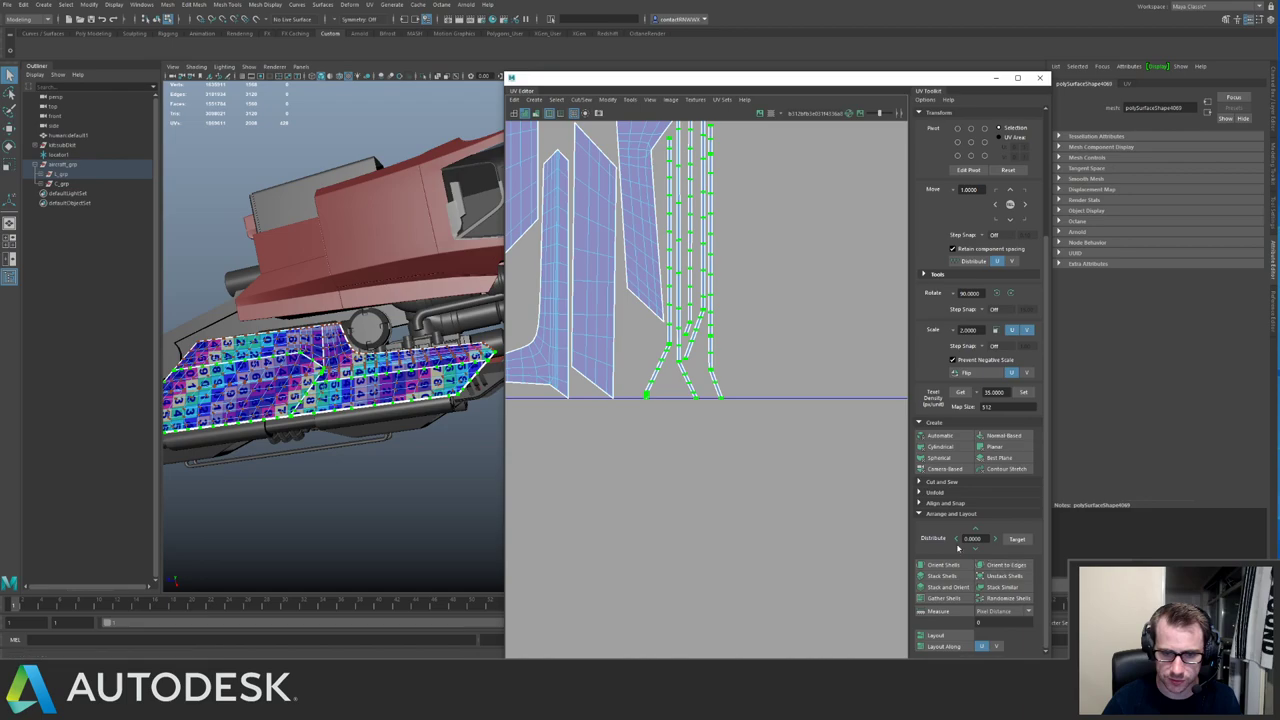
{"action": "left_click", "coordinate": [921, 505]}
{"action": "left_click", "coordinate": [921, 505]}
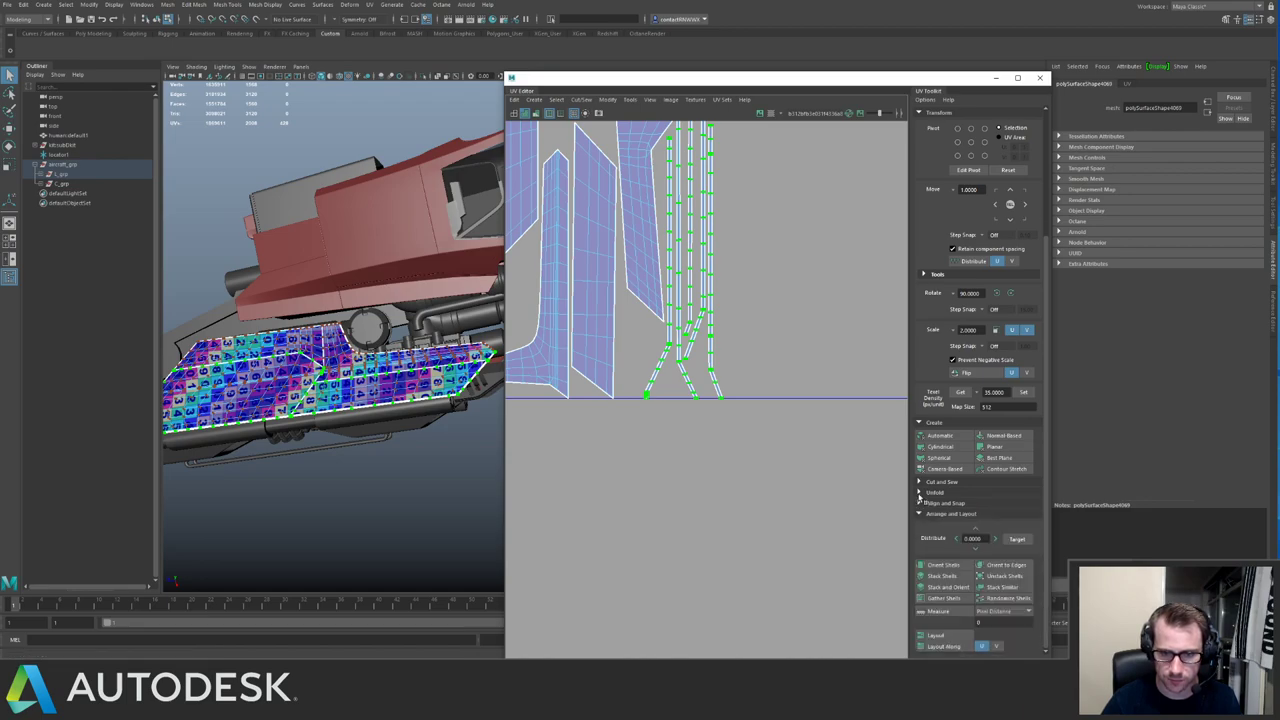
{"action": "left_click", "coordinate": [921, 493]}
{"action": "left_click", "coordinate": [945, 540]}
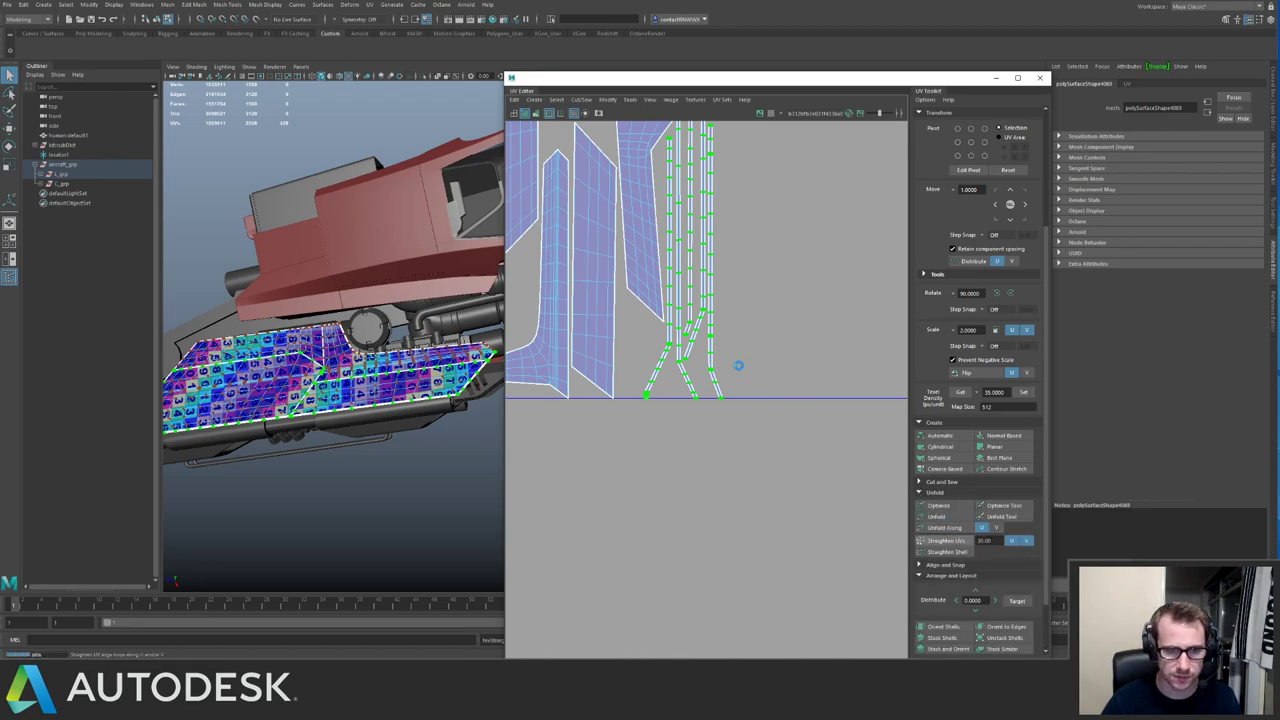
{"action": "middle_click_drag", "start_coordinate": [675, 284], "coordinate": [705, 355], "text": "alt"}
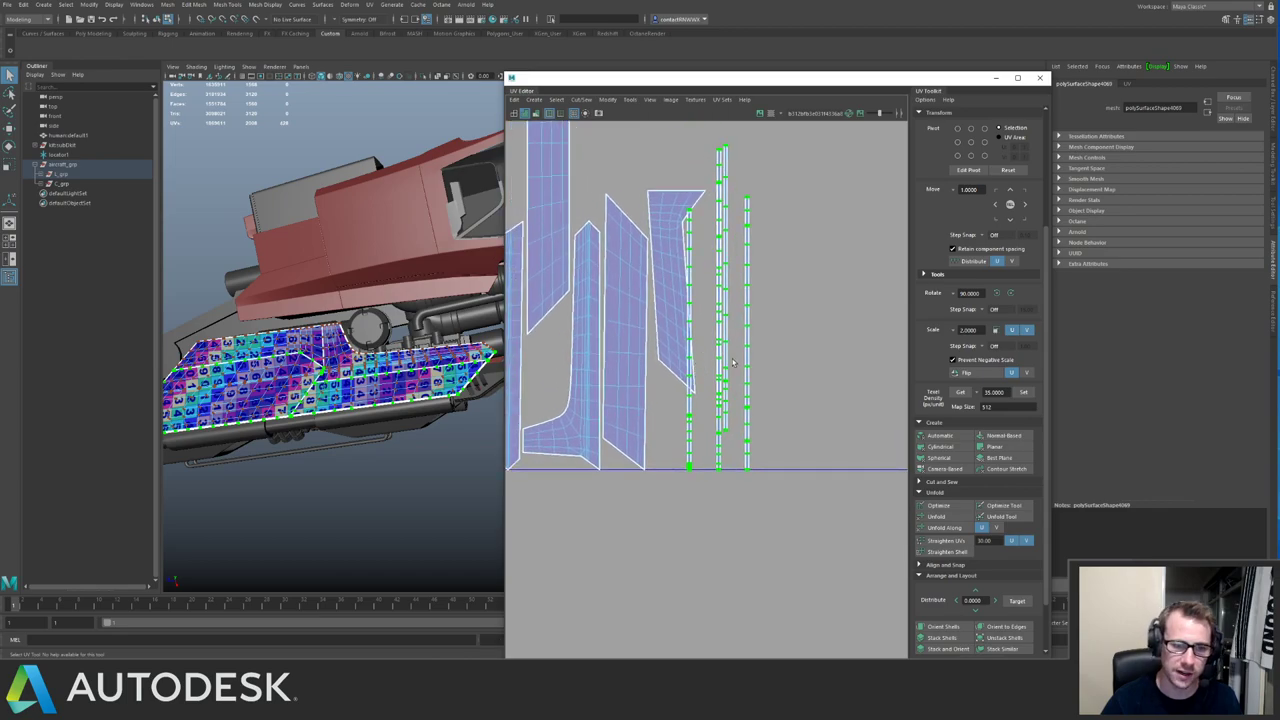
Orient the short slanted strip shell between the two large pointed shells and rotate it 90 degrees so it stands upright.
{"action": "middle_click_drag", "start_coordinate": [635, 297], "coordinate": [885, 380], "text": "alt"}
{"action": "right_click_drag", "start_coordinate": [885, 380], "coordinate": [692, 311], "text": "alt"}
{"action": "middle_click_drag", "start_coordinate": [692, 311], "coordinate": [746, 256], "text": "alt"}
{"action": "scroll", "coordinate": [701, 472], "scroll_direction": "up", "scroll_amount": 3}
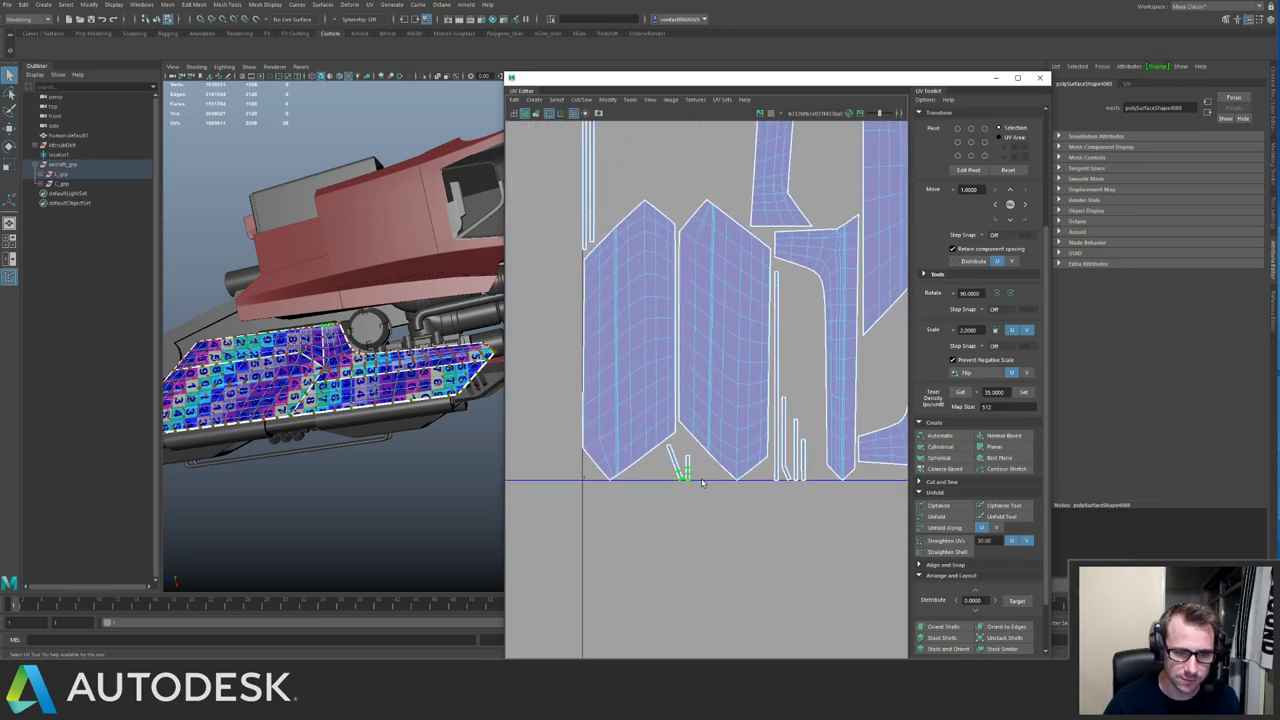
{"action": "scroll", "coordinate": [771, 490], "scroll_direction": "up", "scroll_amount": 3}
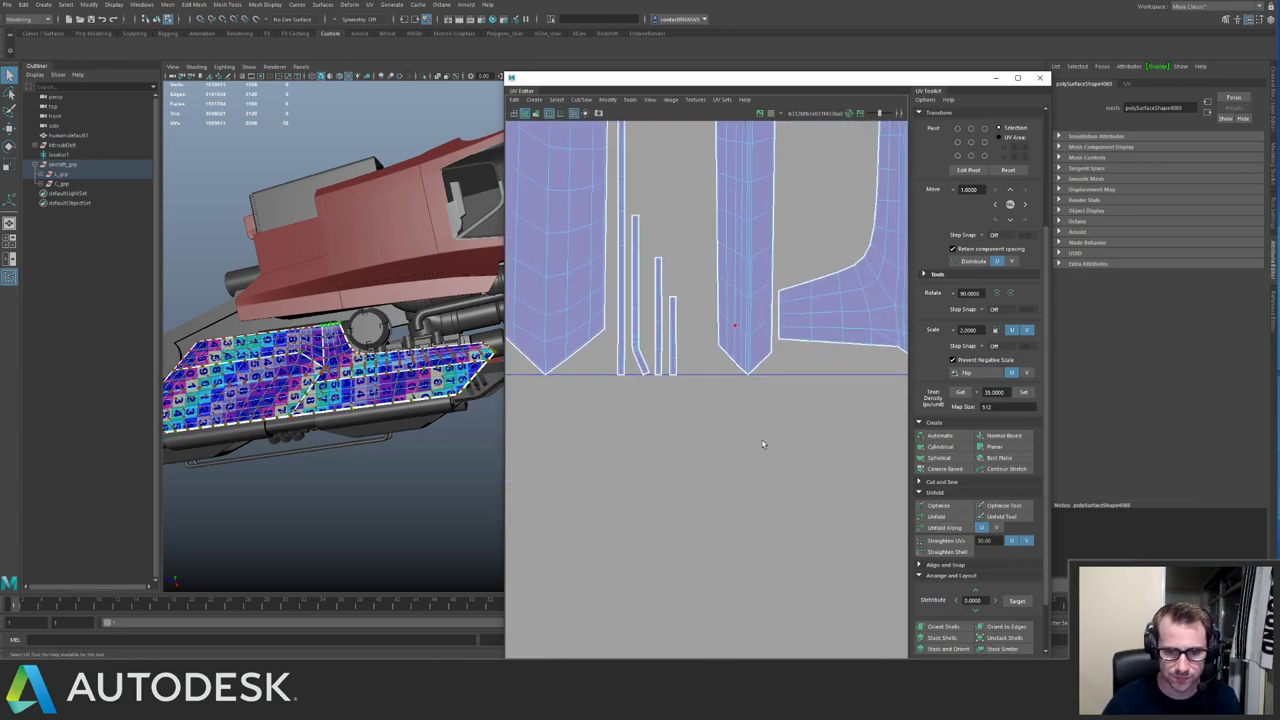
{"action": "scroll", "coordinate": [763, 443], "scroll_direction": "up", "scroll_amount": 2}
{"action": "right_click_drag", "start_coordinate": [699, 371], "coordinate": [677, 358], "text": "alt"}
{"action": "left_click", "coordinate": [945, 627]}
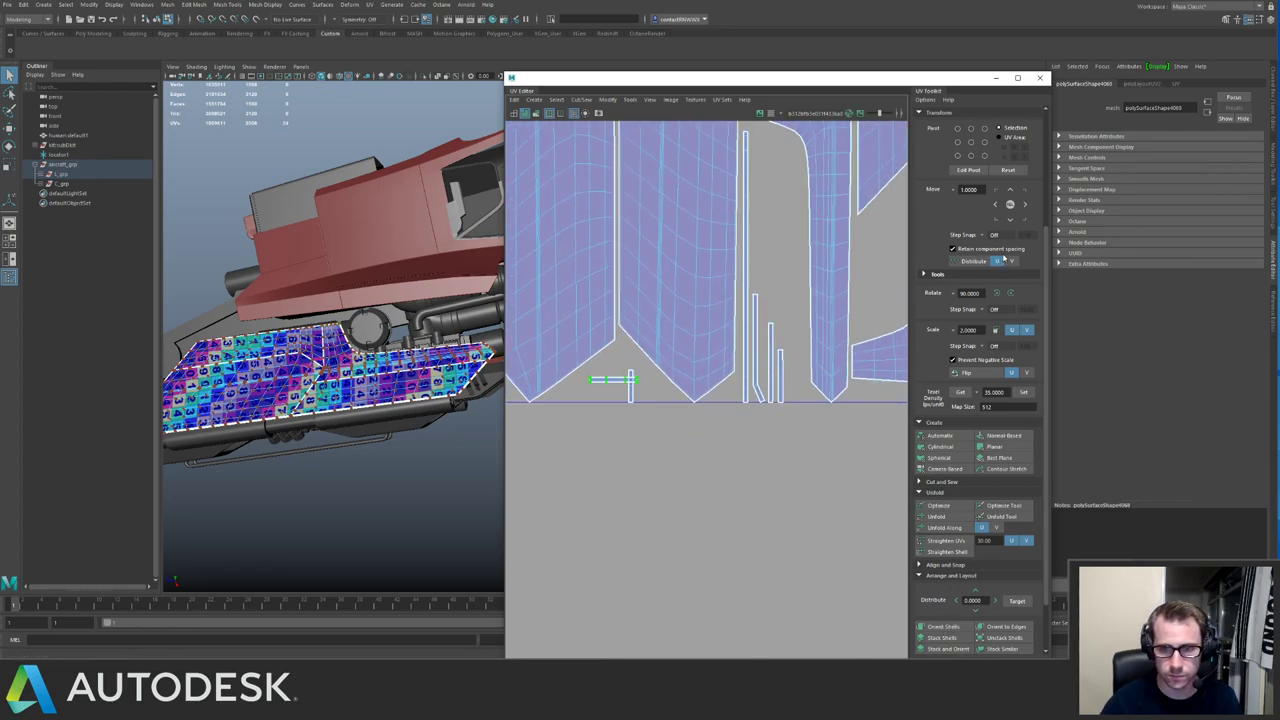
{"action": "left_click", "coordinate": [1010, 294]}
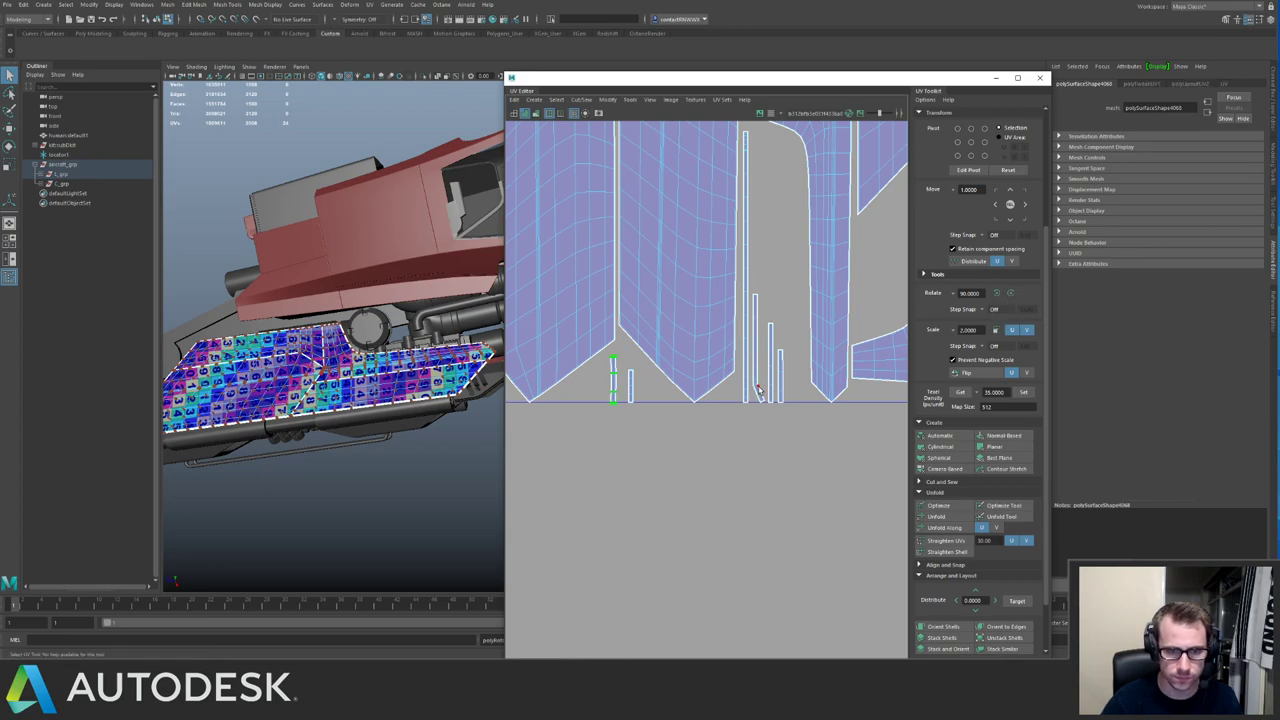
Straighten the bent end of the short strip shell in U and V at 30 degrees, and rotate all thin strip shells 90 degrees to lie horizontally.
{"action": "left_click", "coordinate": [758, 392]}
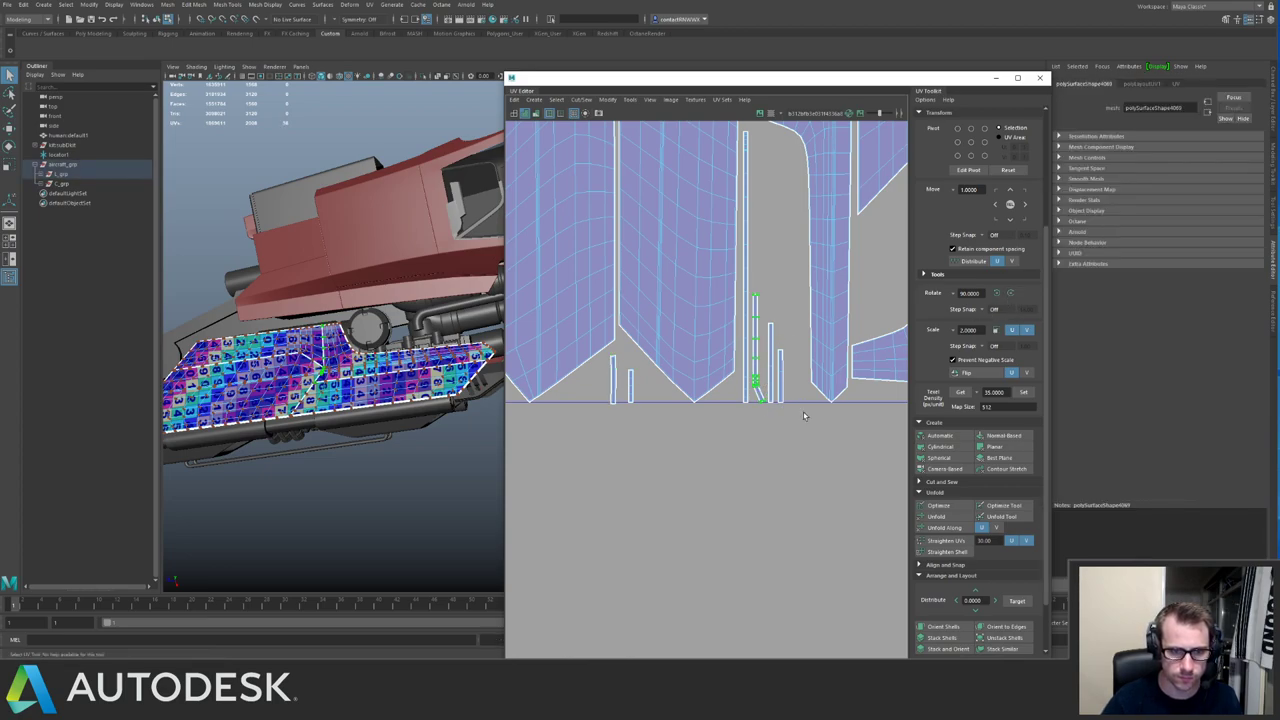
{"action": "left_click", "coordinate": [956, 541]}
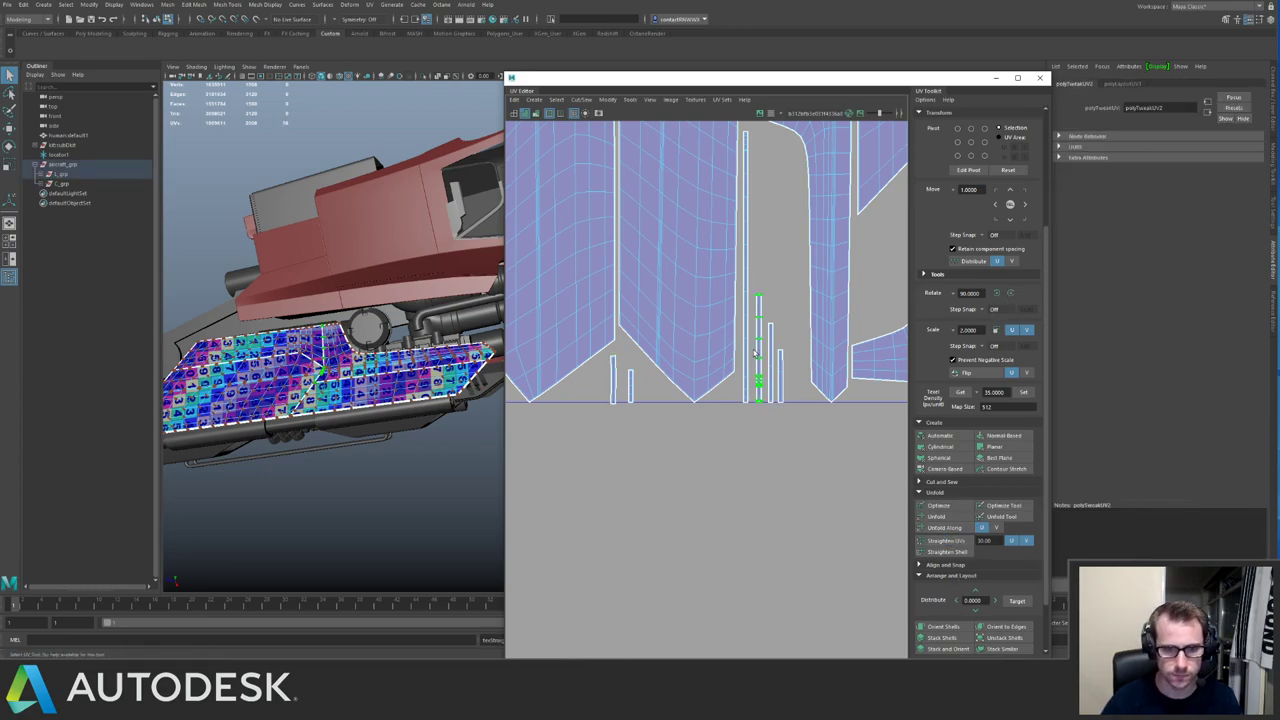
{"action": "left_click_drag", "start_coordinate": [741, 348], "coordinate": [786, 410]}
{"action": "scroll", "coordinate": [840, 345], "scroll_direction": "down", "scroll_amount": 4}
{"action": "middle_click_drag", "start_coordinate": [876, 314], "coordinate": [716, 427], "text": "alt"}
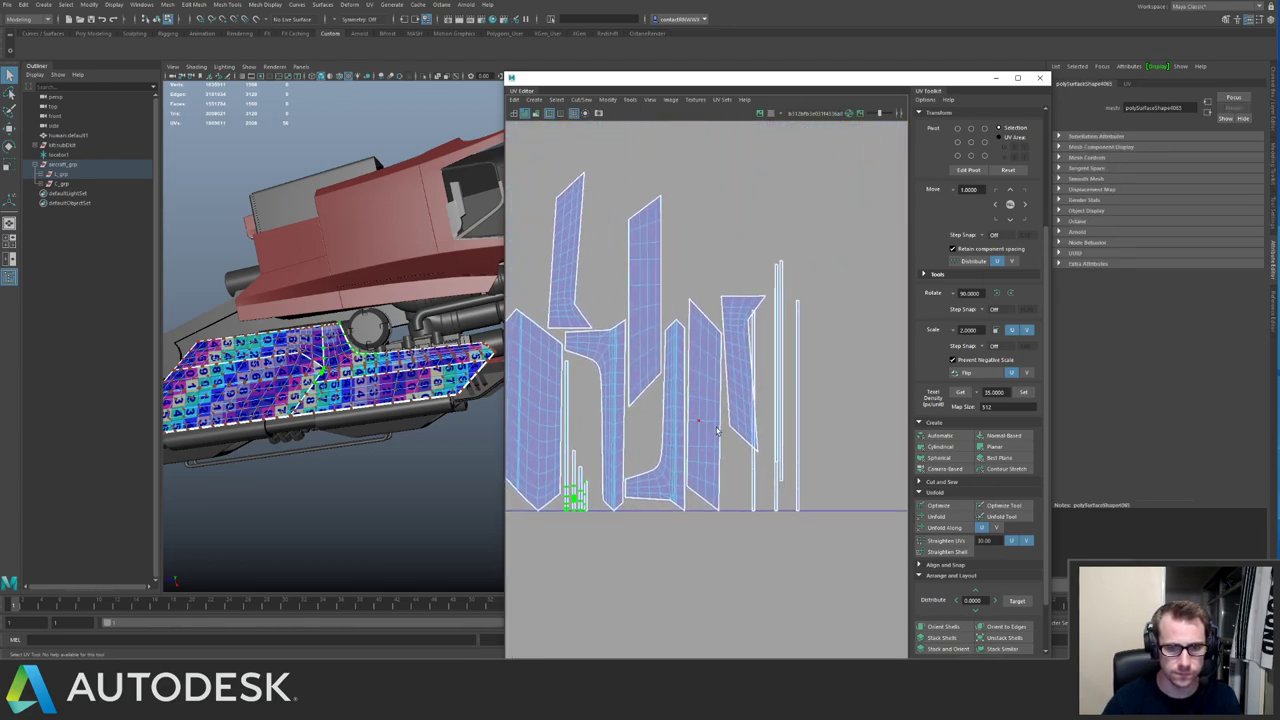
{"action": "left_click_drag", "start_coordinate": [745, 462], "coordinate": [820, 508], "text": "shift"}
{"action": "middle_click_drag", "start_coordinate": [663, 356], "coordinate": [699, 354], "text": "alt"}
{"action": "middle_click_drag", "start_coordinate": [713, 268], "coordinate": [852, 209], "text": "alt"}
{"action": "scroll", "coordinate": [679, 446], "scroll_direction": "down", "scroll_amount": 2}
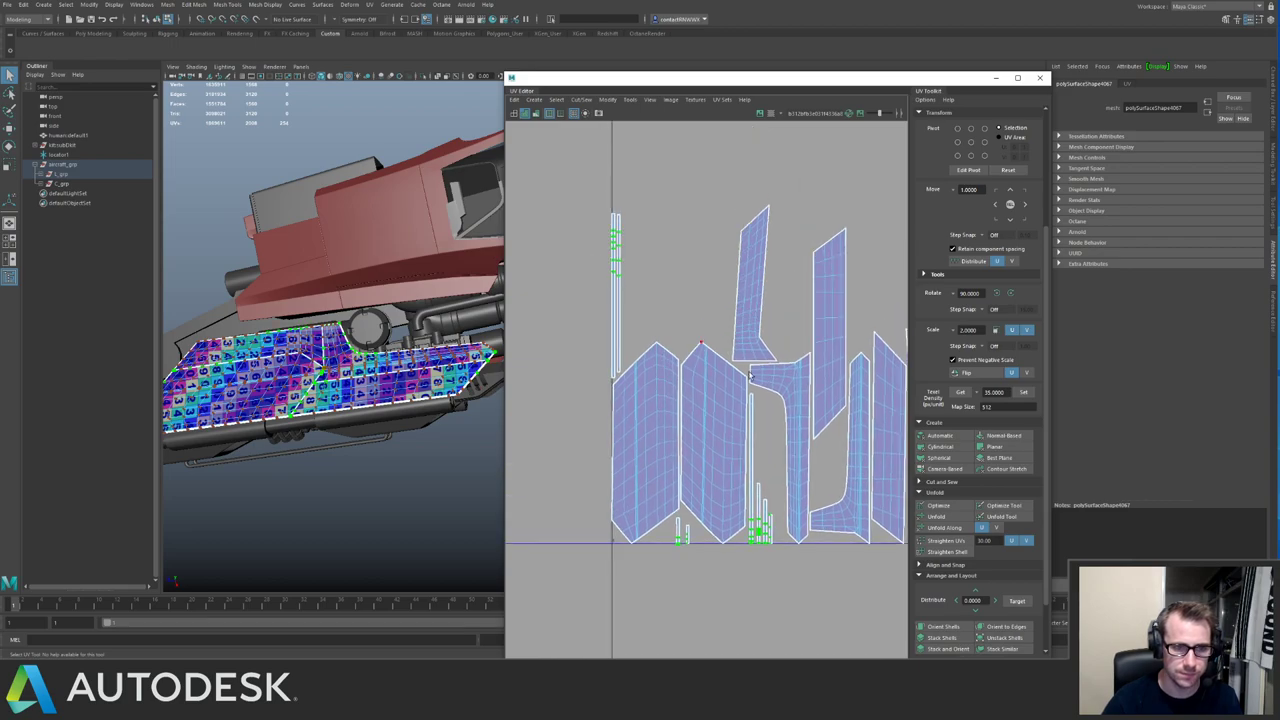
{"action": "scroll", "coordinate": [672, 320], "scroll_direction": "up", "scroll_amount": 2}
{"action": "scroll", "coordinate": [672, 320], "scroll_direction": "down", "scroll_amount": 2}
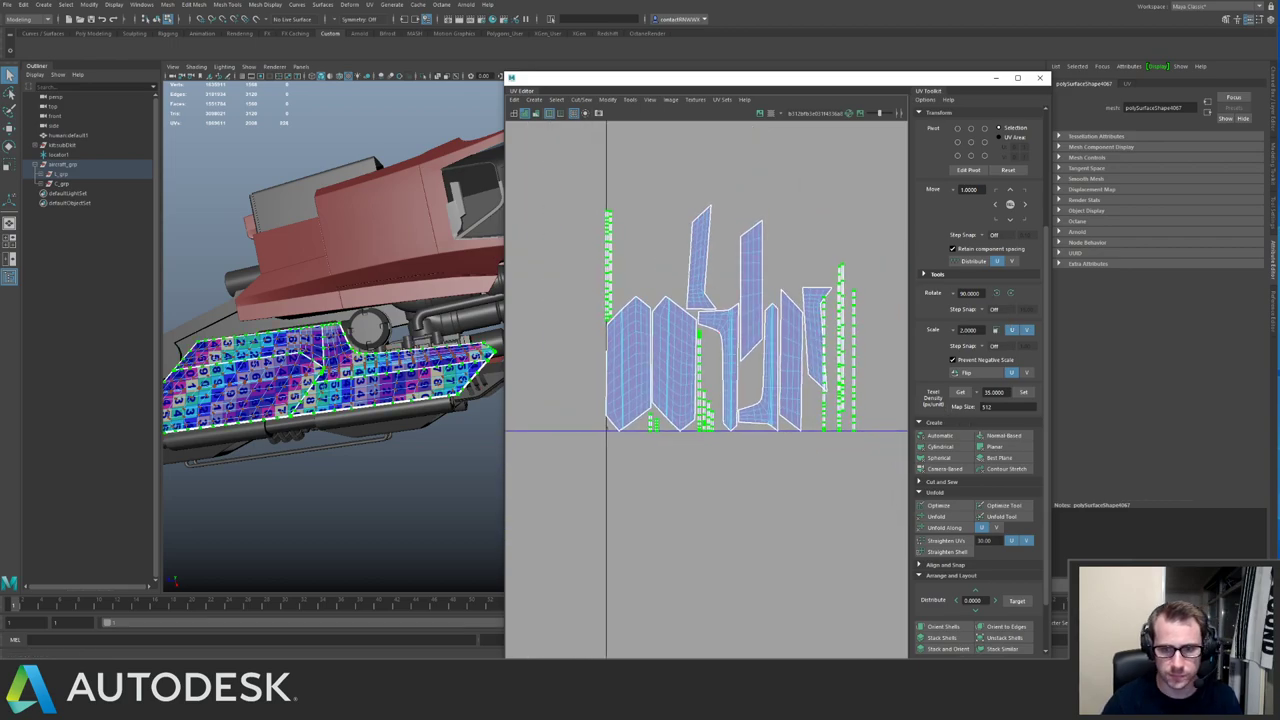
{"action": "left_click", "coordinate": [997, 293]}
Lay out all shells of the hull panels again and nudge the whole layout slightly inward from the tile's origin corner.
{"action": "scroll", "coordinate": [830, 235], "scroll_direction": "down", "scroll_amount": 3}
{"action": "left_click_drag", "start_coordinate": [874, 168], "coordinate": [607, 414]}
{"action": "key", "text": "ctrl+l"}
{"action": "middle_click_drag", "start_coordinate": [653, 295], "coordinate": [768, 344], "text": "alt"}
{"action": "scroll", "coordinate": [757, 341], "scroll_direction": "up", "scroll_amount": 2}
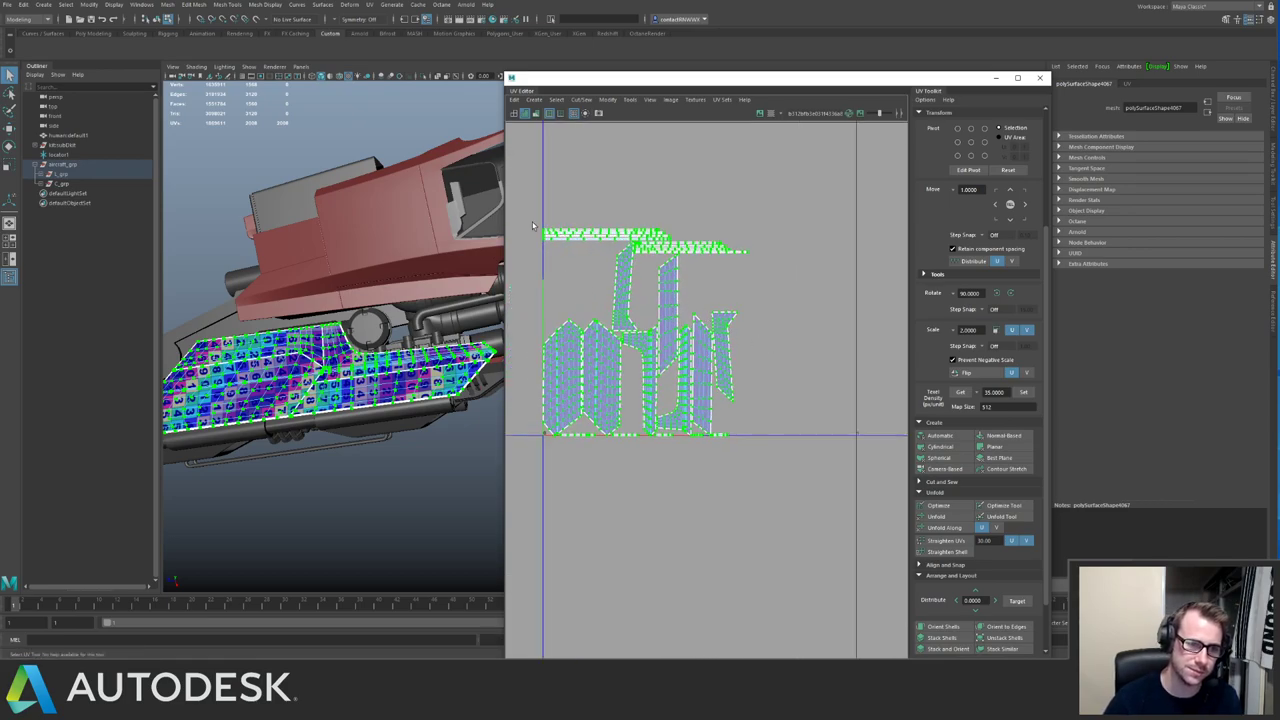
{"action": "key", "text": "w"}
{"action": "left_click_drag", "start_coordinate": [643, 330], "coordinate": [647, 331]}
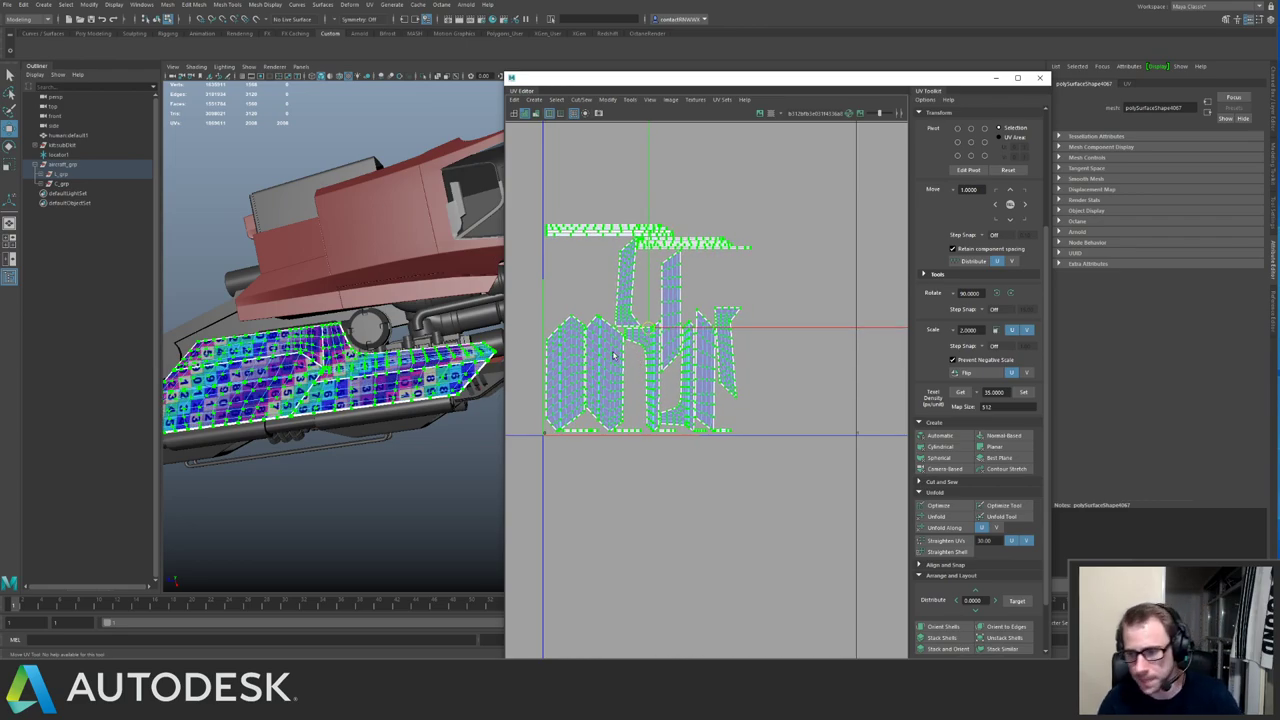
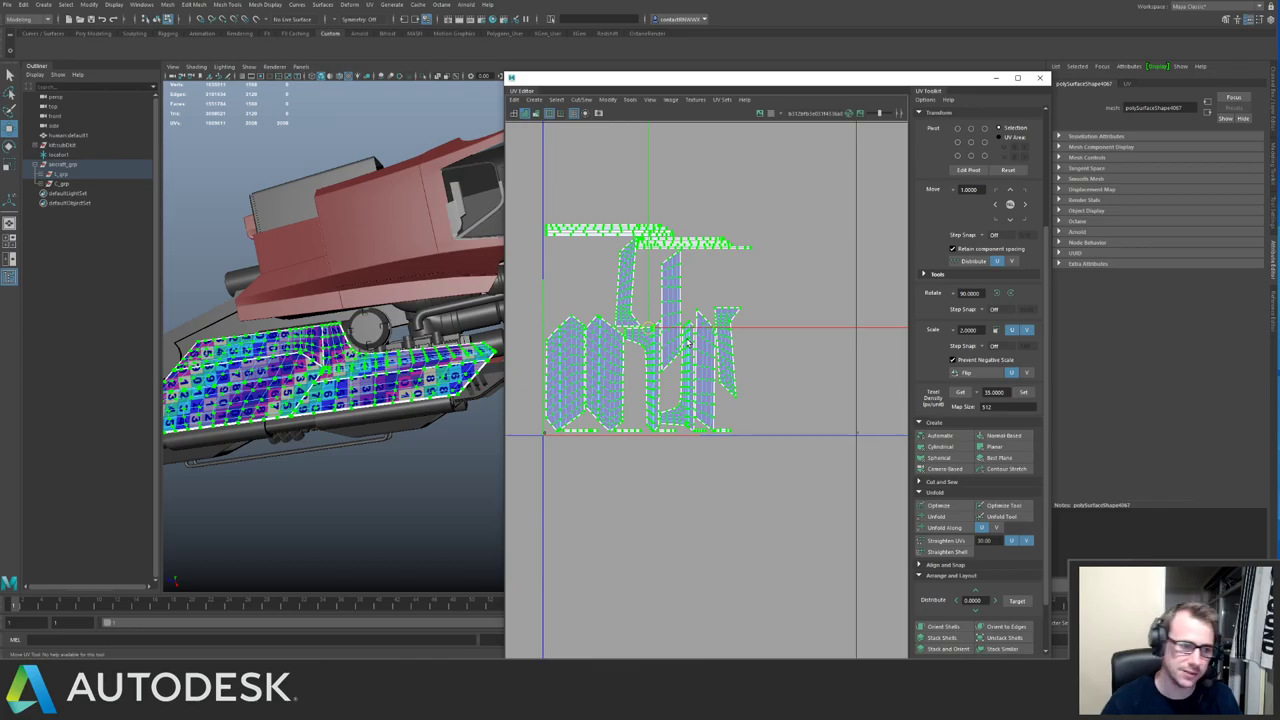
Examine the checker pattern on the thin border edges of the hull panels from low angles.
{"action": "left_click_drag", "start_coordinate": [360, 285], "coordinate": [321, 270], "text": "alt"}
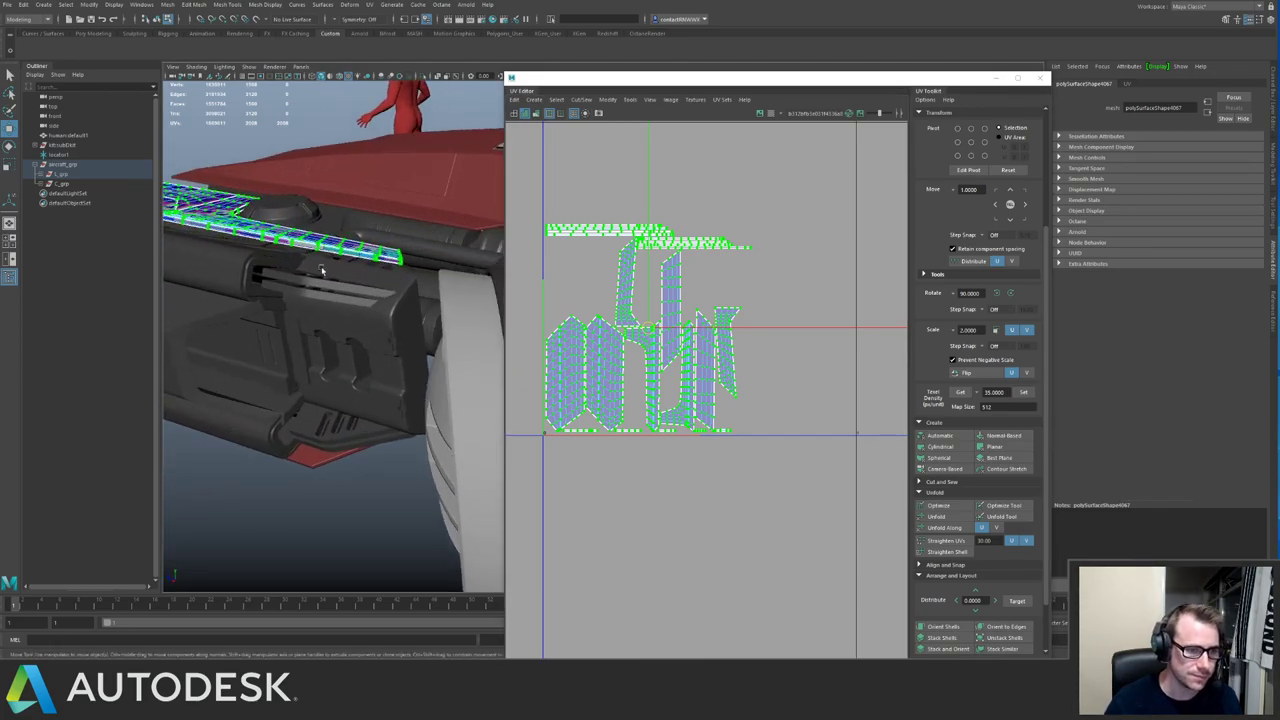
{"action": "middle_click_drag", "start_coordinate": [322, 271], "coordinate": [351, 352], "text": "alt"}
{"action": "right_click_drag", "start_coordinate": [351, 352], "coordinate": [494, 395], "text": "alt"}
{"action": "left_click_drag", "start_coordinate": [494, 395], "coordinate": [337, 331], "text": "alt"}
{"action": "right_click_drag", "start_coordinate": [337, 331], "coordinate": [503, 457], "text": "alt"}
{"action": "left_click_drag", "start_coordinate": [503, 457], "coordinate": [198, 344], "text": "alt"}
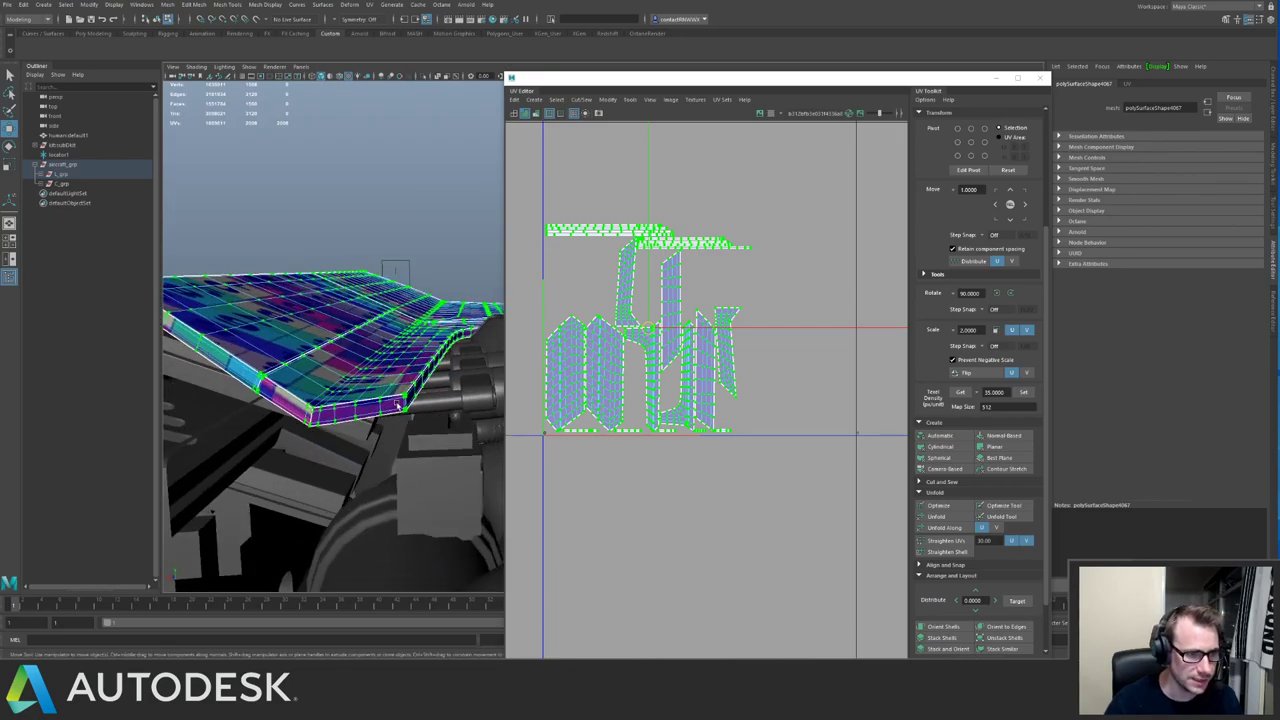
{"action": "left_click_drag", "start_coordinate": [284, 386], "coordinate": [329, 373], "text": "alt"}
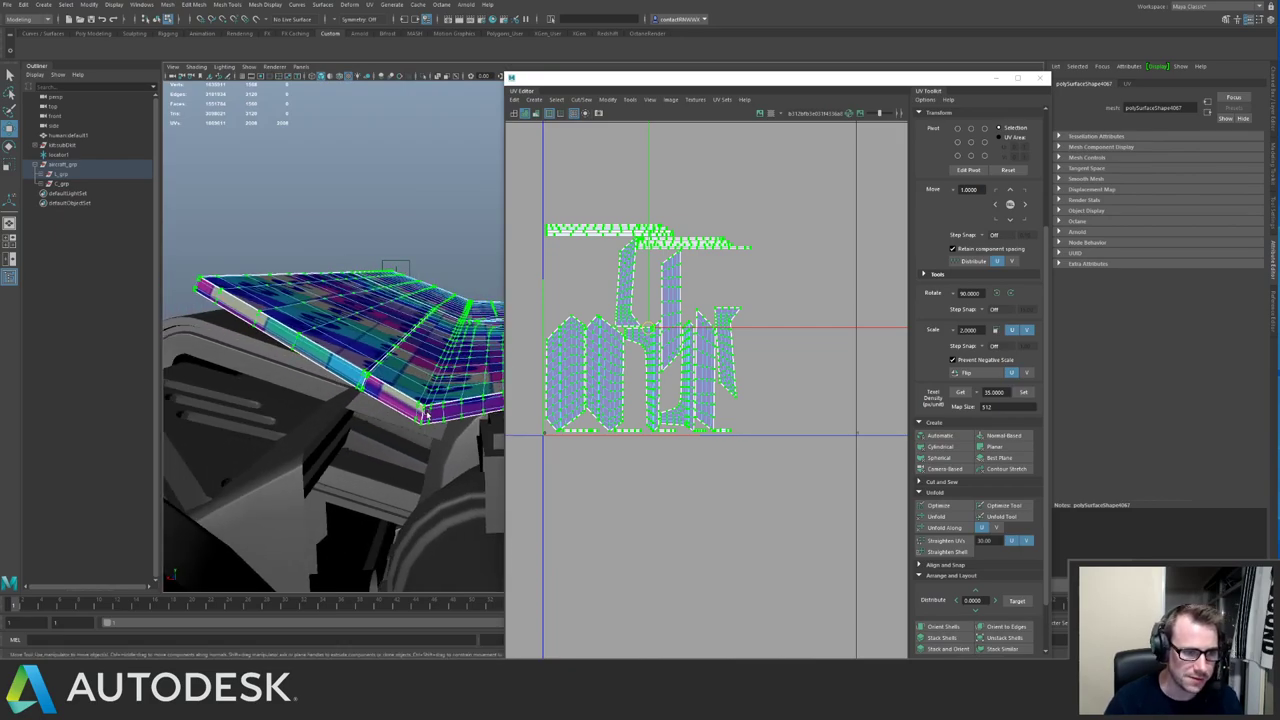
{"action": "left_click_drag", "start_coordinate": [384, 405], "coordinate": [355, 388], "text": "alt"}
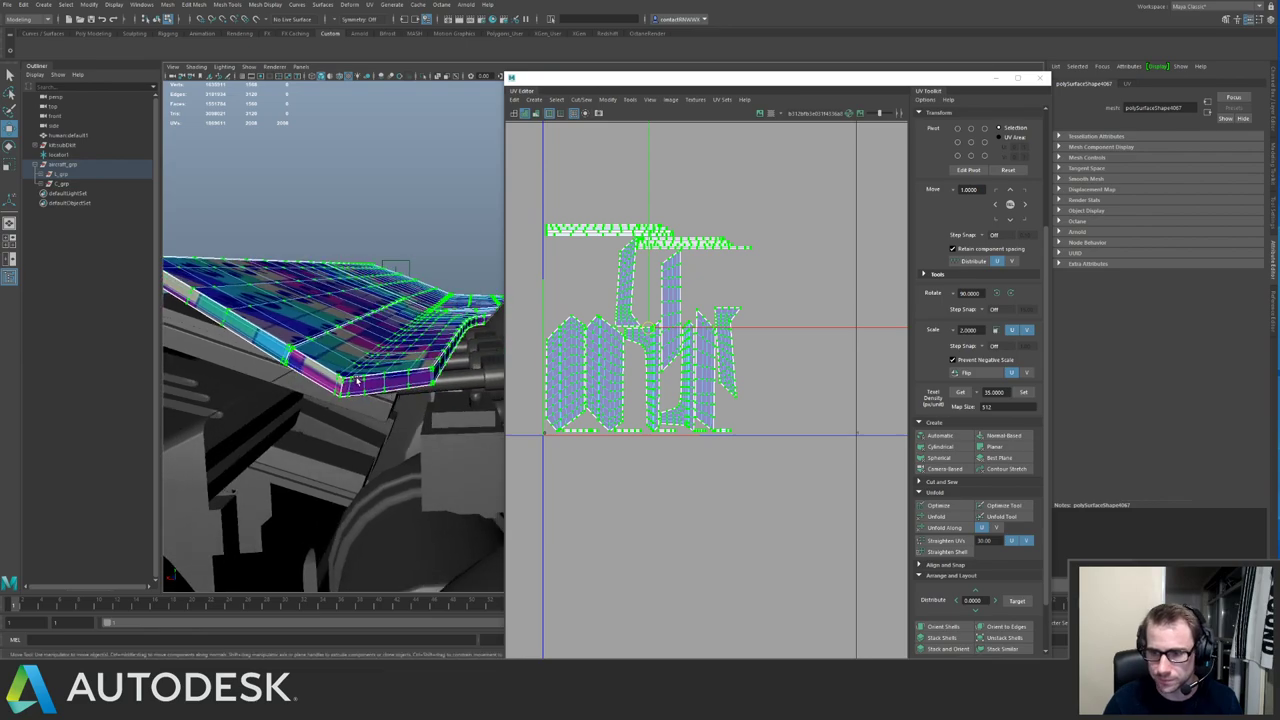
{"action": "left_click", "coordinate": [355, 388]}
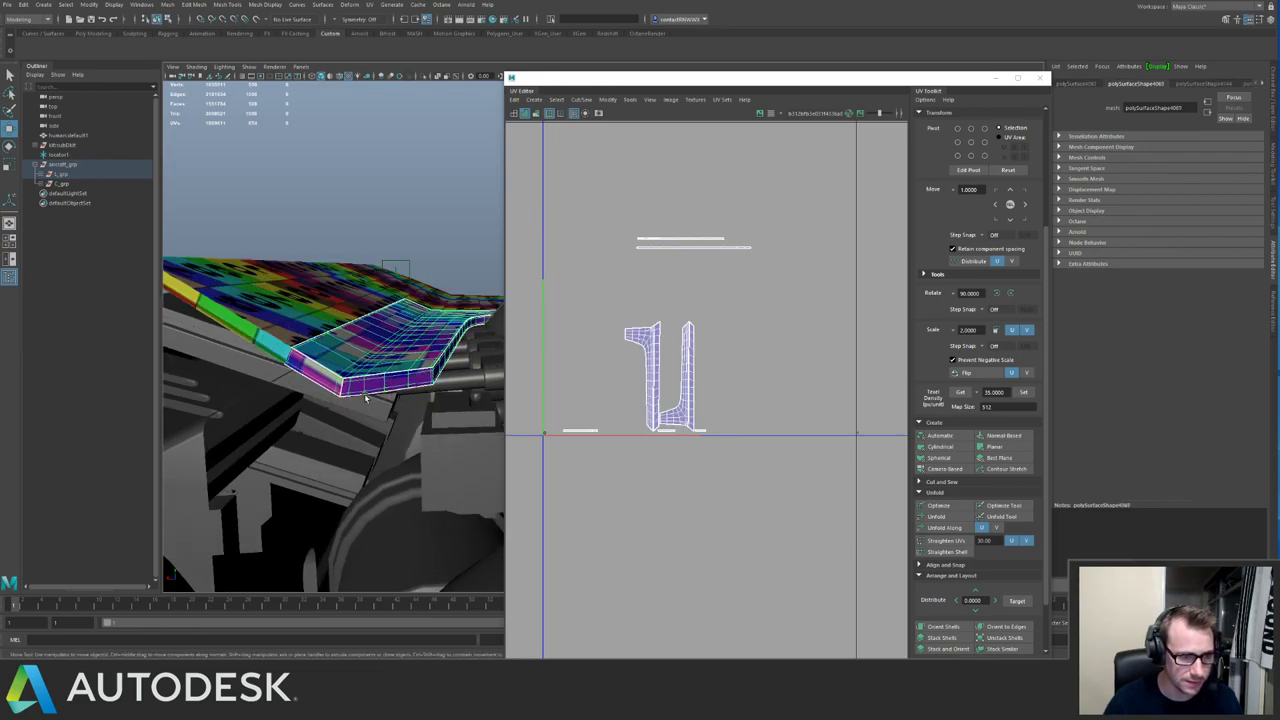
Compare the direction of the checker numbers across the hull panels from above.
{"action": "left_click_drag", "start_coordinate": [464, 375], "coordinate": [157, 278], "text": "alt"}
{"action": "right_click_drag", "start_coordinate": [157, 278], "coordinate": [130, 284], "text": "alt"}
{"action": "left_click", "coordinate": [289, 360]}
{"action": "left_click", "coordinate": [433, 320]}
{"action": "left_click_drag", "start_coordinate": [433, 320], "coordinate": [409, 337], "text": "alt"}
{"action": "left_click", "coordinate": [248, 246]}
{"action": "left_click", "coordinate": [373, 307]}
Rotate the top shell of the narrow lower panel next to the red hull by 180 degrees.
{"action": "left_click", "coordinate": [309, 334]}
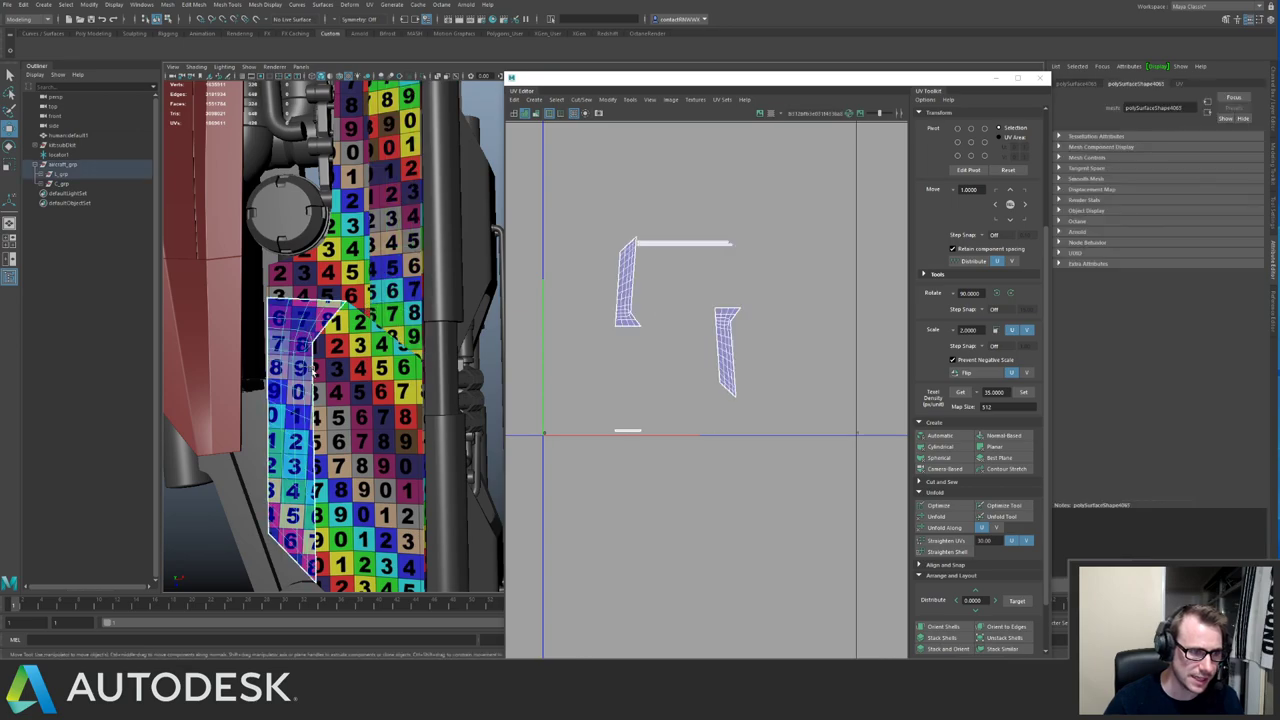
{"action": "right_click_drag", "start_coordinate": [606, 369], "coordinate": [680, 286], "text": "ctrl"}
{"action": "left_click_drag", "start_coordinate": [591, 299], "coordinate": [640, 337]}
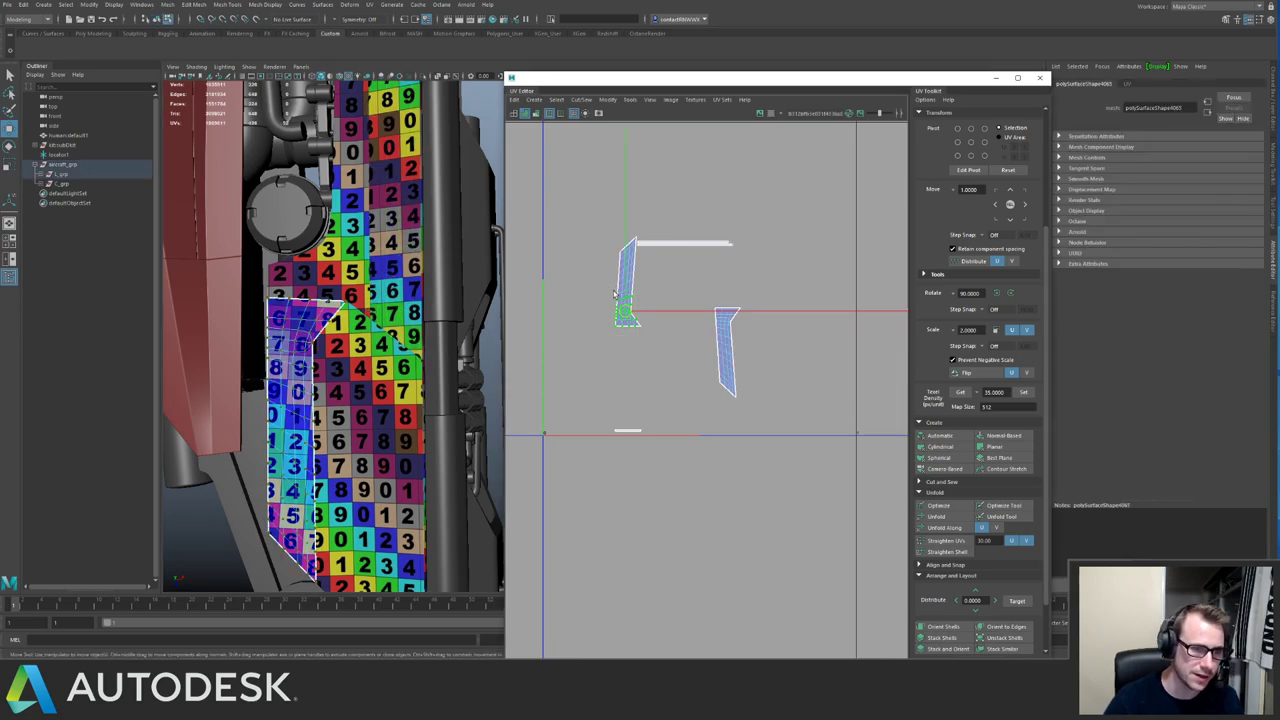
{"action": "right_click_drag", "start_coordinate": [710, 370], "coordinate": [790, 295], "text": "ctrl"}
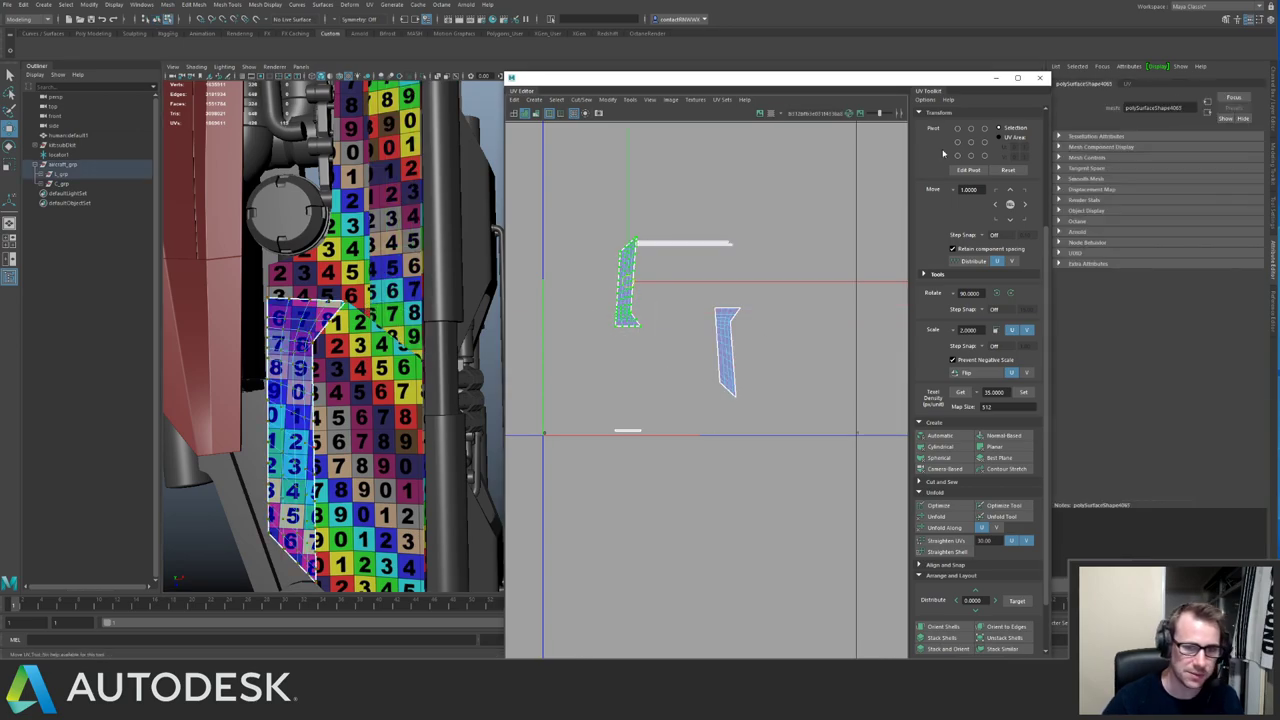
{"action": "left_click", "coordinate": [1010, 293]}
{"action": "left_click", "coordinate": [1010, 293]}
Rotate the L-shaped top shell of the upper panel beside the round engine part by 180 degrees.
{"action": "right_click_drag", "start_coordinate": [302, 322], "coordinate": [338, 270]}
{"action": "left_click", "coordinate": [356, 264]}
{"action": "middle_click_drag", "start_coordinate": [387, 253], "coordinate": [408, 289], "text": "alt"}
{"action": "right_click_drag", "start_coordinate": [683, 349], "coordinate": [735, 349]}
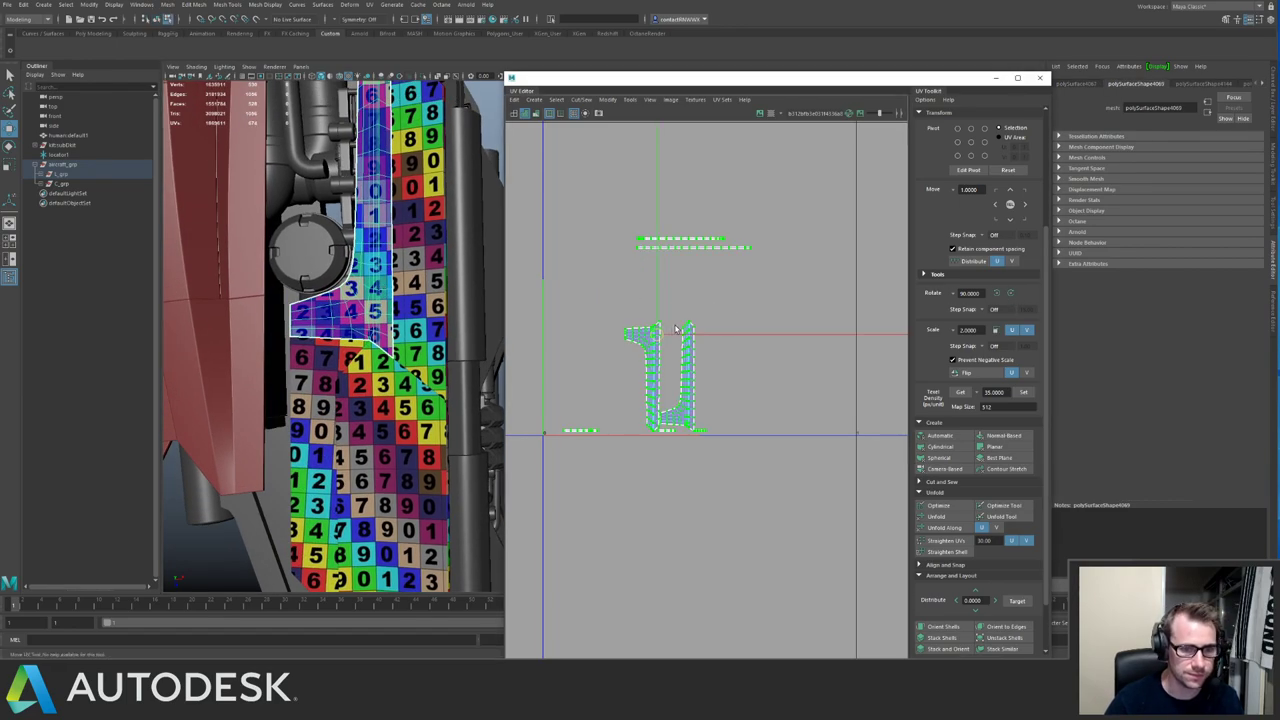
{"action": "left_click_drag", "start_coordinate": [616, 314], "coordinate": [659, 360]}
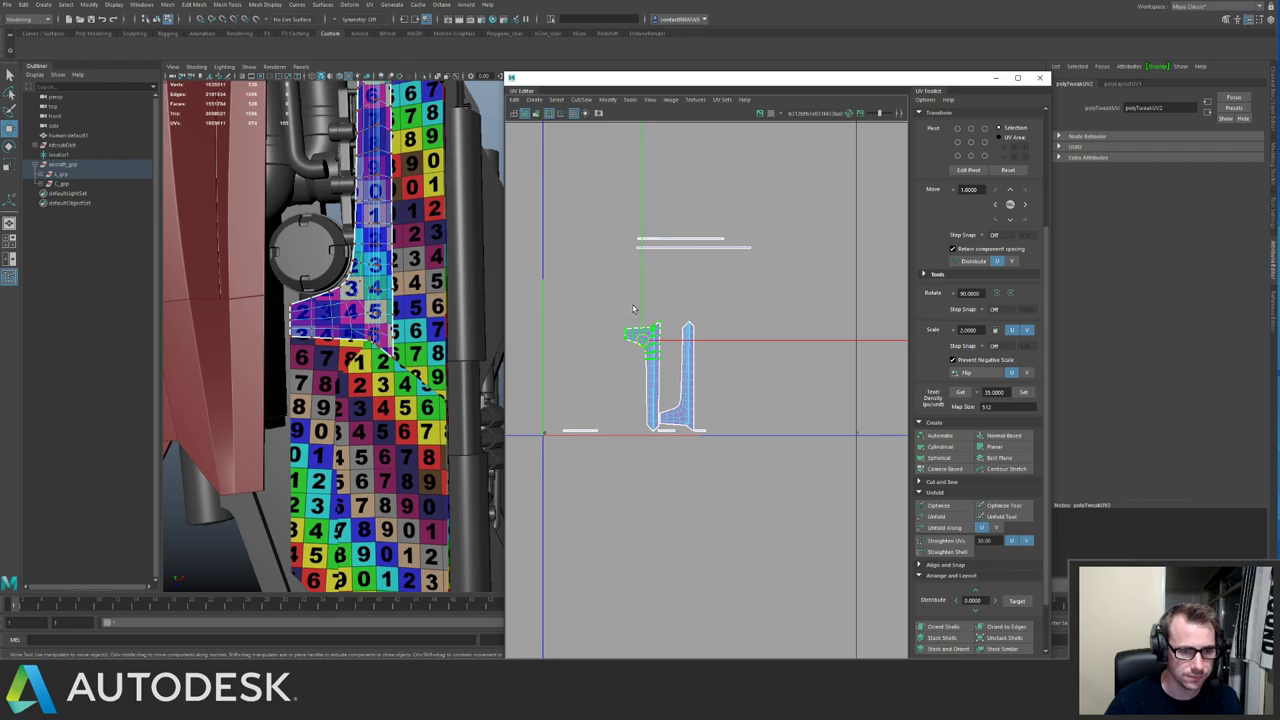
{"action": "right_click_drag", "start_coordinate": [650, 350], "coordinate": [700, 390], "text": "ctrl"}
{"action": "left_click", "coordinate": [1011, 293]}
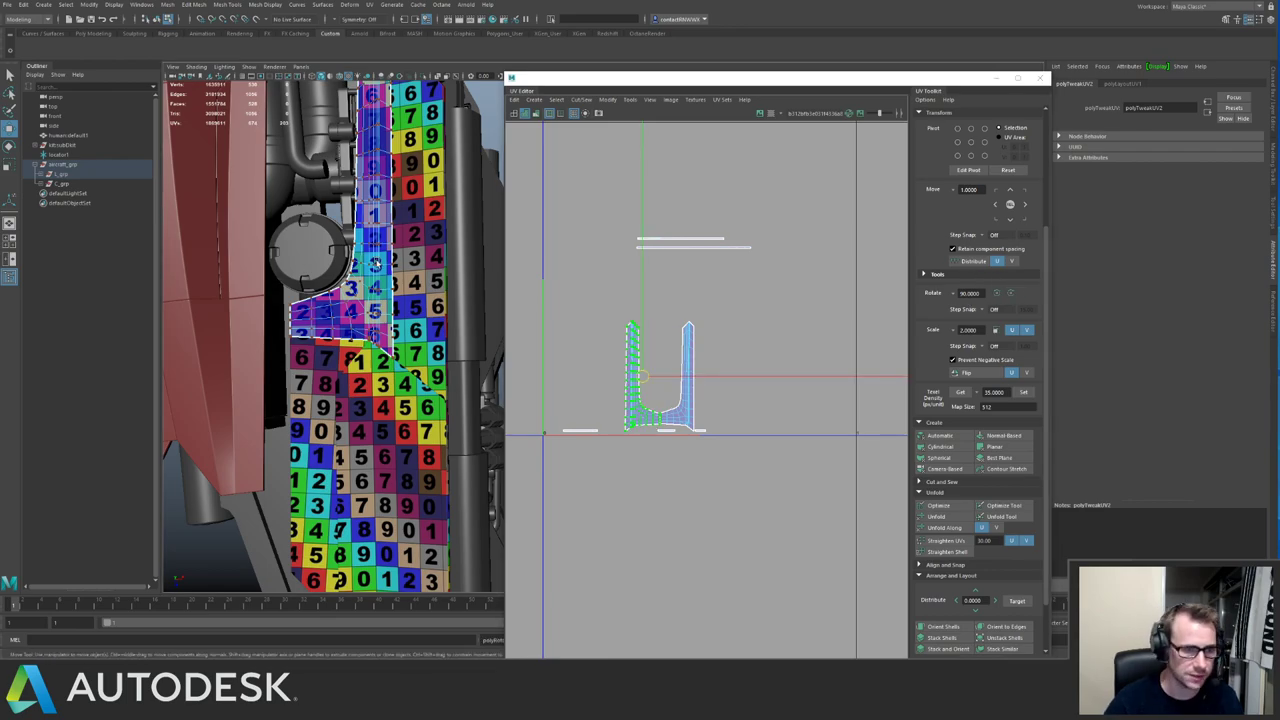
Check the panels one by one to see whether their checker numbers run in the same direction.
{"action": "left_click", "coordinate": [407, 240]}
{"action": "middle_click_drag", "start_coordinate": [420, 448], "coordinate": [430, 352], "text": "alt"}
{"action": "left_click", "coordinate": [429, 352]}
{"action": "left_click", "coordinate": [364, 218]}
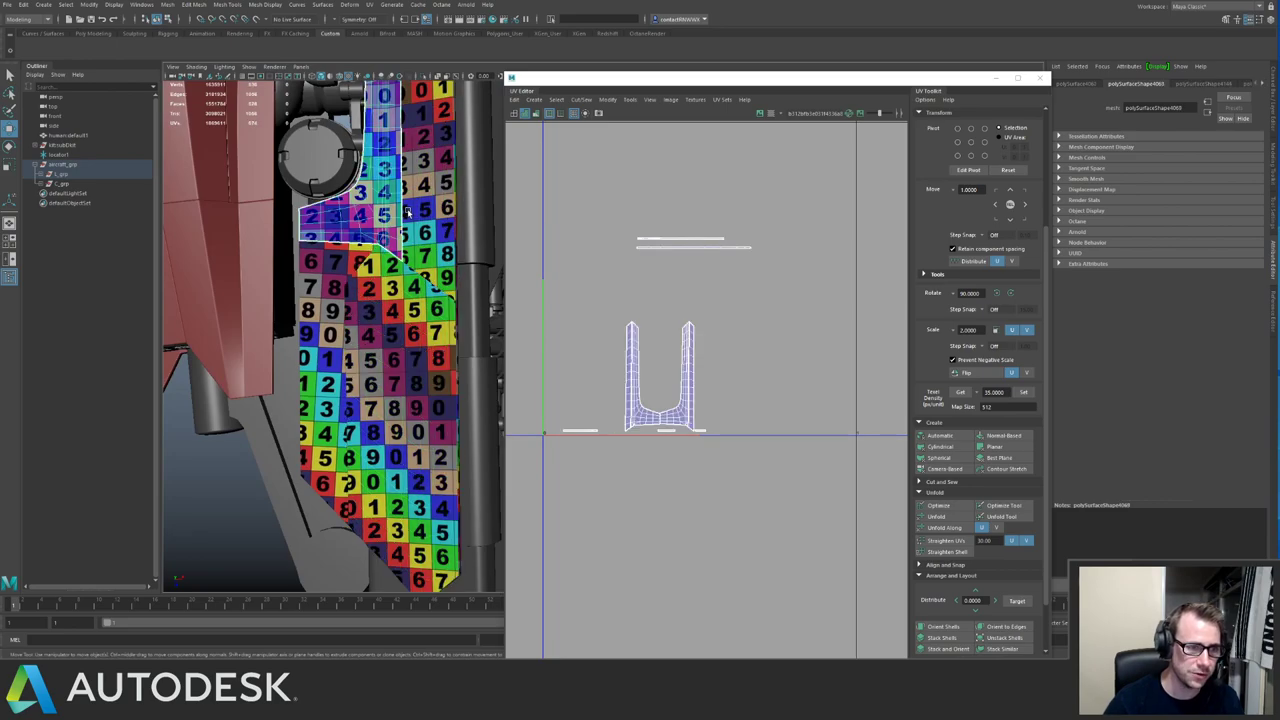
{"action": "left_click", "coordinate": [411, 222], "text": "shift"}
{"action": "left_click", "coordinate": [362, 319], "text": "shift"}
{"action": "left_click", "coordinate": [328, 336], "text": "shift"}
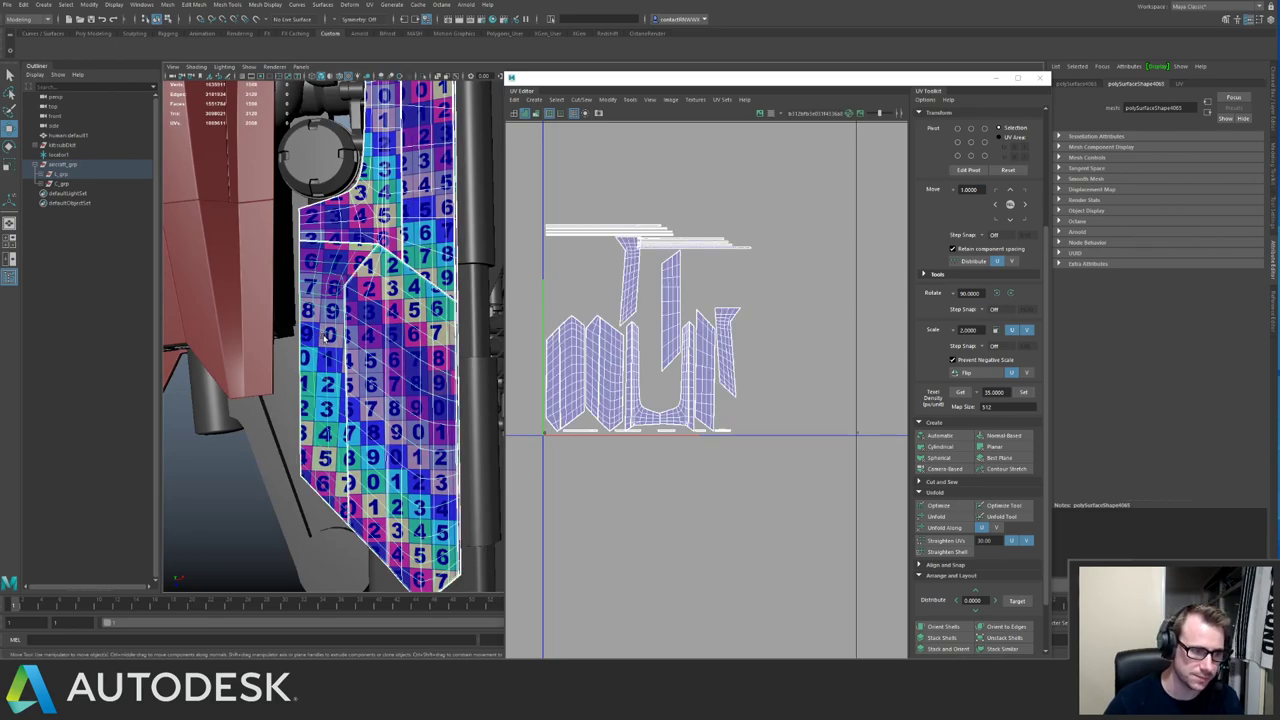
Rotate the slanted right-hand shell of the narrow lower panel slightly until its long edges stand vertical.
{"action": "left_click", "coordinate": [324, 339]}
{"action": "right_click_drag", "start_coordinate": [652, 347], "coordinate": [703, 308]}
{"action": "left_click", "coordinate": [725, 342]}
{"action": "middle_click_drag", "start_coordinate": [774, 218], "coordinate": [706, 248], "text": "alt"}
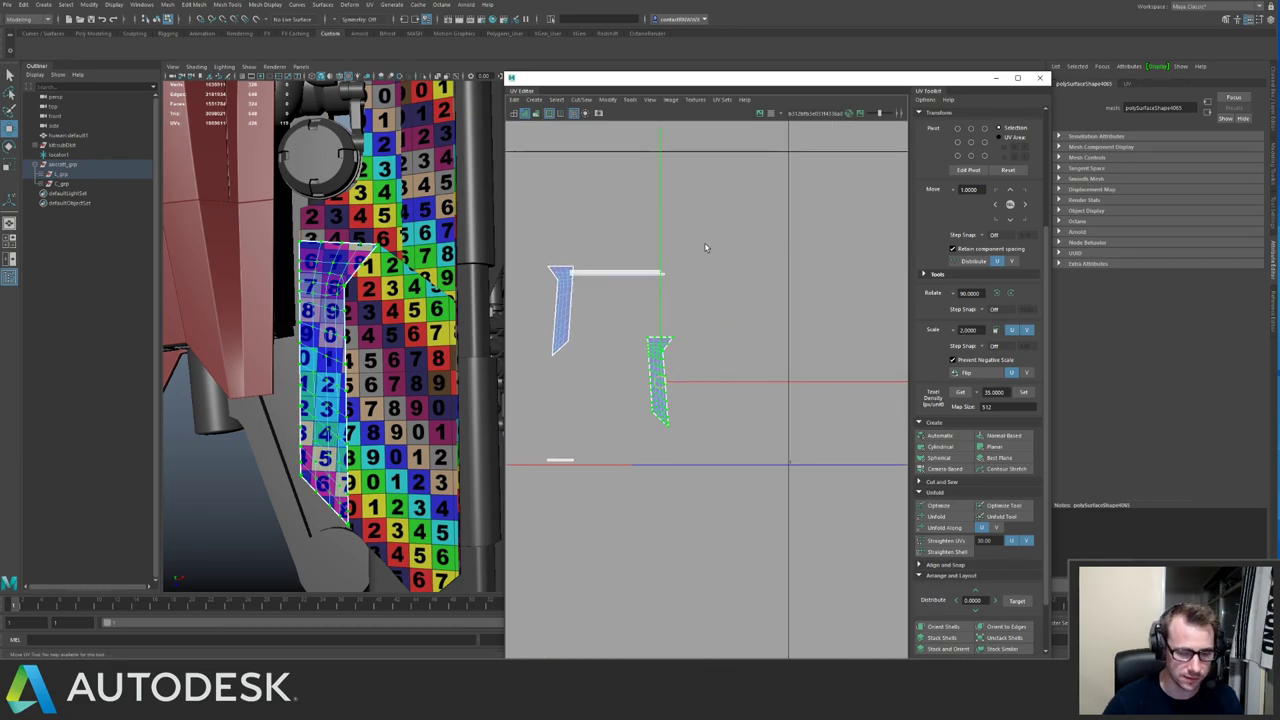
{"action": "key", "text": "e"}
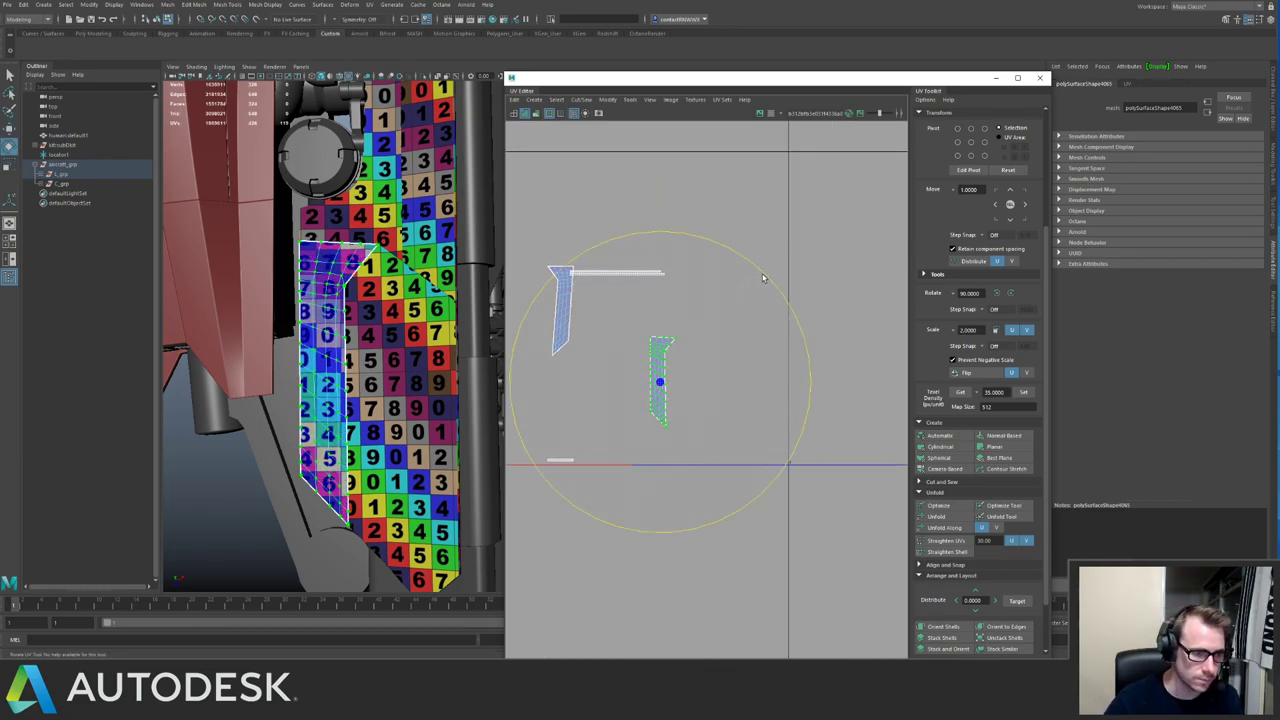
{"action": "key", "text": "q"}
Select the whole hull panel group and lay out all its UV shells again.
{"action": "right_click_drag", "start_coordinate": [388, 308], "coordinate": [418, 287]}
{"action": "left_click", "coordinate": [400, 310]}
{"action": "scroll", "coordinate": [303, 257], "scroll_direction": "down", "scroll_amount": 5}
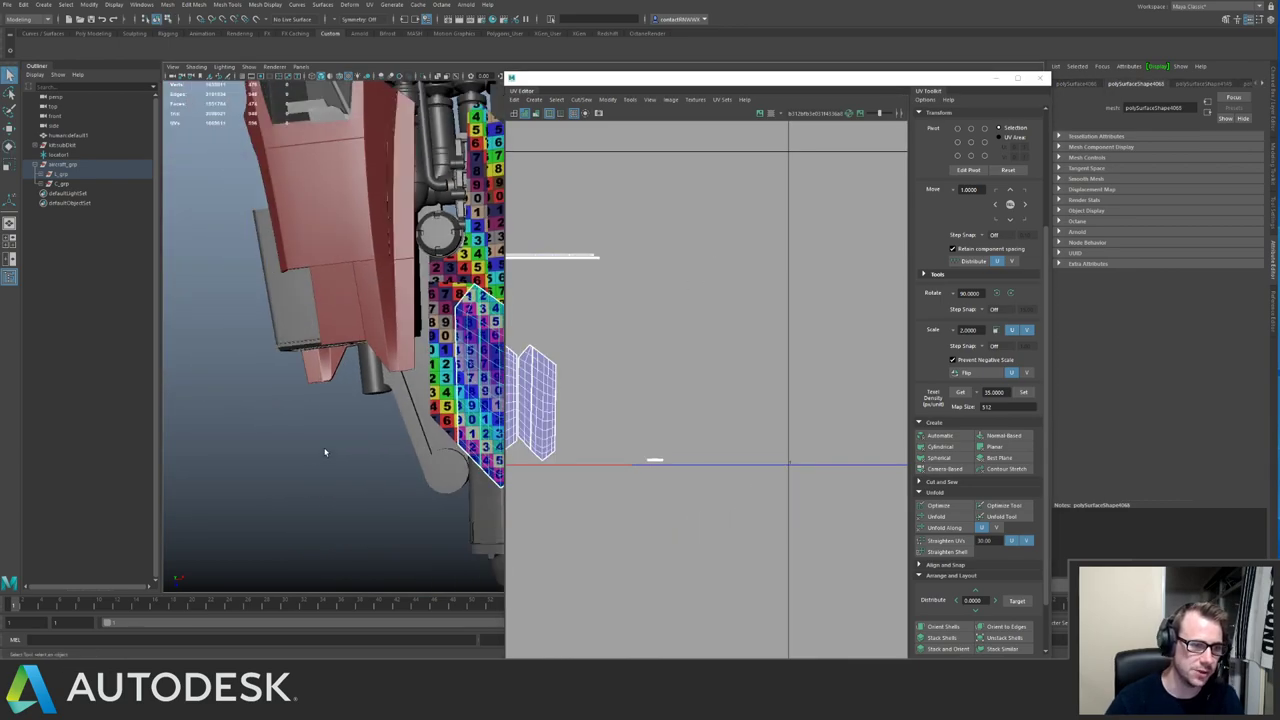
{"action": "left_click", "coordinate": [324, 452]}
{"action": "left_click_drag", "start_coordinate": [324, 452], "coordinate": [296, 327], "text": "alt"}
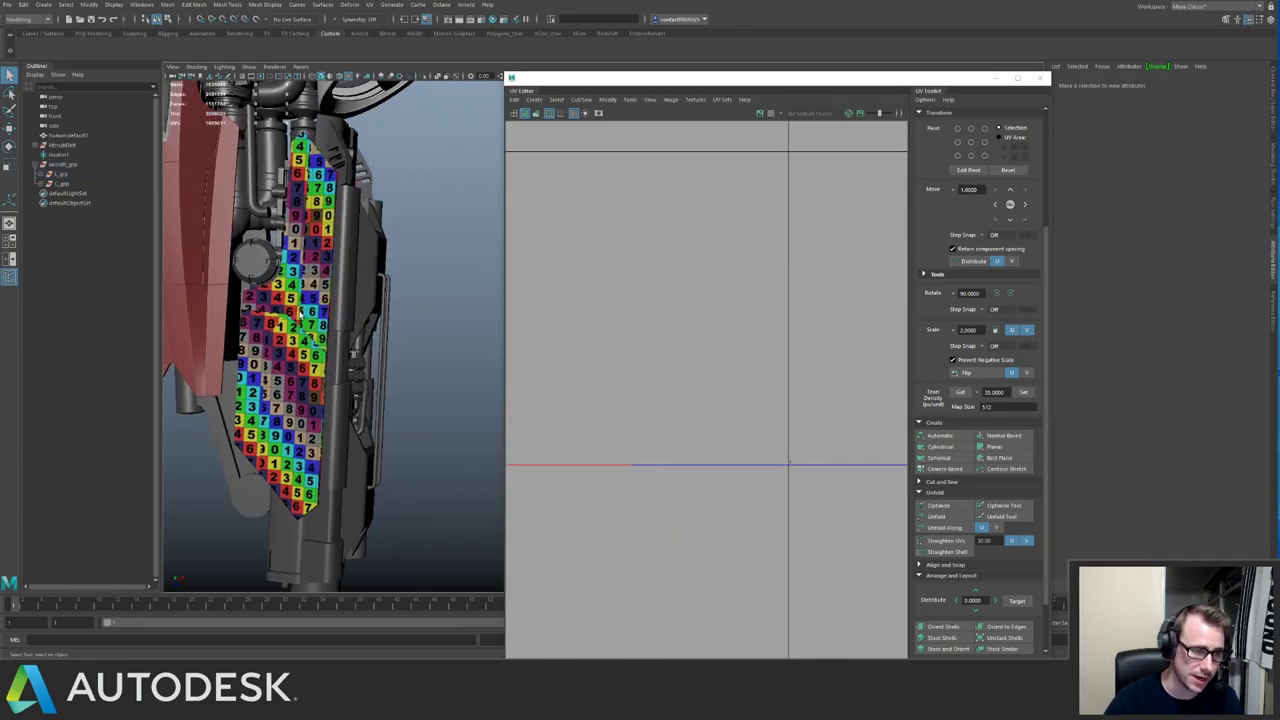
{"action": "left_click", "coordinate": [298, 316]}
{"action": "middle_click_drag", "start_coordinate": [667, 236], "coordinate": [835, 234], "text": "alt"}
{"action": "right_click_drag", "start_coordinate": [832, 238], "coordinate": [736, 246]}
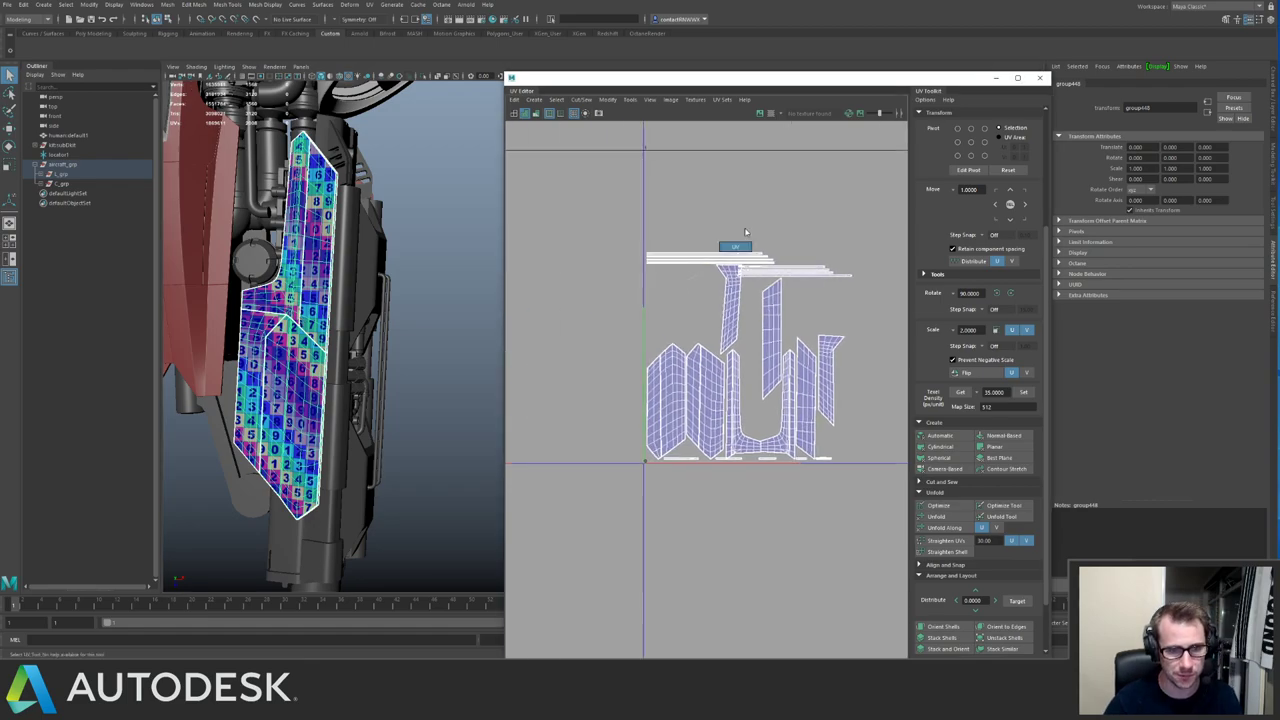
{"action": "left_click_drag", "start_coordinate": [628, 223], "coordinate": [870, 485]}
{"action": "key", "text": "ctrl+l"}
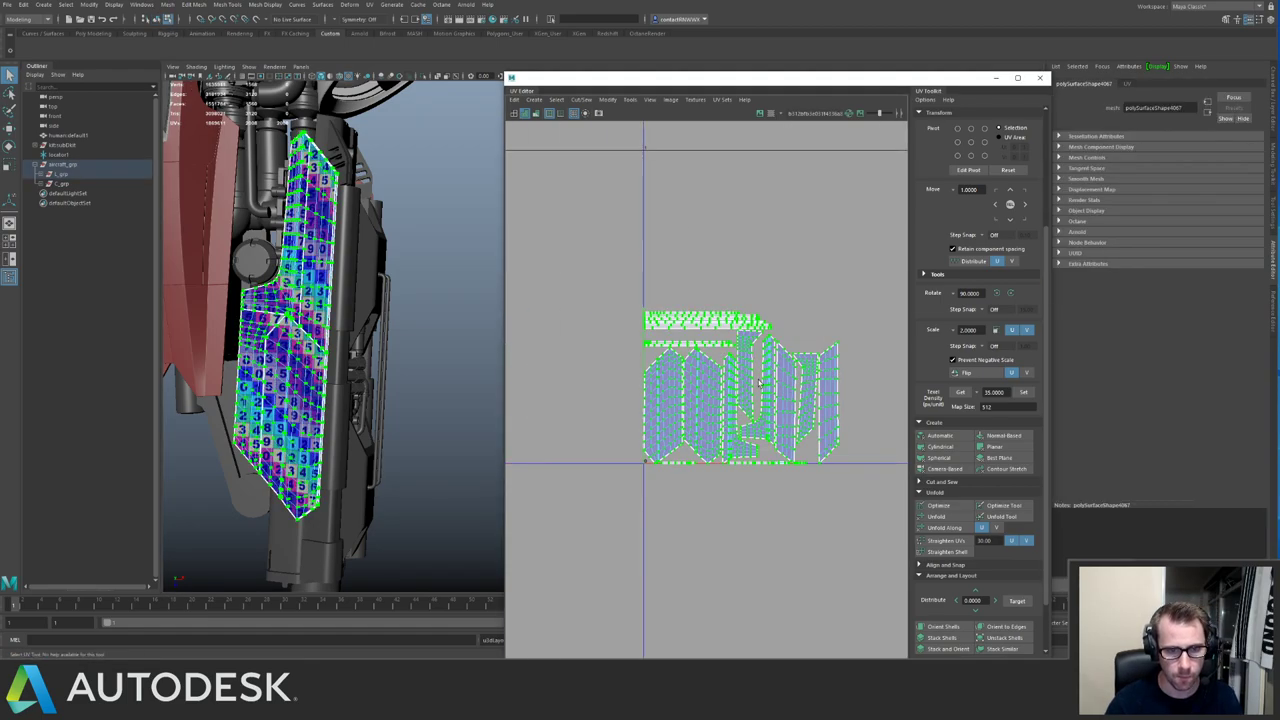
{"action": "key", "text": "ctrl+l"}
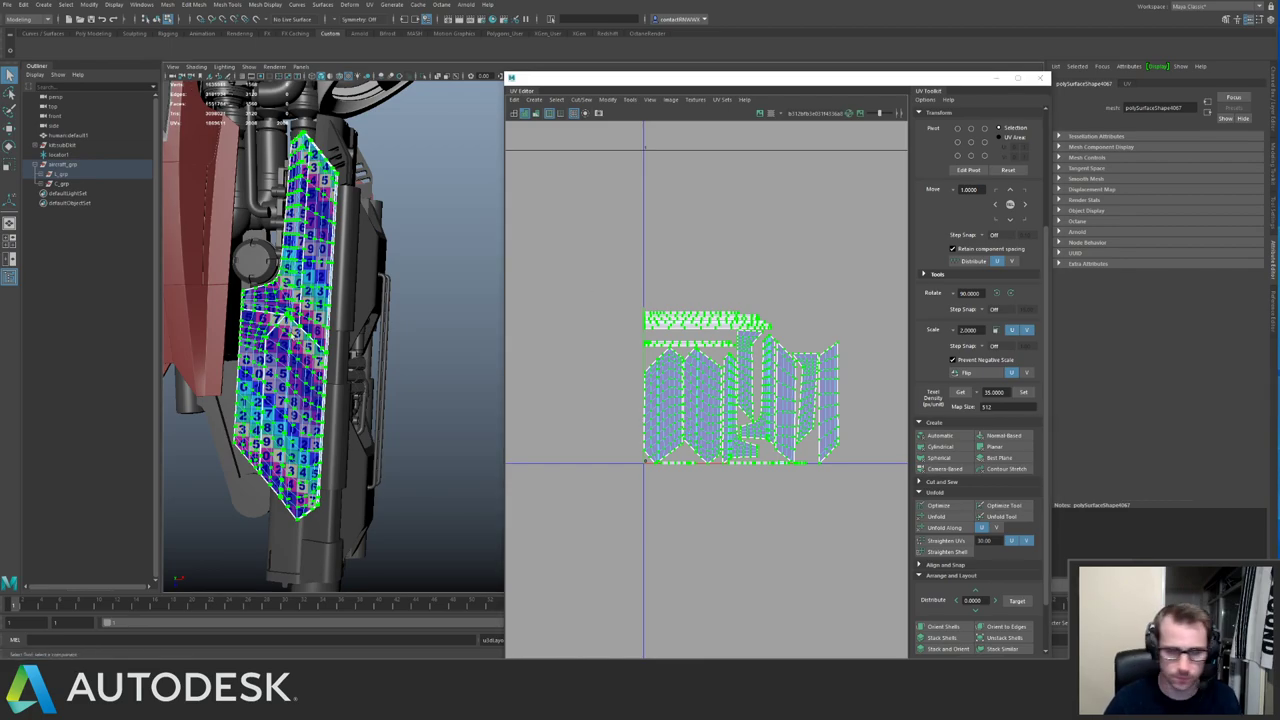
Deselect the panels and inspect the red hull parts and the mechanical engine section along the ship's side.
{"action": "left_click", "coordinate": [443, 251]}
{"action": "left_click_drag", "start_coordinate": [443, 251], "coordinate": [318, 225], "text": "alt"}
{"action": "right_click_drag", "start_coordinate": [318, 270], "coordinate": [393, 345], "text": "alt"}
{"action": "left_click_drag", "start_coordinate": [392, 345], "coordinate": [391, 316], "text": "alt"}
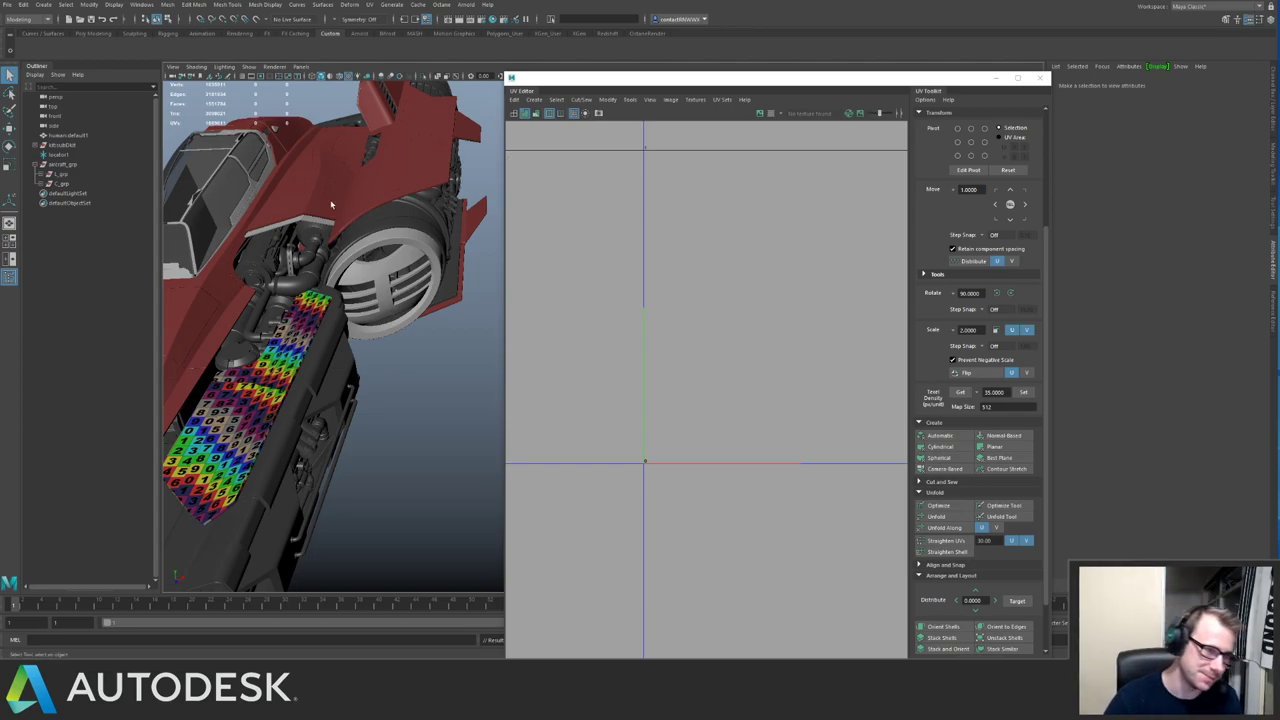
{"action": "left_click_drag", "start_coordinate": [330, 199], "coordinate": [372, 202], "text": "alt"}
{"action": "middle_click_drag", "start_coordinate": [310, 180], "coordinate": [394, 291], "text": "alt"}
{"action": "left_click", "coordinate": [394, 291]}
{"action": "left_click_drag", "start_coordinate": [417, 280], "coordinate": [318, 256], "text": "alt"}
{"action": "middle_click_drag", "start_coordinate": [318, 256], "coordinate": [322, 206], "text": "alt"}
{"action": "right_click_drag", "start_coordinate": [322, 206], "coordinate": [400, 225], "text": "alt"}
{"action": "middle_click_drag", "start_coordinate": [400, 225], "coordinate": [455, 335], "text": "alt"}
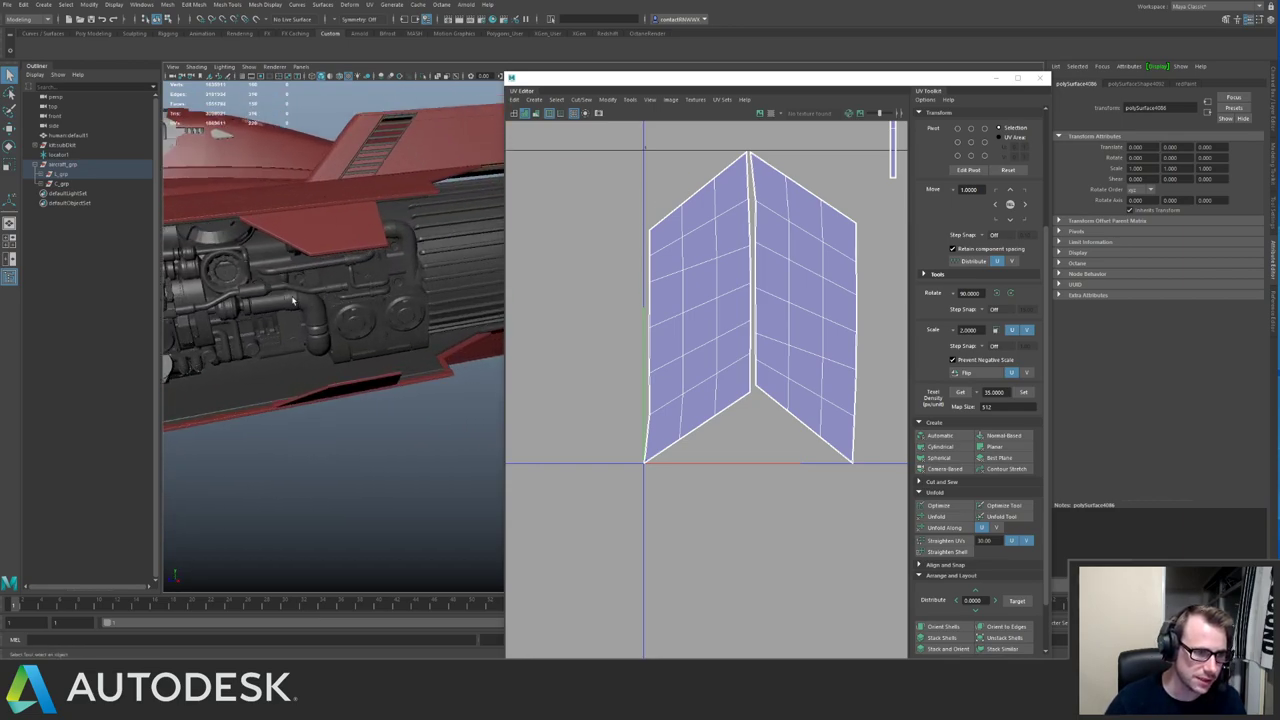
Select the entire detailed engine component group under the red wing and move all its UVs over to the origin tile.
{"action": "left_click", "coordinate": [228, 290]}
{"action": "middle_click_drag", "start_coordinate": [228, 290], "coordinate": [345, 277], "text": "alt"}
{"action": "key", "text": "Up"}
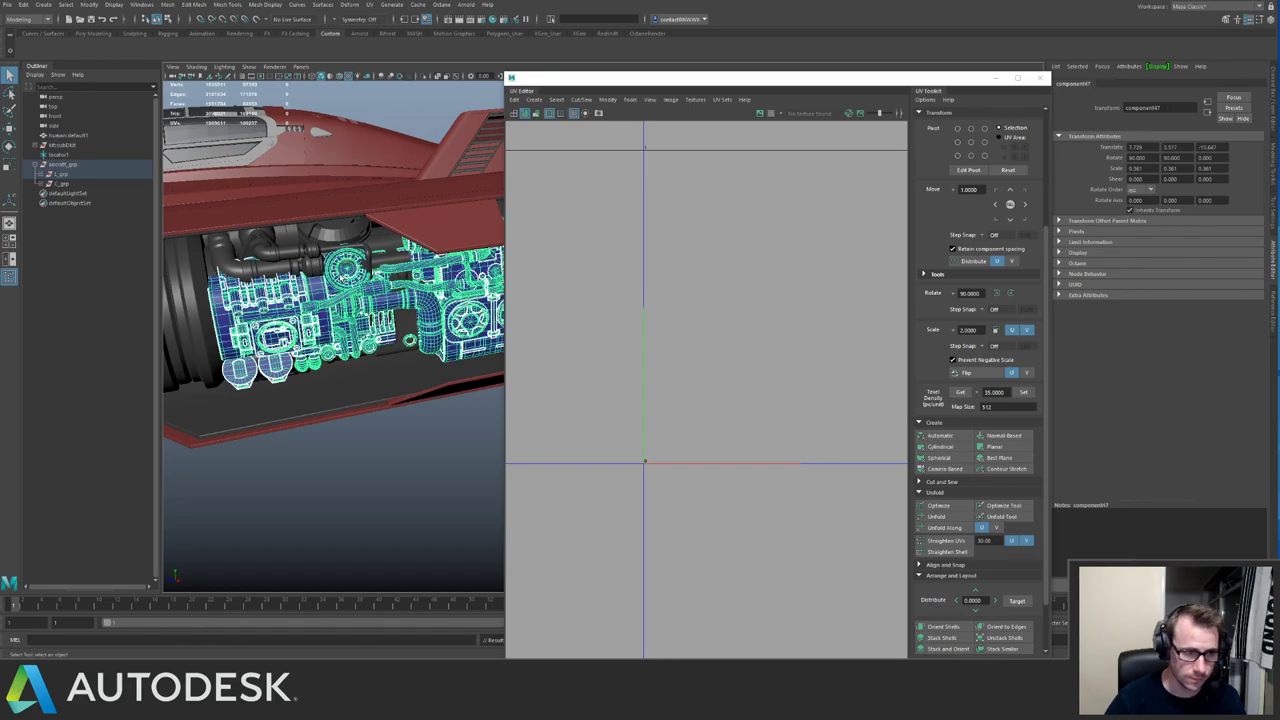
{"action": "right_click_drag", "start_coordinate": [717, 293], "coordinate": [532, 214], "text": "alt"}
{"action": "middle_click_drag", "start_coordinate": [734, 291], "coordinate": [694, 352], "text": "alt"}
{"action": "right_click_drag", "start_coordinate": [694, 352], "coordinate": [636, 244], "text": "alt"}
{"action": "scroll", "coordinate": [635, 243], "scroll_direction": "down", "scroll_amount": 6}
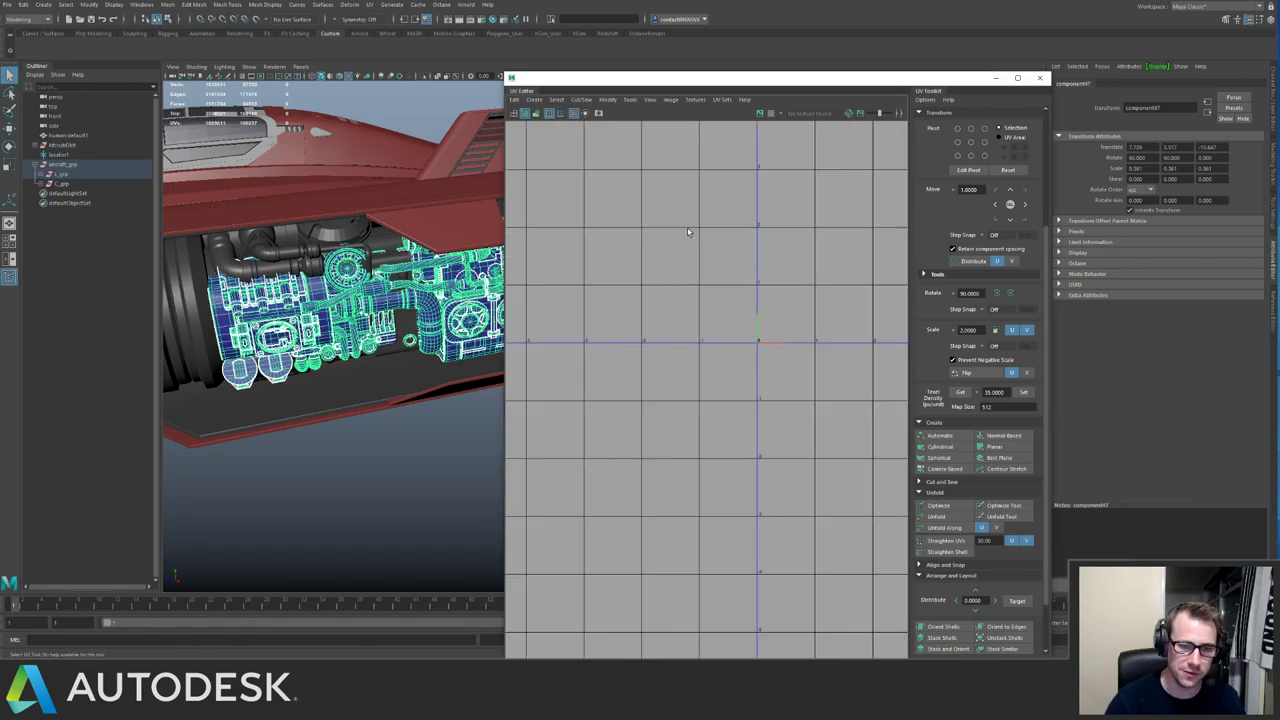
{"action": "left_click_drag", "start_coordinate": [682, 206], "coordinate": [736, 258]}
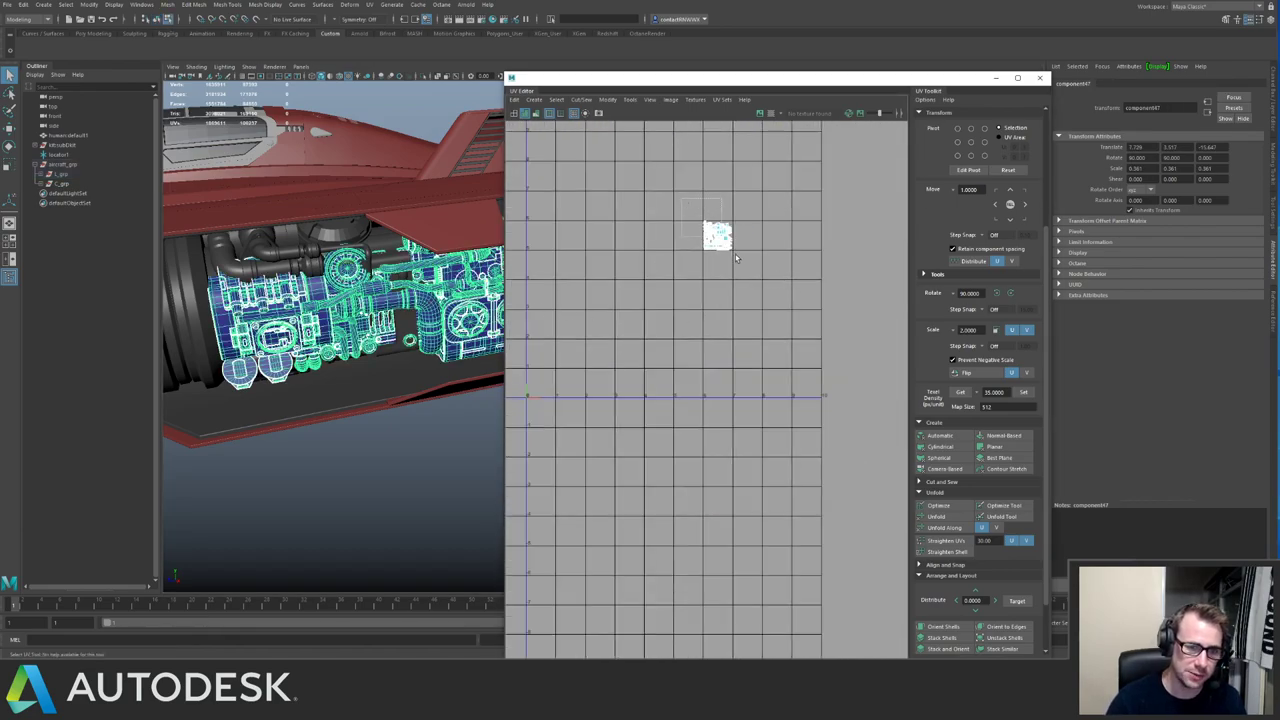
{"action": "left_click_drag", "start_coordinate": [684, 204], "coordinate": [548, 372]}
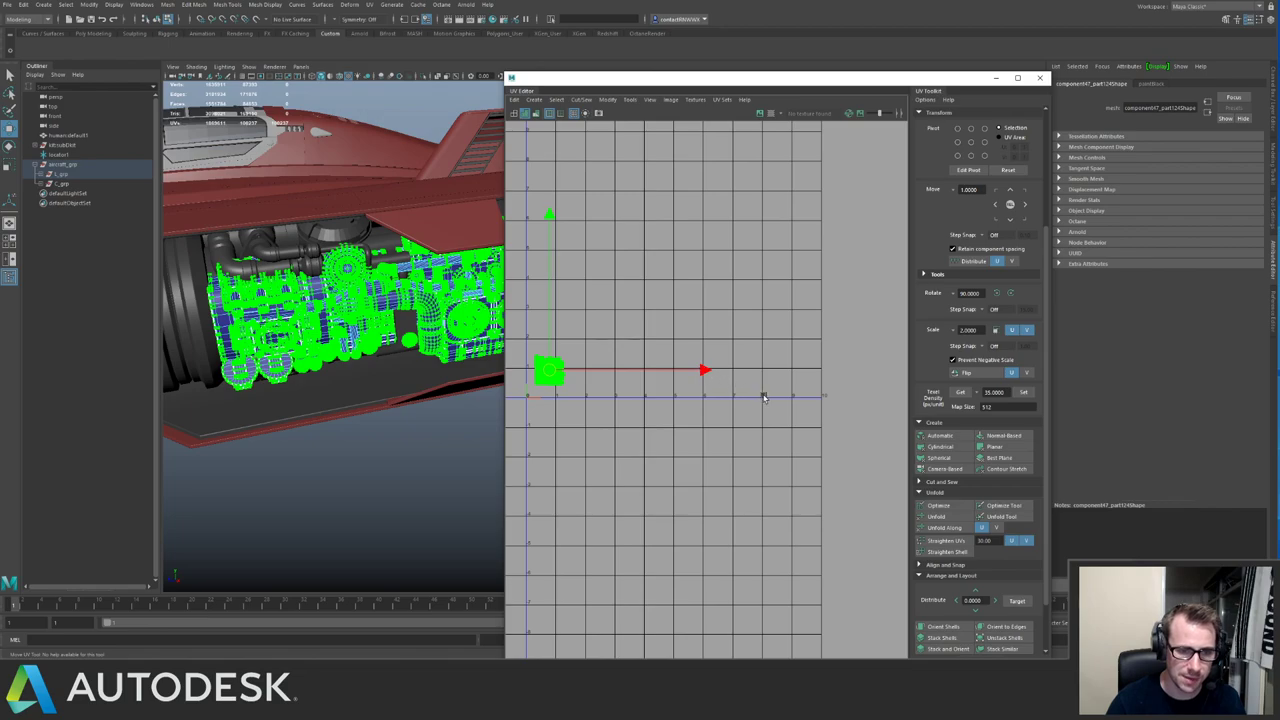
Examine the engine component's densely packed UV shells up close.
{"action": "key", "text": "a"}
{"action": "right_click_drag", "start_coordinate": [680, 398], "coordinate": [750, 349], "text": "alt"}
{"action": "middle_click_drag", "start_coordinate": [751, 364], "coordinate": [636, 432], "text": "alt"}
{"action": "right_click_drag", "start_coordinate": [690, 350], "coordinate": [815, 335], "text": "alt"}
{"action": "middle_click_drag", "start_coordinate": [741, 214], "coordinate": [587, 280], "text": "alt"}
{"action": "right_click_drag", "start_coordinate": [587, 280], "coordinate": [625, 292], "text": "alt"}
{"action": "middle_click_drag", "start_coordinate": [625, 292], "coordinate": [573, 377], "text": "alt"}
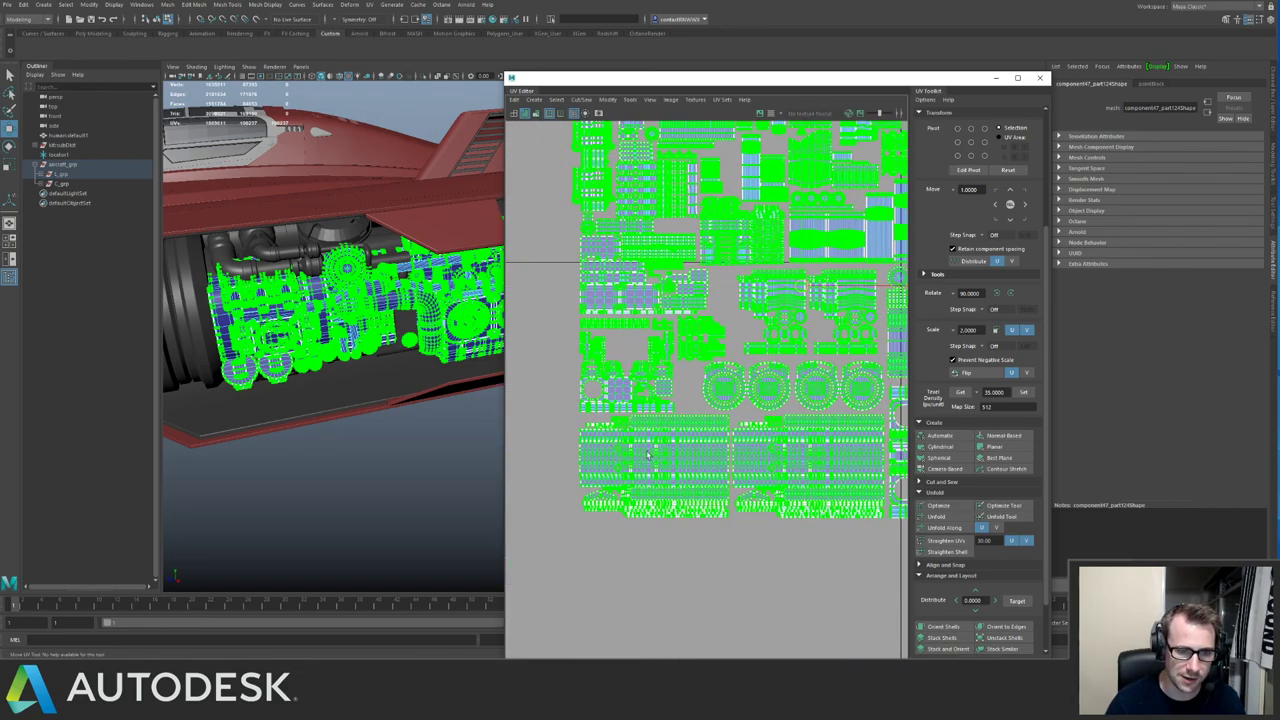
Select the whole engine component group, isolate it in the viewport and assign the number checker material to it.
{"action": "middle_click_drag", "start_coordinate": [817, 285], "coordinate": [639, 270], "text": "alt"}
{"action": "right_click_drag", "start_coordinate": [663, 305], "coordinate": [803, 367], "text": "alt"}
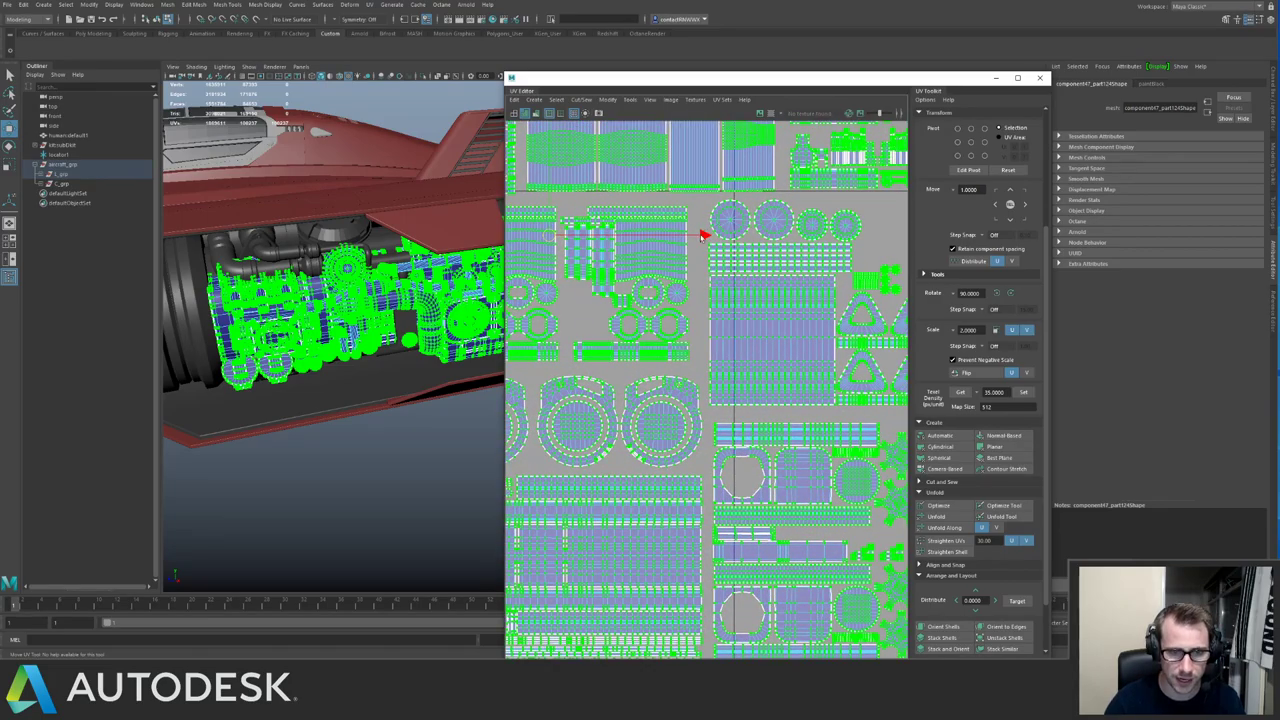
{"action": "scroll", "coordinate": [703, 240], "scroll_direction": "down", "scroll_amount": 2}
{"action": "scroll", "coordinate": [715, 310], "scroll_direction": "down", "scroll_amount": 3}
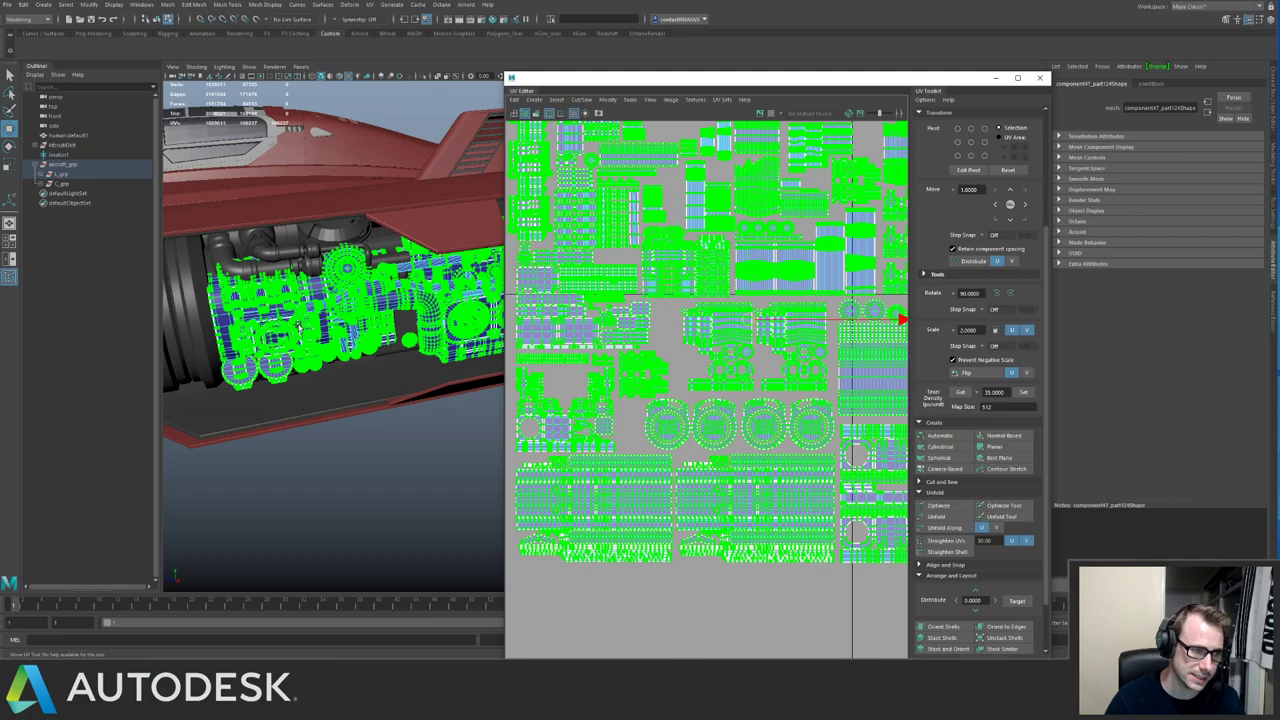
{"action": "left_click", "coordinate": [411, 290]}
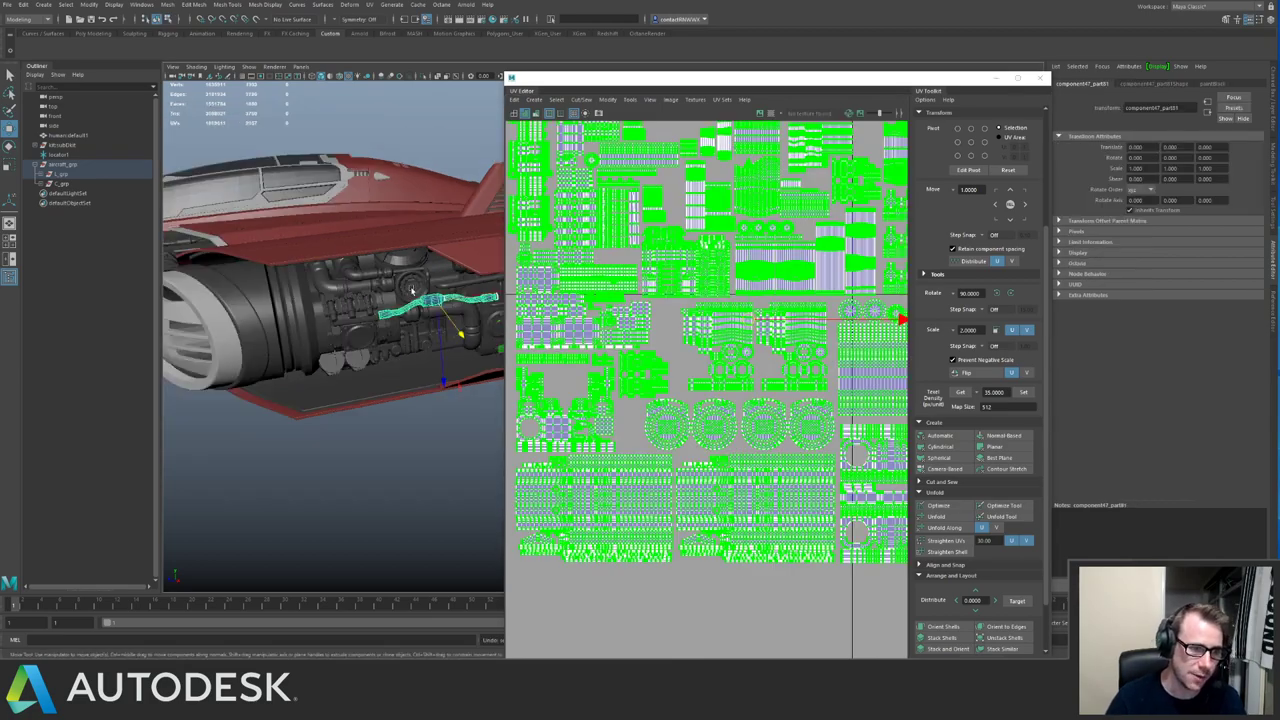
{"action": "key", "text": "Up"}
{"action": "left_click_drag", "start_coordinate": [355, 205], "coordinate": [377, 280], "text": "alt"}
{"action": "key", "text": "ctrl+1"}
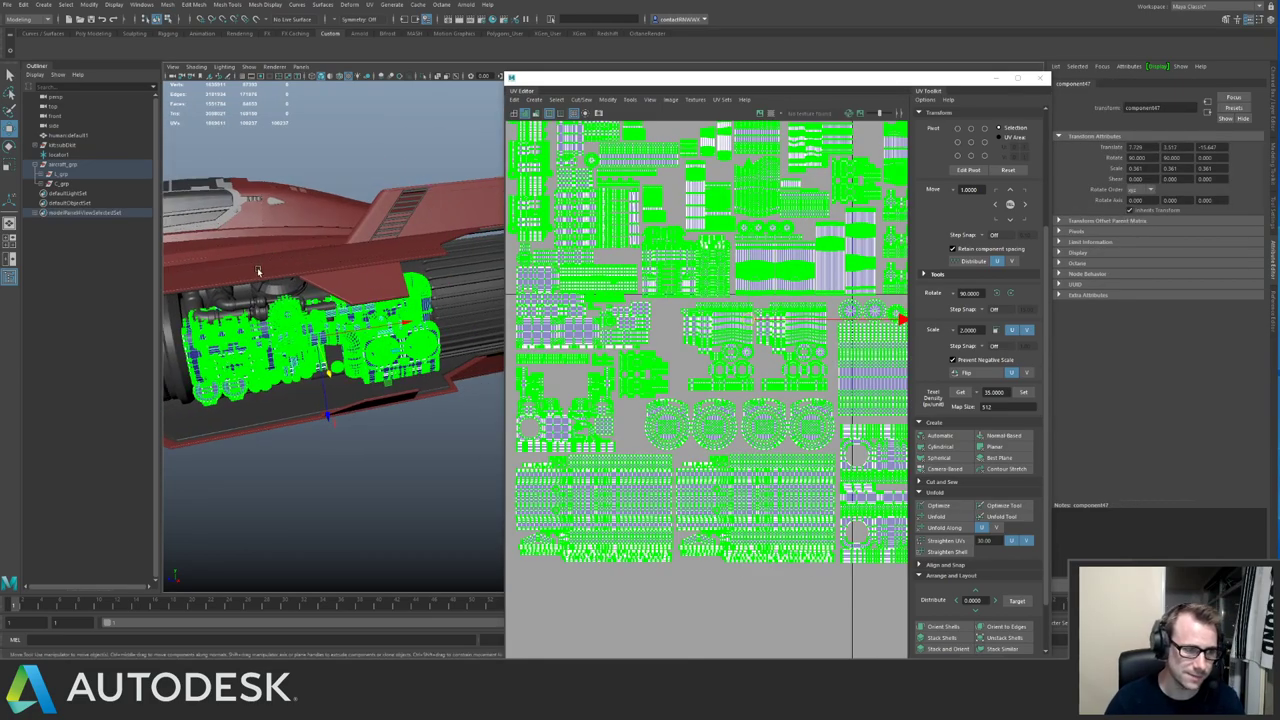
{"action": "left_click_drag", "start_coordinate": [257, 267], "coordinate": [297, 263], "text": "alt"}
{"action": "left_click", "coordinate": [228, 246]}
{"action": "left_click", "coordinate": [437, 378]}
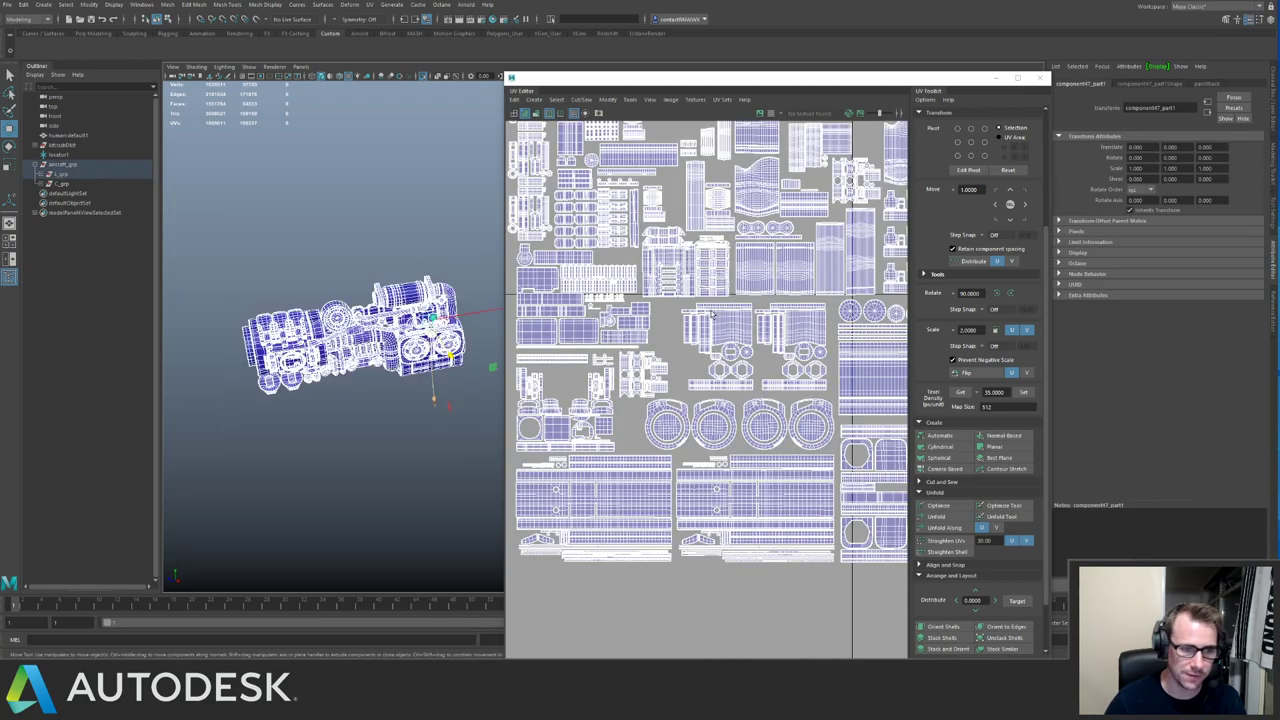
{"action": "right_click_drag", "start_coordinate": [348, 338], "coordinate": [410, 505]}
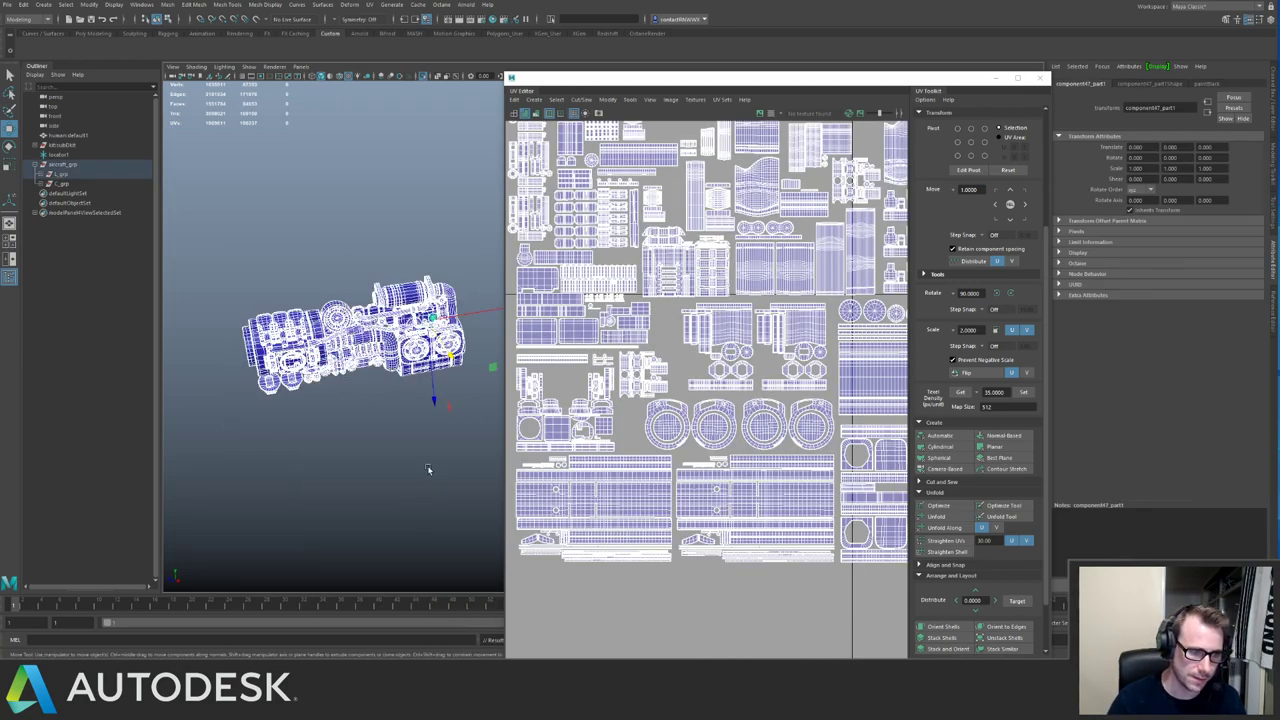
Deselect the engine component, inspect its checker pattern in isolation and show the rest of the ship again.
{"action": "left_click", "coordinate": [324, 267]}
{"action": "middle_click_drag", "start_coordinate": [366, 303], "coordinate": [380, 314], "text": "alt"}
{"action": "right_click_drag", "start_coordinate": [380, 314], "coordinate": [426, 374], "text": "alt"}
{"action": "middle_click_drag", "start_coordinate": [323, 310], "coordinate": [393, 308], "text": "alt"}
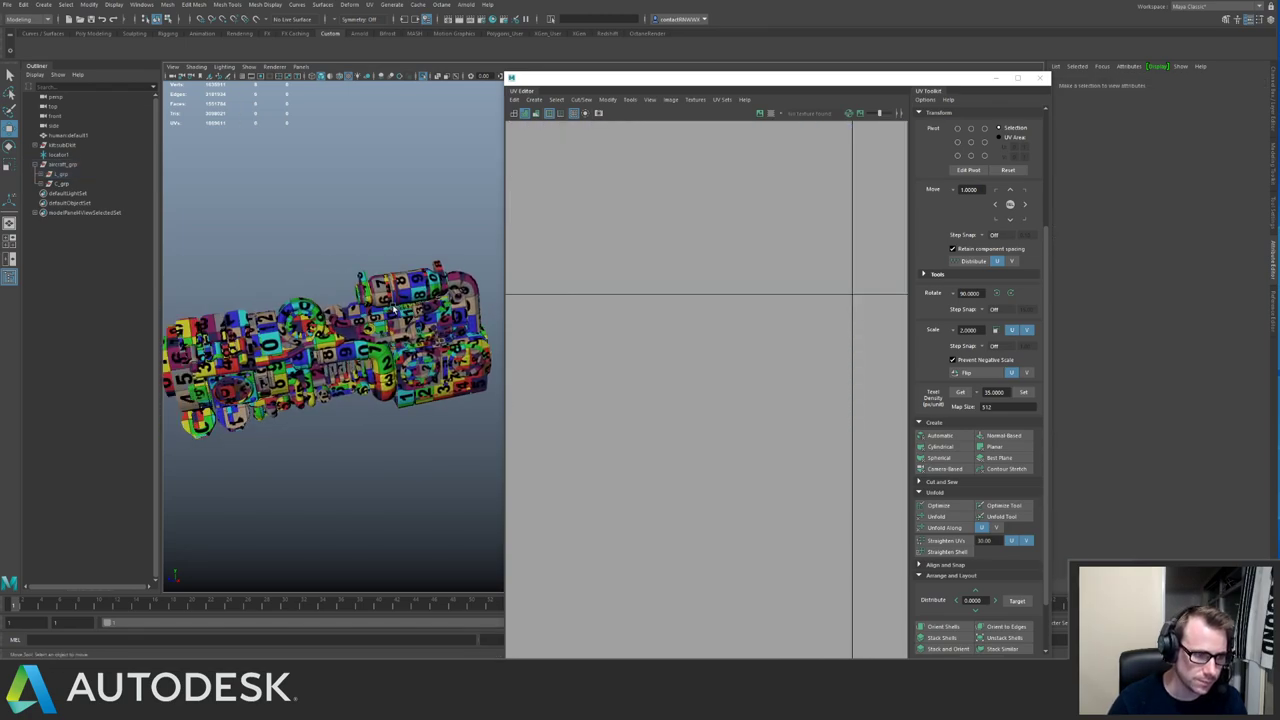
{"action": "scroll", "coordinate": [251, 266], "scroll_direction": "down", "scroll_amount": 3}
{"action": "key", "text": "ctrl+1"}
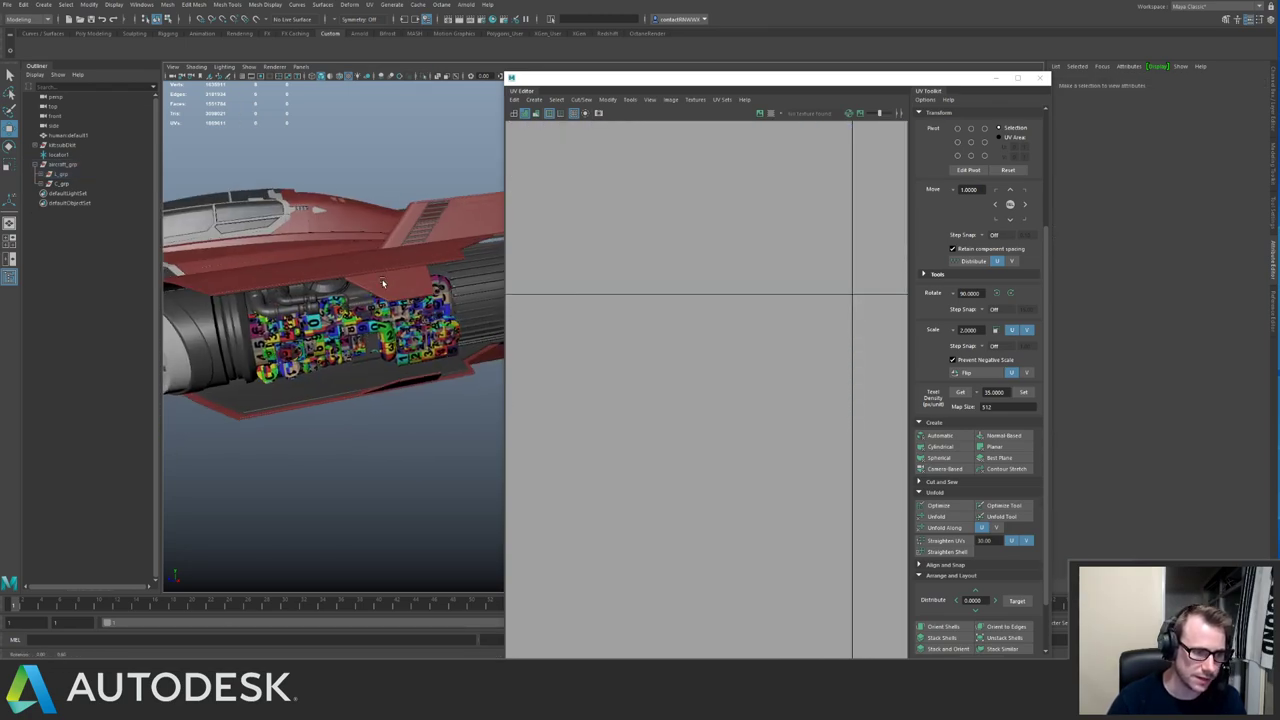
Duplicate the entire checker-textured outer wing panel group and move the copy over to the engine component.
{"action": "left_click_drag", "start_coordinate": [386, 283], "coordinate": [434, 281], "text": "alt"}
{"action": "scroll", "coordinate": [283, 249], "scroll_direction": "down", "scroll_amount": 3}
{"action": "scroll", "coordinate": [308, 303], "scroll_direction": "up", "scroll_amount": 2}
{"action": "left_click", "coordinate": [308, 303]}
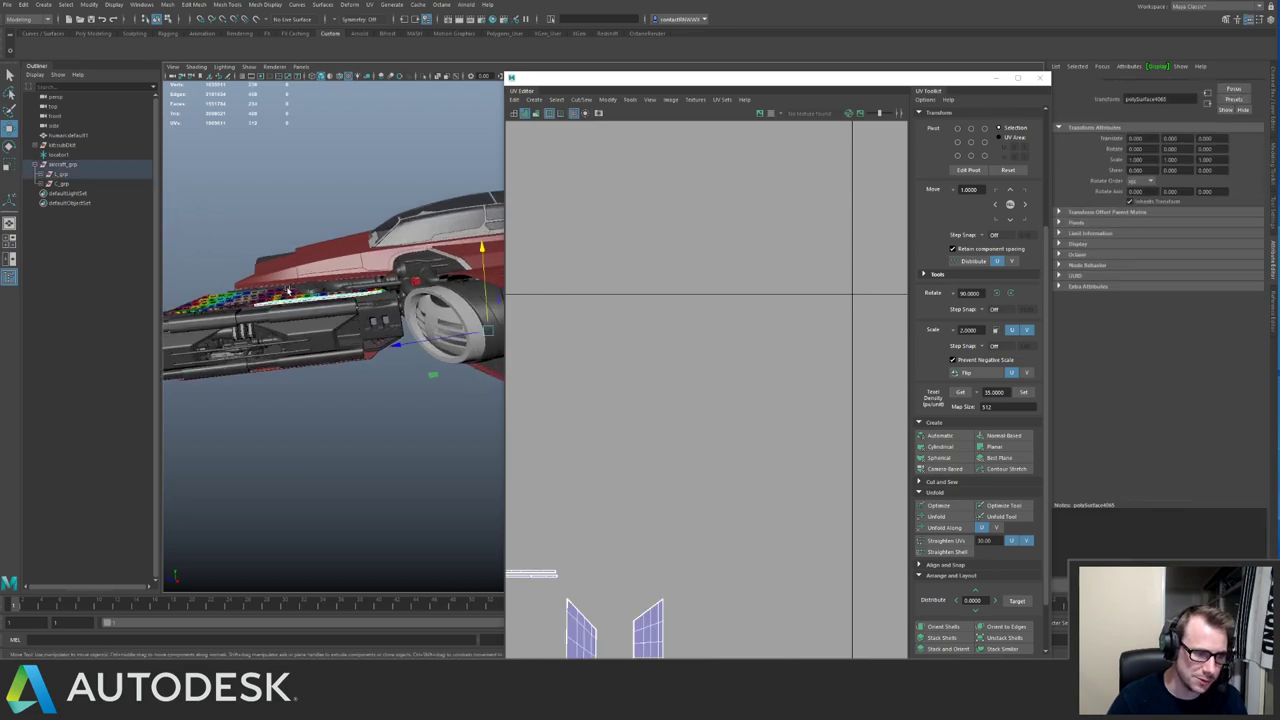
{"action": "left_click_drag", "start_coordinate": [308, 303], "coordinate": [269, 323], "text": "alt"}
{"action": "key", "text": "Up"}
{"action": "right_click_drag", "start_coordinate": [267, 346], "coordinate": [249, 243], "text": "alt"}
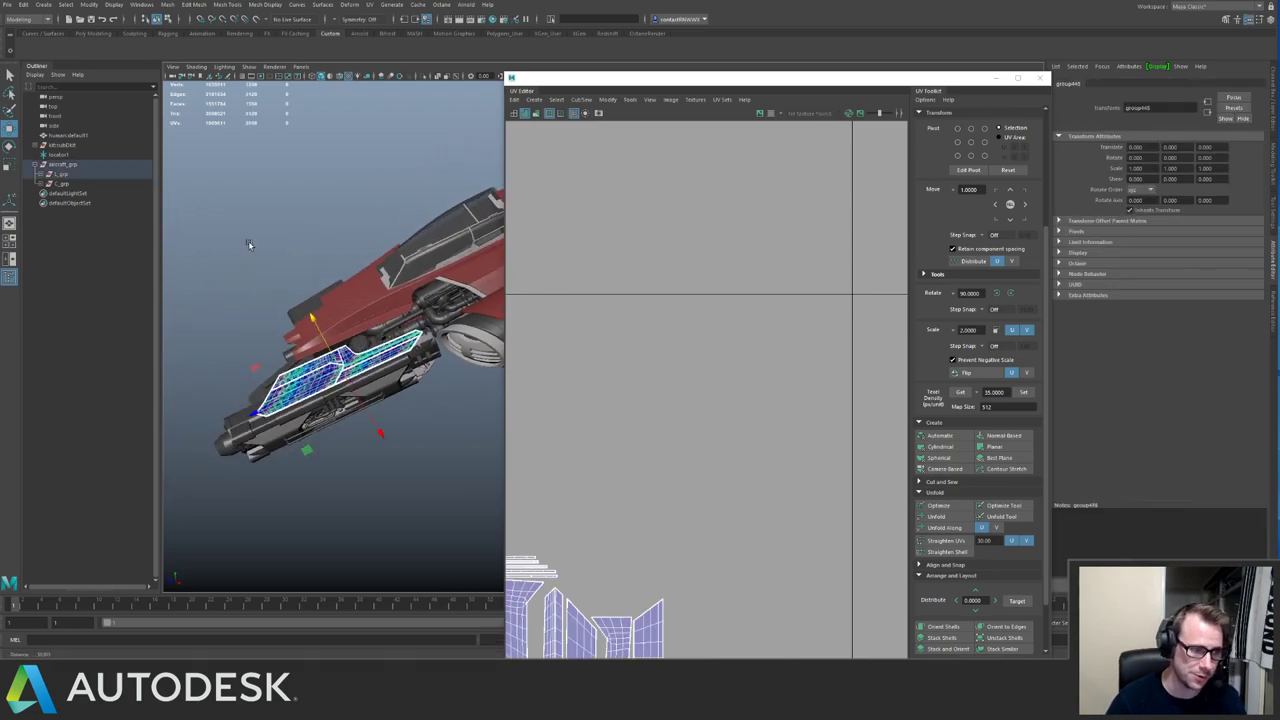
{"action": "left_click_drag", "start_coordinate": [249, 243], "coordinate": [220, 271], "text": "alt"}
{"action": "middle_click_drag", "start_coordinate": [345, 345], "coordinate": [233, 352], "text": "alt"}
{"action": "left_click_drag", "start_coordinate": [185, 370], "coordinate": [355, 280]}
{"action": "right_click_drag", "start_coordinate": [355, 280], "coordinate": [253, 196], "text": "alt"}
{"action": "middle_click_drag", "start_coordinate": [430, 310], "coordinate": [195, 245], "text": "alt"}
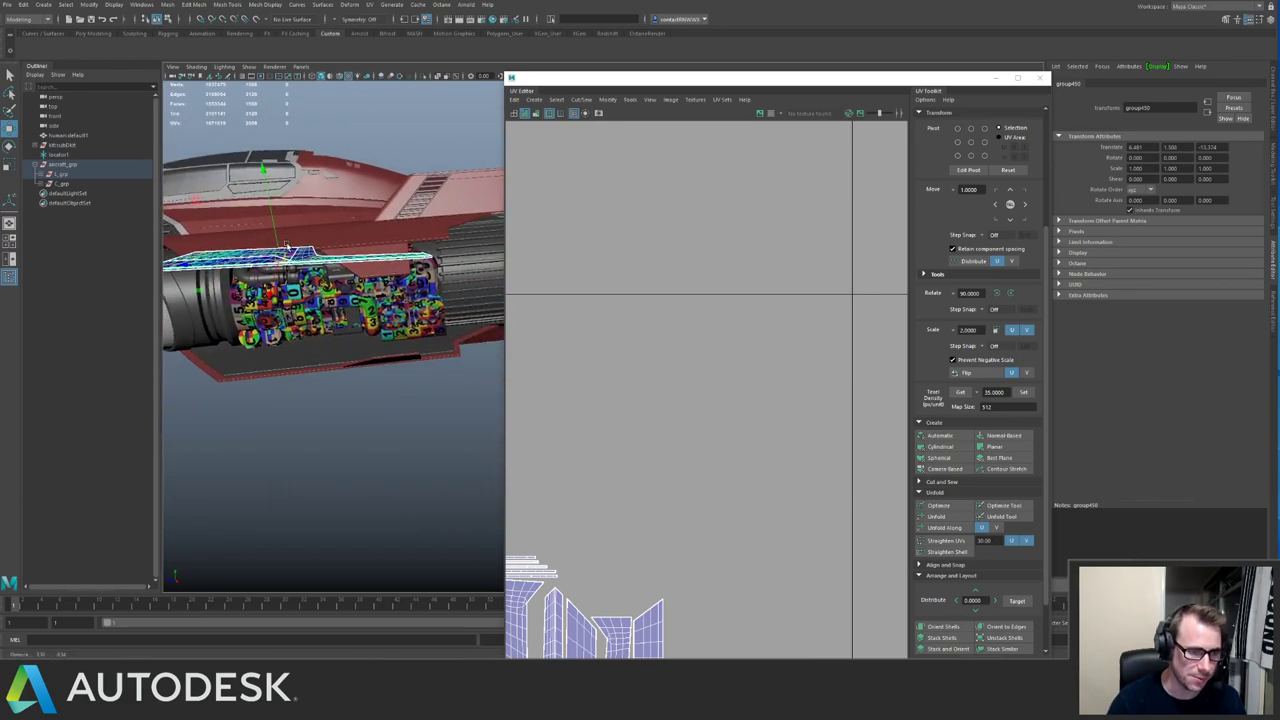
Lower the copied wing panels and place them close alongside the underside of the engine component.
{"action": "left_click_drag", "start_coordinate": [258, 261], "coordinate": [415, 338]}
{"action": "right_click_drag", "start_coordinate": [415, 338], "coordinate": [350, 310], "text": "alt"}
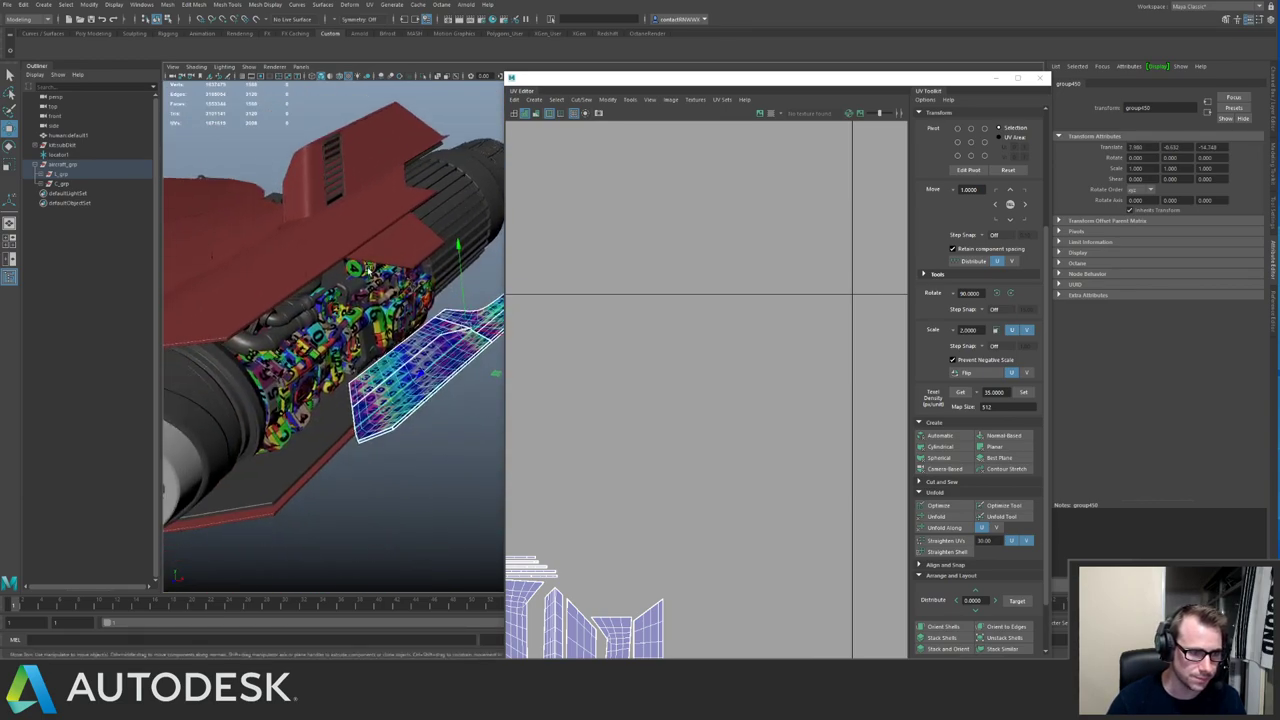
{"action": "left_click_drag", "start_coordinate": [350, 310], "coordinate": [295, 255], "text": "alt"}
{"action": "left_click_drag", "start_coordinate": [408, 252], "coordinate": [271, 292]}
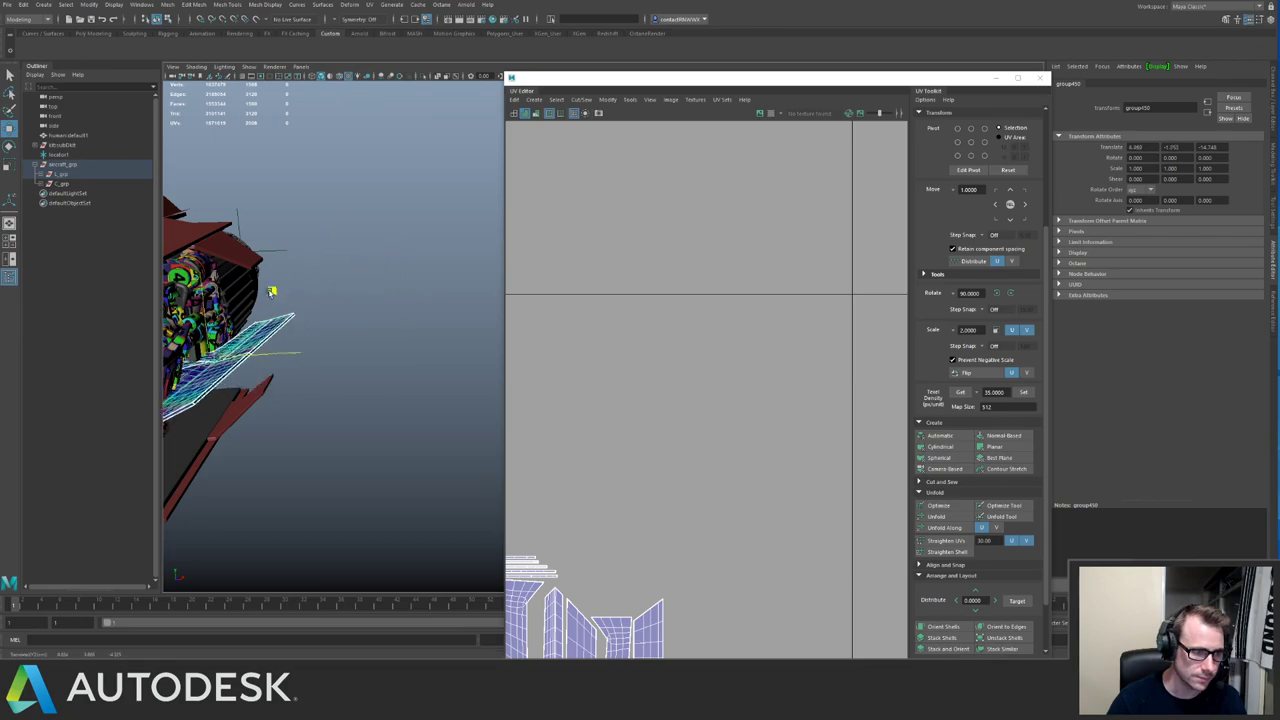
Compare the checker square size on the engine component with that on the copied wing panels up close.
{"action": "left_click", "coordinate": [354, 264]}
{"action": "left_click_drag", "start_coordinate": [354, 264], "coordinate": [300, 300], "text": "alt"}
{"action": "right_click_drag", "start_coordinate": [300, 300], "coordinate": [345, 315], "text": "alt"}
{"action": "left_click_drag", "start_coordinate": [345, 315], "coordinate": [400, 320], "text": "alt"}
{"action": "right_click_drag", "start_coordinate": [340, 350], "coordinate": [430, 375], "text": "alt"}
{"action": "left_click", "coordinate": [325, 325]}
{"action": "left_click_drag", "start_coordinate": [325, 325], "coordinate": [313, 293], "text": "alt"}
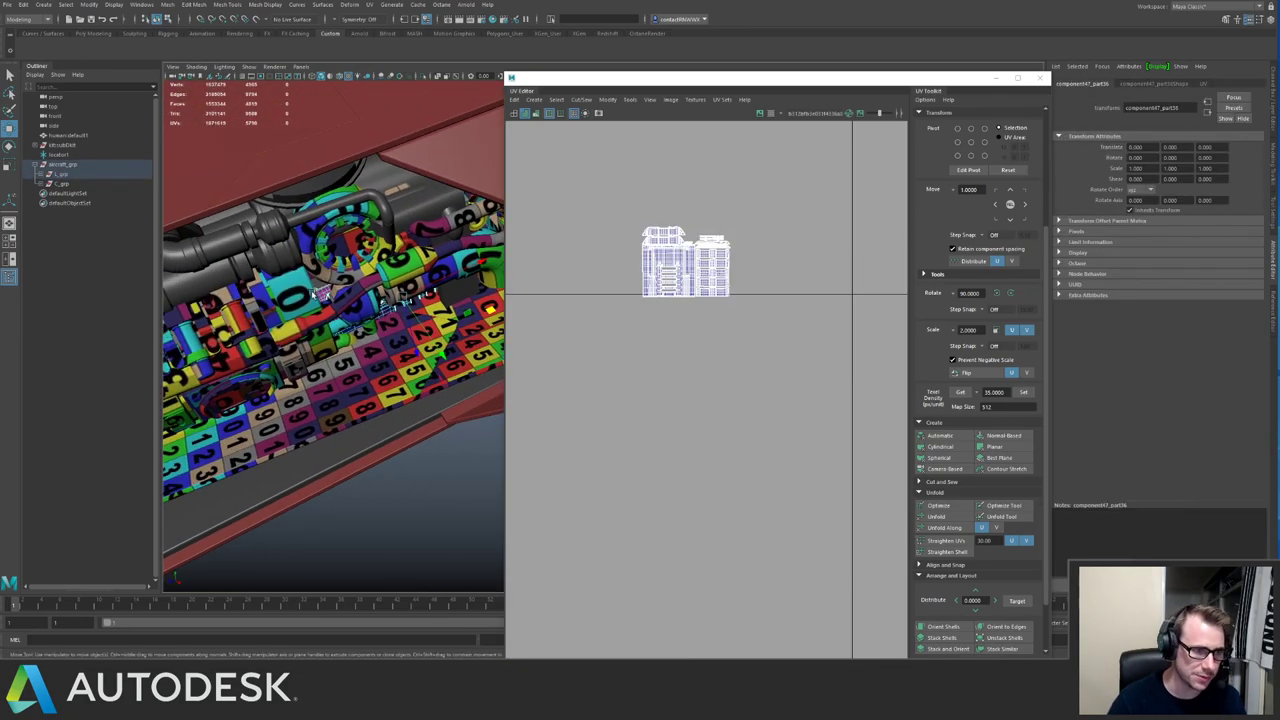
Select the whole engine component group and all of its UVs in the UV layout.
{"action": "left_click", "coordinate": [322, 312]}
{"action": "key", "text": "Up"}
{"action": "right_click_drag", "start_coordinate": [691, 277], "coordinate": [660, 250], "text": "alt"}
{"action": "right_click_drag", "start_coordinate": [579, 154], "coordinate": [645, 170]}
{"action": "left_click_drag", "start_coordinate": [866, 463], "coordinate": [562, 149]}
Try to scale all the engine component's UVs uniformly, and undo the scaling.
{"action": "key", "text": "r"}
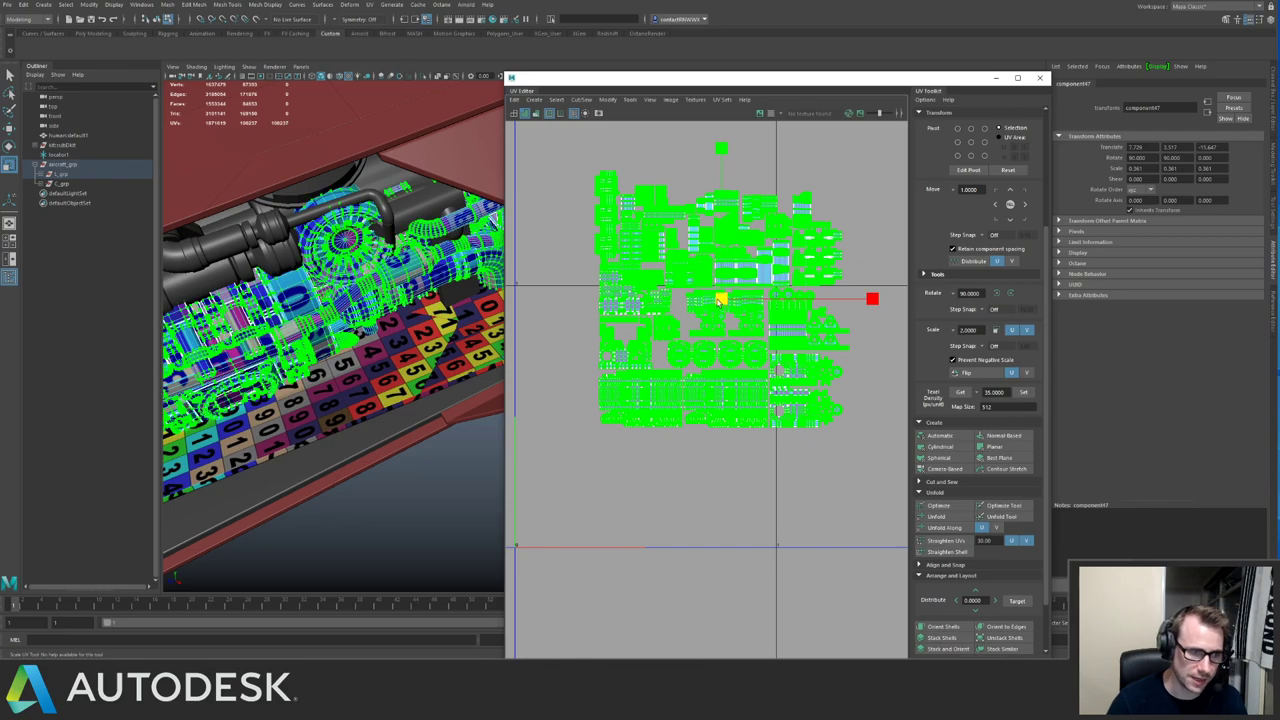
{"action": "mouse_move", "coordinate": [722, 299]}
{"action": "left_mouse_down"}
{"action": "mouse_move", "coordinate": [772, 286]}
{"action": "mouse_move", "coordinate": [718, 308]}
{"action": "left_mouse_up"}
{"action": "key", "text": "ctrl+z"}
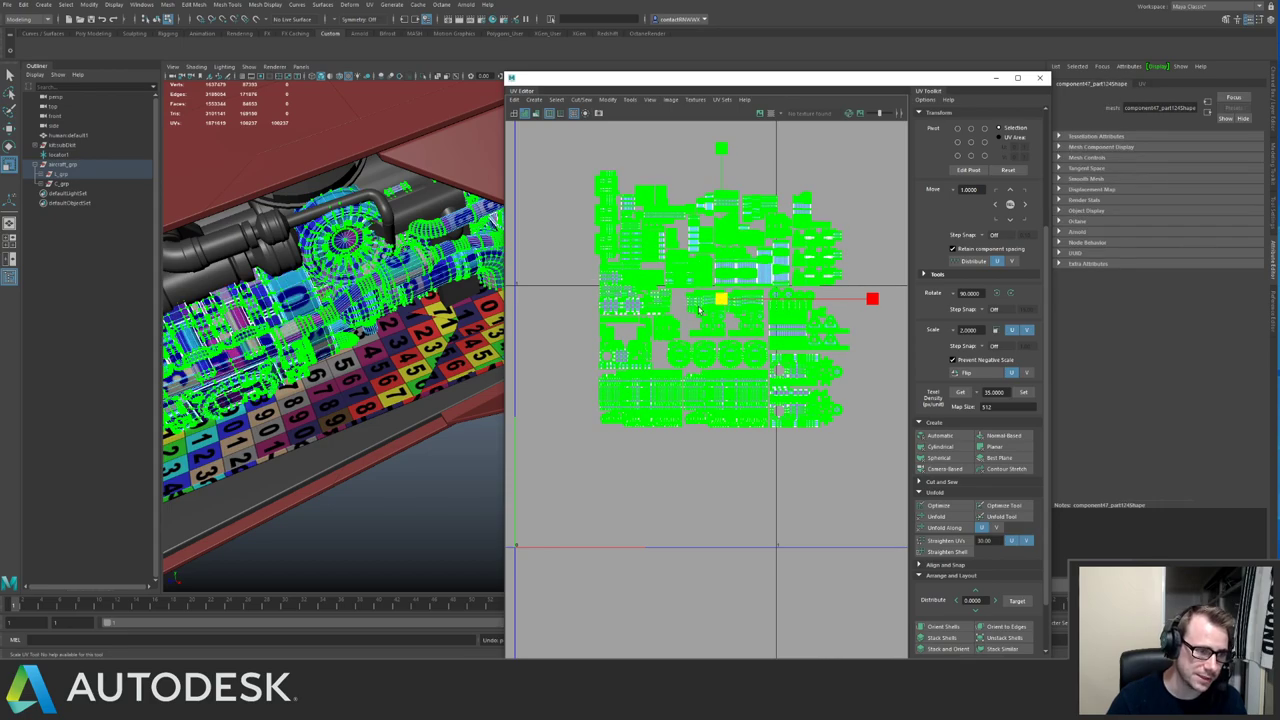
Select the lower-right block of engine UV shells and move it into the neighbouring tile on the right.
{"action": "middle_click_drag", "start_coordinate": [706, 319], "coordinate": [678, 335], "text": "alt"}
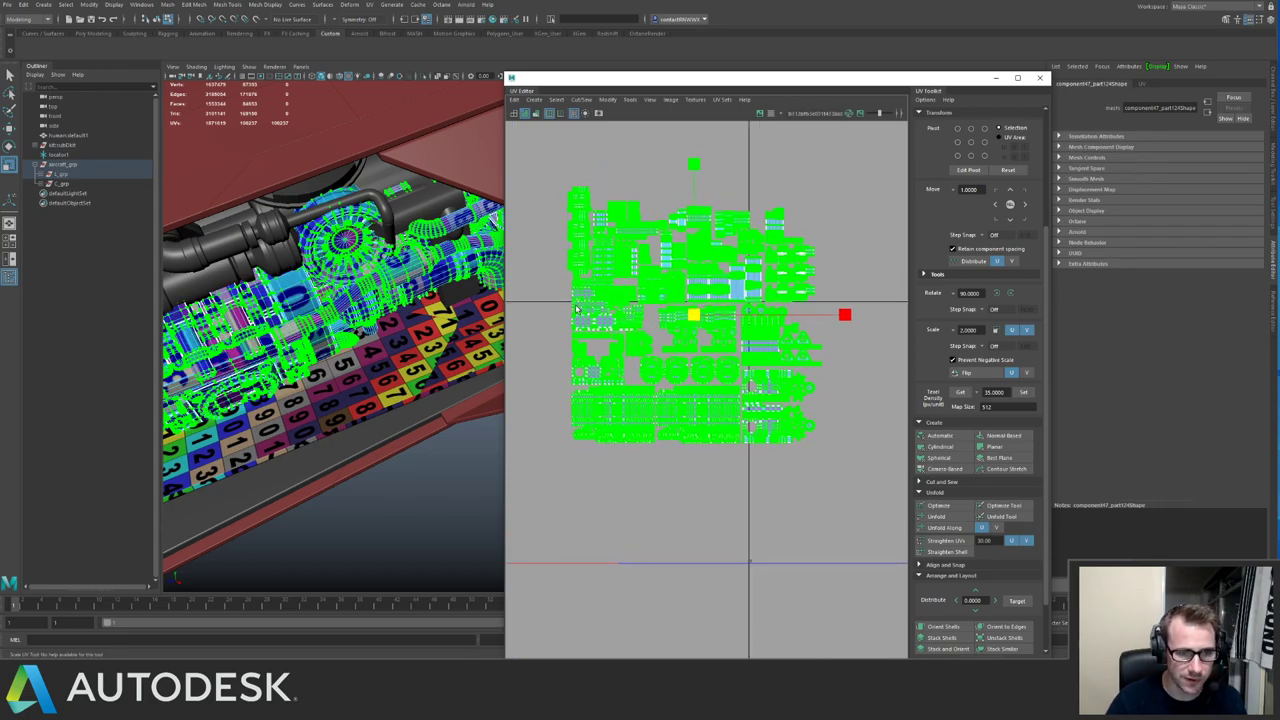
{"action": "right_click_drag", "start_coordinate": [604, 319], "coordinate": [706, 312], "text": "alt"}
{"action": "middle_click_drag", "start_coordinate": [718, 312], "coordinate": [658, 304], "text": "alt"}
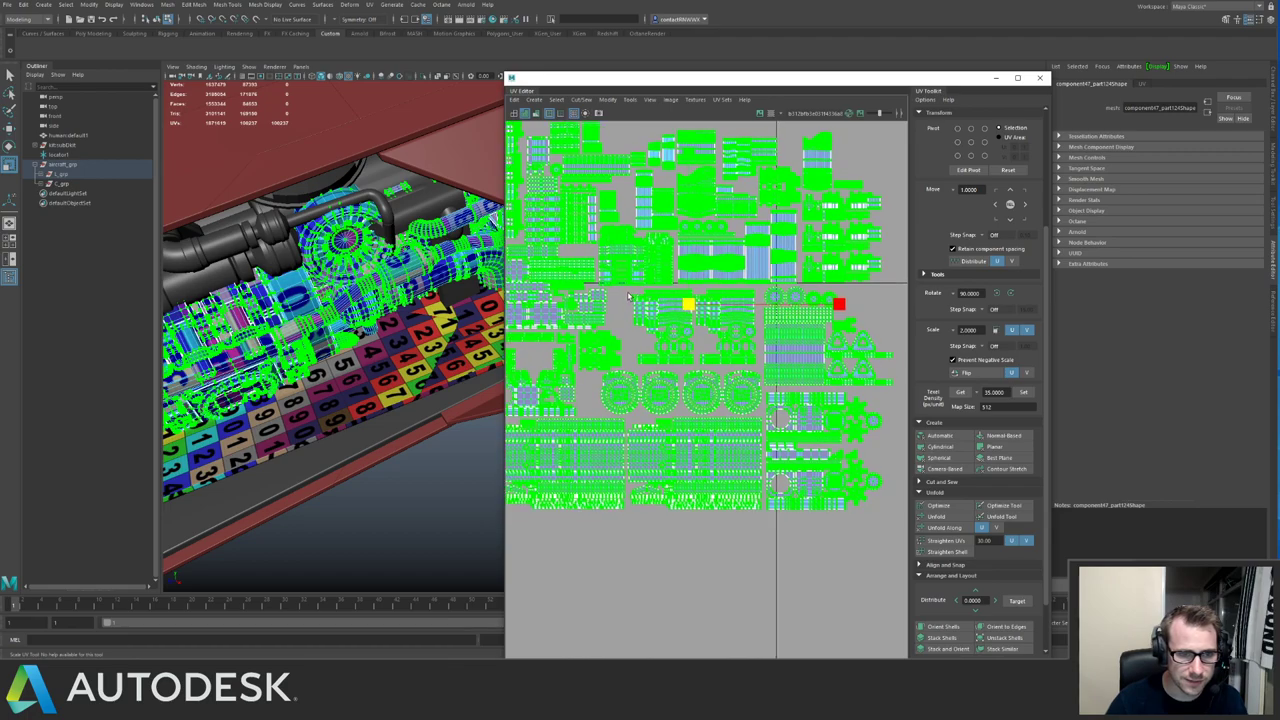
{"action": "left_click_drag", "start_coordinate": [629, 292], "coordinate": [900, 530]}
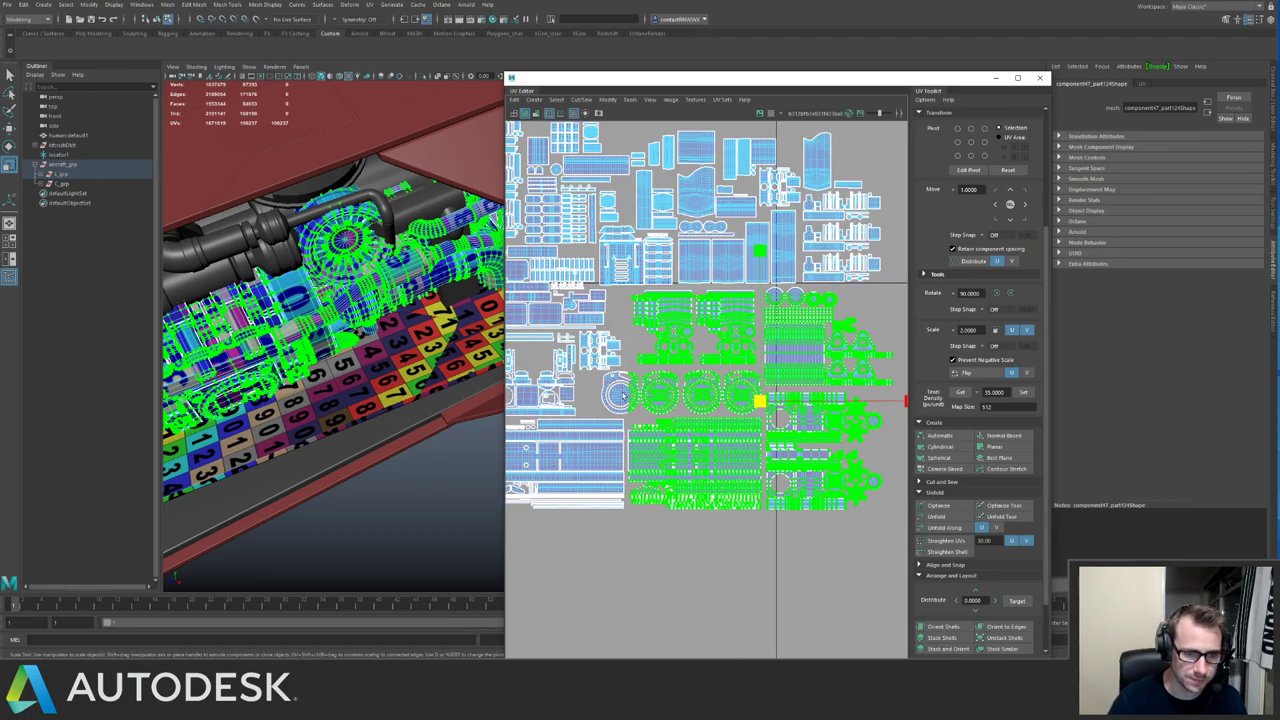
{"action": "scroll", "coordinate": [632, 391], "scroll_direction": "down", "scroll_amount": 4}
{"action": "middle_click_drag", "start_coordinate": [798, 374], "coordinate": [698, 374], "text": "alt"}
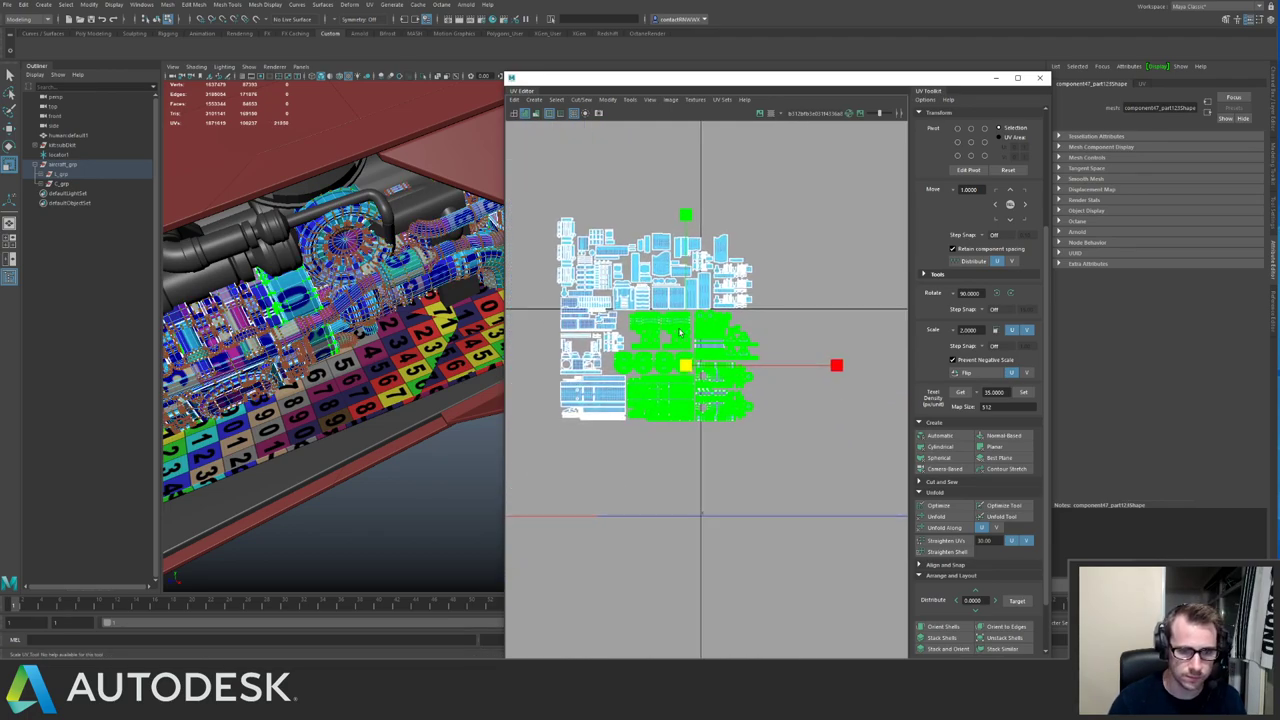
{"action": "left_click_drag", "start_coordinate": [685, 367], "coordinate": [790, 438]}
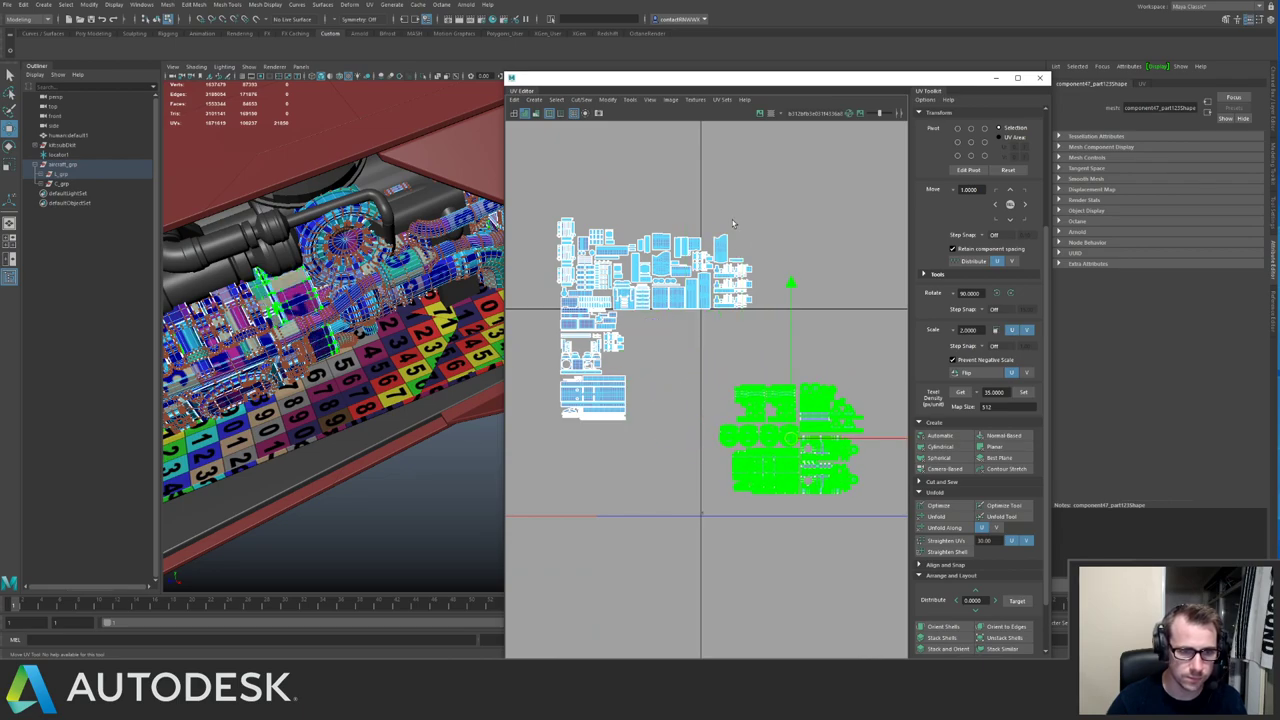
Select the upper-right block of engine UV shells and move it fully into the tile above the relocated block.
{"action": "left_click_drag", "start_coordinate": [802, 210], "coordinate": [638, 317]}
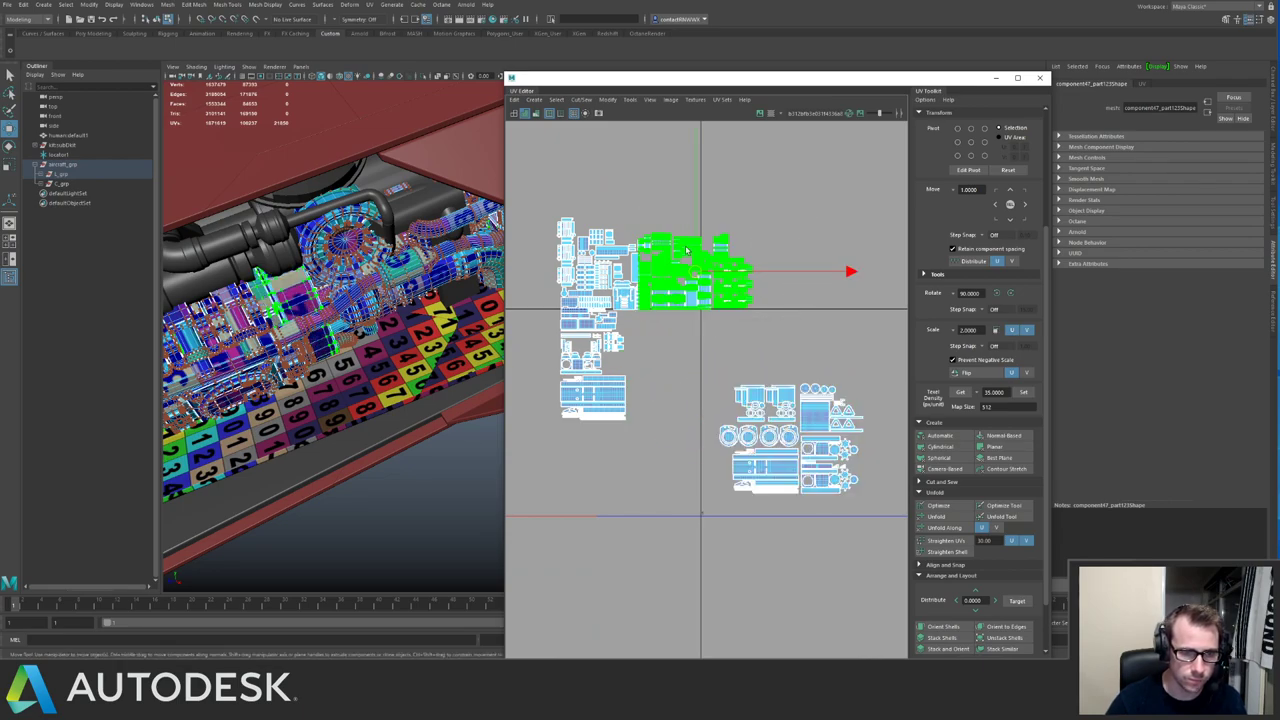
{"action": "left_click_drag", "start_coordinate": [696, 273], "coordinate": [791, 265]}
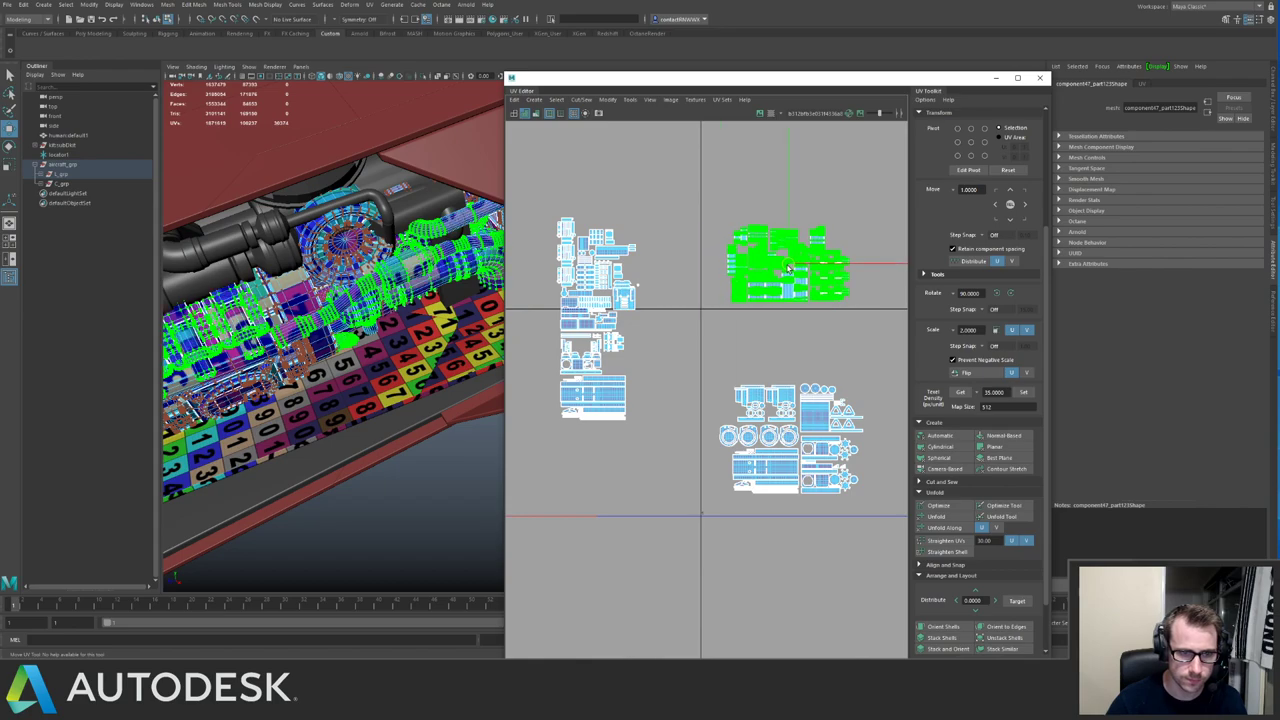
{"action": "key", "text": "ctrl+z"}
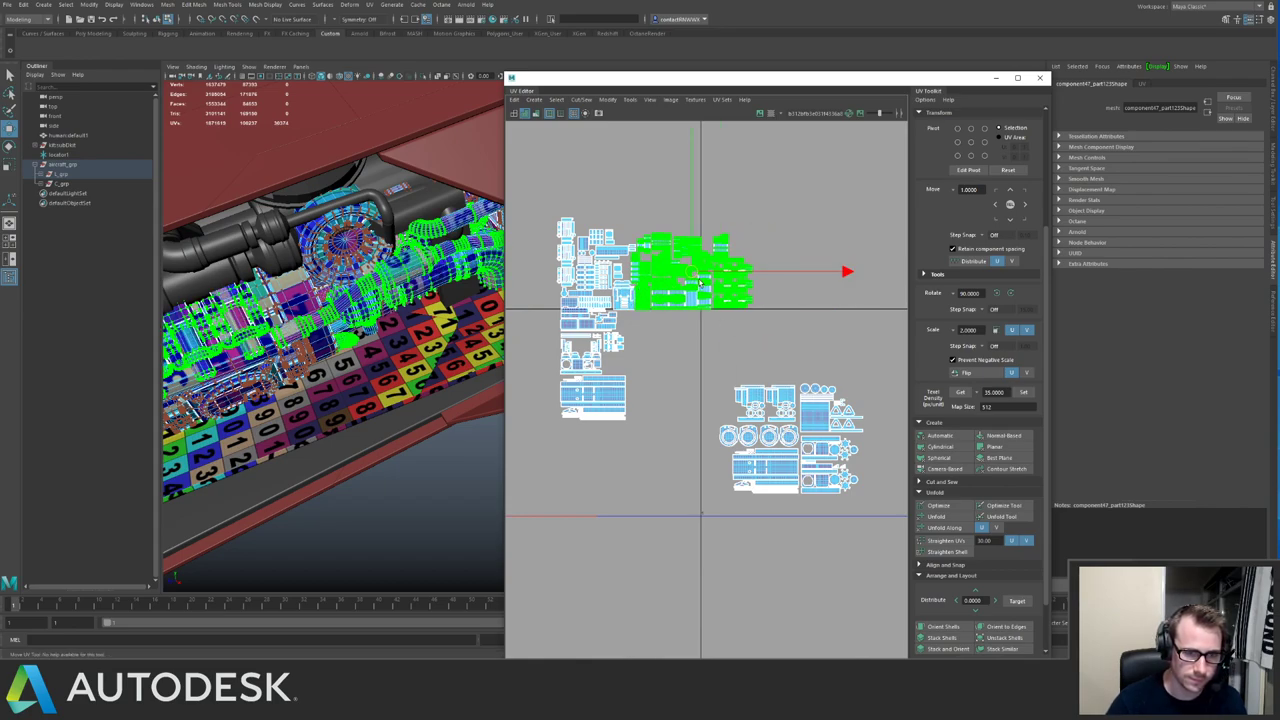
{"action": "left_click_drag", "start_coordinate": [722, 270], "coordinate": [758, 264]}
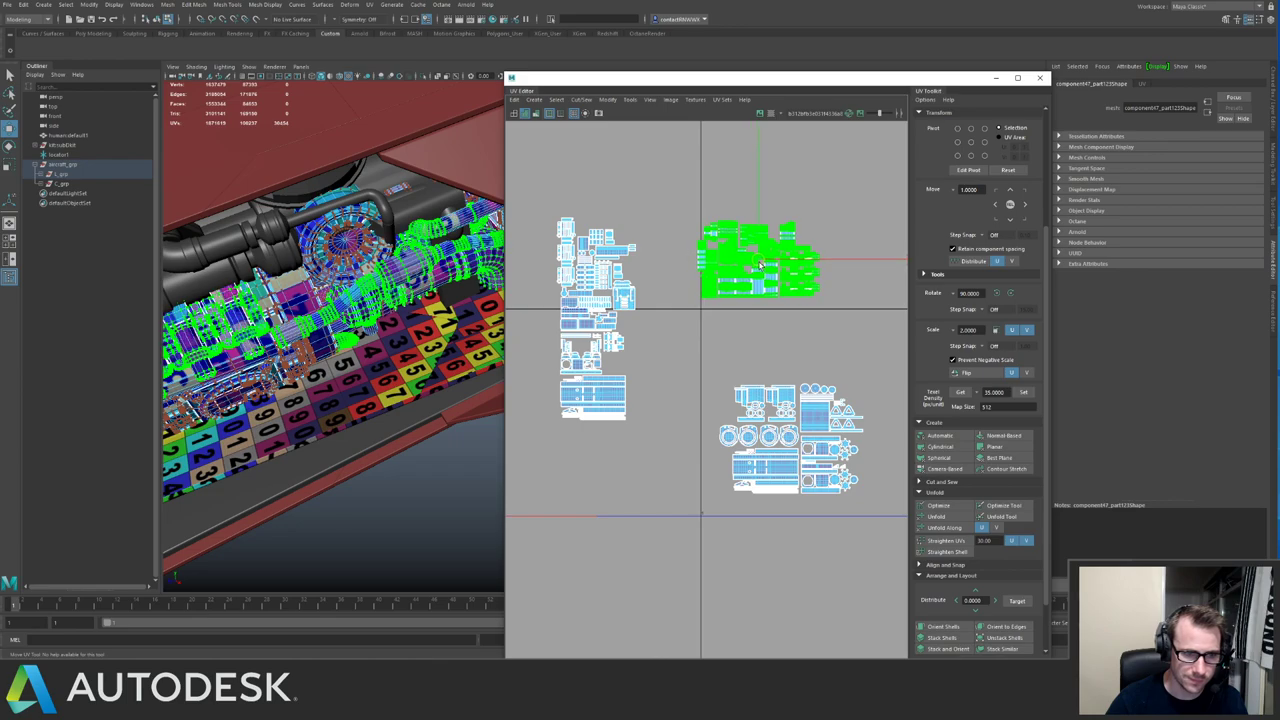
Select the upper half of the remaining left-hand engine shells and move it clear into the tile above.
{"action": "middle_click_drag", "start_coordinate": [583, 289], "coordinate": [657, 282], "text": "alt"}
{"action": "right_click_drag", "start_coordinate": [657, 282], "coordinate": [764, 359], "text": "alt"}
{"action": "middle_click_drag", "start_coordinate": [691, 309], "coordinate": [721, 298], "text": "alt"}
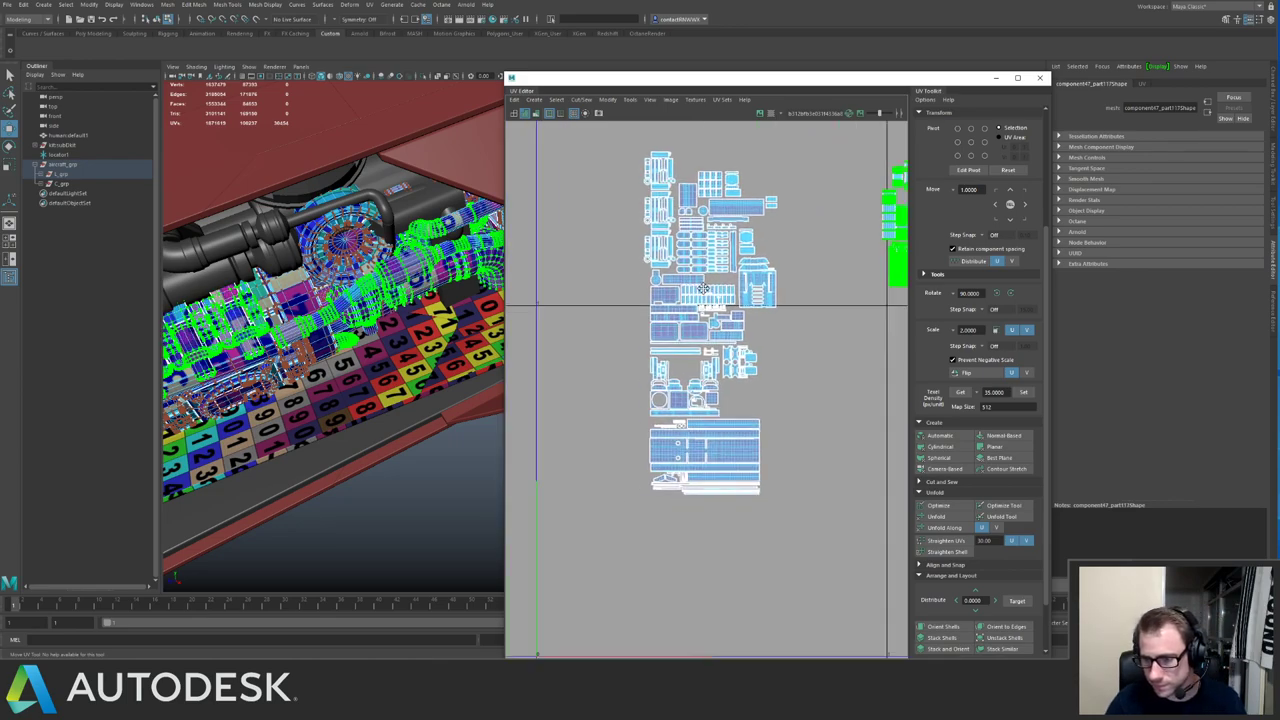
{"action": "right_click_drag", "start_coordinate": [721, 298], "coordinate": [785, 312], "text": "alt"}
{"action": "middle_click_drag", "start_coordinate": [624, 290], "coordinate": [544, 290], "text": "alt"}
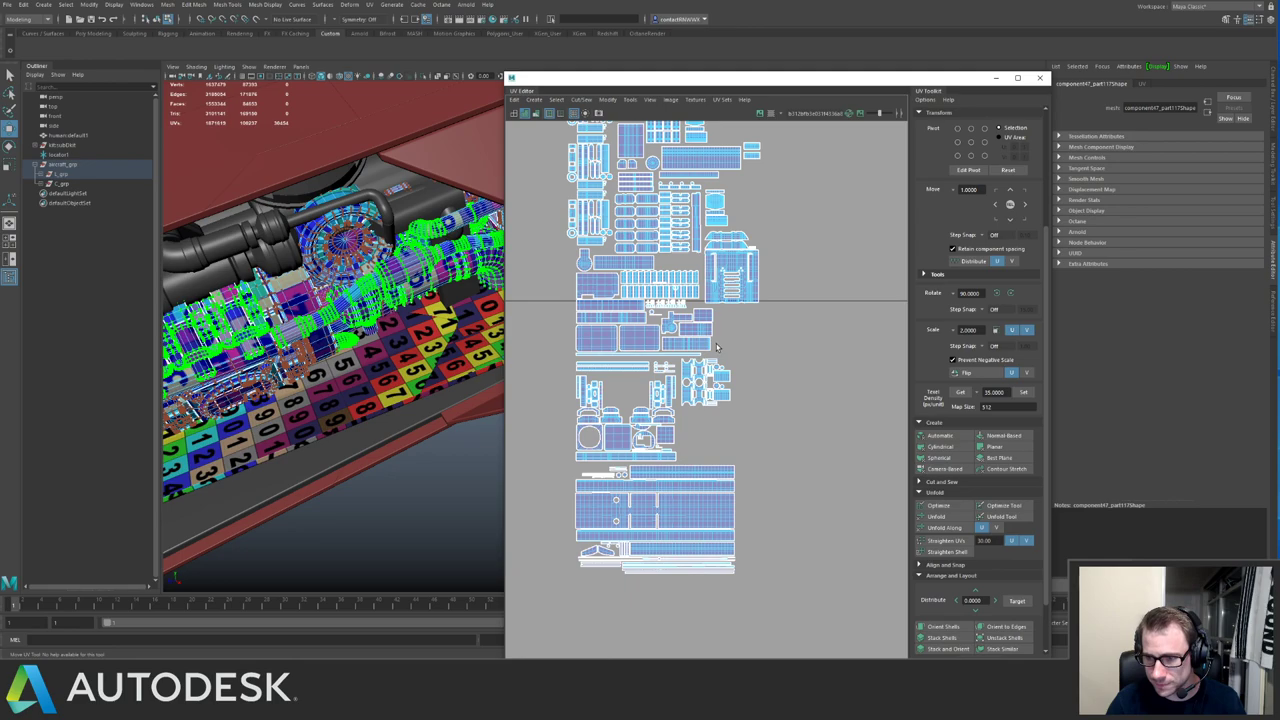
{"action": "right_click_drag", "start_coordinate": [716, 347], "coordinate": [675, 335], "text": "alt"}
{"action": "middle_click_drag", "start_coordinate": [660, 315], "coordinate": [658, 331], "text": "alt"}
{"action": "right_click_drag", "start_coordinate": [635, 318], "coordinate": [680, 280], "text": "alt"}
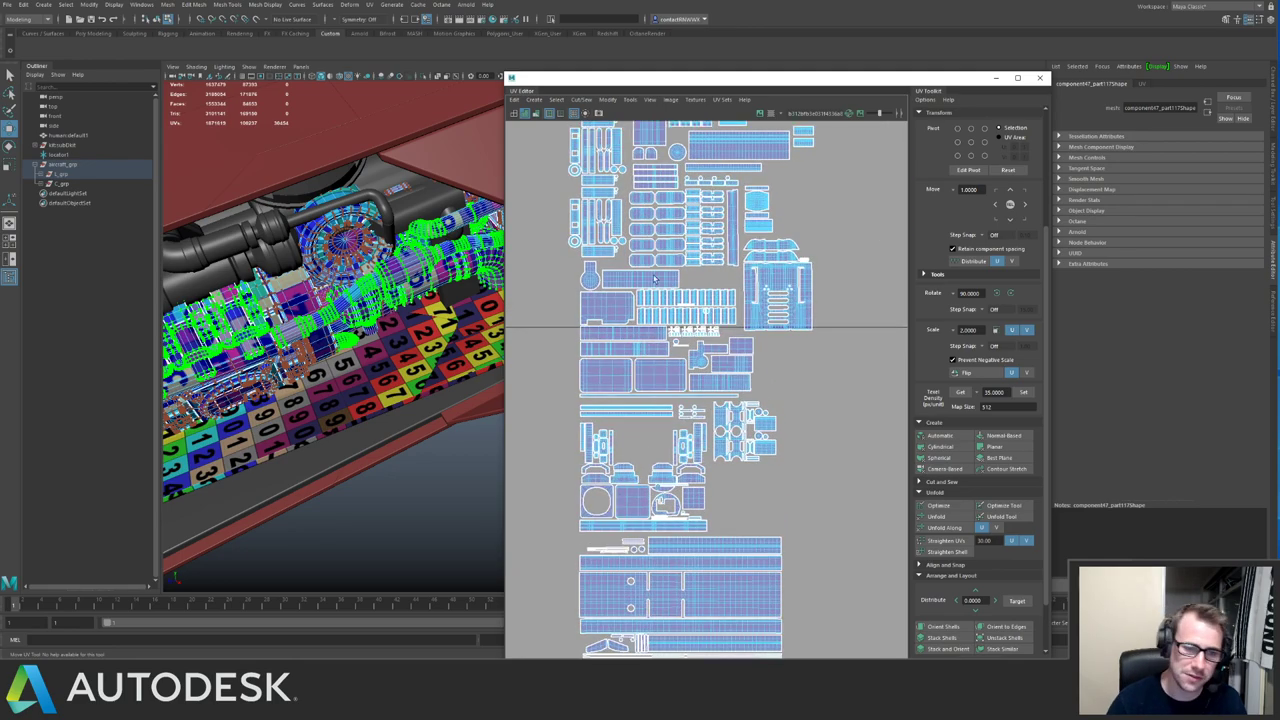
{"action": "middle_click_drag", "start_coordinate": [631, 216], "coordinate": [604, 314], "text": "alt"}
{"action": "scroll", "coordinate": [605, 313], "scroll_direction": "down", "scroll_amount": 2}
{"action": "left_click_drag", "start_coordinate": [550, 175], "coordinate": [785, 441]}
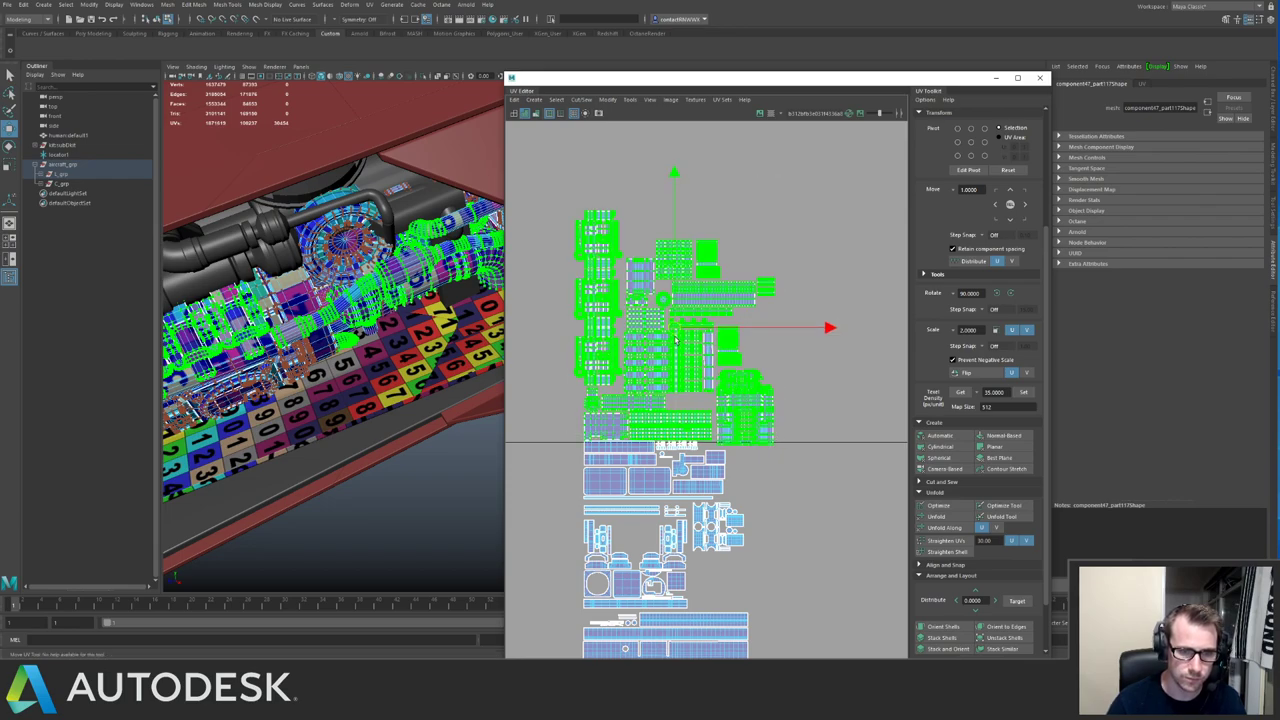
{"action": "left_click_drag", "start_coordinate": [674, 325], "coordinate": [710, 248]}
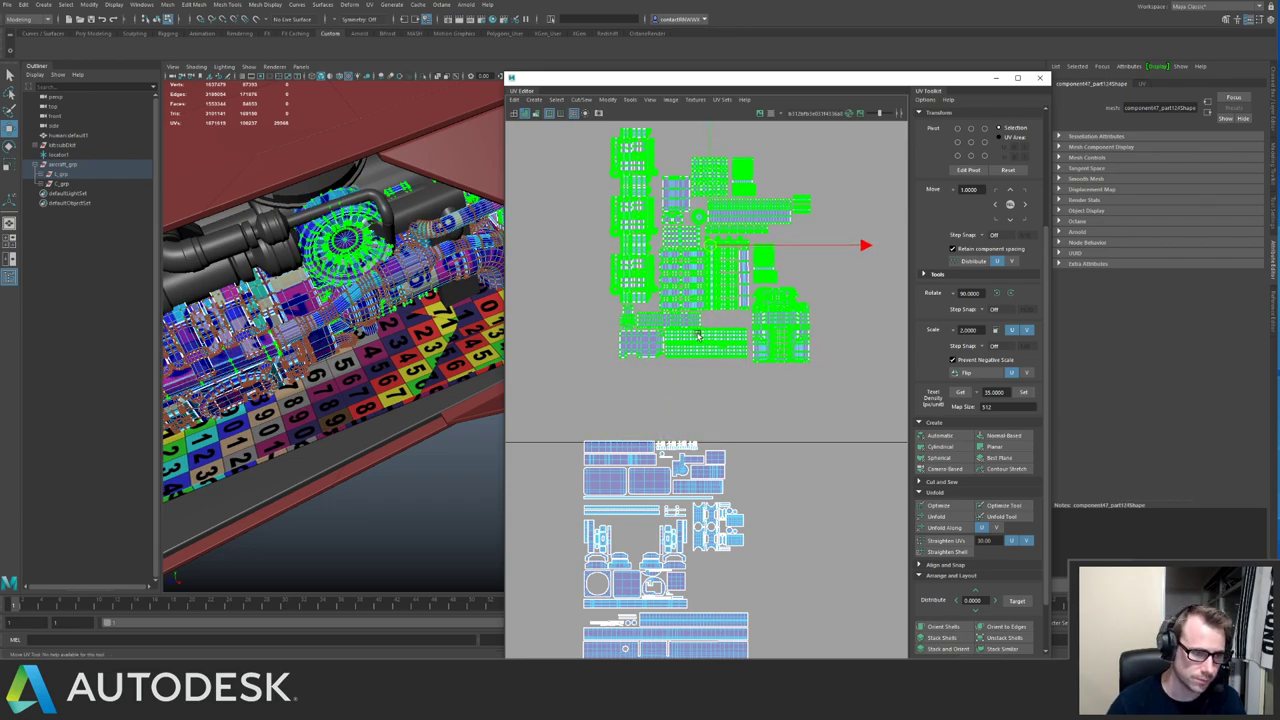
Select the UVs of all four shell blocks and scale them up uniformly, comparing the engine's checker squares with the panels'.
{"action": "scroll", "coordinate": [710, 335], "scroll_direction": "down", "scroll_amount": 5}
{"action": "middle_click_drag", "start_coordinate": [774, 306], "coordinate": [673, 282], "text": "alt"}
{"action": "scroll", "coordinate": [673, 282], "scroll_direction": "down", "scroll_amount": 2}
{"action": "mouse_move", "coordinate": [557, 207]}
{"action": "left_mouse_down"}
{"action": "mouse_move", "coordinate": [786, 484]}
{"action": "mouse_move", "coordinate": [808, 480]}
{"action": "left_mouse_up"}
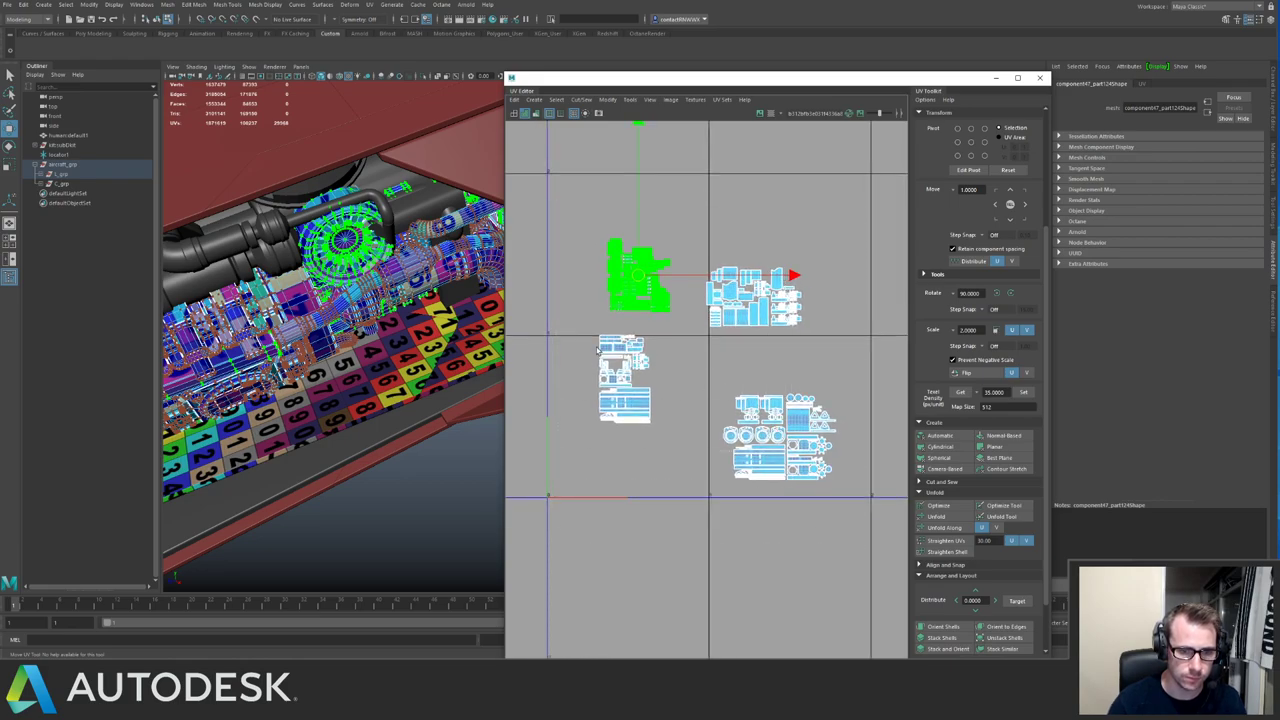
{"action": "key", "text": "ctrl+a"}
{"action": "left_click_drag", "start_coordinate": [343, 295], "coordinate": [419, 306], "text": "alt"}
{"action": "right_click_drag", "start_coordinate": [398, 339], "coordinate": [440, 400], "text": "alt"}
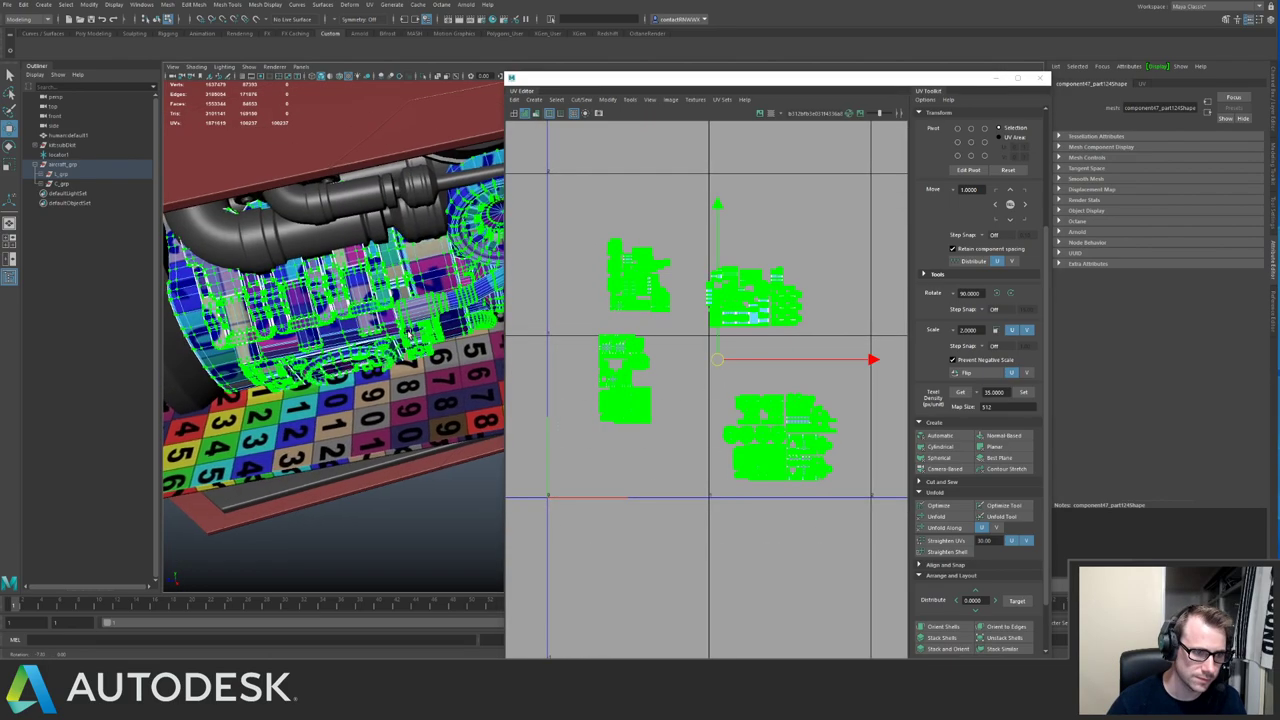
{"action": "left_click_drag", "start_coordinate": [440, 400], "coordinate": [450, 396], "text": "alt"}
{"action": "key", "text": "r"}
{"action": "left_click_drag", "start_coordinate": [718, 360], "coordinate": [830, 316]}
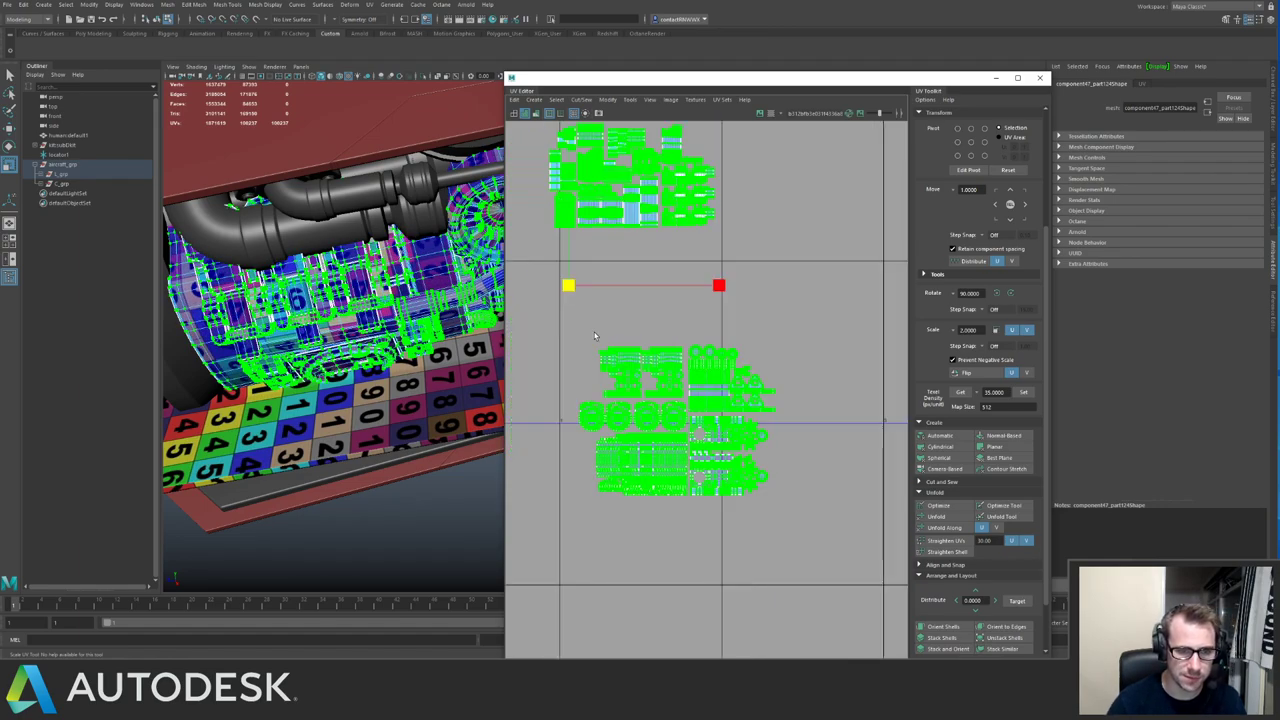
Select the enlarged lower-right block of engine shells and move it up and left into a single UV tile.
{"action": "left_click_drag", "start_coordinate": [592, 318], "coordinate": [822, 546]}
{"action": "key", "text": "w"}
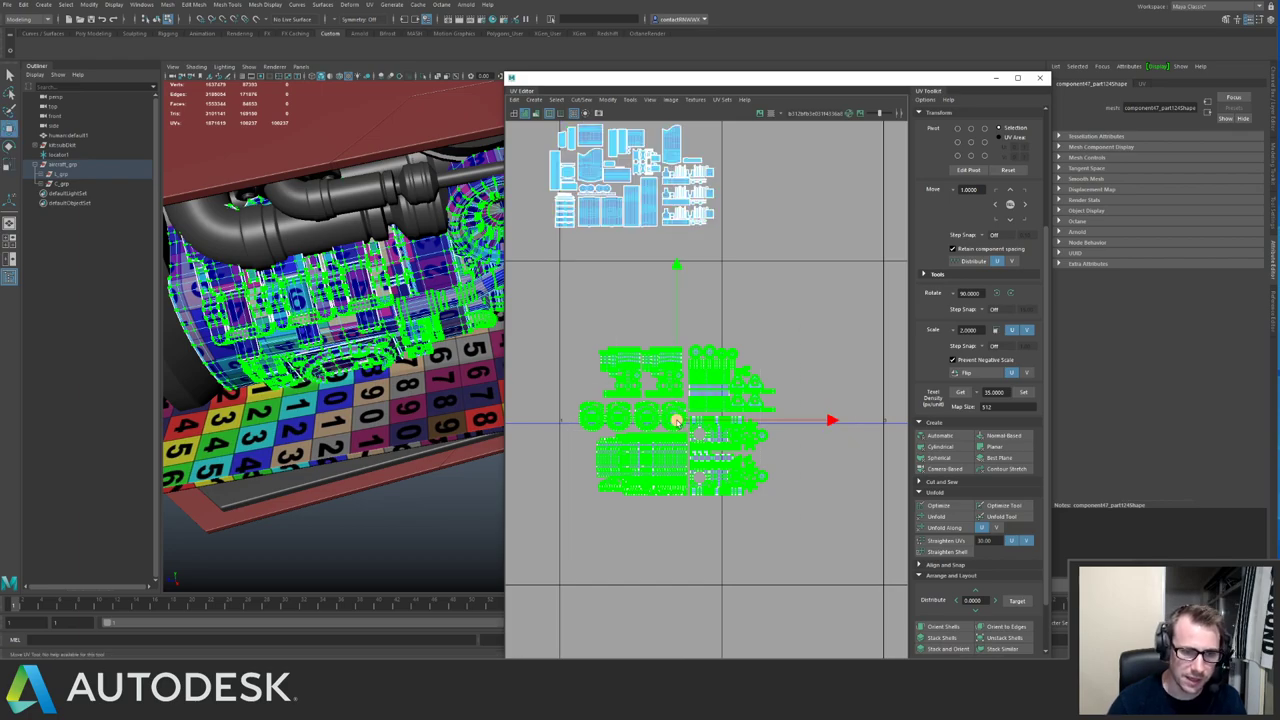
{"action": "left_click_drag", "start_coordinate": [677, 421], "coordinate": [641, 338]}
Select the circular shell at the left end of the gear-shaped row and move it up to the tile's upper-left corner.
{"action": "scroll", "coordinate": [720, 356], "scroll_direction": "up", "scroll_amount": 2}
{"action": "middle_click_drag", "start_coordinate": [638, 338], "coordinate": [696, 328], "text": "alt"}
{"action": "left_click_drag", "start_coordinate": [713, 358], "coordinate": [705, 383]}
{"action": "key", "text": "w"}
{"action": "left_click_drag", "start_coordinate": [617, 383], "coordinate": [618, 384]}
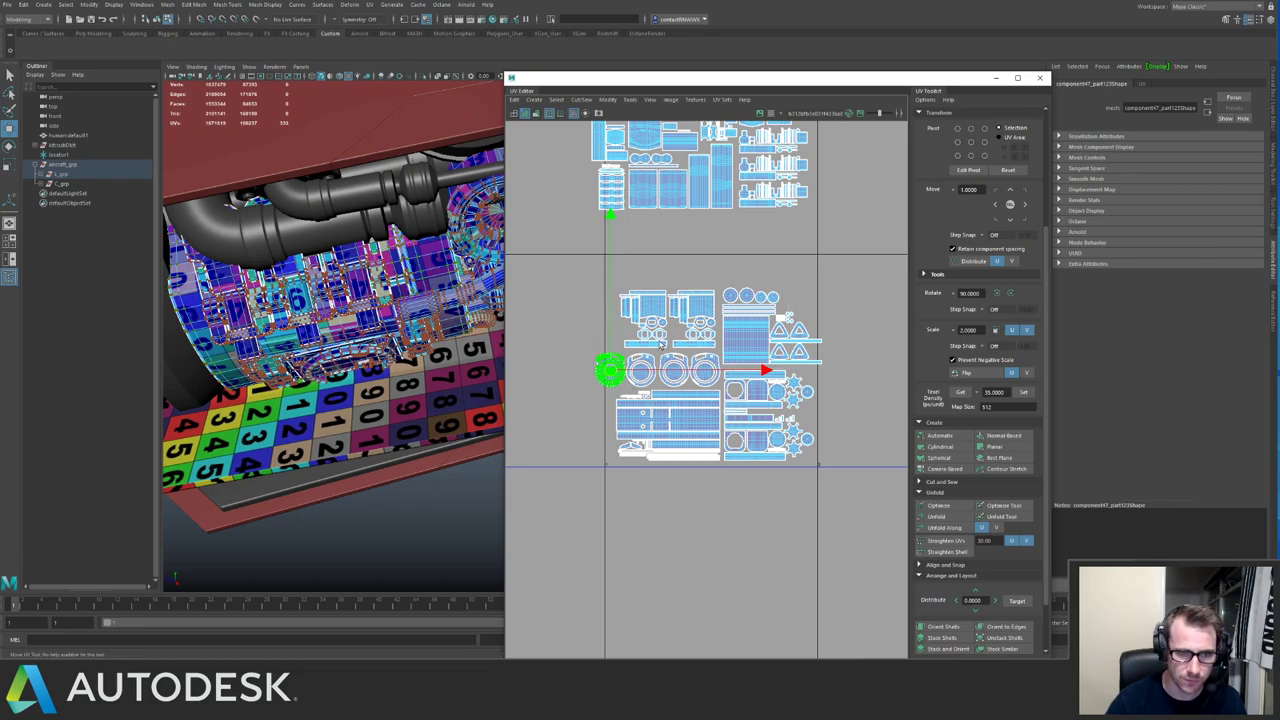
{"action": "left_click_drag", "start_coordinate": [613, 374], "coordinate": [622, 273]}
Select the two long strip shells crossing the tile's right border and move them above the row of circular shells.
{"action": "middle_click_drag", "start_coordinate": [780, 361], "coordinate": [684, 370], "text": "alt"}
{"action": "right_click_drag", "start_coordinate": [684, 370], "coordinate": [711, 373], "text": "alt"}
{"action": "left_click_drag", "start_coordinate": [770, 403], "coordinate": [776, 400]}
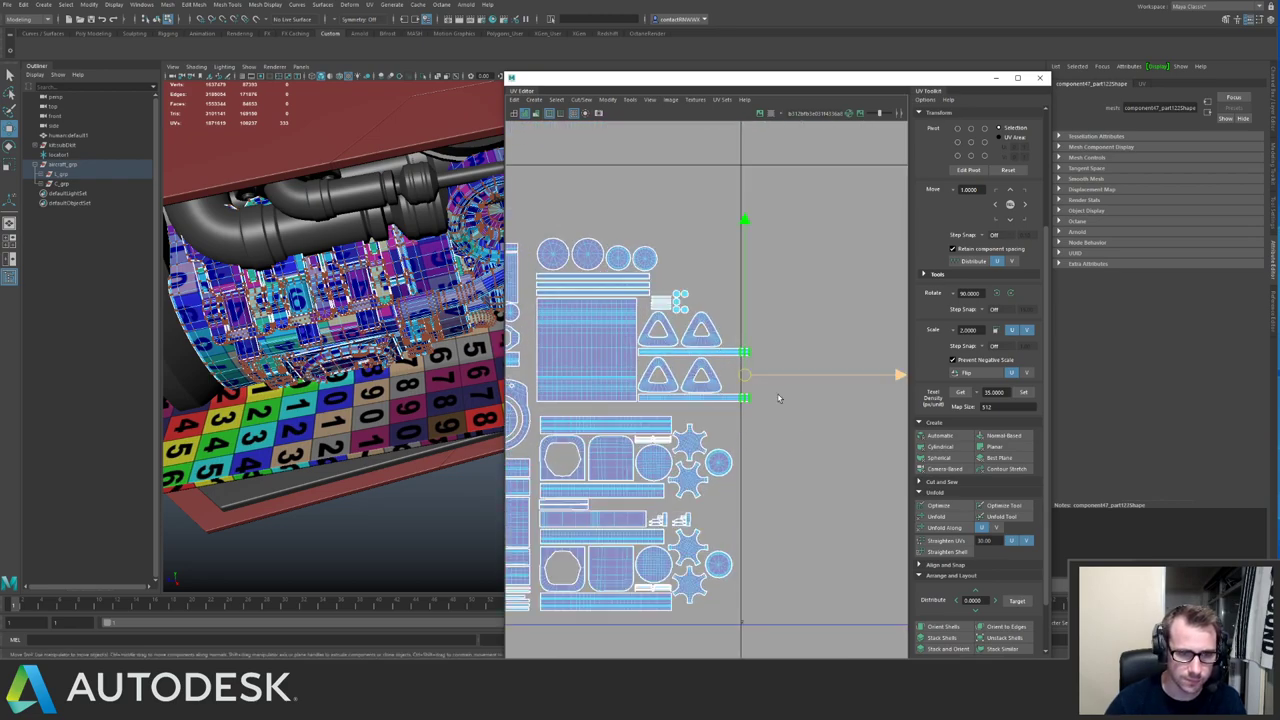
{"action": "double_click", "coordinate": [735, 353]}
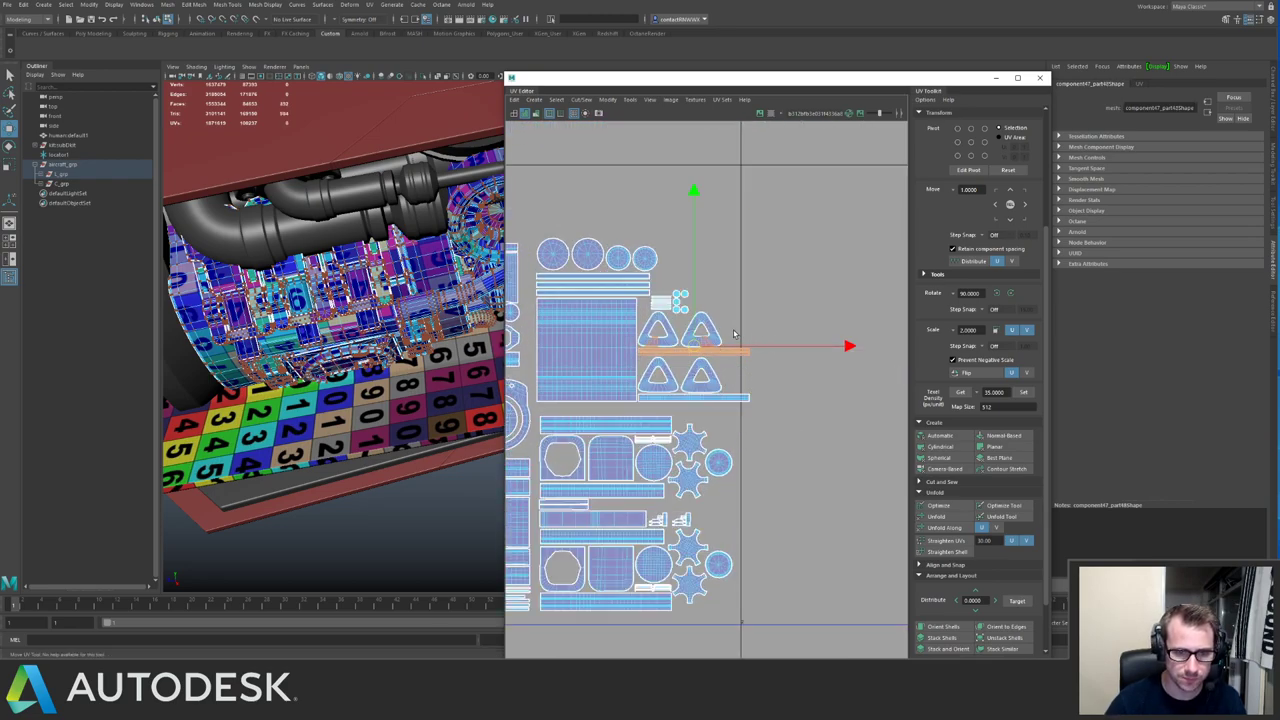
{"action": "left_click_drag", "start_coordinate": [734, 334], "coordinate": [802, 438]}
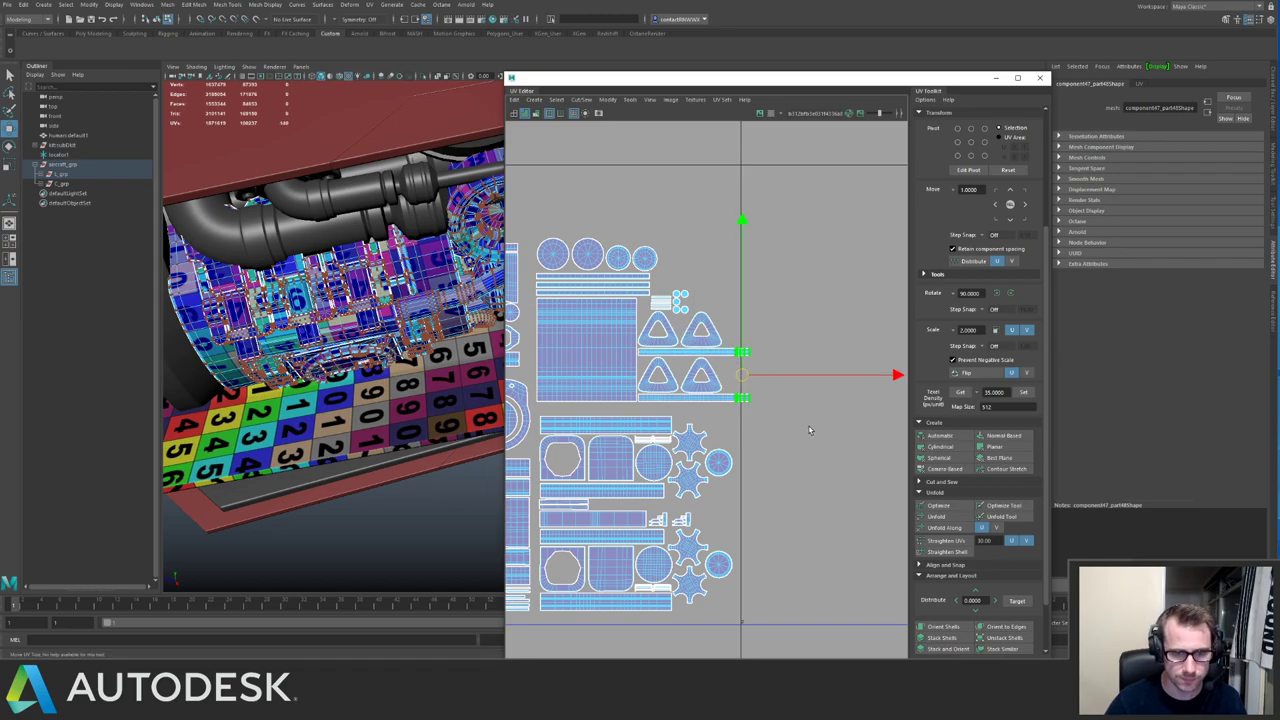
{"action": "left_click_drag", "start_coordinate": [741, 375], "coordinate": [587, 209]}
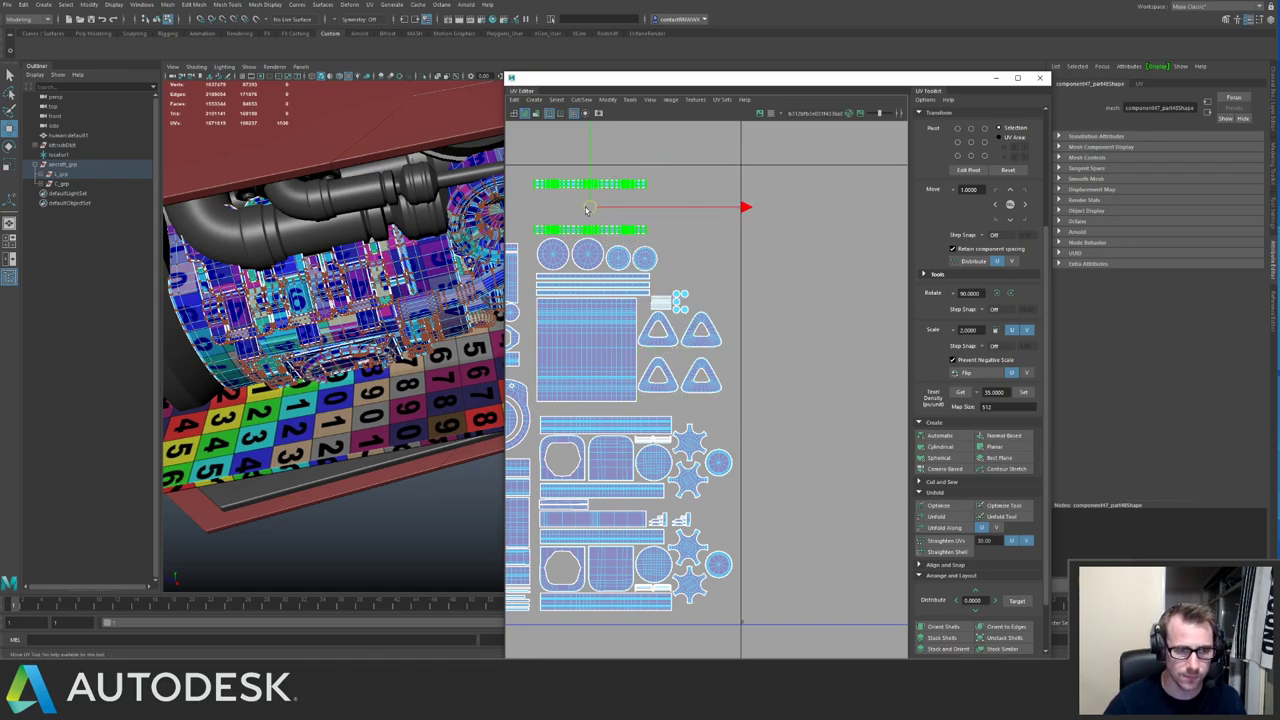
Select the rearranged block to check its tile fit, and move the lower-left shell block fully inside the first UV tile.
{"action": "scroll", "coordinate": [556, 229], "scroll_direction": "down", "scroll_amount": 6}
{"action": "middle_click_drag", "start_coordinate": [584, 239], "coordinate": [684, 275], "text": "alt"}
{"action": "left_click_drag", "start_coordinate": [640, 259], "coordinate": [765, 397]}
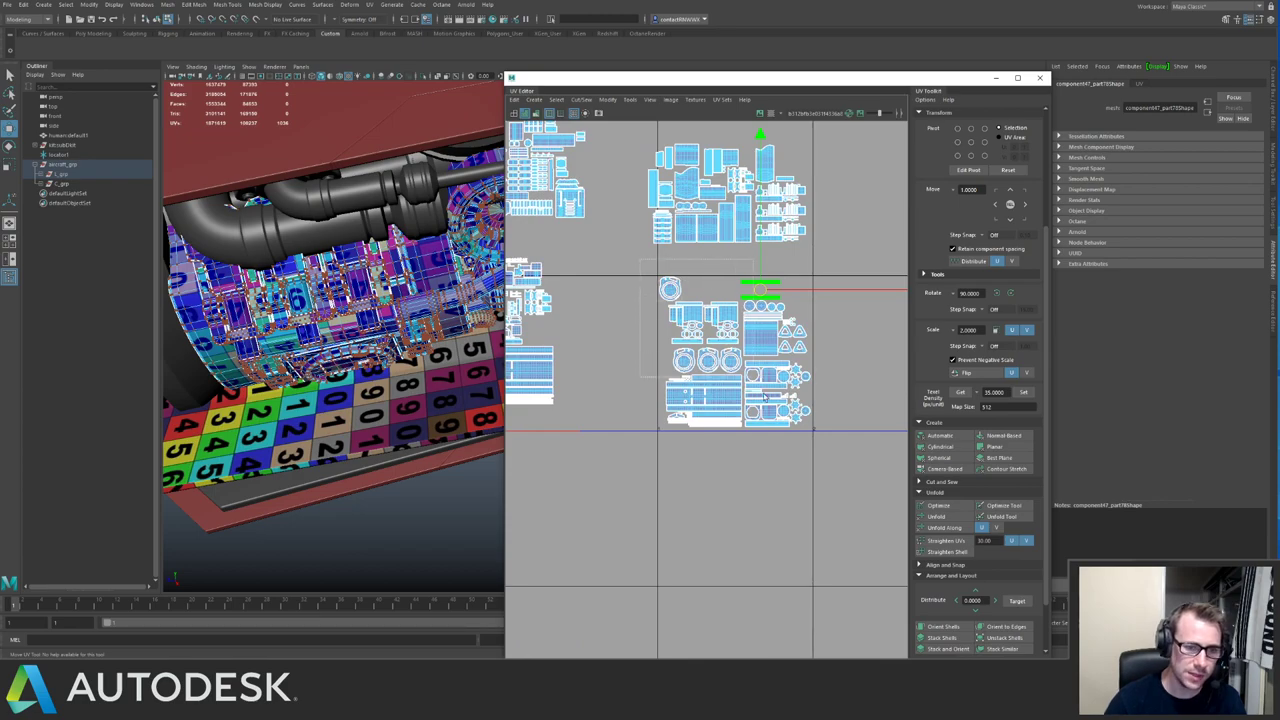
{"action": "left_click", "coordinate": [780, 426]}
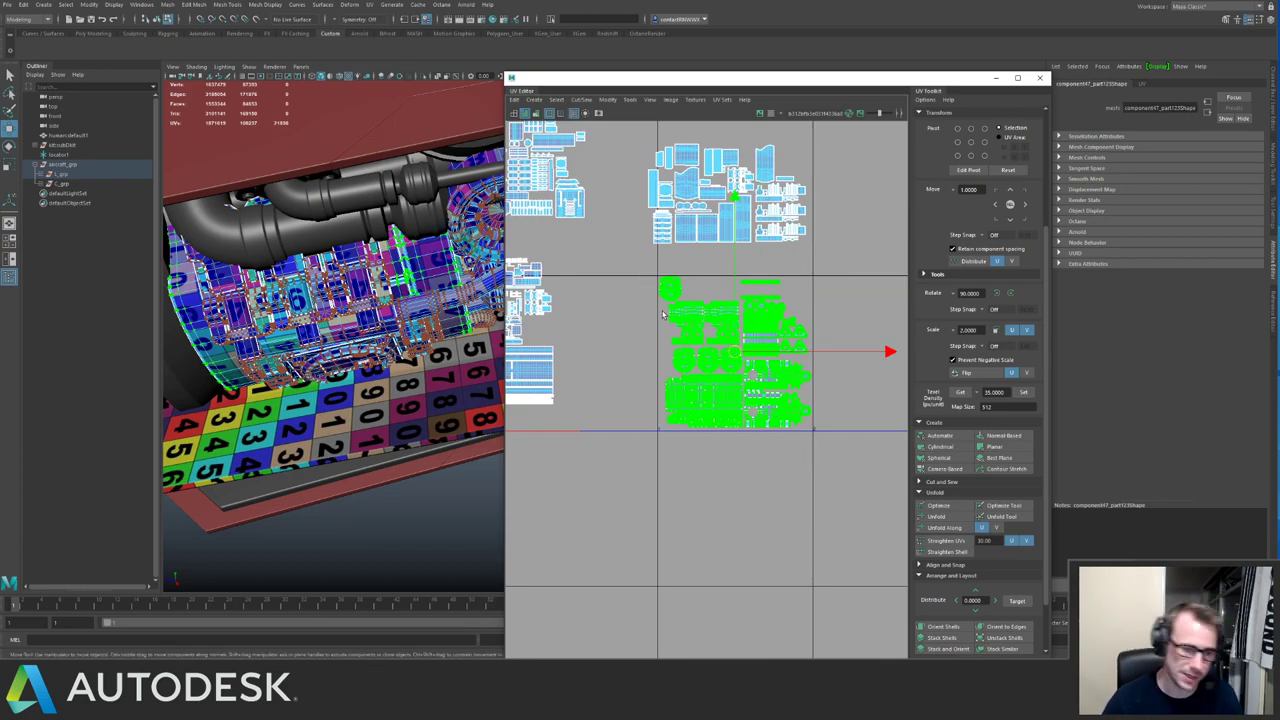
{"action": "middle_click_drag", "start_coordinate": [616, 305], "coordinate": [746, 346], "text": "alt"}
{"action": "scroll", "coordinate": [720, 344], "scroll_direction": "down", "scroll_amount": 2}
{"action": "mouse_move", "coordinate": [574, 292]}
{"action": "left_mouse_down"}
{"action": "mouse_move", "coordinate": [712, 398]}
{"action": "mouse_move", "coordinate": [732, 454]}
{"action": "left_mouse_up"}
{"action": "left_click_drag", "start_coordinate": [649, 366], "coordinate": [681, 385]}
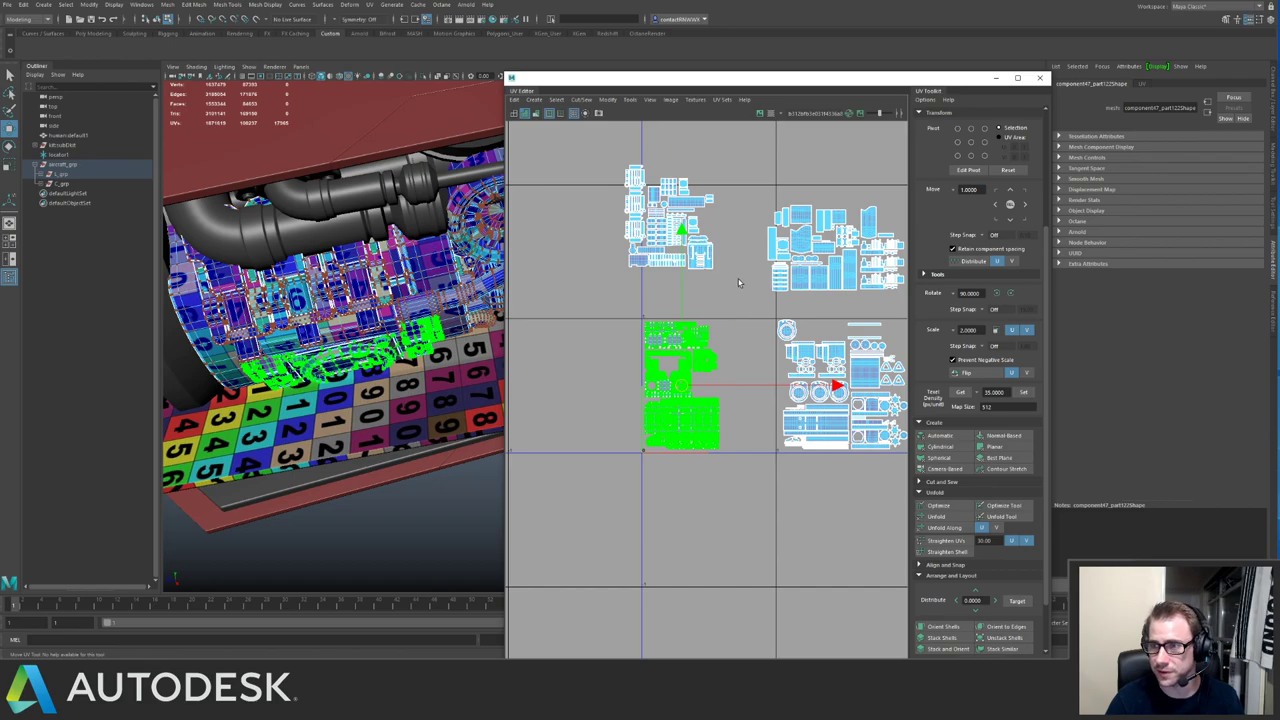
Select the upper-left block of engine shells and move it into the empty tile right of the rearranged block.
{"action": "middle_click_drag", "start_coordinate": [738, 283], "coordinate": [678, 352], "text": "alt"}
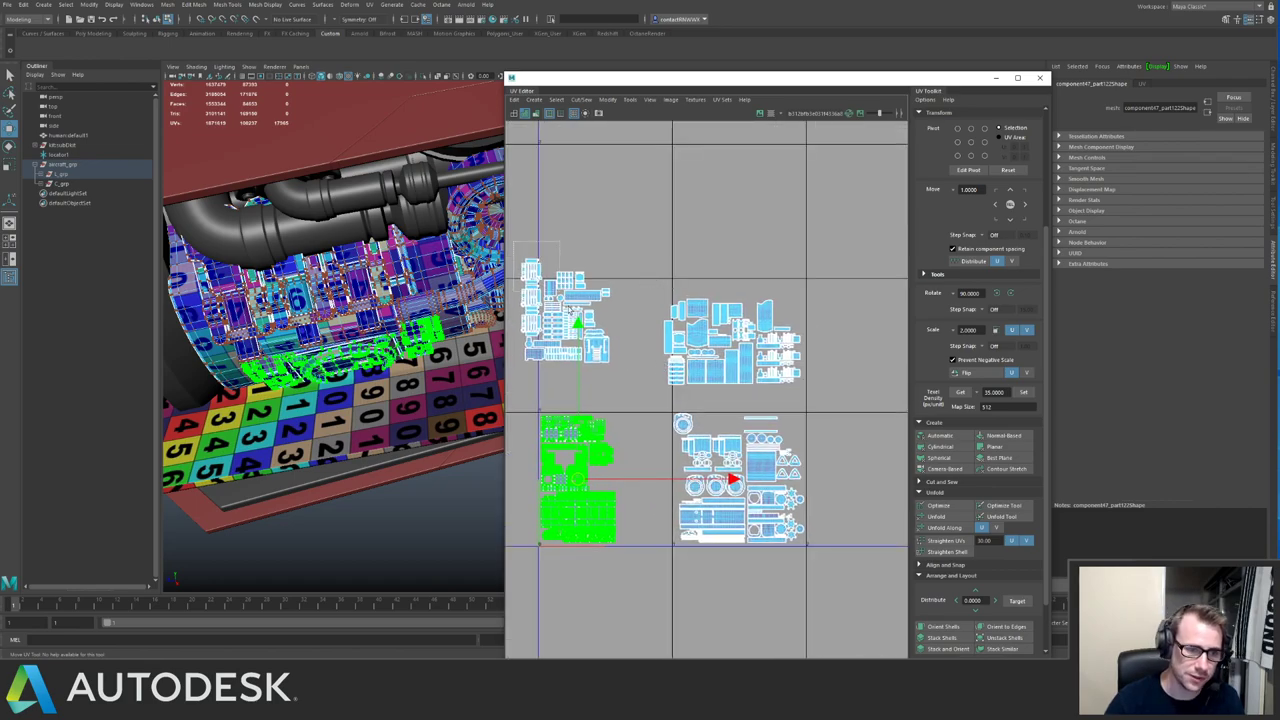
{"action": "left_click_drag", "start_coordinate": [568, 309], "coordinate": [627, 387]}
{"action": "middle_click_drag", "start_coordinate": [675, 355], "coordinate": [637, 299], "text": "alt"}
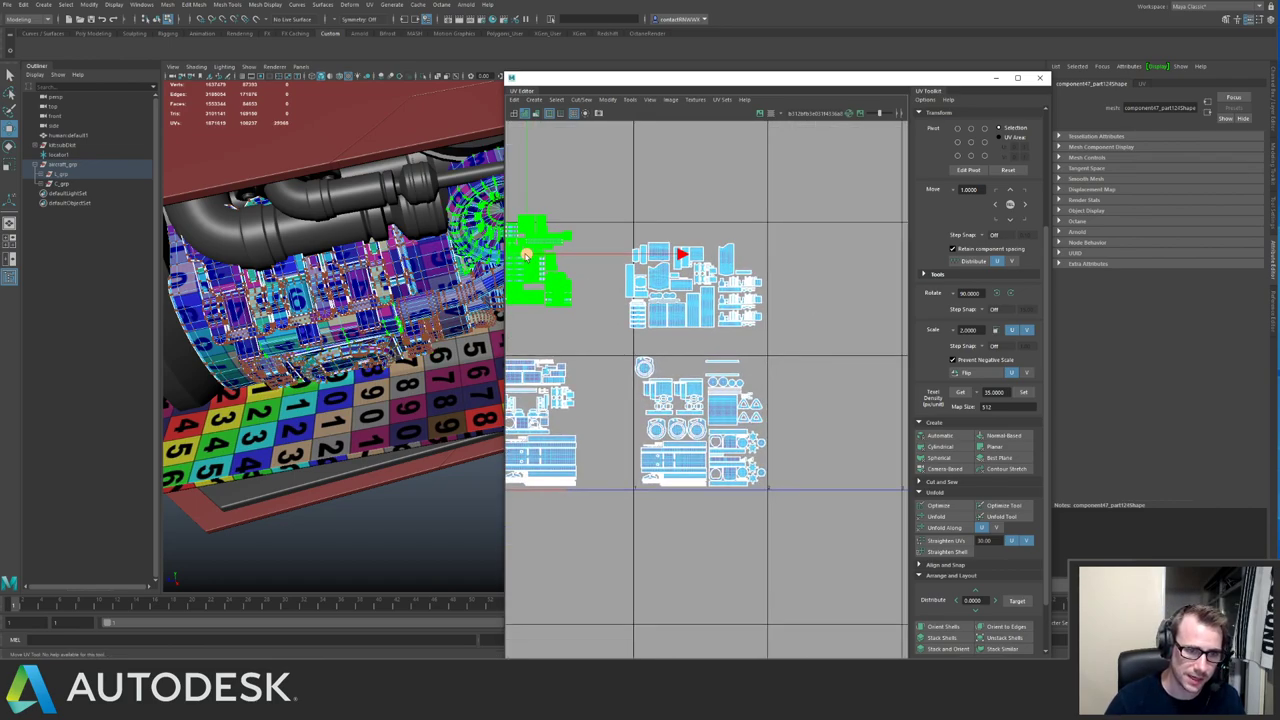
{"action": "left_click_drag", "start_coordinate": [526, 256], "coordinate": [811, 439]}
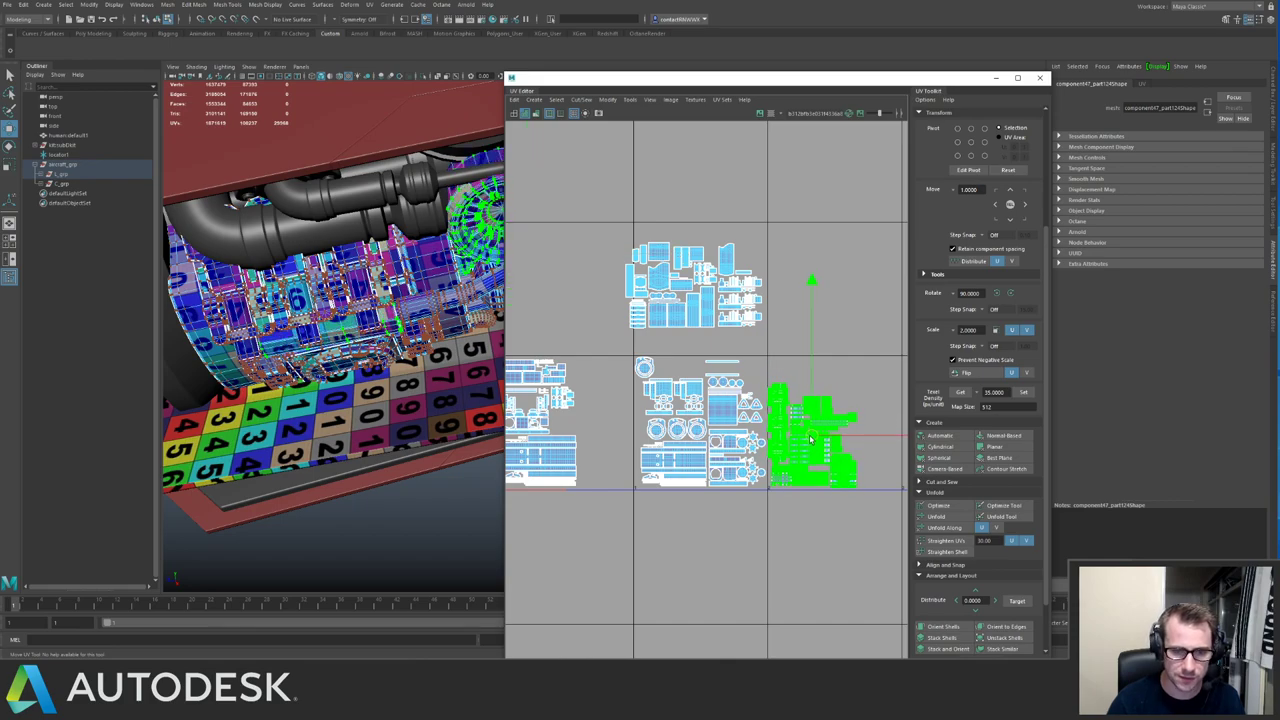
{"action": "middle_click_drag", "start_coordinate": [810, 440], "coordinate": [816, 438]}
Select the remaining upper block of engine shells, scale it down slightly and position it inside its own tile.
{"action": "middle_click_drag", "start_coordinate": [722, 281], "coordinate": [706, 301], "text": "alt"}
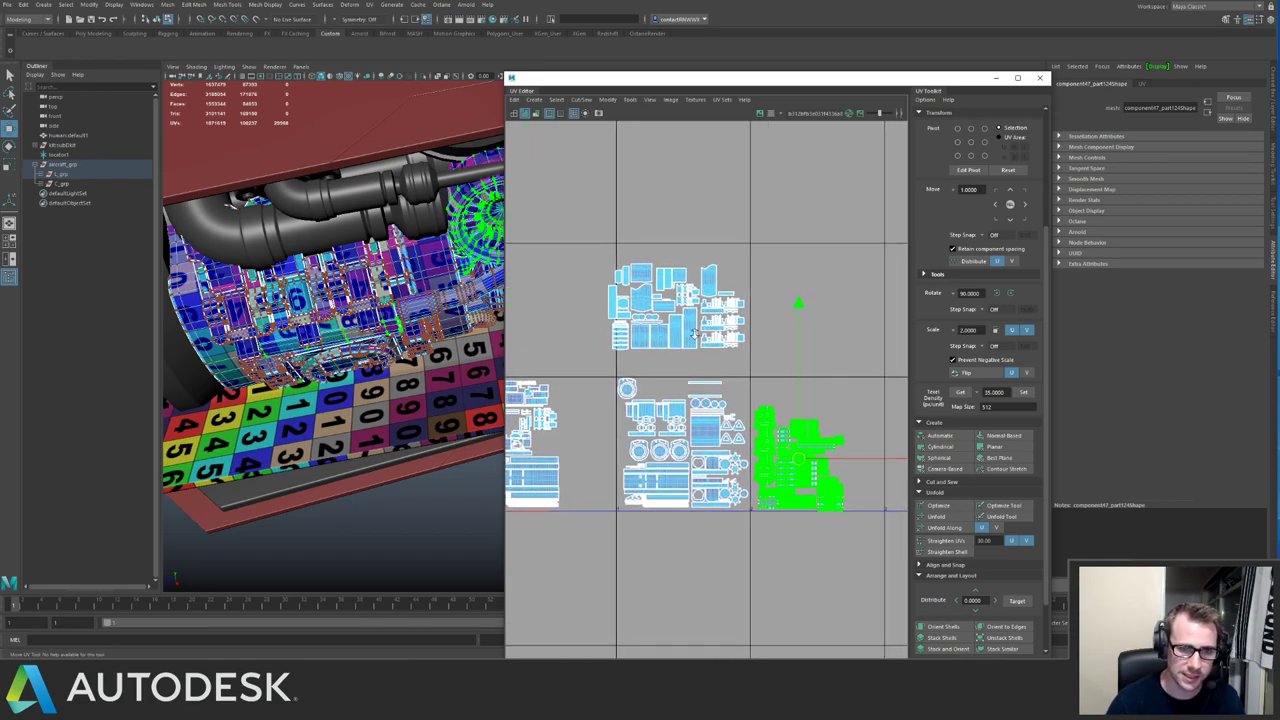
{"action": "scroll", "coordinate": [706, 301], "scroll_direction": "up", "scroll_amount": 2}
{"action": "left_click_drag", "start_coordinate": [562, 230], "coordinate": [796, 372]}
{"action": "key", "text": "r"}
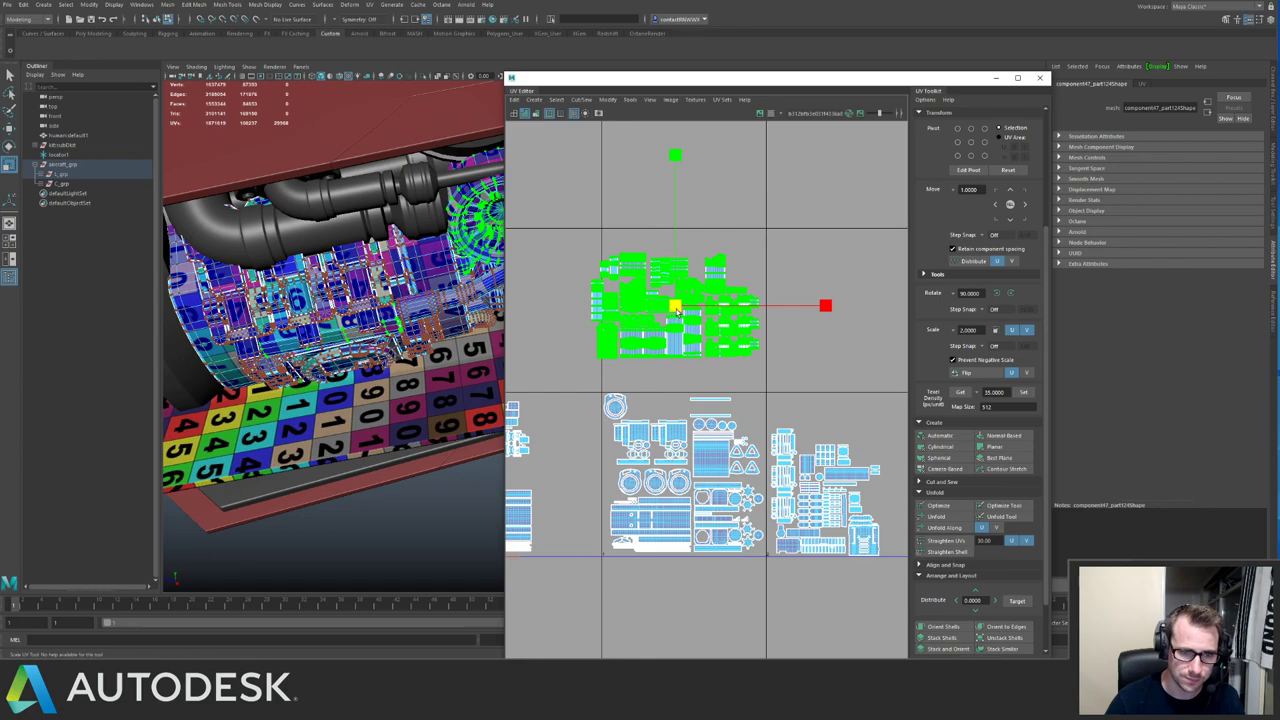
{"action": "middle_click_drag", "start_coordinate": [677, 312], "coordinate": [685, 343]}
{"action": "key", "text": "w"}
{"action": "scroll", "coordinate": [680, 300], "scroll_direction": "down", "scroll_amount": 3}
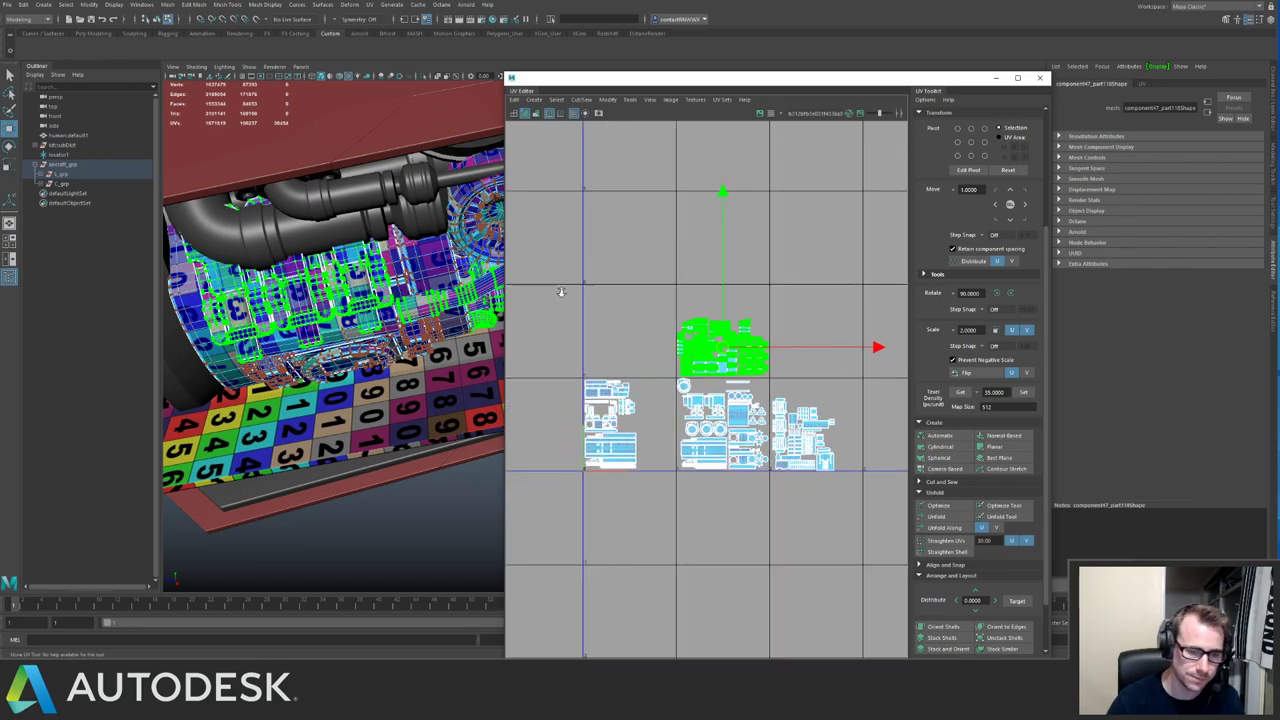
Lay out the upper block's UV shells automatically and shift the packed result into the tile above the first one.
{"action": "right_click_drag", "start_coordinate": [680, 300], "coordinate": [637, 342]}
{"action": "scroll", "coordinate": [662, 305], "scroll_direction": "up", "scroll_amount": 2}
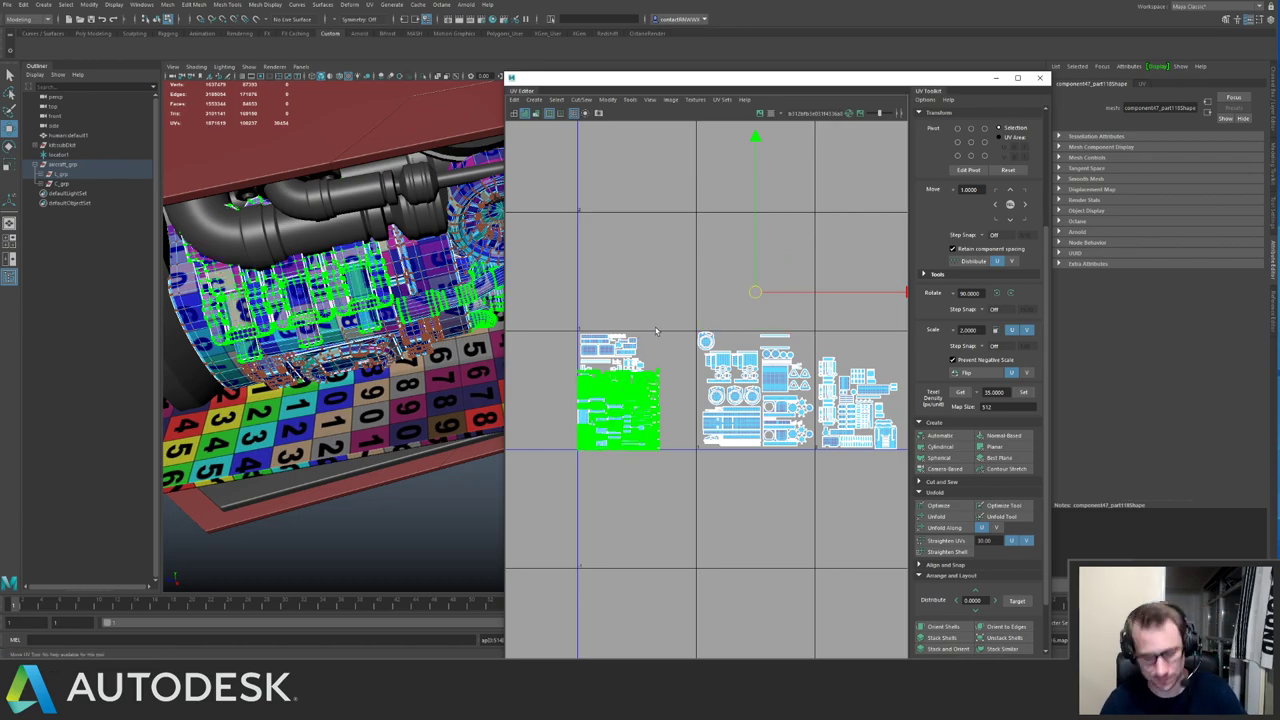
{"action": "key", "text": "Up"}
{"action": "left_click", "coordinate": [676, 203]}
{"action": "right_click_drag", "start_coordinate": [630, 237], "coordinate": [868, 363], "text": "alt"}
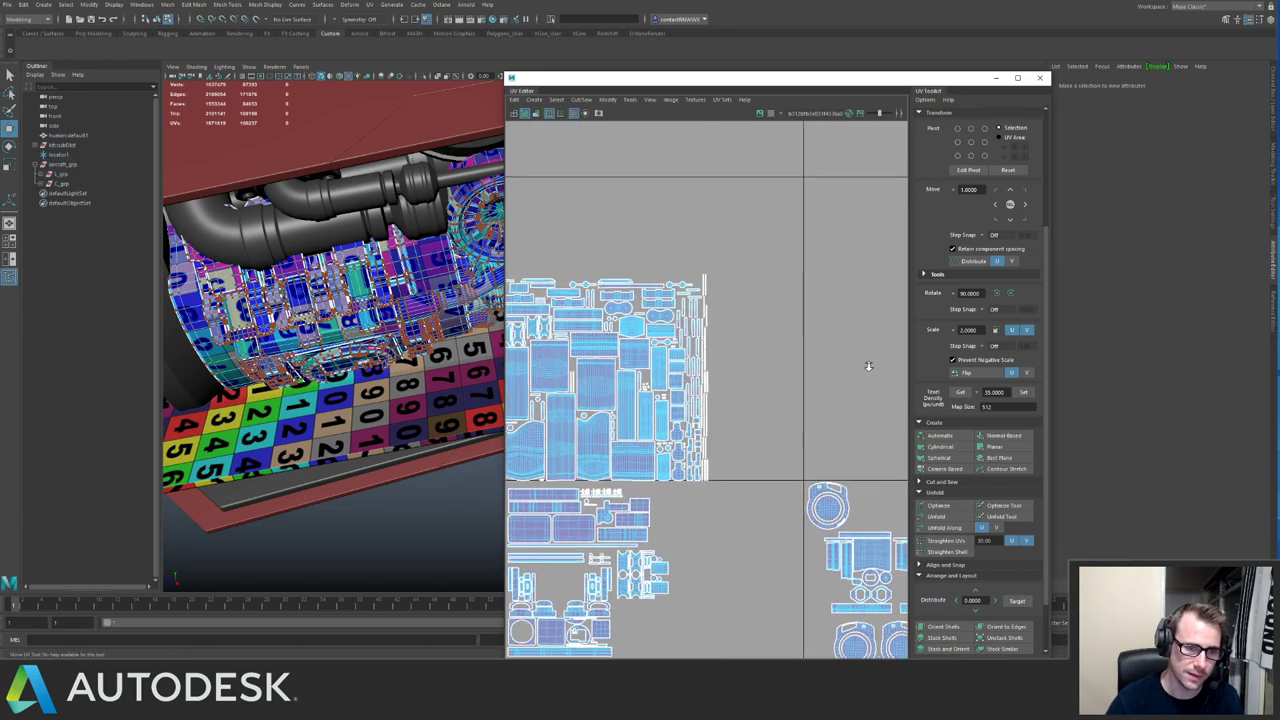
{"action": "middle_click_drag", "start_coordinate": [625, 310], "coordinate": [690, 256], "text": "alt"}
{"action": "right_click_drag", "start_coordinate": [690, 256], "coordinate": [761, 318], "text": "alt"}
{"action": "scroll", "coordinate": [745, 310], "scroll_direction": "down", "scroll_amount": 1}
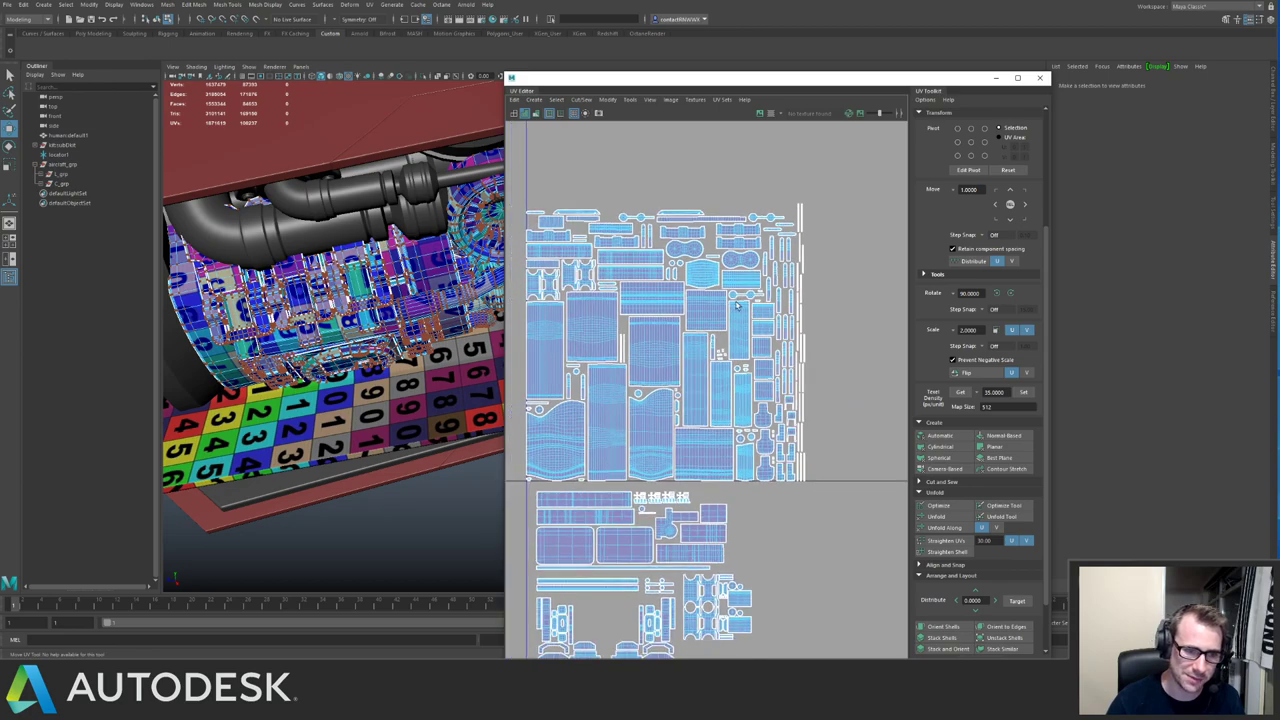
{"action": "scroll", "coordinate": [764, 310], "scroll_direction": "down", "scroll_amount": 4}
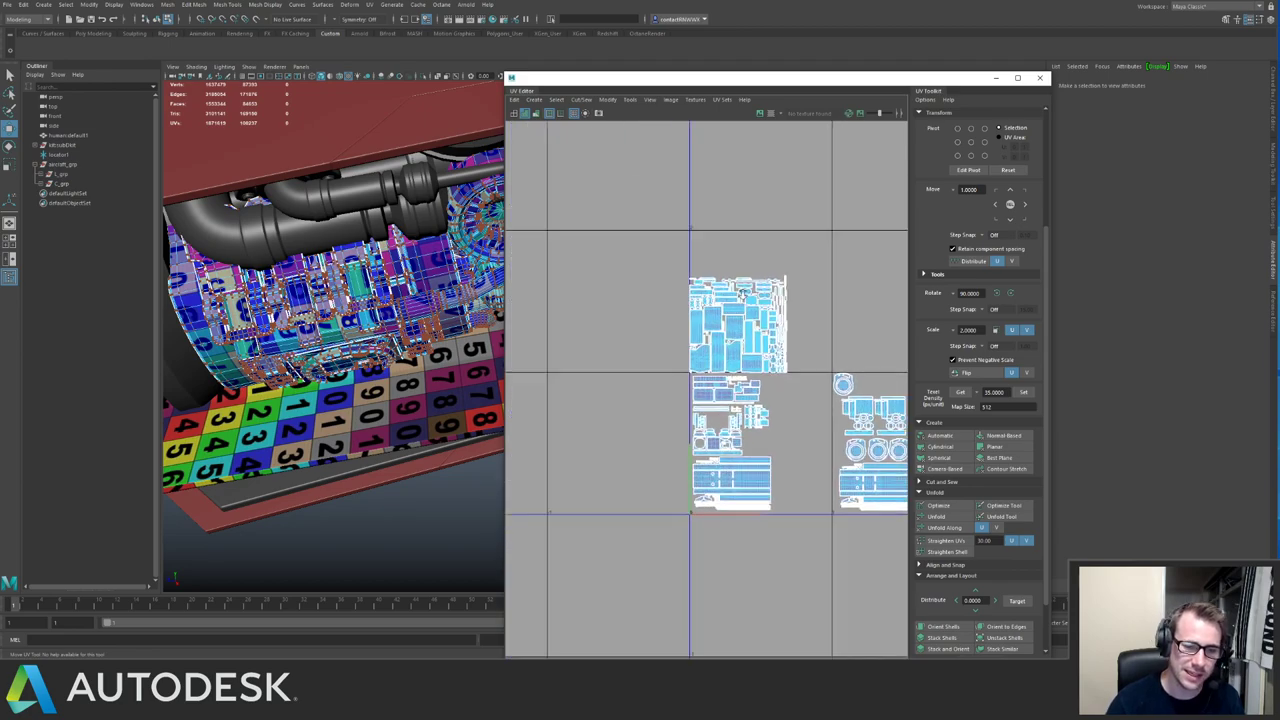
Select the two stacked left-hand shell blocks and lay them out together in the first UV tile, inspecting the packing.
{"action": "scroll", "coordinate": [668, 290], "scroll_direction": "up", "scroll_amount": 4}
{"action": "left_click_drag", "start_coordinate": [586, 150], "coordinate": [784, 524]}
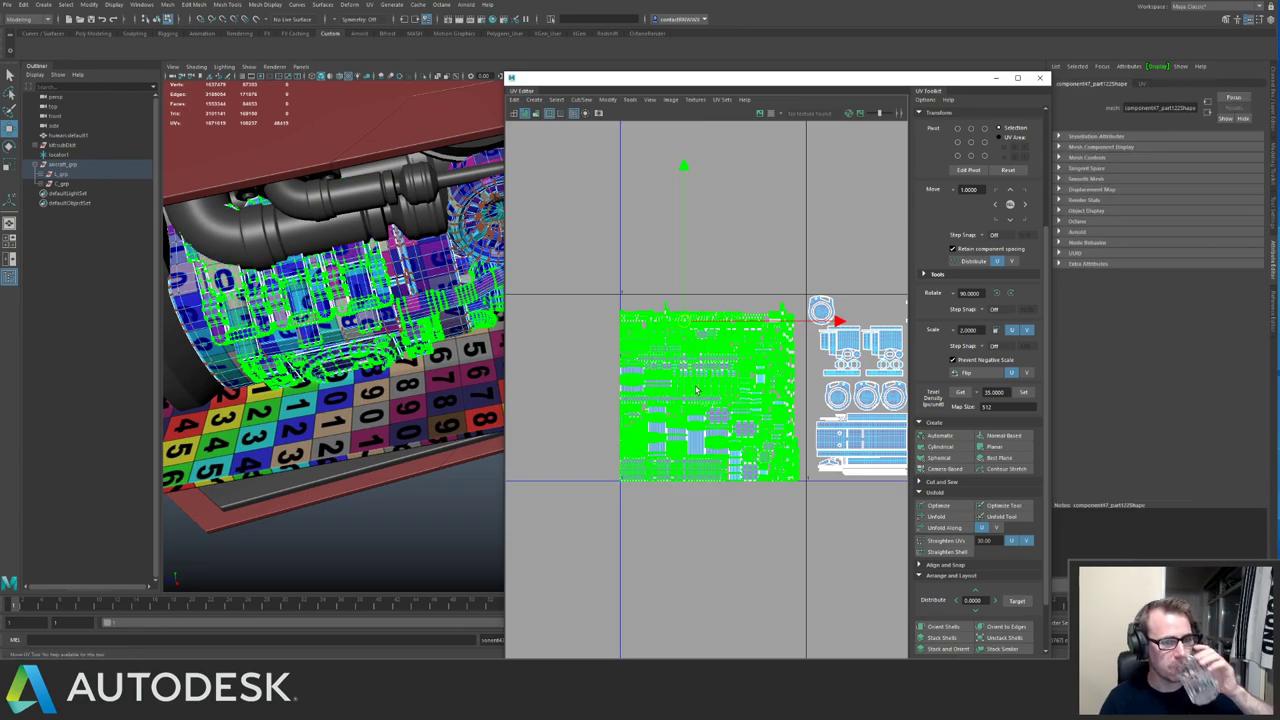
{"action": "left_click", "coordinate": [599, 499]}
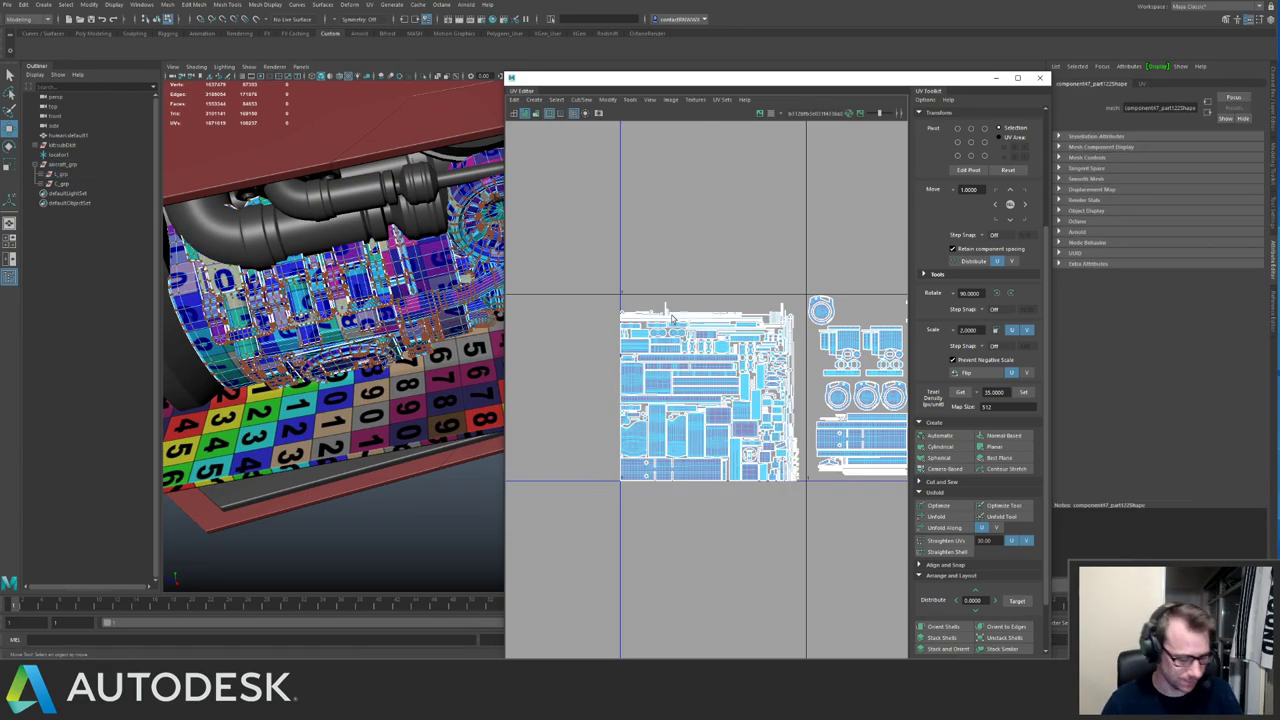
{"action": "scroll", "coordinate": [673, 318], "scroll_direction": "up", "scroll_amount": 10}
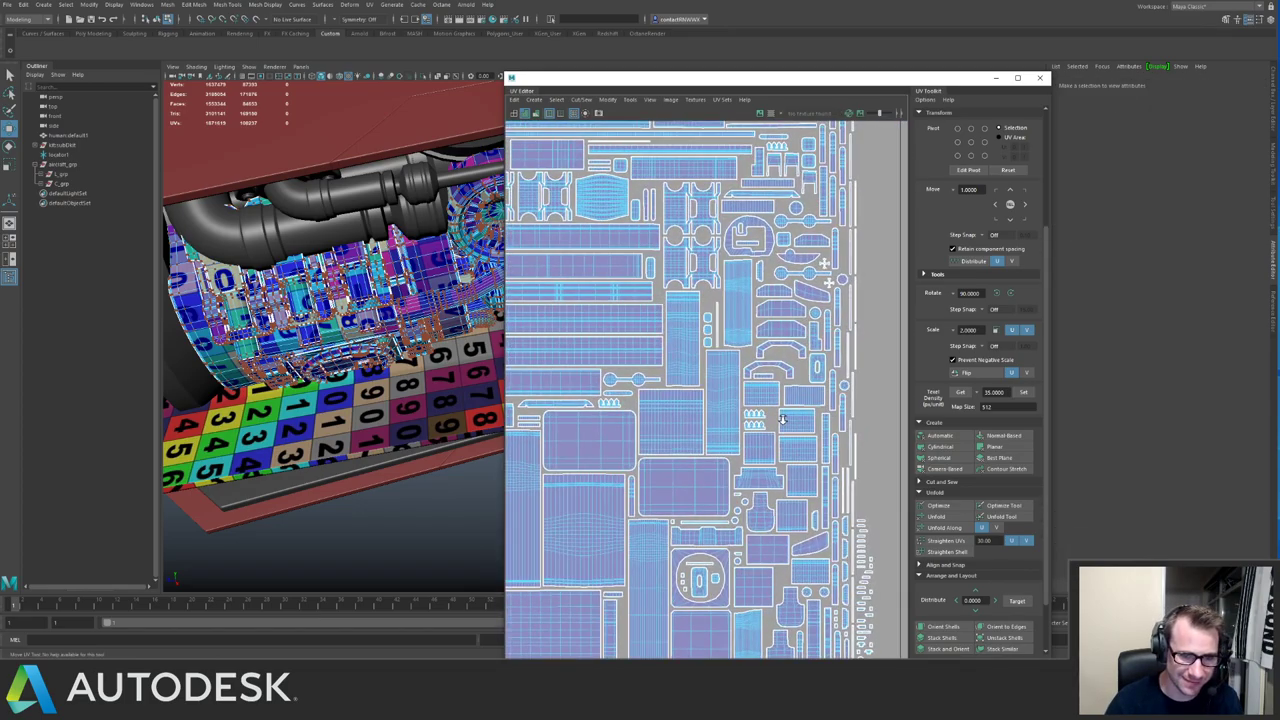
{"action": "scroll", "coordinate": [783, 420], "scroll_direction": "down", "scroll_amount": 10}
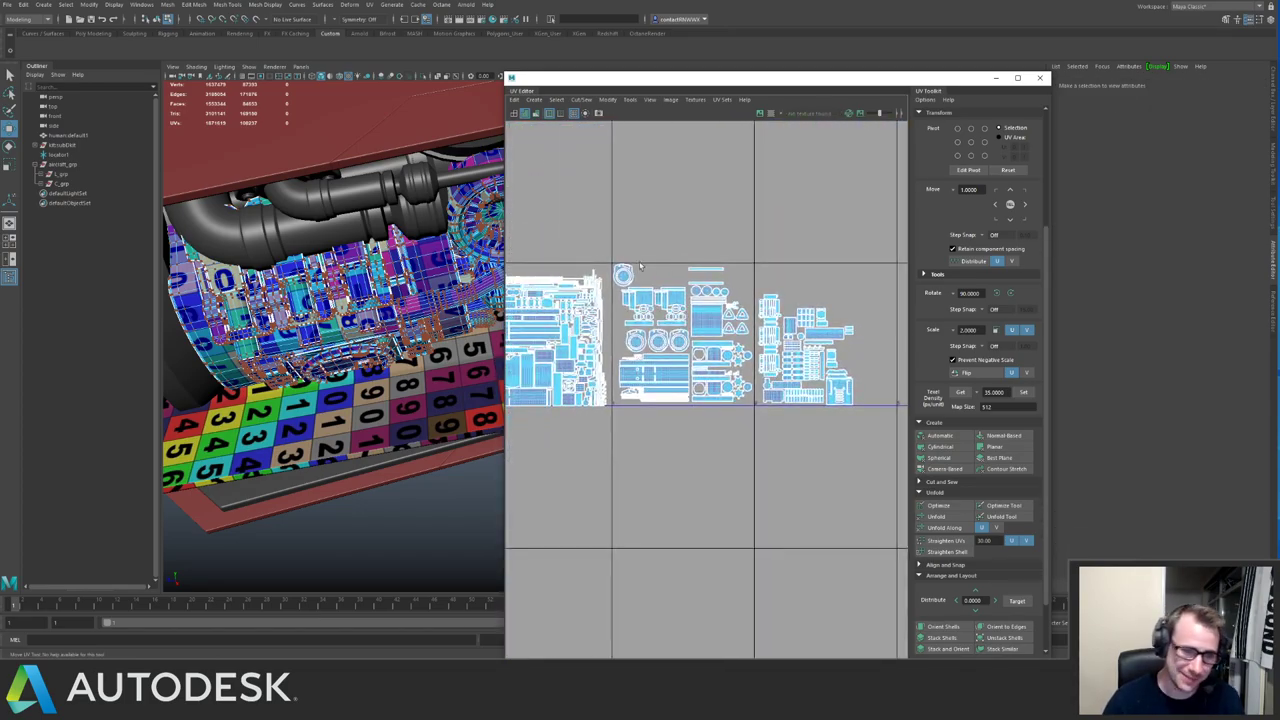
Lay out the middle block's UV shells automatically and shift the packed shells one tile right into the second tile.
{"action": "left_click_drag", "start_coordinate": [607, 258], "coordinate": [754, 428]}
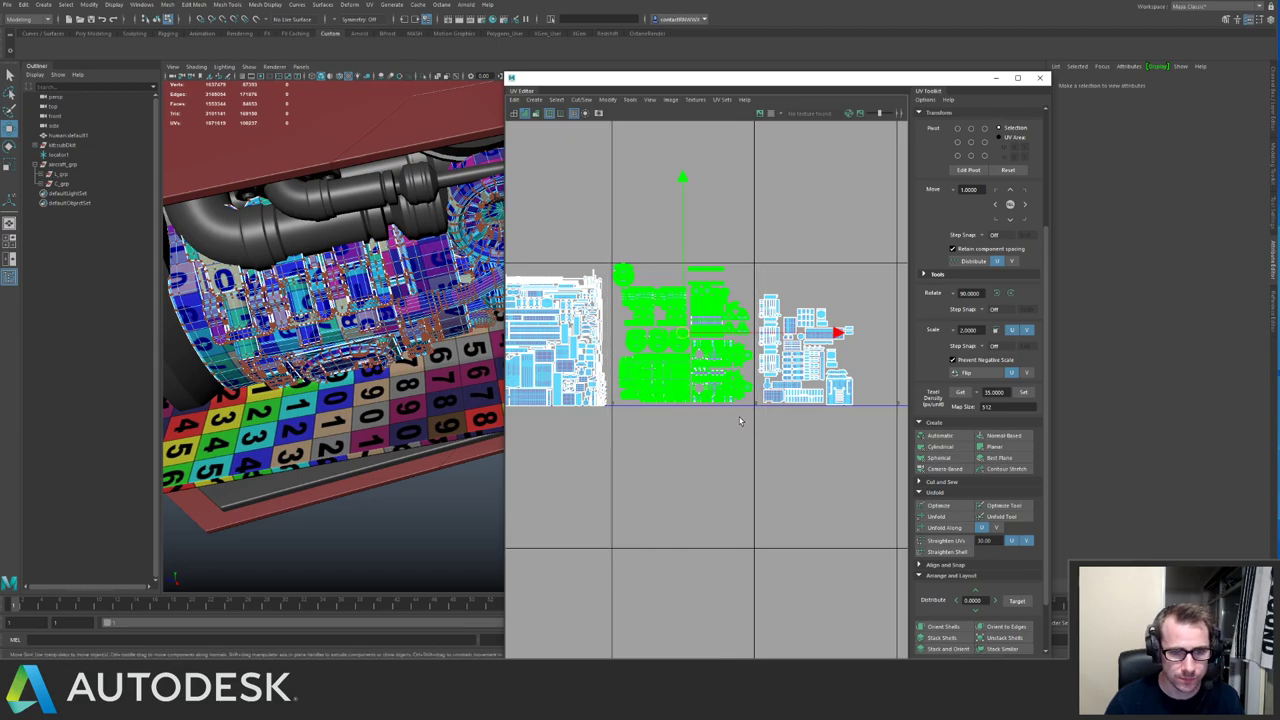
{"action": "scroll", "coordinate": [645, 399], "scroll_direction": "up", "scroll_amount": 2}
{"action": "right_click_drag", "start_coordinate": [653, 366], "coordinate": [643, 385], "text": "shift"}
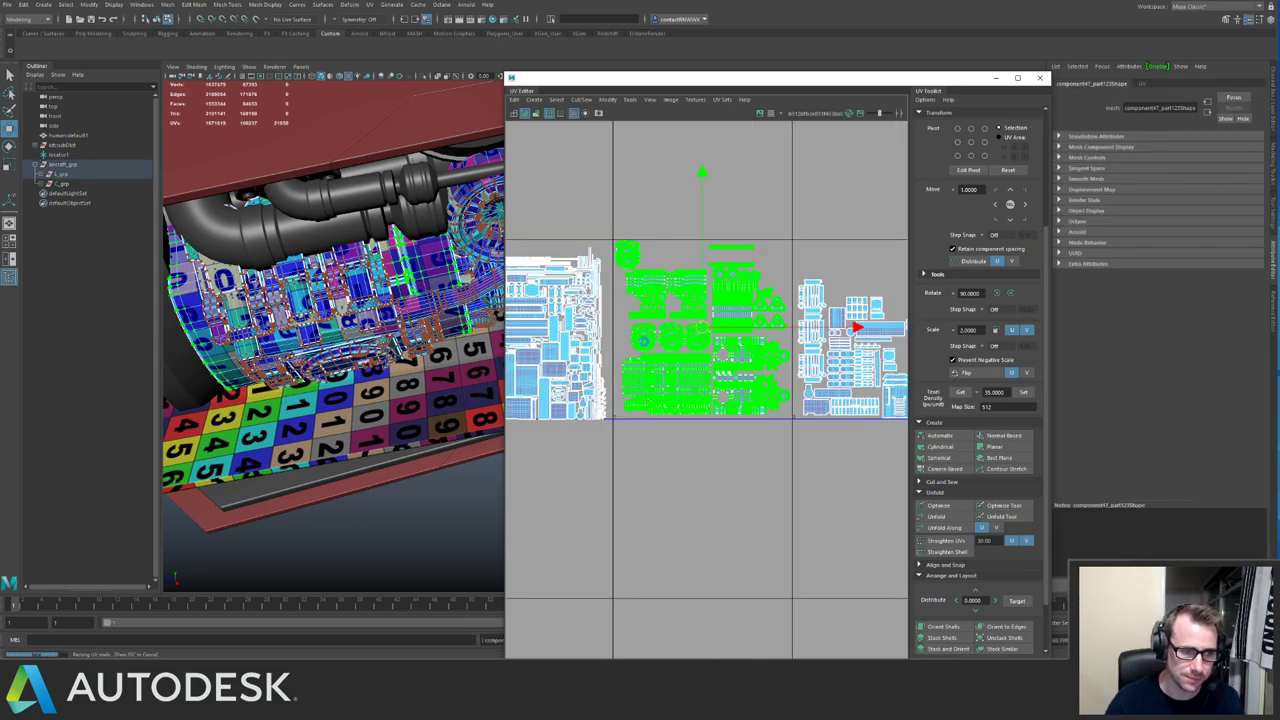
{"action": "scroll", "coordinate": [646, 341], "scroll_direction": "down", "scroll_amount": 2}
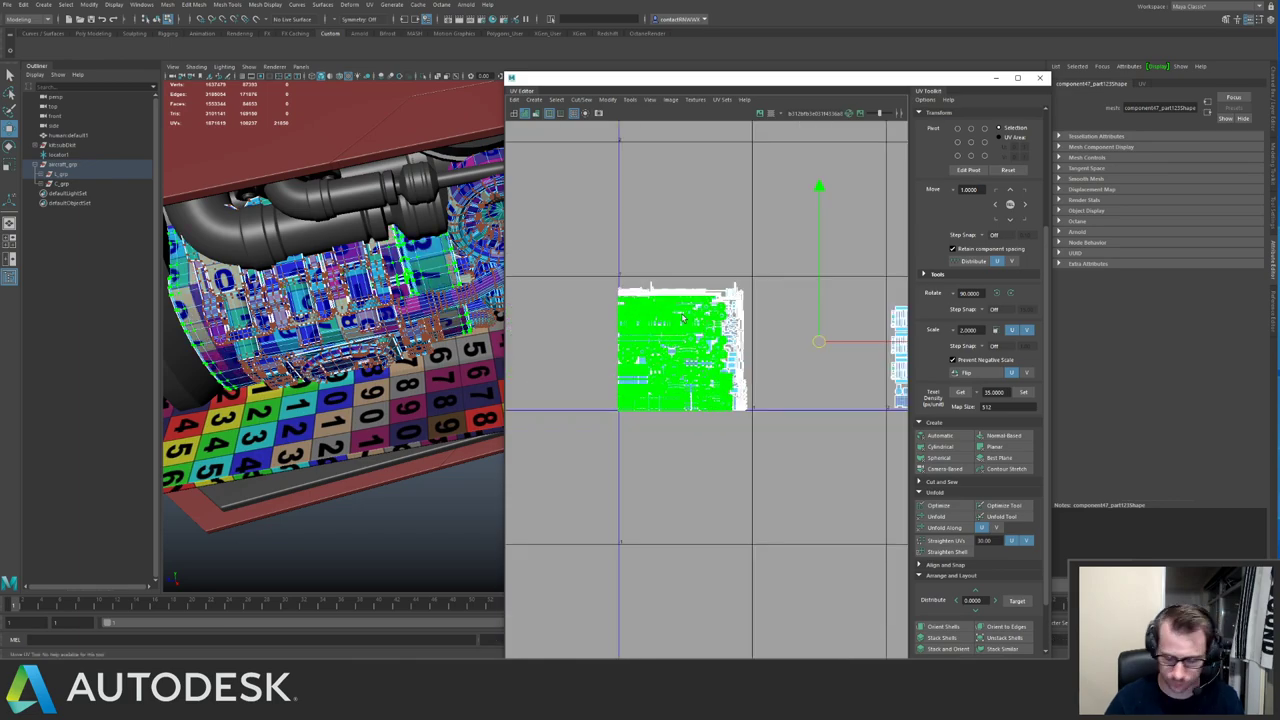
{"action": "key", "text": "alt+Right"}
{"action": "middle_click_drag", "start_coordinate": [671, 181], "coordinate": [543, 195], "text": "alt"}
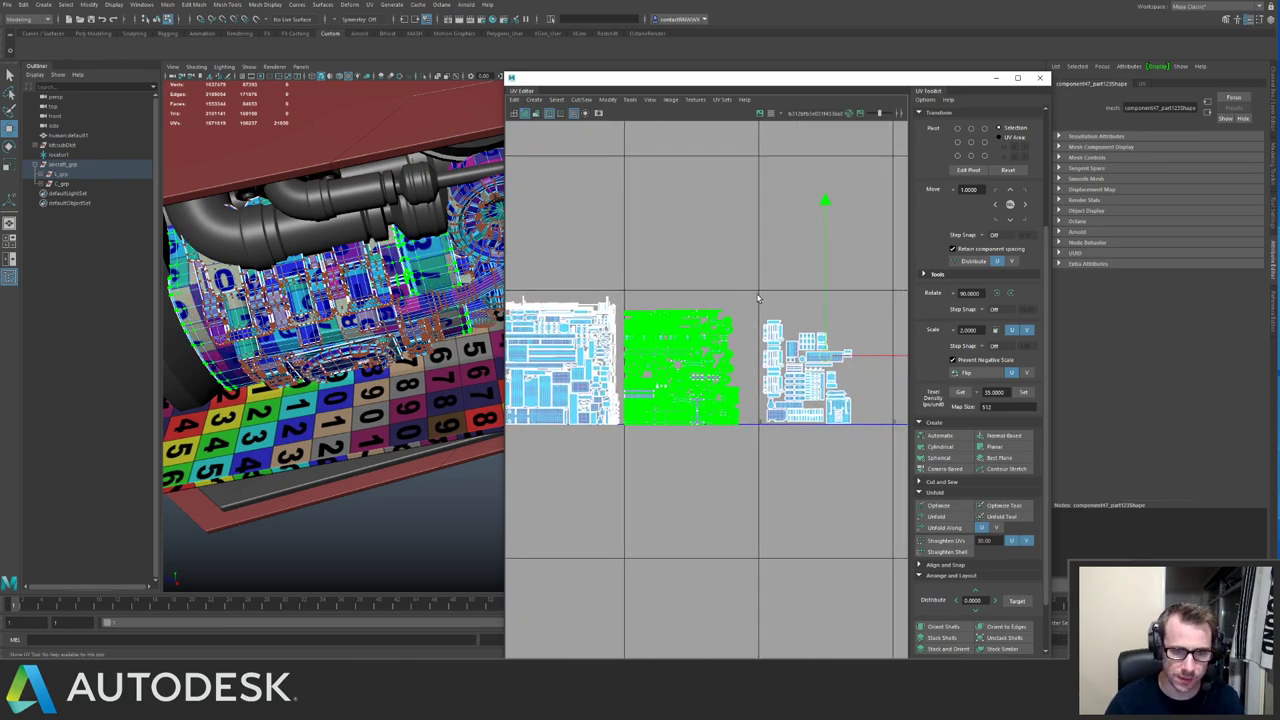
Lay out the last shell block and shift it into the third tile, and select the first tile's shells to inspect them on the engine.
{"action": "left_click", "coordinate": [833, 390]}
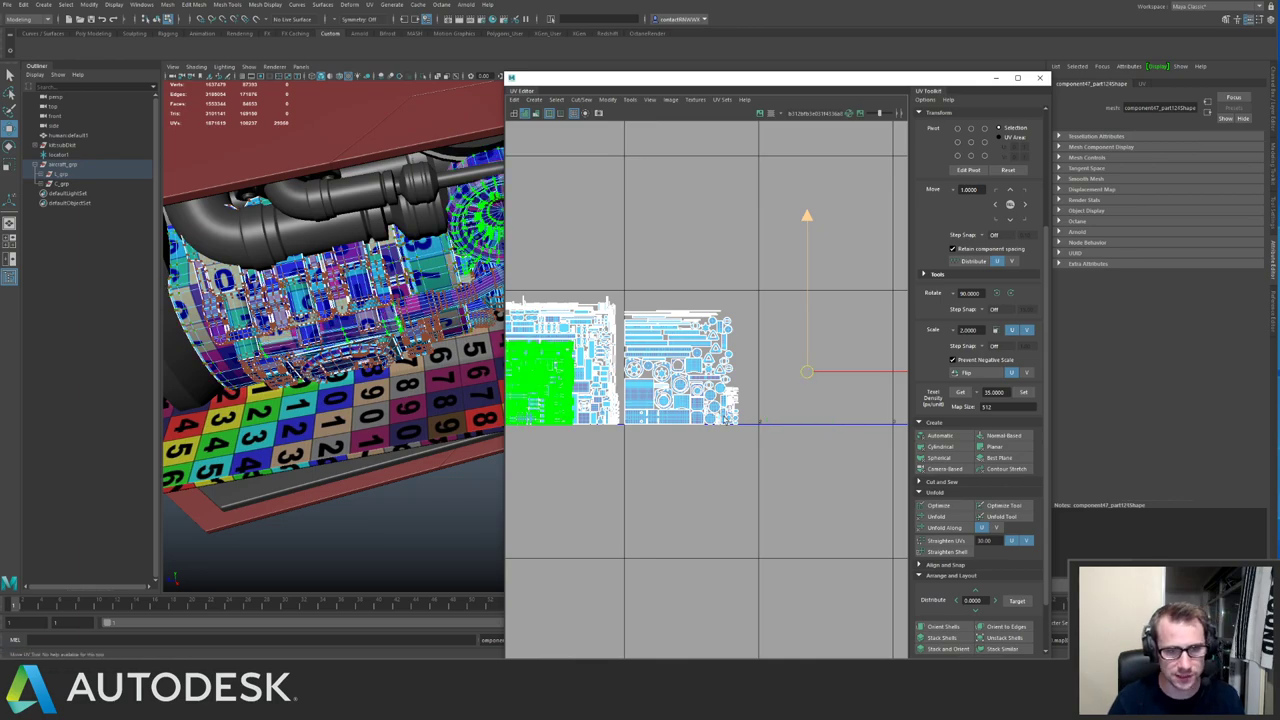
{"action": "left_click", "coordinate": [654, 187]}
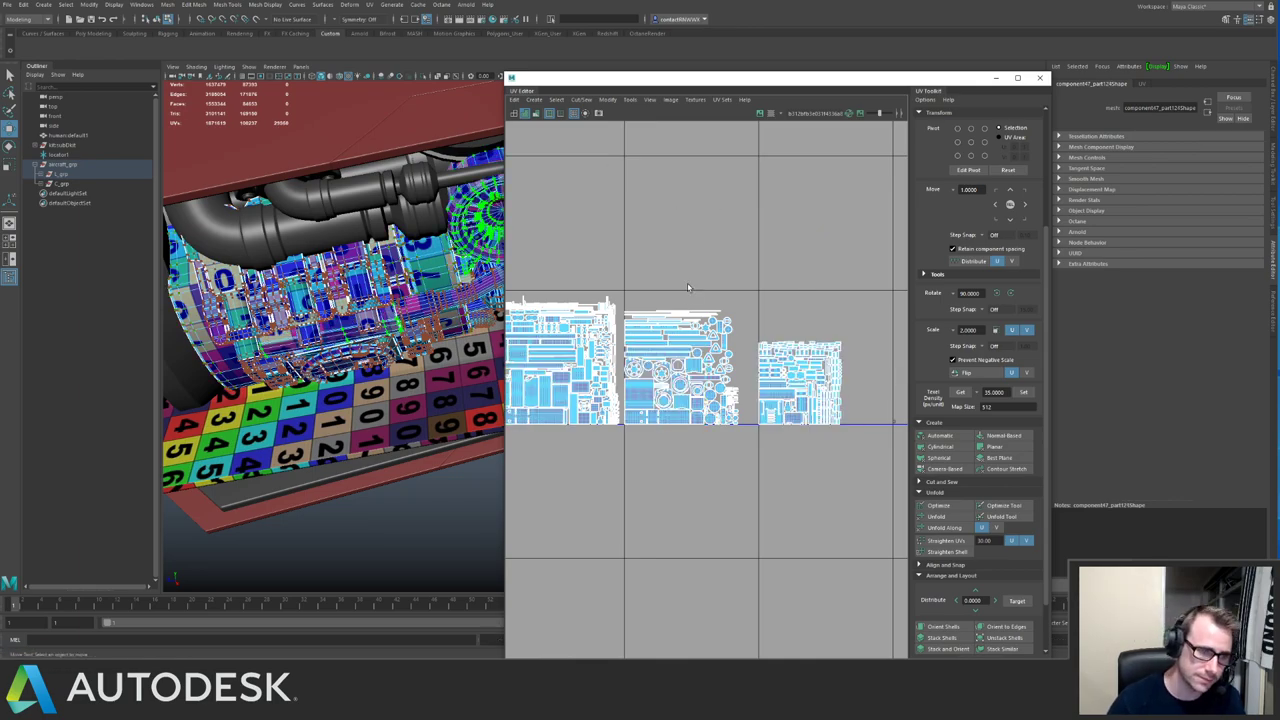
{"action": "scroll", "coordinate": [738, 347], "scroll_direction": "down", "scroll_amount": 3}
{"action": "scroll", "coordinate": [600, 320], "scroll_direction": "up", "scroll_amount": 3}
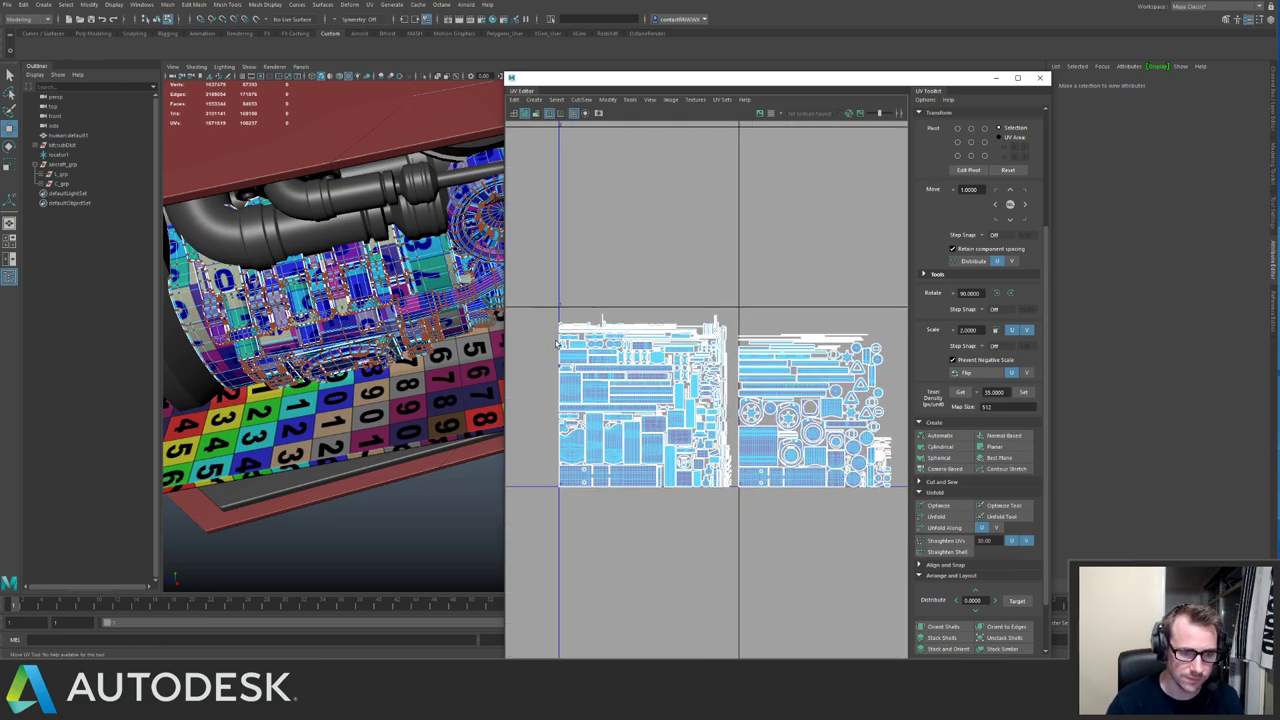
{"action": "left_click_drag", "start_coordinate": [541, 318], "coordinate": [740, 510]}
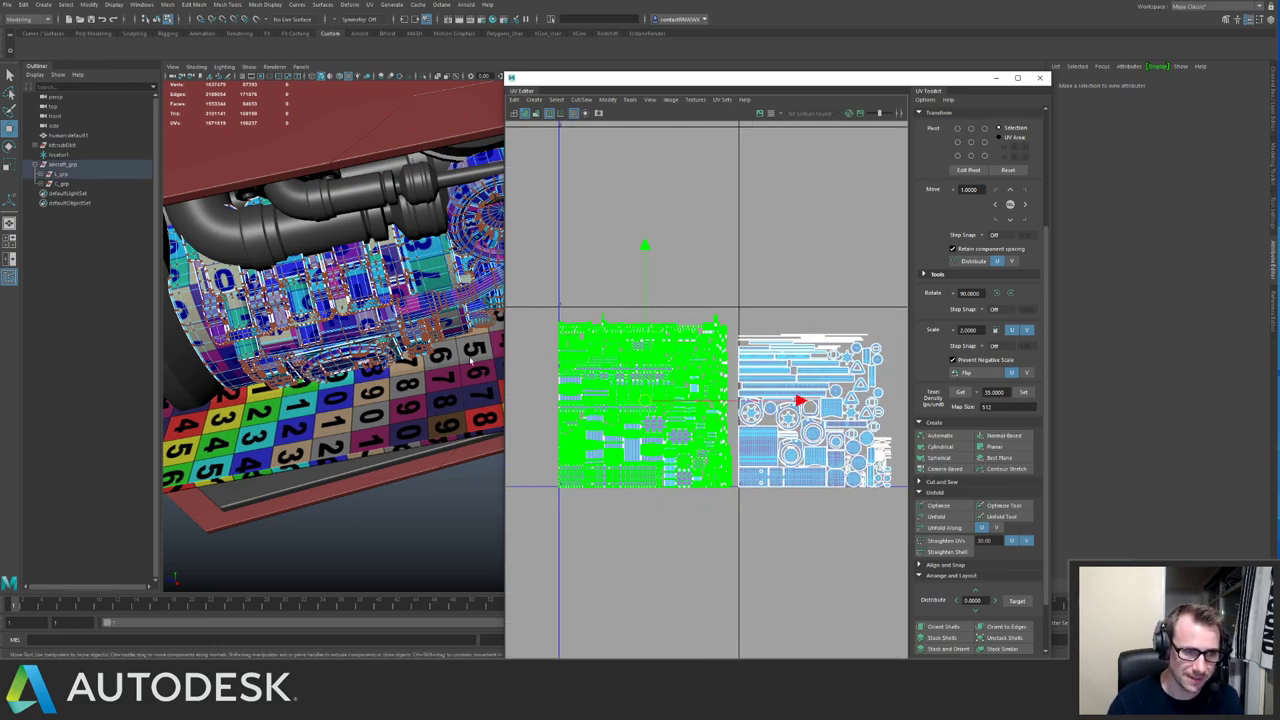
{"action": "left_click_drag", "start_coordinate": [470, 362], "coordinate": [376, 318], "text": "alt"}
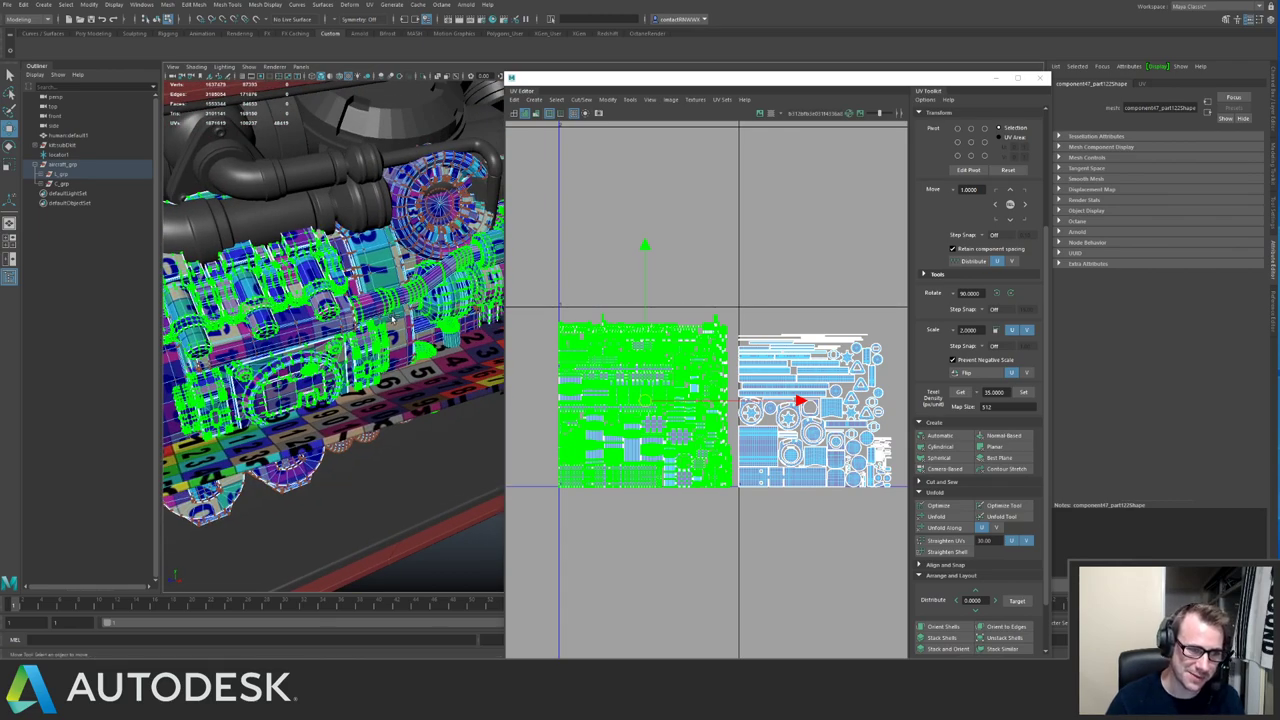
Undo the automatic UV layouts and tile shifts back to the manually arranged shell blocks.
{"action": "left_click", "coordinate": [390, 316]}
{"action": "left_click", "coordinate": [413, 328]}
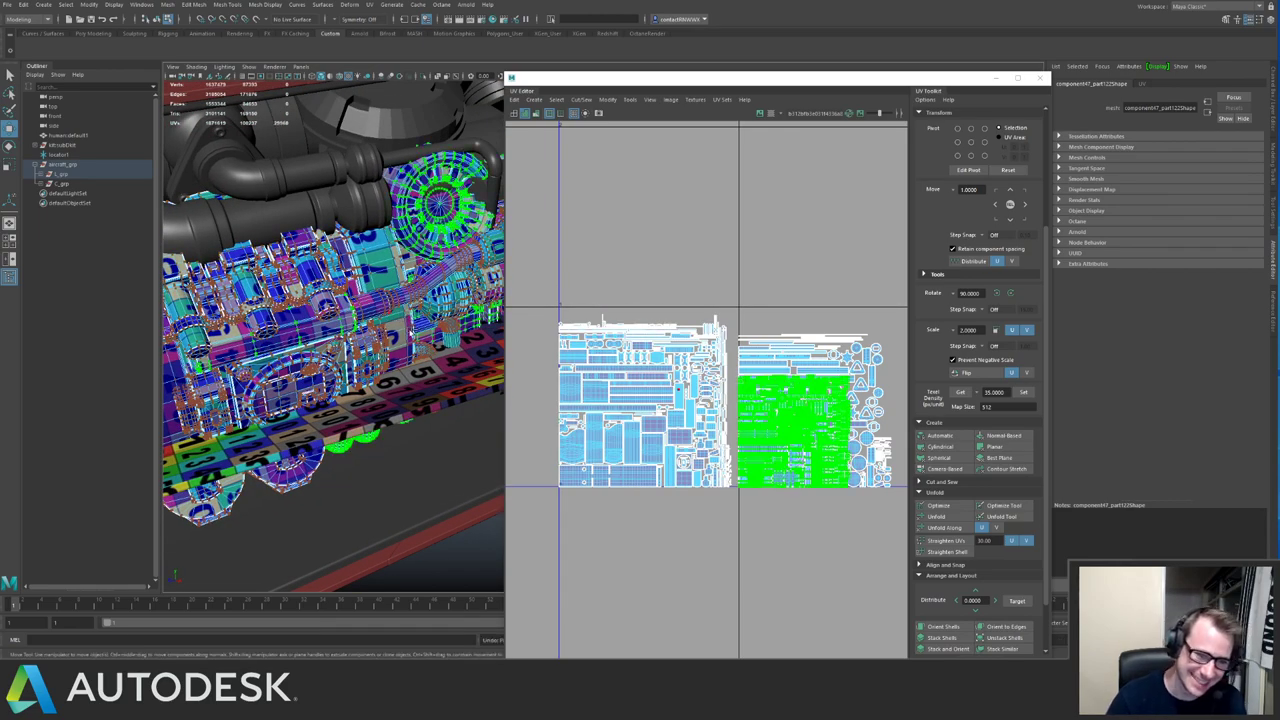
{"action": "left_click", "coordinate": [413, 330]}
{"action": "left_click", "coordinate": [414, 332]}
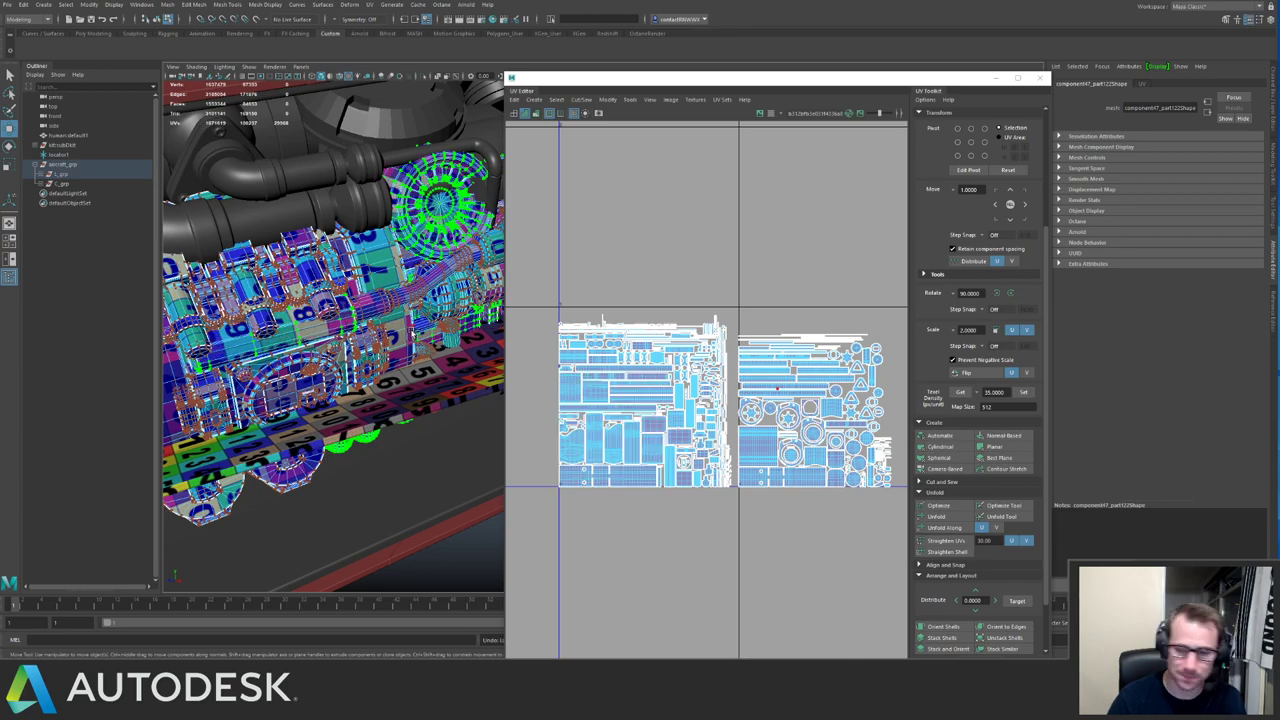
{"action": "key", "text": "ctrl+z"}
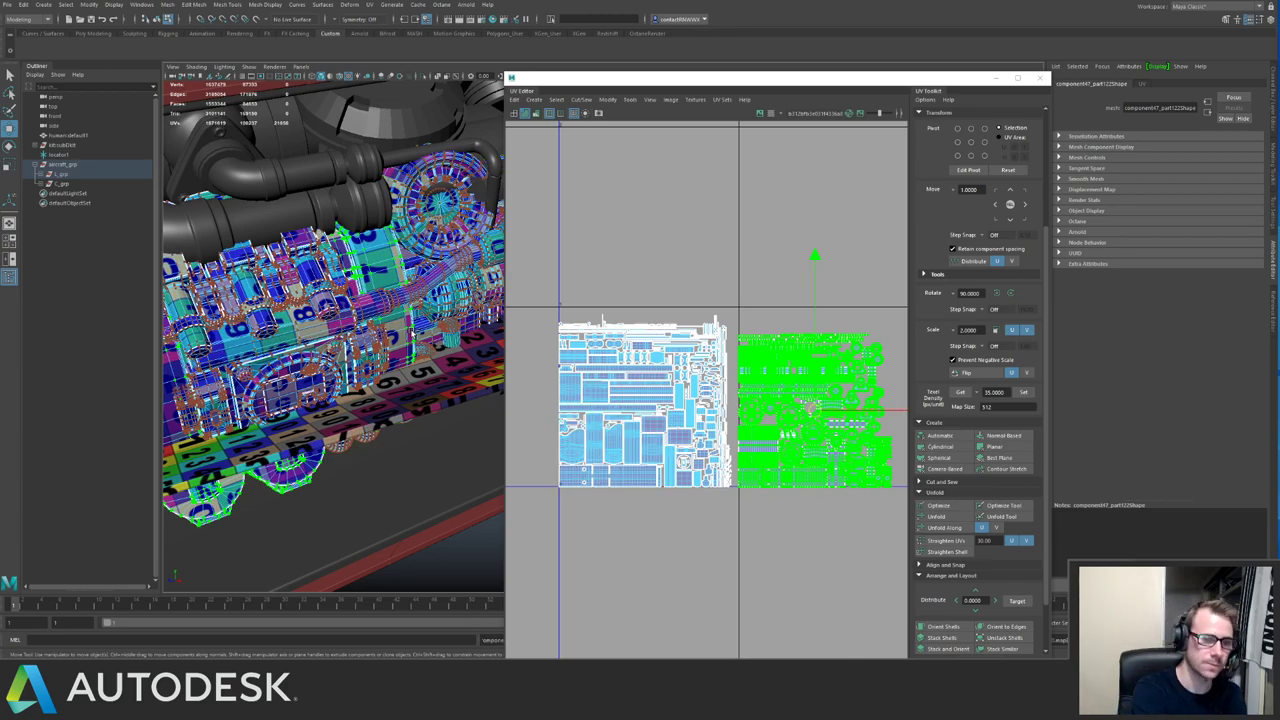
{"action": "left_click", "coordinate": [412, 332]}
{"action": "left_click", "coordinate": [412, 332]}
{"action": "left_click", "coordinate": [412, 332]}
{"action": "left_click", "coordinate": [412, 333]}
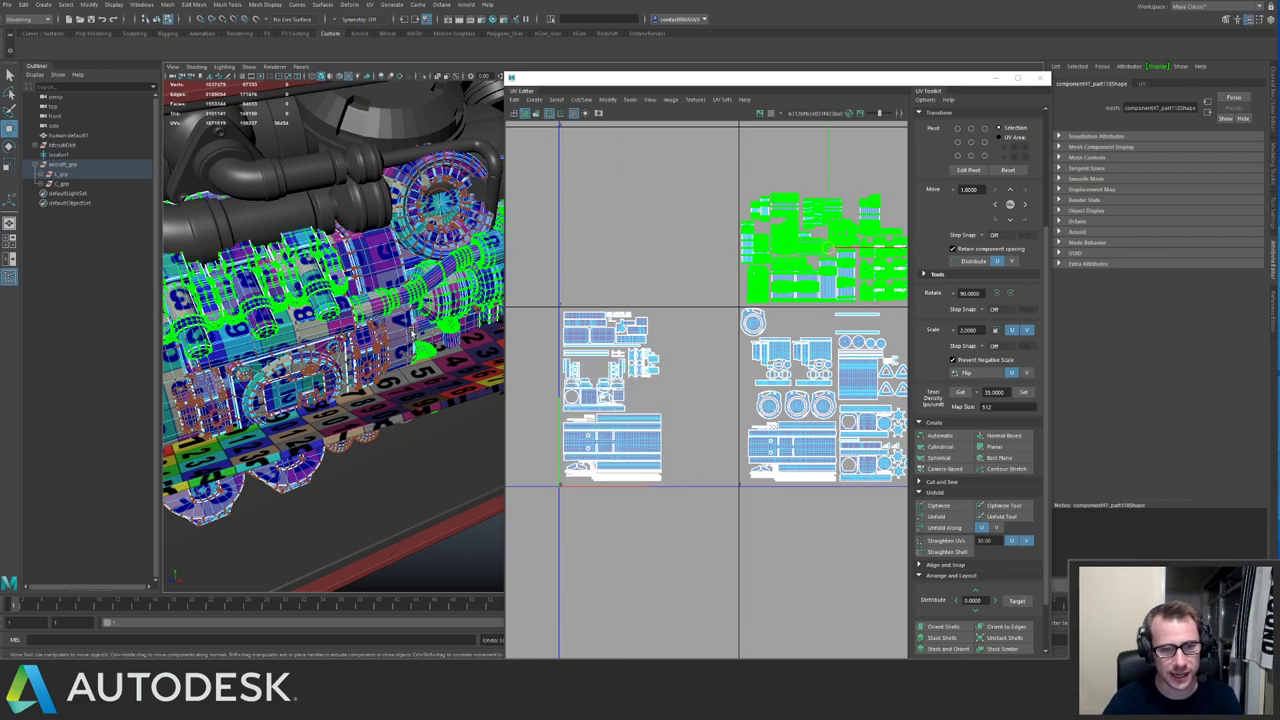
Check the restored shell blocks across the UV tiles, close the UV Editor and clear the UV selection on the engine.
{"action": "right_click_drag", "start_coordinate": [841, 300], "coordinate": [791, 249], "text": "alt"}
{"action": "middle_click_drag", "start_coordinate": [879, 254], "coordinate": [668, 274], "text": "alt"}
{"action": "right_click_drag", "start_coordinate": [698, 297], "coordinate": [748, 223], "text": "alt"}
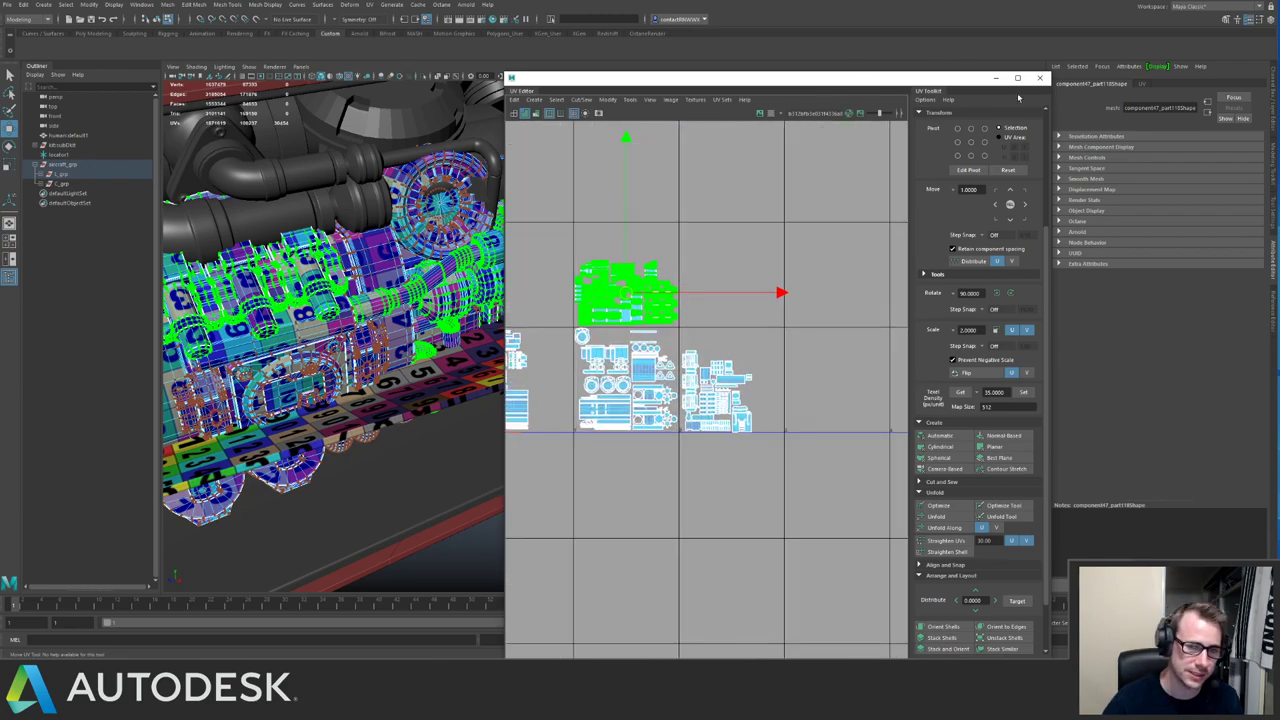
{"action": "left_click", "coordinate": [1040, 78]}
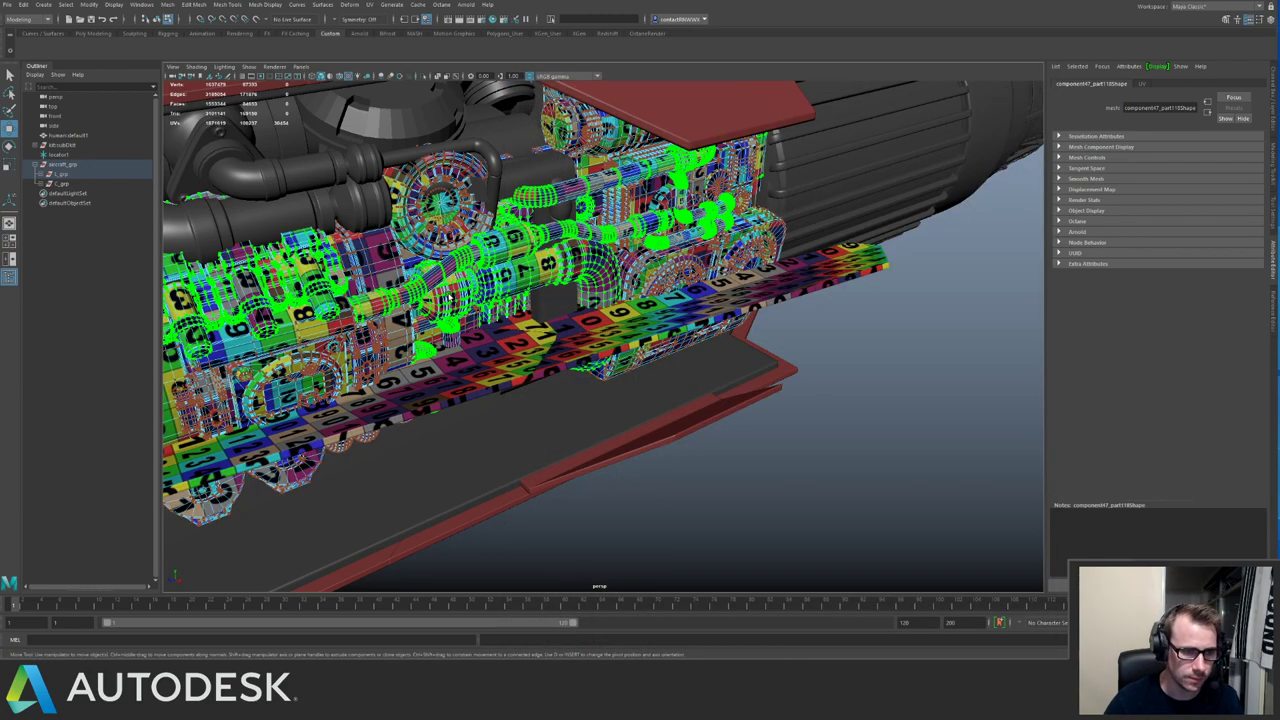
{"action": "key", "text": "q"}
{"action": "left_click", "coordinate": [490, 284]}
Return to object selection and delete the checkered strip panel running along the underside of the engine component.
{"action": "right_click_drag", "start_coordinate": [498, 286], "coordinate": [430, 270], "text": "alt"}
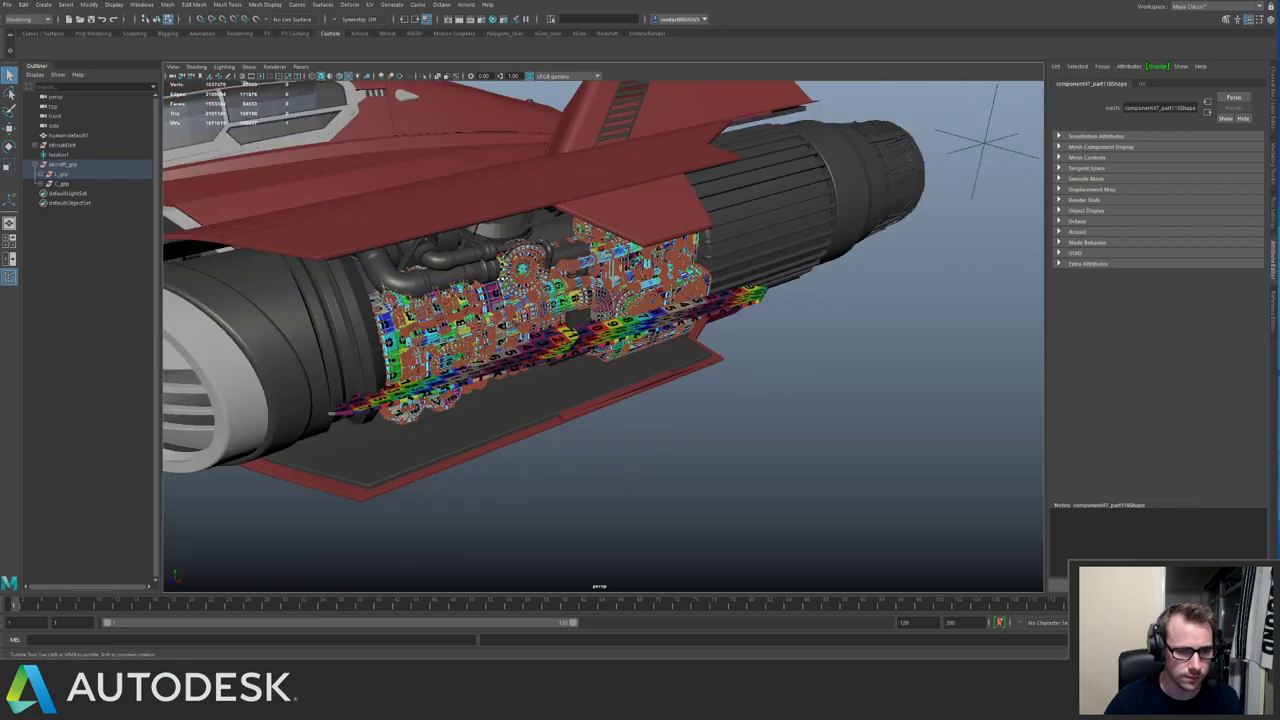
{"action": "left_click_drag", "start_coordinate": [540, 284], "coordinate": [482, 290], "text": "alt"}
{"action": "right_click_drag", "start_coordinate": [496, 338], "coordinate": [550, 324]}
{"action": "left_click", "coordinate": [547, 340]}
{"action": "left_click_drag", "start_coordinate": [547, 340], "coordinate": [580, 337], "text": "alt"}
{"action": "right_click_drag", "start_coordinate": [580, 337], "coordinate": [611, 334], "text": "alt"}
{"action": "left_click", "coordinate": [648, 340], "text": "shift"}
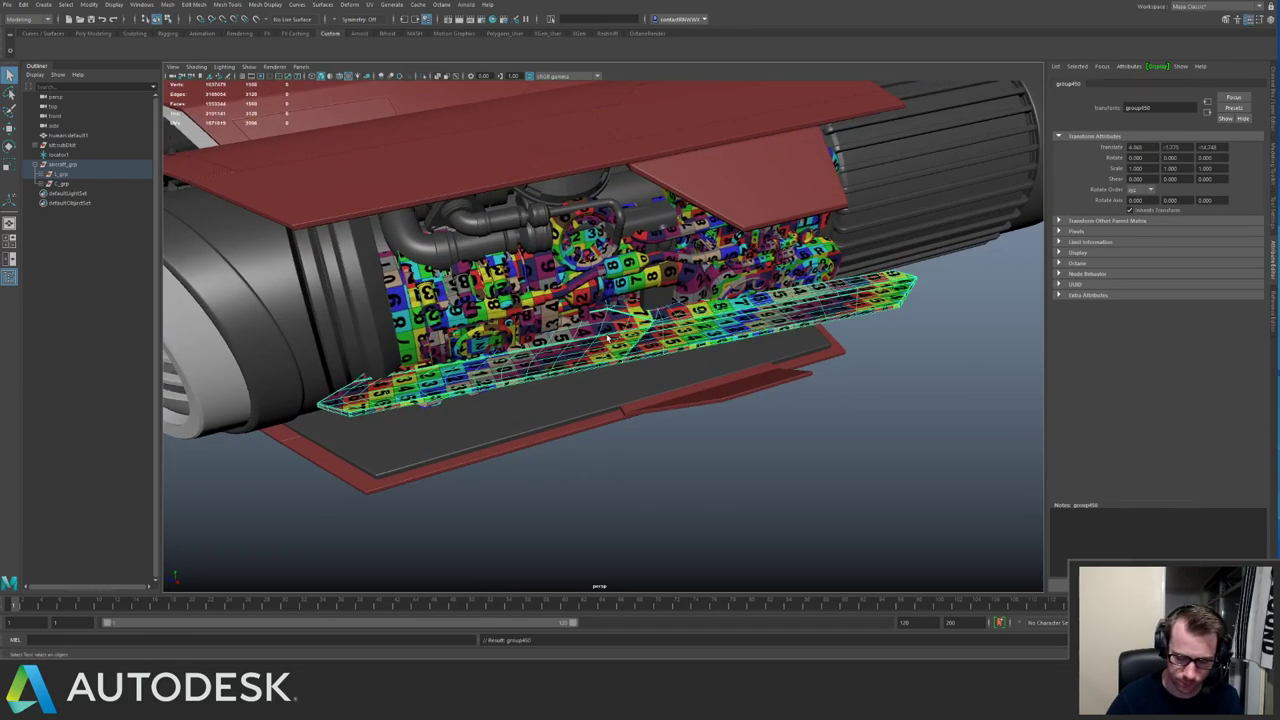
{"action": "key", "text": "Delete"}
{"action": "middle_click_drag", "start_coordinate": [609, 339], "coordinate": [714, 244], "text": "alt"}
{"action": "left_click_drag", "start_coordinate": [714, 244], "coordinate": [721, 240], "text": "alt"}
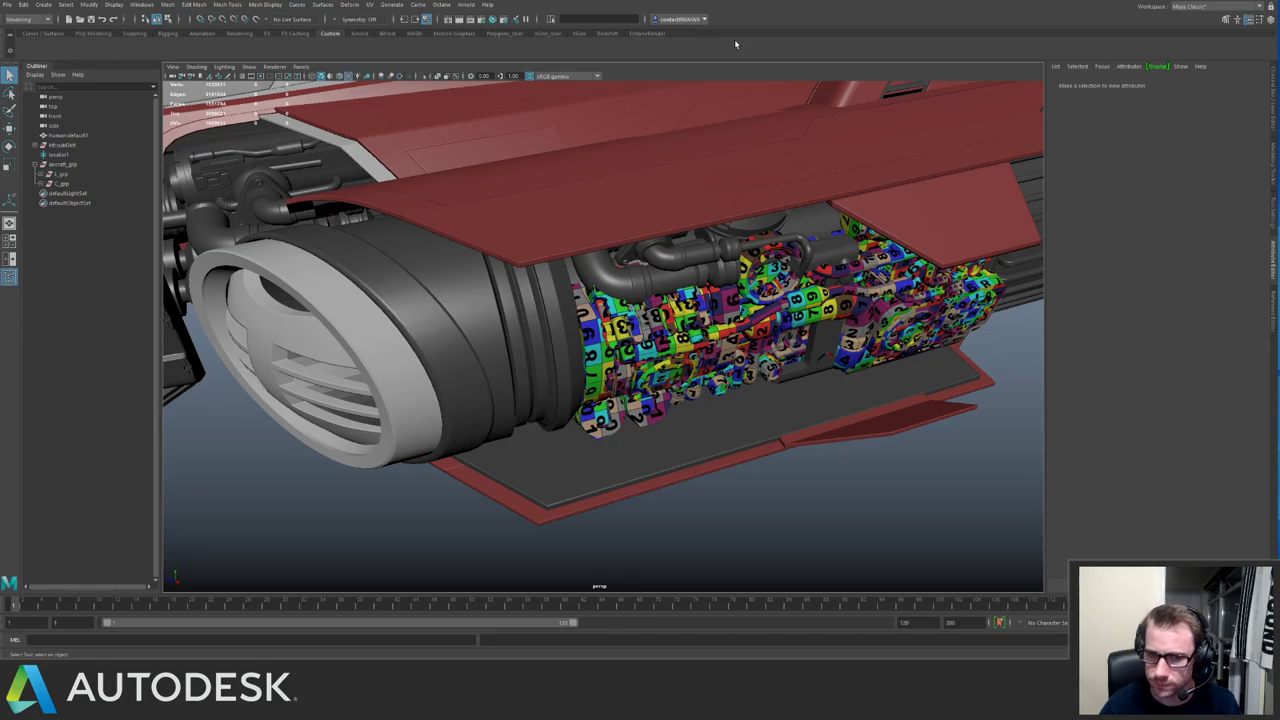
Compare the checker density on the engine component with that on the checkered panel at the front of the fuselage.
{"action": "left_click_drag", "start_coordinate": [744, 267], "coordinate": [572, 265], "text": "alt"}
{"action": "scroll", "coordinate": [610, 290], "scroll_direction": "up", "scroll_amount": 3}
{"action": "mouse_move", "coordinate": [665, 335]}
{"action": "left_mouse_down", "text": "alt"}
{"action": "mouse_move", "coordinate": [695, 370]}
{"action": "mouse_move", "coordinate": [668, 337]}
{"action": "left_mouse_up", "text": "alt"}
{"action": "scroll", "coordinate": [671, 339], "scroll_direction": "up", "scroll_amount": 2}
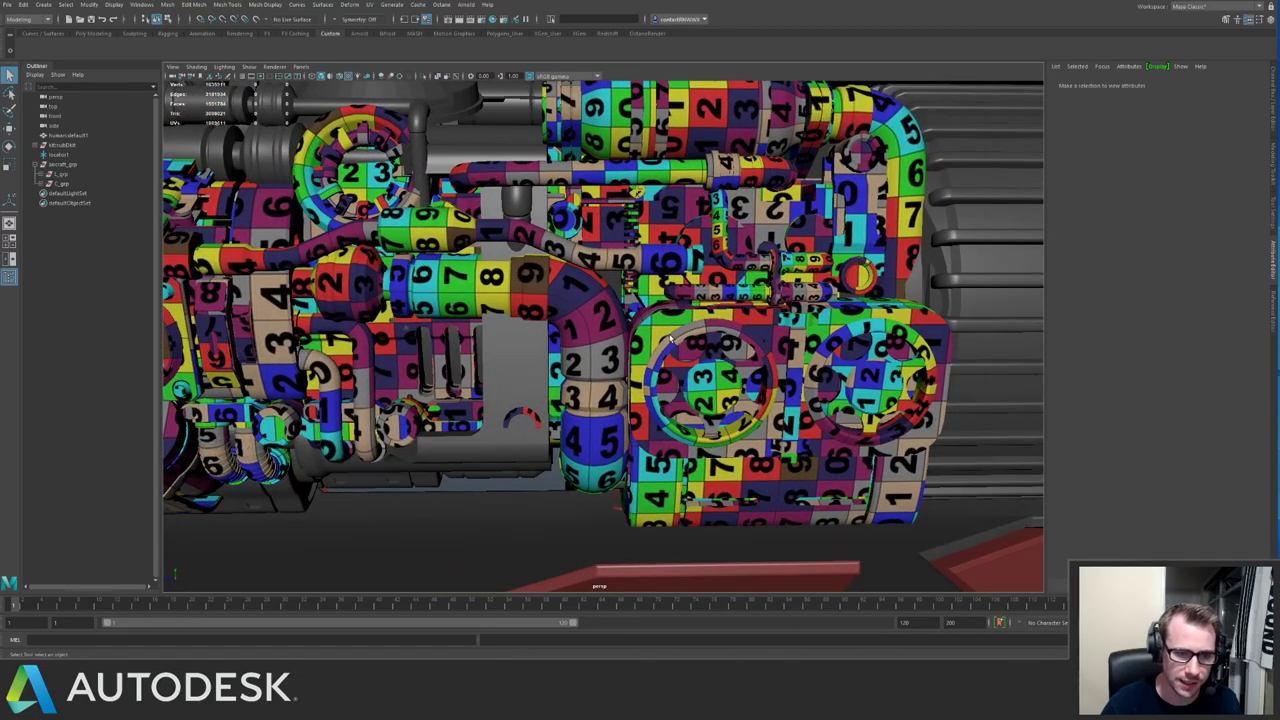
{"action": "scroll", "coordinate": [546, 277], "scroll_direction": "down", "scroll_amount": 8}
{"action": "left_click_drag", "start_coordinate": [546, 280], "coordinate": [530, 370], "text": "alt"}
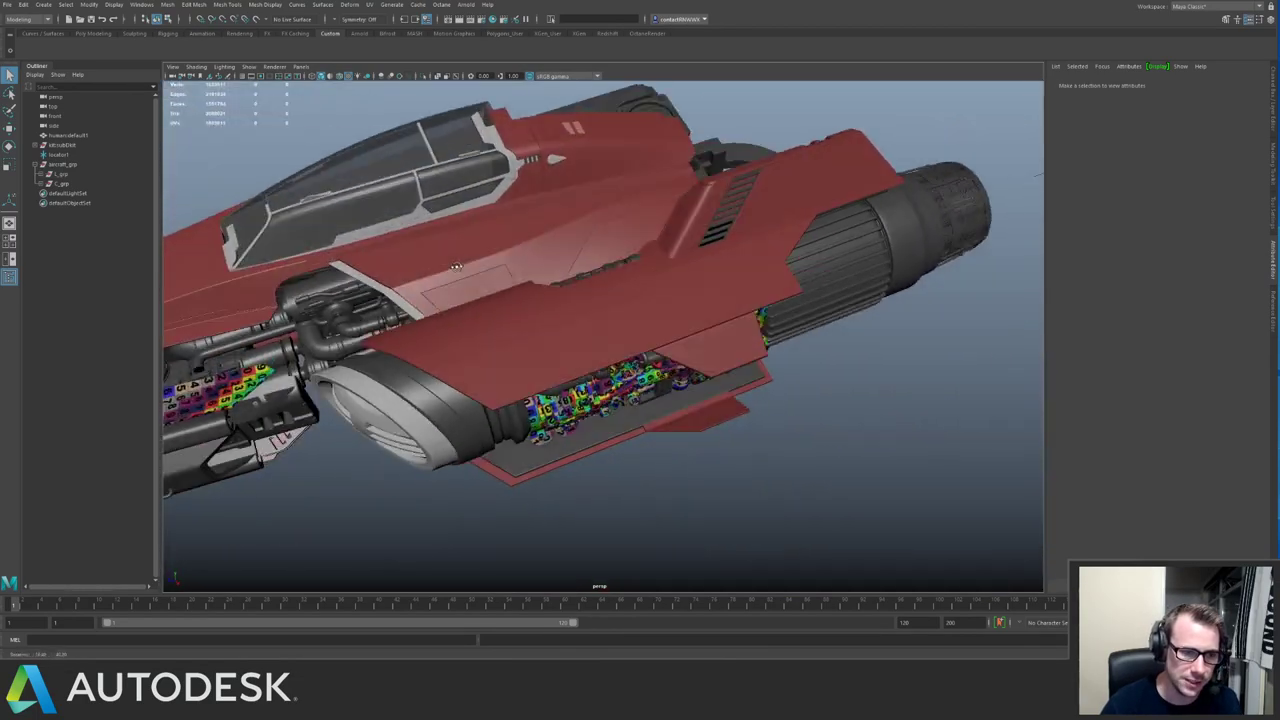
{"action": "left_click_drag", "start_coordinate": [441, 249], "coordinate": [521, 243], "text": "alt"}
{"action": "middle_click_drag", "start_coordinate": [521, 245], "coordinate": [605, 248], "text": "alt"}
{"action": "scroll", "coordinate": [560, 260], "scroll_direction": "up", "scroll_amount": 5}
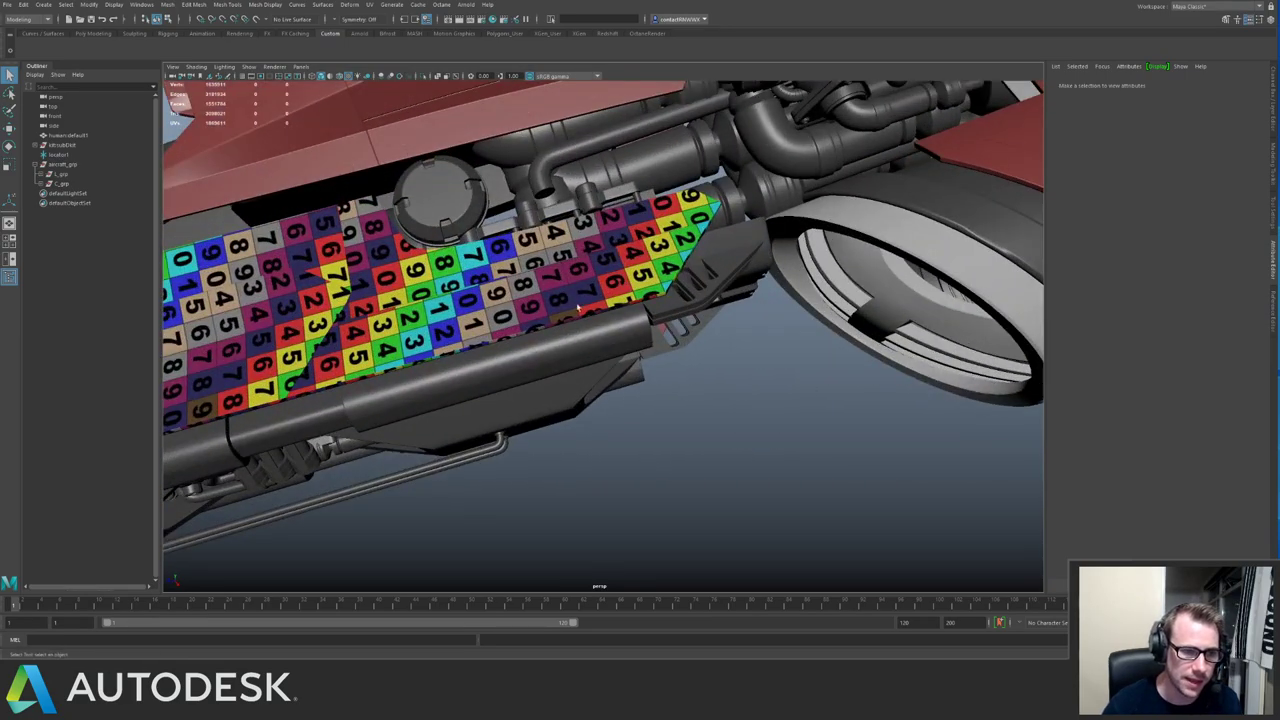
{"action": "middle_click_drag", "start_coordinate": [400, 290], "coordinate": [571, 337], "text": "alt"}
{"action": "left_click", "coordinate": [518, 362]}
{"action": "left_click", "coordinate": [922, 402]}
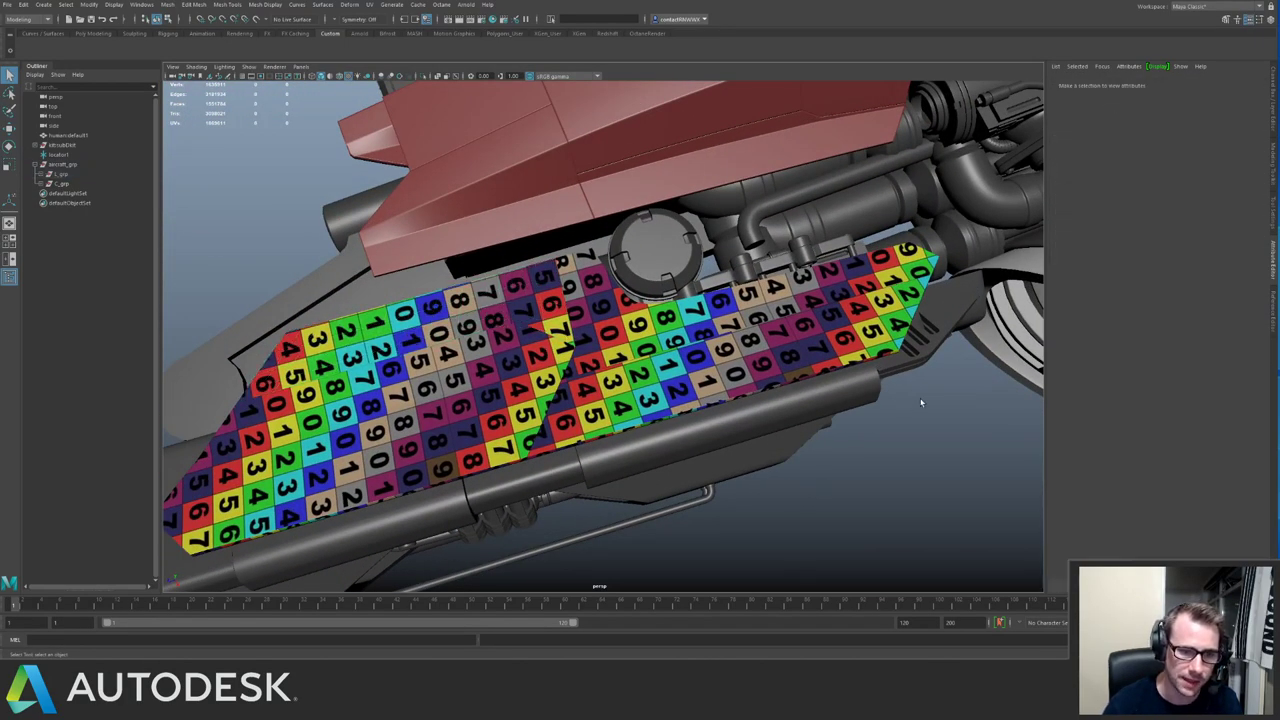
Examine the checkered engine component and the surrounding wing panels from the intake side and from above.
{"action": "right_click_drag", "start_coordinate": [922, 402], "coordinate": [617, 216], "text": "alt"}
{"action": "middle_click_drag", "start_coordinate": [617, 216], "coordinate": [347, 301], "text": "alt"}
{"action": "left_click_drag", "start_coordinate": [850, 235], "coordinate": [612, 209], "text": "alt"}
{"action": "right_click_drag", "start_coordinate": [612, 209], "coordinate": [695, 430], "text": "alt"}
{"action": "middle_click_drag", "start_coordinate": [695, 430], "coordinate": [685, 332], "text": "alt"}
{"action": "left_click_drag", "start_coordinate": [613, 308], "coordinate": [690, 326], "text": "alt"}
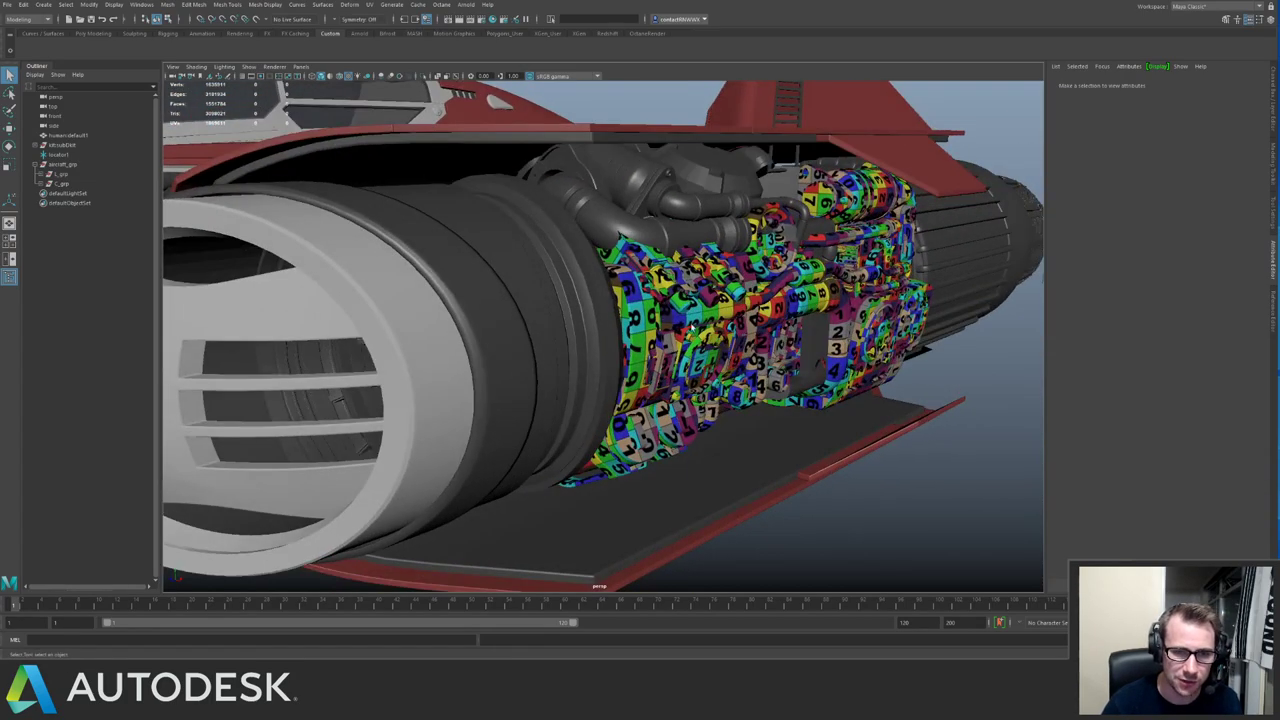
{"action": "left_click_drag", "start_coordinate": [697, 238], "coordinate": [607, 330], "text": "alt"}
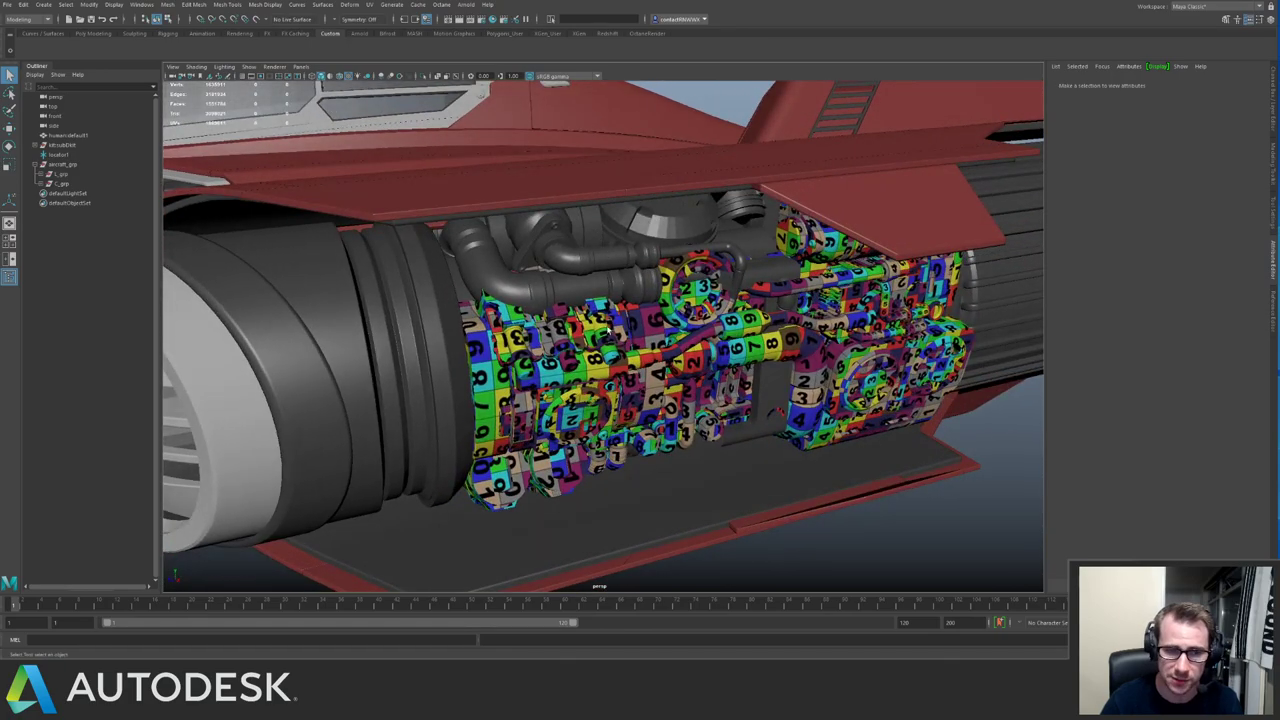
{"action": "left_click_drag", "start_coordinate": [632, 251], "coordinate": [549, 311], "text": "alt"}
{"action": "middle_click_drag", "start_coordinate": [549, 311], "coordinate": [647, 333], "text": "alt"}
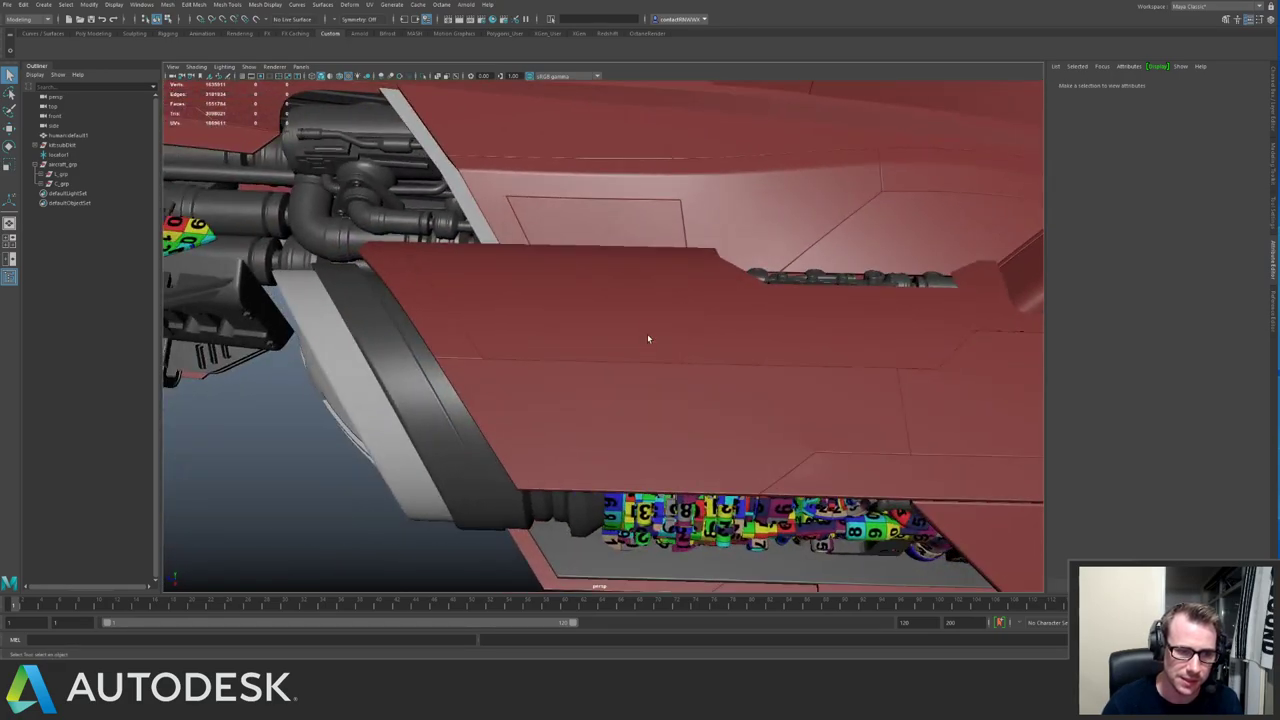
Select the notched red hull side panel behind the engine opening below the cockpit and isolate it in the viewport.
{"action": "left_click", "coordinate": [645, 335]}
{"action": "left_click", "coordinate": [597, 385], "text": "shift"}
{"action": "left_click", "coordinate": [462, 341]}
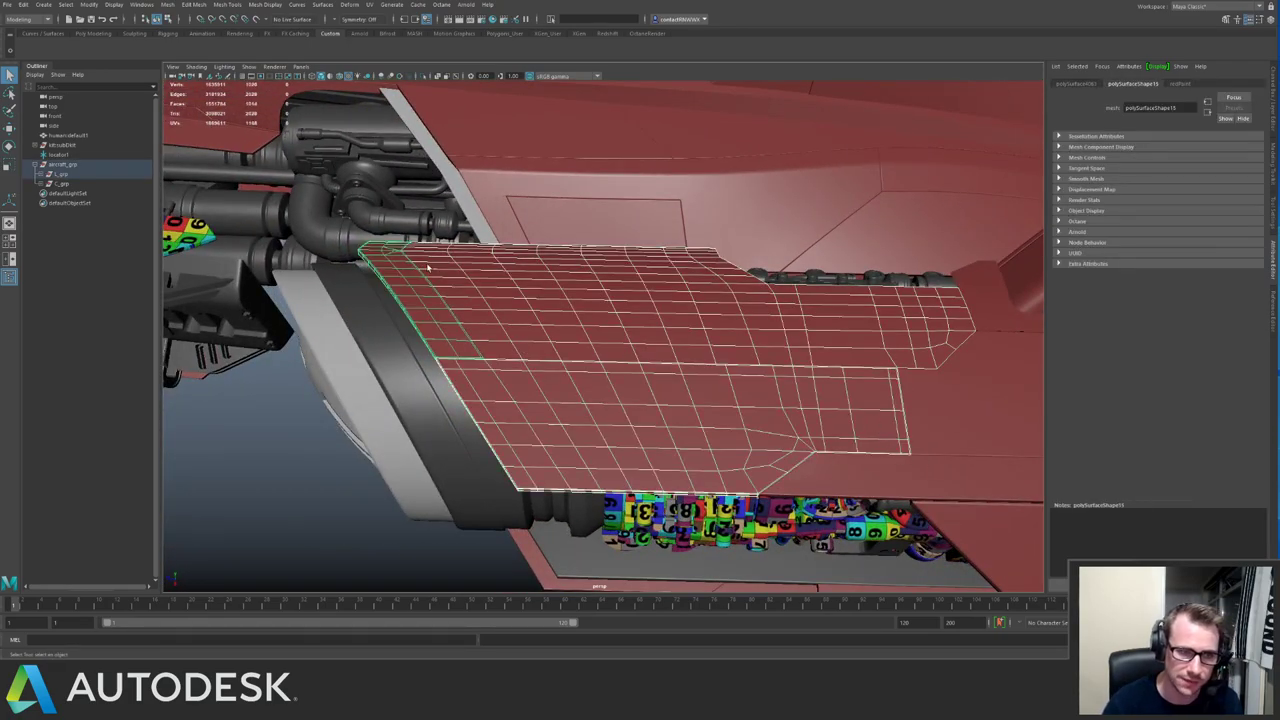
{"action": "left_click_drag", "start_coordinate": [428, 266], "coordinate": [638, 336], "text": "alt"}
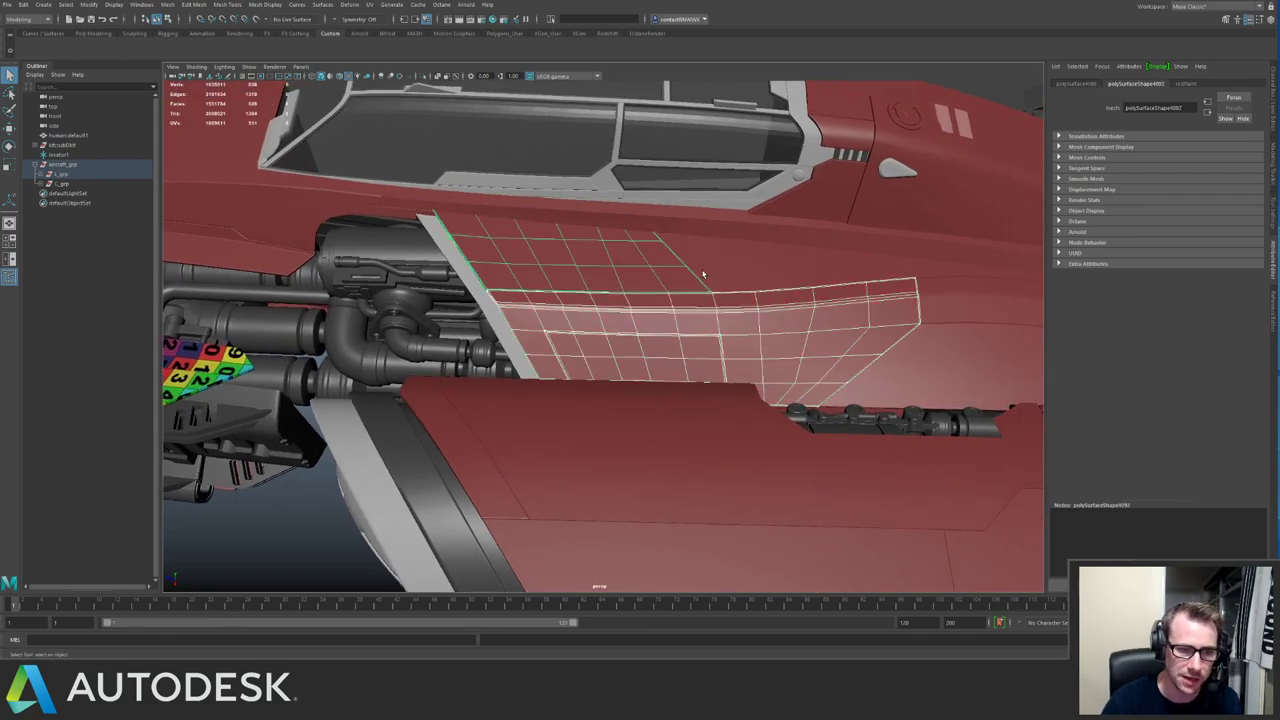
{"action": "left_click_drag", "start_coordinate": [703, 273], "coordinate": [678, 307], "text": "alt"}
{"action": "left_click", "coordinate": [499, 311]}
{"action": "key", "text": "f"}
{"action": "key", "text": "ctrl+1"}
{"action": "right_click_drag", "start_coordinate": [680, 309], "coordinate": [942, 408], "text": "alt"}
Cut a diagonal edge from the notch's inner corner to the opposite ridge vertex on both the top and underside of the panel.
{"action": "key", "text": "ctrl+shift+x"}
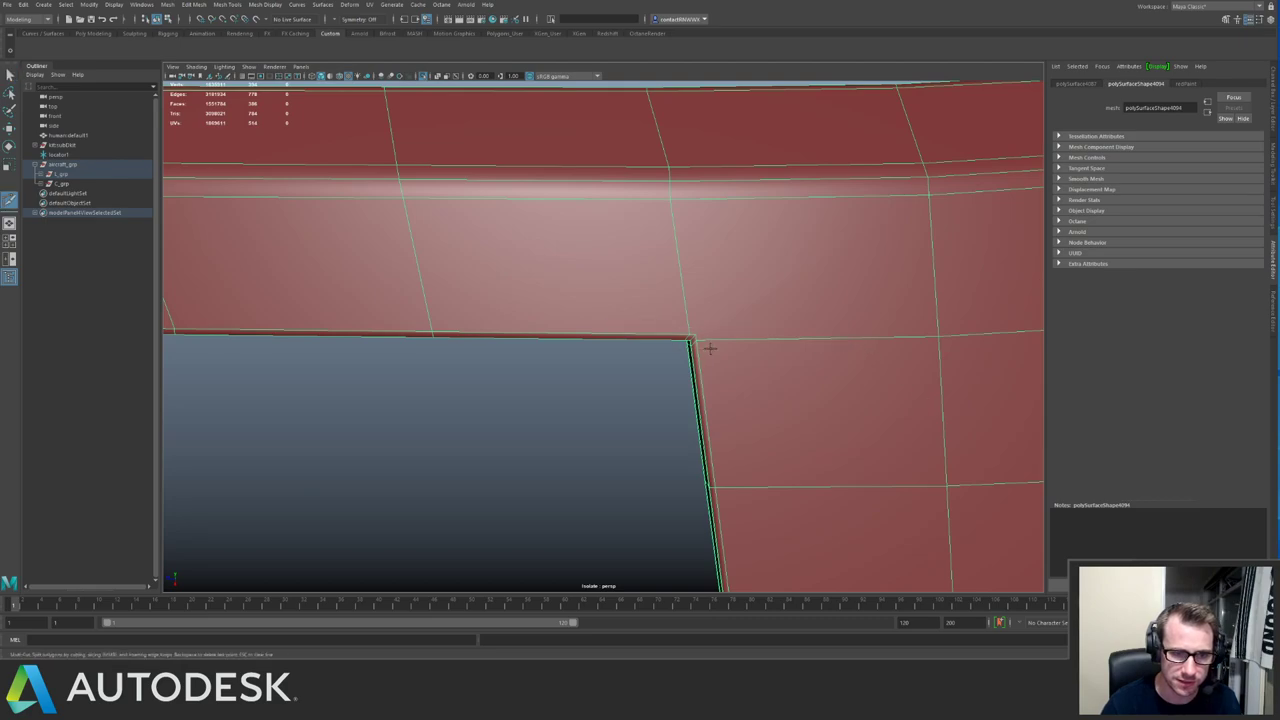
{"action": "left_click", "coordinate": [694, 336]}
{"action": "left_click", "coordinate": [929, 195]}
{"action": "key", "text": "q"}
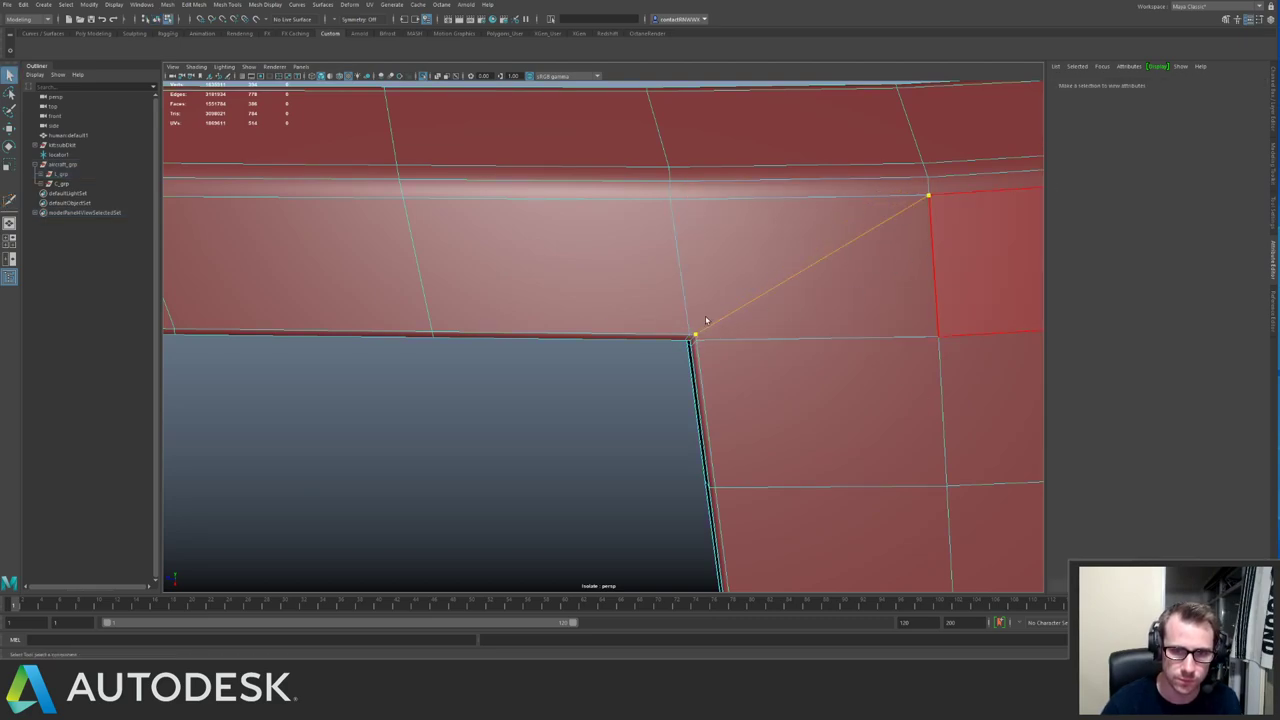
{"action": "left_click_drag", "start_coordinate": [739, 268], "coordinate": [785, 200], "text": "alt"}
{"action": "key", "text": "ctrl+shift+x"}
{"action": "left_click", "coordinate": [684, 367]}
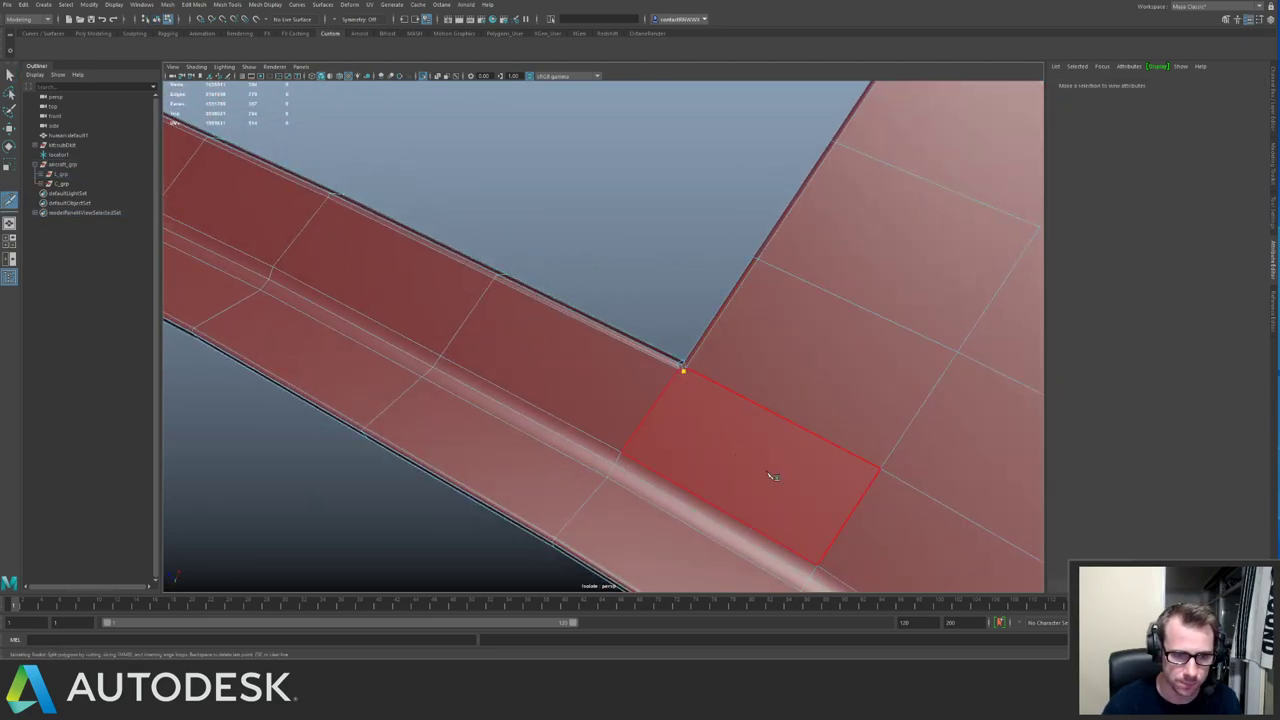
{"action": "left_click", "coordinate": [819, 560]}
{"action": "key", "text": "q"}
Insert an edge loop lengthwise through the short arm at the other end of the notched panel.
{"action": "left_click_drag", "start_coordinate": [845, 326], "coordinate": [838, 275], "text": "alt"}
{"action": "middle_click_drag", "start_coordinate": [620, 240], "coordinate": [778, 285], "text": "alt"}
{"action": "left_click_drag", "start_coordinate": [778, 285], "coordinate": [474, 234], "text": "alt"}
{"action": "left_click_drag", "start_coordinate": [420, 277], "coordinate": [547, 244], "text": "alt"}
{"action": "right_click_drag", "start_coordinate": [548, 244], "coordinate": [513, 215], "text": "alt"}
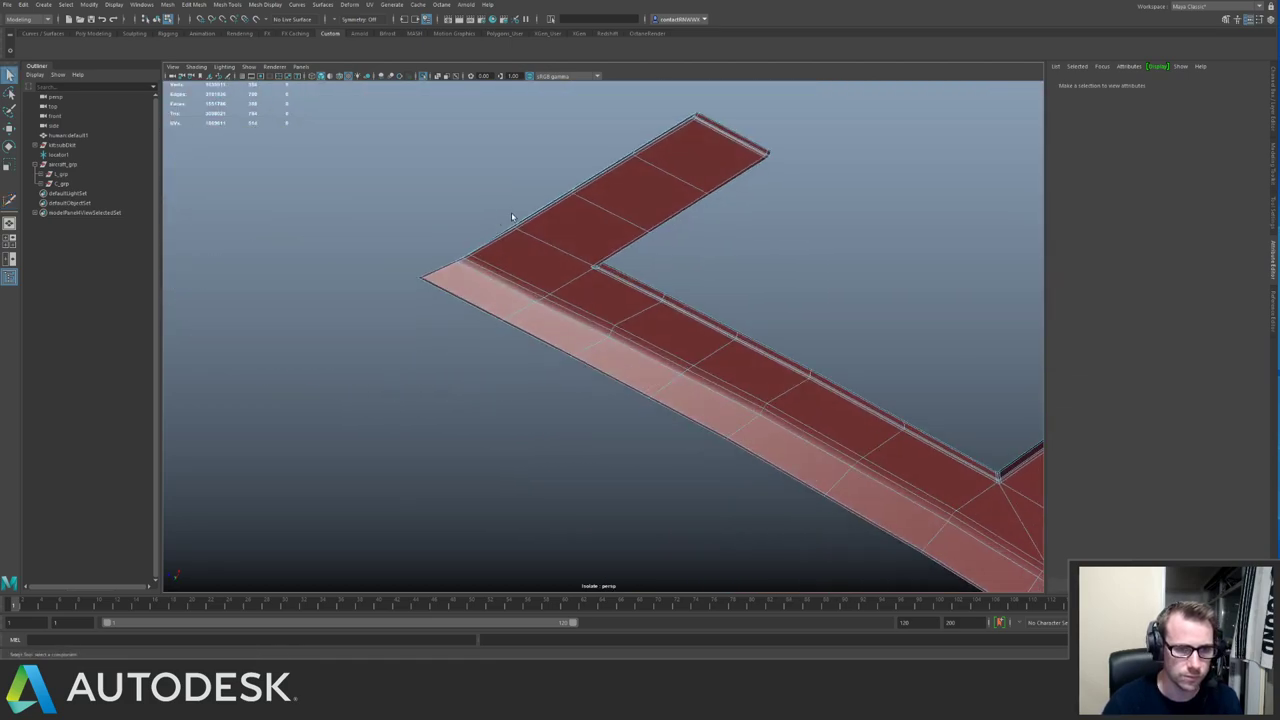
{"action": "middle_click_drag", "start_coordinate": [513, 215], "coordinate": [500, 268], "text": "alt"}
{"action": "key", "text": "ctrl+shift+x"}
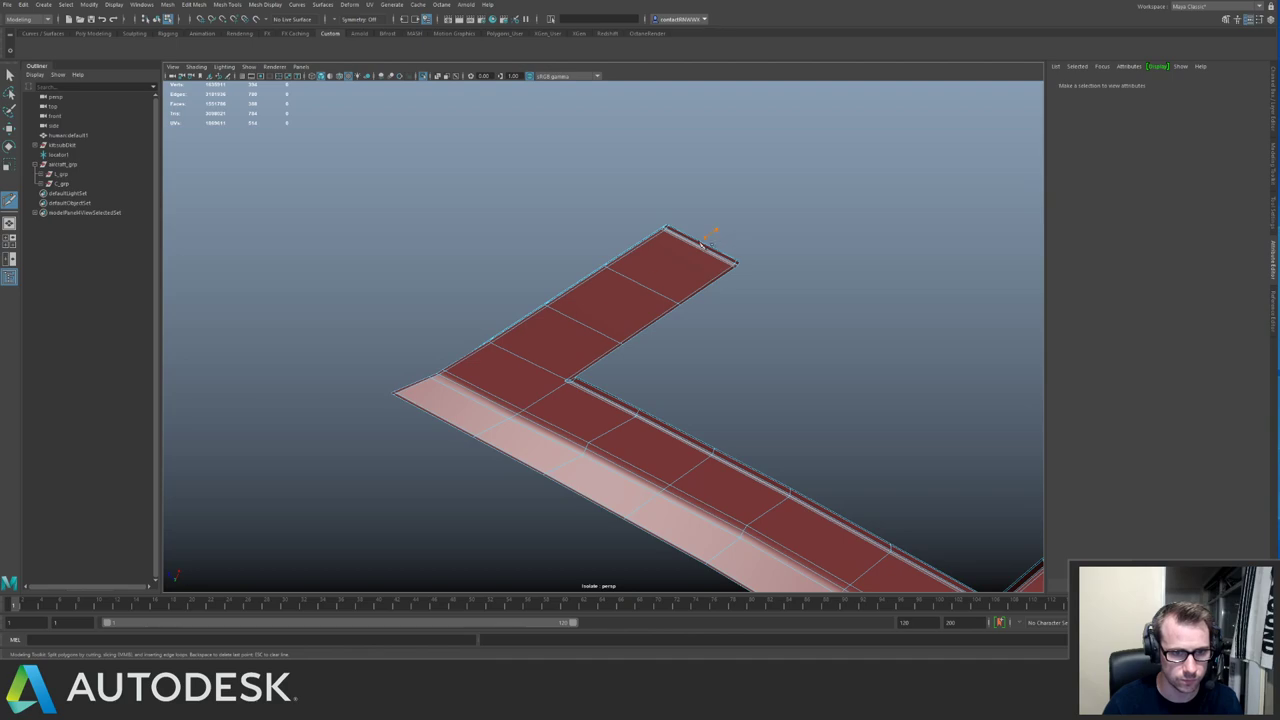
{"action": "left_click_drag", "start_coordinate": [716, 234], "coordinate": [377, 463]}
Cut a diagonal edge from the new loop's ridge vertex to the inner corner on the underside of the short arm.
{"action": "right_click_drag", "start_coordinate": [489, 314], "coordinate": [594, 350], "text": "alt"}
{"action": "middle_click_drag", "start_coordinate": [594, 350], "coordinate": [632, 319], "text": "alt"}
{"action": "right_click_drag", "start_coordinate": [635, 322], "coordinate": [380, 362], "text": "alt"}
{"action": "left_click", "coordinate": [352, 372]}
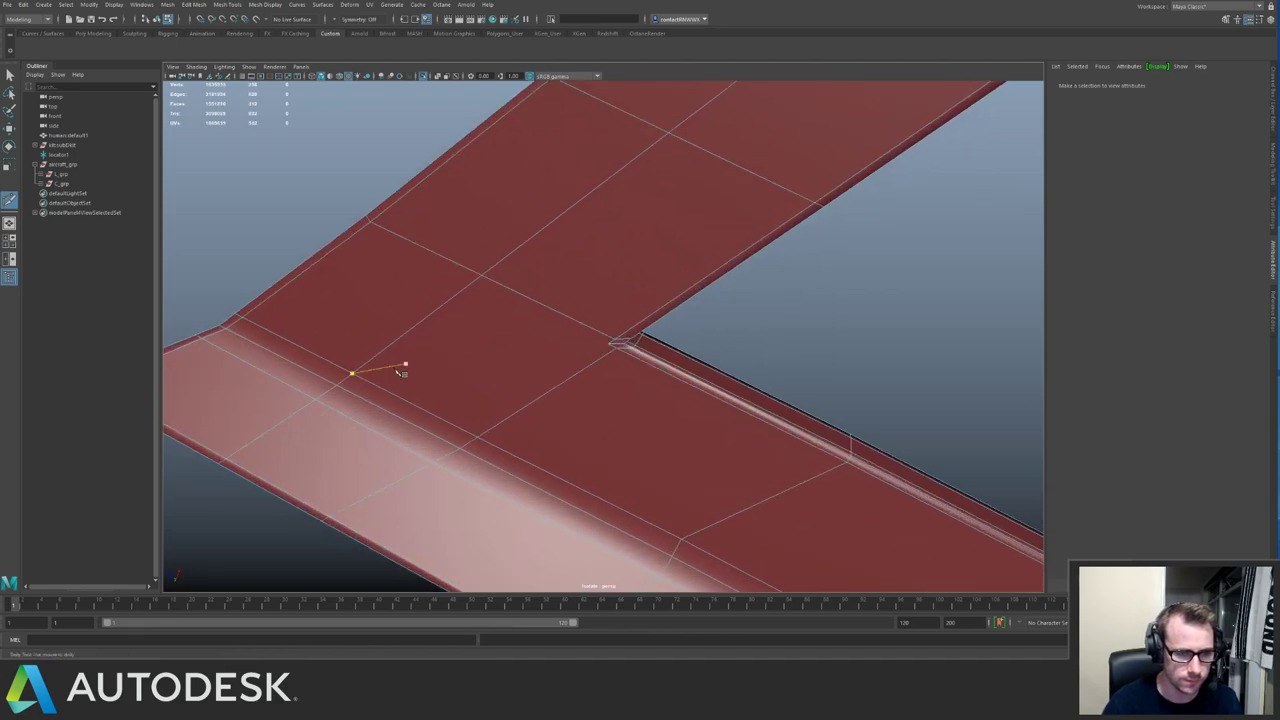
{"action": "left_click", "coordinate": [601, 345]}
{"action": "key", "text": "q"}
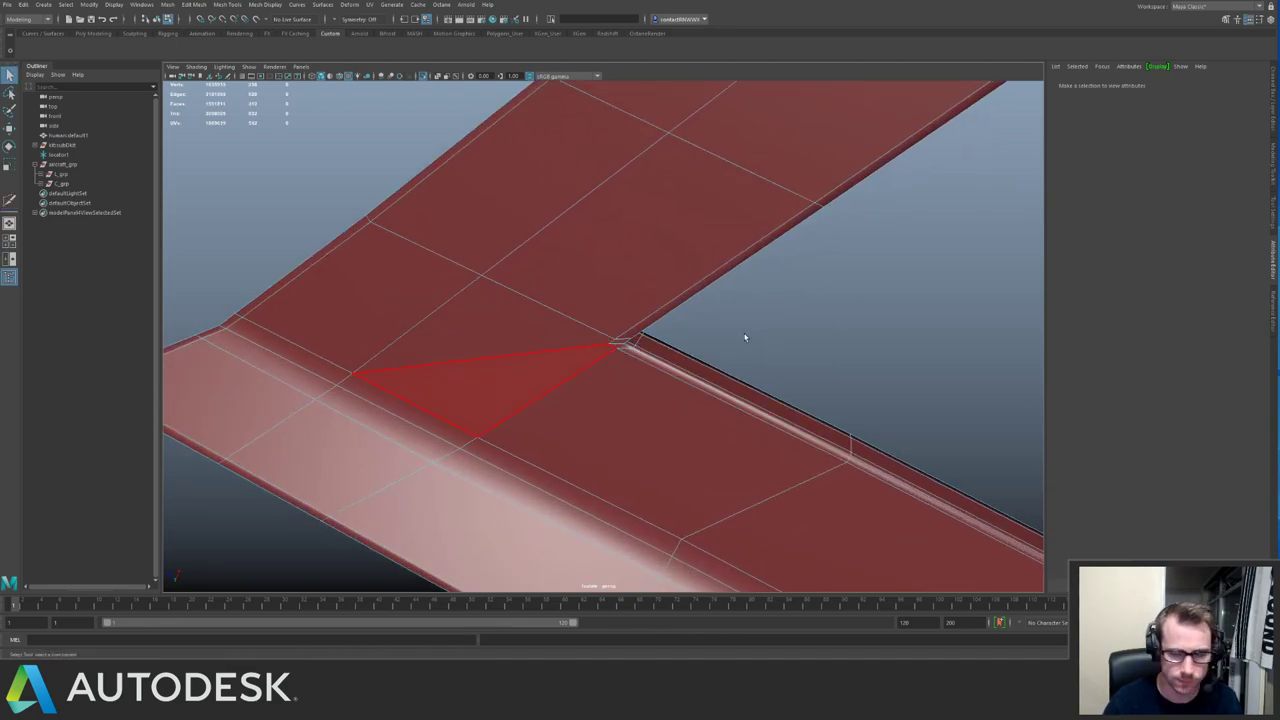
Cut the matching diagonal edge from the ridge vertex to the short arm's inner corner on the panel's top side.
{"action": "right_click_drag", "start_coordinate": [746, 334], "coordinate": [513, 291], "text": "alt"}
{"action": "left_click_drag", "start_coordinate": [513, 291], "coordinate": [449, 294], "text": "alt"}
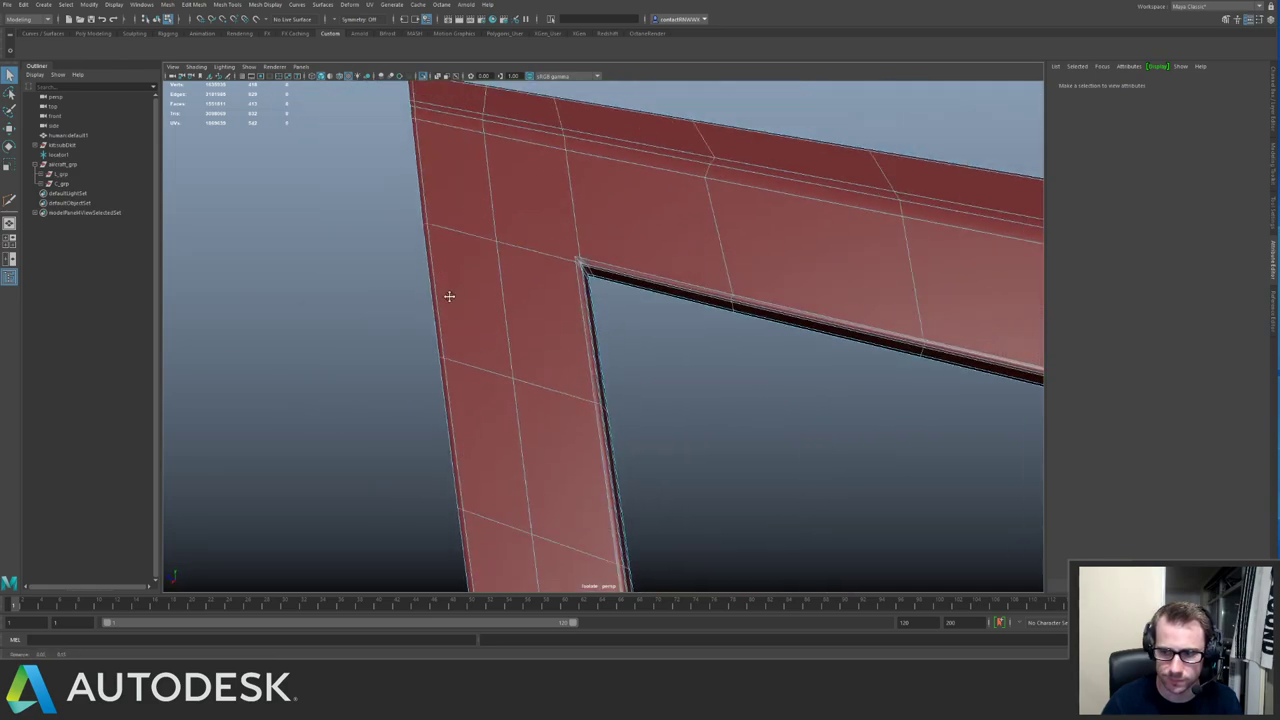
{"action": "right_click_drag", "start_coordinate": [449, 294], "coordinate": [617, 269], "text": "alt"}
{"action": "middle_click_drag", "start_coordinate": [617, 269], "coordinate": [577, 426], "text": "alt"}
{"action": "key", "text": "g"}
{"action": "left_click", "coordinate": [412, 202]}
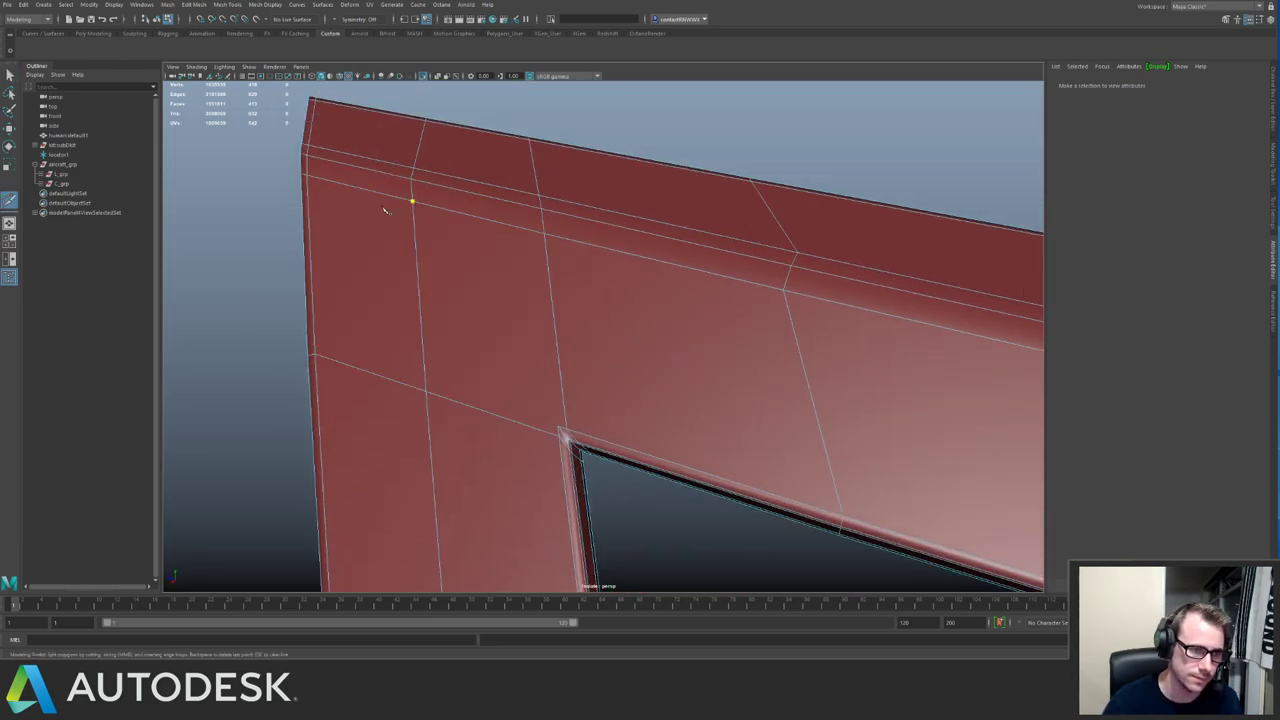
{"action": "left_click", "coordinate": [558, 427]}
{"action": "key", "text": "q"}
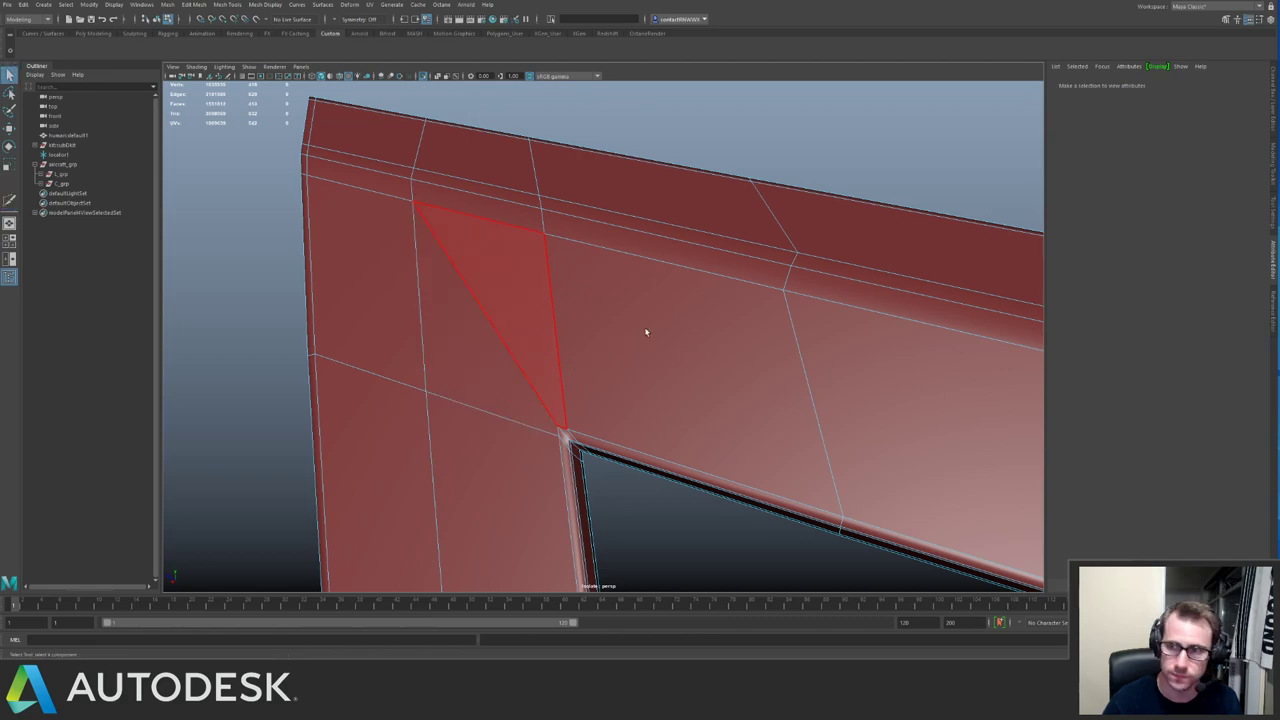
Examine the wide end of the panel, toggling the smooth mesh preview on and off to check its shading.
{"action": "right_click_drag", "start_coordinate": [646, 331], "coordinate": [470, 287], "text": "alt"}
{"action": "middle_click_drag", "start_coordinate": [697, 289], "coordinate": [530, 238], "text": "alt"}
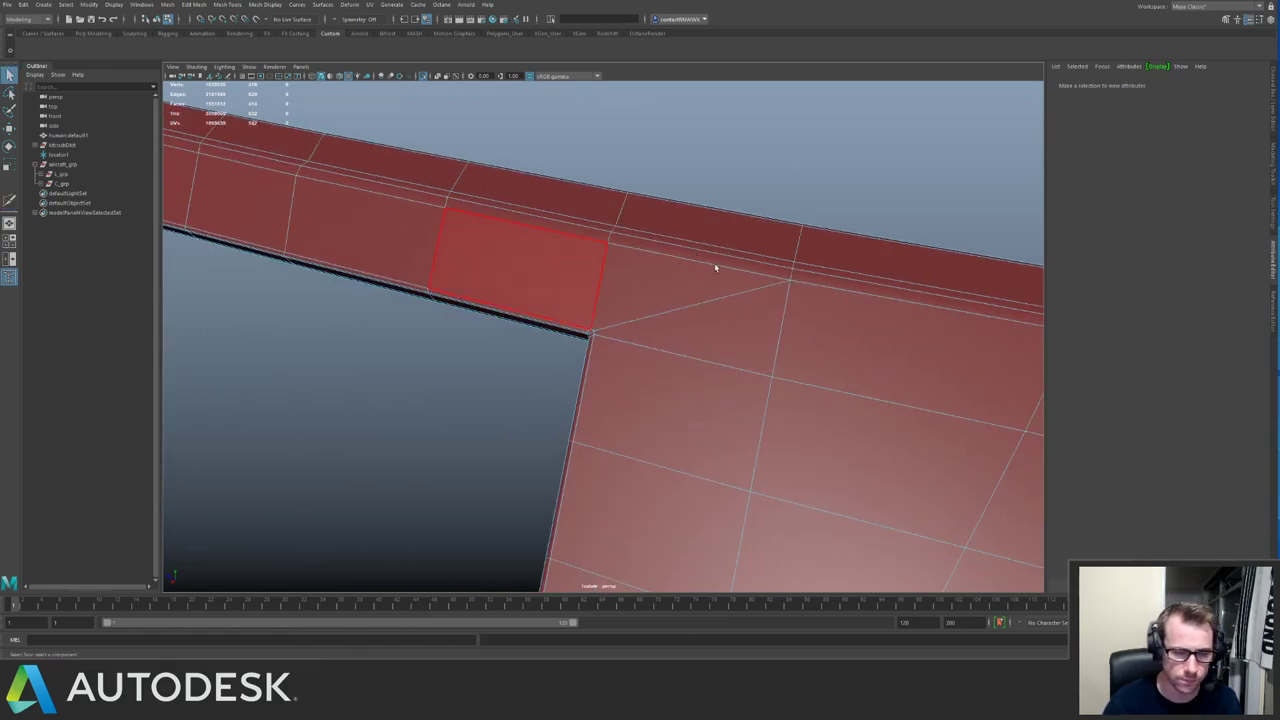
{"action": "right_click_drag", "start_coordinate": [715, 268], "coordinate": [729, 343], "text": "alt"}
{"action": "left_click", "coordinate": [591, 287]}
{"action": "key", "text": "3"}
{"action": "key", "text": "1"}
{"action": "key", "text": "3"}
{"action": "key", "text": "1"}
{"action": "key", "text": "y"}
{"action": "left_click", "coordinate": [892, 345]}
{"action": "key", "text": "q"}
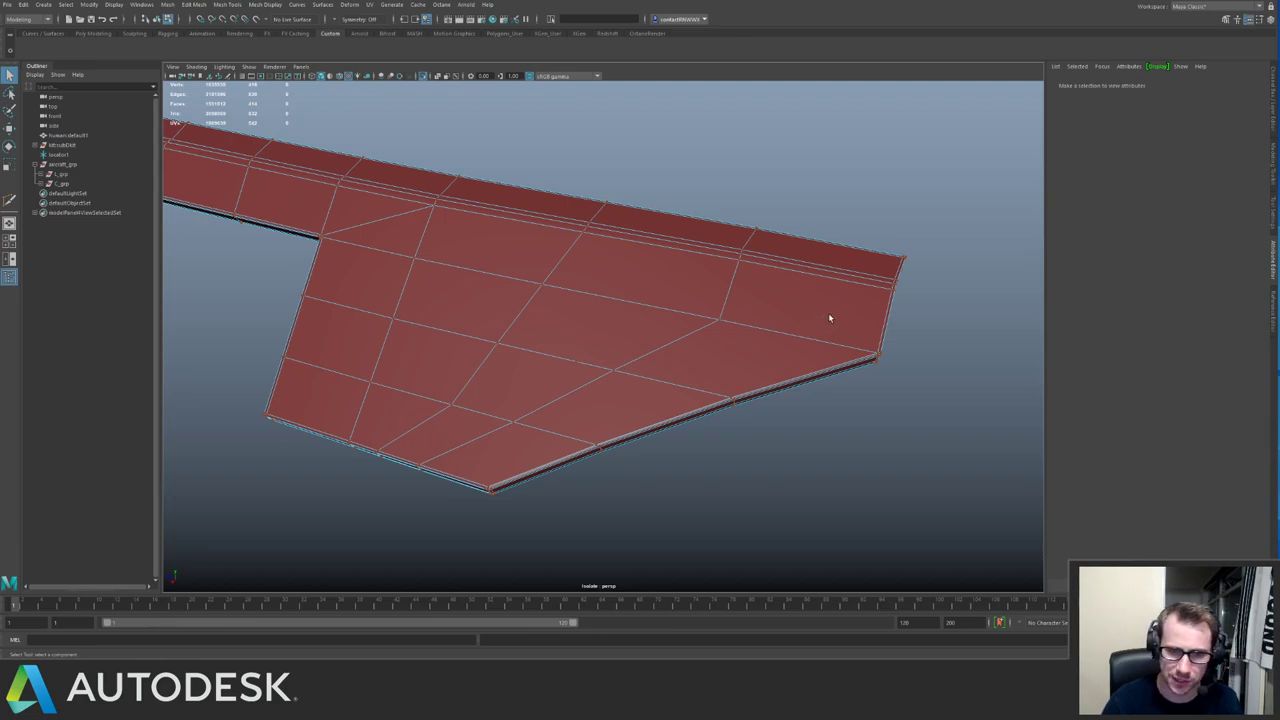
{"action": "right_click_drag", "start_coordinate": [829, 318], "coordinate": [749, 349]}
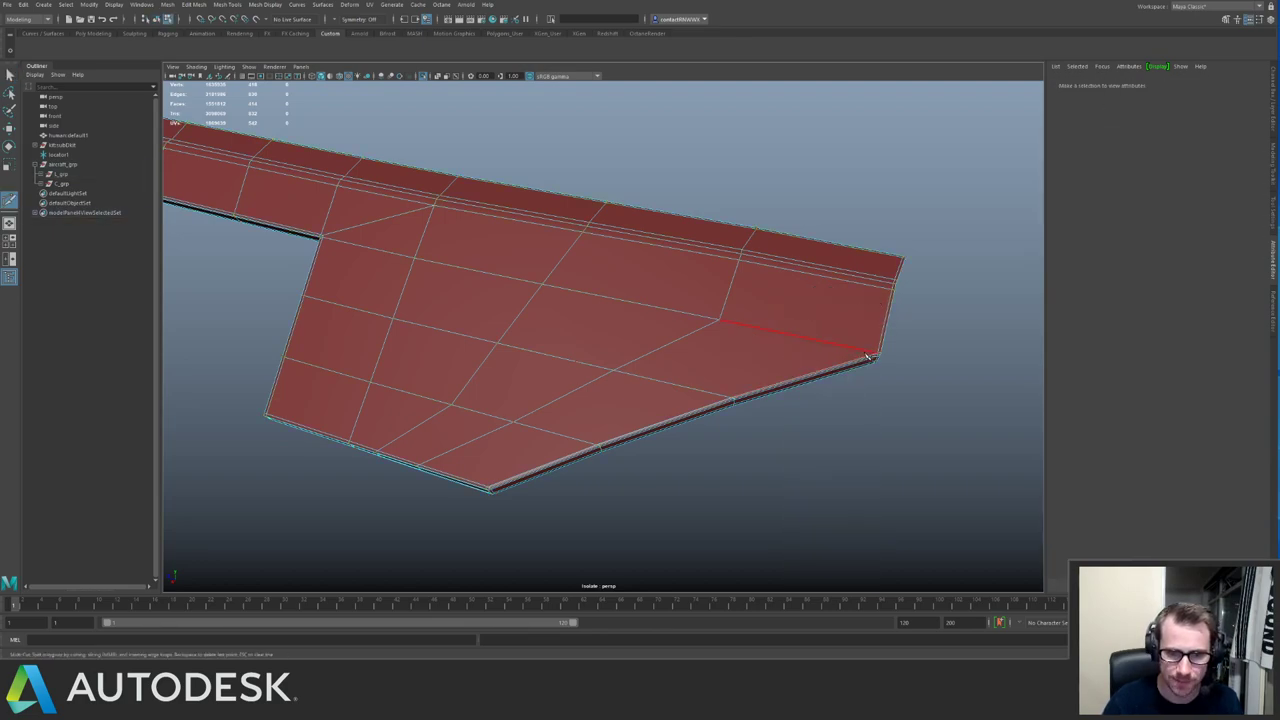
{"action": "left_click", "coordinate": [868, 356]}
{"action": "key", "text": "q"}
Insert a single centred edge loop through the outermost row of faces beside the panel's slanted end edge.
{"action": "left_click", "coordinate": [862, 331]}
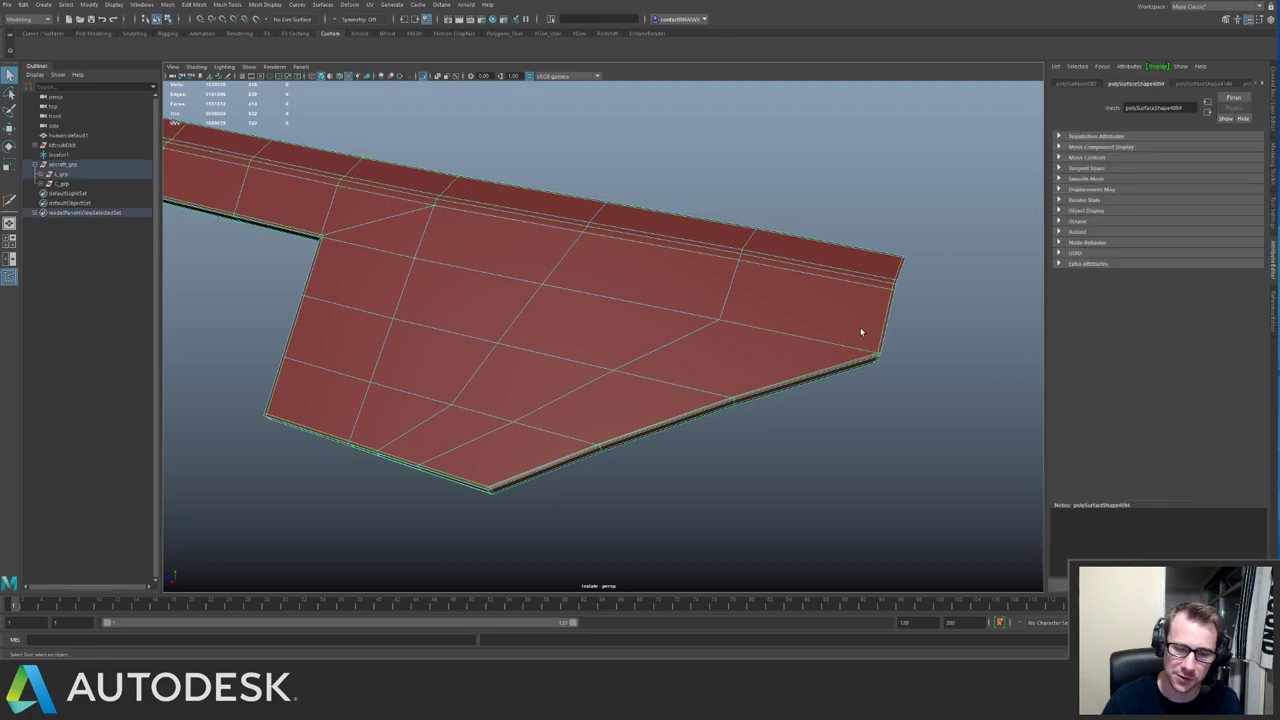
{"action": "right_click_drag", "start_coordinate": [862, 332], "coordinate": [831, 352], "text": "shift"}
{"action": "left_click", "coordinate": [835, 351]}
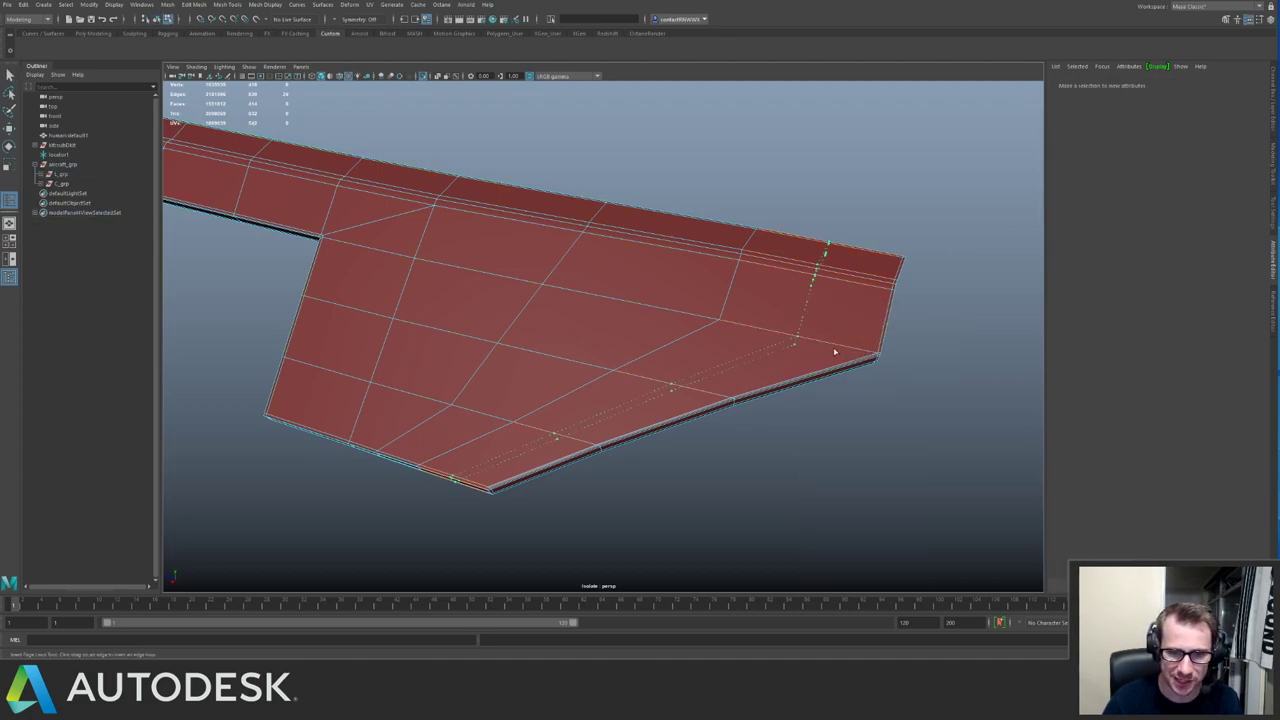
{"action": "left_click", "coordinate": [835, 352]}
Slide the added edge loop closer to the panel's slanted outer edge and return to object selection.
{"action": "right_click_drag", "start_coordinate": [628, 262], "coordinate": [651, 280], "text": "shift"}
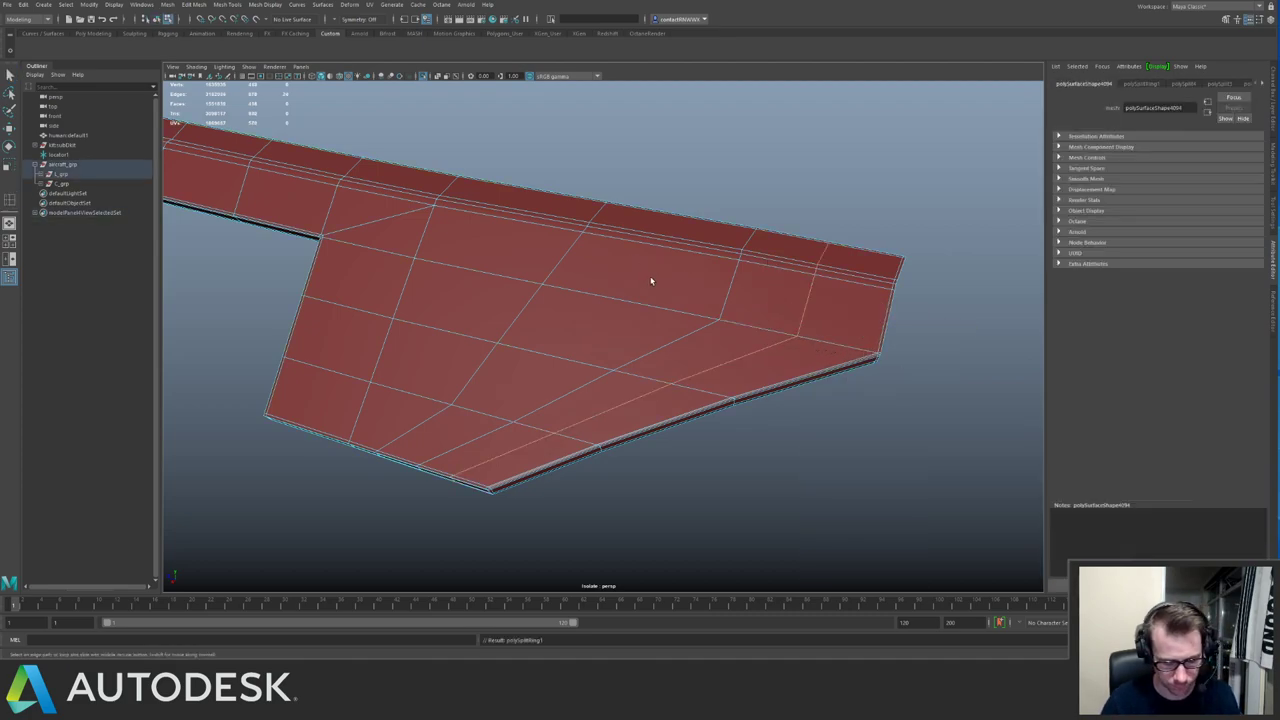
{"action": "middle_click_drag", "start_coordinate": [652, 280], "coordinate": [683, 283]}
{"action": "key", "text": "q"}
{"action": "key", "text": "F8"}
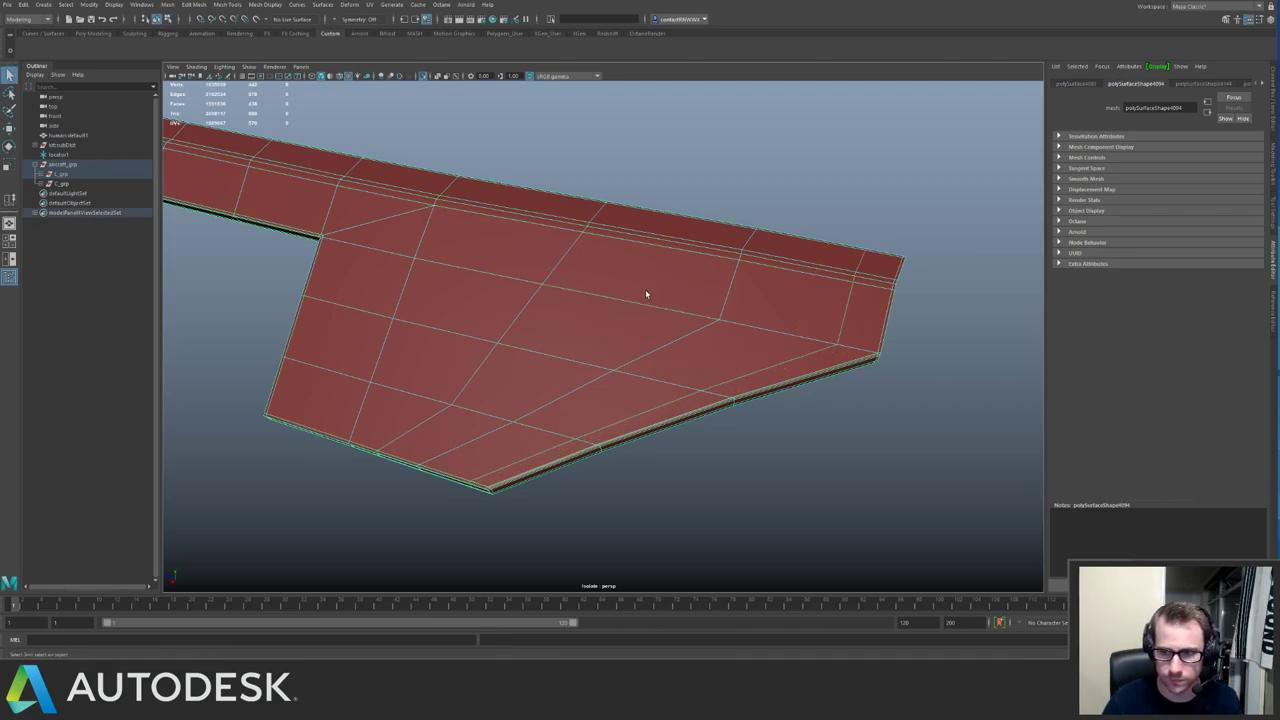
Insert a single centred edge loop along the length of the sloped strip beside the panel's ridge.
{"action": "mouse_move", "coordinate": [646, 291]}
{"action": "left_mouse_down", "text": "alt"}
{"action": "mouse_move", "coordinate": [680, 289]}
{"action": "mouse_move", "coordinate": [632, 285]}
{"action": "left_mouse_up", "text": "alt"}
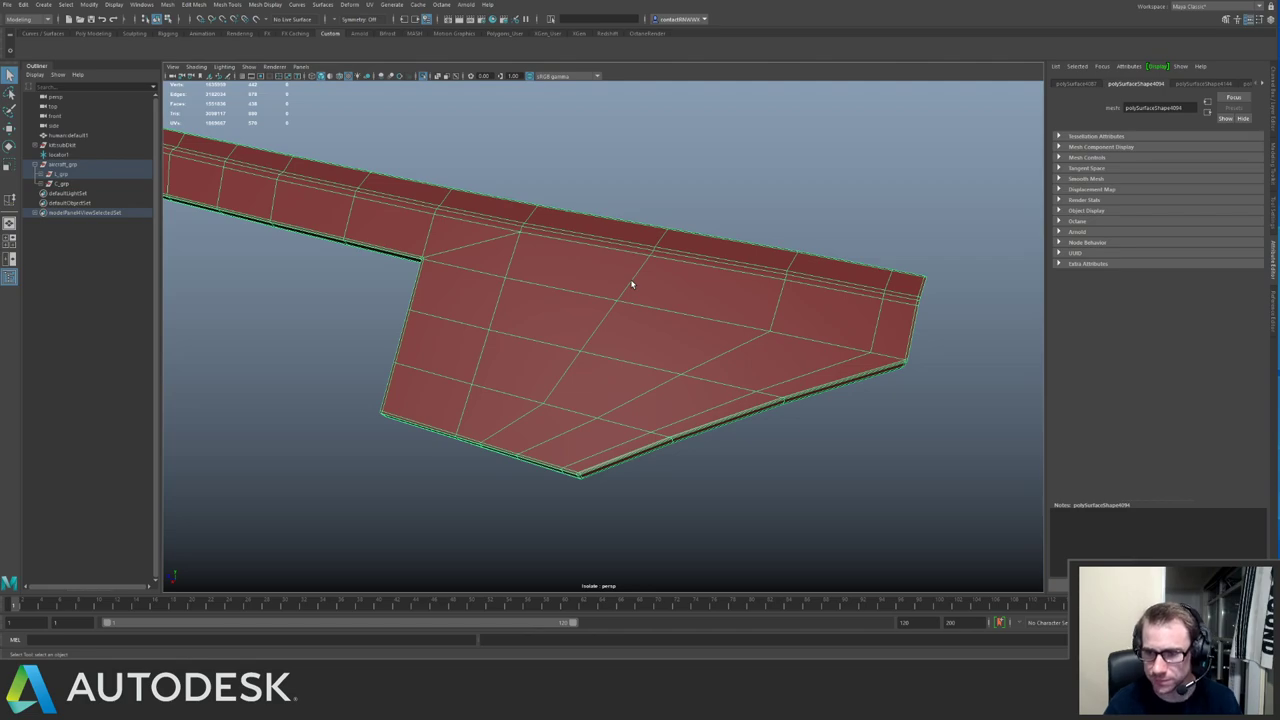
{"action": "left_click_drag", "start_coordinate": [531, 257], "coordinate": [519, 298], "text": "alt"}
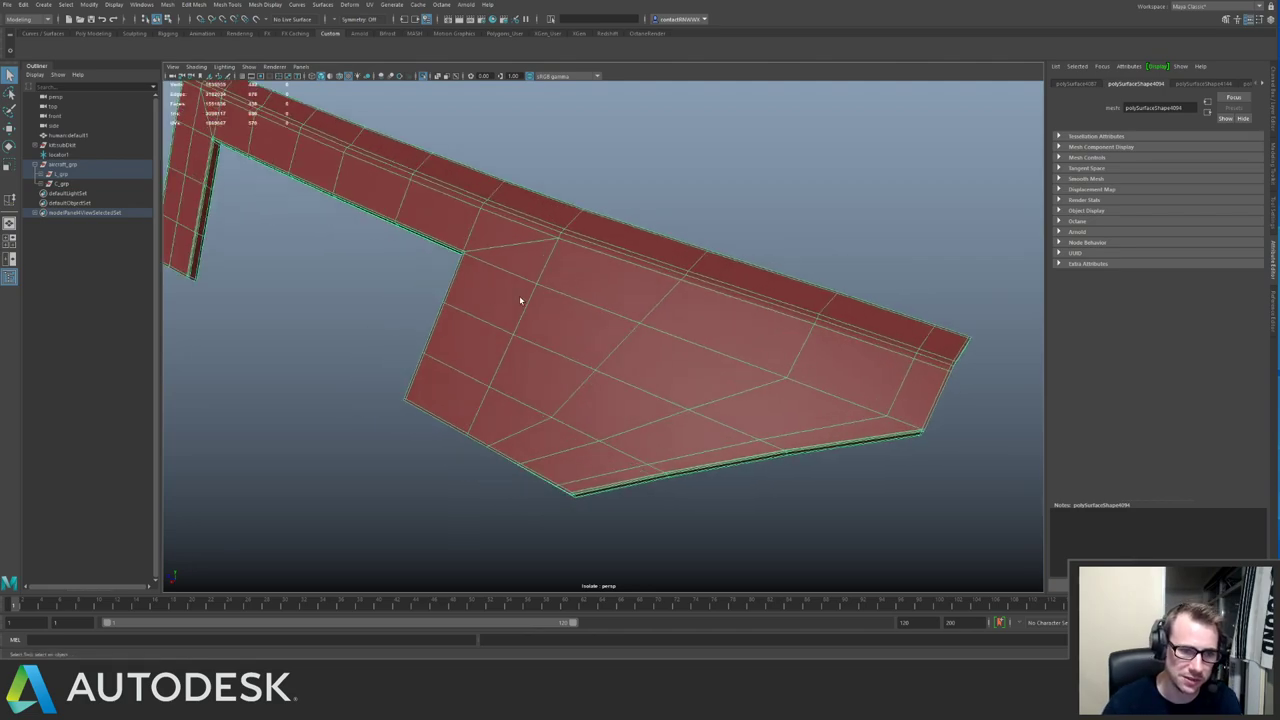
{"action": "mouse_move", "coordinate": [529, 297]}
{"action": "right_mouse_down", "text": "shift"}
{"action": "mouse_move", "coordinate": [472, 306]}
{"action": "mouse_move", "coordinate": [534, 294]}
{"action": "right_mouse_up", "text": "shift"}
{"action": "mouse_move", "coordinate": [534, 294]}
{"action": "left_mouse_down", "text": "alt"}
{"action": "mouse_move", "coordinate": [500, 294]}
{"action": "mouse_move", "coordinate": [537, 318]}
{"action": "left_mouse_up", "text": "alt"}
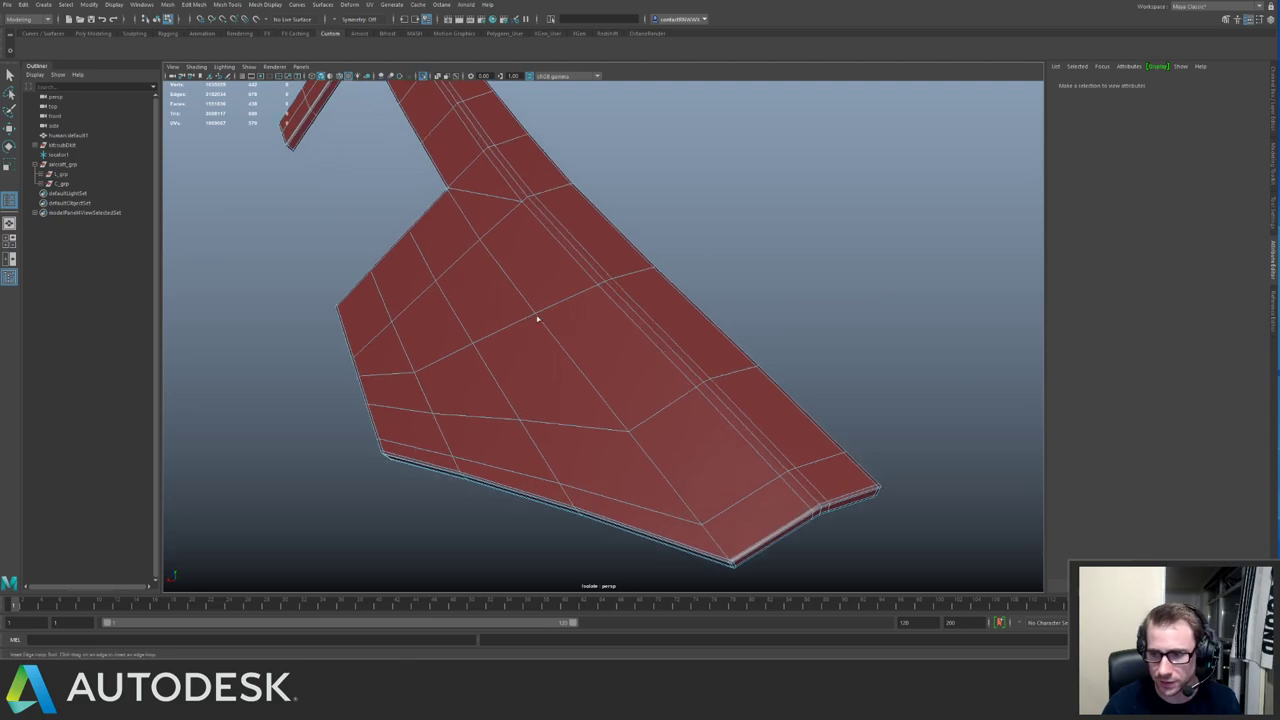
{"action": "left_click", "coordinate": [1274, 222]}
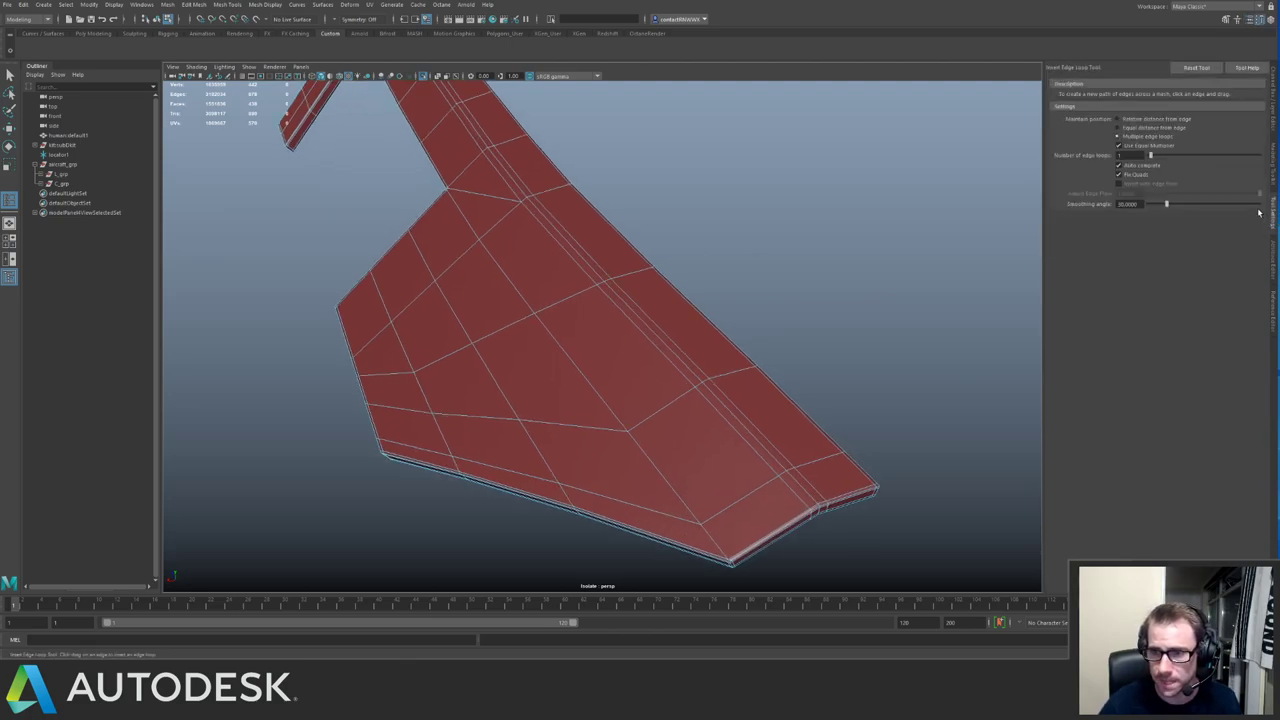
{"action": "left_click", "coordinate": [854, 497]}
{"action": "left_click_drag", "start_coordinate": [535, 229], "coordinate": [630, 262], "text": "alt"}
{"action": "key", "text": "q"}
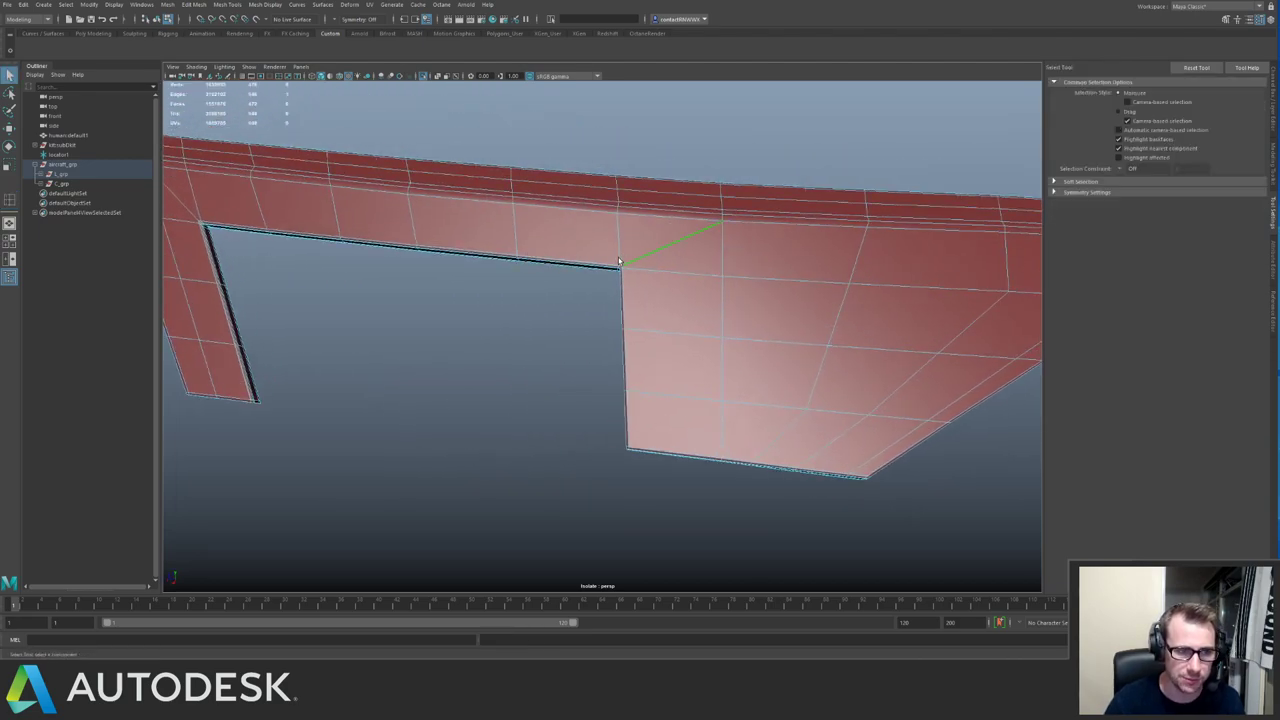
Slice straight across the panel's wide end with Multi-Cut, between the notch's inner corner and the neighbouring cross edge.
{"action": "right_click", "coordinate": [619, 257]}
{"action": "right_click_drag", "start_coordinate": [643, 254], "coordinate": [651, 248]}
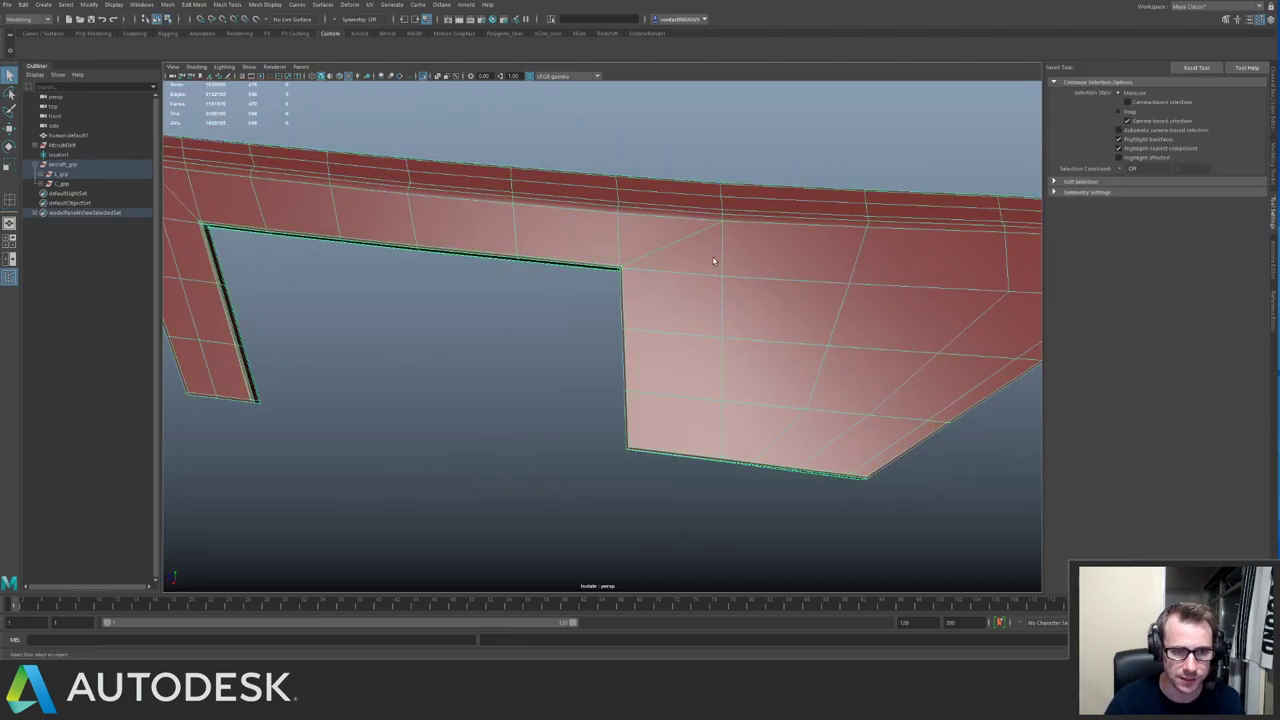
{"action": "key", "text": "ctrl+shift+x"}
{"action": "mouse_move", "coordinate": [667, 172]}
{"action": "left_mouse_down"}
{"action": "mouse_move", "coordinate": [653, 348]}
{"action": "mouse_move", "coordinate": [674, 518]}
{"action": "left_mouse_up"}
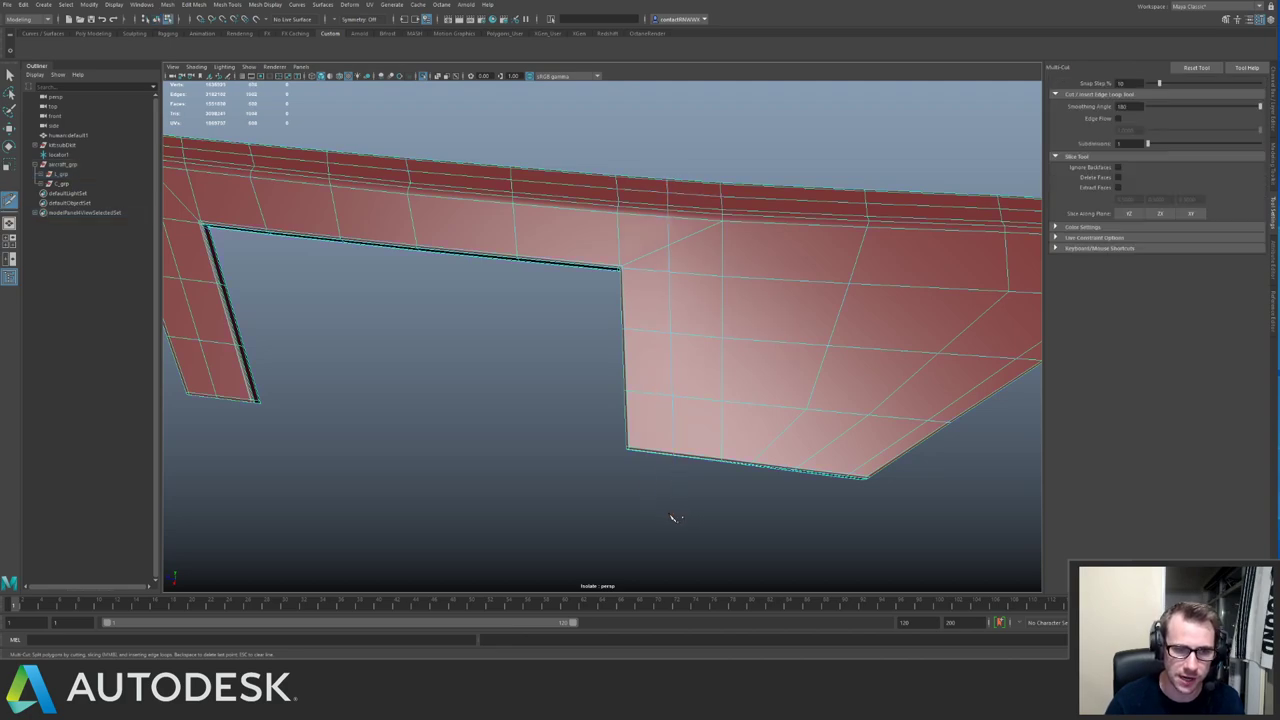
Cut a diagonal edge from the new slice's vertex on the ridge to the wide end's inner notch corner.
{"action": "middle_click_drag", "start_coordinate": [690, 262], "coordinate": [652, 351], "text": "alt"}
{"action": "right_click_drag", "start_coordinate": [652, 351], "coordinate": [740, 340], "text": "alt"}
{"action": "left_click", "coordinate": [776, 293]}
{"action": "left_click_drag", "start_coordinate": [658, 302], "coordinate": [634, 280]}
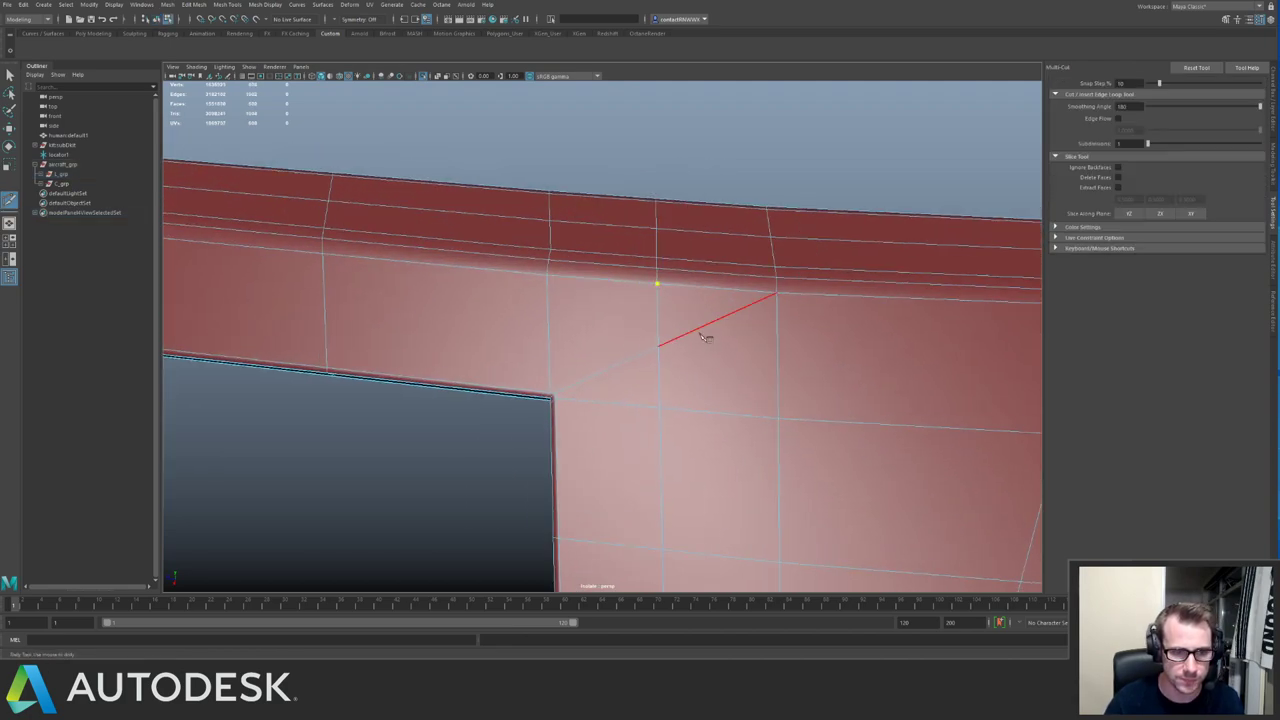
{"action": "left_click_drag", "start_coordinate": [617, 366], "coordinate": [493, 409]}
{"action": "key", "text": "q"}
{"action": "key", "text": "q"}
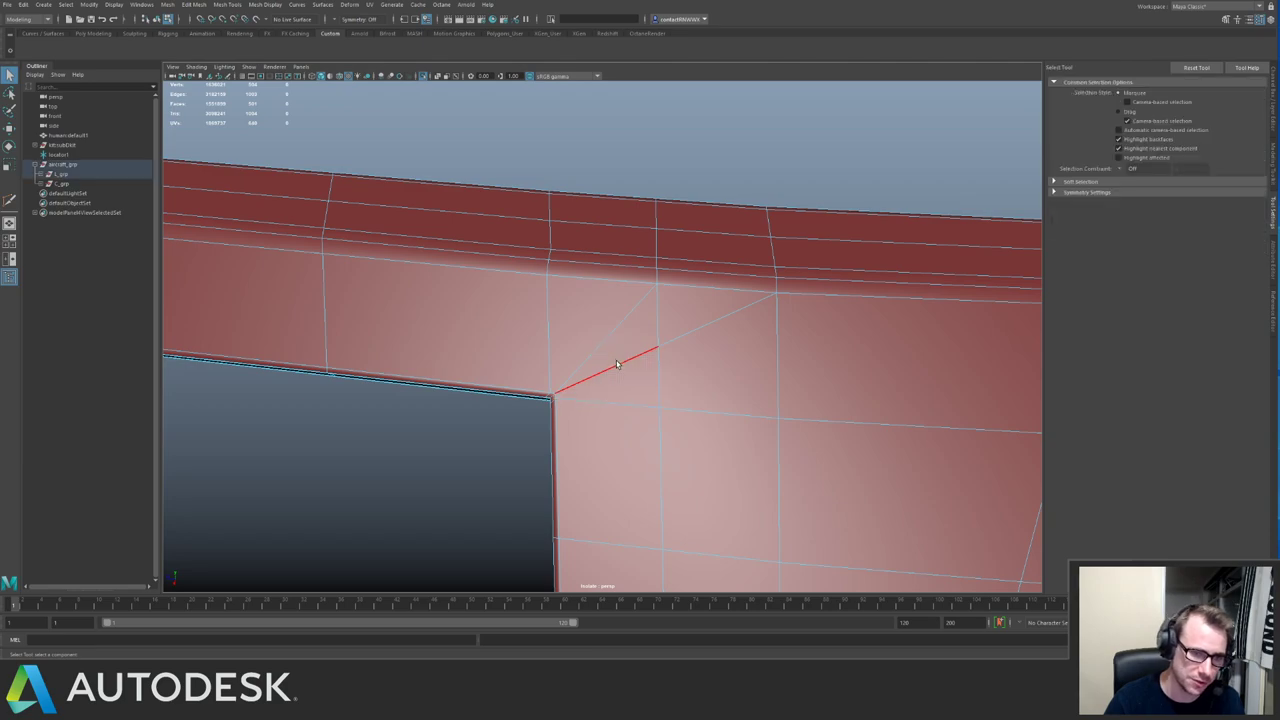
Cut the matching diagonal edge from the slice's ridge vertex to the inner notch corner on the panel's opposite side.
{"action": "left_click_drag", "start_coordinate": [649, 322], "coordinate": [746, 326], "text": "alt"}
{"action": "key", "text": "ctrl+shift+x"}
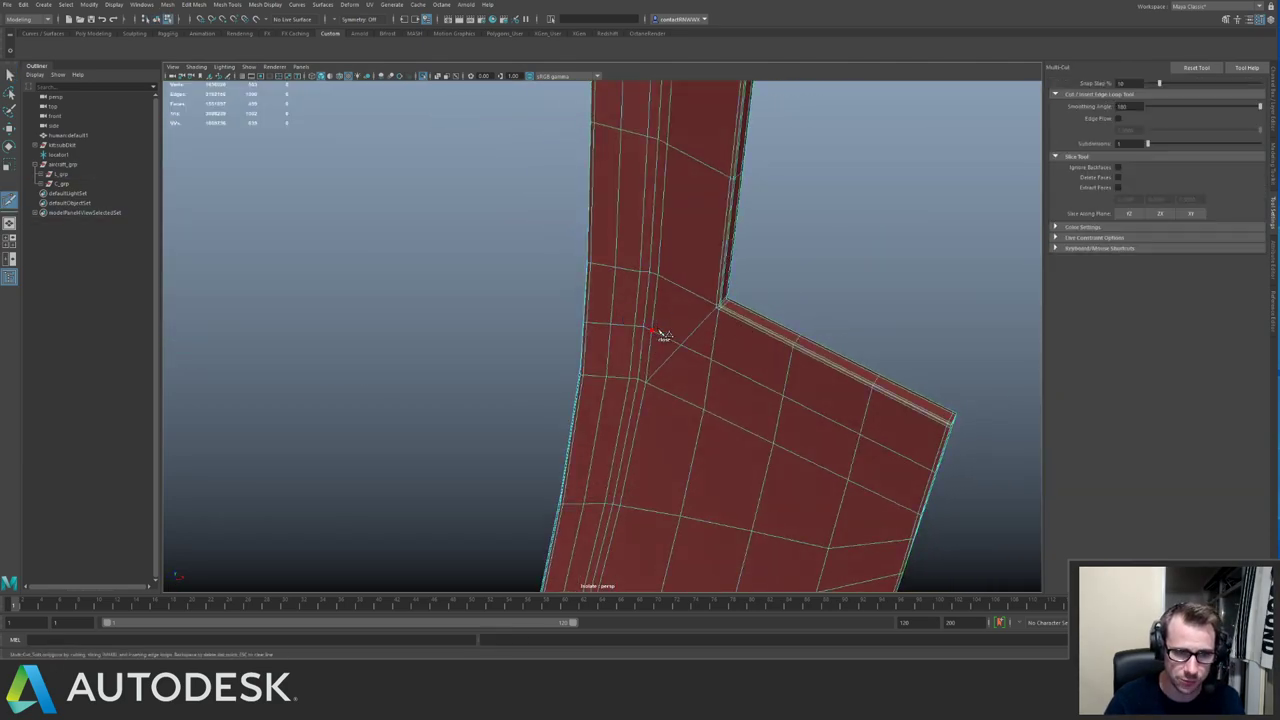
{"action": "left_click", "coordinate": [652, 330]}
{"action": "left_click", "coordinate": [716, 308]}
{"action": "key", "text": "q"}
{"action": "key", "text": "F8"}
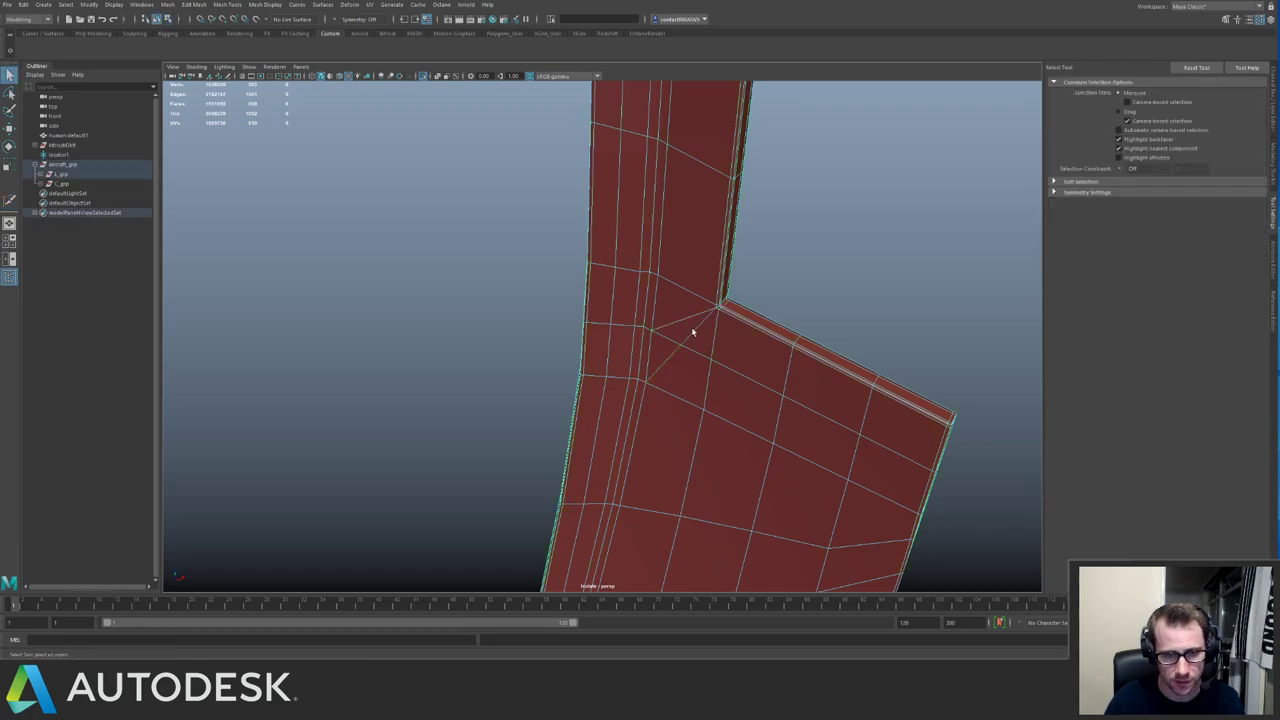
Delete both segments of the old diagonal edge at the wide end's inner notch corner and show the whole aircraft again.
{"action": "key", "text": "ctrl+Delete"}
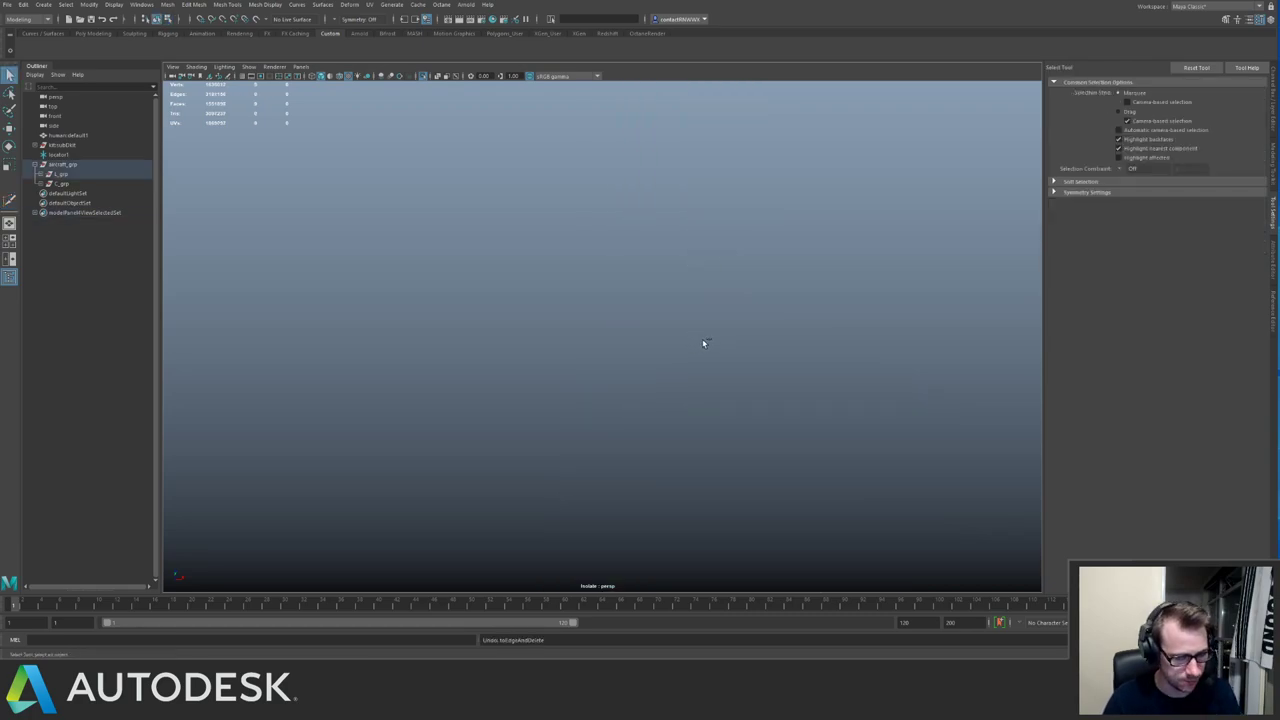
{"action": "right_click_drag", "start_coordinate": [703, 342], "coordinate": [554, 259]}
{"action": "left_click", "coordinate": [691, 335]}
{"action": "left_click", "coordinate": [666, 358], "text": "shift"}
{"action": "key", "text": "ctrl+Delete"}
{"action": "left_click_drag", "start_coordinate": [554, 259], "coordinate": [772, 316], "text": "alt"}
{"action": "key", "text": "ctrl+1"}
{"action": "right_click_drag", "start_coordinate": [772, 316], "coordinate": [751, 319], "text": "alt"}
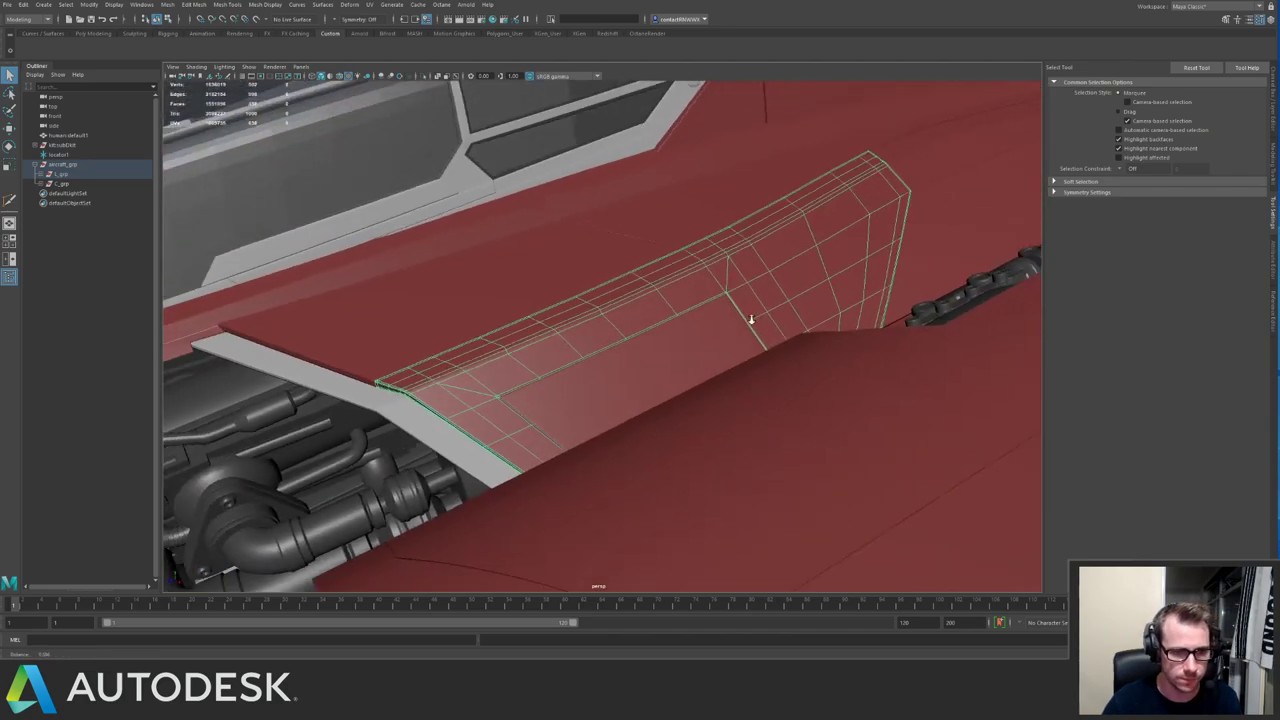
Isolate the small four-sided panel that sits inside the notch of the finished panel.
{"action": "key", "text": "ctrl+1"}
{"action": "key", "text": "ctrl+1"}
{"action": "left_click", "coordinate": [697, 349]}
{"action": "key", "text": "ctrl+1"}
{"action": "key", "text": "ctrl+1"}
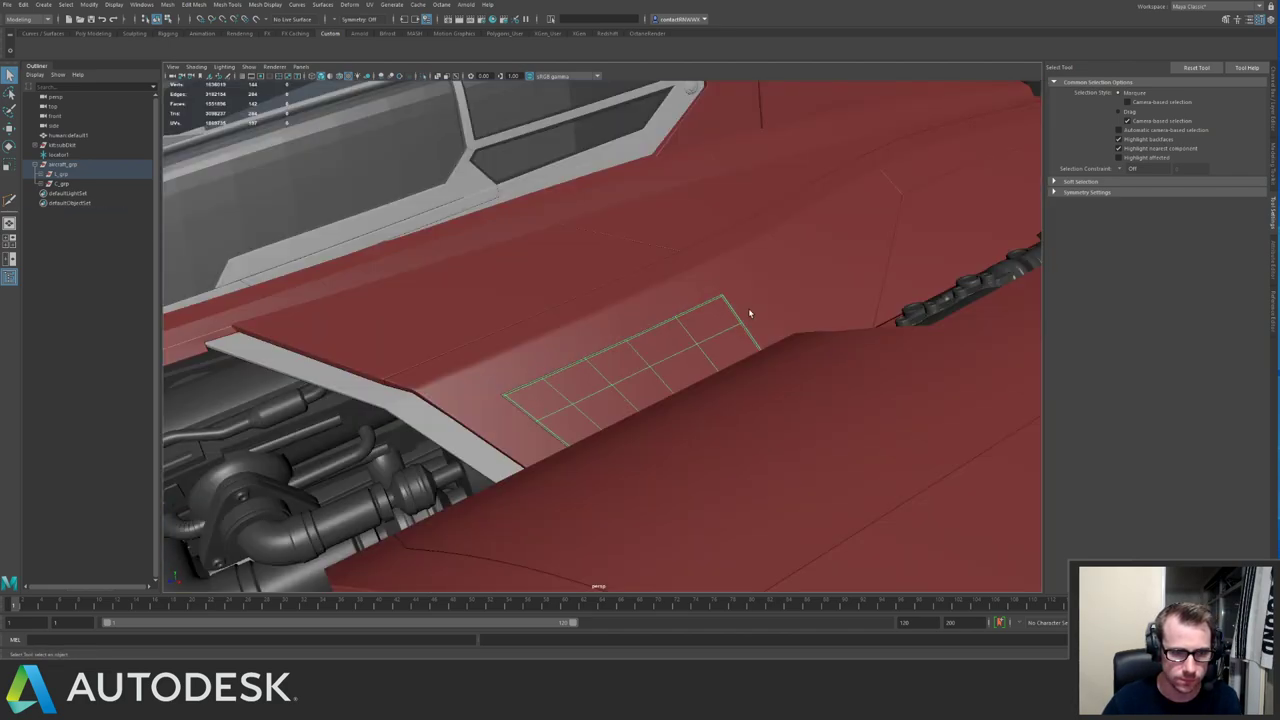
{"action": "left_click_drag", "start_coordinate": [750, 313], "coordinate": [683, 326], "text": "alt"}
{"action": "key", "text": "ctrl+1"}
{"action": "right_click_drag", "start_coordinate": [683, 326], "coordinate": [716, 376], "text": "alt"}
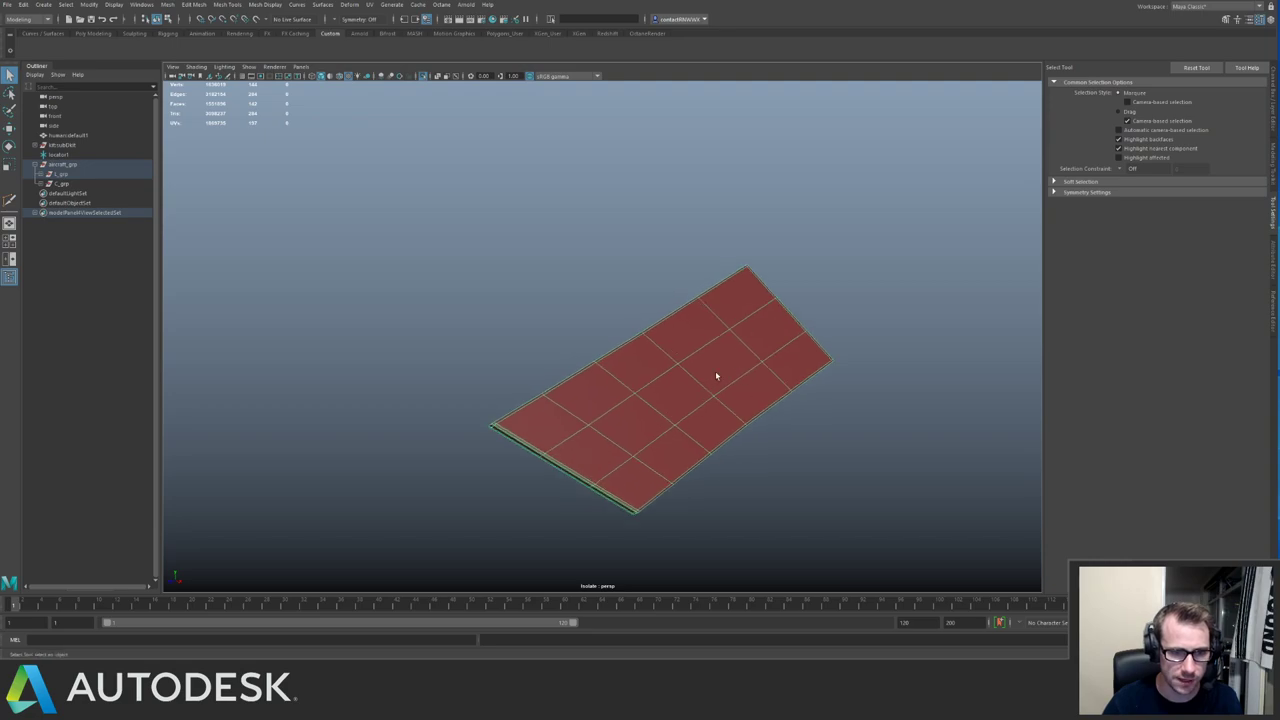
Switch edge loop placement to equal distance from edge and insert a loop through the panel's outermost row along one long side.
{"action": "key", "text": "g"}
{"action": "left_click", "coordinate": [504, 436]}
{"action": "key", "text": "ctrl+z"}
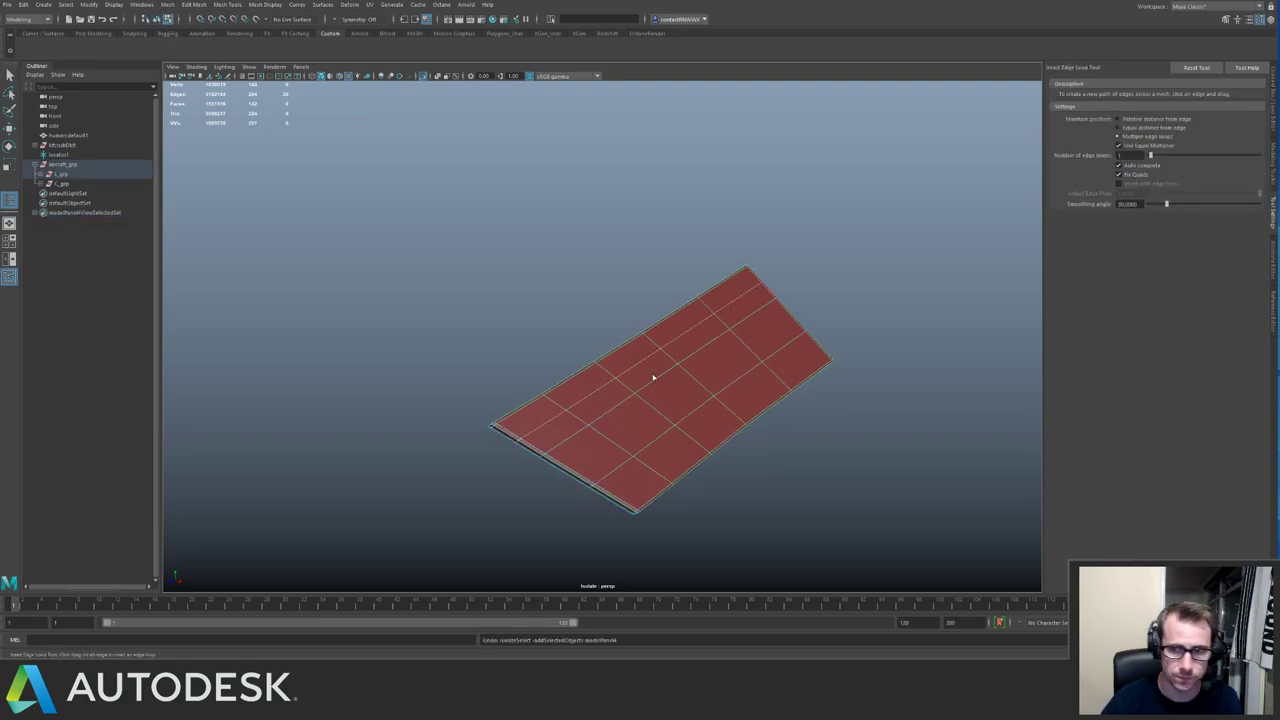
{"action": "left_click", "coordinate": [1118, 127]}
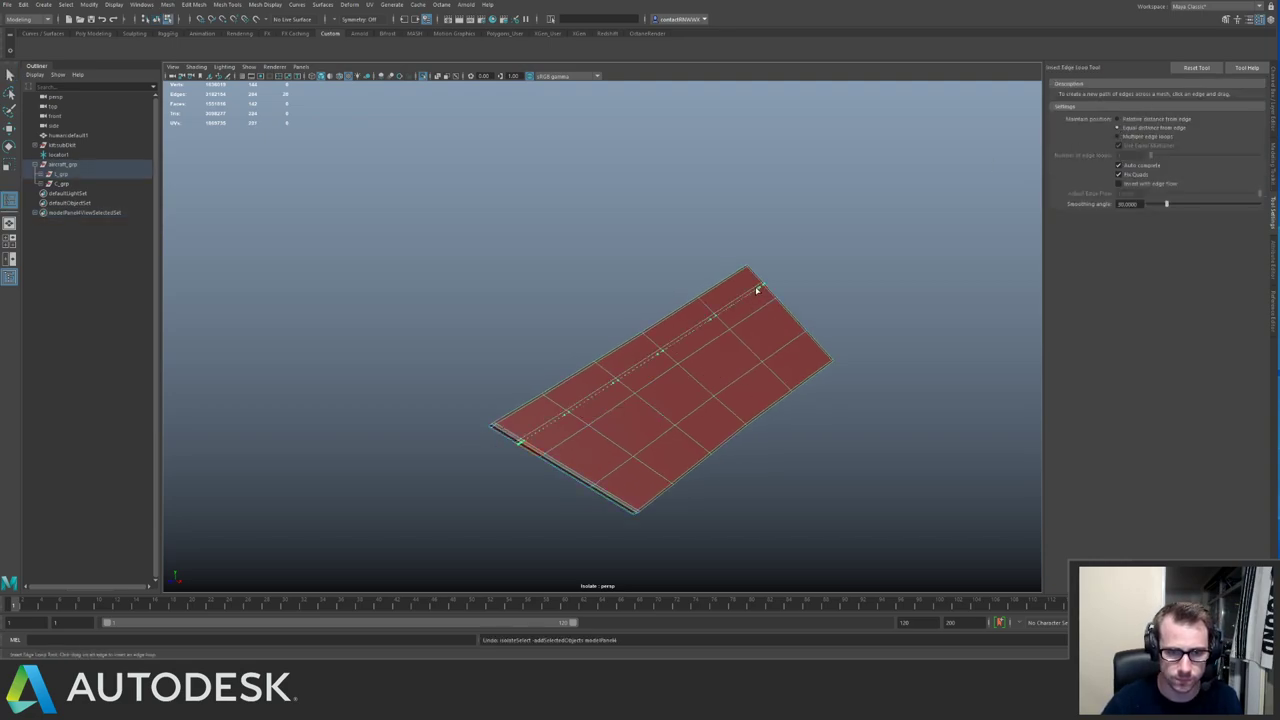
{"action": "left_click_drag", "start_coordinate": [772, 297], "coordinate": [731, 371], "text": "alt"}
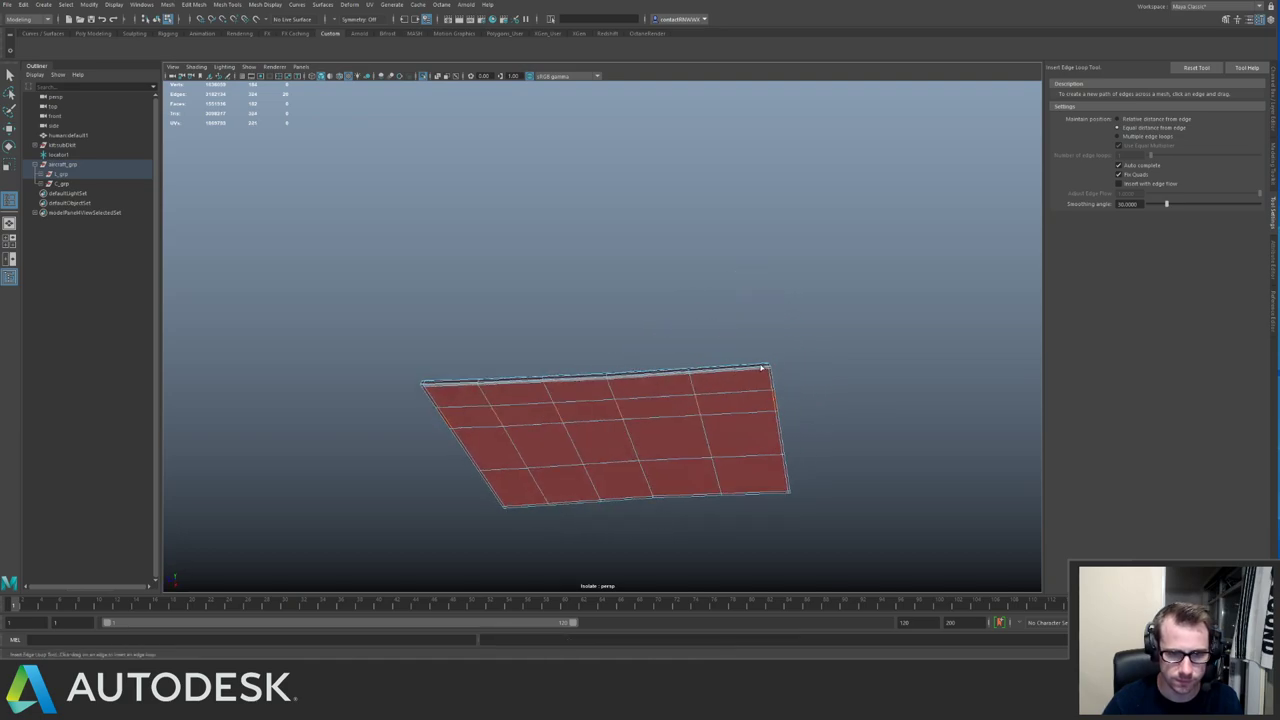
Insert edge loops beside both short ends and the remaining long side of the small panel, and leave isolation.
{"action": "left_click", "coordinate": [762, 369]}
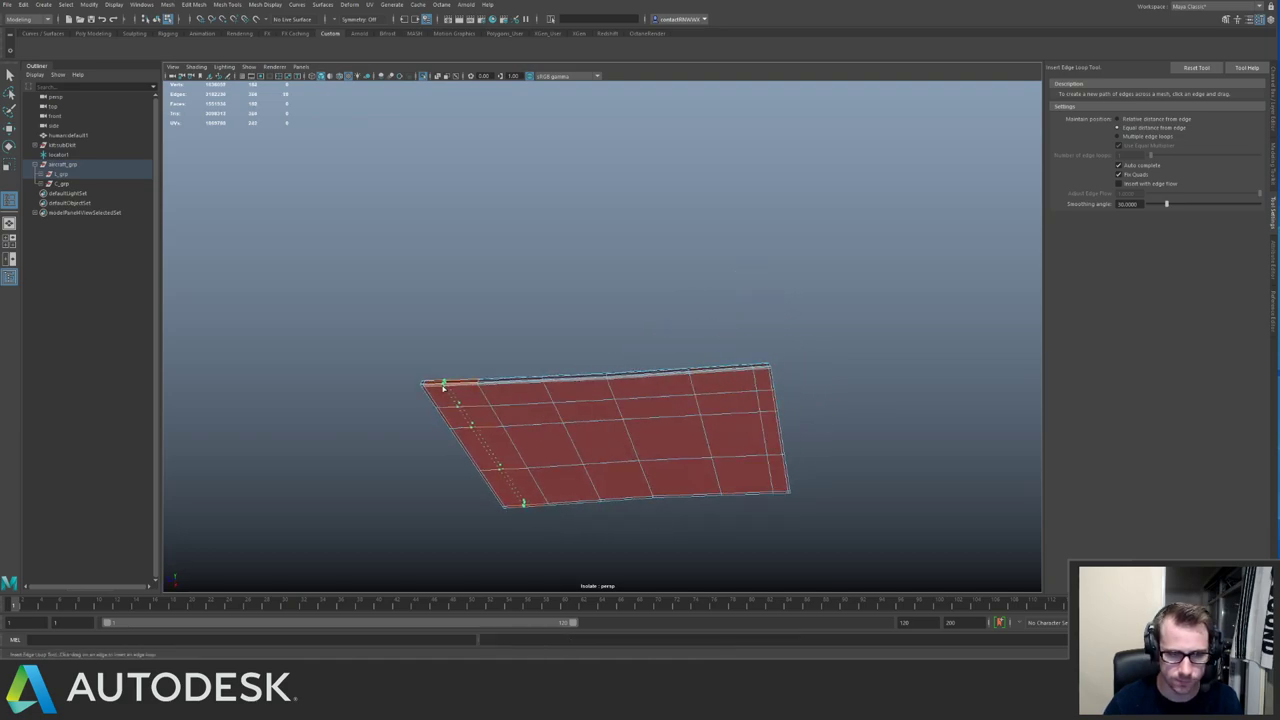
{"action": "left_click", "coordinate": [444, 386]}
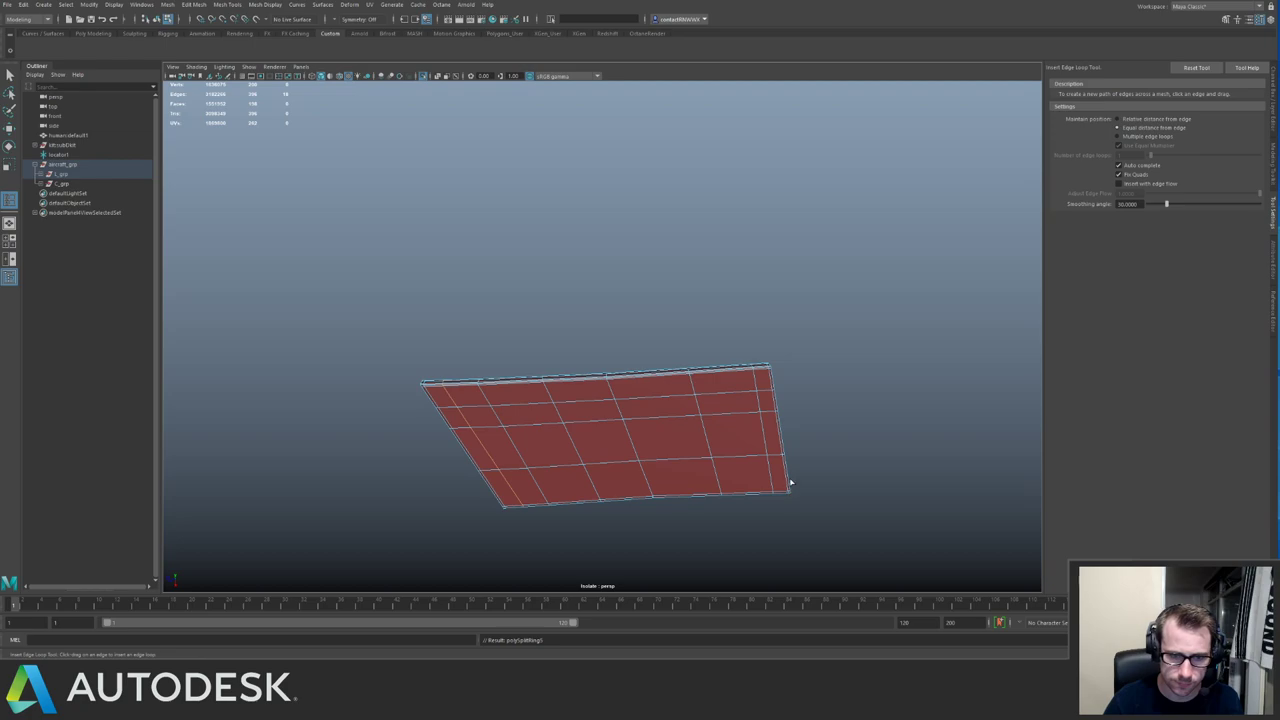
{"action": "left_click", "coordinate": [786, 493]}
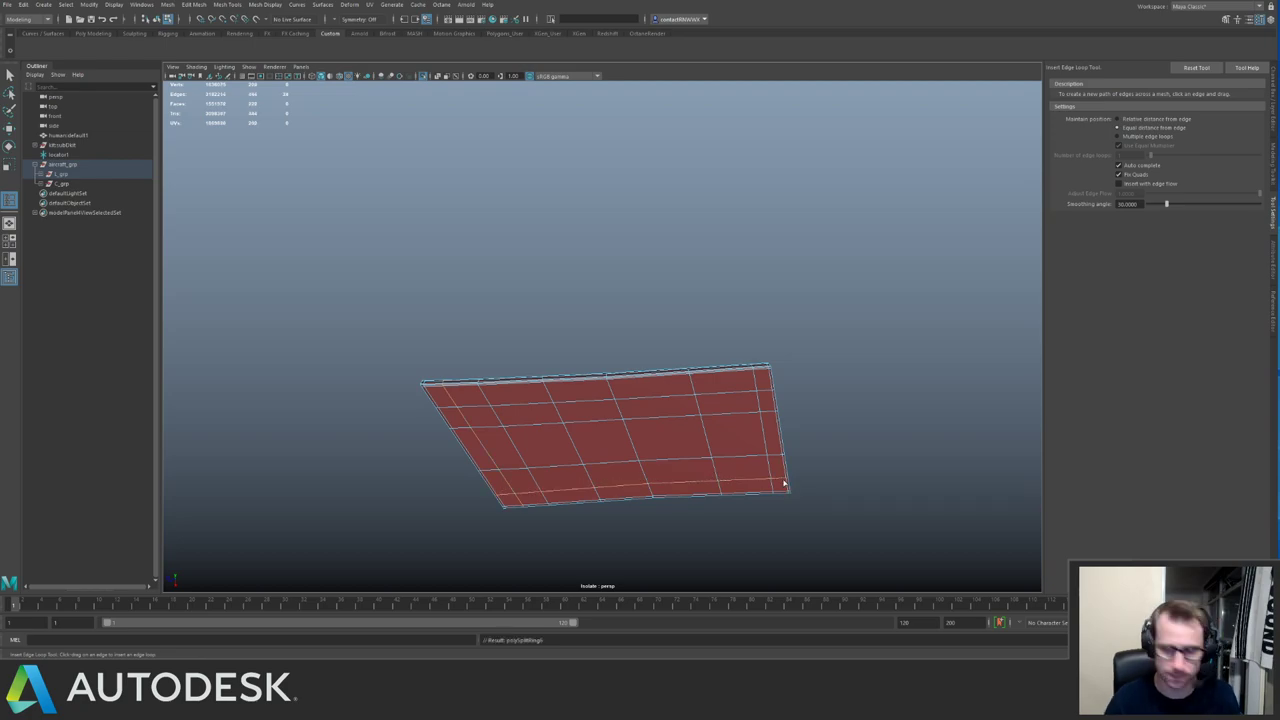
{"action": "key", "text": "q"}
{"action": "key", "text": "F8"}
{"action": "key", "text": "ctrl+1"}
Isolate the large rear panel with the slanted end and insert an edge loop close to its curved long edge.
{"action": "middle_click_drag", "start_coordinate": [930, 367], "coordinate": [688, 320], "text": "alt"}
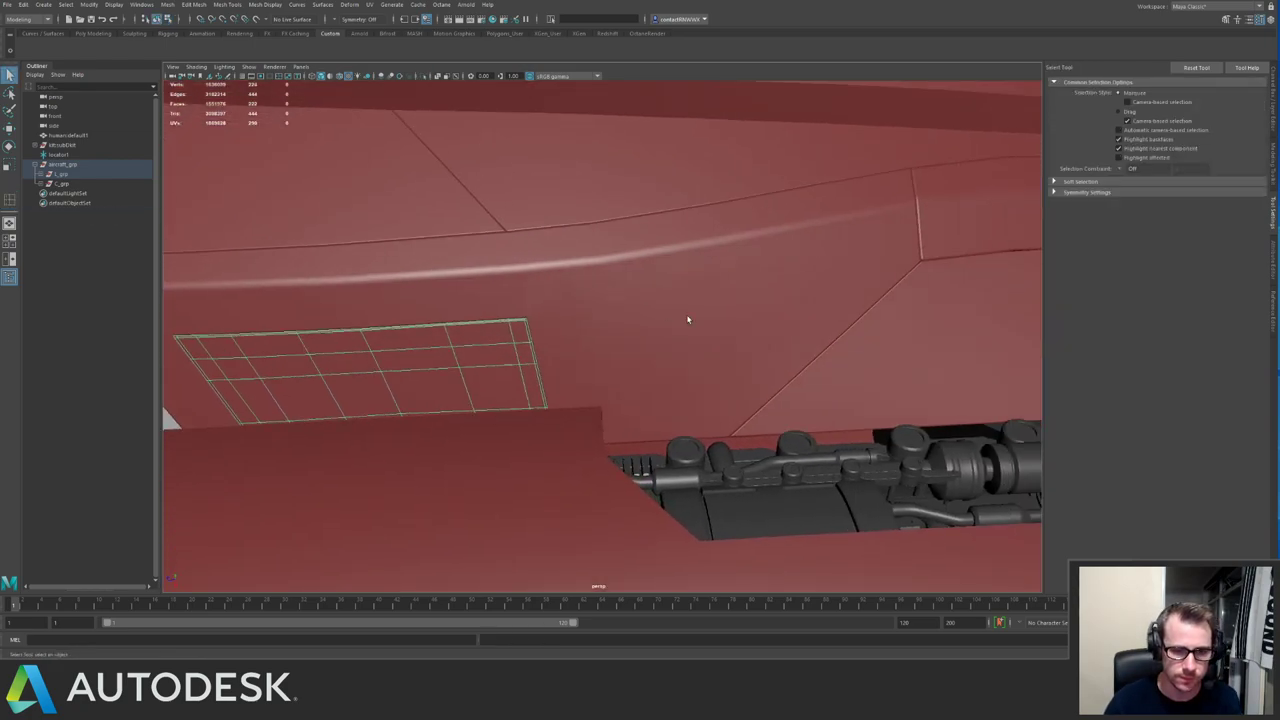
{"action": "key", "text": "f"}
{"action": "key", "text": "ctrl+1"}
{"action": "key", "text": "f"}
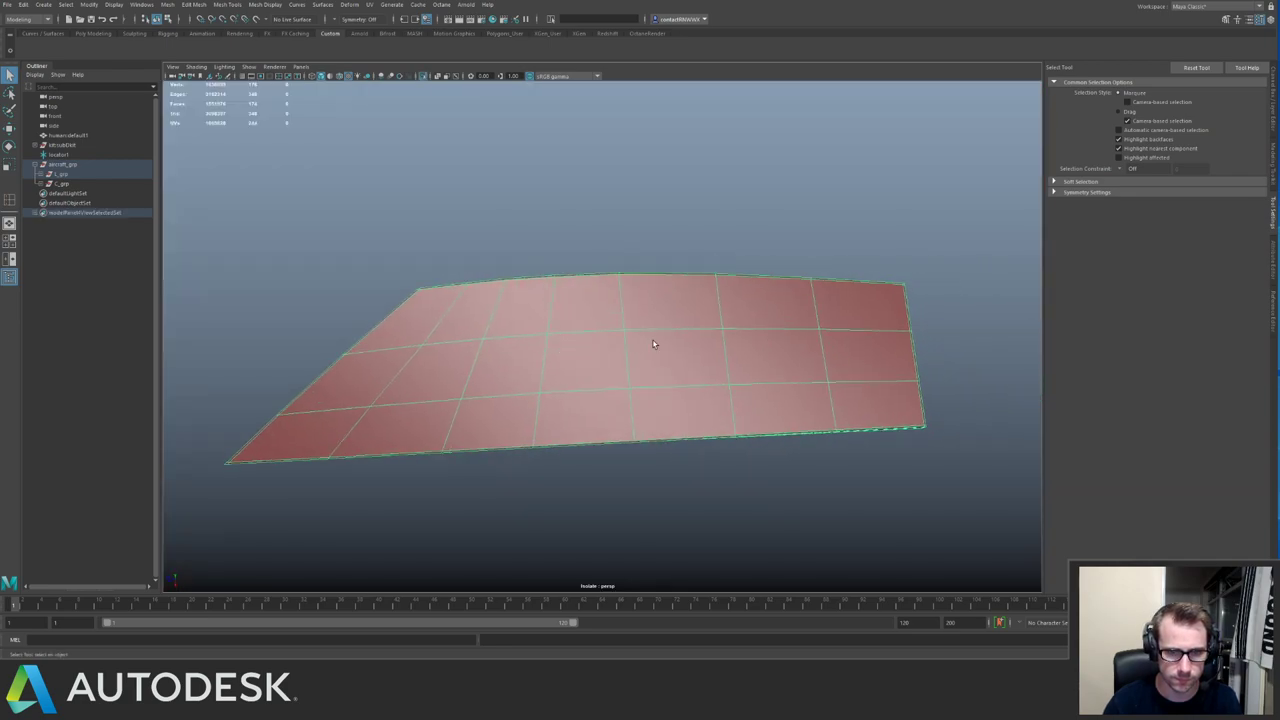
{"action": "key", "text": "g"}
{"action": "left_click_drag", "start_coordinate": [406, 299], "coordinate": [394, 310]}
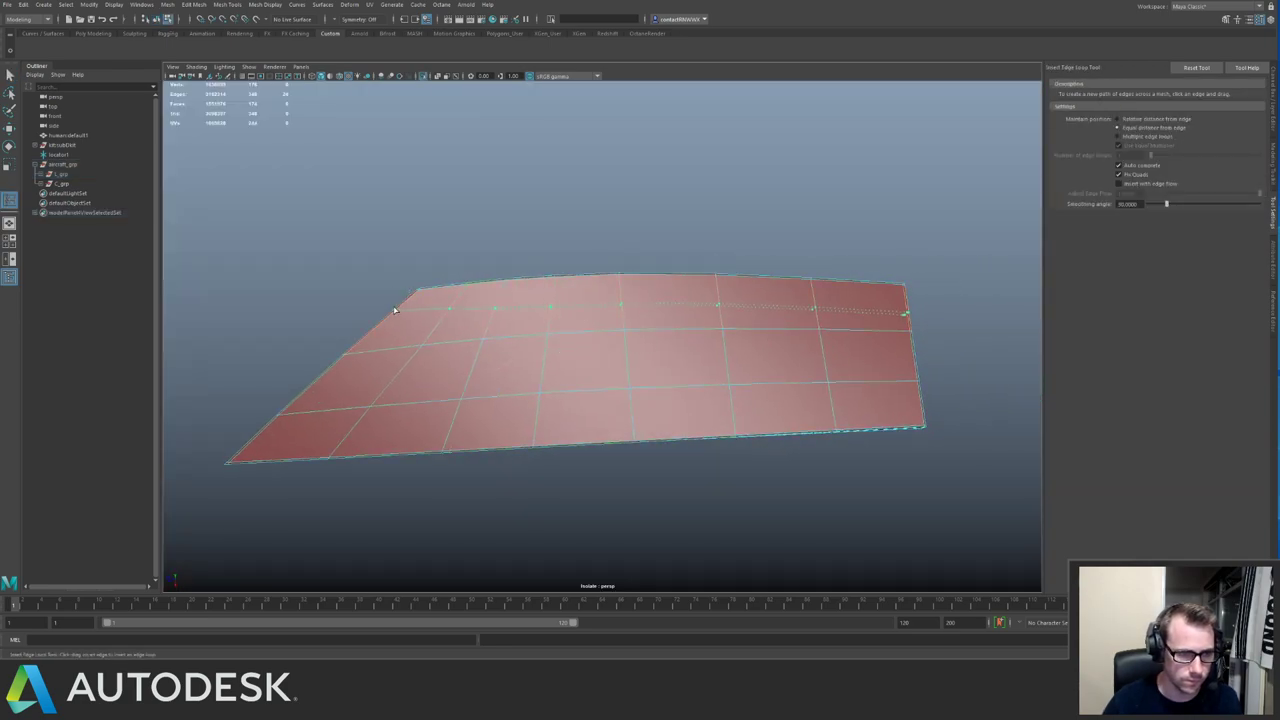
{"action": "left_click", "coordinate": [412, 296]}
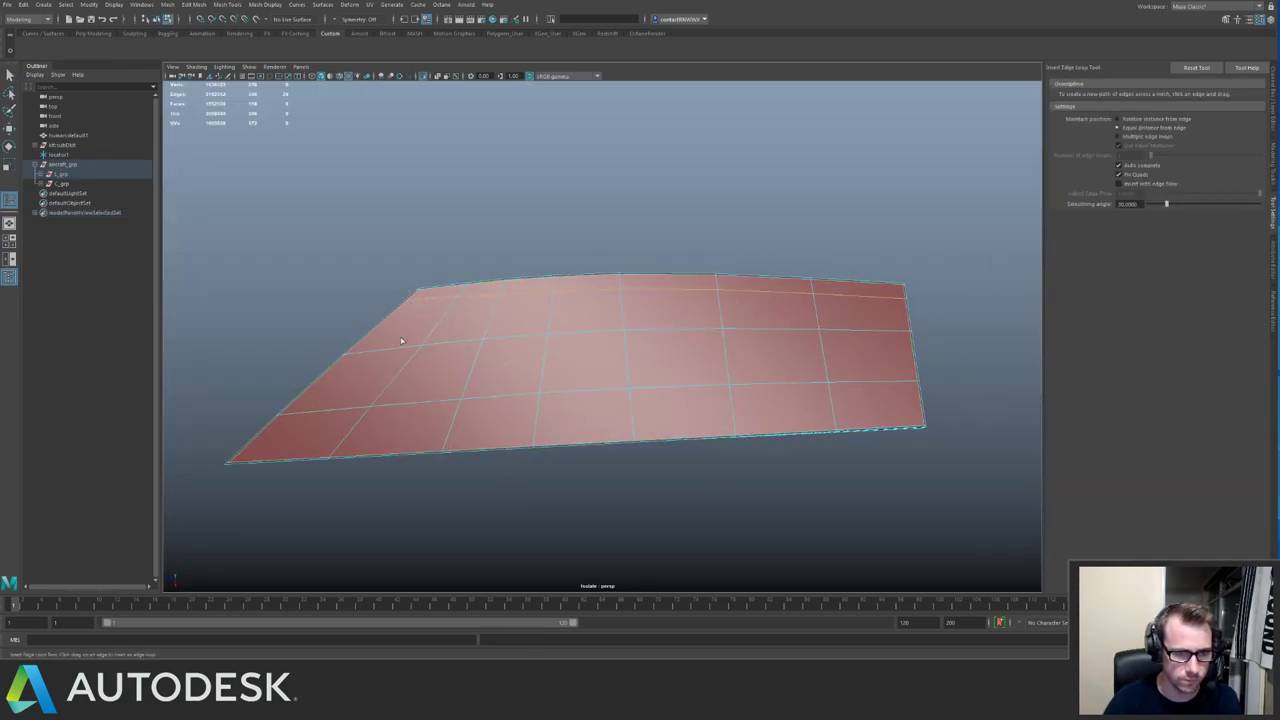
Insert edge loops beside the rear panel's slanted end, opposite end and straight long edge, and show the whole aircraft.
{"action": "left_click", "coordinate": [264, 459]}
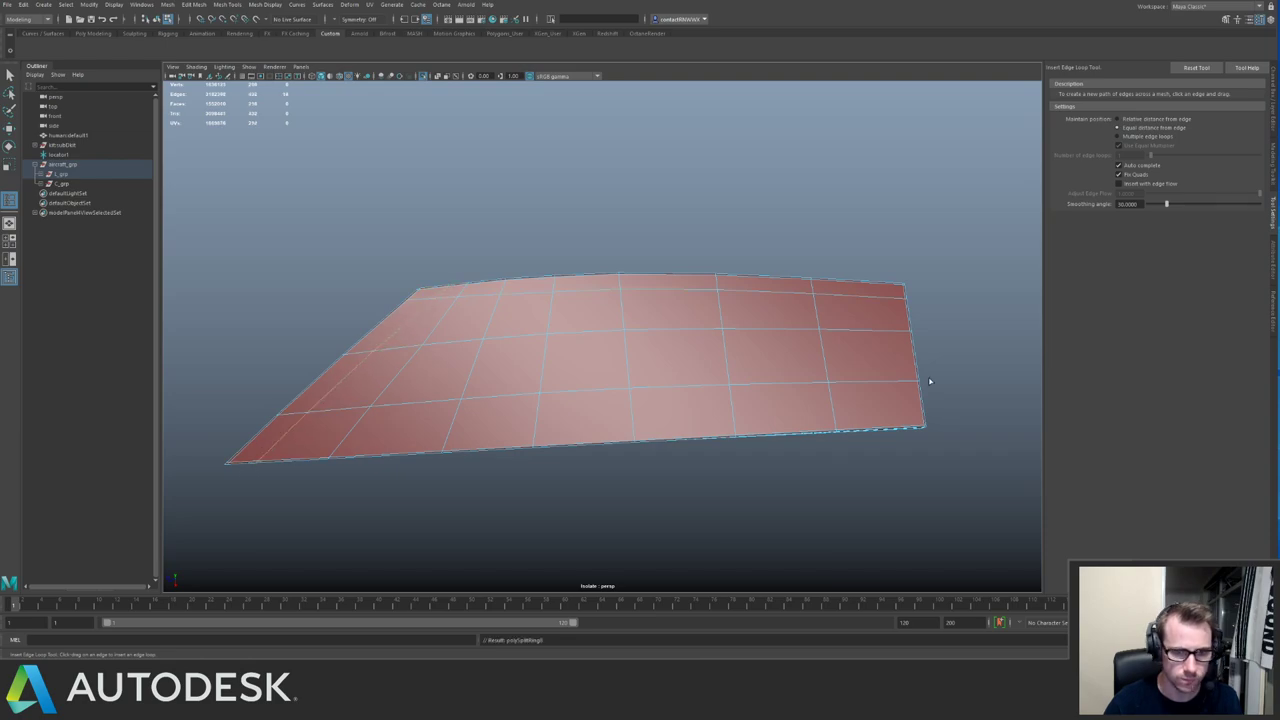
{"action": "left_click", "coordinate": [886, 287]}
{"action": "left_click_drag", "start_coordinate": [908, 423], "coordinate": [908, 416]}
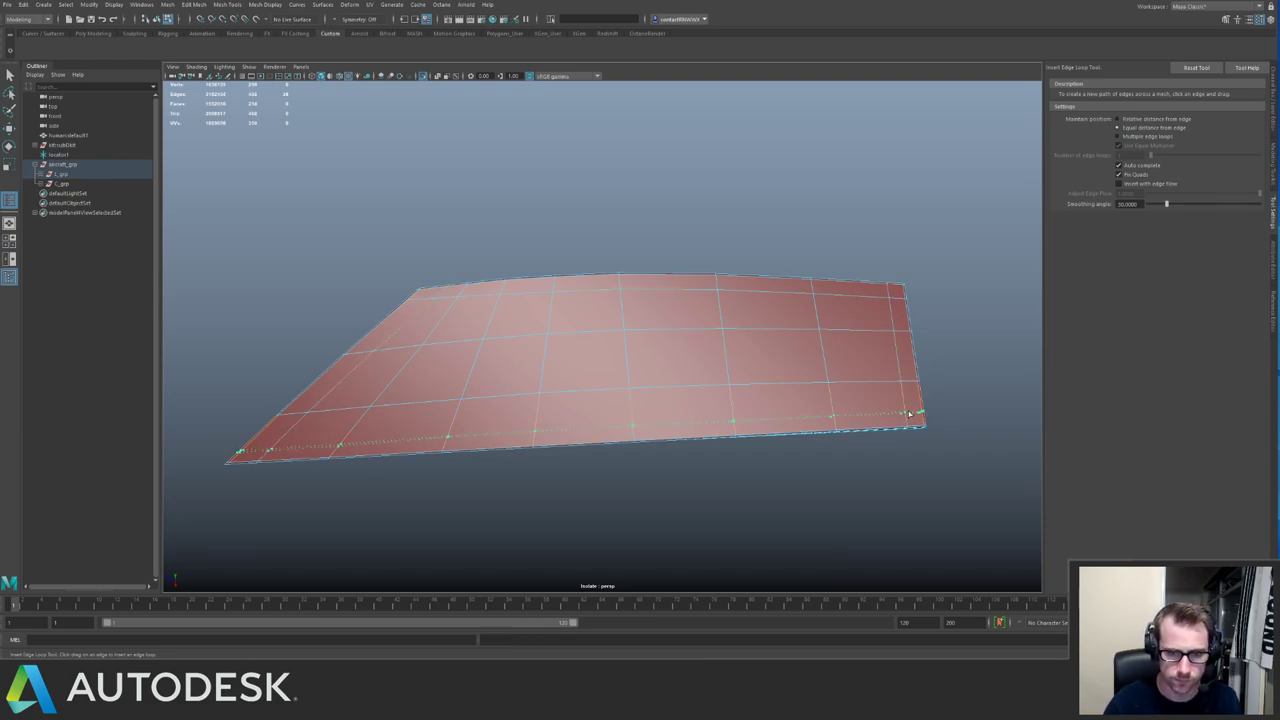
{"action": "key", "text": "q"}
{"action": "right_click_drag", "start_coordinate": [740, 414], "coordinate": [821, 368]}
{"action": "key", "text": "ctrl+1"}
{"action": "right_click_drag", "start_coordinate": [680, 272], "coordinate": [664, 262], "text": "alt"}
{"action": "middle_click_drag", "start_coordinate": [668, 240], "coordinate": [674, 289], "text": "alt"}
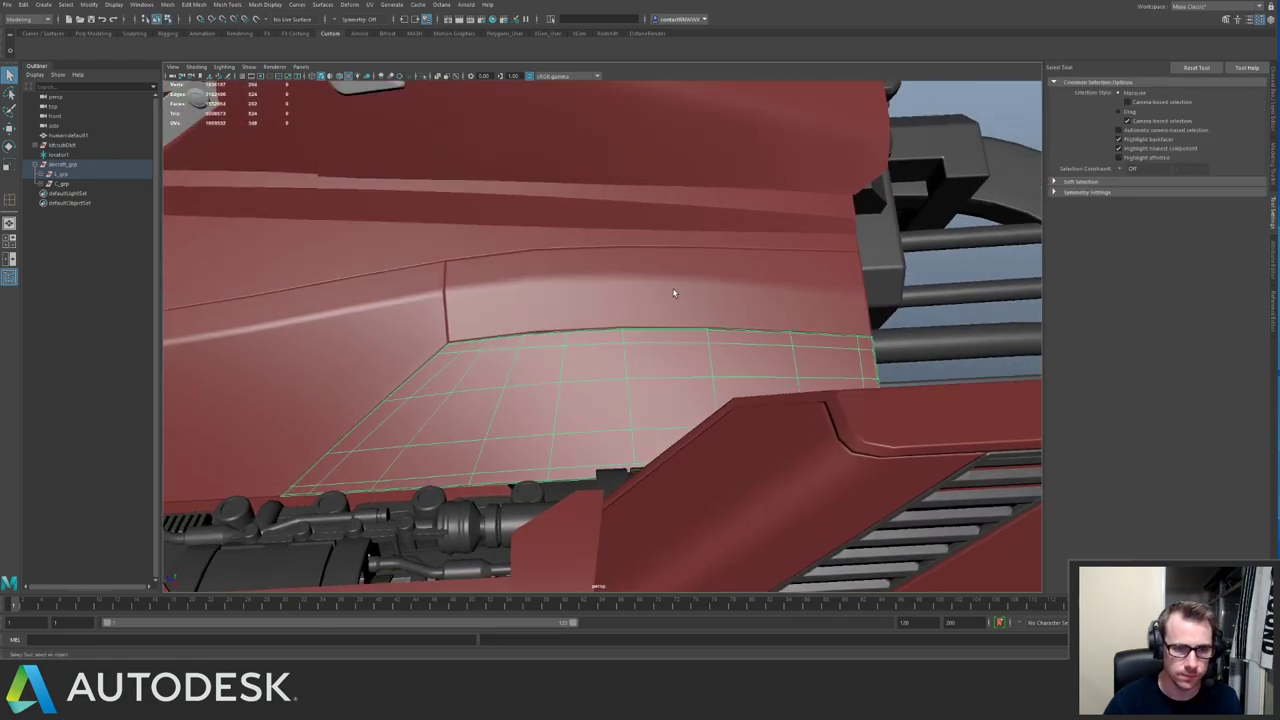
Isolate the curved strip panel above the rear panel and insert an edge loop beside one of its long edges.
{"action": "left_click", "coordinate": [676, 285]}
{"action": "key", "text": "ctrl+1"}
{"action": "left_click_drag", "start_coordinate": [683, 274], "coordinate": [700, 340], "text": "alt"}
{"action": "middle_click_drag", "start_coordinate": [700, 340], "coordinate": [653, 275], "text": "alt"}
{"action": "right_click_drag", "start_coordinate": [653, 275], "coordinate": [538, 364], "text": "shift"}
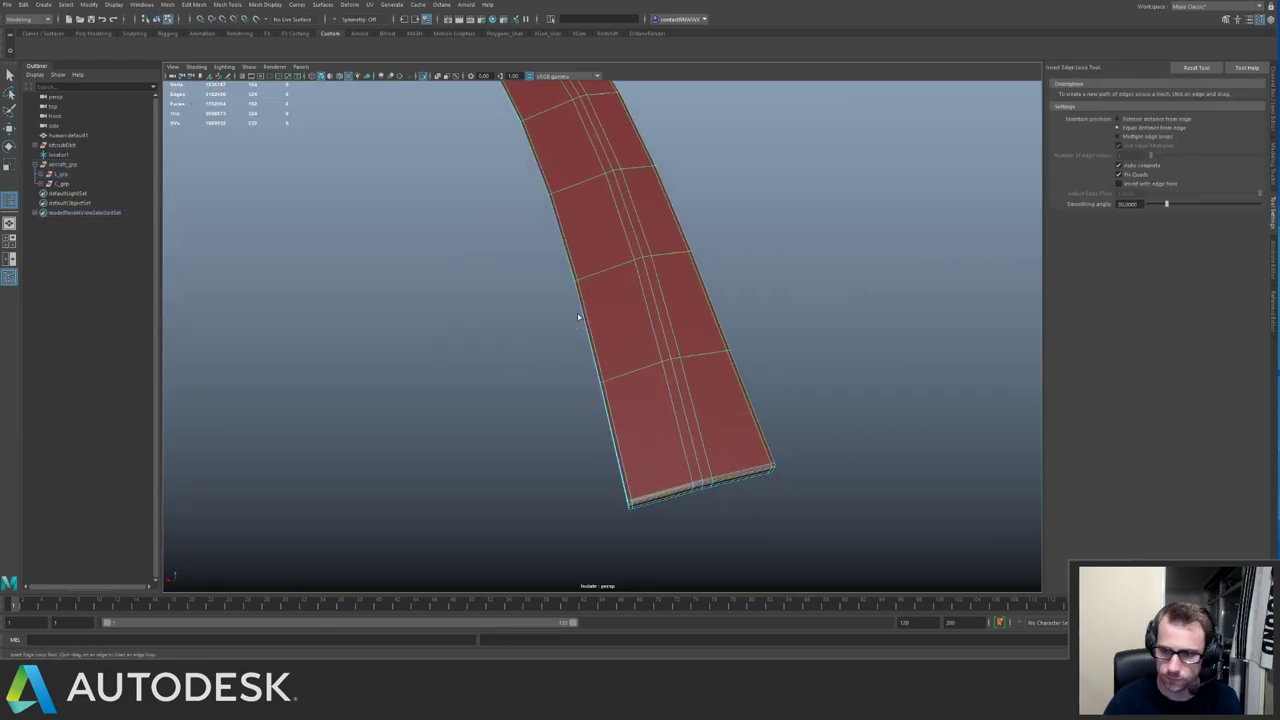
{"action": "middle_click_drag", "start_coordinate": [580, 311], "coordinate": [588, 195], "text": "alt"}
{"action": "right_click_drag", "start_coordinate": [588, 195], "coordinate": [626, 333], "text": "alt"}
{"action": "left_click", "coordinate": [651, 357]}
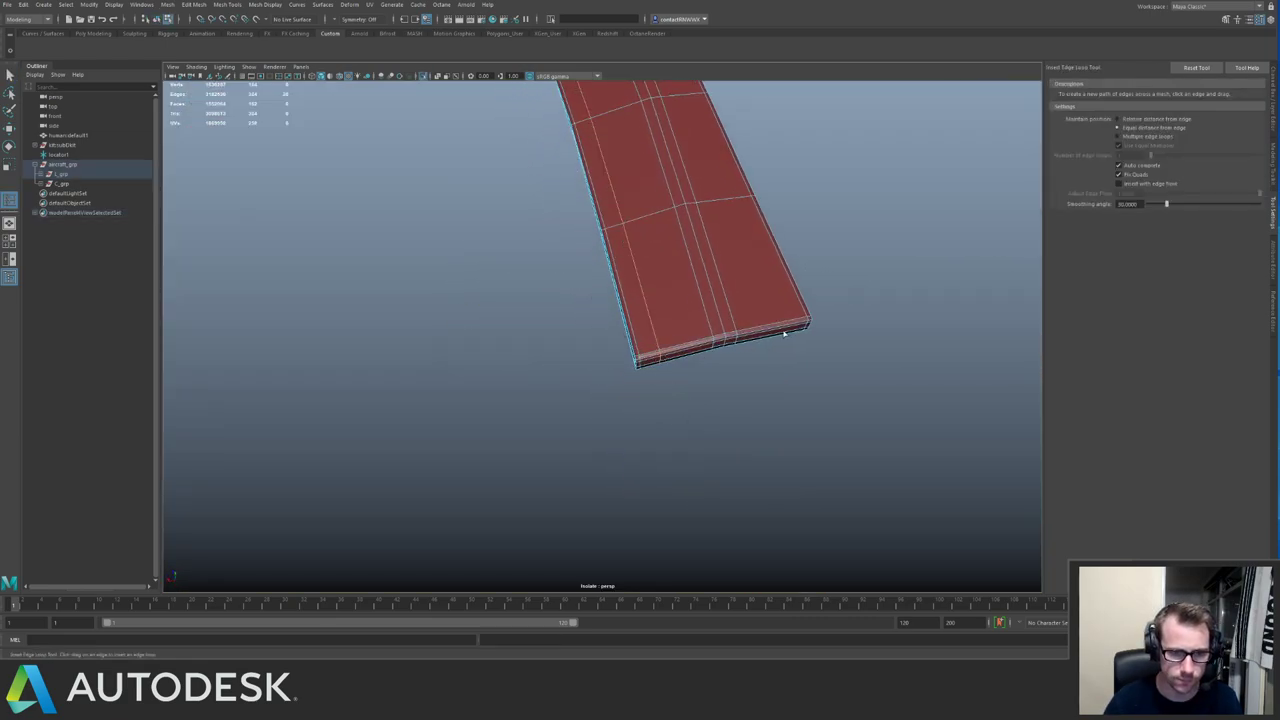
Insert edge loops close to both short ends of the curved strip panel and leave isolation.
{"action": "left_click_drag", "start_coordinate": [777, 326], "coordinate": [532, 310], "text": "alt"}
{"action": "left_click", "coordinate": [524, 300]}
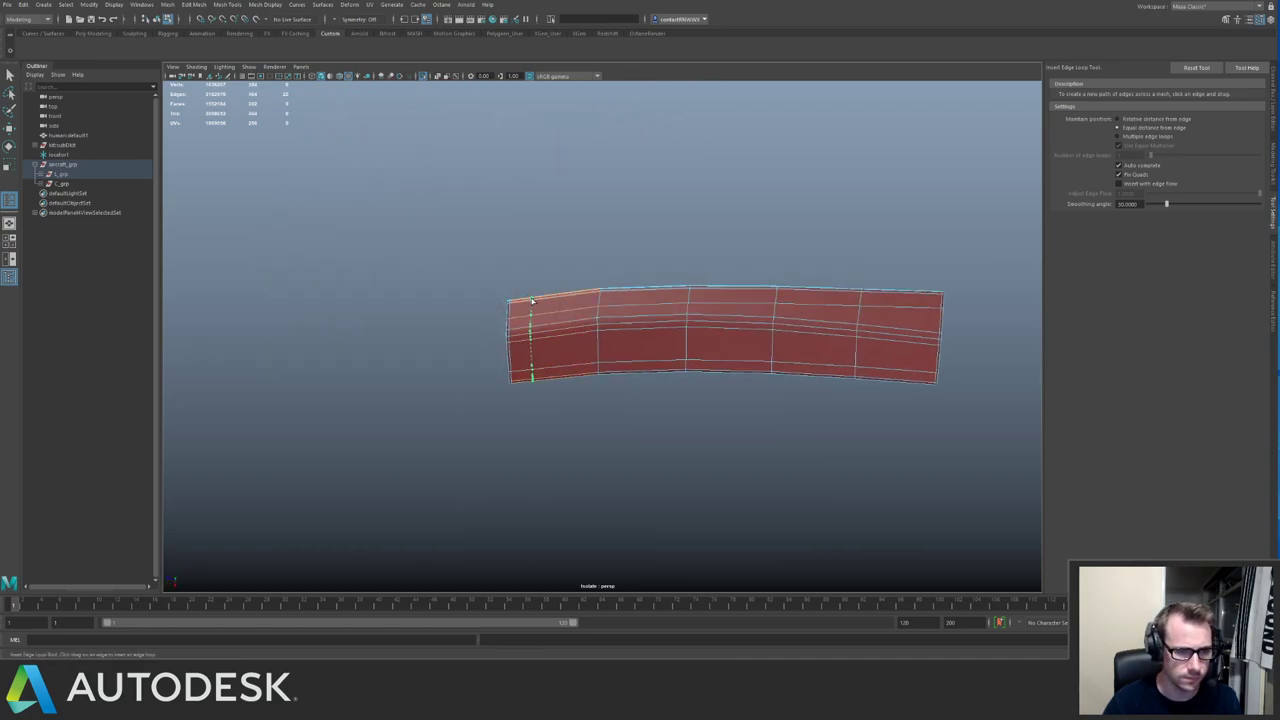
{"action": "left_click", "coordinate": [928, 295]}
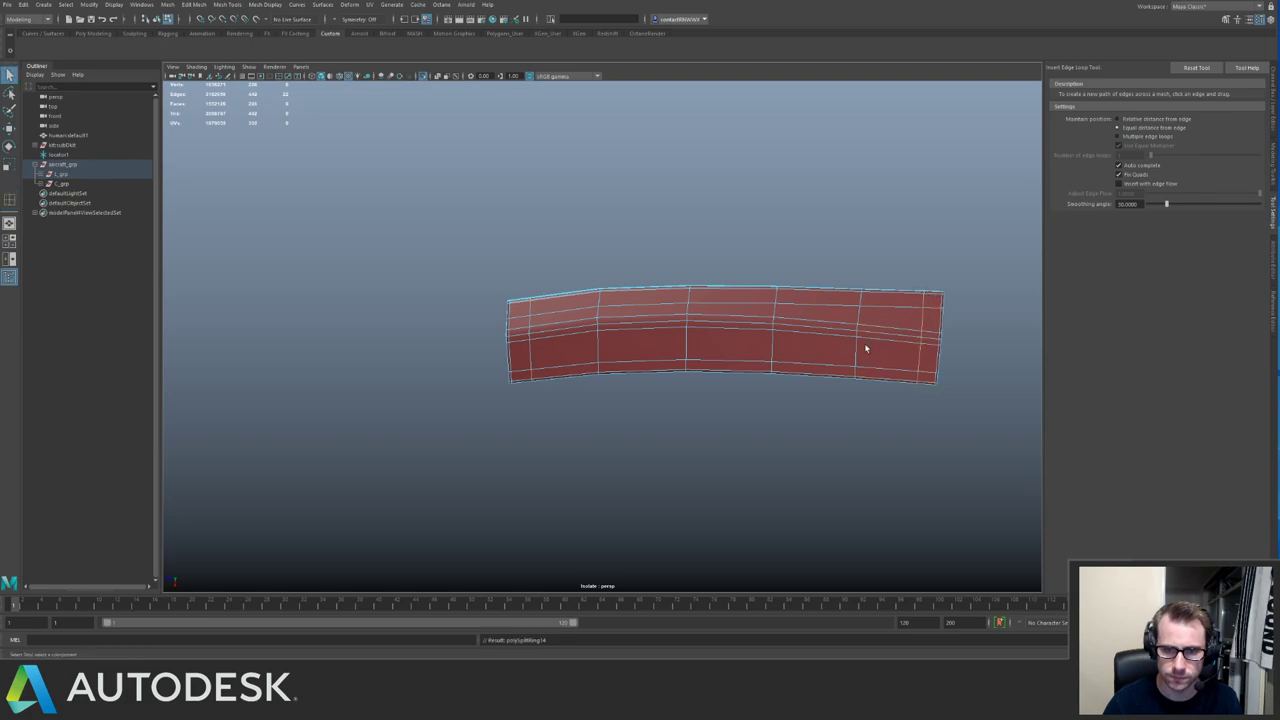
{"action": "key", "text": "q"}
{"action": "key", "text": "ctrl+1"}
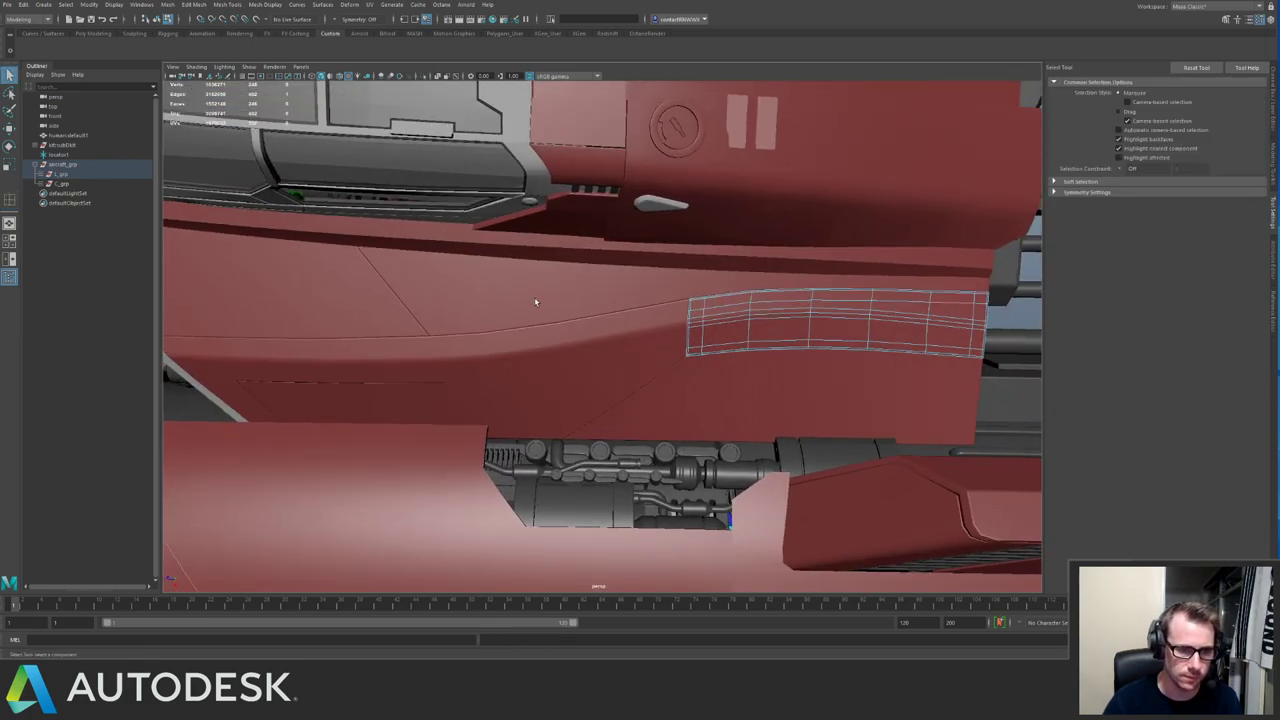
Isolate the long tapered hull panel with the slanted end and start the Insert Edge Loop tool on it.
{"action": "key", "text": "ctrl+1"}
{"action": "middle_click_drag", "start_coordinate": [606, 278], "coordinate": [508, 322], "text": "alt"}
{"action": "right_click_drag", "start_coordinate": [508, 322], "coordinate": [531, 346], "text": "alt"}
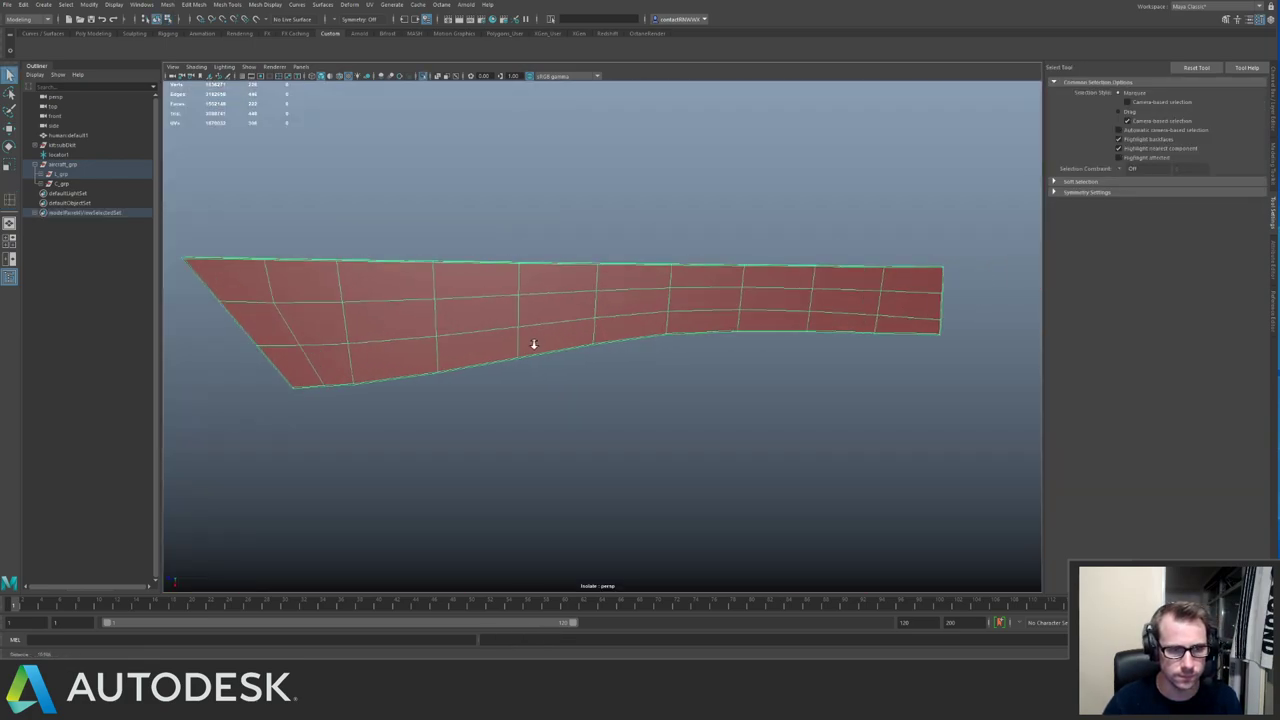
{"action": "key", "text": "ctrl+1"}
{"action": "key", "text": "ctrl+1"}
{"action": "middle_click_drag", "start_coordinate": [320, 302], "coordinate": [557, 301], "text": "alt"}
{"action": "right_click_drag", "start_coordinate": [557, 301], "coordinate": [438, 308], "text": "shift"}
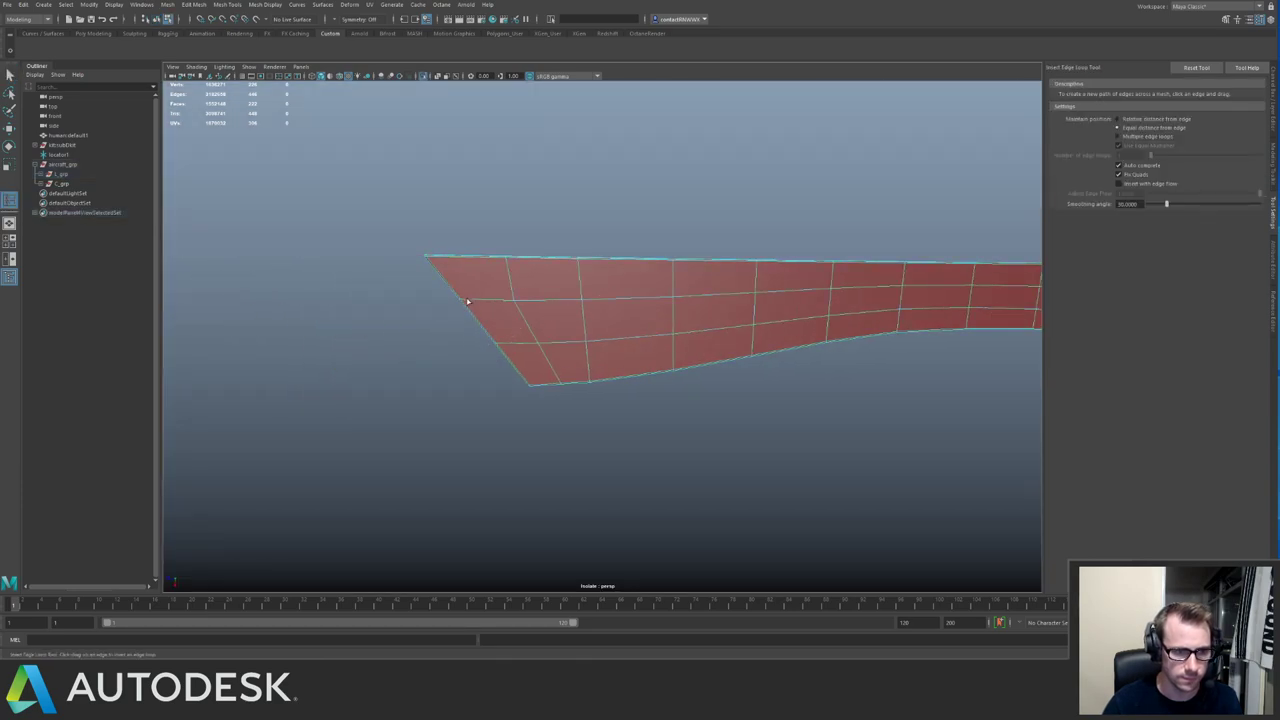
Try to insert an edge loop close to the tapered panel's slanted end.
{"action": "key", "text": "ctrl+z"}
{"action": "key", "text": "ctrl+z"}
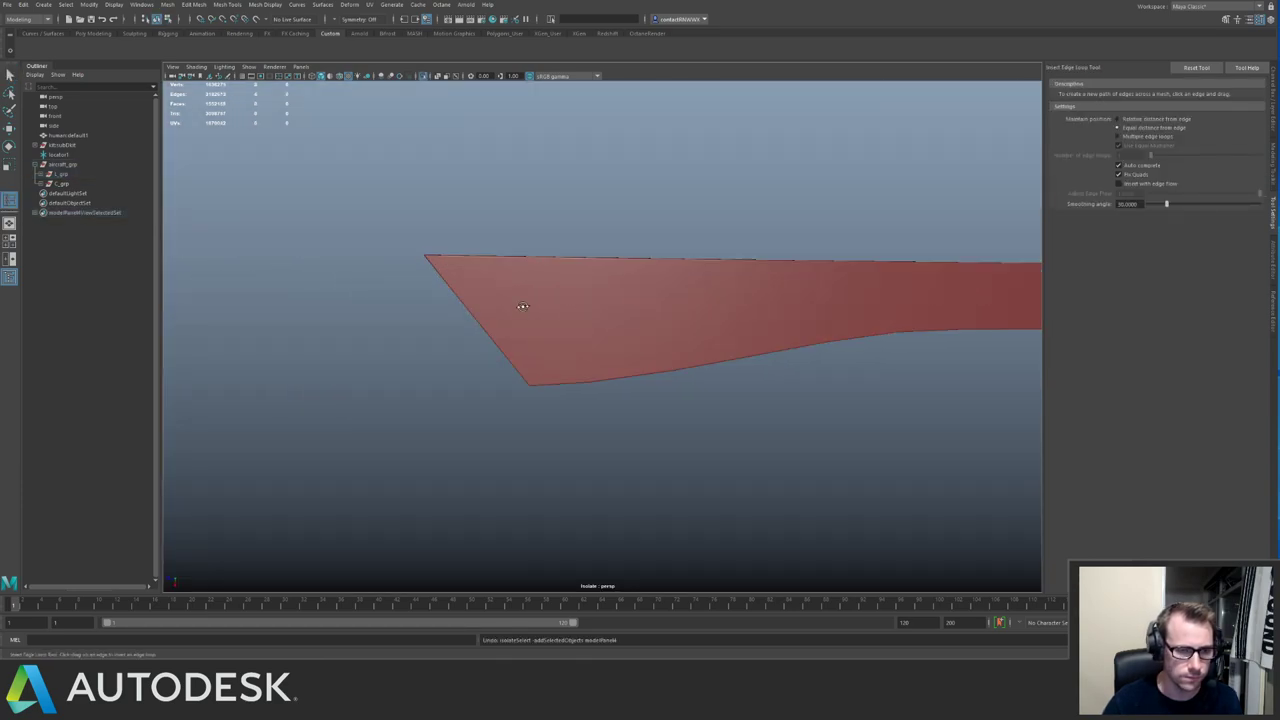
{"action": "left_click_drag", "start_coordinate": [523, 306], "coordinate": [654, 340], "text": "alt"}
{"action": "left_click", "coordinate": [609, 297]}
{"action": "right_click_drag", "start_coordinate": [654, 340], "coordinate": [690, 350], "text": "alt"}
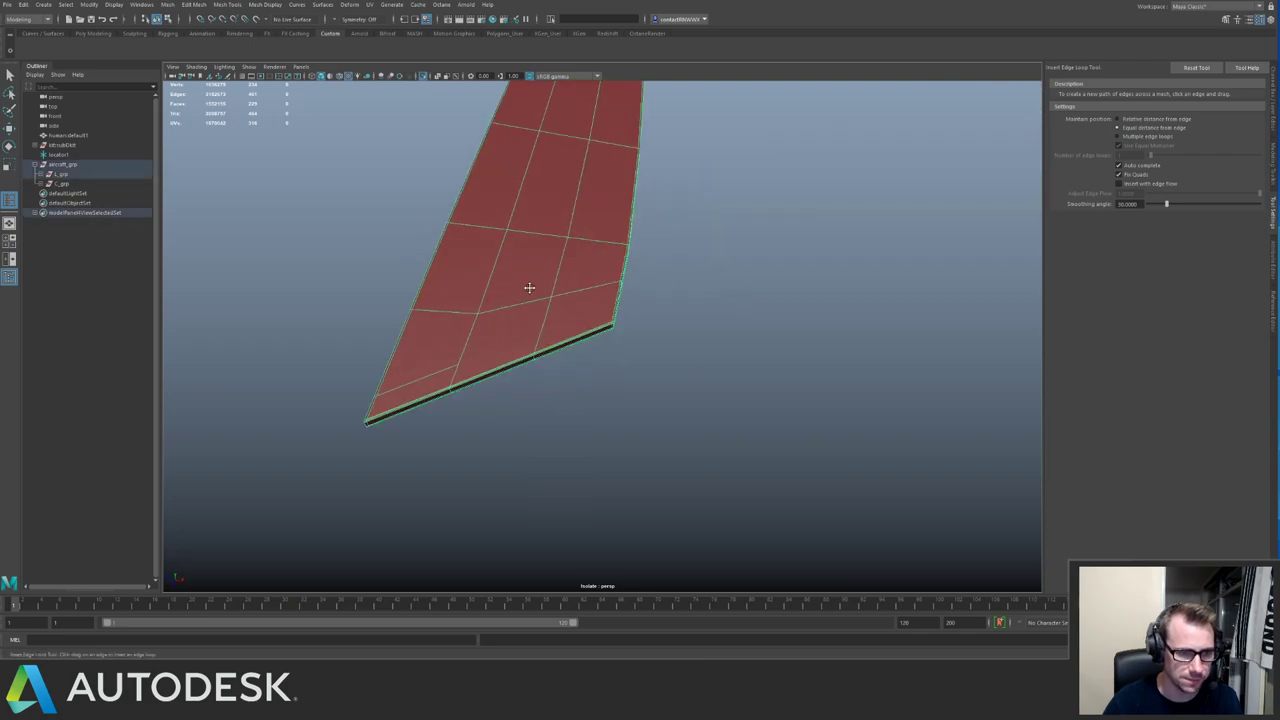
{"action": "left_click_drag", "start_coordinate": [529, 287], "coordinate": [603, 366], "text": "alt"}
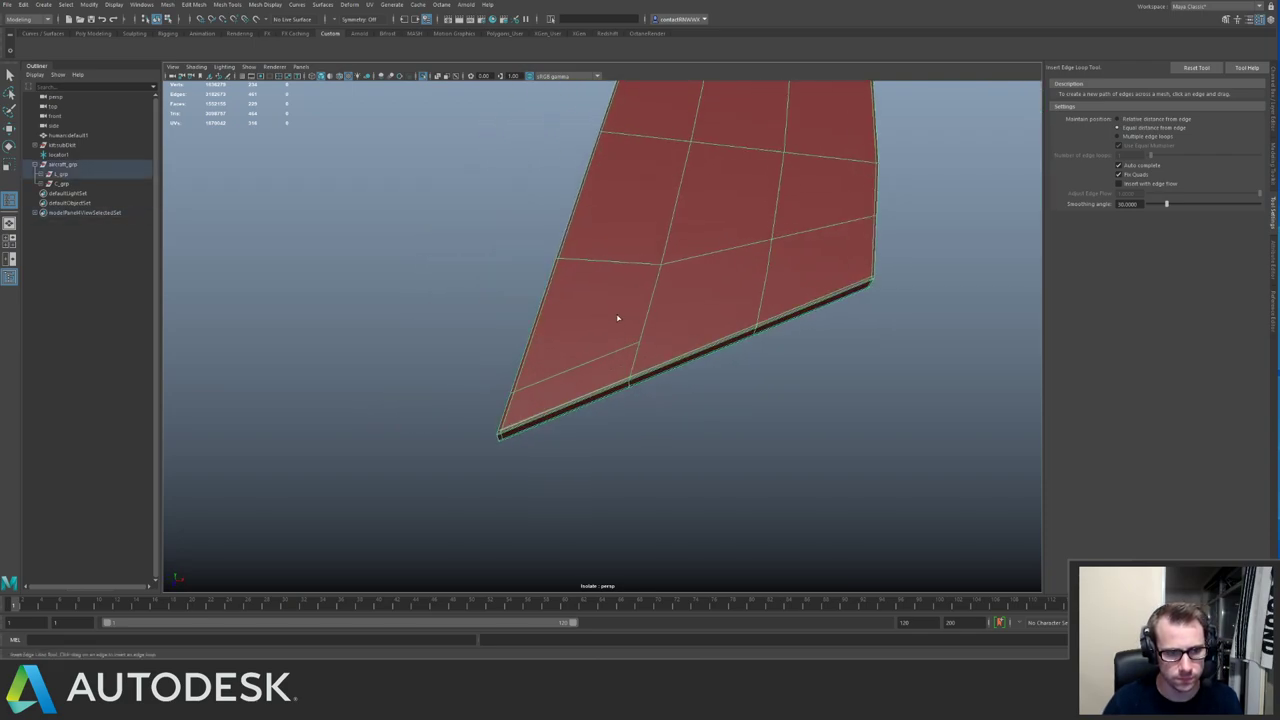
{"action": "left_click", "coordinate": [627, 365]}
{"action": "key", "text": "ctrl+z"}
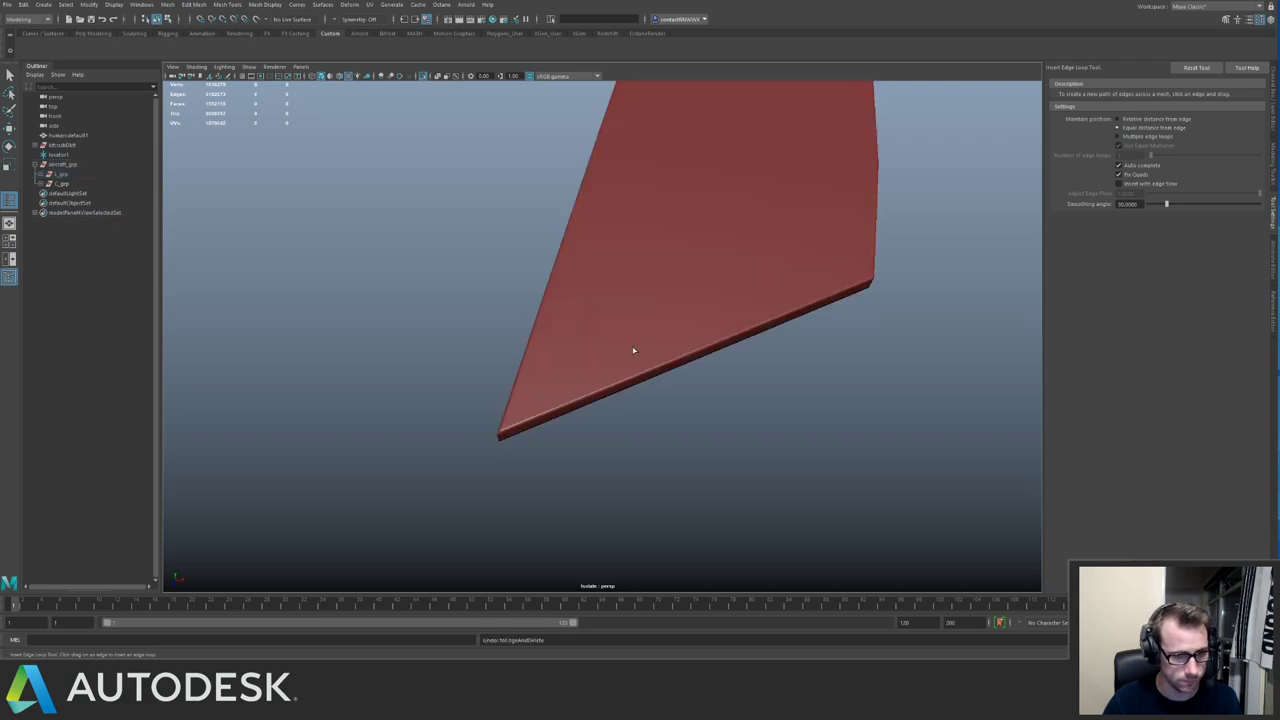
{"action": "left_click", "coordinate": [630, 350]}
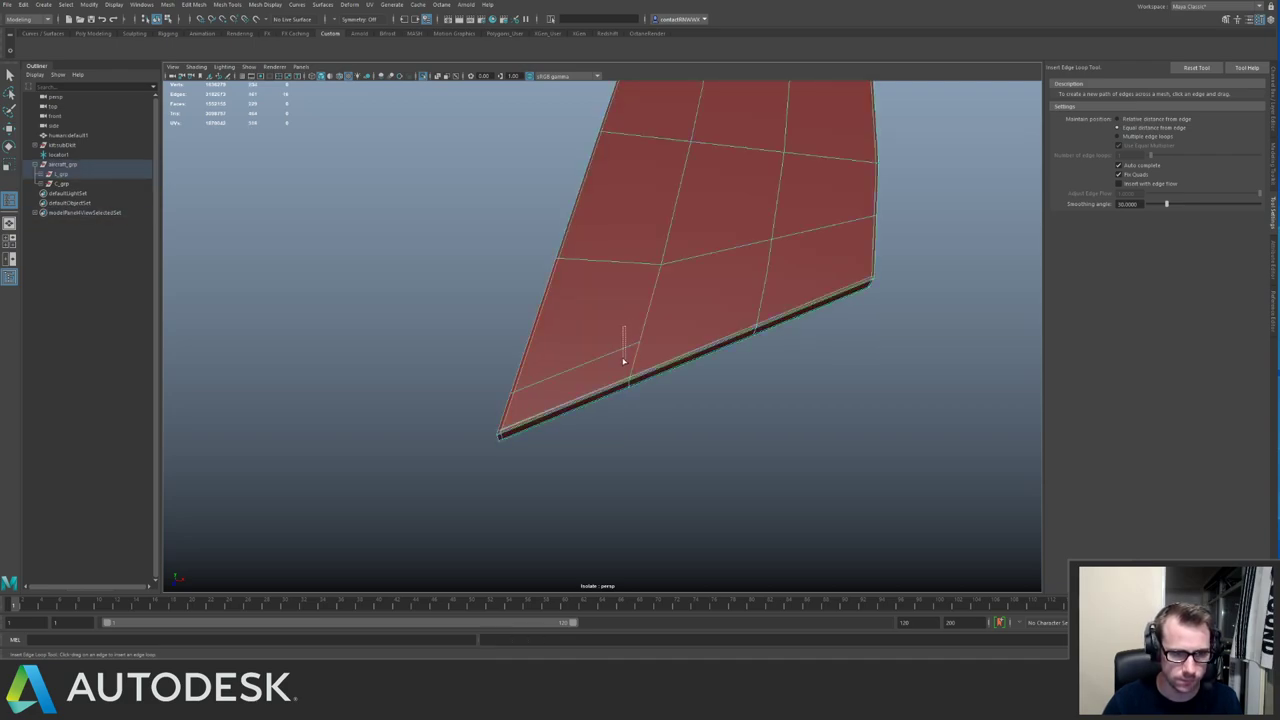
{"action": "key", "text": "ctrl+z"}
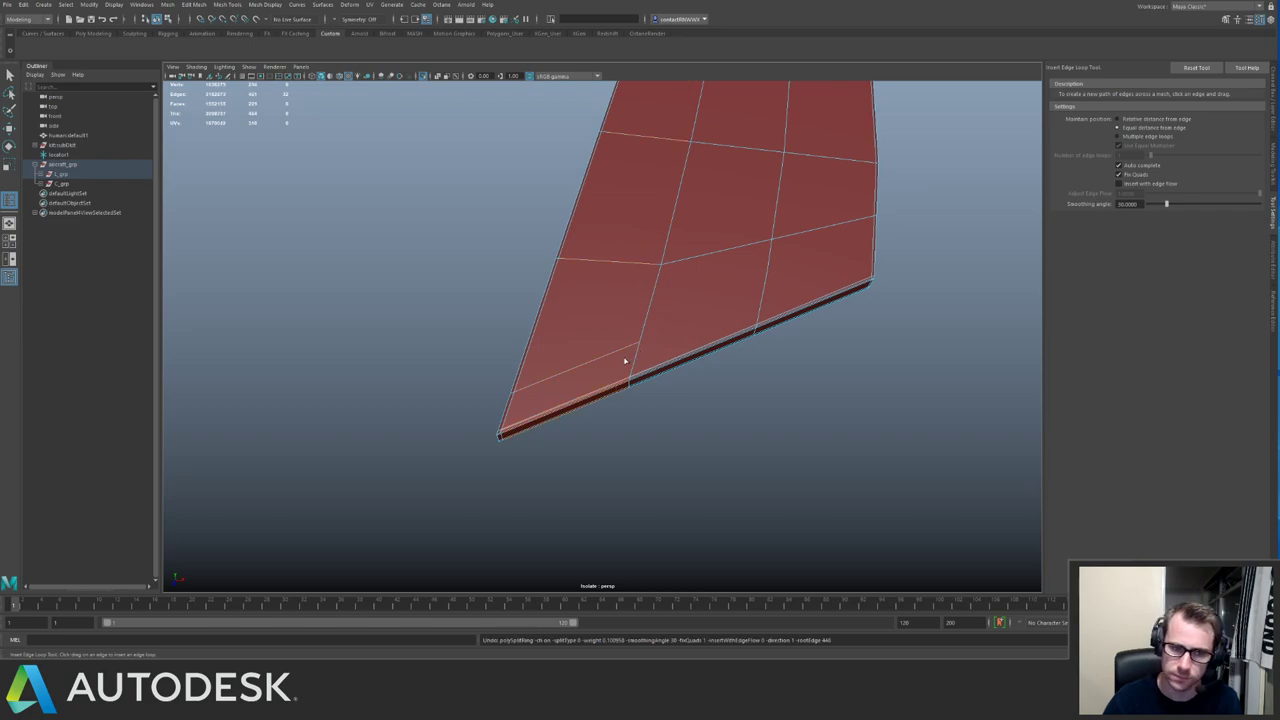
Delete the short partial edge near the sharp corner of the panel's slanted end and check the smoothed shape.
{"action": "key", "text": "q"}
{"action": "left_click", "coordinate": [611, 357]}
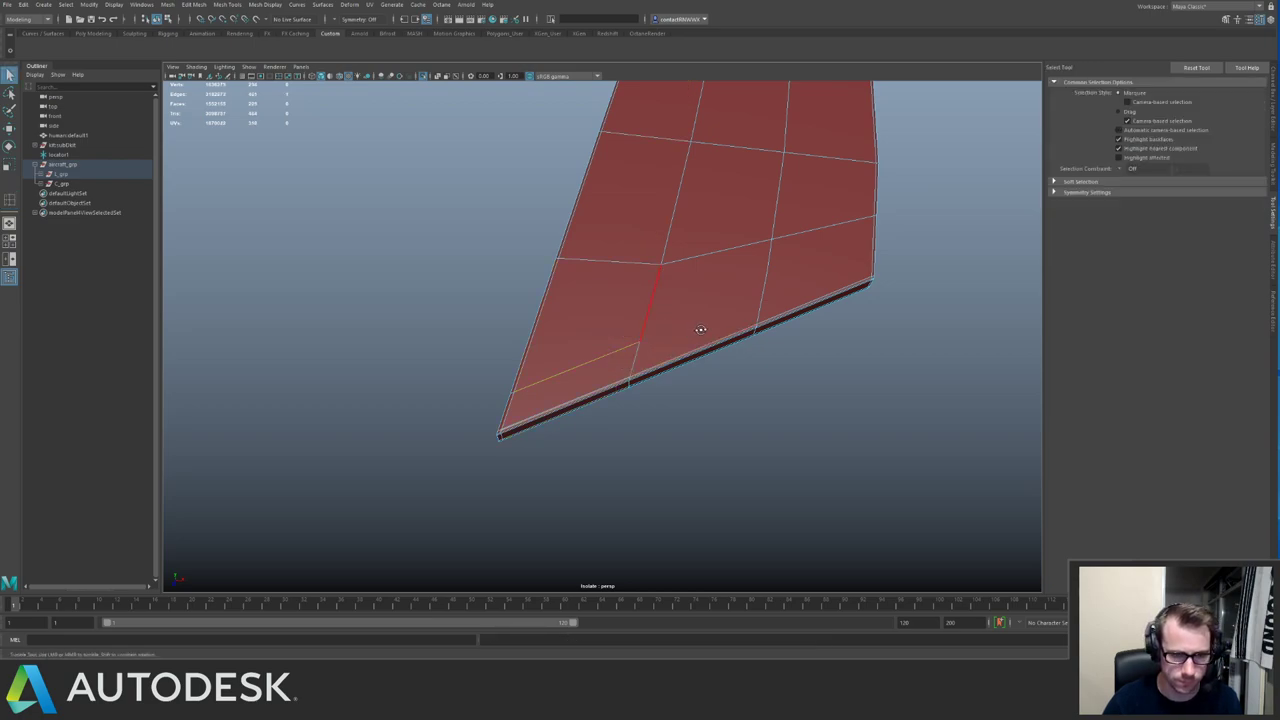
{"action": "left_click_drag", "start_coordinate": [702, 329], "coordinate": [602, 311], "text": "alt"}
{"action": "key", "text": "ctrl+Delete"}
{"action": "key", "text": "3"}
{"action": "key", "text": "1"}
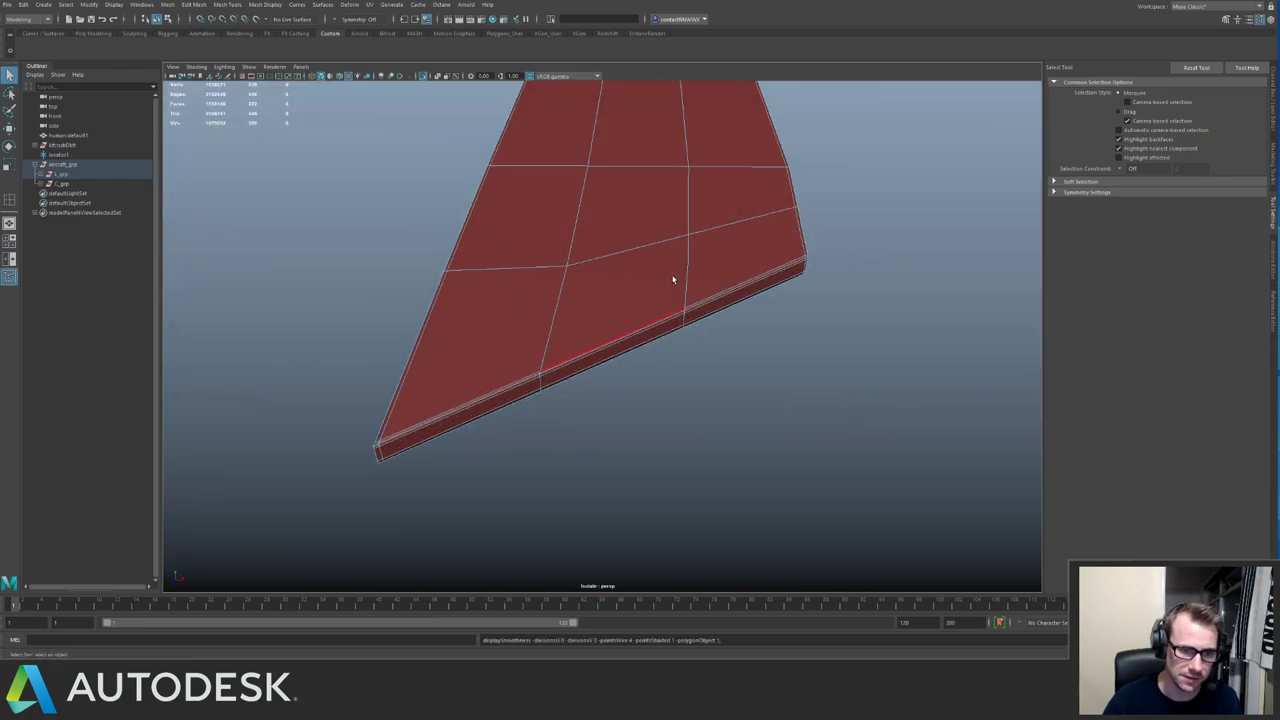
Select the vertices in the middle area beside the panel's slanted end and delete the surplus ones.
{"action": "left_click", "coordinate": [685, 284]}
{"action": "left_click_drag", "start_coordinate": [723, 286], "coordinate": [613, 294], "text": "alt"}
{"action": "right_click_drag", "start_coordinate": [613, 294], "coordinate": [490, 300]}
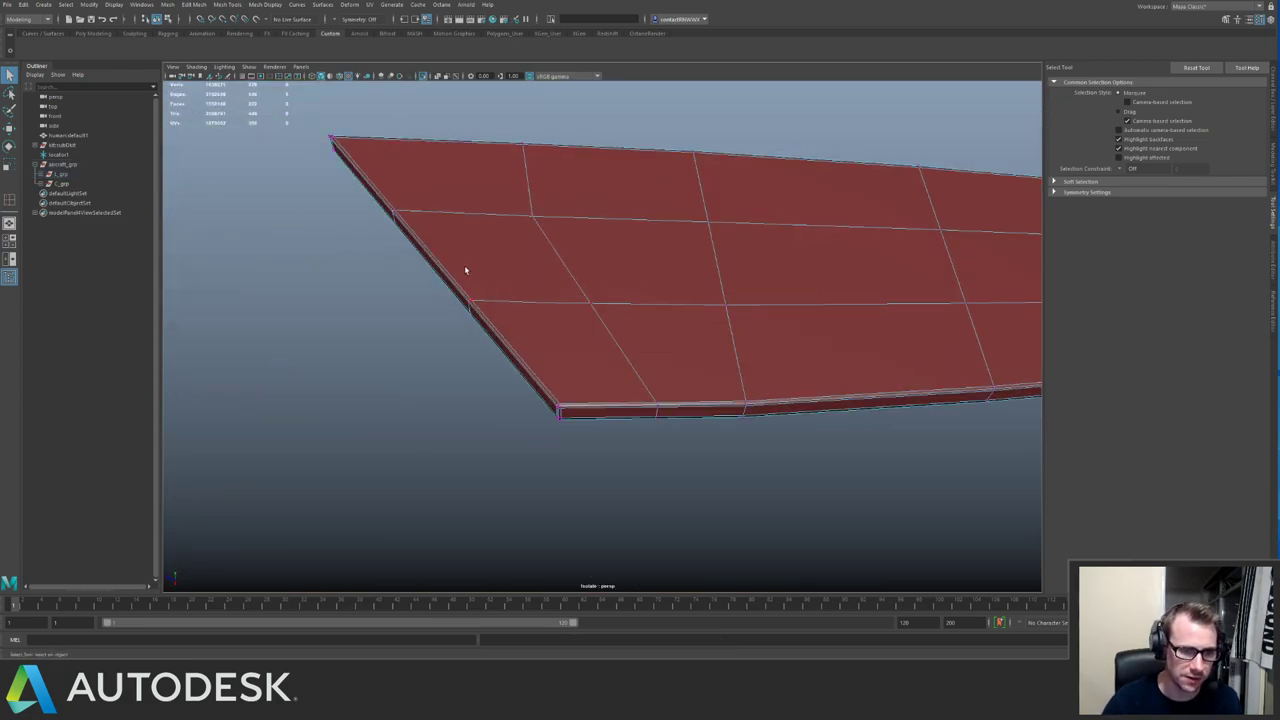
{"action": "left_click_drag", "start_coordinate": [464, 267], "coordinate": [630, 365]}
{"action": "key", "text": "Delete"}
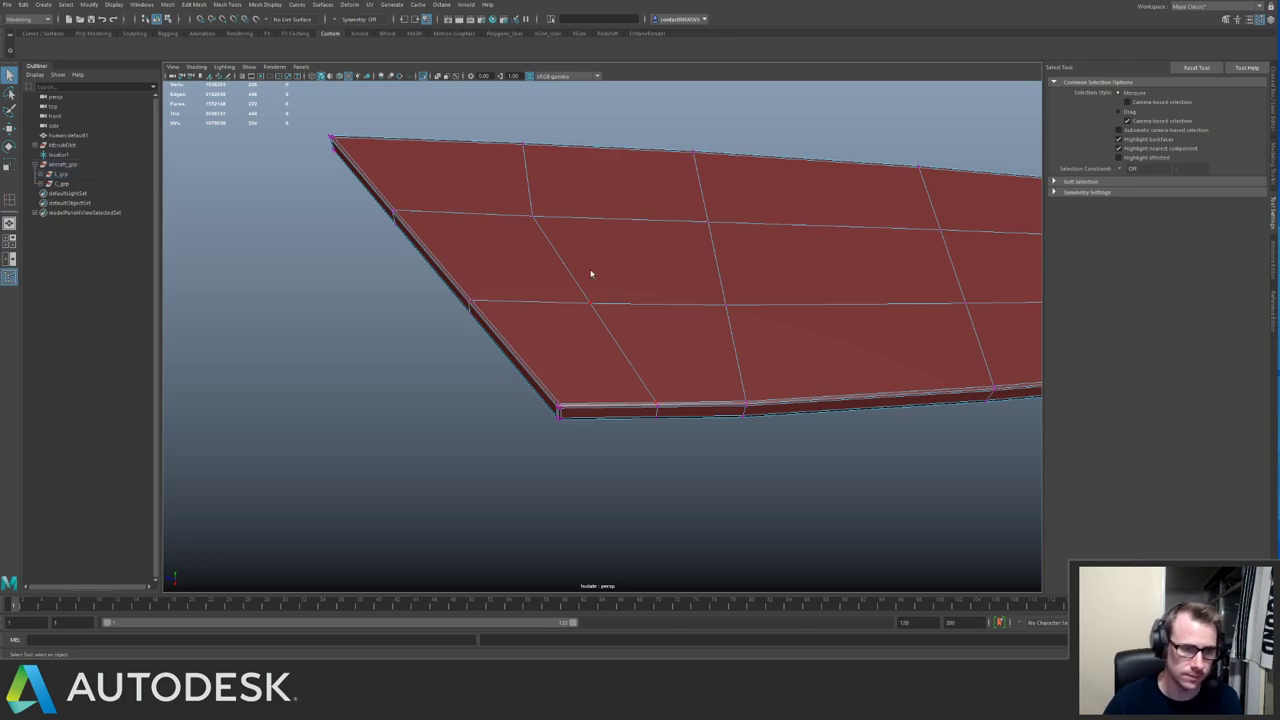
Insert edge loops close to the tapered panel's slanted end, both long edges and opposite short end.
{"action": "right_click_drag", "start_coordinate": [591, 273], "coordinate": [497, 341]}
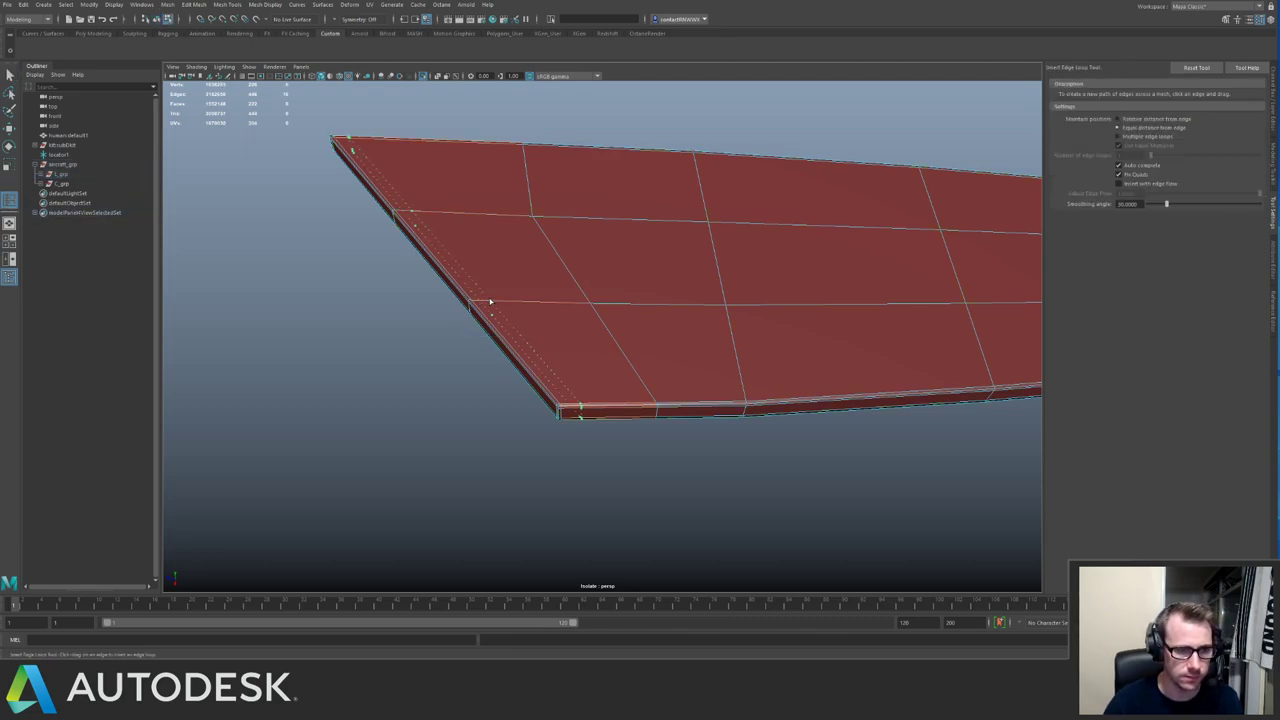
{"action": "left_click_drag", "start_coordinate": [490, 301], "coordinate": [700, 260], "text": "alt"}
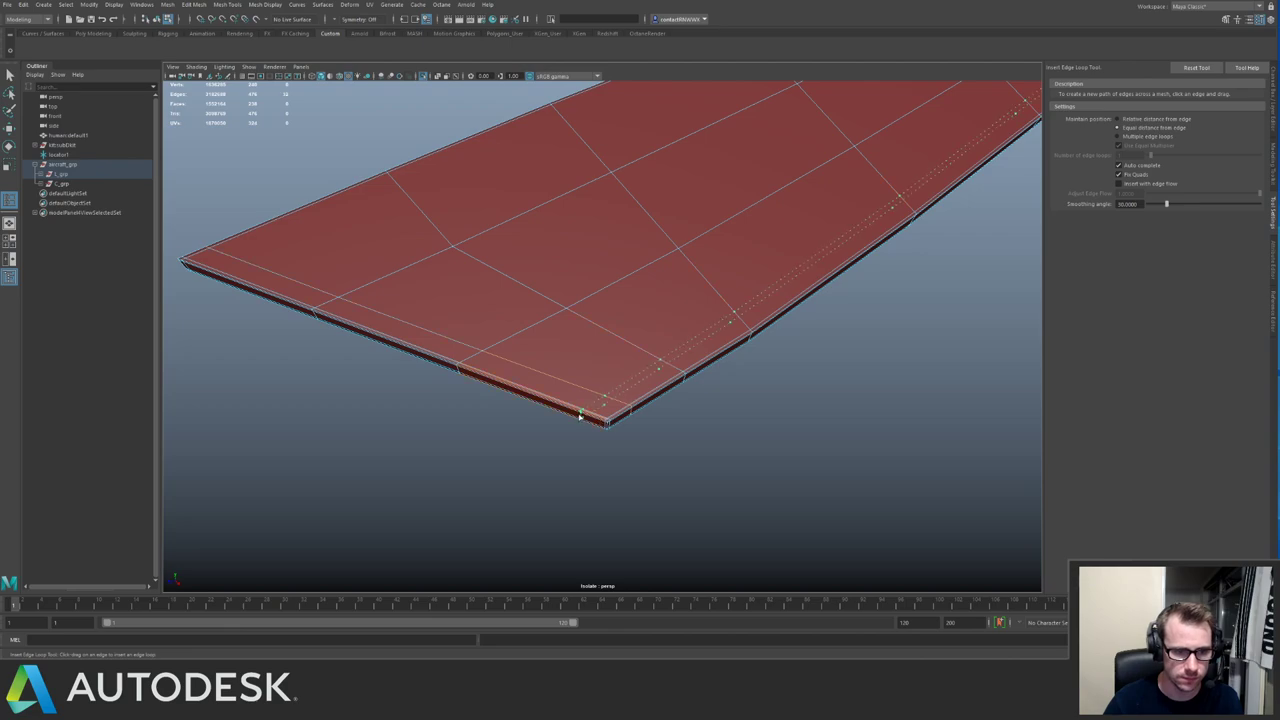
{"action": "left_click", "coordinate": [580, 416]}
{"action": "left_click_drag", "start_coordinate": [646, 366], "coordinate": [827, 280], "text": "alt"}
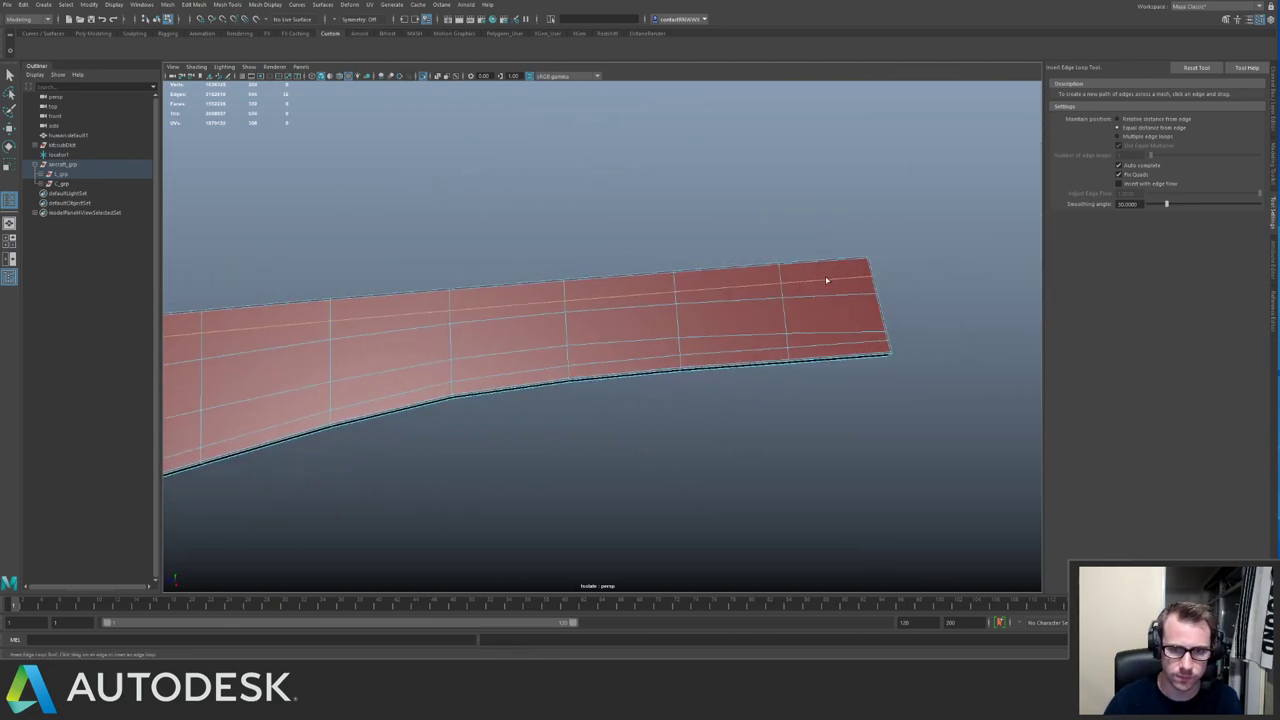
{"action": "left_click", "coordinate": [862, 276]}
{"action": "key", "text": "q"}
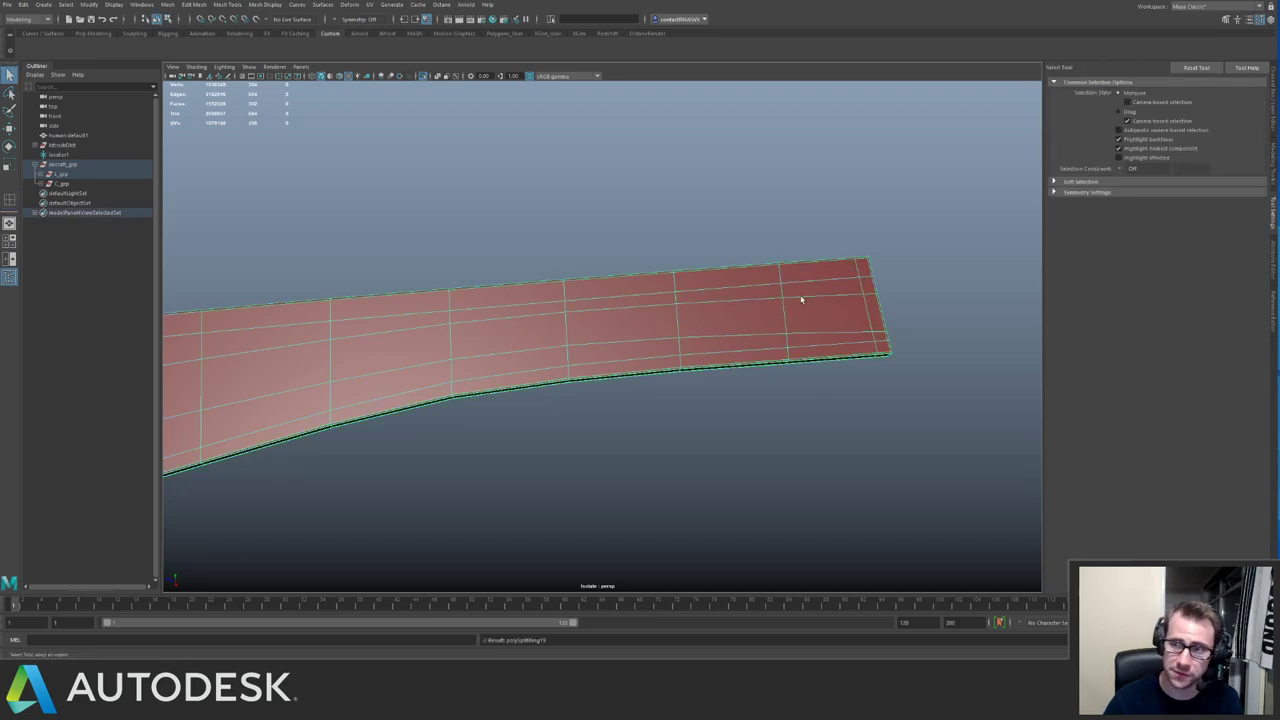
Show the whole aircraft again, save the scene and clear the selection.
{"action": "key", "text": "ctrl+1"}
{"action": "right_click_drag", "start_coordinate": [801, 300], "coordinate": [605, 258], "text": "alt"}
{"action": "left_click_drag", "start_coordinate": [605, 258], "coordinate": [657, 271], "text": "alt"}
{"action": "right_click_drag", "start_coordinate": [657, 271], "coordinate": [501, 271], "text": "alt"}
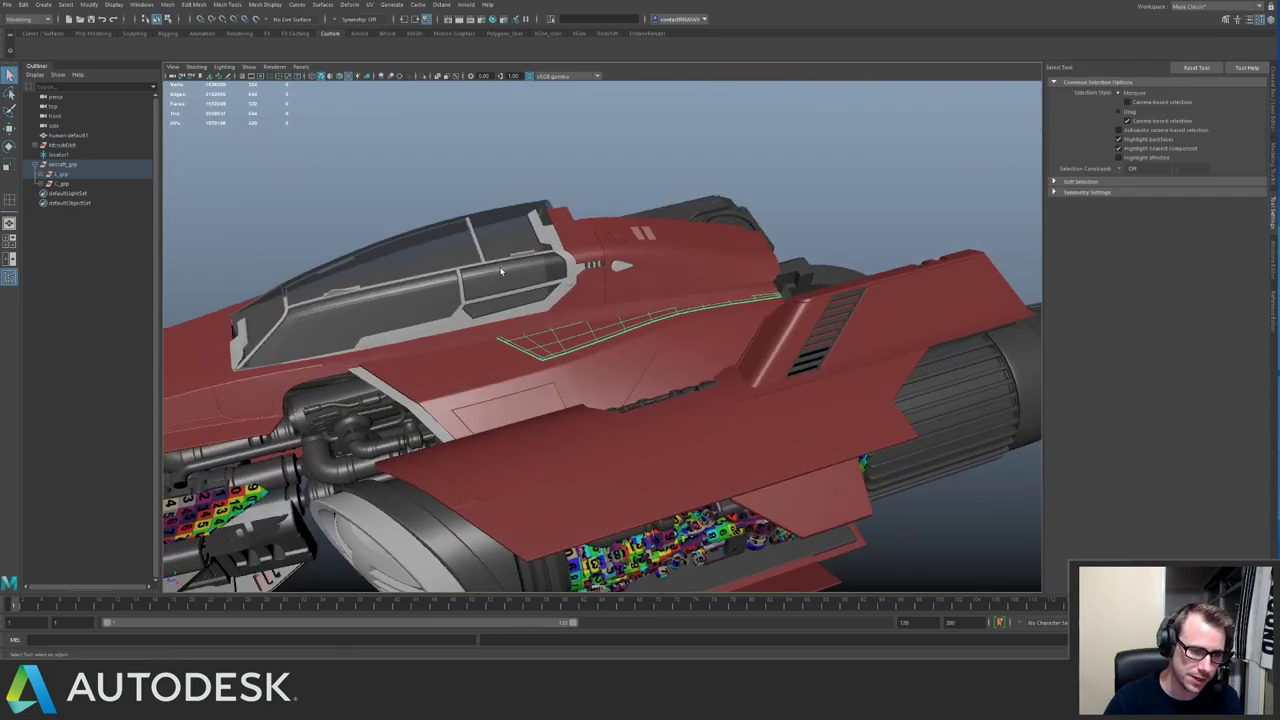
{"action": "left_click_drag", "start_coordinate": [501, 270], "coordinate": [540, 308], "text": "alt"}
{"action": "key", "text": "ctrl+s"}
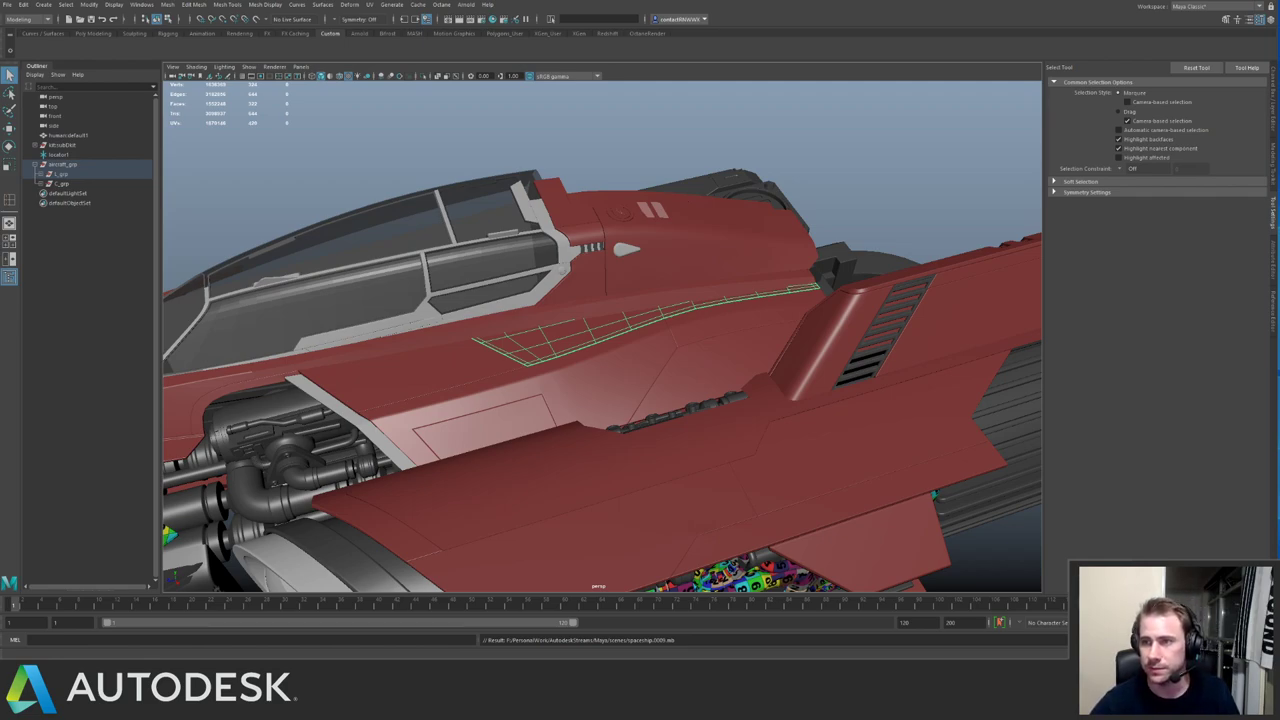
{"action": "left_click", "coordinate": [873, 164]}
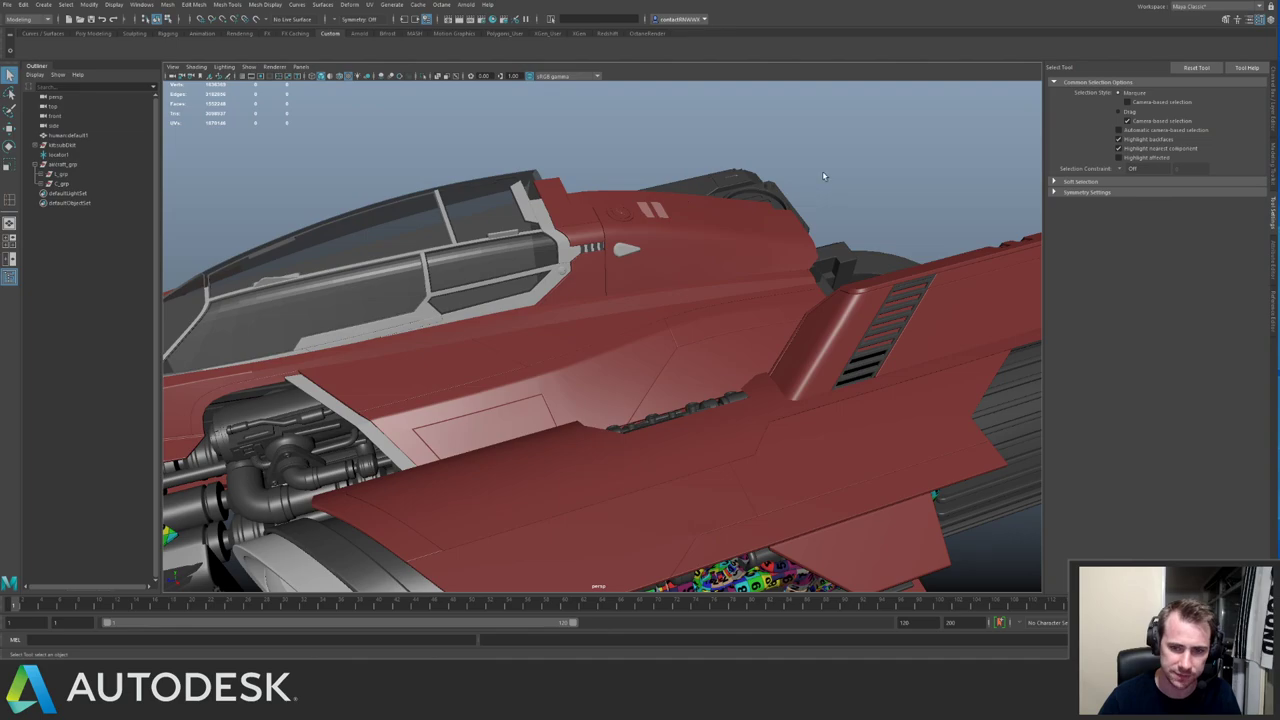
Examine the topology of the engine's round housing and rear rings by isolating them one at a time.
{"action": "left_click_drag", "start_coordinate": [781, 240], "coordinate": [540, 260], "text": "alt"}
{"action": "left_click", "coordinate": [553, 251]}
{"action": "key", "text": "ctrl+1"}
{"action": "key", "text": "f"}
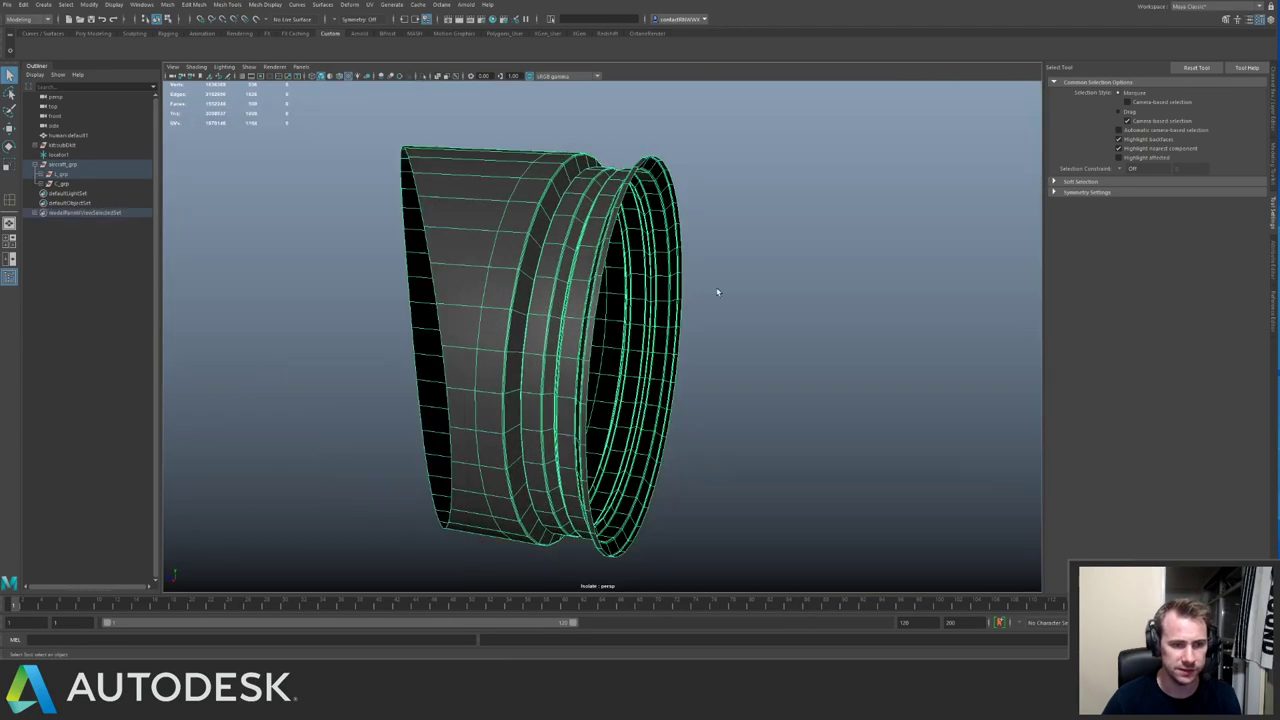
{"action": "left_click_drag", "start_coordinate": [714, 289], "coordinate": [743, 251], "text": "alt"}
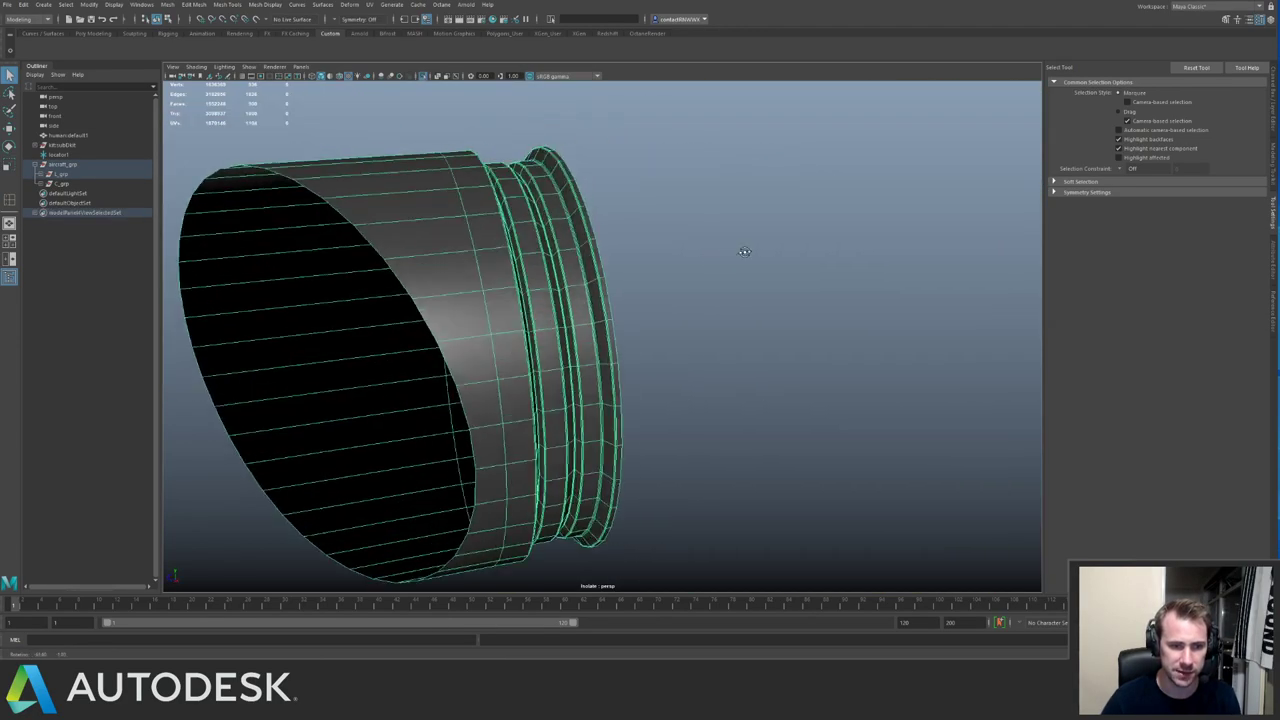
{"action": "right_click_drag", "start_coordinate": [743, 251], "coordinate": [800, 306], "text": "alt"}
{"action": "key", "text": "ctrl+1"}
{"action": "left_click", "coordinate": [644, 268]}
{"action": "key", "text": "ctrl+1"}
{"action": "key", "text": "ctrl+1"}
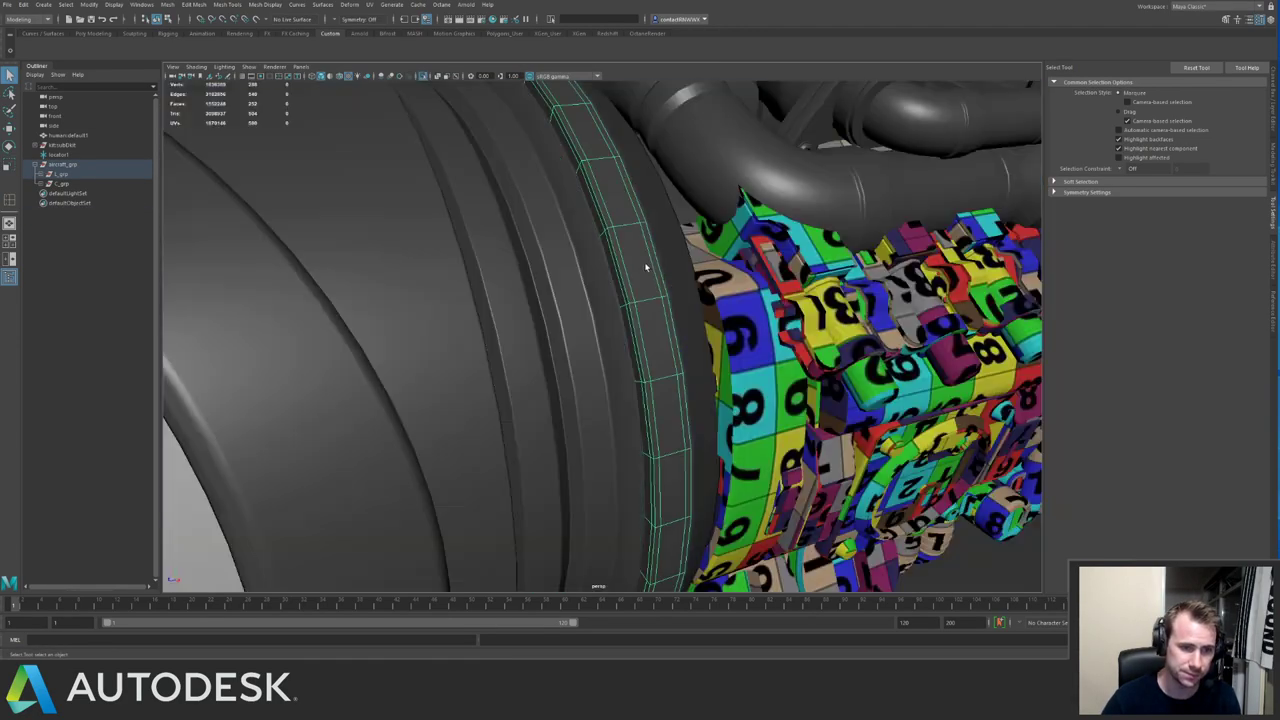
{"action": "mouse_move", "coordinate": [647, 268]}
{"action": "left_mouse_down", "text": "alt"}
{"action": "mouse_move", "coordinate": [632, 266]}
{"action": "mouse_move", "coordinate": [774, 265]}
{"action": "mouse_move", "coordinate": [650, 268]}
{"action": "left_mouse_up", "text": "alt"}
{"action": "left_click", "coordinate": [673, 270]}
{"action": "key", "text": "ctrl+1"}
{"action": "key", "text": "ctrl+1"}
{"action": "right_click_drag", "start_coordinate": [823, 286], "coordinate": [421, 196], "text": "alt"}
{"action": "left_click", "coordinate": [421, 196]}
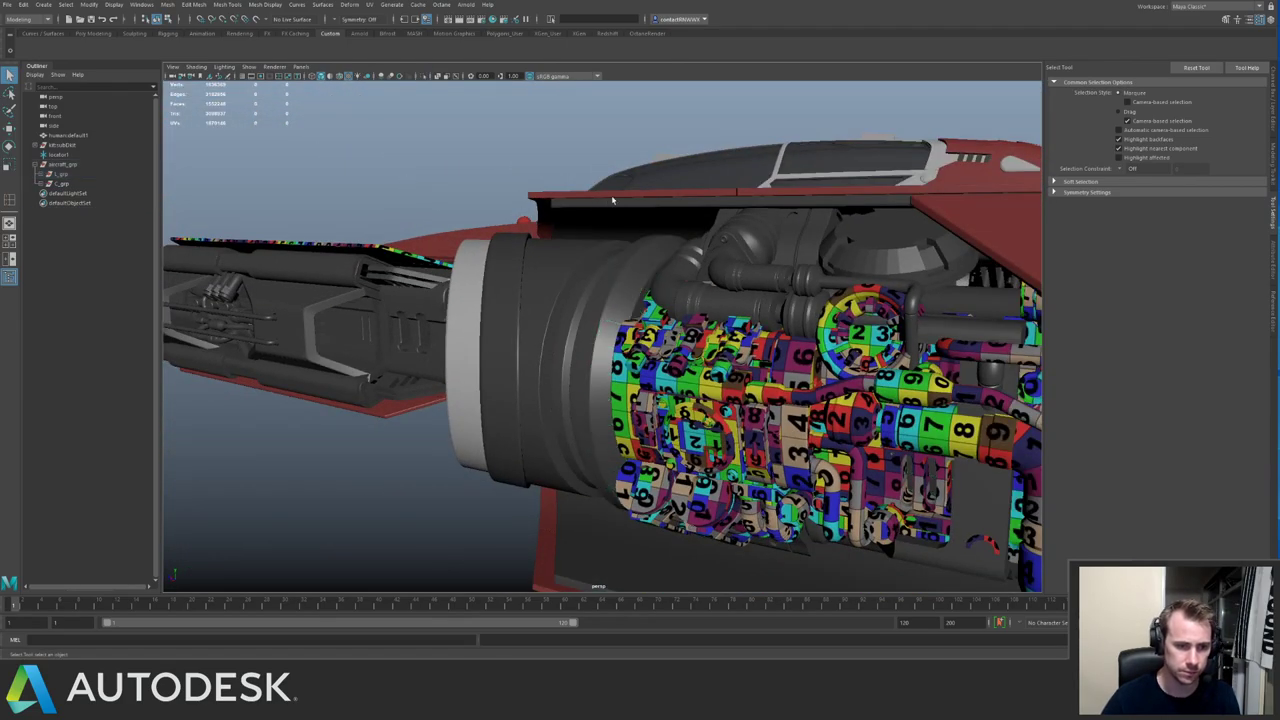
Select the flanged engine cylinder behind the housing rings and isolate it.
{"action": "right_click_drag", "start_coordinate": [611, 198], "coordinate": [700, 230], "text": "alt"}
{"action": "left_click", "coordinate": [661, 224]}
{"action": "key", "text": "ctrl+1"}
{"action": "left_click_drag", "start_coordinate": [701, 221], "coordinate": [589, 291], "text": "alt"}
{"action": "key", "text": "ctrl+1"}
{"action": "key", "text": "ctrl+1"}
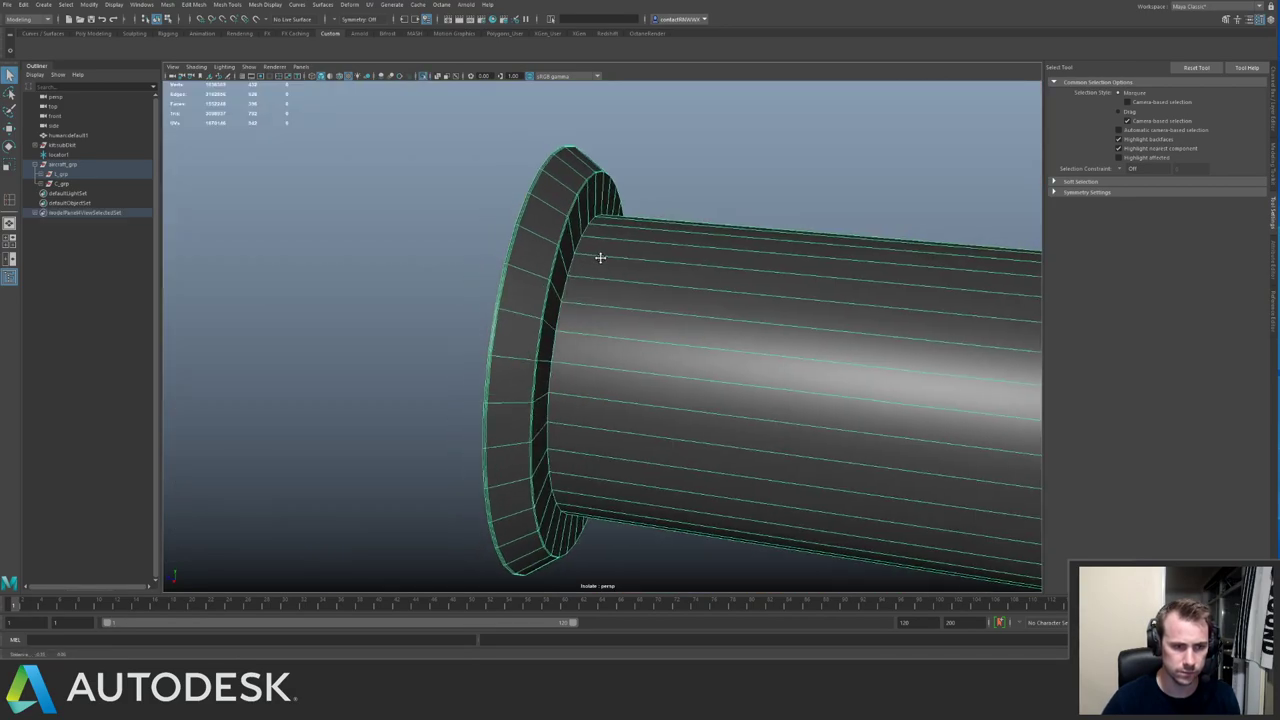
Bevel the edge loop where the flange meets the cylinder with fraction 0.1 and chamfer off, and leave isolation.
{"action": "scroll", "coordinate": [551, 257], "scroll_direction": "up", "scroll_amount": 3}
{"action": "double_click", "coordinate": [538, 269]}
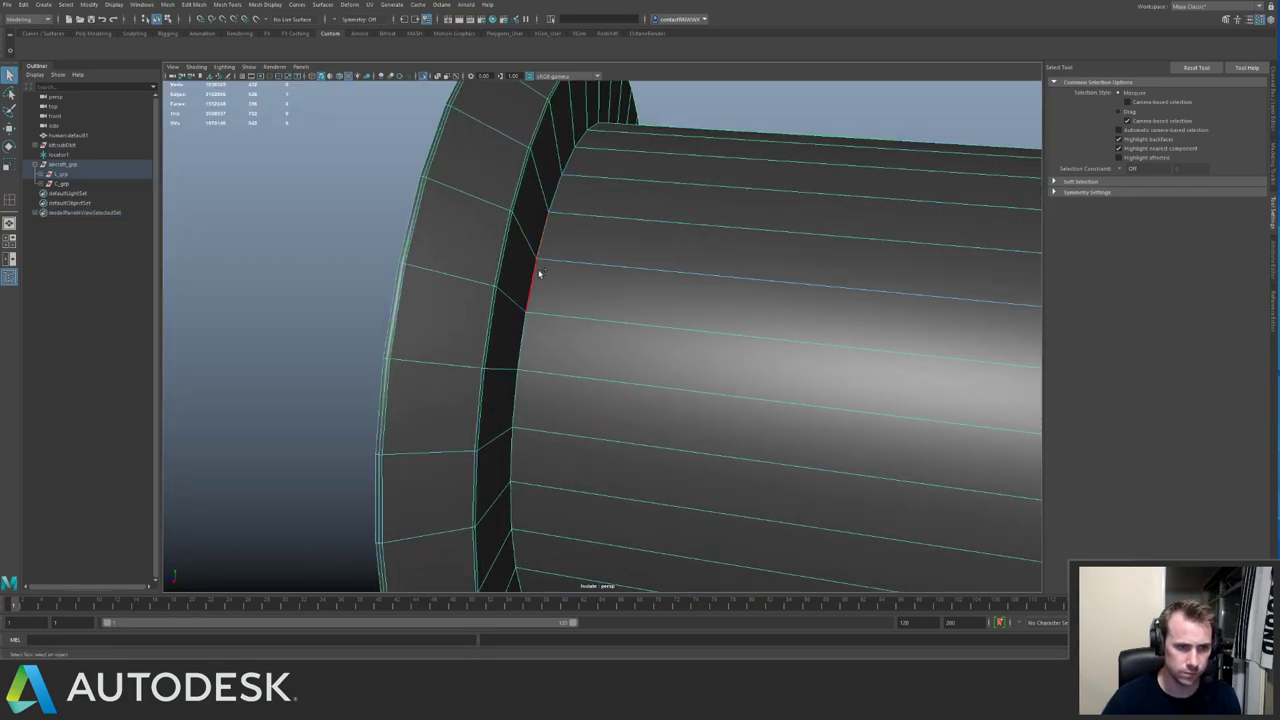
{"action": "key", "text": "ctrl+b"}
{"action": "left_click_drag", "start_coordinate": [700, 285], "coordinate": [566, 266], "text": "alt"}
{"action": "left_click_drag", "start_coordinate": [373, 357], "coordinate": [343, 355]}
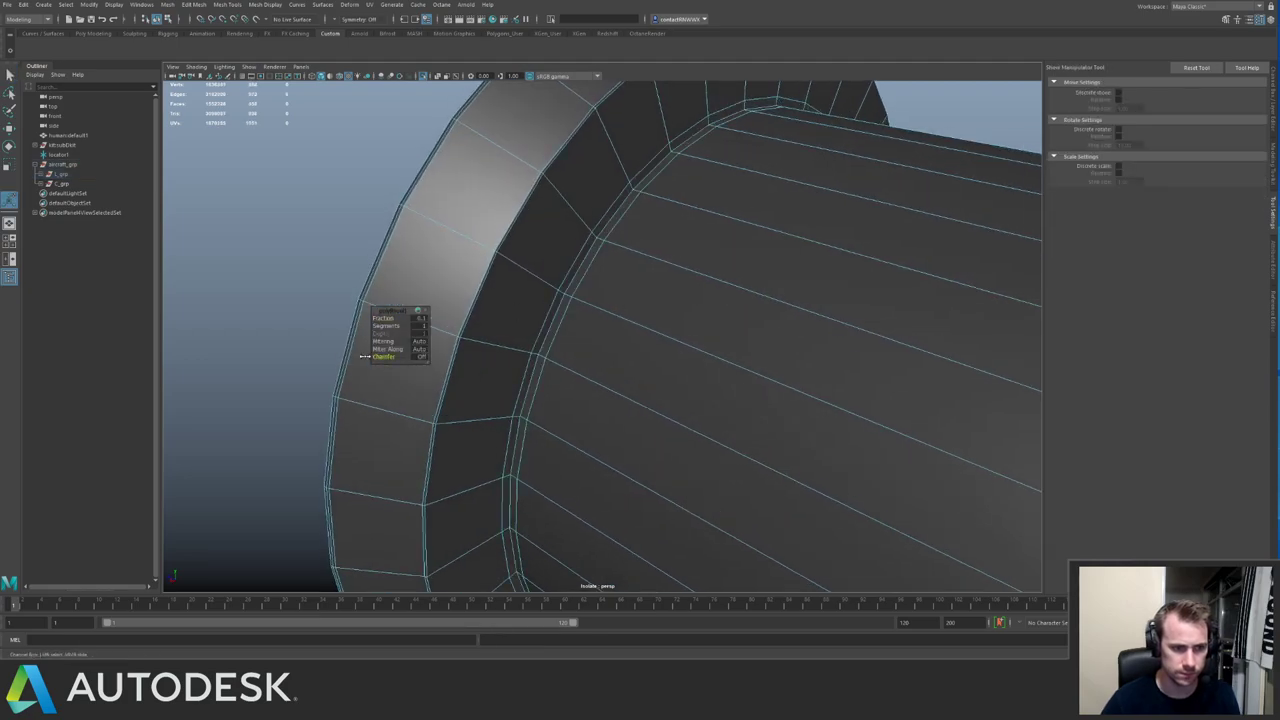
{"action": "right_click_drag", "start_coordinate": [544, 323], "coordinate": [511, 247]}
{"action": "key", "text": "ctrl+1"}
{"action": "left_click_drag", "start_coordinate": [511, 247], "coordinate": [570, 200], "text": "alt"}
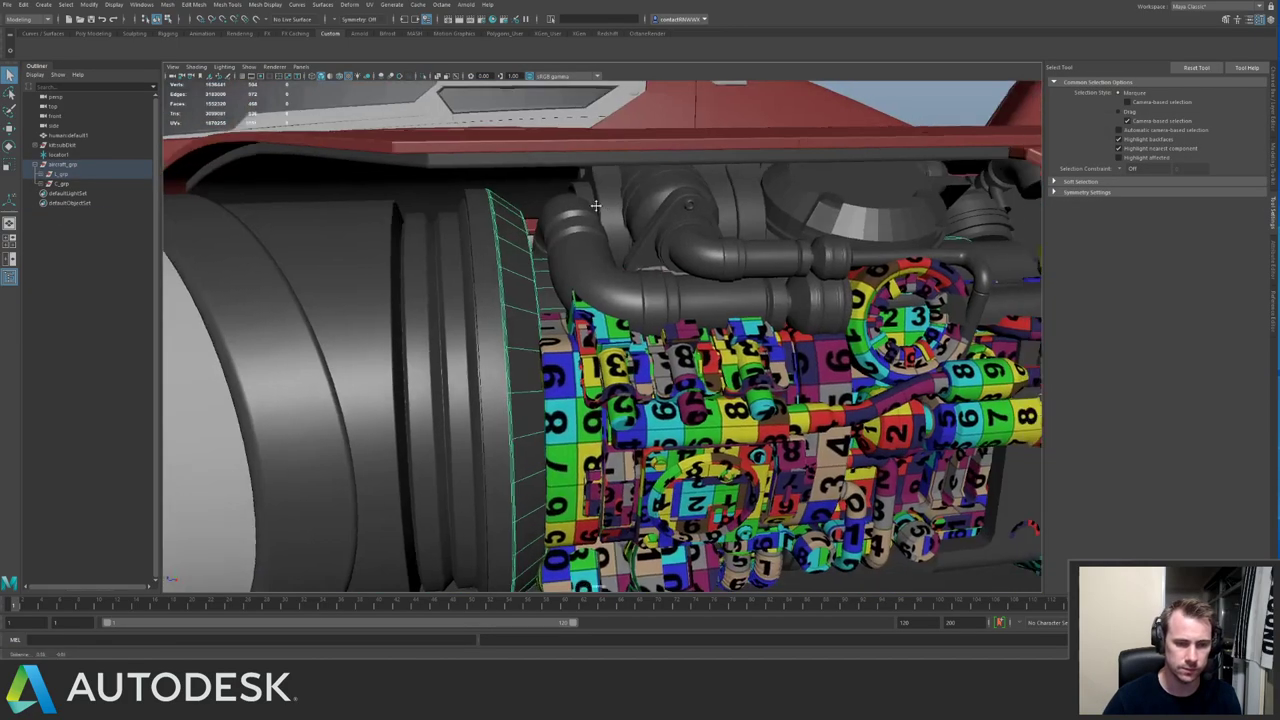
Clear the selection and look over the engine and surrounding hull from several sides for parts still needing cleanup.
{"action": "right_click_drag", "start_coordinate": [570, 200], "coordinate": [380, 202], "text": "alt"}
{"action": "key", "text": "ctrl+1"}
{"action": "key", "text": "ctrl+1"}
{"action": "left_click_drag", "start_coordinate": [679, 208], "coordinate": [563, 238], "text": "alt"}
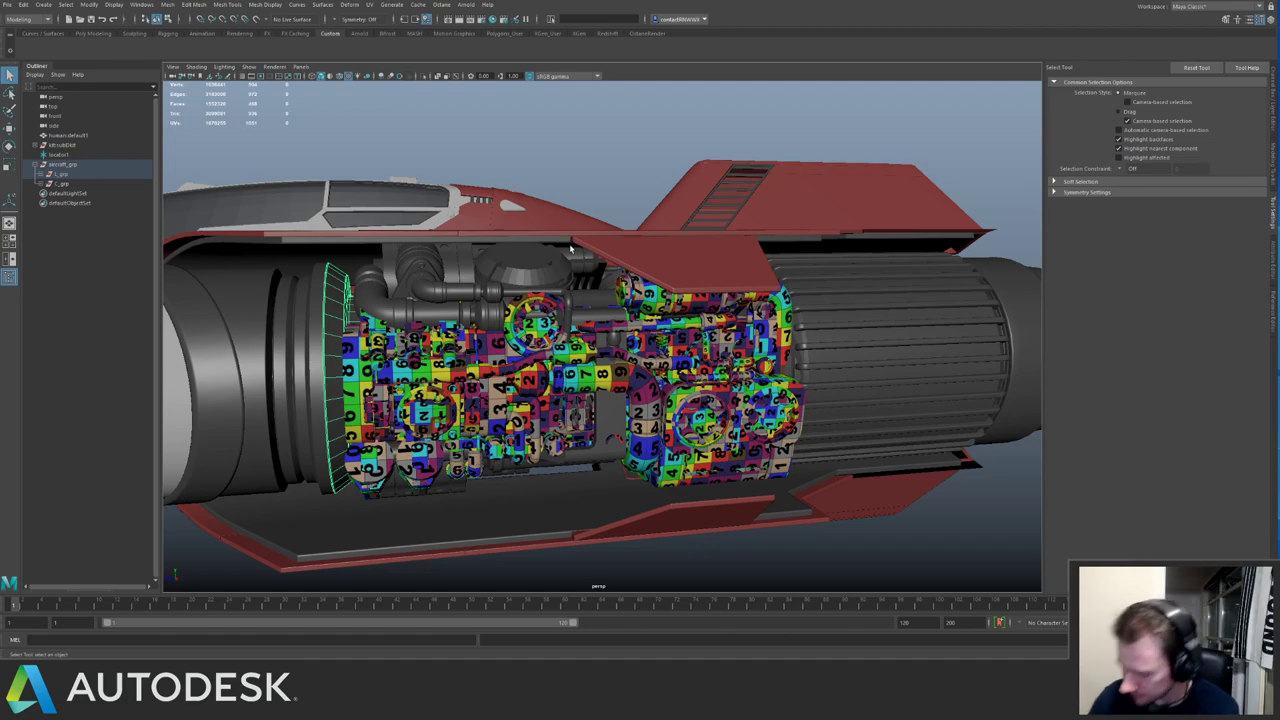
{"action": "left_click", "coordinate": [642, 204]}
{"action": "left_click_drag", "start_coordinate": [642, 204], "coordinate": [491, 234], "text": "alt"}
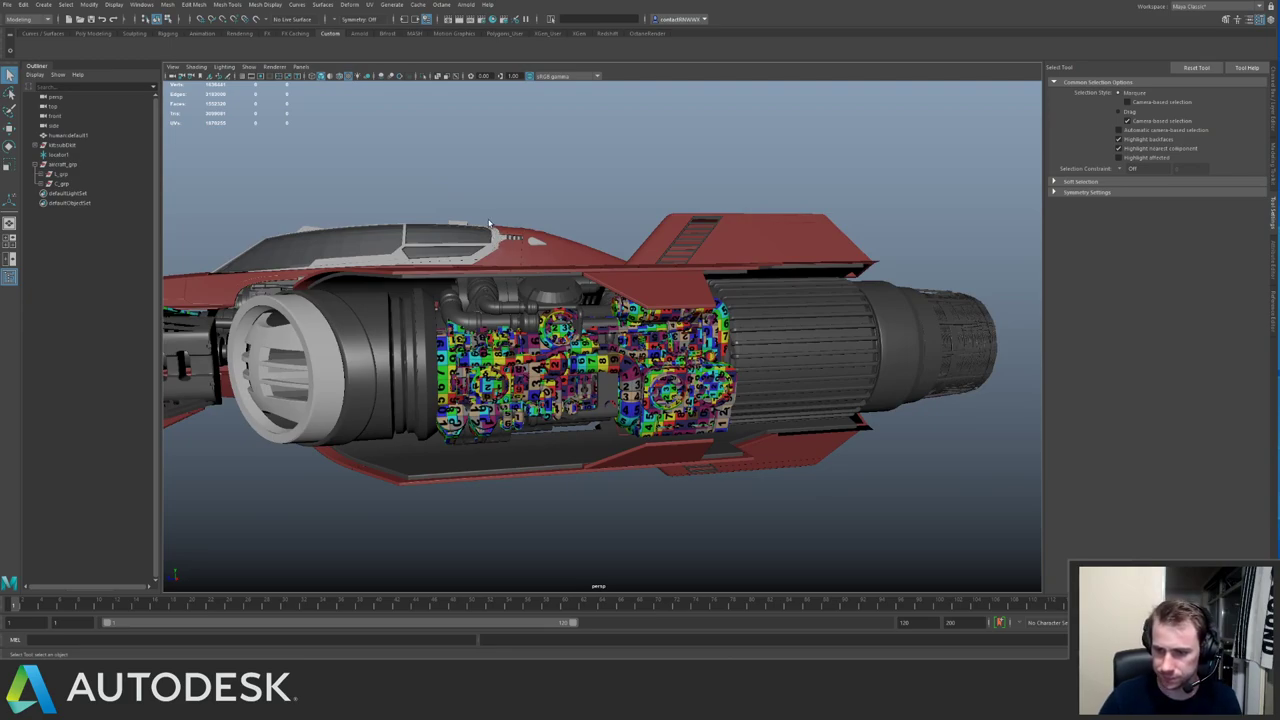
{"action": "left_click_drag", "start_coordinate": [489, 223], "coordinate": [580, 295], "text": "alt"}
{"action": "right_click_drag", "start_coordinate": [470, 290], "coordinate": [509, 294], "text": "alt"}
{"action": "left_click_drag", "start_coordinate": [509, 294], "coordinate": [520, 281], "text": "alt"}
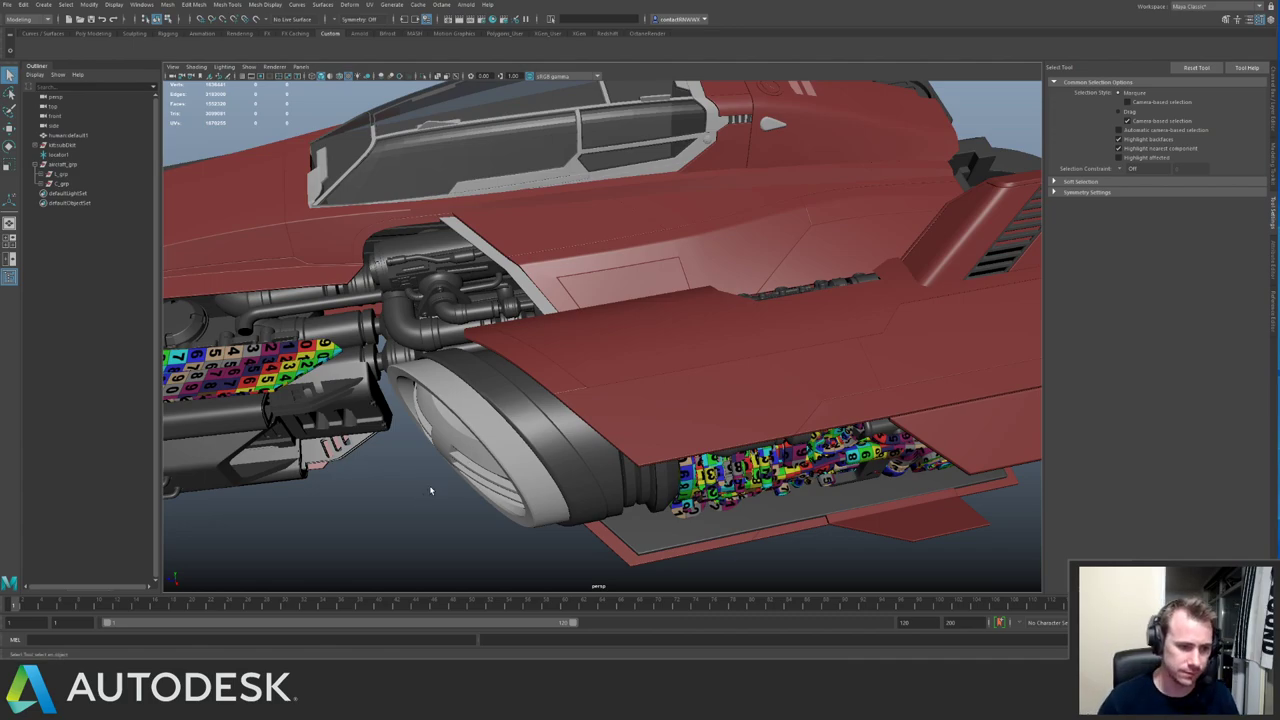
{"action": "middle_click_drag", "start_coordinate": [691, 235], "coordinate": [693, 130], "text": "alt"}
{"action": "left_click_drag", "start_coordinate": [694, 224], "coordinate": [683, 197], "text": "alt"}
{"action": "right_click_drag", "start_coordinate": [683, 197], "coordinate": [529, 226], "text": "alt"}
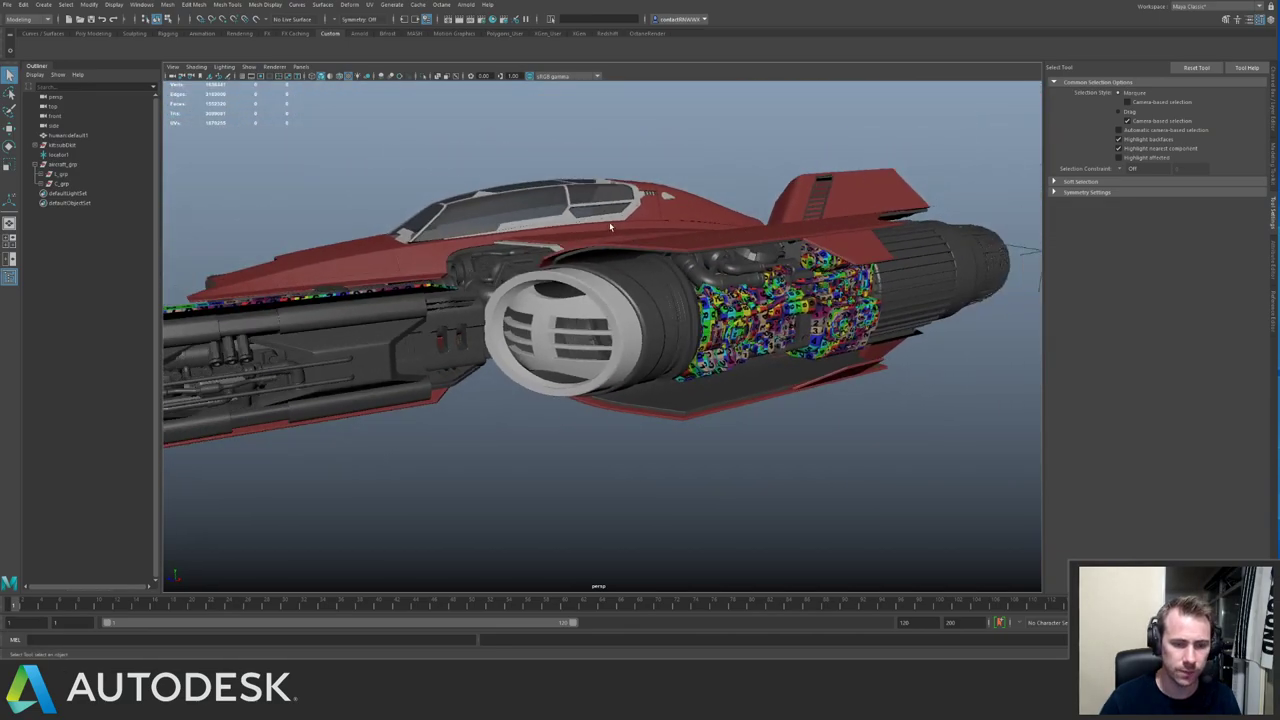
{"action": "left_click_drag", "start_coordinate": [529, 226], "coordinate": [570, 322], "text": "alt"}
{"action": "right_click_drag", "start_coordinate": [570, 322], "coordinate": [708, 326], "text": "alt"}
Check the meshes of the engine intake's rings and inner grille, comparing the grille with and without smoothing.
{"action": "left_click", "coordinate": [520, 339]}
{"action": "left_click_drag", "start_coordinate": [521, 338], "coordinate": [710, 299], "text": "alt"}
{"action": "left_click", "coordinate": [628, 296]}
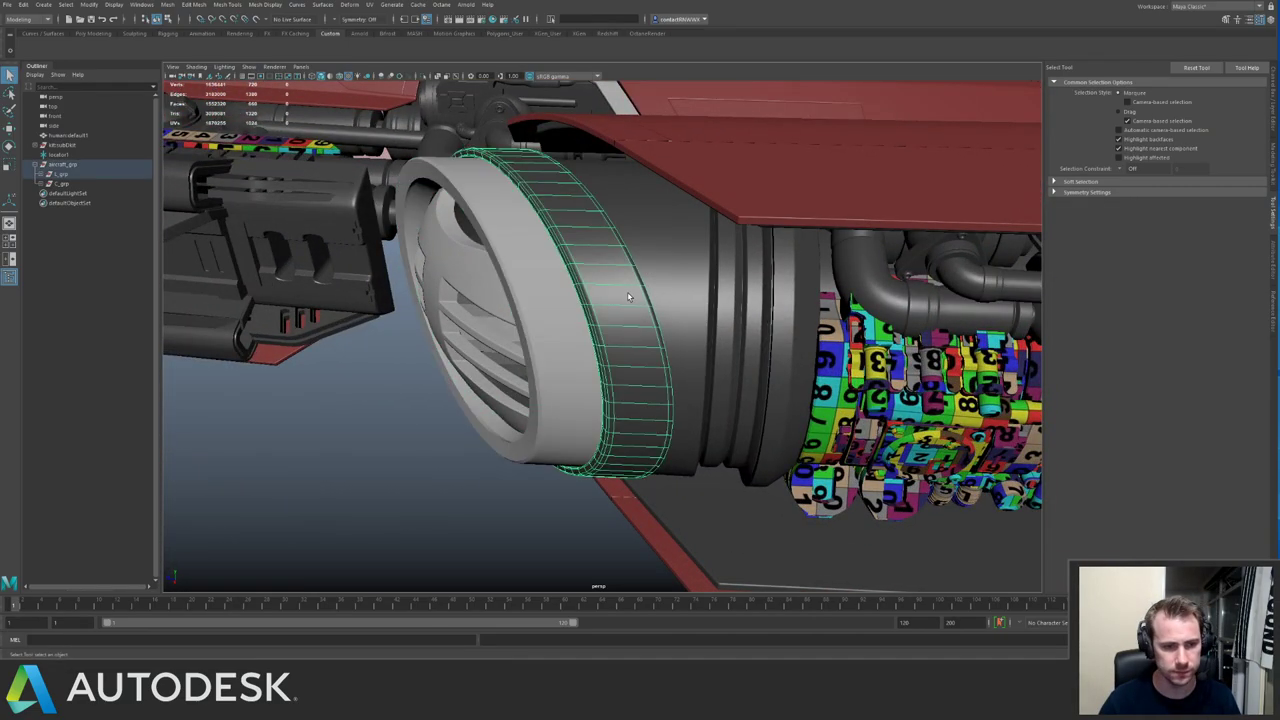
{"action": "left_click", "coordinate": [551, 302]}
{"action": "left_click", "coordinate": [455, 297]}
{"action": "left_click_drag", "start_coordinate": [455, 297], "coordinate": [686, 337], "text": "alt"}
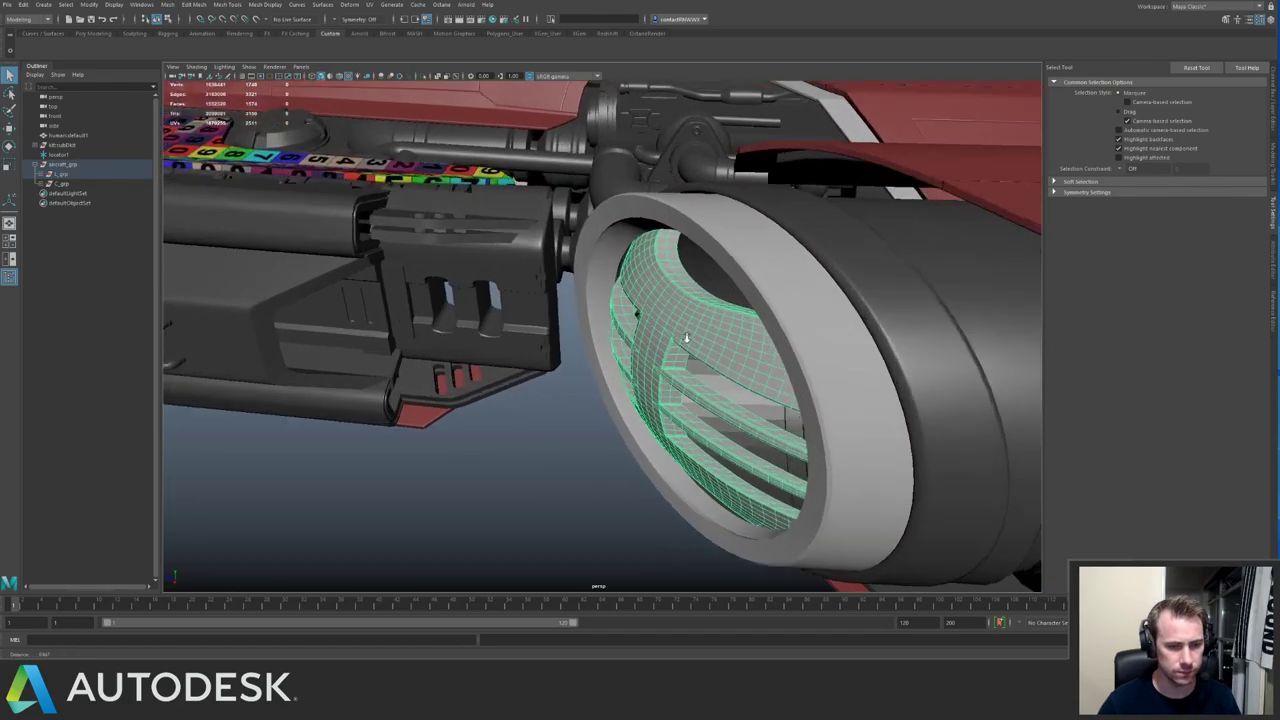
{"action": "right_click_drag", "start_coordinate": [686, 337], "coordinate": [881, 395], "text": "alt"}
{"action": "key", "text": "1"}
{"action": "key", "text": "3"}
{"action": "right_click_drag", "start_coordinate": [819, 354], "coordinate": [366, 186], "text": "alt"}
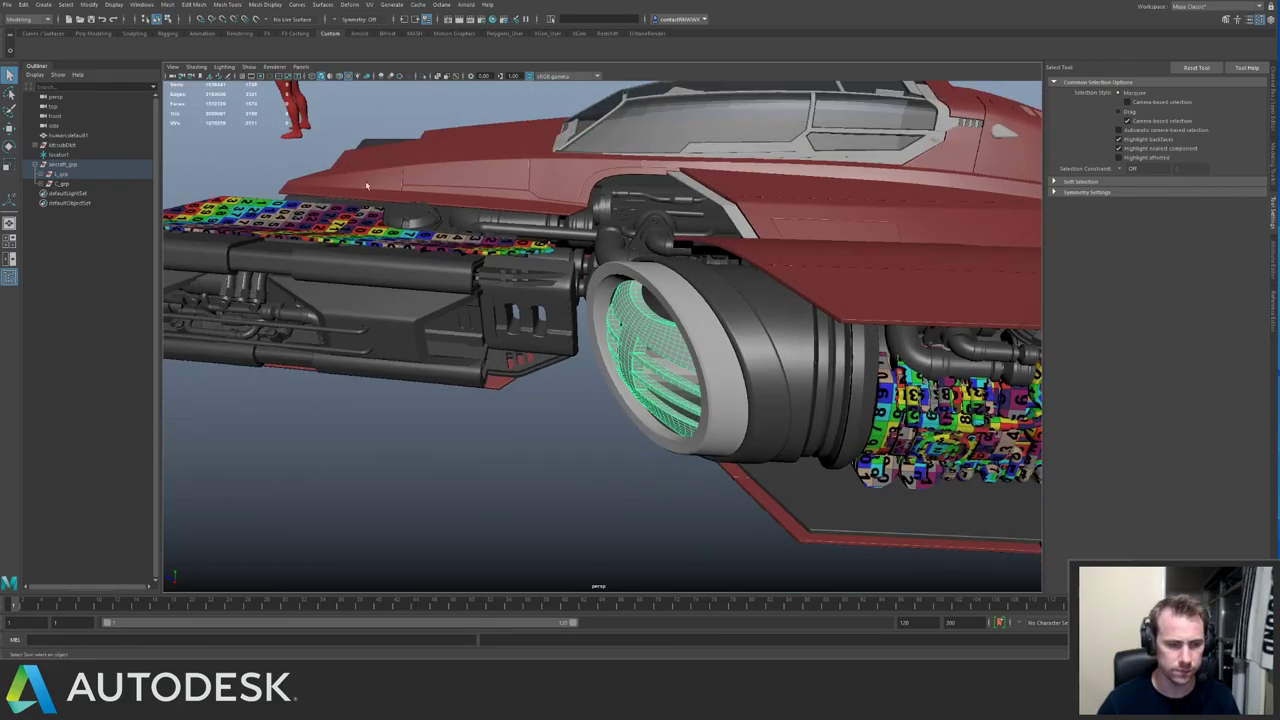
Isolate the checker-textured panel on the ship's side arm, assign it the existing red hull material, and leave isolation.
{"action": "middle_click_drag", "start_coordinate": [428, 154], "coordinate": [480, 236], "text": "alt"}
{"action": "left_click_drag", "start_coordinate": [479, 236], "coordinate": [497, 258], "text": "alt"}
{"action": "left_click", "coordinate": [507, 309]}
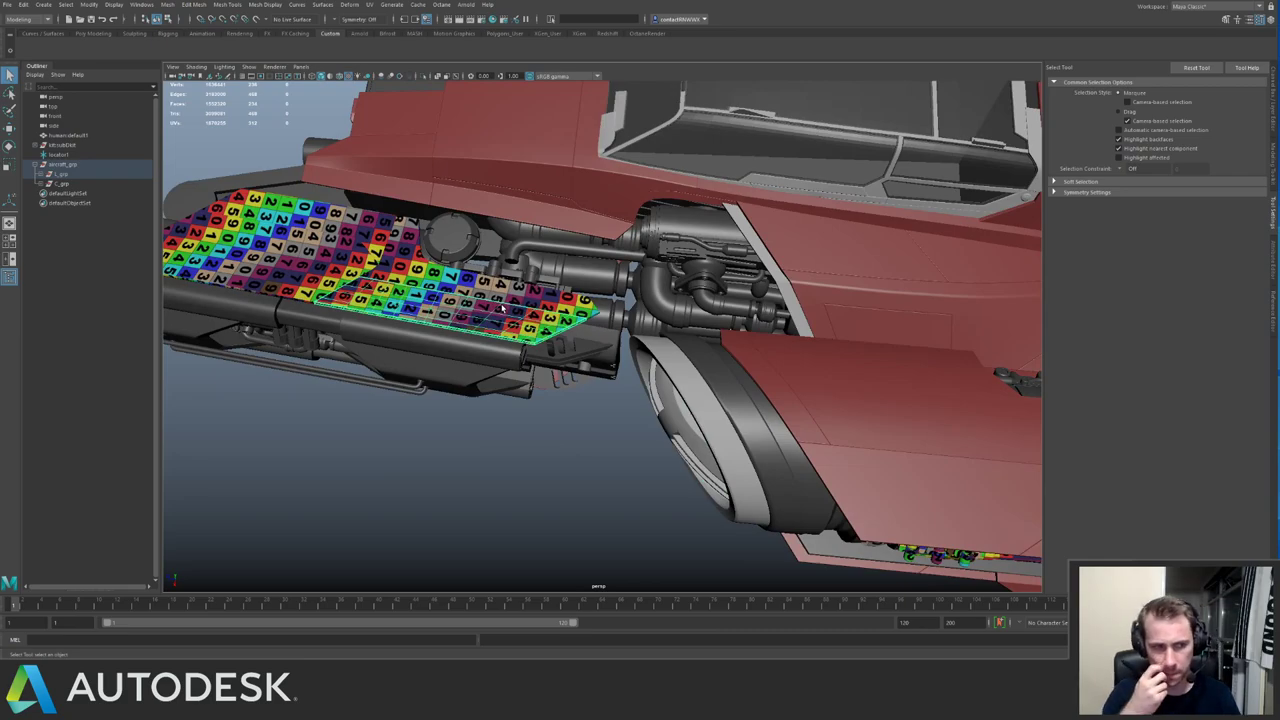
{"action": "key", "text": "ctrl+1"}
{"action": "left_click_drag", "start_coordinate": [502, 308], "coordinate": [759, 383], "text": "alt"}
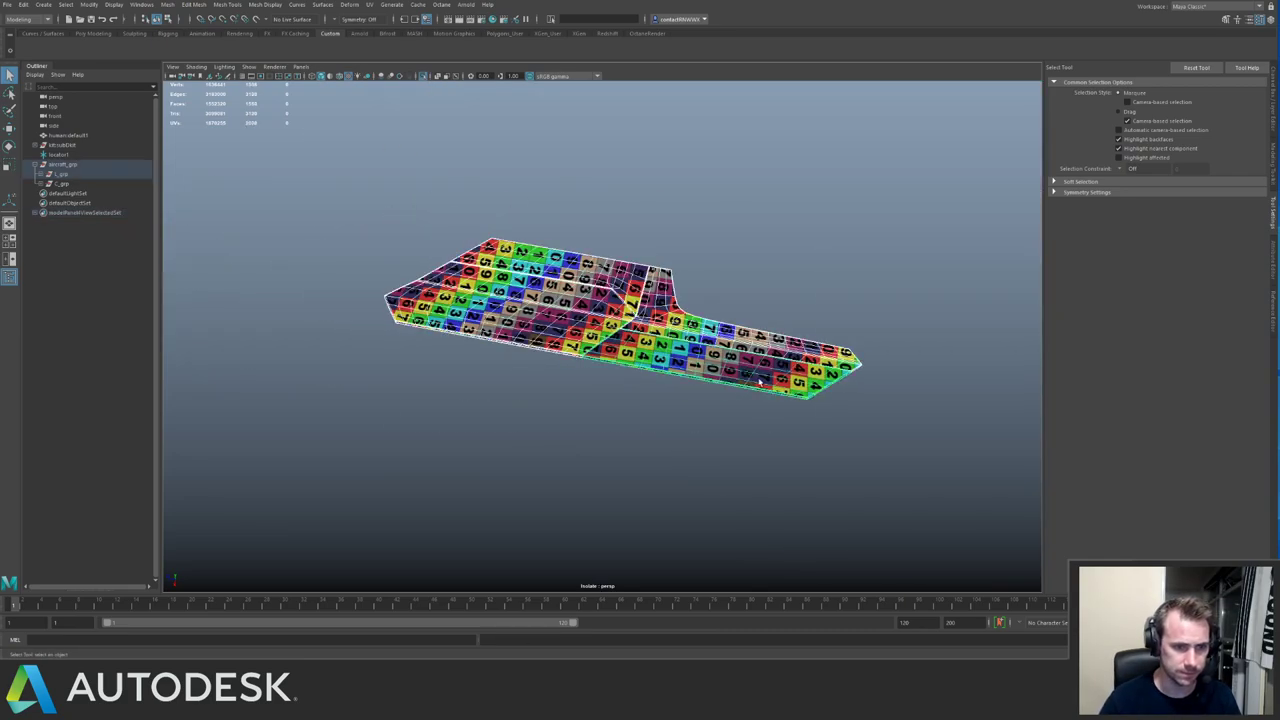
{"action": "right_click_drag", "start_coordinate": [700, 352], "coordinate": [775, 474]}
{"action": "left_click", "coordinate": [855, 374]}
{"action": "scroll", "coordinate": [854, 371], "scroll_direction": "down", "scroll_amount": 3}
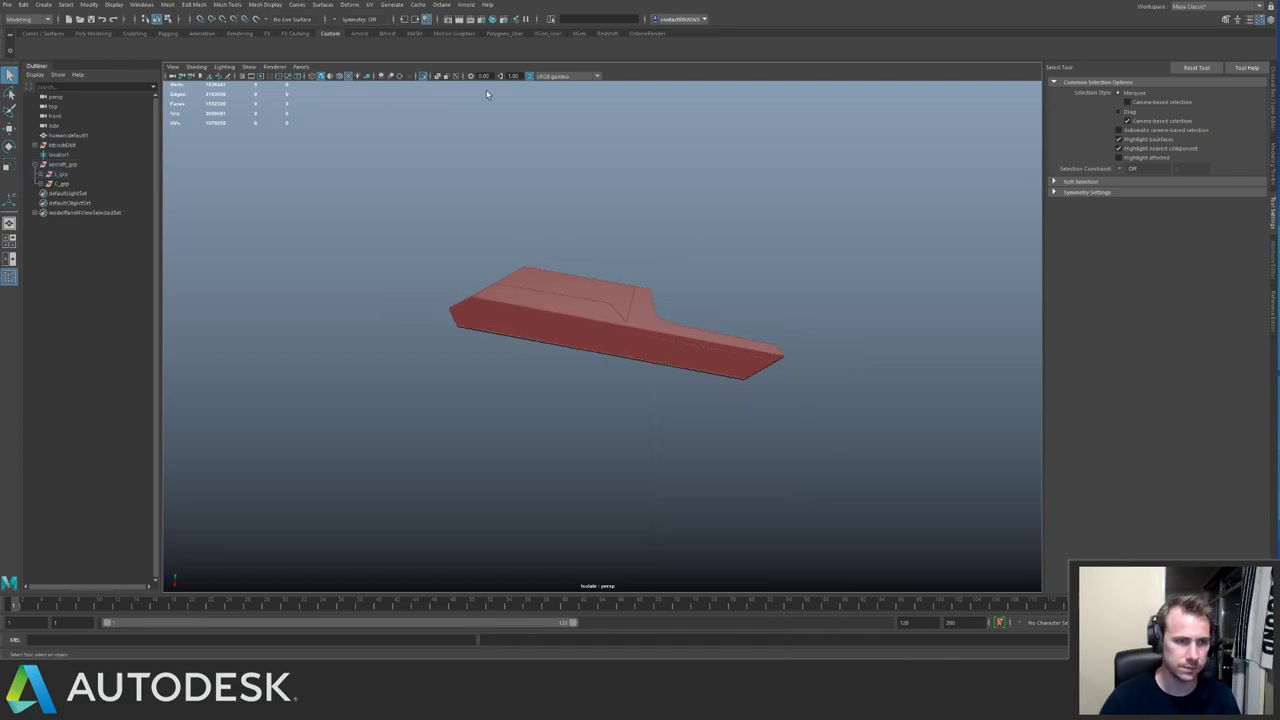
{"action": "key", "text": "ctrl+1"}
Open the Hypershade, delete the unused shading nodes, and close it with nothing selected in the scene.
{"action": "left_click", "coordinate": [492, 19]}
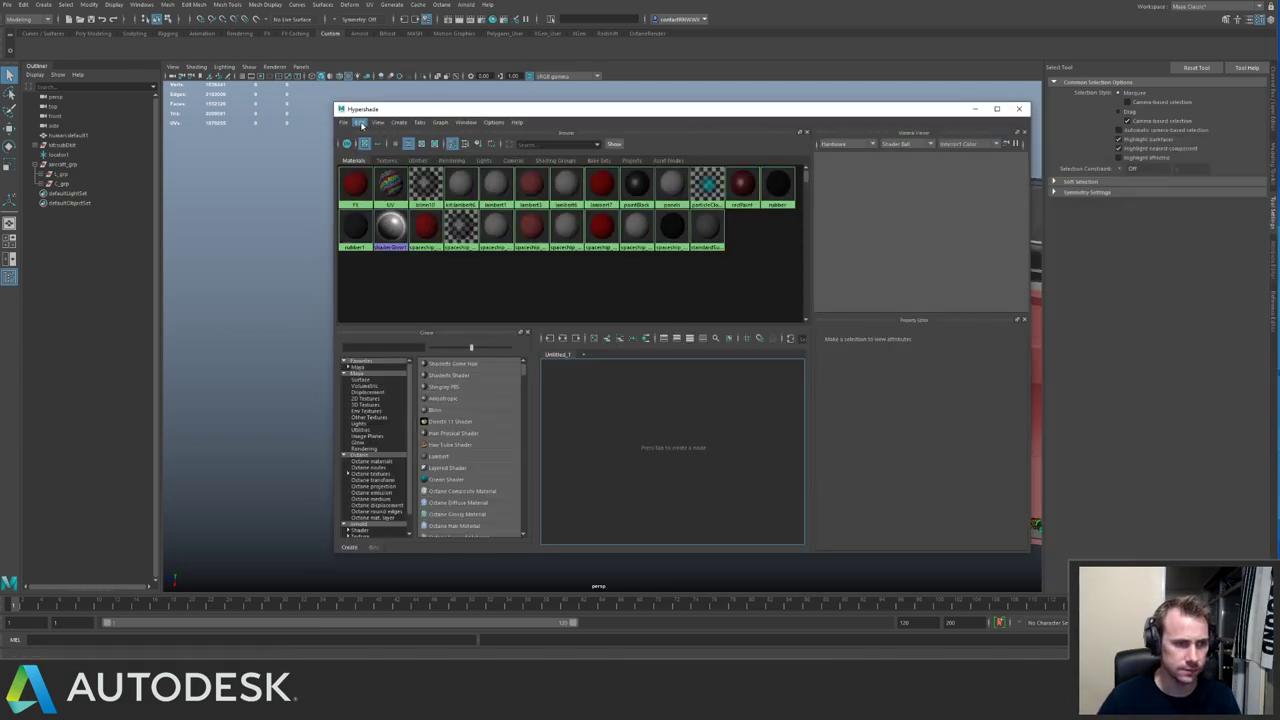
{"action": "left_click", "coordinate": [359, 122]}
{"action": "left_click", "coordinate": [399, 150]}
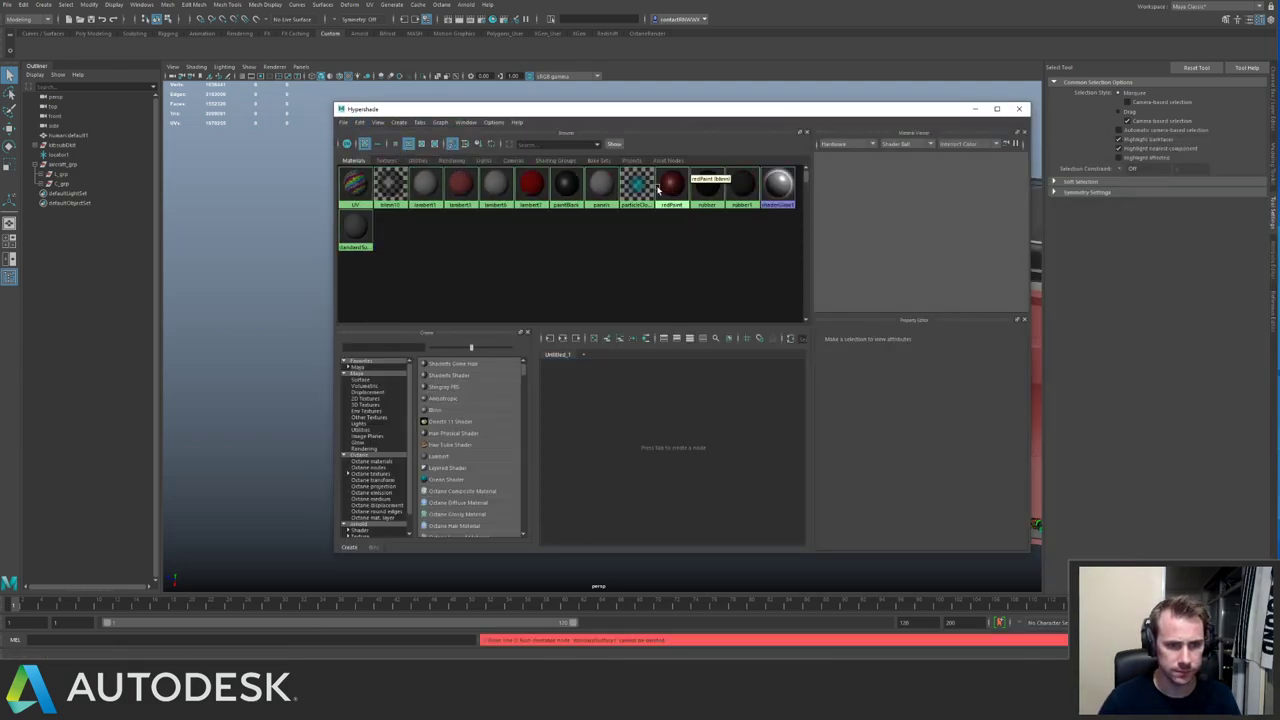
{"action": "left_click", "coordinate": [361, 123]}
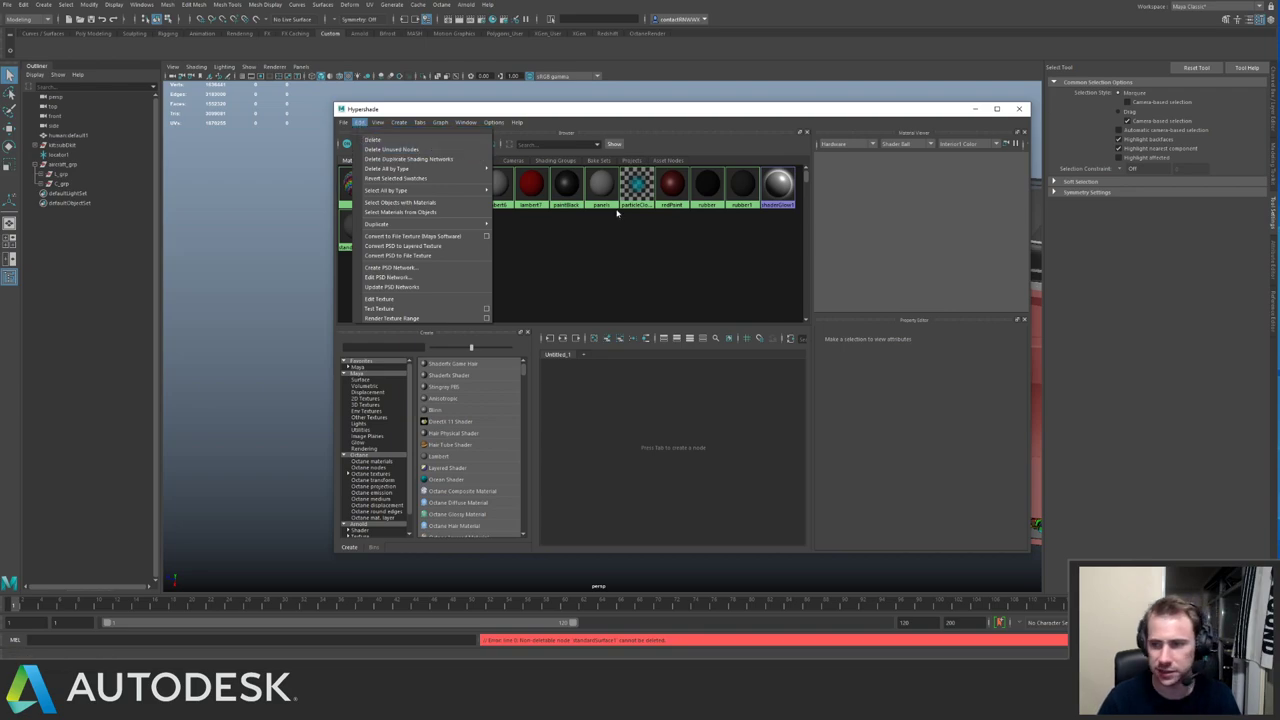
{"action": "left_click", "coordinate": [649, 234]}
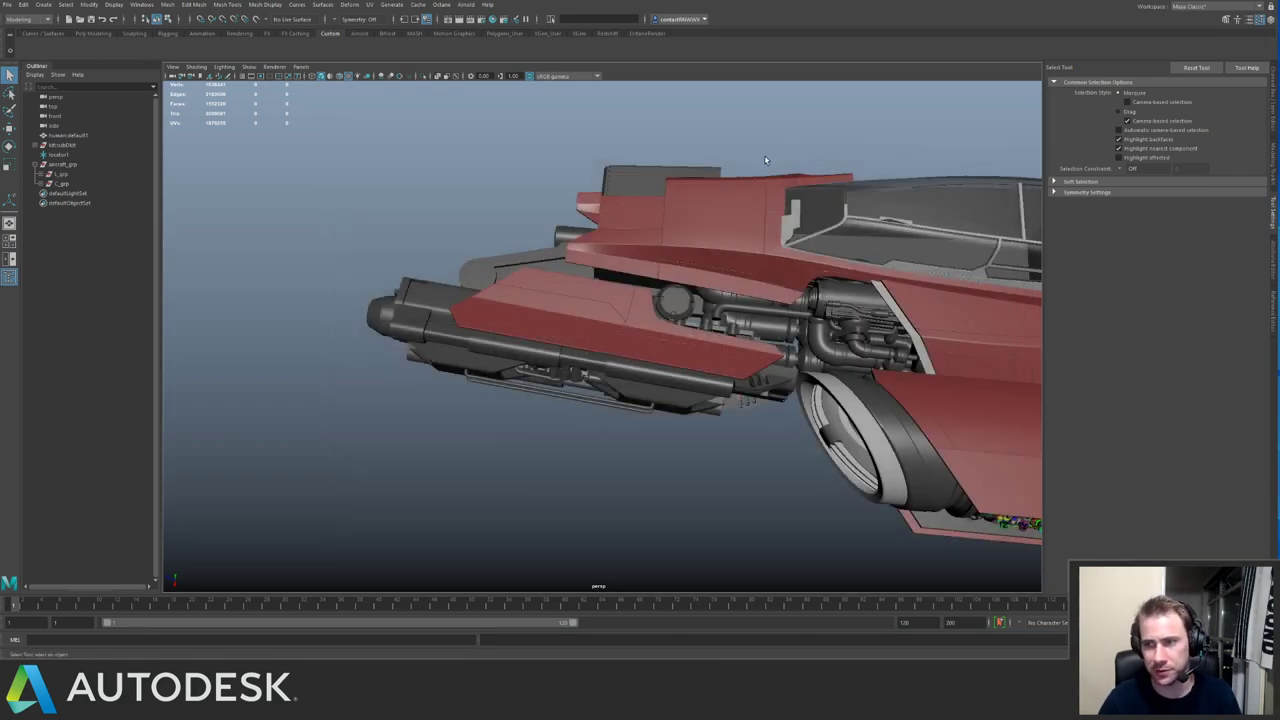
{"action": "left_click", "coordinate": [715, 237]}
{"action": "left_click", "coordinate": [468, 342]}
{"action": "left_click", "coordinate": [377, 386]}
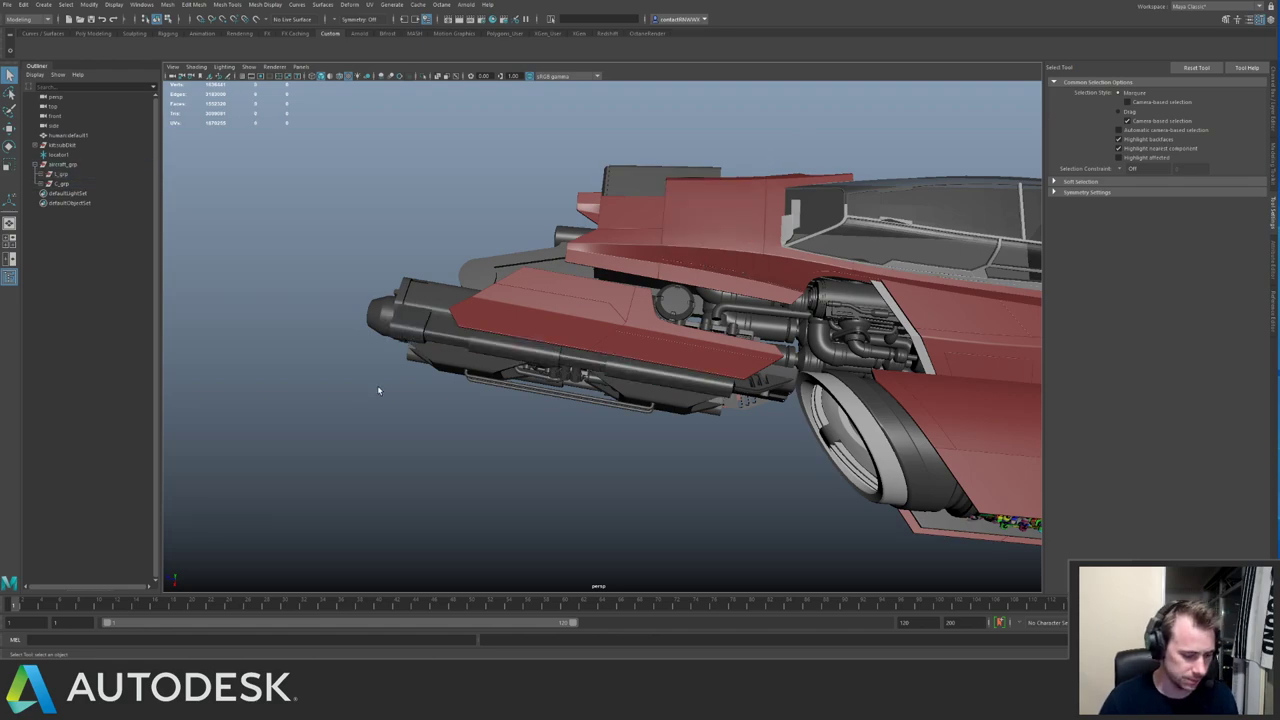
Create a polygon cube, duplicate it, and move the copy up and sideways so it overlaps the original.
{"action": "right_click_drag", "start_coordinate": [377, 386], "coordinate": [409, 367], "text": "shift"}
{"action": "key", "text": "f"}
{"action": "key", "text": "ctrl+1"}
{"action": "left_click_drag", "start_coordinate": [589, 243], "coordinate": [514, 194], "text": "alt"}
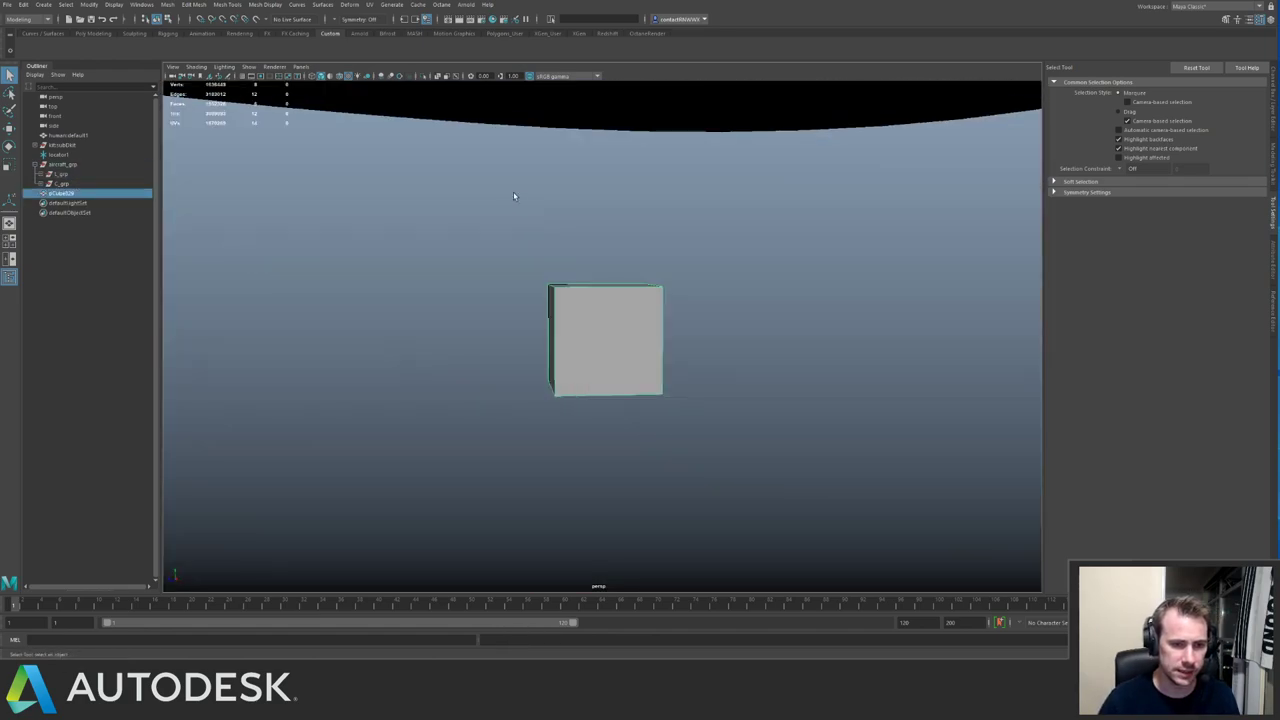
{"action": "right_click_drag", "start_coordinate": [514, 194], "coordinate": [640, 267], "text": "alt"}
{"action": "middle_click_drag", "start_coordinate": [640, 267], "coordinate": [543, 273], "text": "alt"}
{"action": "left_click_drag", "start_coordinate": [542, 272], "coordinate": [531, 277], "text": "alt"}
{"action": "key", "text": "w"}
{"action": "key", "text": "ctrl+d"}
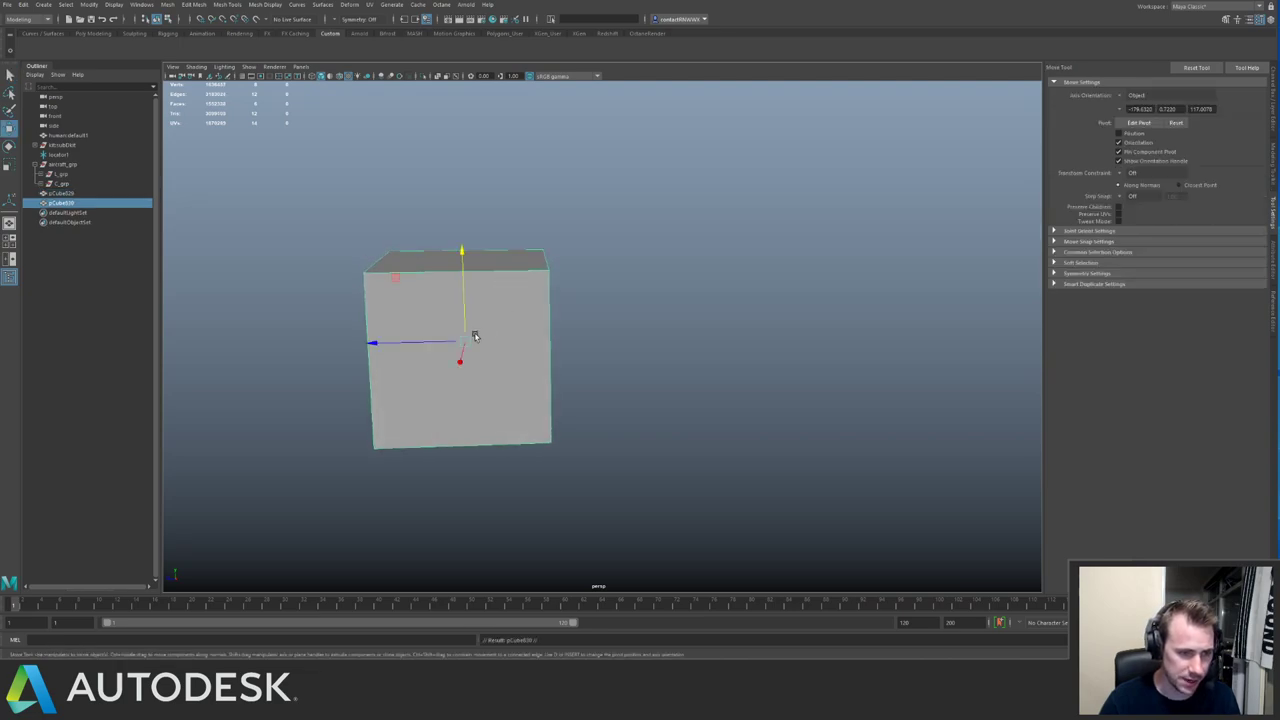
{"action": "left_click_drag", "start_coordinate": [465, 342], "coordinate": [588, 269]}
Examine how the two overlapping cubes intersect from several sides, selecting each cube in turn.
{"action": "left_click", "coordinate": [711, 309]}
{"action": "left_click", "coordinate": [505, 306]}
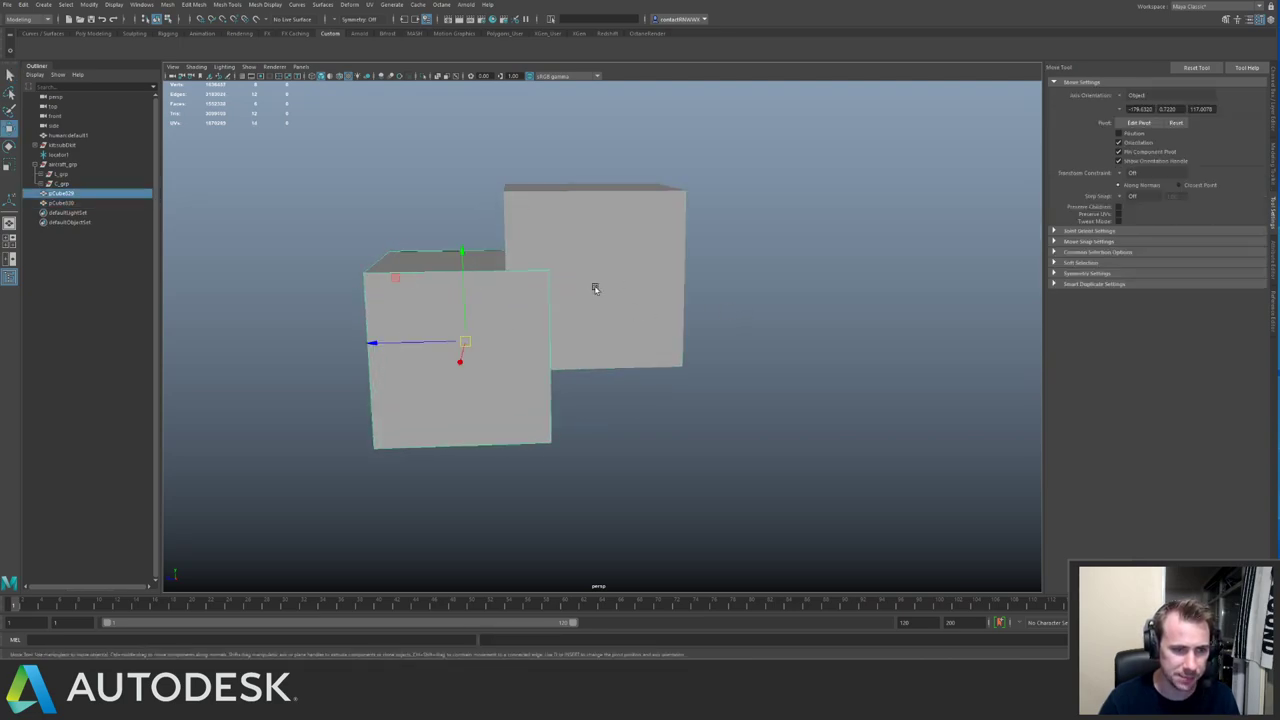
{"action": "left_click", "coordinate": [595, 286]}
{"action": "left_click", "coordinate": [500, 302]}
{"action": "left_click", "coordinate": [529, 246]}
{"action": "left_click_drag", "start_coordinate": [582, 267], "coordinate": [709, 297], "text": "alt"}
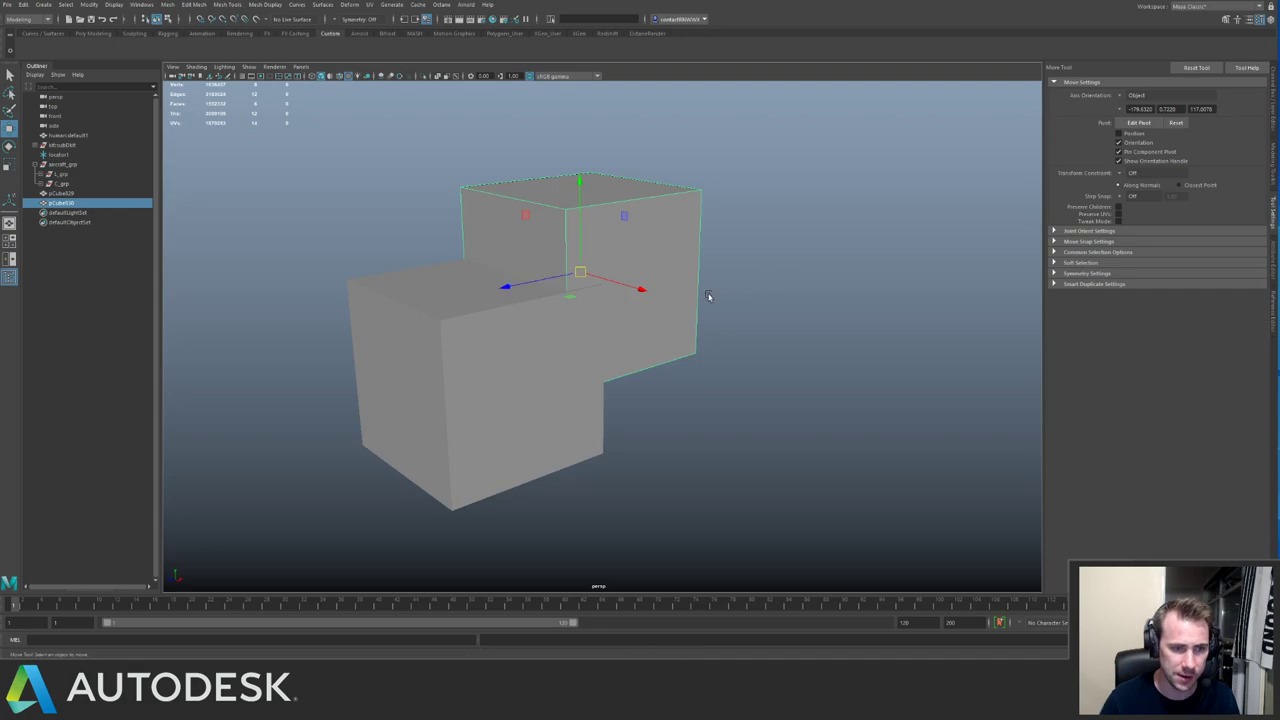
{"action": "left_click", "coordinate": [709, 297]}
{"action": "left_click", "coordinate": [575, 318]}
{"action": "left_click", "coordinate": [633, 276]}
{"action": "left_click", "coordinate": [587, 309]}
{"action": "left_click", "coordinate": [627, 277]}
{"action": "left_click_drag", "start_coordinate": [627, 277], "coordinate": [586, 306], "text": "alt"}
{"action": "right_click_drag", "start_coordinate": [586, 306], "coordinate": [563, 251], "text": "alt"}
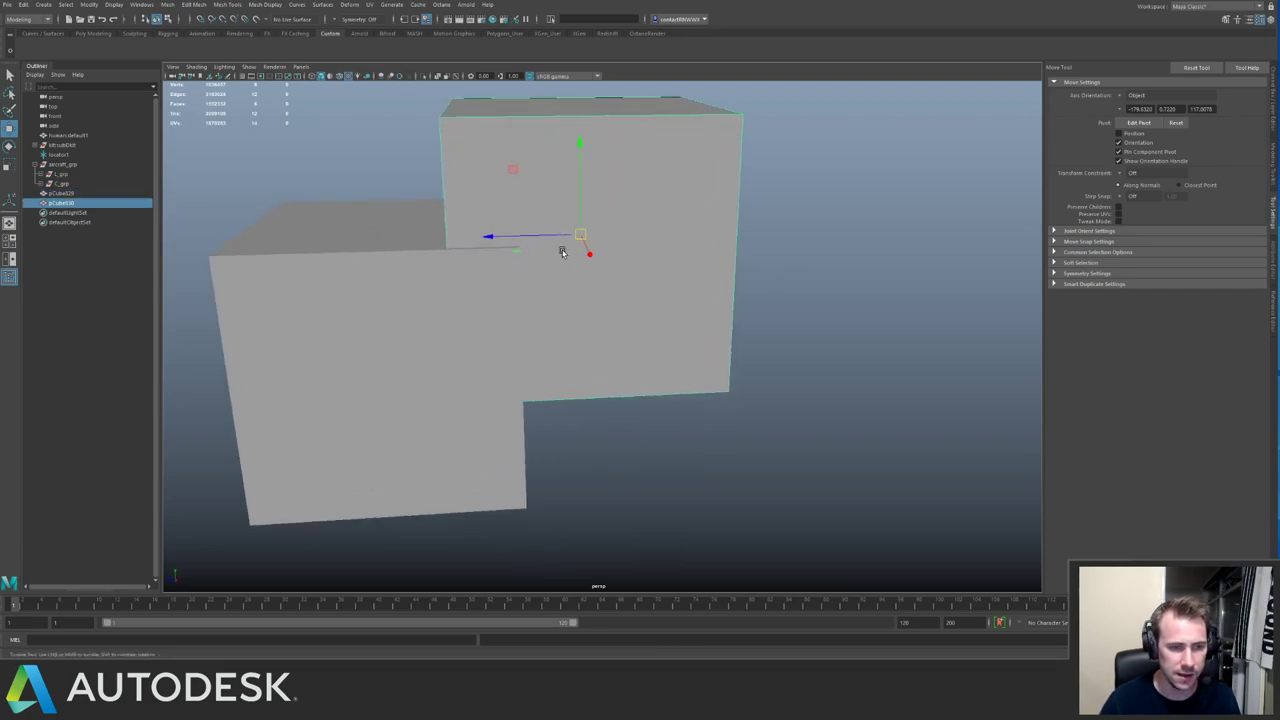
Place the raised cube flush against the lower cube's side and insert an edge loop level with the lower cube's top.
{"action": "middle_click_drag", "start_coordinate": [563, 251], "coordinate": [624, 276], "text": "alt"}
{"action": "left_click_drag", "start_coordinate": [623, 277], "coordinate": [660, 262], "text": "alt"}
{"action": "mouse_move", "coordinate": [580, 266]}
{"action": "left_mouse_down"}
{"action": "mouse_move", "coordinate": [635, 271]}
{"action": "mouse_move", "coordinate": [575, 267]}
{"action": "left_mouse_up"}
{"action": "key", "text": "g"}
{"action": "left_click_drag", "start_coordinate": [576, 266], "coordinate": [608, 262], "text": "alt"}
{"action": "key", "text": "q"}
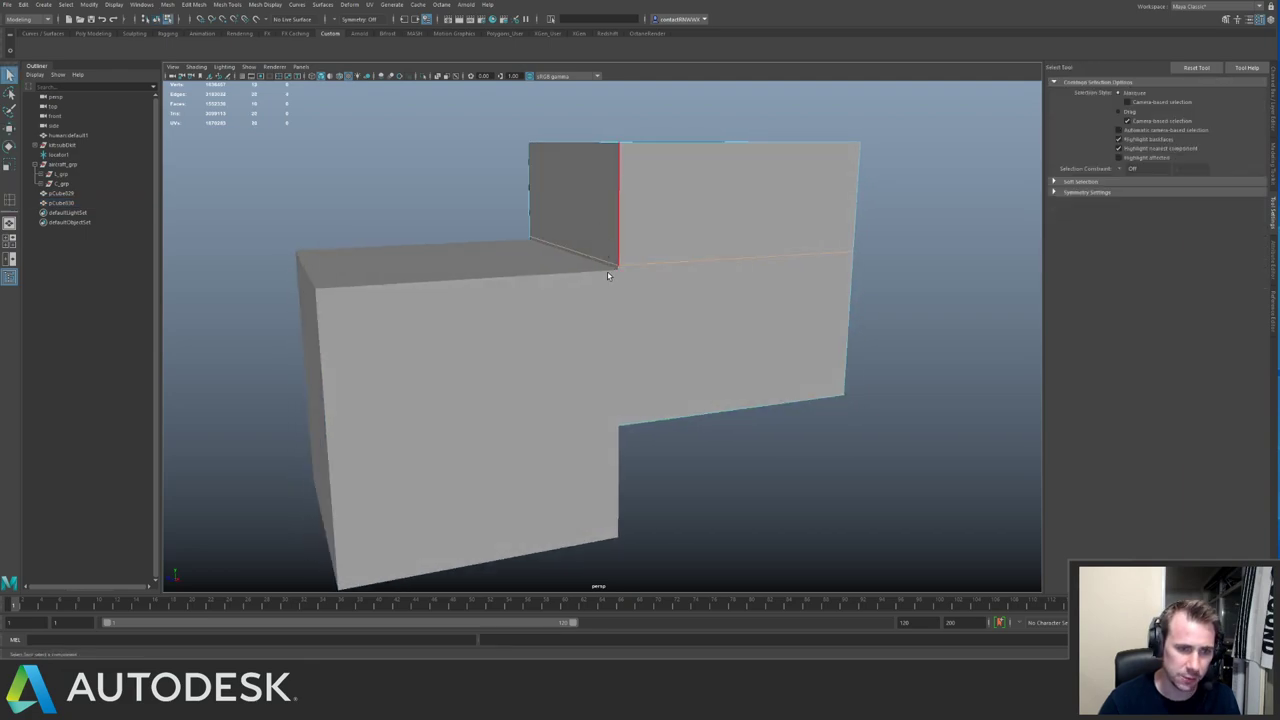
Extrude the raised cube's upper side face out over the lower cube's top and return to object mode.
{"action": "left_click", "coordinate": [602, 236]}
{"action": "right_click_drag", "start_coordinate": [596, 233], "coordinate": [593, 303], "text": "shift"}
{"action": "left_click_drag", "start_coordinate": [509, 220], "coordinate": [415, 221]}
{"action": "left_click_drag", "start_coordinate": [544, 236], "coordinate": [520, 192], "text": "alt"}
{"action": "left_click", "coordinate": [534, 221]}
{"action": "left_click", "coordinate": [870, 190]}
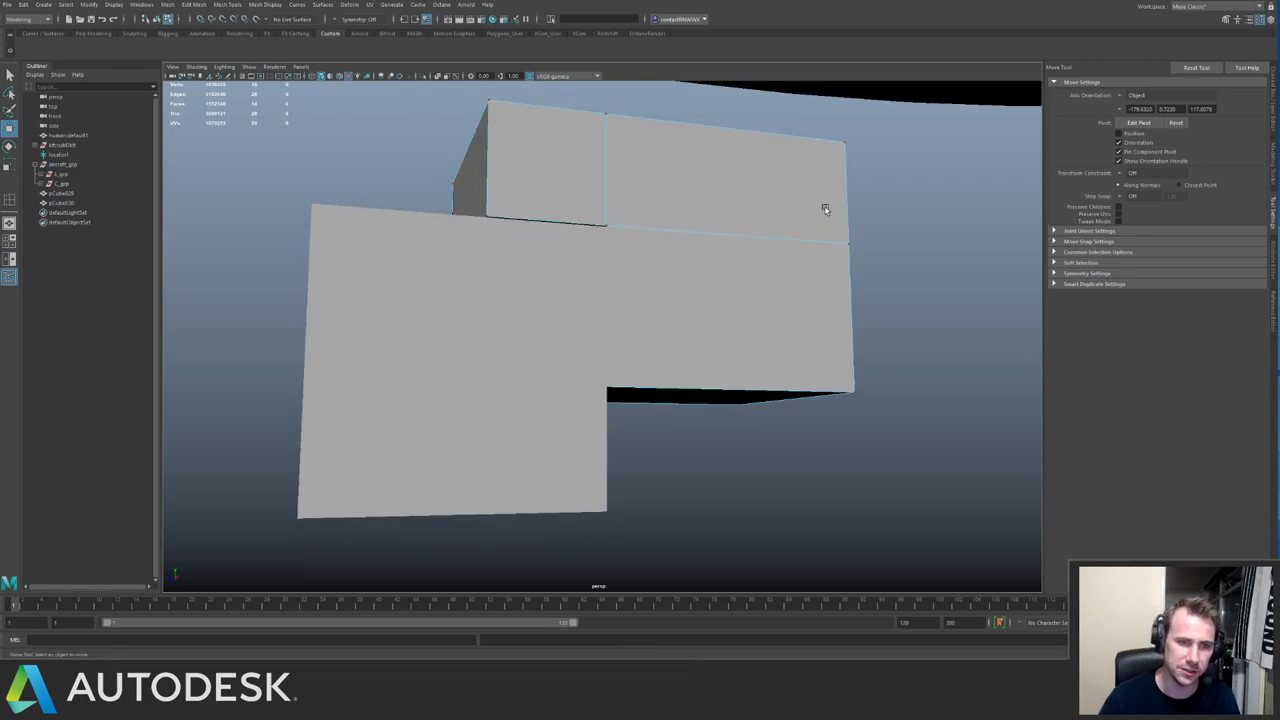
{"action": "left_click_drag", "start_coordinate": [826, 206], "coordinate": [637, 267], "text": "alt"}
{"action": "key", "text": "F8"}
{"action": "left_click", "coordinate": [381, 220]}
Delete both demonstration cubes beneath the ship and return the view to the hull.
{"action": "right_click_drag", "start_coordinate": [630, 270], "coordinate": [450, 240], "text": "alt"}
{"action": "left_click_drag", "start_coordinate": [450, 240], "coordinate": [450, 204], "text": "alt"}
{"action": "scroll", "coordinate": [684, 332], "scroll_direction": "up", "scroll_amount": 8}
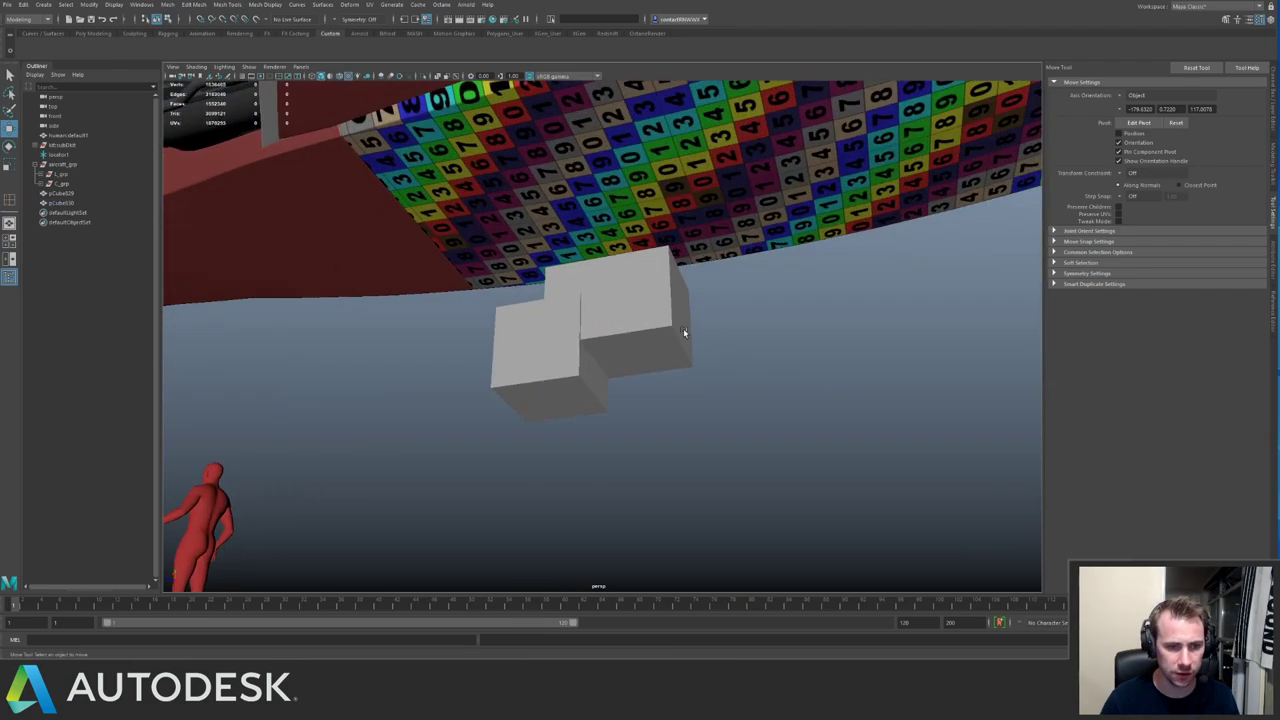
{"action": "left_click", "coordinate": [590, 303]}
{"action": "key", "text": "Delete"}
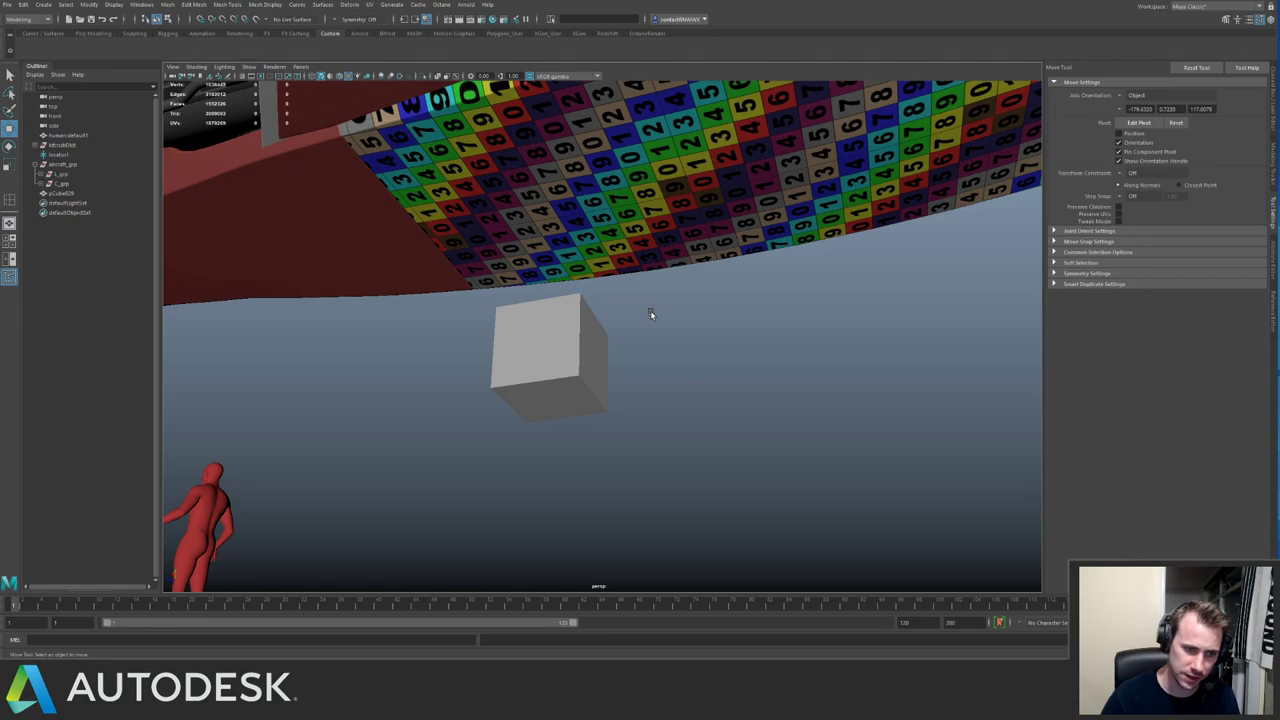
{"action": "left_click", "coordinate": [566, 343]}
{"action": "key", "text": "f"}
{"action": "key", "text": "Delete"}
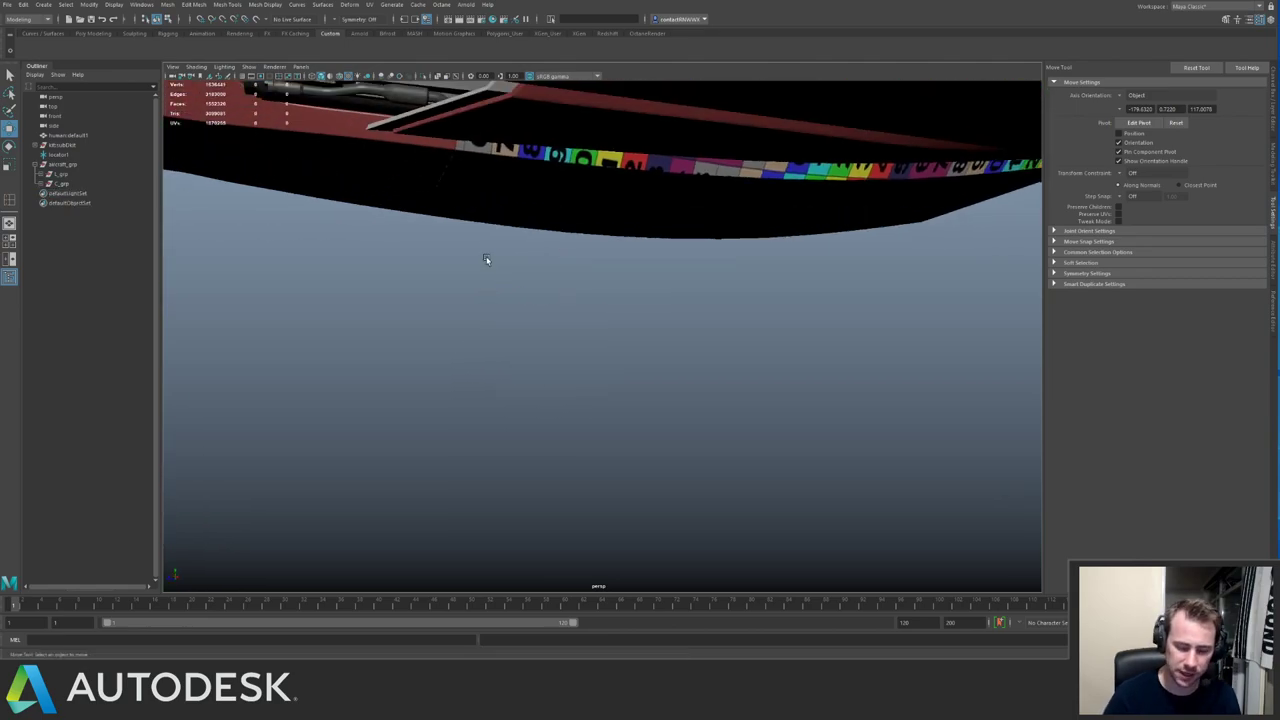
{"action": "left_click_drag", "start_coordinate": [728, 157], "coordinate": [627, 186], "text": "alt"}
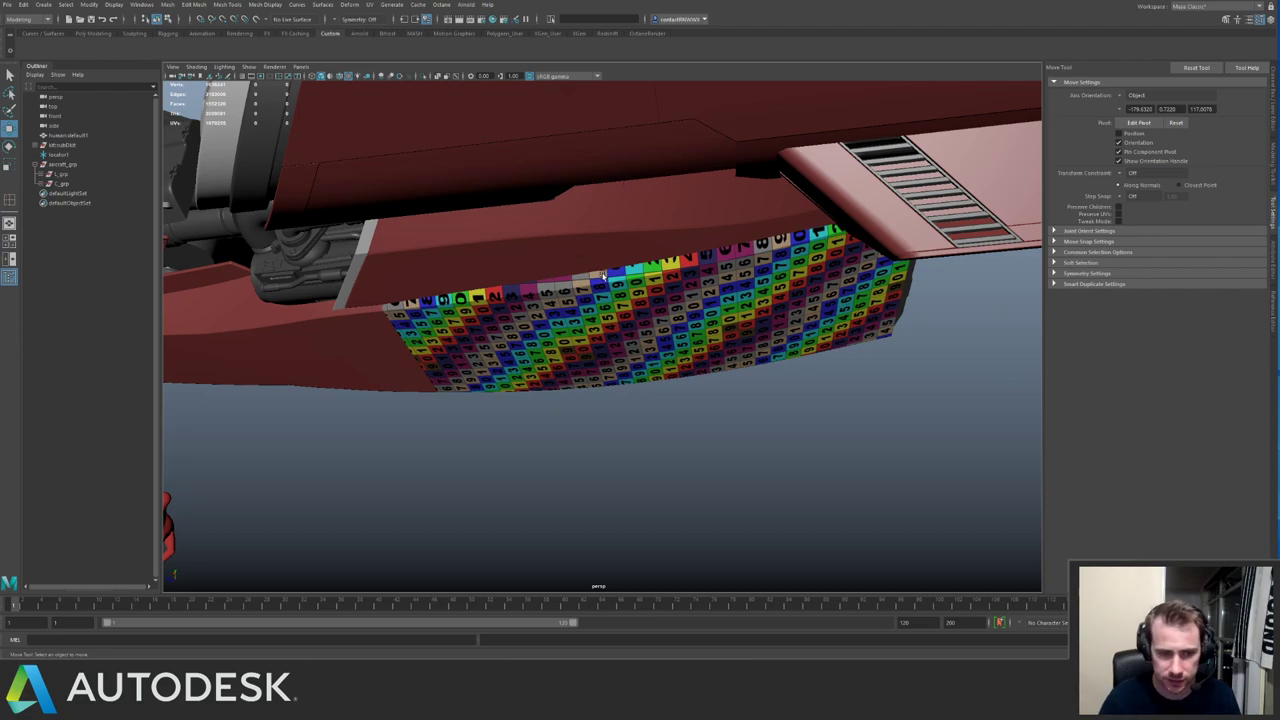
Assign the existing red paint material to the checker-textured panel on the lower hull.
{"action": "left_click", "coordinate": [621, 301]}
{"action": "right_click", "coordinate": [660, 300]}
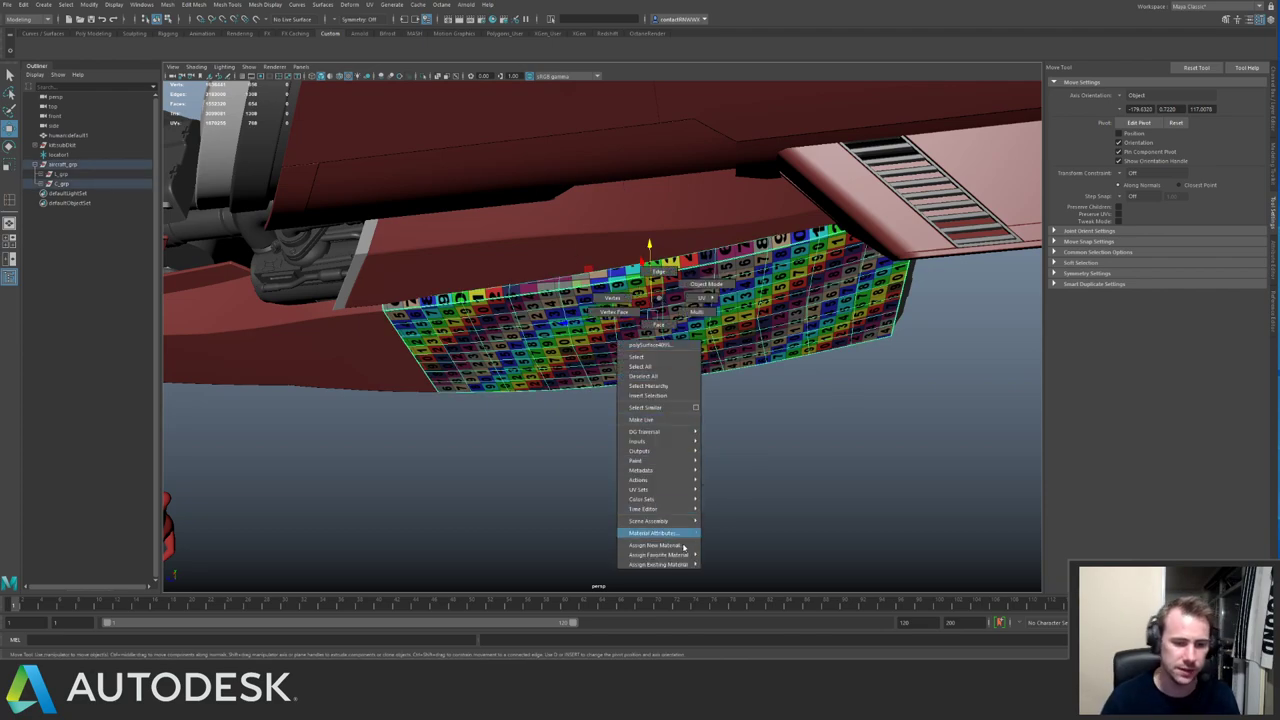
{"action": "mouse_move", "coordinate": [672, 564]}
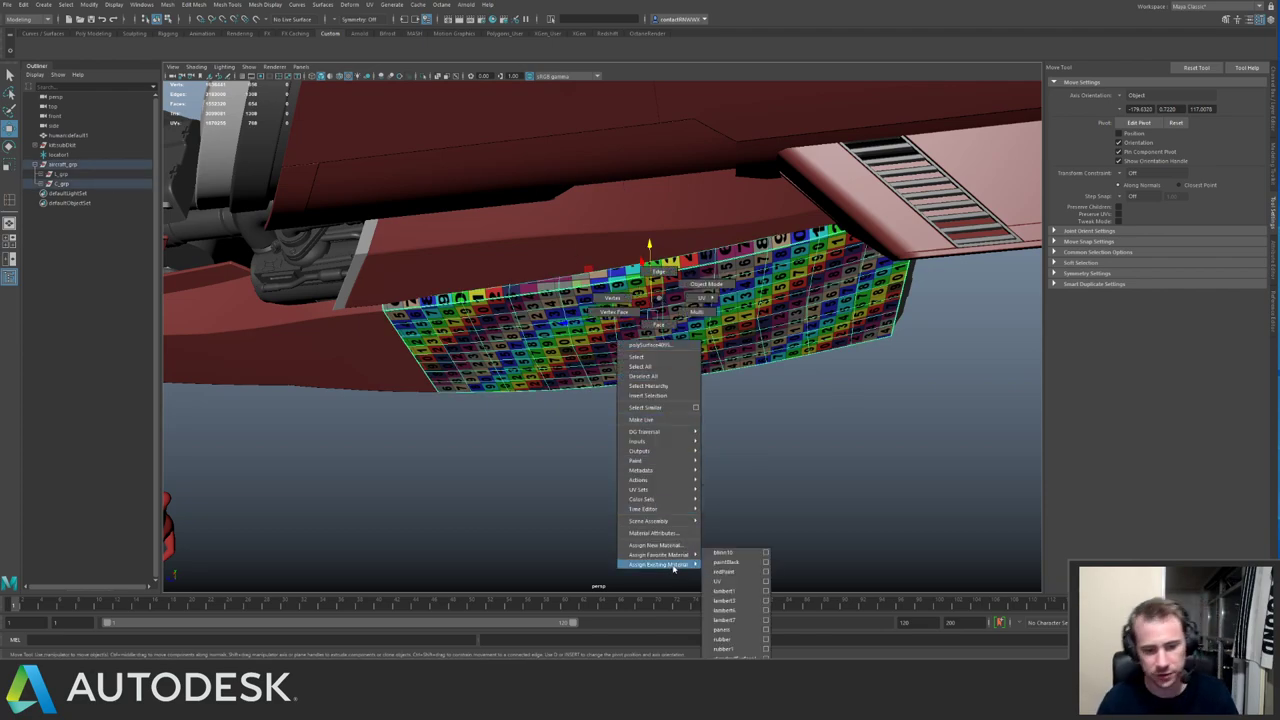
{"action": "left_click", "coordinate": [737, 572]}
{"action": "left_click", "coordinate": [768, 531]}
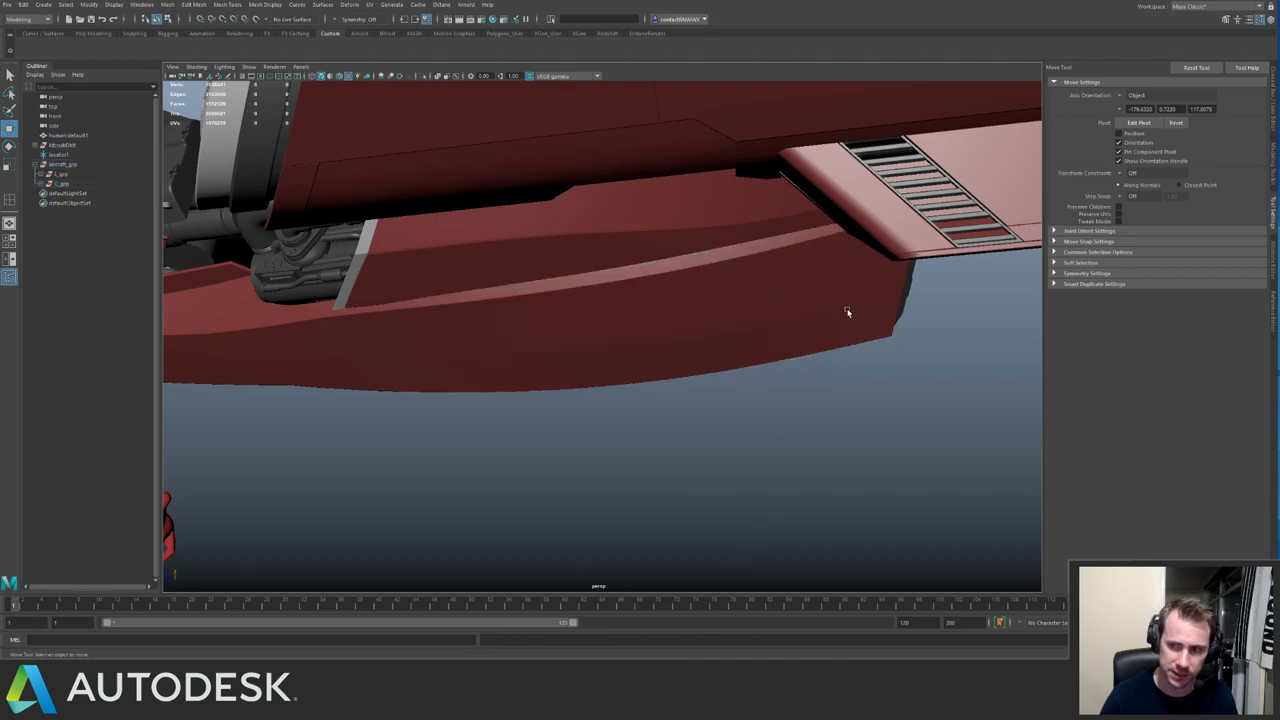
Examine the checker-textured components inside the engine bay, selecting them to see what they include.
{"action": "right_click_drag", "start_coordinate": [848, 312], "coordinate": [586, 217], "text": "alt"}
{"action": "left_click_drag", "start_coordinate": [586, 217], "coordinate": [420, 222], "text": "alt"}
{"action": "right_click_drag", "start_coordinate": [420, 222], "coordinate": [655, 292], "text": "alt"}
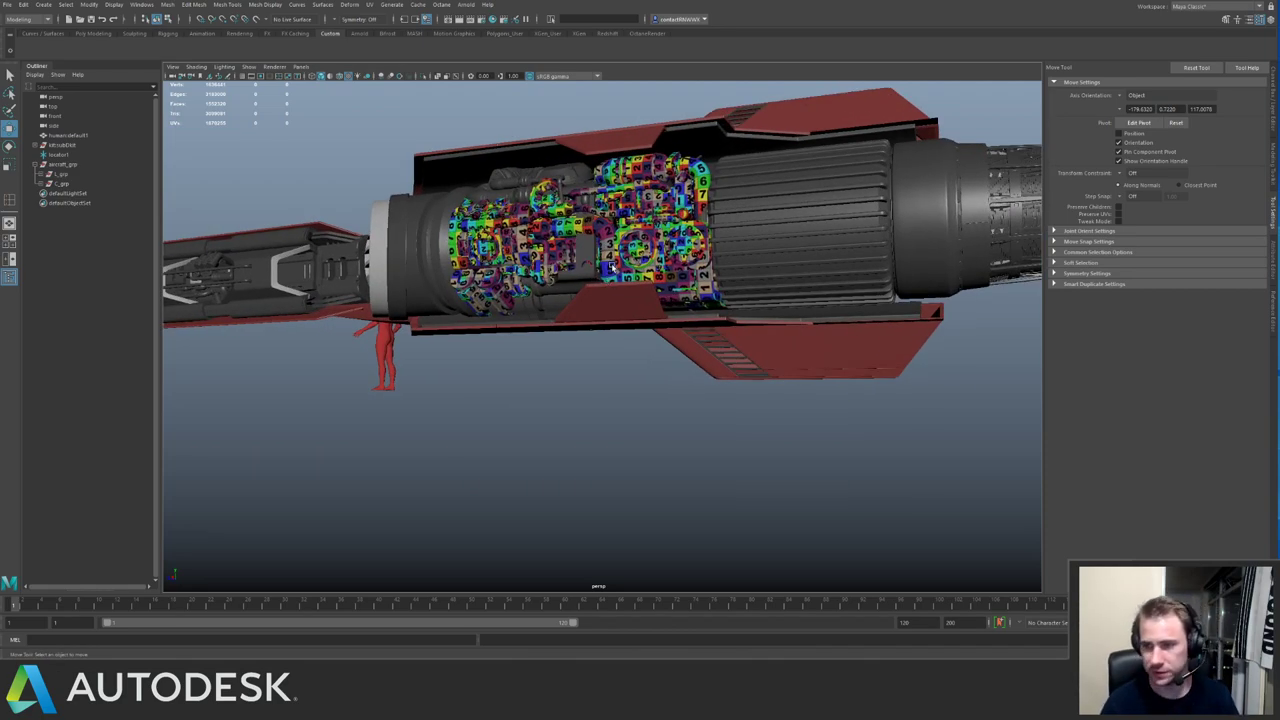
{"action": "left_click_drag", "start_coordinate": [586, 228], "coordinate": [705, 252], "text": "alt"}
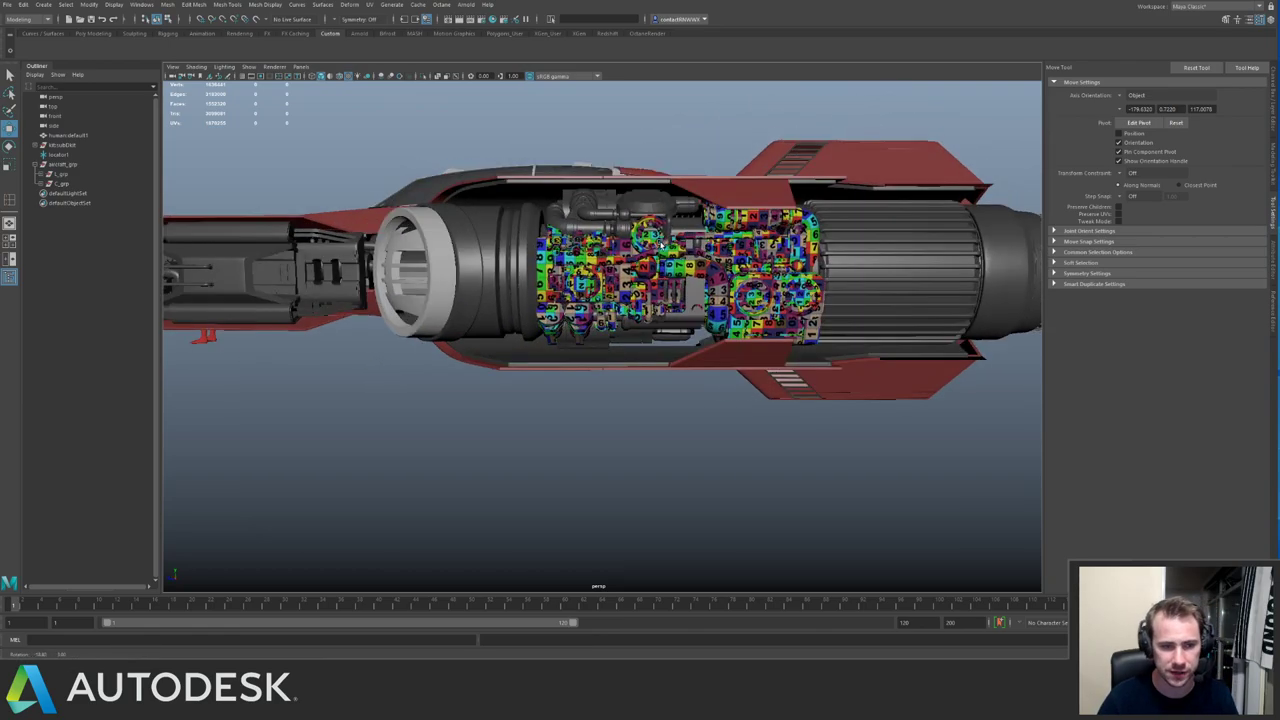
{"action": "left_click", "coordinate": [745, 253]}
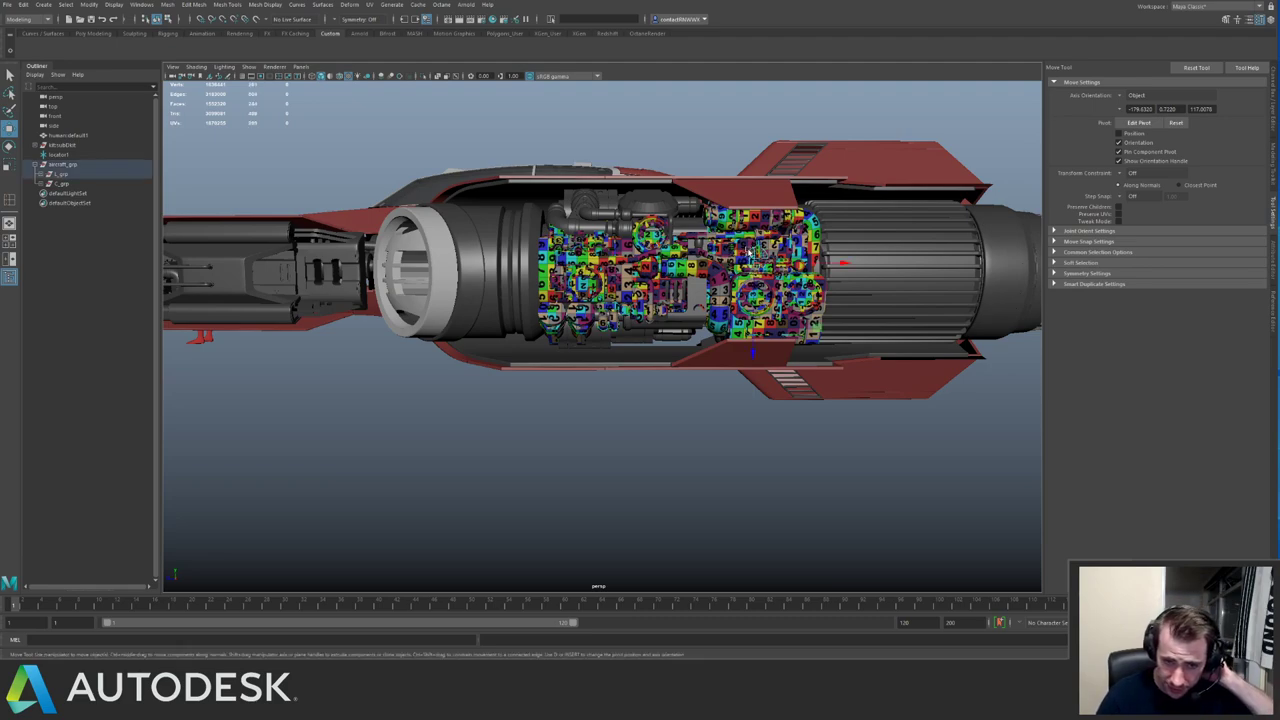
{"action": "left_click", "coordinate": [764, 249]}
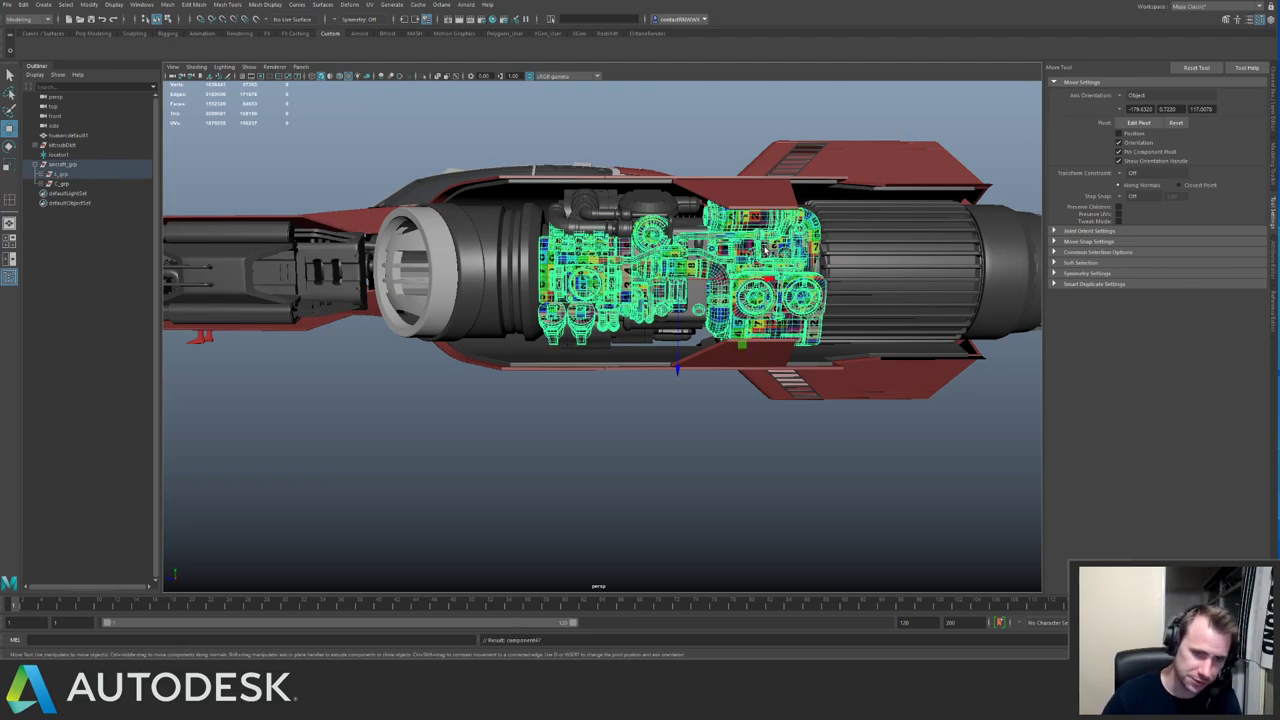
{"action": "left_click_drag", "start_coordinate": [670, 325], "coordinate": [723, 379], "text": "alt"}
{"action": "left_click_drag", "start_coordinate": [535, 446], "coordinate": [489, 374], "text": "alt"}
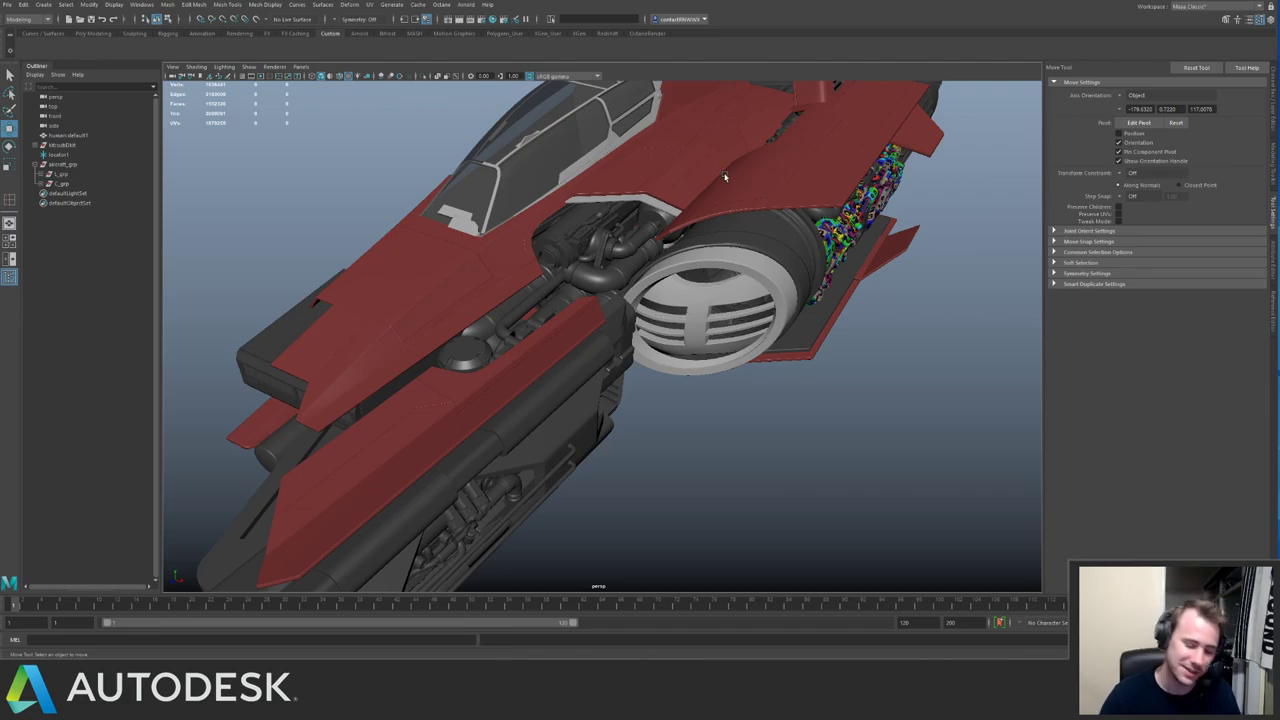
Select the hull panels beside and behind the cockpit one after another to examine their wireframe topology.
{"action": "left_click_drag", "start_coordinate": [689, 210], "coordinate": [510, 250], "text": "alt"}
{"action": "right_click_drag", "start_coordinate": [510, 250], "coordinate": [555, 297], "text": "alt"}
{"action": "left_click", "coordinate": [541, 322]}
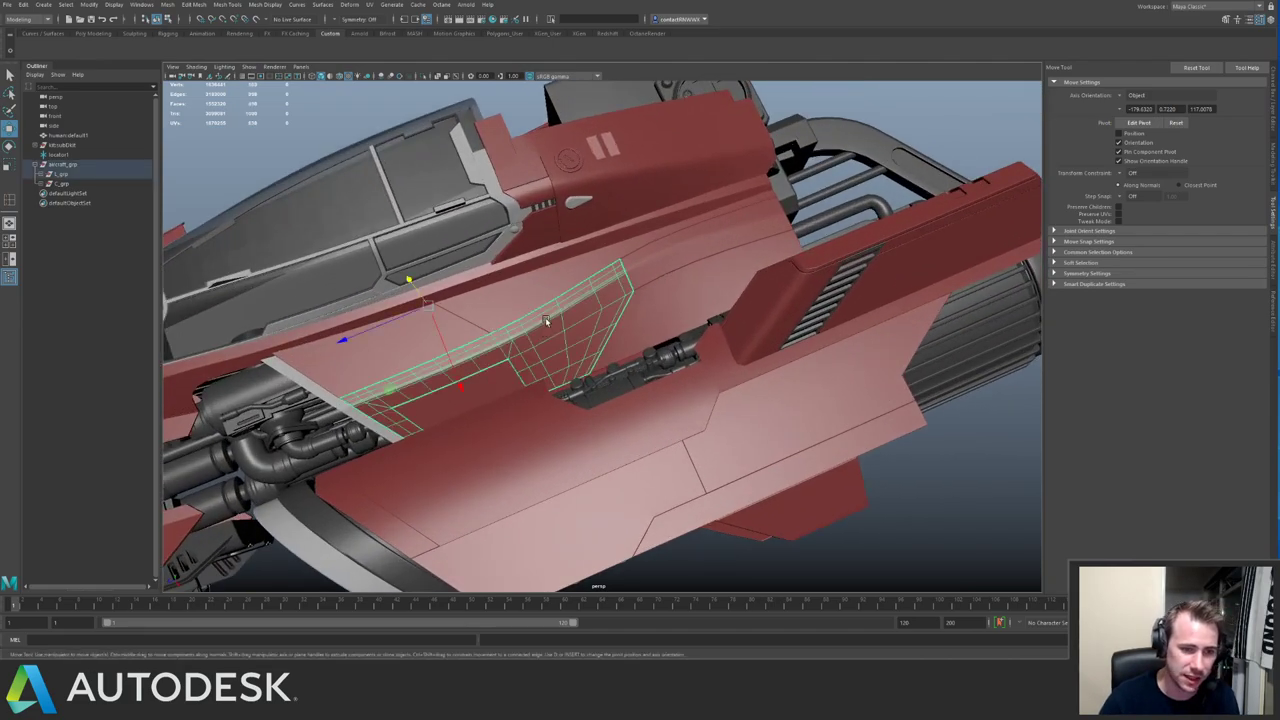
{"action": "middle_click_drag", "start_coordinate": [581, 270], "coordinate": [635, 237], "text": "alt"}
{"action": "right_click_drag", "start_coordinate": [635, 237], "coordinate": [690, 254], "text": "alt"}
{"action": "left_click", "coordinate": [757, 216]}
{"action": "left_click", "coordinate": [757, 201]}
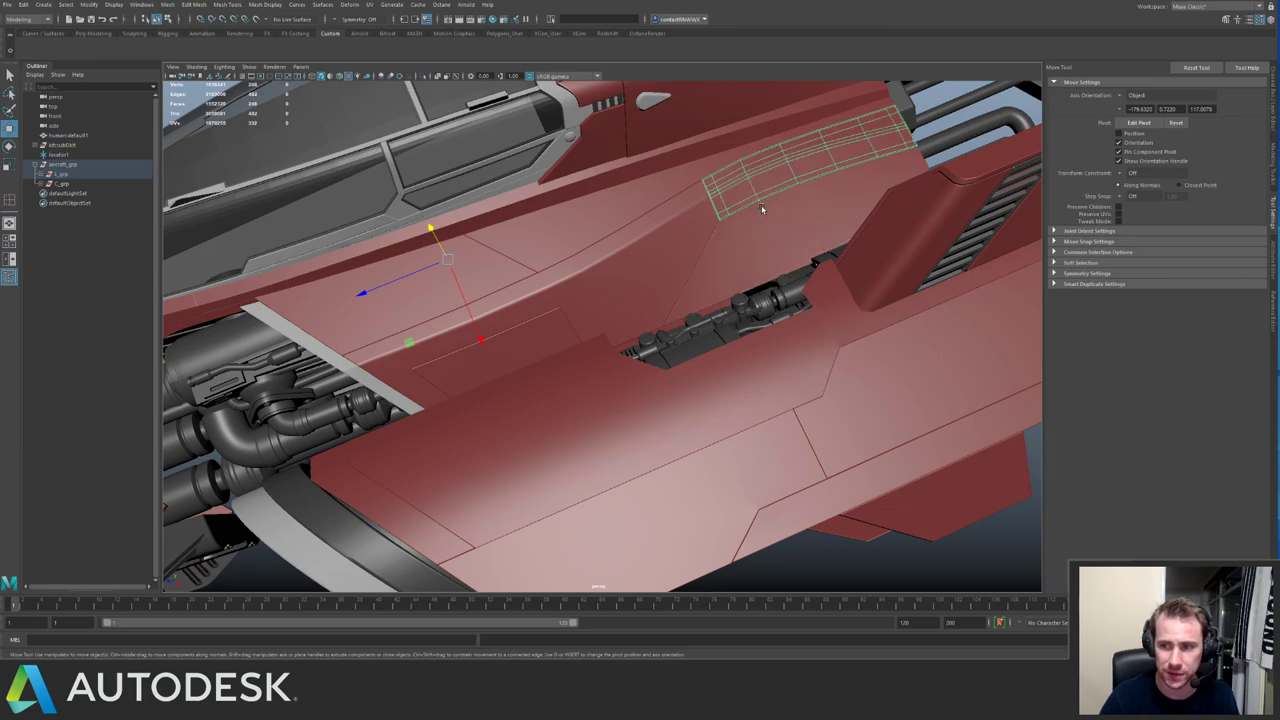
{"action": "middle_click_drag", "start_coordinate": [756, 232], "coordinate": [762, 248]}
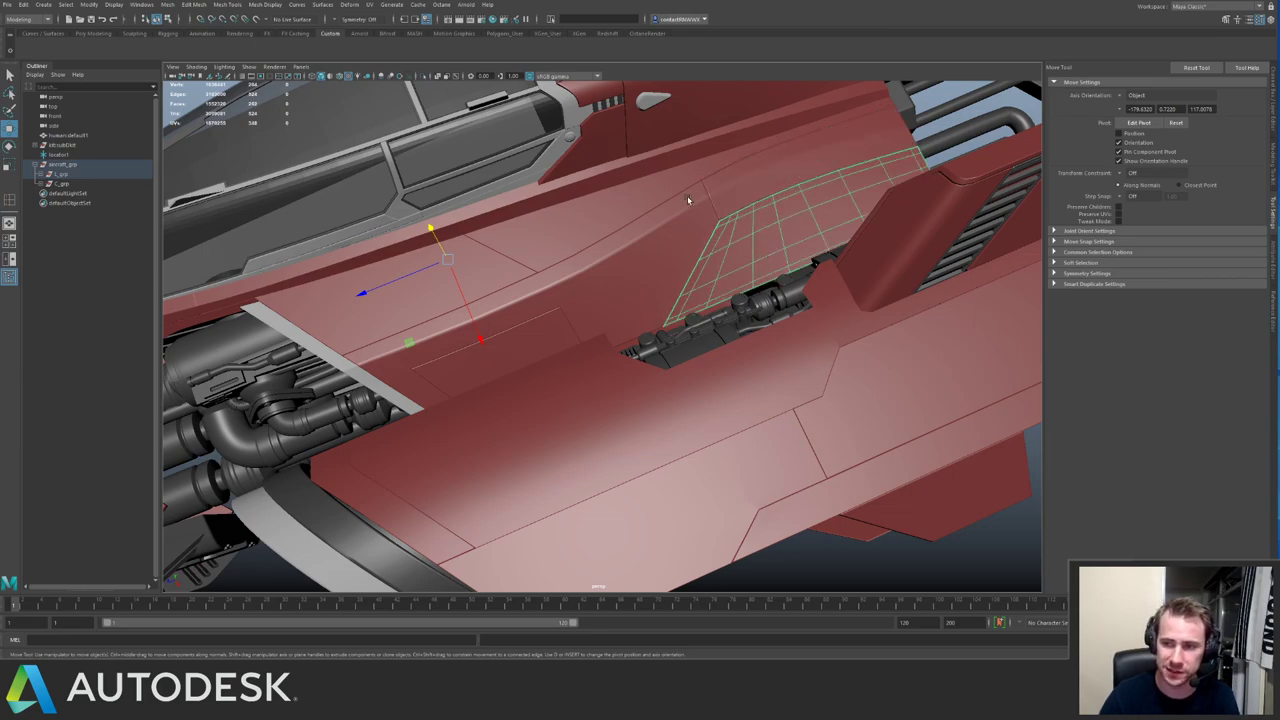
{"action": "left_click_drag", "start_coordinate": [687, 199], "coordinate": [714, 262], "text": "alt"}
{"action": "right_click_drag", "start_coordinate": [714, 262], "coordinate": [765, 234], "text": "alt"}
{"action": "middle_click_drag", "start_coordinate": [786, 200], "coordinate": [637, 228], "text": "alt"}
{"action": "left_click", "coordinate": [637, 222]}
{"action": "middle_click_drag", "start_coordinate": [522, 204], "coordinate": [677, 226], "text": "alt"}
{"action": "left_click", "coordinate": [649, 289]}
{"action": "left_click", "coordinate": [398, 363]}
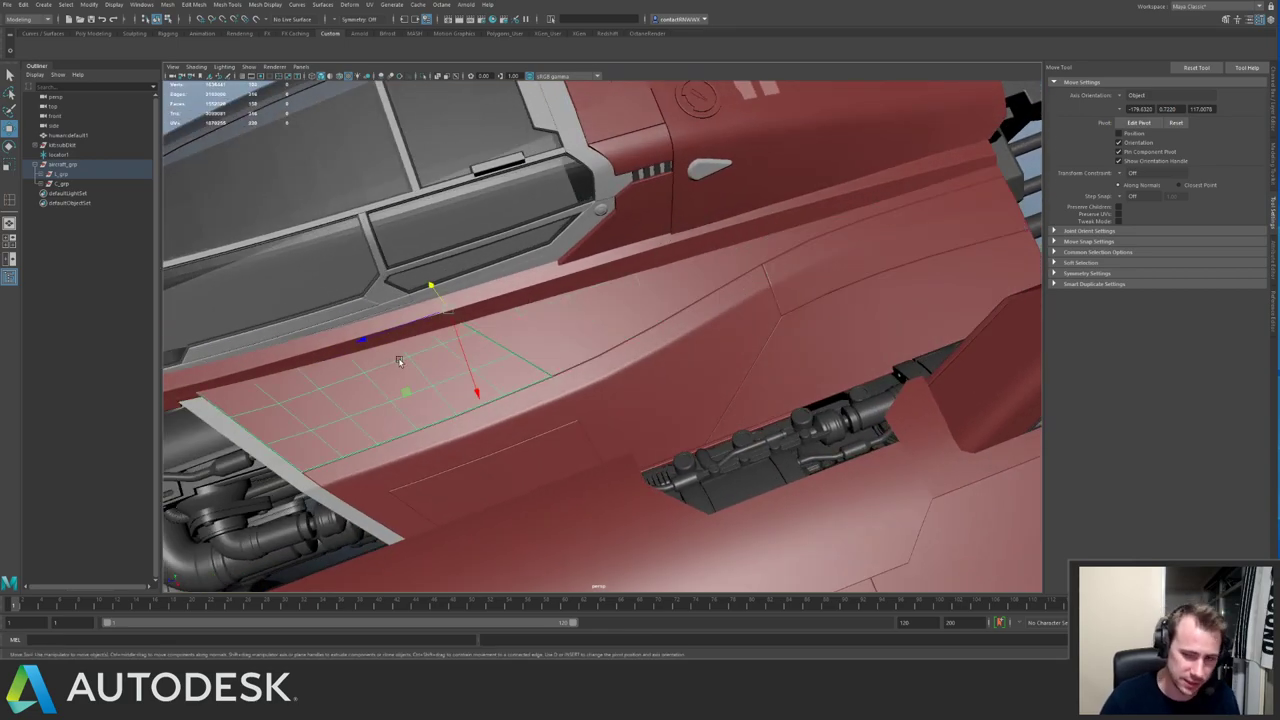
{"action": "left_click_drag", "start_coordinate": [420, 257], "coordinate": [643, 181], "text": "alt"}
{"action": "left_click", "coordinate": [643, 187]}
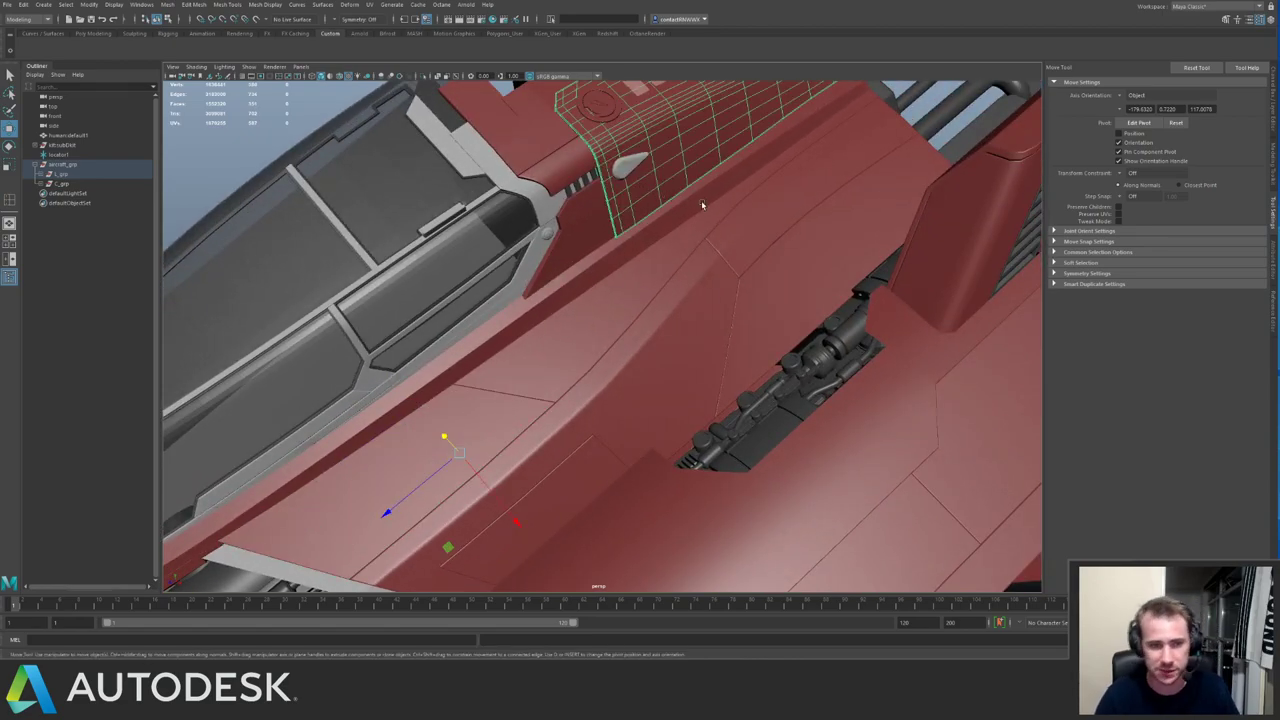
Select the nose panel and the panel around the front of the canopy to examine their wireframes.
{"action": "left_click_drag", "start_coordinate": [737, 123], "coordinate": [497, 247], "text": "alt"}
{"action": "left_click", "coordinate": [497, 247]}
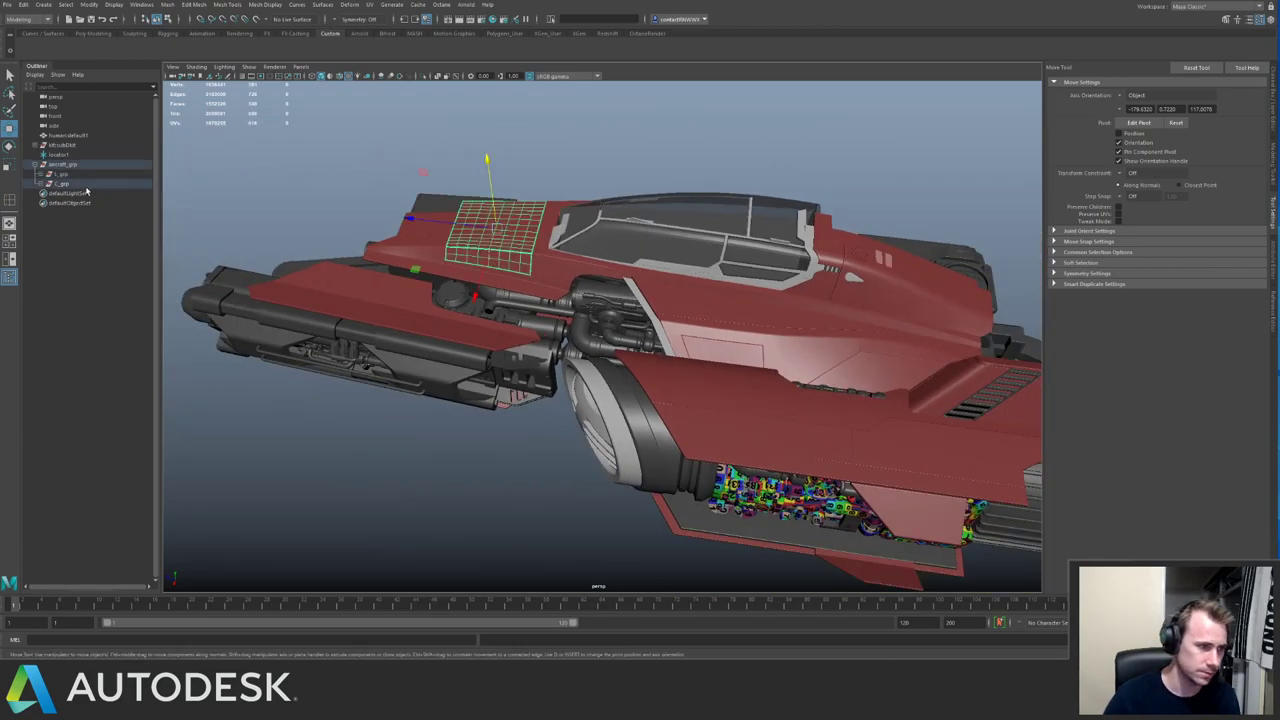
{"action": "left_click", "coordinate": [541, 271]}
{"action": "left_click_drag", "start_coordinate": [541, 271], "coordinate": [580, 245], "text": "alt"}
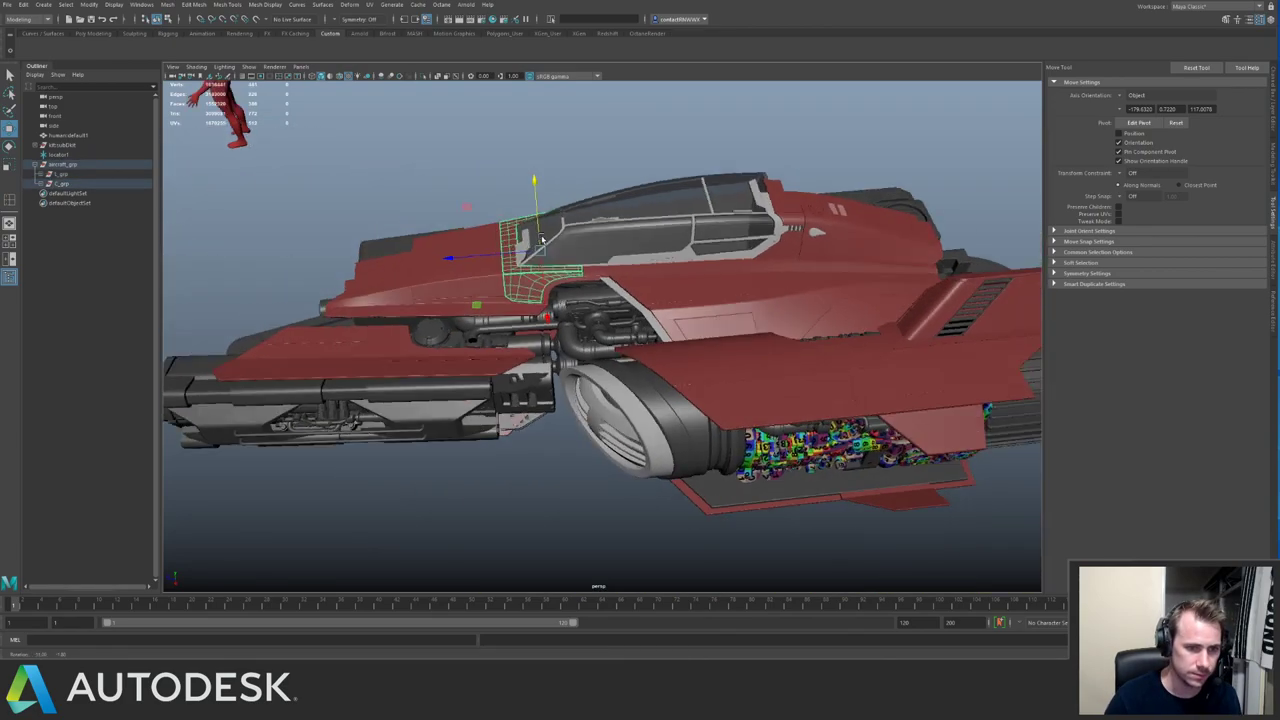
Select the light grey canopy frame and isolate it in the viewport.
{"action": "right_click_drag", "start_coordinate": [450, 165], "coordinate": [785, 309], "text": "alt"}
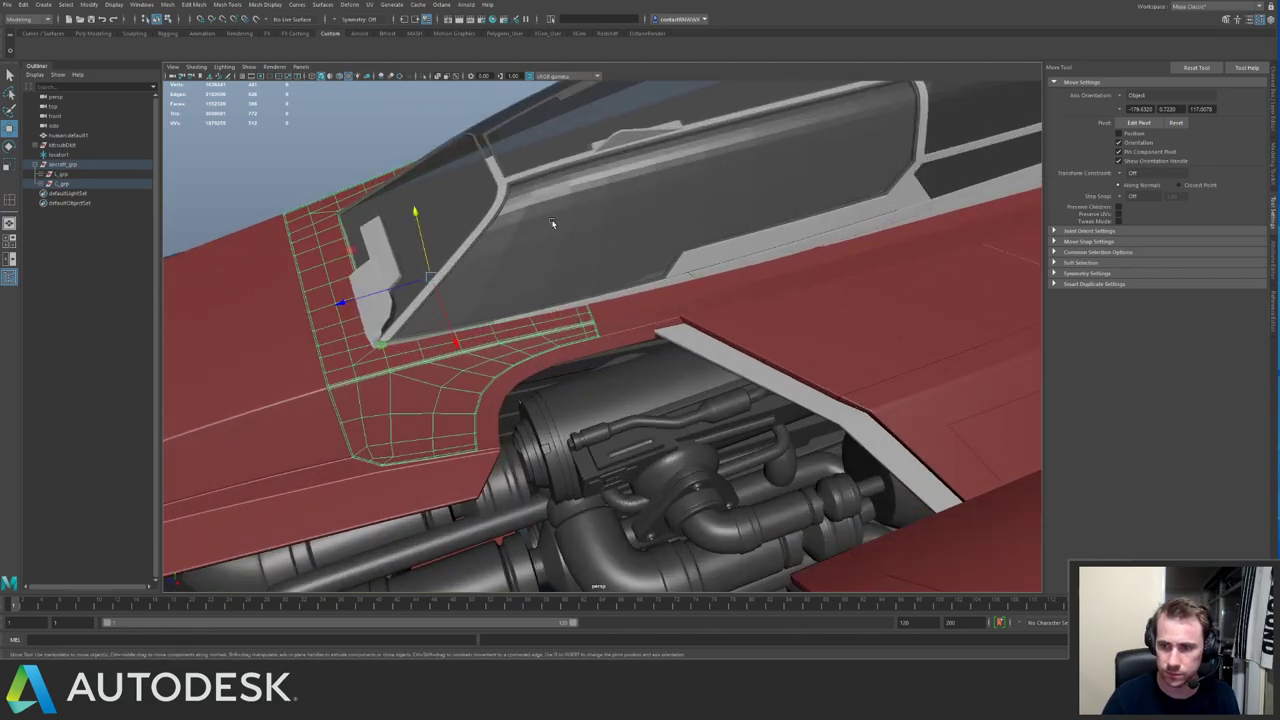
{"action": "left_click", "coordinate": [502, 183]}
{"action": "key", "text": "f"}
{"action": "left_click_drag", "start_coordinate": [532, 222], "coordinate": [517, 220], "text": "alt"}
{"action": "middle_click_drag", "start_coordinate": [517, 220], "coordinate": [570, 130], "text": "alt"}
{"action": "right_click_drag", "start_coordinate": [570, 130], "coordinate": [615, 195], "text": "alt"}
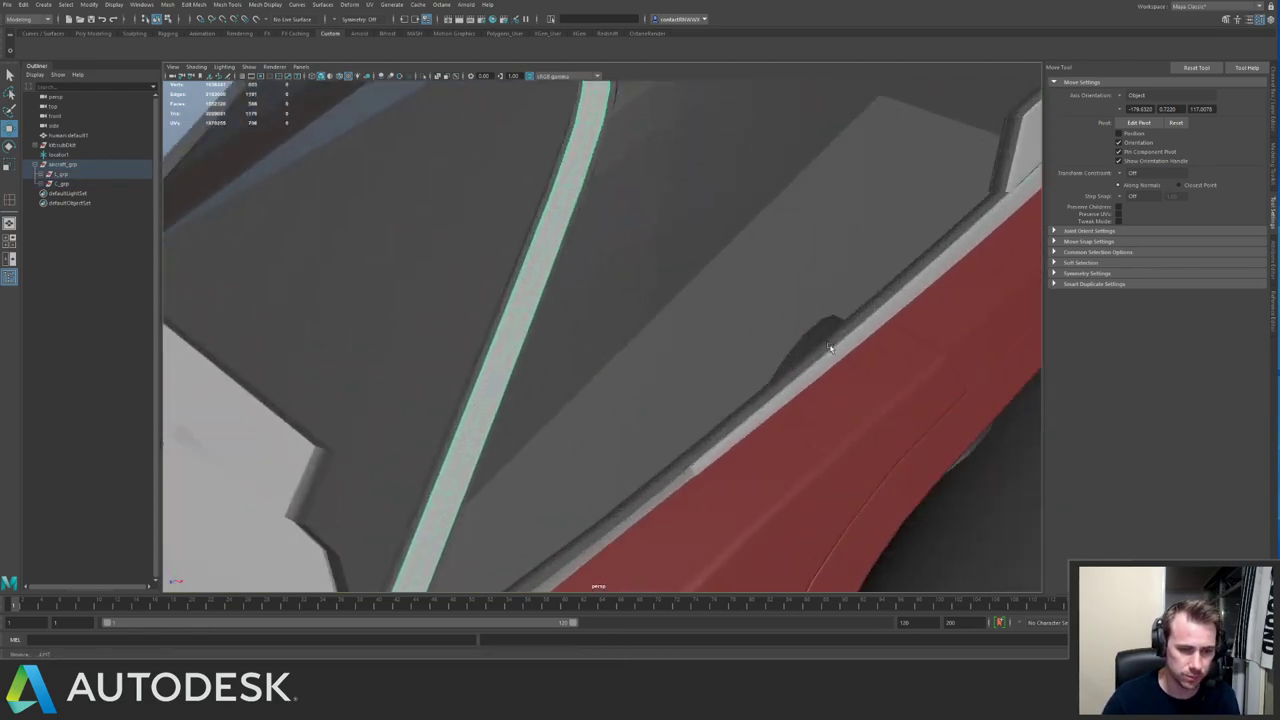
{"action": "key", "text": "ctrl+1"}
{"action": "middle_click_drag", "start_coordinate": [615, 195], "coordinate": [582, 290], "text": "alt"}
{"action": "left_click_drag", "start_coordinate": [582, 290], "coordinate": [603, 294], "text": "alt"}
Use Multi-Cut to cut edges from the inner corner vertices of the canopy frame's strut junction to the adjacent edges.
{"action": "key", "text": "F9"}
{"action": "left_click_drag", "start_coordinate": [537, 200], "coordinate": [688, 232]}
{"action": "key", "text": "f"}
{"action": "left_click_drag", "start_coordinate": [694, 177], "coordinate": [557, 314], "text": "alt"}
{"action": "right_click_drag", "start_coordinate": [557, 314], "coordinate": [600, 273]}
{"action": "left_click_drag", "start_coordinate": [597, 271], "coordinate": [543, 272], "text": "alt"}
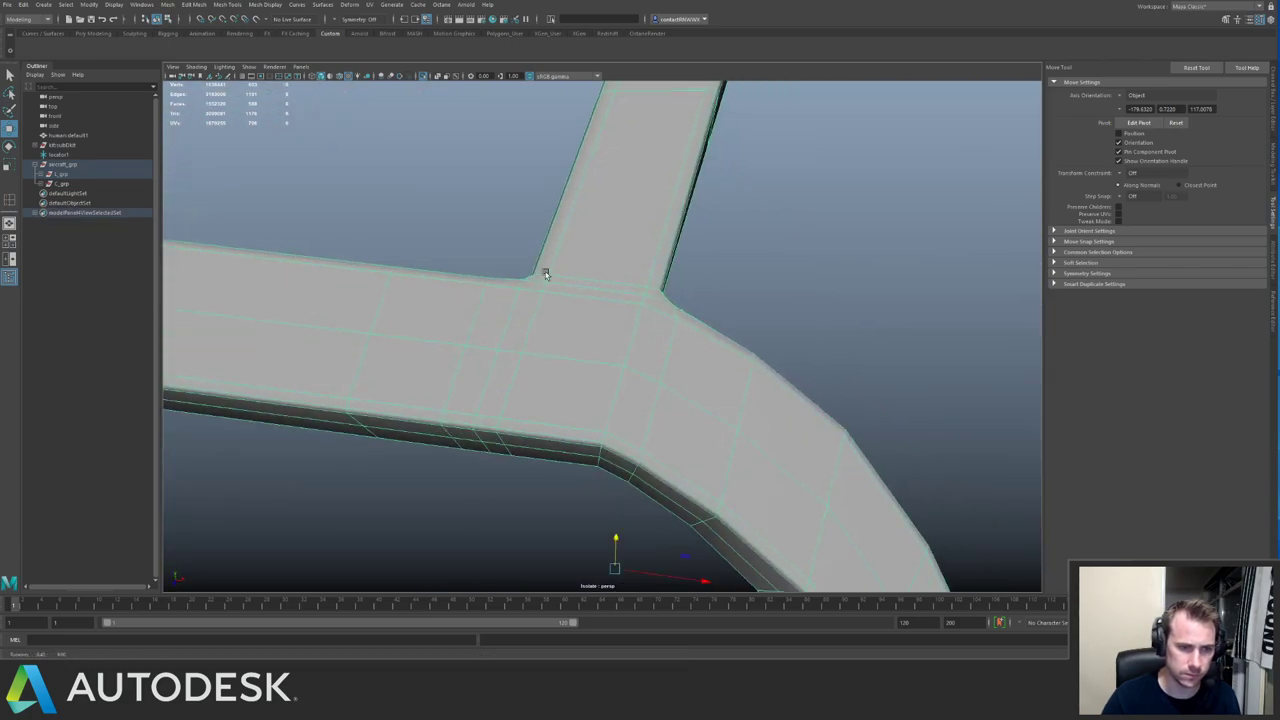
{"action": "right_click_drag", "start_coordinate": [543, 272], "coordinate": [504, 304], "text": "alt"}
{"action": "key", "text": "ctrl+shift+x"}
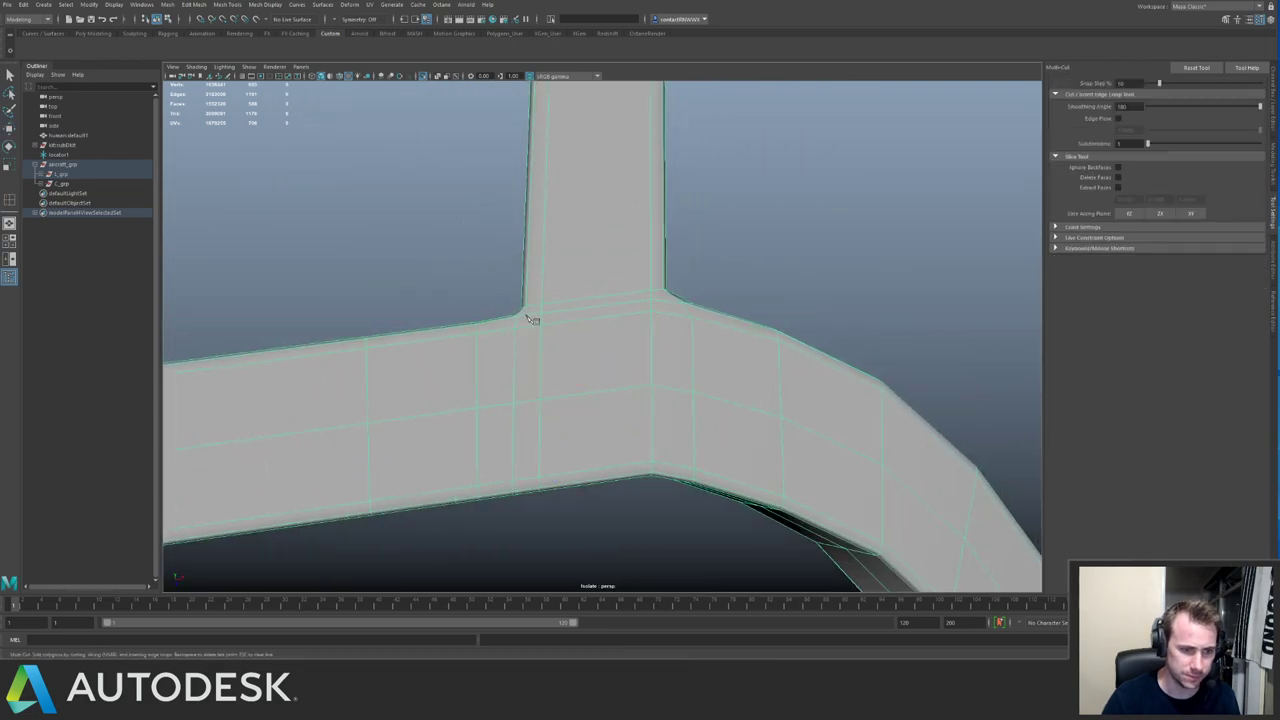
{"action": "left_click", "coordinate": [517, 317]}
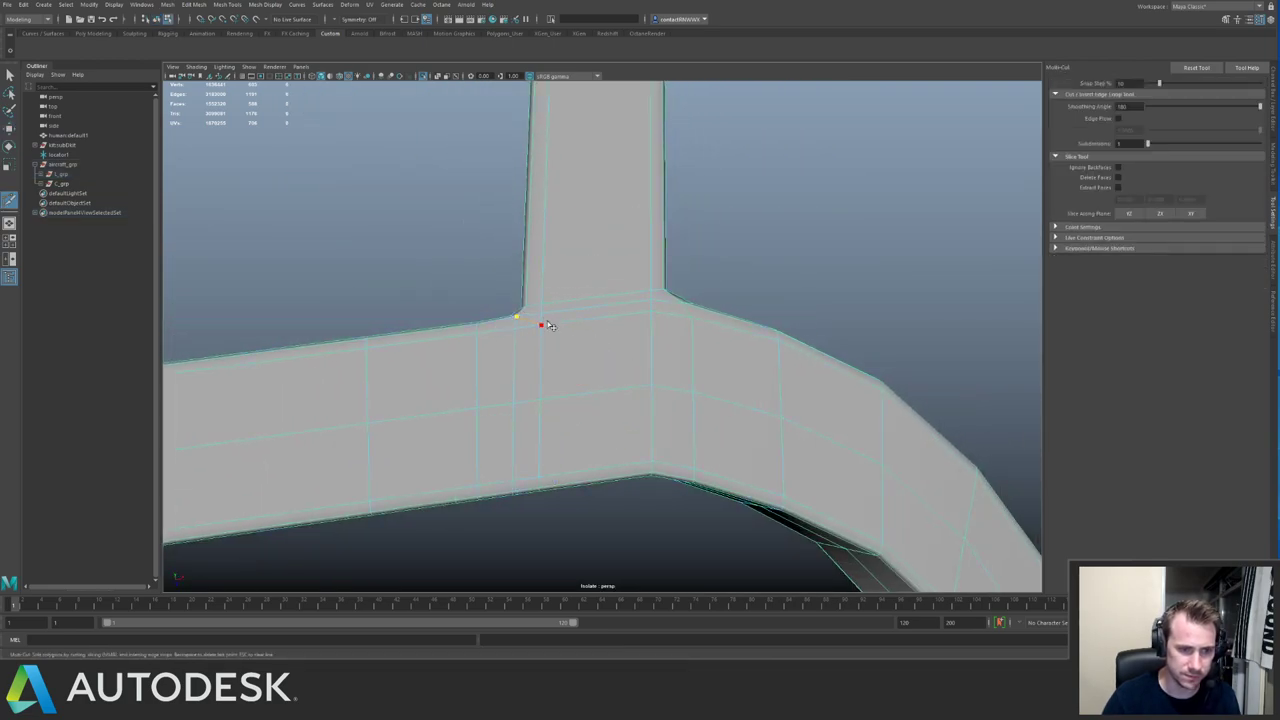
{"action": "left_click_drag", "start_coordinate": [666, 277], "coordinate": [551, 337], "text": "alt"}
Slide the edges beside the strut junction's inner corner closer to the corner with the Slide Edge tool.
{"action": "key", "text": "q"}
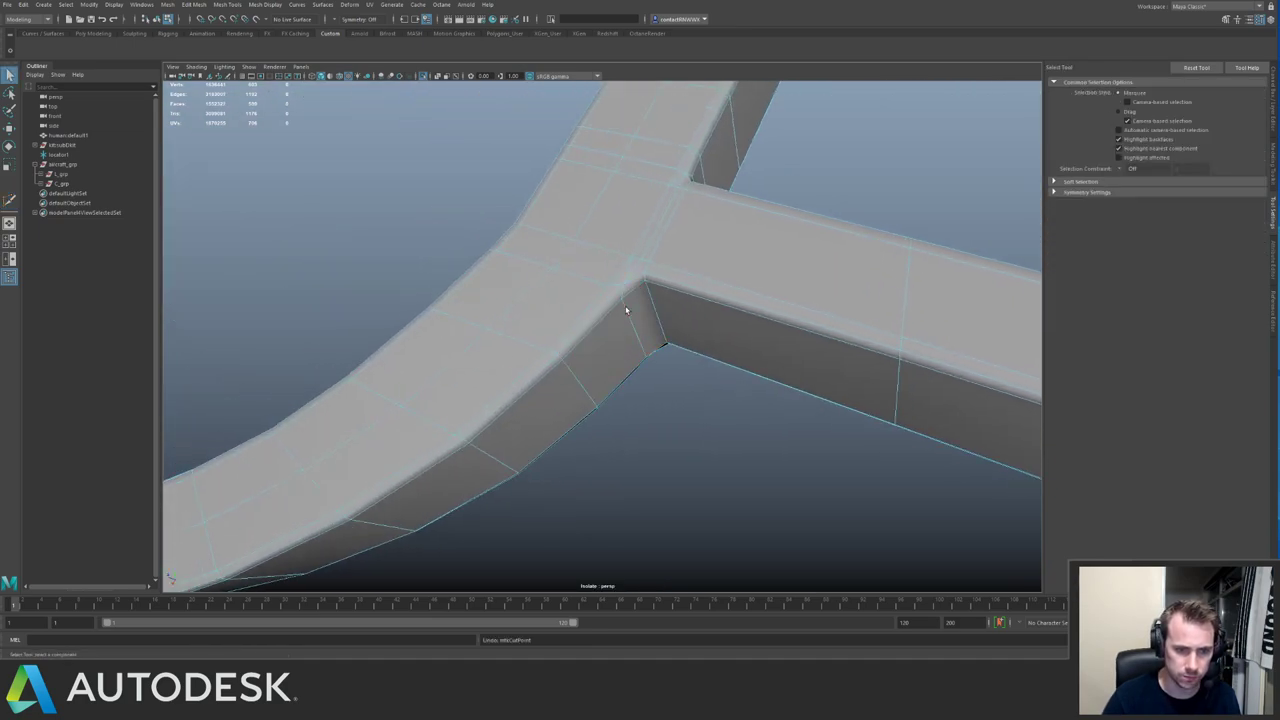
{"action": "key", "text": "g"}
{"action": "middle_click_drag", "start_coordinate": [554, 289], "coordinate": [578, 284]}
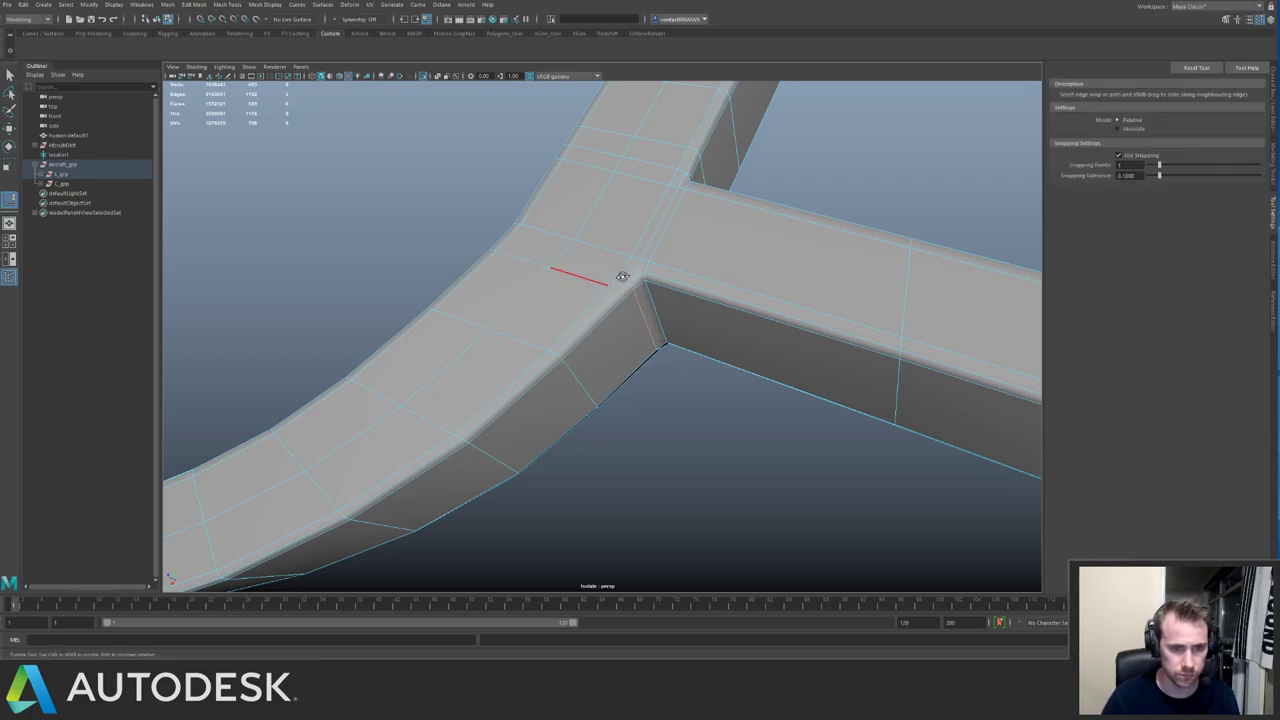
{"action": "left_click_drag", "start_coordinate": [622, 276], "coordinate": [641, 294], "text": "alt"}
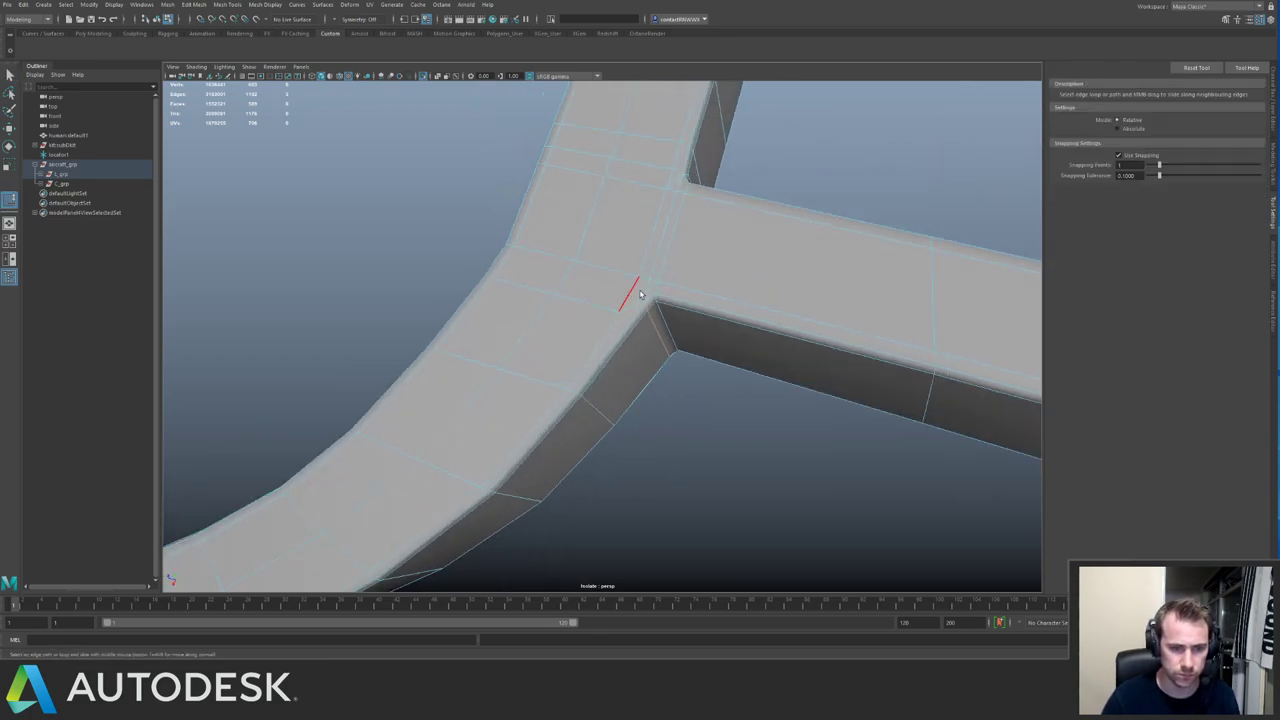
{"action": "right_click_drag", "start_coordinate": [633, 309], "coordinate": [663, 283]}
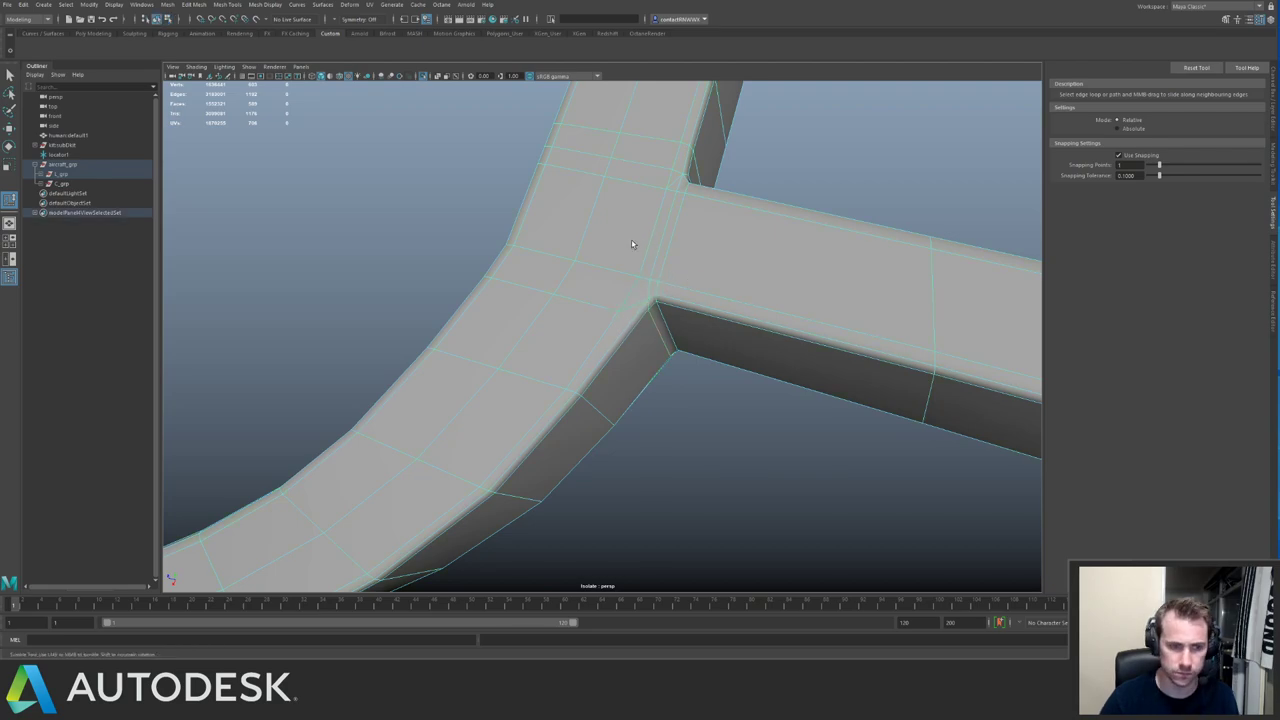
{"action": "left_click_drag", "start_coordinate": [632, 244], "coordinate": [621, 267], "text": "alt"}
{"action": "right_click_drag", "start_coordinate": [602, 310], "coordinate": [595, 289]}
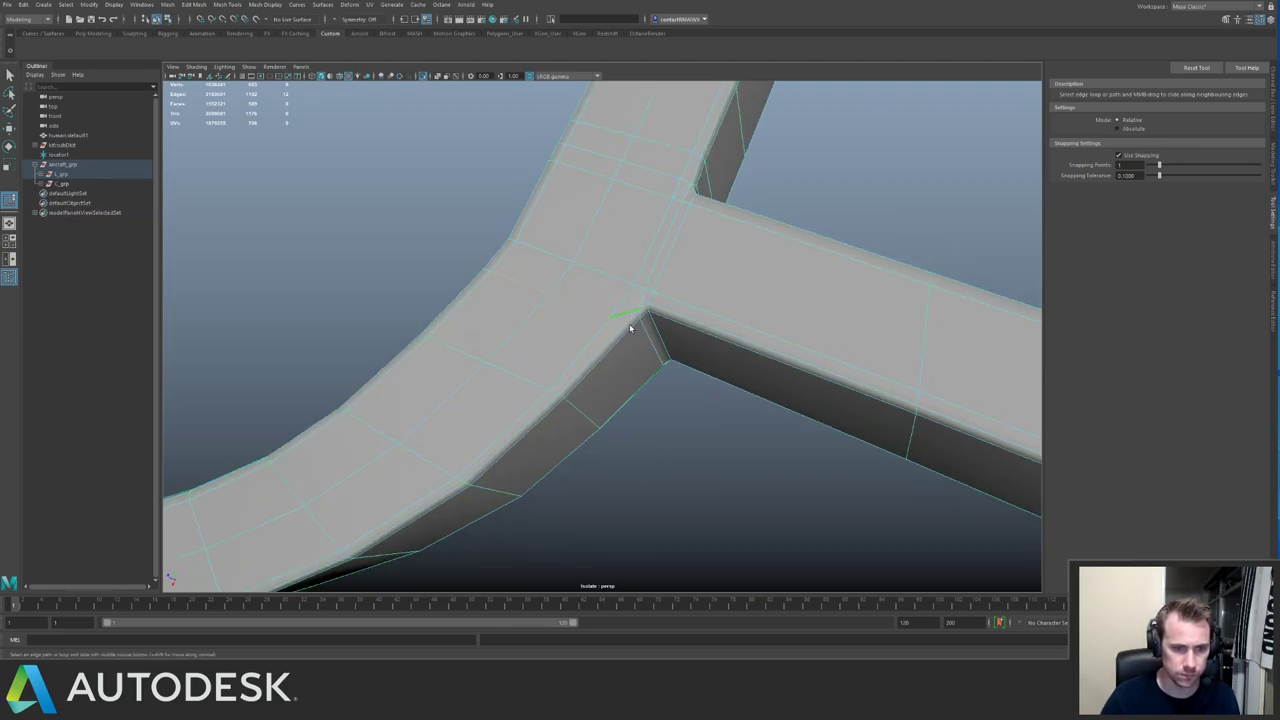
{"action": "left_click_drag", "start_coordinate": [629, 323], "coordinate": [684, 321], "text": "alt"}
{"action": "middle_click_drag", "start_coordinate": [673, 256], "coordinate": [670, 256]}
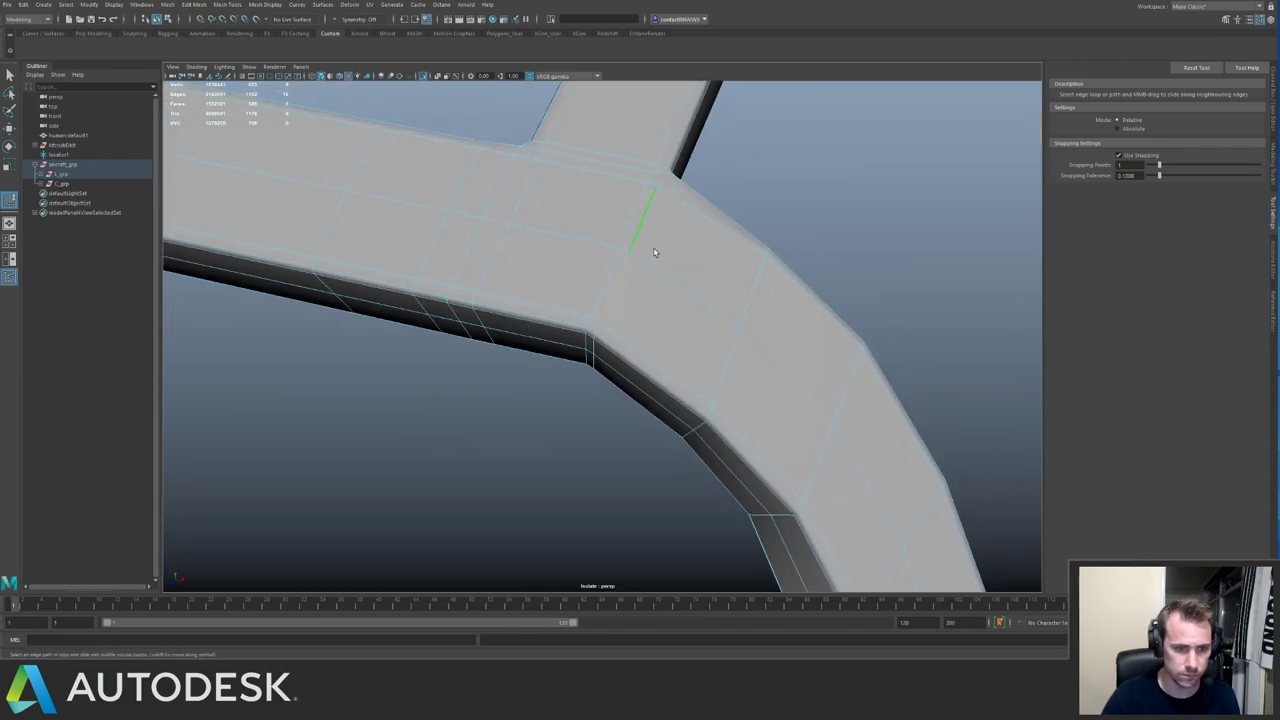
Insert a supporting edge loop across the canopy frame close beside the edge at its bend.
{"action": "right_click_drag", "start_coordinate": [673, 240], "coordinate": [640, 262], "text": "shift"}
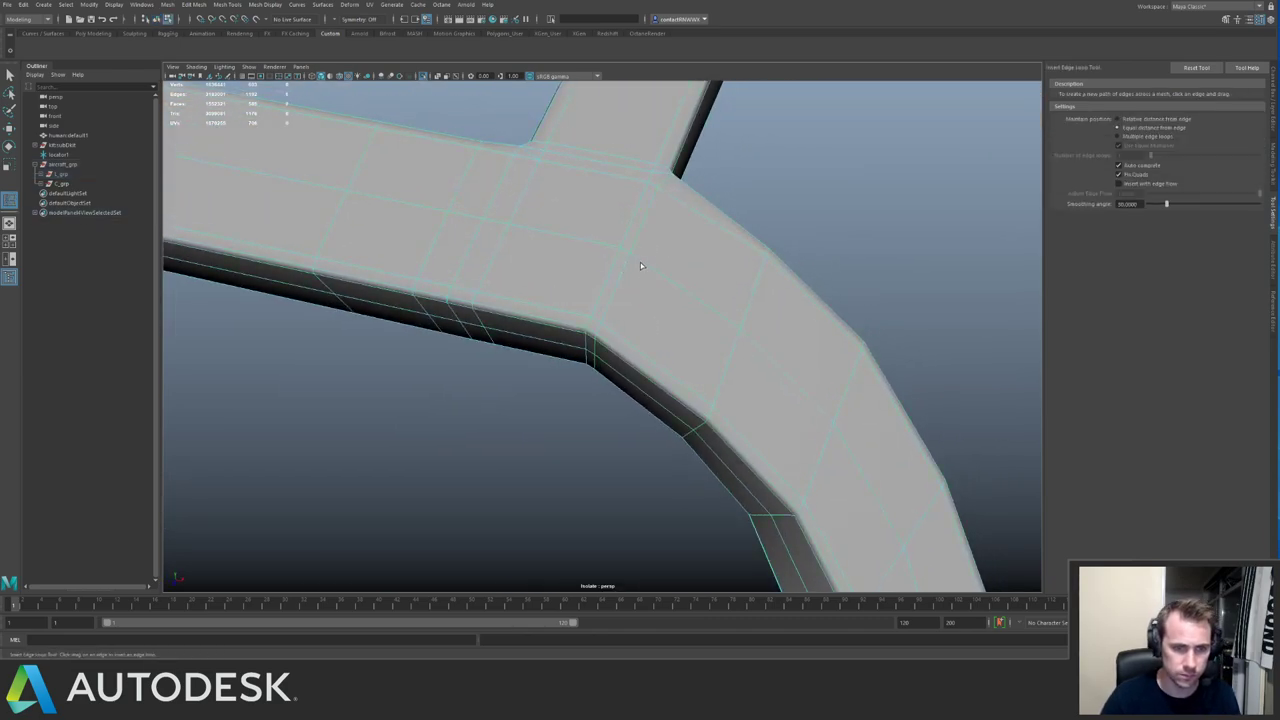
{"action": "left_click_drag", "start_coordinate": [640, 262], "coordinate": [635, 263]}
{"action": "left_click", "coordinate": [637, 260]}
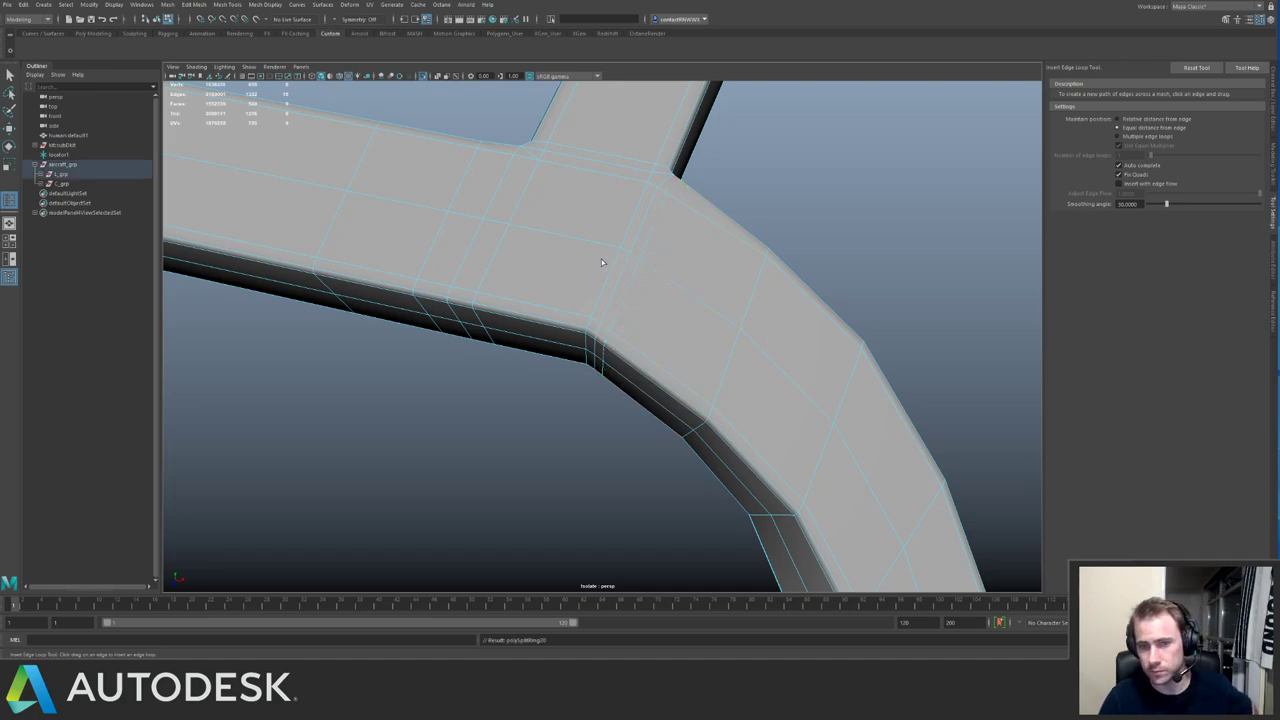
Merge the closely spaced vertices at the corners of the strut junction to their center.
{"action": "key", "text": "q"}
{"action": "right_click_drag", "start_coordinate": [600, 276], "coordinate": [660, 240]}
{"action": "left_click_drag", "start_coordinate": [660, 240], "coordinate": [604, 272], "text": "alt"}
{"action": "right_click_drag", "start_coordinate": [604, 272], "coordinate": [689, 311], "text": "alt"}
{"action": "left_click", "coordinate": [697, 308]}
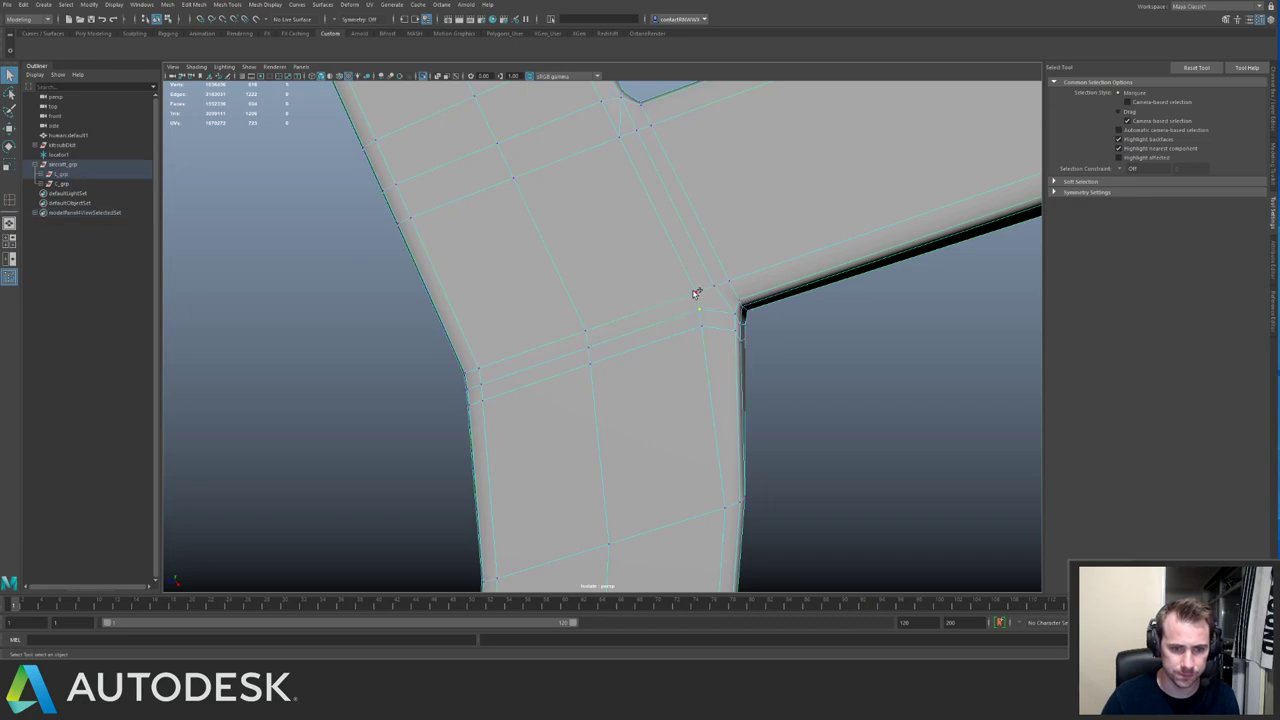
{"action": "left_click_drag", "start_coordinate": [676, 226], "coordinate": [725, 294], "text": "alt"}
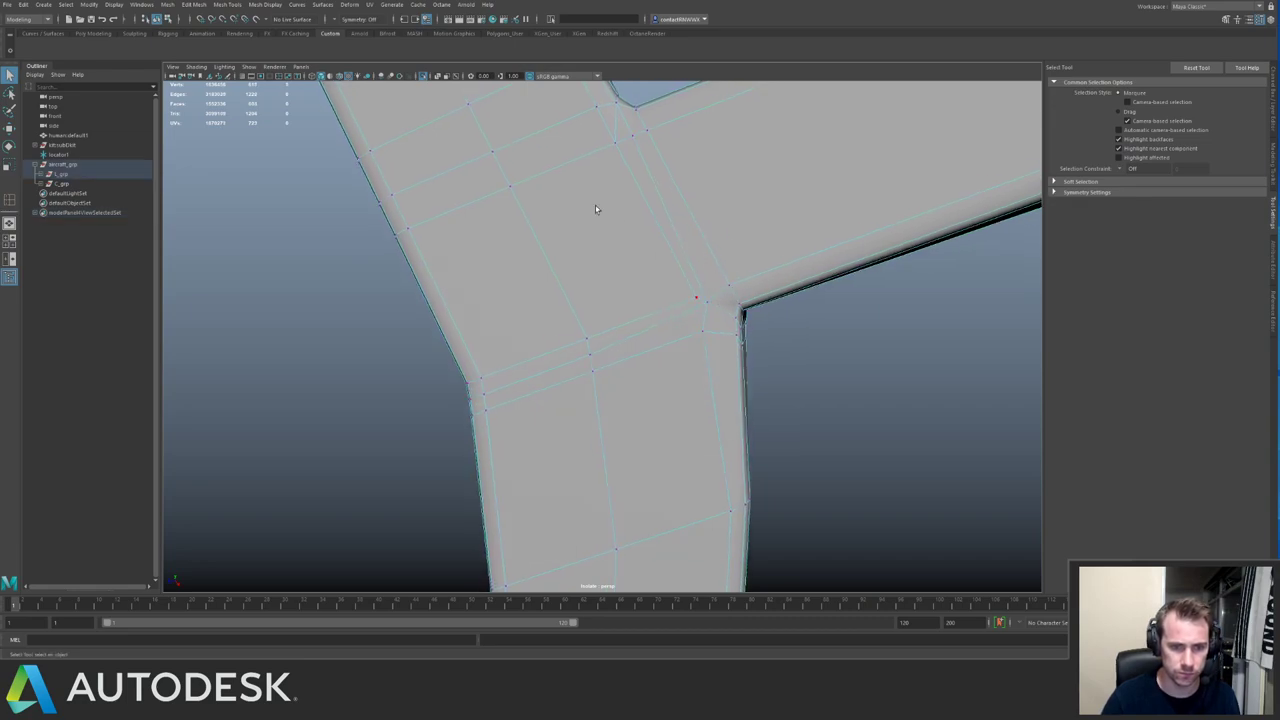
{"action": "left_click_drag", "start_coordinate": [595, 209], "coordinate": [579, 251], "text": "alt"}
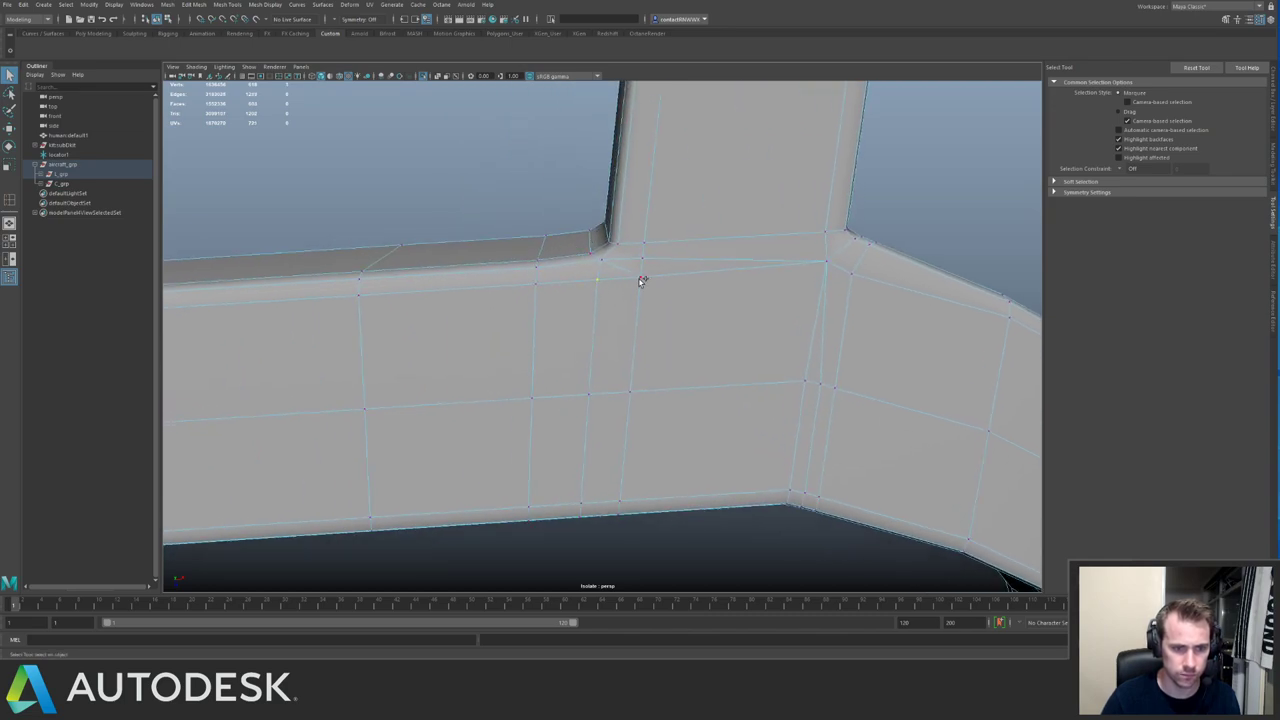
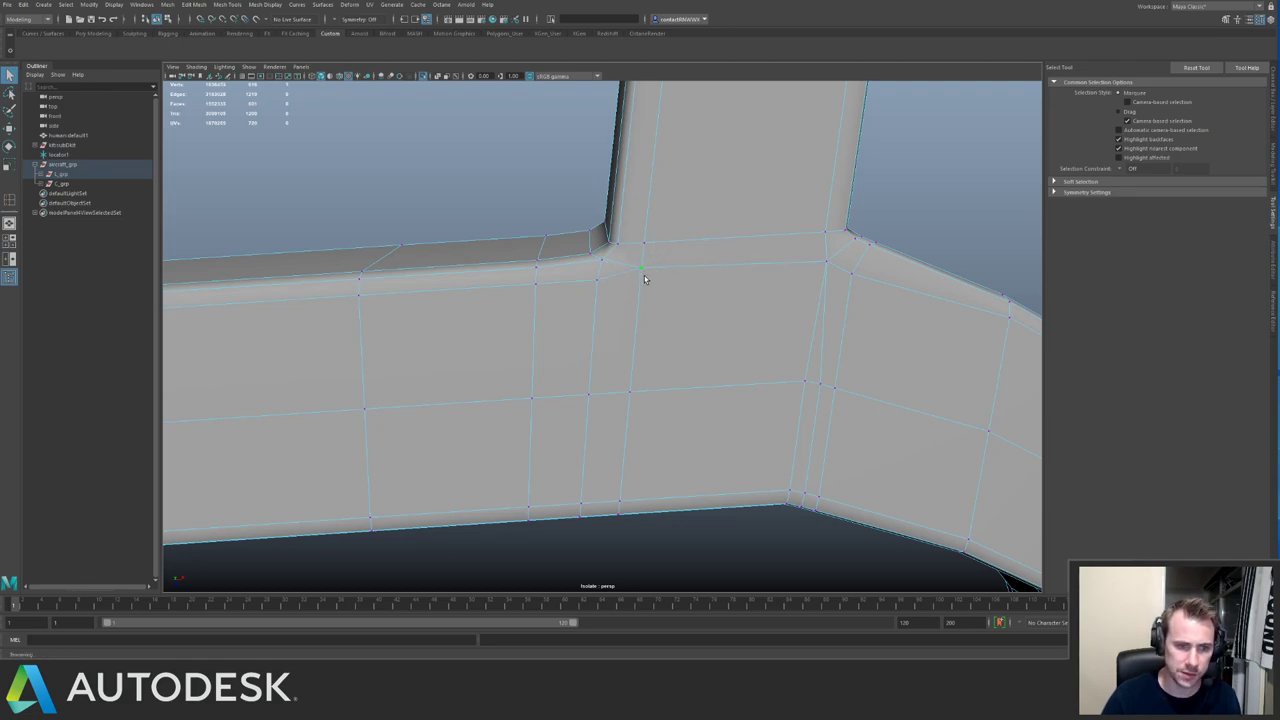
Select the edges at the opposite corner of the strut junction and adjust their position with Slide Edge.
{"action": "right_click_drag", "start_coordinate": [594, 288], "coordinate": [620, 262]}
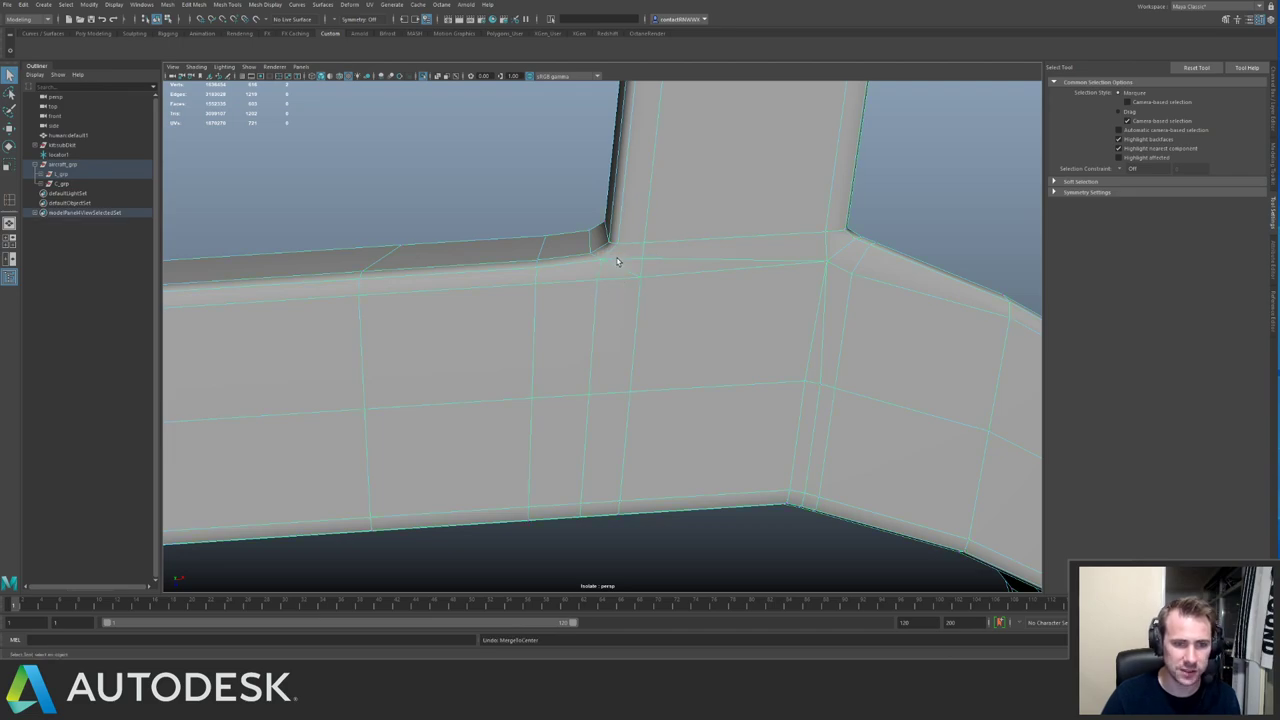
{"action": "left_click_drag", "start_coordinate": [620, 262], "coordinate": [631, 295], "text": "alt"}
{"action": "left_click", "coordinate": [607, 338]}
{"action": "key", "text": "y"}
{"action": "middle_click_drag", "start_coordinate": [651, 252], "coordinate": [629, 246]}
{"action": "right_click_drag", "start_coordinate": [840, 340], "coordinate": [717, 289], "text": "alt"}
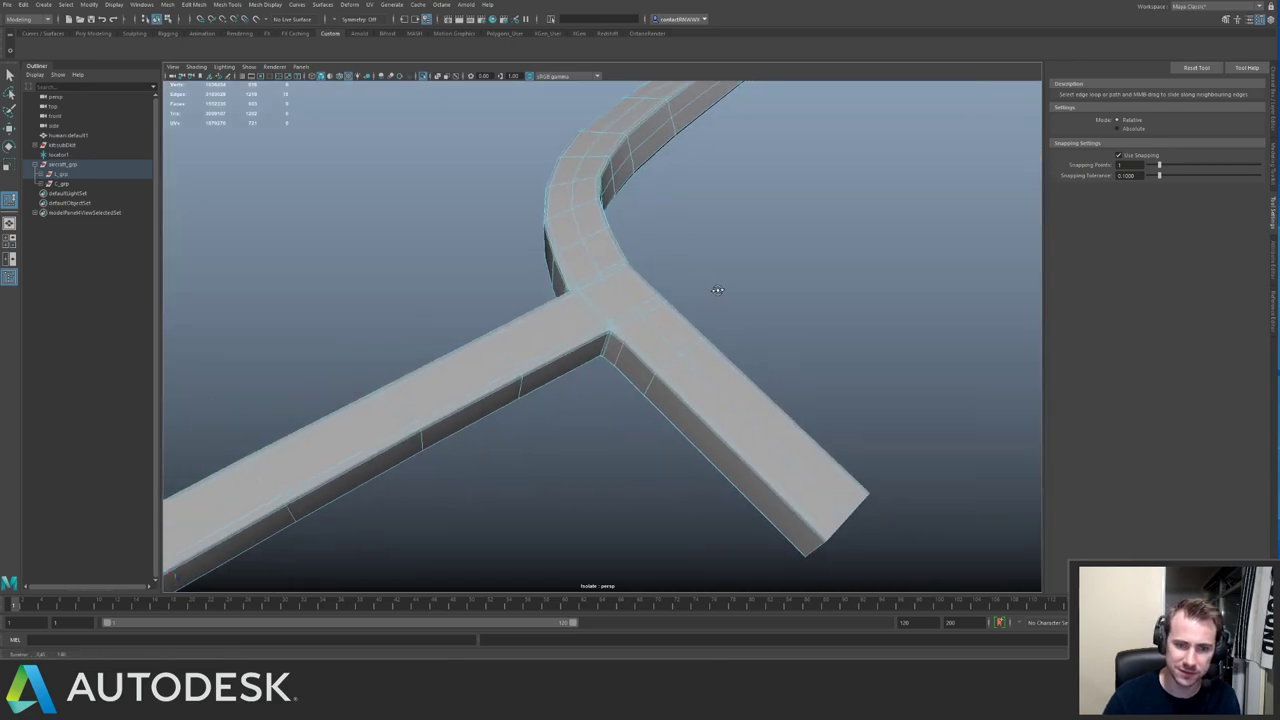
{"action": "left_click_drag", "start_coordinate": [717, 289], "coordinate": [764, 362], "text": "alt"}
{"action": "right_click_drag", "start_coordinate": [764, 362], "coordinate": [829, 411], "text": "alt"}
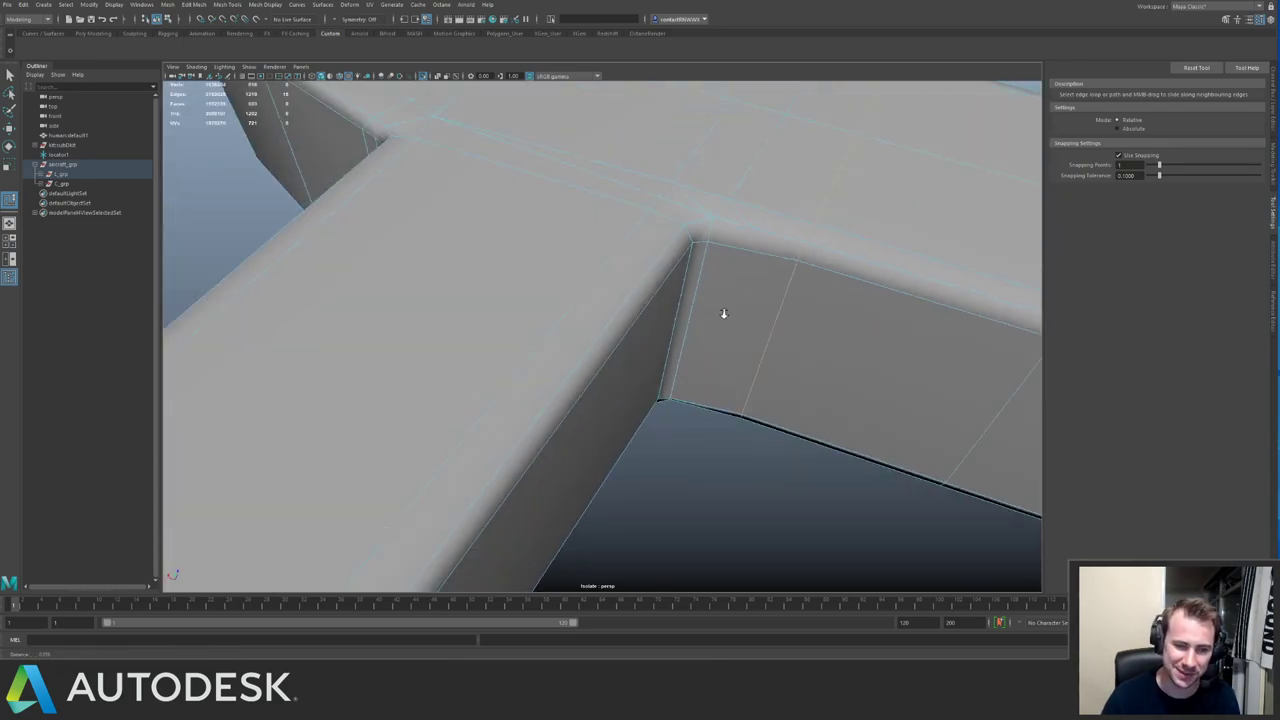
Slide the edge on the side face beside the strut junction's inner corner closer to the corner with Slide Edge.
{"action": "right_click_drag", "start_coordinate": [723, 314], "coordinate": [700, 299], "text": "alt"}
{"action": "left_click", "coordinate": [698, 284]}
{"action": "middle_click_drag", "start_coordinate": [698, 284], "coordinate": [675, 276]}
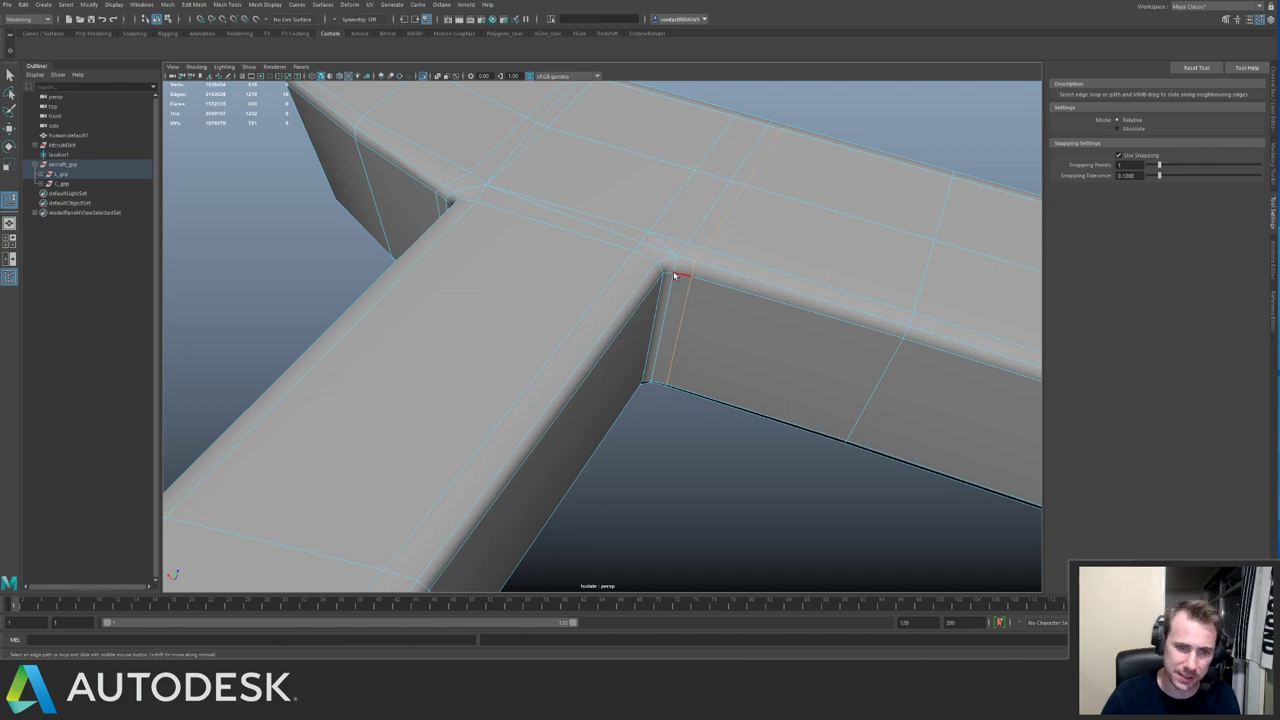
{"action": "left_click_drag", "start_coordinate": [674, 281], "coordinate": [611, 292], "text": "alt"}
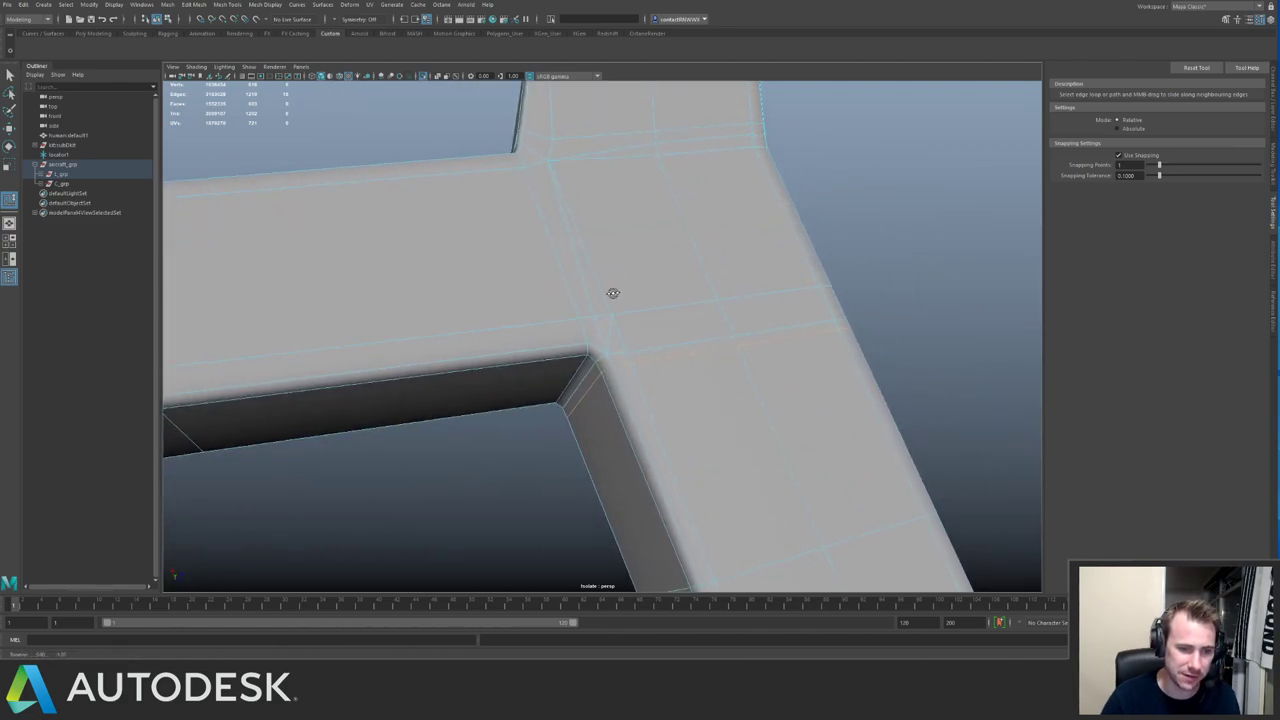
{"action": "right_click_drag", "start_coordinate": [611, 292], "coordinate": [598, 341], "text": "alt"}
{"action": "key", "text": "ctrl+z"}
{"action": "right_click_drag", "start_coordinate": [717, 354], "coordinate": [637, 301], "text": "alt"}
{"action": "left_click_drag", "start_coordinate": [637, 301], "coordinate": [649, 312], "text": "alt"}
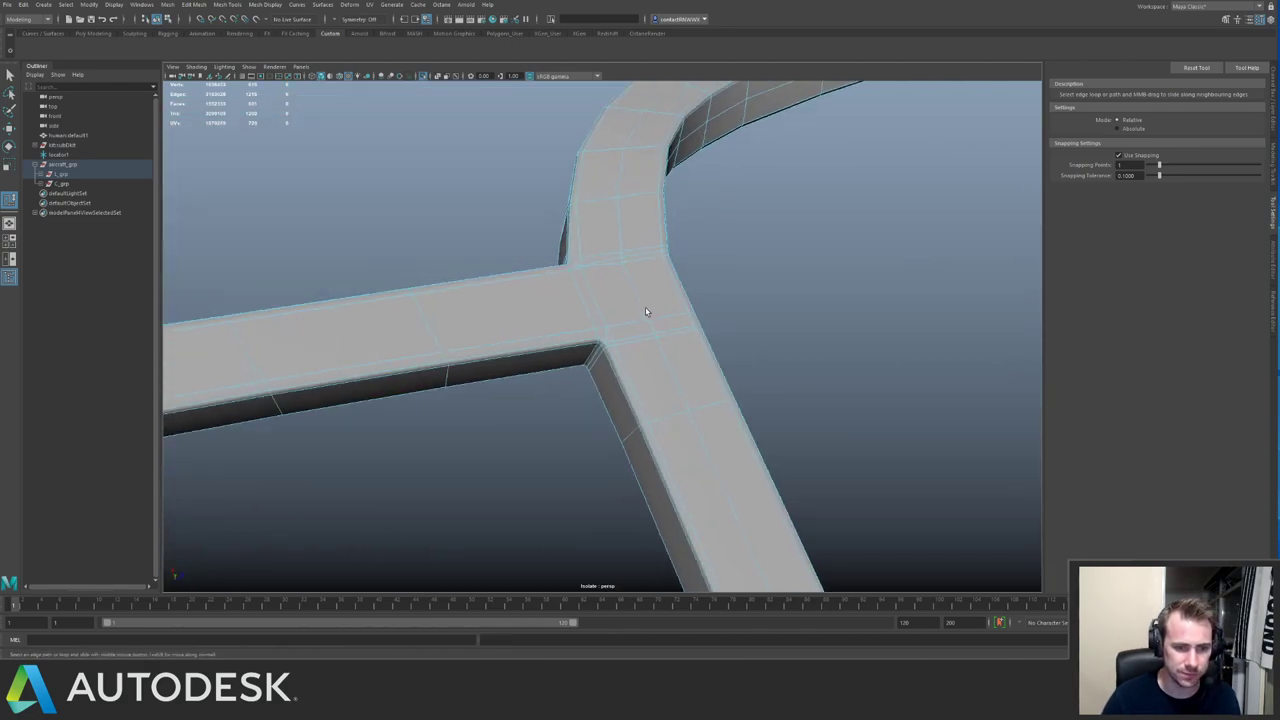
Cut a diagonal edge at the strut junction's corner with Multi-Cut, joining the corner to the nearby vertex on the top face.
{"action": "right_click_drag", "start_coordinate": [649, 312], "coordinate": [657, 345], "text": "alt"}
{"action": "left_click_drag", "start_coordinate": [657, 345], "coordinate": [727, 328], "text": "alt"}
{"action": "left_click_drag", "start_coordinate": [707, 245], "coordinate": [685, 222], "text": "alt"}
{"action": "key", "text": "ctrl+shift+x"}
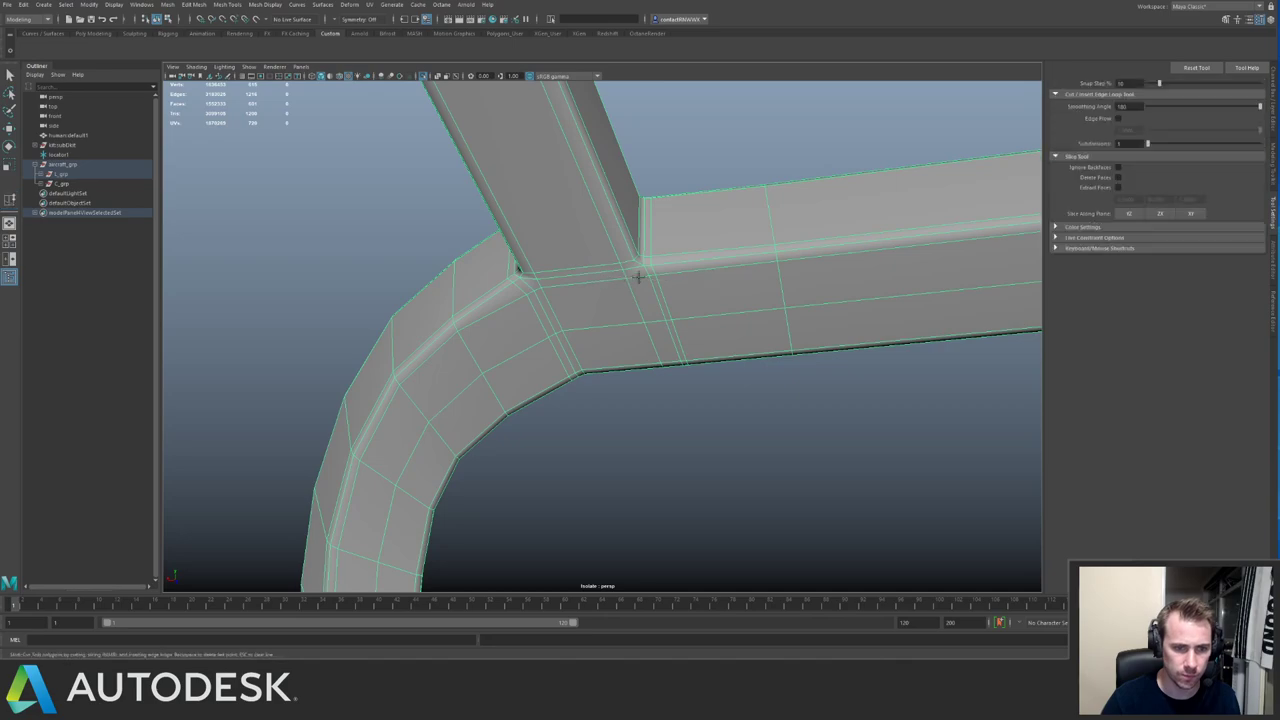
{"action": "key", "text": "q"}
{"action": "scroll", "coordinate": [723, 220], "scroll_direction": "up", "scroll_amount": 1}
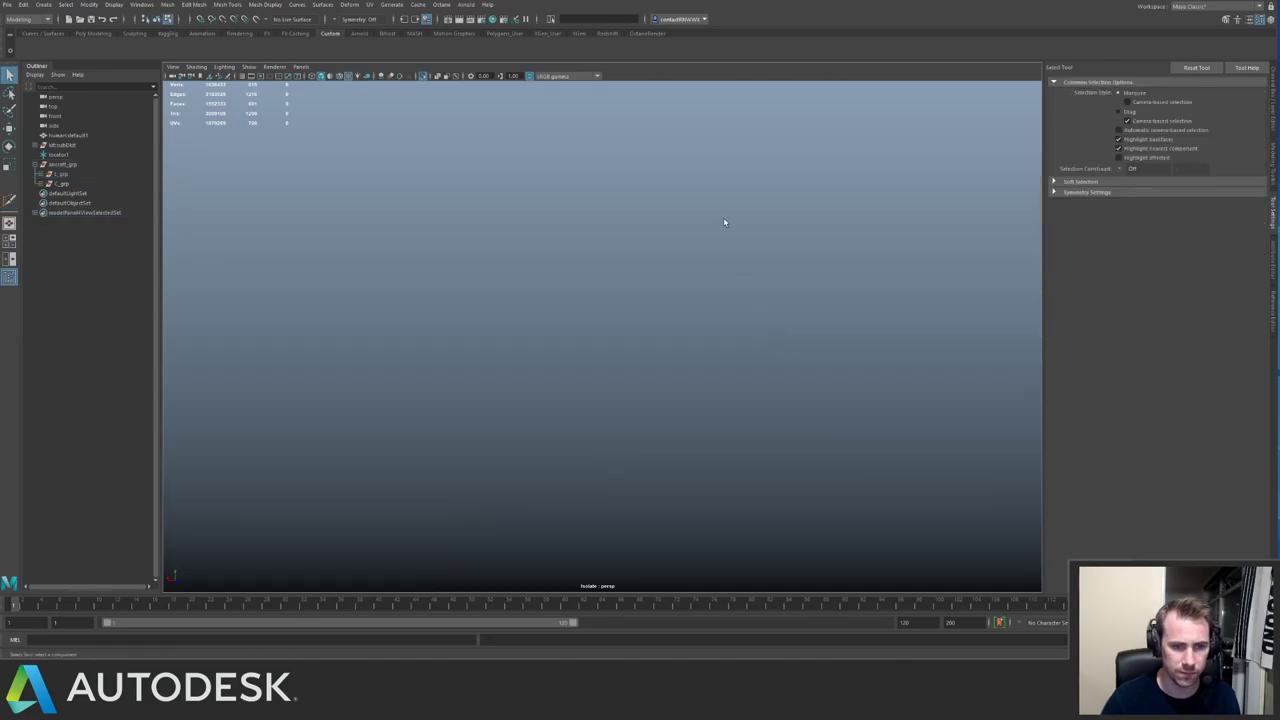
{"action": "right_click_drag", "start_coordinate": [723, 217], "coordinate": [592, 230], "text": "alt"}
{"action": "key", "text": "ctrl+shift+x"}
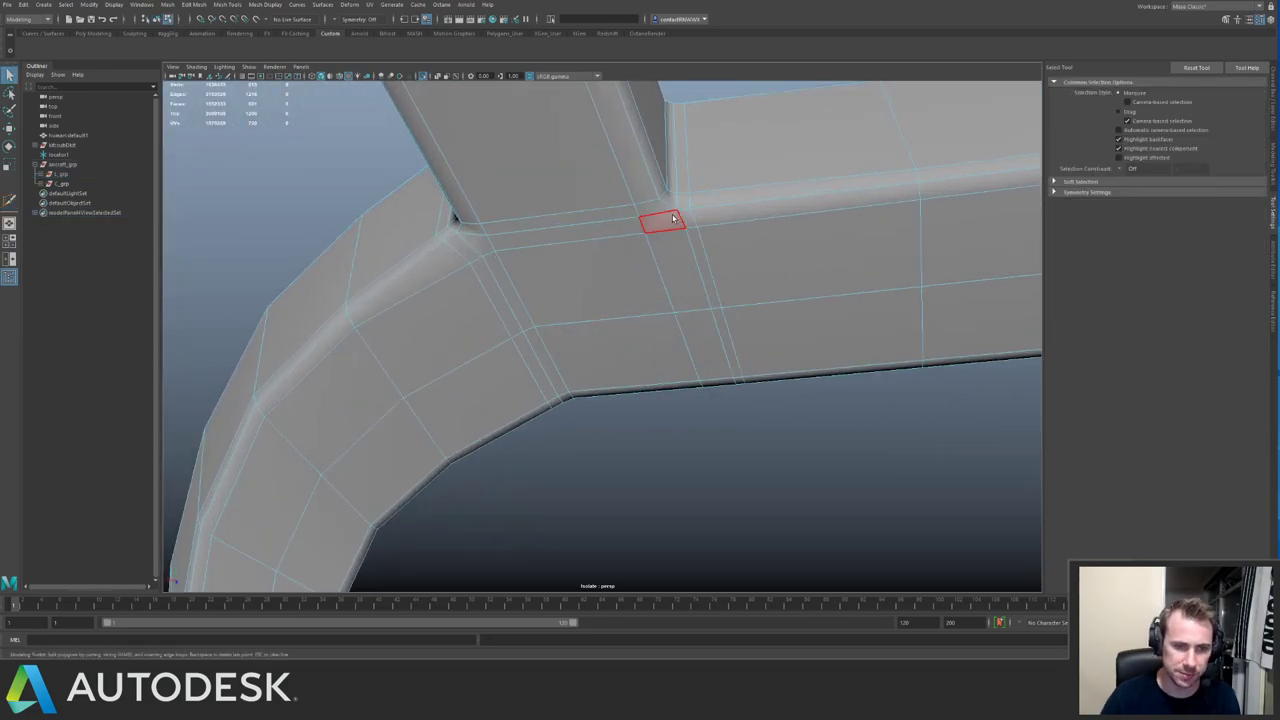
{"action": "left_click", "coordinate": [644, 234]}
{"action": "key", "text": "q"}
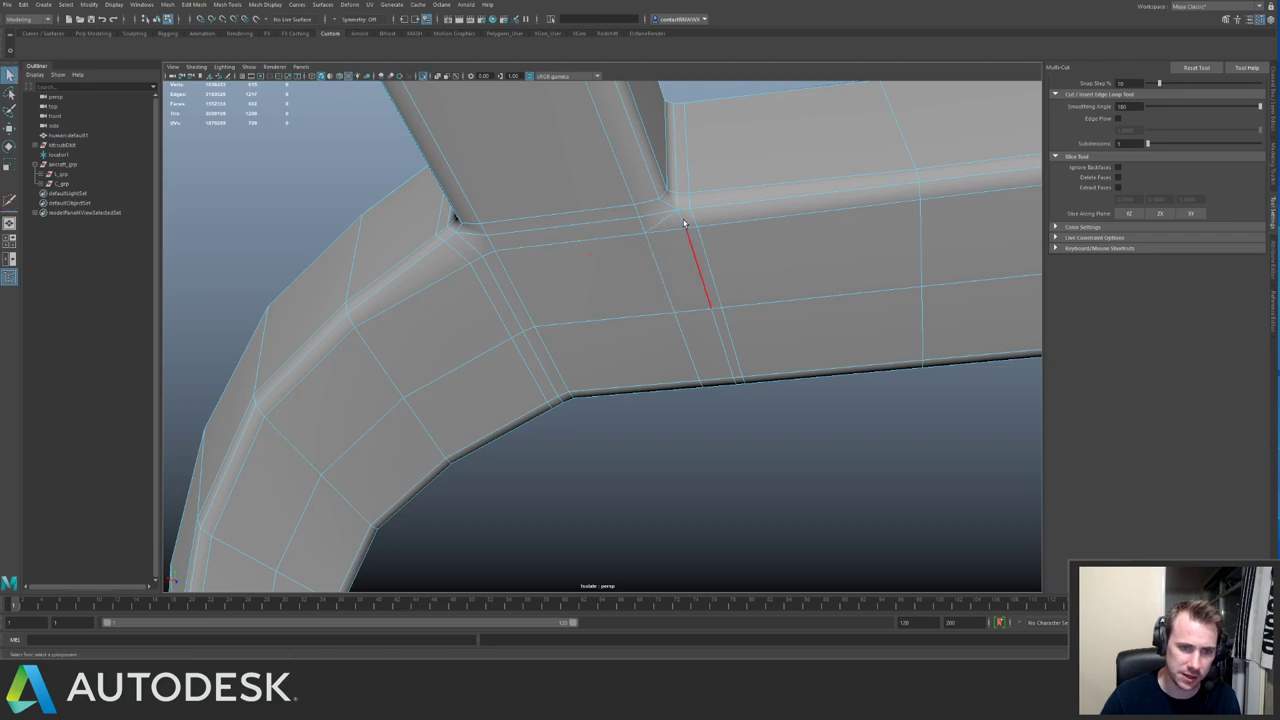
Delete the redundant edge loop crossing the canopy frame beside the strut junction's corner.
{"action": "left_click", "coordinate": [684, 219]}
{"action": "left_click_drag", "start_coordinate": [681, 185], "coordinate": [571, 266], "text": "alt"}
{"action": "middle_click_drag", "start_coordinate": [571, 266], "coordinate": [640, 180], "text": "alt"}
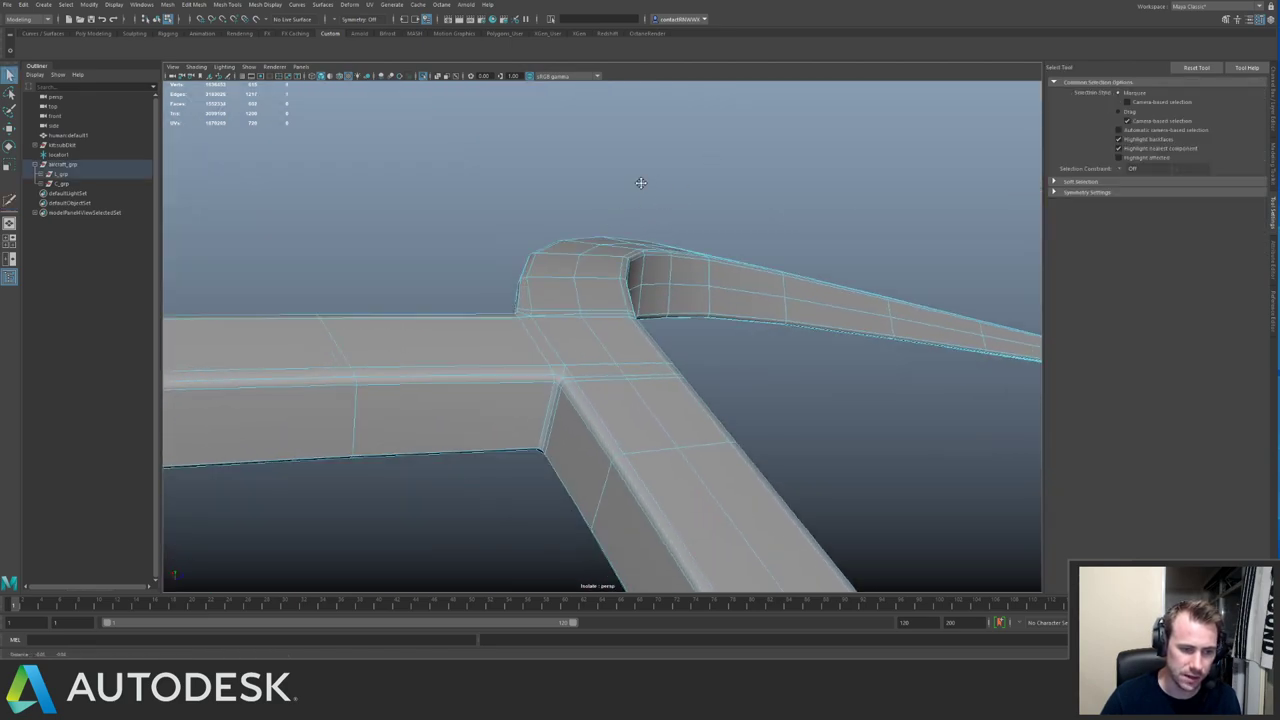
{"action": "right_click_drag", "start_coordinate": [640, 180], "coordinate": [637, 250], "text": "alt"}
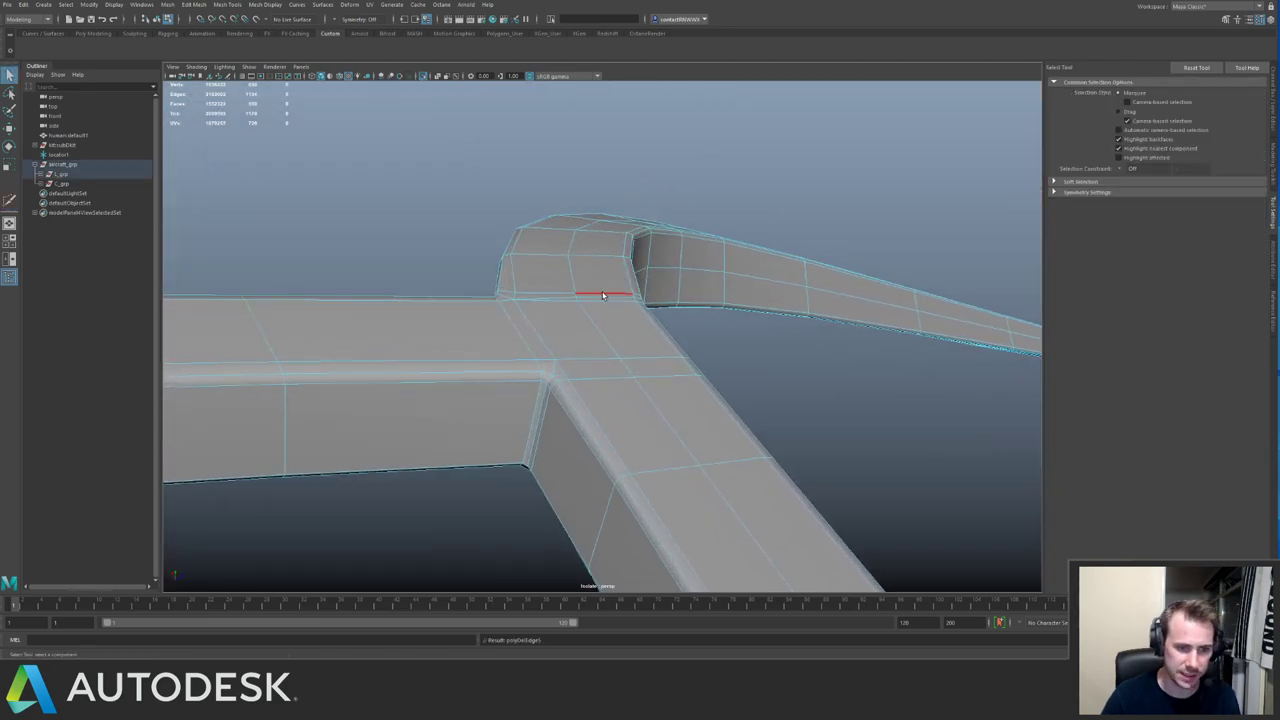
{"action": "left_click_drag", "start_coordinate": [603, 295], "coordinate": [651, 283], "text": "alt"}
{"action": "right_click_drag", "start_coordinate": [651, 283], "coordinate": [710, 293], "text": "alt"}
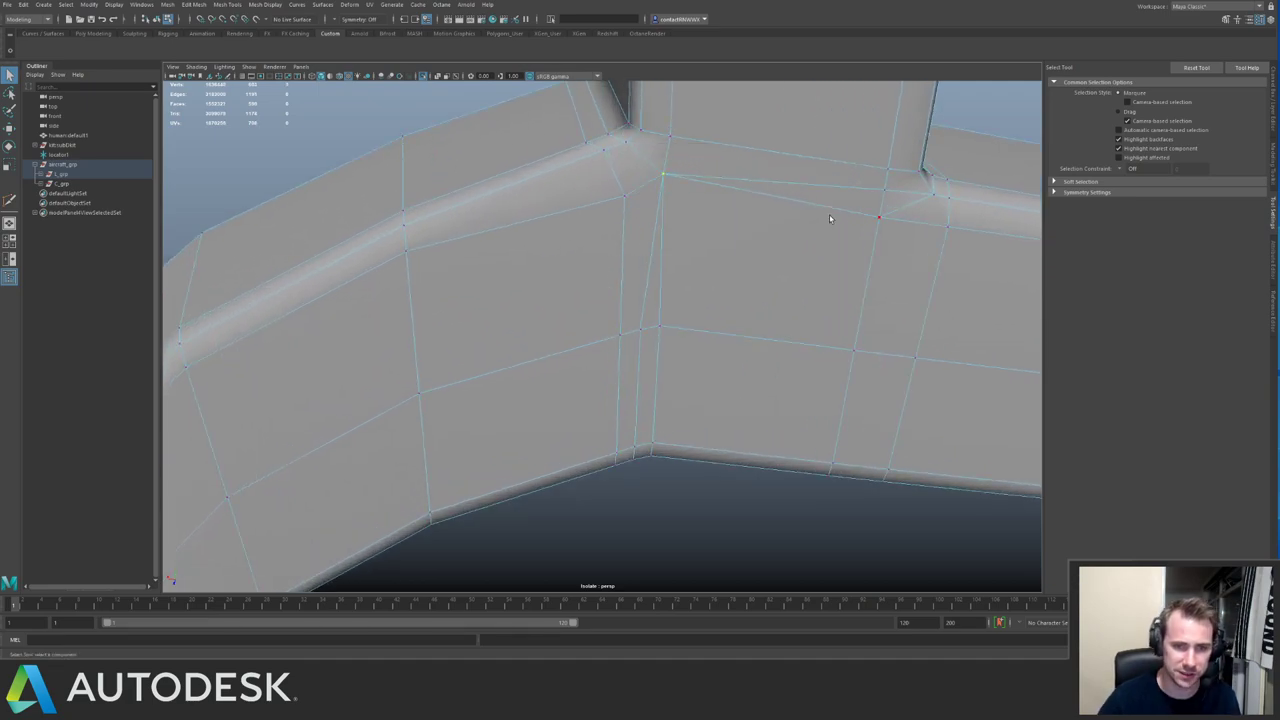
Delete the extra edge running between the two corners of the strut junction on the frame's top face.
{"action": "right_click_drag", "start_coordinate": [830, 219], "coordinate": [840, 187]}
{"action": "left_click", "coordinate": [841, 187]}
{"action": "key", "text": "ctrl+Delete"}
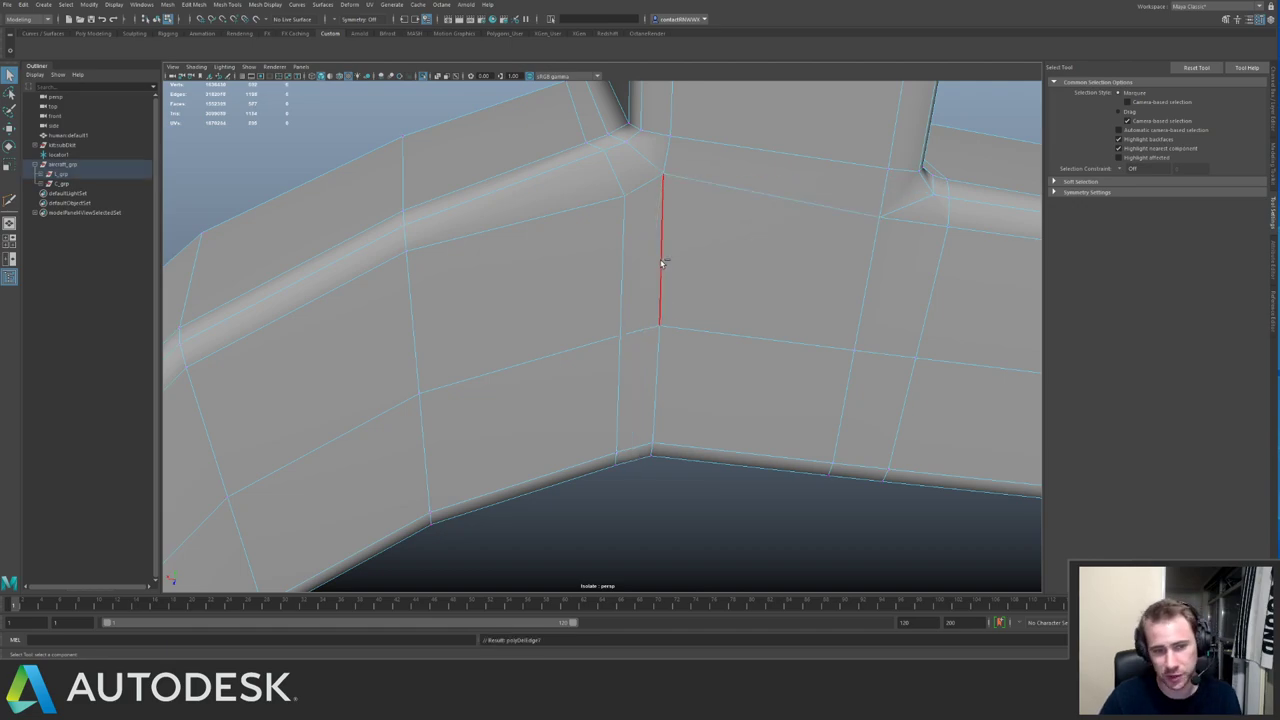
{"action": "left_click_drag", "start_coordinate": [690, 238], "coordinate": [692, 213], "text": "alt"}
{"action": "right_click_drag", "start_coordinate": [692, 213], "coordinate": [609, 206], "text": "alt"}
{"action": "left_click_drag", "start_coordinate": [609, 206], "coordinate": [674, 294], "text": "alt"}
Examine the canopy frame's junction in smooth preview, then compare the unsmoothed frame isolated and in place on the aircraft.
{"action": "right_click_drag", "start_coordinate": [674, 294], "coordinate": [687, 272]}
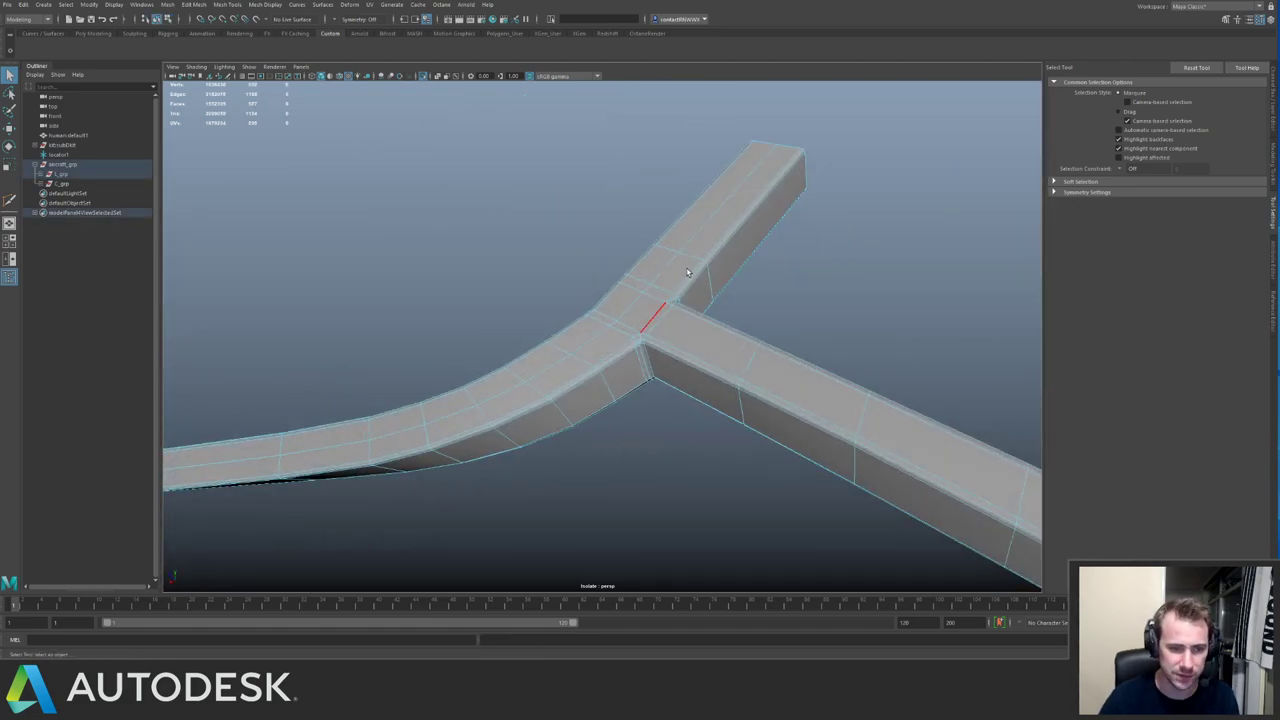
{"action": "key", "text": "3"}
{"action": "left_click", "coordinate": [797, 269]}
{"action": "left_click_drag", "start_coordinate": [724, 267], "coordinate": [797, 271], "text": "alt"}
{"action": "left_click", "coordinate": [737, 254]}
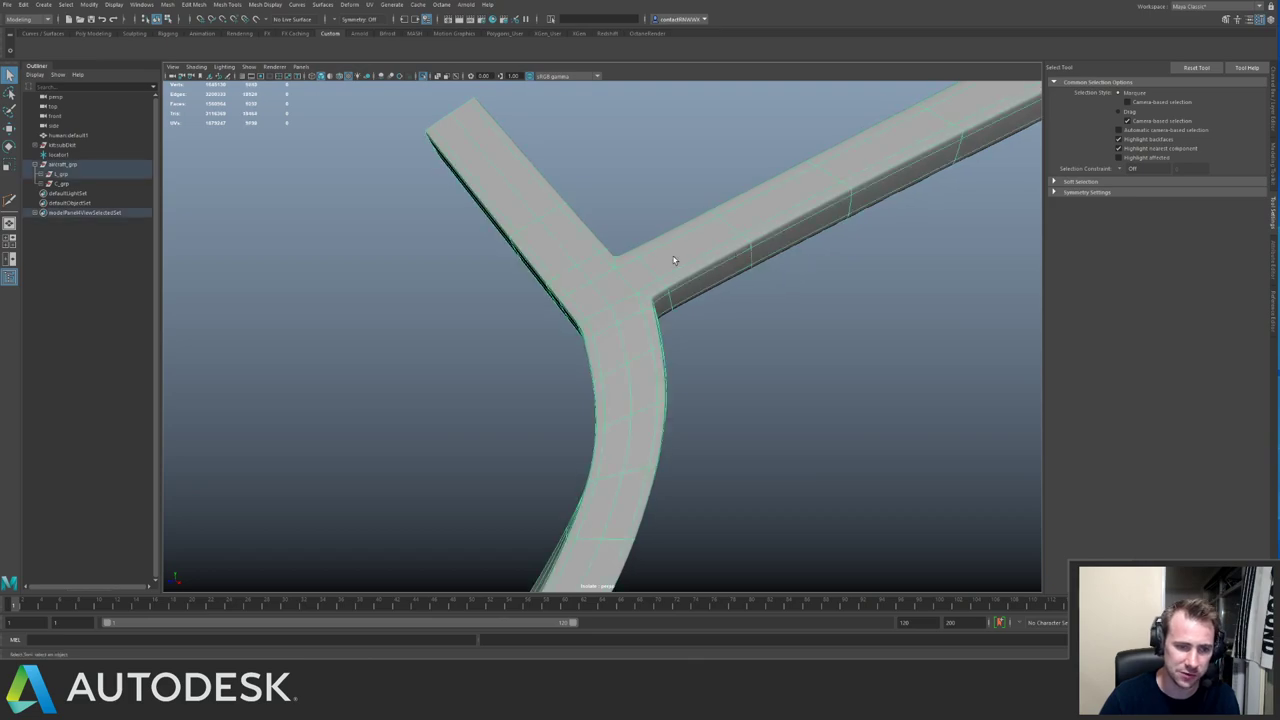
{"action": "key", "text": "1"}
{"action": "key", "text": "ctrl+1"}
{"action": "left_click_drag", "start_coordinate": [511, 280], "coordinate": [451, 263], "text": "alt"}
{"action": "left_click_drag", "start_coordinate": [740, 289], "coordinate": [714, 294], "text": "alt"}
{"action": "key", "text": "ctrl+1"}
{"action": "key", "text": "ctrl+1"}
{"action": "key", "text": "ctrl+1"}
Delete the faces of the last segment at the canopy strut's far end and return to object selection.
{"action": "key", "text": "F11"}
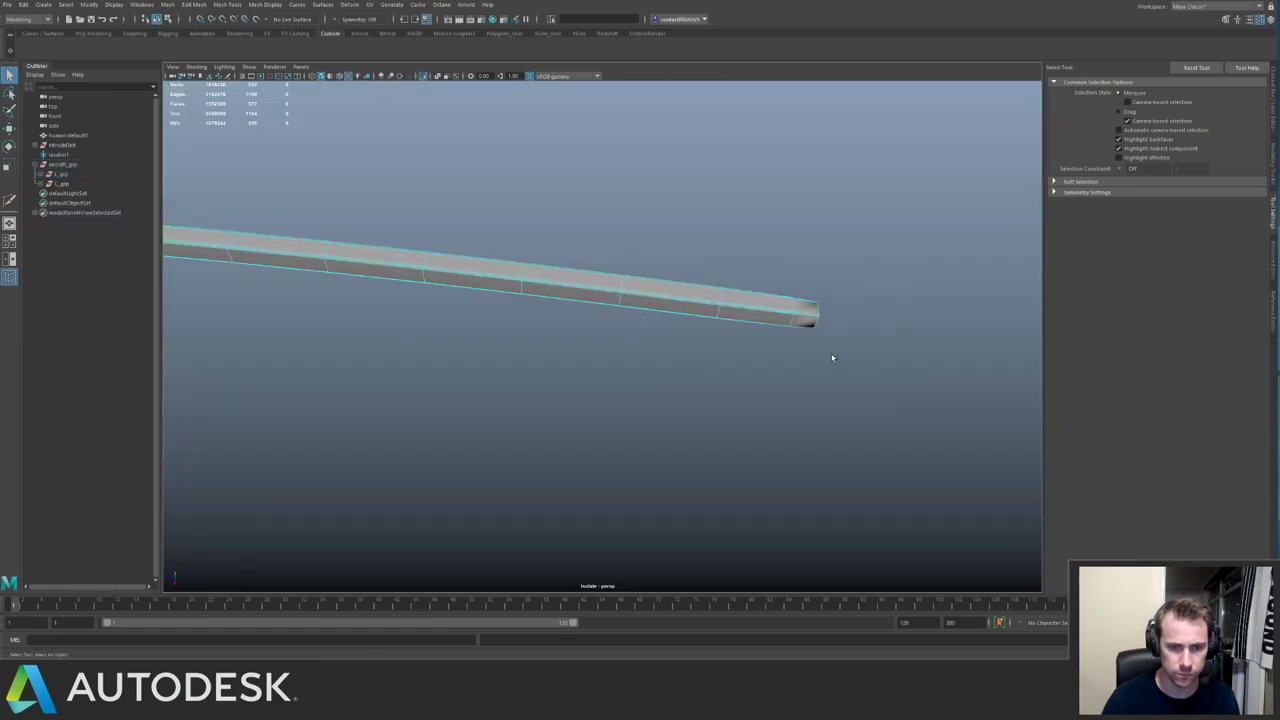
{"action": "left_click_drag", "start_coordinate": [832, 357], "coordinate": [748, 276]}
{"action": "key", "text": "Delete"}
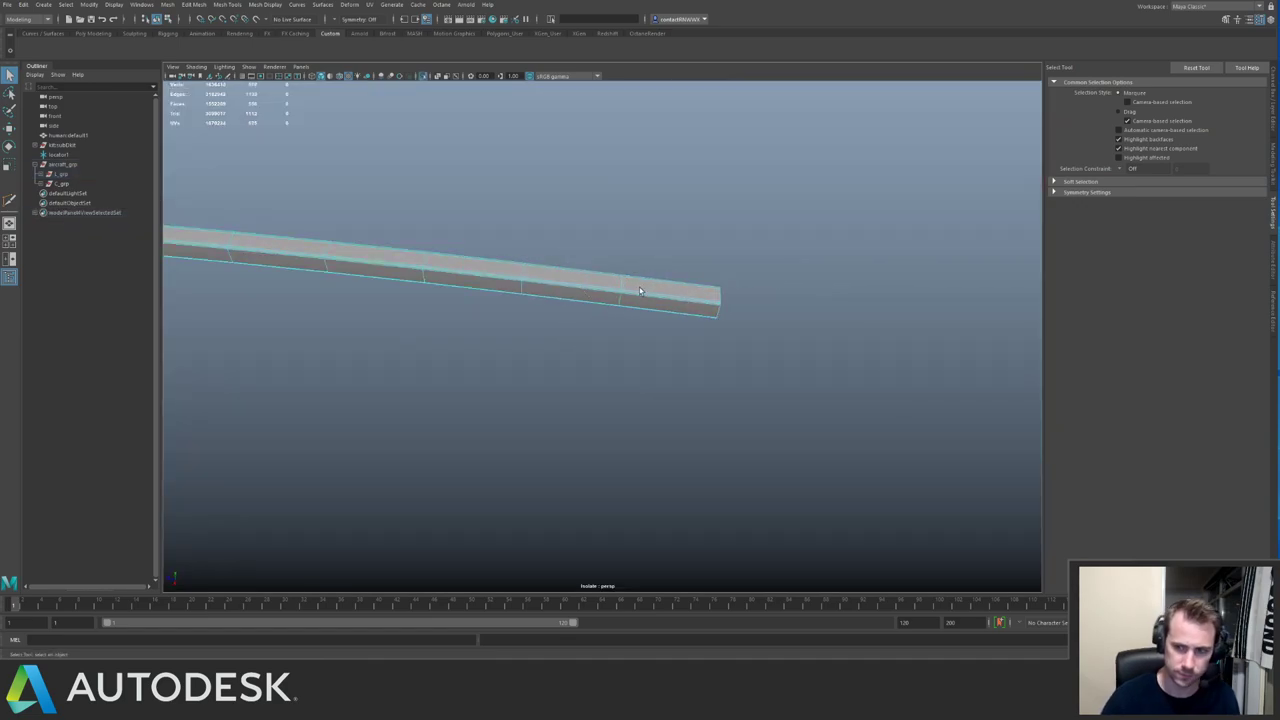
{"action": "right_click_drag", "start_coordinate": [610, 282], "coordinate": [655, 259]}
Isolate the strut together with the adjoining grey panel and add an edge loop near the strut's open end with Multi-Cut.
{"action": "key", "text": "ctrl+1"}
{"action": "key", "text": "ctrl+1"}
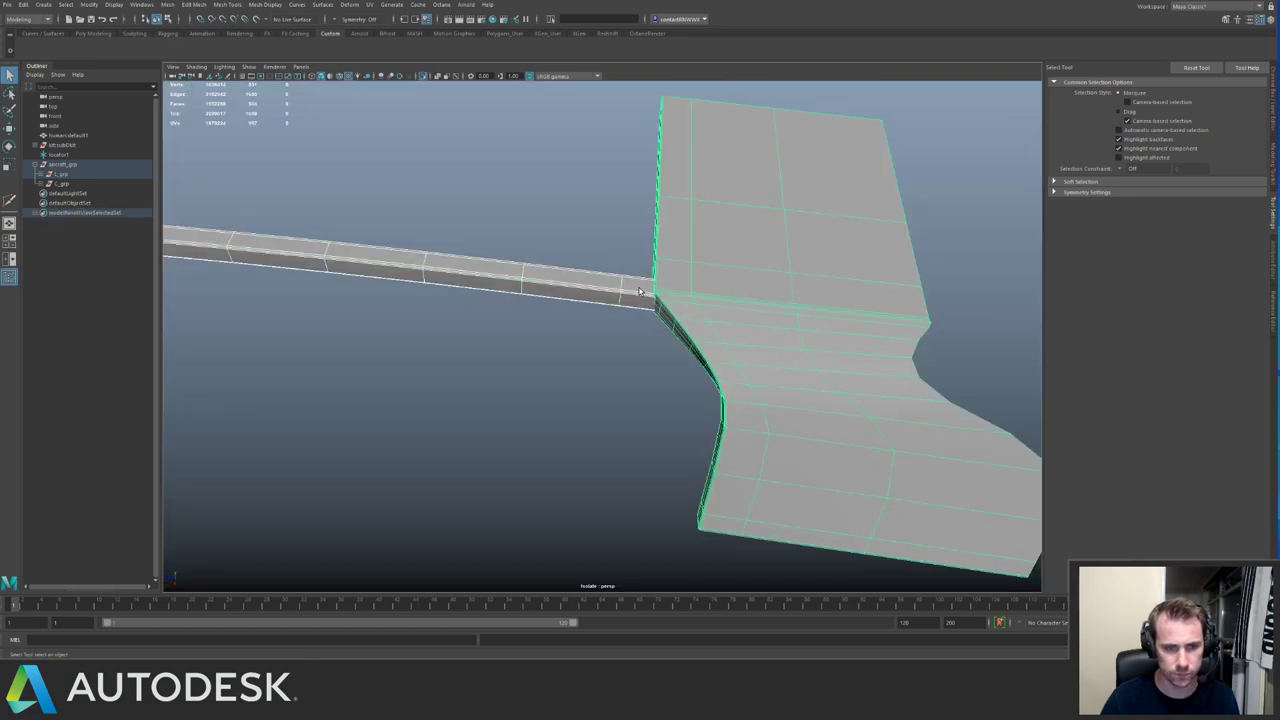
{"action": "key", "text": "ctrl+shift+x"}
{"action": "key", "text": "q"}
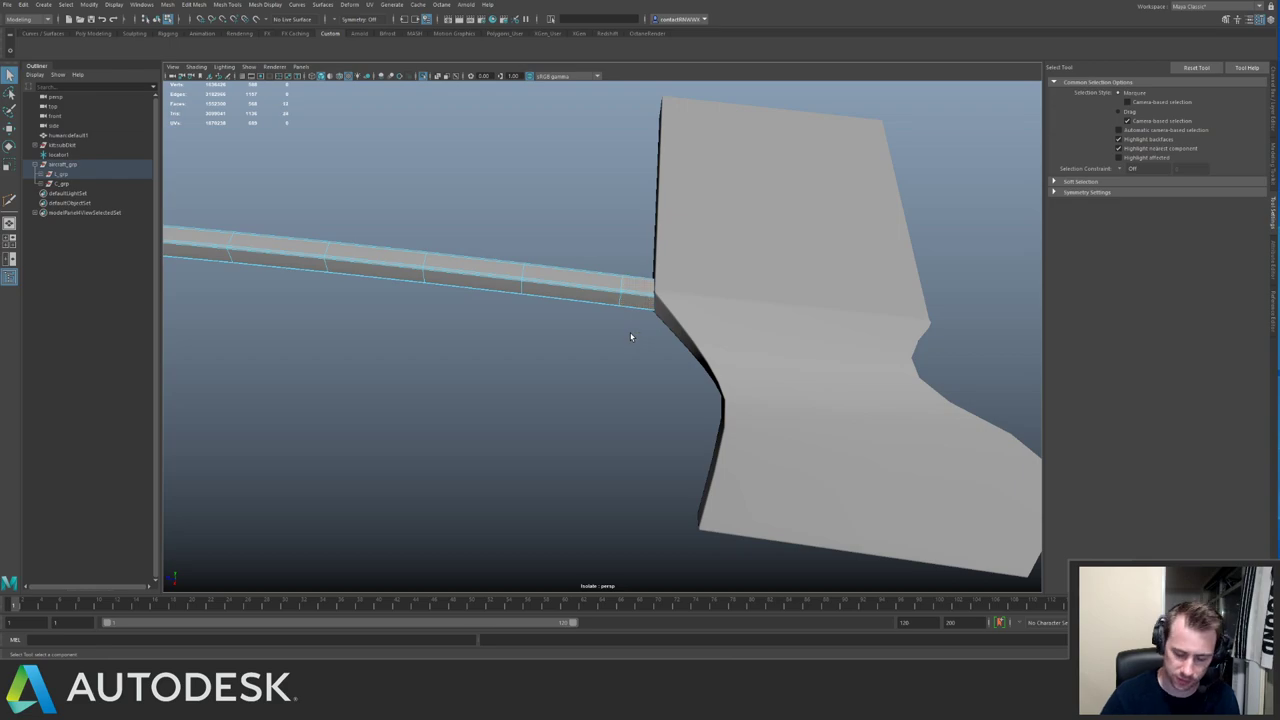
Examine the grey panel bordering the canopy from several angles, both isolated and in place among the surrounding aircraft panels.
{"action": "left_click", "coordinate": [696, 207]}
{"action": "key", "text": "ctrl+1"}
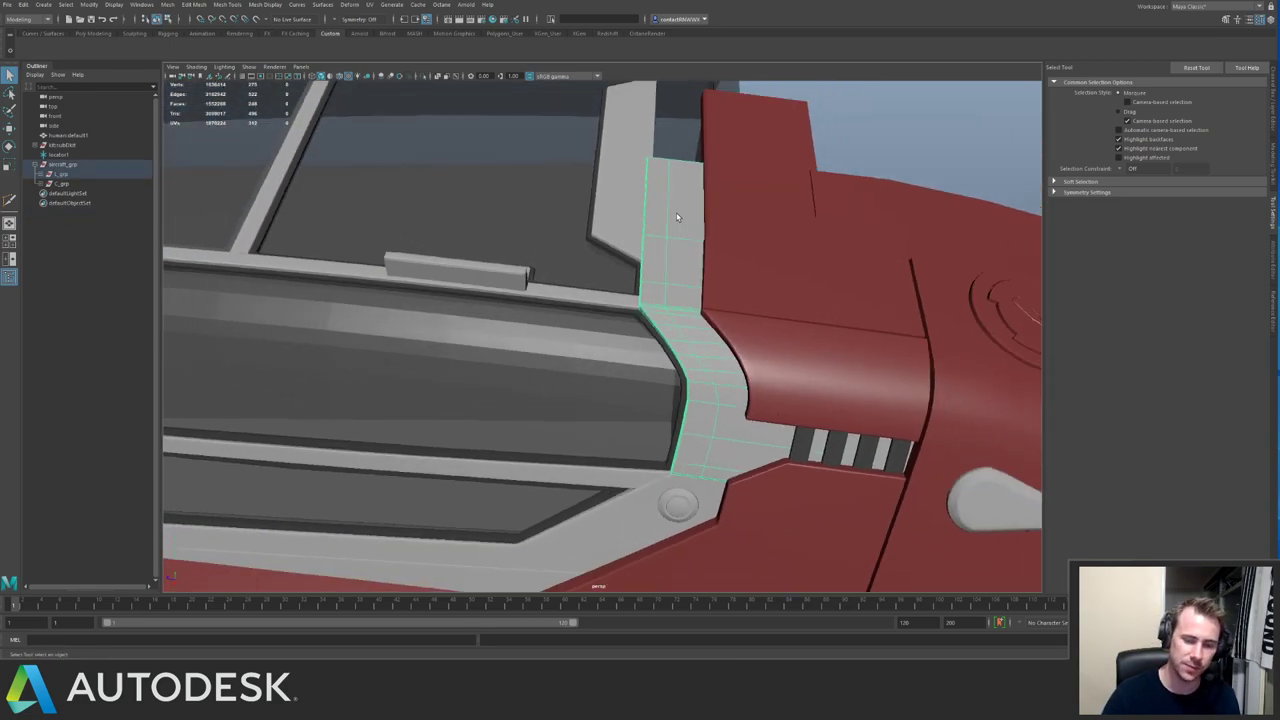
{"action": "left_click_drag", "start_coordinate": [677, 217], "coordinate": [534, 266], "text": "alt"}
{"action": "right_click_drag", "start_coordinate": [534, 266], "coordinate": [729, 269], "text": "alt"}
{"action": "middle_click_drag", "start_coordinate": [729, 269], "coordinate": [605, 370], "text": "alt"}
{"action": "right_click_drag", "start_coordinate": [605, 370], "coordinate": [701, 322], "text": "alt"}
{"action": "left_click_drag", "start_coordinate": [700, 321], "coordinate": [580, 287], "text": "alt"}
{"action": "key", "text": "ctrl+1"}
{"action": "key", "text": "ctrl+1"}
{"action": "key", "text": "ctrl+1"}
{"action": "key", "text": "ctrl+1"}
{"action": "right_click_drag", "start_coordinate": [581, 287], "coordinate": [601, 294], "text": "alt"}
{"action": "left_click_drag", "start_coordinate": [601, 294], "coordinate": [631, 336], "text": "alt"}
{"action": "key", "text": "ctrl+1"}
{"action": "key", "text": "ctrl+1"}
{"action": "key", "text": "ctrl+1"}
{"action": "key", "text": "ctrl+1"}
{"action": "key", "text": "ctrl+1"}
{"action": "key", "text": "ctrl+1"}
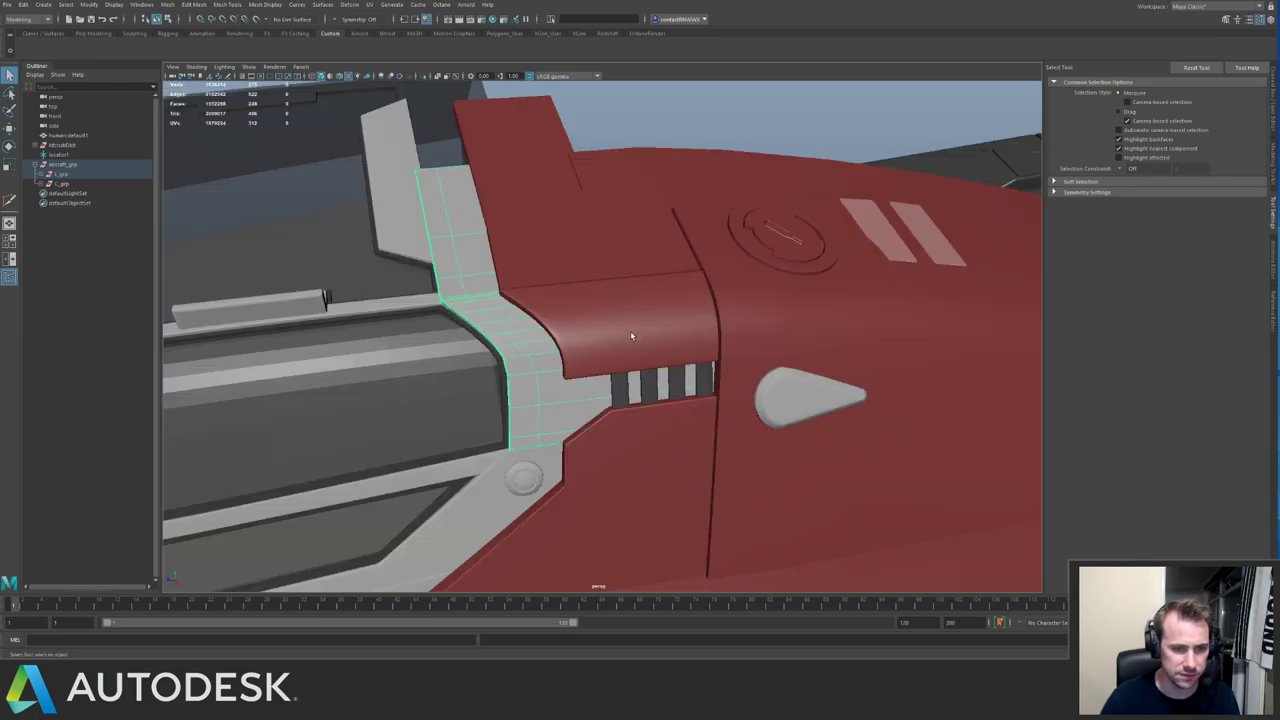
Isolate the grey panel and delete its upper face strip beside the red panel, along with the matching inner faces.
{"action": "key", "text": "ctrl+1"}
{"action": "key", "text": "F11"}
{"action": "left_click", "coordinate": [622, 335]}
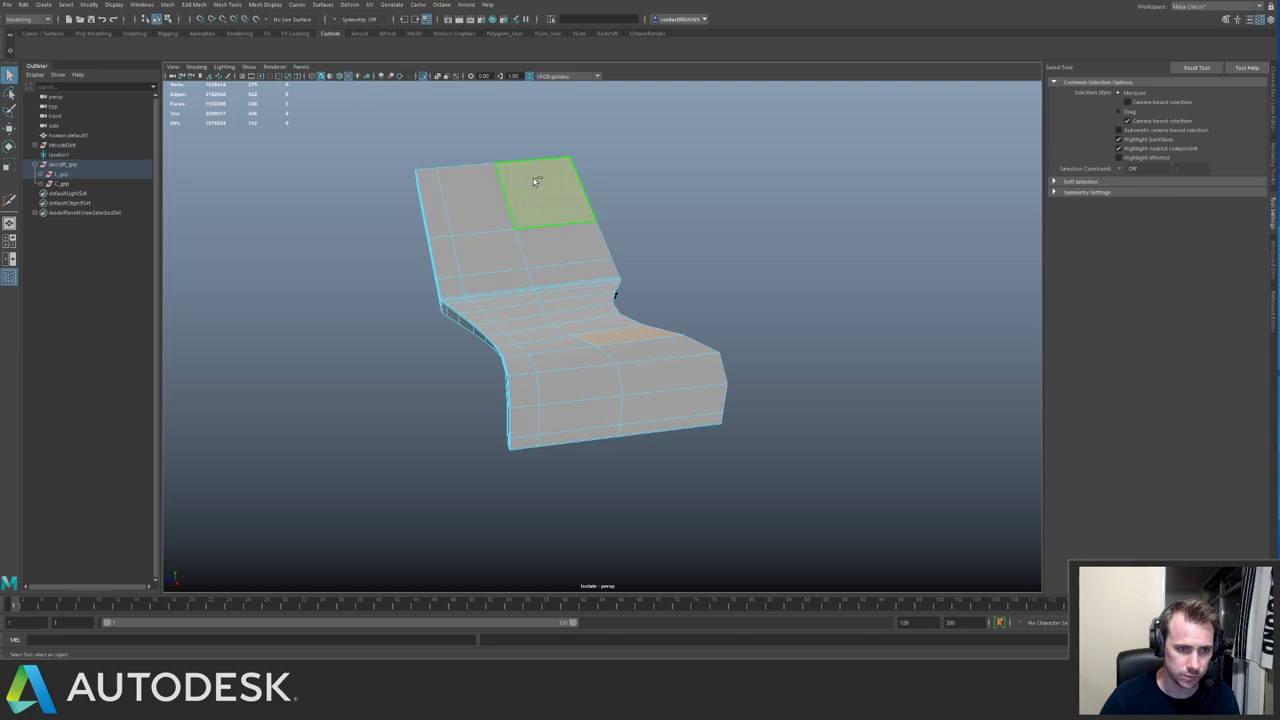
{"action": "key", "text": "Delete"}
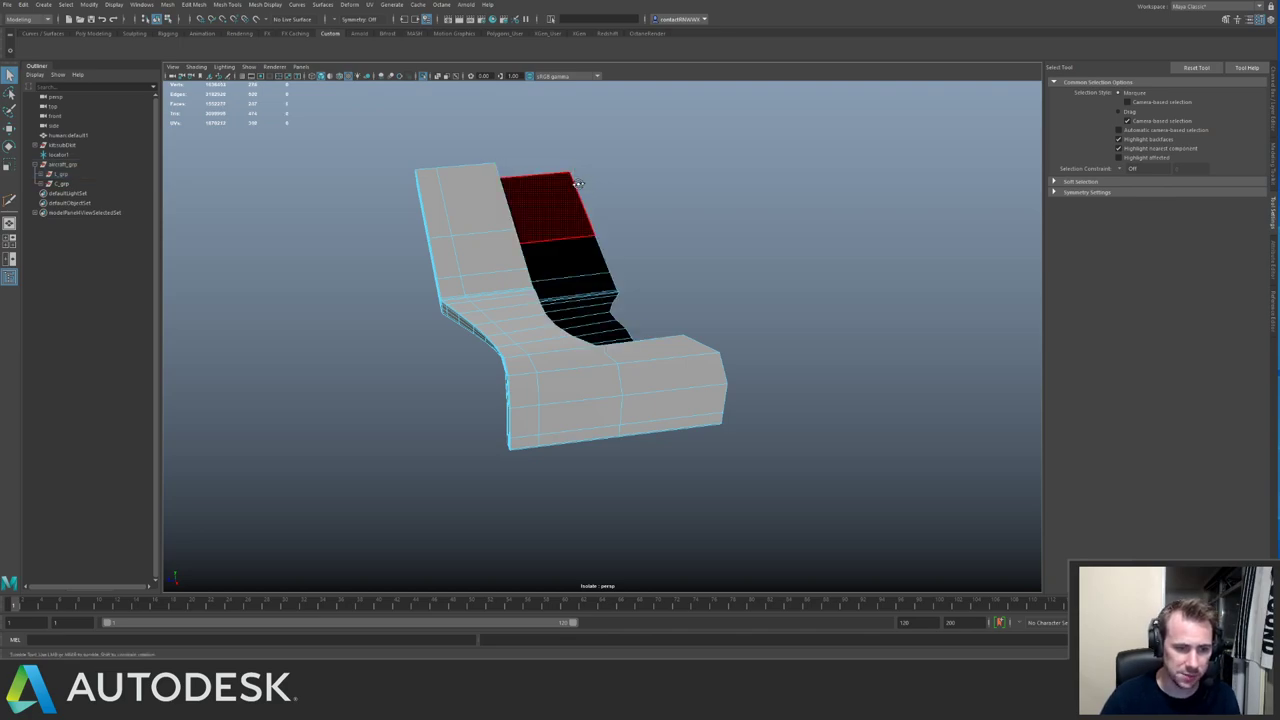
{"action": "left_click_drag", "start_coordinate": [578, 184], "coordinate": [571, 197], "text": "alt"}
{"action": "left_click_drag", "start_coordinate": [622, 325], "coordinate": [869, 252]}
{"action": "key", "text": "Delete"}
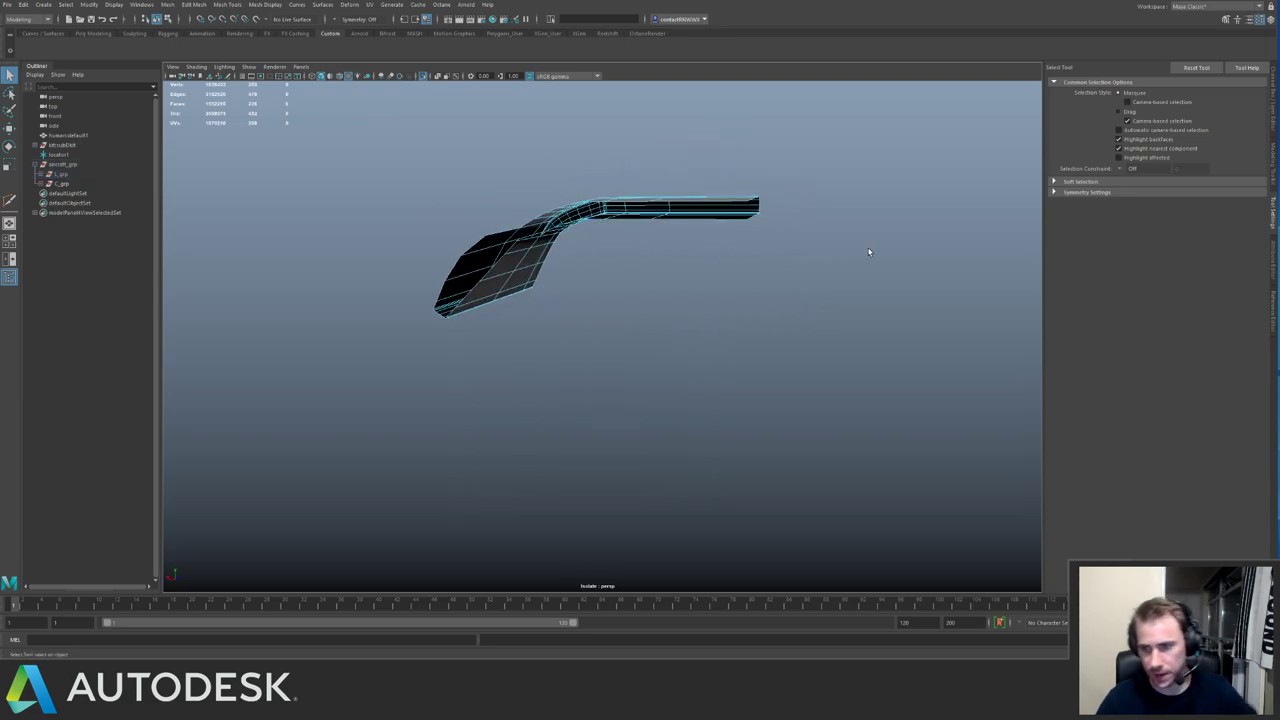
{"action": "left_click", "coordinate": [530, 262]}
{"action": "left_click_drag", "start_coordinate": [558, 245], "coordinate": [644, 311], "text": "alt"}
Examine how the trimmed grey panel fits the neighbouring red panels by isolating them together and returning to the full aircraft.
{"action": "key", "text": "ctrl+1"}
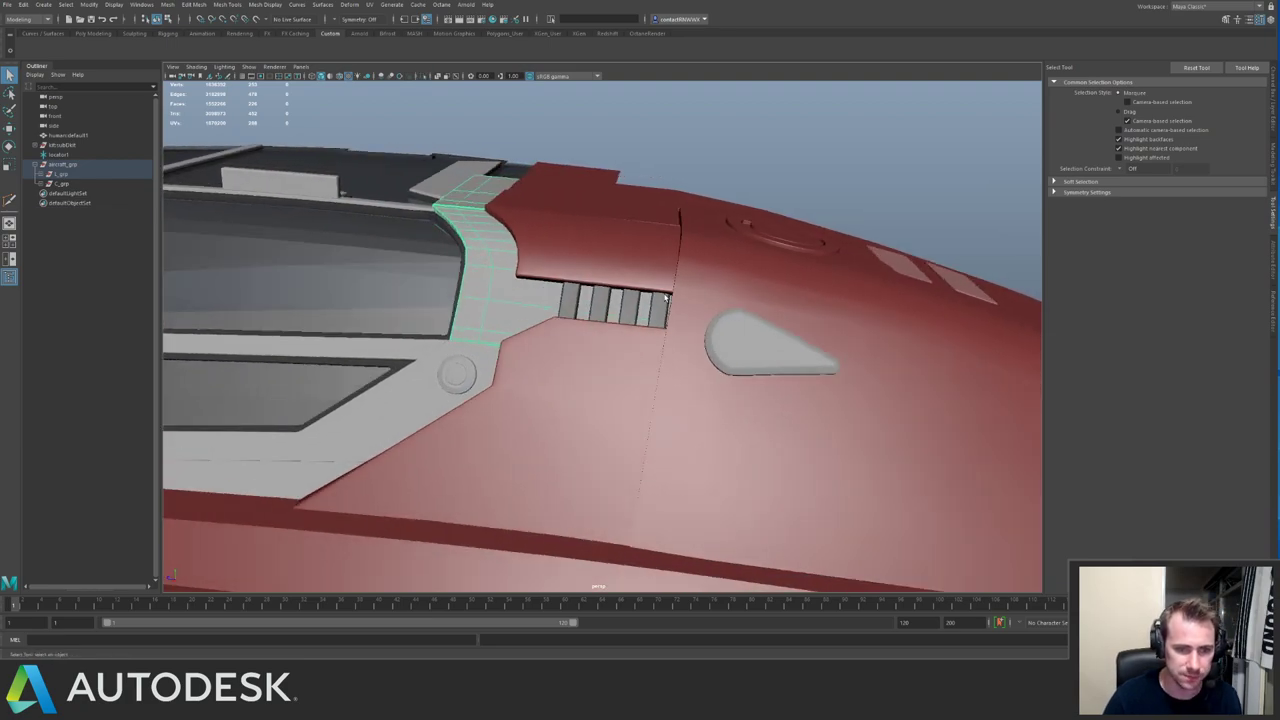
{"action": "left_click", "coordinate": [665, 292], "text": "shift"}
{"action": "left_click", "coordinate": [644, 335], "text": "shift"}
{"action": "key", "text": "ctrl+1"}
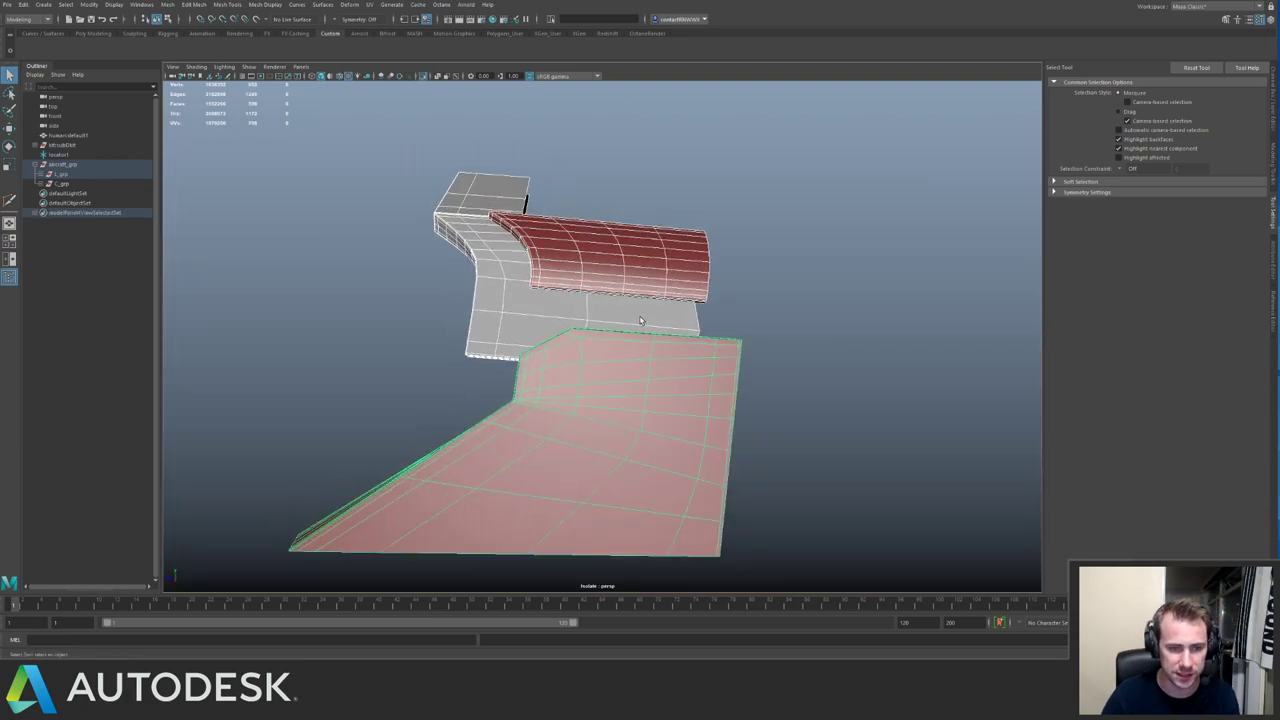
{"action": "key", "text": "ctrl+1"}
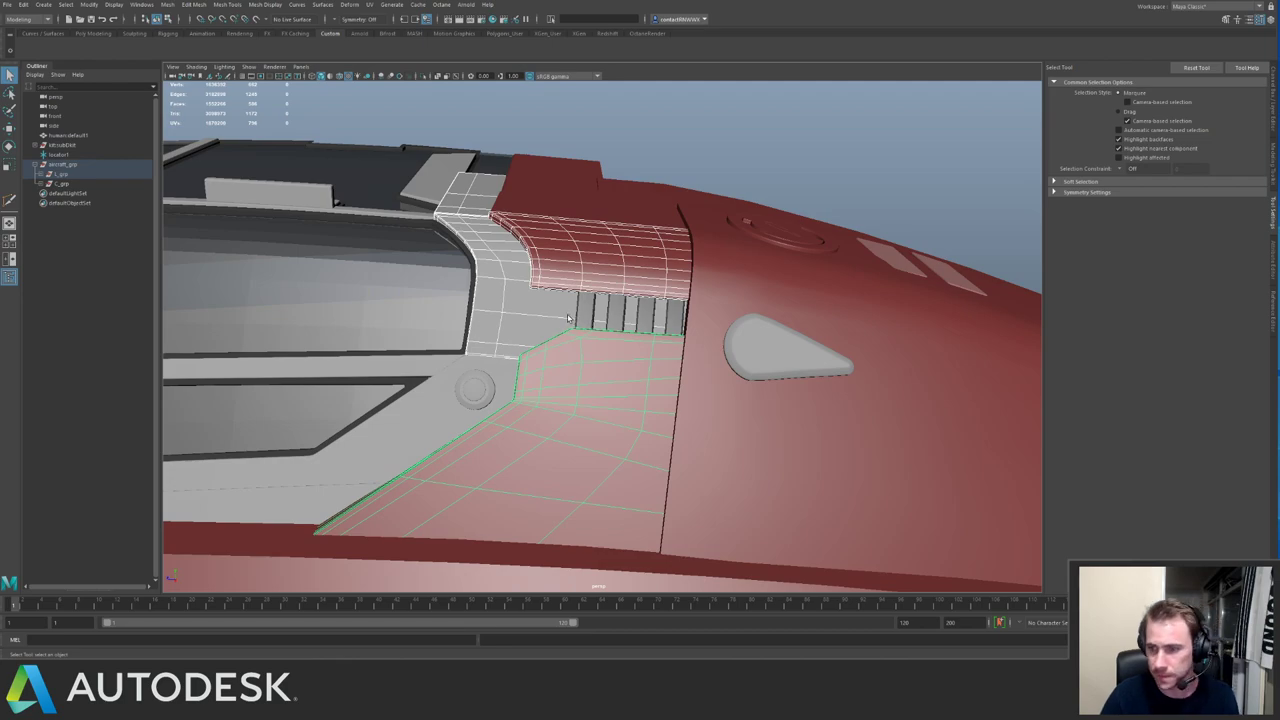
Isolate the grey panel and insert a supporting edge loop near its lower section's outer end, using equal distance from edge.
{"action": "left_click", "coordinate": [563, 314]}
{"action": "mouse_move", "coordinate": [563, 314]}
{"action": "left_mouse_down", "text": "alt"}
{"action": "mouse_move", "coordinate": [537, 311]}
{"action": "mouse_move", "coordinate": [565, 313]}
{"action": "left_mouse_up", "text": "alt"}
{"action": "key", "text": "ctrl+1"}
{"action": "right_click_drag", "start_coordinate": [561, 290], "coordinate": [505, 357], "text": "shift"}
{"action": "left_click", "coordinate": [1128, 136]}
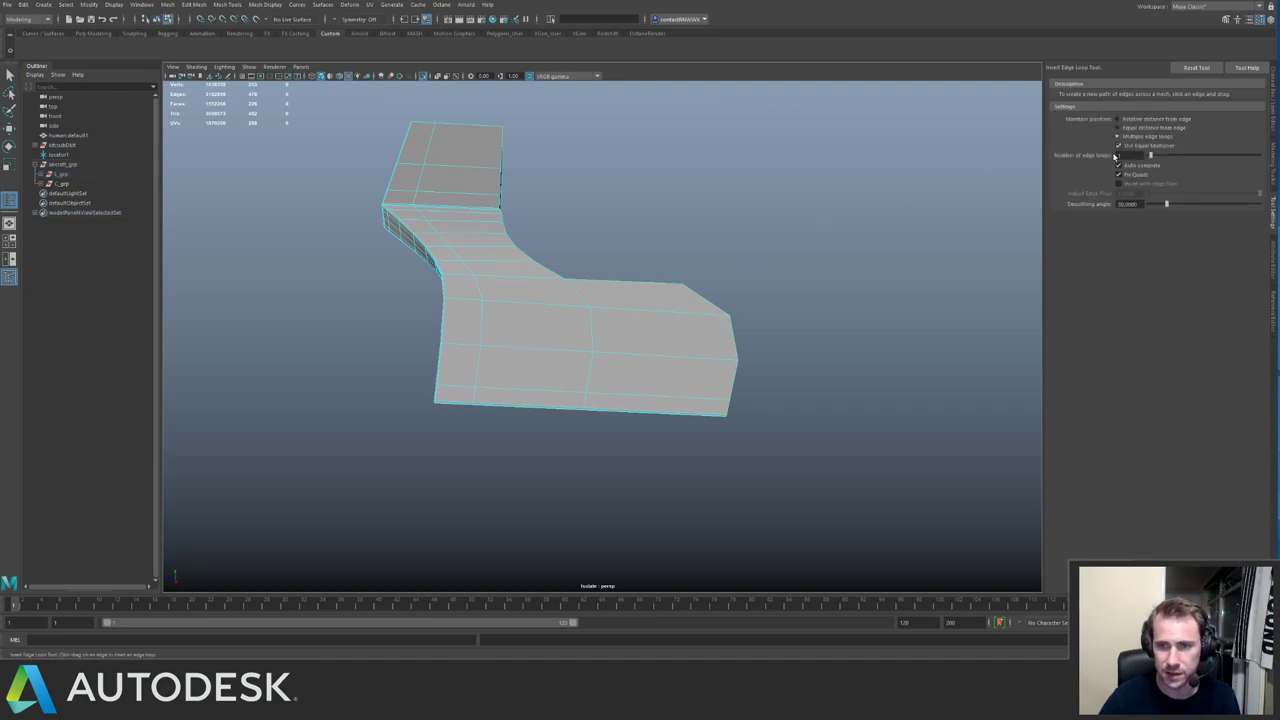
{"action": "left_click", "coordinate": [1118, 127]}
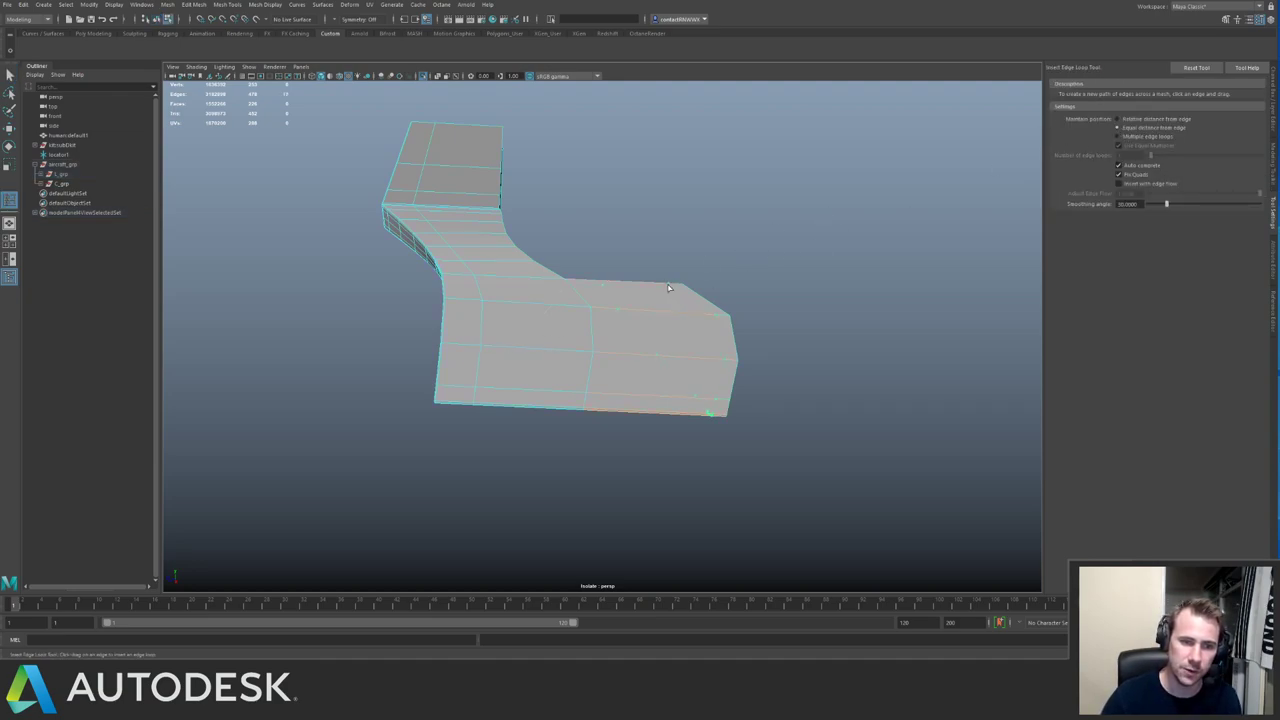
{"action": "left_click_drag", "start_coordinate": [670, 287], "coordinate": [814, 258], "text": "alt"}
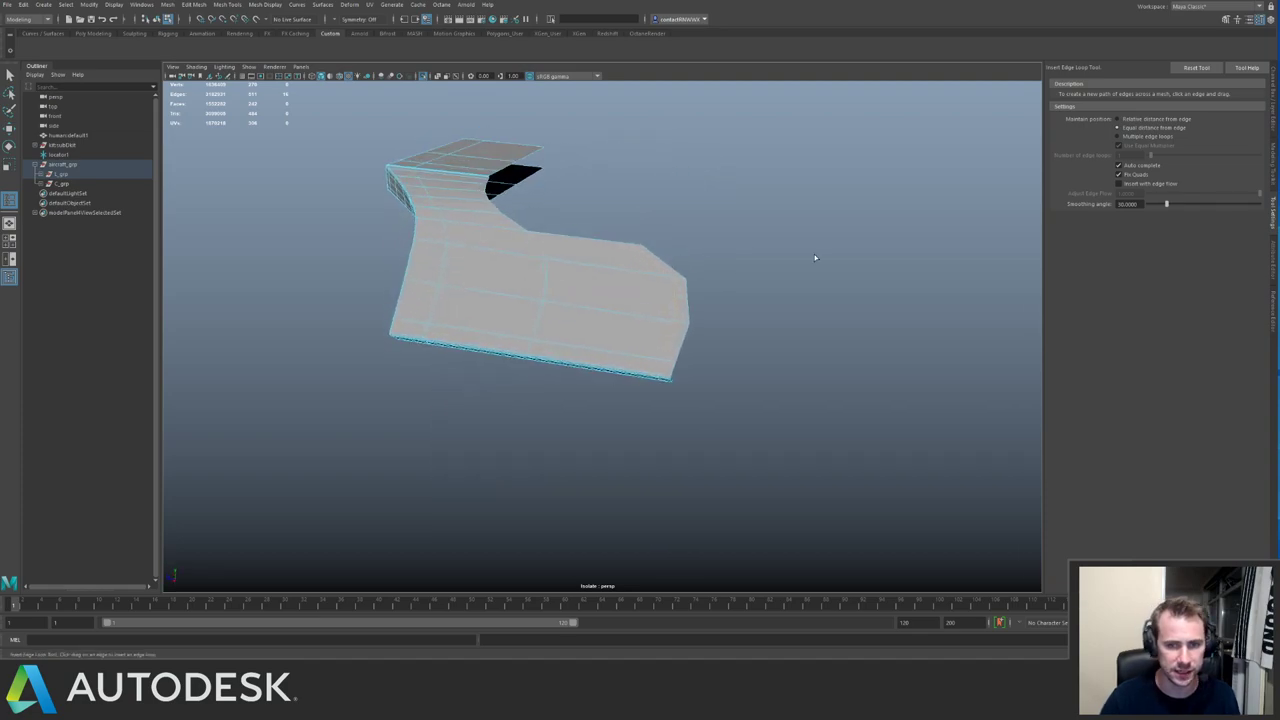
Insert one centred edge loop in the panel's lower end section and an equal-distance supporting loop beside the existing crosswise edge.
{"action": "left_click", "coordinate": [1119, 137]}
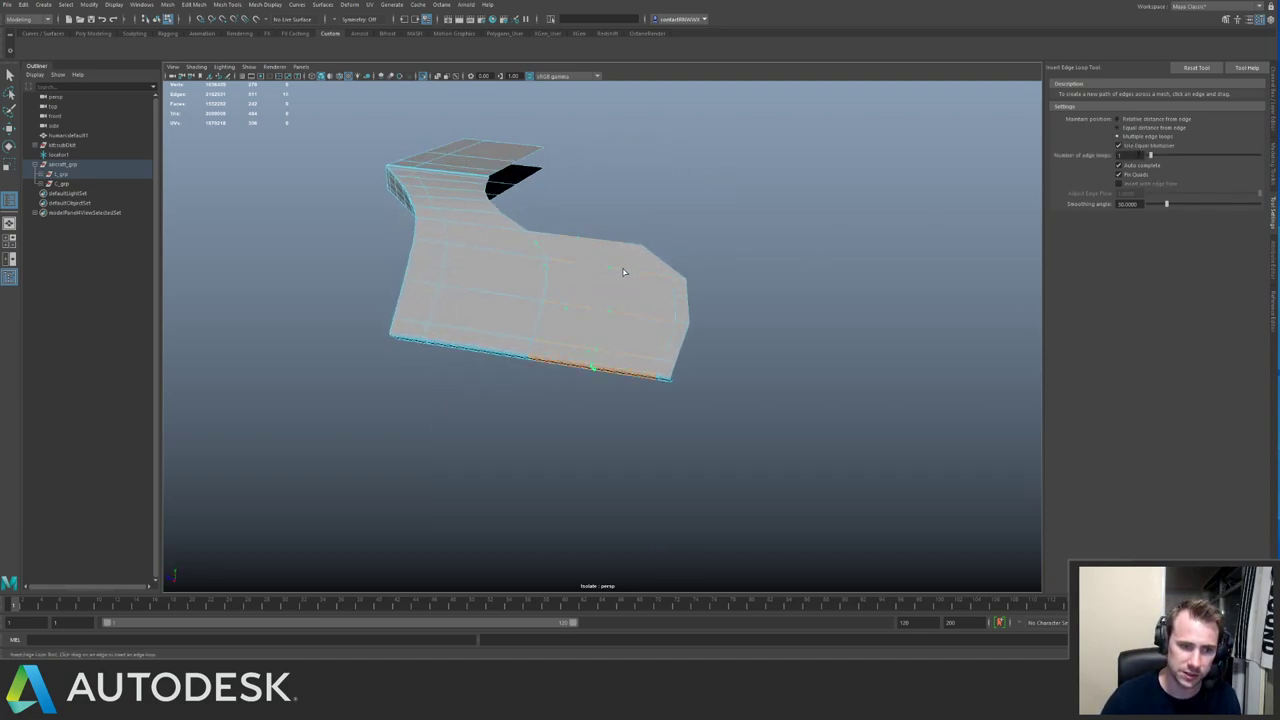
{"action": "left_click", "coordinate": [1119, 127]}
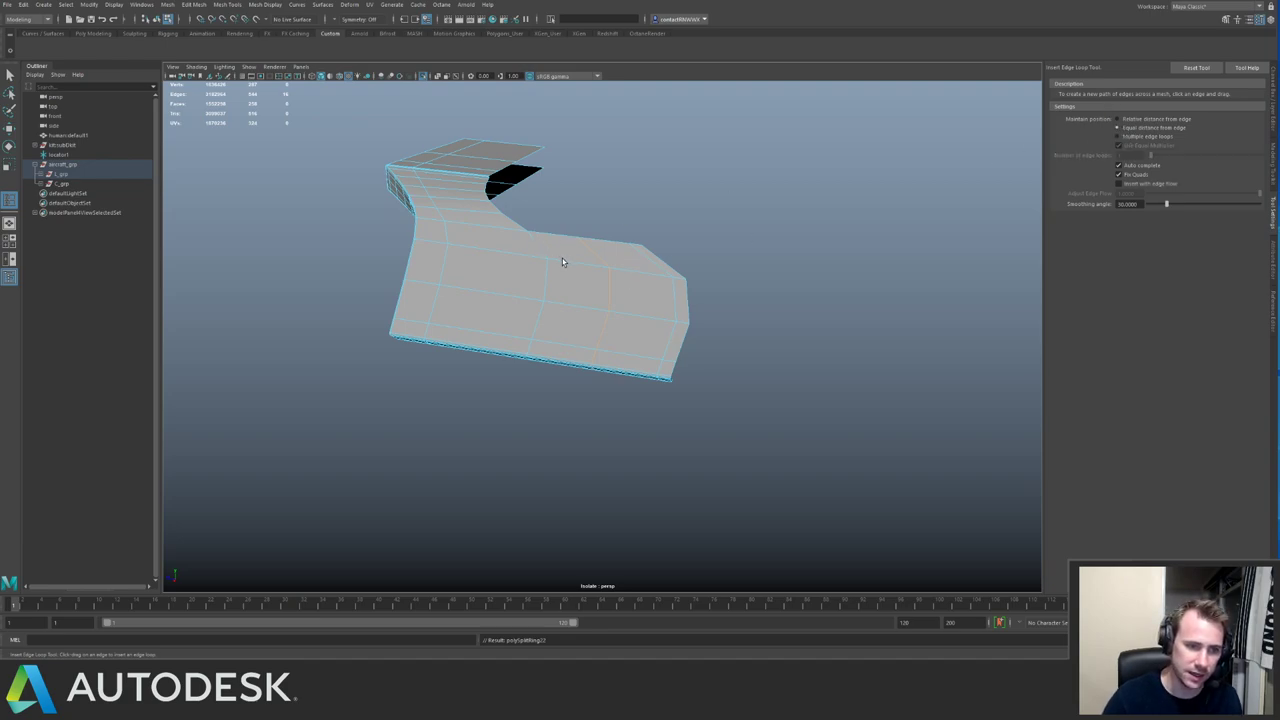
{"action": "mouse_move", "coordinate": [557, 260]}
{"action": "left_mouse_down"}
{"action": "mouse_move", "coordinate": [563, 284]}
{"action": "mouse_move", "coordinate": [565, 242]}
{"action": "left_mouse_up"}
{"action": "left_click_drag", "start_coordinate": [565, 242], "coordinate": [576, 264], "text": "alt"}
{"action": "right_click_drag", "start_coordinate": [576, 264], "coordinate": [605, 259], "text": "alt"}
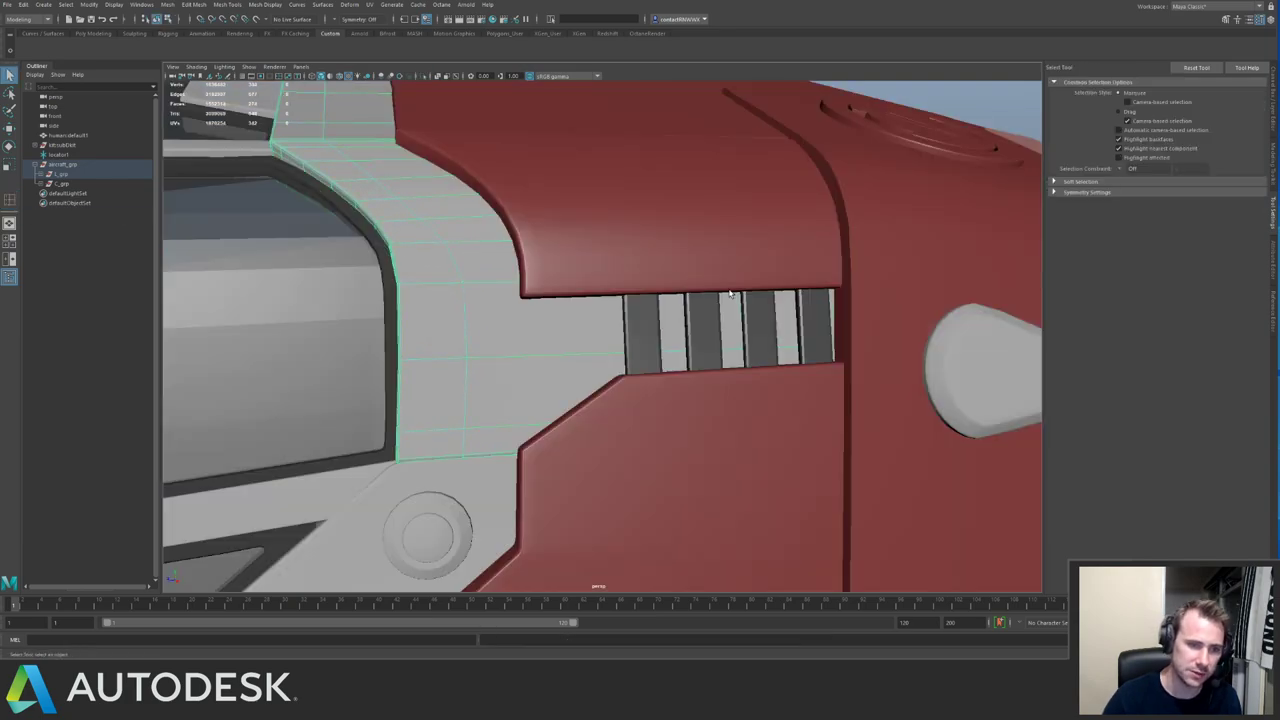
{"action": "left_click_drag", "start_coordinate": [600, 260], "coordinate": [573, 253], "text": "alt"}
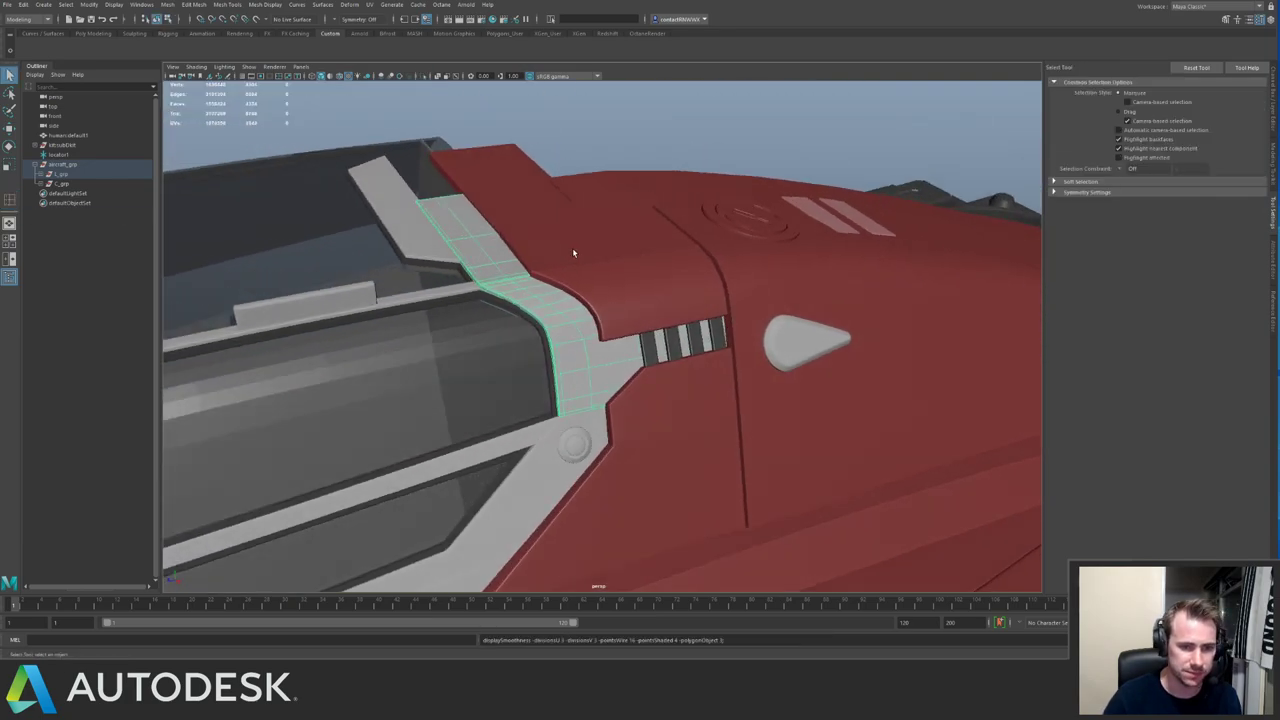
Isolate the grey panel again and insert an equal-distance supporting edge loop lengthwise, near the side facing the red panel.
{"action": "key", "text": "ctrl+1"}
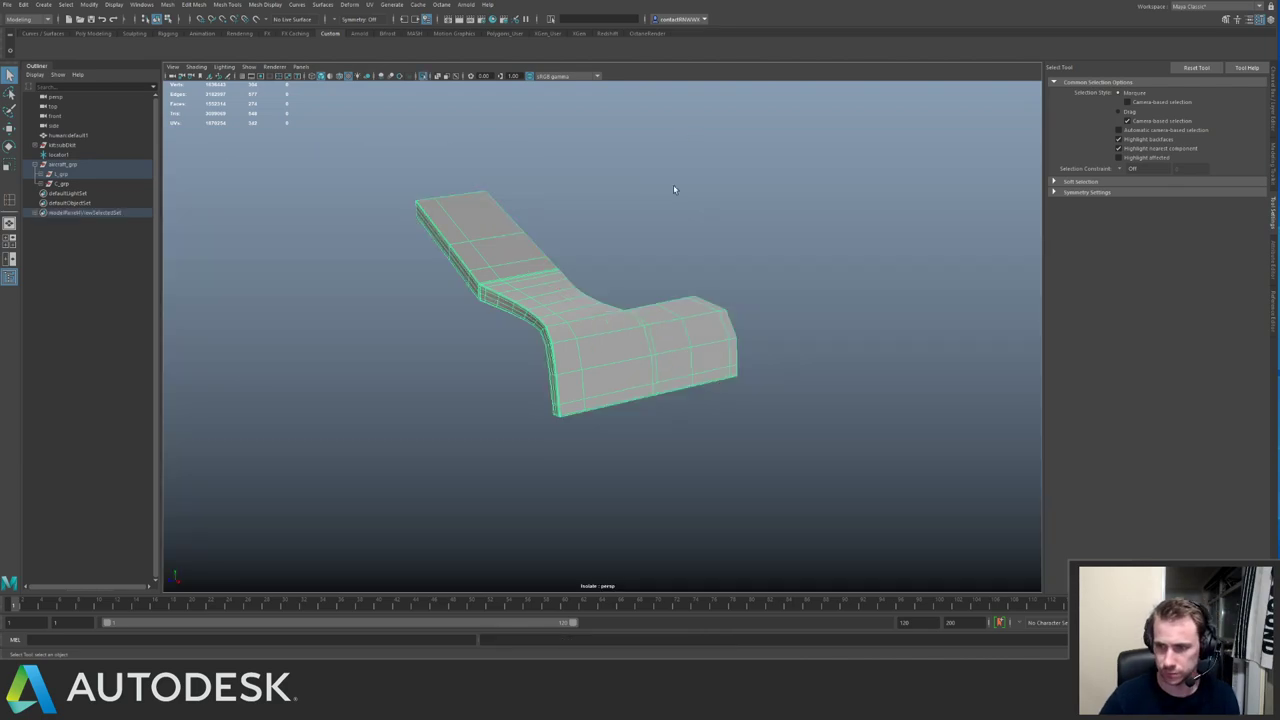
{"action": "left_click_drag", "start_coordinate": [673, 186], "coordinate": [612, 294], "text": "alt"}
{"action": "right_click_drag", "start_coordinate": [612, 294], "coordinate": [634, 299], "text": "alt"}
{"action": "key", "text": "g"}
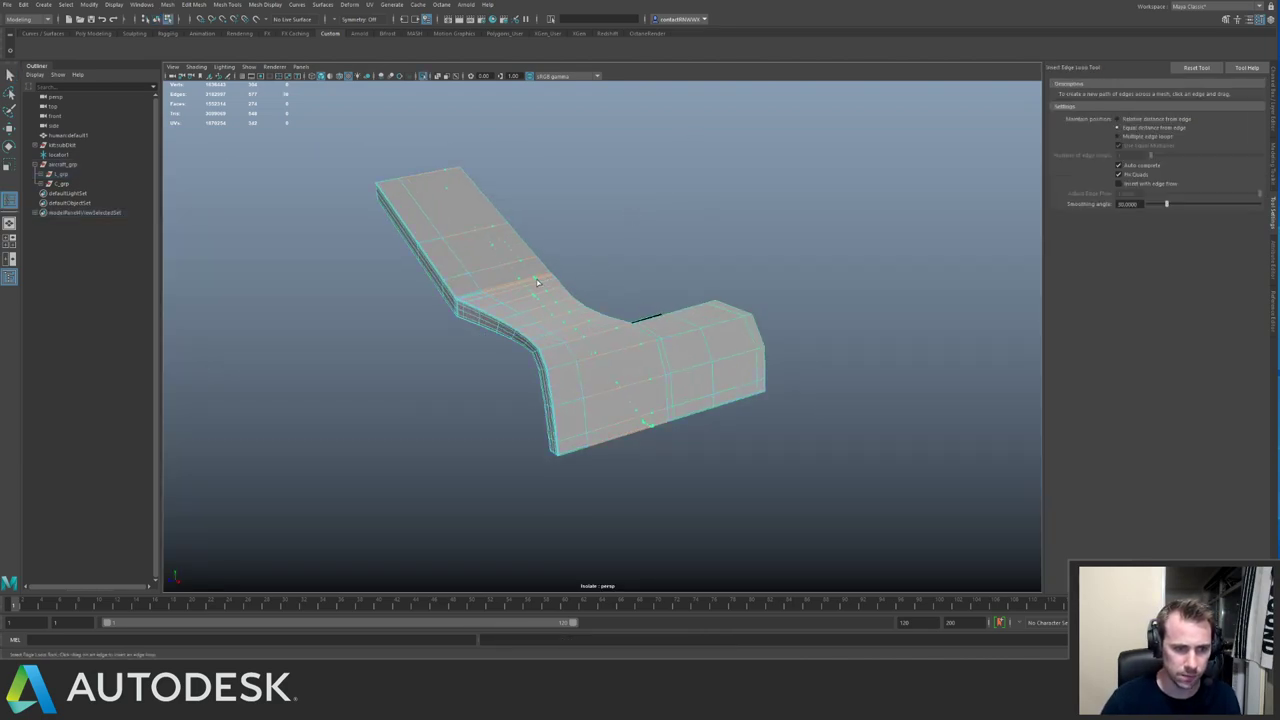
{"action": "left_click", "coordinate": [540, 284]}
{"action": "key", "text": "q"}
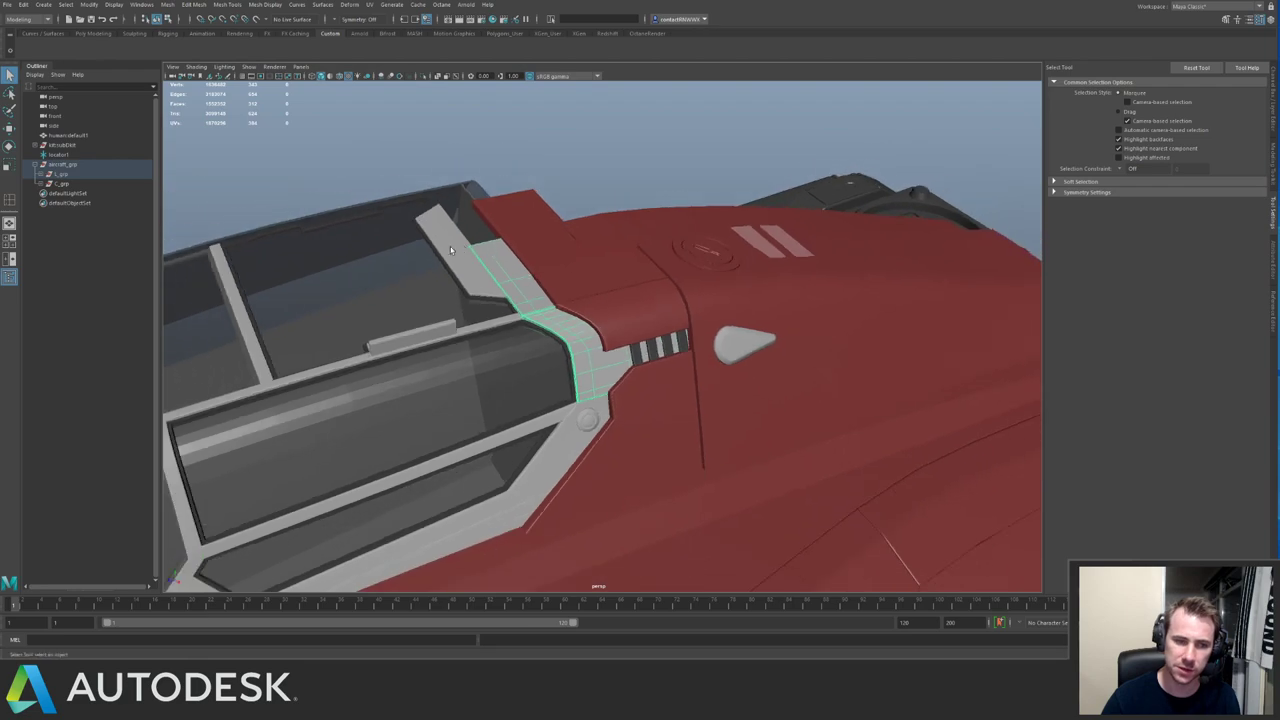
Isolate the grey panel and mirror a duplicate of it across the aircraft's centre by setting its Scale X to -1.
{"action": "key", "text": "ctrl+1"}
{"action": "left_click_drag", "start_coordinate": [450, 250], "coordinate": [632, 256], "text": "alt"}
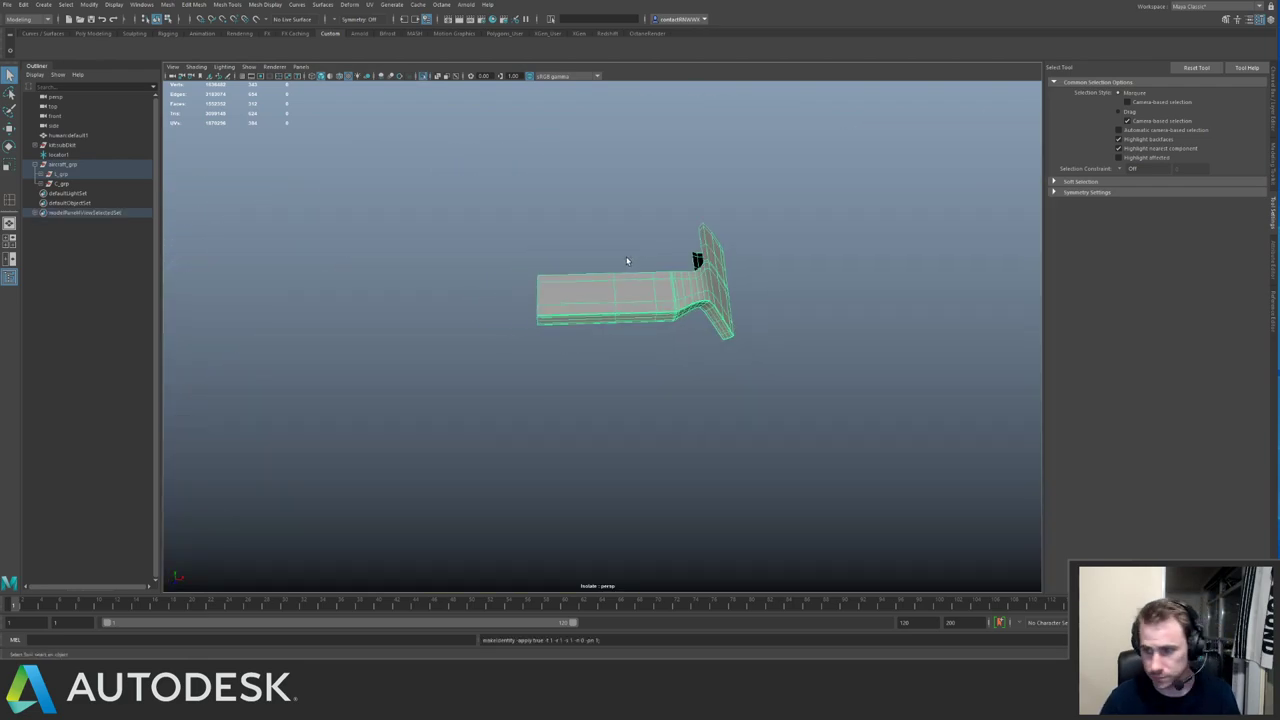
{"action": "key", "text": "w"}
{"action": "left_click_drag", "start_coordinate": [635, 256], "coordinate": [657, 300], "text": "alt"}
{"action": "left_click_drag", "start_coordinate": [565, 254], "coordinate": [586, 234], "text": "alt"}
{"action": "middle_click_drag", "start_coordinate": [586, 234], "coordinate": [652, 250], "text": "alt"}
{"action": "right_click_drag", "start_coordinate": [643, 247], "coordinate": [532, 248], "text": "alt"}
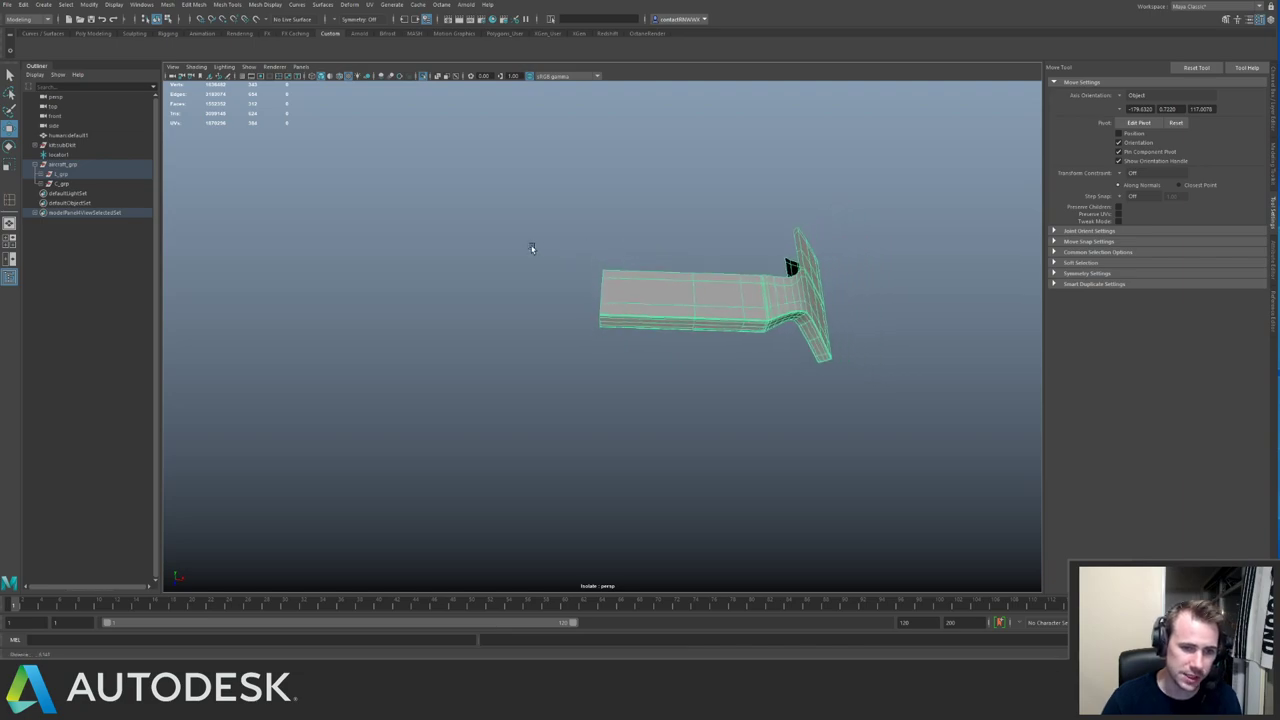
{"action": "left_click_drag", "start_coordinate": [531, 248], "coordinate": [624, 256], "text": "alt"}
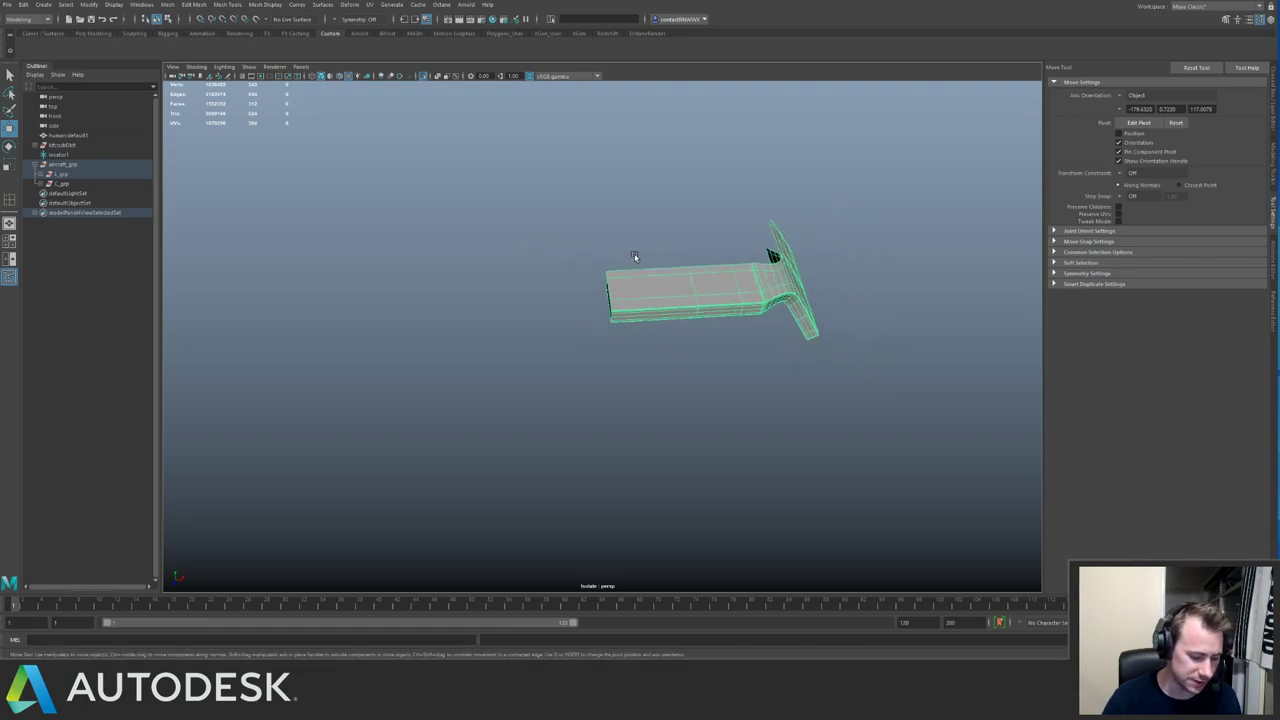
{"action": "left_click", "coordinate": [1274, 121]}
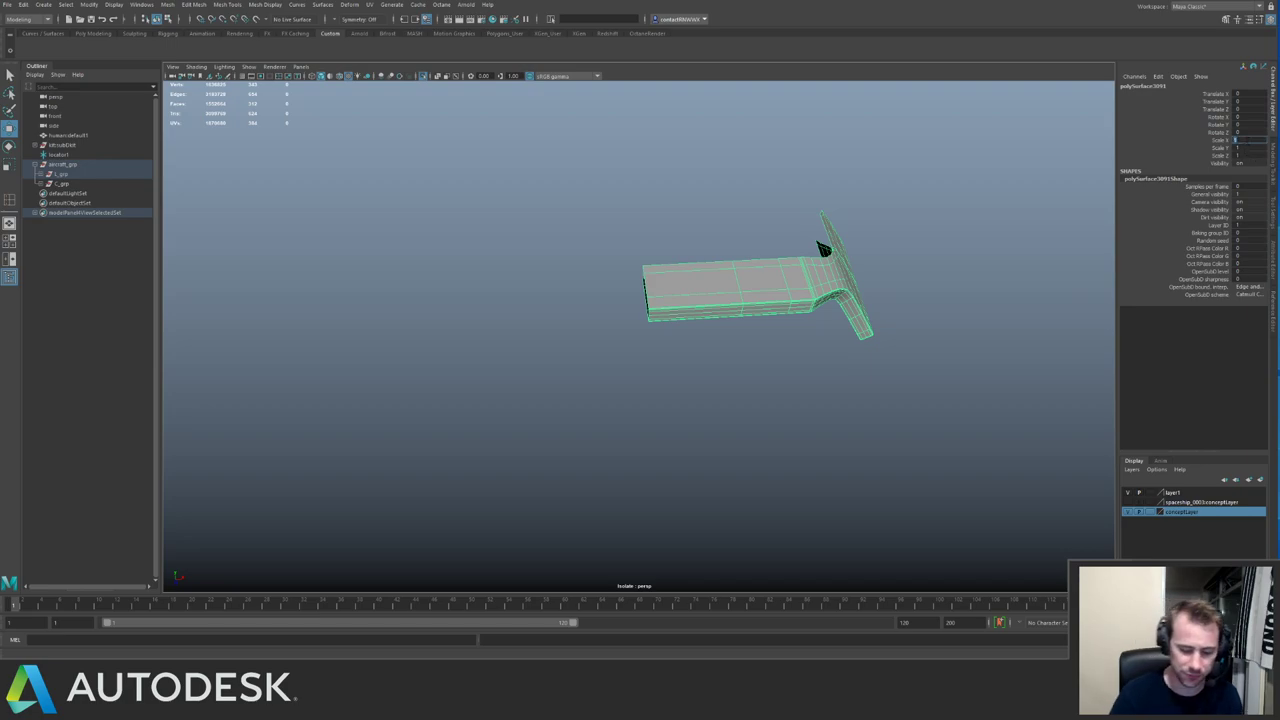
{"action": "key", "text": "Return"}
Combine the mirrored half and the original grey panel into one mesh and return to the full aircraft.
{"action": "left_click", "coordinate": [665, 268], "text": "shift"}
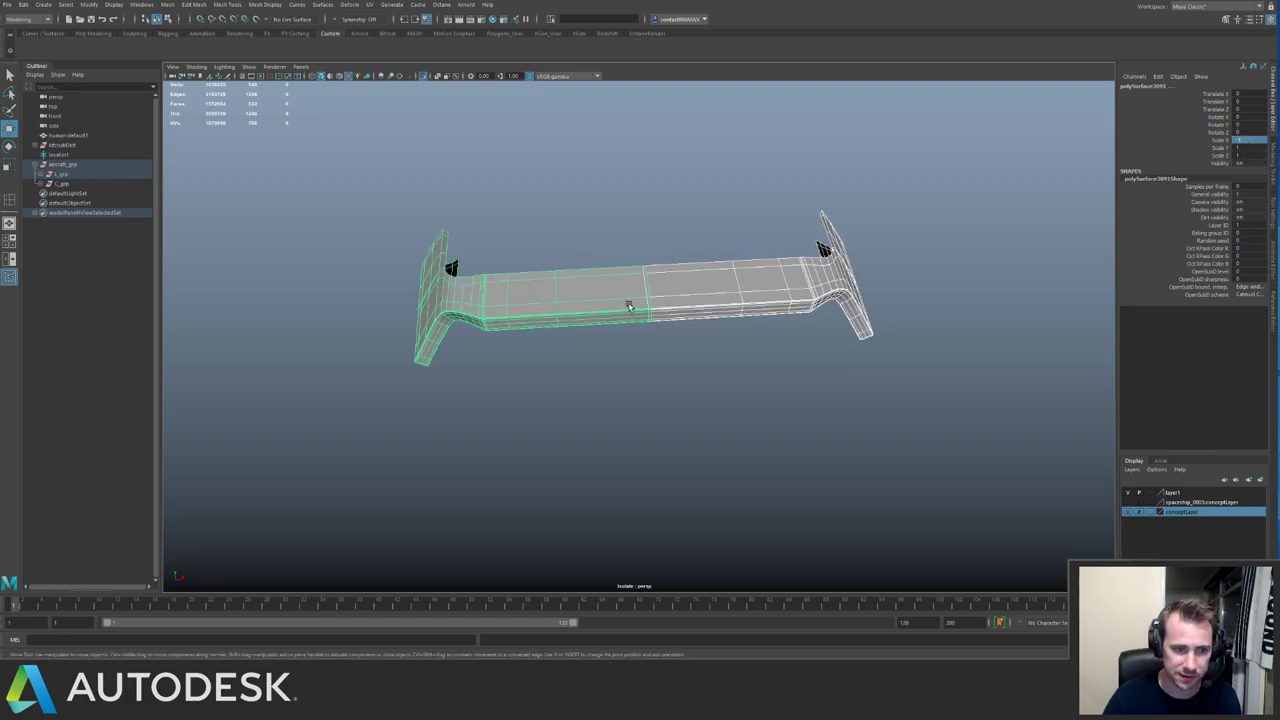
{"action": "key", "text": "space"}
{"action": "left_click_drag", "start_coordinate": [530, 325], "coordinate": [550, 362]}
{"action": "left_click", "coordinate": [616, 337]}
{"action": "left_click", "coordinate": [622, 306]}
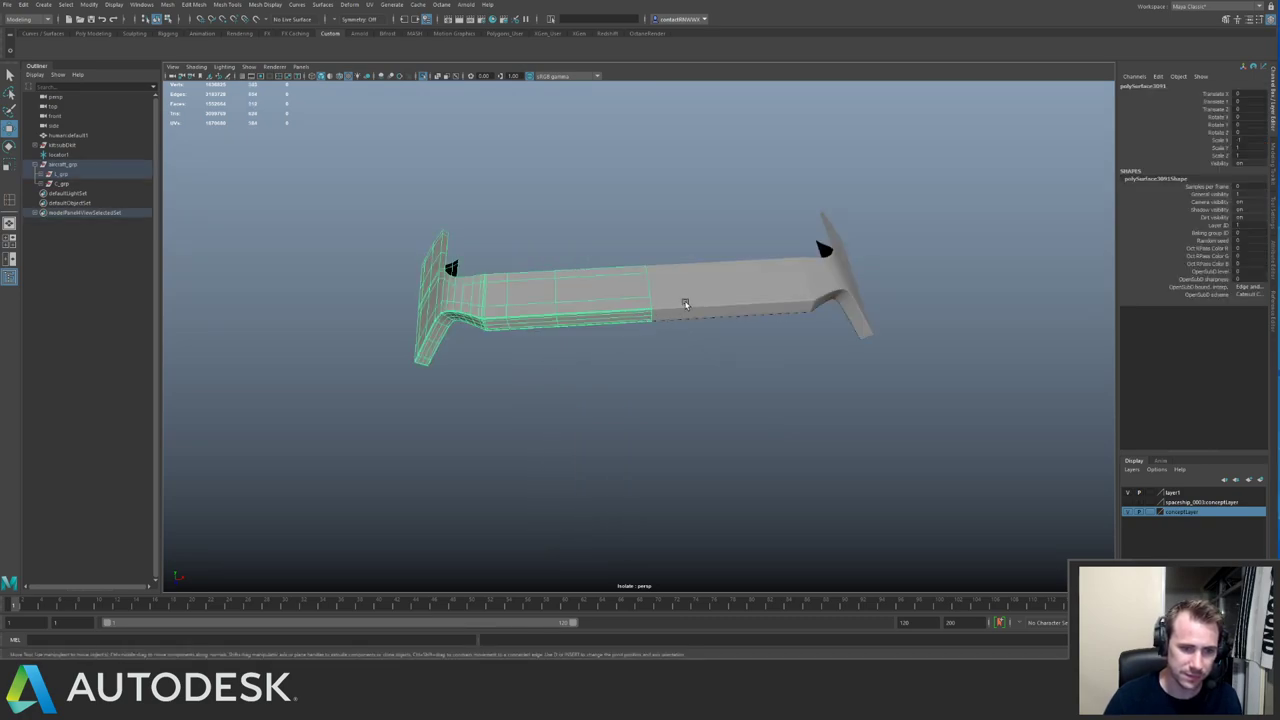
{"action": "left_click", "coordinate": [686, 303], "text": "shift"}
{"action": "key", "text": "space"}
{"action": "left_click_drag", "start_coordinate": [508, 337], "coordinate": [525, 378]}
{"action": "right_click_drag", "start_coordinate": [575, 314], "coordinate": [667, 318], "text": "alt"}
{"action": "key", "text": "ctrl+1"}
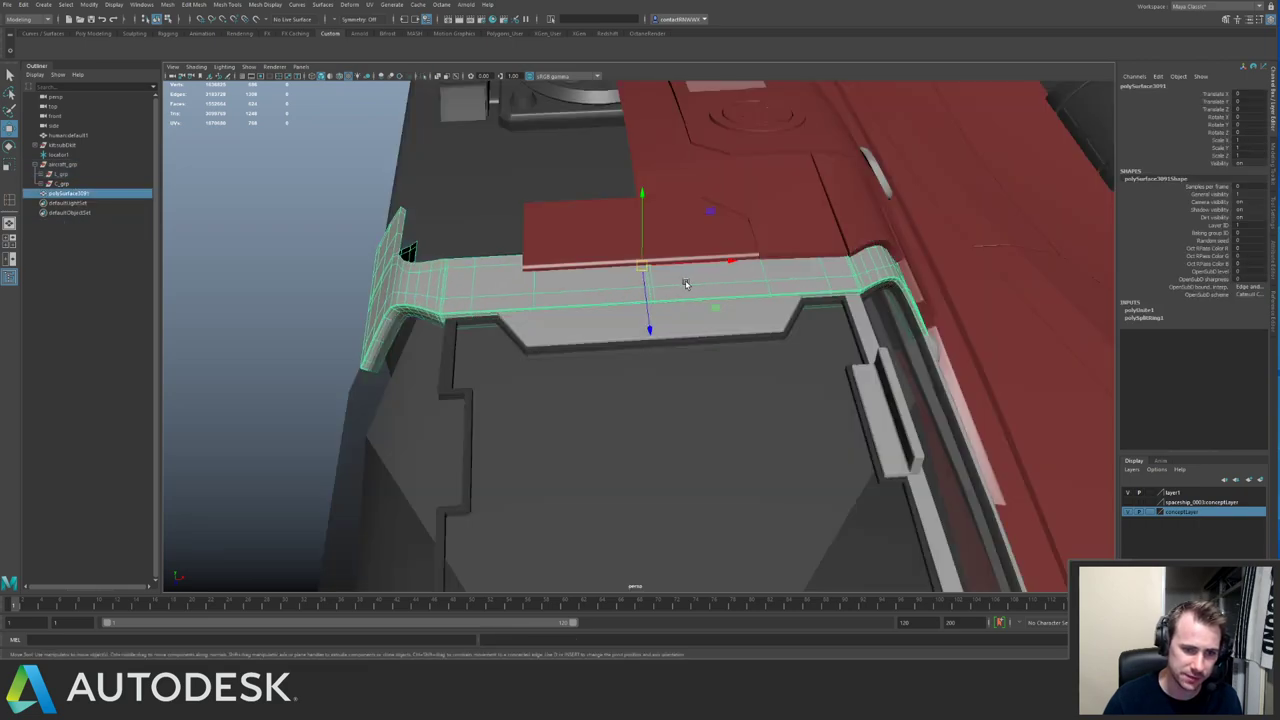
Isolate the combined panel and scale the vertices along its centre seam together in X.
{"action": "key", "text": "ctrl+1"}
{"action": "right_click_drag", "start_coordinate": [648, 266], "coordinate": [598, 257]}
{"action": "left_click_drag", "start_coordinate": [686, 334], "coordinate": [609, 217]}
{"action": "key", "text": "f"}
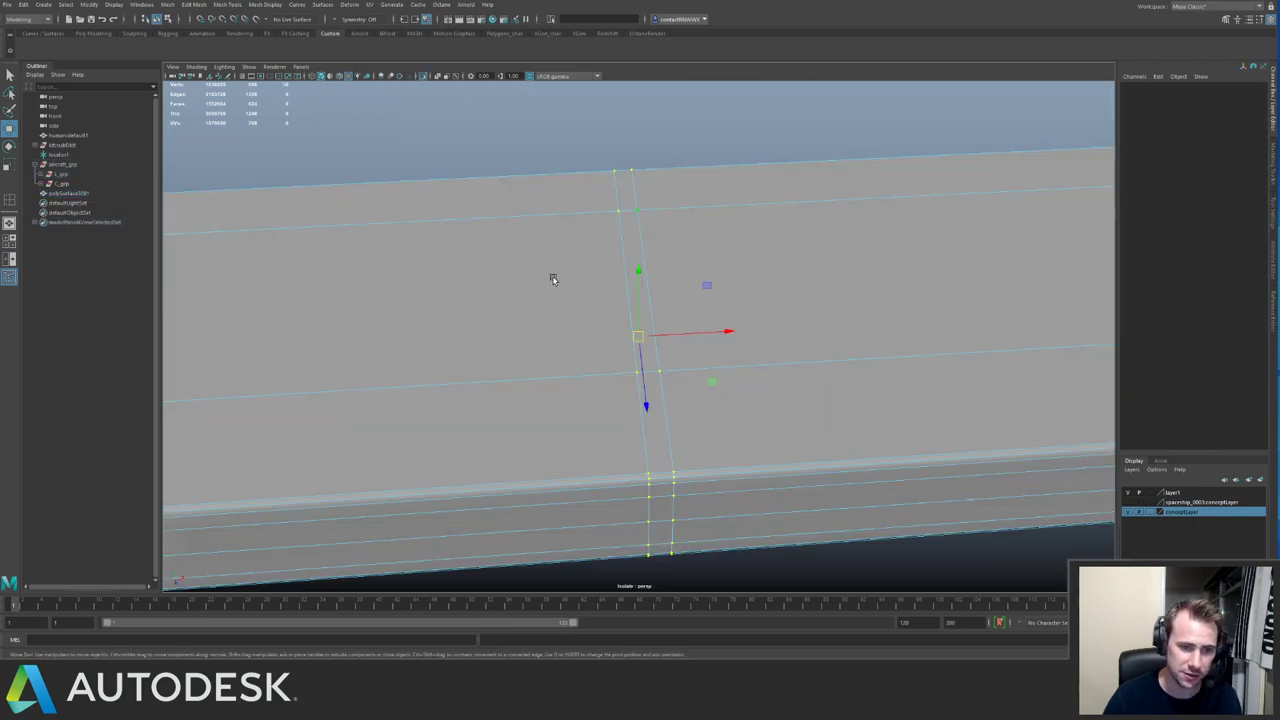
{"action": "left_click_drag", "start_coordinate": [551, 277], "coordinate": [727, 270], "text": "alt"}
{"action": "key", "text": "r"}
{"action": "left_click_drag", "start_coordinate": [554, 332], "coordinate": [832, 354]}
{"action": "left_click_drag", "start_coordinate": [694, 314], "coordinate": [557, 337], "text": "alt"}
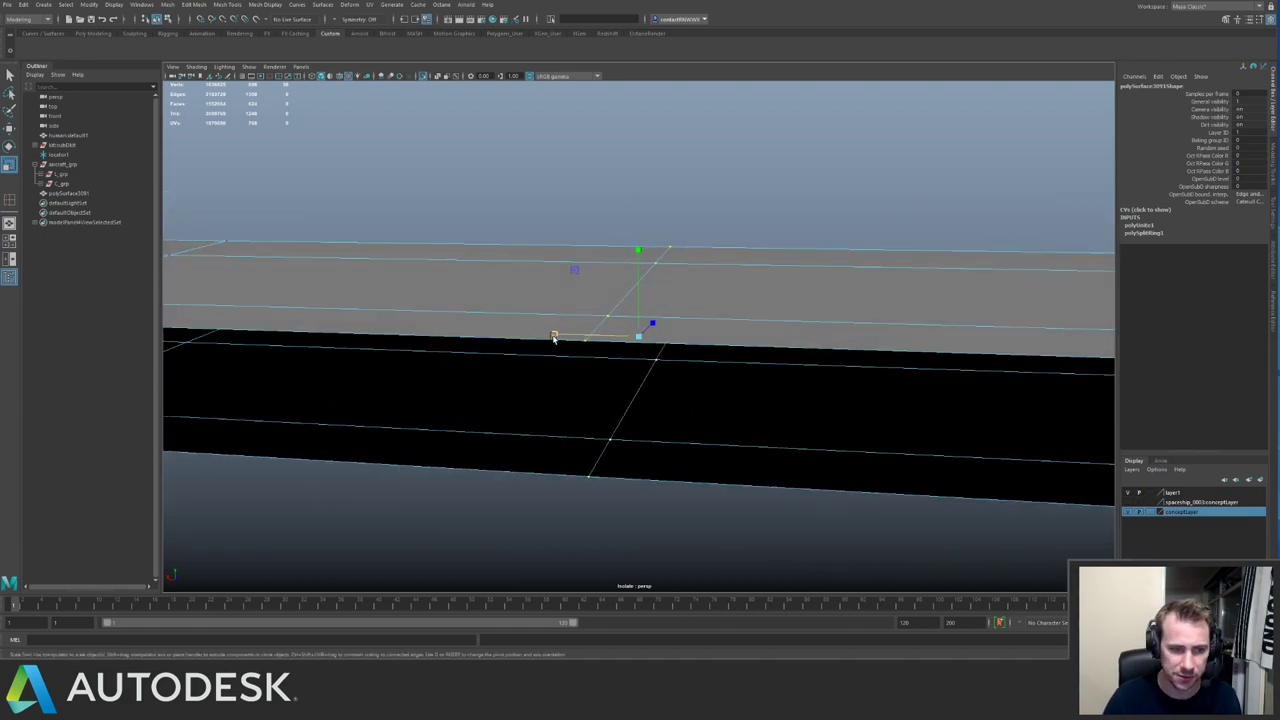
Merge the selected centre seam vertices with a distance threshold of 0.001.
{"action": "mouse_move", "coordinate": [689, 349]}
{"action": "left_mouse_down", "text": "alt"}
{"action": "mouse_move", "coordinate": [613, 322]}
{"action": "mouse_move", "coordinate": [531, 320]}
{"action": "mouse_move", "coordinate": [609, 320]}
{"action": "mouse_move", "coordinate": [669, 355]}
{"action": "left_mouse_up", "text": "alt"}
{"action": "right_click", "coordinate": [676, 322], "text": "shift"}
{"action": "left_click", "coordinate": [724, 306]}
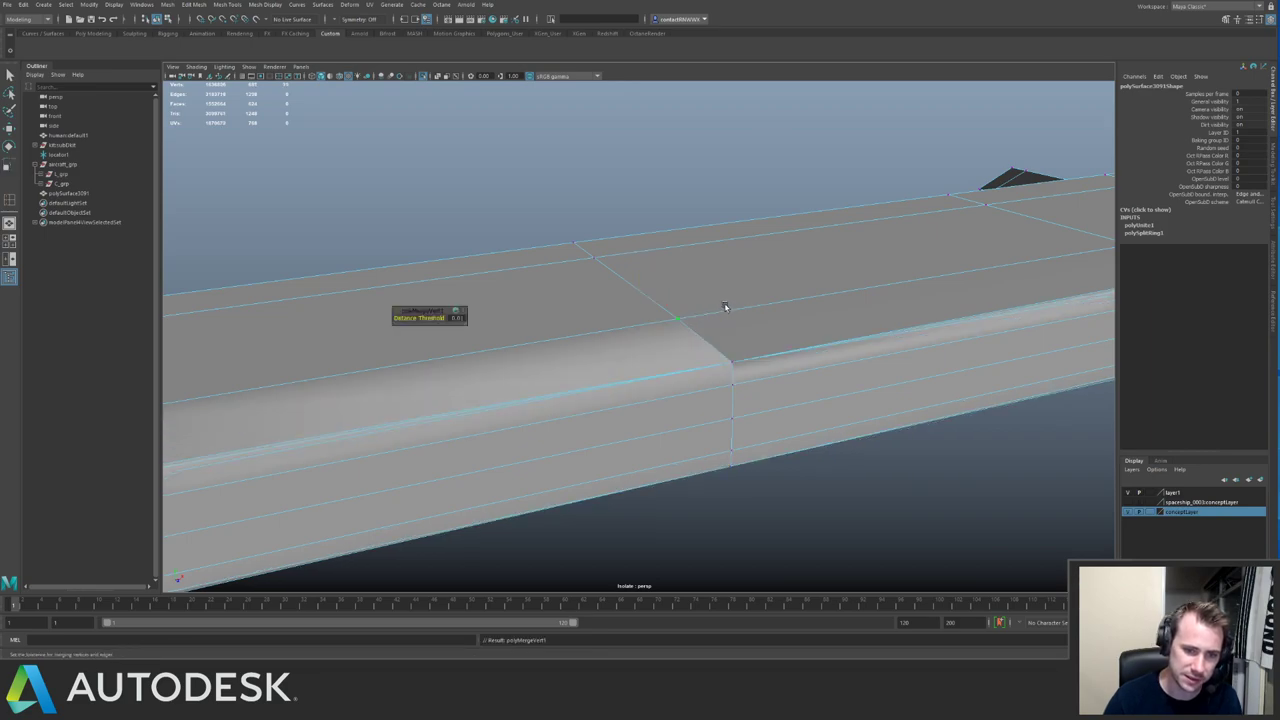
{"action": "left_click", "coordinate": [458, 318]}
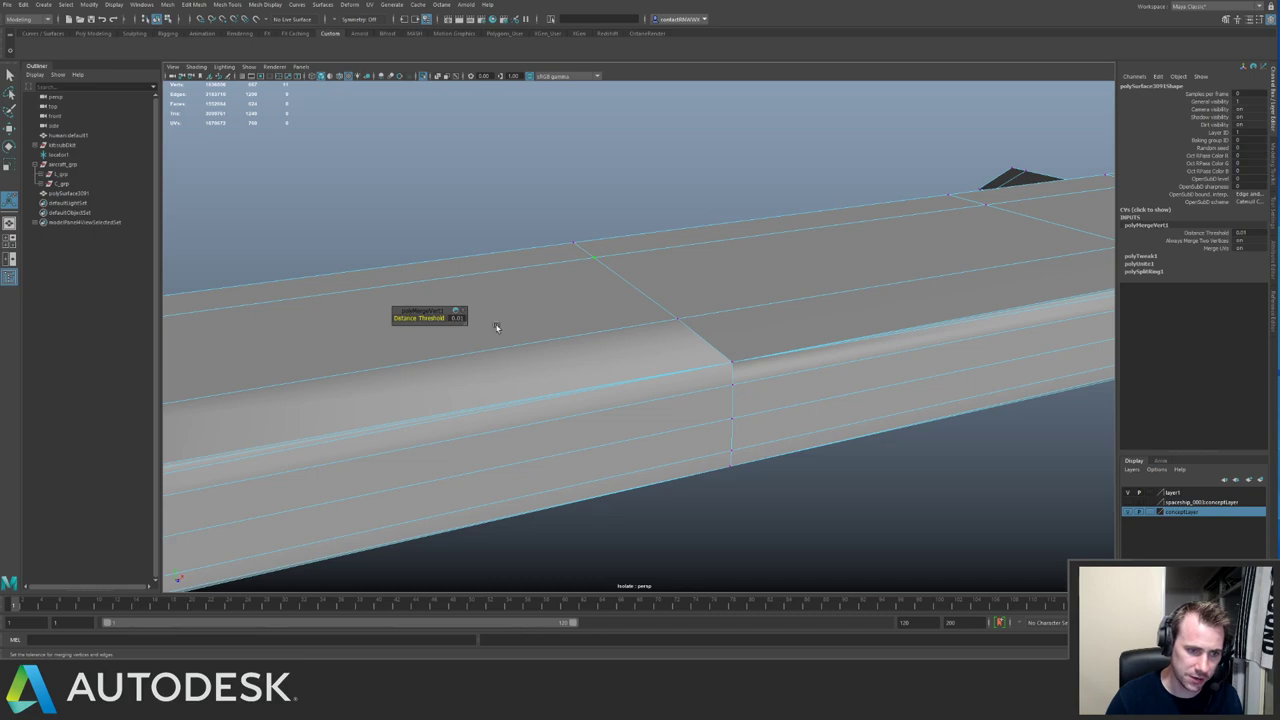
{"action": "left_click", "coordinate": [459, 318]}
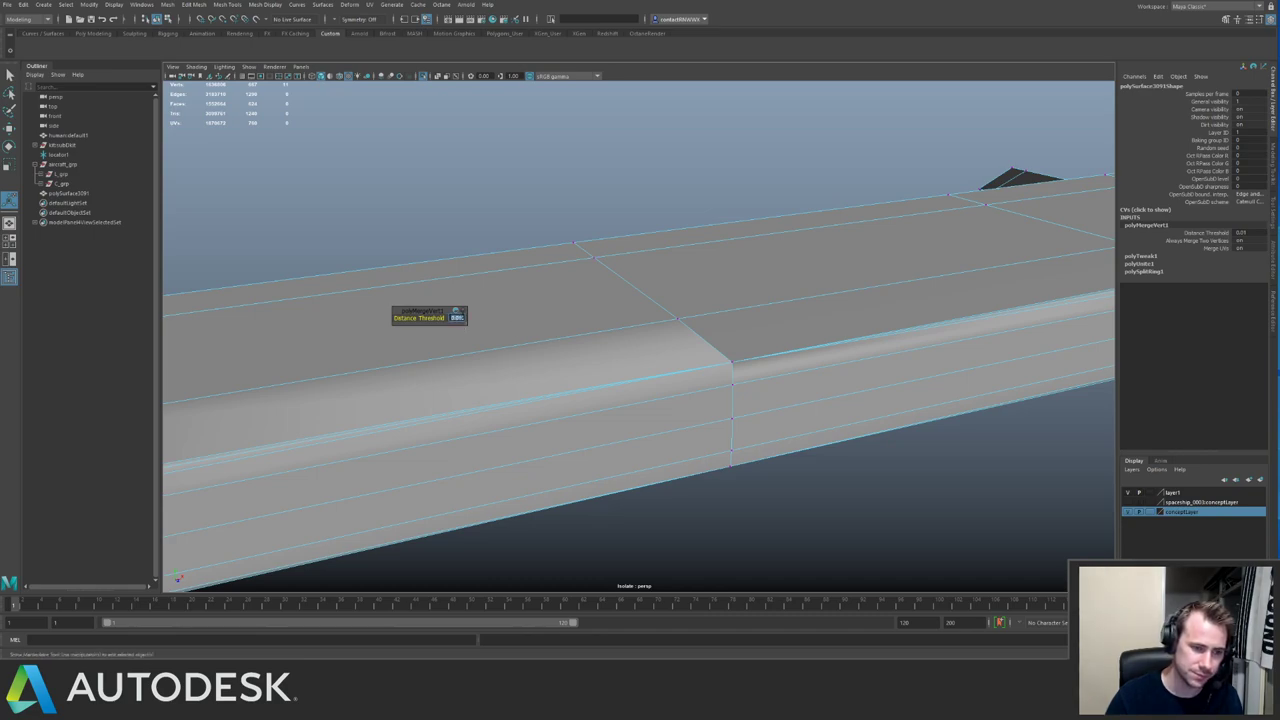
{"action": "key", "text": "Return"}
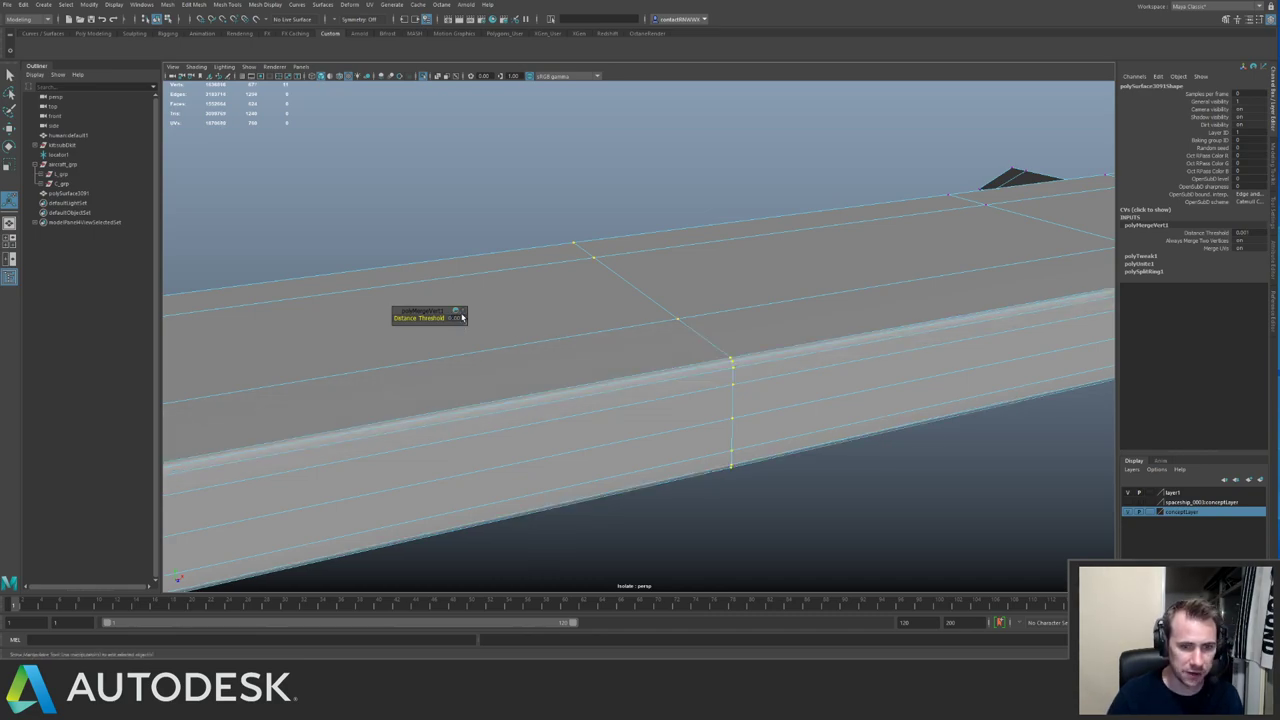
Return the combined panel to object mode, show the full aircraft again and delete the panel's construction history.
{"action": "right_click_drag", "start_coordinate": [643, 284], "coordinate": [692, 257]}
{"action": "left_click_drag", "start_coordinate": [569, 246], "coordinate": [789, 289], "text": "alt"}
{"action": "key", "text": "ctrl+1"}
{"action": "right_click_drag", "start_coordinate": [789, 289], "coordinate": [477, 207], "text": "alt"}
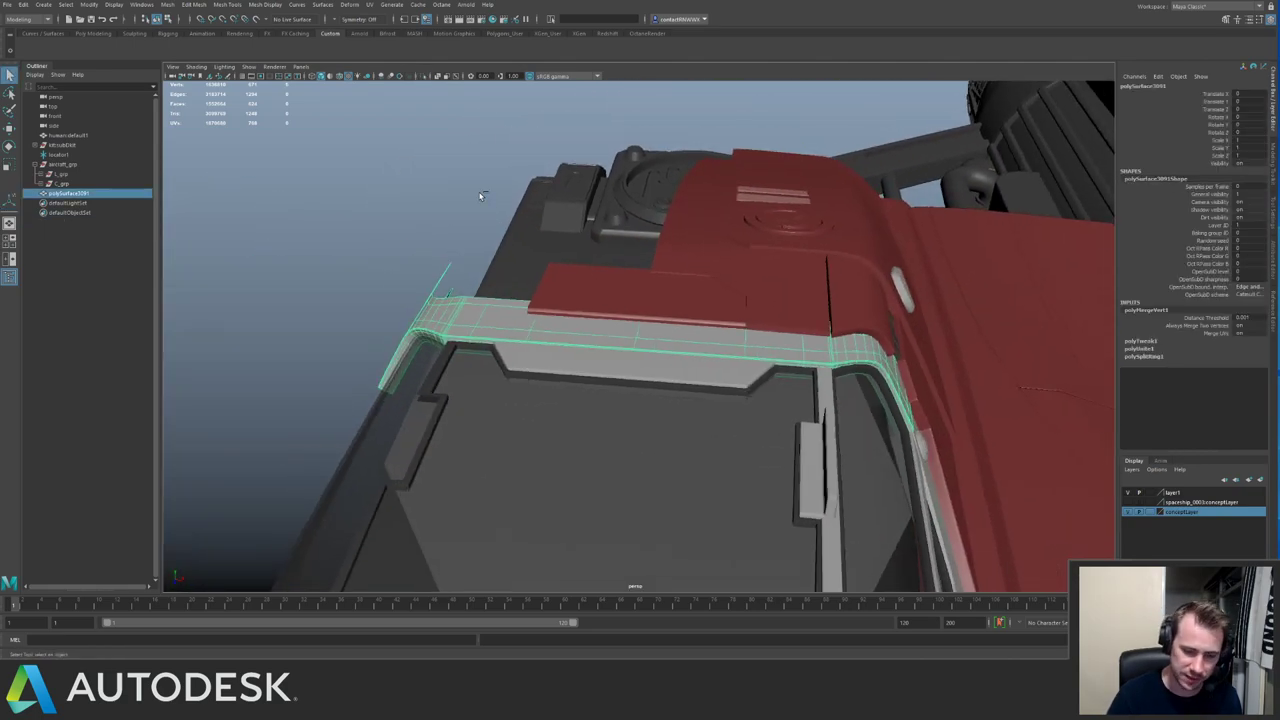
{"action": "key", "text": "alt+shift+d"}
{"action": "left_click", "coordinate": [485, 214]}
{"action": "right_click_drag", "start_coordinate": [735, 288], "coordinate": [663, 268], "text": "alt"}
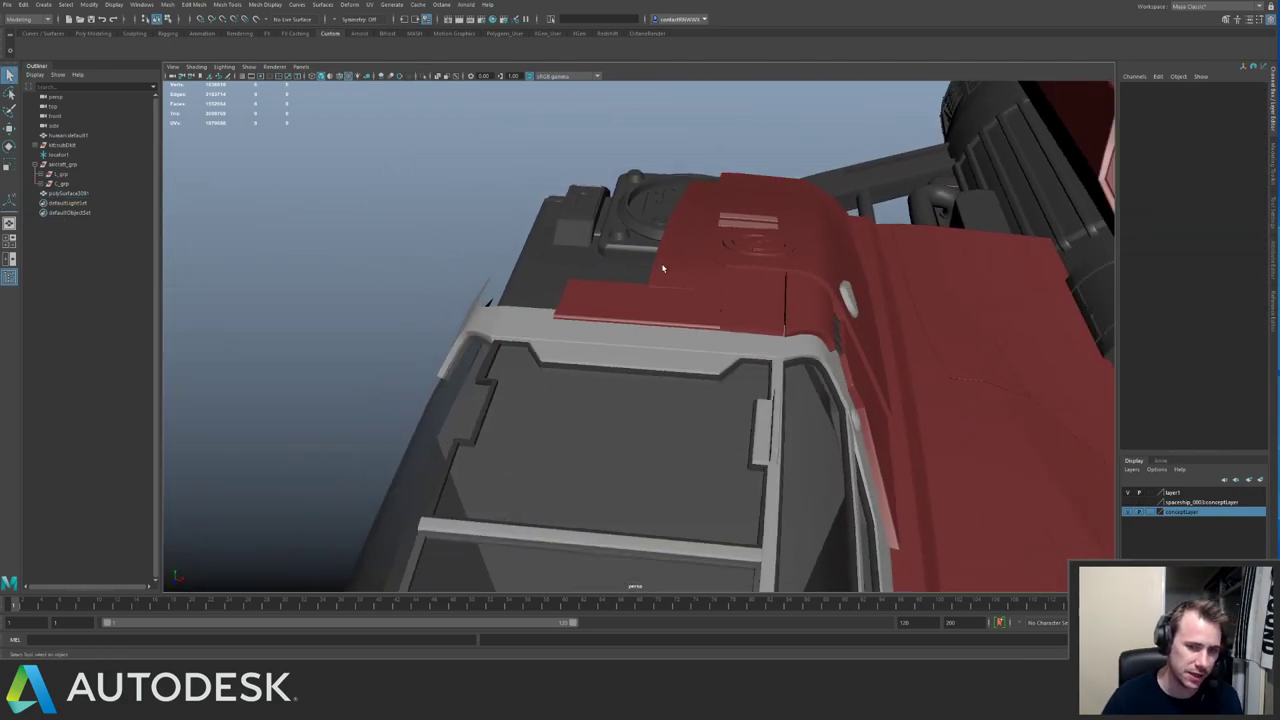
Isolate the combined grey panel, check it in smooth preview, and return to the unsmoothed full aircraft.
{"action": "left_click_drag", "start_coordinate": [663, 268], "coordinate": [678, 281], "text": "alt"}
{"action": "left_click", "coordinate": [660, 278]}
{"action": "key", "text": "ctrl+1"}
{"action": "key", "text": "3"}
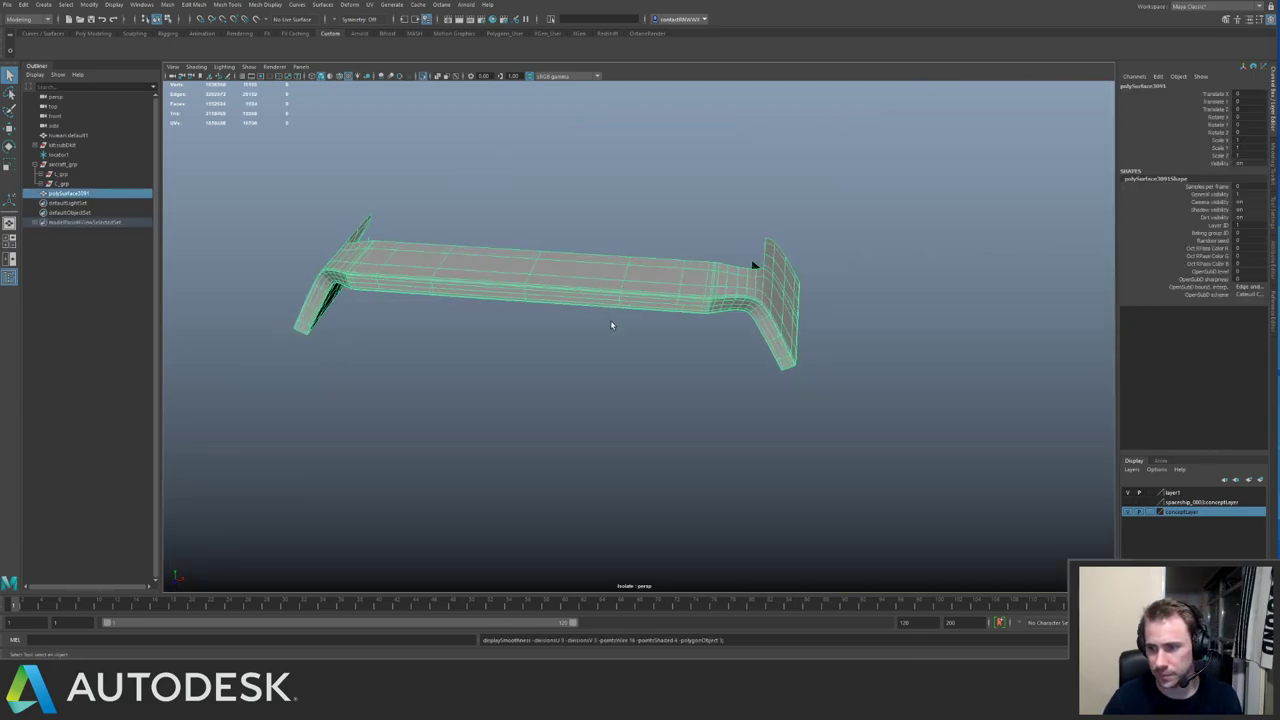
{"action": "key", "text": "1"}
{"action": "left_click_drag", "start_coordinate": [621, 310], "coordinate": [609, 195], "text": "alt"}
{"action": "key", "text": "ctrl+1"}
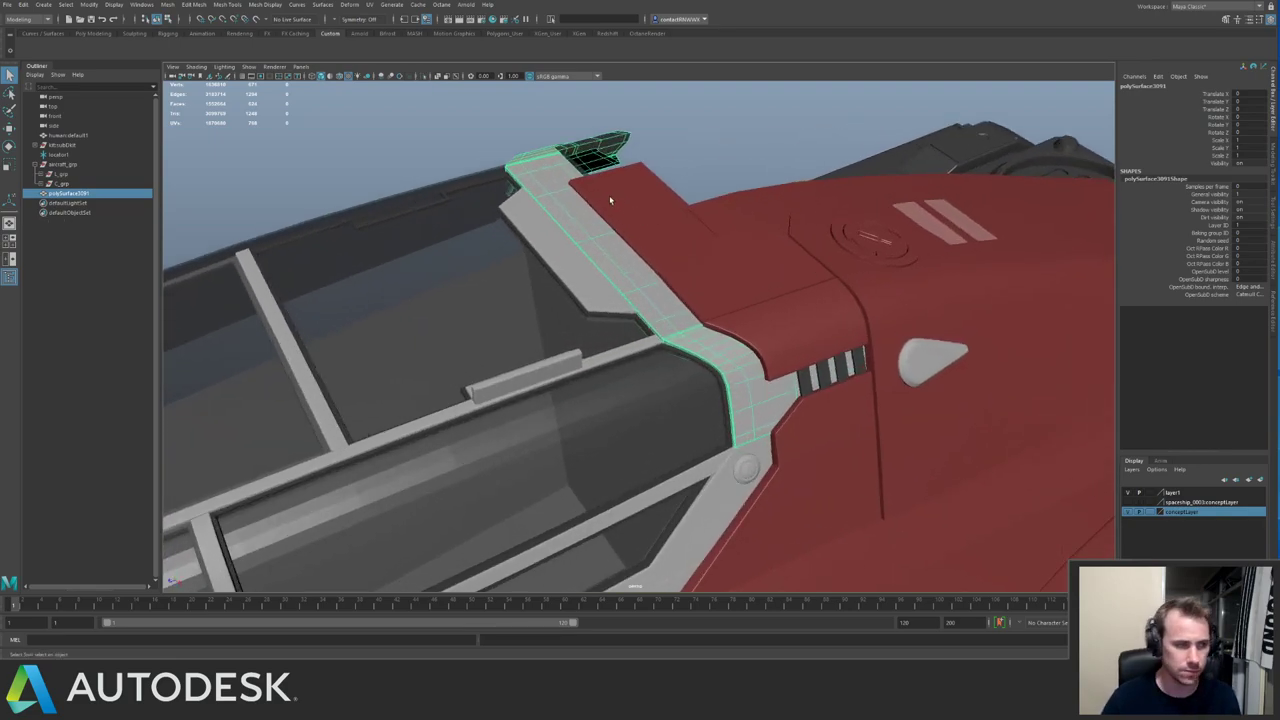
Expand the centre group and move the combined grey panel into C_cockpitPanel_grp.
{"action": "left_click", "coordinate": [45, 184]}
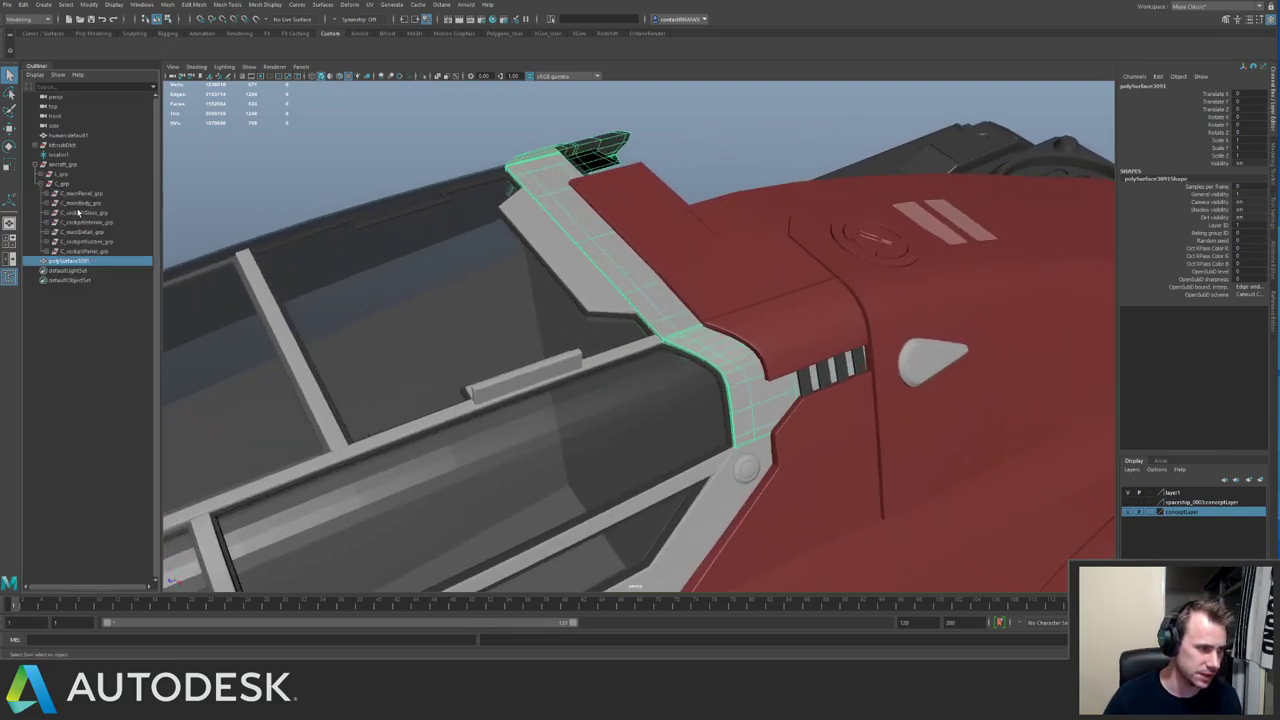
{"action": "left_click_drag", "start_coordinate": [102, 253], "coordinate": [99, 251]}
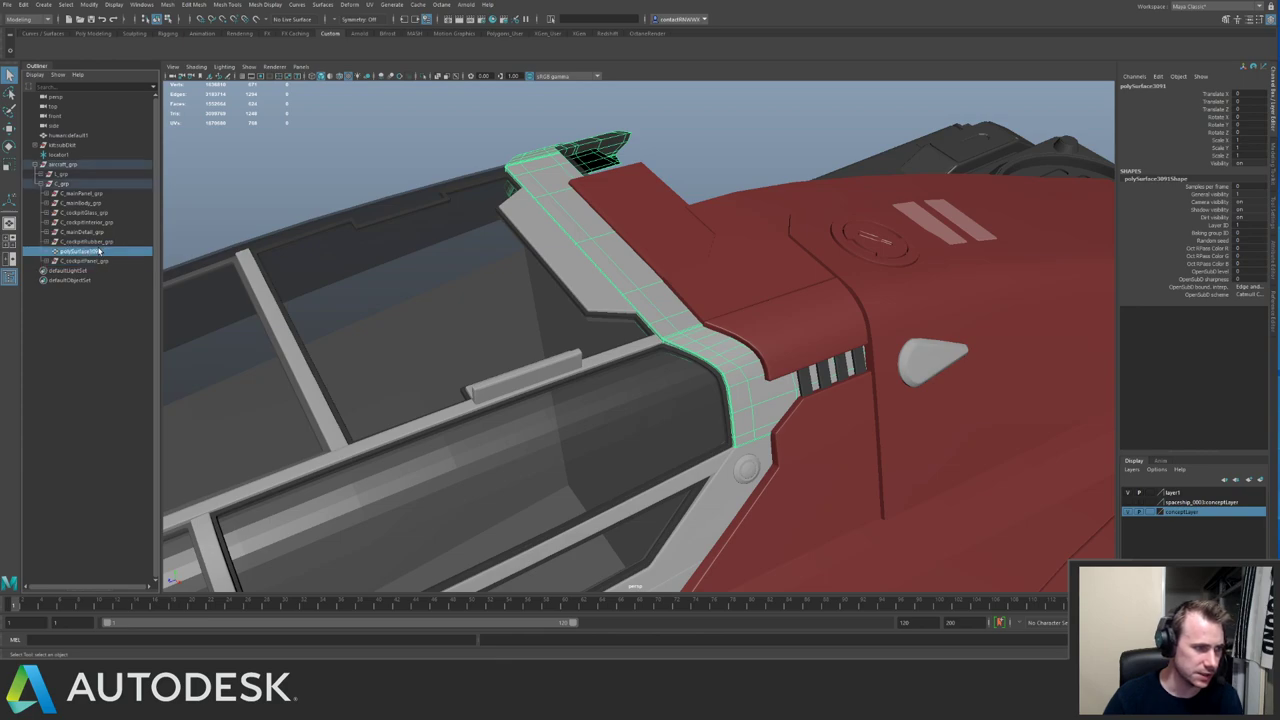
{"action": "middle_click_drag", "start_coordinate": [97, 254], "coordinate": [99, 261]}
Isolate C_cockpitPanel_grp and insert supporting edge loops beside the corners and along the front and rear edges of the trapezoidal panel.
{"action": "left_click", "coordinate": [99, 252]}
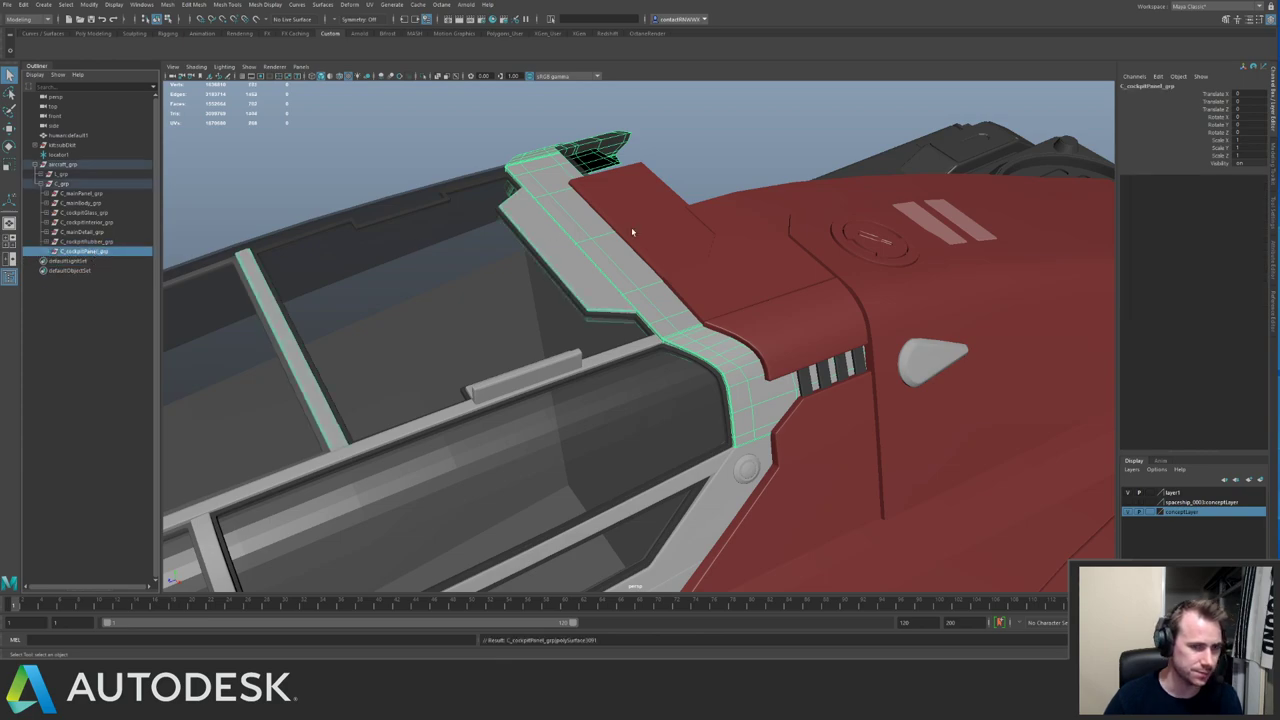
{"action": "right_click_drag", "start_coordinate": [631, 227], "coordinate": [536, 174], "text": "alt"}
{"action": "left_click_drag", "start_coordinate": [535, 174], "coordinate": [603, 266], "text": "alt"}
{"action": "key", "text": "ctrl+1"}
{"action": "left_click", "coordinate": [603, 267]}
{"action": "left_click_drag", "start_coordinate": [557, 229], "coordinate": [651, 286], "text": "alt"}
{"action": "right_click_drag", "start_coordinate": [651, 286], "coordinate": [700, 355], "text": "alt"}
{"action": "left_click", "coordinate": [708, 337]}
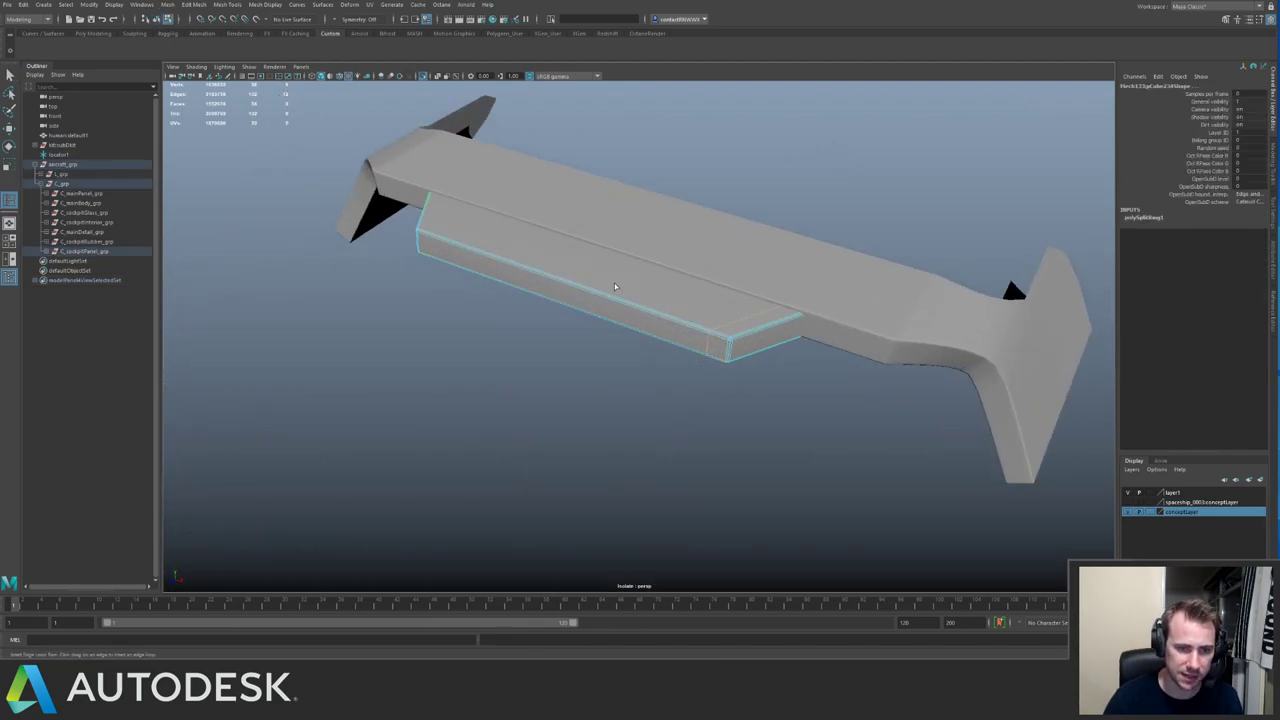
{"action": "left_click", "coordinate": [430, 237]}
{"action": "left_click_drag", "start_coordinate": [633, 248], "coordinate": [512, 251], "text": "alt"}
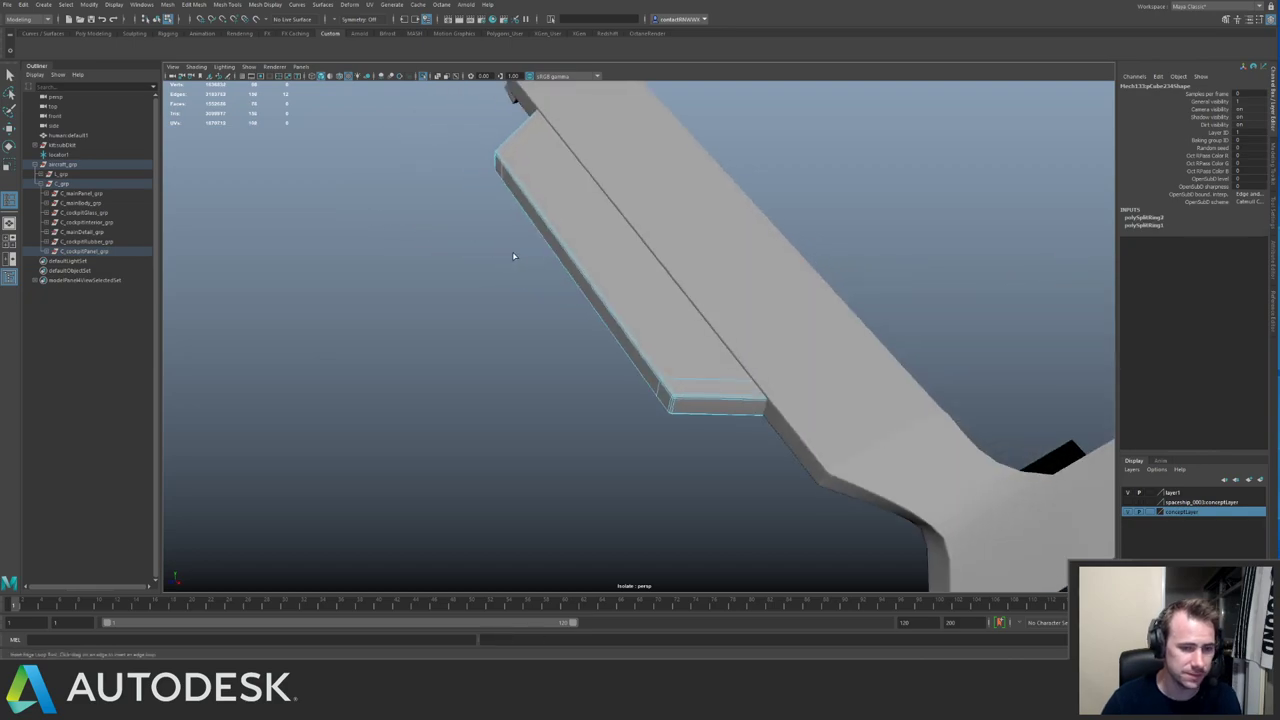
{"action": "left_click", "coordinate": [695, 400]}
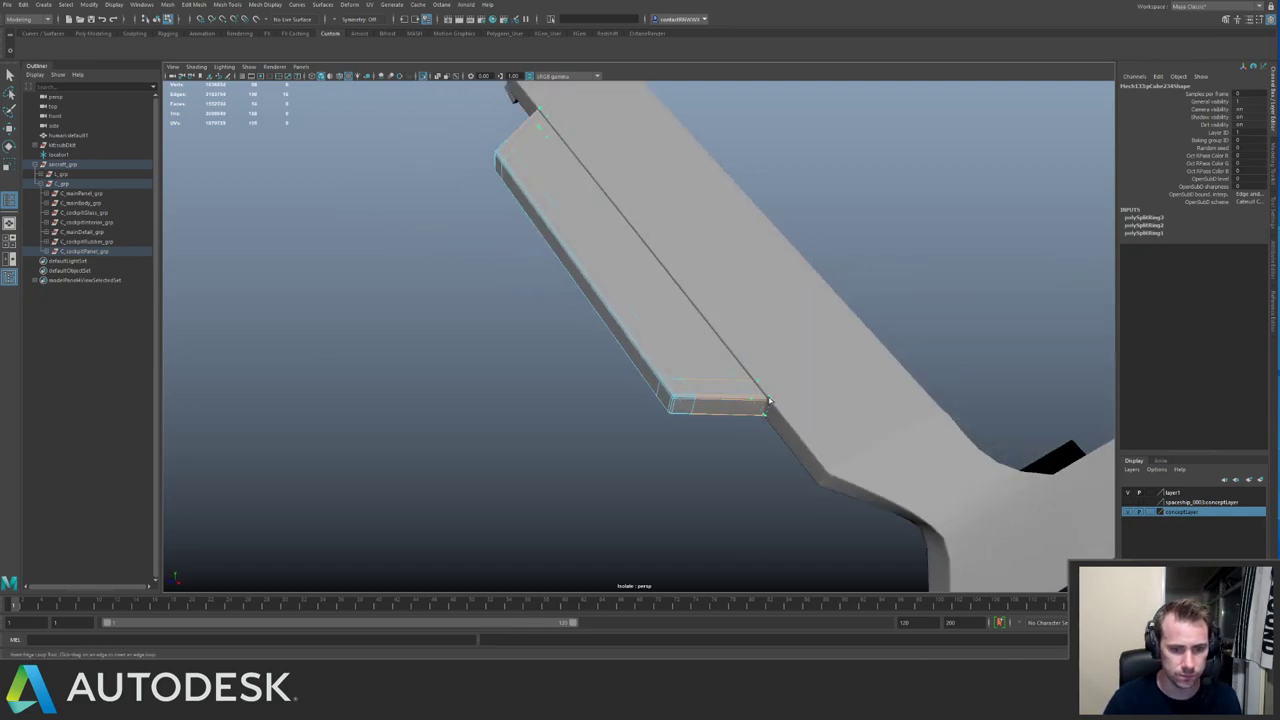
{"action": "left_click", "coordinate": [769, 402]}
Delete the trapezoidal panel's history and insert evenly spaced edge loops across it using the multiple edge loops option.
{"action": "left_click_drag", "start_coordinate": [769, 402], "coordinate": [1100, 131], "text": "alt"}
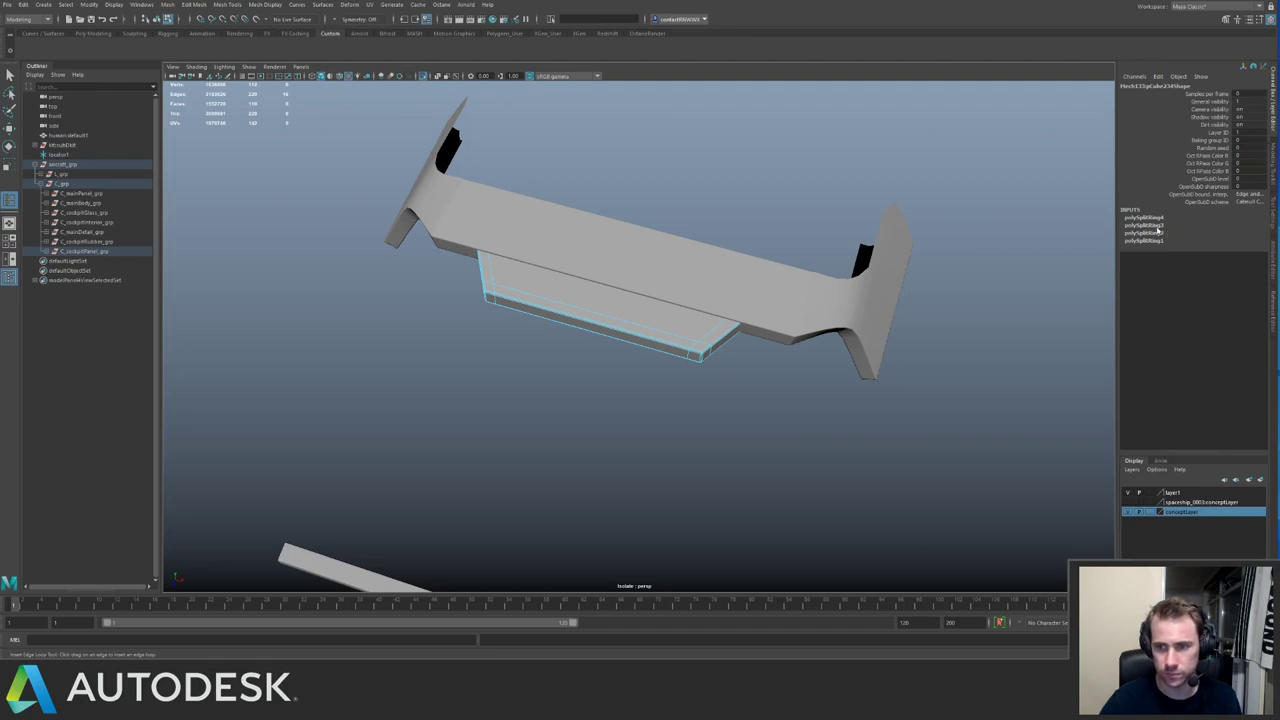
{"action": "key", "text": "alt+shift+d"}
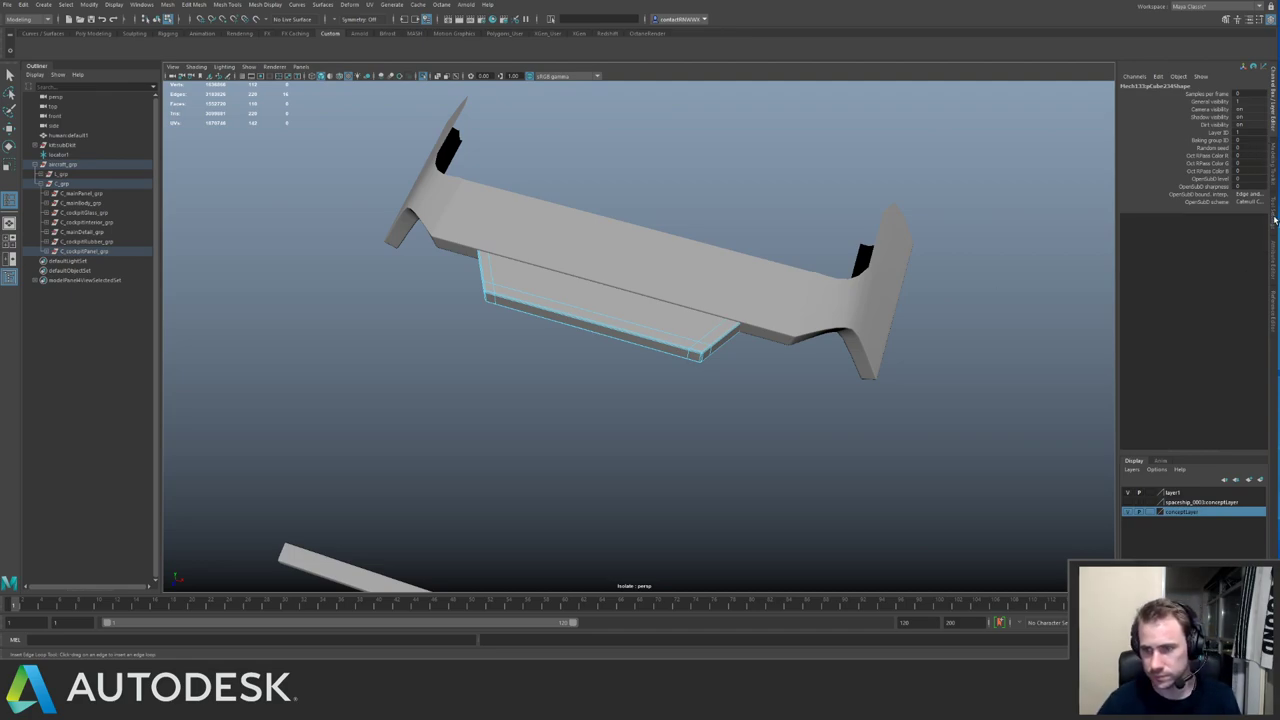
{"action": "left_click", "coordinate": [1274, 219]}
{"action": "left_click", "coordinate": [1119, 137]}
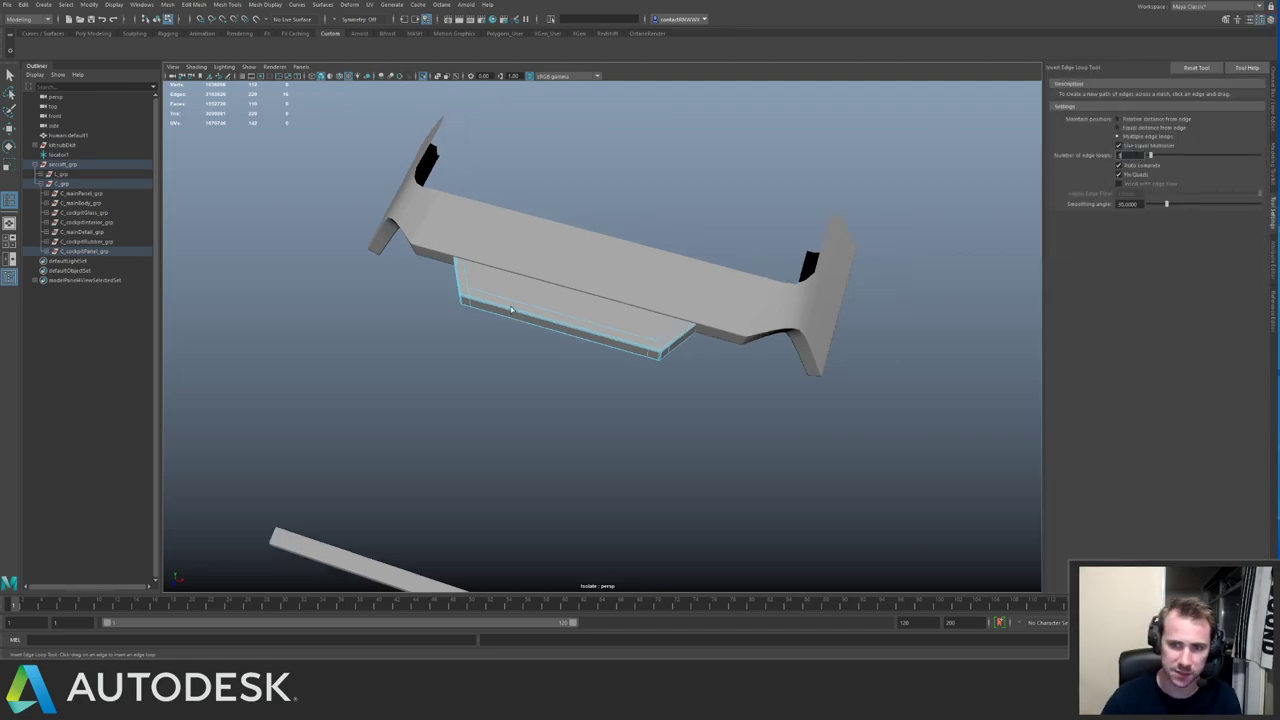
{"action": "left_click_drag", "start_coordinate": [550, 323], "coordinate": [1184, 175], "text": "alt"}
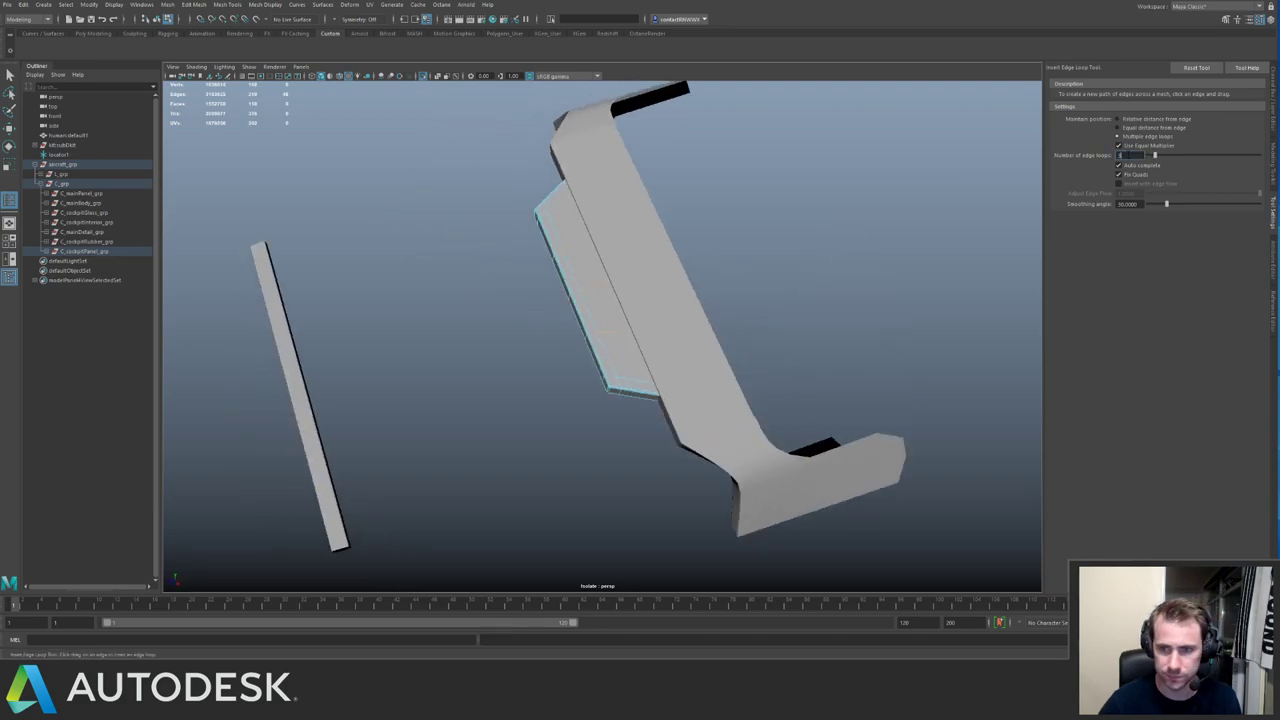
{"action": "left_click", "coordinate": [641, 395]}
{"action": "key", "text": "q"}
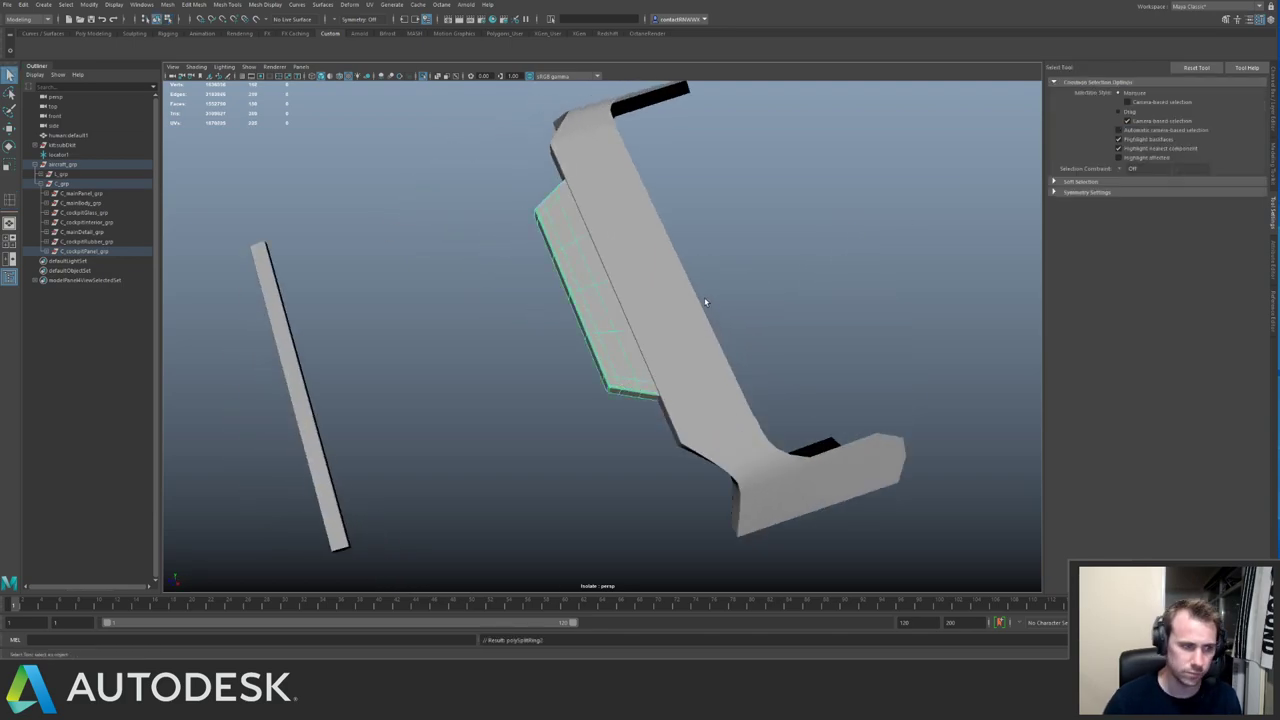
Isolate the canopy's grey crossbar and insert an equal-distance supporting edge loop near each of its ends.
{"action": "key", "text": "ctrl+1"}
{"action": "middle_click_drag", "start_coordinate": [335, 385], "coordinate": [552, 321], "text": "alt"}
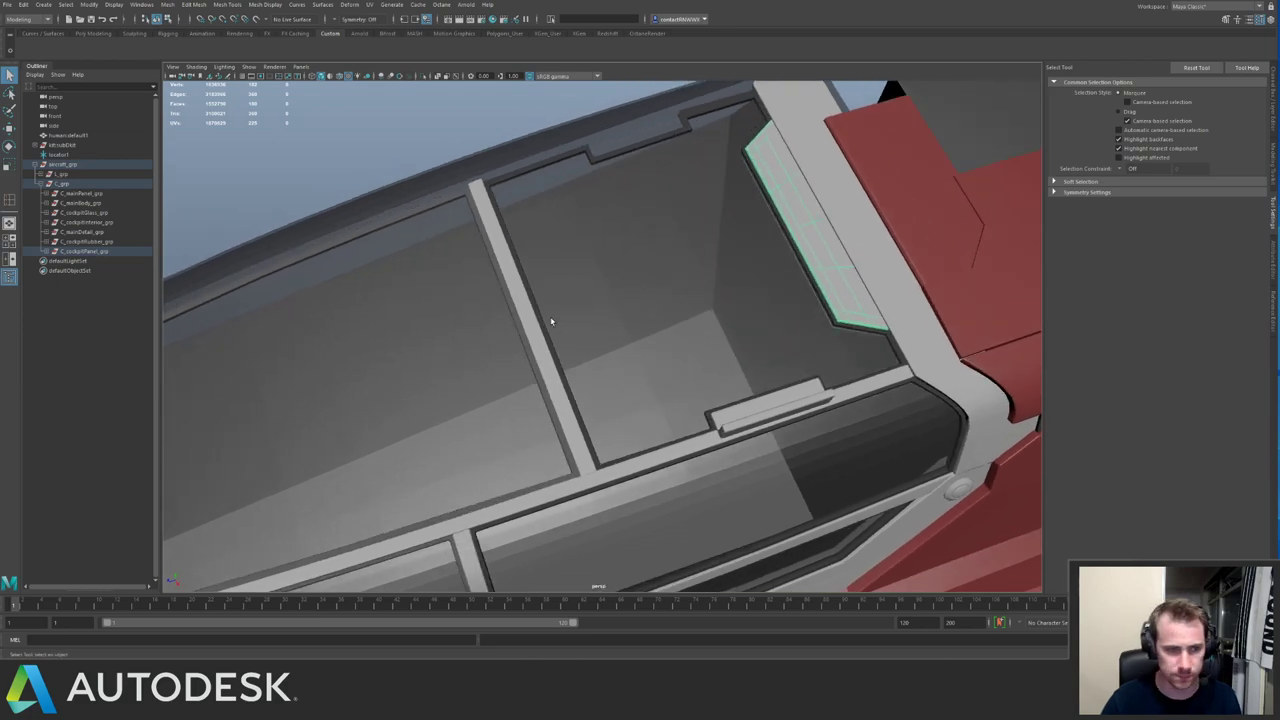
{"action": "left_click", "coordinate": [530, 334]}
{"action": "key", "text": "ctrl+1"}
{"action": "left_click_drag", "start_coordinate": [617, 263], "coordinate": [566, 274], "text": "alt"}
{"action": "right_click_drag", "start_coordinate": [566, 274], "coordinate": [698, 300], "text": "alt"}
{"action": "key", "text": "y"}
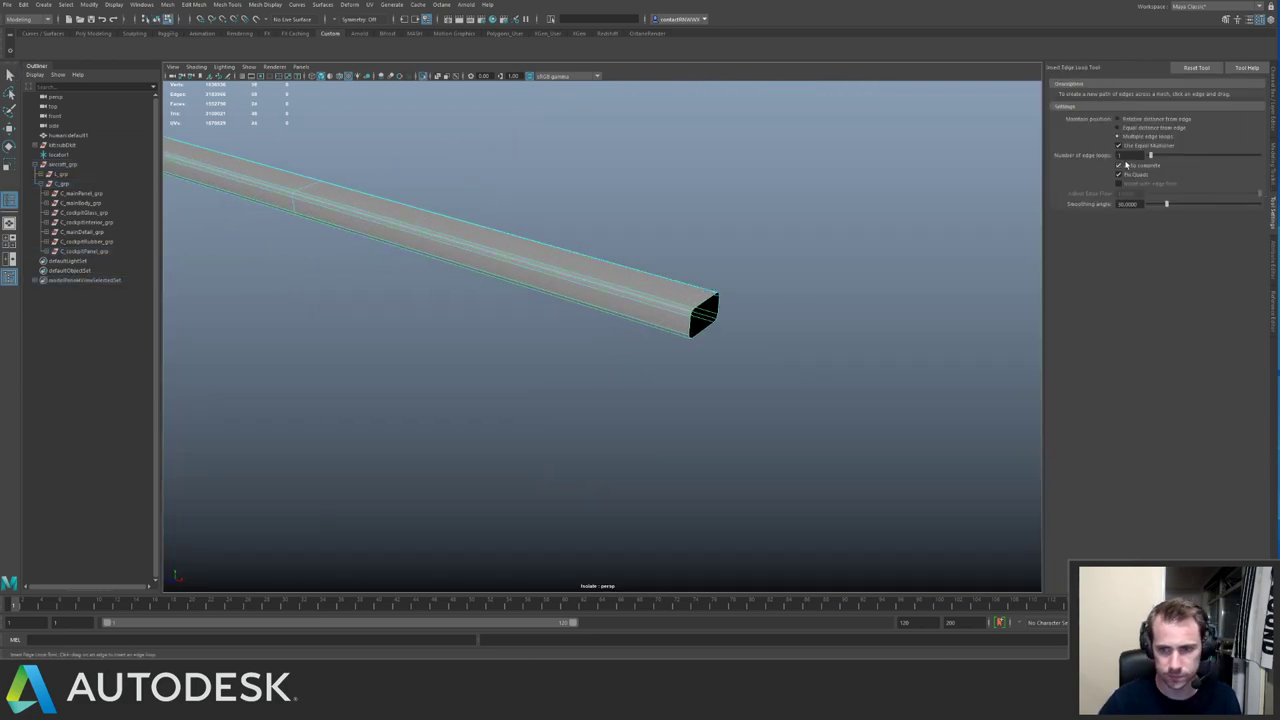
{"action": "left_click", "coordinate": [1121, 128]}
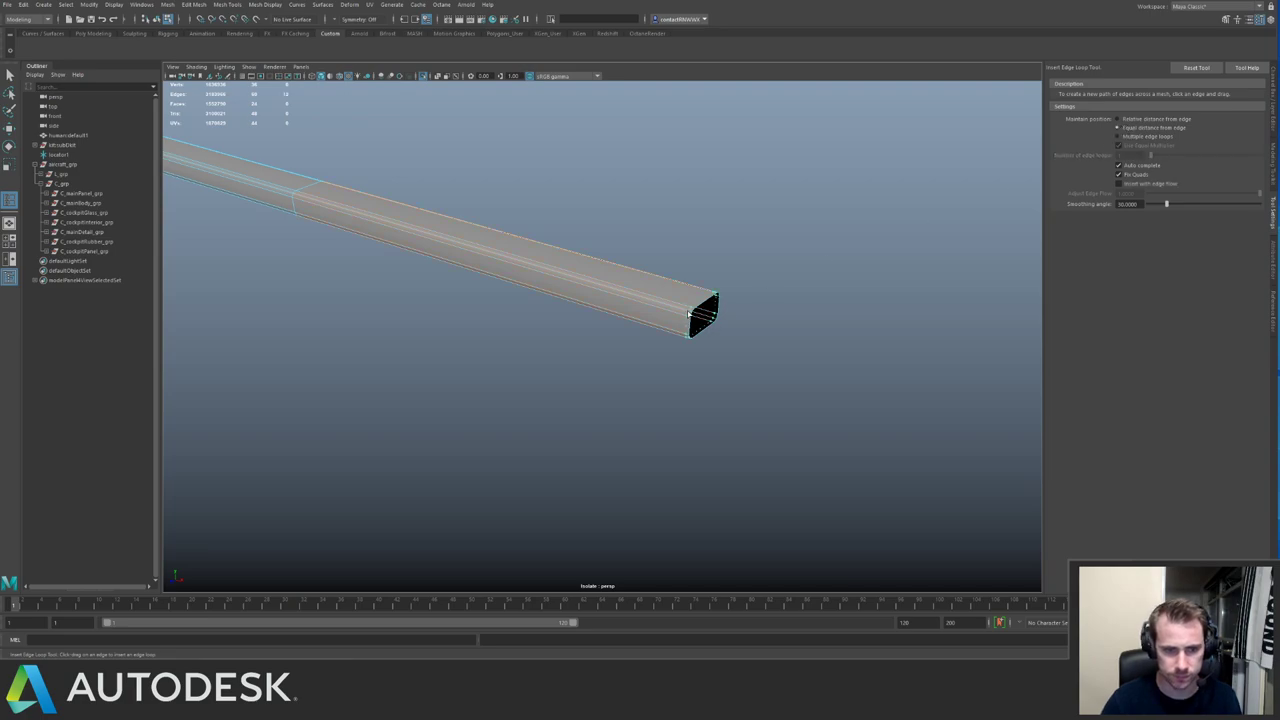
{"action": "left_click_drag", "start_coordinate": [690, 313], "coordinate": [646, 279], "text": "alt"}
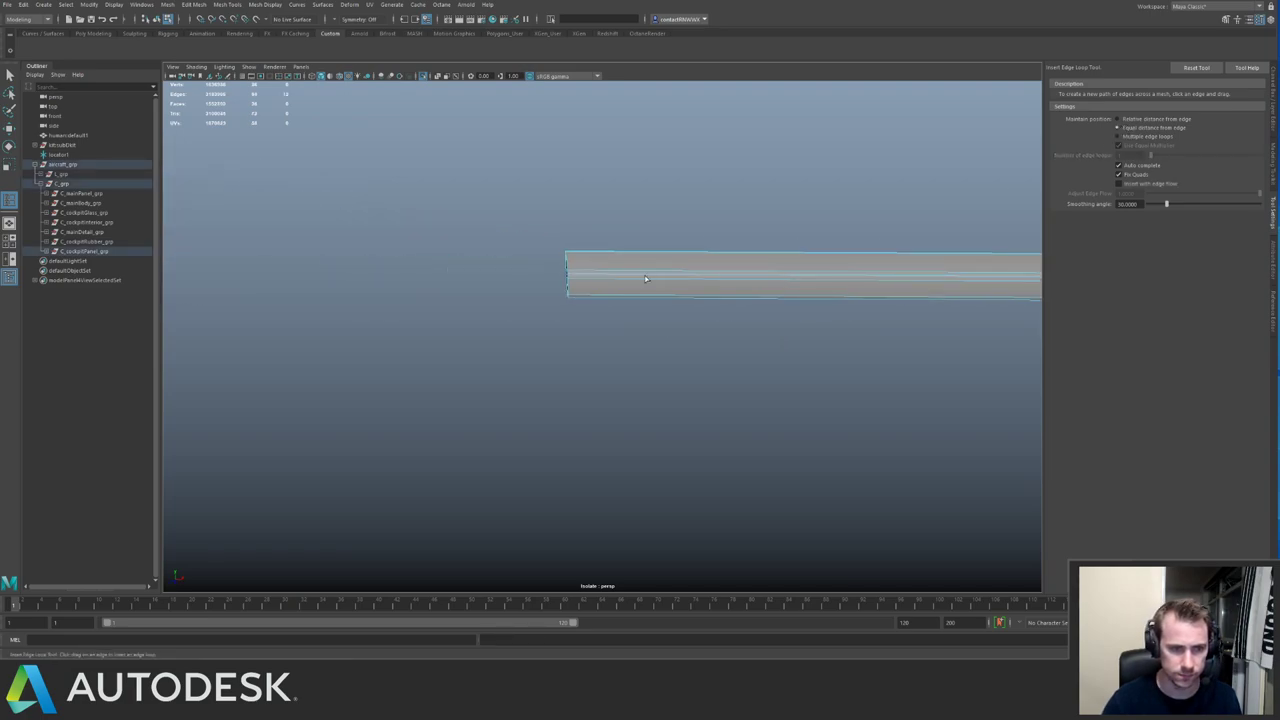
{"action": "left_click", "coordinate": [571, 278]}
{"action": "scroll", "coordinate": [670, 250], "scroll_direction": "down", "scroll_amount": 3}
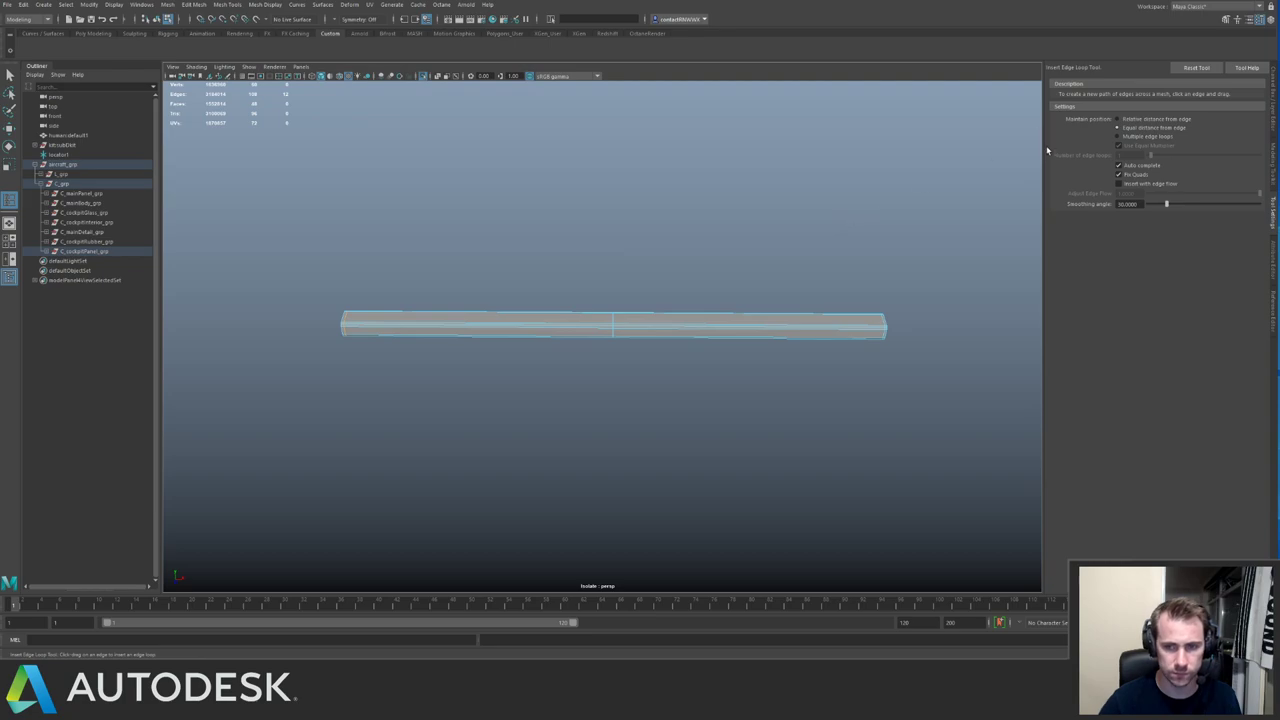
Insert evenly spaced edge loops along the crossbar using the multiple edge loops option, and return to object selection.
{"action": "left_click", "coordinate": [1119, 136]}
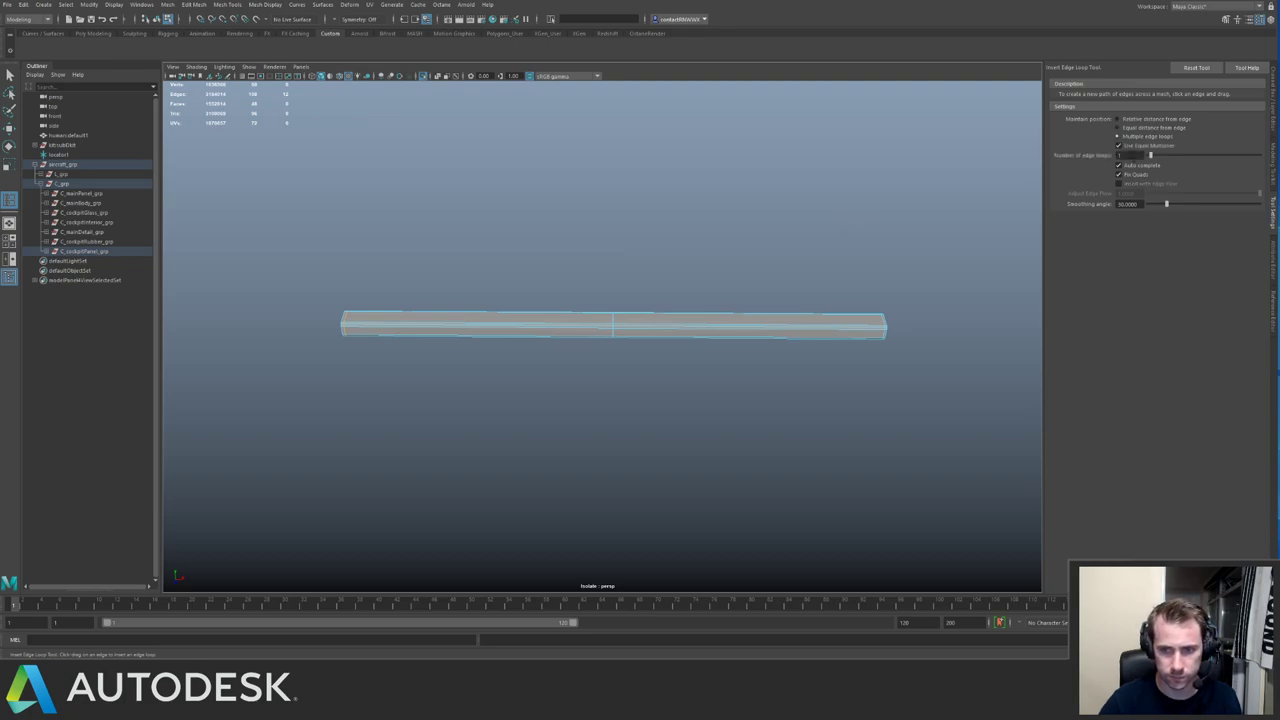
{"action": "left_click", "coordinate": [541, 324]}
{"action": "key", "text": "q"}
{"action": "right_click_drag", "start_coordinate": [569, 326], "coordinate": [630, 296]}
{"action": "left_click", "coordinate": [621, 304]}
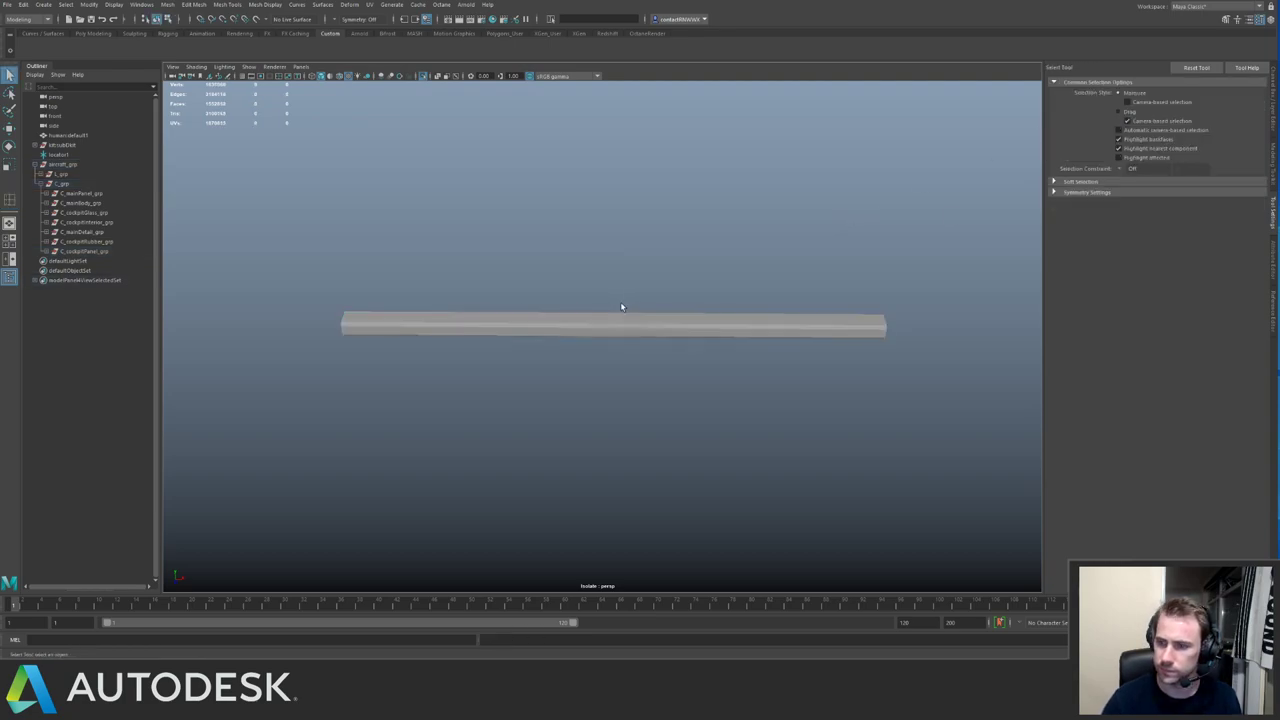
Show the whole aircraft again, select the canopy's grey crossbar and save the scene.
{"action": "key", "text": "ctrl+1"}
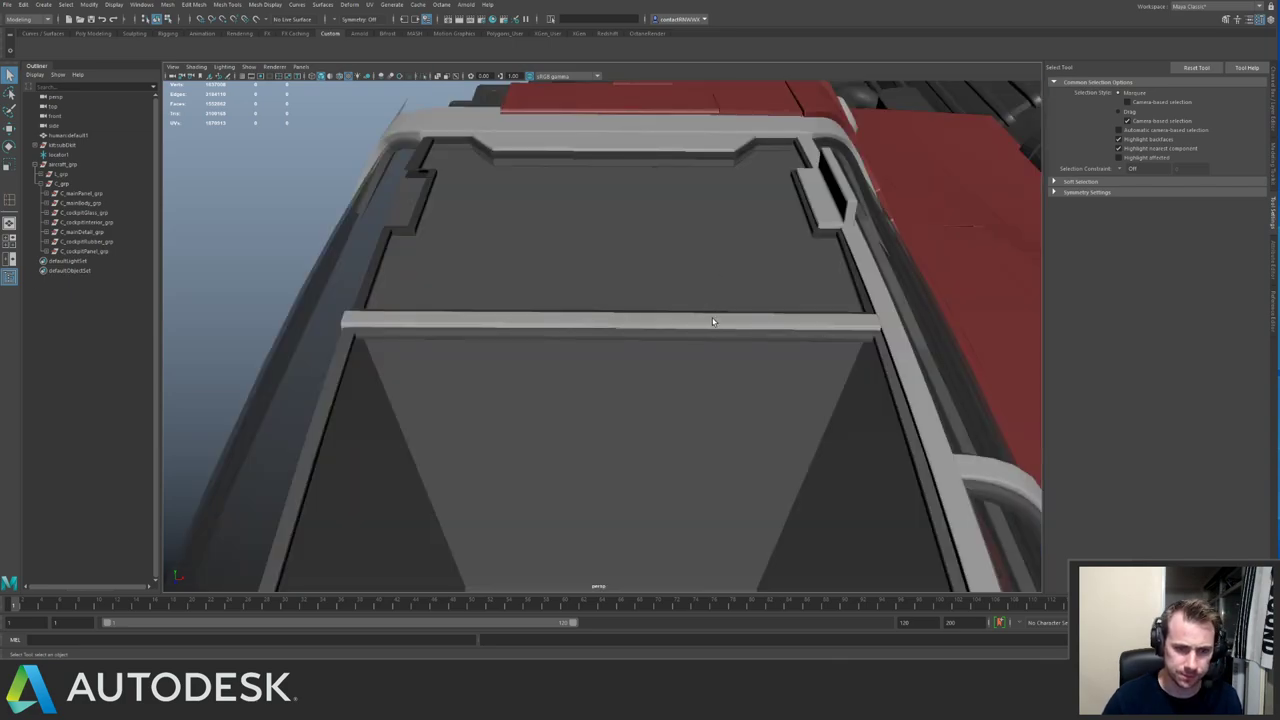
{"action": "left_click", "coordinate": [713, 321]}
{"action": "left_click_drag", "start_coordinate": [717, 307], "coordinate": [715, 305], "text": "alt"}
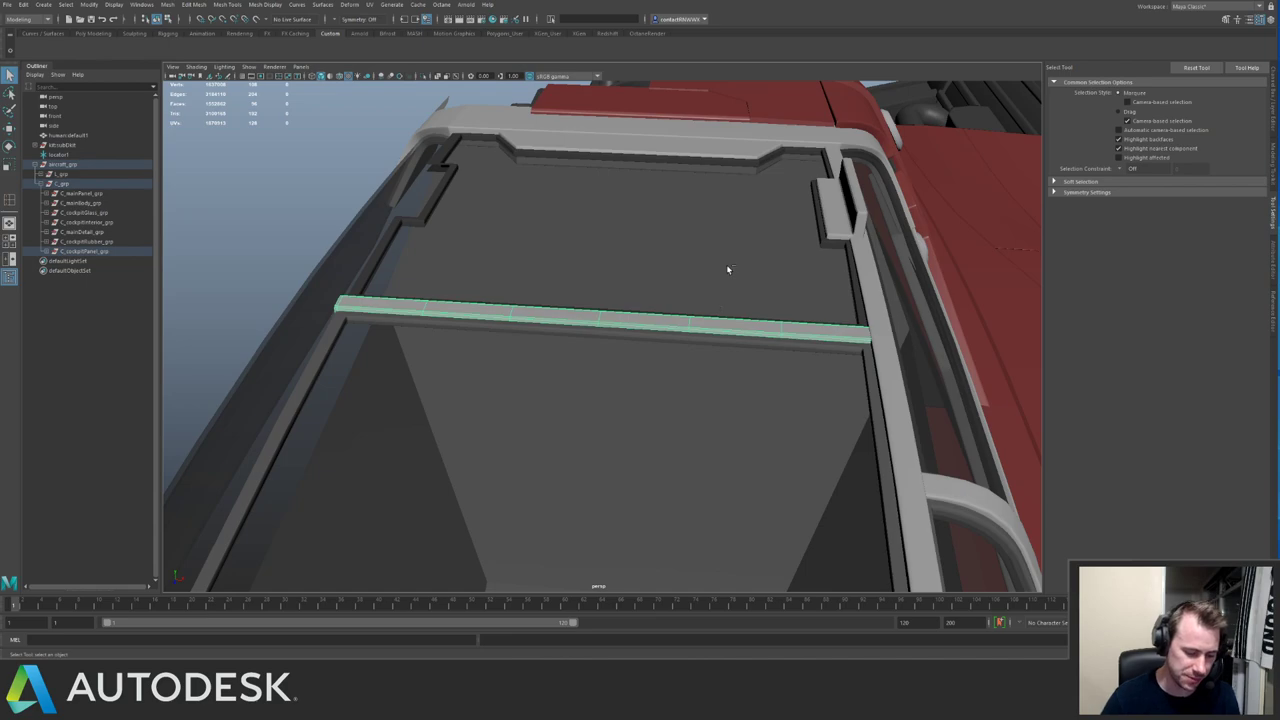
{"action": "key", "text": "ctrl+s"}
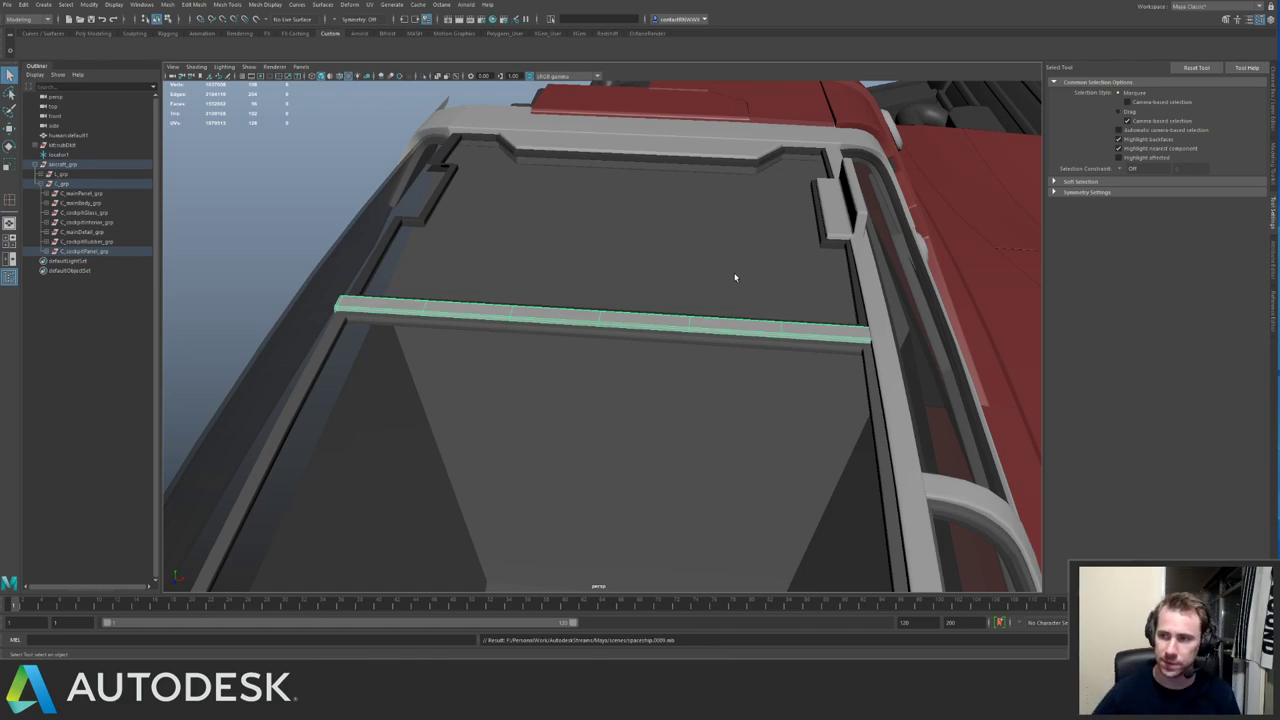
Insert evenly spaced edge loops along the small grey bracket on the canopy's side rail using the multiple edge loops option.
{"action": "left_click", "coordinate": [385, 146]}
{"action": "left_click_drag", "start_coordinate": [385, 148], "coordinate": [480, 190], "text": "alt"}
{"action": "left_click_drag", "start_coordinate": [735, 212], "coordinate": [705, 213], "text": "alt"}
{"action": "left_click", "coordinate": [715, 229]}
{"action": "right_click_drag", "start_coordinate": [862, 214], "coordinate": [612, 248], "text": "shift"}
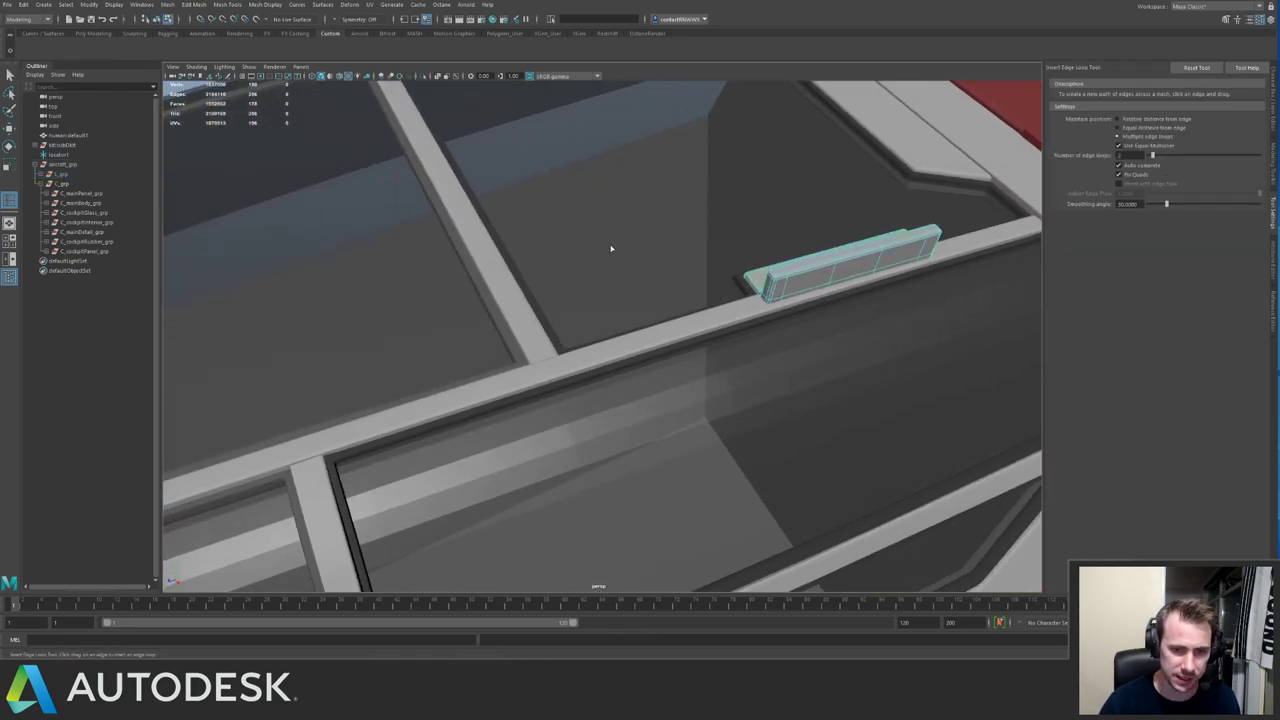
{"action": "left_click", "coordinate": [775, 281]}
{"action": "key", "text": "q"}
{"action": "right_click_drag", "start_coordinate": [792, 237], "coordinate": [786, 306], "text": "alt"}
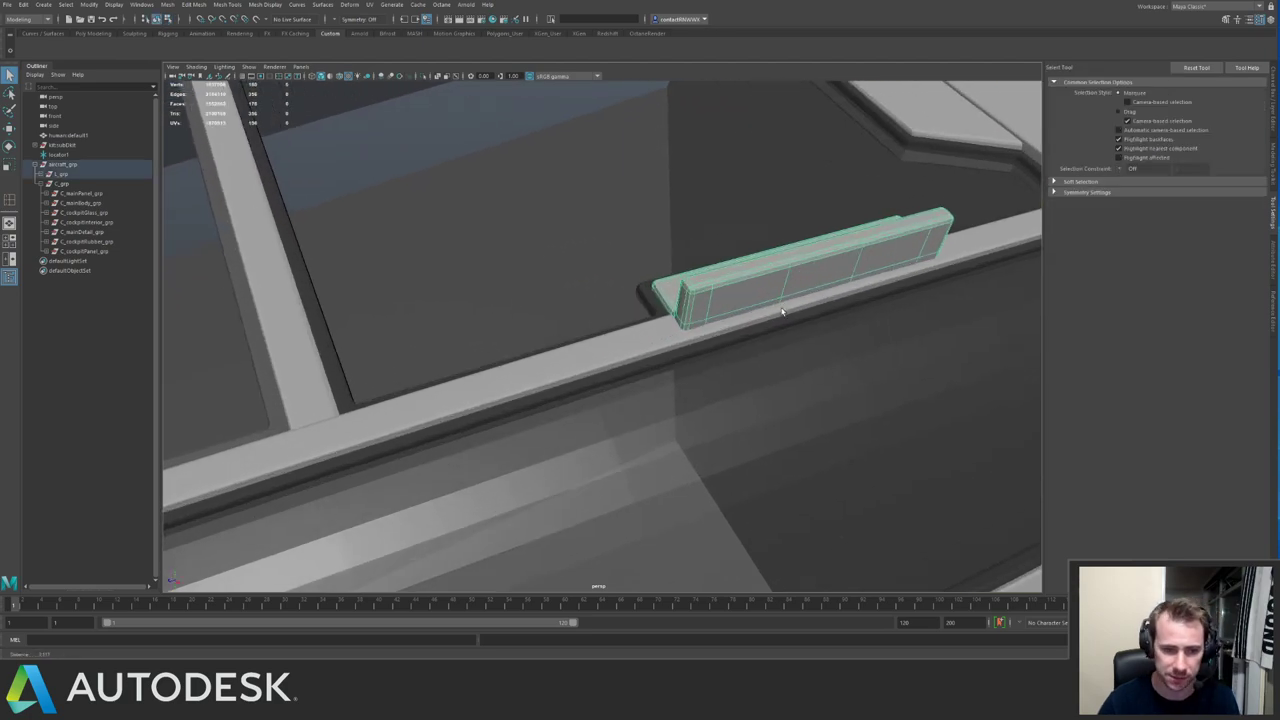
Inspect the small bracket in isolation, then show the whole model again and clear the selection.
{"action": "key", "text": "f"}
{"action": "key", "text": "ctrl+1"}
{"action": "left_click_drag", "start_coordinate": [589, 281], "coordinate": [632, 255], "text": "alt"}
{"action": "key", "text": "ctrl+1"}
{"action": "right_click_drag", "start_coordinate": [633, 255], "coordinate": [614, 185], "text": "alt"}
{"action": "left_click", "coordinate": [599, 157]}
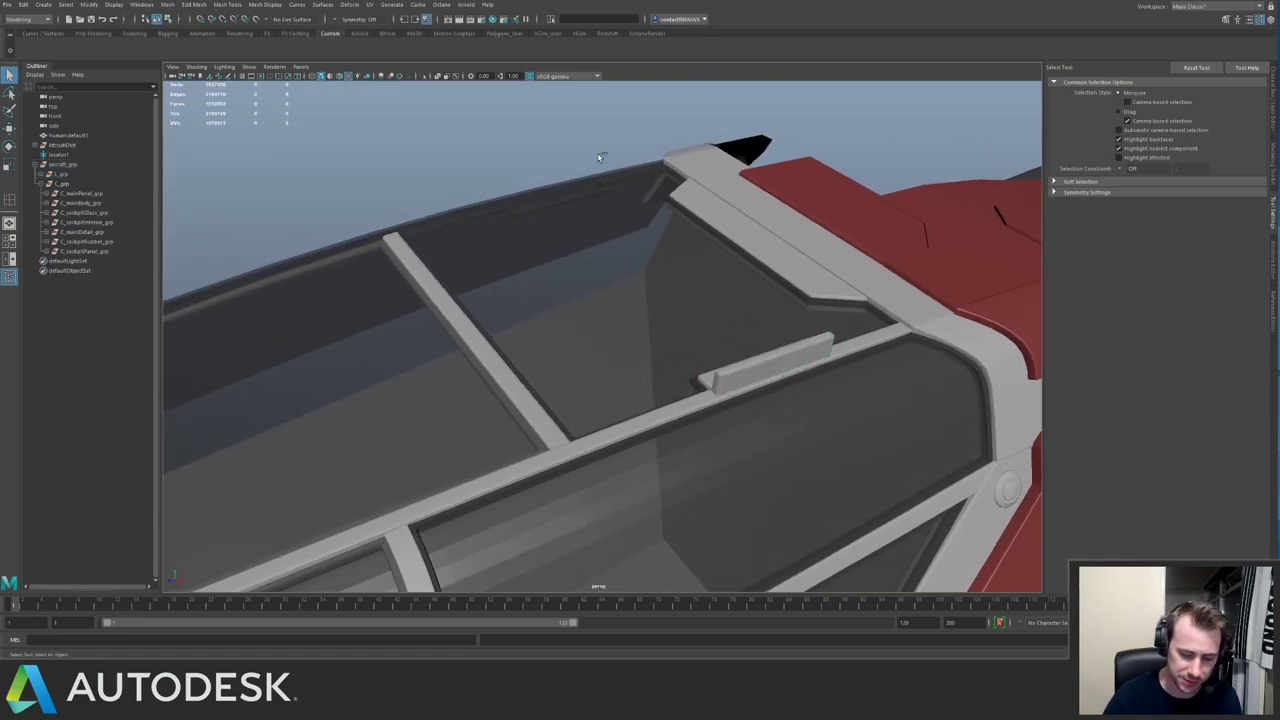
Examine the canopy's long side rail and the Y-shaped side frame, isolating the Y-shaped piece to check its edge flow.
{"action": "left_click_drag", "start_coordinate": [681, 270], "coordinate": [743, 319], "text": "alt"}
{"action": "left_click", "coordinate": [735, 332]}
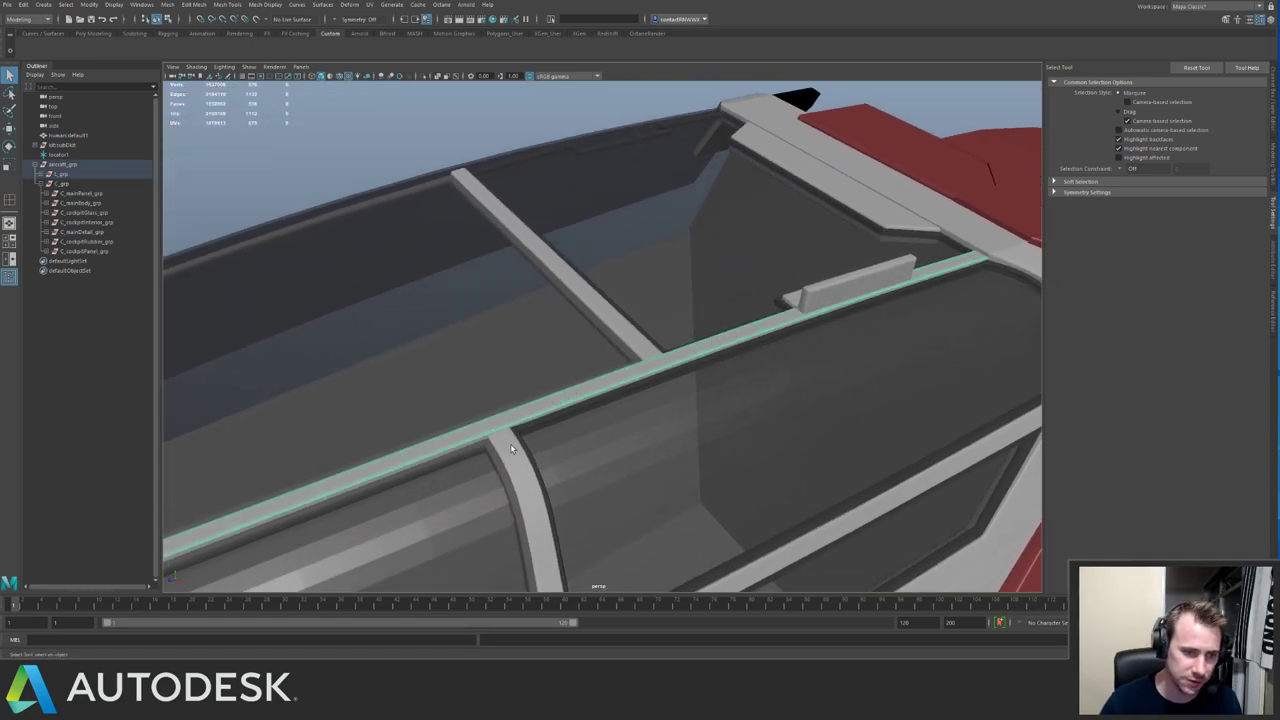
{"action": "left_click", "coordinate": [511, 451]}
{"action": "left_click_drag", "start_coordinate": [511, 451], "coordinate": [586, 265], "text": "alt"}
{"action": "right_click_drag", "start_coordinate": [586, 265], "coordinate": [739, 331], "text": "alt"}
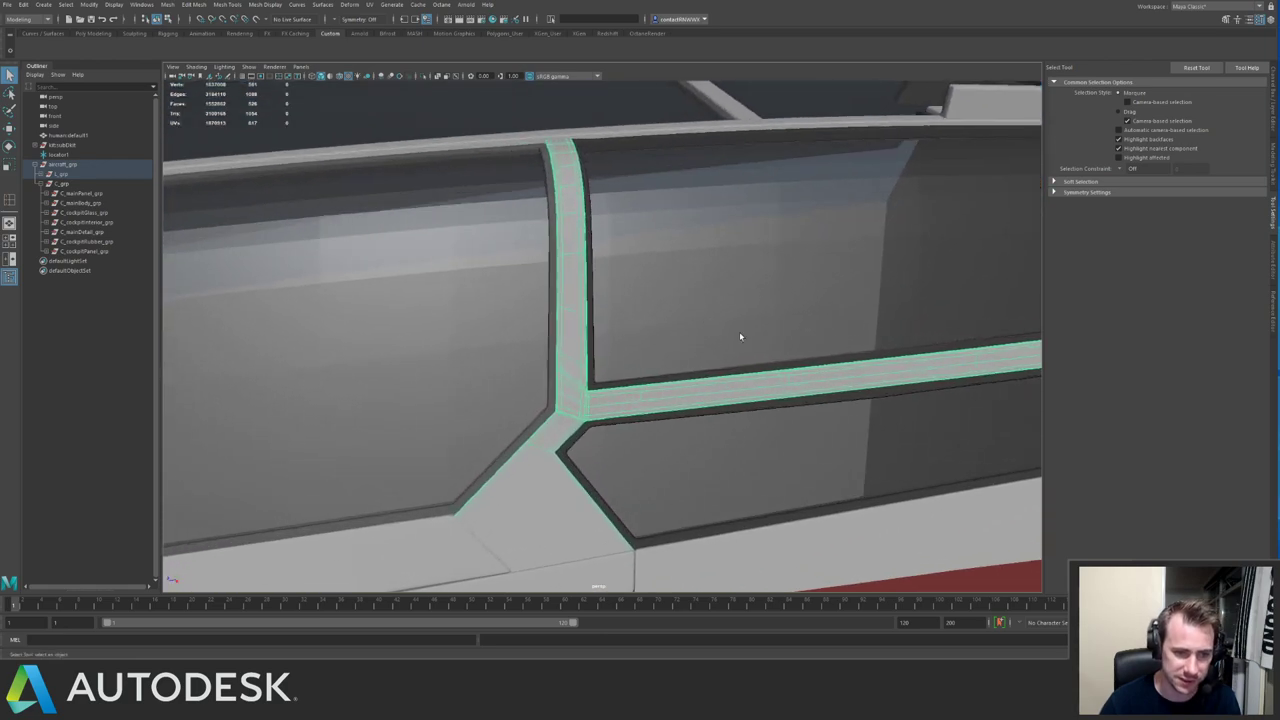
{"action": "left_click_drag", "start_coordinate": [739, 331], "coordinate": [640, 311], "text": "alt"}
{"action": "right_click_drag", "start_coordinate": [640, 311], "coordinate": [686, 305], "text": "alt"}
{"action": "left_click_drag", "start_coordinate": [686, 305], "coordinate": [663, 316], "text": "alt"}
{"action": "right_click_drag", "start_coordinate": [663, 316], "coordinate": [560, 298], "text": "alt"}
{"action": "key", "text": "ctrl+1"}
{"action": "key", "text": "ctrl+1"}
{"action": "key", "text": "ctrl+1"}
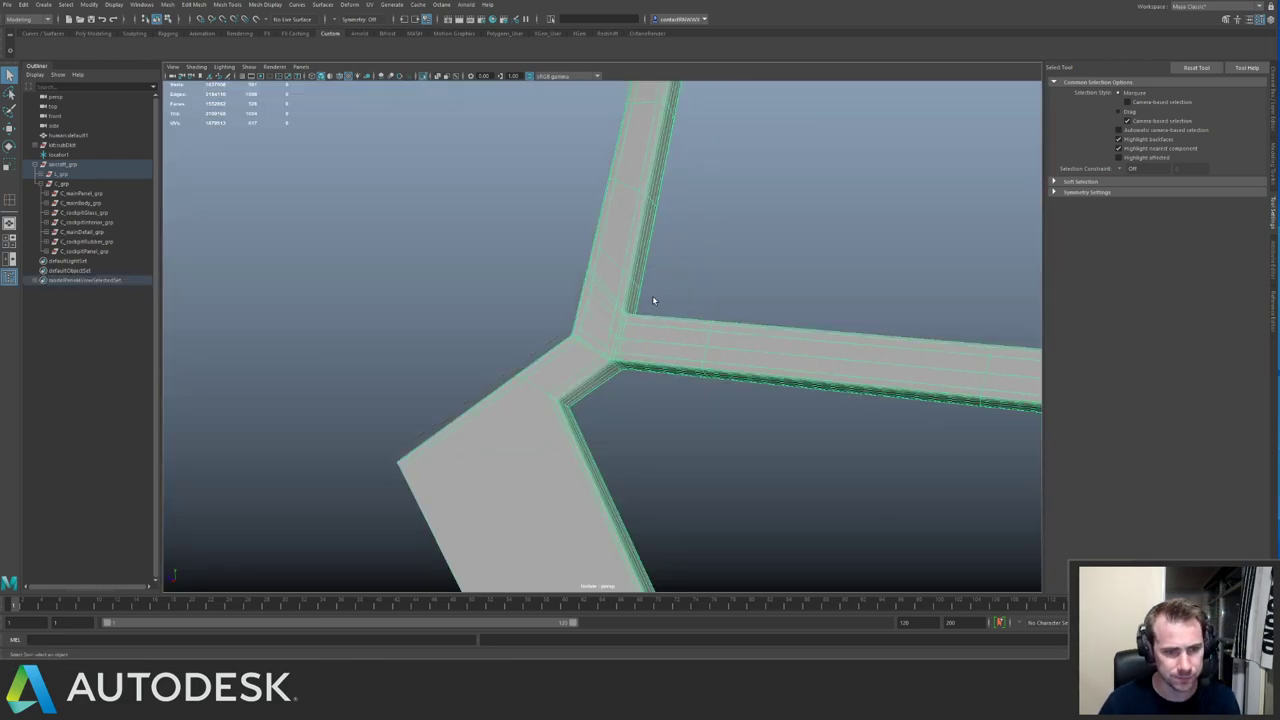
{"action": "left_click_drag", "start_coordinate": [652, 295], "coordinate": [763, 289], "text": "alt"}
{"action": "middle_click_drag", "start_coordinate": [830, 316], "coordinate": [730, 272], "text": "alt"}
{"action": "right_click_drag", "start_coordinate": [730, 272], "coordinate": [719, 295], "text": "alt"}
{"action": "left_click_drag", "start_coordinate": [719, 295], "coordinate": [773, 330], "text": "alt"}
{"action": "key", "text": "ctrl+1"}
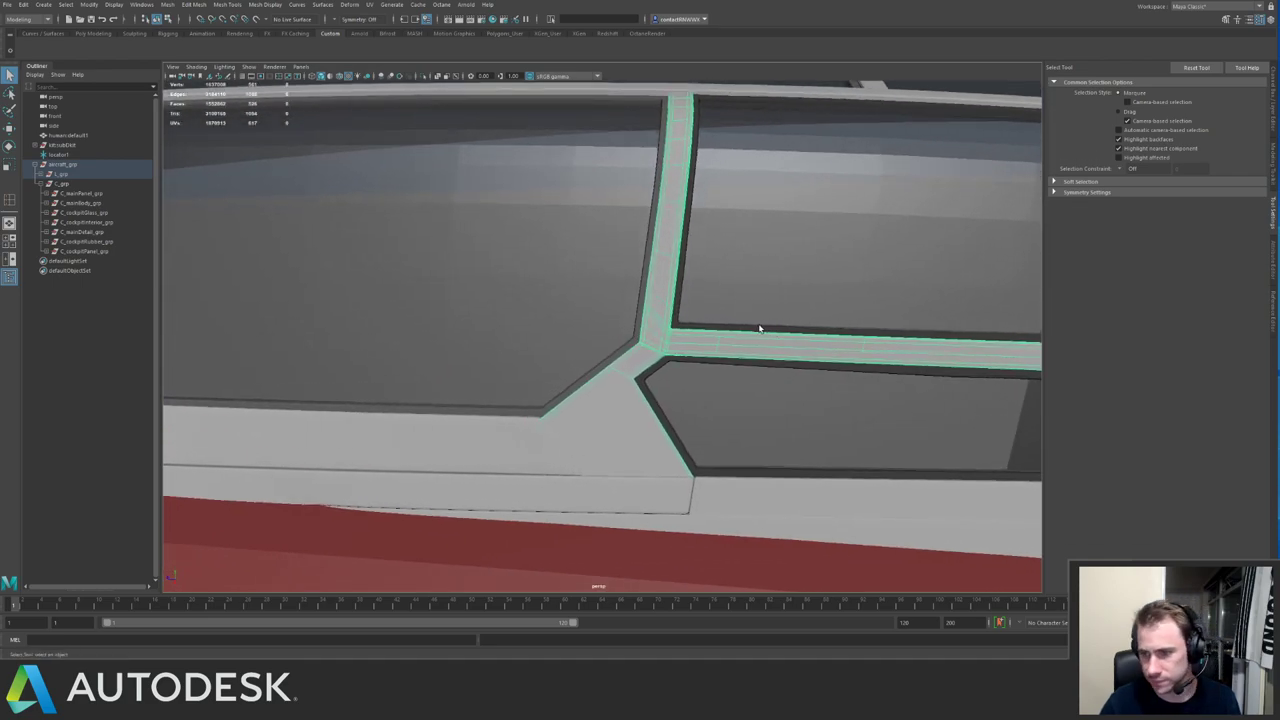
{"action": "left_click_drag", "start_coordinate": [589, 398], "coordinate": [650, 270], "text": "alt"}
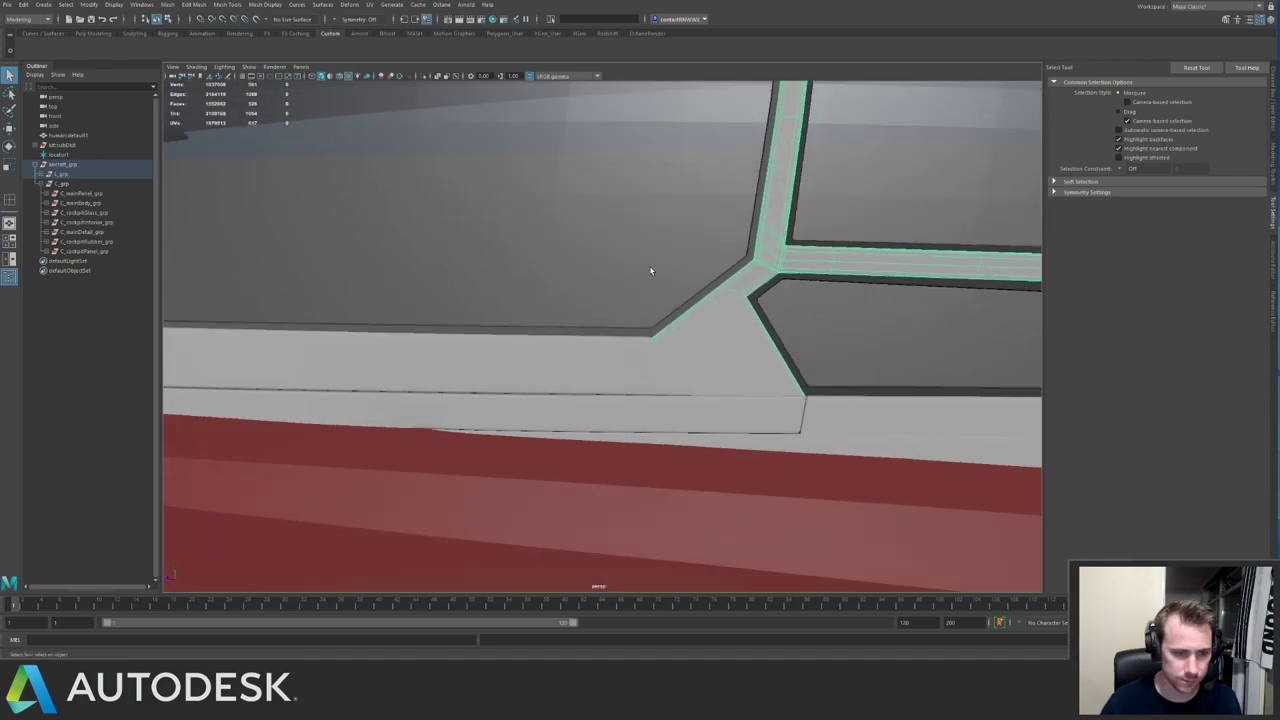
Examine how the grey sill panels beneath the canopy's side windows overlap each other and the red fuselage.
{"action": "left_click", "coordinate": [615, 361]}
{"action": "left_click_drag", "start_coordinate": [615, 361], "coordinate": [546, 414], "text": "alt"}
{"action": "left_click", "coordinate": [545, 414]}
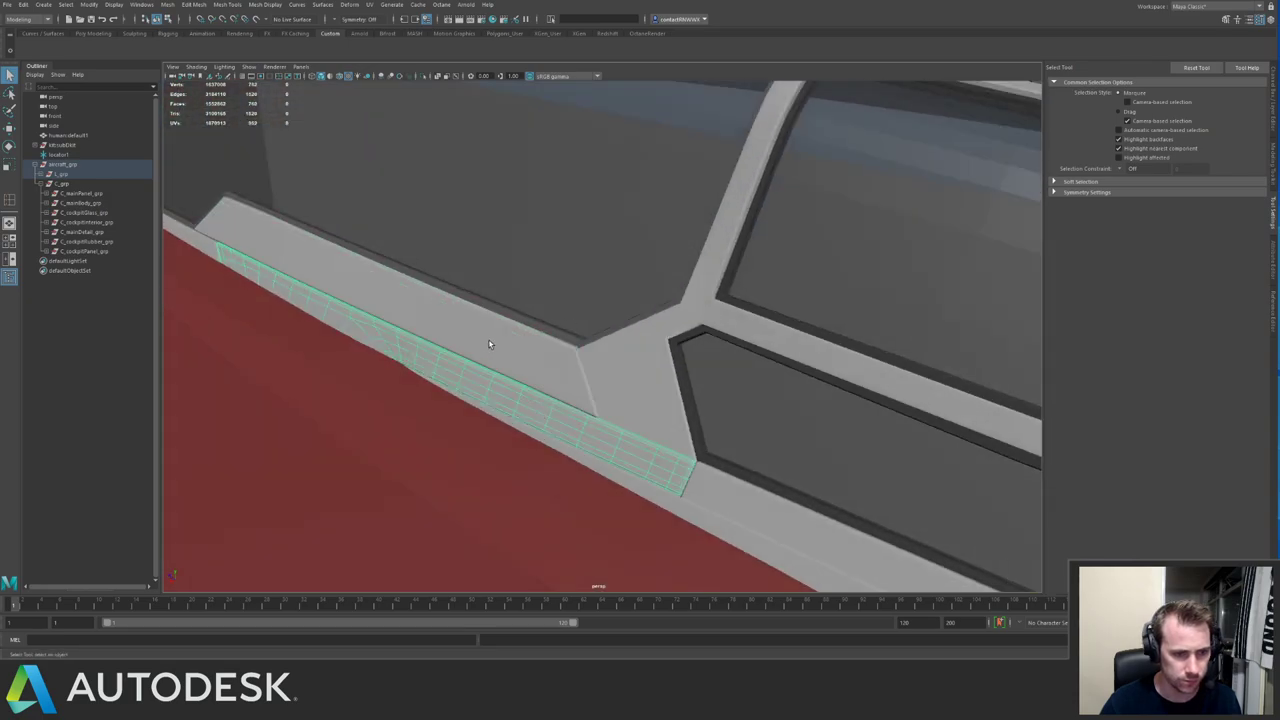
{"action": "left_click_drag", "start_coordinate": [489, 344], "coordinate": [634, 333], "text": "alt"}
{"action": "left_click_drag", "start_coordinate": [570, 364], "coordinate": [667, 307], "text": "alt"}
{"action": "scroll", "coordinate": [667, 307], "scroll_direction": "down", "scroll_amount": 6}
{"action": "left_click", "coordinate": [669, 142]}
{"action": "left_click_drag", "start_coordinate": [669, 144], "coordinate": [680, 206], "text": "alt"}
{"action": "scroll", "coordinate": [690, 215], "scroll_direction": "up", "scroll_amount": 5}
Delete the lower rear sill strip beneath the small side window, next to the red fuselage.
{"action": "left_click", "coordinate": [817, 303]}
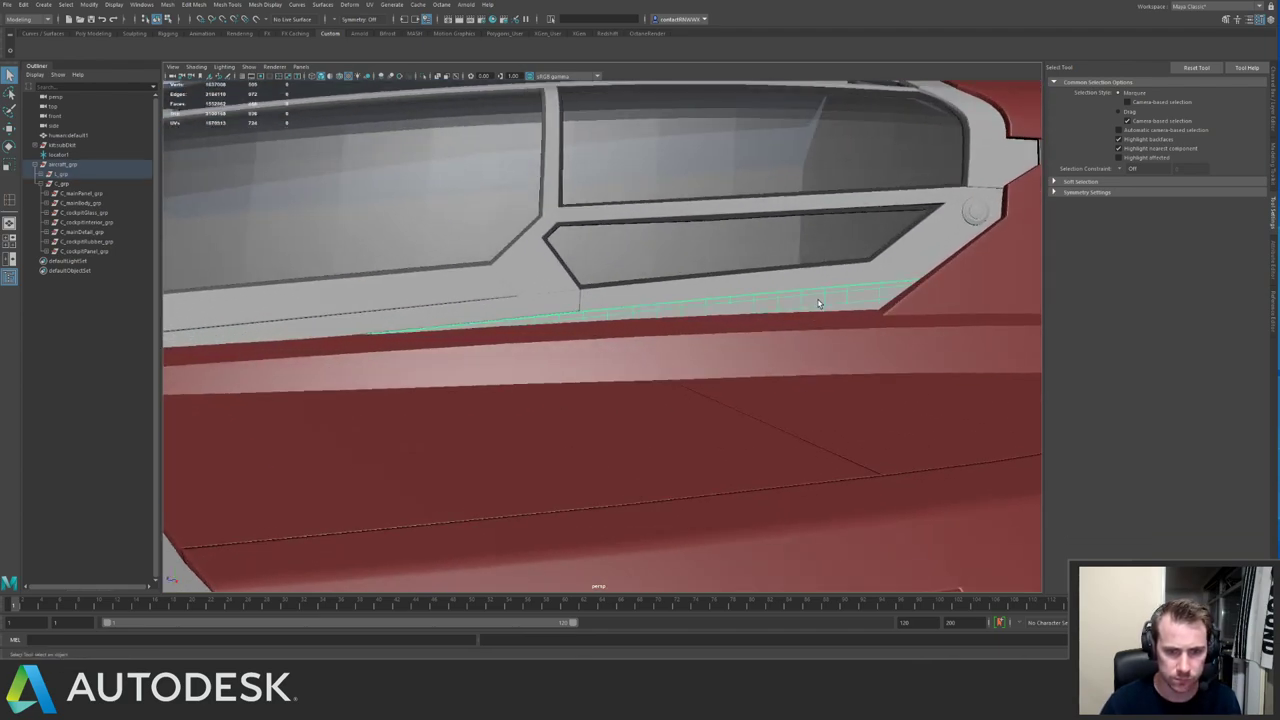
{"action": "left_click_drag", "start_coordinate": [832, 286], "coordinate": [698, 276], "text": "alt"}
{"action": "left_click", "coordinate": [812, 289]}
{"action": "left_click_drag", "start_coordinate": [840, 269], "coordinate": [813, 257], "text": "alt"}
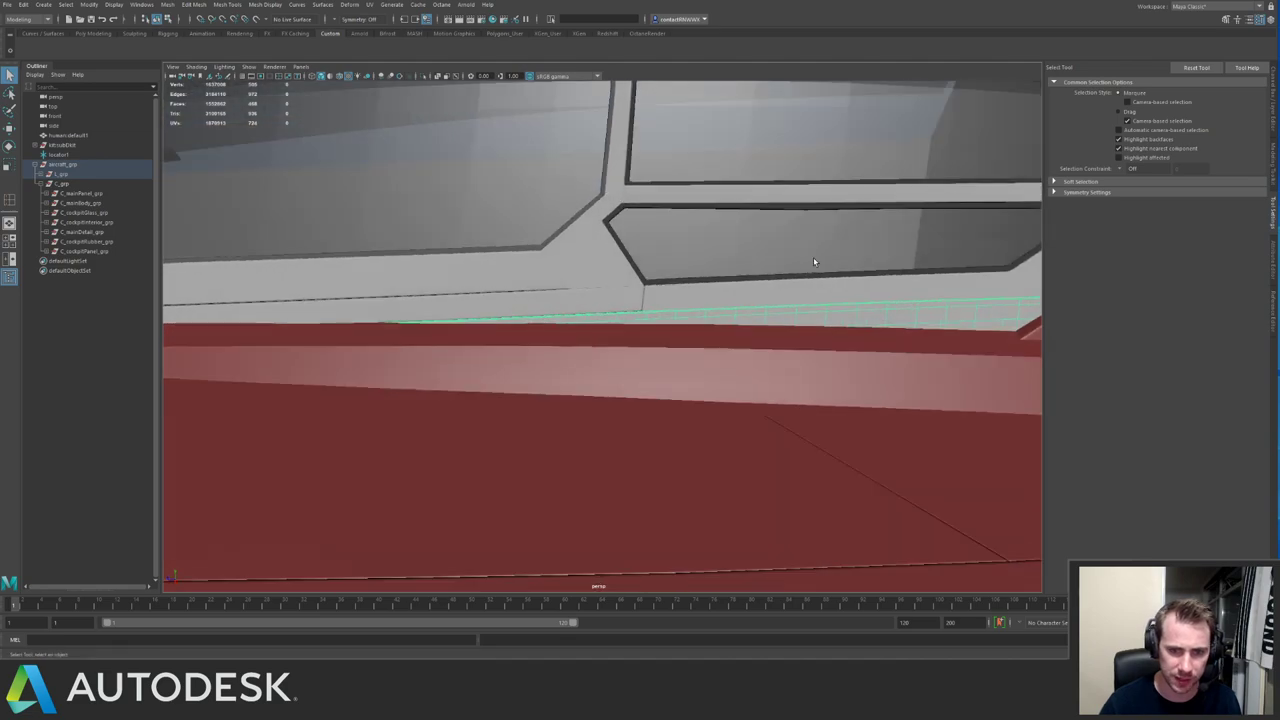
{"action": "right_click_drag", "start_coordinate": [813, 257], "coordinate": [692, 335], "text": "alt"}
{"action": "key", "text": "Delete"}
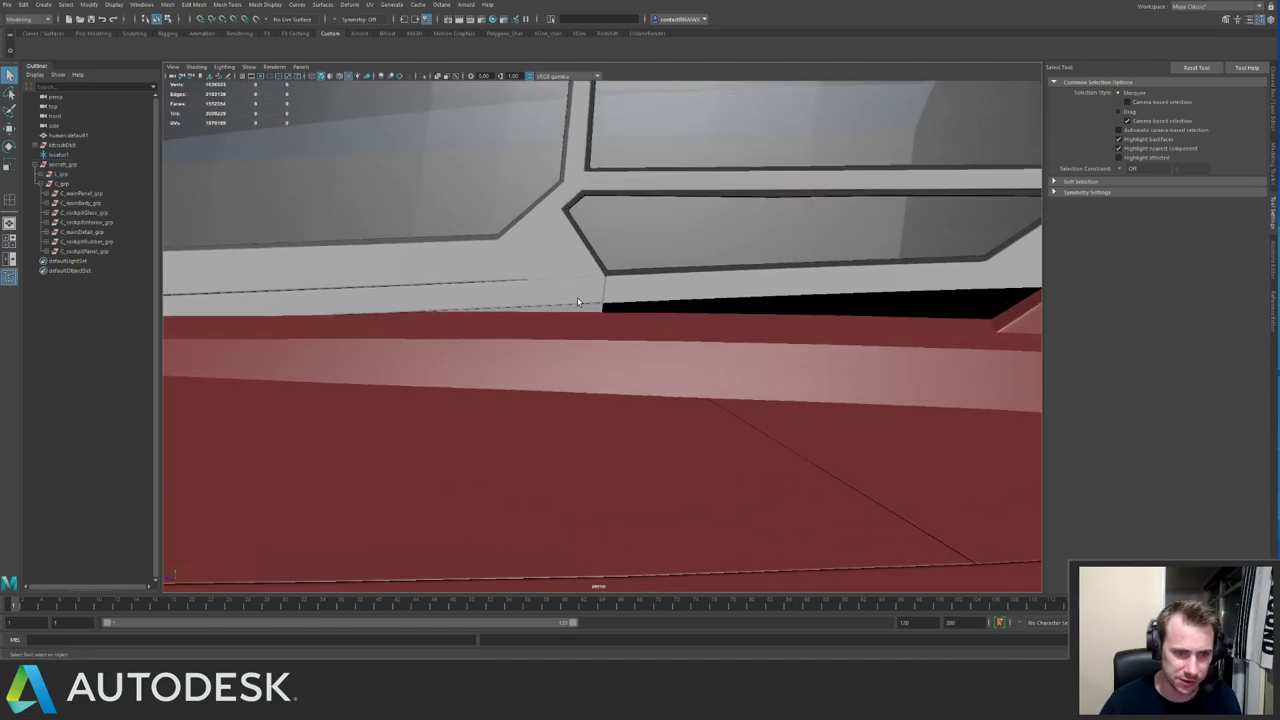
Isolate the front lower sill panel and delete its side faces, keeping only the narrow strip along its upper edge.
{"action": "left_click", "coordinate": [574, 285]}
{"action": "left_click_drag", "start_coordinate": [580, 285], "coordinate": [669, 257], "text": "alt"}
{"action": "right_click_drag", "start_coordinate": [669, 257], "coordinate": [697, 300], "text": "alt"}
{"action": "left_click_drag", "start_coordinate": [697, 300], "coordinate": [610, 275], "text": "alt"}
{"action": "middle_click_drag", "start_coordinate": [610, 275], "coordinate": [612, 245], "text": "alt"}
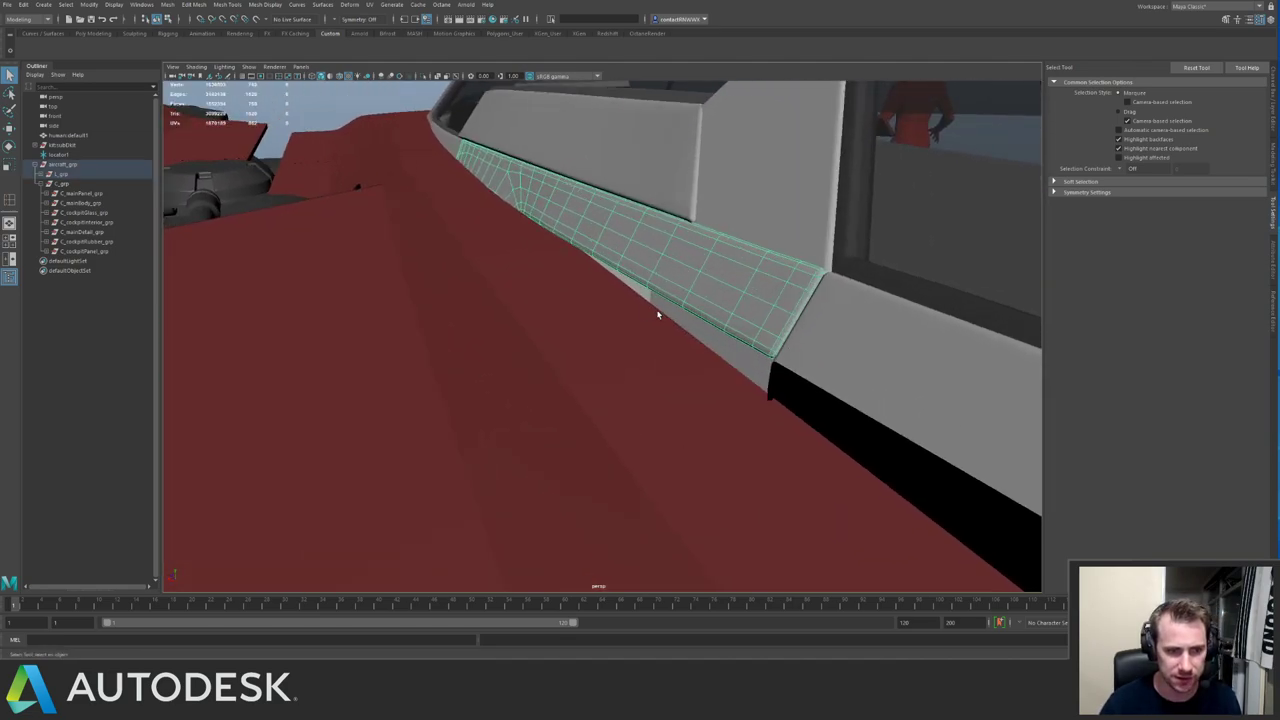
{"action": "key", "text": "ctrl+1"}
{"action": "key", "text": "ctrl+1"}
{"action": "left_click_drag", "start_coordinate": [662, 300], "coordinate": [687, 270], "text": "alt"}
{"action": "key", "text": "ctrl+1"}
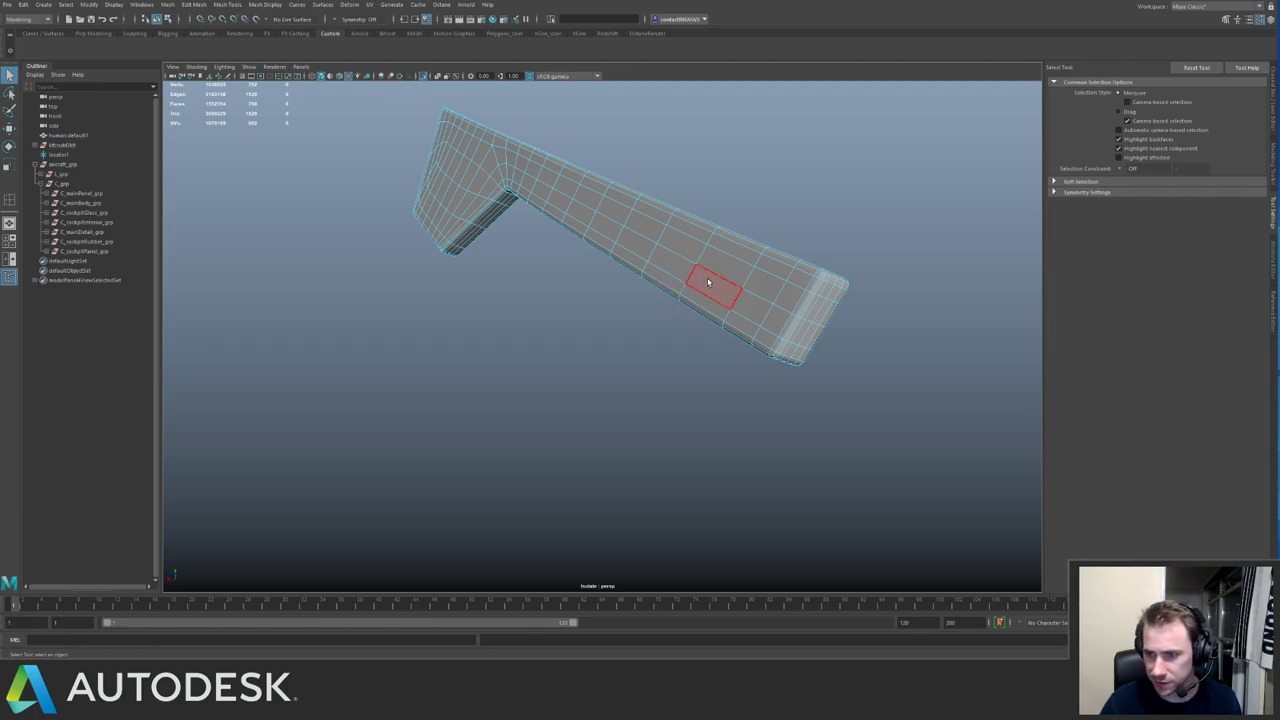
{"action": "left_click", "coordinate": [773, 270]}
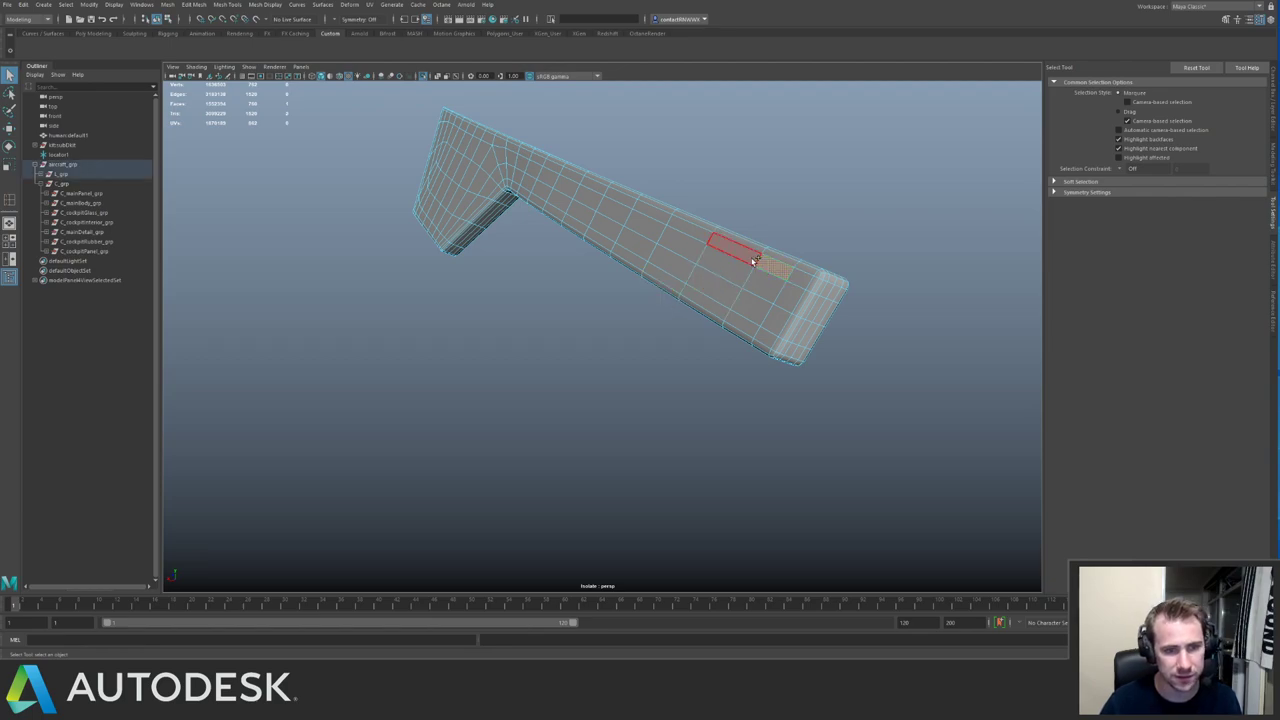
{"action": "double_click", "coordinate": [755, 262], "text": "shift"}
{"action": "key", "text": "Delete"}
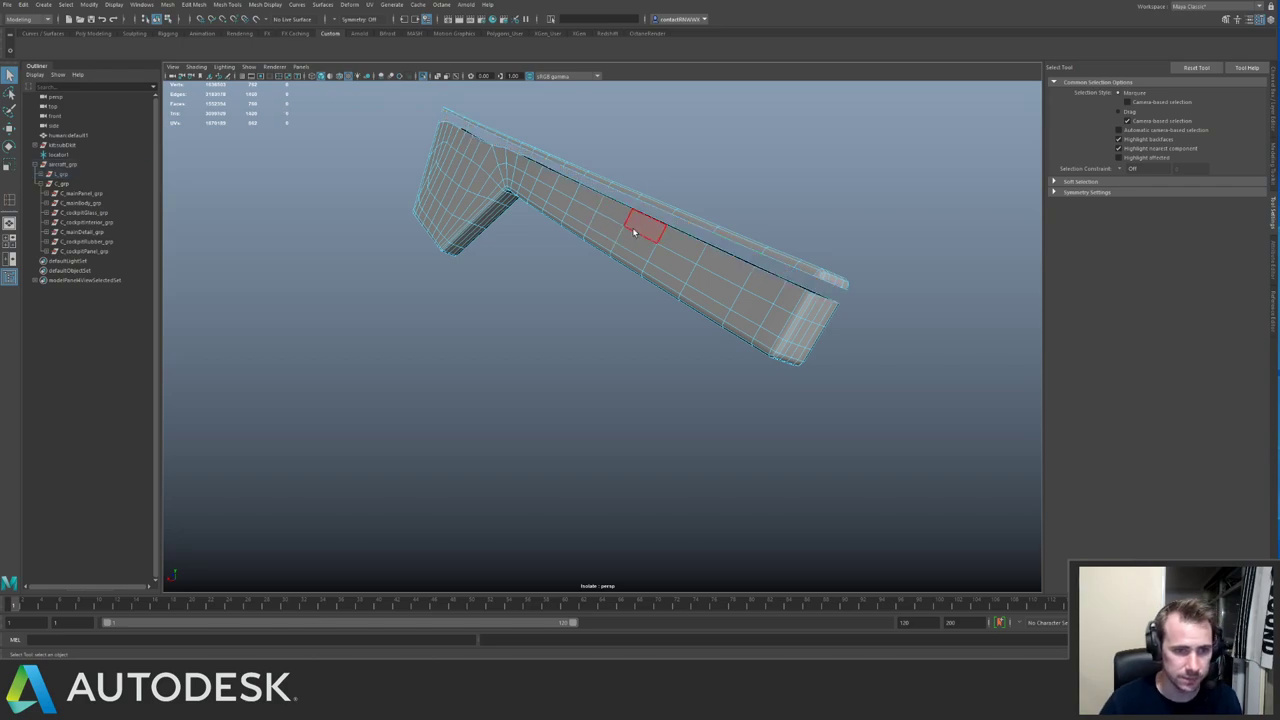
{"action": "double_click", "coordinate": [645, 229]}
{"action": "key", "text": "Delete"}
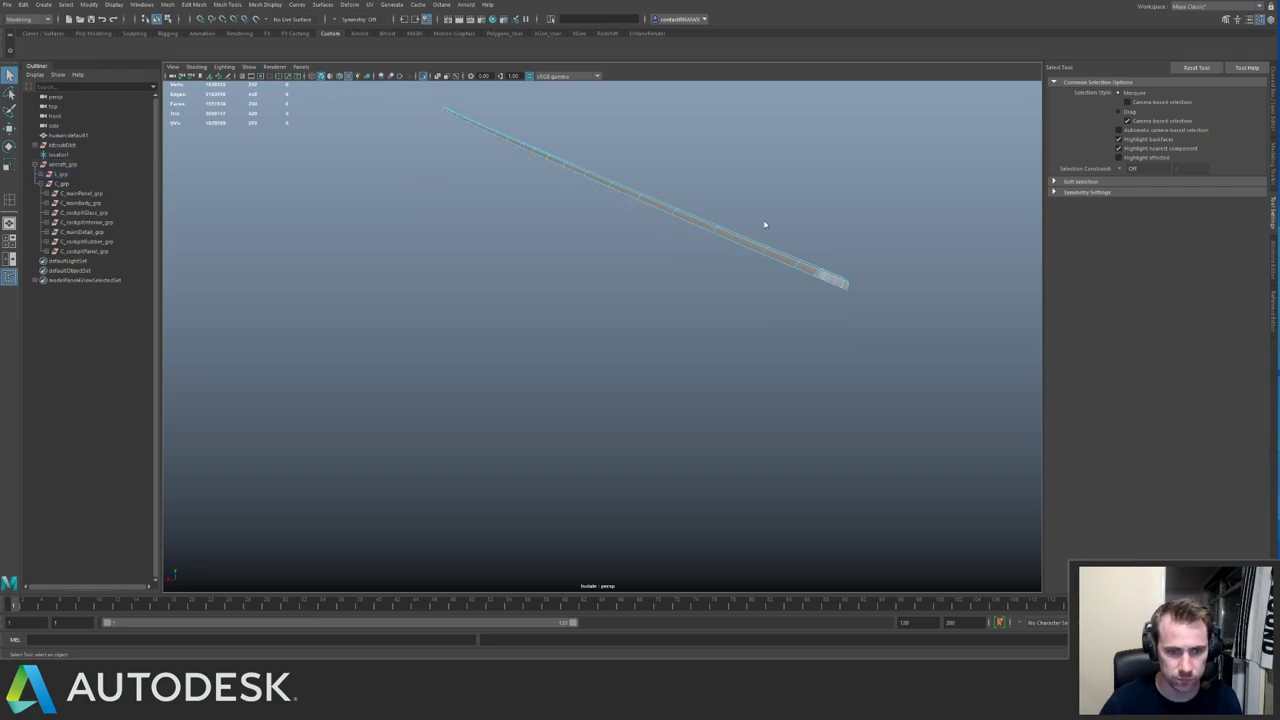
Extrude the lower border edges of the front sill's remaining strip and move them down into the red fuselage.
{"action": "double_click", "coordinate": [743, 249]}
{"action": "key", "text": "ctrl+1"}
{"action": "key", "text": "ctrl+e"}
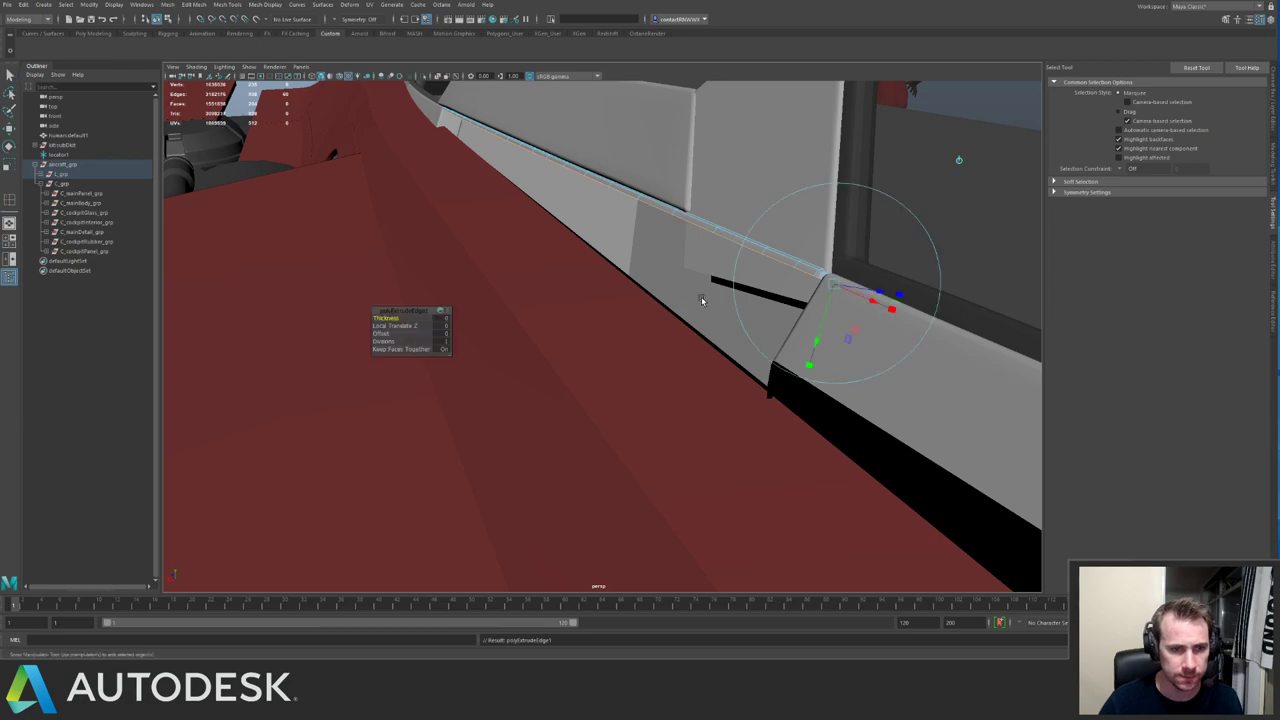
{"action": "key", "text": "w"}
{"action": "left_click_drag", "start_coordinate": [701, 297], "coordinate": [680, 264], "text": "alt"}
{"action": "mouse_move", "coordinate": [500, 176]}
{"action": "left_mouse_down", "text": "alt"}
{"action": "mouse_move", "coordinate": [484, 177]}
{"action": "mouse_move", "coordinate": [558, 172]}
{"action": "mouse_move", "coordinate": [522, 245]}
{"action": "mouse_move", "coordinate": [554, 217]}
{"action": "left_mouse_up", "text": "alt"}
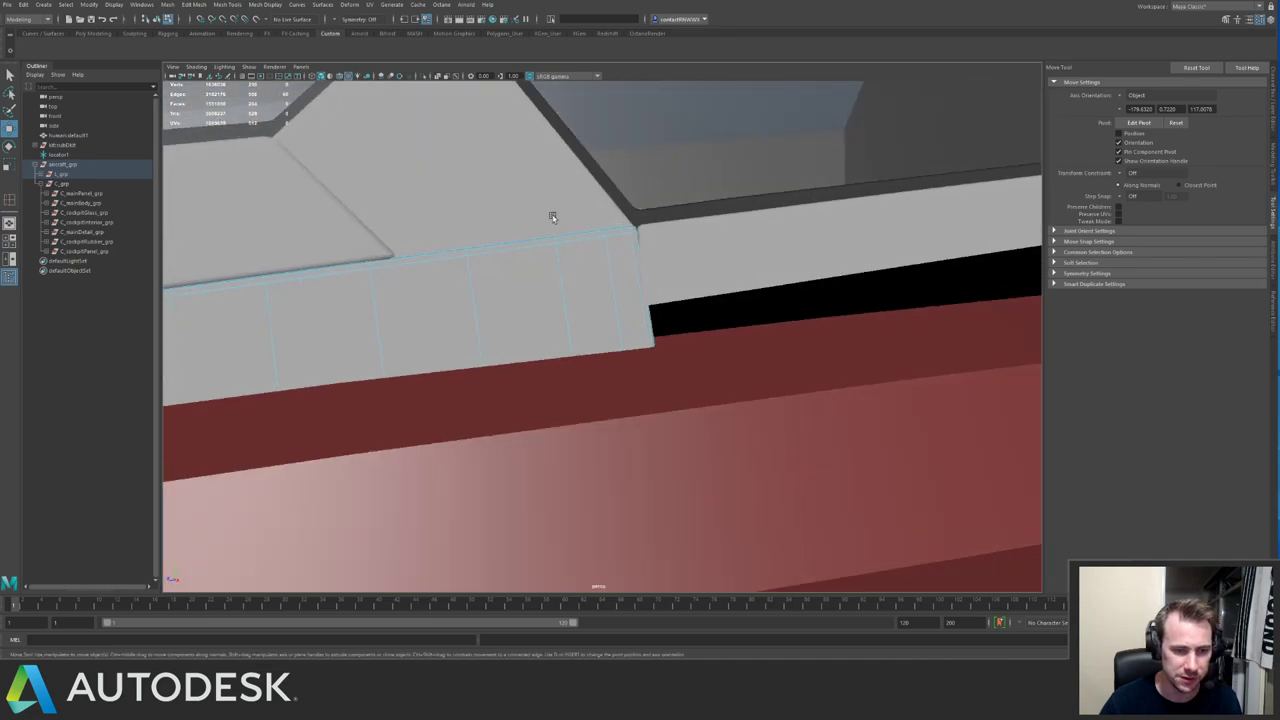
{"action": "middle_click_drag", "start_coordinate": [554, 217], "coordinate": [816, 197], "text": "alt"}
{"action": "scroll", "coordinate": [446, 231], "scroll_direction": "down", "scroll_amount": 4}
{"action": "left_click_drag", "start_coordinate": [816, 198], "coordinate": [666, 237], "text": "alt"}
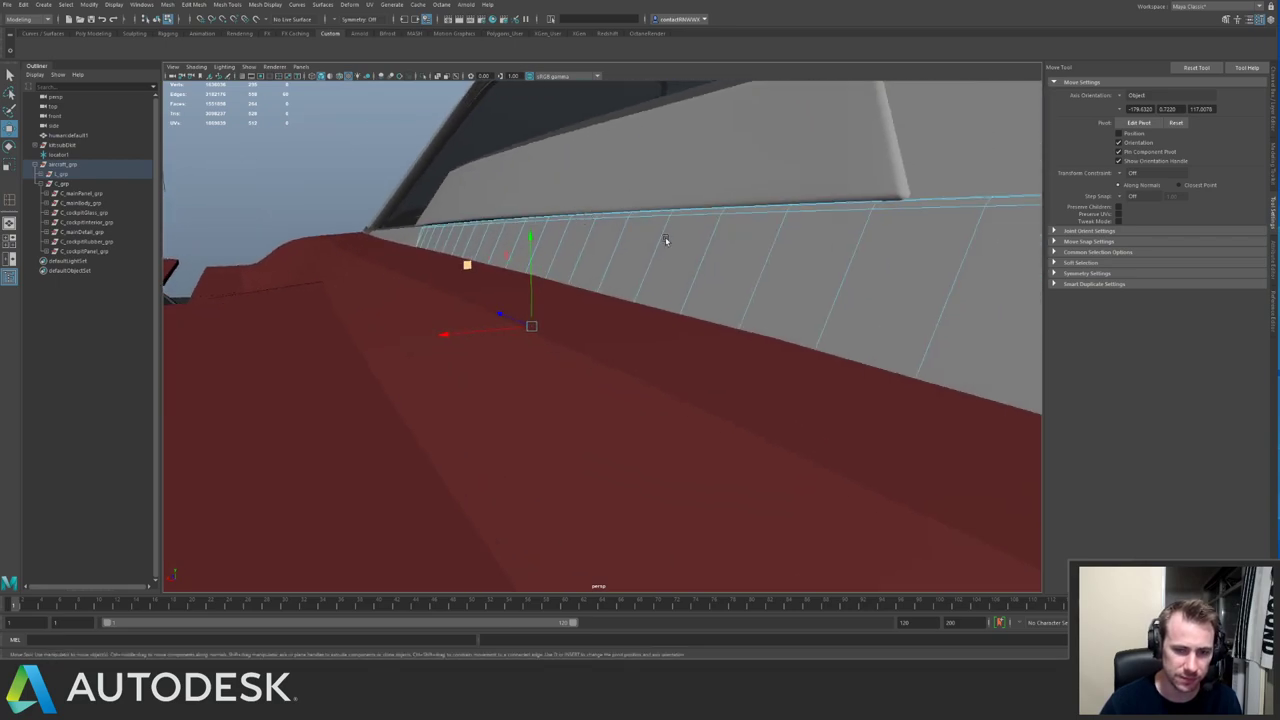
{"action": "left_click_drag", "start_coordinate": [766, 243], "coordinate": [610, 227], "text": "alt"}
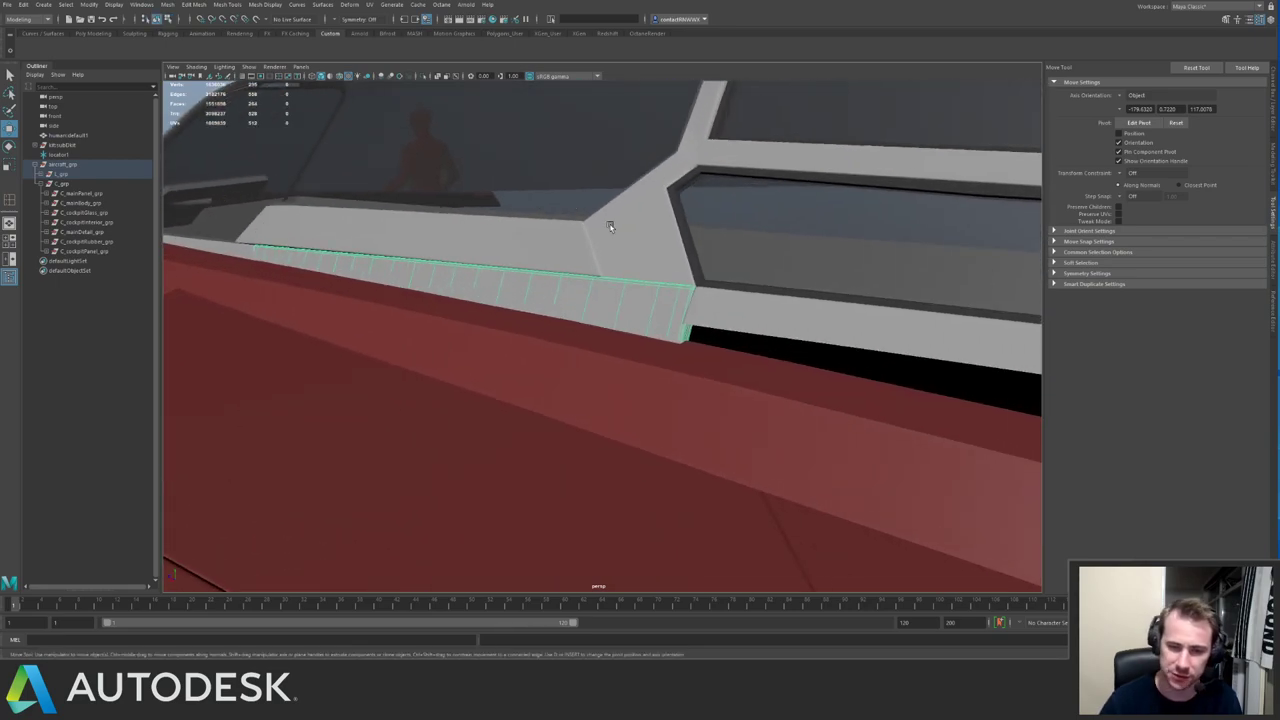
Isolate the rear canopy frame piece and delete its lower sill faces, keeping the narrow strip along the upper edge.
{"action": "left_click_drag", "start_coordinate": [732, 317], "coordinate": [643, 286], "text": "alt"}
{"action": "key", "text": "ctrl+1"}
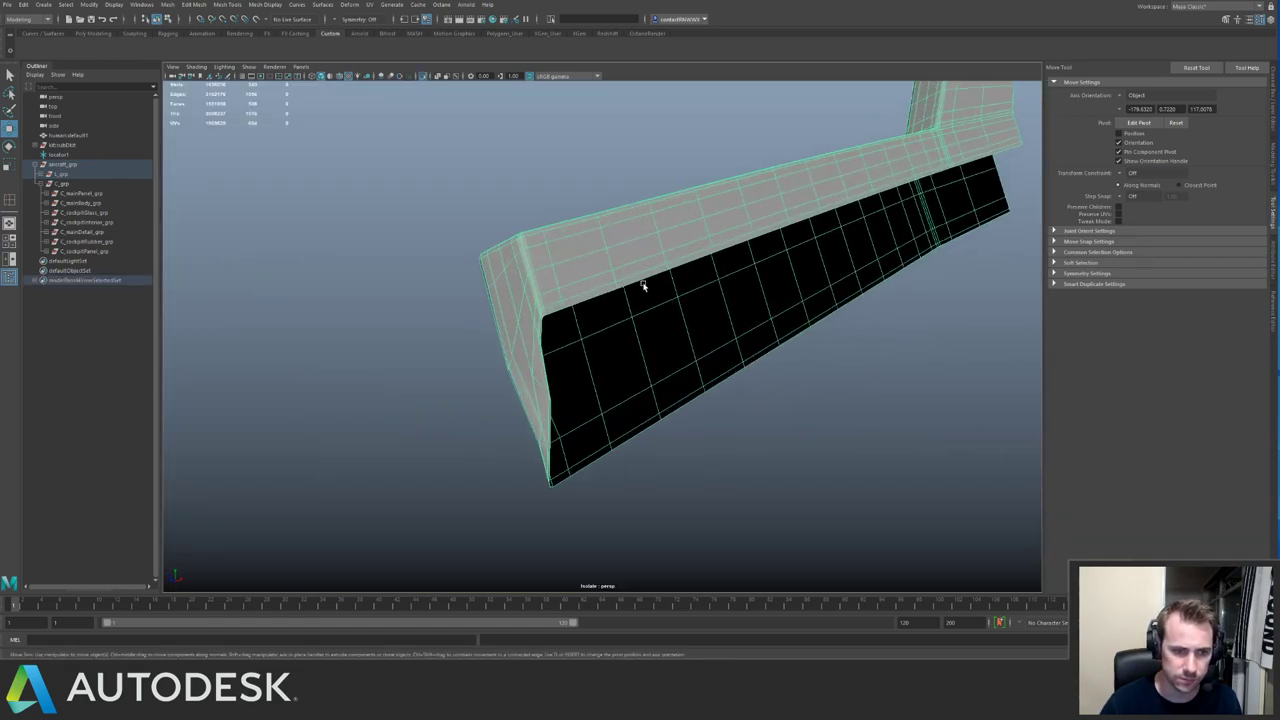
{"action": "left_click_drag", "start_coordinate": [585, 240], "coordinate": [591, 257], "text": "alt"}
{"action": "key", "text": "F11"}
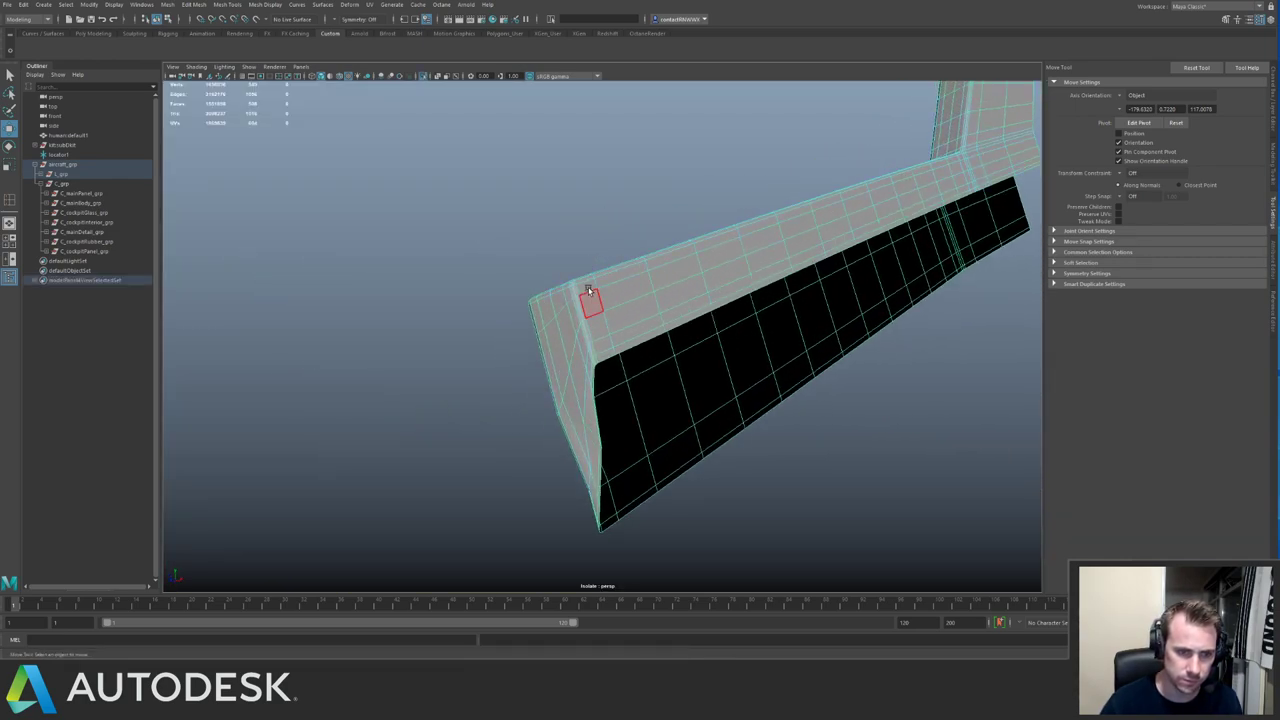
{"action": "left_click", "coordinate": [623, 284]}
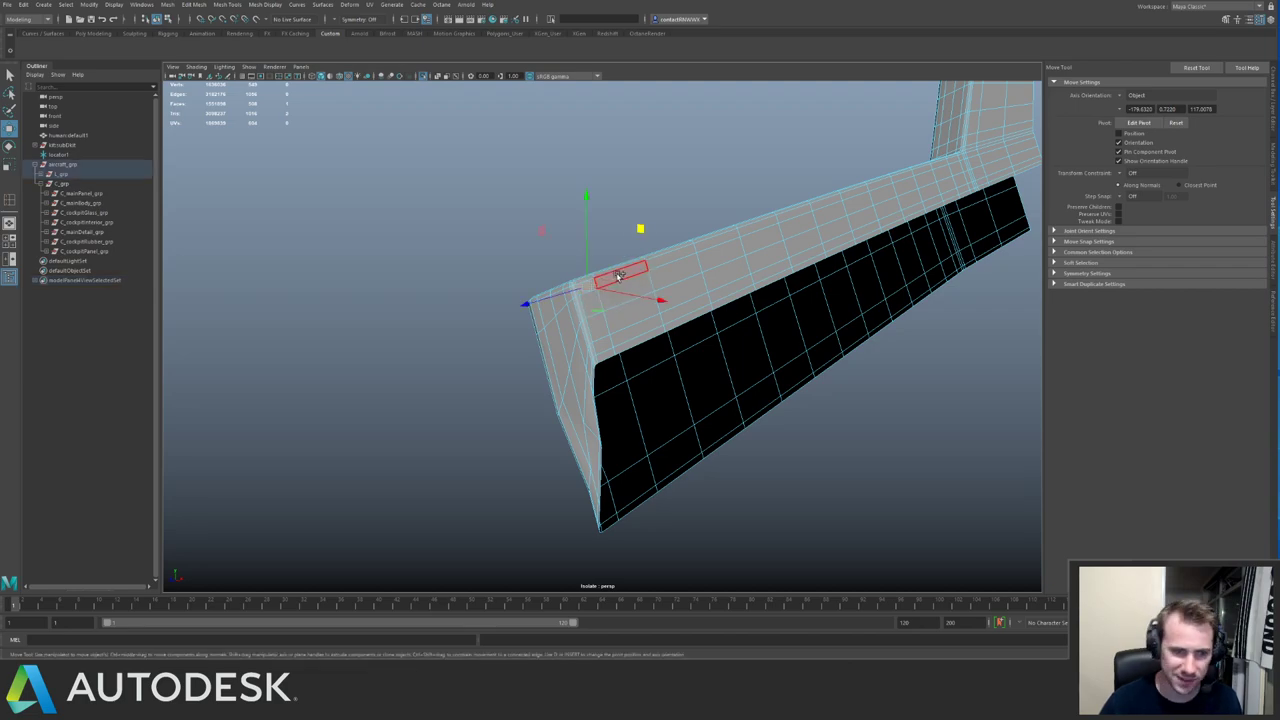
{"action": "double_click", "coordinate": [620, 275]}
{"action": "left_click", "coordinate": [803, 235]}
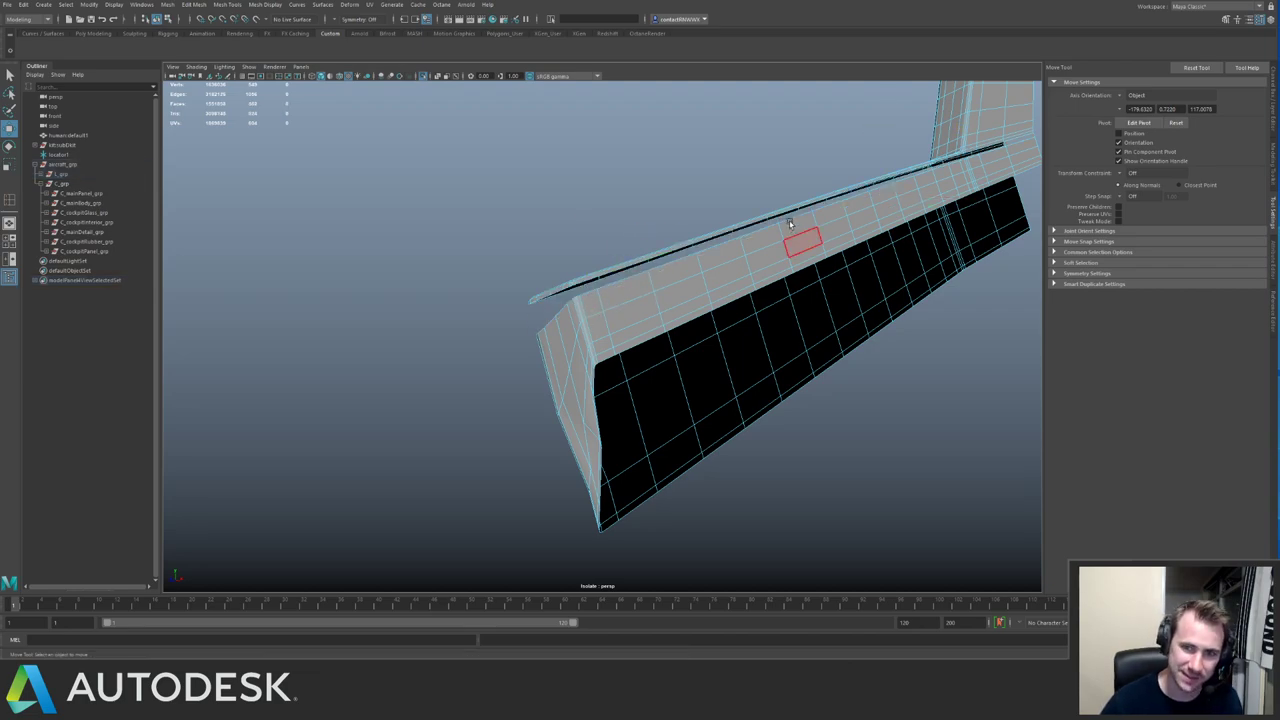
{"action": "key", "text": "Delete"}
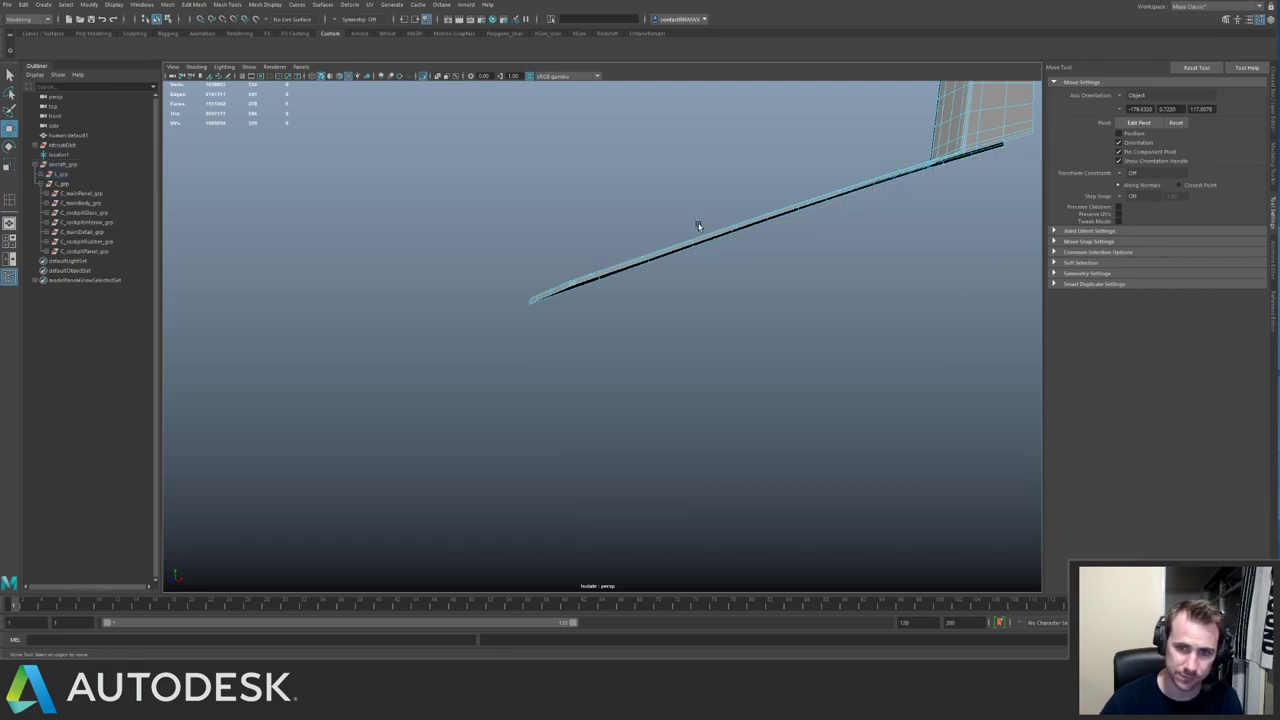
Select the rear frame strip's open lower border edges, removing the edges around the slanted rear panel and its end from the selection.
{"action": "left_click_drag", "start_coordinate": [787, 176], "coordinate": [760, 338], "text": "alt"}
{"action": "left_click", "coordinate": [790, 220]}
{"action": "double_click", "coordinate": [761, 335]}
{"action": "left_click_drag", "start_coordinate": [789, 179], "coordinate": [952, 328], "text": "ctrl"}
{"action": "middle_click_drag", "start_coordinate": [878, 174], "coordinate": [738, 192], "text": "alt"}
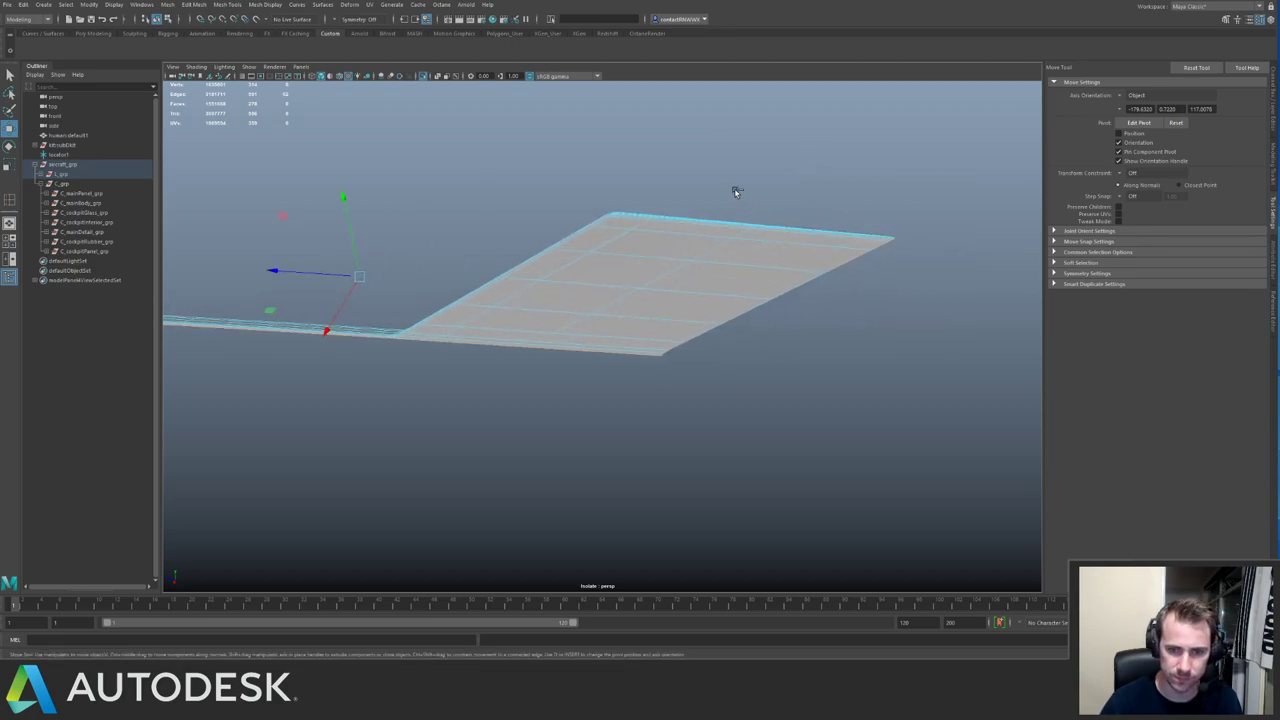
{"action": "left_click_drag", "start_coordinate": [738, 191], "coordinate": [975, 300], "text": "ctrl"}
{"action": "left_click_drag", "start_coordinate": [744, 256], "coordinate": [903, 328], "text": "alt"}
{"action": "middle_click_drag", "start_coordinate": [903, 328], "coordinate": [752, 388], "text": "alt"}
{"action": "right_click_drag", "start_coordinate": [692, 345], "coordinate": [829, 246], "text": "alt"}
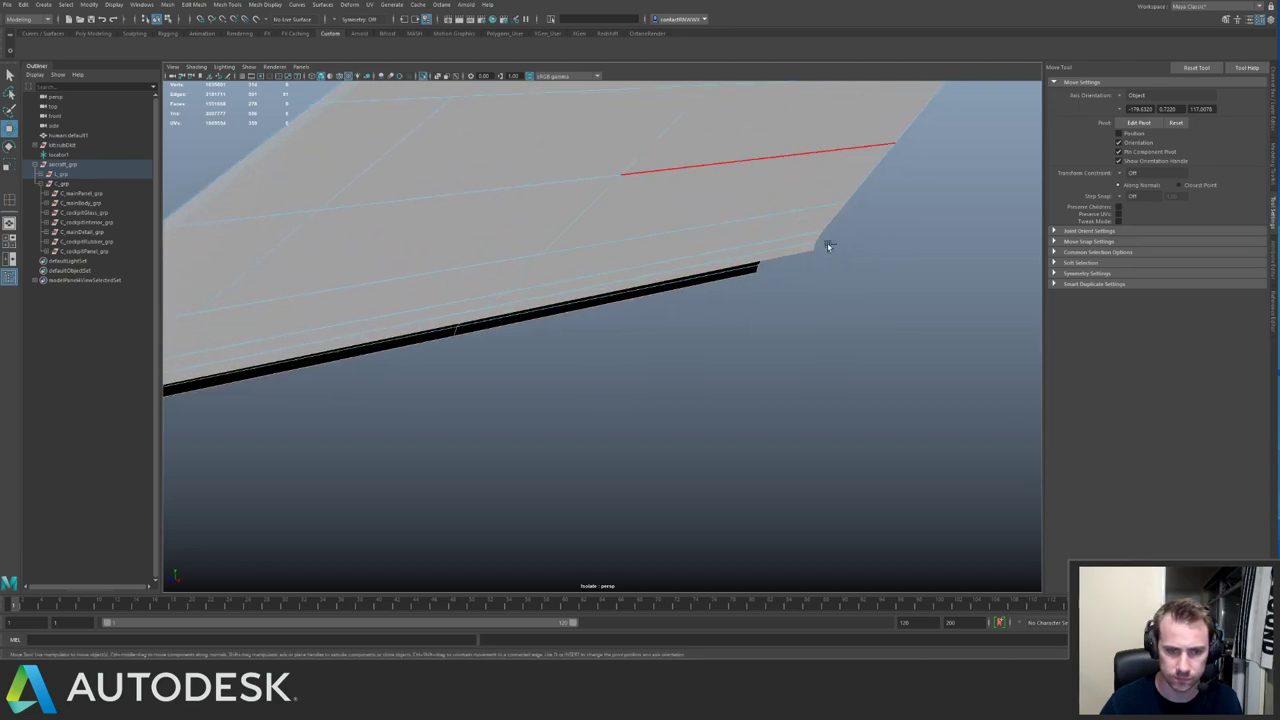
{"action": "left_click_drag", "start_coordinate": [755, 191], "coordinate": [697, 206], "text": "ctrl"}
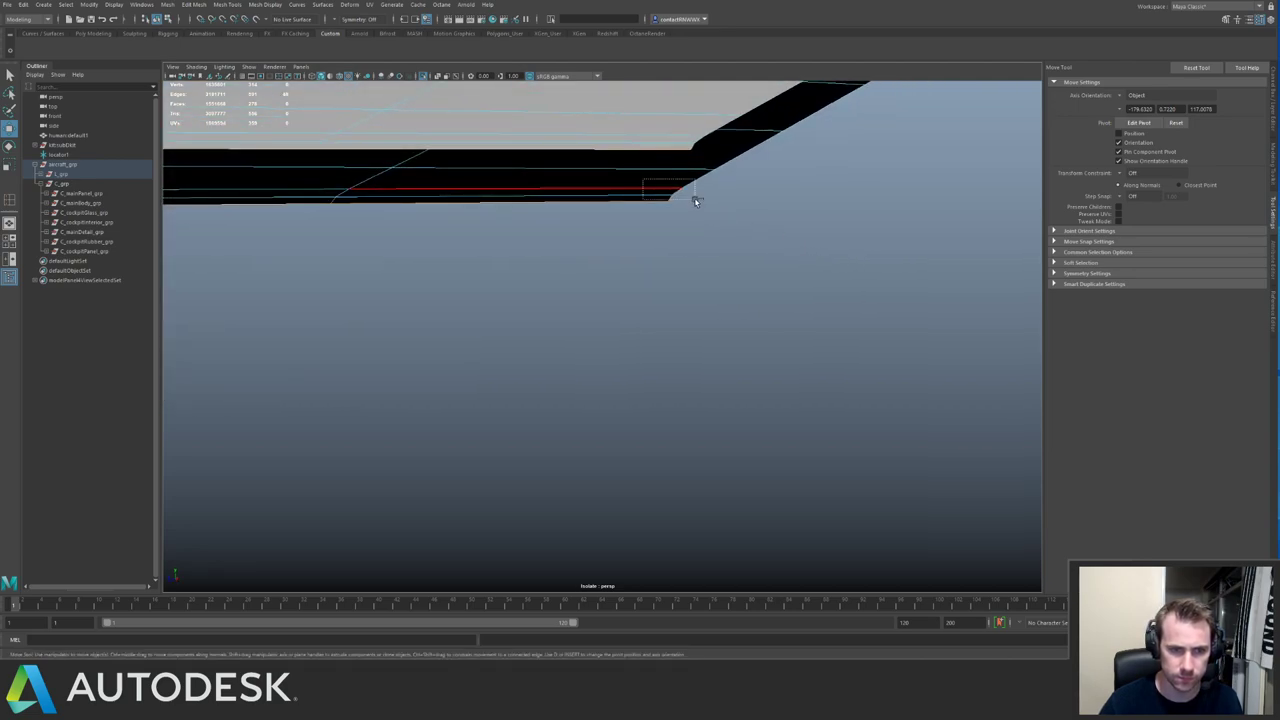
{"action": "right_click_drag", "start_coordinate": [745, 212], "coordinate": [573, 214], "text": "alt"}
Extrude the rear strip's border edges down into the fuselage with the whole aircraft shown, and return to object selection with nothing selected.
{"action": "key", "text": "ctrl+1"}
{"action": "left_click_drag", "start_coordinate": [573, 214], "coordinate": [614, 251], "text": "alt"}
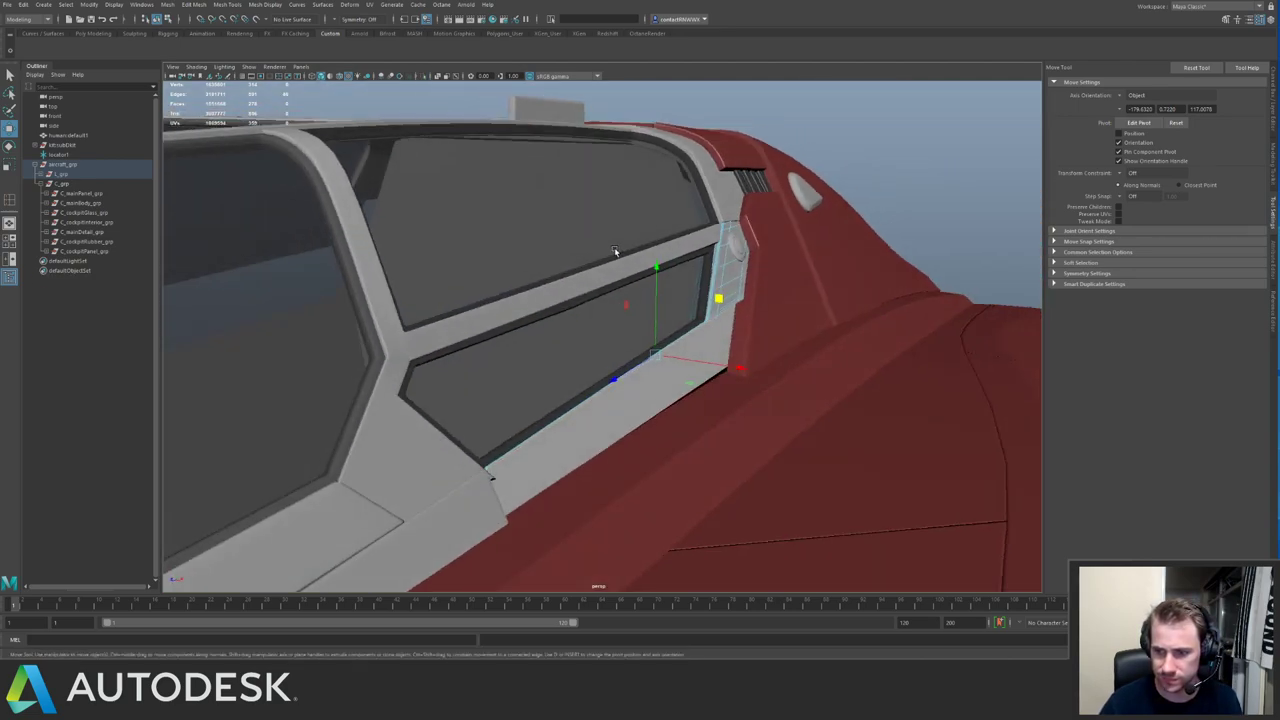
{"action": "right_click_drag", "start_coordinate": [614, 251], "coordinate": [780, 240], "text": "alt"}
{"action": "left_click_drag", "start_coordinate": [821, 187], "coordinate": [640, 262]}
{"action": "key", "text": "q"}
{"action": "right_click_drag", "start_coordinate": [505, 290], "coordinate": [320, 205], "text": "alt"}
{"action": "middle_click_drag", "start_coordinate": [320, 205], "coordinate": [597, 220], "text": "alt"}
{"action": "left_click_drag", "start_coordinate": [597, 220], "coordinate": [642, 222], "text": "alt"}
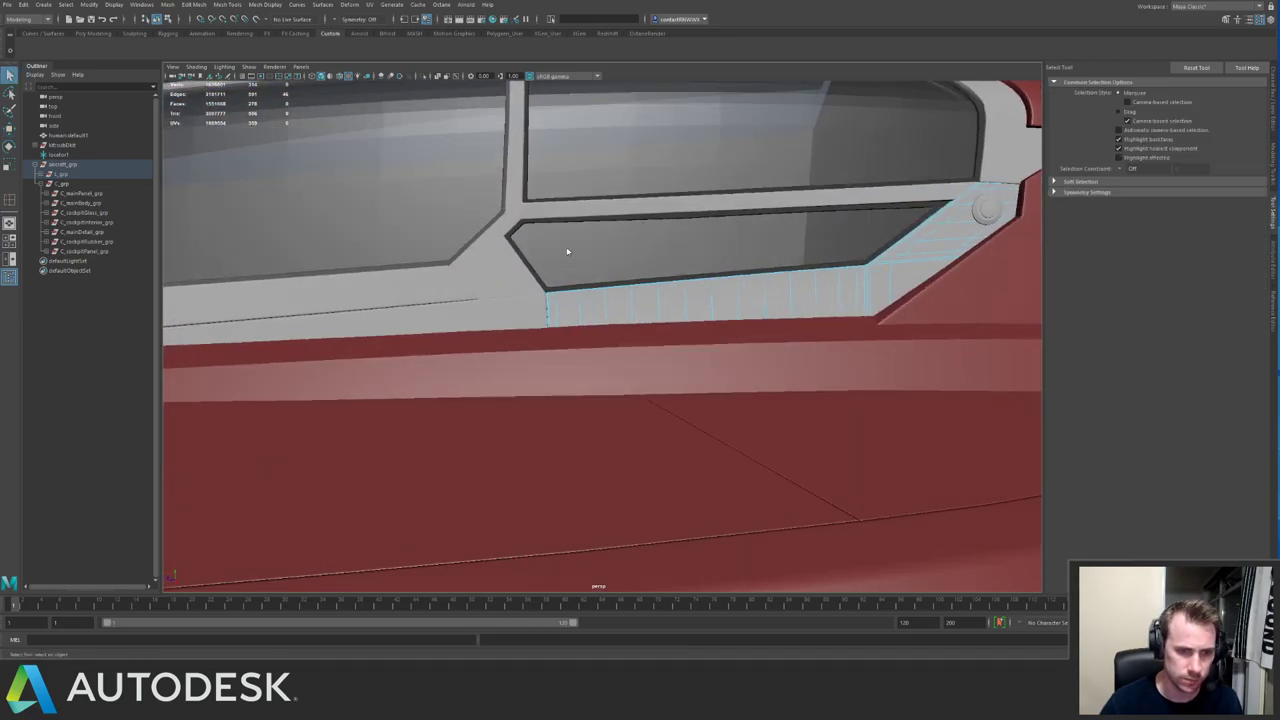
{"action": "left_click", "coordinate": [567, 251]}
{"action": "right_click_drag", "start_coordinate": [830, 286], "coordinate": [631, 166], "text": "alt"}
{"action": "left_click_drag", "start_coordinate": [631, 166], "coordinate": [660, 155], "text": "alt"}
{"action": "left_click", "coordinate": [648, 156]}
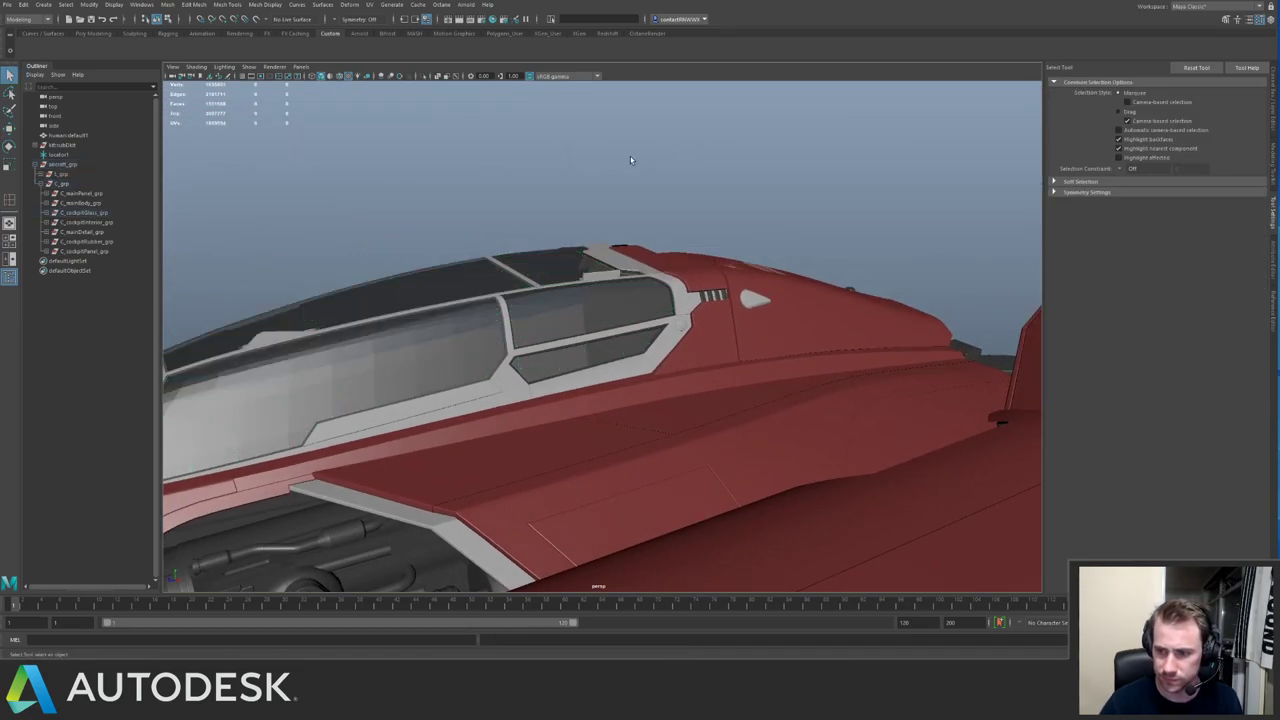
Isolate the front and rear sill strips and delete the vertical edges on the rear strip just behind their joint.
{"action": "right_click_drag", "start_coordinate": [630, 156], "coordinate": [640, 219], "text": "alt"}
{"action": "left_click_drag", "start_coordinate": [639, 219], "coordinate": [535, 174], "text": "alt"}
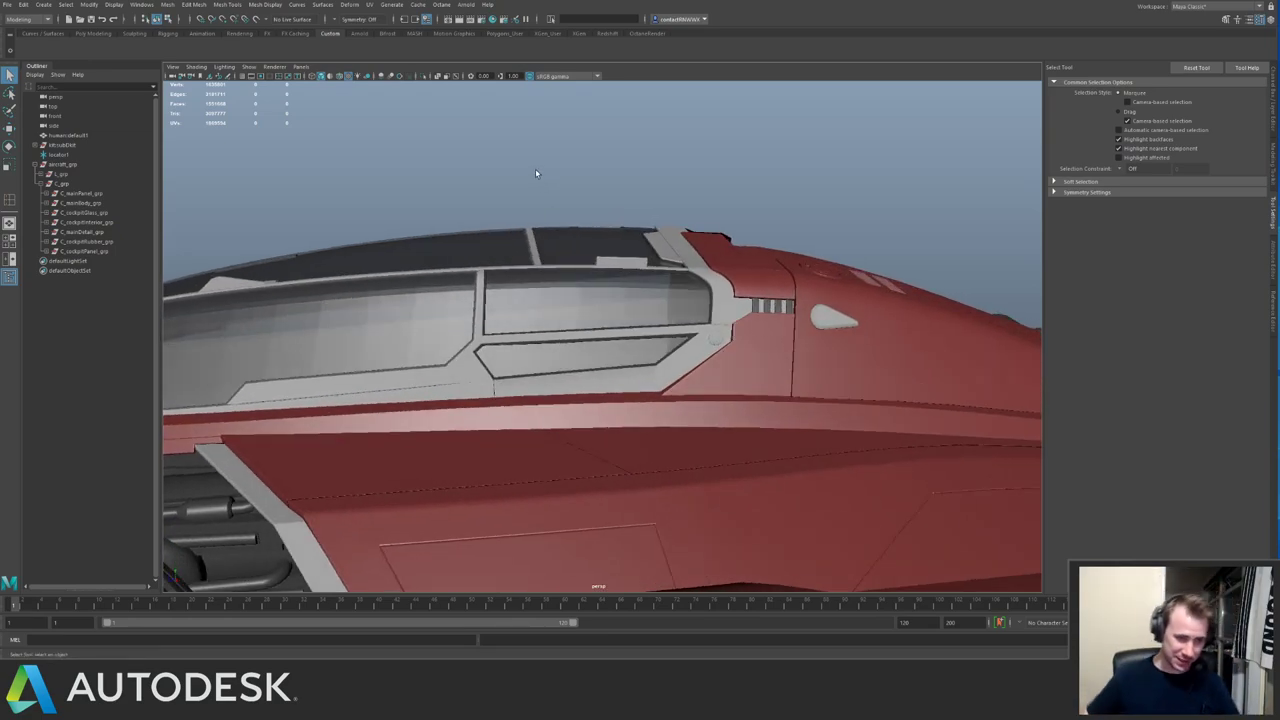
{"action": "middle_click_drag", "start_coordinate": [514, 226], "coordinate": [631, 155], "text": "alt"}
{"action": "right_click_drag", "start_coordinate": [631, 155], "coordinate": [670, 294], "text": "alt"}
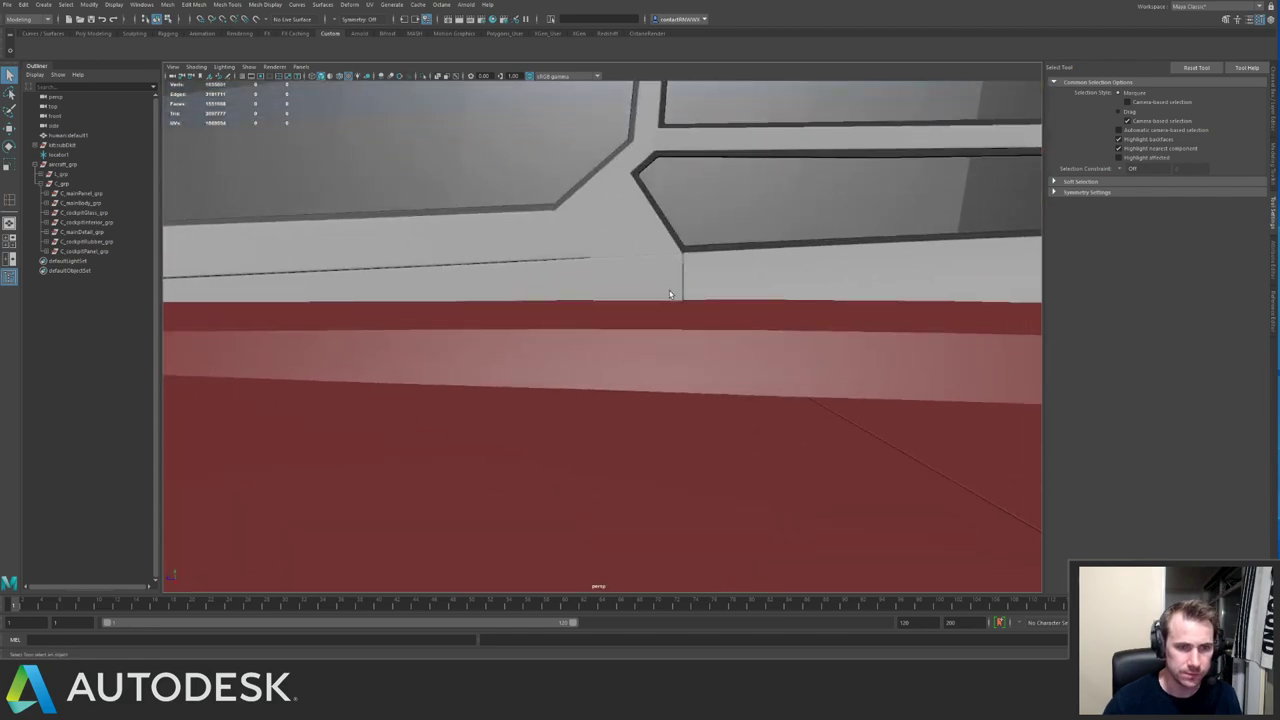
{"action": "left_click_drag", "start_coordinate": [670, 294], "coordinate": [651, 278], "text": "alt"}
{"action": "left_click", "coordinate": [668, 281]}
{"action": "left_click", "coordinate": [706, 289], "text": "shift"}
{"action": "middle_click_drag", "start_coordinate": [666, 272], "coordinate": [572, 280], "text": "alt"}
{"action": "key", "text": "ctrl+1"}
{"action": "left_click_drag", "start_coordinate": [572, 280], "coordinate": [622, 316], "text": "alt"}
{"action": "right_click_drag", "start_coordinate": [583, 325], "coordinate": [620, 293]}
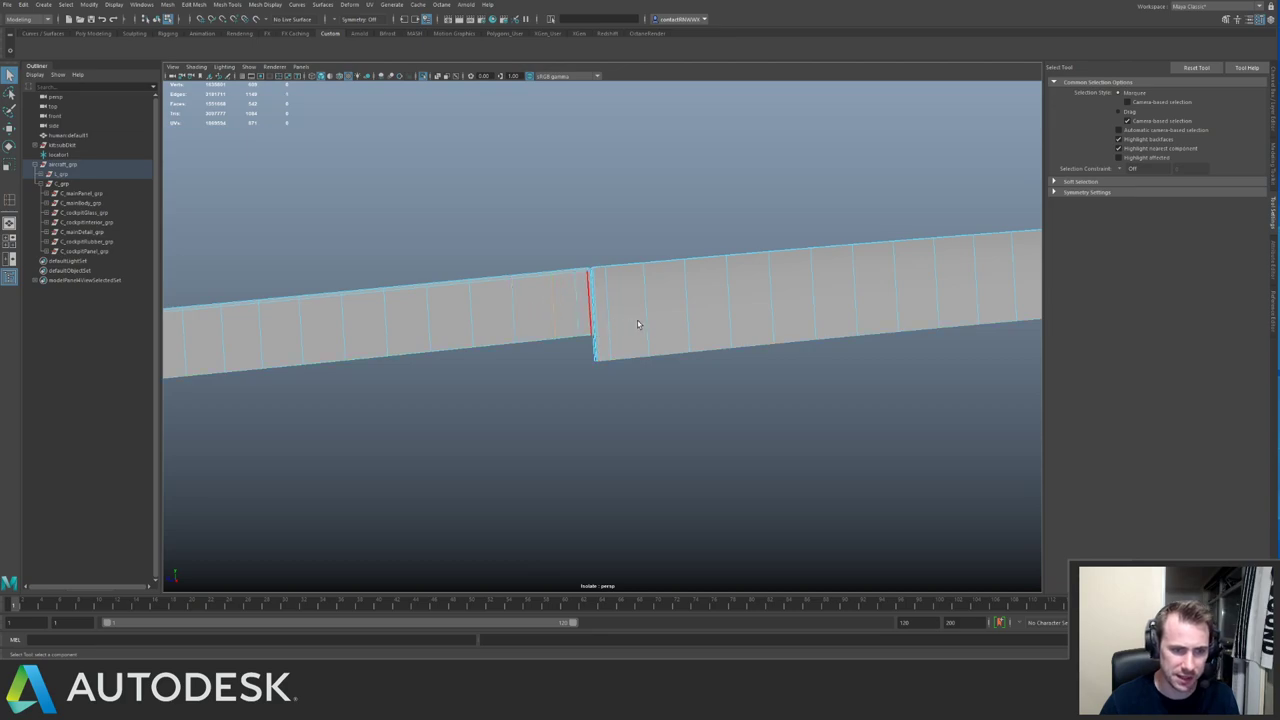
{"action": "double_click", "coordinate": [690, 318]}
{"action": "key", "text": "ctrl+Delete"}
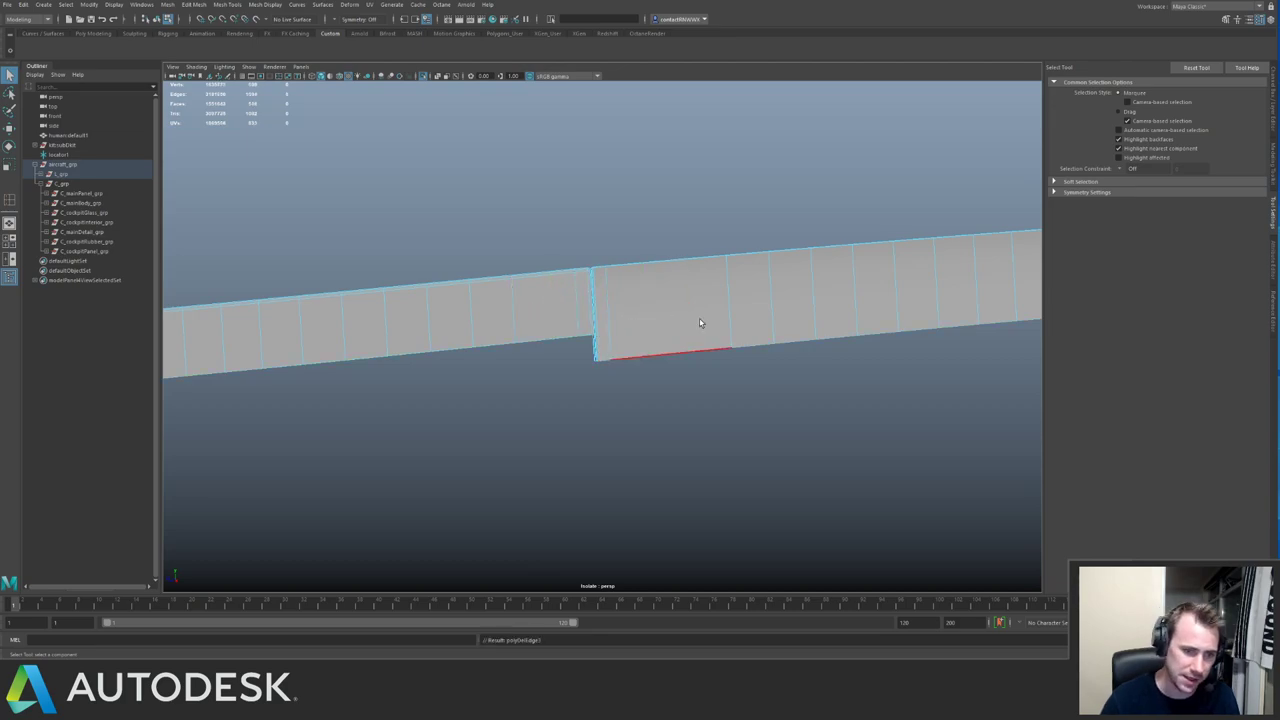
Try to move the joint vertices of both sill strips along the sill, and undo the move.
{"action": "right_click_drag", "start_coordinate": [700, 322], "coordinate": [582, 321]}
{"action": "left_click_drag", "start_coordinate": [560, 338], "coordinate": [652, 388]}
{"action": "key", "text": "ctrl+1"}
{"action": "key", "text": "w"}
{"action": "left_click_drag", "start_coordinate": [614, 322], "coordinate": [594, 291], "text": "alt"}
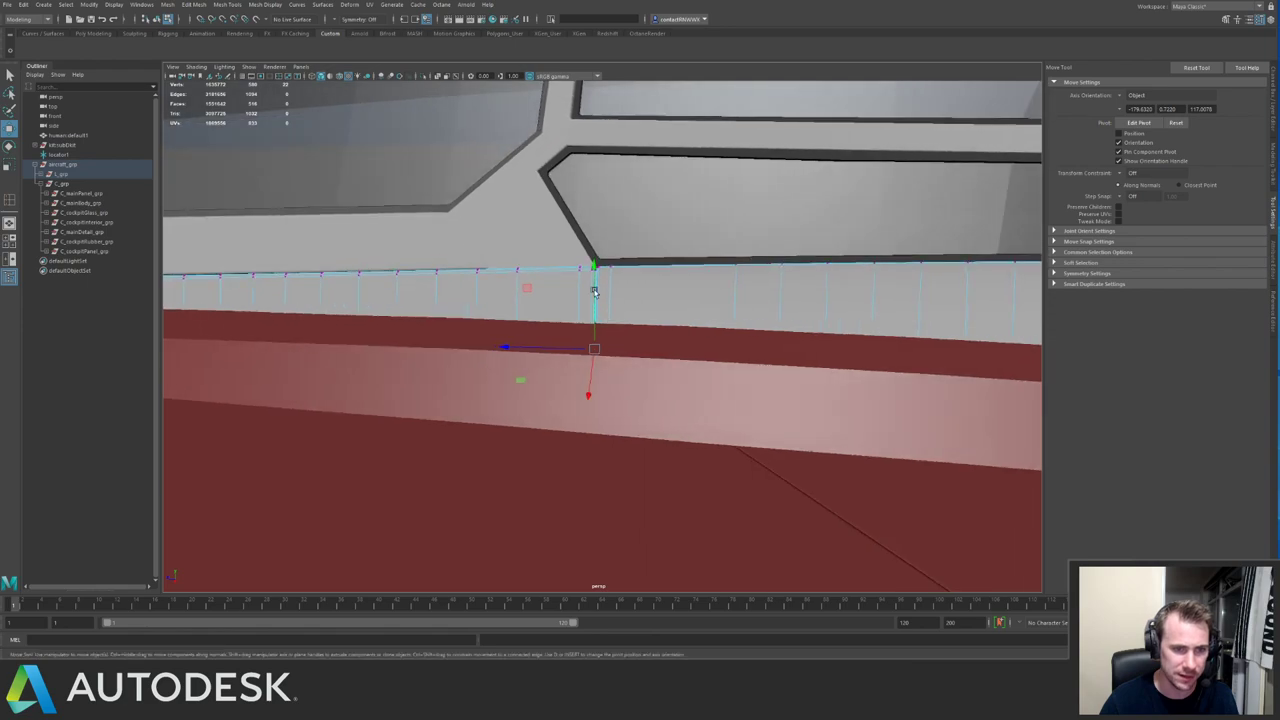
{"action": "left_click_drag", "start_coordinate": [528, 346], "coordinate": [561, 368]}
{"action": "key", "text": "ctrl+z"}
{"action": "key", "text": "ctrl+z"}
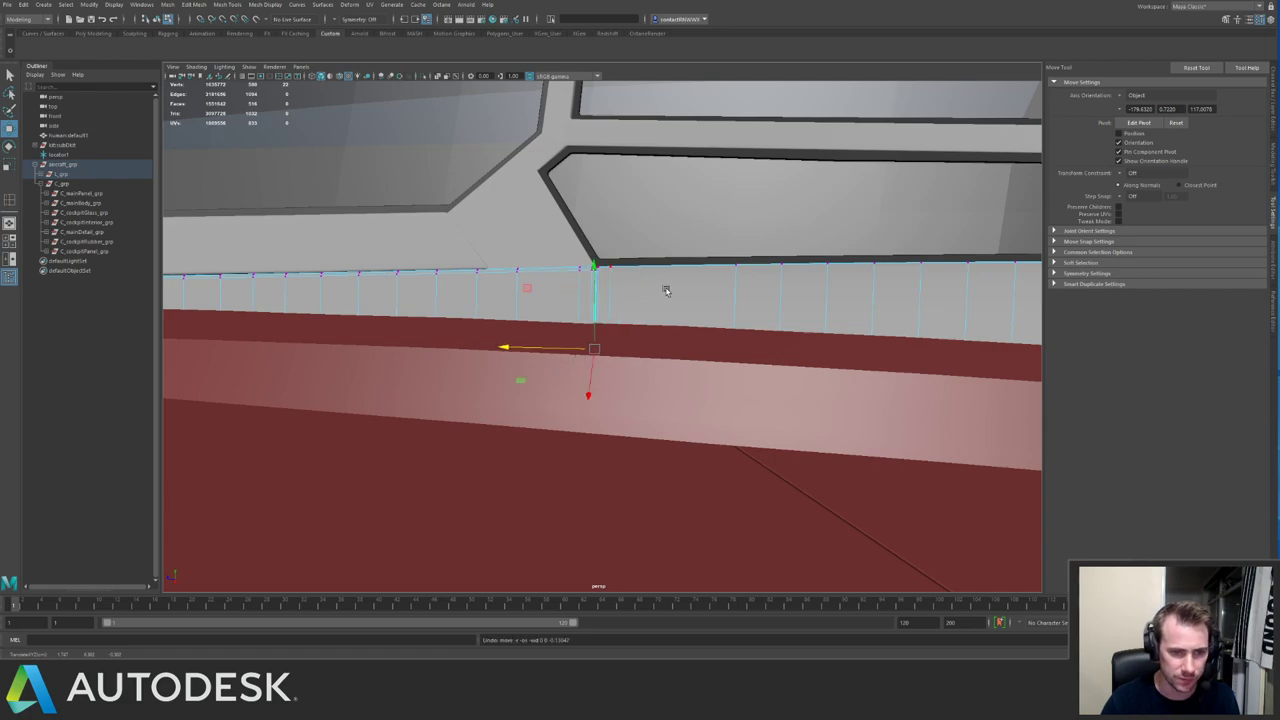
Move the lower vertices at the rear strip's front end rearward so that its end slants below the window corner.
{"action": "key", "text": "F8"}
{"action": "left_click", "coordinate": [669, 286]}
{"action": "key", "text": "ctrl+1"}
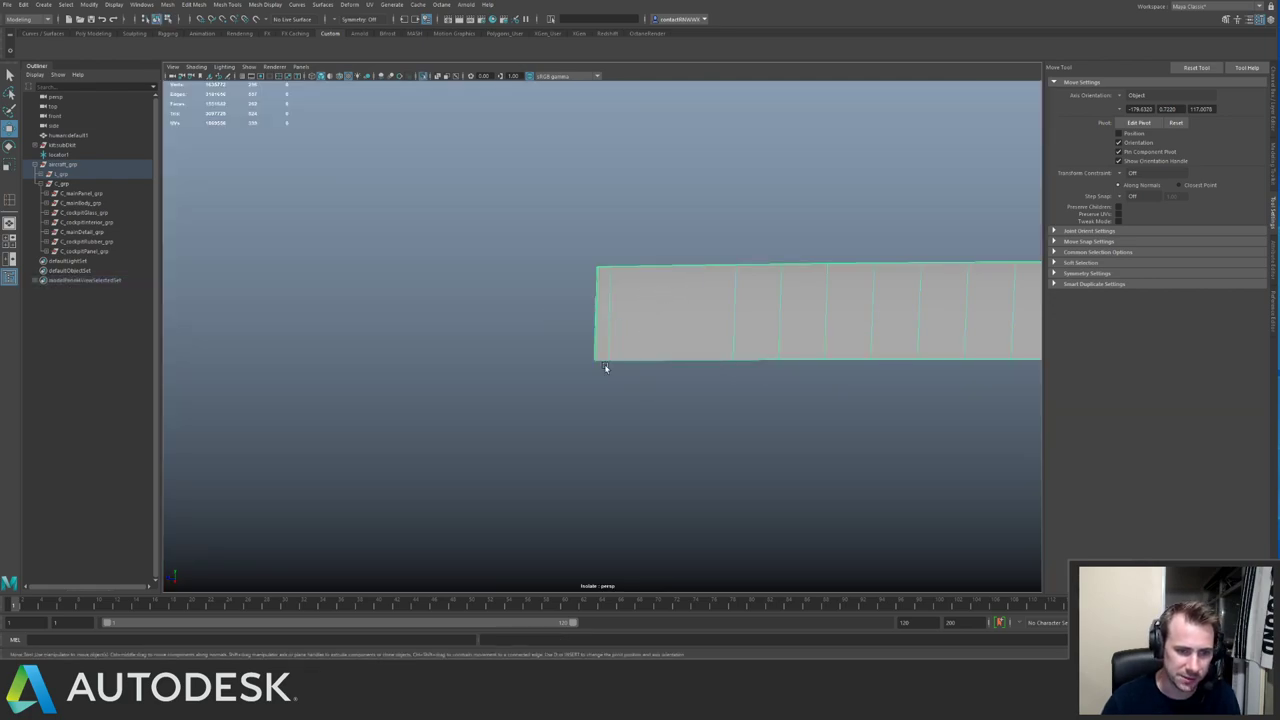
{"action": "key", "text": "ctrl+1"}
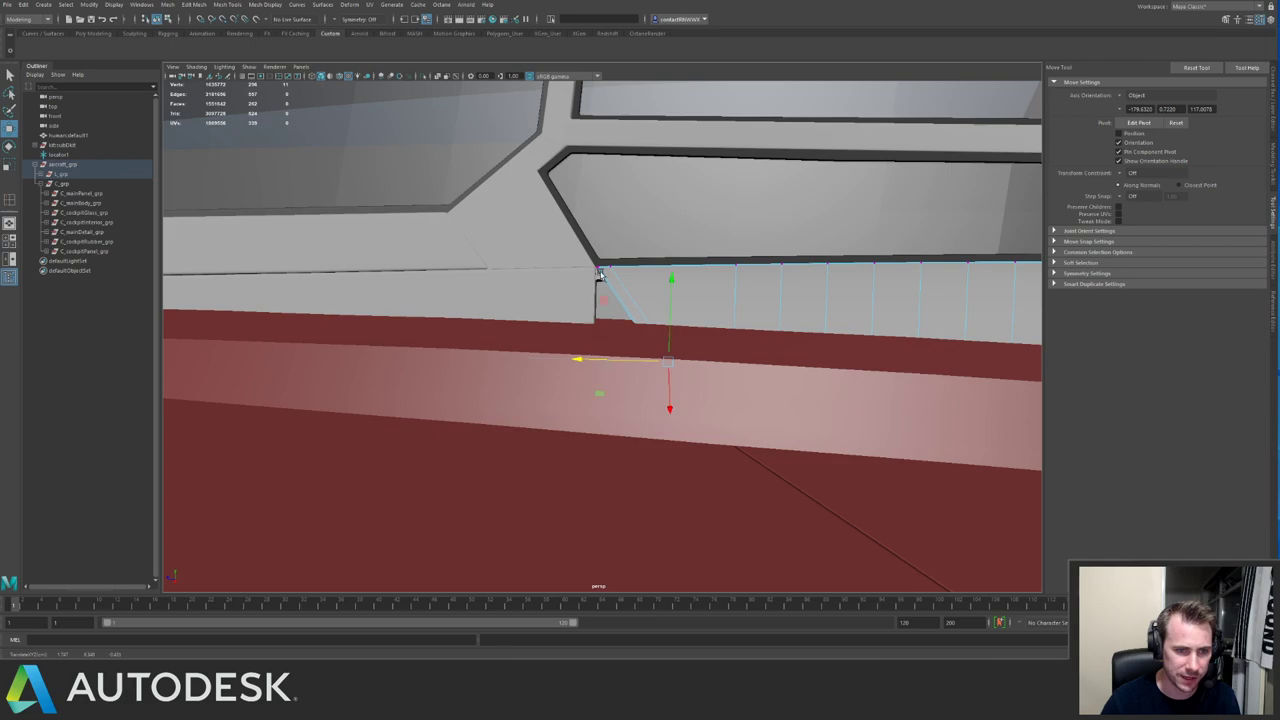
{"action": "left_click_drag", "start_coordinate": [697, 330], "coordinate": [636, 343], "text": "alt"}
Move the lower vertices at the front strip's rear end rearward to match the slanted end of the rear strip.
{"action": "left_click", "coordinate": [552, 292]}
{"action": "key", "text": "ctrl+1"}
{"action": "key", "text": "F9"}
{"action": "key", "text": "ctrl+1"}
{"action": "left_click_drag", "start_coordinate": [549, 328], "coordinate": [712, 312]}
{"action": "left_click", "coordinate": [674, 310]}
Isolate the rear strip to select its slanted end vertices and move them slightly forward, tightening the seam with the front strip.
{"action": "left_click", "coordinate": [617, 301]}
{"action": "key", "text": "ctrl+1"}
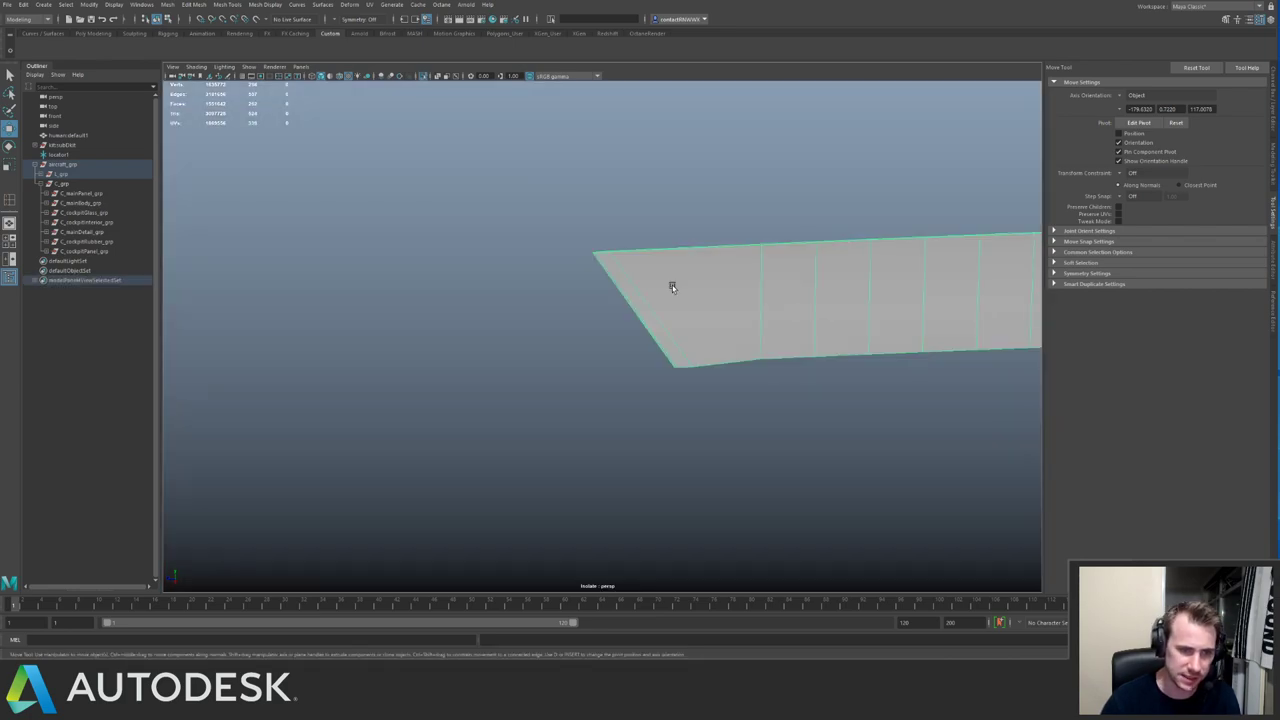
{"action": "key", "text": "F9"}
{"action": "left_click_drag", "start_coordinate": [566, 233], "coordinate": [722, 412]}
{"action": "key", "text": "ctrl+1"}
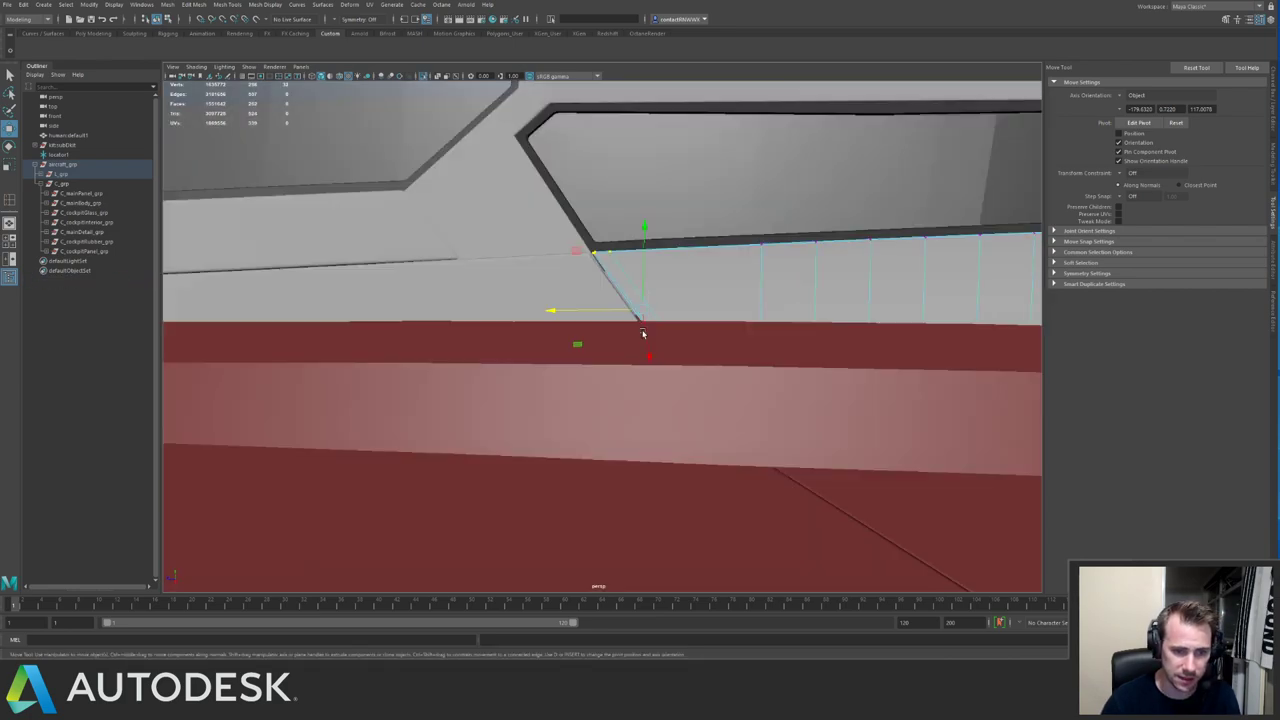
{"action": "left_click_drag", "start_coordinate": [618, 316], "coordinate": [612, 310]}
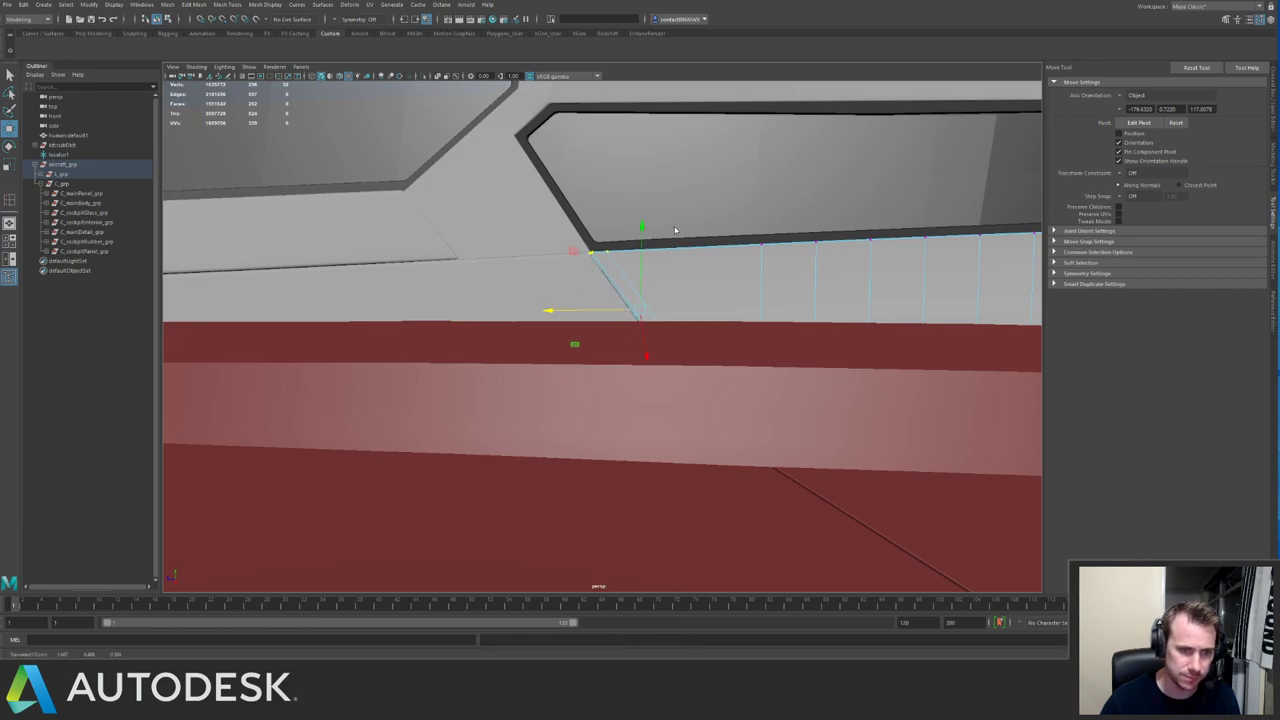
Return to object selection, check the sill panels on the whole aircraft, and save the scene.
{"action": "key", "text": "F8"}
{"action": "left_click", "coordinate": [790, 238]}
{"action": "right_click_drag", "start_coordinate": [790, 238], "coordinate": [486, 163], "text": "alt"}
{"action": "left_click_drag", "start_coordinate": [486, 163], "coordinate": [660, 180], "text": "alt"}
{"action": "left_click", "coordinate": [820, 160]}
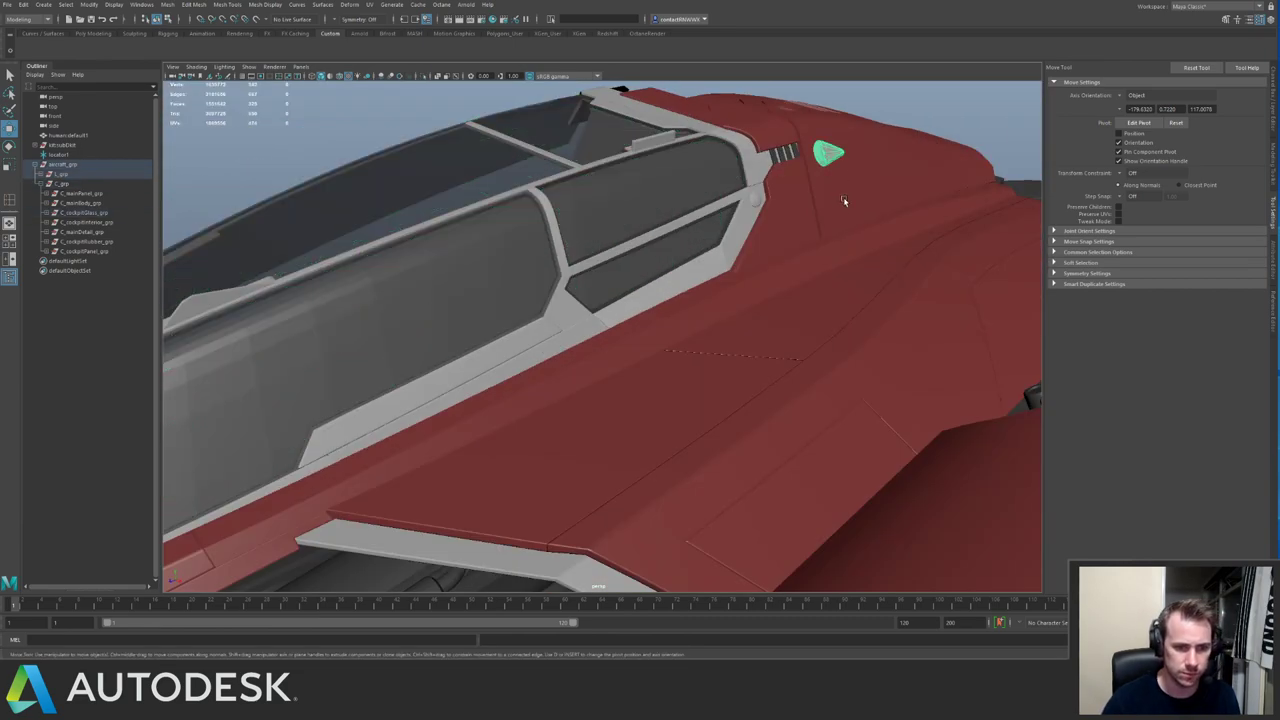
{"action": "left_click_drag", "start_coordinate": [843, 202], "coordinate": [617, 170], "text": "alt"}
{"action": "left_click_drag", "start_coordinate": [731, 163], "coordinate": [522, 213], "text": "alt"}
{"action": "key", "text": "ctrl+s"}
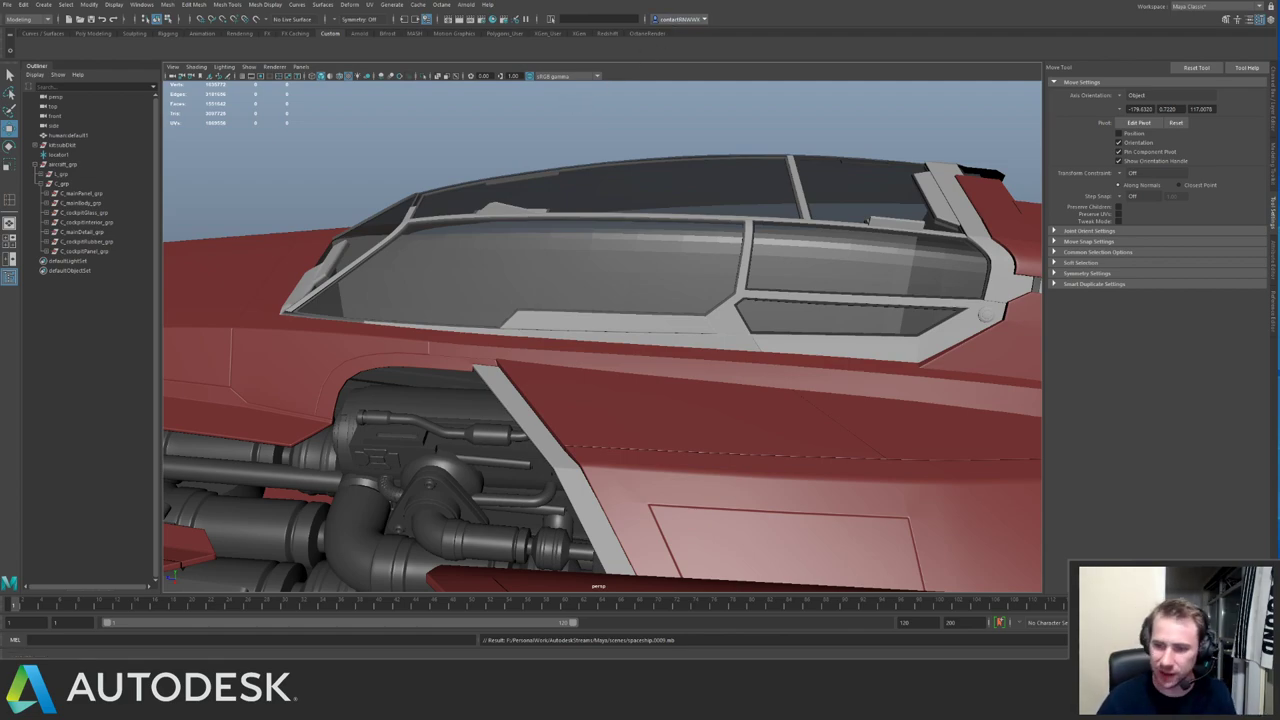
Select the canopy glass mesh and isolate it from the rest of the aircraft.
{"action": "left_click_drag", "start_coordinate": [402, 208], "coordinate": [451, 223], "text": "alt"}
{"action": "right_click_drag", "start_coordinate": [451, 223], "coordinate": [687, 260], "text": "alt"}
{"action": "left_click_drag", "start_coordinate": [687, 260], "coordinate": [657, 281], "text": "alt"}
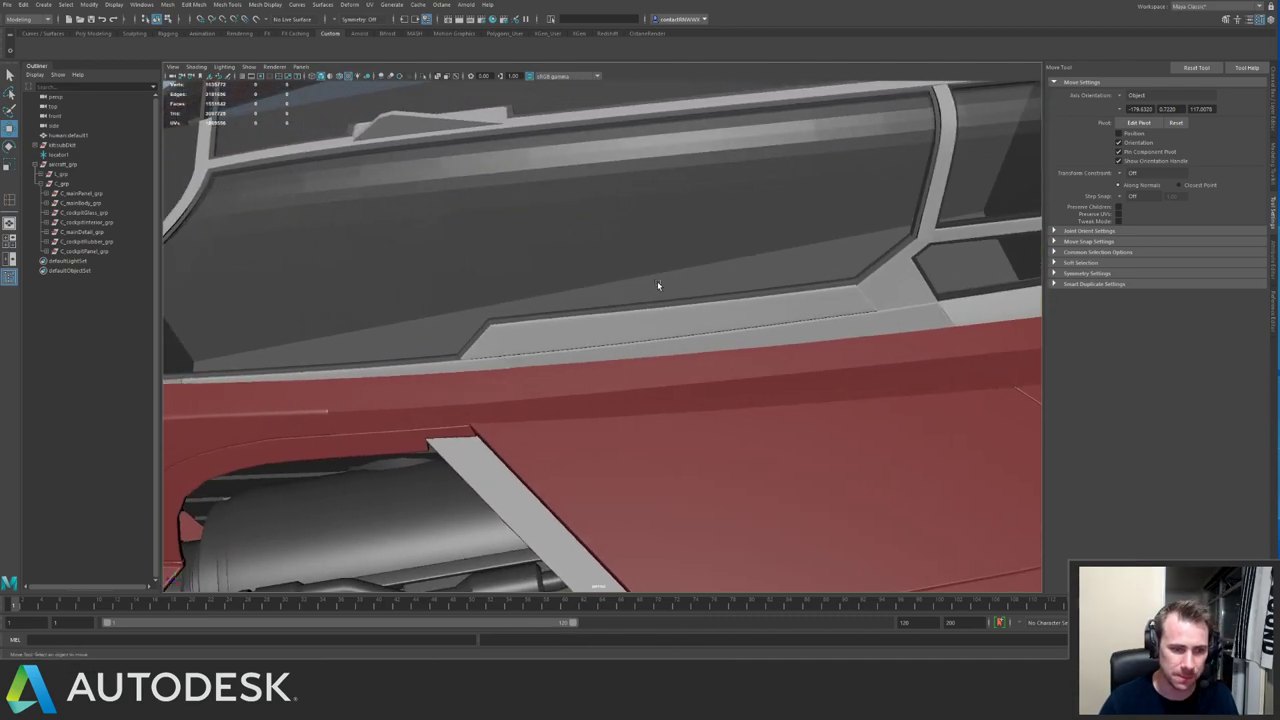
{"action": "left_click", "coordinate": [546, 342]}
{"action": "left_click_drag", "start_coordinate": [545, 342], "coordinate": [605, 342], "text": "alt"}
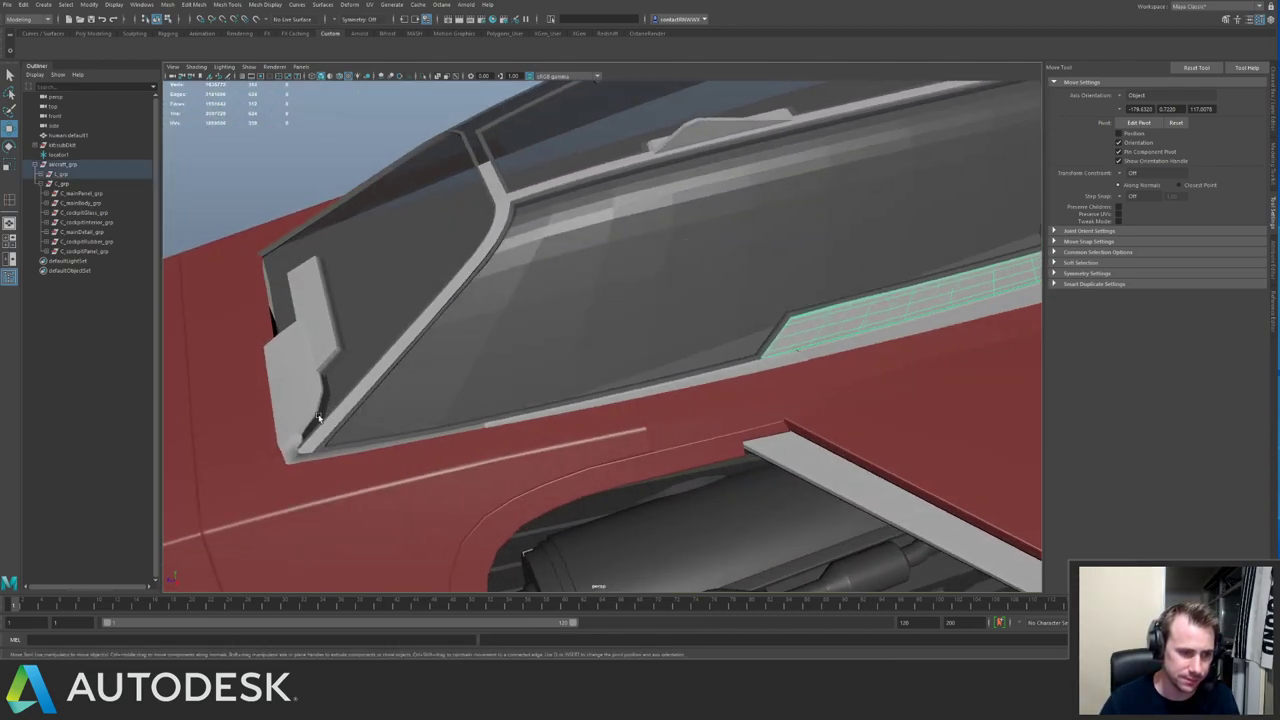
{"action": "left_click_drag", "start_coordinate": [266, 320], "coordinate": [569, 267], "text": "alt"}
{"action": "left_click", "coordinate": [541, 273]}
{"action": "left_click", "coordinate": [569, 267]}
{"action": "right_click_drag", "start_coordinate": [569, 267], "coordinate": [415, 238], "text": "alt"}
{"action": "key", "text": "ctrl+1"}
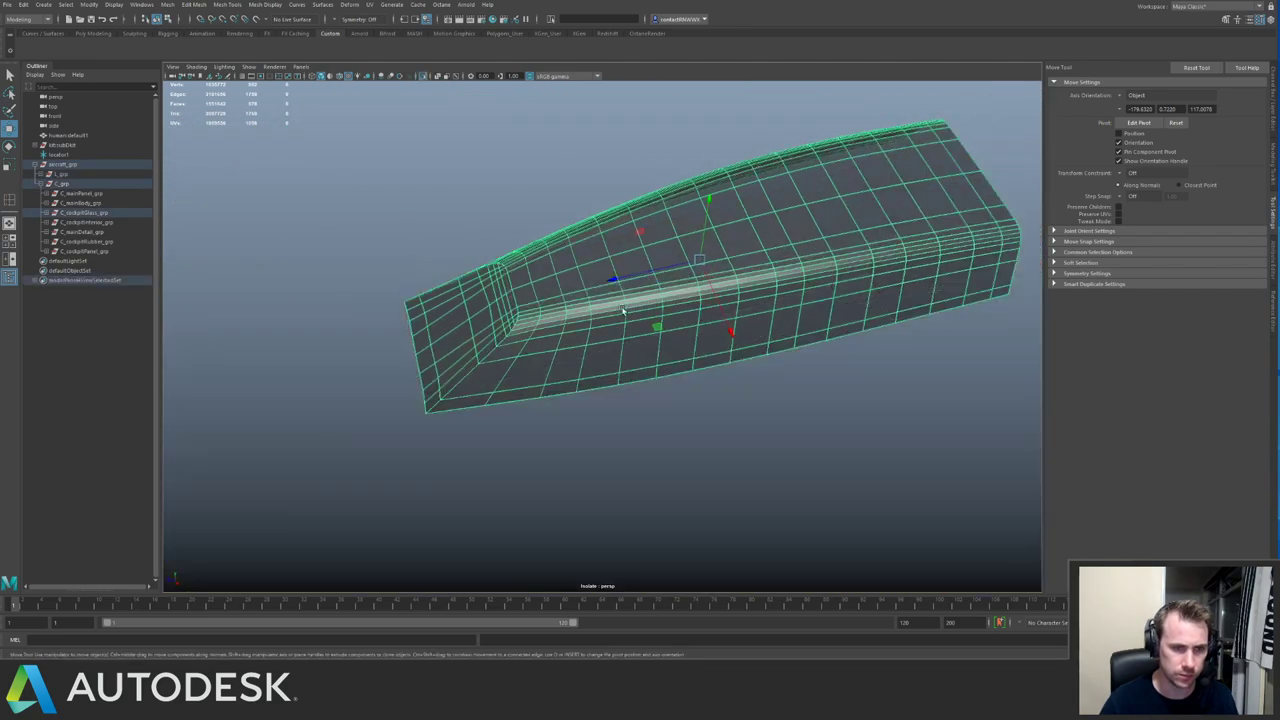
{"action": "key", "text": "alt+d"}
{"action": "left_click_drag", "start_coordinate": [622, 231], "coordinate": [508, 199], "text": "alt"}
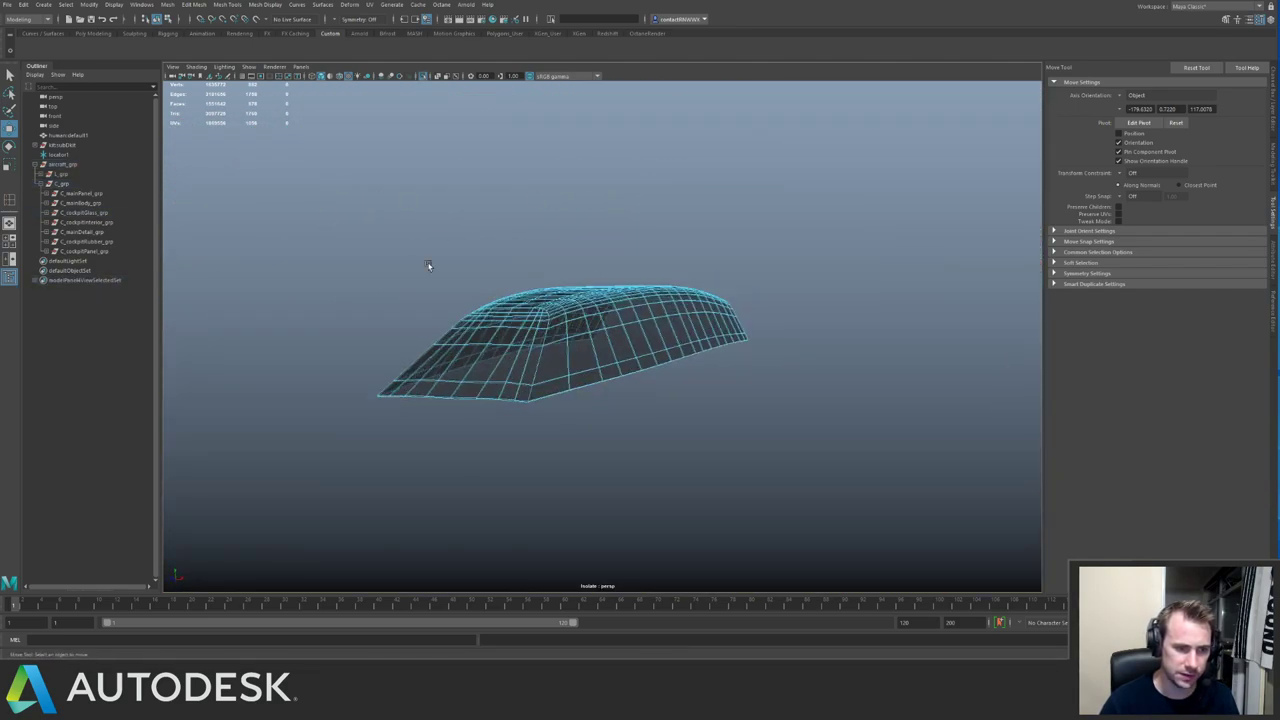
Select the crease edges running up both front corners and across the top of the glass's windscreen section.
{"action": "left_click", "coordinate": [612, 303]}
{"action": "left_click_drag", "start_coordinate": [612, 303], "coordinate": [587, 305], "text": "alt"}
{"action": "right_click_drag", "start_coordinate": [613, 330], "coordinate": [637, 311], "text": "shift"}
{"action": "key", "text": "F8"}
{"action": "left_click_drag", "start_coordinate": [592, 271], "coordinate": [557, 277], "text": "alt"}
{"action": "middle_click_drag", "start_coordinate": [557, 277], "coordinate": [657, 248], "text": "alt"}
{"action": "right_click_drag", "start_coordinate": [657, 248], "coordinate": [808, 364], "text": "alt"}
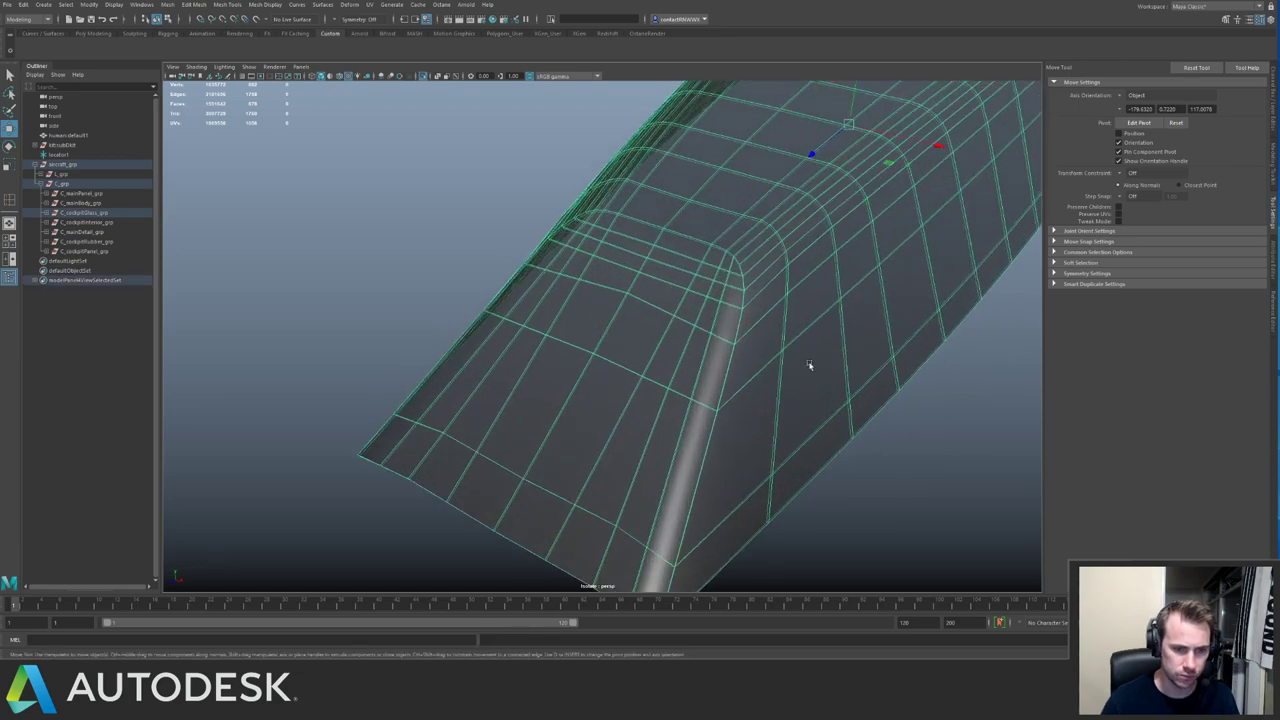
{"action": "key", "text": "ctrl+1"}
{"action": "key", "text": "ctrl+1"}
{"action": "key", "text": "ctrl+F10"}
{"action": "key", "text": "F9"}
{"action": "left_click", "coordinate": [740, 266]}
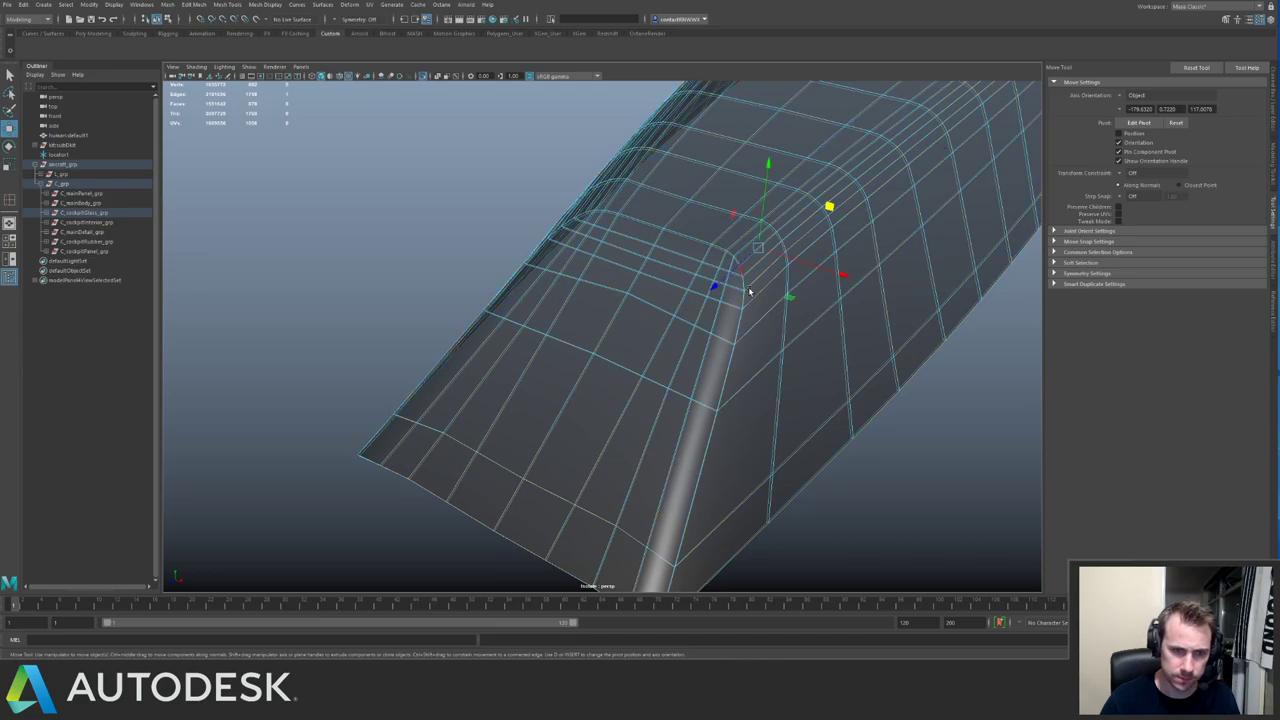
{"action": "double_click", "coordinate": [739, 279], "text": "shift"}
{"action": "double_click", "coordinate": [674, 236], "text": "shift"}
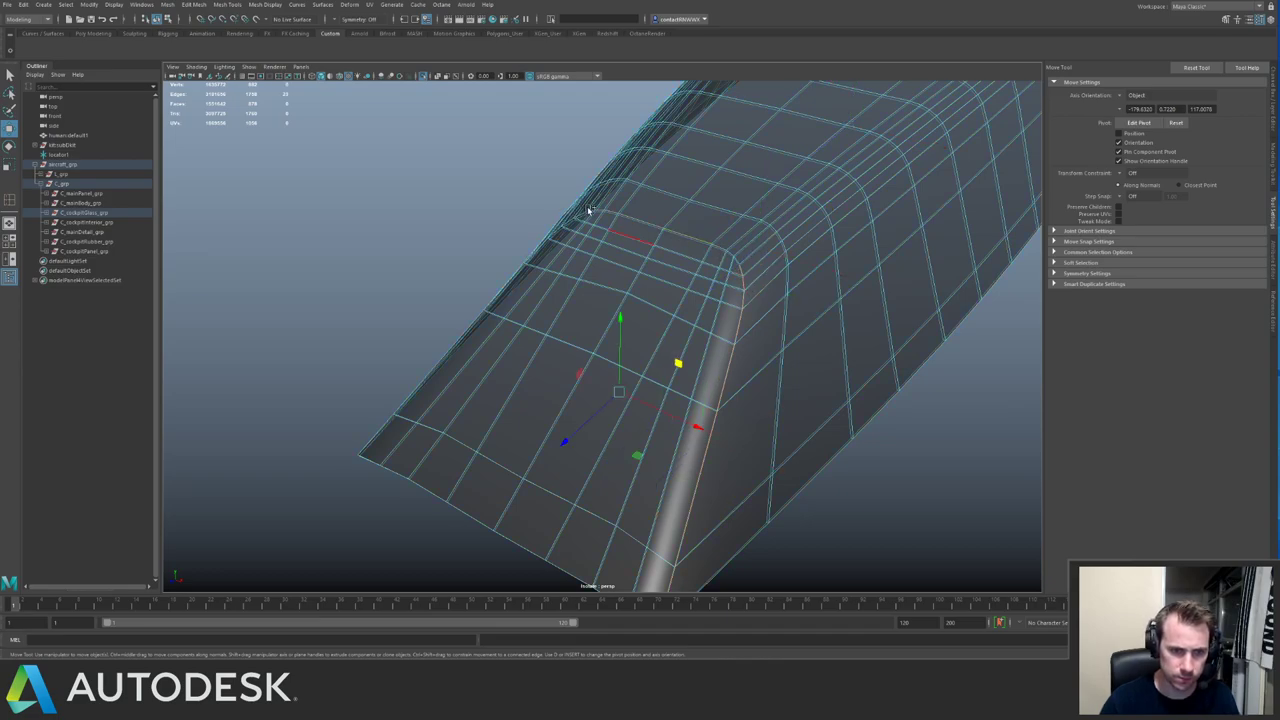
{"action": "left_click_drag", "start_coordinate": [602, 230], "coordinate": [668, 252], "text": "alt"}
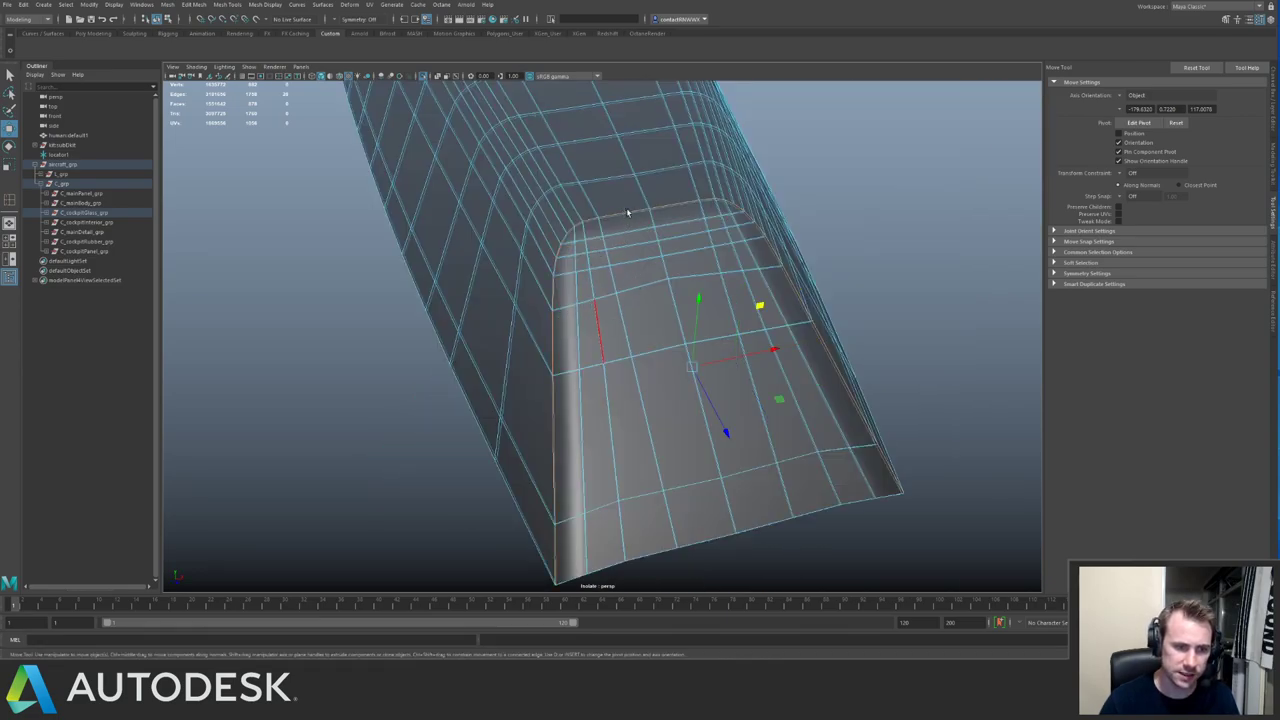
Add the glass's open lower border edges to the selection and check them along the front and sides.
{"action": "left_click_drag", "start_coordinate": [626, 207], "coordinate": [731, 363], "text": "alt"}
{"action": "left_click_drag", "start_coordinate": [558, 271], "coordinate": [594, 292], "text": "alt"}
{"action": "right_click_drag", "start_coordinate": [594, 292], "coordinate": [609, 302], "text": "alt"}
{"action": "left_click_drag", "start_coordinate": [563, 263], "coordinate": [555, 297], "text": "alt"}
{"action": "left_click_drag", "start_coordinate": [595, 468], "coordinate": [568, 438], "text": "alt"}
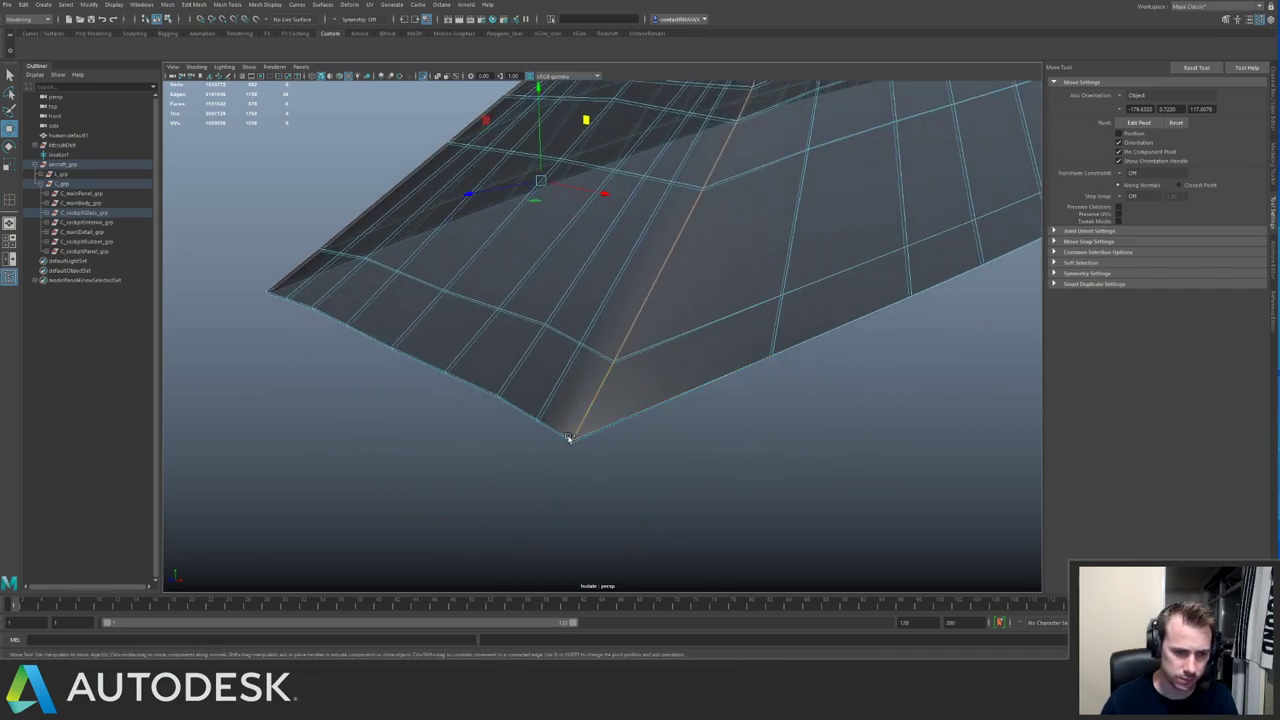
{"action": "left_click", "coordinate": [574, 446], "text": "shift"}
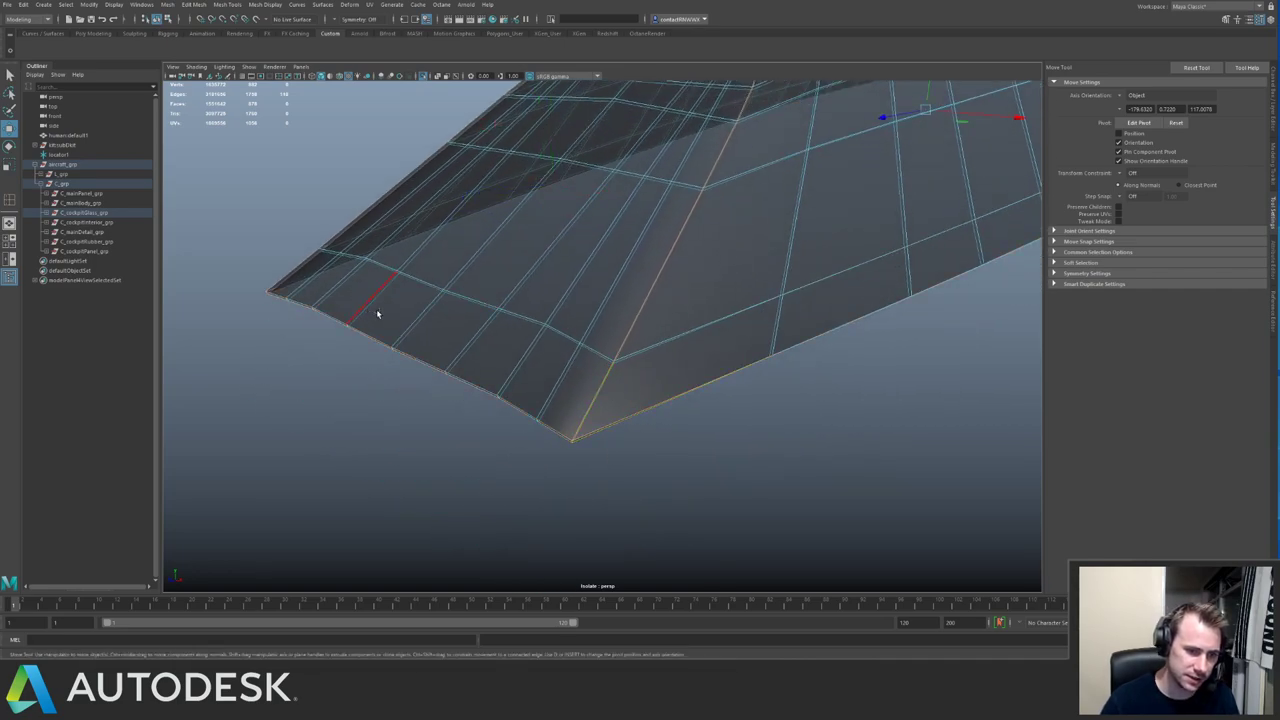
{"action": "left_click_drag", "start_coordinate": [425, 293], "coordinate": [467, 311], "text": "alt"}
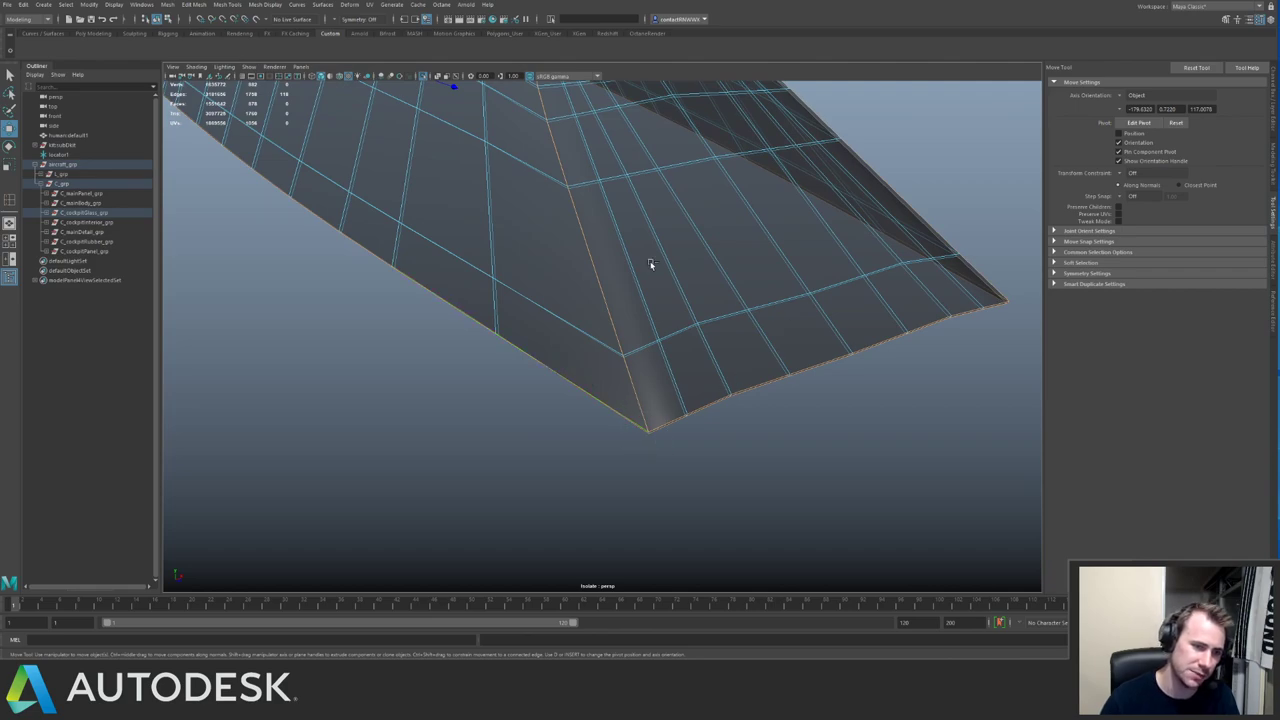
{"action": "right_click_drag", "start_coordinate": [650, 264], "coordinate": [608, 287], "text": "alt"}
{"action": "left_click_drag", "start_coordinate": [608, 287], "coordinate": [645, 345], "text": "alt"}
{"action": "right_click_drag", "start_coordinate": [645, 345], "coordinate": [679, 369], "text": "alt"}
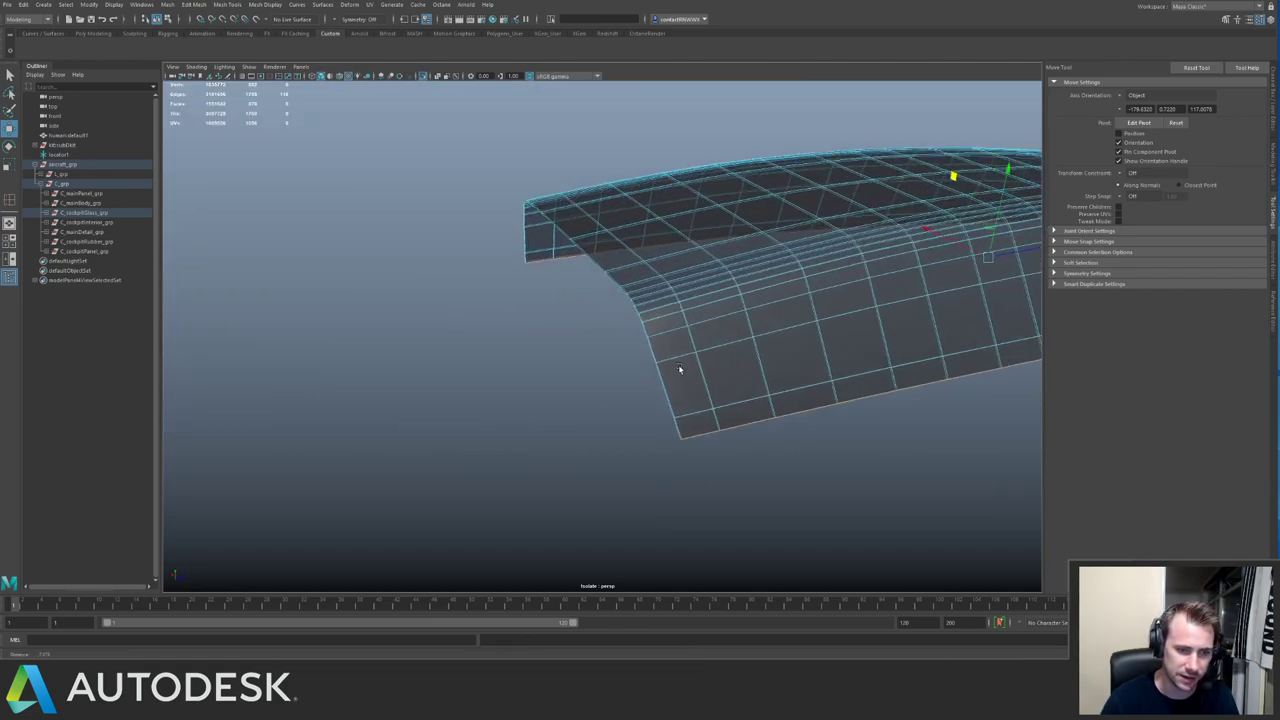
{"action": "left_click_drag", "start_coordinate": [678, 369], "coordinate": [682, 448], "text": "alt"}
{"action": "left_click_drag", "start_coordinate": [537, 205], "coordinate": [606, 286], "text": "alt"}
Bevel the selected glass edges with a fraction of 0.6 and chamfer off, and show the whole aircraft again.
{"action": "right_click", "coordinate": [606, 286], "text": "shift"}
{"action": "left_click", "coordinate": [656, 287]}
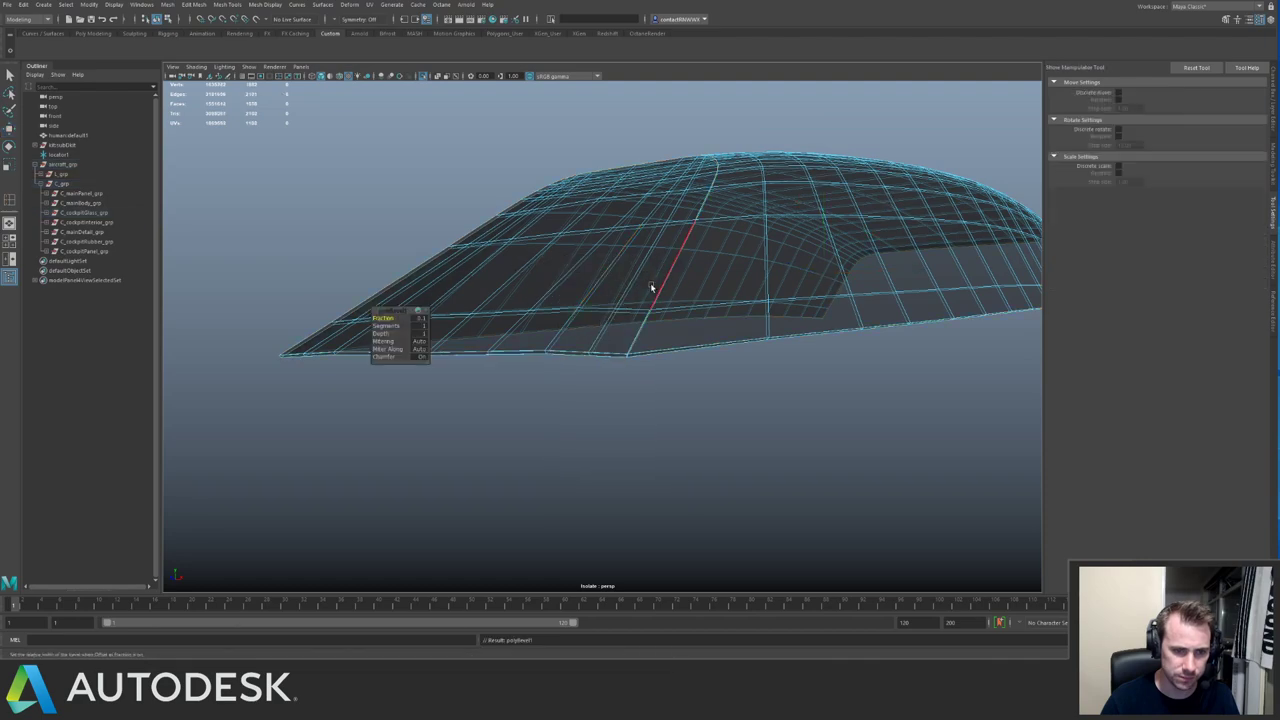
{"action": "right_click_drag", "start_coordinate": [406, 303], "coordinate": [527, 309], "text": "alt"}
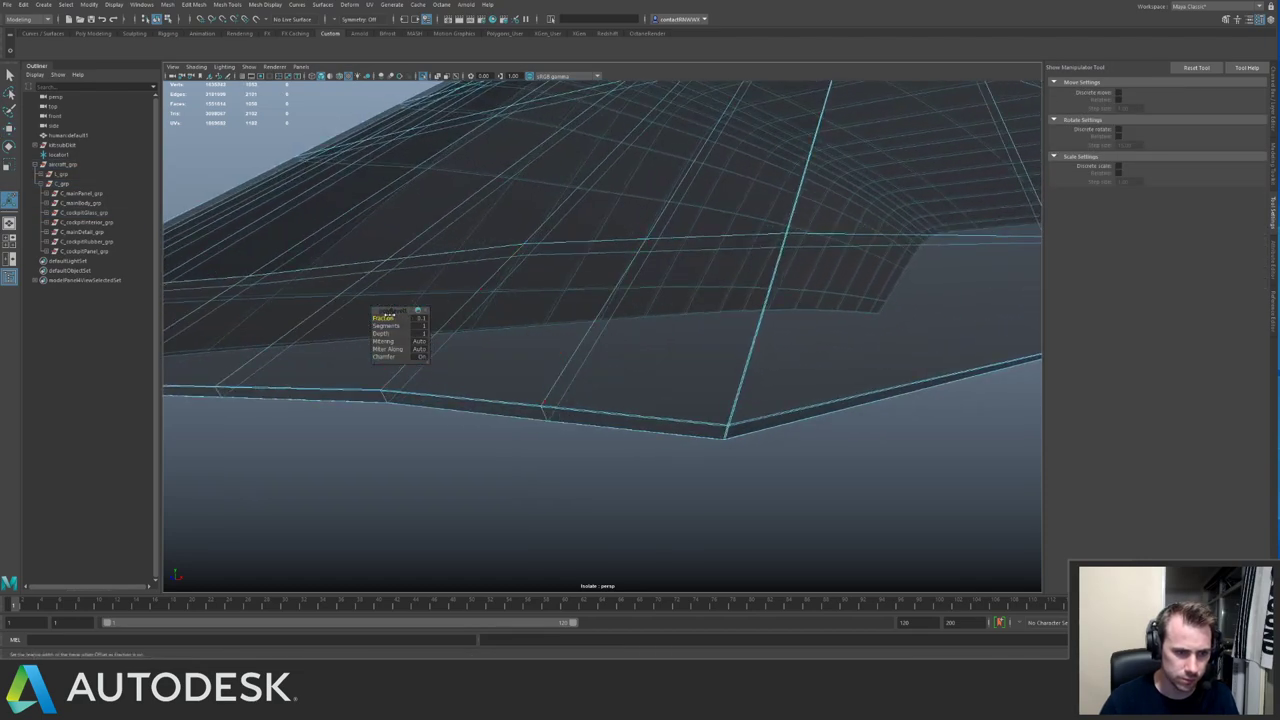
{"action": "left_click_drag", "start_coordinate": [389, 317], "coordinate": [424, 317]}
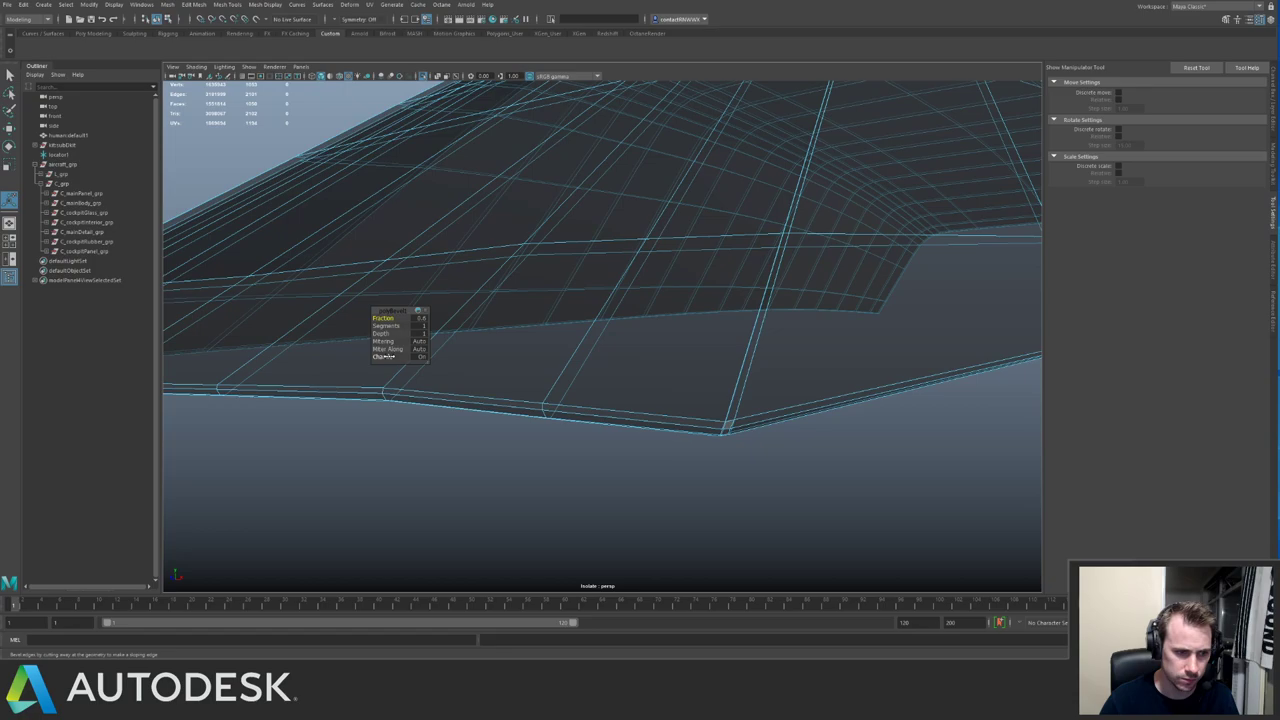
{"action": "left_click", "coordinate": [384, 356]}
{"action": "scroll", "coordinate": [700, 280], "scroll_direction": "down", "scroll_amount": 5}
{"action": "key", "text": "q"}
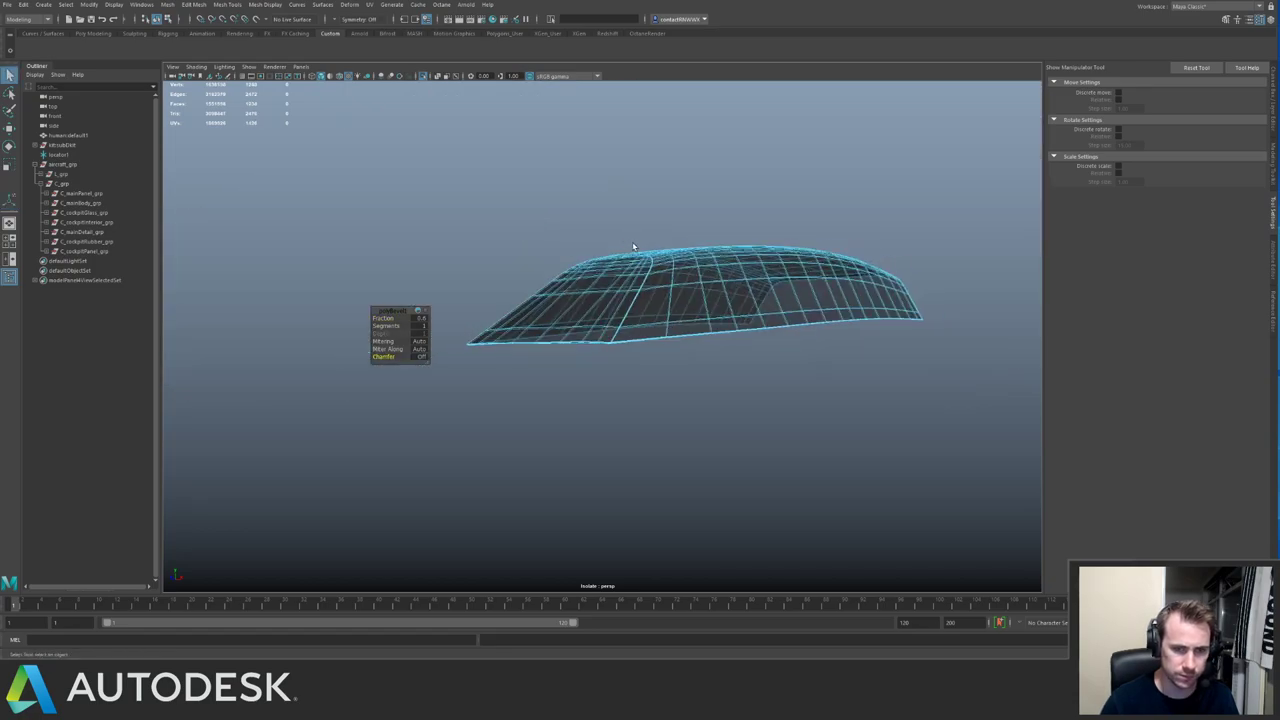
{"action": "key", "text": "q"}
{"action": "left_click", "coordinate": [658, 254]}
{"action": "key", "text": "ctrl+1"}
{"action": "left_click_drag", "start_coordinate": [664, 262], "coordinate": [641, 279], "text": "alt"}
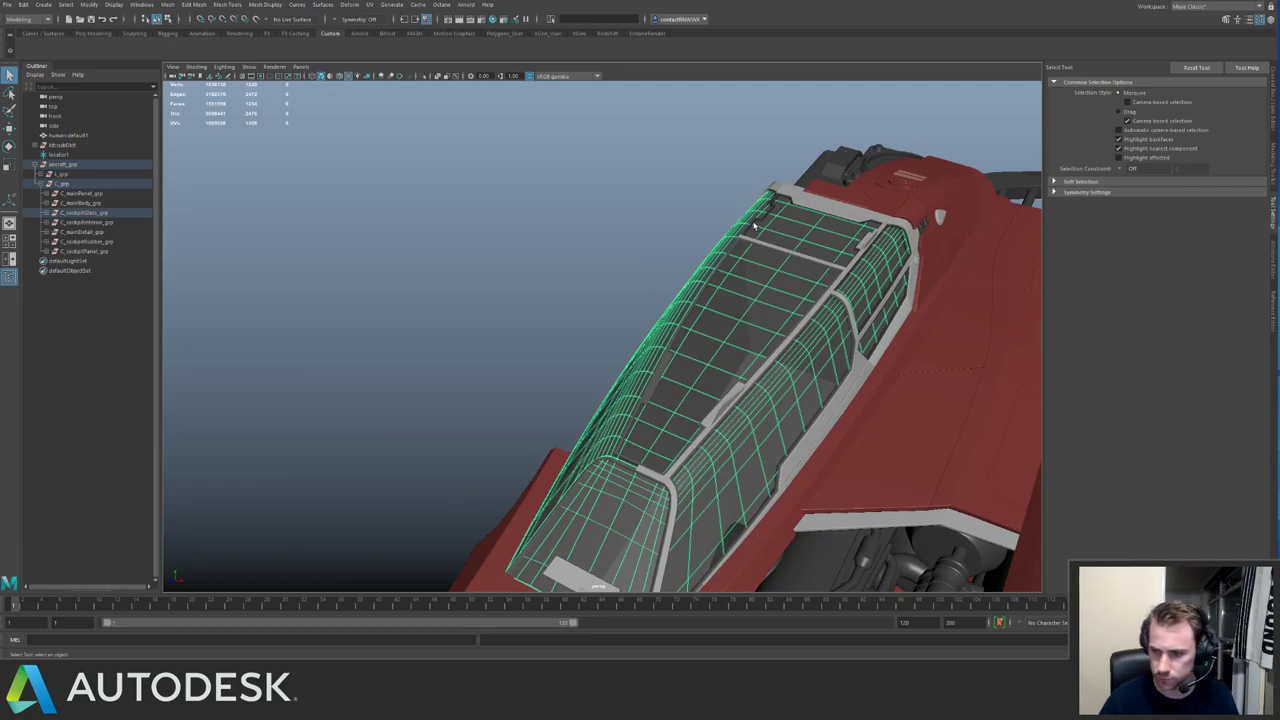
{"action": "left_click_drag", "start_coordinate": [755, 225], "coordinate": [727, 245], "text": "alt"}
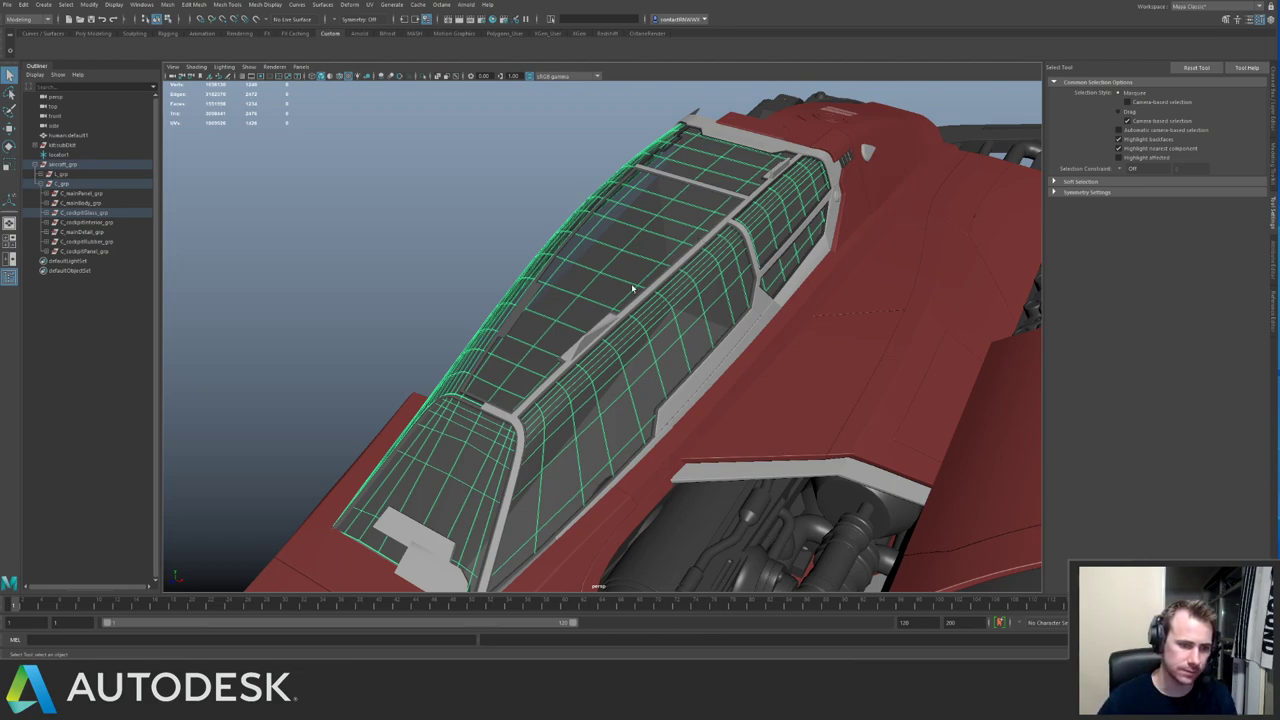
Examine the canopy frame rail in isolation and show the whole aircraft again.
{"action": "left_click", "coordinate": [583, 336]}
{"action": "key", "text": "f"}
{"action": "left_click_drag", "start_coordinate": [577, 251], "coordinate": [736, 286], "text": "alt"}
{"action": "key", "text": "ctrl+1"}
{"action": "left_click_drag", "start_coordinate": [640, 265], "coordinate": [614, 304], "text": "alt"}
{"action": "key", "text": "ctrl+1"}
Duplicate the half canopy frame around the windscreen and roof, and mirror the copy by setting Scale X to -1.
{"action": "left_click", "coordinate": [593, 328]}
{"action": "right_click_drag", "start_coordinate": [614, 304], "coordinate": [779, 348], "text": "alt"}
{"action": "left_click_drag", "start_coordinate": [778, 348], "coordinate": [515, 271], "text": "alt"}
{"action": "left_click_drag", "start_coordinate": [588, 288], "coordinate": [631, 319], "text": "alt"}
{"action": "key", "text": "alt+x"}
{"action": "key", "text": "Escape"}
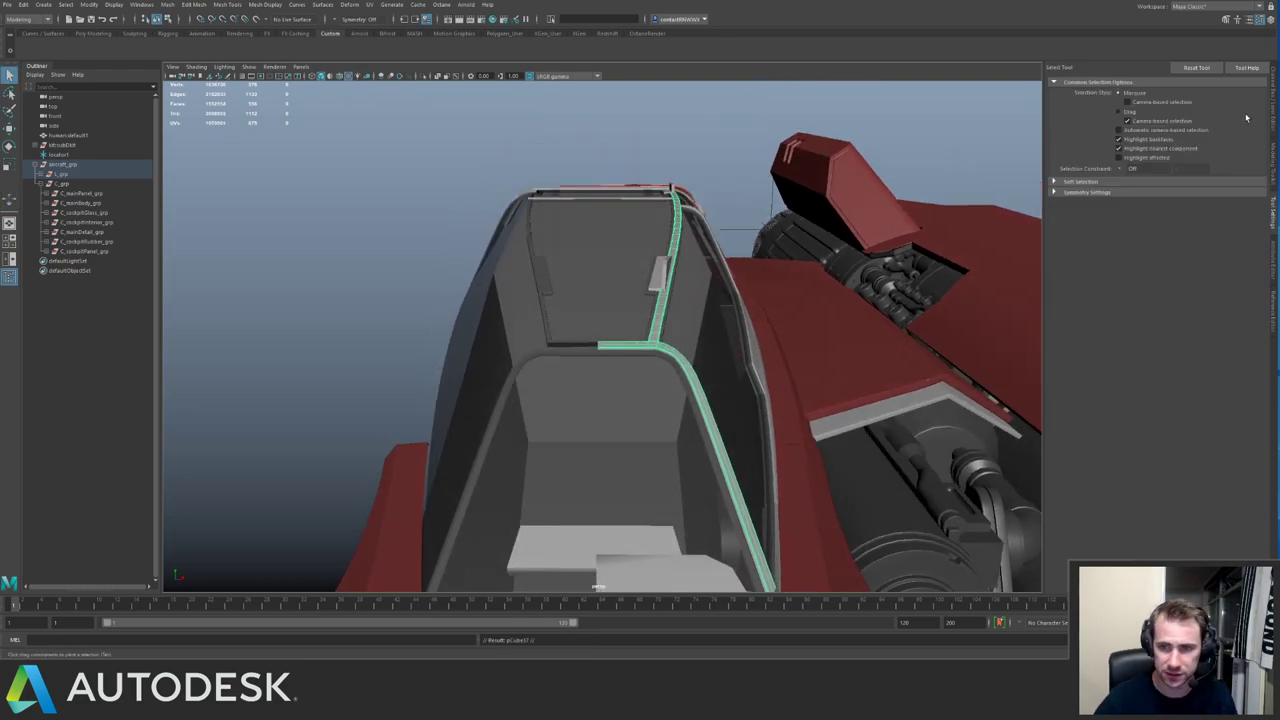
{"action": "left_click", "coordinate": [1270, 108]}
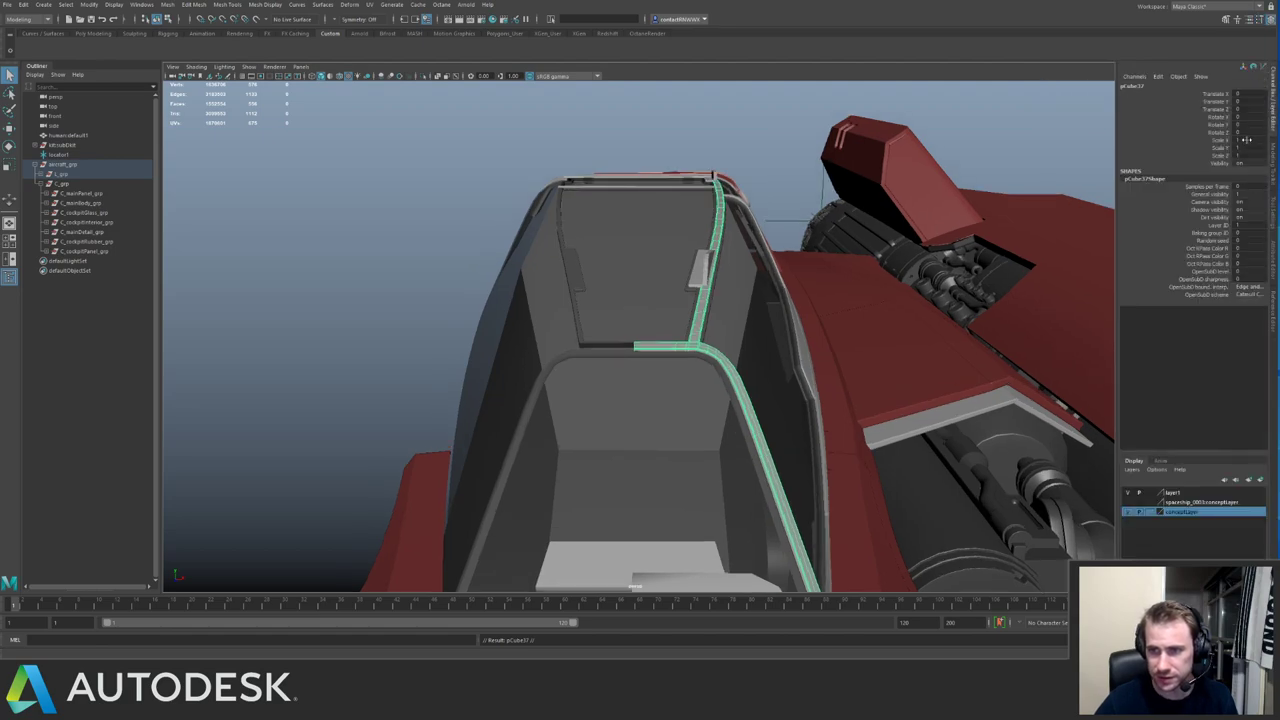
{"action": "key", "text": "Return"}
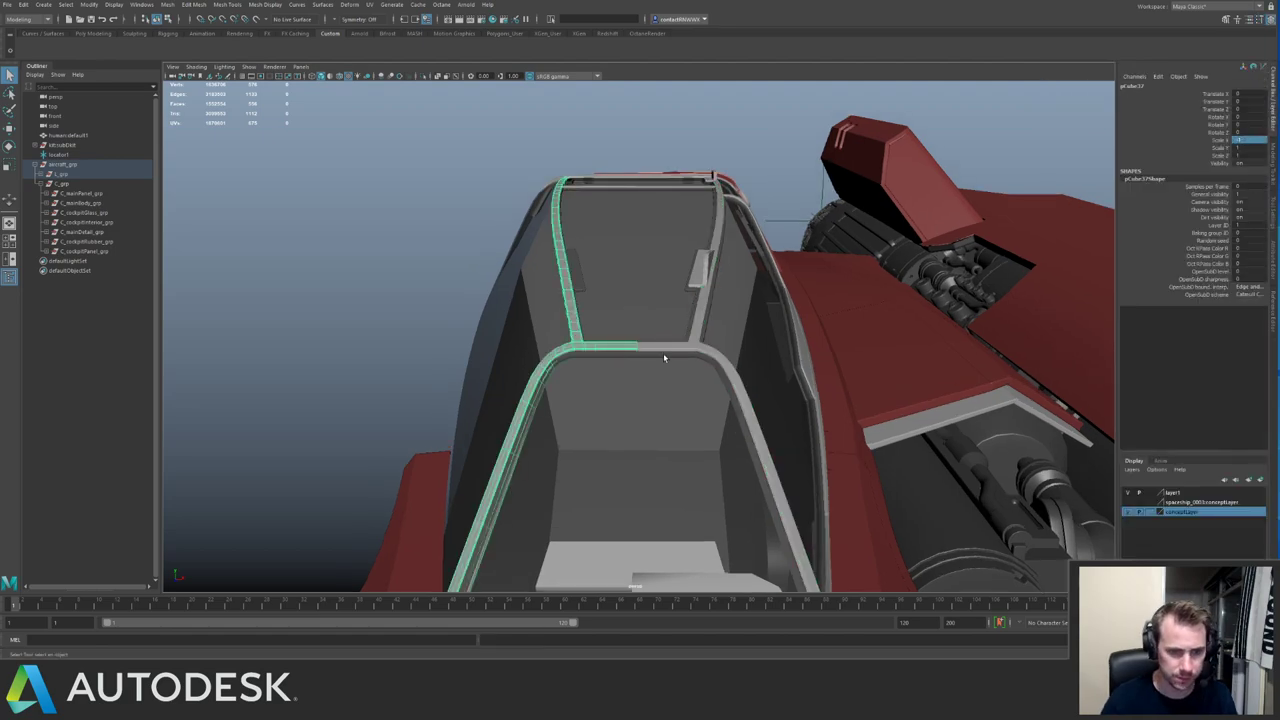
Isolate both halves of the canopy frame and combine them into one mesh.
{"action": "left_click", "coordinate": [648, 348], "text": "shift"}
{"action": "key", "text": "ctrl+1"}
{"action": "right_click_drag", "start_coordinate": [690, 356], "coordinate": [849, 424], "text": "alt"}
{"action": "key", "text": "space"}
{"action": "left_click", "coordinate": [563, 378]}
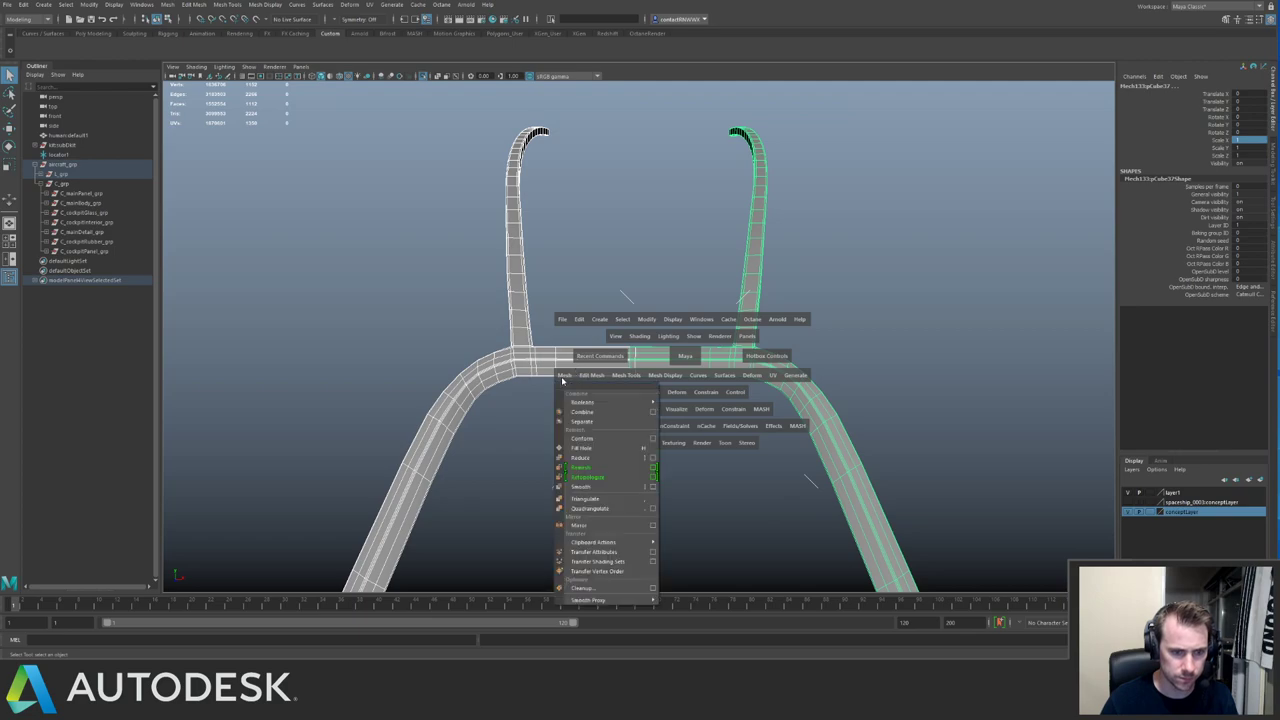
{"action": "left_click", "coordinate": [582, 411]}
Select the vertices at the crossbar's centre seam and scale them flat along X.
{"action": "key", "text": "F9"}
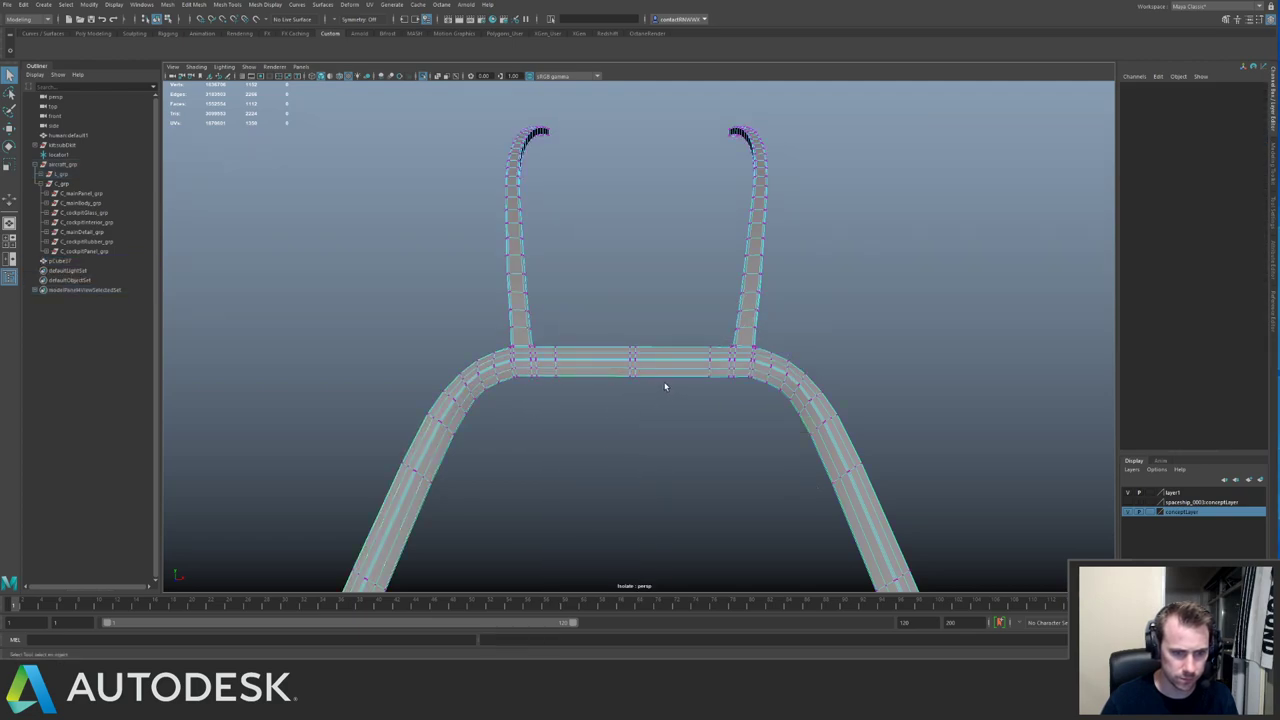
{"action": "left_click_drag", "start_coordinate": [604, 347], "coordinate": [643, 385]}
{"action": "key", "text": "r"}
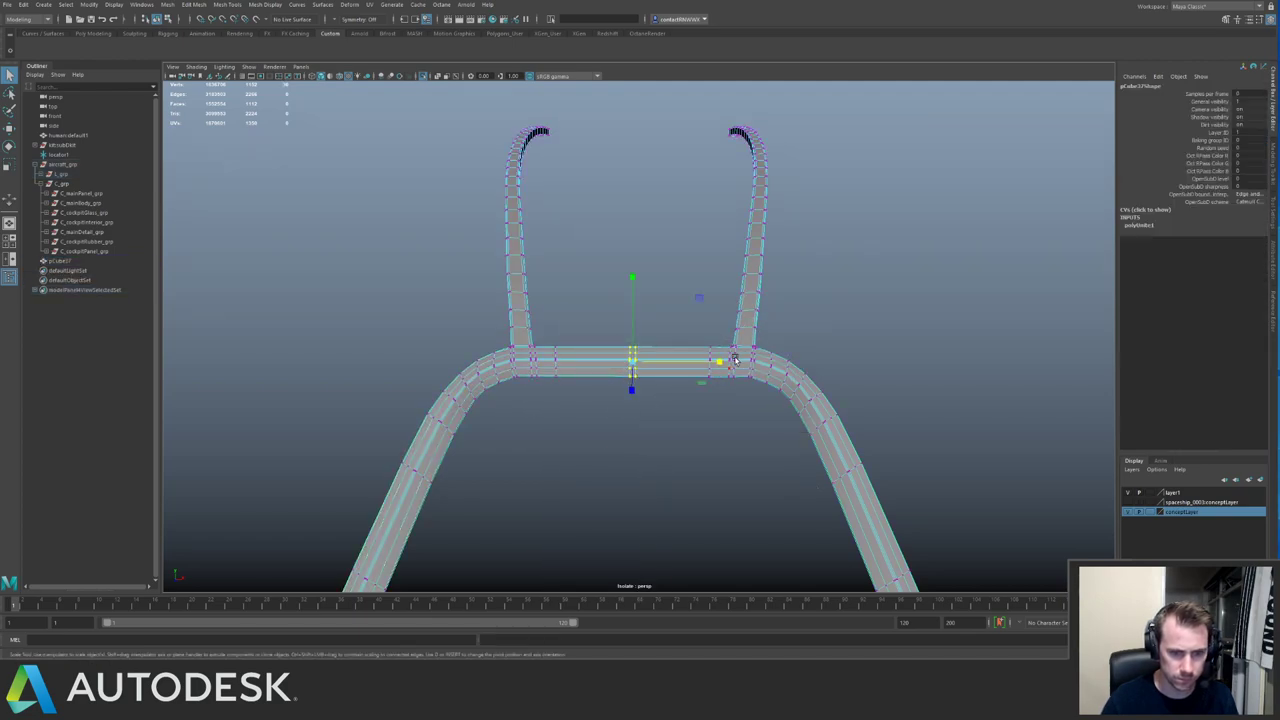
{"action": "left_click_drag", "start_coordinate": [719, 362], "coordinate": [461, 345]}
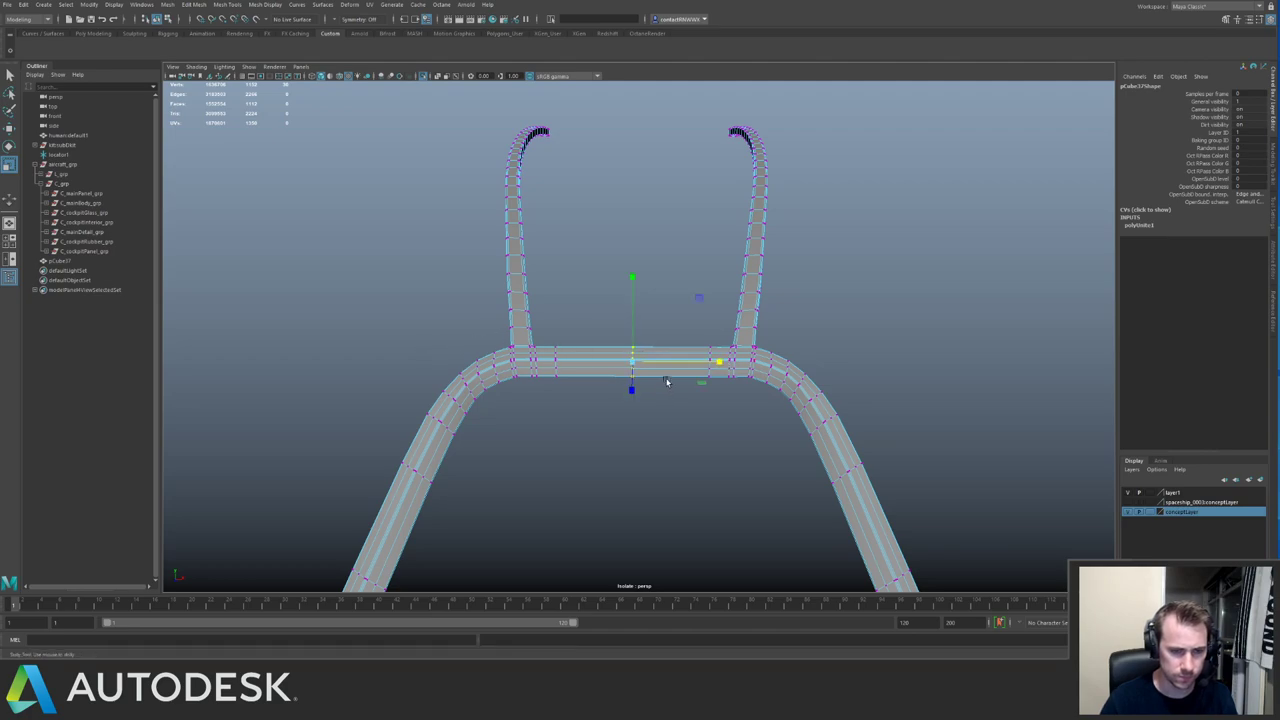
Merge the crossbar's centre seam vertices with a distance threshold of 0.001.
{"action": "left_click_drag", "start_coordinate": [667, 382], "coordinate": [726, 366], "text": "alt"}
{"action": "right_click_drag", "start_coordinate": [552, 316], "coordinate": [798, 455], "text": "alt"}
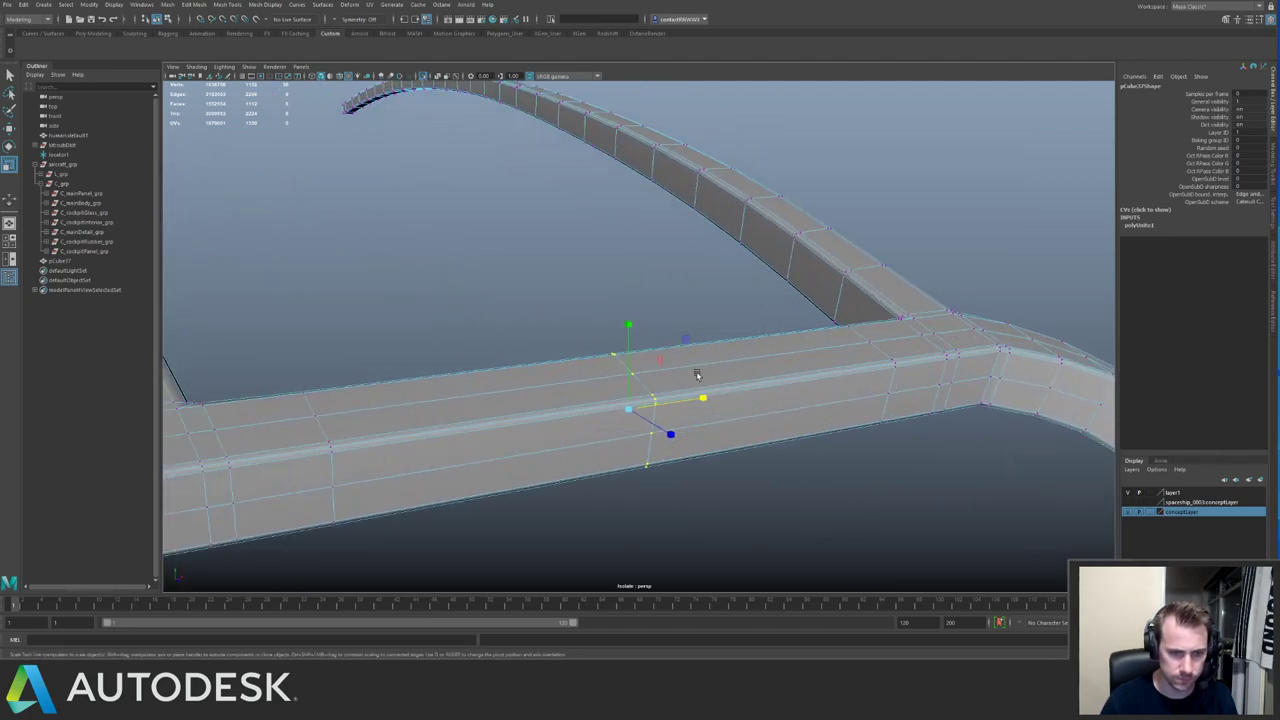
{"action": "right_click_drag", "start_coordinate": [726, 360], "coordinate": [766, 349], "text": "shift"}
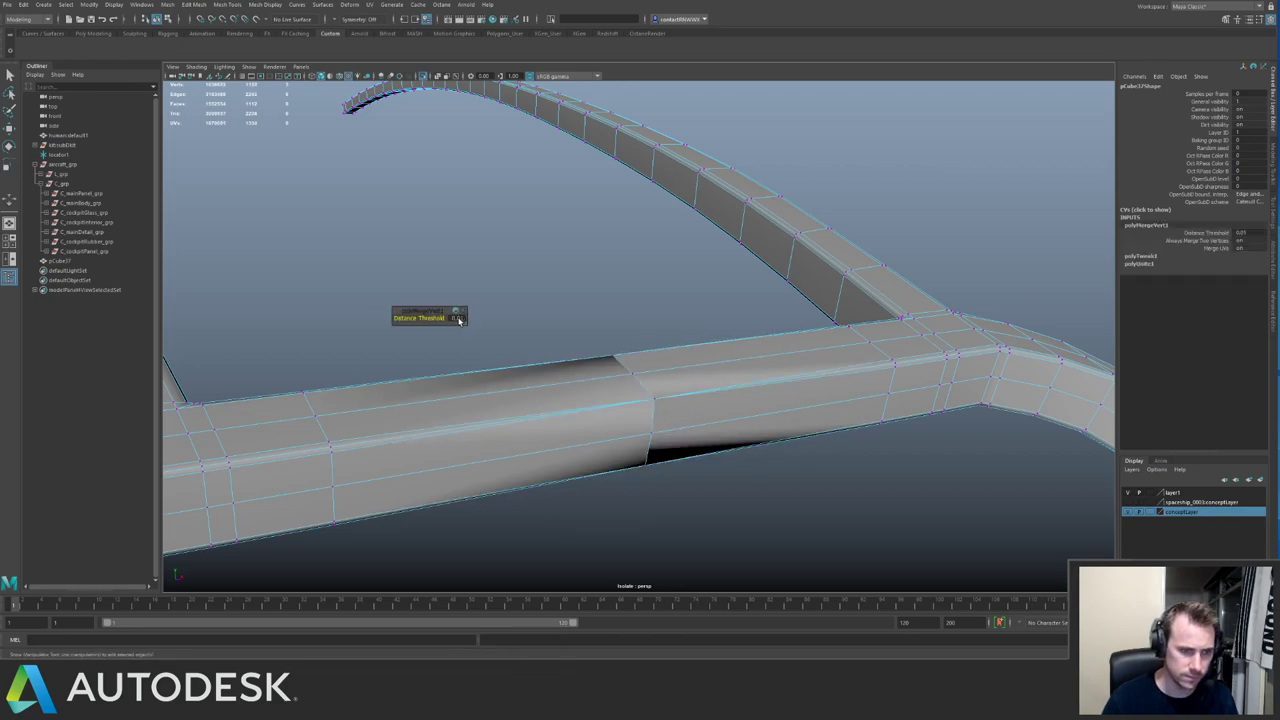
{"action": "left_click", "coordinate": [449, 321]}
{"action": "type", "text": ".001"}
{"action": "key", "text": "Return"}
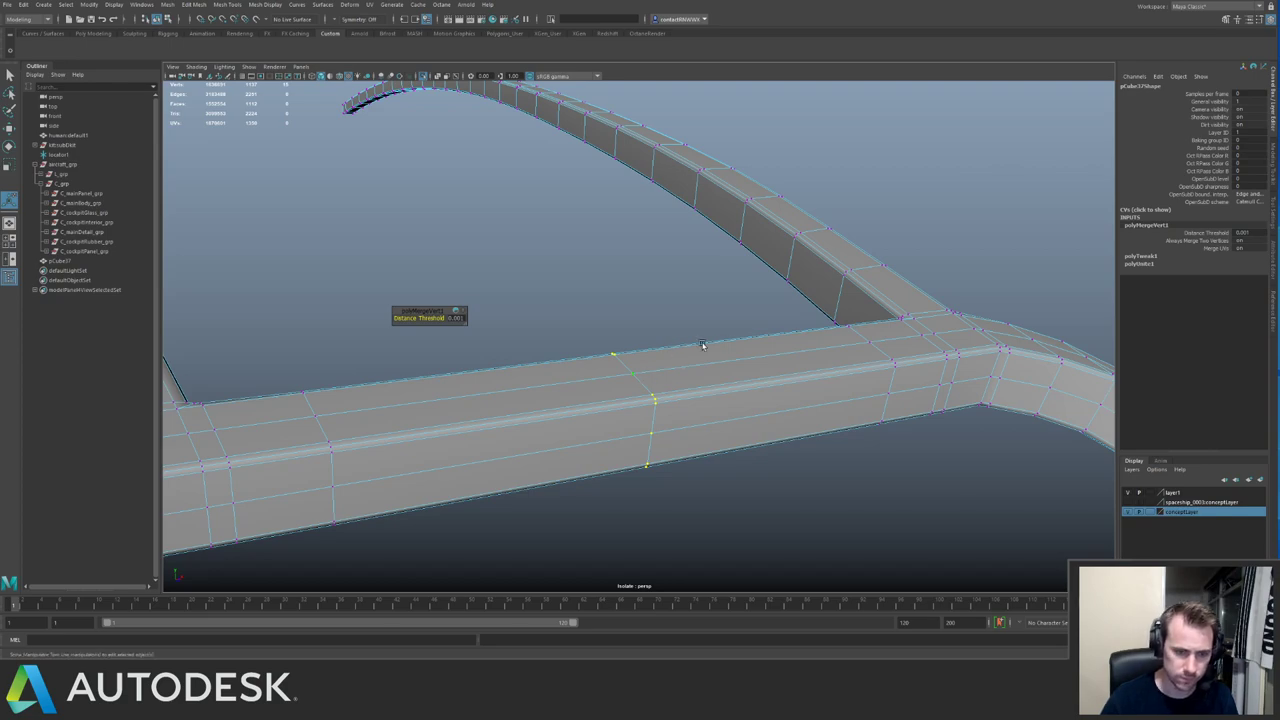
Show the whole aircraft again and move the merged canopy frame into C_cockpitPanel_grp.
{"action": "scroll", "coordinate": [595, 288], "scroll_direction": "down", "scroll_amount": 8}
{"action": "left_click_drag", "start_coordinate": [606, 281], "coordinate": [698, 295], "text": "alt"}
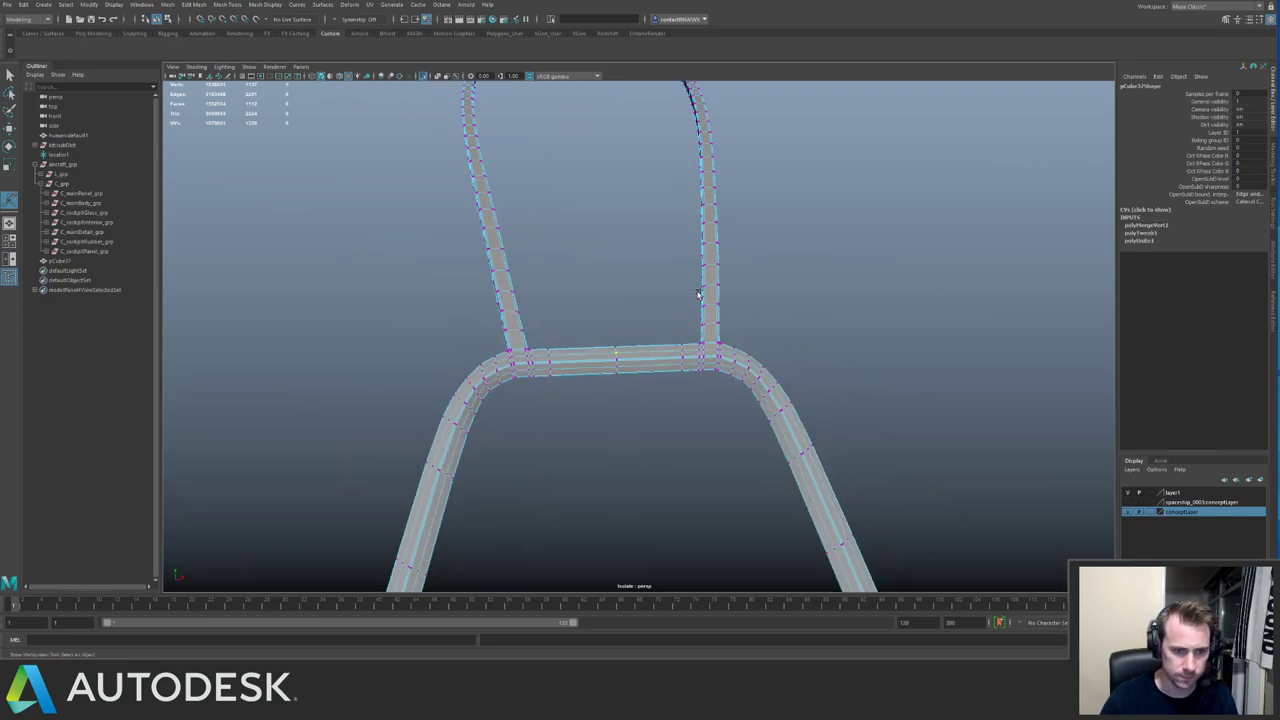
{"action": "right_click_drag", "start_coordinate": [703, 292], "coordinate": [732, 280]}
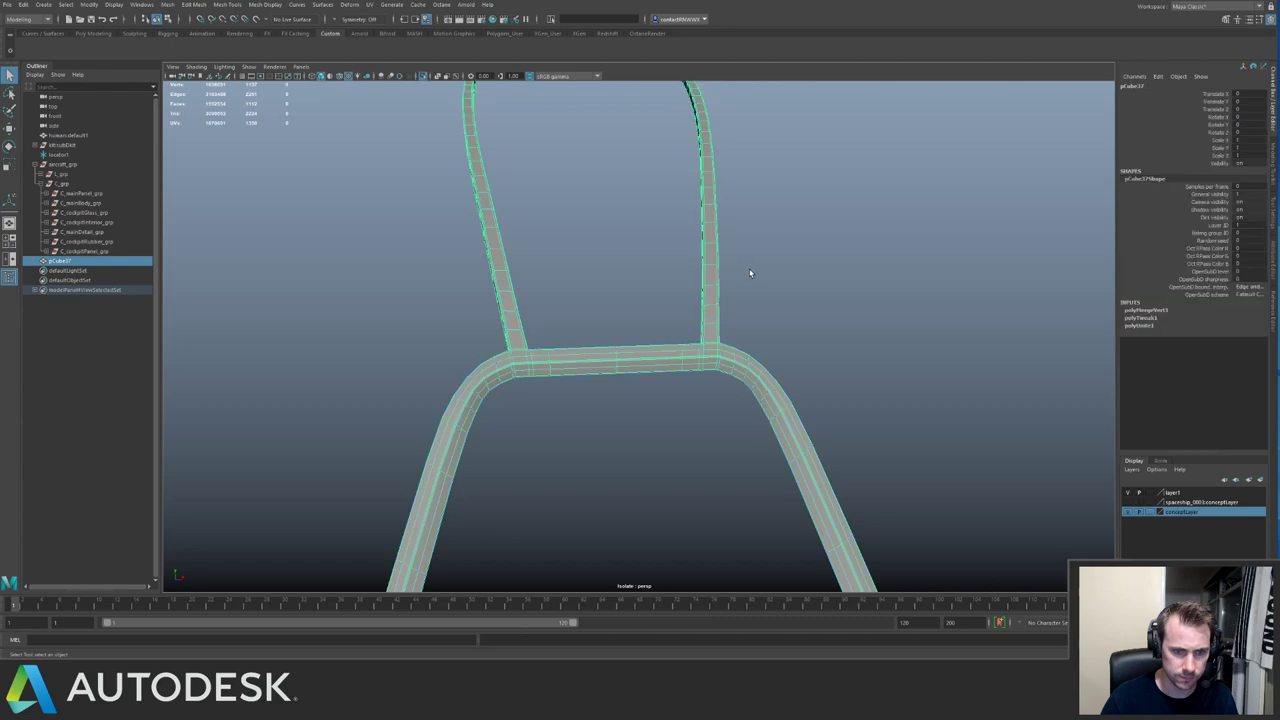
{"action": "left_click", "coordinate": [751, 272]}
{"action": "left_click", "coordinate": [718, 292]}
{"action": "left_click_drag", "start_coordinate": [771, 323], "coordinate": [325, 215], "text": "alt"}
{"action": "key", "text": "ctrl+1"}
{"action": "scroll", "coordinate": [503, 253], "scroll_direction": "down", "scroll_amount": 3}
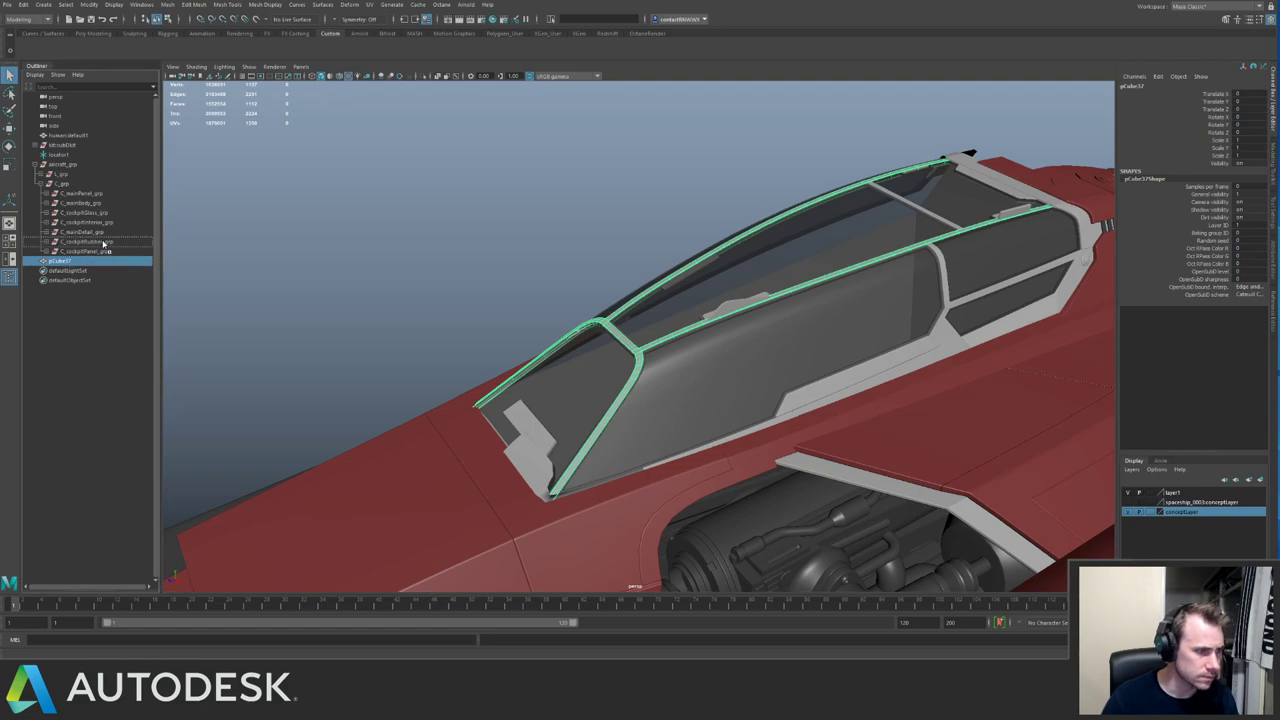
{"action": "middle_click_drag", "start_coordinate": [102, 253], "coordinate": [97, 251]}
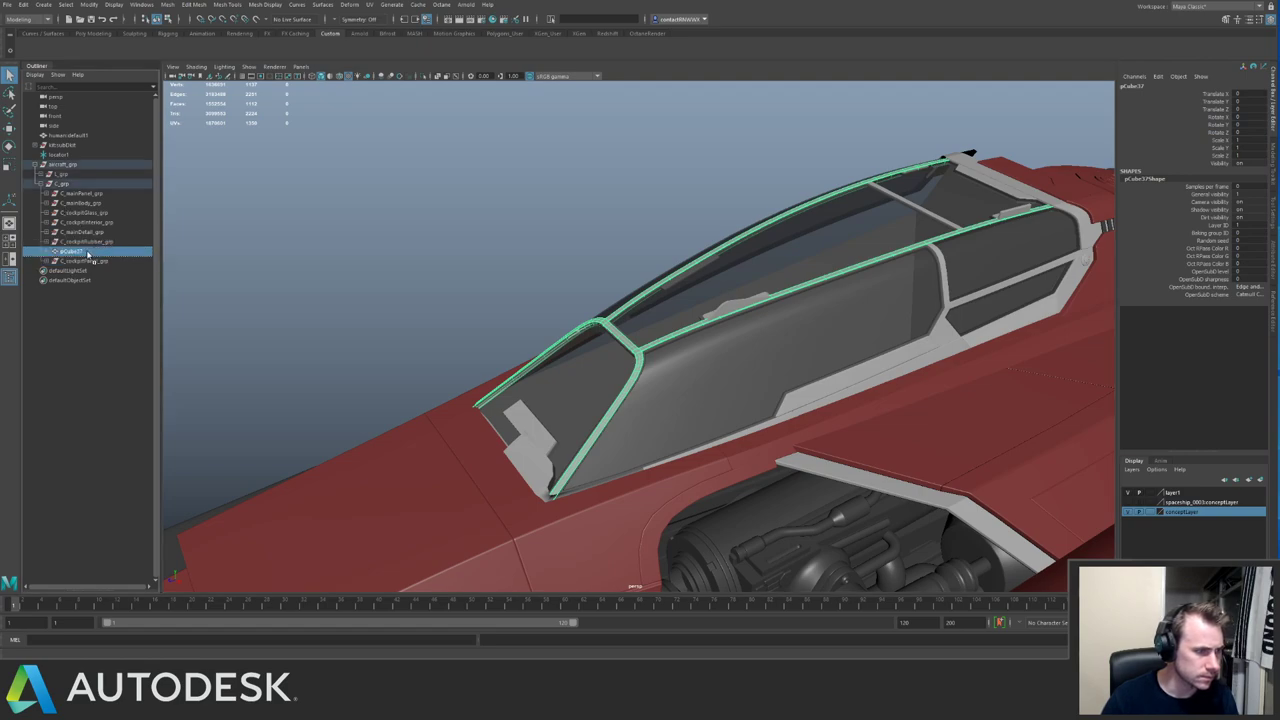
{"action": "left_click", "coordinate": [90, 261]}
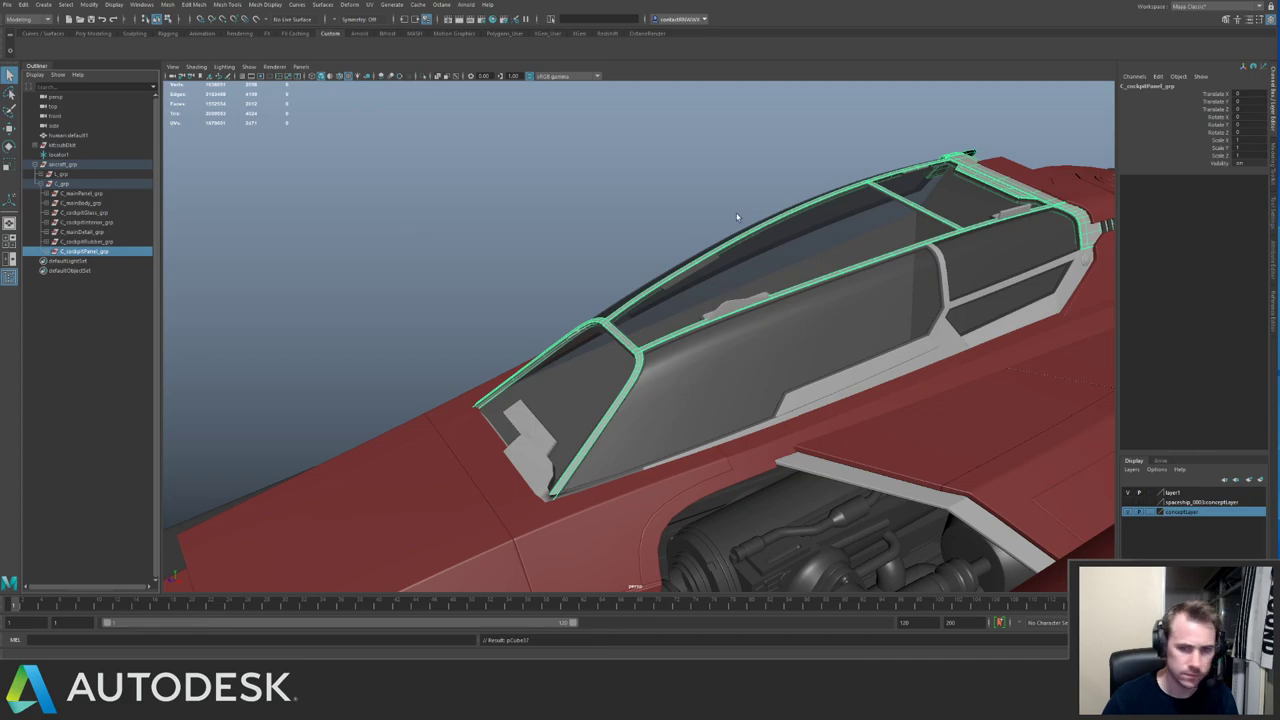
Inspect the cockpit panel group in isolation, and view the canopy on the whole aircraft.
{"action": "key", "text": "f"}
{"action": "key", "text": "ctrl+1"}
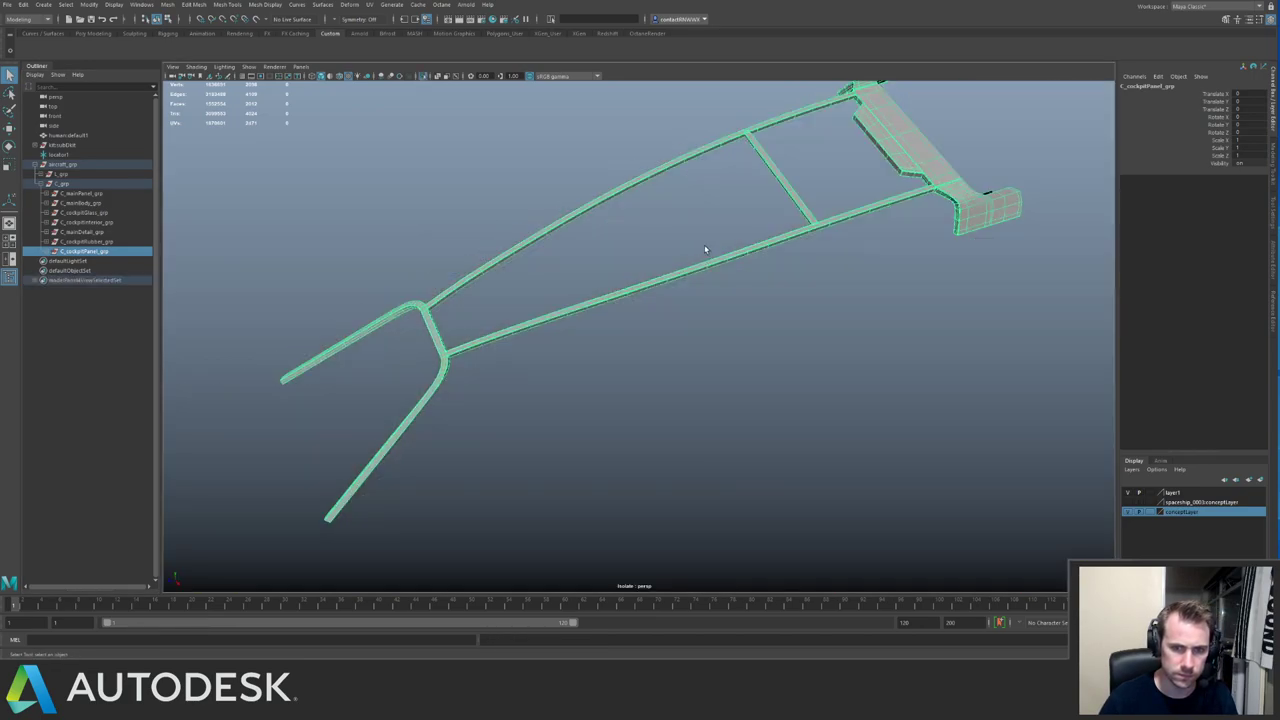
{"action": "key", "text": "ctrl+1"}
{"action": "left_click_drag", "start_coordinate": [568, 278], "coordinate": [466, 272], "text": "alt"}
{"action": "right_click_drag", "start_coordinate": [466, 272], "coordinate": [443, 217], "text": "alt"}
{"action": "left_click", "coordinate": [443, 217]}
{"action": "middle_click_drag", "start_coordinate": [512, 199], "coordinate": [585, 174], "text": "alt"}
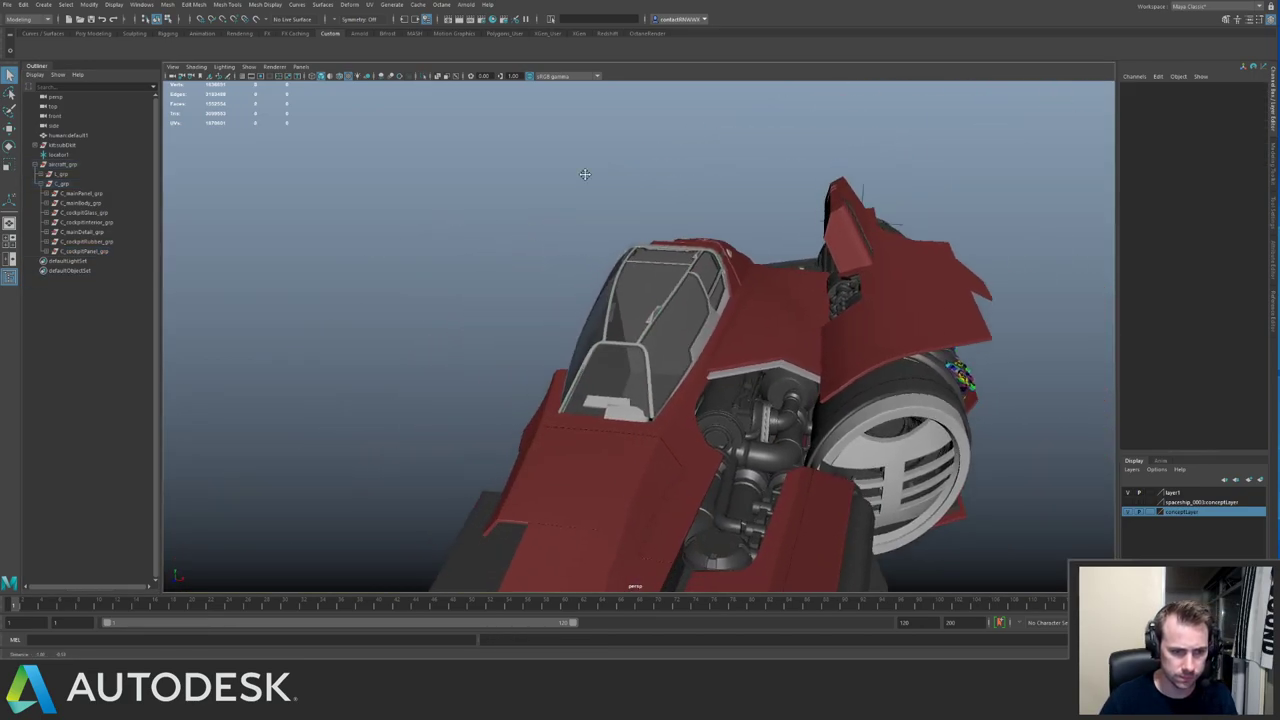
Unparent the flat plate behind the windscreen and place it in C_cockpitPanel_grp.
{"action": "scroll", "coordinate": [585, 174], "scroll_direction": "up", "scroll_amount": 3}
{"action": "left_click", "coordinate": [647, 377]}
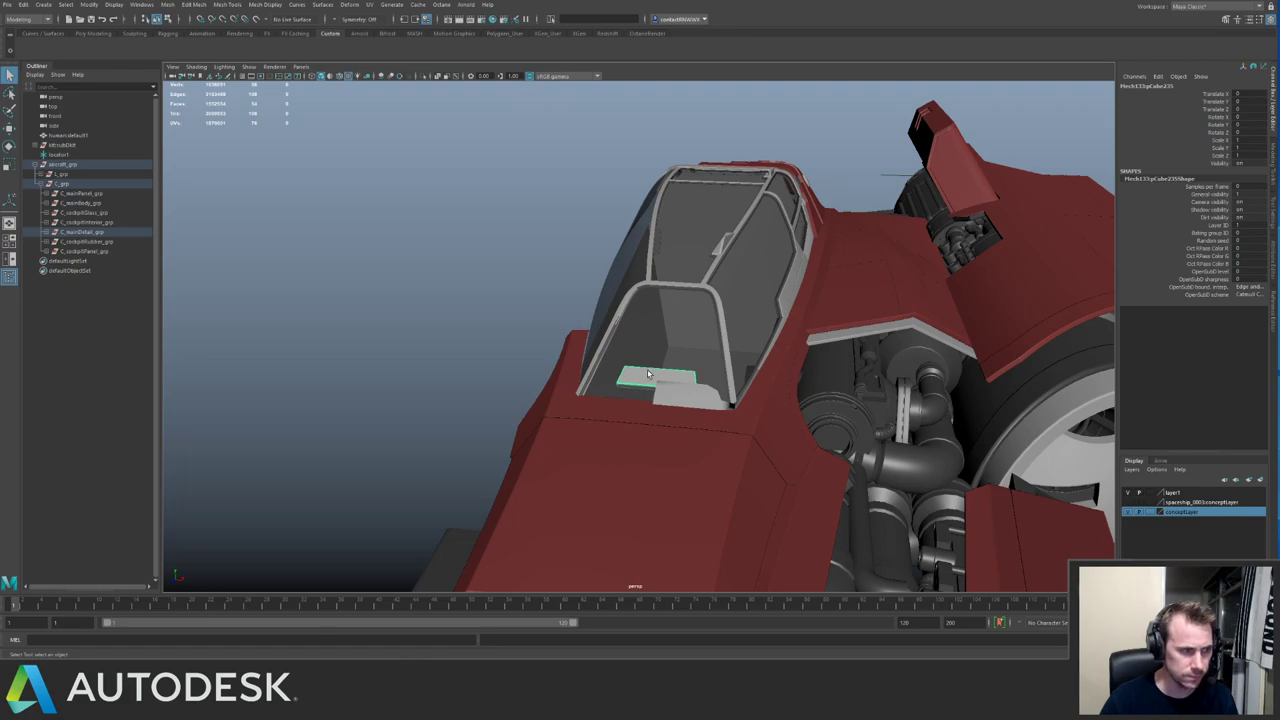
{"action": "key", "text": "shift+p"}
{"action": "middle_click_drag", "start_coordinate": [93, 259], "coordinate": [85, 250]}
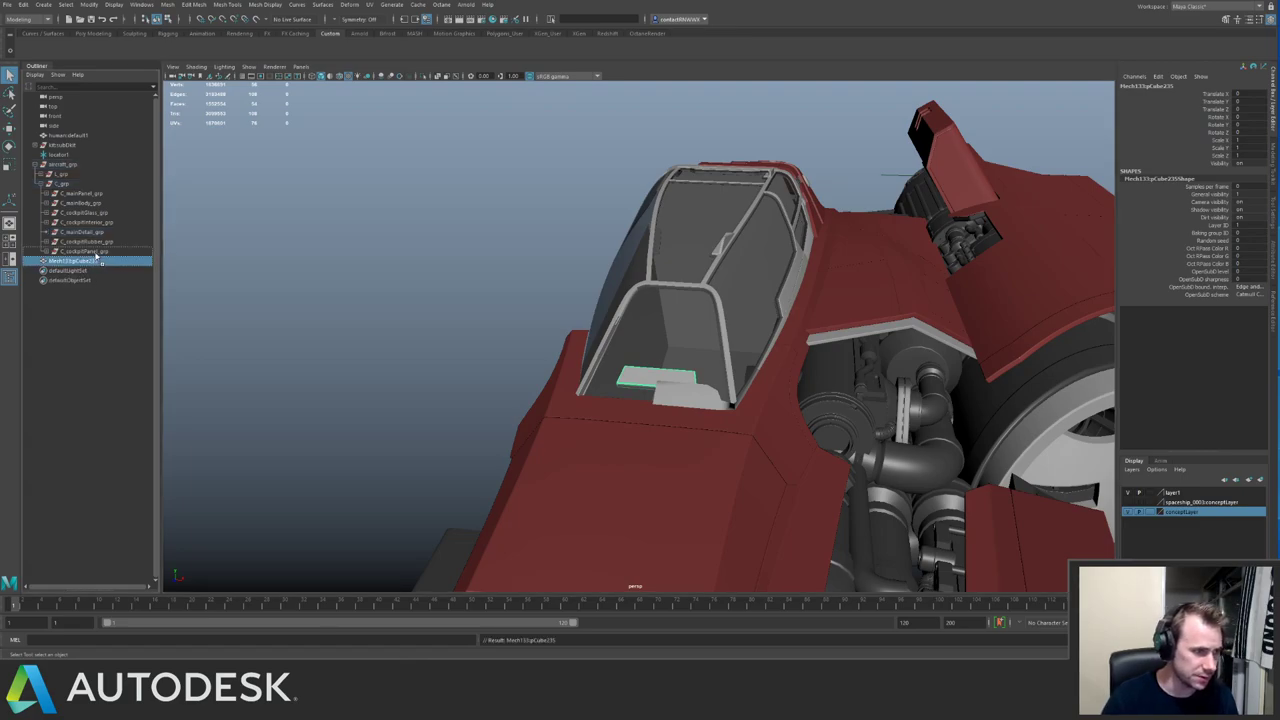
Examine the panel at the windscreen's lower corner, where the canopy frame meets the fuselage.
{"action": "left_click", "coordinate": [707, 401]}
{"action": "left_click_drag", "start_coordinate": [707, 401], "coordinate": [640, 410], "text": "alt"}
{"action": "right_click_drag", "start_coordinate": [640, 410], "coordinate": [885, 440], "text": "alt"}
{"action": "left_click_drag", "start_coordinate": [583, 361], "coordinate": [567, 332], "text": "alt"}
{"action": "scroll", "coordinate": [568, 333], "scroll_direction": "down", "scroll_amount": 6}
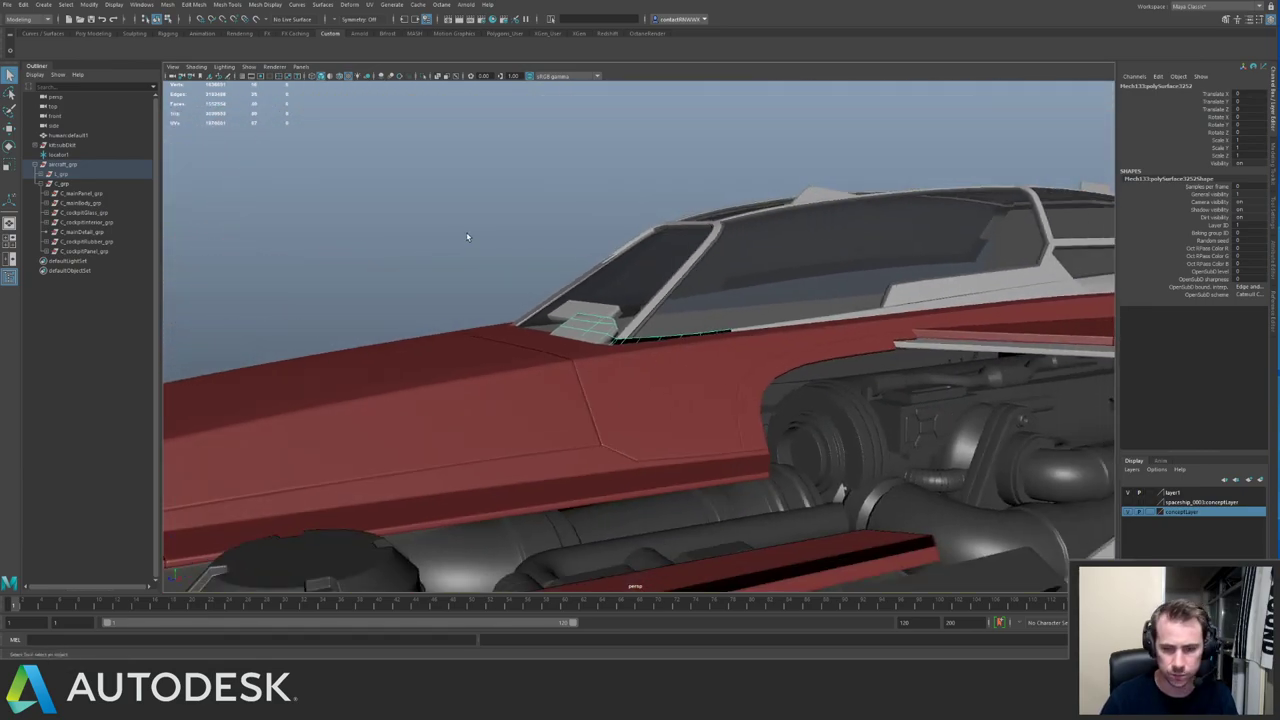
{"action": "left_click", "coordinate": [437, 242]}
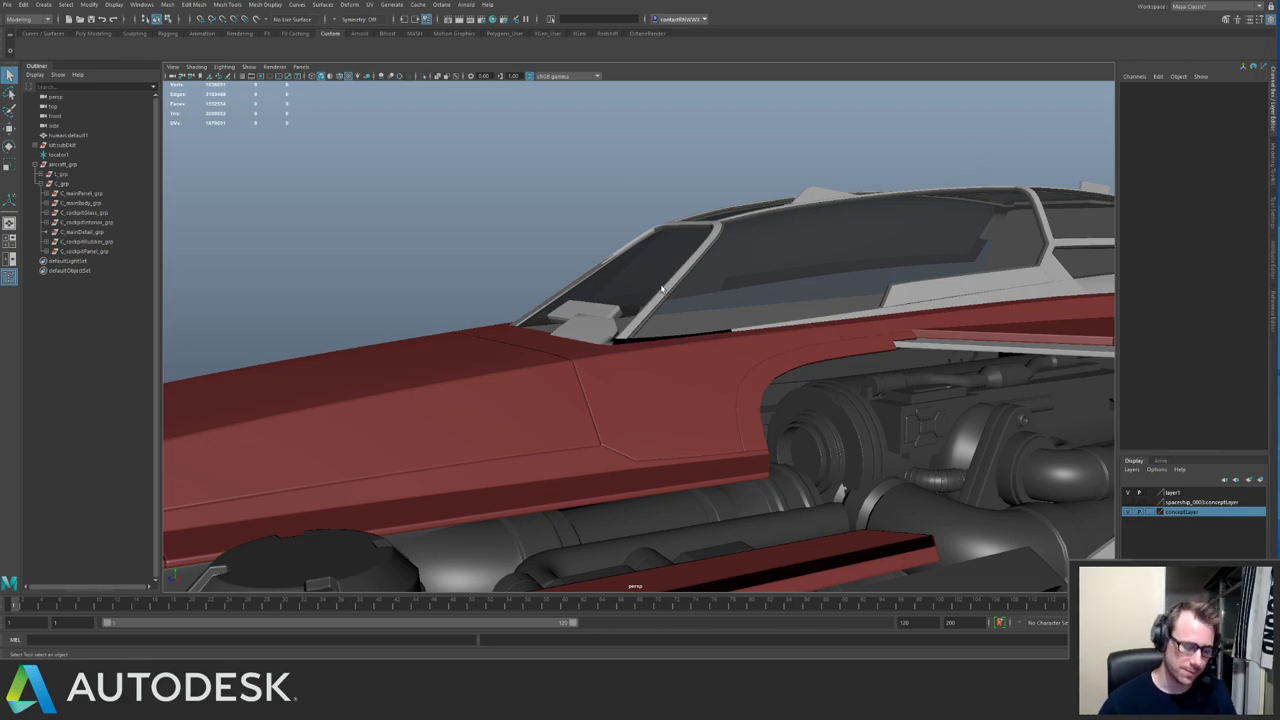
{"action": "left_click_drag", "start_coordinate": [610, 361], "coordinate": [486, 371], "text": "alt"}
{"action": "right_click_drag", "start_coordinate": [486, 371], "coordinate": [686, 367], "text": "alt"}
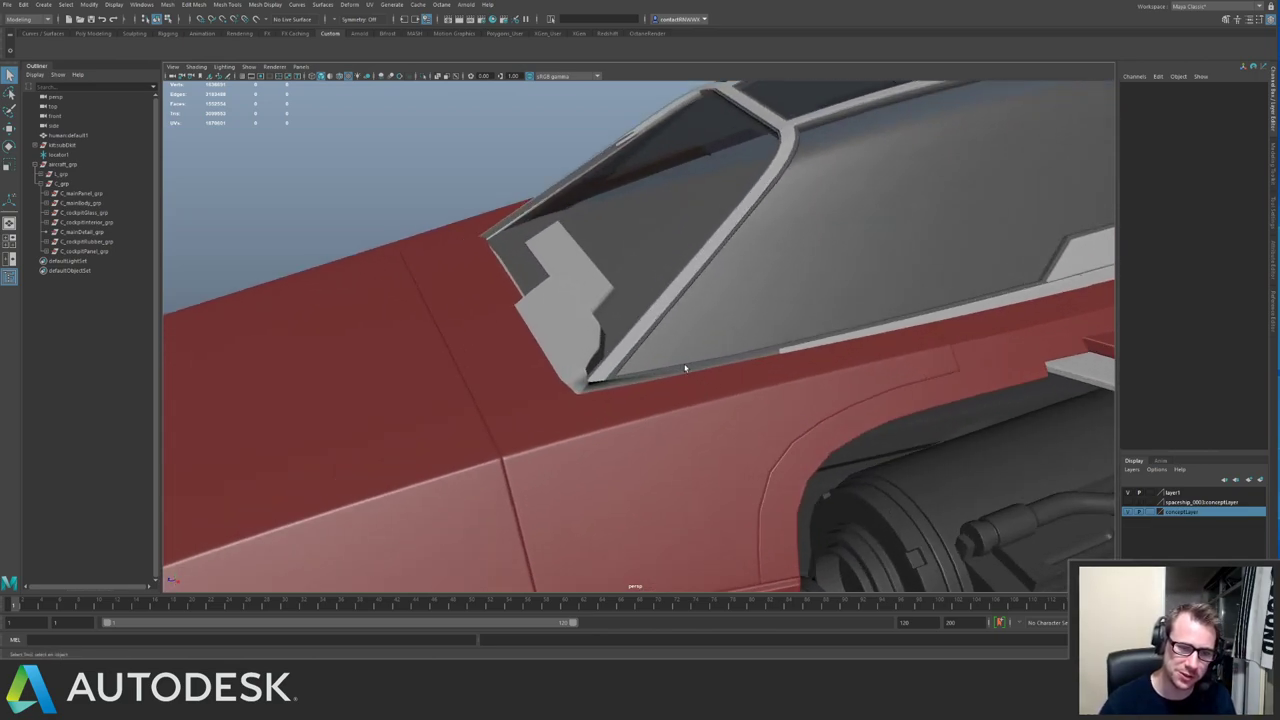
{"action": "left_click_drag", "start_coordinate": [674, 349], "coordinate": [648, 317], "text": "alt"}
Isolate the L-shaped sill panel to select its corner vertices, and nudge them slightly with the aircraft shown.
{"action": "left_click", "coordinate": [614, 393]}
{"action": "left_click", "coordinate": [513, 374]}
{"action": "left_click", "coordinate": [588, 340]}
{"action": "key", "text": "ctrl+1"}
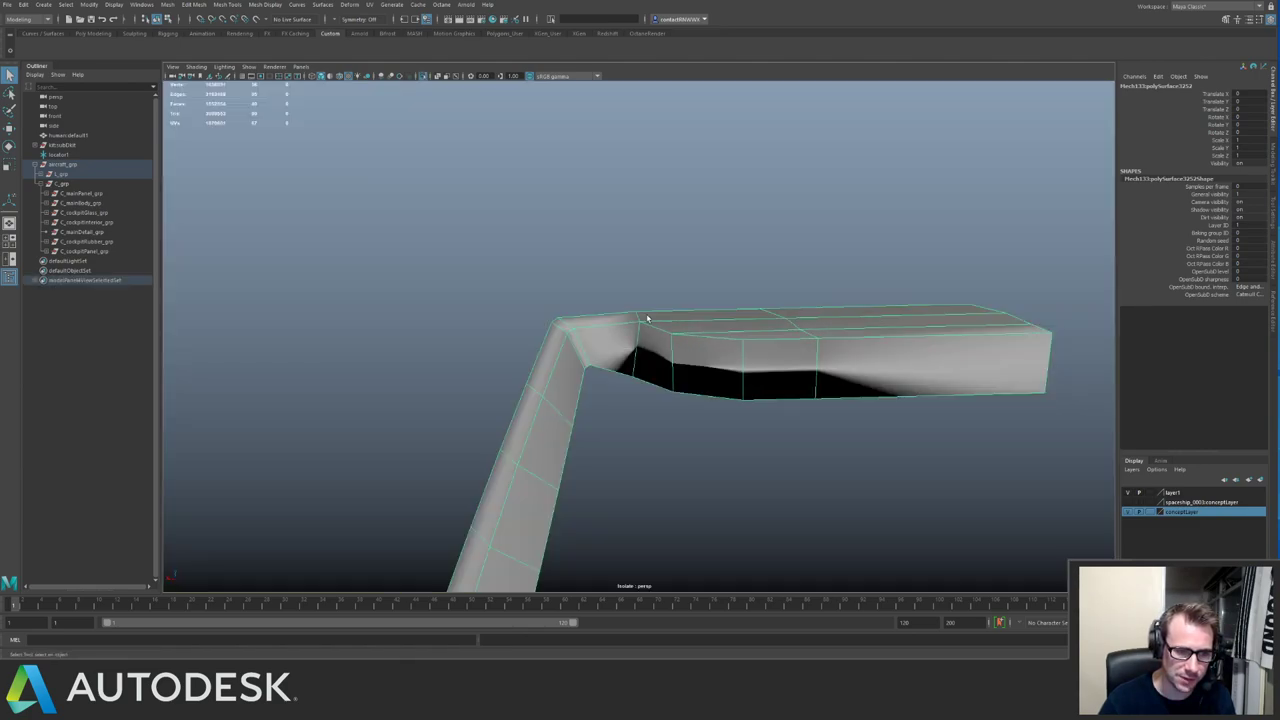
{"action": "right_click_drag", "start_coordinate": [648, 317], "coordinate": [540, 307]}
{"action": "left_click_drag", "start_coordinate": [538, 306], "coordinate": [604, 377]}
{"action": "key", "text": "ctrl+1"}
{"action": "left_click_drag", "start_coordinate": [549, 331], "coordinate": [617, 420], "text": "alt"}
{"action": "key", "text": "w"}
{"action": "left_click_drag", "start_coordinate": [527, 402], "coordinate": [519, 402]}
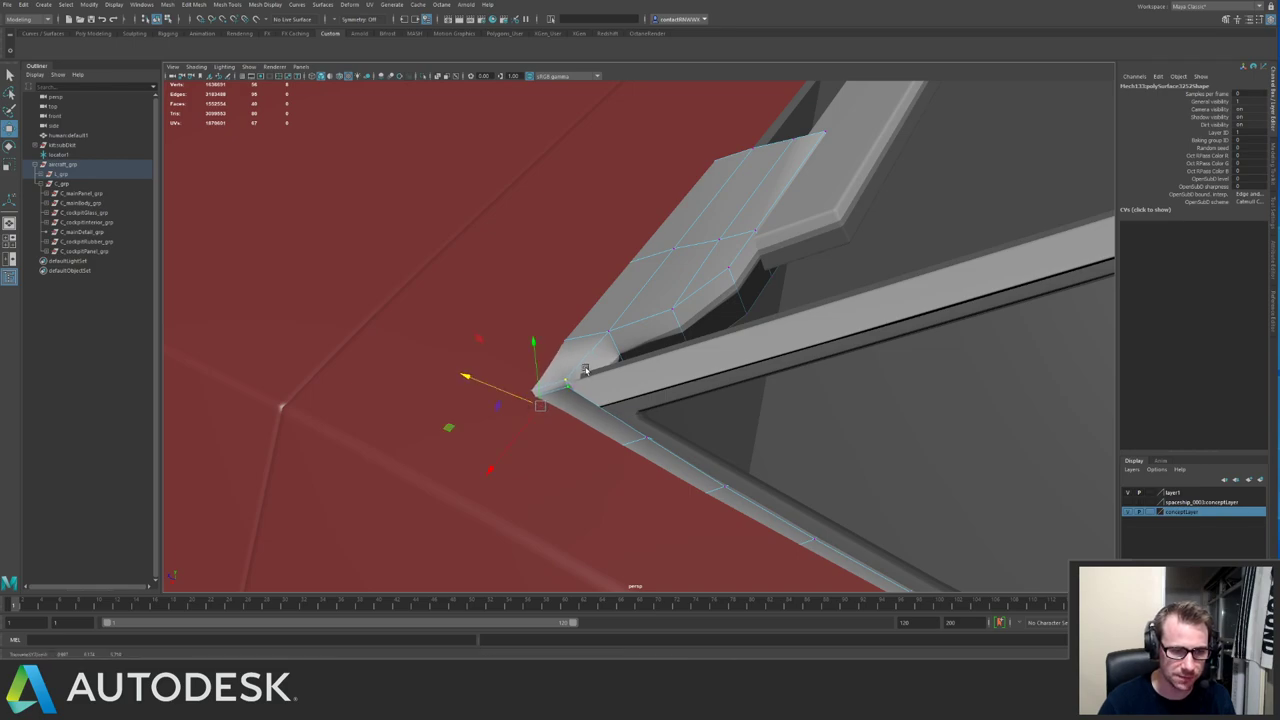
Delete the extra edge loop at the sill panel's corner.
{"action": "left_click_drag", "start_coordinate": [586, 370], "coordinate": [613, 345], "text": "alt"}
{"action": "key", "text": "q"}
{"action": "right_click_drag", "start_coordinate": [613, 344], "coordinate": [651, 314]}
{"action": "key", "text": "ctrl+1"}
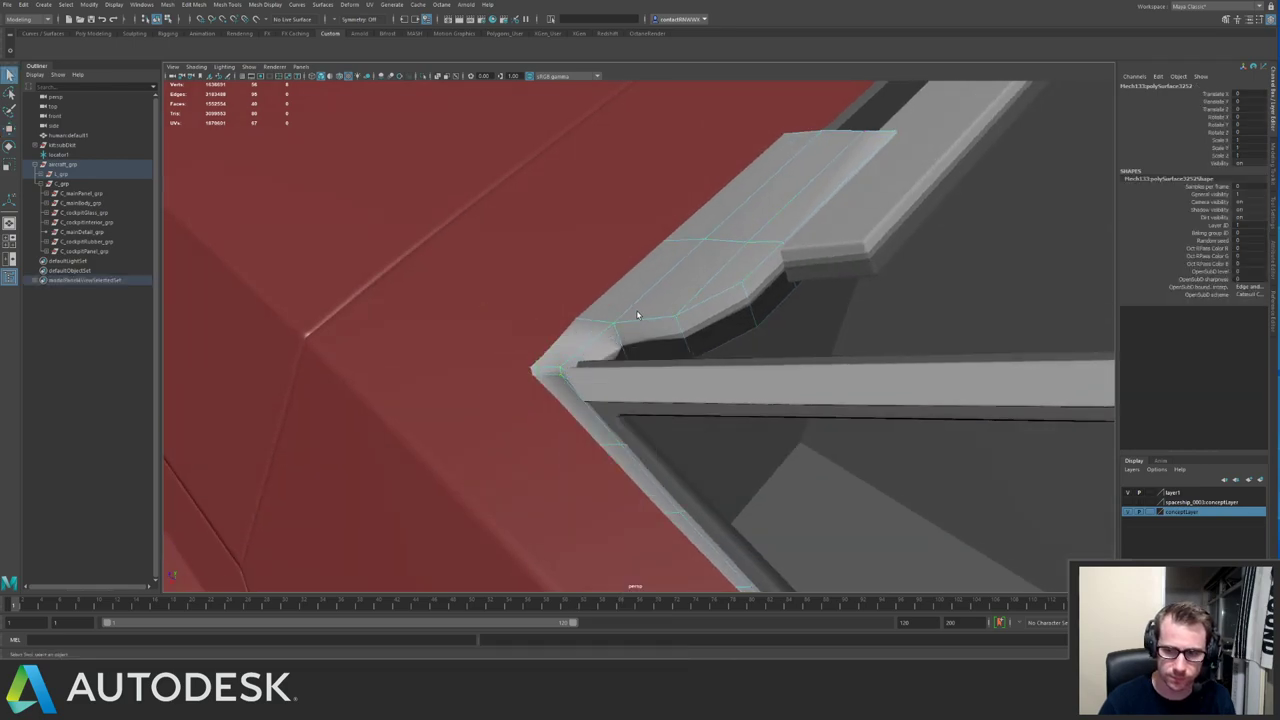
{"action": "left_click_drag", "start_coordinate": [638, 315], "coordinate": [558, 364], "text": "alt"}
{"action": "right_click_drag", "start_coordinate": [557, 370], "coordinate": [616, 325]}
{"action": "double_click", "coordinate": [552, 358]}
{"action": "key", "text": "ctrl+Delete"}
{"action": "key", "text": "ctrl+1"}
Select the sill panel's remaining corner vertices in isolation and adjust them against the surrounding frame and fuselage.
{"action": "left_click_drag", "start_coordinate": [616, 325], "coordinate": [569, 305], "text": "alt"}
{"action": "key", "text": "ctrl+1"}
{"action": "right_click_drag", "start_coordinate": [560, 329], "coordinate": [540, 318]}
{"action": "left_click_drag", "start_coordinate": [547, 311], "coordinate": [586, 364]}
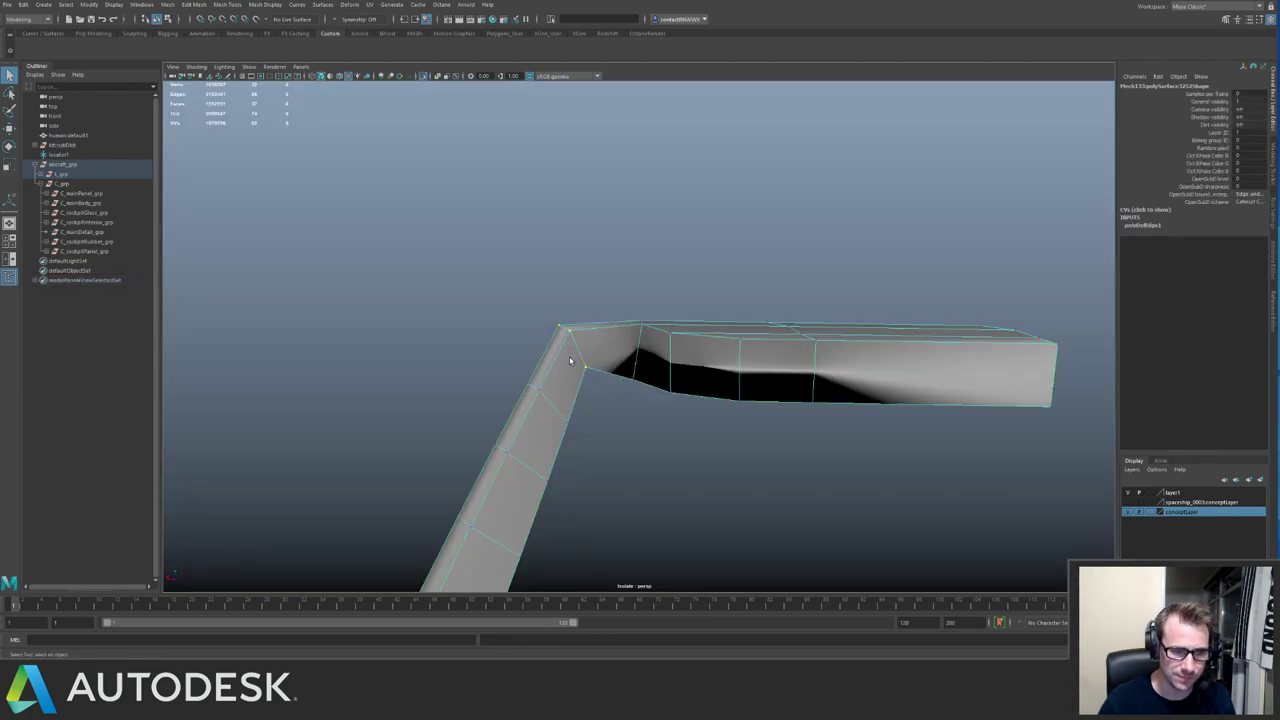
{"action": "key", "text": "ctrl+1"}
{"action": "key", "text": "w"}
{"action": "left_click_drag", "start_coordinate": [563, 272], "coordinate": [522, 315], "text": "alt"}
{"action": "right_click_drag", "start_coordinate": [642, 326], "coordinate": [652, 316]}
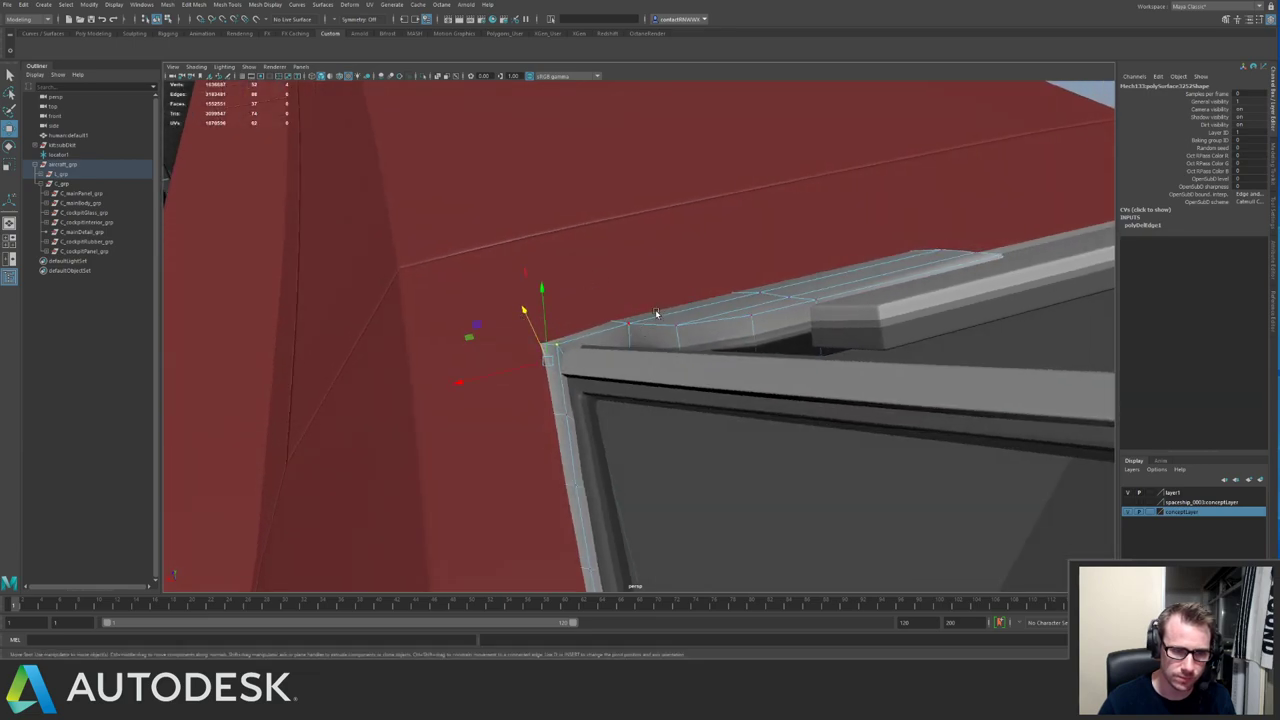
Examine the sill panel from above and below, both in isolation and in place on the aircraft.
{"action": "key", "text": "f"}
{"action": "left_click_drag", "start_coordinate": [797, 343], "coordinate": [620, 286], "text": "alt"}
{"action": "key", "text": "ctrl+1"}
{"action": "right_click_drag", "start_coordinate": [620, 286], "coordinate": [726, 320], "text": "alt"}
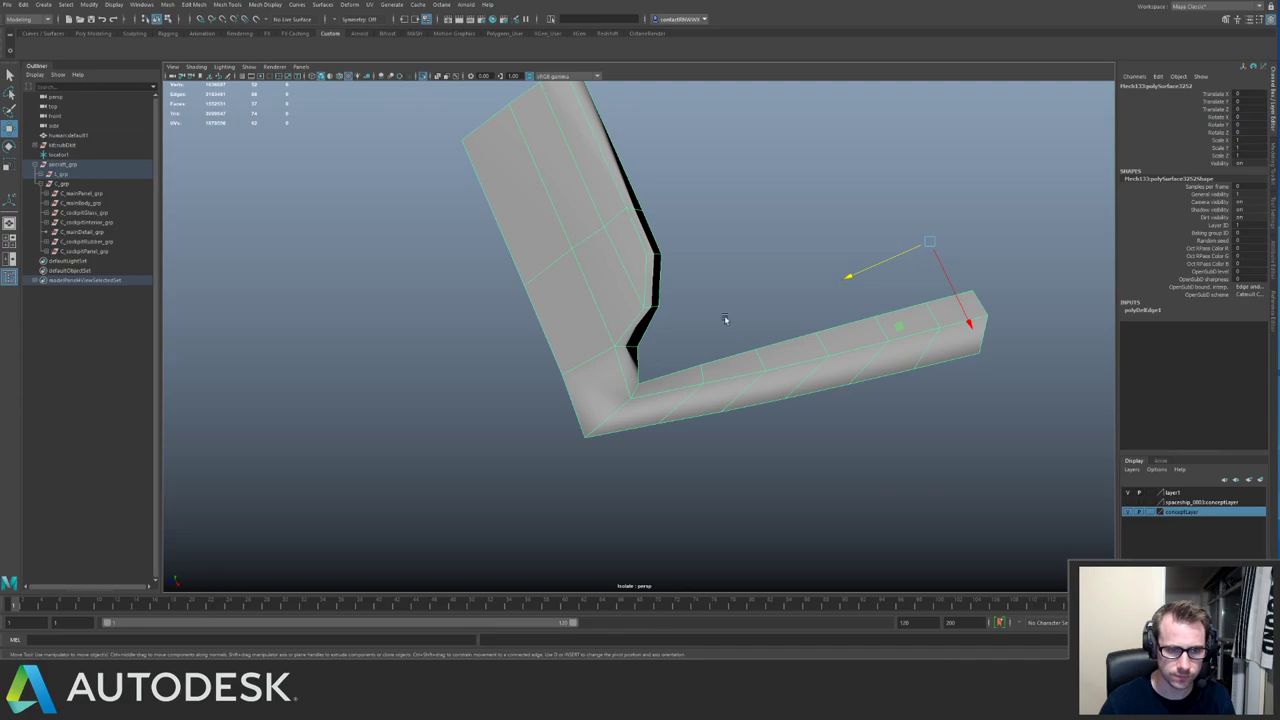
{"action": "key", "text": "ctrl+1"}
{"action": "key", "text": "ctrl+1"}
{"action": "key", "text": "ctrl+1"}
{"action": "left_click_drag", "start_coordinate": [716, 312], "coordinate": [724, 371], "text": "alt"}
{"action": "key", "text": "ctrl+1"}
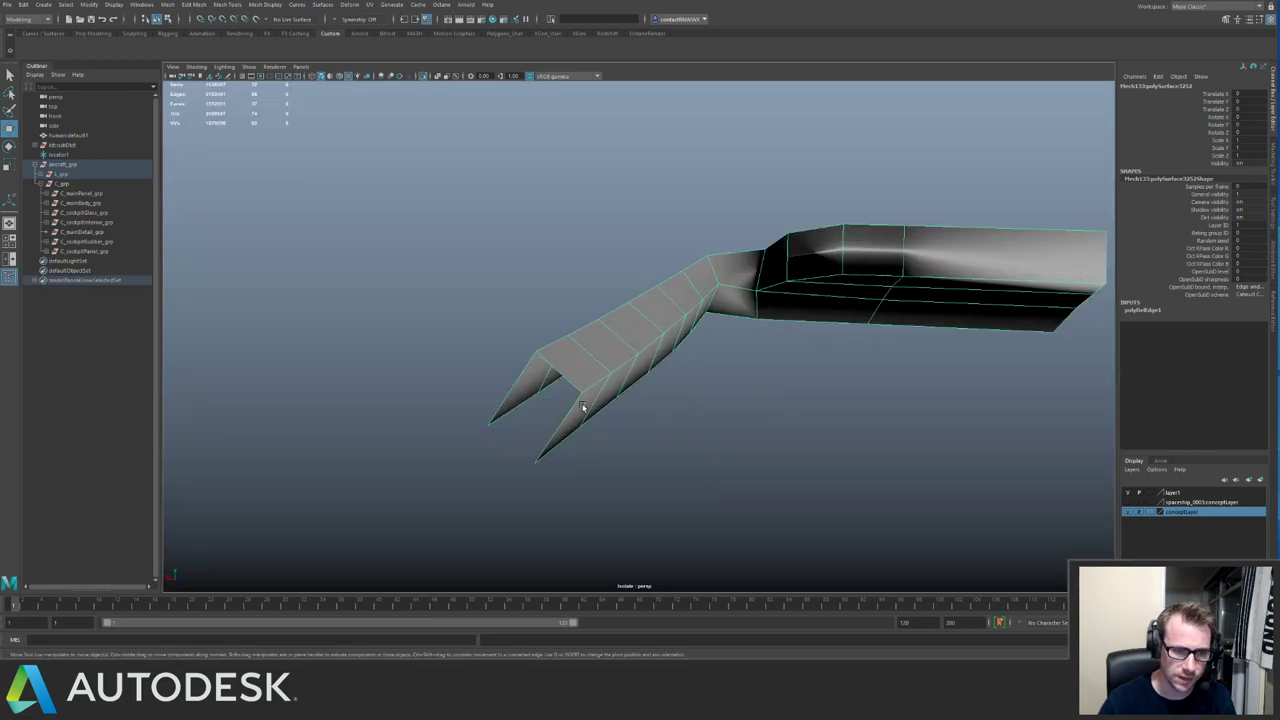
Select the strip of inner side faces along the sill panel's narrow arm and offset it slightly with Transform Component.
{"action": "right_click_drag", "start_coordinate": [583, 406], "coordinate": [580, 397]}
{"action": "left_click_drag", "start_coordinate": [597, 371], "coordinate": [749, 315], "text": "alt"}
{"action": "left_click", "coordinate": [517, 458]}
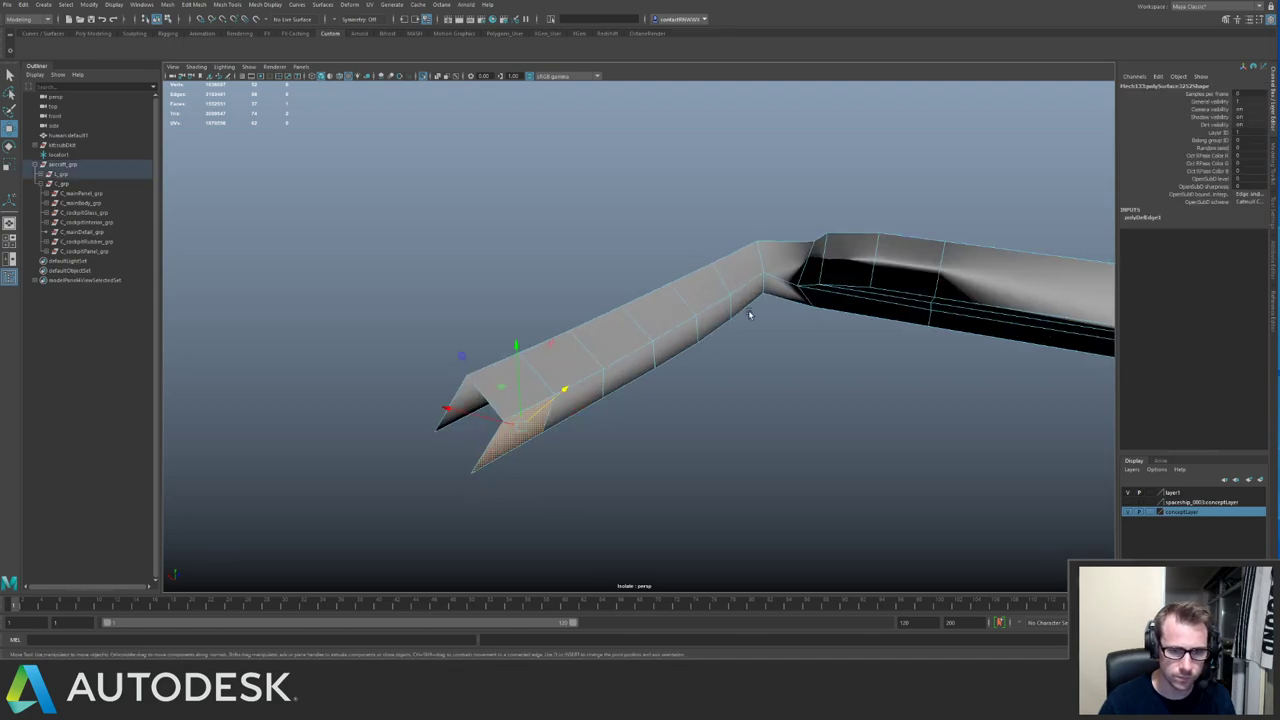
{"action": "double_click", "coordinate": [743, 296], "text": "shift"}
{"action": "key", "text": "ctrl+1"}
{"action": "left_click_drag", "start_coordinate": [652, 315], "coordinate": [676, 313], "text": "alt"}
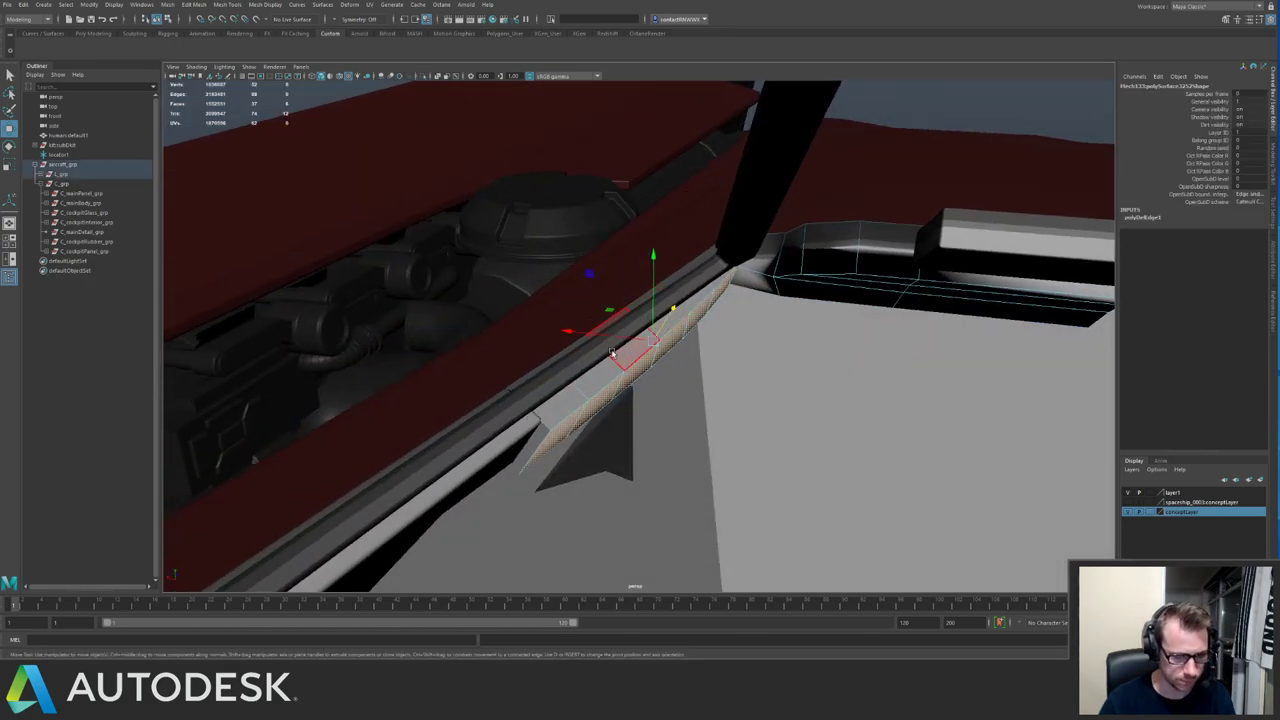
{"action": "key", "text": "g"}
{"action": "left_click_drag", "start_coordinate": [767, 321], "coordinate": [759, 323]}
Rotate the narrow arm's selected face strip, apply Transform Component again, and isolate the panel.
{"action": "key", "text": "e"}
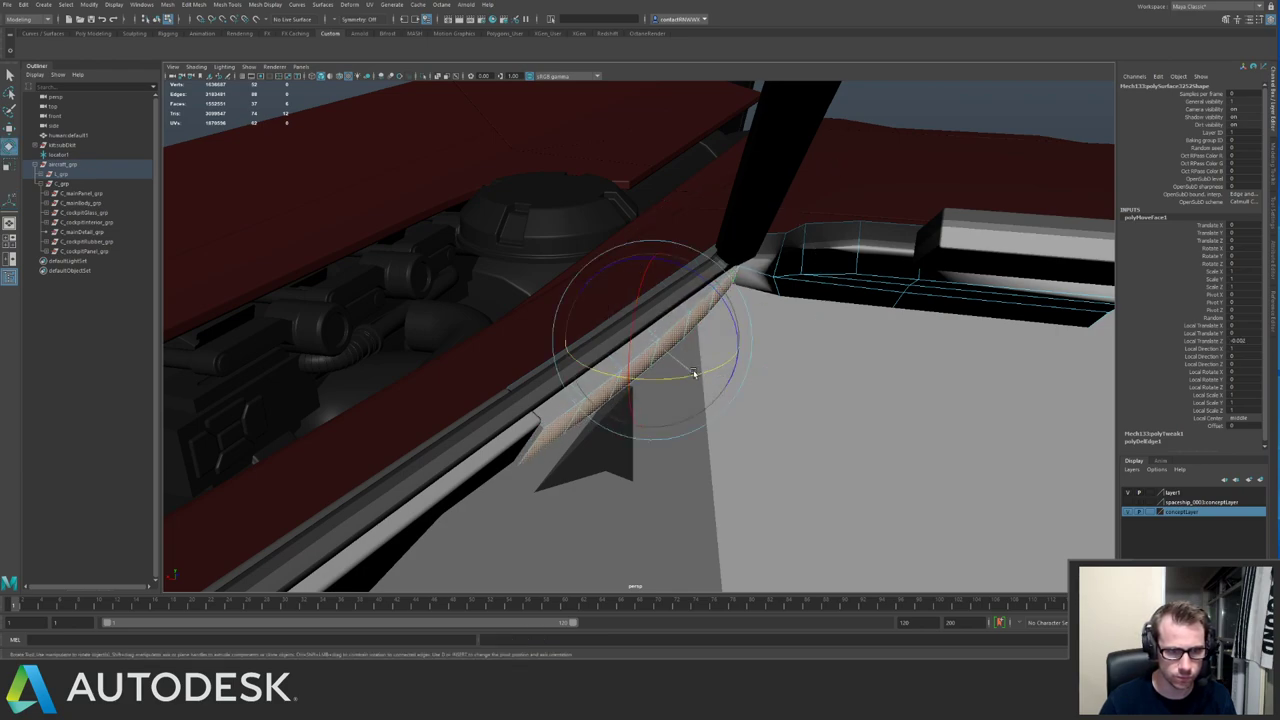
{"action": "left_click_drag", "start_coordinate": [701, 375], "coordinate": [768, 283]}
{"action": "key", "text": "g"}
{"action": "key", "text": "r"}
{"action": "key", "text": "F8"}
{"action": "key", "text": "ctrl+1"}
Select the underside faces of the sill panel's wide section and shift them along local Z with Transform Component.
{"action": "middle_click_drag", "start_coordinate": [768, 283], "coordinate": [706, 318], "text": "alt"}
{"action": "left_click_drag", "start_coordinate": [686, 324], "coordinate": [632, 345], "text": "alt"}
{"action": "right_click_drag", "start_coordinate": [632, 347], "coordinate": [632, 418]}
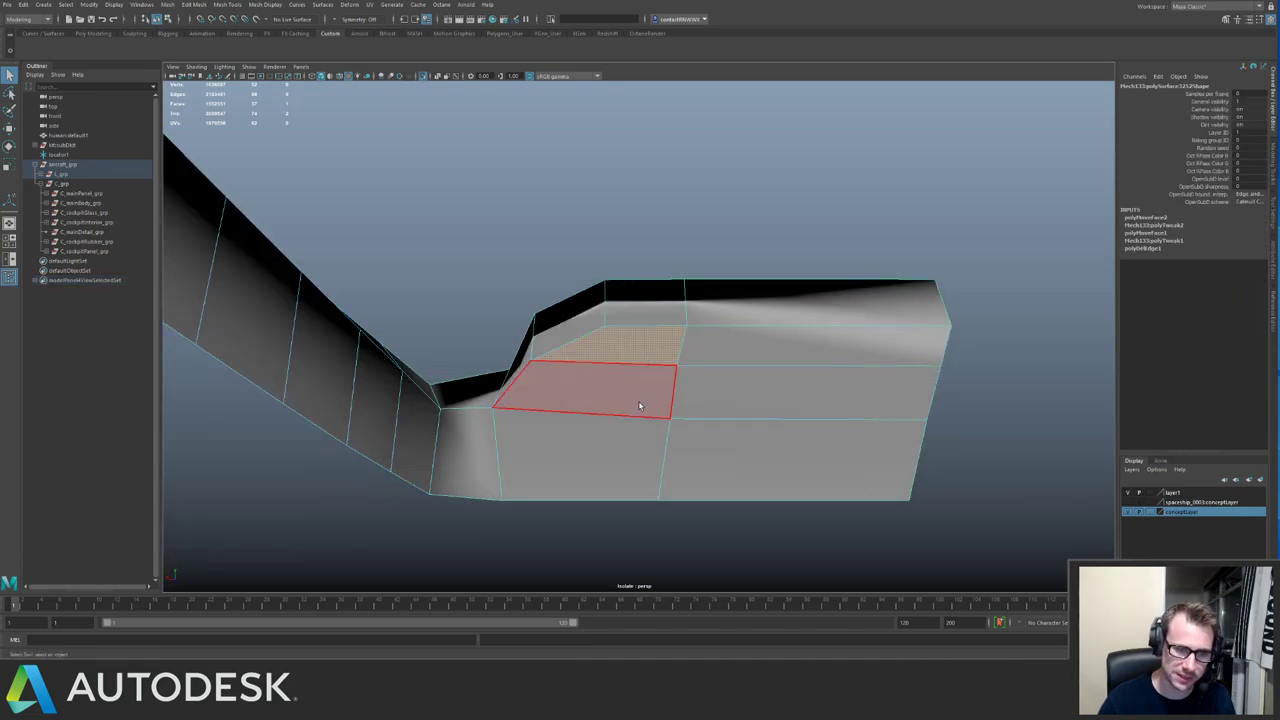
{"action": "left_click", "coordinate": [620, 440]}
{"action": "left_click", "coordinate": [699, 385]}
{"action": "left_click", "coordinate": [711, 350], "text": "shift"}
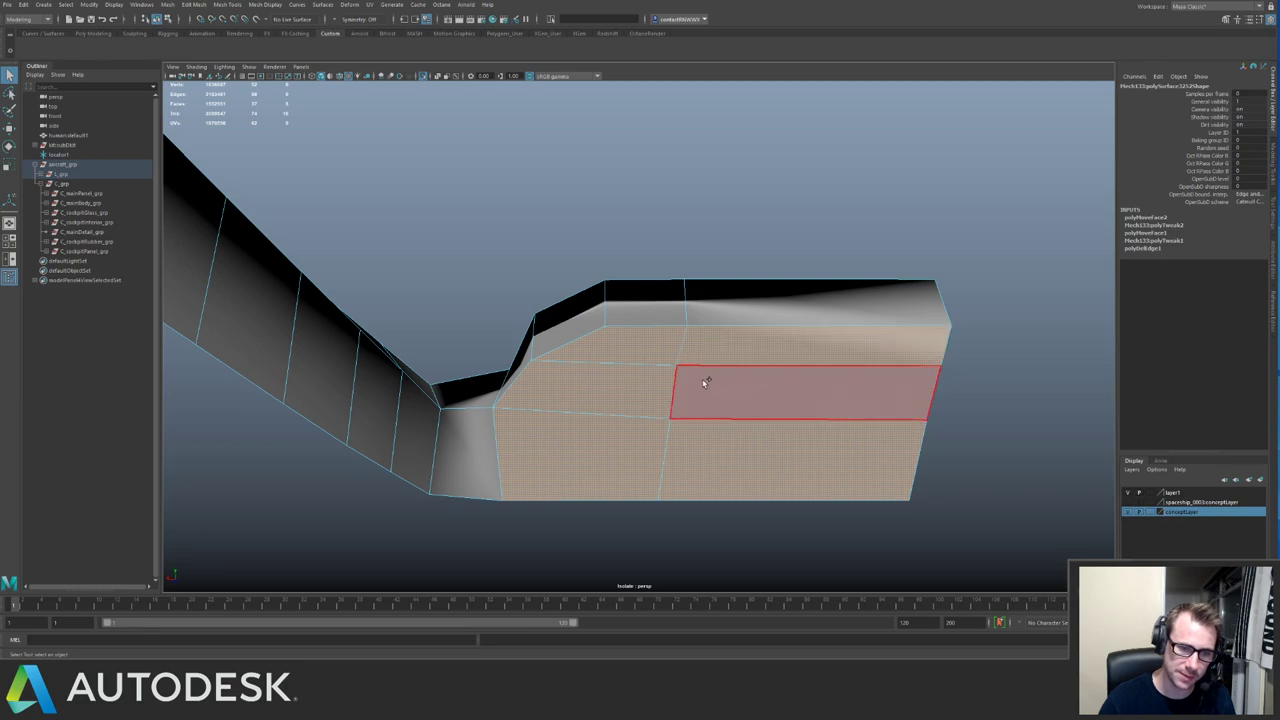
{"action": "left_click", "coordinate": [706, 382], "text": "shift"}
{"action": "key", "text": "ctrl+1"}
{"action": "left_click_drag", "start_coordinate": [714, 349], "coordinate": [640, 370], "text": "alt"}
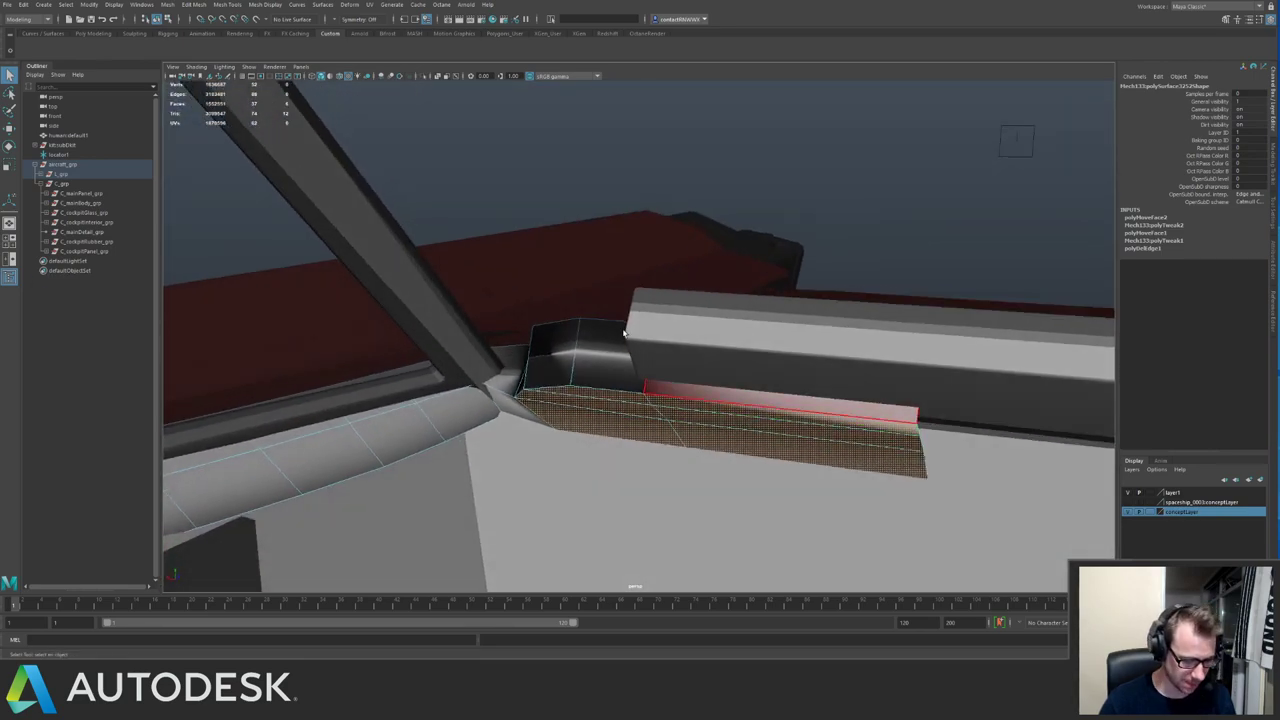
{"action": "key", "text": "g"}
{"action": "mouse_move", "coordinate": [786, 488]}
{"action": "left_mouse_down"}
{"action": "mouse_move", "coordinate": [799, 466]}
{"action": "mouse_move", "coordinate": [788, 468]}
{"action": "left_mouse_up"}
{"action": "left_click_drag", "start_coordinate": [630, 382], "coordinate": [650, 375], "text": "alt"}
{"action": "key", "text": "q"}
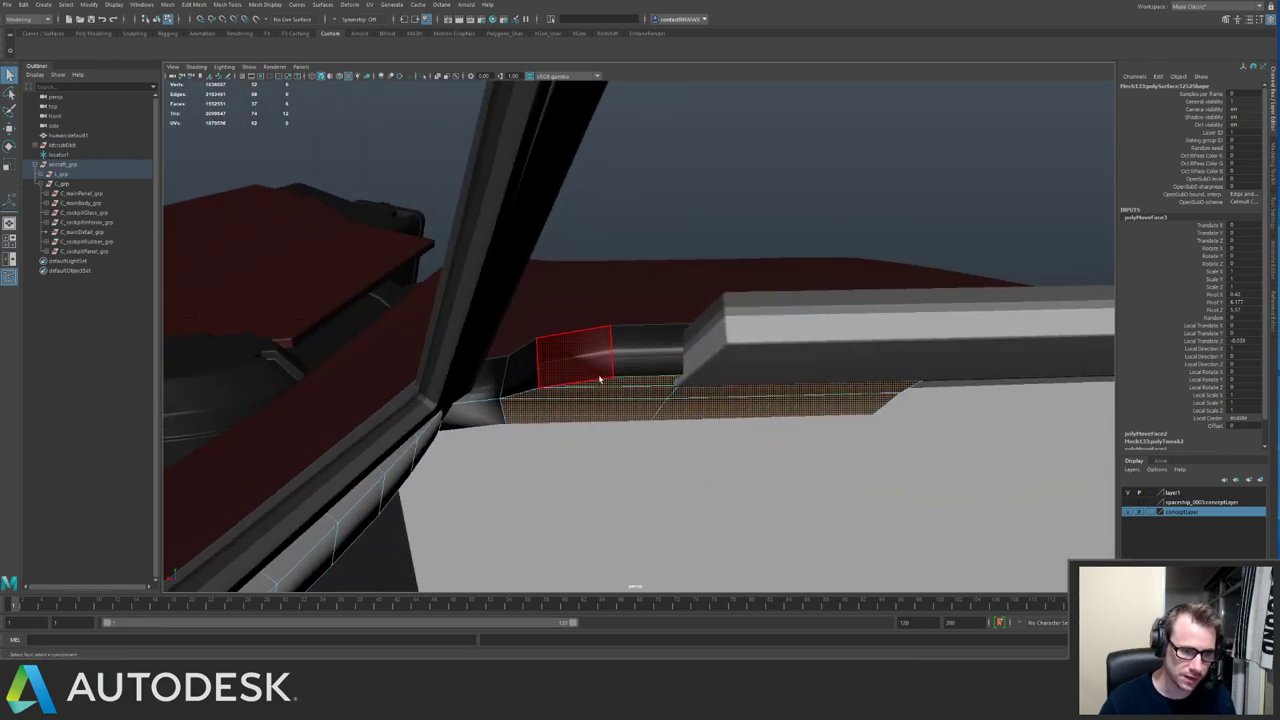
{"action": "key", "text": "F8"}
Isolate the sill panel and select the inner edge loop along its narrow arm.
{"action": "right_click_drag", "start_coordinate": [600, 377], "coordinate": [536, 326], "text": "alt"}
{"action": "left_click_drag", "start_coordinate": [536, 326], "coordinate": [489, 316], "text": "alt"}
{"action": "key", "text": "ctrl+1"}
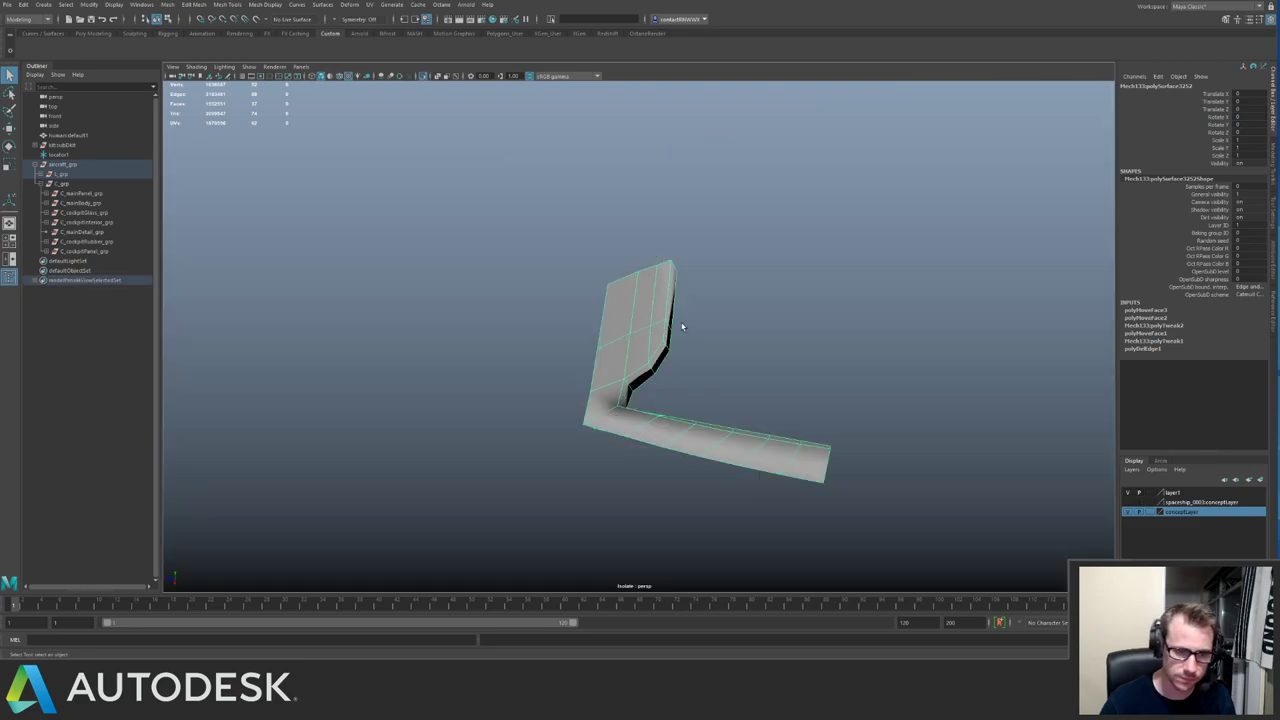
{"action": "left_click_drag", "start_coordinate": [720, 345], "coordinate": [663, 368], "text": "alt"}
{"action": "scroll", "coordinate": [661, 354], "scroll_direction": "up", "scroll_amount": 3}
{"action": "key", "text": "F10"}
{"action": "double_click", "coordinate": [678, 464]}
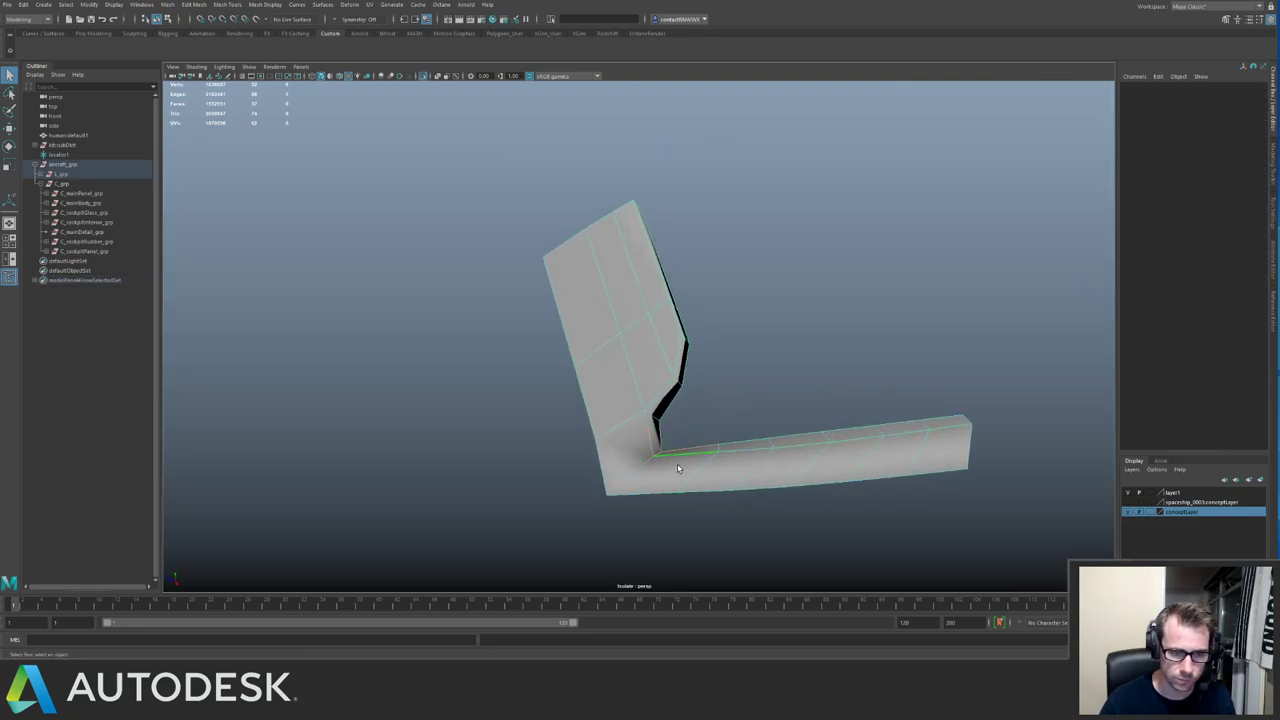
{"action": "middle_click_drag", "start_coordinate": [777, 322], "coordinate": [625, 290], "text": "alt"}
{"action": "right_click_drag", "start_coordinate": [625, 290], "coordinate": [864, 369], "text": "alt"}
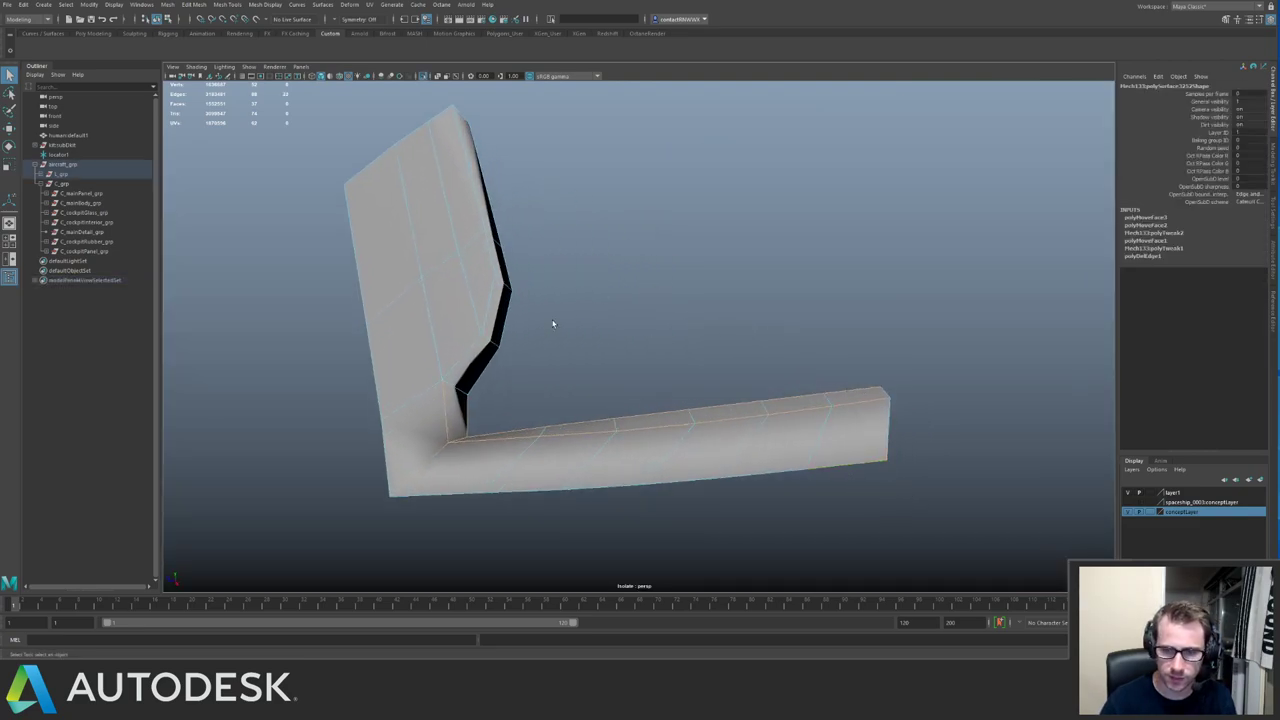
Extend the edge selection around the wide section's stepped inner rim, checking it against the aircraft.
{"action": "left_click_drag", "start_coordinate": [552, 323], "coordinate": [640, 397], "text": "alt"}
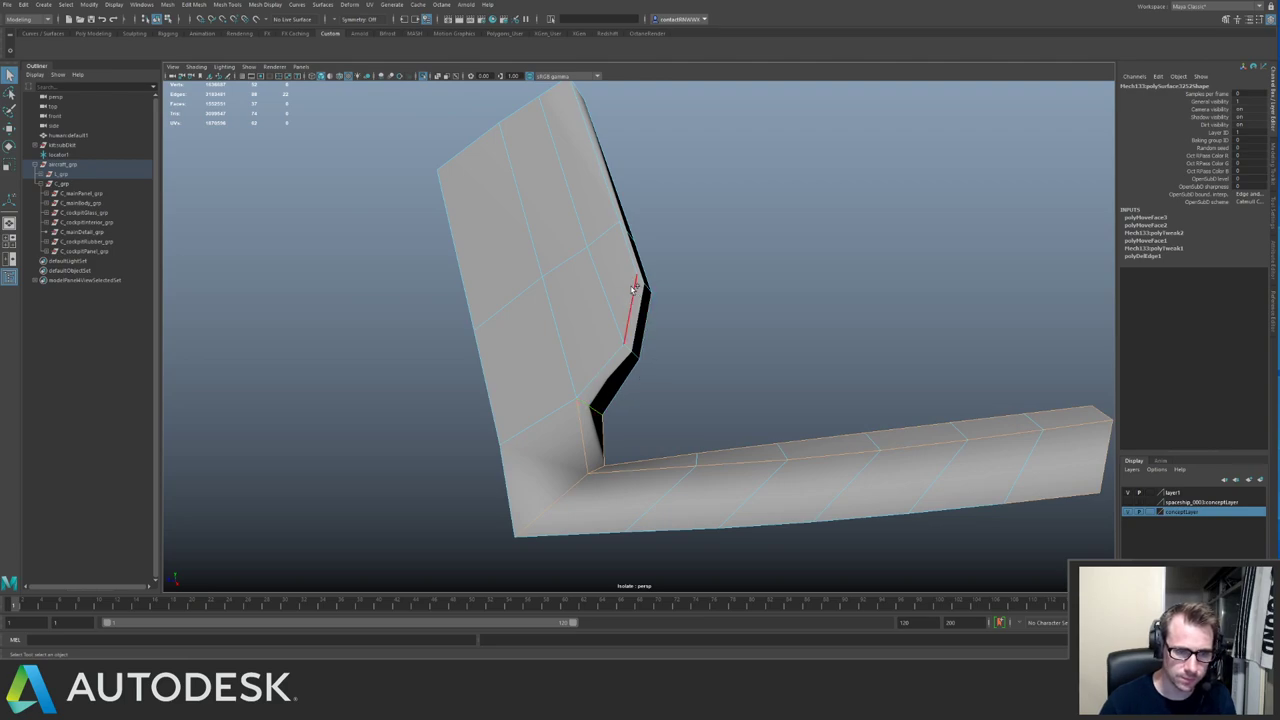
{"action": "left_click_drag", "start_coordinate": [640, 300], "coordinate": [791, 312], "text": "alt"}
{"action": "key", "text": "ctrl+1"}
{"action": "key", "text": "ctrl+1"}
{"action": "middle_click_drag", "start_coordinate": [791, 313], "coordinate": [628, 375], "text": "alt"}
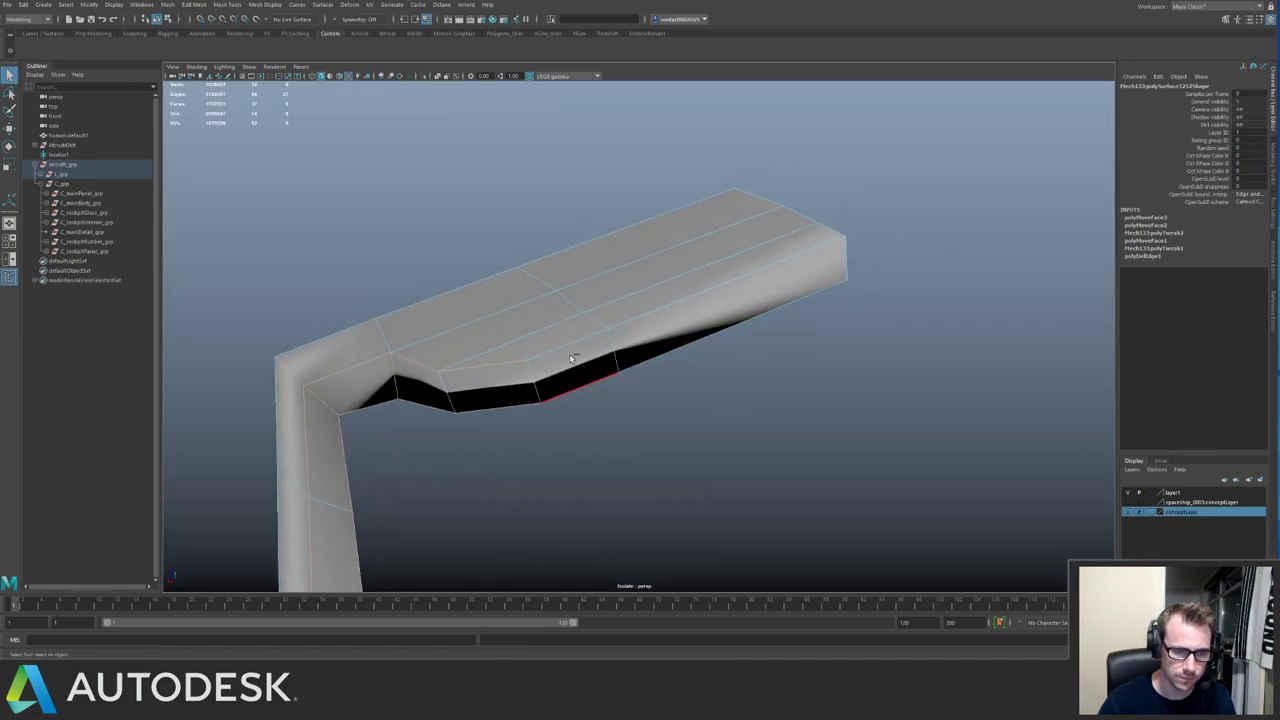
{"action": "left_click_drag", "start_coordinate": [573, 373], "coordinate": [565, 275], "text": "alt"}
{"action": "middle_click_drag", "start_coordinate": [565, 276], "coordinate": [534, 326], "text": "alt"}
{"action": "left_click_drag", "start_coordinate": [534, 326], "coordinate": [443, 351], "text": "alt"}
{"action": "key", "text": "ctrl+1"}
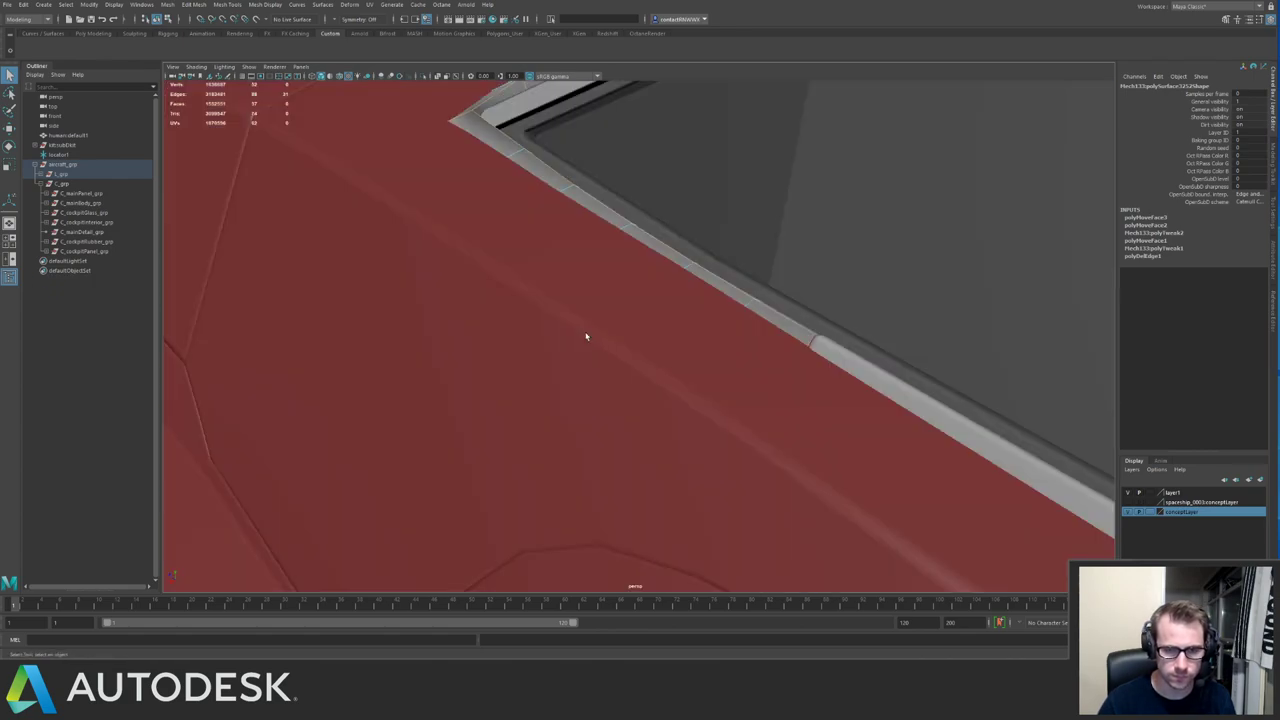
Isolate the sill panel and close the open end of its narrow arm with an appended polygon.
{"action": "key", "text": "ctrl+1"}
{"action": "left_click_drag", "start_coordinate": [586, 327], "coordinate": [745, 371], "text": "alt"}
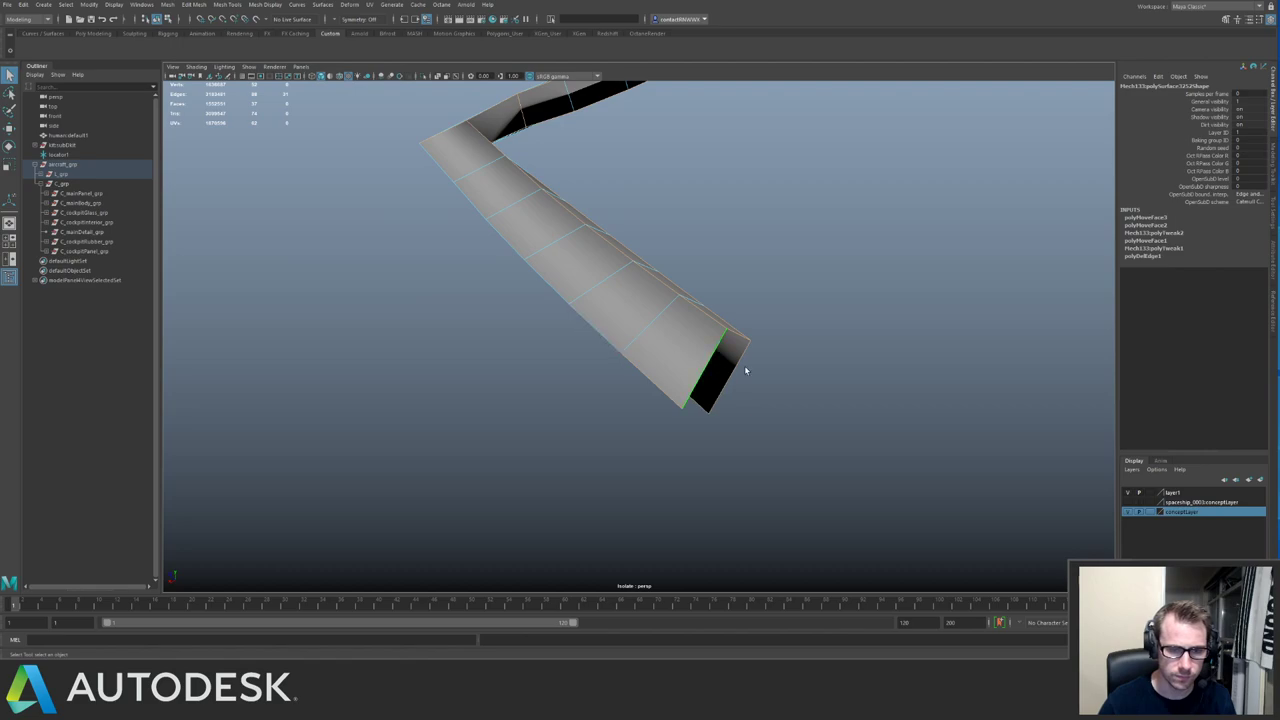
{"action": "left_click", "coordinate": [743, 352]}
{"action": "left_click", "coordinate": [720, 342]}
{"action": "key", "text": "q"}
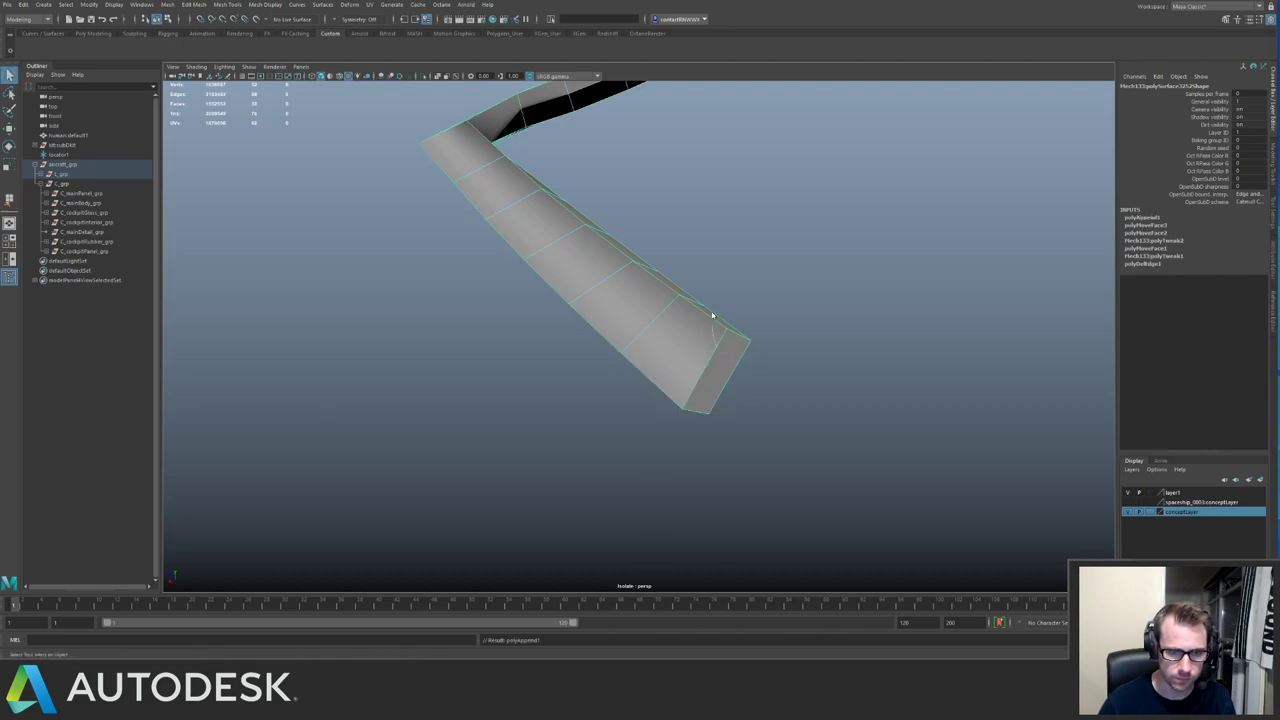
Select the rim edges along the narrow arm and the diagonal edge across the sill panel's corner.
{"action": "left_click_drag", "start_coordinate": [698, 313], "coordinate": [675, 267], "text": "alt"}
{"action": "left_click_drag", "start_coordinate": [575, 308], "coordinate": [563, 306], "text": "alt"}
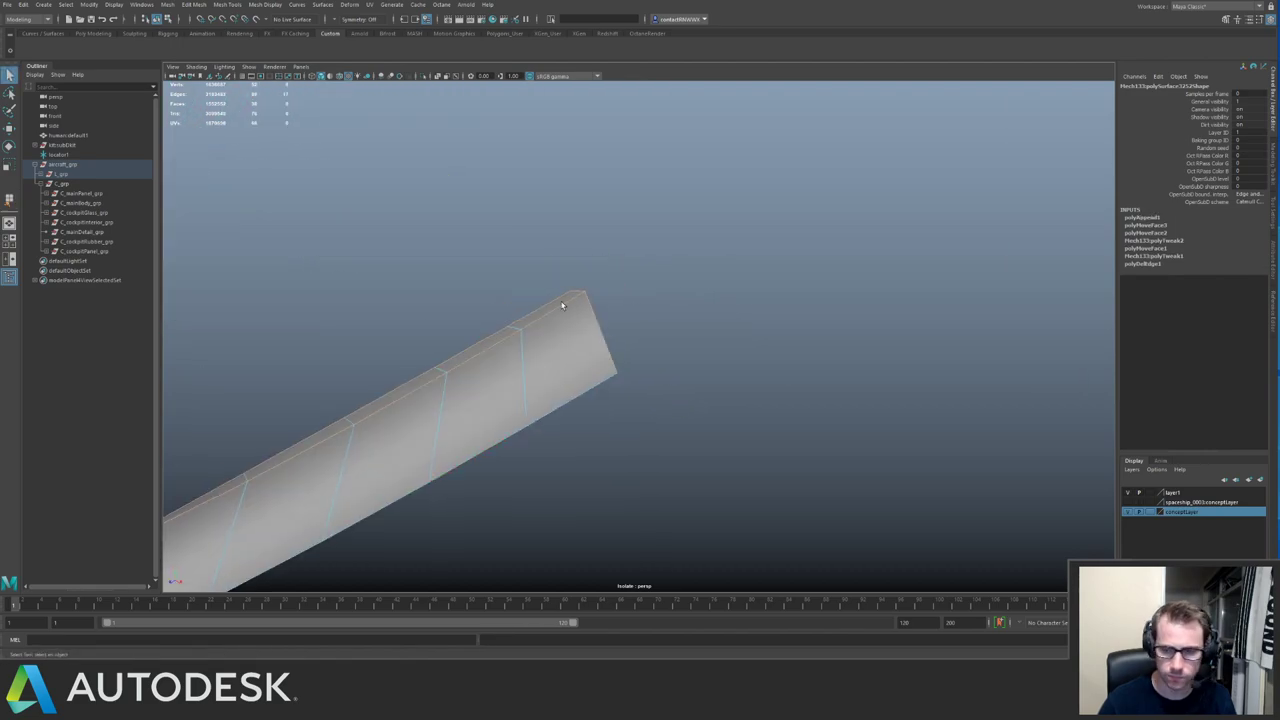
{"action": "double_click", "coordinate": [563, 306]}
{"action": "middle_click_drag", "start_coordinate": [470, 328], "coordinate": [629, 288], "text": "alt"}
{"action": "left_click_drag", "start_coordinate": [629, 288], "coordinate": [628, 284], "text": "alt"}
{"action": "middle_click_drag", "start_coordinate": [628, 284], "coordinate": [635, 273], "text": "alt"}
{"action": "left_click_drag", "start_coordinate": [634, 272], "coordinate": [617, 289], "text": "alt"}
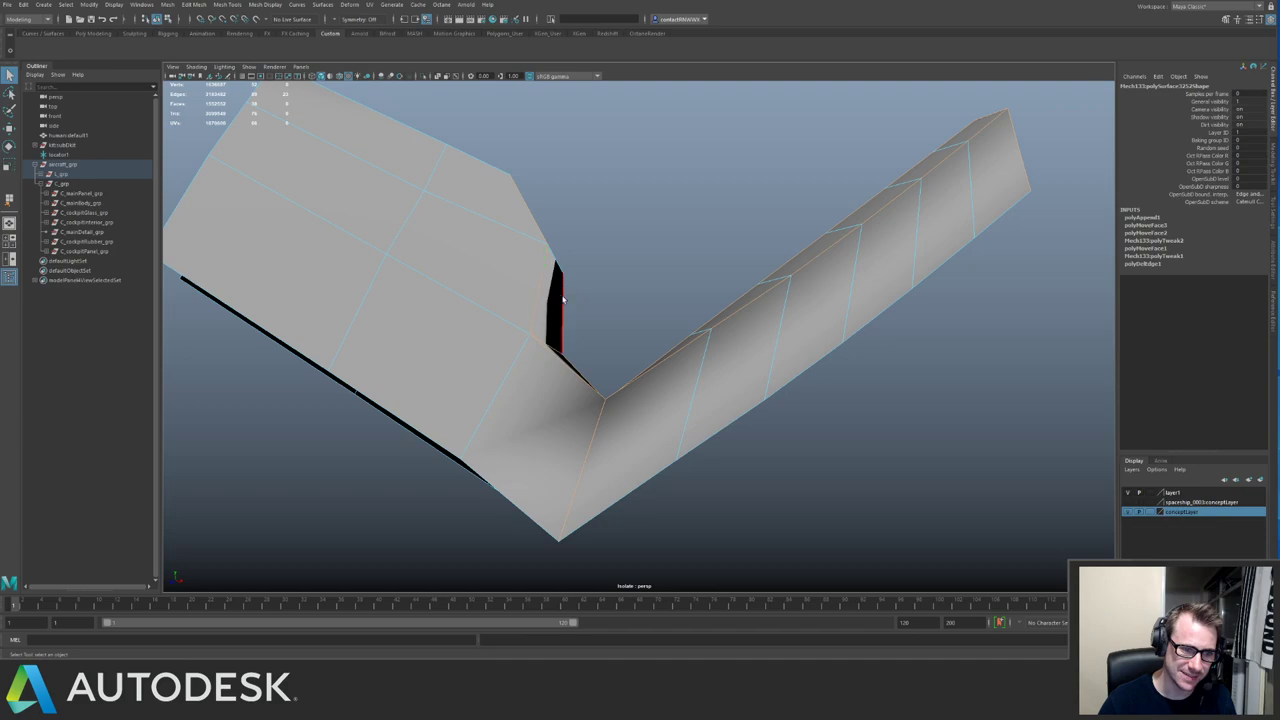
{"action": "left_click_drag", "start_coordinate": [563, 299], "coordinate": [593, 342], "text": "alt"}
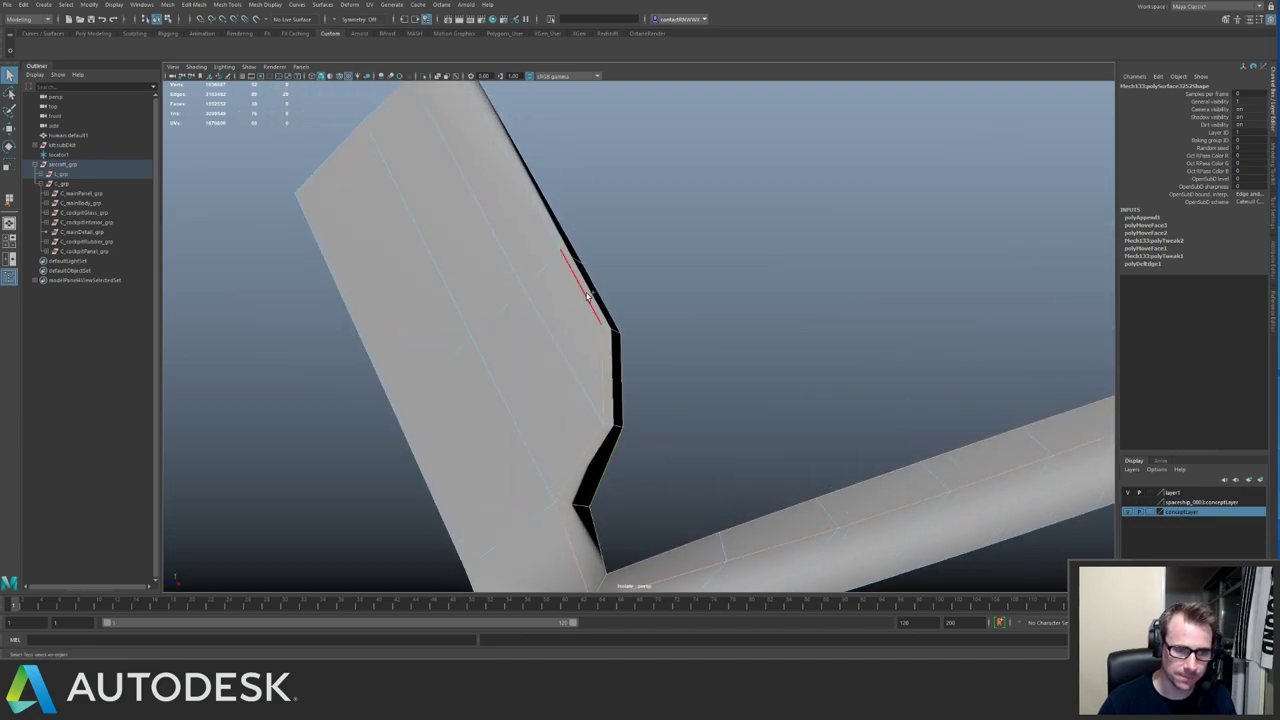
Complete the edge selection along the wide section's rim and bevel it with a fraction of 0.2 and chamfer off.
{"action": "right_click_drag", "start_coordinate": [601, 296], "coordinate": [441, 311], "text": "alt"}
{"action": "middle_click_drag", "start_coordinate": [441, 311], "coordinate": [436, 218], "text": "alt"}
{"action": "mouse_move", "coordinate": [560, 263]}
{"action": "left_mouse_down", "text": "alt"}
{"action": "mouse_move", "coordinate": [510, 251]}
{"action": "mouse_move", "coordinate": [568, 266]}
{"action": "left_mouse_up", "text": "alt"}
{"action": "right_click_drag", "start_coordinate": [568, 266], "coordinate": [568, 328], "text": "alt"}
{"action": "key", "text": "ctrl+1"}
{"action": "left_click_drag", "start_coordinate": [568, 328], "coordinate": [573, 334], "text": "alt"}
{"action": "right_click_drag", "start_coordinate": [573, 334], "coordinate": [564, 360], "text": "alt"}
{"action": "key", "text": "ctrl+b"}
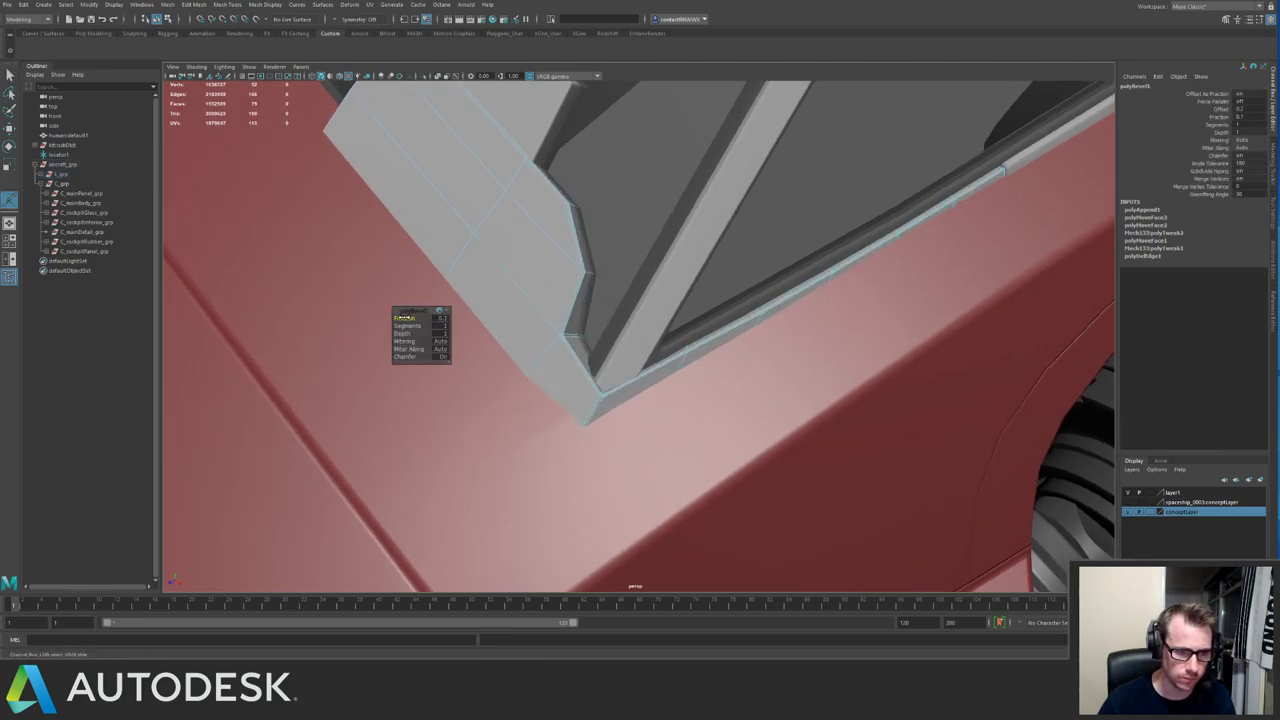
{"action": "left_click", "coordinate": [408, 357]}
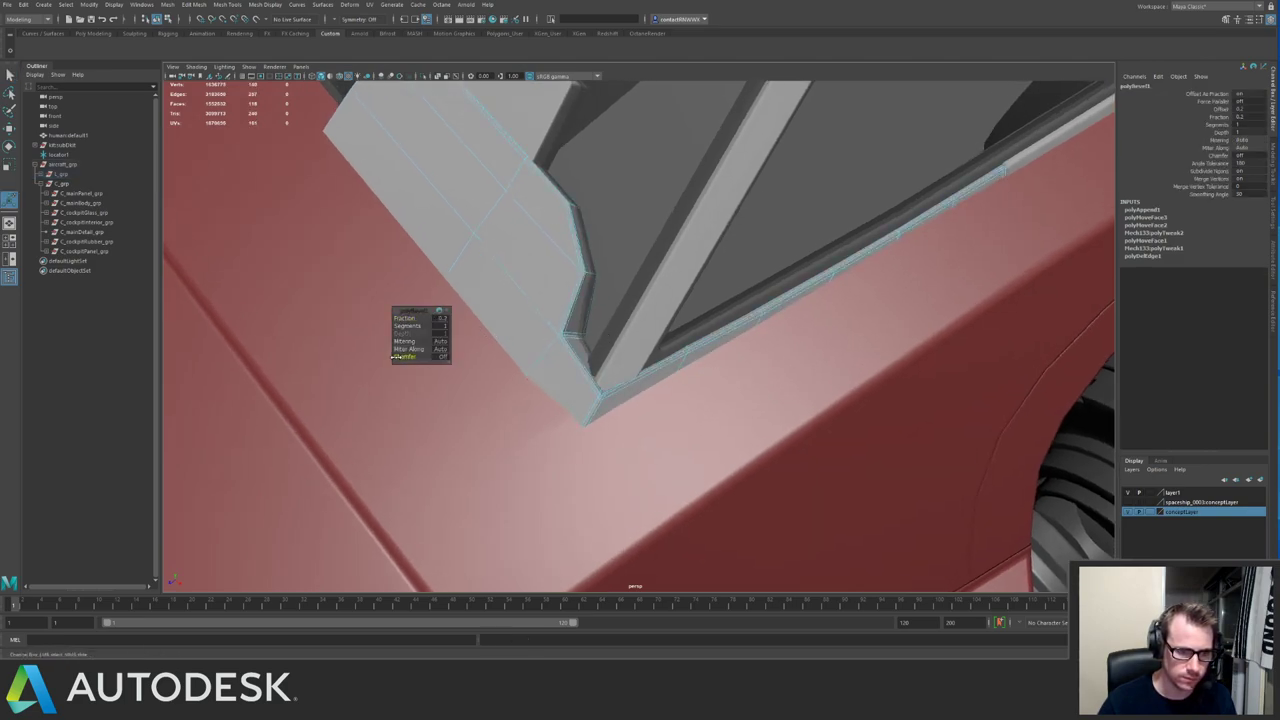
{"action": "left_click_drag", "start_coordinate": [491, 345], "coordinate": [795, 305], "text": "alt"}
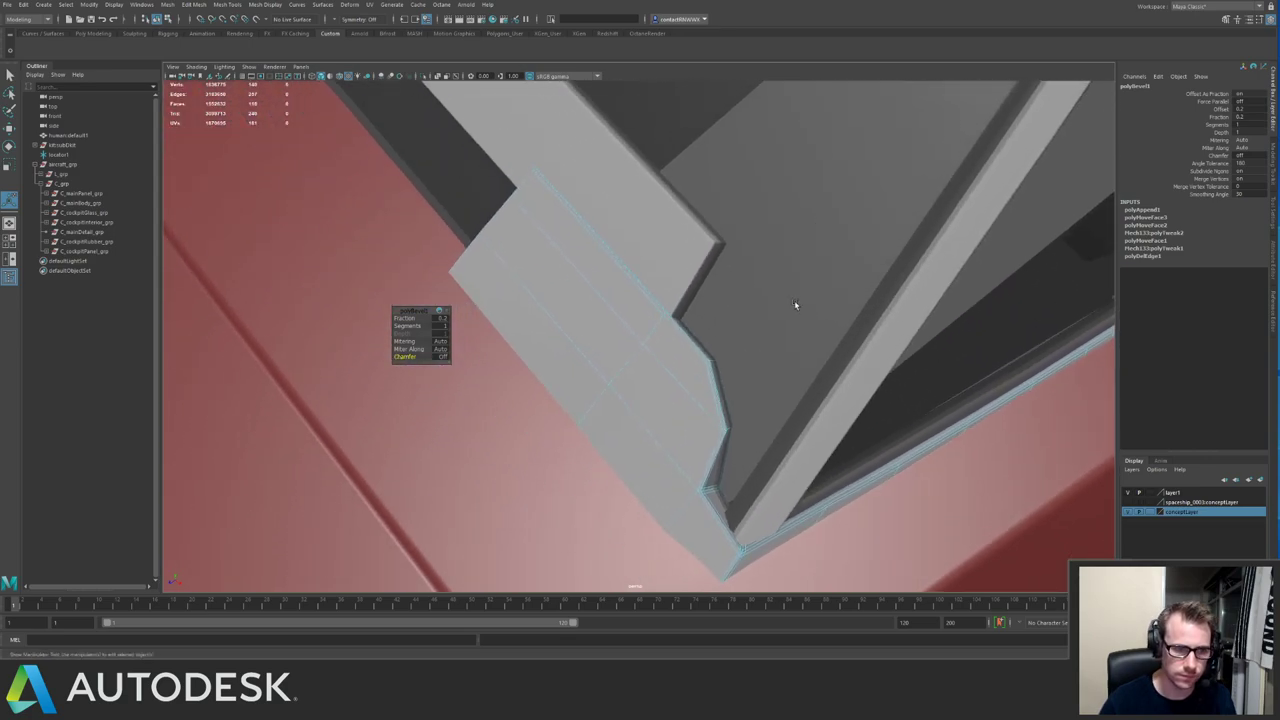
Isolate the sill panel, select all its edges and apply Soften/Harden Edges.
{"action": "right_click_drag", "start_coordinate": [671, 374], "coordinate": [697, 346]}
{"action": "left_click_drag", "start_coordinate": [697, 346], "coordinate": [600, 365], "text": "alt"}
{"action": "key", "text": "ctrl+1"}
{"action": "right_click_drag", "start_coordinate": [600, 365], "coordinate": [649, 405], "text": "alt"}
{"action": "left_click_drag", "start_coordinate": [649, 405], "coordinate": [633, 324], "text": "alt"}
{"action": "right_click_drag", "start_coordinate": [633, 324], "coordinate": [628, 278]}
{"action": "left_click_drag", "start_coordinate": [512, 173], "coordinate": [1030, 590]}
{"action": "right_click_drag", "start_coordinate": [657, 357], "coordinate": [802, 442], "text": "shift"}
{"action": "key", "text": "F8"}
{"action": "left_click_drag", "start_coordinate": [574, 369], "coordinate": [688, 357], "text": "alt"}
{"action": "right_click_drag", "start_coordinate": [585, 302], "coordinate": [637, 354], "text": "alt"}
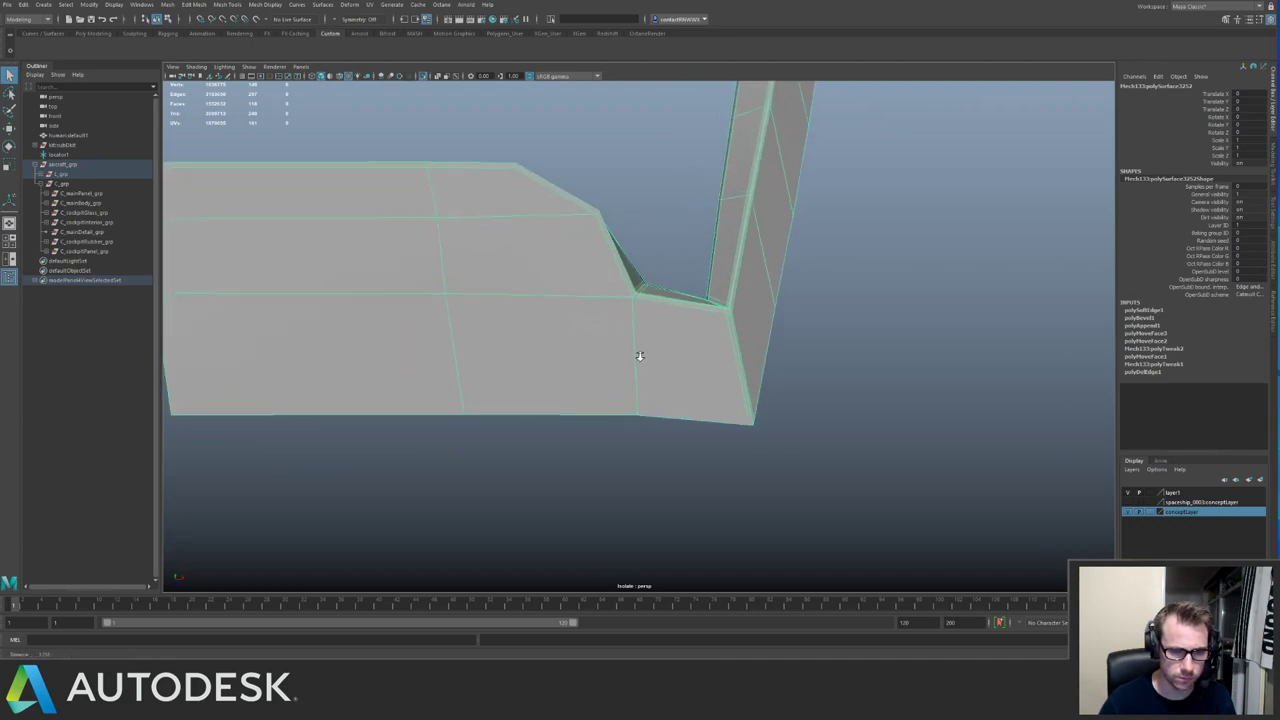
{"action": "left_click_drag", "start_coordinate": [637, 354], "coordinate": [660, 338], "text": "alt"}
{"action": "right_click_drag", "start_coordinate": [638, 366], "coordinate": [581, 404], "text": "shift"}
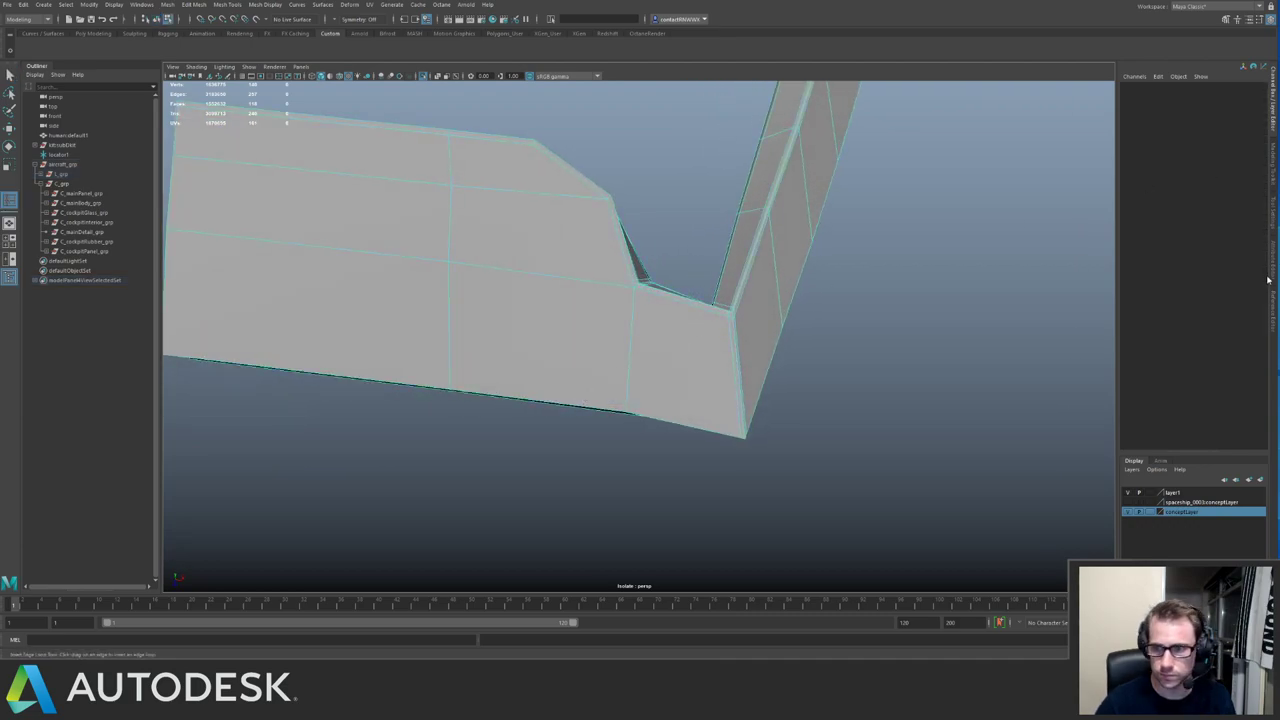
{"action": "key", "text": "F8"}
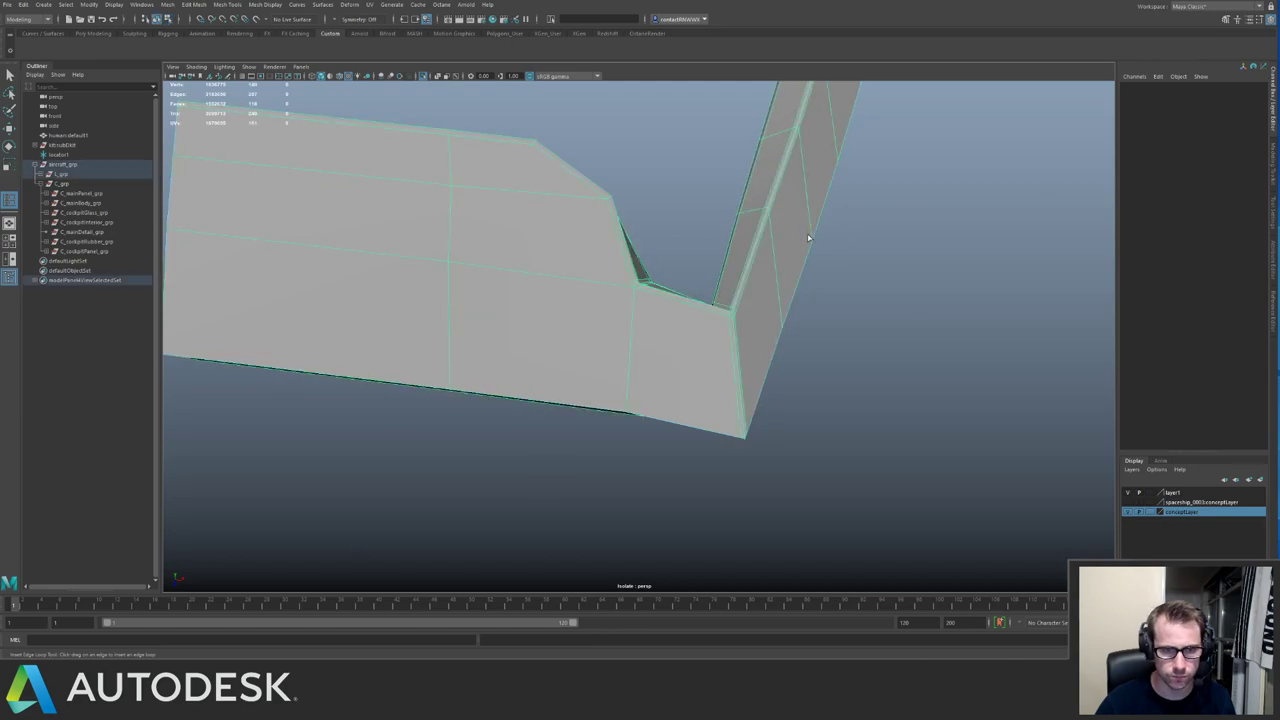
{"action": "key", "text": "ctrl+1"}
{"action": "key", "text": "ctrl+1"}
{"action": "left_click_drag", "start_coordinate": [791, 239], "coordinate": [650, 252], "text": "alt"}
{"action": "key", "text": "ctrl+1"}
{"action": "key", "text": "ctrl+1"}
{"action": "key", "text": "F8"}
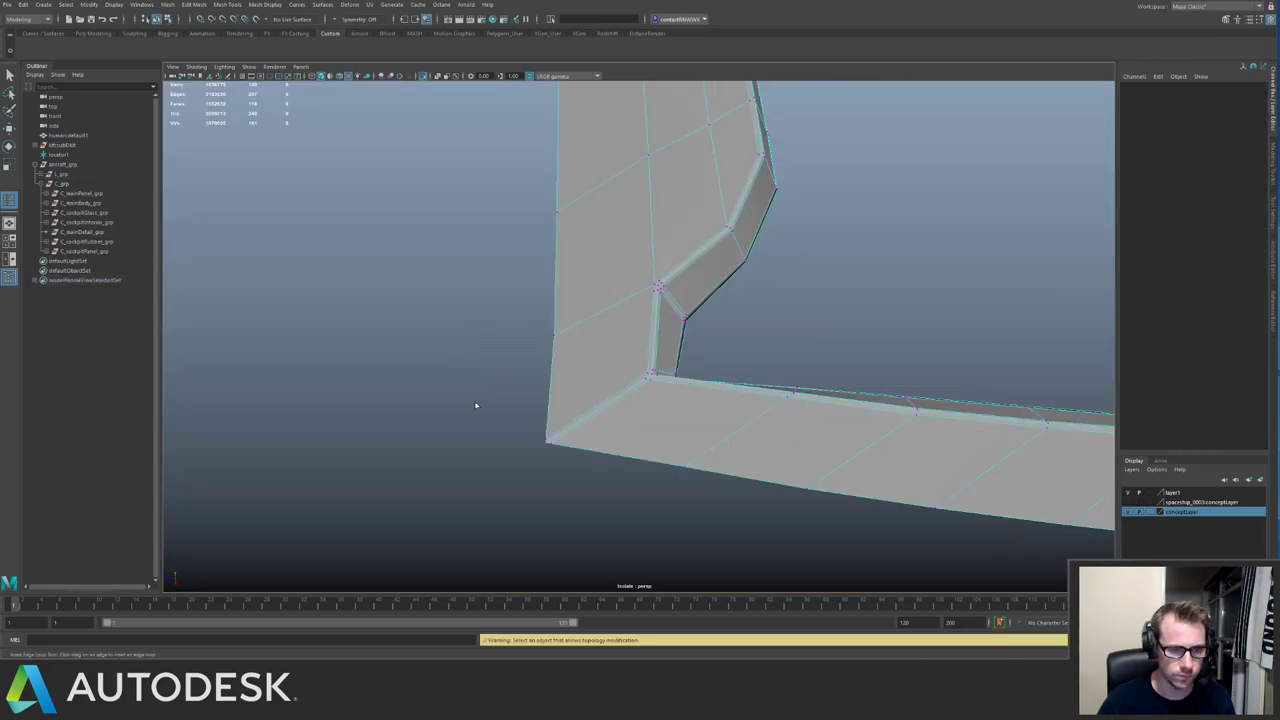
Try to move the sill panel's outer corner vertices where they meet the red body.
{"action": "left_click_drag", "start_coordinate": [452, 395], "coordinate": [561, 477]}
{"action": "key", "text": "F8"}
{"action": "key", "text": "w"}
{"action": "key", "text": "ctrl+1"}
{"action": "left_click_drag", "start_coordinate": [579, 413], "coordinate": [586, 417], "text": "alt"}
{"action": "key", "text": "ctrl+1"}
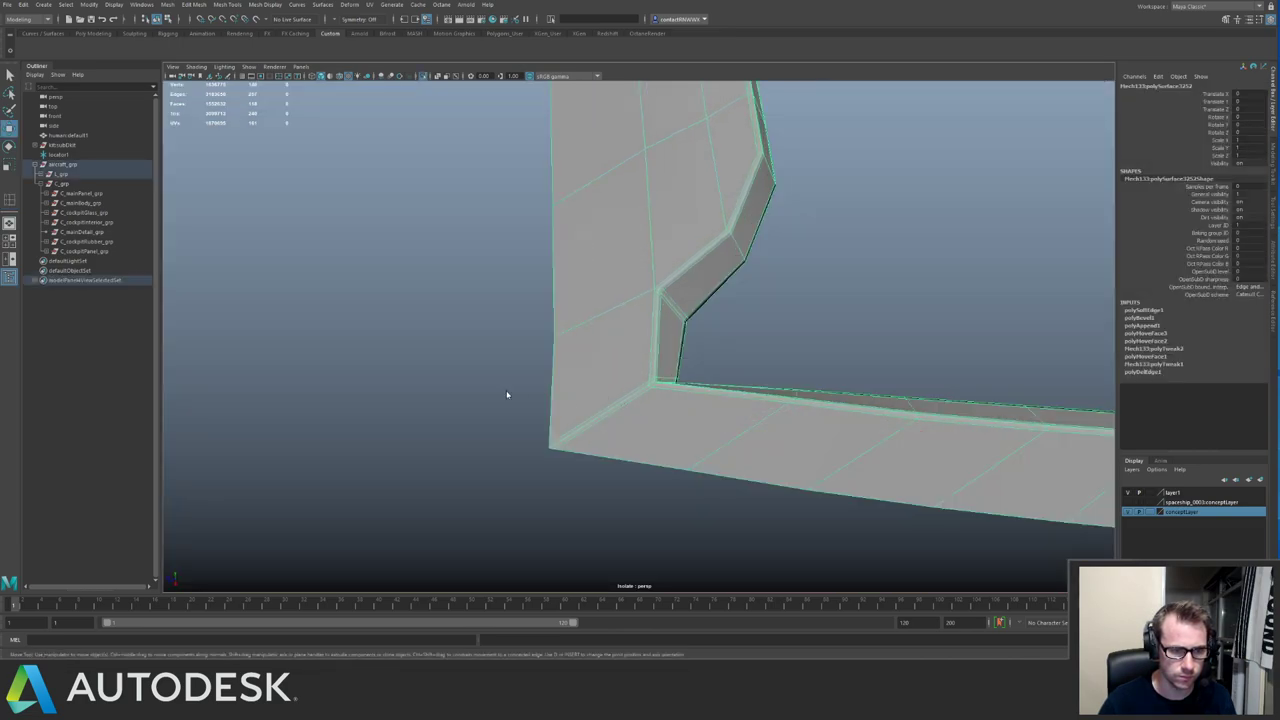
{"action": "key", "text": "F8"}
{"action": "left_click_drag", "start_coordinate": [495, 395], "coordinate": [602, 466]}
{"action": "key", "text": "ctrl+1"}
{"action": "left_click_drag", "start_coordinate": [558, 437], "coordinate": [505, 446]}
{"action": "key", "text": "ctrl+z"}
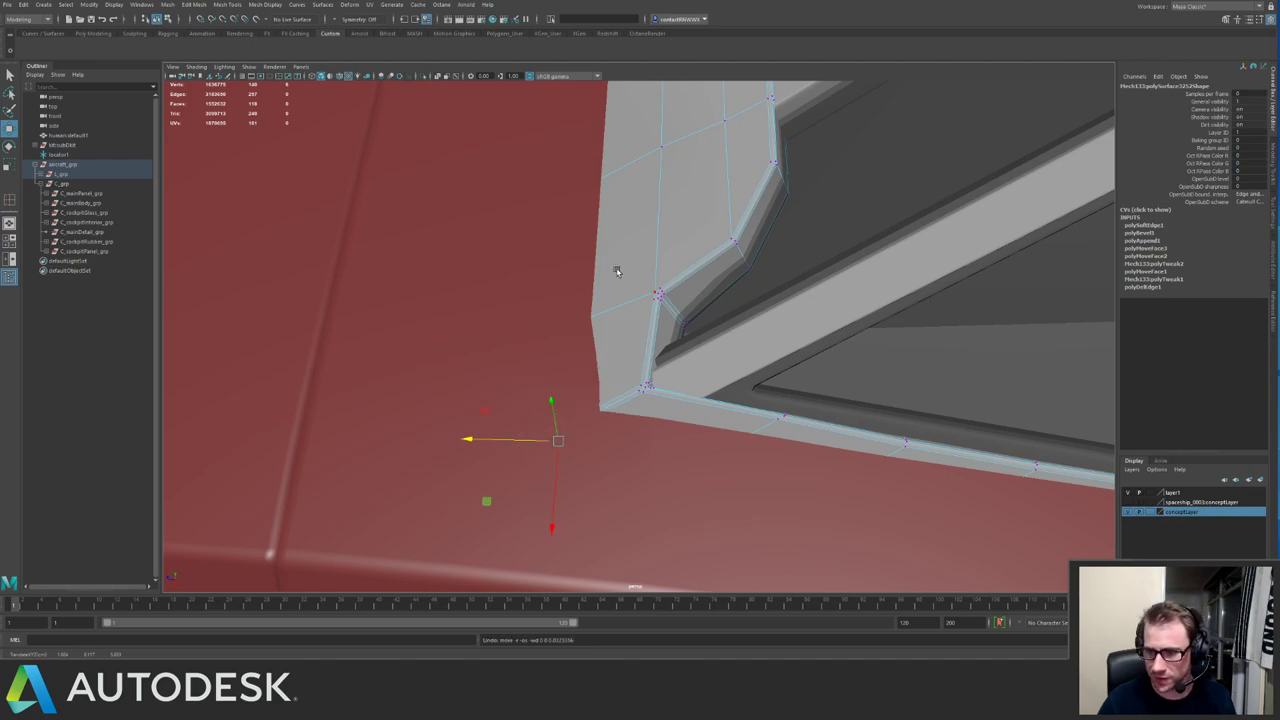
{"action": "left_click_drag", "start_coordinate": [508, 332], "coordinate": [587, 343], "text": "alt"}
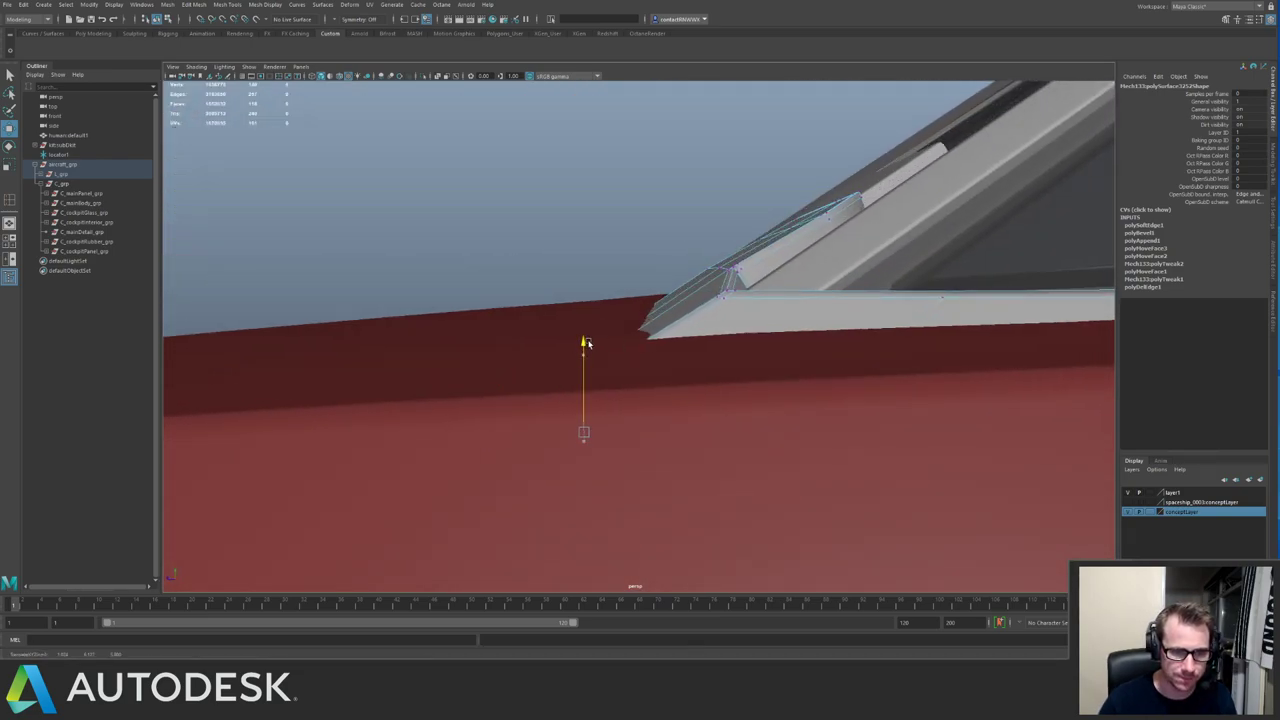
{"action": "key", "text": "f"}
{"action": "key", "text": "q"}
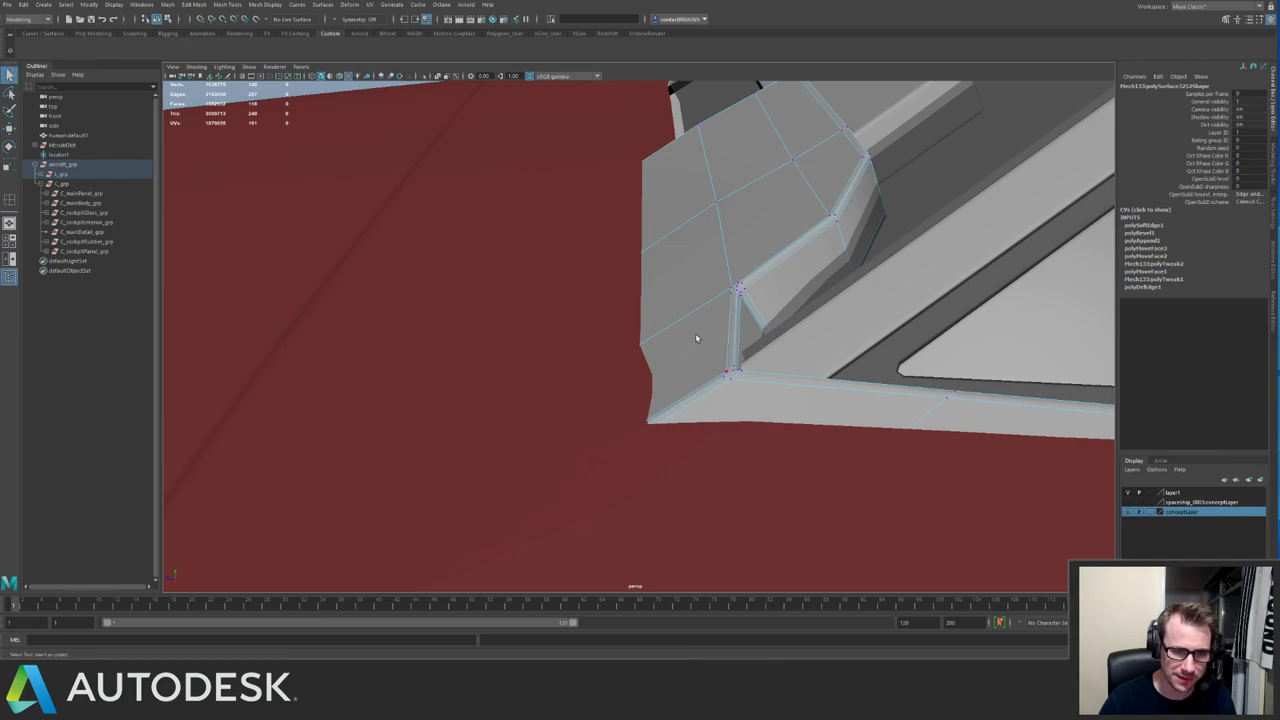
Select the vertices along the wide section's outer edge and shift them slightly with the Move tool.
{"action": "left_click", "coordinate": [695, 333]}
{"action": "key", "text": "ctrl+1"}
{"action": "left_click_drag", "start_coordinate": [683, 333], "coordinate": [563, 379], "text": "alt"}
{"action": "key", "text": "F9"}
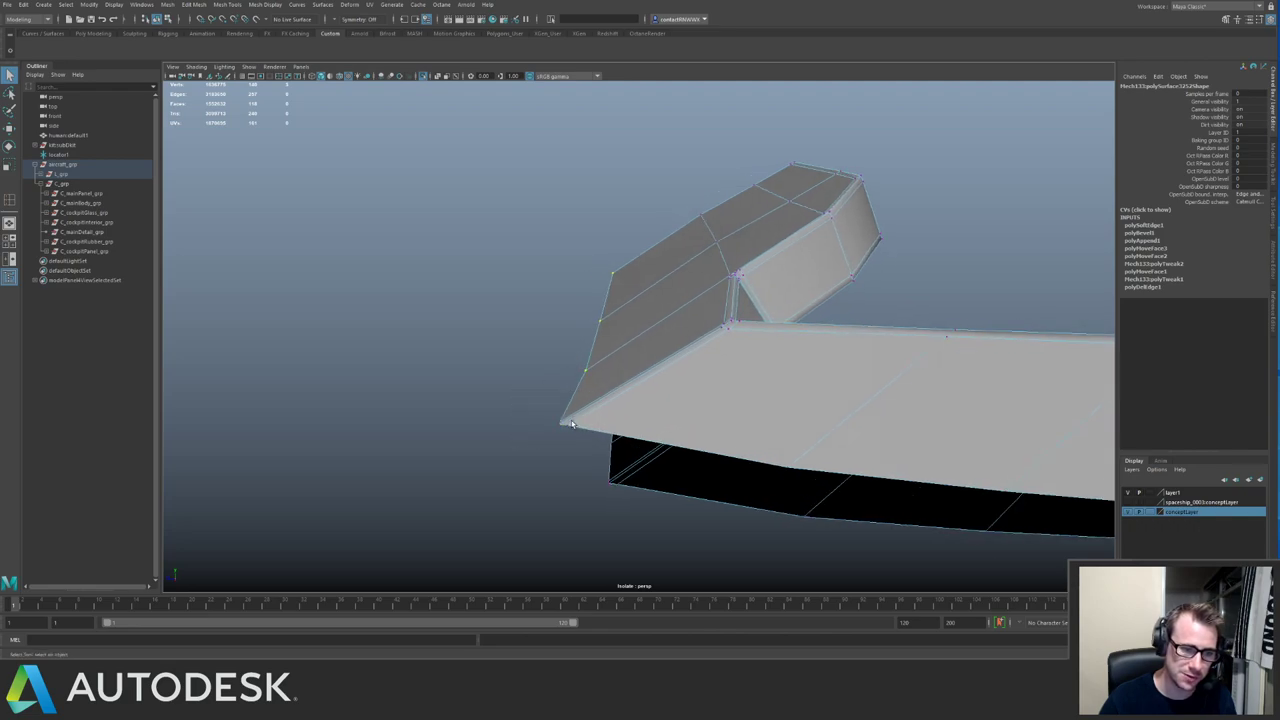
{"action": "key", "text": "w"}
{"action": "left_click_drag", "start_coordinate": [571, 425], "coordinate": [583, 355], "text": "alt"}
{"action": "key", "text": "ctrl+z"}
{"action": "key", "text": "ctrl+1"}
{"action": "left_click_drag", "start_coordinate": [557, 307], "coordinate": [548, 312]}
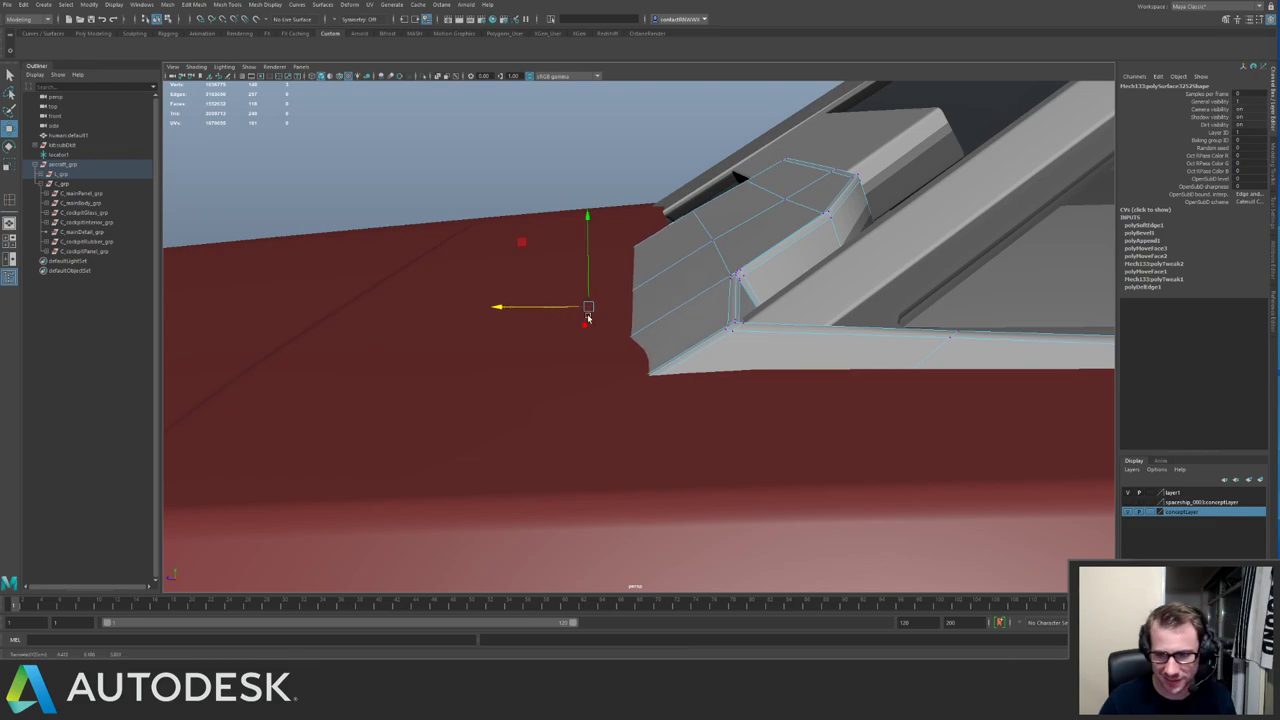
{"action": "key", "text": "q"}
{"action": "left_click_drag", "start_coordinate": [623, 291], "coordinate": [608, 320], "text": "alt"}
{"action": "right_click_drag", "start_coordinate": [648, 303], "coordinate": [668, 293]}
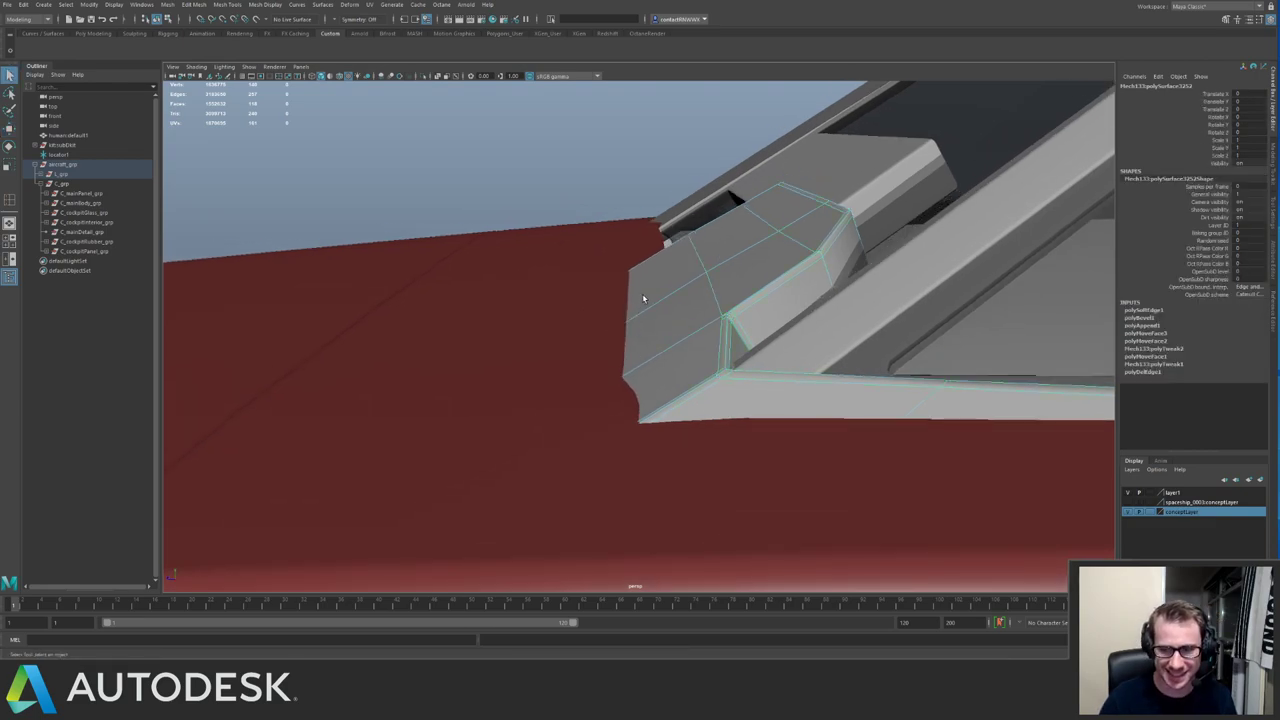
{"action": "left_click_drag", "start_coordinate": [643, 294], "coordinate": [640, 297]}
{"action": "left_click", "coordinate": [658, 312]}
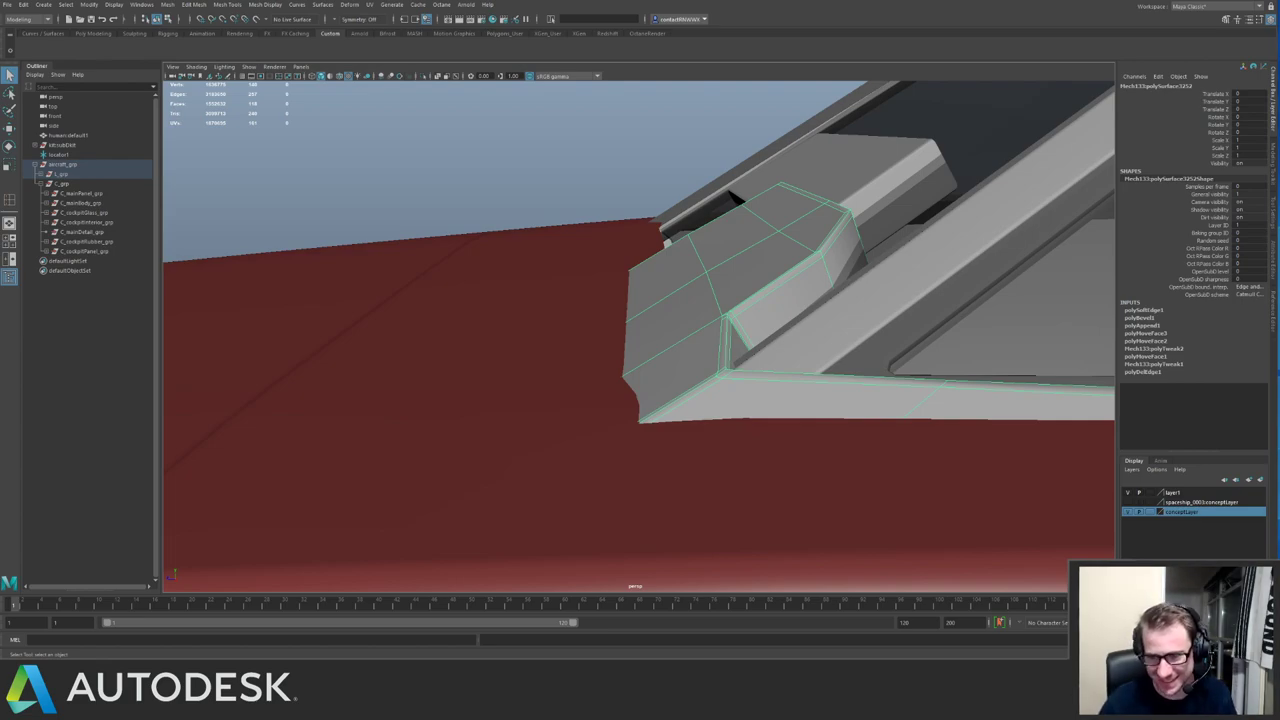
Examine how the sill panel's corner meets the red body panel's topology around the canopy.
{"action": "right_click_drag", "start_coordinate": [781, 314], "coordinate": [554, 280], "text": "alt"}
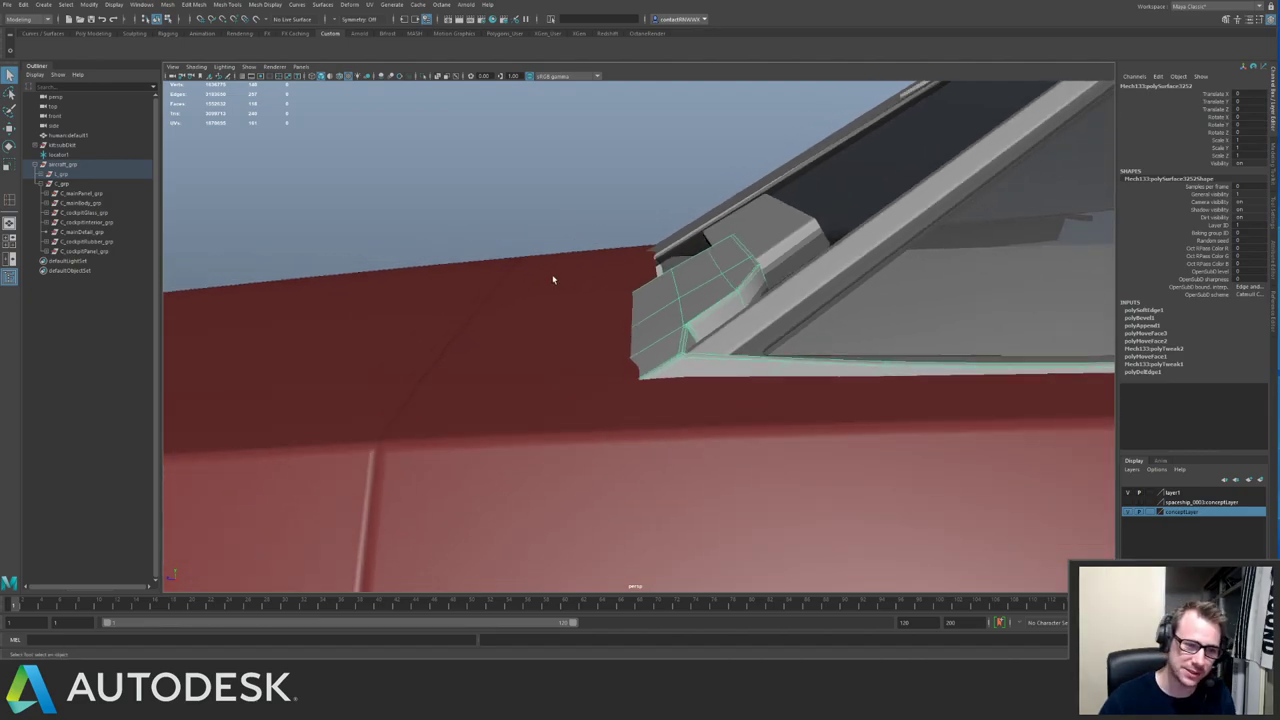
{"action": "left_click_drag", "start_coordinate": [554, 280], "coordinate": [736, 364], "text": "alt"}
{"action": "left_click", "coordinate": [583, 346]}
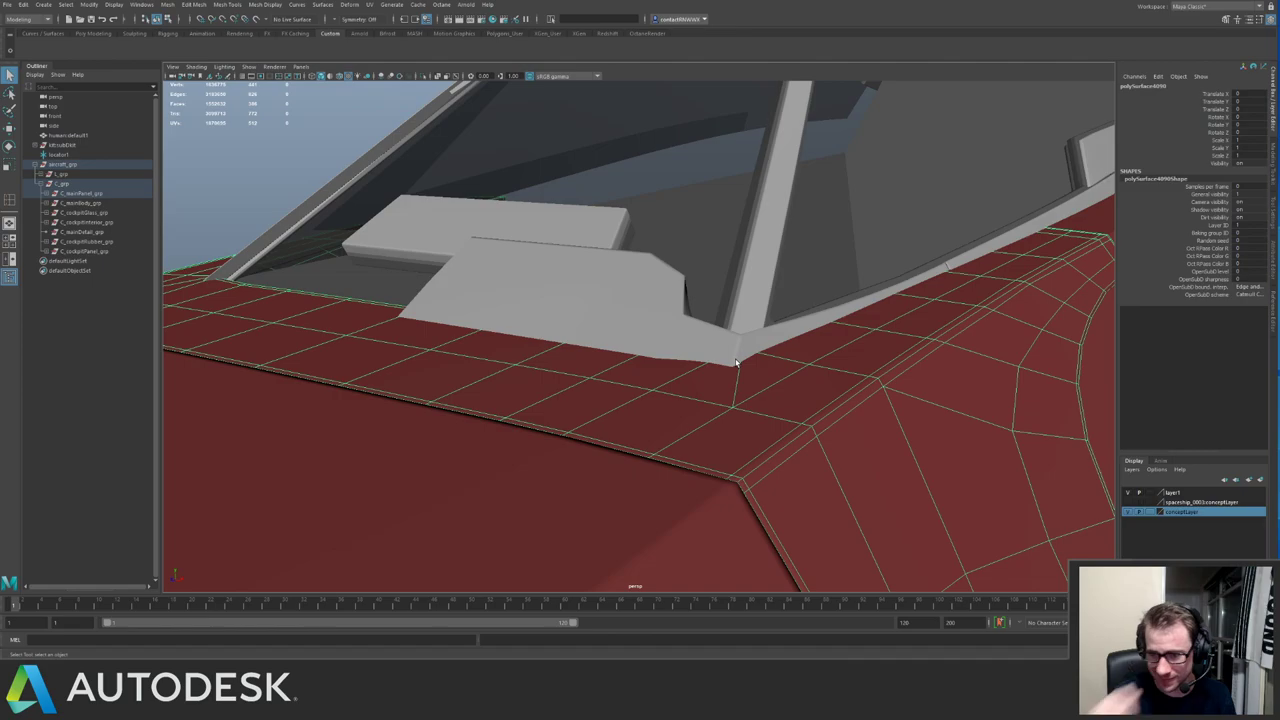
{"action": "left_click", "coordinate": [630, 302]}
{"action": "key", "text": "ctrl+1"}
{"action": "left_click_drag", "start_coordinate": [698, 298], "coordinate": [486, 346], "text": "alt"}
{"action": "key", "text": "ctrl+1"}
{"action": "right_click_drag", "start_coordinate": [486, 346], "coordinate": [380, 325], "text": "alt"}
{"action": "left_click", "coordinate": [948, 149]}
{"action": "left_click_drag", "start_coordinate": [740, 200], "coordinate": [920, 222], "text": "alt"}
{"action": "left_click_drag", "start_coordinate": [765, 356], "coordinate": [668, 386], "text": "alt"}
{"action": "right_click_drag", "start_coordinate": [668, 386], "coordinate": [724, 396], "text": "alt"}
Try to move the red body panel's vertex beneath the sill panel's corner.
{"action": "left_click", "coordinate": [607, 343]}
{"action": "left_click_drag", "start_coordinate": [607, 343], "coordinate": [608, 316], "text": "alt"}
{"action": "key", "text": "ctrl+1"}
{"action": "right_click_drag", "start_coordinate": [637, 320], "coordinate": [605, 325]}
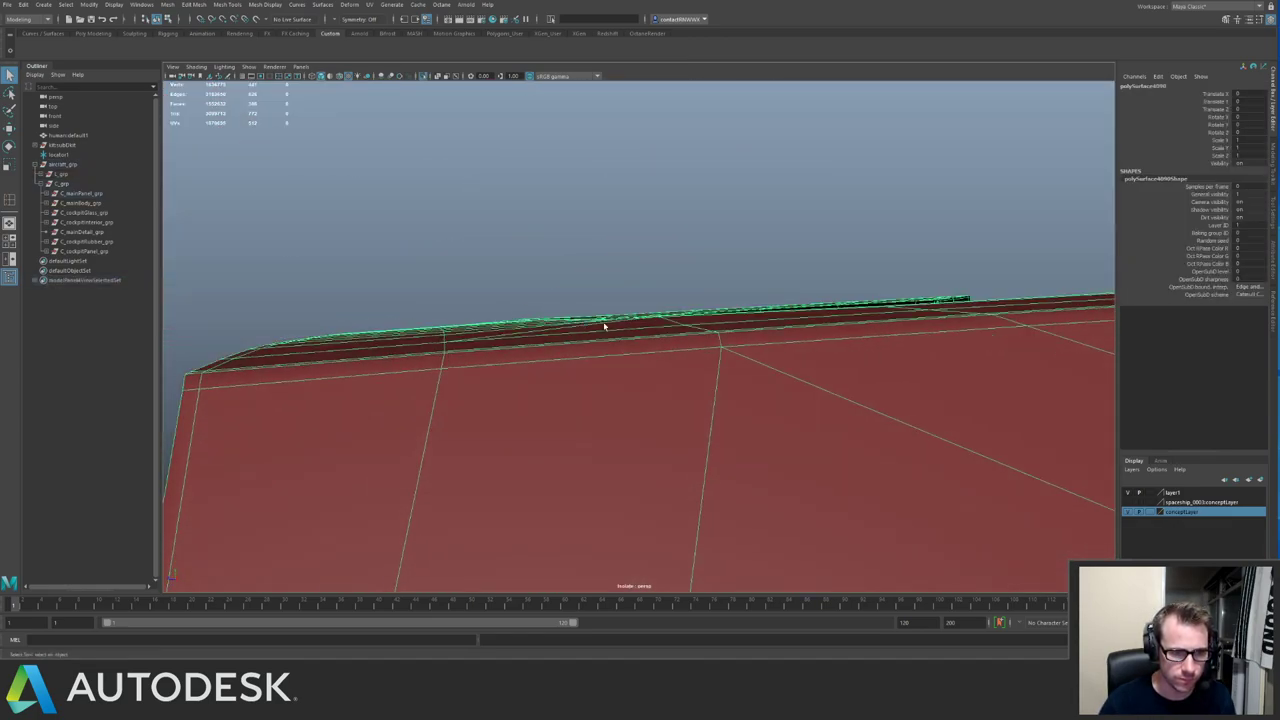
{"action": "left_click_drag", "start_coordinate": [605, 325], "coordinate": [650, 332], "text": "alt"}
{"action": "left_click_drag", "start_coordinate": [656, 316], "coordinate": [676, 300]}
{"action": "key", "text": "ctrl+1"}
{"action": "key", "text": "w"}
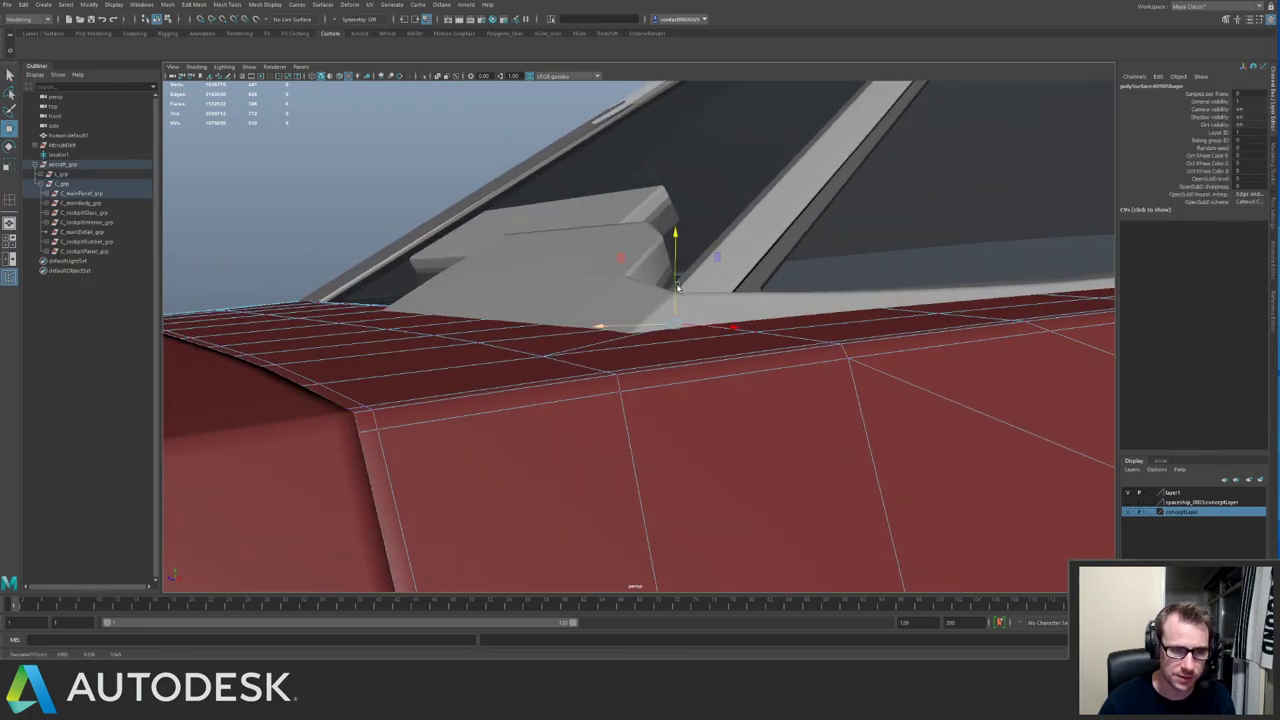
{"action": "right_click_drag", "start_coordinate": [613, 283], "coordinate": [626, 269]}
{"action": "left_click_drag", "start_coordinate": [626, 269], "coordinate": [578, 347], "text": "alt"}
{"action": "key", "text": "ctrl+z"}
Select the sill panel's outer corner vertices in isolation and adjust their height against the body.
{"action": "key", "text": "q"}
{"action": "right_click_drag", "start_coordinate": [574, 344], "coordinate": [554, 364]}
{"action": "left_click", "coordinate": [604, 335]}
{"action": "key", "text": "ctrl+1"}
{"action": "left_click_drag", "start_coordinate": [554, 402], "coordinate": [640, 390], "text": "alt"}
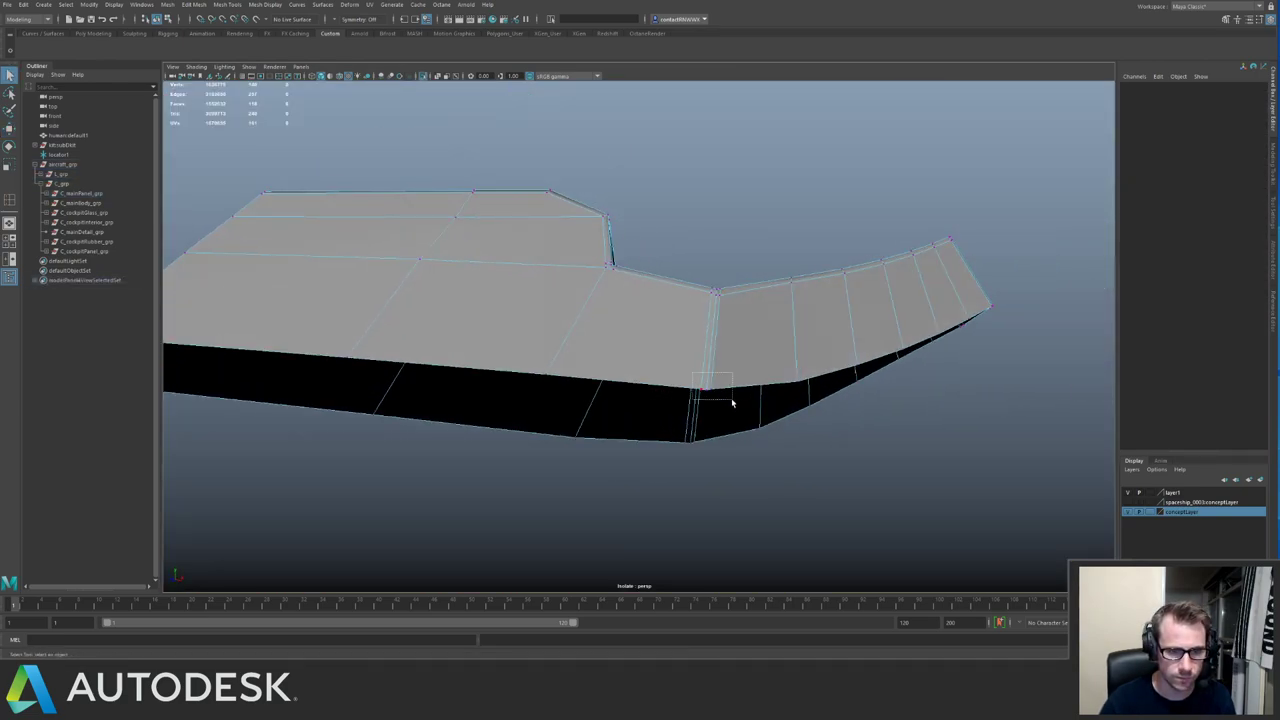
{"action": "left_click_drag", "start_coordinate": [732, 402], "coordinate": [734, 403]}
{"action": "left_click_drag", "start_coordinate": [685, 355], "coordinate": [518, 336], "text": "alt"}
{"action": "key", "text": "ctrl+1"}
{"action": "key", "text": "w"}
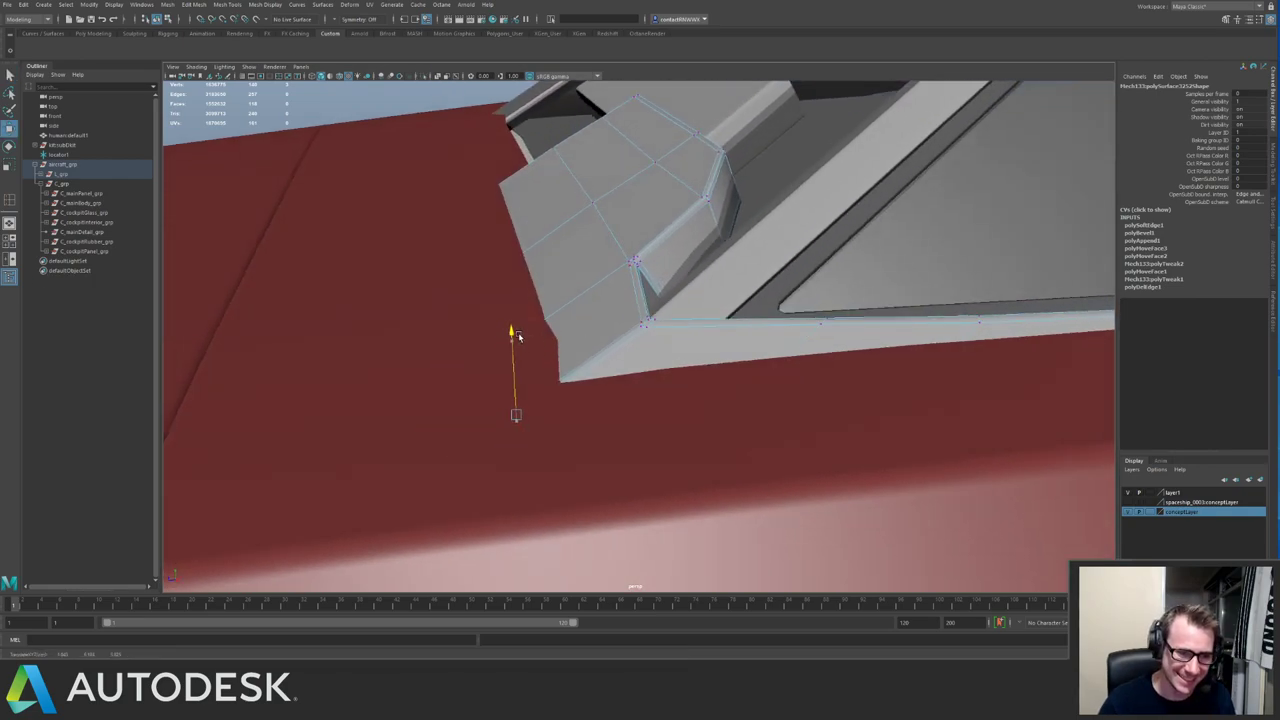
{"action": "left_click_drag", "start_coordinate": [598, 346], "coordinate": [623, 320], "text": "alt"}
{"action": "key", "text": "F8"}
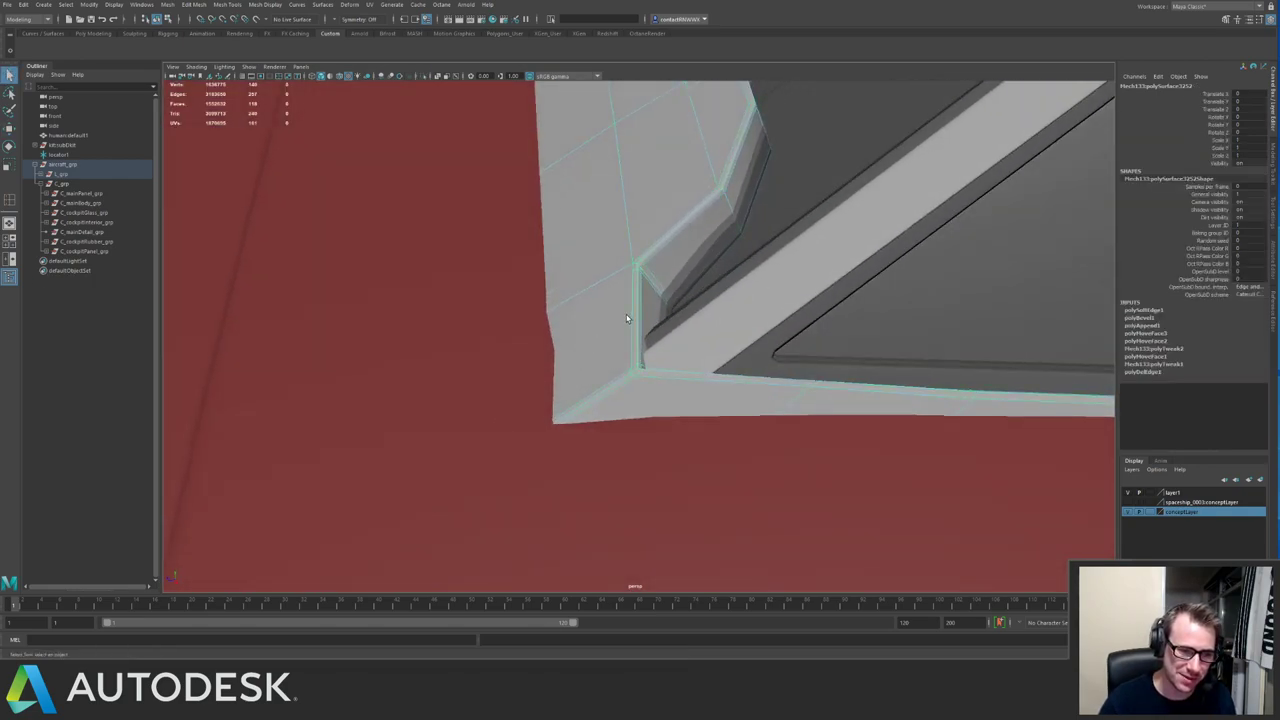
Preview the sill panel smoothed and apply Smooth to its mesh.
{"action": "key", "text": "3"}
{"action": "key", "text": "q"}
{"action": "left_click_drag", "start_coordinate": [734, 317], "coordinate": [580, 305], "text": "alt"}
{"action": "right_click_drag", "start_coordinate": [580, 305], "coordinate": [538, 295], "text": "alt"}
{"action": "key", "text": "1"}
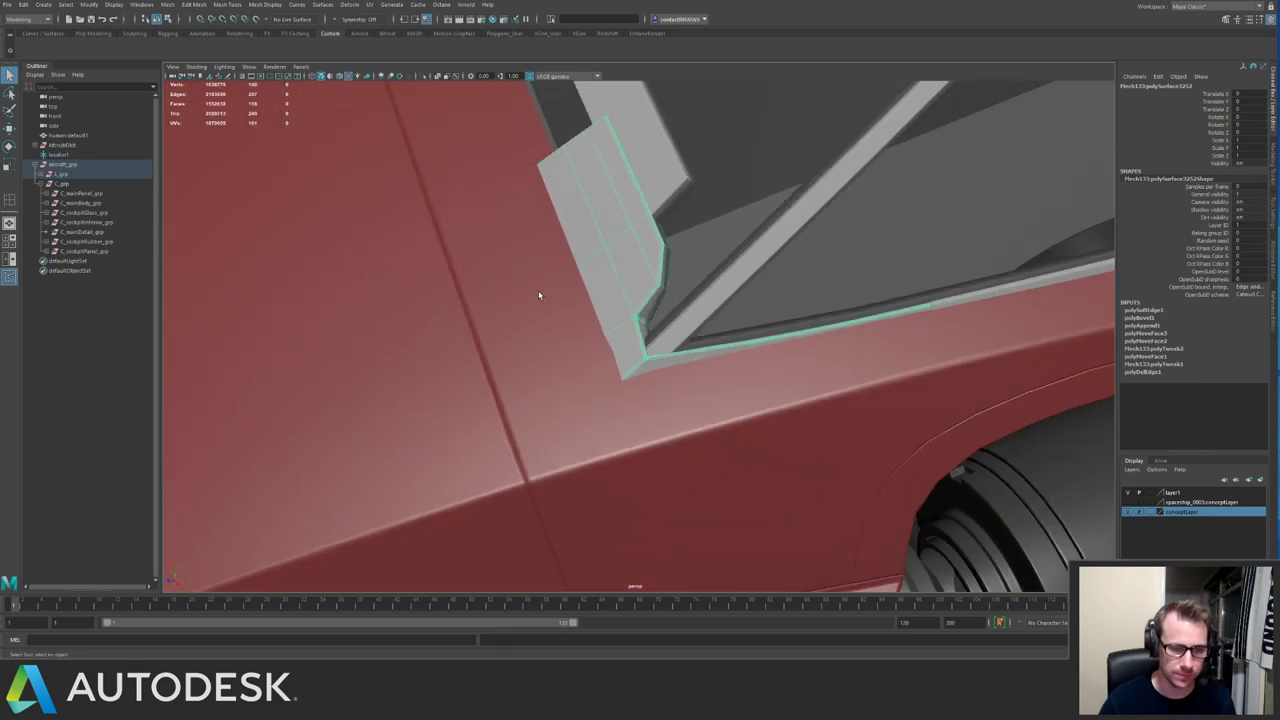
{"action": "key", "text": "g"}
{"action": "key", "text": "q"}
{"action": "right_click_drag", "start_coordinate": [625, 308], "coordinate": [646, 303]}
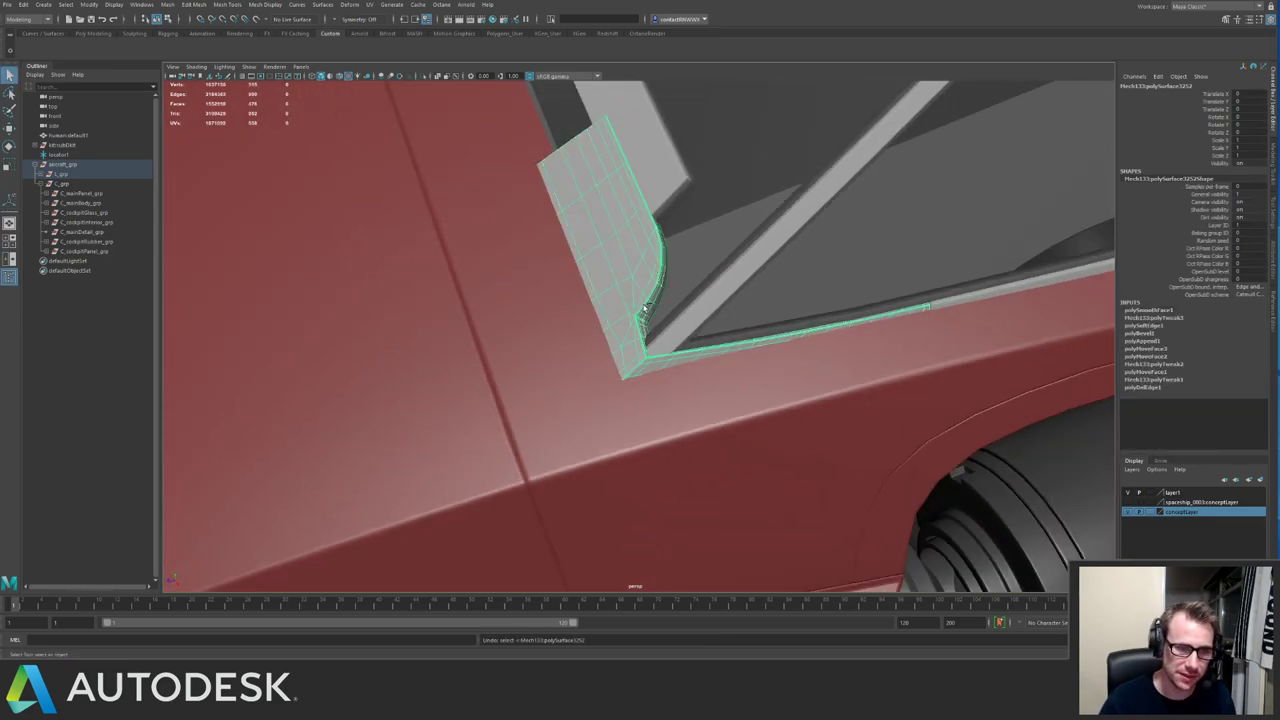
Undo the Smooth operation on the sill panel's mesh.
{"action": "key", "text": "ctrl+z"}
{"action": "key", "text": "ctrl+z"}
{"action": "left_click_drag", "start_coordinate": [593, 303], "coordinate": [612, 311], "text": "alt"}
{"action": "right_click_drag", "start_coordinate": [612, 311], "coordinate": [711, 366], "text": "alt"}
{"action": "key", "text": "ctrl+z"}
{"action": "key", "text": "ctrl+z"}
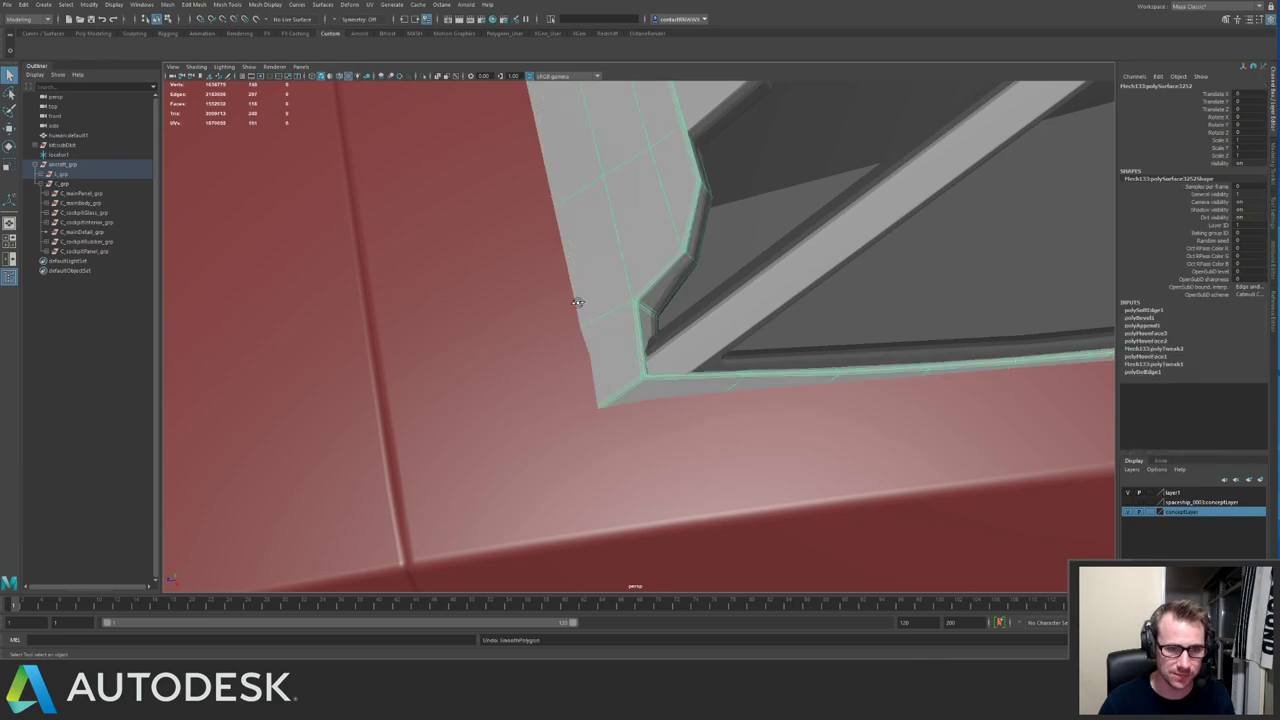
Isolate the sill panel and cut an edge from its inner corner's bevel vertex to the outer border vertex across from it.
{"action": "mouse_move", "coordinate": [580, 303]}
{"action": "left_mouse_down", "text": "alt"}
{"action": "mouse_move", "coordinate": [709, 349]}
{"action": "mouse_move", "coordinate": [589, 303]}
{"action": "left_mouse_up", "text": "alt"}
{"action": "key", "text": "ctrl+1"}
{"action": "right_click_drag", "start_coordinate": [589, 303], "coordinate": [665, 301], "text": "alt"}
{"action": "key", "text": "ctrl+shift+x"}
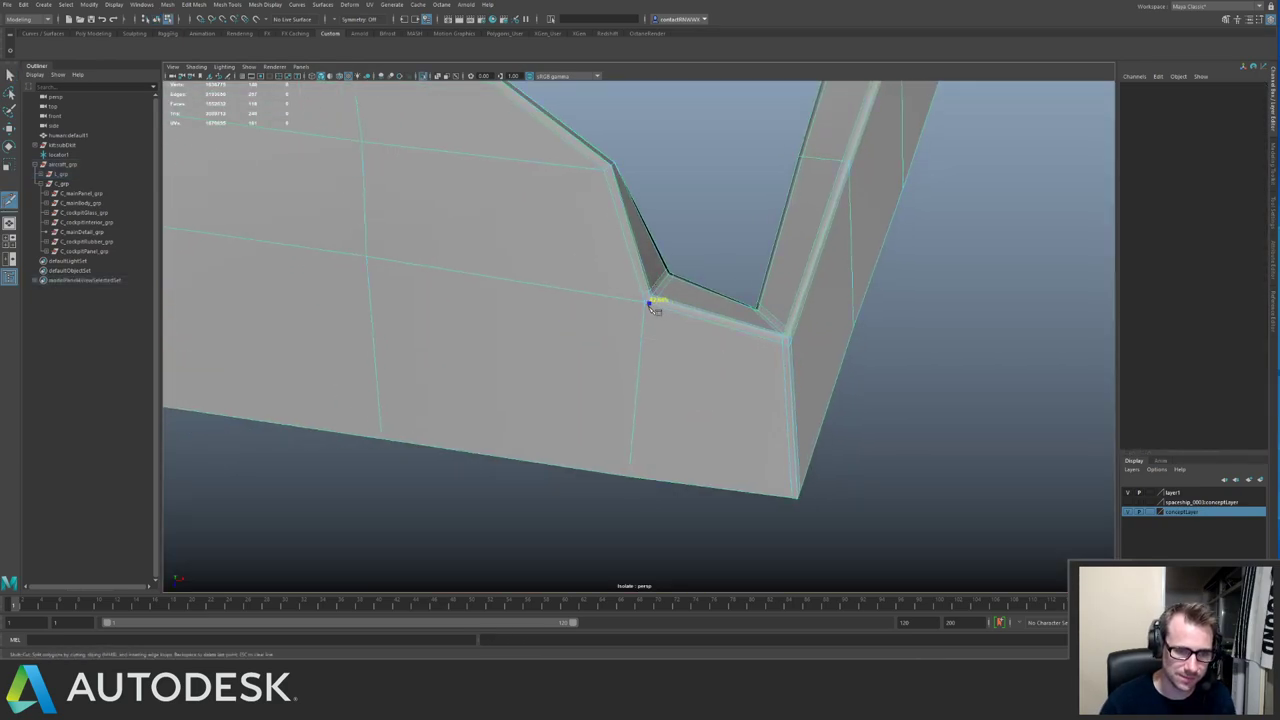
{"action": "left_click_drag", "start_coordinate": [636, 398], "coordinate": [623, 523]}
{"action": "key", "text": "q"}
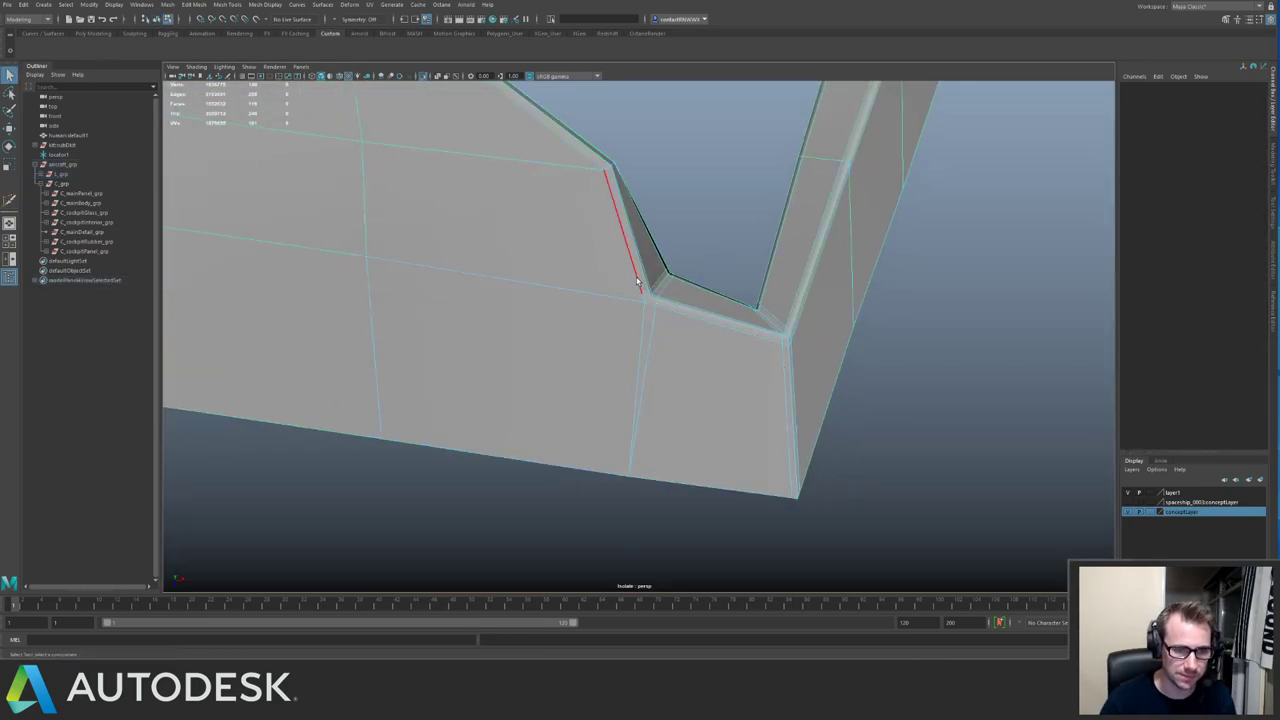
Cut an edge from the inner corner's bevel vertex to the neighbouring grid vertex along the length of the sill.
{"action": "left_click", "coordinate": [637, 281]}
{"action": "key", "text": "ctrl+shift+x"}
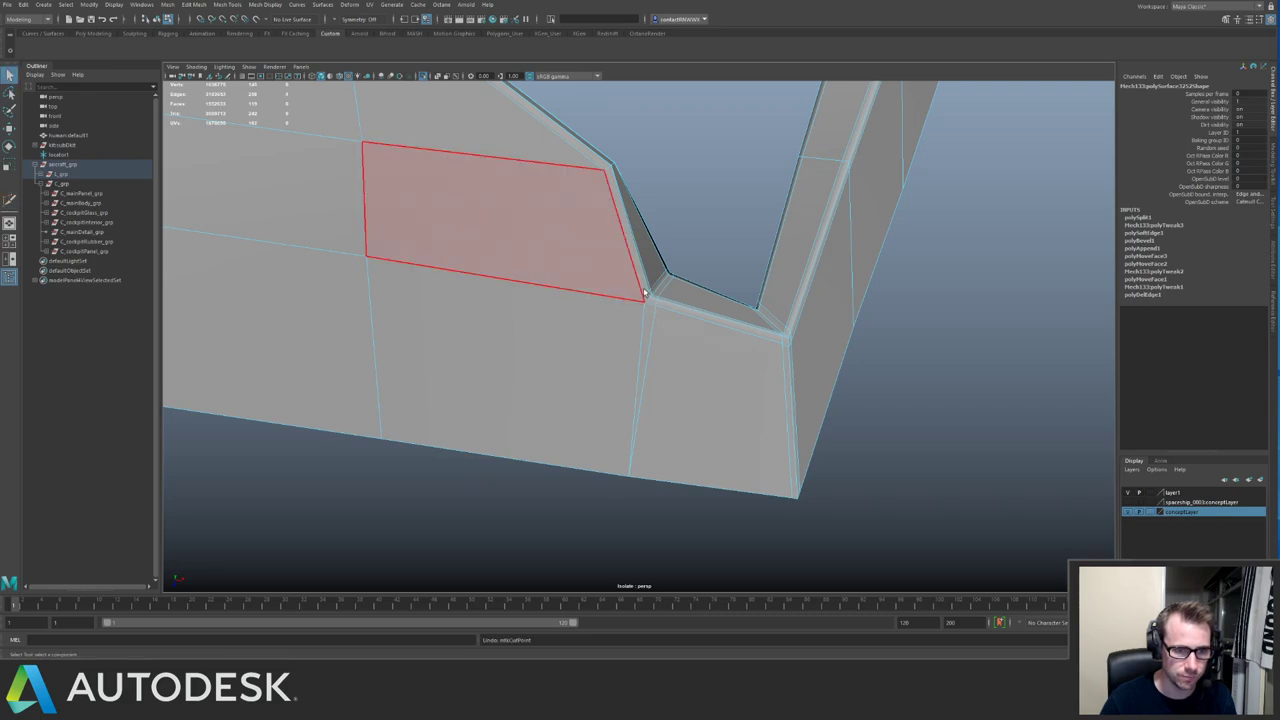
{"action": "key", "text": "q"}
{"action": "key", "text": "ctrl+shift+x"}
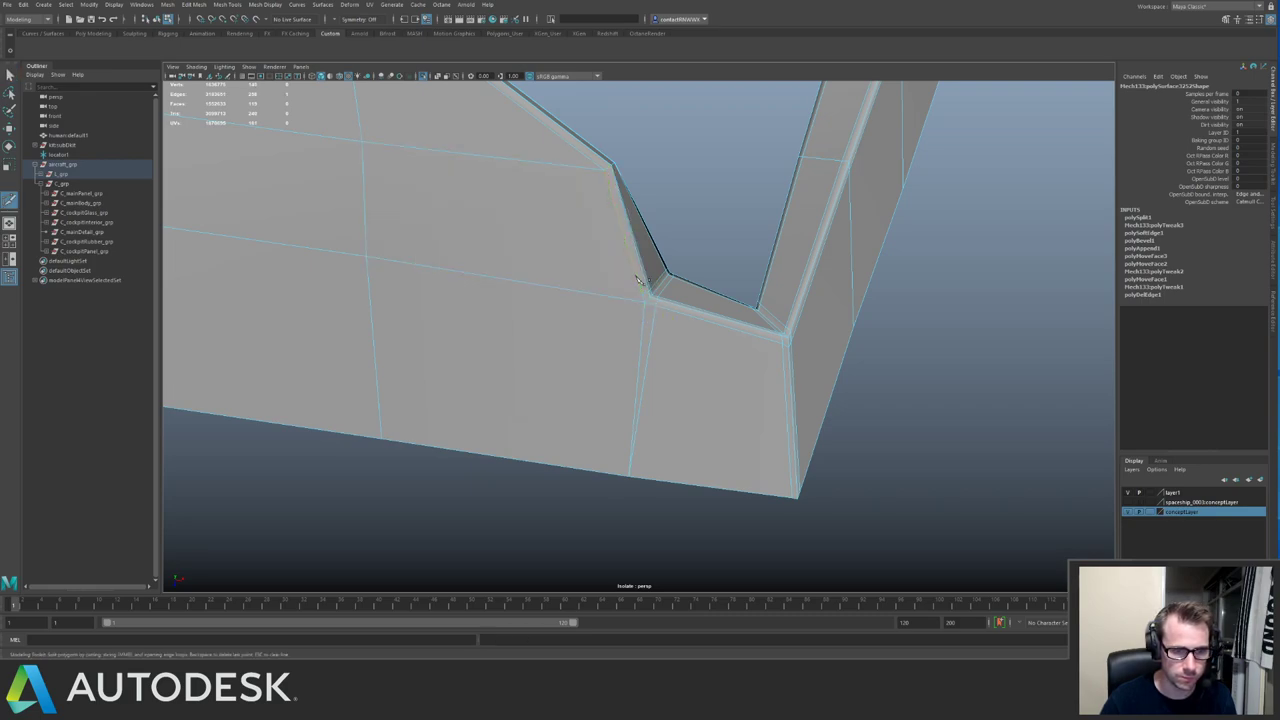
{"action": "left_click_drag", "start_coordinate": [596, 292], "coordinate": [156, 304]}
{"action": "key", "text": "q"}
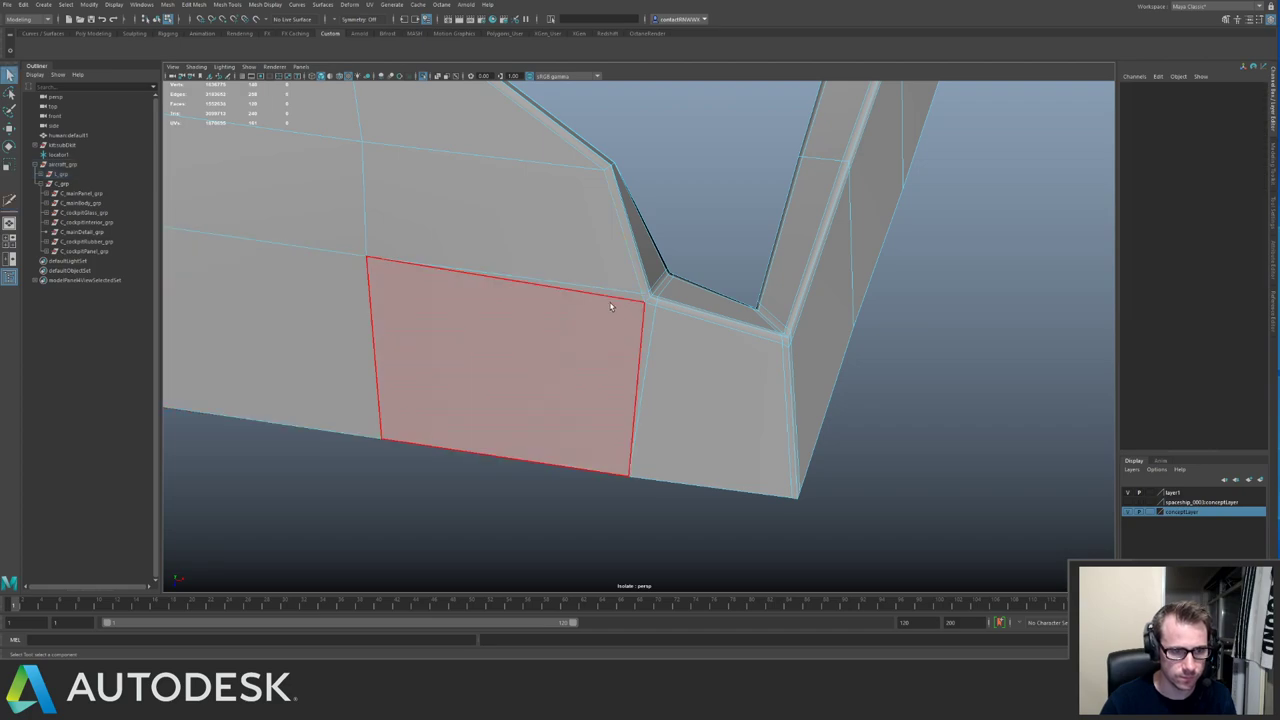
Cut a diagonal edge across the quad from the inner corner to the next vertex on the outer border.
{"action": "key", "text": "ctrl+shift+x"}
{"action": "left_click_drag", "start_coordinate": [608, 297], "coordinate": [687, 371]}
{"action": "left_click_drag", "start_coordinate": [372, 344], "coordinate": [376, 513]}
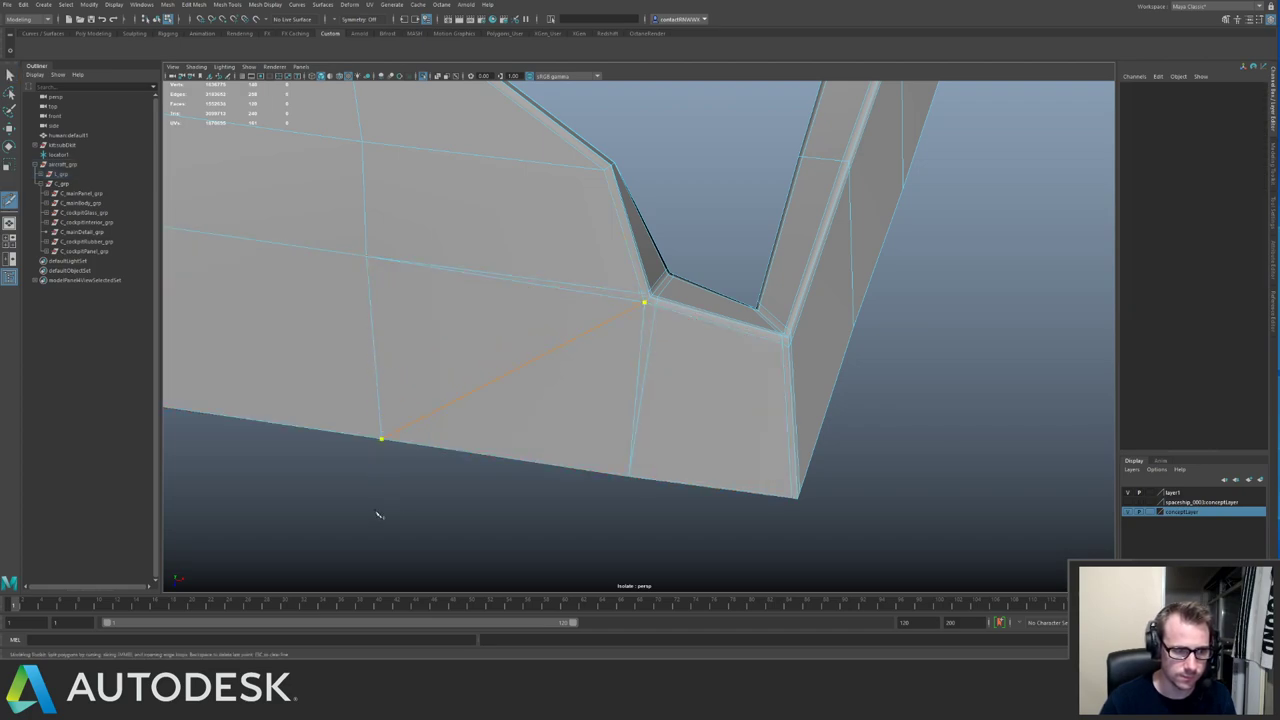
{"action": "key", "text": "q"}
On the panel's reverse side, cut an edge from the inner corner's bevel vertex to the outer border vertex.
{"action": "left_click_drag", "start_coordinate": [520, 301], "coordinate": [829, 214], "text": "alt"}
{"action": "key", "text": "ctrl+shift+x"}
{"action": "left_click_drag", "start_coordinate": [620, 287], "coordinate": [607, 291]}
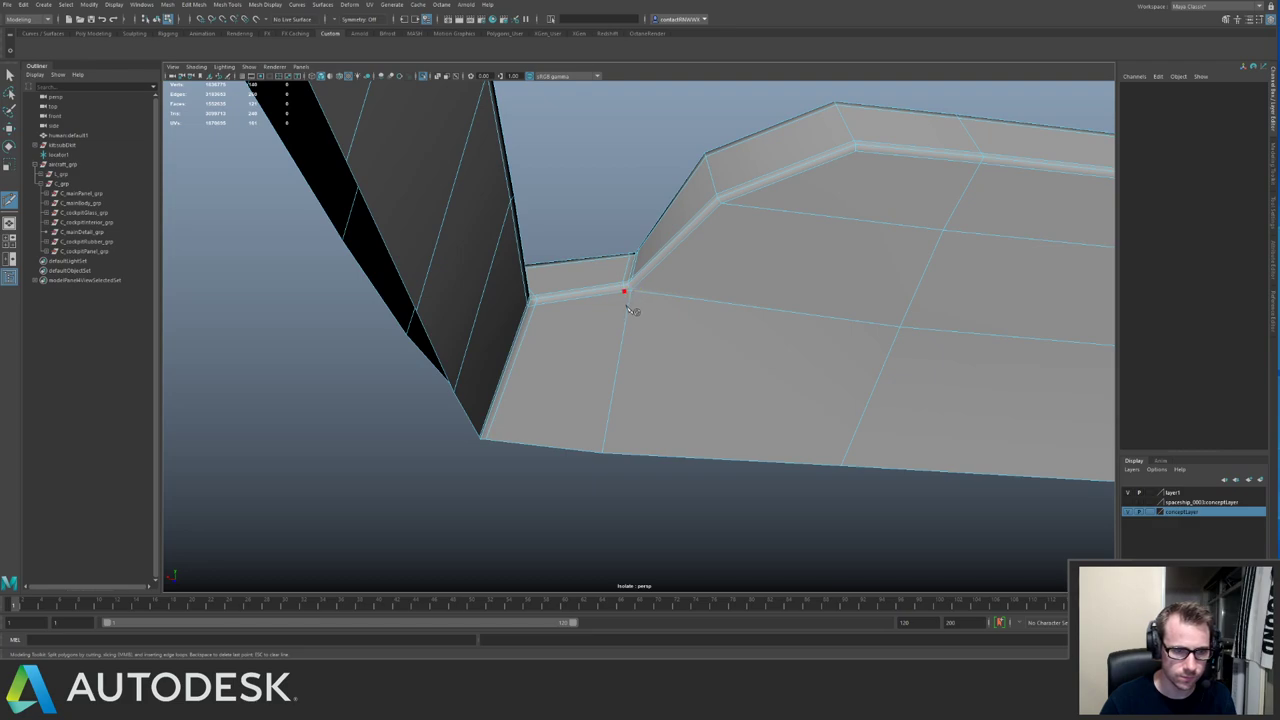
{"action": "left_click", "coordinate": [627, 306]}
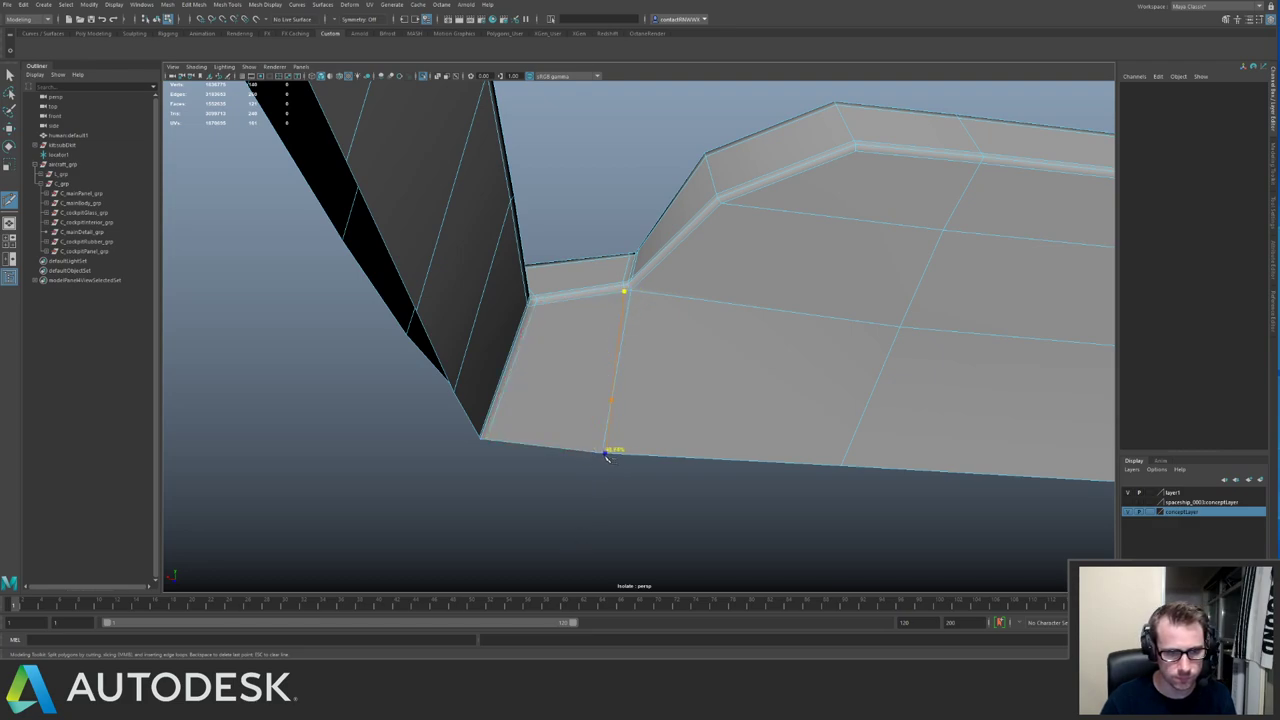
{"action": "left_click", "coordinate": [603, 456]}
{"action": "key", "text": "q"}
On the reverse side, cut edges from the inner corner to the neighbouring grid vertex and diagonally to the next border vertex.
{"action": "key", "text": "y"}
{"action": "left_click", "coordinate": [636, 284]}
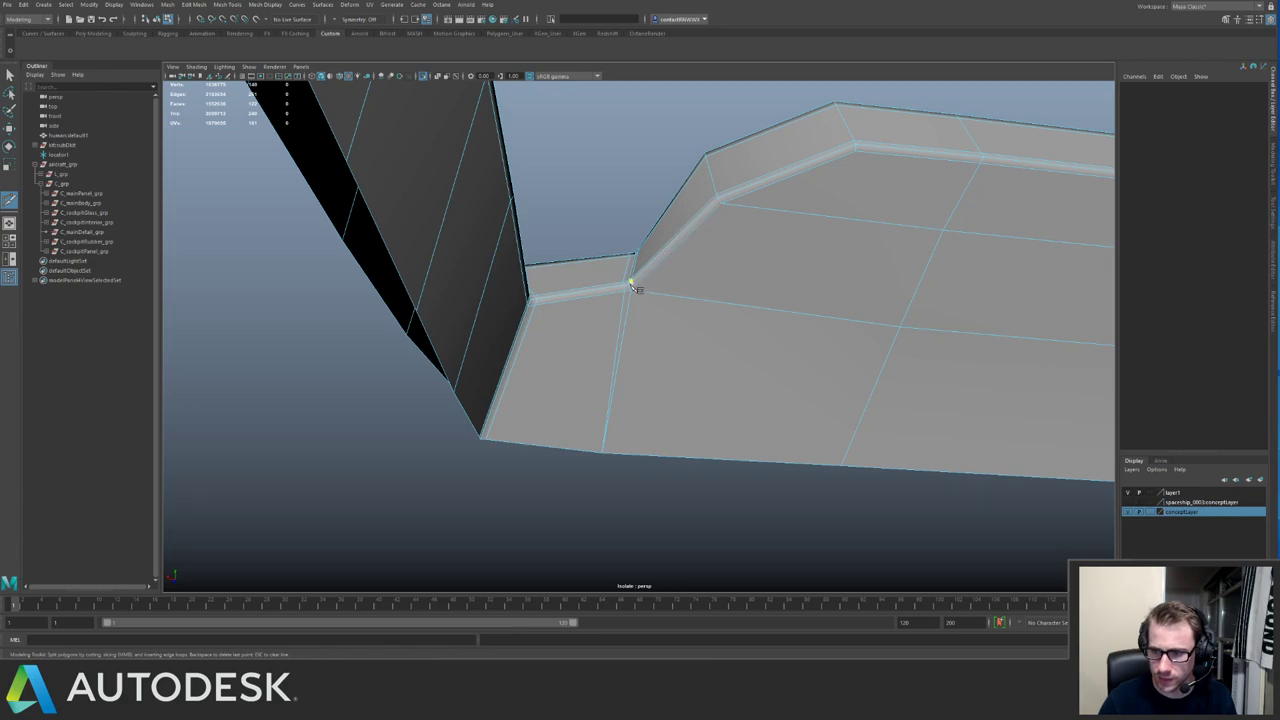
{"action": "right_click_drag", "start_coordinate": [632, 287], "coordinate": [650, 310], "text": "alt"}
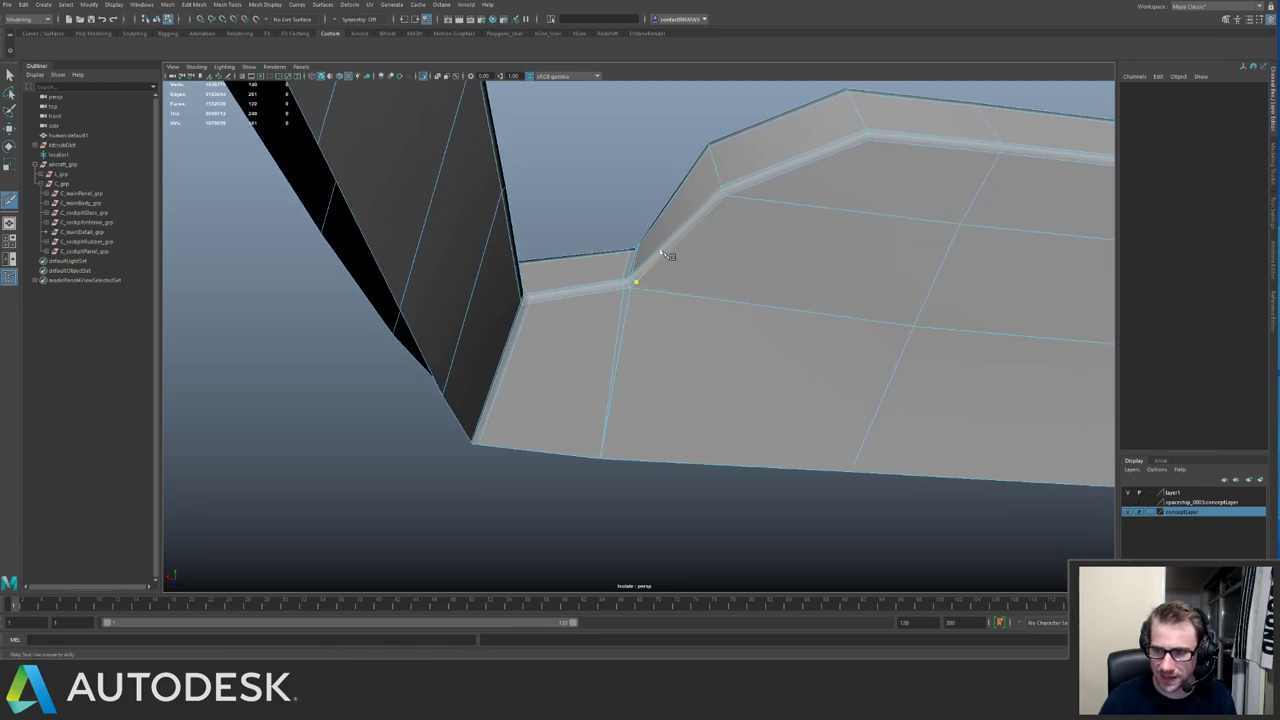
{"action": "key", "text": "ctrl+z"}
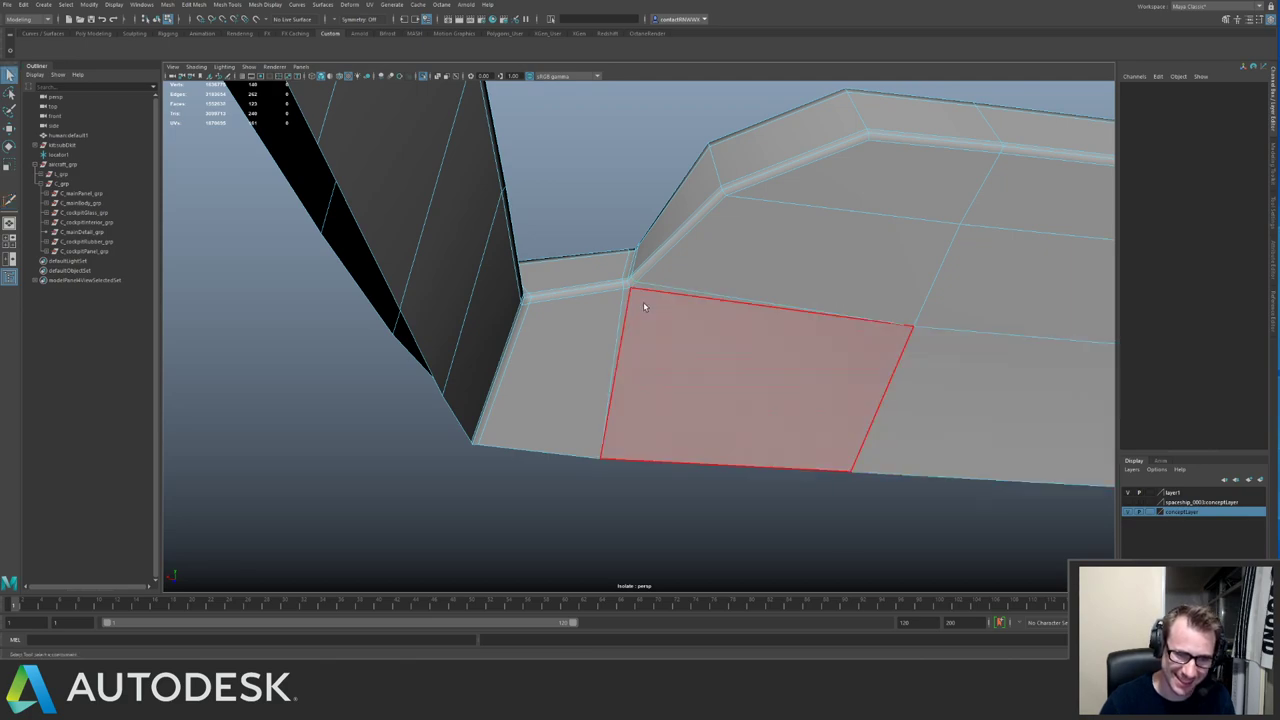
{"action": "left_click", "coordinate": [630, 288]}
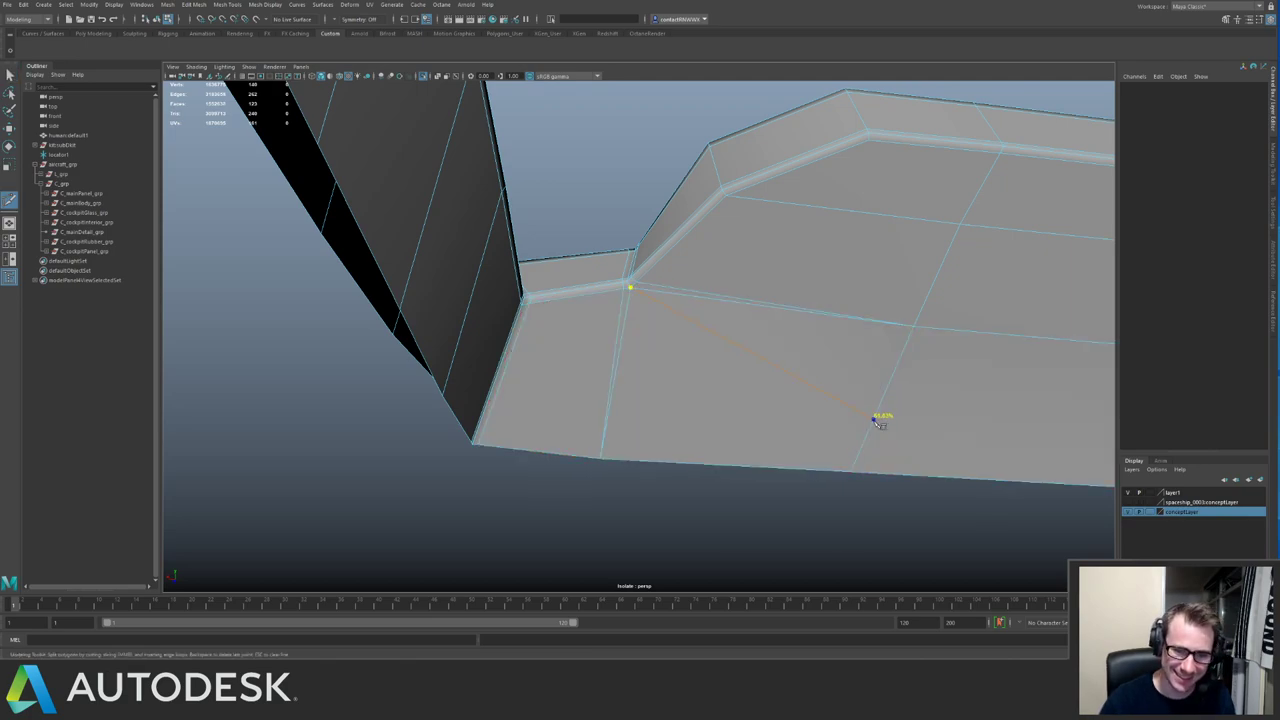
{"action": "left_click", "coordinate": [850, 471]}
Delete the redundant original edges running beside the new cuts at the sill panel's inner corner.
{"action": "key", "text": "q"}
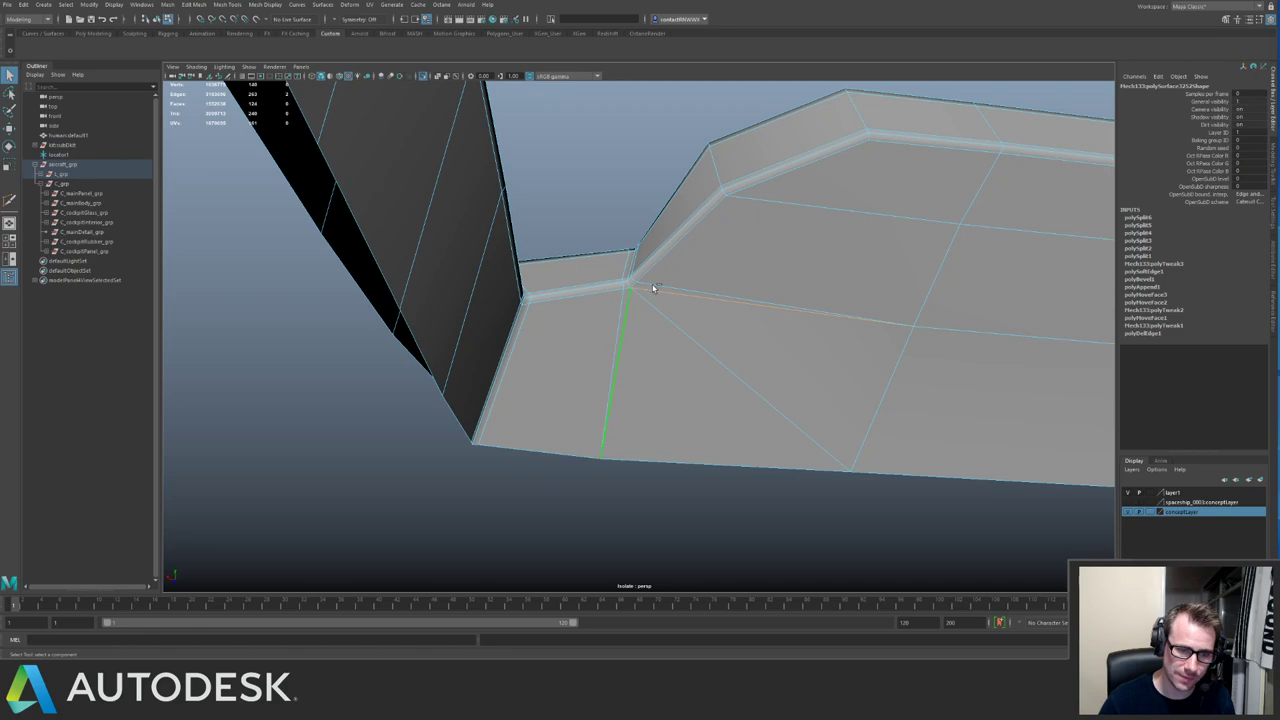
{"action": "left_click_drag", "start_coordinate": [653, 288], "coordinate": [563, 351], "text": "alt"}
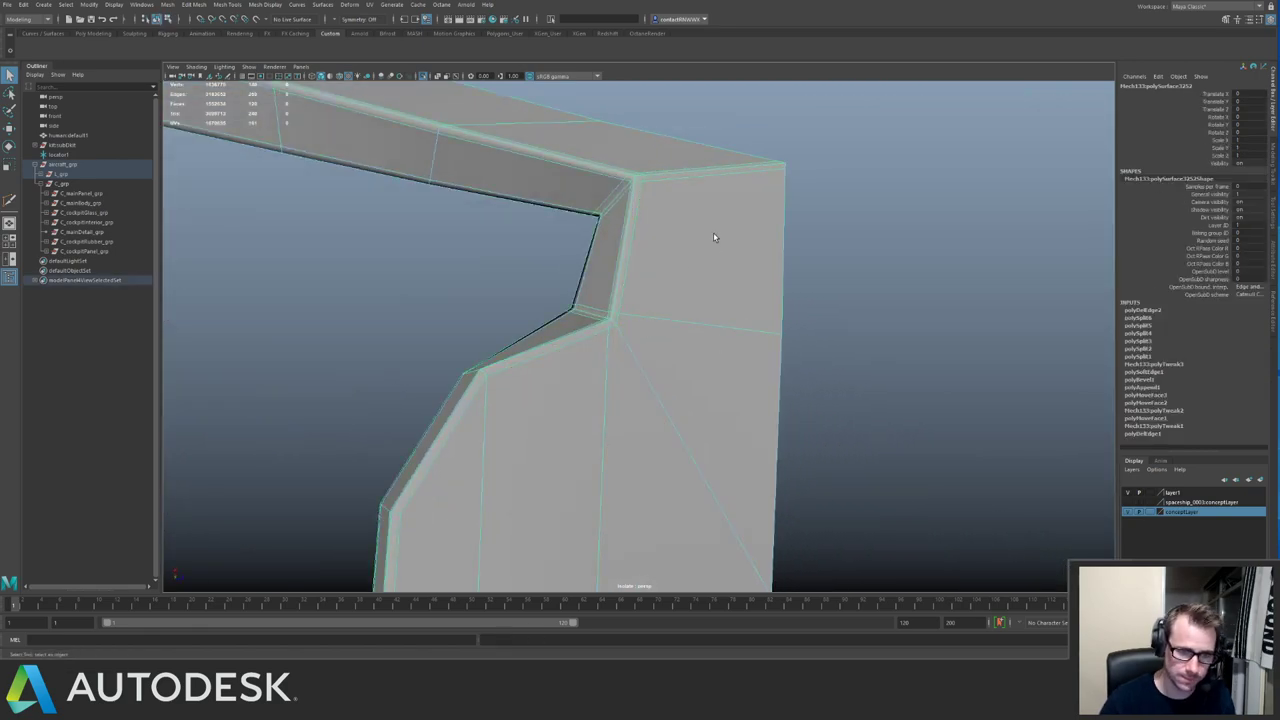
{"action": "left_click_drag", "start_coordinate": [714, 237], "coordinate": [450, 231], "text": "alt"}
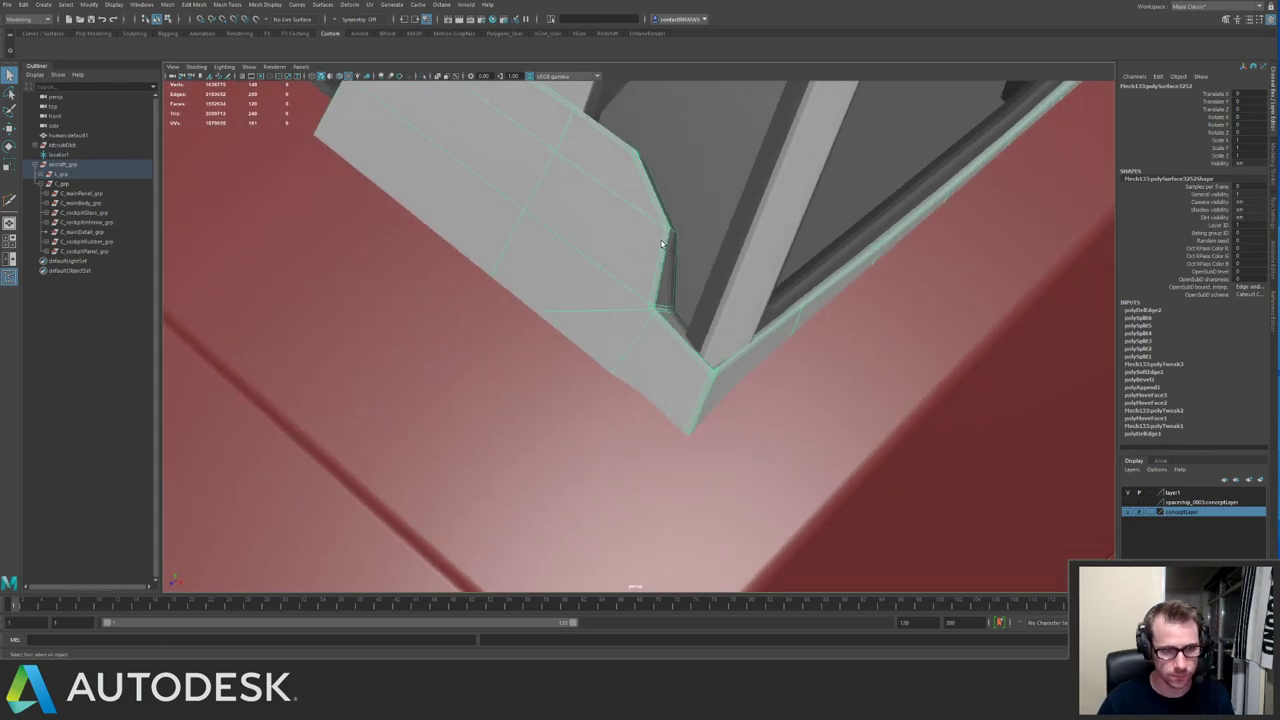
Show the whole aircraft again and apply Smooth with 1 division to the sill panel.
{"action": "left_click_drag", "start_coordinate": [661, 243], "coordinate": [611, 240], "text": "alt"}
{"action": "right_click_drag", "start_coordinate": [606, 246], "coordinate": [586, 300], "text": "shift"}
{"action": "left_click", "coordinate": [734, 303]}
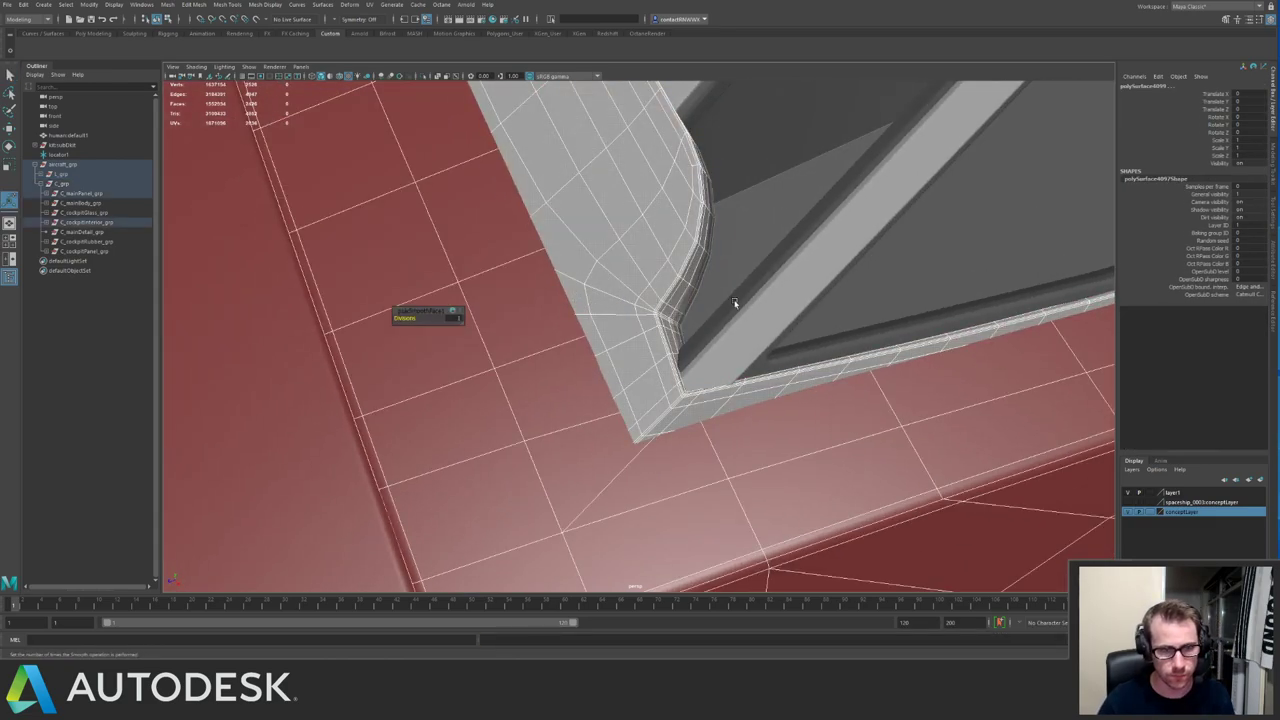
Examine how the smoothed sill panel sits against the canopy glass and the red body panels.
{"action": "left_click_drag", "start_coordinate": [734, 303], "coordinate": [586, 250], "text": "alt"}
{"action": "left_click", "coordinate": [602, 255]}
{"action": "right_click_drag", "start_coordinate": [695, 278], "coordinate": [540, 240], "text": "alt"}
{"action": "left_click_drag", "start_coordinate": [540, 240], "coordinate": [538, 181], "text": "alt"}
{"action": "left_click", "coordinate": [538, 181]}
{"action": "left_click_drag", "start_coordinate": [640, 205], "coordinate": [657, 243], "text": "alt"}
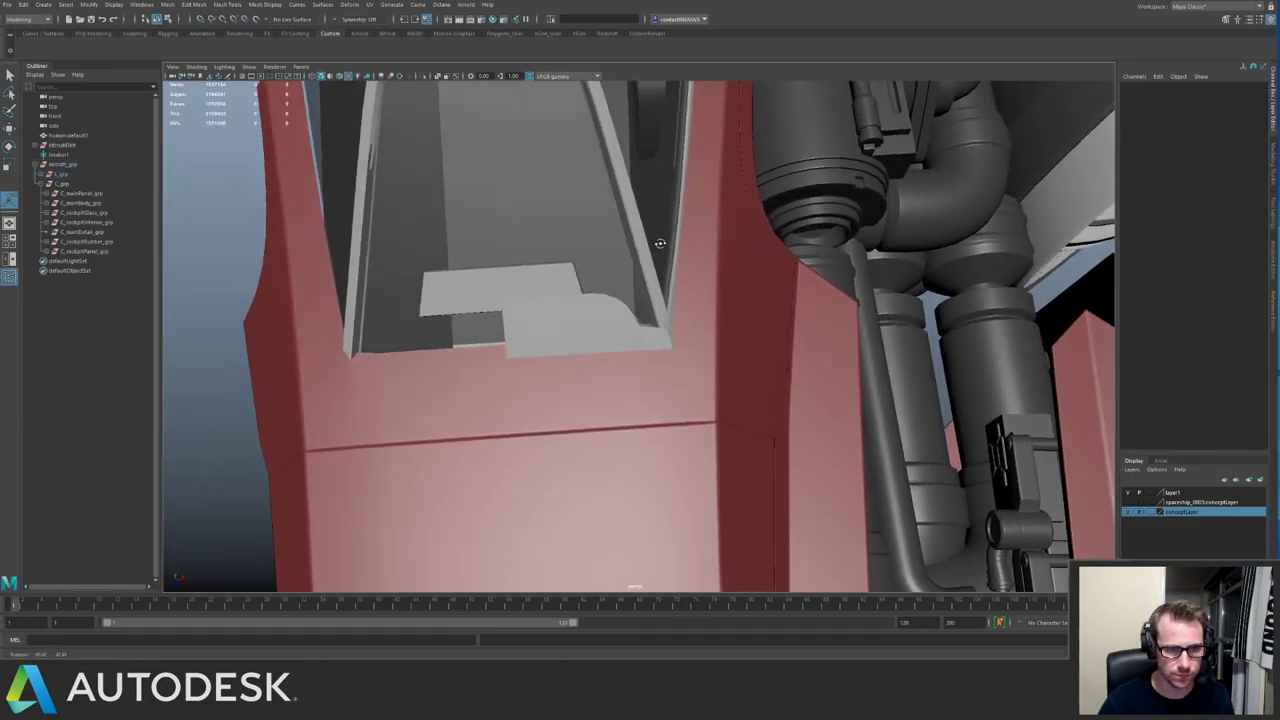
{"action": "right_click_drag", "start_coordinate": [657, 243], "coordinate": [220, 186], "text": "alt"}
{"action": "left_click_drag", "start_coordinate": [680, 243], "coordinate": [579, 226], "text": "alt"}
{"action": "right_click_drag", "start_coordinate": [579, 226], "coordinate": [682, 338], "text": "alt"}
{"action": "left_click_drag", "start_coordinate": [682, 338], "coordinate": [591, 263], "text": "alt"}
Freeze the smoothed sill panel's transformations, duplicate it and mirror the copy with Scale X set to -1.
{"action": "left_click", "coordinate": [646, 319]}
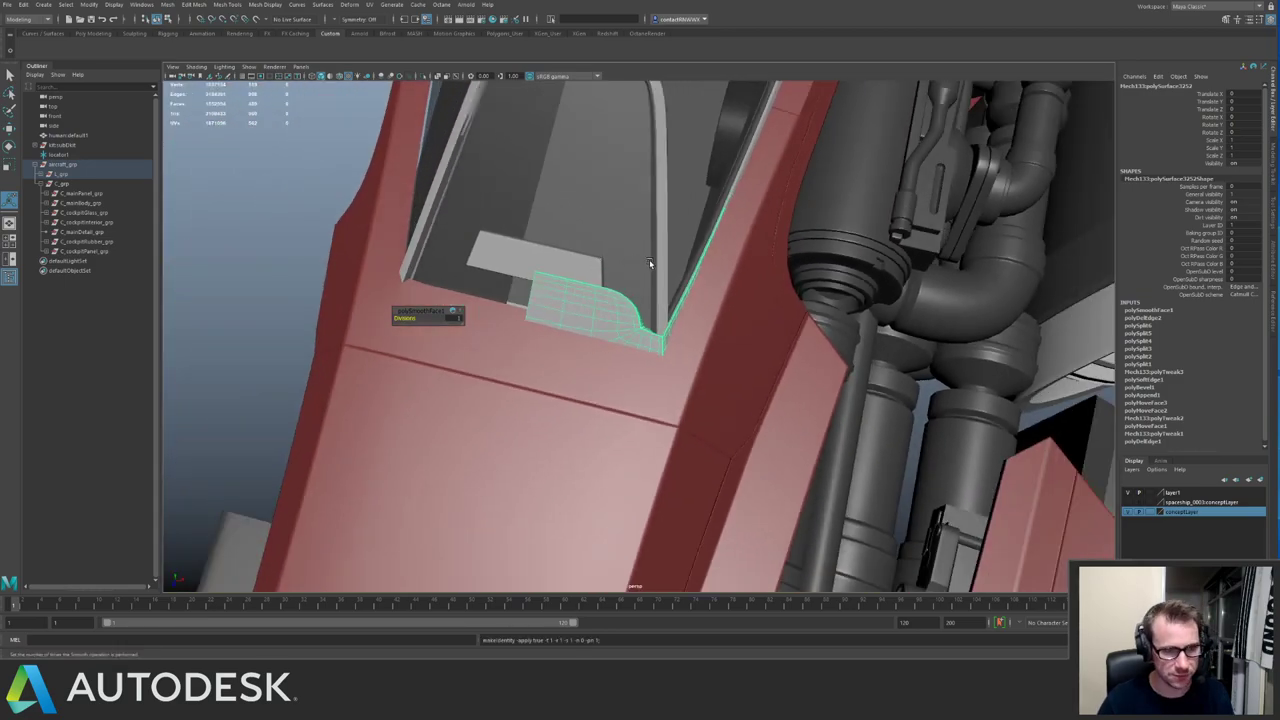
{"action": "key", "text": "ctrl+d"}
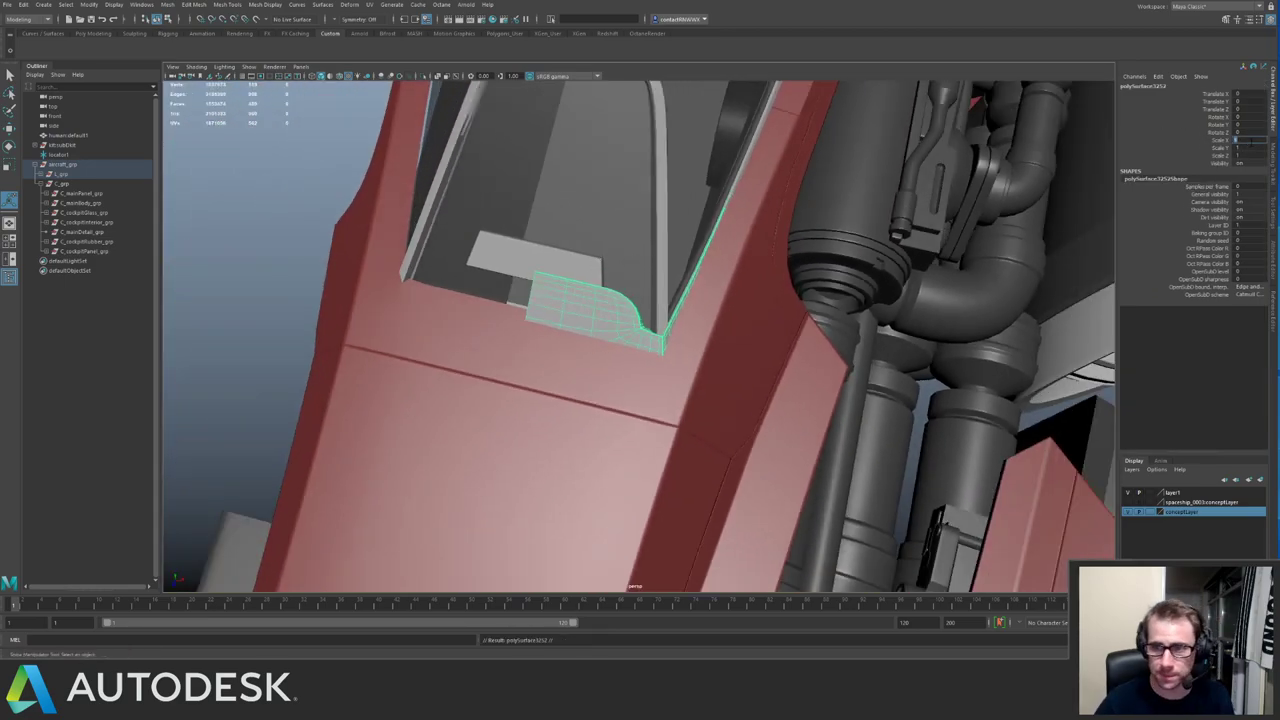
{"action": "type", "text": "-1"}
{"action": "key", "text": "Return"}
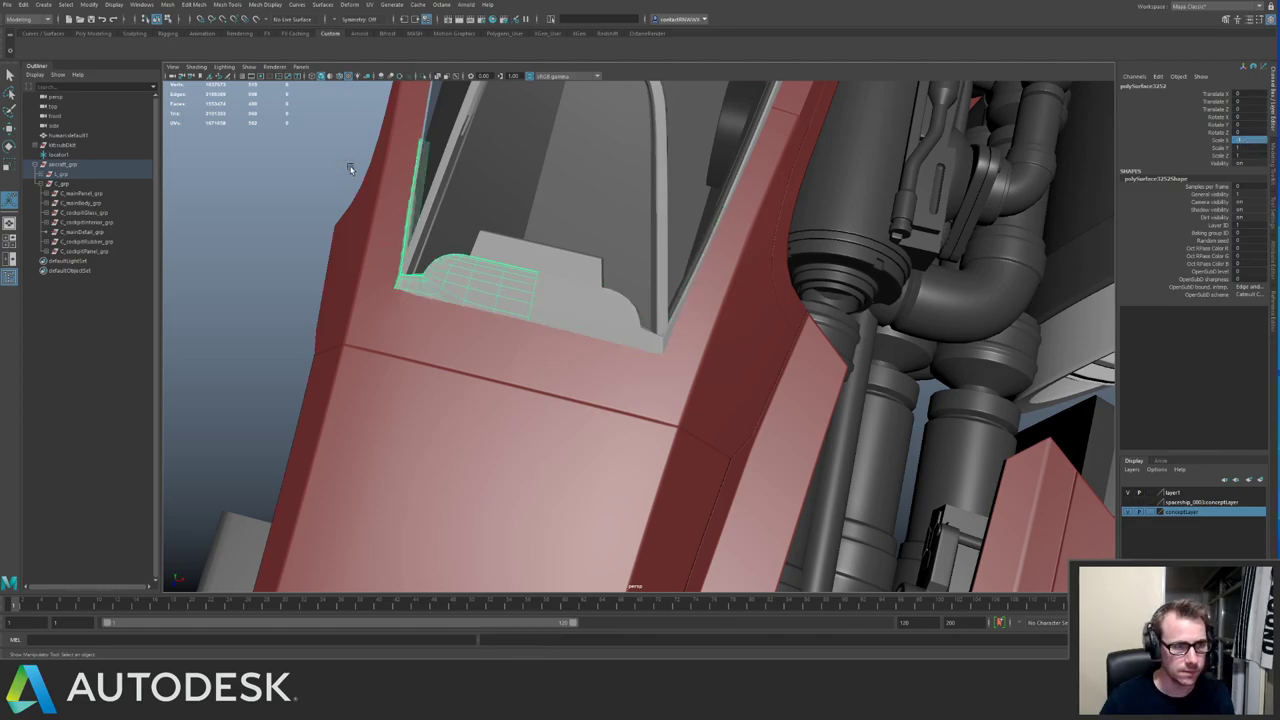
Isolate the two sill panel halves and combine them into a single mesh.
{"action": "left_click", "coordinate": [350, 169]}
{"action": "right_click_drag", "start_coordinate": [350, 169], "coordinate": [400, 137], "text": "alt"}
{"action": "left_click_drag", "start_coordinate": [400, 137], "coordinate": [640, 110], "text": "alt"}
{"action": "right_click_drag", "start_coordinate": [840, 290], "coordinate": [580, 206], "text": "alt"}
{"action": "left_click_drag", "start_coordinate": [580, 206], "coordinate": [625, 240], "text": "alt"}
{"action": "right_click_drag", "start_coordinate": [625, 240], "coordinate": [1002, 410], "text": "alt"}
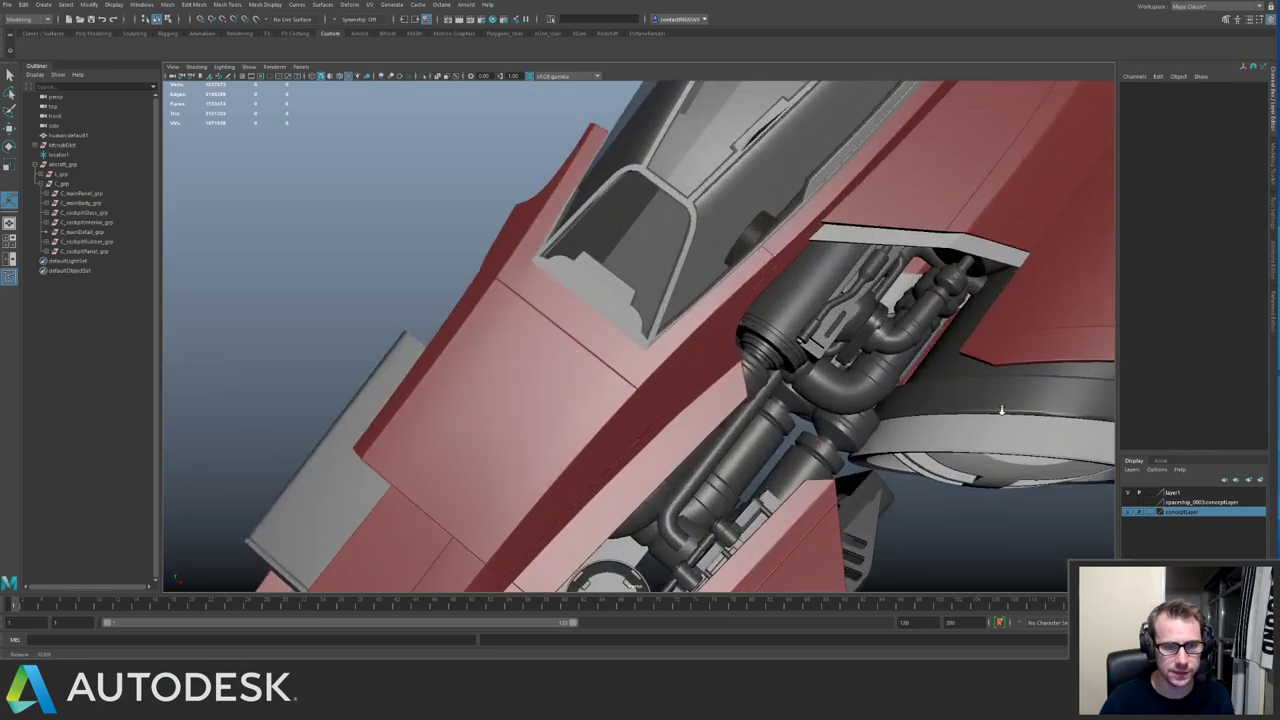
{"action": "left_click", "coordinate": [617, 304]}
{"action": "key", "text": "ctrl+1"}
{"action": "key", "text": "f"}
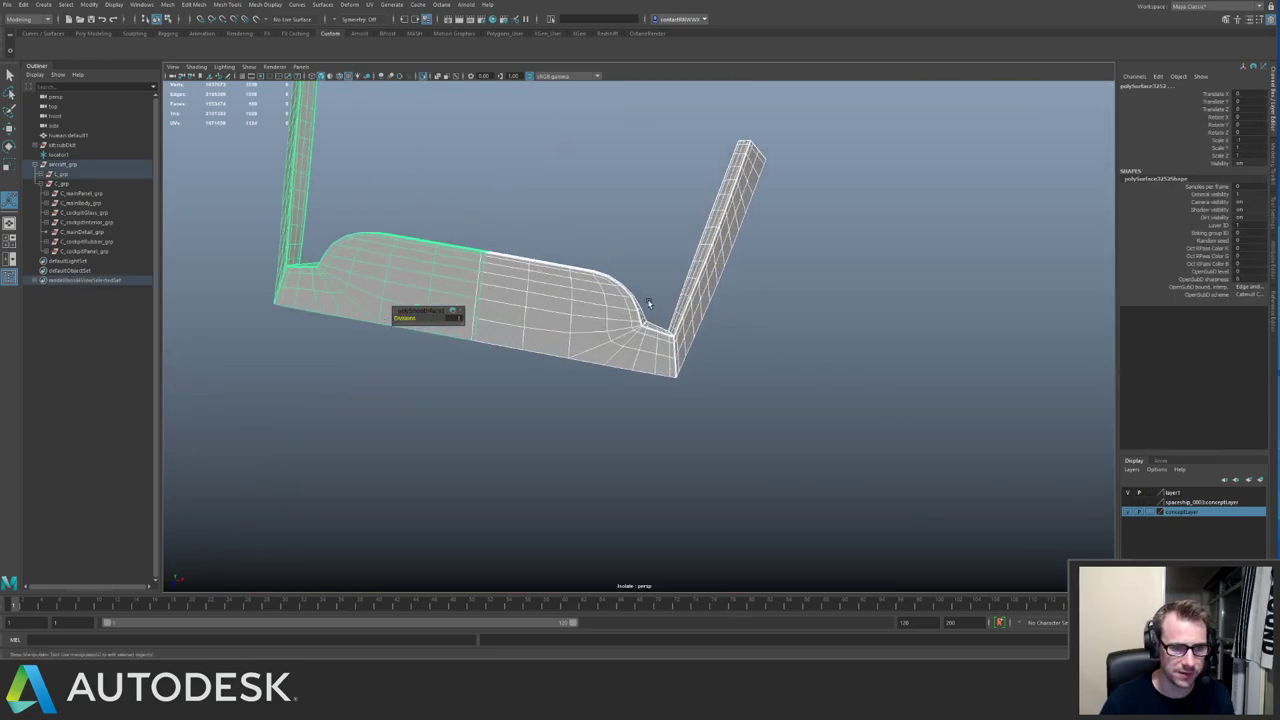
{"action": "key", "text": "space"}
{"action": "left_click", "coordinate": [475, 284]}
{"action": "left_click", "coordinate": [482, 317]}
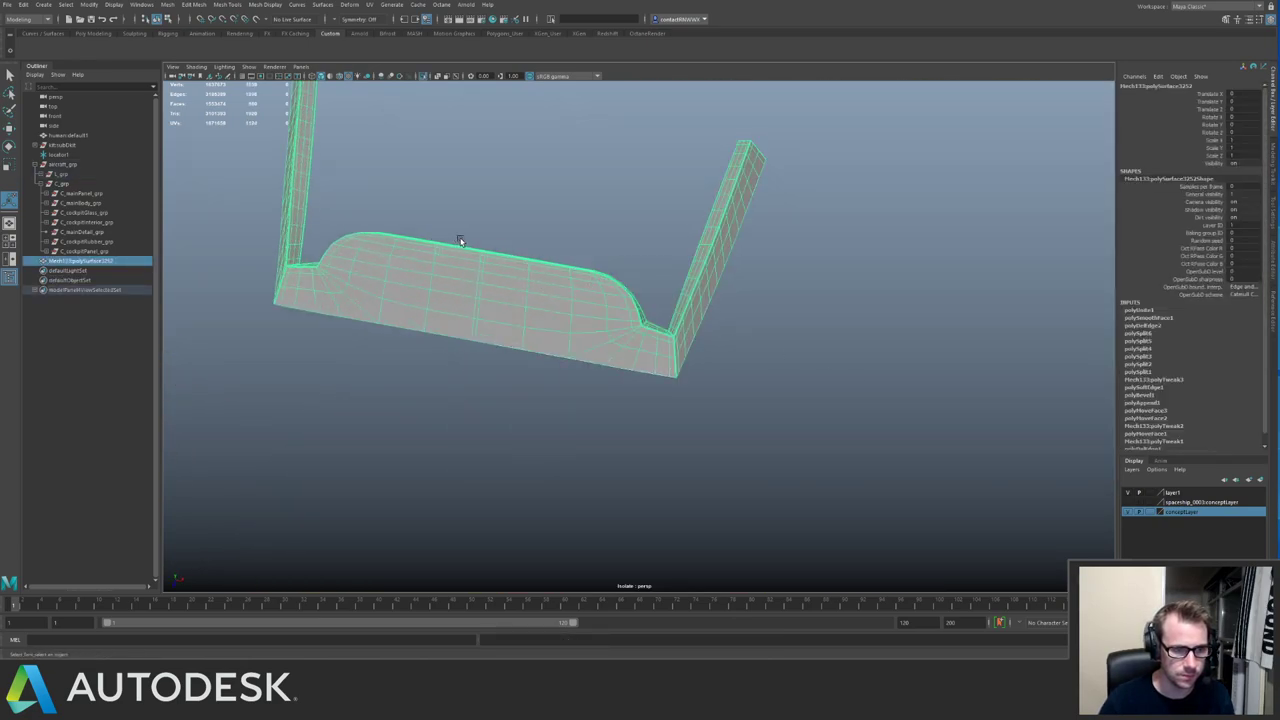
Select the vertices along the combined sill panel's centre seam.
{"action": "left_click_drag", "start_coordinate": [603, 243], "coordinate": [538, 265], "text": "alt"}
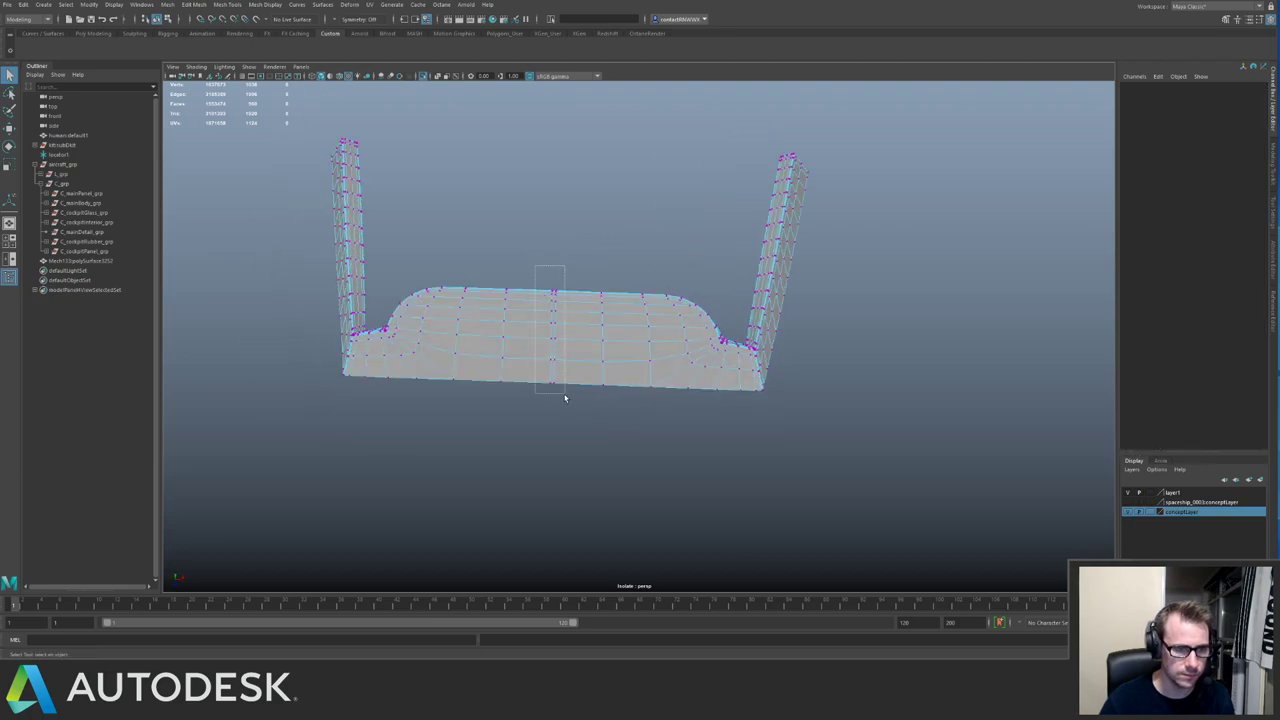
{"action": "left_click_drag", "start_coordinate": [564, 395], "coordinate": [565, 397]}
Try to scale the centre seam vertices together along X and merge them with the rest of the aircraft shown.
{"action": "key", "text": "ctrl+1"}
{"action": "left_click_drag", "start_coordinate": [497, 299], "coordinate": [586, 304], "text": "alt"}
{"action": "right_click_drag", "start_coordinate": [586, 304], "coordinate": [655, 351], "text": "alt"}
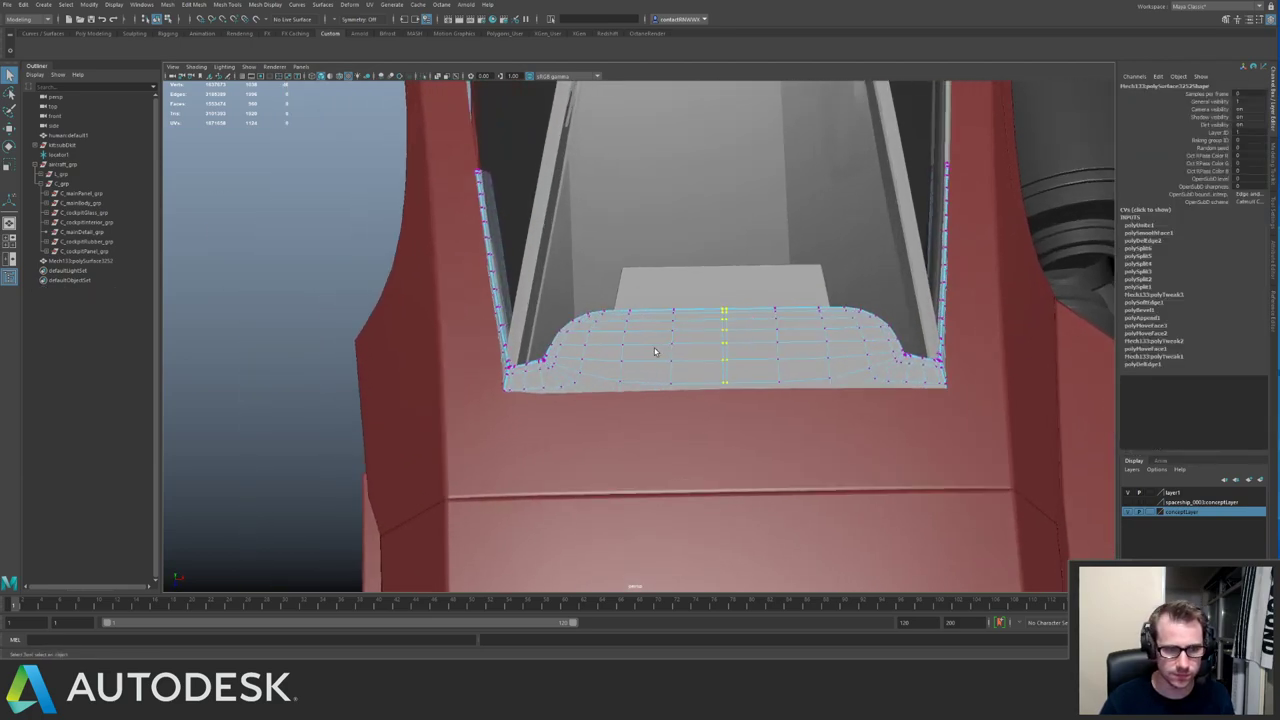
{"action": "key", "text": "r"}
{"action": "left_click_drag", "start_coordinate": [815, 368], "coordinate": [786, 363]}
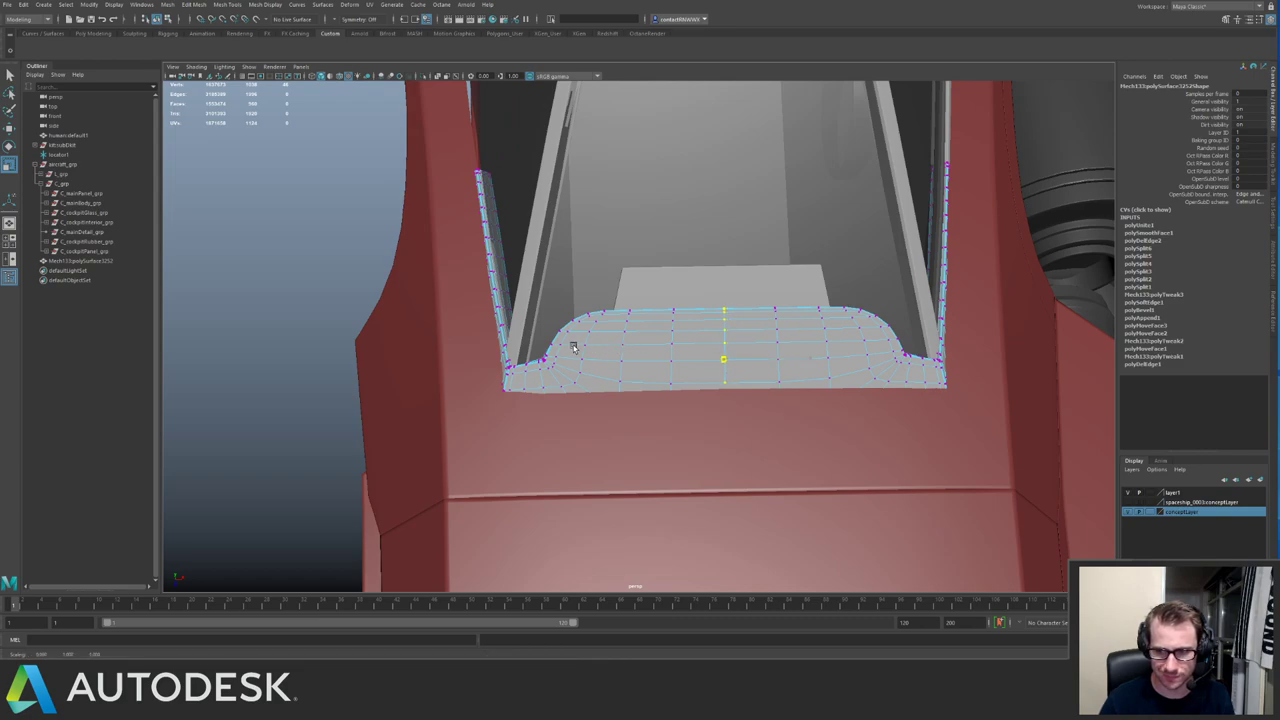
{"action": "key", "text": "w"}
{"action": "left_click_drag", "start_coordinate": [770, 313], "coordinate": [697, 346], "text": "alt"}
{"action": "right_click_drag", "start_coordinate": [695, 324], "coordinate": [729, 306], "text": "shift"}
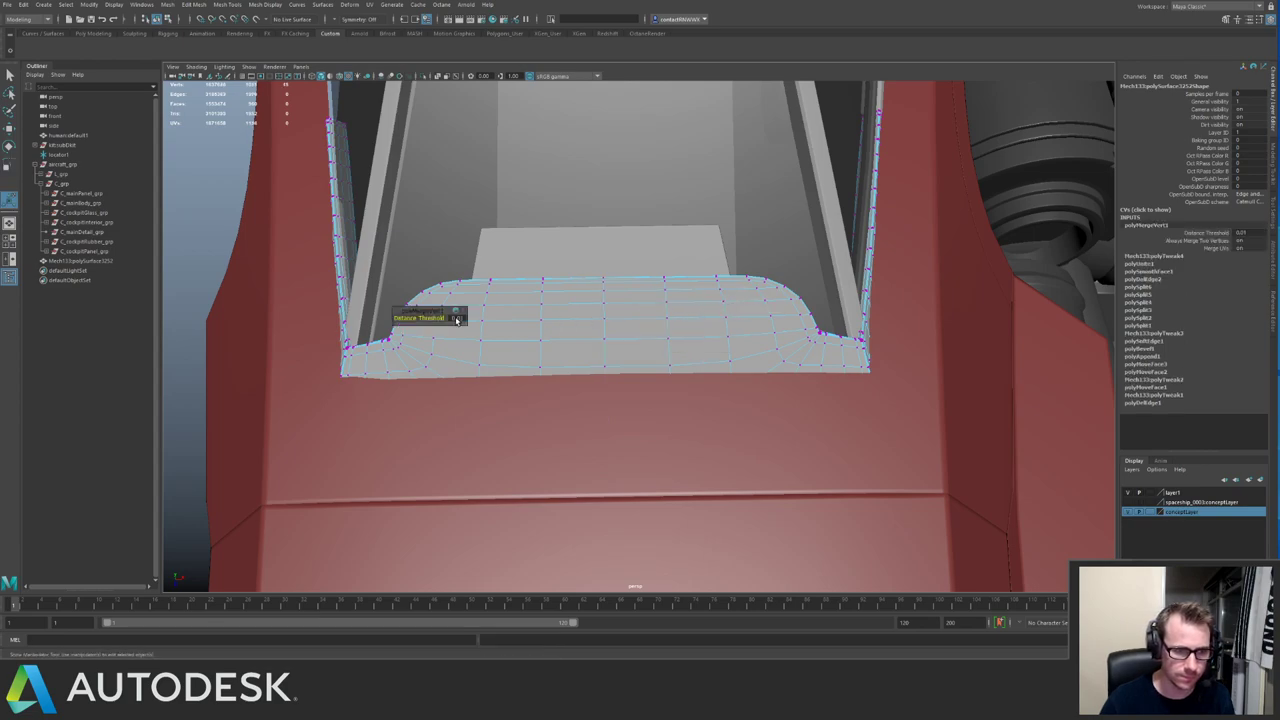
{"action": "key", "text": "ctrl+z"}
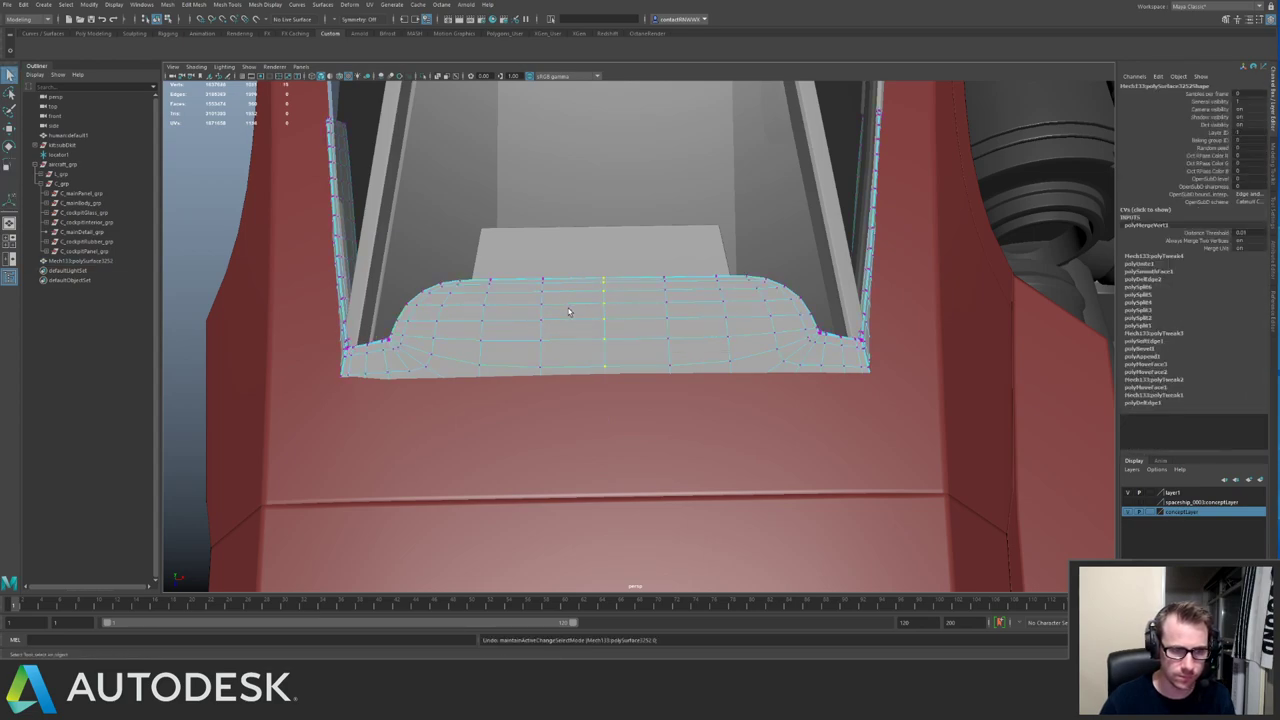
{"action": "key", "text": "ctrl+1"}
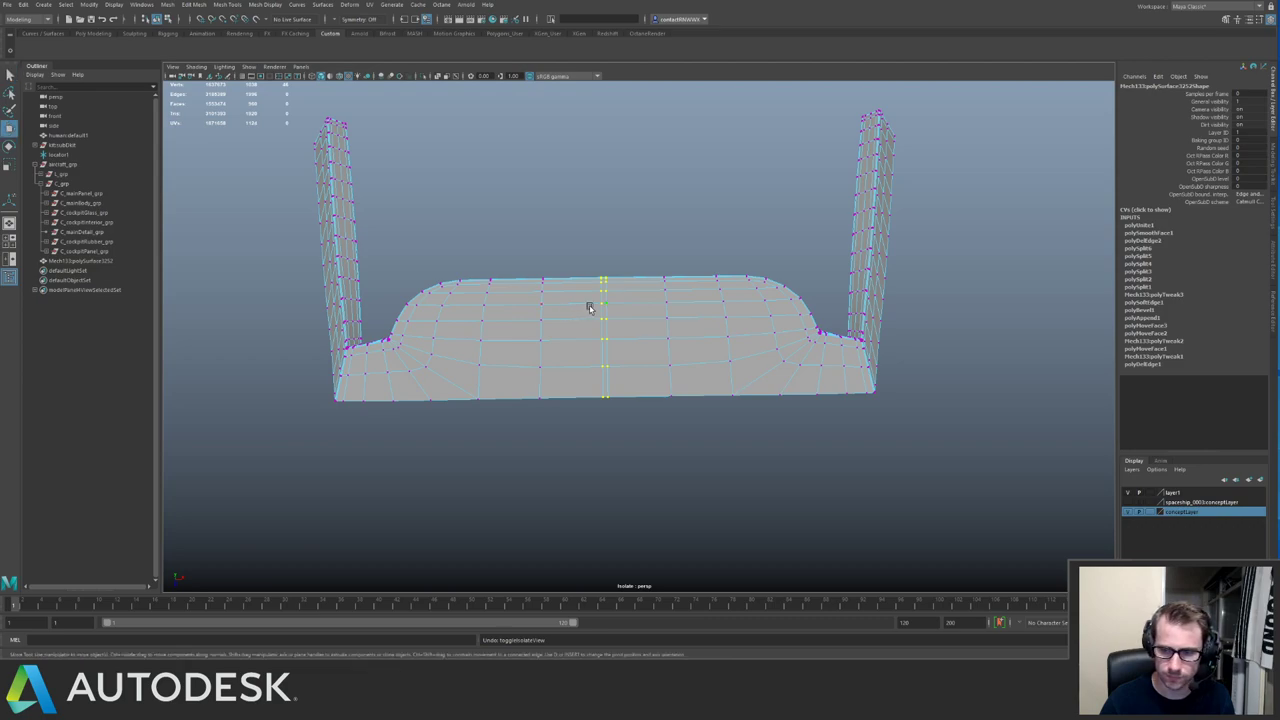
Scale the isolated panel's centre seam vertices flat along X and merge them with a distance threshold of 0.001.
{"action": "key", "text": "r"}
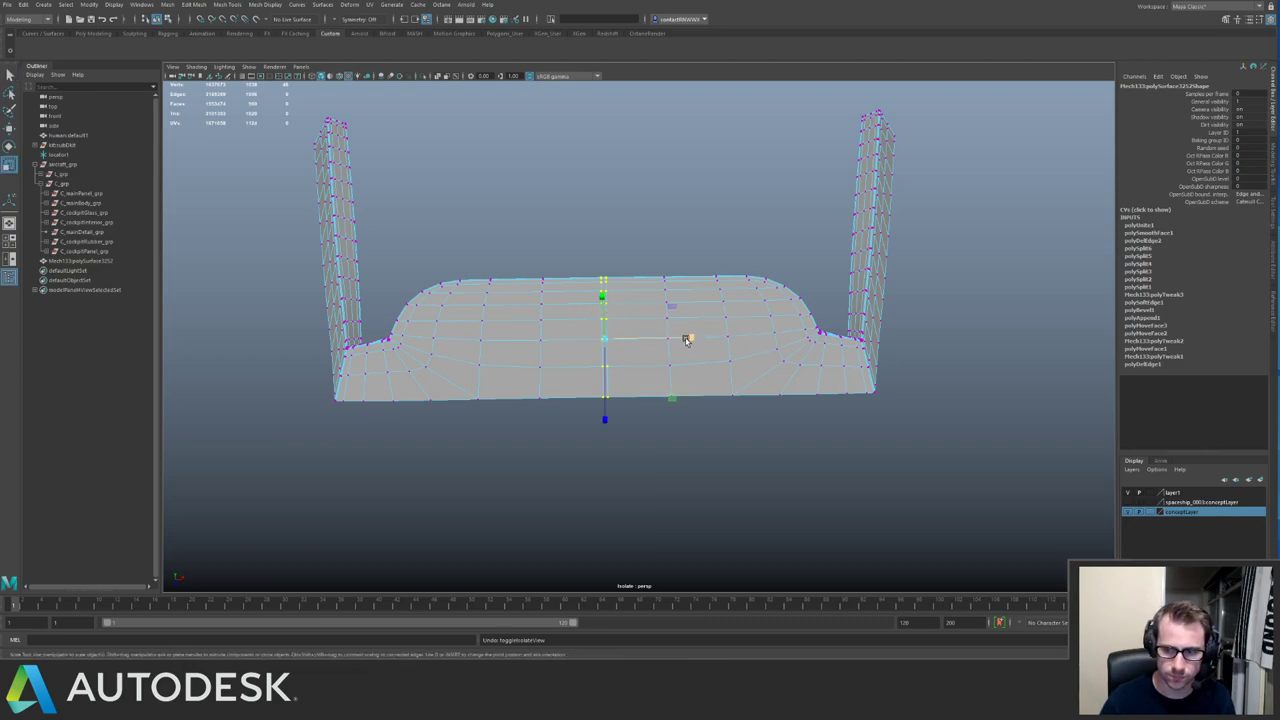
{"action": "left_click_drag", "start_coordinate": [697, 352], "coordinate": [668, 338]}
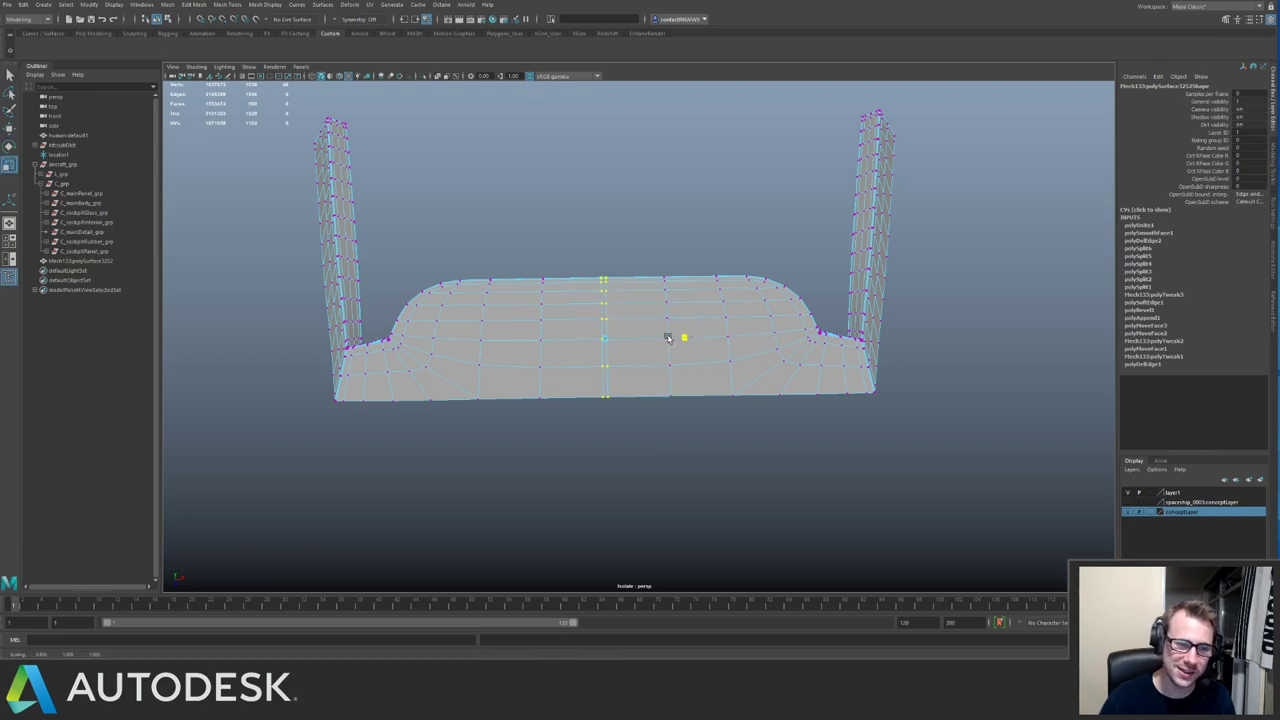
{"action": "left_click_drag", "start_coordinate": [419, 313], "coordinate": [420, 313]}
{"action": "scroll", "coordinate": [654, 374], "scroll_direction": "up", "scroll_amount": 3}
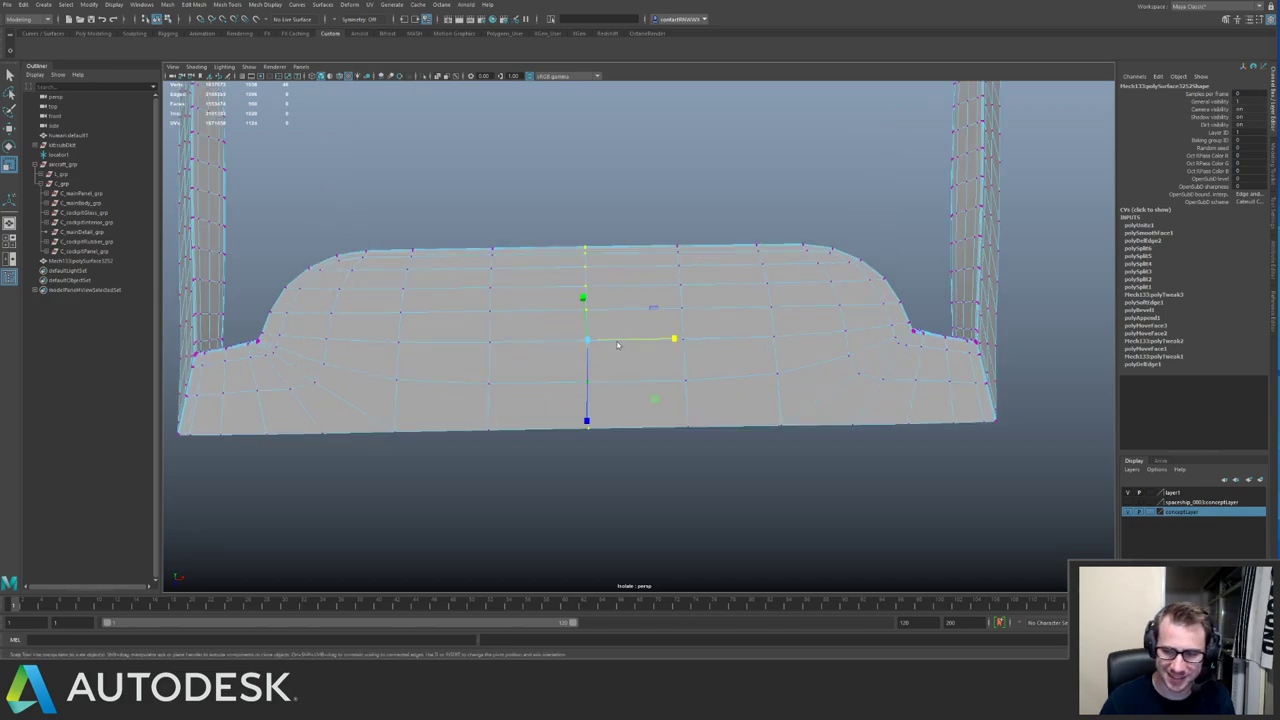
{"action": "right_click_drag", "start_coordinate": [617, 345], "coordinate": [654, 331], "text": "shift"}
{"action": "left_click_drag", "start_coordinate": [557, 303], "coordinate": [649, 317], "text": "alt"}
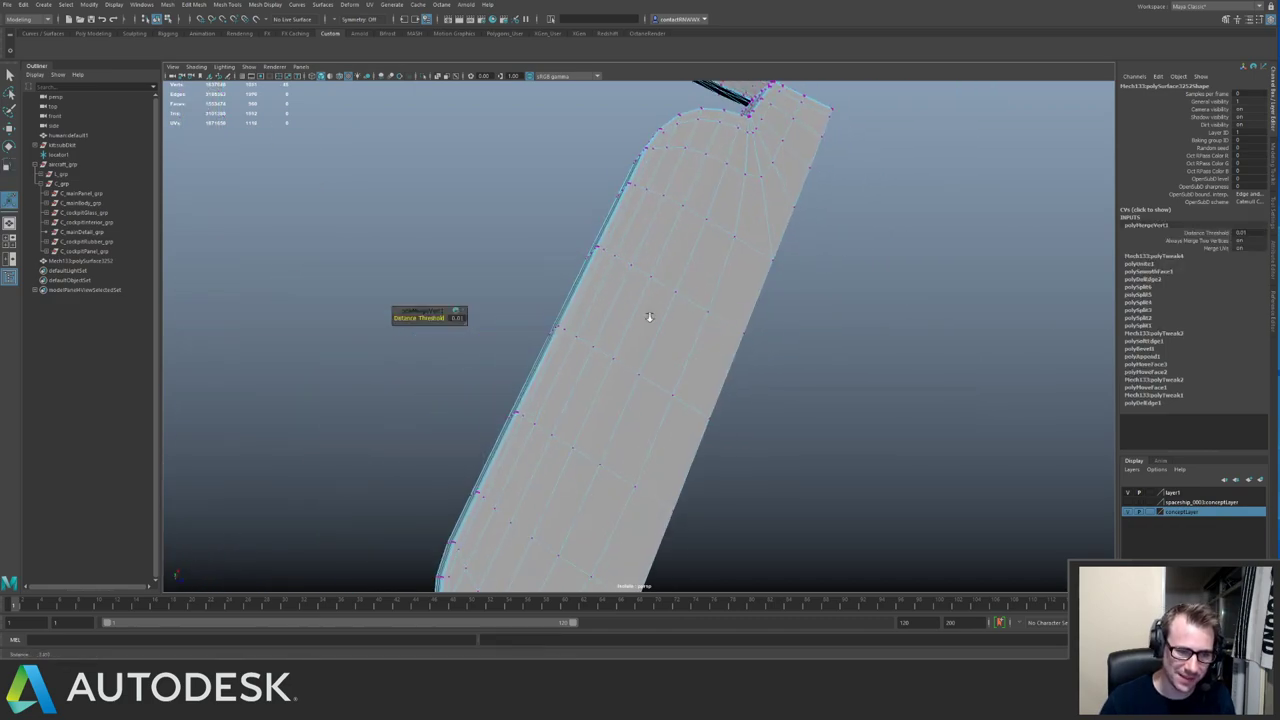
{"action": "right_click_drag", "start_coordinate": [649, 317], "coordinate": [686, 330], "text": "alt"}
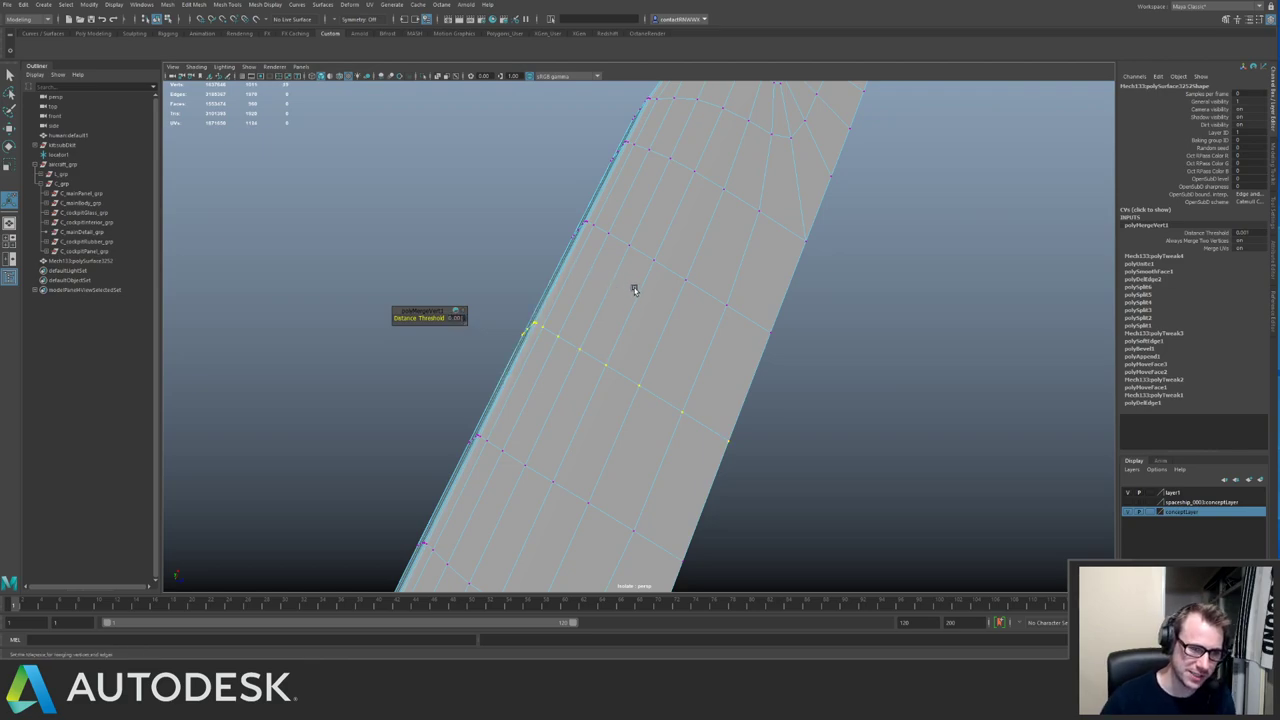
Return from vertex editing of the sill panel to the full aircraft and delete the panel's construction history.
{"action": "right_click_drag", "start_coordinate": [634, 290], "coordinate": [354, 180]}
{"action": "key", "text": "q"}
{"action": "key", "text": "ctrl+1"}
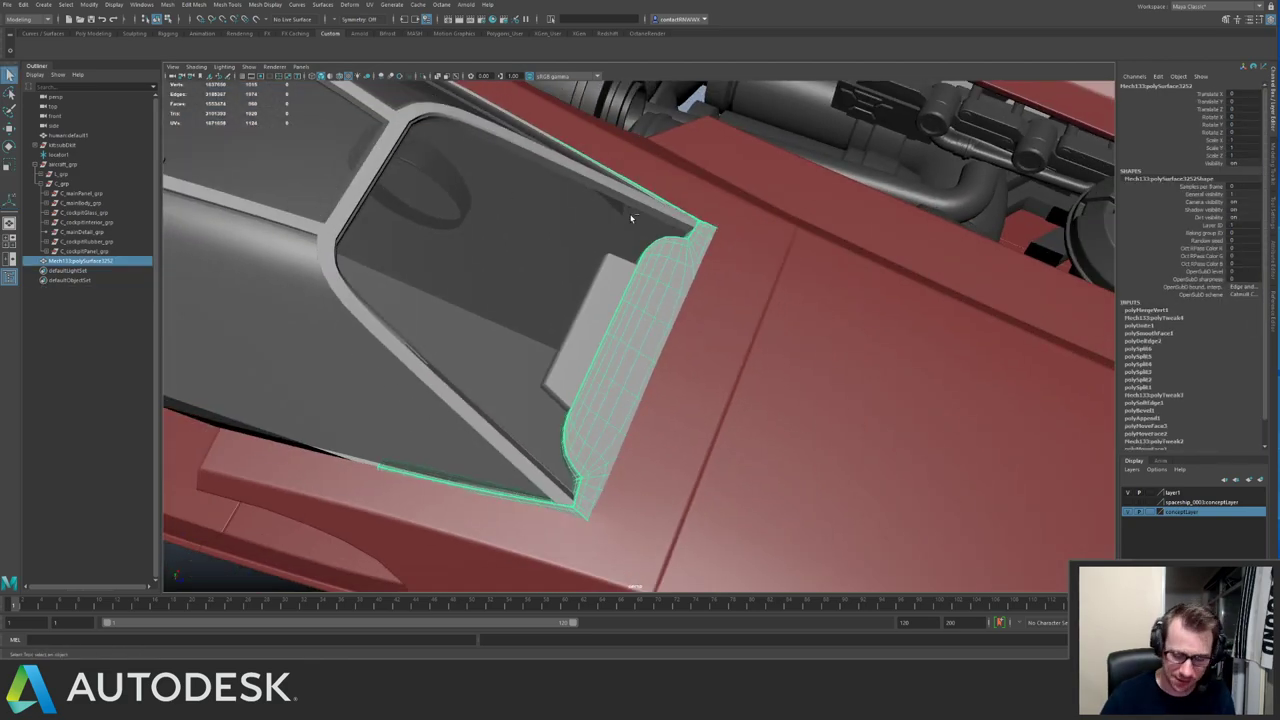
{"action": "key", "text": "alt+shift+d"}
Isolate the engine's mechanical detail parts and examine them as a group.
{"action": "right_click_drag", "start_coordinate": [631, 217], "coordinate": [200, 128], "text": "alt"}
{"action": "left_click", "coordinate": [827, 107]}
{"action": "left_click_drag", "start_coordinate": [827, 107], "coordinate": [573, 352], "text": "alt"}
{"action": "left_click", "coordinate": [547, 367]}
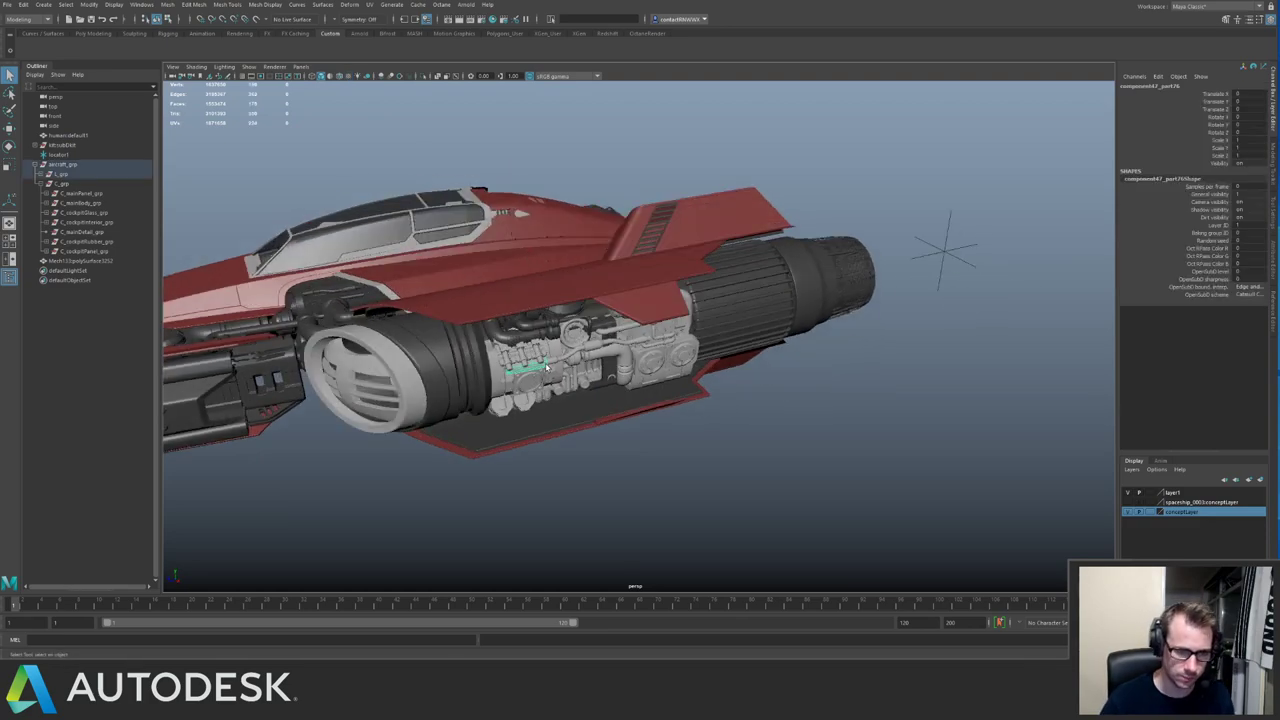
{"action": "key", "text": "ctrl+1"}
{"action": "left_click", "coordinate": [419, 253]}
{"action": "left_click", "coordinate": [615, 356]}
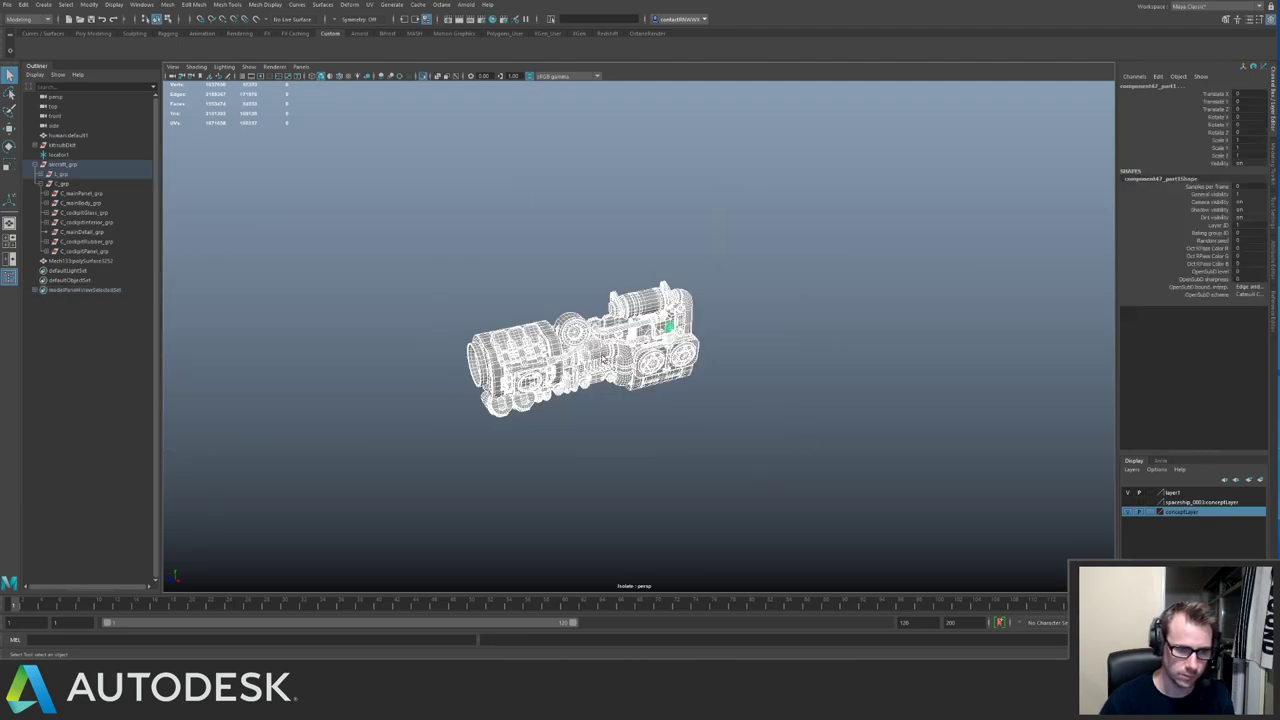
Leave the isolated engine view and save the scene.
{"action": "mouse_move", "coordinate": [615, 356]}
{"action": "right_mouse_down"}
{"action": "mouse_move", "coordinate": [605, 488]}
{"action": "mouse_move", "coordinate": [620, 621]}
{"action": "mouse_move", "coordinate": [690, 563]}
{"action": "right_mouse_up"}
{"action": "left_click", "coordinate": [754, 498]}
{"action": "key", "text": "ctrl+1"}
{"action": "mouse_move", "coordinate": [515, 300]}
{"action": "left_mouse_down", "text": "alt"}
{"action": "mouse_move", "coordinate": [761, 279]}
{"action": "mouse_move", "coordinate": [323, 323]}
{"action": "mouse_move", "coordinate": [704, 362]}
{"action": "left_mouse_up", "text": "alt"}
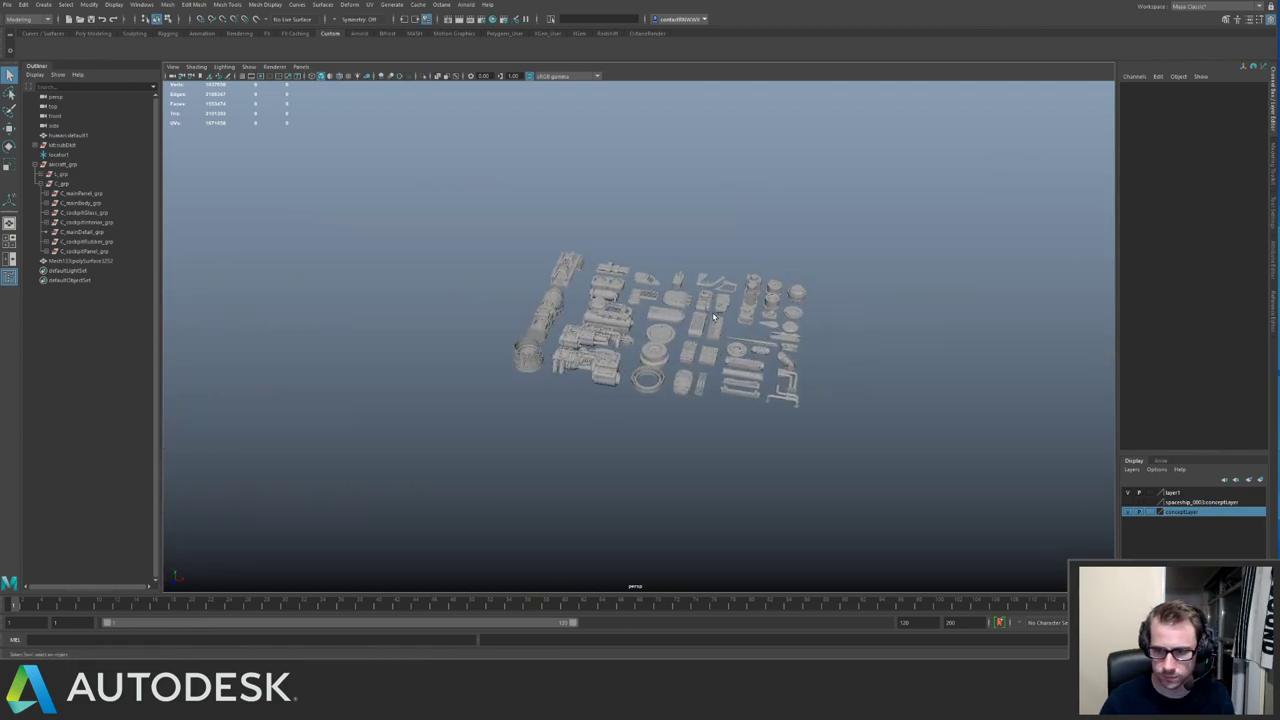
{"action": "key", "text": "ctrl+s"}
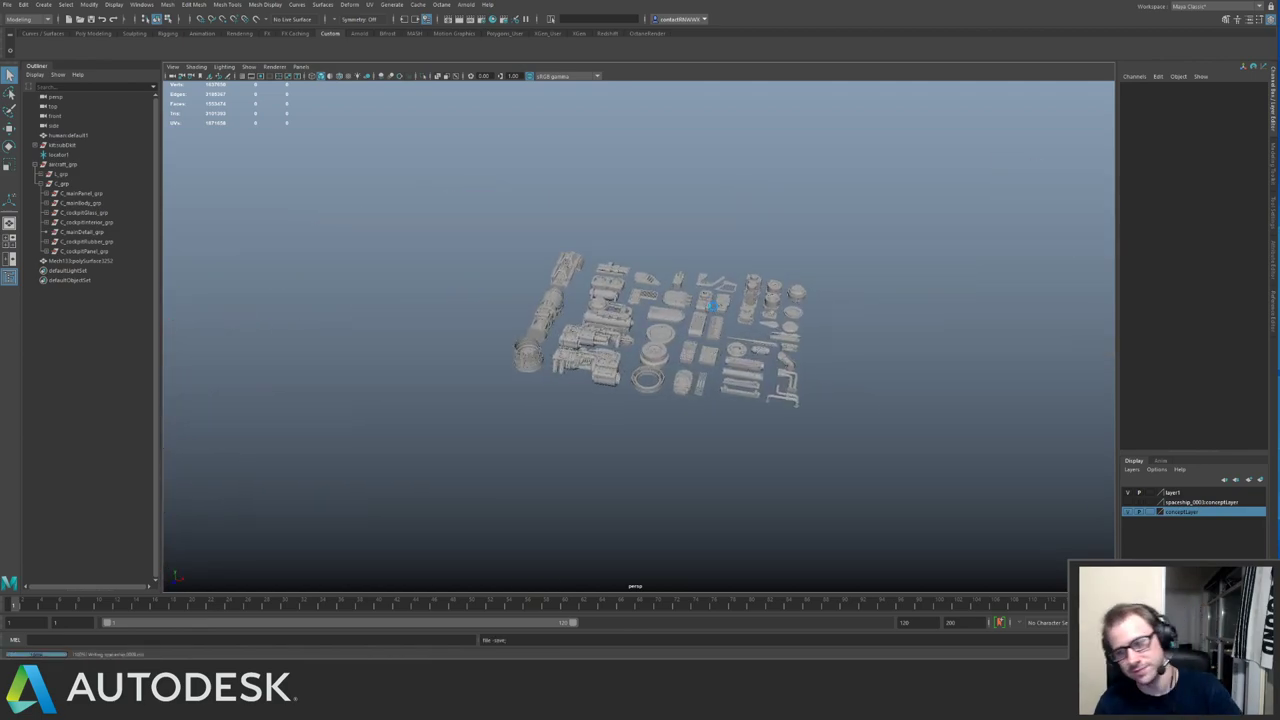
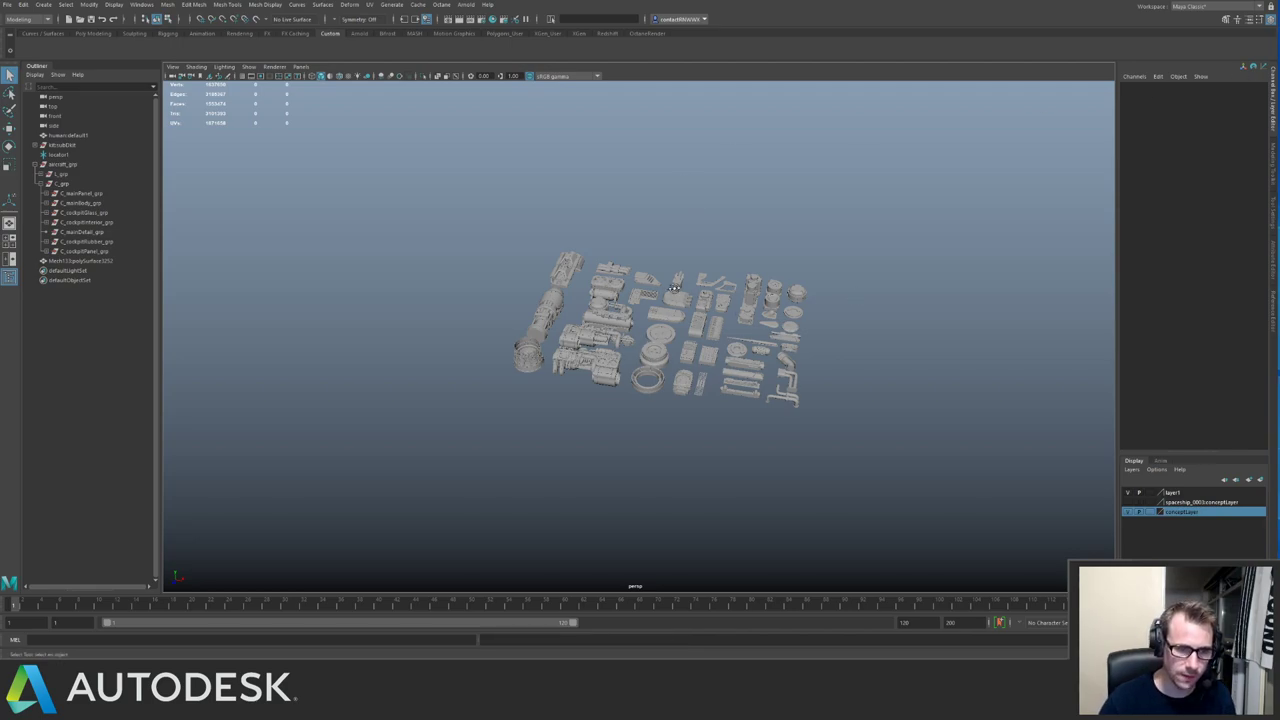
Duplicate the whole rounded panel with vent slots from the kit parts and take the copy out of the kit group.
{"action": "left_click_drag", "start_coordinate": [675, 288], "coordinate": [672, 300], "text": "alt"}
{"action": "right_click_drag", "start_coordinate": [672, 300], "coordinate": [668, 170], "text": "alt"}
{"action": "middle_click_drag", "start_coordinate": [668, 170], "coordinate": [702, 258], "text": "alt"}
{"action": "left_click", "coordinate": [711, 233]}
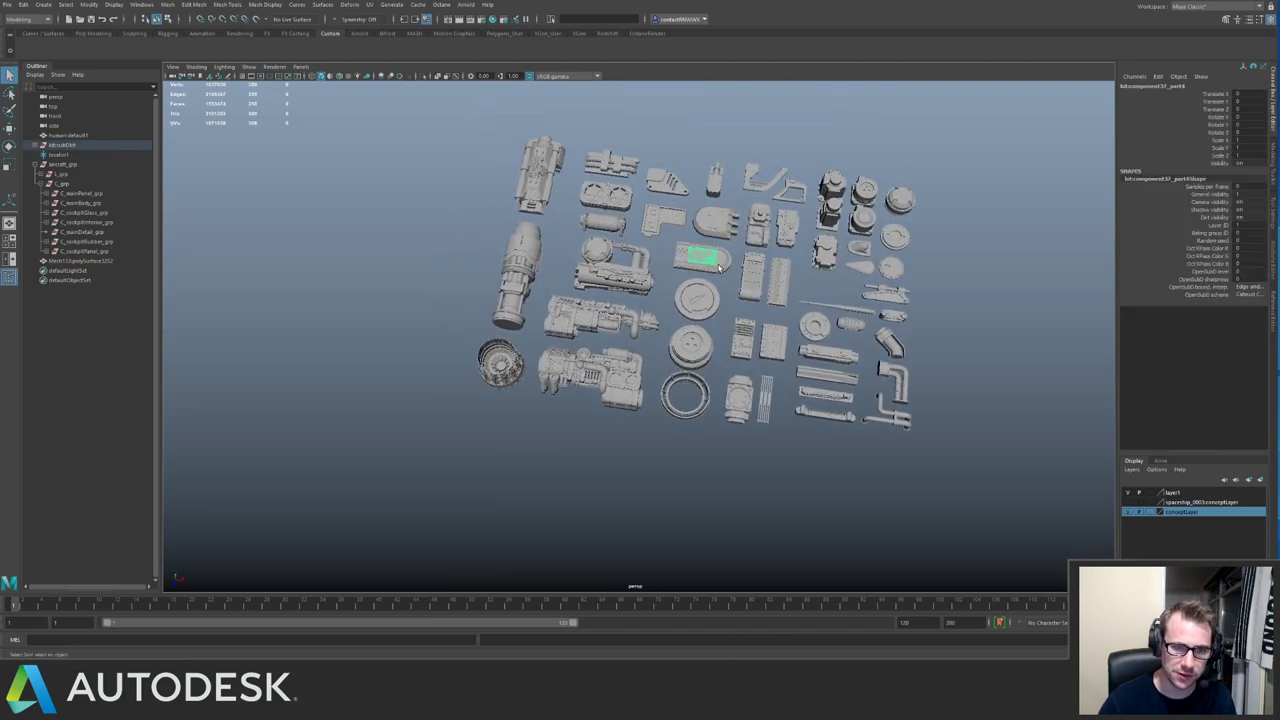
{"action": "key", "text": "f"}
{"action": "scroll", "coordinate": [559, 246], "scroll_direction": "down", "scroll_amount": 3}
{"action": "key", "text": "Up"}
{"action": "scroll", "coordinate": [530, 232], "scroll_direction": "down", "scroll_amount": 4}
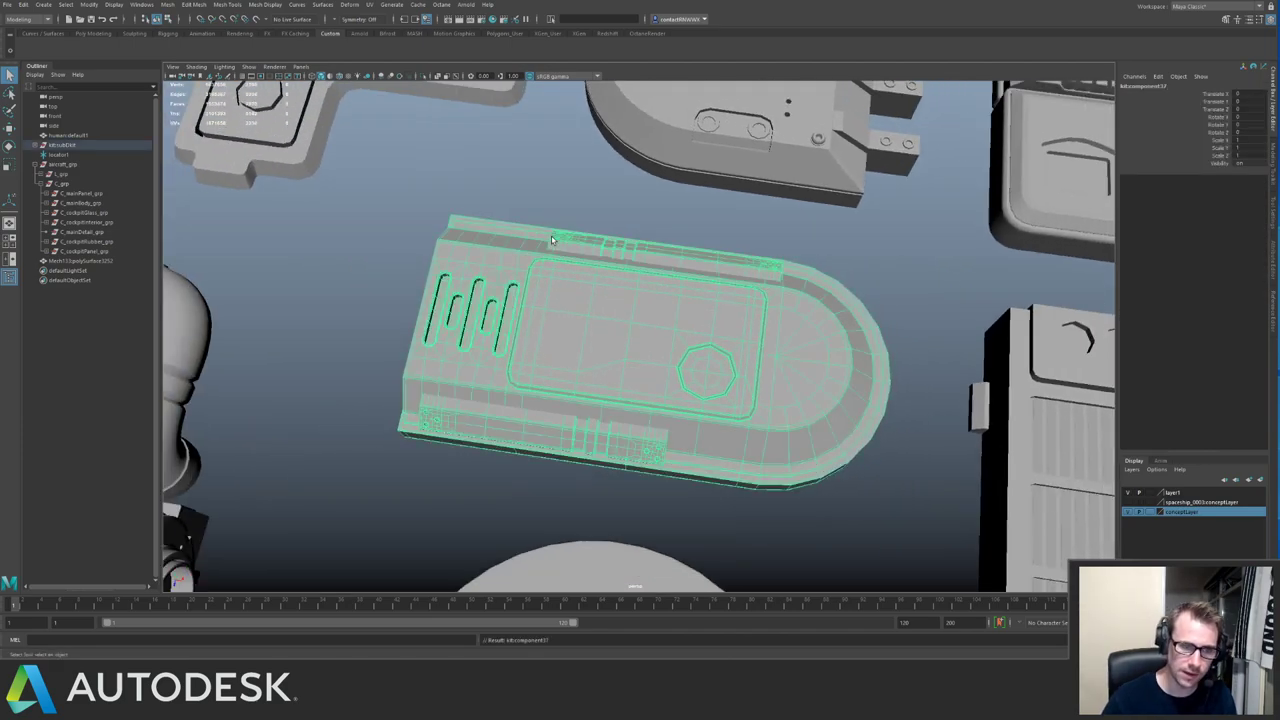
{"action": "scroll", "coordinate": [502, 221], "scroll_direction": "down", "scroll_amount": 8}
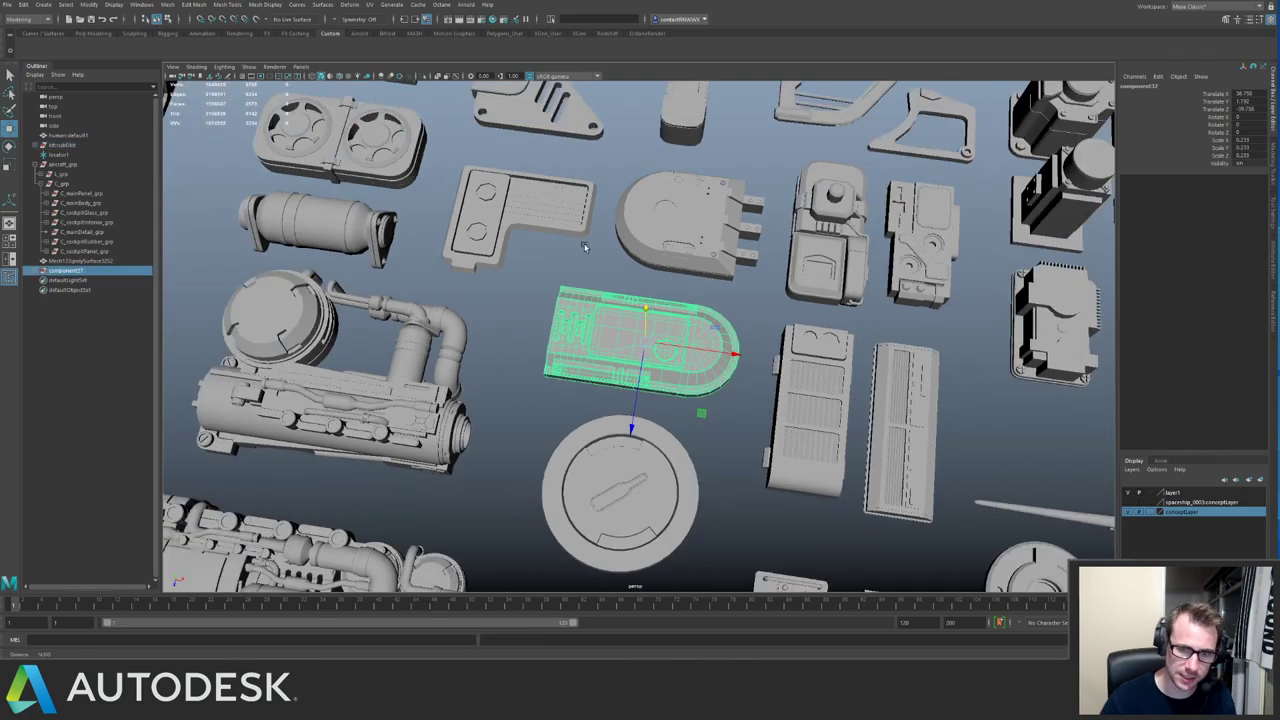
Move the copied rounded panel over to the aircraft and place it inside the cockpit beneath the canopy.
{"action": "left_click_drag", "start_coordinate": [502, 230], "coordinate": [493, 293], "text": "alt"}
{"action": "scroll", "coordinate": [493, 294], "scroll_direction": "down", "scroll_amount": 8}
{"action": "middle_click_drag", "start_coordinate": [493, 294], "coordinate": [650, 303], "text": "alt"}
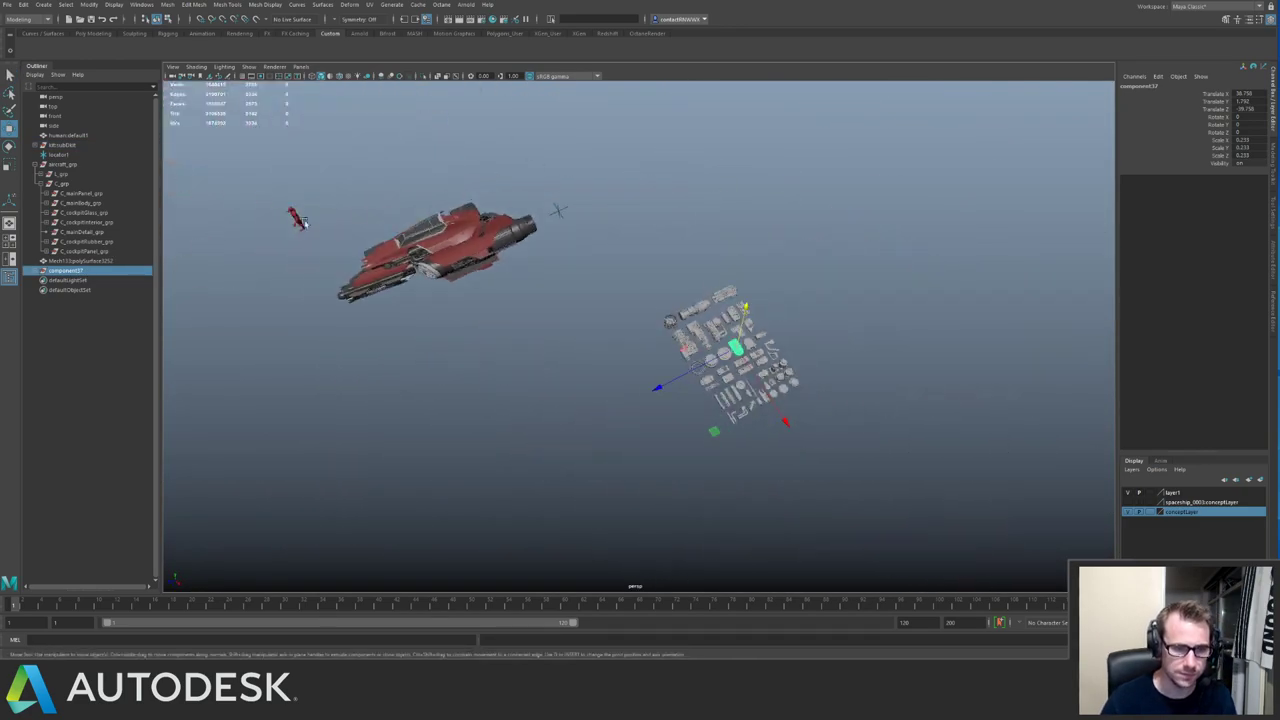
{"action": "middle_click_drag", "start_coordinate": [445, 242], "coordinate": [485, 288], "text": "alt"}
{"action": "left_click_drag", "start_coordinate": [687, 433], "coordinate": [730, 495], "text": "alt"}
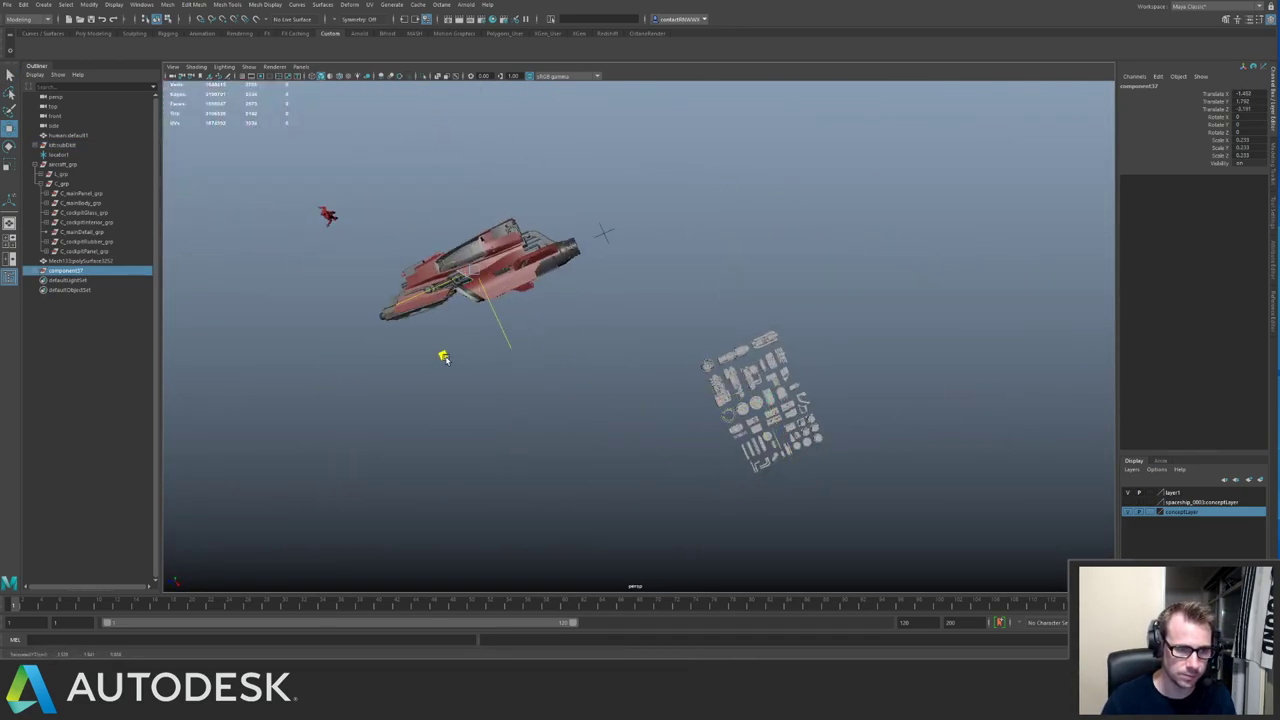
{"action": "key", "text": "f"}
{"action": "scroll", "coordinate": [694, 383], "scroll_direction": "down", "scroll_amount": 5}
{"action": "left_click_drag", "start_coordinate": [694, 383], "coordinate": [505, 405], "text": "alt"}
{"action": "left_click_drag", "start_coordinate": [505, 405], "coordinate": [644, 405], "text": "alt"}
{"action": "left_click_drag", "start_coordinate": [692, 172], "coordinate": [698, 172]}
{"action": "left_click_drag", "start_coordinate": [698, 172], "coordinate": [721, 262], "text": "alt"}
{"action": "left_click_drag", "start_coordinate": [704, 307], "coordinate": [742, 318]}
Rotate the rounded panel 90 degrees about Y and enlarge it to a scale of about 0.456 to fill the rear cockpit floor.
{"action": "key", "text": "e"}
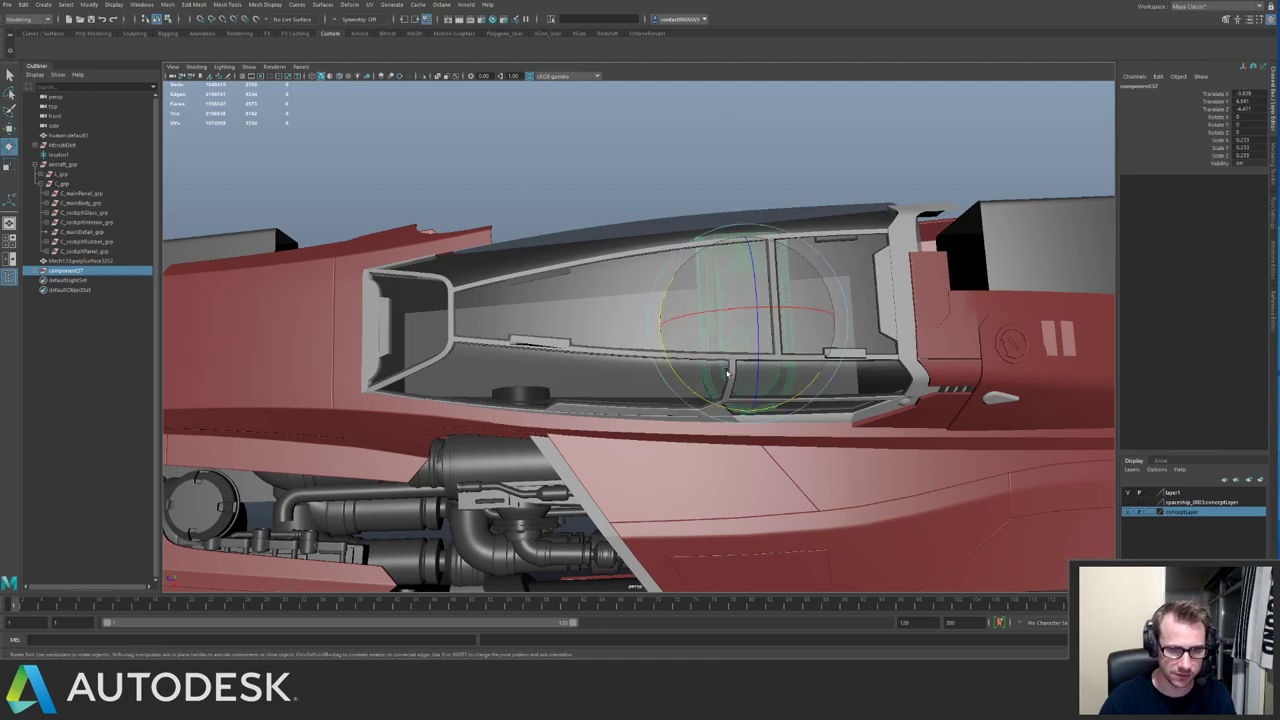
{"action": "left_click_drag", "start_coordinate": [735, 402], "coordinate": [755, 406]}
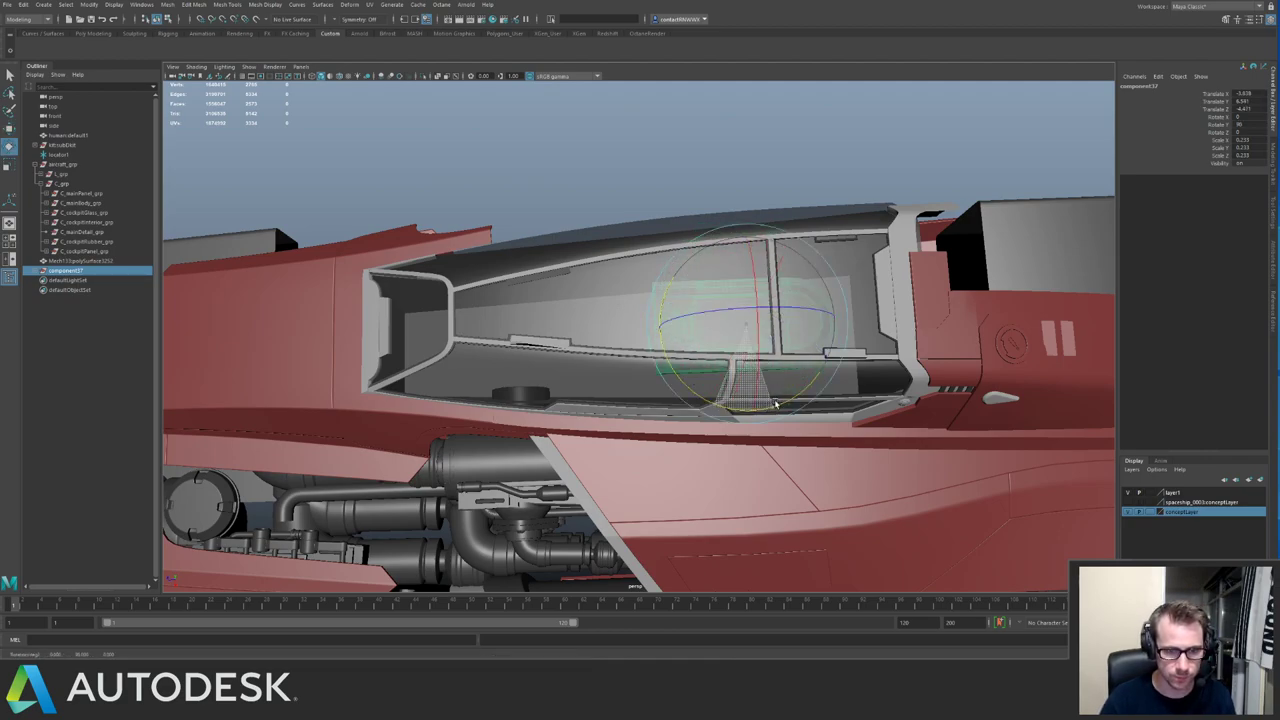
{"action": "key", "text": "w"}
{"action": "left_click_drag", "start_coordinate": [743, 325], "coordinate": [998, 320]}
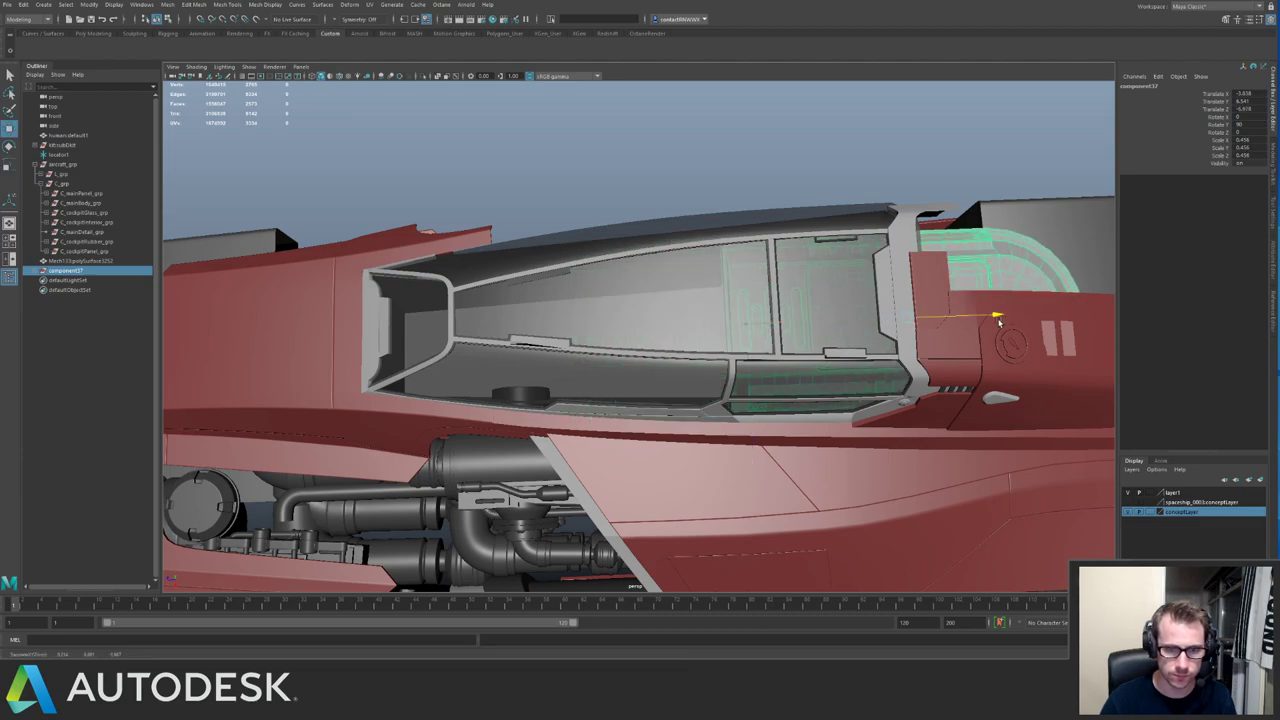
{"action": "left_click_drag", "start_coordinate": [858, 330], "coordinate": [602, 293], "text": "alt"}
{"action": "left_click_drag", "start_coordinate": [841, 297], "coordinate": [855, 290], "text": "alt"}
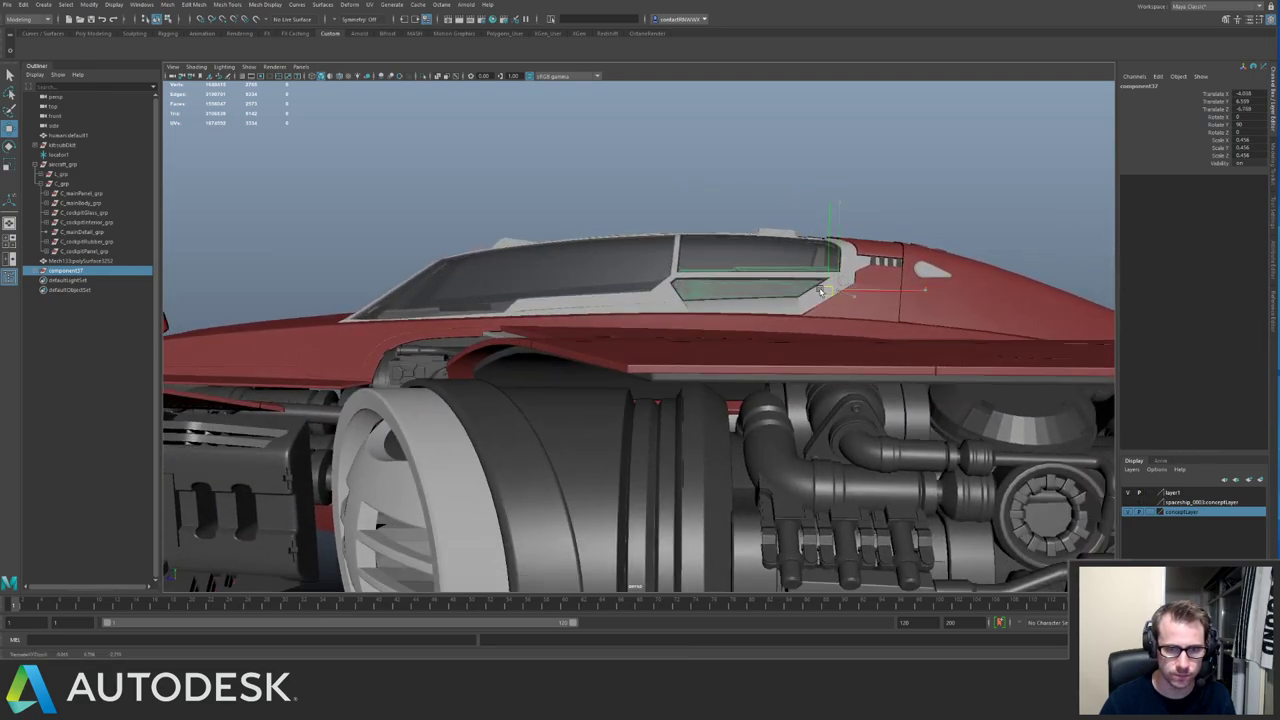
{"action": "left_click", "coordinate": [886, 200]}
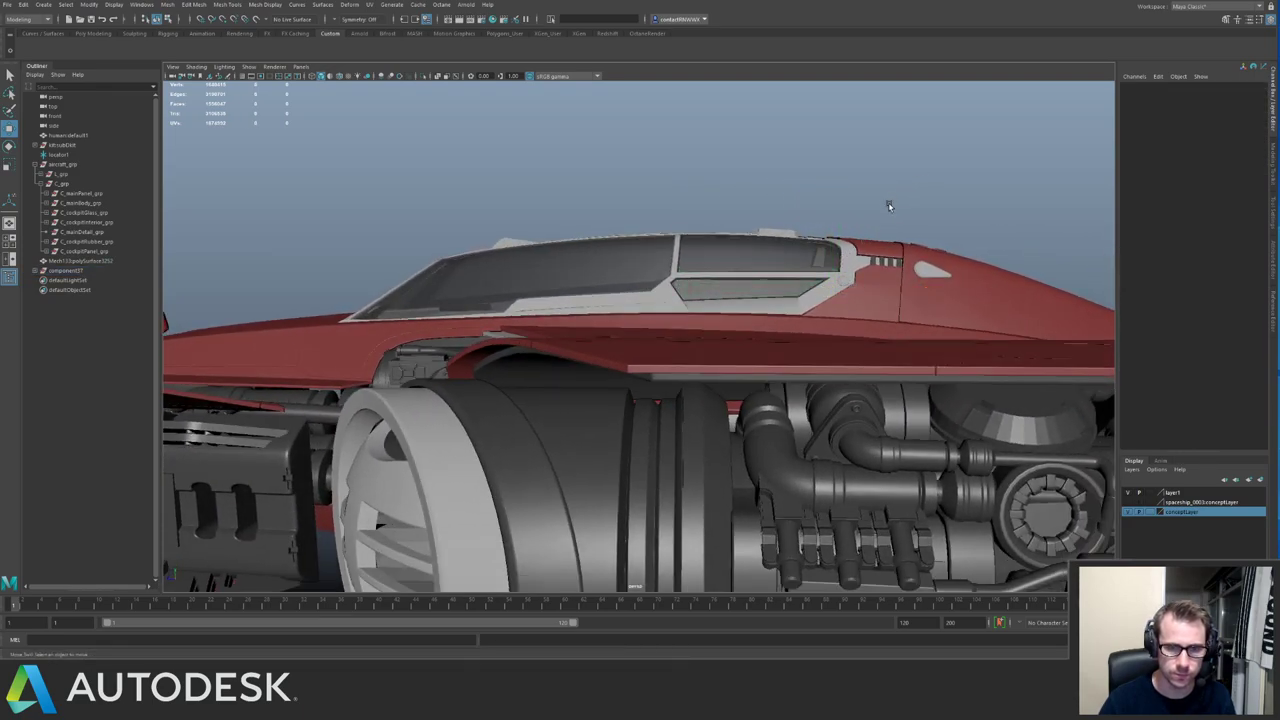
Examine the side rail of the rounded panel among the kit parts up close.
{"action": "left_click_drag", "start_coordinate": [886, 200], "coordinate": [587, 289], "text": "alt"}
{"action": "middle_click_drag", "start_coordinate": [880, 220], "coordinate": [603, 271], "text": "alt"}
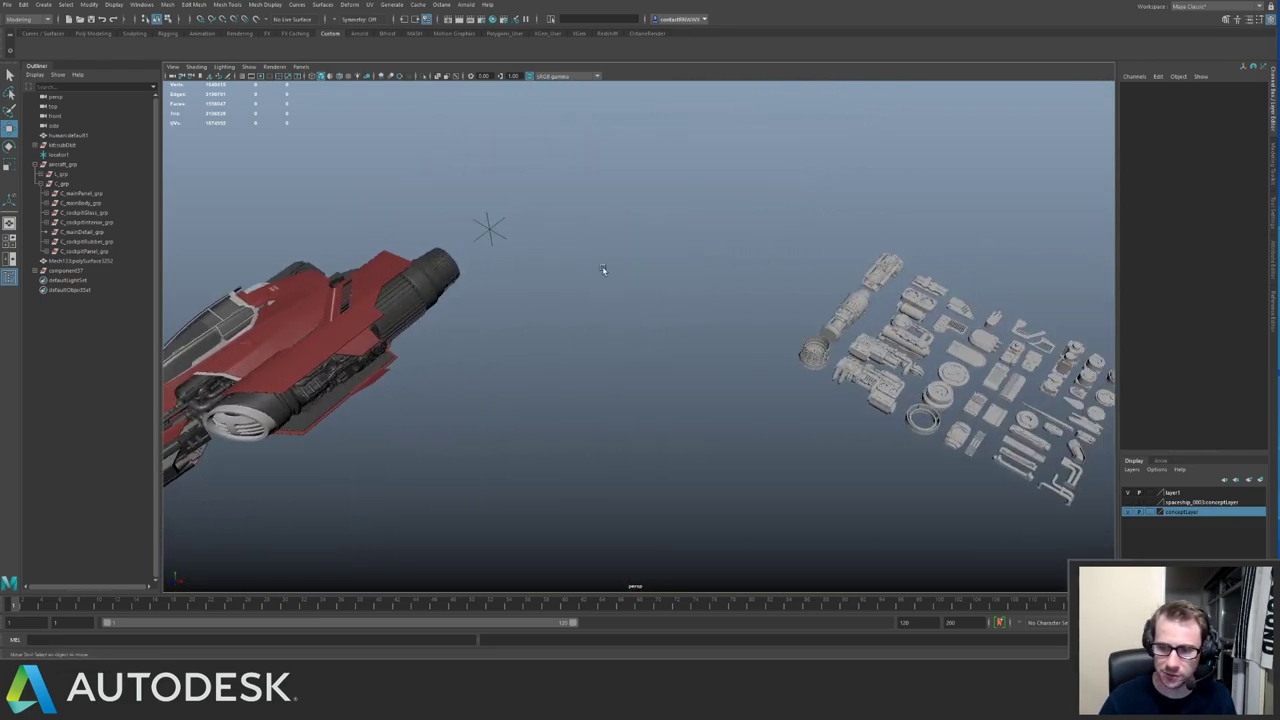
{"action": "right_click_drag", "start_coordinate": [603, 271], "coordinate": [670, 310], "text": "alt"}
{"action": "left_click", "coordinate": [682, 327]}
{"action": "key", "text": "f"}
{"action": "left_click_drag", "start_coordinate": [682, 327], "coordinate": [749, 340], "text": "alt"}
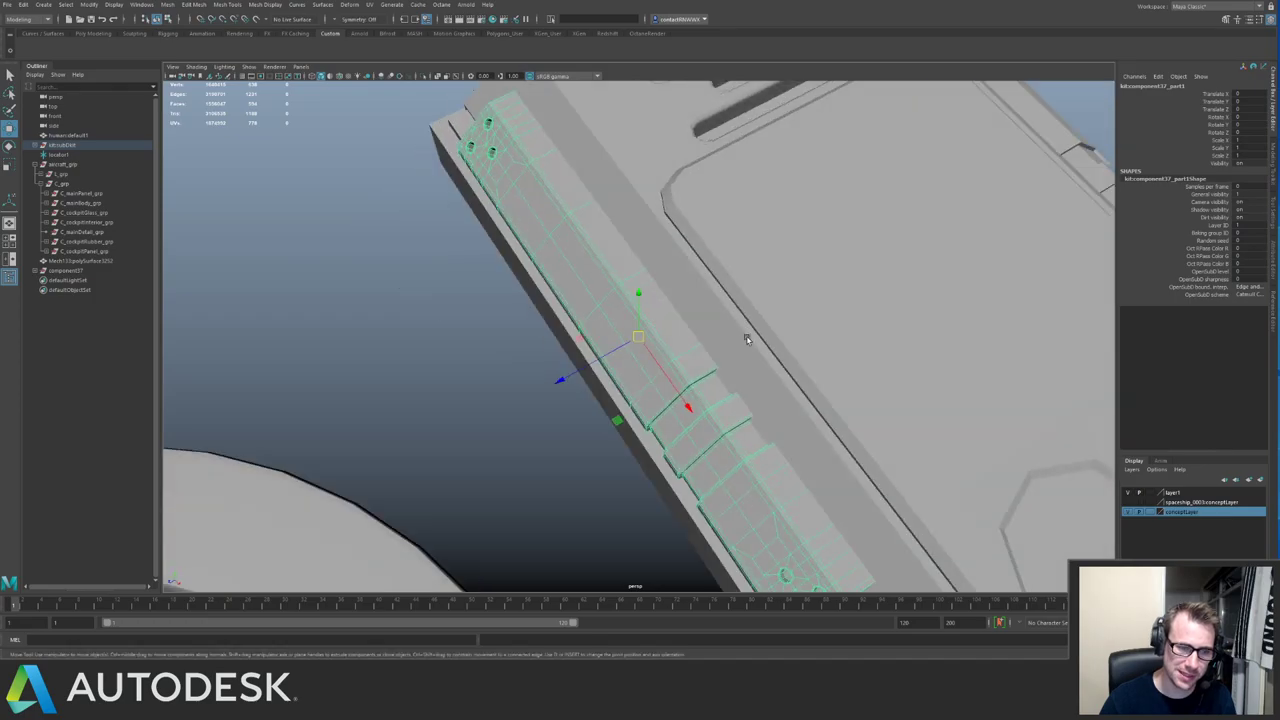
Duplicate the complete small cylindrical tank from the kit parts and take the copy out of the kit group.
{"action": "right_click_drag", "start_coordinate": [749, 340], "coordinate": [380, 283], "text": "alt"}
{"action": "middle_click_drag", "start_coordinate": [380, 283], "coordinate": [545, 266], "text": "alt"}
{"action": "right_click_drag", "start_coordinate": [650, 250], "coordinate": [540, 235], "text": "alt"}
{"action": "middle_click_drag", "start_coordinate": [540, 235], "coordinate": [643, 310], "text": "alt"}
{"action": "left_click_drag", "start_coordinate": [643, 310], "coordinate": [596, 337], "text": "alt"}
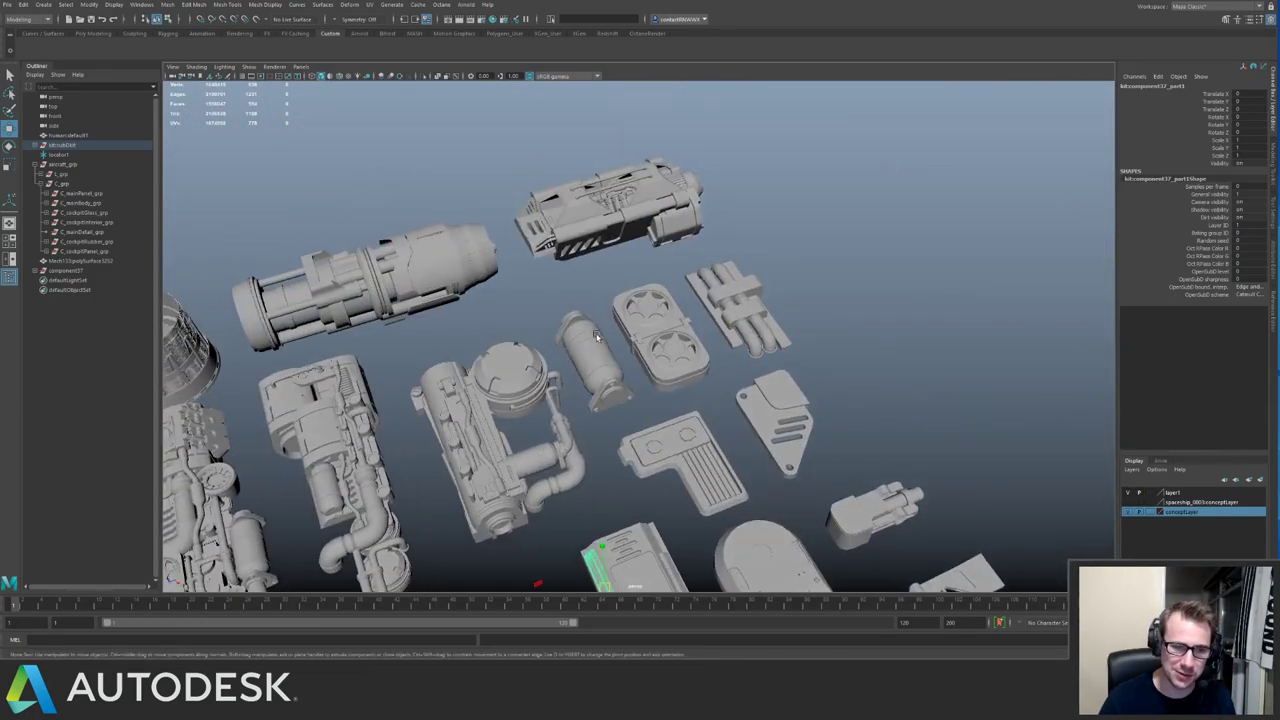
{"action": "key", "text": "Up"}
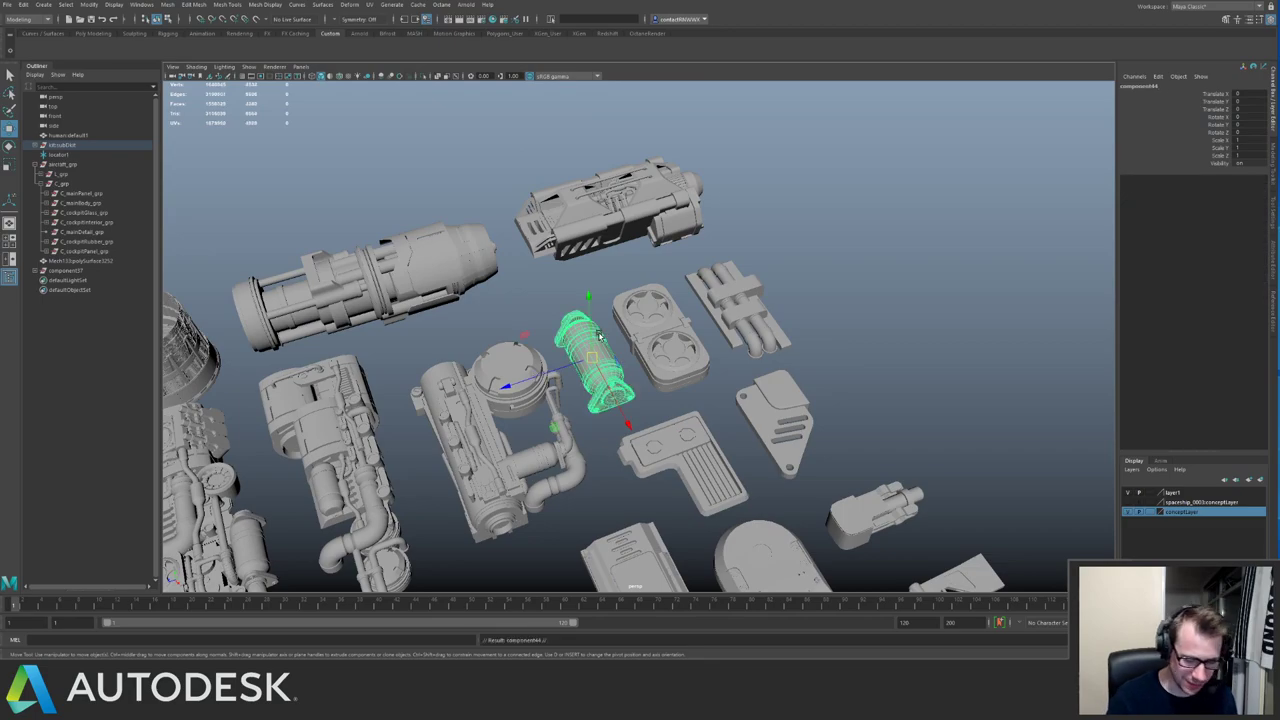
{"action": "right_click_drag", "start_coordinate": [673, 329], "coordinate": [565, 235], "text": "alt"}
{"action": "middle_click_drag", "start_coordinate": [565, 235], "coordinate": [710, 275], "text": "alt"}
{"action": "right_click_drag", "start_coordinate": [710, 275], "coordinate": [620, 300], "text": "alt"}
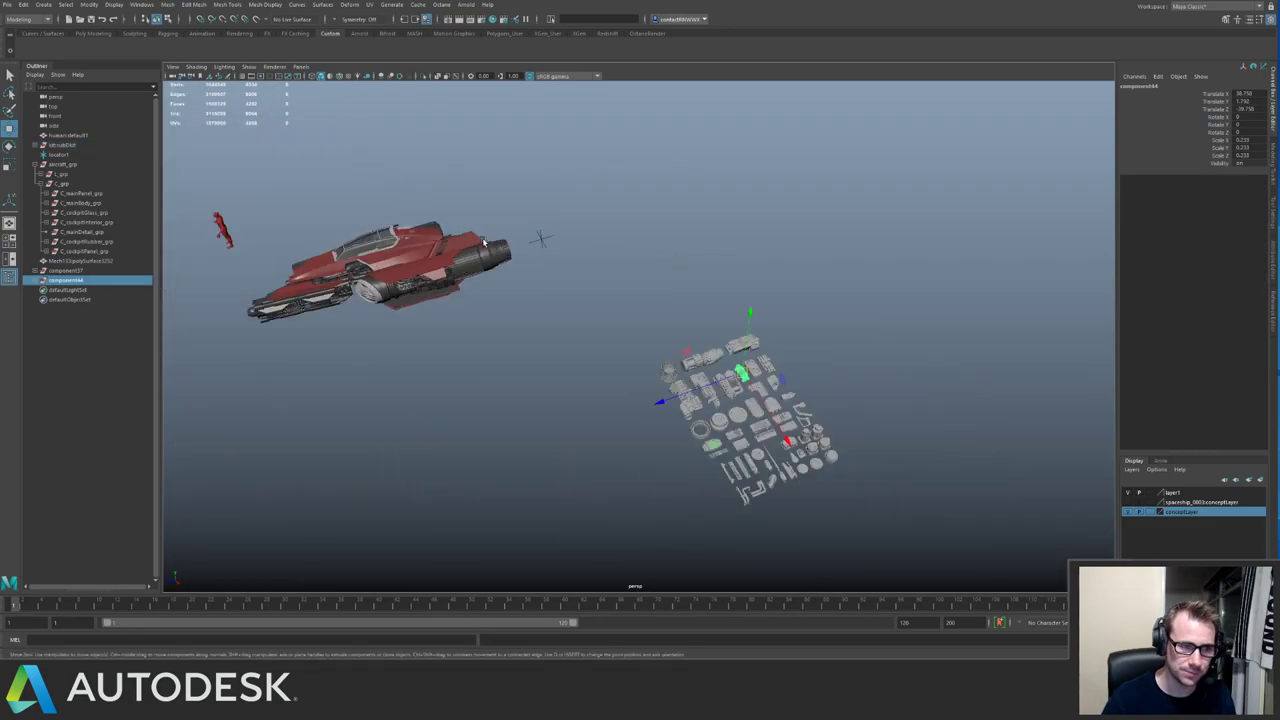
Move the copied cylindrical tank to the aircraft and raise it into the cockpit above the slotted floor panel.
{"action": "left_click_drag", "start_coordinate": [620, 300], "coordinate": [746, 432], "text": "alt"}
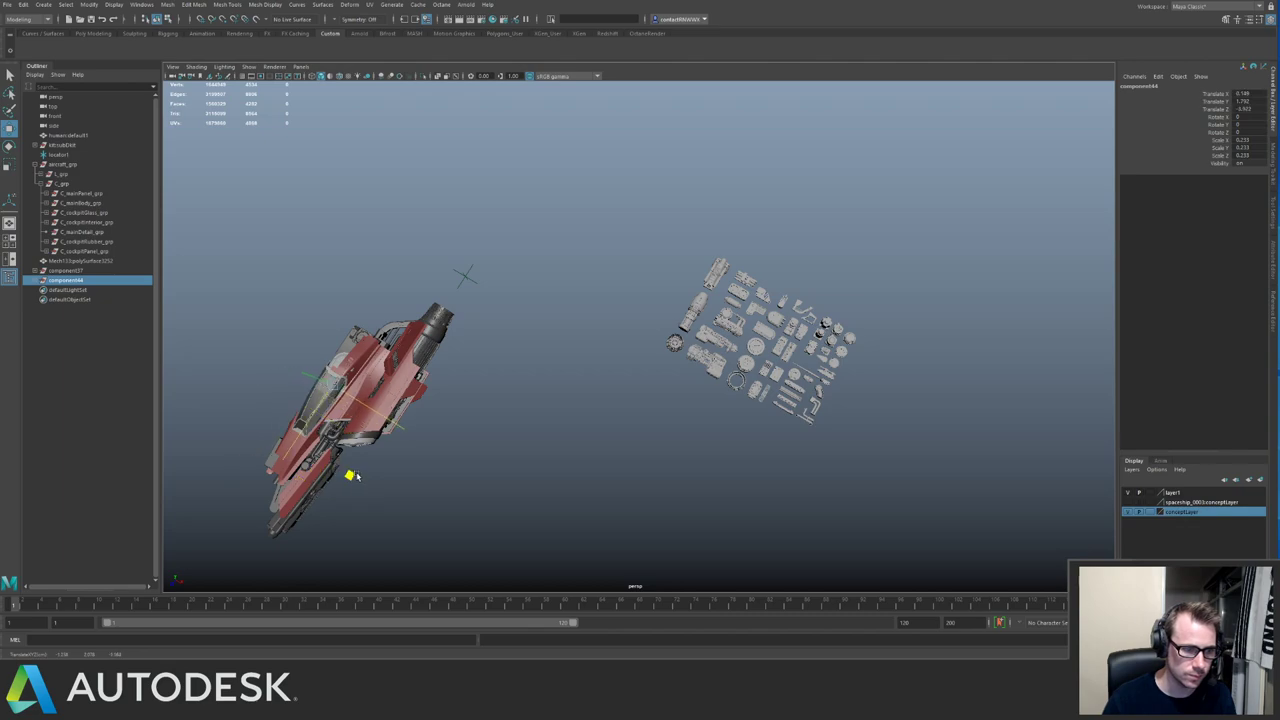
{"action": "key", "text": "f"}
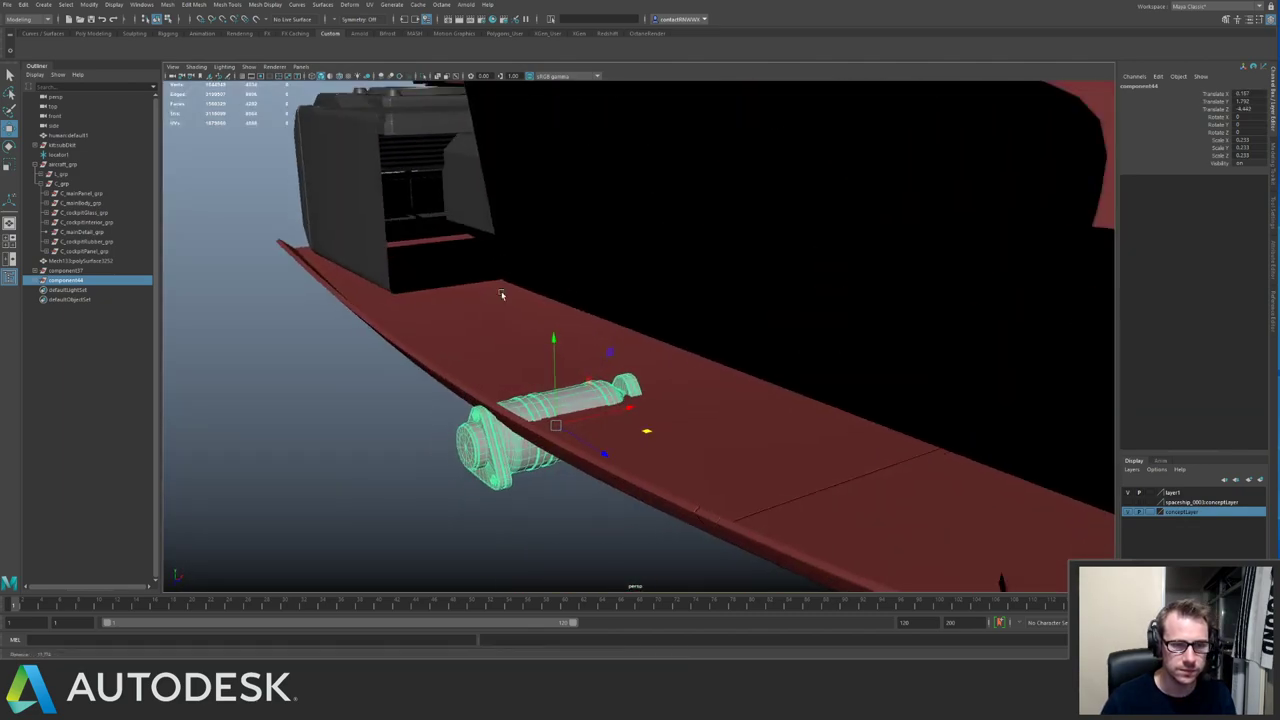
{"action": "right_click_drag", "start_coordinate": [502, 294], "coordinate": [470, 310], "text": "alt"}
{"action": "middle_click_drag", "start_coordinate": [470, 310], "coordinate": [517, 402], "text": "alt"}
{"action": "left_click_drag", "start_coordinate": [480, 467], "coordinate": [505, 181]}
{"action": "key", "text": "f"}
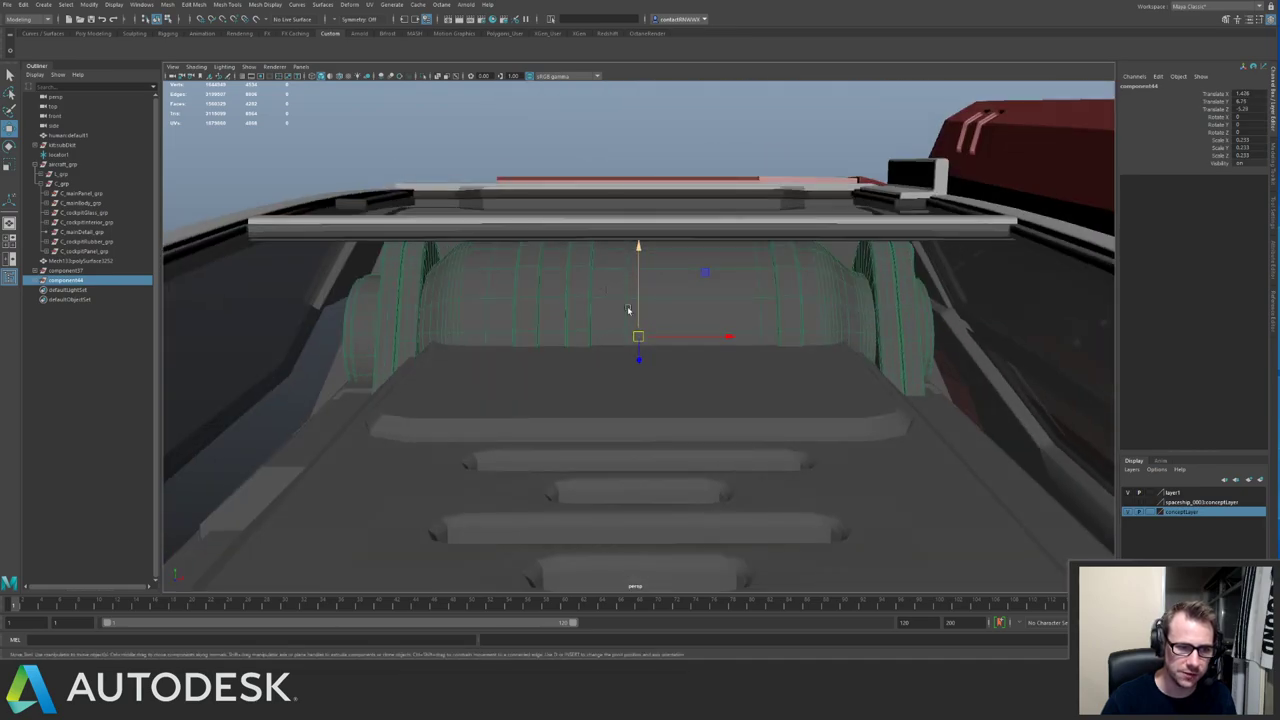
Shift the tank along the rear of the cockpit and place a duplicate just in front of it.
{"action": "left_click_drag", "start_coordinate": [629, 334], "coordinate": [408, 284], "text": "alt"}
{"action": "left_click_drag", "start_coordinate": [595, 338], "coordinate": [507, 341]}
{"action": "key", "text": "ctrl+d"}
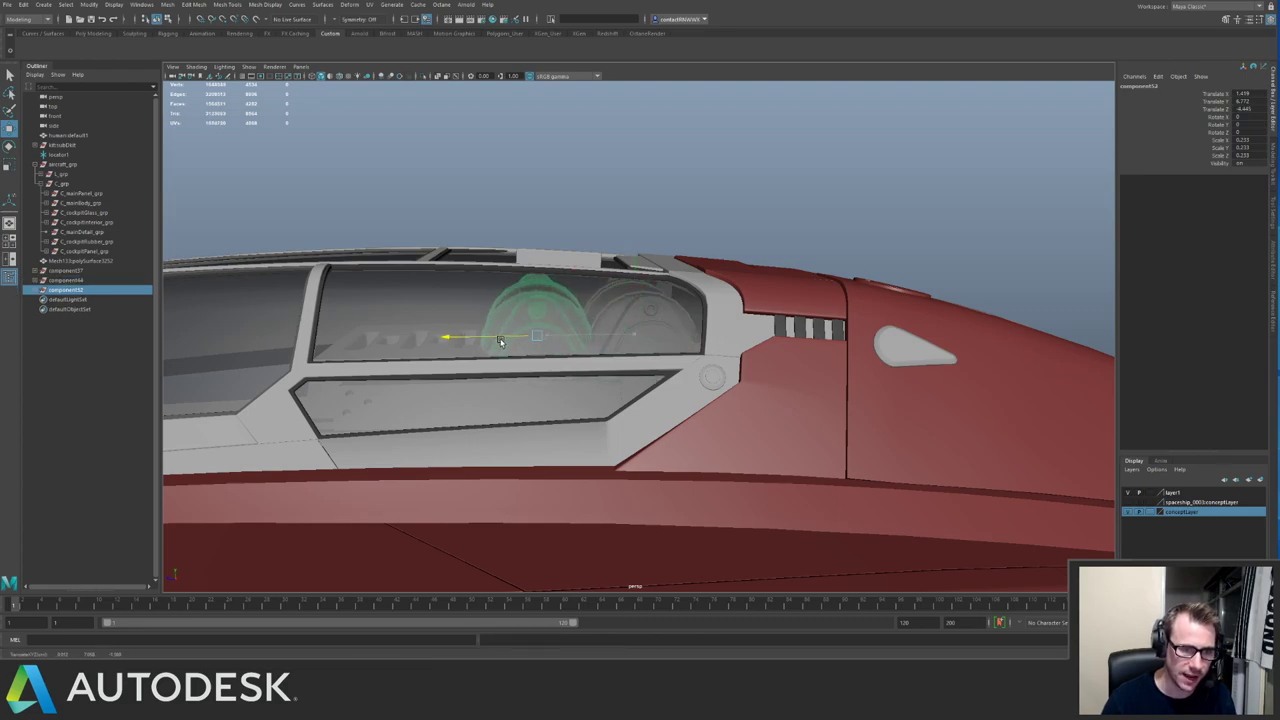
{"action": "left_click", "coordinate": [657, 194]}
Duplicate the complete curved box with slatted vents from the kit parts and take the copy out of the kit group.
{"action": "left_click_drag", "start_coordinate": [657, 194], "coordinate": [665, 318], "text": "alt"}
{"action": "right_click_drag", "start_coordinate": [665, 318], "coordinate": [406, 226], "text": "alt"}
{"action": "middle_click_drag", "start_coordinate": [1080, 395], "coordinate": [677, 251], "text": "alt"}
{"action": "left_click_drag", "start_coordinate": [520, 180], "coordinate": [683, 269], "text": "alt"}
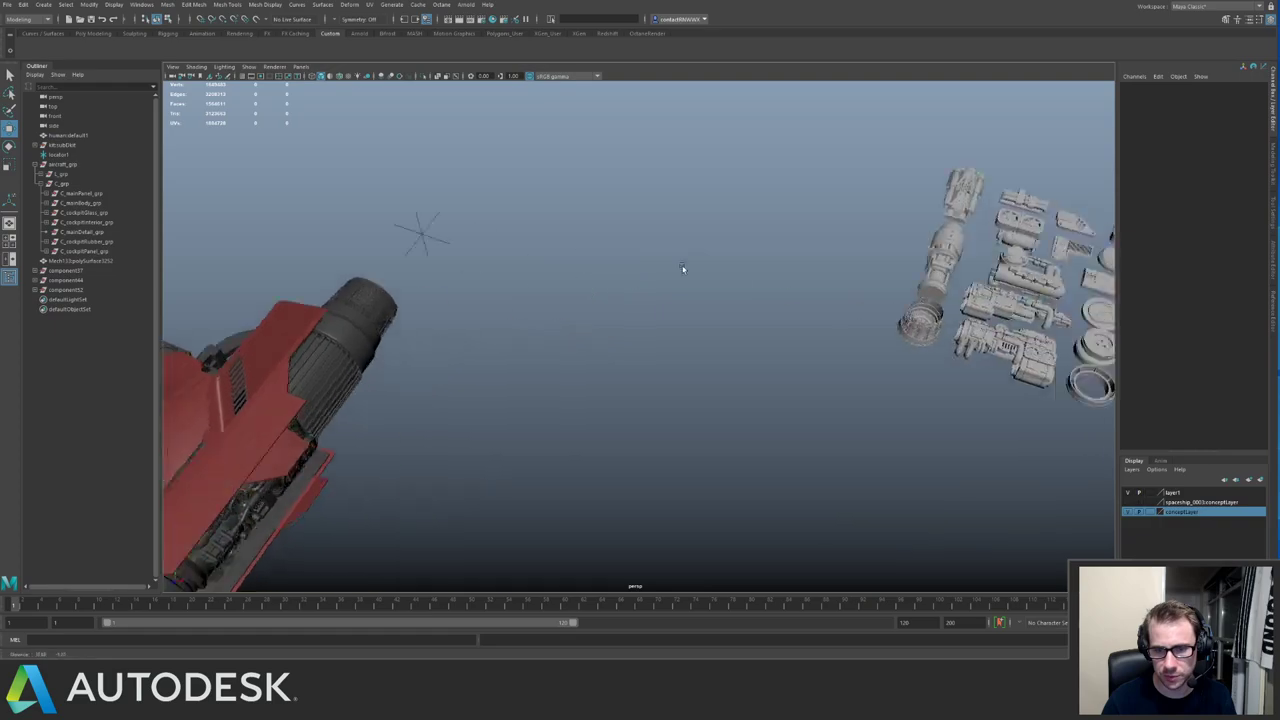
{"action": "middle_click_drag", "start_coordinate": [1080, 345], "coordinate": [625, 362], "text": "alt"}
{"action": "right_click_drag", "start_coordinate": [625, 362], "coordinate": [620, 305], "text": "alt"}
{"action": "left_click", "coordinate": [678, 320]}
{"action": "key", "text": "f"}
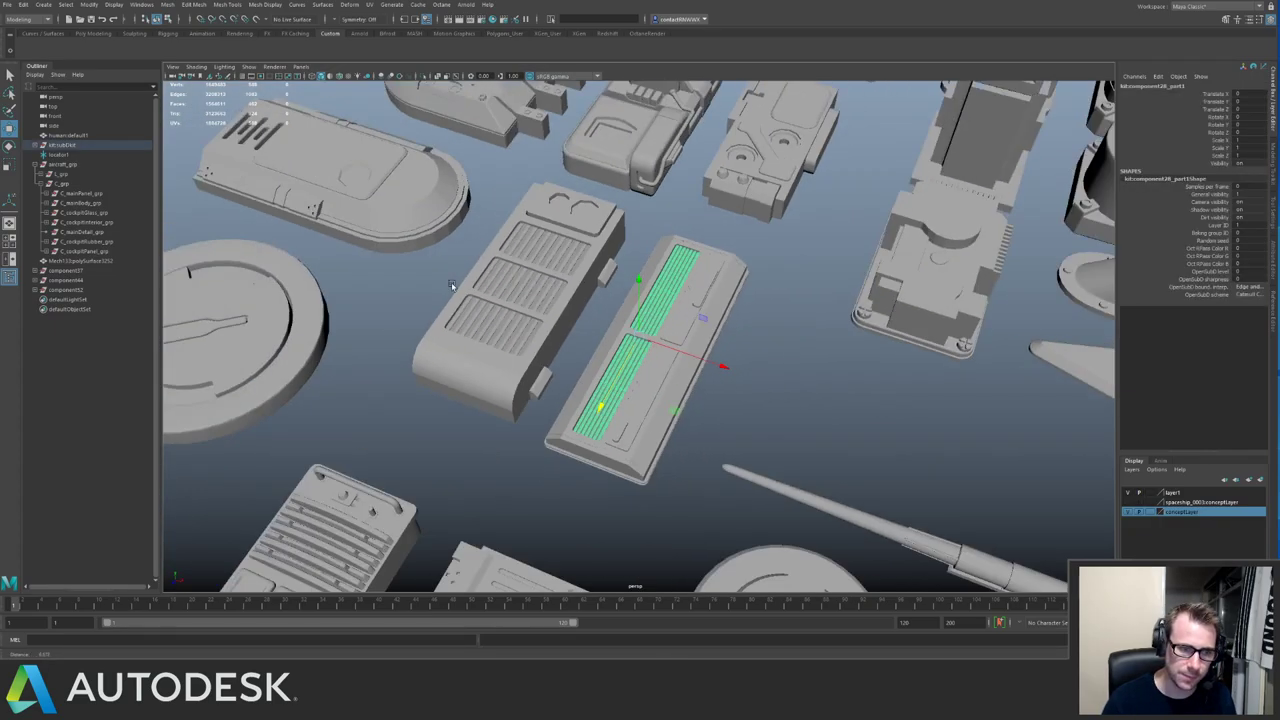
{"action": "left_click_drag", "start_coordinate": [580, 245], "coordinate": [550, 303], "text": "alt"}
{"action": "left_click", "coordinate": [550, 303]}
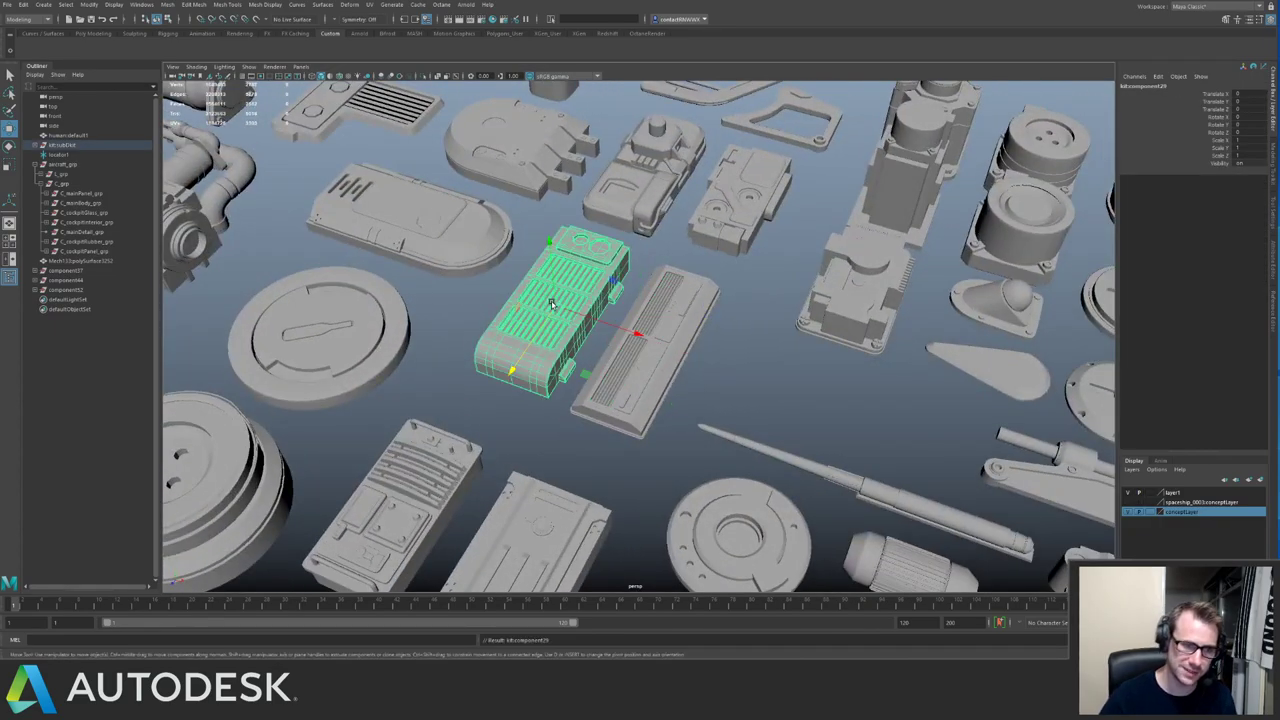
{"action": "scroll", "coordinate": [550, 303], "scroll_direction": "down", "scroll_amount": 10}
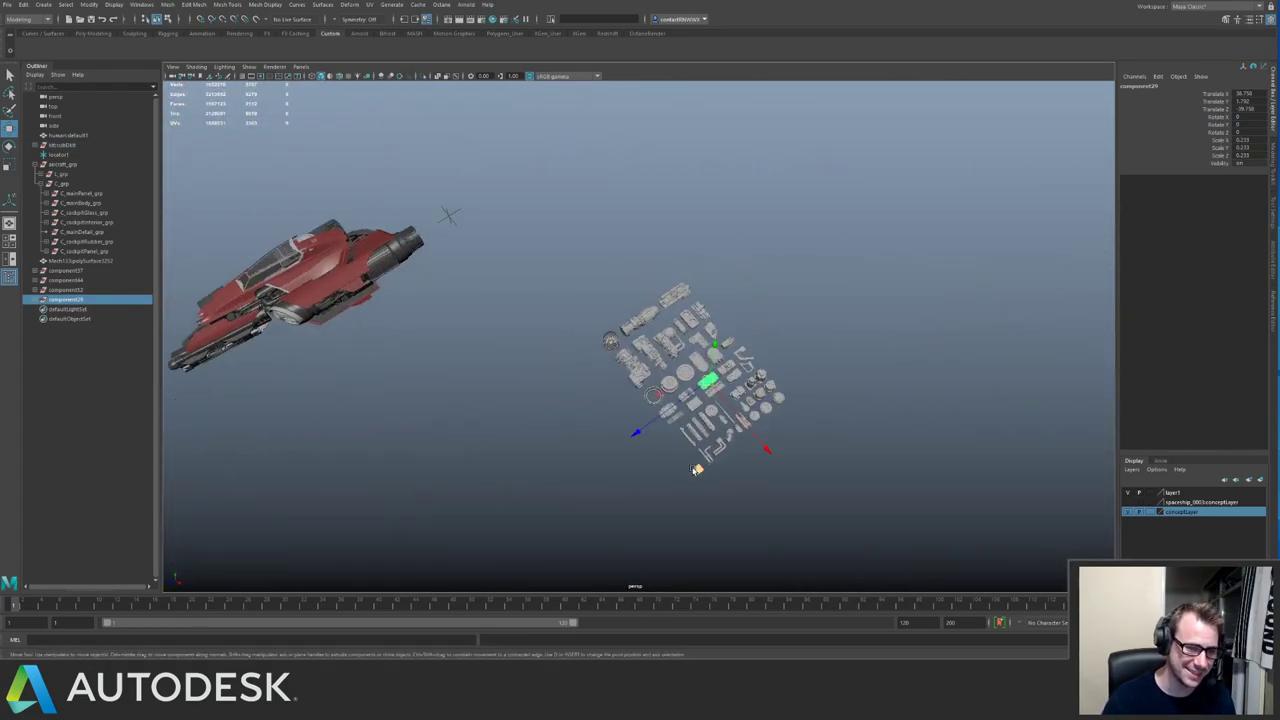
Move the copied slatted box to the aircraft and place it in the front part of the cockpit.
{"action": "key", "text": "f"}
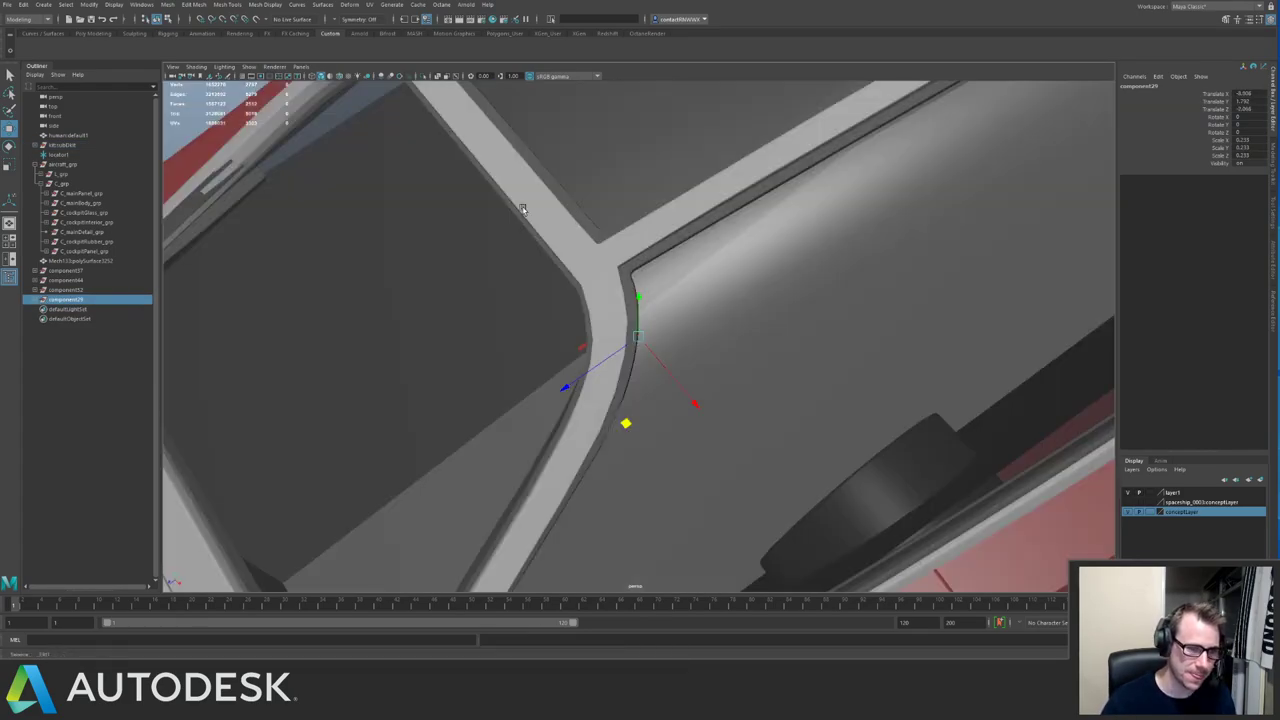
{"action": "scroll", "coordinate": [706, 217], "scroll_direction": "down", "scroll_amount": 6}
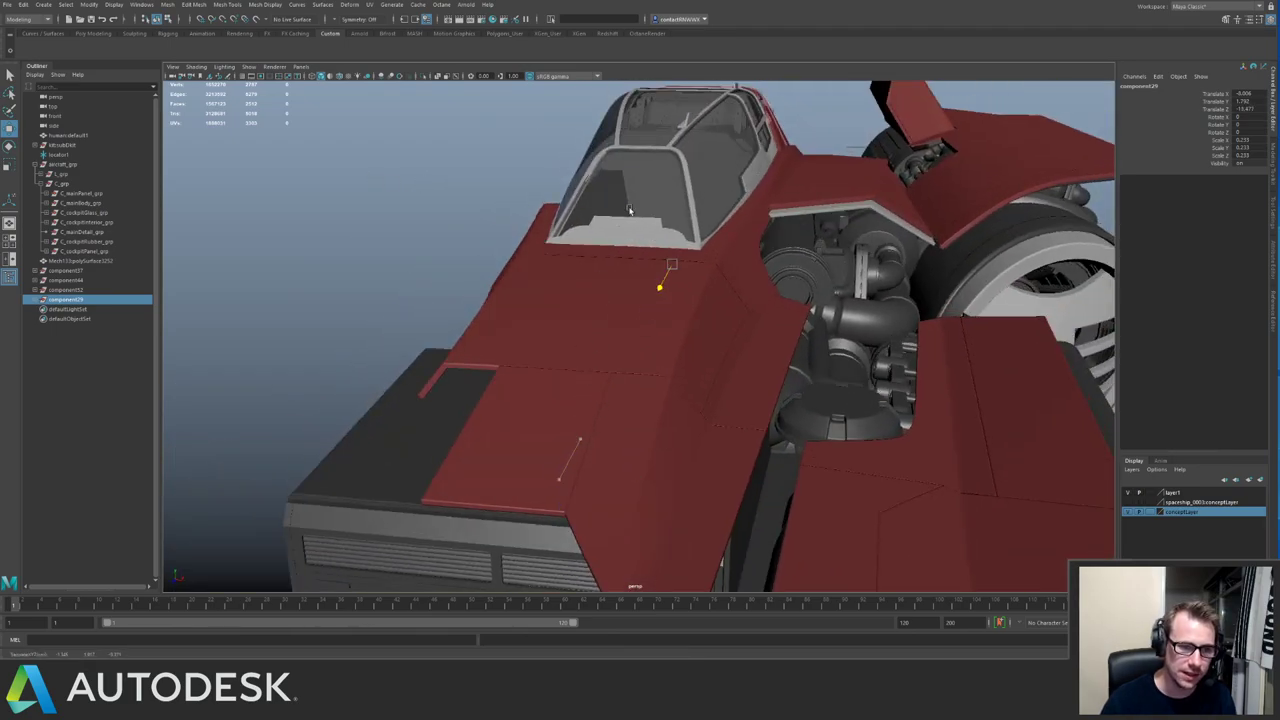
{"action": "key", "text": "w"}
{"action": "left_click_drag", "start_coordinate": [629, 210], "coordinate": [783, 330], "text": "alt"}
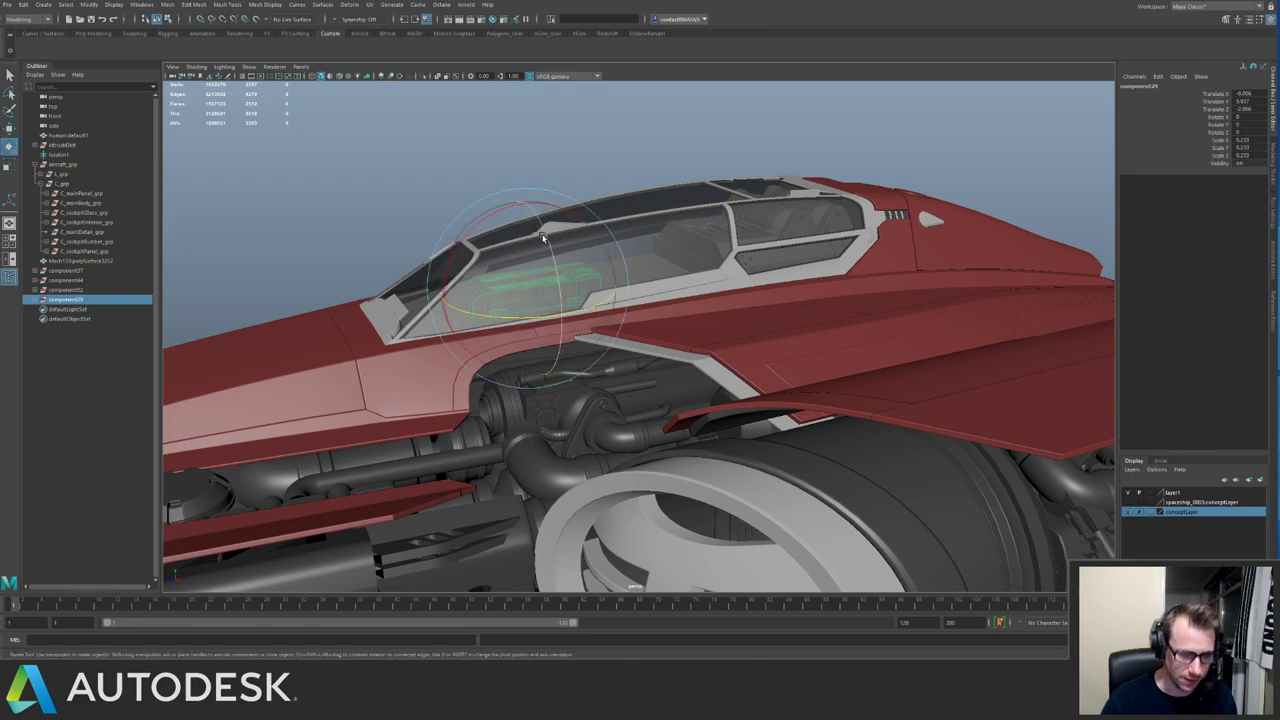
Stand the copied slatted box upright with a slight tilt, scale it to 0.32 and position it mid-cockpit as a seat back.
{"action": "left_click_drag", "start_coordinate": [490, 219], "coordinate": [605, 311]}
{"action": "left_click_drag", "start_coordinate": [428, 290], "coordinate": [576, 317]}
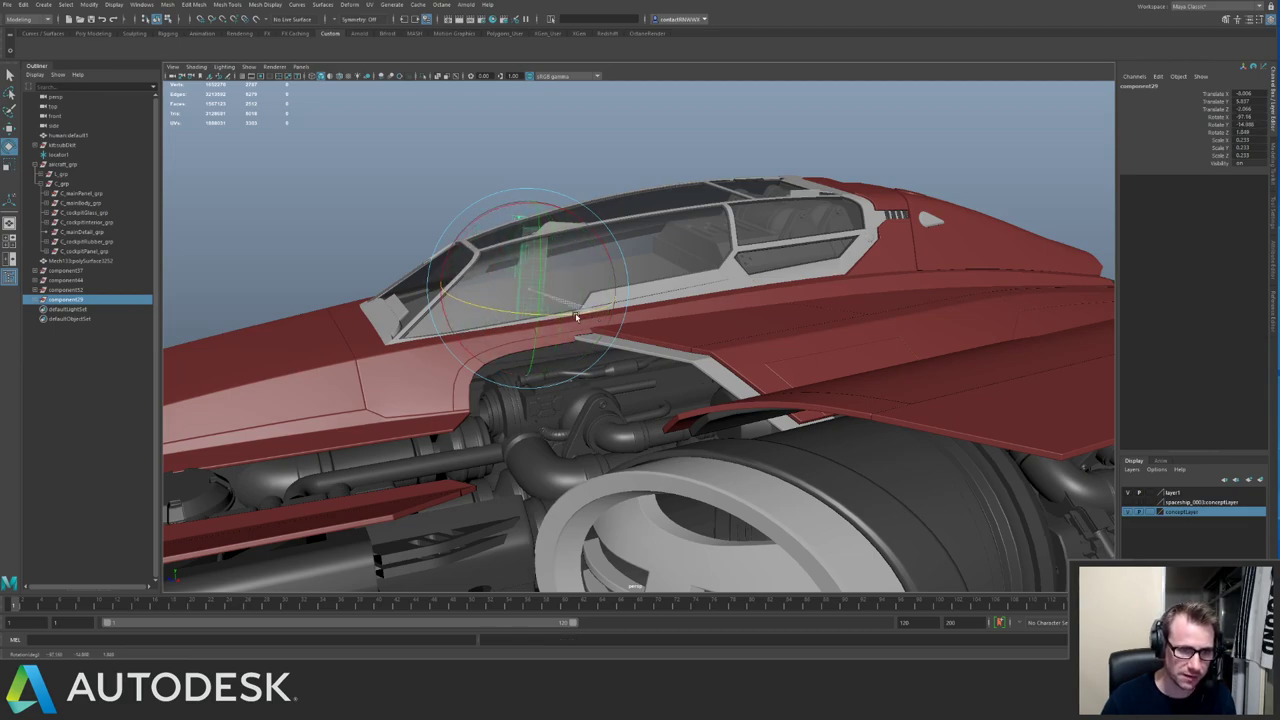
{"action": "left_click_drag", "start_coordinate": [474, 313], "coordinate": [664, 305]}
{"action": "key", "text": "w"}
{"action": "key", "text": "e"}
{"action": "key", "text": "w"}
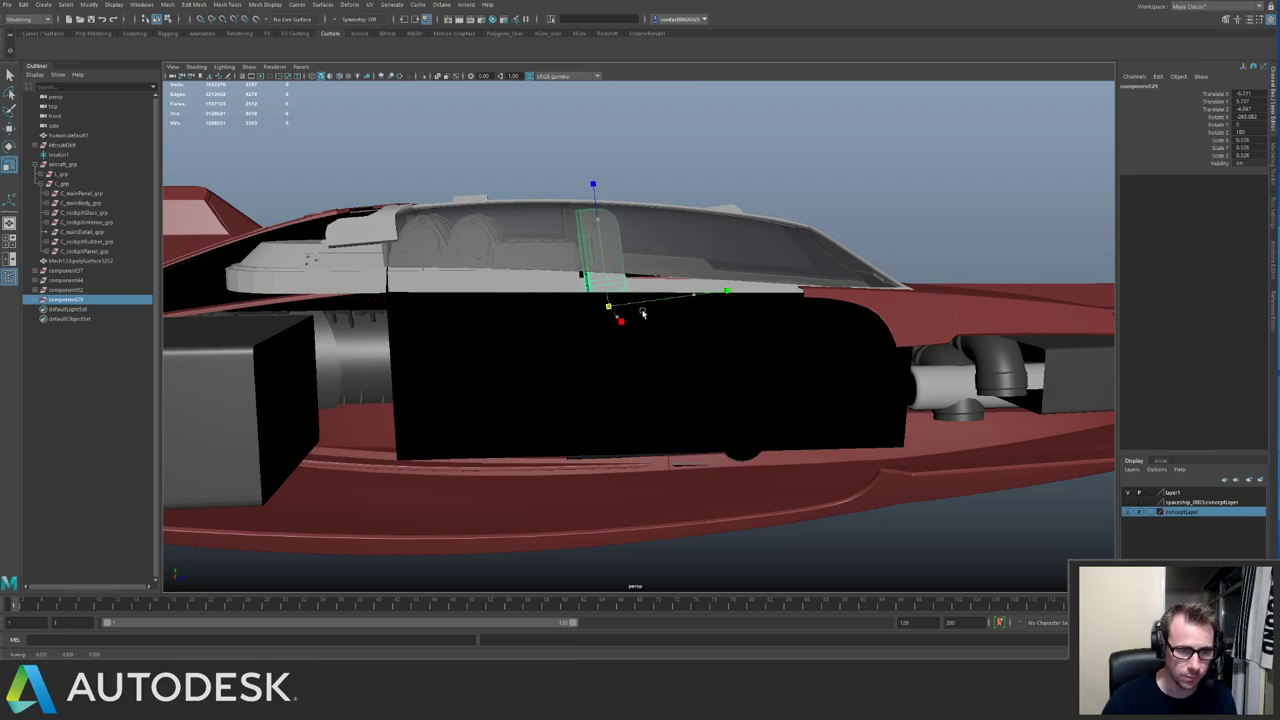
{"action": "left_click_drag", "start_coordinate": [603, 311], "coordinate": [661, 312], "text": "alt"}
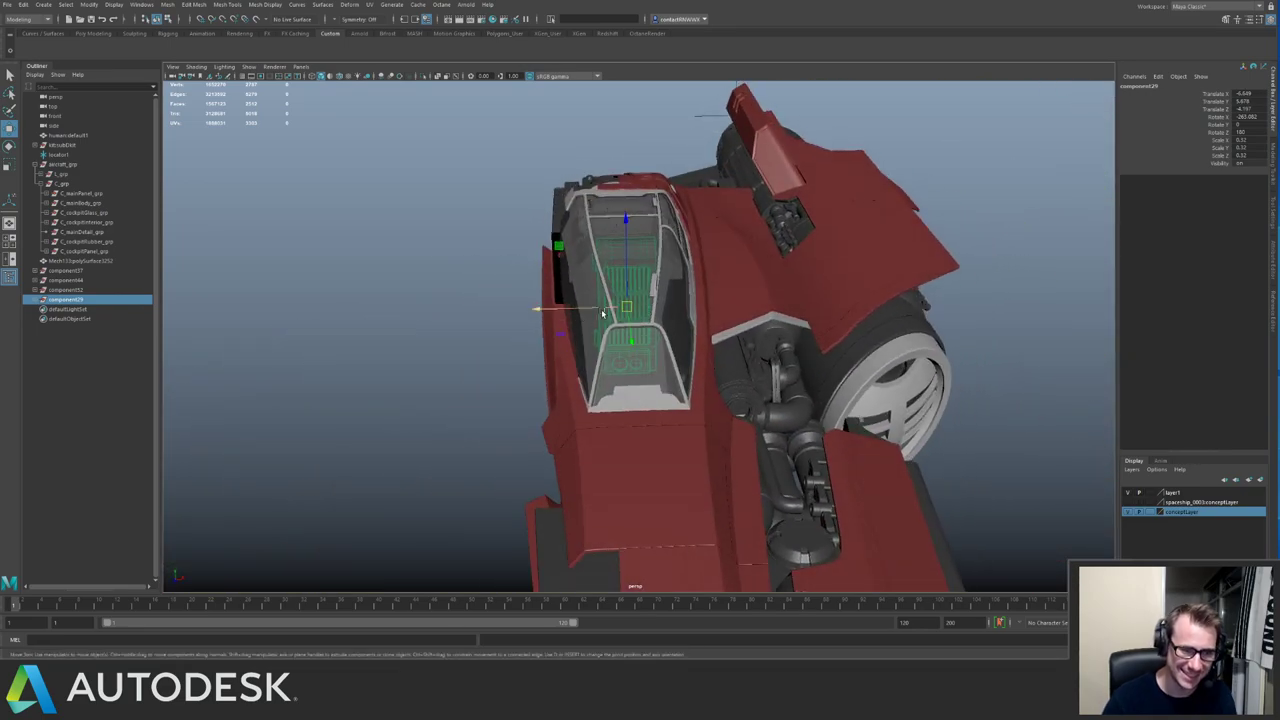
Apply a lattice to the seat back, widen and adjust its lower end, and delete the construction history to bake the shape.
{"action": "key", "text": "g"}
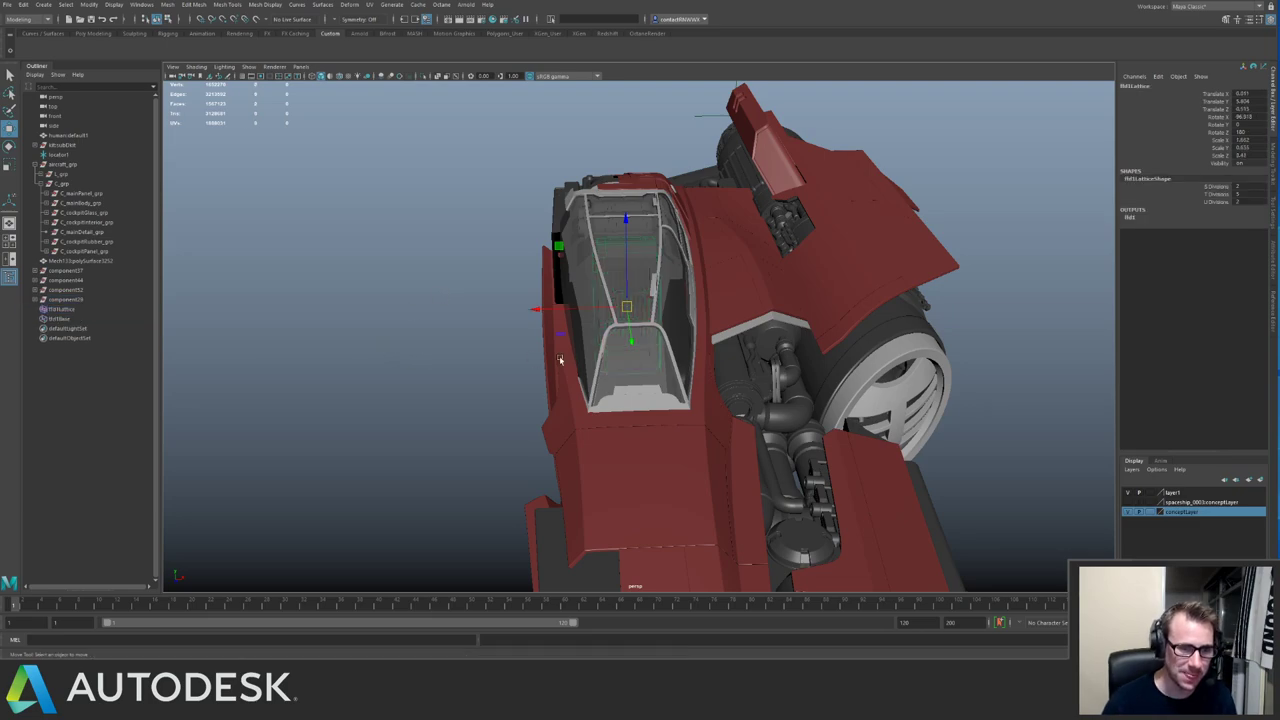
{"action": "right_click_drag", "start_coordinate": [560, 359], "coordinate": [554, 344]}
{"action": "left_click_drag", "start_coordinate": [541, 340], "coordinate": [711, 415]}
{"action": "key", "text": "r"}
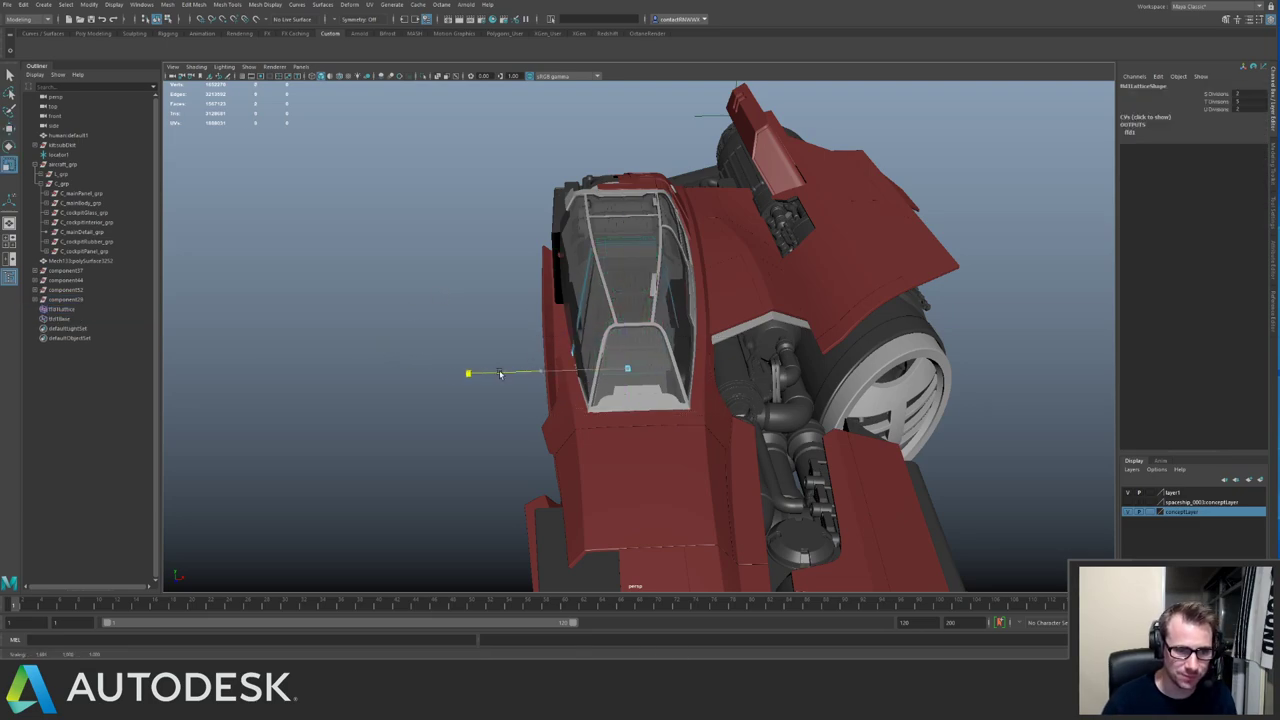
{"action": "mouse_move", "coordinate": [611, 381]}
{"action": "left_mouse_down", "text": "alt"}
{"action": "mouse_move", "coordinate": [580, 332]}
{"action": "mouse_move", "coordinate": [576, 362]}
{"action": "mouse_move", "coordinate": [612, 369]}
{"action": "left_mouse_up", "text": "alt"}
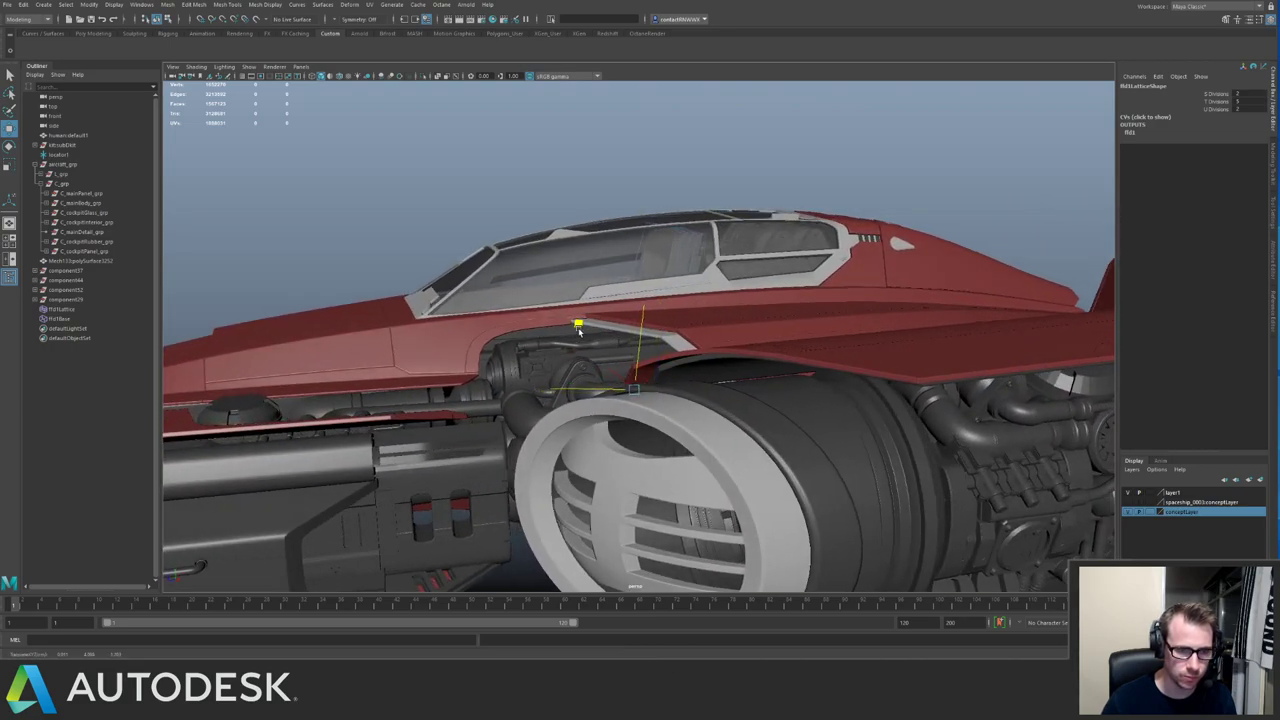
{"action": "key", "text": "alt+shift+d"}
{"action": "key", "text": "q"}
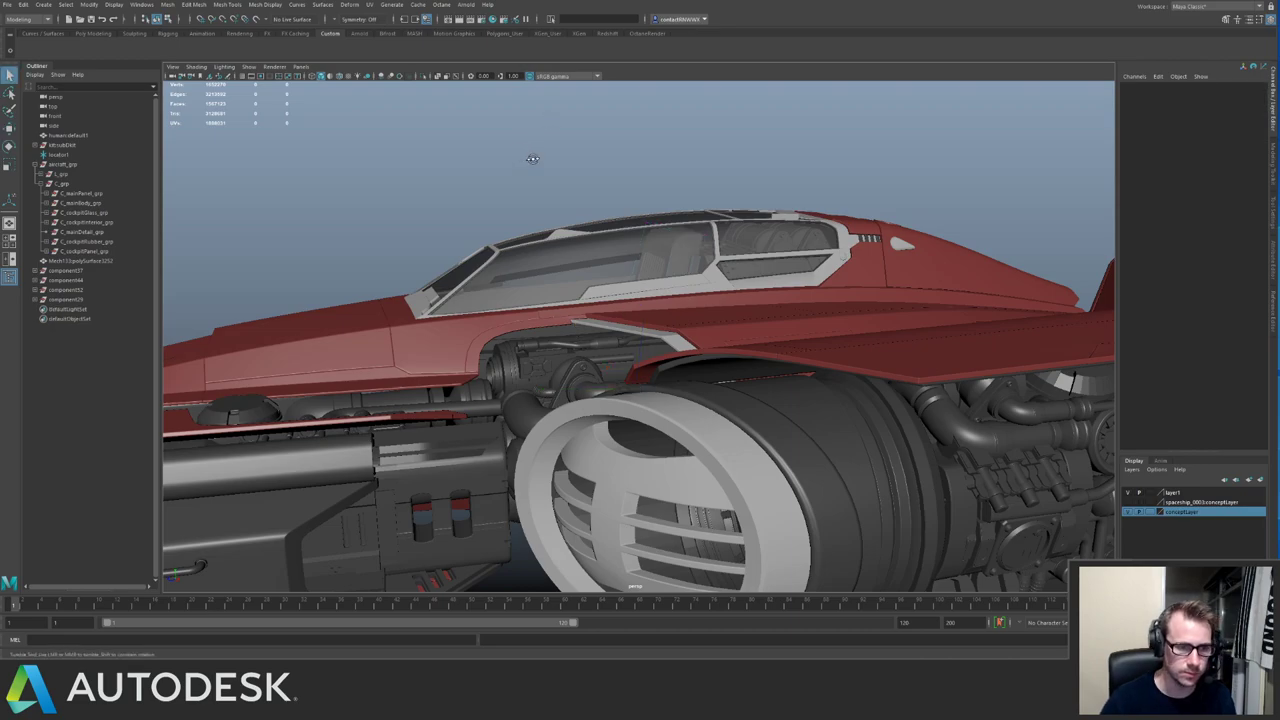
Isolate the four copied cockpit components, including the seat back, floor panel and tanks.
{"action": "mouse_move", "coordinate": [532, 159]}
{"action": "left_mouse_down", "text": "alt"}
{"action": "mouse_move", "coordinate": [579, 162]}
{"action": "mouse_move", "coordinate": [535, 156]}
{"action": "left_mouse_up", "text": "alt"}
{"action": "right_click_drag", "start_coordinate": [535, 156], "coordinate": [443, 171], "text": "alt"}
{"action": "left_click_drag", "start_coordinate": [443, 171], "coordinate": [580, 250], "text": "alt"}
{"action": "right_click_drag", "start_coordinate": [580, 250], "coordinate": [651, 263], "text": "alt"}
{"action": "left_click_drag", "start_coordinate": [651, 263], "coordinate": [606, 255], "text": "alt"}
{"action": "left_click", "coordinate": [603, 252]}
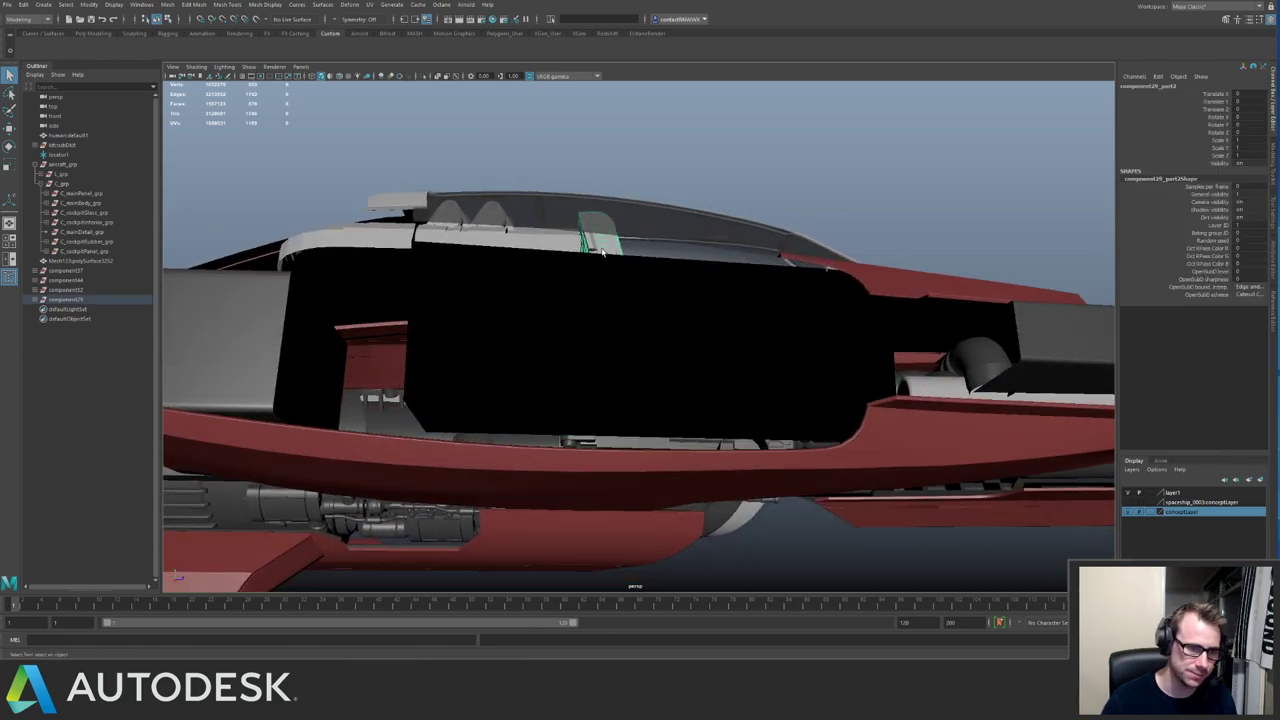
{"action": "left_click", "coordinate": [83, 300]}
{"action": "key", "text": "ctrl+1"}
{"action": "key", "text": "f"}
{"action": "left_click_drag", "start_coordinate": [630, 238], "coordinate": [600, 228], "text": "alt"}
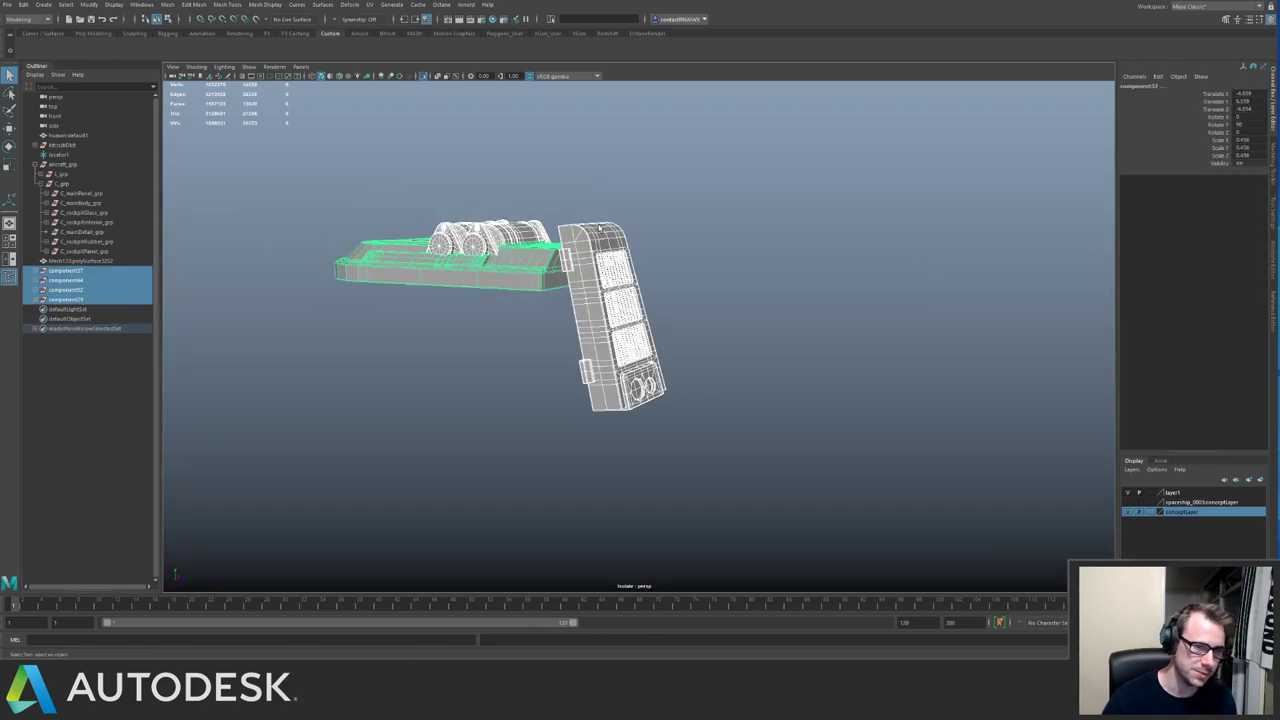
Assign the dark grey material to the isolated cockpit components and bring the full scene back into view.
{"action": "left_click", "coordinate": [359, 187]}
{"action": "left_click", "coordinate": [612, 347]}
{"action": "right_click_drag", "start_coordinate": [610, 343], "coordinate": [686, 565]}
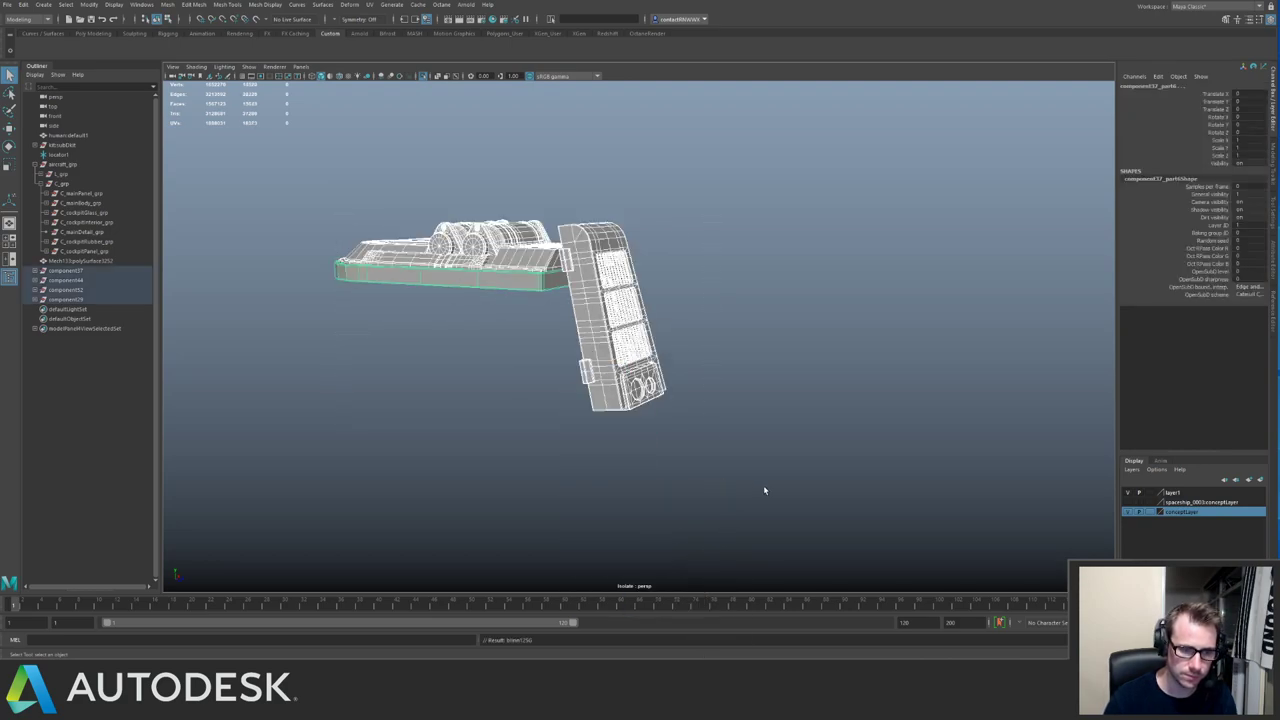
{"action": "left_click", "coordinate": [851, 301]}
{"action": "key", "text": "ctrl+1"}
Duplicate the complete square module with the round centre and side blocks from the kit parts and take the copy out of the kit group.
{"action": "left_click_drag", "start_coordinate": [637, 211], "coordinate": [517, 244], "text": "alt"}
{"action": "scroll", "coordinate": [525, 252], "scroll_direction": "down", "scroll_amount": 3}
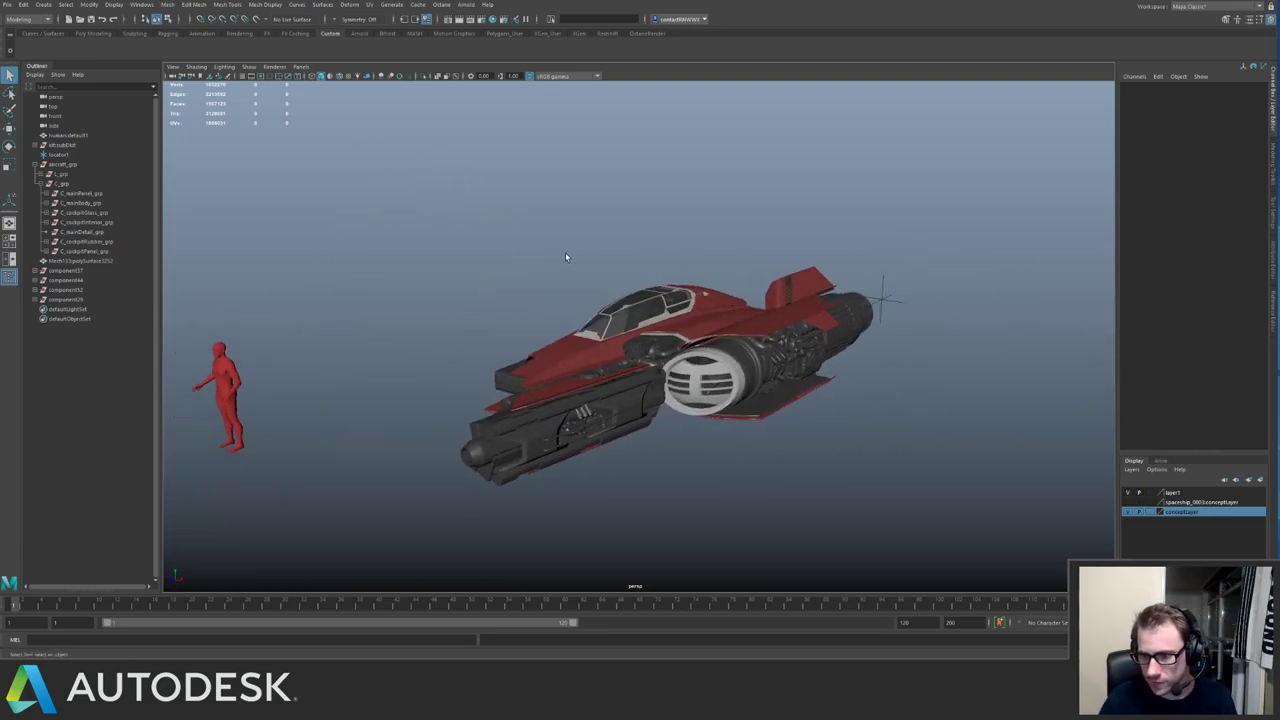
{"action": "left_click_drag", "start_coordinate": [529, 280], "coordinate": [800, 303], "text": "alt"}
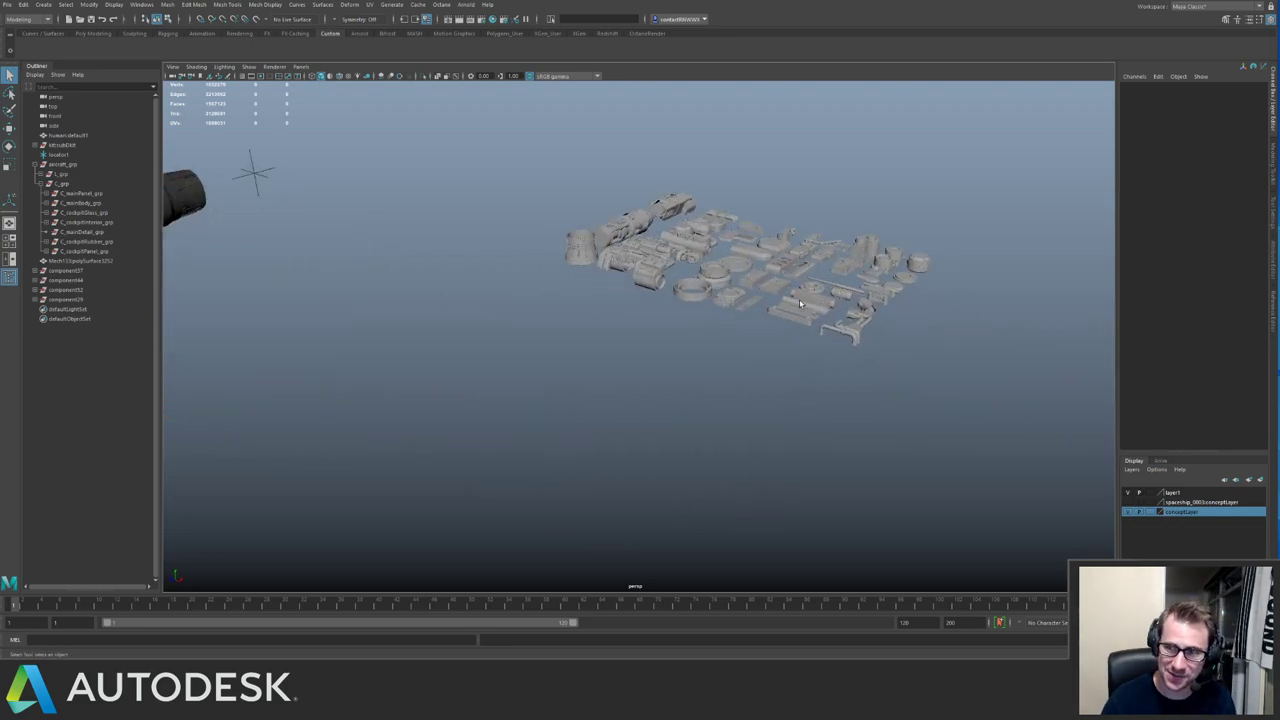
{"action": "left_click", "coordinate": [816, 284]}
{"action": "left_click", "coordinate": [757, 278]}
{"action": "key", "text": "f"}
{"action": "scroll", "coordinate": [531, 266], "scroll_direction": "down", "scroll_amount": 8}
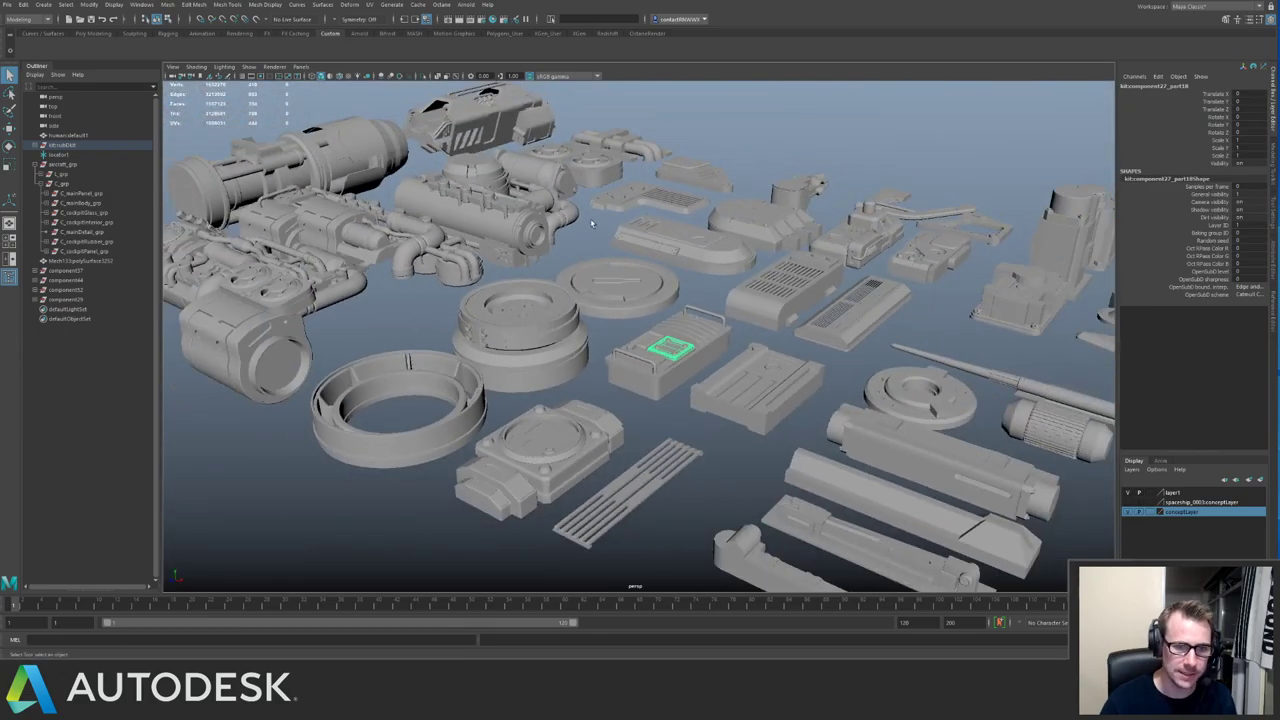
{"action": "left_click_drag", "start_coordinate": [591, 224], "coordinate": [557, 268], "text": "alt"}
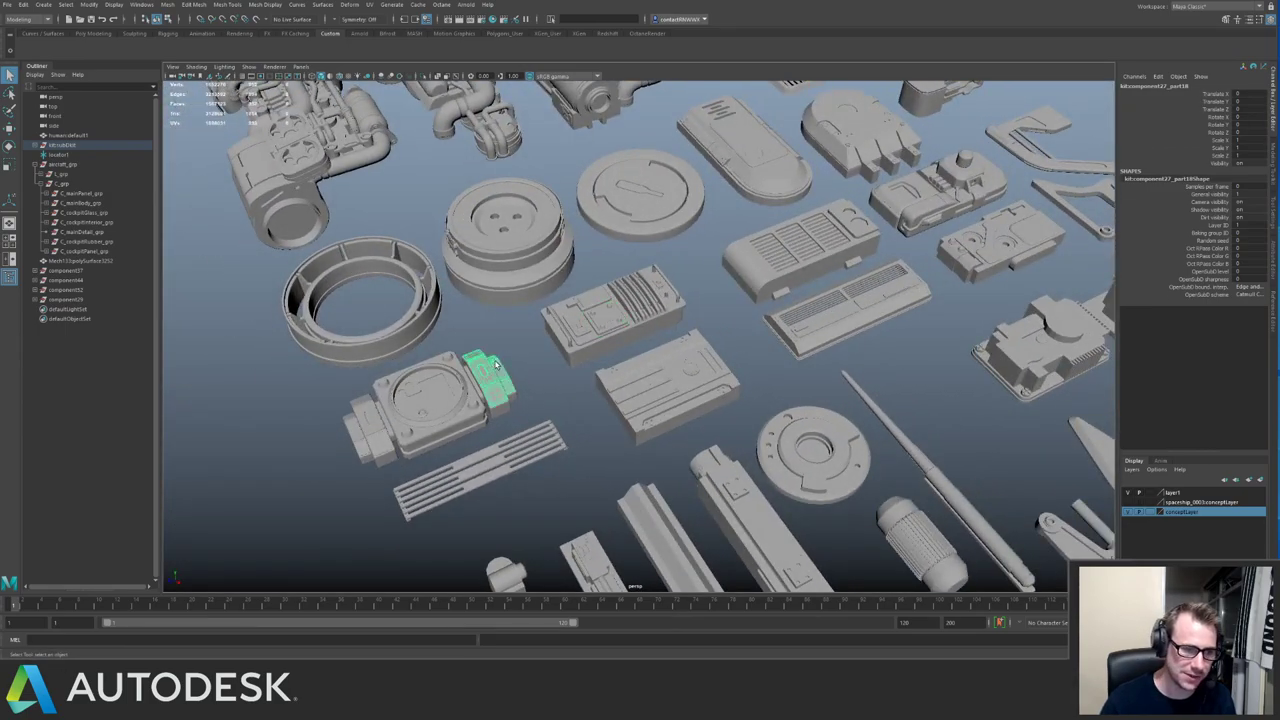
{"action": "key", "text": "Up"}
{"action": "key", "text": "w"}
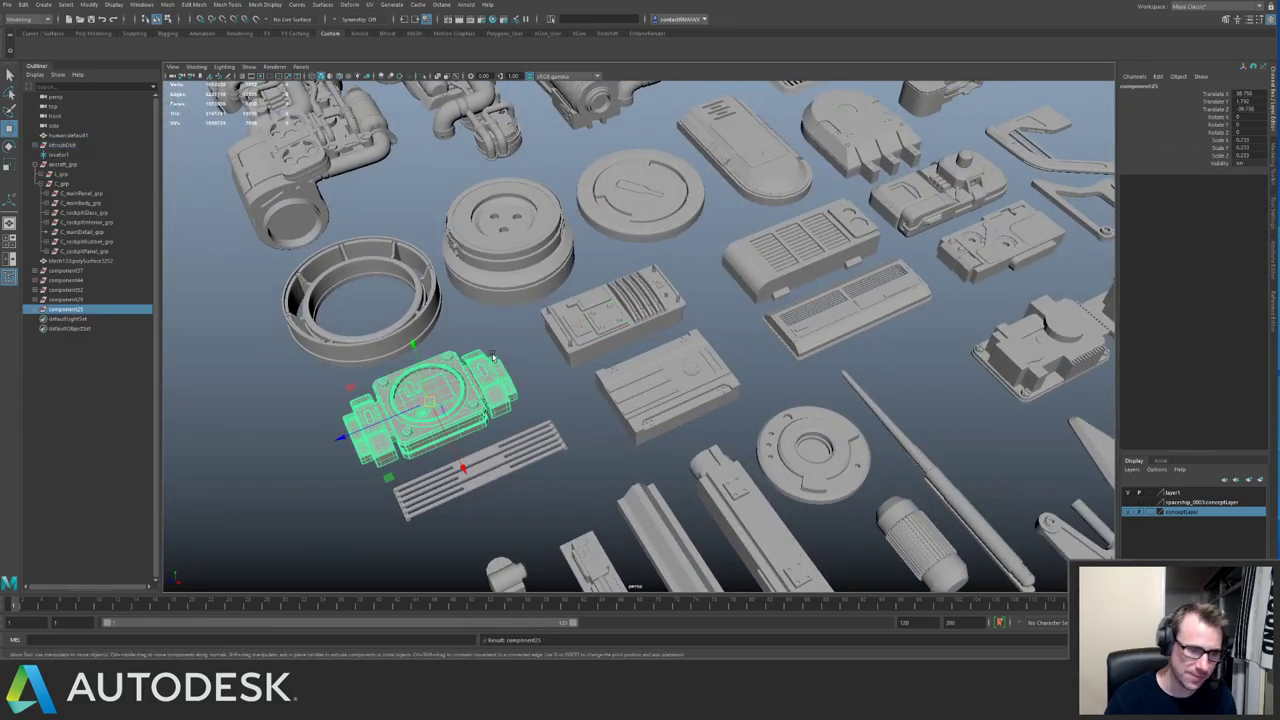
Move the copied square module over to the aircraft and raise it to cockpit height beside the canopy.
{"action": "scroll", "coordinate": [449, 286], "scroll_direction": "down", "scroll_amount": 10}
{"action": "middle_click_drag", "start_coordinate": [480, 277], "coordinate": [767, 372], "text": "alt"}
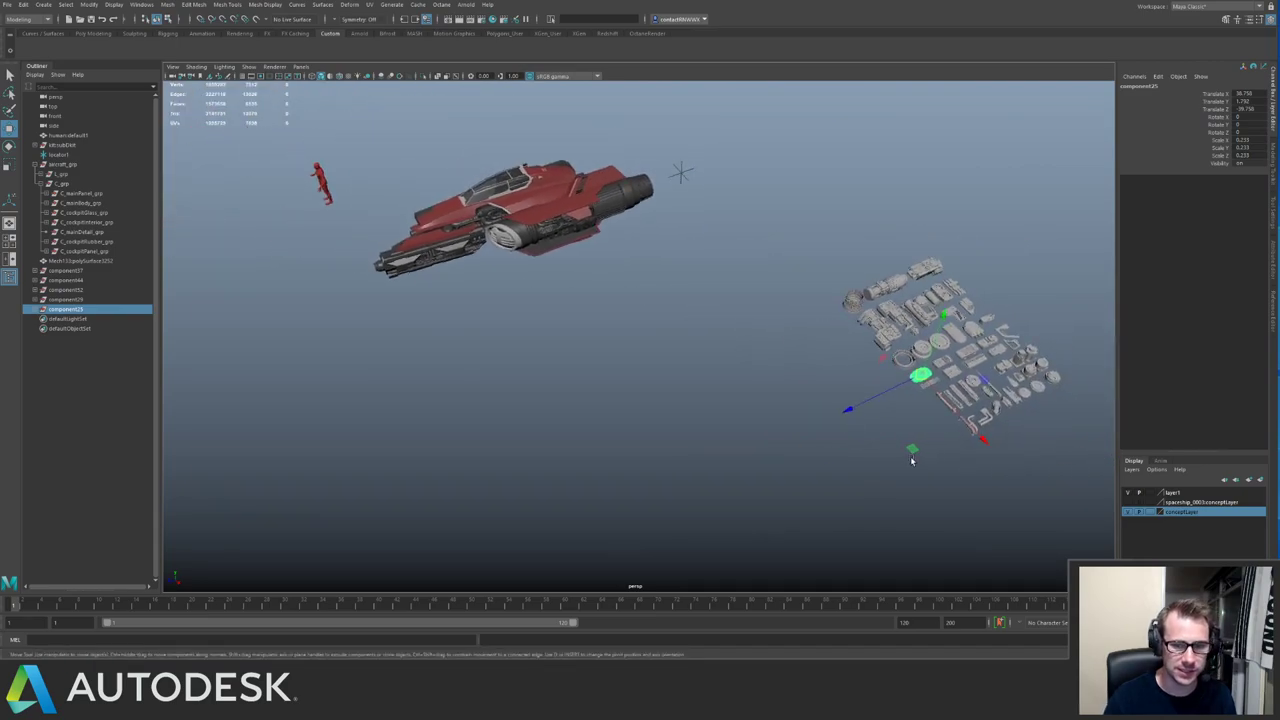
{"action": "key", "text": "f"}
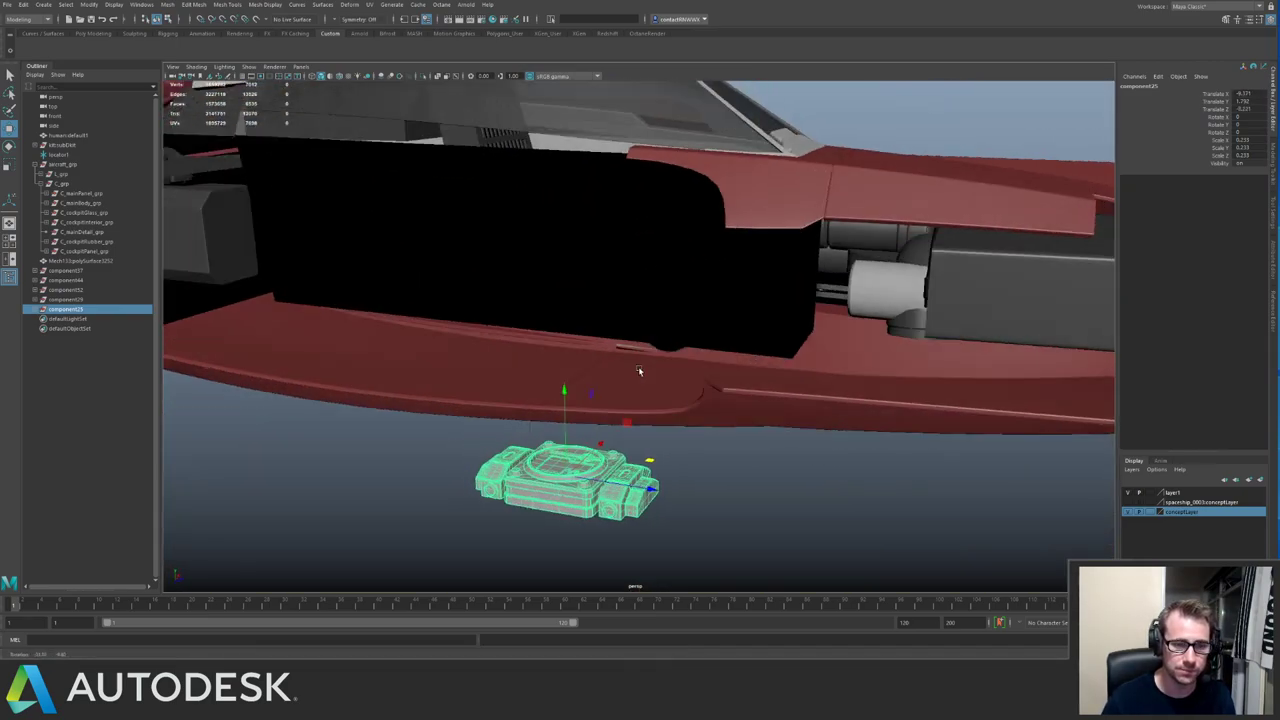
{"action": "left_click_drag", "start_coordinate": [640, 371], "coordinate": [680, 345], "text": "alt"}
{"action": "left_click_drag", "start_coordinate": [618, 465], "coordinate": [783, 420]}
Rotate the square module crosswise, tilt it towards the seat and place it under the front of the canopy as an instrument panel.
{"action": "key", "text": "e"}
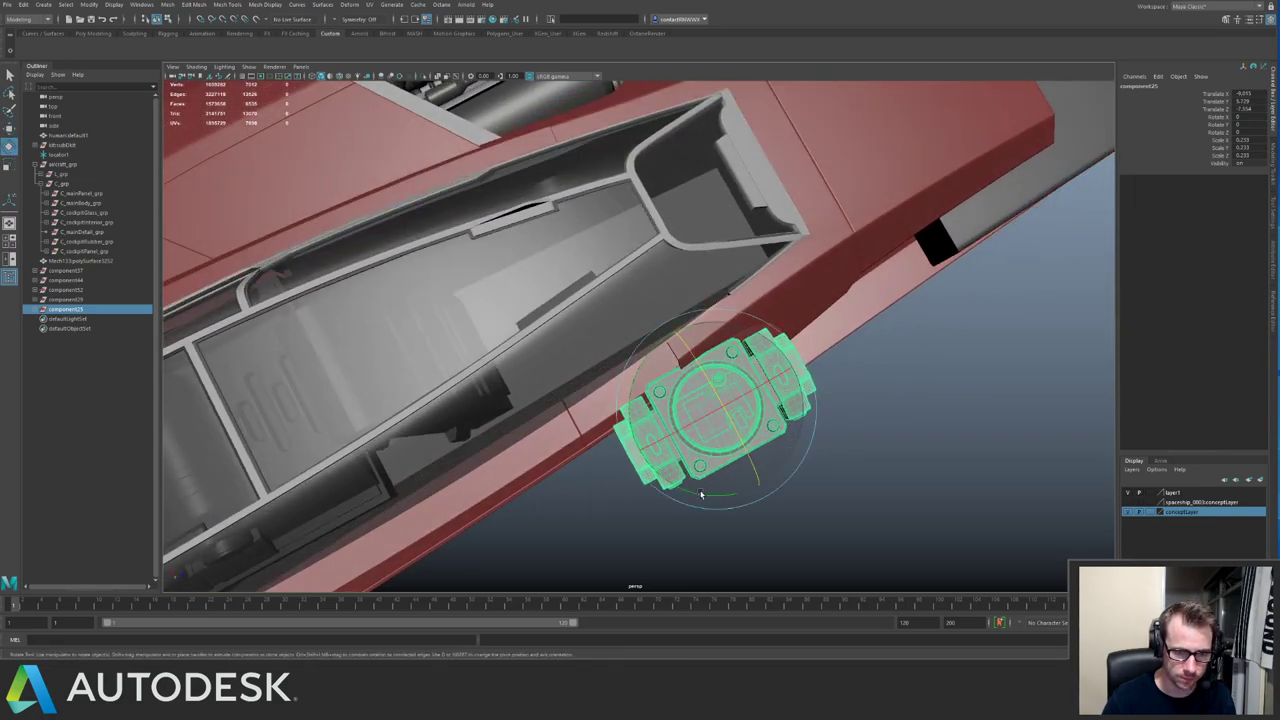
{"action": "left_click_drag", "start_coordinate": [701, 494], "coordinate": [742, 455]}
{"action": "key", "text": "w"}
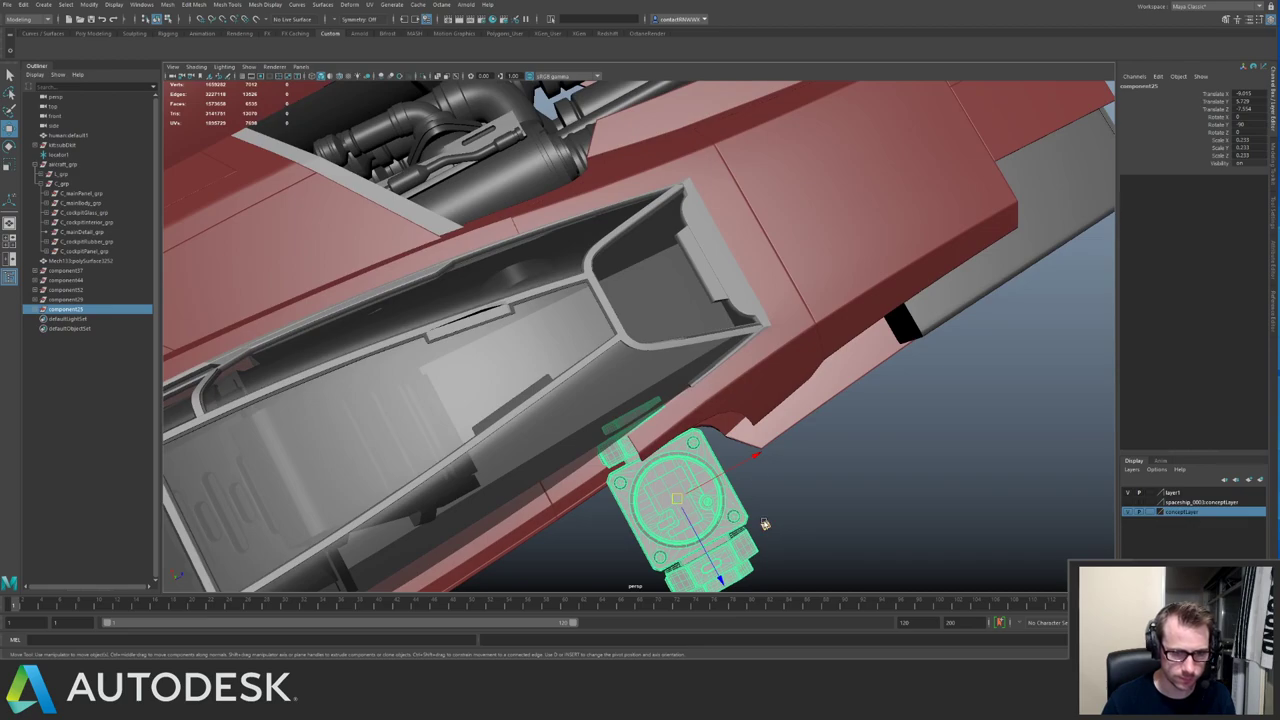
{"action": "left_click_drag", "start_coordinate": [765, 524], "coordinate": [750, 306]}
{"action": "key", "text": "f"}
{"action": "left_click_drag", "start_coordinate": [750, 350], "coordinate": [716, 324], "text": "alt"}
{"action": "key", "text": "w"}
{"action": "middle_click_drag", "start_coordinate": [716, 324], "coordinate": [780, 320], "text": "alt"}
{"action": "left_click_drag", "start_coordinate": [780, 320], "coordinate": [777, 305], "text": "alt"}
{"action": "left_click_drag", "start_coordinate": [709, 250], "coordinate": [595, 345]}
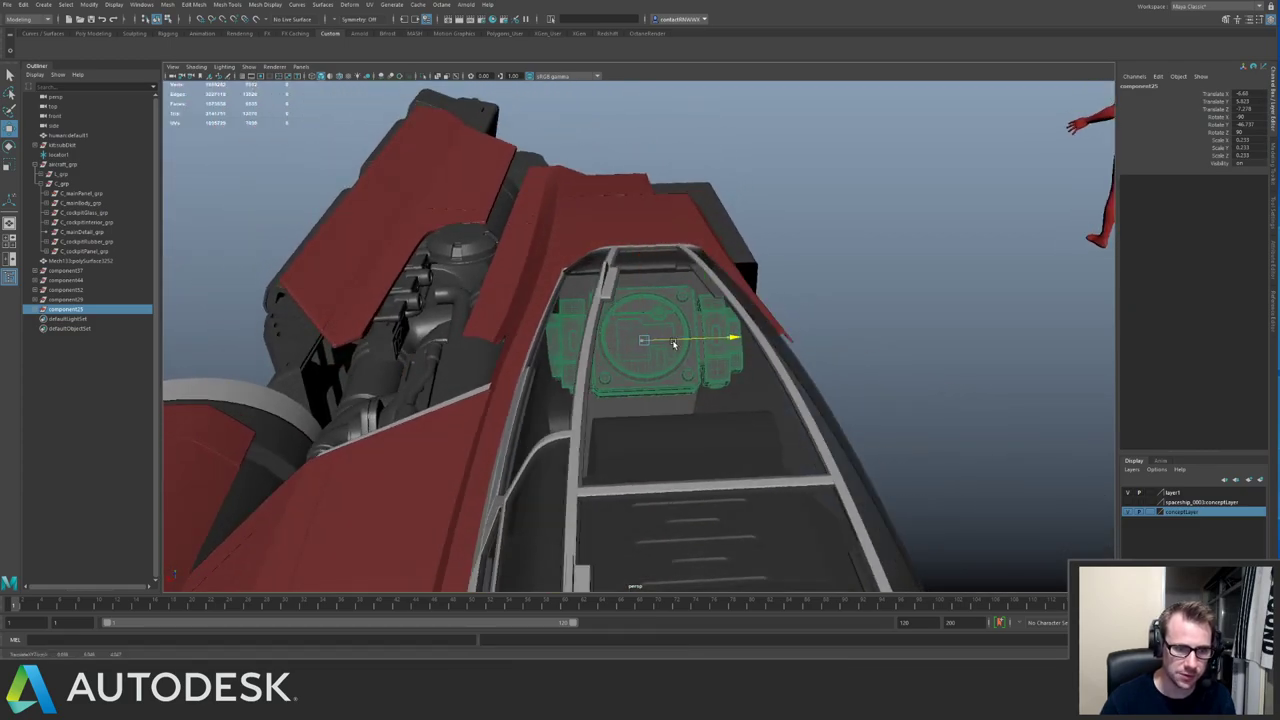
Isolate the instrument panel module, assign the dark grey material to all its parts and leave isolation.
{"action": "key", "text": "ctrl+1"}
{"action": "left_click", "coordinate": [505, 232]}
{"action": "left_click_drag", "start_coordinate": [505, 232], "coordinate": [829, 420]}
{"action": "right_click_drag", "start_coordinate": [702, 352], "coordinate": [721, 620]}
{"action": "right_click_drag", "start_coordinate": [778, 567], "coordinate": [778, 565]}
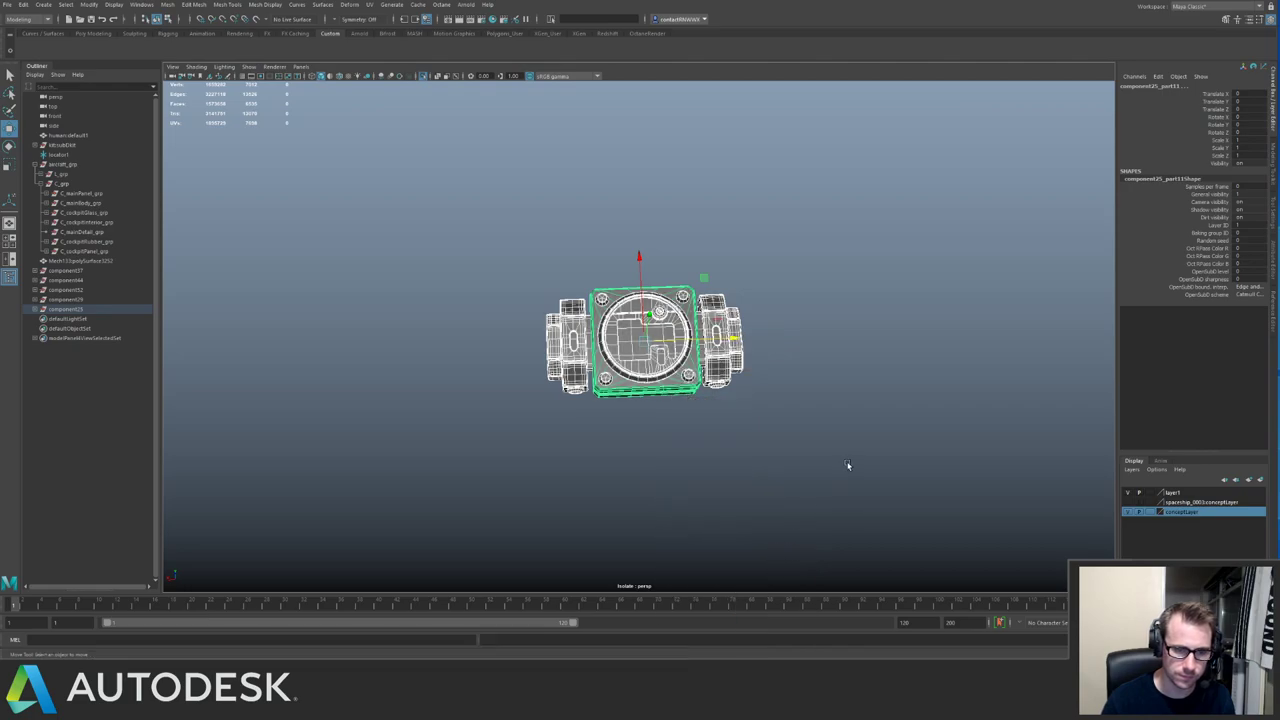
{"action": "left_click", "coordinate": [846, 466]}
{"action": "key", "text": "ctrl+1"}
Look through the kit parts for another component suited to the cockpit interior.
{"action": "left_click_drag", "start_coordinate": [523, 249], "coordinate": [692, 248], "text": "alt"}
{"action": "right_click_drag", "start_coordinate": [692, 248], "coordinate": [594, 271], "text": "alt"}
{"action": "left_click_drag", "start_coordinate": [594, 271], "coordinate": [608, 356], "text": "alt"}
{"action": "middle_click_drag", "start_coordinate": [609, 356], "coordinate": [640, 580], "text": "alt"}
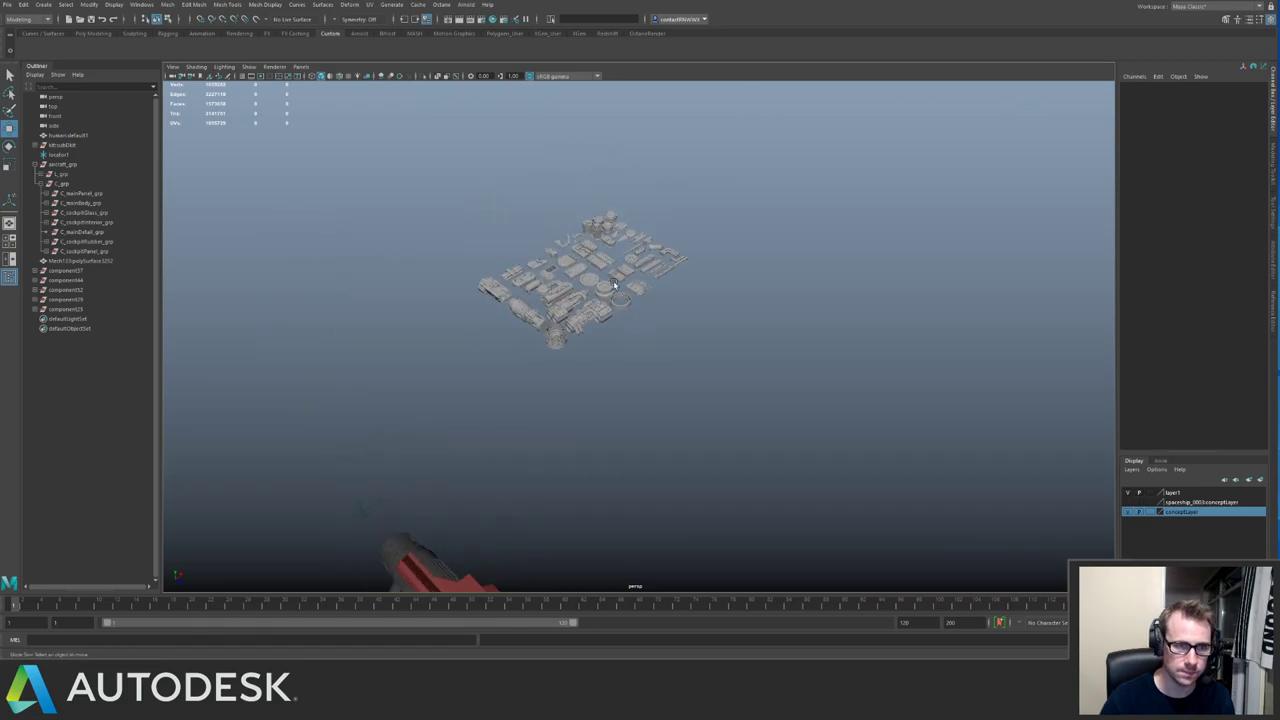
{"action": "left_click", "coordinate": [573, 273]}
{"action": "key", "text": "f"}
{"action": "left_click_drag", "start_coordinate": [575, 273], "coordinate": [515, 300], "text": "alt"}
{"action": "right_click_drag", "start_coordinate": [515, 300], "coordinate": [485, 210], "text": "alt"}
{"action": "middle_click_drag", "start_coordinate": [485, 210], "coordinate": [417, 338], "text": "alt"}
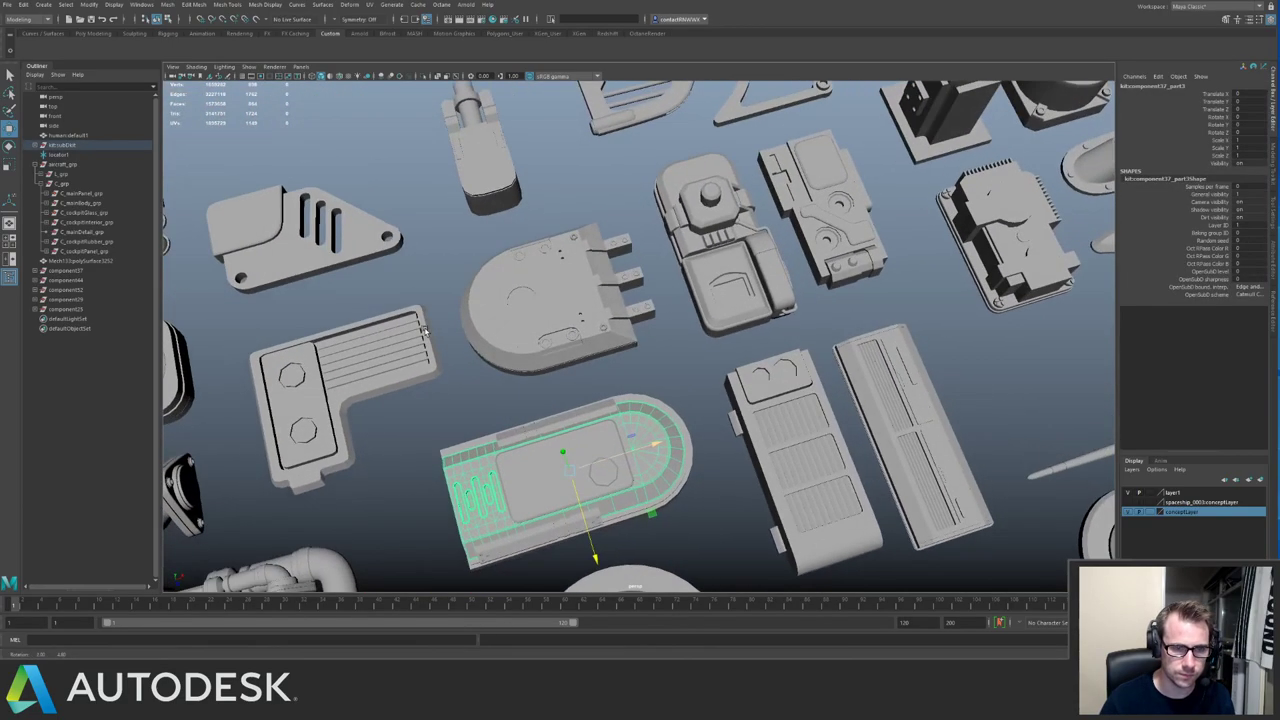
{"action": "middle_click_drag", "start_coordinate": [733, 299], "coordinate": [488, 297], "text": "alt"}
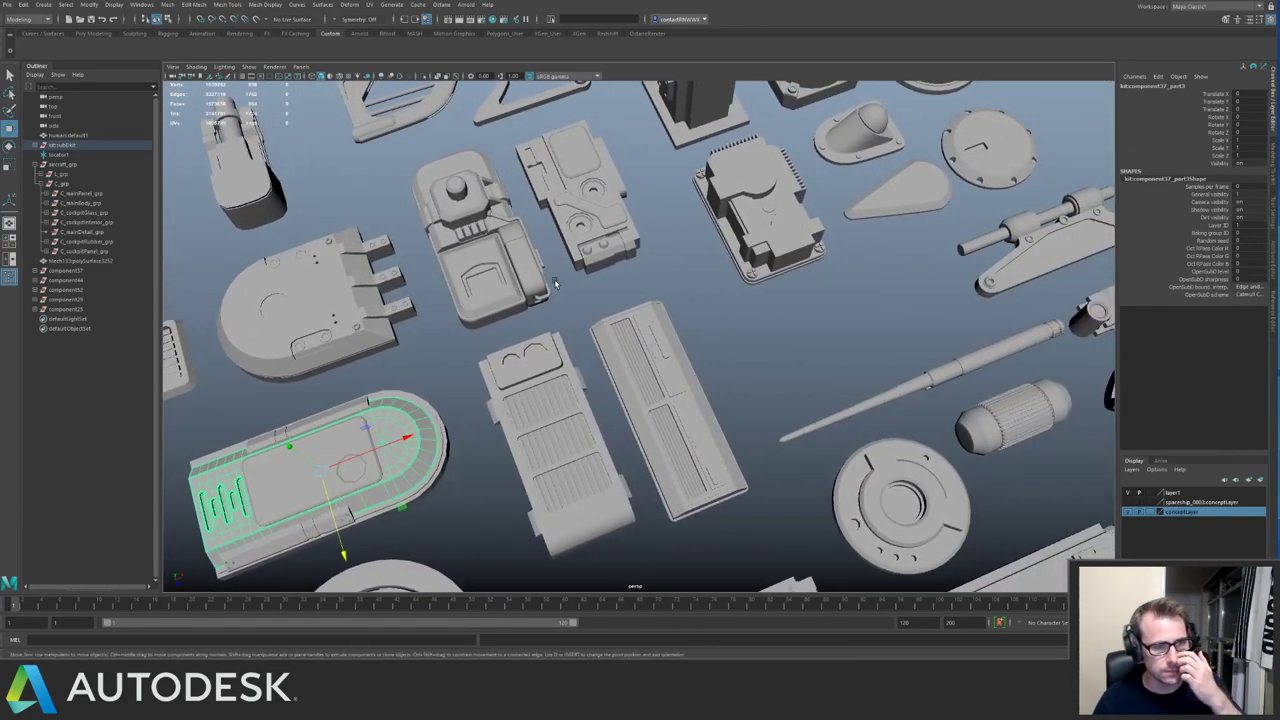
{"action": "left_click_drag", "start_coordinate": [565, 217], "coordinate": [760, 320], "text": "alt"}
{"action": "middle_click_drag", "start_coordinate": [545, 285], "coordinate": [767, 314], "text": "alt"}
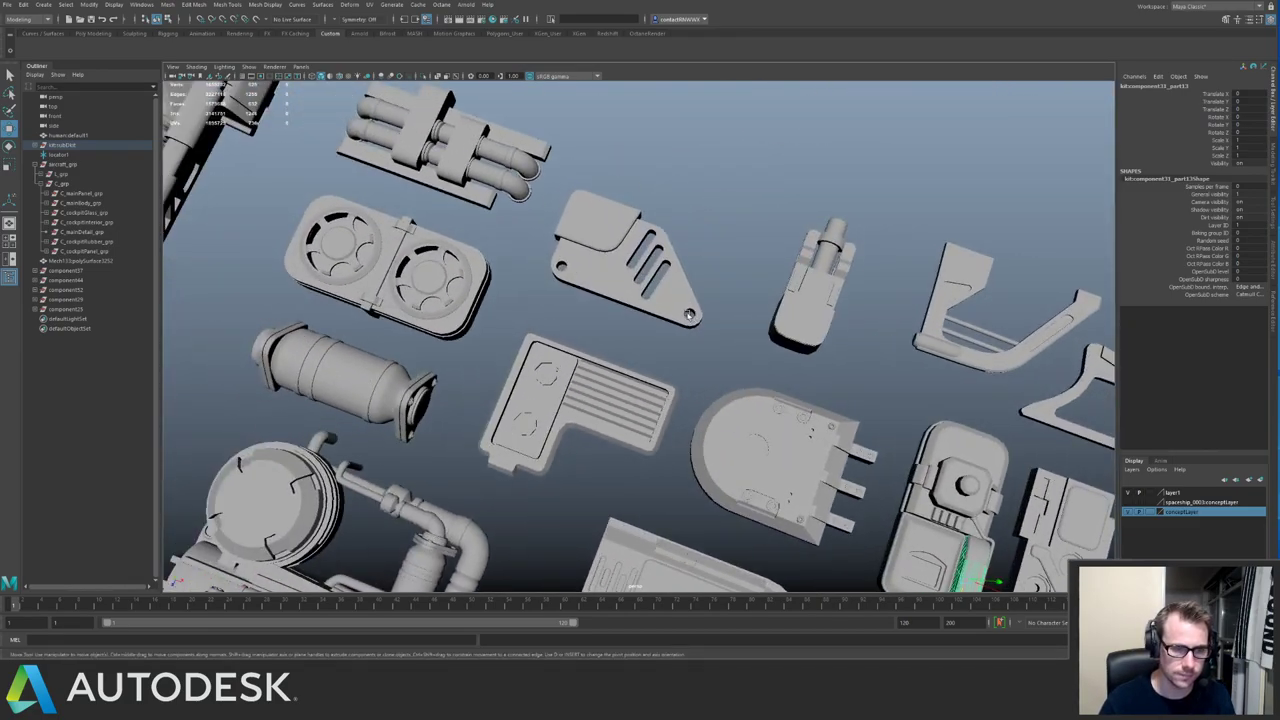
{"action": "left_click_drag", "start_coordinate": [767, 314], "coordinate": [534, 283], "text": "alt"}
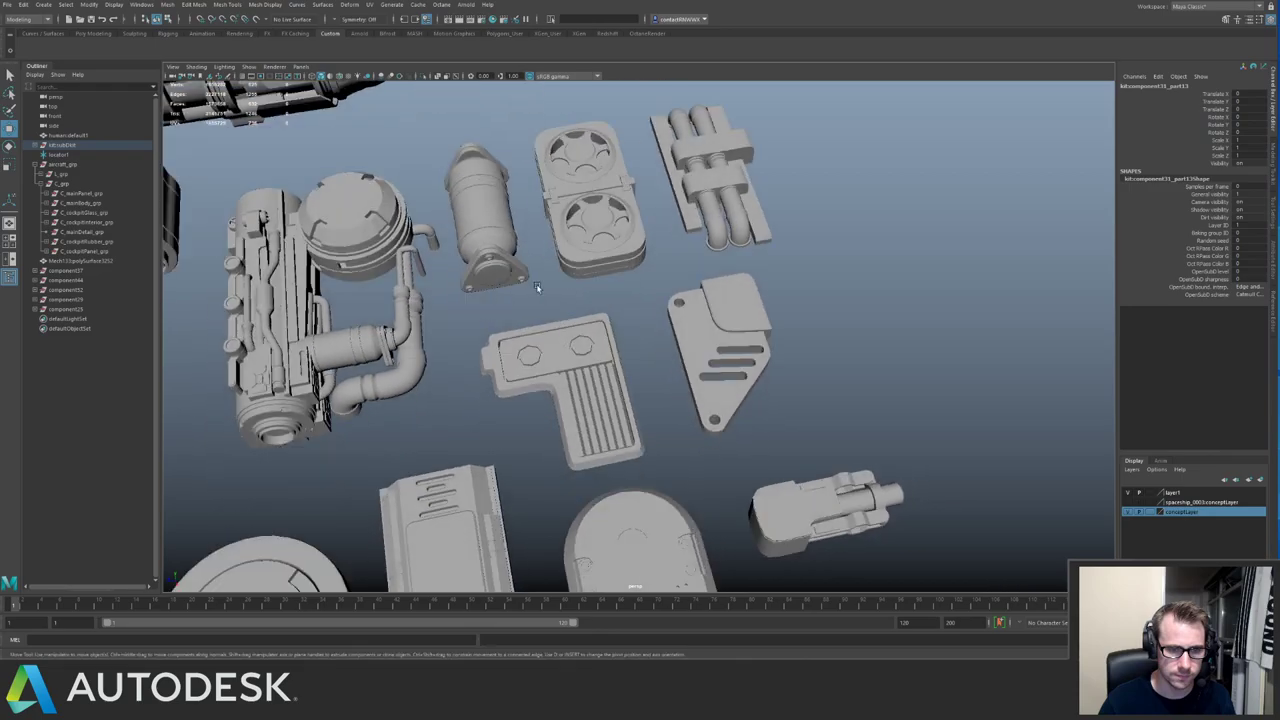
{"action": "middle_click_drag", "start_coordinate": [534, 283], "coordinate": [622, 346], "text": "alt"}
{"action": "left_click_drag", "start_coordinate": [400, 265], "coordinate": [345, 255], "text": "alt"}
{"action": "middle_click_drag", "start_coordinate": [345, 255], "coordinate": [511, 298], "text": "alt"}
{"action": "left_click_drag", "start_coordinate": [510, 298], "coordinate": [591, 285], "text": "alt"}
{"action": "right_click_drag", "start_coordinate": [591, 285], "coordinate": [557, 300], "text": "alt"}
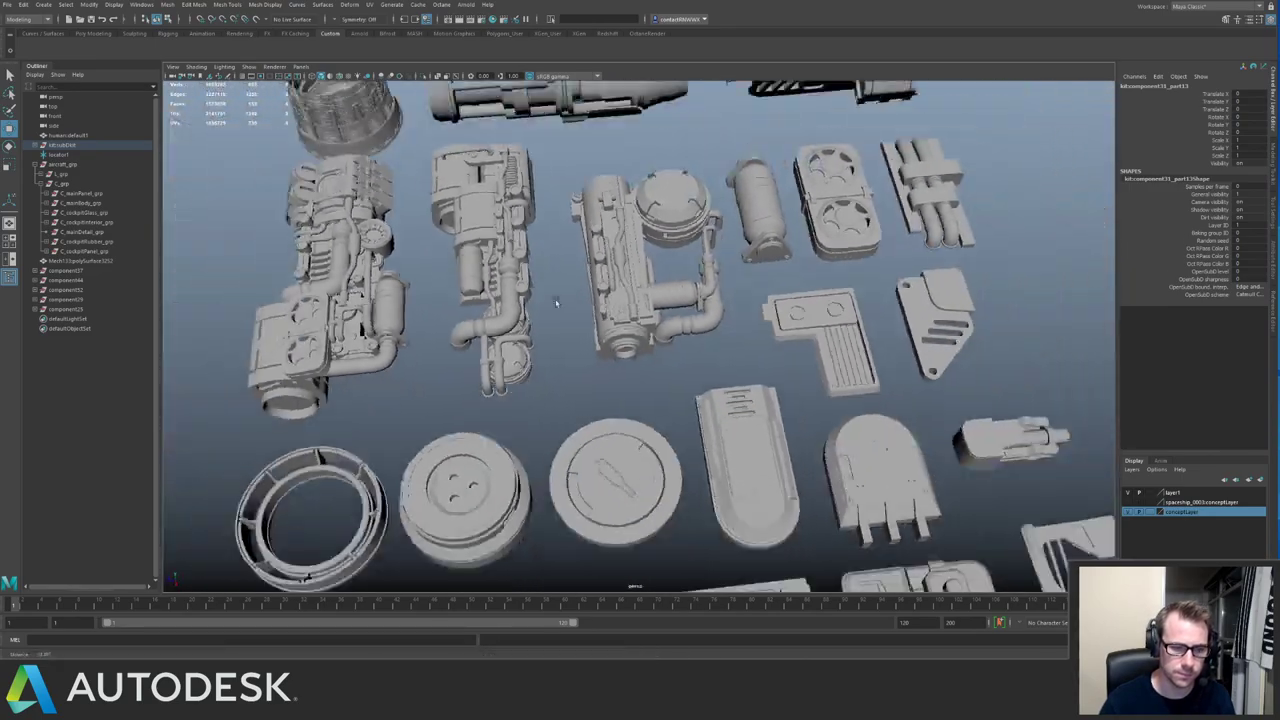
{"action": "middle_click_drag", "start_coordinate": [557, 300], "coordinate": [660, 185], "text": "alt"}
{"action": "left_click_drag", "start_coordinate": [567, 298], "coordinate": [683, 272], "text": "alt"}
{"action": "middle_click_drag", "start_coordinate": [683, 272], "coordinate": [560, 300], "text": "alt"}
{"action": "right_click_drag", "start_coordinate": [560, 300], "coordinate": [728, 420], "text": "alt"}
{"action": "left_click_drag", "start_coordinate": [728, 421], "coordinate": [737, 371], "text": "alt"}
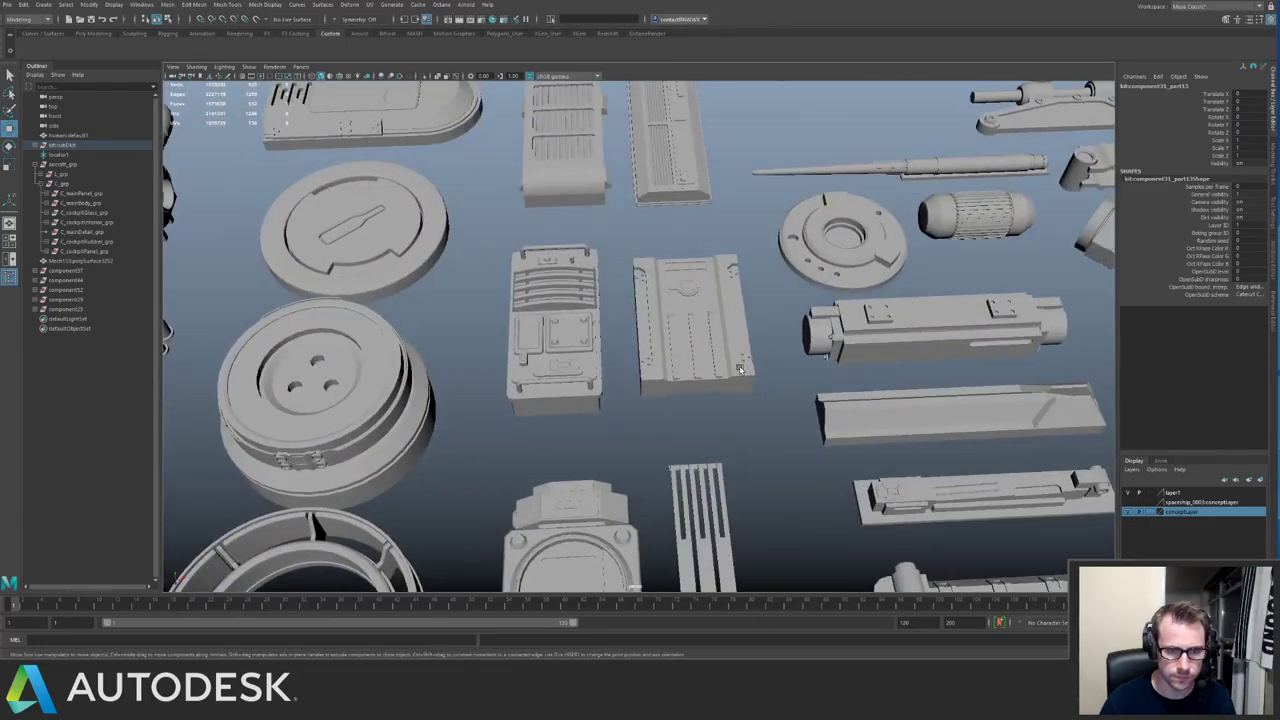
Duplicate the complete rectangular panel with long grooves, take the copy out of the kit group and move it to the aircraft.
{"action": "left_click", "coordinate": [737, 371]}
{"action": "key", "text": "shift+p"}
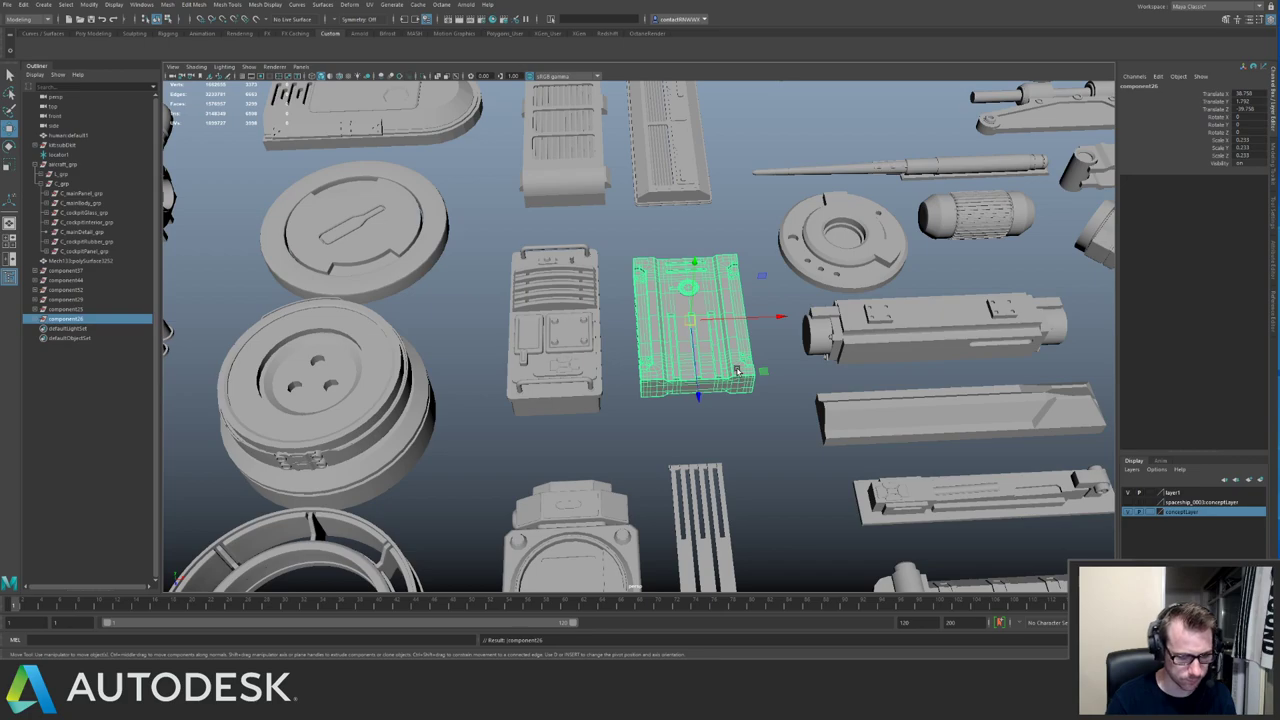
{"action": "right_click_drag", "start_coordinate": [613, 249], "coordinate": [437, 271], "text": "alt"}
{"action": "middle_click_drag", "start_coordinate": [437, 271], "coordinate": [760, 230], "text": "alt"}
{"action": "right_click_drag", "start_coordinate": [760, 230], "coordinate": [737, 296], "text": "alt"}
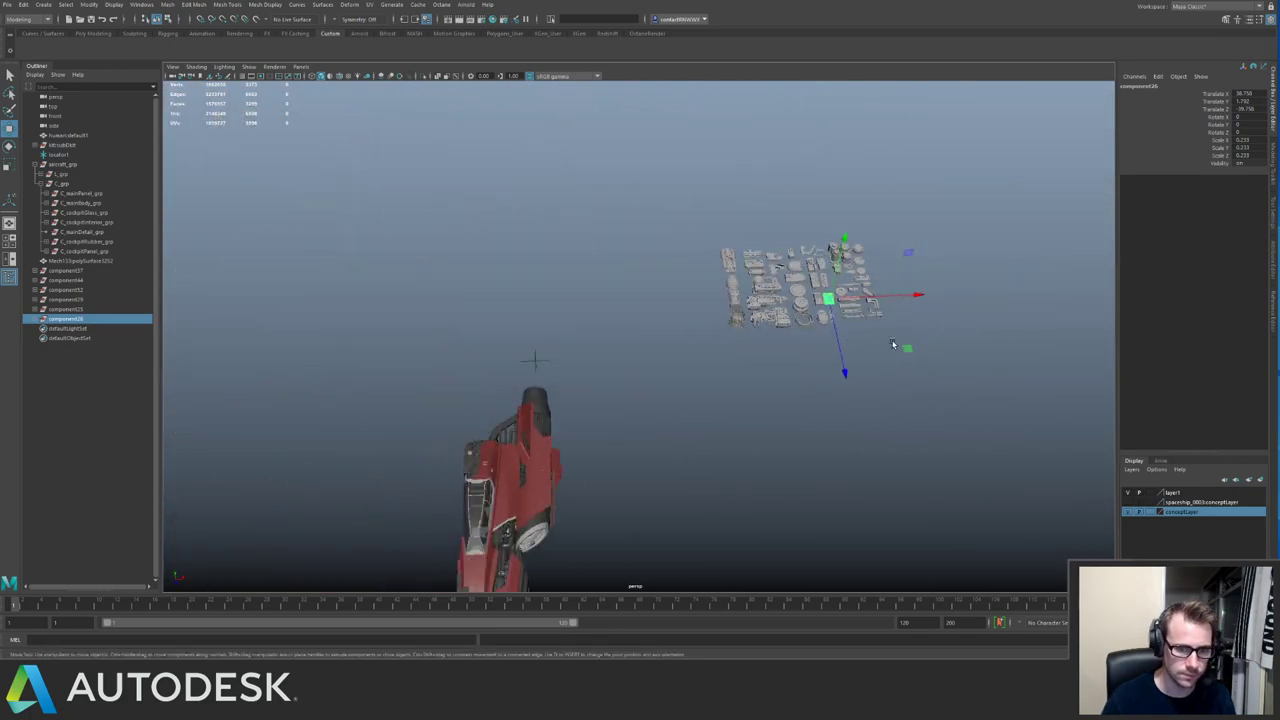
{"action": "left_click", "coordinate": [894, 345]}
{"action": "key", "text": "ctrl+z"}
{"action": "left_click_drag", "start_coordinate": [909, 348], "coordinate": [565, 607]}
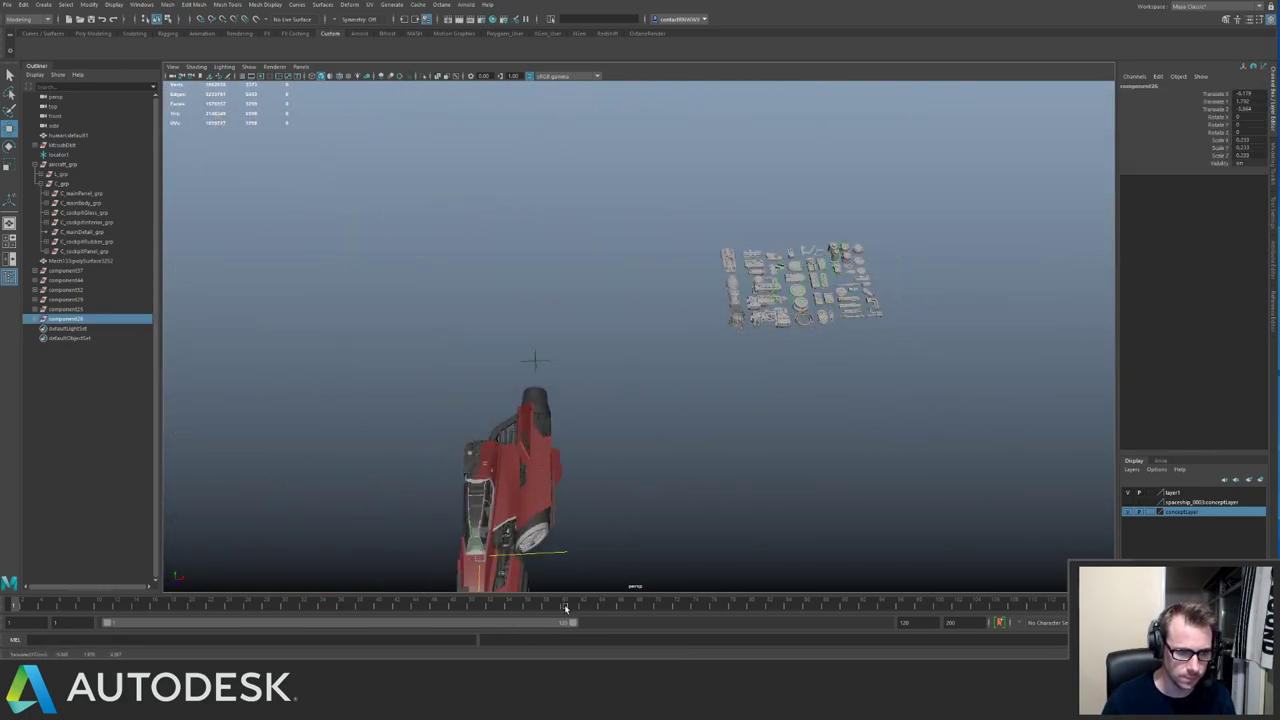
Raise the copied grooved panel above the aircraft's nose, just in front of the canopy.
{"action": "key", "text": "f"}
{"action": "right_click_drag", "start_coordinate": [490, 320], "coordinate": [392, 197], "text": "alt"}
{"action": "left_click_drag", "start_coordinate": [720, 440], "coordinate": [526, 315], "text": "alt"}
{"action": "right_click_drag", "start_coordinate": [526, 315], "coordinate": [501, 170], "text": "alt"}
{"action": "middle_click_drag", "start_coordinate": [501, 170], "coordinate": [575, 242], "text": "alt"}
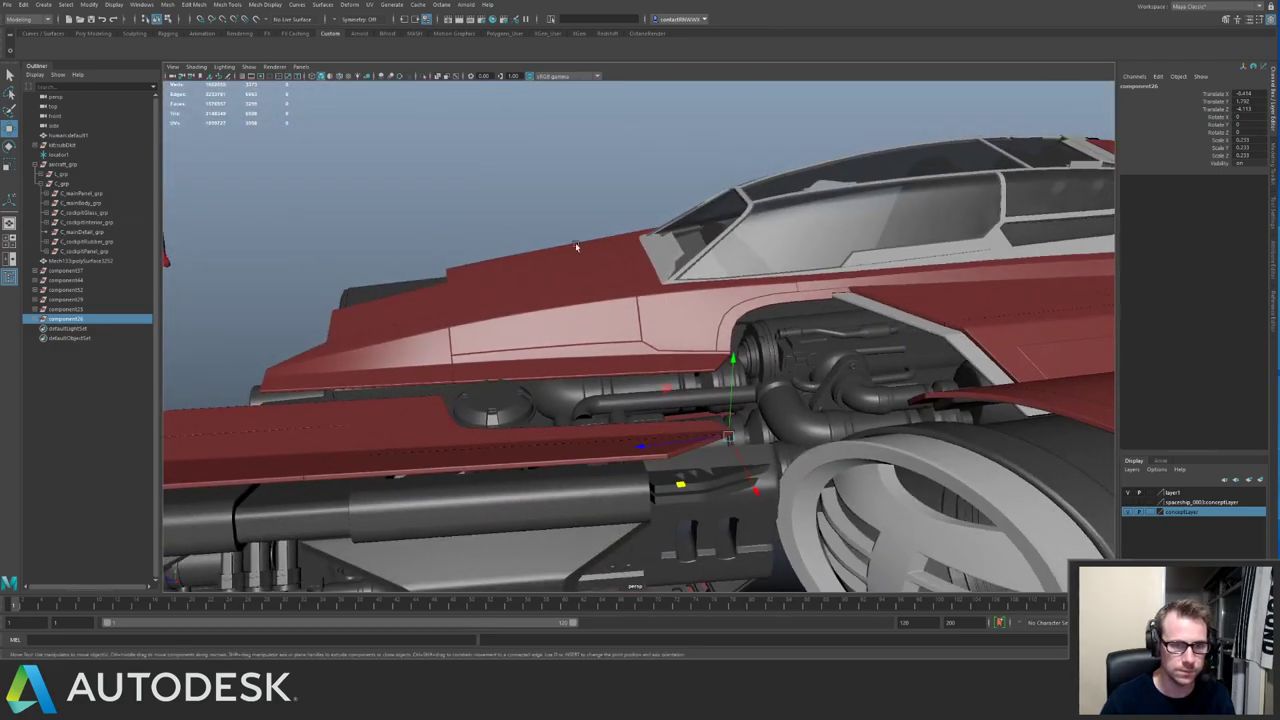
{"action": "left_click_drag", "start_coordinate": [576, 245], "coordinate": [561, 271], "text": "alt"}
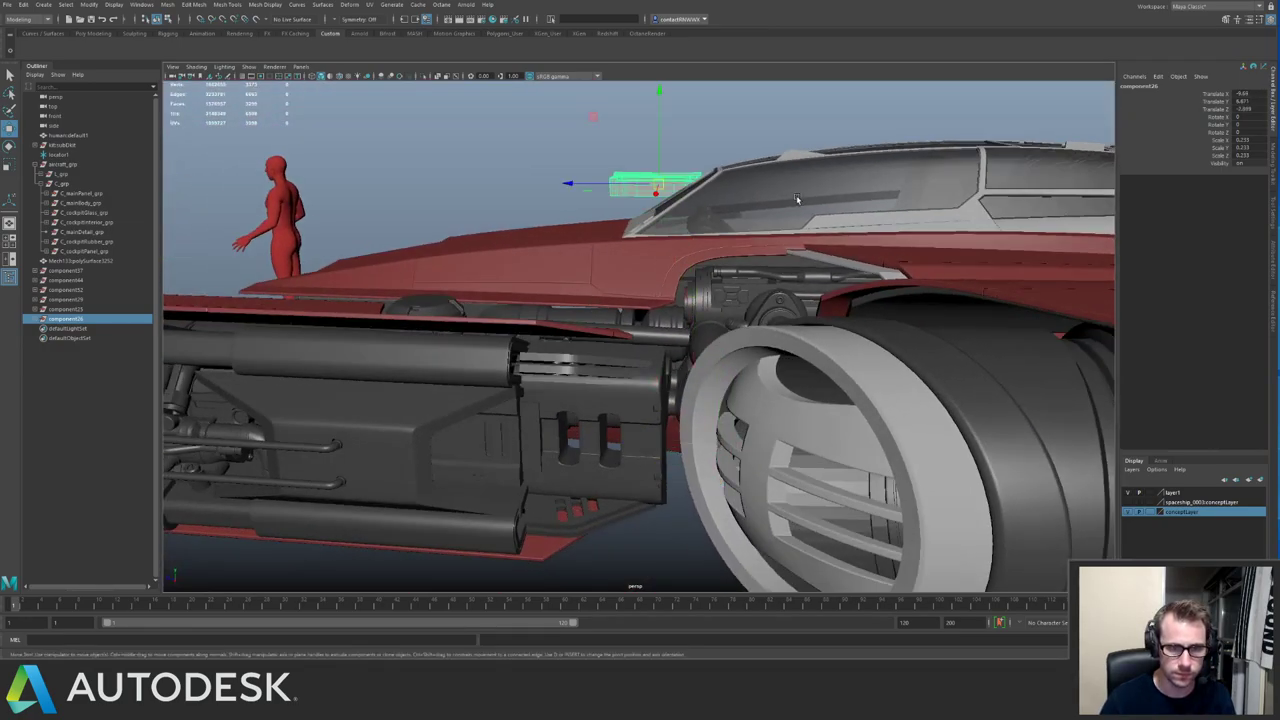
Put the canopy glass in a new display layer and hide that layer to expose the cockpit interior.
{"action": "left_click", "coordinate": [740, 207]}
{"action": "key", "text": "ctrl+h"}
{"action": "key", "text": "ctrl+z"}
{"action": "left_click_drag", "start_coordinate": [738, 206], "coordinate": [466, 266], "text": "alt"}
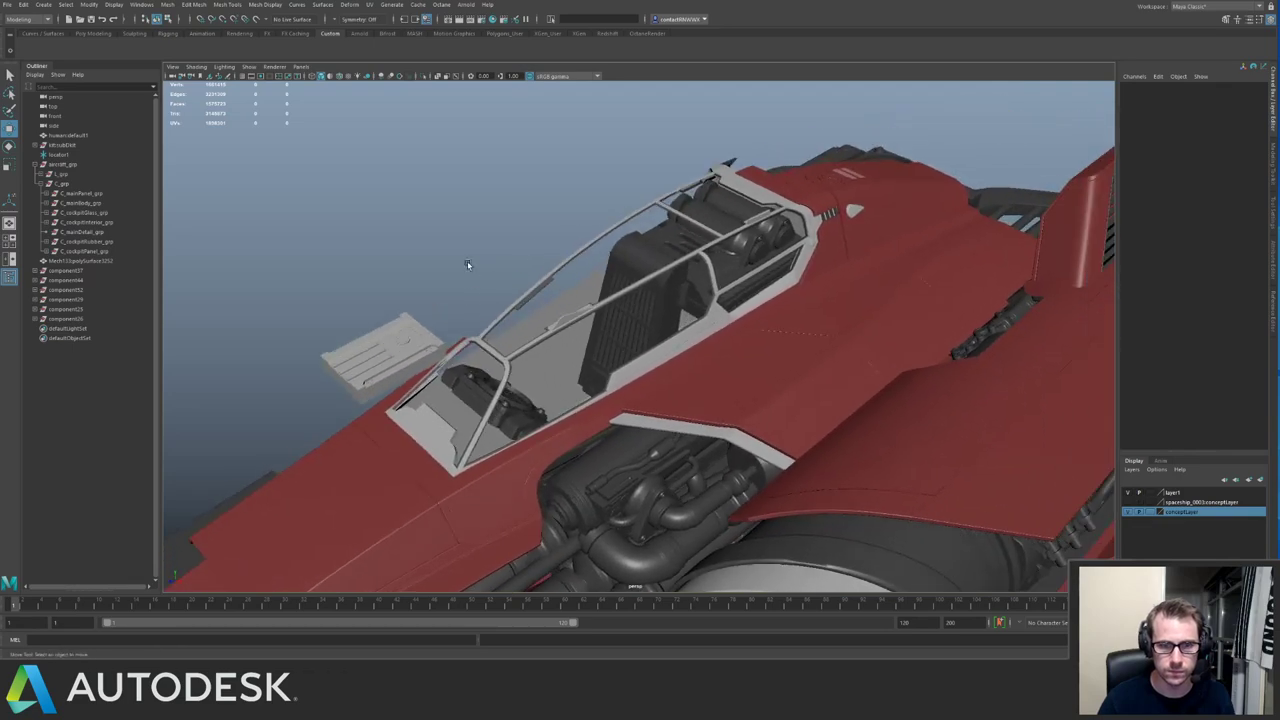
{"action": "left_click", "coordinate": [1260, 480]}
{"action": "left_click", "coordinate": [1172, 493]}
{"action": "left_click", "coordinate": [1128, 493]}
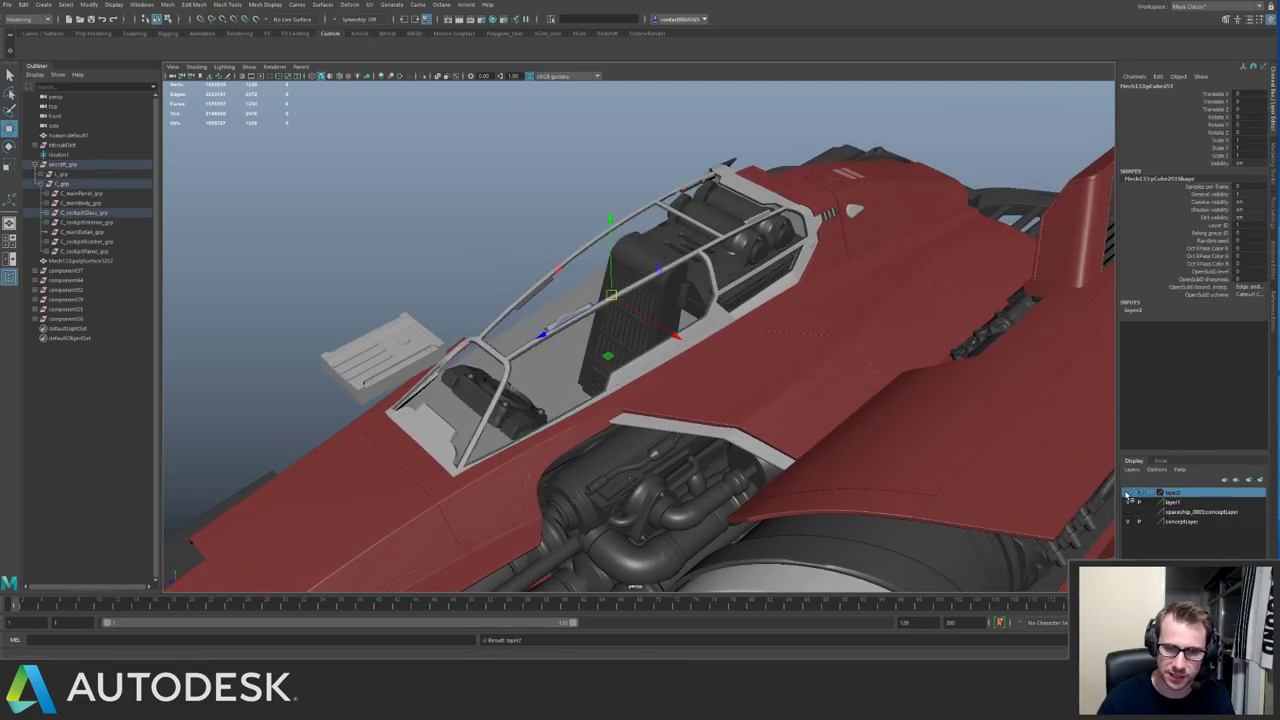
Move the copied grooved panel from above the nose to the front end of the cockpit, in front of the instrument panel.
{"action": "left_click", "coordinate": [459, 217]}
{"action": "left_click", "coordinate": [390, 335]}
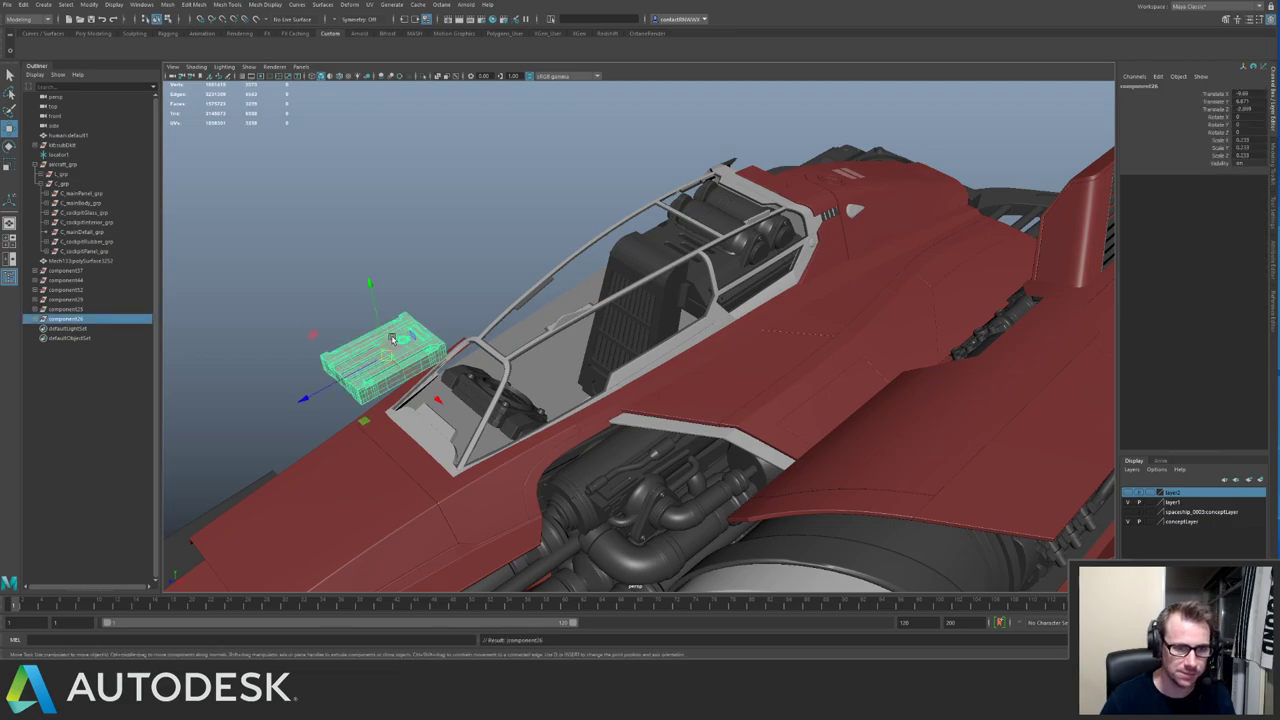
{"action": "left_click_drag", "start_coordinate": [630, 264], "coordinate": [656, 267], "text": "alt"}
{"action": "left_click_drag", "start_coordinate": [563, 322], "coordinate": [657, 348]}
{"action": "key", "text": "f"}
{"action": "left_click_drag", "start_coordinate": [535, 338], "coordinate": [607, 369], "text": "alt"}
{"action": "left_click", "coordinate": [624, 369]}
{"action": "key", "text": "ctrl+z"}
Tilt the grooved panel about 21° around X, seat it beneath the sloping windshield frame and widen it across the cockpit.
{"action": "key", "text": "e"}
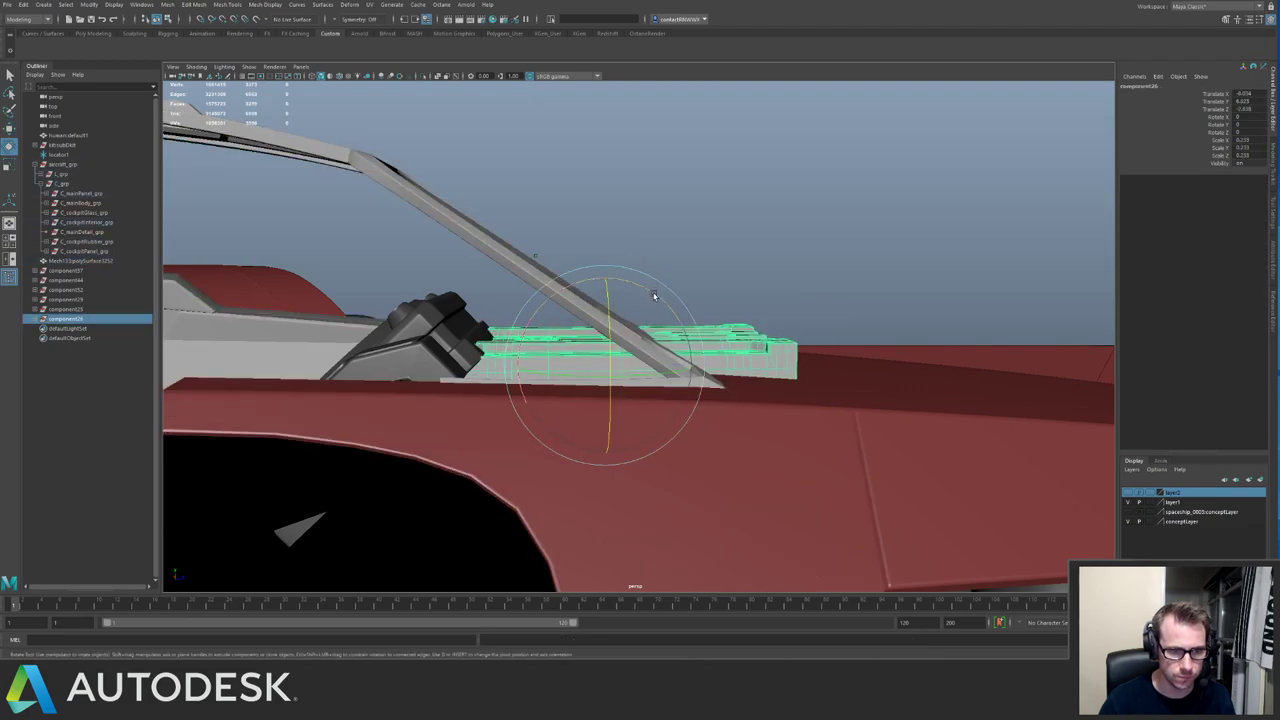
{"action": "left_click_drag", "start_coordinate": [654, 296], "coordinate": [698, 324]}
{"action": "key", "text": "w"}
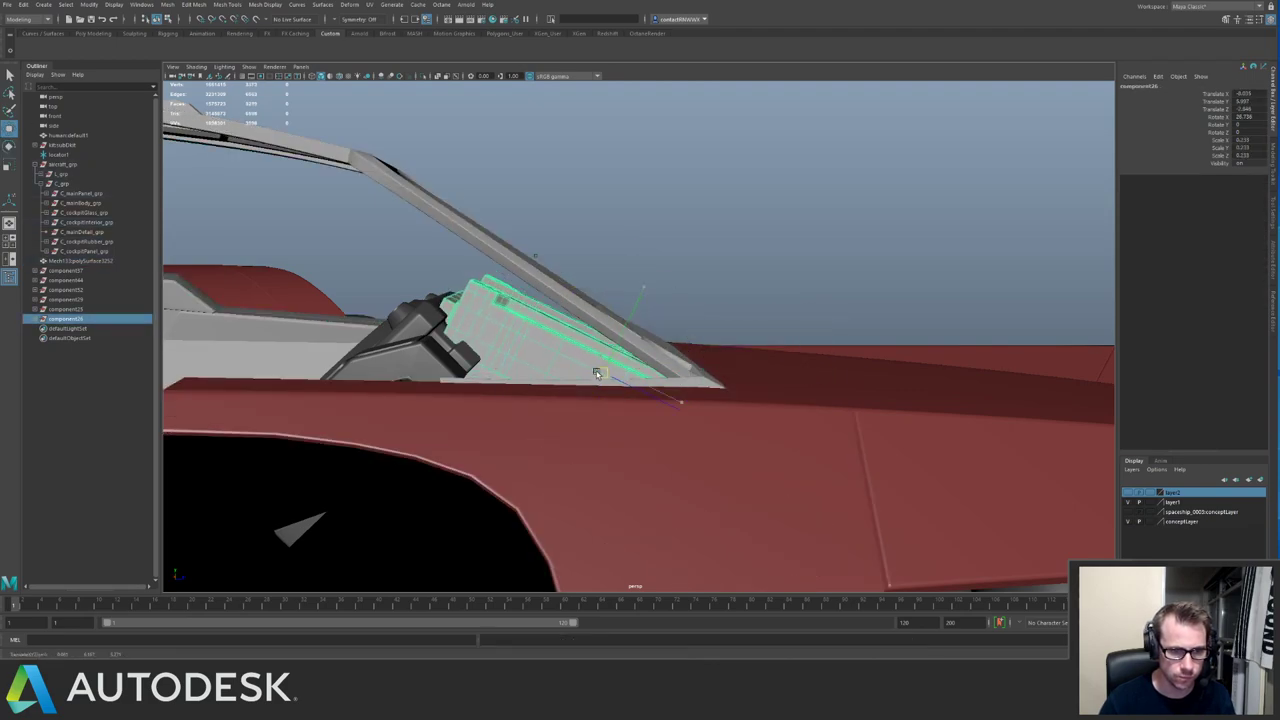
{"action": "left_click_drag", "start_coordinate": [597, 374], "coordinate": [567, 339]}
{"action": "mouse_move", "coordinate": [724, 336]}
{"action": "left_mouse_down"}
{"action": "mouse_move", "coordinate": [789, 326]}
{"action": "mouse_move", "coordinate": [716, 338]}
{"action": "left_mouse_up"}
{"action": "key", "text": "w"}
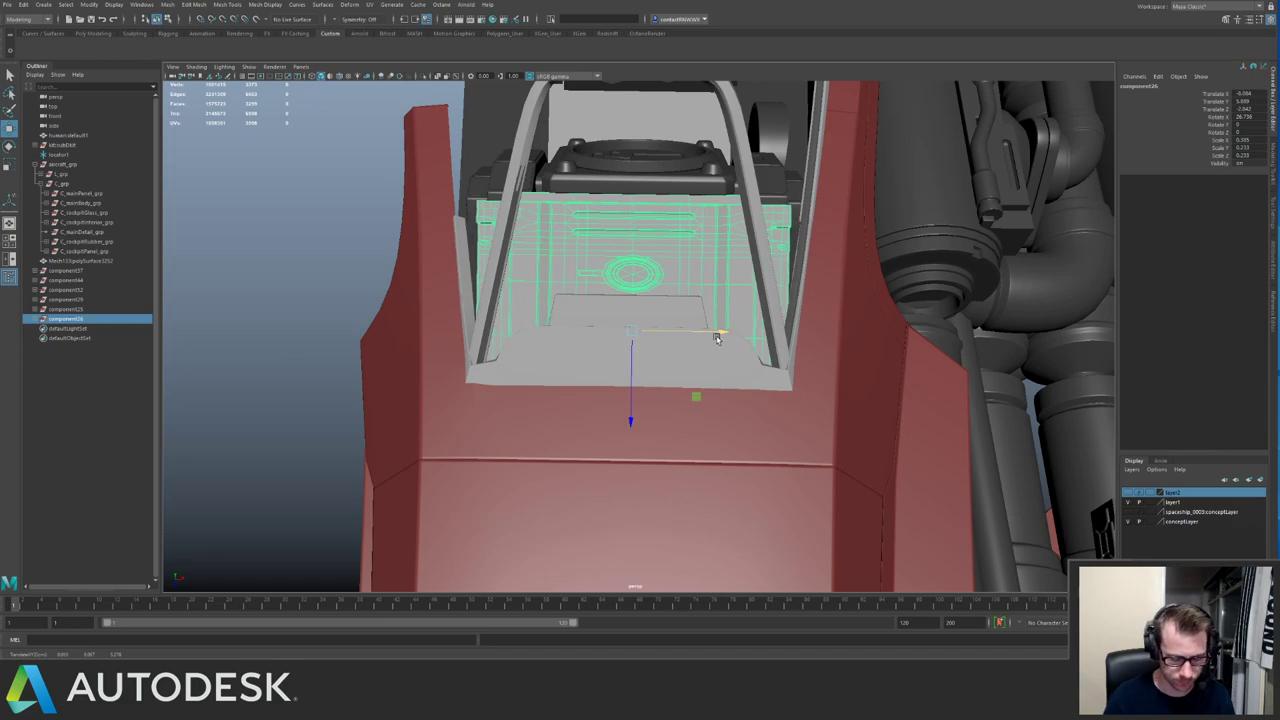
Taper the grooved panel with a lattice by widening its rear end towards the cockpit sides, and remove the lattice.
{"action": "key", "text": "g"}
{"action": "right_click_drag", "start_coordinate": [717, 336], "coordinate": [354, 311], "text": "alt"}
{"action": "key", "text": "F9"}
{"action": "left_click_drag", "start_coordinate": [448, 215], "coordinate": [784, 311]}
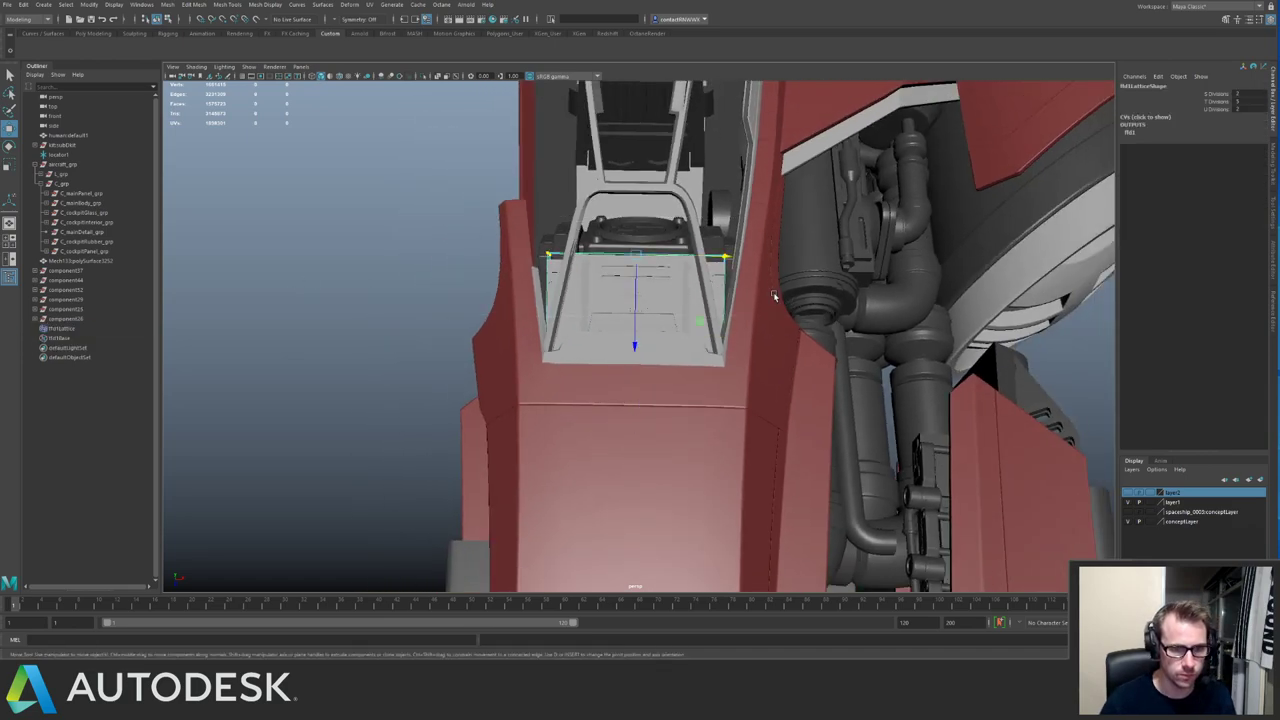
{"action": "key", "text": "r"}
{"action": "left_click_drag", "start_coordinate": [725, 257], "coordinate": [733, 257]}
{"action": "left_click_drag", "start_coordinate": [418, 309], "coordinate": [775, 455]}
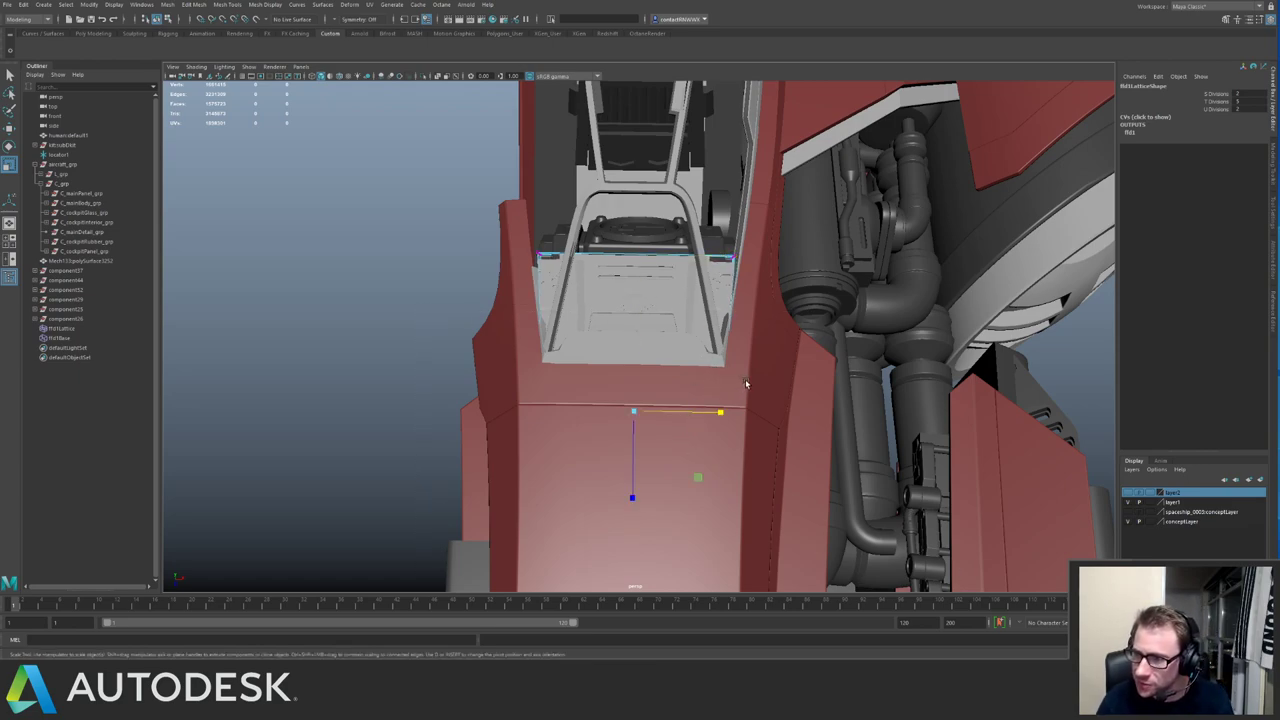
{"action": "left_click_drag", "start_coordinate": [720, 411], "coordinate": [623, 267]}
{"action": "key", "text": "Delete"}
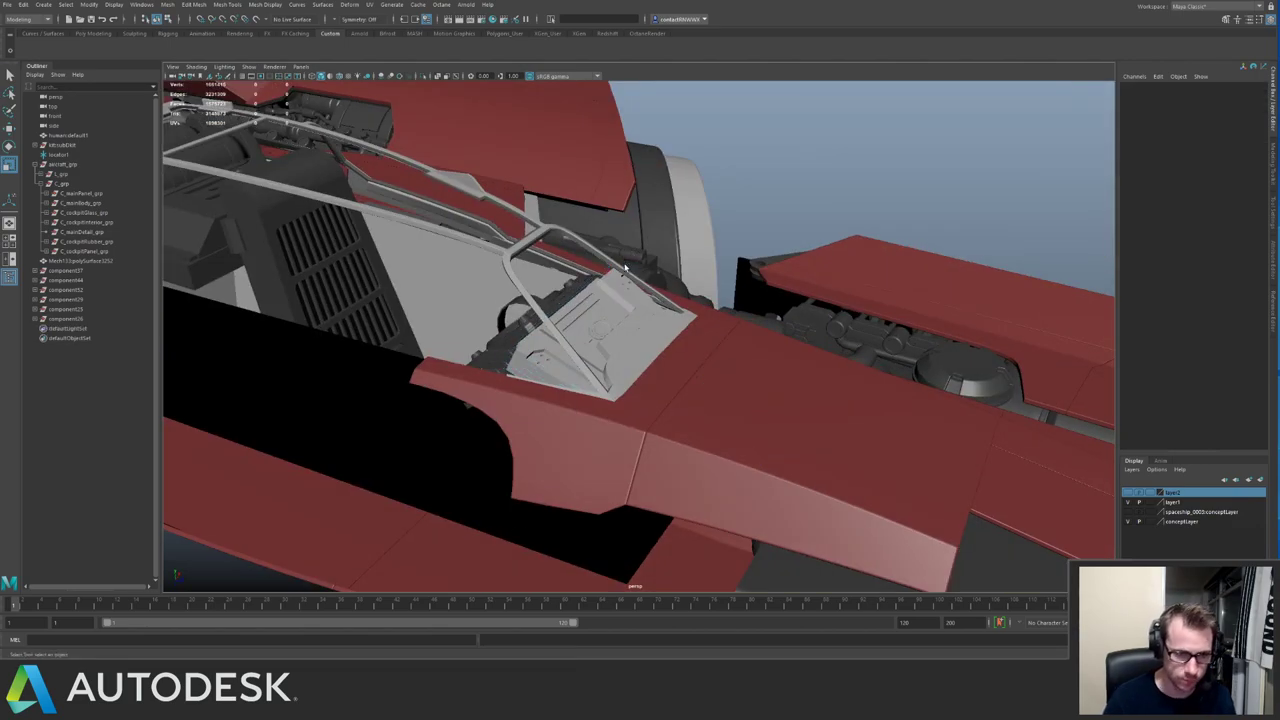
Isolate the grooved panel and assign the existing dark material to its parts.
{"action": "key", "text": "q"}
{"action": "left_click_drag", "start_coordinate": [552, 398], "coordinate": [590, 335], "text": "alt"}
{"action": "left_click", "coordinate": [571, 374]}
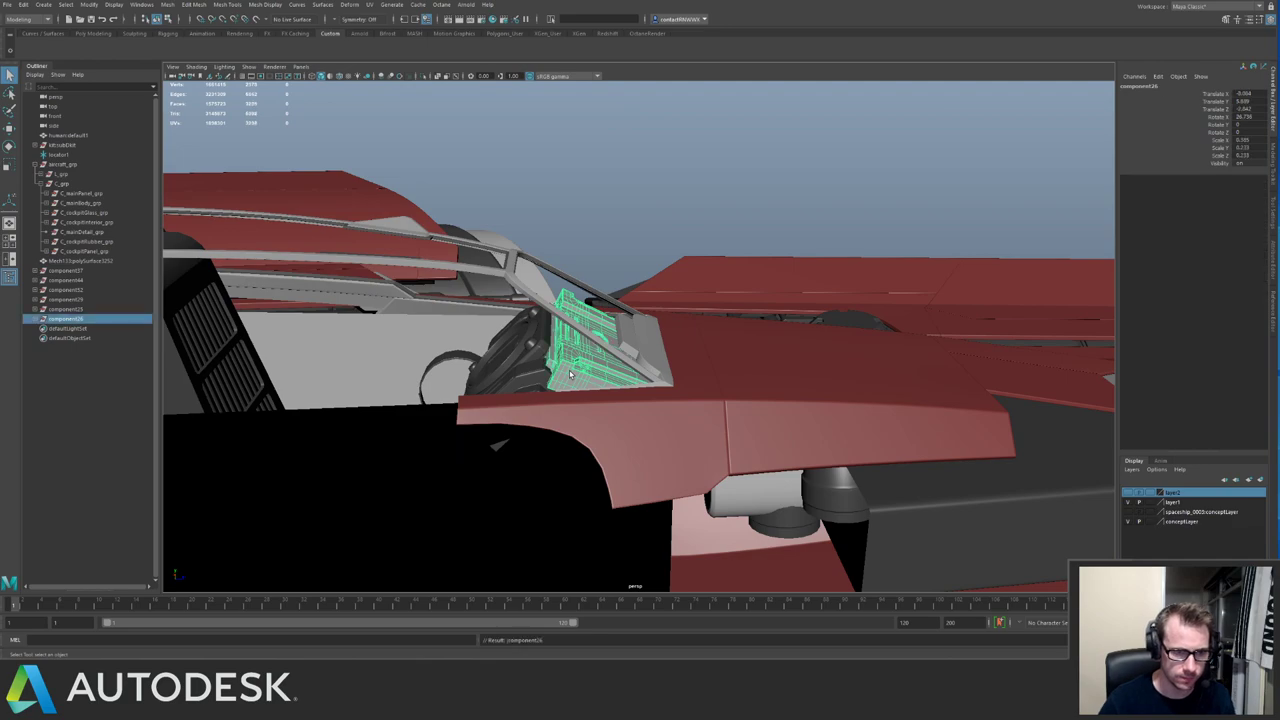
{"action": "key", "text": "ctrl+1"}
{"action": "right_click", "coordinate": [659, 393]}
{"action": "mouse_move", "coordinate": [657, 656]}
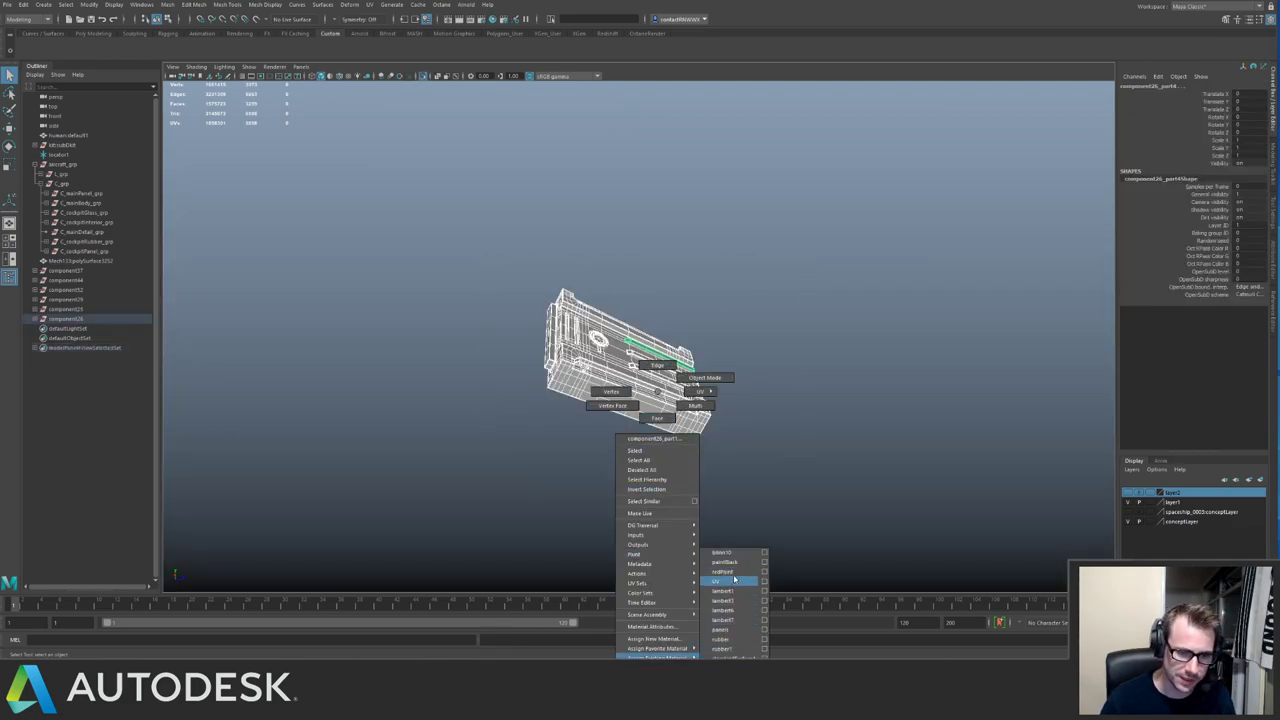
{"action": "left_click", "coordinate": [726, 553]}
{"action": "left_click", "coordinate": [768, 527]}
{"action": "key", "text": "ctrl+1"}
Isolate the open box that forms the cockpit tub and give it the dark material.
{"action": "left_click_drag", "start_coordinate": [788, 383], "coordinate": [730, 330], "text": "alt"}
{"action": "left_click", "coordinate": [615, 337]}
{"action": "key", "text": "w"}
{"action": "key", "text": "r"}
{"action": "left_click_drag", "start_coordinate": [563, 405], "coordinate": [614, 318], "text": "alt"}
{"action": "key", "text": "ctrl+1"}
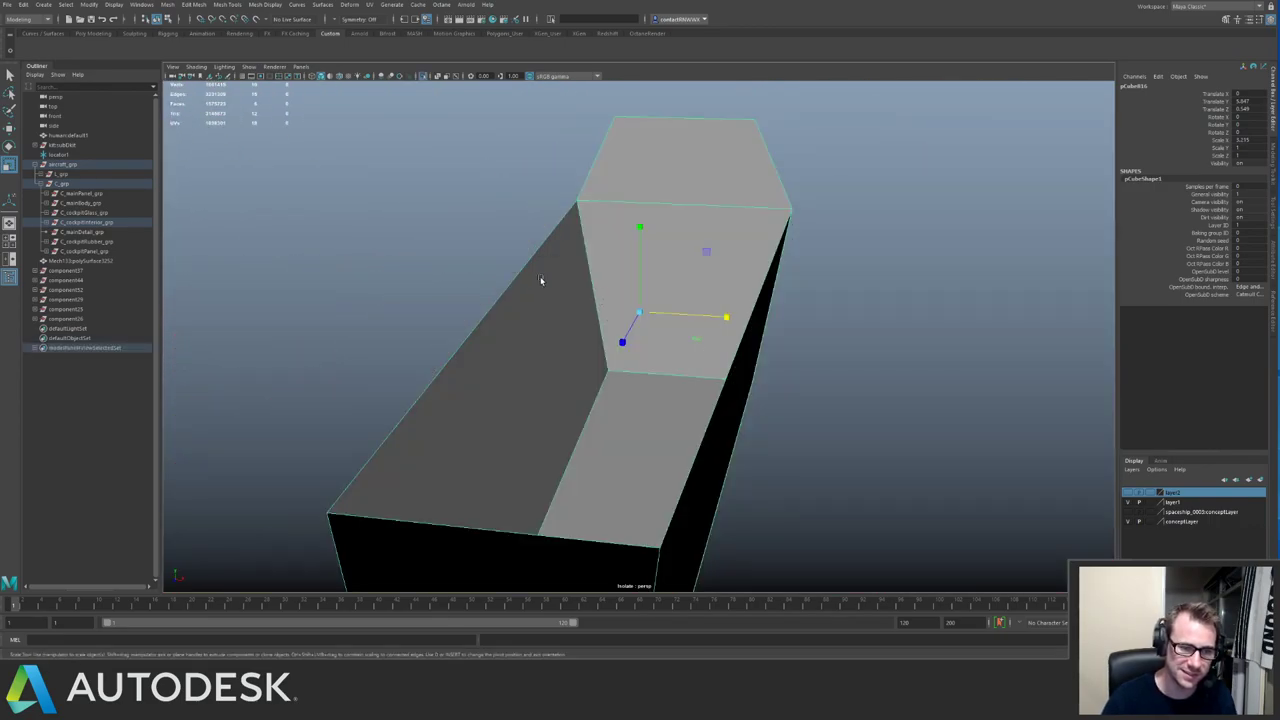
{"action": "right_click_drag", "start_coordinate": [595, 285], "coordinate": [676, 560]}
{"action": "key", "text": "ctrl+1"}
Try to scale the upper border edges of the isolated cockpit tub.
{"action": "left_click_drag", "start_coordinate": [713, 336], "coordinate": [669, 309], "text": "alt"}
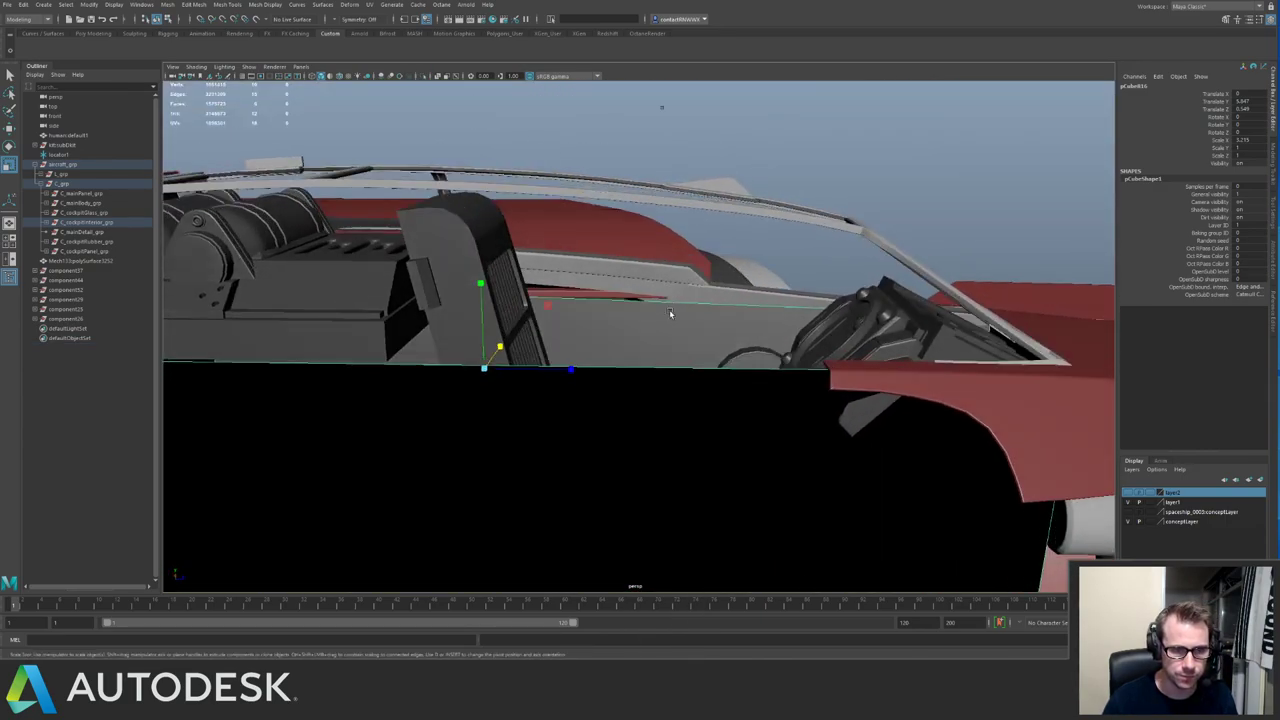
{"action": "key", "text": "ctrl+1"}
{"action": "right_click_drag", "start_coordinate": [657, 300], "coordinate": [655, 260]}
{"action": "double_click", "coordinate": [605, 317]}
{"action": "left_click_drag", "start_coordinate": [605, 317], "coordinate": [556, 284], "text": "alt"}
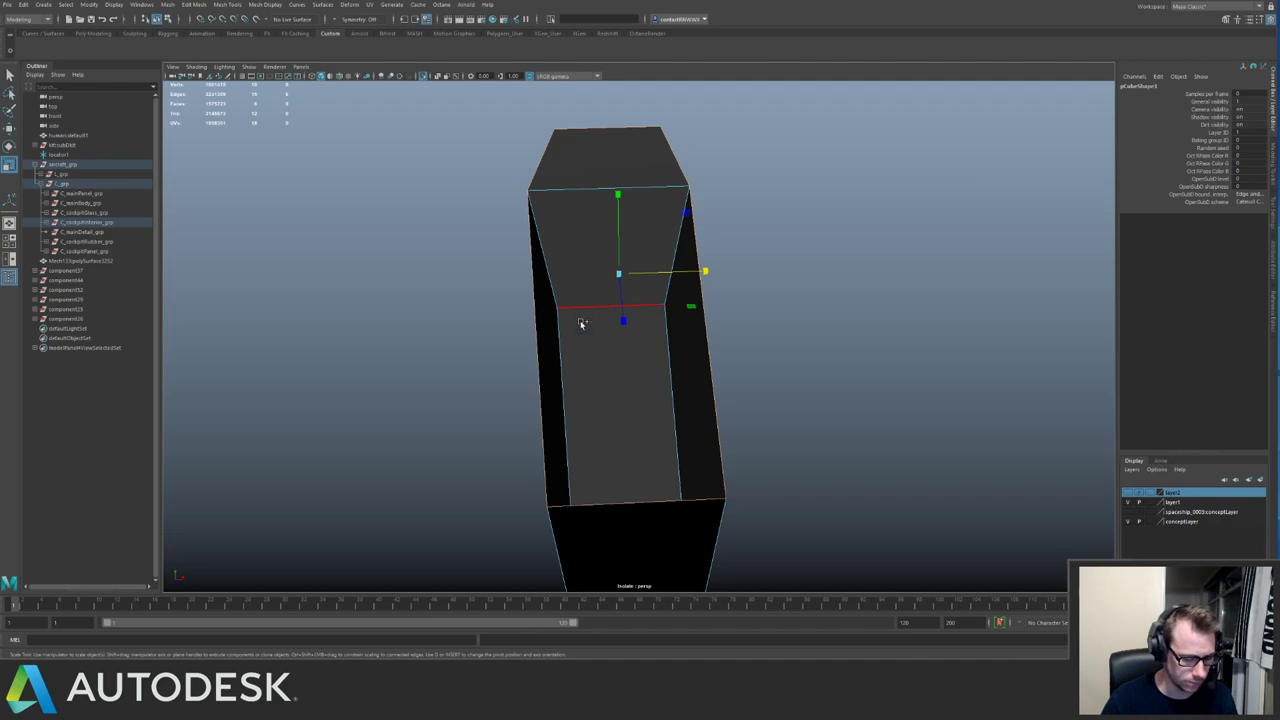
{"action": "key", "text": "w"}
{"action": "scroll", "coordinate": [616, 279], "scroll_direction": "up", "scroll_amount": 1}
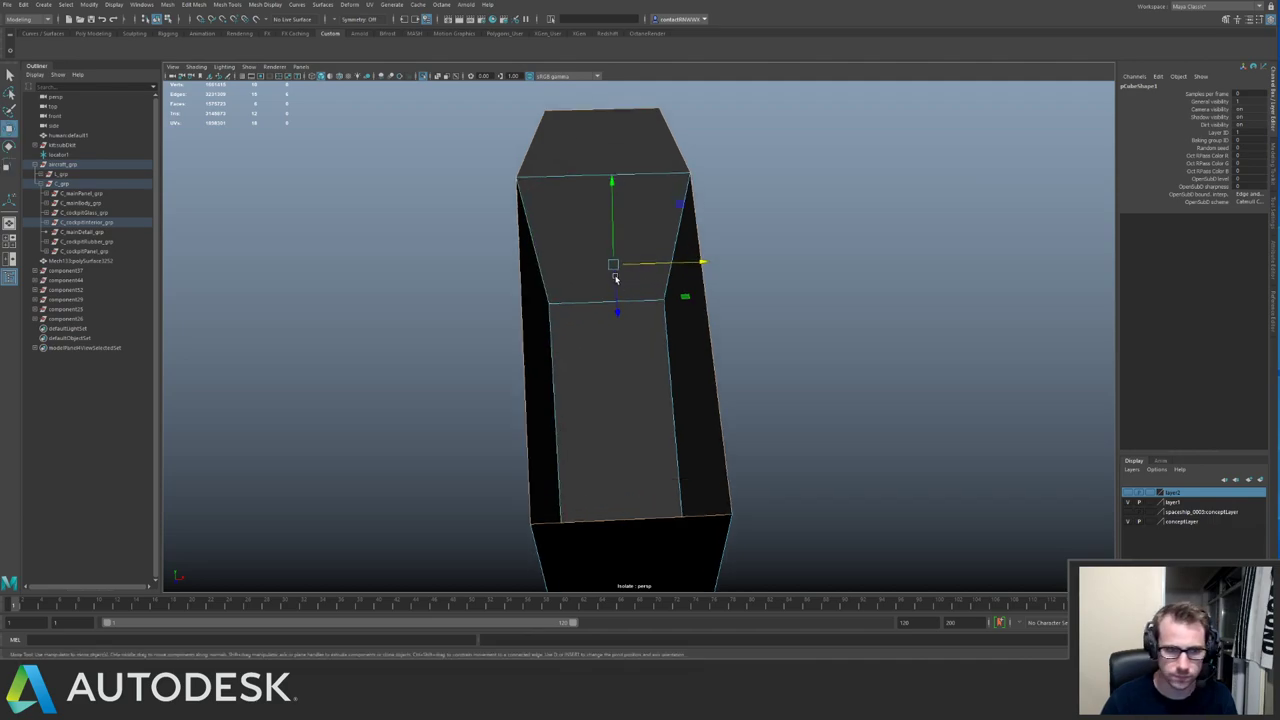
{"action": "key", "text": "r"}
{"action": "left_click_drag", "start_coordinate": [614, 267], "coordinate": [640, 277]}
{"action": "key", "text": "ctrl+z"}
Save the scene as a new incremental version.
{"action": "key", "text": "ctrl+s"}
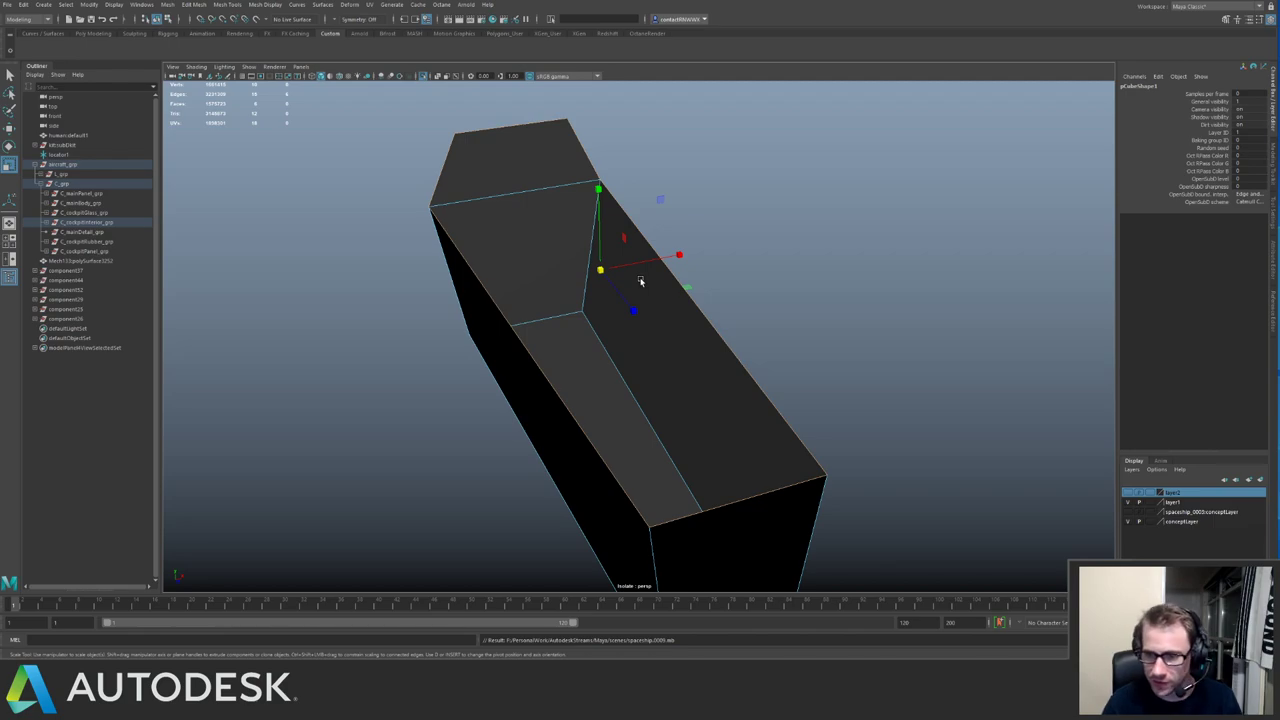
{"action": "left_click_drag", "start_coordinate": [726, 371], "coordinate": [732, 369], "text": "alt"}
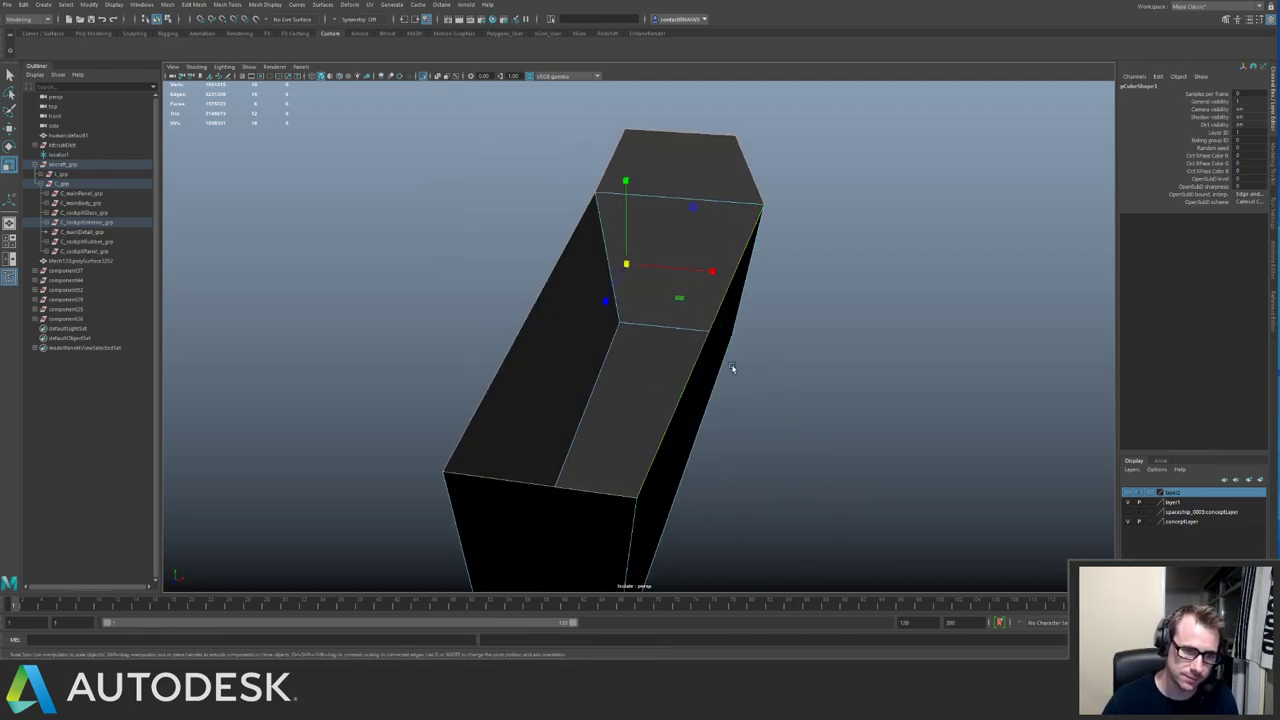
{"action": "key", "text": "ctrl+s"}
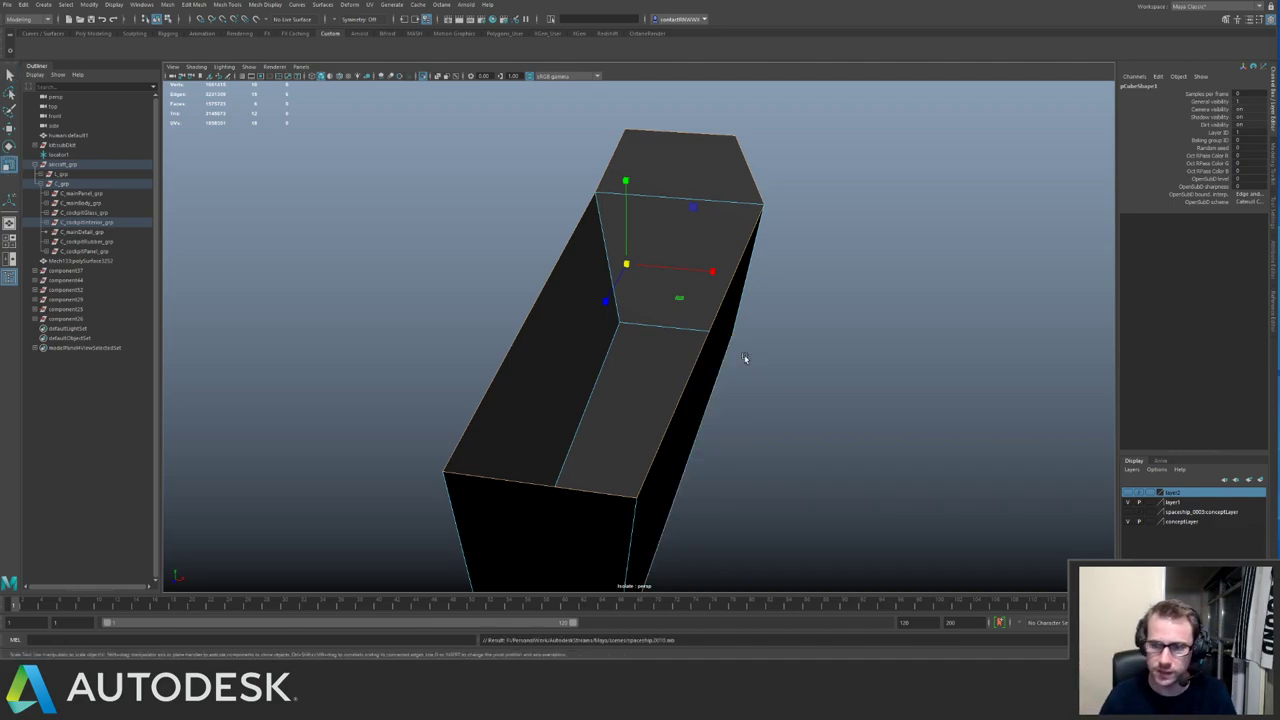
Examine how the tub's upper edges meet the cockpit opening, with the tub both in the aircraft and isolated.
{"action": "left_click_drag", "start_coordinate": [617, 256], "coordinate": [692, 289], "text": "alt"}
{"action": "key", "text": "ctrl+1"}
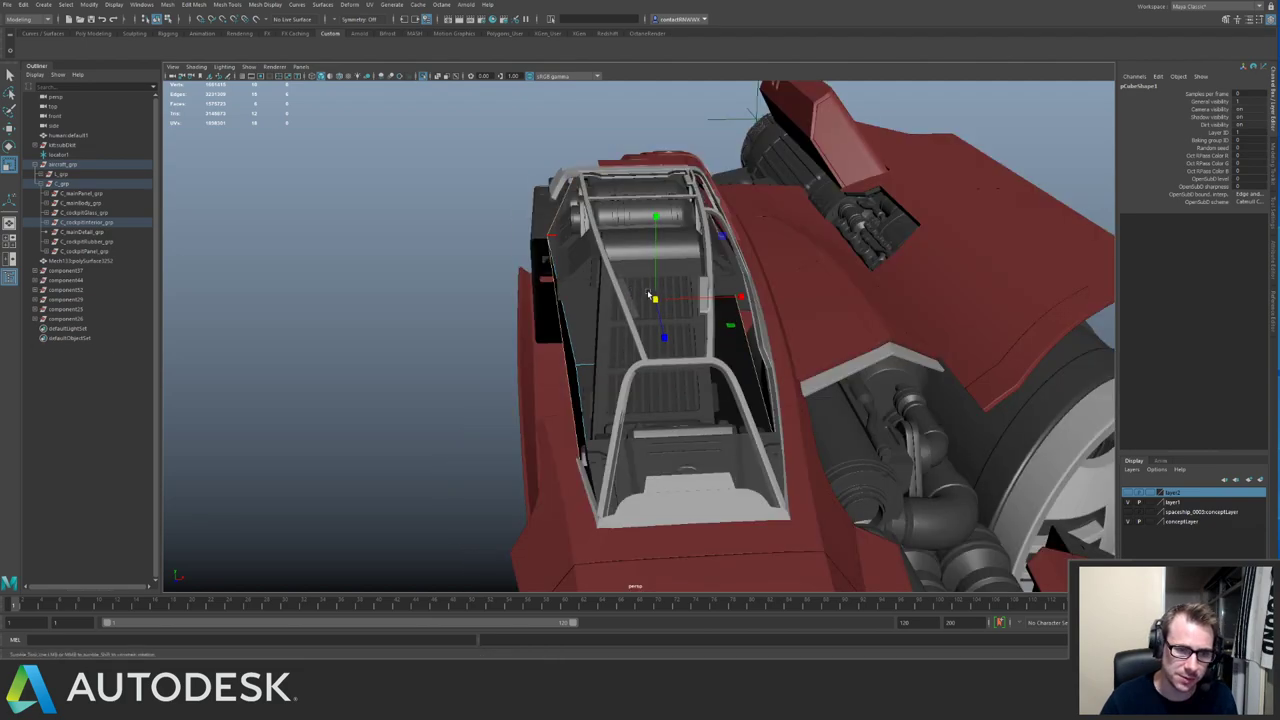
{"action": "left_click_drag", "start_coordinate": [605, 292], "coordinate": [631, 324], "text": "alt"}
{"action": "key", "text": "q"}
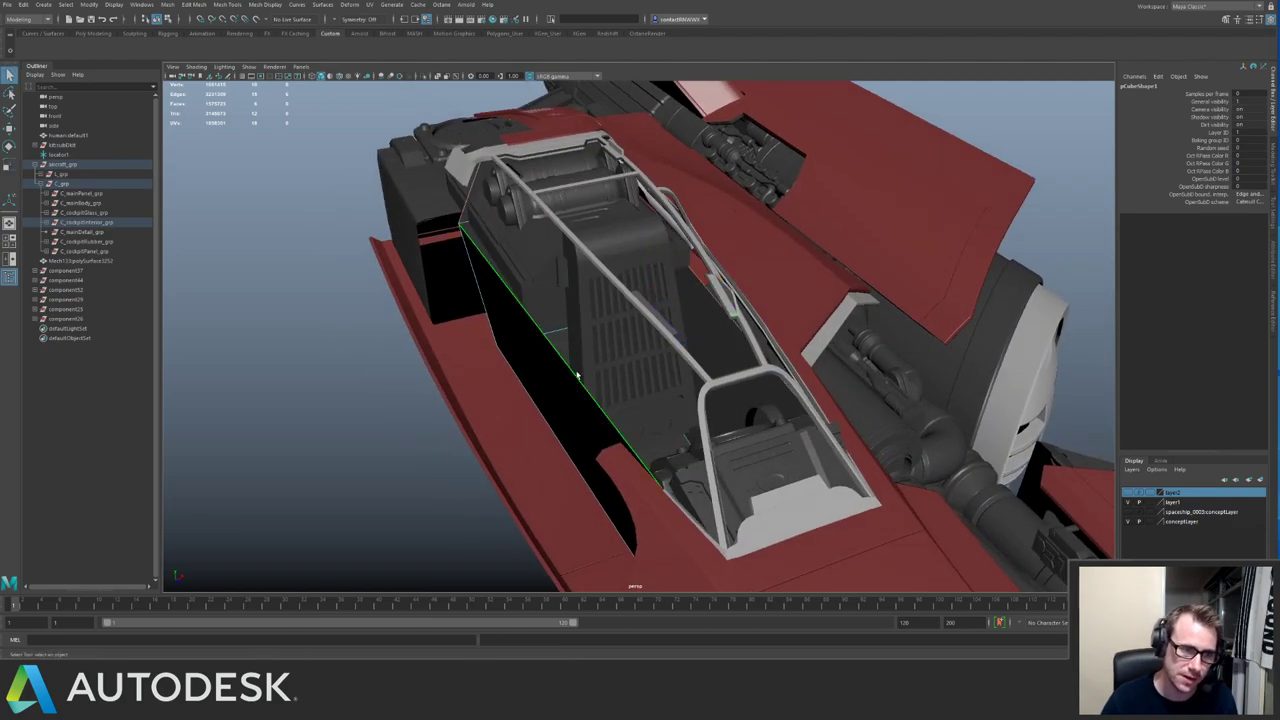
{"action": "key", "text": "ctrl+1"}
{"action": "left_click_drag", "start_coordinate": [657, 357], "coordinate": [586, 329], "text": "alt"}
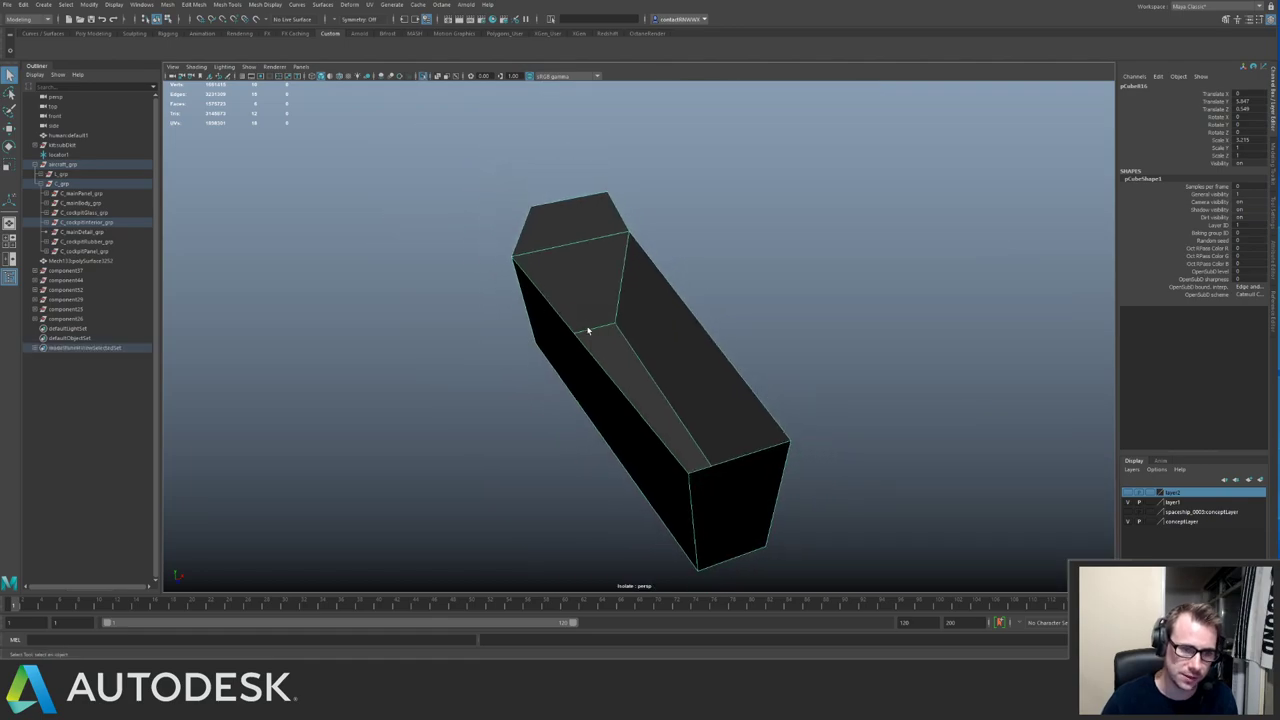
{"action": "left_click_drag", "start_coordinate": [560, 269], "coordinate": [657, 277], "text": "alt"}
Extrude the upper side edges of the isolated cockpit tub.
{"action": "left_click", "coordinate": [640, 347]}
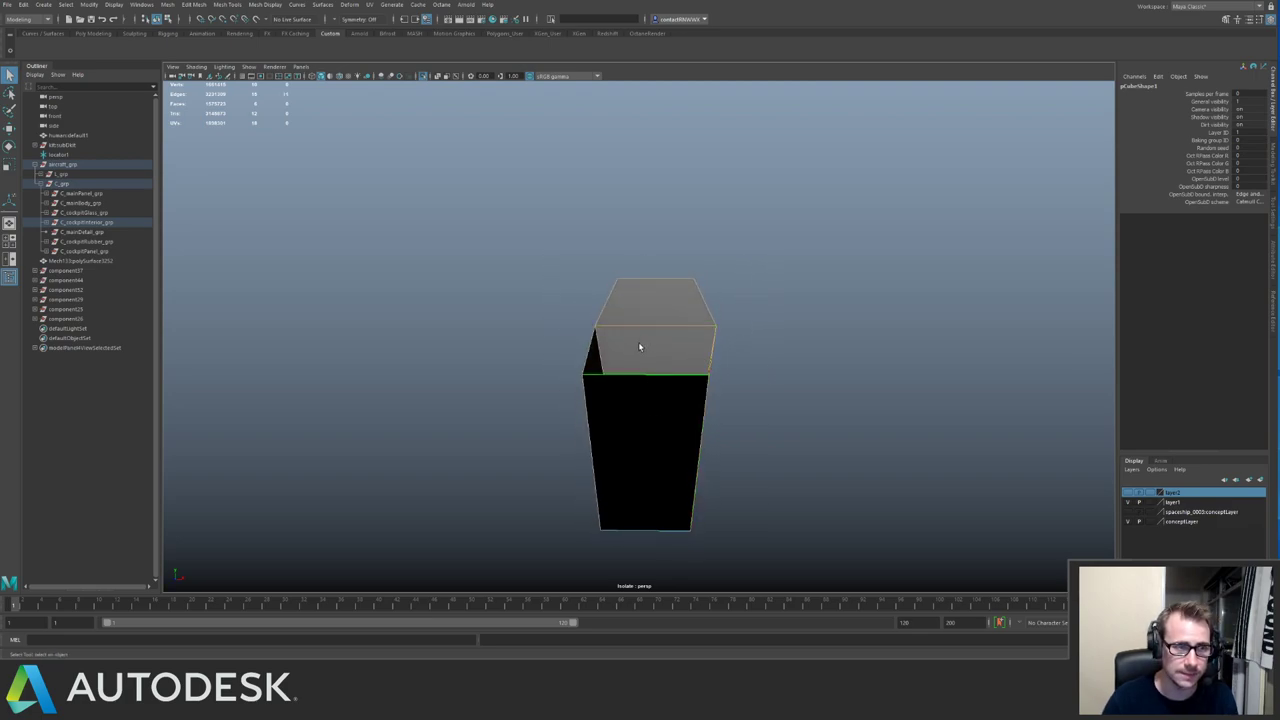
{"action": "left_click_drag", "start_coordinate": [632, 346], "coordinate": [654, 366], "text": "alt"}
{"action": "right_click_drag", "start_coordinate": [654, 366], "coordinate": [655, 372], "text": "alt"}
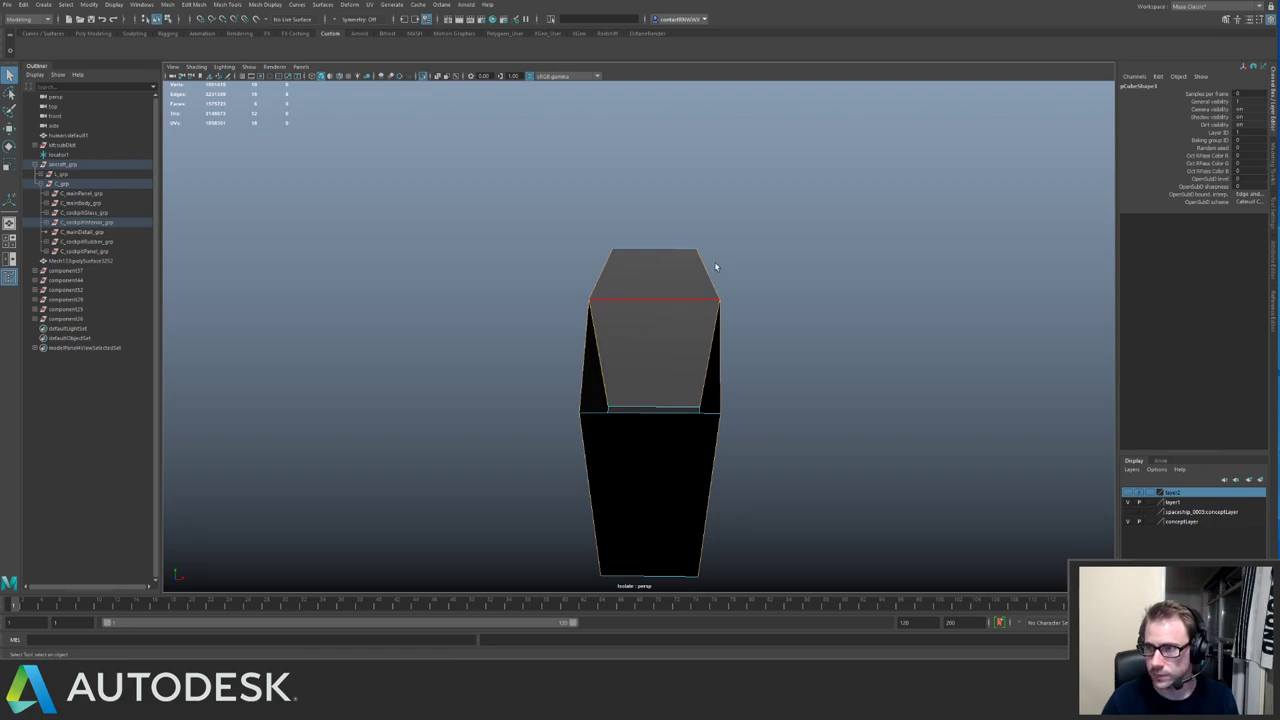
{"action": "scroll", "coordinate": [667, 321], "scroll_direction": "up", "scroll_amount": 2}
{"action": "right_click", "coordinate": [671, 325], "text": "shift"}
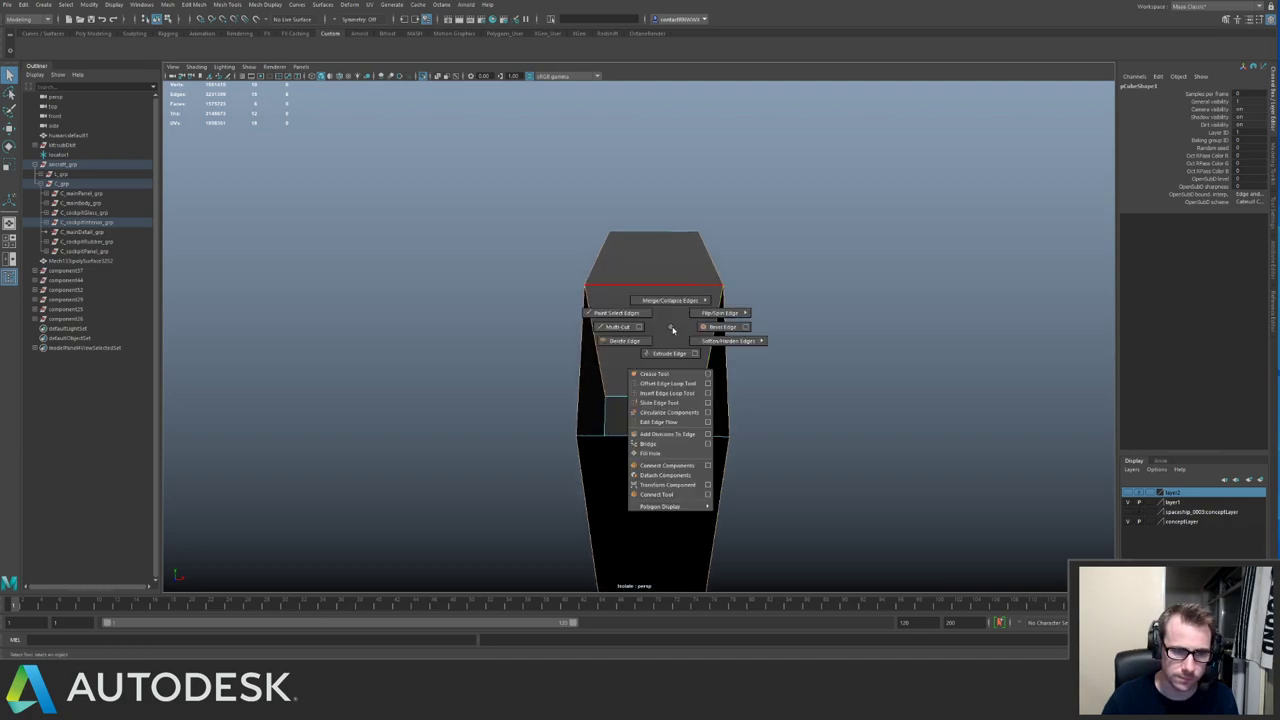
{"action": "right_click_drag", "start_coordinate": [672, 329], "coordinate": [611, 338], "text": "shift"}
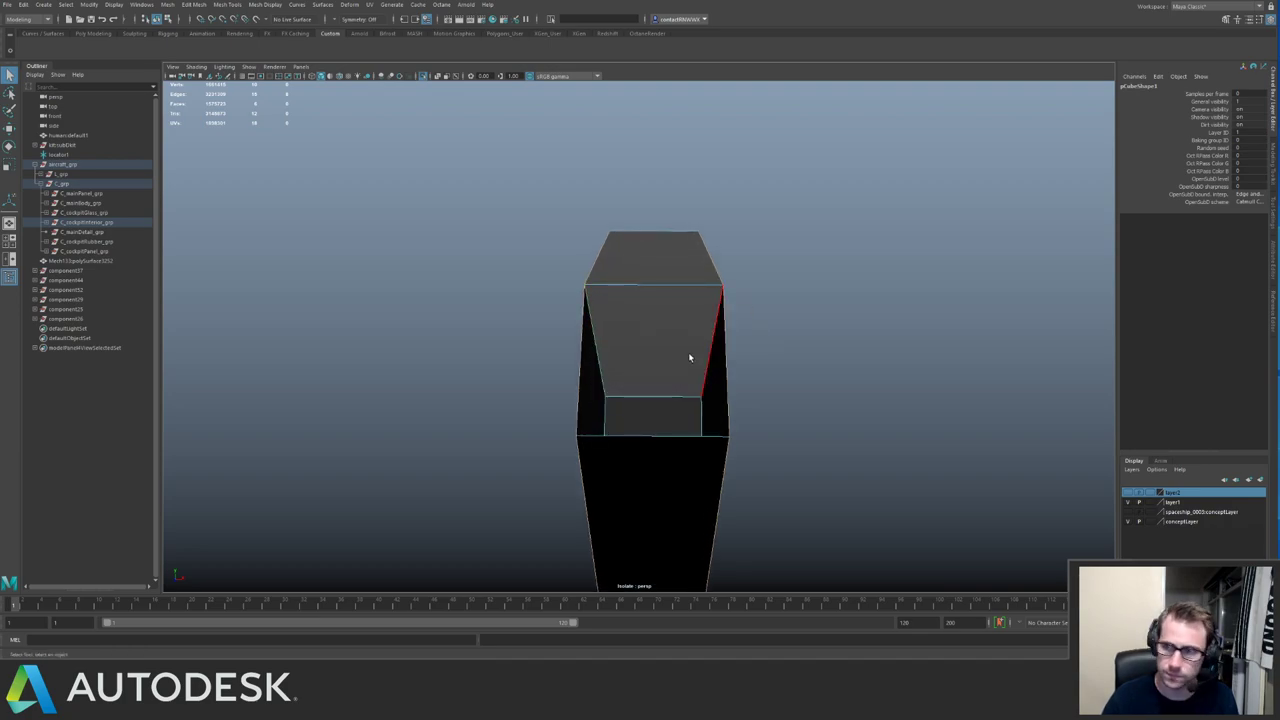
{"action": "left_click_drag", "start_coordinate": [689, 356], "coordinate": [681, 356], "text": "alt"}
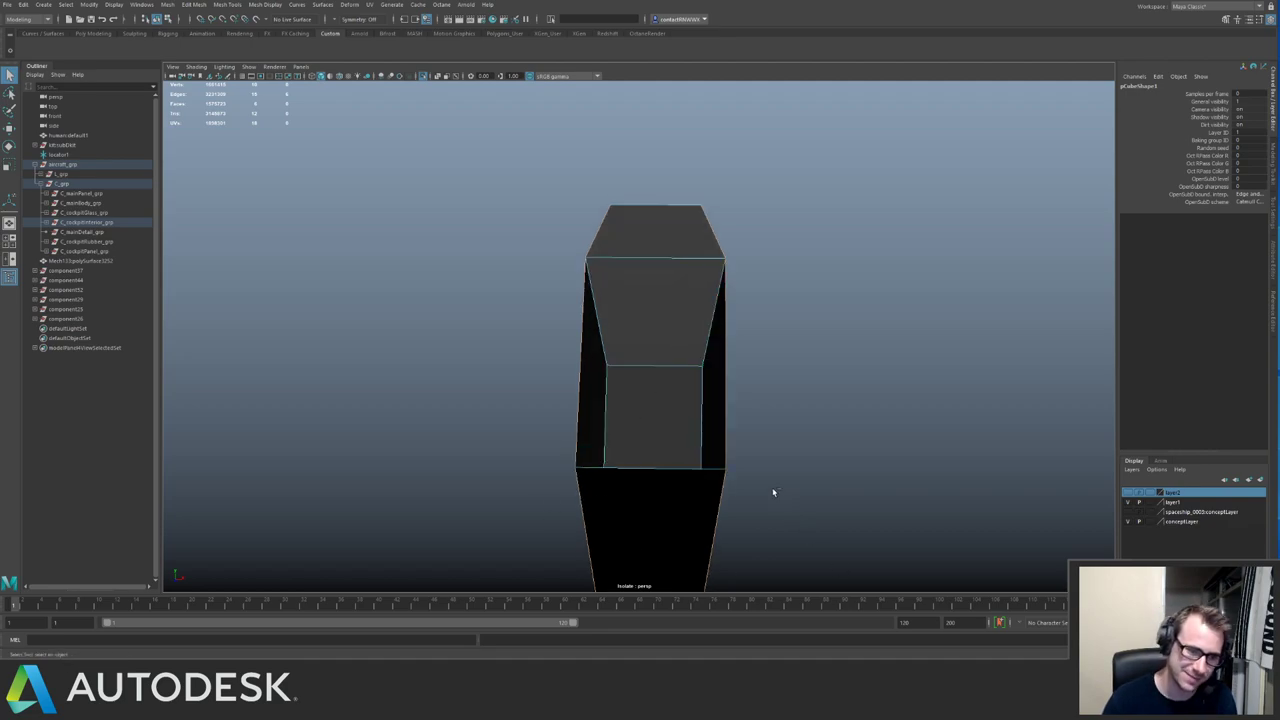
{"action": "left_click_drag", "start_coordinate": [640, 393], "coordinate": [641, 391], "text": "alt"}
{"action": "right_click_drag", "start_coordinate": [642, 388], "coordinate": [638, 407], "text": "shift"}
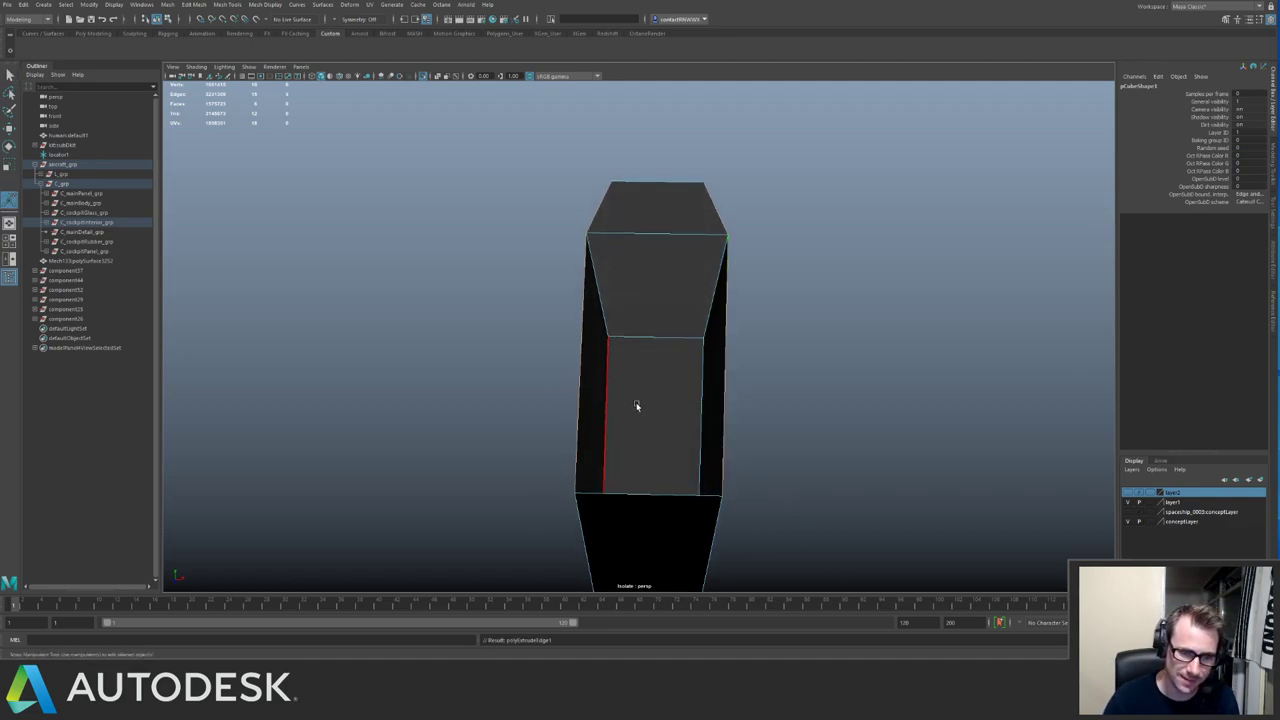
Scale the extruded edges outward in X to form narrow rims reaching the cockpit's side walls.
{"action": "key", "text": "w"}
{"action": "key", "text": "w"}
{"action": "key", "text": "ctrl+1"}
{"action": "key", "text": "r"}
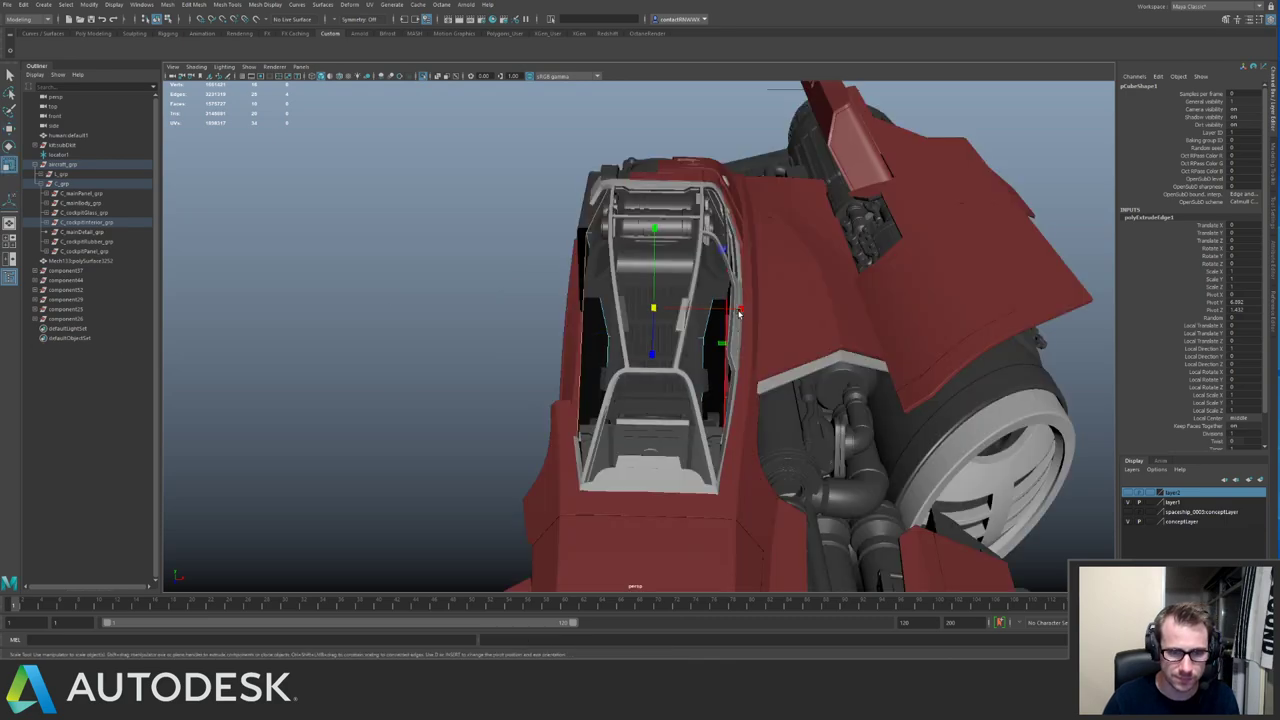
{"action": "left_click_drag", "start_coordinate": [740, 311], "coordinate": [689, 343]}
{"action": "key", "text": "q"}
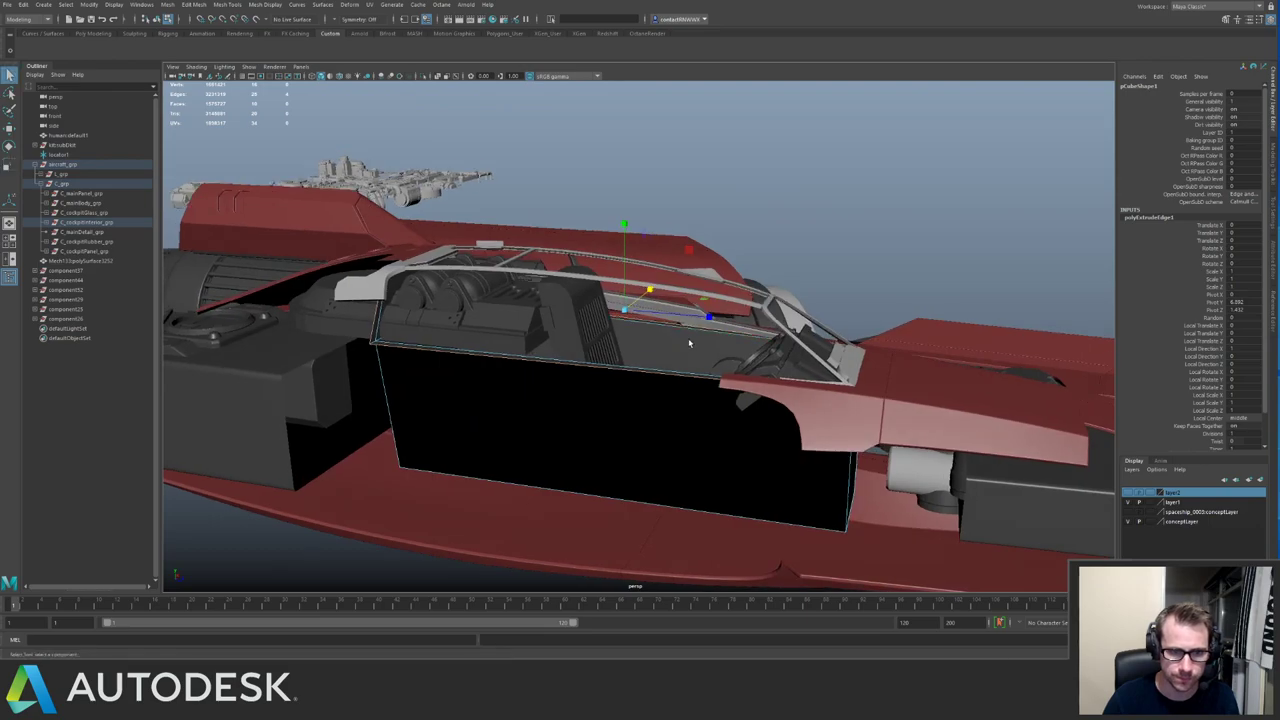
Insert a single centred edge loop running lengthwise through the isolated cockpit tub.
{"action": "right_click_drag", "start_coordinate": [689, 341], "coordinate": [704, 333]}
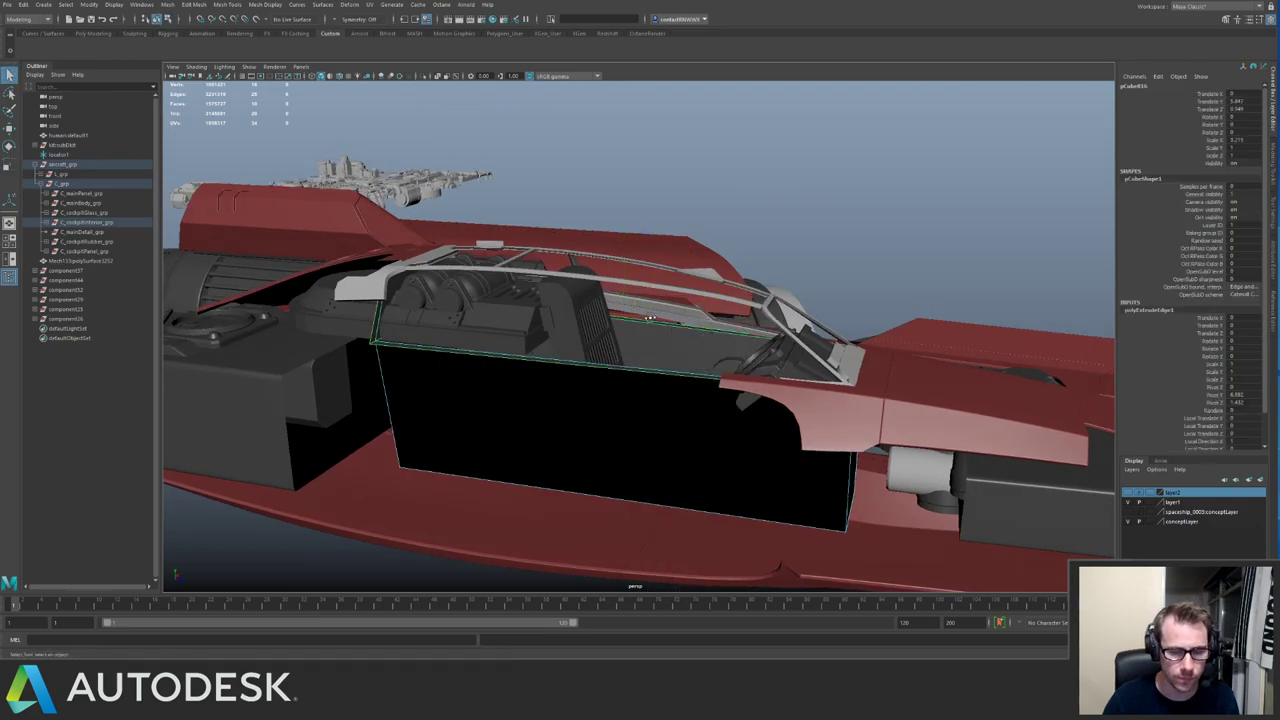
{"action": "left_click_drag", "start_coordinate": [670, 362], "coordinate": [674, 351], "text": "alt"}
{"action": "left_click_drag", "start_coordinate": [598, 324], "coordinate": [543, 342], "text": "alt"}
{"action": "key", "text": "ctrl+1"}
{"action": "right_click_drag", "start_coordinate": [619, 294], "coordinate": [553, 385], "text": "shift"}
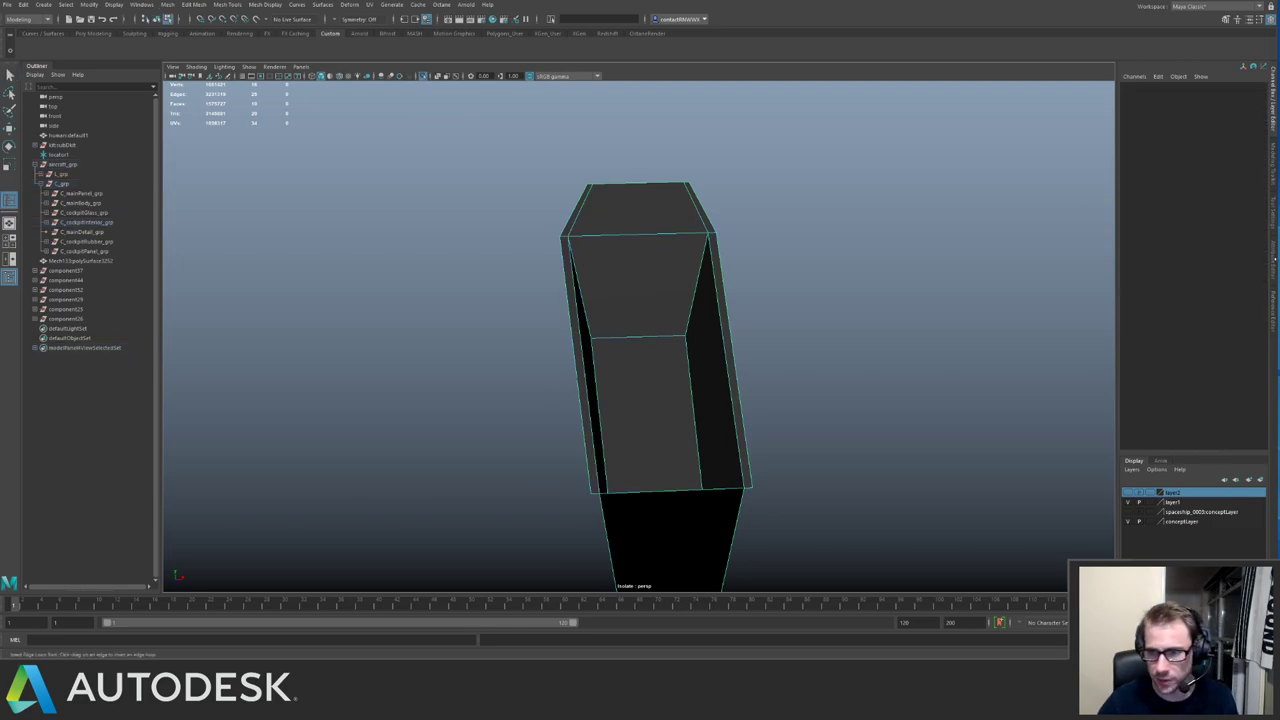
{"action": "left_click", "coordinate": [1276, 218]}
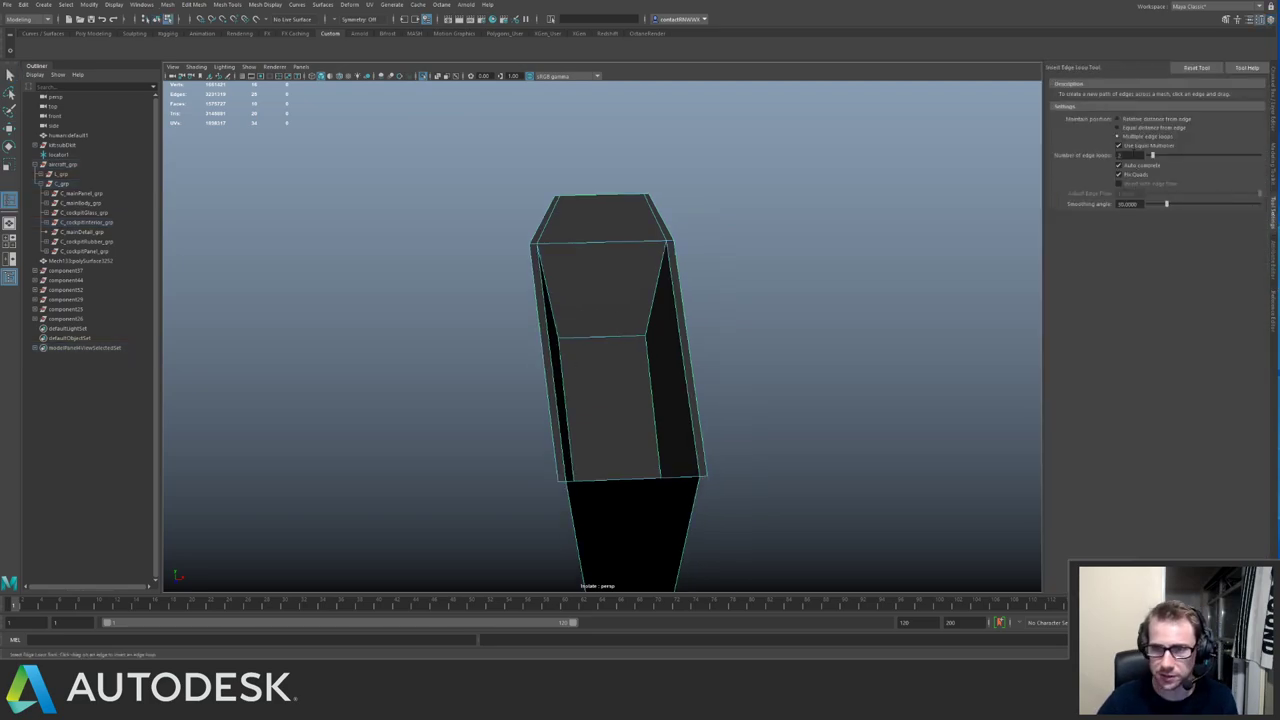
{"action": "left_click", "coordinate": [606, 201]}
{"action": "key", "text": "q"}
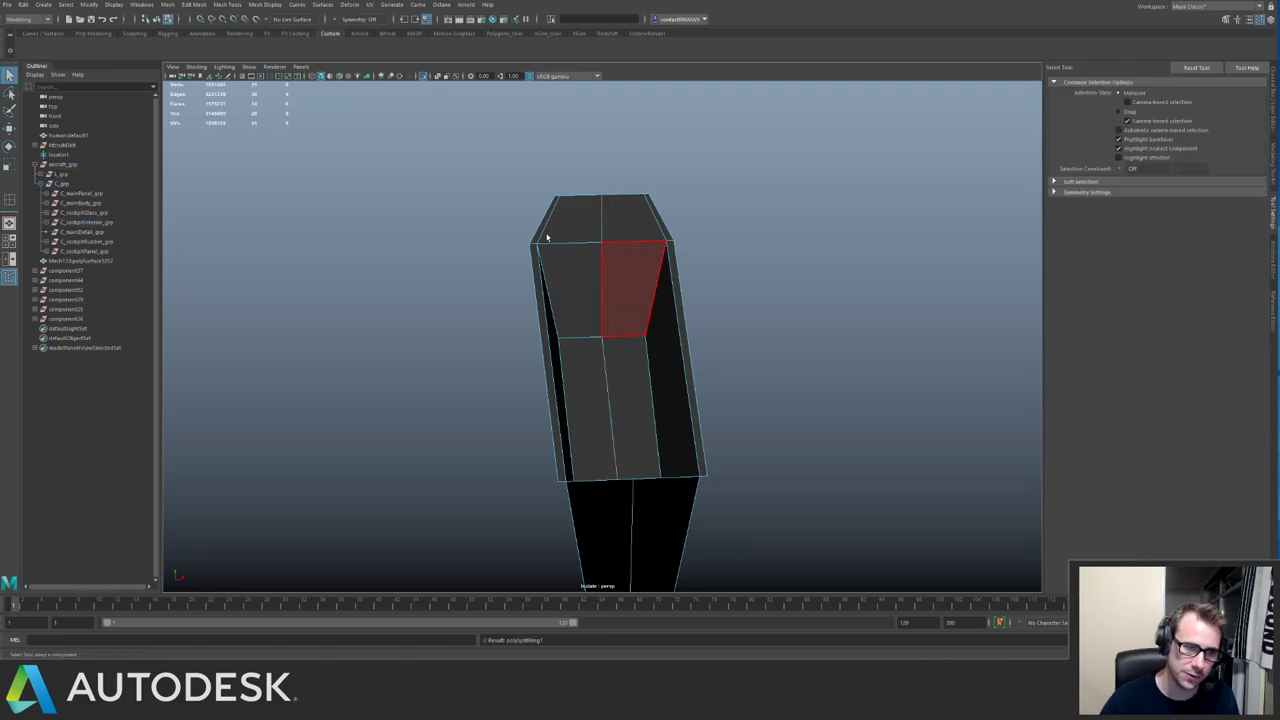
Delete all the tub faces on one side of the centre line and show the whole aircraft again.
{"action": "double_click", "coordinate": [600, 526]}
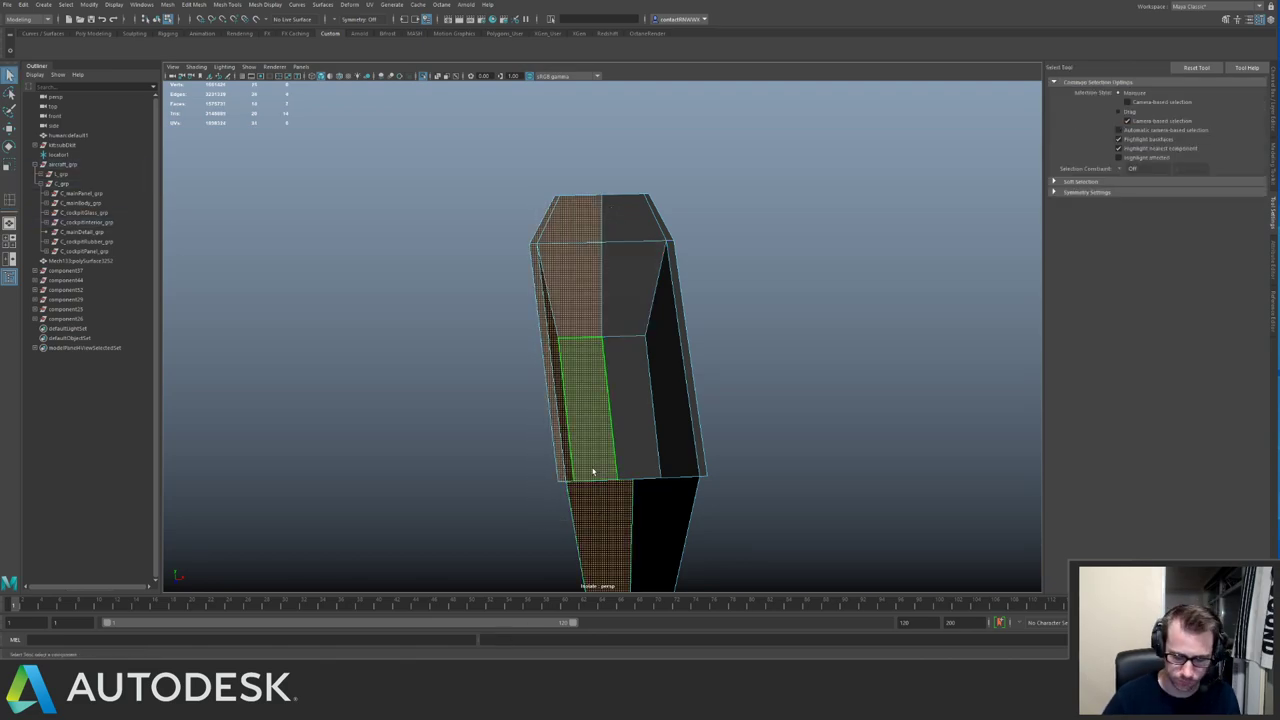
{"action": "key", "text": "Delete"}
{"action": "key", "text": "F8"}
{"action": "key", "text": "ctrl+1"}
Insert two closely spaced vertical edge loops in the half tub, between seat back and instrument panel, using Equal distance from edge.
{"action": "left_click_drag", "start_coordinate": [654, 340], "coordinate": [715, 330], "text": "alt"}
{"action": "right_click_drag", "start_coordinate": [715, 330], "coordinate": [771, 366], "text": "alt"}
{"action": "left_click_drag", "start_coordinate": [771, 366], "coordinate": [705, 328], "text": "alt"}
{"action": "right_click_drag", "start_coordinate": [710, 327], "coordinate": [677, 338], "text": "shift"}
{"action": "left_click_drag", "start_coordinate": [677, 339], "coordinate": [763, 321], "text": "alt"}
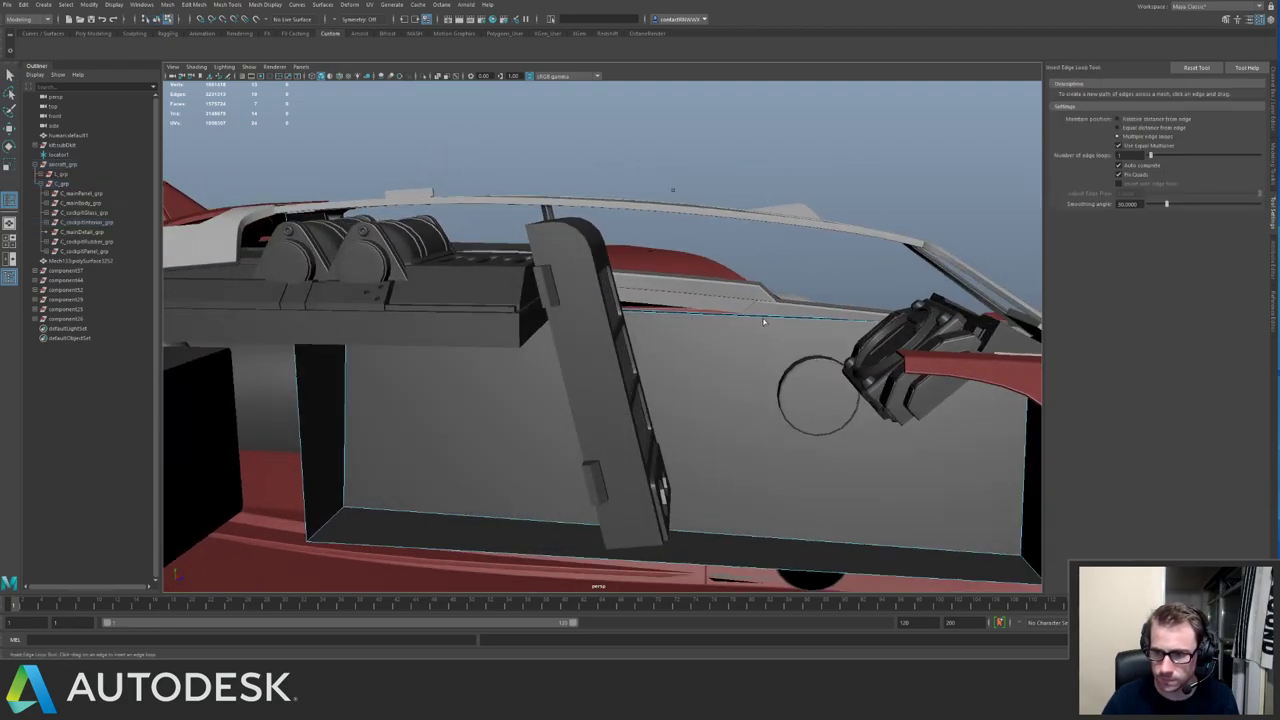
{"action": "left_click", "coordinate": [1118, 128]}
{"action": "left_click_drag", "start_coordinate": [857, 230], "coordinate": [710, 311], "text": "alt"}
{"action": "left_click", "coordinate": [680, 300]}
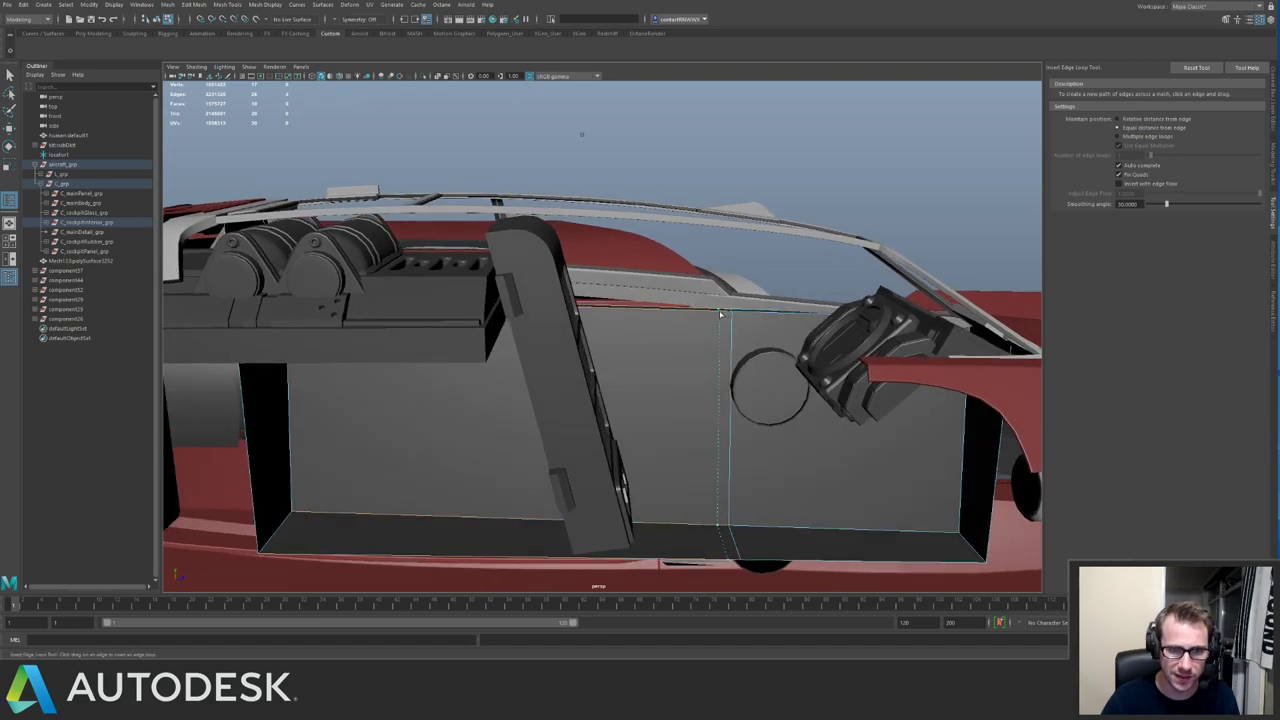
{"action": "key", "text": "q"}
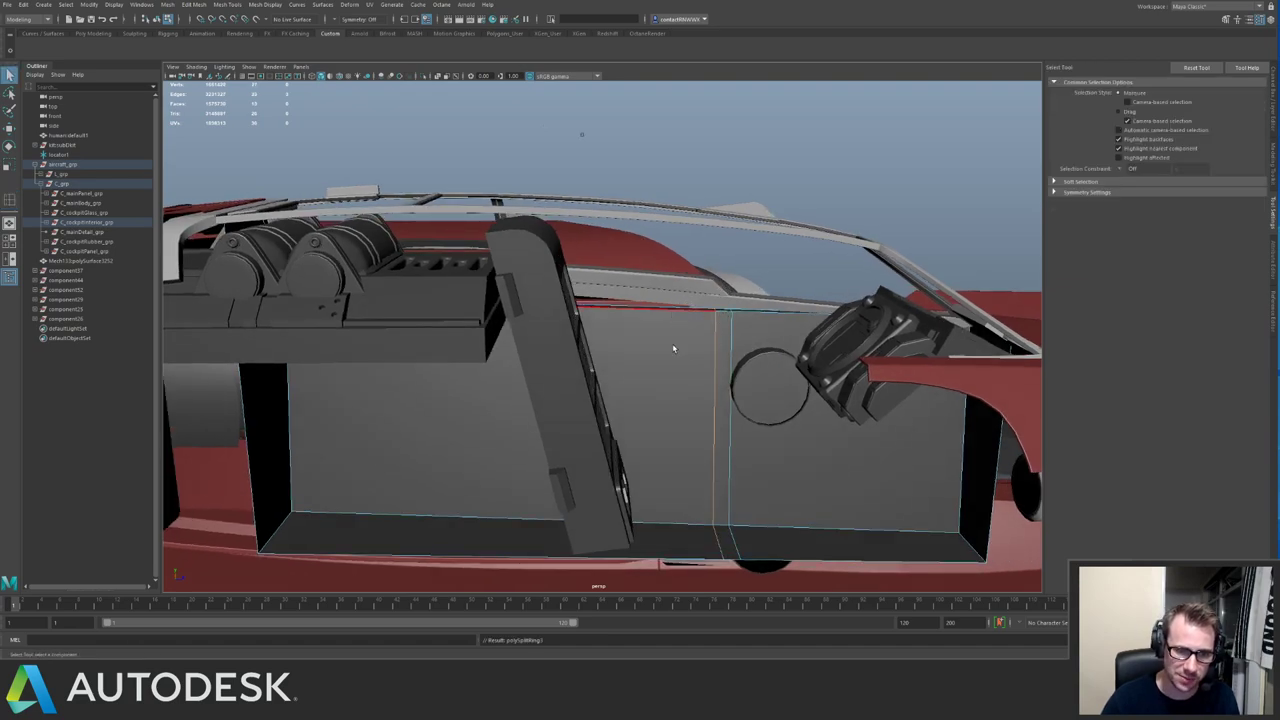
Raise the half tub's upper rim behind the two closely spaced loops up to the canopy's side frame.
{"action": "key", "text": "F11"}
{"action": "left_click", "coordinate": [671, 311]}
{"action": "key", "text": "w"}
{"action": "left_click_drag", "start_coordinate": [720, 318], "coordinate": [678, 315], "text": "alt"}
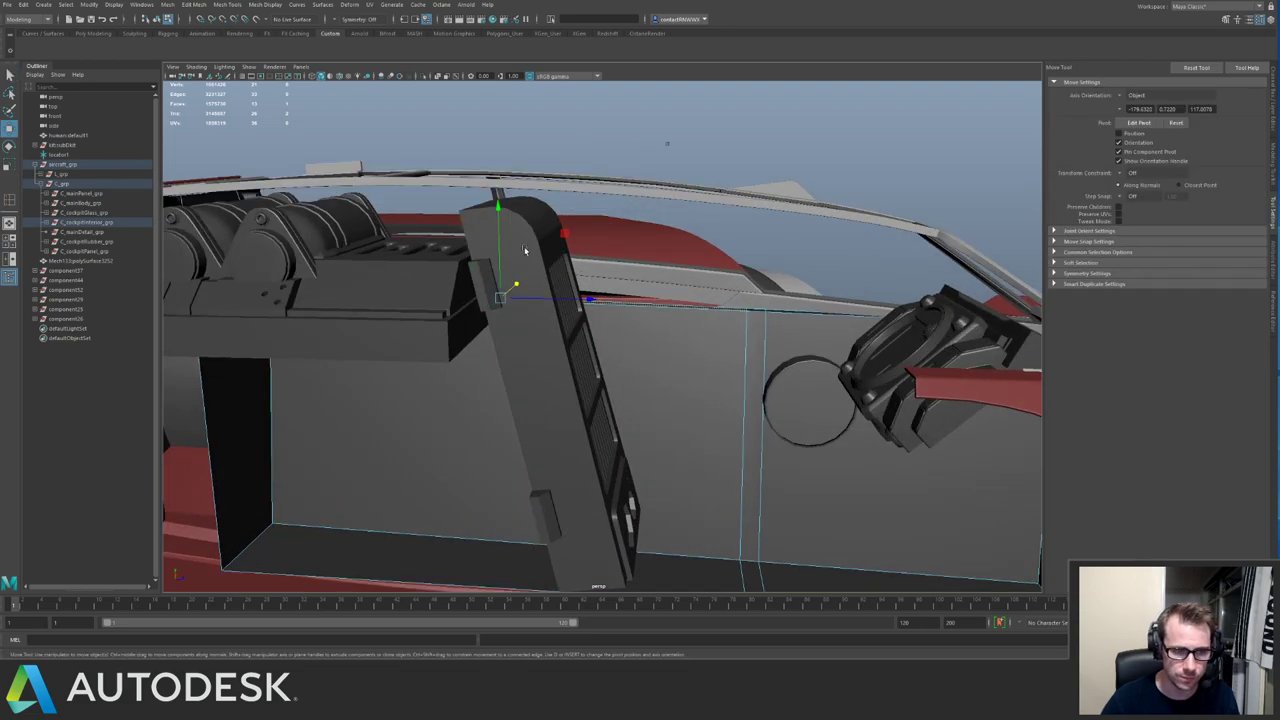
{"action": "left_click_drag", "start_coordinate": [502, 243], "coordinate": [517, 211]}
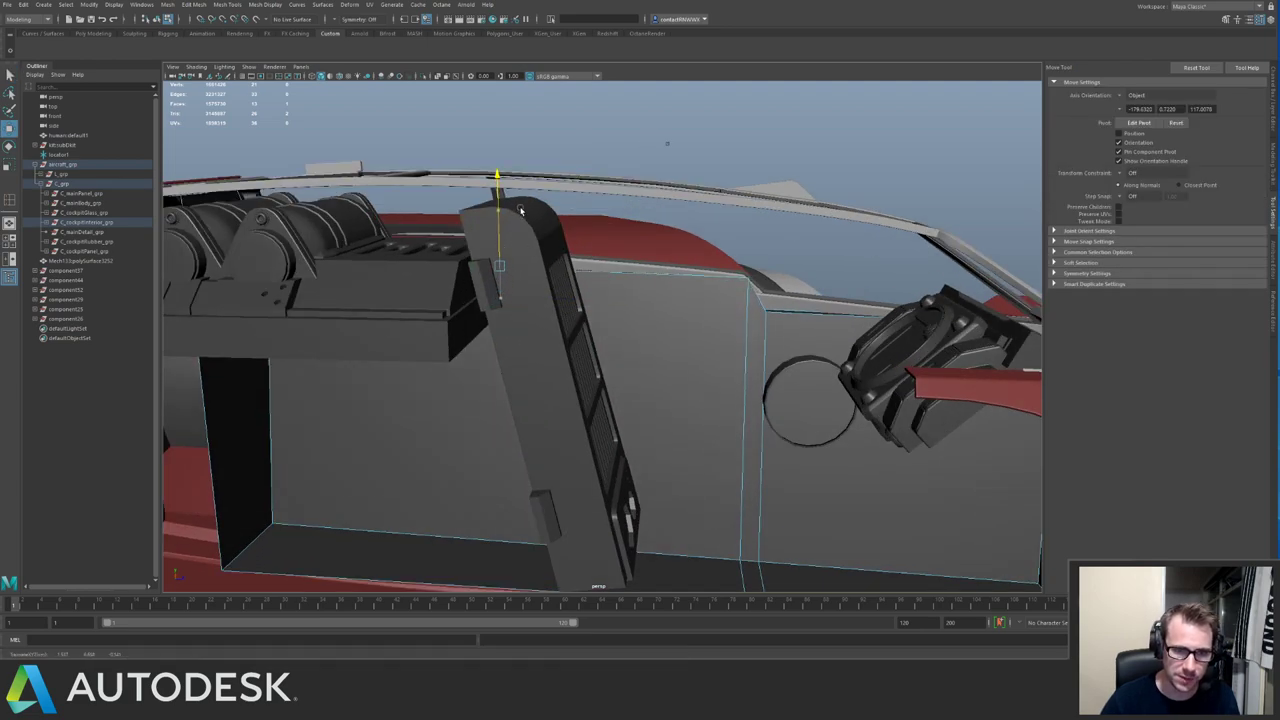
Move the short rim edge at the step between the two loops slightly outward in X towards the canopy frame.
{"action": "key", "text": "F10"}
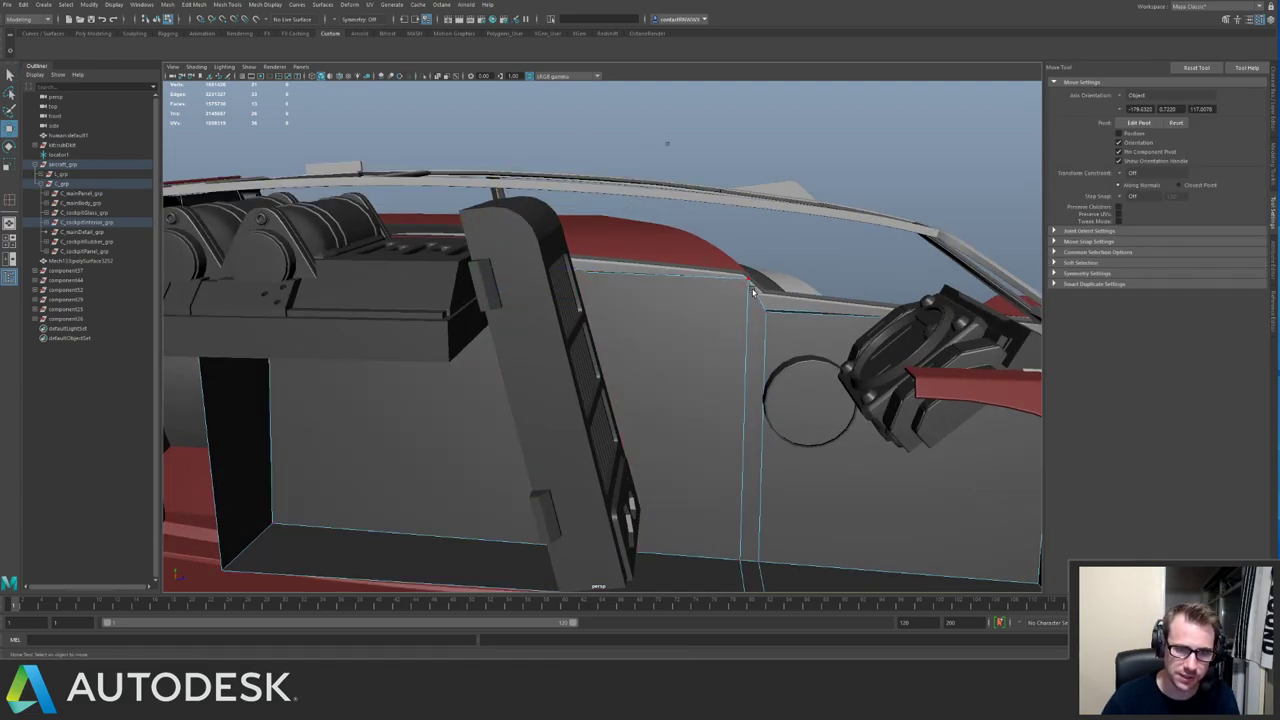
{"action": "left_click", "coordinate": [752, 285]}
{"action": "left_click_drag", "start_coordinate": [857, 296], "coordinate": [783, 283], "text": "alt"}
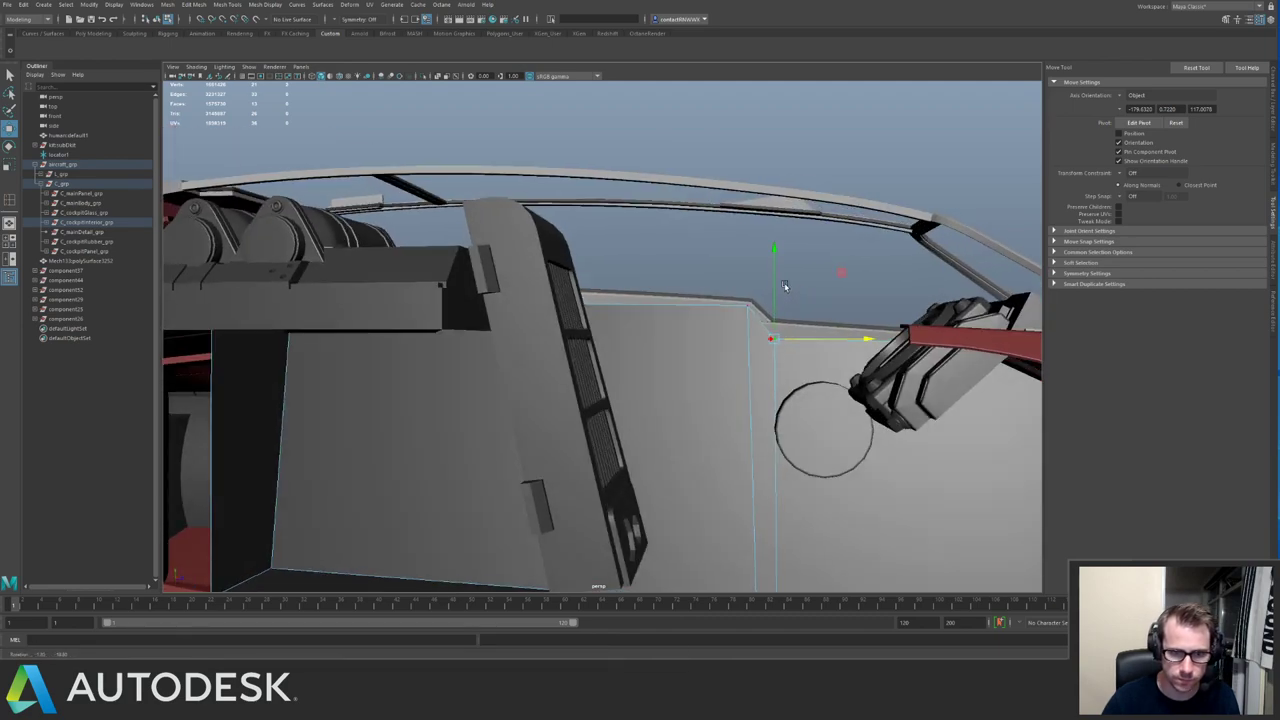
{"action": "left_click_drag", "start_coordinate": [735, 322], "coordinate": [784, 307], "text": "alt"}
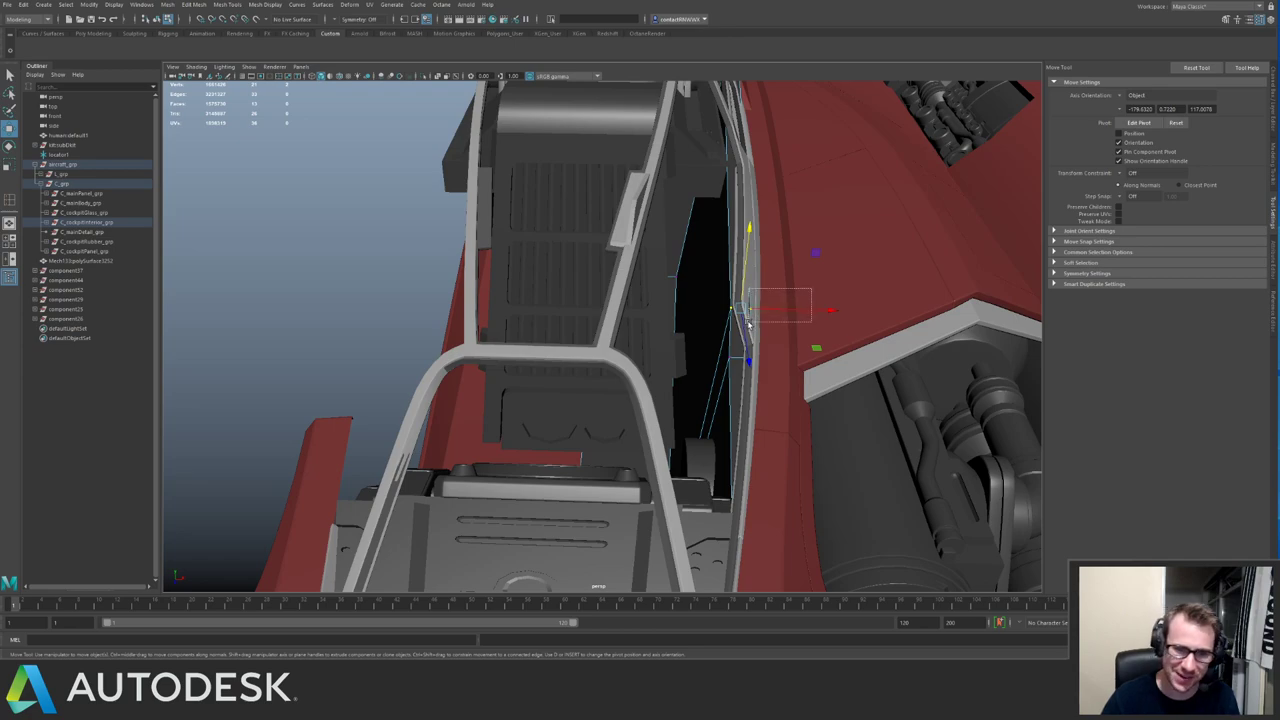
{"action": "left_click_drag", "start_coordinate": [786, 312], "coordinate": [789, 313]}
{"action": "left_click_drag", "start_coordinate": [708, 302], "coordinate": [711, 301], "text": "alt"}
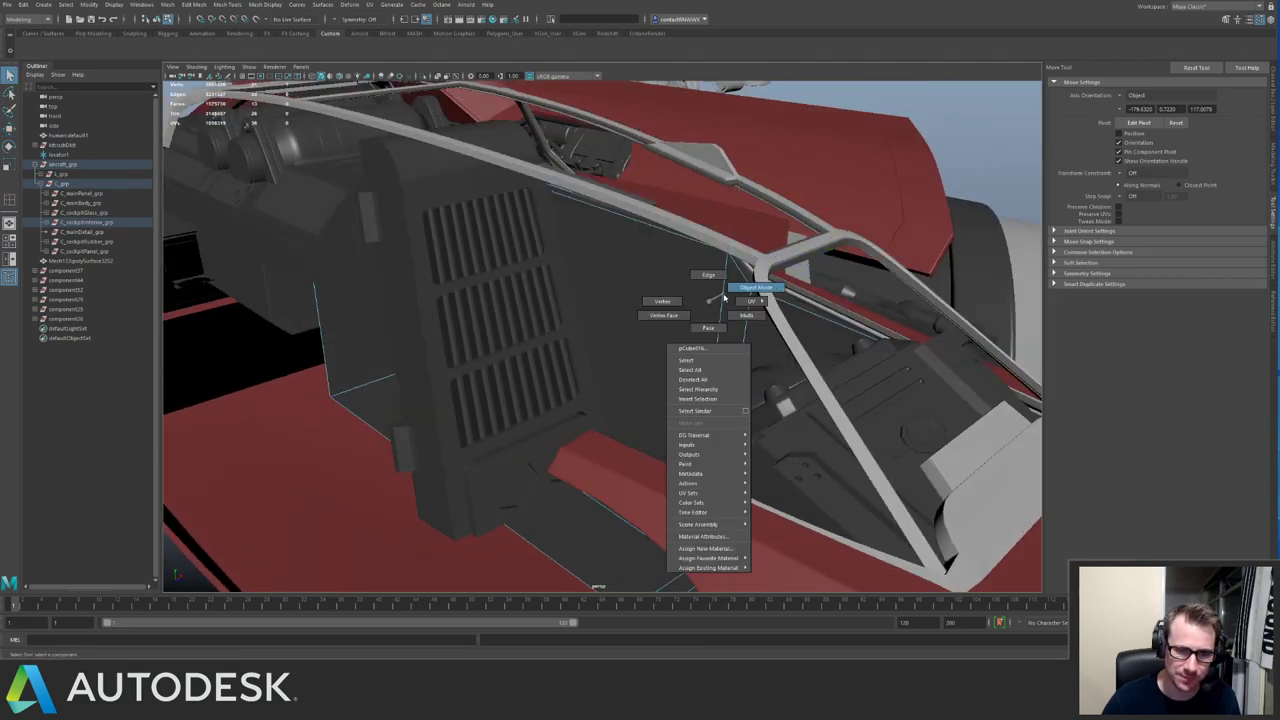
Insert two vertical edge loops in the half tub's side wall beside the top of the seat, using Relative distance from edge.
{"action": "right_click_drag", "start_coordinate": [532, 264], "coordinate": [490, 262], "text": "alt"}
{"action": "left_click_drag", "start_coordinate": [490, 262], "coordinate": [616, 248], "text": "alt"}
{"action": "left_click_drag", "start_coordinate": [645, 190], "coordinate": [703, 344], "text": "alt"}
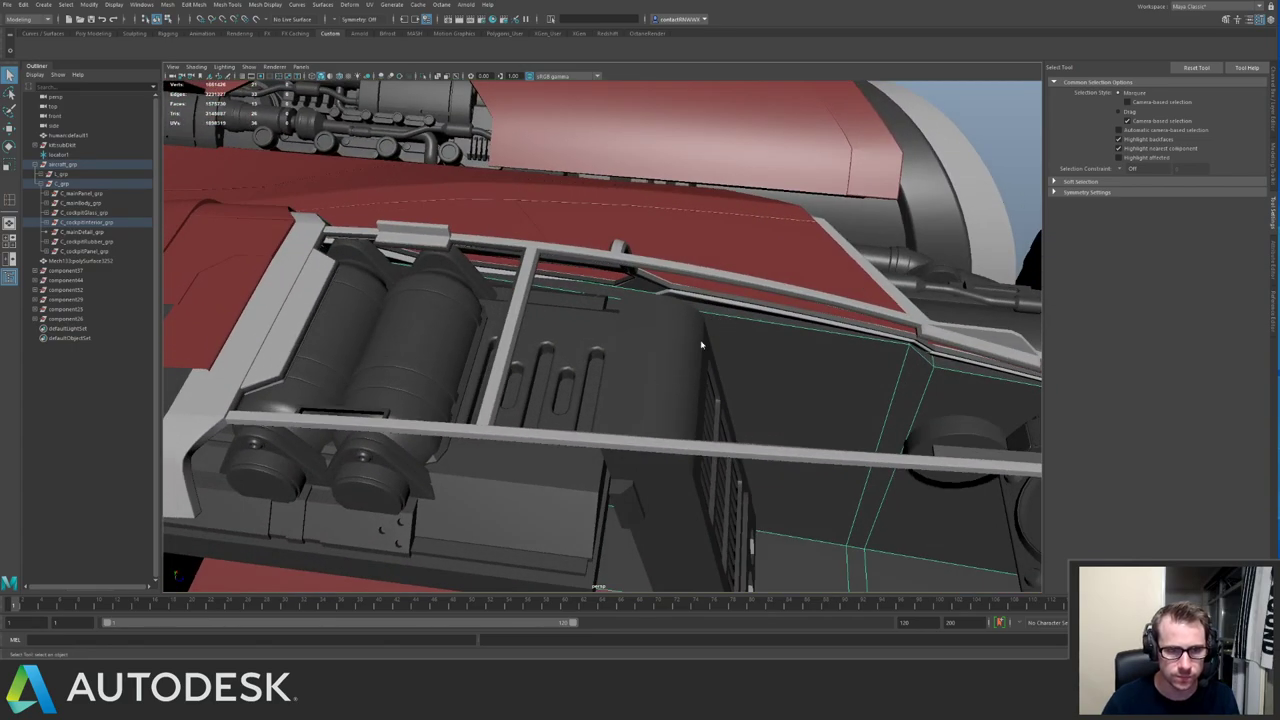
{"action": "right_click_drag", "start_coordinate": [703, 344], "coordinate": [918, 244], "text": "shift"}
{"action": "scroll", "coordinate": [686, 322], "scroll_direction": "up", "scroll_amount": 3}
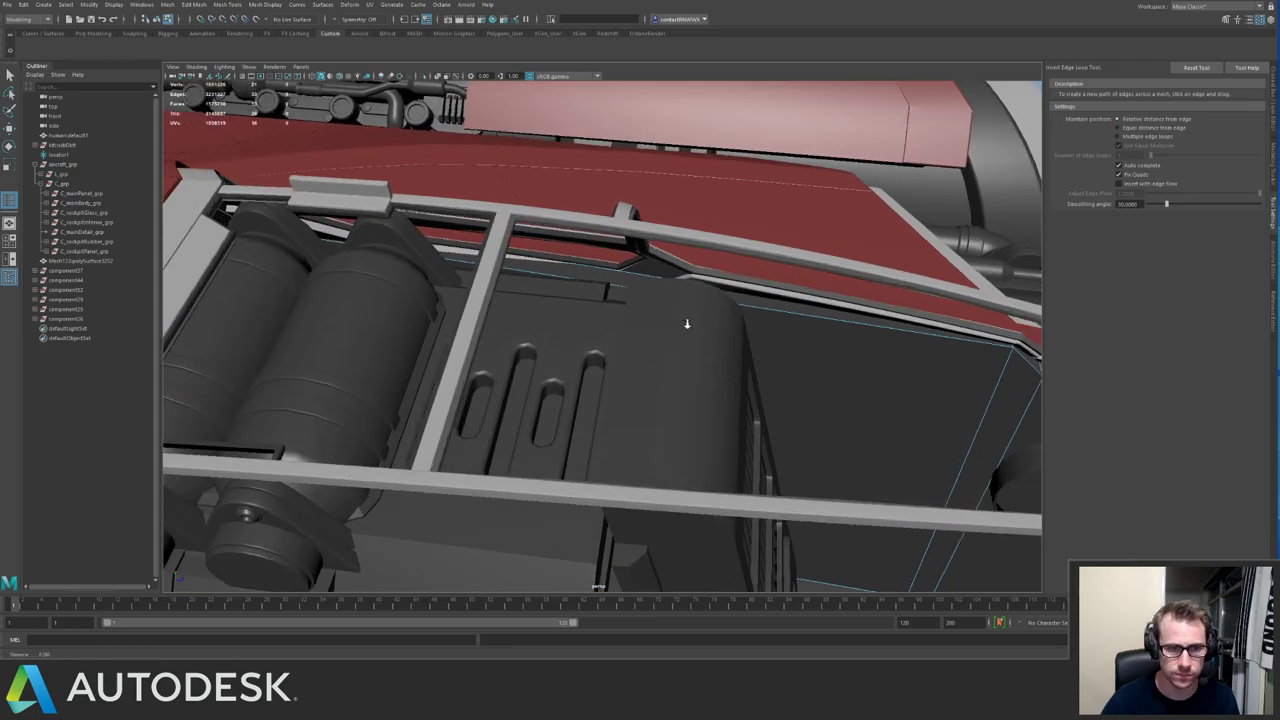
{"action": "left_click_drag", "start_coordinate": [686, 322], "coordinate": [689, 301], "text": "alt"}
{"action": "left_click", "coordinate": [692, 305]}
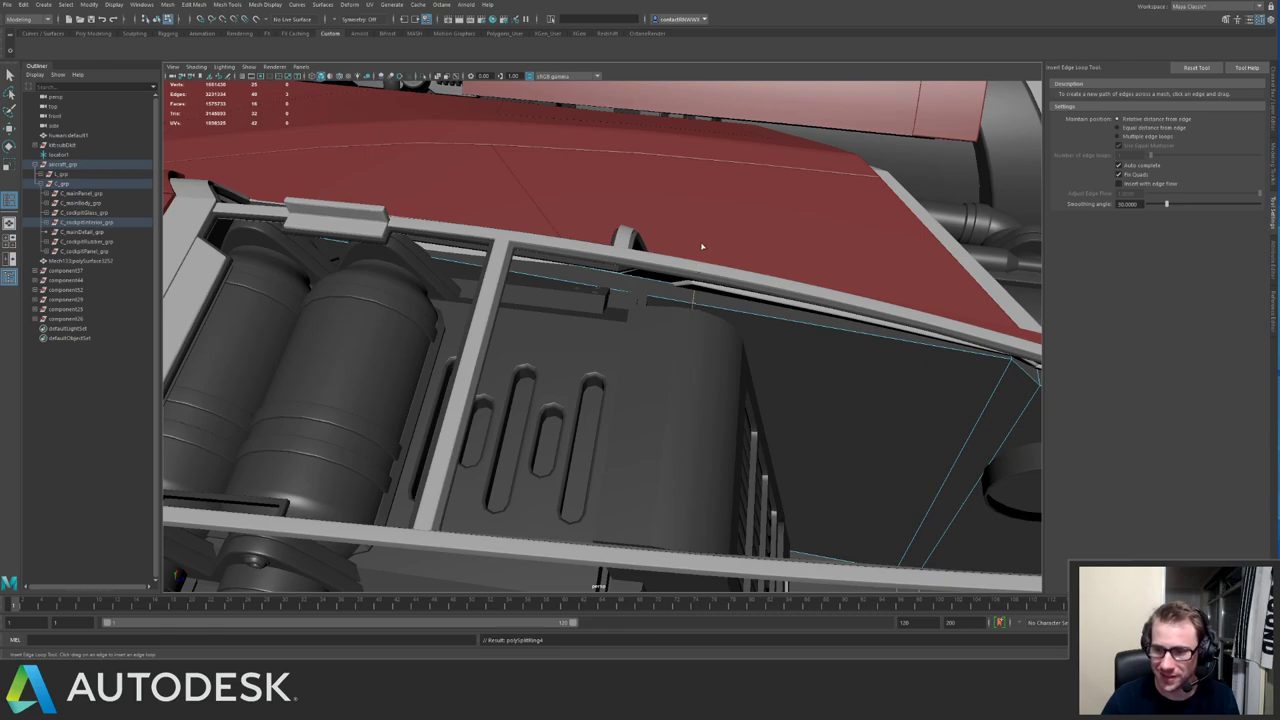
{"action": "left_click", "coordinate": [631, 296]}
{"action": "left_click_drag", "start_coordinate": [634, 290], "coordinate": [440, 276], "text": "alt"}
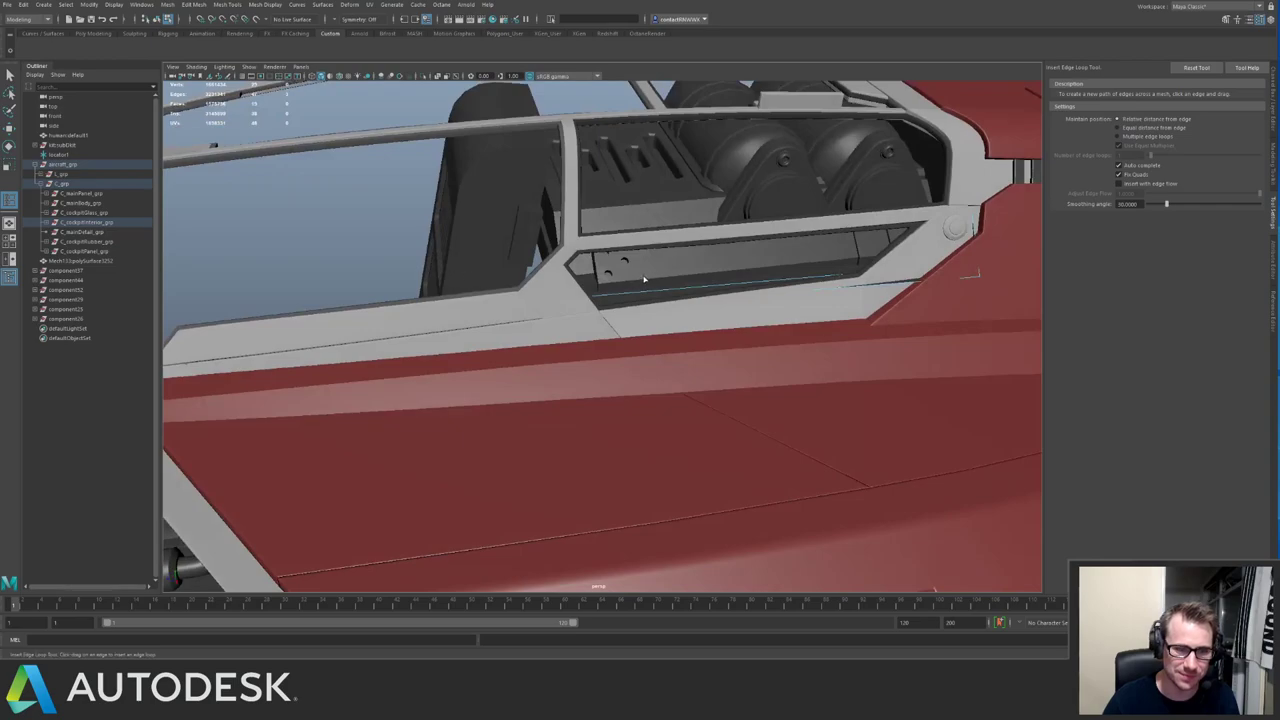
Adjust the height of the tub's upper rim behind the seat to fit the canopy's lower side frame.
{"action": "key", "text": "q"}
{"action": "left_click_drag", "start_coordinate": [600, 275], "coordinate": [490, 276], "text": "alt"}
{"action": "key", "text": "w"}
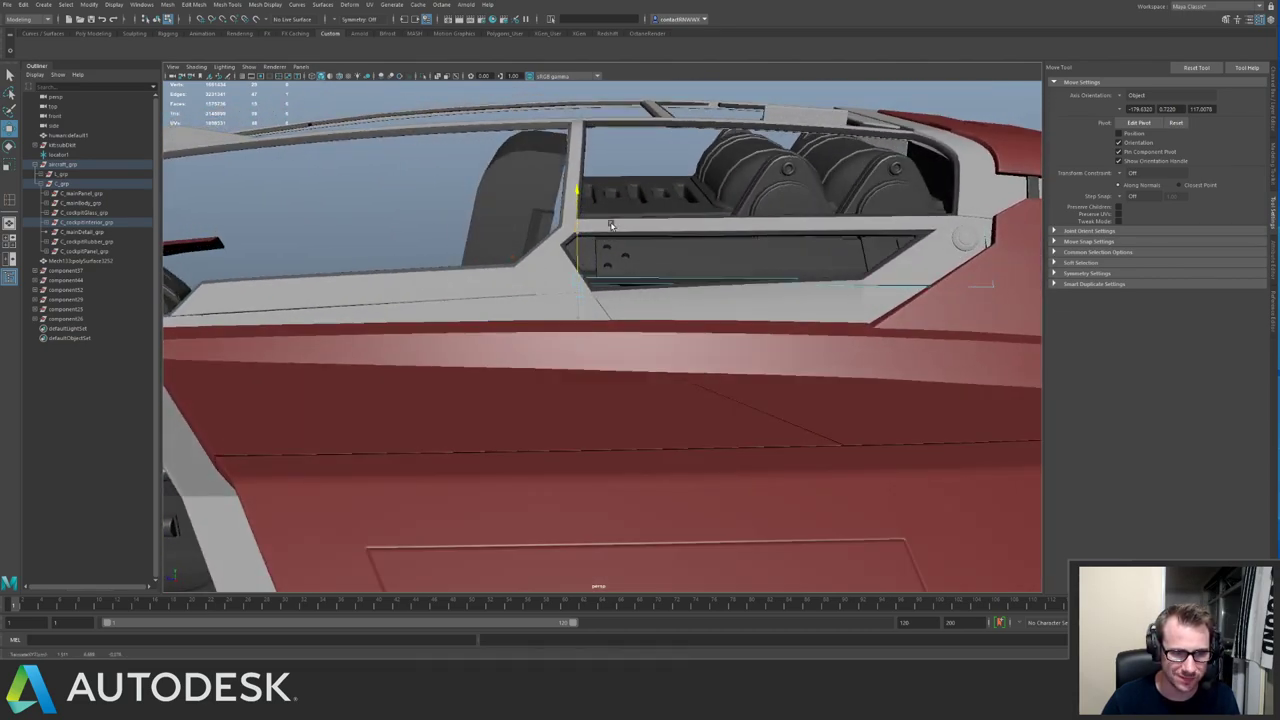
{"action": "left_click_drag", "start_coordinate": [612, 244], "coordinate": [748, 304], "text": "alt"}
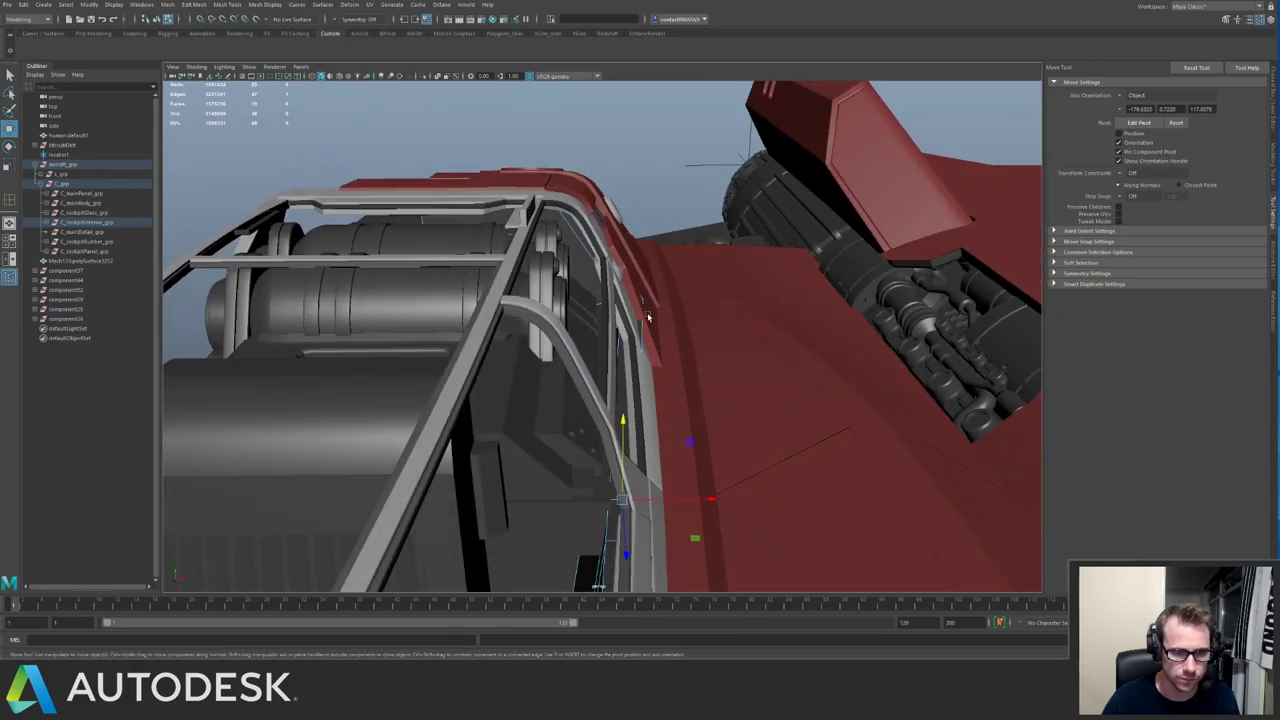
{"action": "left_click_drag", "start_coordinate": [648, 318], "coordinate": [668, 280], "text": "alt"}
{"action": "key", "text": "q"}
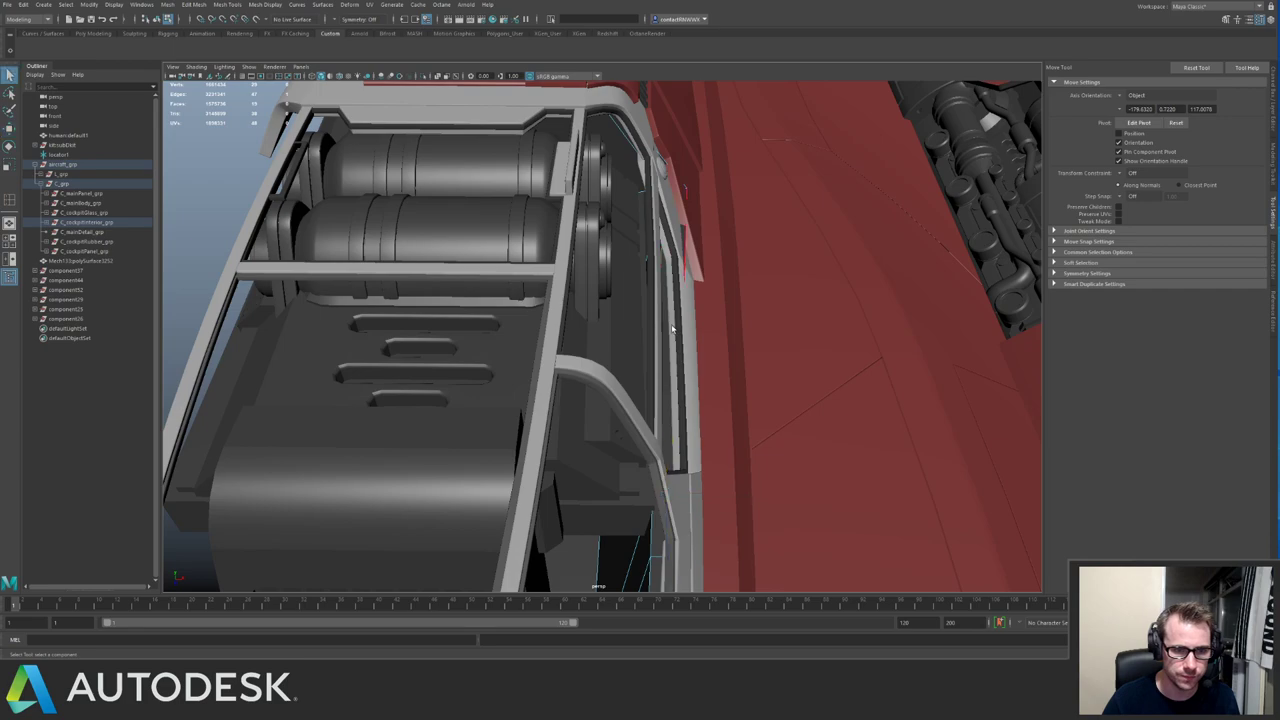
Reposition the upper corner vertices of the cockpit interior's side wall beneath the canopy frame.
{"action": "right_click_drag", "start_coordinate": [669, 293], "coordinate": [704, 272]}
{"action": "key", "text": "ctrl+1"}
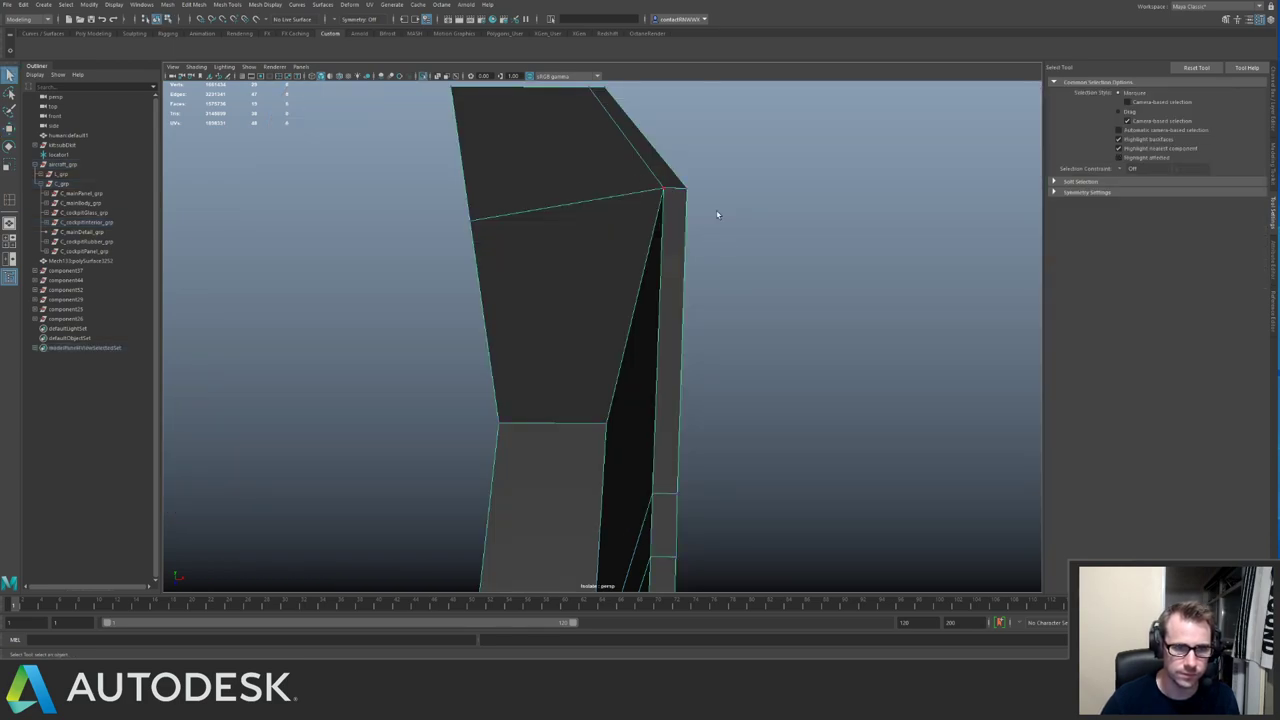
{"action": "key", "text": "w"}
{"action": "key", "text": "ctrl+1"}
{"action": "left_click_drag", "start_coordinate": [717, 193], "coordinate": [645, 317]}
{"action": "key", "text": "q"}
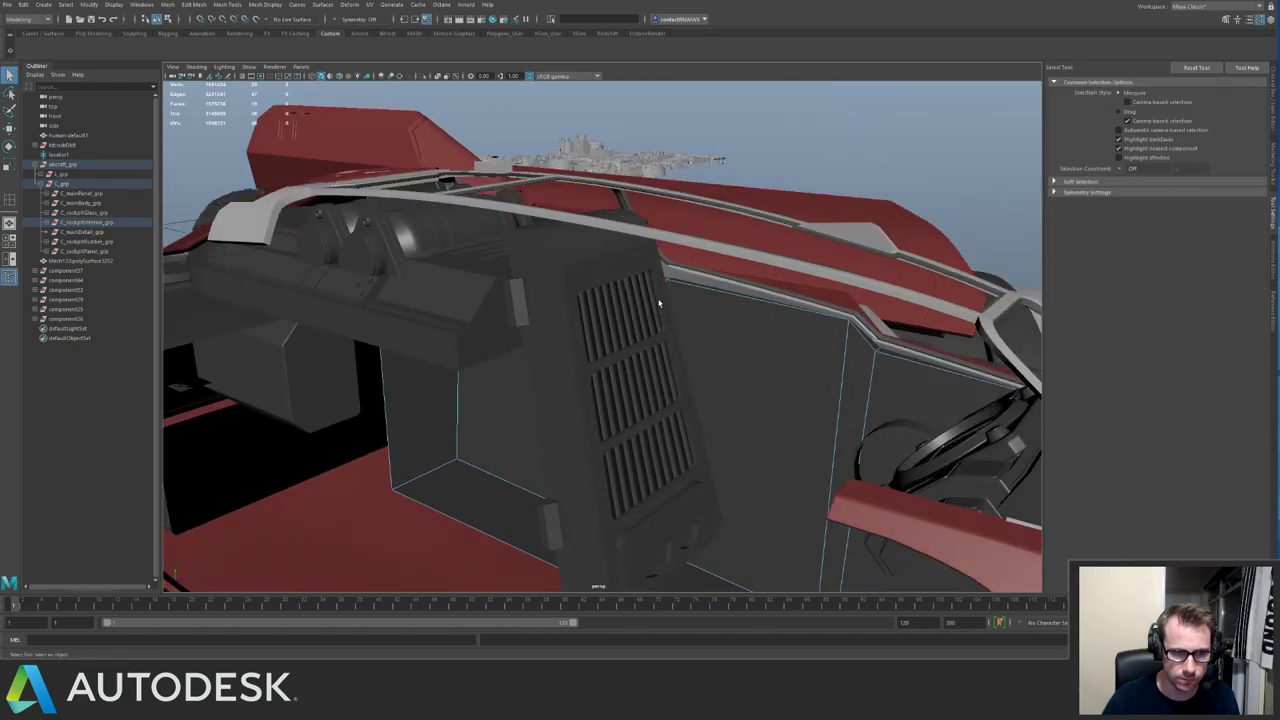
Examine the cockpit opening, canopy frame and seat back from both sides of the aircraft.
{"action": "left_click_drag", "start_coordinate": [590, 286], "coordinate": [626, 289], "text": "alt"}
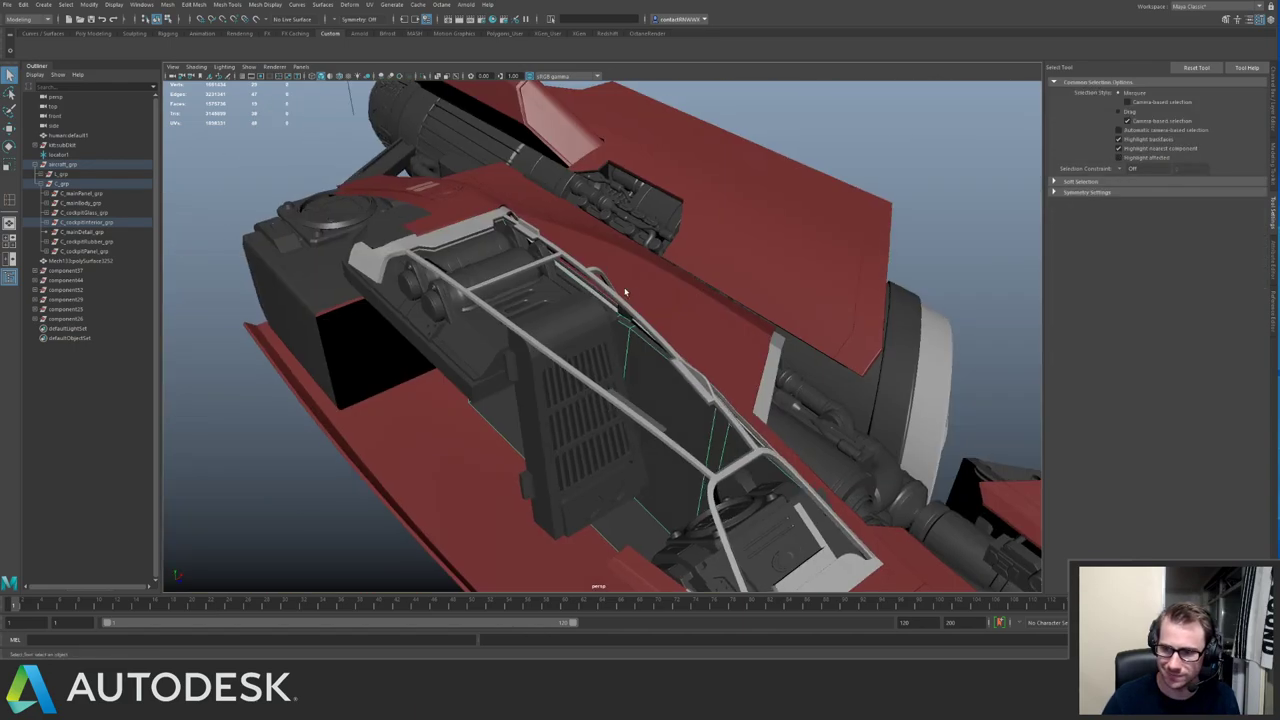
{"action": "right_click_drag", "start_coordinate": [626, 289], "coordinate": [618, 188], "text": "alt"}
{"action": "left_click", "coordinate": [728, 187]}
{"action": "left_click_drag", "start_coordinate": [729, 251], "coordinate": [694, 291], "text": "alt"}
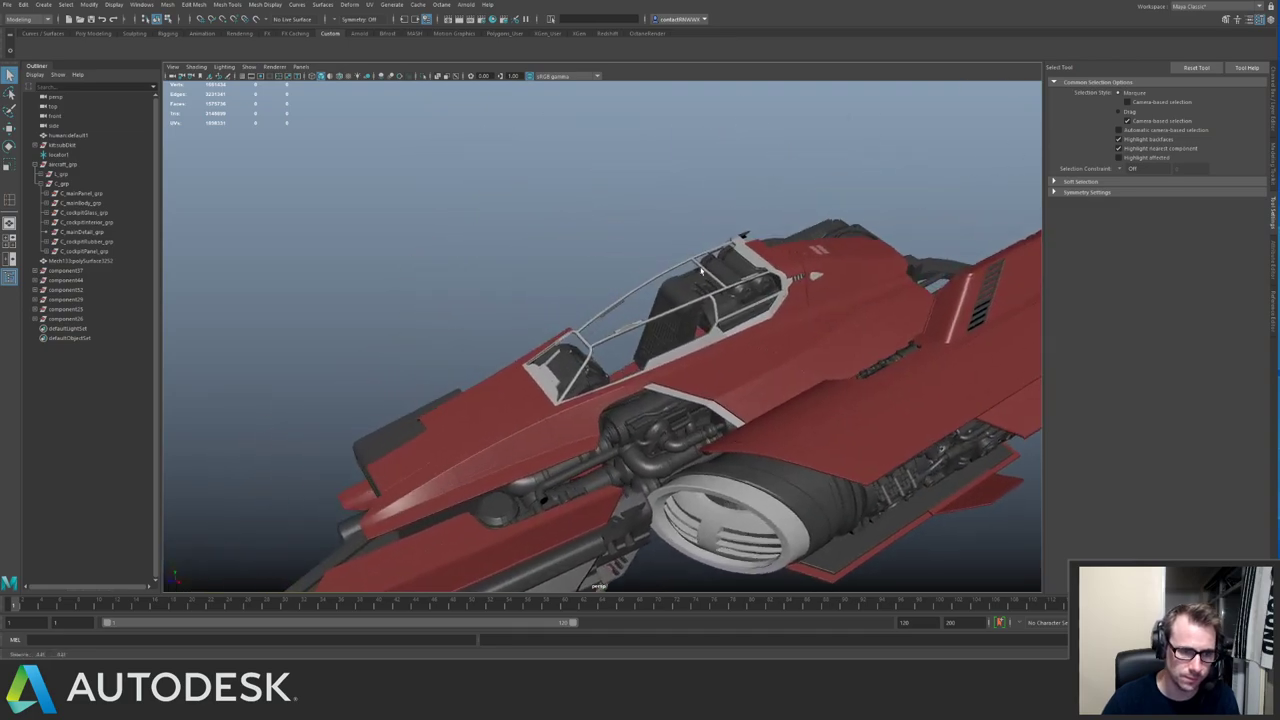
{"action": "right_click_drag", "start_coordinate": [694, 291], "coordinate": [804, 326], "text": "alt"}
{"action": "left_click_drag", "start_coordinate": [804, 326], "coordinate": [770, 352], "text": "alt"}
{"action": "middle_click_drag", "start_coordinate": [836, 322], "coordinate": [703, 339], "text": "alt"}
{"action": "left_click_drag", "start_coordinate": [703, 340], "coordinate": [783, 320], "text": "alt"}
{"action": "right_click_drag", "start_coordinate": [783, 320], "coordinate": [660, 322], "text": "alt"}
{"action": "left_click_drag", "start_coordinate": [660, 322], "coordinate": [615, 290], "text": "alt"}
Create a polygon cube at the foot of the seat back and scale it up as a seat base.
{"action": "left_click", "coordinate": [586, 324]}
{"action": "key", "text": "w"}
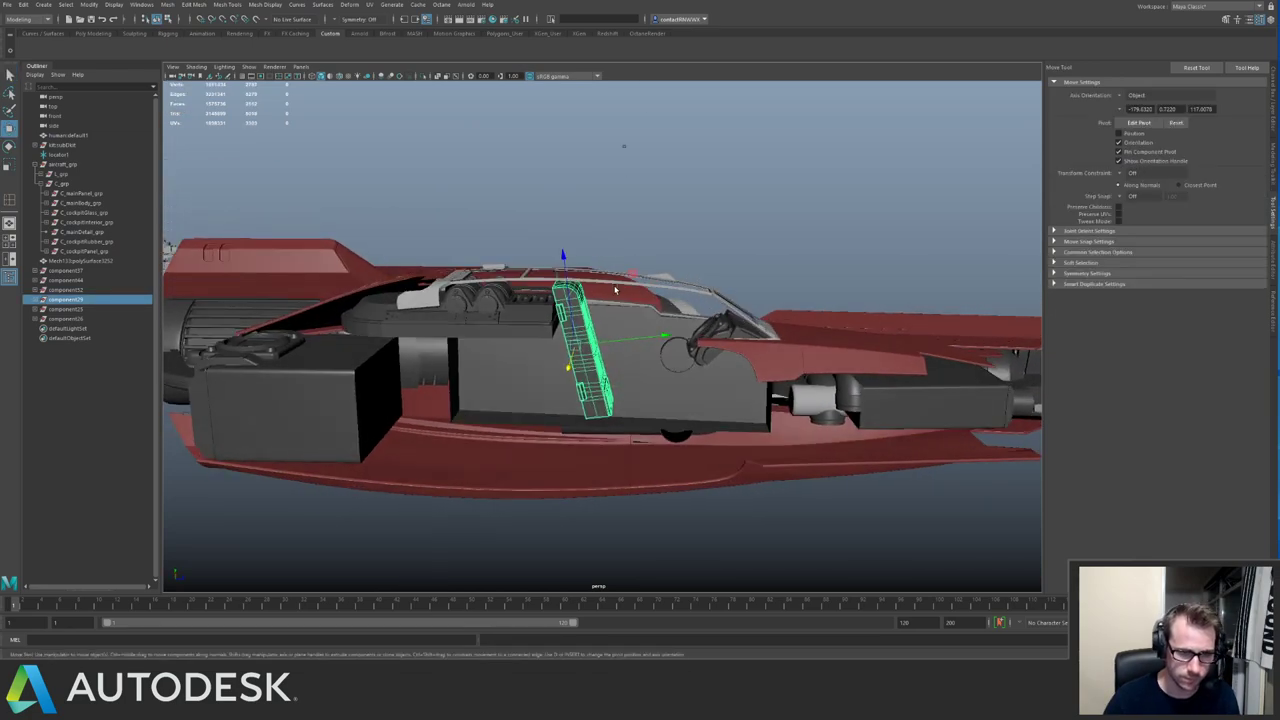
{"action": "right_click_drag", "start_coordinate": [677, 329], "coordinate": [634, 374], "text": "shift"}
{"action": "left_click_drag", "start_coordinate": [650, 386], "coordinate": [686, 392], "text": "alt"}
{"action": "right_click_drag", "start_coordinate": [686, 392], "coordinate": [712, 388], "text": "alt"}
{"action": "key", "text": "r"}
{"action": "left_click_drag", "start_coordinate": [708, 388], "coordinate": [1118, 455]}
Widen the seat base cube to about the width of the seat back.
{"action": "left_click_drag", "start_coordinate": [735, 275], "coordinate": [543, 314], "text": "alt"}
{"action": "right_click_drag", "start_coordinate": [543, 314], "coordinate": [716, 361], "text": "alt"}
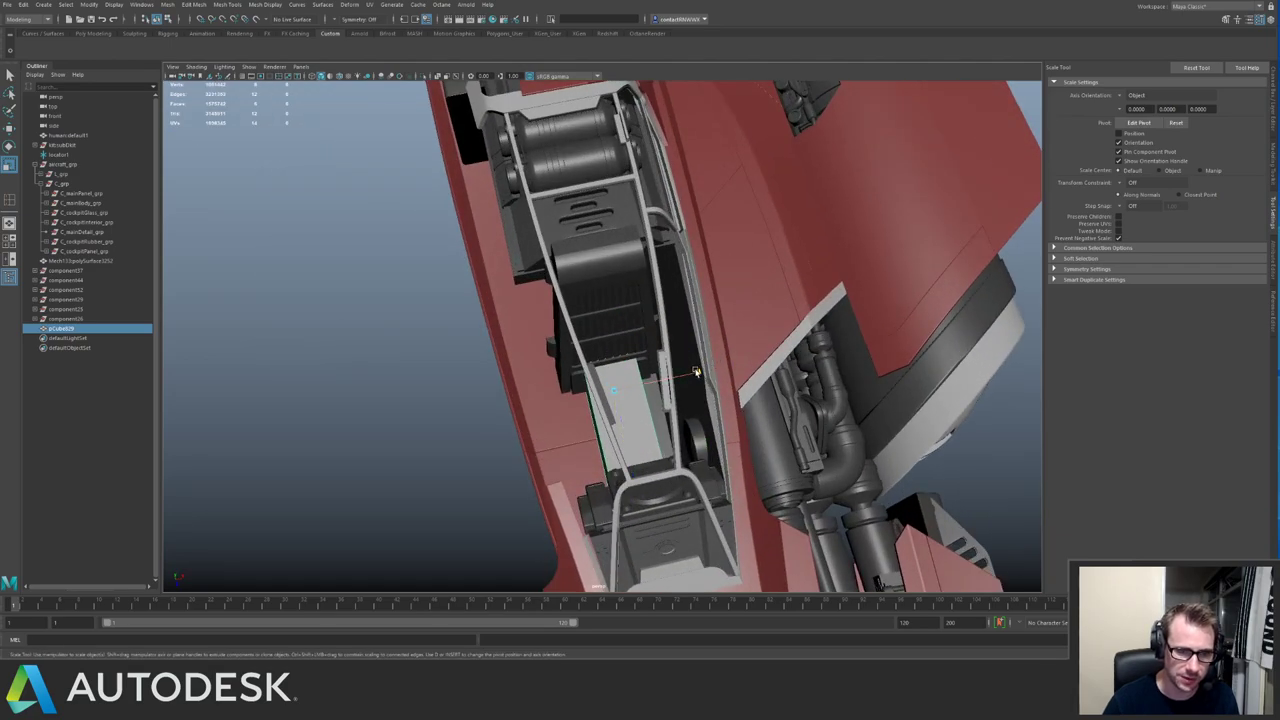
{"action": "left_click_drag", "start_coordinate": [697, 372], "coordinate": [772, 358]}
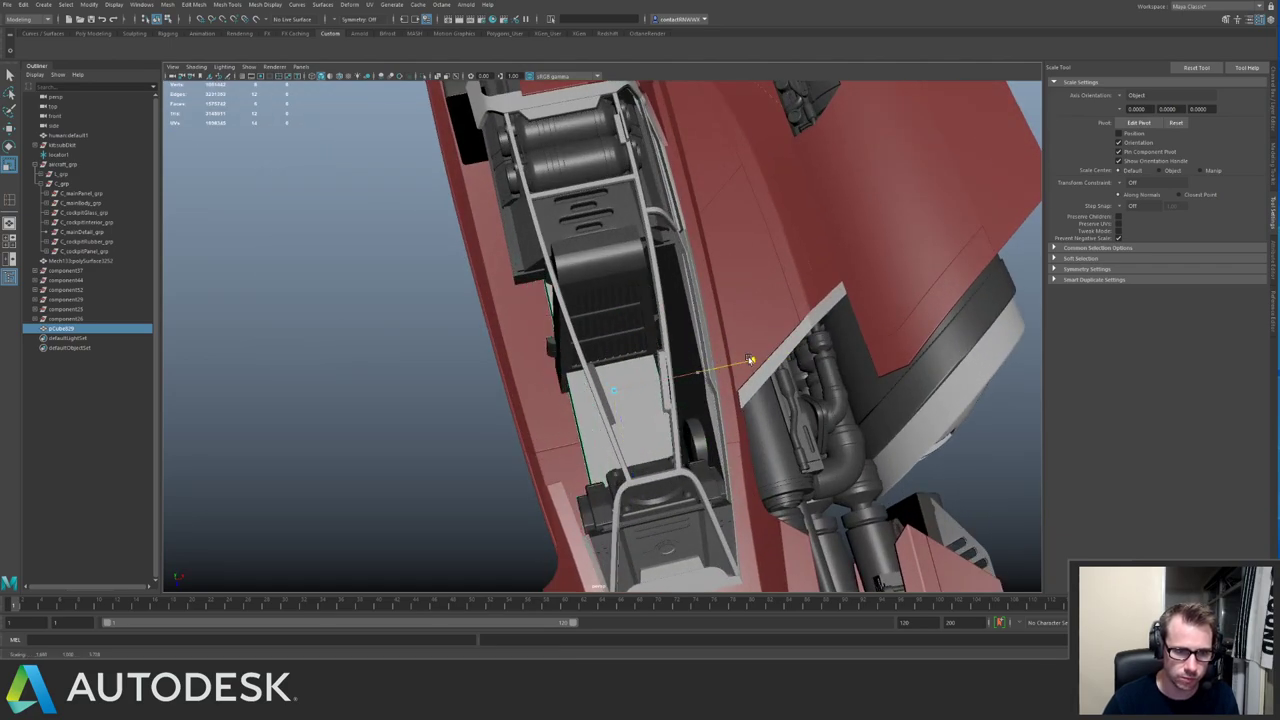
{"action": "left_click_drag", "start_coordinate": [646, 352], "coordinate": [736, 324], "text": "alt"}
{"action": "left_click_drag", "start_coordinate": [706, 400], "coordinate": [517, 371]}
Isolate the seat base cube and delete its bottom face.
{"action": "key", "text": "ctrl+1"}
{"action": "left_click", "coordinate": [599, 413]}
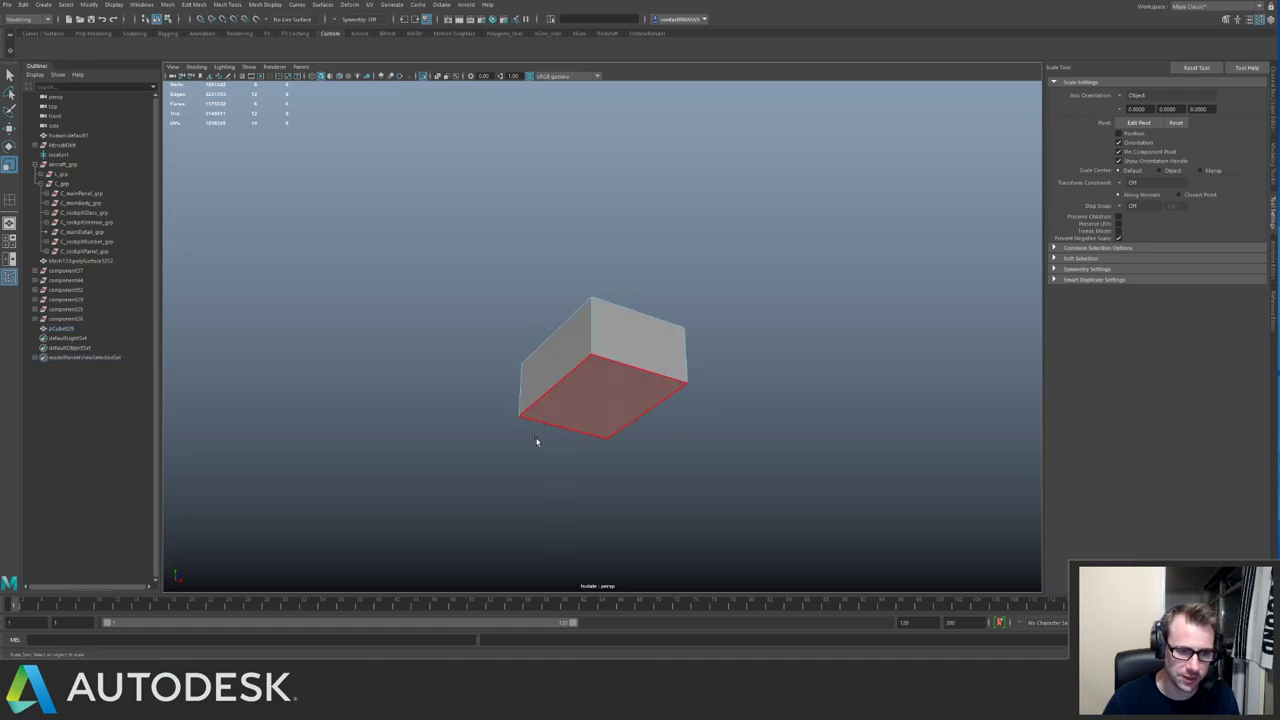
{"action": "key", "text": "Delete"}
{"action": "left_click_drag", "start_coordinate": [544, 289], "coordinate": [637, 385], "text": "alt"}
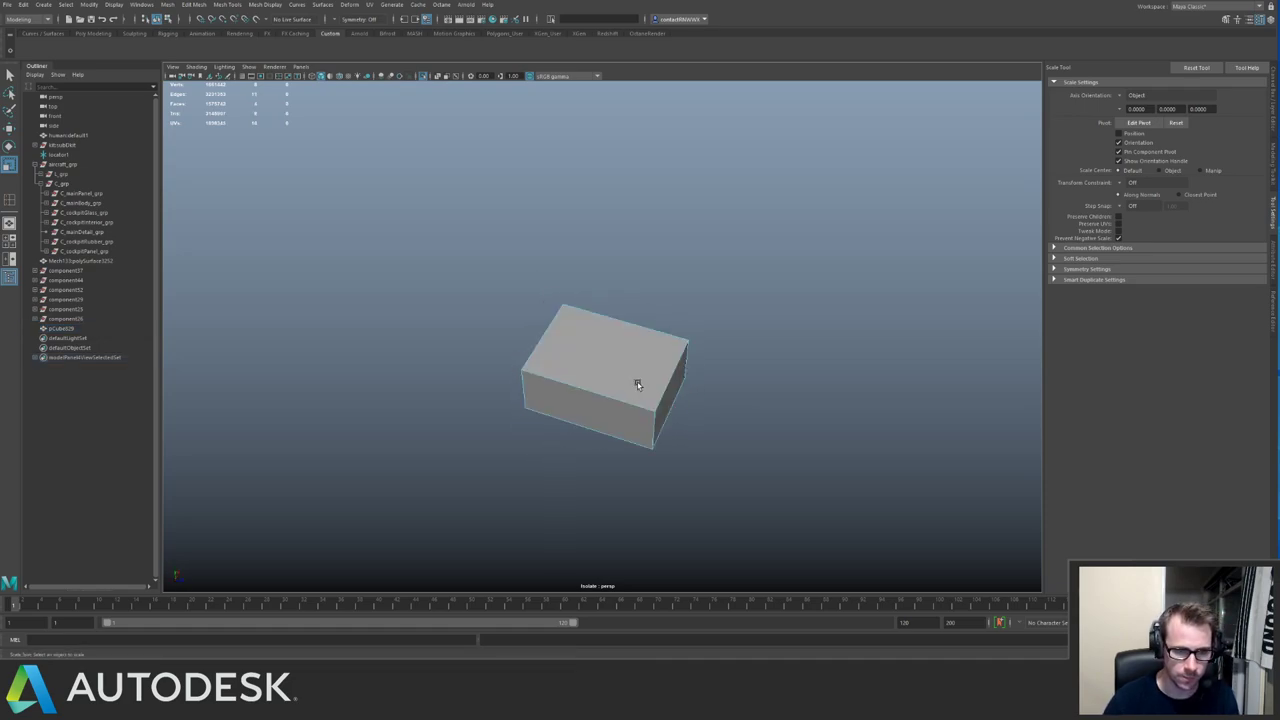
Bevel the edges of the seat base box with one segment.
{"action": "left_click_drag", "start_coordinate": [511, 271], "coordinate": [756, 426]}
{"action": "key", "text": "ctrl+1"}
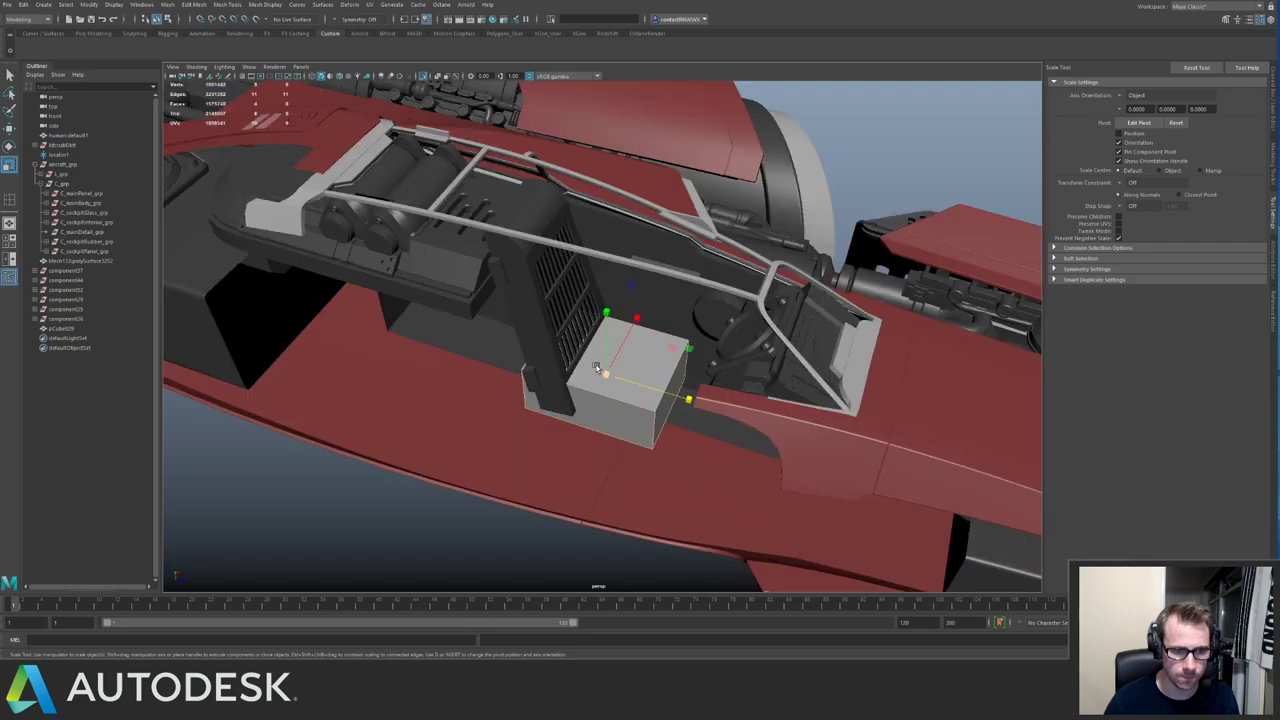
{"action": "right_click_drag", "start_coordinate": [600, 367], "coordinate": [749, 363], "text": "shift"}
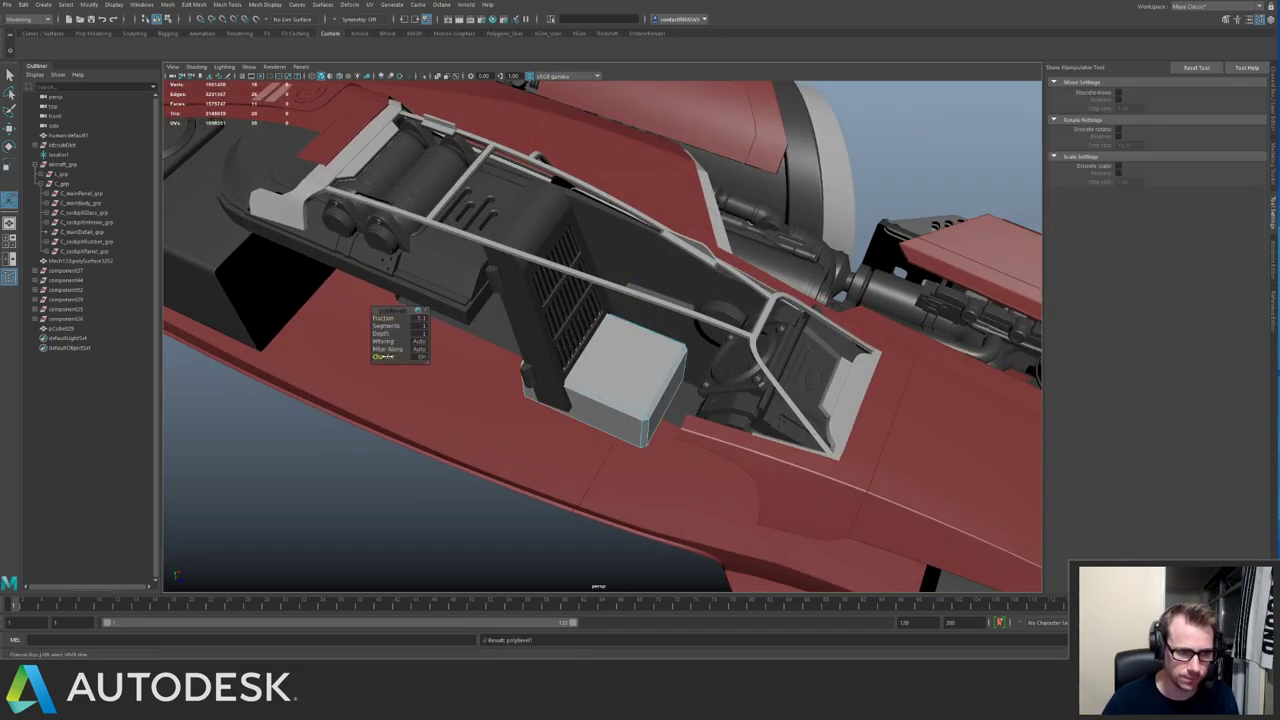
{"action": "key", "text": "q"}
Assign the existing paintBlack material to the seat base box.
{"action": "right_click_drag", "start_coordinate": [613, 382], "coordinate": [660, 368]}
{"action": "right_click", "coordinate": [660, 367]}
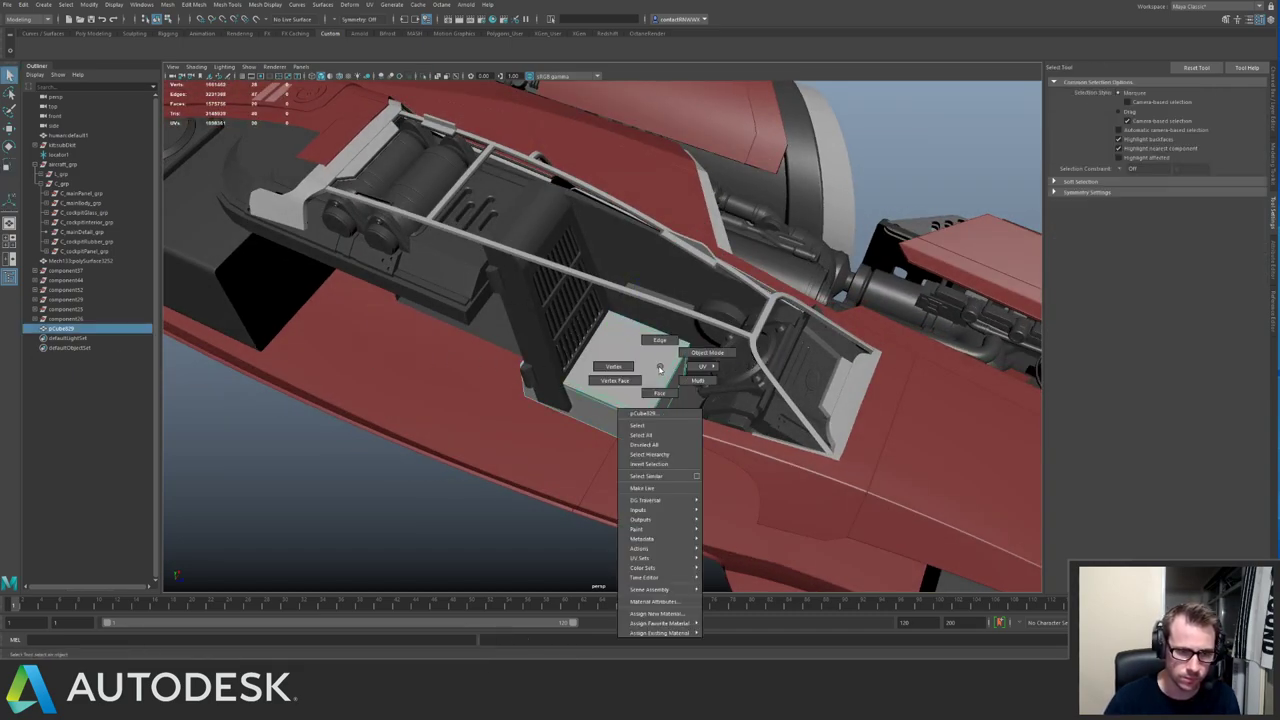
{"action": "mouse_move", "coordinate": [665, 633]}
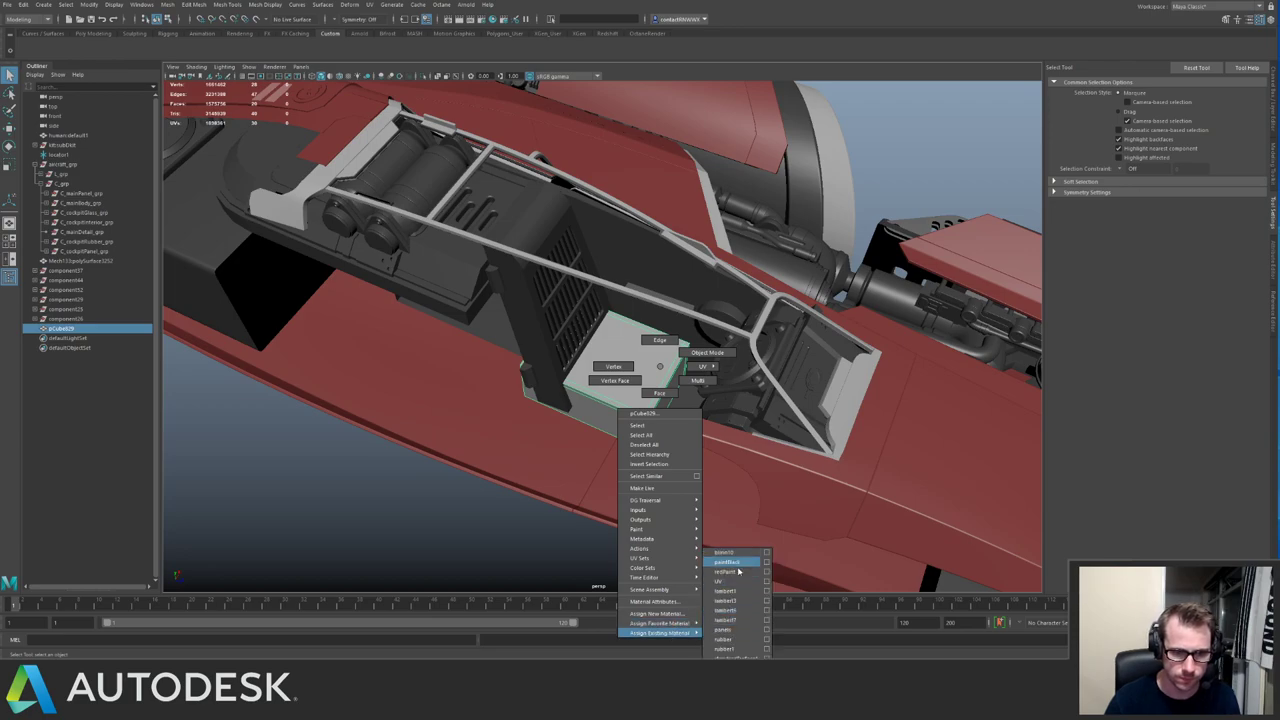
{"action": "left_click", "coordinate": [740, 569]}
Examine the whole aircraft and the cockpit with the new seat base from several angles.
{"action": "right_click_drag", "start_coordinate": [916, 184], "coordinate": [693, 246], "text": "alt"}
{"action": "left_click", "coordinate": [693, 246]}
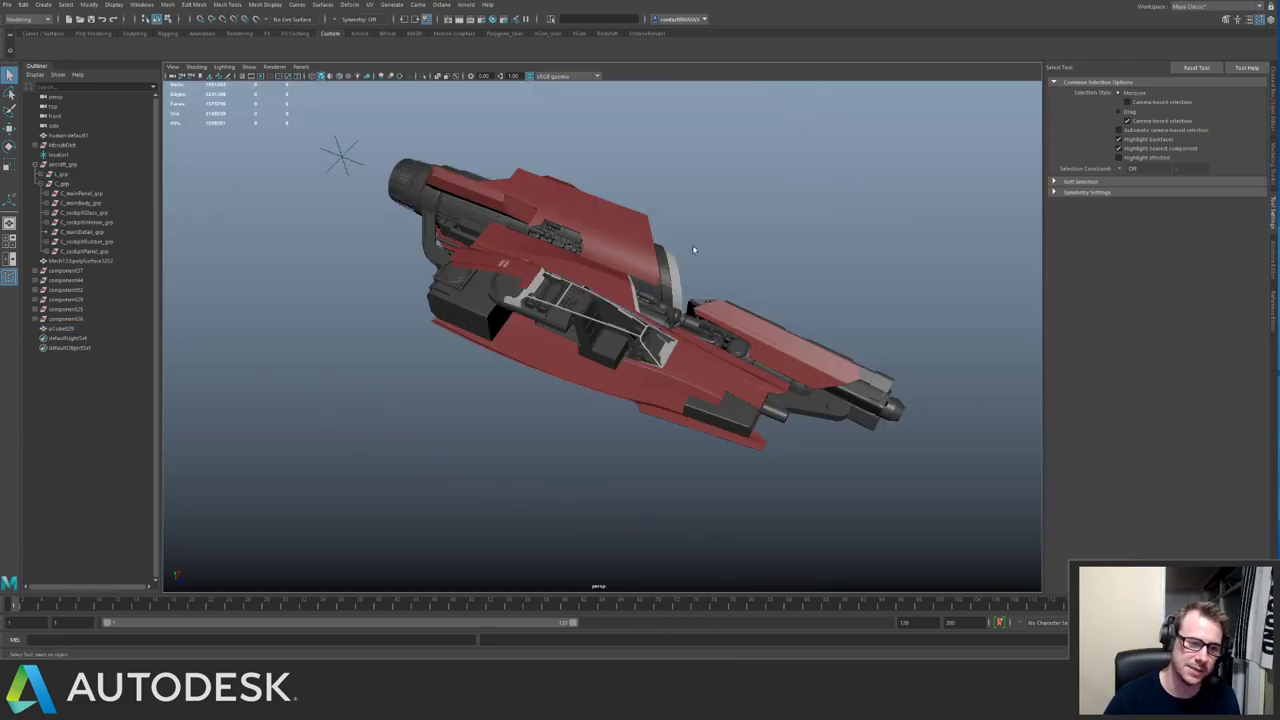
{"action": "left_click_drag", "start_coordinate": [693, 246], "coordinate": [468, 258], "text": "alt"}
{"action": "right_click_drag", "start_coordinate": [686, 323], "coordinate": [629, 381], "text": "alt"}
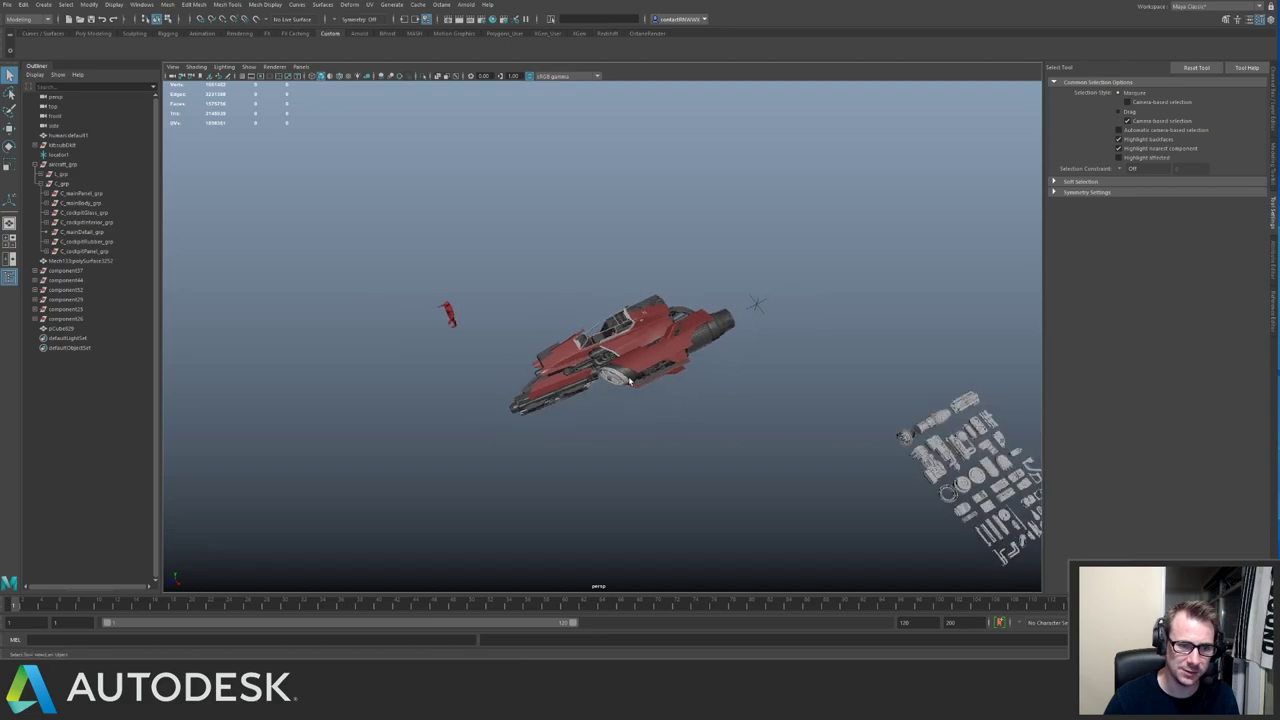
{"action": "left_click_drag", "start_coordinate": [593, 322], "coordinate": [665, 370], "text": "alt"}
{"action": "right_click_drag", "start_coordinate": [530, 325], "coordinate": [585, 305], "text": "alt"}
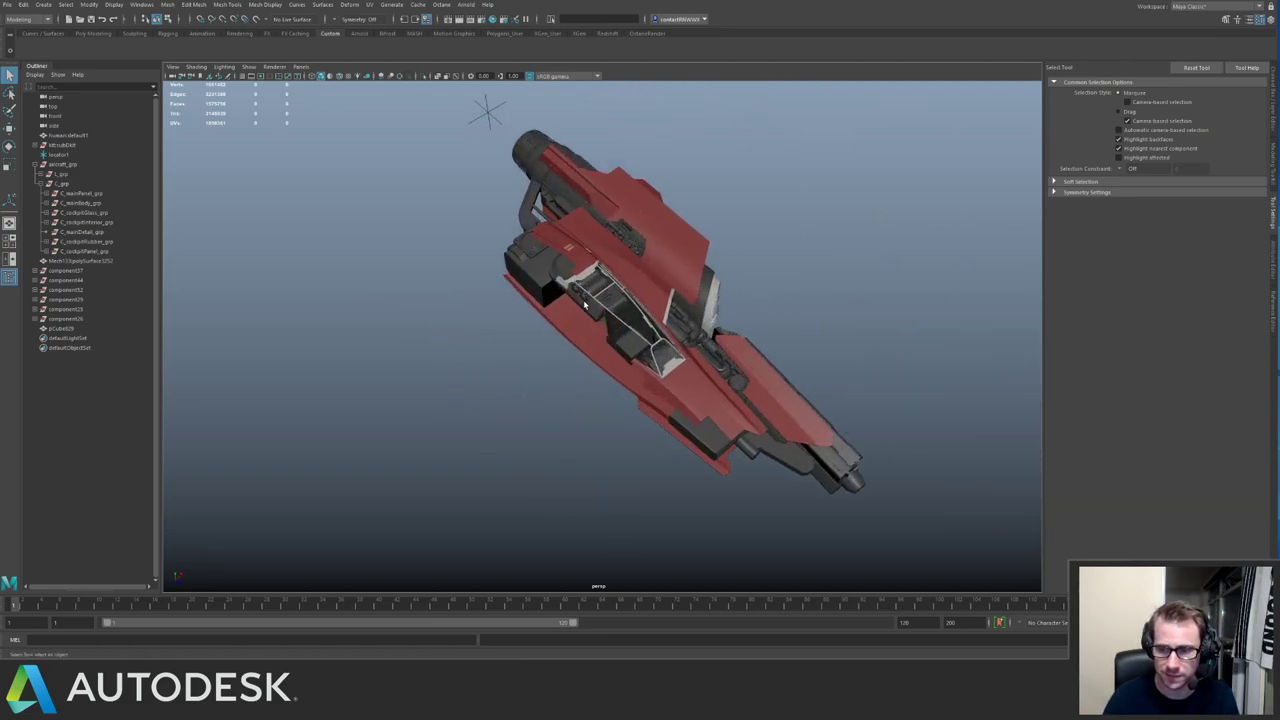
{"action": "left_click_drag", "start_coordinate": [547, 322], "coordinate": [585, 318], "text": "alt"}
{"action": "scroll", "coordinate": [588, 317], "scroll_direction": "up", "scroll_amount": 6}
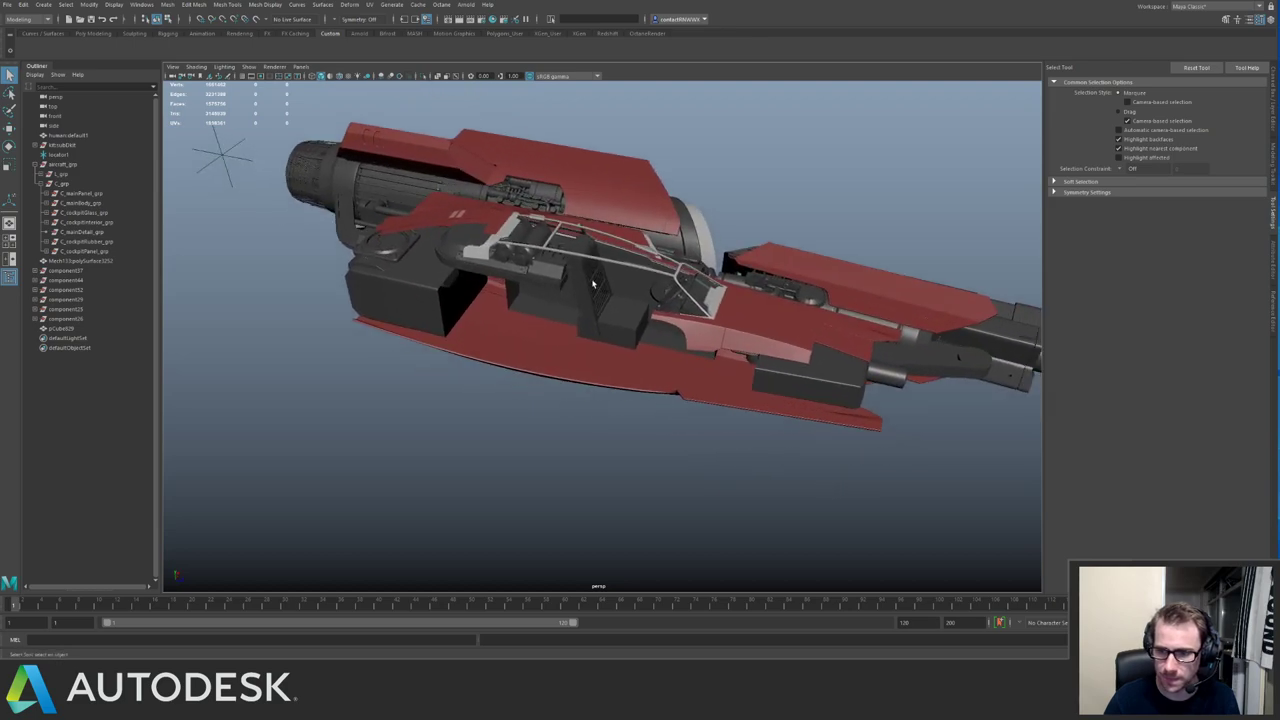
{"action": "scroll", "coordinate": [588, 318], "scroll_direction": "up", "scroll_amount": 2}
Move the seat base box a little backward, toward the rear of the cockpit.
{"action": "left_click", "coordinate": [590, 322]}
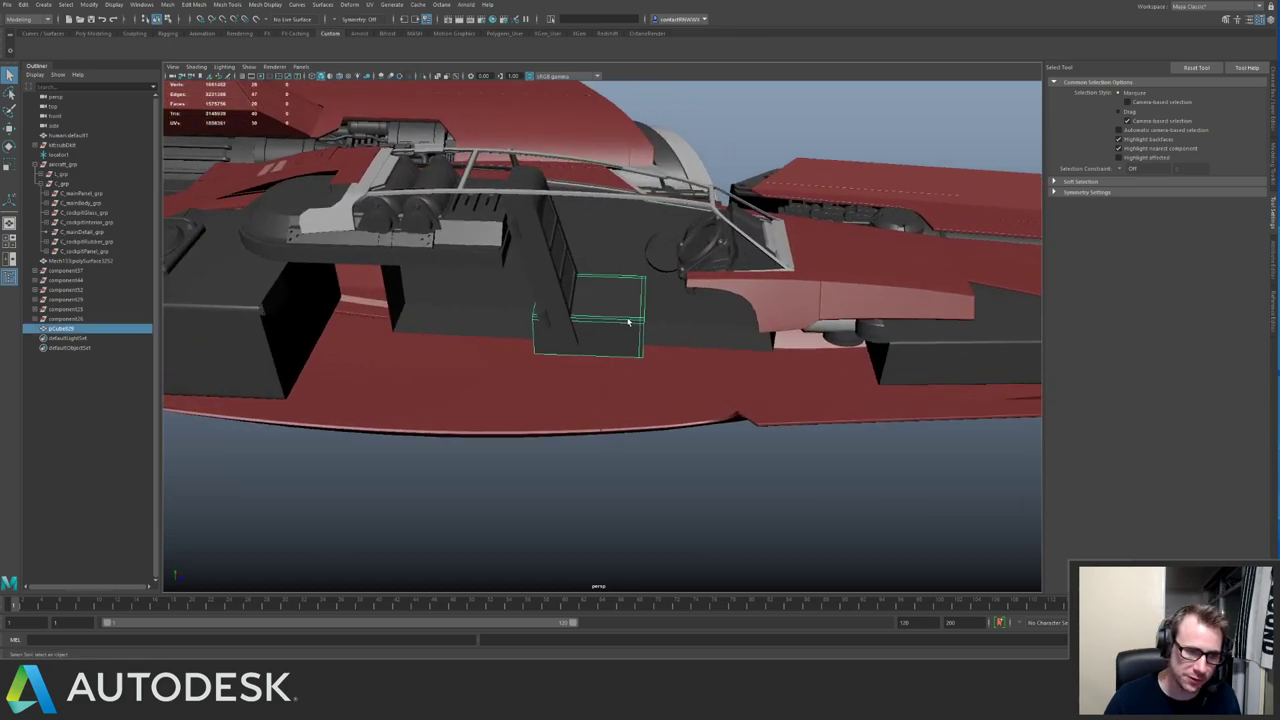
{"action": "key", "text": "f"}
{"action": "left_click_drag", "start_coordinate": [563, 309], "coordinate": [528, 270], "text": "alt"}
{"action": "key", "text": "w"}
{"action": "left_click_drag", "start_coordinate": [699, 340], "coordinate": [671, 340]}
Insert an edge loop across the seat base box near its rear end, below the seat back.
{"action": "mouse_move", "coordinate": [588, 324]}
{"action": "left_mouse_down", "text": "alt"}
{"action": "mouse_move", "coordinate": [692, 338]}
{"action": "mouse_move", "coordinate": [574, 318]}
{"action": "left_mouse_up", "text": "alt"}
{"action": "right_click", "coordinate": [589, 316], "text": "shift"}
{"action": "left_click", "coordinate": [554, 329]}
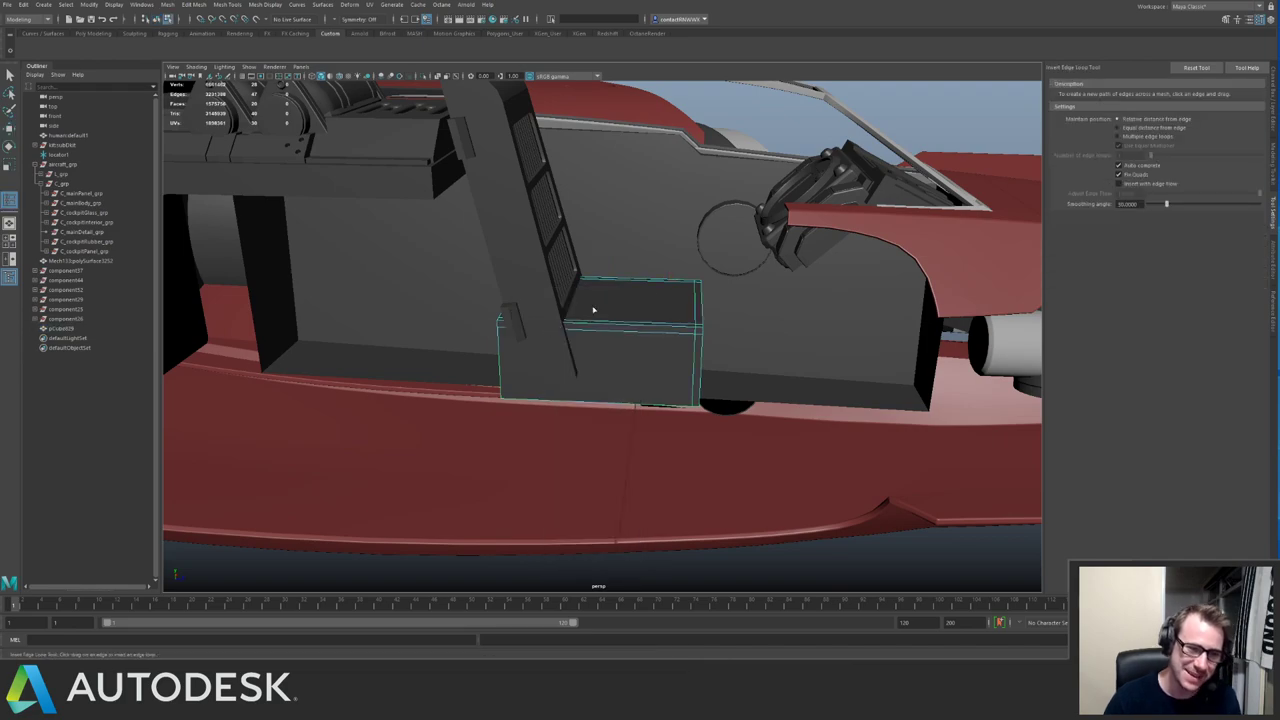
{"action": "mouse_move", "coordinate": [533, 330]}
{"action": "left_mouse_down", "text": "alt"}
{"action": "mouse_move", "coordinate": [520, 325]}
{"action": "mouse_move", "coordinate": [591, 314]}
{"action": "mouse_move", "coordinate": [540, 318]}
{"action": "left_mouse_up", "text": "alt"}
{"action": "left_click", "coordinate": [553, 327]}
{"action": "key", "text": "q"}
Isolate the seat base box and delete the faces behind the new edge loop.
{"action": "right_click", "coordinate": [609, 331]}
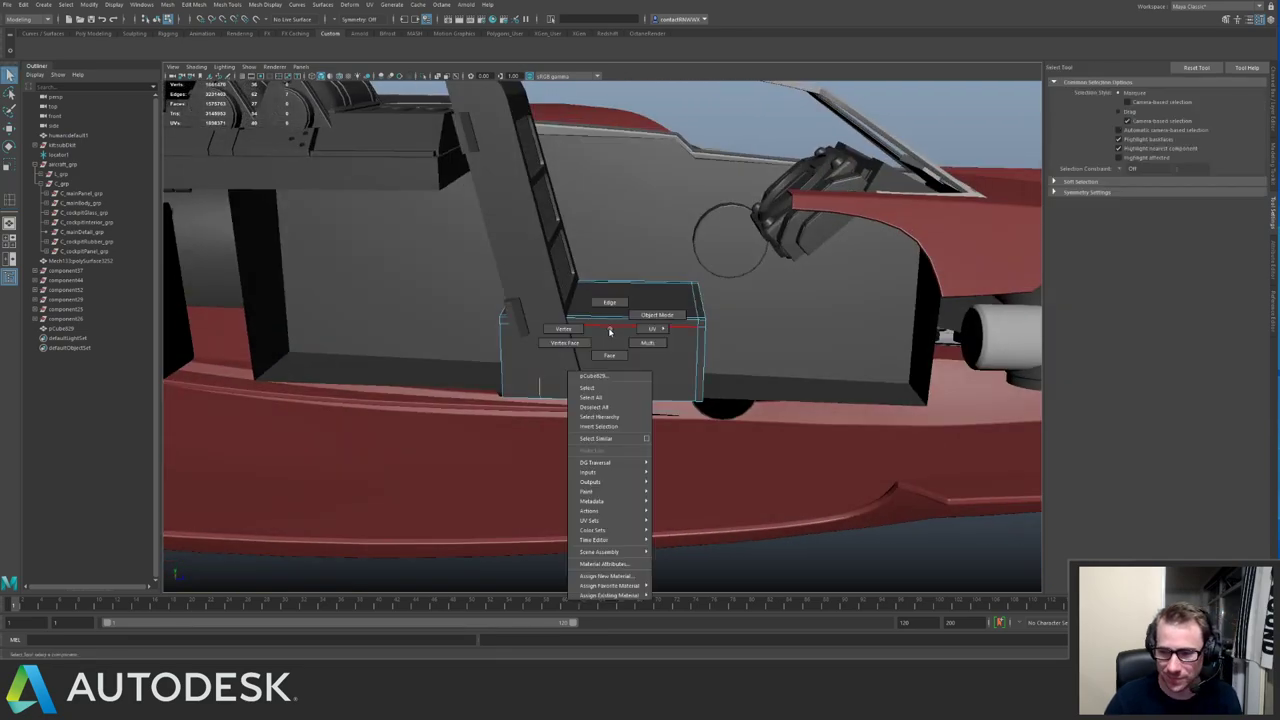
{"action": "left_click", "coordinate": [651, 316]}
{"action": "key", "text": "ctrl+1"}
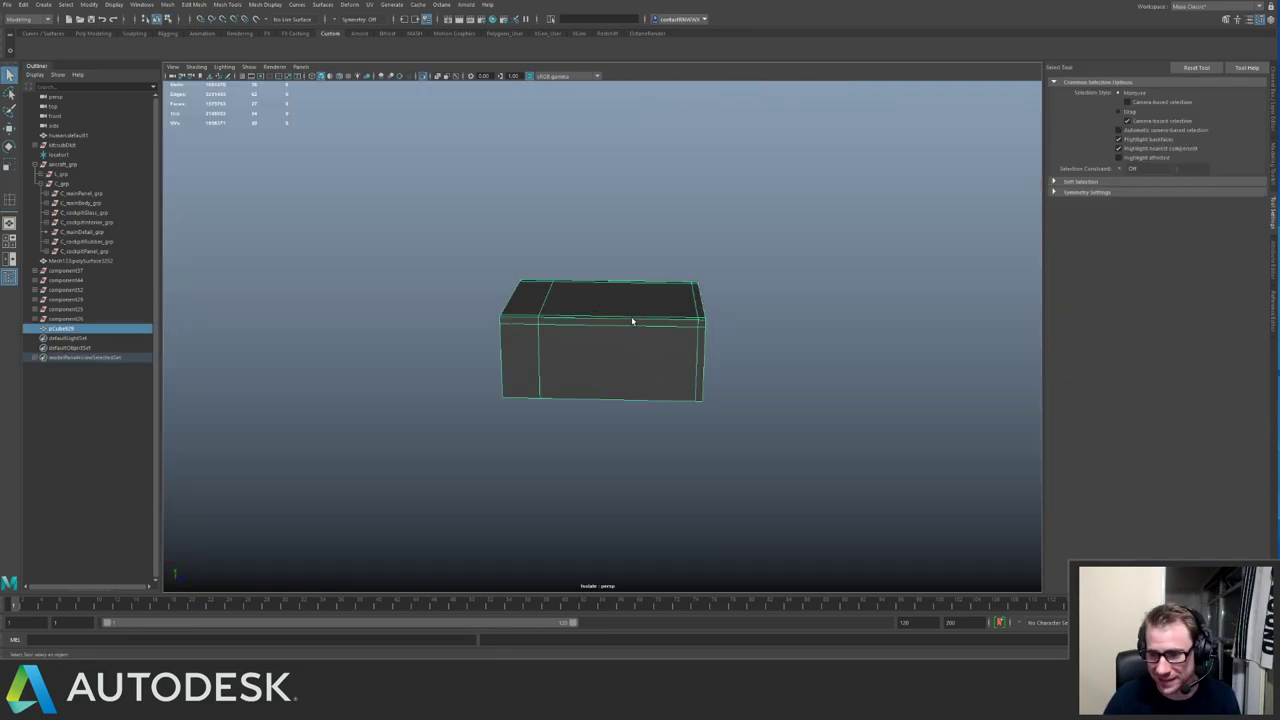
{"action": "right_click_drag", "start_coordinate": [625, 308], "coordinate": [607, 368]}
{"action": "left_click_drag", "start_coordinate": [617, 415], "coordinate": [619, 417]}
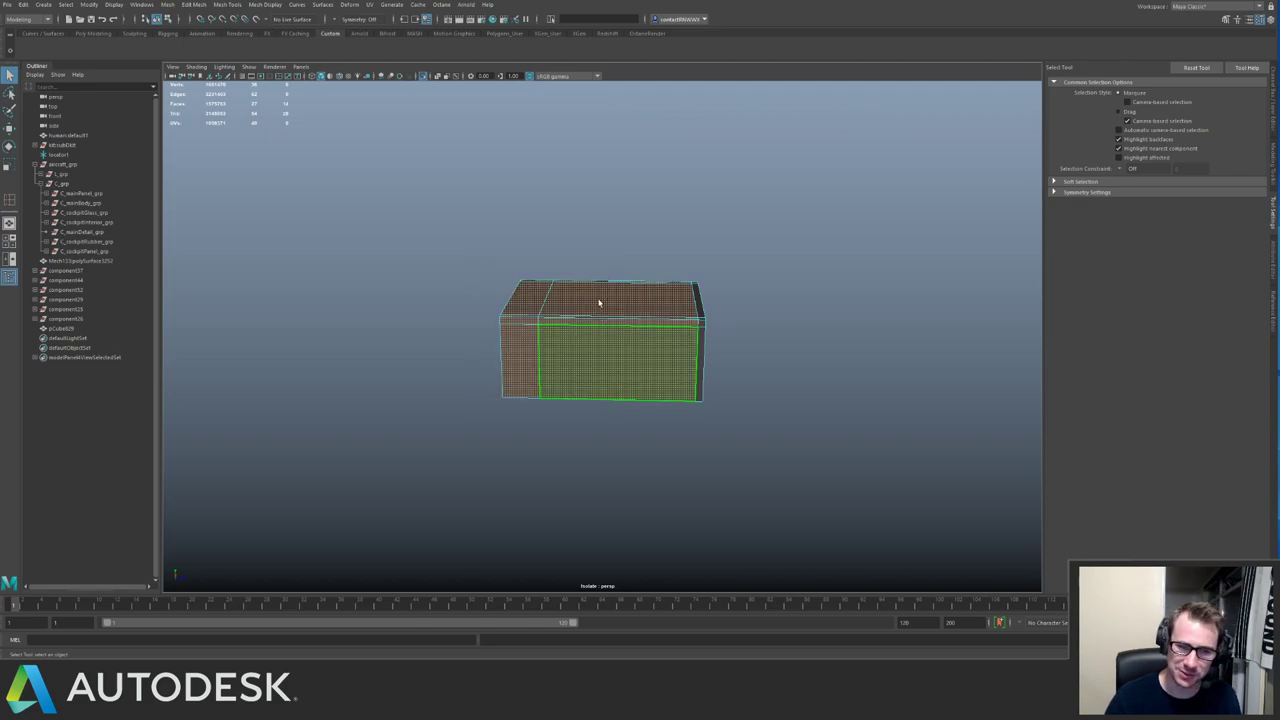
{"action": "left_click_drag", "start_coordinate": [729, 432], "coordinate": [729, 432], "text": "ctrl"}
{"action": "key", "text": "Delete"}
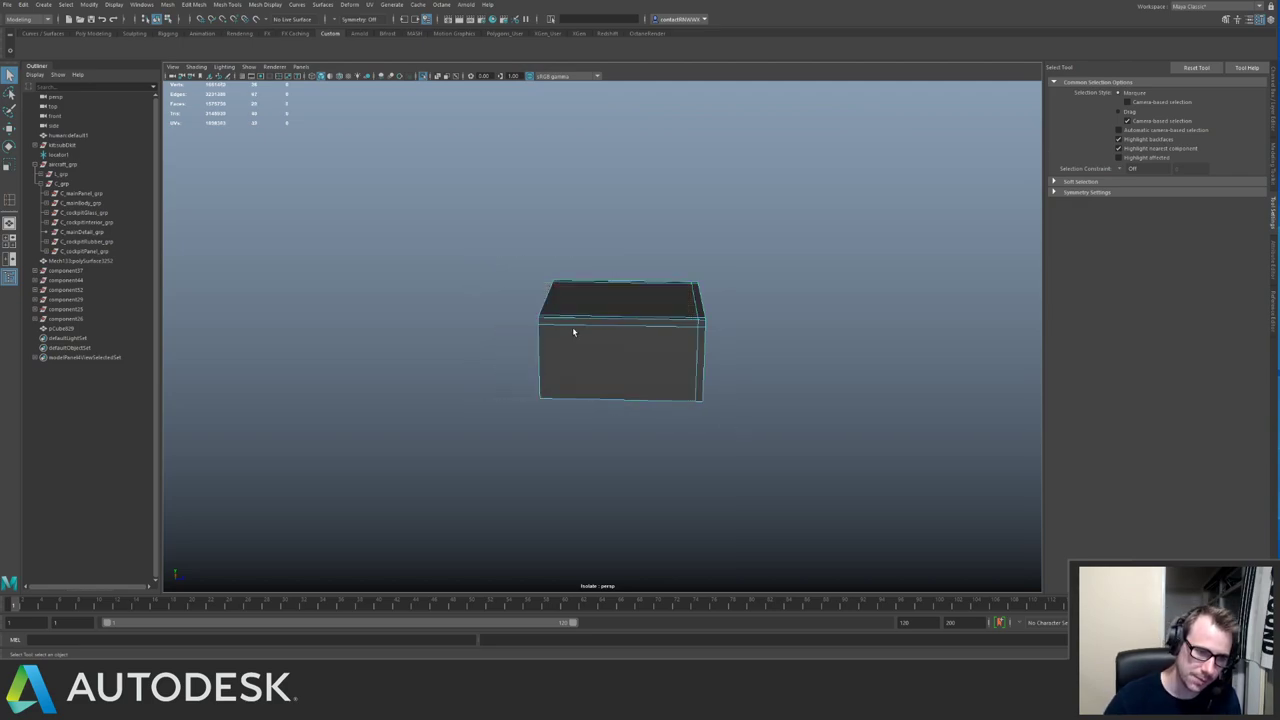
{"action": "right_click_drag", "start_coordinate": [578, 330], "coordinate": [598, 317]}
{"action": "key", "text": "ctrl+1"}
Select the seat base's rear vertices and scale them across the width to fit the seat back.
{"action": "left_click_drag", "start_coordinate": [598, 318], "coordinate": [640, 355], "text": "alt"}
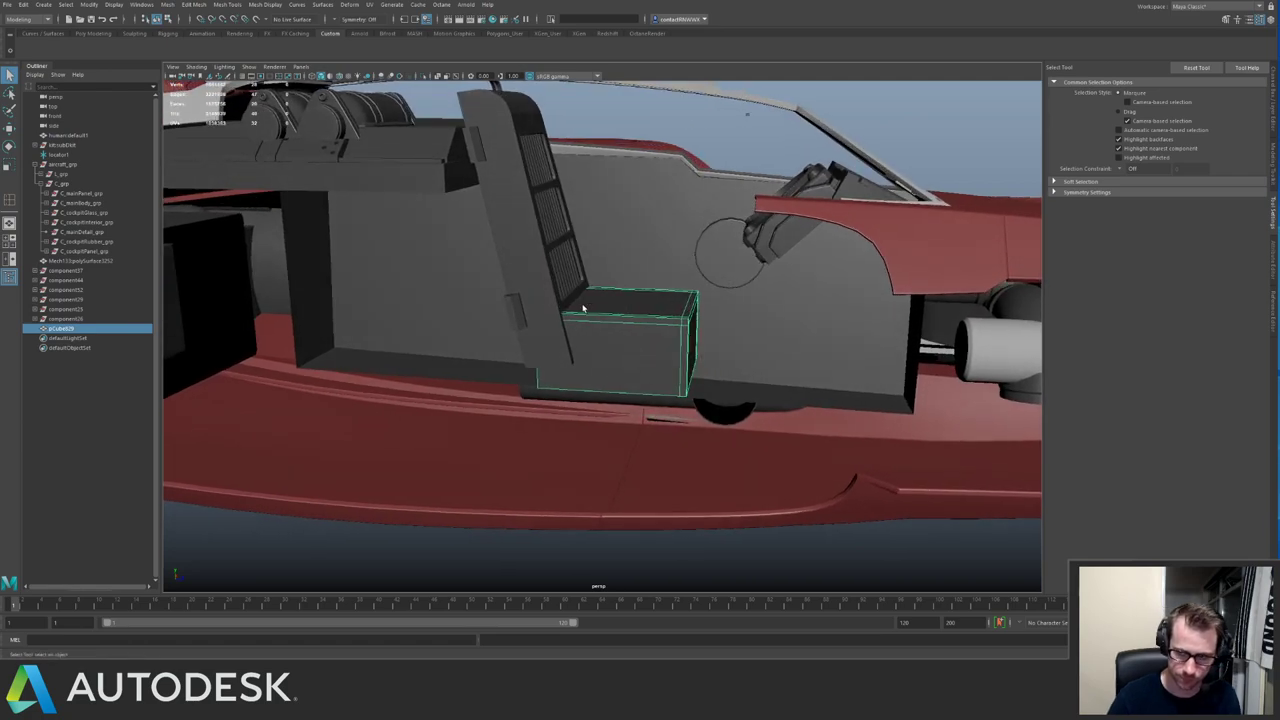
{"action": "left_click_drag", "start_coordinate": [673, 242], "coordinate": [578, 313], "text": "alt"}
{"action": "key", "text": "w"}
{"action": "key", "text": "ctrl+1"}
{"action": "left_click", "coordinate": [524, 261]}
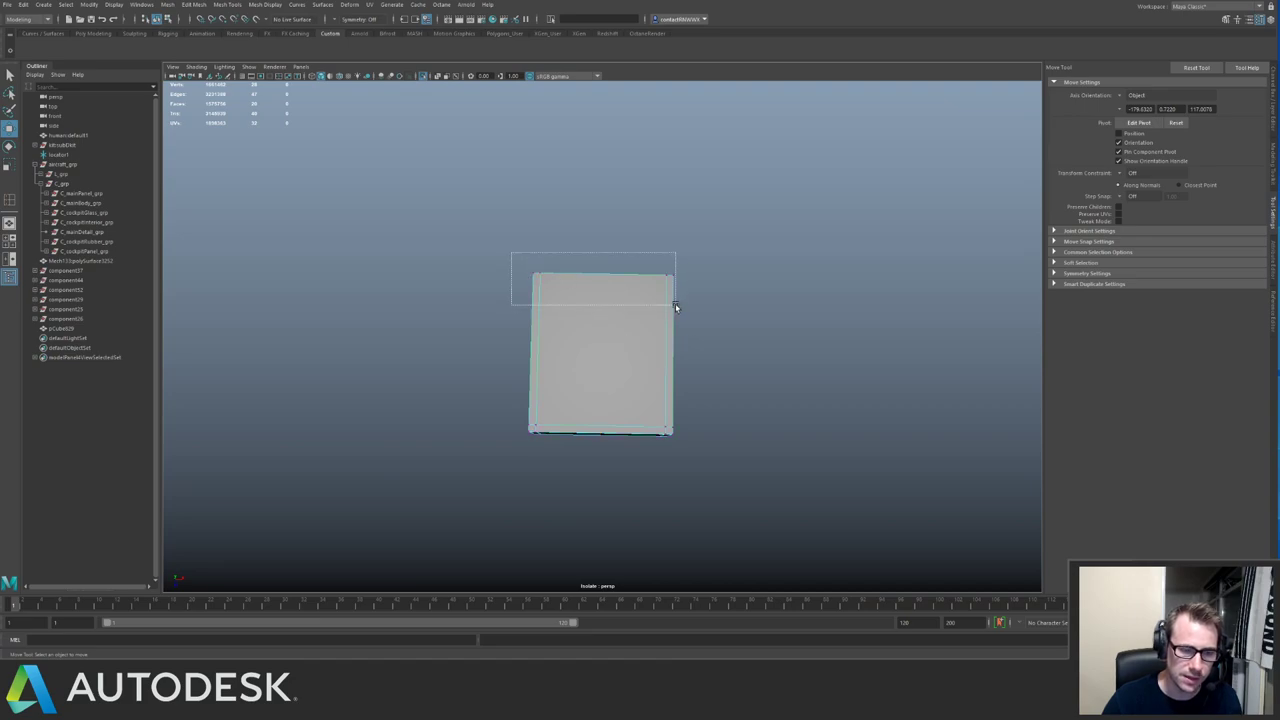
{"action": "left_click_drag", "start_coordinate": [675, 307], "coordinate": [690, 310]}
{"action": "key", "text": "ctrl+1"}
{"action": "key", "text": "r"}
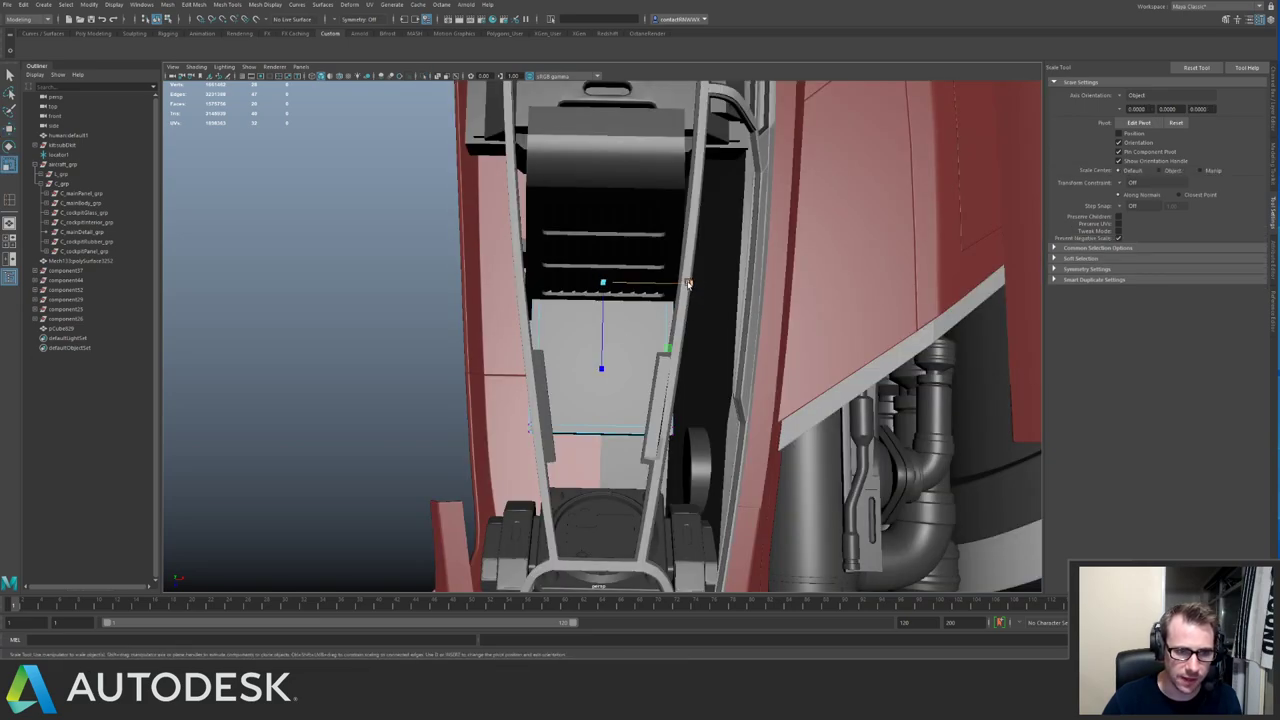
{"action": "key", "text": "w"}
Scale the vertices of the entire seat base across its width within the cockpit.
{"action": "left_click_drag", "start_coordinate": [590, 293], "coordinate": [534, 305], "text": "alt"}
{"action": "key", "text": "w"}
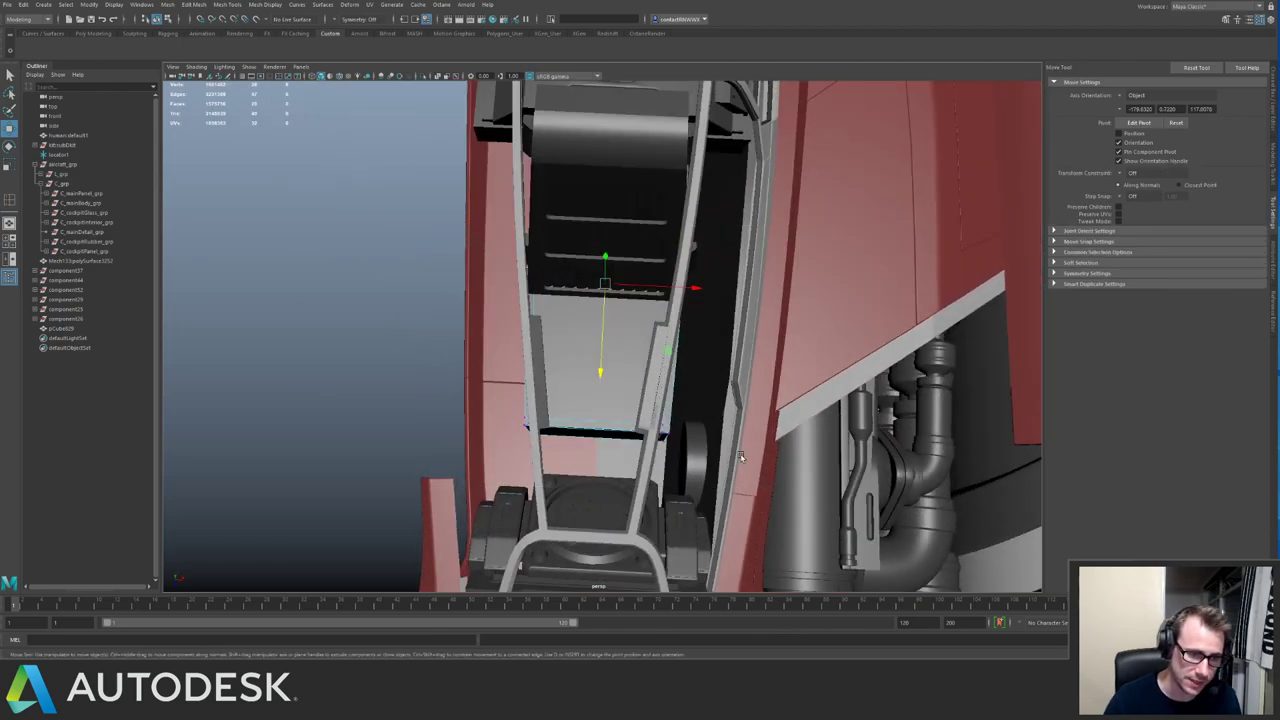
{"action": "key", "text": "r"}
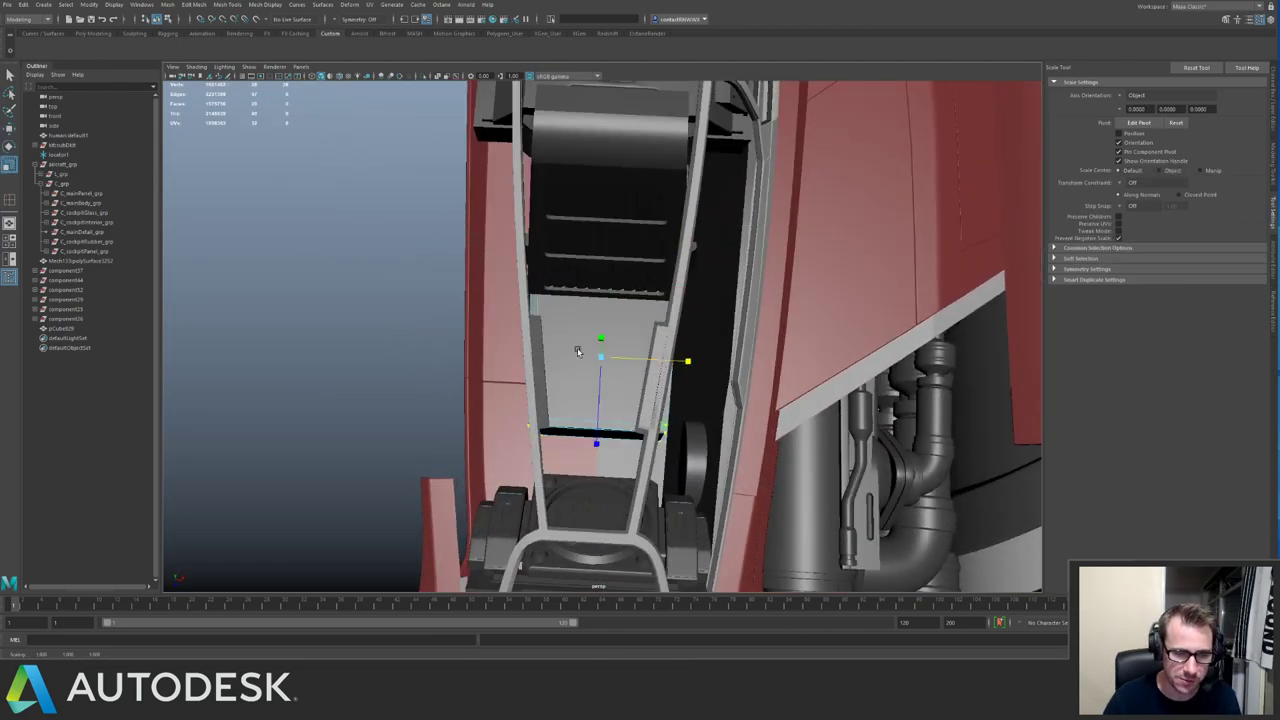
{"action": "left_click_drag", "start_coordinate": [577, 351], "coordinate": [605, 348], "text": "alt"}
{"action": "key", "text": "q"}
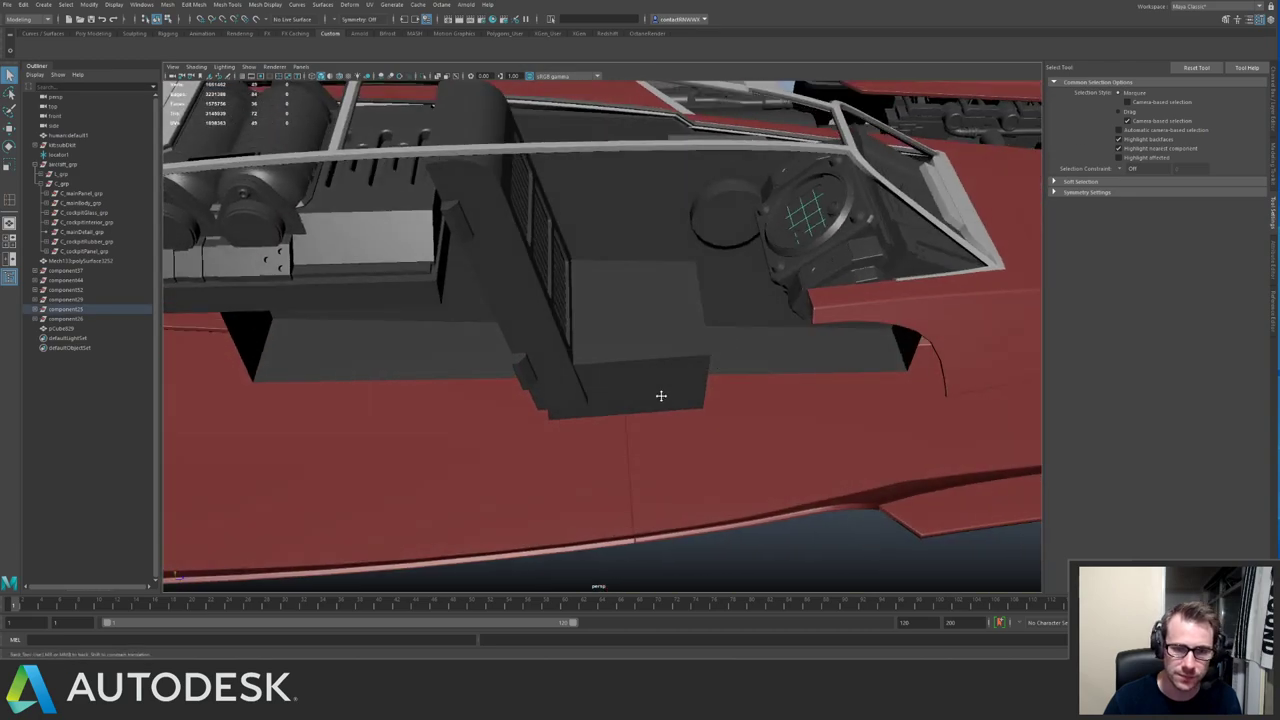
Inspect the cockpit console's buttons, round gauge and ring, and the engine side of the aircraft.
{"action": "middle_click_drag", "start_coordinate": [660, 395], "coordinate": [582, 475], "text": "alt"}
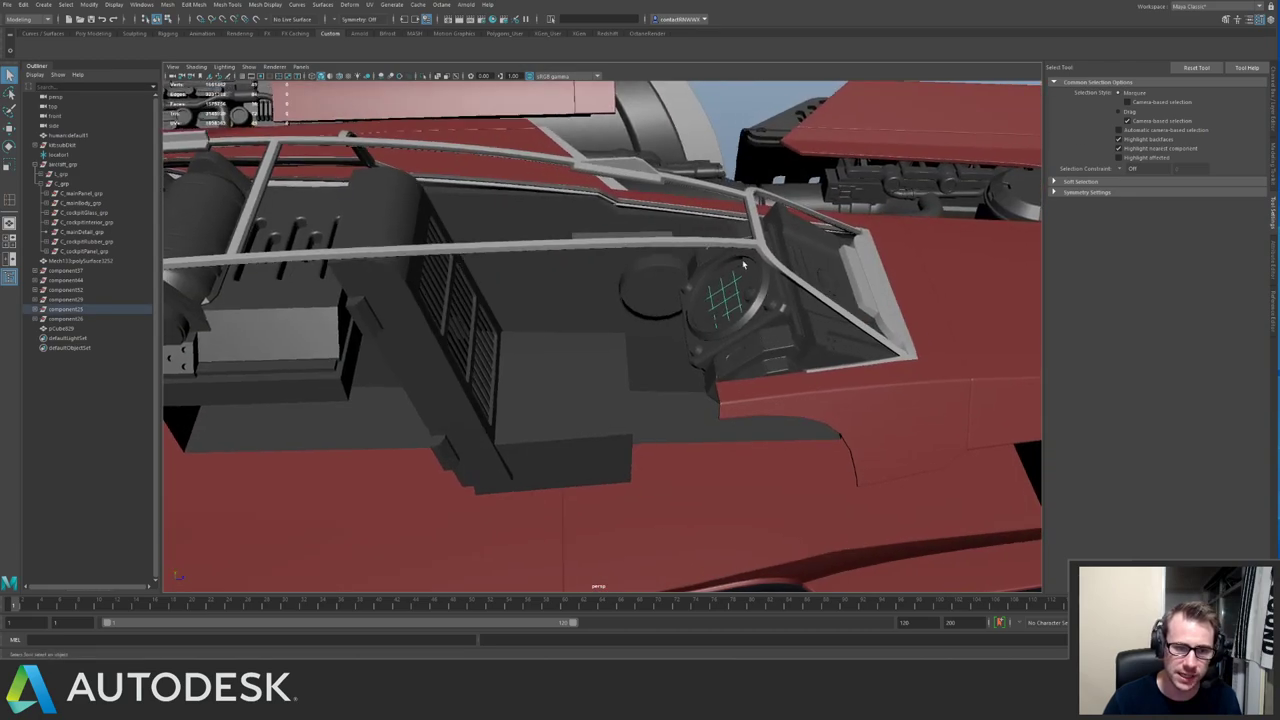
{"action": "left_click", "coordinate": [755, 337]}
{"action": "left_click_drag", "start_coordinate": [755, 337], "coordinate": [754, 234], "text": "alt"}
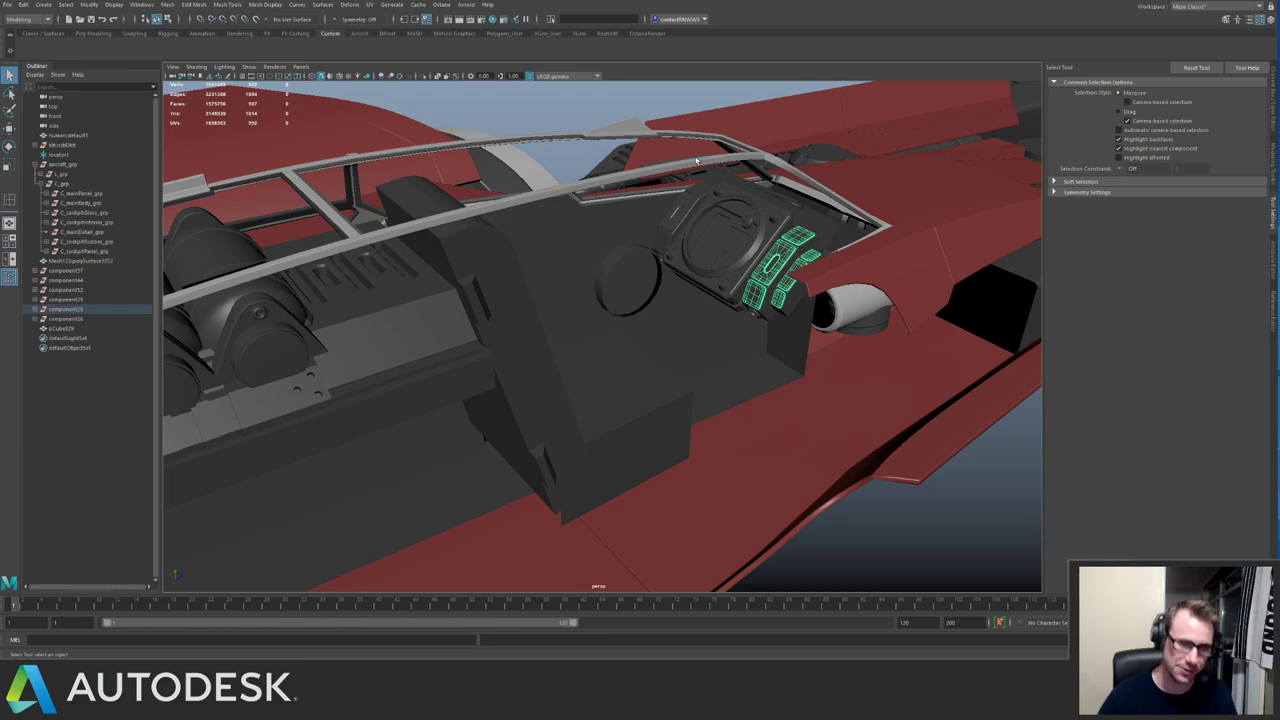
{"action": "left_click", "coordinate": [720, 238]}
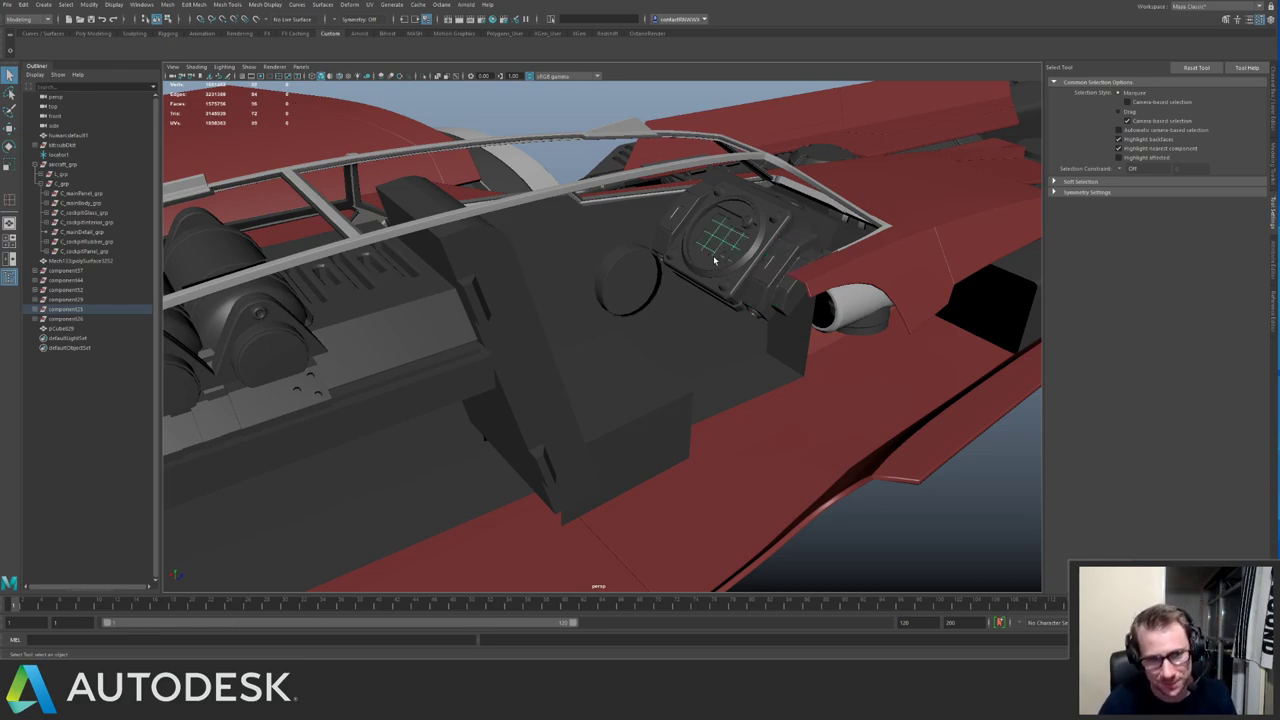
{"action": "left_click", "coordinate": [705, 281]}
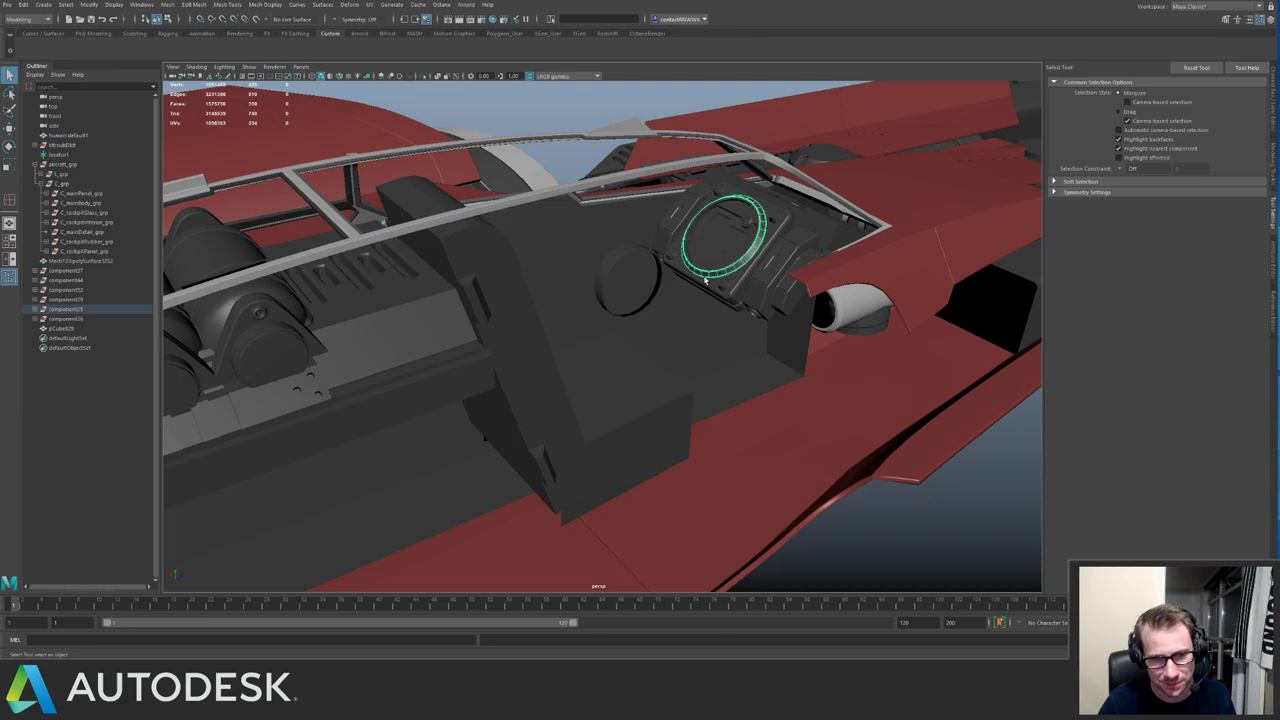
{"action": "left_click", "coordinate": [631, 104]}
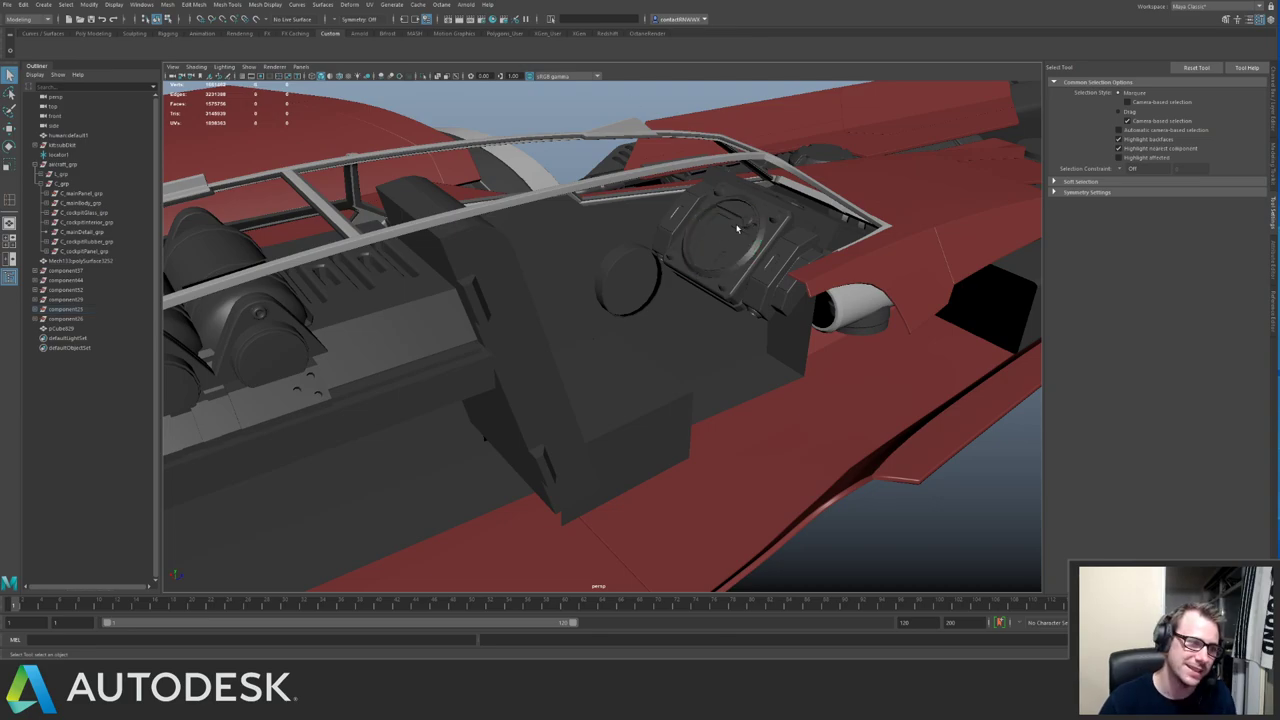
{"action": "left_click_drag", "start_coordinate": [636, 108], "coordinate": [649, 240], "text": "alt"}
{"action": "middle_click_drag", "start_coordinate": [649, 240], "coordinate": [737, 231], "text": "alt"}
{"action": "right_click_drag", "start_coordinate": [737, 231], "coordinate": [406, 233], "text": "alt"}
{"action": "left_click_drag", "start_coordinate": [406, 233], "coordinate": [590, 275], "text": "alt"}
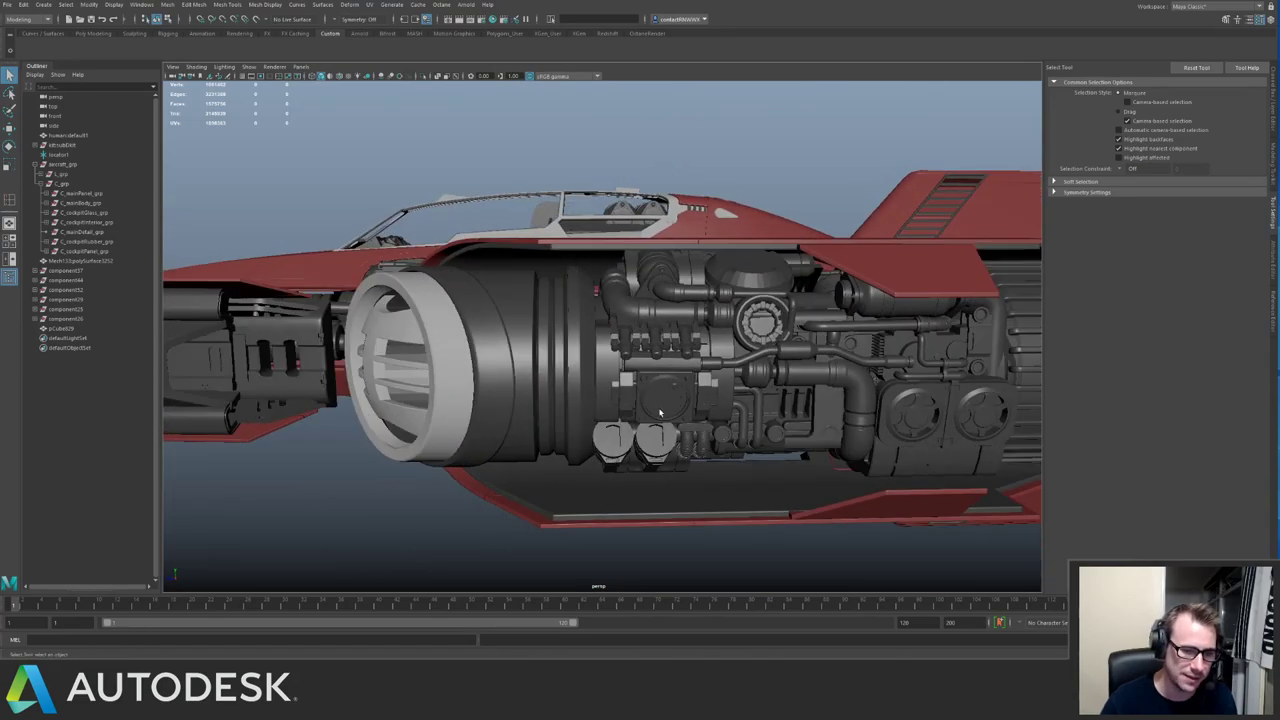
Isolate the rounded enclosure rim behind the cockpit seat and select the edge loop along its lower border.
{"action": "left_click_drag", "start_coordinate": [463, 233], "coordinate": [669, 232], "text": "alt"}
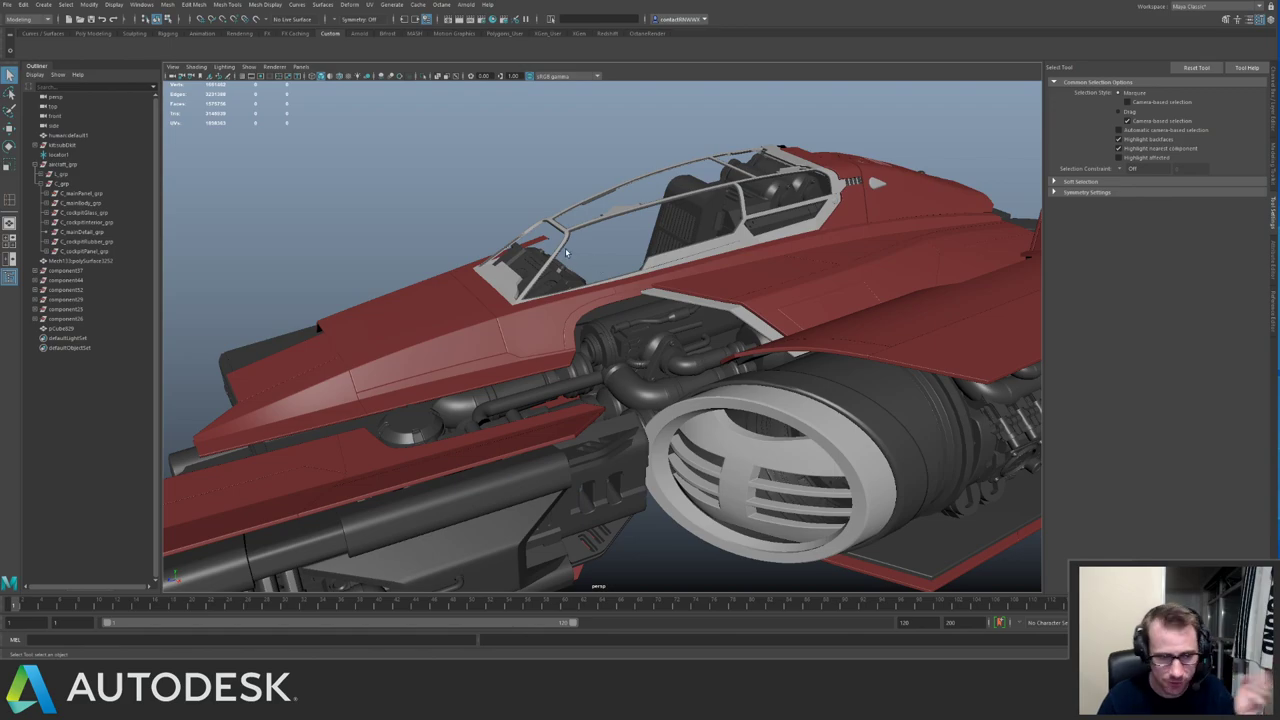
{"action": "left_click_drag", "start_coordinate": [555, 228], "coordinate": [620, 275], "text": "alt"}
{"action": "left_click", "coordinate": [545, 354]}
{"action": "left_click_drag", "start_coordinate": [545, 354], "coordinate": [558, 283], "text": "alt"}
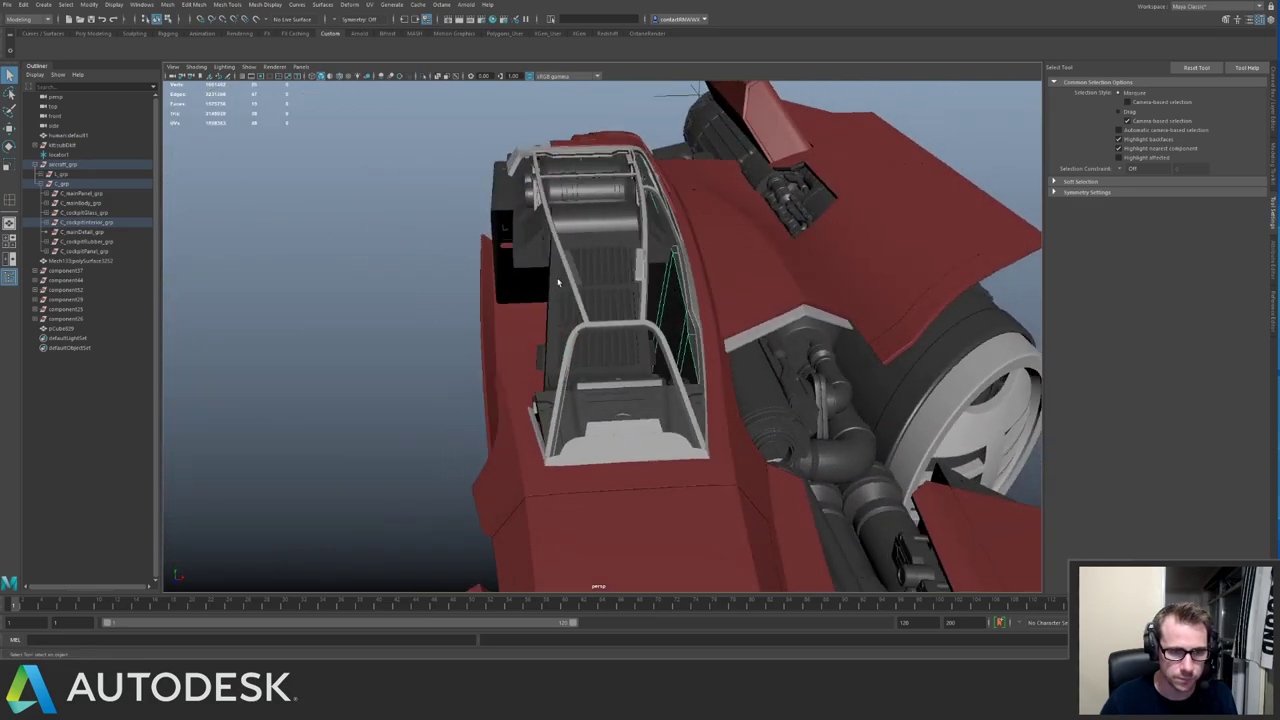
{"action": "left_click_drag", "start_coordinate": [665, 257], "coordinate": [880, 354]}
{"action": "left_click", "coordinate": [660, 267]}
{"action": "key", "text": "ctrl+1"}
{"action": "middle_click_drag", "start_coordinate": [764, 228], "coordinate": [634, 334], "text": "alt"}
{"action": "right_click_drag", "start_coordinate": [634, 334], "coordinate": [661, 268], "text": "alt"}
{"action": "left_click_drag", "start_coordinate": [661, 268], "coordinate": [599, 293], "text": "alt"}
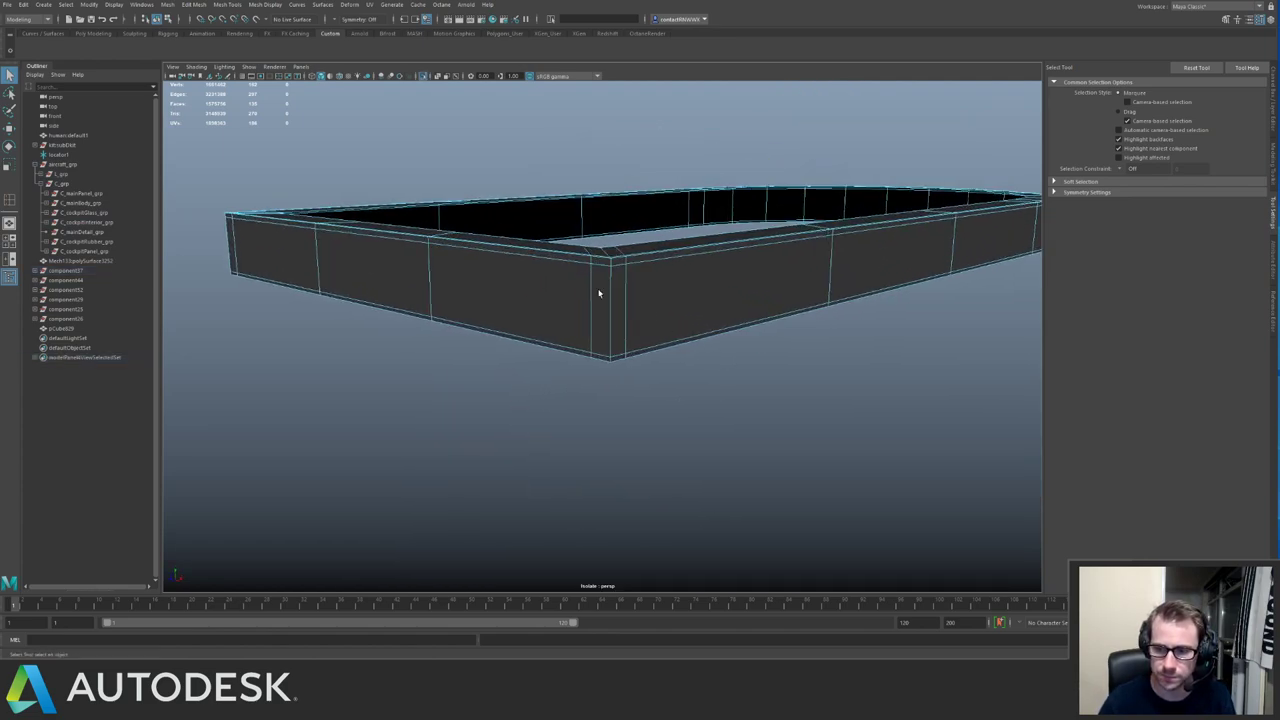
{"action": "left_click", "coordinate": [574, 350]}
{"action": "double_click", "coordinate": [598, 357], "text": "shift"}
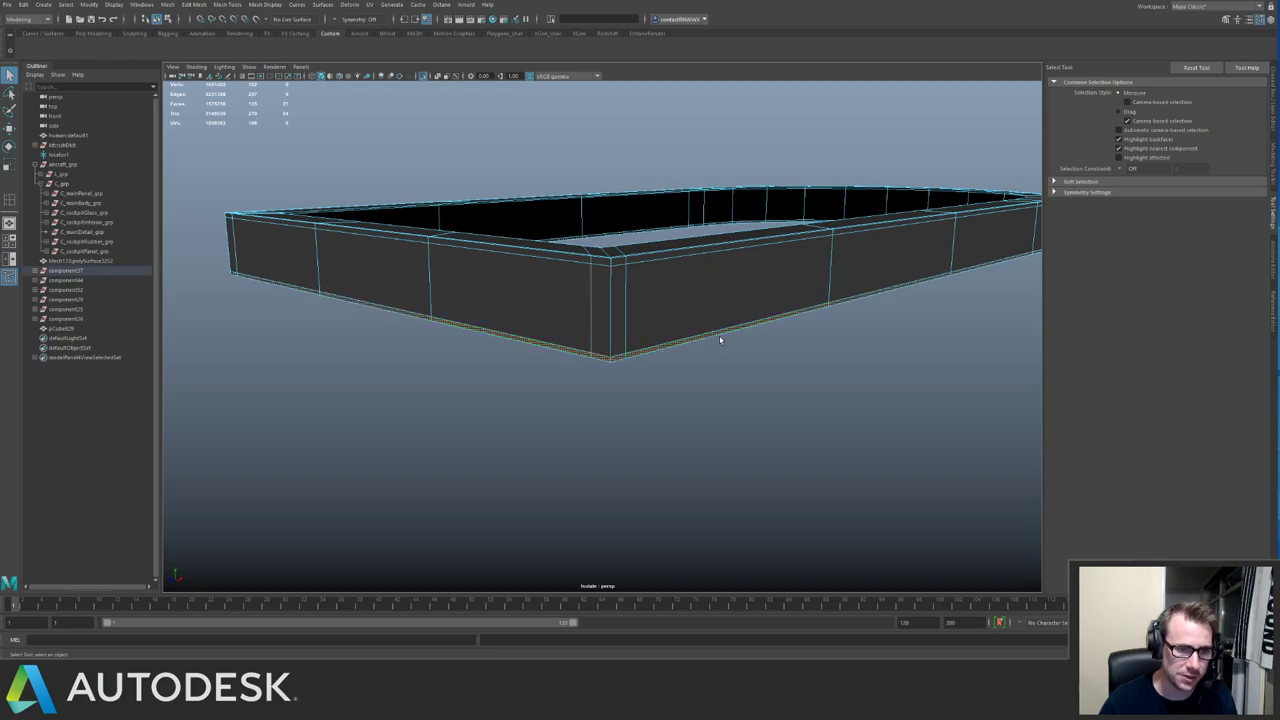
Bring back the full aircraft and move the rim's lower border down to extend the enclosure walls to the fuselage.
{"action": "key", "text": "w"}
{"action": "key", "text": "ctrl+1"}
{"action": "left_click_drag", "start_coordinate": [505, 298], "coordinate": [634, 292], "text": "alt"}
{"action": "left_click_drag", "start_coordinate": [488, 263], "coordinate": [486, 277], "text": "alt"}
{"action": "scroll", "coordinate": [486, 277], "scroll_direction": "down", "scroll_amount": 8}
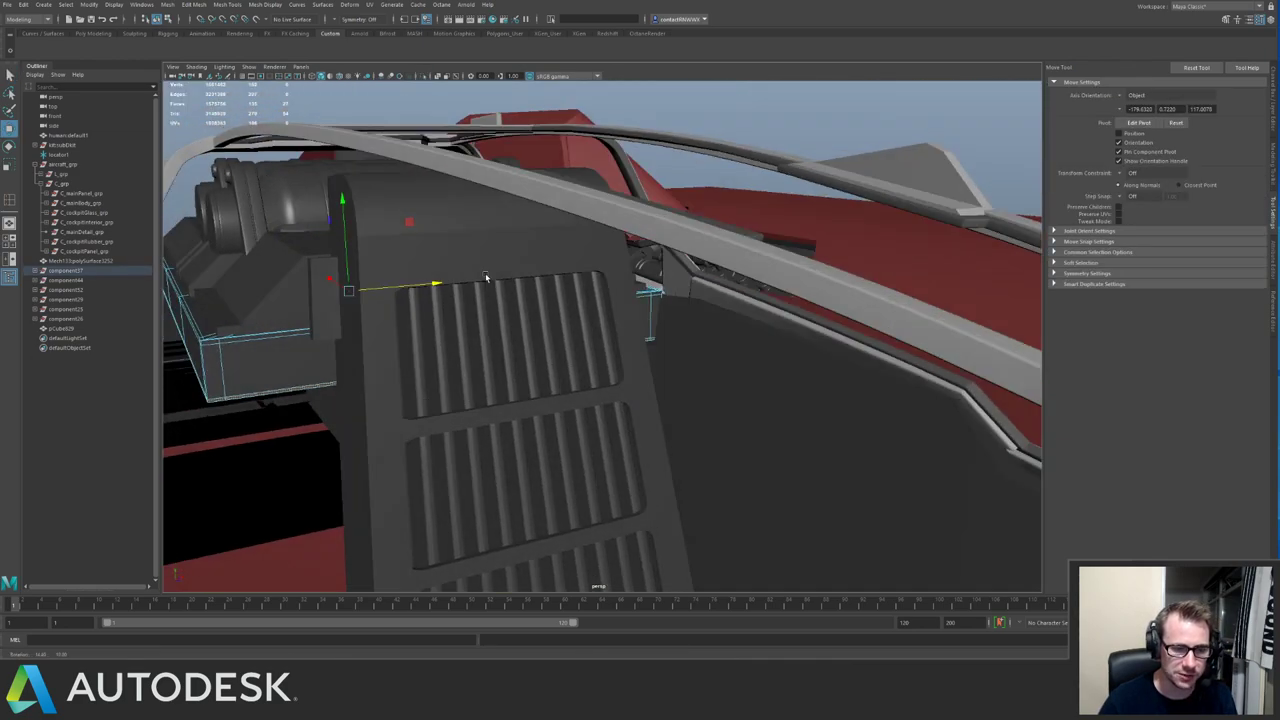
{"action": "left_click_drag", "start_coordinate": [433, 217], "coordinate": [442, 359]}
{"action": "left_click_drag", "start_coordinate": [555, 329], "coordinate": [523, 334], "text": "alt"}
{"action": "left_click_drag", "start_coordinate": [352, 425], "coordinate": [369, 477]}
{"action": "left_click_drag", "start_coordinate": [490, 308], "coordinate": [430, 313], "text": "alt"}
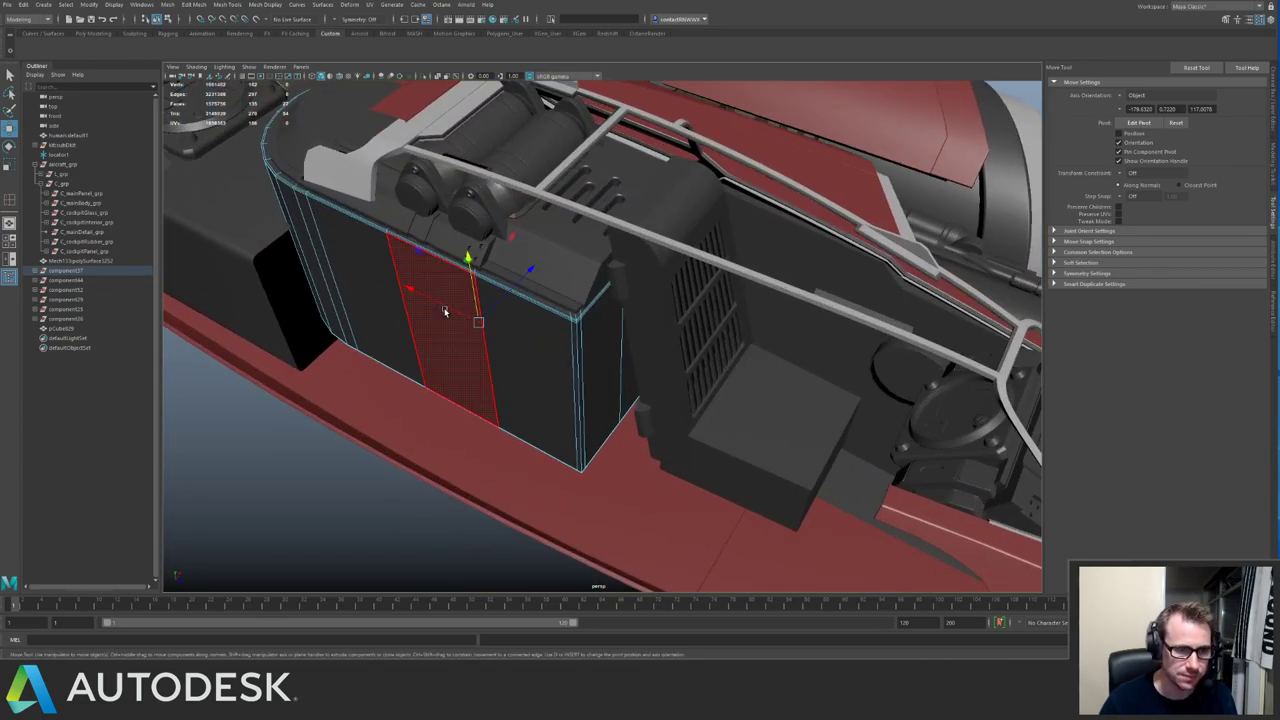
Isolate the extended enclosure and select the bottom vertices of its front wall.
{"action": "left_click_drag", "start_coordinate": [556, 338], "coordinate": [586, 329], "text": "alt"}
{"action": "right_click", "coordinate": [586, 325]}
{"action": "right_click_drag", "start_coordinate": [592, 325], "coordinate": [537, 318]}
{"action": "left_click", "coordinate": [619, 301]}
{"action": "key", "text": "ctrl+1"}
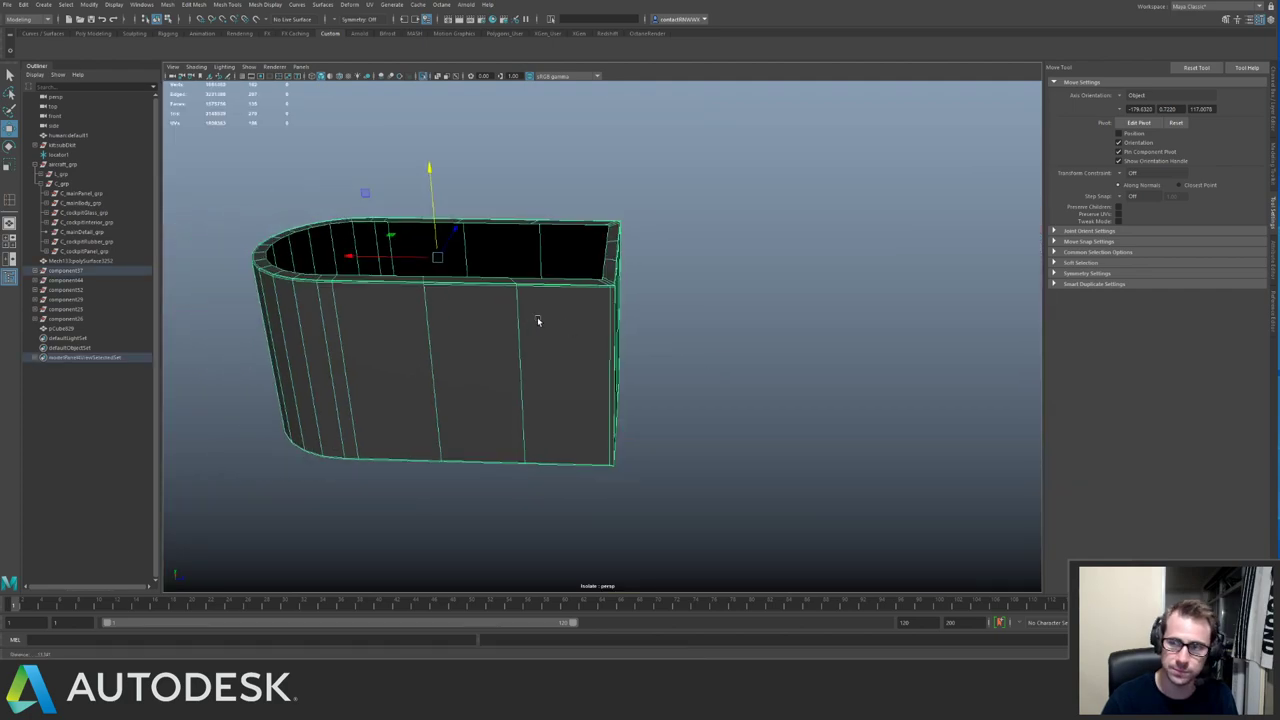
{"action": "left_click_drag", "start_coordinate": [537, 318], "coordinate": [632, 352], "text": "alt"}
{"action": "right_click_drag", "start_coordinate": [634, 354], "coordinate": [588, 355]}
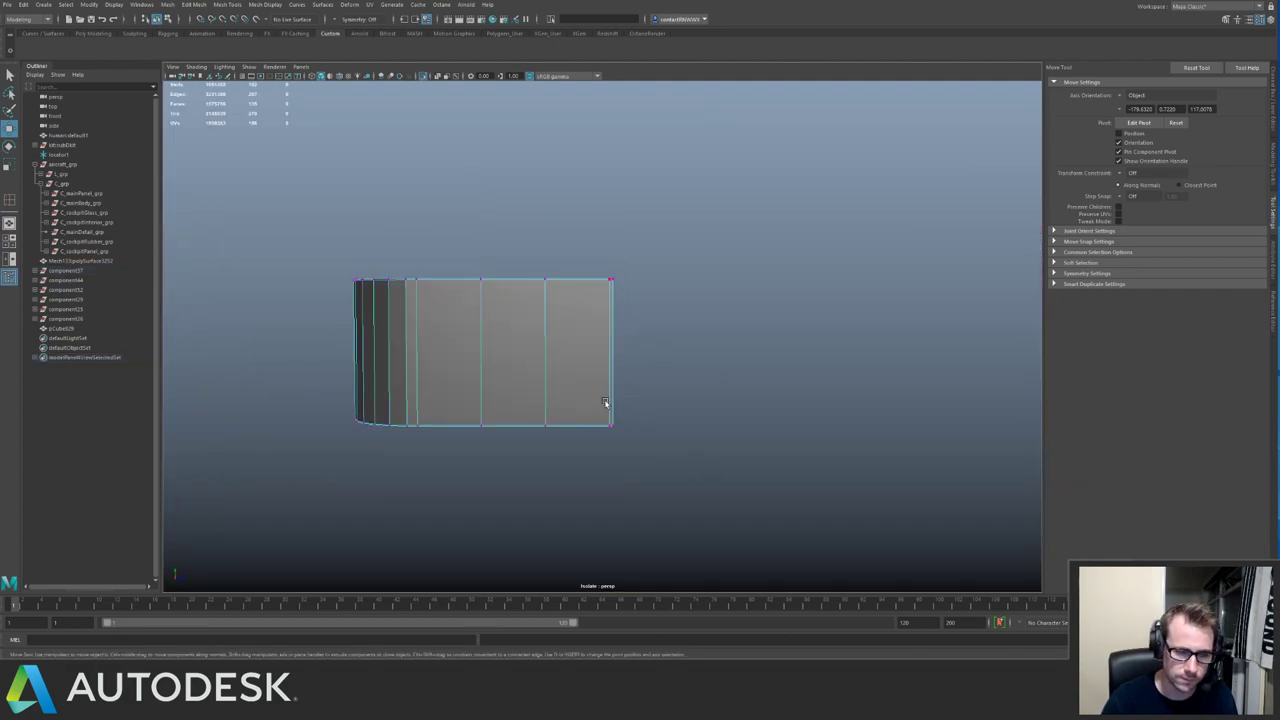
{"action": "left_click", "coordinate": [606, 403]}
{"action": "left_click_drag", "start_coordinate": [563, 417], "coordinate": [590, 393], "text": "alt"}
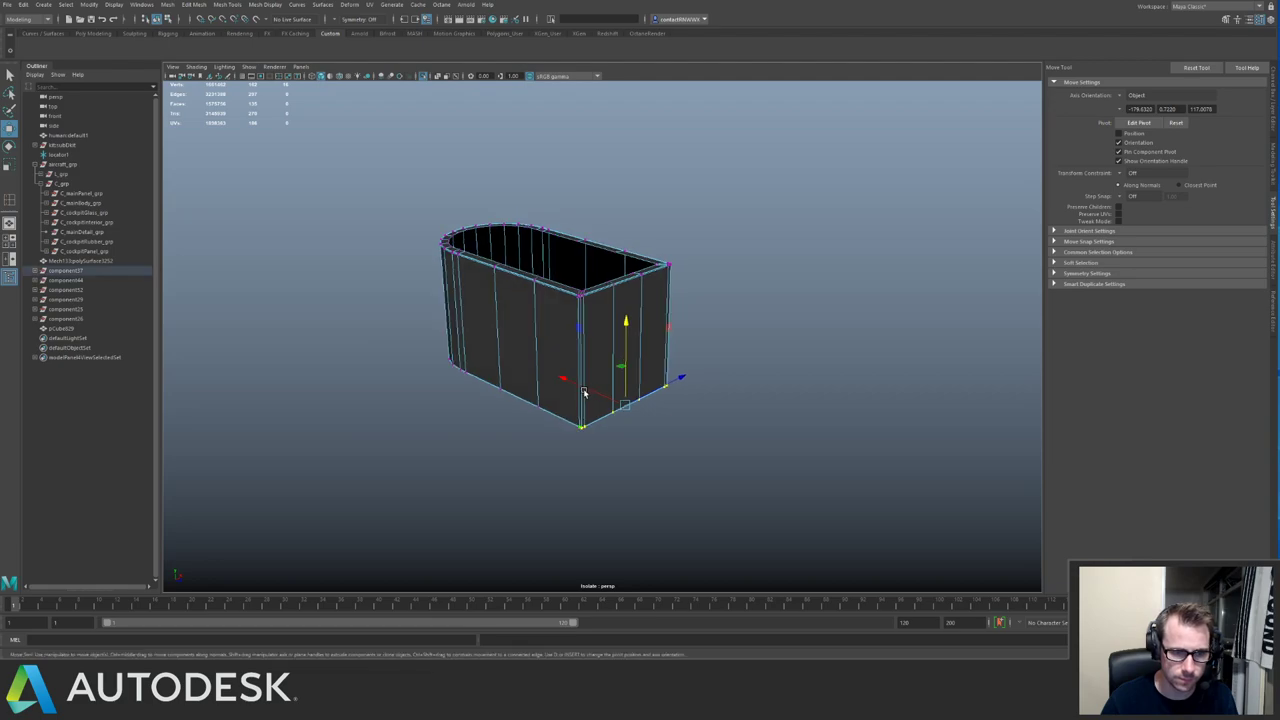
Exit isolation and move the selected bottom vertices forward so the enclosure's front wall slopes along the seat back.
{"action": "key", "text": "ctrl+1"}
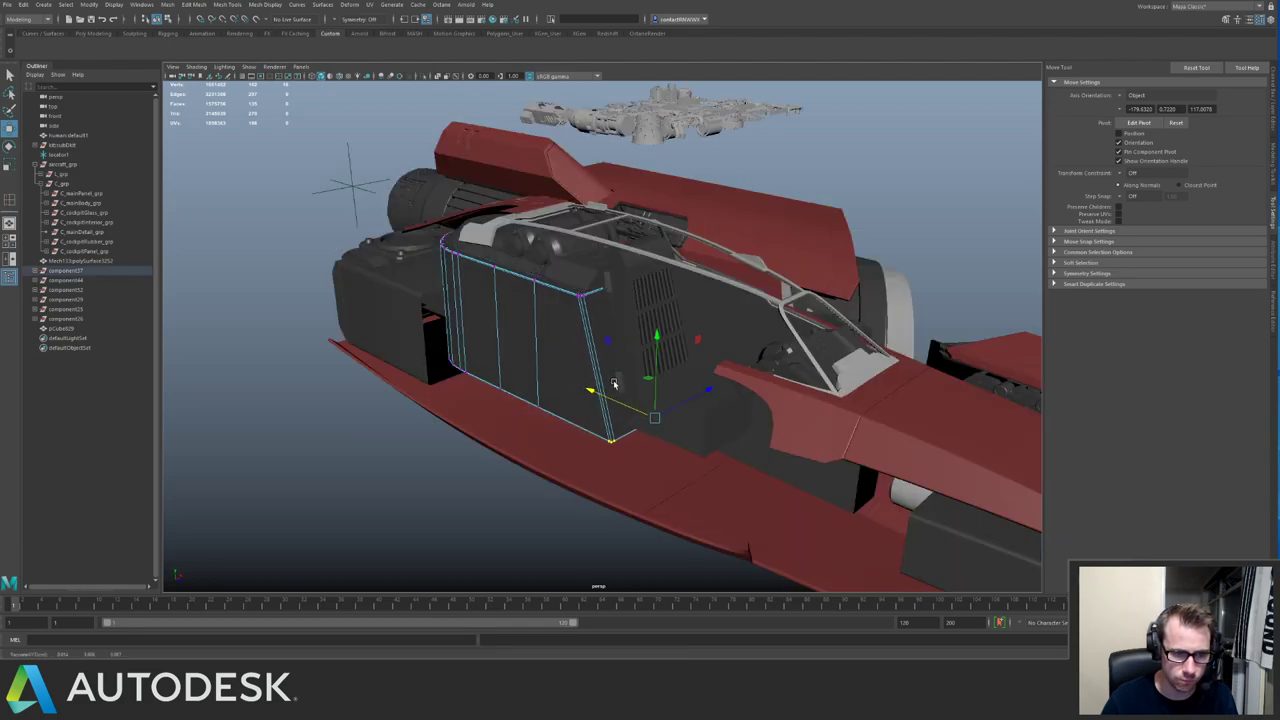
{"action": "left_click_drag", "start_coordinate": [614, 384], "coordinate": [542, 387], "text": "alt"}
{"action": "key", "text": "q"}
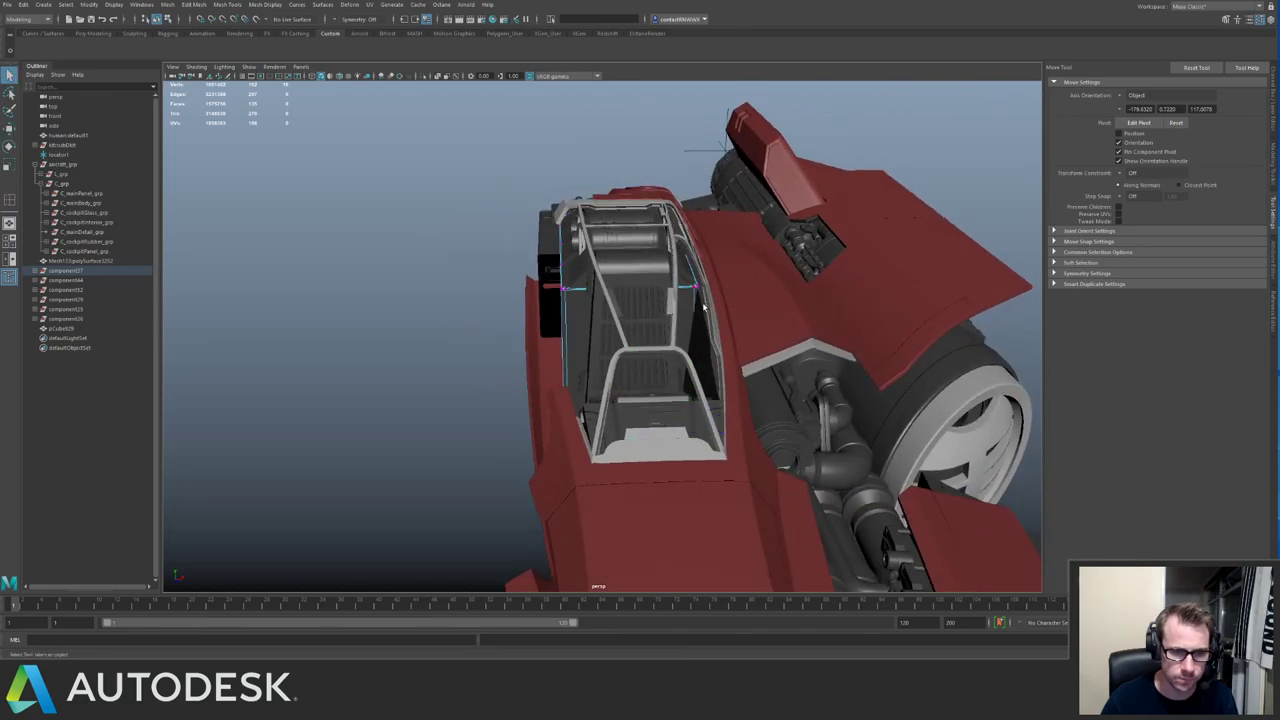
{"action": "left_click", "coordinate": [471, 318]}
{"action": "left_click_drag", "start_coordinate": [622, 368], "coordinate": [540, 362], "text": "alt"}
{"action": "right_click_drag", "start_coordinate": [610, 368], "coordinate": [738, 378], "text": "alt"}
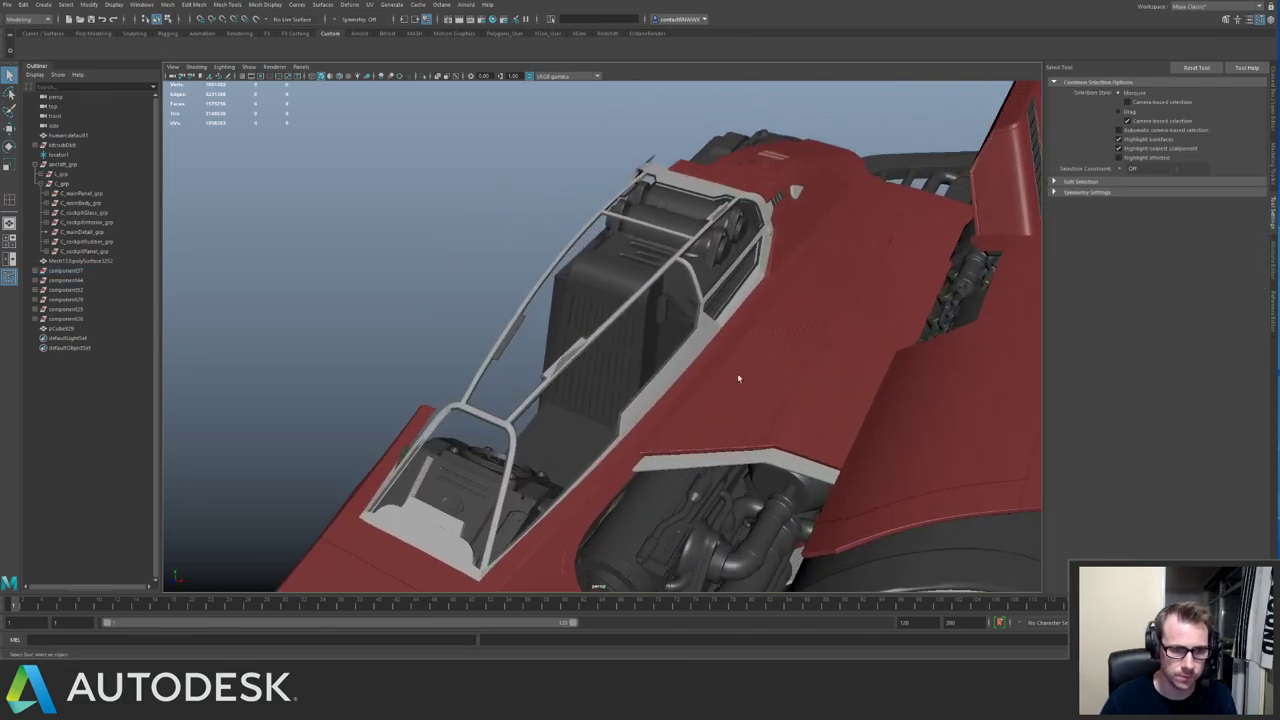
Duplicate the cockpit side wall panel and mirror it to the opposite side with Scale X -1.
{"action": "left_click_drag", "start_coordinate": [738, 378], "coordinate": [616, 295], "text": "alt"}
{"action": "left_click", "coordinate": [657, 370]}
{"action": "left_click_drag", "start_coordinate": [708, 312], "coordinate": [744, 333], "text": "alt"}
{"action": "key", "text": "g"}
{"action": "key", "text": "w"}
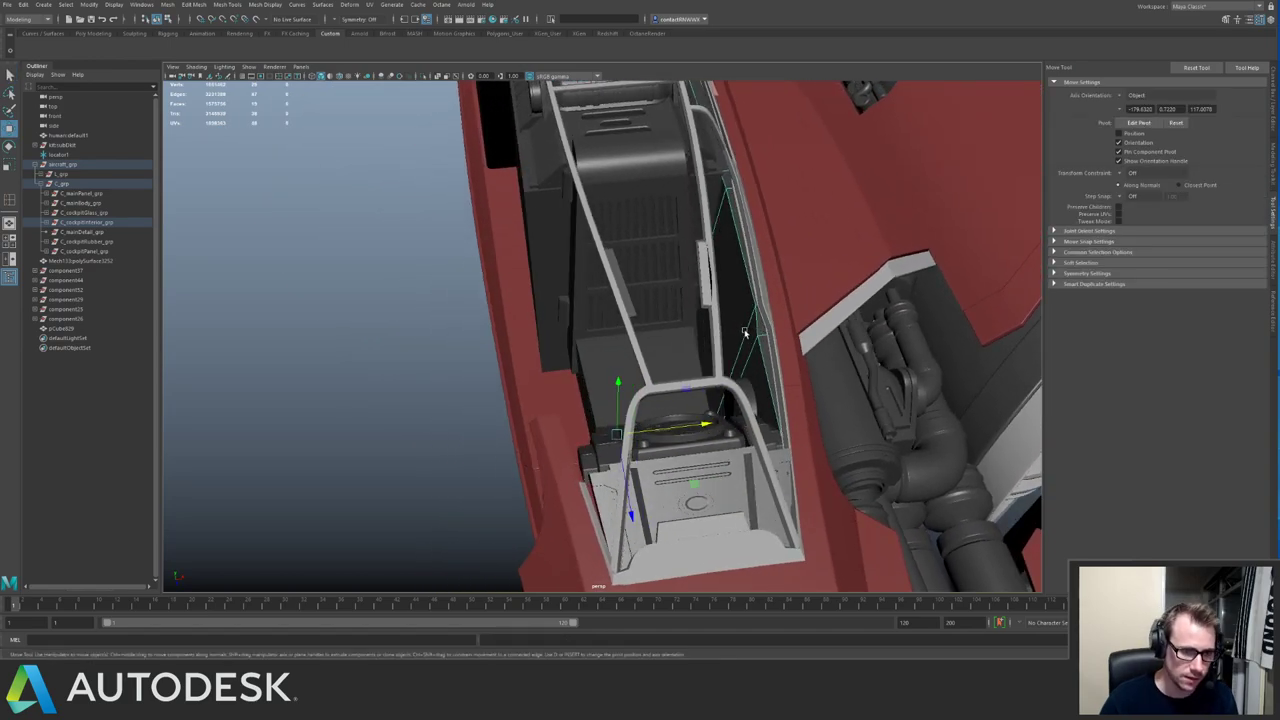
{"action": "left_click", "coordinate": [1272, 112]}
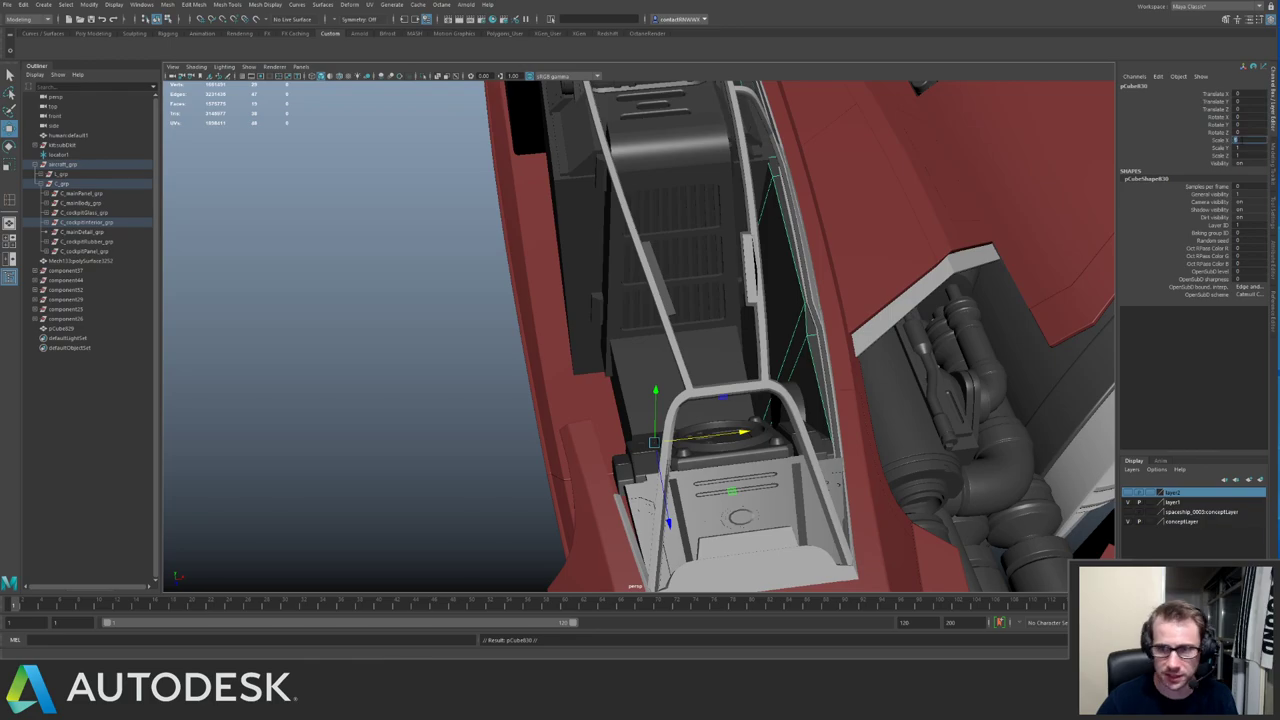
{"action": "type", "text": "-1"}
{"action": "key", "text": "Return"}
{"action": "left_click", "coordinate": [457, 253]}
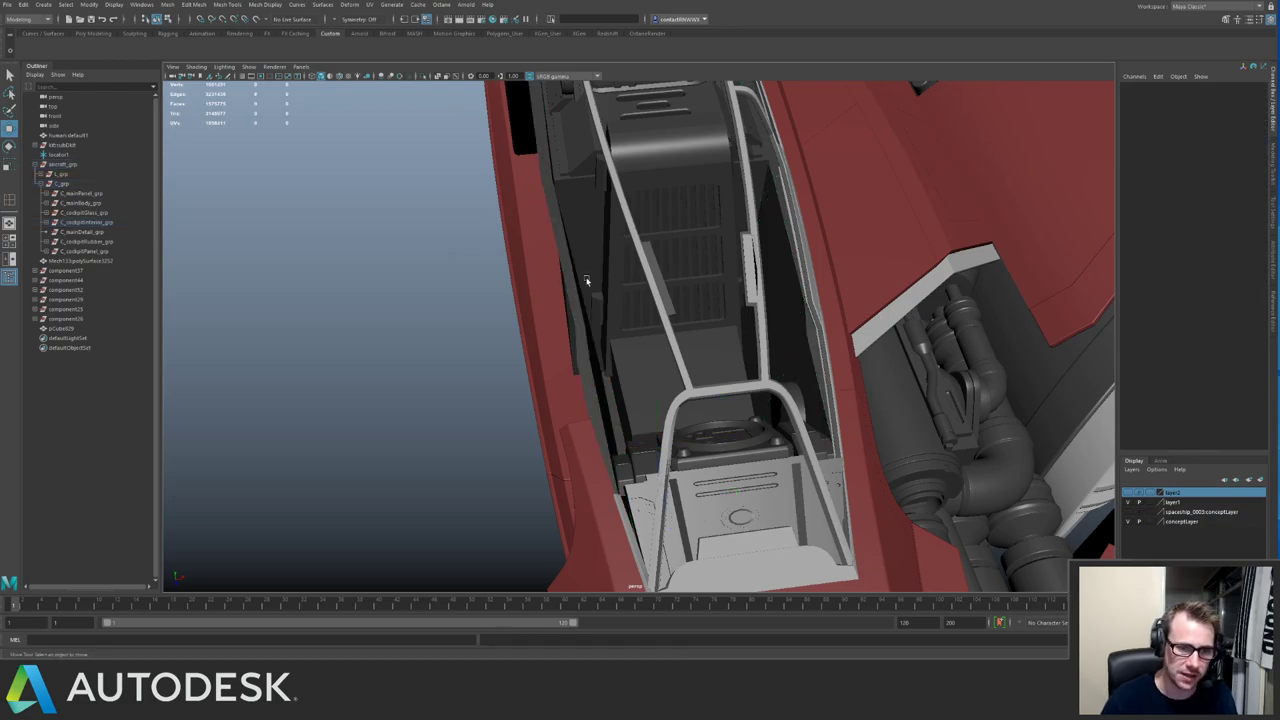
Show the hidden canopy glass by making display layer layer2 visible.
{"action": "right_click_drag", "start_coordinate": [586, 280], "coordinate": [522, 230], "text": "alt"}
{"action": "left_click_drag", "start_coordinate": [522, 230], "coordinate": [636, 295], "text": "alt"}
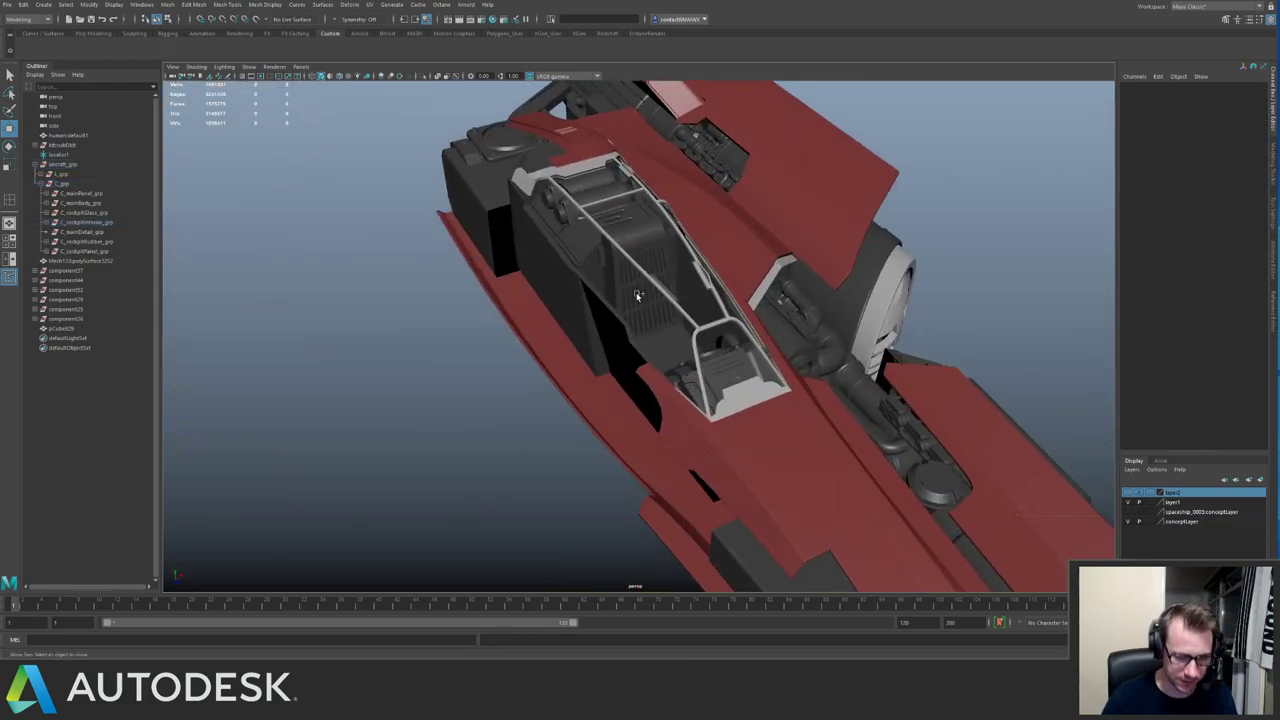
{"action": "key", "text": "ctrl+shift+h"}
{"action": "left_click", "coordinate": [1129, 493]}
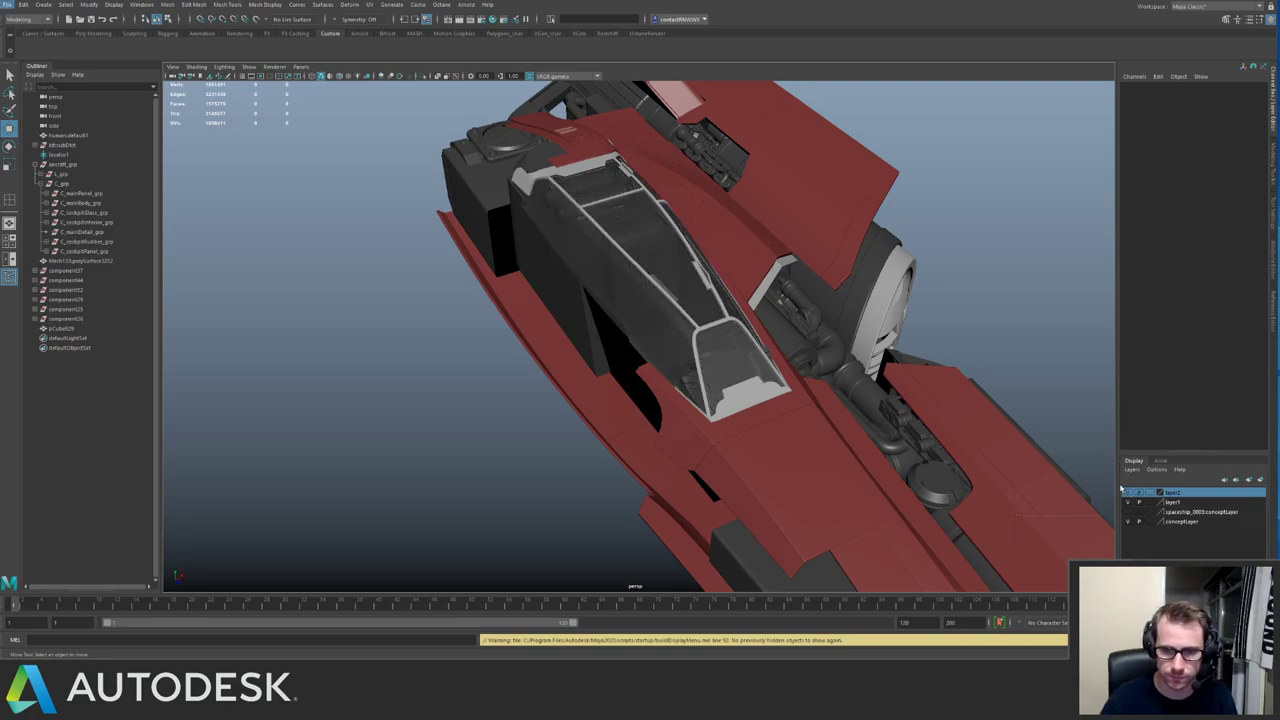
Increase the Transparency of the canopy glass's blinn material.
{"action": "left_click_drag", "start_coordinate": [733, 243], "coordinate": [626, 291], "text": "alt"}
{"action": "left_click", "coordinate": [630, 310]}
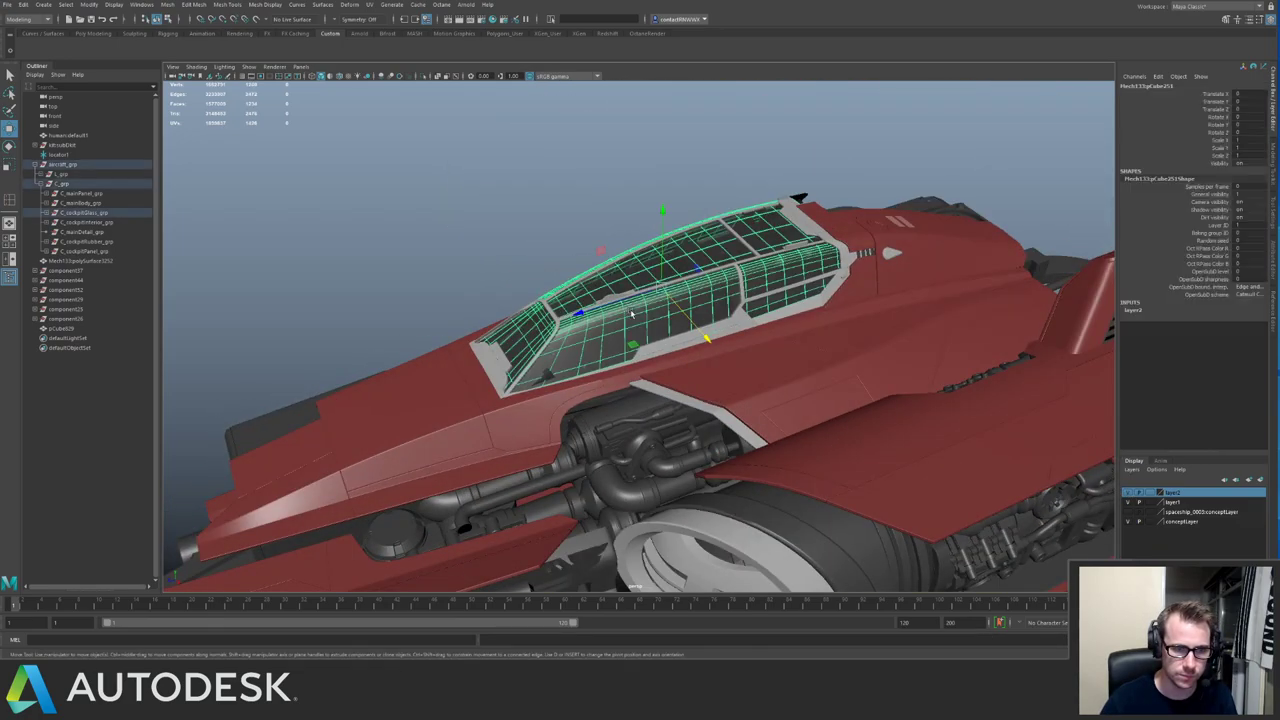
{"action": "left_click", "coordinate": [1275, 268]}
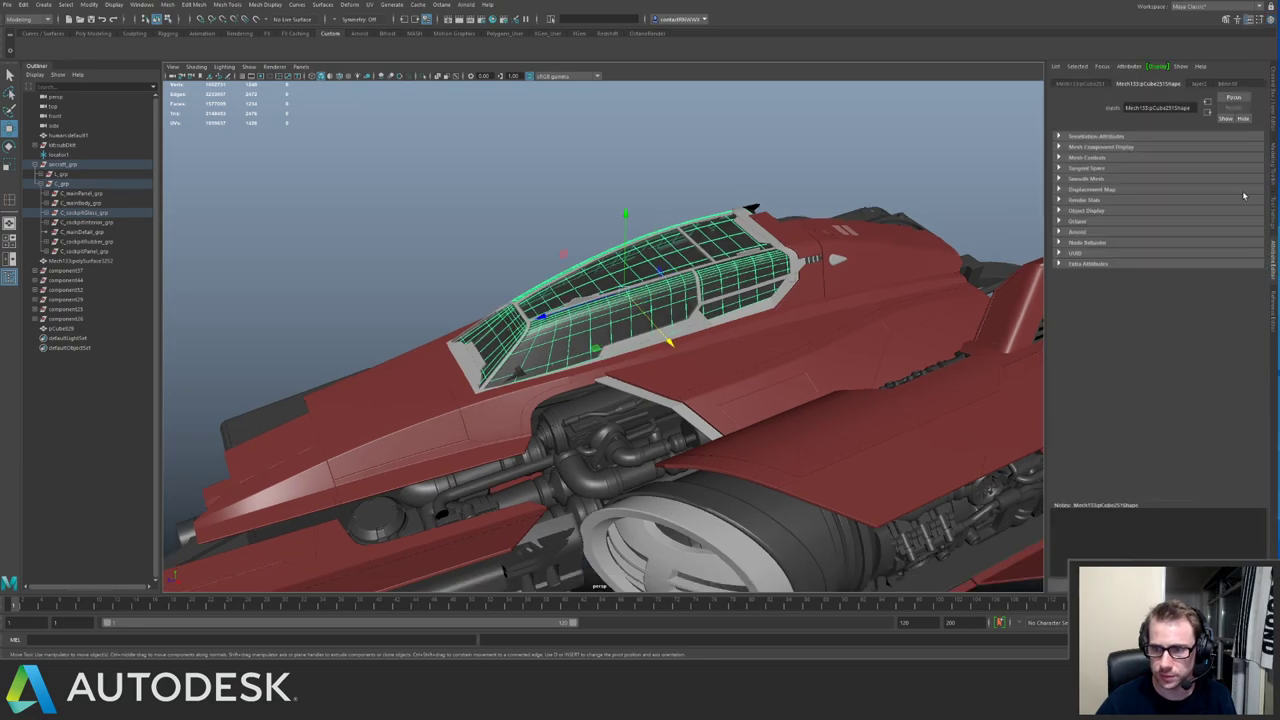
{"action": "left_click", "coordinate": [1227, 85]}
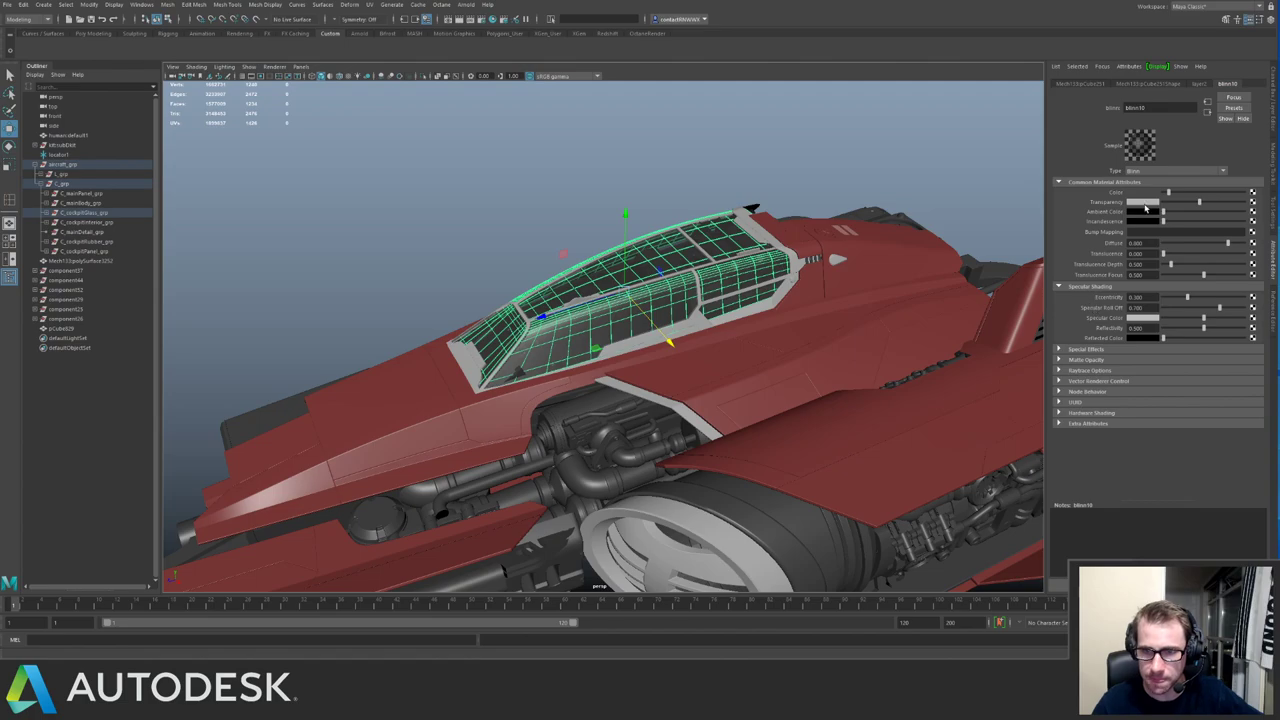
{"action": "left_click_drag", "start_coordinate": [1207, 203], "coordinate": [1222, 205]}
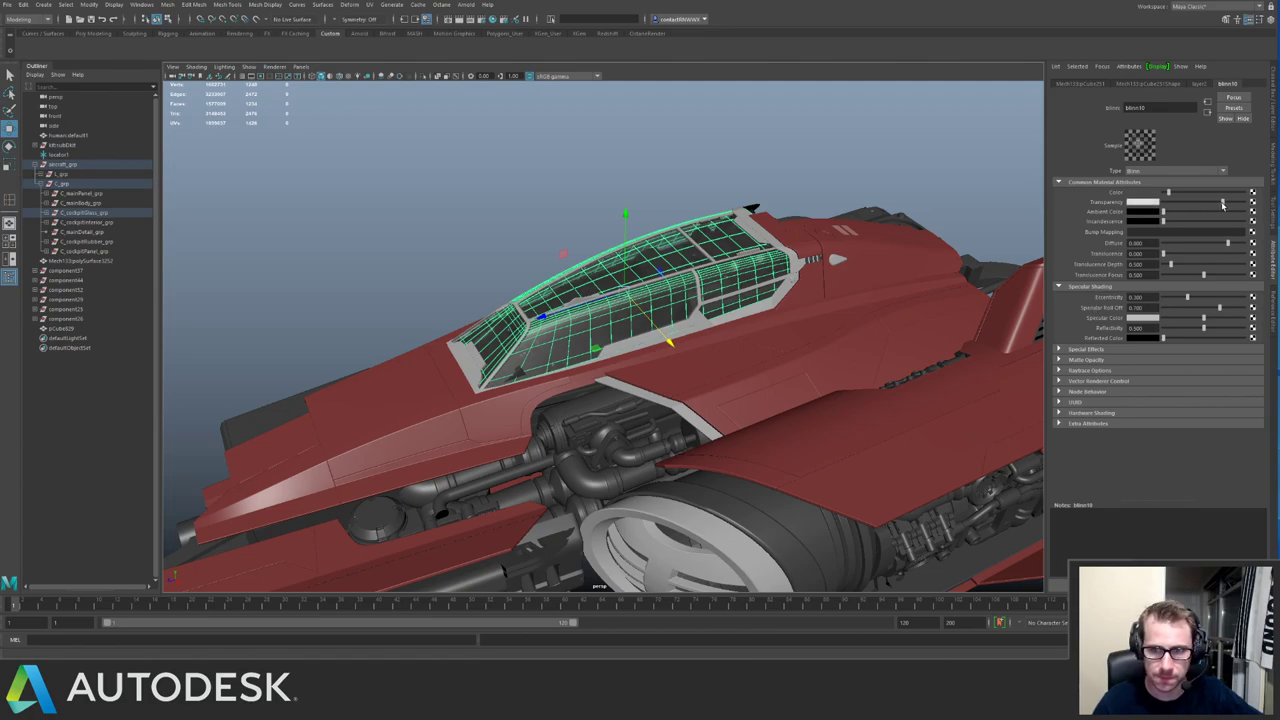
{"action": "left_click", "coordinate": [824, 237]}
Check the cockpit through the clearer canopy glass and save the scene.
{"action": "left_click_drag", "start_coordinate": [778, 225], "coordinate": [771, 183], "text": "alt"}
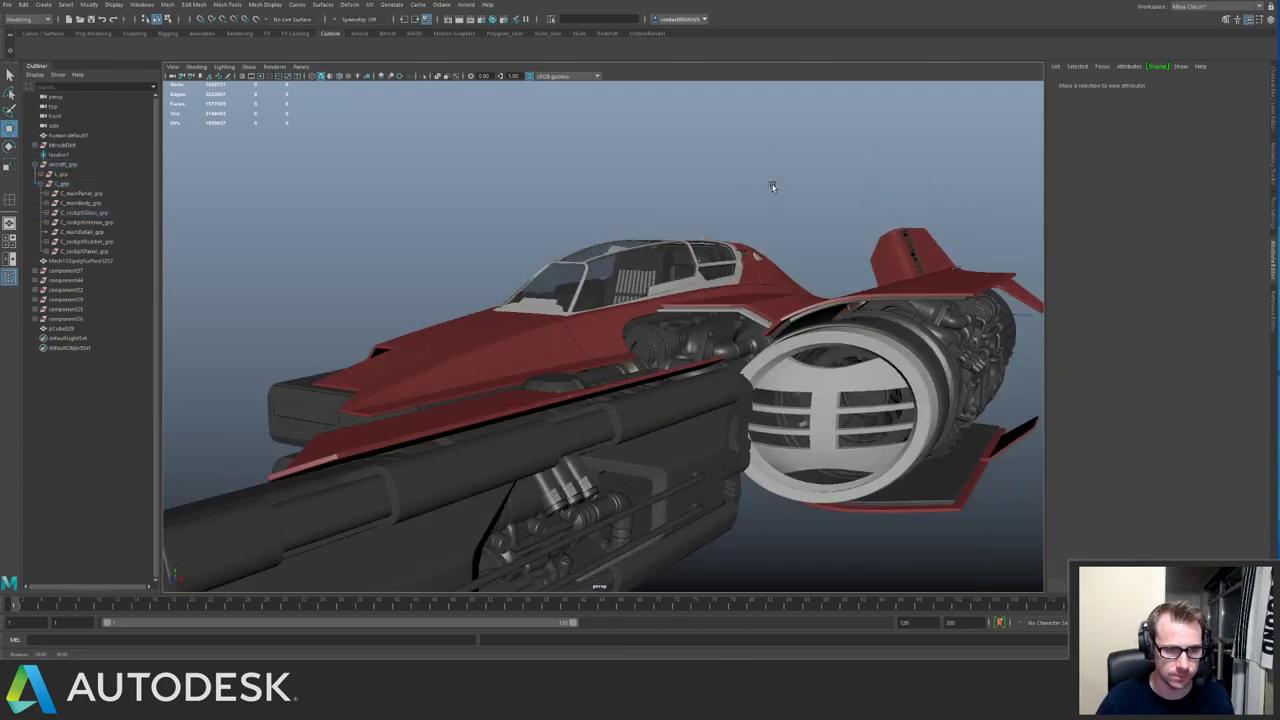
{"action": "right_click_drag", "start_coordinate": [771, 183], "coordinate": [569, 231], "text": "alt"}
{"action": "left_click_drag", "start_coordinate": [569, 231], "coordinate": [569, 260], "text": "alt"}
{"action": "right_click_drag", "start_coordinate": [569, 260], "coordinate": [580, 228], "text": "alt"}
{"action": "left_click_drag", "start_coordinate": [580, 228], "coordinate": [697, 280], "text": "alt"}
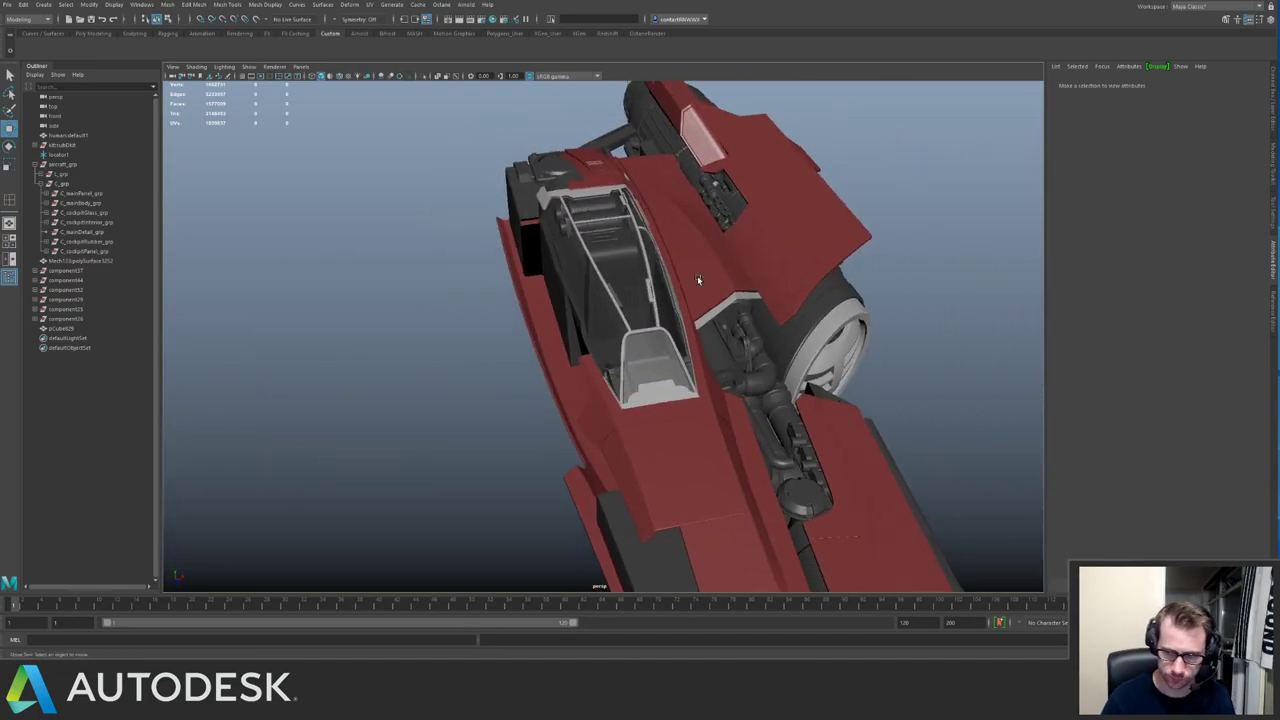
{"action": "key", "text": "ctrl+s"}
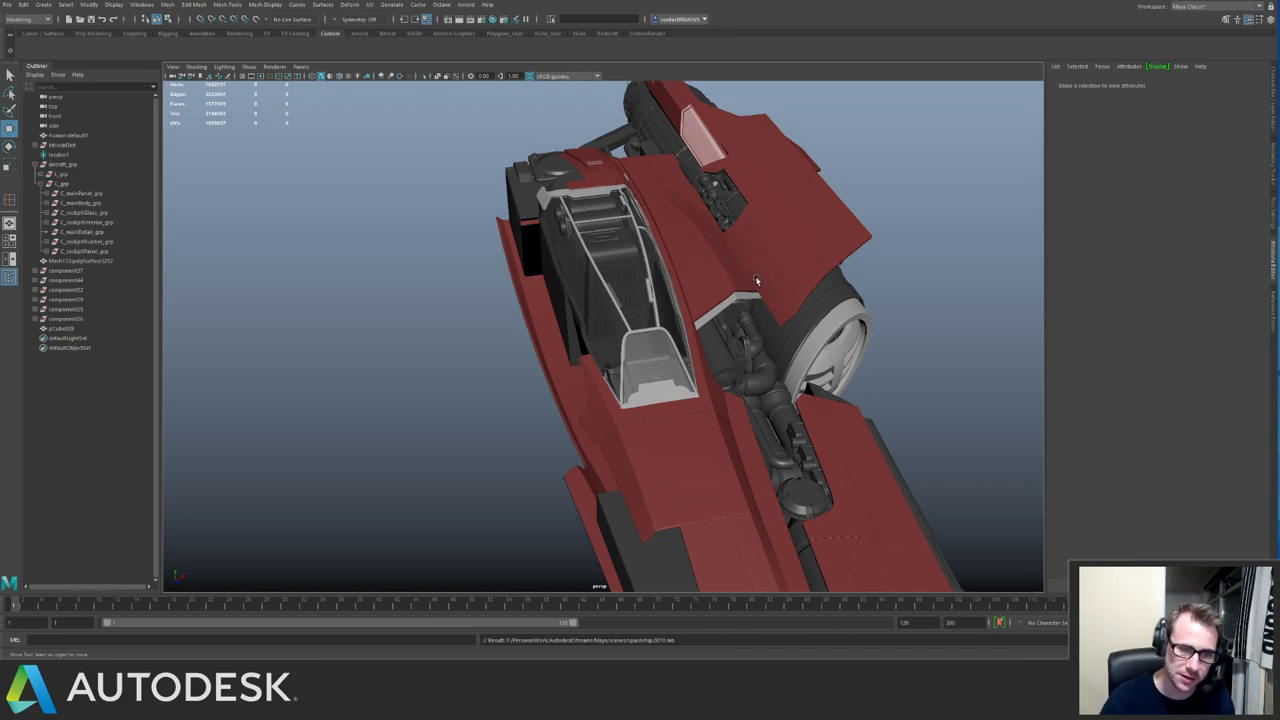
Group the loose cockpit components and the seat base cube, and name the group C_cockpitInterior.
{"action": "left_click_drag", "start_coordinate": [756, 281], "coordinate": [586, 277], "text": "alt"}
{"action": "left_click", "coordinate": [66, 270]}
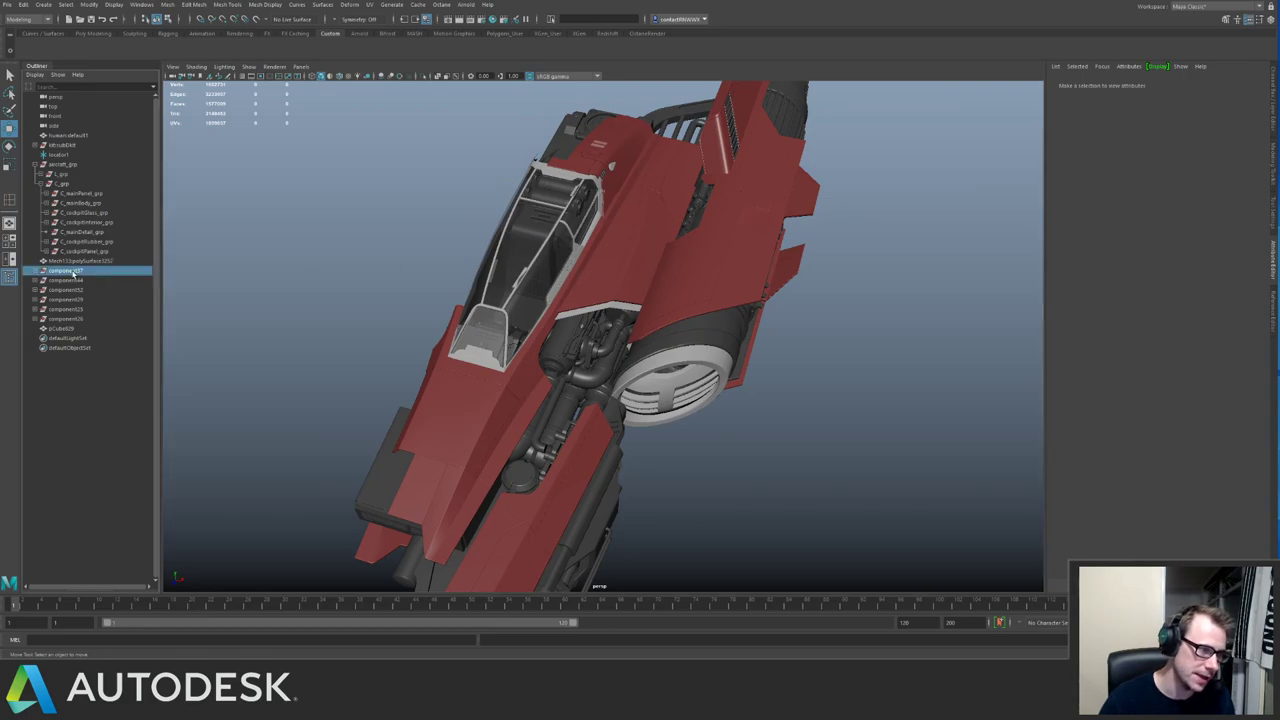
{"action": "left_click", "coordinate": [60, 328], "text": "shift"}
{"action": "left_click_drag", "start_coordinate": [440, 257], "coordinate": [656, 277], "text": "alt"}
{"action": "key", "text": "ctrl+g"}
{"action": "scroll", "coordinate": [775, 300], "scroll_direction": "up", "scroll_amount": 4}
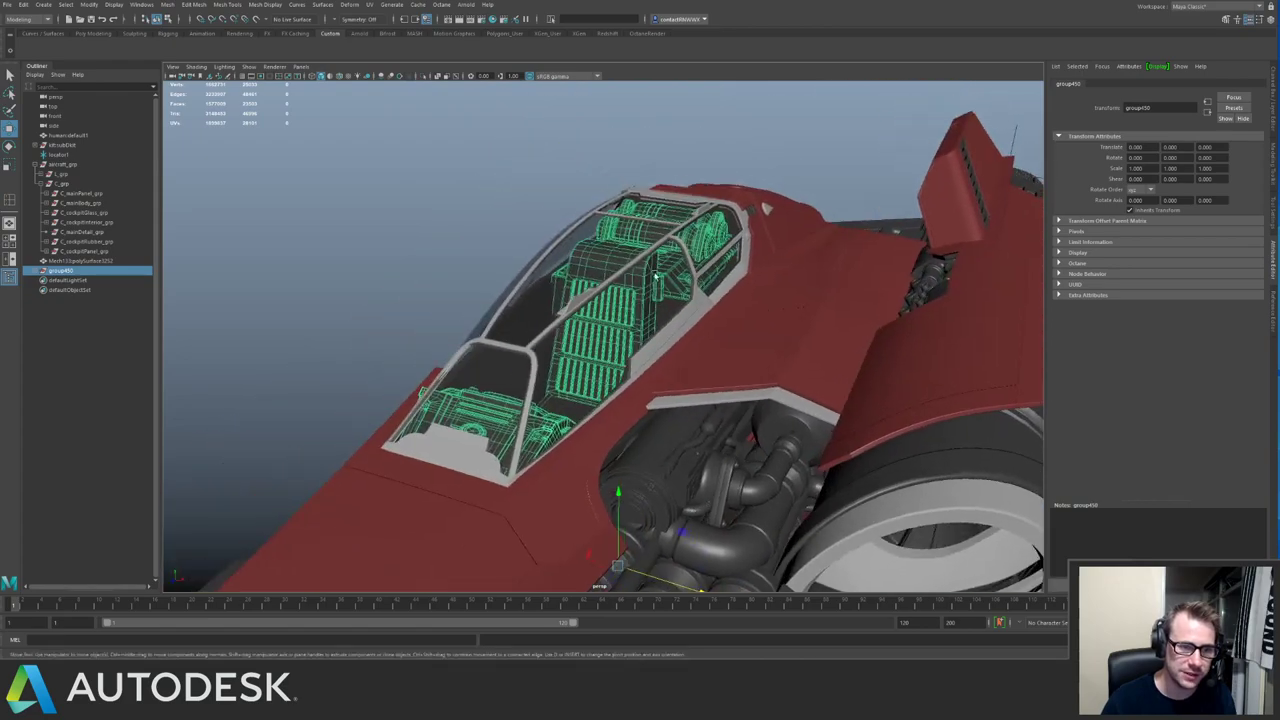
{"action": "double_click", "coordinate": [62, 270]}
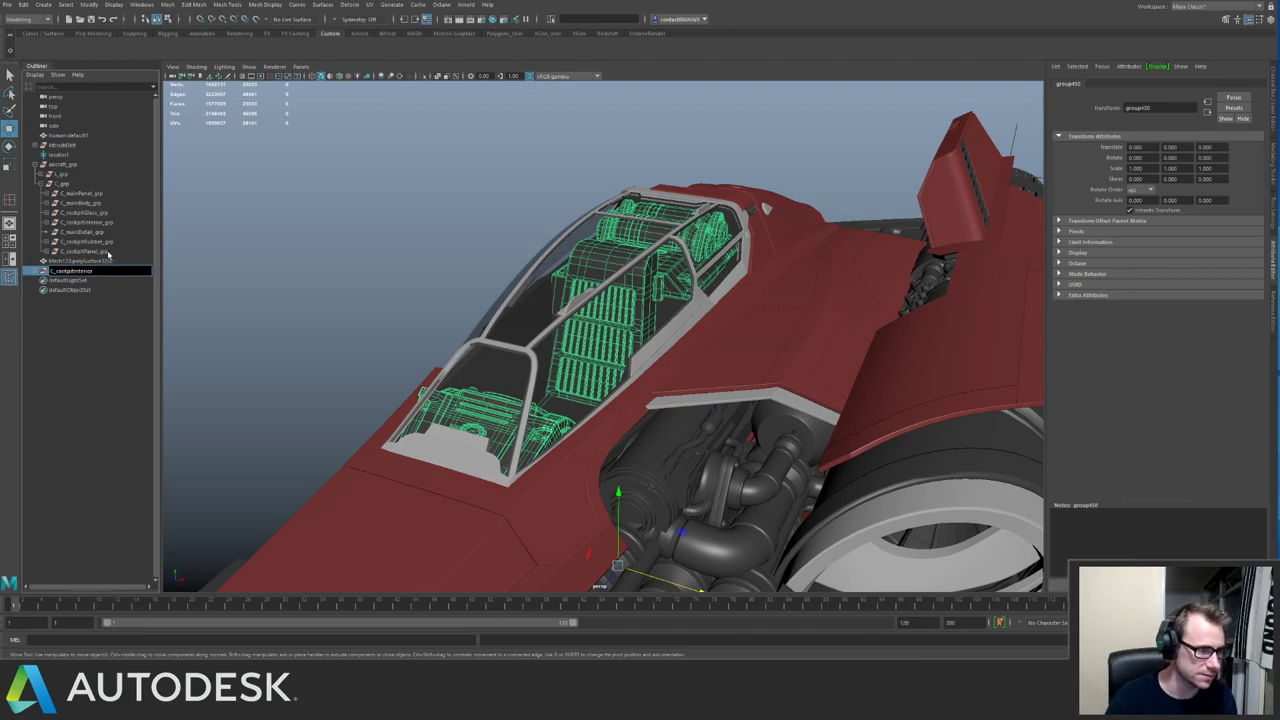
{"action": "key", "text": "Return"}
Reparent all components and the seat base cube from C_cockpitInterior into the existing C_cockpitInterior_grp.
{"action": "left_click", "coordinate": [43, 271]}
{"action": "left_click", "coordinate": [70, 280]}
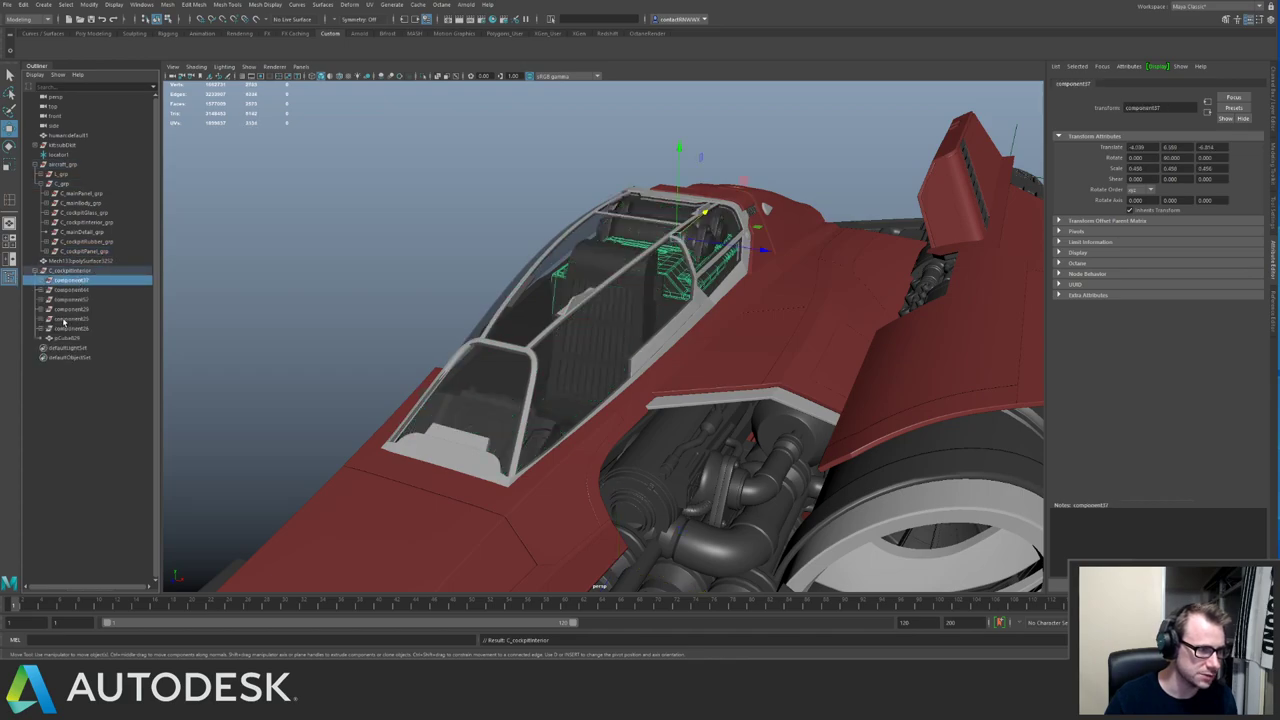
{"action": "left_click", "coordinate": [66, 337], "text": "shift"}
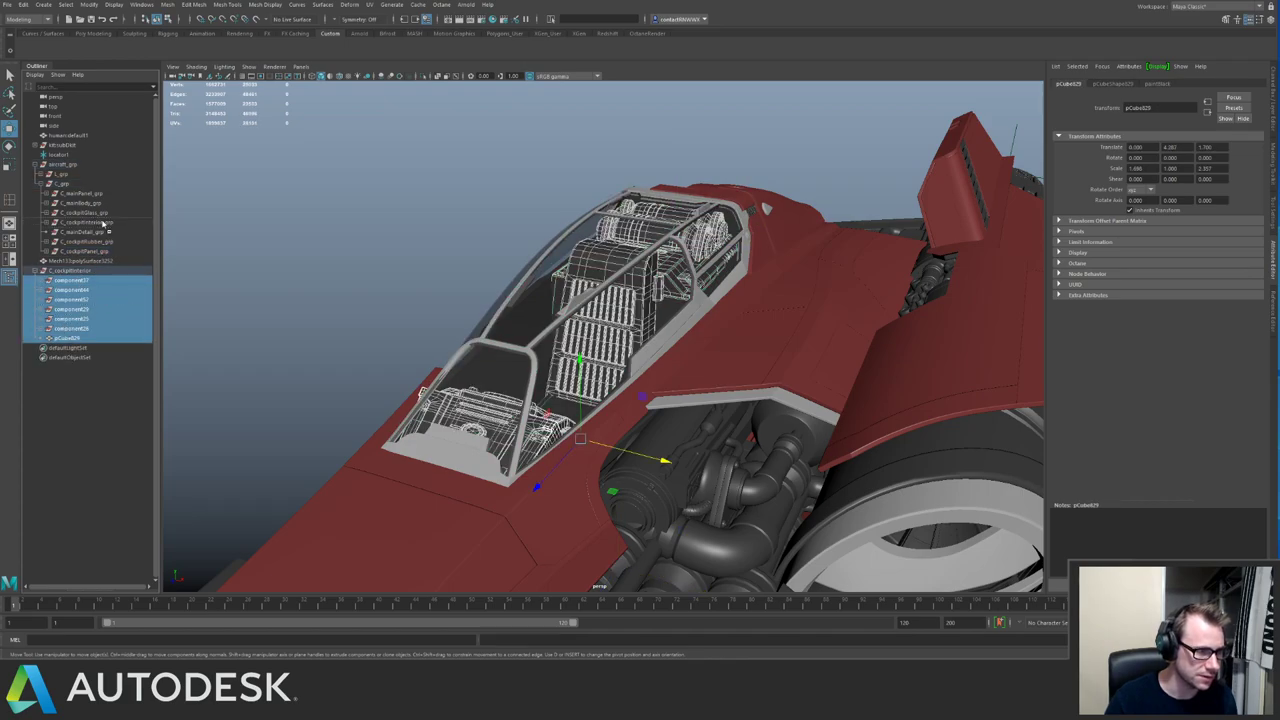
{"action": "middle_click_drag", "start_coordinate": [103, 223], "coordinate": [101, 223]}
Move the loose front canopy panel mesh into C_cockpitPanel_grp and delete the empty C_cockpitInterior group.
{"action": "left_click", "coordinate": [81, 262]}
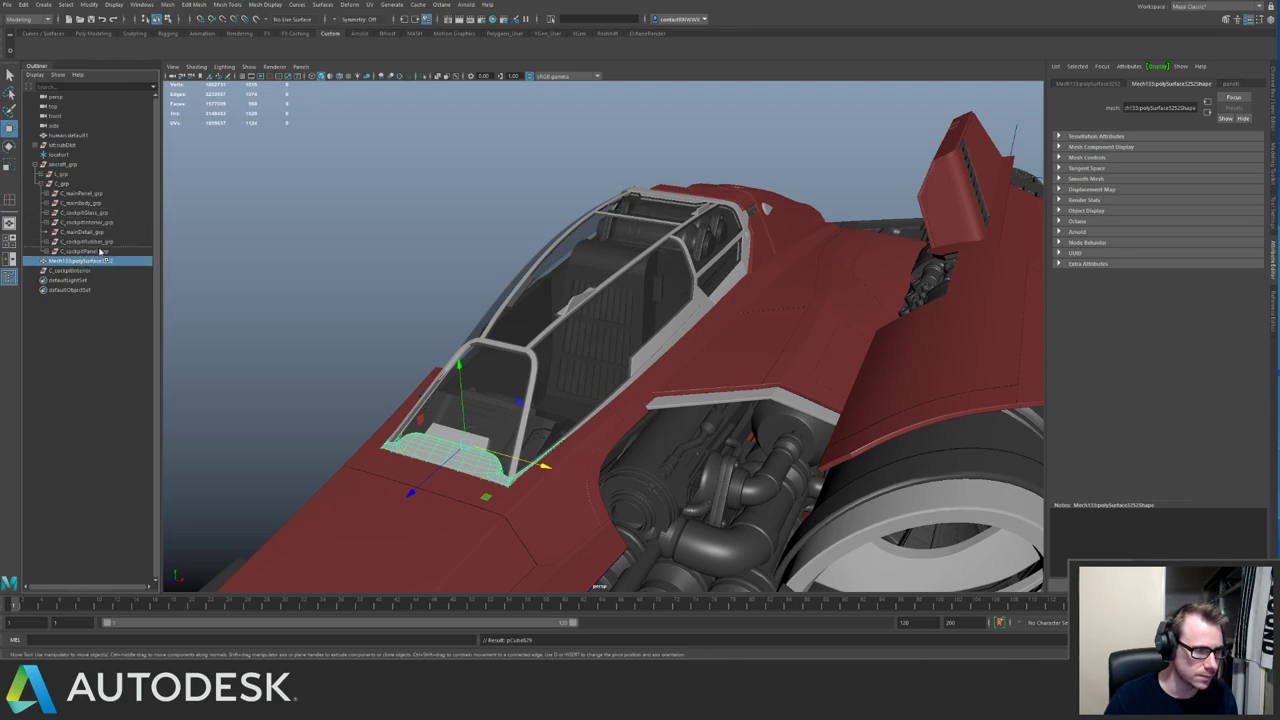
{"action": "middle_click_drag", "start_coordinate": [99, 249], "coordinate": [94, 253]}
{"action": "scroll", "coordinate": [240, 222], "scroll_direction": "down", "scroll_amount": 5}
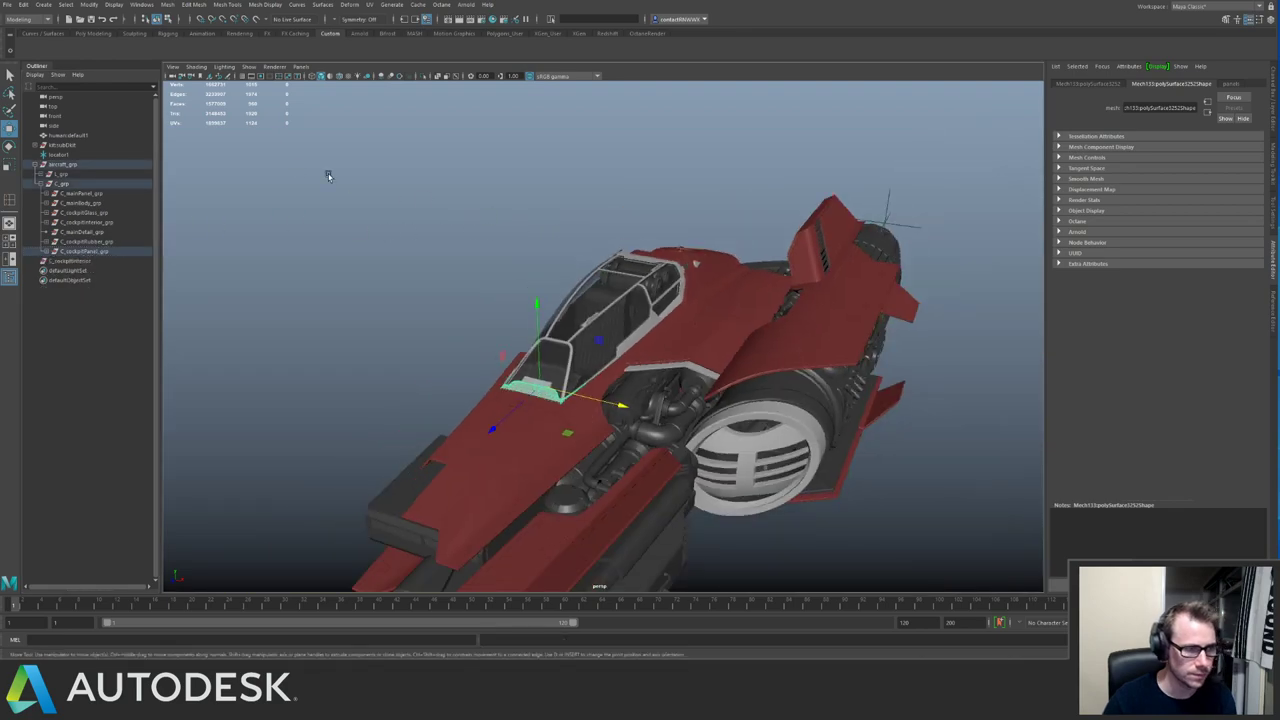
{"action": "left_click", "coordinate": [329, 171]}
{"action": "left_click", "coordinate": [88, 261]}
{"action": "key", "text": "Delete"}
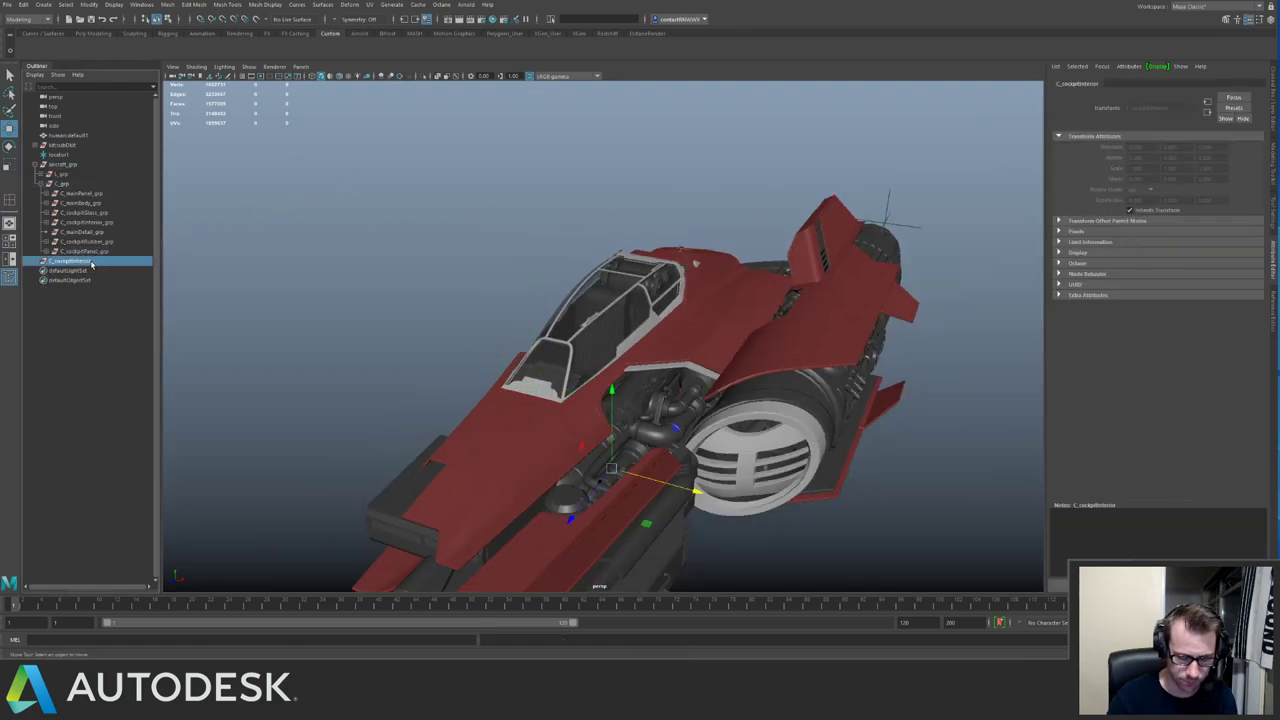
Save the scene with the cockpit parts organized in their groups.
{"action": "left_click_drag", "start_coordinate": [466, 234], "coordinate": [471, 271], "text": "alt"}
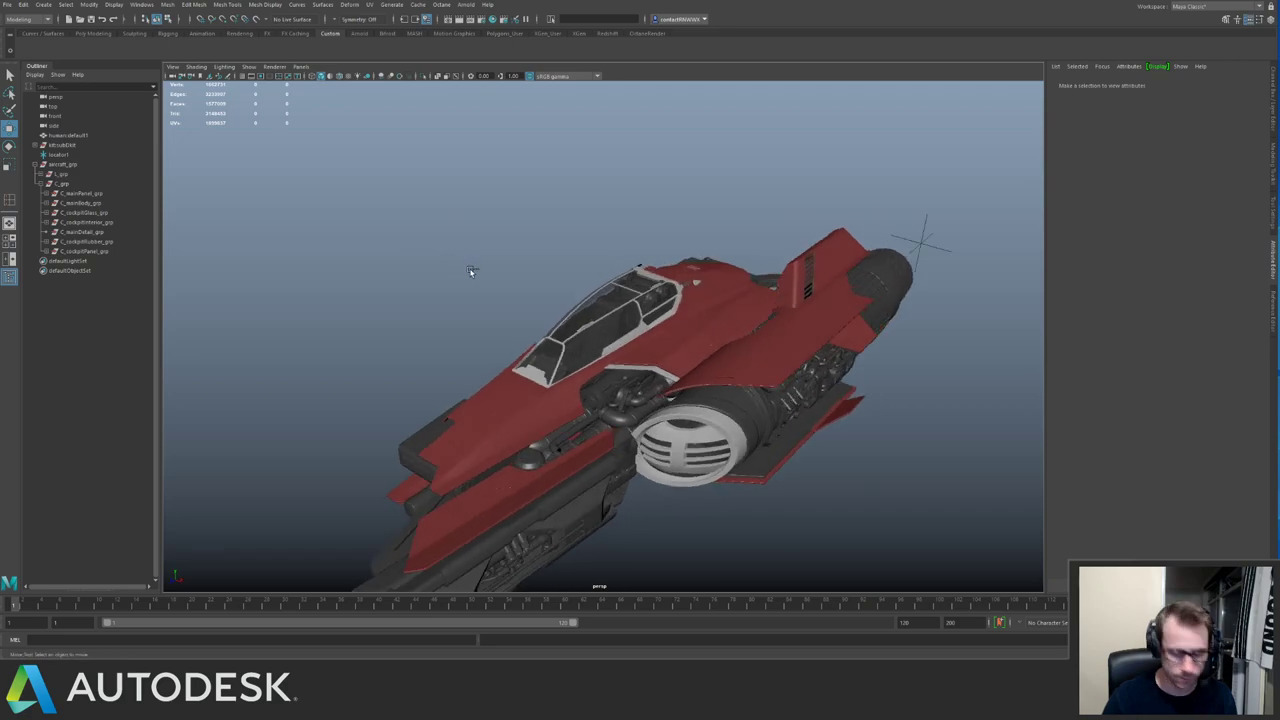
{"action": "key", "text": "ctrl+s"}
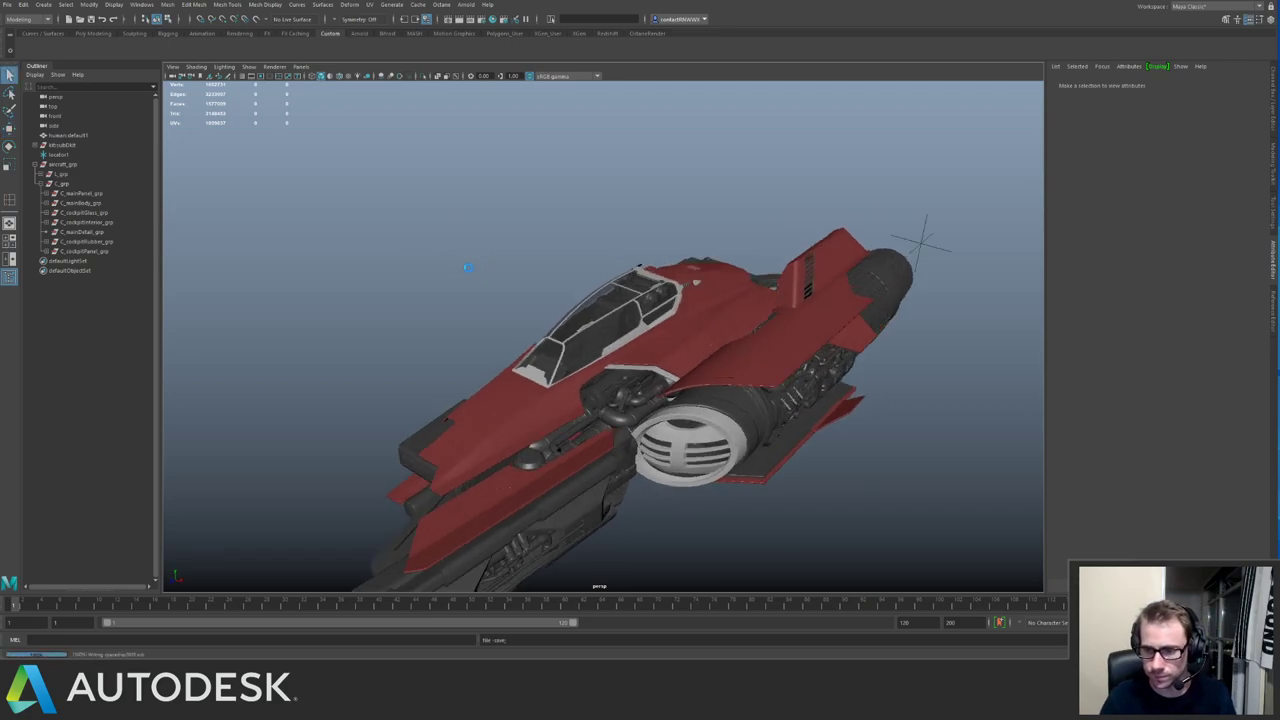
{"action": "left_click", "coordinate": [720, 350]}
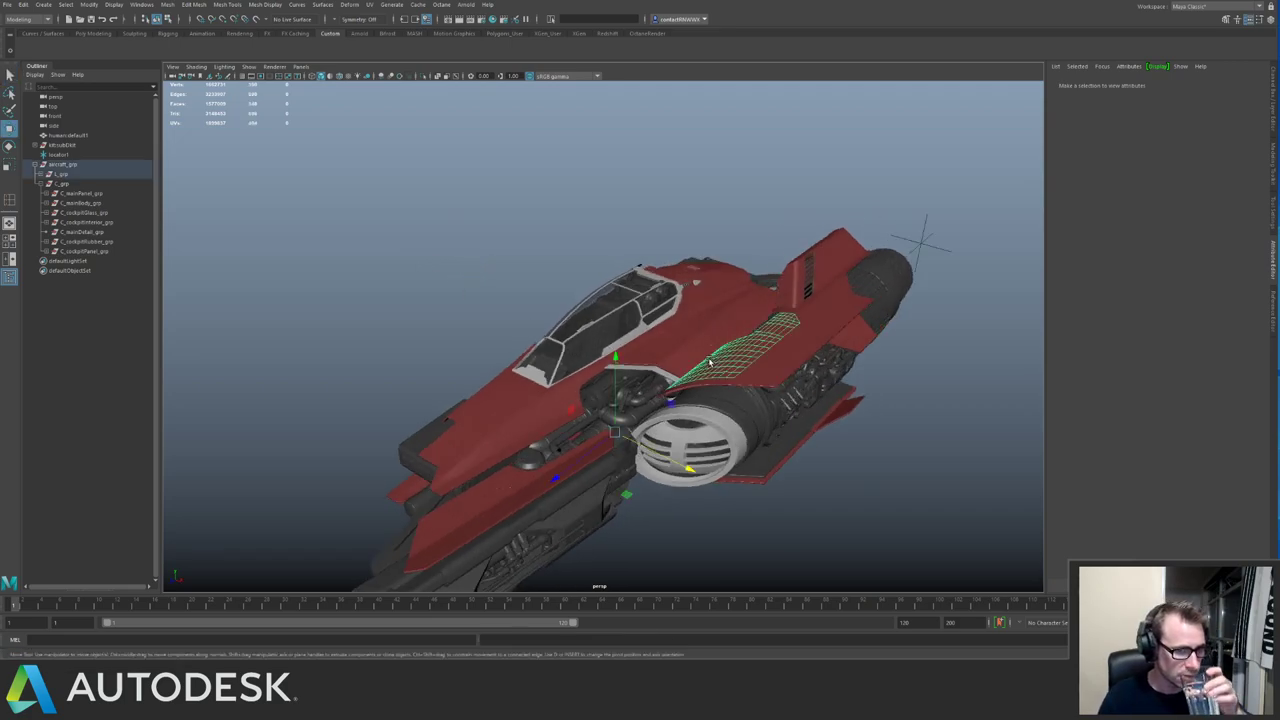
Duplicate the L_grp group and mirror the copy to the other side of the aircraft with a Scale X of -1.
{"action": "key", "text": "w"}
{"action": "left_click", "coordinate": [110, 175]}
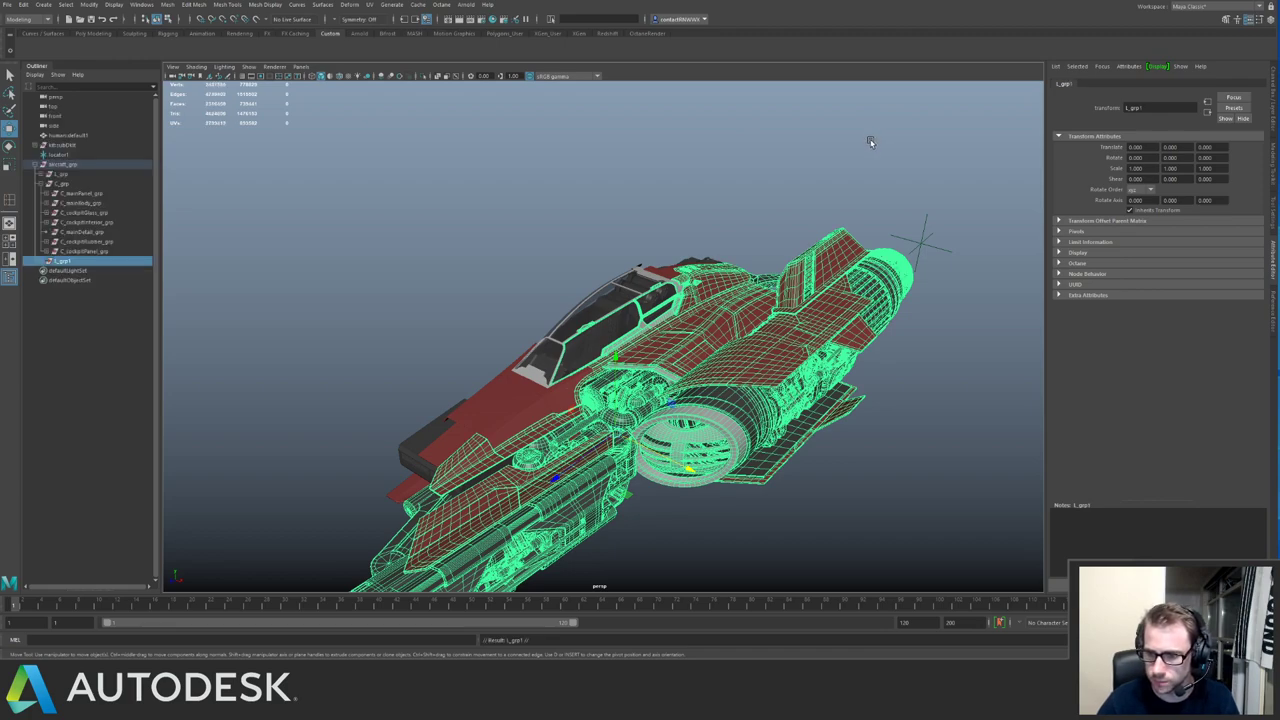
{"action": "left_click", "coordinate": [1273, 113]}
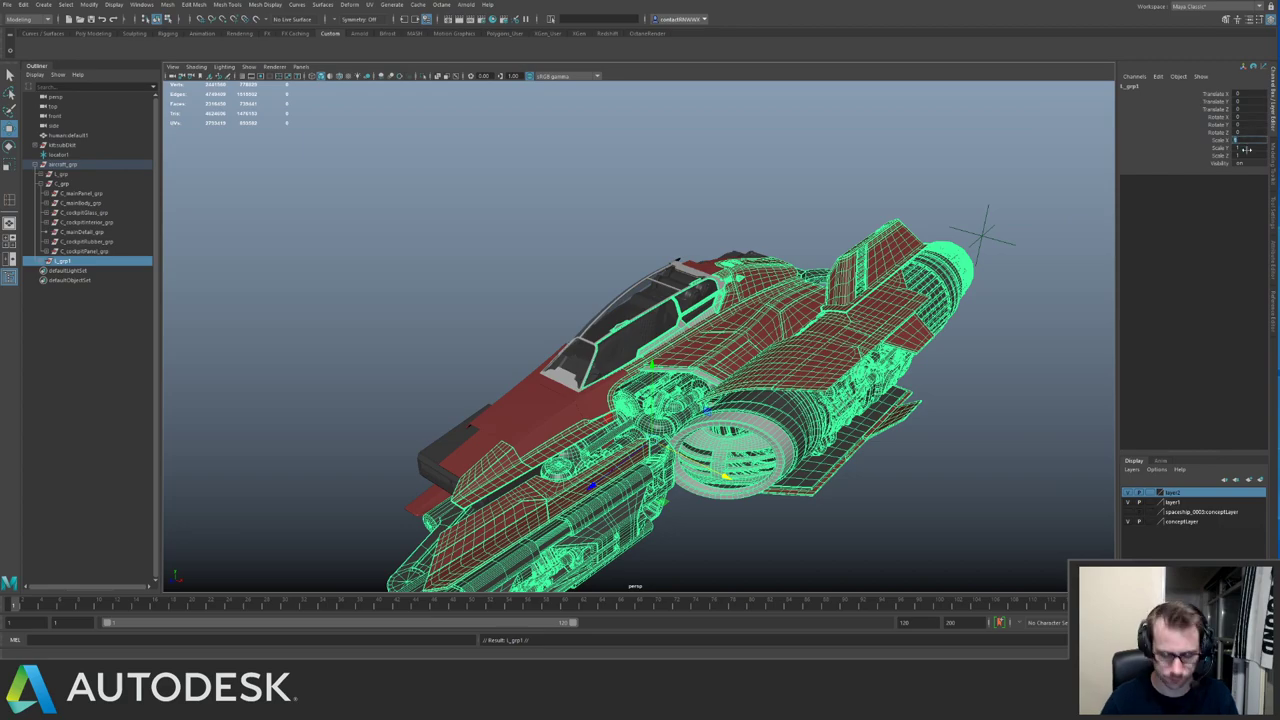
{"action": "type", "text": "-1"}
{"action": "key", "text": "Return"}
{"action": "left_click", "coordinate": [888, 154]}
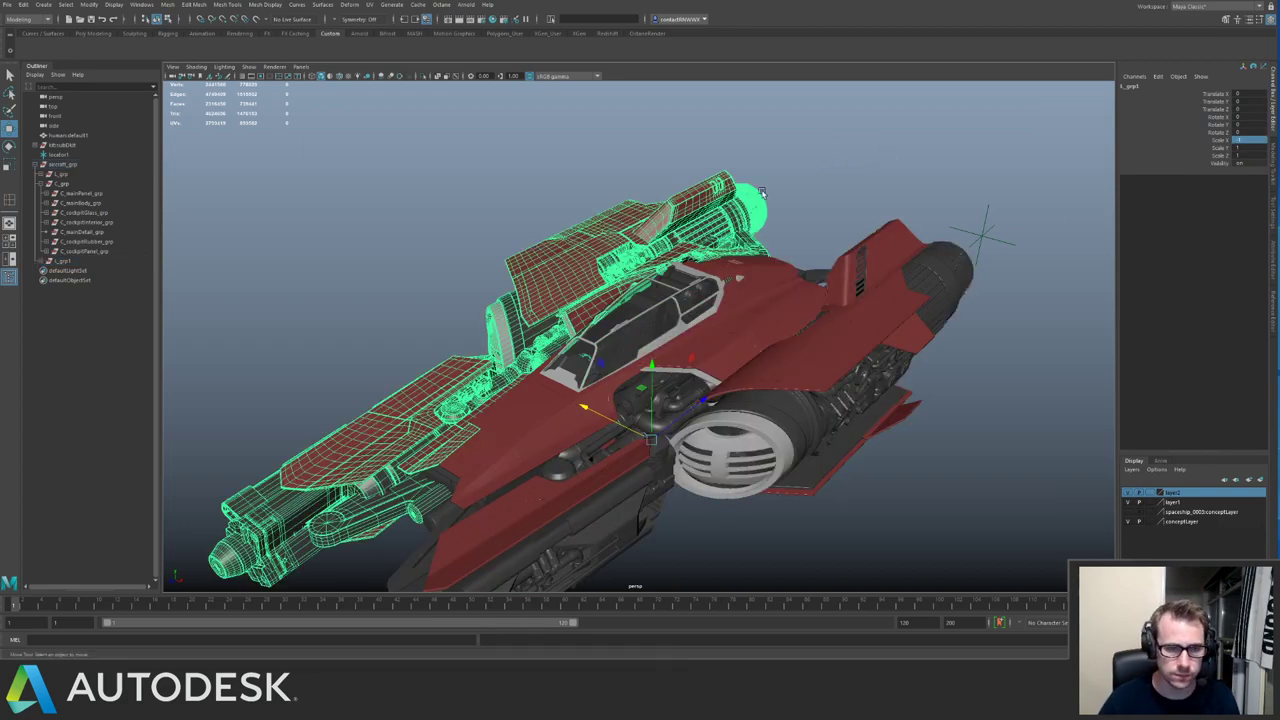
Examine the mirrored aircraft from the side, above and close to the canopy.
{"action": "left_click_drag", "start_coordinate": [728, 206], "coordinate": [794, 182], "text": "alt"}
{"action": "right_click_drag", "start_coordinate": [752, 185], "coordinate": [845, 265], "text": "alt"}
{"action": "left_click_drag", "start_coordinate": [845, 265], "coordinate": [845, 291], "text": "alt"}
{"action": "right_click_drag", "start_coordinate": [845, 291], "coordinate": [550, 215], "text": "alt"}
{"action": "left_click_drag", "start_coordinate": [550, 215], "coordinate": [583, 201], "text": "alt"}
{"action": "right_click_drag", "start_coordinate": [583, 201], "coordinate": [597, 288], "text": "alt"}
{"action": "left_click_drag", "start_coordinate": [597, 288], "coordinate": [605, 237], "text": "alt"}
{"action": "right_click_drag", "start_coordinate": [605, 237], "coordinate": [434, 237], "text": "alt"}
{"action": "left_click_drag", "start_coordinate": [434, 237], "coordinate": [690, 283], "text": "alt"}
{"action": "right_click_drag", "start_coordinate": [690, 283], "coordinate": [739, 296], "text": "alt"}
{"action": "left_click_drag", "start_coordinate": [739, 296], "coordinate": [728, 284], "text": "alt"}
{"action": "right_click_drag", "start_coordinate": [728, 284], "coordinate": [718, 271], "text": "alt"}
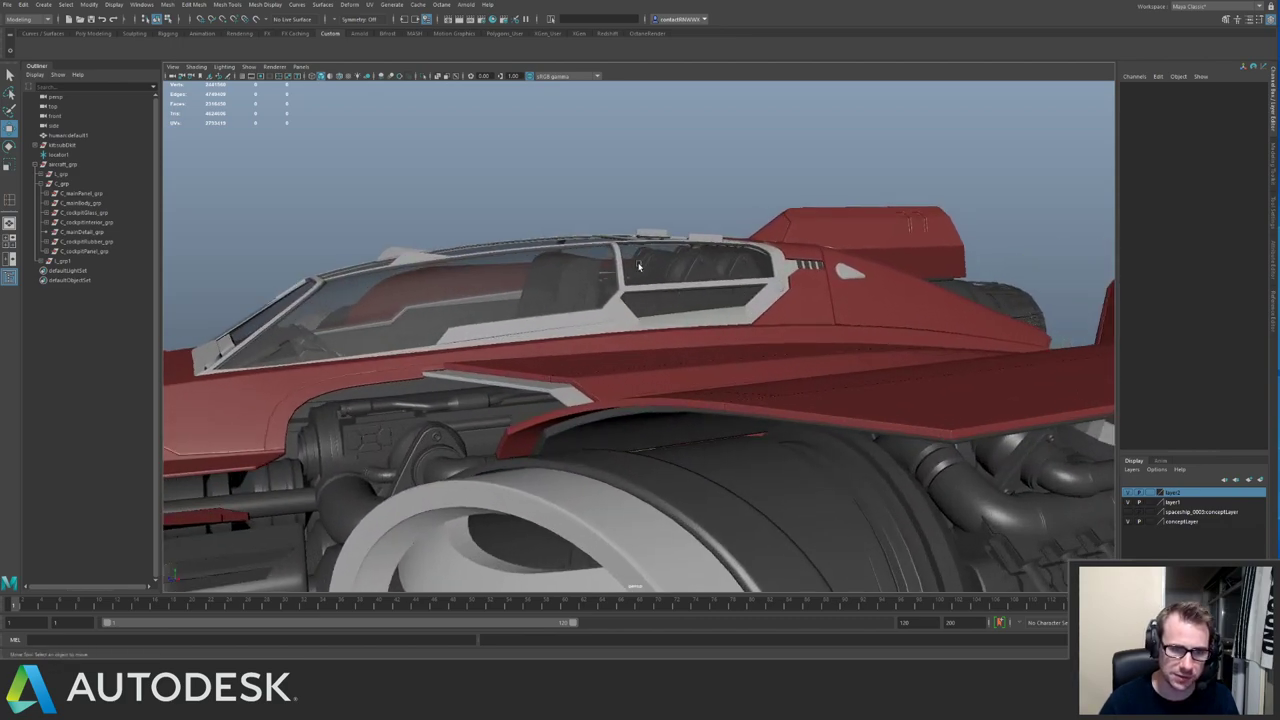
{"action": "left_click_drag", "start_coordinate": [639, 267], "coordinate": [428, 285], "text": "alt"}
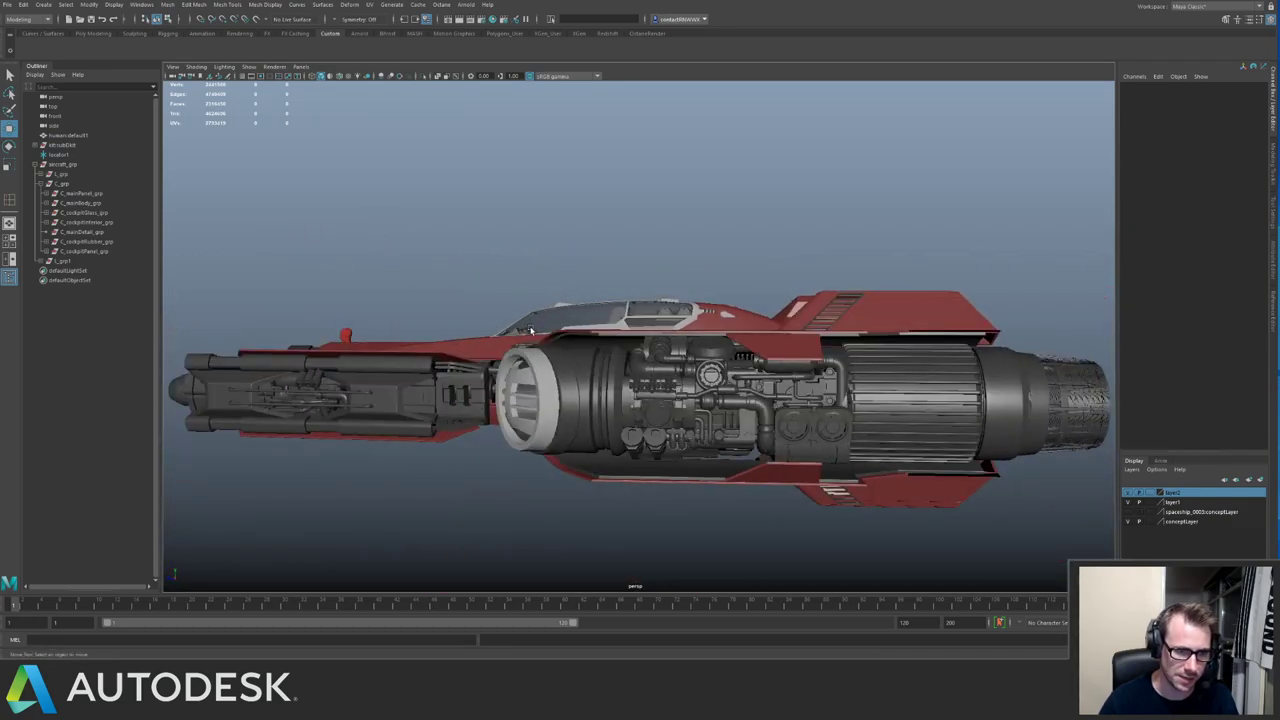
{"action": "mouse_move", "coordinate": [669, 302]}
{"action": "left_mouse_down", "text": "alt"}
{"action": "mouse_move", "coordinate": [755, 323]}
{"action": "mouse_move", "coordinate": [734, 335]}
{"action": "mouse_move", "coordinate": [666, 302]}
{"action": "left_mouse_up", "text": "alt"}
{"action": "right_click_drag", "start_coordinate": [665, 302], "coordinate": [772, 319], "text": "alt"}
{"action": "mouse_move", "coordinate": [772, 319]}
{"action": "left_mouse_down", "text": "alt"}
{"action": "mouse_move", "coordinate": [751, 318]}
{"action": "mouse_move", "coordinate": [754, 334]}
{"action": "left_mouse_up", "text": "alt"}
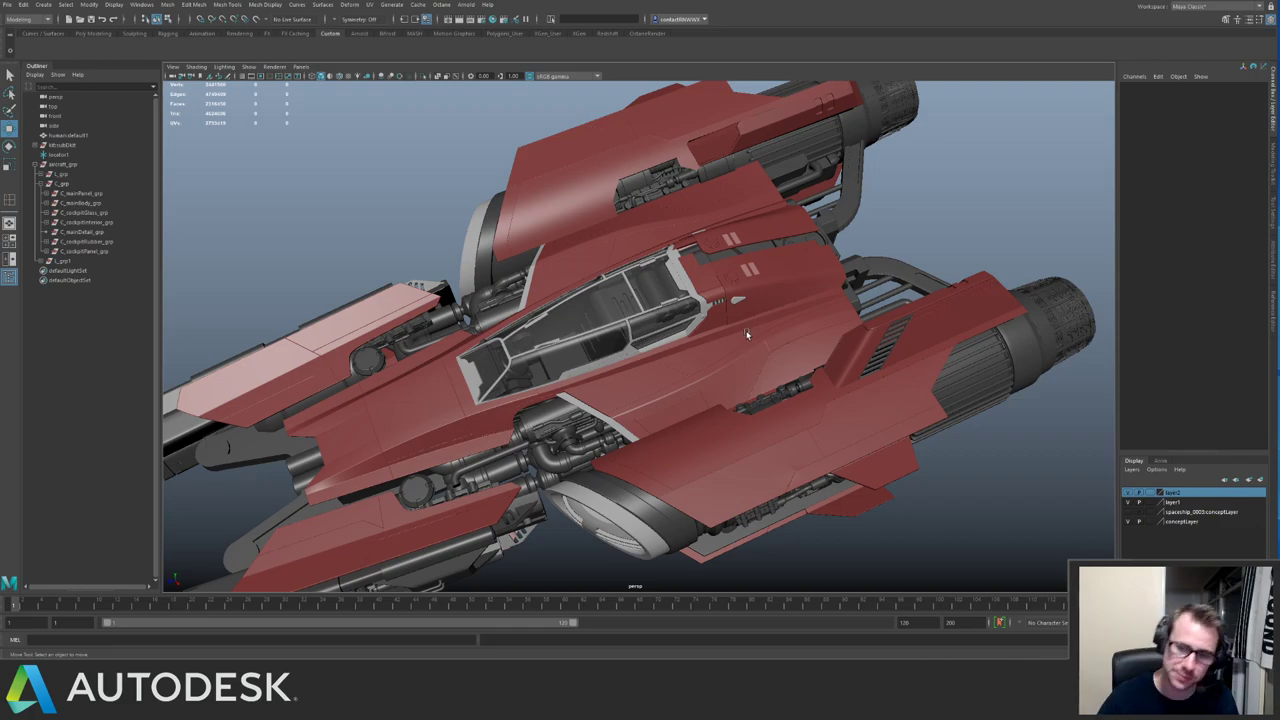
Delete the ring-shaped component of the L_grp engine bay that pokes through the side wall into the cockpit.
{"action": "left_click_drag", "start_coordinate": [746, 334], "coordinate": [688, 332], "text": "alt"}
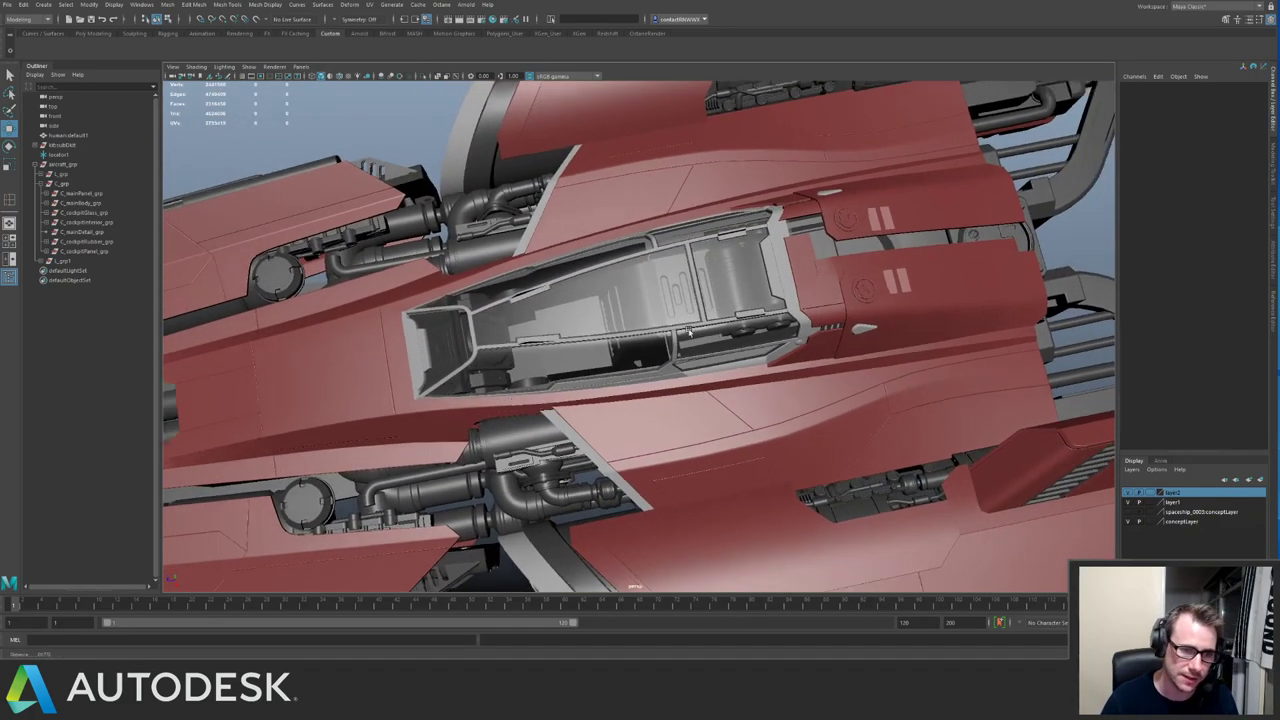
{"action": "right_click_drag", "start_coordinate": [688, 332], "coordinate": [560, 345], "text": "alt"}
{"action": "left_click_drag", "start_coordinate": [560, 345], "coordinate": [556, 312], "text": "alt"}
{"action": "right_click_drag", "start_coordinate": [556, 312], "coordinate": [659, 351], "text": "alt"}
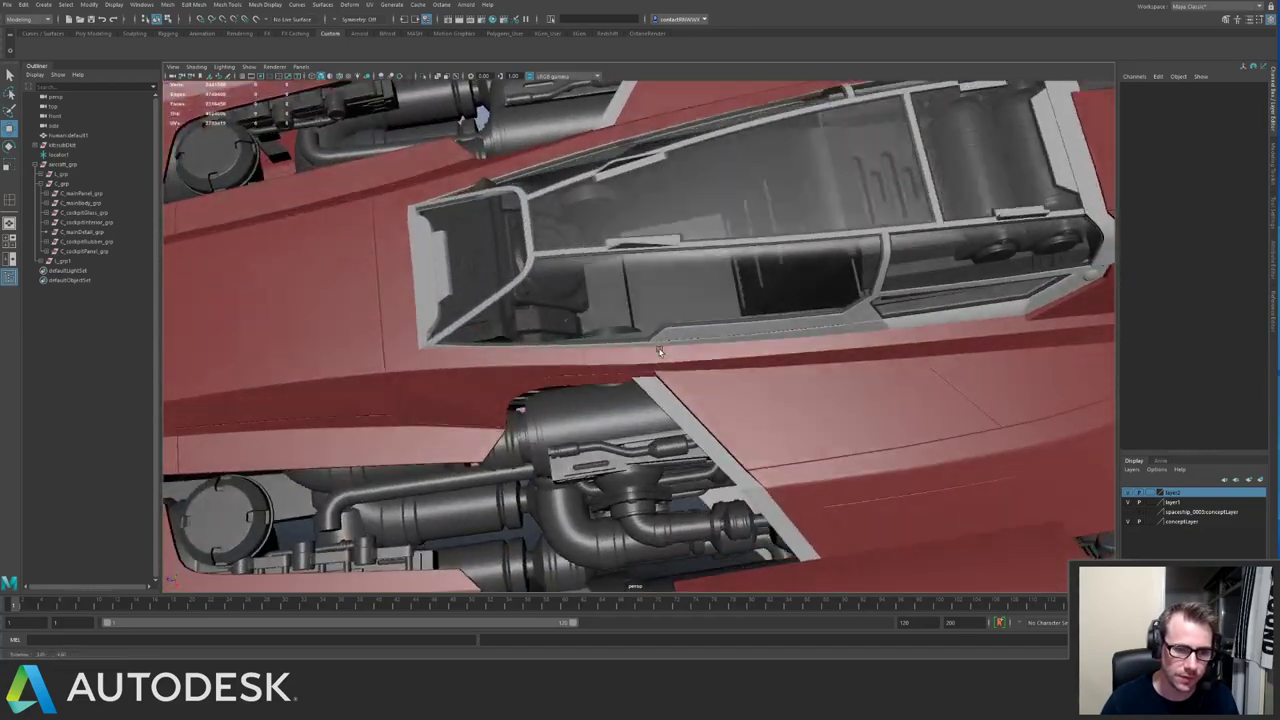
{"action": "left_click_drag", "start_coordinate": [659, 351], "coordinate": [598, 348], "text": "alt"}
{"action": "right_click_drag", "start_coordinate": [598, 348], "coordinate": [673, 336], "text": "alt"}
{"action": "left_click_drag", "start_coordinate": [673, 336], "coordinate": [779, 386], "text": "alt"}
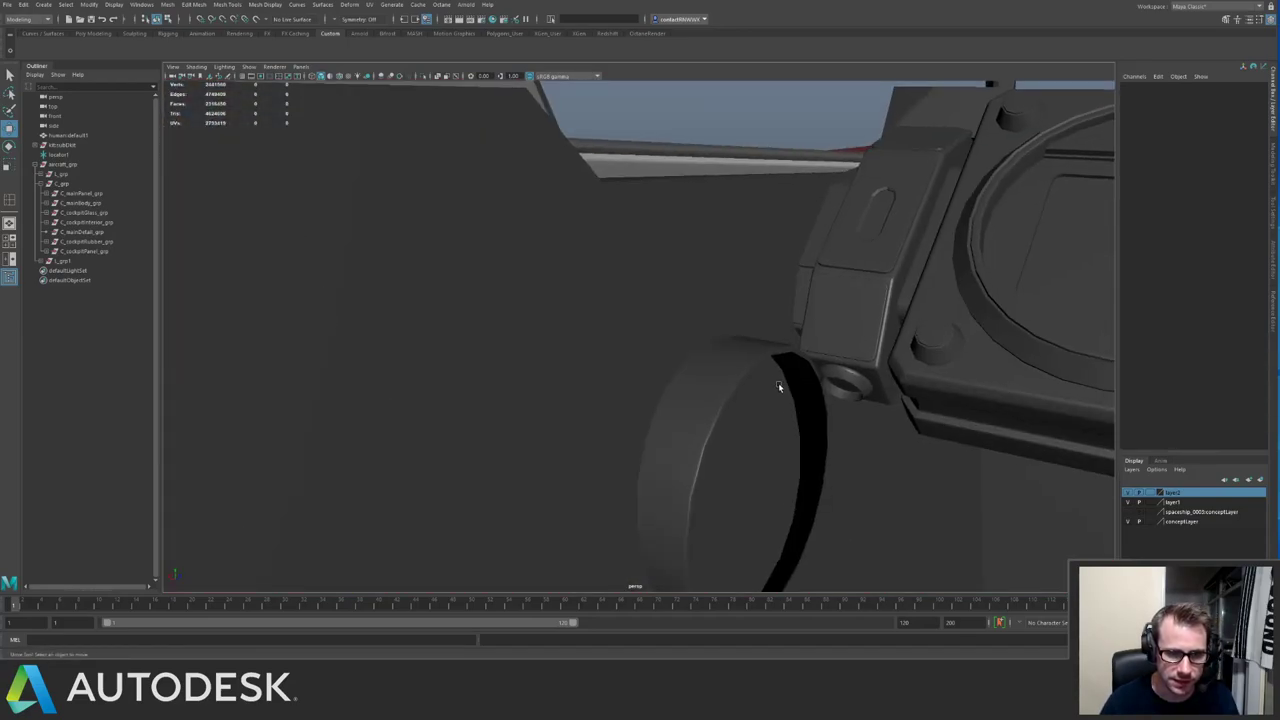
{"action": "left_click", "coordinate": [748, 363]}
{"action": "right_click_drag", "start_coordinate": [748, 363], "coordinate": [600, 340], "text": "alt"}
{"action": "left_click_drag", "start_coordinate": [600, 340], "coordinate": [767, 254], "text": "alt"}
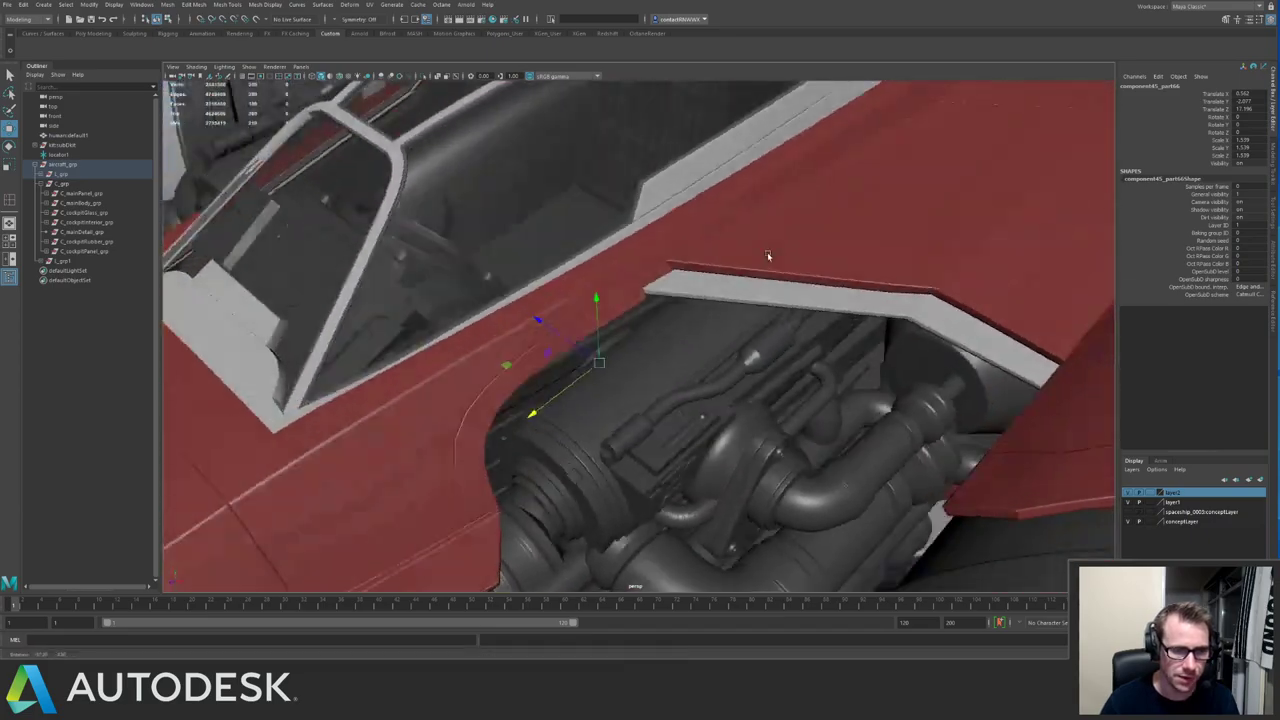
{"action": "key", "text": "ctrl+1"}
{"action": "key", "text": "ctrl+1"}
{"action": "left_click_drag", "start_coordinate": [671, 271], "coordinate": [793, 304], "text": "alt"}
{"action": "key", "text": "ctrl+1"}
{"action": "key", "text": "ctrl+1"}
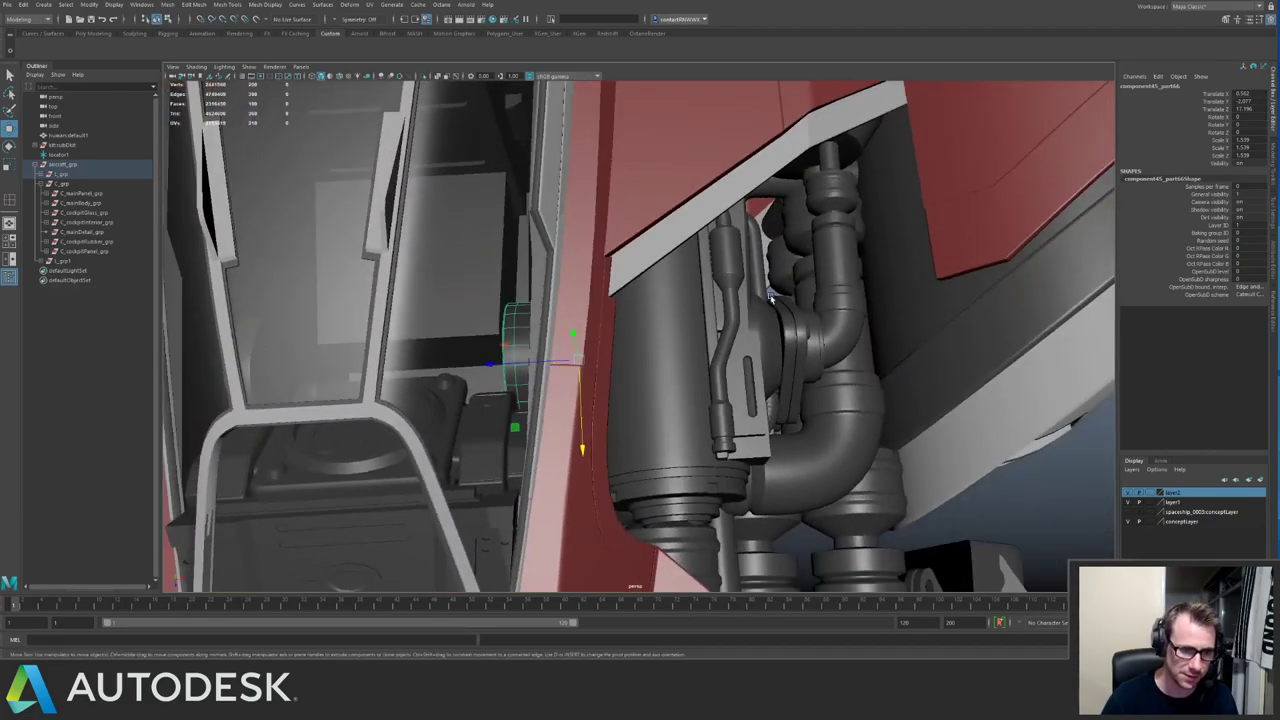
{"action": "key", "text": "Delete"}
Delete the mirrored ring component poking through the opposite cockpit wall.
{"action": "left_click_drag", "start_coordinate": [562, 203], "coordinate": [480, 223], "text": "alt"}
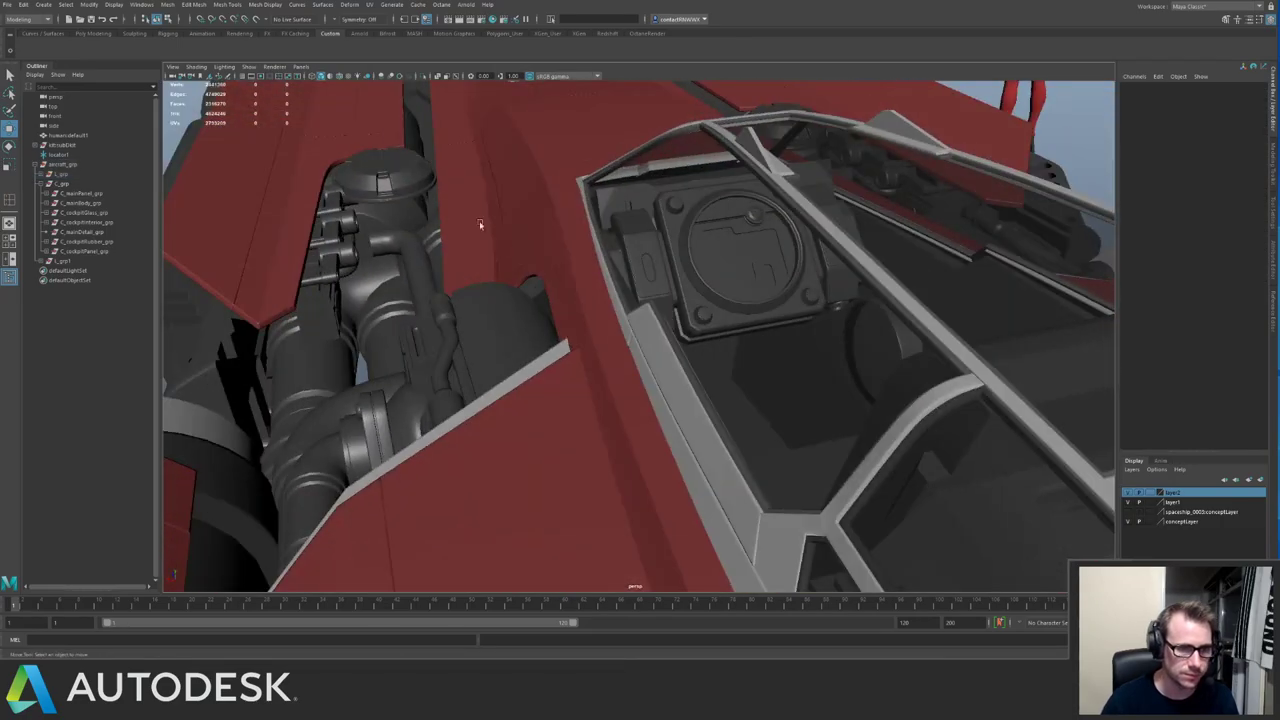
{"action": "right_click_drag", "start_coordinate": [480, 223], "coordinate": [896, 305], "text": "alt"}
{"action": "left_click", "coordinate": [970, 286]}
{"action": "right_click_drag", "start_coordinate": [970, 286], "coordinate": [897, 294], "text": "alt"}
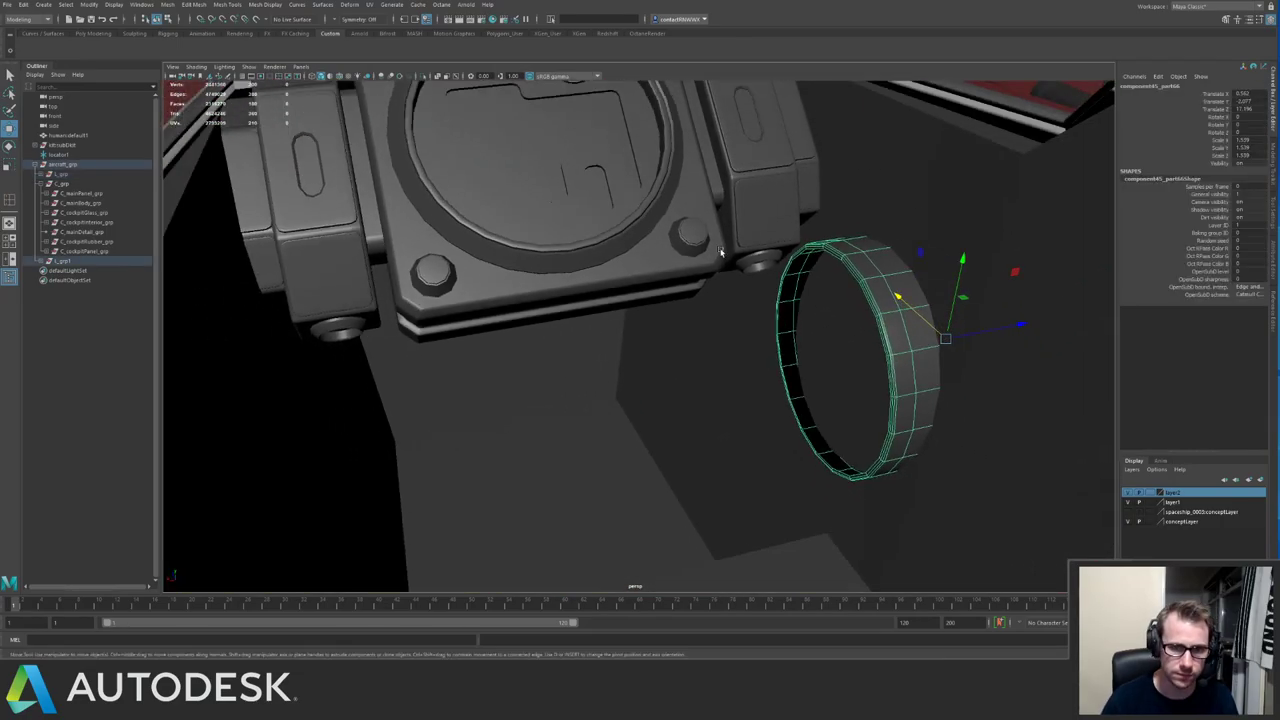
{"action": "key", "text": "Delete"}
Check the canopy and the whole mirrored aircraft, and save the scene.
{"action": "mouse_move", "coordinate": [620, 262]}
{"action": "left_mouse_down", "text": "alt"}
{"action": "mouse_move", "coordinate": [597, 271]}
{"action": "mouse_move", "coordinate": [601, 254]}
{"action": "left_mouse_up", "text": "alt"}
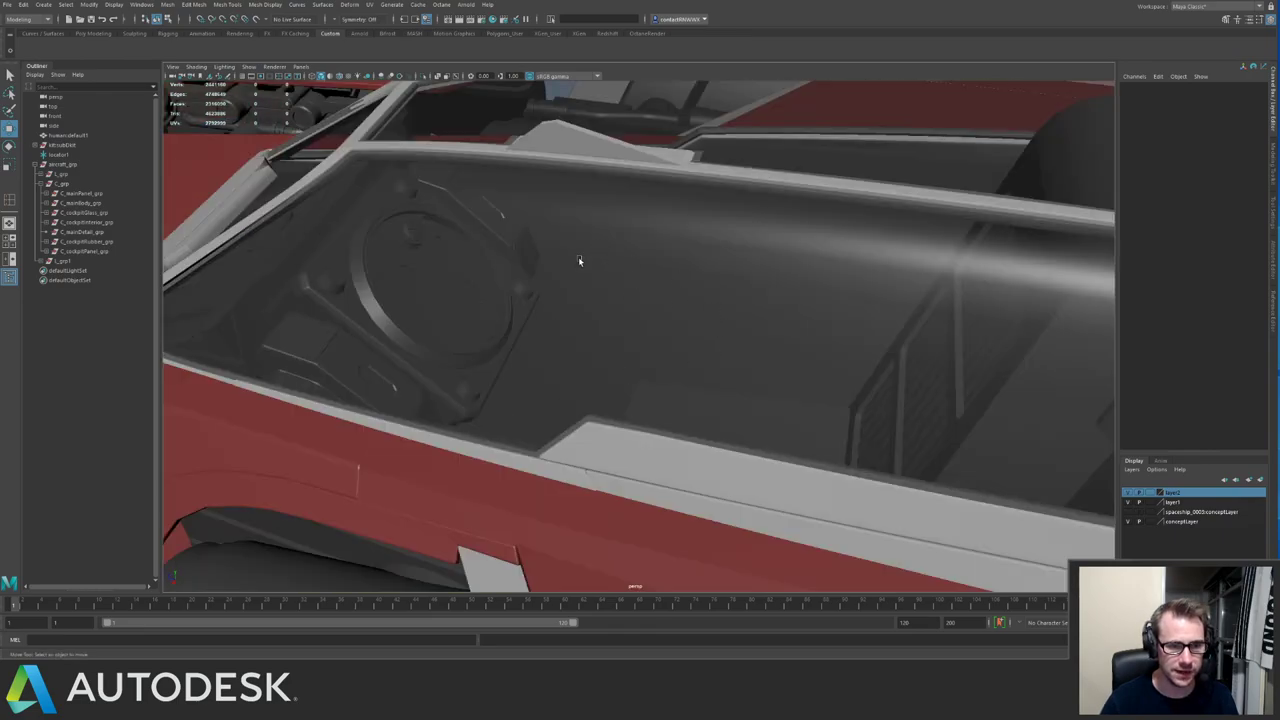
{"action": "right_click_drag", "start_coordinate": [752, 356], "coordinate": [590, 300], "text": "alt"}
{"action": "left_click_drag", "start_coordinate": [590, 300], "coordinate": [711, 315], "text": "alt"}
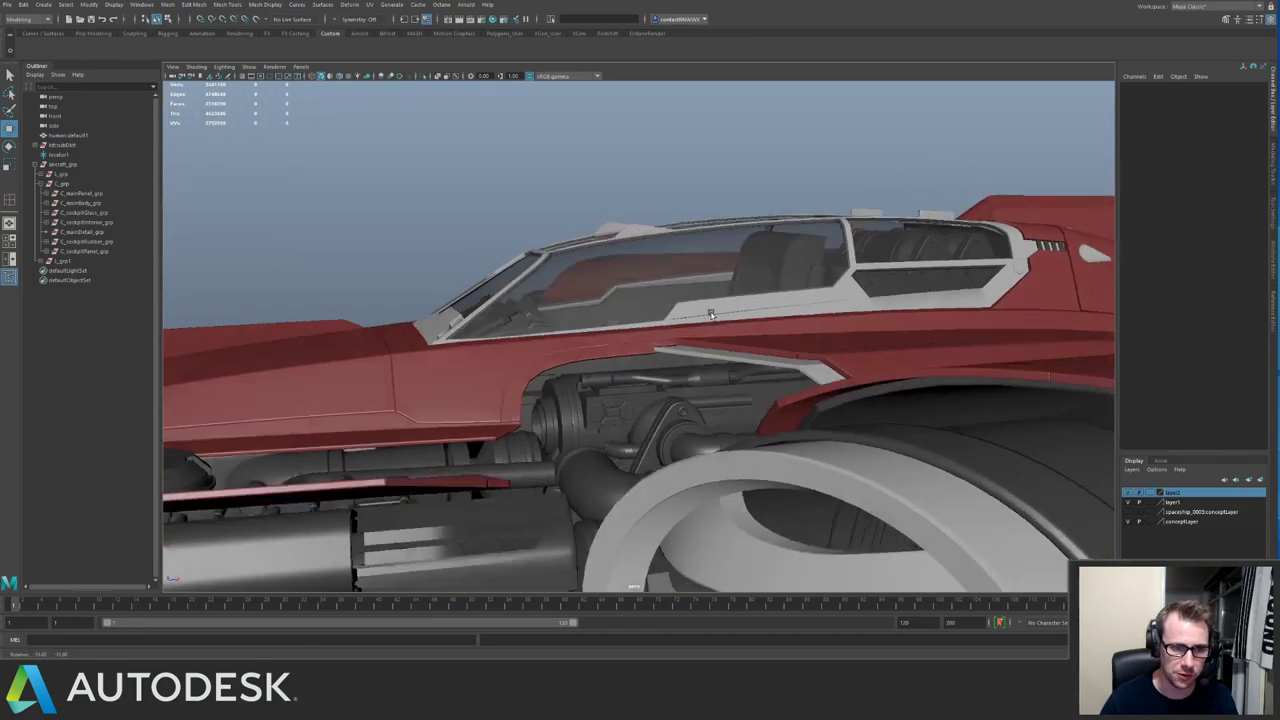
{"action": "right_click_drag", "start_coordinate": [711, 315], "coordinate": [471, 266], "text": "alt"}
{"action": "left_click_drag", "start_coordinate": [471, 266], "coordinate": [603, 269], "text": "alt"}
{"action": "right_click_drag", "start_coordinate": [603, 269], "coordinate": [480, 223], "text": "alt"}
{"action": "left_click_drag", "start_coordinate": [480, 223], "coordinate": [580, 237], "text": "alt"}
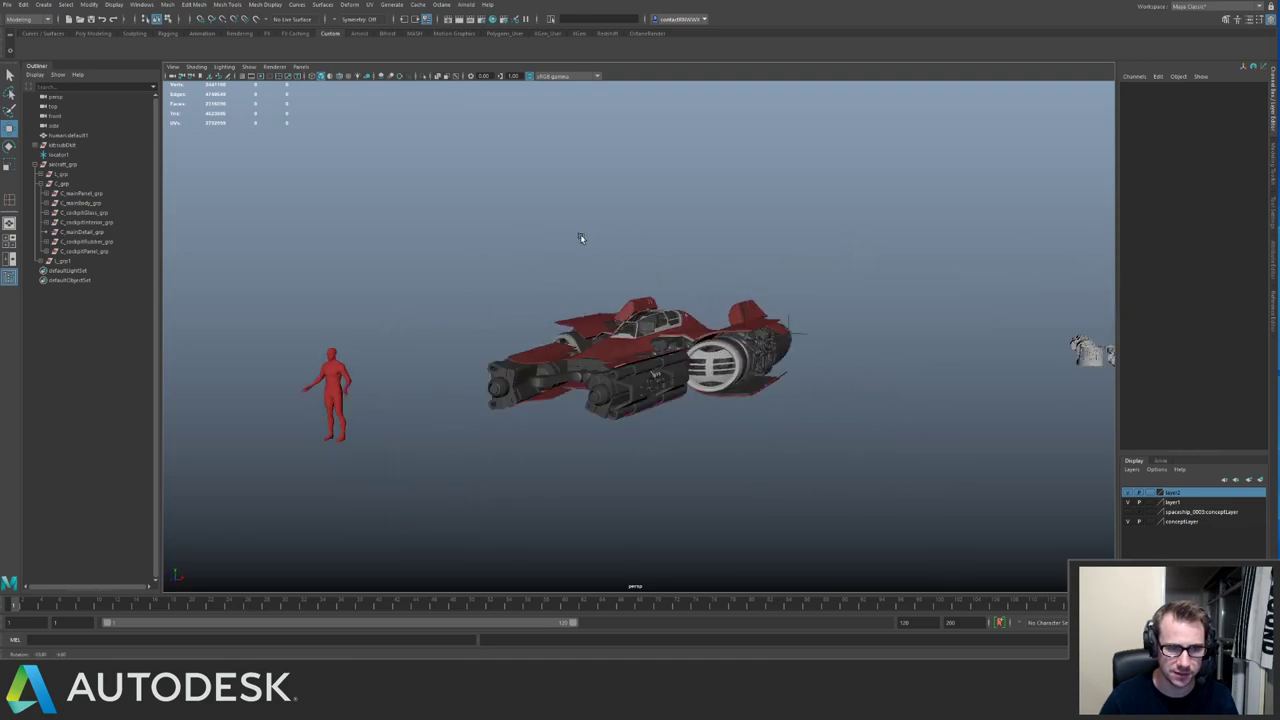
{"action": "right_click_drag", "start_coordinate": [580, 237], "coordinate": [768, 332], "text": "alt"}
{"action": "left_click_drag", "start_coordinate": [768, 332], "coordinate": [731, 346], "text": "alt"}
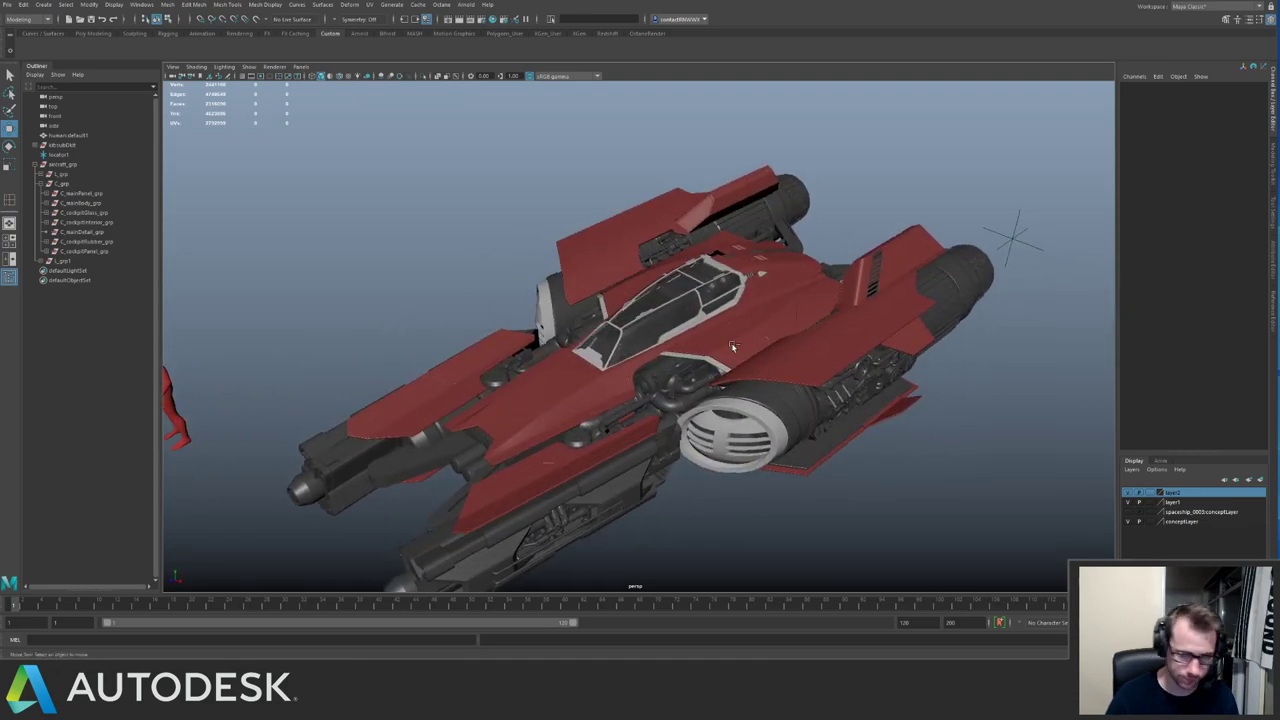
{"action": "key", "text": "ctrl+s"}
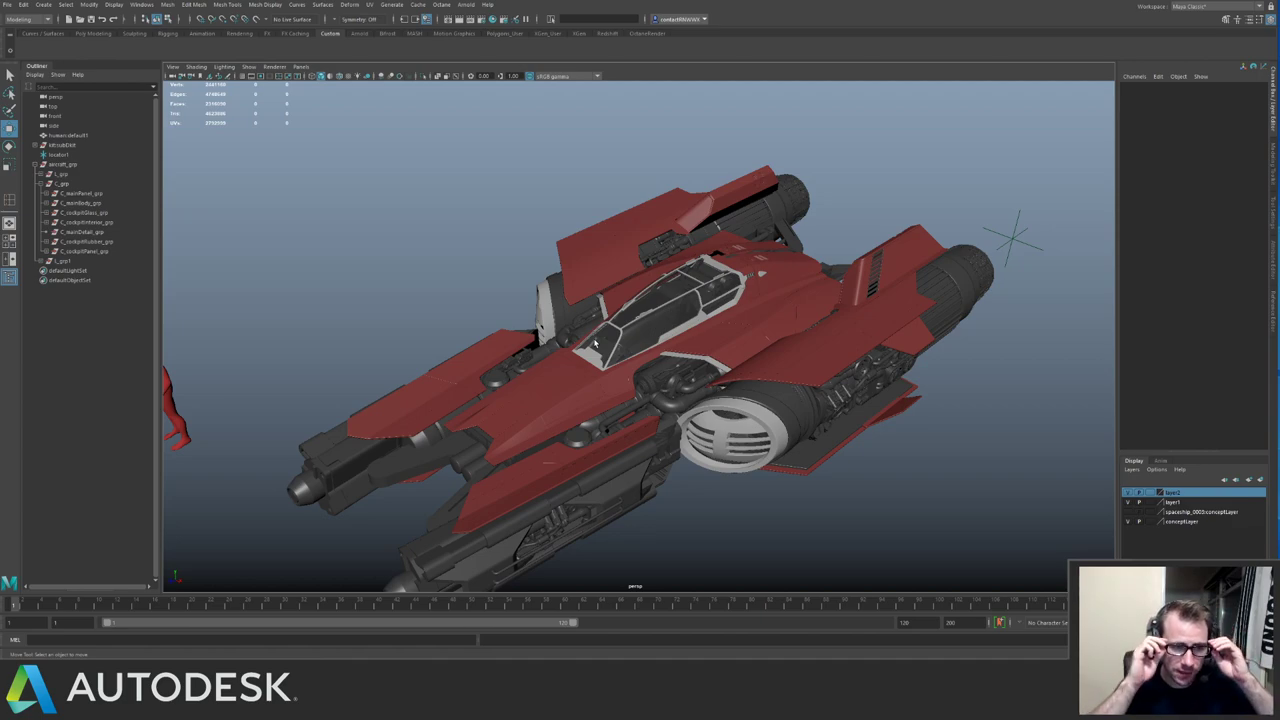
Reposition the curved collar behind the twin nose cylinders with a slight sideways and upward shift.
{"action": "left_click_drag", "start_coordinate": [432, 396], "coordinate": [602, 290], "text": "alt"}
{"action": "right_click_drag", "start_coordinate": [602, 290], "coordinate": [738, 342], "text": "alt"}
{"action": "left_click", "coordinate": [738, 342]}
{"action": "key", "text": "f"}
{"action": "left_click_drag", "start_coordinate": [738, 342], "coordinate": [568, 248], "text": "alt"}
{"action": "left_click", "coordinate": [586, 428]}
{"action": "left_click_drag", "start_coordinate": [547, 433], "coordinate": [624, 247], "text": "alt"}
{"action": "left_click_drag", "start_coordinate": [551, 306], "coordinate": [548, 297]}
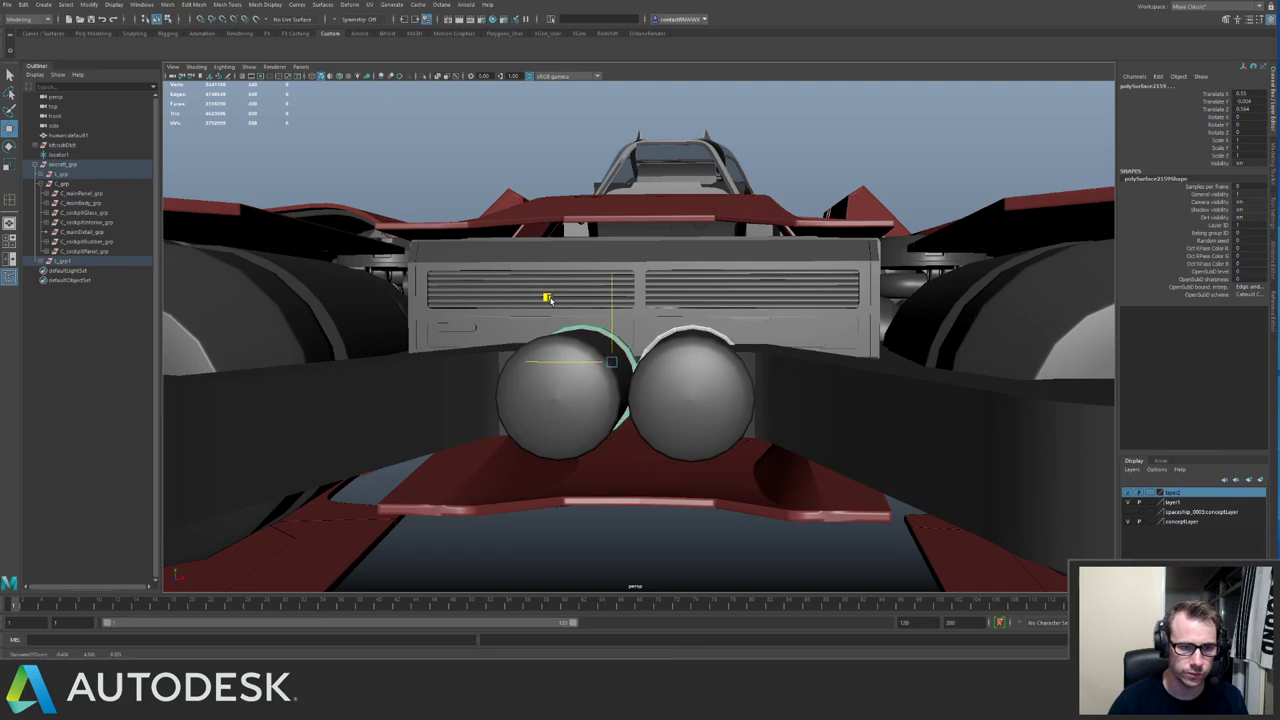
{"action": "mouse_move", "coordinate": [664, 296]}
{"action": "left_mouse_down", "text": "alt"}
{"action": "mouse_move", "coordinate": [690, 335]}
{"action": "mouse_move", "coordinate": [671, 307]}
{"action": "left_mouse_up", "text": "alt"}
{"action": "left_click", "coordinate": [688, 319]}
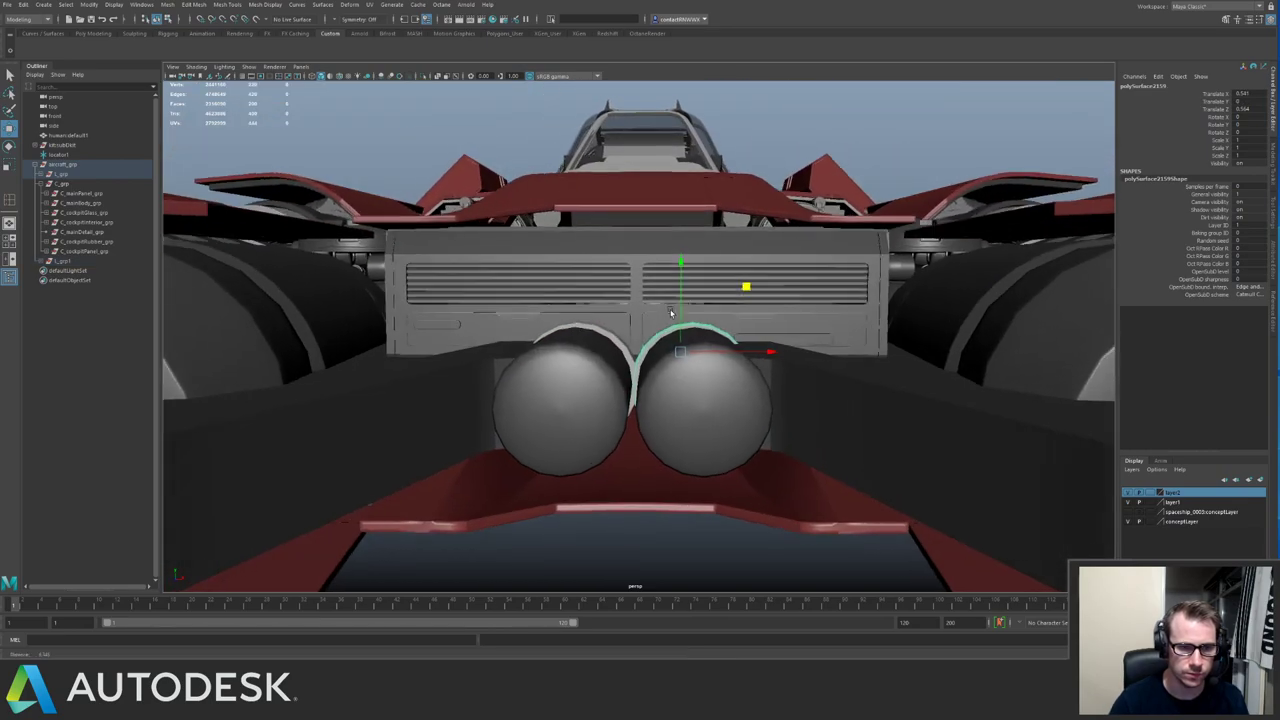
{"action": "left_click_drag", "start_coordinate": [749, 287], "coordinate": [718, 311]}
Examine the housing, nozzle and neighbouring parts of the front gun pod, isolating individual components.
{"action": "right_click_drag", "start_coordinate": [704, 294], "coordinate": [391, 223], "text": "alt"}
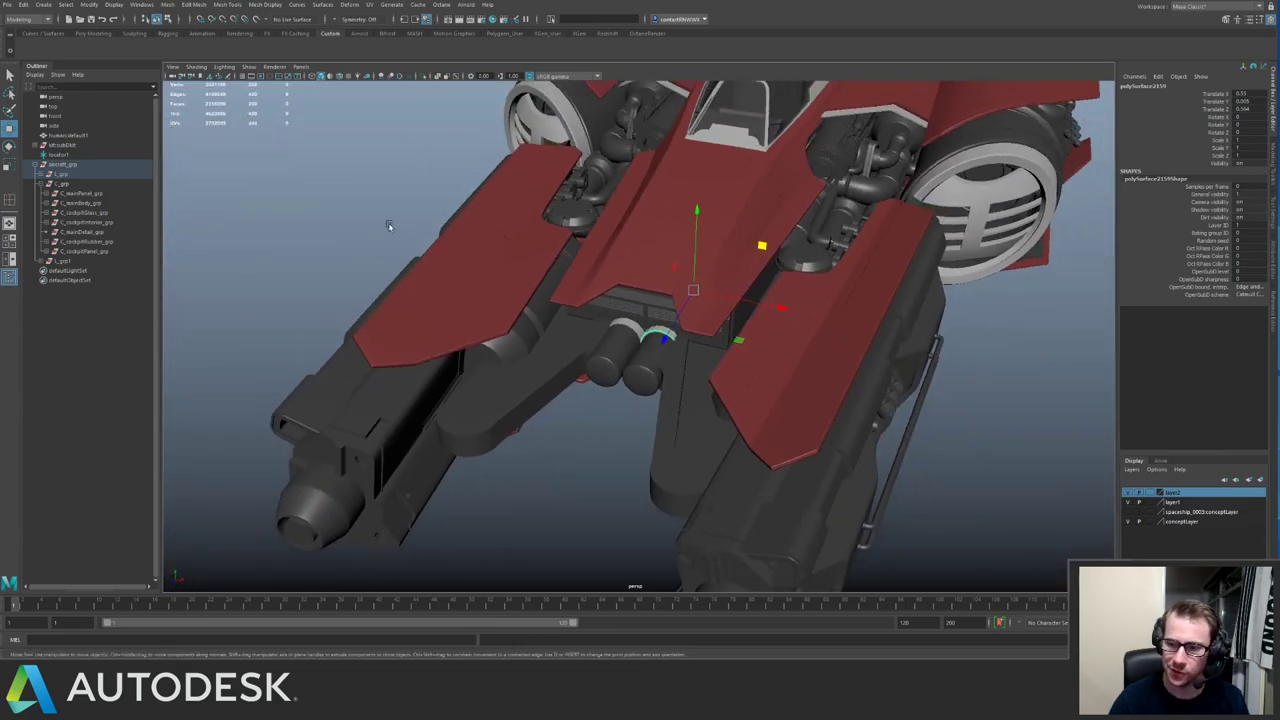
{"action": "left_click", "coordinate": [360, 179]}
{"action": "middle_click_drag", "start_coordinate": [765, 202], "coordinate": [645, 272], "text": "alt"}
{"action": "left_click_drag", "start_coordinate": [645, 273], "coordinate": [540, 318], "text": "alt"}
{"action": "left_click", "coordinate": [641, 327]}
{"action": "left_click_drag", "start_coordinate": [641, 327], "coordinate": [653, 300], "text": "alt"}
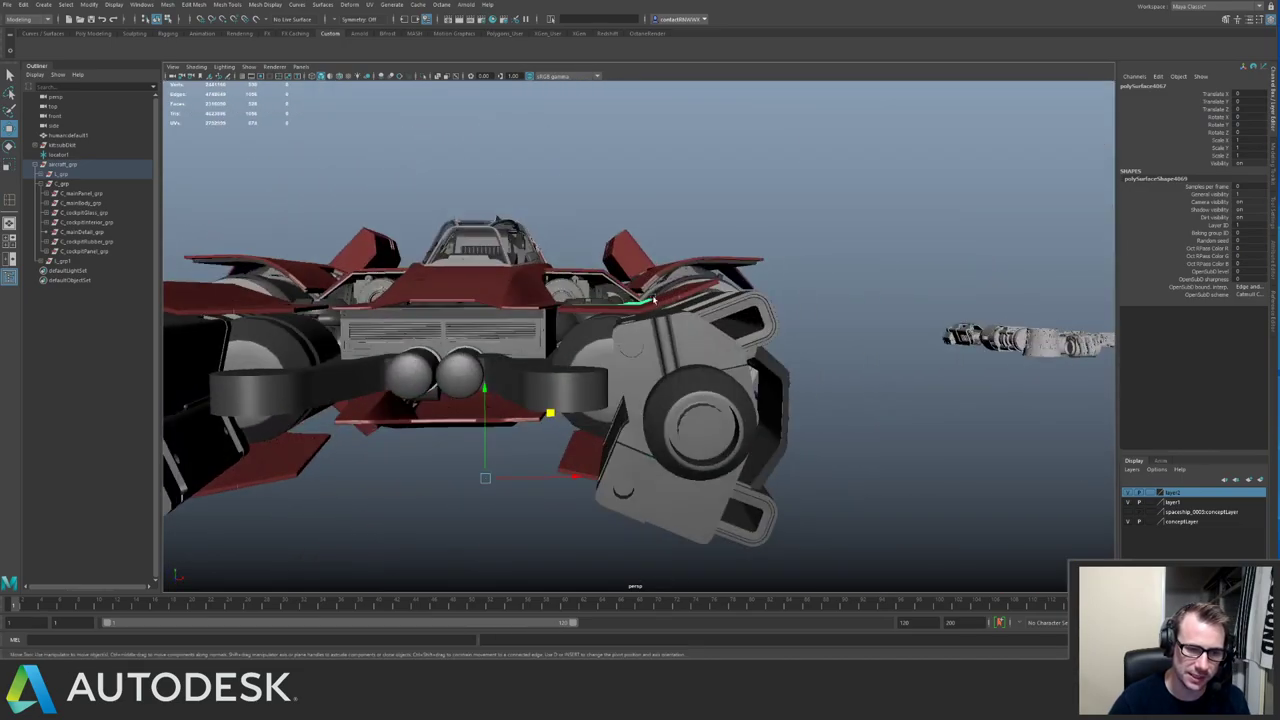
{"action": "left_click", "coordinate": [640, 352]}
{"action": "left_click_drag", "start_coordinate": [640, 352], "coordinate": [677, 350], "text": "alt"}
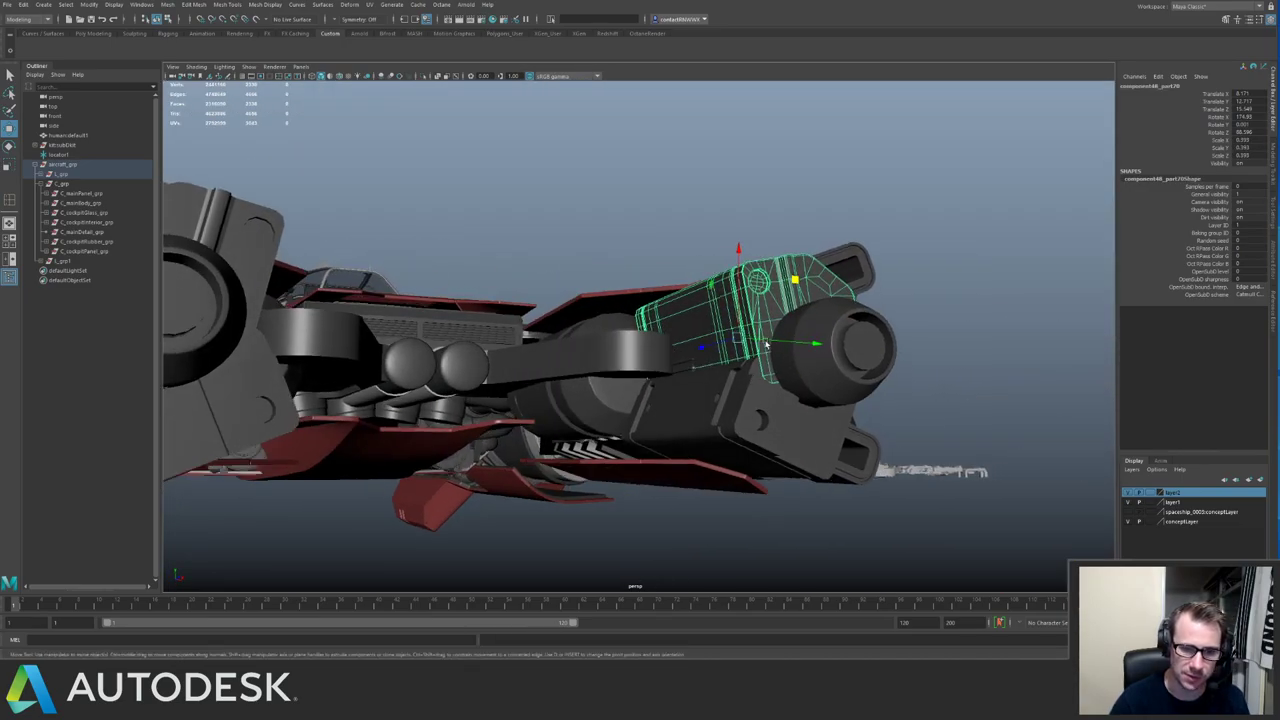
{"action": "right_click_drag", "start_coordinate": [752, 385], "coordinate": [762, 417], "text": "alt"}
{"action": "left_click", "coordinate": [690, 409], "text": "shift"}
{"action": "left_click_drag", "start_coordinate": [697, 402], "coordinate": [770, 410], "text": "alt"}
{"action": "key", "text": "ctrl+1"}
{"action": "key", "text": "ctrl+1"}
{"action": "left_click", "coordinate": [777, 373]}
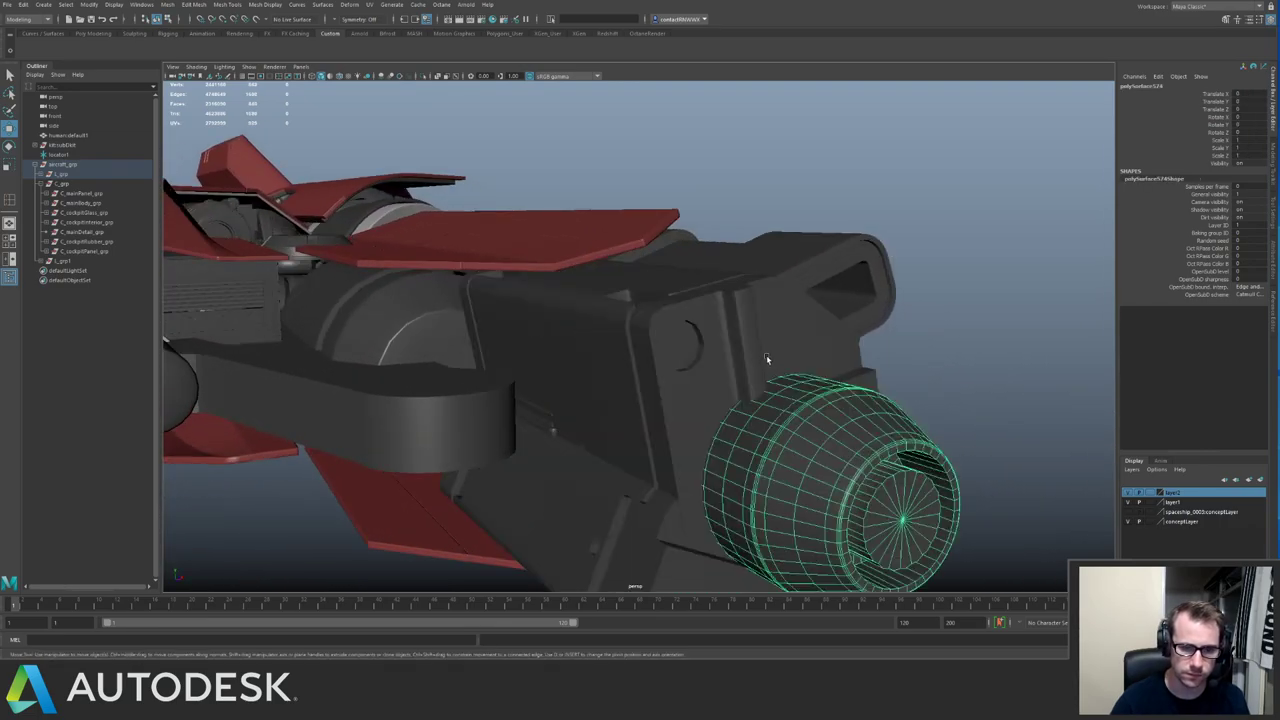
{"action": "left_click", "coordinate": [756, 357]}
{"action": "left_click_drag", "start_coordinate": [756, 357], "coordinate": [540, 314], "text": "alt"}
{"action": "left_click", "coordinate": [630, 357]}
{"action": "key", "text": "ctrl+1"}
{"action": "key", "text": "ctrl+1"}
Move the long thin pipe beside the fuselage sideways and up towards the large elbow pipe in the engine bay.
{"action": "middle_click_drag", "start_coordinate": [900, 311], "coordinate": [737, 337], "text": "alt"}
{"action": "left_click", "coordinate": [737, 337]}
{"action": "left_click_drag", "start_coordinate": [737, 337], "coordinate": [612, 269], "text": "alt"}
{"action": "left_click", "coordinate": [628, 270]}
{"action": "key", "text": "f"}
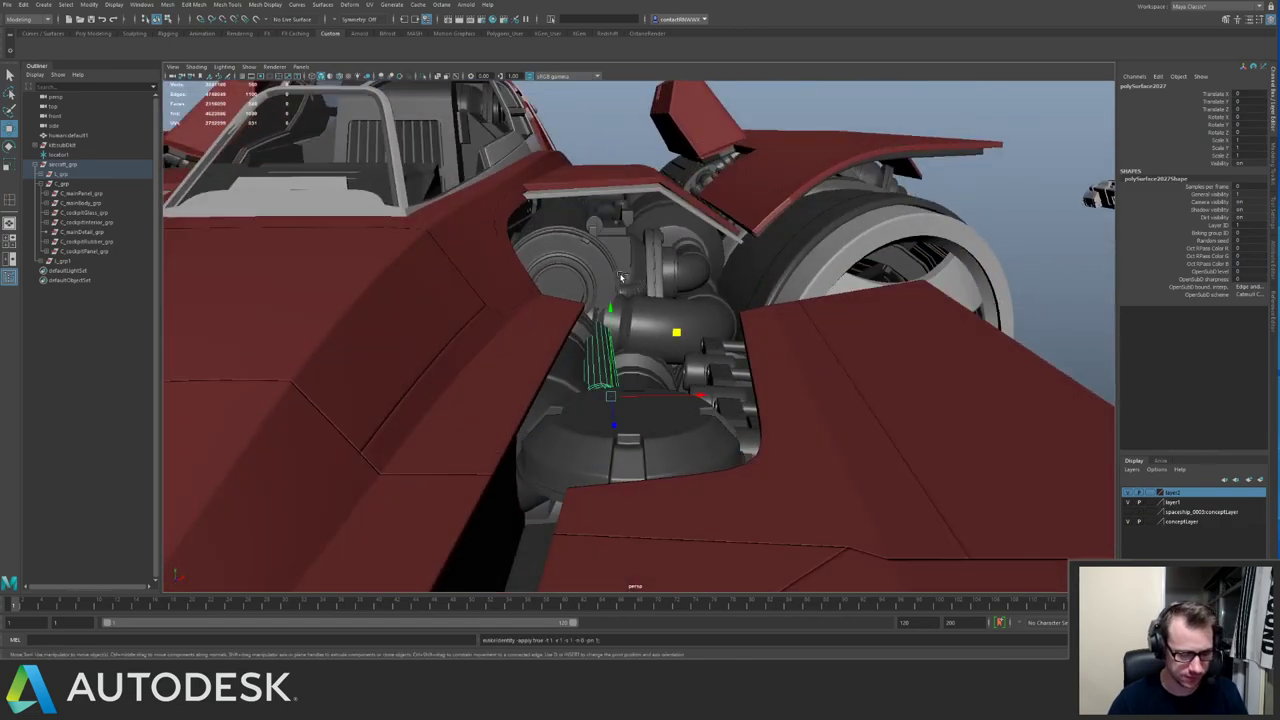
{"action": "left_click_drag", "start_coordinate": [653, 306], "coordinate": [692, 320], "text": "alt"}
{"action": "left_click_drag", "start_coordinate": [692, 320], "coordinate": [571, 323], "text": "alt"}
{"action": "right_click_drag", "start_coordinate": [571, 323], "coordinate": [700, 329], "text": "alt"}
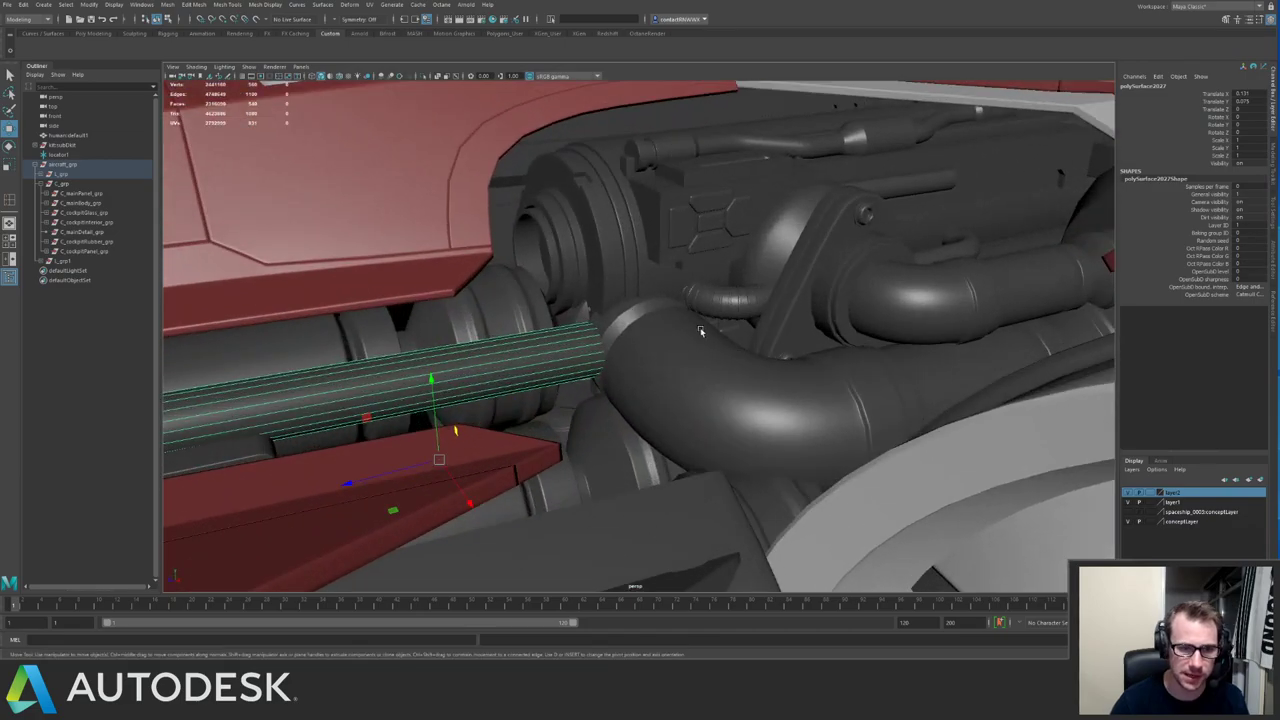
Shift the large elbow pipe in the engine bay to line it up with the end of the long thin pipe.
{"action": "left_click_drag", "start_coordinate": [700, 329], "coordinate": [604, 368], "text": "alt"}
{"action": "left_click", "coordinate": [654, 334]}
{"action": "left_click_drag", "start_coordinate": [654, 334], "coordinate": [663, 329], "text": "alt"}
{"action": "middle_click_drag", "start_coordinate": [663, 329], "coordinate": [606, 296], "text": "alt"}
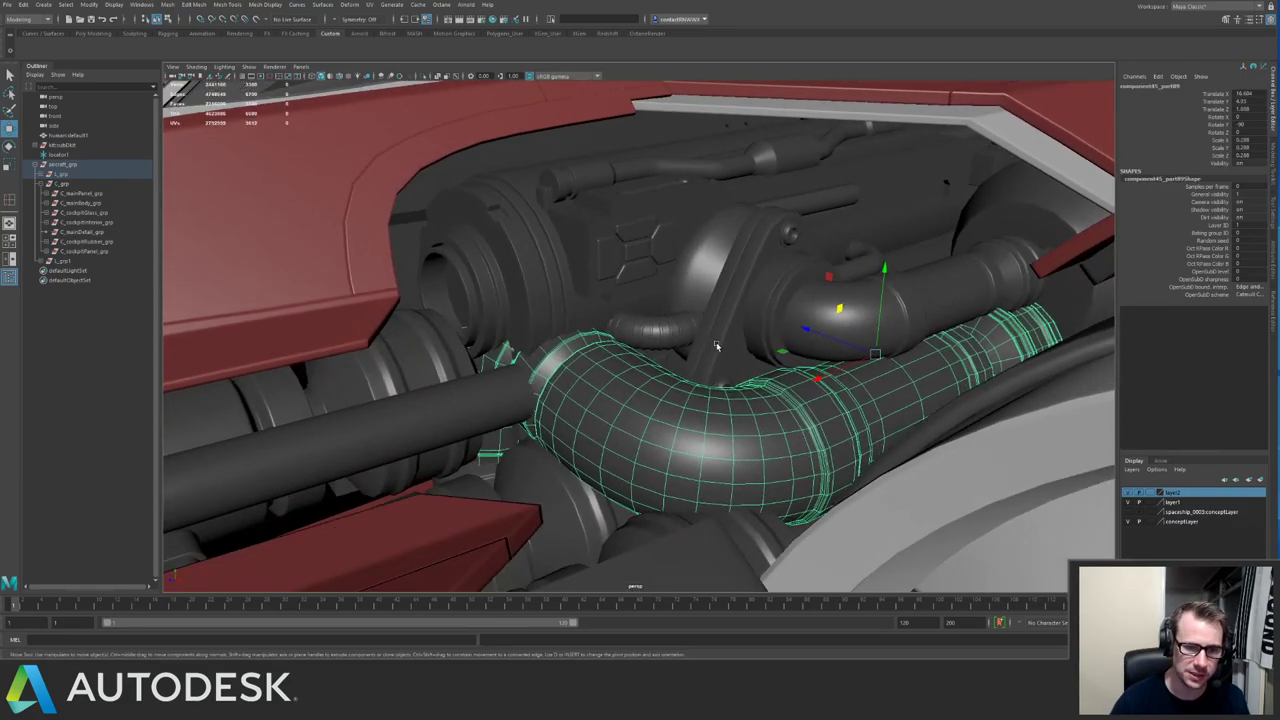
{"action": "mouse_move", "coordinate": [719, 346]}
{"action": "left_mouse_down", "text": "alt"}
{"action": "mouse_move", "coordinate": [791, 310]}
{"action": "mouse_move", "coordinate": [695, 345]}
{"action": "left_mouse_up", "text": "alt"}
{"action": "left_click_drag", "start_coordinate": [857, 294], "coordinate": [870, 286]}
{"action": "left_click_drag", "start_coordinate": [890, 207], "coordinate": [902, 231]}
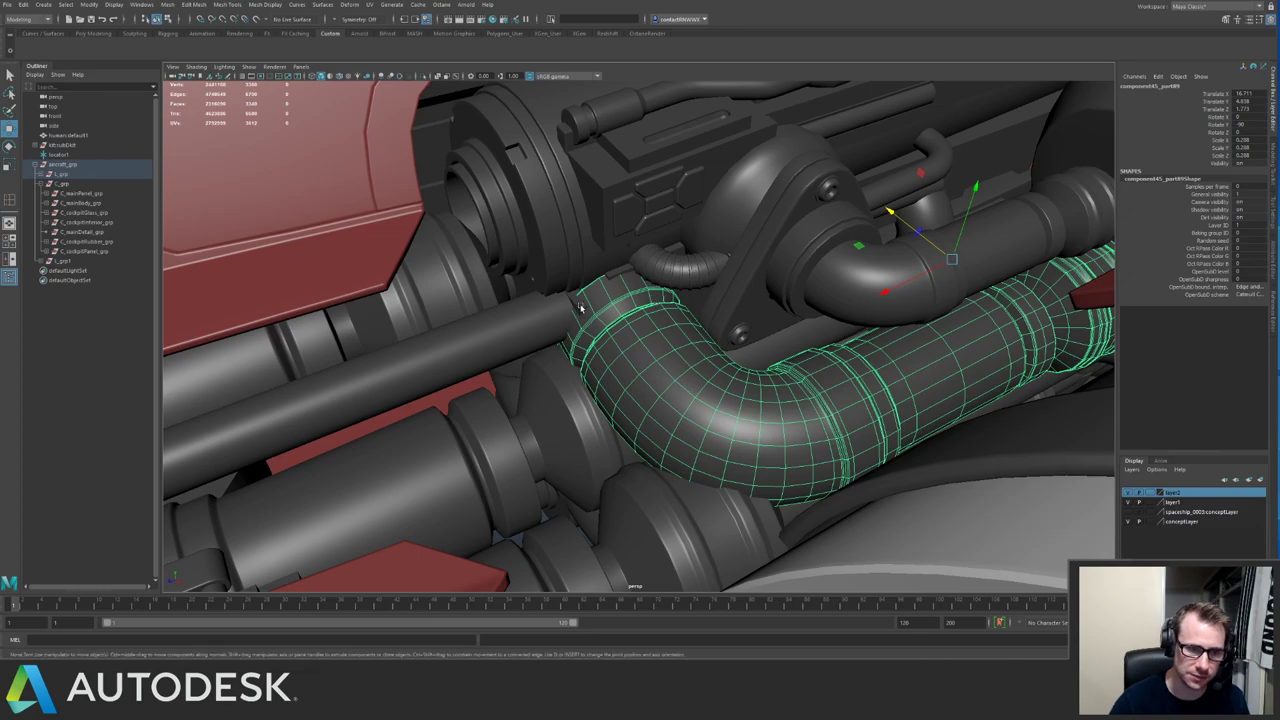
Delete the small component protruding at the joint between the long thin pipe and the large elbow pipe.
{"action": "left_click", "coordinate": [656, 276]}
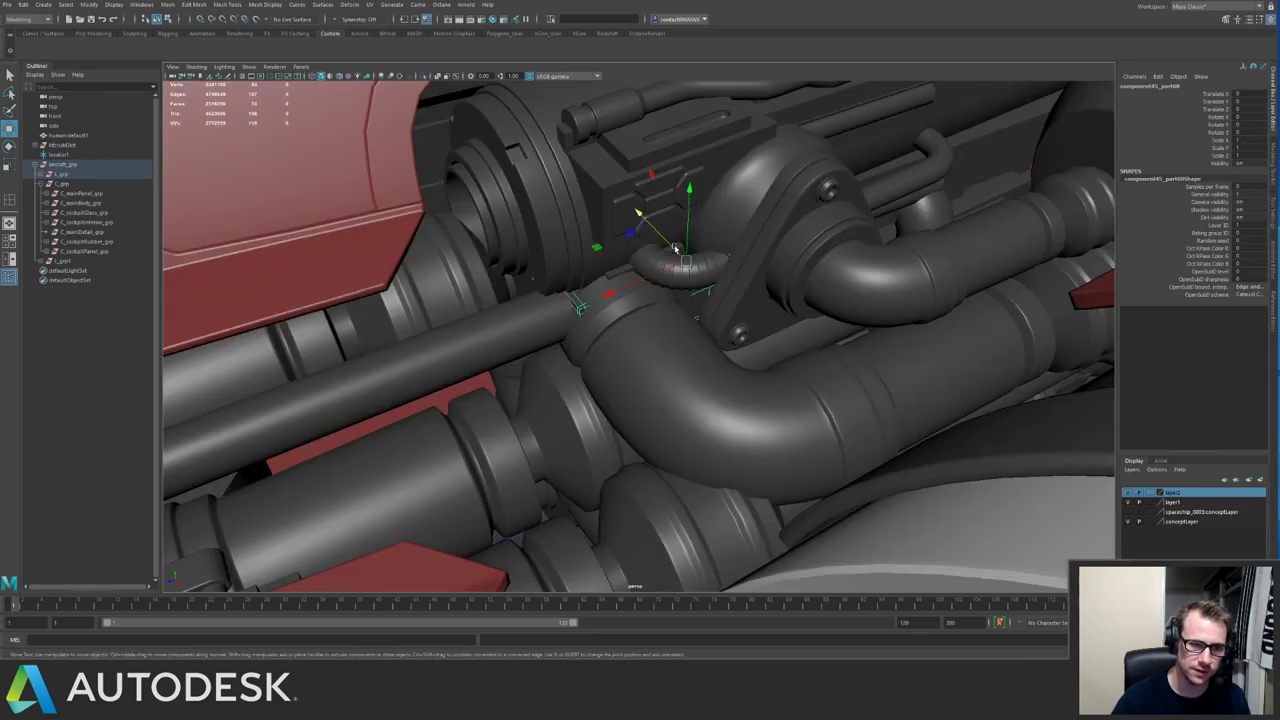
{"action": "key", "text": "Delete"}
{"action": "left_click_drag", "start_coordinate": [632, 238], "coordinate": [648, 230], "text": "alt"}
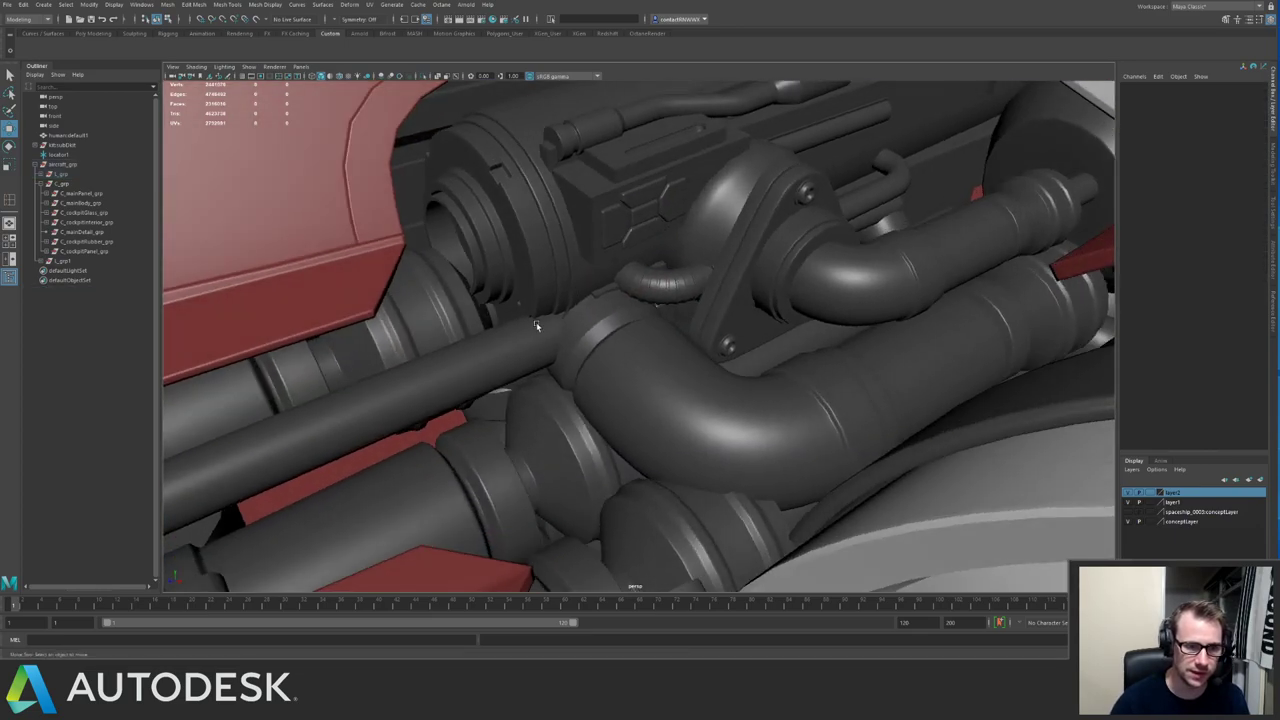
Lower the long thin pipe slightly to fit into the opening of the large elbow pipe.
{"action": "left_click", "coordinate": [536, 322]}
{"action": "left_click_drag", "start_coordinate": [545, 312], "coordinate": [734, 308], "text": "alt"}
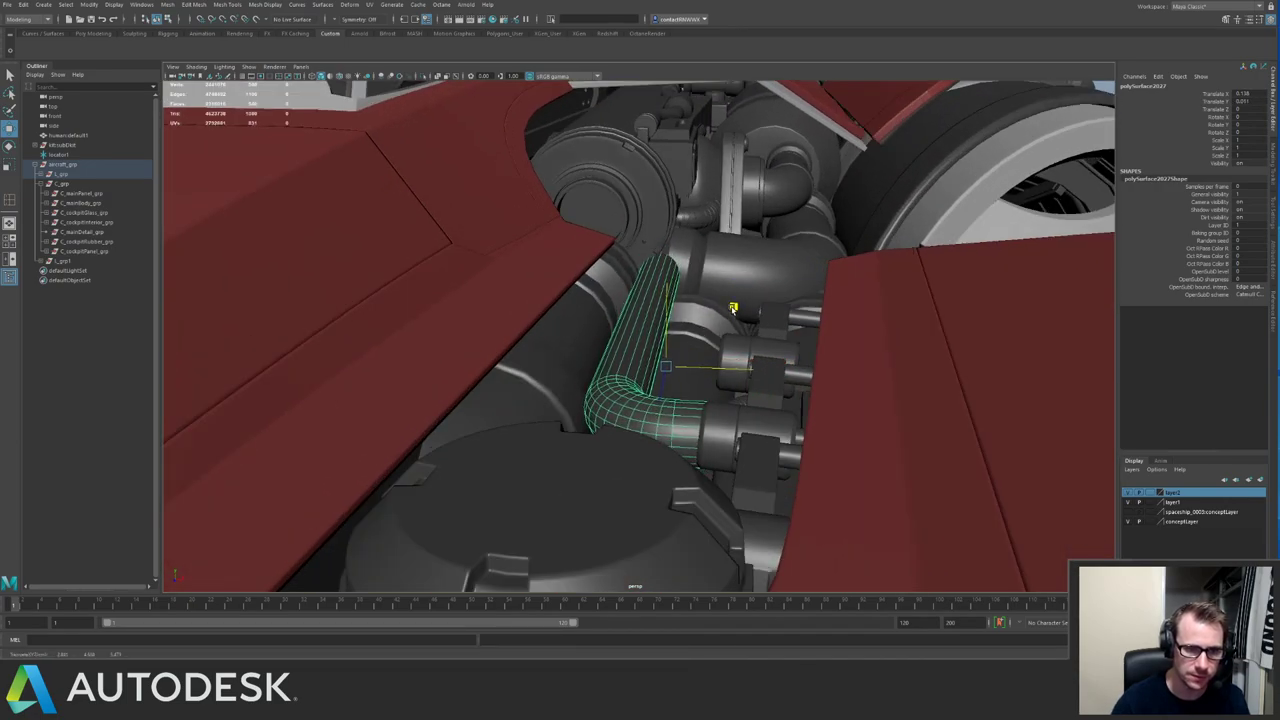
{"action": "right_click_drag", "start_coordinate": [734, 308], "coordinate": [573, 258], "text": "alt"}
{"action": "left_click_drag", "start_coordinate": [573, 258], "coordinate": [669, 325], "text": "alt"}
{"action": "left_click", "coordinate": [917, 449]}
{"action": "left_click_drag", "start_coordinate": [915, 447], "coordinate": [560, 291], "text": "alt"}
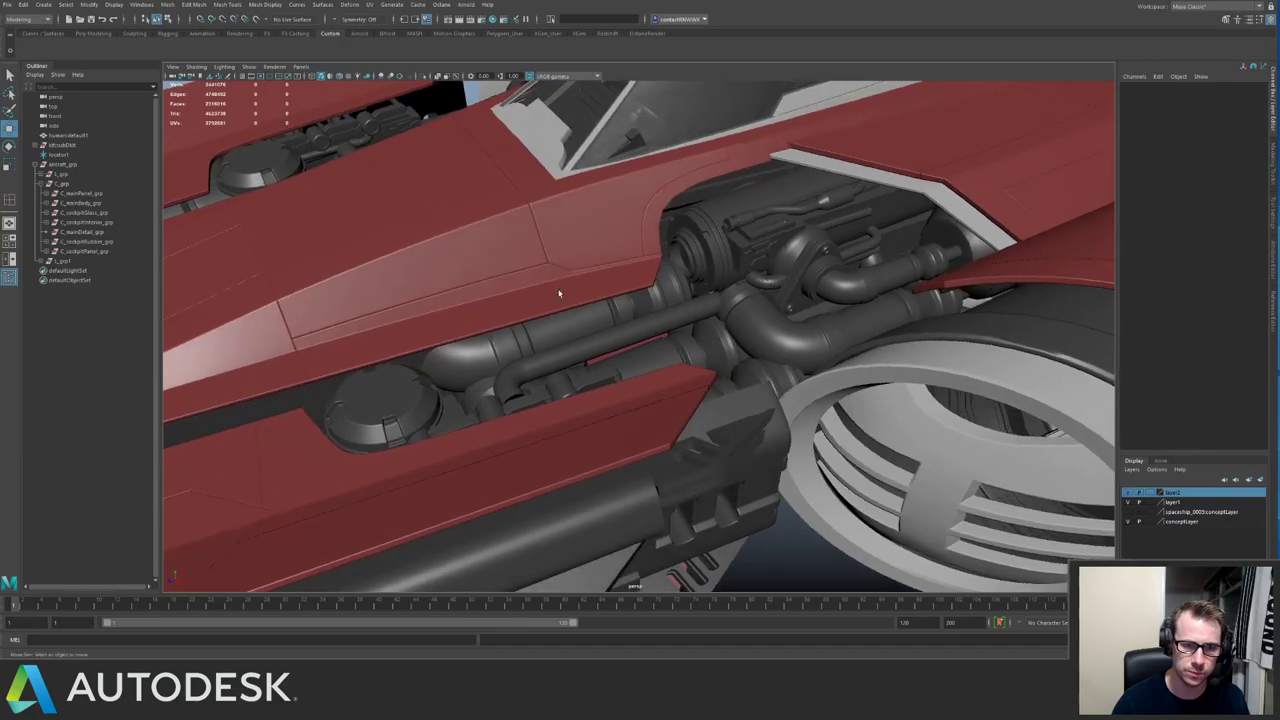
Isolate the long thin pipe, select the vertices at its bent end and move them into the adjacent bracket.
{"action": "right_click_drag", "start_coordinate": [560, 291], "coordinate": [761, 358], "text": "alt"}
{"action": "left_click_drag", "start_coordinate": [761, 358], "coordinate": [650, 276], "text": "alt"}
{"action": "left_click", "coordinate": [604, 348]}
{"action": "left_click_drag", "start_coordinate": [604, 348], "coordinate": [622, 345], "text": "alt"}
{"action": "right_click_drag", "start_coordinate": [622, 345], "coordinate": [665, 375], "text": "alt"}
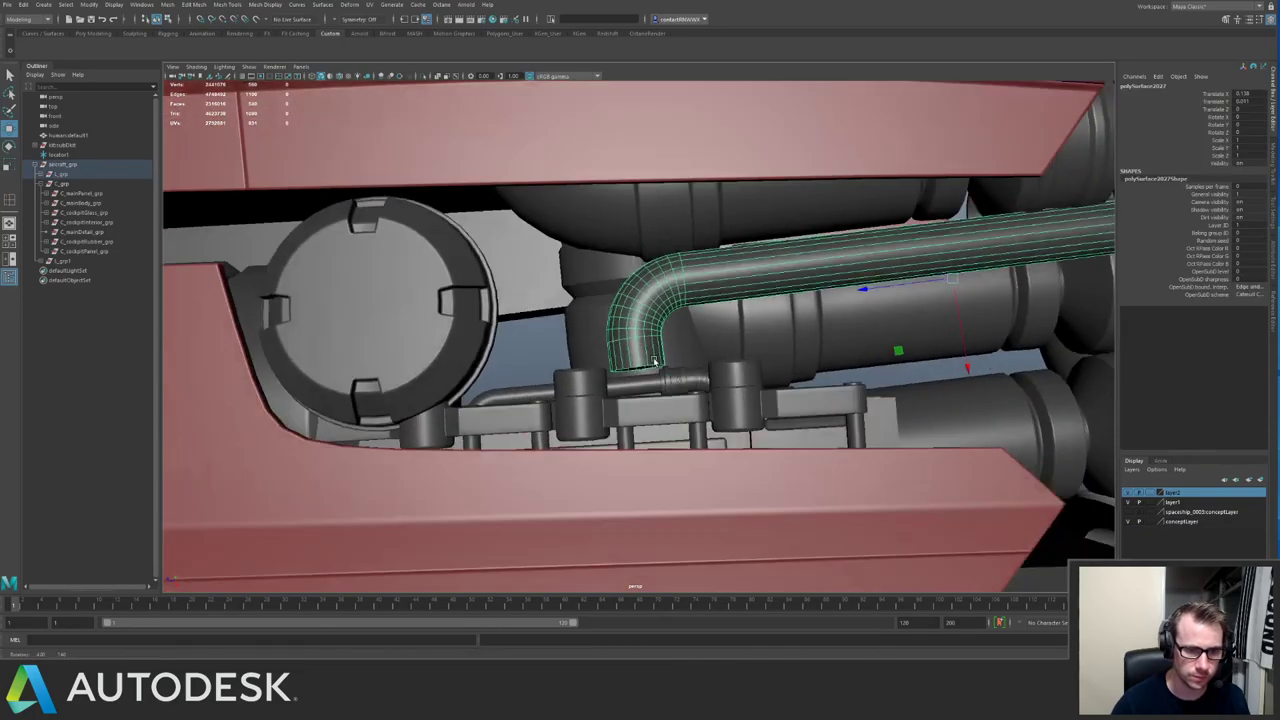
{"action": "key", "text": "ctrl+1"}
{"action": "left_click_drag", "start_coordinate": [665, 375], "coordinate": [617, 360], "text": "alt"}
{"action": "key", "text": "F9"}
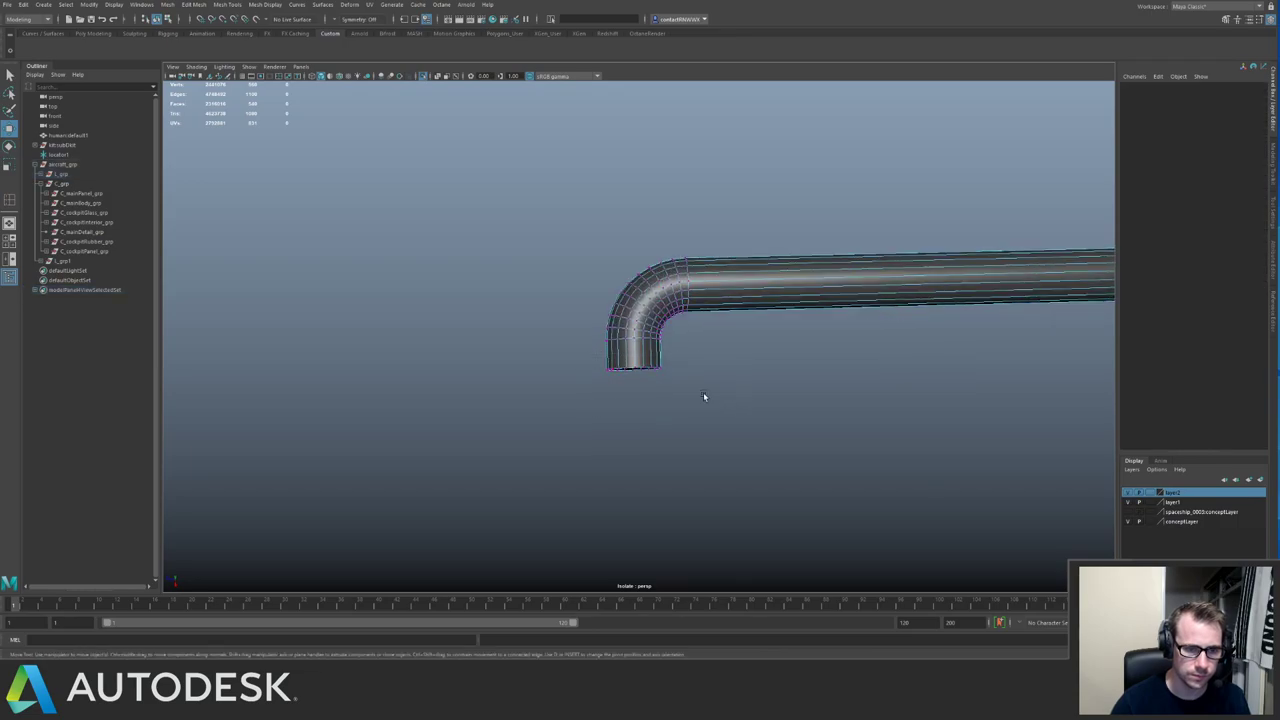
{"action": "left_click_drag", "start_coordinate": [703, 396], "coordinate": [585, 352]}
{"action": "key", "text": "ctrl+1"}
{"action": "left_click_drag", "start_coordinate": [585, 352], "coordinate": [700, 314], "text": "alt"}
{"action": "right_click_drag", "start_coordinate": [634, 263], "coordinate": [694, 300], "text": "alt"}
{"action": "left_click_drag", "start_coordinate": [675, 248], "coordinate": [632, 298], "text": "alt"}
{"action": "left_click_drag", "start_coordinate": [618, 240], "coordinate": [613, 235]}
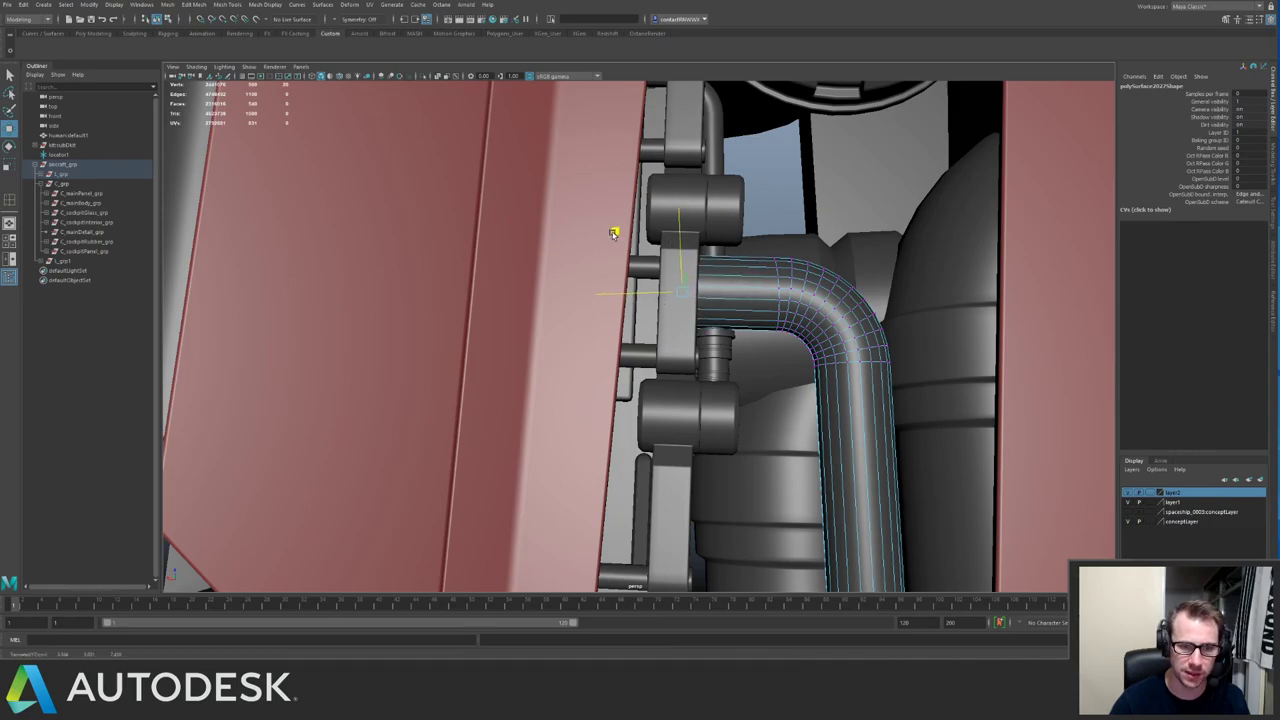
Isolate the long thin pipe and its connecting bent end piece, and group them together.
{"action": "right_click_drag", "start_coordinate": [733, 258], "coordinate": [551, 251], "text": "alt"}
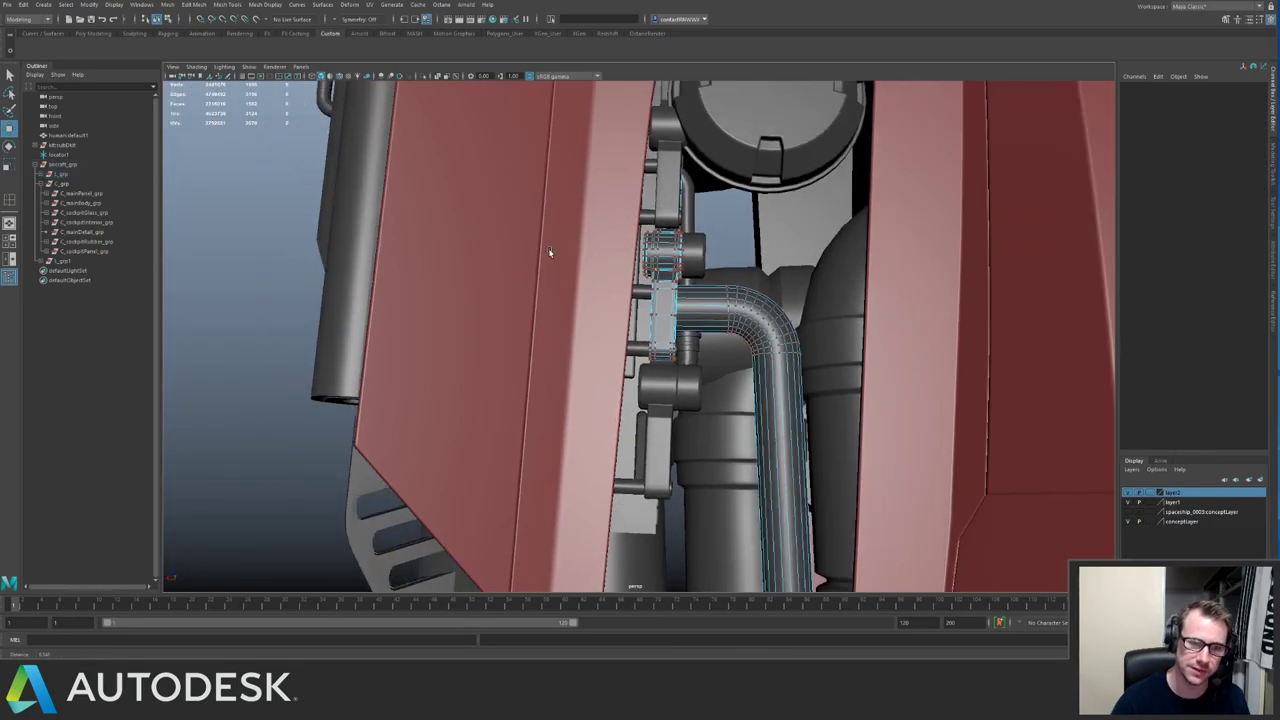
{"action": "left_click_drag", "start_coordinate": [551, 251], "coordinate": [602, 301], "text": "alt"}
{"action": "right_click_drag", "start_coordinate": [602, 301], "coordinate": [662, 346], "text": "alt"}
{"action": "key", "text": "F8"}
{"action": "left_click_drag", "start_coordinate": [666, 338], "coordinate": [757, 358], "text": "alt"}
{"action": "left_click", "coordinate": [580, 350], "text": "shift"}
{"action": "key", "text": "ctrl+1"}
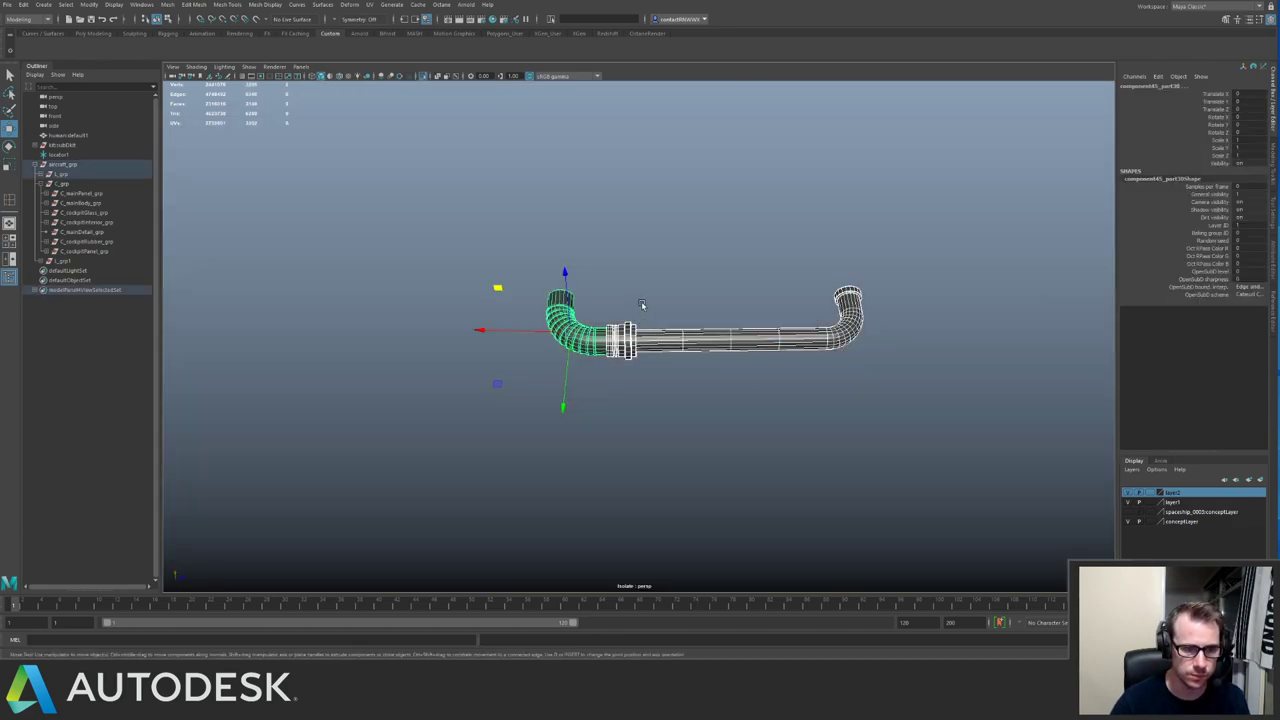
{"action": "key", "text": "ctrl+g"}
{"action": "key", "text": "ctrl+1"}
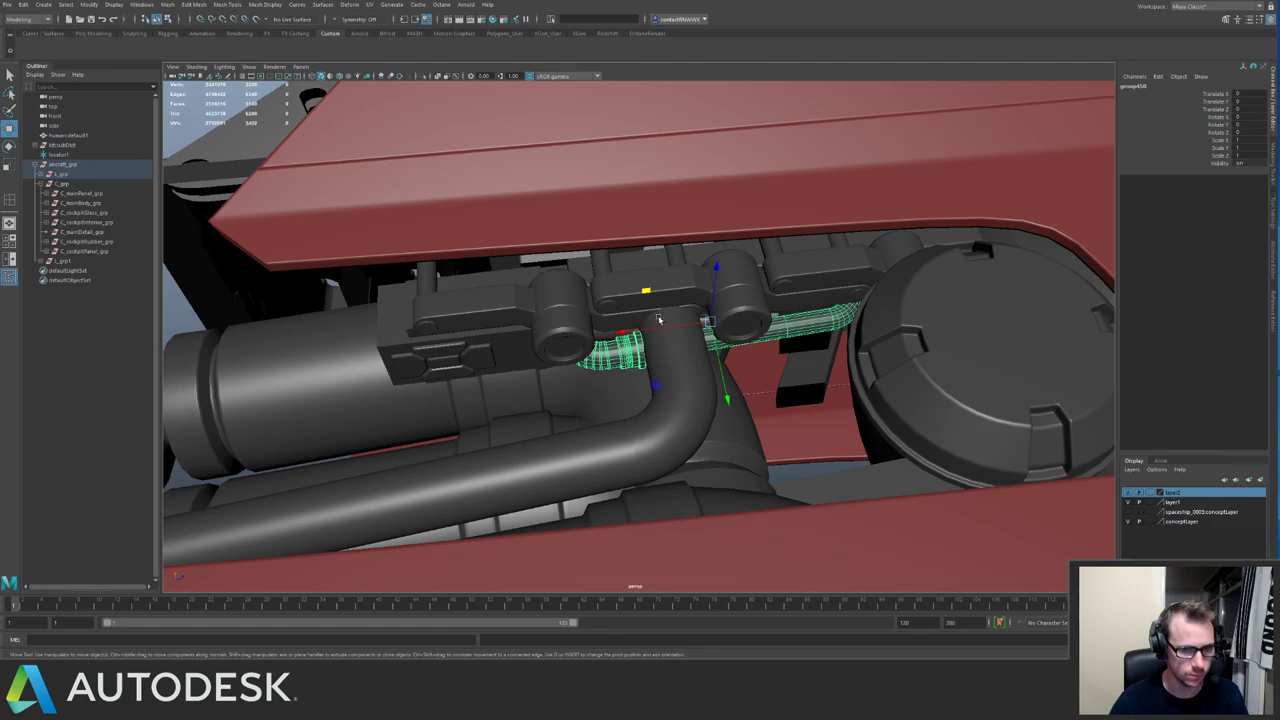
Shift the grouped thin pipes slightly into place beside the bracket row in the engine bay.
{"action": "left_click_drag", "start_coordinate": [659, 315], "coordinate": [690, 337], "text": "alt"}
{"action": "scroll", "coordinate": [715, 320], "scroll_direction": "down", "scroll_amount": 10}
{"action": "middle_click_drag", "start_coordinate": [692, 337], "coordinate": [645, 355]}
{"action": "right_click_drag", "start_coordinate": [683, 358], "coordinate": [402, 178], "text": "alt"}
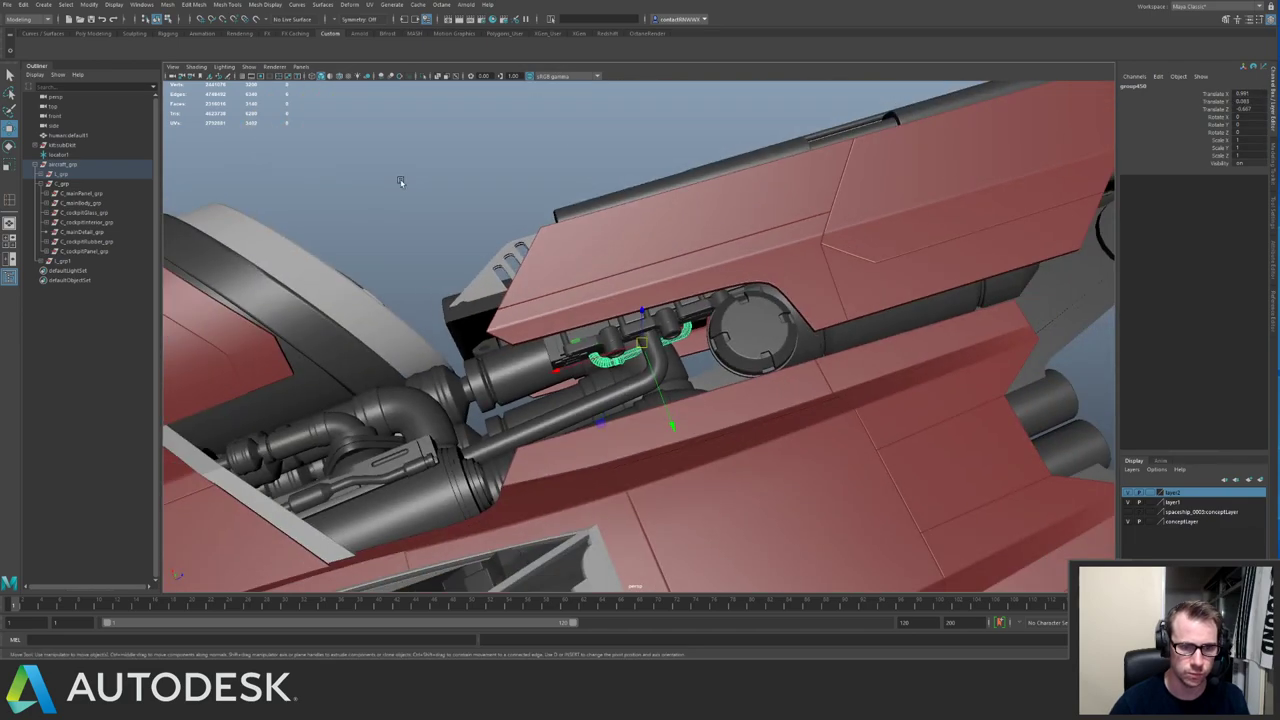
{"action": "left_click", "coordinate": [402, 178]}
{"action": "left_click_drag", "start_coordinate": [402, 178], "coordinate": [566, 248], "text": "alt"}
{"action": "key", "text": "ctrl+z"}
{"action": "right_click_drag", "start_coordinate": [566, 248], "coordinate": [837, 398], "text": "alt"}
{"action": "left_click_drag", "start_coordinate": [838, 398], "coordinate": [651, 291], "text": "alt"}
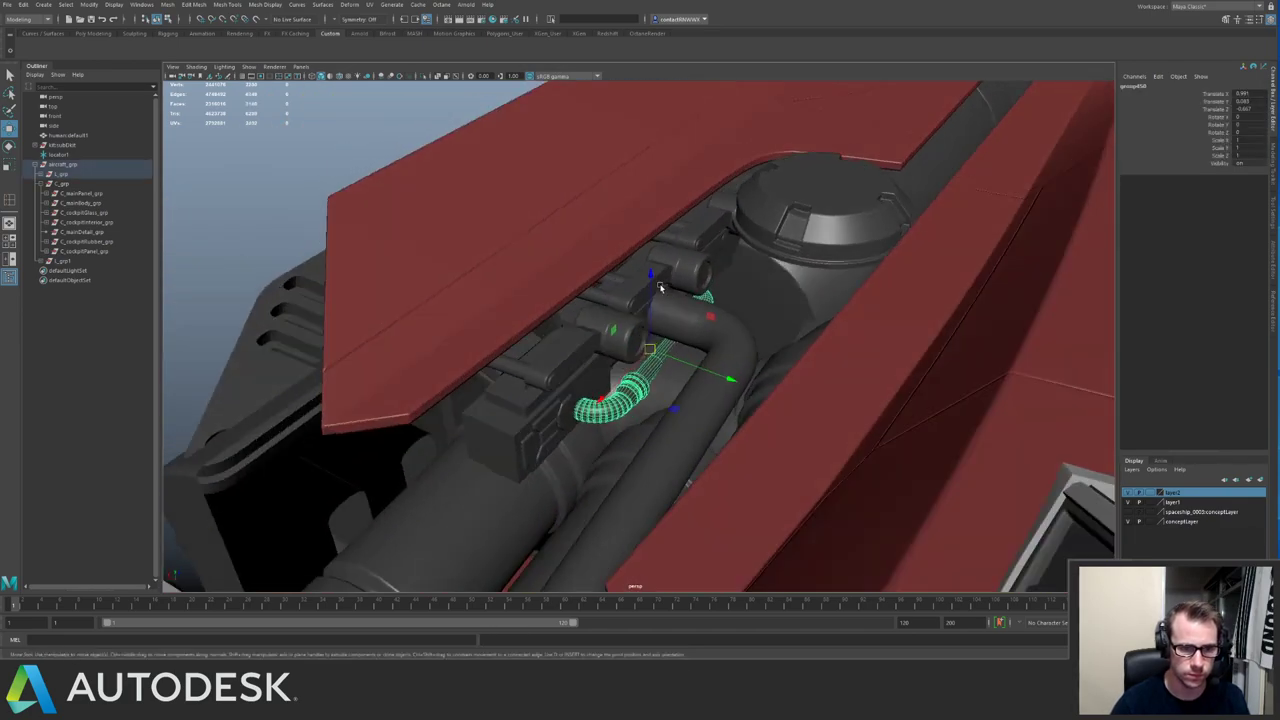
{"action": "left_click", "coordinate": [358, 165]}
{"action": "right_click_drag", "start_coordinate": [358, 165], "coordinate": [275, 135], "text": "alt"}
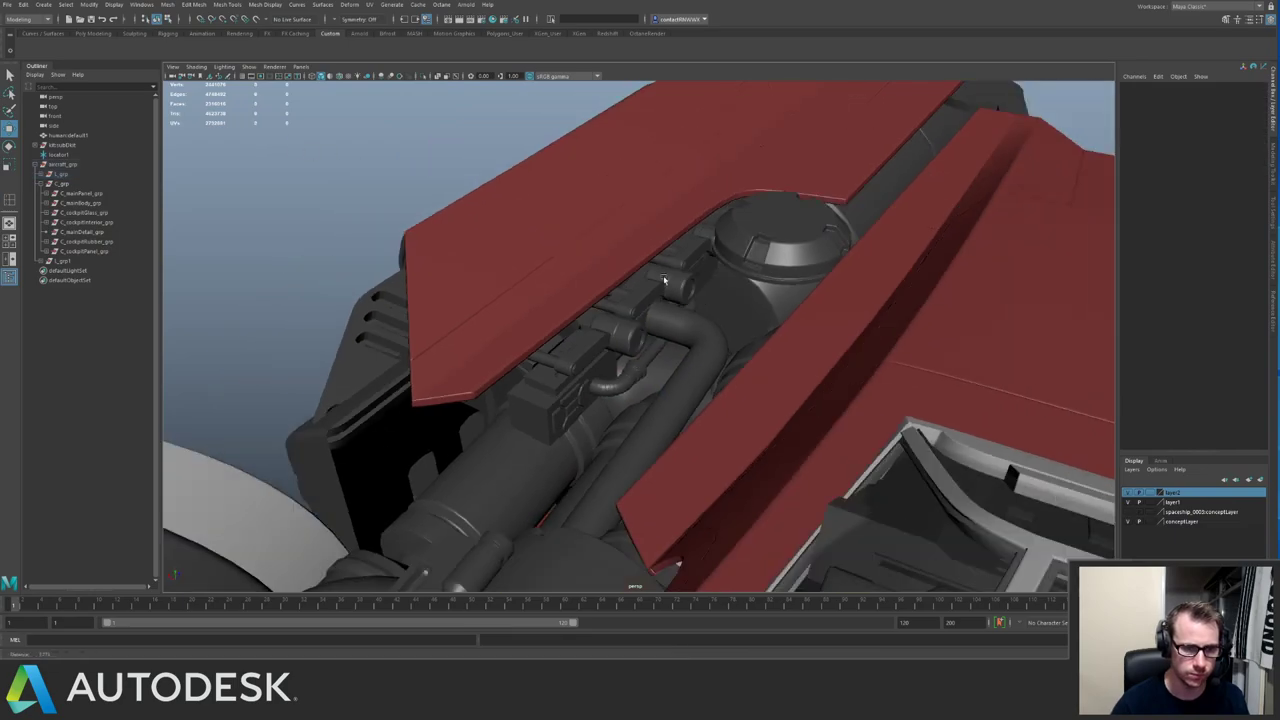
Examine the engine bays, nose and front arms of the whole aircraft from the front and above.
{"action": "left_click_drag", "start_coordinate": [275, 135], "coordinate": [650, 335], "text": "alt"}
{"action": "right_click_drag", "start_coordinate": [650, 335], "coordinate": [832, 424], "text": "alt"}
{"action": "left_click", "coordinate": [564, 308]}
{"action": "left_click", "coordinate": [386, 297]}
{"action": "left_click_drag", "start_coordinate": [386, 297], "coordinate": [695, 235], "text": "alt"}
{"action": "scroll", "coordinate": [691, 245], "scroll_direction": "up", "scroll_amount": 2}
{"action": "right_click_drag", "start_coordinate": [692, 246], "coordinate": [543, 268], "text": "alt"}
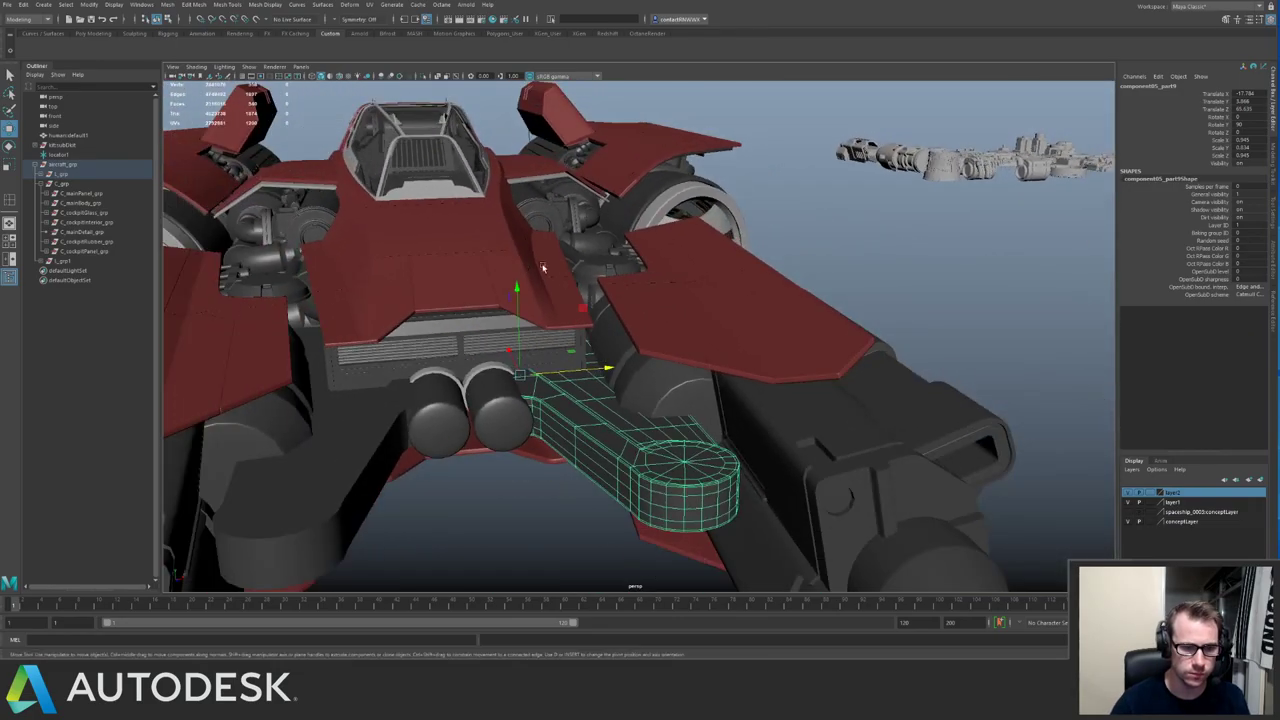
{"action": "left_click_drag", "start_coordinate": [543, 268], "coordinate": [743, 247], "text": "alt"}
{"action": "left_click", "coordinate": [758, 208]}
{"action": "right_click_drag", "start_coordinate": [758, 208], "coordinate": [482, 264], "text": "alt"}
{"action": "left_click_drag", "start_coordinate": [482, 264], "coordinate": [490, 211], "text": "alt"}
{"action": "right_click_drag", "start_coordinate": [490, 211], "coordinate": [684, 290], "text": "alt"}
{"action": "left_click_drag", "start_coordinate": [684, 290], "coordinate": [654, 335], "text": "alt"}
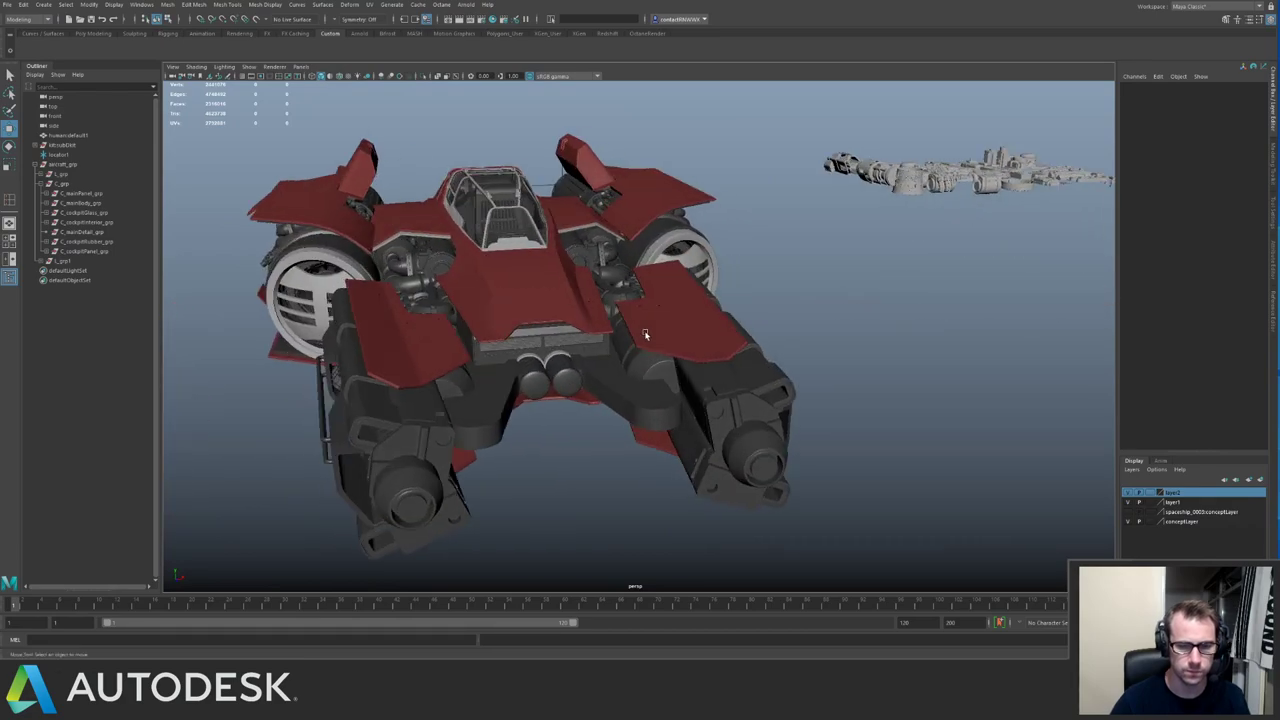
{"action": "left_click_drag", "start_coordinate": [693, 212], "coordinate": [668, 266], "text": "alt"}
{"action": "right_click_drag", "start_coordinate": [668, 266], "coordinate": [737, 314], "text": "alt"}
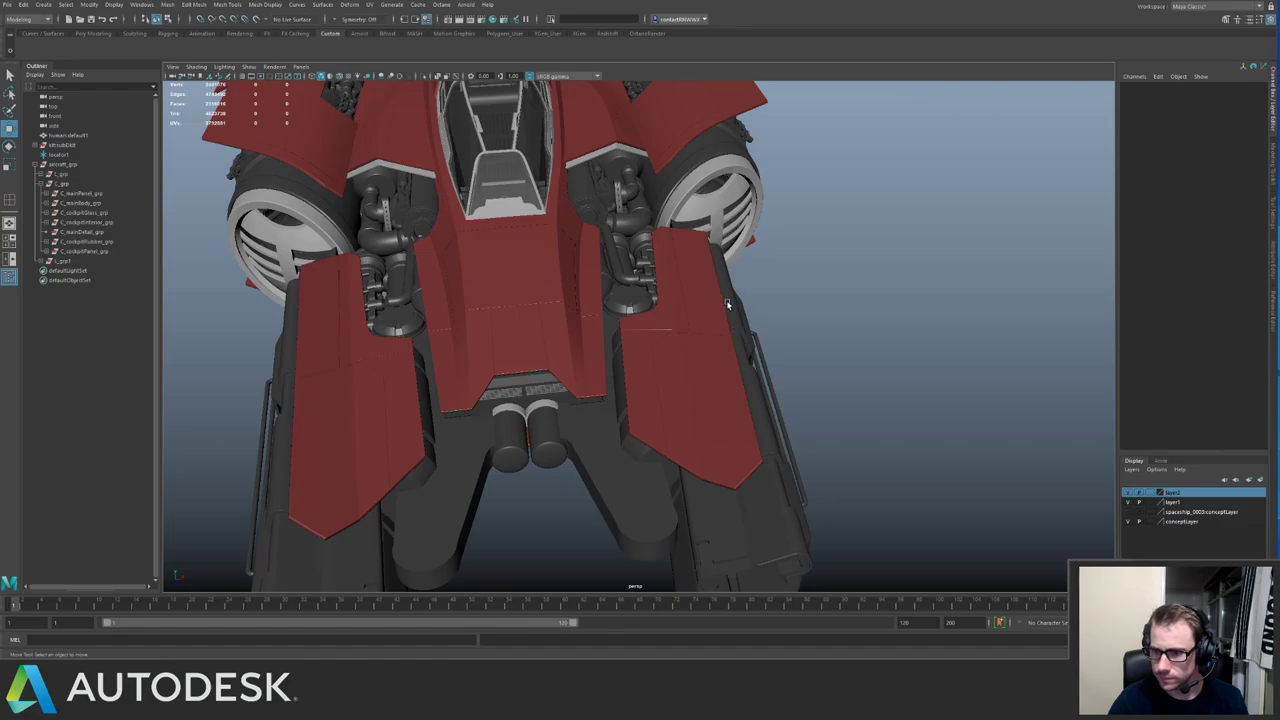
{"action": "middle_click_drag", "start_coordinate": [727, 304], "coordinate": [637, 330], "text": "alt"}
{"action": "left_click_drag", "start_coordinate": [637, 330], "coordinate": [699, 201], "text": "alt"}
{"action": "right_click_drag", "start_coordinate": [699, 201], "coordinate": [735, 285], "text": "alt"}
{"action": "left_click_drag", "start_coordinate": [735, 285], "coordinate": [806, 275], "text": "alt"}
{"action": "middle_click_drag", "start_coordinate": [806, 275], "coordinate": [776, 335], "text": "alt"}
{"action": "right_click_drag", "start_coordinate": [565, 300], "coordinate": [627, 338], "text": "alt"}
{"action": "left_click_drag", "start_coordinate": [627, 338], "coordinate": [476, 265], "text": "alt"}
Create a polygon cylinder, isolate it with the round engine-bay cap and move it to the cap's centre.
{"action": "left_click", "coordinate": [628, 347]}
{"action": "key", "text": "w"}
{"action": "right_click_drag", "start_coordinate": [590, 285], "coordinate": [671, 290], "text": "shift"}
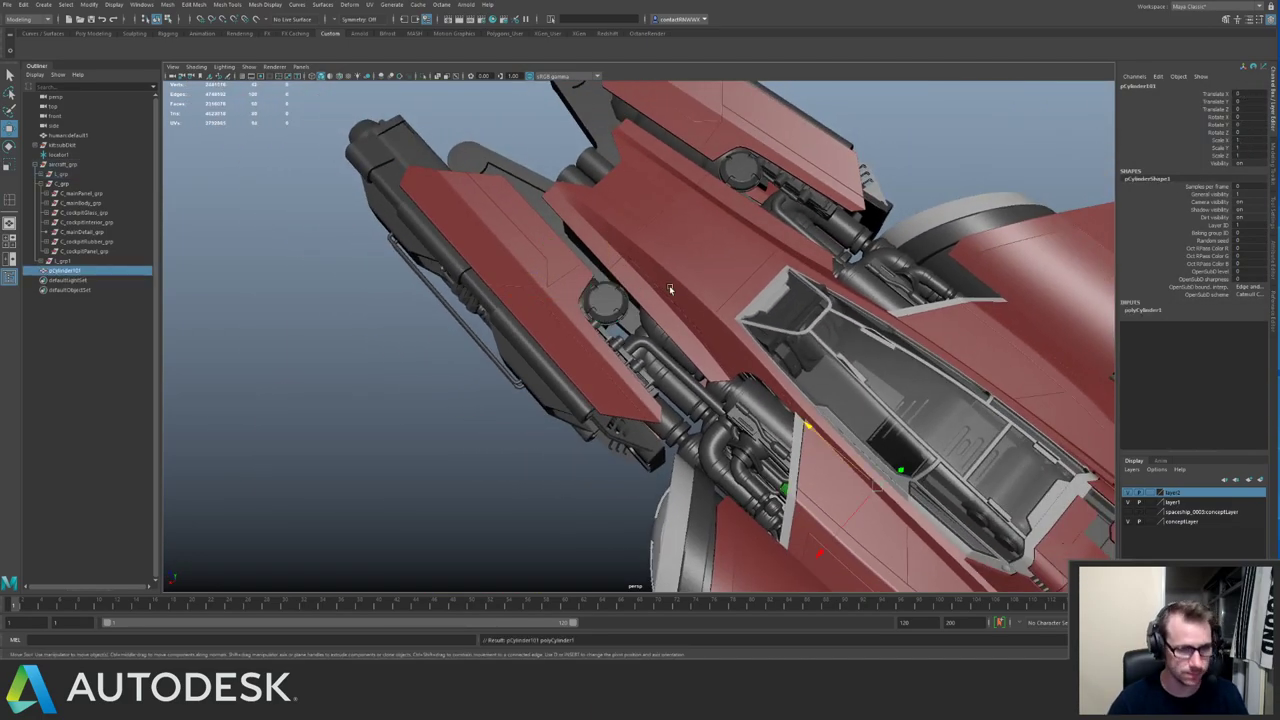
{"action": "left_click", "coordinate": [613, 308], "text": "shift"}
{"action": "key", "text": "ctrl+1"}
{"action": "mouse_move", "coordinate": [613, 308]}
{"action": "left_mouse_down", "text": "alt"}
{"action": "mouse_move", "coordinate": [742, 367]}
{"action": "mouse_move", "coordinate": [620, 326]}
{"action": "left_mouse_up", "text": "alt"}
{"action": "left_click", "coordinate": [777, 401]}
{"action": "key", "text": "4"}
{"action": "key", "text": "f"}
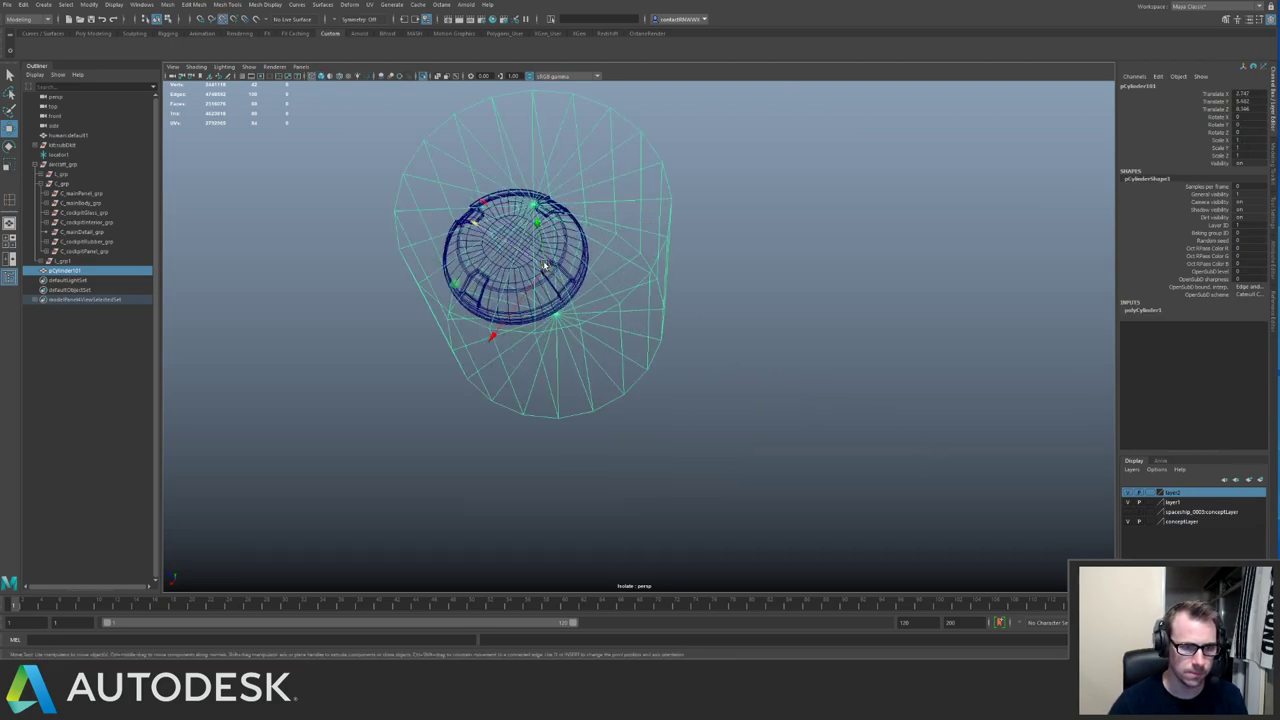
{"action": "left_click_drag", "start_coordinate": [545, 265], "coordinate": [511, 241]}
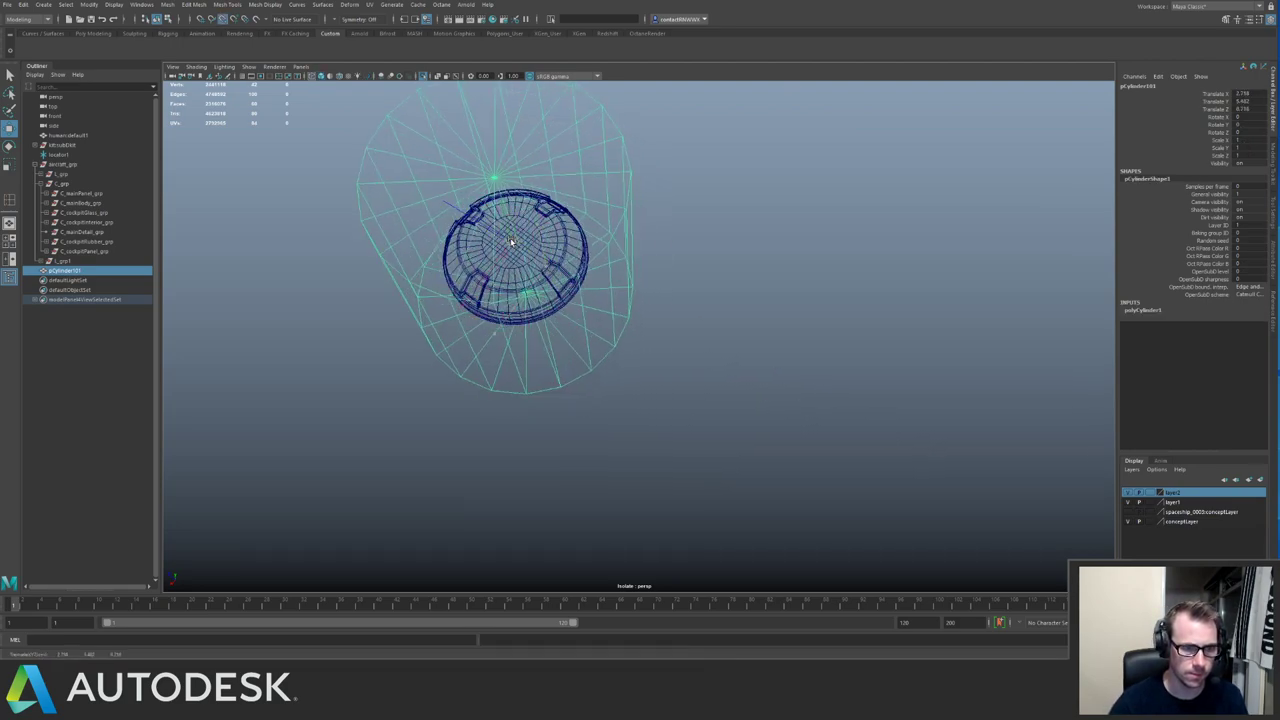
Bring back the full model and fit the new cylinder beneath the round cap.
{"action": "key", "text": "ctrl+1"}
{"action": "left_click_drag", "start_coordinate": [593, 260], "coordinate": [480, 299], "text": "alt"}
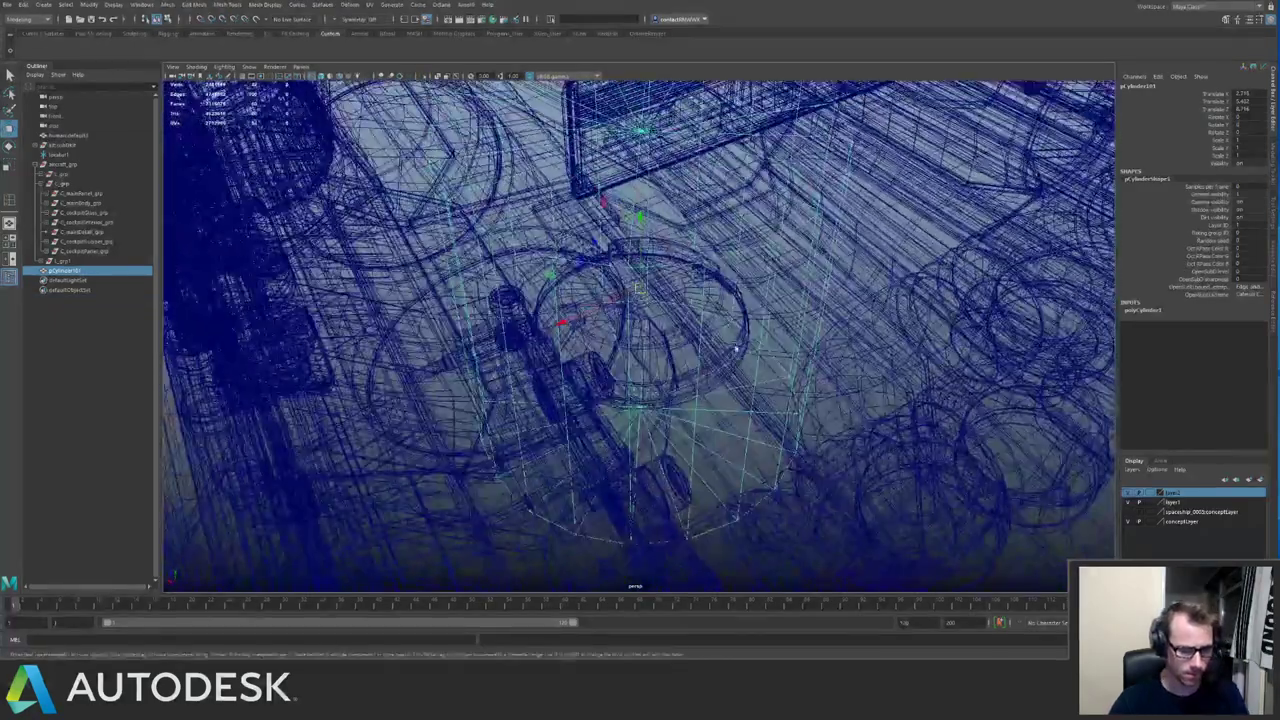
{"action": "key", "text": "5"}
{"action": "left_click_drag", "start_coordinate": [661, 317], "coordinate": [562, 330], "text": "alt"}
{"action": "key", "text": "w"}
{"action": "left_click_drag", "start_coordinate": [664, 240], "coordinate": [700, 248]}
Duplicate the round cap, flip the copy with Scale Y -1 and move it down to the aircraft's underside.
{"action": "left_click", "coordinate": [692, 240]}
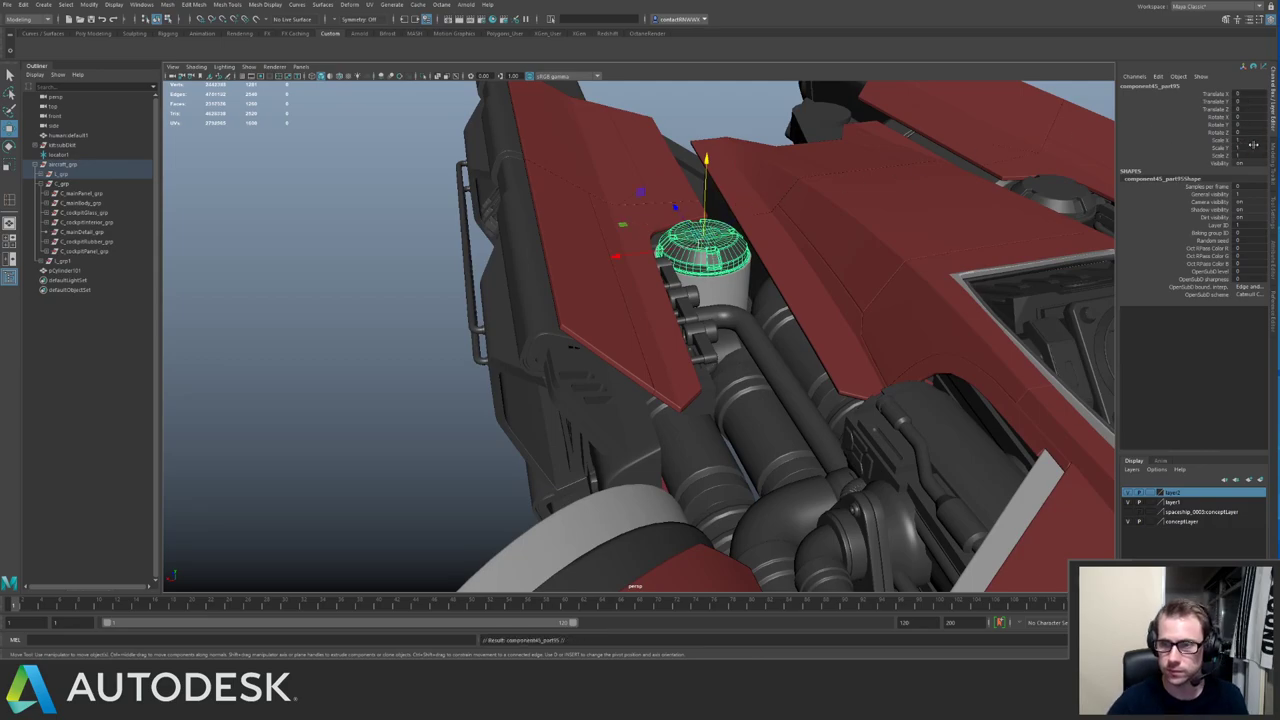
{"action": "type", "text": "-1"}
{"action": "key", "text": "Return"}
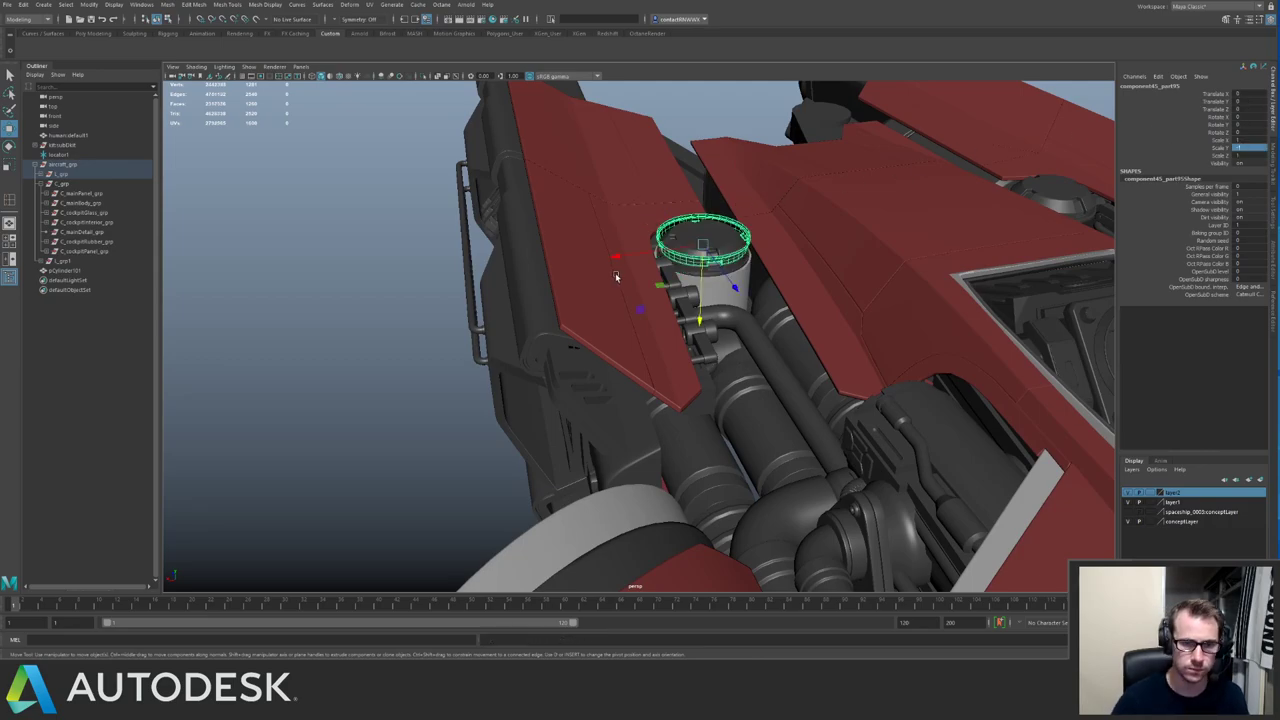
{"action": "left_click_drag", "start_coordinate": [616, 277], "coordinate": [676, 463], "text": "alt"}
{"action": "left_click_drag", "start_coordinate": [676, 461], "coordinate": [581, 276], "text": "alt"}
{"action": "left_click_drag", "start_coordinate": [598, 276], "coordinate": [596, 272]}
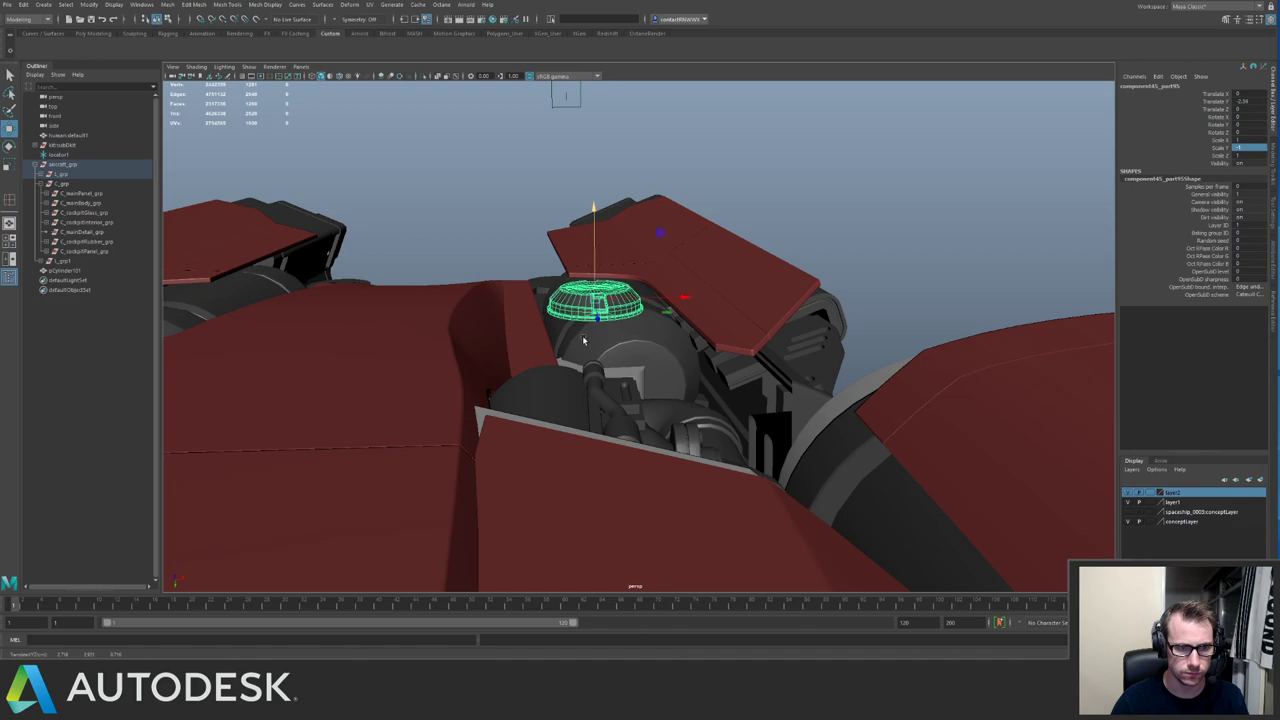
{"action": "mouse_move", "coordinate": [586, 340]}
{"action": "left_mouse_down", "text": "alt"}
{"action": "mouse_move", "coordinate": [586, 364]}
{"action": "mouse_move", "coordinate": [593, 341]}
{"action": "left_mouse_up", "text": "alt"}
Select the faces of the cylinder's lower end and extend them to meet the flipped cap on the underside.
{"action": "left_click", "coordinate": [600, 377]}
{"action": "key", "text": "ctrl+1"}
{"action": "key", "text": "F11"}
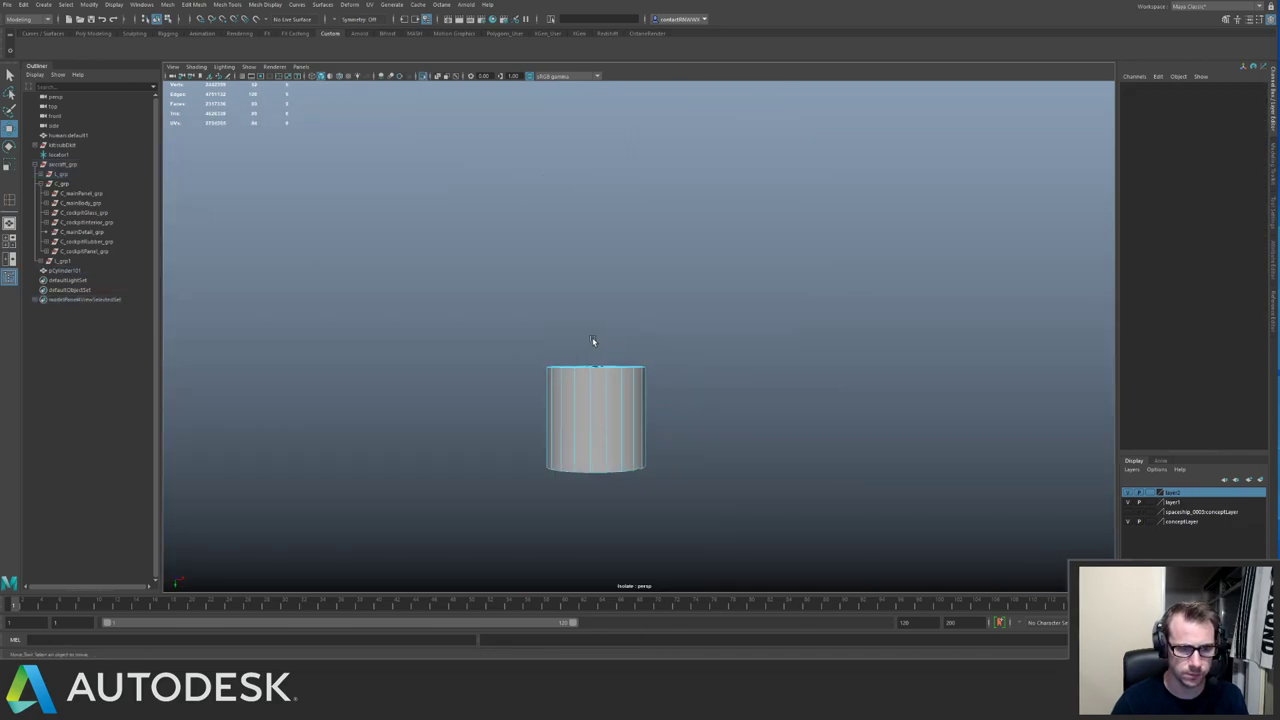
{"action": "left_click_drag", "start_coordinate": [686, 408], "coordinate": [500, 345]}
{"action": "left_click_drag", "start_coordinate": [463, 394], "coordinate": [657, 508], "text": "ctrl"}
{"action": "key", "text": "ctrl+1"}
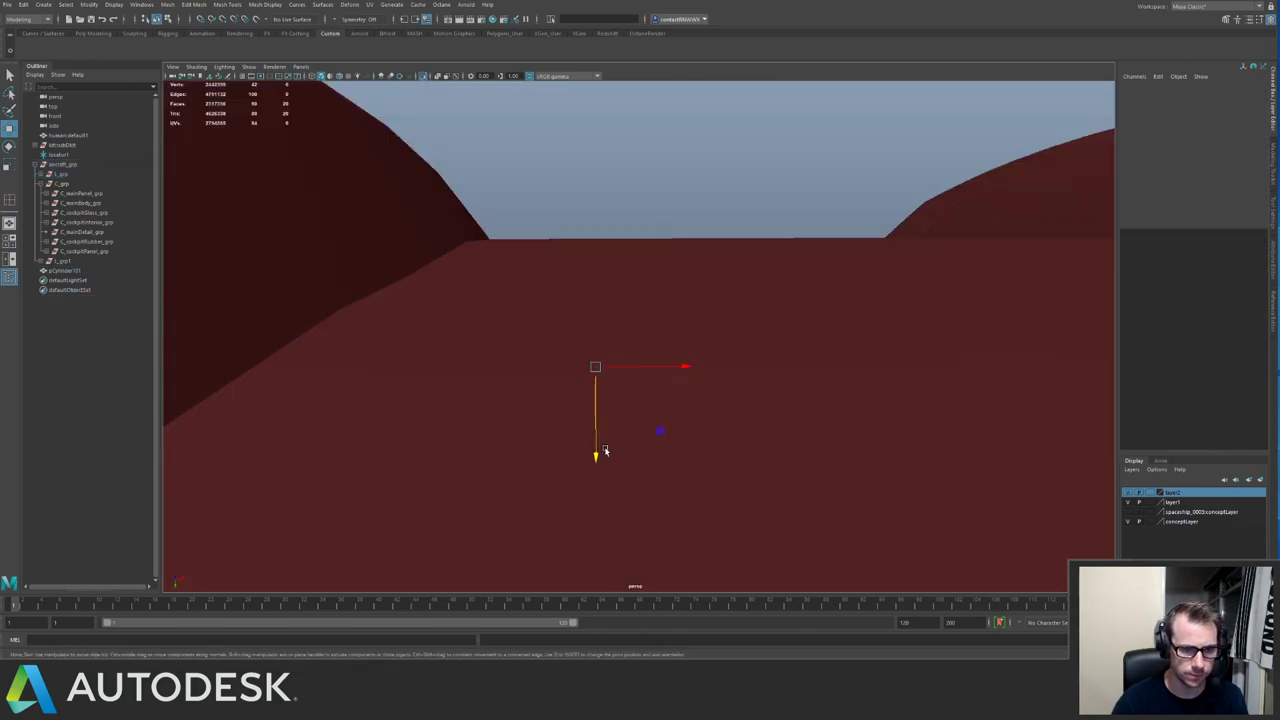
{"action": "left_click_drag", "start_coordinate": [603, 449], "coordinate": [621, 400], "text": "alt"}
{"action": "right_click_drag", "start_coordinate": [627, 391], "coordinate": [643, 371]}
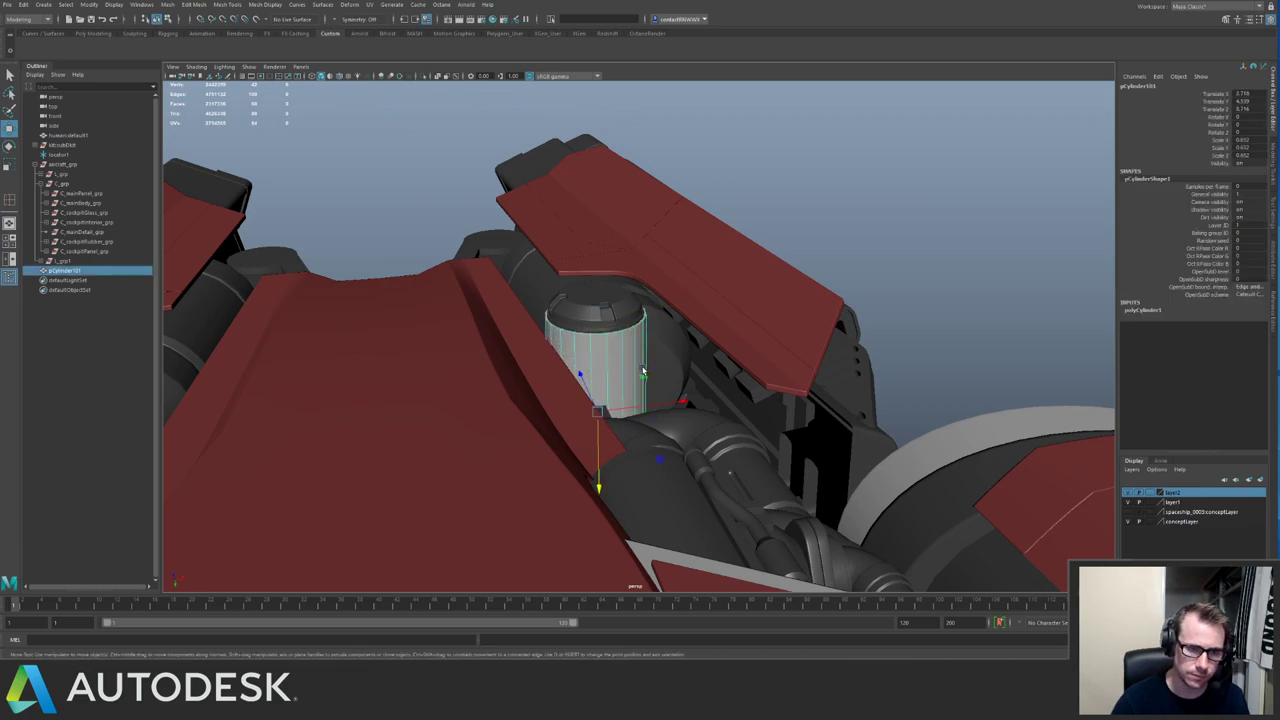
Review the whole aircraft from below, behind, the side and above, checking both engine bays and the rear panels.
{"action": "left_click", "coordinate": [790, 243]}
{"action": "right_click_drag", "start_coordinate": [790, 243], "coordinate": [574, 166], "text": "alt"}
{"action": "left_click_drag", "start_coordinate": [574, 166], "coordinate": [785, 312], "text": "alt"}
{"action": "right_click_drag", "start_coordinate": [785, 312], "coordinate": [520, 255], "text": "alt"}
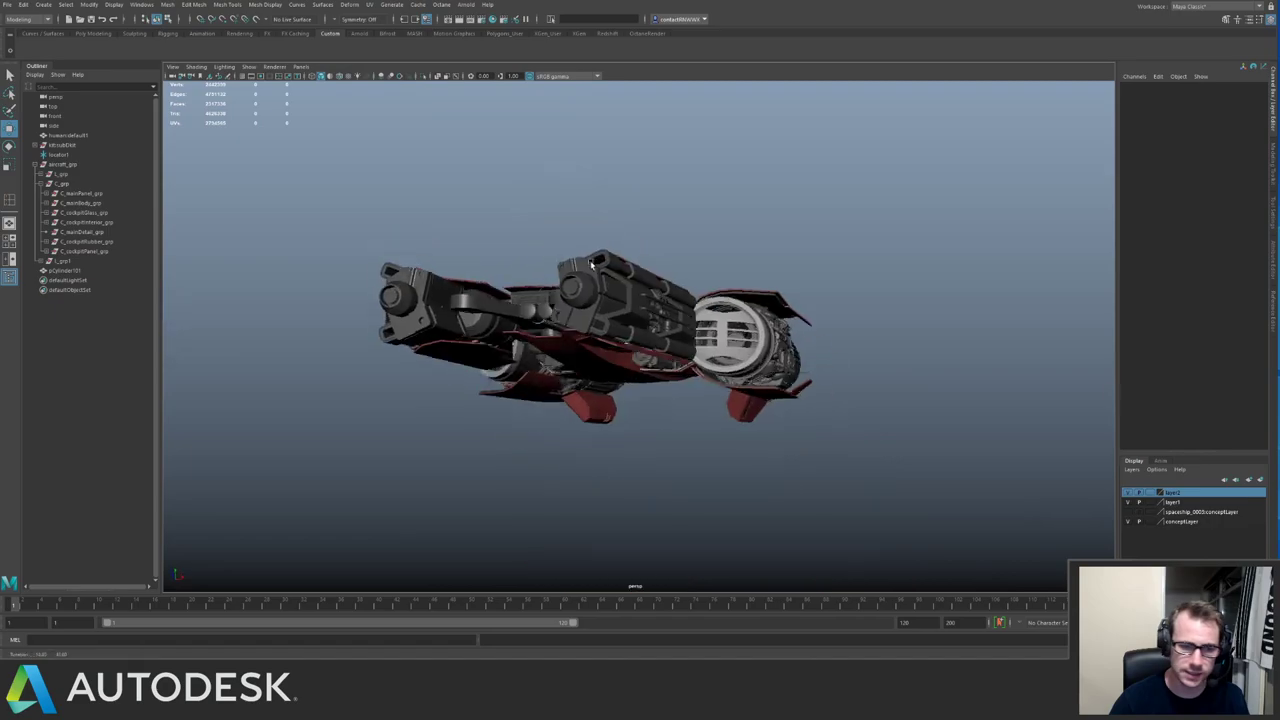
{"action": "left_click_drag", "start_coordinate": [520, 255], "coordinate": [606, 278], "text": "alt"}
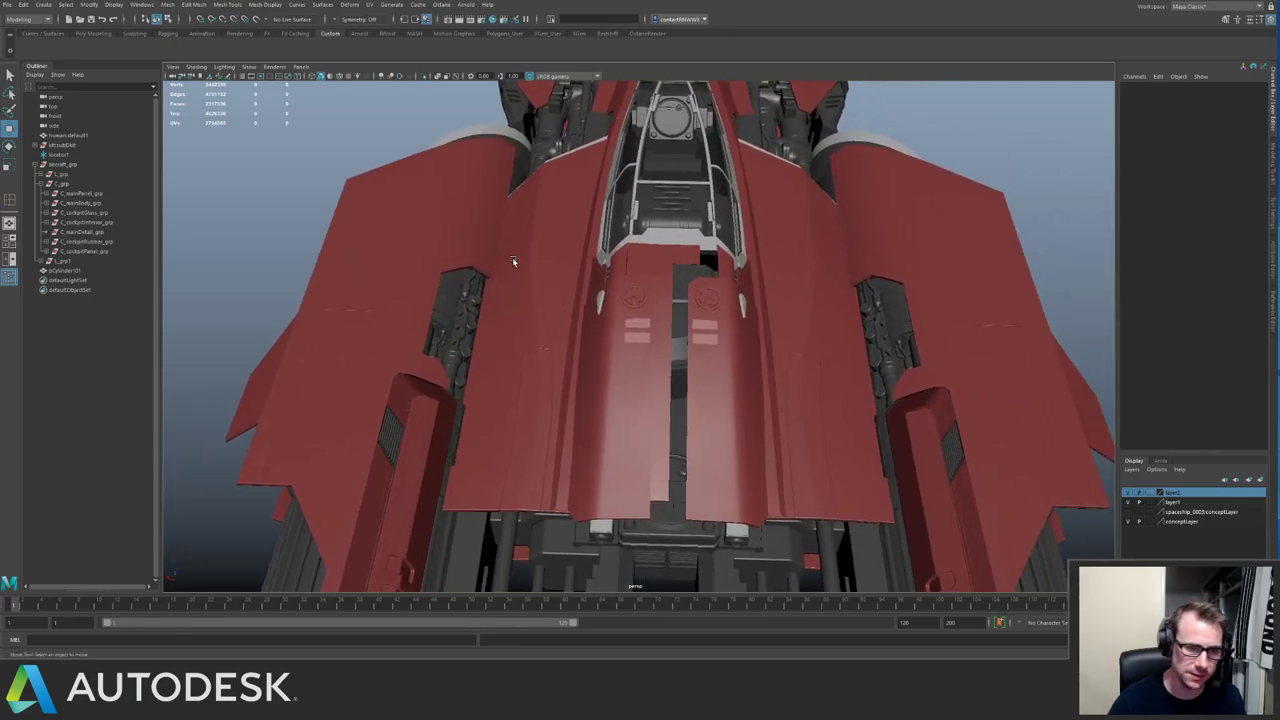
{"action": "left_click_drag", "start_coordinate": [513, 262], "coordinate": [623, 296], "text": "alt"}
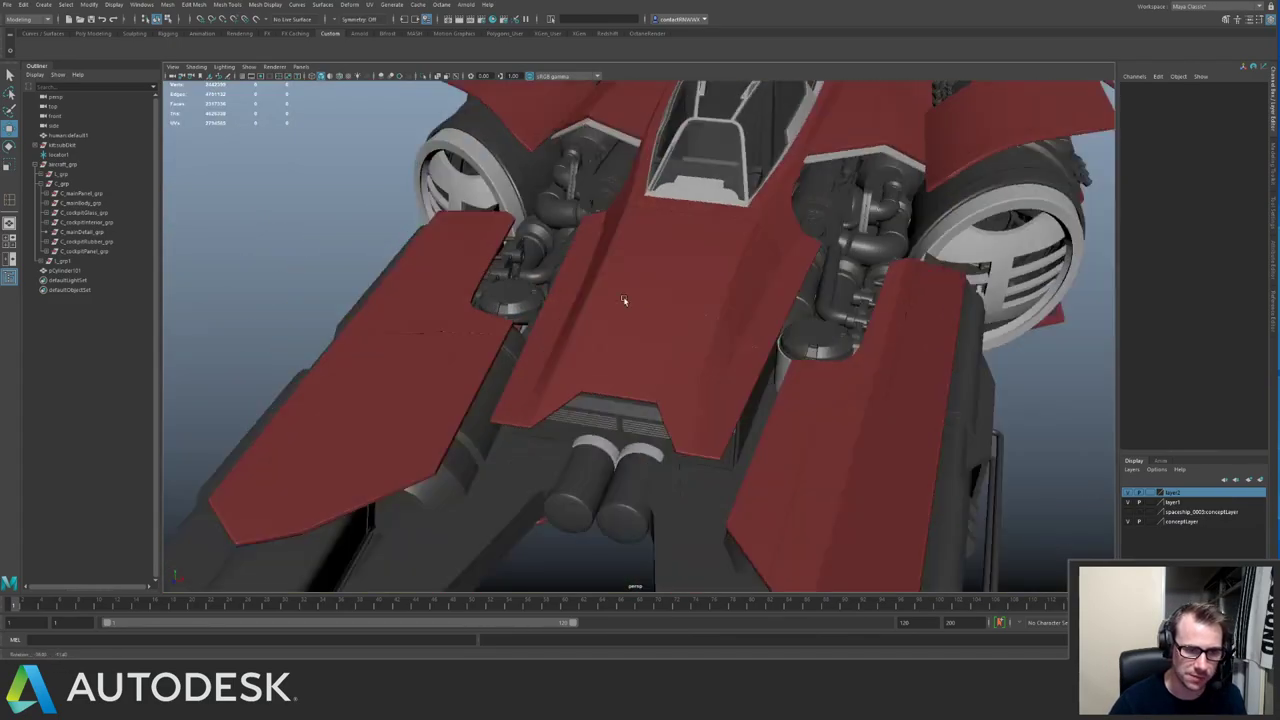
{"action": "right_click_drag", "start_coordinate": [623, 296], "coordinate": [450, 285], "text": "alt"}
{"action": "left_click_drag", "start_coordinate": [610, 300], "coordinate": [491, 270], "text": "alt"}
{"action": "right_click_drag", "start_coordinate": [491, 270], "coordinate": [632, 316], "text": "alt"}
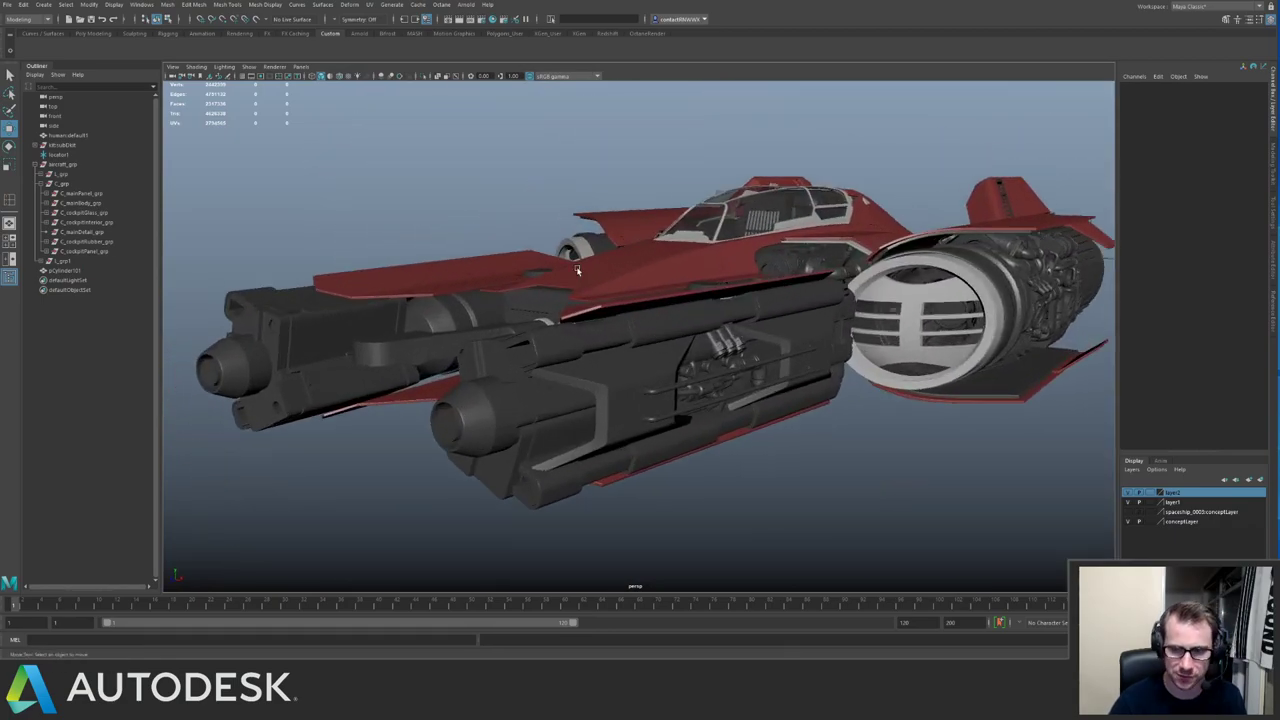
{"action": "left_click_drag", "start_coordinate": [577, 270], "coordinate": [548, 322], "text": "alt"}
{"action": "right_click_drag", "start_coordinate": [547, 262], "coordinate": [277, 229], "text": "alt"}
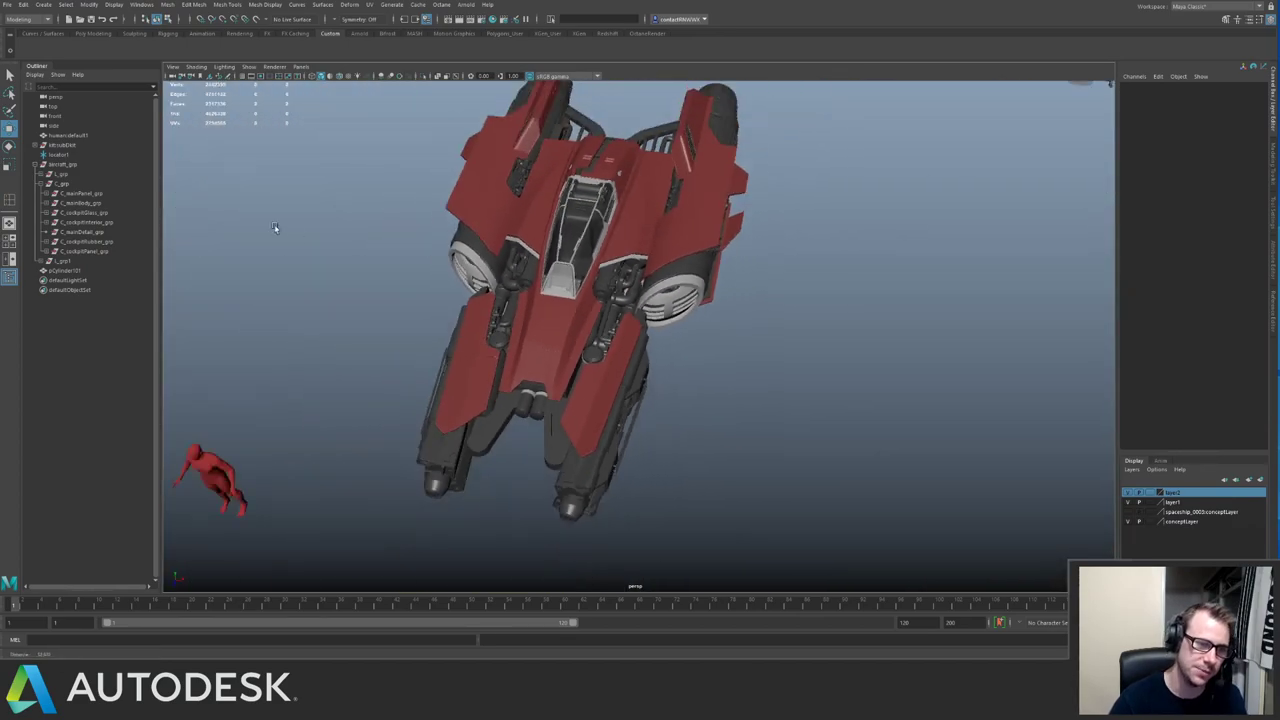
{"action": "middle_click_drag", "start_coordinate": [277, 229], "coordinate": [357, 271], "text": "alt"}
{"action": "left_click_drag", "start_coordinate": [505, 256], "coordinate": [534, 258], "text": "alt"}
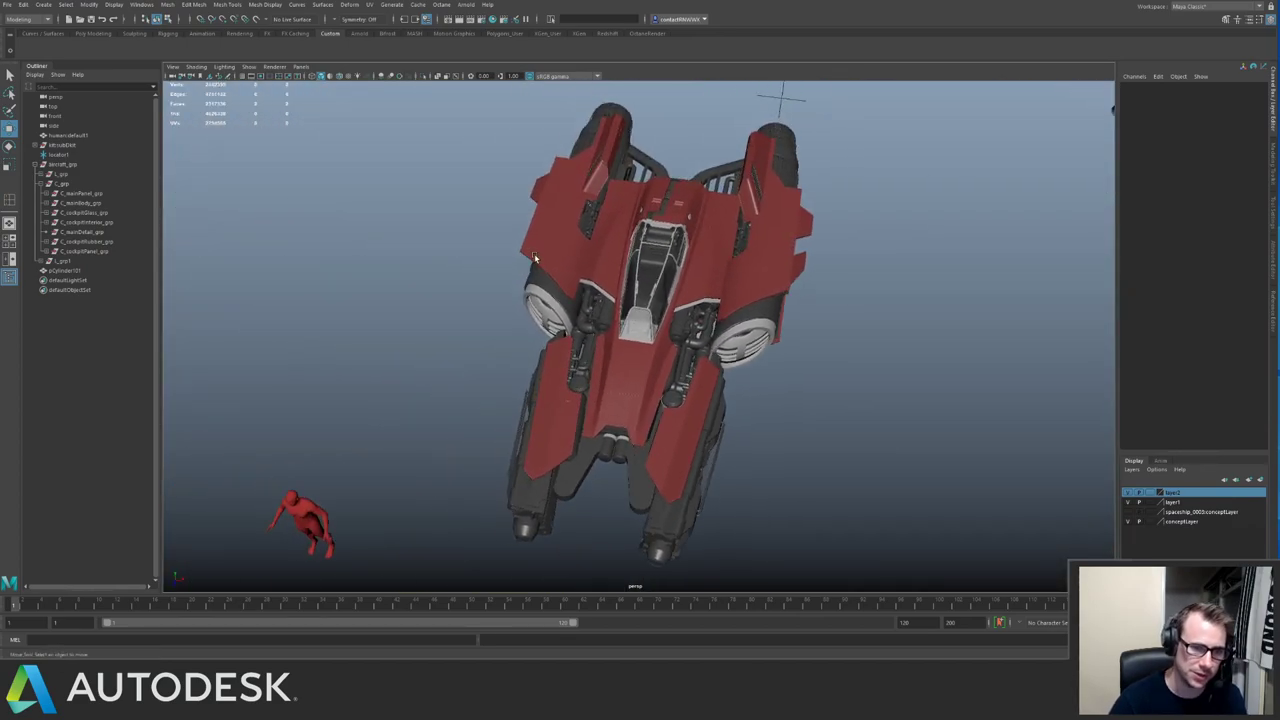
Delete the mirrored side group L_grp1 from the aircraft.
{"action": "left_click", "coordinate": [533, 375]}
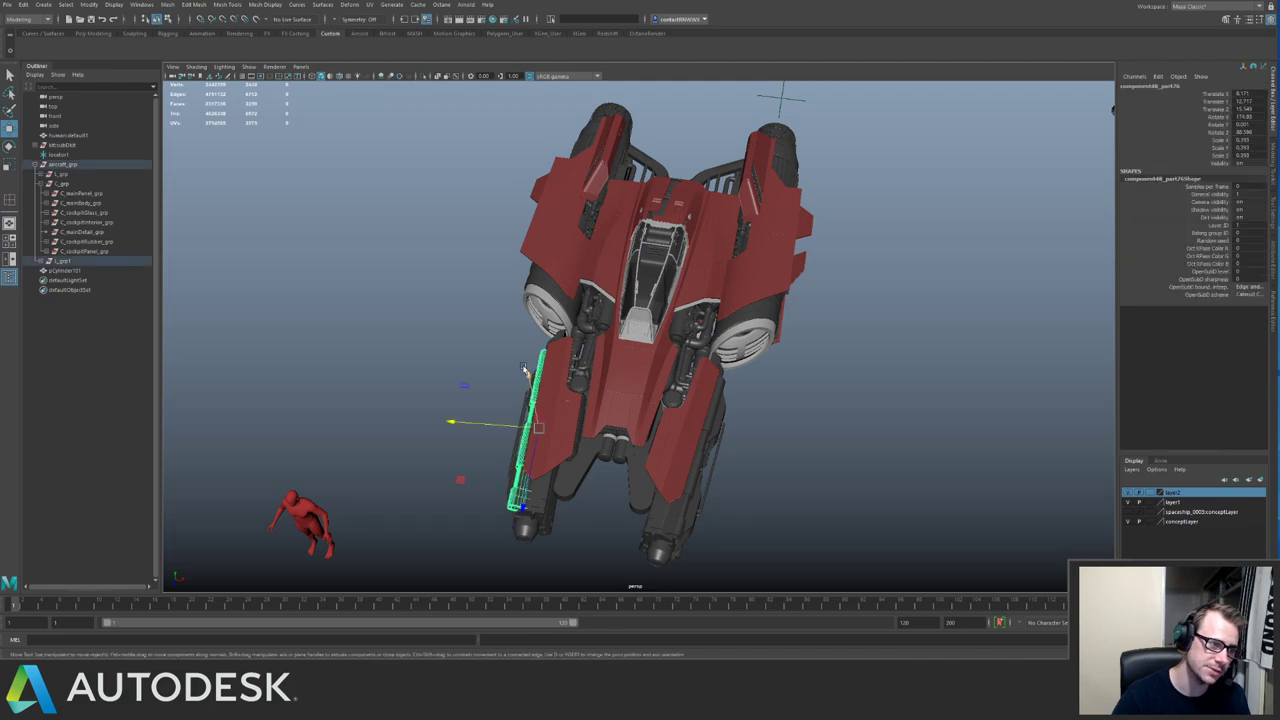
{"action": "left_click", "coordinate": [87, 268]}
{"action": "left_click", "coordinate": [91, 263]}
{"action": "left_click_drag", "start_coordinate": [622, 328], "coordinate": [566, 310], "text": "alt"}
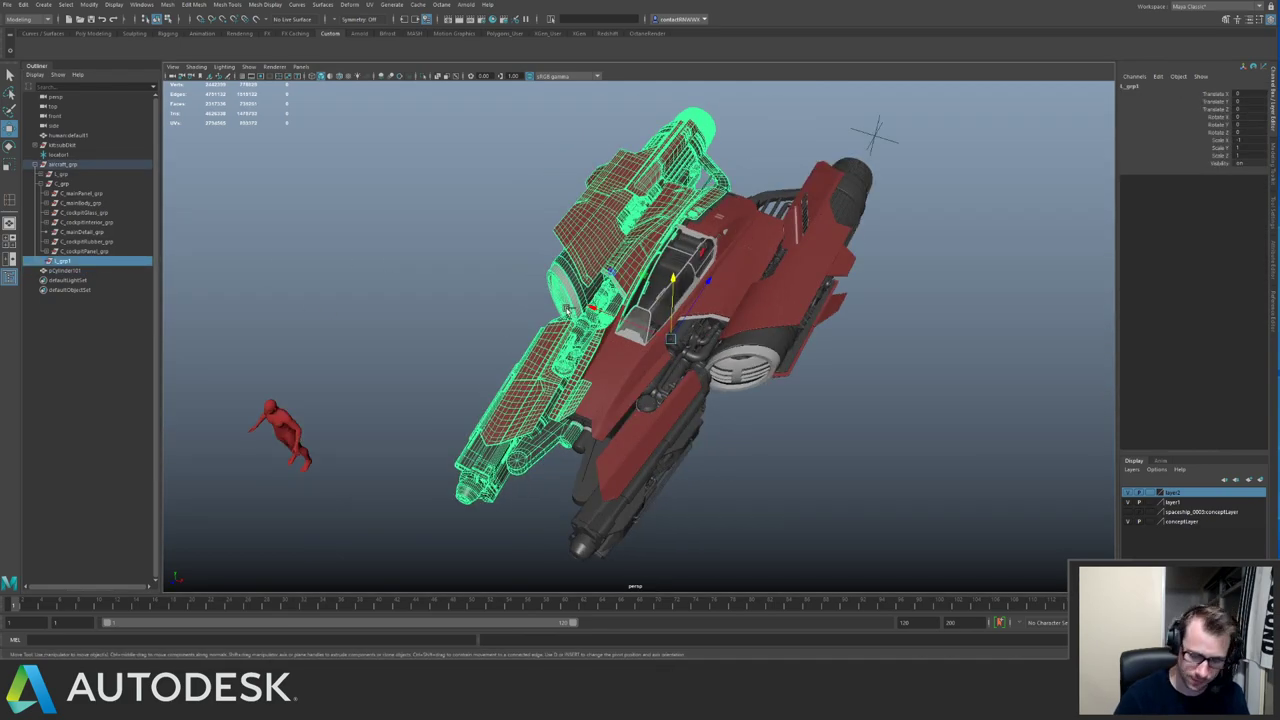
{"action": "key", "text": "Delete"}
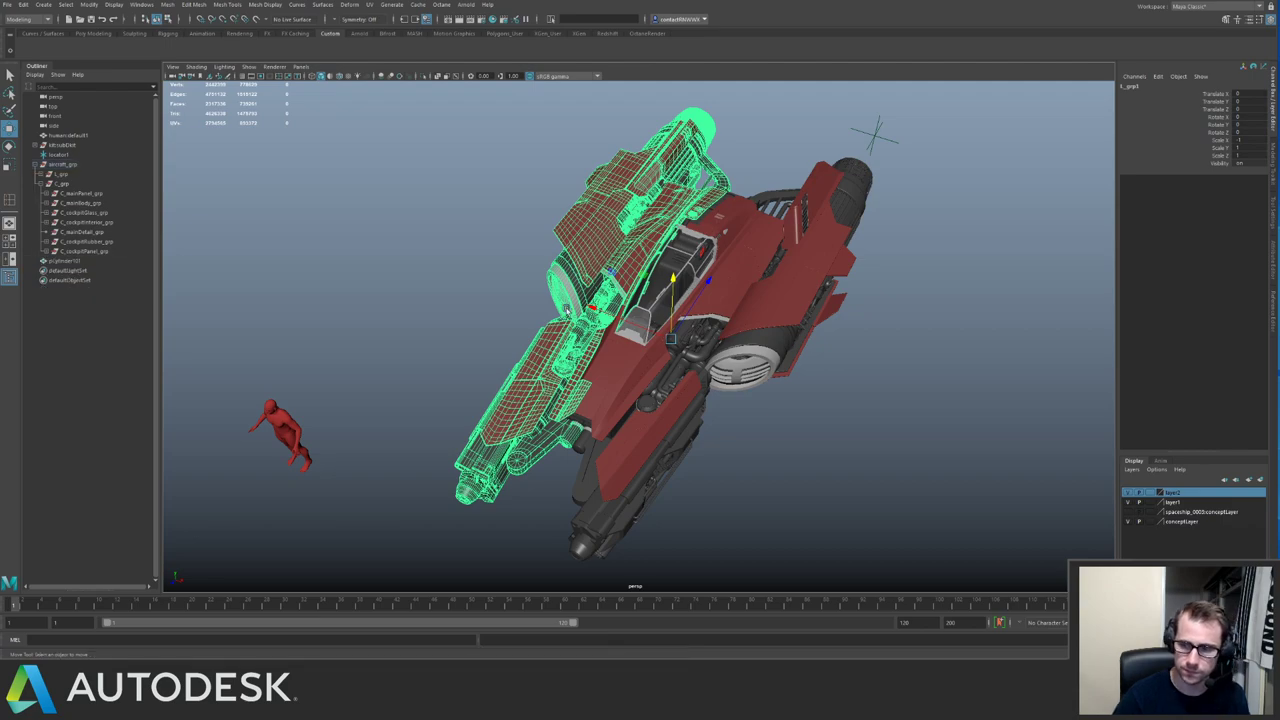
Select the cylinder under the round engine-bay cap and isolate it.
{"action": "left_click_drag", "start_coordinate": [752, 257], "coordinate": [697, 317], "text": "alt"}
{"action": "right_click_drag", "start_coordinate": [697, 317], "coordinate": [714, 330], "text": "alt"}
{"action": "left_click_drag", "start_coordinate": [714, 329], "coordinate": [746, 334], "text": "alt"}
{"action": "left_click_drag", "start_coordinate": [658, 320], "coordinate": [725, 290], "text": "alt"}
{"action": "right_click_drag", "start_coordinate": [725, 340], "coordinate": [843, 414], "text": "alt"}
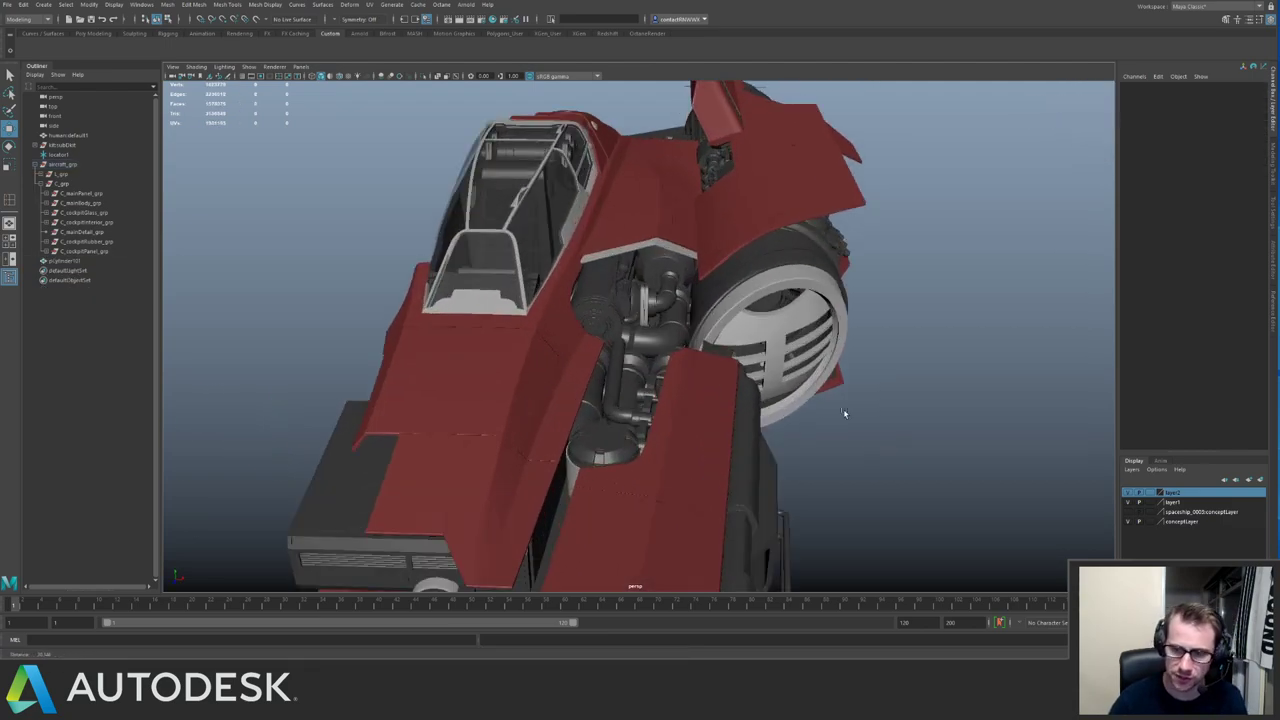
{"action": "left_click_drag", "start_coordinate": [600, 430], "coordinate": [650, 390], "text": "alt"}
{"action": "left_click", "coordinate": [642, 407]}
{"action": "key", "text": "f"}
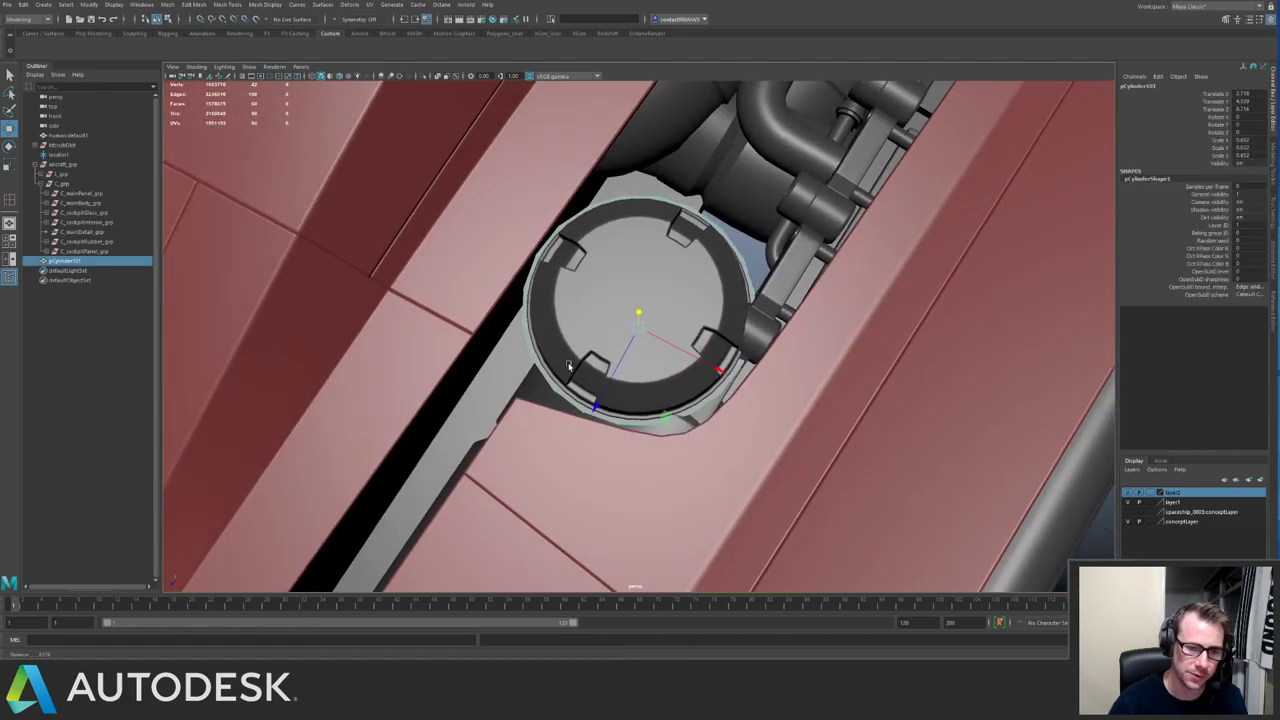
{"action": "left_click_drag", "start_coordinate": [568, 366], "coordinate": [443, 320], "text": "alt"}
{"action": "right_click_drag", "start_coordinate": [443, 320], "coordinate": [637, 347], "text": "alt"}
{"action": "key", "text": "ctrl+1"}
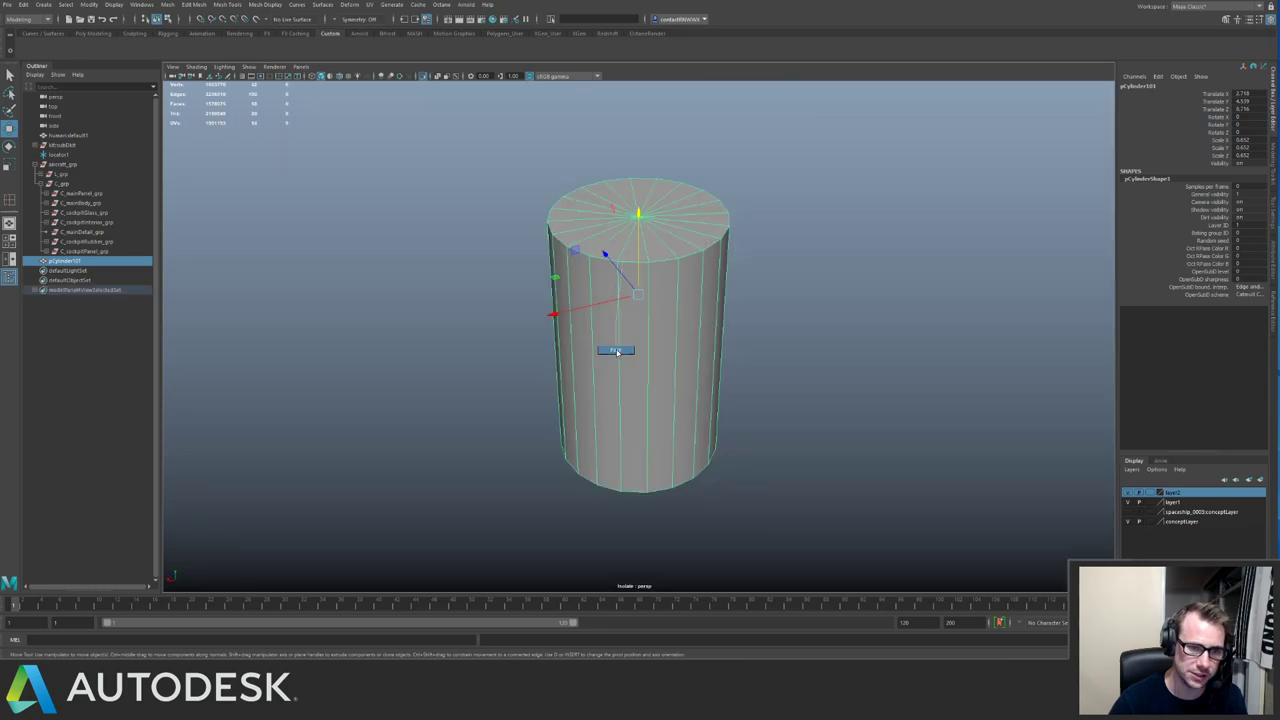
Extrude the cylinder's two end caps inward and delete the inner faces, leaving a ring at each open end.
{"action": "left_click", "coordinate": [603, 370]}
{"action": "left_click_drag", "start_coordinate": [493, 182], "coordinate": [829, 517]}
{"action": "left_click_drag", "start_coordinate": [490, 376], "coordinate": [484, 300], "text": "alt"}
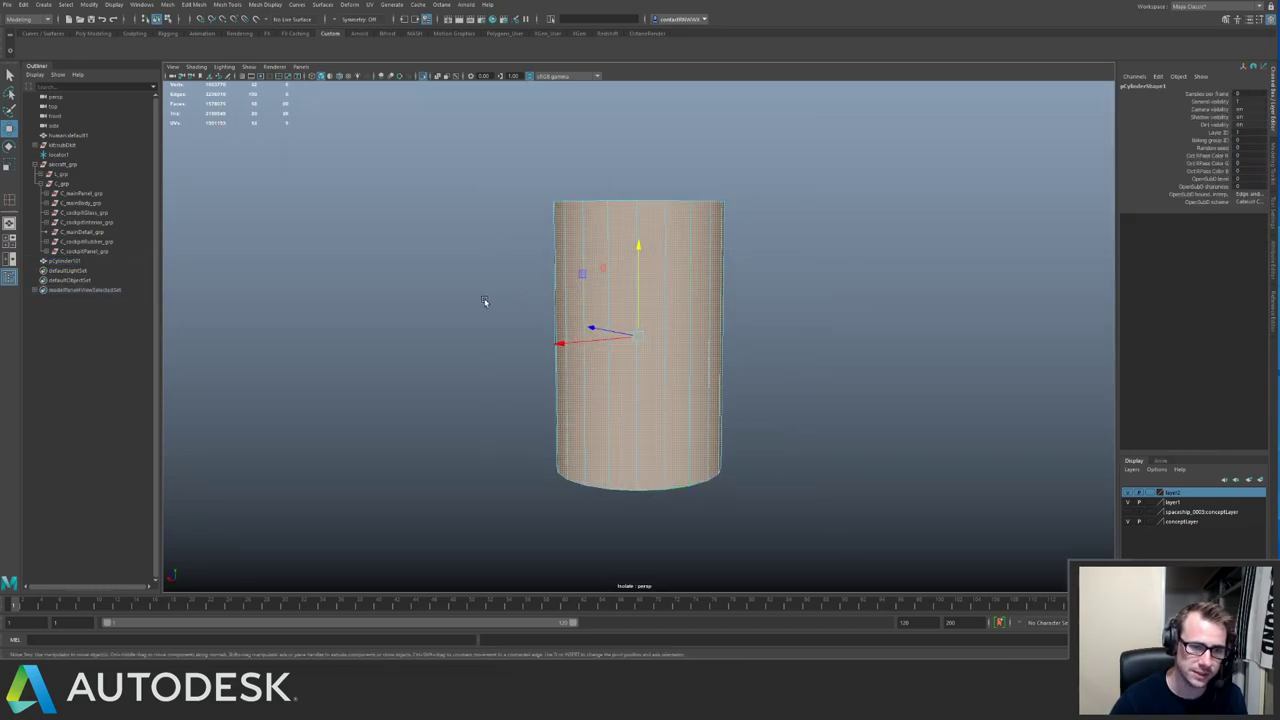
{"action": "left_click_drag", "start_coordinate": [822, 379], "coordinate": [510, 290], "text": "ctrl"}
{"action": "left_click_drag", "start_coordinate": [510, 290], "coordinate": [516, 360], "text": "alt"}
{"action": "key", "text": "ctrl+e"}
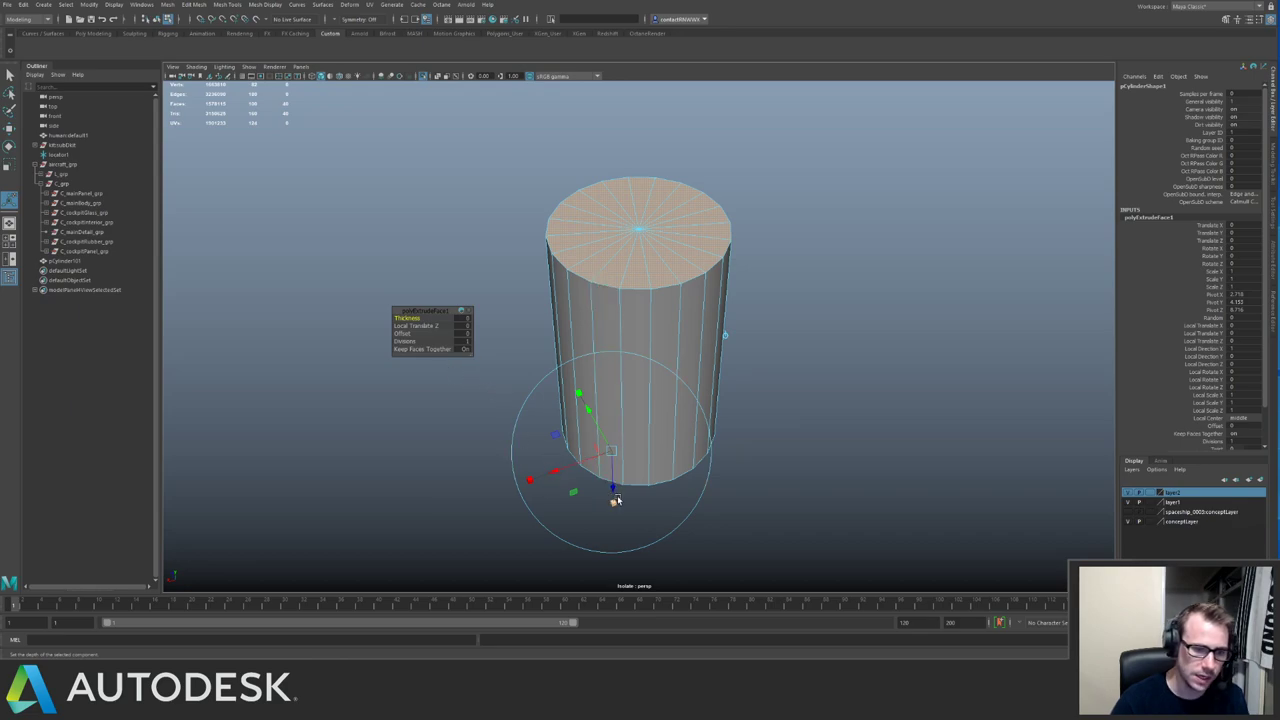
{"action": "left_click_drag", "start_coordinate": [611, 451], "coordinate": [592, 453]}
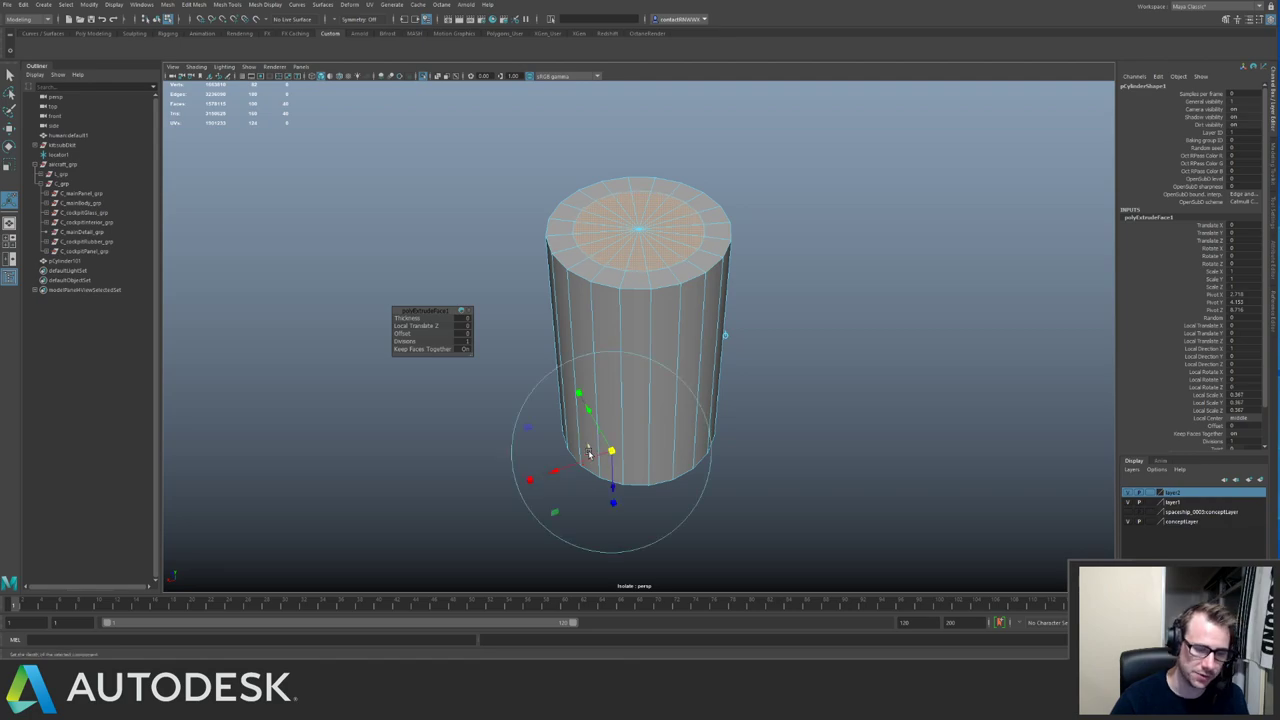
{"action": "key", "text": "Delete"}
{"action": "key", "text": "q"}
{"action": "key", "text": "F8"}
{"action": "left_click", "coordinate": [553, 308]}
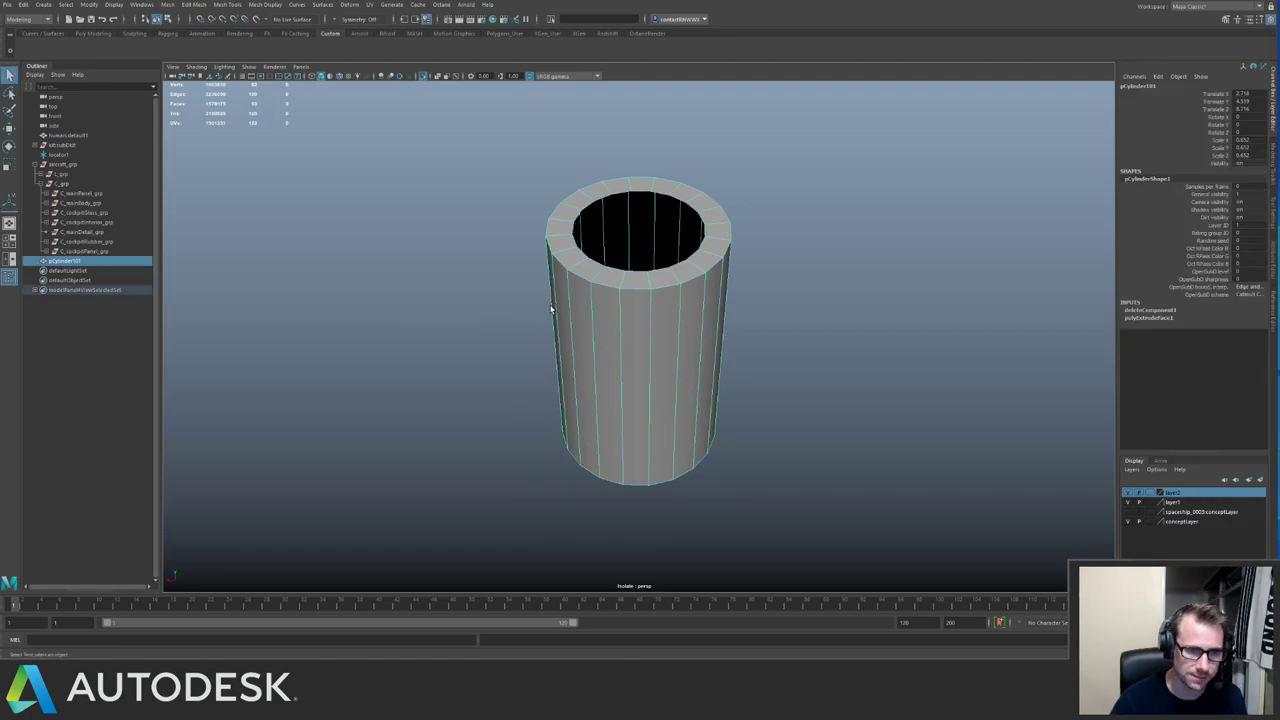
Bring back the full aircraft and check how the hollow cylinder sits under the round engine-bay cap.
{"action": "key", "text": "ctrl+1"}
{"action": "mouse_move", "coordinate": [552, 300]}
{"action": "left_mouse_down", "text": "alt"}
{"action": "mouse_move", "coordinate": [543, 245]}
{"action": "mouse_move", "coordinate": [546, 308]}
{"action": "left_mouse_up", "text": "alt"}
{"action": "right_click_drag", "start_coordinate": [546, 308], "coordinate": [433, 272], "text": "alt"}
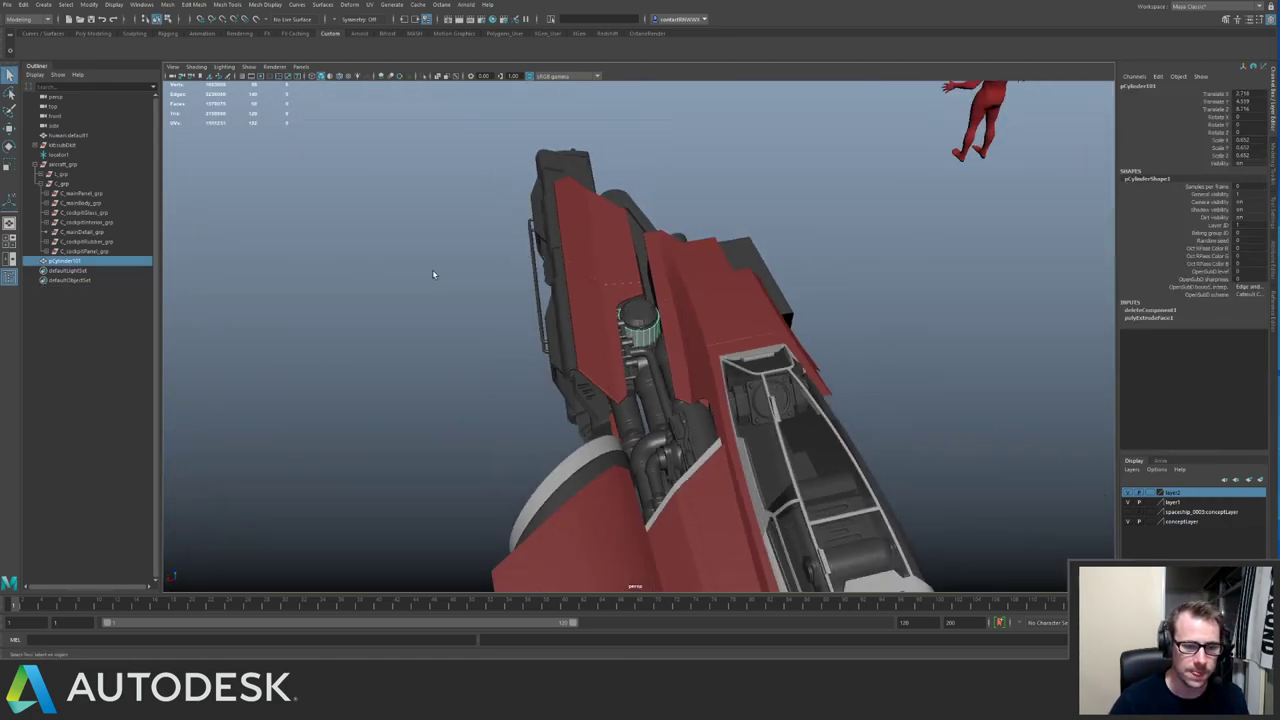
{"action": "left_click_drag", "start_coordinate": [433, 272], "coordinate": [530, 288], "text": "alt"}
{"action": "right_click_drag", "start_coordinate": [530, 288], "coordinate": [560, 305], "text": "alt"}
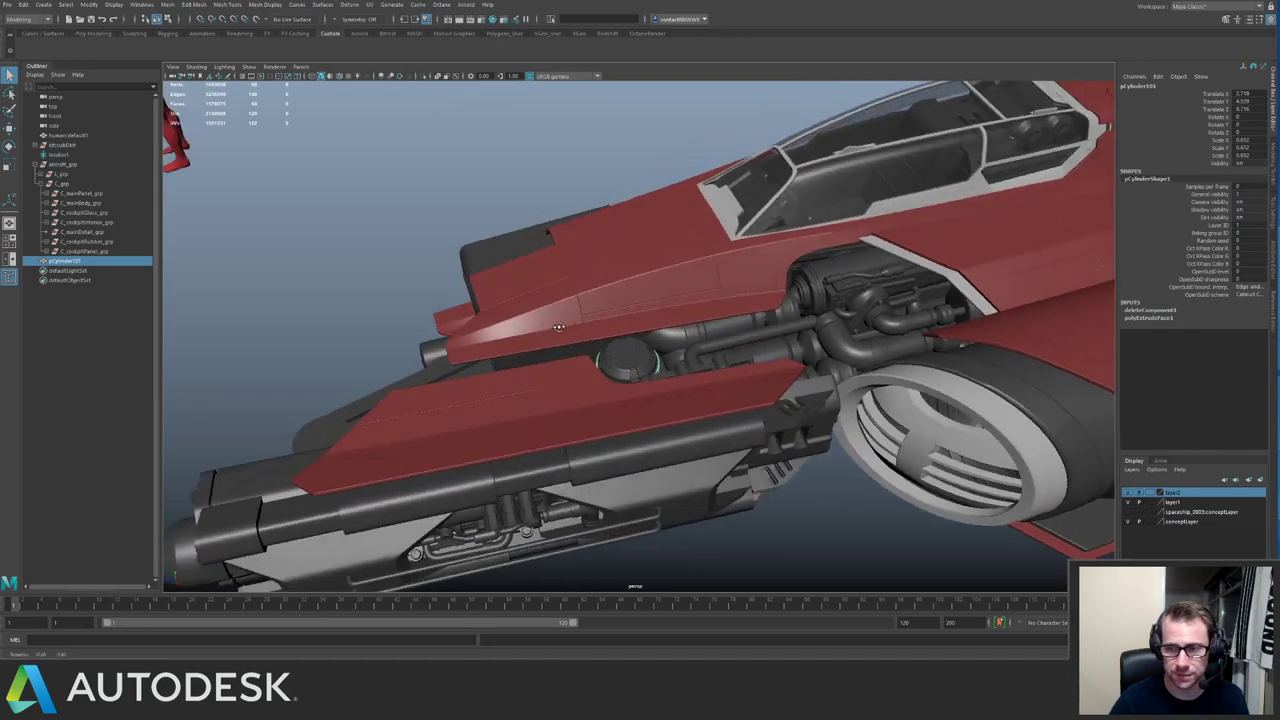
{"action": "left_click_drag", "start_coordinate": [560, 305], "coordinate": [580, 350], "text": "alt"}
{"action": "right_click_drag", "start_coordinate": [580, 350], "coordinate": [625, 395], "text": "alt"}
Isolate the cylinder and bevel the outer rim edges at both ends with chamfer off and a fraction of 0.3, then show the full aircraft.
{"action": "key", "text": "ctrl+1"}
{"action": "key", "text": "F10"}
{"action": "double_click", "coordinate": [614, 397]}
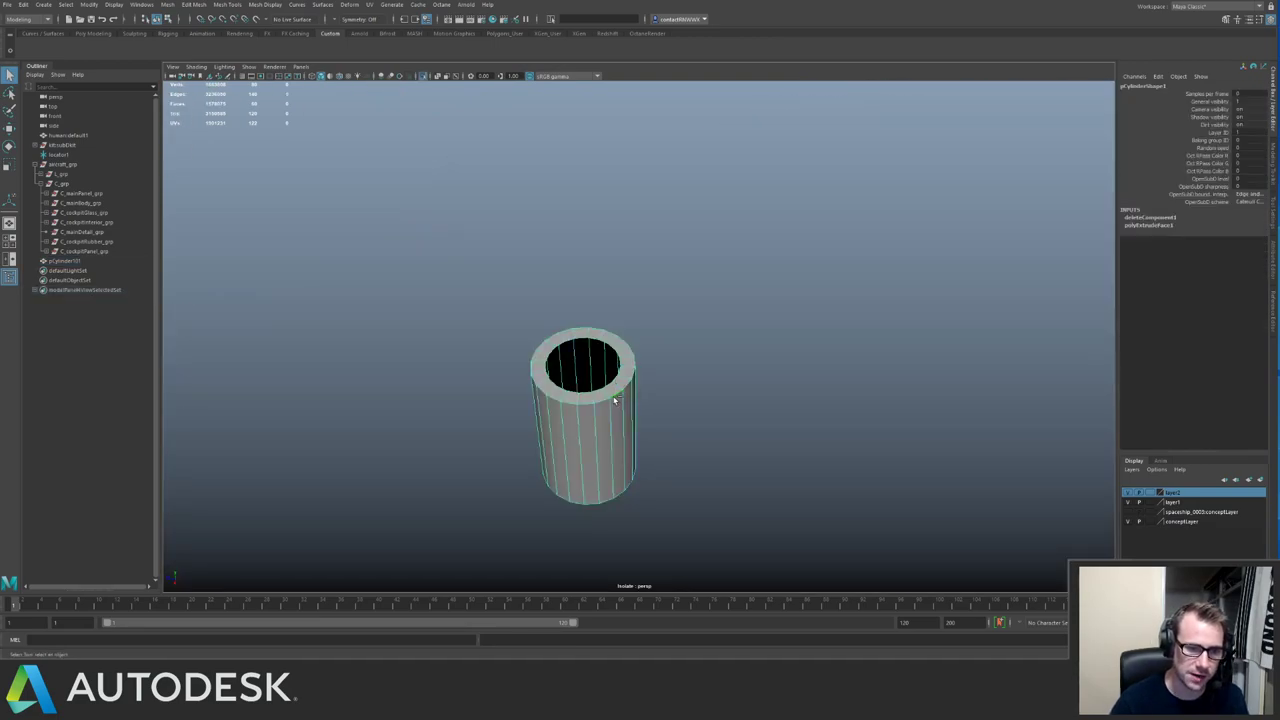
{"action": "left_click_drag", "start_coordinate": [609, 402], "coordinate": [590, 411], "text": "alt"}
{"action": "double_click", "coordinate": [605, 489], "text": "shift"}
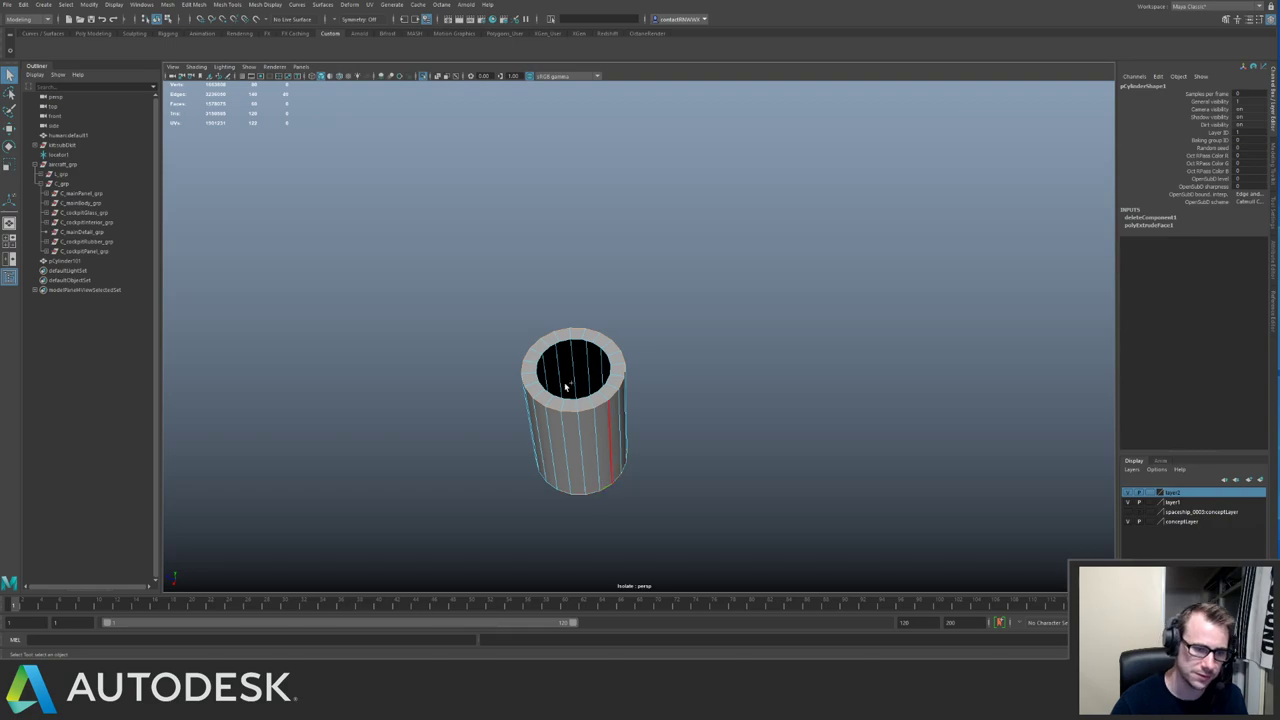
{"action": "middle_click_drag", "start_coordinate": [566, 388], "coordinate": [607, 318], "text": "alt"}
{"action": "right_click_drag", "start_coordinate": [607, 318], "coordinate": [658, 368], "text": "alt"}
{"action": "right_click_drag", "start_coordinate": [573, 349], "coordinate": [694, 352], "text": "shift"}
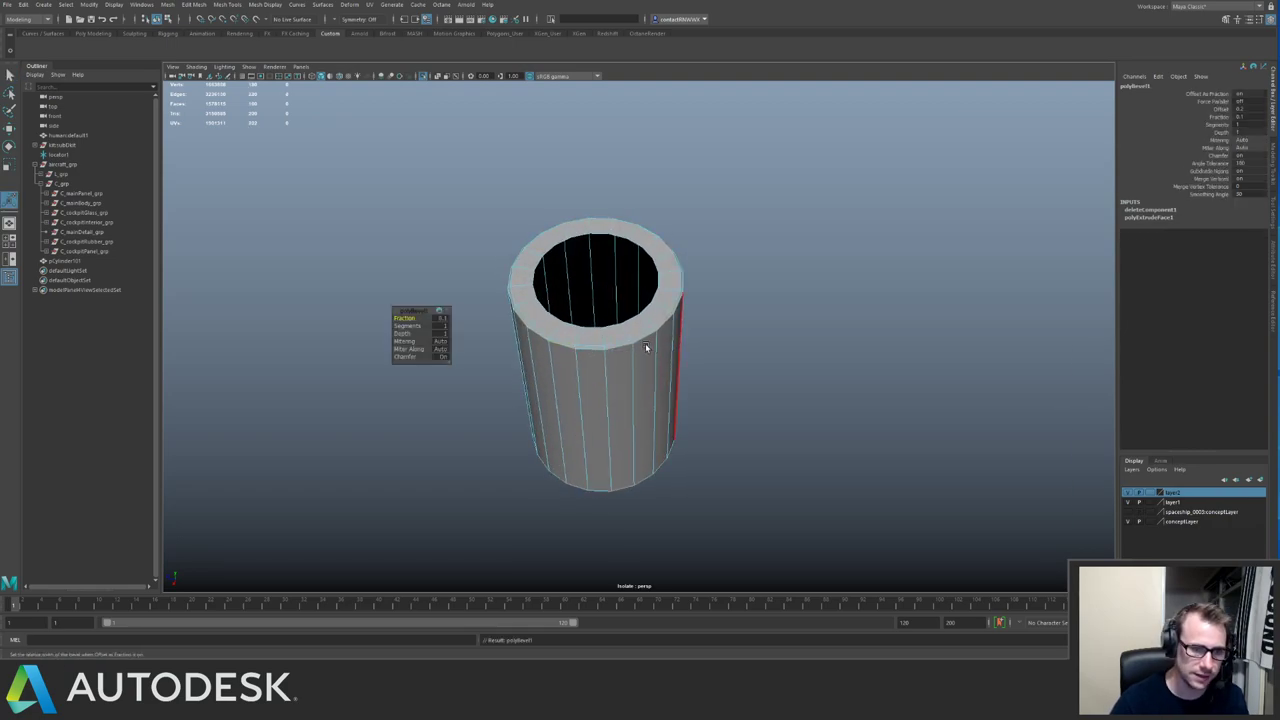
{"action": "left_click", "coordinate": [405, 357]}
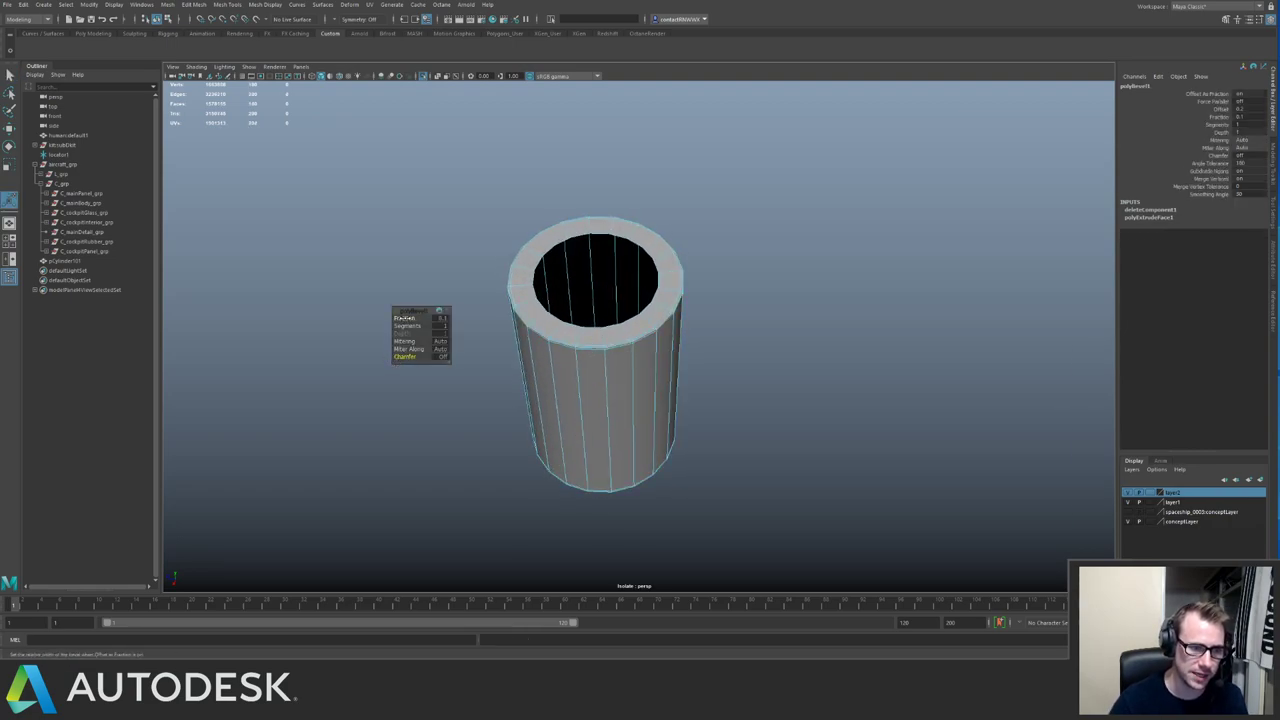
{"action": "left_click_drag", "start_coordinate": [399, 318], "coordinate": [396, 318]}
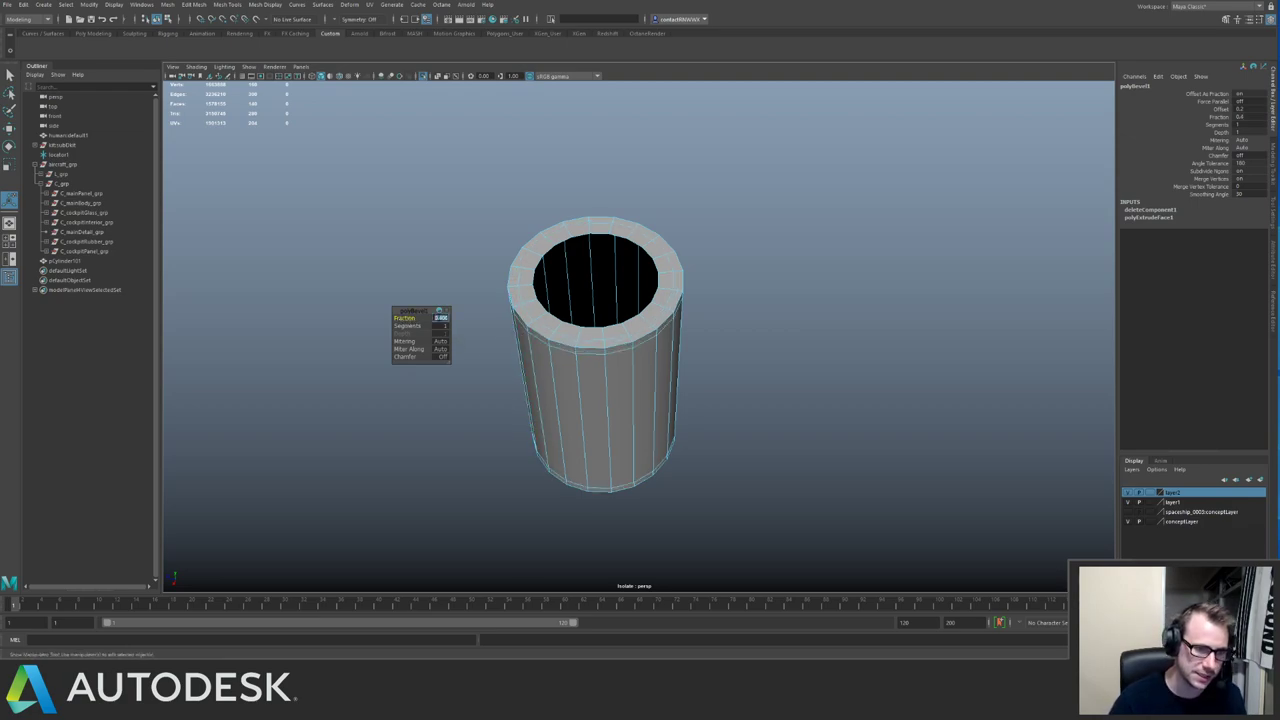
{"action": "type", "text": ".3"}
{"action": "key", "text": "Return"}
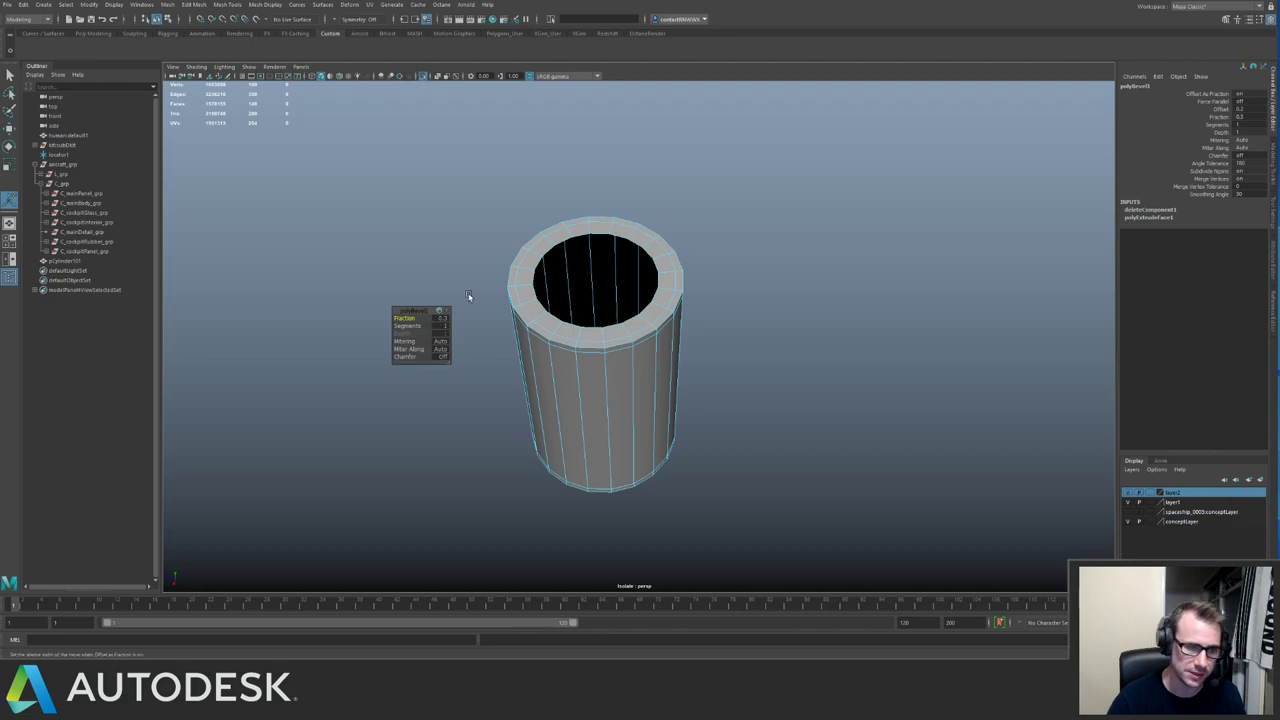
{"action": "right_click_drag", "start_coordinate": [535, 285], "coordinate": [566, 250]}
{"action": "key", "text": "q"}
{"action": "key", "text": "ctrl+1"}
Deselect the cylinder and look through the contents of the cockpit panel and cockpit rubber groups in the scene hierarchy.
{"action": "scroll", "coordinate": [566, 250], "scroll_direction": "down", "scroll_amount": 5}
{"action": "left_click_drag", "start_coordinate": [440, 245], "coordinate": [473, 280], "text": "alt"}
{"action": "scroll", "coordinate": [473, 280], "scroll_direction": "down", "scroll_amount": 5}
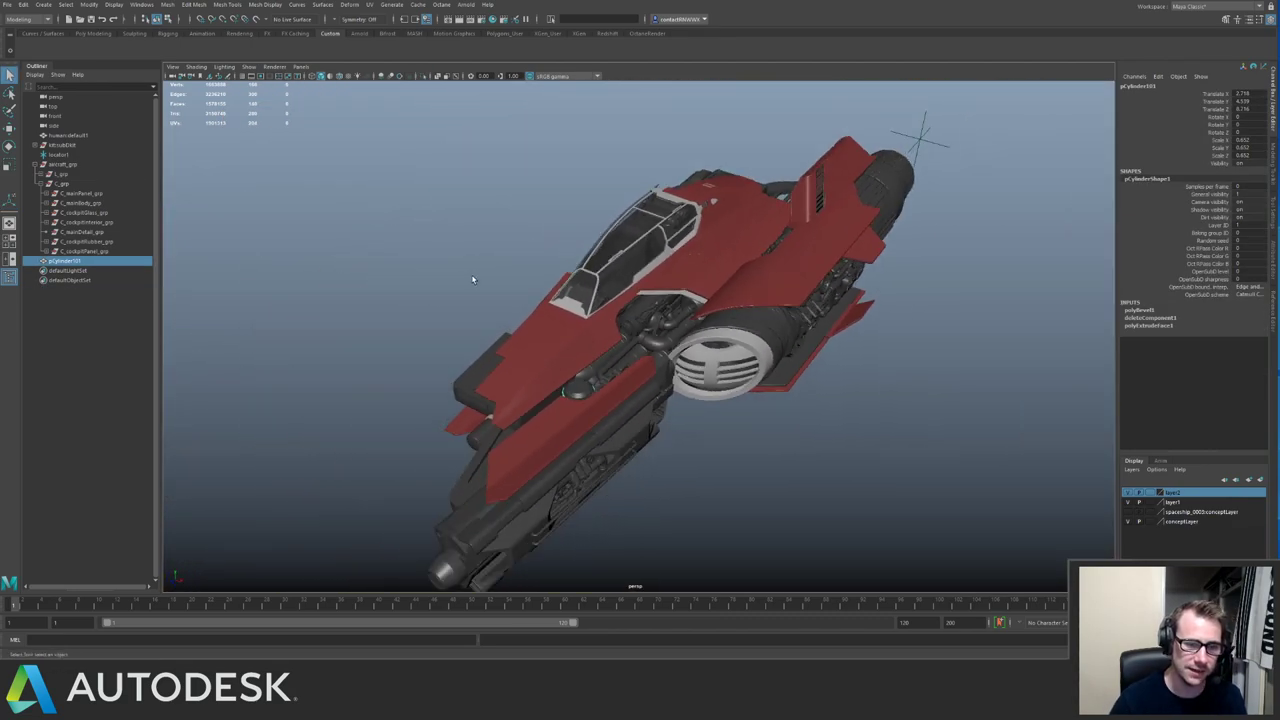
{"action": "left_click", "coordinate": [500, 214]}
{"action": "left_click", "coordinate": [47, 251]}
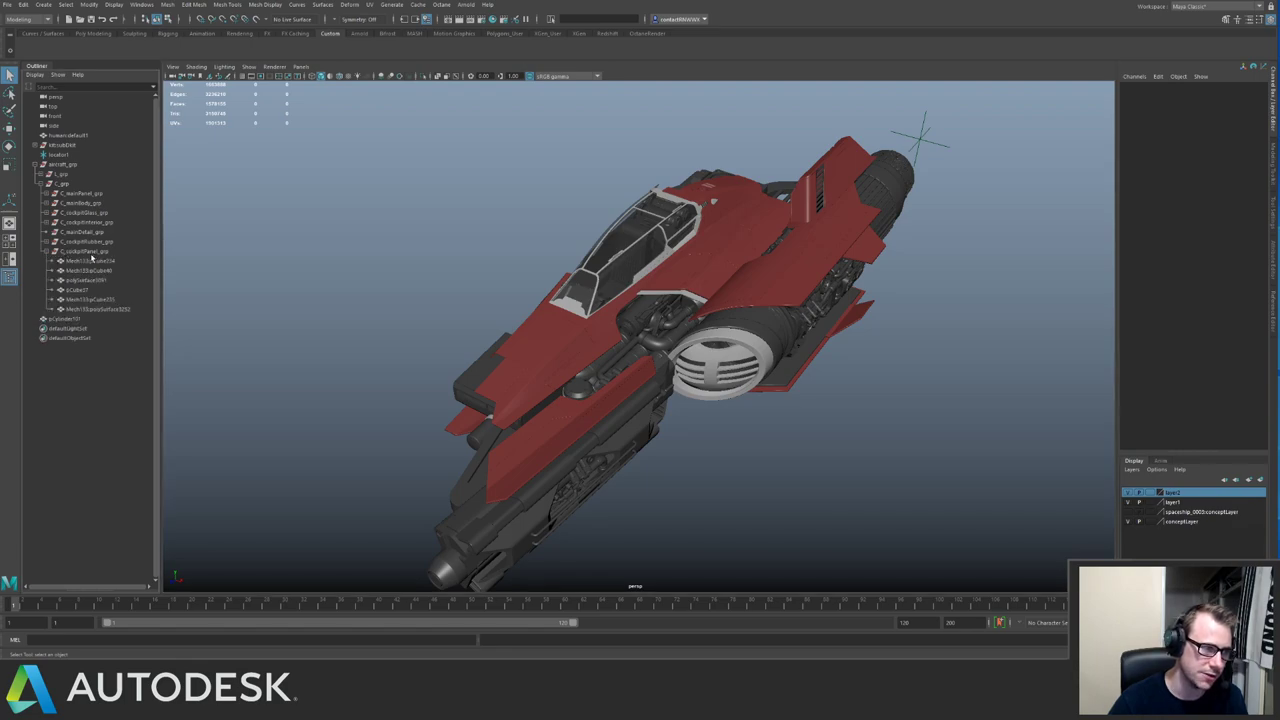
{"action": "left_click", "coordinate": [48, 241]}
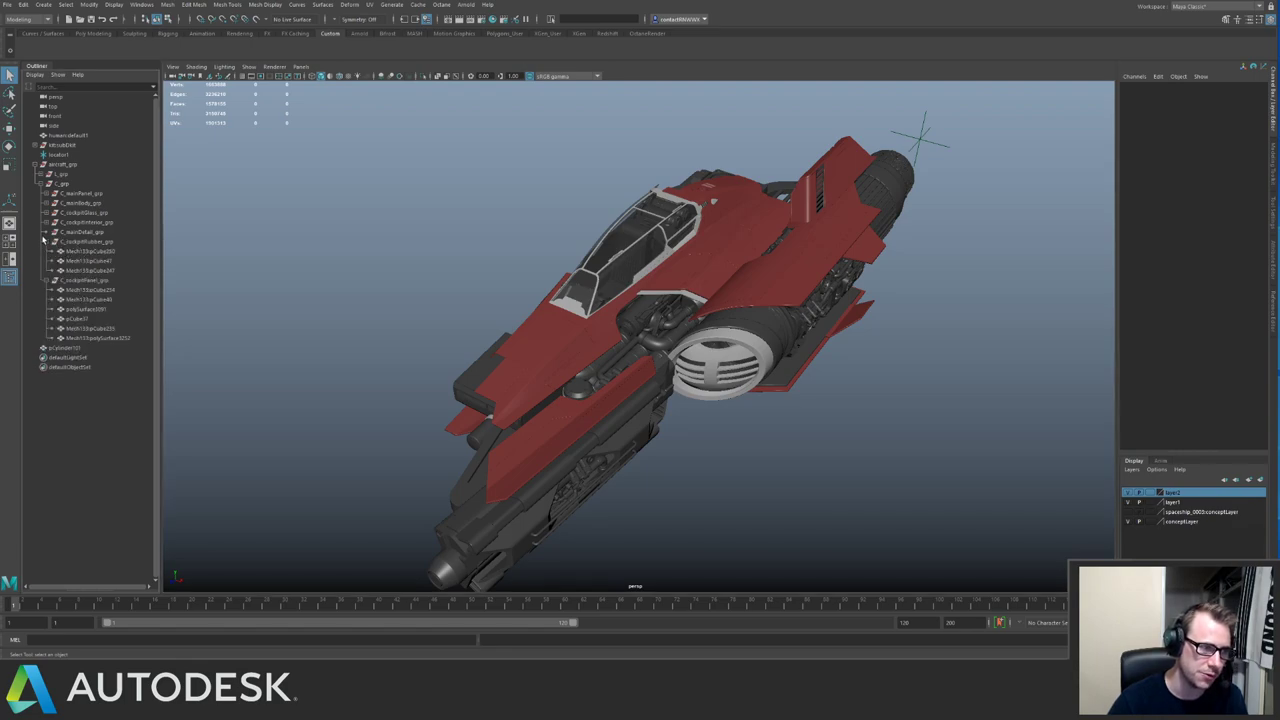
{"action": "left_click", "coordinate": [46, 241]}
{"action": "left_click", "coordinate": [48, 251]}
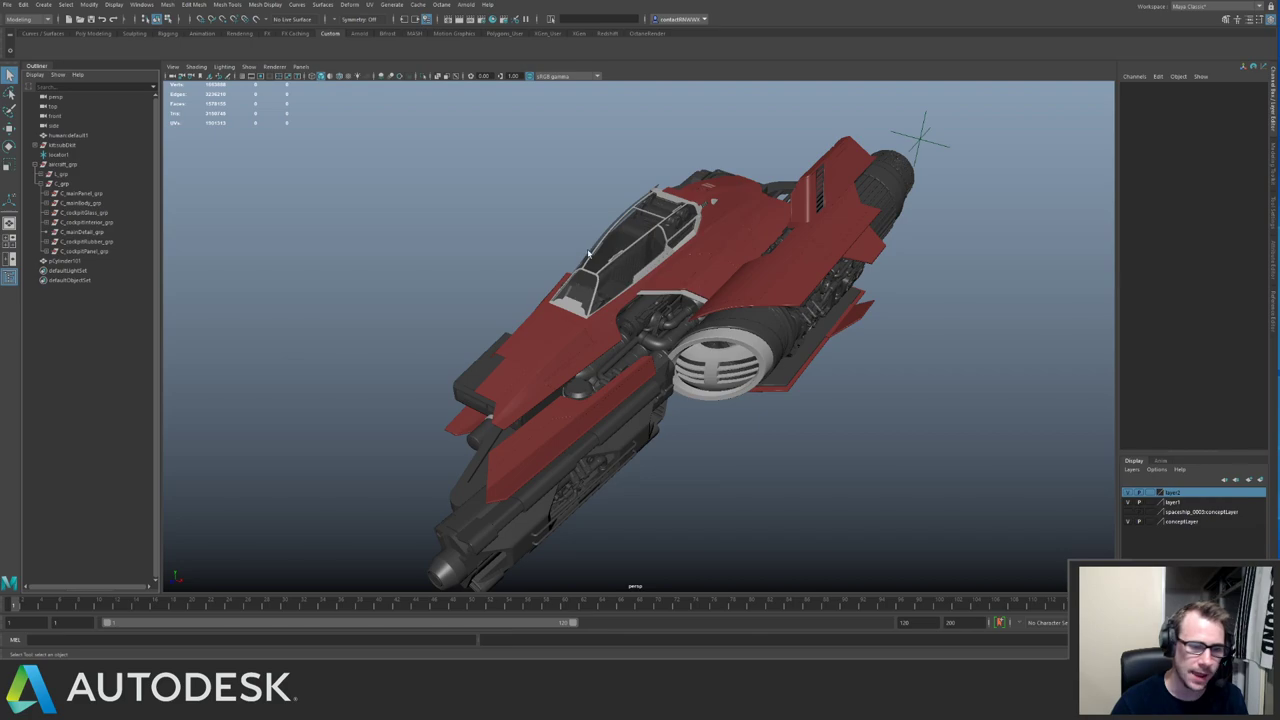
Save the scene with the beveled cylinder in place.
{"action": "left_click_drag", "start_coordinate": [589, 253], "coordinate": [544, 316], "text": "alt"}
{"action": "left_click_drag", "start_coordinate": [703, 287], "coordinate": [580, 279], "text": "alt"}
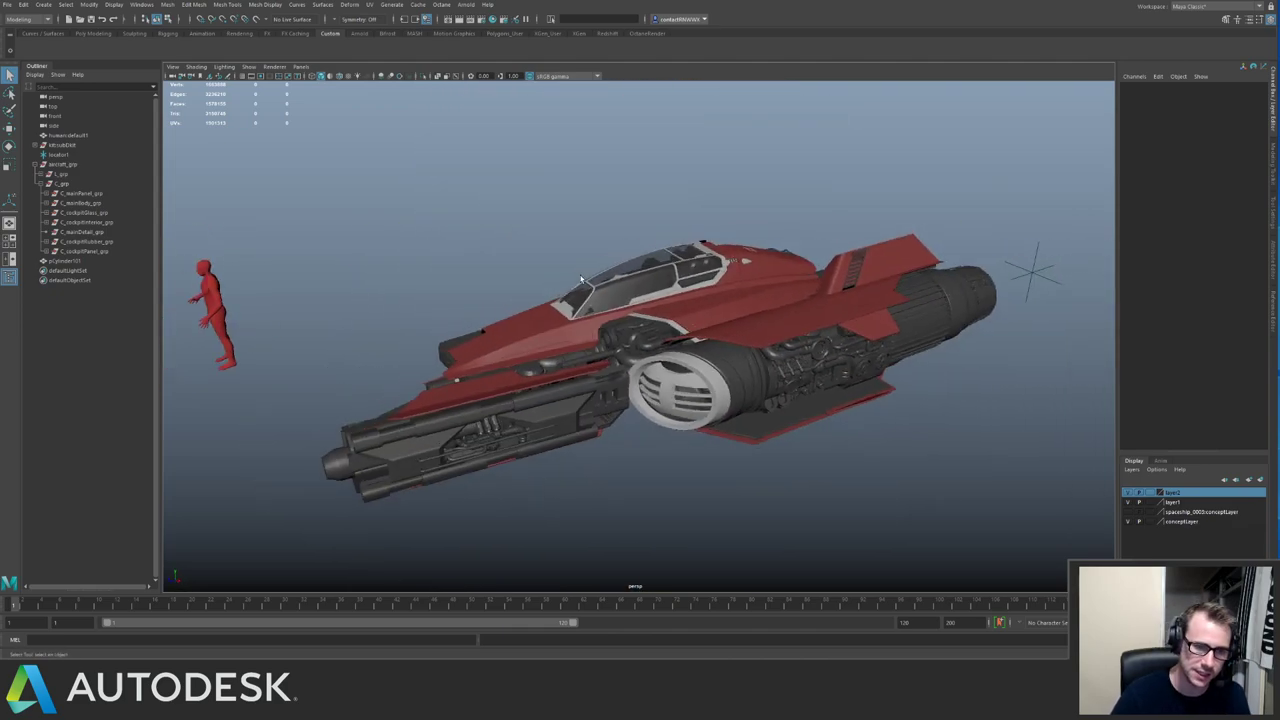
{"action": "key", "text": "ctrl+s"}
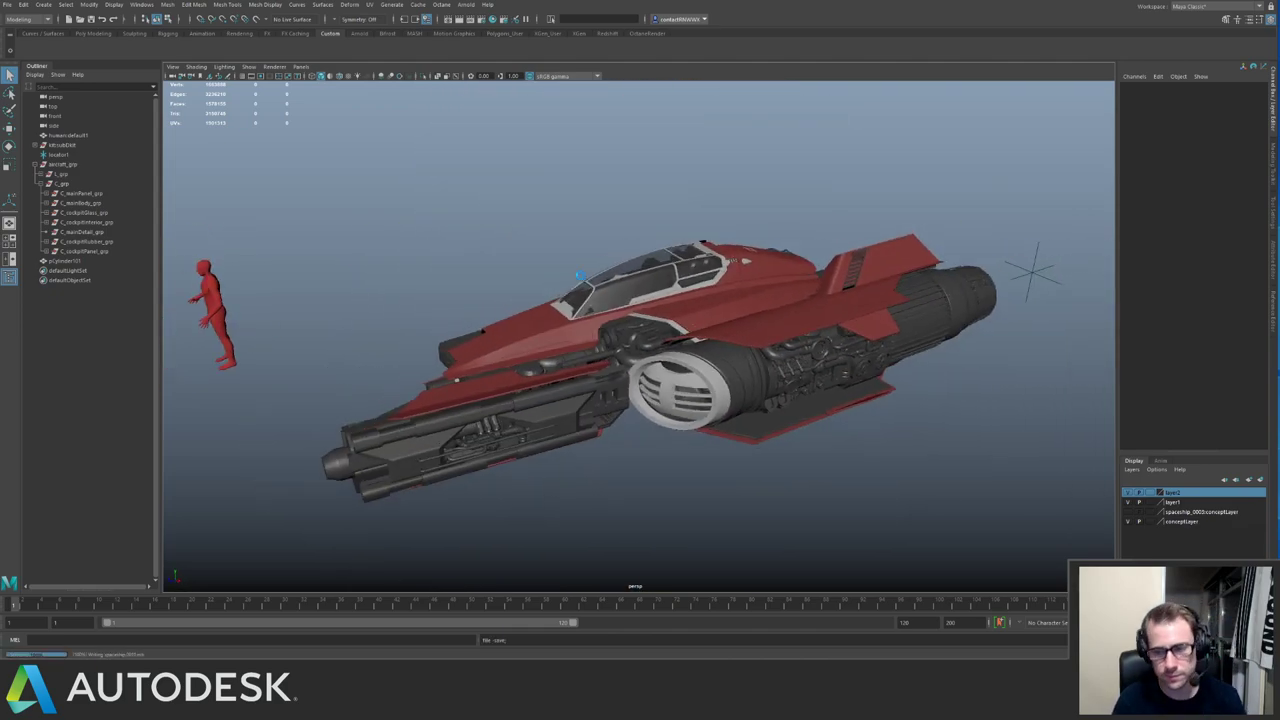
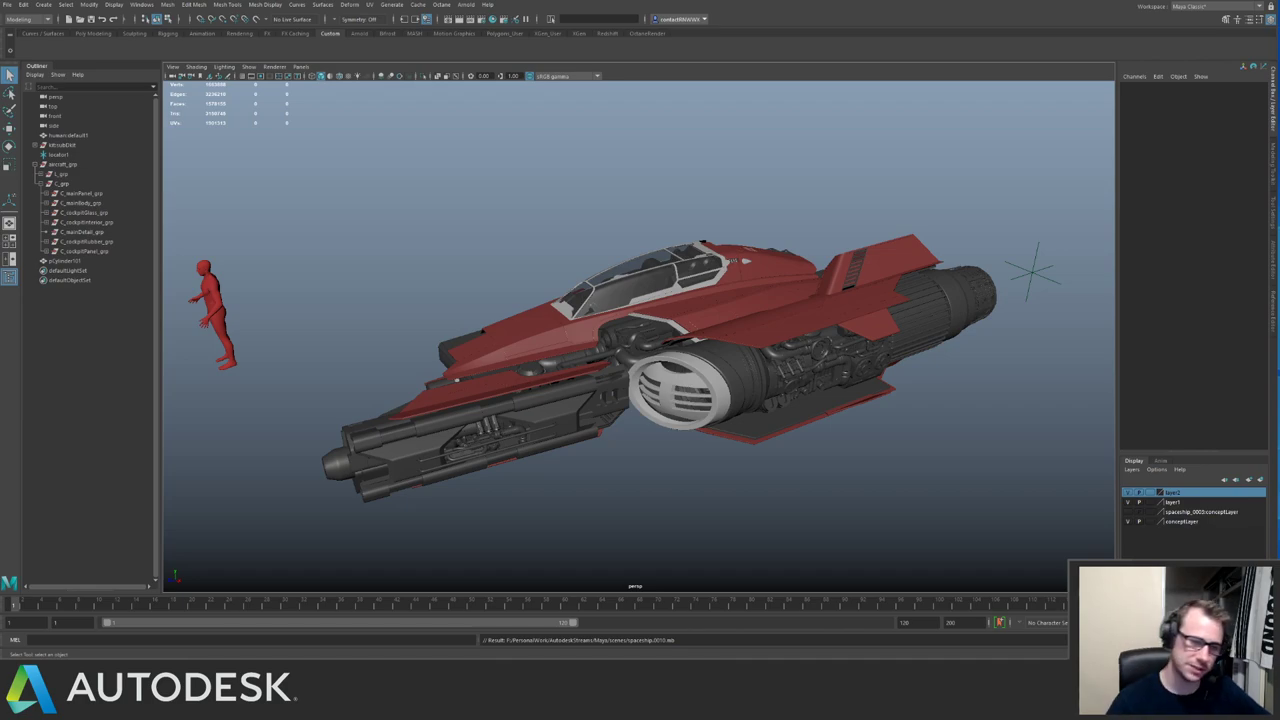
Select the two small rectangular plates on the red panel behind the cockpit and save the scene again.
{"action": "left_click_drag", "start_coordinate": [505, 283], "coordinate": [430, 306], "text": "alt"}
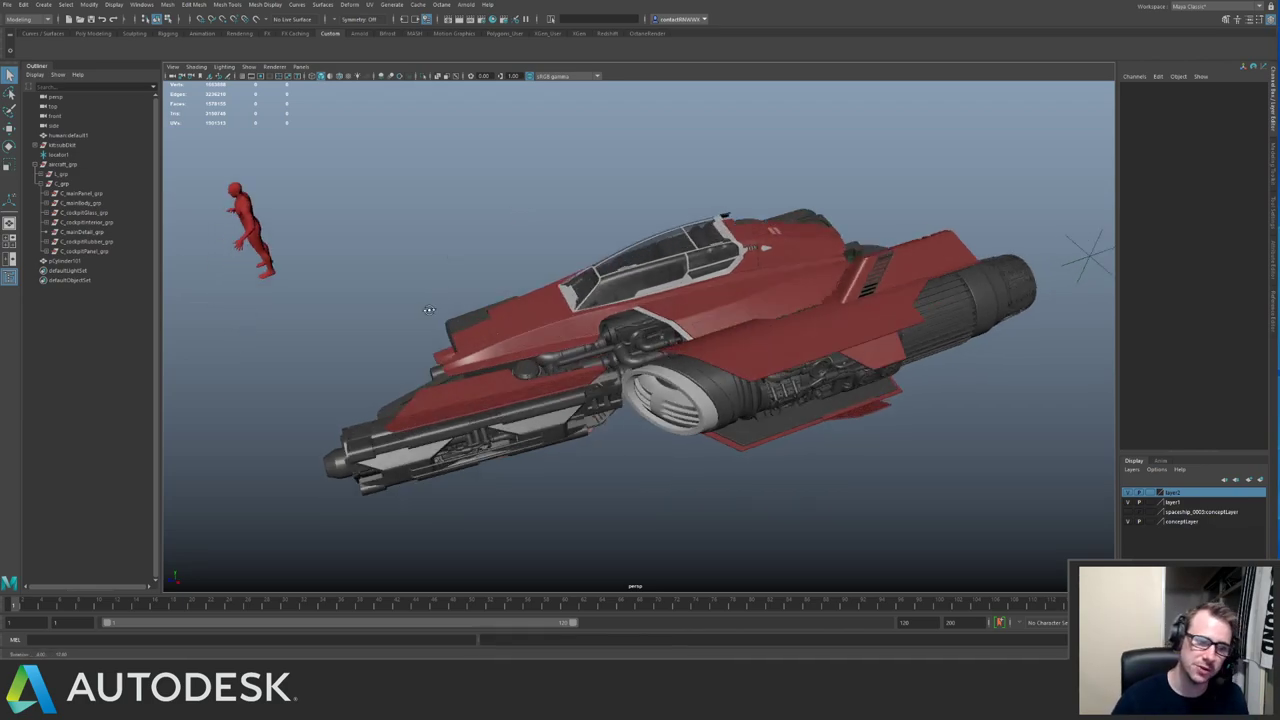
{"action": "right_click_drag", "start_coordinate": [430, 306], "coordinate": [560, 350], "text": "alt"}
{"action": "left_click_drag", "start_coordinate": [560, 350], "coordinate": [622, 305], "text": "alt"}
{"action": "middle_click_drag", "start_coordinate": [622, 305], "coordinate": [615, 276], "text": "alt"}
{"action": "left_click_drag", "start_coordinate": [615, 276], "coordinate": [577, 311], "text": "alt"}
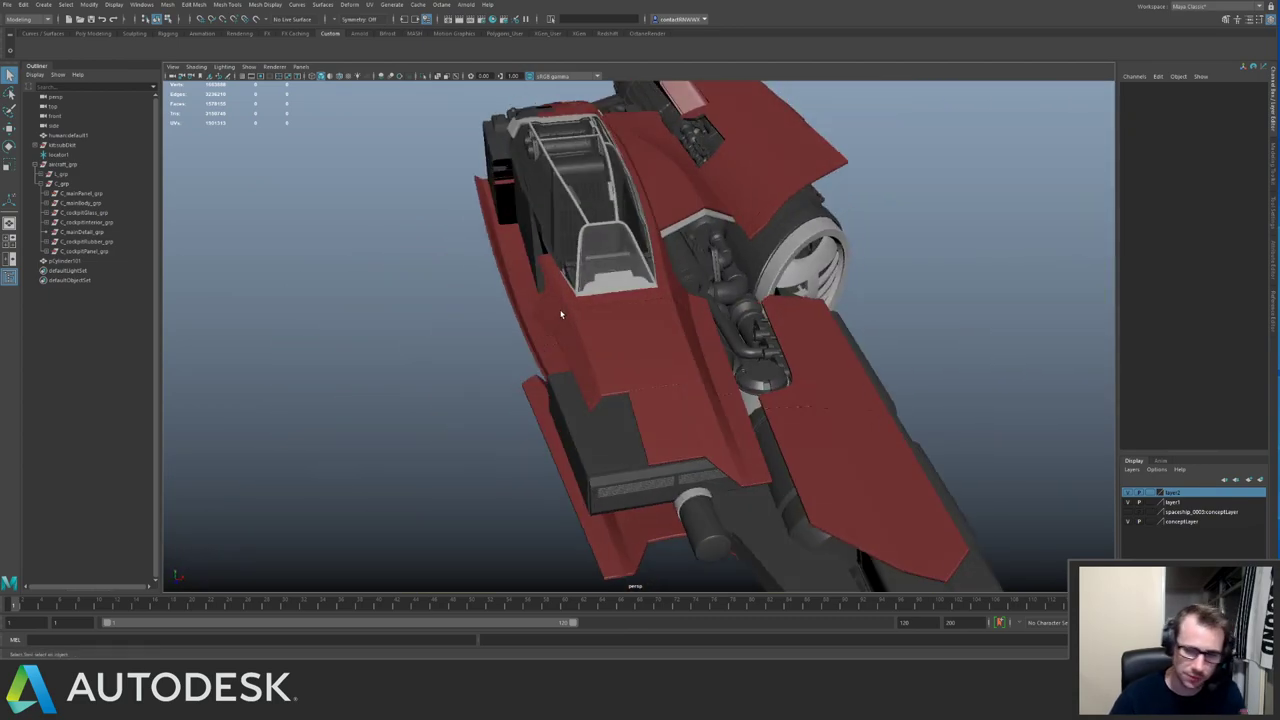
{"action": "left_click_drag", "start_coordinate": [506, 342], "coordinate": [637, 413], "text": "alt"}
{"action": "left_click", "coordinate": [644, 414]}
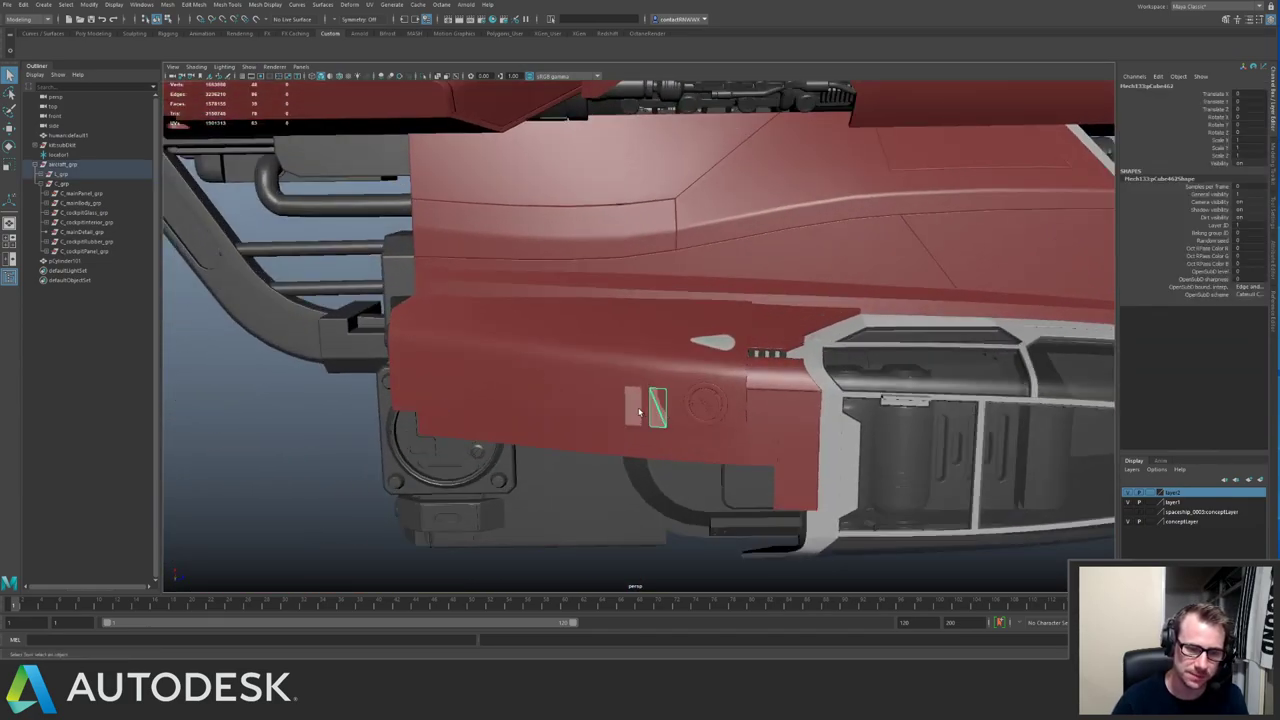
{"action": "left_click", "coordinate": [639, 412], "text": "shift"}
{"action": "left_click_drag", "start_coordinate": [658, 402], "coordinate": [493, 320], "text": "alt"}
{"action": "key", "text": "ctrl+s"}
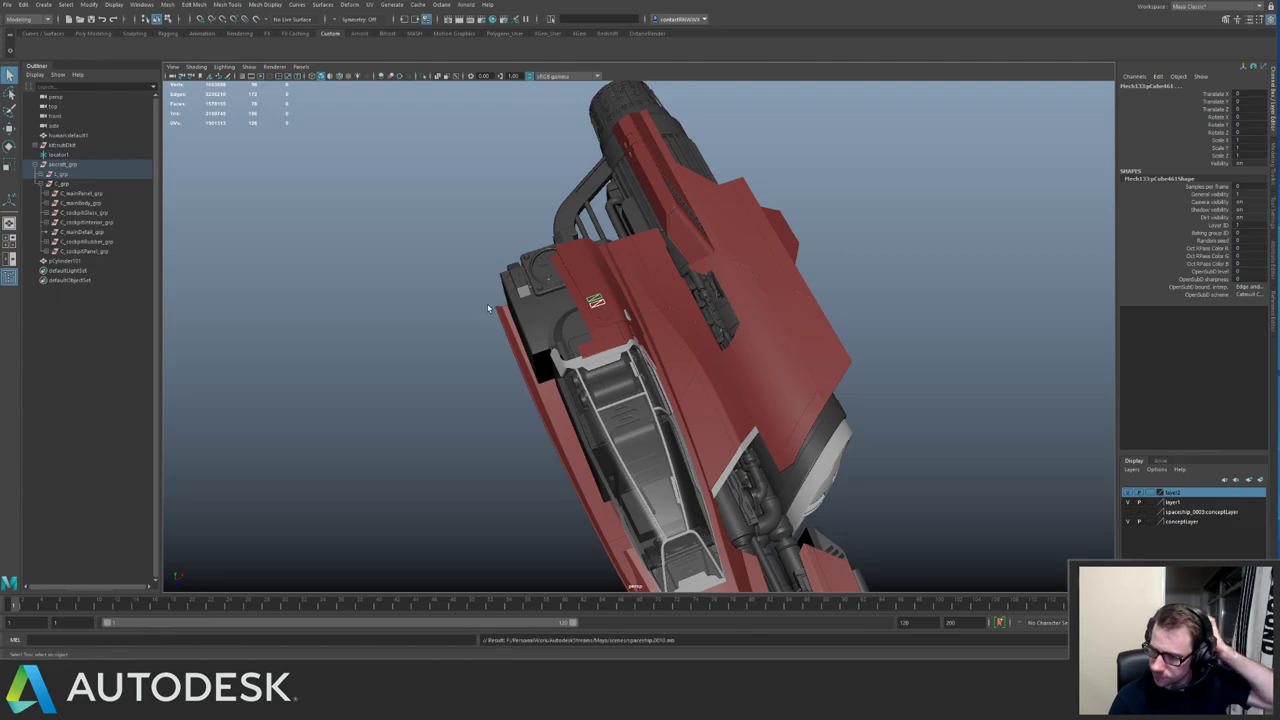
Select the large red wing panel above the engine and isolate it for editing.
{"action": "left_click_drag", "start_coordinate": [732, 226], "coordinate": [580, 263], "text": "alt"}
{"action": "left_click", "coordinate": [838, 314]}
{"action": "key", "text": "f"}
{"action": "right_click_drag", "start_coordinate": [580, 263], "coordinate": [795, 368], "text": "alt"}
{"action": "key", "text": "ctrl+1"}
{"action": "left_click_drag", "start_coordinate": [794, 368], "coordinate": [689, 289], "text": "alt"}
{"action": "middle_click_drag", "start_coordinate": [689, 289], "coordinate": [479, 205], "text": "alt"}
{"action": "left_click_drag", "start_coordinate": [479, 205], "coordinate": [562, 316], "text": "alt"}
{"action": "middle_click_drag", "start_coordinate": [562, 316], "coordinate": [498, 313], "text": "alt"}
{"action": "right_click_drag", "start_coordinate": [498, 313], "coordinate": [592, 344], "text": "alt"}
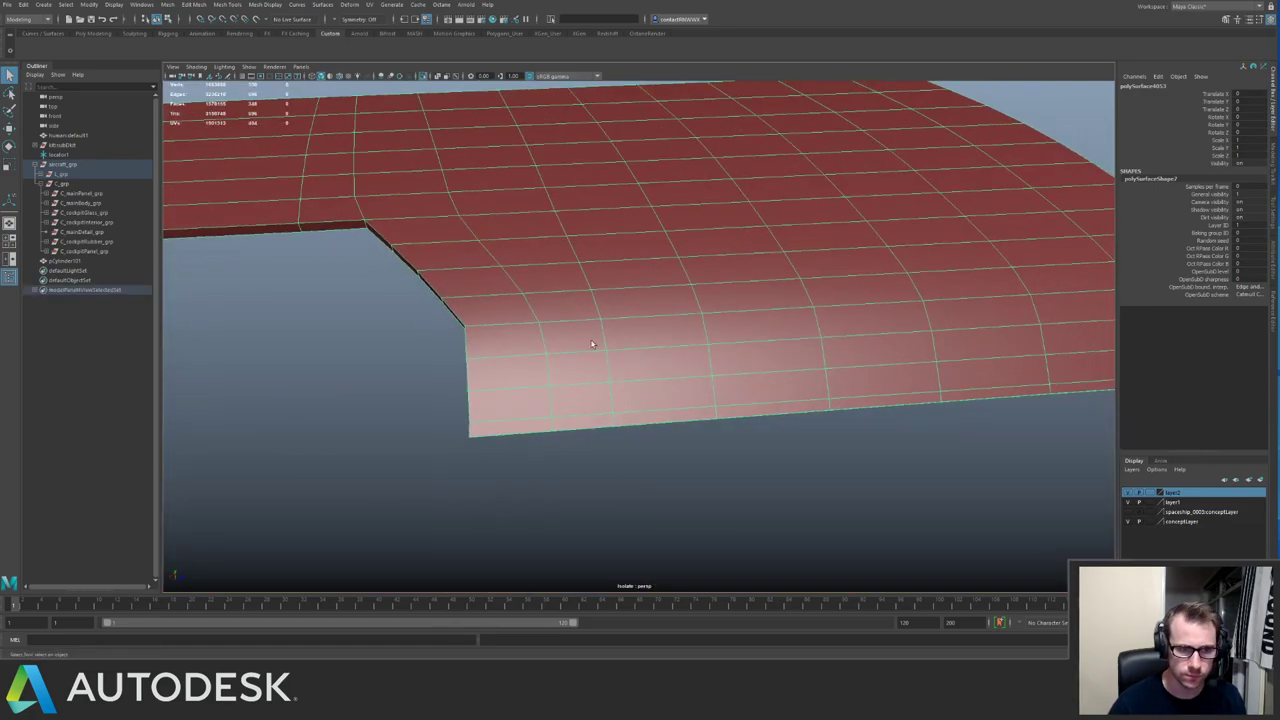
Select the border edges running around the upper and lower faces of the isolated wing panel.
{"action": "key", "text": "F10"}
{"action": "double_click", "coordinate": [482, 441]}
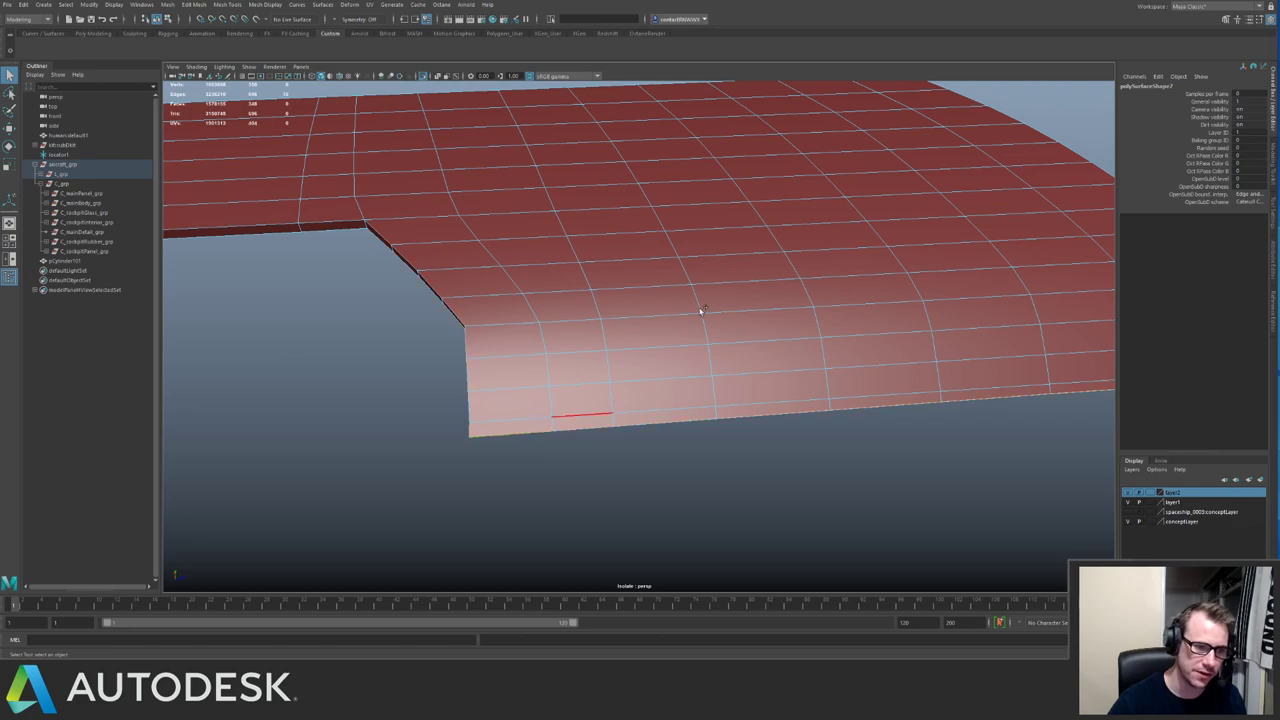
{"action": "middle_click_drag", "start_coordinate": [911, 340], "coordinate": [906, 342], "text": "alt"}
{"action": "left_click_drag", "start_coordinate": [906, 345], "coordinate": [664, 345], "text": "alt"}
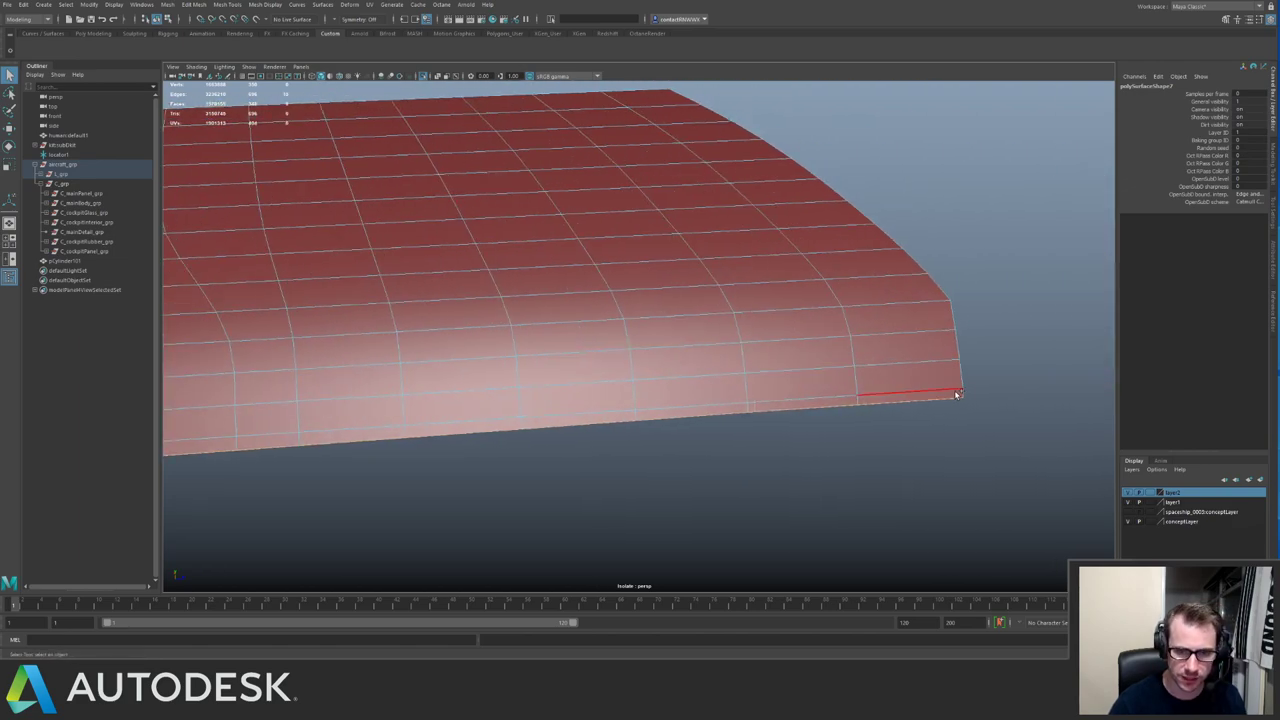
{"action": "left_click_drag", "start_coordinate": [969, 394], "coordinate": [491, 411], "text": "alt"}
{"action": "left_click_drag", "start_coordinate": [618, 242], "coordinate": [494, 353], "text": "alt"}
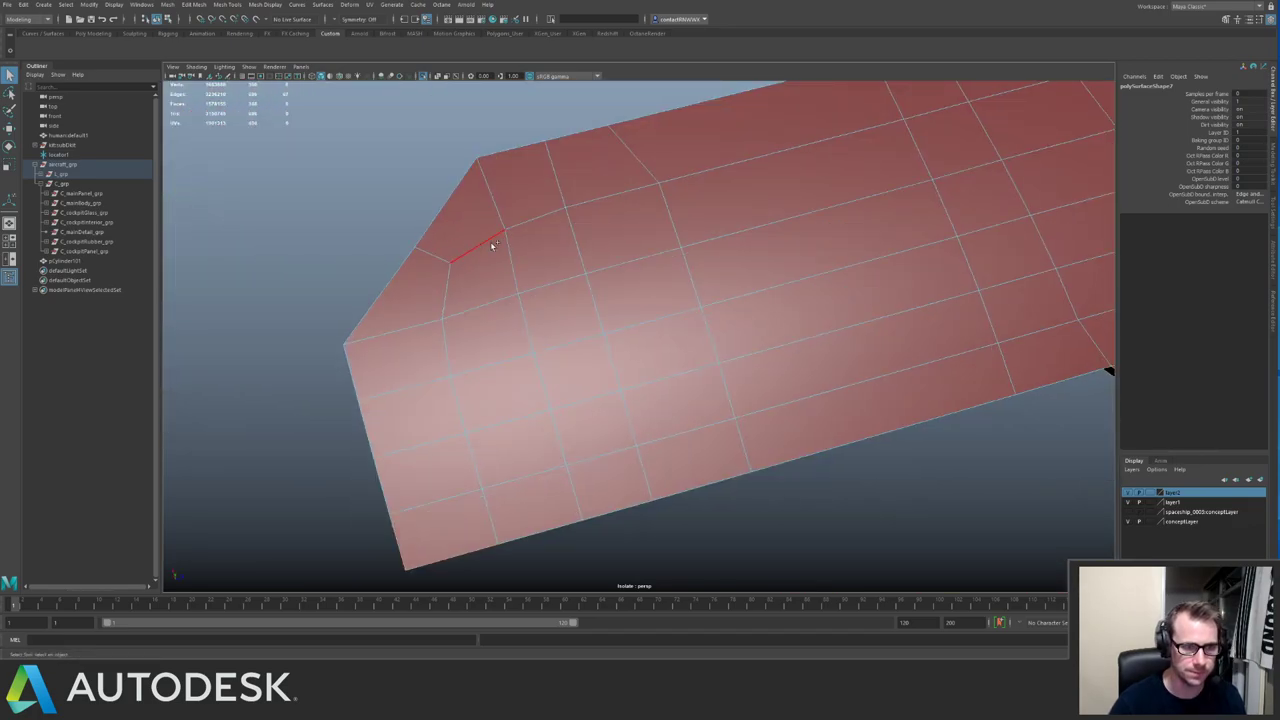
{"action": "left_click_drag", "start_coordinate": [854, 337], "coordinate": [306, 234], "text": "alt"}
{"action": "right_click_drag", "start_coordinate": [306, 234], "coordinate": [500, 290], "text": "alt"}
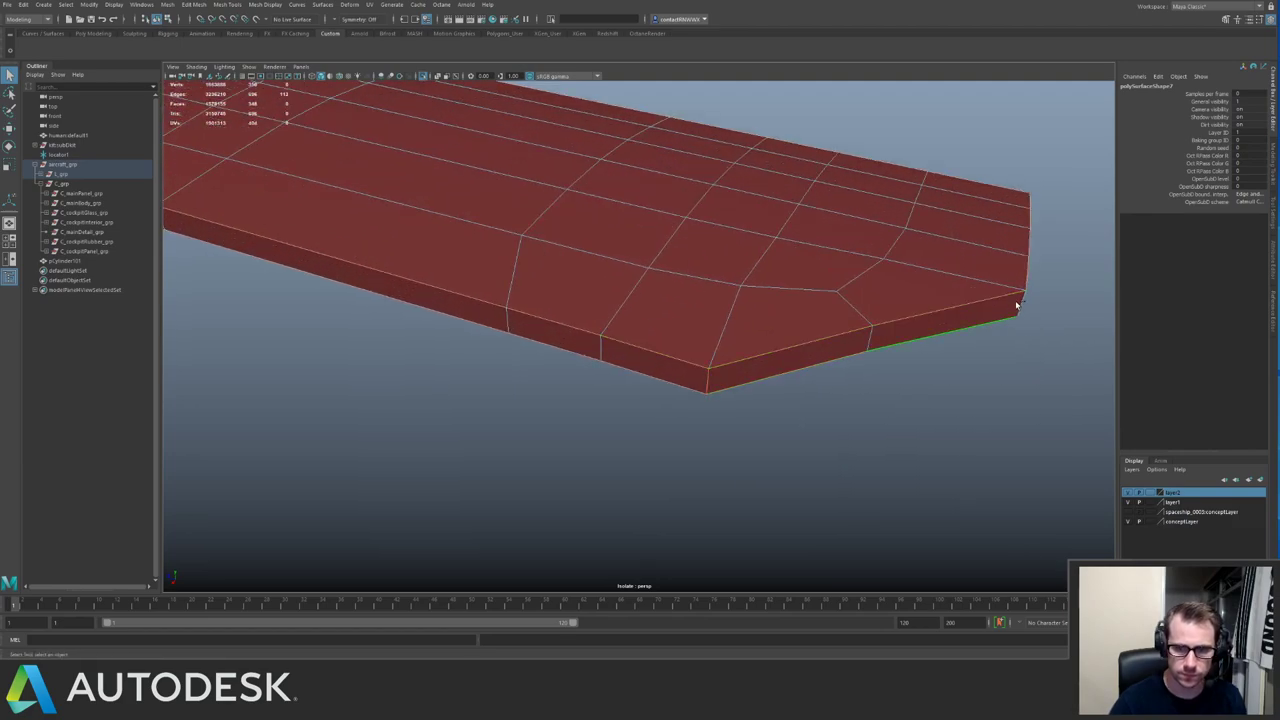
Add the short thickness edges at the panel's outer corners to the selection and compare the panel with the surrounding aircraft.
{"action": "right_click_drag", "start_coordinate": [665, 329], "coordinate": [414, 283], "text": "alt"}
{"action": "left_click_drag", "start_coordinate": [414, 283], "coordinate": [591, 280], "text": "alt"}
{"action": "middle_click_drag", "start_coordinate": [591, 280], "coordinate": [514, 311], "text": "alt"}
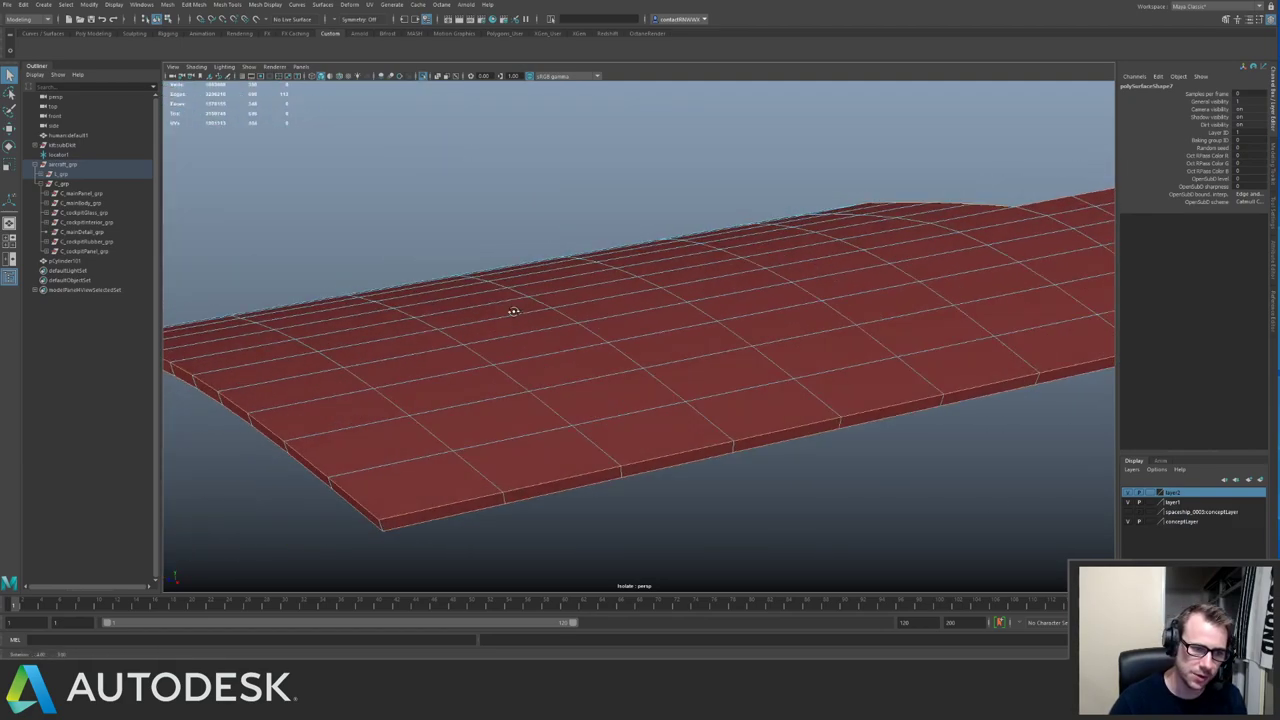
{"action": "left_click_drag", "start_coordinate": [514, 311], "coordinate": [474, 475], "text": "alt"}
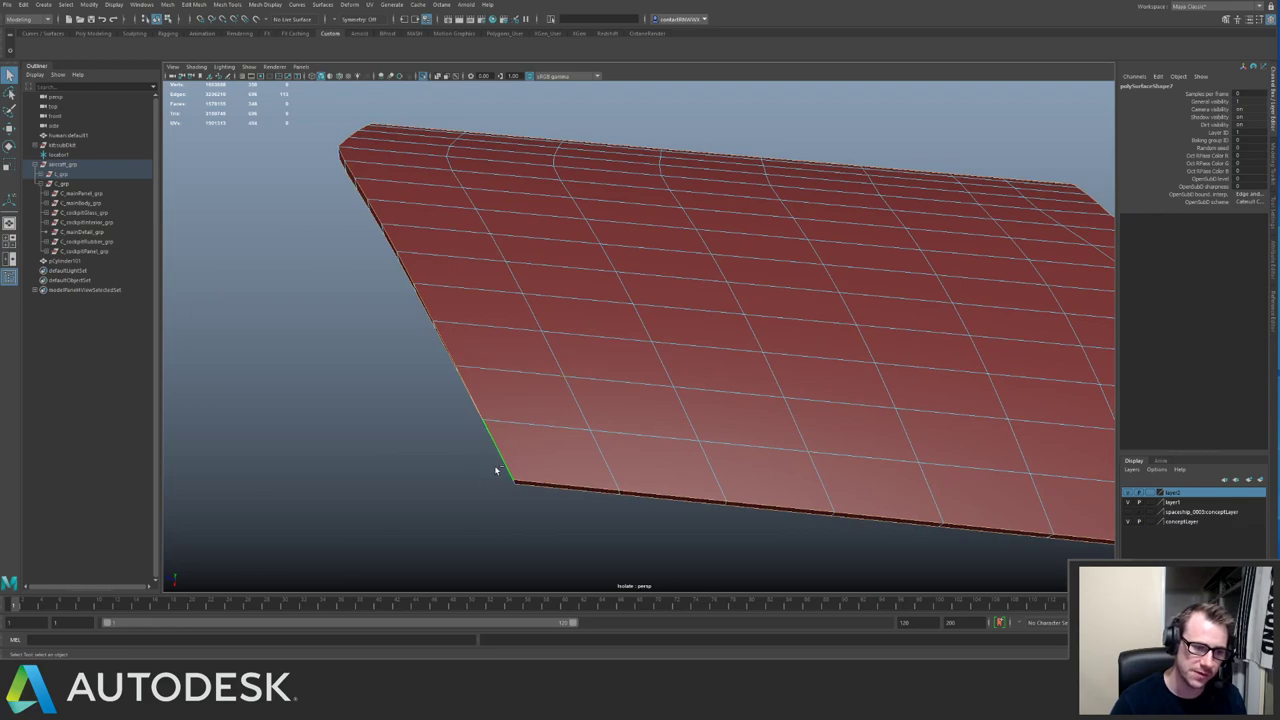
{"action": "left_click_drag", "start_coordinate": [397, 427], "coordinate": [737, 365], "text": "alt"}
{"action": "key", "text": "ctrl+1"}
{"action": "middle_click_drag", "start_coordinate": [737, 327], "coordinate": [621, 336], "text": "alt"}
{"action": "right_click_drag", "start_coordinate": [621, 336], "coordinate": [734, 366], "text": "alt"}
{"action": "key", "text": "ctrl+1"}
Extend the edge selection with the short thickness edges at the corners around the panel's cut-out.
{"action": "left_click_drag", "start_coordinate": [692, 320], "coordinate": [746, 357], "text": "alt"}
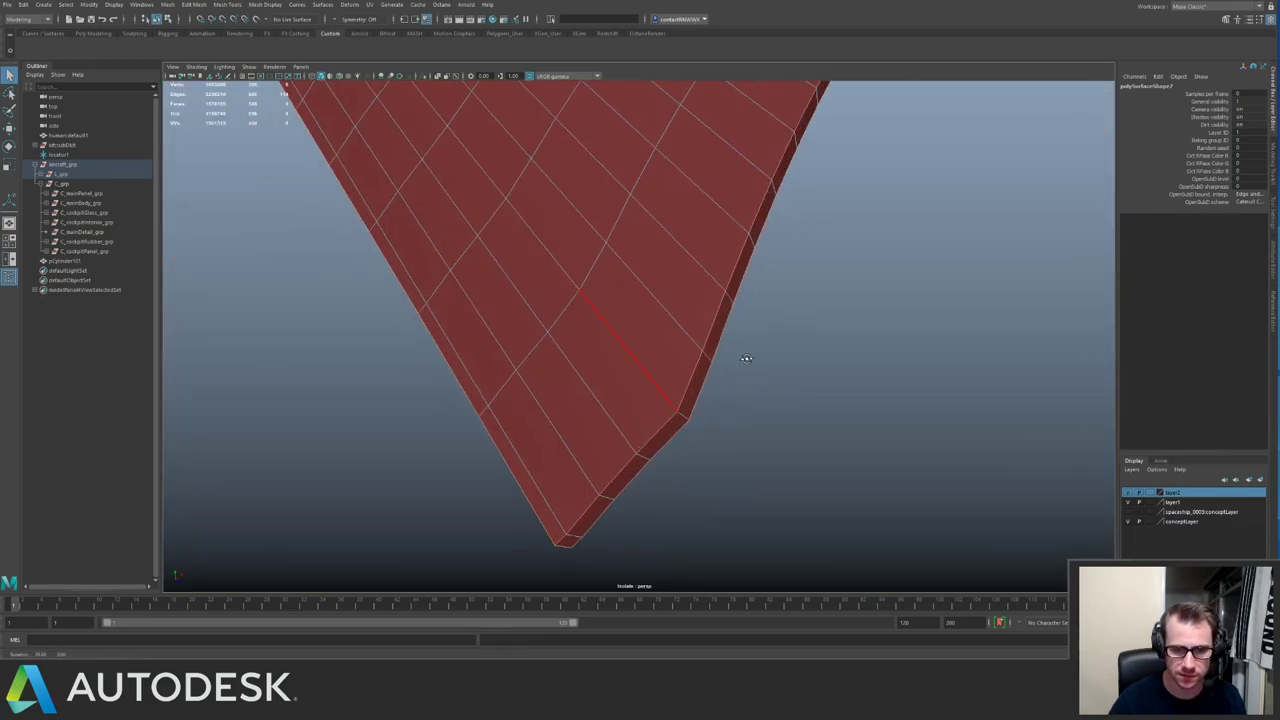
{"action": "right_click_drag", "start_coordinate": [746, 357], "coordinate": [700, 433], "text": "alt"}
{"action": "left_click_drag", "start_coordinate": [703, 432], "coordinate": [787, 380], "text": "alt"}
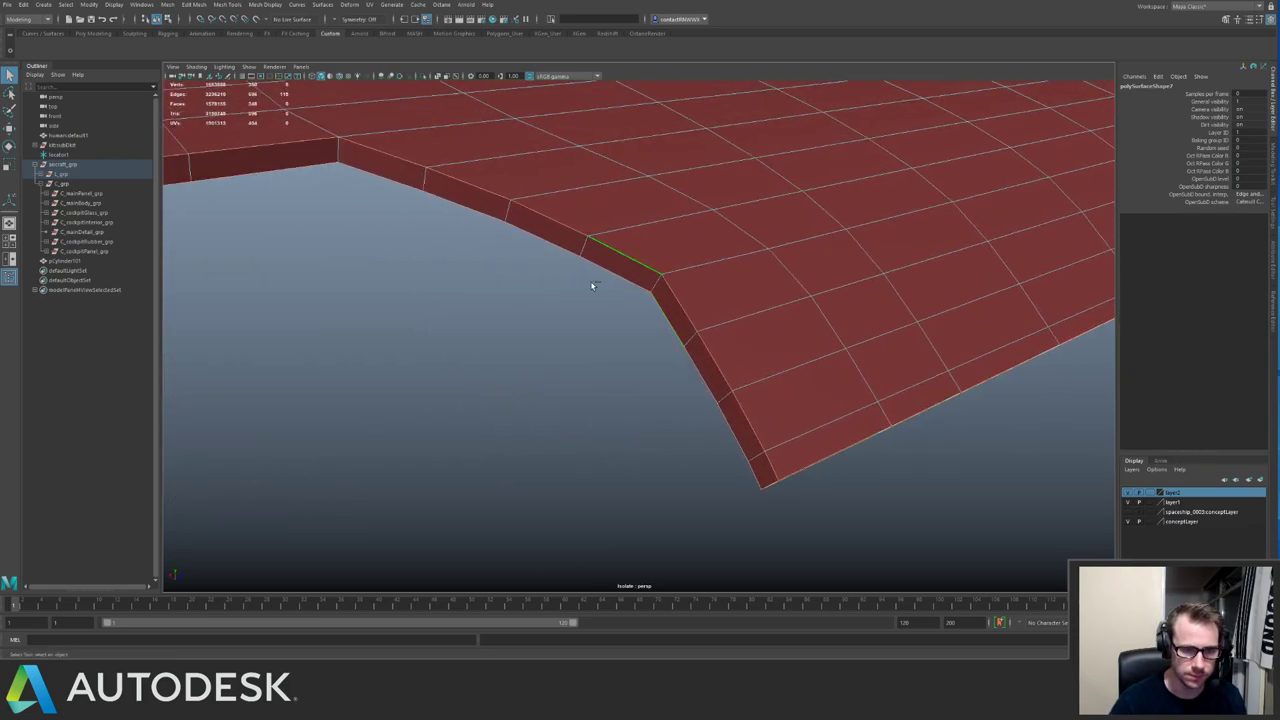
{"action": "left_click_drag", "start_coordinate": [592, 286], "coordinate": [609, 301], "text": "alt"}
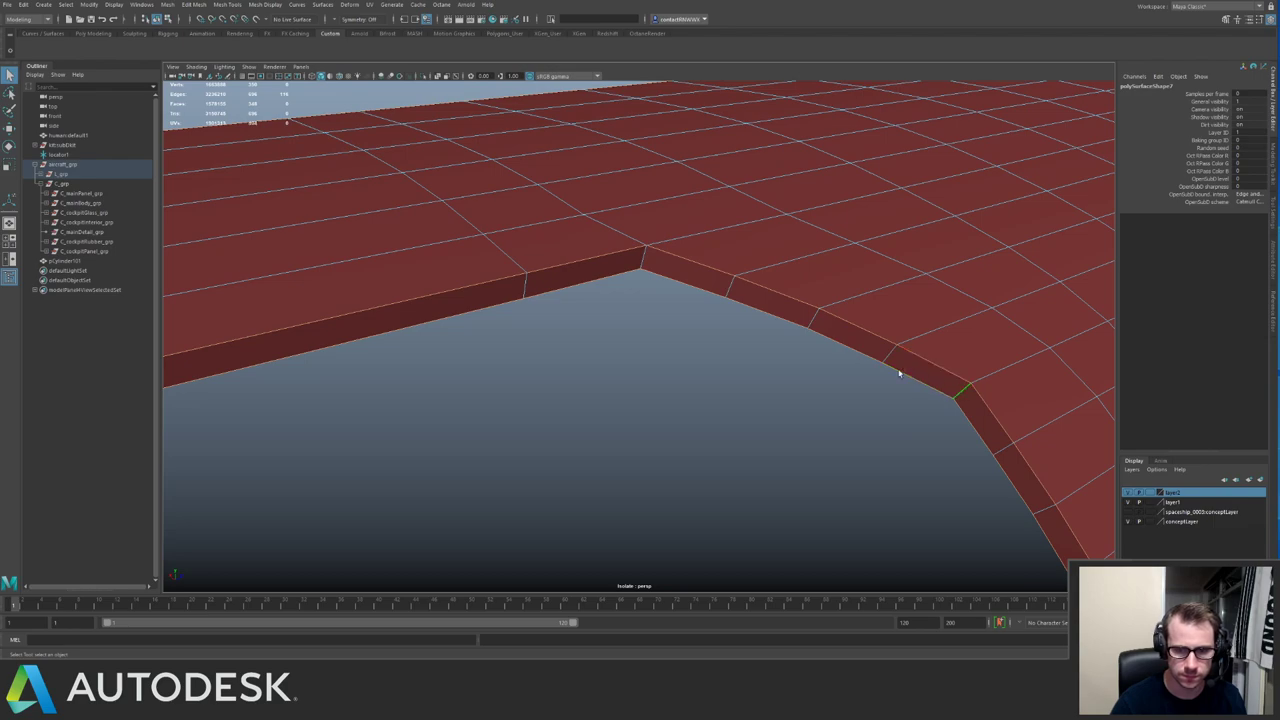
{"action": "left_click_drag", "start_coordinate": [766, 284], "coordinate": [488, 325], "text": "alt"}
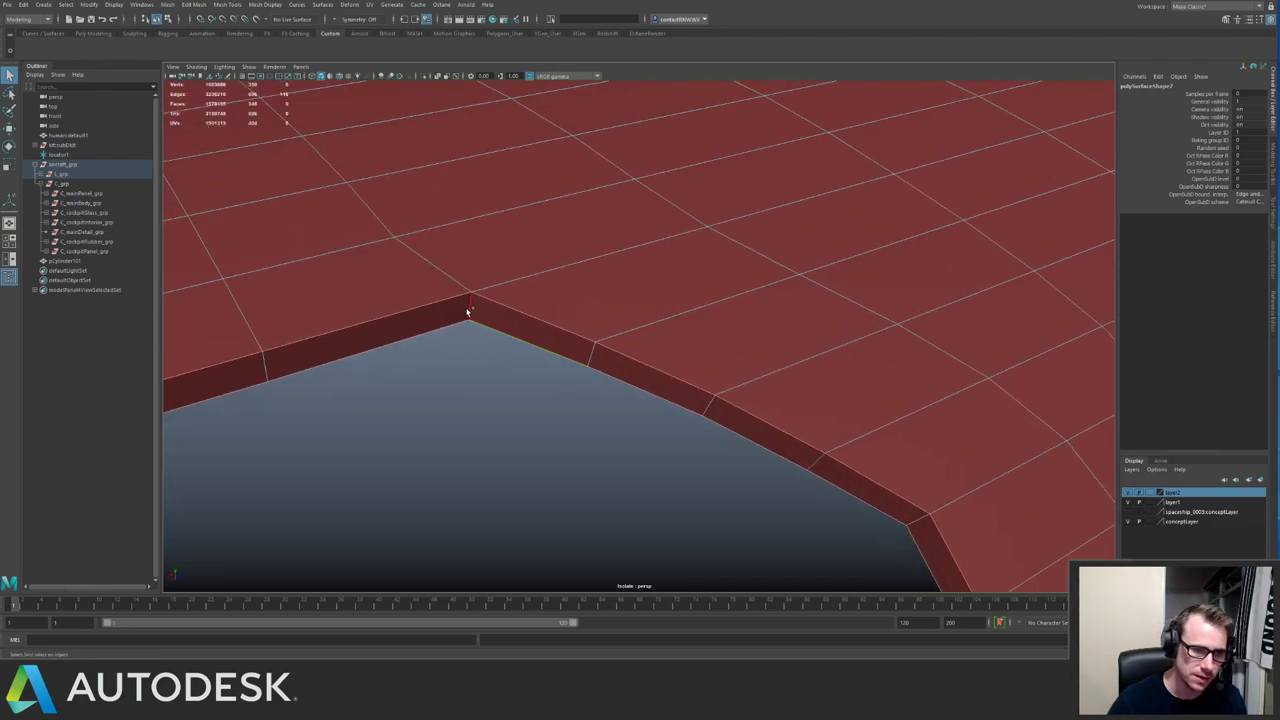
{"action": "left_click", "coordinate": [468, 311], "text": "shift"}
{"action": "right_click_drag", "start_coordinate": [467, 311], "coordinate": [311, 303], "text": "alt"}
{"action": "middle_click_drag", "start_coordinate": [311, 303], "coordinate": [614, 268], "text": "alt"}
{"action": "left_click_drag", "start_coordinate": [614, 268], "coordinate": [671, 286], "text": "alt"}
{"action": "middle_click_drag", "start_coordinate": [671, 286], "coordinate": [443, 266], "text": "alt"}
{"action": "right_click_drag", "start_coordinate": [443, 266], "coordinate": [598, 309], "text": "alt"}
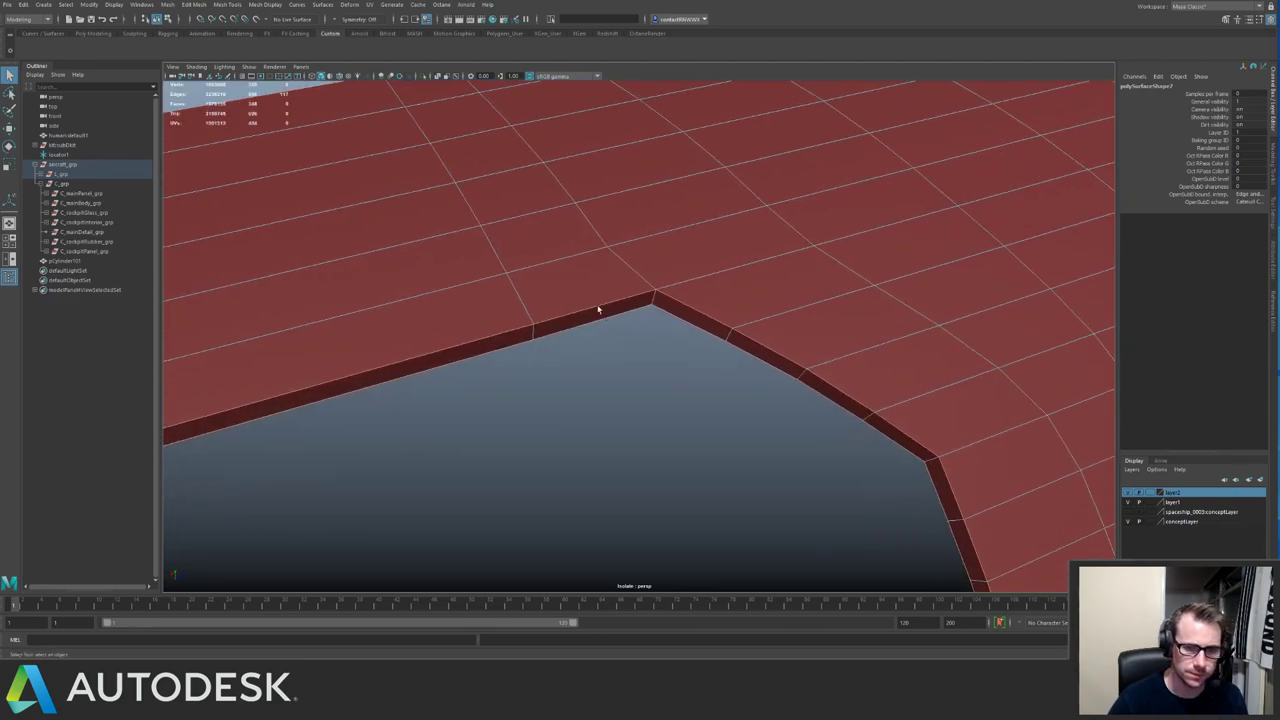
Bevel the wing panel's selected border and corner edges with chamfer off and a fraction of 0.3, returning to object selection.
{"action": "key", "text": "ctrl+b"}
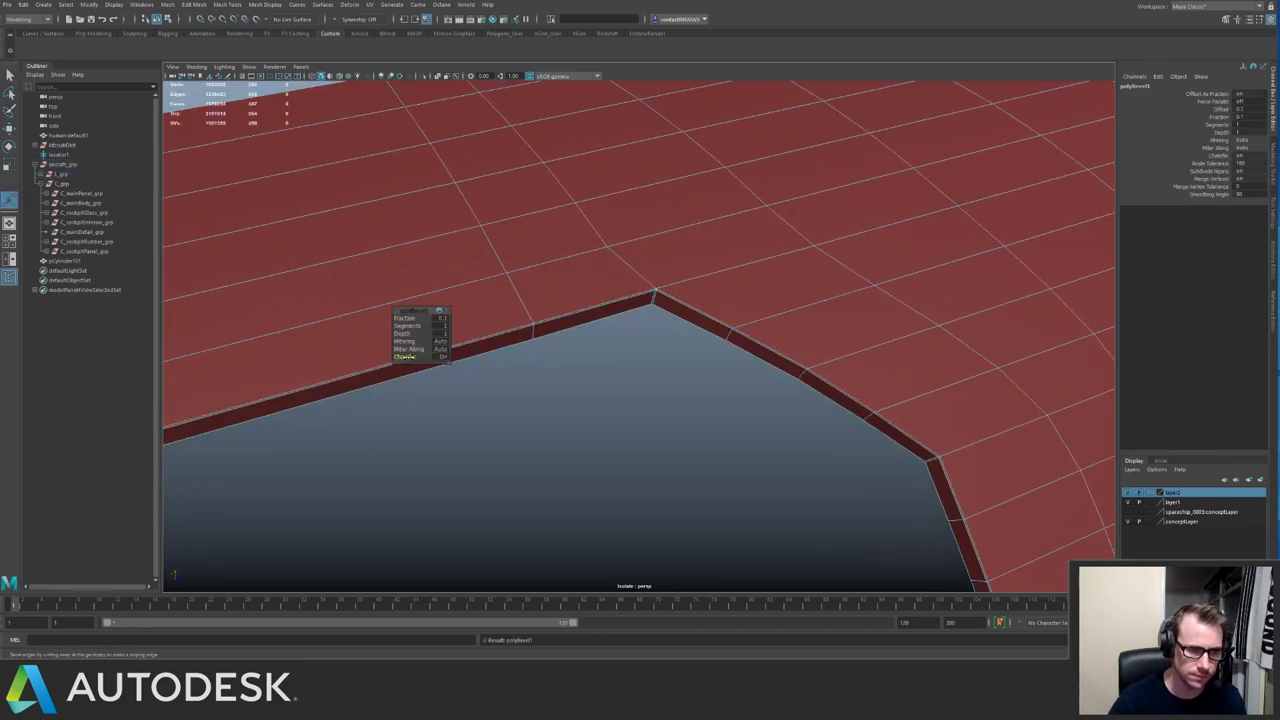
{"action": "left_click_drag", "start_coordinate": [404, 318], "coordinate": [405, 318]}
{"action": "left_click_drag", "start_coordinate": [663, 320], "coordinate": [690, 290], "text": "alt"}
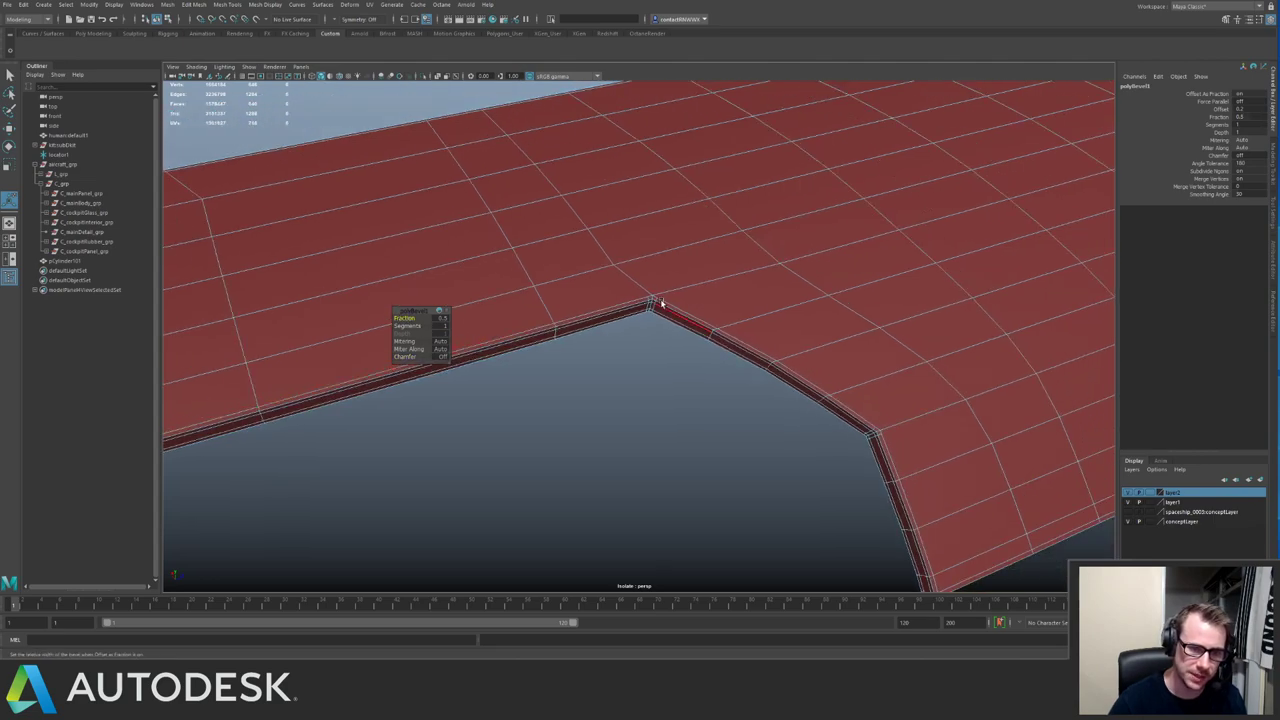
{"action": "key", "text": "q"}
{"action": "right_click_drag", "start_coordinate": [695, 283], "coordinate": [745, 250]}
Examine the wing panel's beveled edges in isolation and with the rest of the aircraft shown.
{"action": "middle_click_drag", "start_coordinate": [890, 276], "coordinate": [523, 266], "text": "alt"}
{"action": "left_click_drag", "start_coordinate": [523, 266], "coordinate": [702, 249], "text": "alt"}
{"action": "middle_click_drag", "start_coordinate": [702, 249], "coordinate": [531, 326], "text": "alt"}
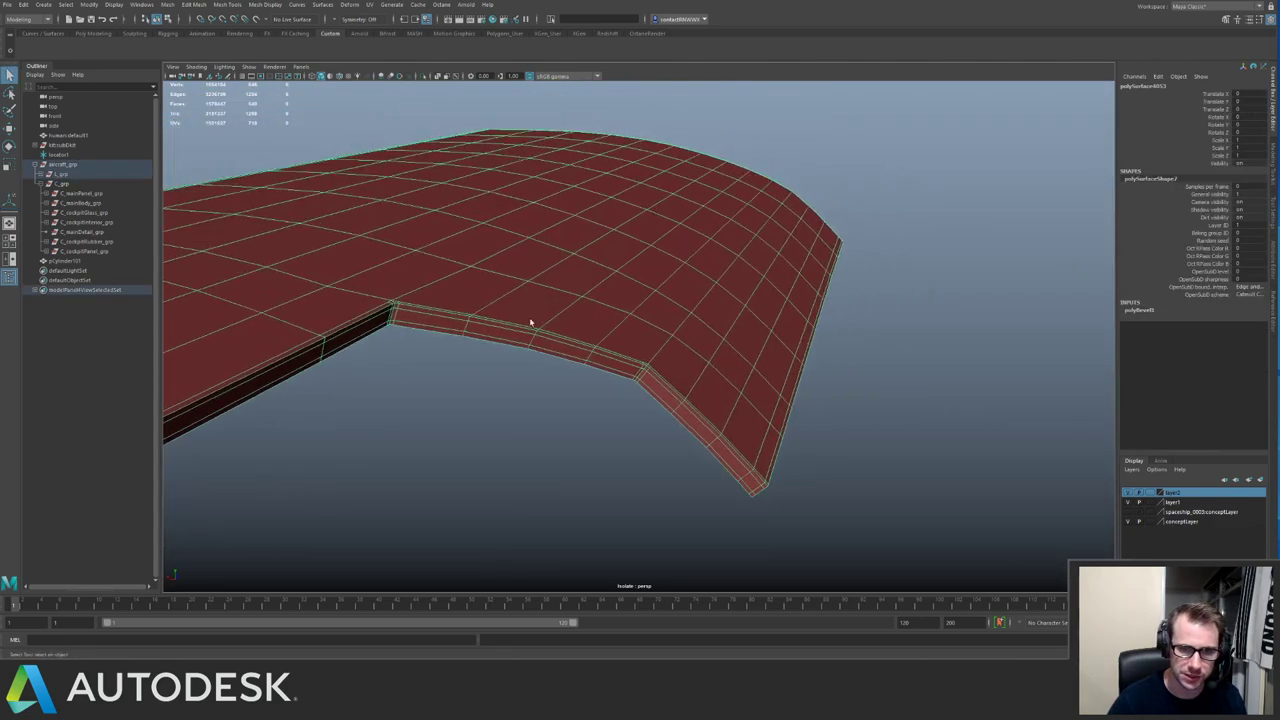
{"action": "mouse_move", "coordinate": [531, 326]}
{"action": "left_mouse_down", "text": "alt"}
{"action": "mouse_move", "coordinate": [580, 283]}
{"action": "mouse_move", "coordinate": [583, 297]}
{"action": "mouse_move", "coordinate": [375, 322]}
{"action": "mouse_move", "coordinate": [371, 294]}
{"action": "mouse_move", "coordinate": [543, 309]}
{"action": "mouse_move", "coordinate": [697, 380]}
{"action": "mouse_move", "coordinate": [517, 309]}
{"action": "mouse_move", "coordinate": [552, 297]}
{"action": "mouse_move", "coordinate": [524, 310]}
{"action": "left_mouse_up", "text": "alt"}
{"action": "key", "text": "ctrl+1"}
{"action": "scroll", "coordinate": [572, 284], "scroll_direction": "down", "scroll_amount": 3}
{"action": "right_click_drag", "start_coordinate": [630, 364], "coordinate": [545, 310], "text": "alt"}
{"action": "middle_click_drag", "start_coordinate": [545, 310], "coordinate": [603, 266], "text": "alt"}
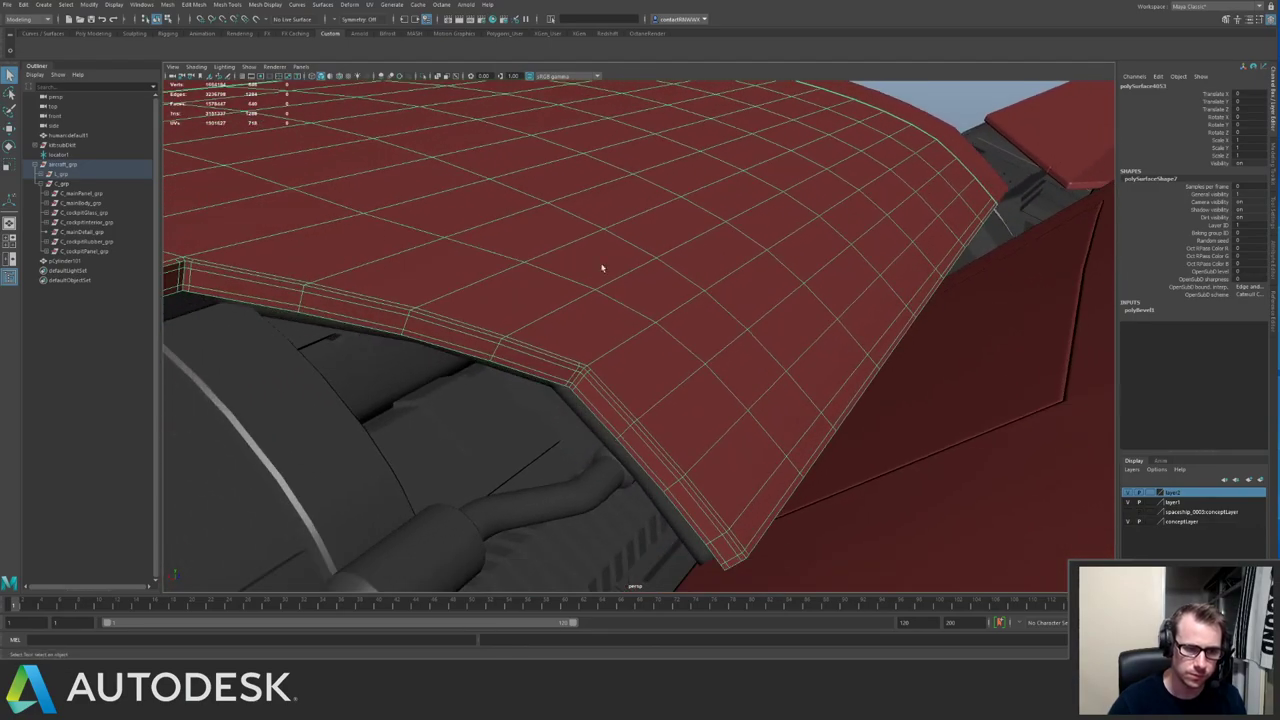
Insert lengthwise edge loops on both sides of the wing panel's bent corner at the engine cut-out.
{"action": "right_click_drag", "start_coordinate": [603, 266], "coordinate": [563, 379], "text": "alt"}
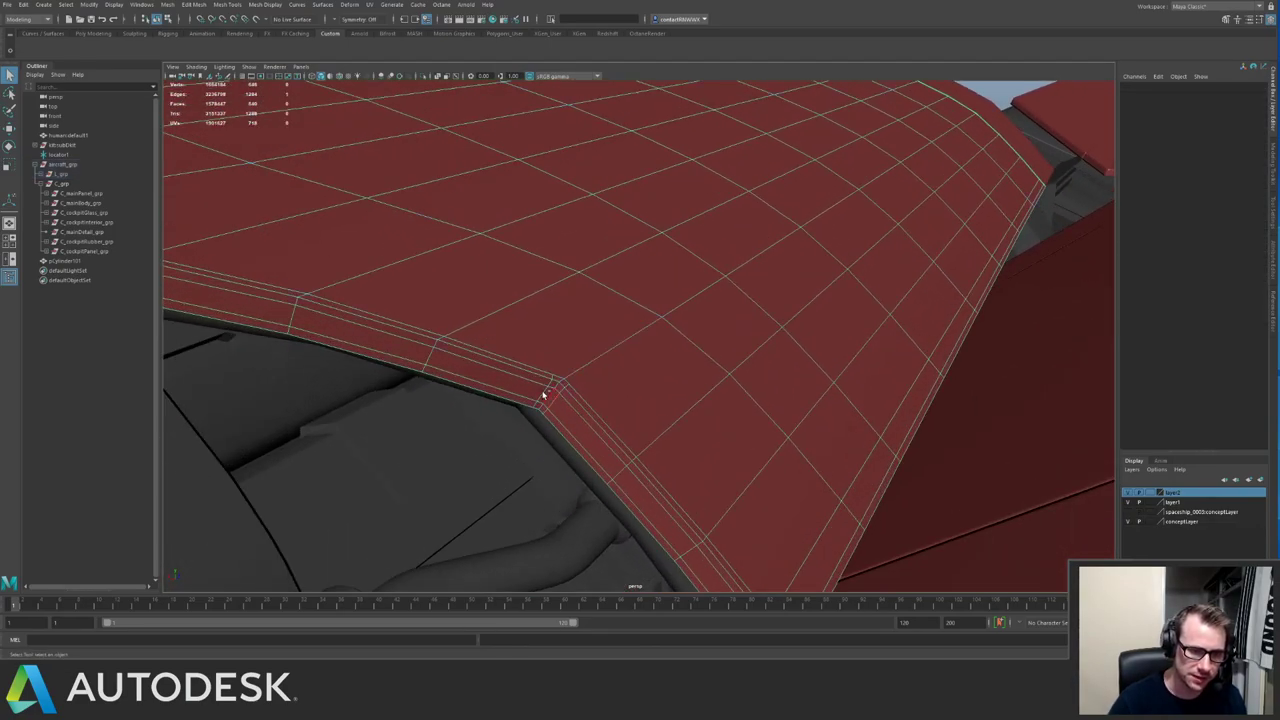
{"action": "left_click", "coordinate": [543, 397]}
{"action": "left_click_drag", "start_coordinate": [546, 347], "coordinate": [634, 310], "text": "alt"}
{"action": "right_click_drag", "start_coordinate": [643, 304], "coordinate": [789, 211]}
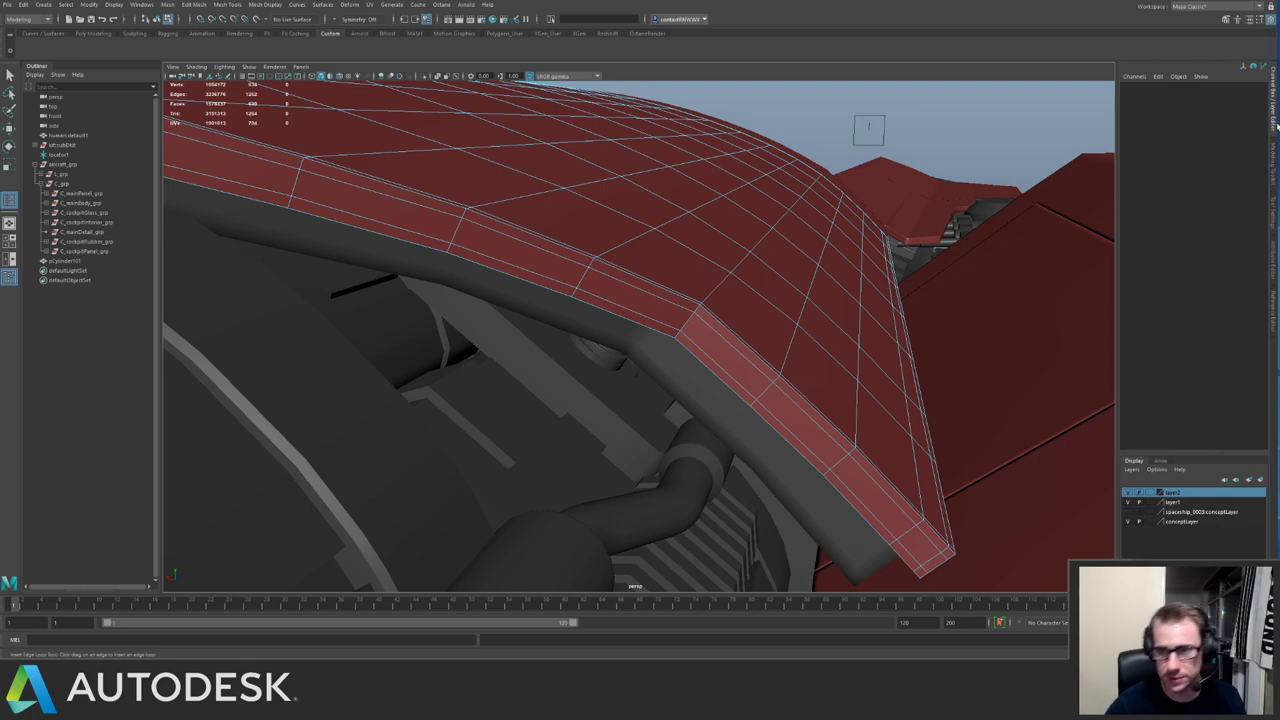
{"action": "left_click", "coordinate": [1273, 215]}
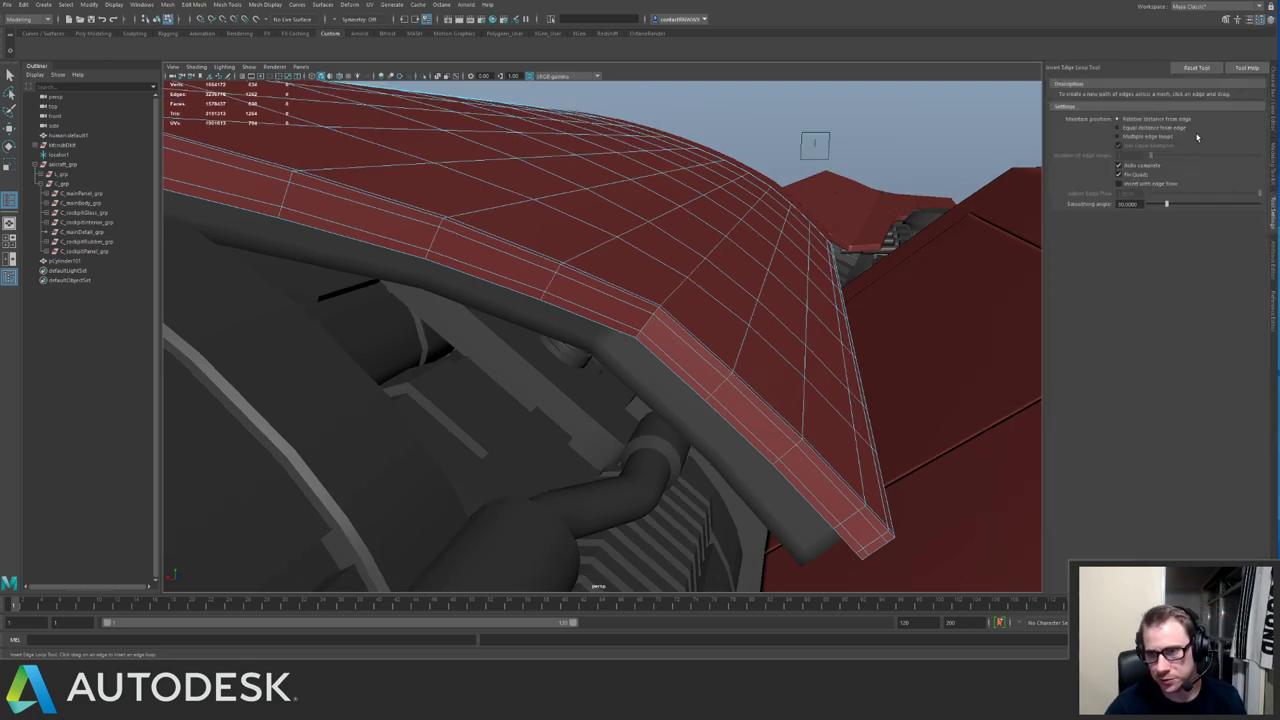
{"action": "left_click_drag", "start_coordinate": [718, 292], "coordinate": [677, 320], "text": "alt"}
{"action": "left_click", "coordinate": [676, 332]}
{"action": "left_click", "coordinate": [662, 247]}
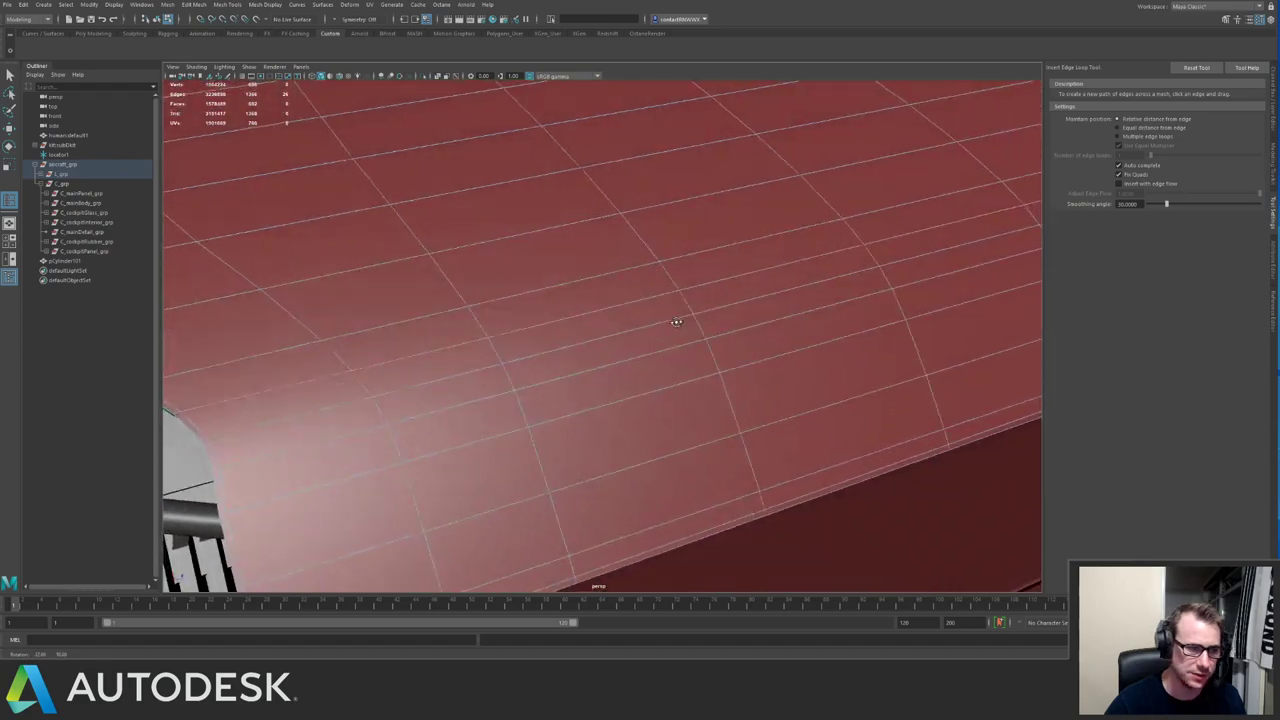
{"action": "middle_click_drag", "start_coordinate": [677, 320], "coordinate": [751, 277], "text": "alt"}
{"action": "left_click_drag", "start_coordinate": [751, 277], "coordinate": [557, 331], "text": "alt"}
{"action": "key", "text": "q"}
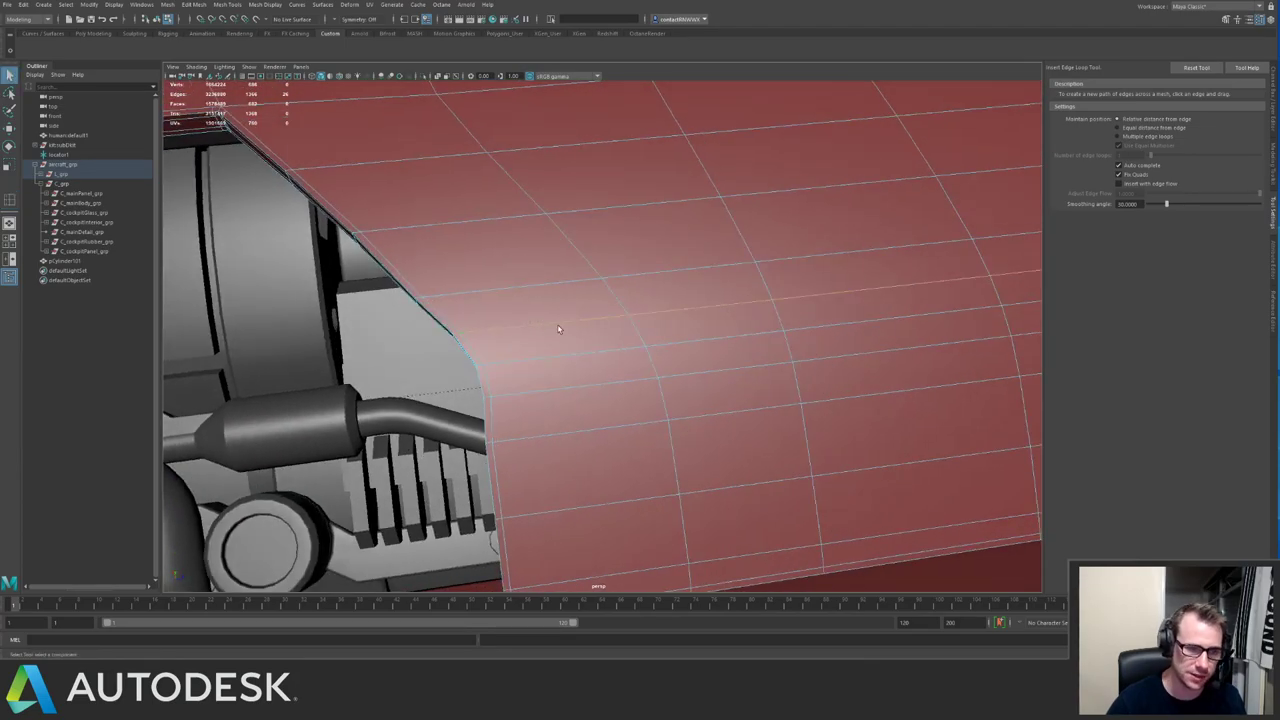
Shift the new loop's border vertices above the cut-out corner slightly along the wing panel's length.
{"action": "right_click_drag", "start_coordinate": [451, 344], "coordinate": [346, 355]}
{"action": "left_click_drag", "start_coordinate": [434, 332], "coordinate": [487, 348]}
{"action": "key", "text": "w"}
{"action": "middle_click_drag", "start_coordinate": [495, 347], "coordinate": [562, 341], "text": "alt"}
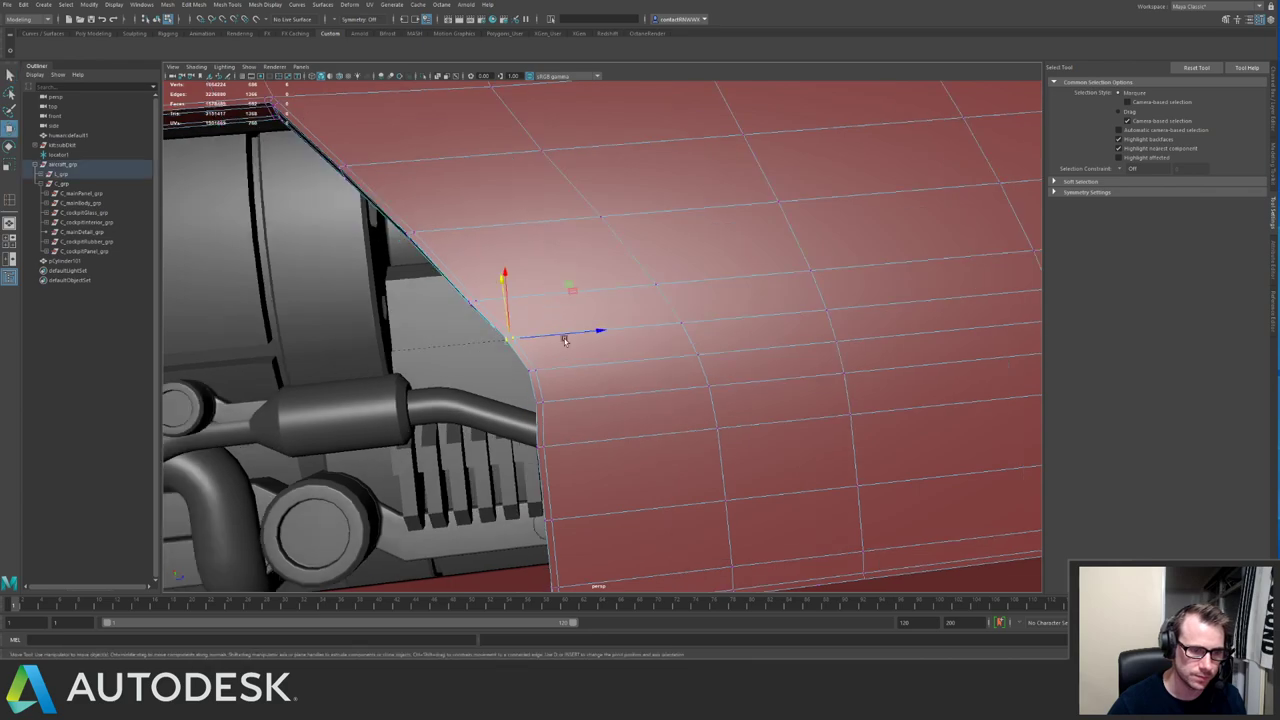
{"action": "scroll", "coordinate": [563, 338], "scroll_direction": "up", "scroll_amount": 2}
{"action": "left_click_drag", "start_coordinate": [563, 336], "coordinate": [560, 337]}
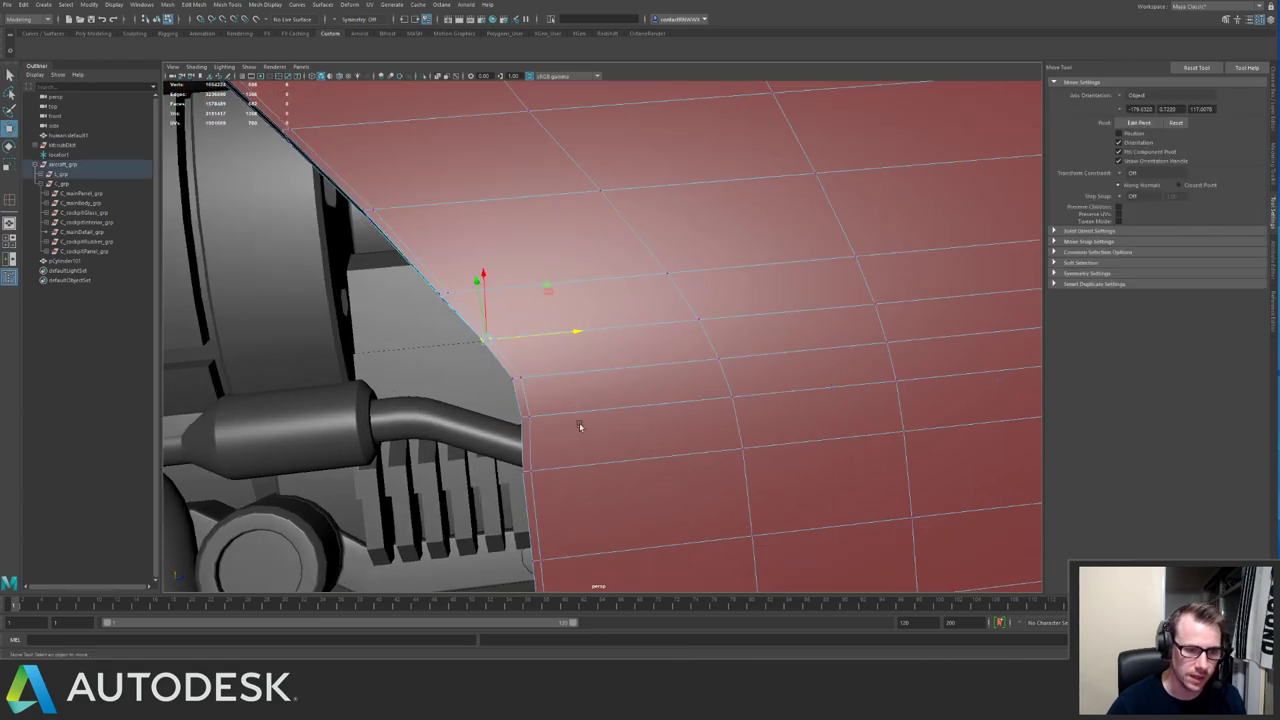
Adjust the new loop's border vertices below the cut-out corner along the panel's length and return to object selection.
{"action": "left_click_drag", "start_coordinate": [579, 426], "coordinate": [628, 310], "text": "alt"}
{"action": "middle_click_drag", "start_coordinate": [612, 234], "coordinate": [627, 254], "text": "alt"}
{"action": "left_click", "coordinate": [628, 256]}
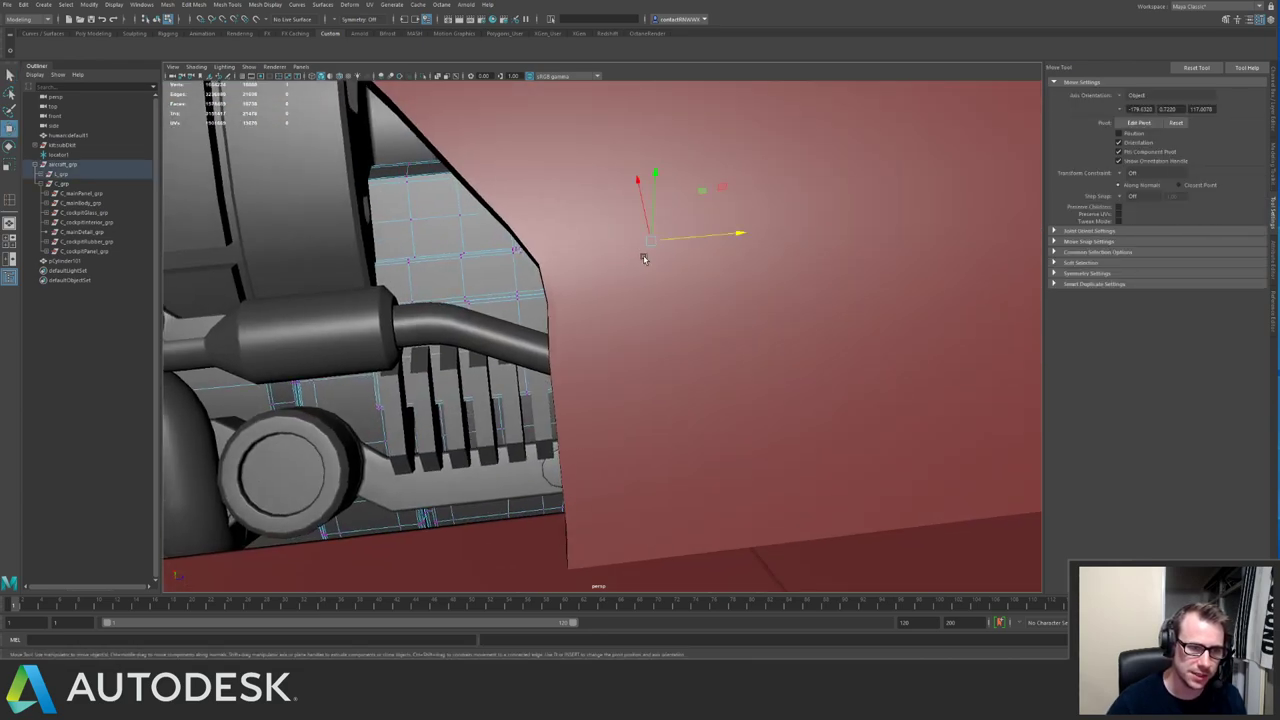
{"action": "left_click", "coordinate": [553, 275]}
{"action": "key", "text": "F8"}
{"action": "left_click", "coordinate": [582, 250]}
{"action": "key", "text": "ctrl+1"}
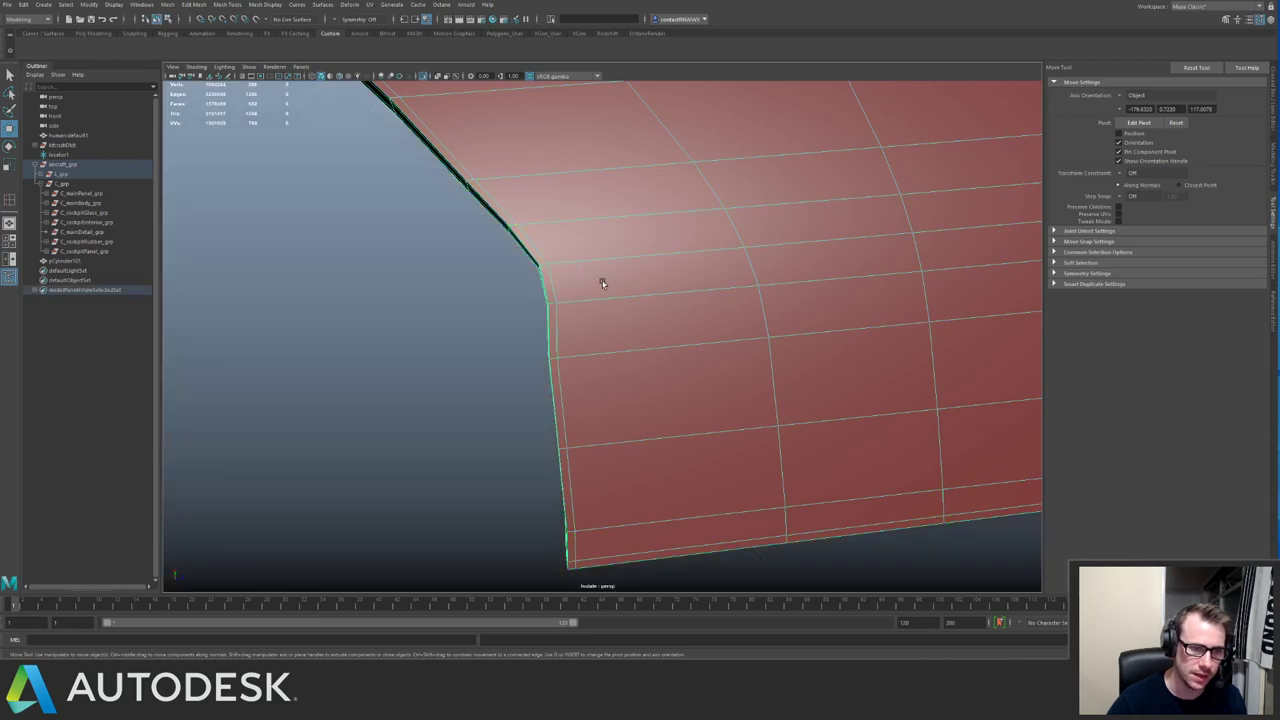
{"action": "key", "text": "ctrl+1"}
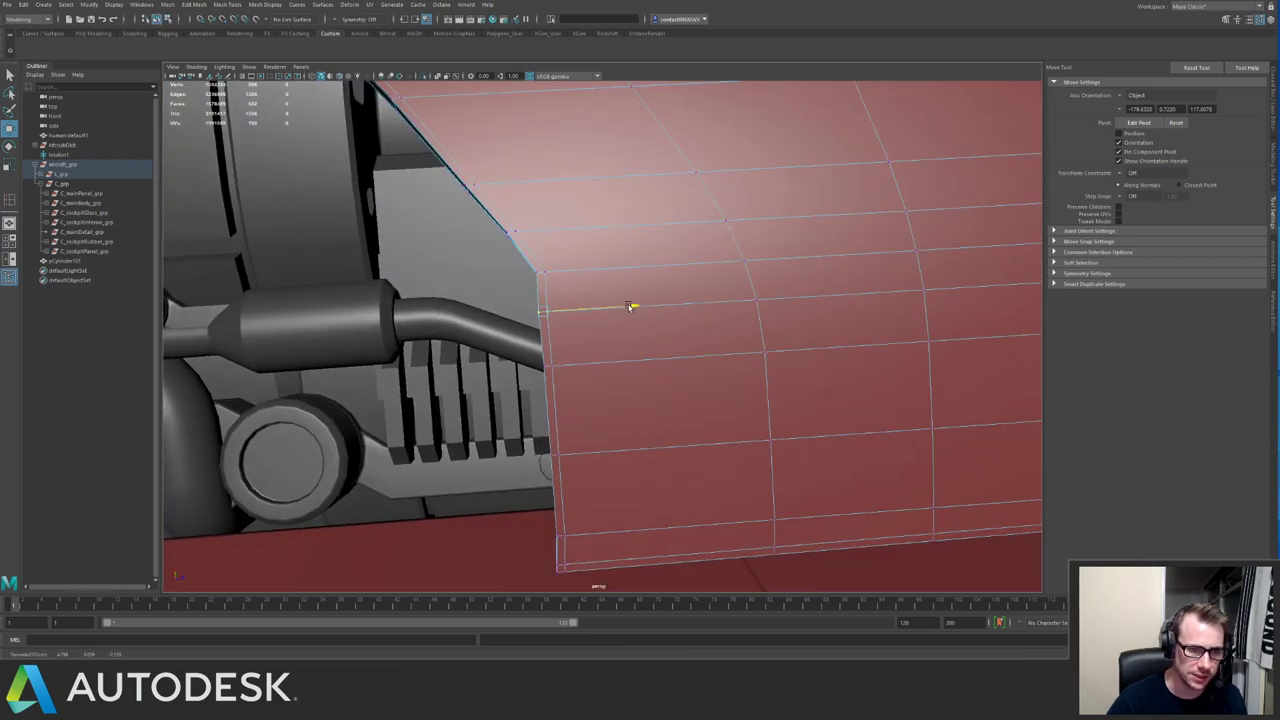
{"action": "key", "text": "F8"}
Slide the crosswise edge loop beside the engine cut-out closer to the cut-out's slanted border.
{"action": "right_click_drag", "start_coordinate": [646, 283], "coordinate": [560, 288], "text": "alt"}
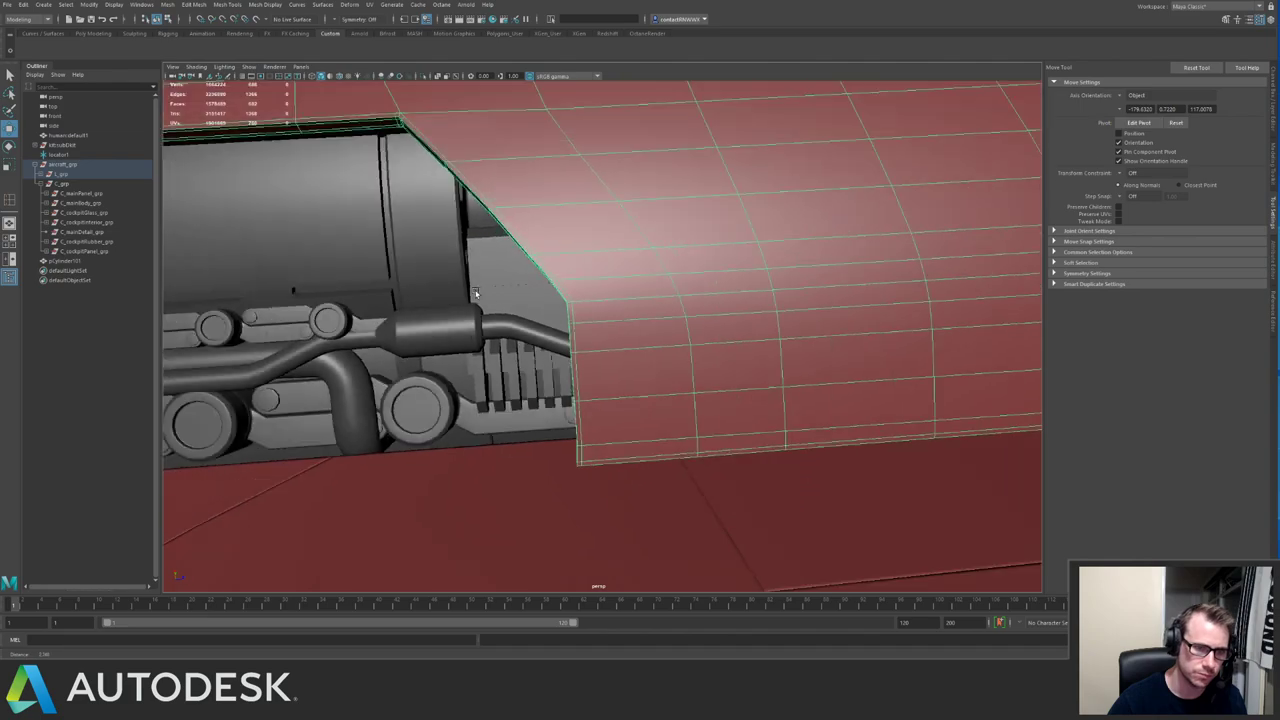
{"action": "left_click_drag", "start_coordinate": [560, 288], "coordinate": [549, 294], "text": "alt"}
{"action": "middle_click_drag", "start_coordinate": [549, 294], "coordinate": [610, 338], "text": "alt"}
{"action": "right_click_drag", "start_coordinate": [610, 338], "coordinate": [684, 312], "text": "alt"}
{"action": "left_click_drag", "start_coordinate": [683, 312], "coordinate": [613, 234], "text": "alt"}
{"action": "double_click", "coordinate": [610, 231]}
{"action": "middle_click_drag", "start_coordinate": [610, 231], "coordinate": [620, 260], "text": "alt"}
{"action": "right_click_drag", "start_coordinate": [620, 260], "coordinate": [643, 231], "text": "alt"}
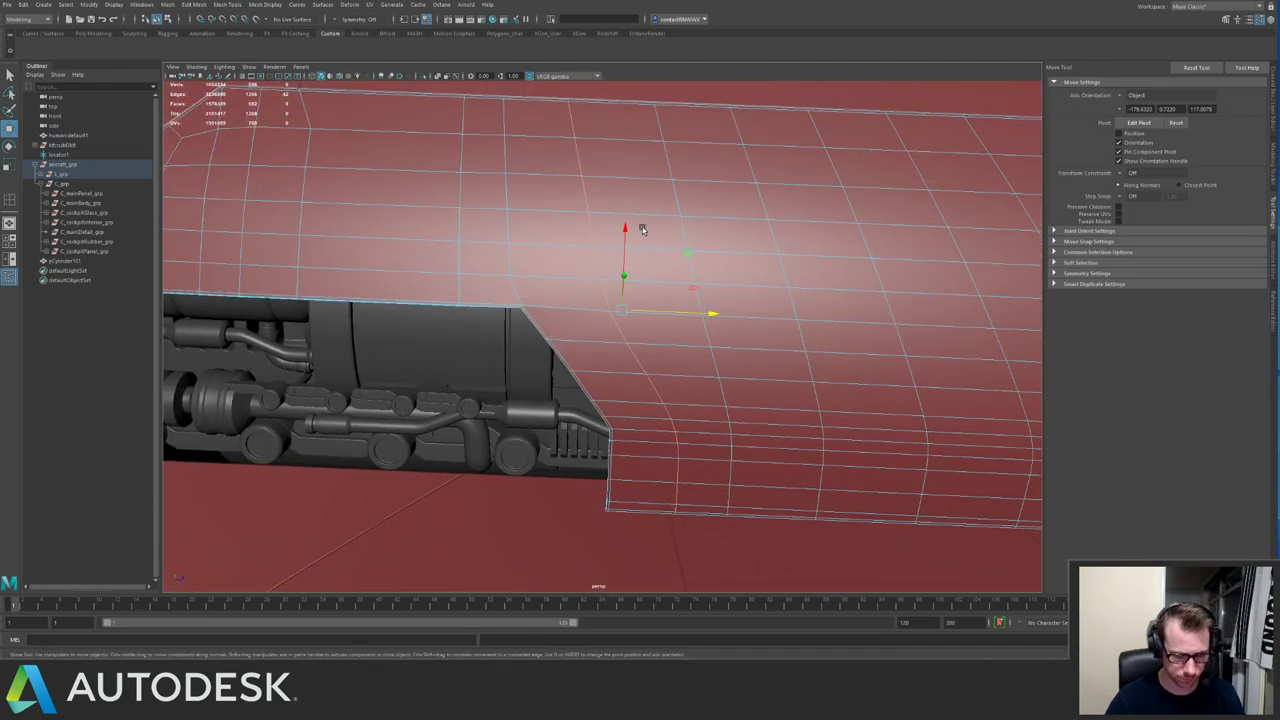
{"action": "key", "text": "y"}
{"action": "middle_click_drag", "start_coordinate": [692, 260], "coordinate": [661, 264]}
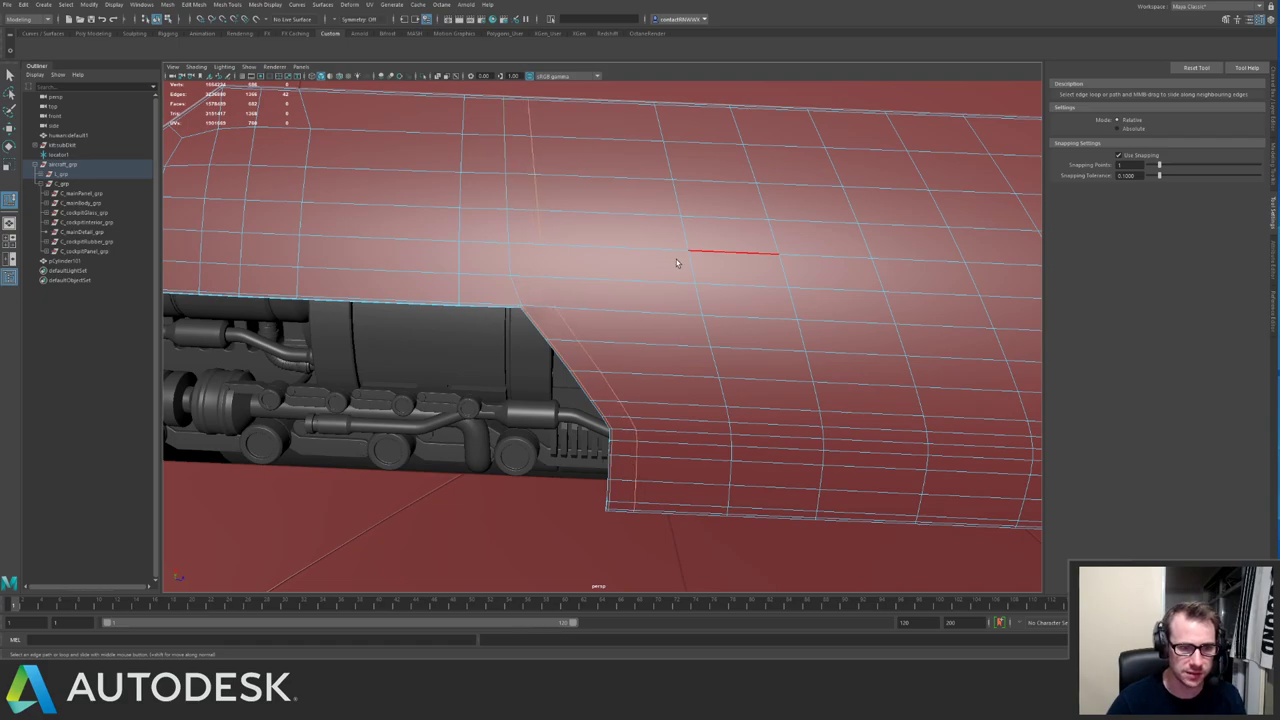
{"action": "key", "text": "q"}
Try to slide the short edges beside the cut-out's bent corner tightly against the corner edge.
{"action": "left_click_drag", "start_coordinate": [636, 278], "coordinate": [600, 291], "text": "alt"}
{"action": "right_click_drag", "start_coordinate": [600, 291], "coordinate": [636, 293], "text": "alt"}
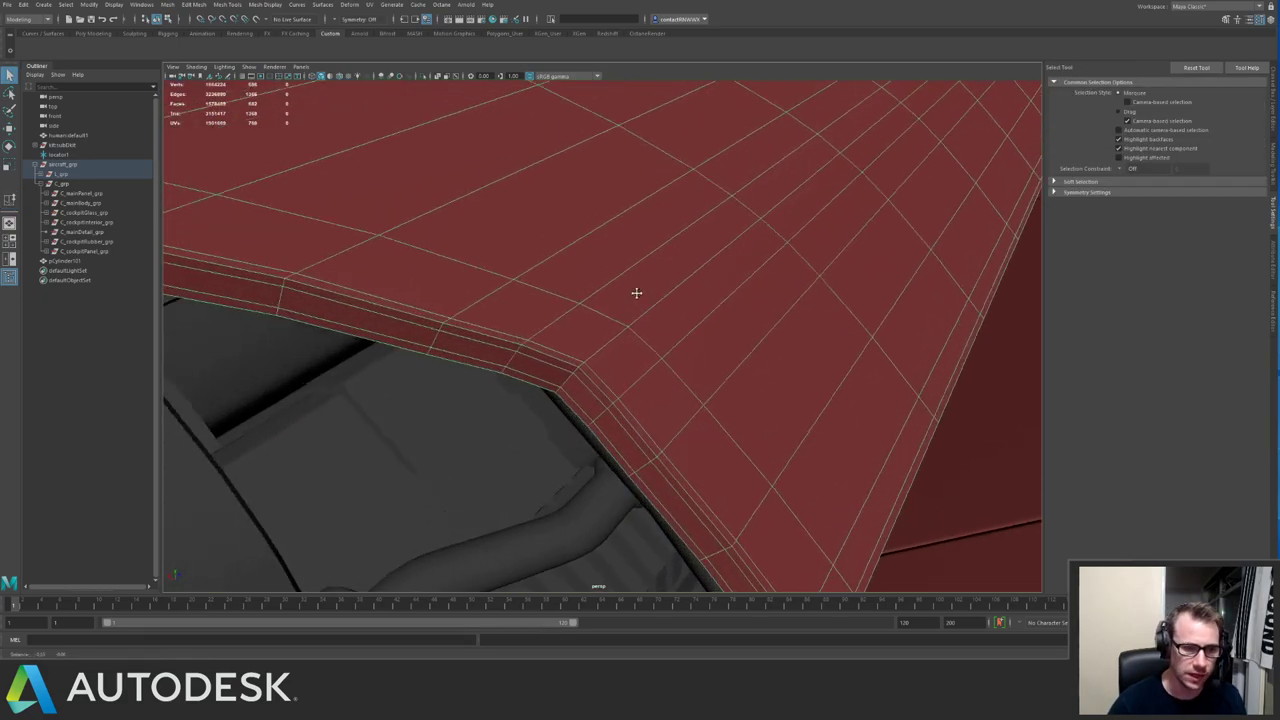
{"action": "left_click_drag", "start_coordinate": [636, 292], "coordinate": [490, 262], "text": "alt"}
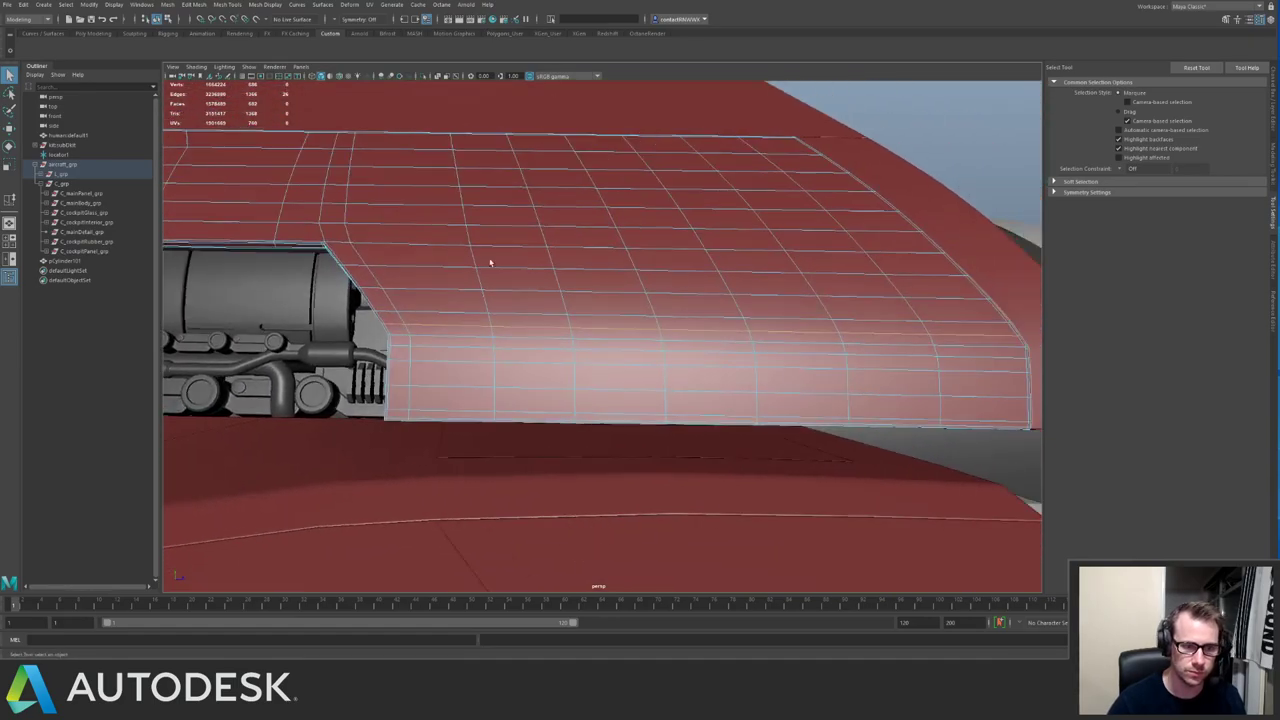
{"action": "left_click_drag", "start_coordinate": [568, 333], "coordinate": [717, 263], "text": "alt"}
{"action": "right_click_drag", "start_coordinate": [717, 263], "coordinate": [680, 314], "text": "alt"}
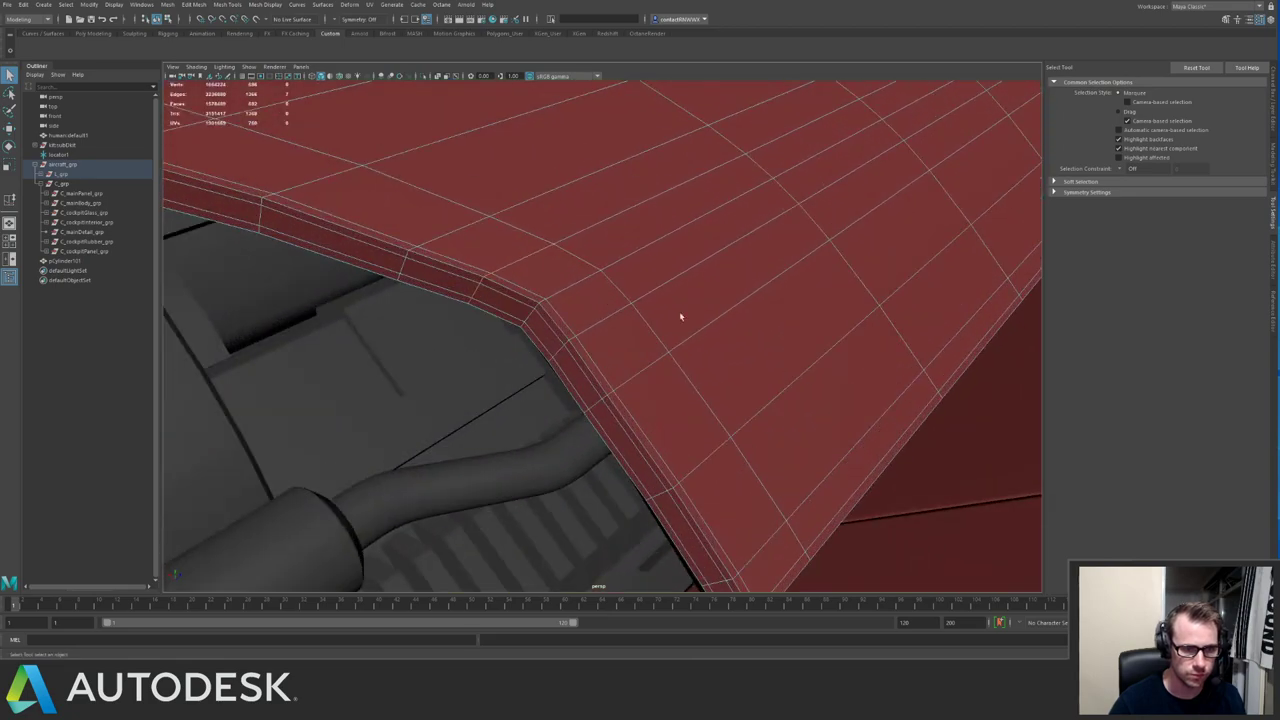
{"action": "left_click_drag", "start_coordinate": [680, 314], "coordinate": [631, 340], "text": "alt"}
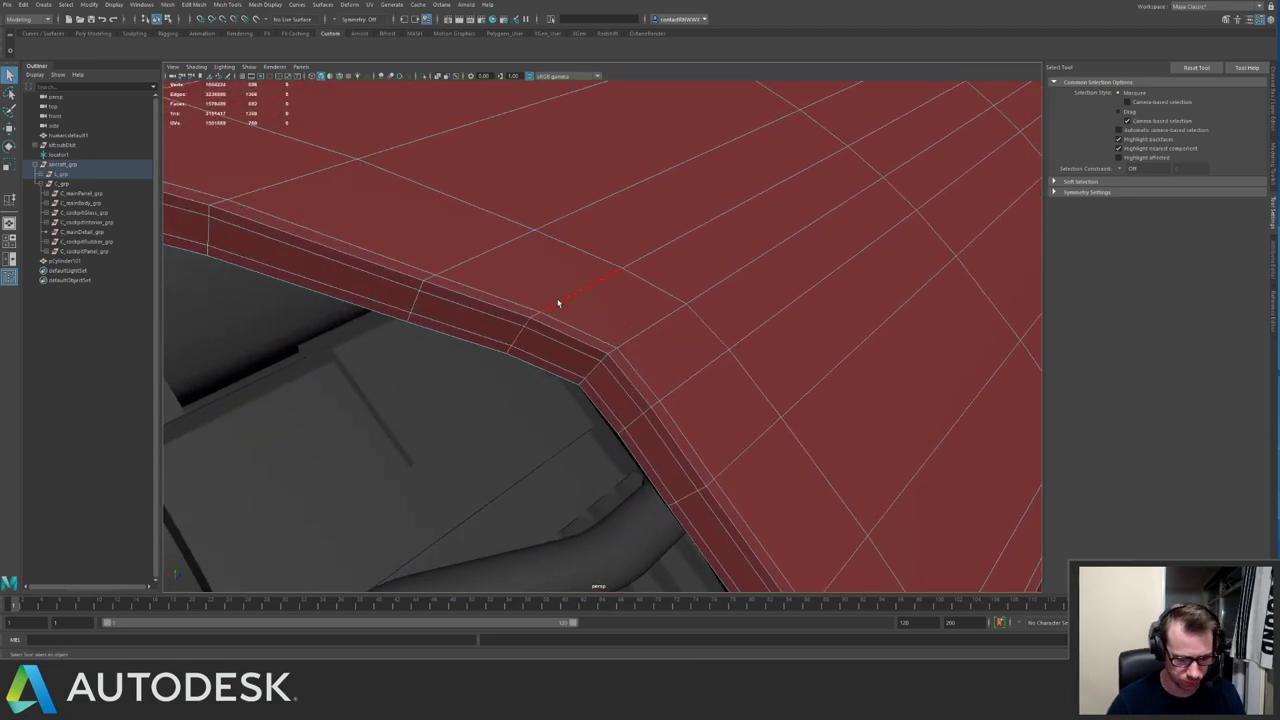
{"action": "key", "text": "y"}
{"action": "middle_click_drag", "start_coordinate": [573, 299], "coordinate": [616, 310]}
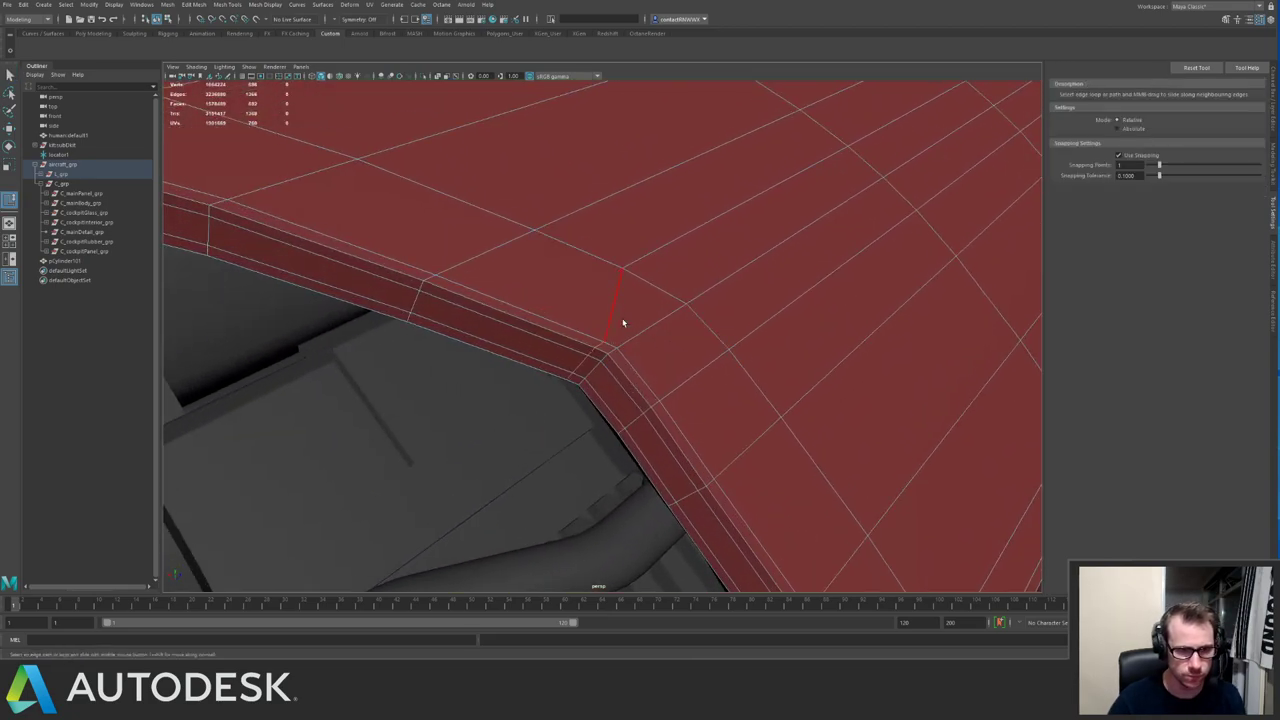
Preview the wing panel smoothed and examine its cut-out corner and its fit with the surrounding aircraft.
{"action": "right_click_drag", "start_coordinate": [656, 354], "coordinate": [612, 350], "text": "alt"}
{"action": "left_click_drag", "start_coordinate": [612, 350], "coordinate": [556, 350], "text": "alt"}
{"action": "left_click_drag", "start_coordinate": [557, 433], "coordinate": [596, 324], "text": "alt"}
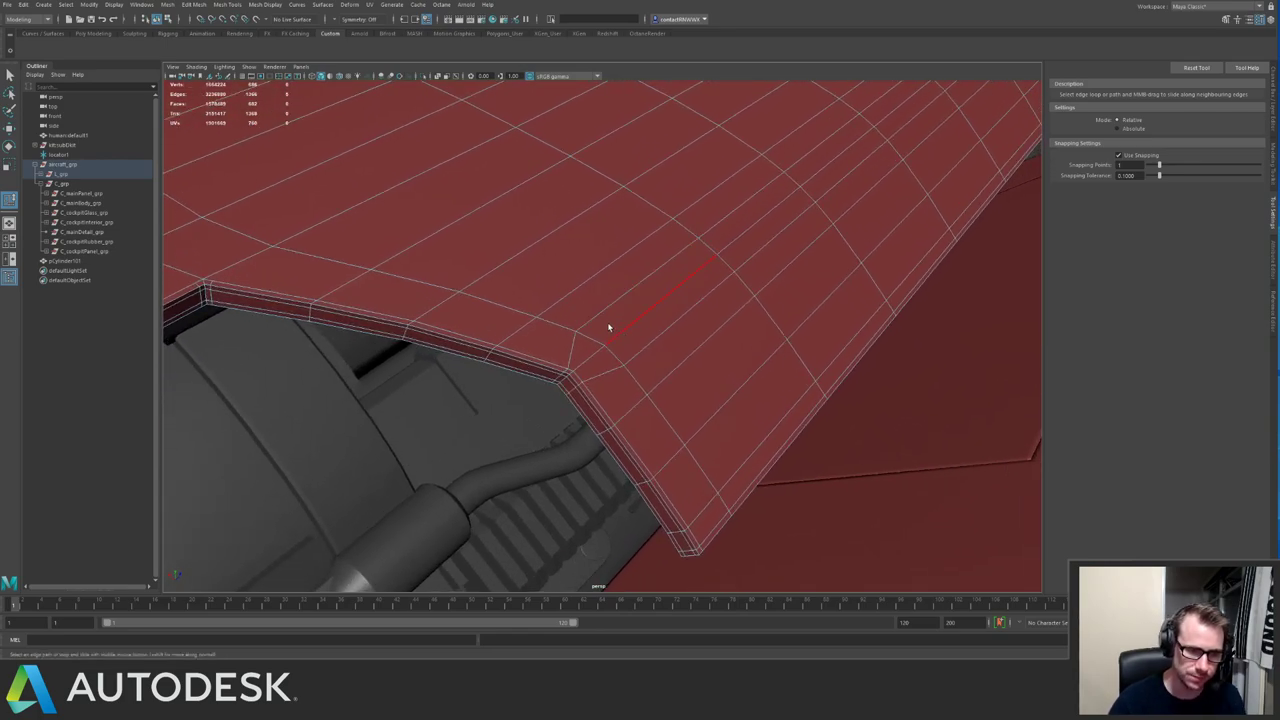
{"action": "key", "text": "3"}
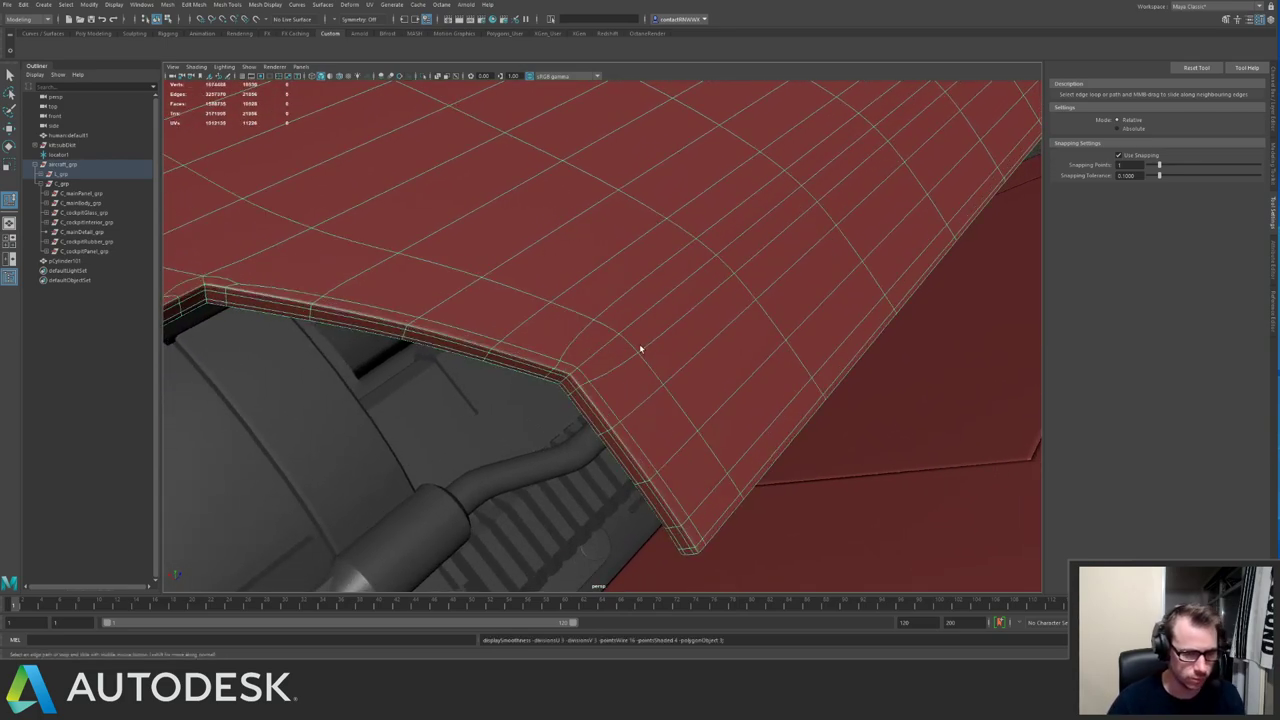
{"action": "right_click_drag", "start_coordinate": [640, 347], "coordinate": [438, 288], "text": "alt"}
{"action": "left_click", "coordinate": [600, 91]}
{"action": "left_click_drag", "start_coordinate": [666, 157], "coordinate": [590, 250], "text": "alt"}
{"action": "left_click", "coordinate": [712, 340]}
{"action": "right_click_drag", "start_coordinate": [590, 250], "coordinate": [417, 190], "text": "alt"}
{"action": "left_click", "coordinate": [808, 240]}
{"action": "right_click_drag", "start_coordinate": [808, 240], "coordinate": [425, 161], "text": "alt"}
{"action": "mouse_move", "coordinate": [425, 161]}
{"action": "left_mouse_down", "text": "alt"}
{"action": "mouse_move", "coordinate": [403, 169]}
{"action": "mouse_move", "coordinate": [448, 168]}
{"action": "left_mouse_up", "text": "alt"}
{"action": "right_click_drag", "start_coordinate": [448, 168], "coordinate": [896, 390], "text": "alt"}
{"action": "left_click", "coordinate": [585, 348]}
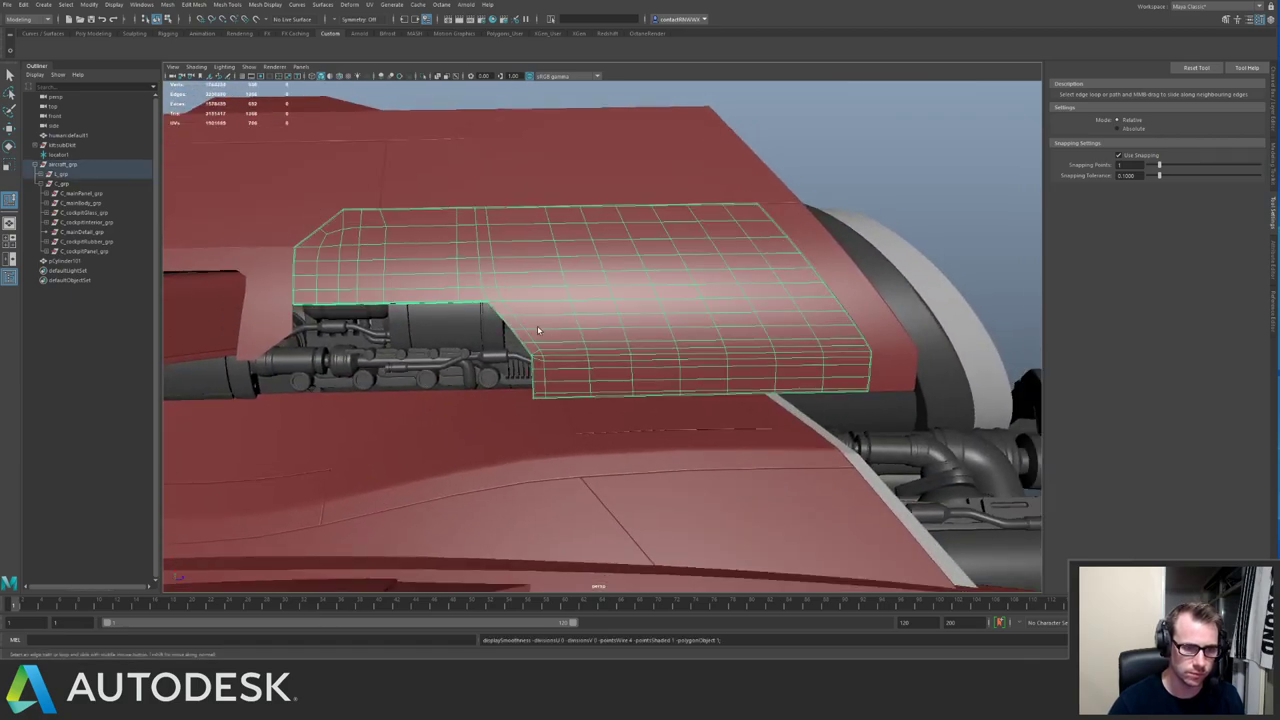
{"action": "left_click_drag", "start_coordinate": [537, 325], "coordinate": [610, 290], "text": "alt"}
{"action": "right_click_drag", "start_coordinate": [610, 290], "coordinate": [880, 423], "text": "alt"}
{"action": "mouse_move", "coordinate": [600, 310]}
{"action": "left_mouse_down", "text": "alt"}
{"action": "mouse_move", "coordinate": [571, 286]}
{"action": "mouse_move", "coordinate": [612, 295]}
{"action": "left_mouse_up", "text": "alt"}
Undo the smooth preview, the recent selections and the corner edge slide on the wing panel.
{"action": "key", "text": "ctrl+z"}
{"action": "key", "text": "ctrl+z"}
{"action": "key", "text": "ctrl+z"}
{"action": "key", "text": "ctrl+z"}
{"action": "key", "text": "ctrl+z"}
{"action": "key", "text": "ctrl+z"}
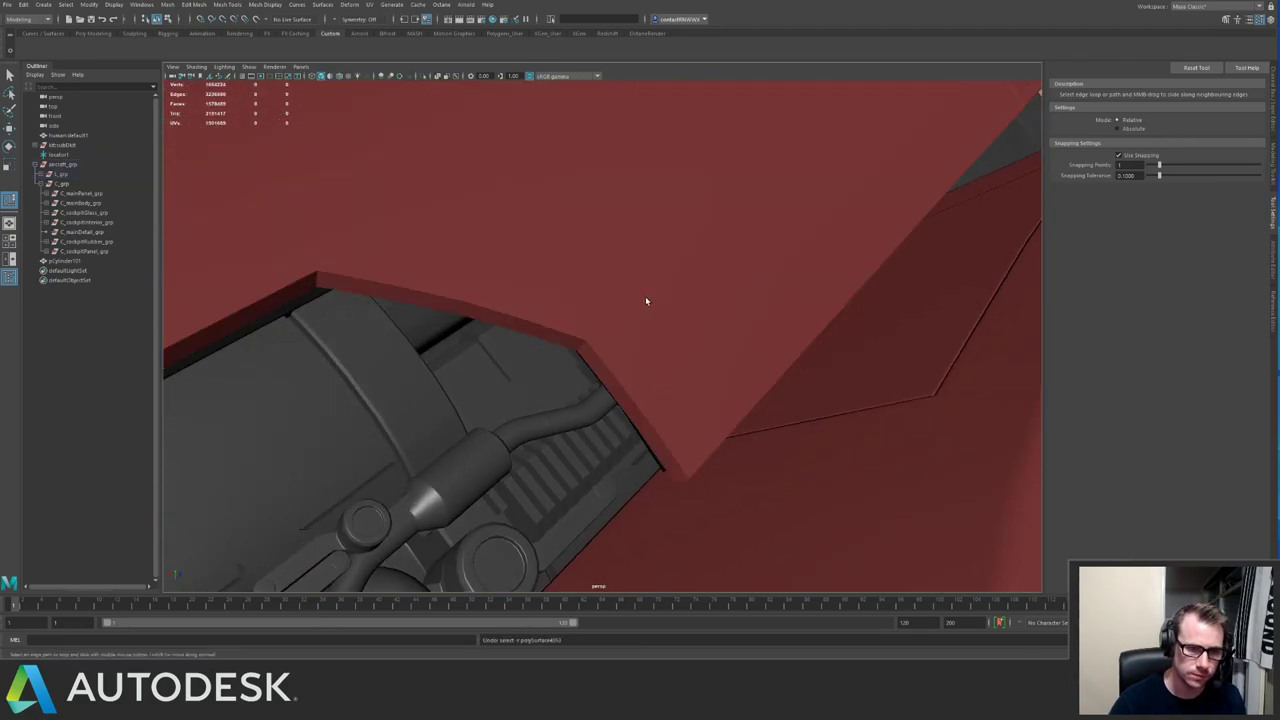
{"action": "key", "text": "ctrl+z"}
{"action": "key", "text": "ctrl+z"}
{"action": "key", "text": "ctrl+z"}
{"action": "key", "text": "ctrl+z"}
{"action": "key", "text": "ctrl+z"}
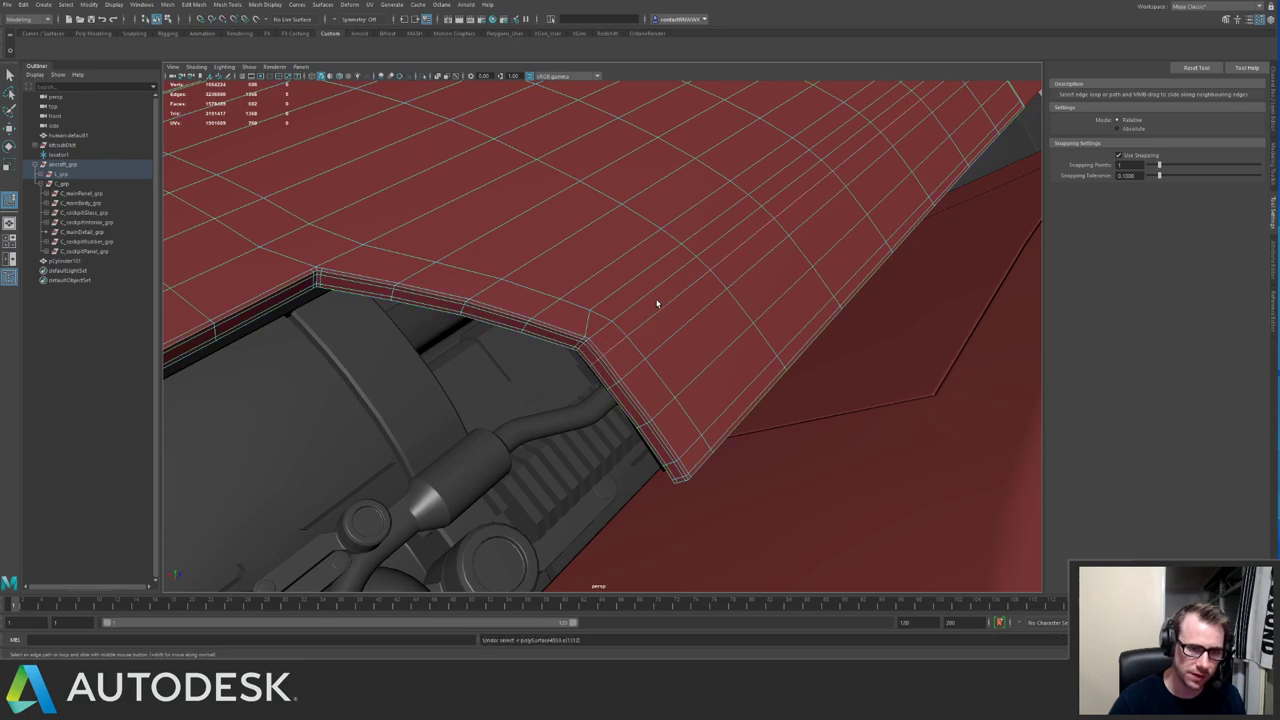
Insert a tight lengthwise support loop on each side of the wing panel's bent cut-out corner, returning to object selection.
{"action": "right_click_drag", "start_coordinate": [657, 307], "coordinate": [532, 287], "text": "alt"}
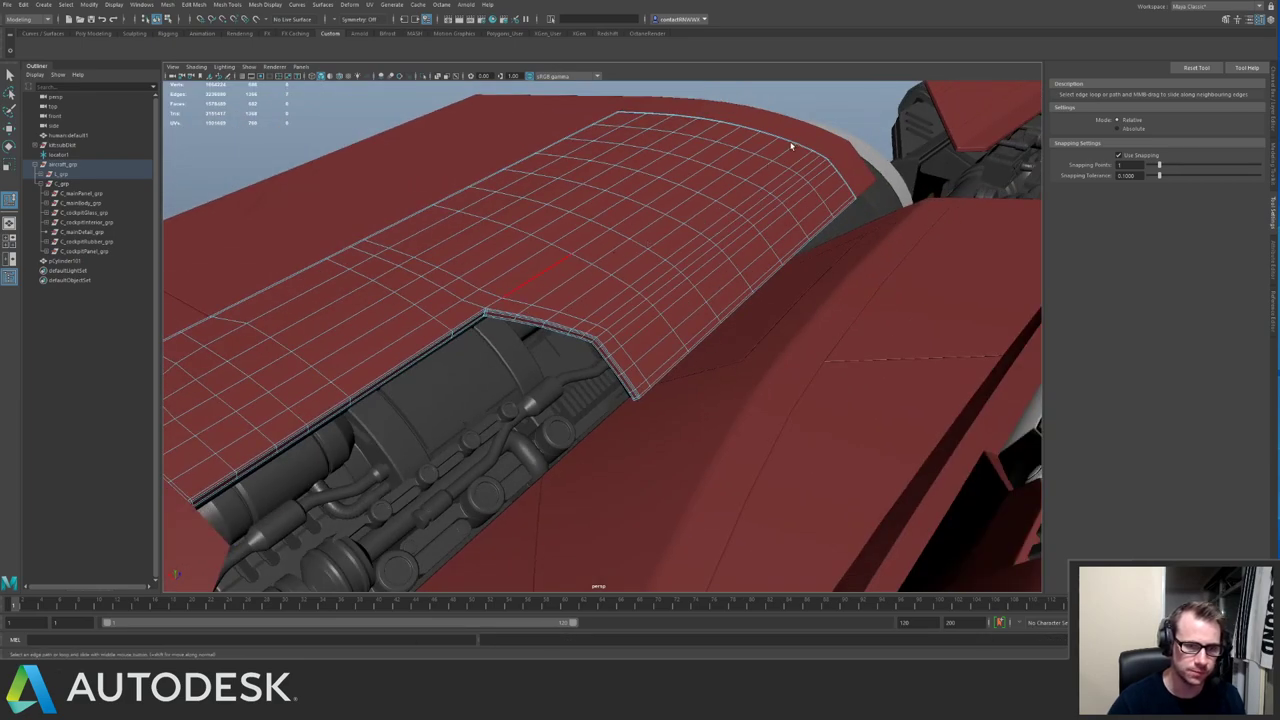
{"action": "left_click_drag", "start_coordinate": [790, 146], "coordinate": [652, 310], "text": "alt"}
{"action": "left_click", "coordinate": [657, 273]}
{"action": "key", "text": "f"}
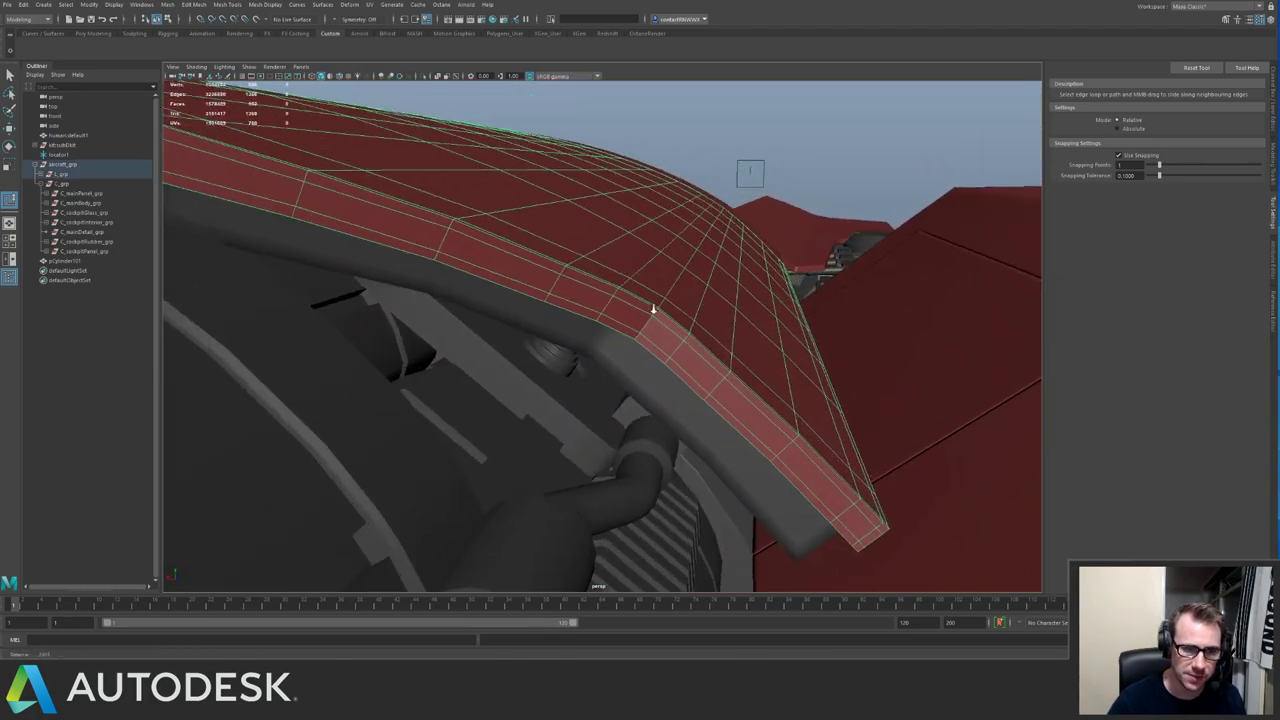
{"action": "right_click_drag", "start_coordinate": [653, 310], "coordinate": [726, 291], "text": "alt"}
{"action": "middle_click_drag", "start_coordinate": [726, 291], "coordinate": [686, 295], "text": "alt"}
{"action": "key", "text": "g"}
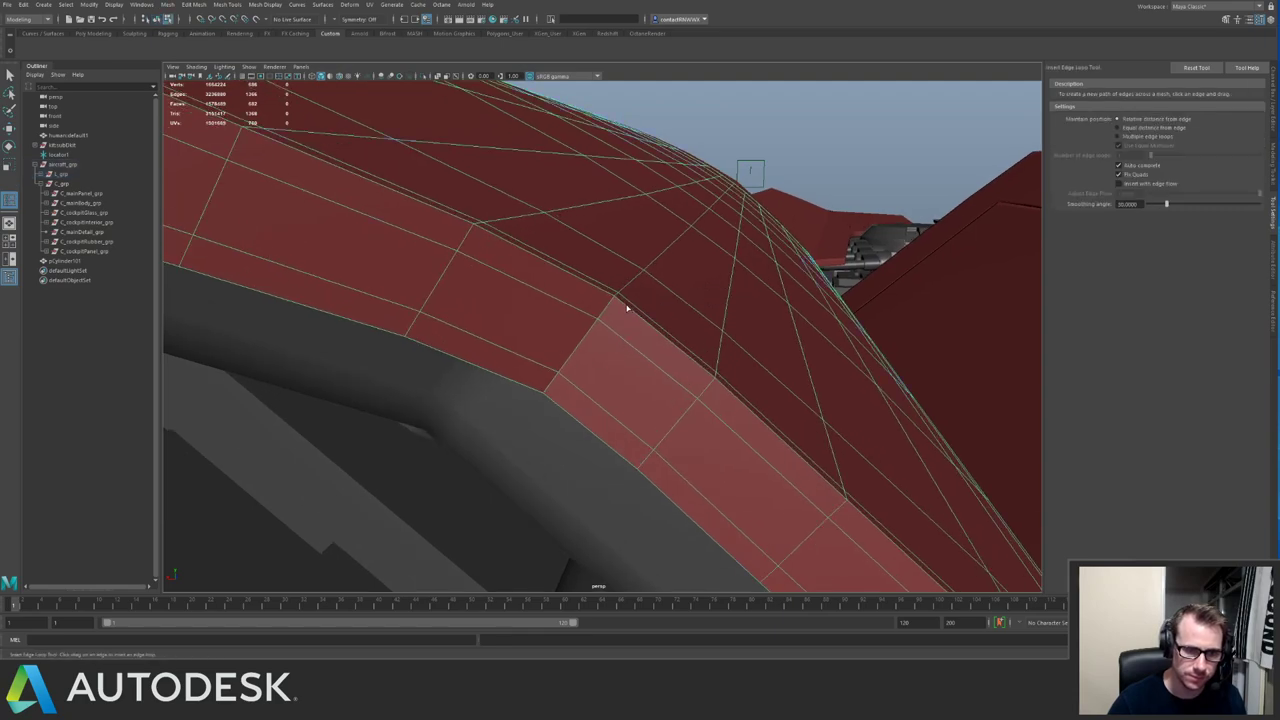
{"action": "left_click", "coordinate": [649, 321]}
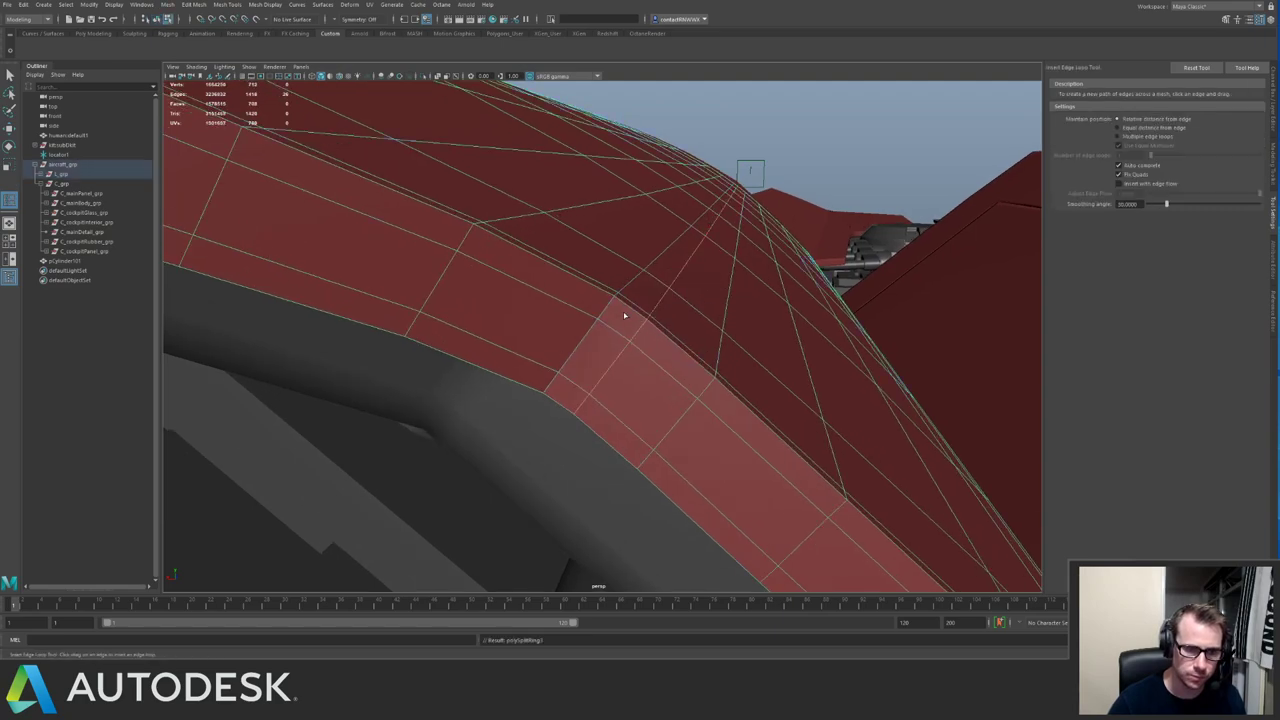
{"action": "left_click", "coordinate": [577, 291]}
{"action": "left_click_drag", "start_coordinate": [577, 291], "coordinate": [688, 242], "text": "alt"}
{"action": "key", "text": "q"}
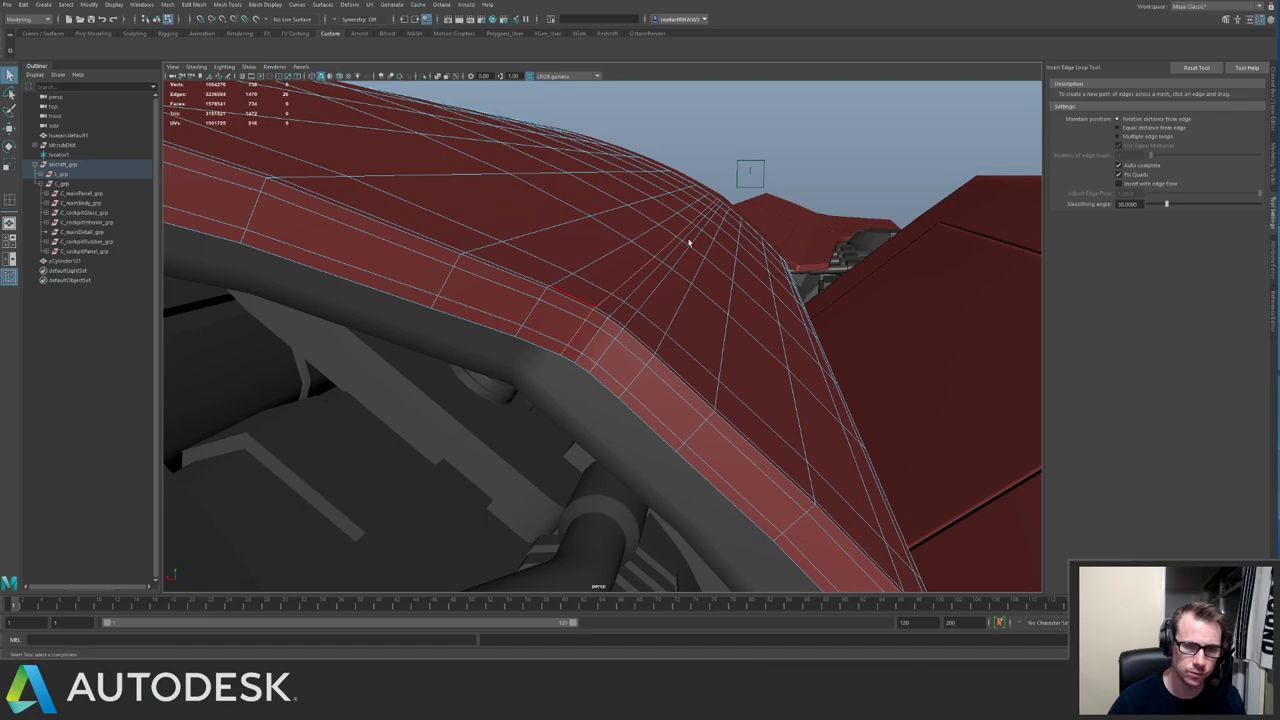
{"action": "right_click_drag", "start_coordinate": [750, 173], "coordinate": [804, 163]}
Examine the wing panel's support loops within the whole aircraft and up close around the cut-out corner.
{"action": "left_click_drag", "start_coordinate": [804, 163], "coordinate": [654, 249], "text": "alt"}
{"action": "right_click_drag", "start_coordinate": [654, 249], "coordinate": [591, 111], "text": "alt"}
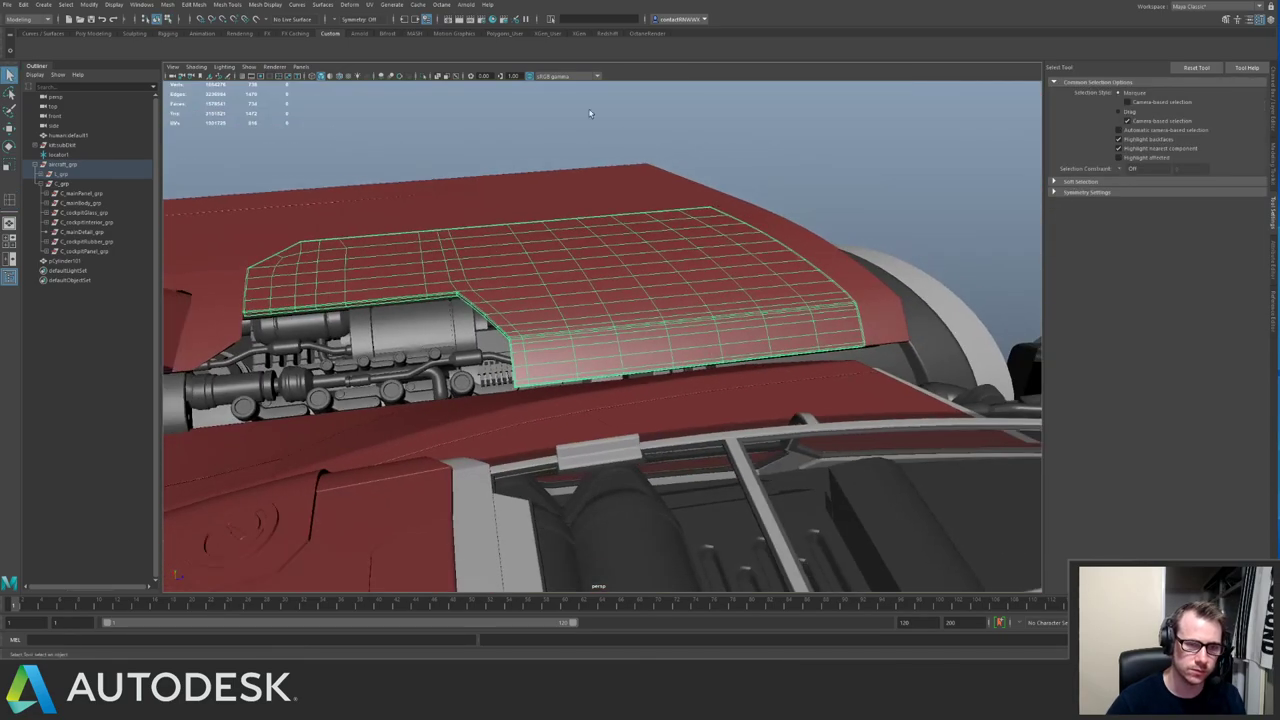
{"action": "left_click", "coordinate": [687, 139]}
{"action": "left_click_drag", "start_coordinate": [687, 139], "coordinate": [683, 166], "text": "alt"}
{"action": "right_click_drag", "start_coordinate": [683, 166], "coordinate": [260, 163], "text": "alt"}
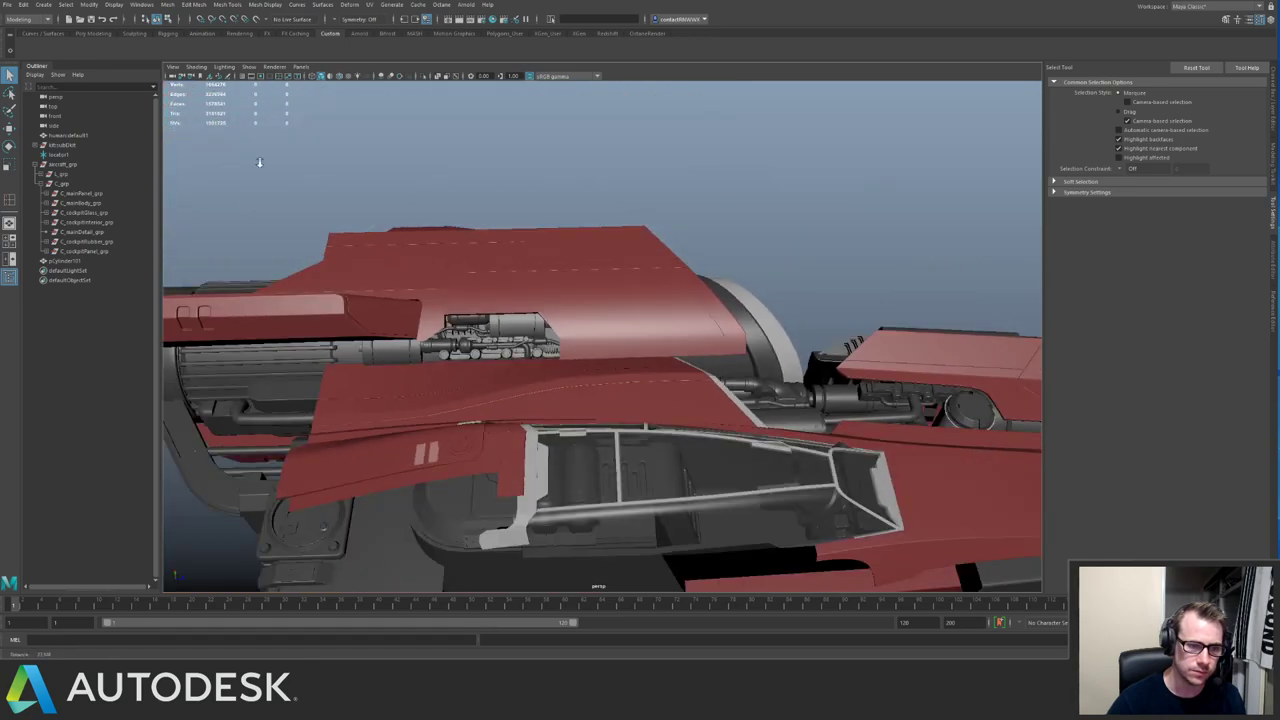
{"action": "left_click_drag", "start_coordinate": [260, 163], "coordinate": [584, 332], "text": "alt"}
{"action": "left_click", "coordinate": [584, 332]}
{"action": "right_click_drag", "start_coordinate": [584, 332], "coordinate": [793, 336], "text": "alt"}
{"action": "left_click_drag", "start_coordinate": [793, 336], "coordinate": [503, 360], "text": "alt"}
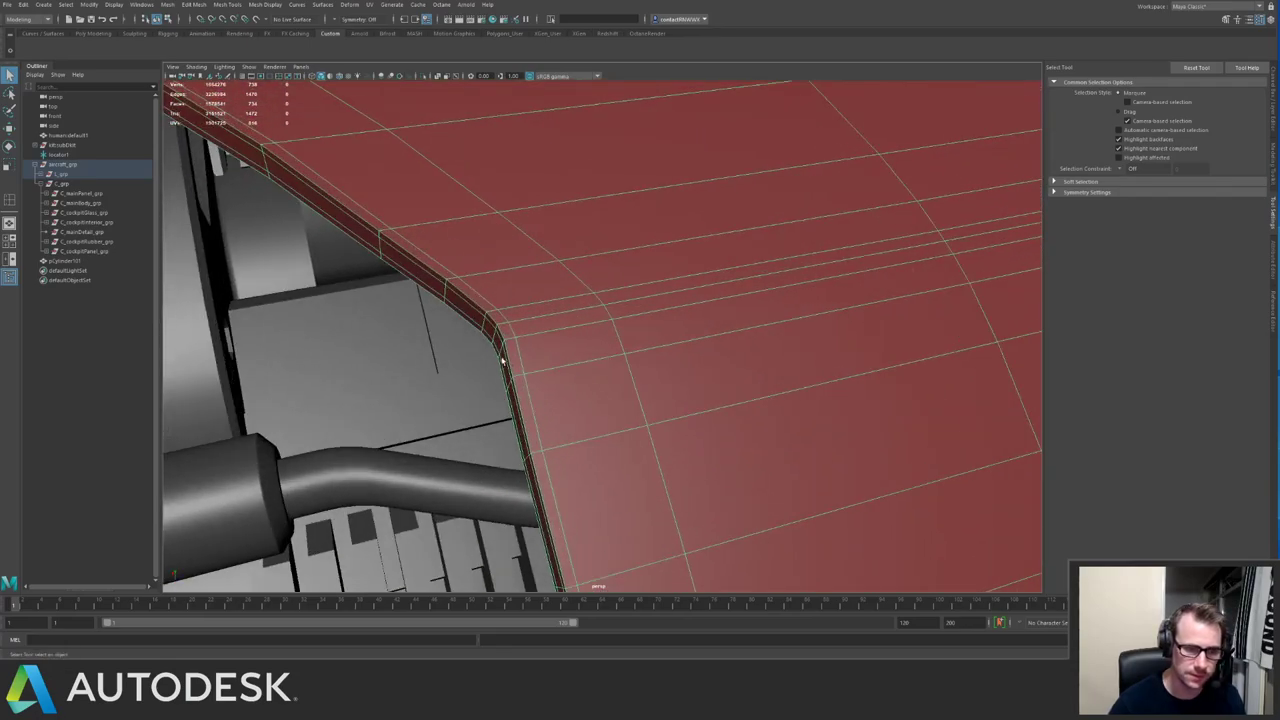
{"action": "right_click_drag", "start_coordinate": [582, 339], "coordinate": [571, 294], "text": "alt"}
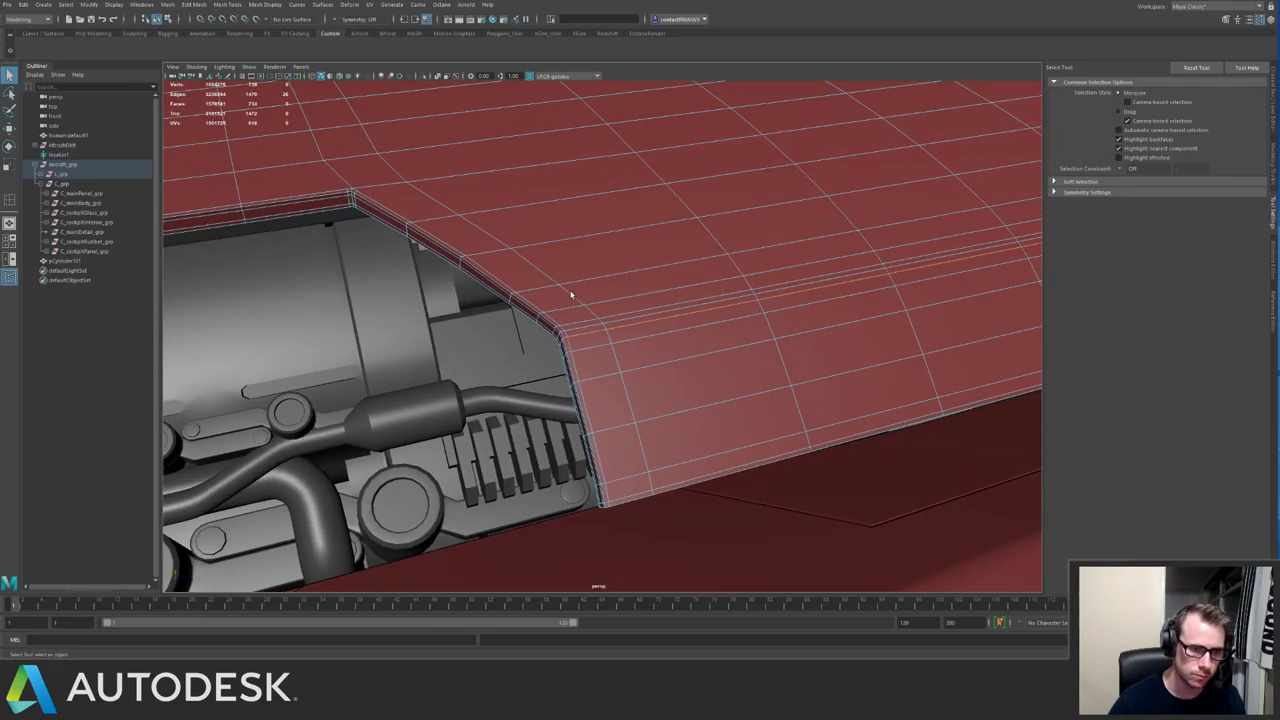
{"action": "left_click_drag", "start_coordinate": [571, 294], "coordinate": [454, 264], "text": "alt"}
{"action": "right_click_drag", "start_coordinate": [626, 322], "coordinate": [619, 262], "text": "alt"}
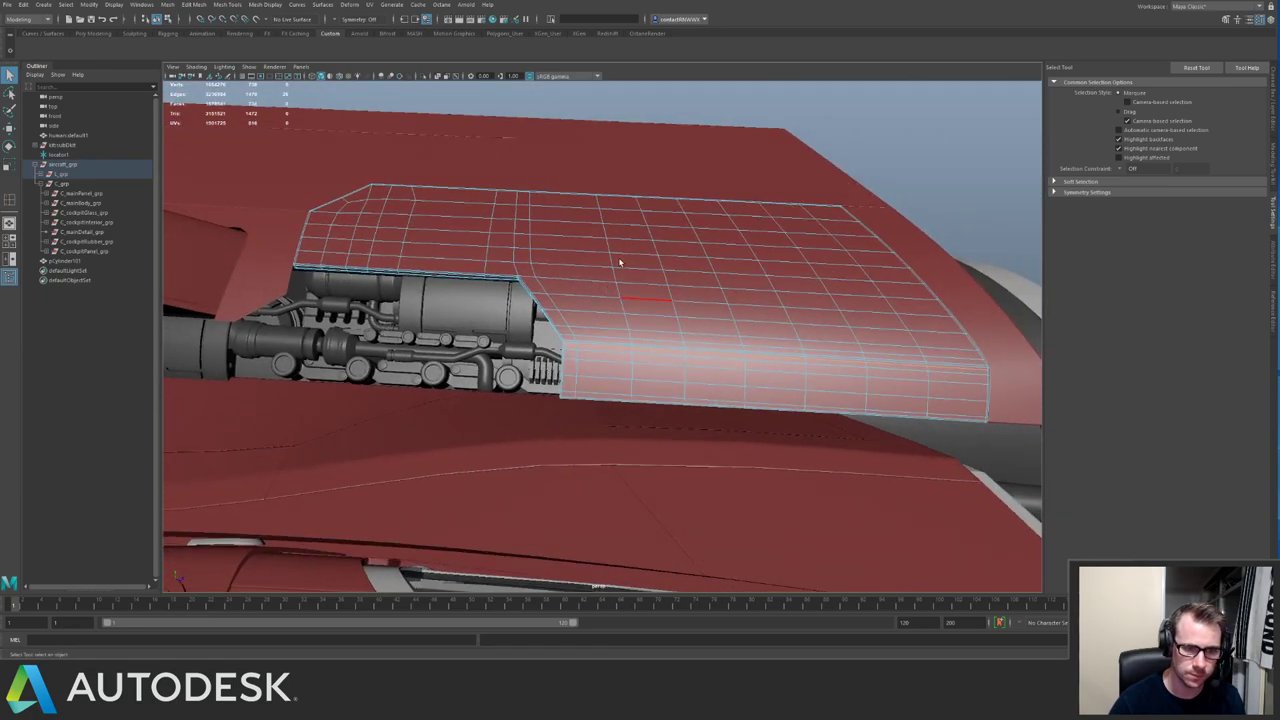
{"action": "left_click_drag", "start_coordinate": [839, 417], "coordinate": [629, 329], "text": "alt"}
{"action": "right_click_drag", "start_coordinate": [629, 329], "coordinate": [817, 366], "text": "alt"}
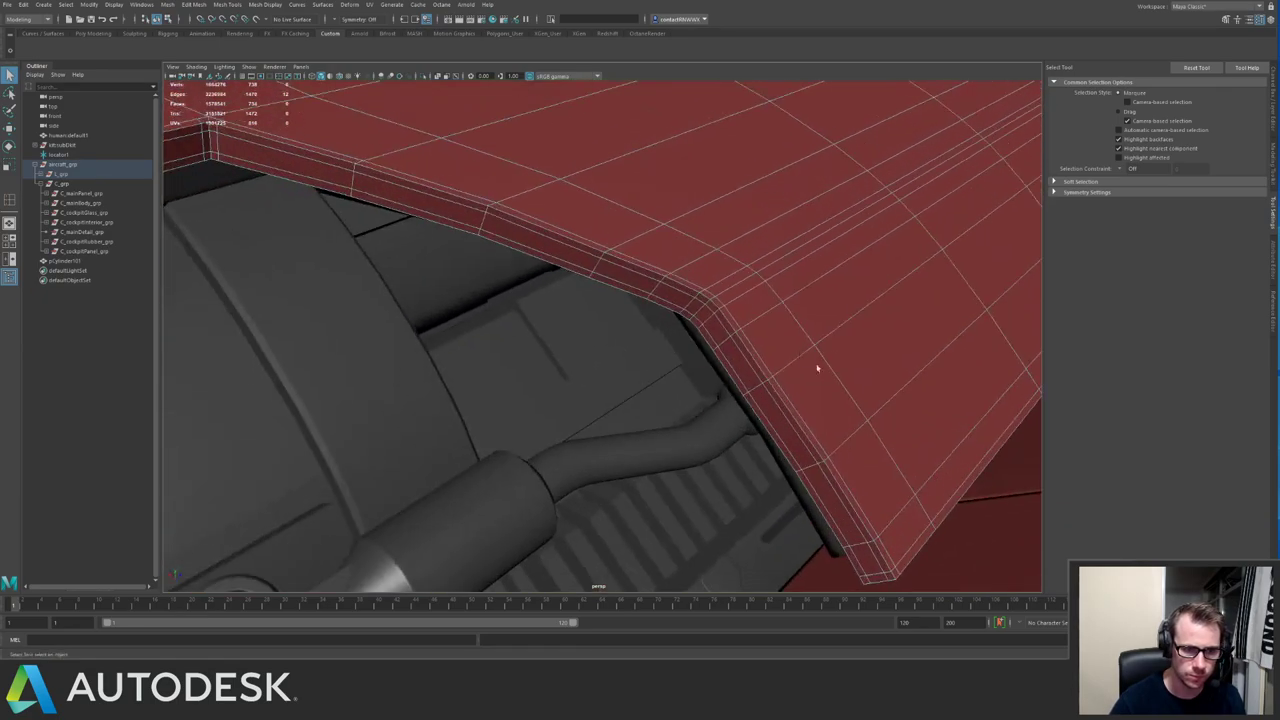
{"action": "left_click_drag", "start_coordinate": [817, 366], "coordinate": [686, 320], "text": "alt"}
{"action": "left_click_drag", "start_coordinate": [592, 354], "coordinate": [614, 357], "text": "alt"}
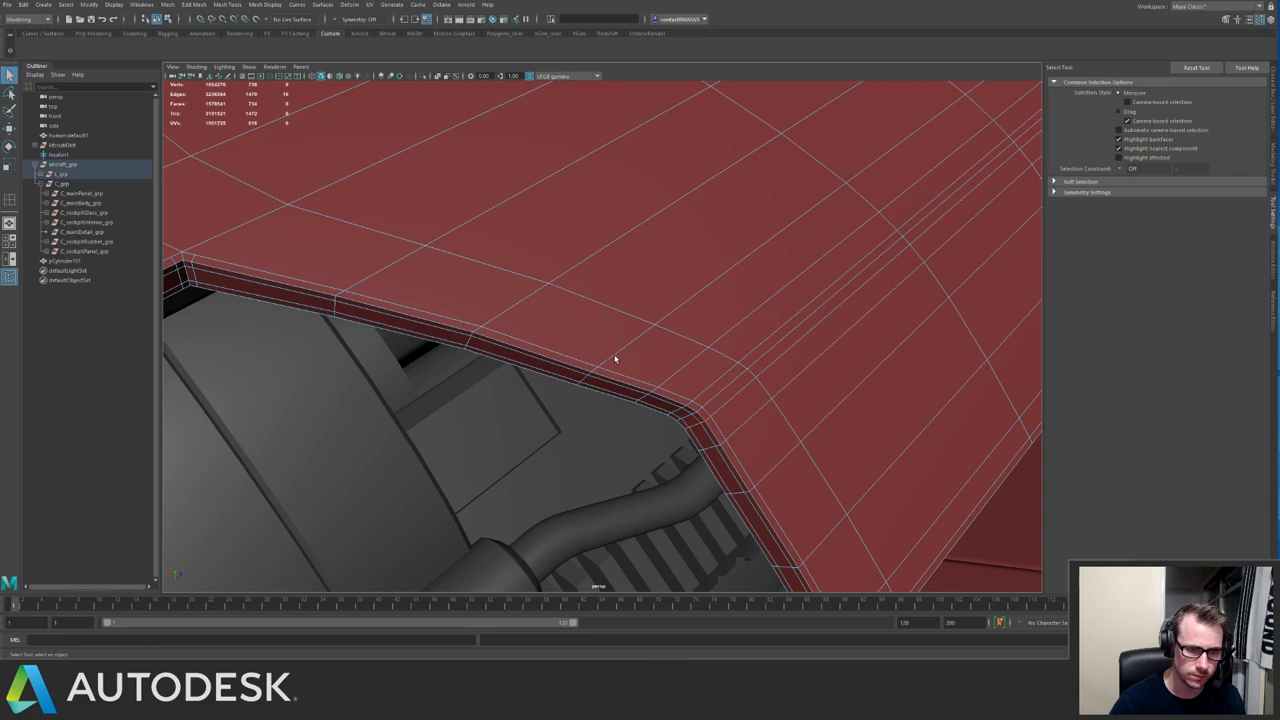
Preview the wing panel smoothed and examine its surface and cut-out corner within the aircraft.
{"action": "right_click_drag", "start_coordinate": [614, 357], "coordinate": [731, 337], "text": "alt"}
{"action": "left_click_drag", "start_coordinate": [731, 337], "coordinate": [459, 292], "text": "alt"}
{"action": "key", "text": "F8"}
{"action": "right_click_drag", "start_coordinate": [568, 281], "coordinate": [535, 190], "text": "alt"}
{"action": "key", "text": "3"}
{"action": "left_click", "coordinate": [540, 124]}
{"action": "left_click_drag", "start_coordinate": [647, 172], "coordinate": [416, 215], "text": "alt"}
{"action": "left_click", "coordinate": [609, 335]}
{"action": "key", "text": "ctrl+1"}
{"action": "key", "text": "ctrl+1"}
{"action": "left_click", "coordinate": [745, 208]}
{"action": "left_click_drag", "start_coordinate": [732, 224], "coordinate": [657, 306], "text": "alt"}
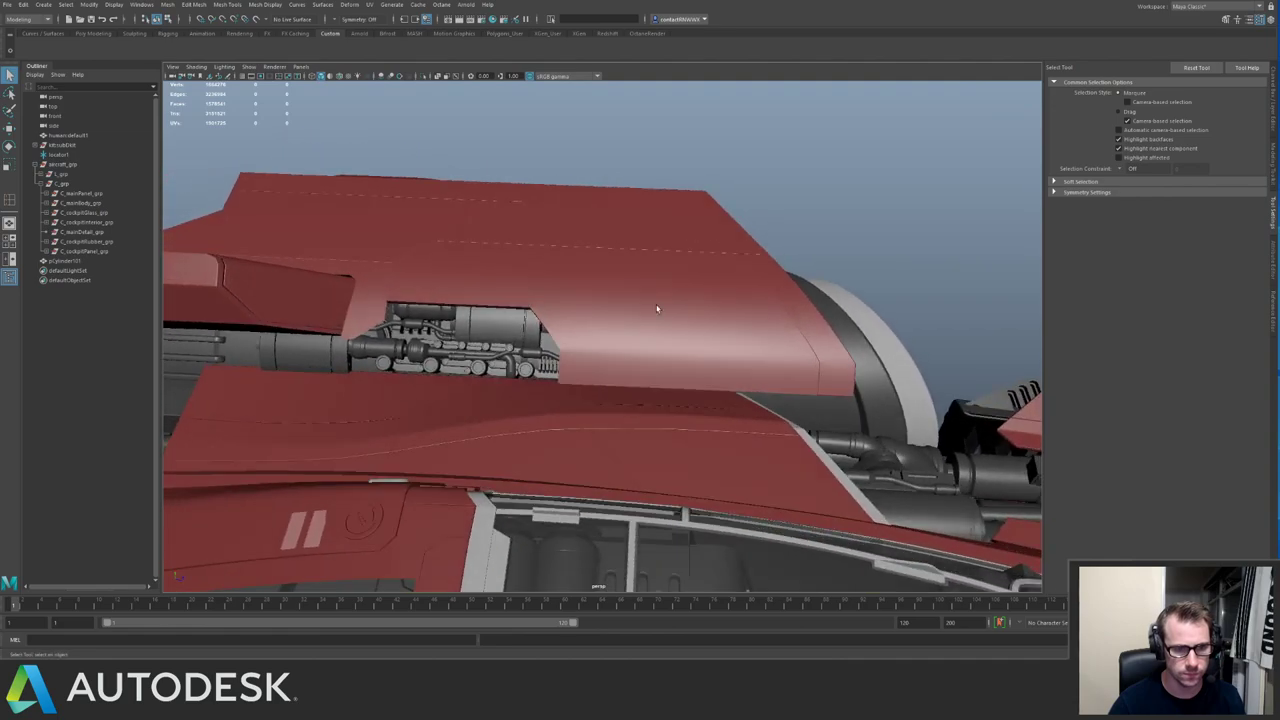
Isolate the wing panel and insert extra lengthwise edge loops around the bend beside its cut-out corner, redoing one misplaced loop.
{"action": "left_click", "coordinate": [587, 310]}
{"action": "key", "text": "ctrl+1"}
{"action": "right_click_drag", "start_coordinate": [630, 334], "coordinate": [740, 345], "text": "alt"}
{"action": "left_click_drag", "start_coordinate": [486, 320], "coordinate": [689, 360], "text": "alt"}
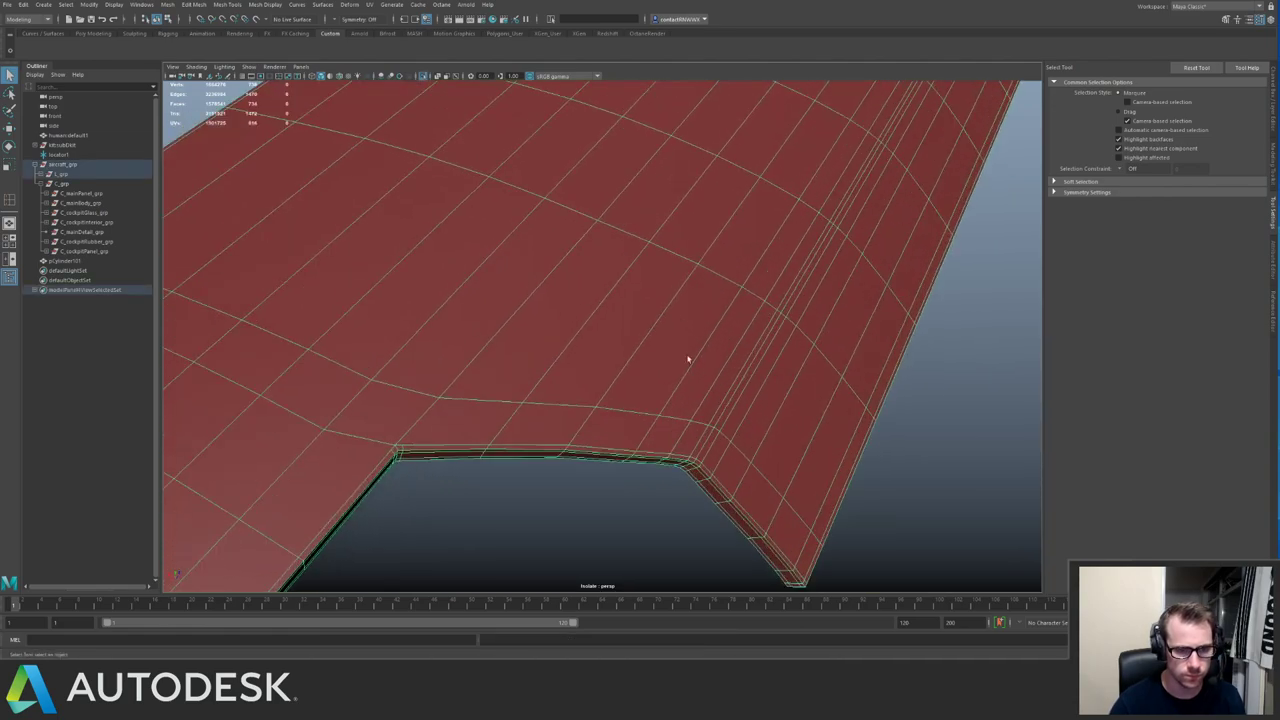
{"action": "right_click_drag", "start_coordinate": [689, 360], "coordinate": [622, 390], "text": "shift"}
{"action": "left_click_drag", "start_coordinate": [621, 389], "coordinate": [654, 357], "text": "alt"}
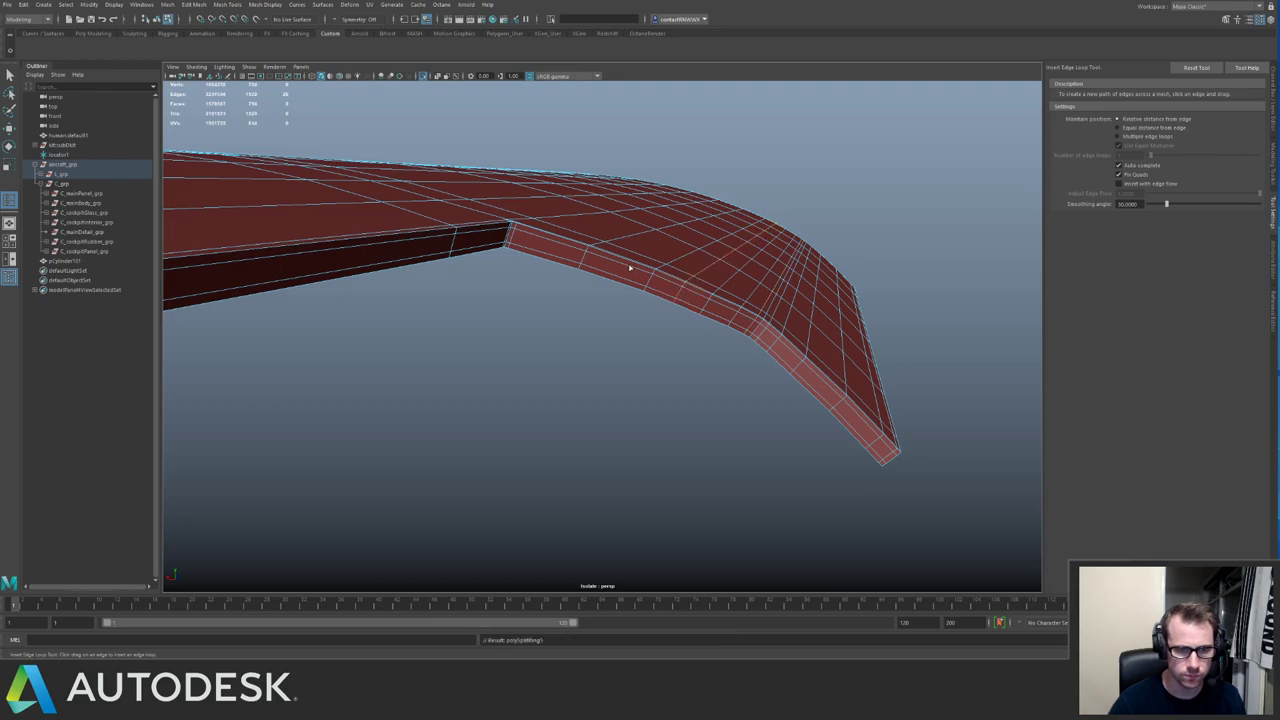
{"action": "left_click_drag", "start_coordinate": [758, 279], "coordinate": [616, 338], "text": "alt"}
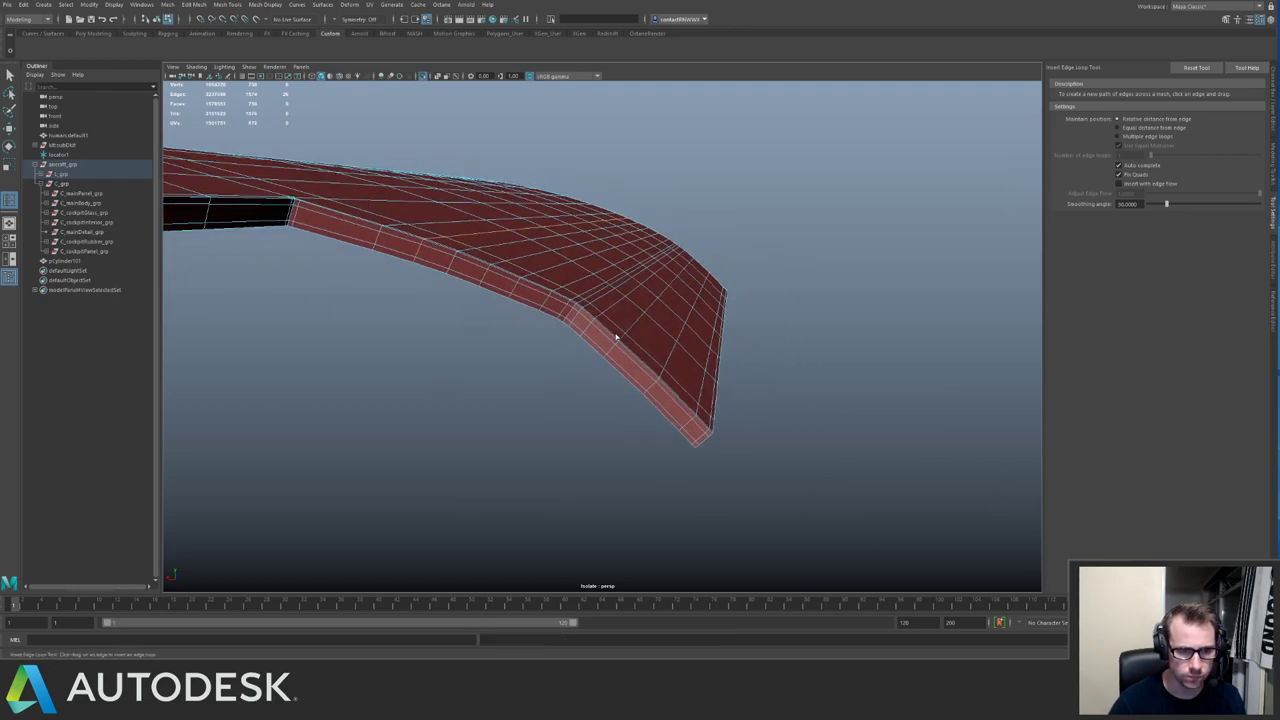
{"action": "key", "text": "ctrl+z"}
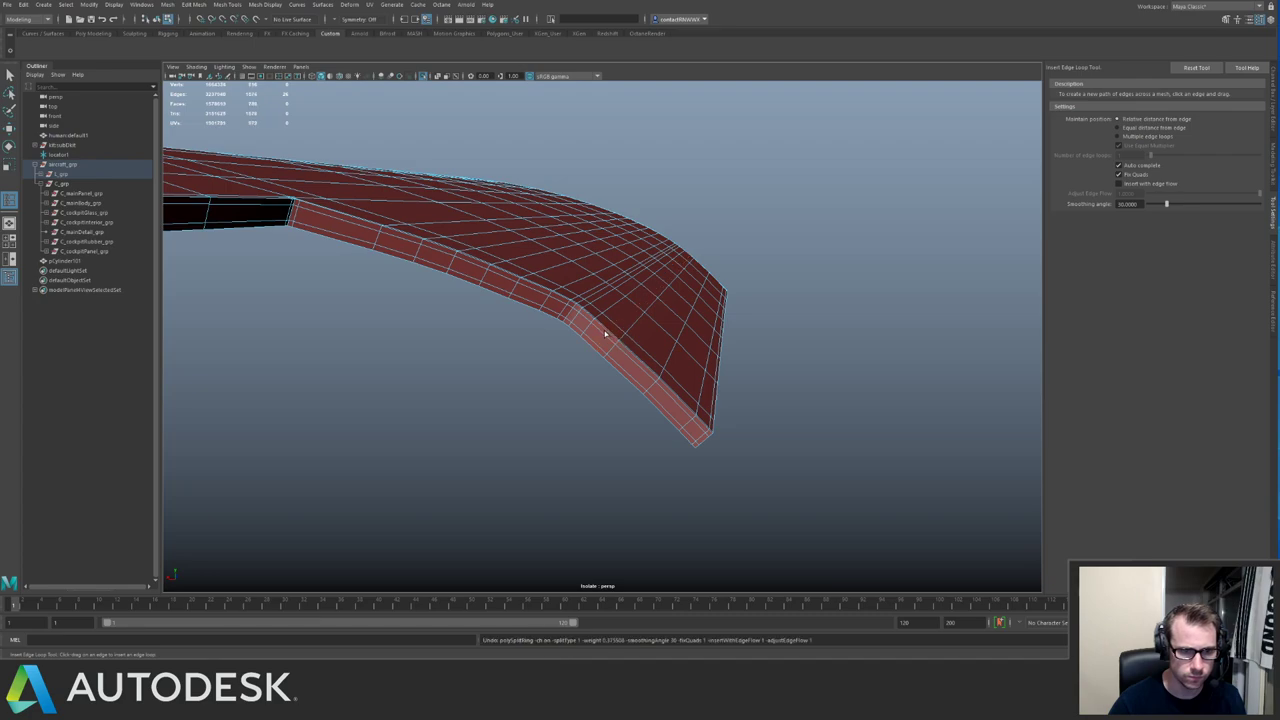
{"action": "left_click_drag", "start_coordinate": [605, 331], "coordinate": [608, 332]}
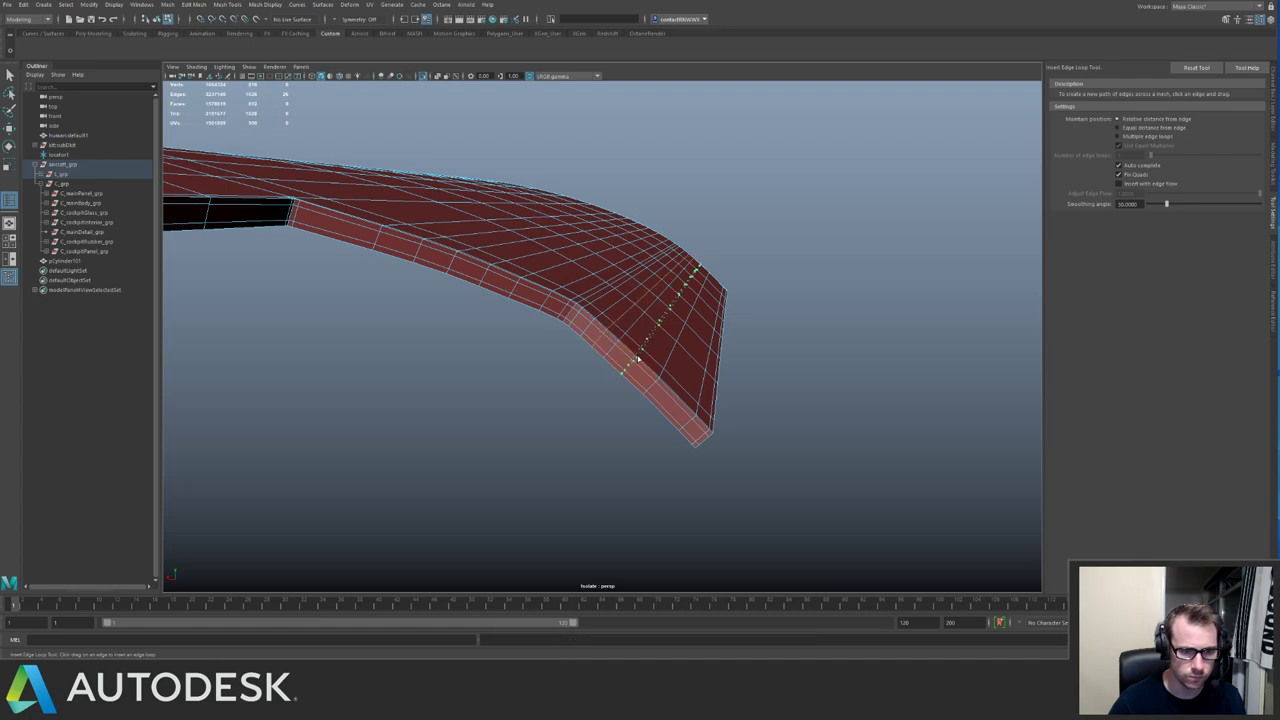
{"action": "key", "text": "q"}
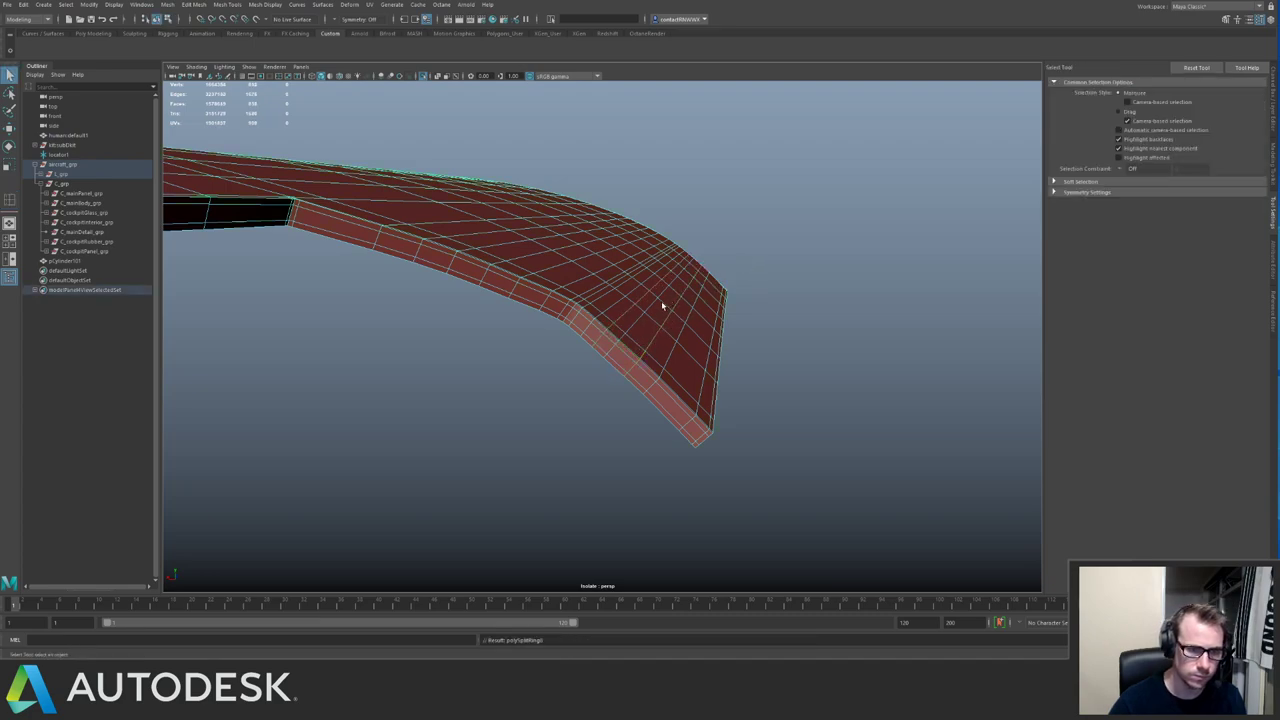
Preview the wing panel smoothed and examine its bend and cut-out corner, both isolated and within the aircraft.
{"action": "key", "text": "3"}
{"action": "left_click", "coordinate": [785, 237]}
{"action": "left_click_drag", "start_coordinate": [766, 247], "coordinate": [681, 289], "text": "alt"}
{"action": "right_click_drag", "start_coordinate": [681, 289], "coordinate": [565, 230], "text": "alt"}
{"action": "left_click_drag", "start_coordinate": [565, 230], "coordinate": [494, 206], "text": "alt"}
{"action": "right_click_drag", "start_coordinate": [494, 206], "coordinate": [283, 177], "text": "alt"}
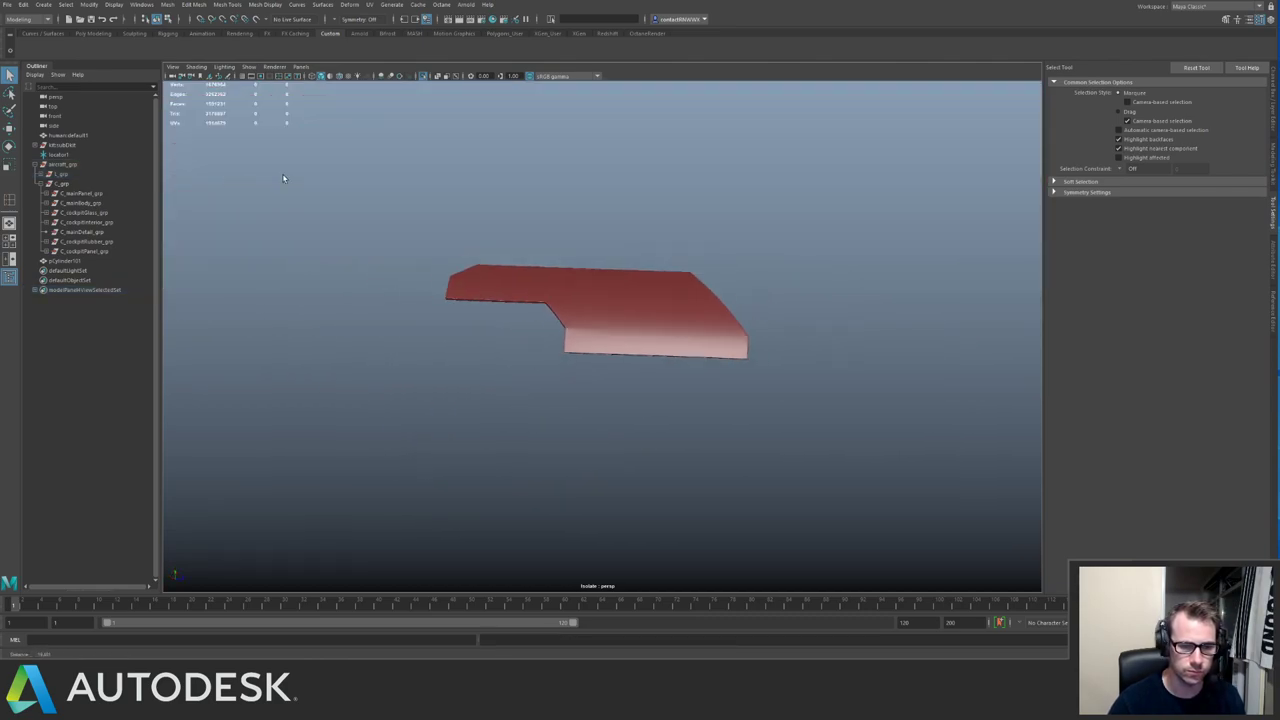
{"action": "right_click_drag", "start_coordinate": [715, 290], "coordinate": [627, 269], "text": "alt"}
{"action": "left_click_drag", "start_coordinate": [707, 309], "coordinate": [706, 346], "text": "alt"}
{"action": "left_click", "coordinate": [593, 323]}
{"action": "key", "text": "ctrl+1"}
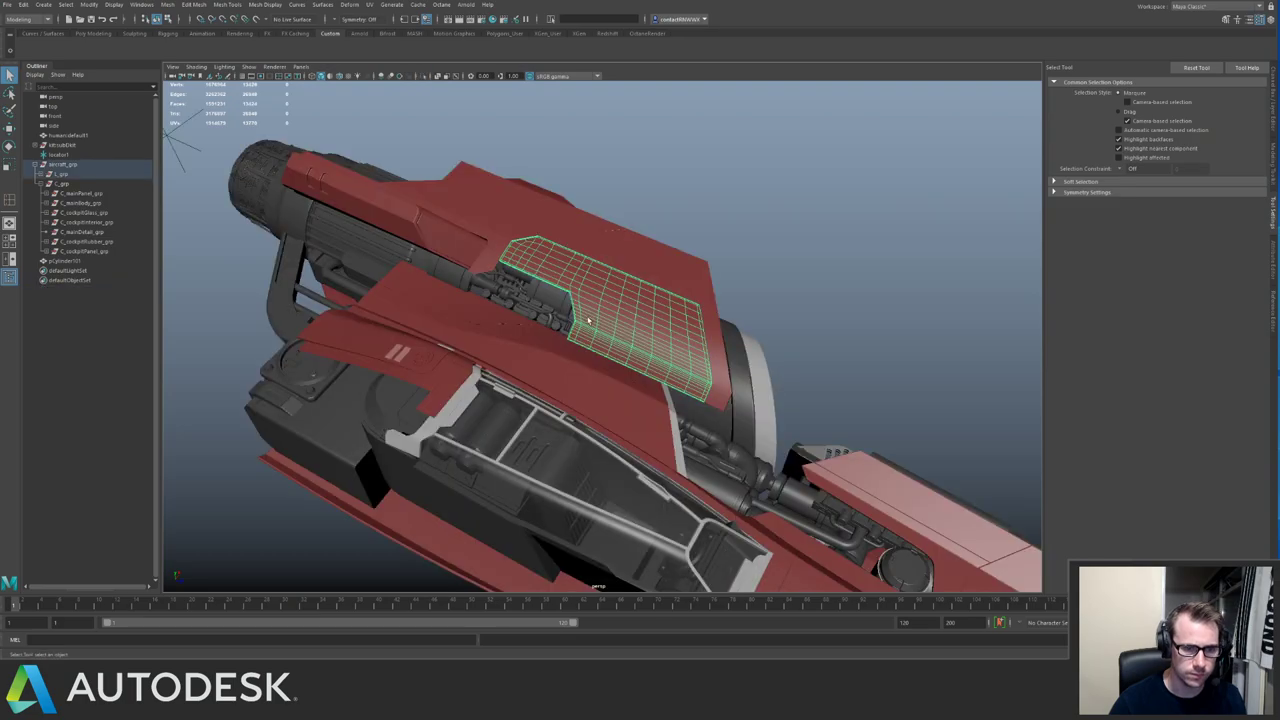
{"action": "left_click_drag", "start_coordinate": [593, 323], "coordinate": [609, 303], "text": "alt"}
{"action": "right_click_drag", "start_coordinate": [535, 299], "coordinate": [805, 340], "text": "alt"}
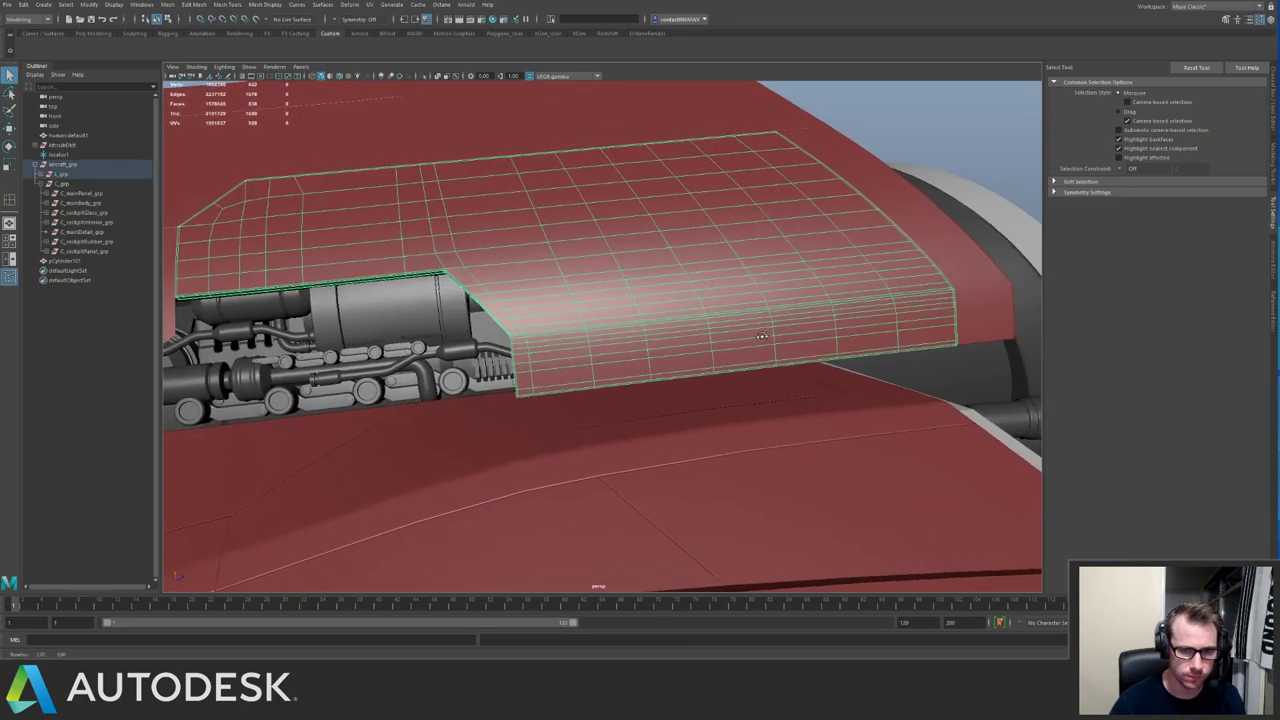
{"action": "left_click_drag", "start_coordinate": [805, 340], "coordinate": [739, 318], "text": "alt"}
{"action": "middle_click_drag", "start_coordinate": [628, 304], "coordinate": [698, 299], "text": "alt"}
{"action": "right_click_drag", "start_coordinate": [540, 312], "coordinate": [631, 329], "text": "alt"}
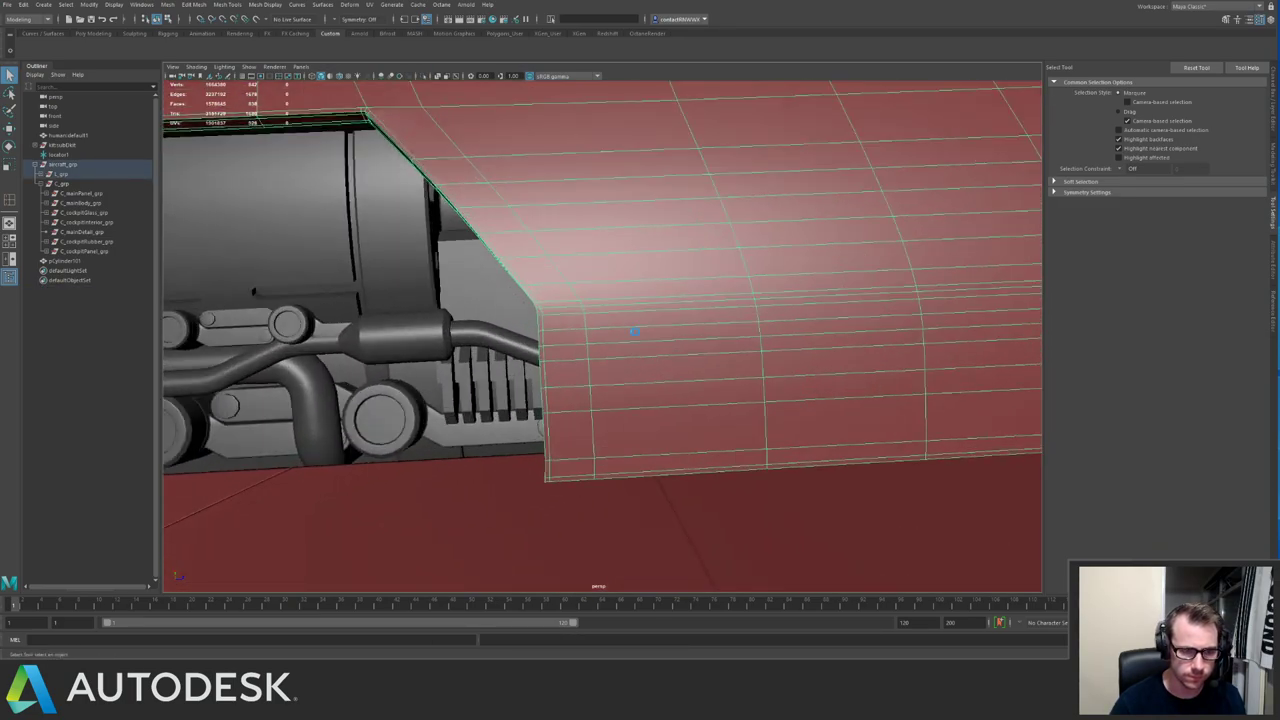
Isolate the wing panel, cut a path around its bent cut-out corner on the outer face, and delete the enclosed edges.
{"action": "key", "text": "ctrl+1"}
{"action": "left_click_drag", "start_coordinate": [545, 285], "coordinate": [623, 320], "text": "alt"}
{"action": "right_click_drag", "start_coordinate": [623, 320], "coordinate": [715, 330], "text": "alt"}
{"action": "left_click_drag", "start_coordinate": [545, 295], "coordinate": [613, 336], "text": "alt"}
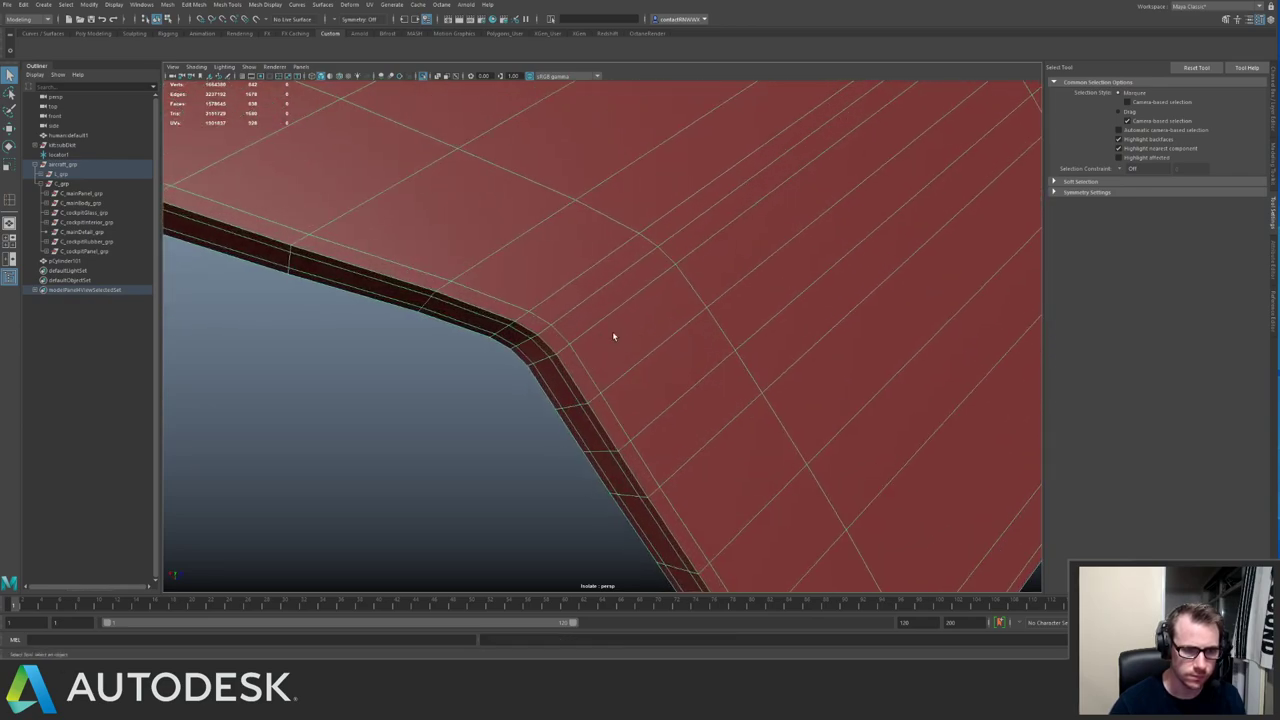
{"action": "key", "text": "ctrl+shift+x"}
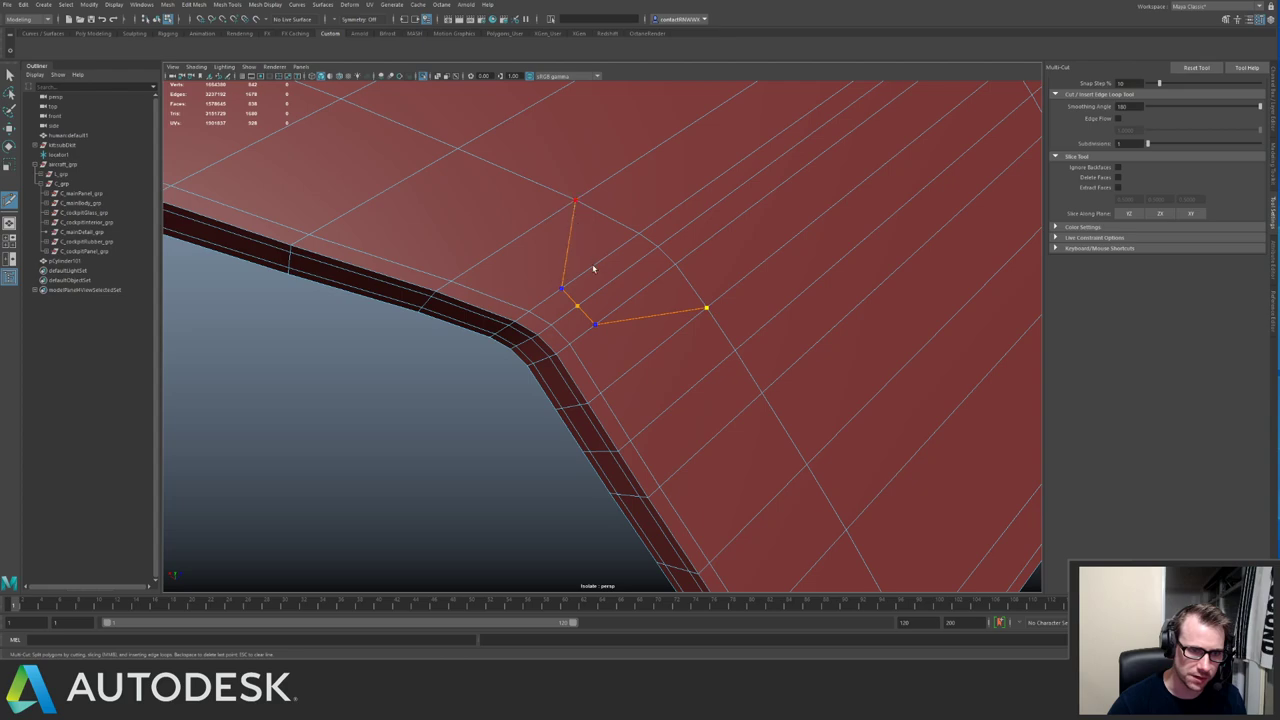
{"action": "key", "text": "q"}
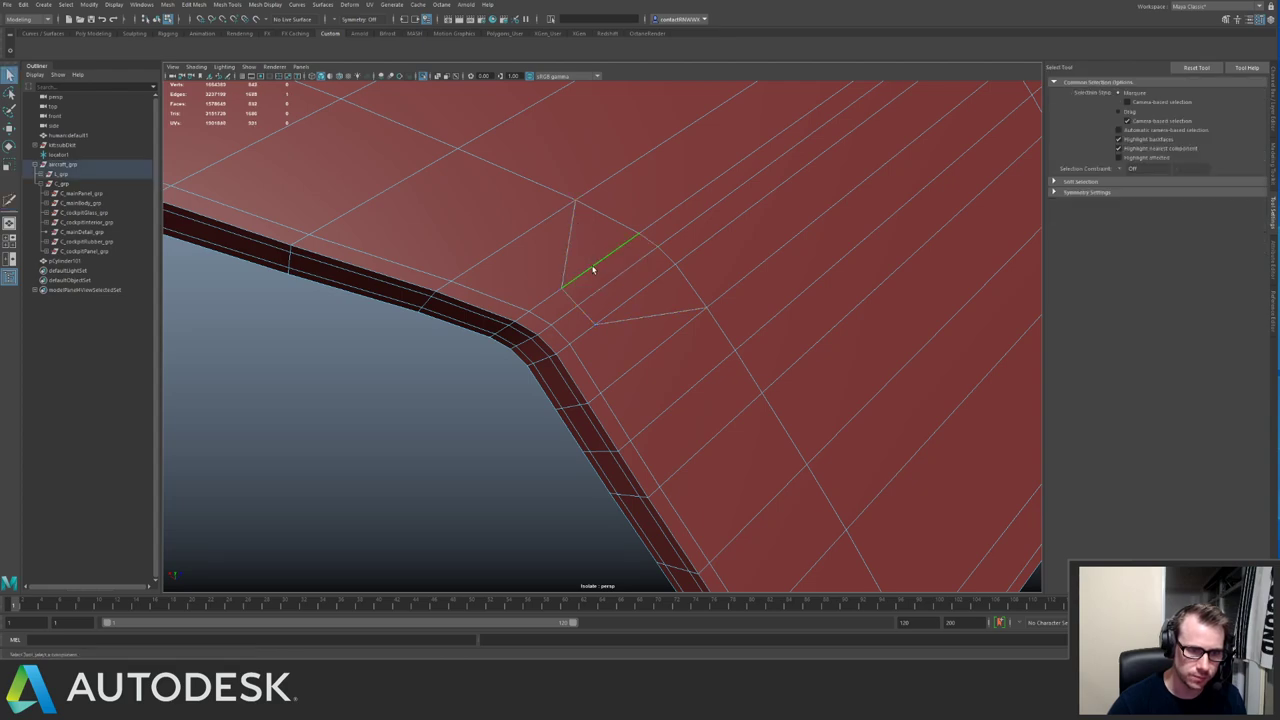
{"action": "key", "text": "Delete"}
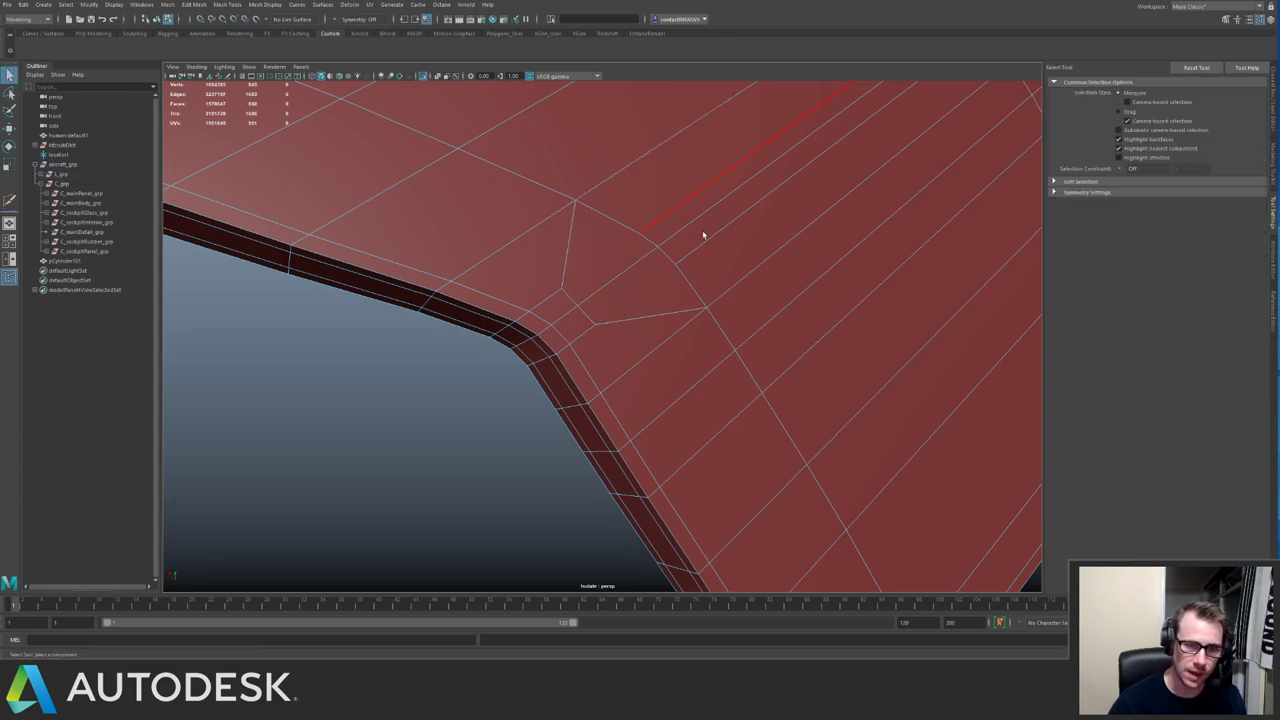
Cut a matching path around the bent cut-out corner on the wing panel's underside and delete the enclosed edges.
{"action": "left_click_drag", "start_coordinate": [845, 263], "coordinate": [663, 145], "text": "alt"}
{"action": "left_click_drag", "start_coordinate": [688, 238], "coordinate": [688, 274], "text": "alt"}
{"action": "key", "text": "ctrl+shift+x"}
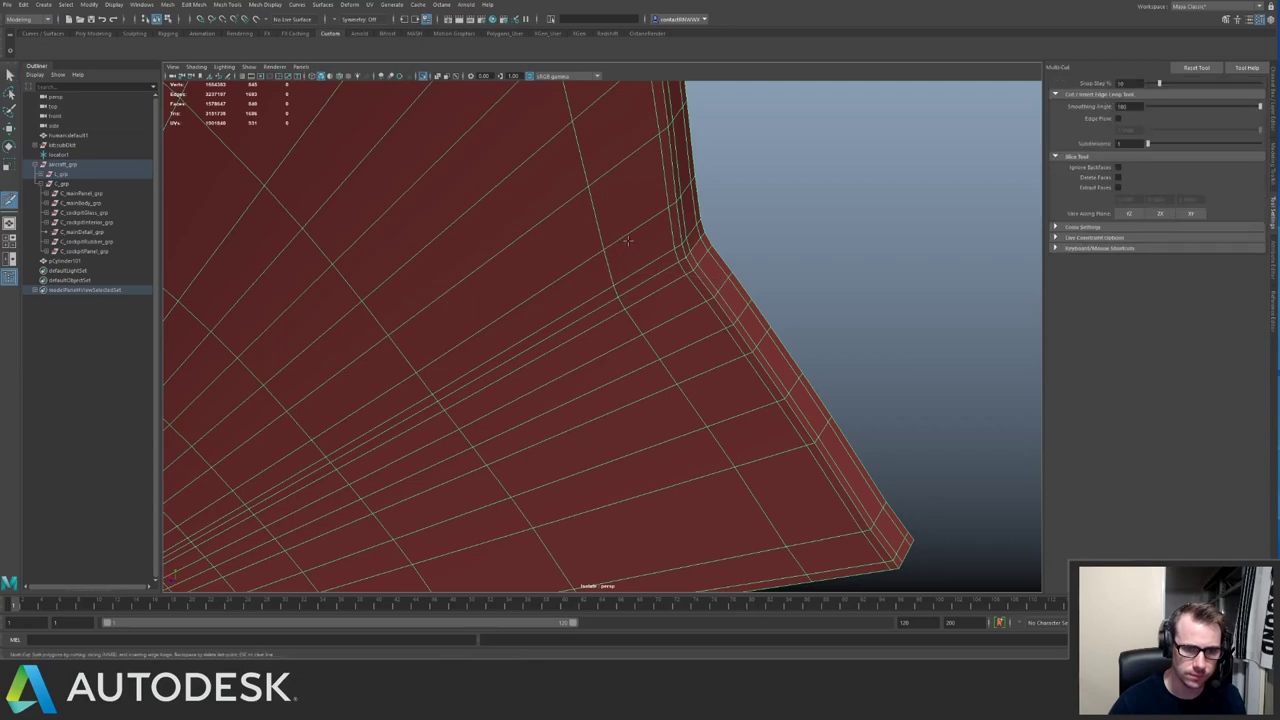
{"action": "left_click", "coordinate": [604, 251]}
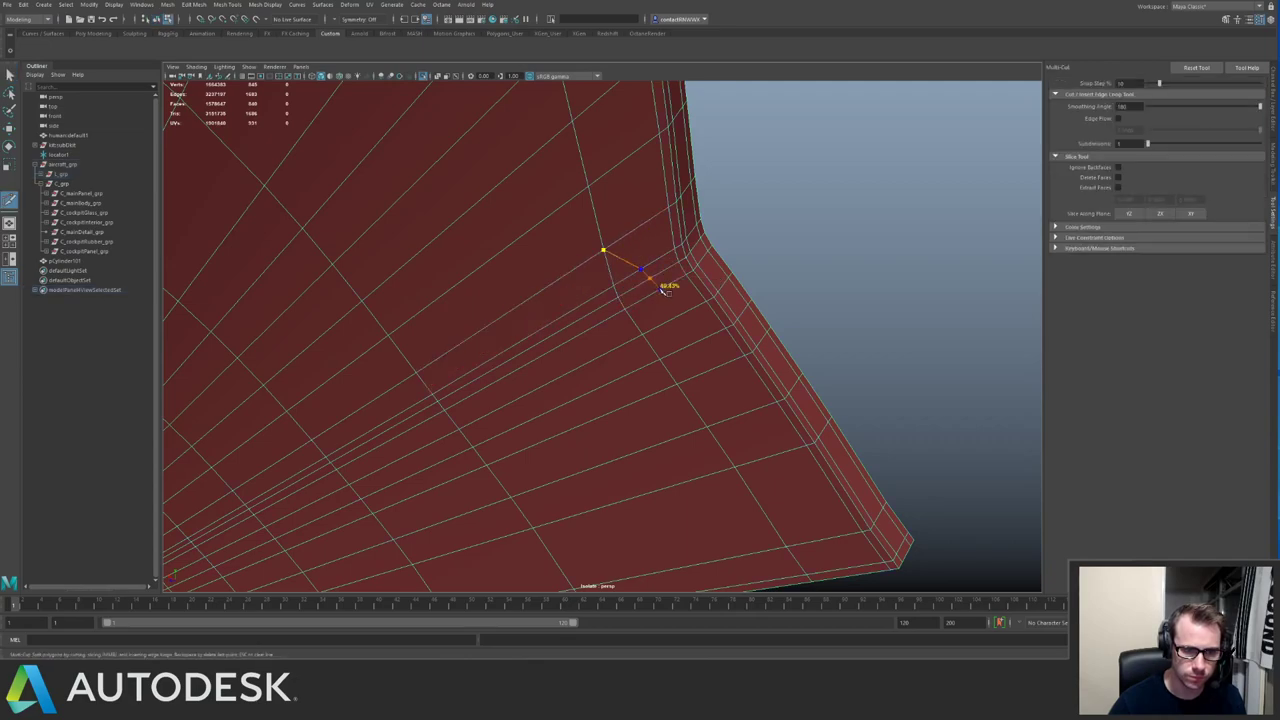
{"action": "key", "text": "q"}
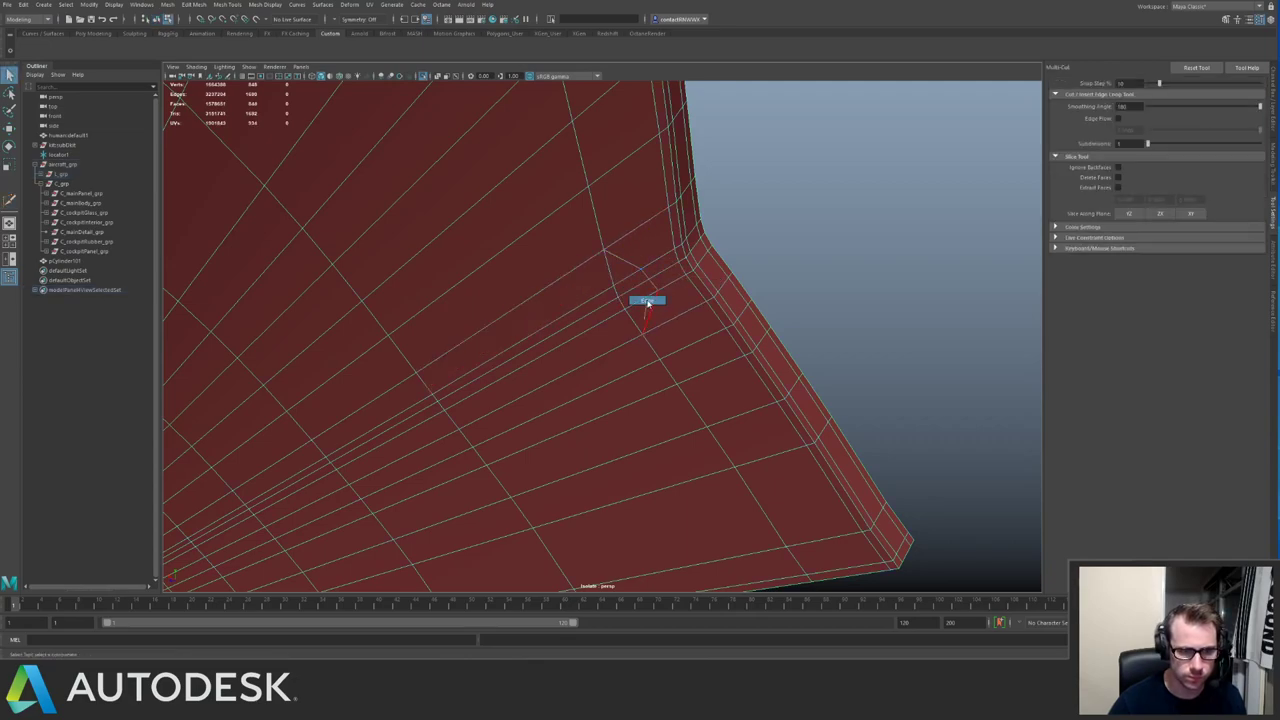
{"action": "key", "text": "Delete"}
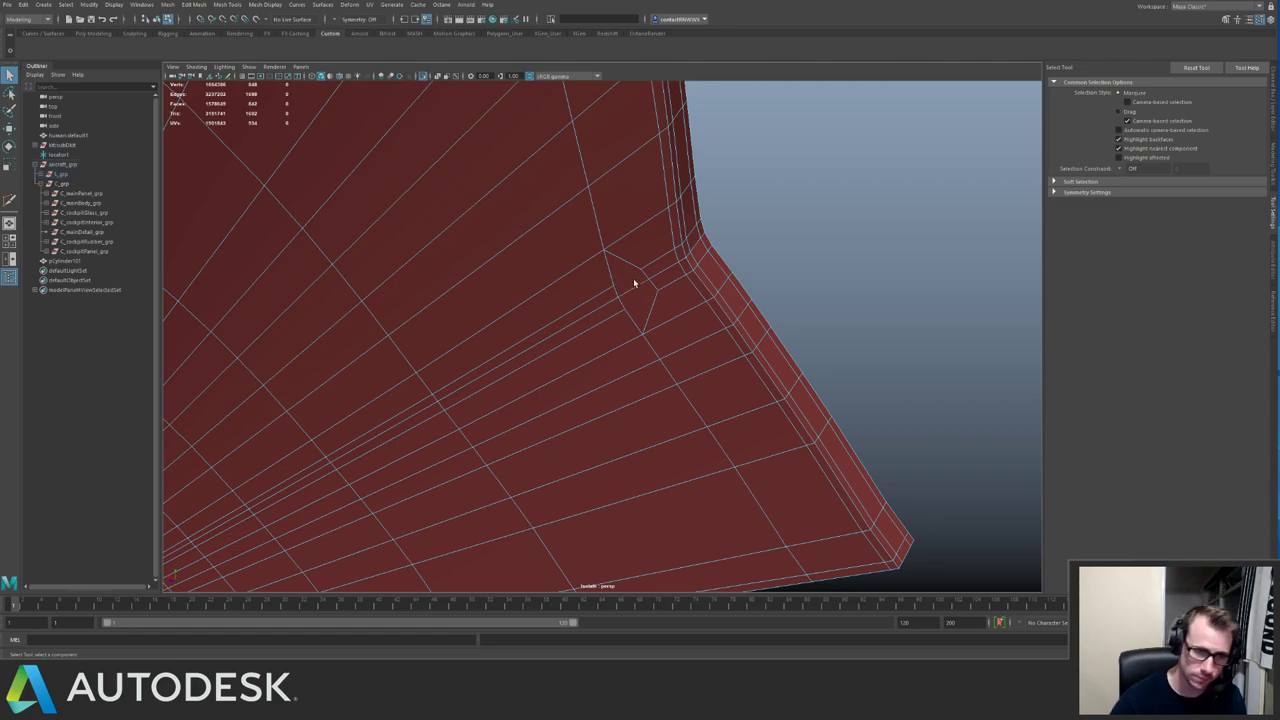
Delete the two lengthwise edge loops running from the recut corner along the wing panel, returning to object selection.
{"action": "double_click", "coordinate": [604, 291]}
{"action": "double_click", "coordinate": [606, 321], "text": "shift"}
{"action": "key", "text": "ctrl+Delete"}
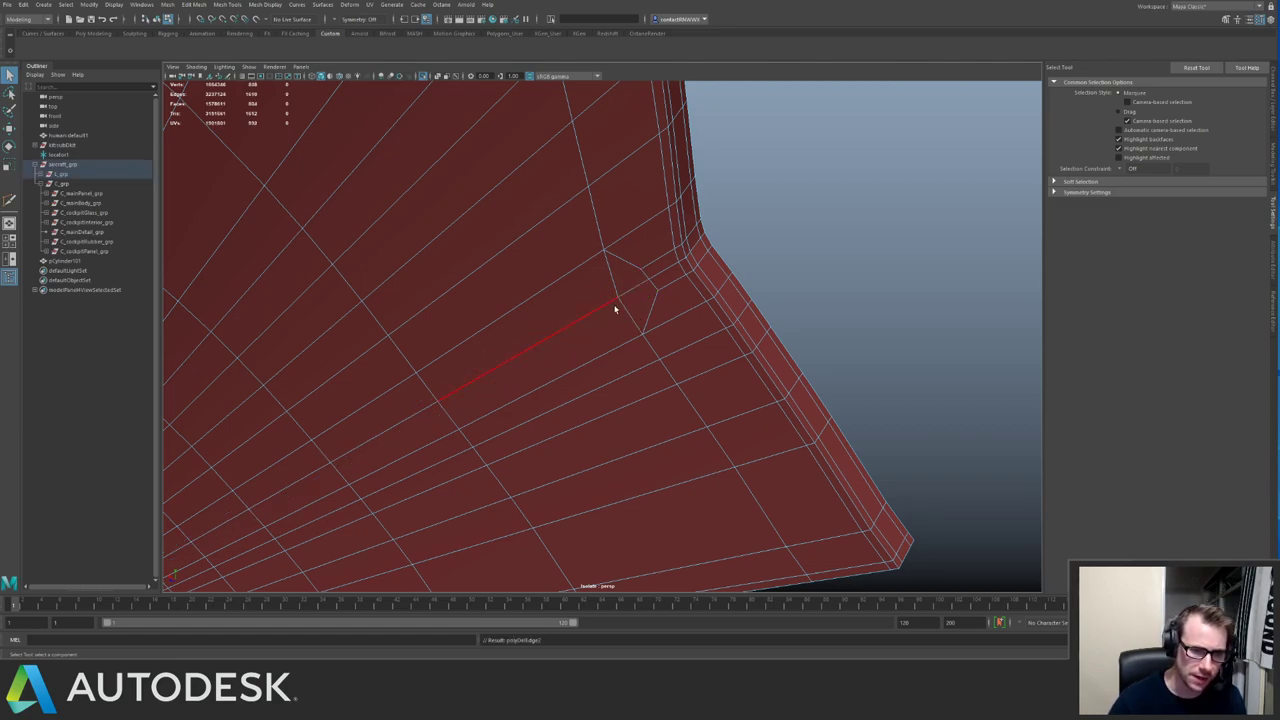
{"action": "right_click_drag", "start_coordinate": [614, 308], "coordinate": [633, 292]}
Preview the isolated wing panel smoothed and examine the shading around its recut corner.
{"action": "left_click_drag", "start_coordinate": [632, 292], "coordinate": [437, 283], "text": "alt"}
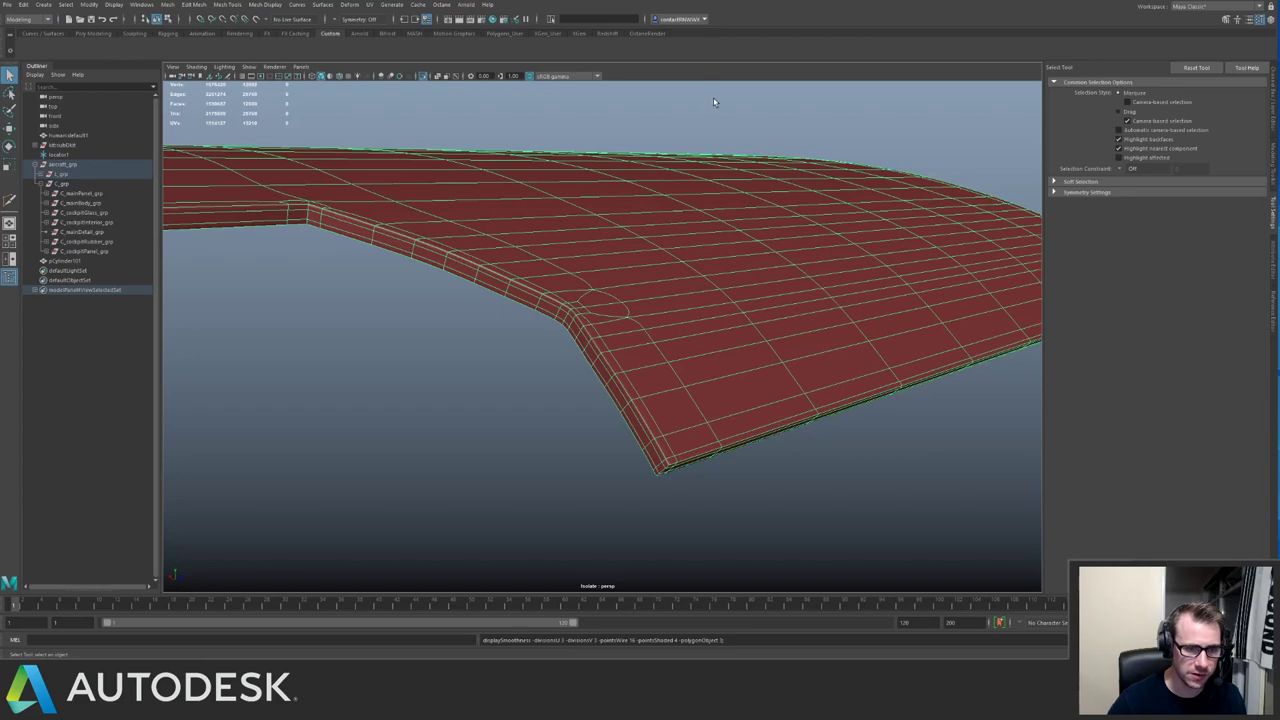
{"action": "left_click", "coordinate": [499, 181]}
{"action": "left_click_drag", "start_coordinate": [499, 181], "coordinate": [446, 217], "text": "alt"}
{"action": "right_click_drag", "start_coordinate": [446, 217], "coordinate": [591, 312], "text": "alt"}
{"action": "left_click_drag", "start_coordinate": [591, 312], "coordinate": [595, 315], "text": "alt"}
{"action": "left_click", "coordinate": [622, 320]}
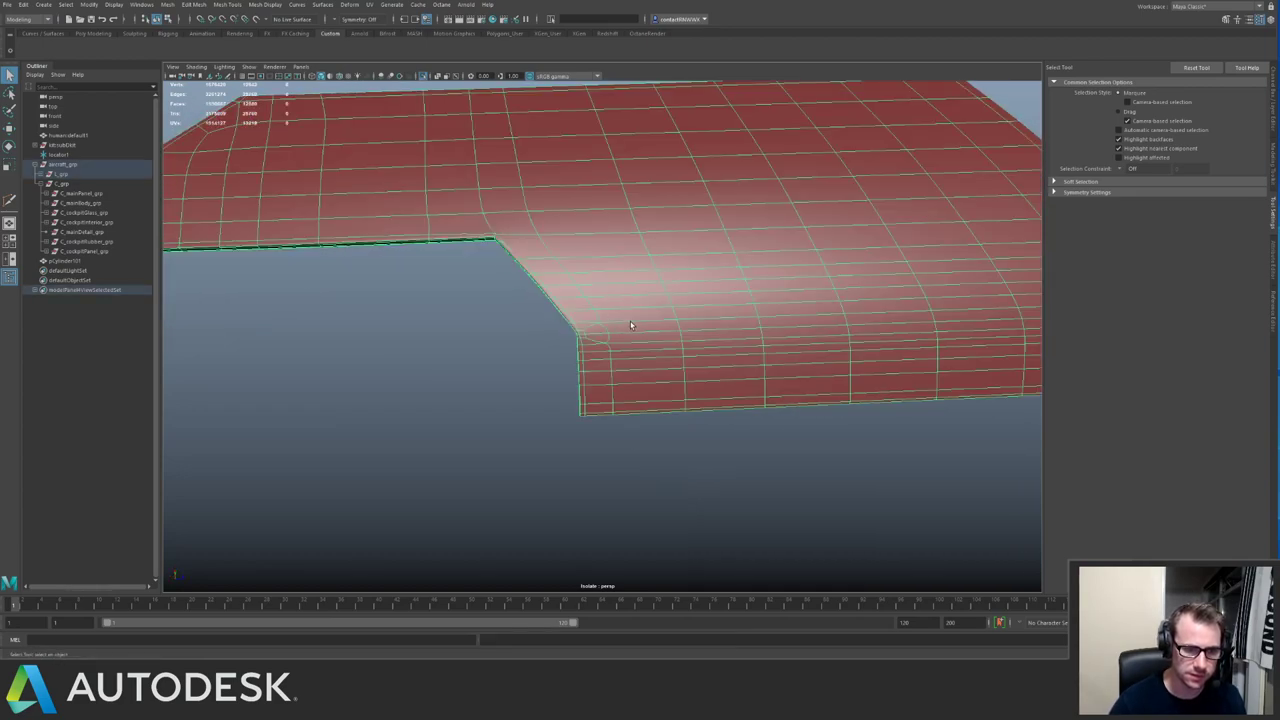
{"action": "key", "text": "1"}
{"action": "key", "text": "3"}
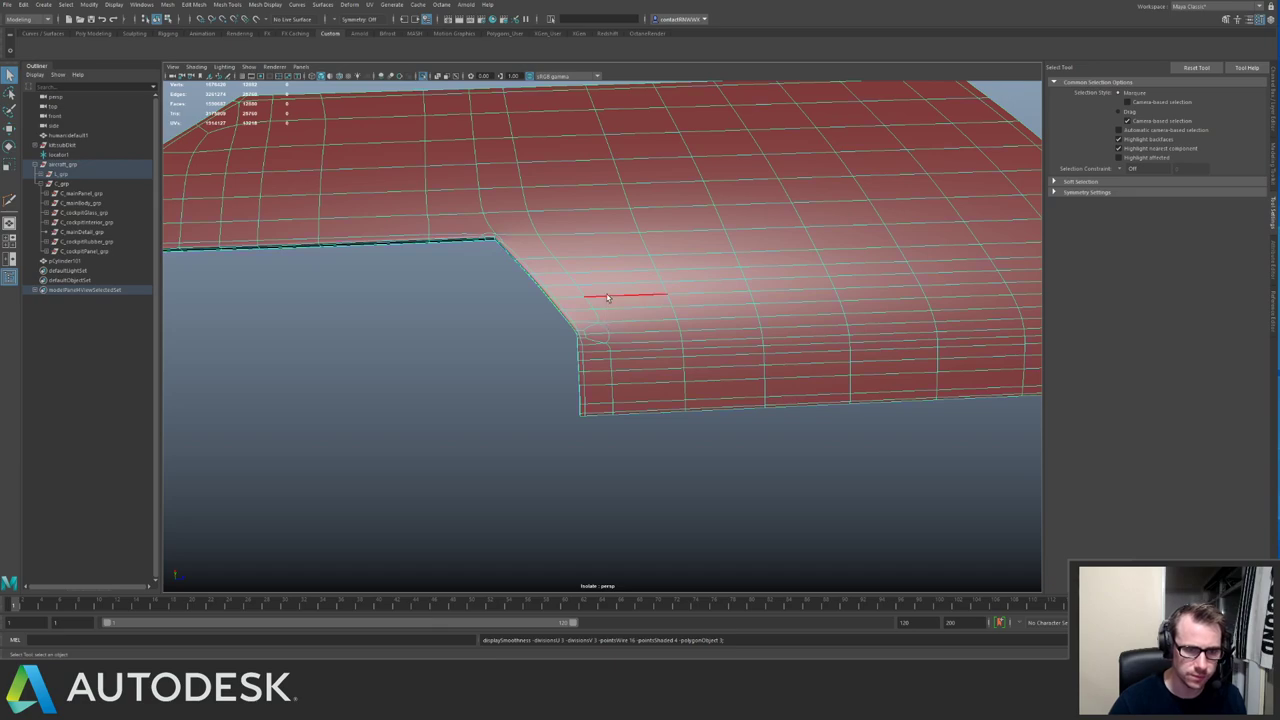
Slide the lengthwise edge loops beside the wing panel's cut-out corner to even their spacing, checking the unsmoothed and smoothed display.
{"action": "left_click_drag", "start_coordinate": [617, 290], "coordinate": [698, 338], "text": "alt"}
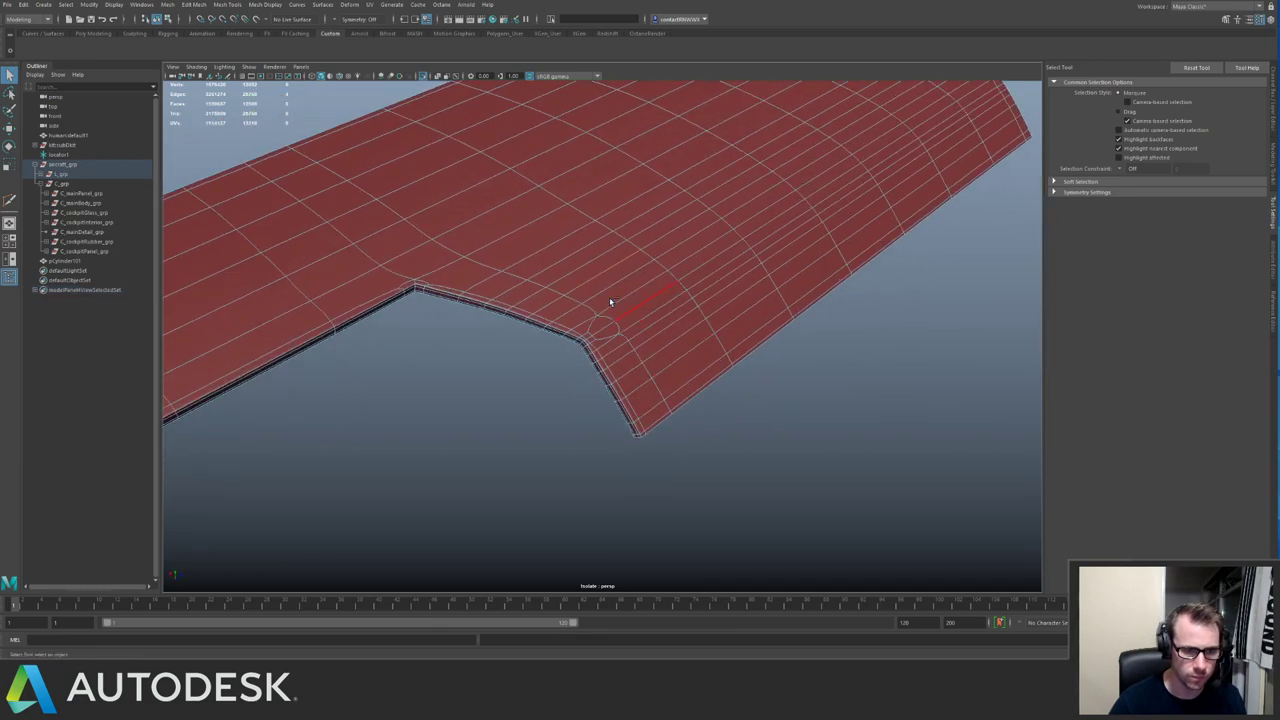
{"action": "left_click_drag", "start_coordinate": [569, 277], "coordinate": [608, 233], "text": "alt"}
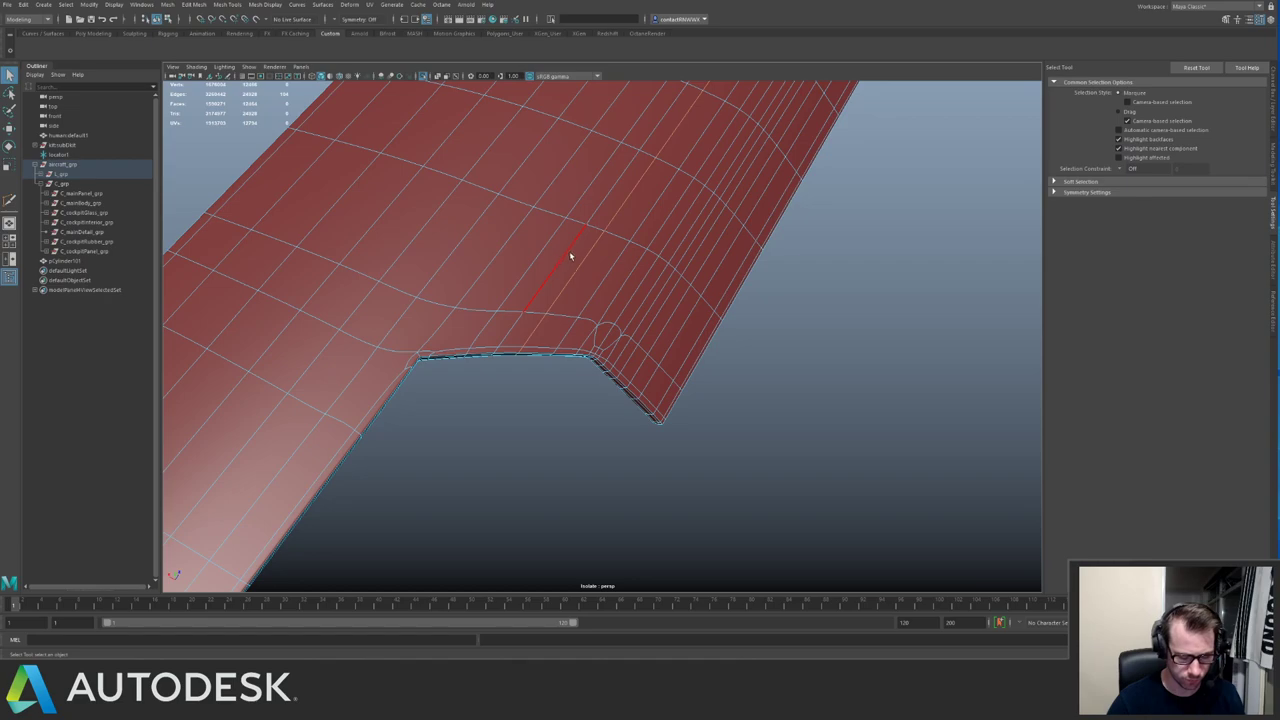
{"action": "key", "text": "g"}
{"action": "middle_click_drag", "start_coordinate": [581, 243], "coordinate": [597, 245]}
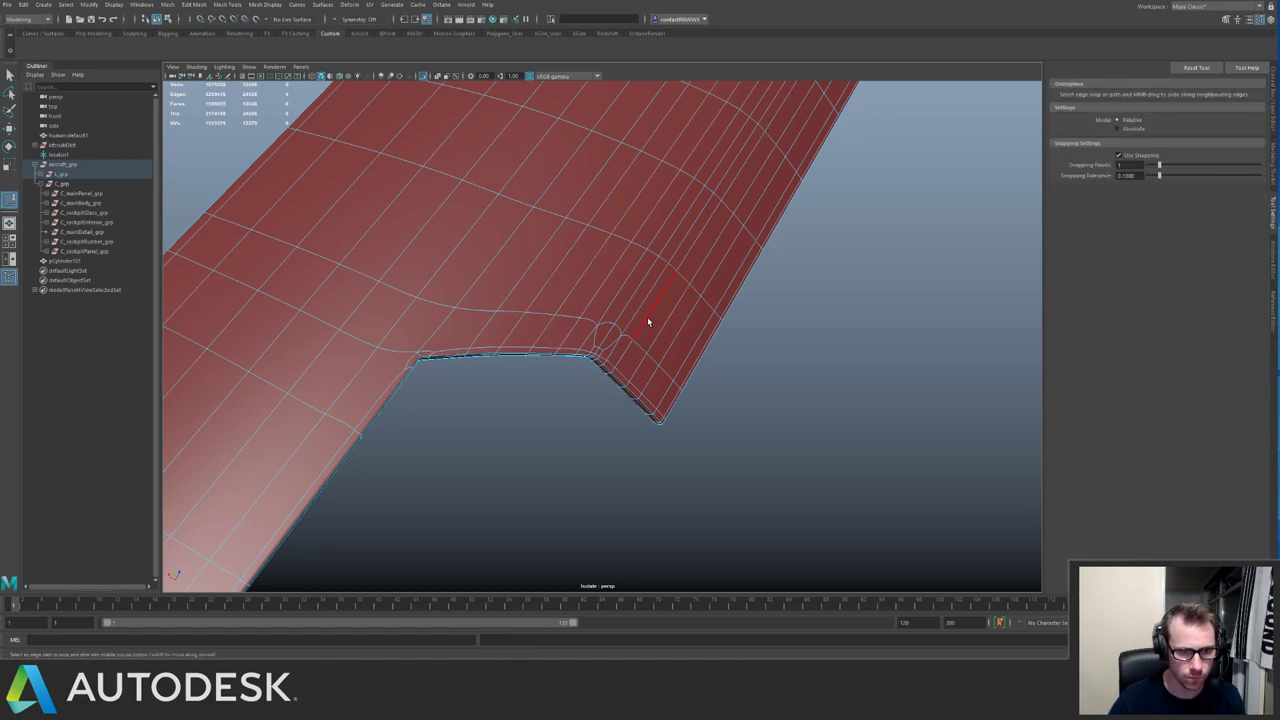
{"action": "key", "text": "1"}
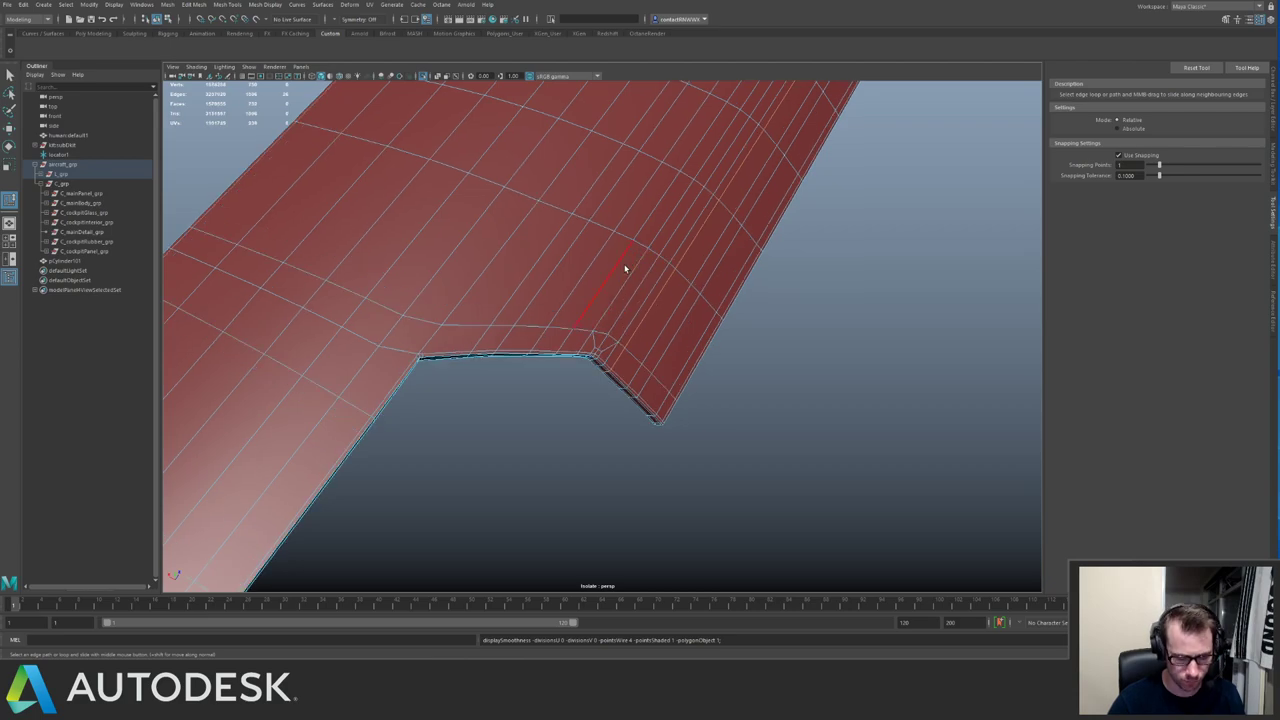
{"action": "key", "text": "3"}
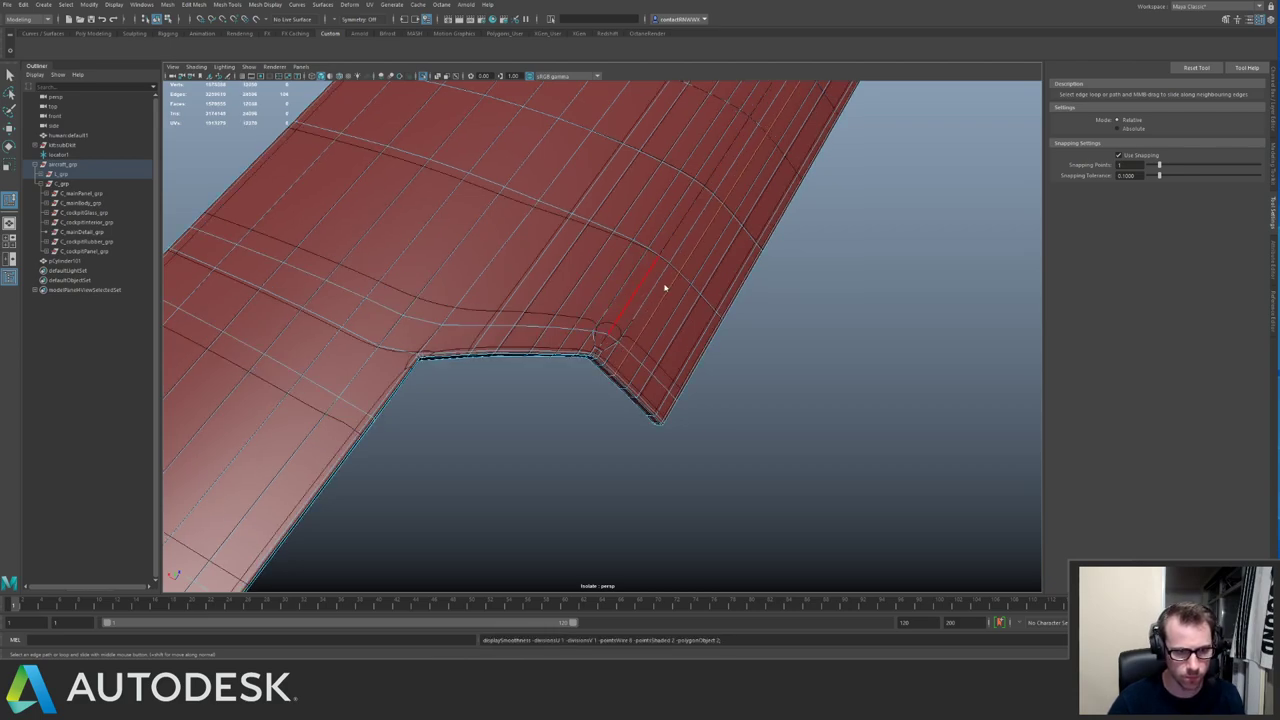
Leave component editing, examine the smoothed wing panel on its own, and bring back the whole aircraft.
{"action": "key", "text": "F8"}
{"action": "left_click", "coordinate": [817, 314]}
{"action": "right_click_drag", "start_coordinate": [812, 315], "coordinate": [753, 317], "text": "alt"}
{"action": "key", "text": "F8"}
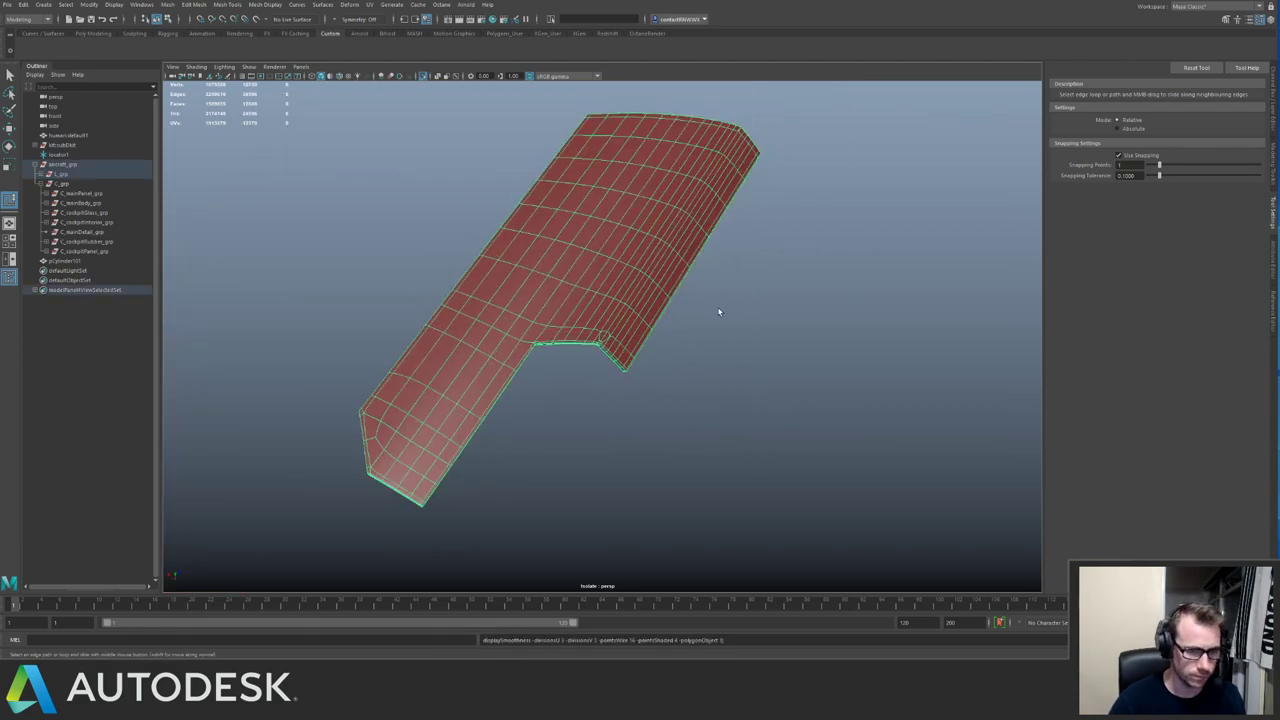
{"action": "left_click", "coordinate": [721, 309]}
{"action": "left_click_drag", "start_coordinate": [726, 307], "coordinate": [540, 254], "text": "alt"}
{"action": "mouse_move", "coordinate": [540, 254]}
{"action": "right_mouse_down", "text": "alt"}
{"action": "mouse_move", "coordinate": [552, 260]}
{"action": "mouse_move", "coordinate": [500, 245]}
{"action": "right_mouse_up", "text": "alt"}
{"action": "left_click_drag", "start_coordinate": [500, 245], "coordinate": [517, 257], "text": "alt"}
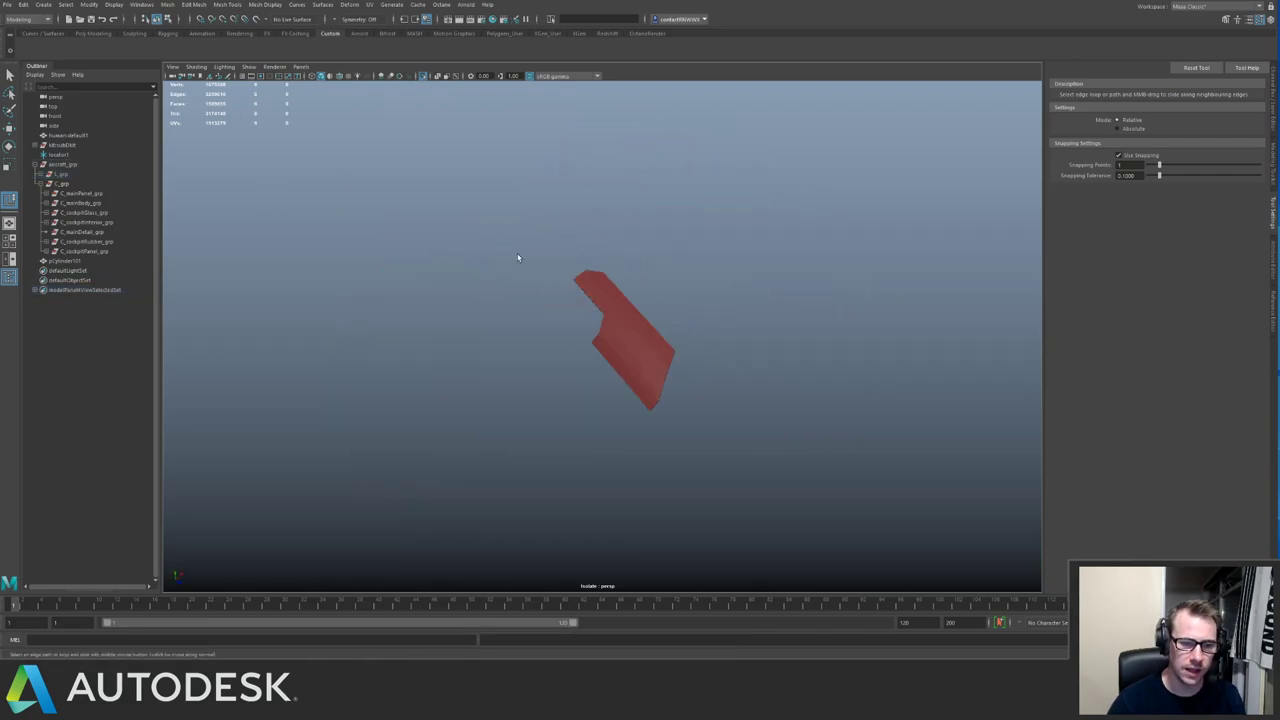
{"action": "right_click_drag", "start_coordinate": [517, 257], "coordinate": [746, 349], "text": "alt"}
{"action": "key", "text": "ctrl+1"}
Examine the smoothed wing panel's highlights and fit within the whole aircraft from several angles.
{"action": "left_click_drag", "start_coordinate": [746, 349], "coordinate": [640, 300], "text": "alt"}
{"action": "right_click_drag", "start_coordinate": [640, 300], "coordinate": [717, 323], "text": "alt"}
{"action": "left_click_drag", "start_coordinate": [717, 323], "coordinate": [711, 317], "text": "alt"}
{"action": "right_click_drag", "start_coordinate": [711, 317], "coordinate": [462, 254], "text": "alt"}
{"action": "left_click_drag", "start_coordinate": [462, 254], "coordinate": [736, 262], "text": "alt"}
{"action": "right_click_drag", "start_coordinate": [736, 262], "coordinate": [897, 406], "text": "alt"}
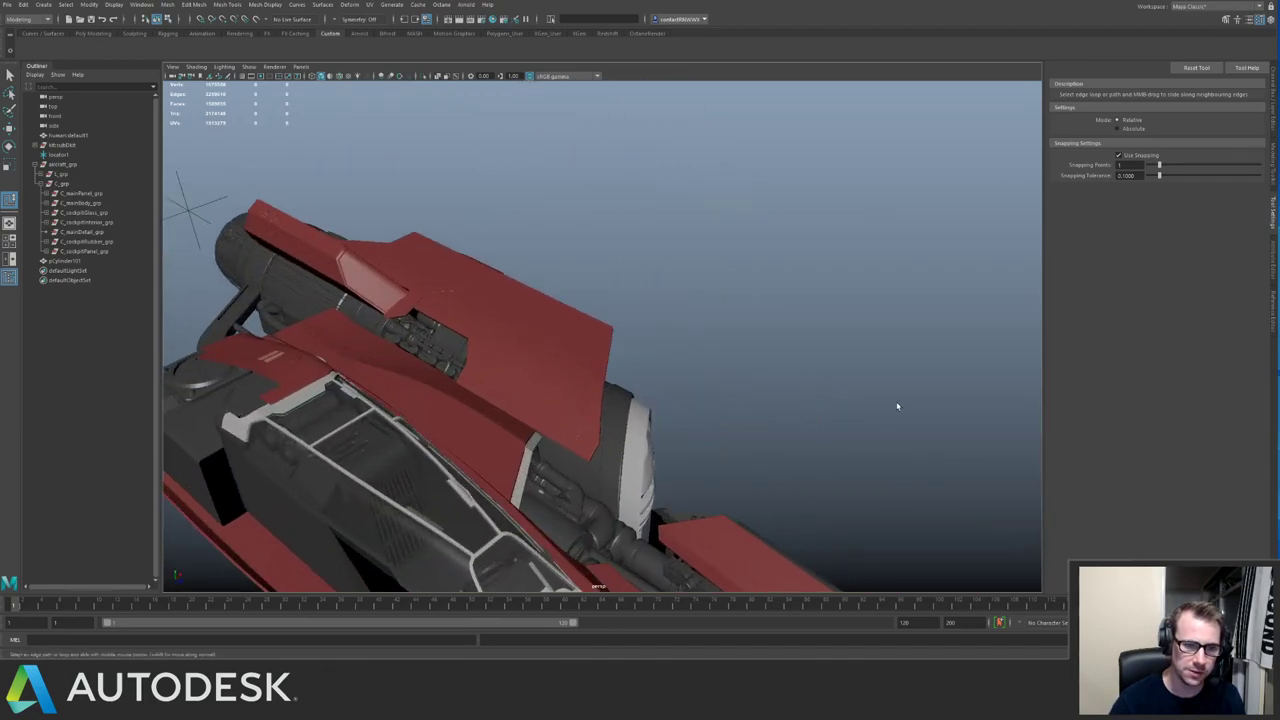
{"action": "left_click_drag", "start_coordinate": [897, 406], "coordinate": [632, 325], "text": "alt"}
{"action": "middle_click_drag", "start_coordinate": [632, 325], "coordinate": [587, 242], "text": "alt"}
{"action": "right_click_drag", "start_coordinate": [587, 242], "coordinate": [646, 342], "text": "alt"}
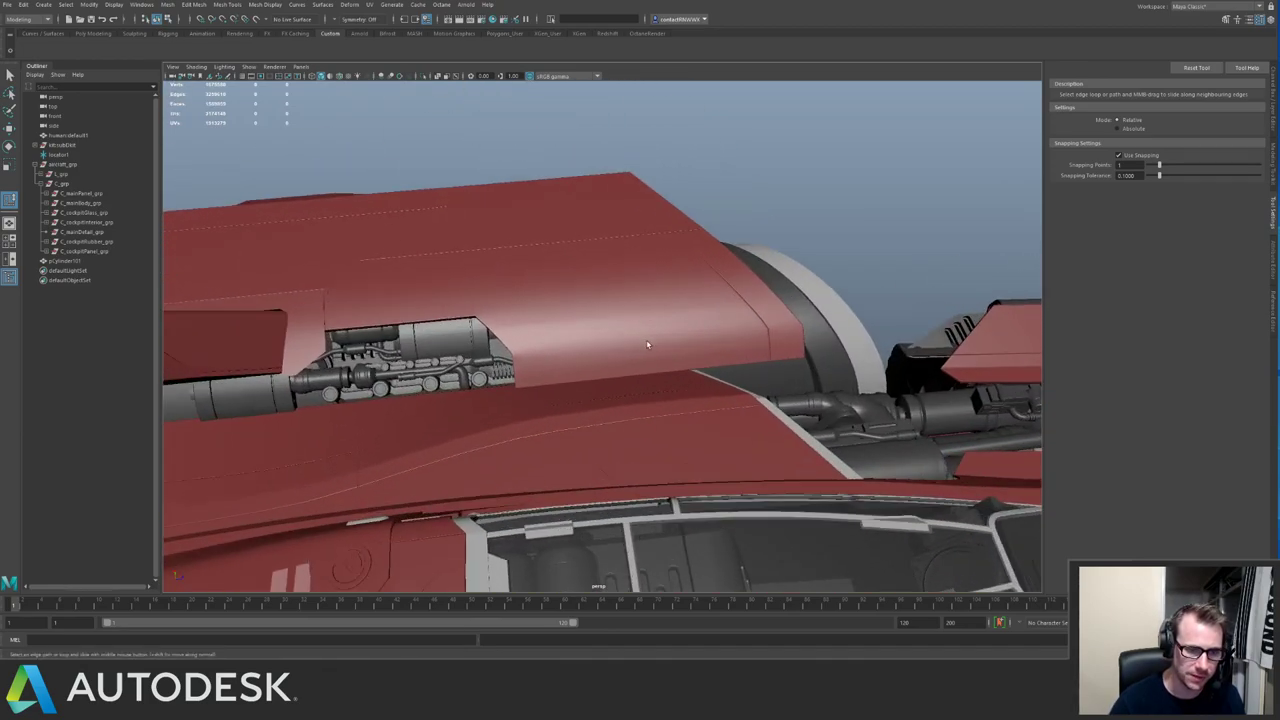
Inspect the wing panel's cut-out edge up close and switch the panel back to its unsmoothed display.
{"action": "left_click", "coordinate": [568, 325]}
{"action": "left_click_drag", "start_coordinate": [568, 325], "coordinate": [620, 331], "text": "alt"}
{"action": "right_click_drag", "start_coordinate": [620, 331], "coordinate": [654, 338], "text": "alt"}
{"action": "left_click_drag", "start_coordinate": [593, 325], "coordinate": [518, 305], "text": "alt"}
{"action": "right_click_drag", "start_coordinate": [521, 275], "coordinate": [605, 312], "text": "alt"}
{"action": "left_click_drag", "start_coordinate": [605, 312], "coordinate": [514, 258], "text": "alt"}
{"action": "right_click_drag", "start_coordinate": [514, 258], "coordinate": [686, 304], "text": "alt"}
{"action": "key", "text": "1"}
{"action": "mouse_move", "coordinate": [686, 304]}
{"action": "left_mouse_down", "text": "alt"}
{"action": "mouse_move", "coordinate": [574, 277]}
{"action": "mouse_move", "coordinate": [543, 297]}
{"action": "mouse_move", "coordinate": [660, 320]}
{"action": "mouse_move", "coordinate": [676, 307]}
{"action": "mouse_move", "coordinate": [623, 286]}
{"action": "mouse_move", "coordinate": [714, 303]}
{"action": "mouse_move", "coordinate": [486, 206]}
{"action": "mouse_move", "coordinate": [706, 235]}
{"action": "mouse_move", "coordinate": [640, 290]}
{"action": "mouse_move", "coordinate": [689, 313]}
{"action": "left_mouse_up", "text": "alt"}
{"action": "left_click", "coordinate": [821, 227]}
{"action": "right_click_drag", "start_coordinate": [821, 227], "coordinate": [591, 243], "text": "alt"}
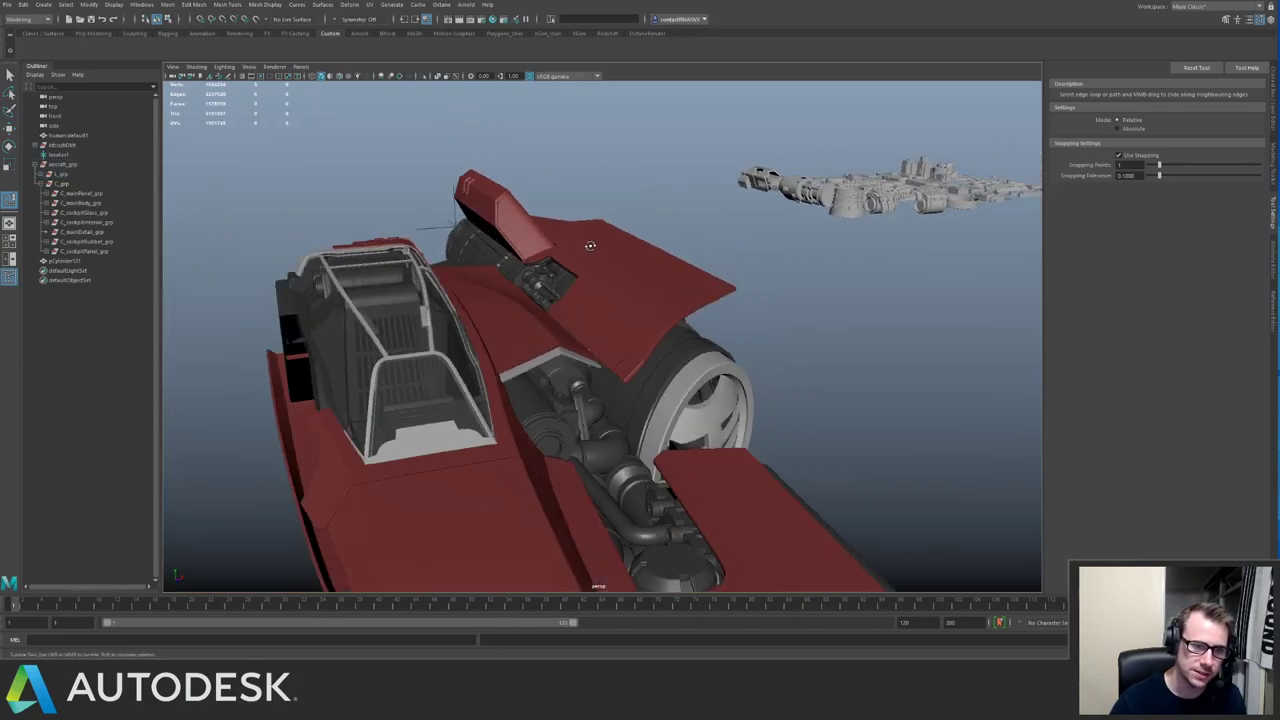
Compare the wing panel's smoothed look across the aircraft and examine its edge flow around the cut-out corner.
{"action": "left_click_drag", "start_coordinate": [591, 243], "coordinate": [637, 283], "text": "alt"}
{"action": "left_click", "coordinate": [637, 283]}
{"action": "left_click", "coordinate": [718, 265]}
{"action": "left_click_drag", "start_coordinate": [718, 265], "coordinate": [658, 256], "text": "alt"}
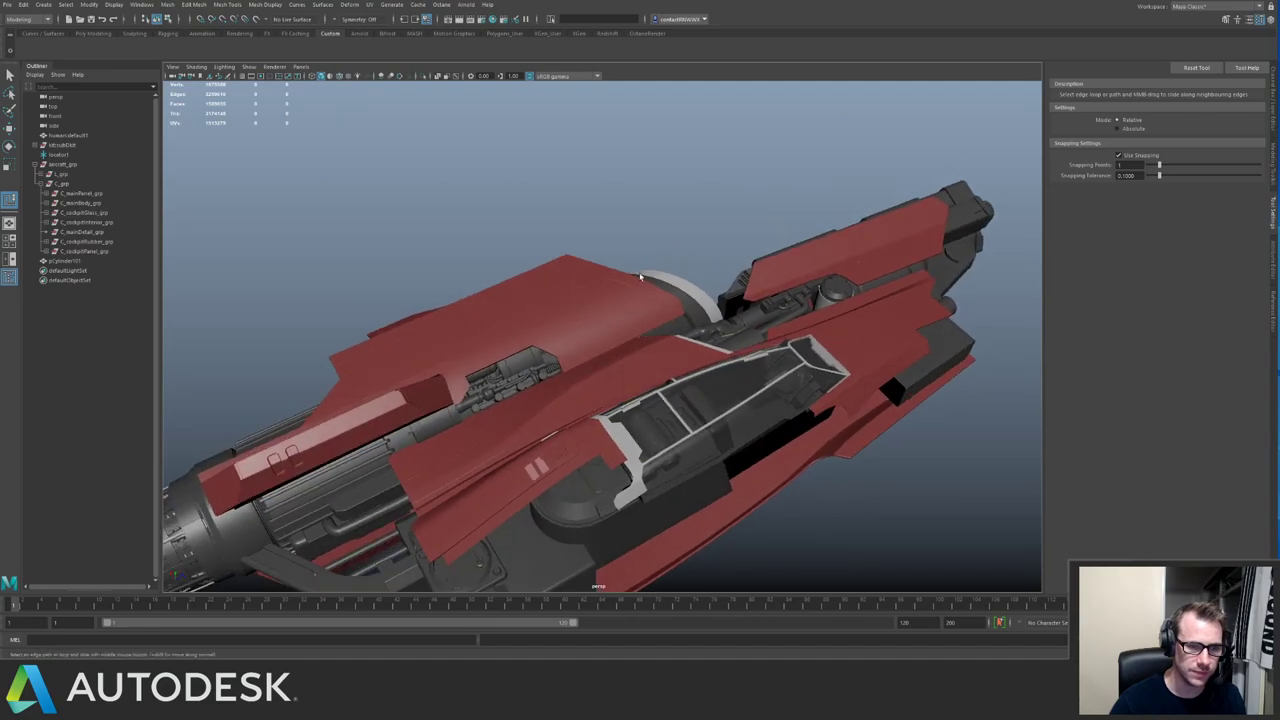
{"action": "right_click_drag", "start_coordinate": [582, 366], "coordinate": [634, 350], "text": "alt"}
{"action": "left_click", "coordinate": [632, 346]}
{"action": "middle_click_drag", "start_coordinate": [465, 258], "coordinate": [561, 226], "text": "alt"}
{"action": "right_click_drag", "start_coordinate": [561, 226], "coordinate": [757, 324], "text": "alt"}
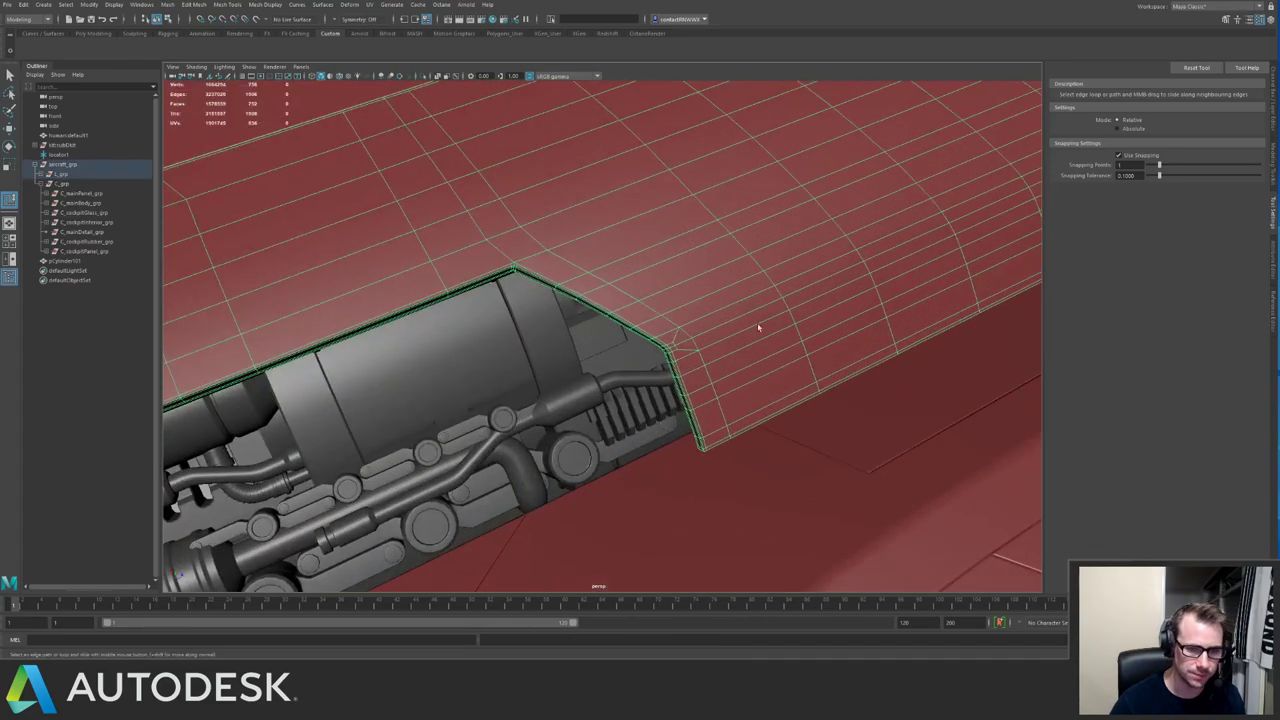
Isolate the wing panel and cut an edge beside the cut-out's inner corner to the neighbouring surface vertex.
{"action": "key", "text": "ctrl+1"}
{"action": "middle_click_drag", "start_coordinate": [529, 246], "coordinate": [656, 292], "text": "alt"}
{"action": "right_click_drag", "start_coordinate": [656, 292], "coordinate": [717, 311], "text": "alt"}
{"action": "left_click_drag", "start_coordinate": [717, 311], "coordinate": [690, 270], "text": "alt"}
{"action": "middle_click_drag", "start_coordinate": [690, 270], "coordinate": [564, 295], "text": "alt"}
{"action": "right_click_drag", "start_coordinate": [564, 295], "coordinate": [683, 281], "text": "alt"}
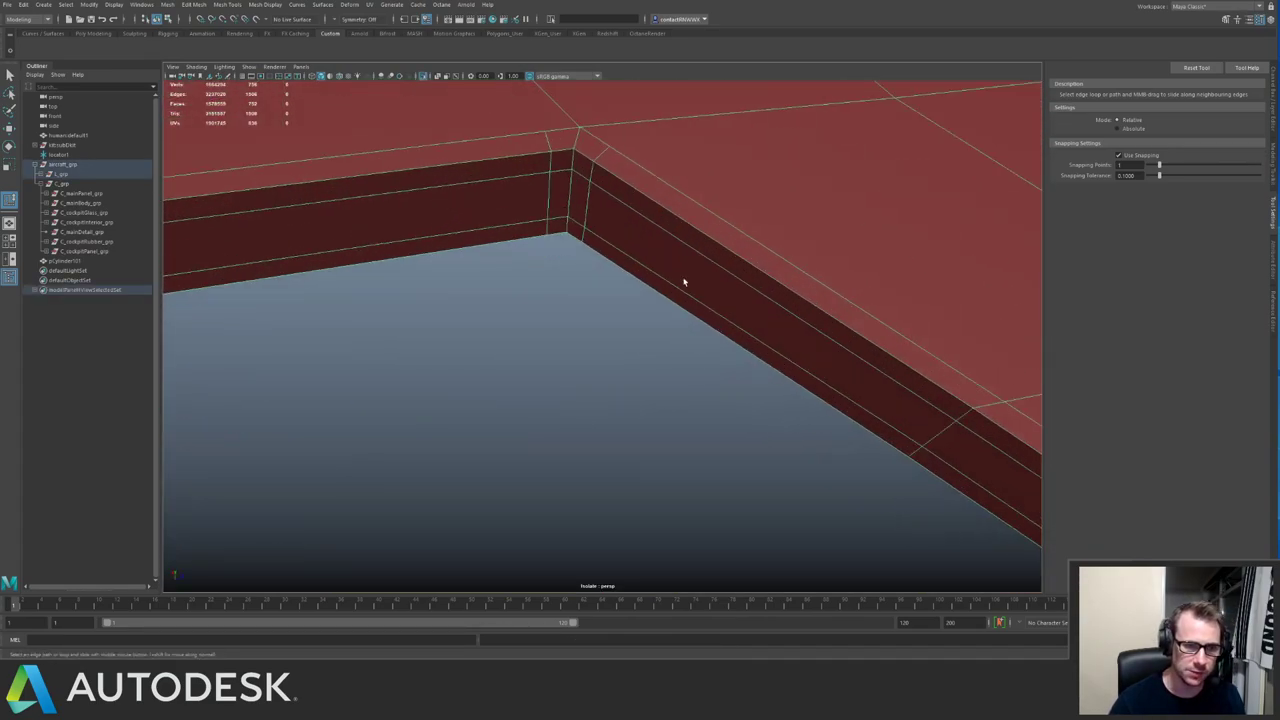
{"action": "left_click_drag", "start_coordinate": [683, 281], "coordinate": [737, 254], "text": "alt"}
{"action": "middle_click_drag", "start_coordinate": [737, 254], "coordinate": [789, 286], "text": "alt"}
{"action": "key", "text": "ctrl+shift+x"}
{"action": "left_click", "coordinate": [649, 294]}
{"action": "right_click_drag", "start_coordinate": [649, 294], "coordinate": [604, 290], "text": "alt"}
{"action": "key", "text": "Return"}
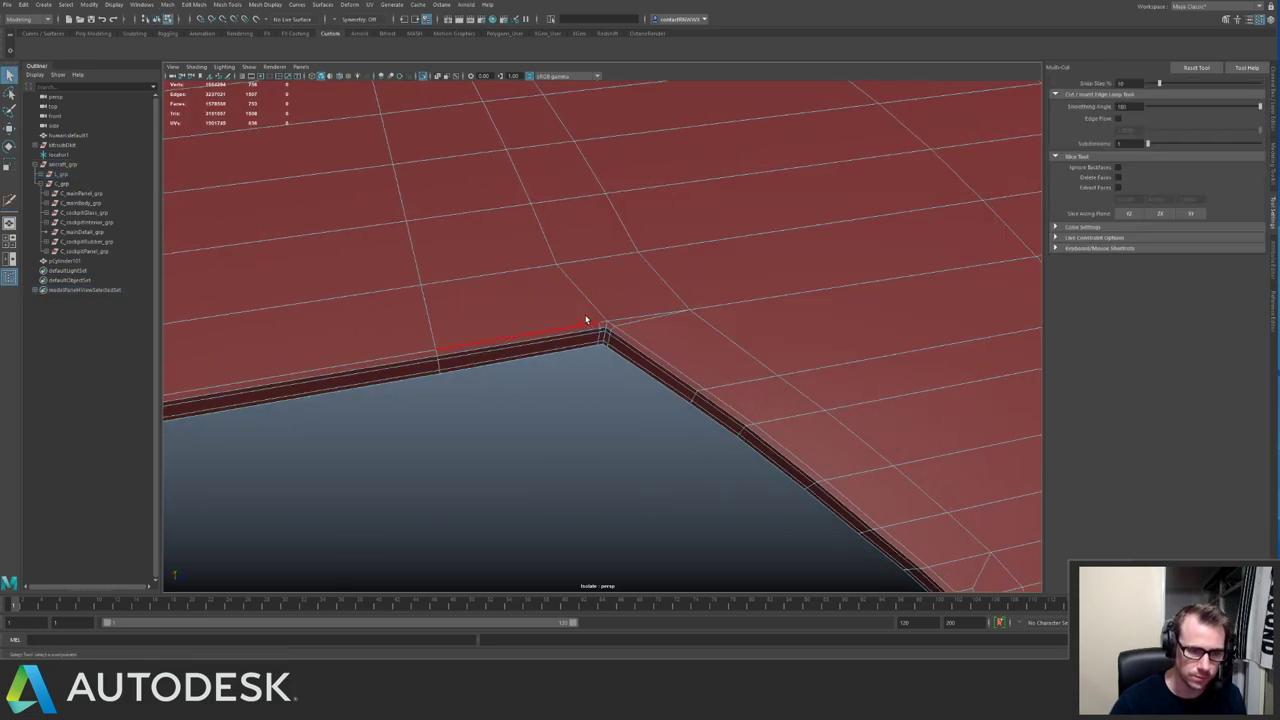
Cut a matching edge from the support loop on the other side of the cut-out corner to its nearest surface vertex.
{"action": "key", "text": "q"}
{"action": "key", "text": "ctrl+shift+x"}
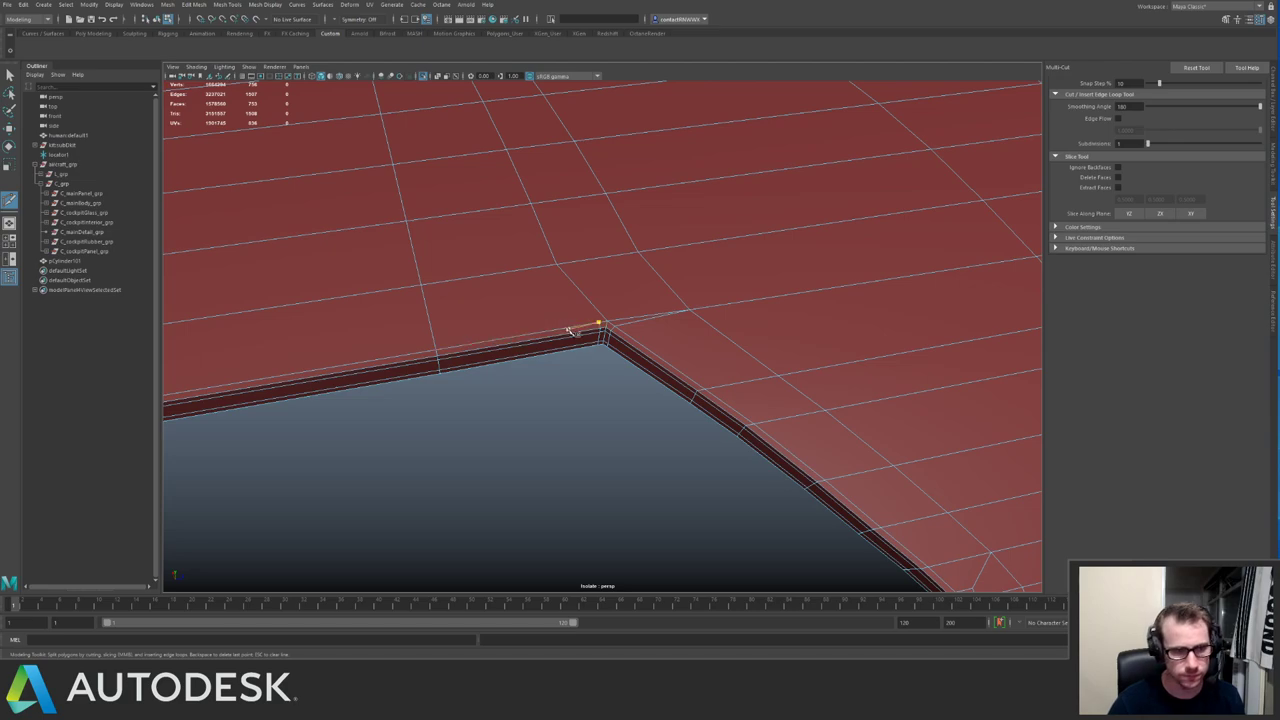
{"action": "left_click", "coordinate": [556, 265]}
{"action": "key", "text": "Return"}
{"action": "key", "text": "q"}
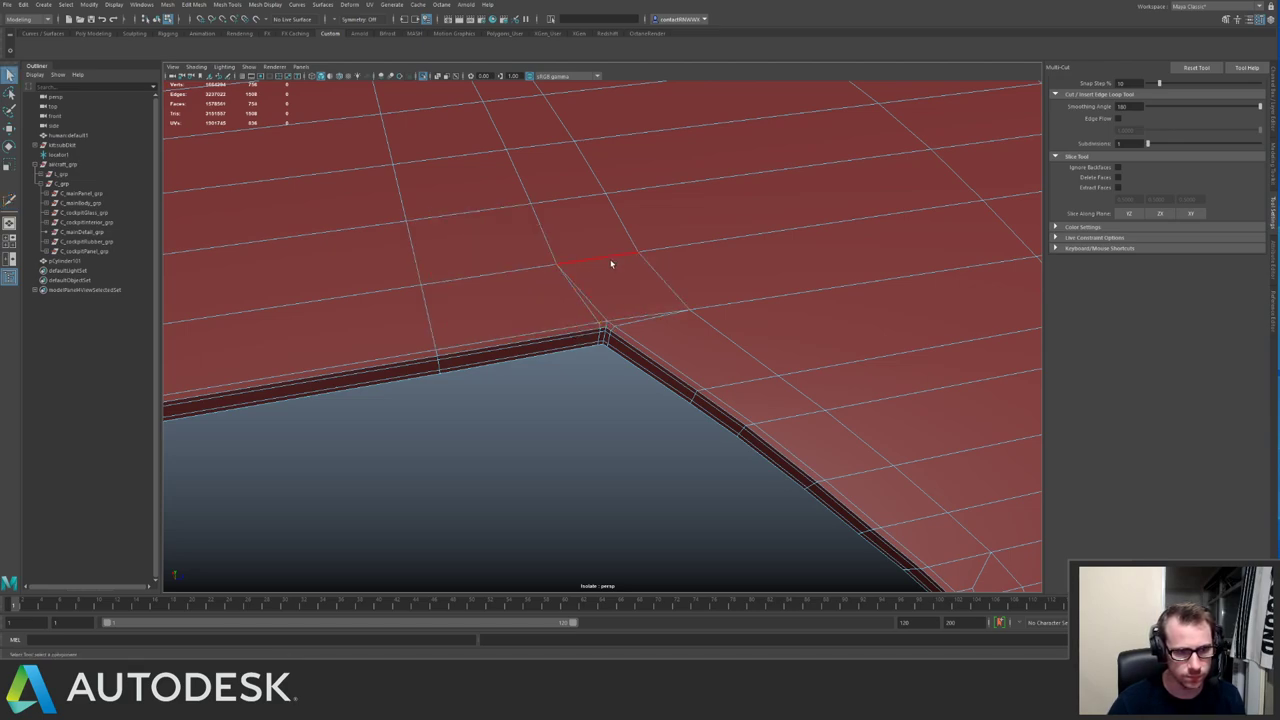
Cut a diagonal edge from the cut-out corner to the opposite vertex, delete the two redundant edges, and preview the panel smoothed.
{"action": "key", "text": "ctrl+shift+x"}
{"action": "left_click", "coordinate": [637, 252]}
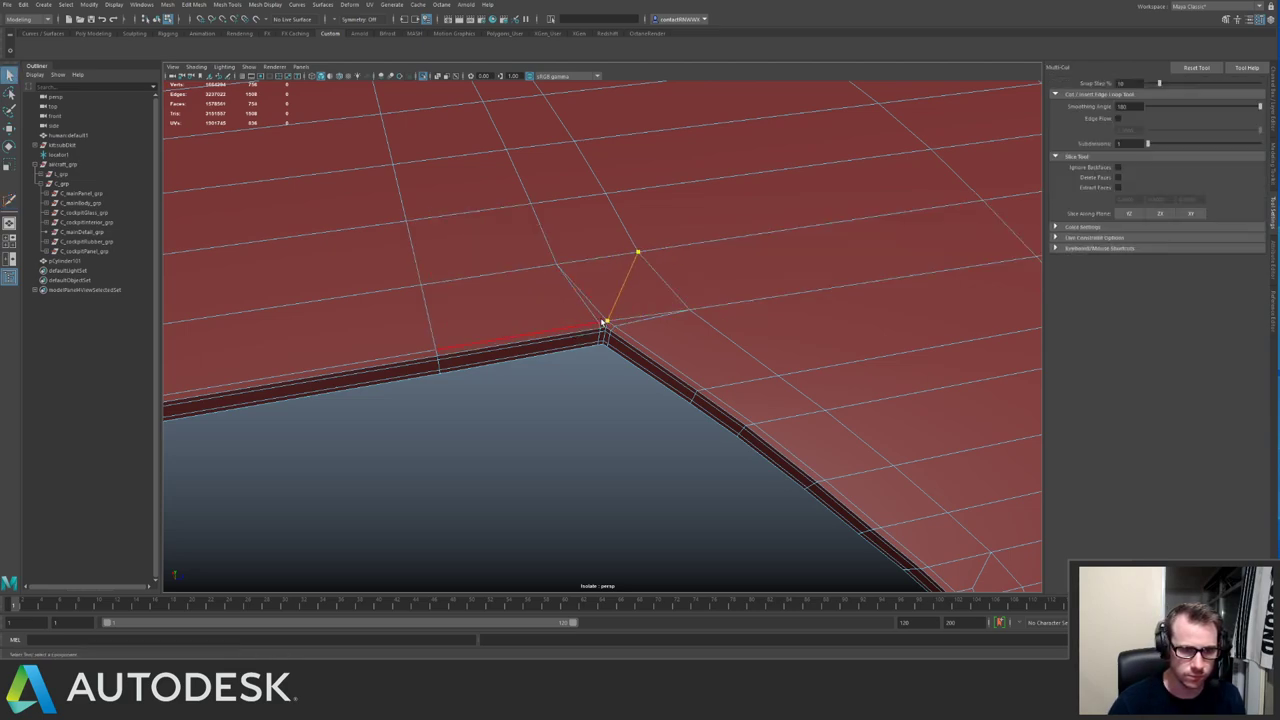
{"action": "left_click", "coordinate": [602, 322]}
{"action": "key", "text": "Return"}
{"action": "key", "text": "q"}
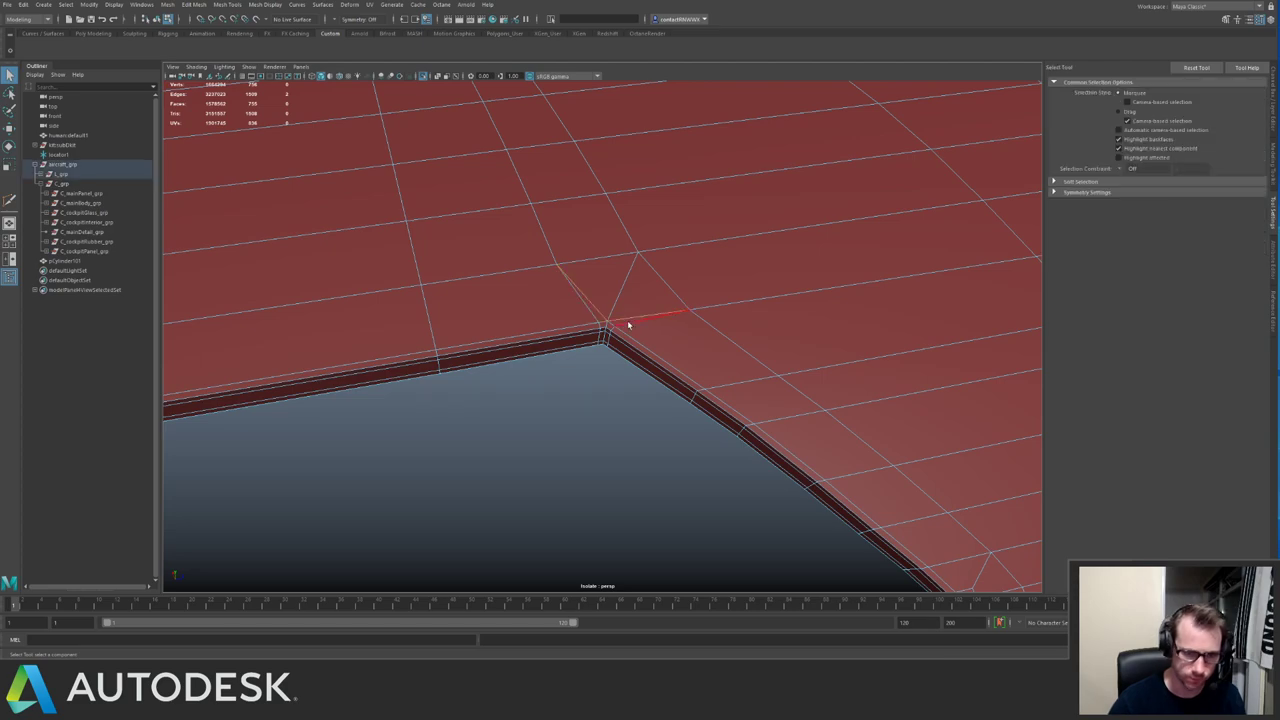
{"action": "key", "text": "Delete"}
{"action": "key", "text": "F8"}
{"action": "key", "text": "3"}
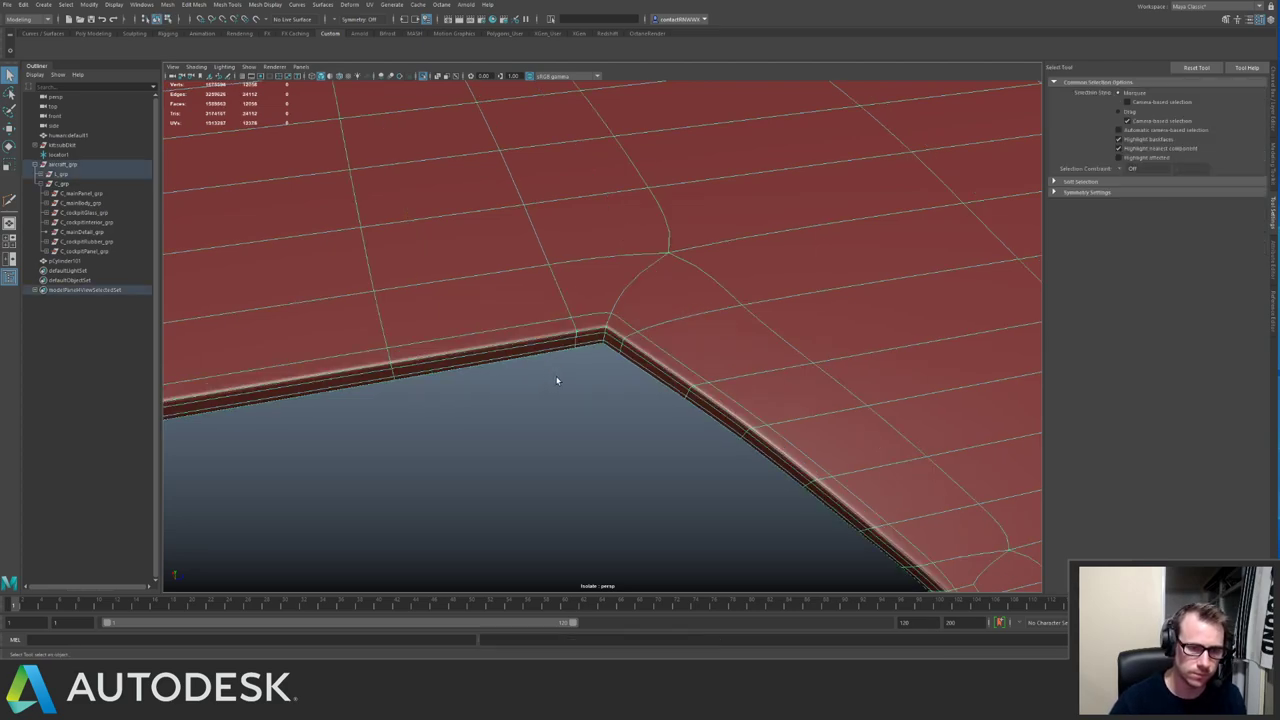
On the unsmoothed panel's opposite face, cut edges from both support loops at the cut-out corner to their neighbouring vertices.
{"action": "left_click", "coordinate": [557, 380]}
{"action": "scroll", "coordinate": [533, 293], "scroll_direction": "down", "scroll_amount": 6}
{"action": "mouse_move", "coordinate": [531, 291]}
{"action": "left_mouse_down", "text": "alt"}
{"action": "mouse_move", "coordinate": [527, 306]}
{"action": "mouse_move", "coordinate": [560, 312]}
{"action": "mouse_move", "coordinate": [614, 277]}
{"action": "mouse_move", "coordinate": [509, 303]}
{"action": "left_mouse_up", "text": "alt"}
{"action": "left_click", "coordinate": [606, 326]}
{"action": "key", "text": "1"}
{"action": "right_click_drag", "start_coordinate": [509, 303], "coordinate": [690, 283], "text": "alt"}
{"action": "left_click_drag", "start_coordinate": [690, 283], "coordinate": [573, 311], "text": "alt"}
{"action": "middle_click_drag", "start_coordinate": [573, 311], "coordinate": [572, 268], "text": "alt"}
{"action": "right_click_drag", "start_coordinate": [572, 268], "coordinate": [618, 290], "text": "alt"}
{"action": "right_click_drag", "start_coordinate": [674, 375], "coordinate": [549, 377], "text": "shift"}
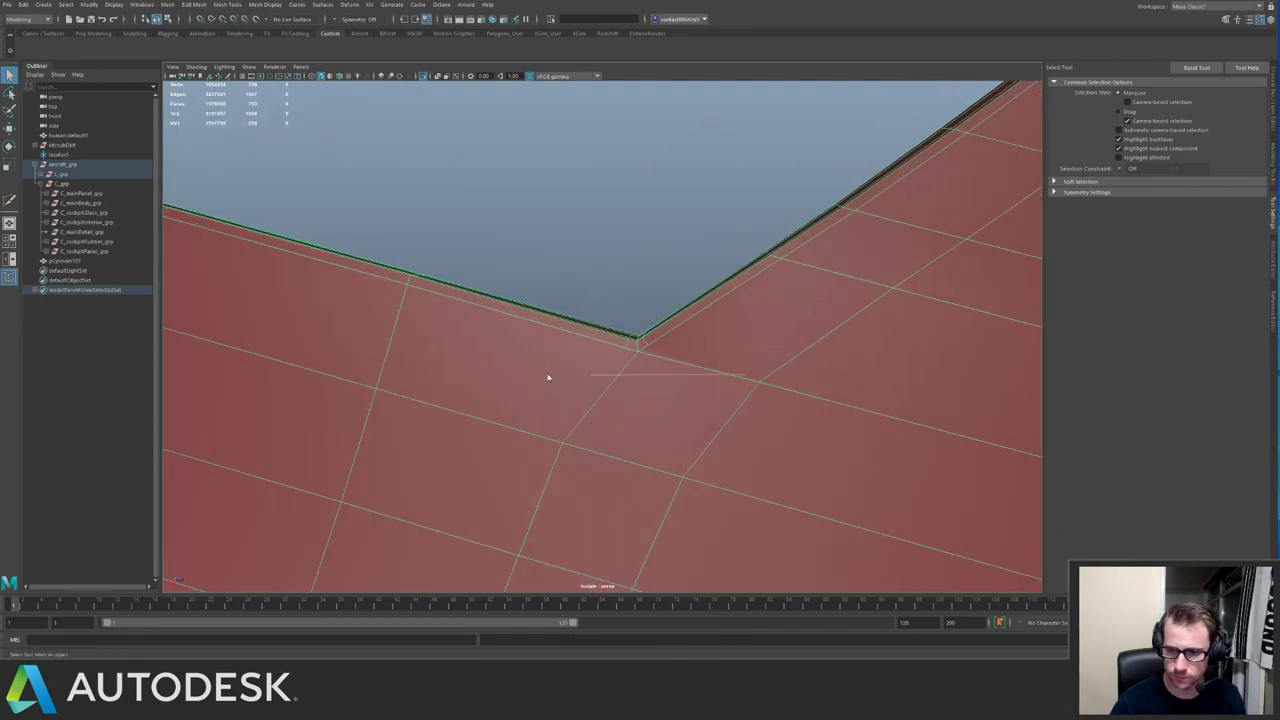
{"action": "left_click", "coordinate": [646, 346]}
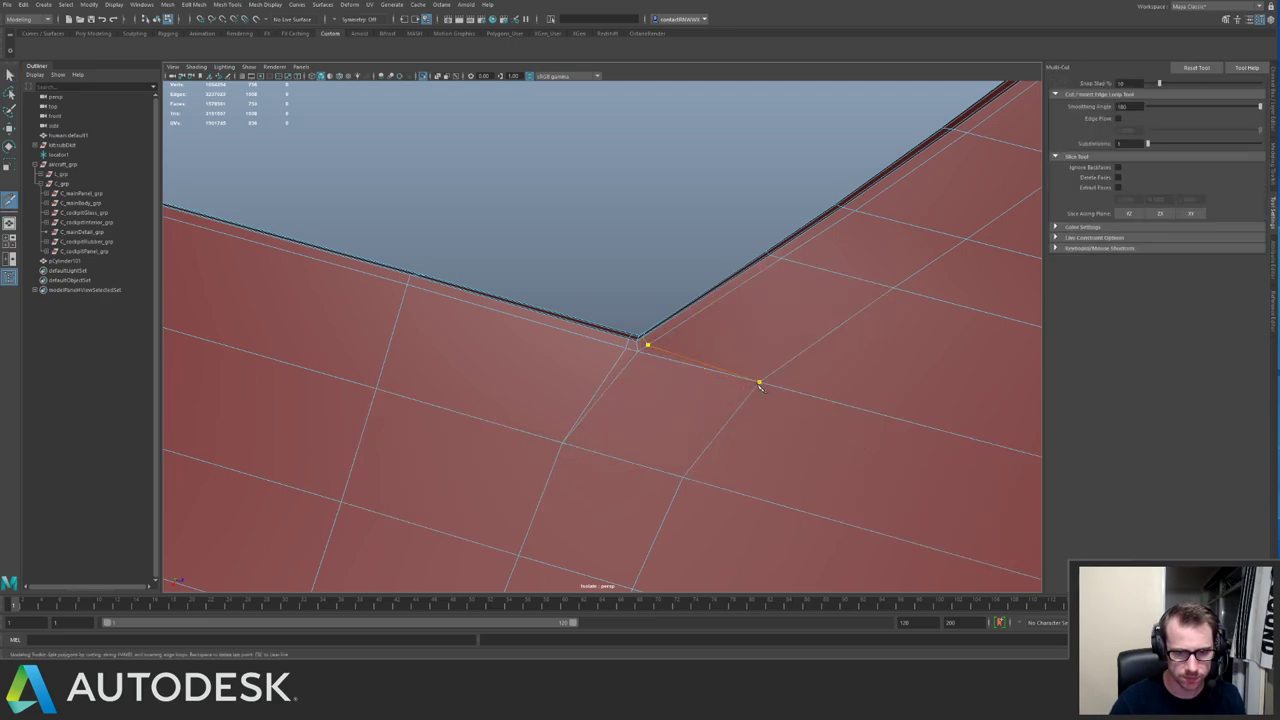
{"action": "key", "text": "q"}
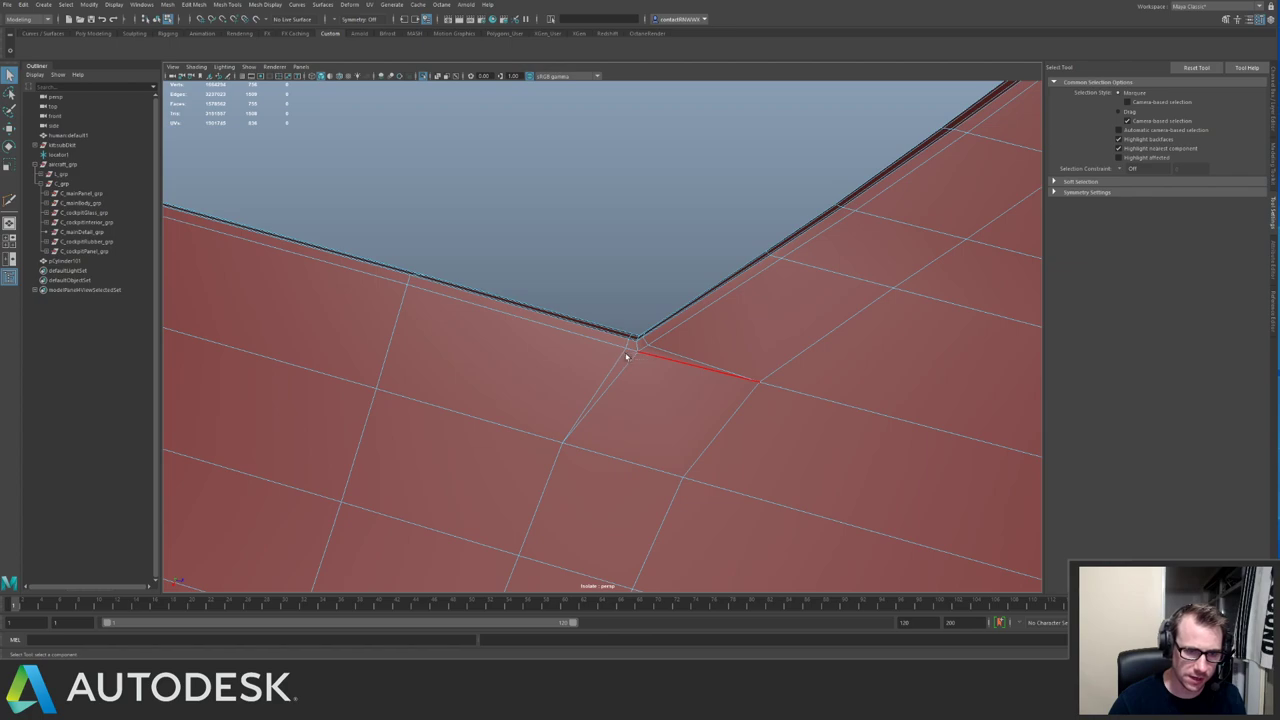
Cut the diagonal edge from this face's corner, delete the two redundant edges, and preview the panel smoothed.
{"action": "key", "text": "g"}
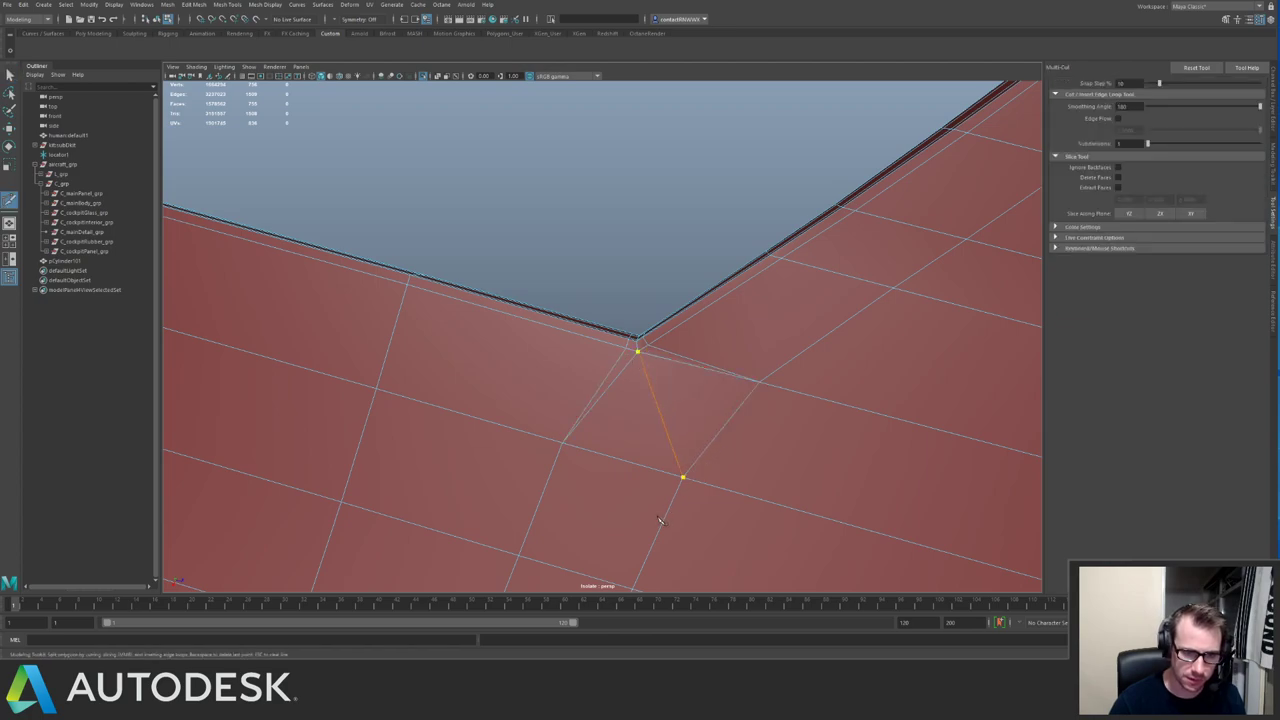
{"action": "left_click", "coordinate": [631, 376]}
{"action": "key", "text": "Delete"}
{"action": "left_click", "coordinate": [660, 362]}
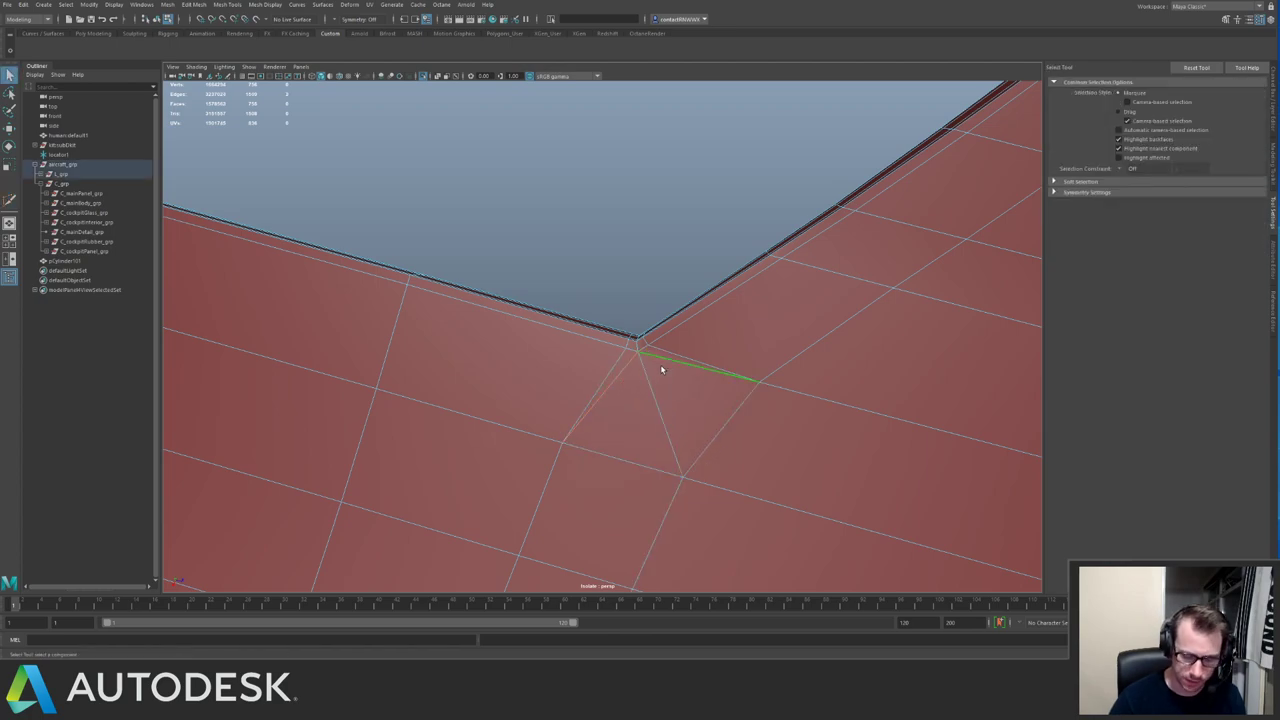
{"action": "key", "text": "Delete"}
{"action": "right_click_drag", "start_coordinate": [662, 368], "coordinate": [723, 317]}
{"action": "key", "text": "3"}
Examine the smoothed wing panel in isolation, then bring back the whole aircraft and view the panel in place.
{"action": "right_click_drag", "start_coordinate": [817, 349], "coordinate": [420, 345], "text": "alt"}
{"action": "left_click_drag", "start_coordinate": [420, 345], "coordinate": [742, 310], "text": "alt"}
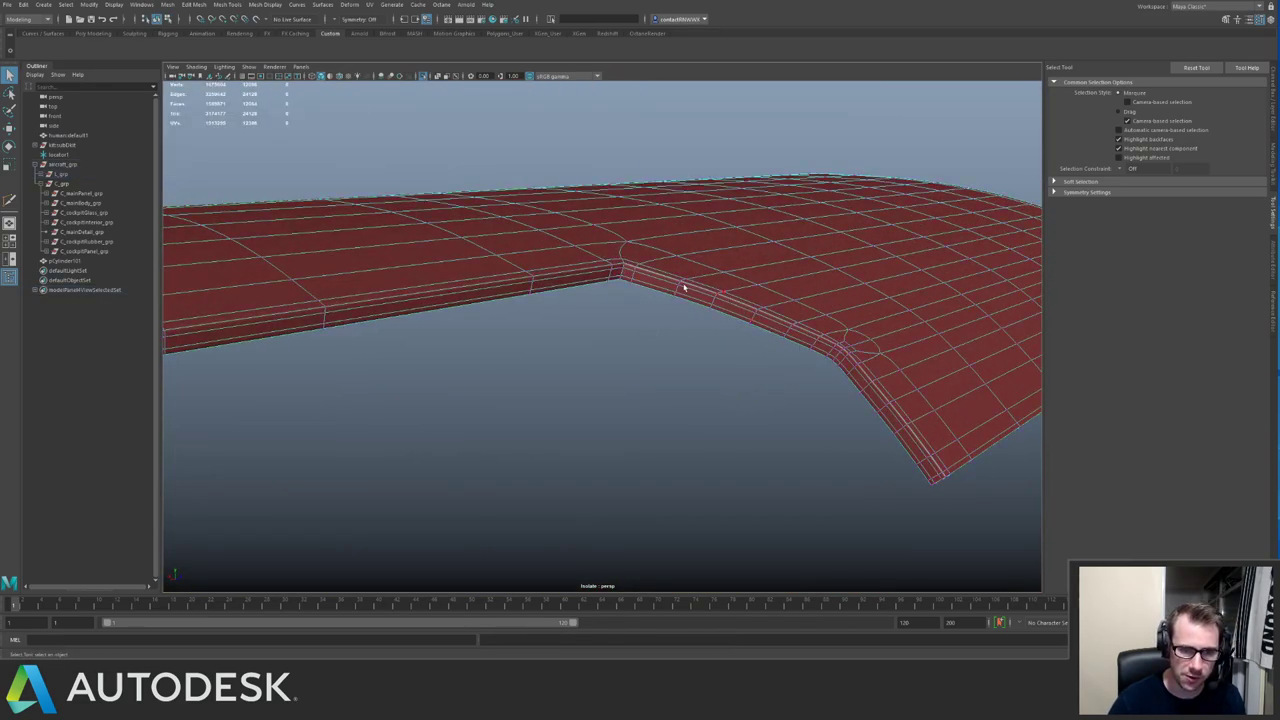
{"action": "key", "text": "f"}
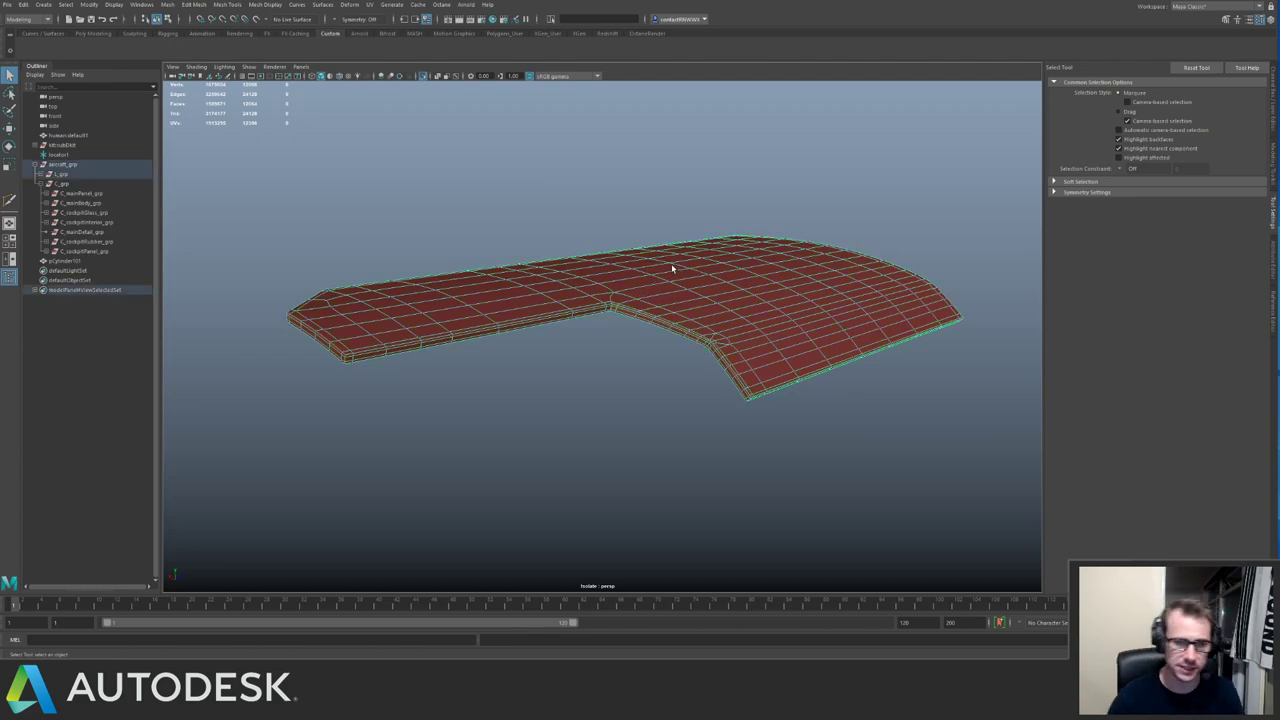
{"action": "left_click", "coordinate": [786, 166]}
{"action": "left_click_drag", "start_coordinate": [786, 170], "coordinate": [754, 277], "text": "alt"}
{"action": "right_click_drag", "start_coordinate": [754, 277], "coordinate": [640, 270], "text": "alt"}
{"action": "left_click_drag", "start_coordinate": [640, 270], "coordinate": [650, 218], "text": "alt"}
{"action": "key", "text": "ctrl+1"}
{"action": "right_click_drag", "start_coordinate": [650, 218], "coordinate": [463, 206], "text": "alt"}
{"action": "left_click_drag", "start_coordinate": [463, 206], "coordinate": [677, 354], "text": "alt"}
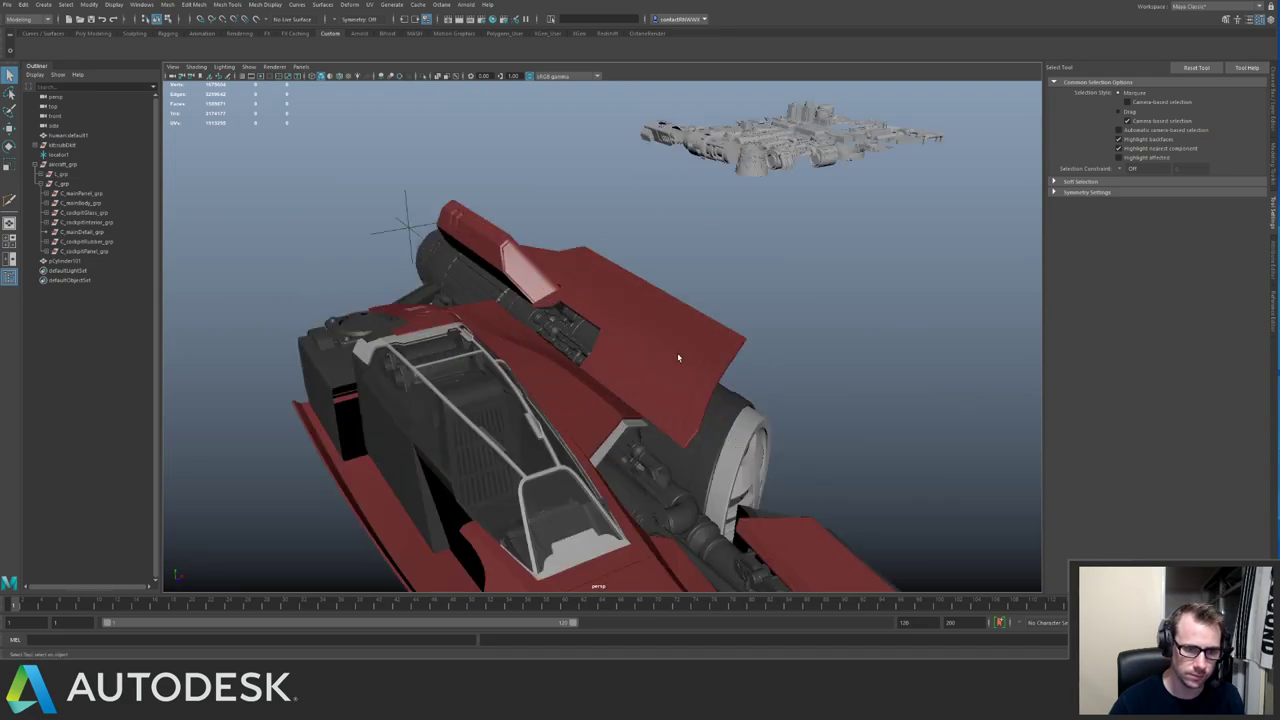
Compare the wing panel's smoothed display with the surrounding hull and check its outer edges from several angles.
{"action": "left_click", "coordinate": [677, 354]}
{"action": "left_click_drag", "start_coordinate": [577, 269], "coordinate": [690, 310], "text": "alt"}
{"action": "right_click_drag", "start_coordinate": [690, 310], "coordinate": [811, 371], "text": "alt"}
{"action": "left_click_drag", "start_coordinate": [811, 371], "coordinate": [738, 274], "text": "alt"}
{"action": "key", "text": "3"}
{"action": "left_click", "coordinate": [716, 252]}
{"action": "left_click", "coordinate": [711, 331]}
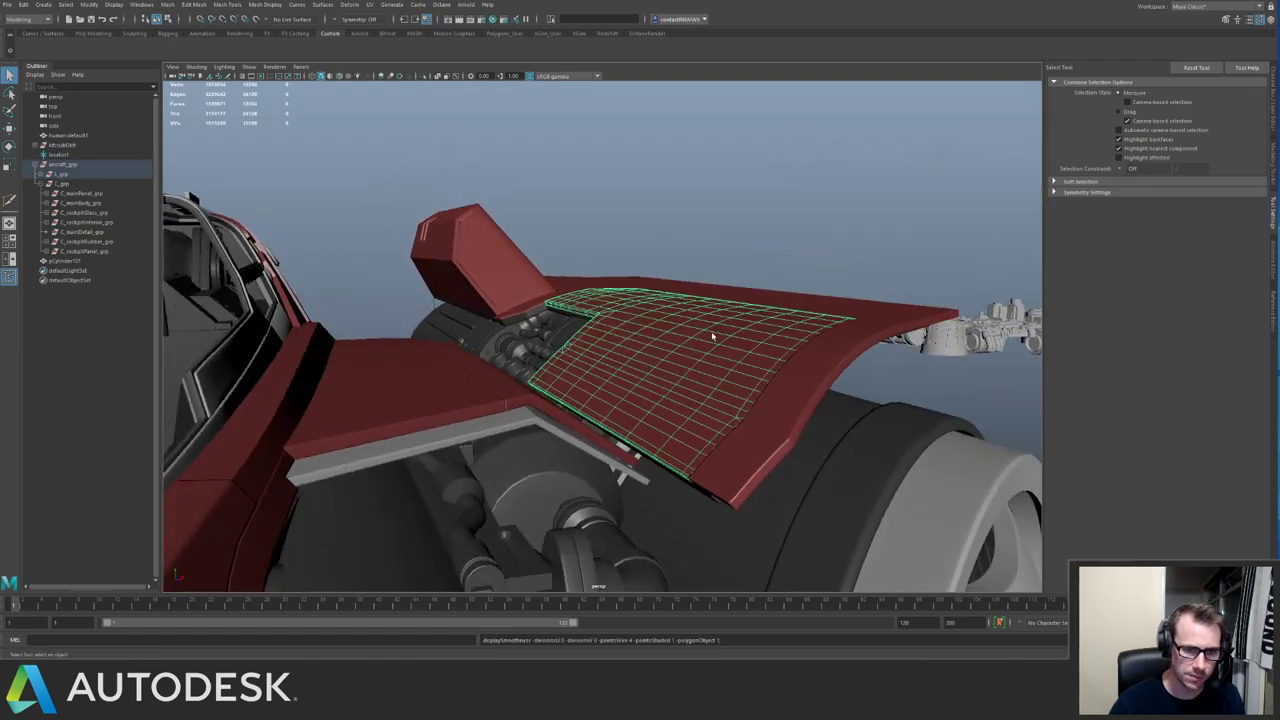
{"action": "key", "text": "3"}
{"action": "left_click_drag", "start_coordinate": [711, 331], "coordinate": [743, 294], "text": "alt"}
{"action": "middle_click_drag", "start_coordinate": [743, 294], "coordinate": [577, 249], "text": "alt"}
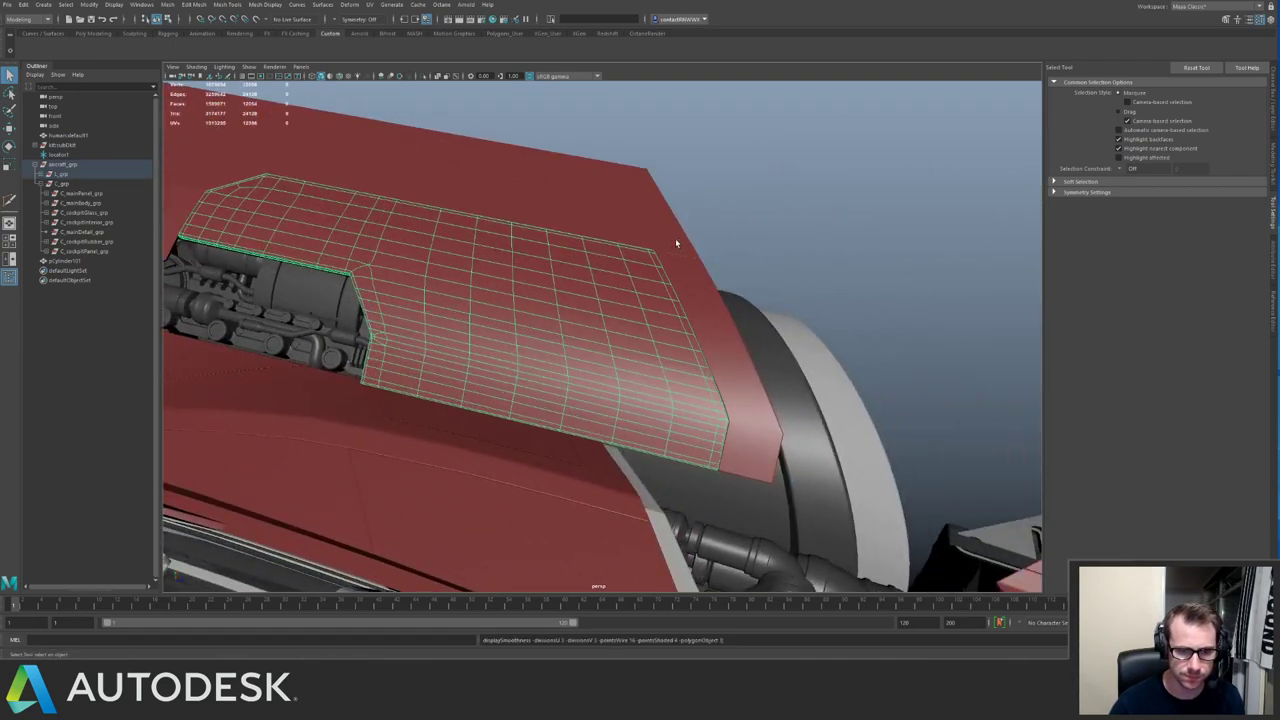
{"action": "left_click_drag", "start_coordinate": [699, 240], "coordinate": [700, 311], "text": "alt"}
Isolate the unsmoothed wing panel and insert a supporting edge loop close to its wide end.
{"action": "key", "text": "1"}
{"action": "key", "text": "ctrl+1"}
{"action": "middle_click_drag", "start_coordinate": [700, 311], "coordinate": [655, 230], "text": "alt"}
{"action": "right_click_drag", "start_coordinate": [655, 230], "coordinate": [490, 268], "text": "alt"}
{"action": "key", "text": "3"}
{"action": "key", "text": "1"}
{"action": "left_click_drag", "start_coordinate": [490, 268], "coordinate": [616, 306], "text": "alt"}
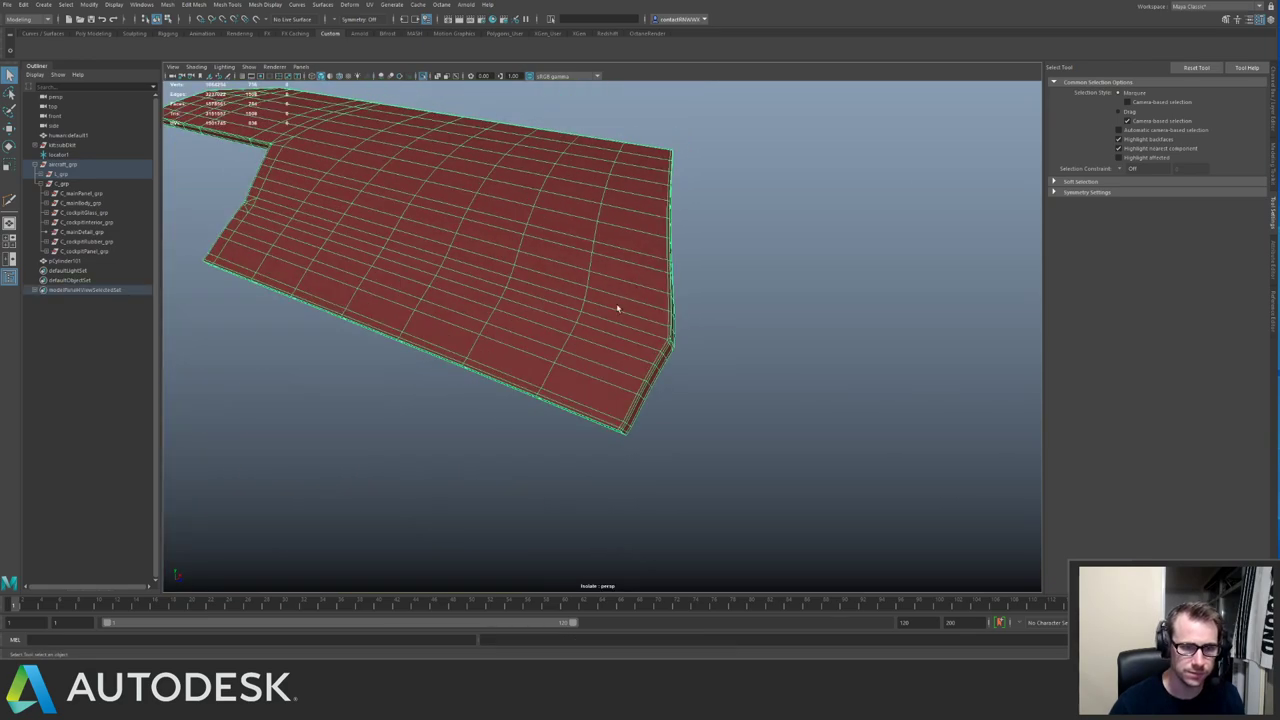
{"action": "key", "text": "g"}
{"action": "left_click", "coordinate": [653, 322]}
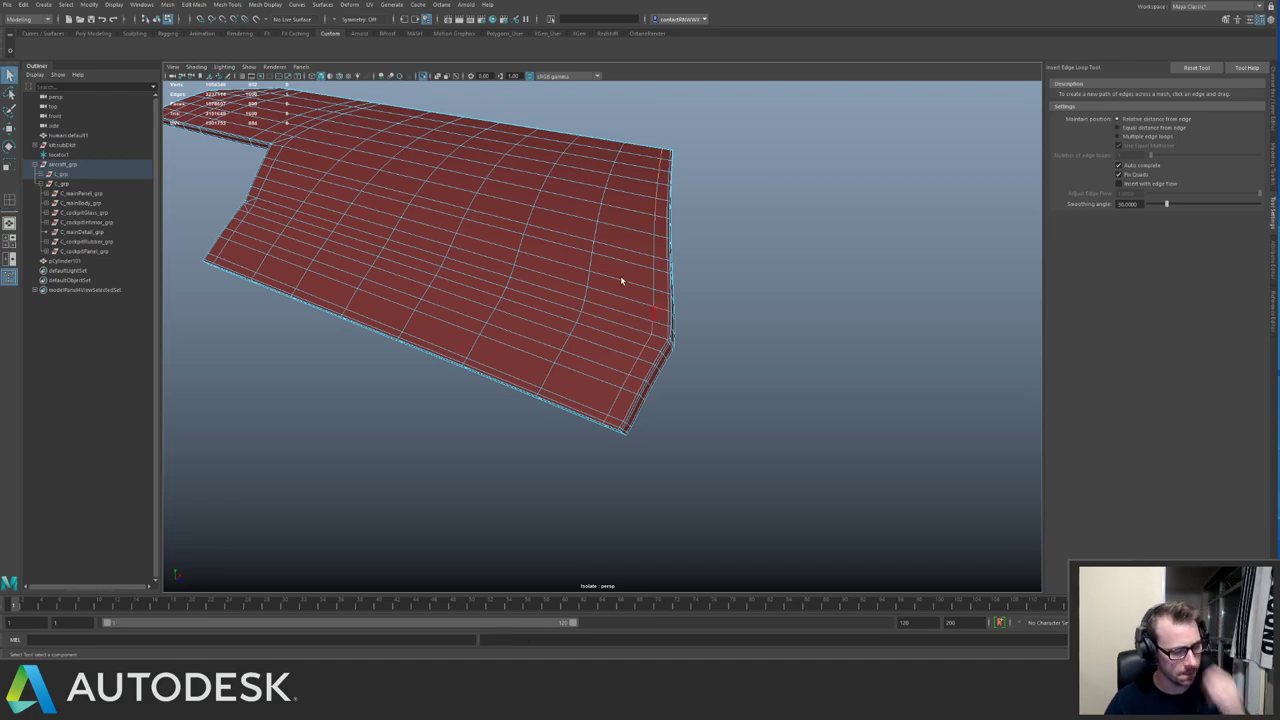
Bring back the whole aircraft and insert an edge loop midway across the wide gap in the wing panel's narrow section.
{"action": "left_click_drag", "start_coordinate": [632, 280], "coordinate": [600, 225], "text": "alt"}
{"action": "middle_click_drag", "start_coordinate": [600, 225], "coordinate": [570, 245], "text": "alt"}
{"action": "left_click_drag", "start_coordinate": [570, 245], "coordinate": [556, 247], "text": "alt"}
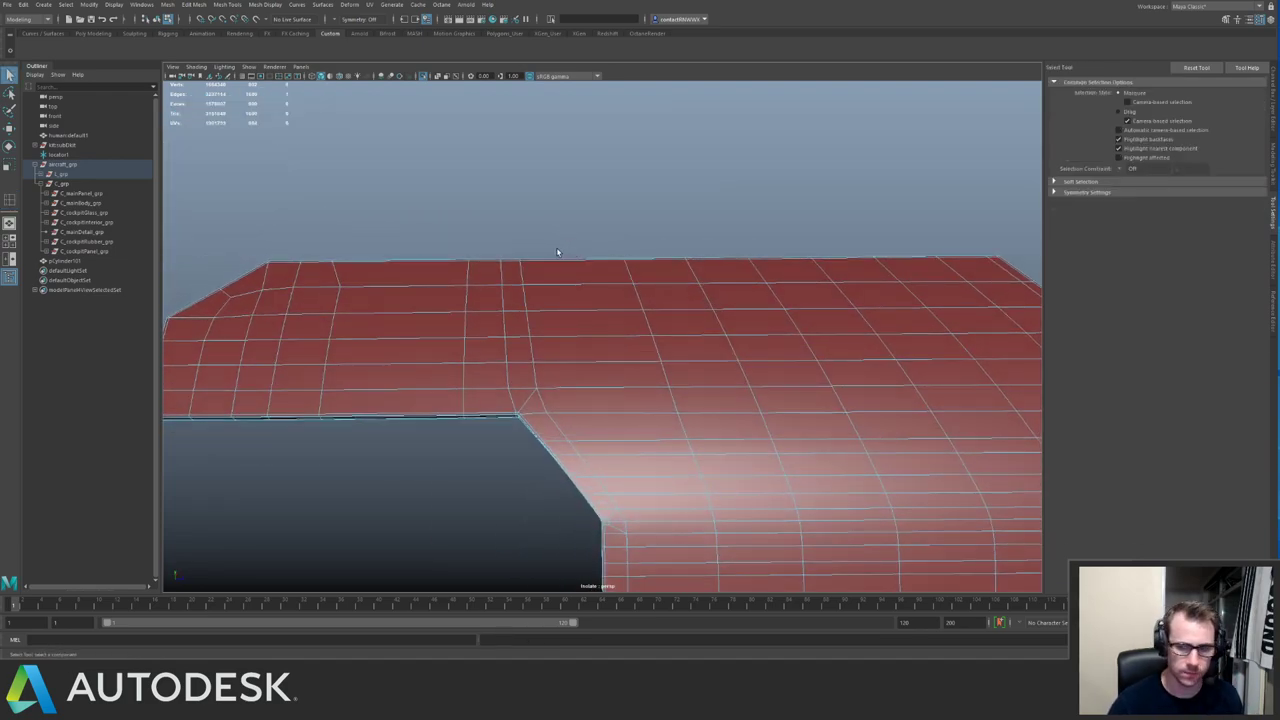
{"action": "middle_click_drag", "start_coordinate": [556, 247], "coordinate": [661, 268], "text": "alt"}
{"action": "key", "text": "ctrl+1"}
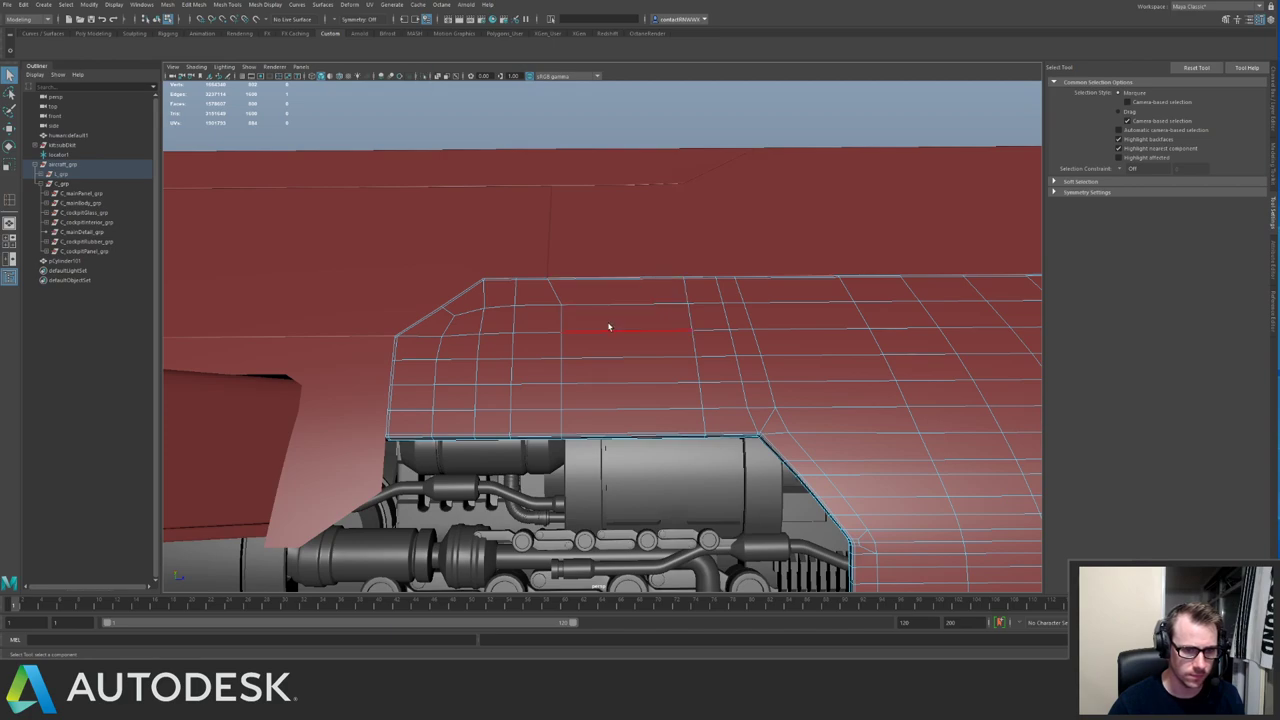
{"action": "right_click_drag", "start_coordinate": [608, 327], "coordinate": [654, 303]}
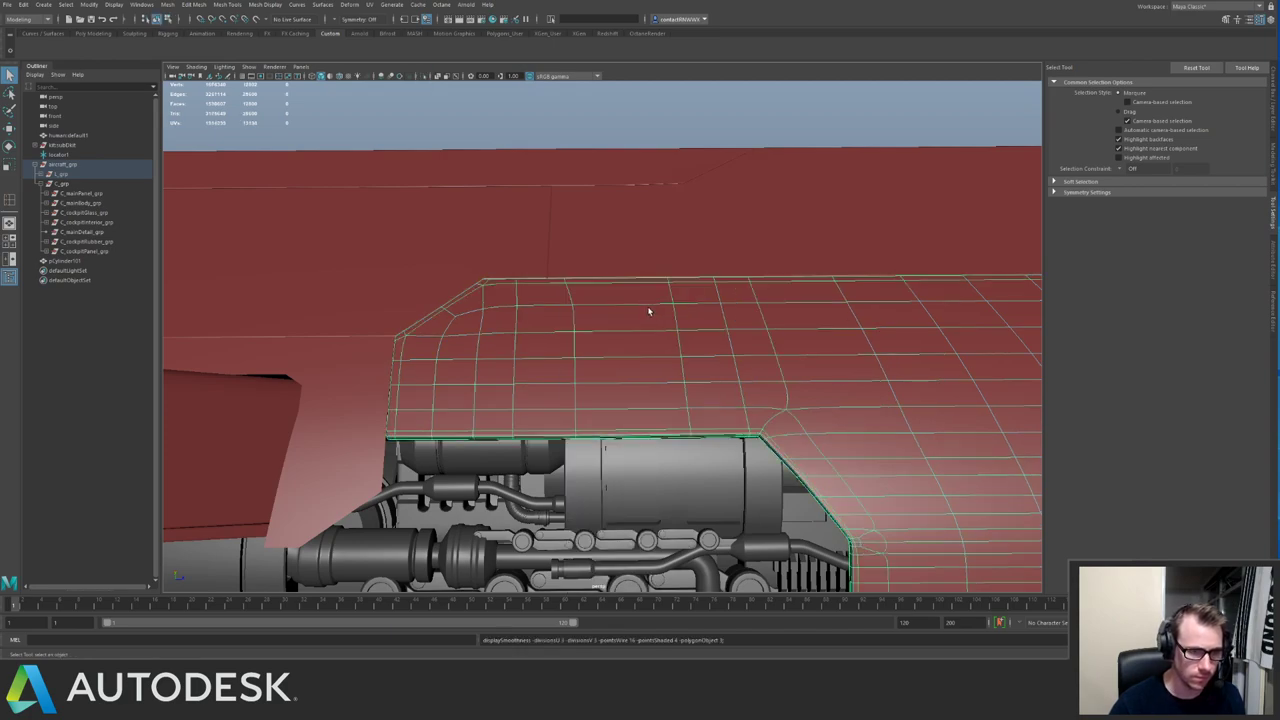
{"action": "key", "text": "1"}
{"action": "key", "text": "g"}
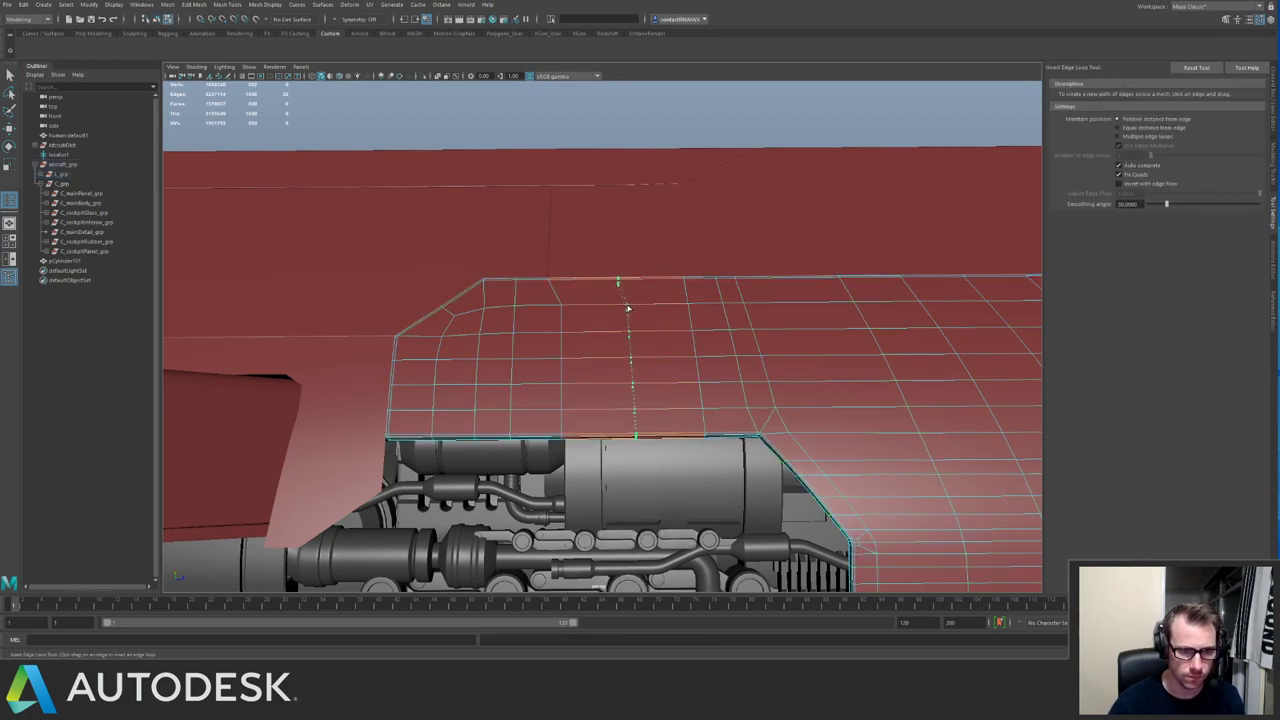
{"action": "left_click", "coordinate": [628, 309]}
{"action": "key", "text": "q"}
{"action": "right_click_drag", "start_coordinate": [635, 321], "coordinate": [543, 254]}
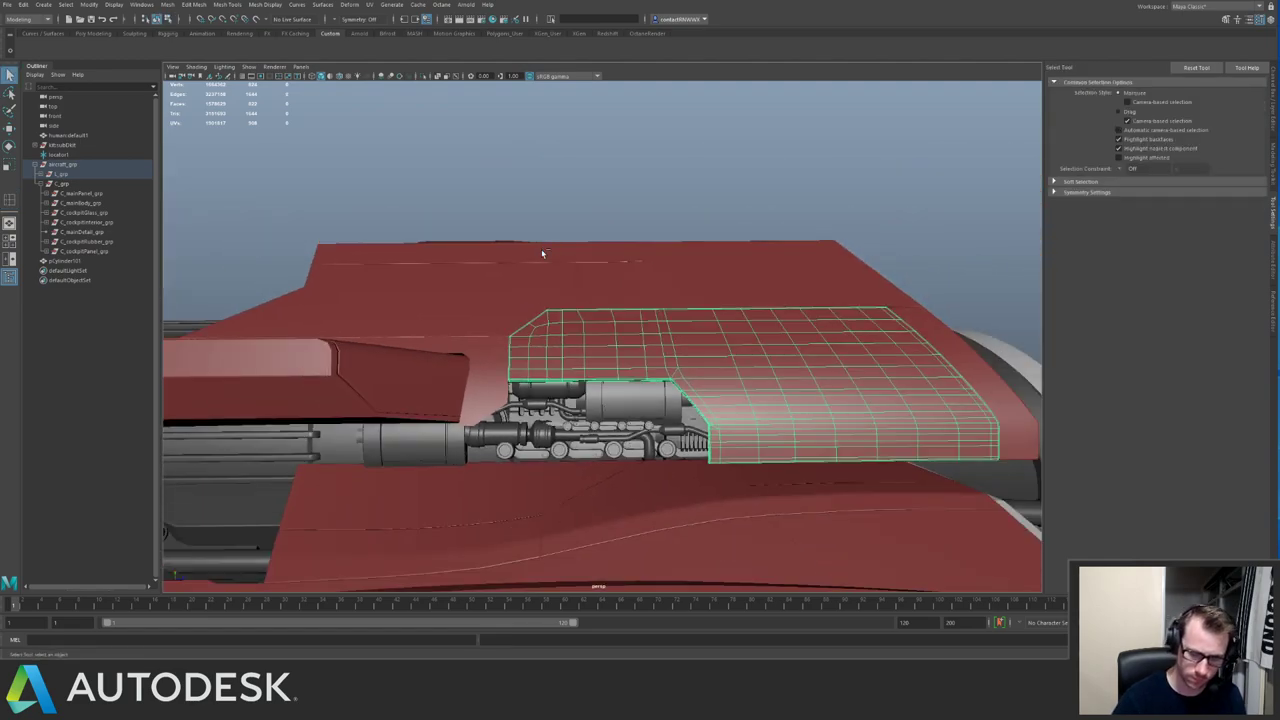
Inspect the neighbouring hull panels and select the L-shaped panel around the vented housing.
{"action": "left_click_drag", "start_coordinate": [811, 250], "coordinate": [754, 346], "text": "alt"}
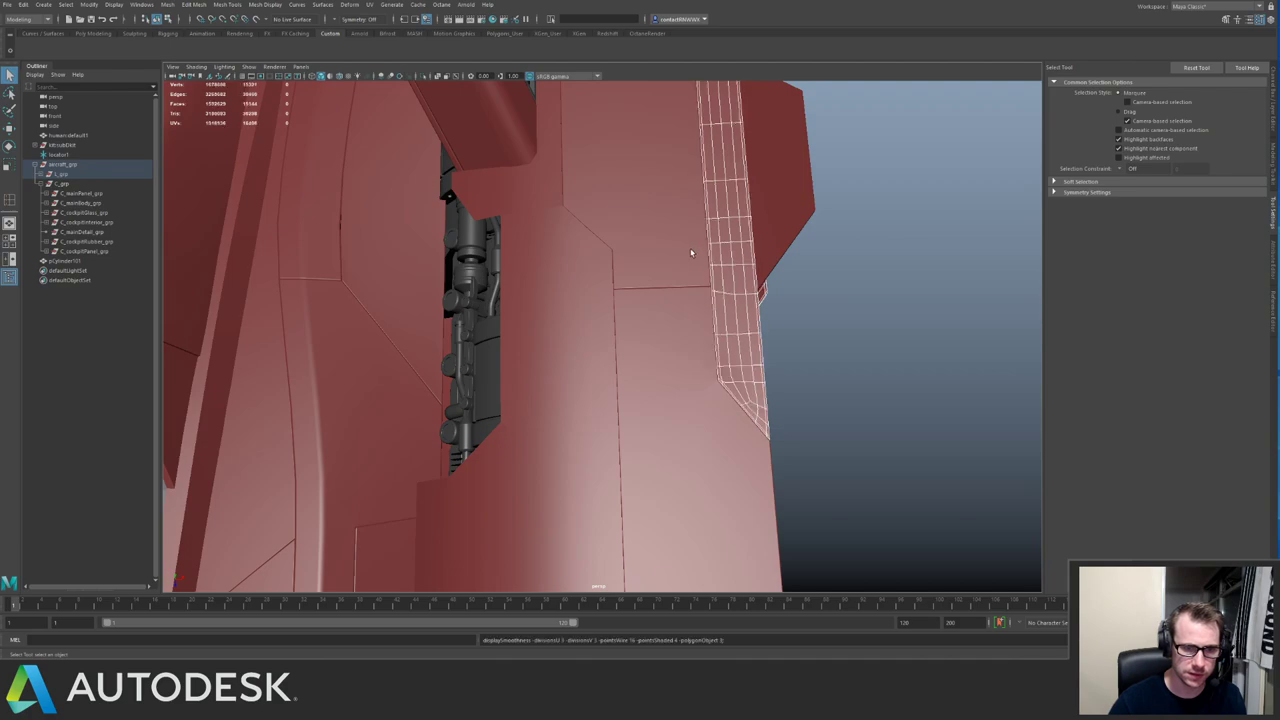
{"action": "left_click", "coordinate": [697, 251]}
{"action": "left_click", "coordinate": [744, 316]}
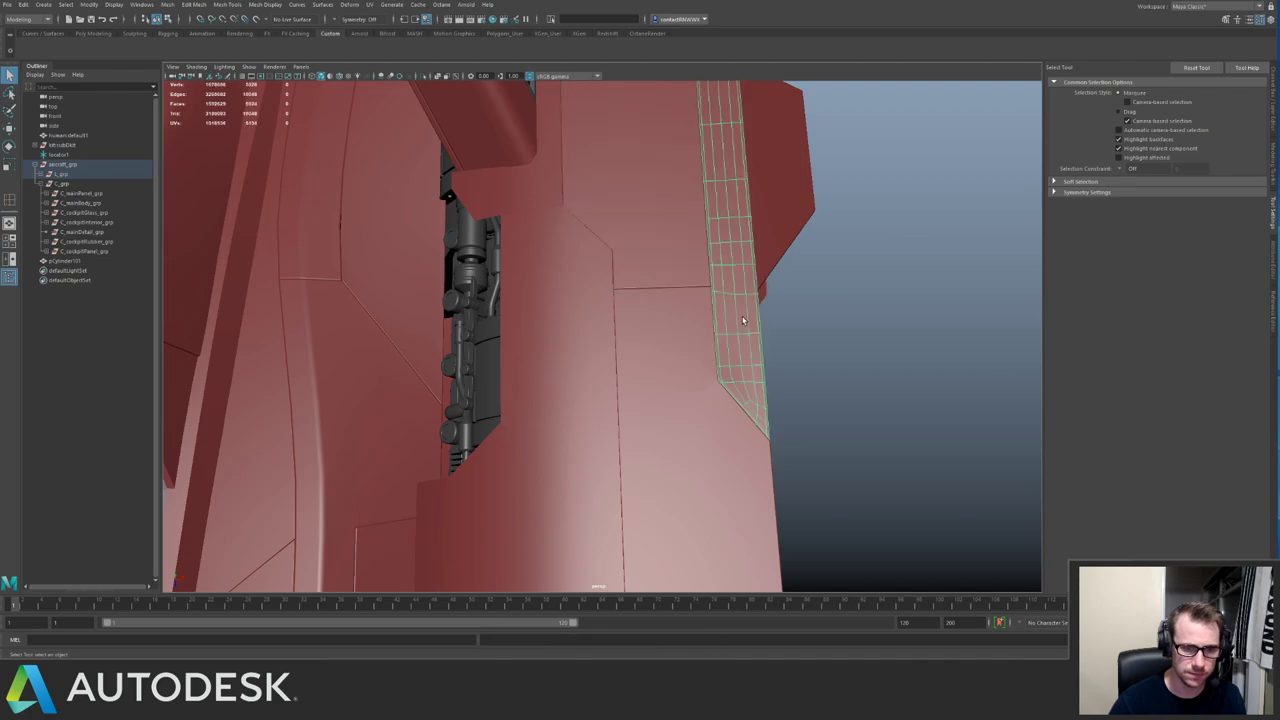
{"action": "left_click", "coordinate": [820, 333]}
{"action": "left_click", "coordinate": [660, 252]}
{"action": "left_click", "coordinate": [554, 205]}
{"action": "left_click_drag", "start_coordinate": [554, 206], "coordinate": [586, 285], "text": "alt"}
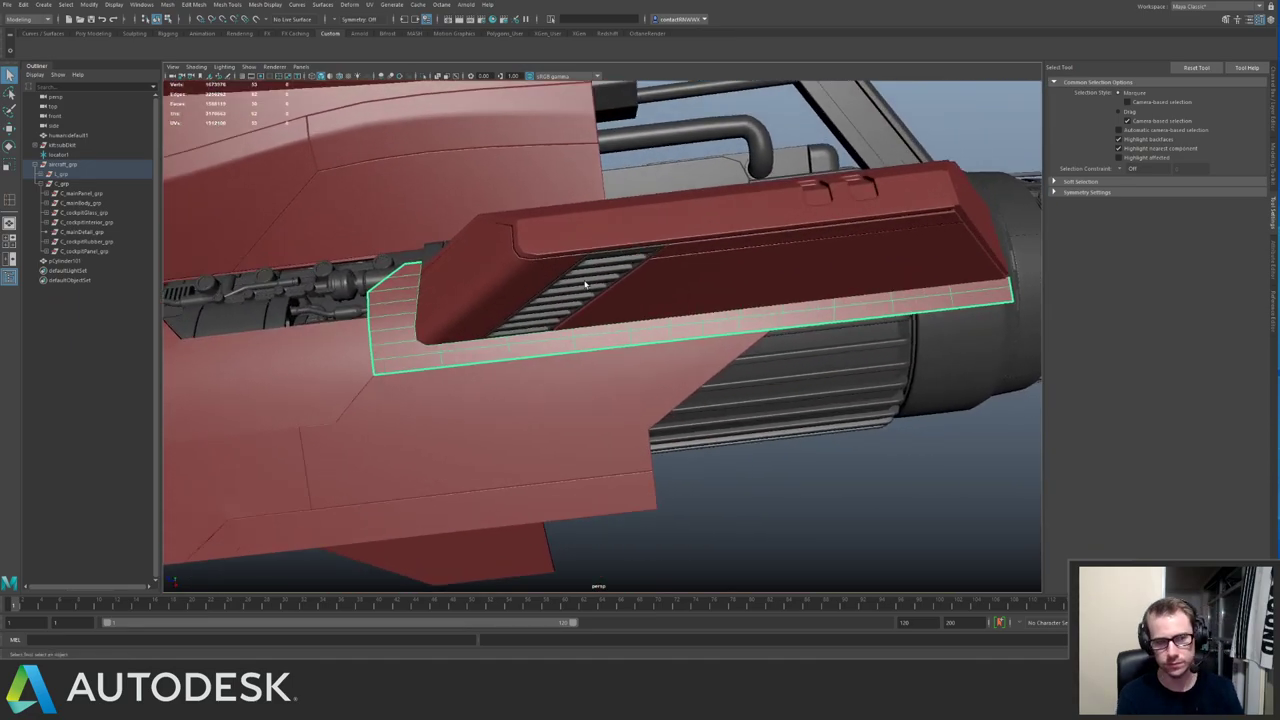
Add a vertex to the chamfered inner corner of the L-shaped panel and reposition it to round the corner.
{"action": "left_click_drag", "start_coordinate": [429, 304], "coordinate": [558, 324], "text": "alt"}
{"action": "key", "text": "ctrl+shift+x"}
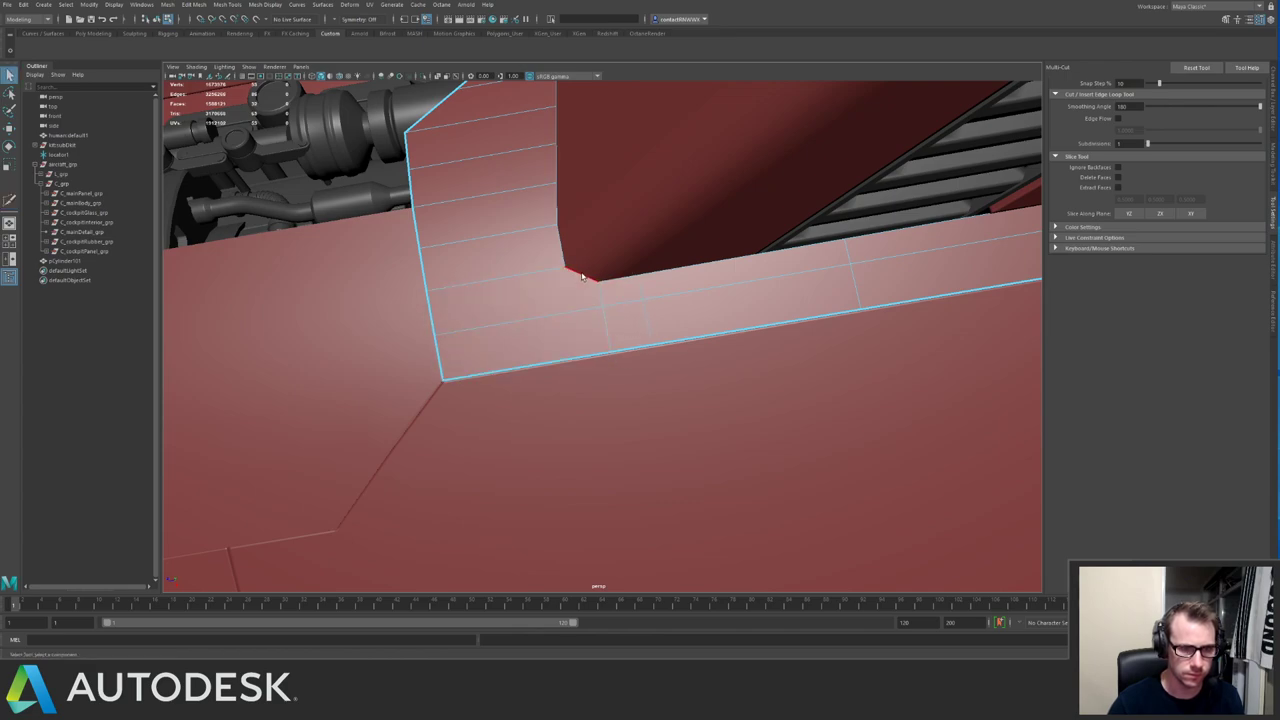
{"action": "key", "text": "ctrl+shift+x"}
{"action": "key", "text": "q"}
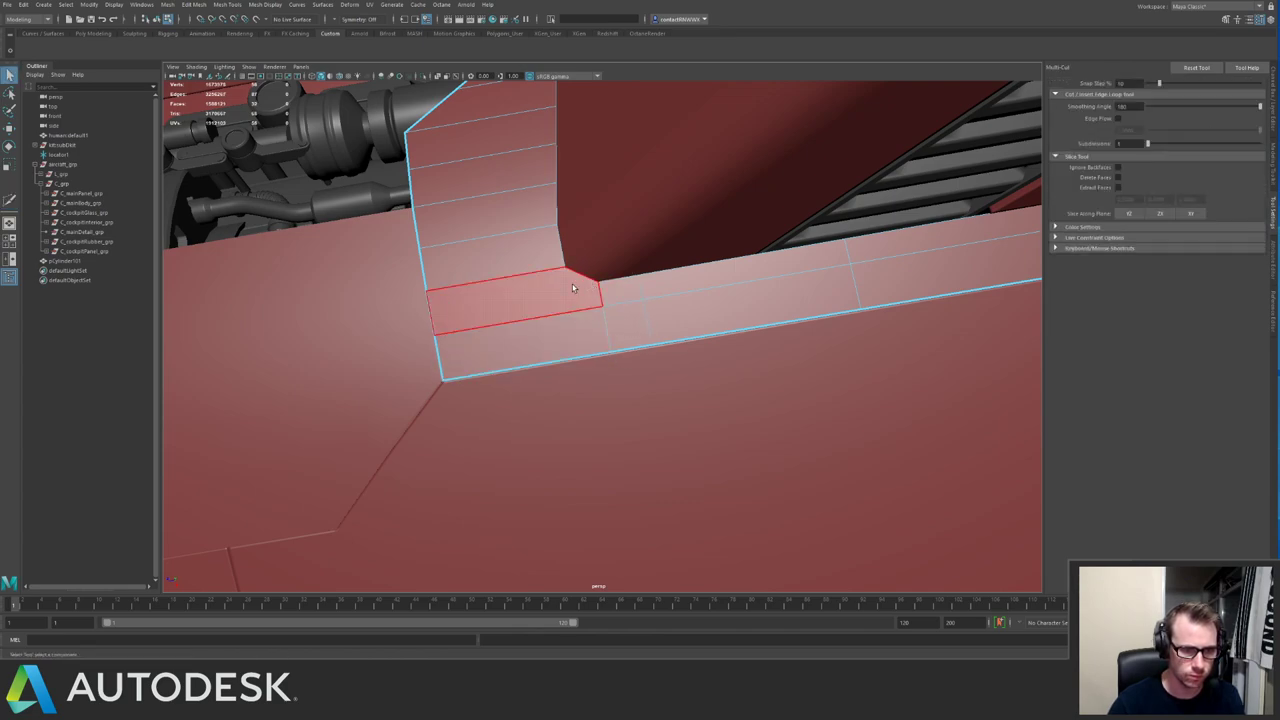
{"action": "key", "text": "w"}
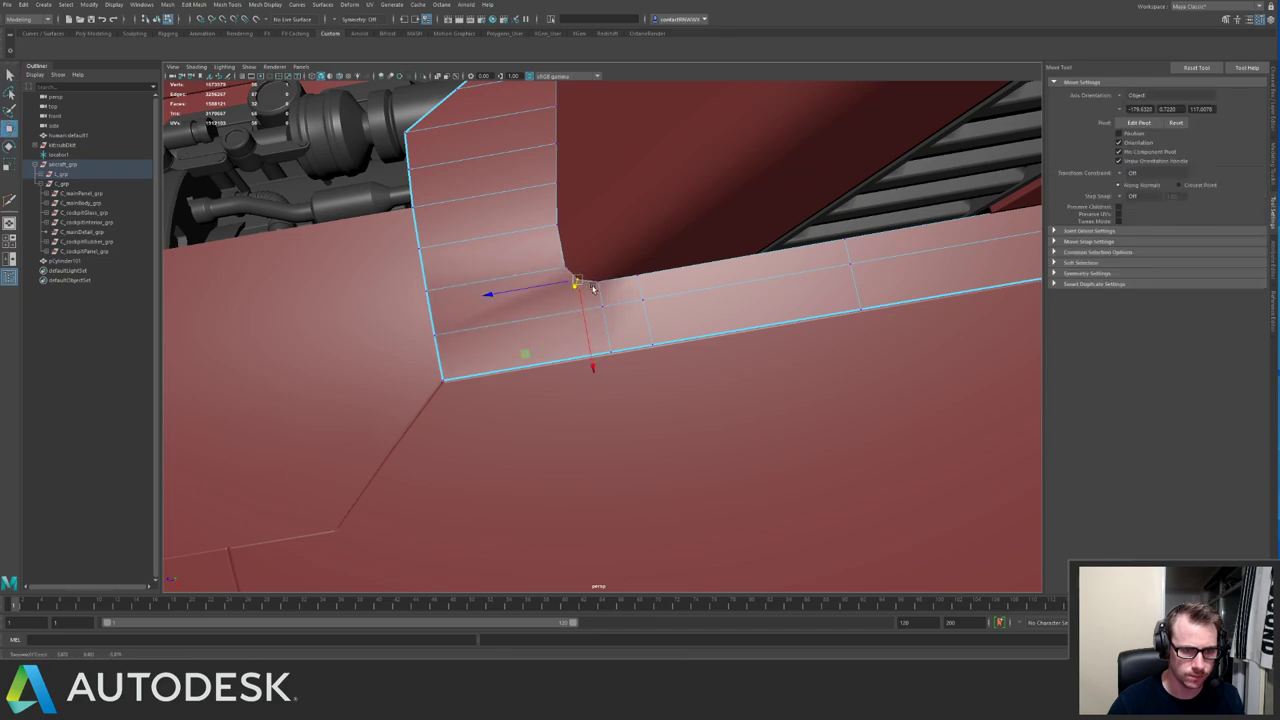
{"action": "key", "text": "ctrl+z"}
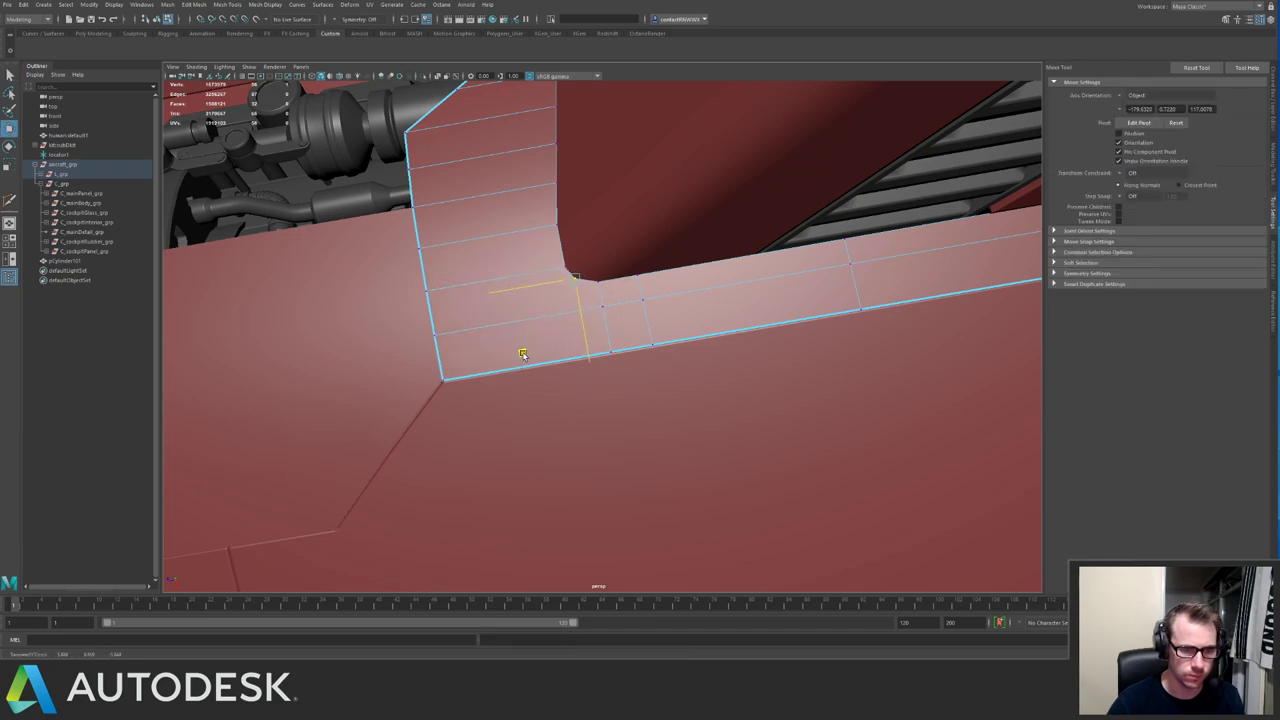
{"action": "key", "text": "F8"}
{"action": "right_click_drag", "start_coordinate": [603, 308], "coordinate": [487, 314], "text": "alt"}
Cut edges from the L-shaped panel's rounded inner corner through the inner loop intersection to the outer border.
{"action": "key", "text": "g"}
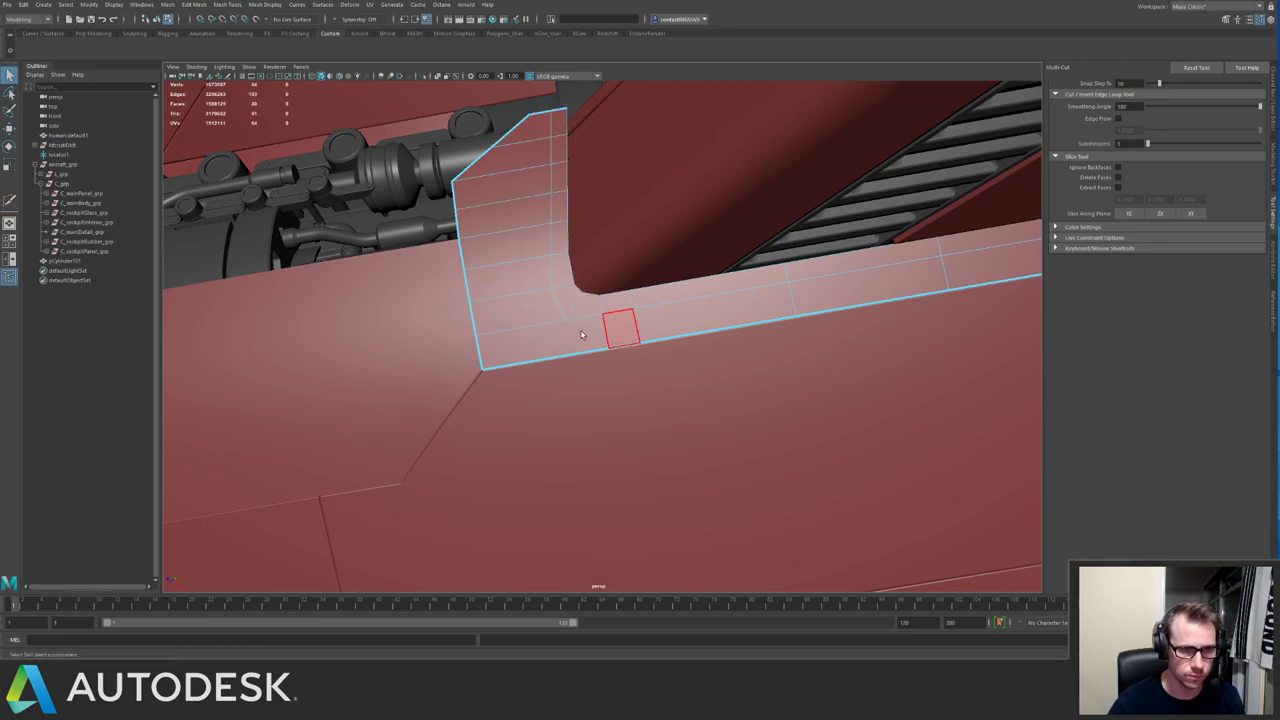
{"action": "key", "text": "q"}
{"action": "left_click", "coordinate": [564, 321]}
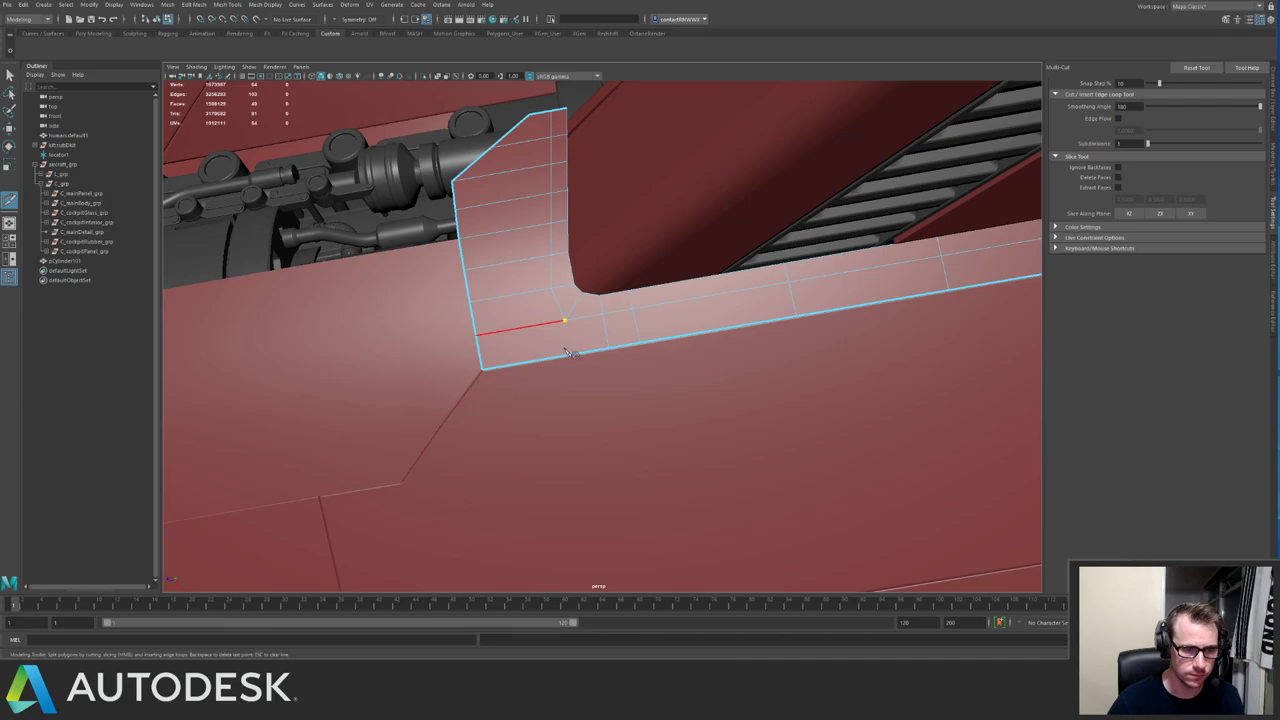
{"action": "right_click_drag", "start_coordinate": [574, 334], "coordinate": [549, 286]}
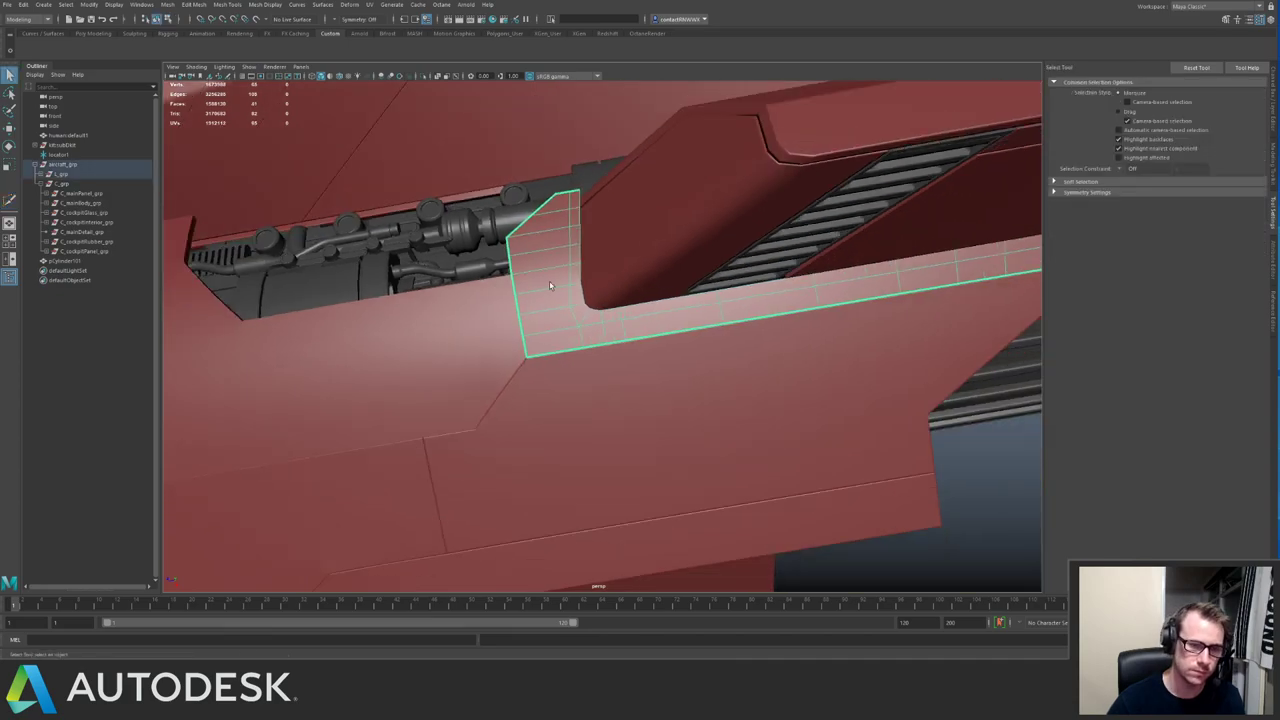
{"action": "left_click_drag", "start_coordinate": [584, 286], "coordinate": [595, 332], "text": "alt"}
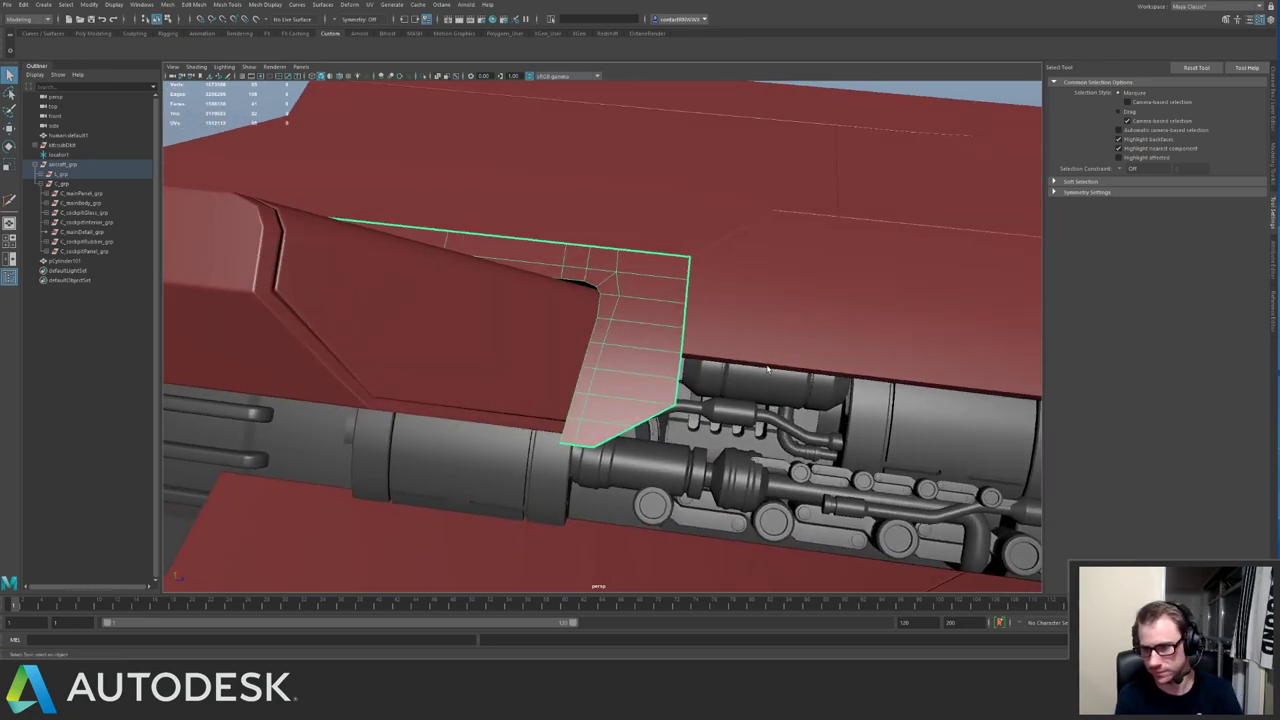
Adjust the position of the vented housing's side panels where they meet the L-shaped panel.
{"action": "left_click_drag", "start_coordinate": [412, 257], "coordinate": [584, 316], "text": "alt"}
{"action": "key", "text": "w"}
{"action": "left_click", "coordinate": [580, 312]}
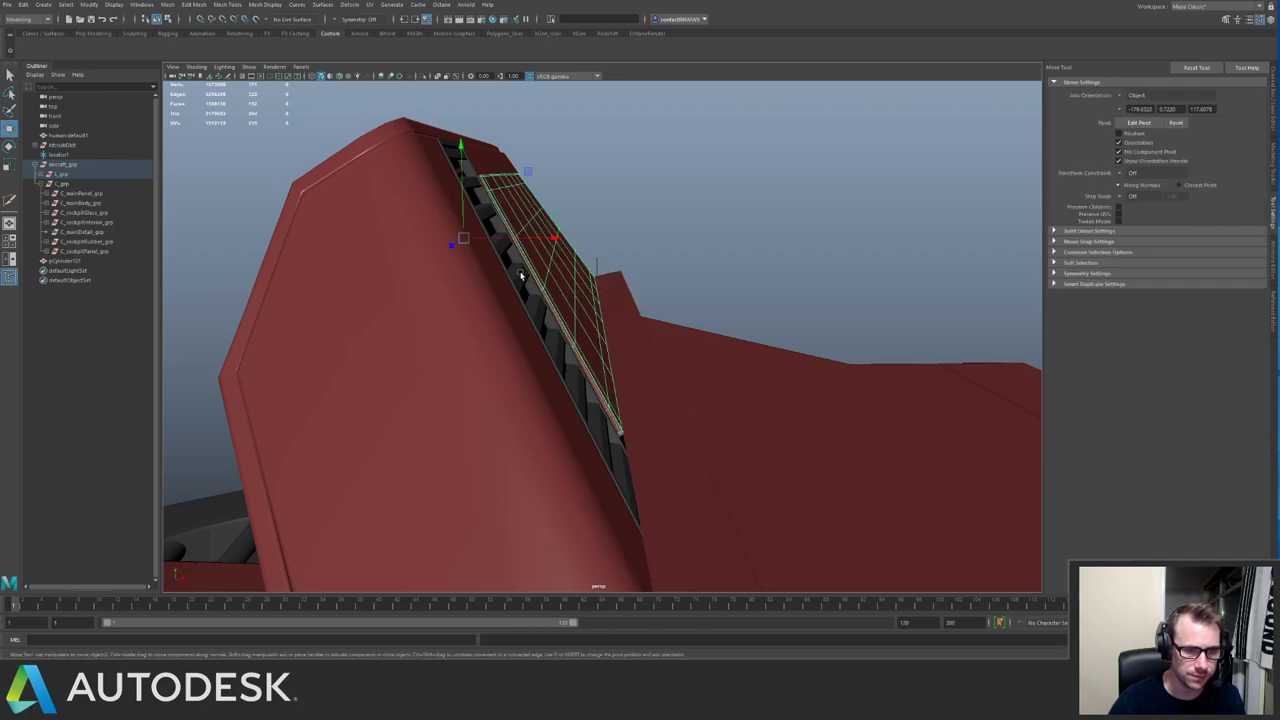
{"action": "left_click_drag", "start_coordinate": [554, 238], "coordinate": [406, 303]}
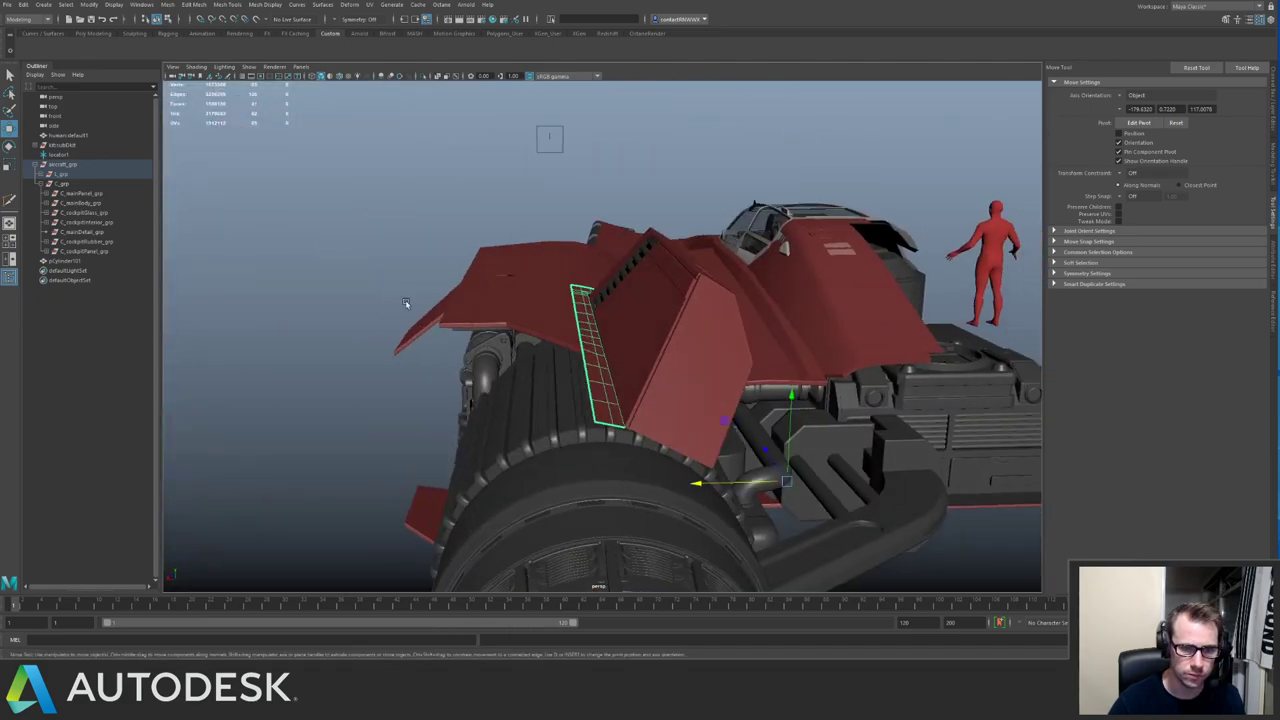
{"action": "right_click_drag", "start_coordinate": [406, 303], "coordinate": [560, 303], "text": "alt"}
{"action": "left_click", "coordinate": [630, 305]}
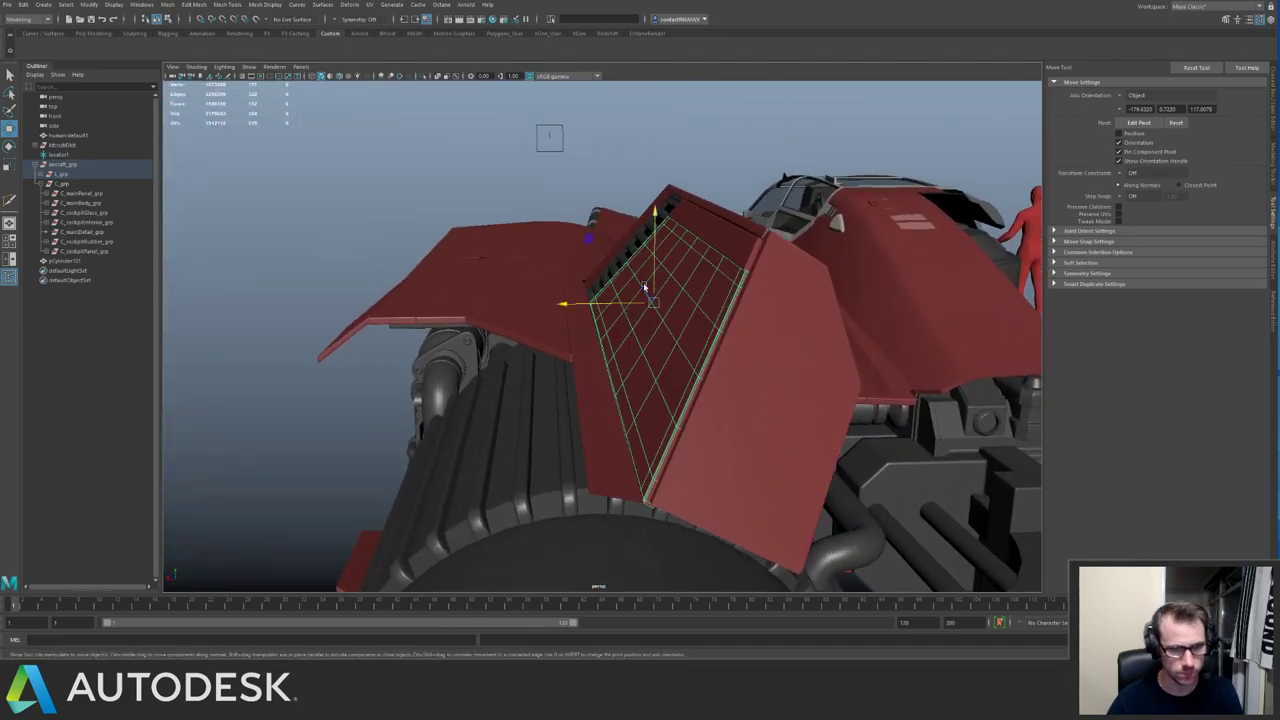
{"action": "left_click_drag", "start_coordinate": [644, 287], "coordinate": [593, 290], "text": "alt"}
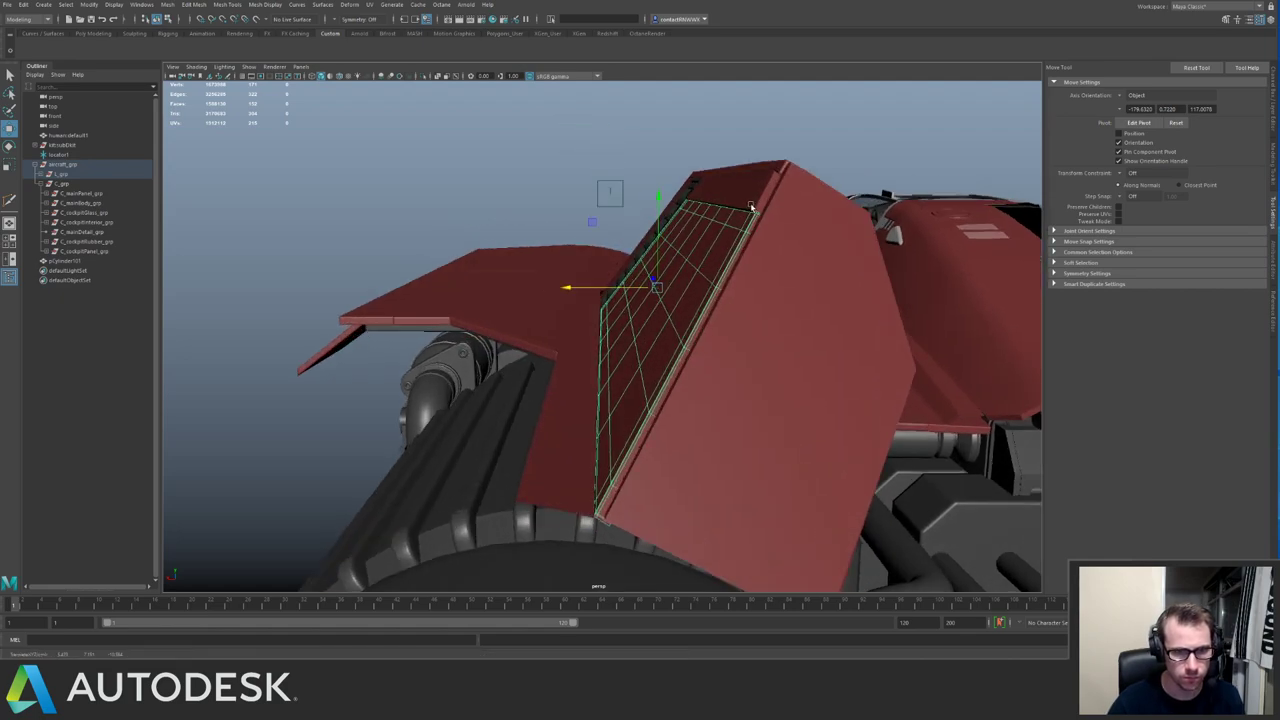
{"action": "left_click_drag", "start_coordinate": [752, 206], "coordinate": [741, 301], "text": "alt"}
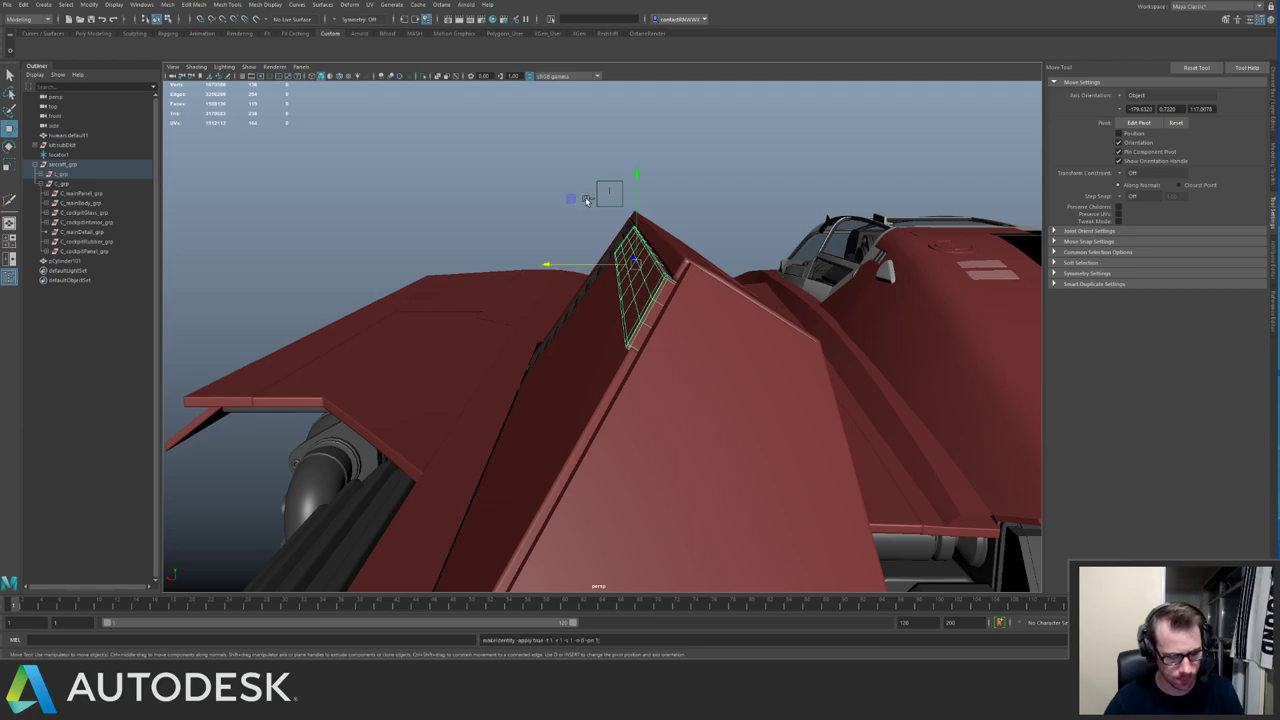
{"action": "middle_click_drag", "start_coordinate": [570, 199], "coordinate": [575, 199]}
{"action": "left_click", "coordinate": [724, 166]}
Isolate the L-shaped panel, insert a support edge loop near the end of its long narrow arm, and bring back the aircraft.
{"action": "right_click_drag", "start_coordinate": [724, 166], "coordinate": [383, 229], "text": "alt"}
{"action": "left_click_drag", "start_coordinate": [383, 229], "coordinate": [497, 263], "text": "alt"}
{"action": "left_click", "coordinate": [520, 306]}
{"action": "key", "text": "ctrl+1"}
{"action": "right_click_drag", "start_coordinate": [497, 263], "coordinate": [606, 329], "text": "alt"}
{"action": "left_click_drag", "start_coordinate": [606, 329], "coordinate": [540, 262], "text": "alt"}
{"action": "key", "text": "g"}
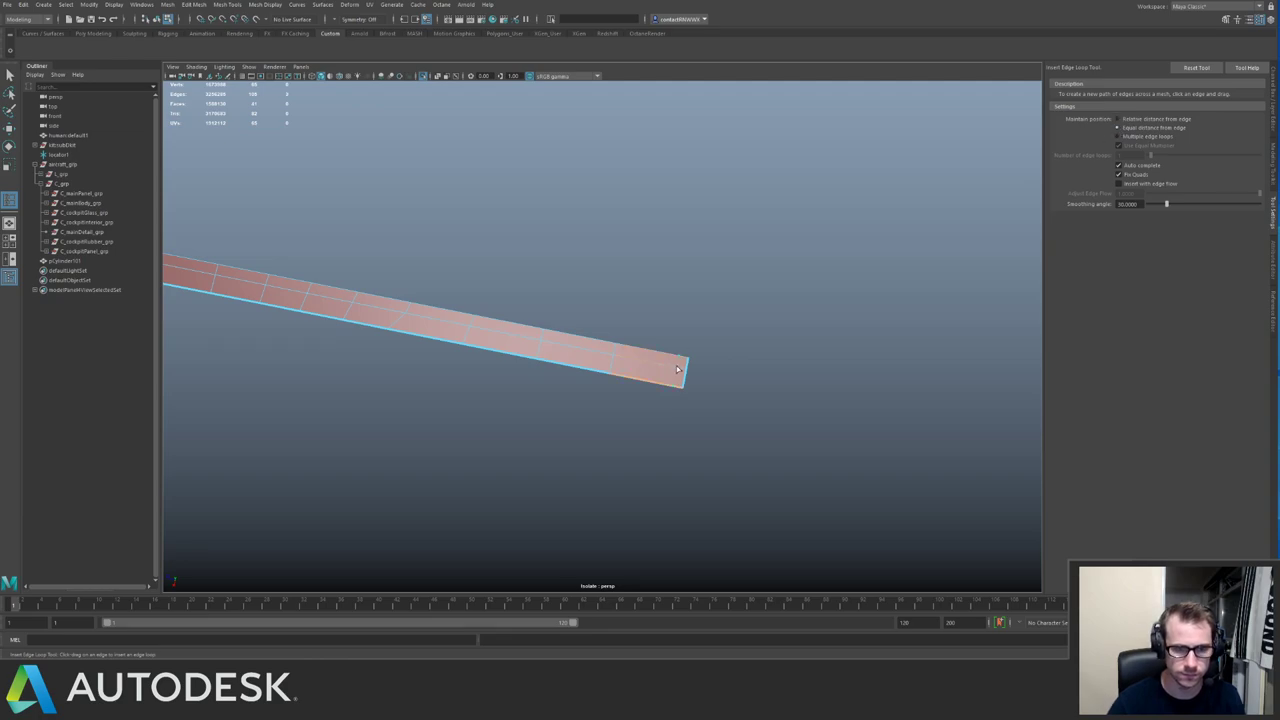
{"action": "key", "text": "q"}
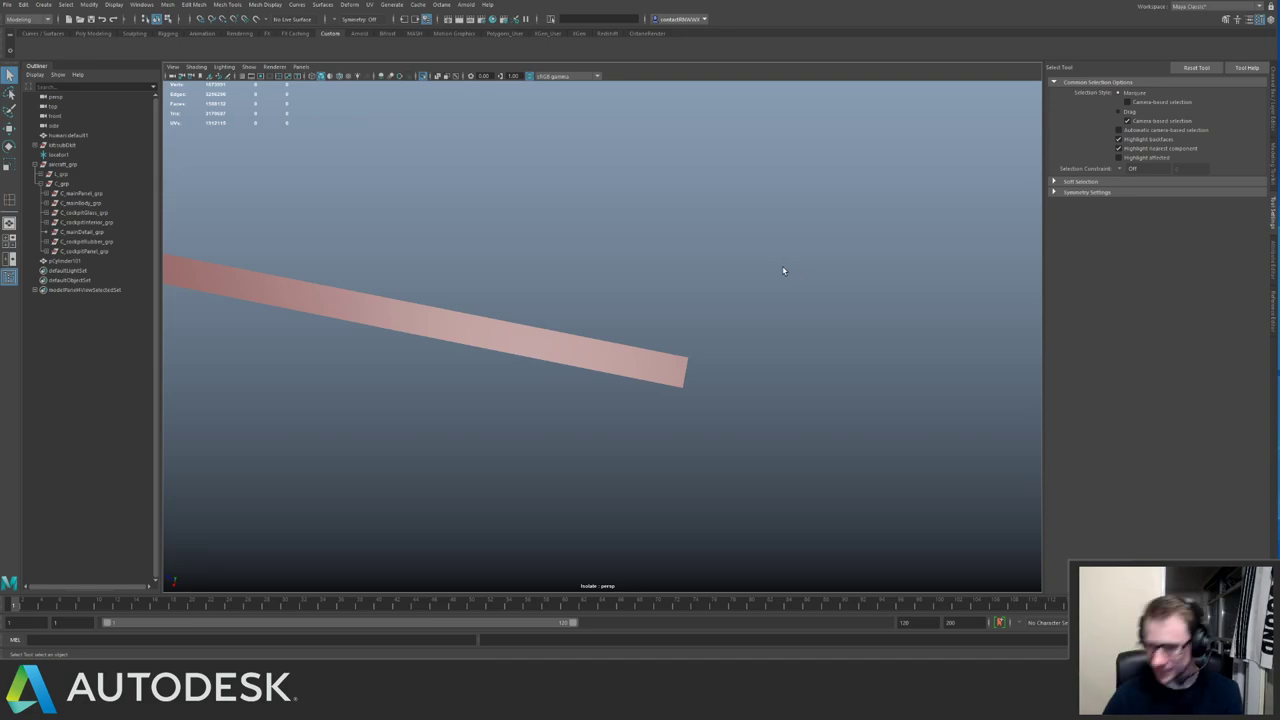
{"action": "left_click", "coordinate": [487, 331]}
{"action": "key", "text": "ctrl+1"}
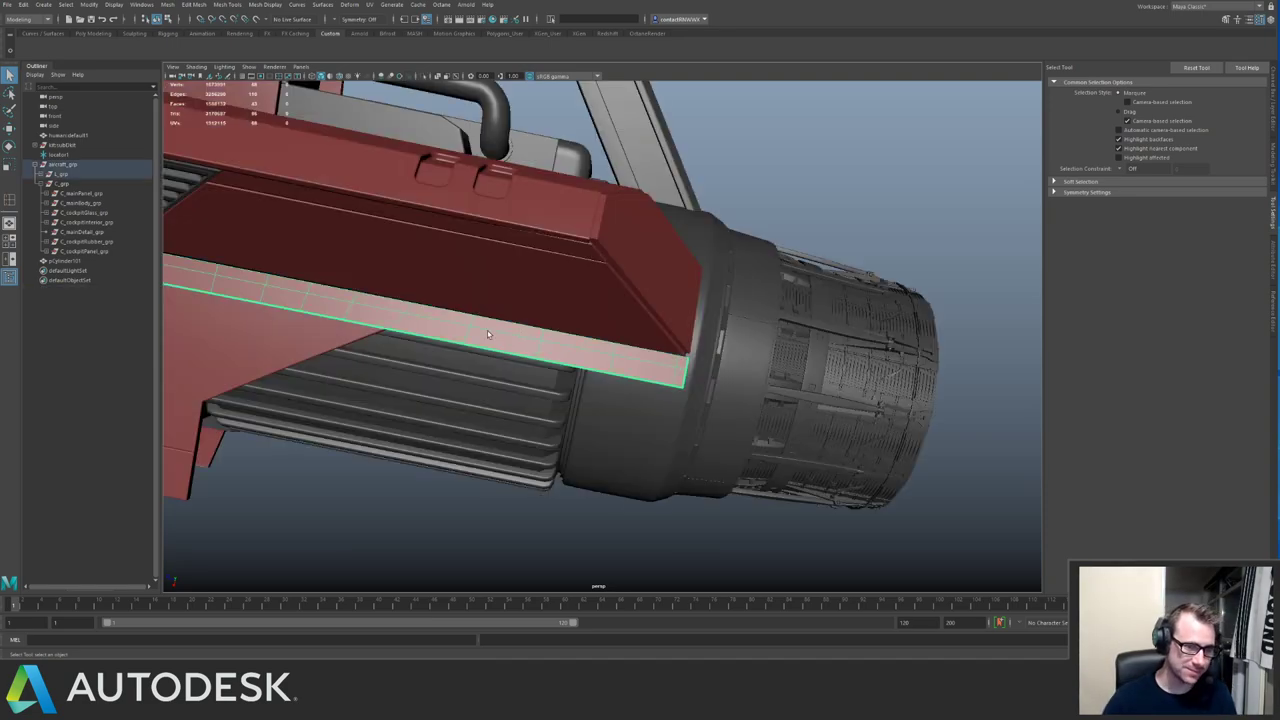
Extrude the L-shaped panel to give it thickness, lining its depth up with the neighbouring hull panels.
{"action": "middle_click_drag", "start_coordinate": [487, 331], "coordinate": [823, 360], "text": "alt"}
{"action": "left_click_drag", "start_coordinate": [823, 360], "coordinate": [499, 275], "text": "alt"}
{"action": "key", "text": "ctrl+1"}
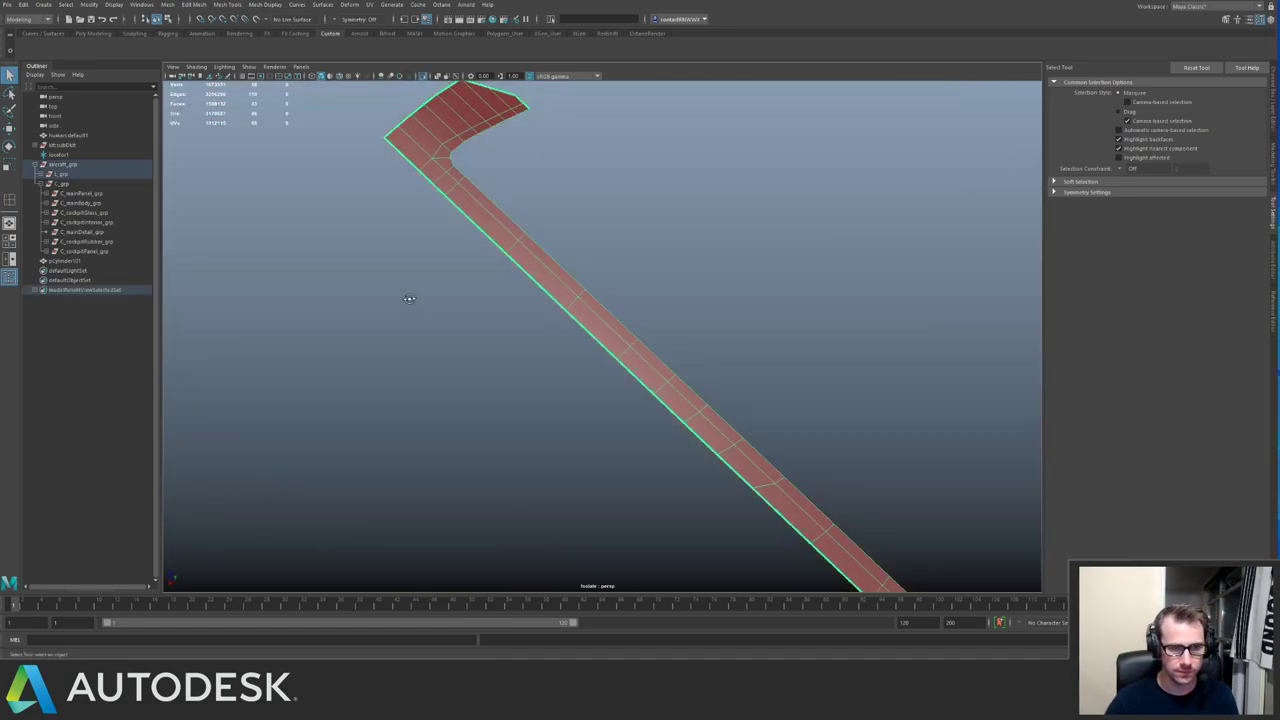
{"action": "left_click_drag", "start_coordinate": [406, 297], "coordinate": [588, 300], "text": "alt"}
{"action": "key", "text": "space"}
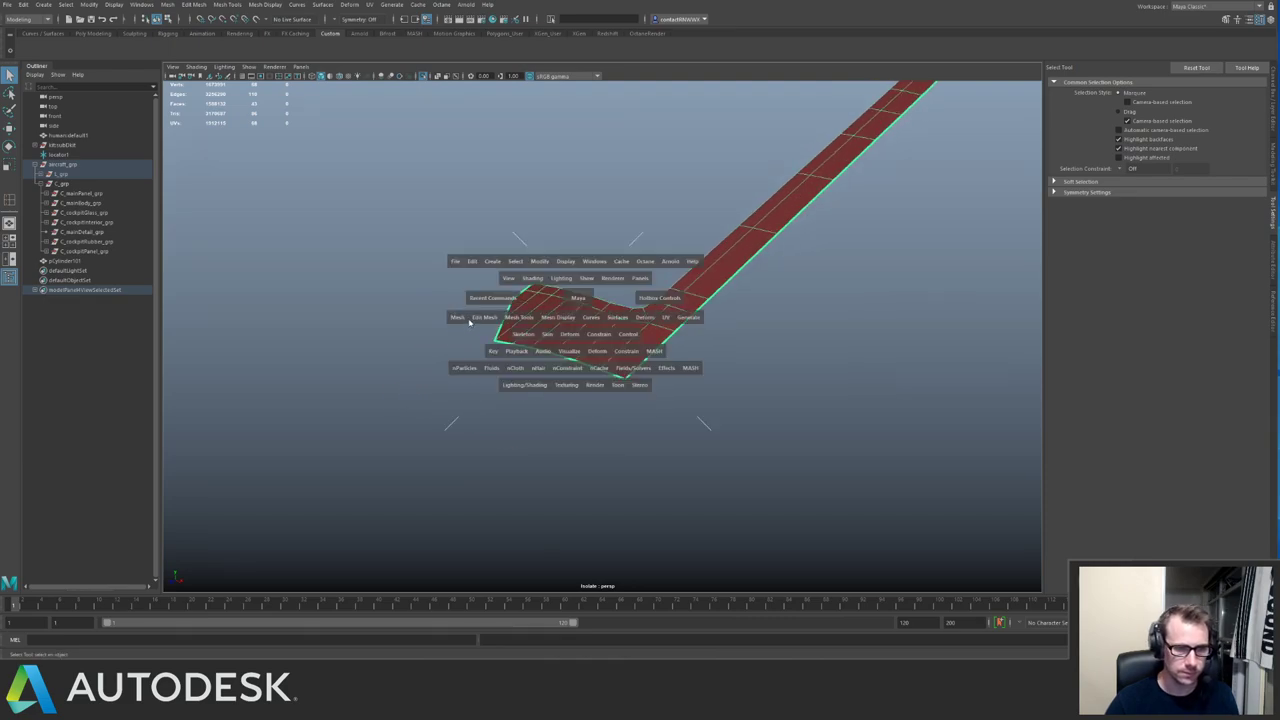
{"action": "left_click_drag", "start_coordinate": [484, 317], "coordinate": [497, 411]}
{"action": "key", "text": "ctrl+1"}
{"action": "left_click_drag", "start_coordinate": [534, 306], "coordinate": [640, 299], "text": "alt"}
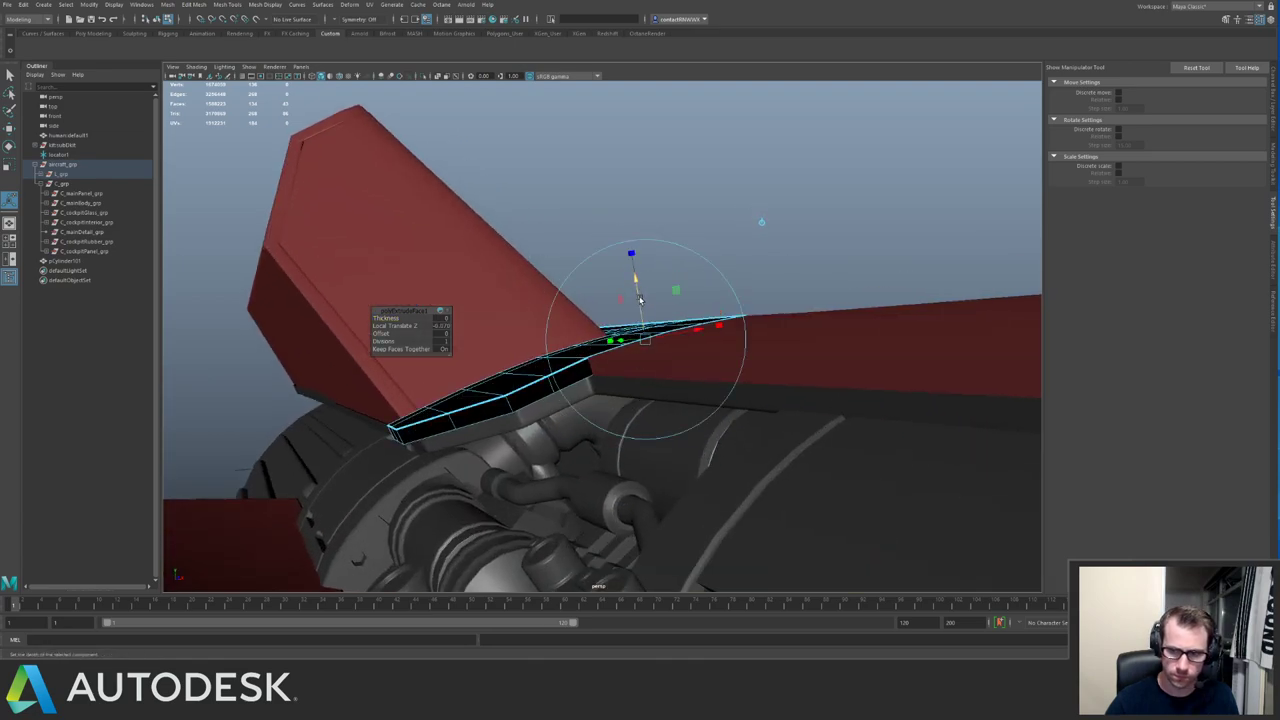
{"action": "key", "text": "q"}
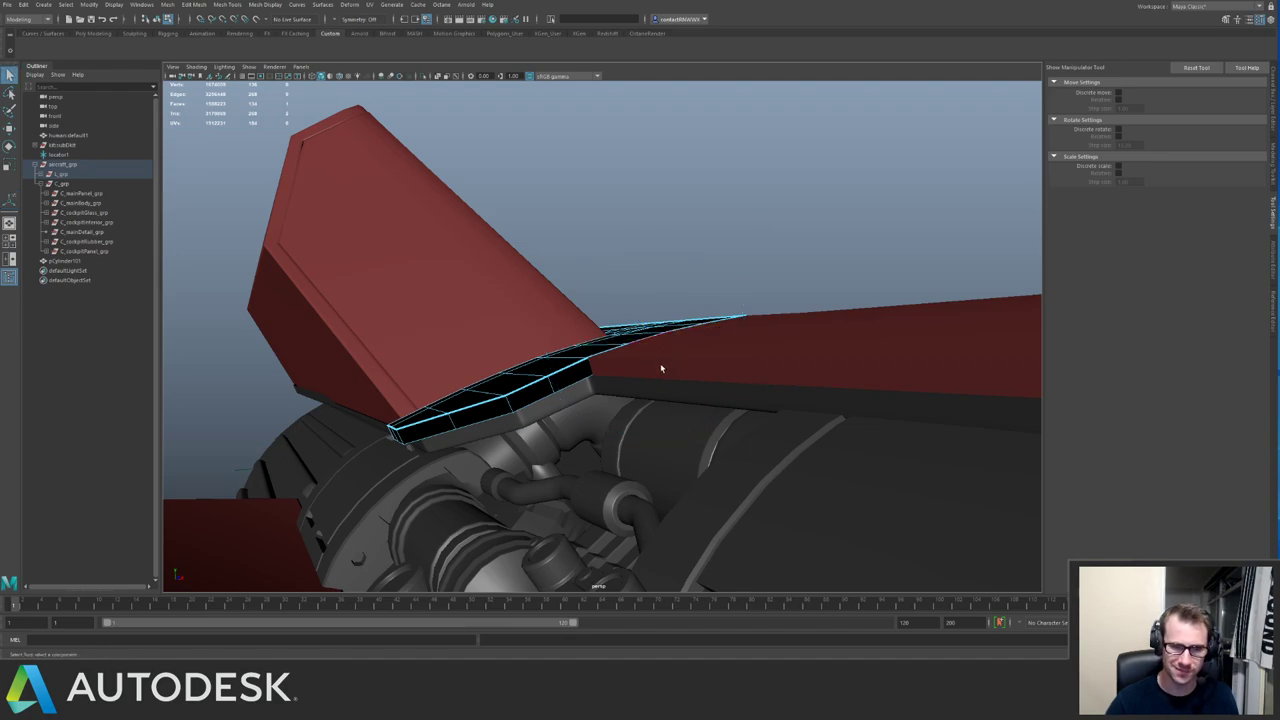
{"action": "key", "text": "q"}
Inspect the topology and edge profile of the hull panels adjoining the L-shaped panel.
{"action": "double_click", "coordinate": [698, 358]}
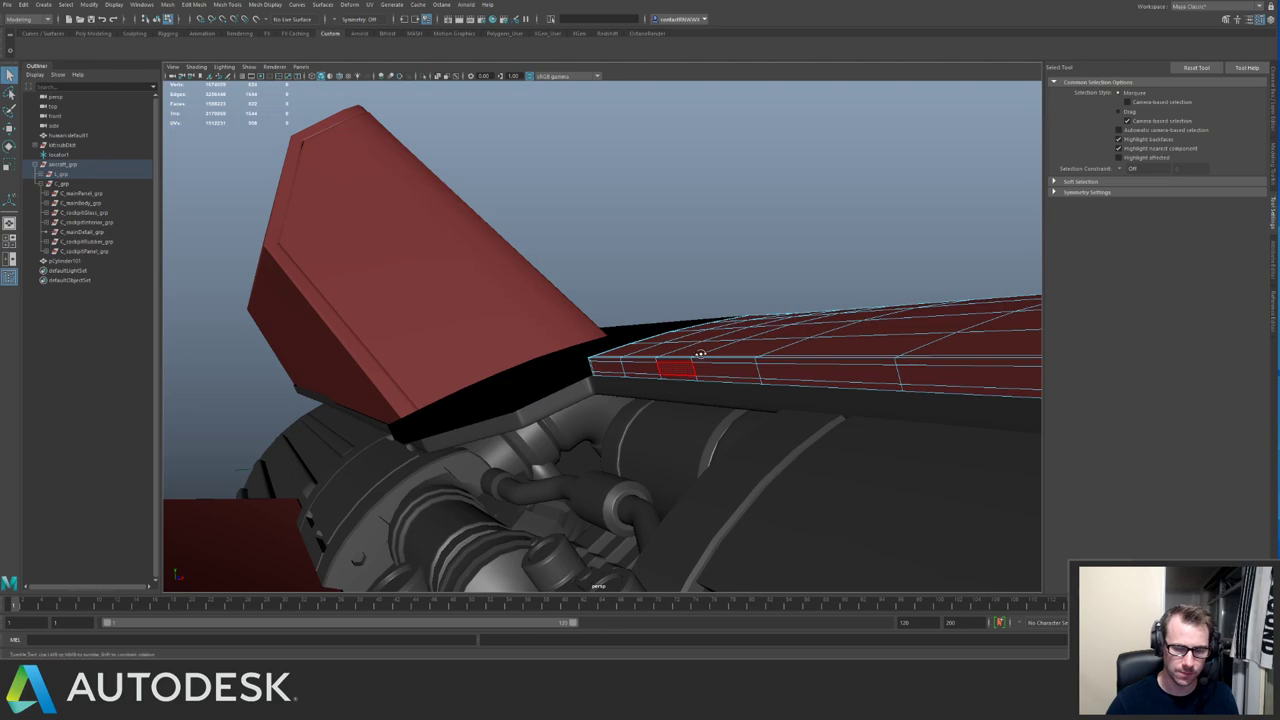
{"action": "left_click_drag", "start_coordinate": [698, 358], "coordinate": [730, 376], "text": "alt"}
{"action": "right_click", "coordinate": [788, 399]}
{"action": "right_click_drag", "start_coordinate": [788, 400], "coordinate": [814, 374]}
{"action": "left_click_drag", "start_coordinate": [814, 374], "coordinate": [956, 512], "text": "alt"}
{"action": "right_click_drag", "start_coordinate": [757, 400], "coordinate": [757, 394]}
{"action": "left_click_drag", "start_coordinate": [803, 363], "coordinate": [772, 366], "text": "alt"}
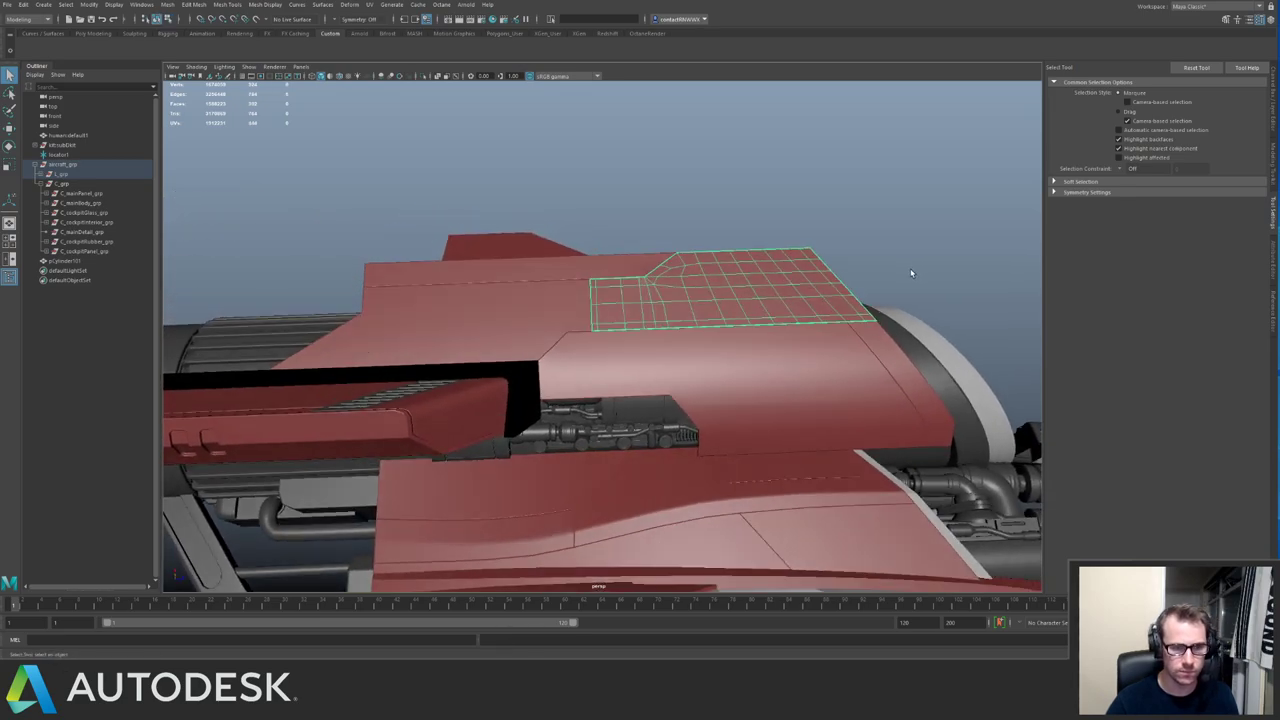
{"action": "left_click", "coordinate": [912, 271]}
Review the extruded L-shaped panel against the surrounding hull from above and save the scene.
{"action": "left_click_drag", "start_coordinate": [690, 322], "coordinate": [635, 316], "text": "alt"}
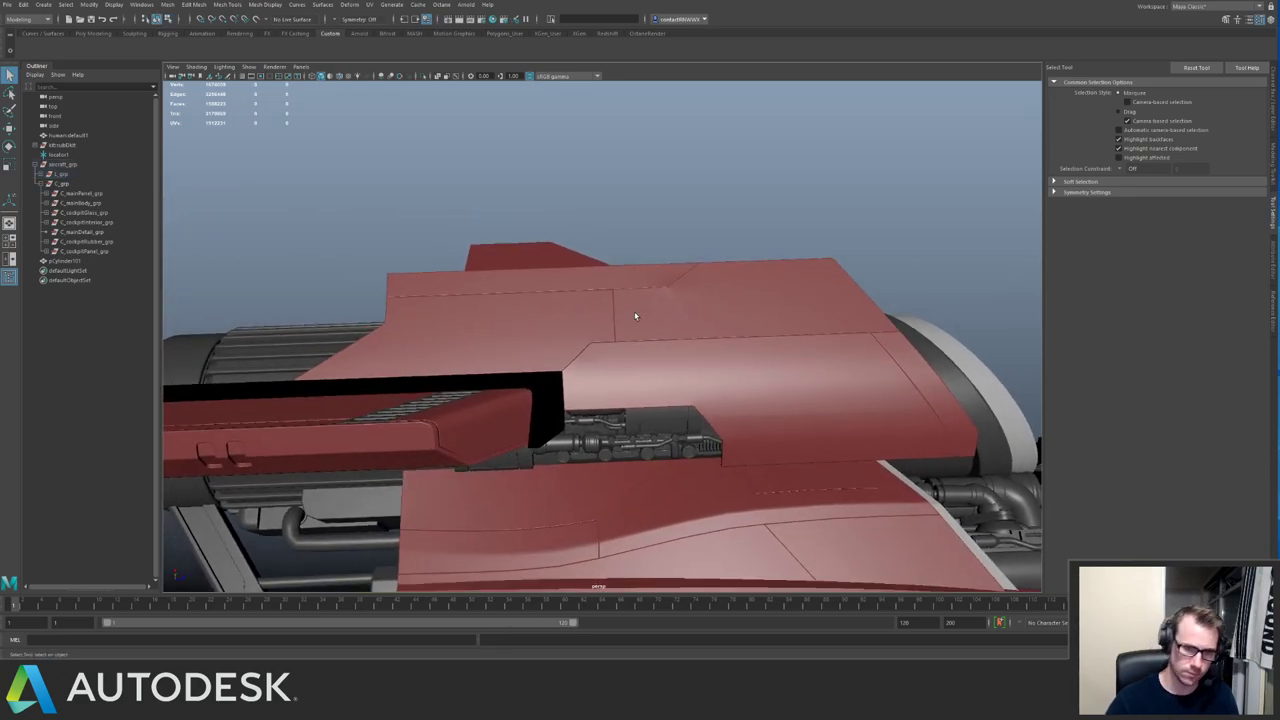
{"action": "right_click_drag", "start_coordinate": [635, 316], "coordinate": [314, 394], "text": "alt"}
{"action": "left_click_drag", "start_coordinate": [314, 394], "coordinate": [694, 320], "text": "alt"}
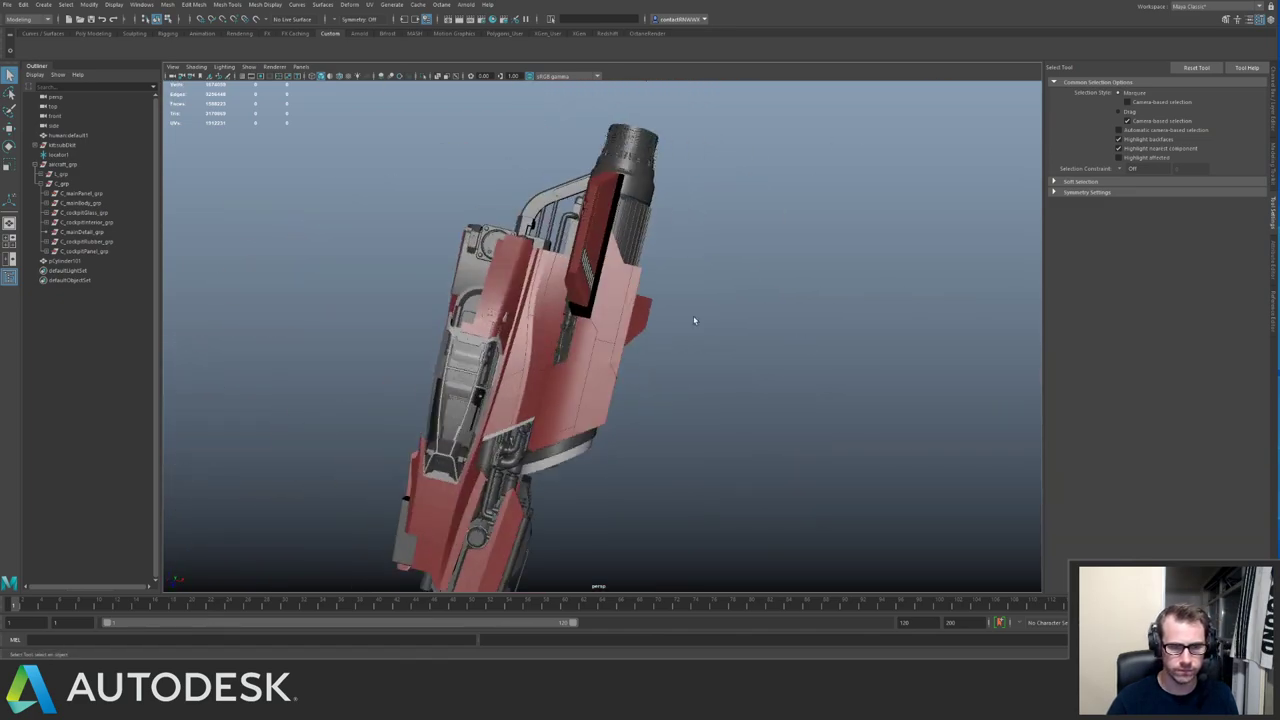
{"action": "right_click_drag", "start_coordinate": [540, 385], "coordinate": [700, 400], "text": "alt"}
{"action": "middle_click_drag", "start_coordinate": [643, 279], "coordinate": [586, 394], "text": "alt"}
{"action": "left_click_drag", "start_coordinate": [586, 394], "coordinate": [589, 380], "text": "alt"}
{"action": "middle_click_drag", "start_coordinate": [494, 350], "coordinate": [575, 322], "text": "alt"}
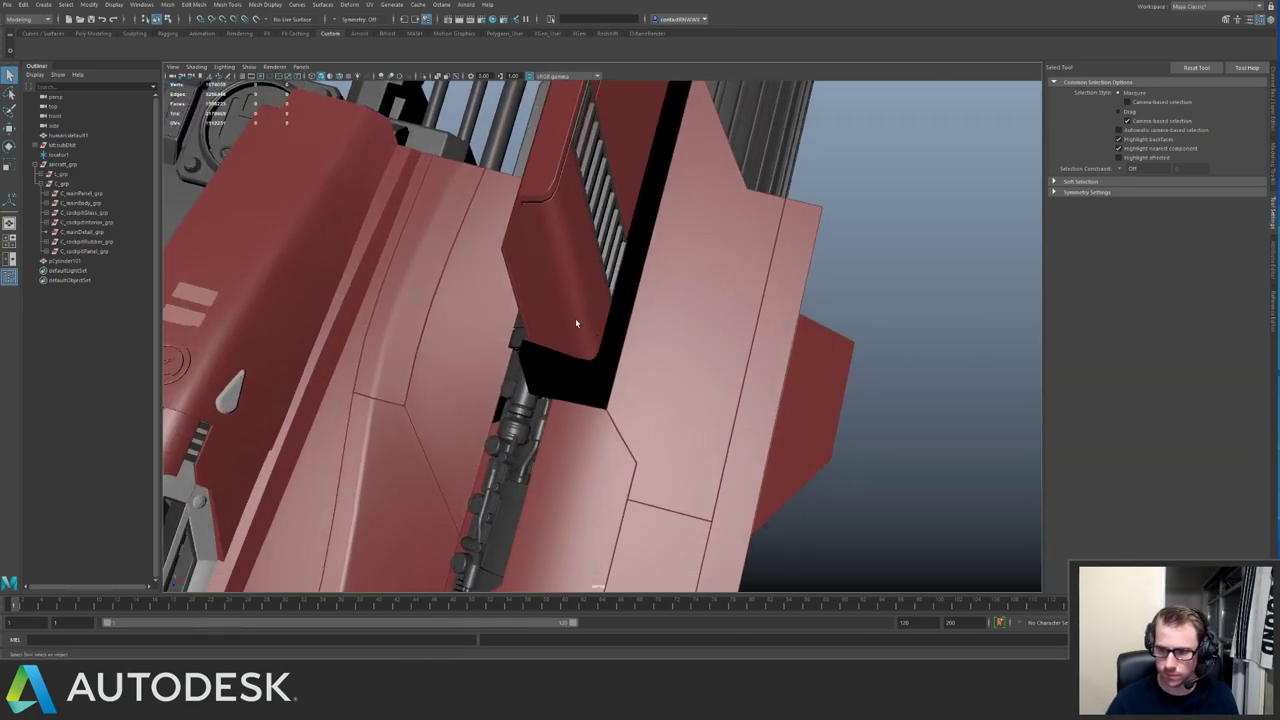
{"action": "right_click_drag", "start_coordinate": [576, 322], "coordinate": [538, 354], "text": "alt"}
{"action": "key", "text": "ctrl+s"}
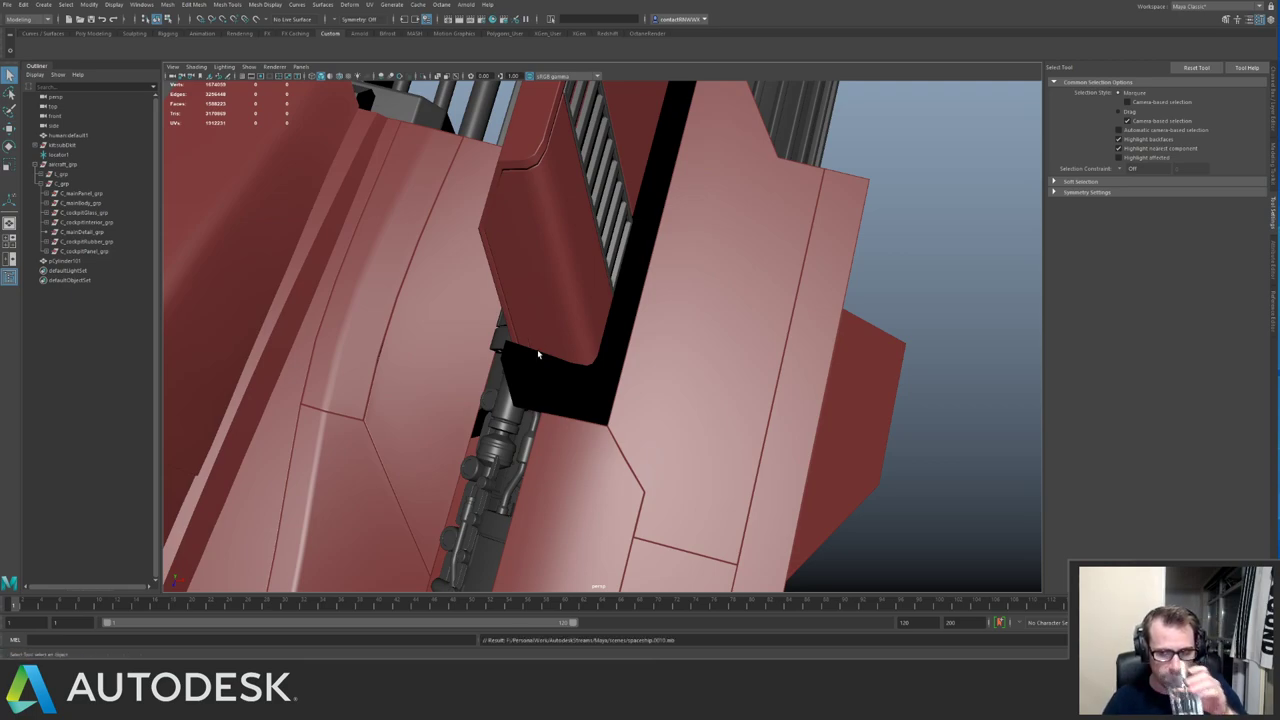
Isolate the extruded L-shaped panel and reverse its normals.
{"action": "left_click", "coordinate": [581, 390]}
{"action": "key", "text": "f"}
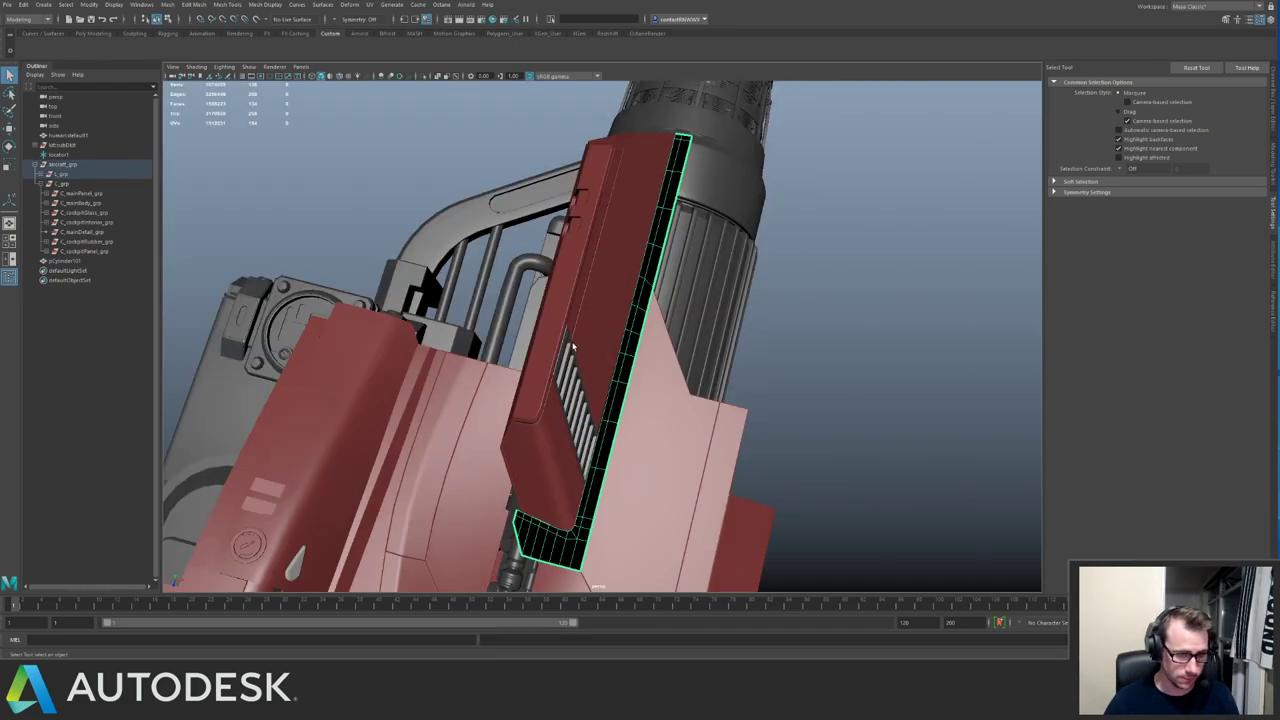
{"action": "left_click_drag", "start_coordinate": [609, 317], "coordinate": [604, 324], "text": "alt"}
{"action": "right_click_drag", "start_coordinate": [604, 324], "coordinate": [648, 371], "text": "alt"}
{"action": "key", "text": "ctrl+1"}
{"action": "left_click_drag", "start_coordinate": [648, 371], "coordinate": [651, 337], "text": "alt"}
{"action": "right_click_drag", "start_coordinate": [651, 337], "coordinate": [663, 386], "text": "alt"}
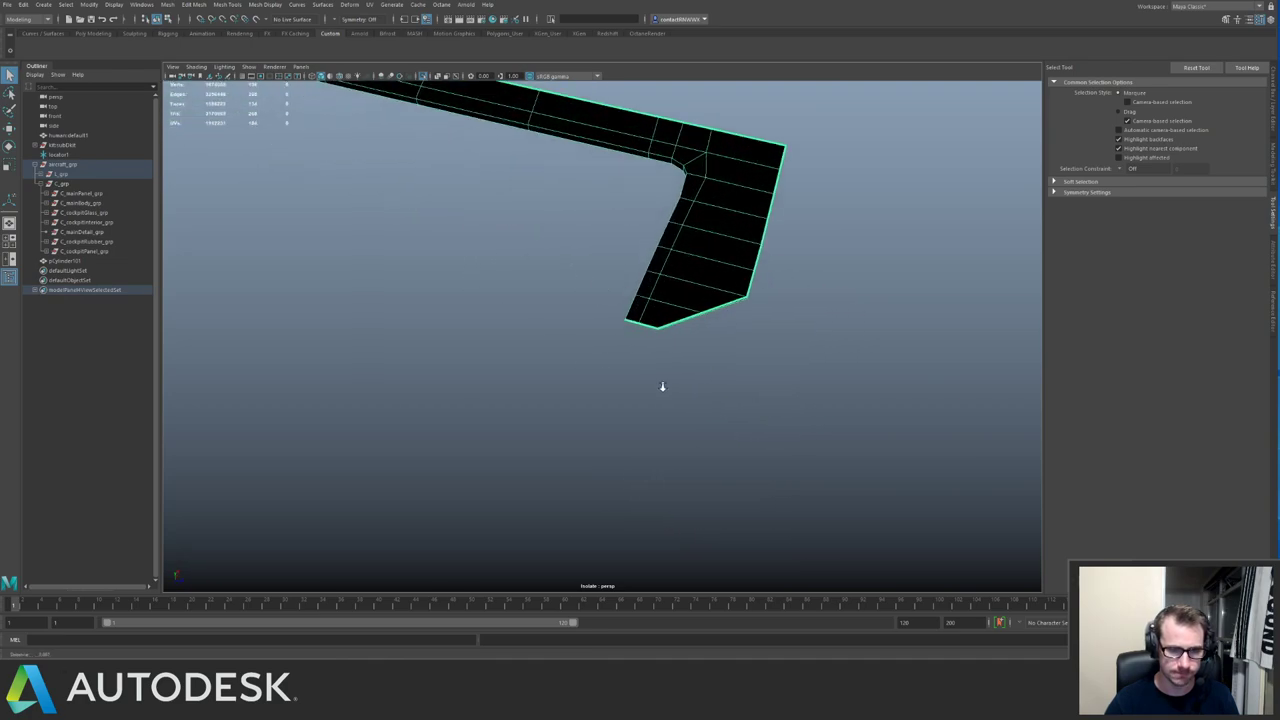
{"action": "middle_click_drag", "start_coordinate": [663, 386], "coordinate": [597, 371], "text": "alt"}
{"action": "scroll", "coordinate": [640, 350], "scroll_direction": "up", "scroll_amount": 2}
{"action": "key", "text": "space"}
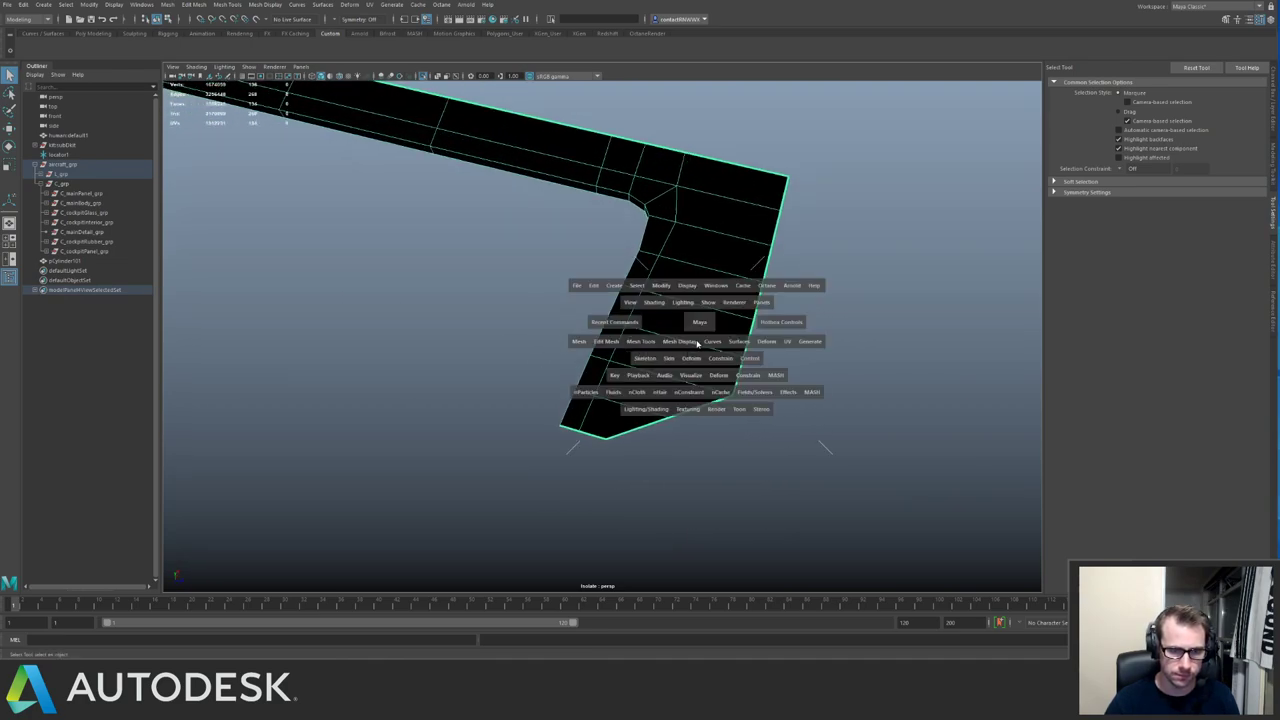
{"action": "left_click", "coordinate": [692, 344]}
{"action": "left_click", "coordinate": [708, 58]}
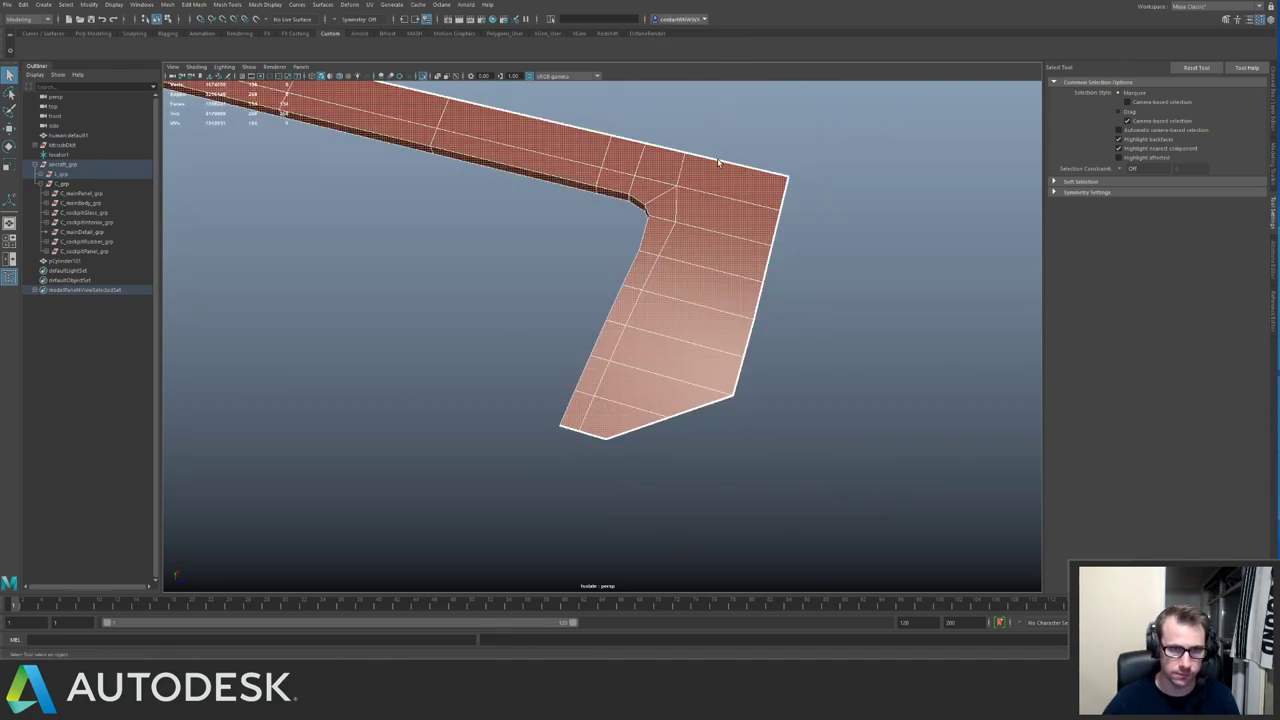
Insert a support edge loop along the L-shaped panel's short outer border and chamfered end.
{"action": "left_click_drag", "start_coordinate": [718, 160], "coordinate": [701, 275], "text": "alt"}
{"action": "key", "text": "y"}
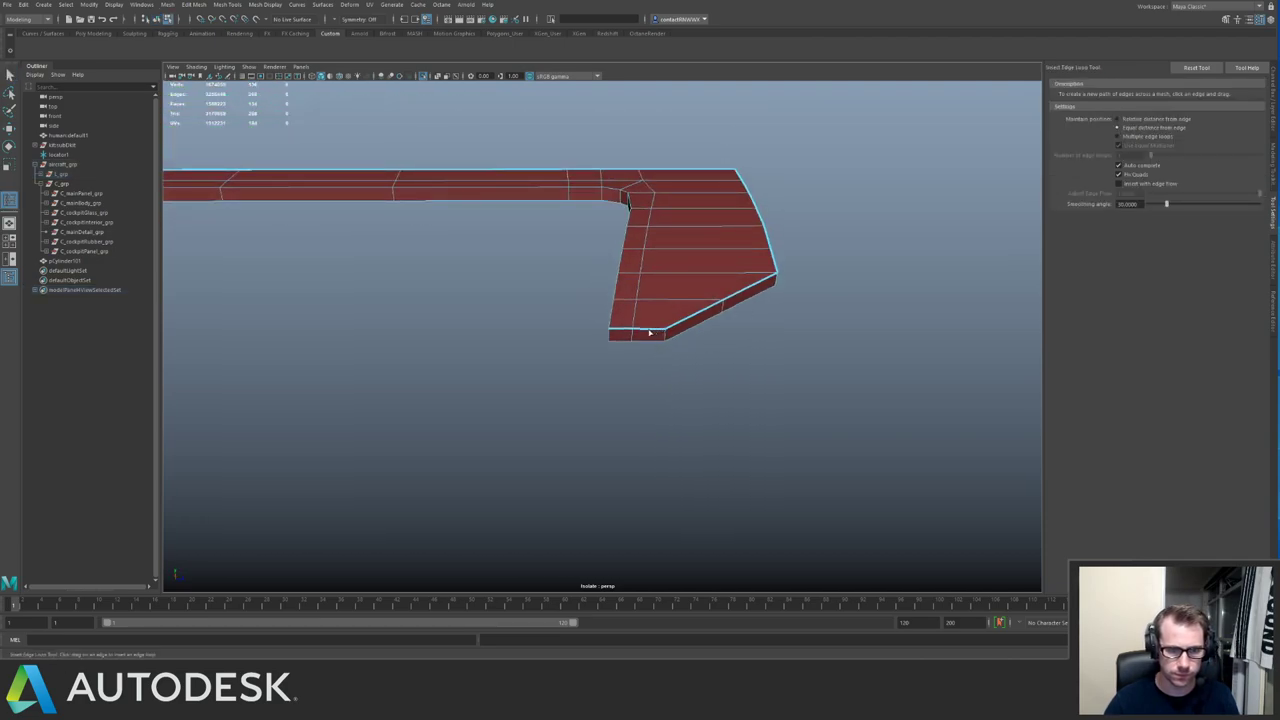
{"action": "left_click", "coordinate": [644, 334]}
{"action": "left_click_drag", "start_coordinate": [669, 354], "coordinate": [614, 306], "text": "alt"}
{"action": "key", "text": "q"}
Select the L-shaped panel's outer border edges, check the selection along both arms, and bring back the whole aircraft.
{"action": "right_click_drag", "start_coordinate": [655, 314], "coordinate": [662, 296]}
{"action": "key", "text": "ctrl+1"}
{"action": "left_click_drag", "start_coordinate": [662, 296], "coordinate": [601, 320], "text": "alt"}
{"action": "key", "text": "ctrl+1"}
{"action": "left_click_drag", "start_coordinate": [626, 429], "coordinate": [668, 494], "text": "alt"}
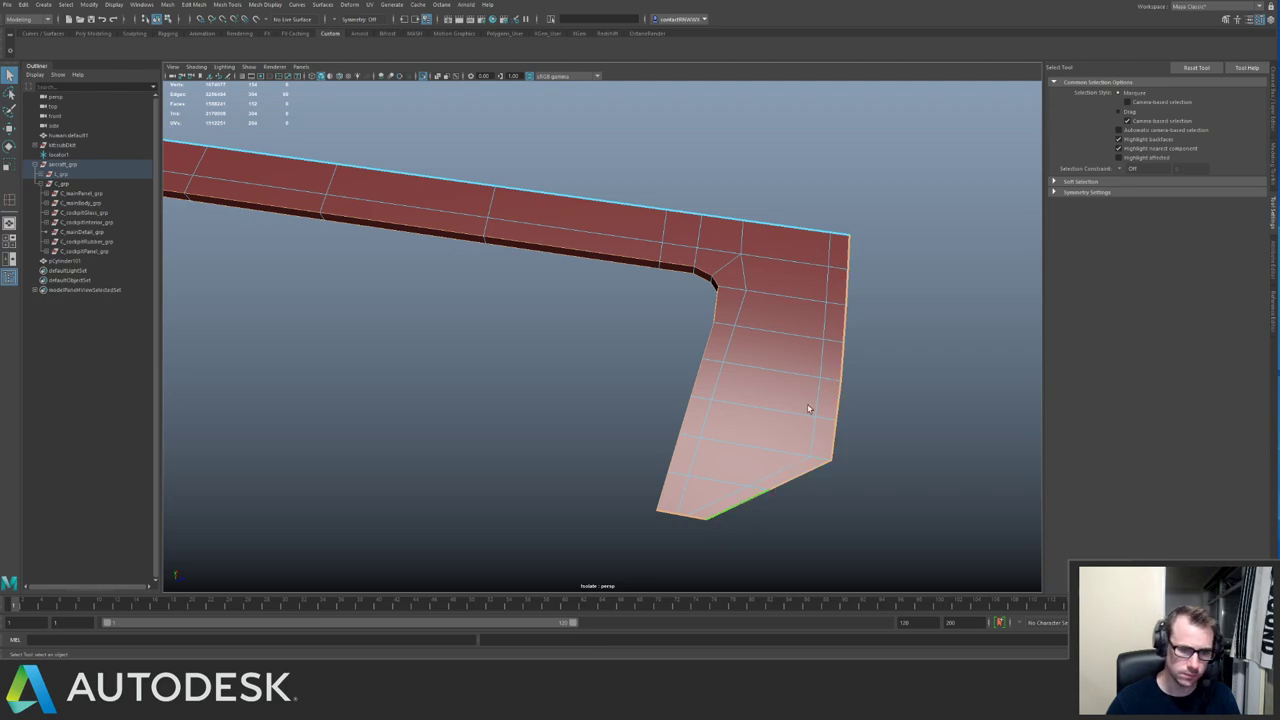
{"action": "left_click_drag", "start_coordinate": [810, 408], "coordinate": [409, 341], "text": "alt"}
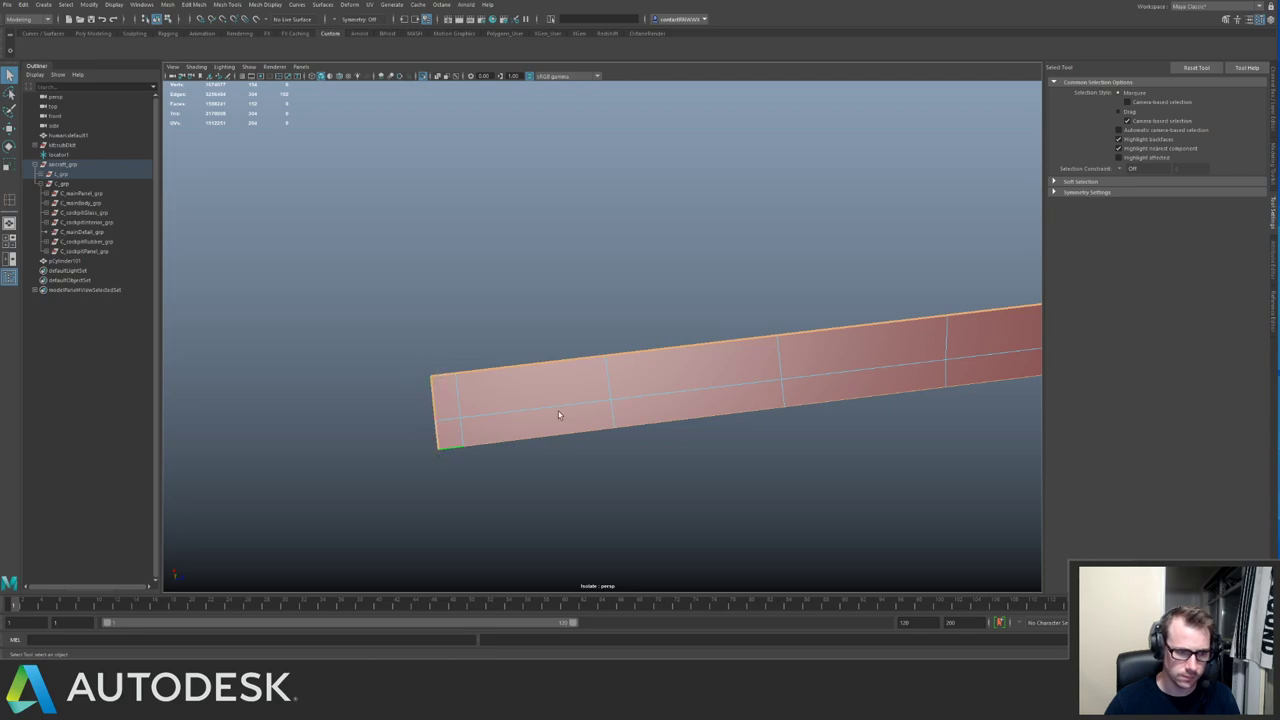
{"action": "right_click_drag", "start_coordinate": [756, 369], "coordinate": [695, 286], "text": "alt"}
{"action": "middle_click_drag", "start_coordinate": [795, 323], "coordinate": [298, 376], "text": "alt"}
{"action": "middle_click_drag", "start_coordinate": [850, 320], "coordinate": [600, 338], "text": "alt"}
{"action": "right_click_drag", "start_coordinate": [600, 338], "coordinate": [702, 365], "text": "alt"}
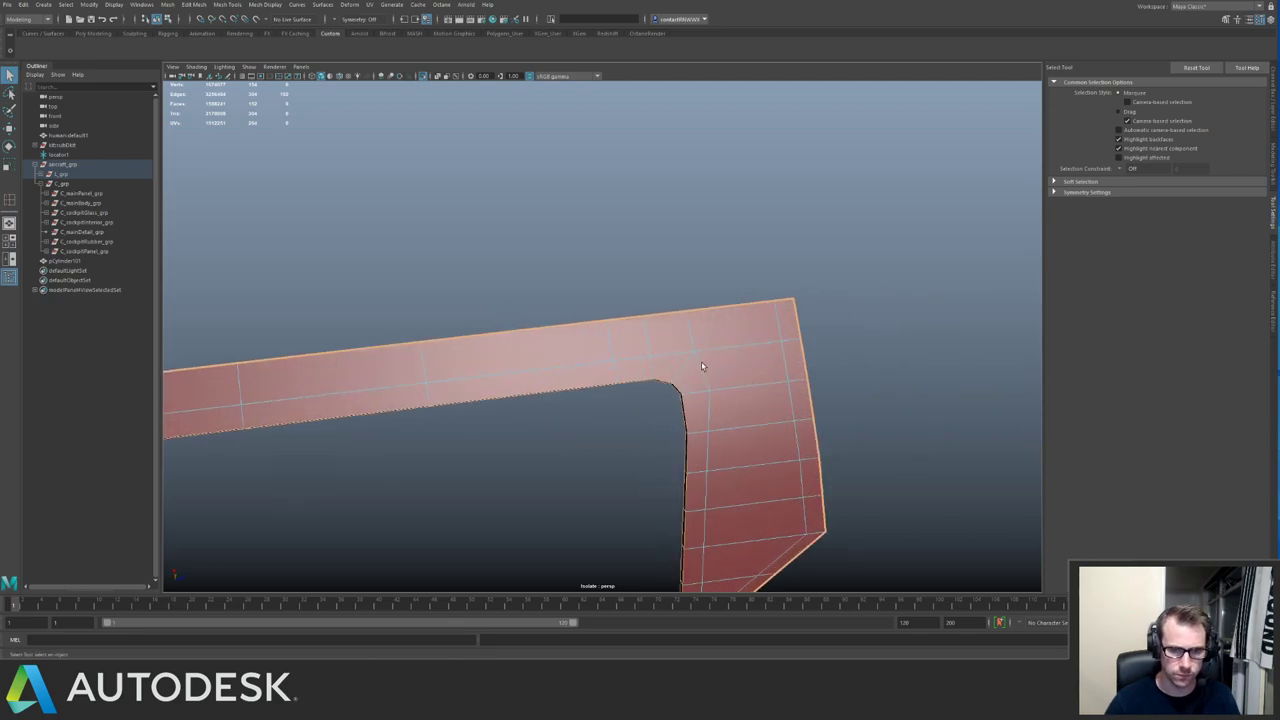
{"action": "key", "text": "ctrl+1"}
{"action": "middle_click_drag", "start_coordinate": [729, 315], "coordinate": [657, 318], "text": "alt"}
{"action": "left_click_drag", "start_coordinate": [656, 318], "coordinate": [595, 352], "text": "alt"}
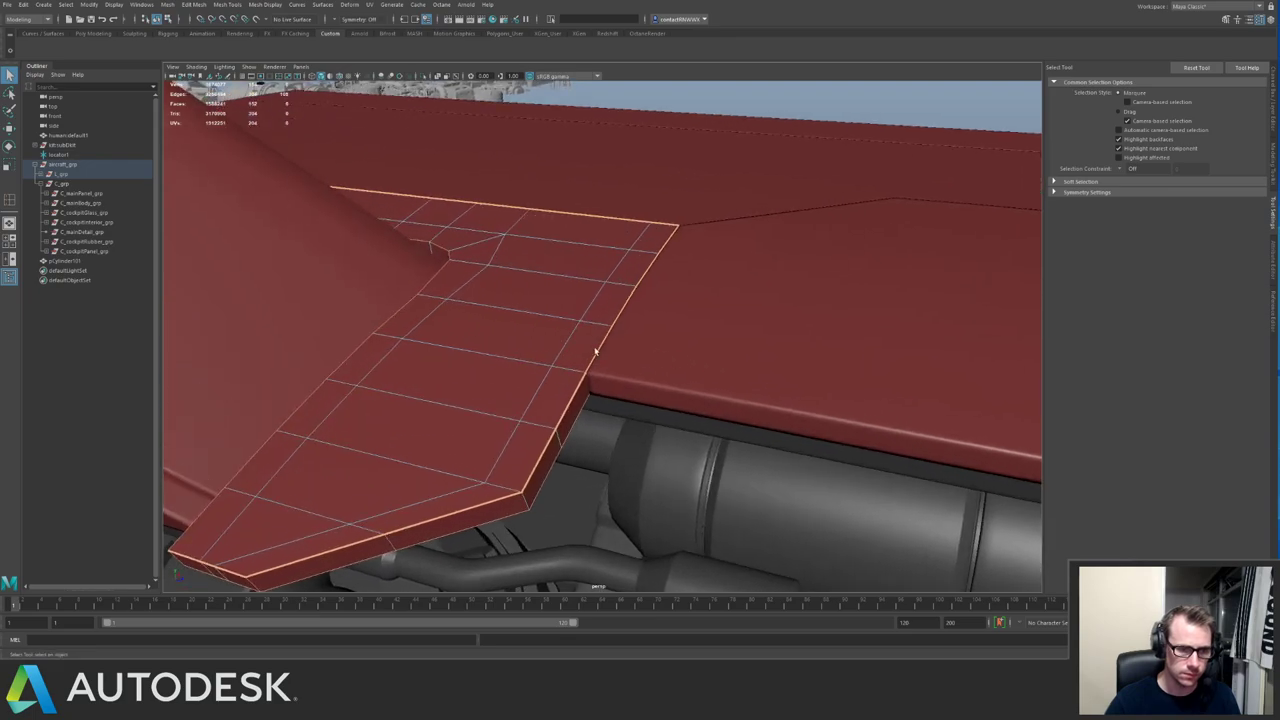
Bevel the L-shaped panel's selected border edges into support edges, adjusting the fraction and turning Chamfer off.
{"action": "key", "text": "t"}
{"action": "key", "text": "ctrl+z"}
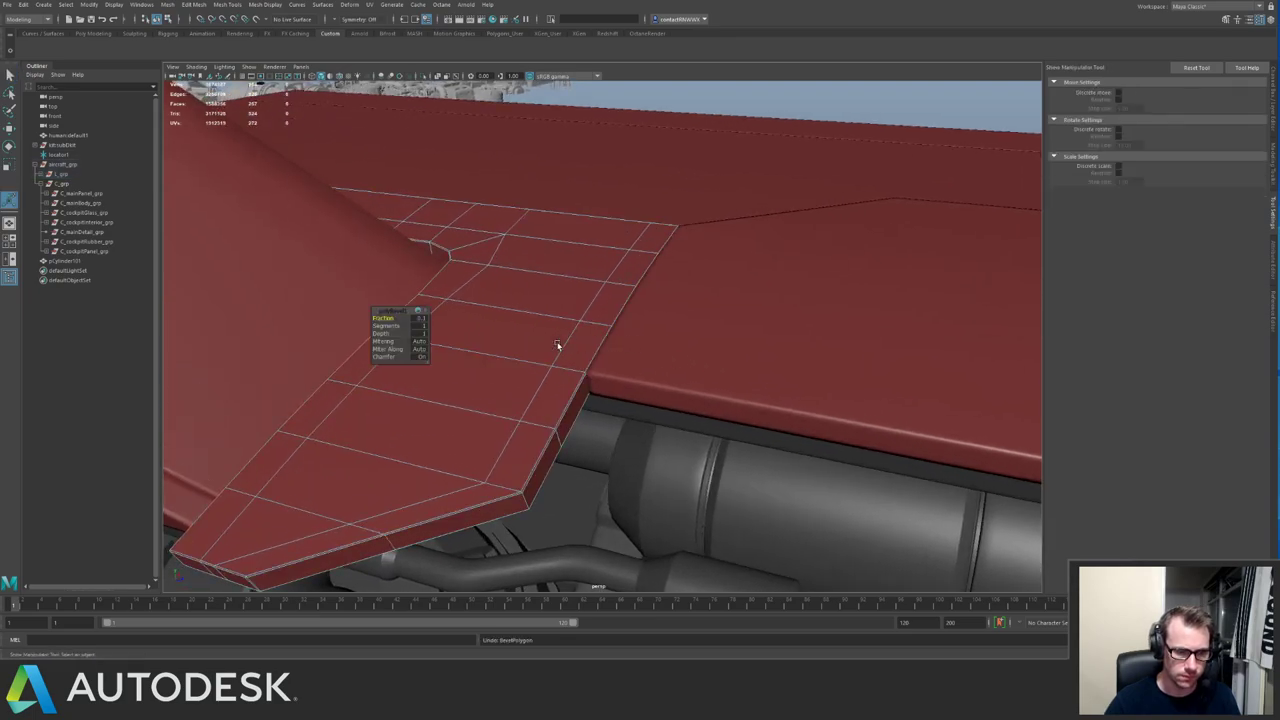
{"action": "left_click_drag", "start_coordinate": [585, 312], "coordinate": [529, 302], "text": "alt"}
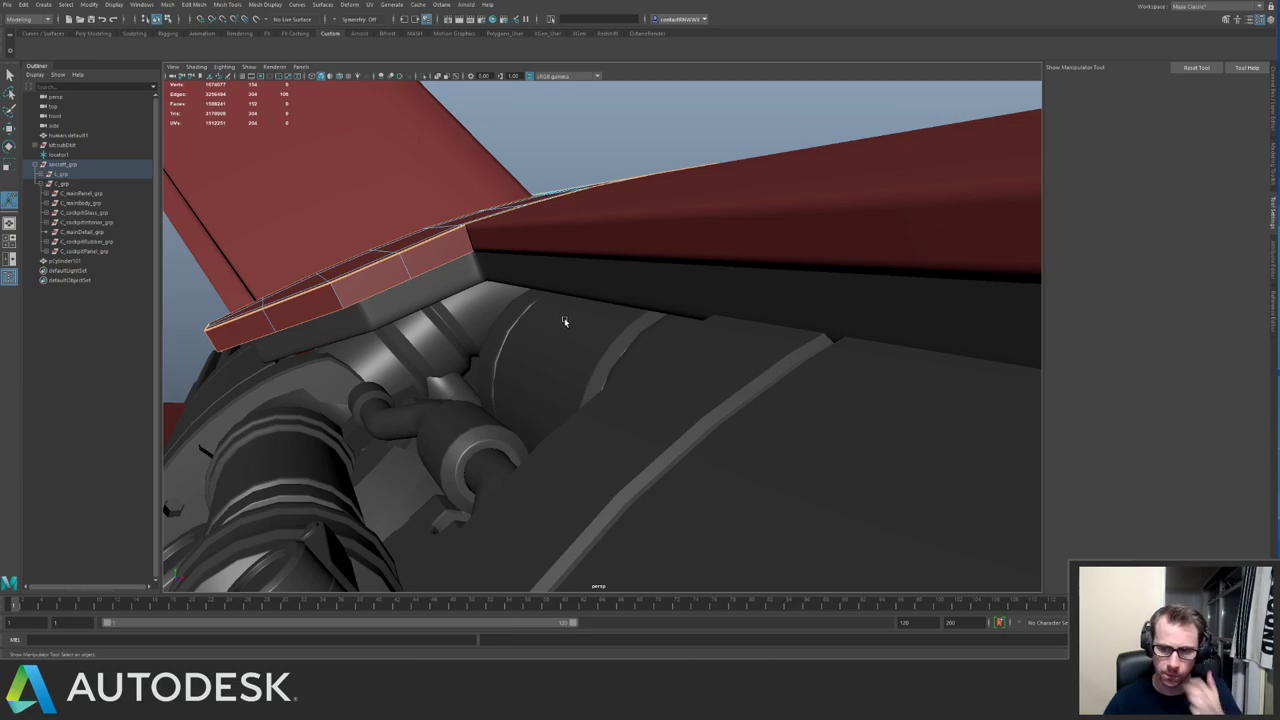
{"action": "left_click_drag", "start_coordinate": [524, 283], "coordinate": [577, 336], "text": "alt"}
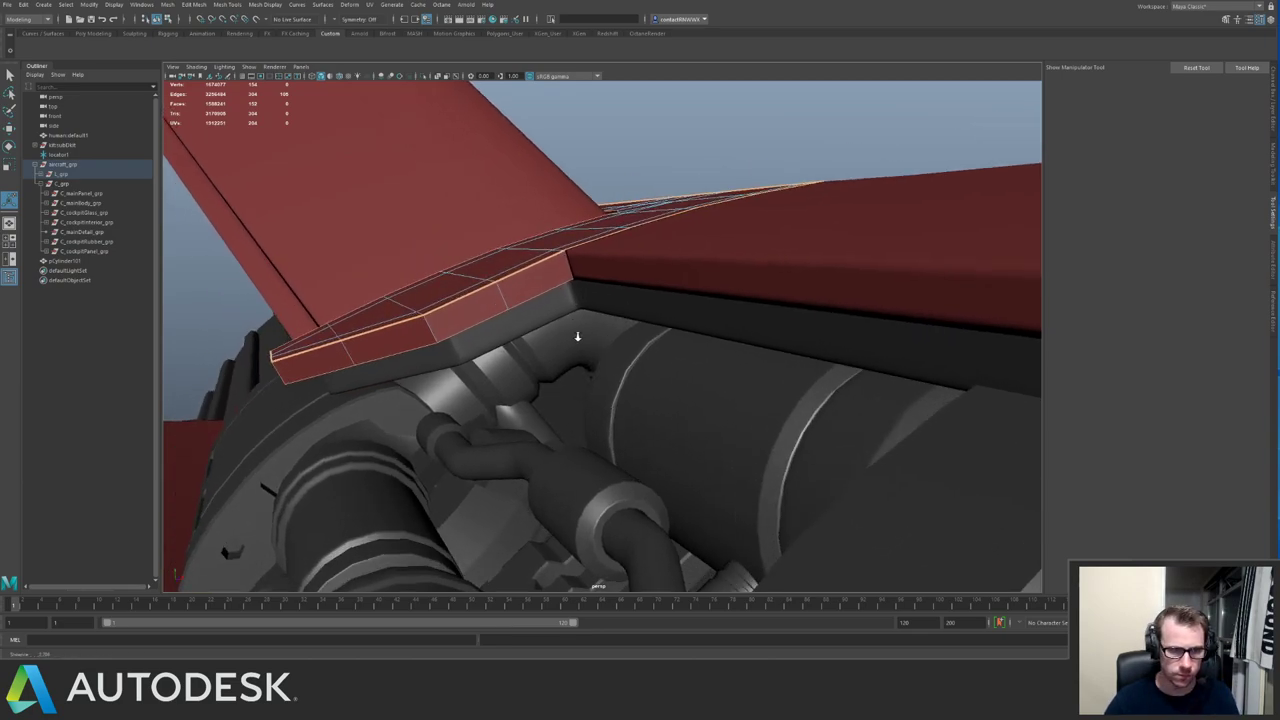
{"action": "right_click_drag", "start_coordinate": [536, 288], "coordinate": [560, 288], "text": "shift"}
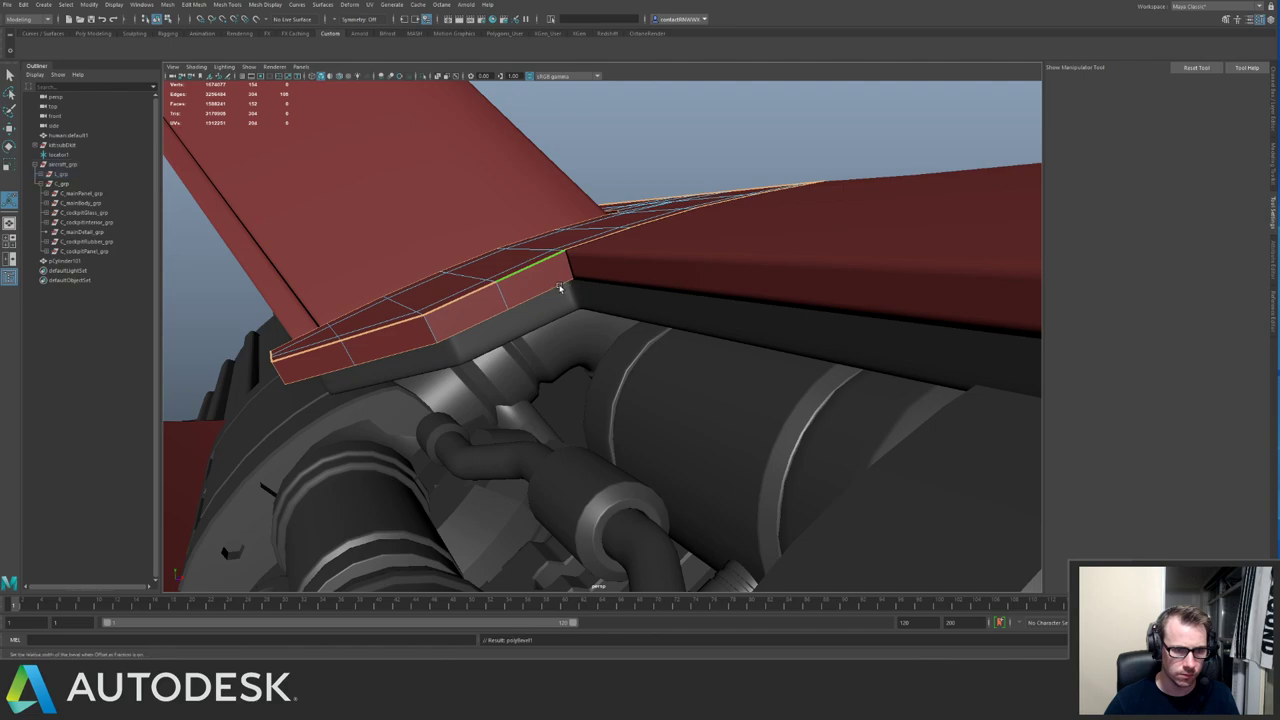
{"action": "left_click_drag", "start_coordinate": [398, 320], "coordinate": [397, 316]}
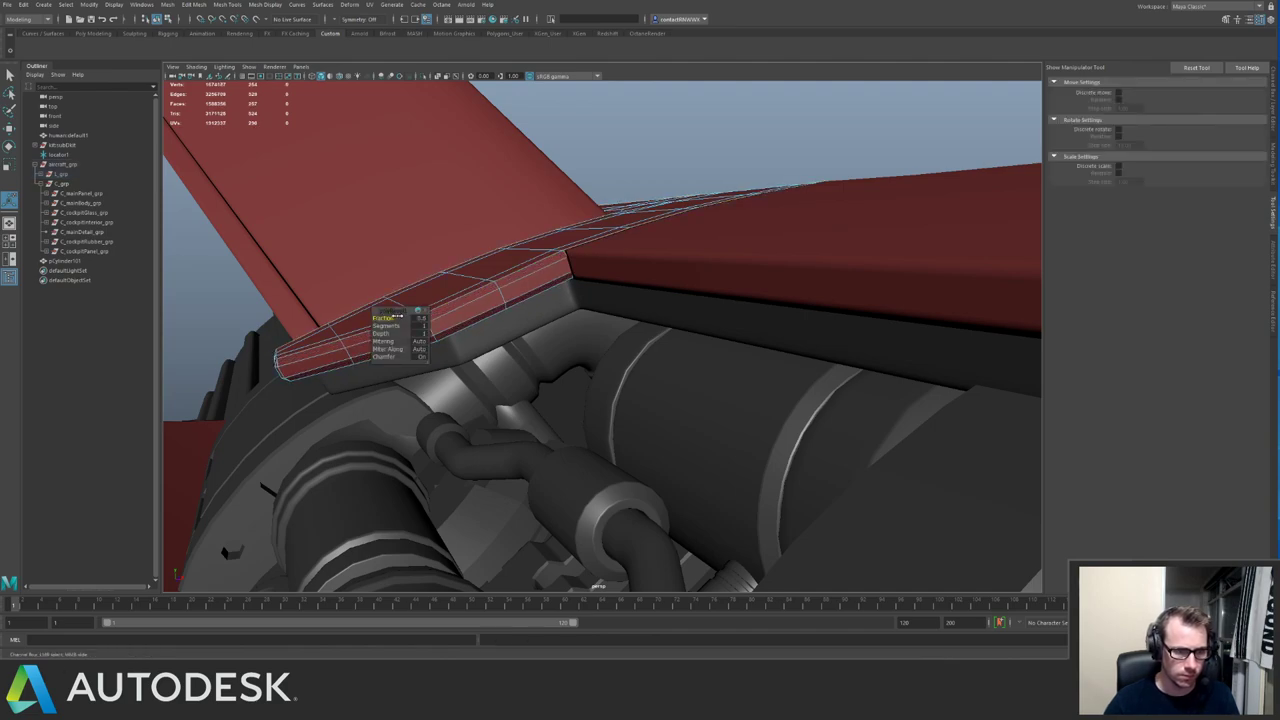
{"action": "left_click", "coordinate": [416, 355]}
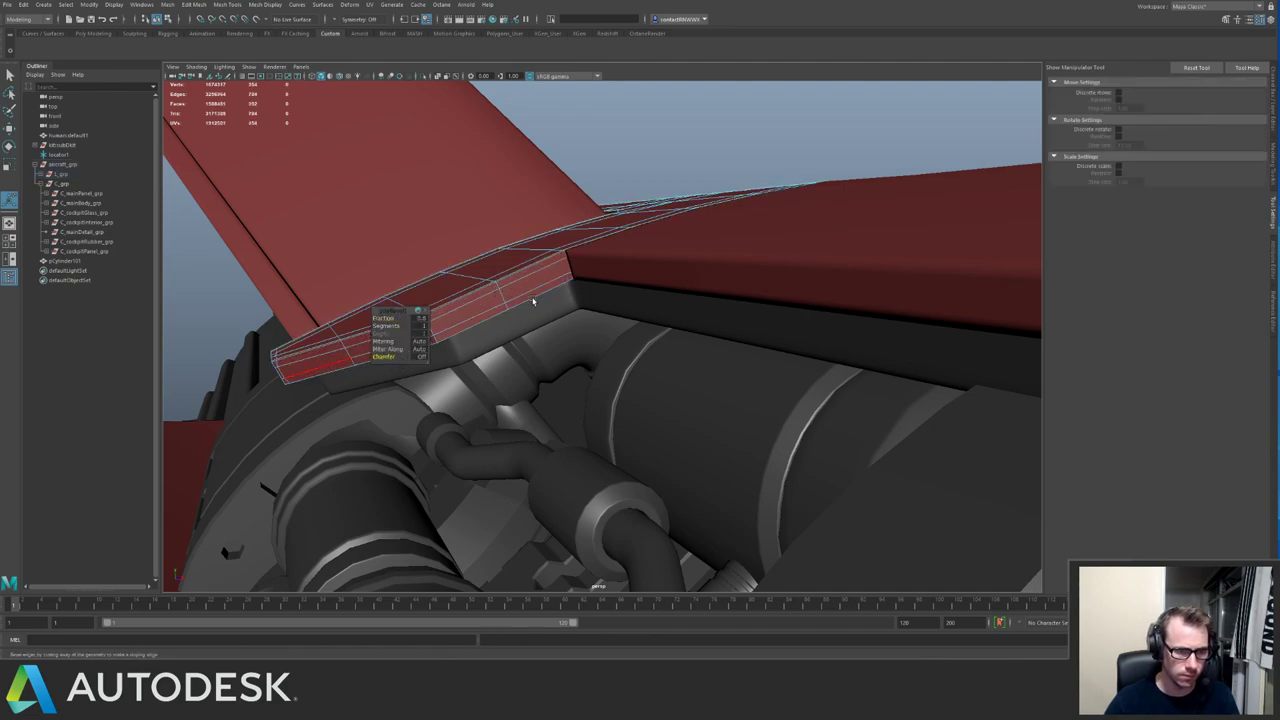
Return the beveled L-shaped panel to object mode and isolate it.
{"action": "left_click_drag", "start_coordinate": [533, 300], "coordinate": [486, 314], "text": "alt"}
{"action": "key", "text": "q"}
{"action": "right_click_drag", "start_coordinate": [478, 324], "coordinate": [510, 312]}
{"action": "left_click_drag", "start_coordinate": [484, 285], "coordinate": [527, 270], "text": "alt"}
{"action": "key", "text": "ctrl+1"}
{"action": "left_click_drag", "start_coordinate": [440, 316], "coordinate": [478, 330], "text": "alt"}
{"action": "right_click_drag", "start_coordinate": [478, 335], "coordinate": [511, 344], "text": "alt"}
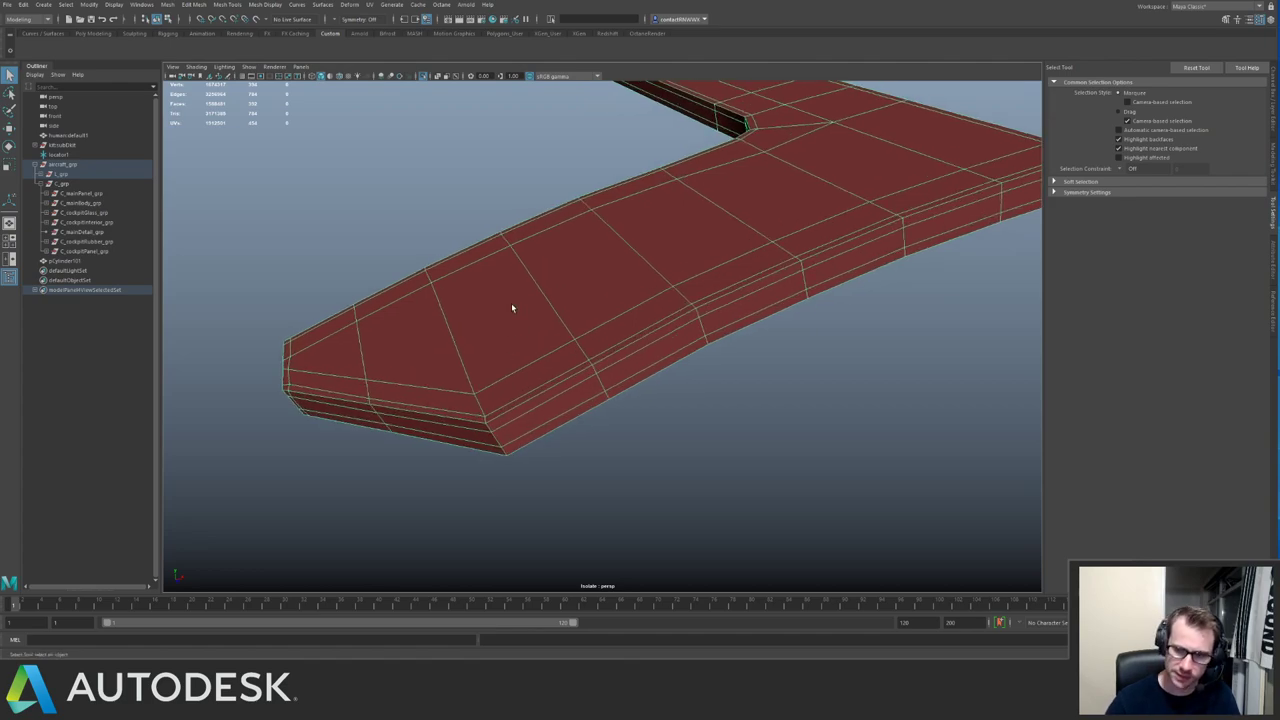
Insert two support edge loops across the L-shaped panel's arm, one on each side of the chamfered end's corner.
{"action": "right_click_drag", "start_coordinate": [578, 321], "coordinate": [527, 375], "text": "shift"}
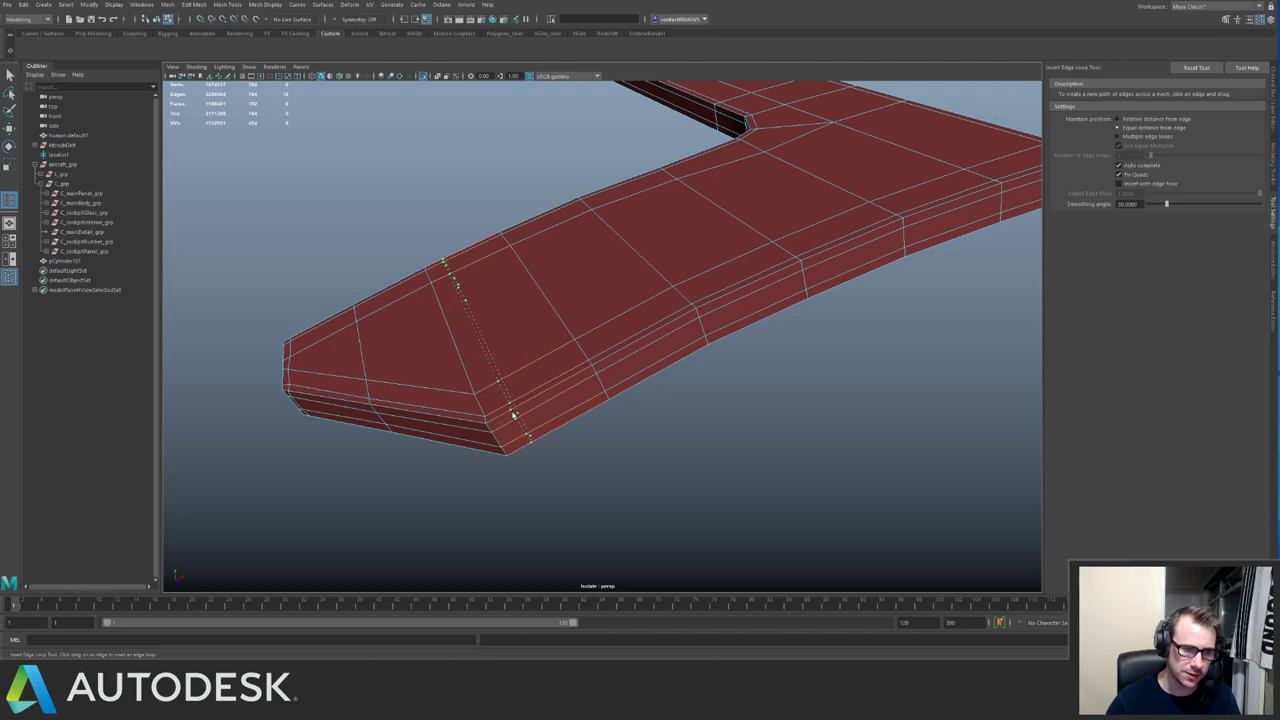
{"action": "left_click", "coordinate": [506, 416]}
{"action": "left_click", "coordinate": [466, 419]}
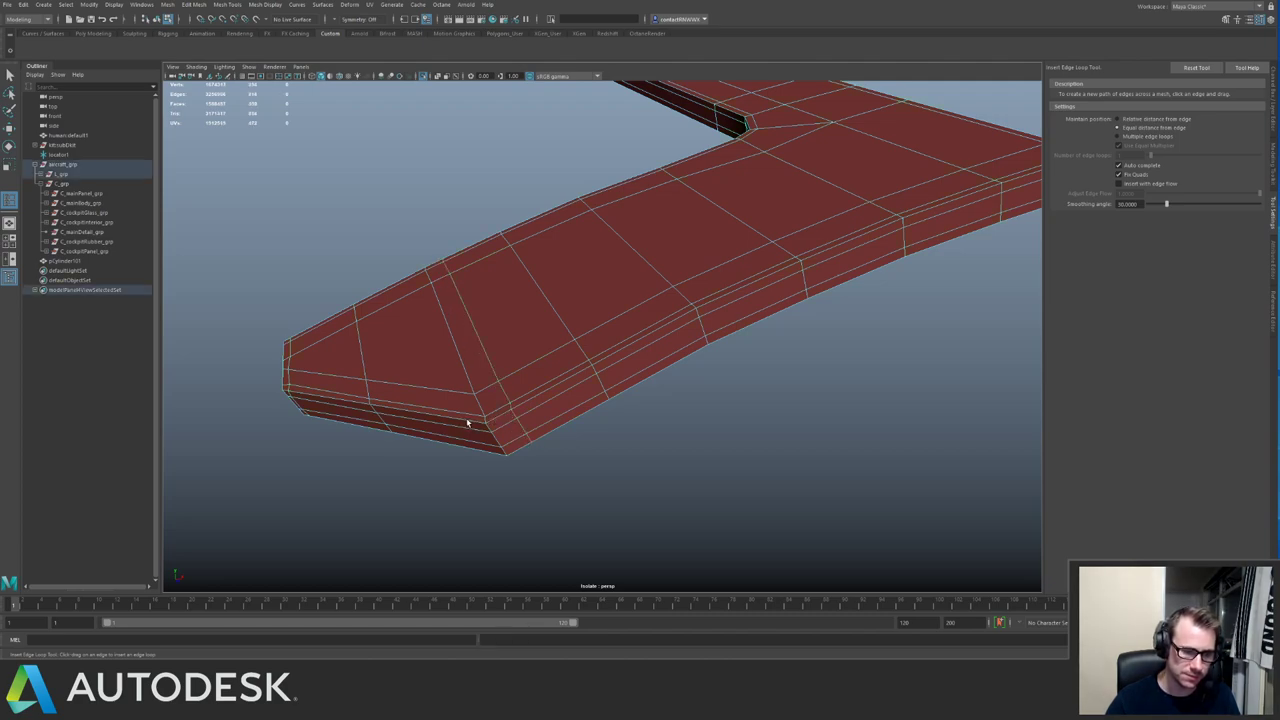
{"action": "key", "text": "ctrl+z"}
{"action": "left_click", "coordinate": [506, 401]}
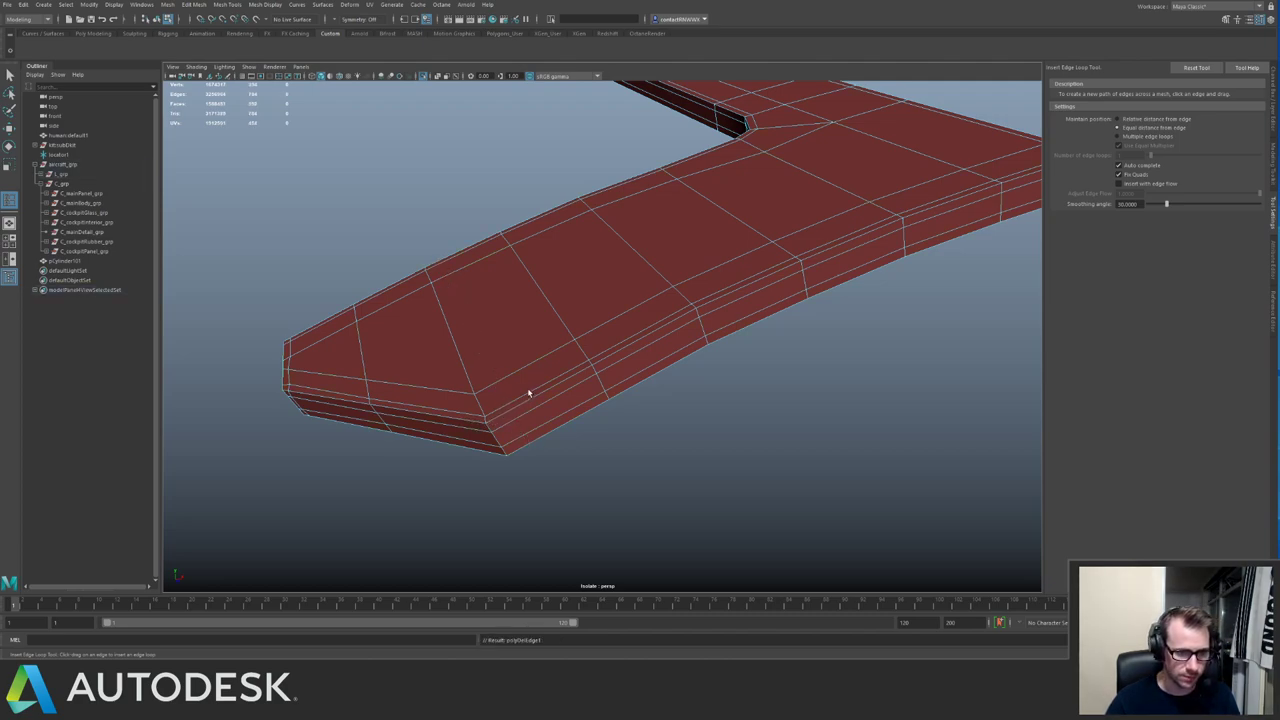
{"action": "left_click", "coordinate": [536, 397]}
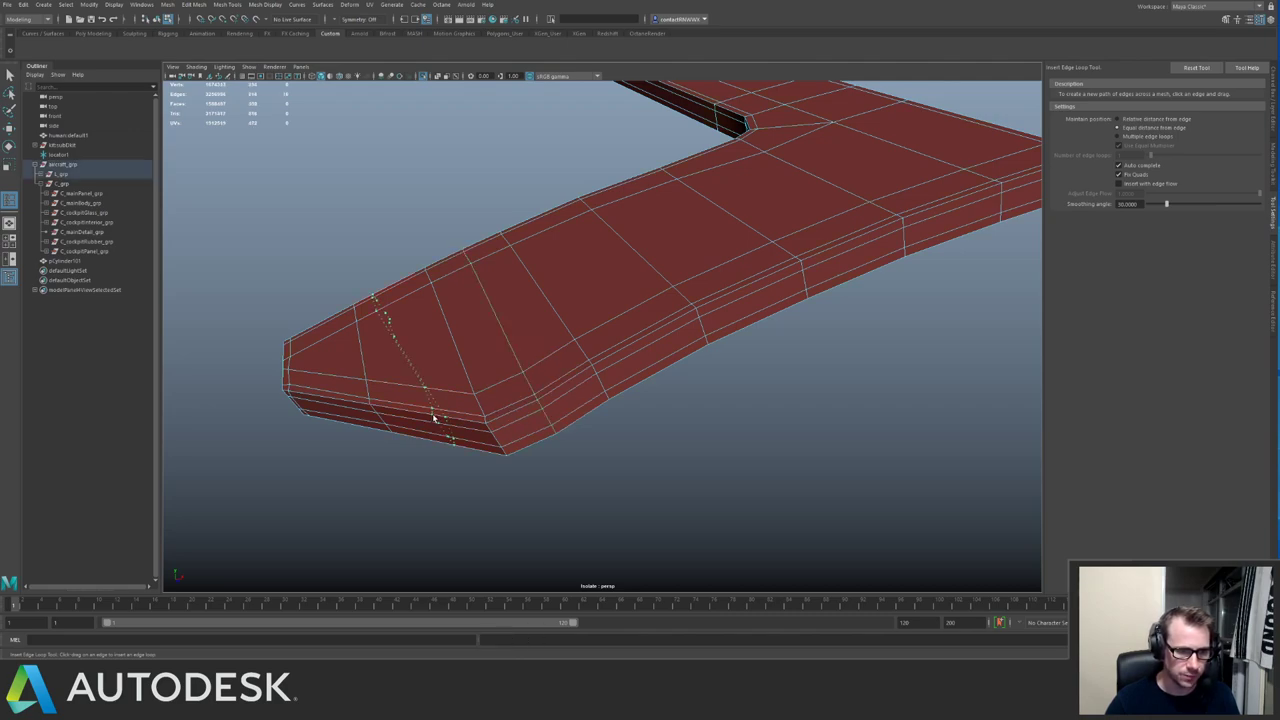
{"action": "left_click_drag", "start_coordinate": [435, 418], "coordinate": [718, 388]}
Move the new loop's outer border edges inward to straighten the L-shaped panel's side above the chamfered corner.
{"action": "key", "text": "q"}
{"action": "left_click", "coordinate": [583, 443]}
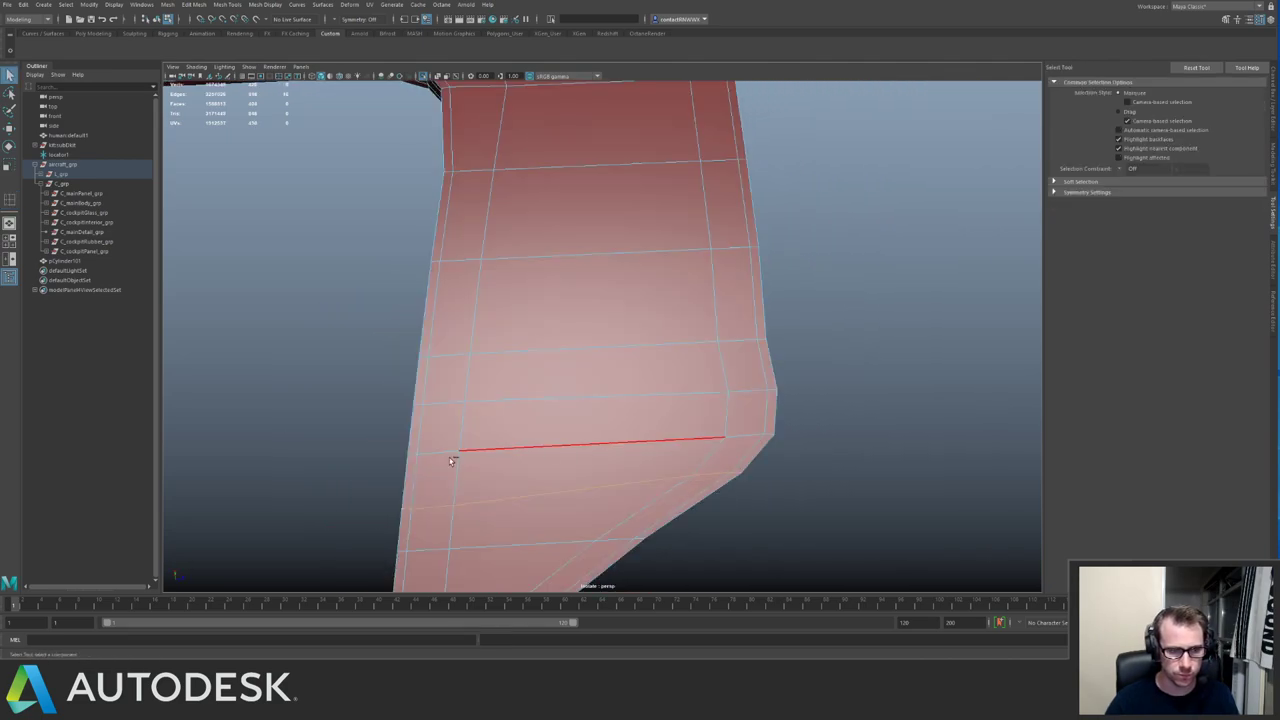
{"action": "left_click_drag", "start_coordinate": [366, 448], "coordinate": [382, 474]}
{"action": "key", "text": "w"}
{"action": "left_click", "coordinate": [711, 474]}
{"action": "left_click_drag", "start_coordinate": [725, 465], "coordinate": [633, 365], "text": "alt"}
{"action": "double_click", "coordinate": [585, 414]}
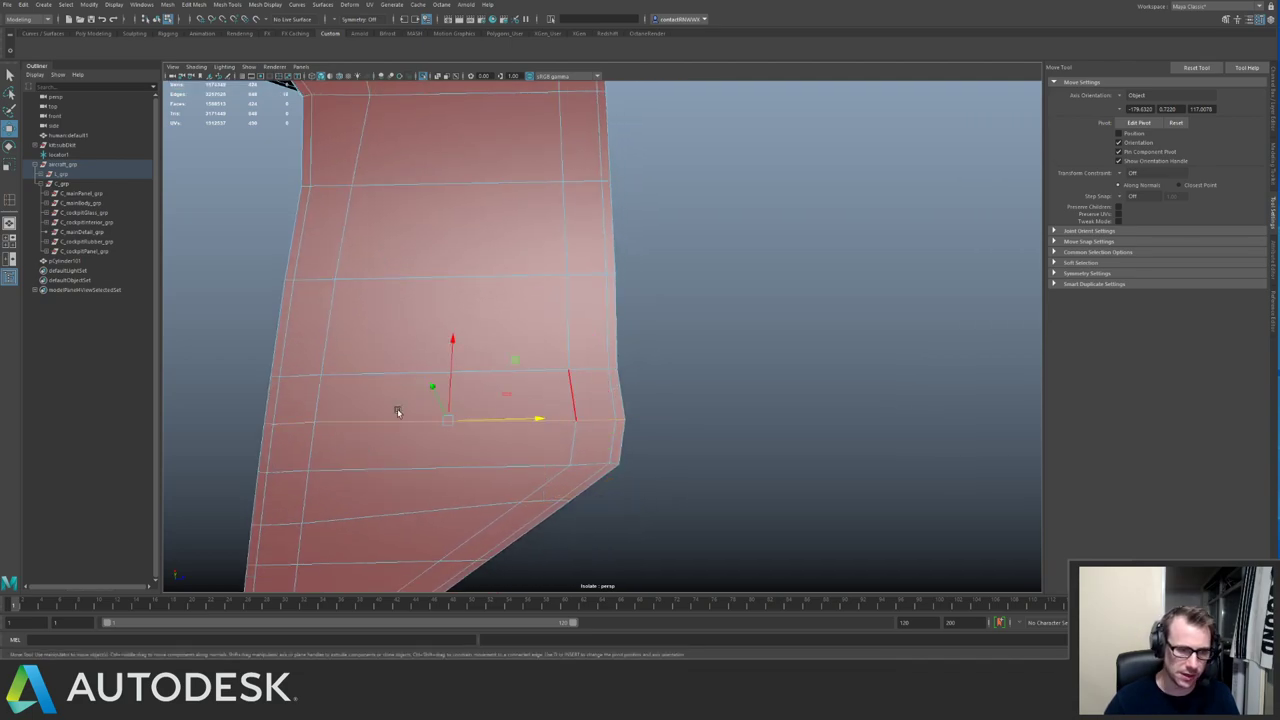
{"action": "left_click_drag", "start_coordinate": [264, 386], "coordinate": [396, 448], "text": "ctrl"}
{"action": "left_click", "coordinate": [610, 428]}
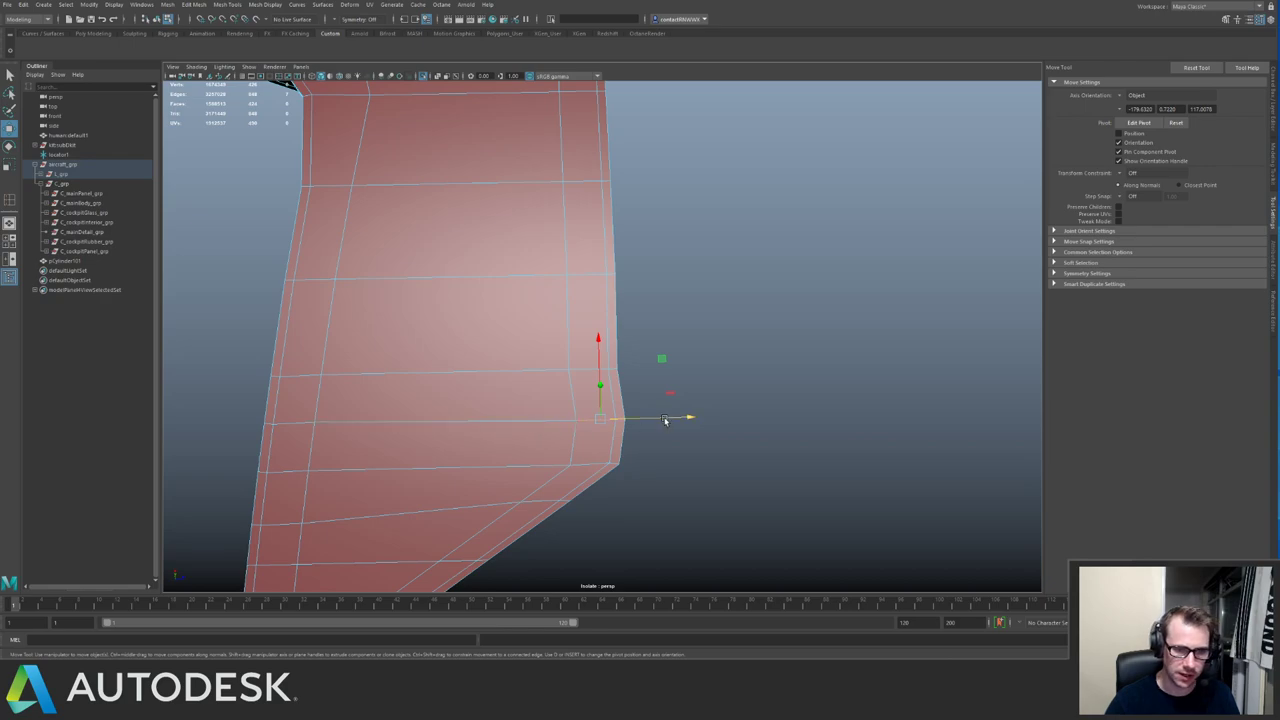
{"action": "left_click_drag", "start_coordinate": [668, 418], "coordinate": [657, 420]}
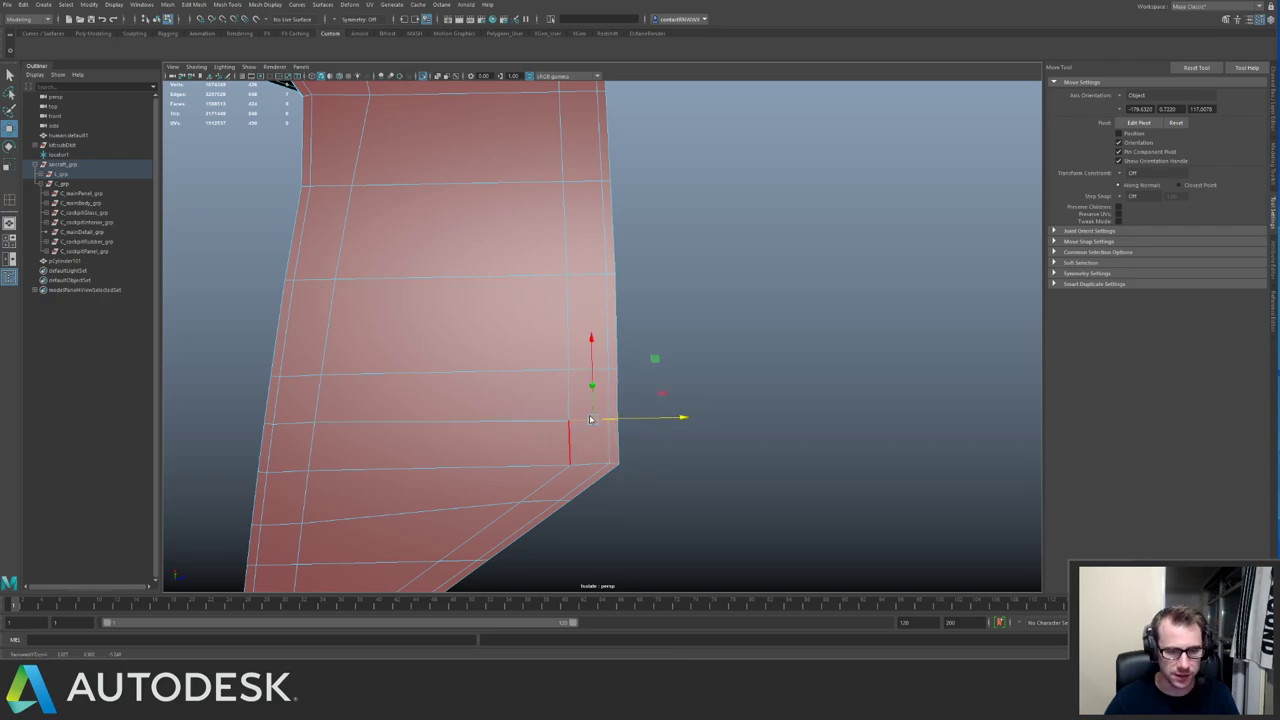
Examine the L-shaped panel's chamfered end in object mode, both within the whole aircraft and isolated.
{"action": "key", "text": "F8"}
{"action": "key", "text": "ctrl+1"}
{"action": "left_click_drag", "start_coordinate": [663, 374], "coordinate": [560, 385], "text": "alt"}
{"action": "right_click_drag", "start_coordinate": [560, 385], "coordinate": [674, 428], "text": "alt"}
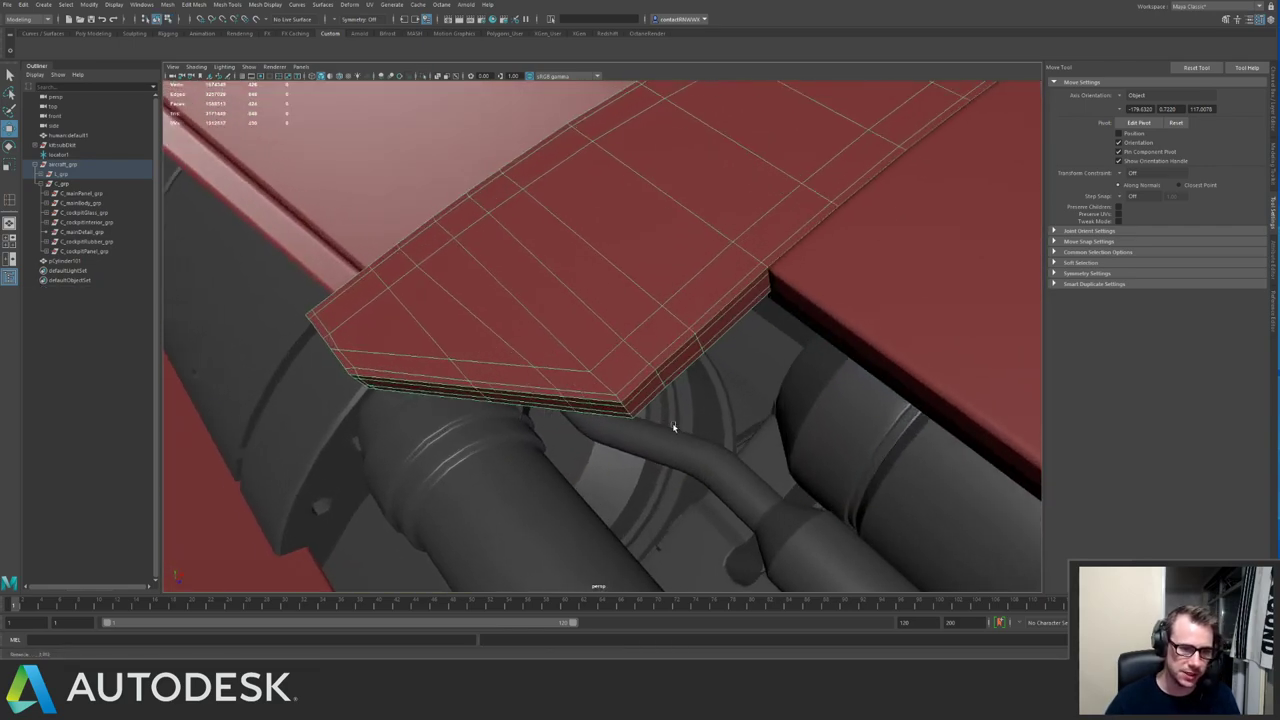
{"action": "left_click_drag", "start_coordinate": [673, 428], "coordinate": [678, 388], "text": "alt"}
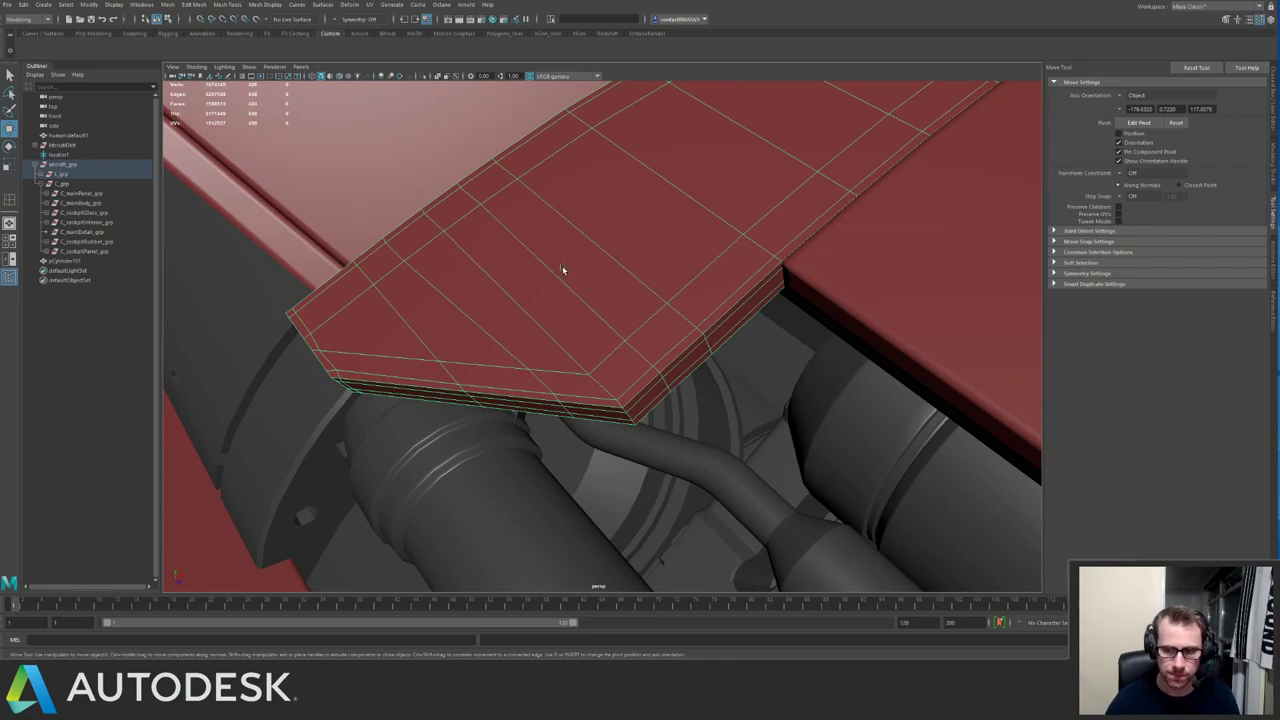
{"action": "left_click_drag", "start_coordinate": [563, 270], "coordinate": [669, 403], "text": "alt"}
{"action": "key", "text": "ctrl+1"}
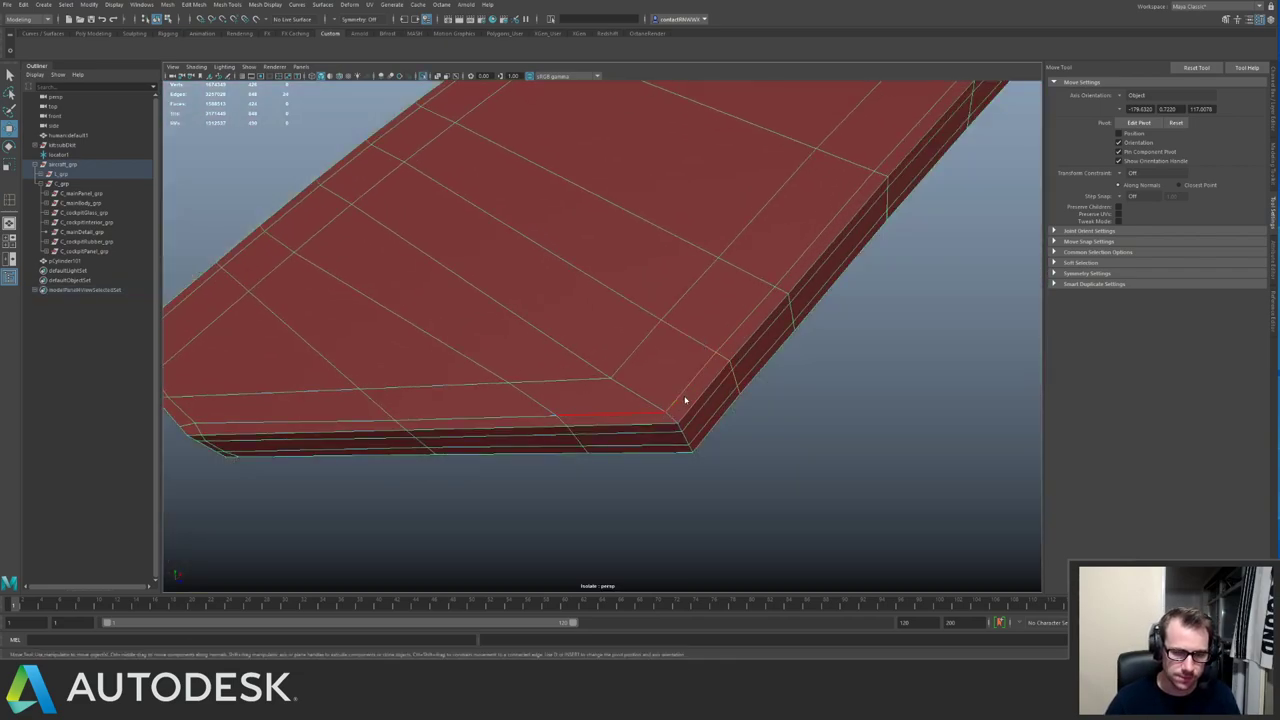
{"action": "left_click_drag", "start_coordinate": [626, 317], "coordinate": [694, 329], "text": "alt"}
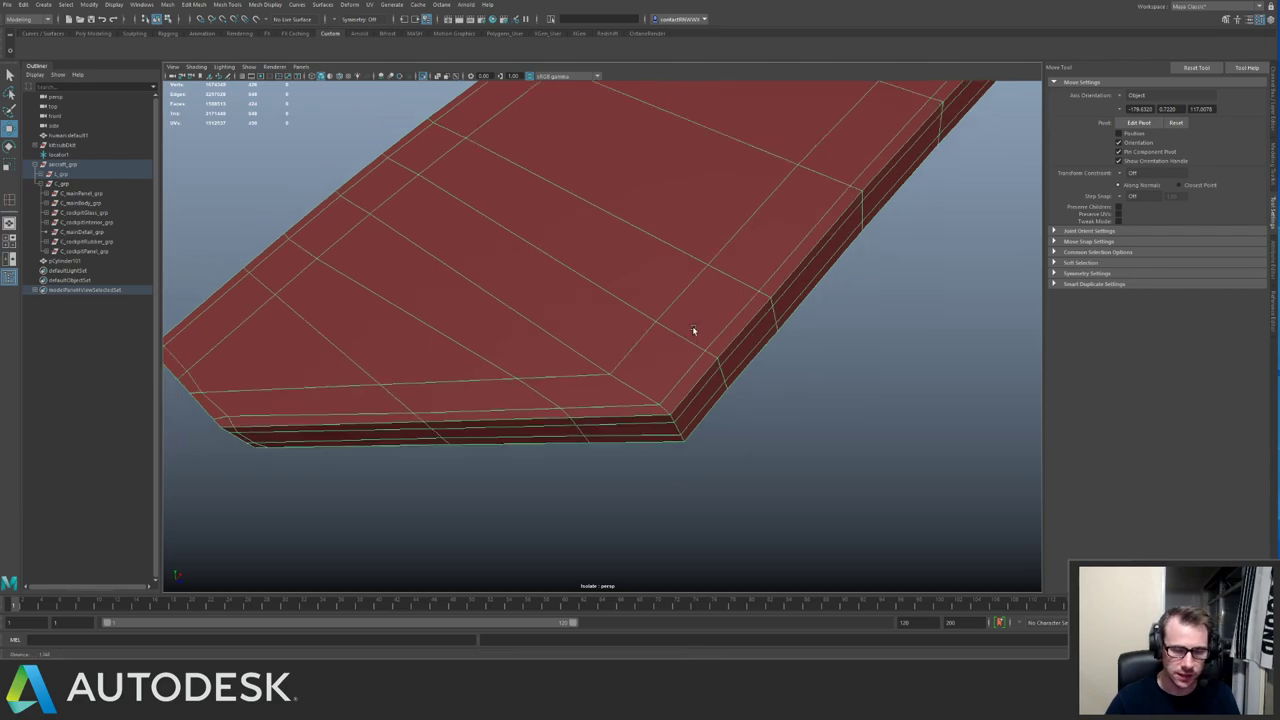
{"action": "right_click_drag", "start_coordinate": [694, 329], "coordinate": [609, 348], "text": "alt"}
{"action": "key", "text": "ctrl+1"}
{"action": "left_click_drag", "start_coordinate": [609, 348], "coordinate": [719, 339], "text": "alt"}
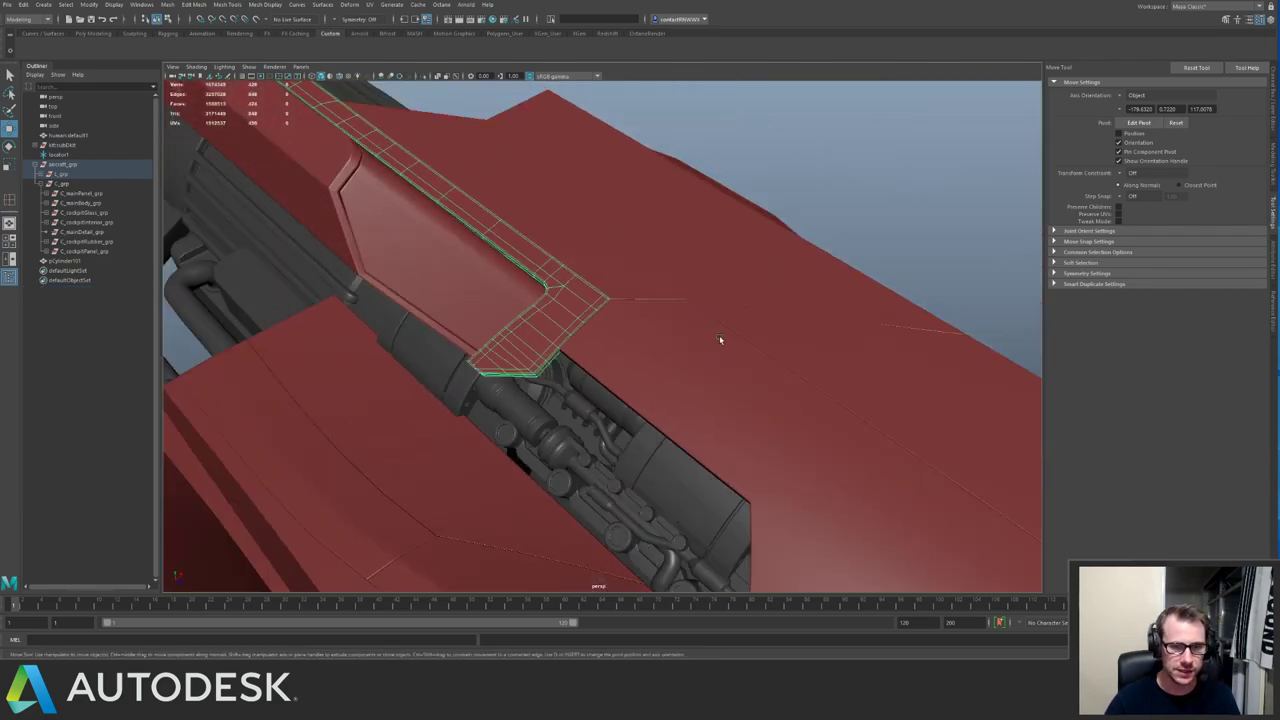
Select the long stepped panel on the upper hull next to the fin and isolate it.
{"action": "left_click", "coordinate": [810, 323]}
{"action": "left_click", "coordinate": [693, 278]}
{"action": "left_click_drag", "start_coordinate": [686, 278], "coordinate": [587, 256], "text": "alt"}
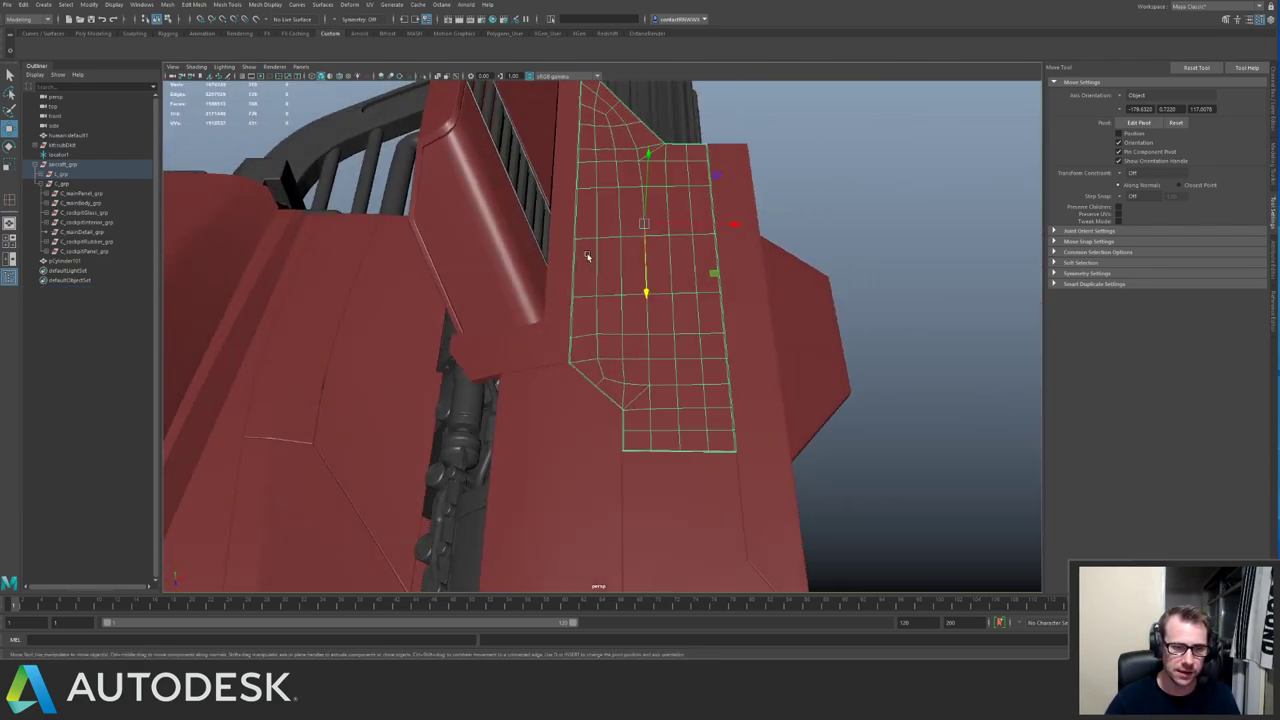
{"action": "left_click_drag", "start_coordinate": [603, 181], "coordinate": [578, 300], "text": "alt"}
{"action": "scroll", "coordinate": [606, 310], "scroll_direction": "up", "scroll_amount": 2}
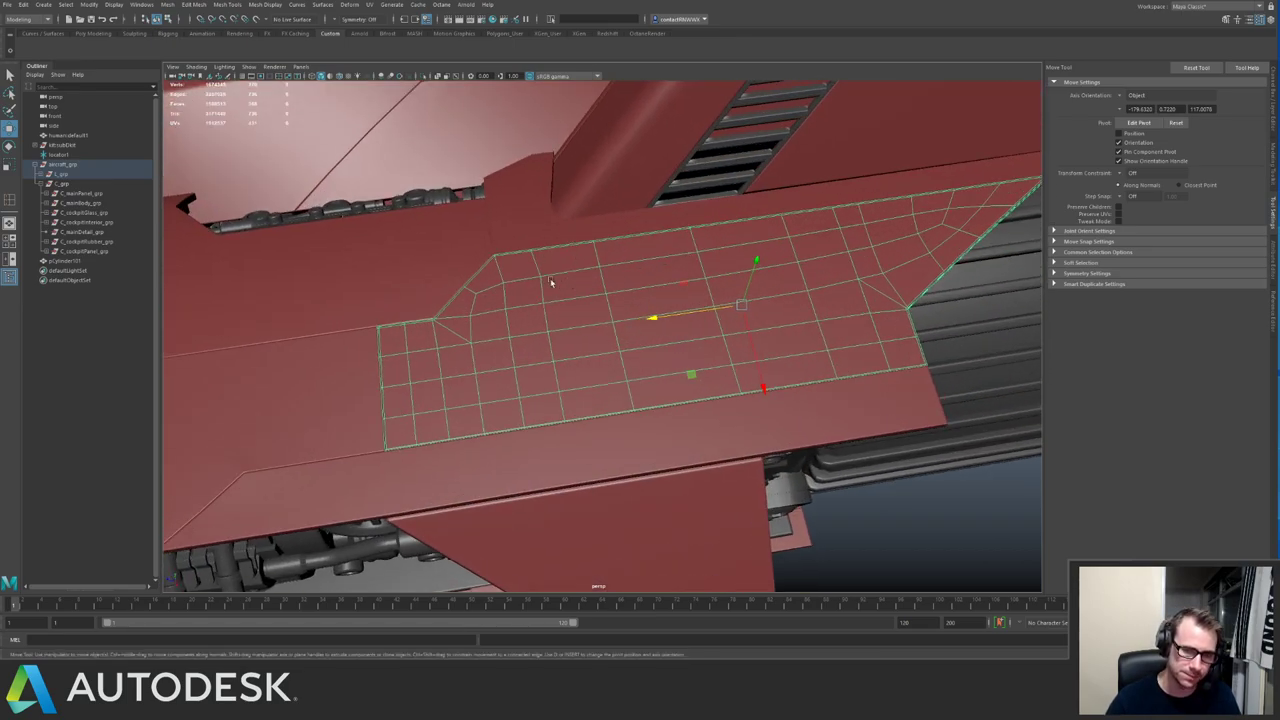
{"action": "left_click_drag", "start_coordinate": [767, 241], "coordinate": [667, 327], "text": "alt"}
{"action": "key", "text": "ctrl+1"}
{"action": "key", "text": "F10"}
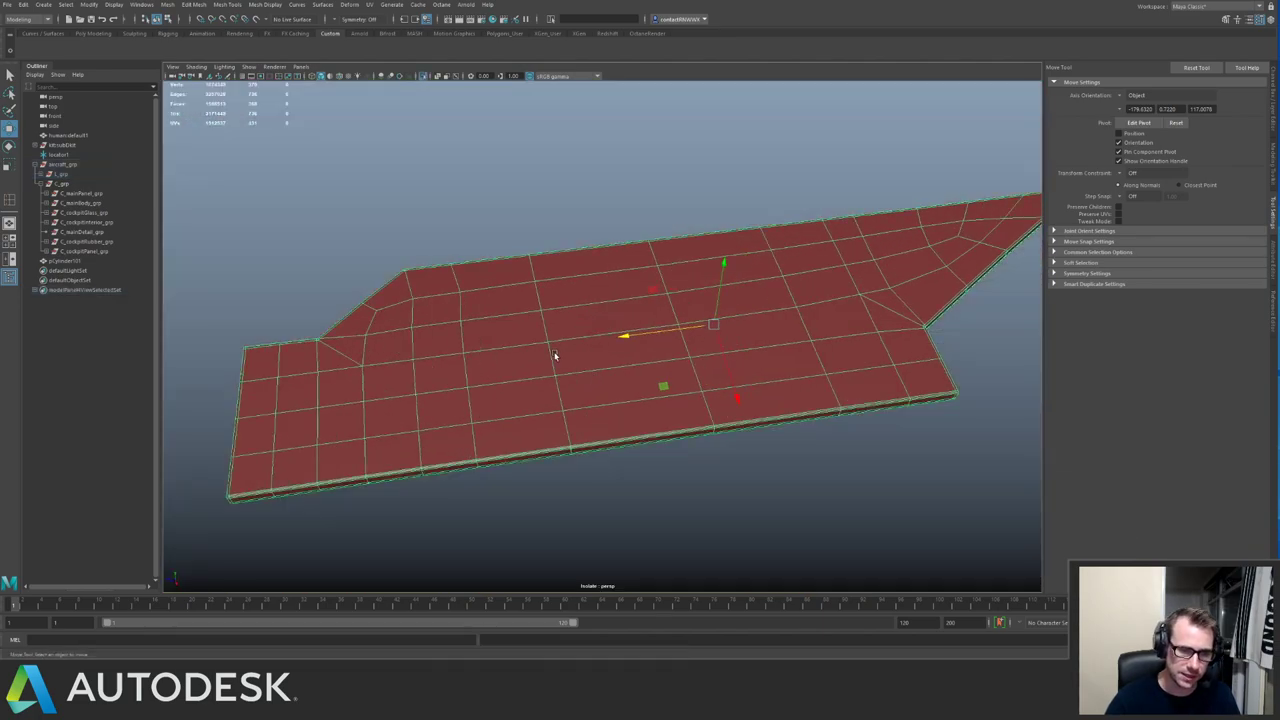
Try removing crosswise edge loops from the middle of the stepped panel, and undo the removal.
{"action": "left_click", "coordinate": [554, 360]}
{"action": "left_click_drag", "start_coordinate": [683, 342], "coordinate": [664, 310], "text": "alt"}
{"action": "key", "text": "F10"}
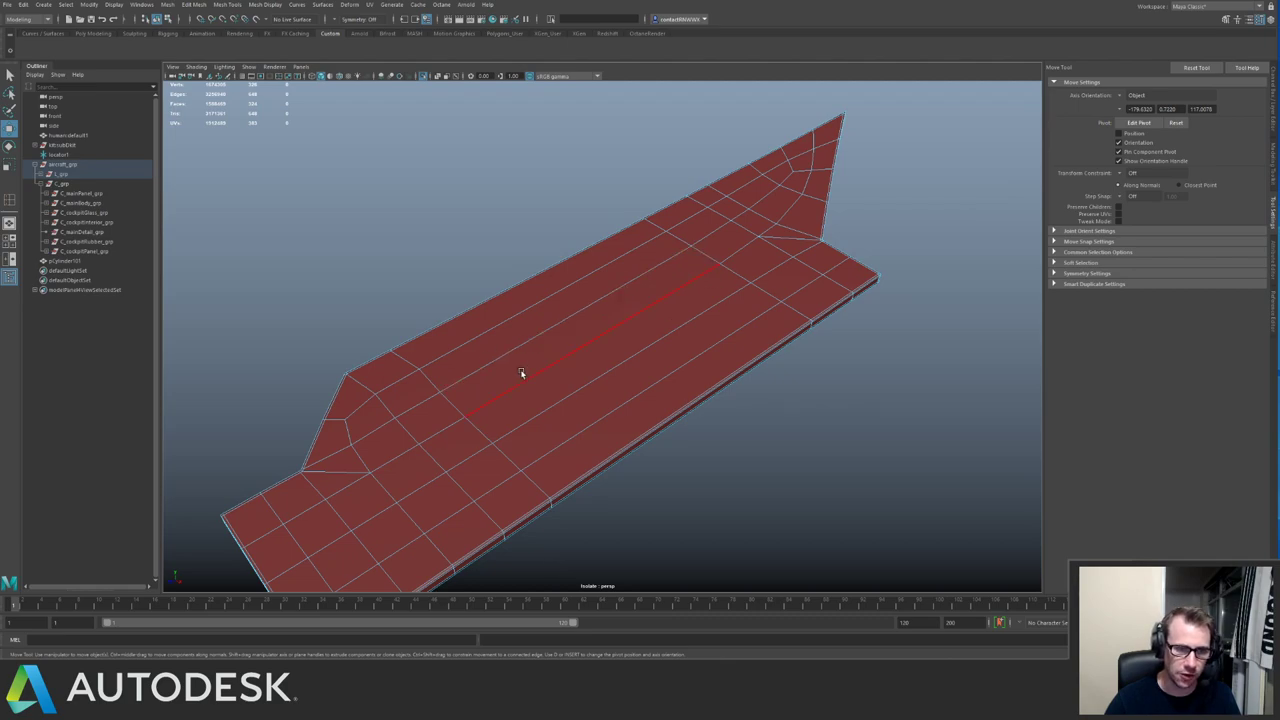
{"action": "key", "text": "ctrl+z"}
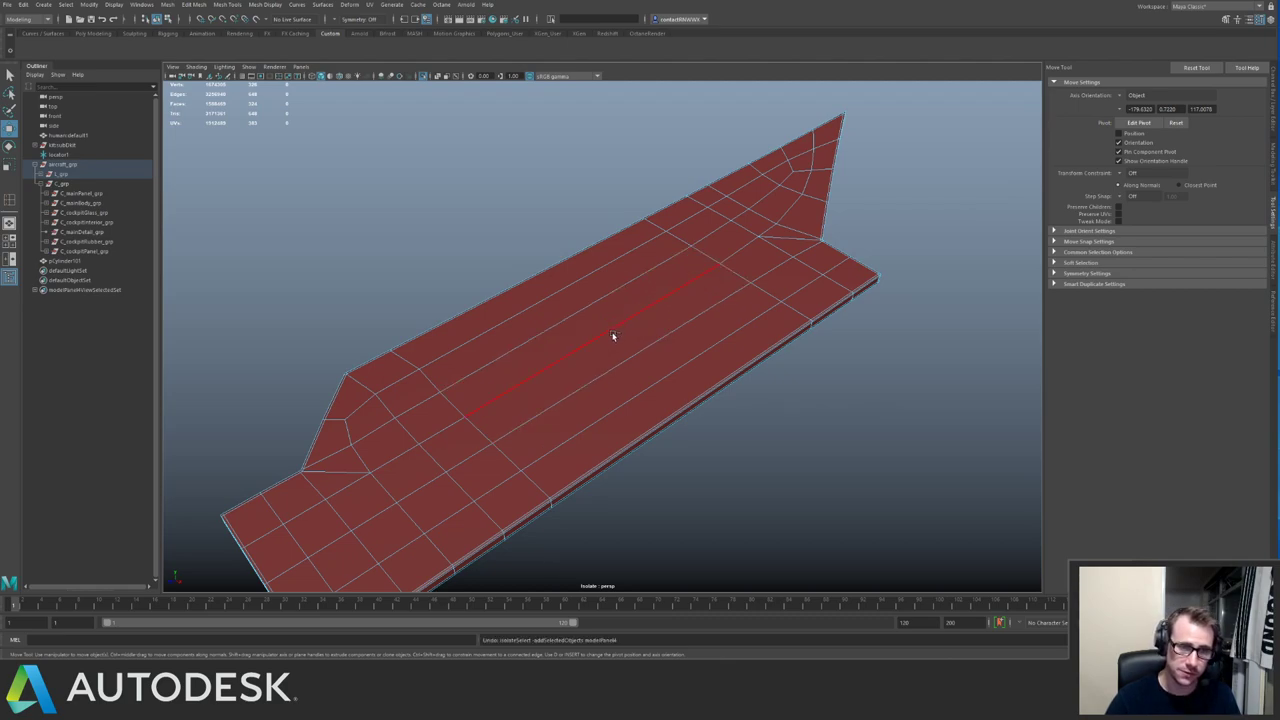
{"action": "double_click", "coordinate": [613, 336]}
{"action": "key", "text": "q"}
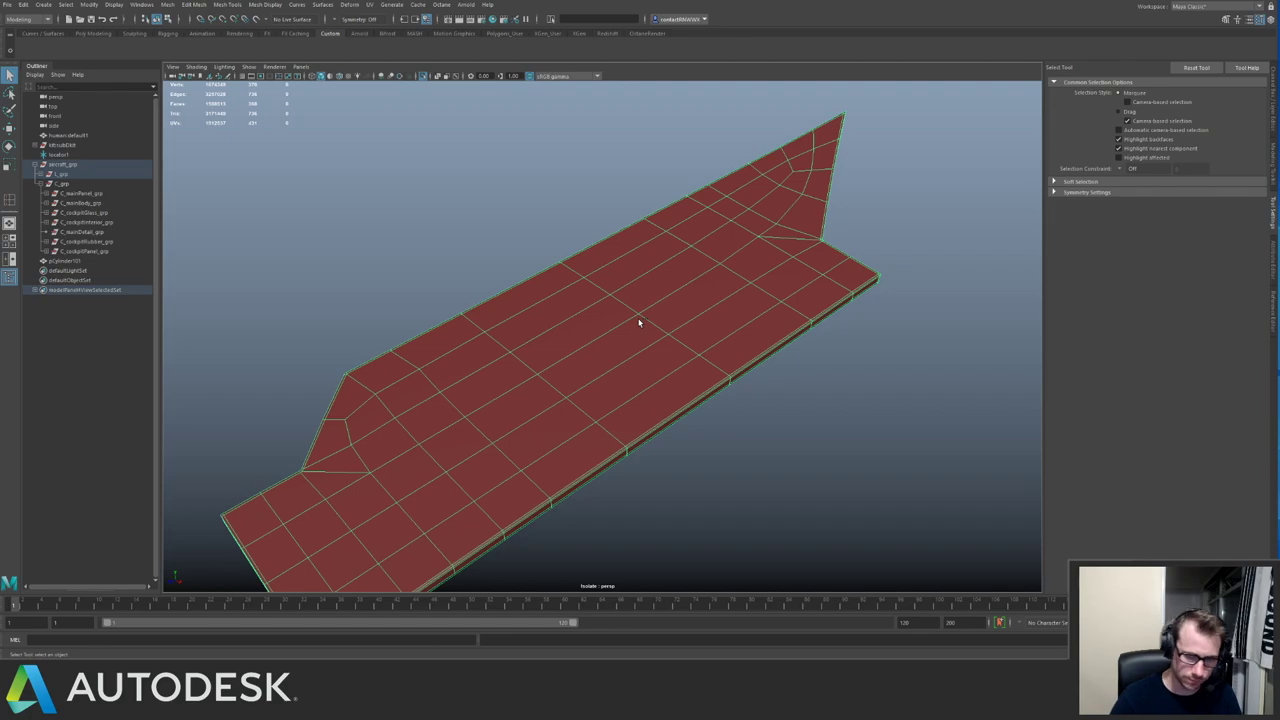
Bring back the whole aircraft and try the Smooth operation on the stepped panel, undoing it after inspection.
{"action": "key", "text": "ctrl+s"}
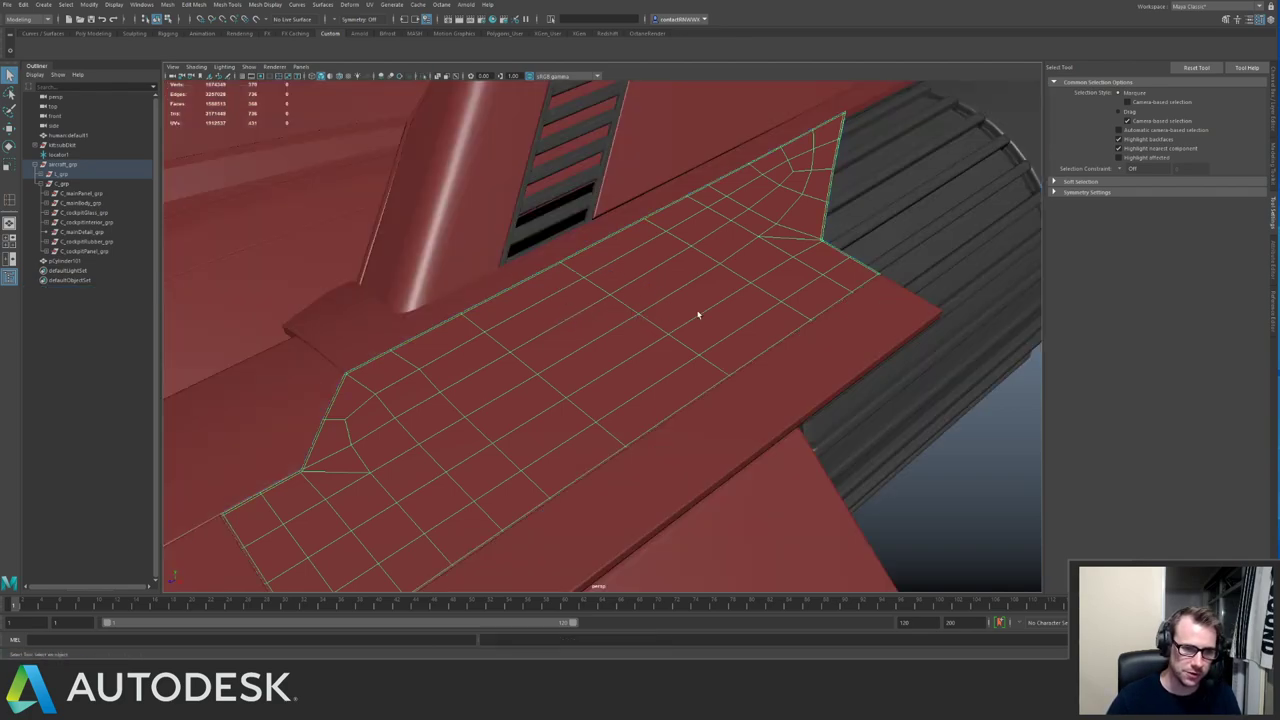
{"action": "left_click_drag", "start_coordinate": [694, 314], "coordinate": [563, 280], "text": "alt"}
{"action": "left_click", "coordinate": [383, 318]}
{"action": "middle_click_drag", "start_coordinate": [383, 318], "coordinate": [606, 293]}
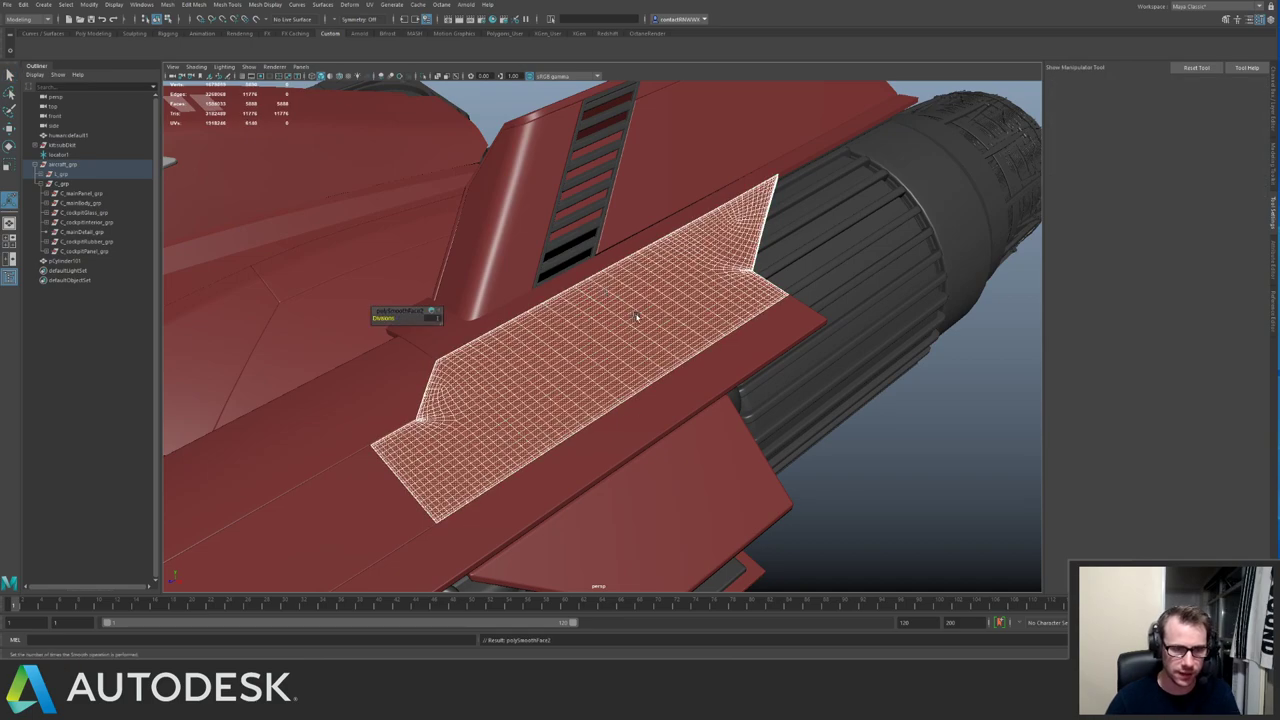
{"action": "key", "text": "F8"}
{"action": "left_click_drag", "start_coordinate": [637, 320], "coordinate": [542, 368], "text": "alt"}
{"action": "key", "text": "ctrl+z"}
{"action": "key", "text": "ctrl+z"}
Turn on smooth mesh preview for the stepped panel and inspect it on the aircraft.
{"action": "key", "text": "3"}
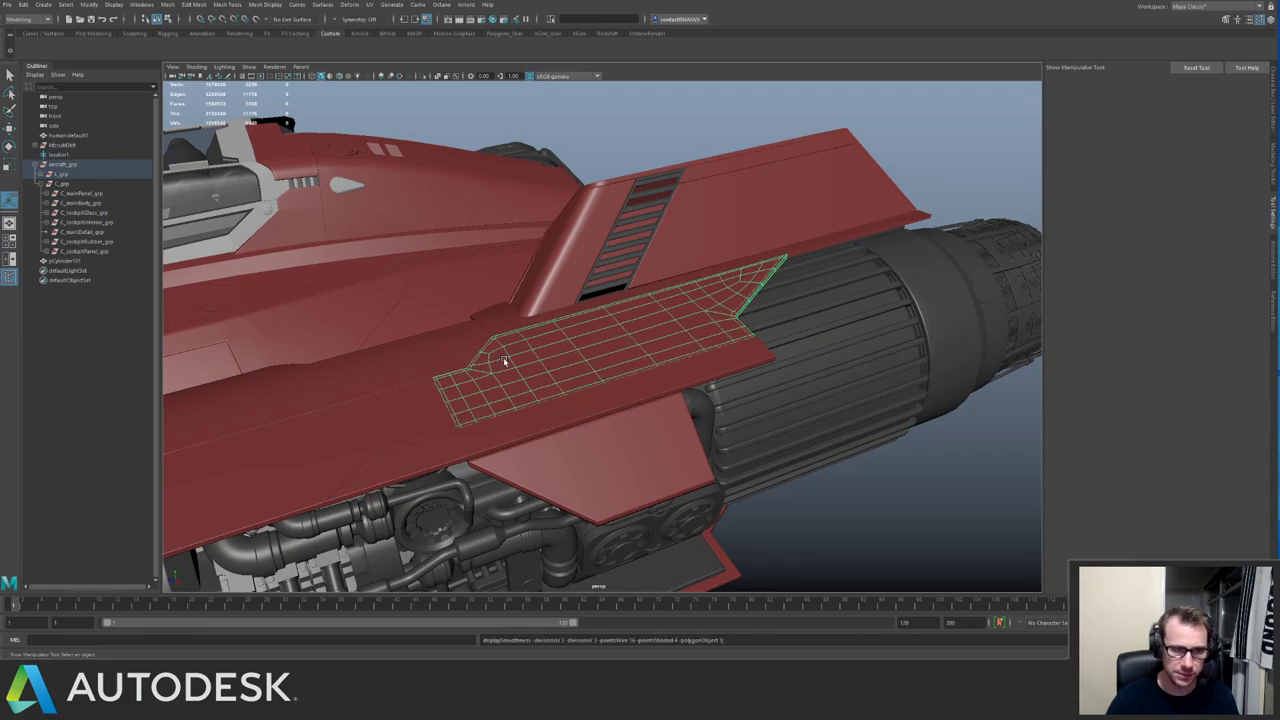
{"action": "left_click", "coordinate": [959, 177]}
{"action": "left_click_drag", "start_coordinate": [959, 177], "coordinate": [733, 321], "text": "alt"}
Isolate the adjoining hull panel and compare its smoothed and unsmoothed display around the notch corner.
{"action": "left_click", "coordinate": [624, 323]}
{"action": "left_click_drag", "start_coordinate": [500, 363], "coordinate": [684, 406], "text": "alt"}
{"action": "key", "text": "ctrl+1"}
{"action": "right_click_drag", "start_coordinate": [684, 406], "coordinate": [693, 402], "text": "alt"}
{"action": "left_click_drag", "start_coordinate": [693, 402], "coordinate": [629, 406], "text": "alt"}
{"action": "key", "text": "3"}
{"action": "key", "text": "1"}
{"action": "middle_click_drag", "start_coordinate": [629, 406], "coordinate": [678, 322], "text": "alt"}
Select the vertices at the hull panel's notch corner, inspect them, and switch the panel to smooth preview in object mode.
{"action": "right_click_drag", "start_coordinate": [625, 420], "coordinate": [545, 430]}
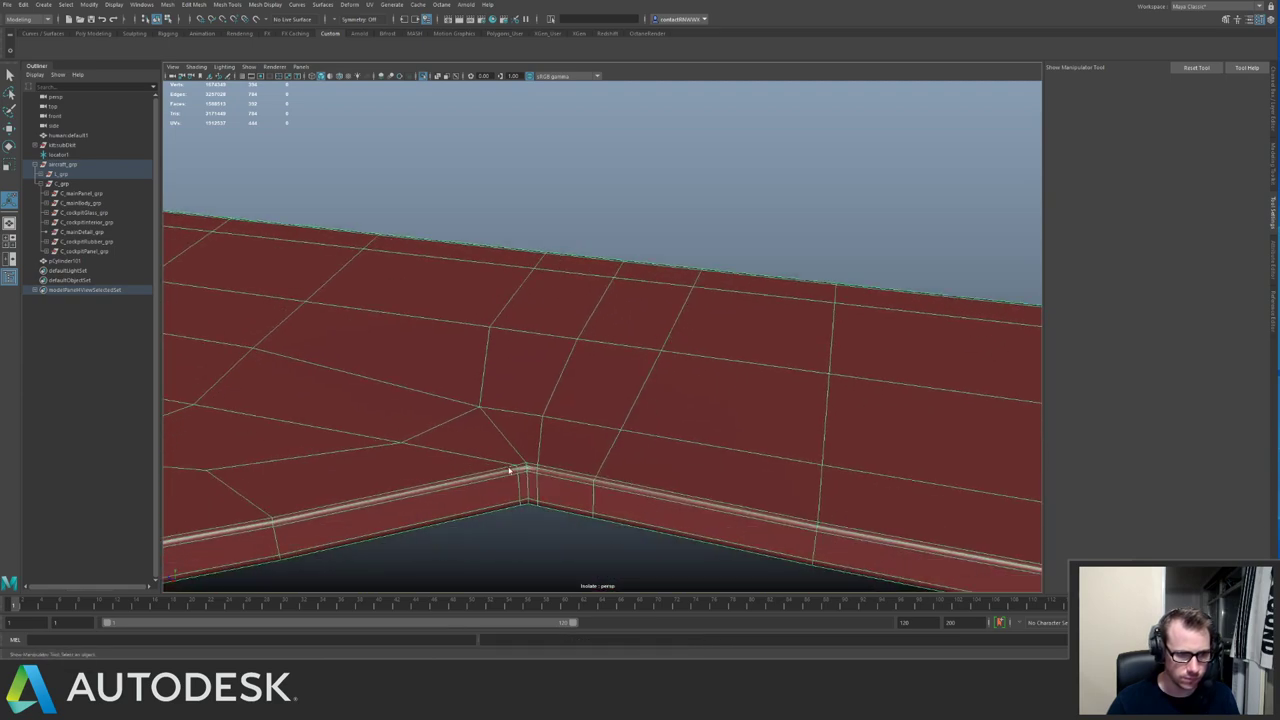
{"action": "key", "text": "q"}
{"action": "left_click_drag", "start_coordinate": [491, 453], "coordinate": [549, 521]}
{"action": "left_click_drag", "start_coordinate": [579, 402], "coordinate": [583, 375], "text": "alt"}
{"action": "key", "text": "w"}
{"action": "right_click_drag", "start_coordinate": [588, 275], "coordinate": [546, 249], "text": "alt"}
{"action": "left_click_drag", "start_coordinate": [547, 251], "coordinate": [602, 262], "text": "alt"}
{"action": "left_click_drag", "start_coordinate": [658, 321], "coordinate": [631, 394], "text": "alt"}
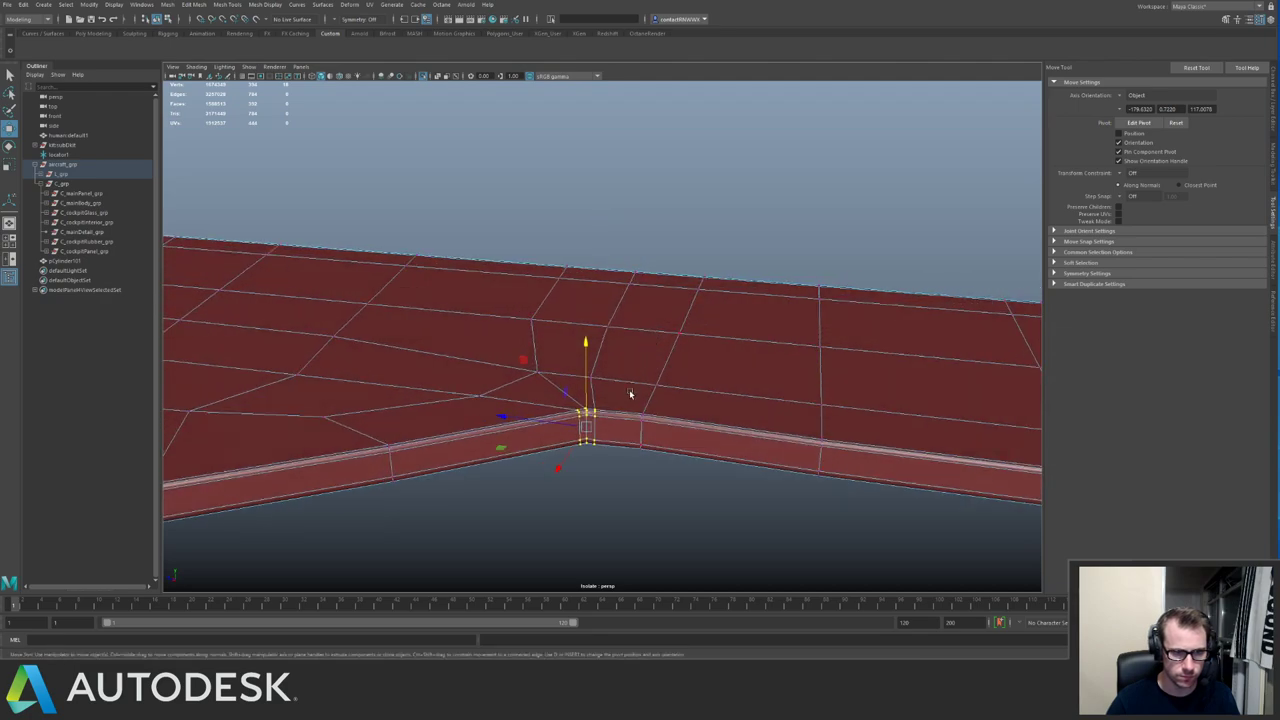
{"action": "key", "text": "3"}
{"action": "key", "text": "F8"}
Deselect the hull panel, bring back the whole aircraft, and save the scene.
{"action": "left_click", "coordinate": [769, 270]}
{"action": "right_click_drag", "start_coordinate": [834, 305], "coordinate": [607, 299], "text": "alt"}
{"action": "left_click_drag", "start_coordinate": [607, 299], "coordinate": [635, 374], "text": "alt"}
{"action": "key", "text": "ctrl+1"}
{"action": "right_click_drag", "start_coordinate": [635, 374], "coordinate": [464, 306], "text": "alt"}
{"action": "left_click_drag", "start_coordinate": [464, 306], "coordinate": [666, 374], "text": "alt"}
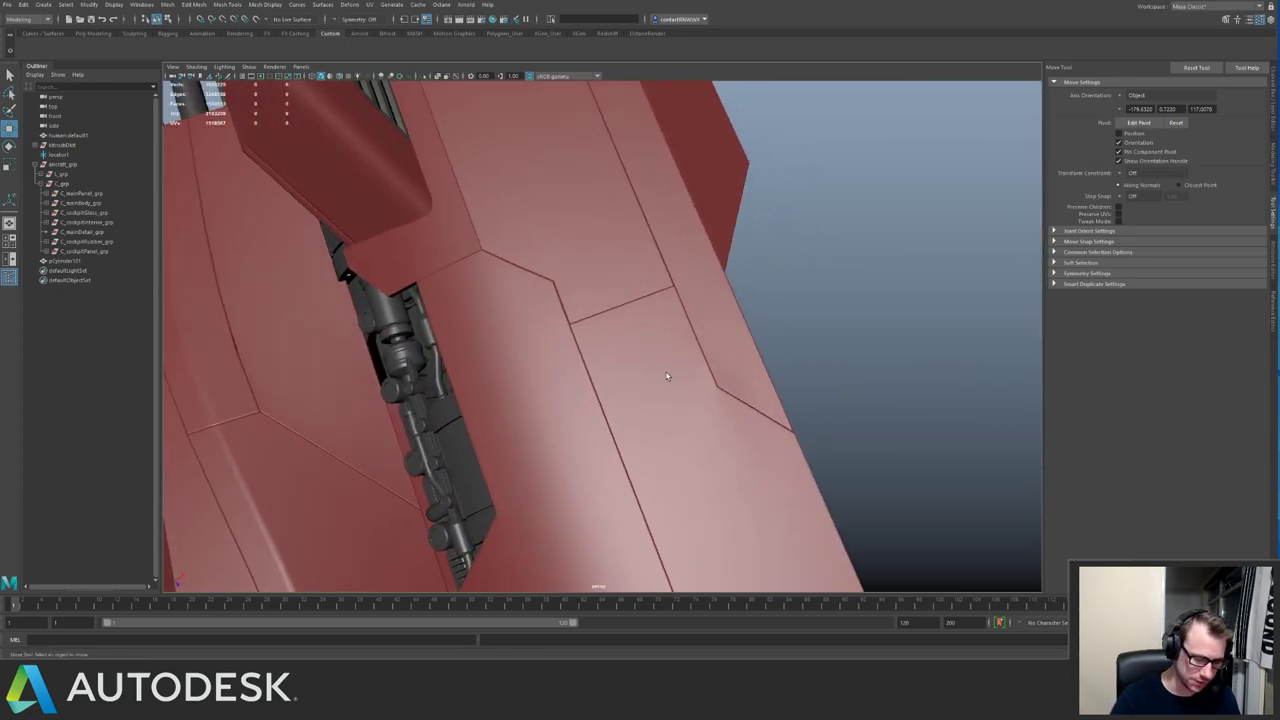
{"action": "key", "text": "ctrl+s"}
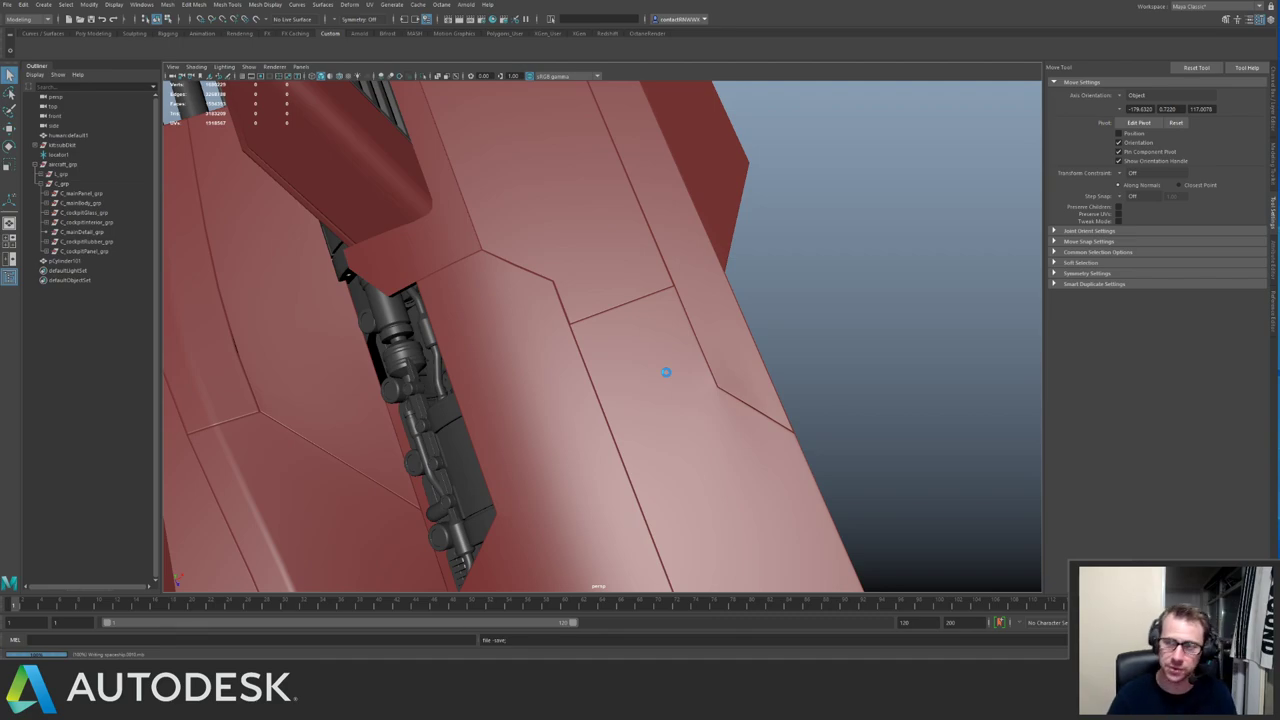
Compare the intake grille's smoothed and unsmoothed display, leave it unsmoothed, and save the scene.
{"action": "left_click_drag", "start_coordinate": [690, 303], "coordinate": [626, 314], "text": "alt"}
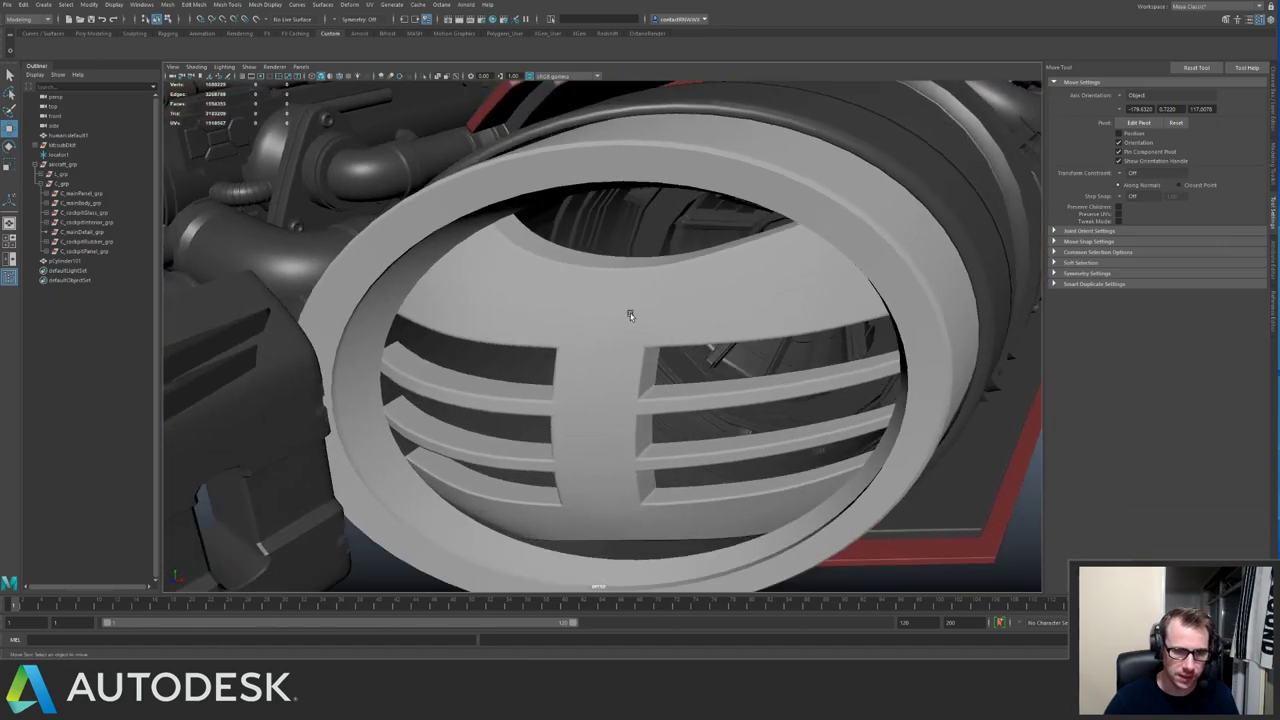
{"action": "left_click", "coordinate": [586, 297]}
{"action": "left_click_drag", "start_coordinate": [550, 278], "coordinate": [507, 315], "text": "alt"}
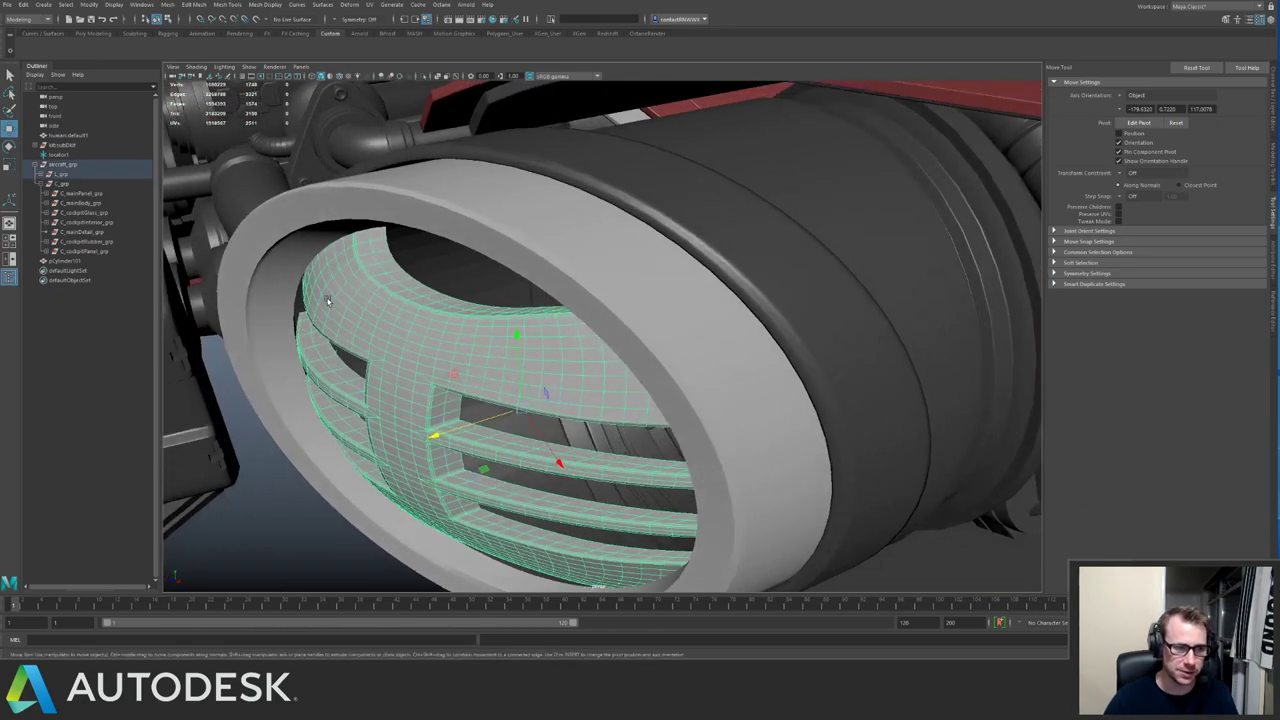
{"action": "left_click", "coordinate": [281, 514]}
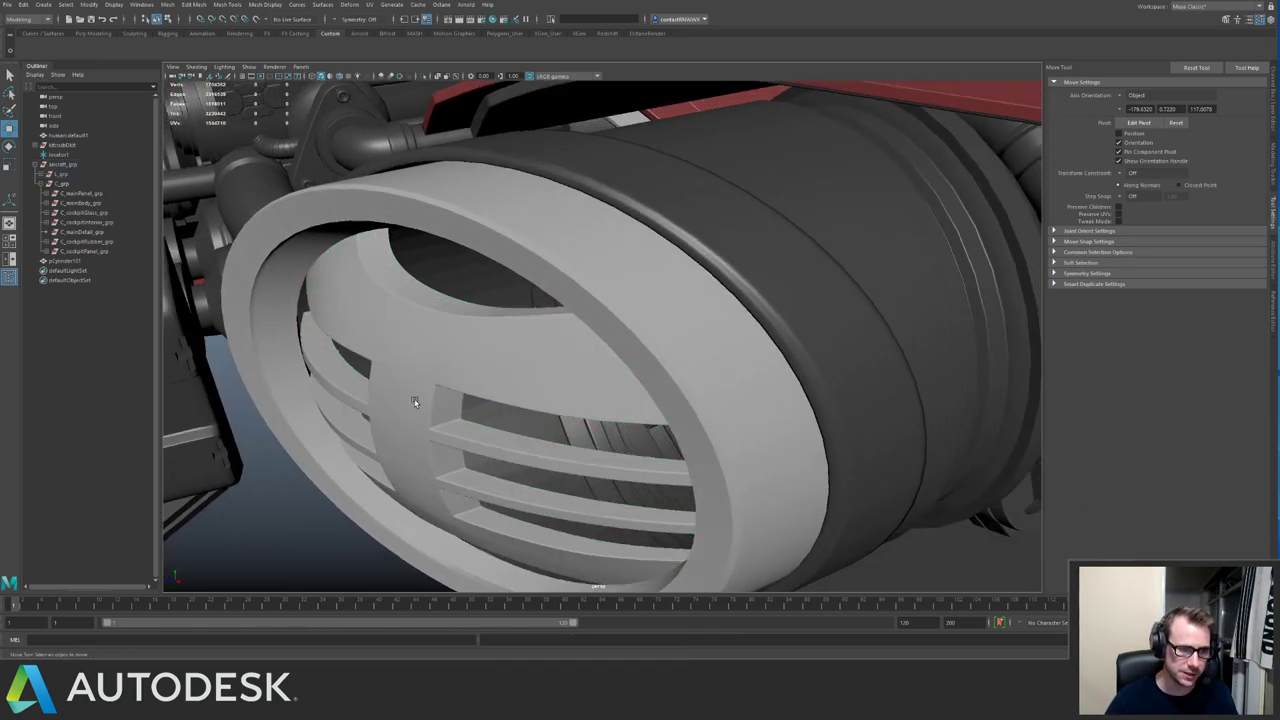
{"action": "left_click_drag", "start_coordinate": [417, 400], "coordinate": [709, 317], "text": "alt"}
{"action": "left_click", "coordinate": [683, 314]}
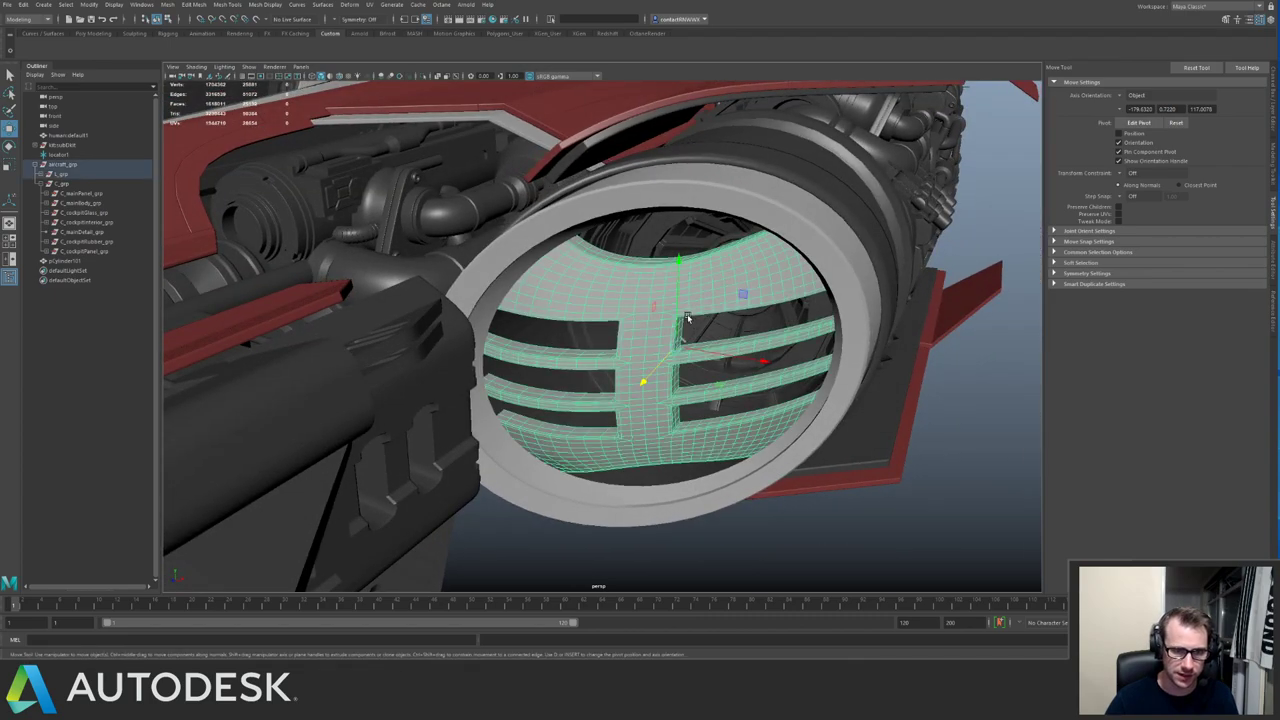
{"action": "key", "text": "1"}
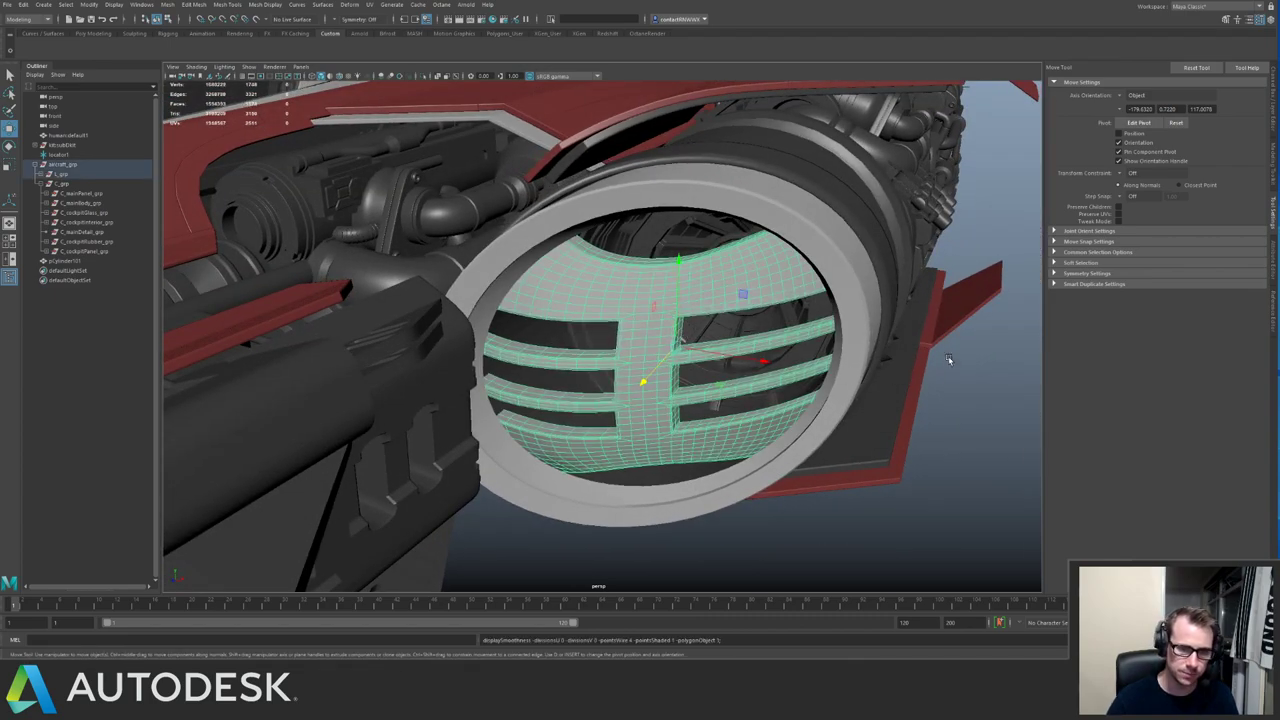
{"action": "key", "text": "ctrl+s"}
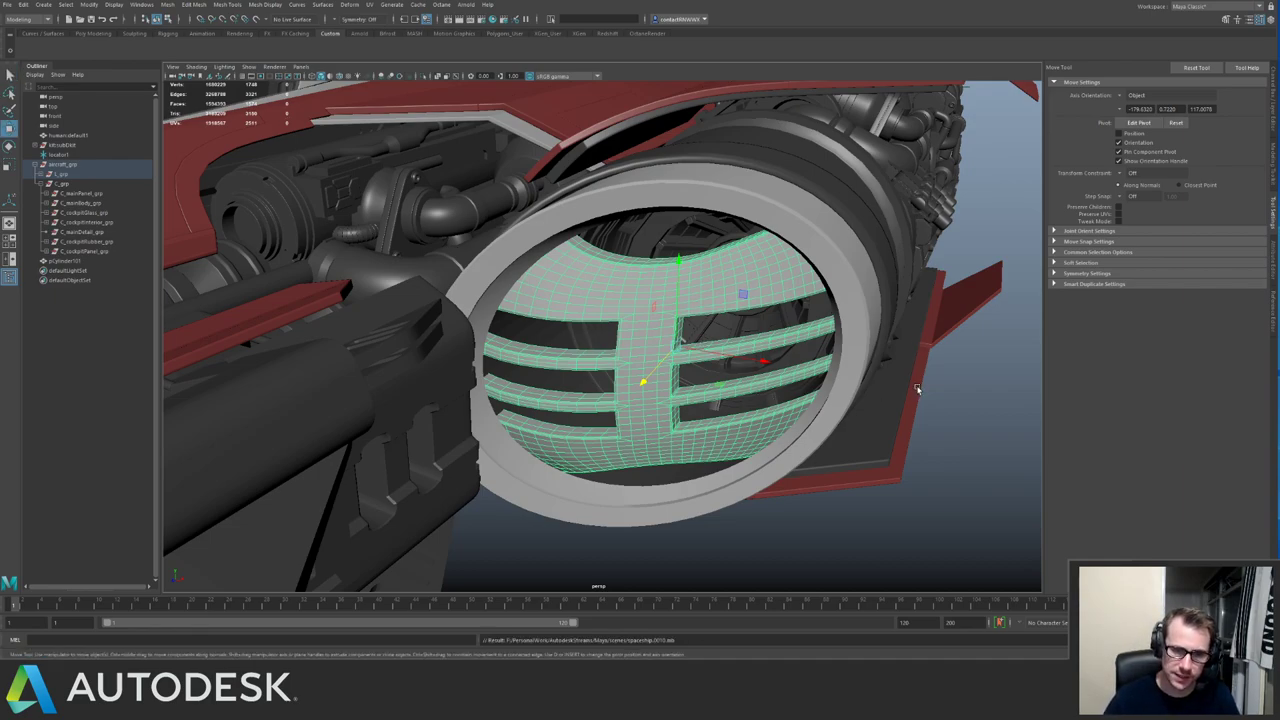
Select the side fin panel above the engine bay and compare its smoothed and unsmoothed display.
{"action": "left_click", "coordinate": [925, 383]}
{"action": "left_click_drag", "start_coordinate": [849, 292], "coordinate": [771, 309], "text": "alt"}
{"action": "middle_click_drag", "start_coordinate": [771, 309], "coordinate": [414, 243], "text": "alt"}
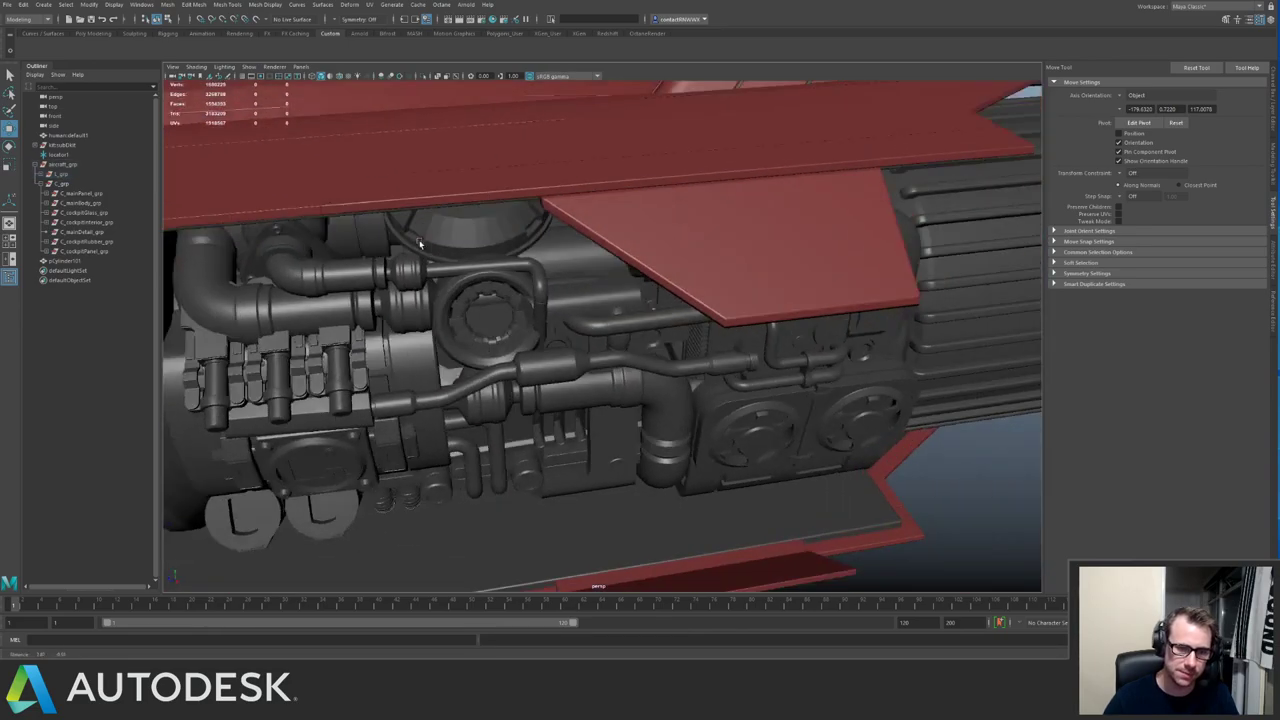
{"action": "middle_click_drag", "start_coordinate": [905, 300], "coordinate": [621, 308], "text": "alt"}
{"action": "left_click_drag", "start_coordinate": [621, 308], "coordinate": [560, 320], "text": "alt"}
{"action": "left_click", "coordinate": [531, 374]}
{"action": "right_click_drag", "start_coordinate": [560, 320], "coordinate": [646, 331], "text": "alt"}
{"action": "key", "text": "3"}
{"action": "key", "text": "1"}
{"action": "key", "text": "3"}
{"action": "key", "text": "1"}
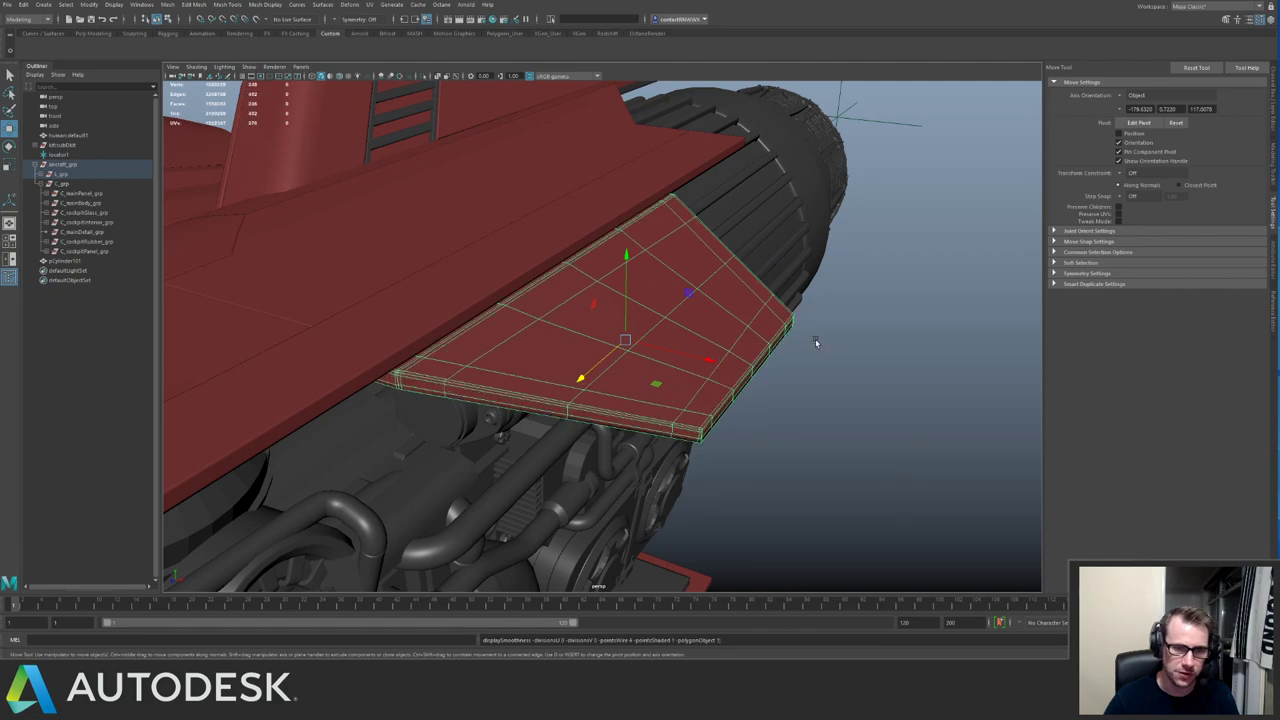
Deselect the side fin panel, check the surrounding hull panels and engine bay, and save the scene.
{"action": "left_click", "coordinate": [815, 338]}
{"action": "right_click_drag", "start_coordinate": [815, 338], "coordinate": [396, 241], "text": "alt"}
{"action": "left_click_drag", "start_coordinate": [397, 242], "coordinate": [533, 351], "text": "alt"}
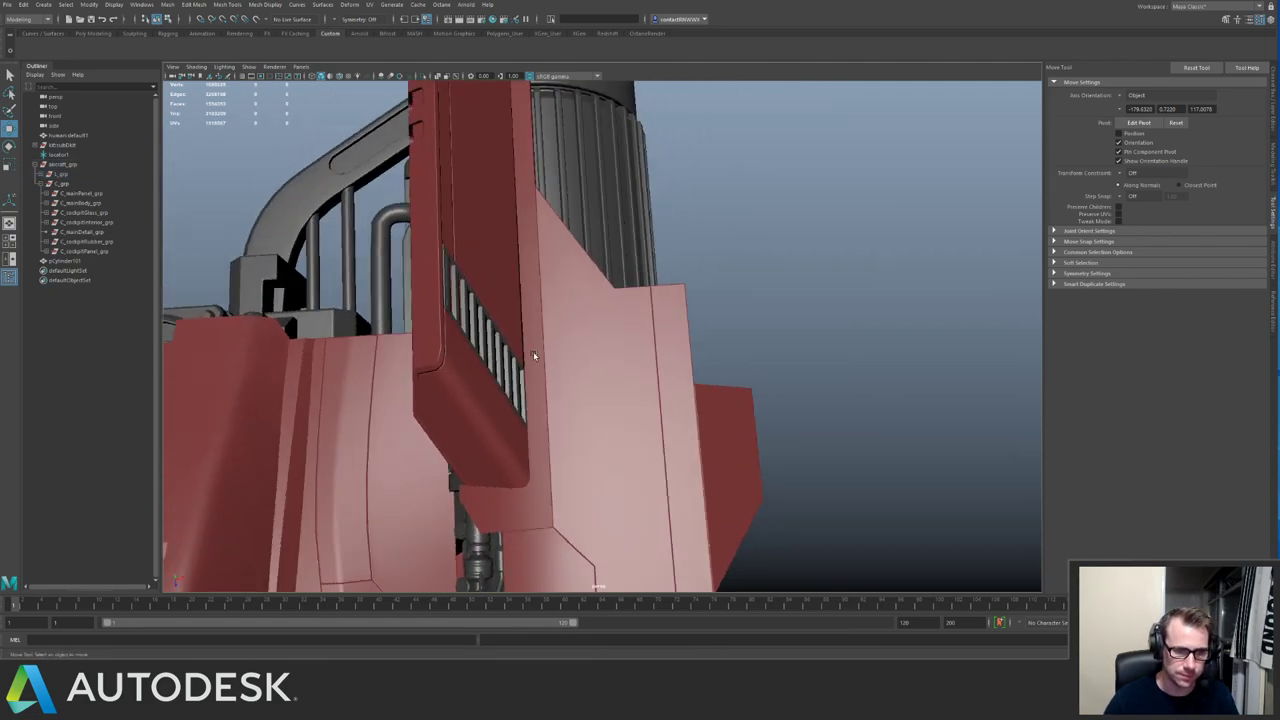
{"action": "left_click", "coordinate": [535, 353]}
{"action": "left_click", "coordinate": [541, 355]}
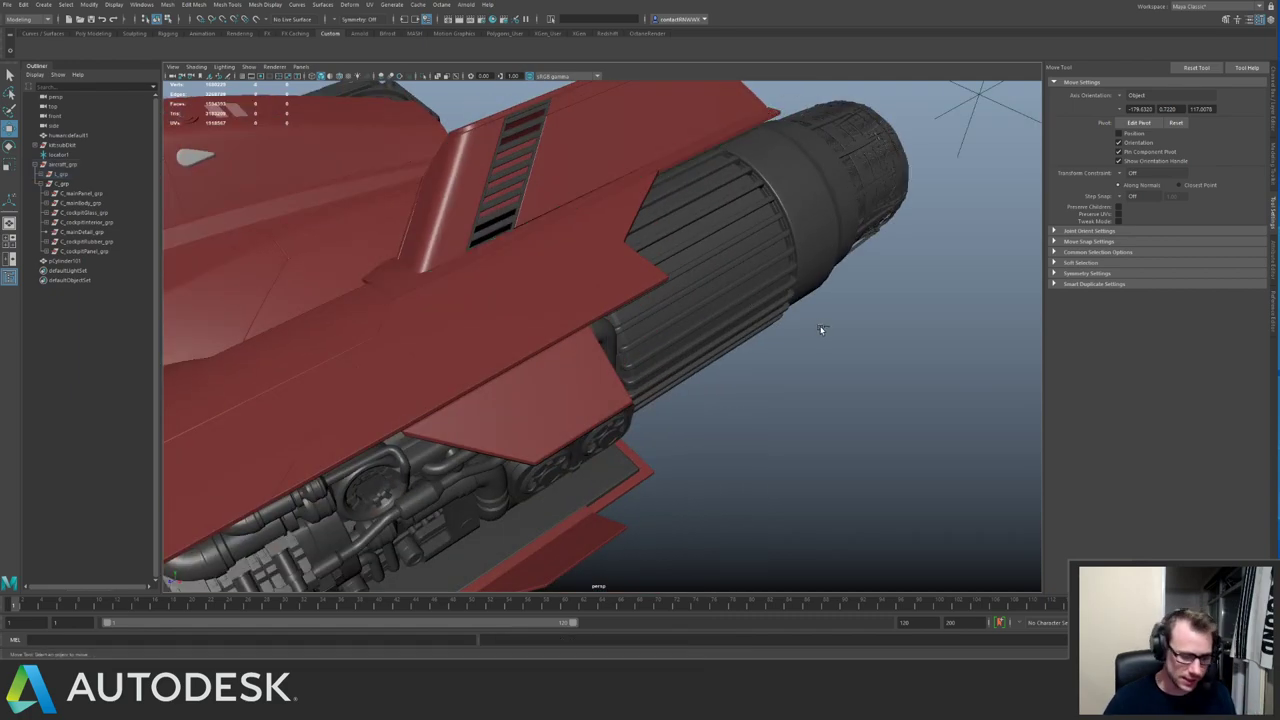
{"action": "key", "text": "ctrl+s"}
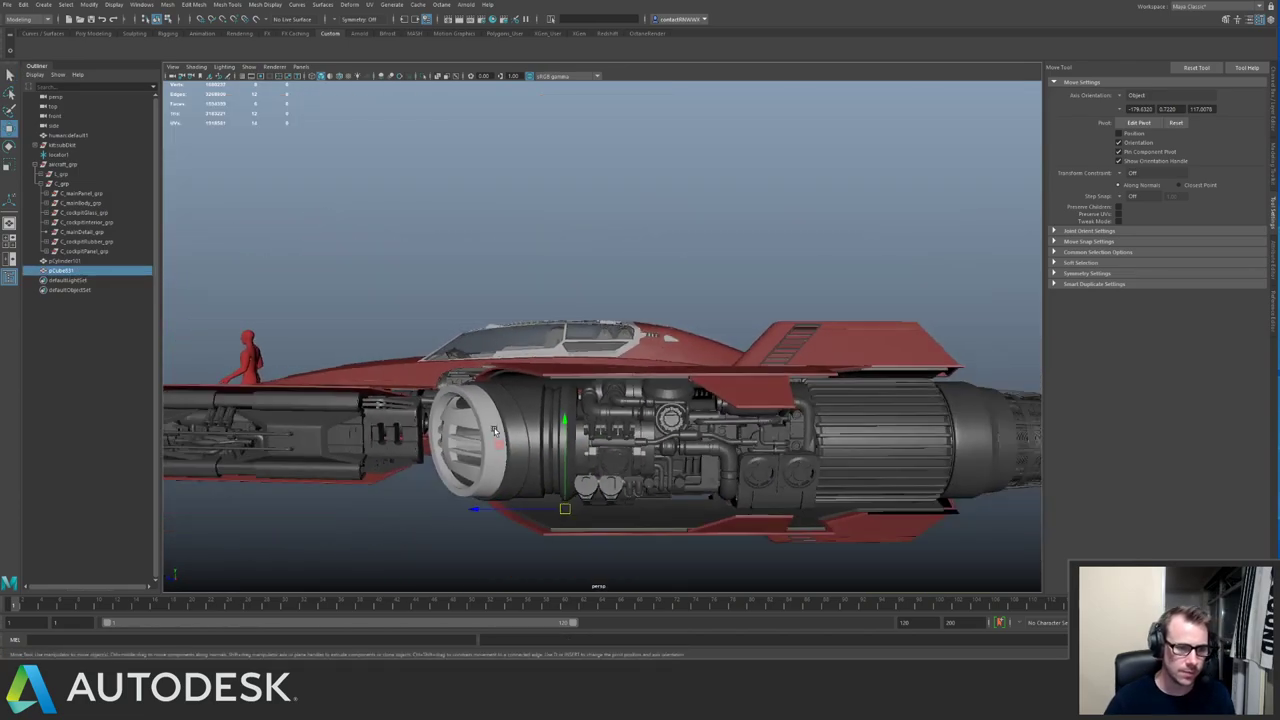
Raise the test cube above the cockpit and extrude its end face twice to form a bent block.
{"action": "left_click_drag", "start_coordinate": [498, 445], "coordinate": [354, 177]}
{"action": "mouse_move", "coordinate": [485, 254]}
{"action": "left_mouse_down", "text": "alt"}
{"action": "mouse_move", "coordinate": [440, 266]}
{"action": "mouse_move", "coordinate": [475, 291]}
{"action": "mouse_move", "coordinate": [659, 261]}
{"action": "mouse_move", "coordinate": [639, 246]}
{"action": "mouse_move", "coordinate": [468, 270]}
{"action": "left_mouse_up", "text": "alt"}
{"action": "key", "text": "F11"}
{"action": "left_click", "coordinate": [648, 246]}
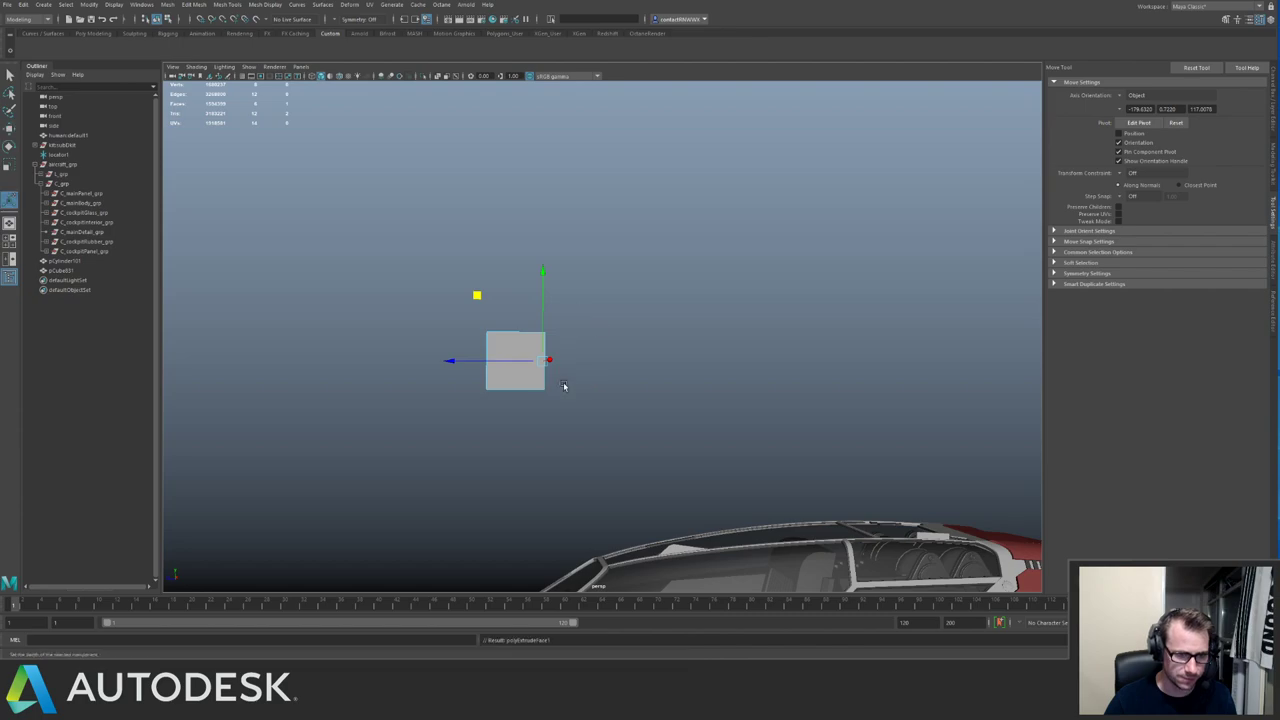
{"action": "key", "text": "ctrl+e"}
{"action": "key", "text": "w"}
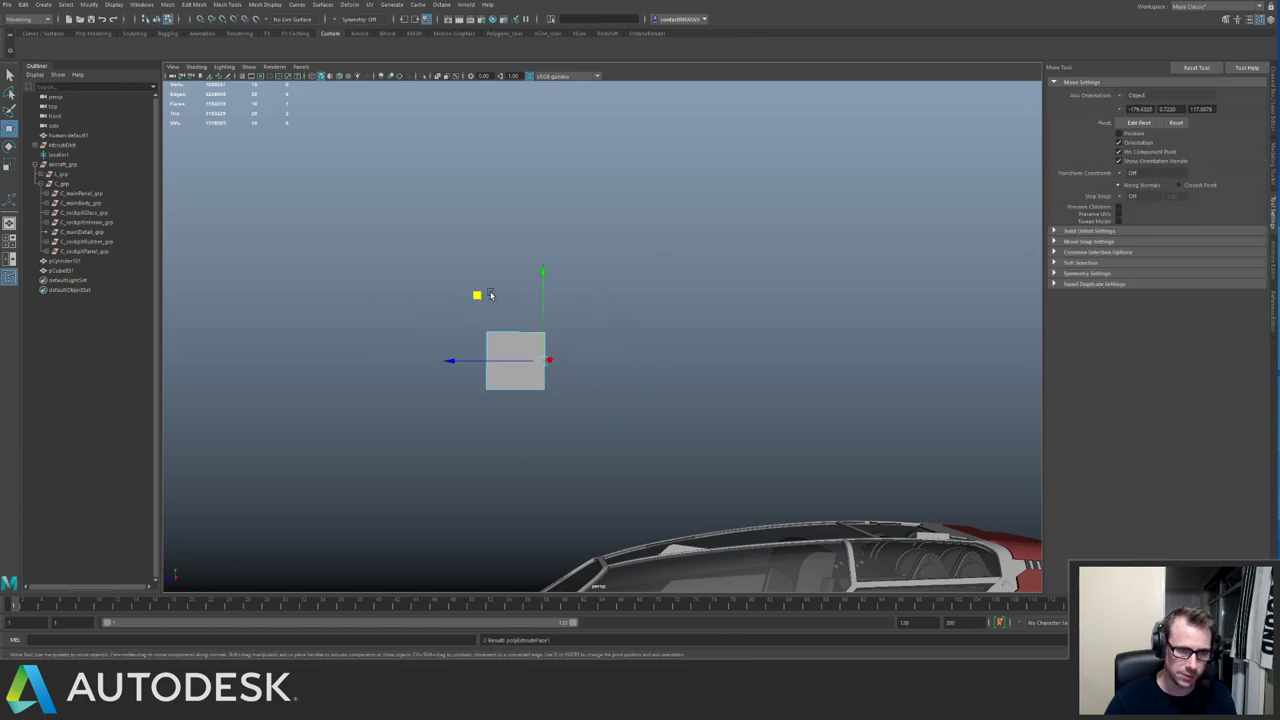
{"action": "left_click_drag", "start_coordinate": [487, 293], "coordinate": [571, 334]}
{"action": "key", "text": "ctrl+e"}
{"action": "key", "text": "w"}
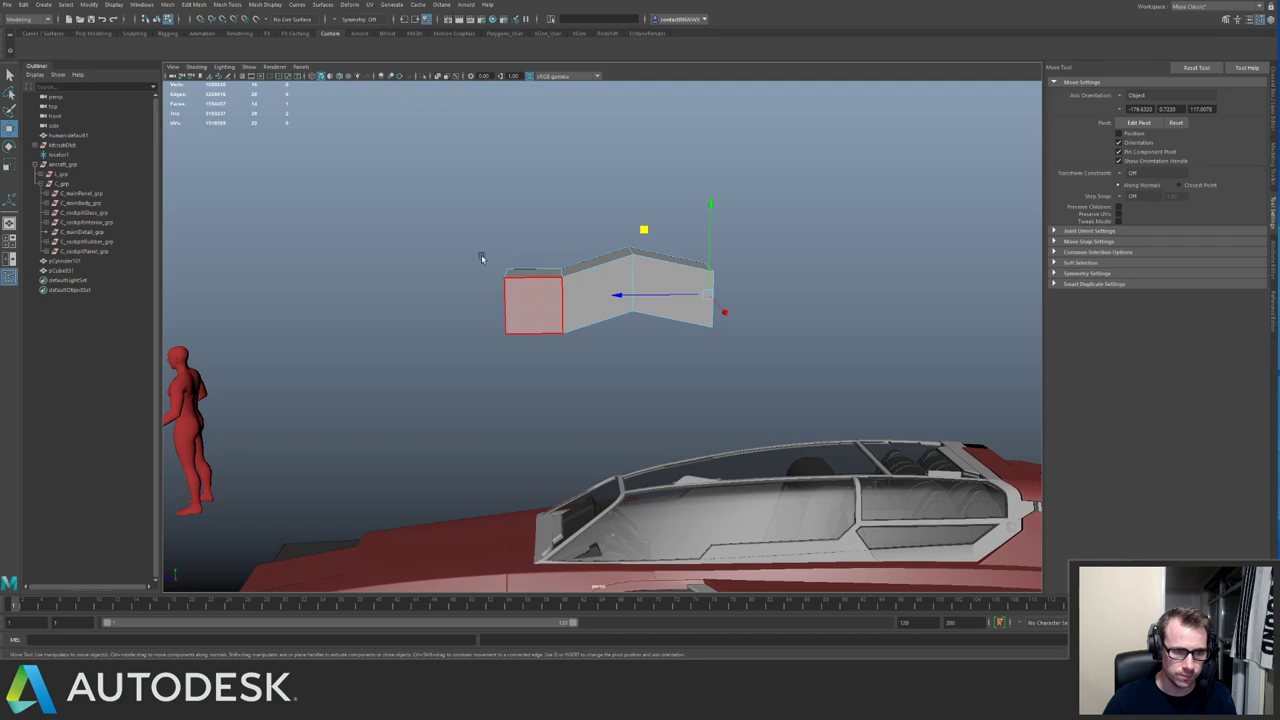
Crease the bent block's end and lengthwise edges, leaving the crosswise bend edges uncreased, and return to object mode.
{"action": "left_click_drag", "start_coordinate": [480, 257], "coordinate": [525, 347]}
{"action": "left_click_drag", "start_coordinate": [704, 244], "coordinate": [743, 356], "text": "shift"}
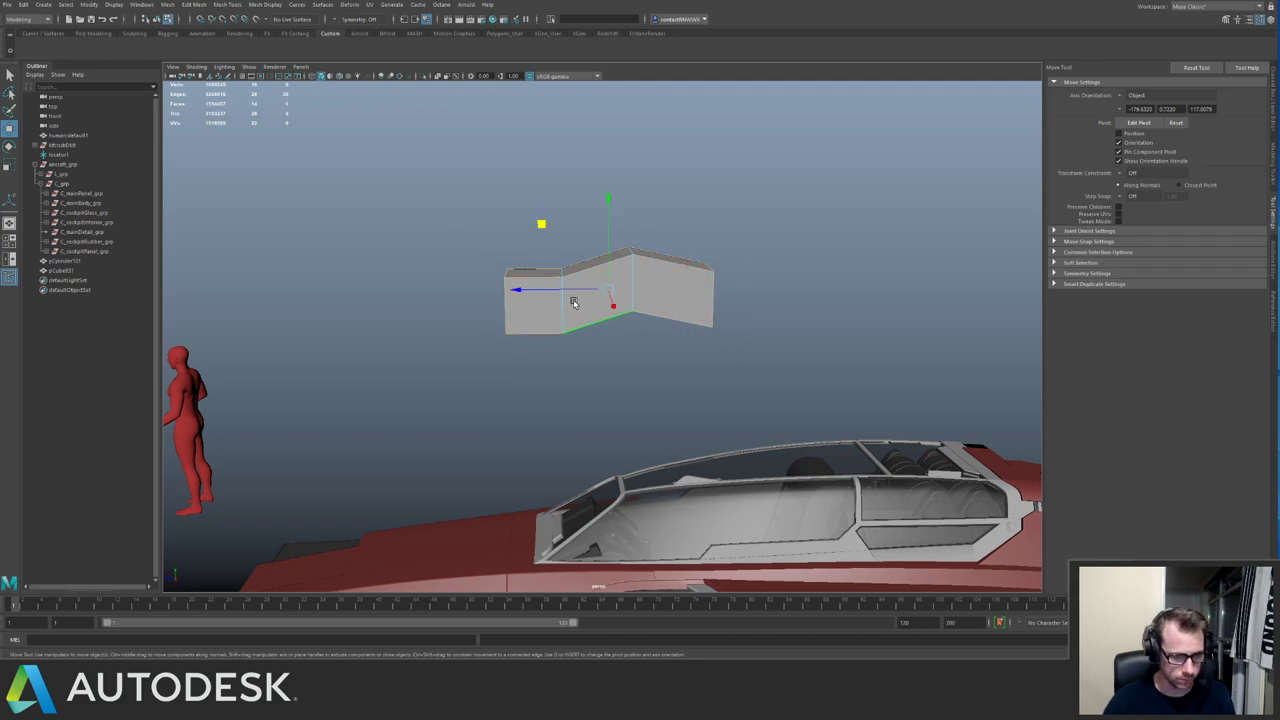
{"action": "key", "text": "shift+c"}
{"action": "middle_click_drag", "start_coordinate": [503, 274], "coordinate": [1114, 360]}
{"action": "key", "text": "q"}
{"action": "key", "text": "F8"}
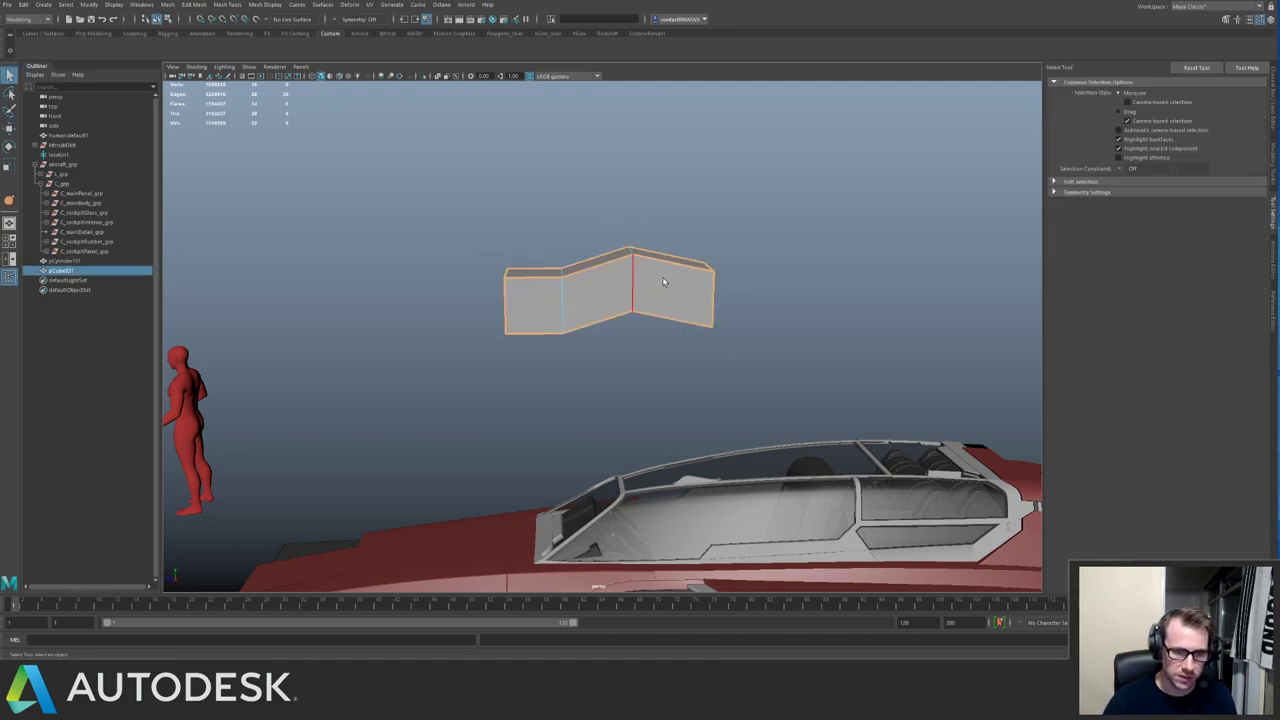
Compare the creased bent block's smoothed and unsmoothed display, examining how its bends change.
{"action": "right_click_drag", "start_coordinate": [666, 285], "coordinate": [571, 292], "text": "alt"}
{"action": "left_click_drag", "start_coordinate": [570, 292], "coordinate": [496, 300], "text": "alt"}
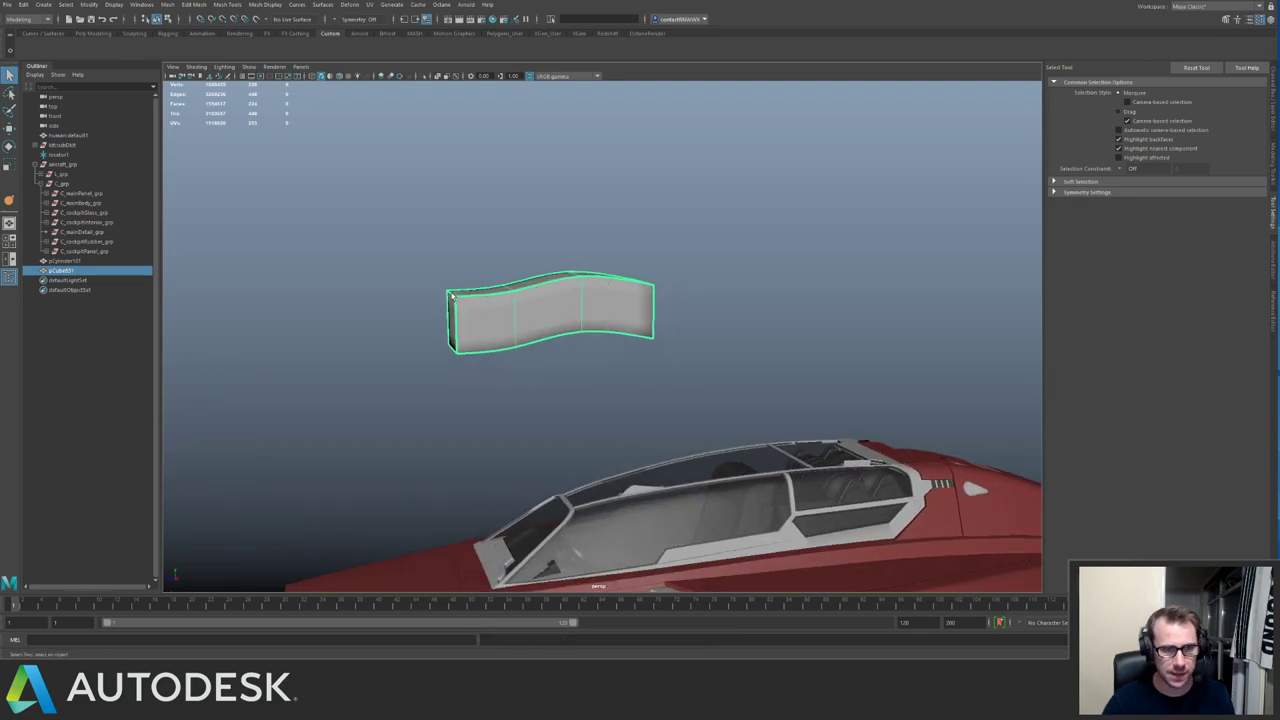
{"action": "key", "text": "1"}
{"action": "left_click_drag", "start_coordinate": [572, 315], "coordinate": [658, 322], "text": "alt"}
{"action": "key", "text": "3"}
{"action": "key", "text": "1"}
{"action": "key", "text": "3"}
{"action": "key", "text": "1"}
{"action": "key", "text": "3"}
{"action": "key", "text": "1"}
{"action": "key", "text": "3"}
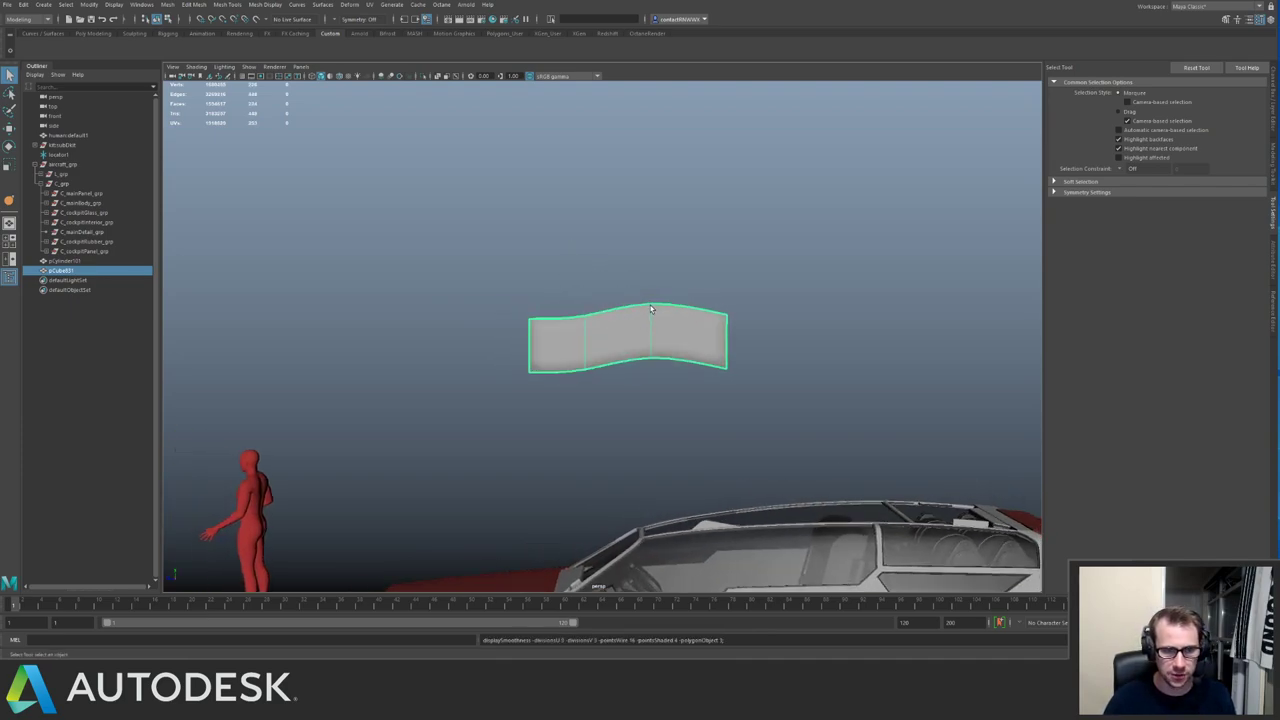
{"action": "key", "text": "1"}
{"action": "key", "text": "3"}
{"action": "key", "text": "1"}
{"action": "key", "text": "3"}
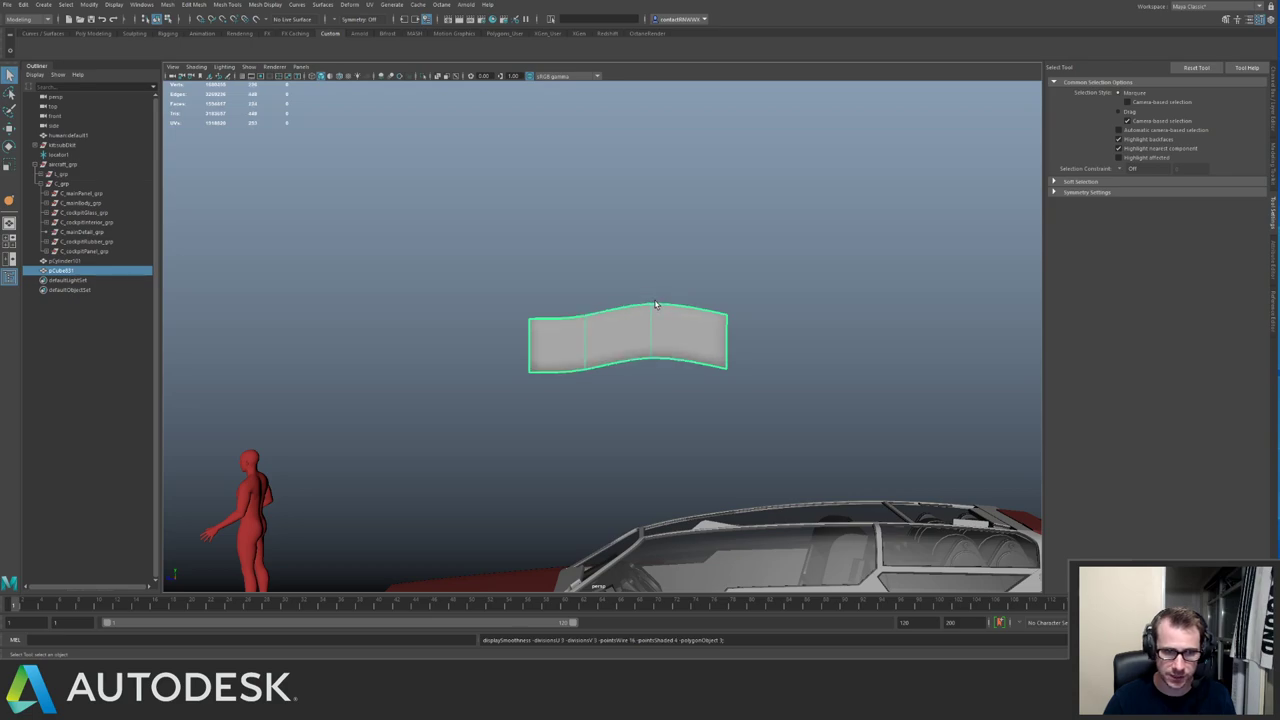
{"action": "key", "text": "1"}
{"action": "key", "text": "3"}
{"action": "key", "text": "1"}
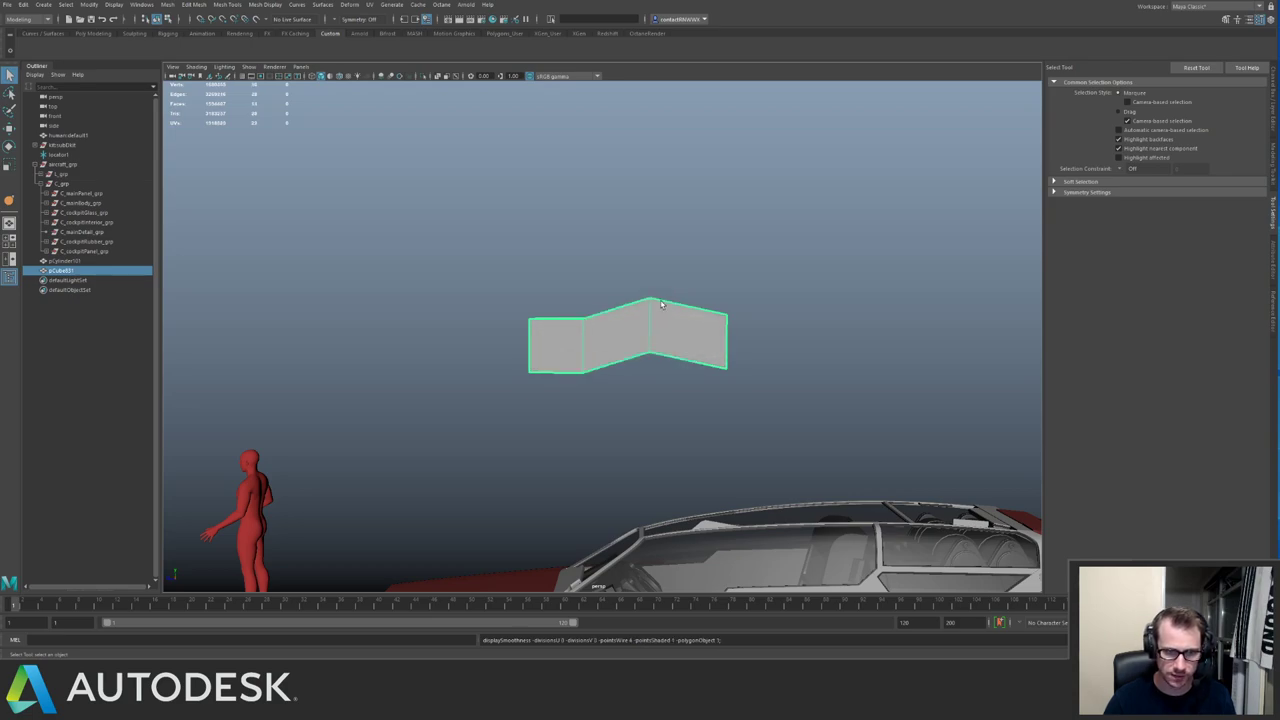
Try applying a one-division Smooth to the original bent block.
{"action": "right_click_drag", "start_coordinate": [679, 311], "coordinate": [564, 313], "text": "alt"}
{"action": "key", "text": "3"}
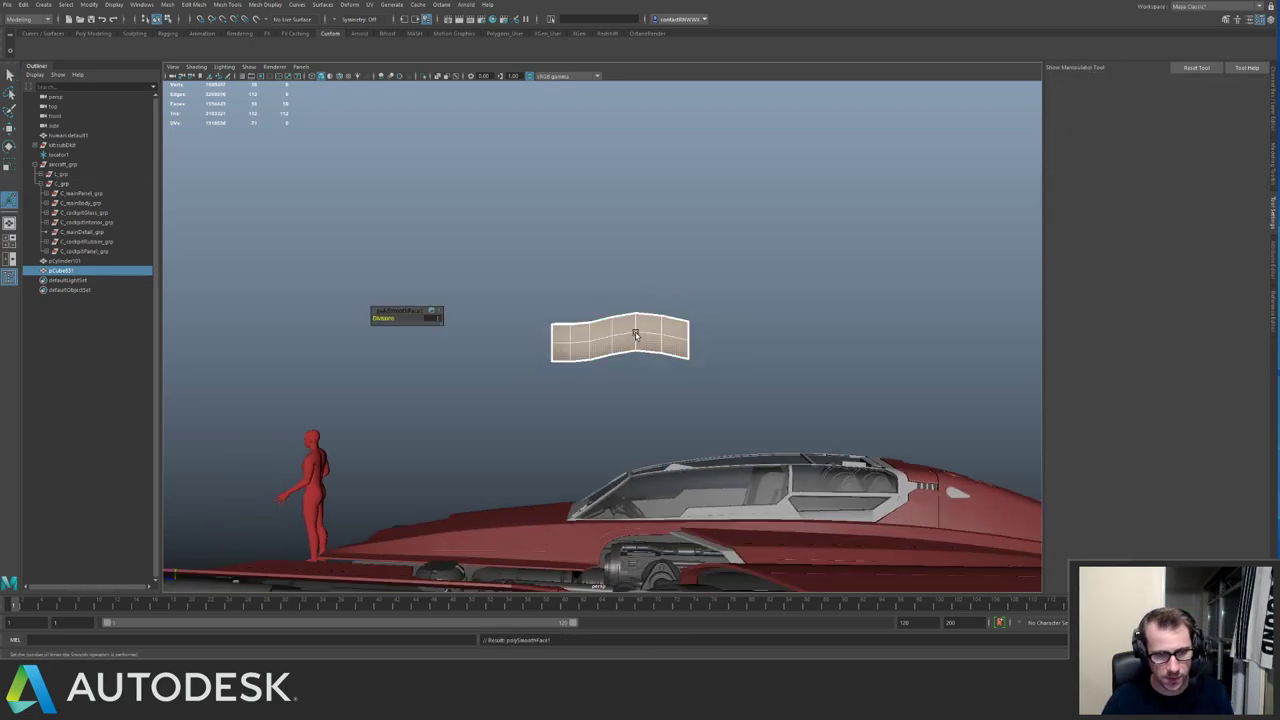
{"action": "key", "text": "w"}
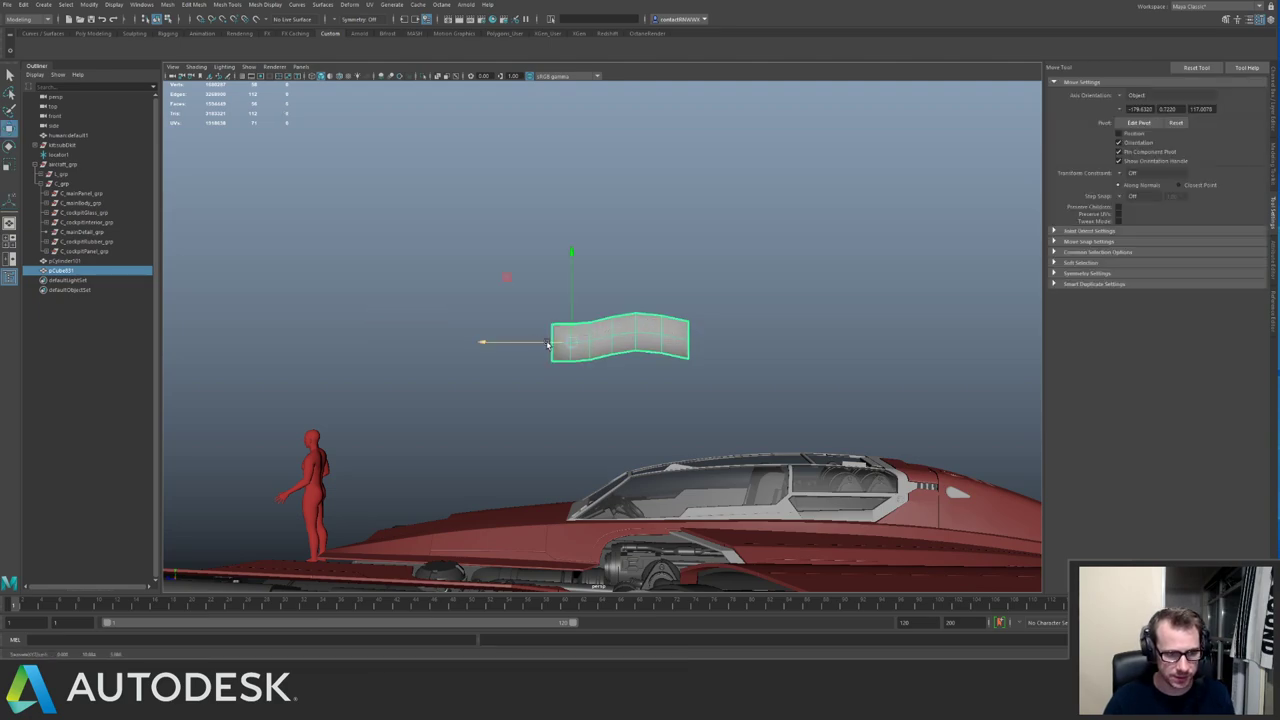
{"action": "key", "text": "1"}
Duplicate the bent block, place the copy beside it lengthwise, and apply a one-division Smooth to the copy.
{"action": "key", "text": "ctrl+d"}
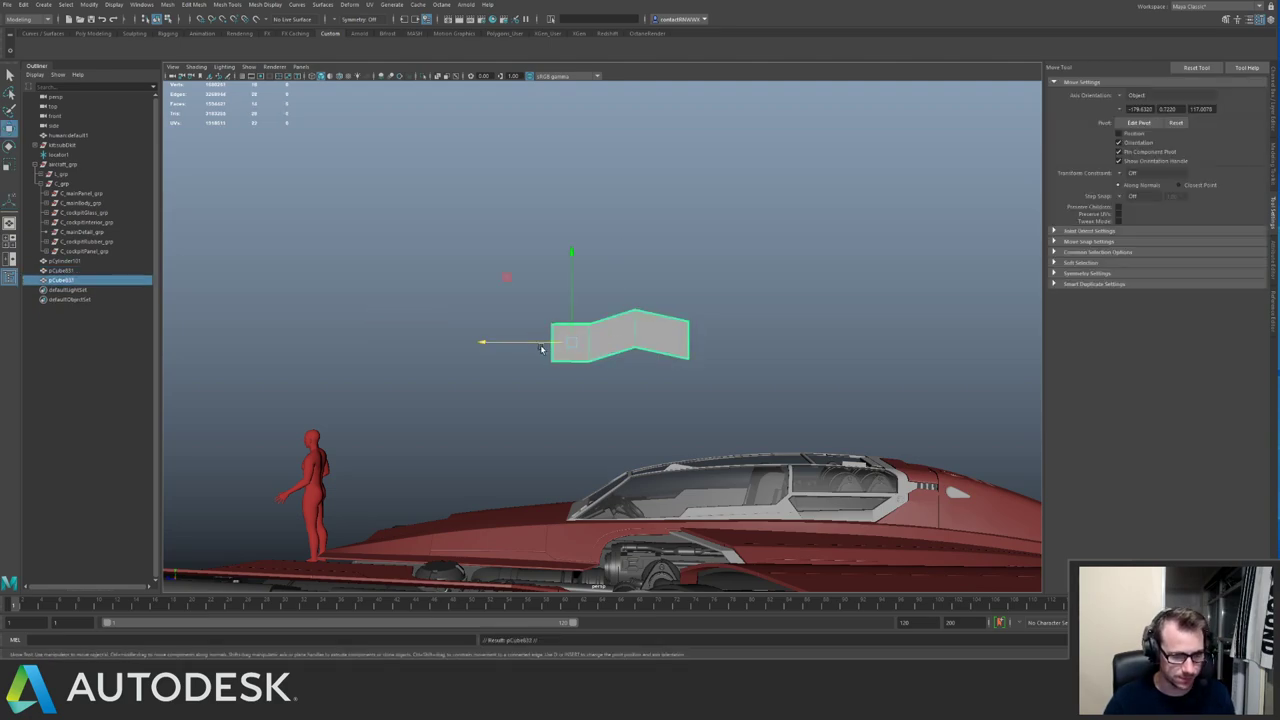
{"action": "left_click_drag", "start_coordinate": [536, 346], "coordinate": [708, 353]}
{"action": "key", "text": "g"}
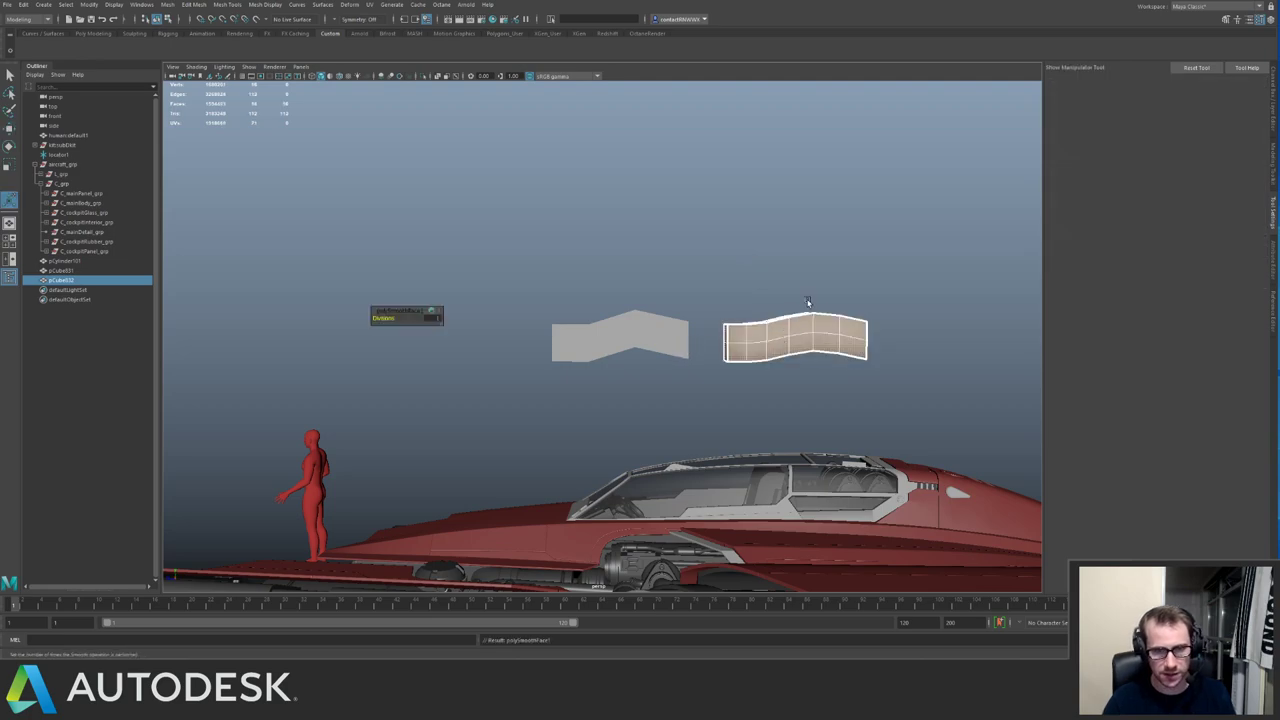
{"action": "left_click", "coordinate": [808, 302]}
Select both blocks and compare their smoothed and unsmoothed display side by side.
{"action": "left_click_drag", "start_coordinate": [632, 289], "coordinate": [810, 372]}
{"action": "middle_click_drag", "start_coordinate": [790, 370], "coordinate": [600, 362], "text": "alt"}
{"action": "right_click_drag", "start_coordinate": [600, 362], "coordinate": [640, 352], "text": "alt"}
{"action": "left_click", "coordinate": [672, 334]}
{"action": "left_click_drag", "start_coordinate": [524, 293], "coordinate": [740, 360]}
{"action": "key", "text": "3"}
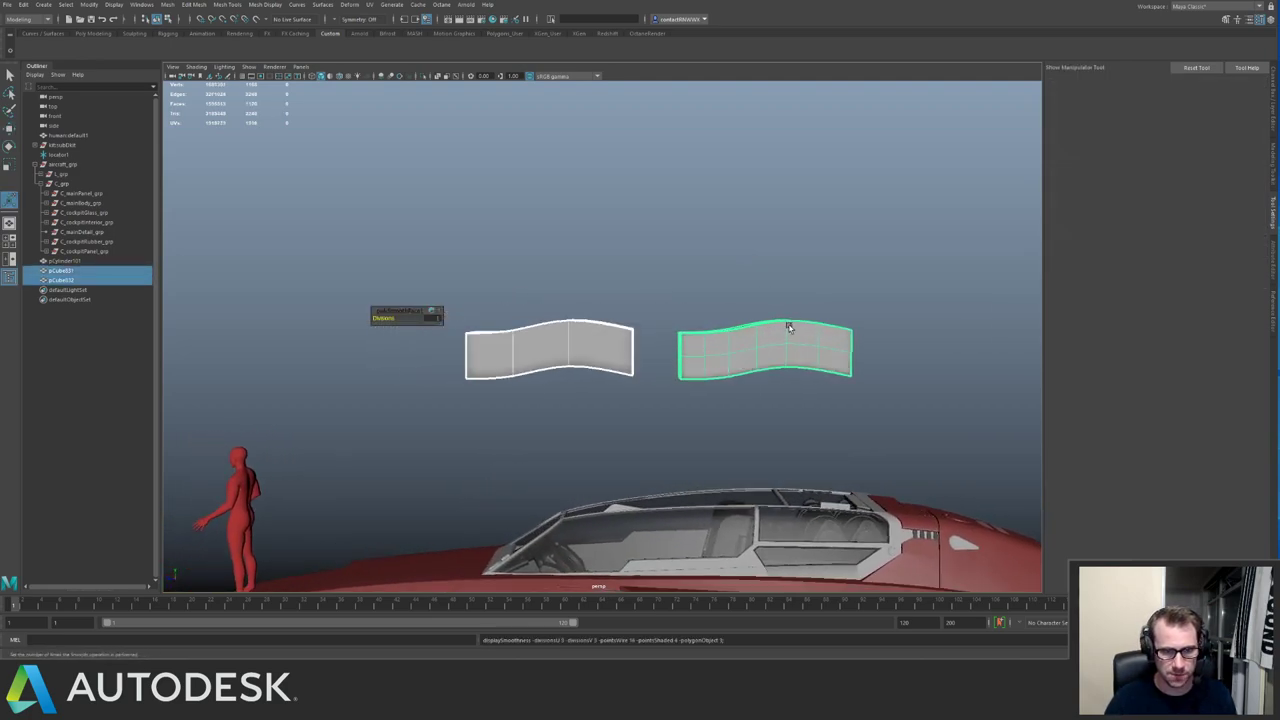
{"action": "key", "text": "1"}
{"action": "key", "text": "3"}
{"action": "key", "text": "1"}
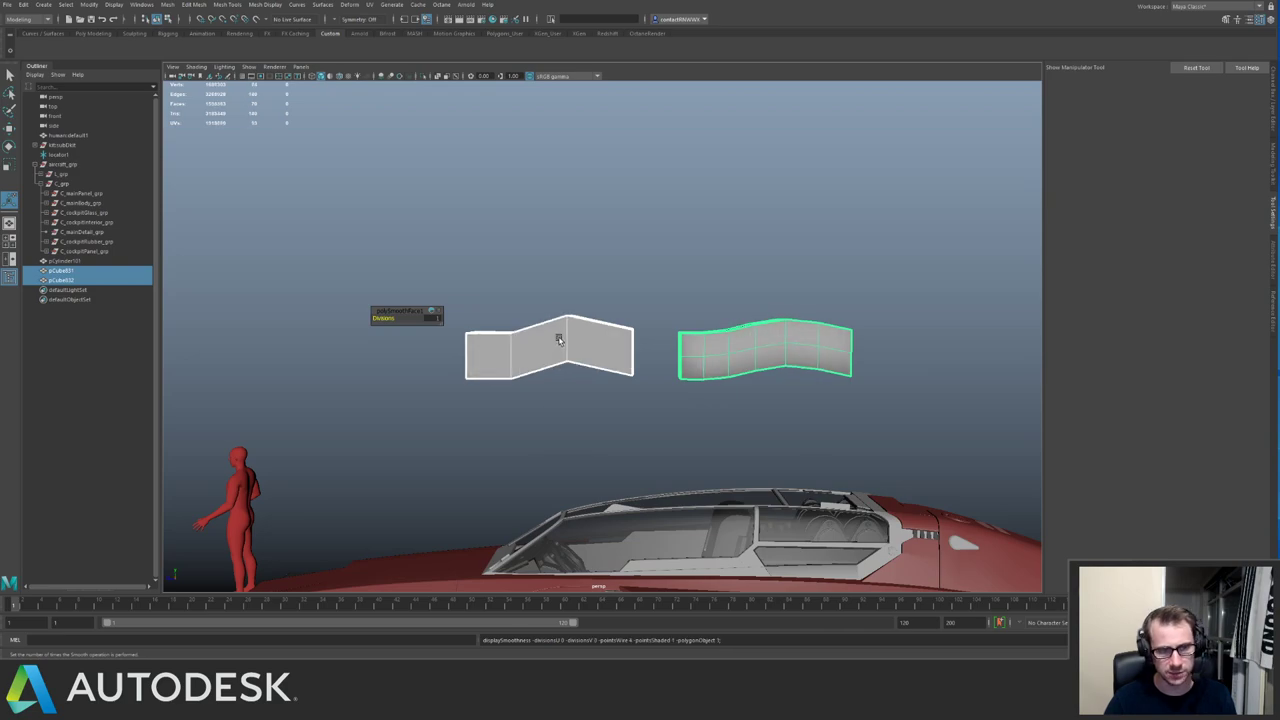
{"action": "key", "text": "3"}
{"action": "key", "text": "1"}
{"action": "key", "text": "3"}
{"action": "key", "text": "1"}
{"action": "key", "text": "3"}
{"action": "key", "text": "1"}
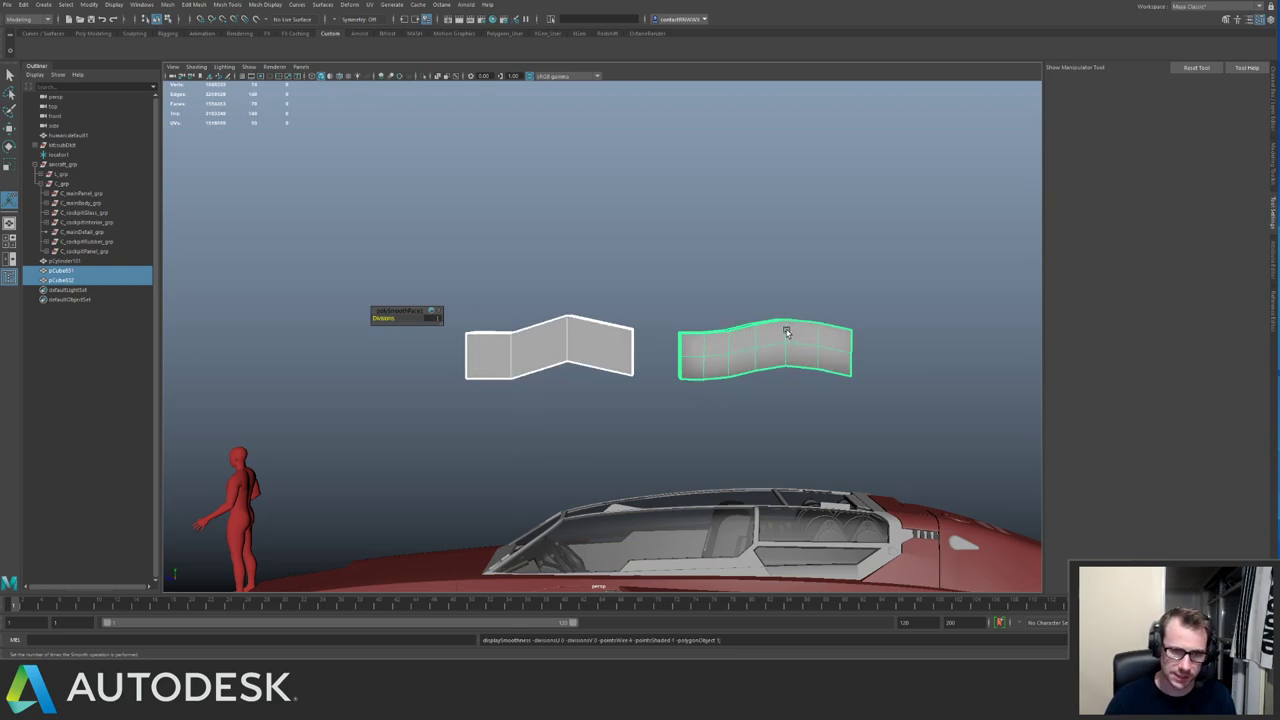
{"action": "left_click_drag", "start_coordinate": [734, 336], "coordinate": [640, 290], "text": "alt"}
{"action": "key", "text": "3"}
{"action": "key", "text": "1"}
{"action": "key", "text": "3"}
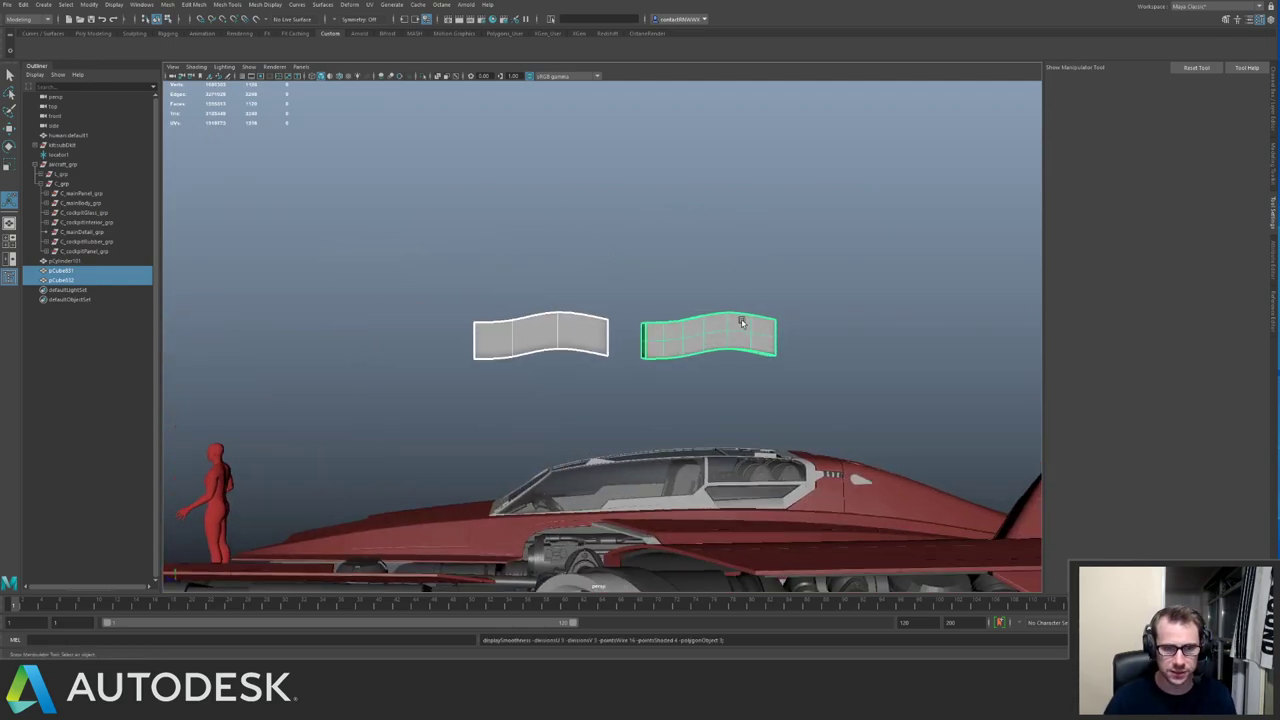
{"action": "key", "text": "1"}
{"action": "key", "text": "3"}
{"action": "key", "text": "1"}
{"action": "key", "text": "3"}
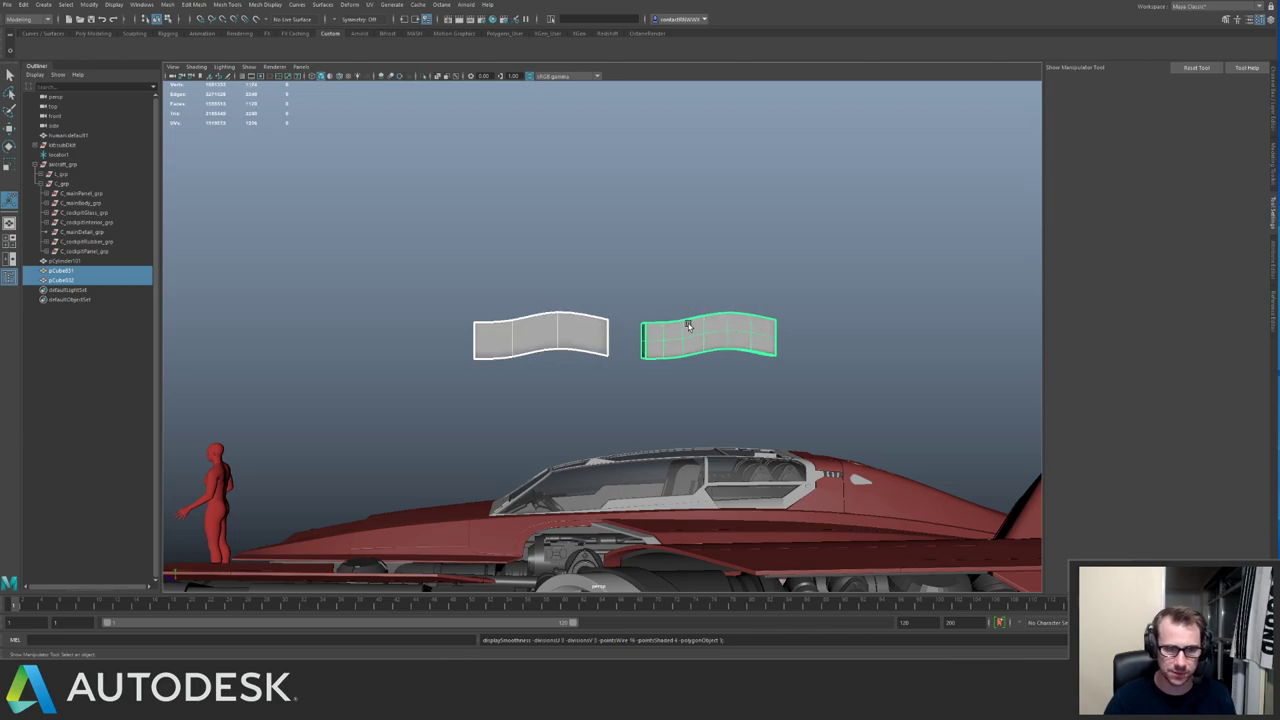
{"action": "key", "text": "1"}
Select only the original low-poly block and save the scene.
{"action": "right_click_drag", "start_coordinate": [445, 318], "coordinate": [840, 446], "text": "alt"}
{"action": "left_click_drag", "start_coordinate": [505, 333], "coordinate": [519, 282], "text": "alt"}
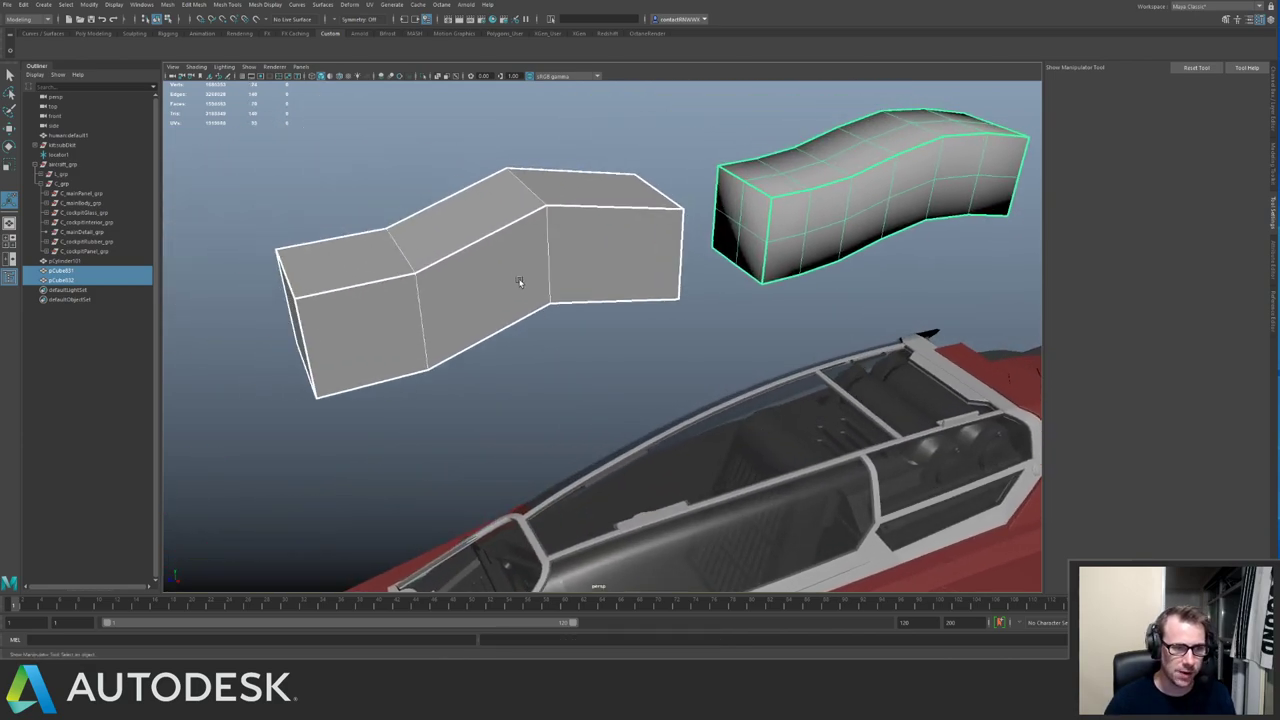
{"action": "left_click", "coordinate": [456, 264]}
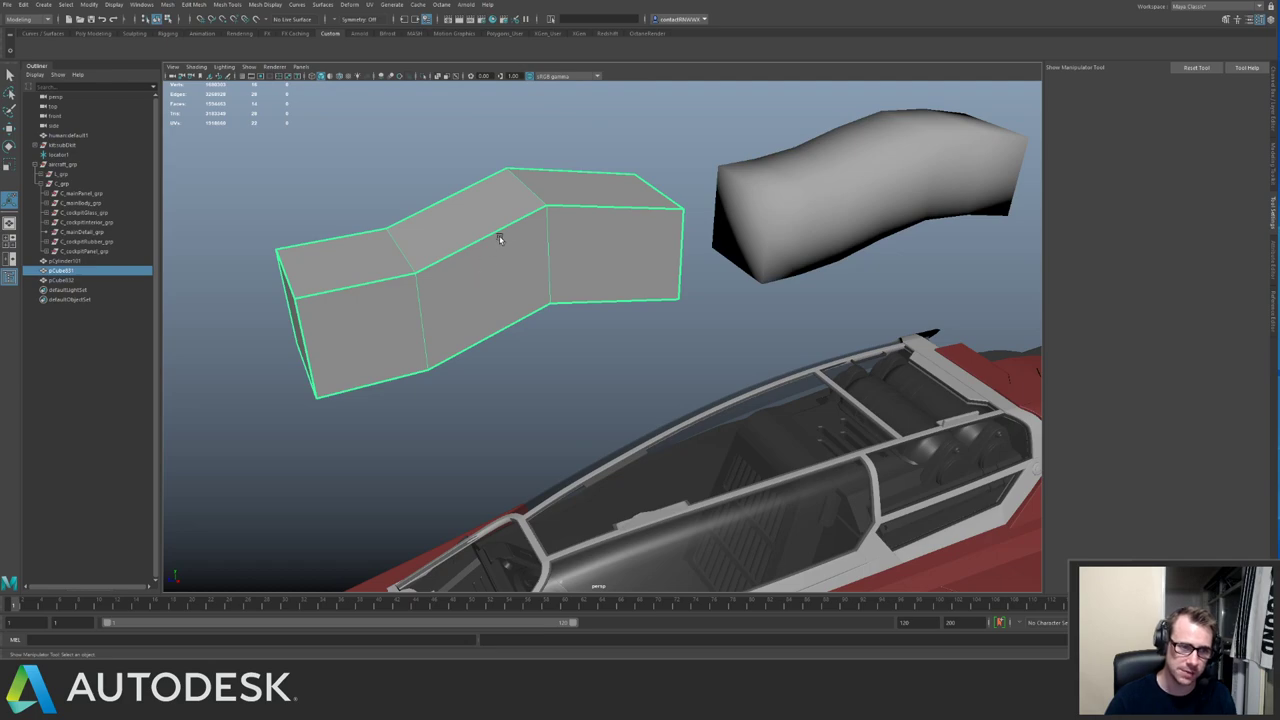
{"action": "key", "text": "ctrl+s"}
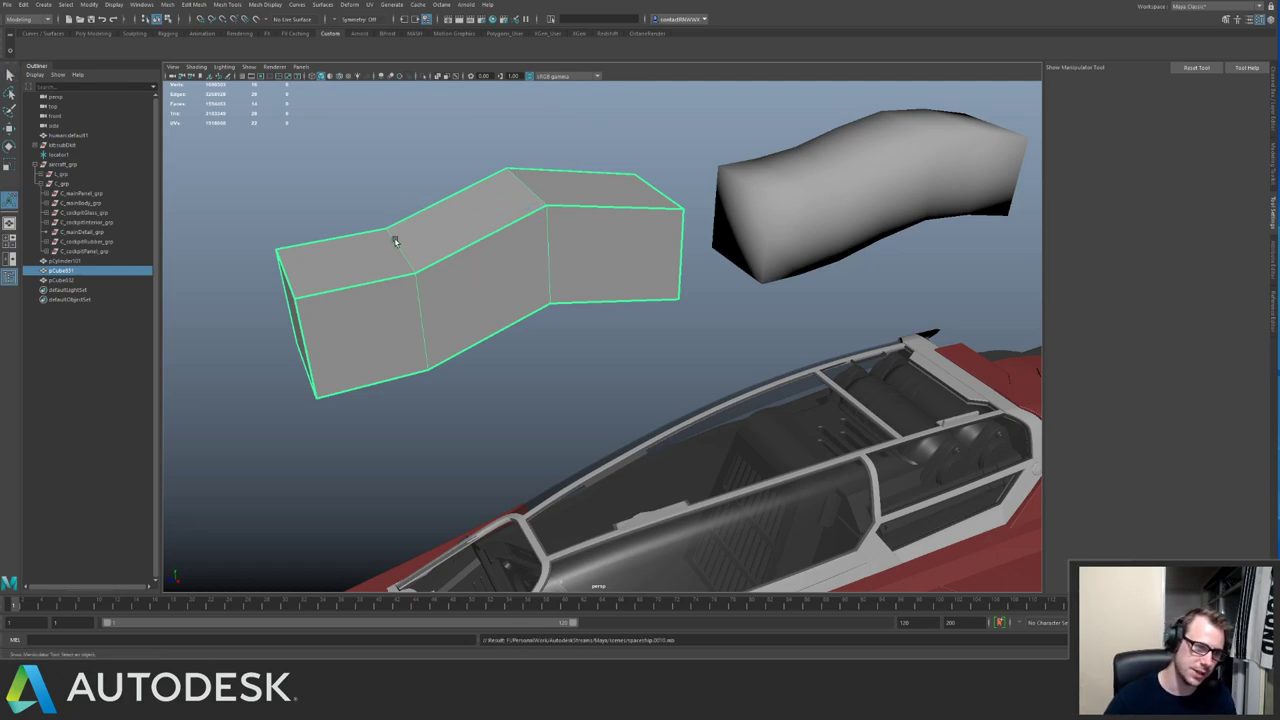
Examine how far the original low-poly block's bend corners shift between its smoothed and unsmoothed display.
{"action": "left_click_drag", "start_coordinate": [534, 204], "coordinate": [508, 240], "text": "alt"}
{"action": "middle_click_drag", "start_coordinate": [508, 240], "coordinate": [514, 276], "text": "alt"}
{"action": "key", "text": "3"}
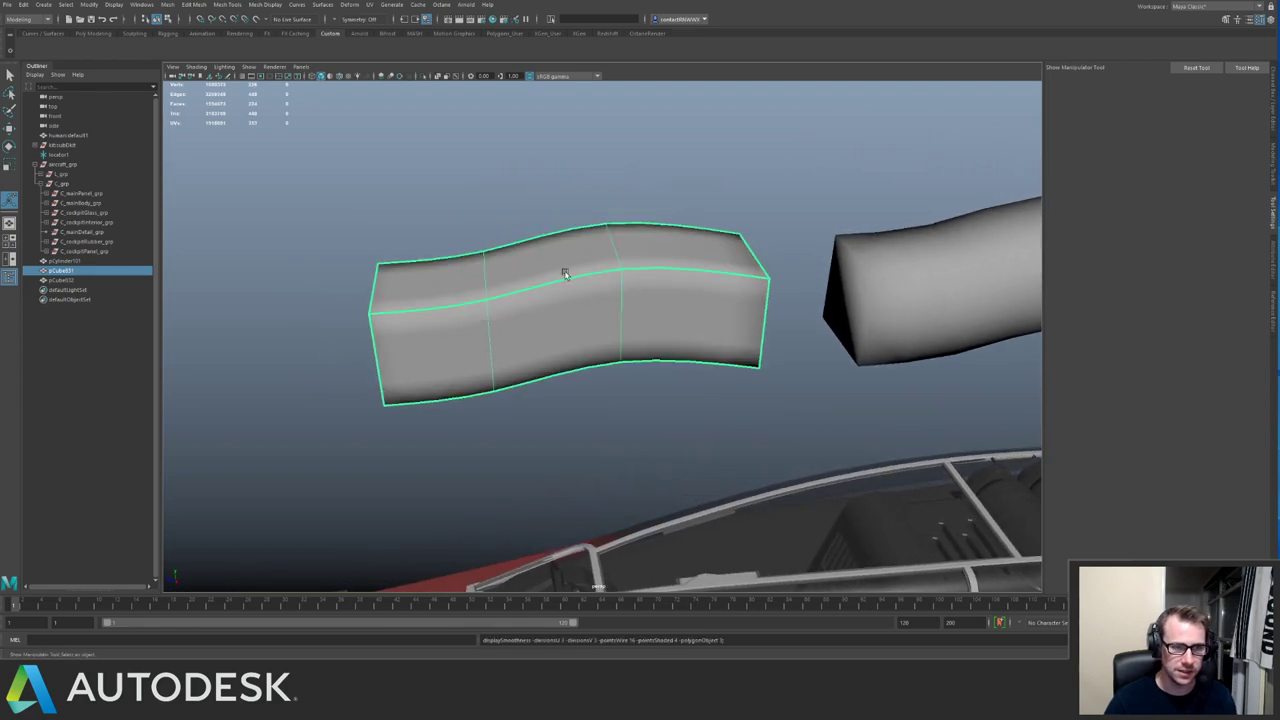
{"action": "key", "text": "1"}
{"action": "key", "text": "3"}
{"action": "key", "text": "1"}
{"action": "key", "text": "3"}
{"action": "key", "text": "1"}
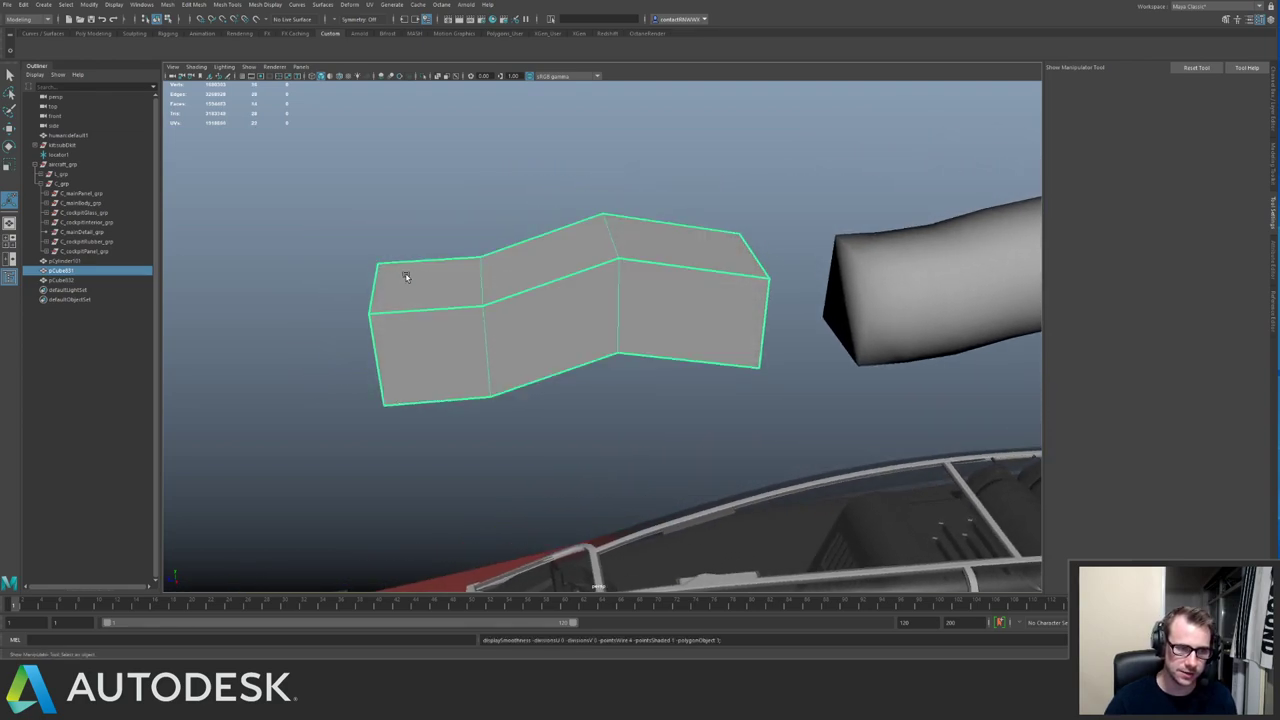
{"action": "key", "text": "3"}
{"action": "key", "text": "1"}
{"action": "key", "text": "3"}
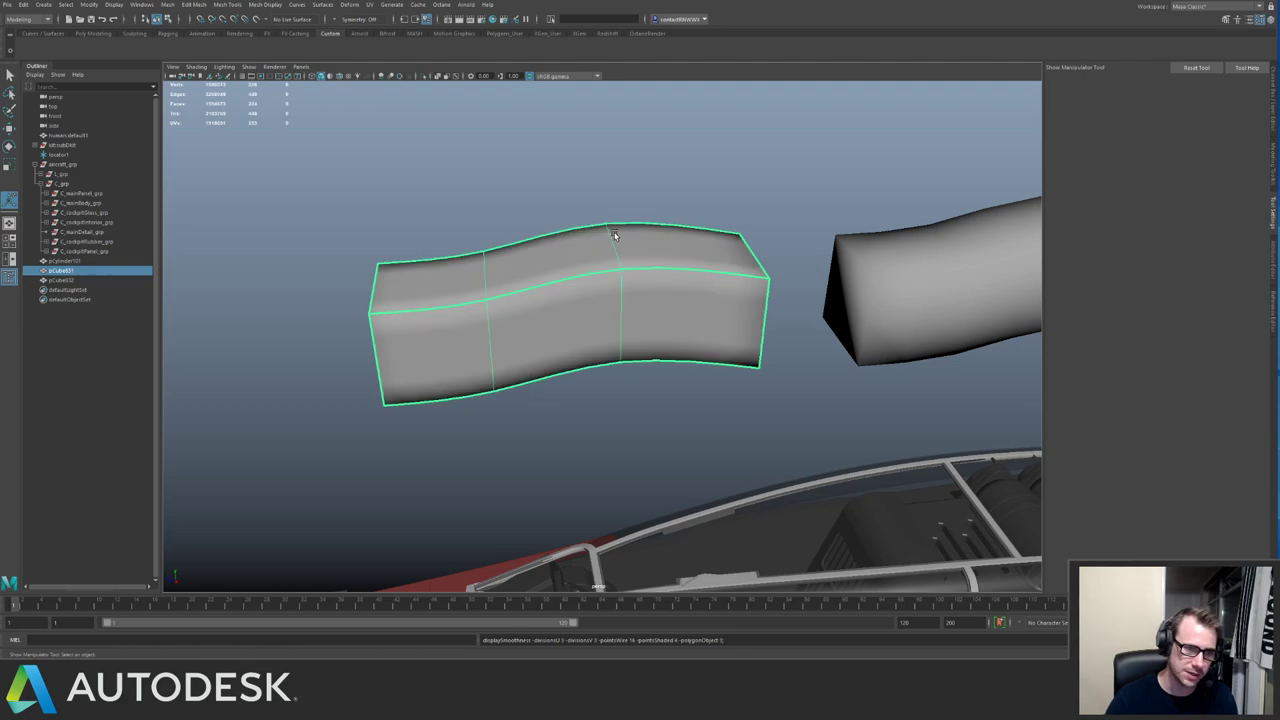
{"action": "key", "text": "1"}
{"action": "key", "text": "3"}
{"action": "key", "text": "1"}
{"action": "key", "text": "3"}
{"action": "key", "text": "1"}
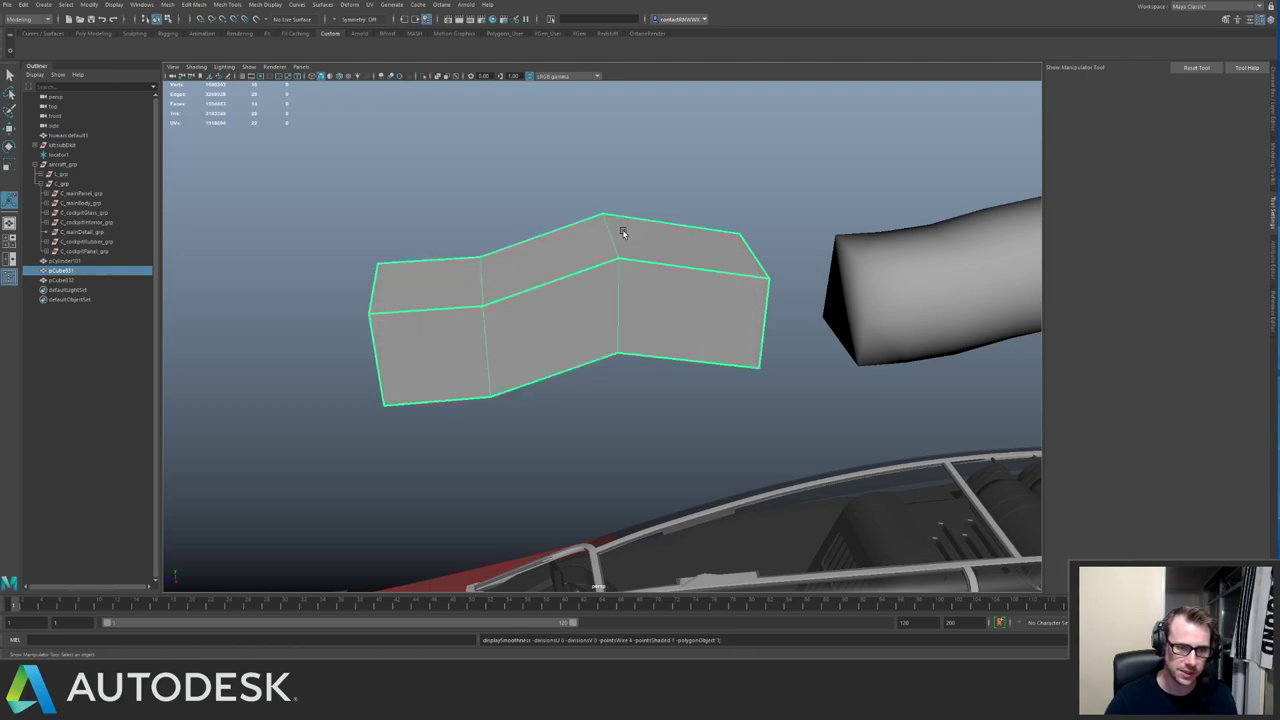
Select the subdivided copy and compare its smoothed and unsmoothed display close up.
{"action": "middle_click_drag", "start_coordinate": [826, 237], "coordinate": [478, 302], "text": "alt"}
{"action": "left_click", "coordinate": [702, 320]}
{"action": "key", "text": "3"}
{"action": "key", "text": "1"}
{"action": "key", "text": "3"}
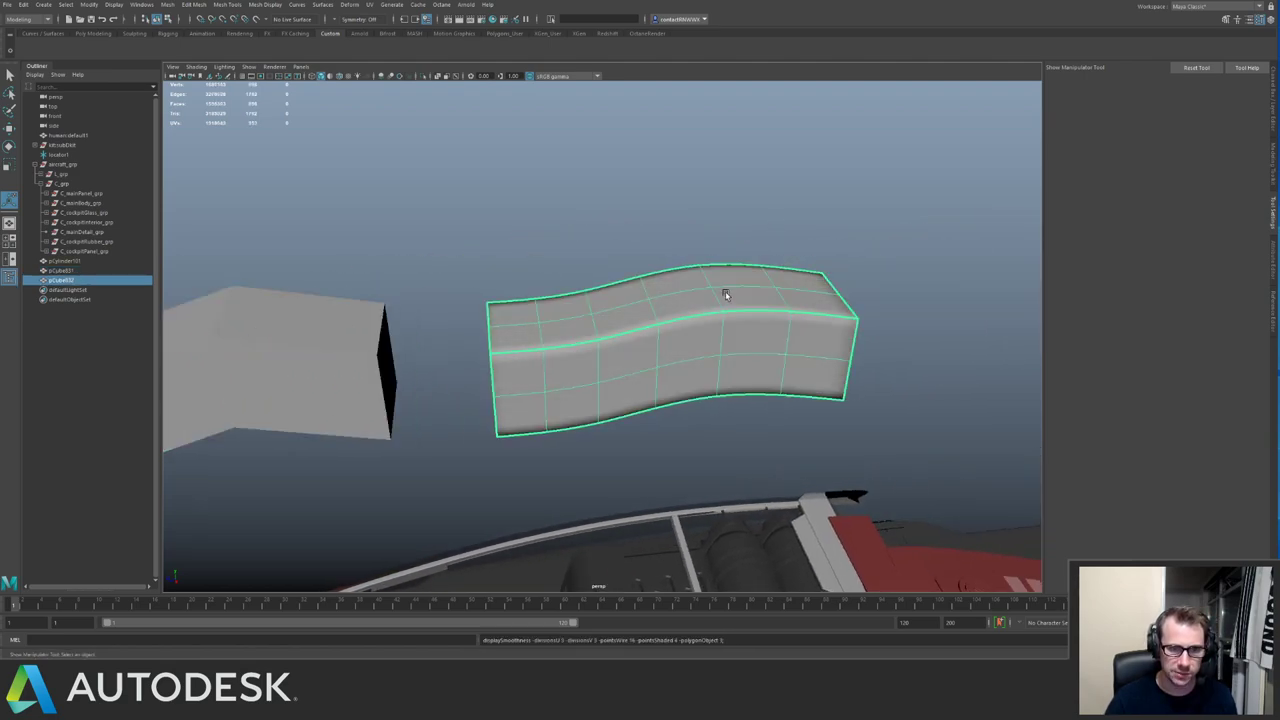
{"action": "key", "text": "1"}
{"action": "key", "text": "3"}
{"action": "key", "text": "1"}
{"action": "key", "text": "3"}
{"action": "key", "text": "1"}
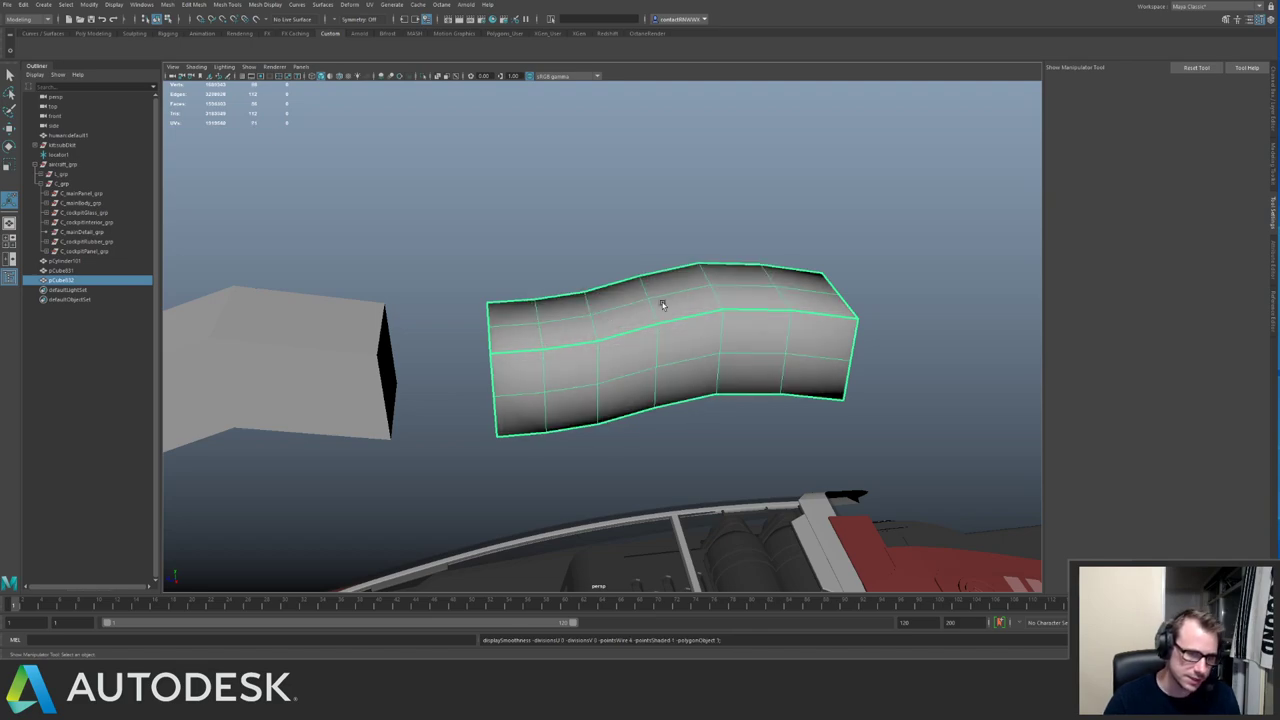
{"action": "key", "text": "3"}
{"action": "key", "text": "1"}
Select both test blocks, delete them, and save the scene.
{"action": "right_click_drag", "start_coordinate": [660, 357], "coordinate": [262, 254], "text": "alt"}
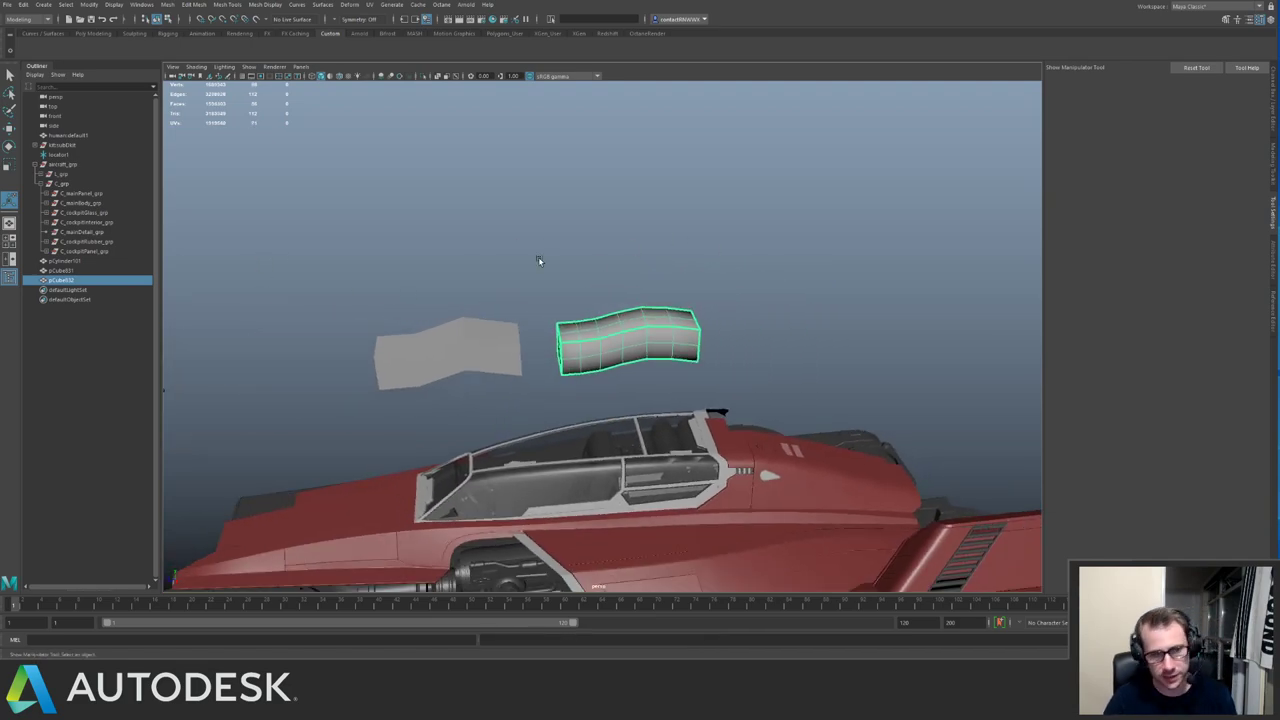
{"action": "mouse_move", "coordinate": [478, 284]}
{"action": "left_mouse_down"}
{"action": "mouse_move", "coordinate": [572, 356]}
{"action": "mouse_move", "coordinate": [567, 306]}
{"action": "mouse_move", "coordinate": [653, 308]}
{"action": "left_mouse_up"}
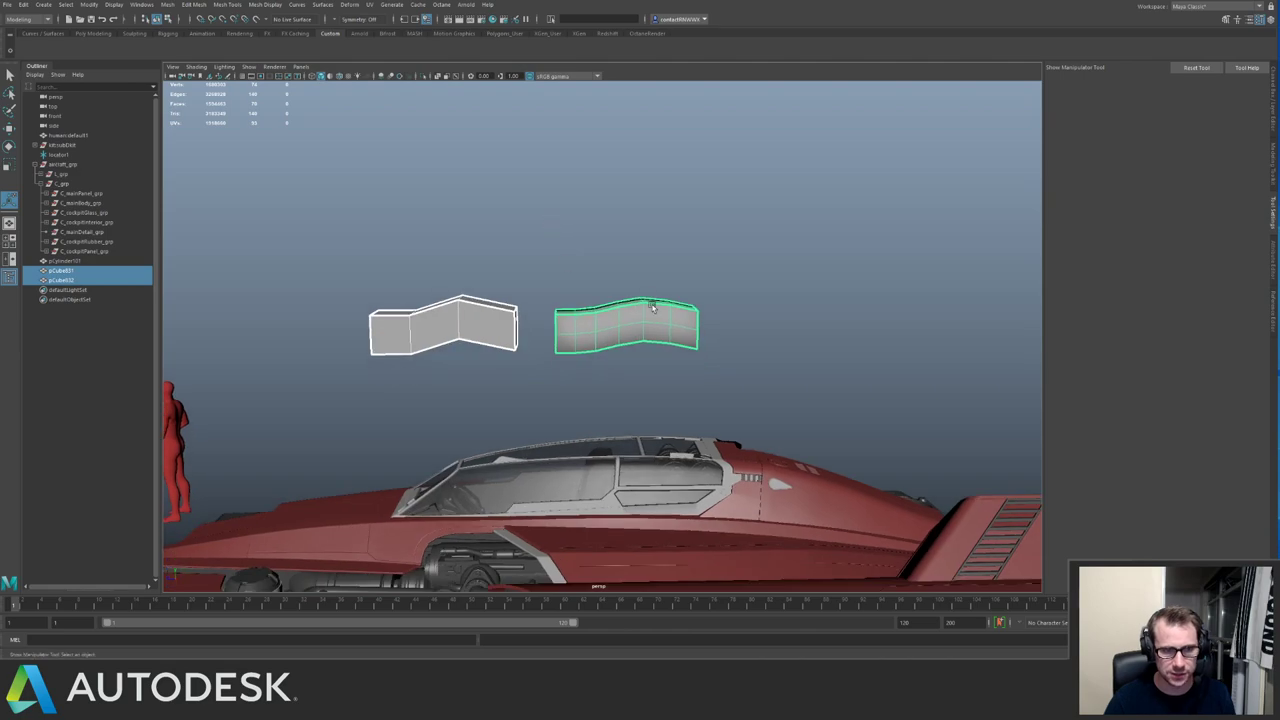
{"action": "key", "text": "3"}
{"action": "key", "text": "1"}
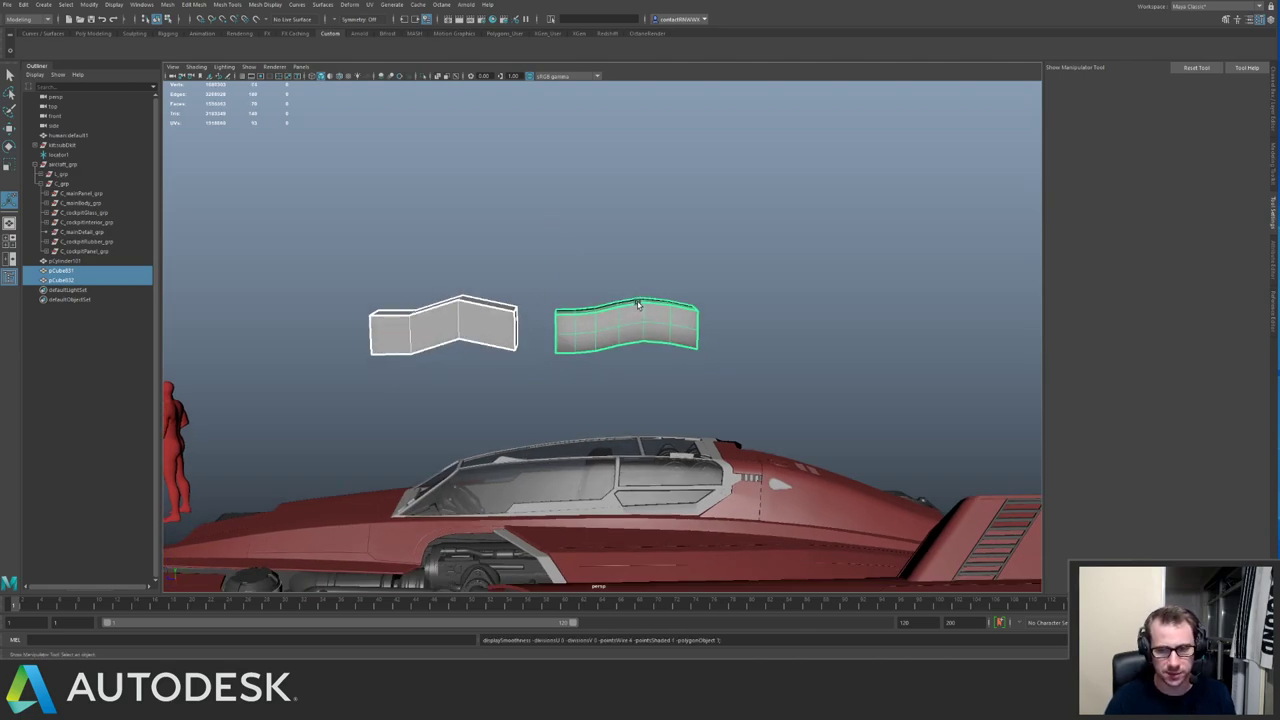
{"action": "key", "text": "Delete"}
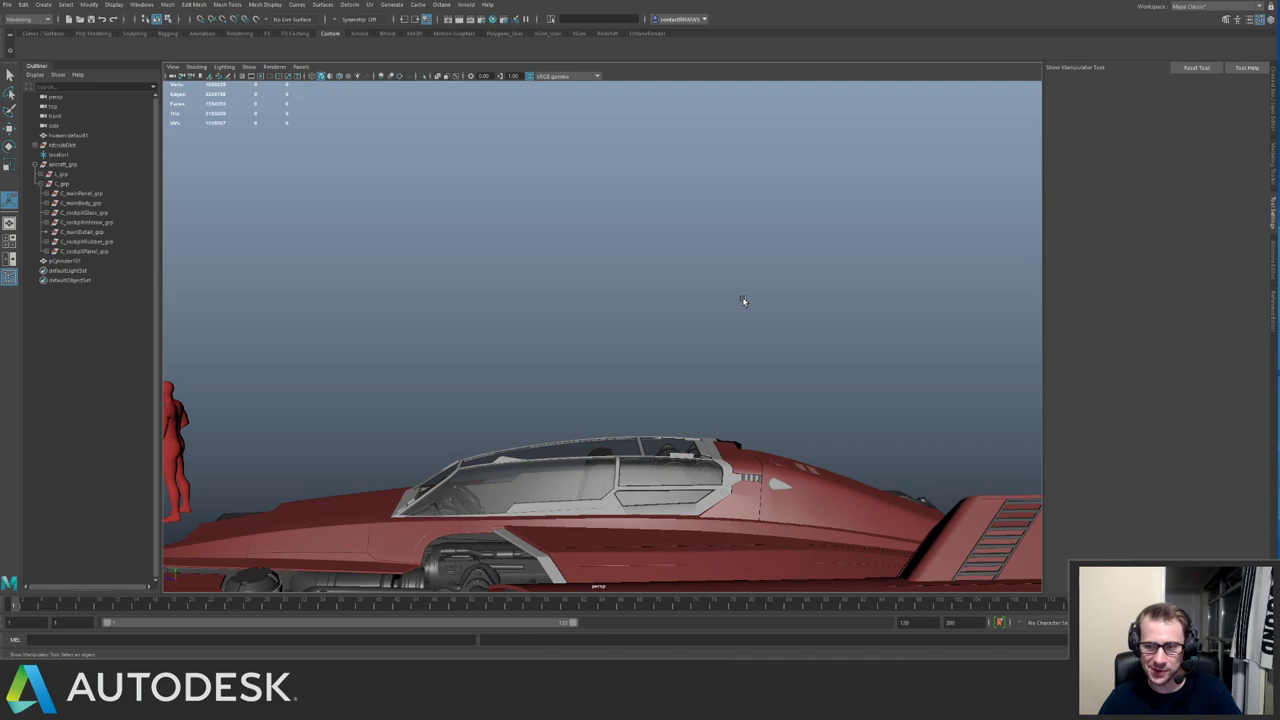
{"action": "key", "text": "ctrl+s"}
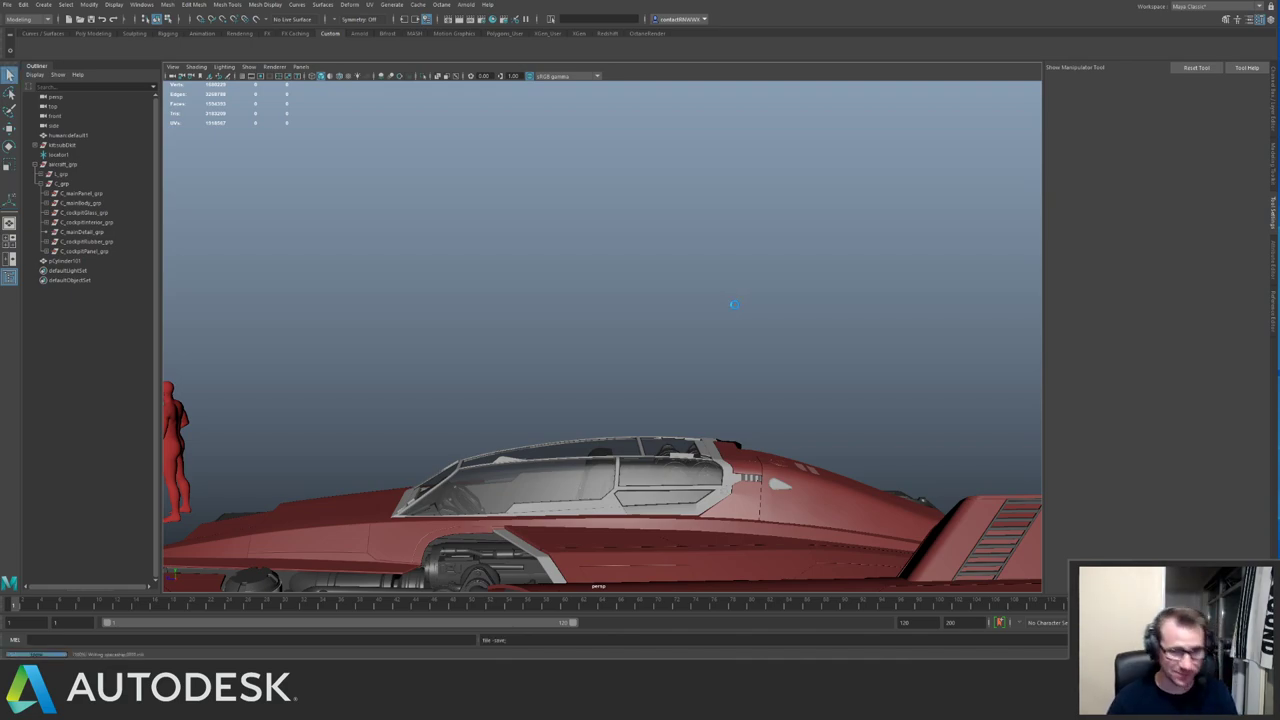
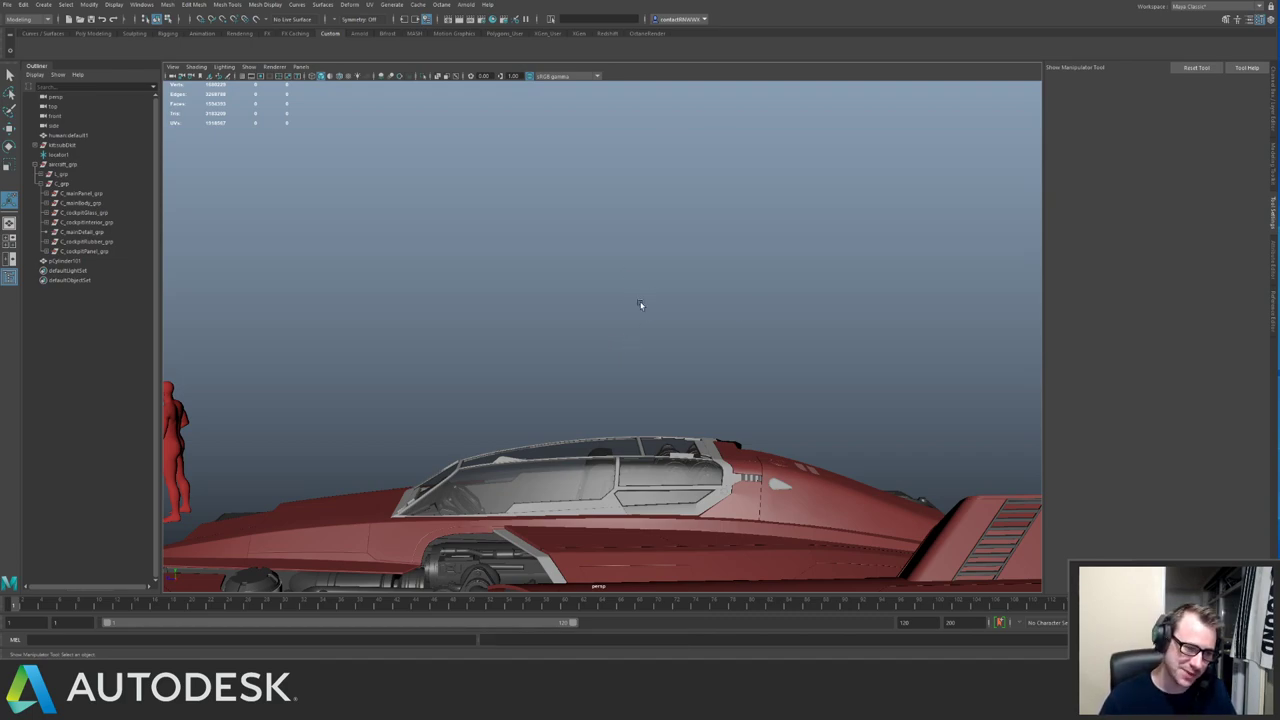
Save the scene and select the wide interior panel spanning the width of the cockpit.
{"action": "left_click_drag", "start_coordinate": [476, 326], "coordinate": [698, 348], "text": "alt"}
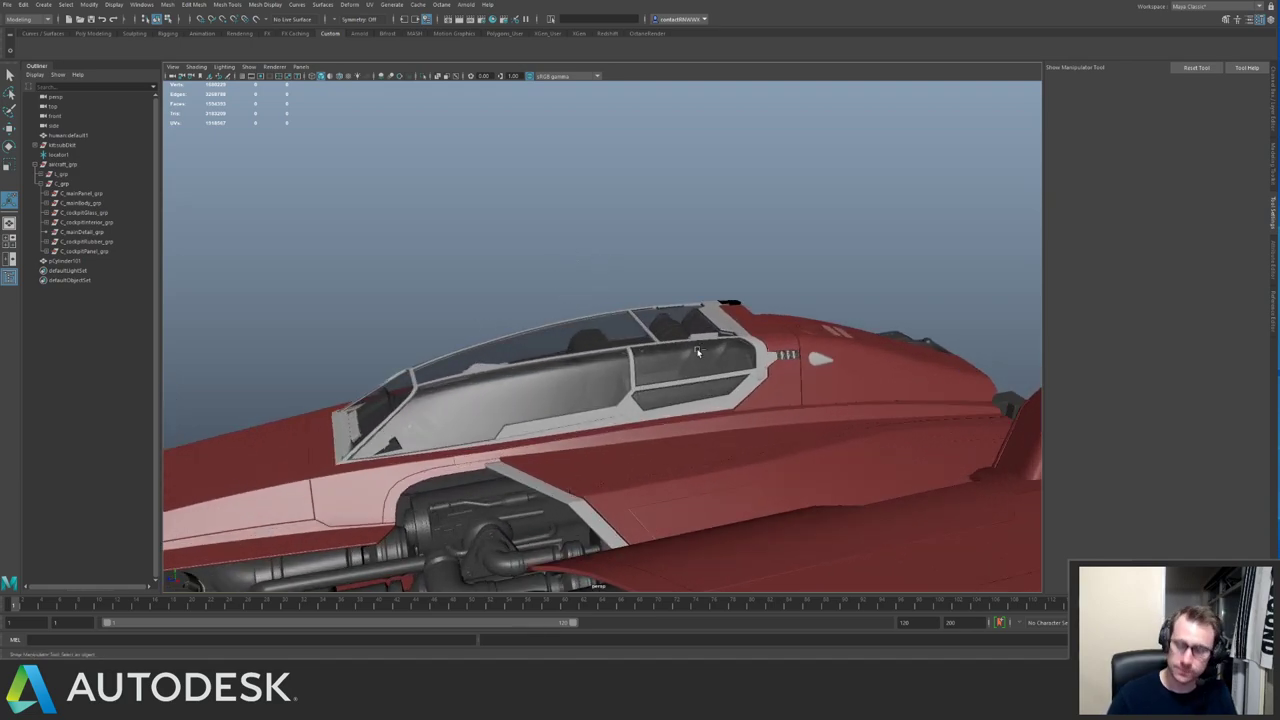
{"action": "key", "text": "ctrl+s"}
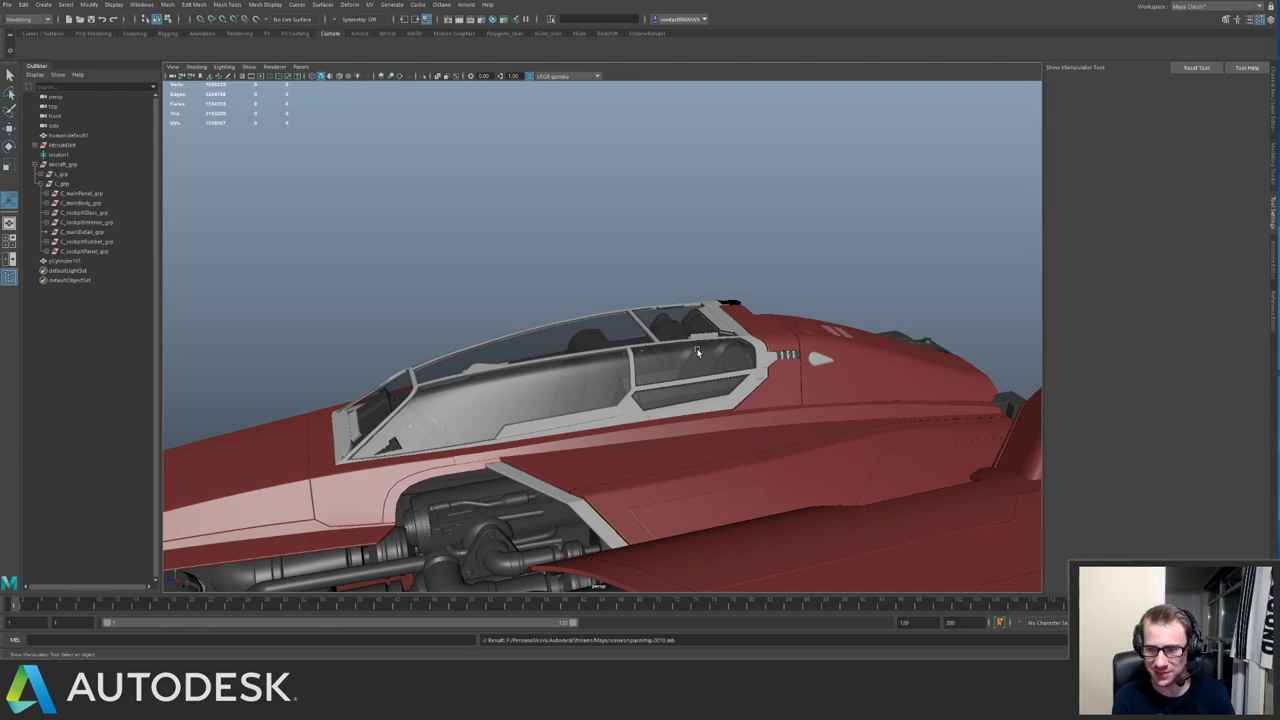
{"action": "left_click_drag", "start_coordinate": [384, 409], "coordinate": [760, 365], "text": "alt"}
{"action": "middle_click_drag", "start_coordinate": [520, 357], "coordinate": [630, 271], "text": "alt"}
{"action": "left_click_drag", "start_coordinate": [592, 350], "coordinate": [360, 370], "text": "alt"}
{"action": "right_click_drag", "start_coordinate": [480, 420], "coordinate": [774, 508], "text": "alt"}
{"action": "left_click_drag", "start_coordinate": [774, 509], "coordinate": [535, 376], "text": "alt"}
{"action": "left_click", "coordinate": [543, 416]}
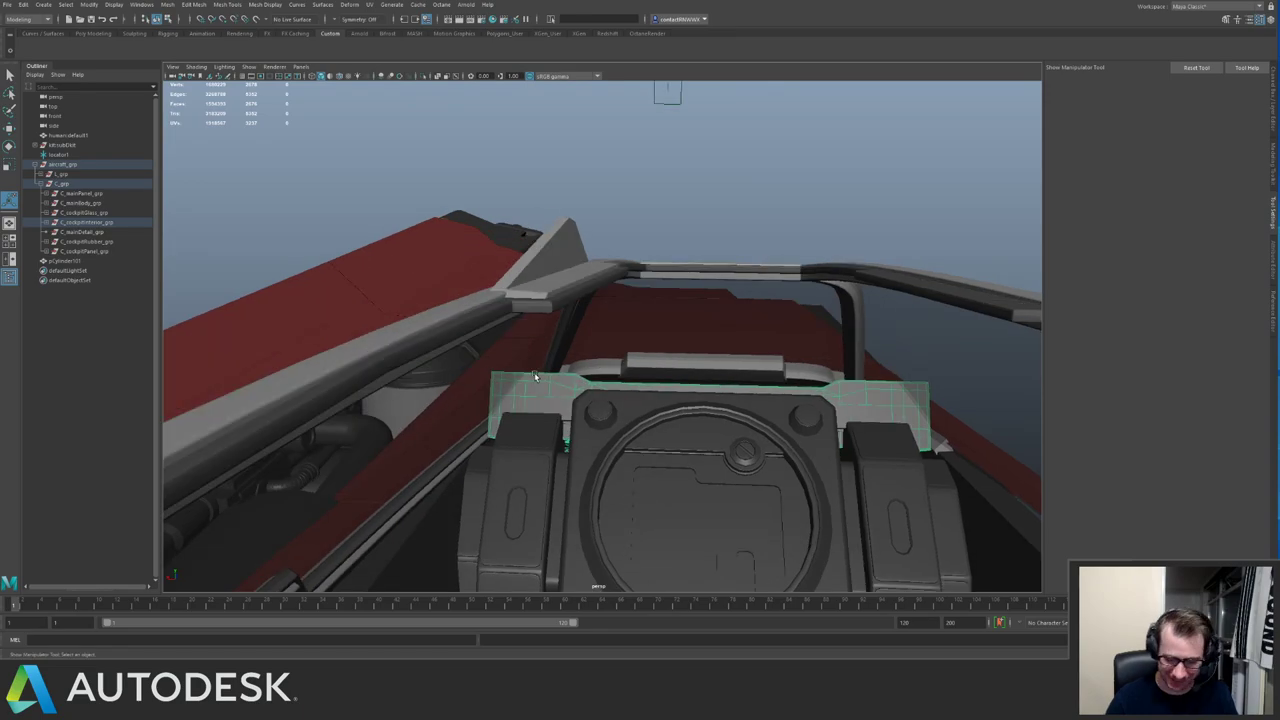
Isolate the interior panel in wireframe and select all vertices along its lower part for scaling.
{"action": "left_click_drag", "start_coordinate": [651, 291], "coordinate": [603, 343], "text": "alt"}
{"action": "key", "text": "w"}
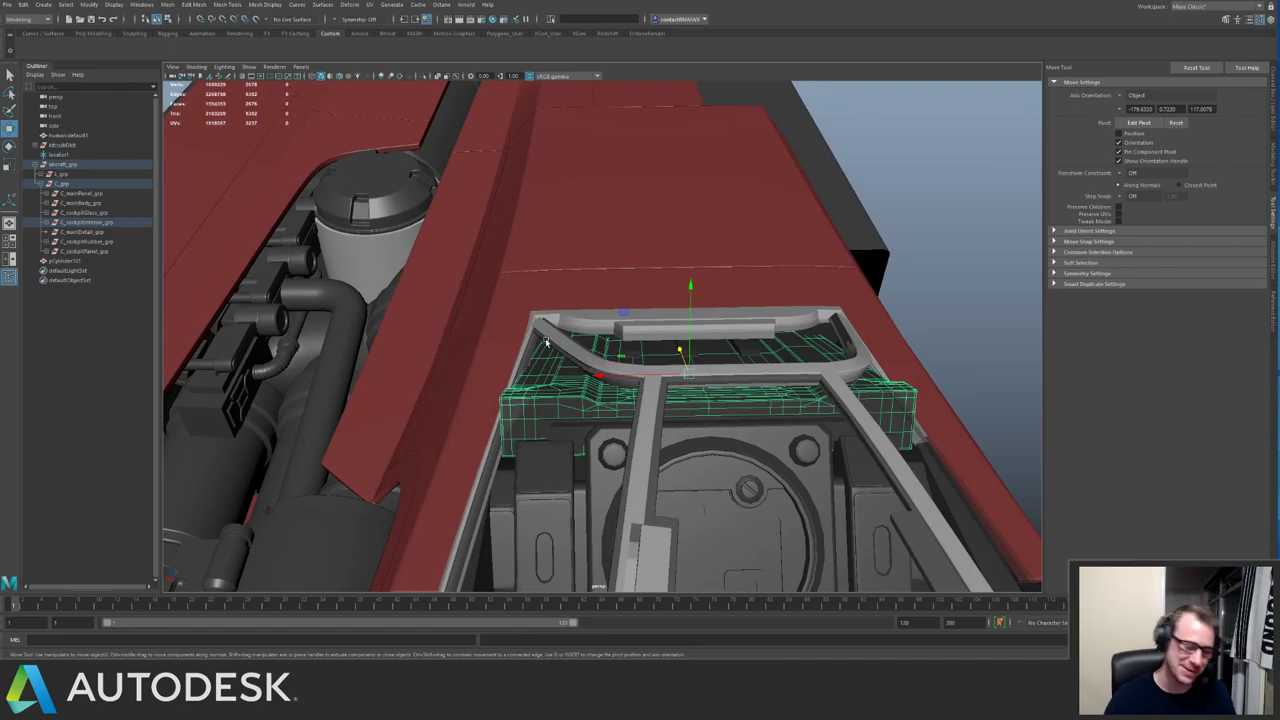
{"action": "left_click_drag", "start_coordinate": [570, 325], "coordinate": [592, 382], "text": "alt"}
{"action": "key", "text": "r"}
{"action": "key", "text": "ctrl+1"}
{"action": "key", "text": "4"}
{"action": "key", "text": "F9"}
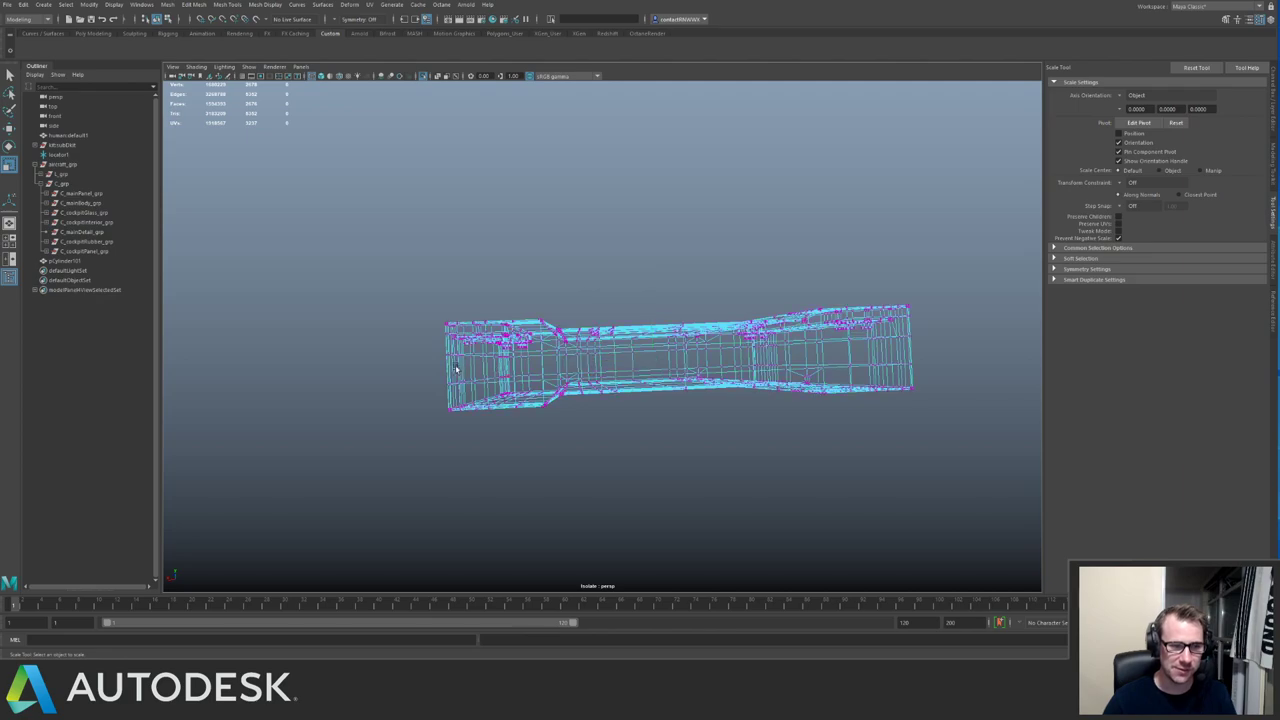
{"action": "left_click_drag", "start_coordinate": [433, 363], "coordinate": [936, 448]}
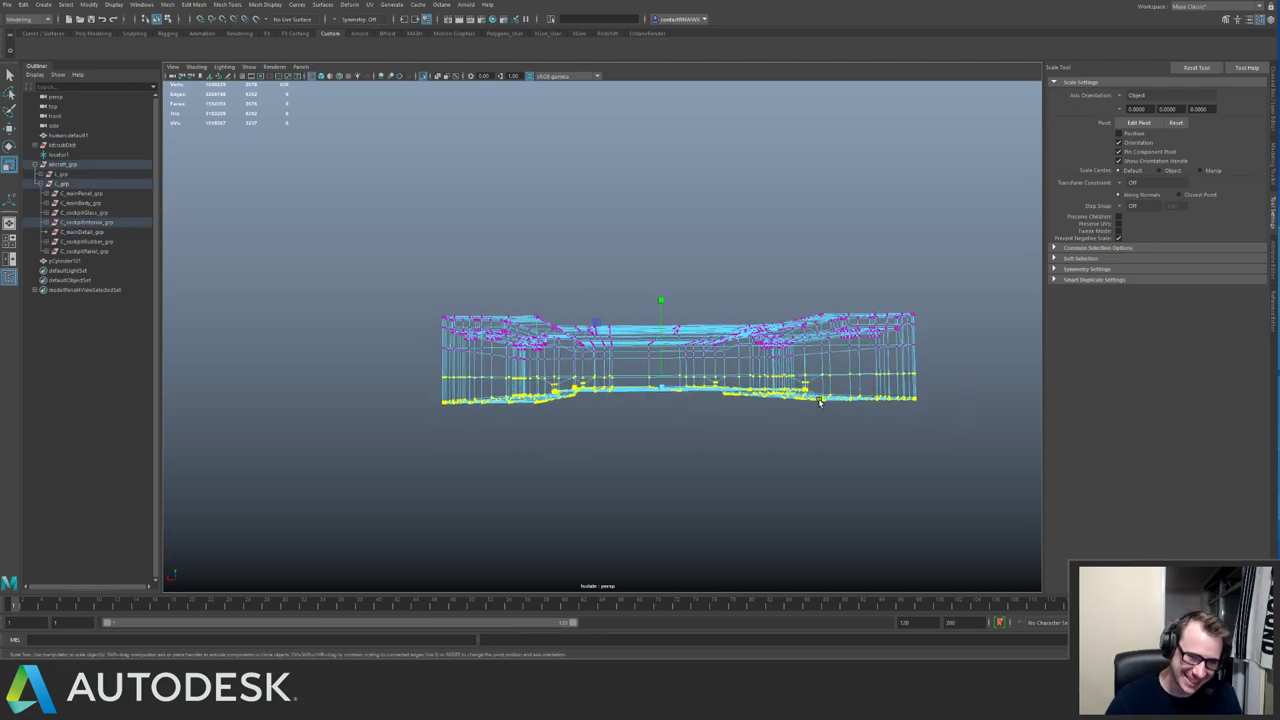
Show the whole aircraft shaded again and check the panel's selected lower vertices against the cockpit sides while scaling them.
{"action": "key", "text": "ctrl+1"}
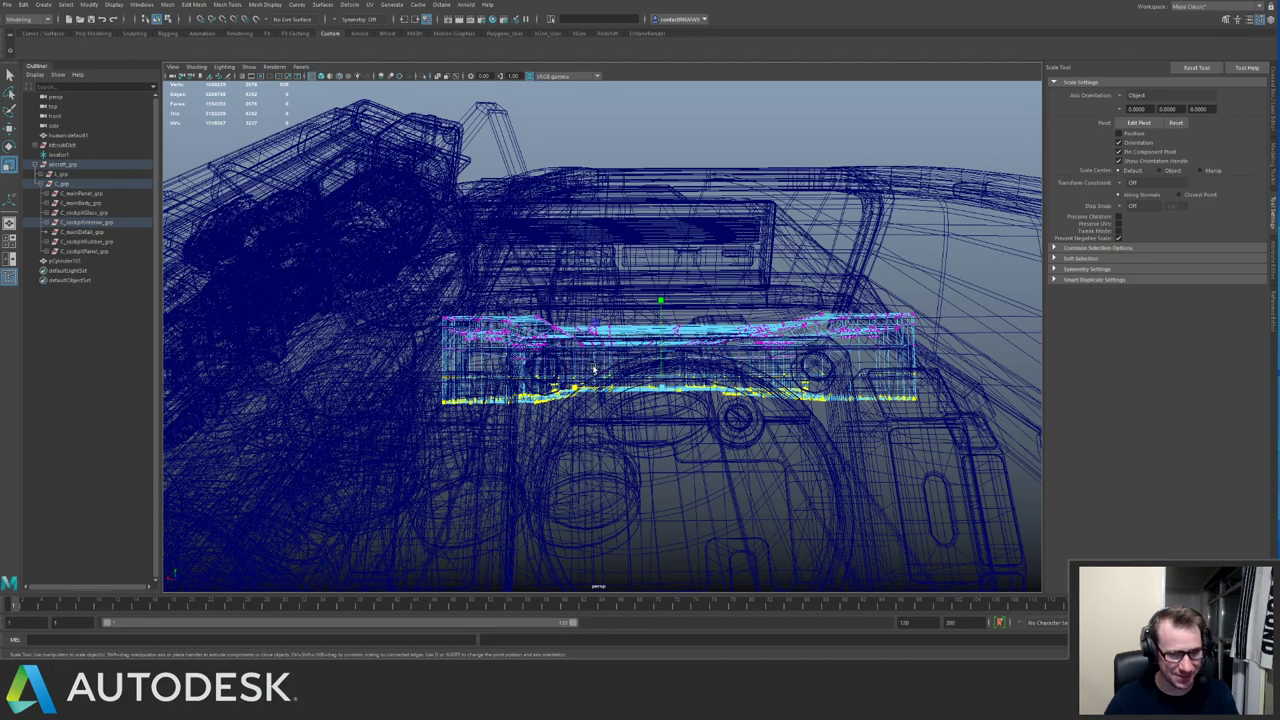
{"action": "key", "text": "5"}
{"action": "mouse_move", "coordinate": [572, 374]}
{"action": "left_mouse_down", "text": "alt"}
{"action": "mouse_move", "coordinate": [517, 396]}
{"action": "mouse_move", "coordinate": [530, 393]}
{"action": "mouse_move", "coordinate": [518, 381]}
{"action": "mouse_move", "coordinate": [676, 376]}
{"action": "left_mouse_up", "text": "alt"}
{"action": "mouse_move", "coordinate": [700, 393]}
{"action": "left_mouse_down", "text": "alt"}
{"action": "mouse_move", "coordinate": [643, 391]}
{"action": "mouse_move", "coordinate": [689, 400]}
{"action": "left_mouse_up", "text": "alt"}
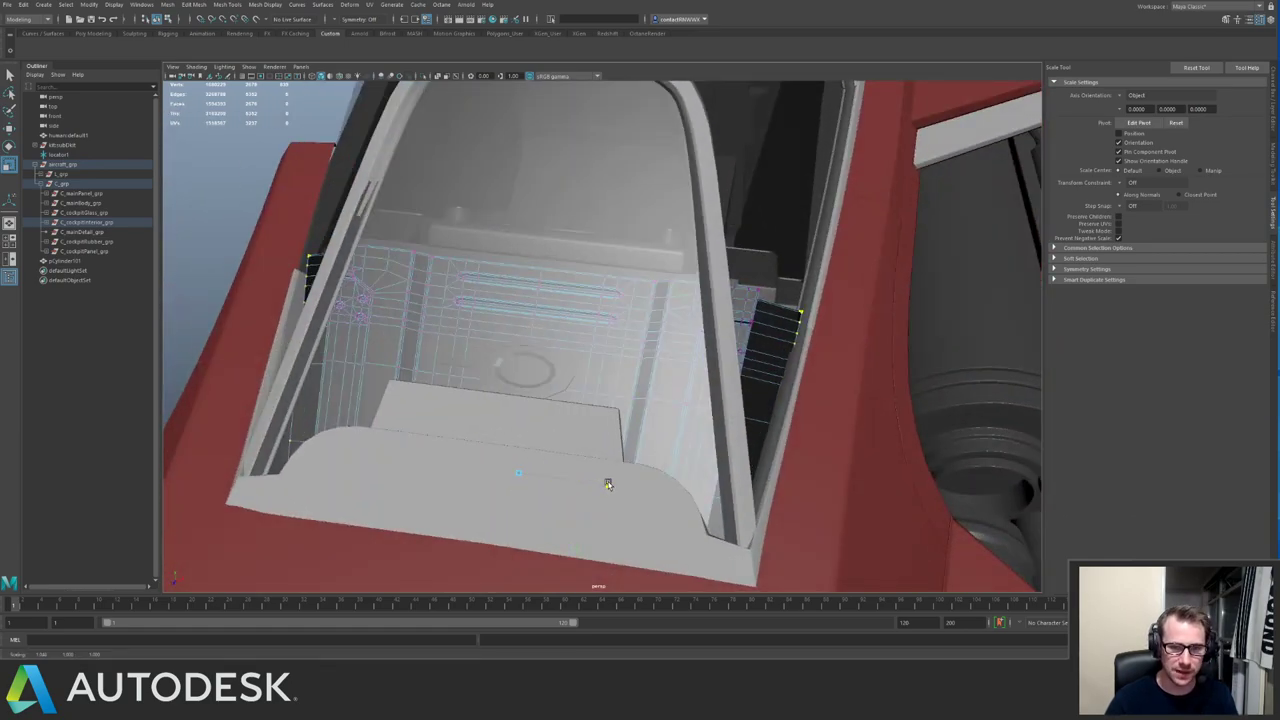
Finish scaling the cockpit interior part's components, return to object selection, deselect everything and save the scene.
{"action": "left_click_drag", "start_coordinate": [604, 483], "coordinate": [546, 413], "text": "alt"}
{"action": "left_click_drag", "start_coordinate": [458, 376], "coordinate": [529, 377], "text": "alt"}
{"action": "key", "text": "q"}
{"action": "key", "text": "F8"}
{"action": "right_click_drag", "start_coordinate": [540, 369], "coordinate": [237, 255], "text": "alt"}
{"action": "left_click", "coordinate": [237, 255]}
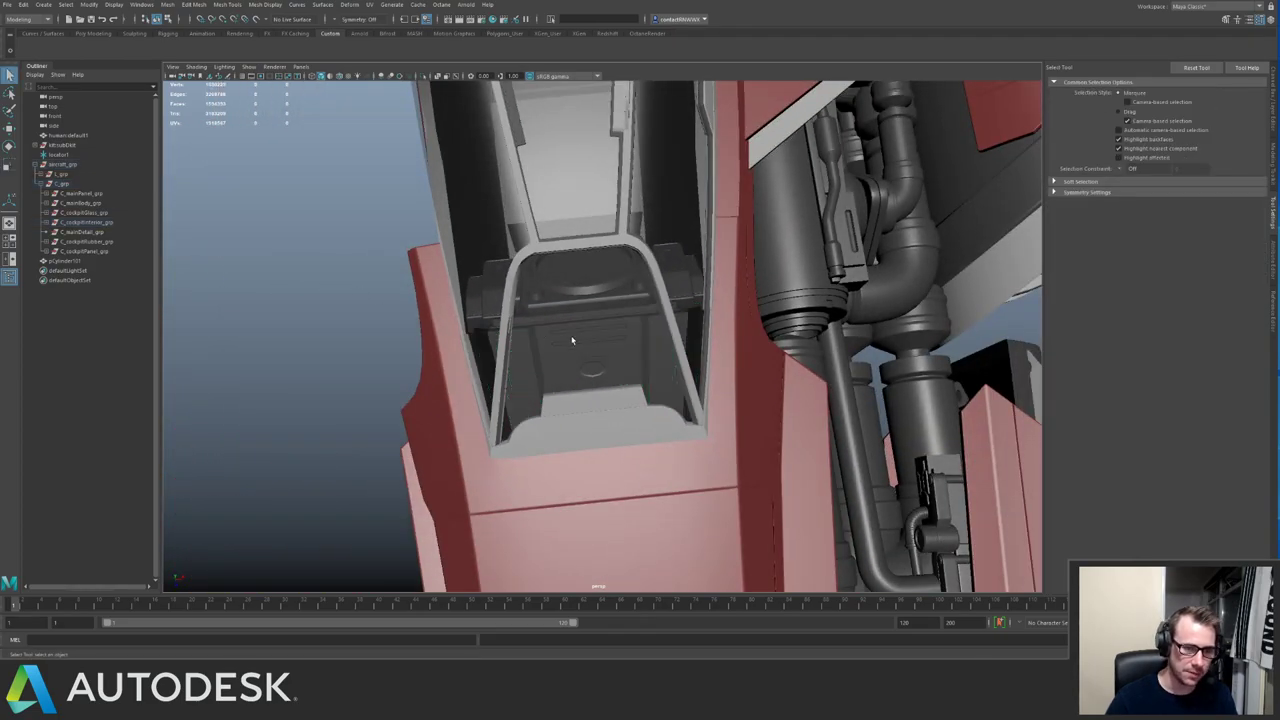
{"action": "right_click_drag", "start_coordinate": [571, 340], "coordinate": [270, 322], "text": "alt"}
{"action": "left_click_drag", "start_coordinate": [270, 322], "coordinate": [470, 385], "text": "alt"}
{"action": "right_click_drag", "start_coordinate": [470, 385], "coordinate": [582, 404], "text": "alt"}
{"action": "left_click_drag", "start_coordinate": [582, 405], "coordinate": [422, 322], "text": "alt"}
{"action": "key", "text": "ctrl+s"}
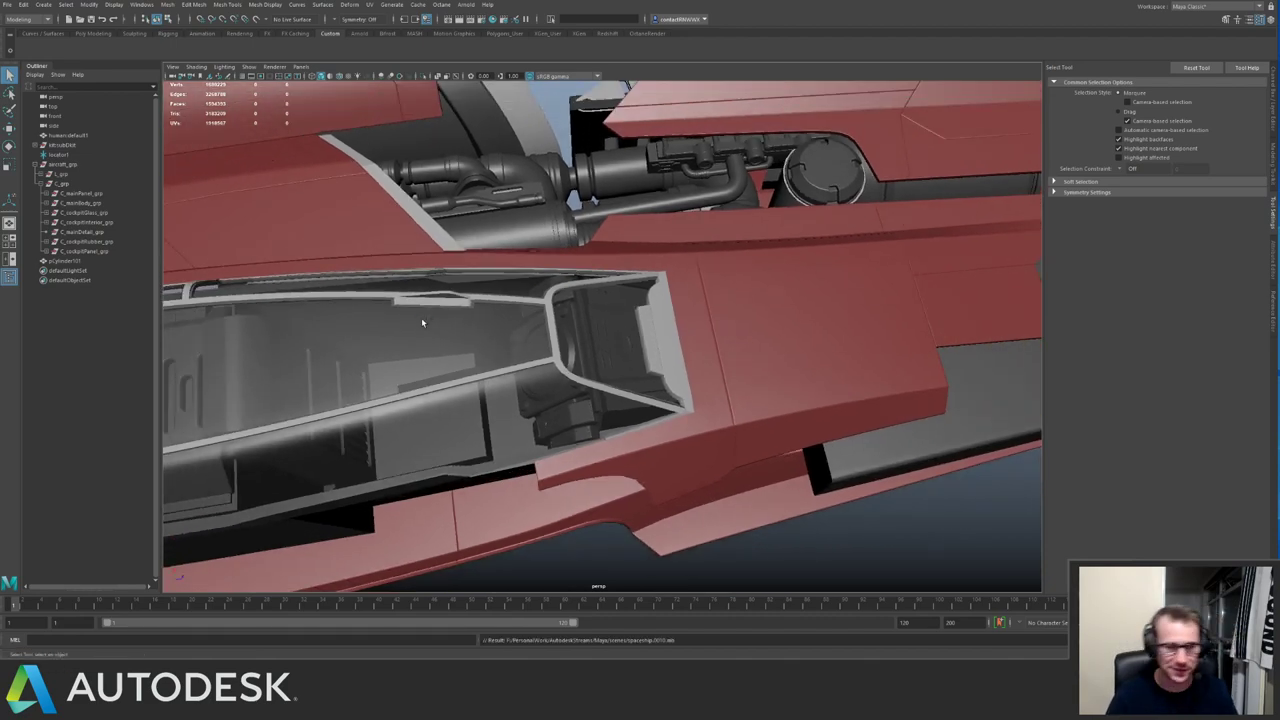
Review the canopy frame and wing panels from several angles and save the scene.
{"action": "left_click_drag", "start_coordinate": [455, 317], "coordinate": [563, 344], "text": "alt"}
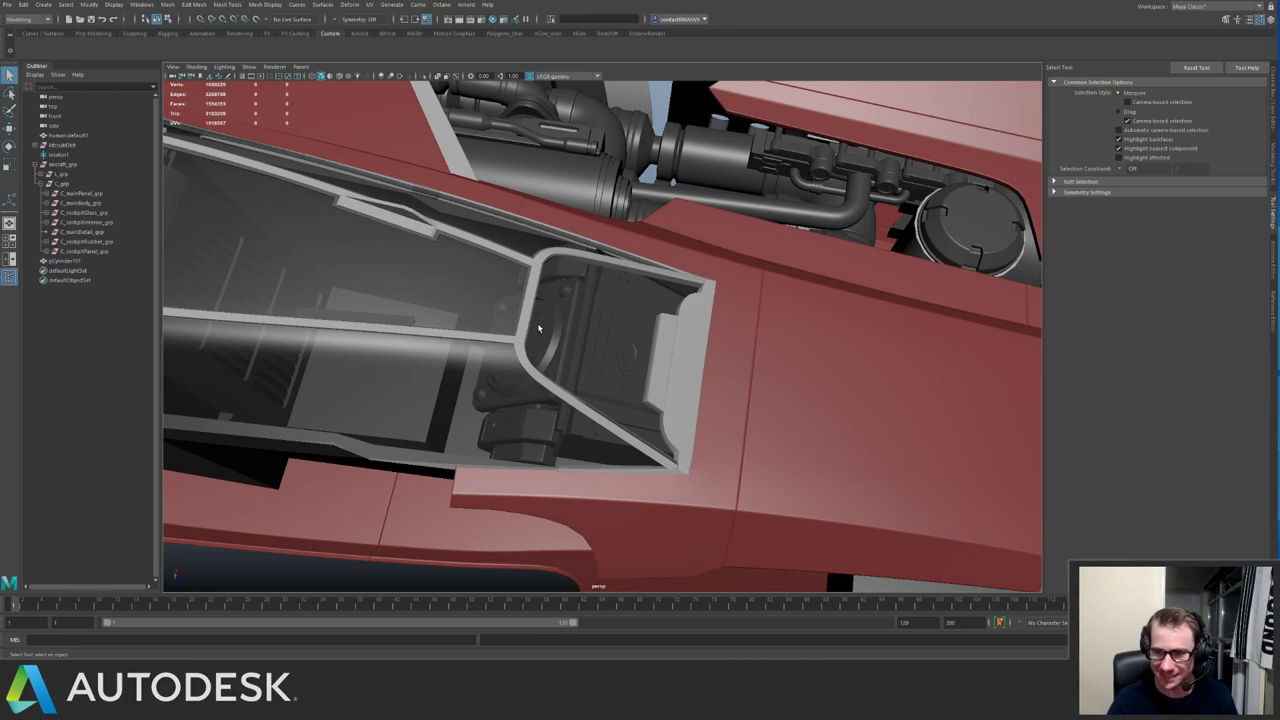
{"action": "left_click_drag", "start_coordinate": [488, 453], "coordinate": [536, 314], "text": "alt"}
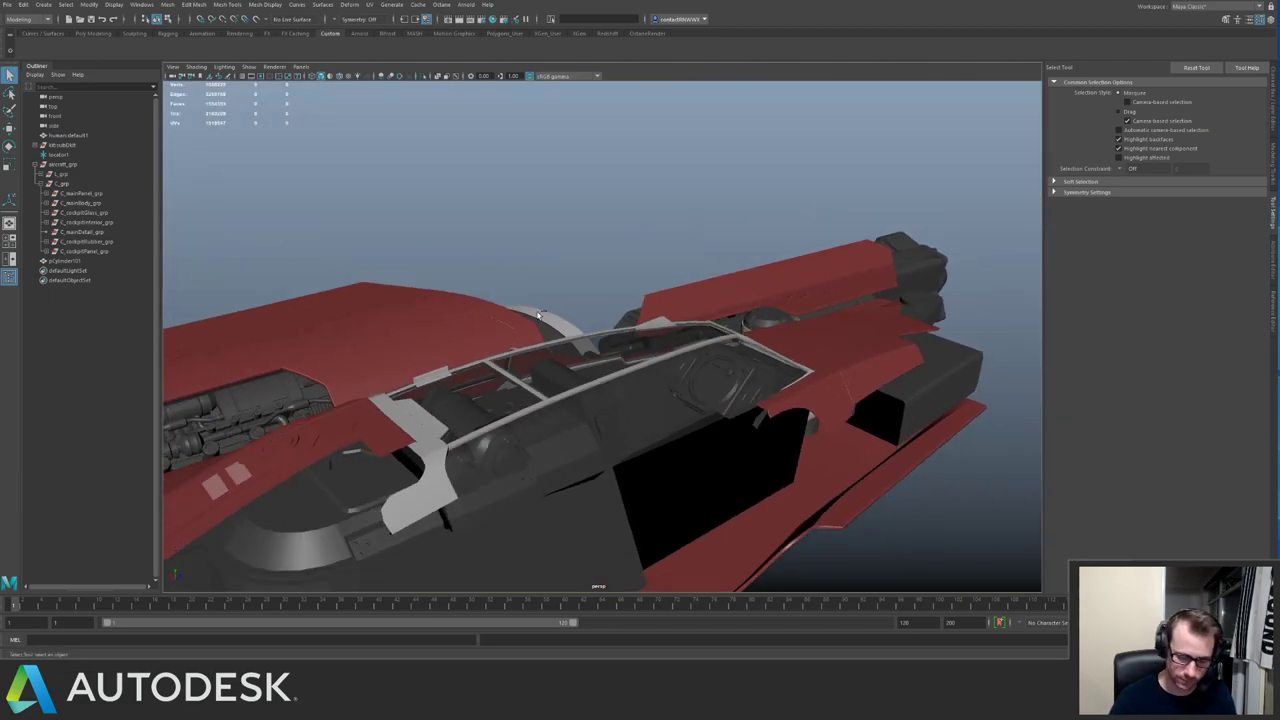
{"action": "key", "text": "ctrl+s"}
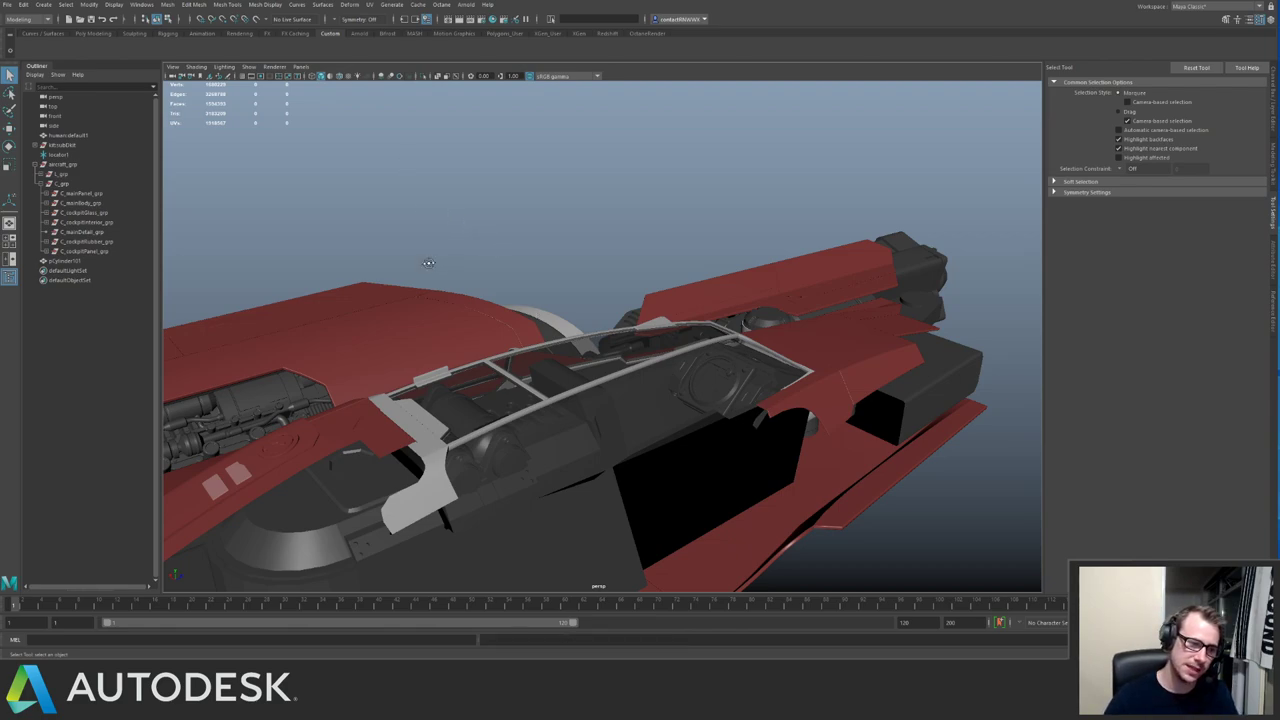
{"action": "left_click_drag", "start_coordinate": [428, 263], "coordinate": [510, 385], "text": "alt"}
{"action": "right_click_drag", "start_coordinate": [460, 310], "coordinate": [517, 303], "text": "alt"}
{"action": "left_click_drag", "start_coordinate": [517, 303], "coordinate": [642, 355], "text": "alt"}
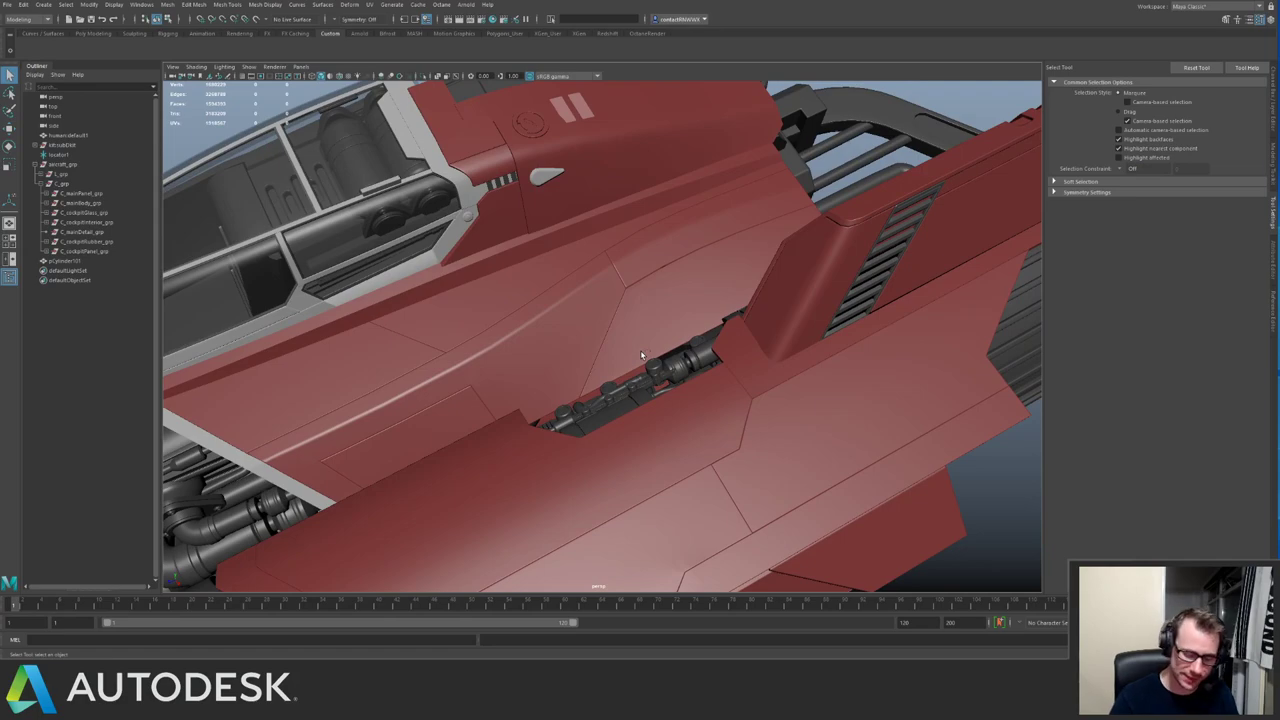
{"action": "key", "text": "ctrl+s"}
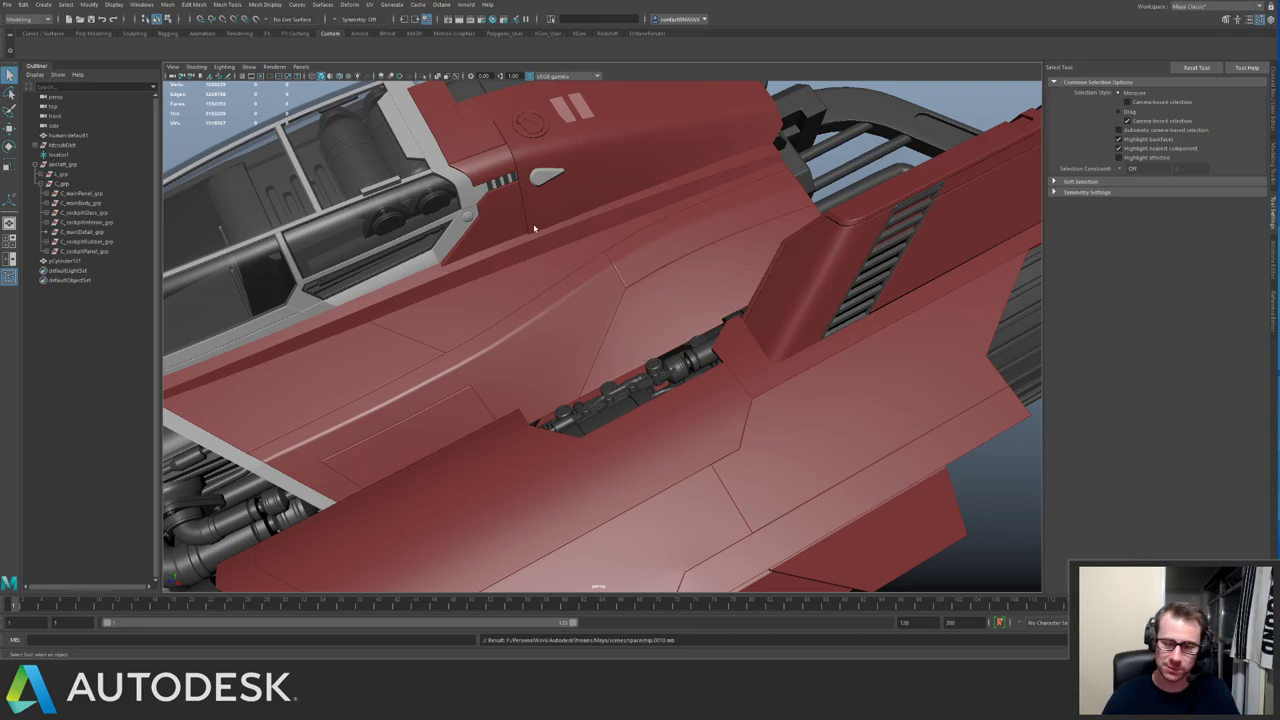
Examine the overall ship silhouette, the engine intake and the exposed engine details.
{"action": "left_click_drag", "start_coordinate": [514, 356], "coordinate": [669, 387], "text": "alt"}
{"action": "right_click_drag", "start_coordinate": [669, 387], "coordinate": [356, 300], "text": "alt"}
{"action": "left_click_drag", "start_coordinate": [356, 300], "coordinate": [614, 386], "text": "alt"}
{"action": "middle_click_drag", "start_coordinate": [614, 386], "coordinate": [469, 380], "text": "alt"}
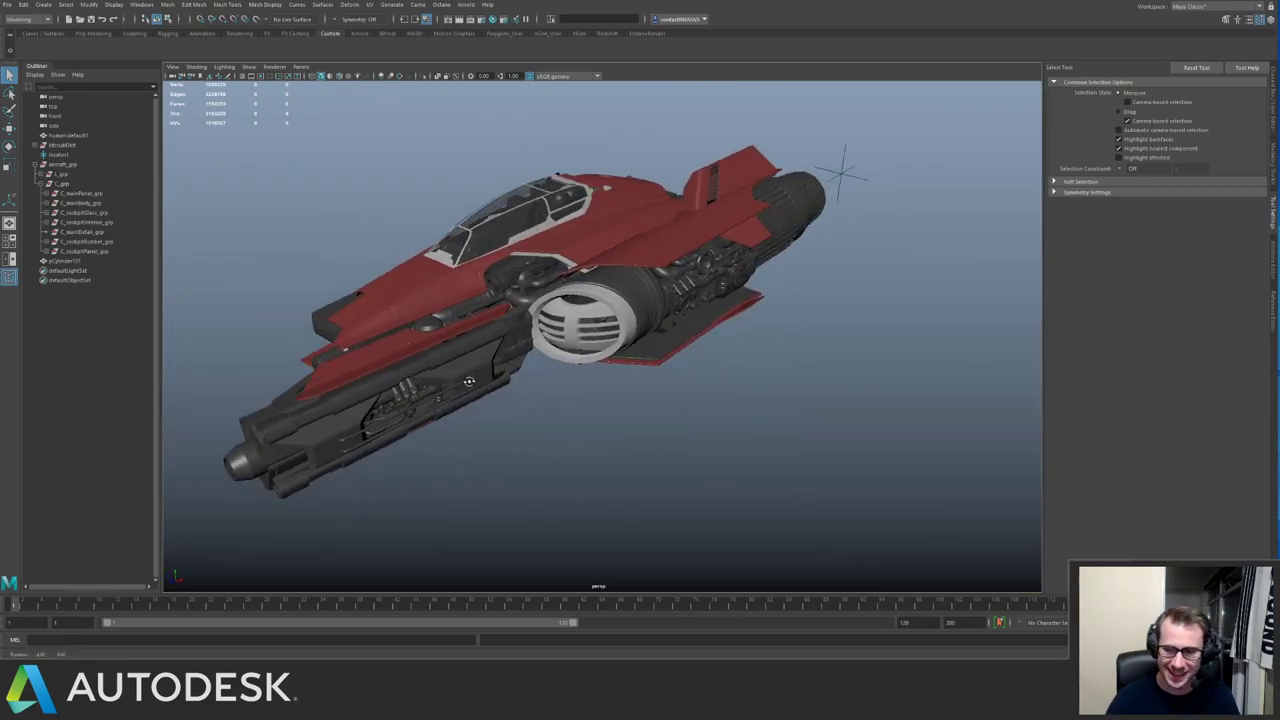
{"action": "left_click_drag", "start_coordinate": [469, 380], "coordinate": [430, 325], "text": "alt"}
{"action": "right_click_drag", "start_coordinate": [430, 325], "coordinate": [705, 454], "text": "alt"}
{"action": "left_click_drag", "start_coordinate": [705, 454], "coordinate": [477, 347], "text": "alt"}
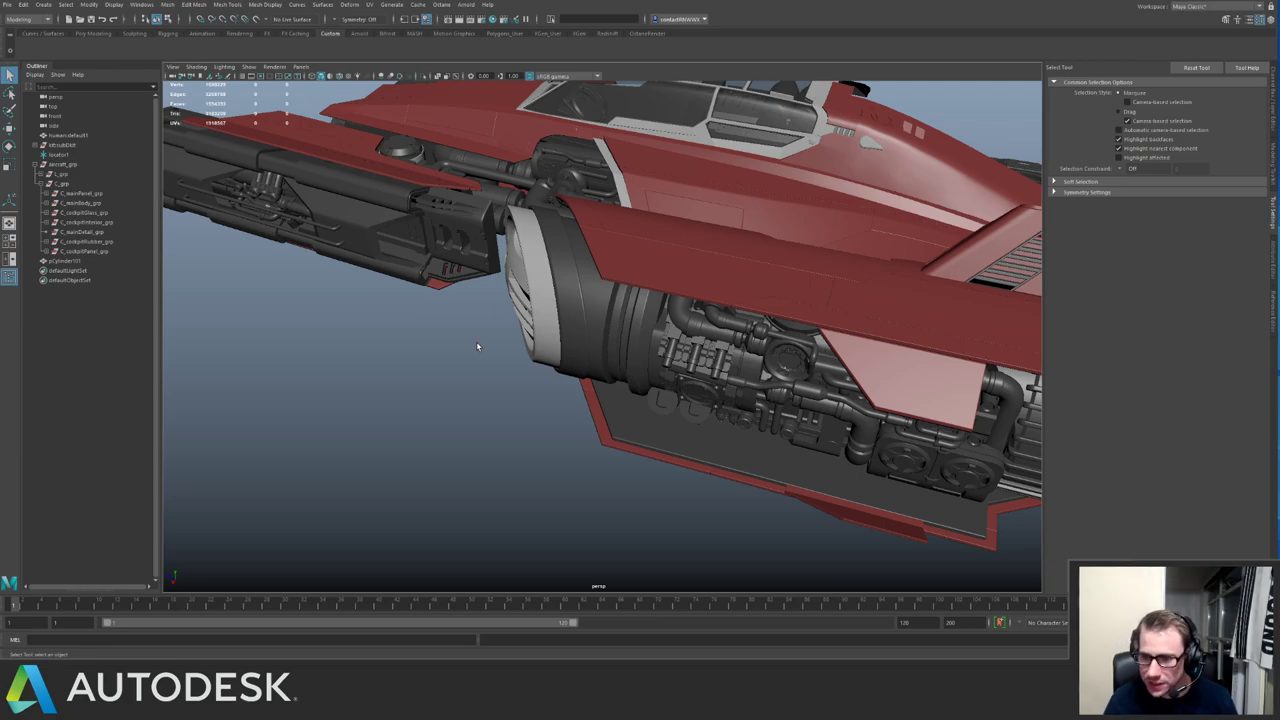
{"action": "left_click_drag", "start_coordinate": [343, 263], "coordinate": [476, 240], "text": "alt"}
Isolate the loose tube pCylinder101 and assign the dark grey Blinn material to it.
{"action": "left_click", "coordinate": [41, 184]}
{"action": "left_click", "coordinate": [78, 175]}
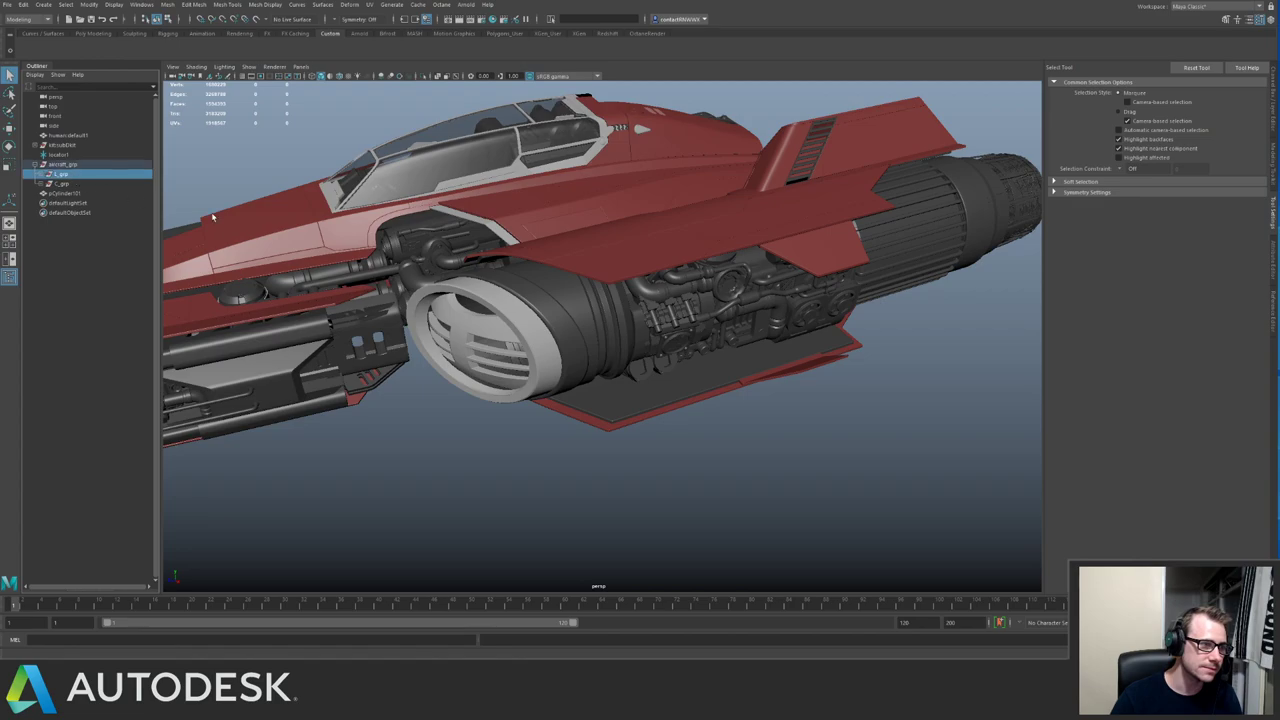
{"action": "left_click", "coordinate": [86, 195]}
{"action": "left_click_drag", "start_coordinate": [385, 240], "coordinate": [600, 319], "text": "alt"}
{"action": "key", "text": "ctrl+1"}
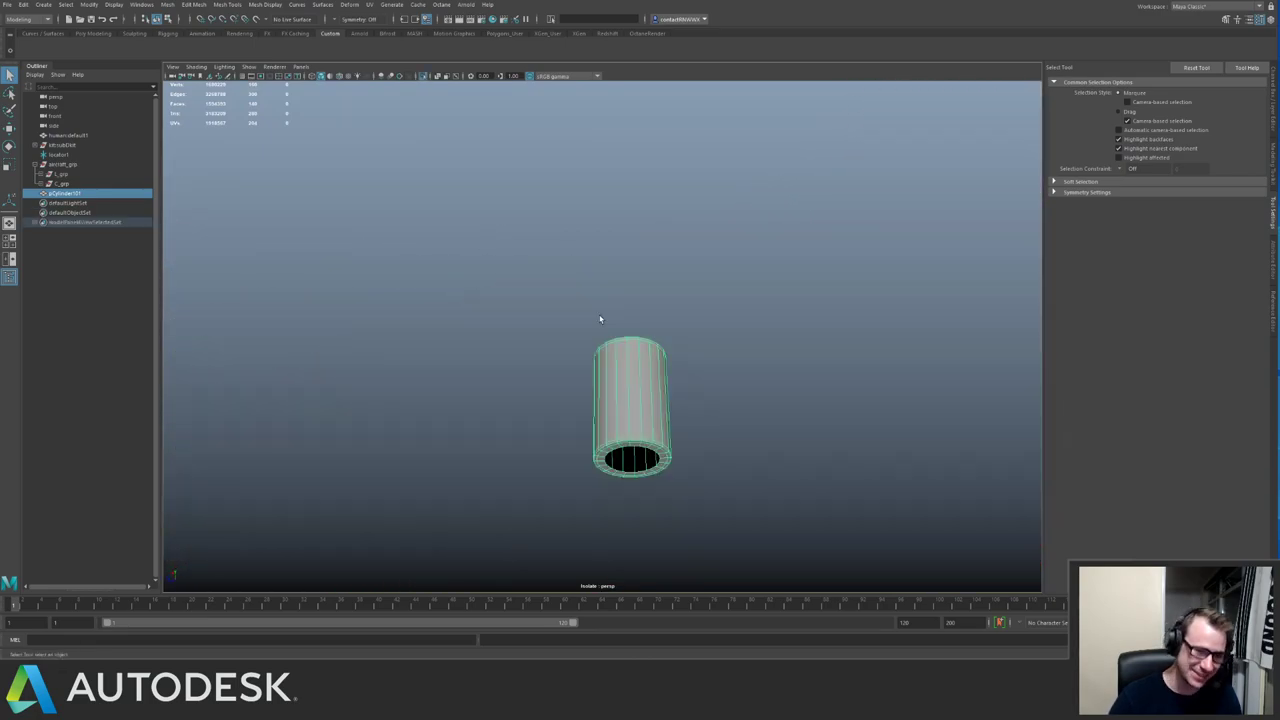
{"action": "right_click_drag", "start_coordinate": [627, 400], "coordinate": [692, 562]}
Parent the tube pCylinder101 under L_mainMech_grp inside L_main_grp and show the full ship again.
{"action": "left_click", "coordinate": [45, 176]}
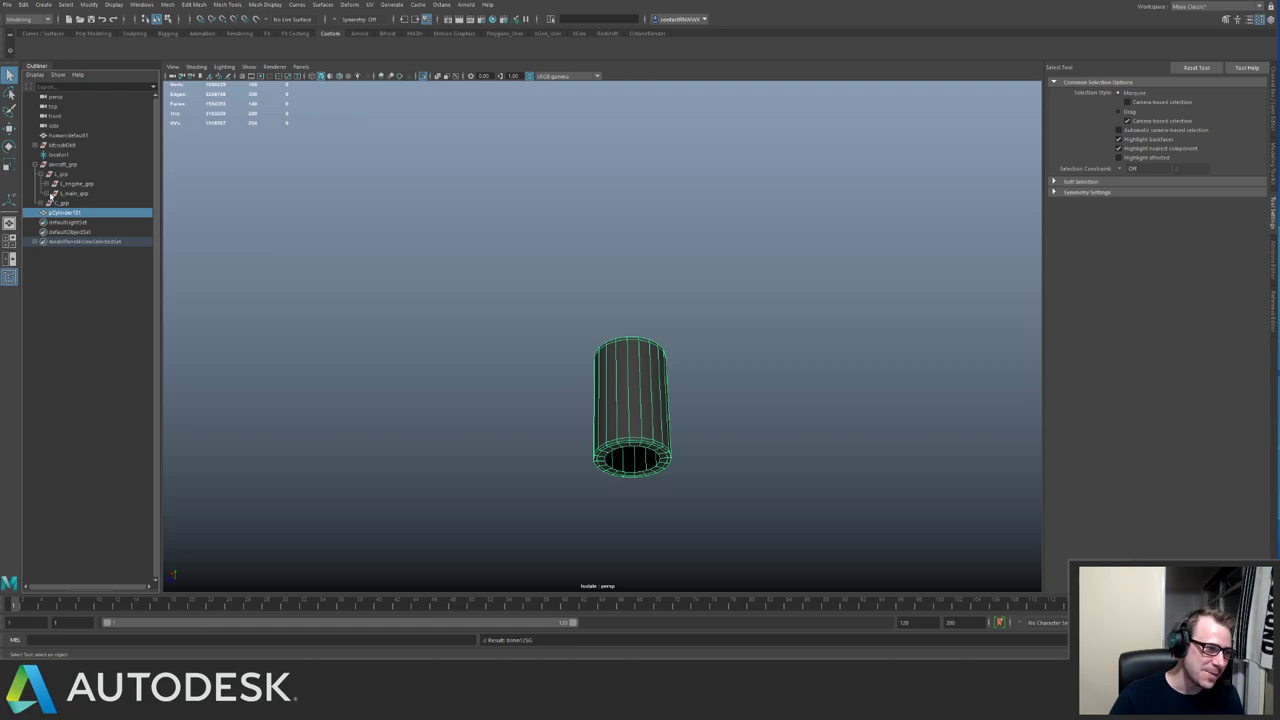
{"action": "left_click", "coordinate": [49, 193]}
{"action": "middle_click_drag", "start_coordinate": [57, 268], "coordinate": [98, 242]}
{"action": "left_click", "coordinate": [475, 247]}
{"action": "key", "text": "ctrl+1"}
Duplicate the ship's entire left-side group L_grp.
{"action": "right_click_drag", "start_coordinate": [679, 270], "coordinate": [545, 276], "text": "alt"}
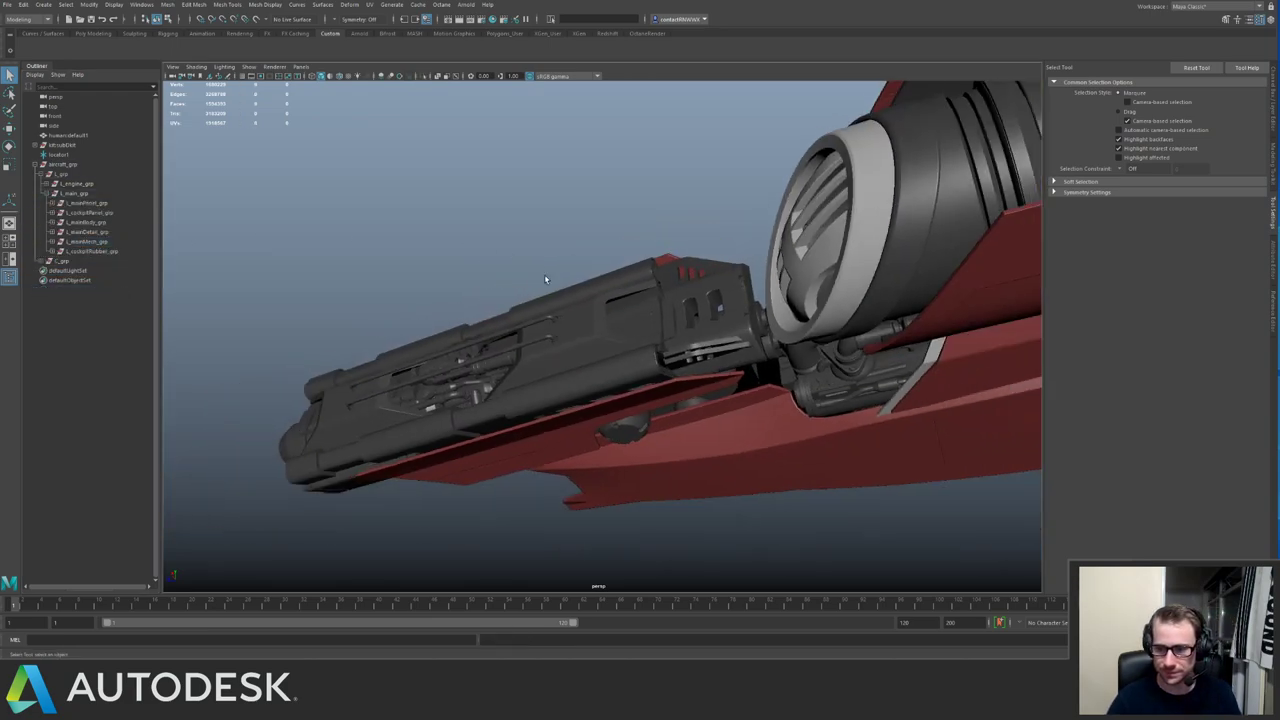
{"action": "left_click_drag", "start_coordinate": [545, 276], "coordinate": [599, 344], "text": "alt"}
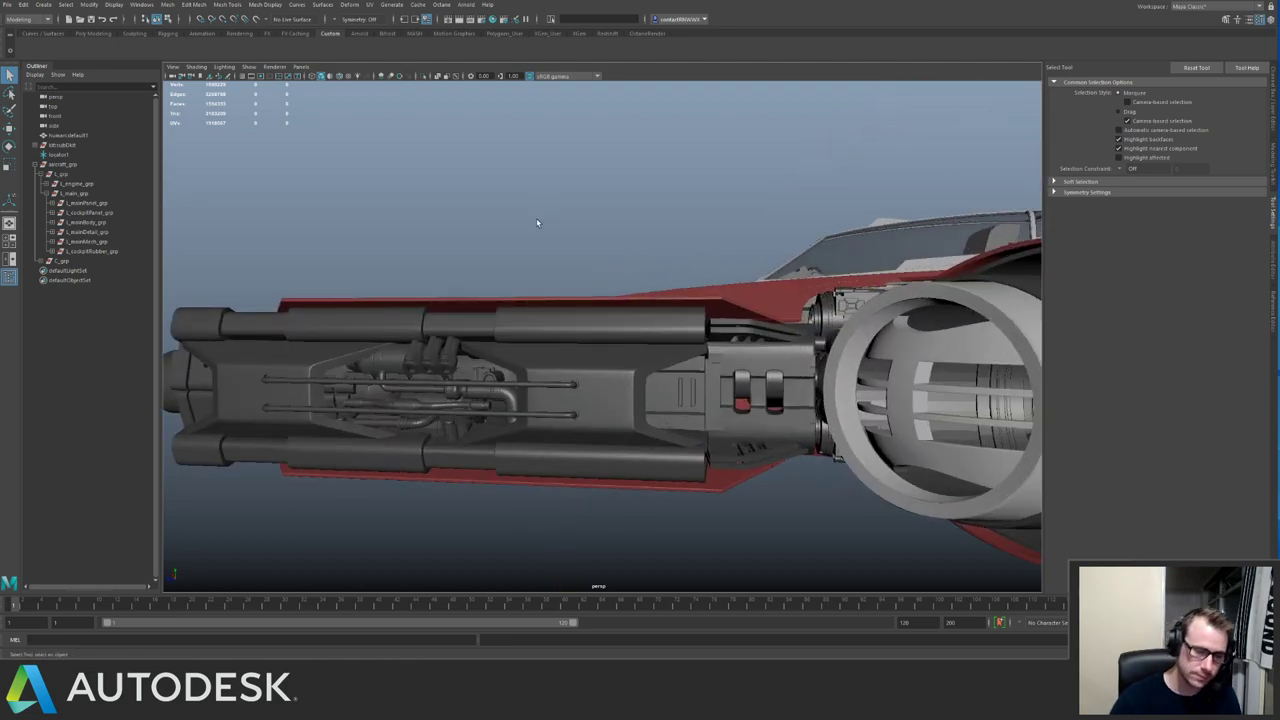
{"action": "left_click_drag", "start_coordinate": [534, 220], "coordinate": [271, 198], "text": "alt"}
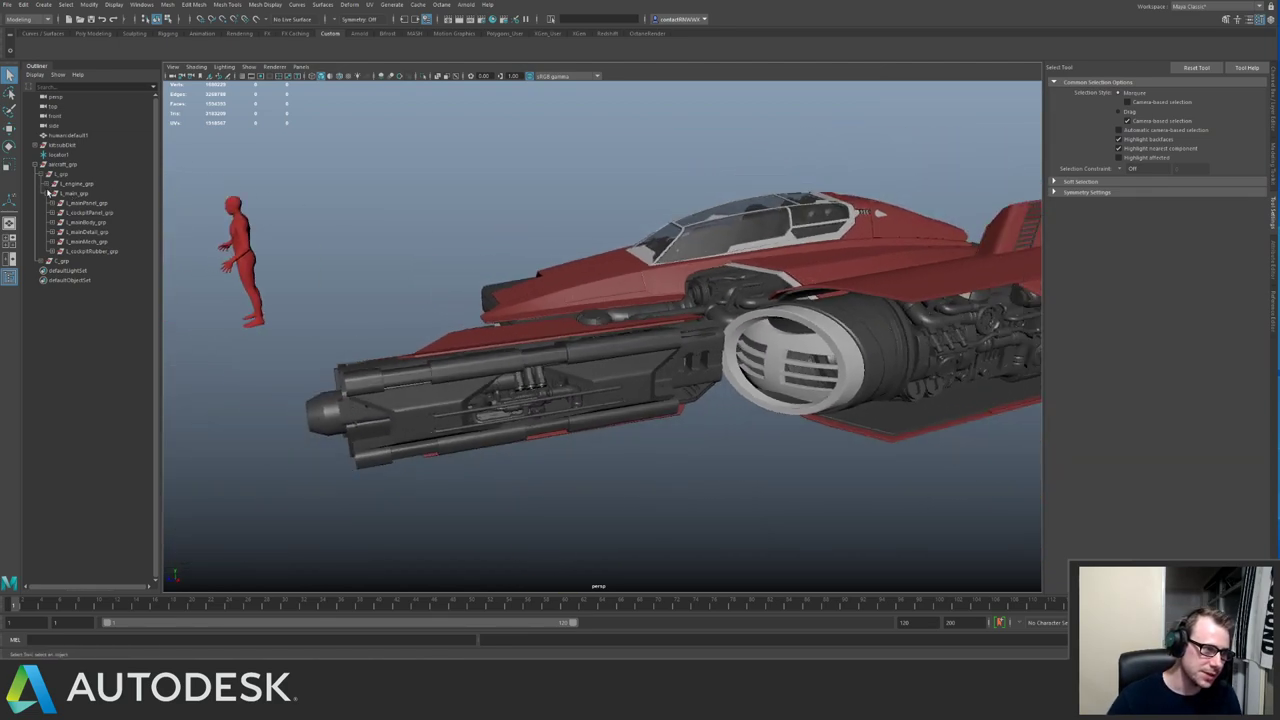
{"action": "left_click", "coordinate": [49, 175]}
{"action": "left_click", "coordinate": [59, 176]}
{"action": "left_click_drag", "start_coordinate": [483, 250], "coordinate": [471, 286], "text": "alt"}
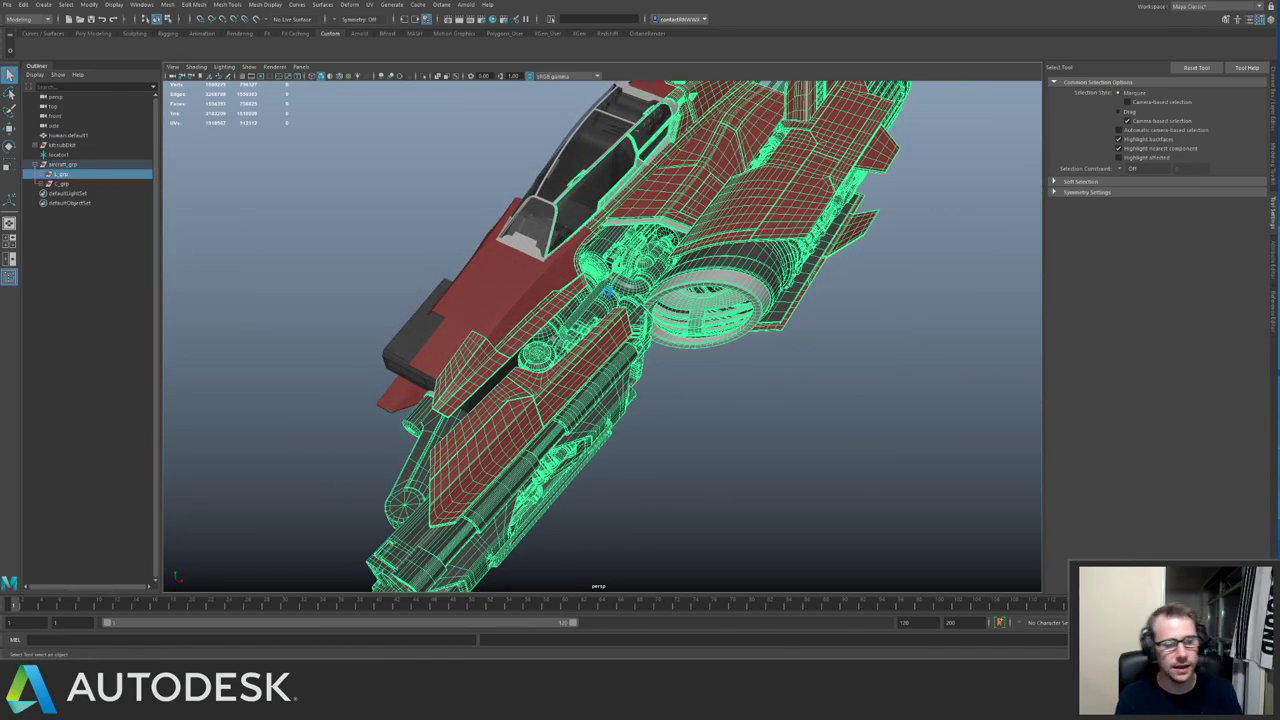
{"action": "key", "text": "ctrl+d"}
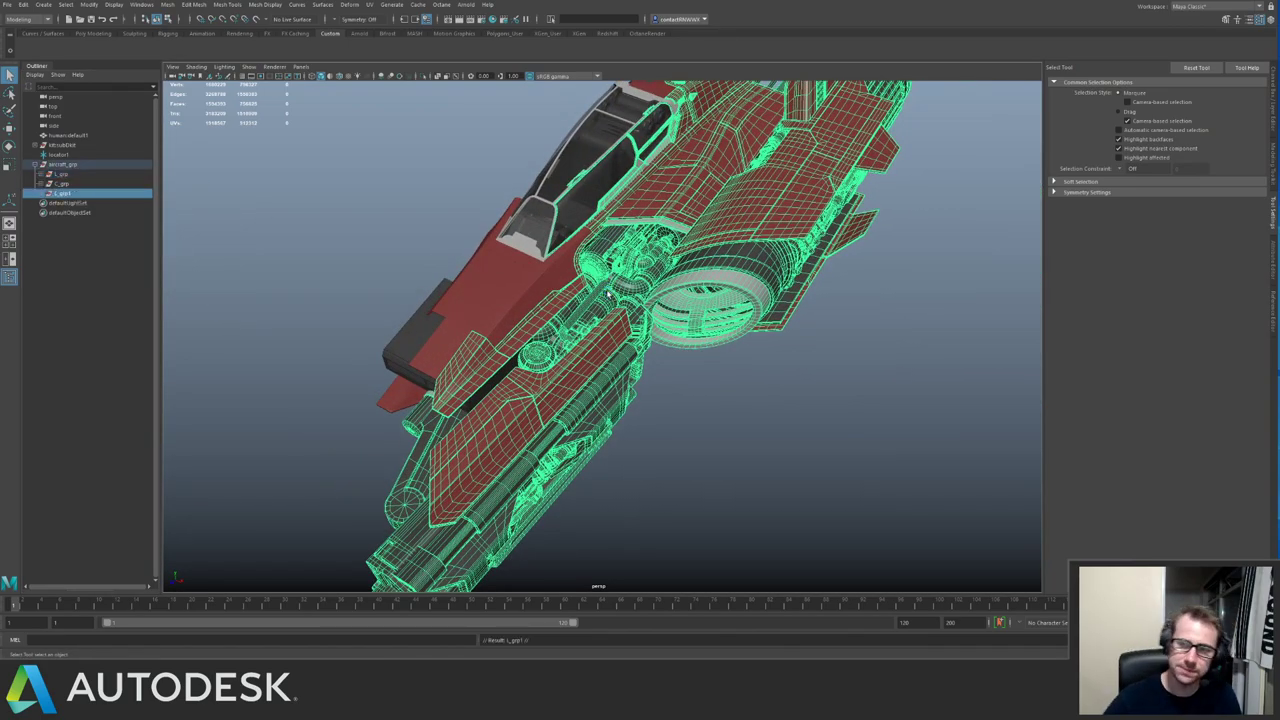
Mirror the duplicated left-side group to the other side by setting its Scale X to -1.
{"action": "left_click", "coordinate": [1274, 129]}
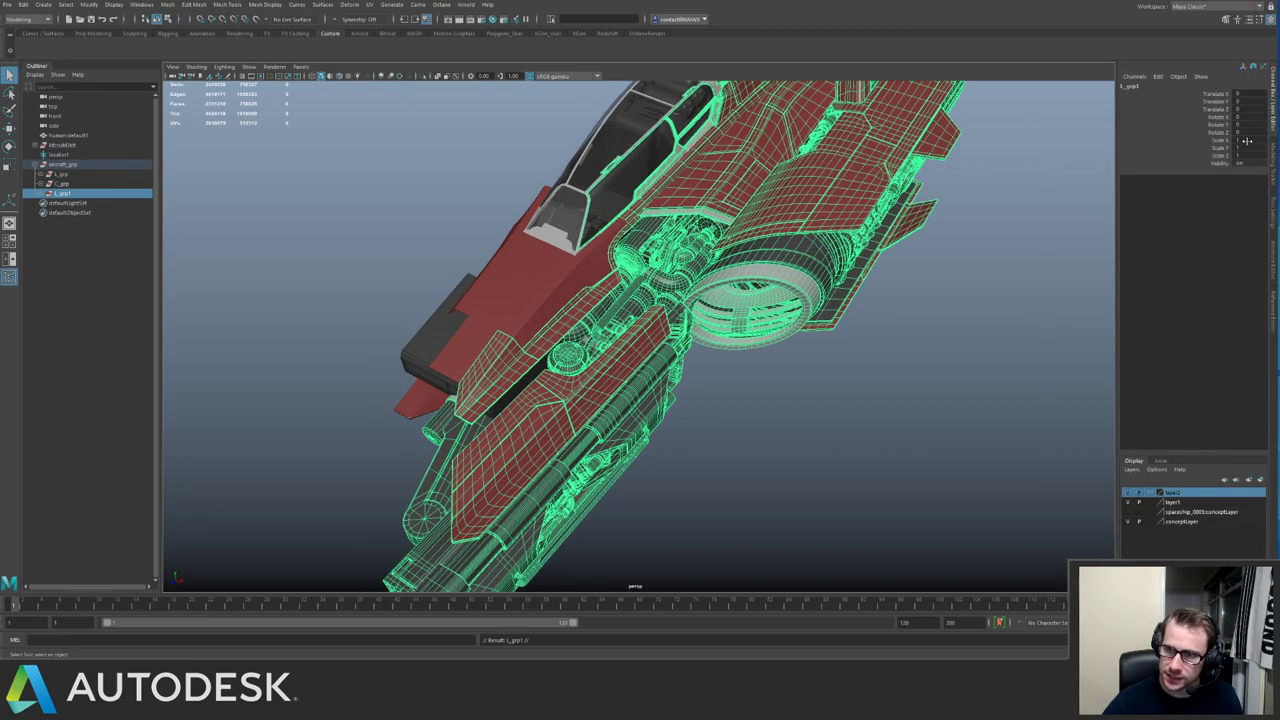
{"action": "left_click", "coordinate": [1247, 141]}
{"action": "type", "text": "-"}
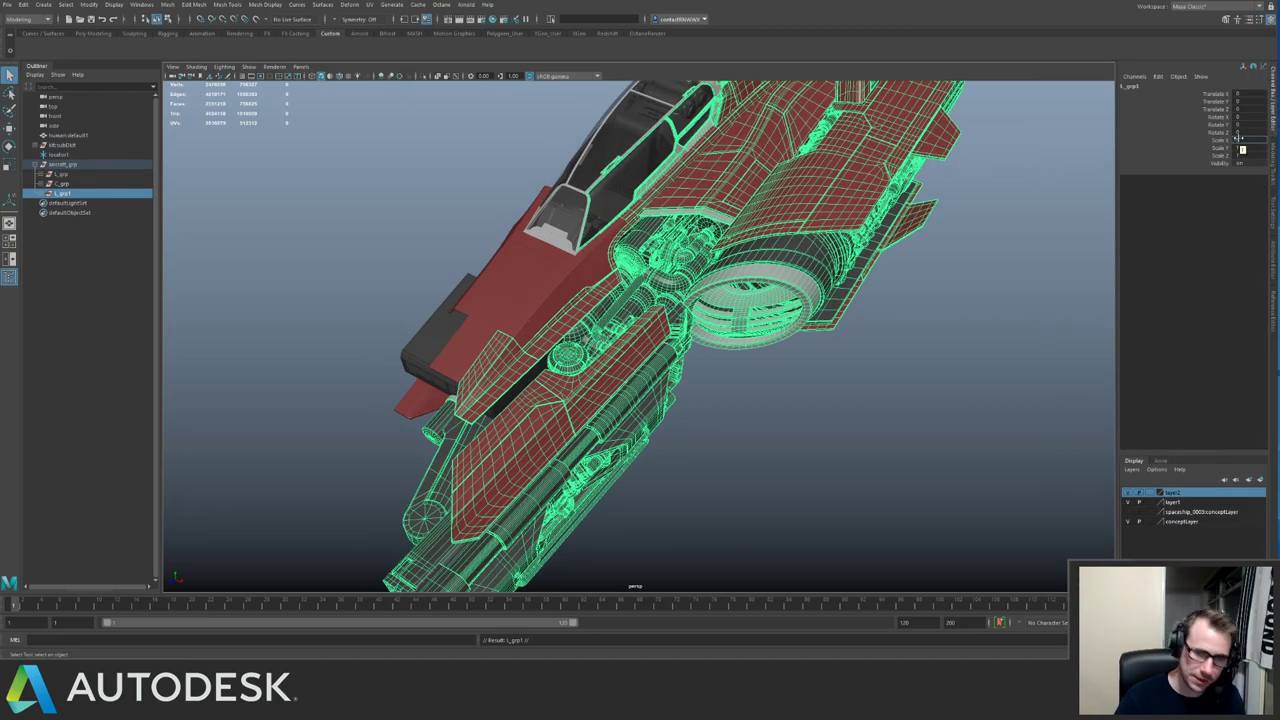
{"action": "type", "text": "1"}
{"action": "key", "text": "Return"}
{"action": "left_click", "coordinate": [752, 389]}
{"action": "right_click_drag", "start_coordinate": [740, 385], "coordinate": [543, 311], "text": "alt"}
{"action": "left_click_drag", "start_coordinate": [543, 311], "coordinate": [475, 346], "text": "alt"}
{"action": "right_click_drag", "start_coordinate": [475, 346], "coordinate": [560, 366], "text": "alt"}
{"action": "left_click_drag", "start_coordinate": [561, 367], "coordinate": [541, 282], "text": "alt"}
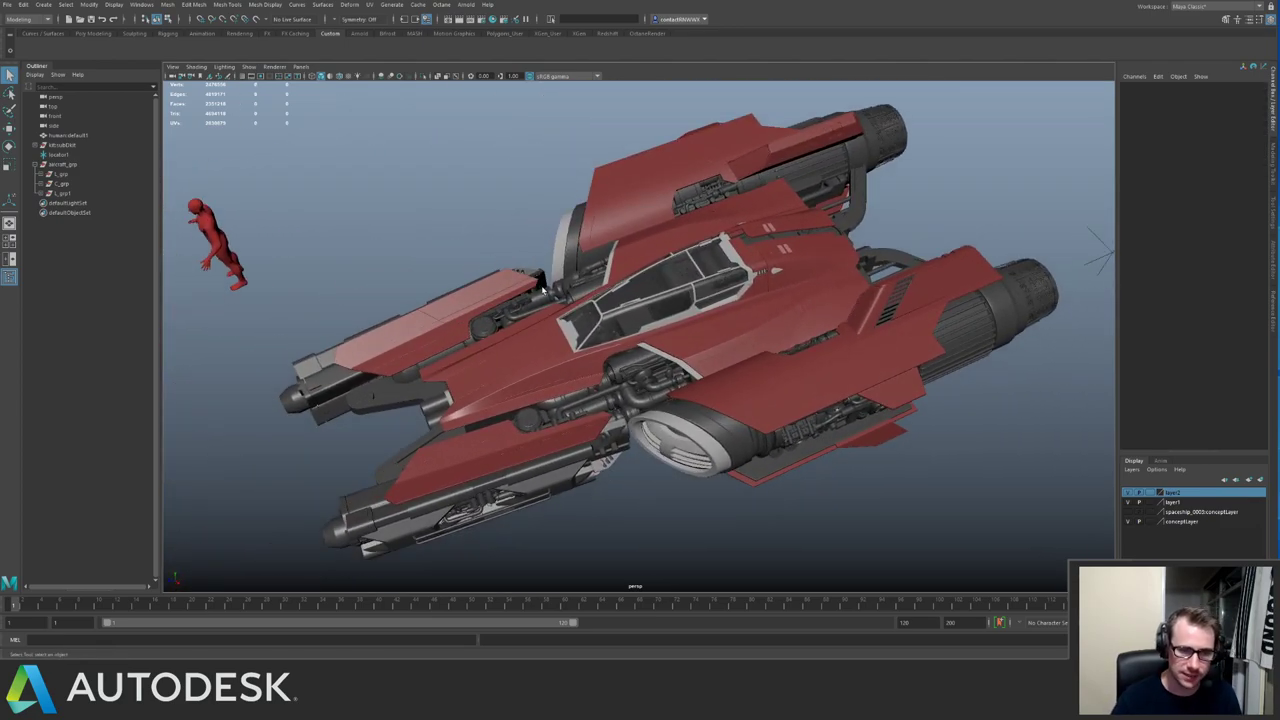
Display the wireframe over the shaded ship and save the scene.
{"action": "left_click", "coordinate": [340, 84]}
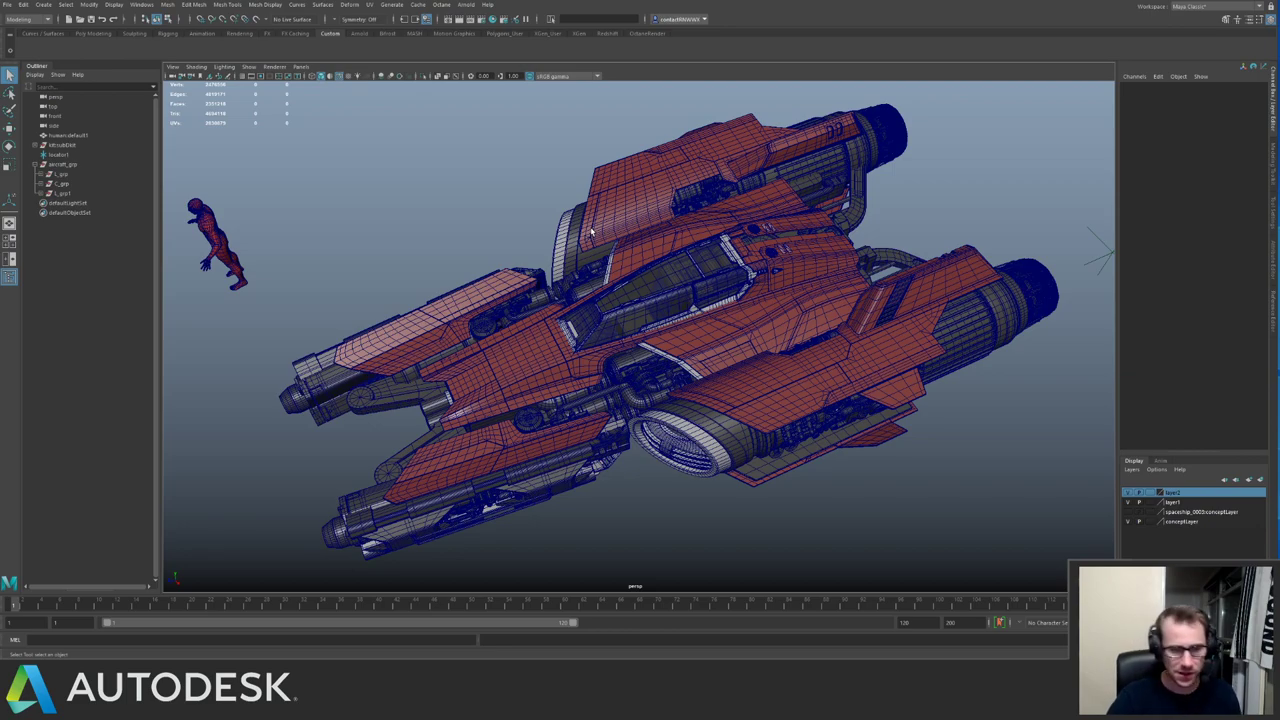
{"action": "left_click_drag", "start_coordinate": [591, 231], "coordinate": [521, 261], "text": "alt"}
{"action": "scroll", "coordinate": [521, 261], "scroll_direction": "up", "scroll_amount": 2}
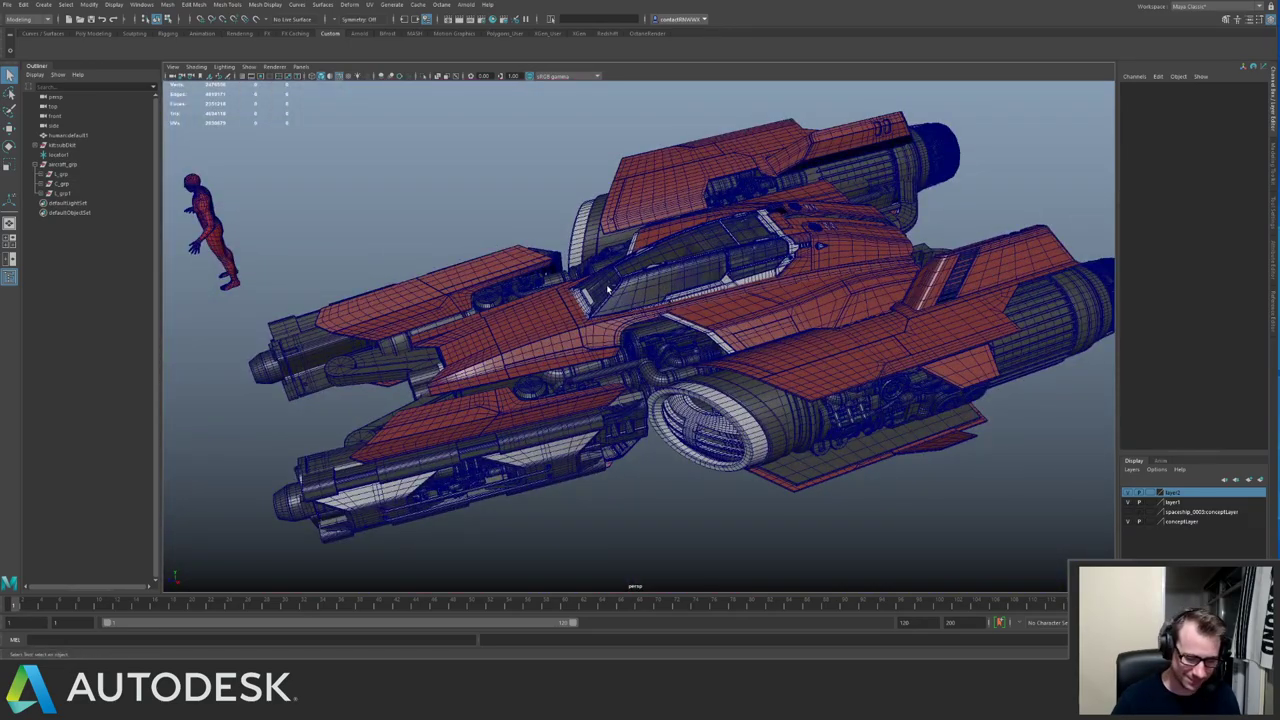
{"action": "key", "text": "ctrl+s"}
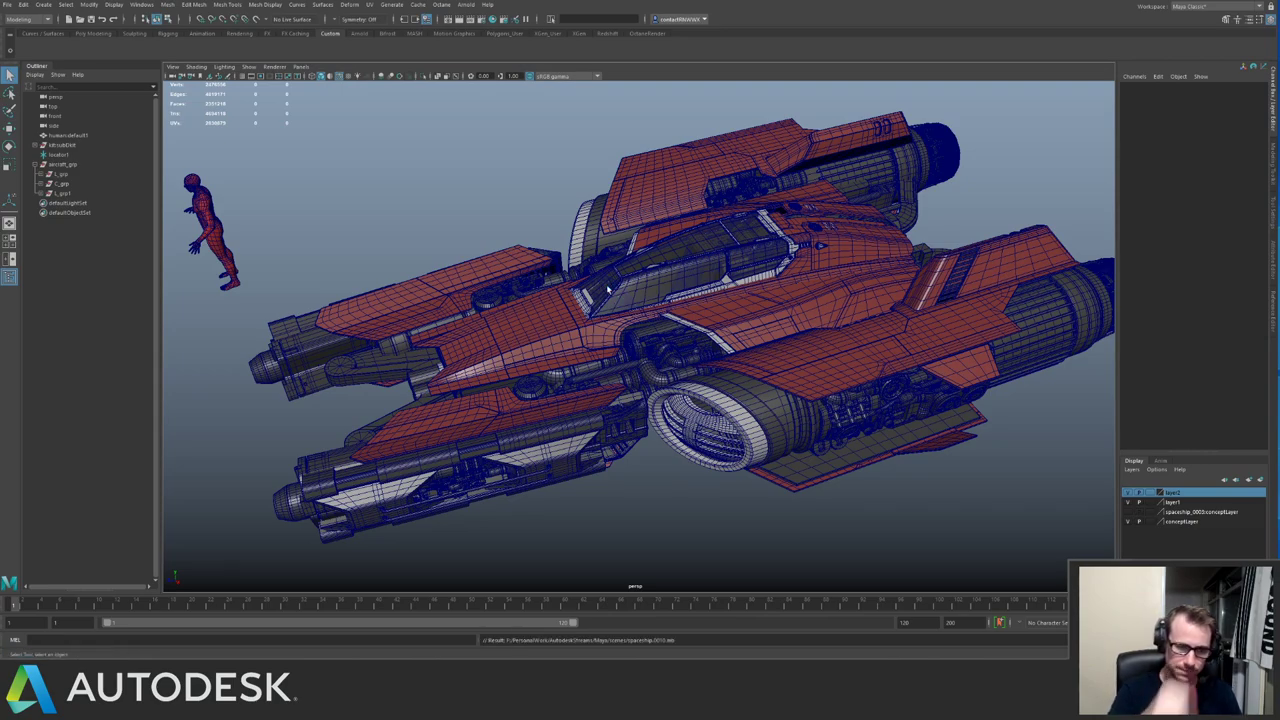
Examine the mesh topology of the nose and wing panels, the separate kitbash parts and the engine.
{"action": "left_click_drag", "start_coordinate": [607, 290], "coordinate": [701, 404], "text": "alt"}
{"action": "scroll", "coordinate": [652, 338], "scroll_direction": "up", "scroll_amount": 5}
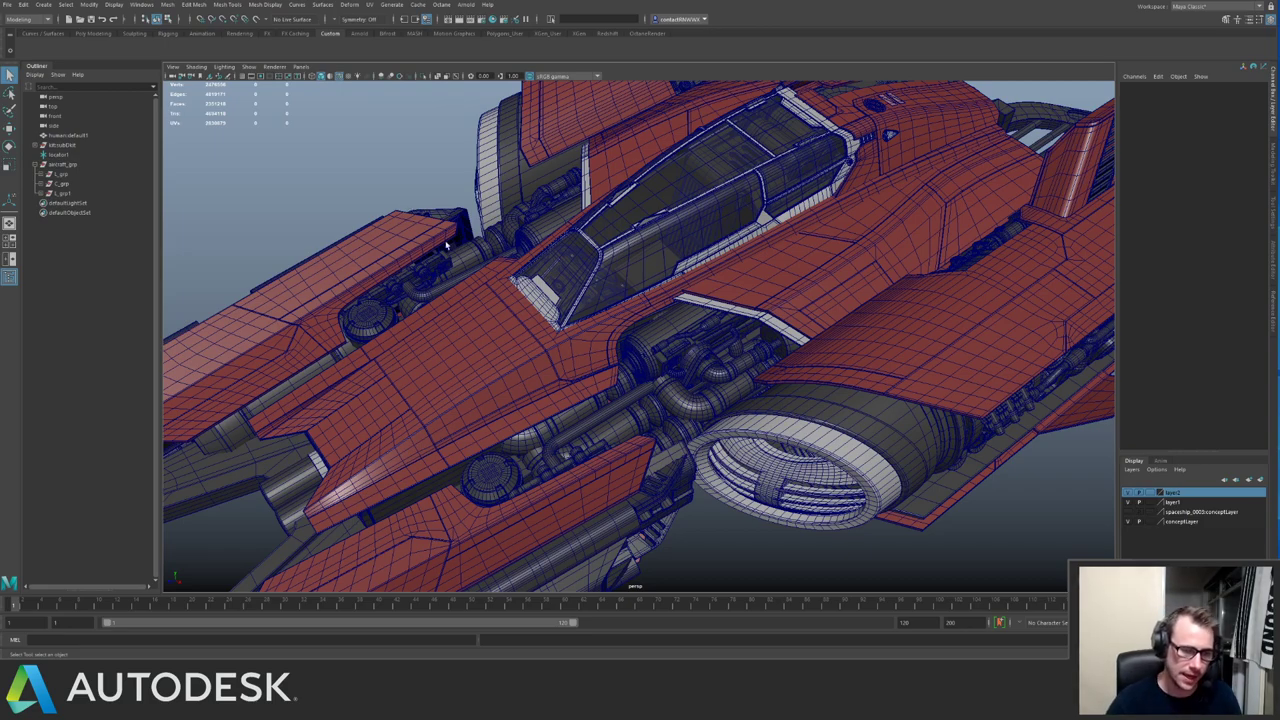
{"action": "left_click_drag", "start_coordinate": [447, 244], "coordinate": [461, 331], "text": "alt"}
{"action": "left_click", "coordinate": [450, 381]}
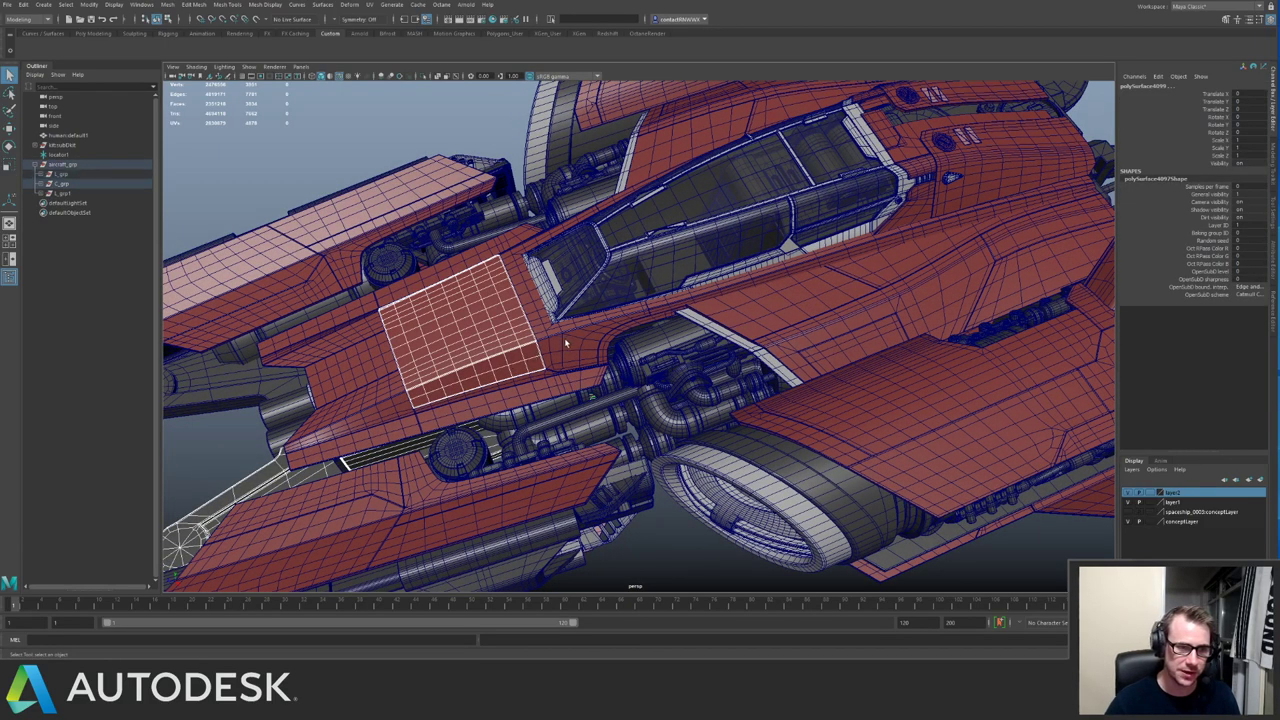
{"action": "left_click", "coordinate": [826, 296]}
{"action": "left_click", "coordinate": [897, 343]}
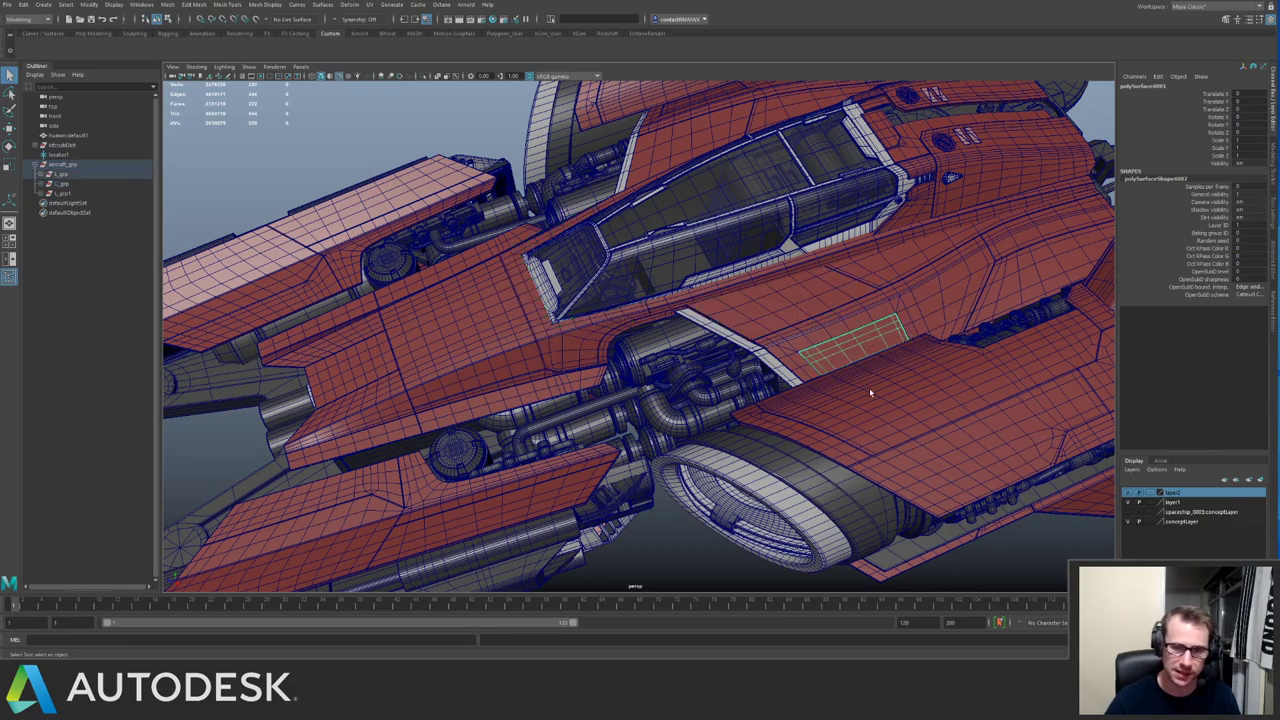
{"action": "left_click", "coordinate": [709, 579]}
{"action": "left_click_drag", "start_coordinate": [700, 400], "coordinate": [871, 266], "text": "alt"}
{"action": "right_click_drag", "start_coordinate": [871, 266], "coordinate": [700, 123], "text": "alt"}
{"action": "middle_click_drag", "start_coordinate": [700, 123], "coordinate": [728, 300], "text": "alt"}
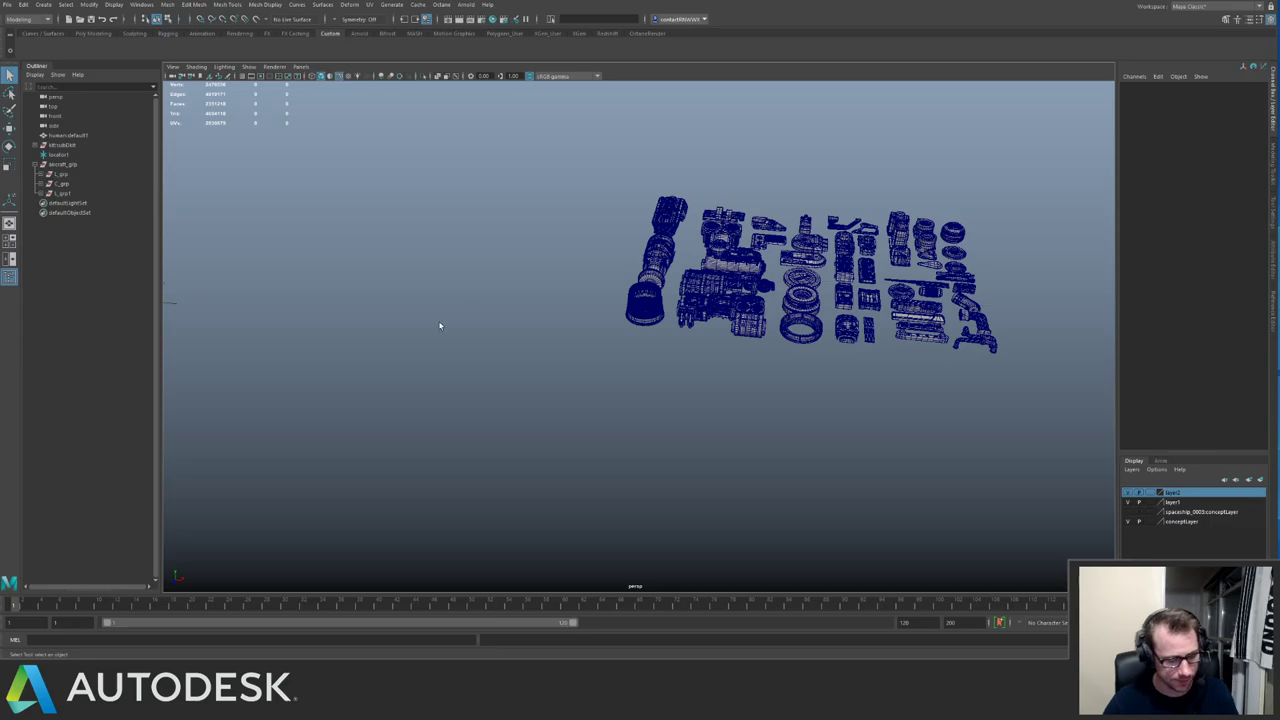
{"action": "middle_click_drag", "start_coordinate": [440, 325], "coordinate": [660, 320], "text": "alt"}
{"action": "left_click_drag", "start_coordinate": [660, 400], "coordinate": [717, 323], "text": "alt"}
{"action": "right_click_drag", "start_coordinate": [717, 323], "coordinate": [750, 364], "text": "alt"}
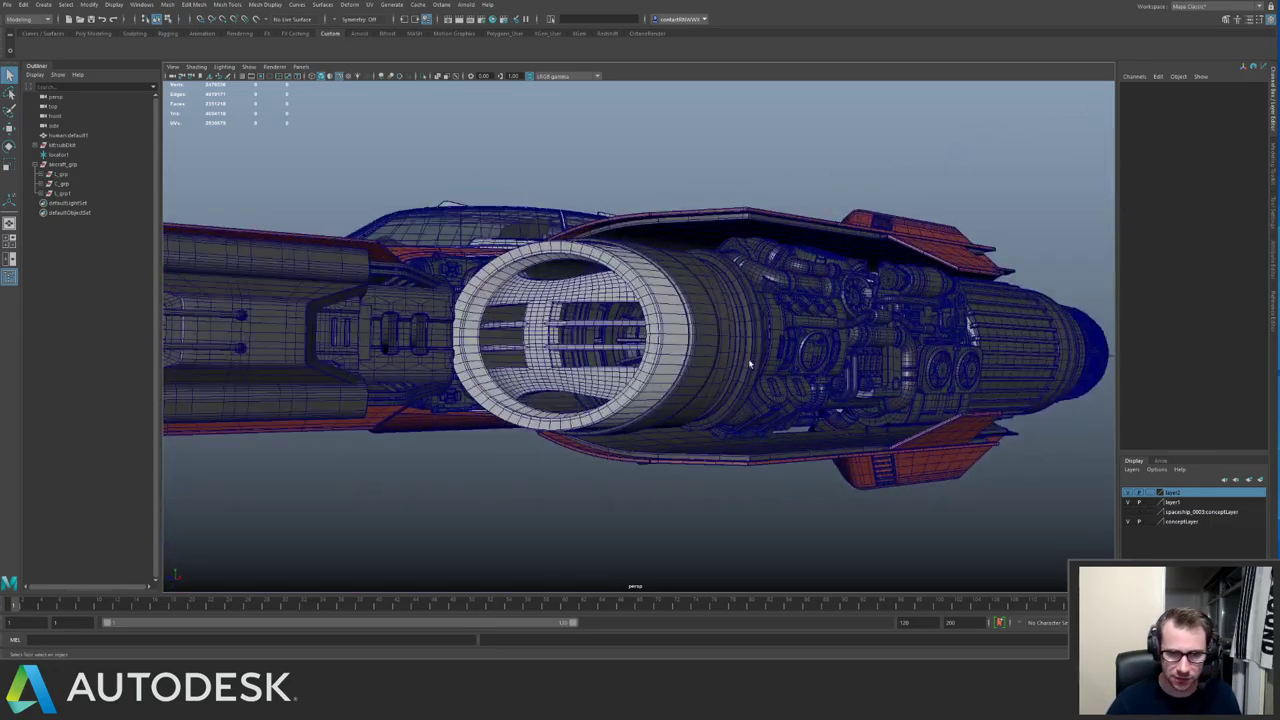
{"action": "left_click_drag", "start_coordinate": [749, 364], "coordinate": [550, 275], "text": "alt"}
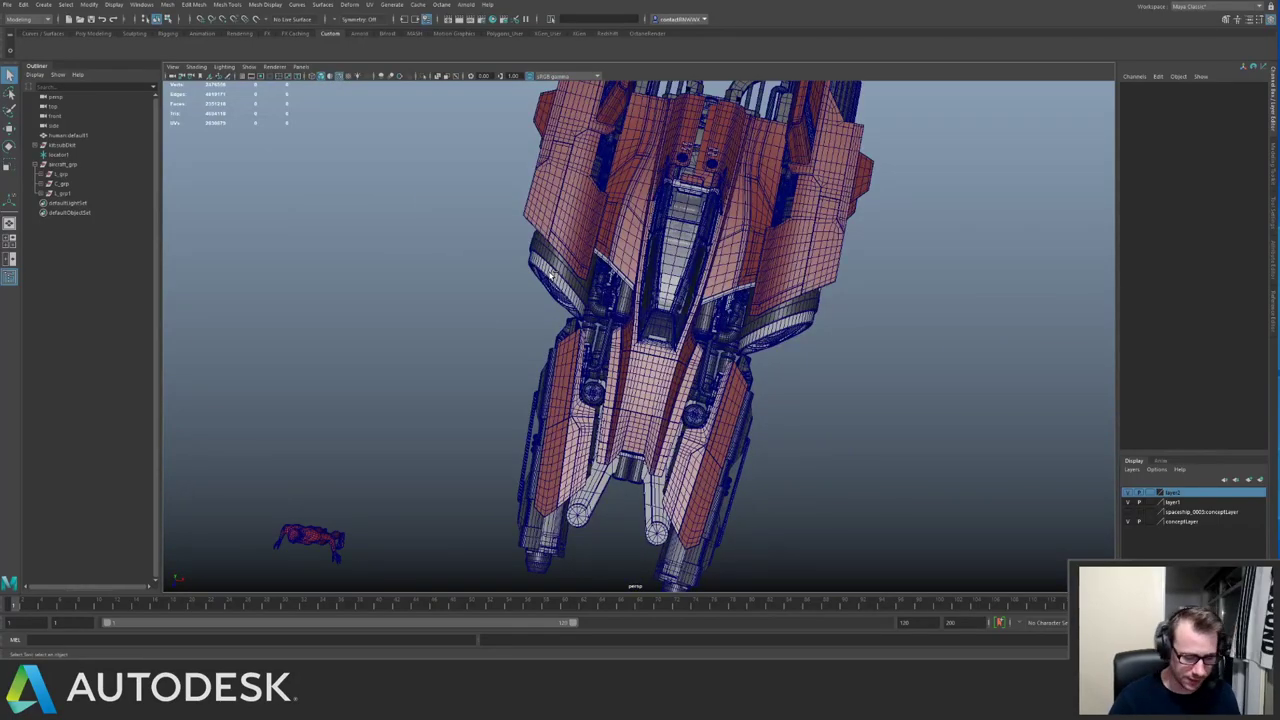
Save the scene while checking the completed symmetrical ship from above and from the front quarter.
{"action": "key", "text": "ctrl+s"}
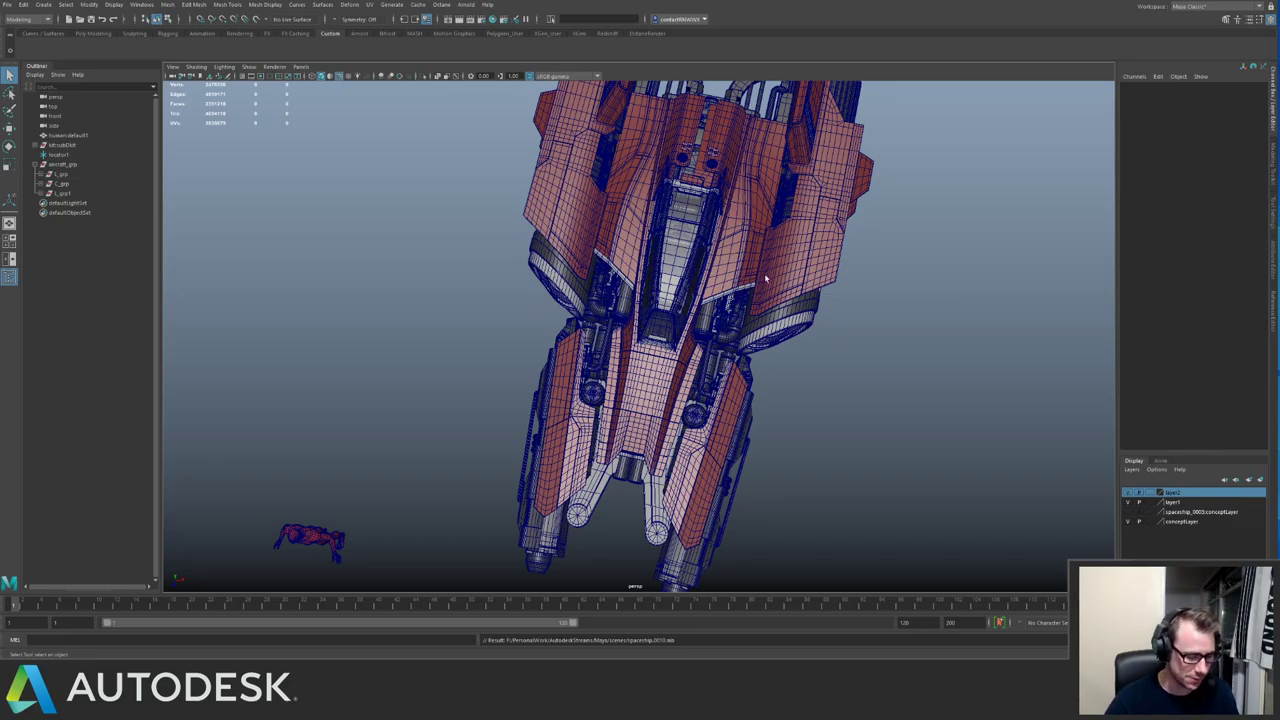
{"action": "left_click_drag", "start_coordinate": [765, 279], "coordinate": [526, 330], "text": "alt"}
{"action": "right_click_drag", "start_coordinate": [526, 330], "coordinate": [455, 325], "text": "alt"}
{"action": "left_click_drag", "start_coordinate": [455, 325], "coordinate": [672, 342], "text": "alt"}
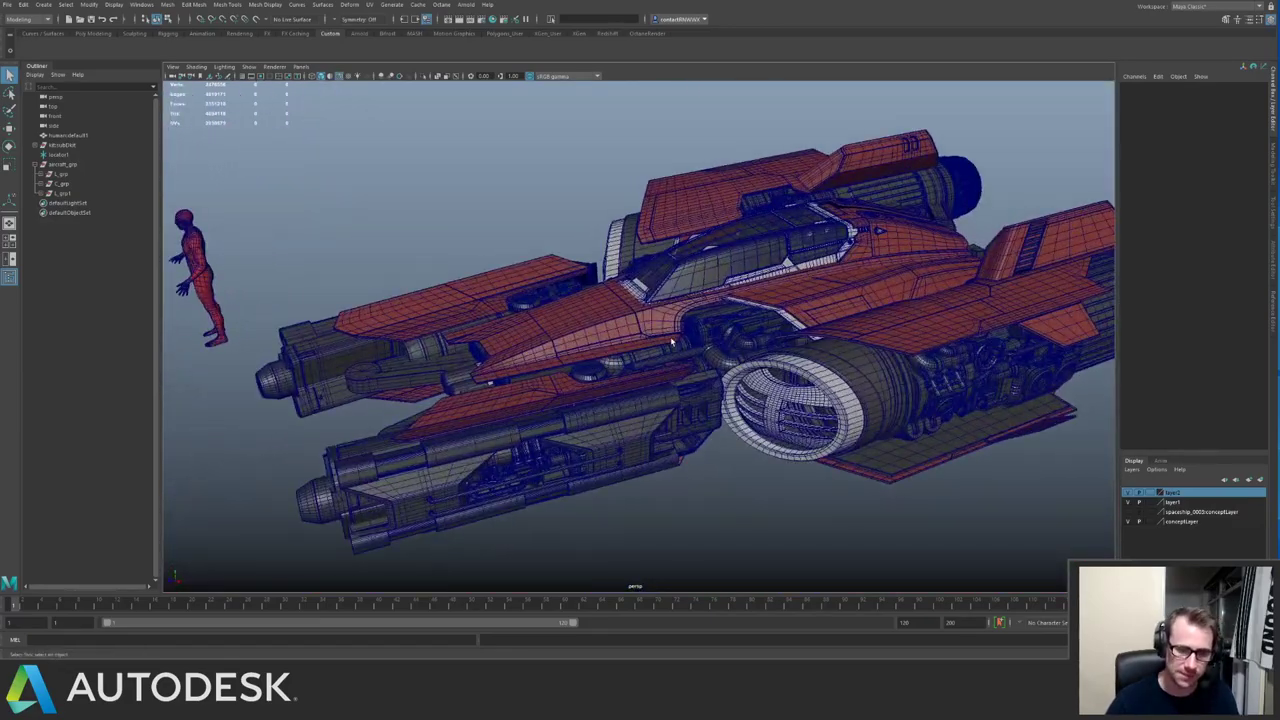
{"action": "key", "text": "ctrl+s"}
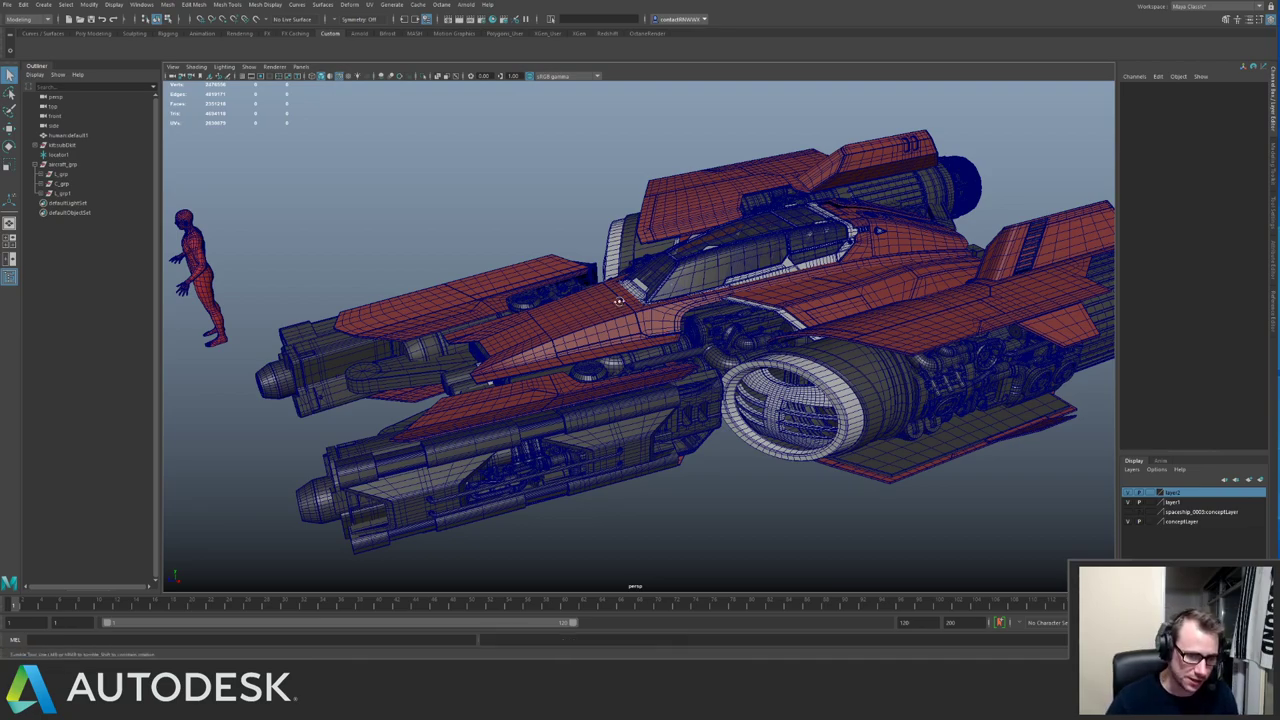
Examine the ship's overall form and the vented front of its nose, including the parts beneath the red panels.
{"action": "left_click_drag", "start_coordinate": [672, 343], "coordinate": [630, 260], "text": "alt"}
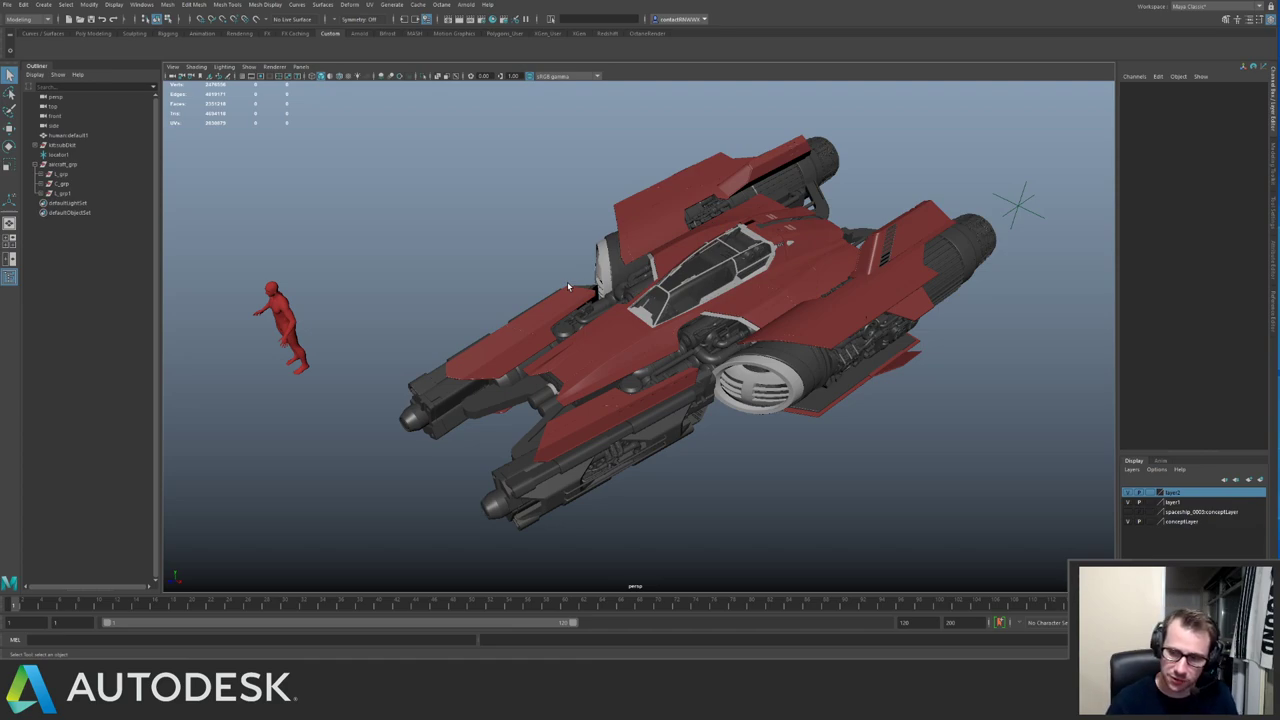
{"action": "left_click_drag", "start_coordinate": [443, 217], "coordinate": [708, 362], "text": "alt"}
{"action": "right_click_drag", "start_coordinate": [708, 362], "coordinate": [660, 380], "text": "alt"}
{"action": "left_click_drag", "start_coordinate": [660, 380], "coordinate": [590, 362], "text": "alt"}
{"action": "right_click_drag", "start_coordinate": [590, 362], "coordinate": [622, 378], "text": "alt"}
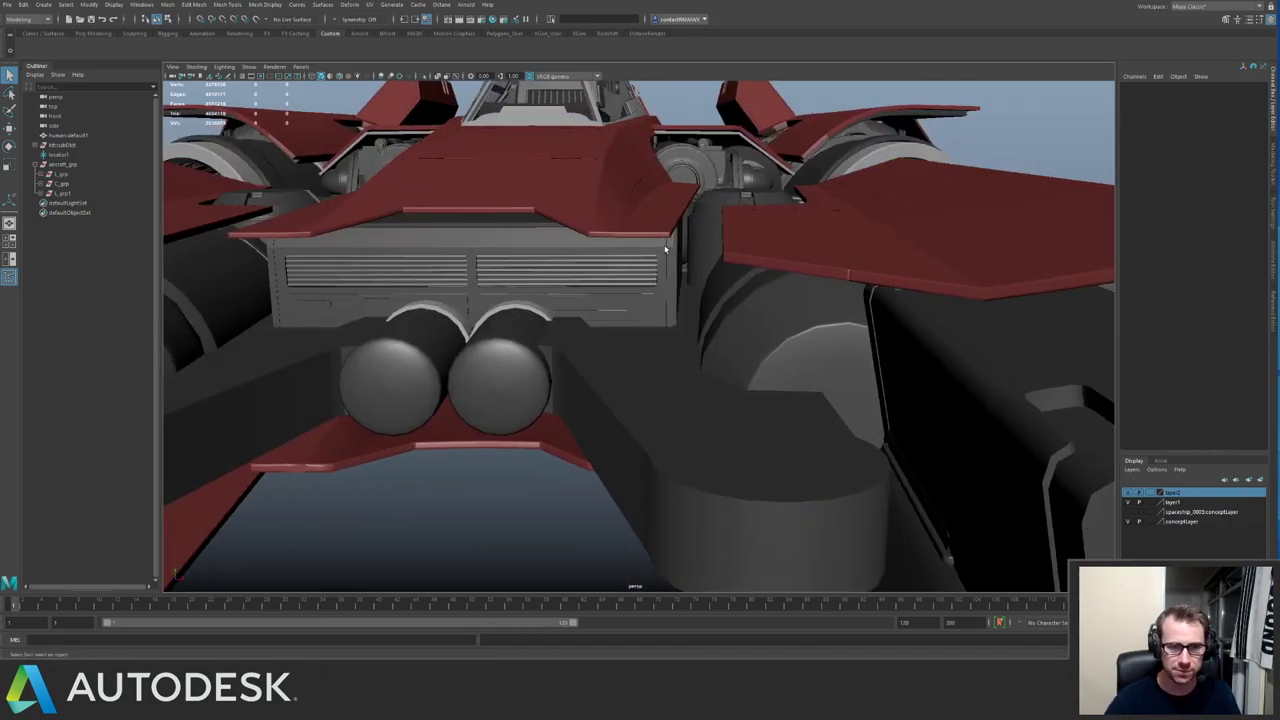
{"action": "left_click", "coordinate": [665, 250]}
{"action": "left_click", "coordinate": [706, 276]}
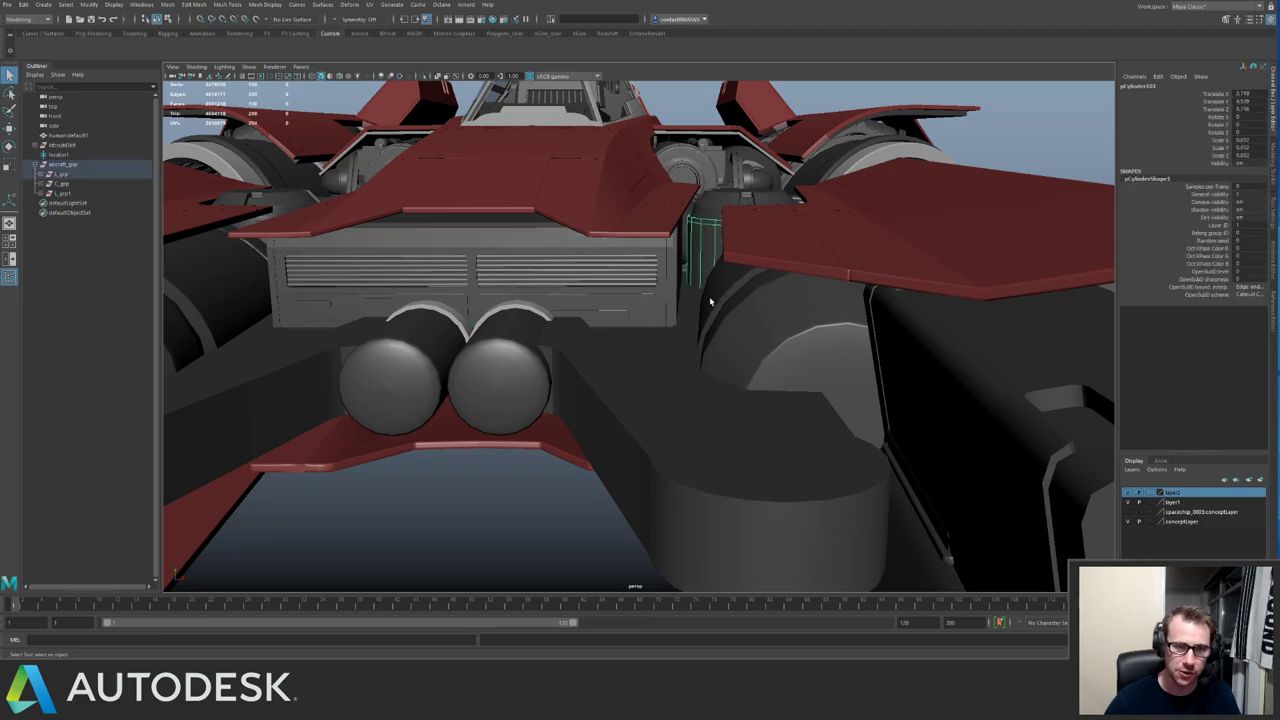
Examine the exposed pipework beside the nose and cockpit, continuing along to the side engine.
{"action": "left_click_drag", "start_coordinate": [711, 300], "coordinate": [706, 384], "text": "alt"}
{"action": "right_click_drag", "start_coordinate": [706, 384], "coordinate": [683, 386], "text": "alt"}
{"action": "left_click", "coordinate": [972, 270]}
{"action": "left_click_drag", "start_coordinate": [972, 270], "coordinate": [800, 290], "text": "alt"}
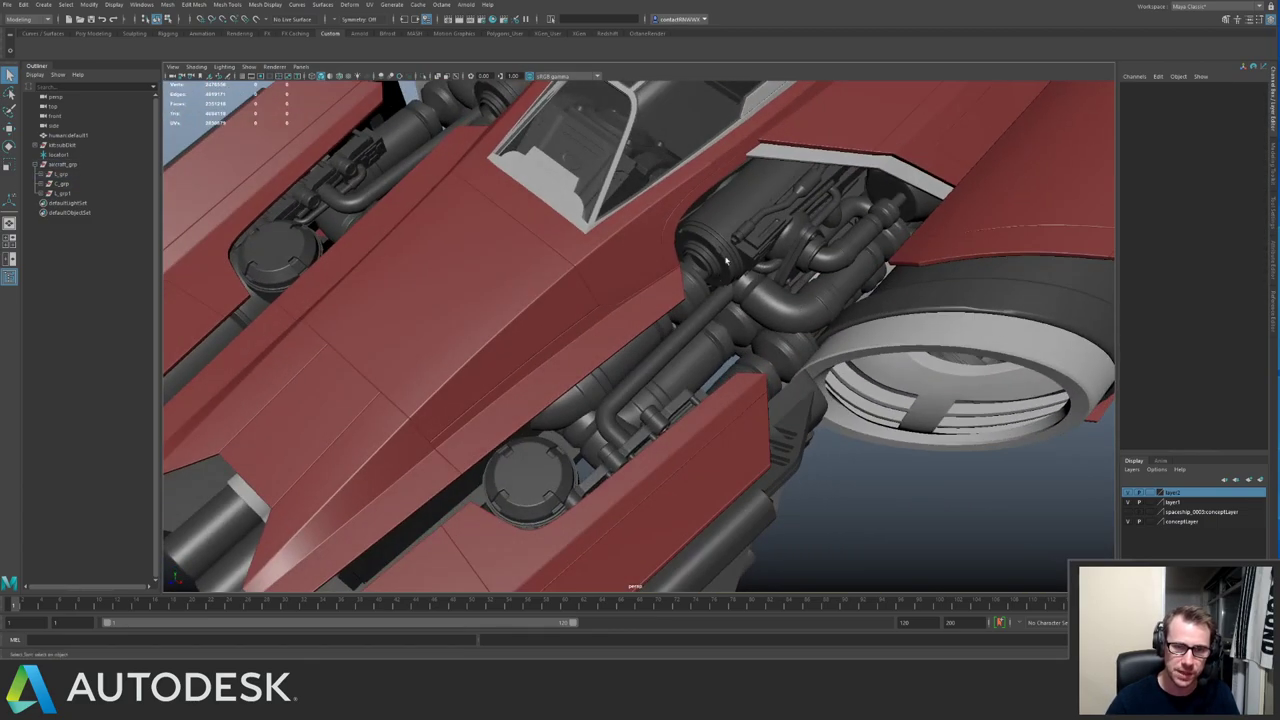
{"action": "middle_click_drag", "start_coordinate": [800, 290], "coordinate": [700, 361], "text": "alt"}
{"action": "right_click_drag", "start_coordinate": [700, 361], "coordinate": [752, 368], "text": "alt"}
{"action": "left_click_drag", "start_coordinate": [709, 352], "coordinate": [633, 283], "text": "alt"}
{"action": "middle_click_drag", "start_coordinate": [633, 281], "coordinate": [535, 356], "text": "alt"}
Isolate the side engine's kitbash component and select the parts of its upper canister.
{"action": "left_click", "coordinate": [680, 261]}
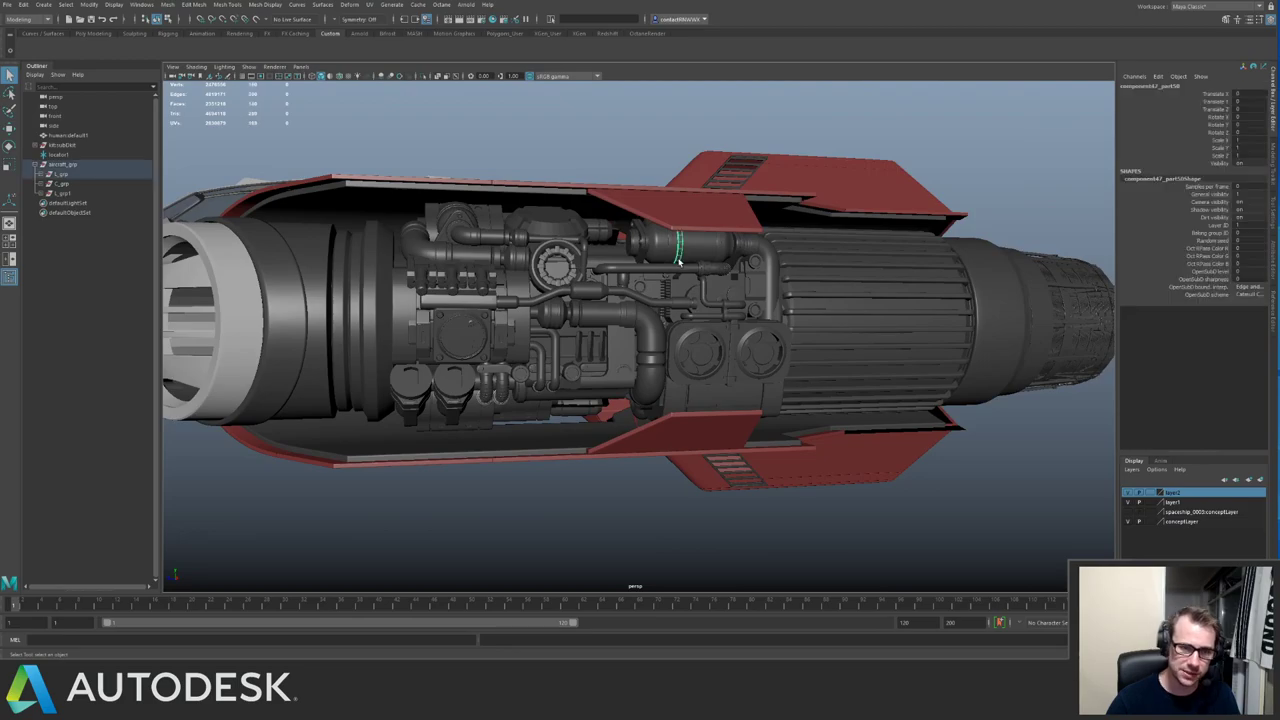
{"action": "key", "text": "Up"}
{"action": "key", "text": "ctrl+1"}
{"action": "key", "text": "ctrl+1"}
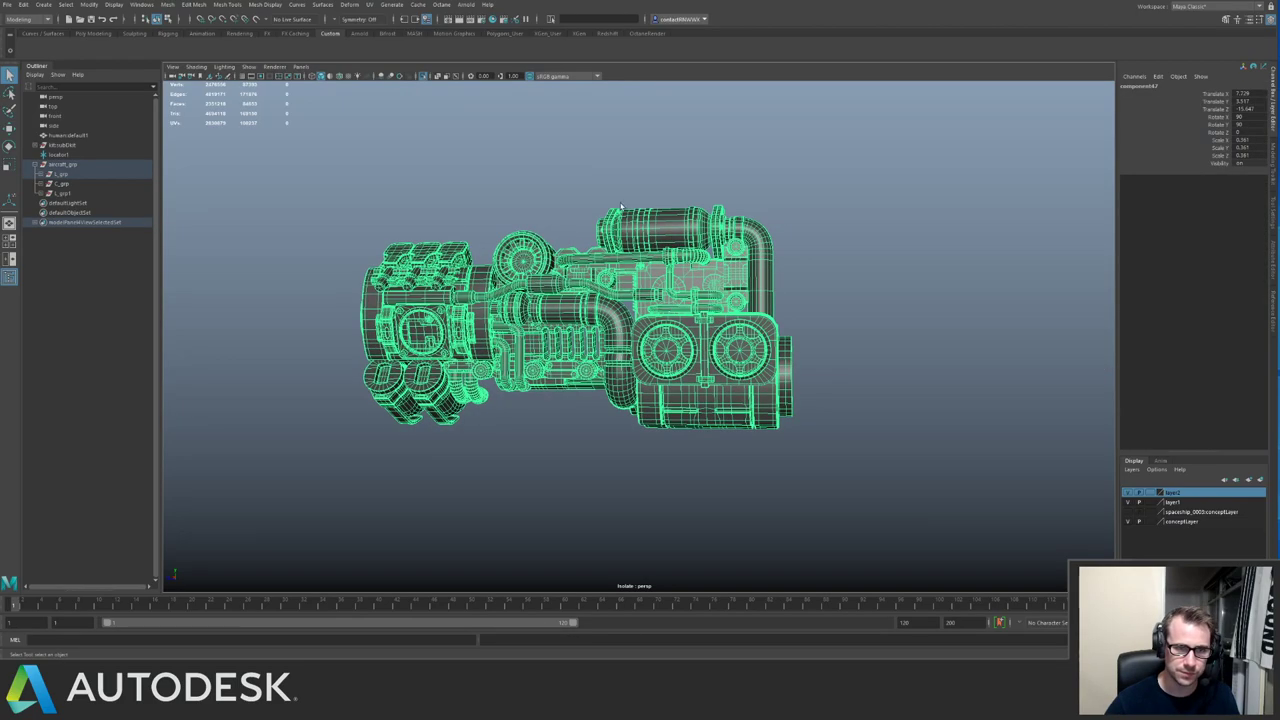
{"action": "left_click", "coordinate": [712, 236]}
{"action": "left_click_drag", "start_coordinate": [758, 243], "coordinate": [676, 294], "text": "alt"}
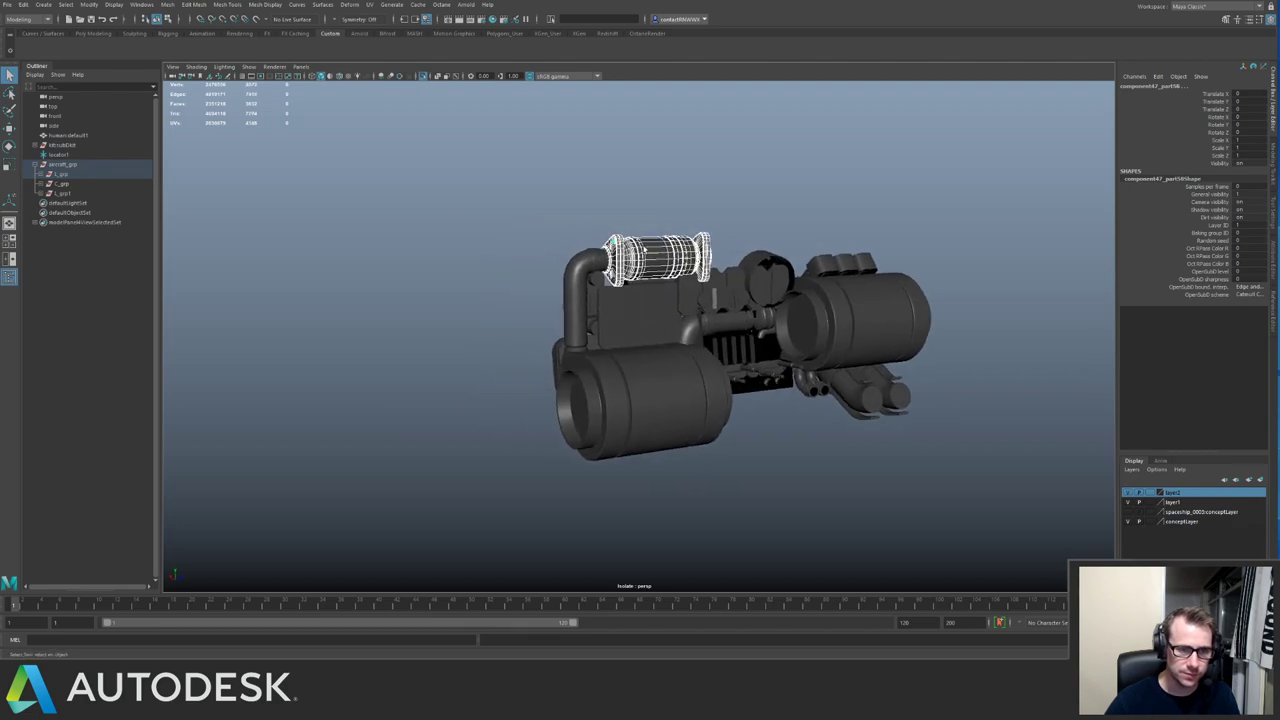
{"action": "left_click_drag", "start_coordinate": [611, 243], "coordinate": [635, 455], "text": "alt"}
{"action": "left_click", "coordinate": [645, 243]}
Place a grouped copy of the canister along the engine's lower edge and scale it uniformly to 1.54.
{"action": "key", "text": "w"}
{"action": "key", "text": "ctrl+1"}
{"action": "key", "text": "r"}
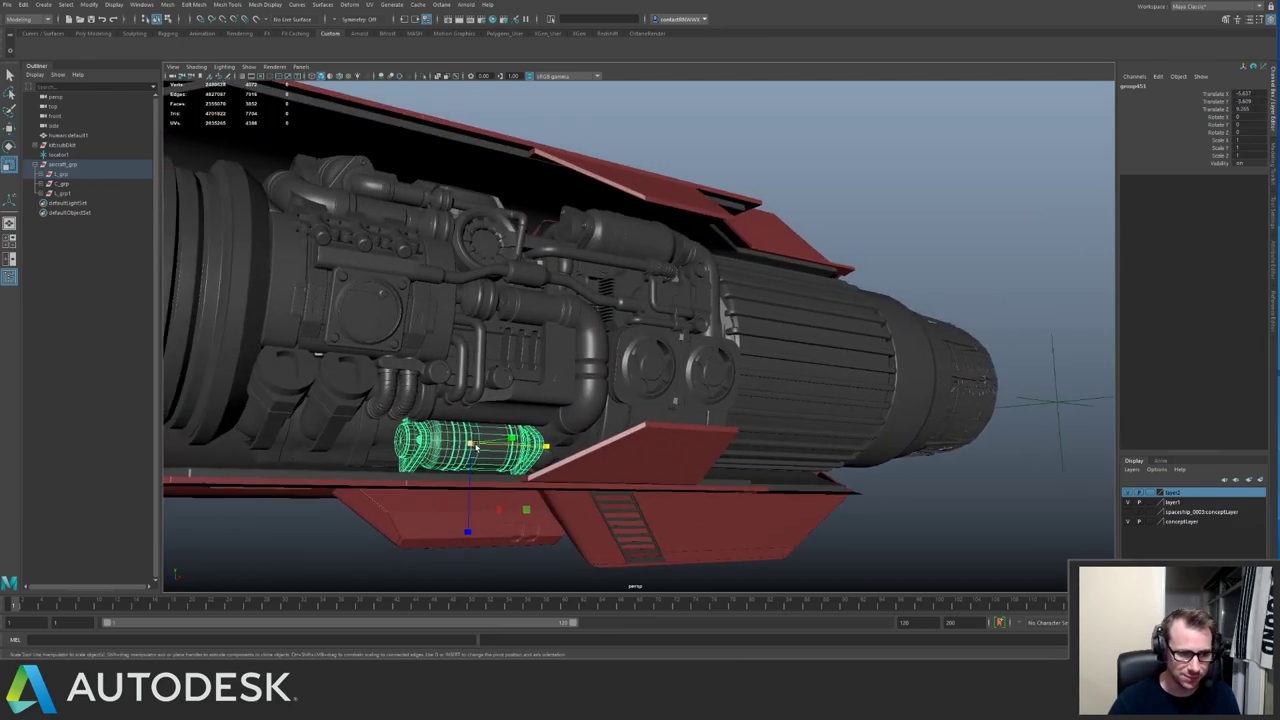
{"action": "left_click_drag", "start_coordinate": [473, 445], "coordinate": [636, 390]}
{"action": "key", "text": "w"}
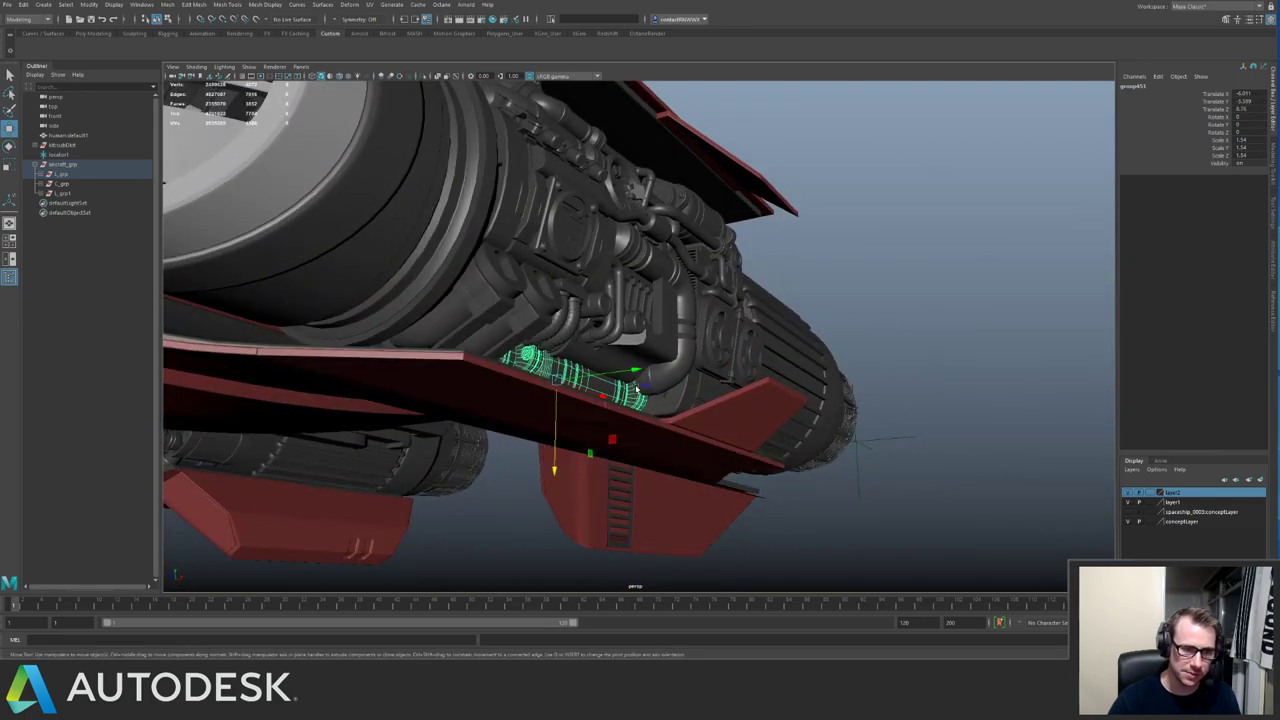
{"action": "left_click", "coordinate": [866, 290]}
Check the copied canister's fit in the engine and delete the small ring at its front end.
{"action": "left_click_drag", "start_coordinate": [866, 290], "coordinate": [481, 367], "text": "alt"}
{"action": "right_click_drag", "start_coordinate": [532, 334], "coordinate": [657, 380], "text": "alt"}
{"action": "left_click_drag", "start_coordinate": [657, 380], "coordinate": [632, 368], "text": "alt"}
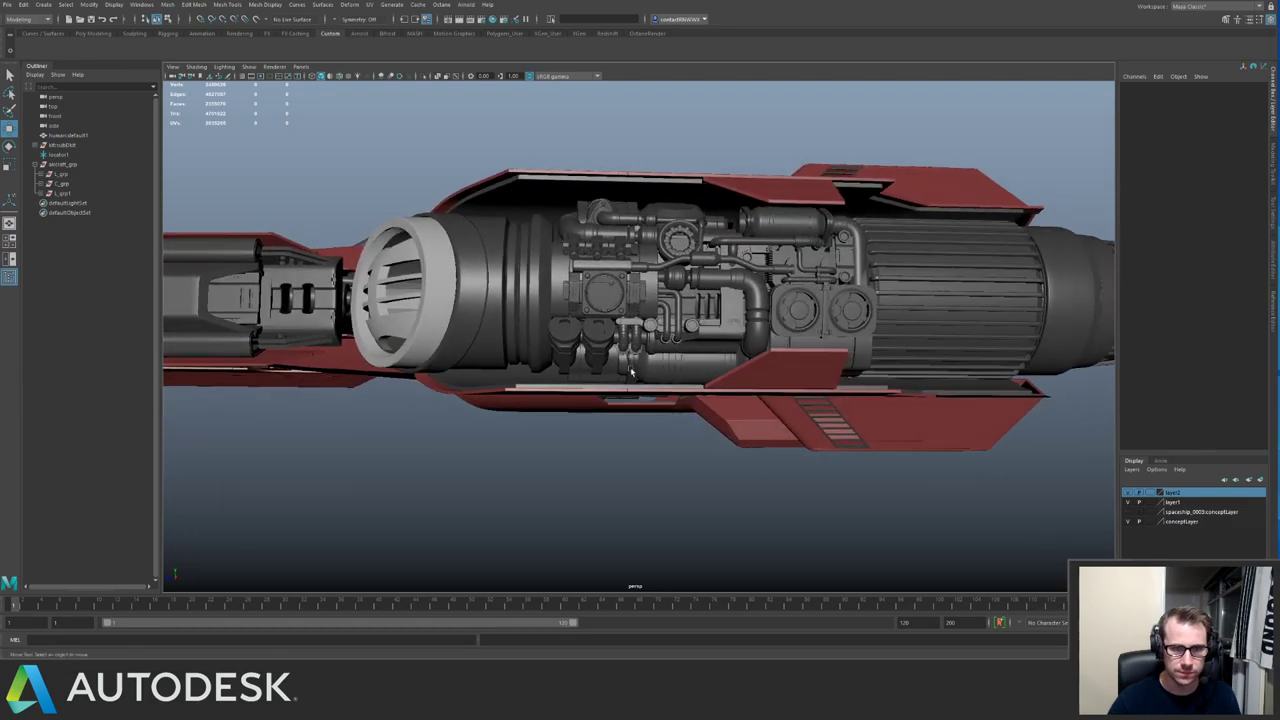
{"action": "right_click_drag", "start_coordinate": [632, 368], "coordinate": [754, 399], "text": "alt"}
{"action": "left_click_drag", "start_coordinate": [754, 399], "coordinate": [735, 254], "text": "alt"}
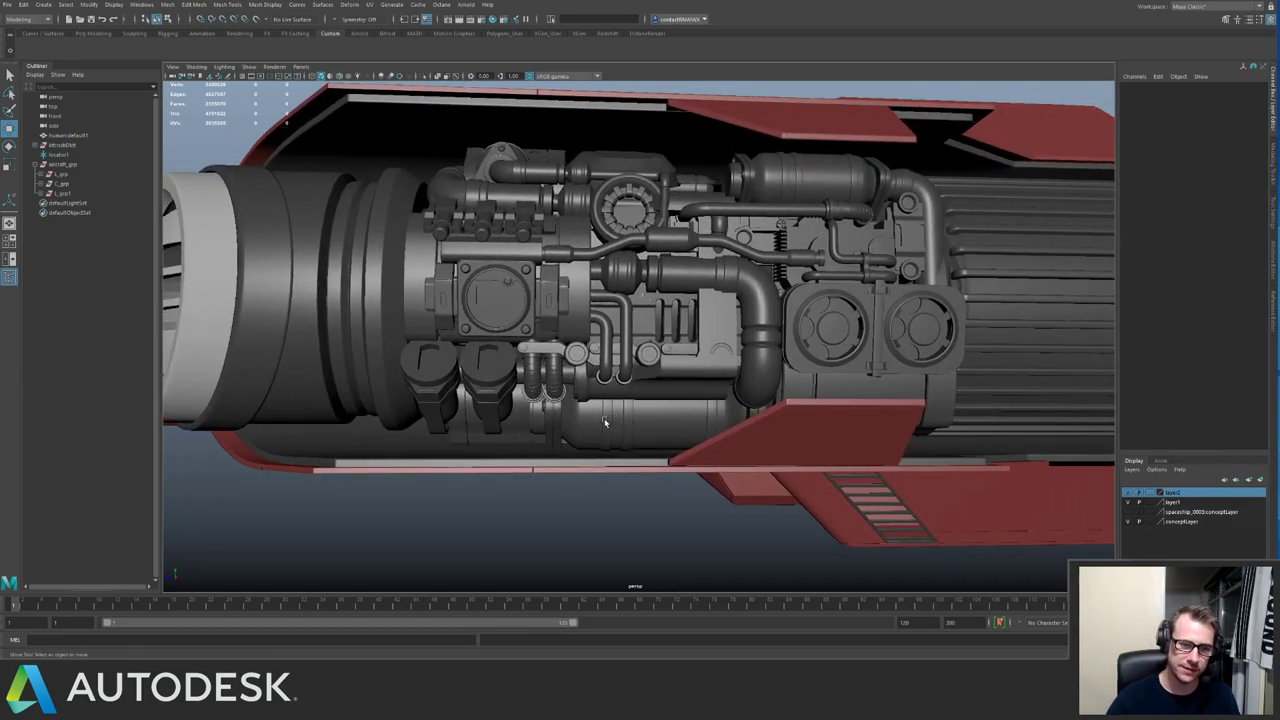
{"action": "left_click_drag", "start_coordinate": [604, 422], "coordinate": [605, 415], "text": "alt"}
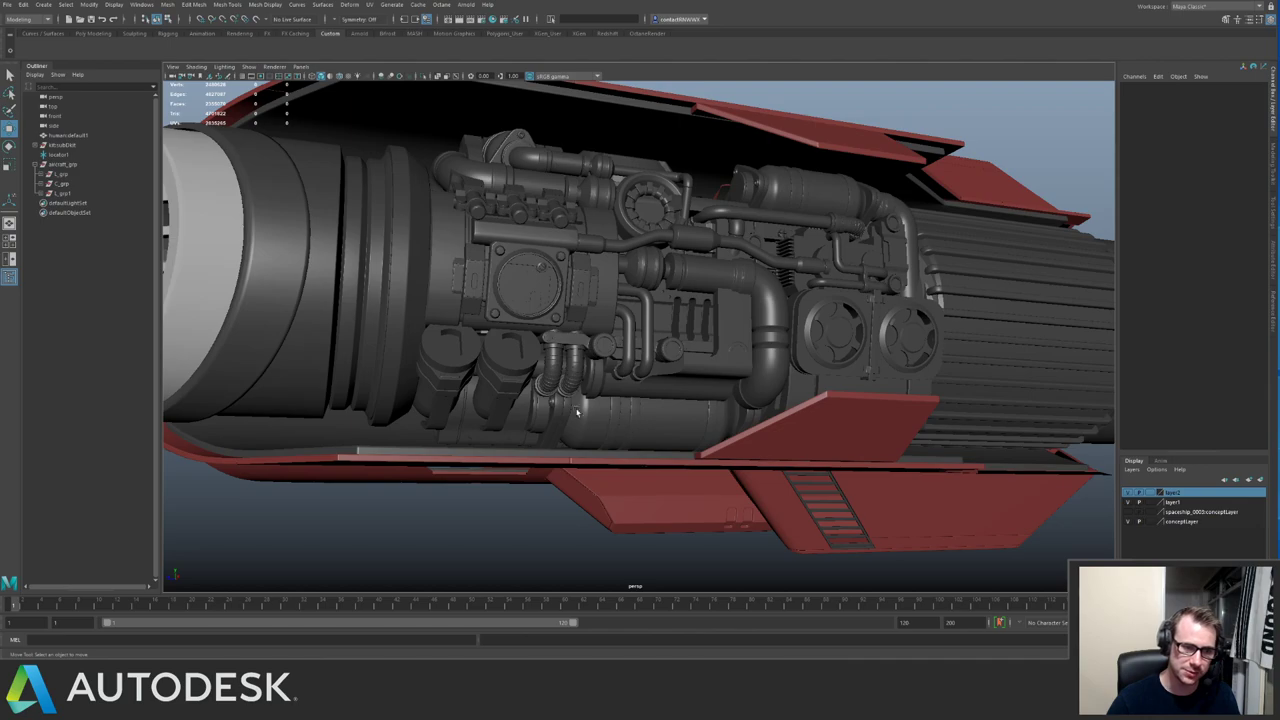
{"action": "left_click", "coordinate": [567, 410]}
{"action": "key", "text": "Up"}
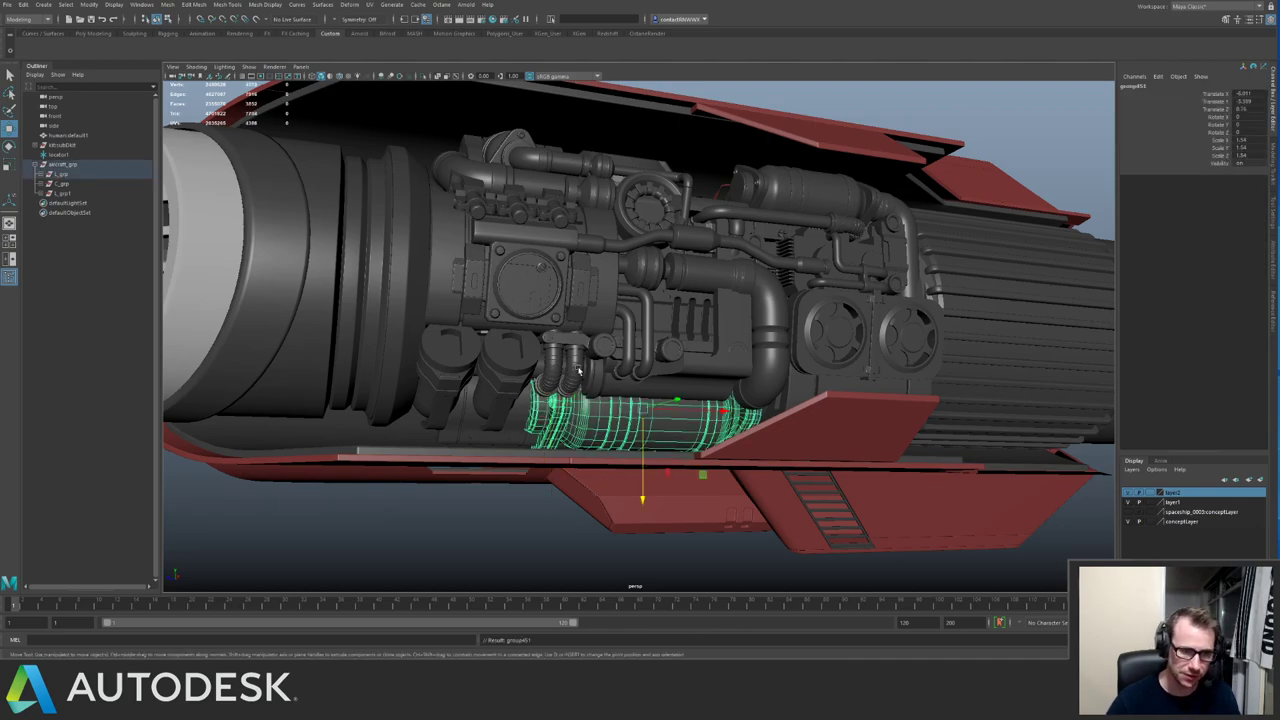
{"action": "left_click", "coordinate": [565, 421]}
{"action": "left_click_drag", "start_coordinate": [565, 421], "coordinate": [545, 419], "text": "alt"}
{"action": "right_click_drag", "start_coordinate": [560, 419], "coordinate": [658, 416], "text": "alt"}
{"action": "left_click_drag", "start_coordinate": [636, 416], "coordinate": [723, 411]}
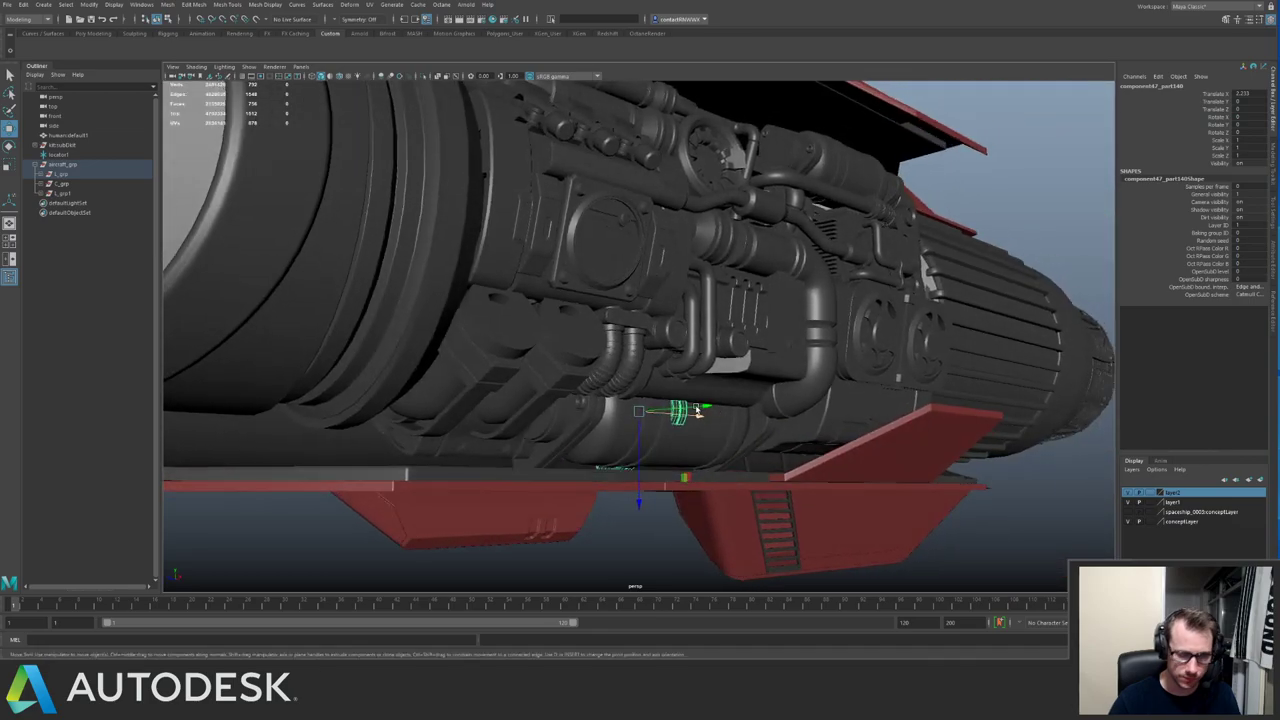
{"action": "key", "text": "Delete"}
Delete the flange around the front neck of the copied canister.
{"action": "right_click_drag", "start_coordinate": [695, 407], "coordinate": [640, 375], "text": "alt"}
{"action": "left_click_drag", "start_coordinate": [640, 365], "coordinate": [615, 332], "text": "alt"}
{"action": "right_click_drag", "start_coordinate": [615, 333], "coordinate": [672, 372], "text": "alt"}
{"action": "left_click", "coordinate": [579, 391]}
{"action": "right_click_drag", "start_coordinate": [584, 393], "coordinate": [771, 446], "text": "alt"}
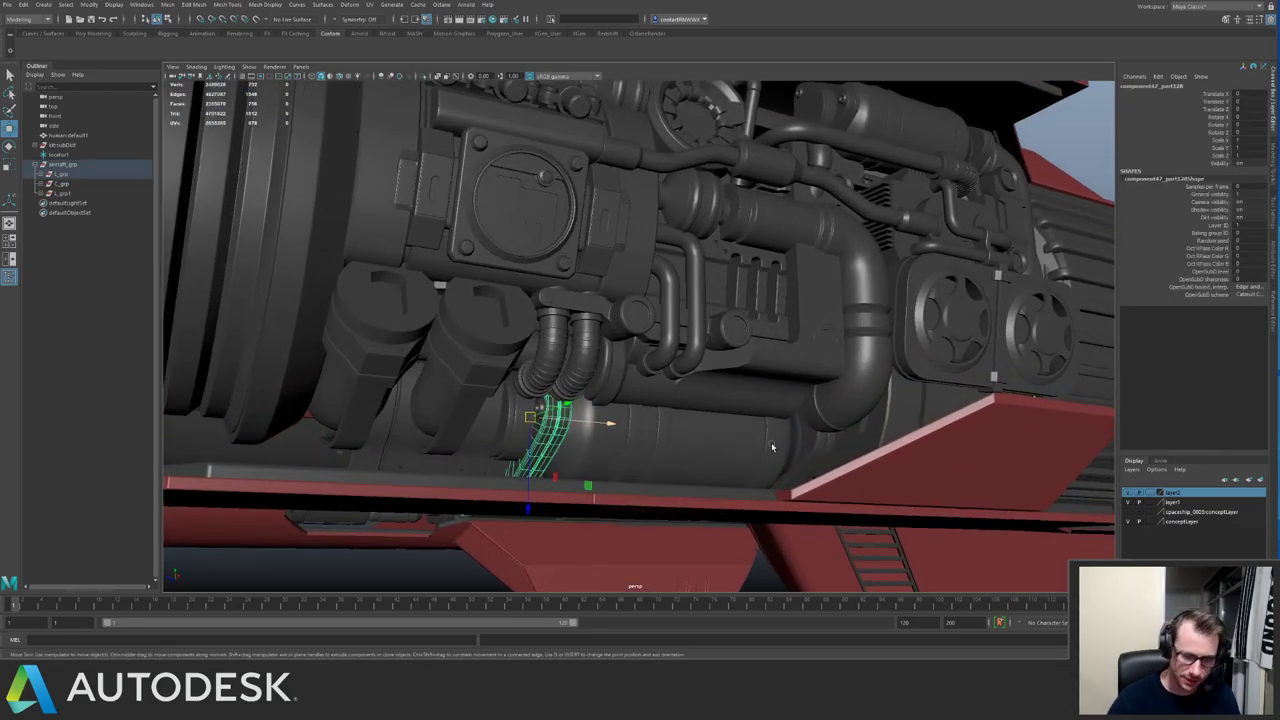
{"action": "key", "text": "Delete"}
Isolate the copied canister group, delete its leftover bolts and end rings, and show the whole ship again.
{"action": "left_click_drag", "start_coordinate": [596, 340], "coordinate": [605, 336], "text": "alt"}
{"action": "left_click", "coordinate": [549, 399]}
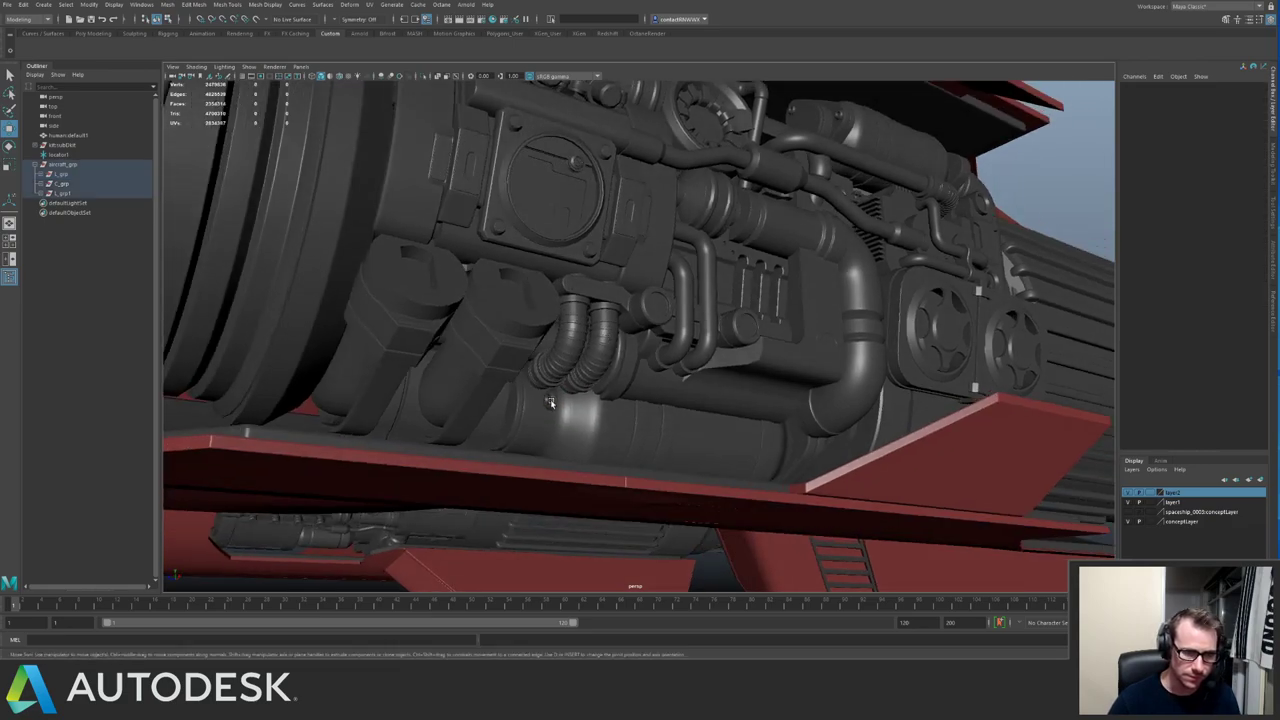
{"action": "left_click", "coordinate": [614, 430]}
{"action": "key", "text": "Up"}
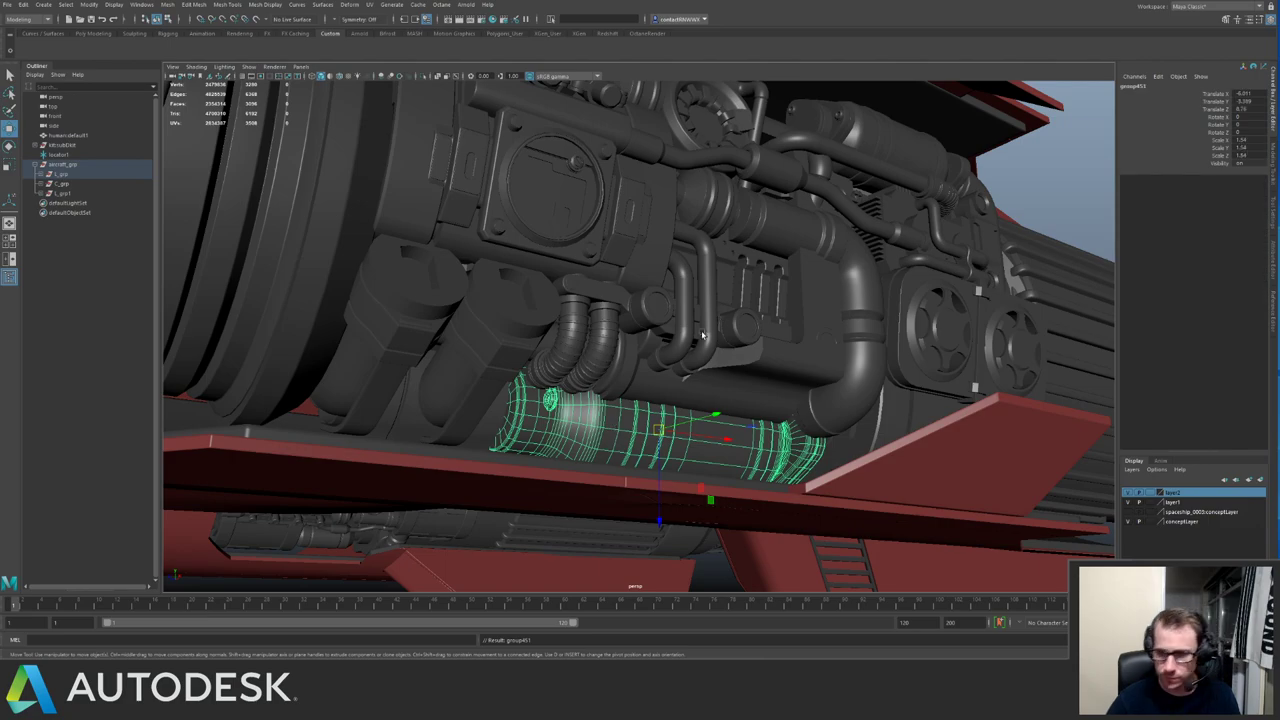
{"action": "key", "text": "ctrl+1"}
{"action": "left_click_drag", "start_coordinate": [612, 325], "coordinate": [491, 337], "text": "alt"}
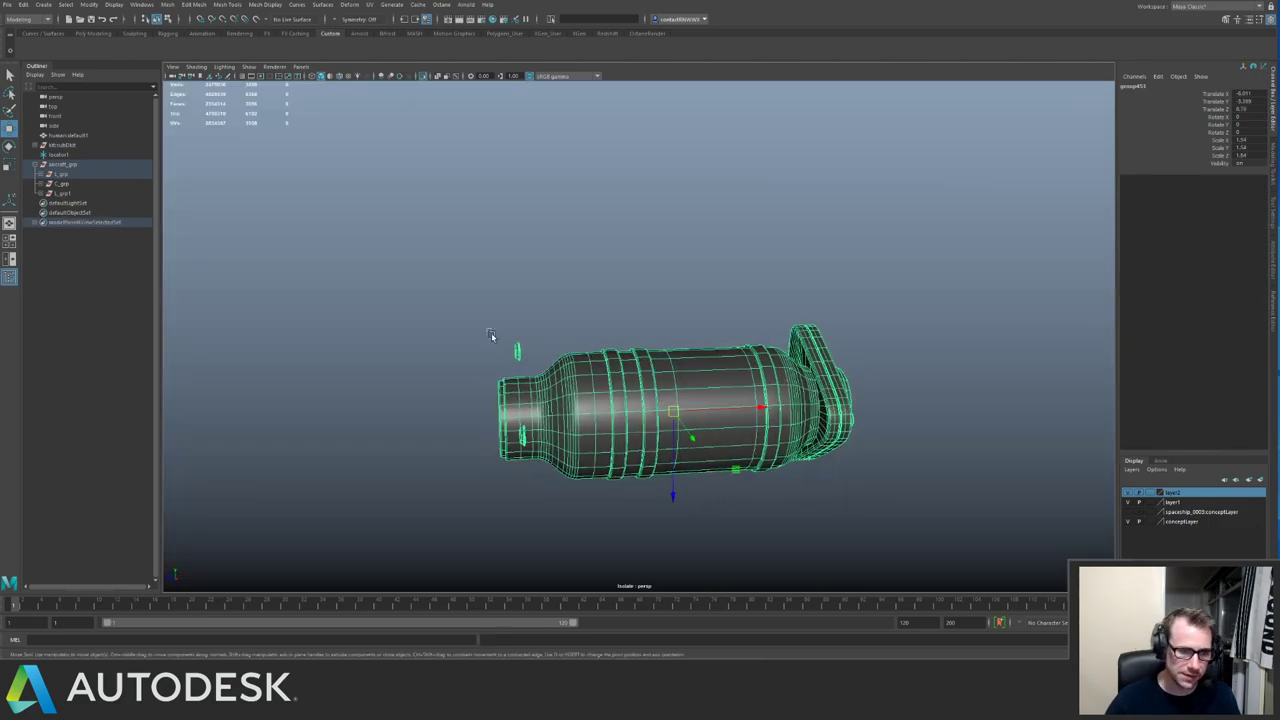
{"action": "left_click", "coordinate": [567, 432]}
{"action": "left_click", "coordinate": [627, 460], "text": "shift"}
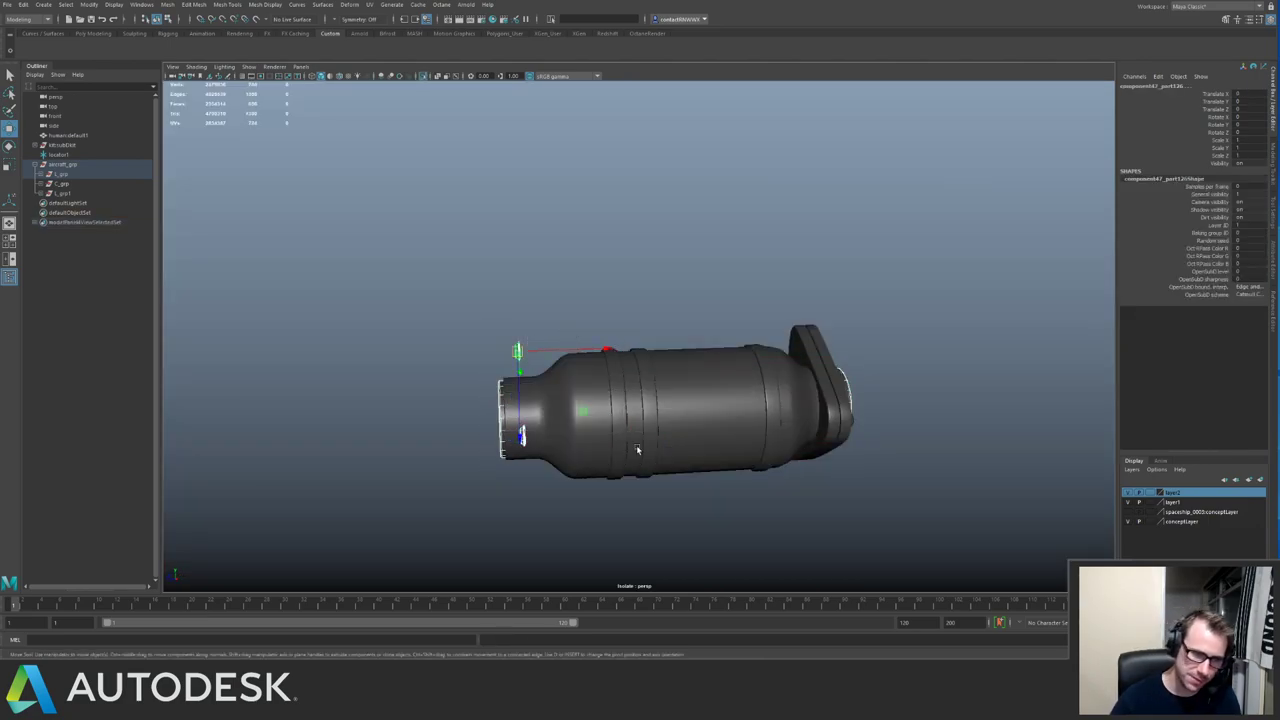
{"action": "left_click_drag", "start_coordinate": [431, 378], "coordinate": [476, 406], "text": "alt"}
{"action": "left_click", "coordinate": [513, 414], "text": "shift"}
{"action": "key", "text": "Delete"}
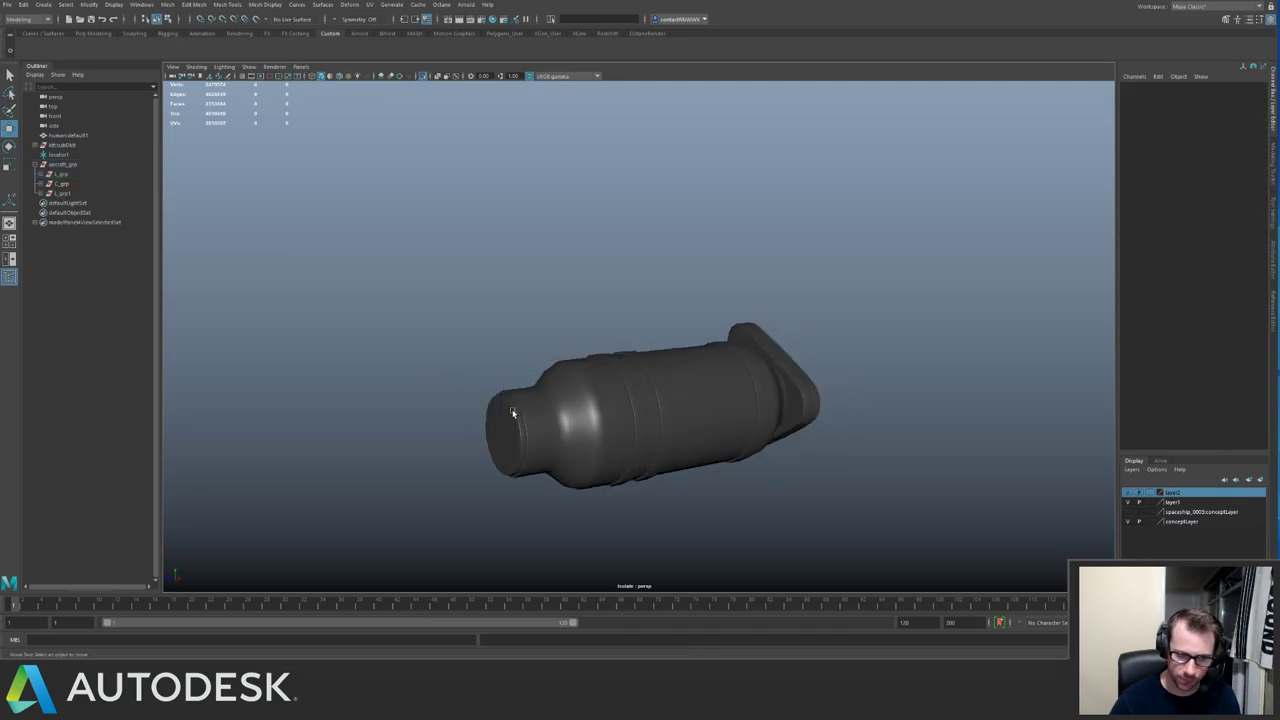
{"action": "key", "text": "ctrl+1"}
Examine the curved hose and the cylinder in the recess beside the cockpit.
{"action": "right_click_drag", "start_coordinate": [636, 352], "coordinate": [510, 335], "text": "alt"}
{"action": "left_click_drag", "start_coordinate": [510, 335], "coordinate": [647, 354], "text": "alt"}
{"action": "scroll", "coordinate": [645, 355], "scroll_direction": "up", "scroll_amount": 3}
{"action": "left_click", "coordinate": [683, 362]}
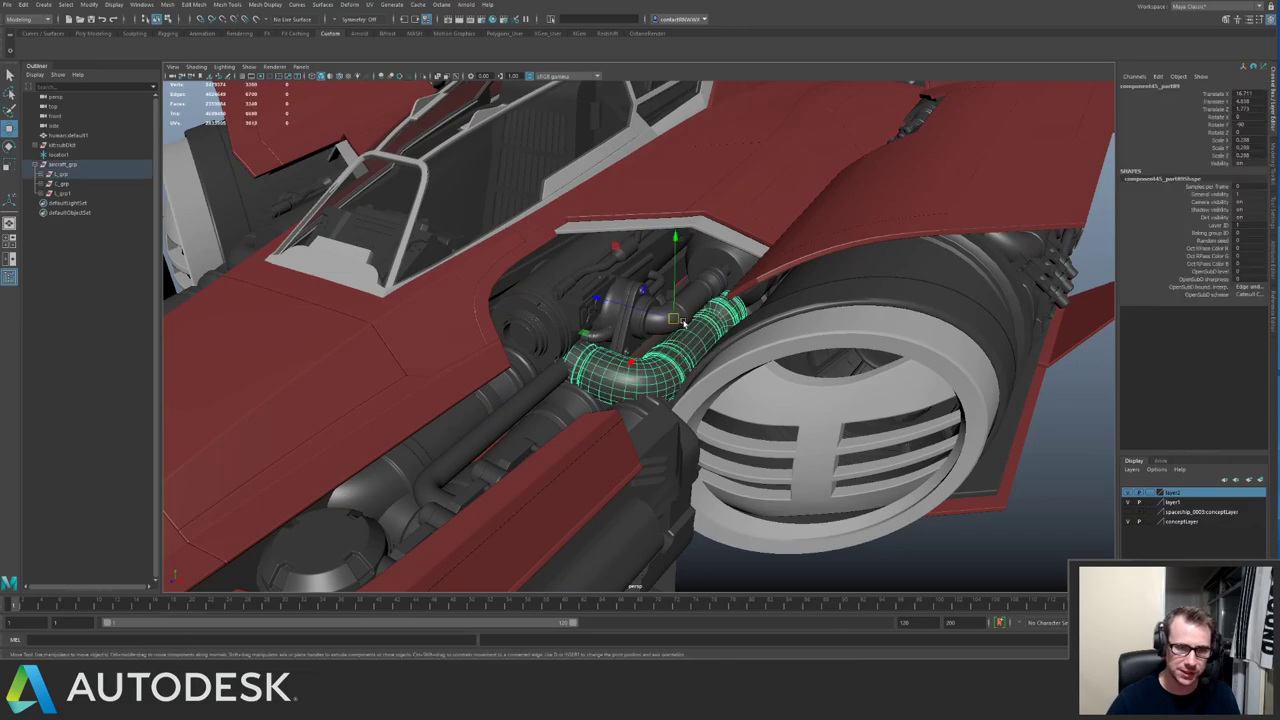
{"action": "left_click", "coordinate": [543, 289]}
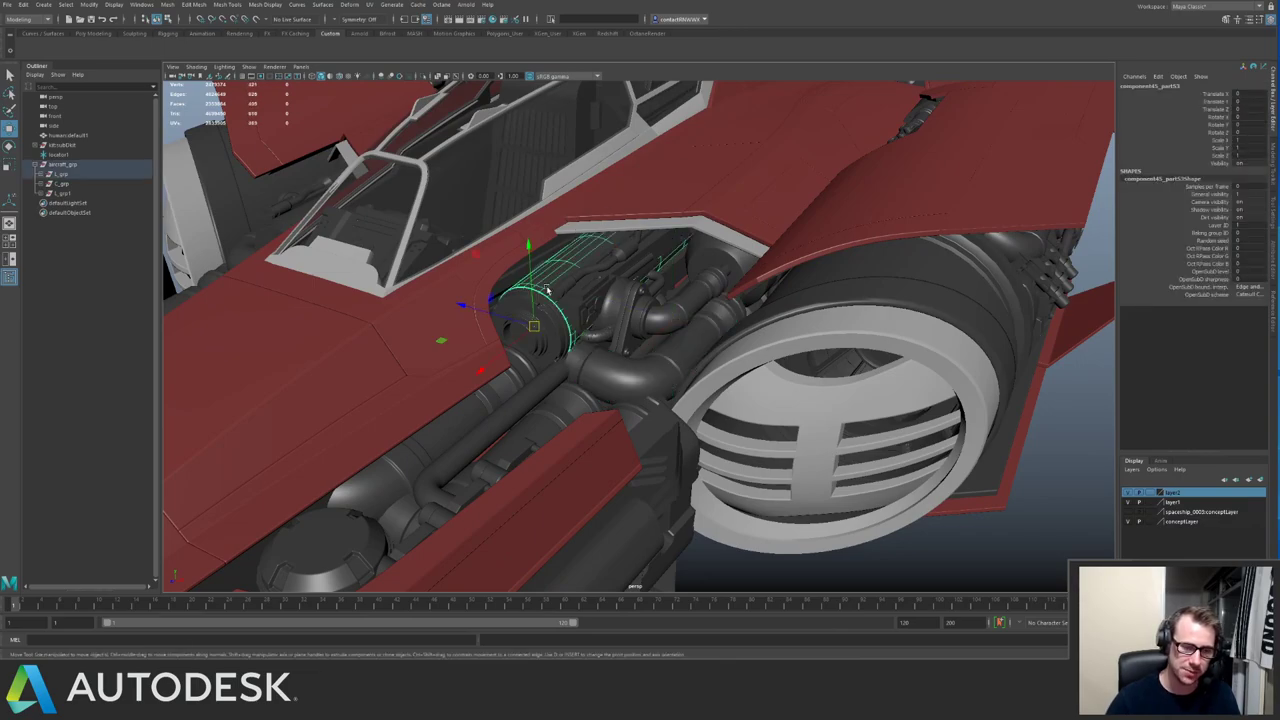
{"action": "right_click_drag", "start_coordinate": [547, 290], "coordinate": [472, 309], "text": "alt"}
{"action": "left_click", "coordinate": [678, 423]}
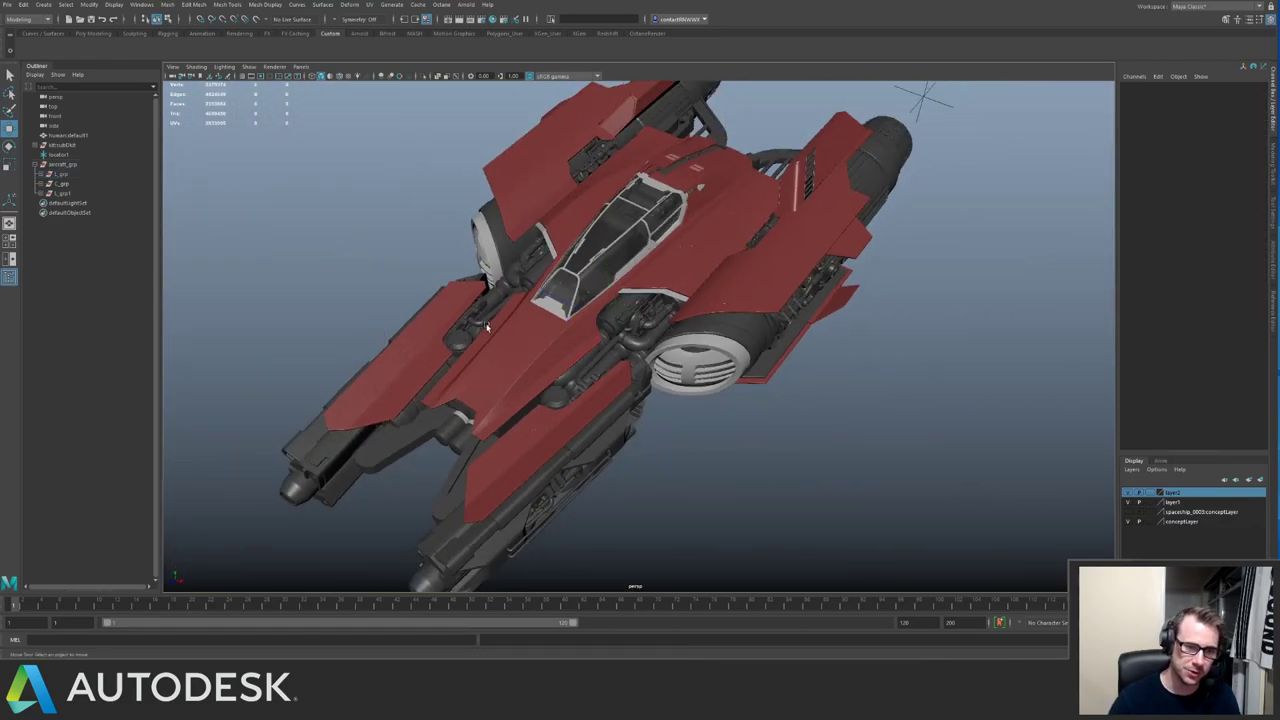
{"action": "scroll", "coordinate": [622, 282], "scroll_direction": "up", "scroll_amount": 5}
{"action": "left_click_drag", "start_coordinate": [431, 442], "coordinate": [454, 438], "text": "alt"}
{"action": "middle_click_drag", "start_coordinate": [640, 450], "coordinate": [763, 329], "text": "alt"}
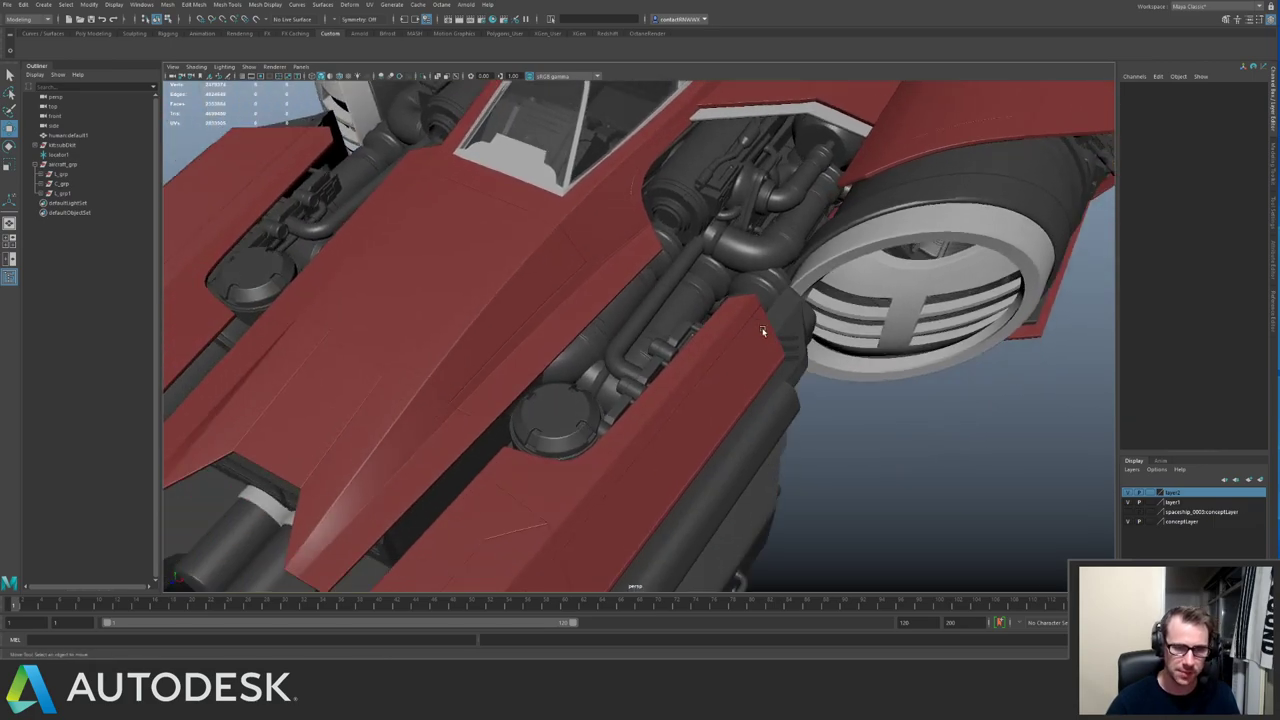
Examine the front cannon, the intake and the upper engine parts beneath the wing for gaps.
{"action": "right_click_drag", "start_coordinate": [763, 329], "coordinate": [590, 390], "text": "alt"}
{"action": "left_click_drag", "start_coordinate": [590, 390], "coordinate": [500, 337], "text": "alt"}
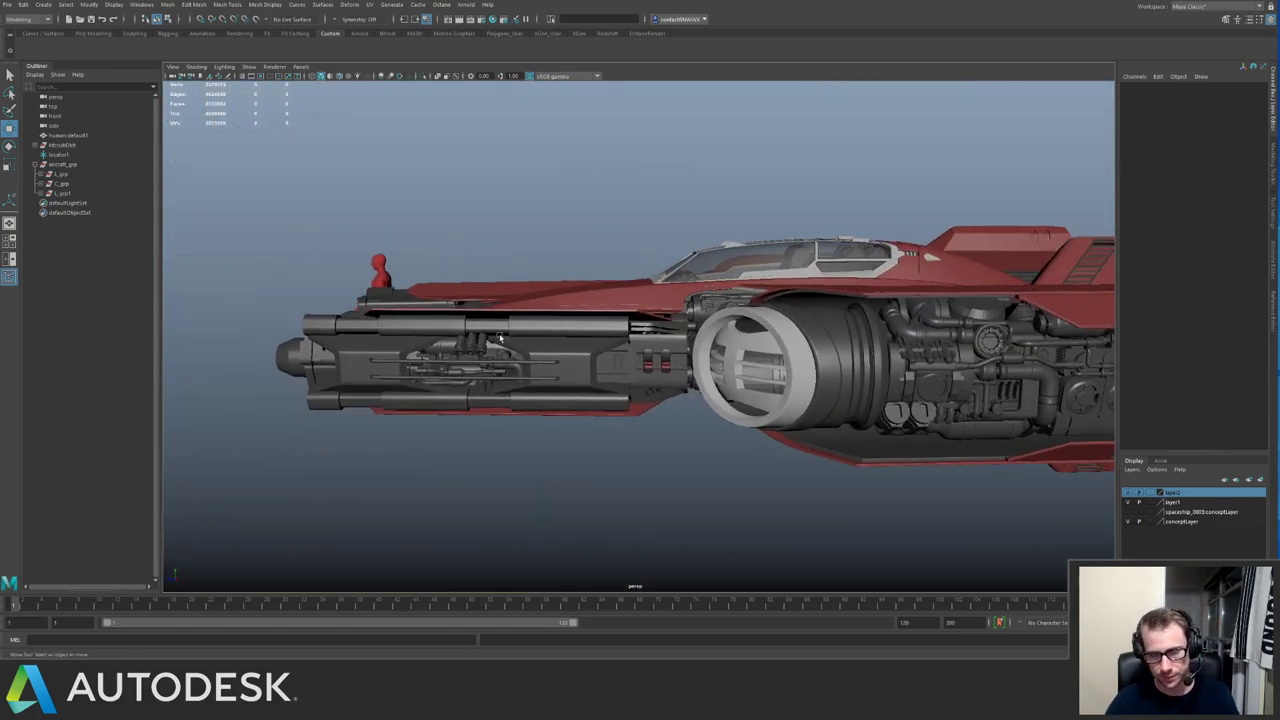
{"action": "middle_click_drag", "start_coordinate": [520, 342], "coordinate": [471, 366], "text": "alt"}
{"action": "right_click_drag", "start_coordinate": [471, 366], "coordinate": [582, 371], "text": "alt"}
{"action": "mouse_move", "coordinate": [581, 372]}
{"action": "left_mouse_down", "text": "alt"}
{"action": "mouse_move", "coordinate": [610, 369]}
{"action": "mouse_move", "coordinate": [638, 332]}
{"action": "mouse_move", "coordinate": [576, 364]}
{"action": "left_mouse_up", "text": "alt"}
{"action": "left_click_drag", "start_coordinate": [652, 299], "coordinate": [722, 352], "text": "alt"}
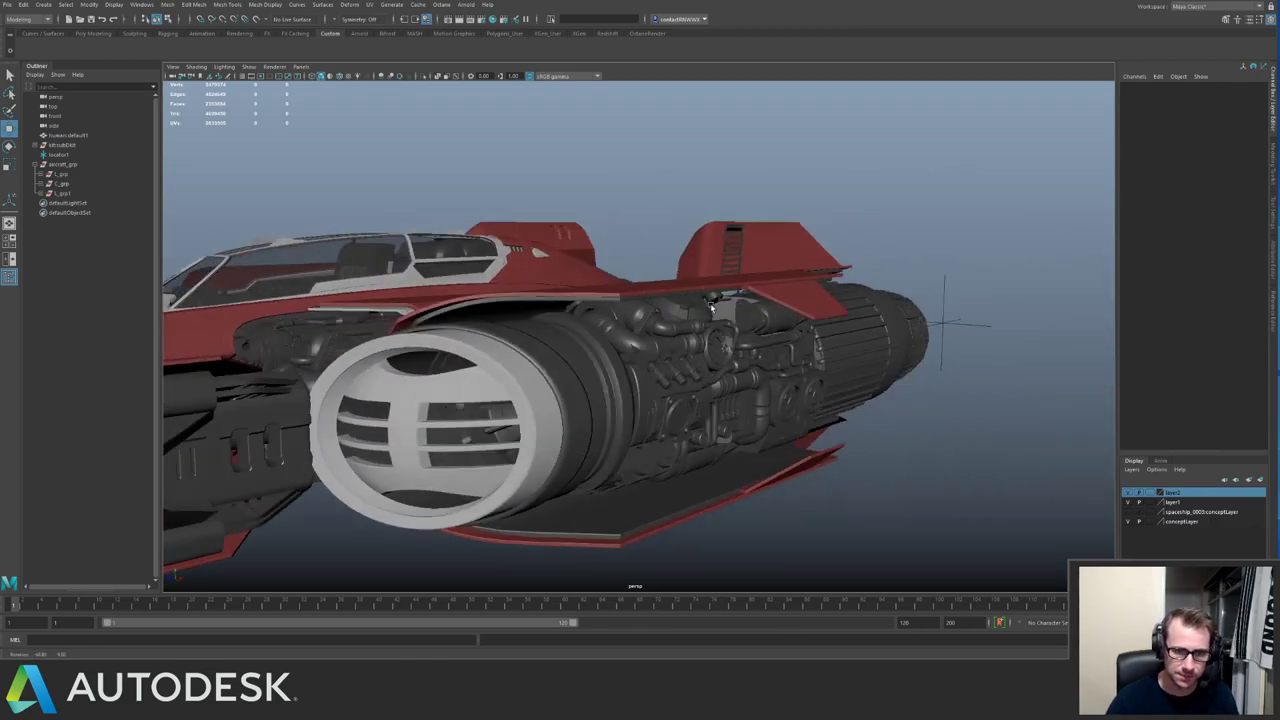
{"action": "middle_click_drag", "start_coordinate": [722, 352], "coordinate": [610, 398], "text": "alt"}
{"action": "right_click_drag", "start_coordinate": [610, 398], "coordinate": [743, 287], "text": "alt"}
{"action": "left_click_drag", "start_coordinate": [598, 372], "coordinate": [557, 326], "text": "alt"}
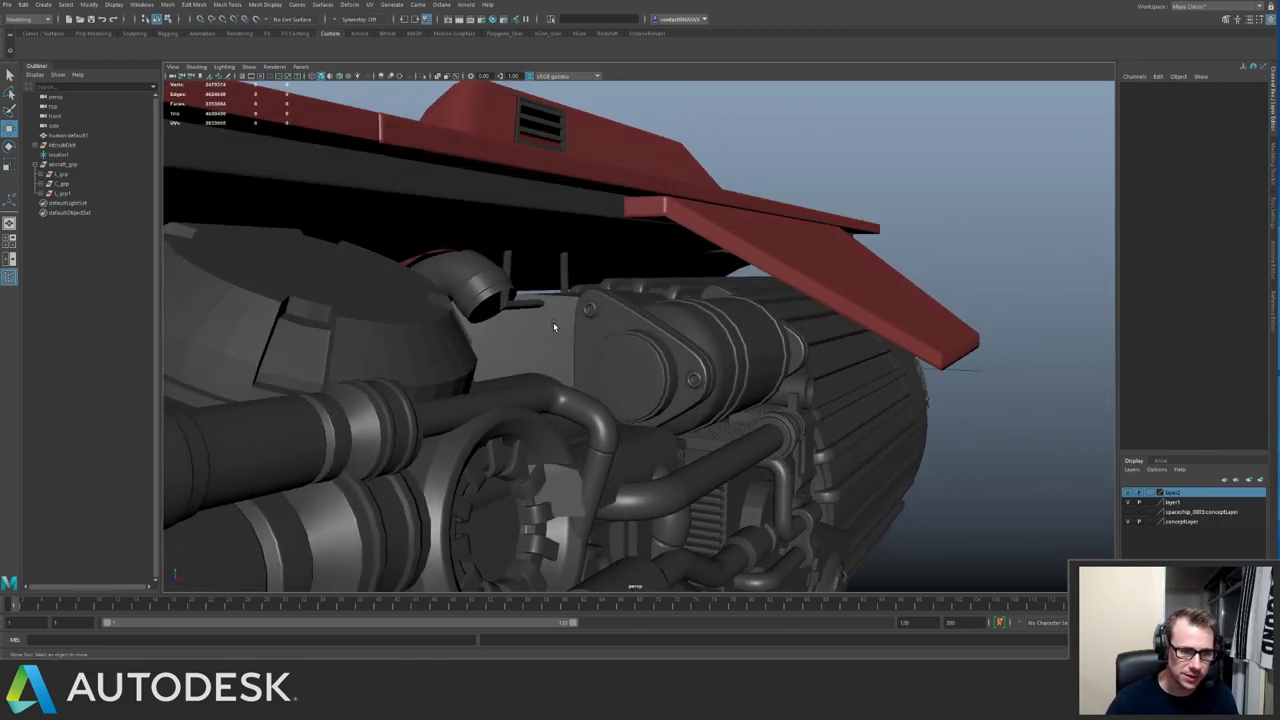
Select the inner cylinder behind the ribbed engine casing and isolate it.
{"action": "left_click", "coordinate": [557, 326]}
{"action": "right_click_drag", "start_coordinate": [557, 326], "coordinate": [414, 357], "text": "alt"}
{"action": "left_click_drag", "start_coordinate": [414, 357], "coordinate": [460, 345], "text": "alt"}
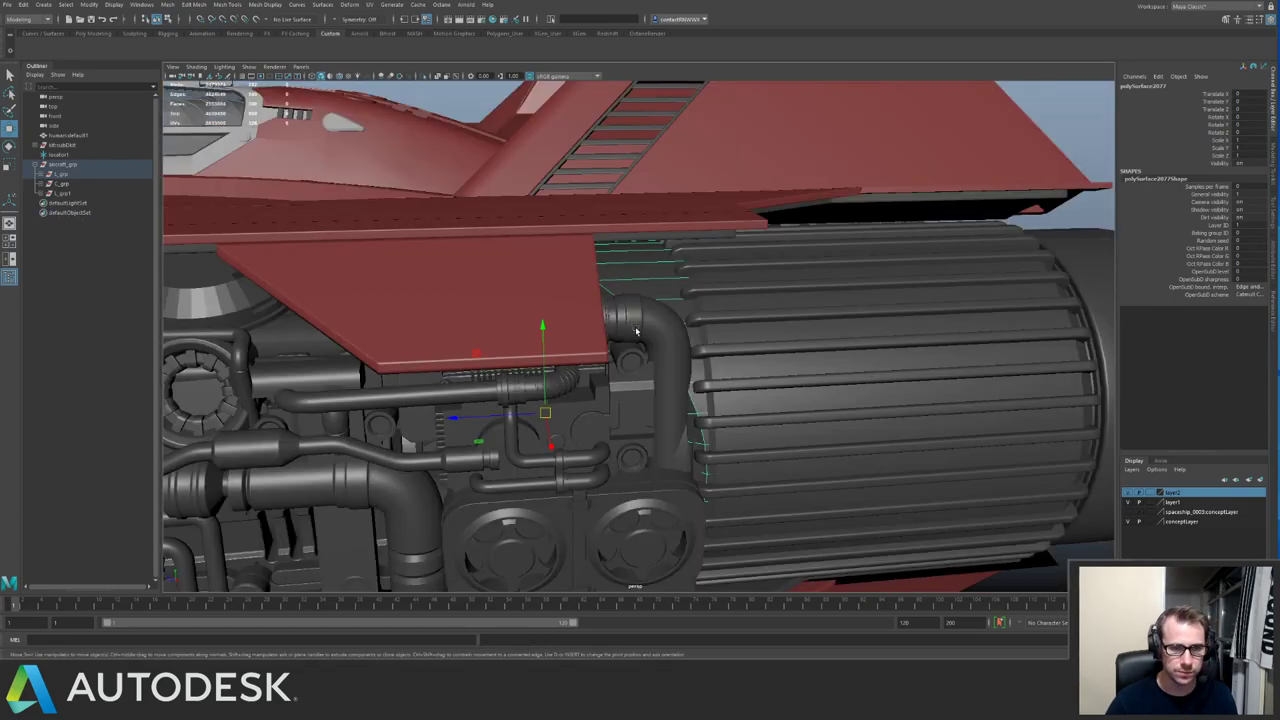
{"action": "left_click_drag", "start_coordinate": [560, 330], "coordinate": [672, 328], "text": "alt"}
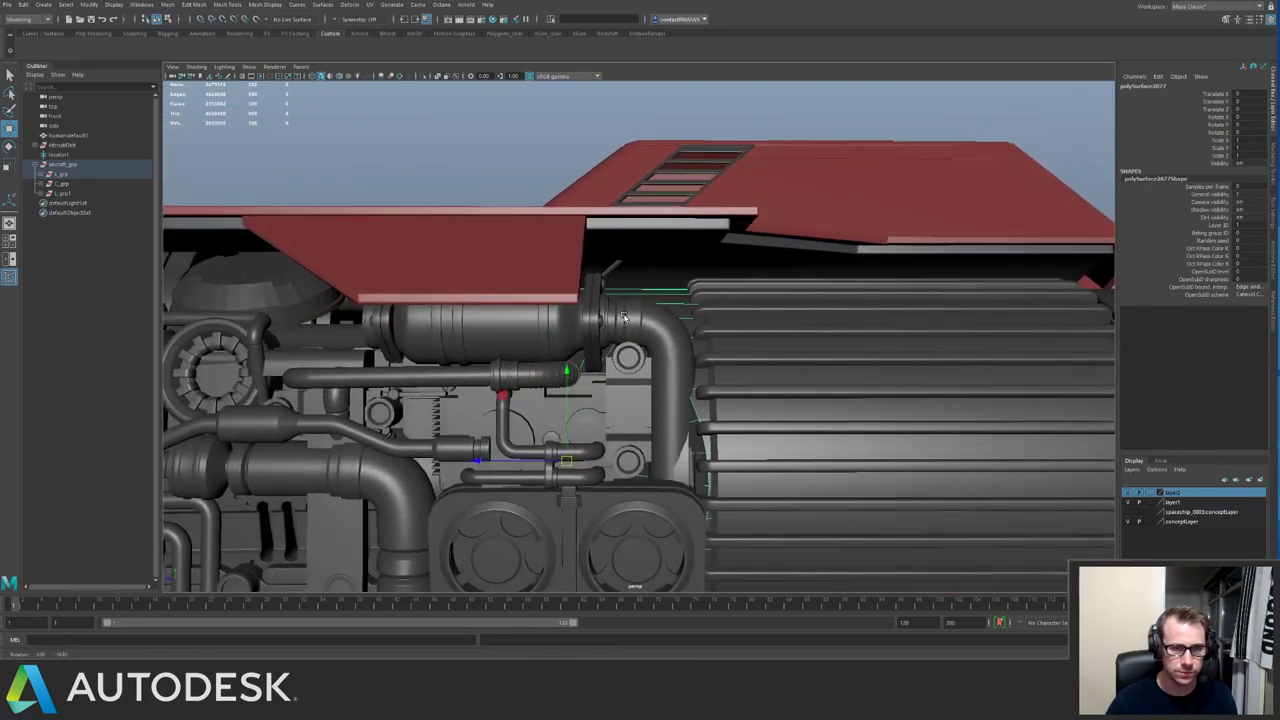
{"action": "right_click_drag", "start_coordinate": [672, 328], "coordinate": [575, 338], "text": "alt"}
{"action": "left_click_drag", "start_coordinate": [575, 338], "coordinate": [660, 383], "text": "alt"}
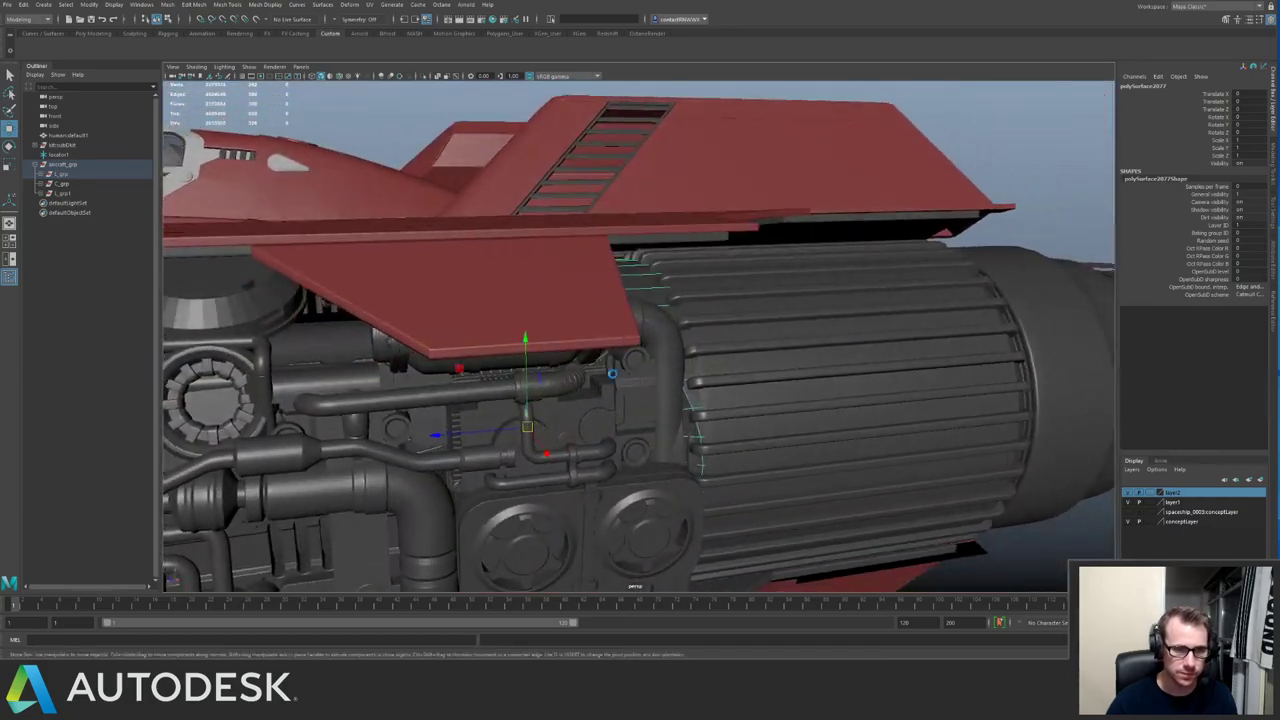
{"action": "key", "text": "ctrl+1"}
{"action": "left_click_drag", "start_coordinate": [575, 380], "coordinate": [629, 391], "text": "alt"}
{"action": "key", "text": "ctrl+1"}
{"action": "left_click_drag", "start_coordinate": [570, 363], "coordinate": [400, 331], "text": "alt"}
{"action": "key", "text": "ctrl+1"}
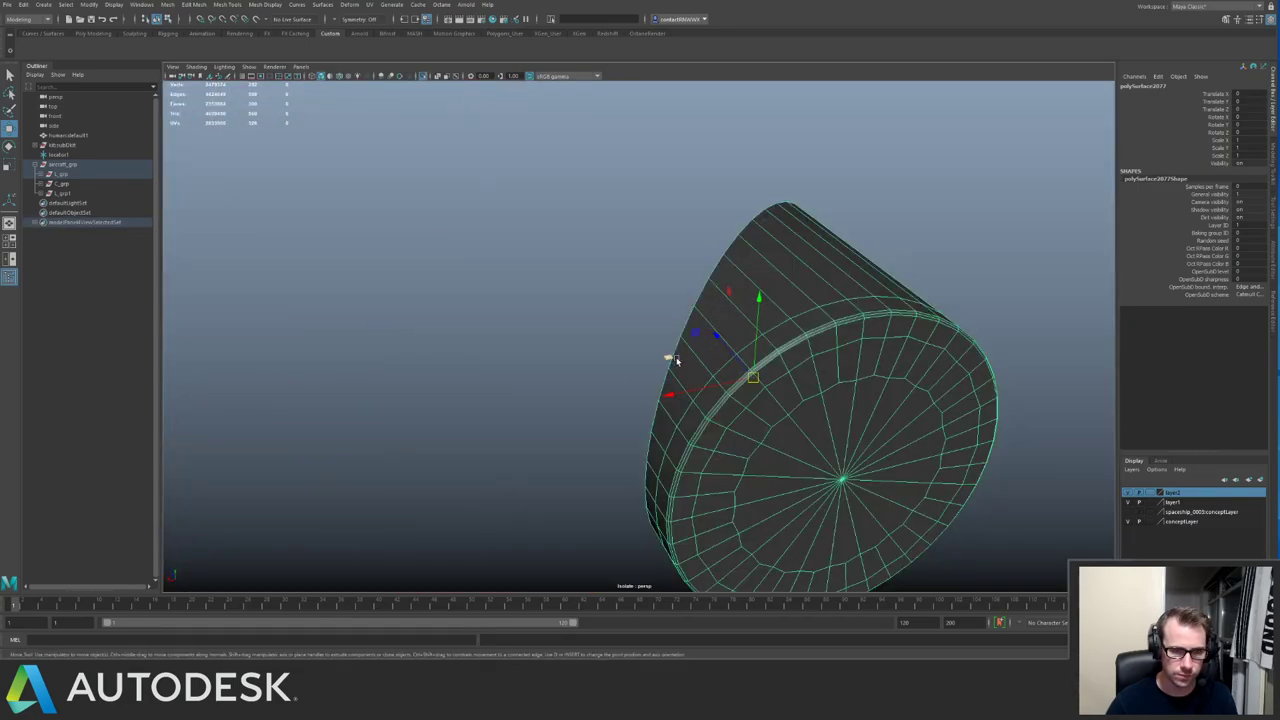
Cut a straight vertical line of edges across the cylinder's slanted end cap with Multi-Cut.
{"action": "right_click_drag", "start_coordinate": [646, 340], "coordinate": [600, 324]}
{"action": "left_click", "coordinate": [678, 336]}
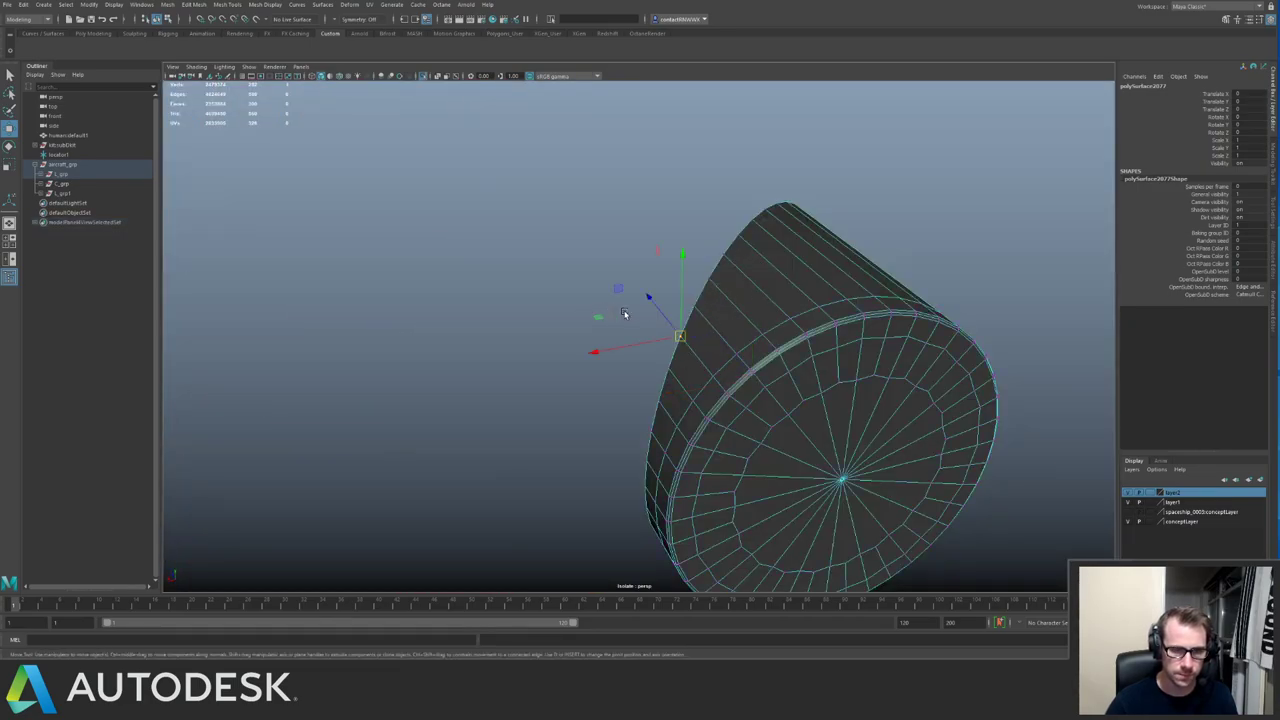
{"action": "left_click_drag", "start_coordinate": [626, 314], "coordinate": [578, 377], "text": "alt"}
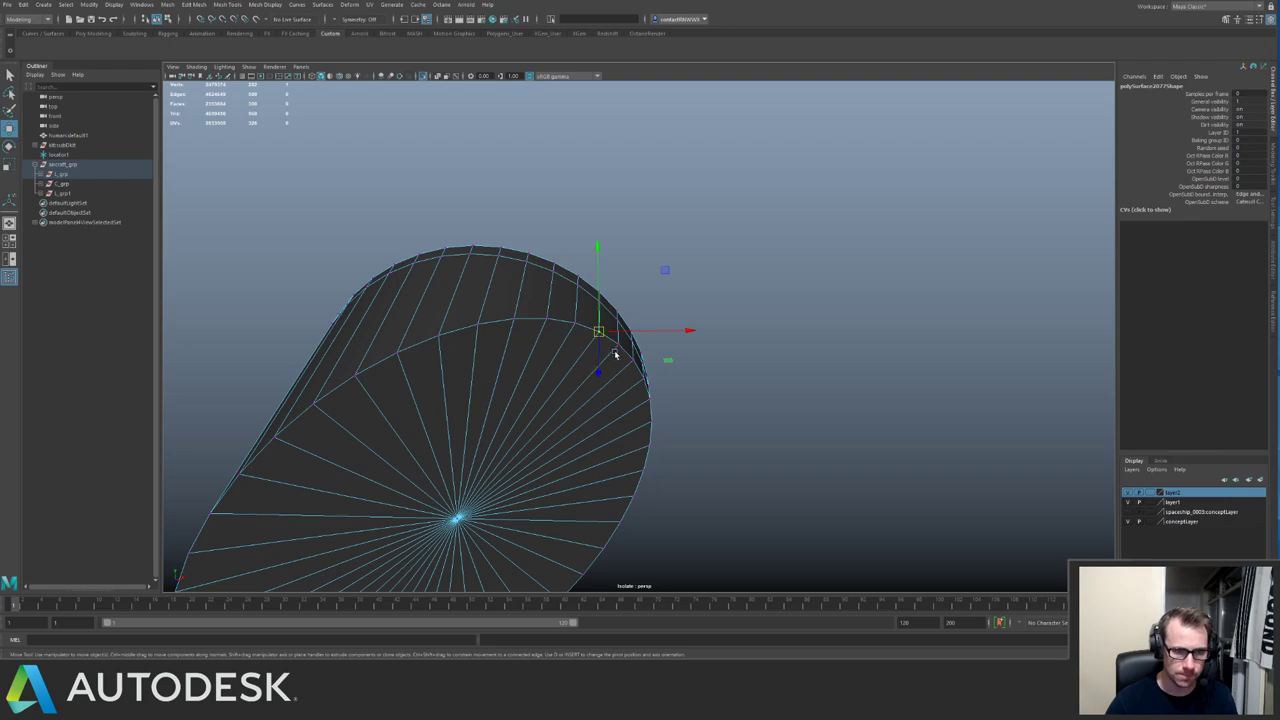
{"action": "key", "text": "F8"}
{"action": "right_click_drag", "start_coordinate": [614, 356], "coordinate": [611, 347]}
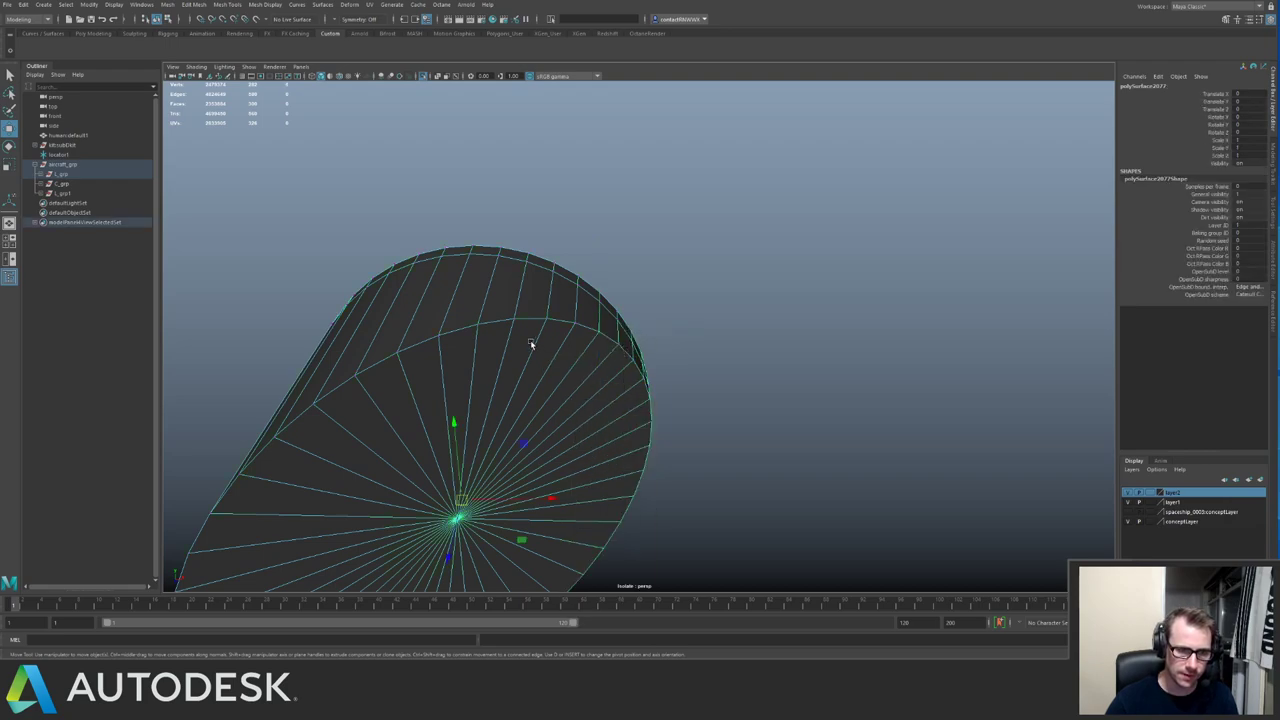
{"action": "key", "text": "ctrl+shift+x"}
{"action": "left_click", "coordinate": [607, 546]}
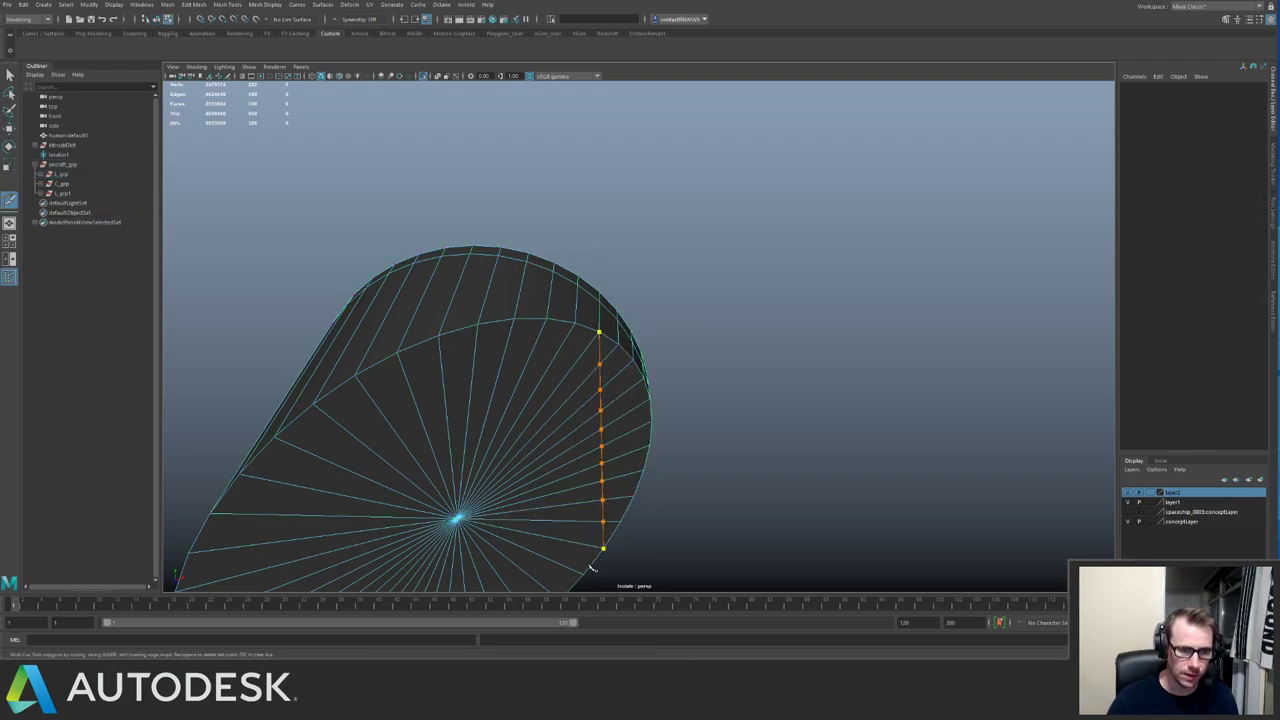
{"action": "key", "text": "q"}
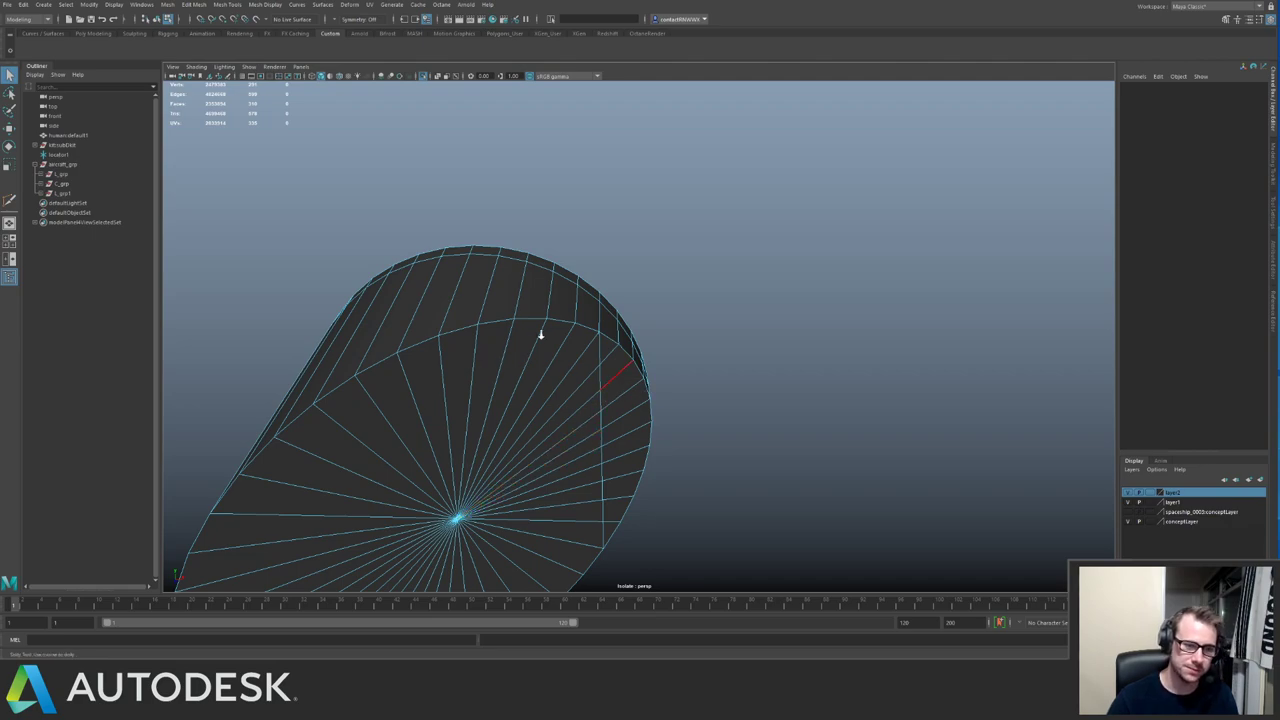
Extrude the larger section of the cylinder's slanted cap forward through the engine to the front casing and flatten the extruded end.
{"action": "right_click_drag", "start_coordinate": [541, 335], "coordinate": [588, 356], "text": "alt"}
{"action": "left_click_drag", "start_coordinate": [535, 358], "coordinate": [585, 358], "text": "alt"}
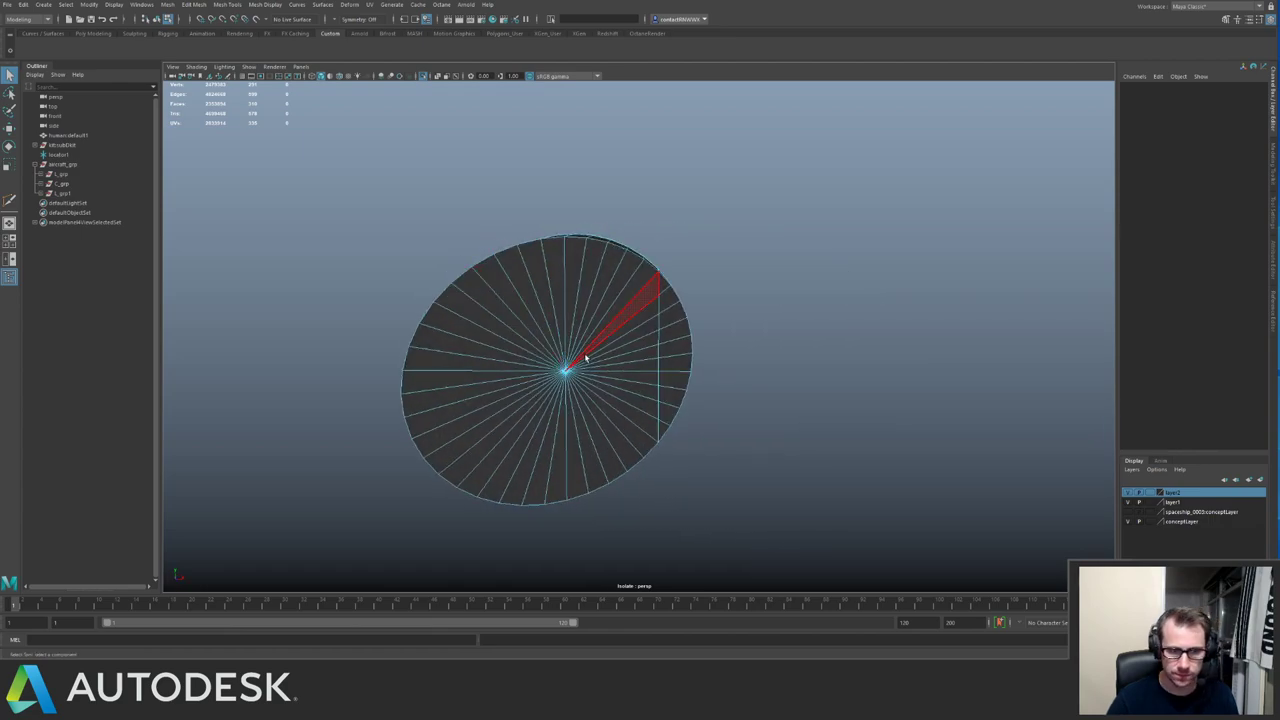
{"action": "left_click", "coordinate": [584, 354]}
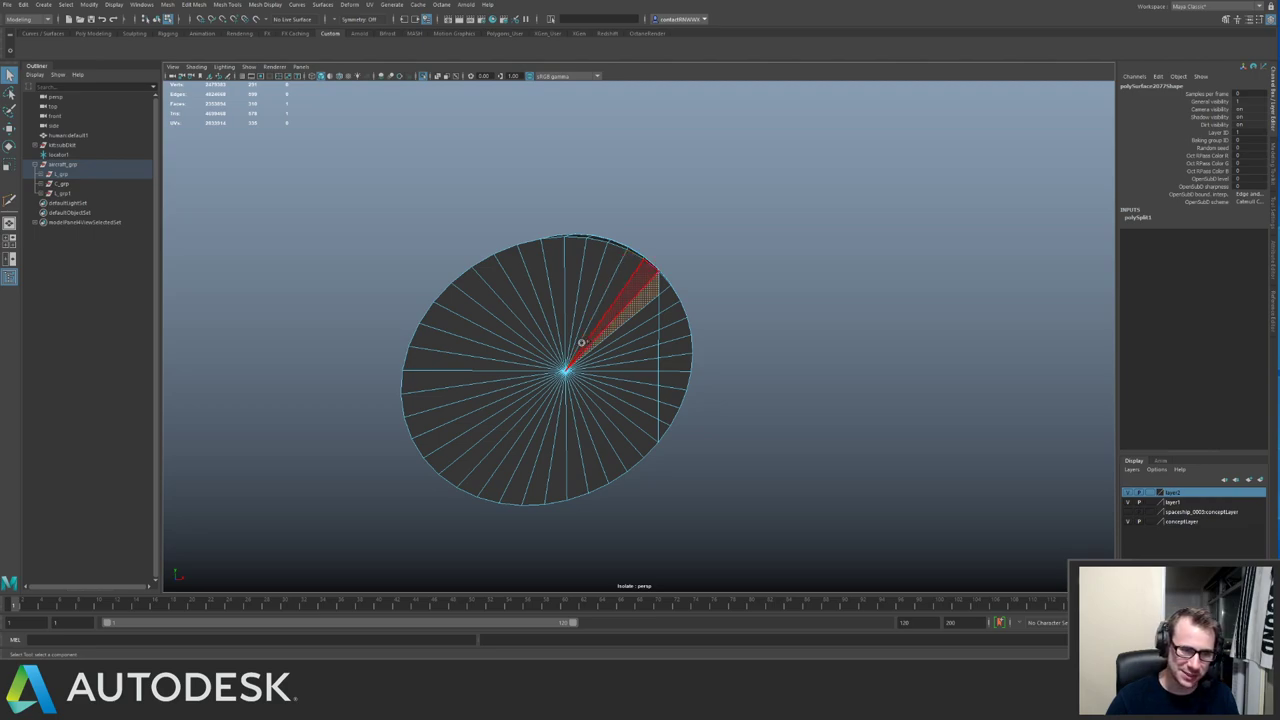
{"action": "left_click_drag", "start_coordinate": [560, 351], "coordinate": [562, 340], "text": "shift"}
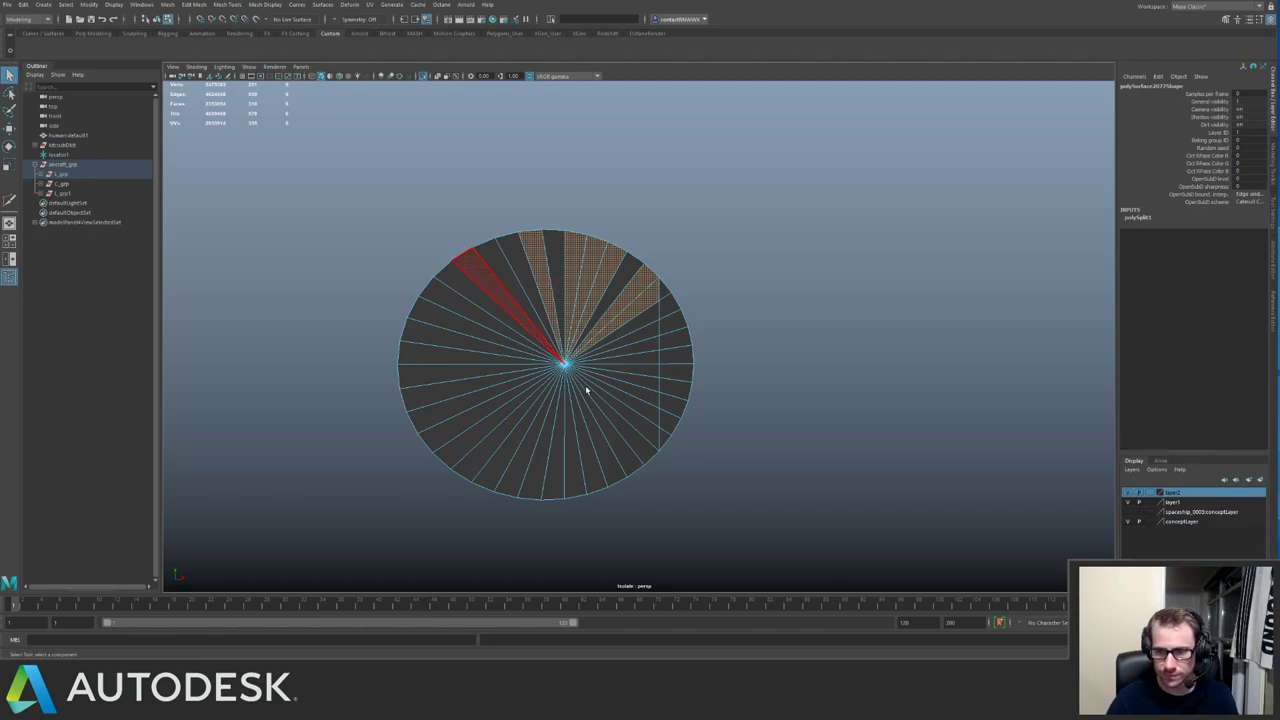
{"action": "left_click_drag", "start_coordinate": [587, 390], "coordinate": [589, 392]}
{"action": "mouse_move", "coordinate": [630, 318]}
{"action": "left_mouse_down", "text": "alt"}
{"action": "mouse_move", "coordinate": [489, 401]}
{"action": "mouse_move", "coordinate": [502, 341]}
{"action": "mouse_move", "coordinate": [618, 317]}
{"action": "left_mouse_up", "text": "alt"}
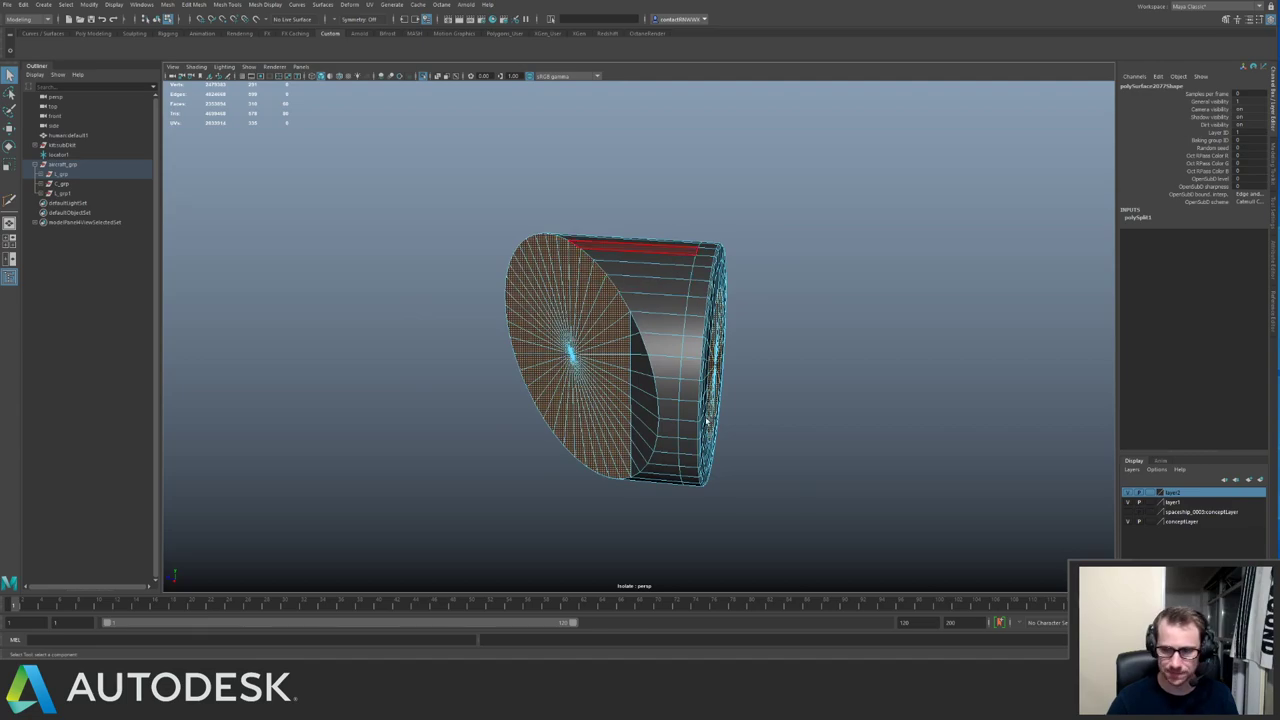
{"action": "left_click_drag", "start_coordinate": [678, 230], "coordinate": [756, 500]}
{"action": "left_click_drag", "start_coordinate": [477, 343], "coordinate": [438, 302], "text": "alt"}
{"action": "key", "text": "ctrl+1"}
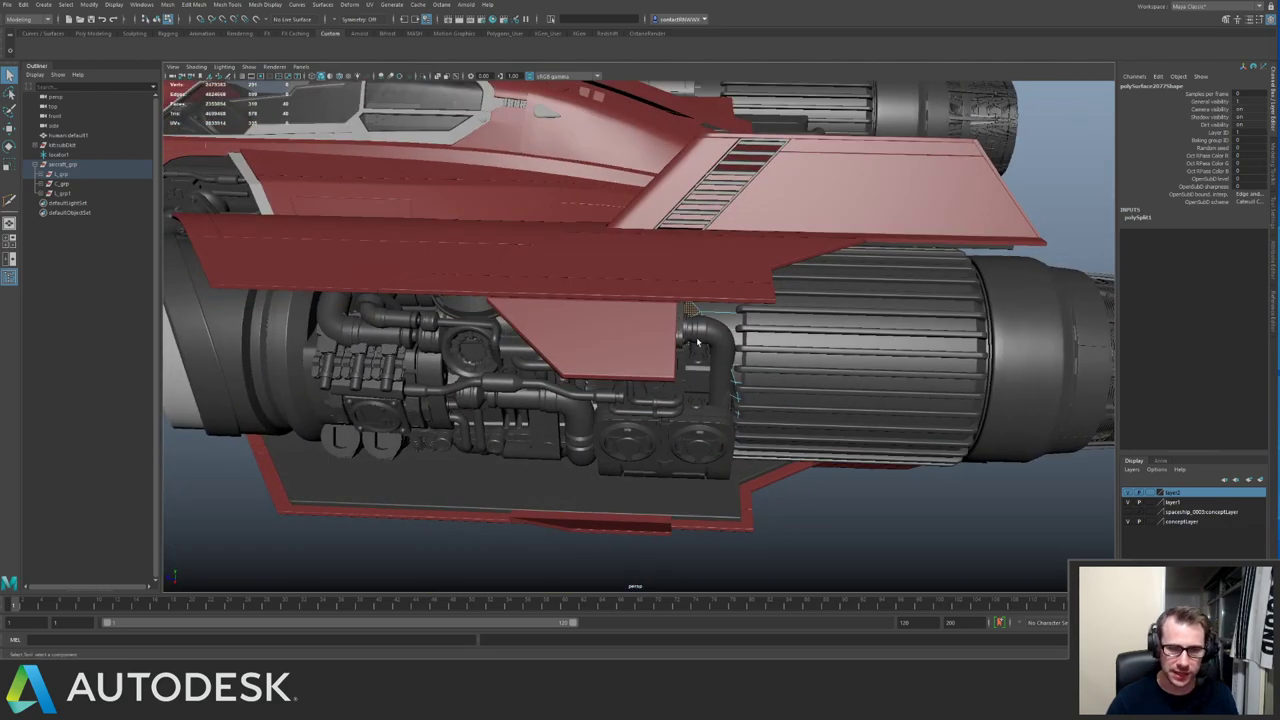
{"action": "right_click_drag", "start_coordinate": [697, 345], "coordinate": [700, 320], "text": "shift"}
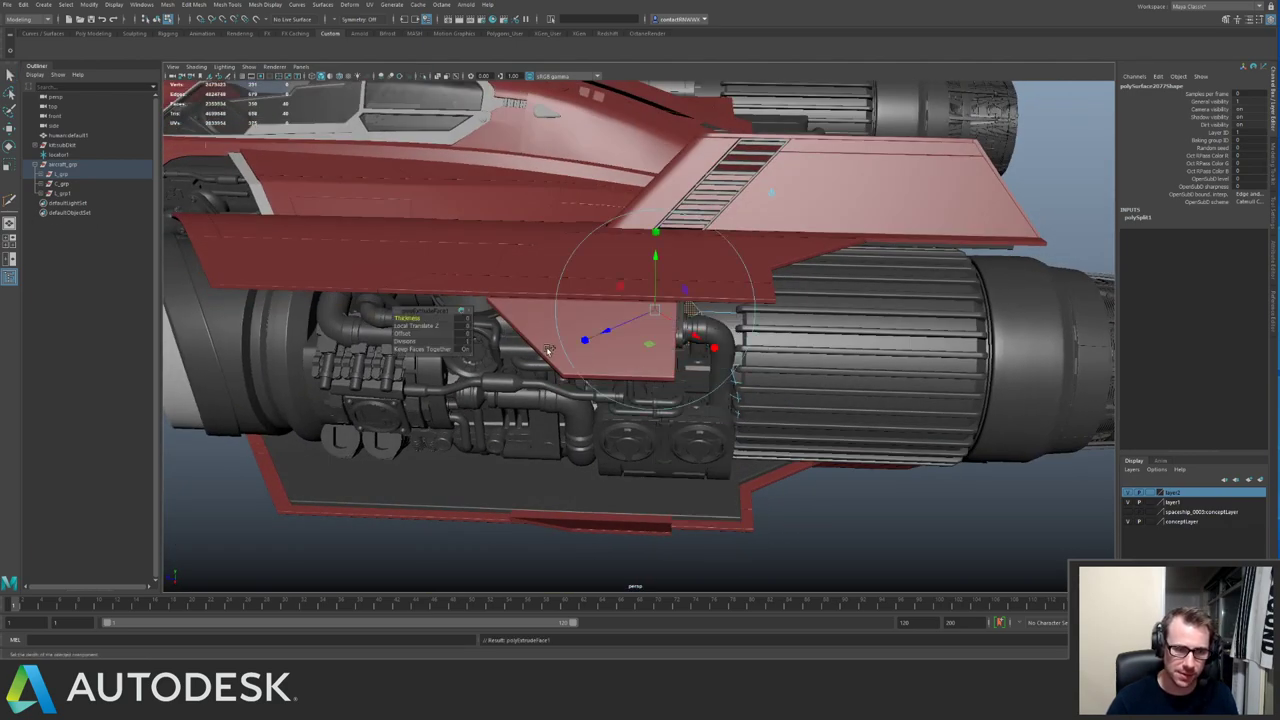
{"action": "key", "text": "w"}
{"action": "left_click_drag", "start_coordinate": [682, 368], "coordinate": [328, 382], "text": "alt"}
{"action": "key", "text": "r"}
{"action": "left_click_drag", "start_coordinate": [386, 344], "coordinate": [547, 374], "text": "alt"}
{"action": "key", "text": "w"}
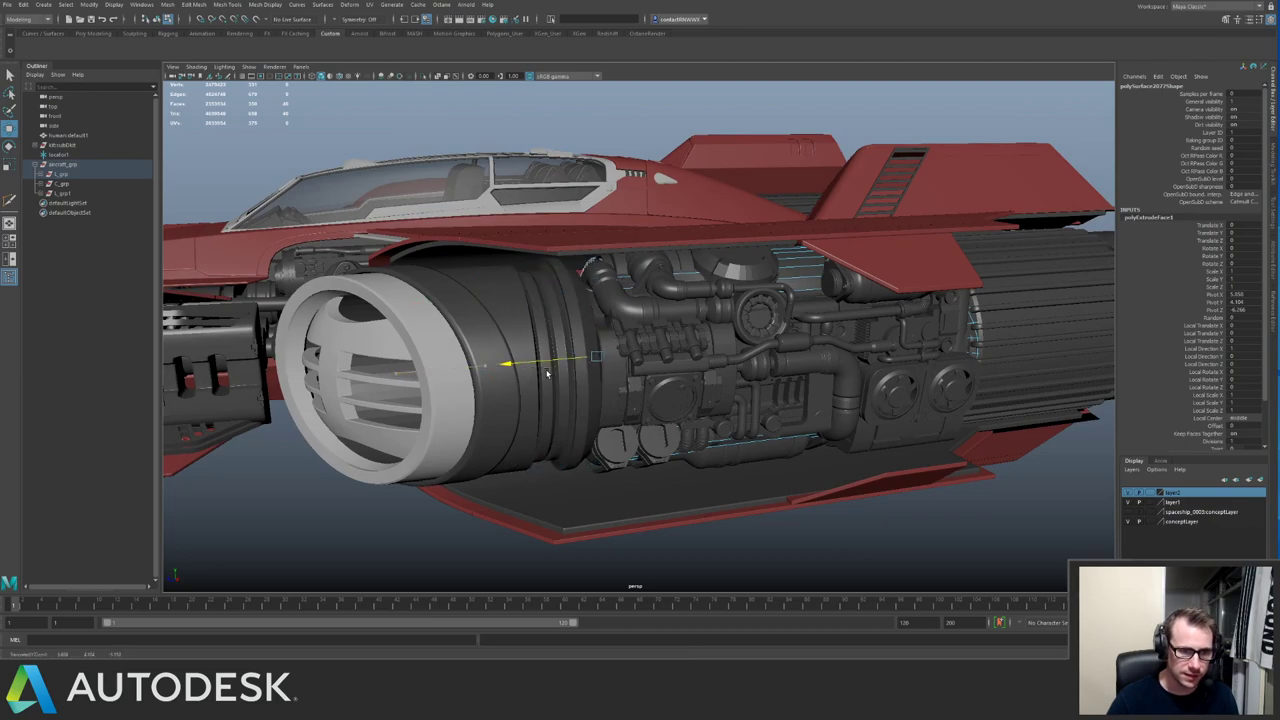
Examine how the extended cylinder fills the gaps behind the engine parts, hiding it briefly for comparison.
{"action": "left_click_drag", "start_coordinate": [730, 290], "coordinate": [785, 272], "text": "alt"}
{"action": "key", "text": "q"}
{"action": "right_click_drag", "start_coordinate": [788, 278], "coordinate": [804, 270]}
{"action": "right_click_drag", "start_coordinate": [676, 284], "coordinate": [602, 280], "text": "alt"}
{"action": "key", "text": "alt+shift+d"}
{"action": "left_click_drag", "start_coordinate": [790, 235], "coordinate": [780, 287], "text": "alt"}
{"action": "left_click", "coordinate": [880, 221]}
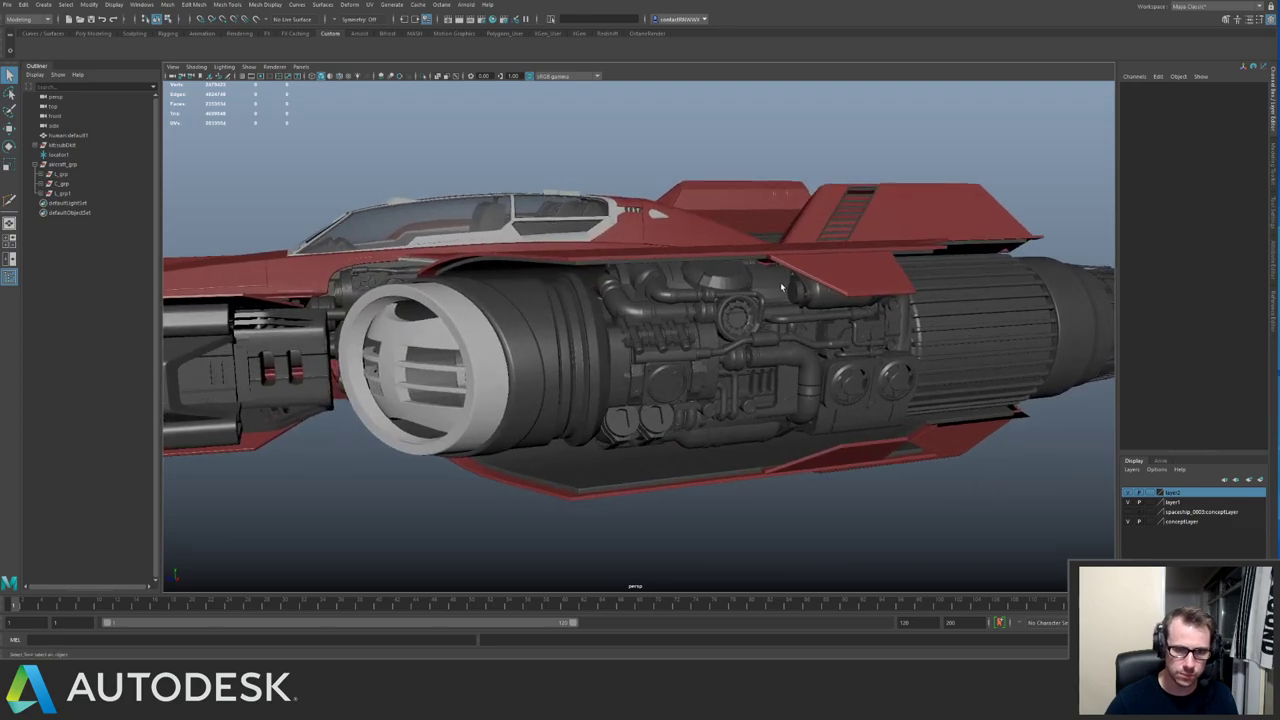
{"action": "left_click", "coordinate": [772, 287]}
{"action": "key", "text": "ctrl+h"}
{"action": "key", "text": "ctrl+z"}
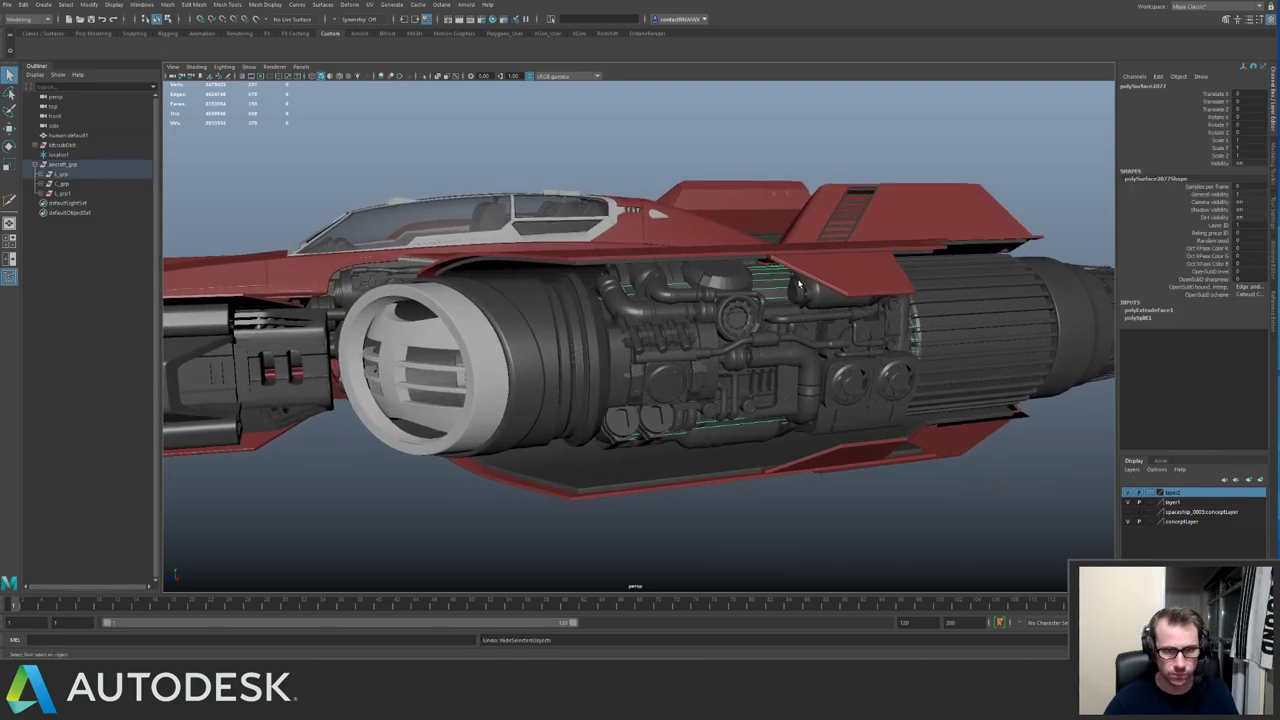
{"action": "left_click_drag", "start_coordinate": [872, 236], "coordinate": [731, 312], "text": "alt"}
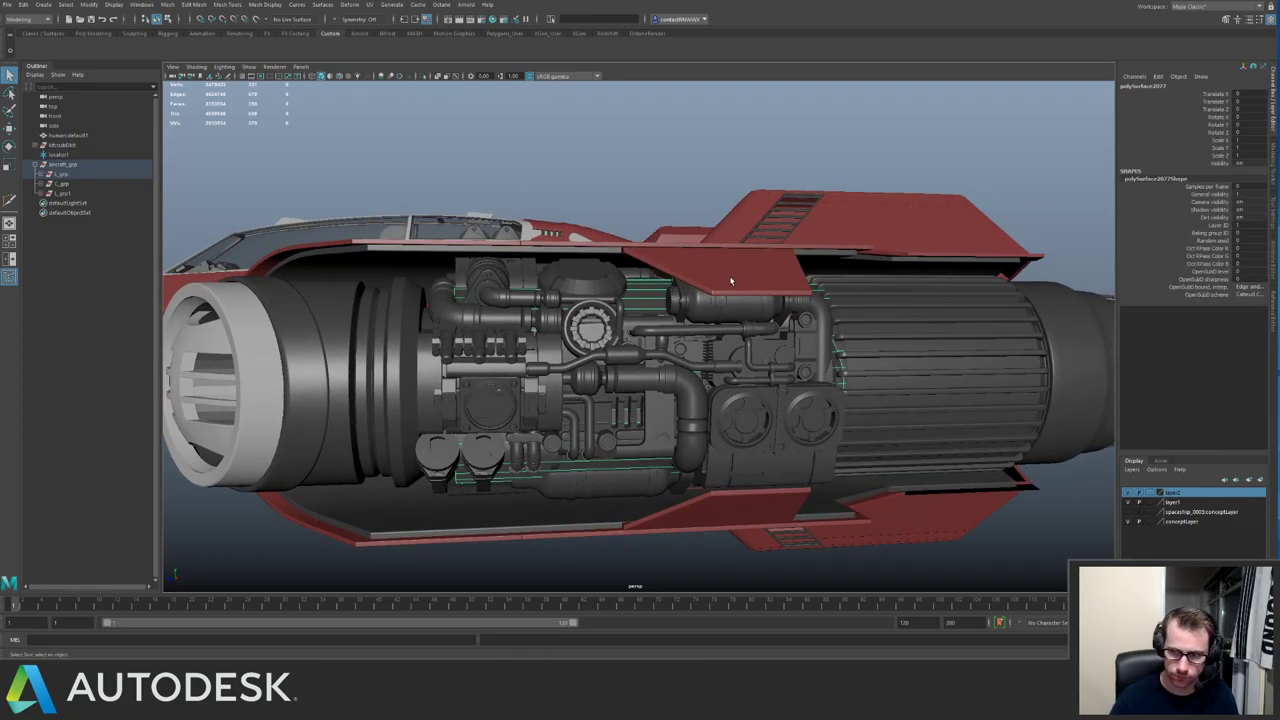
{"action": "mouse_move", "coordinate": [587, 263]}
{"action": "left_mouse_down", "text": "alt"}
{"action": "mouse_move", "coordinate": [654, 320]}
{"action": "mouse_move", "coordinate": [634, 268]}
{"action": "mouse_move", "coordinate": [587, 252]}
{"action": "left_mouse_up", "text": "alt"}
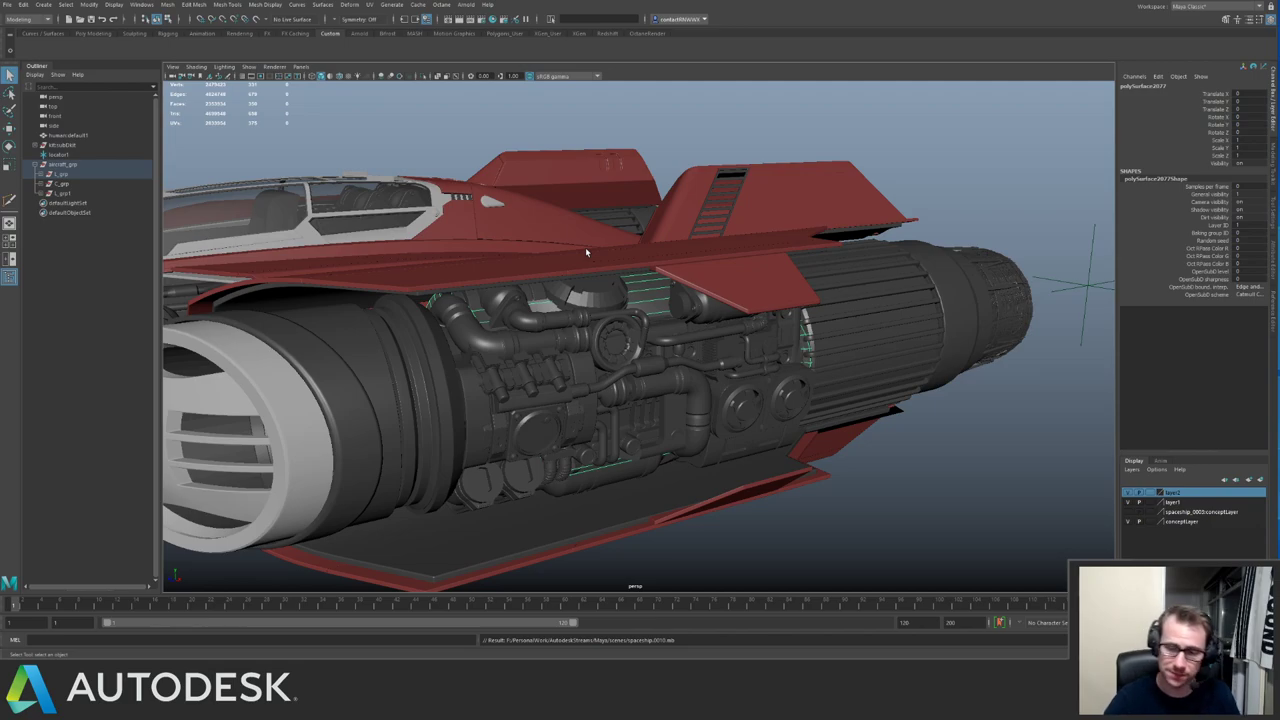
Compare the extended cylinder in isolation and in place where it meets the ribbed engine casing.
{"action": "left_click_drag", "start_coordinate": [770, 335], "coordinate": [714, 286], "text": "alt"}
{"action": "middle_click_drag", "start_coordinate": [714, 286], "coordinate": [560, 305], "text": "alt"}
{"action": "right_click_drag", "start_coordinate": [560, 305], "coordinate": [671, 345], "text": "alt"}
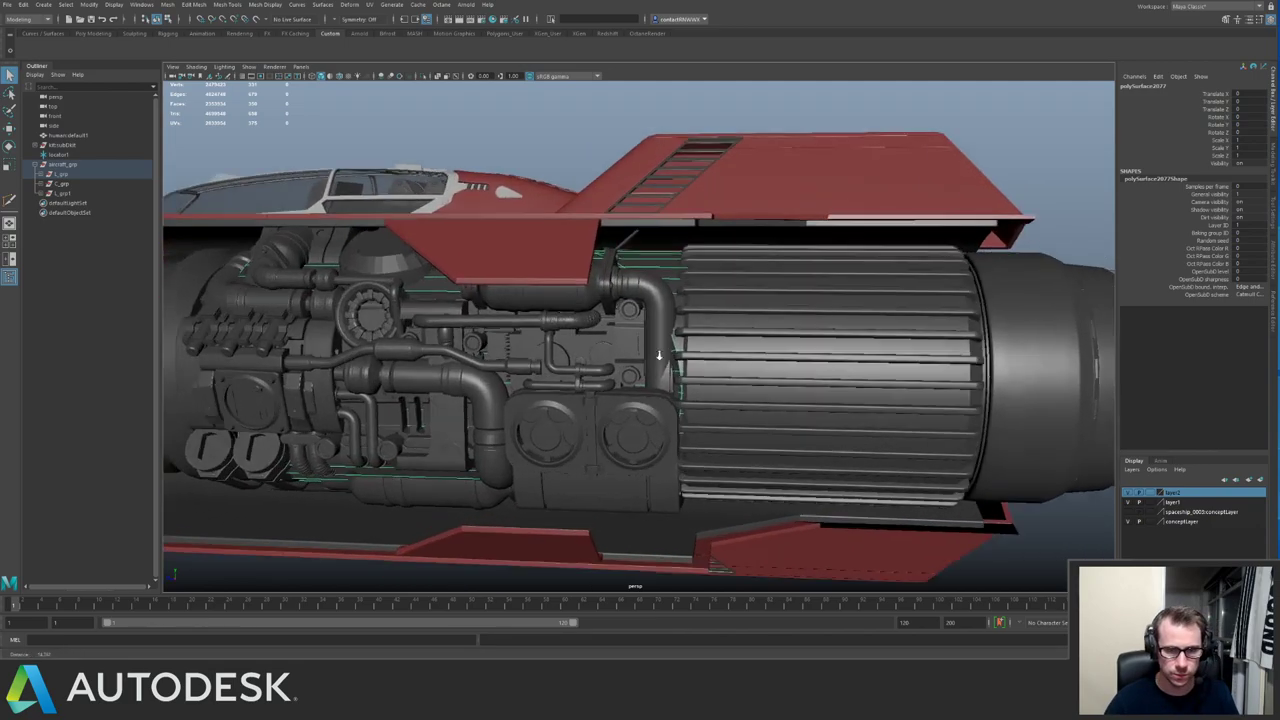
{"action": "left_click_drag", "start_coordinate": [730, 325], "coordinate": [727, 360], "text": "alt"}
{"action": "right_click_drag", "start_coordinate": [727, 360], "coordinate": [643, 338], "text": "alt"}
{"action": "left_click_drag", "start_coordinate": [643, 338], "coordinate": [683, 277], "text": "alt"}
{"action": "key", "text": "ctrl+1"}
{"action": "key", "text": "ctrl+1"}
{"action": "key", "text": "ctrl+1"}
{"action": "key", "text": "ctrl+1"}
{"action": "key", "text": "ctrl+1"}
{"action": "key", "text": "ctrl+1"}
{"action": "right_click_drag", "start_coordinate": [683, 277], "coordinate": [820, 397], "text": "alt"}
{"action": "left_click_drag", "start_coordinate": [820, 397], "coordinate": [689, 330], "text": "alt"}
Isolate the cylinder and delete the band of faces at its rear end together with the rear cap.
{"action": "key", "text": "ctrl+1"}
{"action": "right_click_drag", "start_coordinate": [689, 330], "coordinate": [717, 317], "text": "alt"}
{"action": "right_click", "coordinate": [716, 316]}
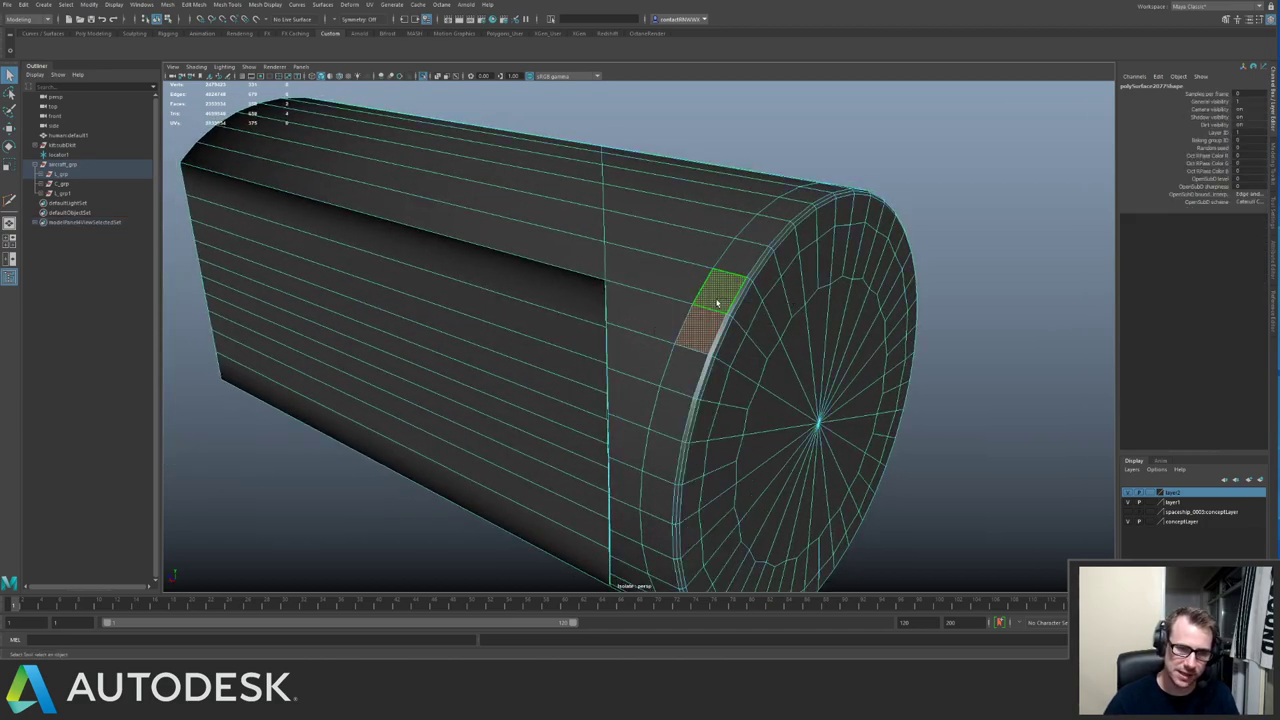
{"action": "double_click", "coordinate": [717, 303], "text": "shift"}
{"action": "key", "text": "ctrl+1"}
{"action": "left_click_drag", "start_coordinate": [677, 300], "coordinate": [700, 314], "text": "alt"}
{"action": "key", "text": "ctrl+1"}
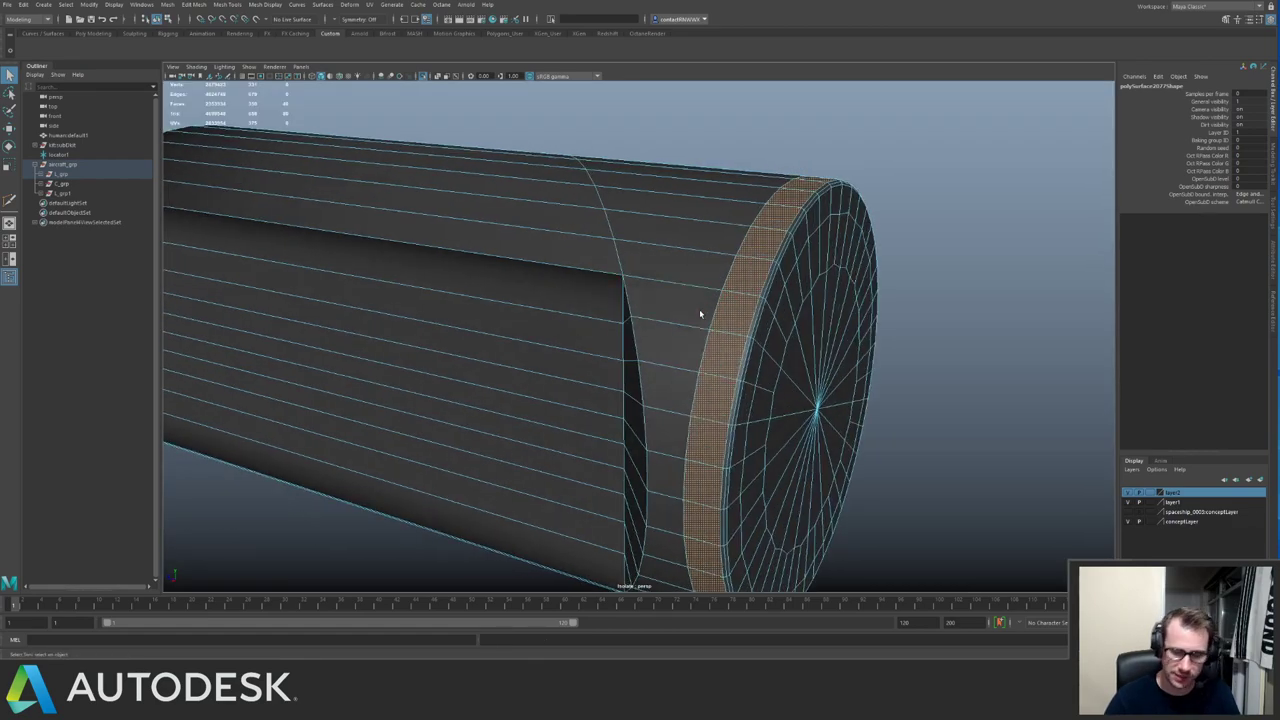
{"action": "key", "text": "Delete"}
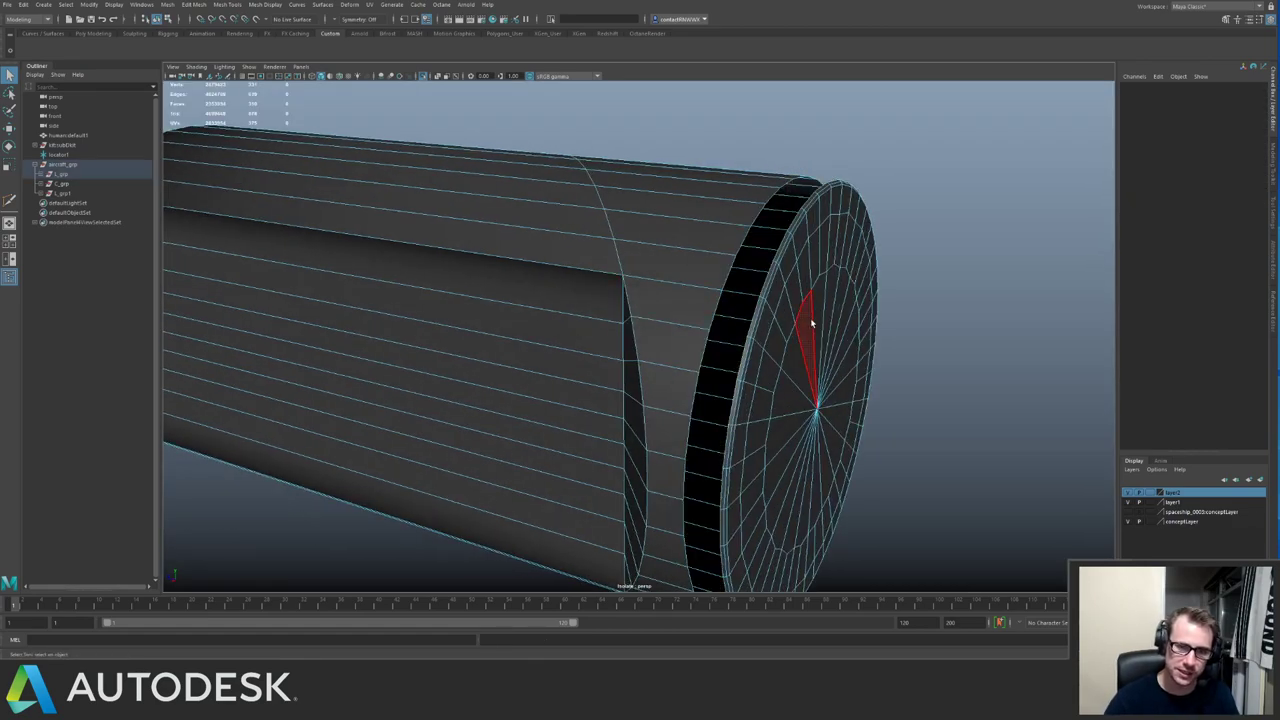
{"action": "double_click", "coordinate": [812, 322]}
{"action": "key", "text": "Delete"}
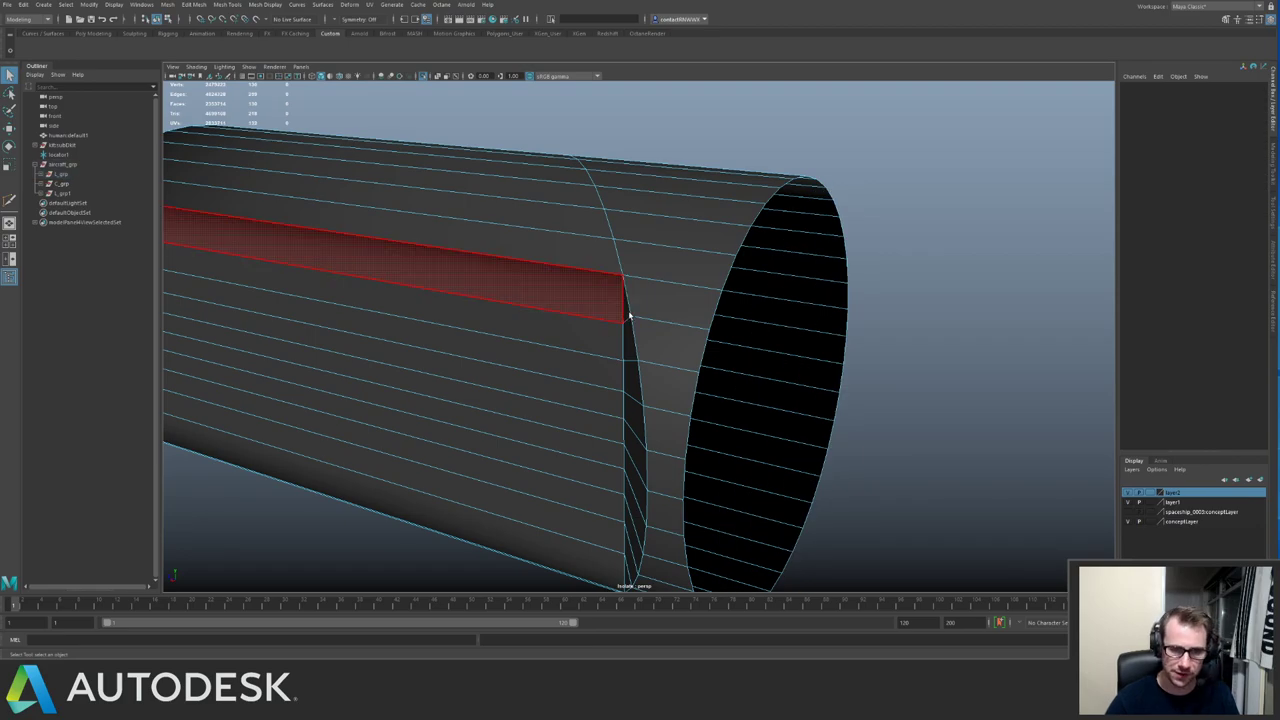
Show the whole ship and examine the open-ended cylinder behind the pipes and engine parts.
{"action": "right_click_drag", "start_coordinate": [624, 298], "coordinate": [762, 350]}
{"action": "key", "text": "ctrl+1"}
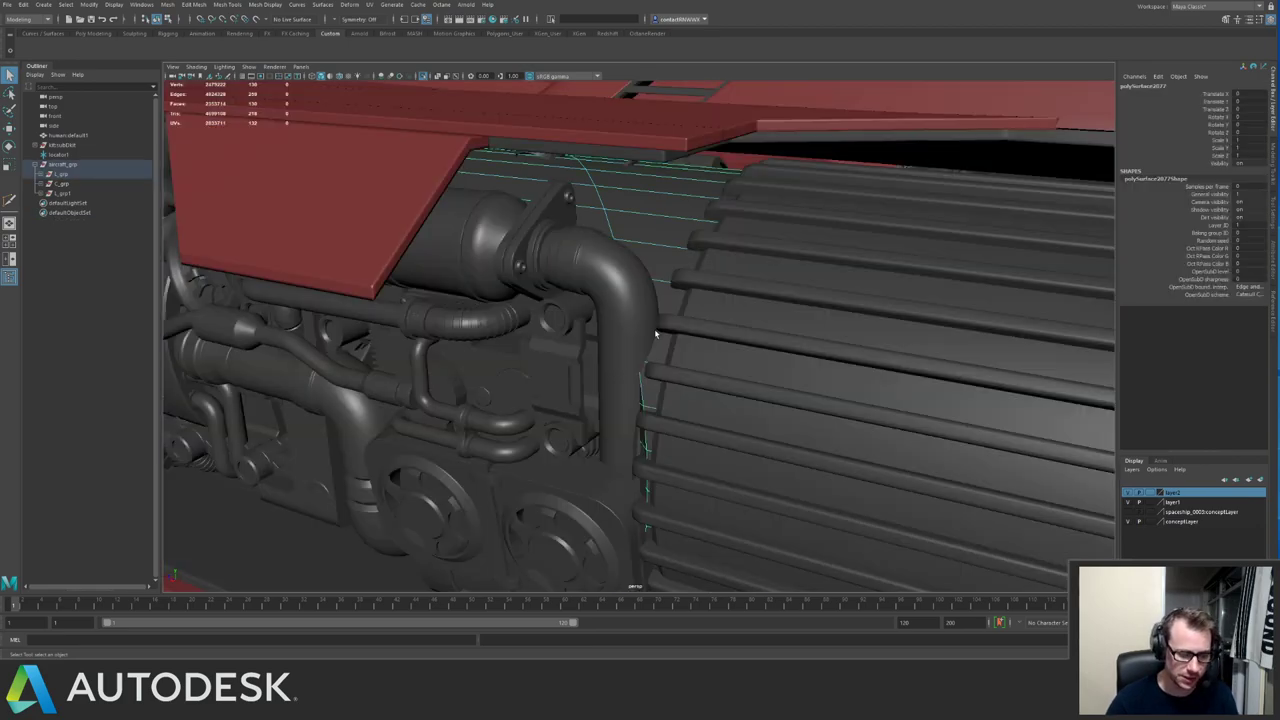
{"action": "left_click_drag", "start_coordinate": [560, 328], "coordinate": [576, 286], "text": "alt"}
{"action": "key", "text": "ctrl+1"}
{"action": "key", "text": "ctrl+1"}
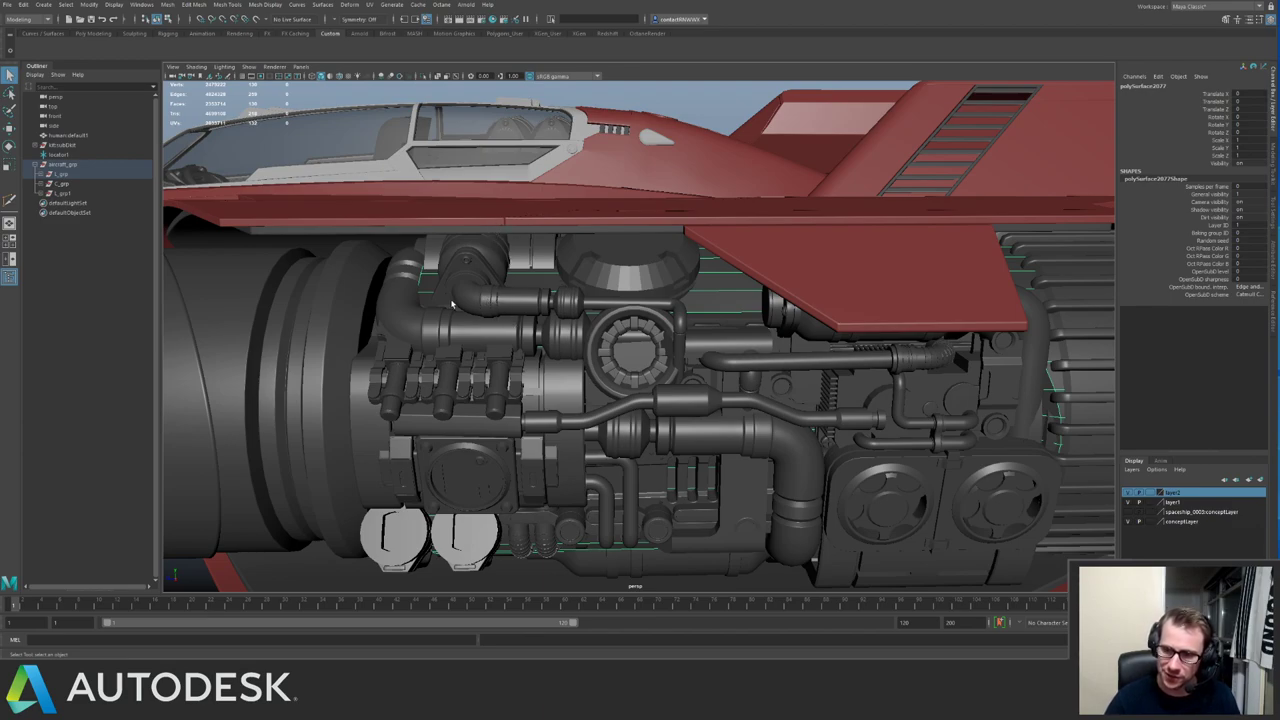
{"action": "left_click_drag", "start_coordinate": [452, 304], "coordinate": [480, 298], "text": "alt"}
{"action": "right_click_drag", "start_coordinate": [480, 298], "coordinate": [540, 332], "text": "alt"}
{"action": "left_click_drag", "start_coordinate": [460, 312], "coordinate": [614, 297], "text": "alt"}
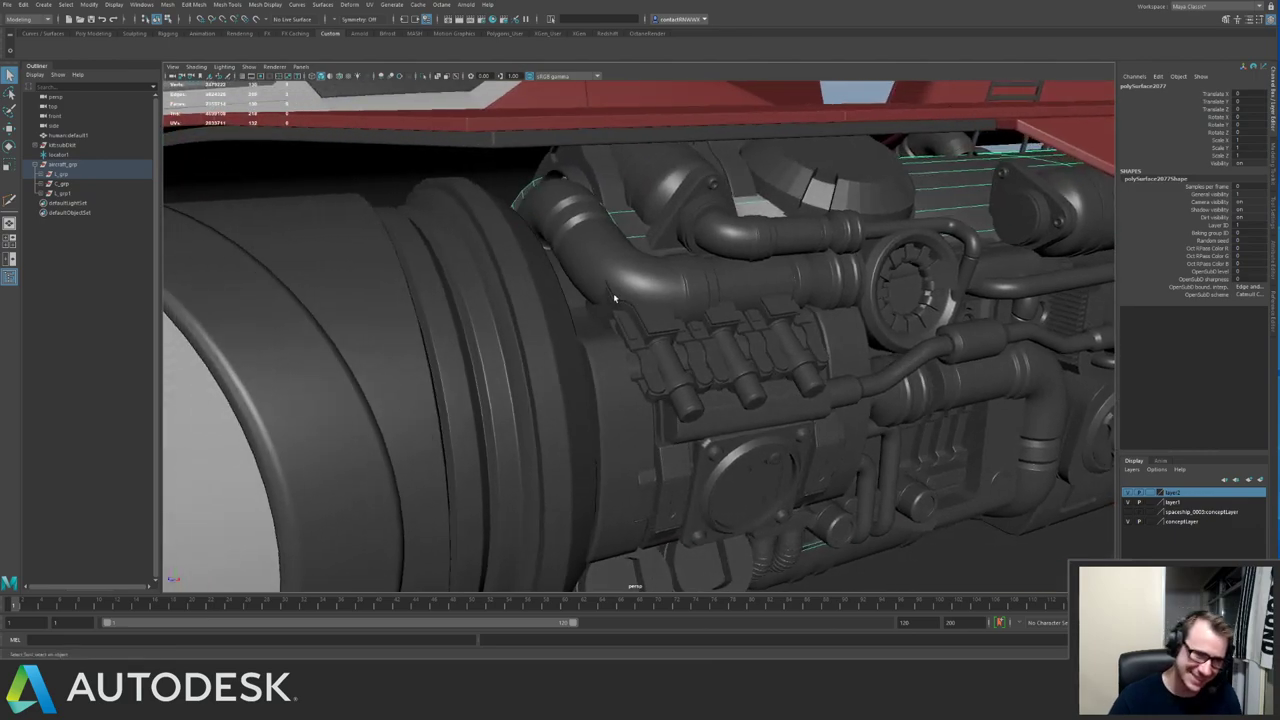
Isolate the engine cylinder and bevel its front rim, flat-side borders and rear cut edges with chamfer turned off.
{"action": "key", "text": "ctrl+1"}
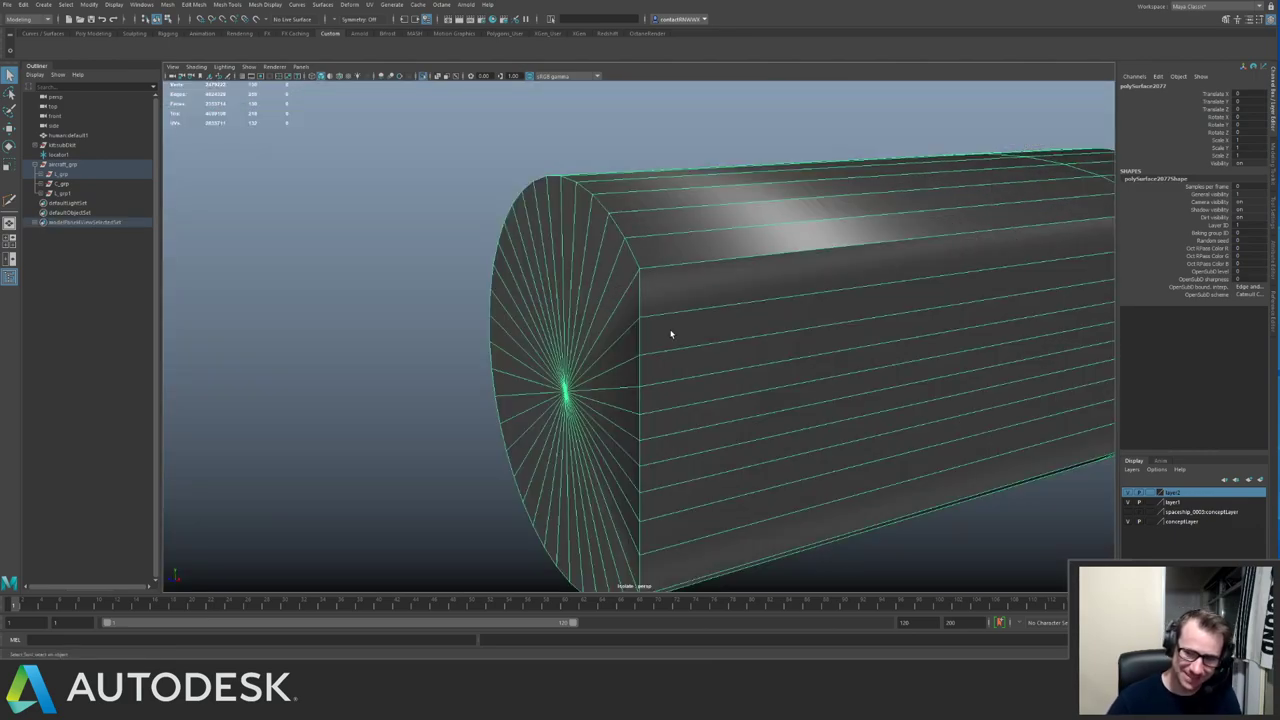
{"action": "right_click_drag", "start_coordinate": [672, 344], "coordinate": [662, 302]}
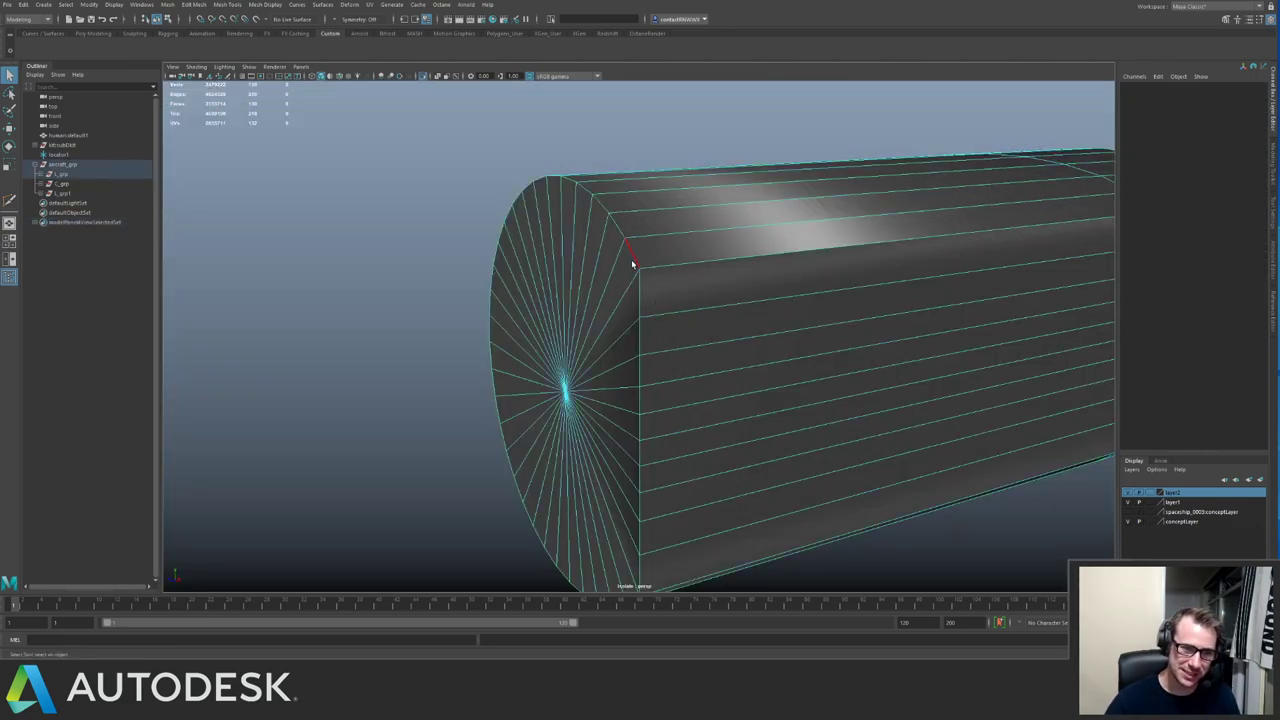
{"action": "left_click", "coordinate": [634, 251]}
{"action": "double_click", "coordinate": [652, 269]}
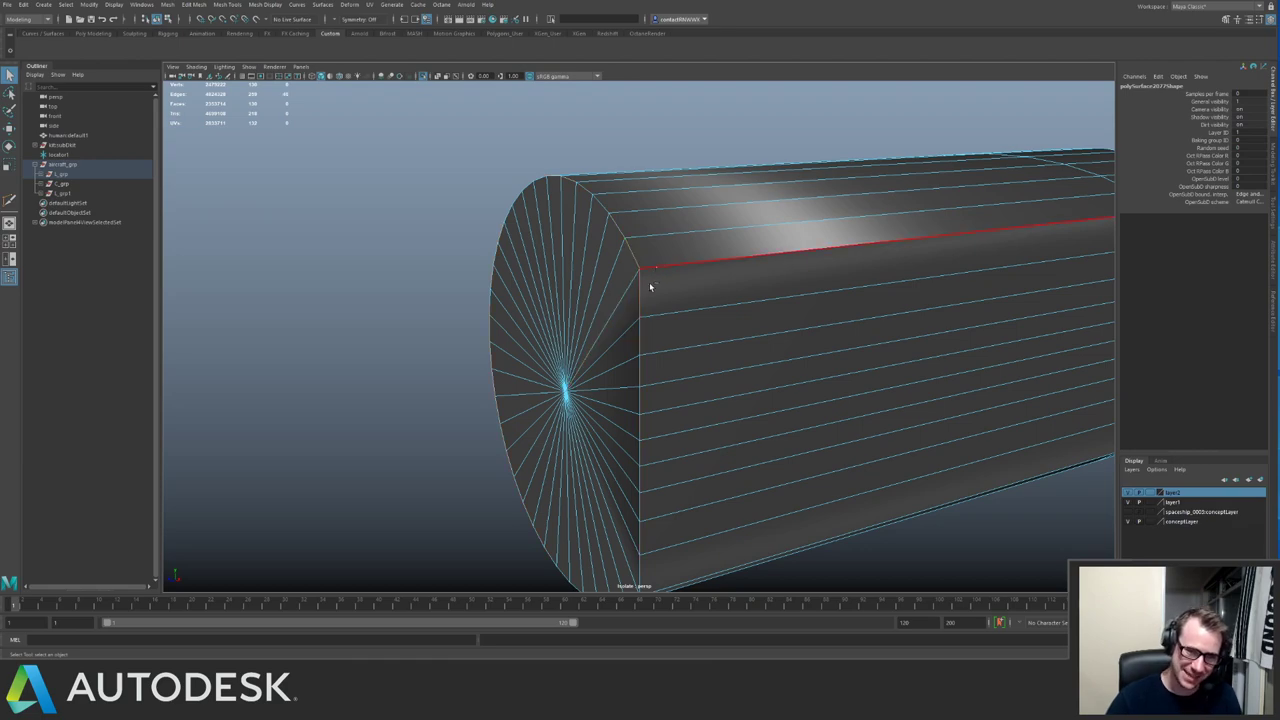
{"action": "left_click_drag", "start_coordinate": [823, 300], "coordinate": [726, 290], "text": "alt"}
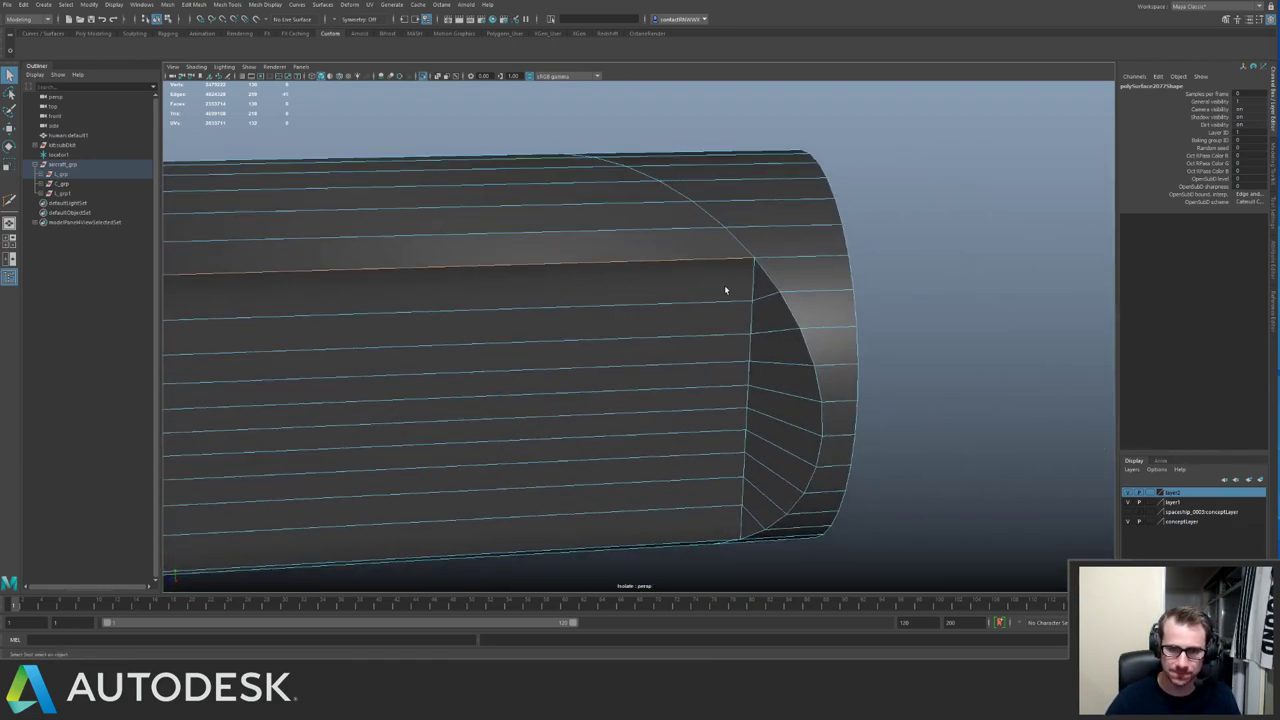
{"action": "double_click", "coordinate": [777, 309], "text": "shift"}
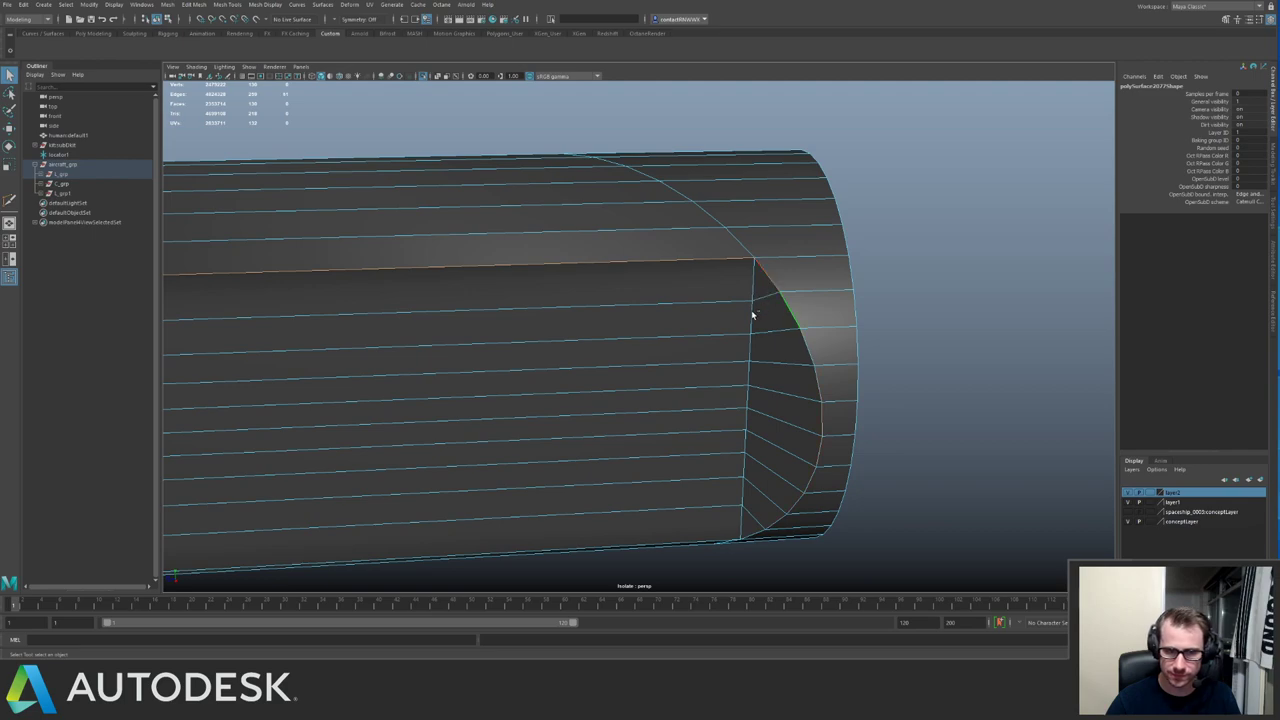
{"action": "left_click", "coordinate": [653, 335]}
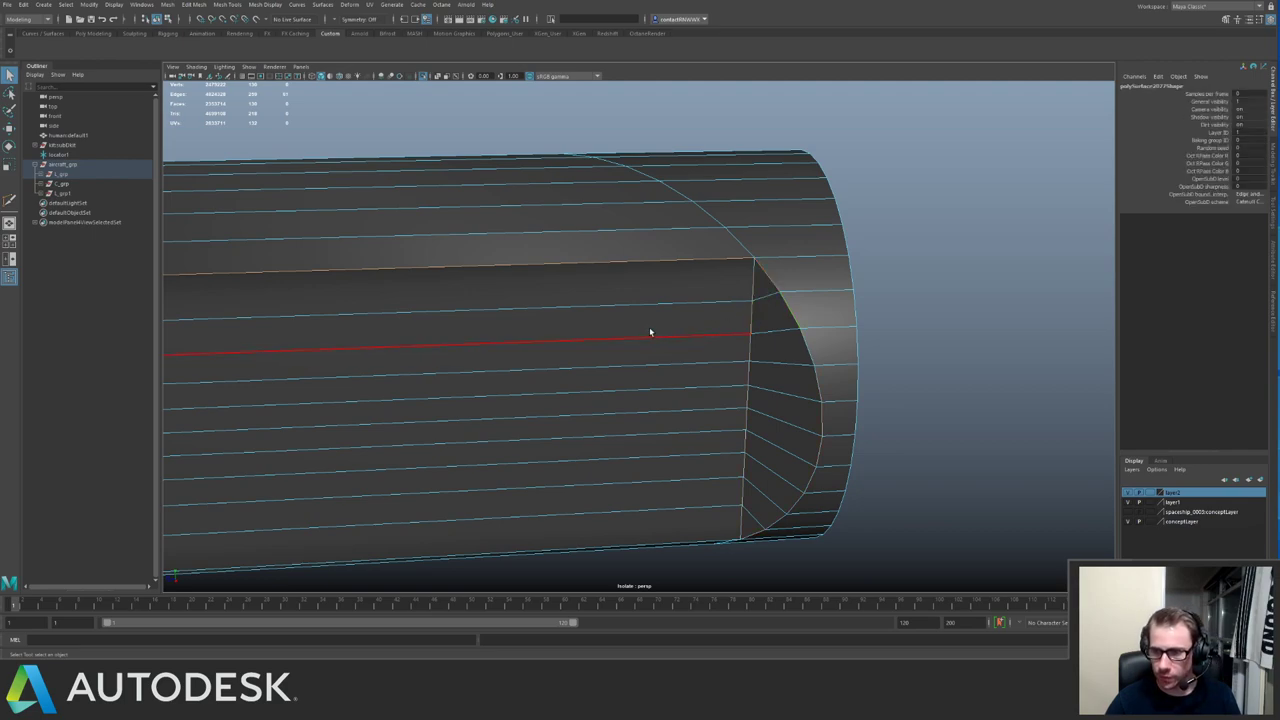
{"action": "left_click_drag", "start_coordinate": [651, 334], "coordinate": [723, 394], "text": "alt"}
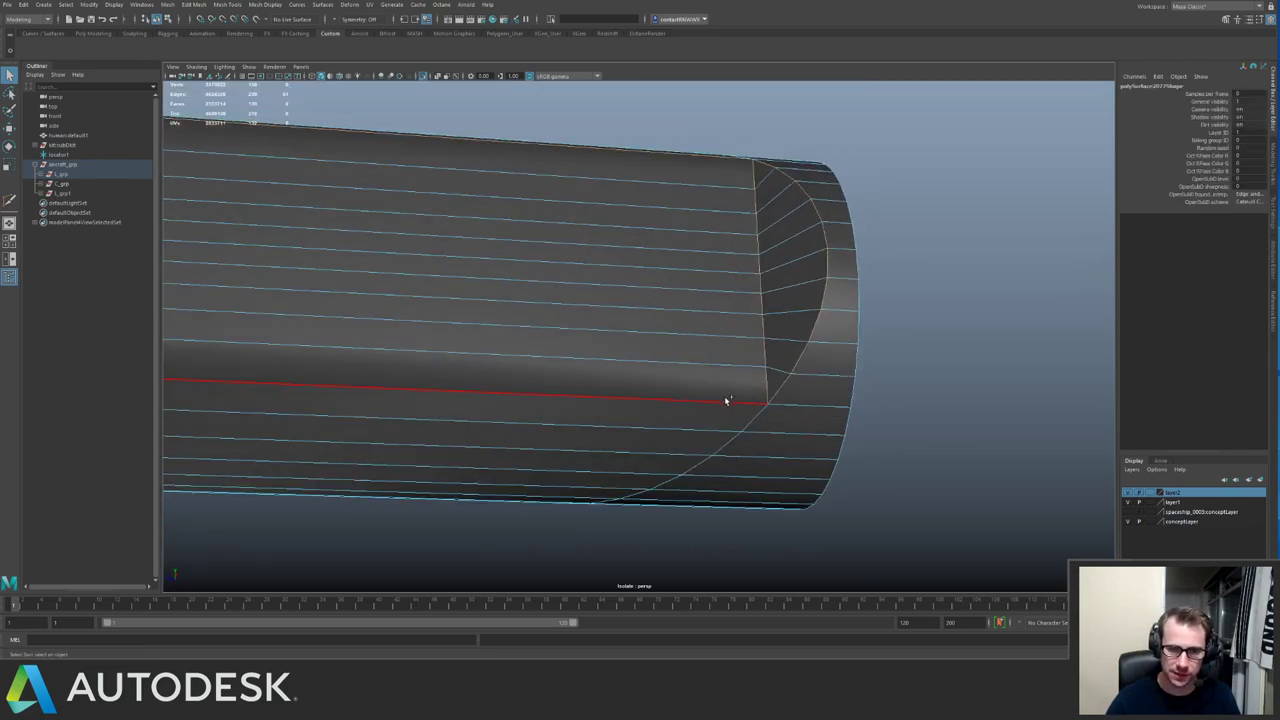
{"action": "mouse_move", "coordinate": [703, 311]}
{"action": "left_mouse_down", "text": "alt"}
{"action": "mouse_move", "coordinate": [560, 300]}
{"action": "mouse_move", "coordinate": [686, 320]}
{"action": "left_mouse_up", "text": "alt"}
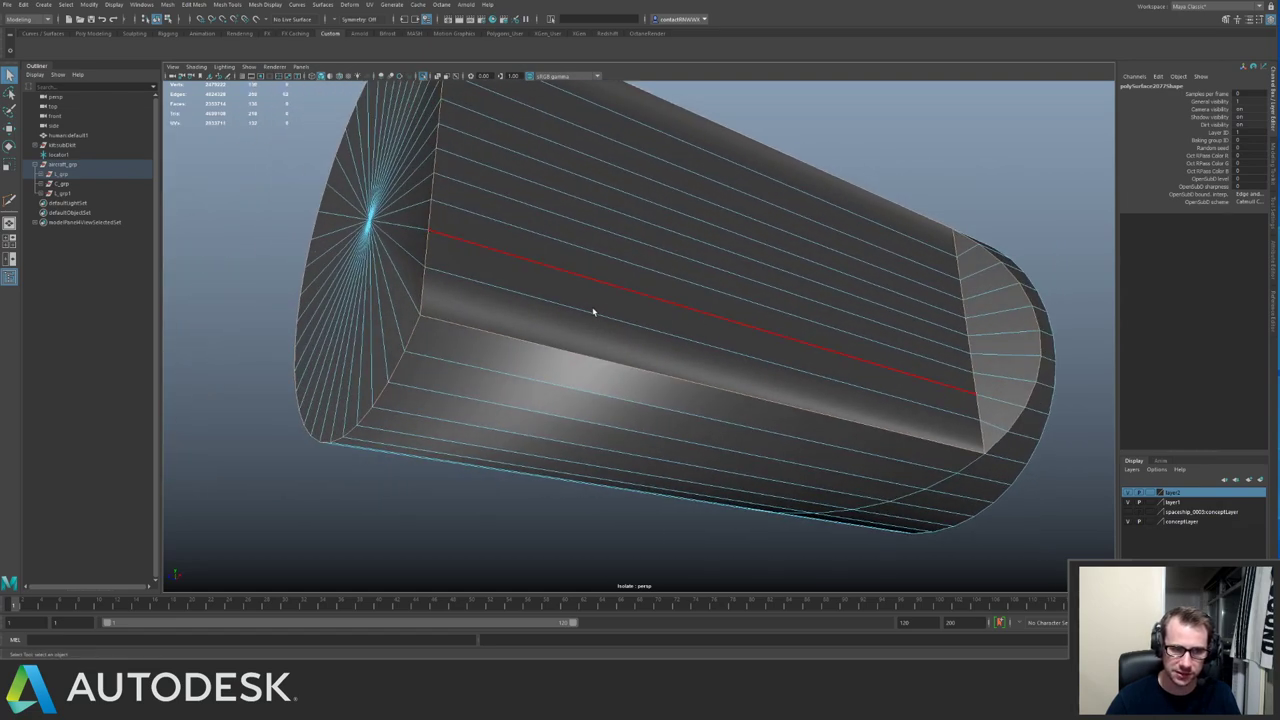
{"action": "right_click_drag", "start_coordinate": [594, 309], "coordinate": [639, 310], "text": "shift"}
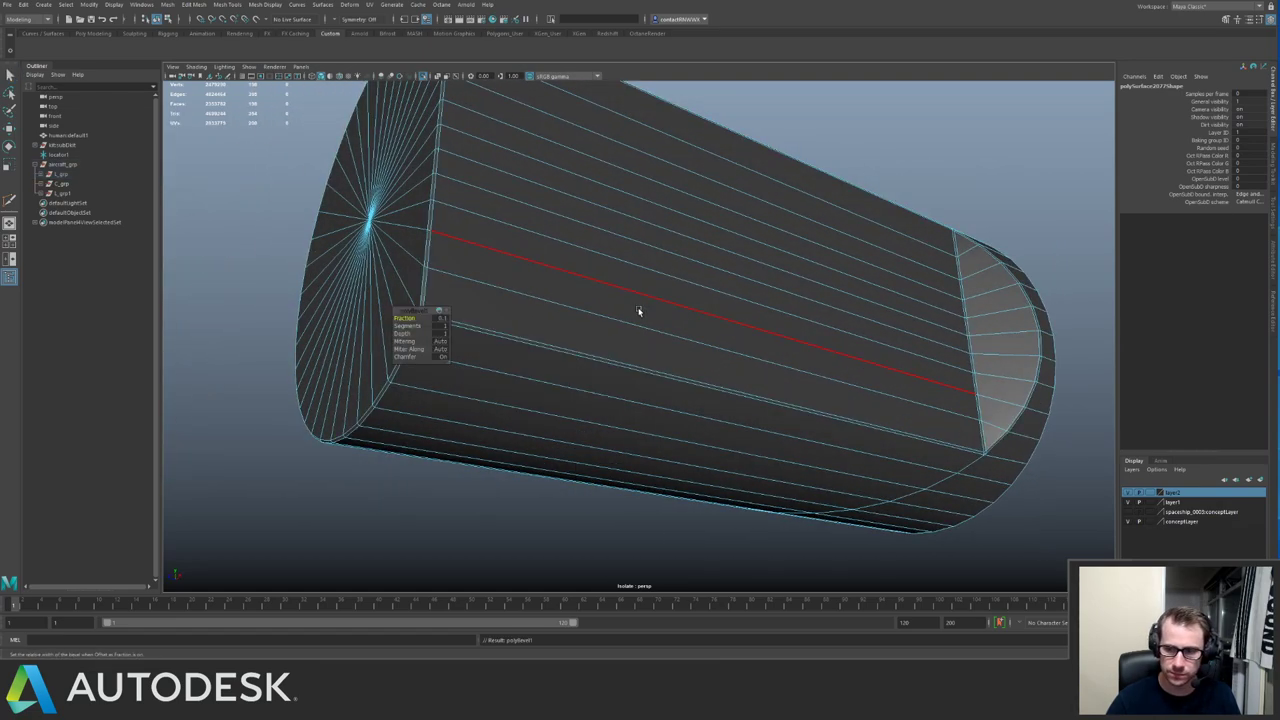
{"action": "left_click", "coordinate": [405, 356]}
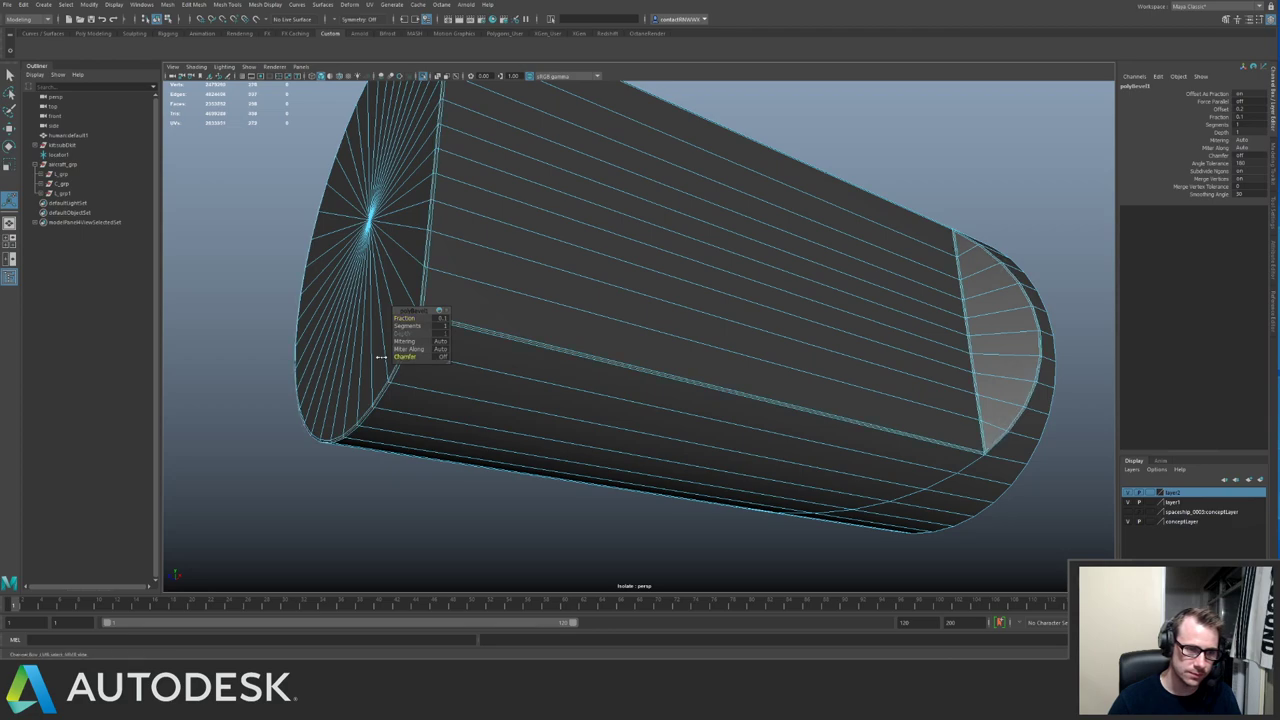
{"action": "left_click", "coordinate": [441, 318]}
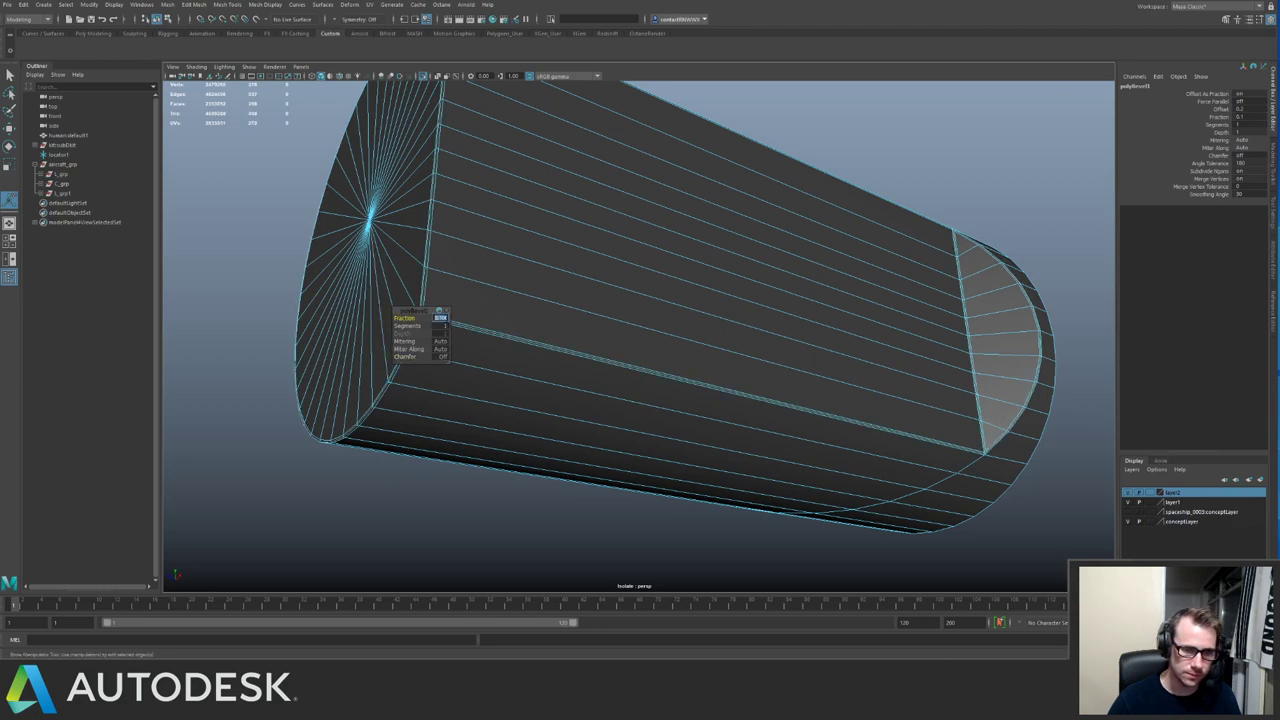
{"action": "right_click", "coordinate": [561, 310]}
{"action": "right_click_drag", "start_coordinate": [561, 310], "coordinate": [583, 295]}
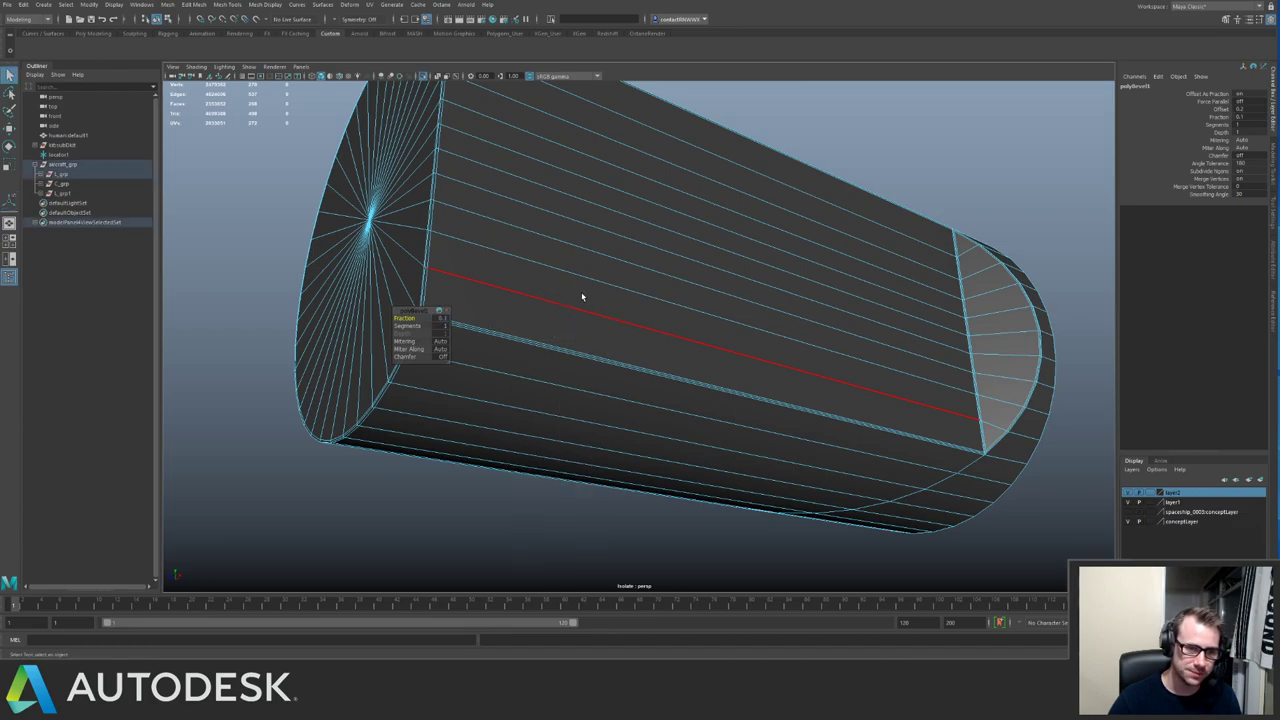
{"action": "key", "text": "q"}
Examine the bevelled cylinder in place behind the pipes and ribbed engine casing, isolating it briefly for comparison.
{"action": "key", "text": "ctrl+1"}
{"action": "left_click_drag", "start_coordinate": [596, 298], "coordinate": [287, 274], "text": "alt"}
{"action": "middle_click_drag", "start_coordinate": [287, 274], "coordinate": [165, 312], "text": "alt"}
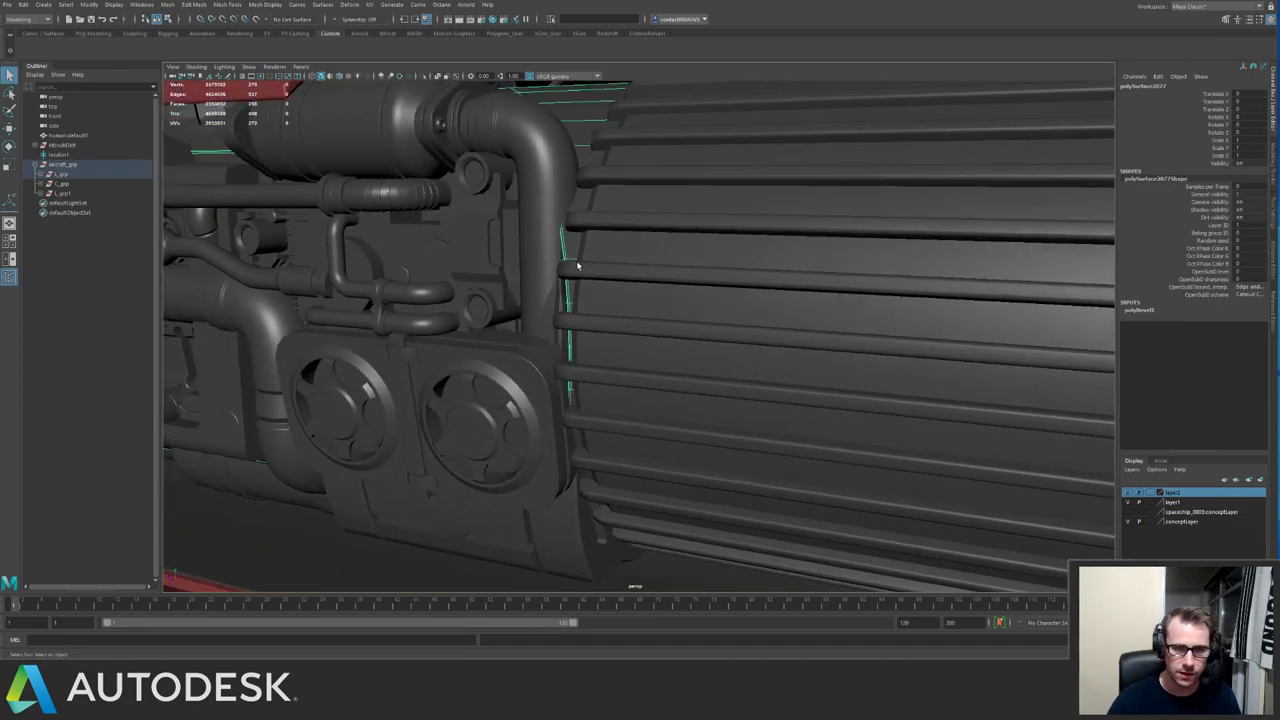
{"action": "left_click_drag", "start_coordinate": [577, 266], "coordinate": [531, 271], "text": "alt"}
{"action": "key", "text": "ctrl+1"}
{"action": "middle_click_drag", "start_coordinate": [357, 240], "coordinate": [398, 241], "text": "alt"}
{"action": "left_click_drag", "start_coordinate": [398, 241], "coordinate": [491, 229], "text": "alt"}
{"action": "key", "text": "ctrl+1"}
Isolate the thin ring between the front engine casing and the engine parts, and open the UV Editor.
{"action": "left_click", "coordinate": [634, 298]}
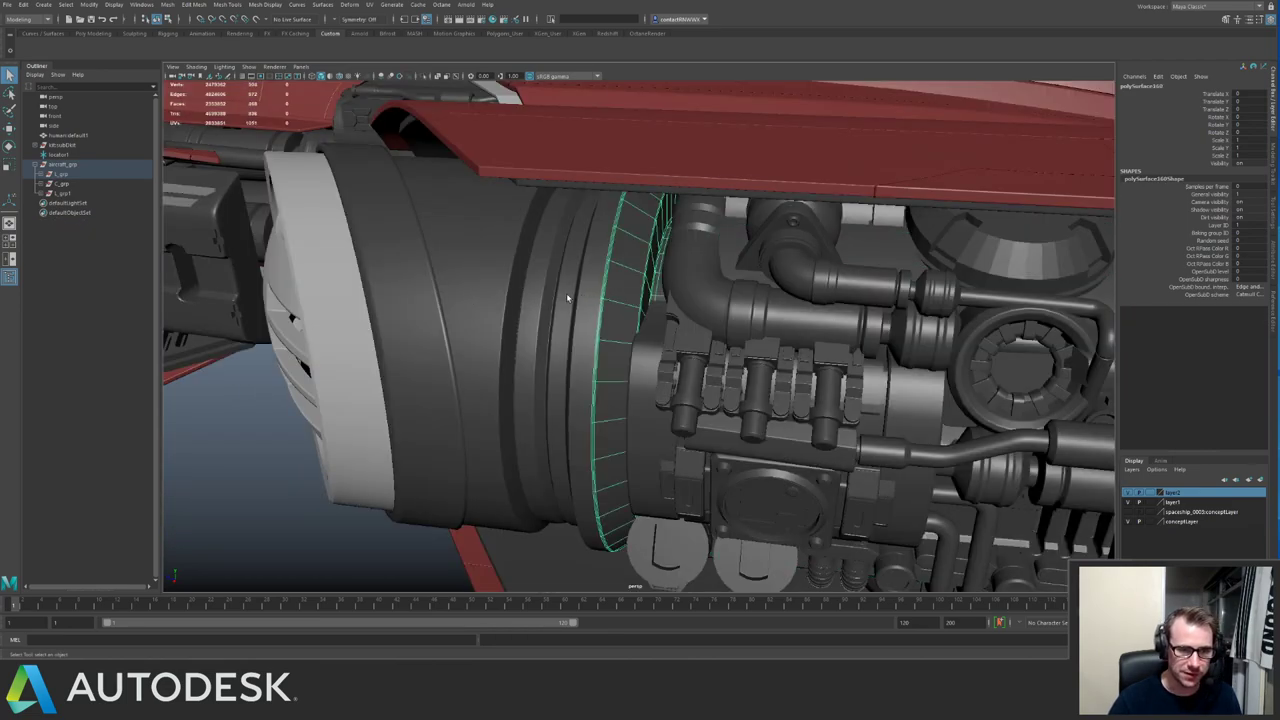
{"action": "left_click", "coordinate": [570, 298]}
{"action": "left_click", "coordinate": [587, 301]}
{"action": "key", "text": "f"}
{"action": "key", "text": "ctrl+1"}
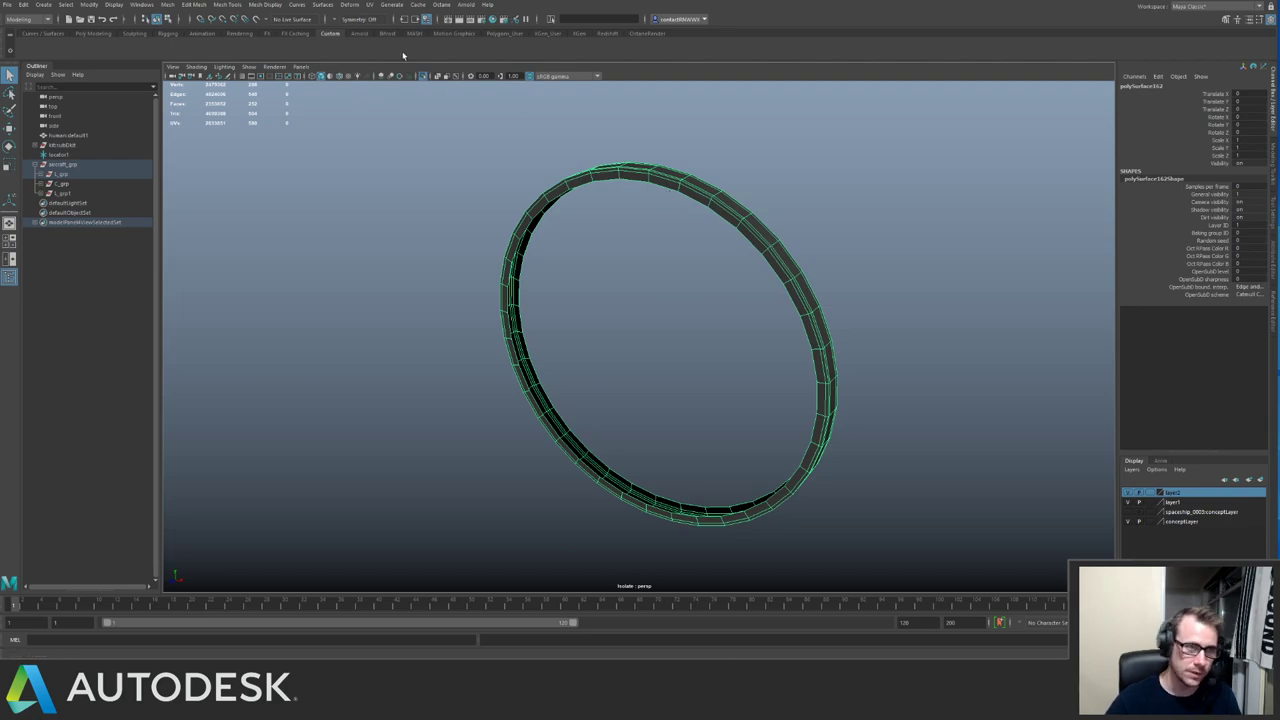
{"action": "left_click", "coordinate": [369, 4]}
{"action": "left_click", "coordinate": [395, 22]}
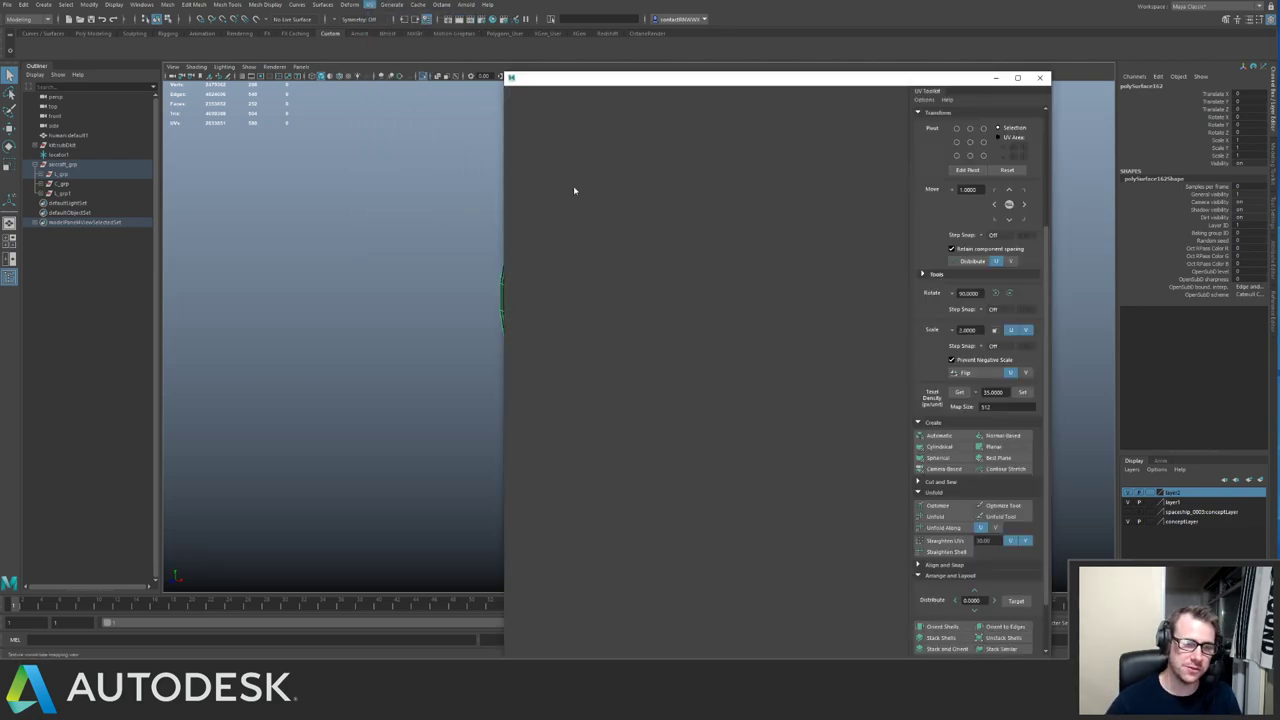
Select all faces of the isolated ring and unitize their UVs.
{"action": "key", "text": "F11"}
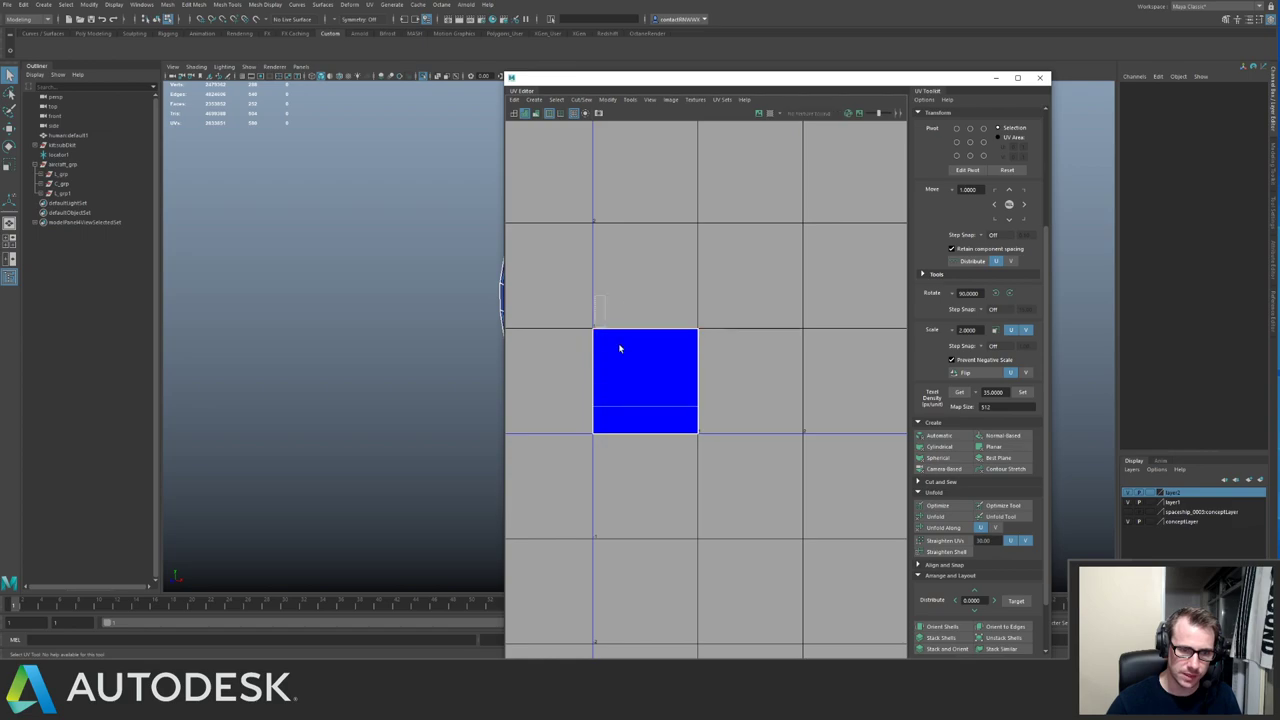
{"action": "left_click_drag", "start_coordinate": [595, 296], "coordinate": [781, 463]}
{"action": "middle_click_drag", "start_coordinate": [490, 185], "coordinate": [404, 190], "text": "alt"}
{"action": "key", "text": "f"}
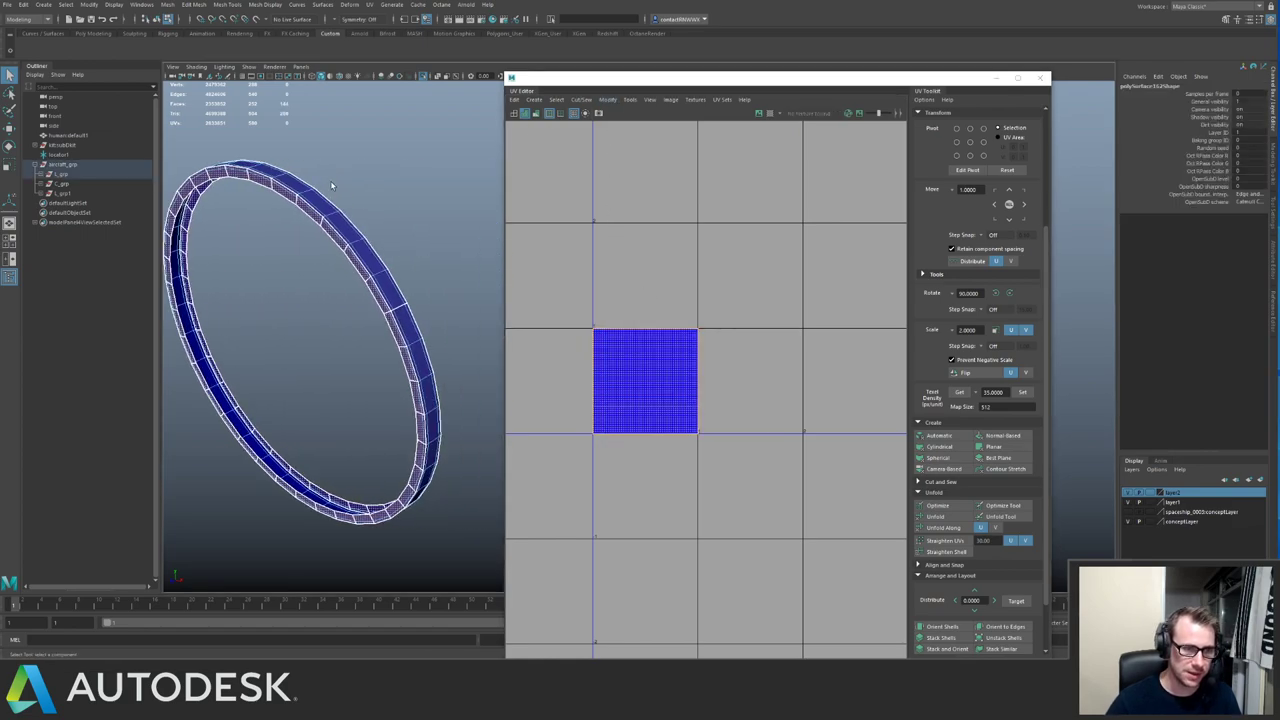
{"action": "left_click_drag", "start_coordinate": [222, 160], "coordinate": [486, 508]}
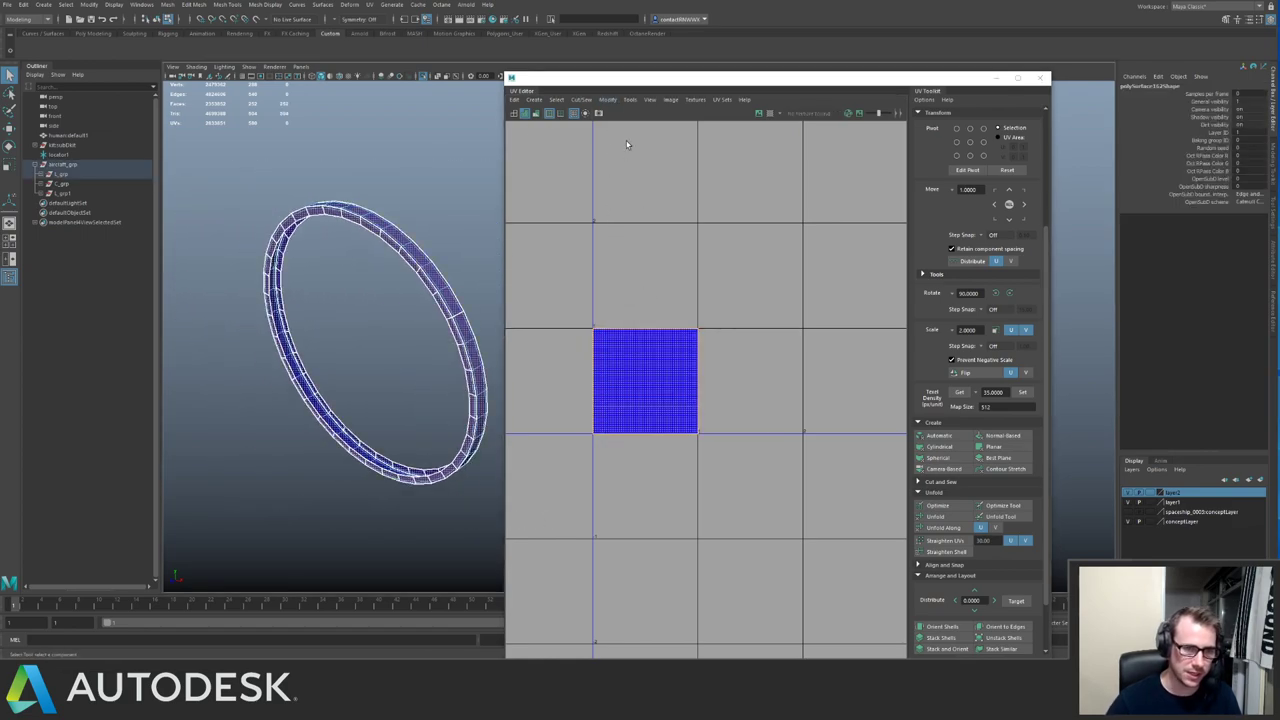
{"action": "left_click", "coordinate": [607, 99]}
{"action": "left_click", "coordinate": [642, 216]}
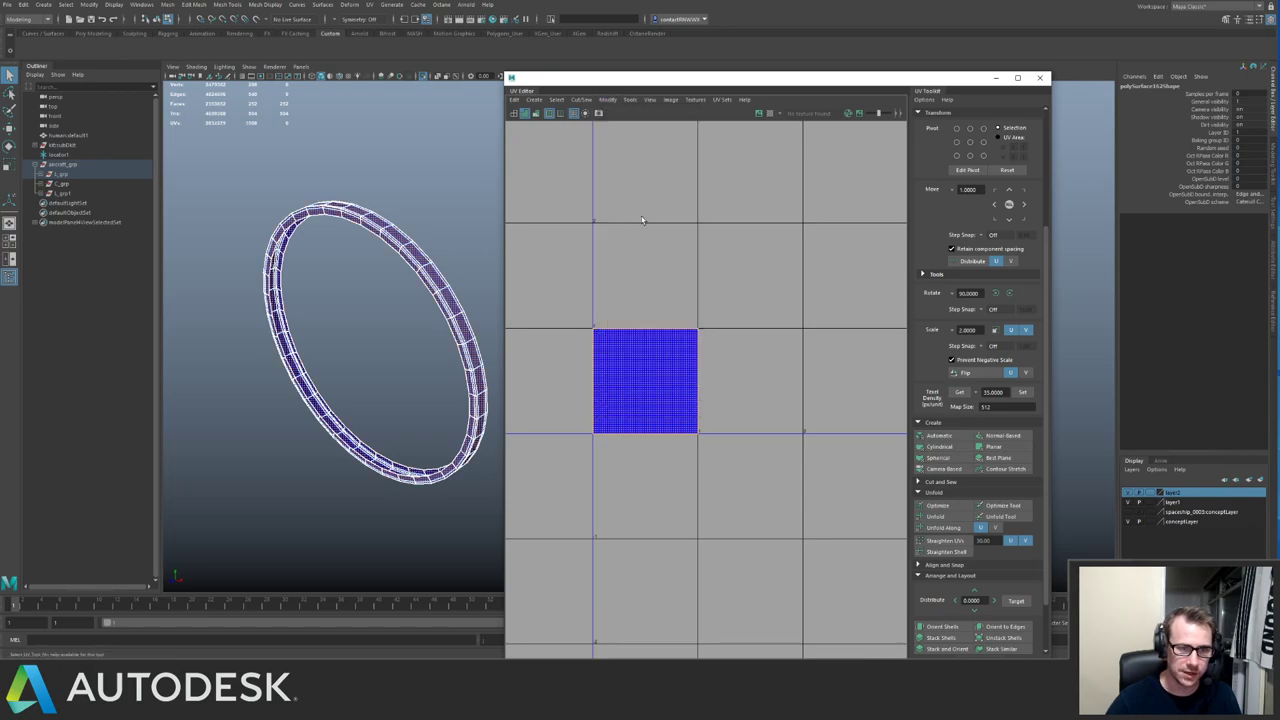
Move and sew the ring's UV edges into one straight grid strip, leaving a seam across the ring and along its border.
{"action": "right_click_drag", "start_coordinate": [787, 269], "coordinate": [672, 256], "text": "alt"}
{"action": "right_click_drag", "start_coordinate": [678, 335], "coordinate": [672, 275]}
{"action": "left_click_drag", "start_coordinate": [637, 268], "coordinate": [755, 412]}
{"action": "middle_click_drag", "start_coordinate": [330, 367], "coordinate": [386, 306], "text": "alt"}
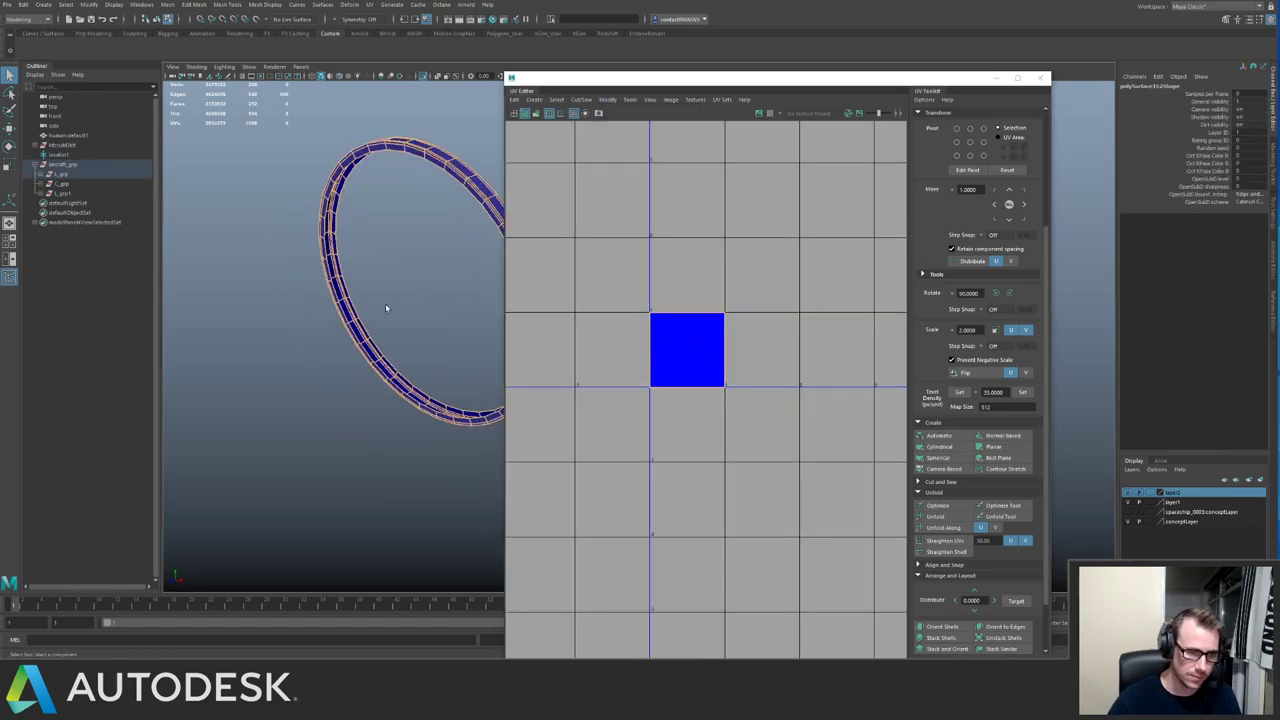
{"action": "left_click_drag", "start_coordinate": [385, 307], "coordinate": [358, 446], "text": "alt"}
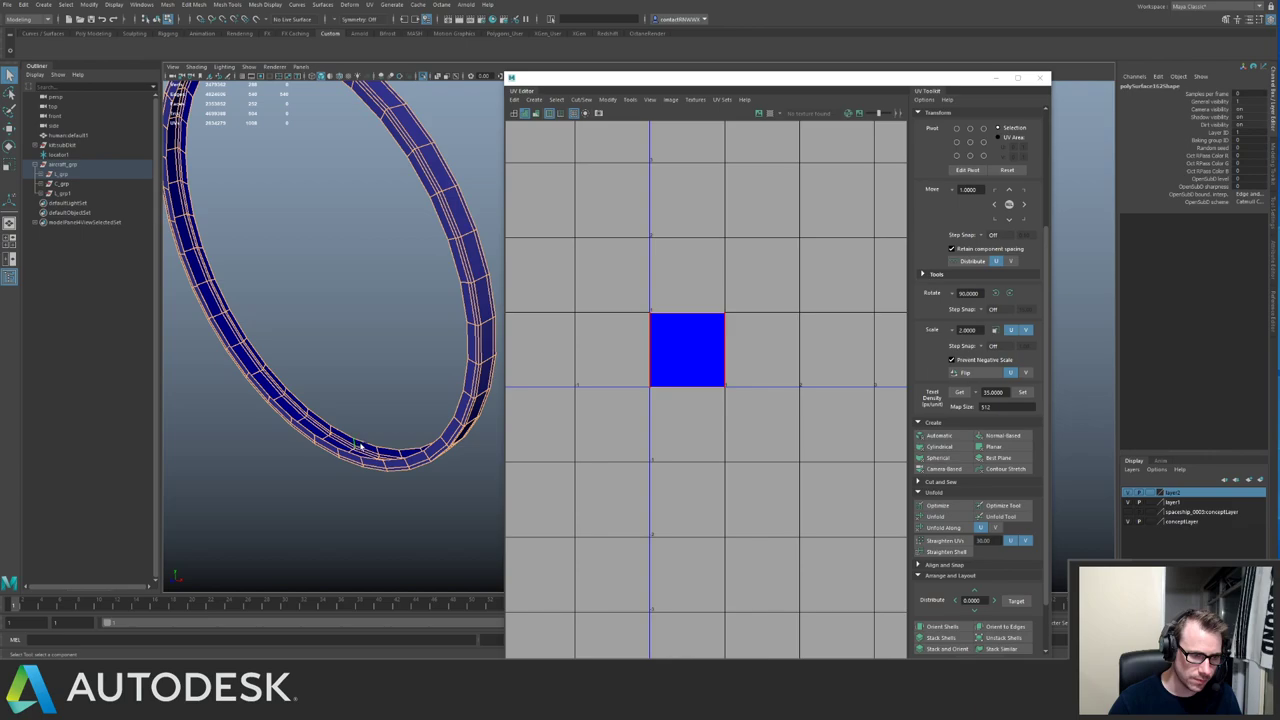
{"action": "right_click_drag", "start_coordinate": [646, 384], "coordinate": [500, 206], "text": "shift"}
{"action": "right_click_drag", "start_coordinate": [645, 160], "coordinate": [690, 176]}
{"action": "left_click_drag", "start_coordinate": [689, 174], "coordinate": [743, 242]}
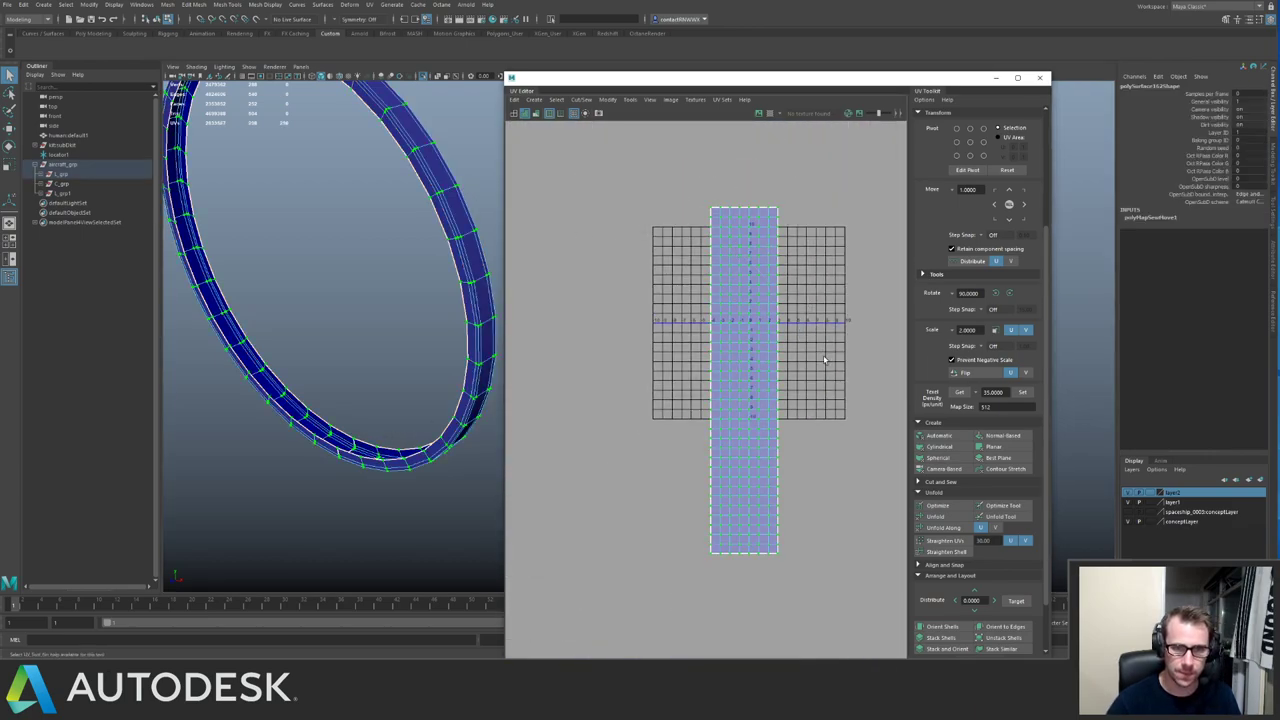
Unfold the ring's UV strip along V and U, and apply the preset texel density for a 512 map.
{"action": "left_click", "coordinate": [981, 528]}
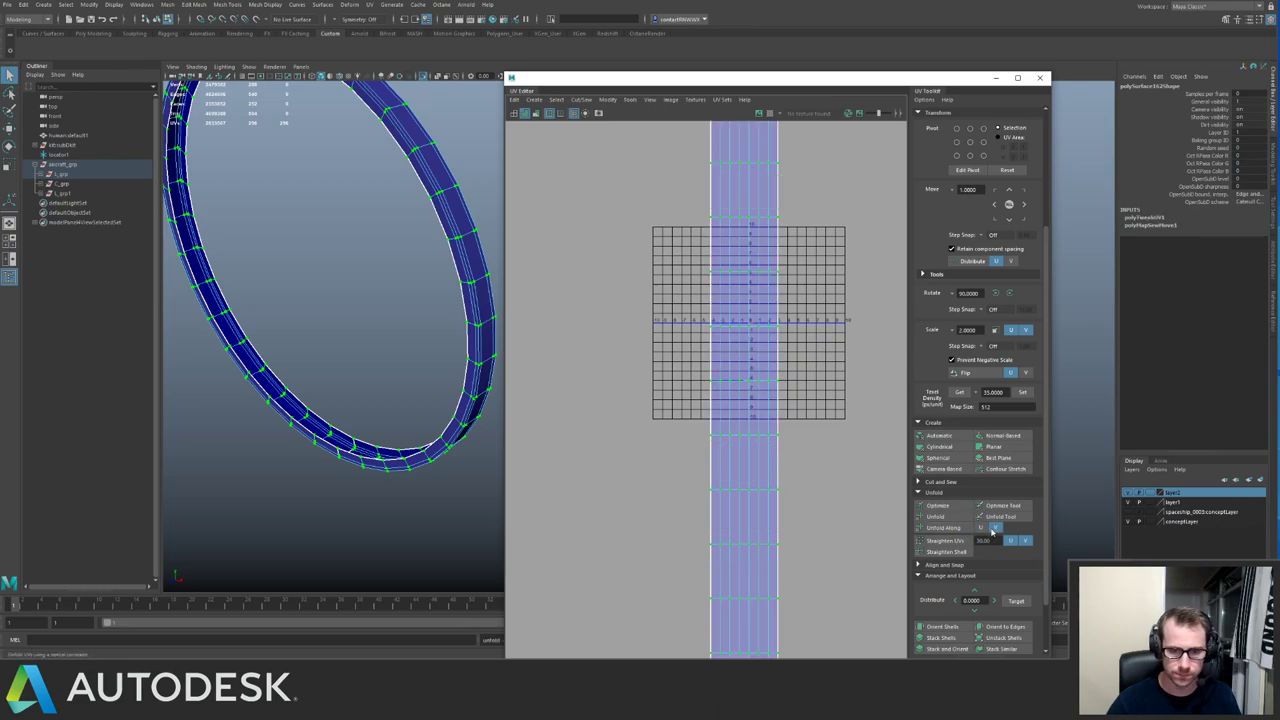
{"action": "left_click", "coordinate": [963, 529]}
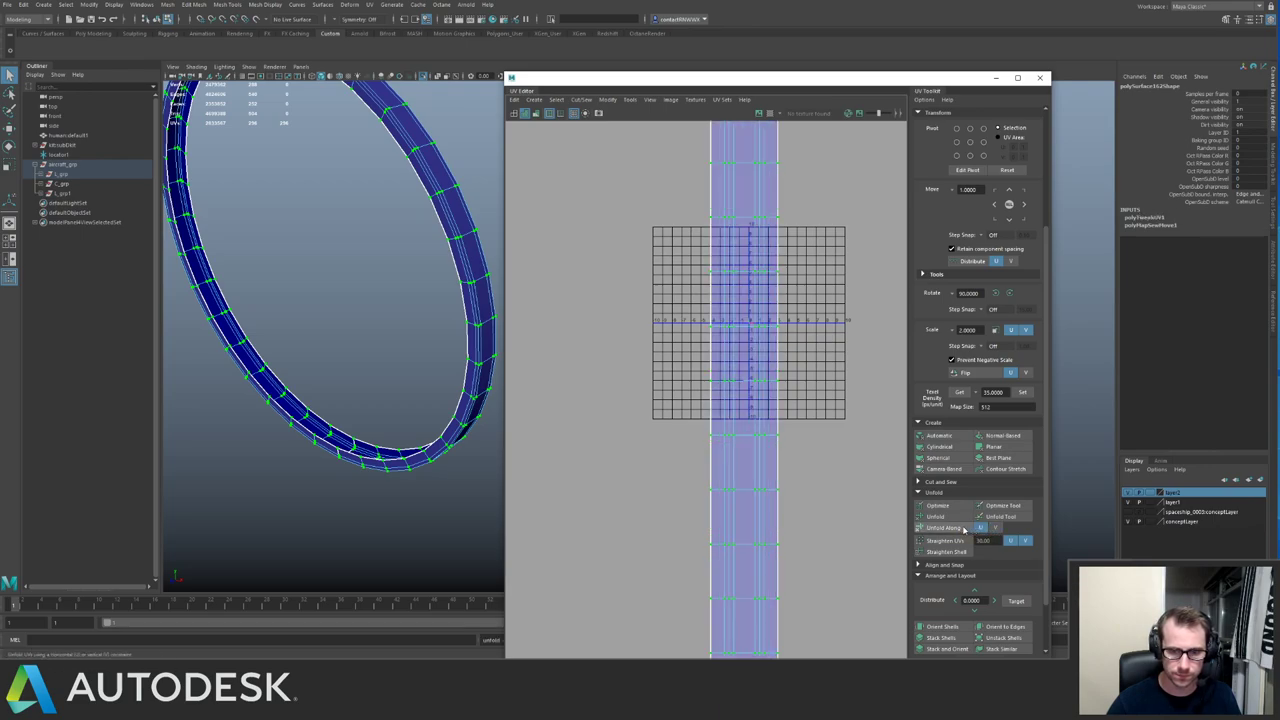
{"action": "left_click", "coordinate": [1021, 392]}
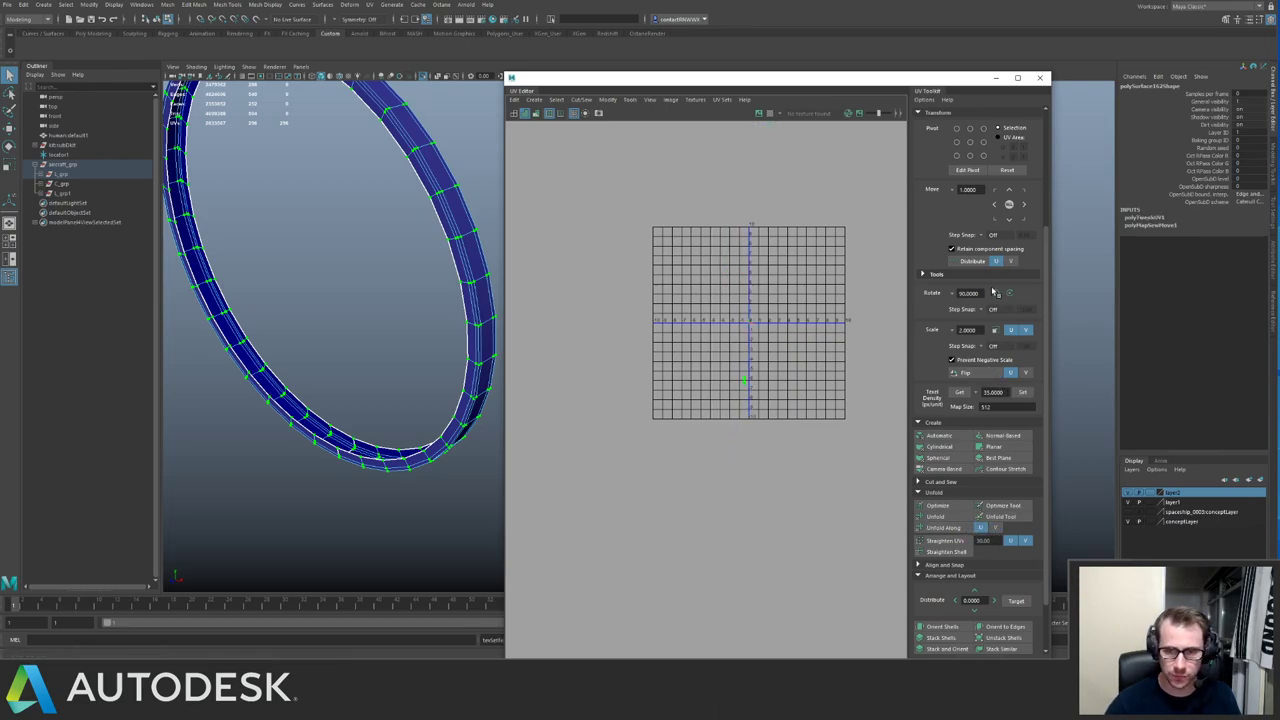
Turn the UV strip horizontal with a 90-degree rotation and move it into the first UV tile.
{"action": "key", "text": "w"}
{"action": "left_click_drag", "start_coordinate": [745, 376], "coordinate": [757, 315]}
{"action": "key", "text": "f"}
{"action": "right_click_drag", "start_coordinate": [735, 347], "coordinate": [705, 352], "text": "alt"}
{"action": "middle_click_drag", "start_coordinate": [705, 352], "coordinate": [678, 294], "text": "alt"}
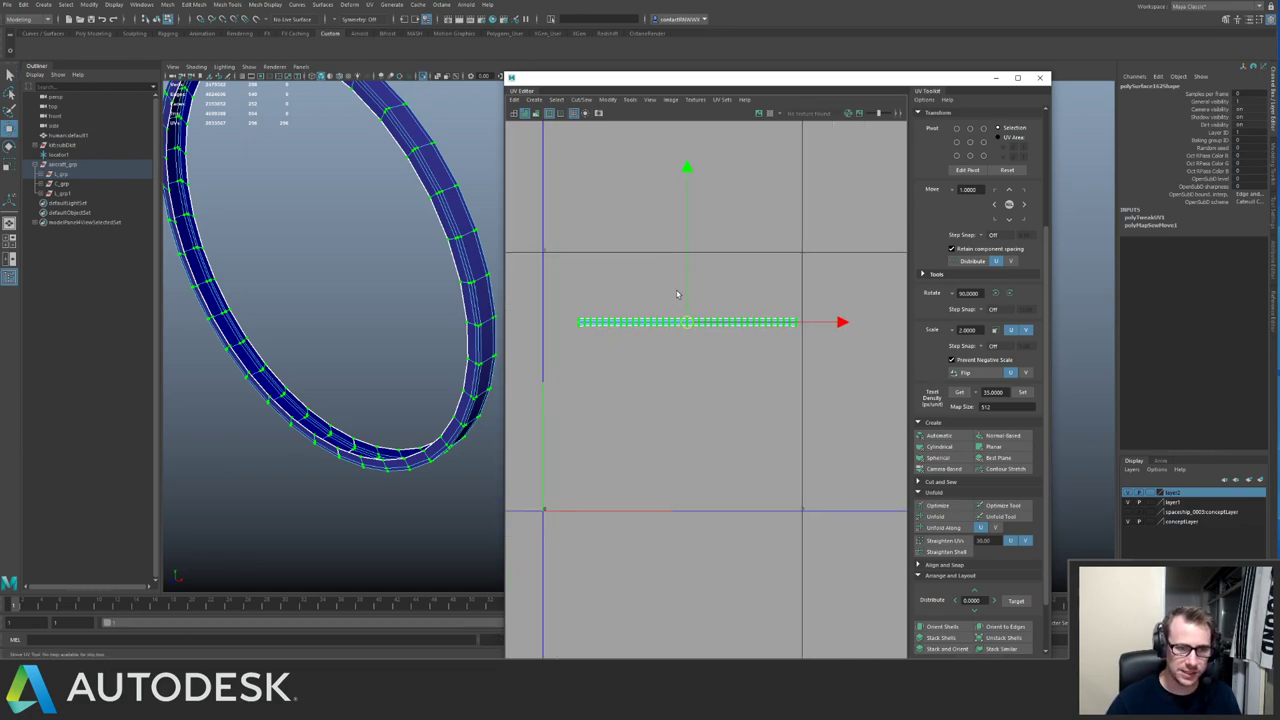
Fill the open borders on both sides of the ring with cap faces.
{"action": "left_click", "coordinate": [591, 289]}
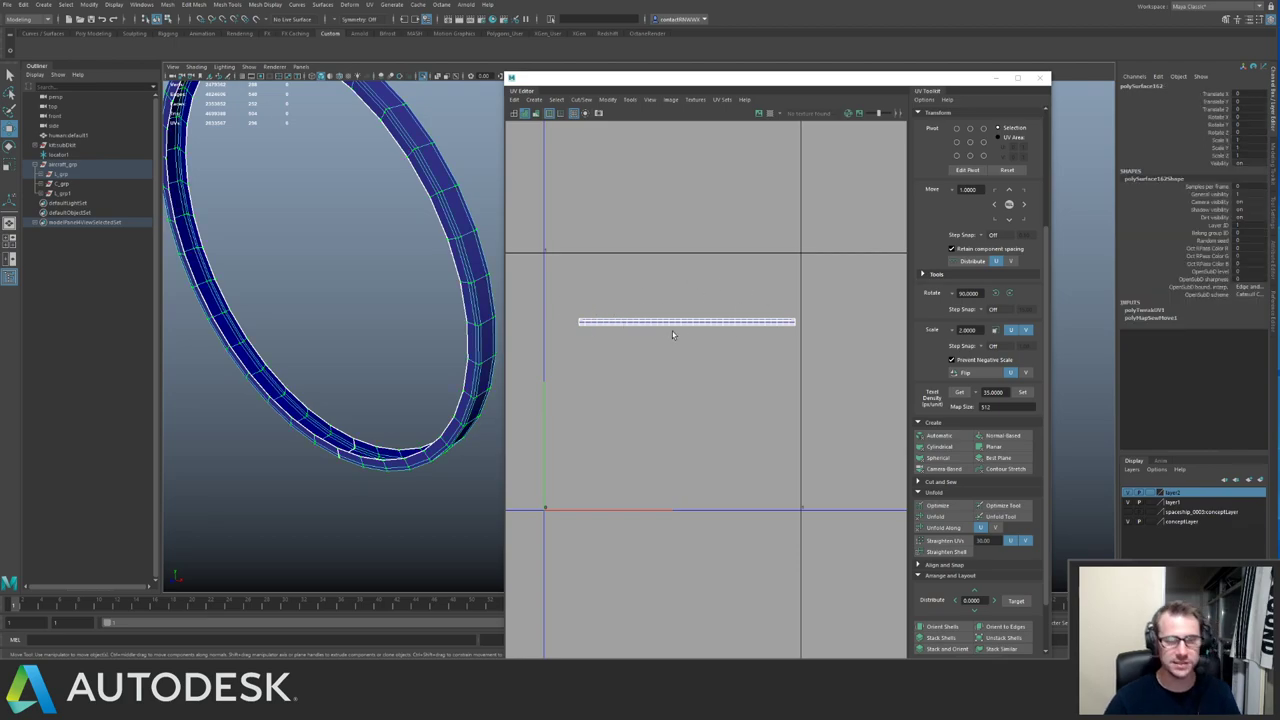
{"action": "left_click_drag", "start_coordinate": [566, 300], "coordinate": [785, 348]}
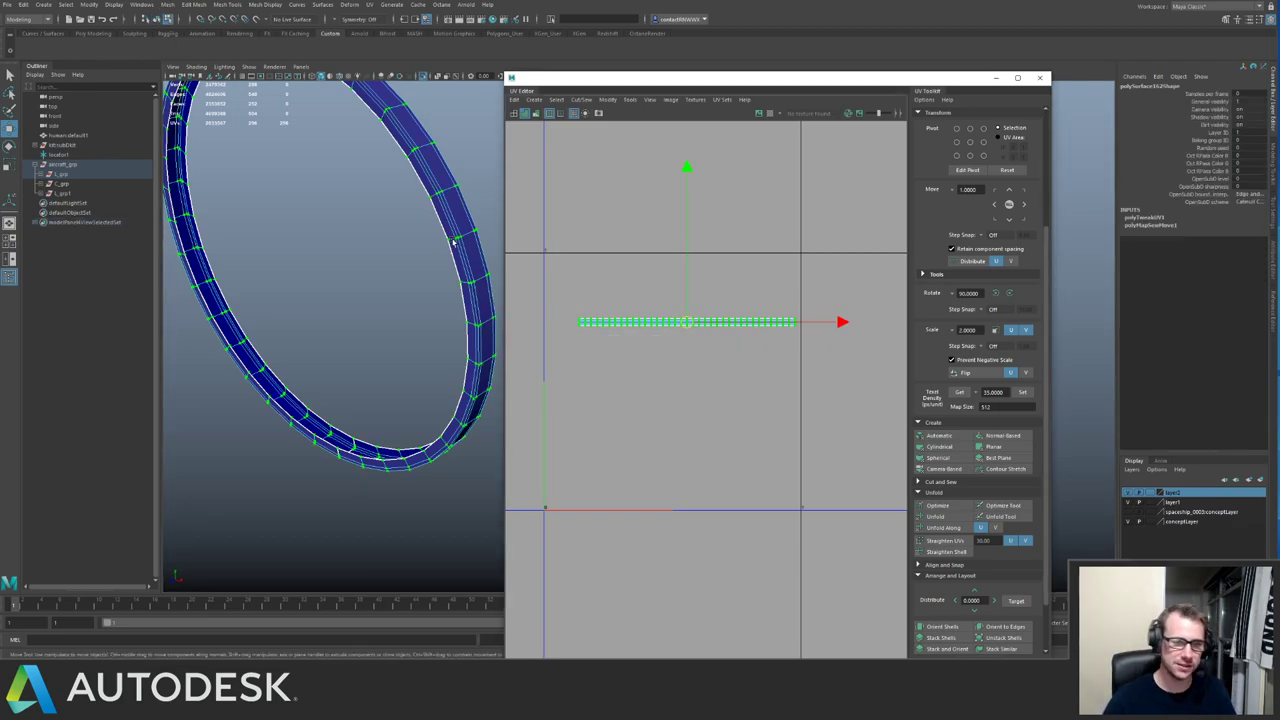
{"action": "right_click_drag", "start_coordinate": [452, 223], "coordinate": [430, 173], "text": "ctrl"}
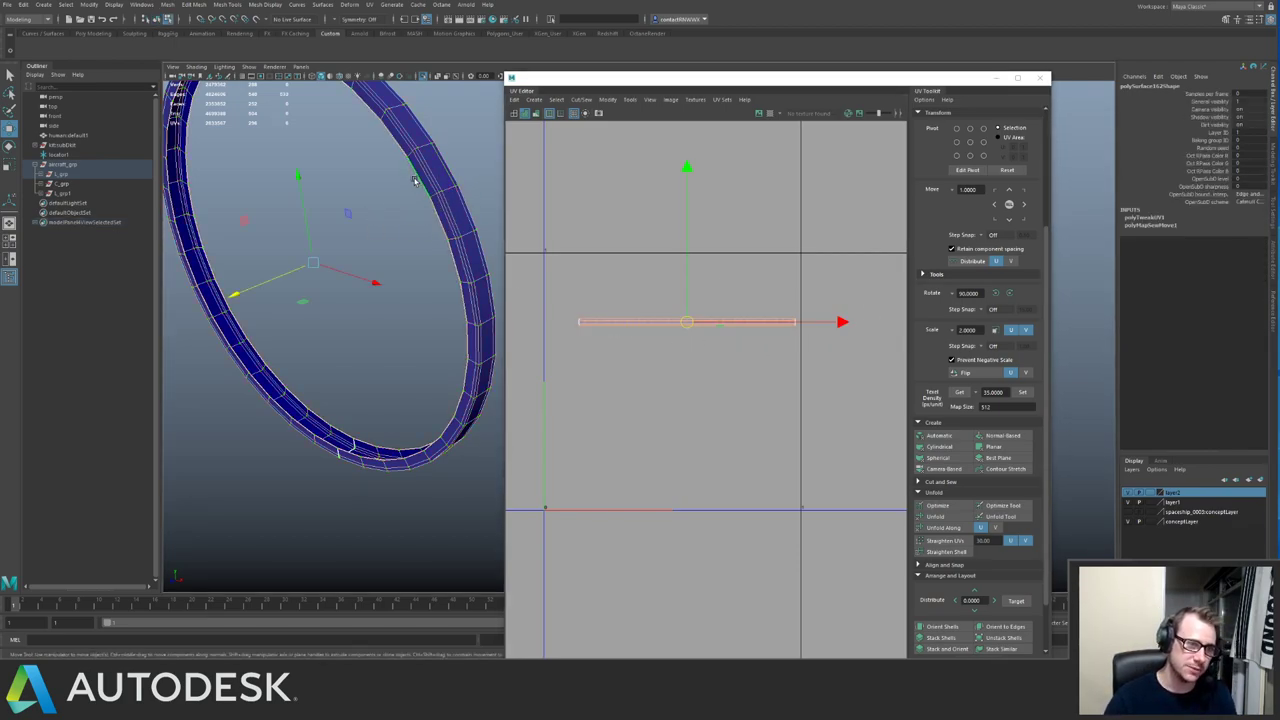
{"action": "left_click_drag", "start_coordinate": [410, 168], "coordinate": [463, 190]}
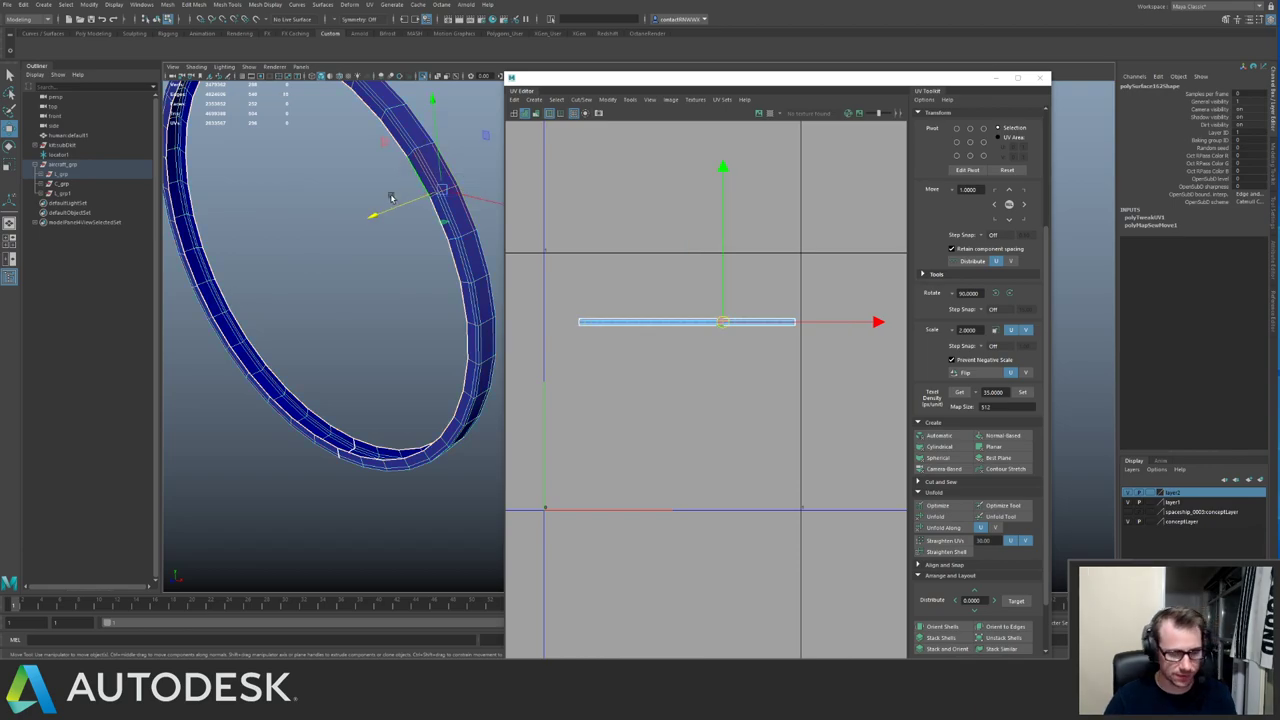
{"action": "key", "text": "g"}
{"action": "key", "text": "F11"}
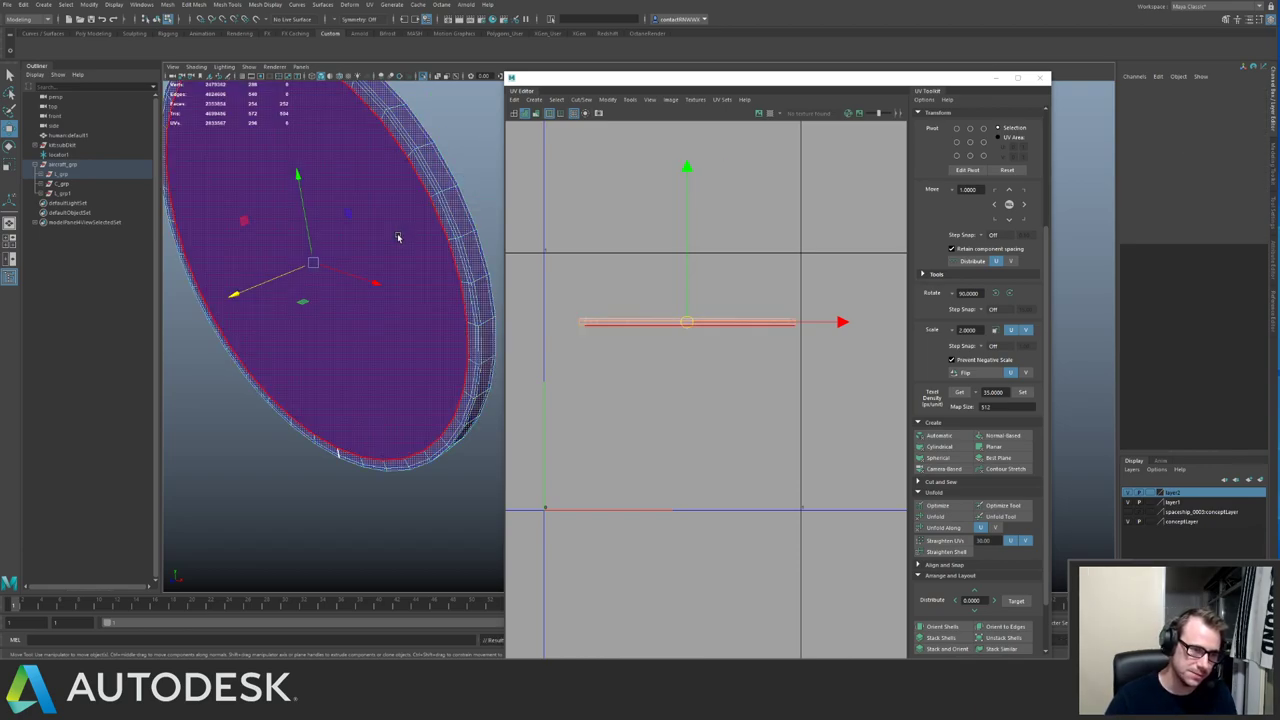
Poke both cap faces of the ring and create their UVs with an automatic projection.
{"action": "left_click", "coordinate": [414, 192]}
{"action": "left_click_drag", "start_coordinate": [414, 192], "coordinate": [360, 188], "text": "alt"}
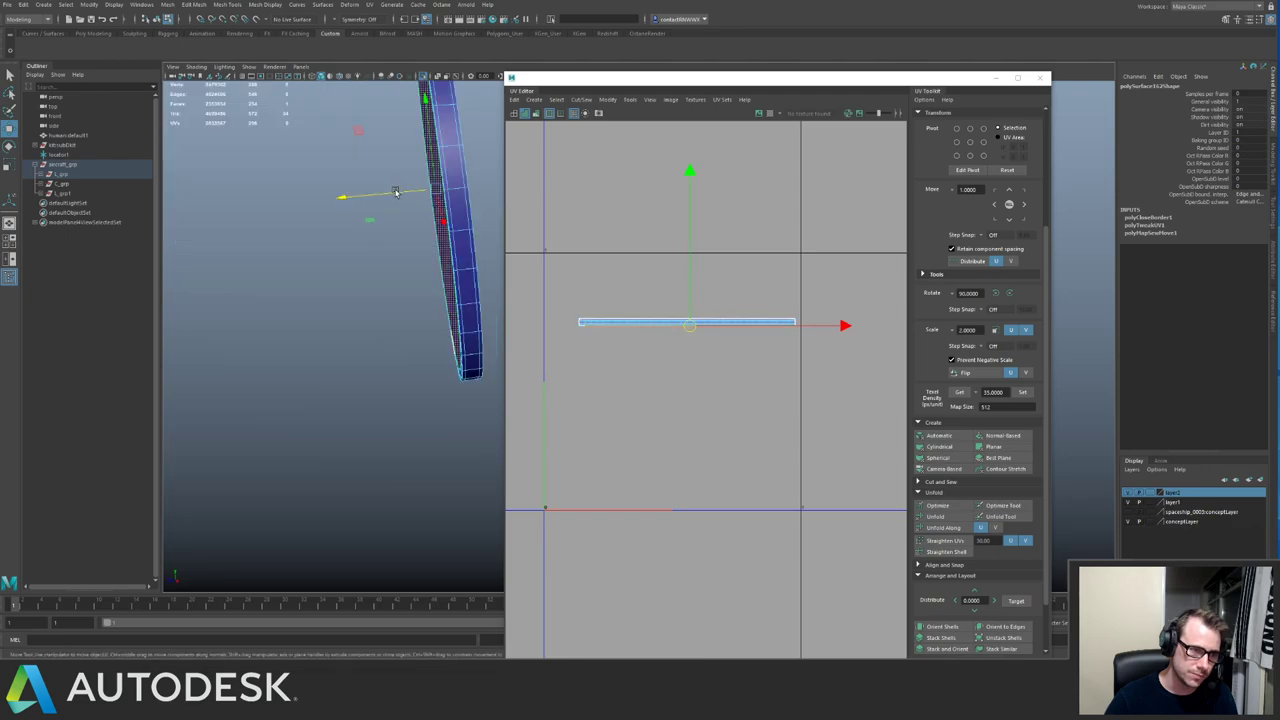
{"action": "middle_click_drag", "start_coordinate": [455, 172], "coordinate": [397, 275], "text": "alt"}
{"action": "left_click_drag", "start_coordinate": [440, 270], "coordinate": [397, 264], "text": "alt"}
{"action": "left_click", "coordinate": [487, 205], "text": "shift"}
{"action": "middle_click_drag", "start_coordinate": [487, 205], "coordinate": [348, 218], "text": "alt"}
{"action": "right_click_drag", "start_coordinate": [363, 226], "coordinate": [421, 209], "text": "shift"}
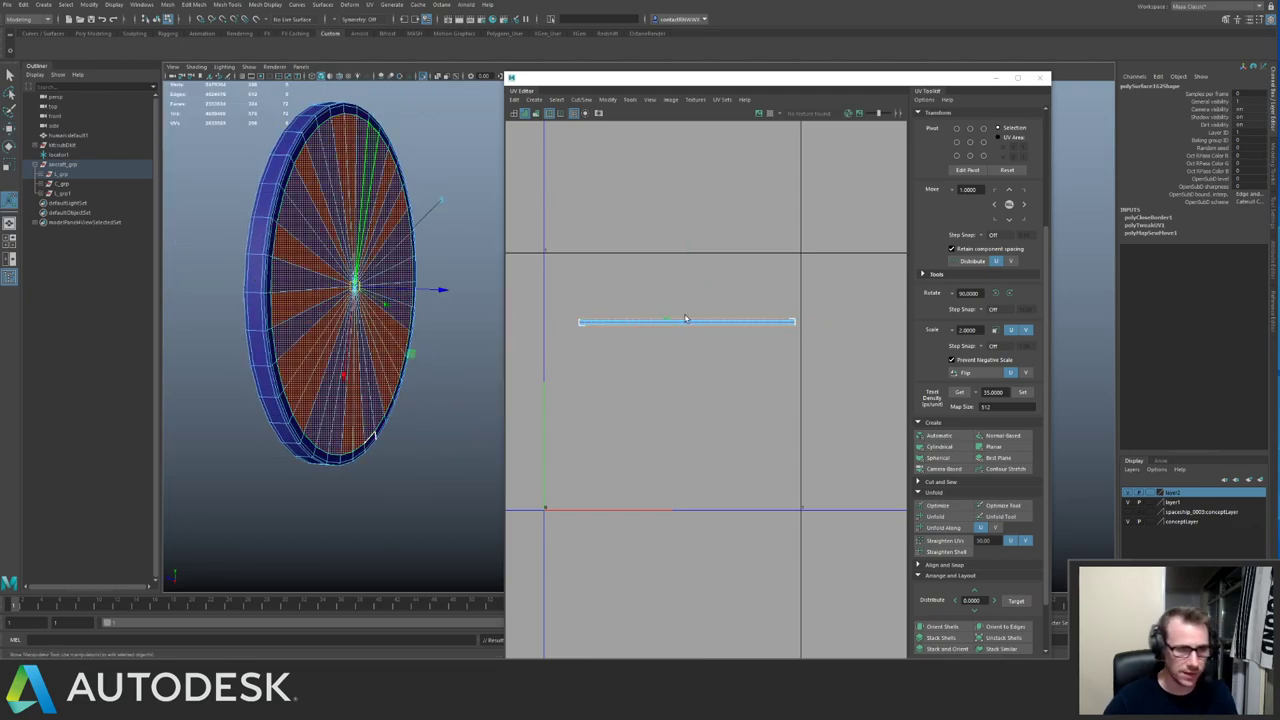
{"action": "left_click", "coordinate": [937, 436]}
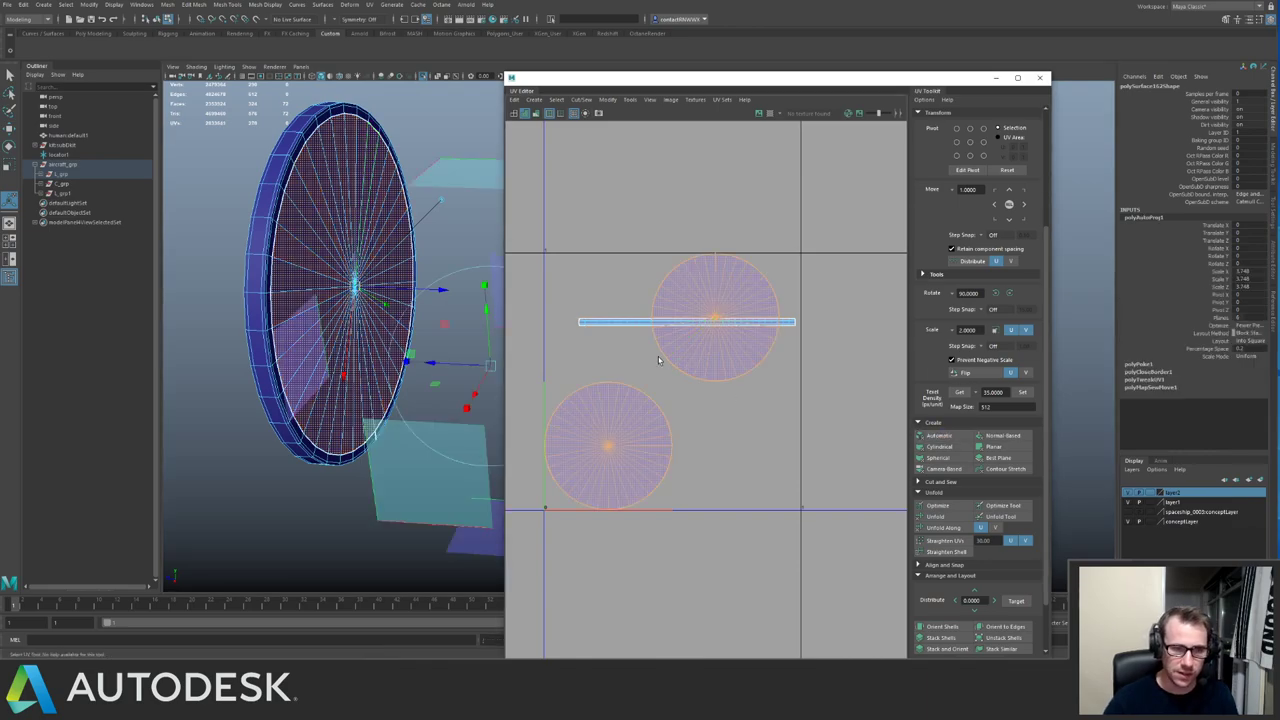
Apply a texel density of 35 for a 512 map to all ring and cap UV shells, and lay them out in the first tile.
{"action": "right_click_drag", "start_coordinate": [659, 361], "coordinate": [715, 358]}
{"action": "right_click_drag", "start_coordinate": [649, 293], "coordinate": [551, 251], "text": "alt"}
{"action": "left_click_drag", "start_coordinate": [549, 233], "coordinate": [805, 485]}
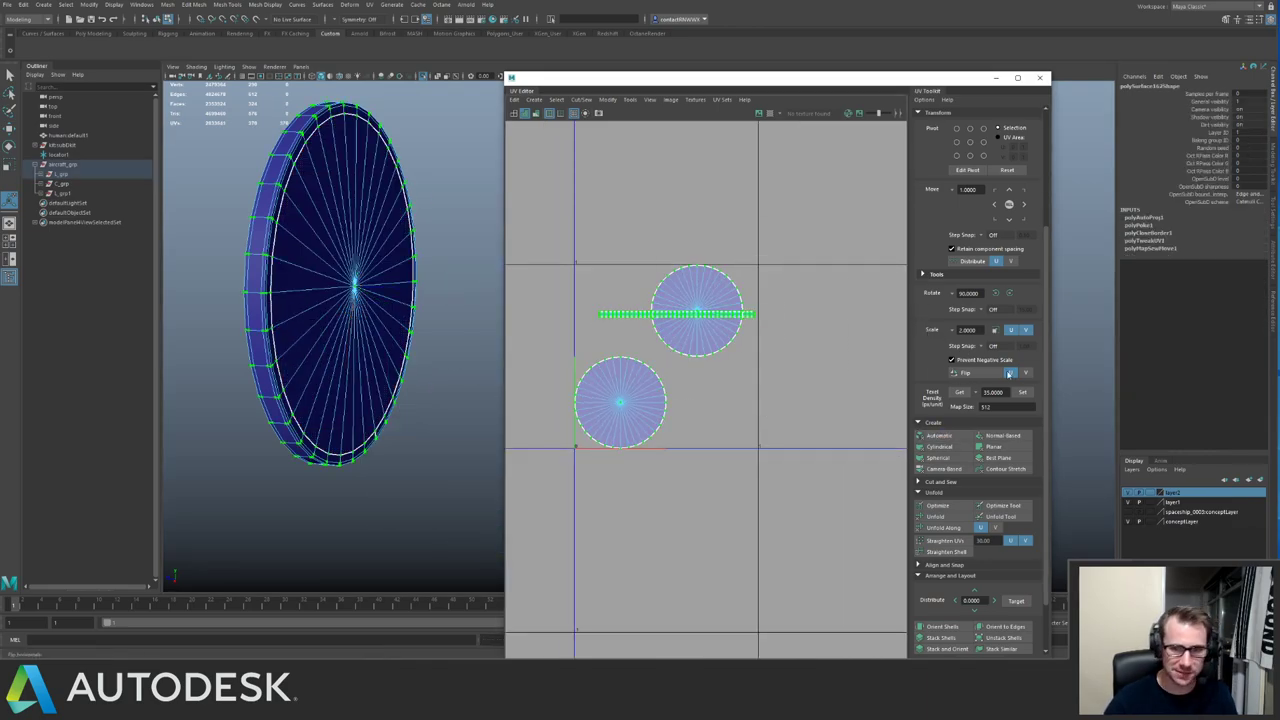
{"action": "left_click", "coordinate": [1023, 393]}
{"action": "right_click_drag", "start_coordinate": [776, 317], "coordinate": [666, 375], "text": "shift"}
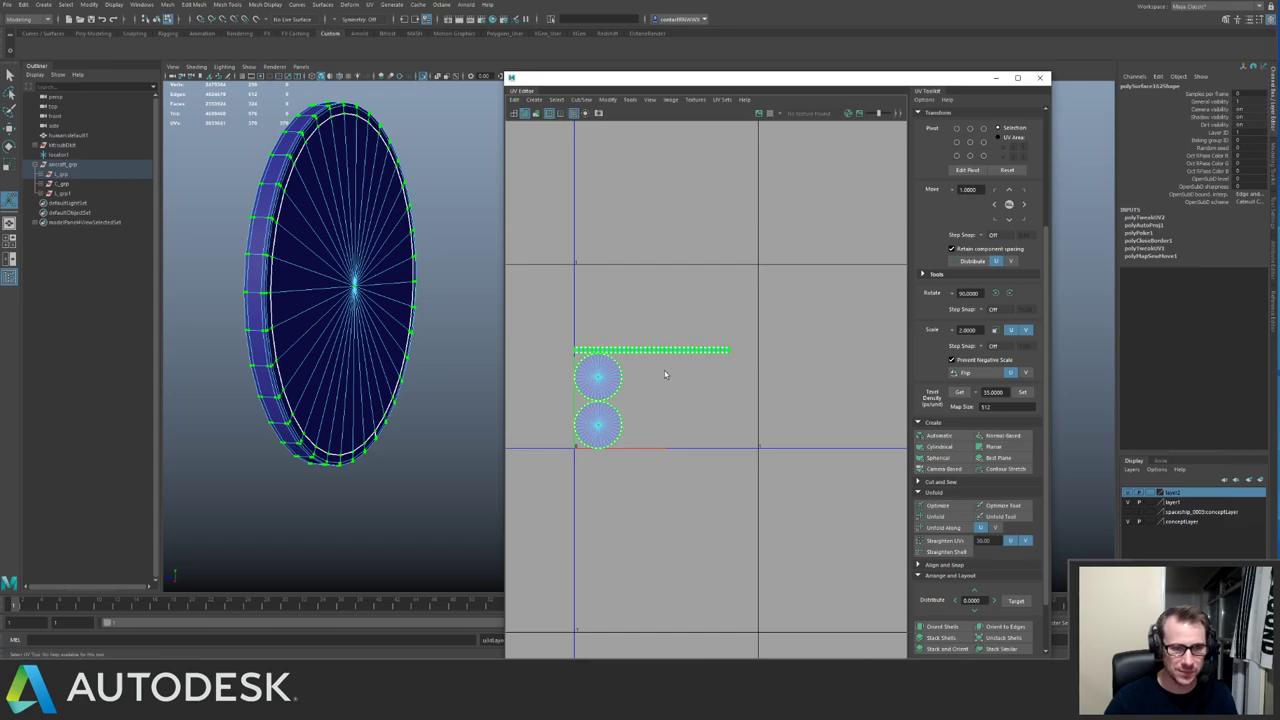
{"action": "middle_click_drag", "start_coordinate": [666, 349], "coordinate": [763, 292], "text": "alt"}
{"action": "right_click_drag", "start_coordinate": [700, 304], "coordinate": [694, 346], "text": "alt"}
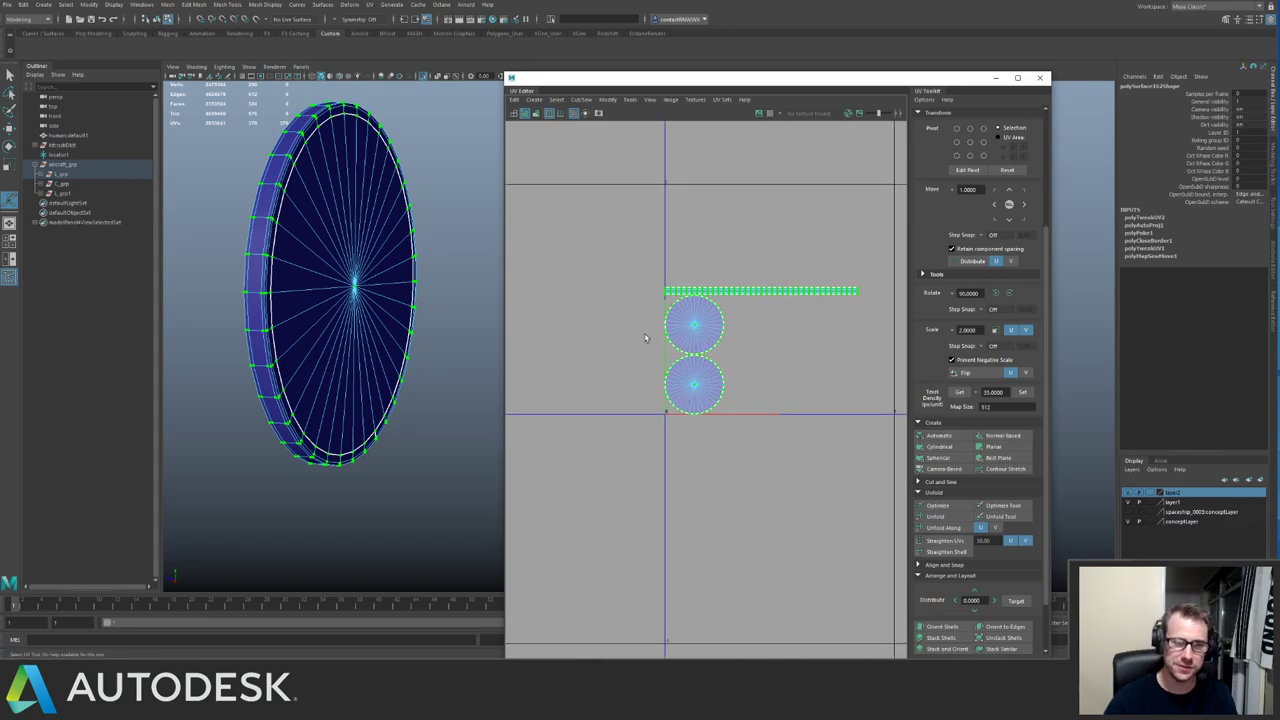
Select the poked cap faces on both sides of the ring and delete them.
{"action": "right_click_drag", "start_coordinate": [322, 218], "coordinate": [351, 188]}
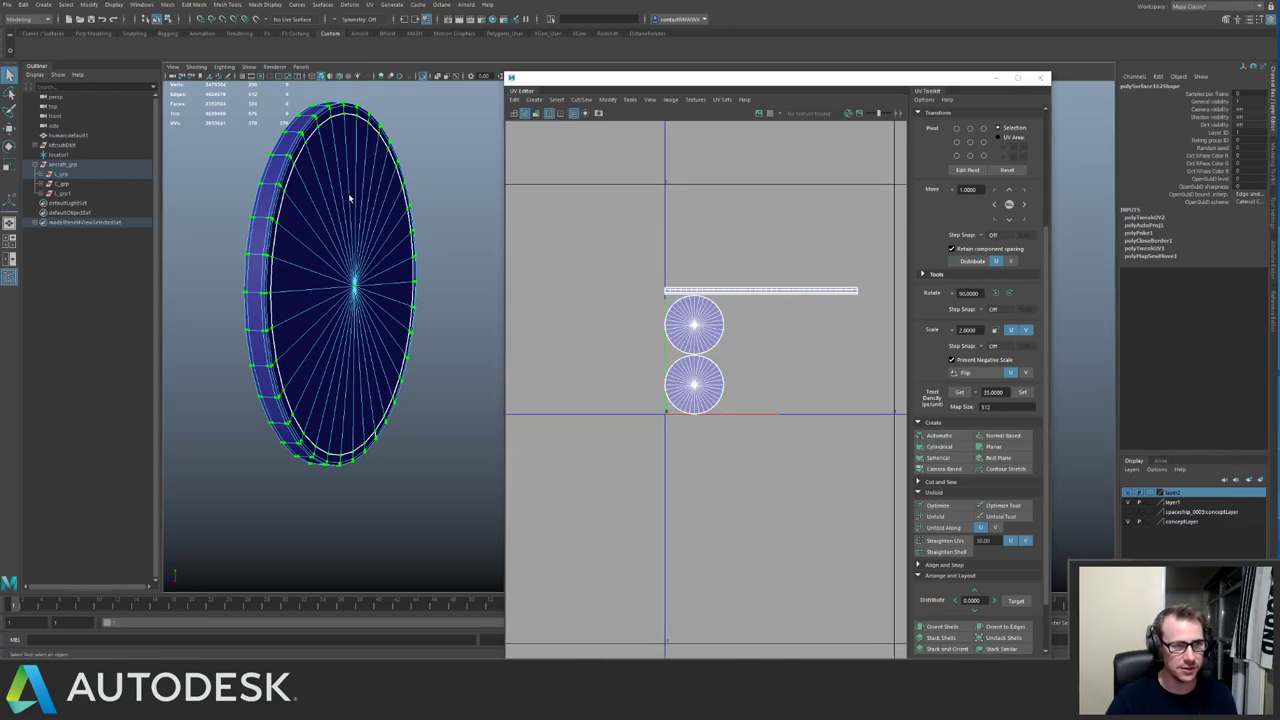
{"action": "key", "text": "ctrl+1"}
{"action": "left_click_drag", "start_coordinate": [347, 194], "coordinate": [240, 200], "text": "alt"}
{"action": "key", "text": "ctrl+1"}
{"action": "right_click_drag", "start_coordinate": [395, 221], "coordinate": [403, 281]}
{"action": "left_click_drag", "start_coordinate": [384, 268], "coordinate": [340, 218], "text": "alt"}
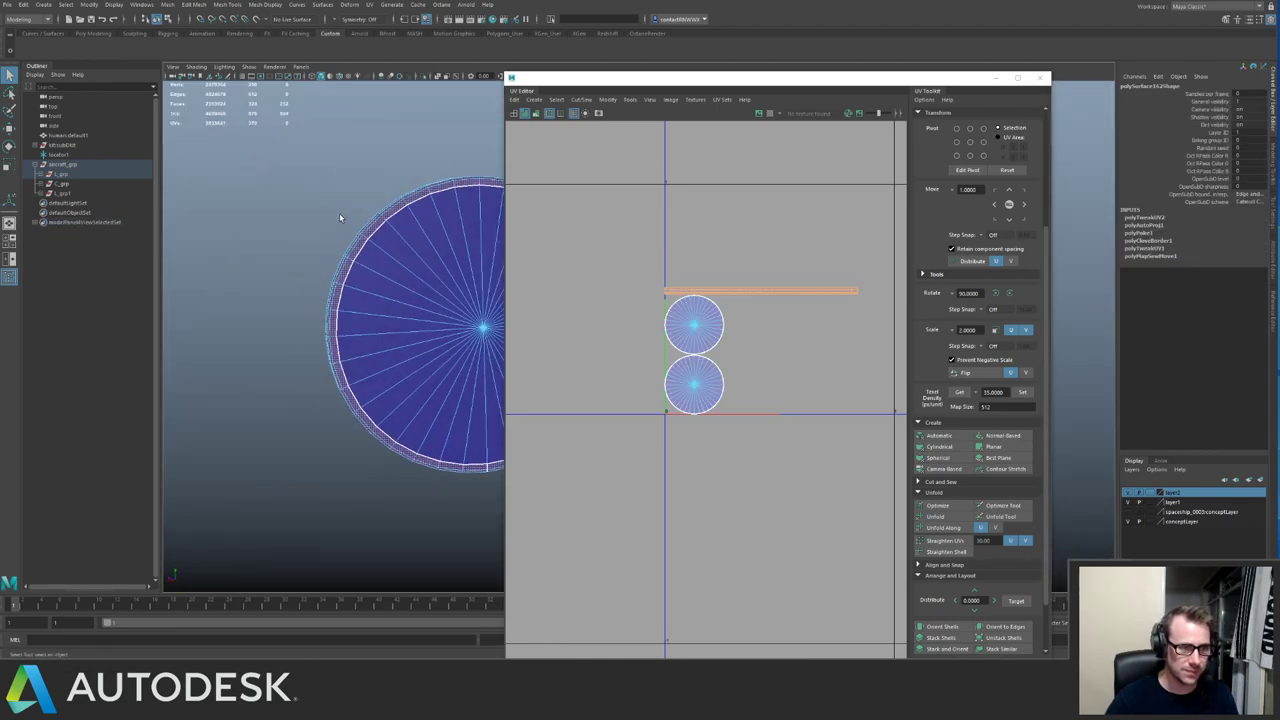
{"action": "scroll", "coordinate": [376, 233], "scroll_direction": "up", "scroll_amount": 3}
{"action": "left_click", "coordinate": [377, 238]}
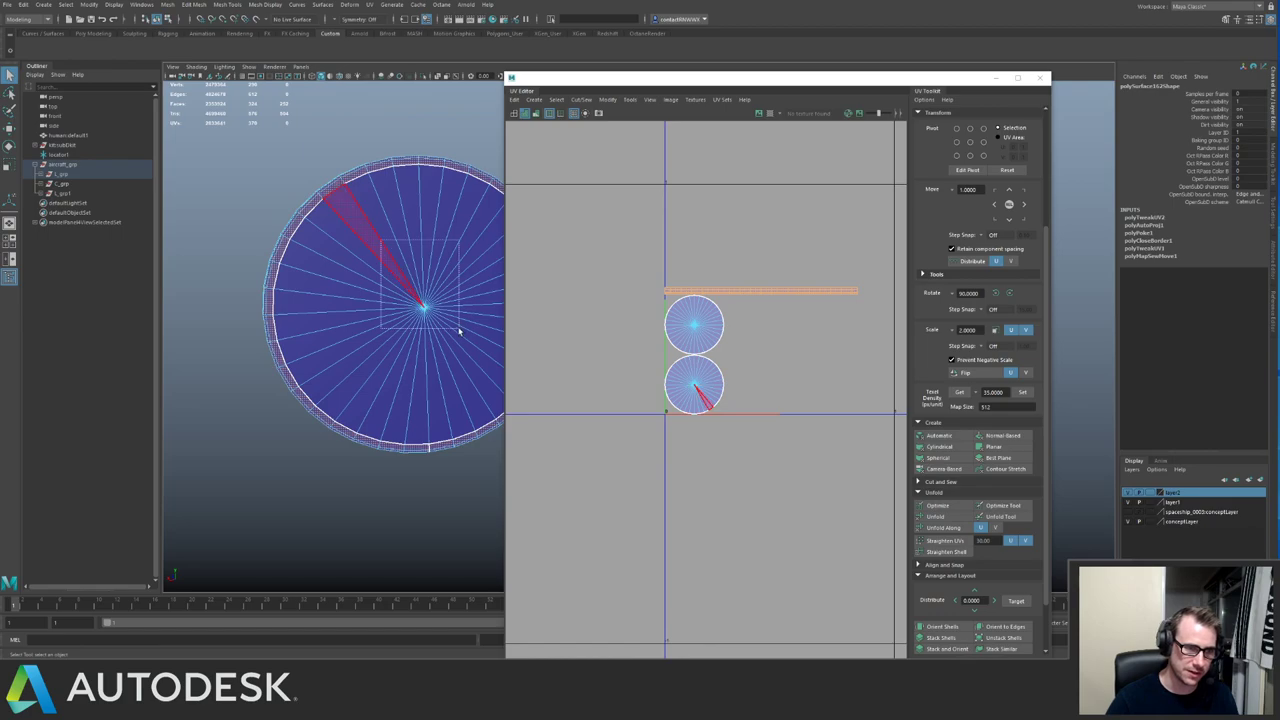
{"action": "double_click", "coordinate": [464, 335]}
{"action": "key", "text": "Delete"}
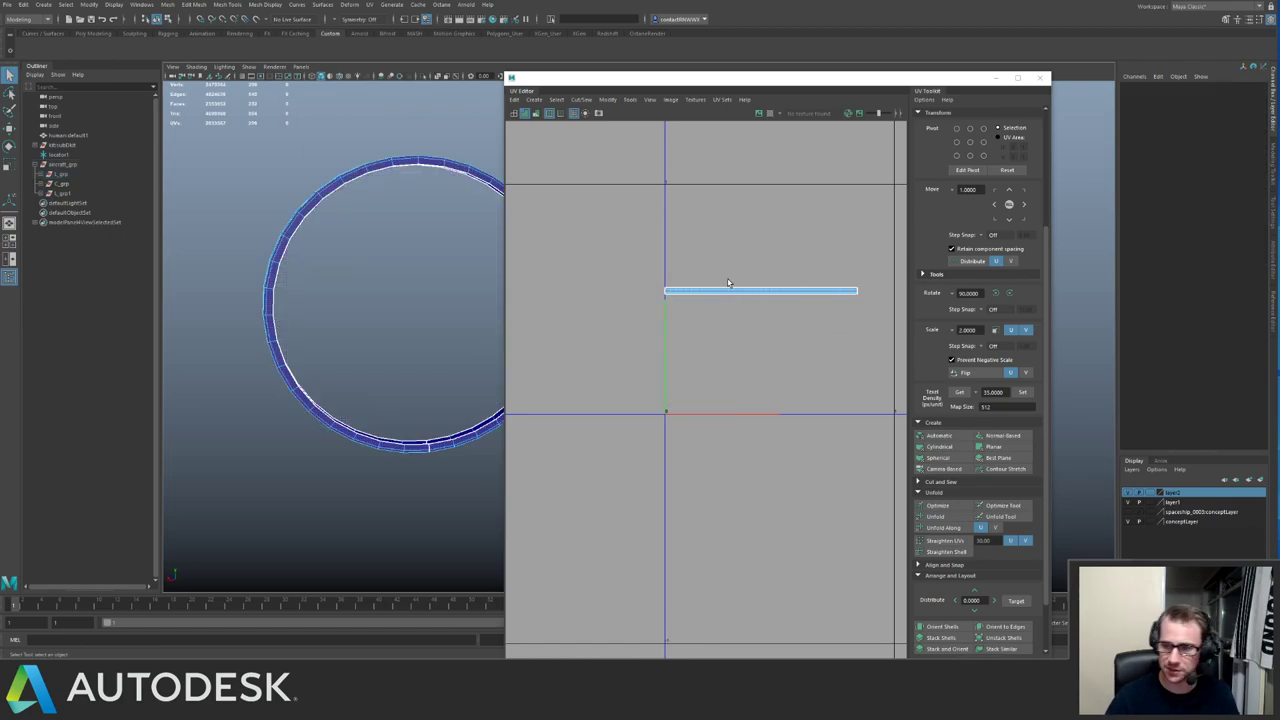
Return the ring to object mode, close the UV Editor and delete the ring's construction history.
{"action": "left_click", "coordinate": [366, 176]}
{"action": "key", "text": "F8"}
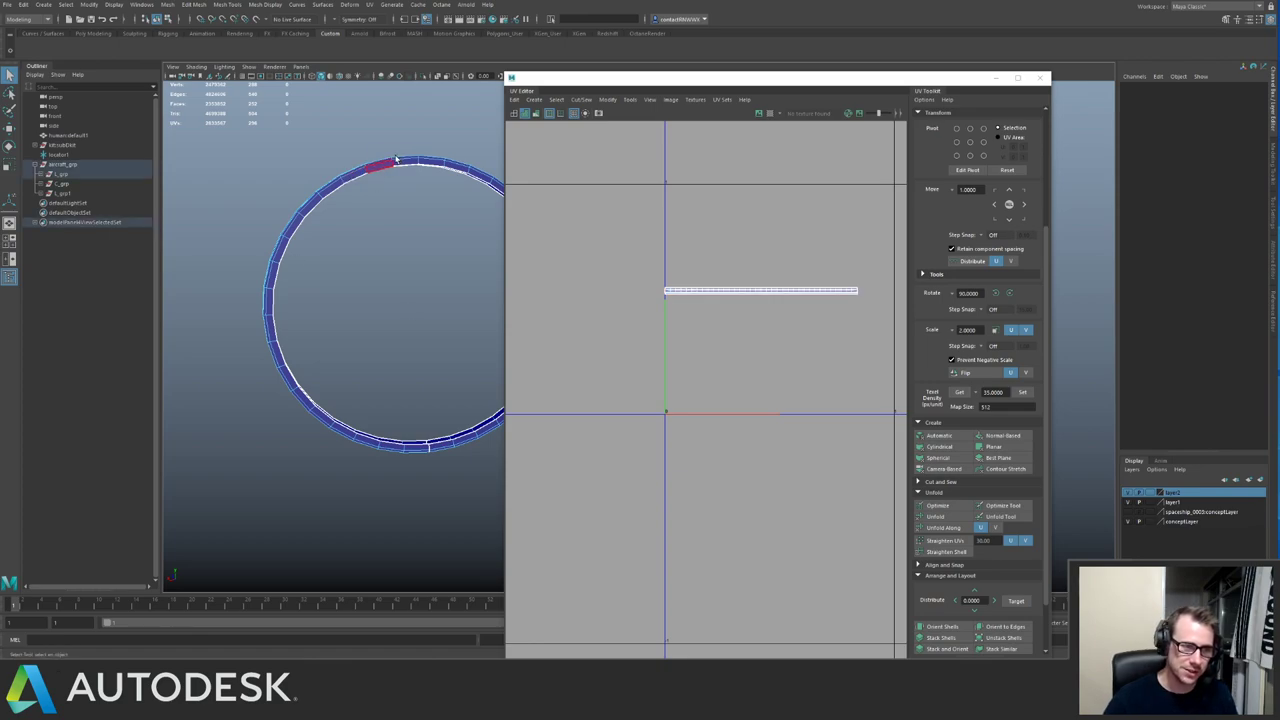
{"action": "left_click", "coordinate": [1040, 80]}
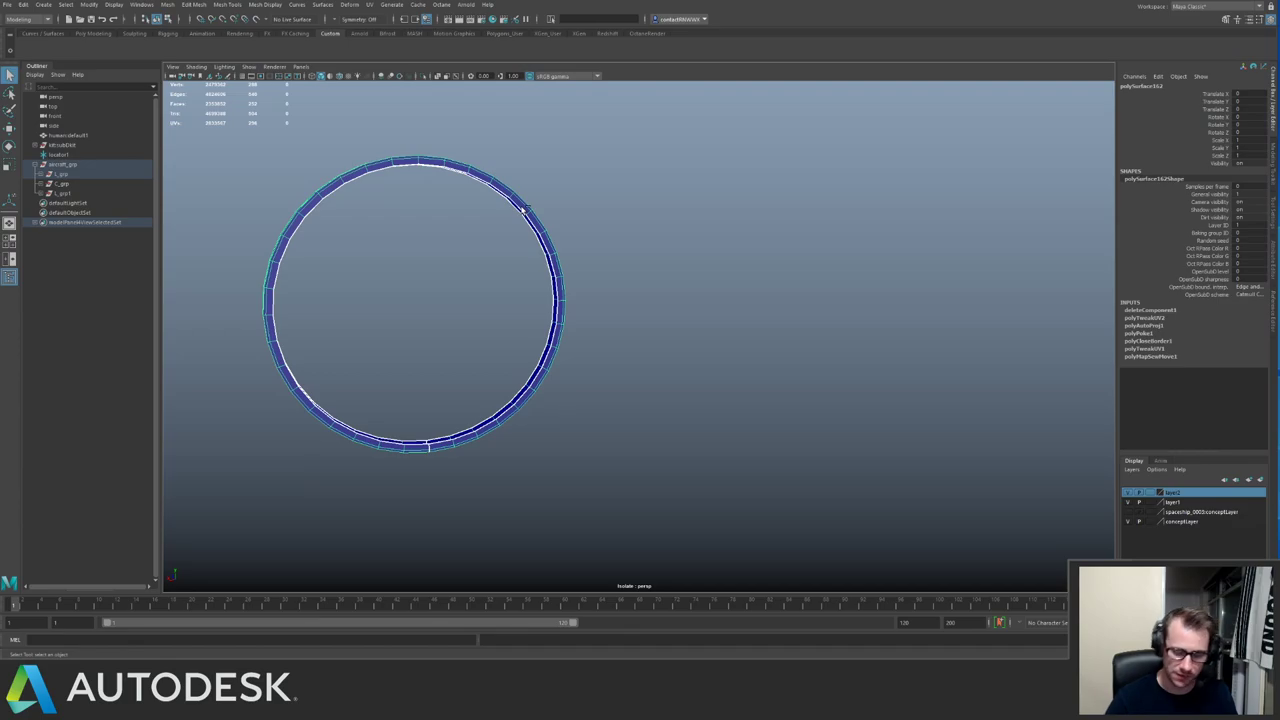
{"action": "key", "text": "alt+shift+d"}
Show the whole spaceship around the ring again and save the scene.
{"action": "key", "text": "ctrl+1"}
{"action": "left_click_drag", "start_coordinate": [463, 217], "coordinate": [744, 231], "text": "alt"}
{"action": "right_click_drag", "start_coordinate": [744, 231], "coordinate": [430, 240], "text": "alt"}
{"action": "left_click_drag", "start_coordinate": [430, 240], "coordinate": [450, 221], "text": "alt"}
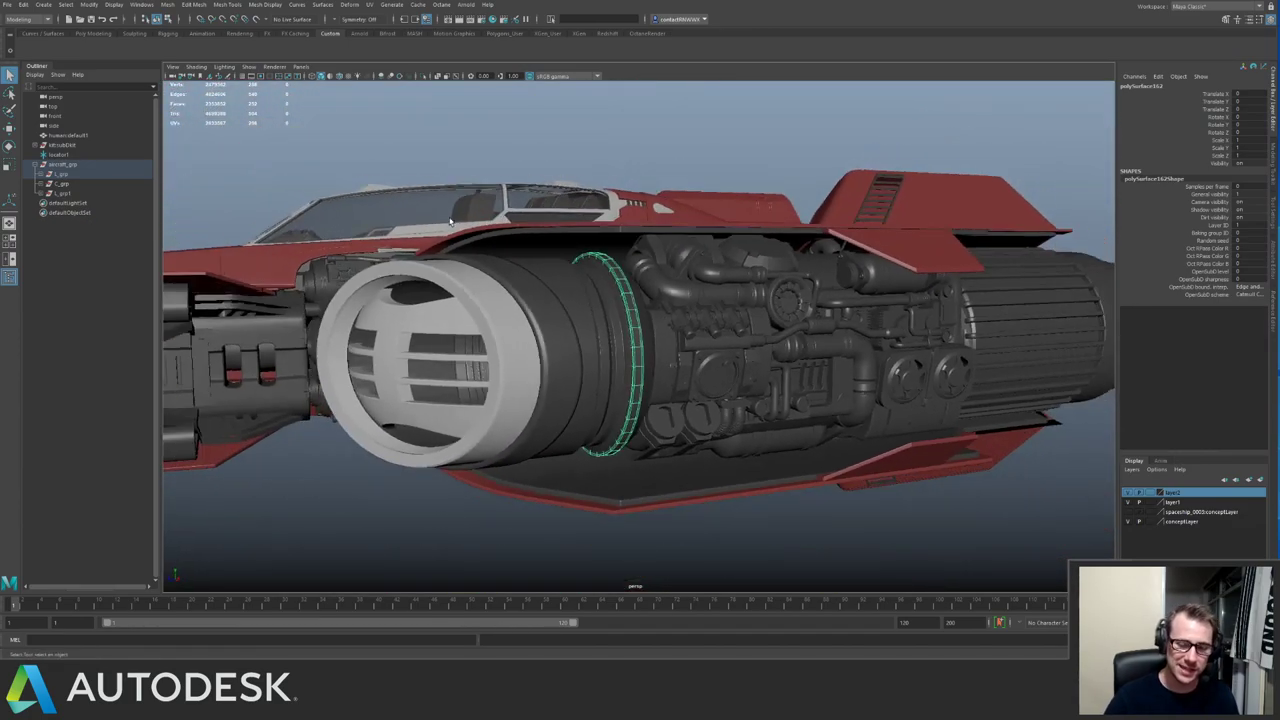
{"action": "key", "text": "ctrl+s"}
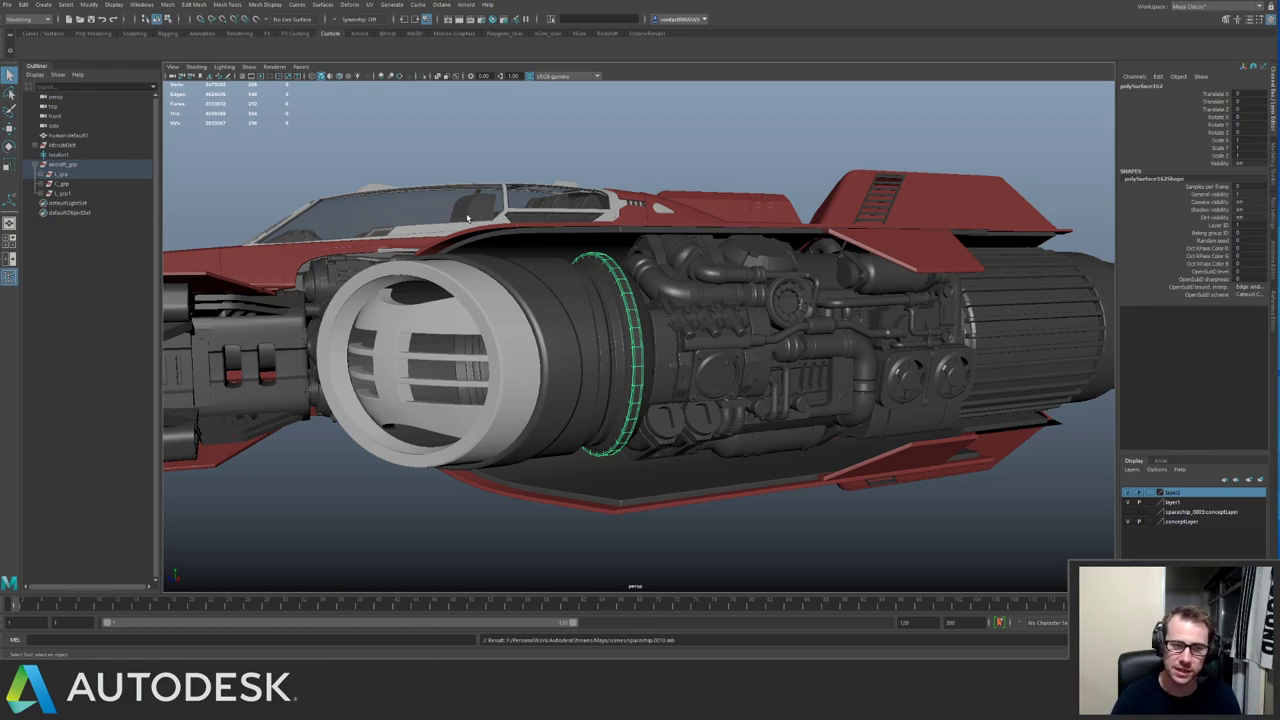
Examine how the ring fits between the engine's front casing and the exposed machinery from several angles.
{"action": "key", "text": "ctrl+1"}
{"action": "left_click_drag", "start_coordinate": [600, 345], "coordinate": [723, 369], "text": "alt"}
{"action": "right_click_drag", "start_coordinate": [723, 369], "coordinate": [800, 365], "text": "alt"}
{"action": "key", "text": "ctrl+1"}
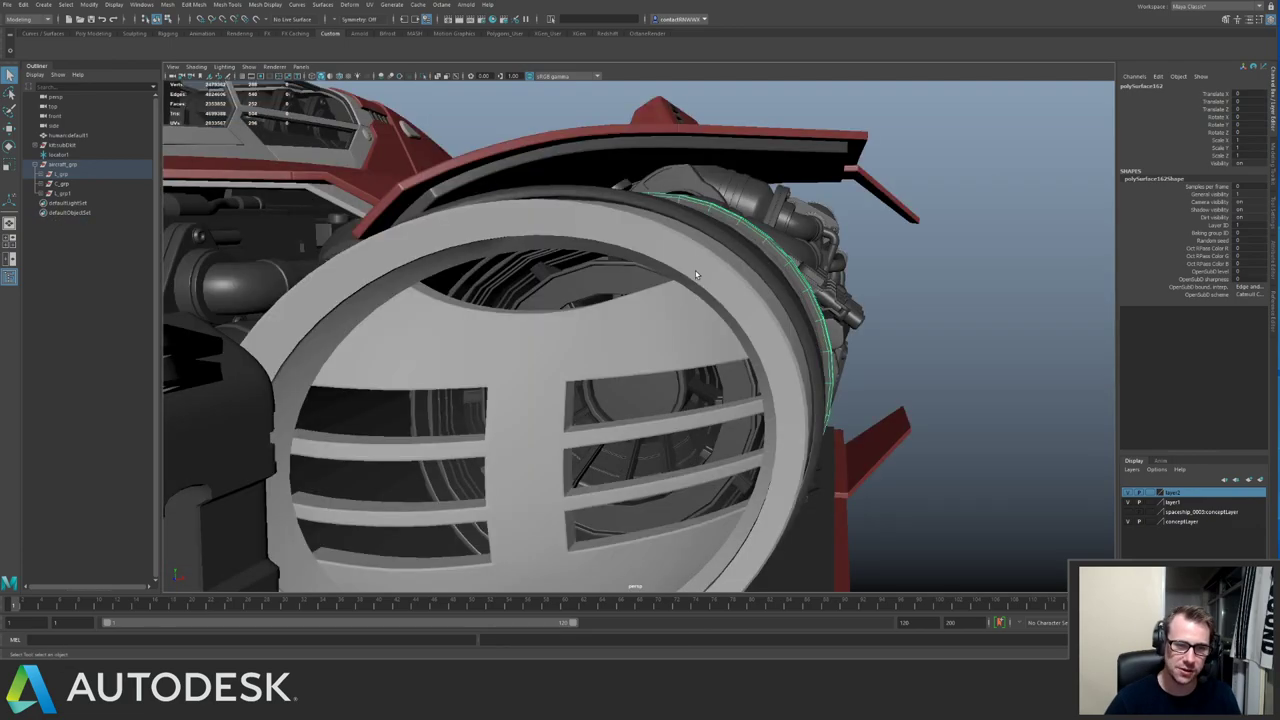
{"action": "left_click_drag", "start_coordinate": [780, 350], "coordinate": [660, 340], "text": "alt"}
{"action": "right_click_drag", "start_coordinate": [660, 340], "coordinate": [733, 327], "text": "alt"}
{"action": "left_click_drag", "start_coordinate": [734, 328], "coordinate": [545, 216], "text": "alt"}
{"action": "left_click_drag", "start_coordinate": [666, 284], "coordinate": [450, 252], "text": "alt"}
{"action": "middle_click_drag", "start_coordinate": [450, 252], "coordinate": [620, 280], "text": "alt"}
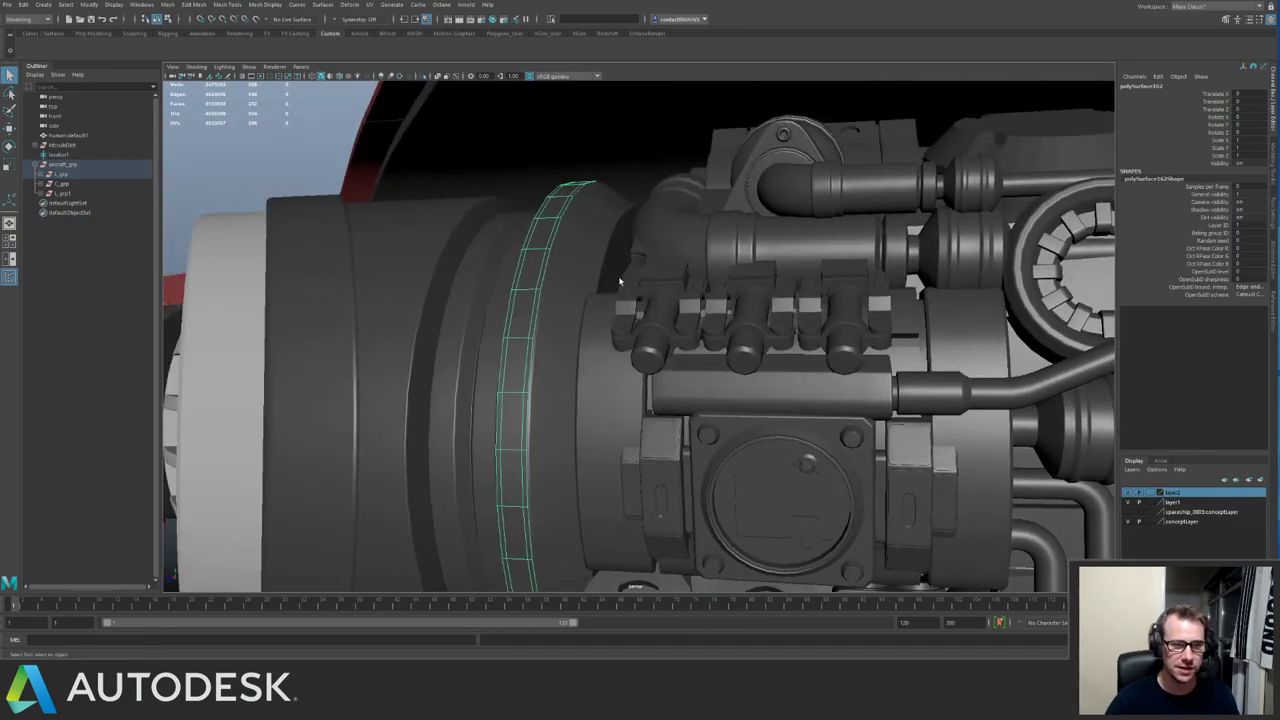
{"action": "key", "text": "ctrl+1"}
{"action": "left_click_drag", "start_coordinate": [620, 280], "coordinate": [602, 308], "text": "alt"}
{"action": "key", "text": "ctrl+1"}
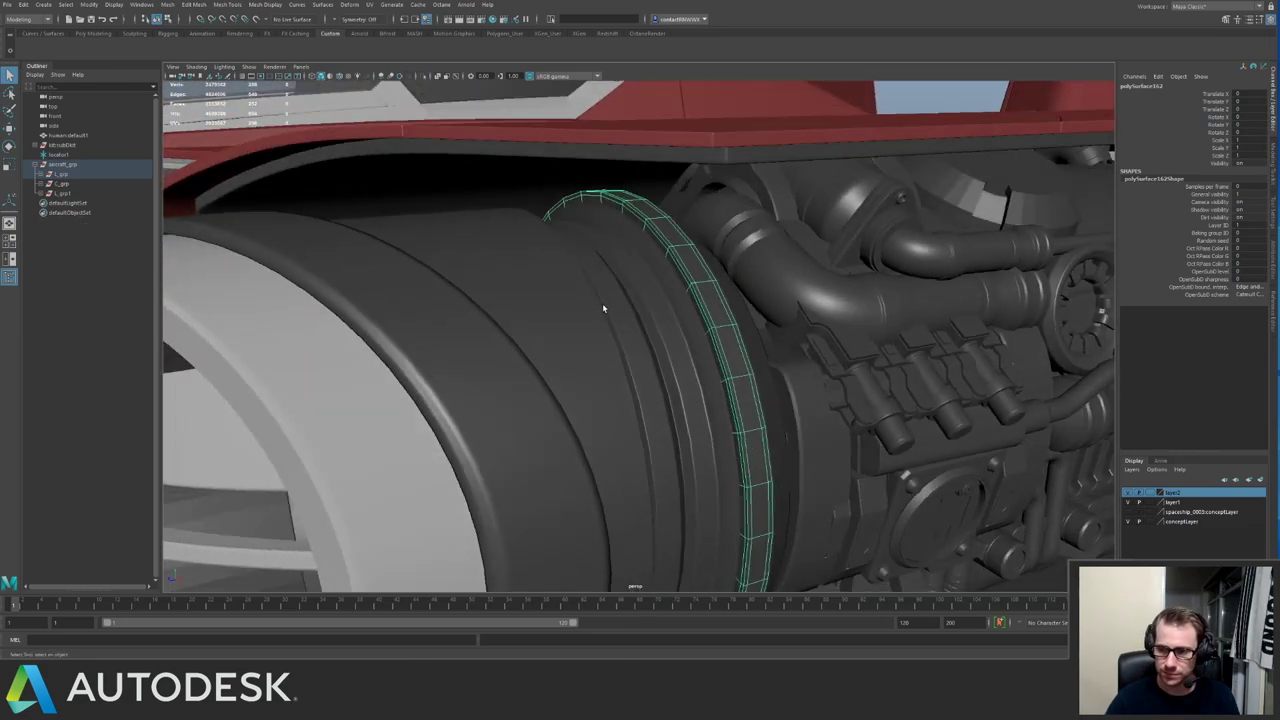
Isolate the ring and reopen the UV Editor beside it, leaving the ring in view.
{"action": "key", "text": "ctrl+1"}
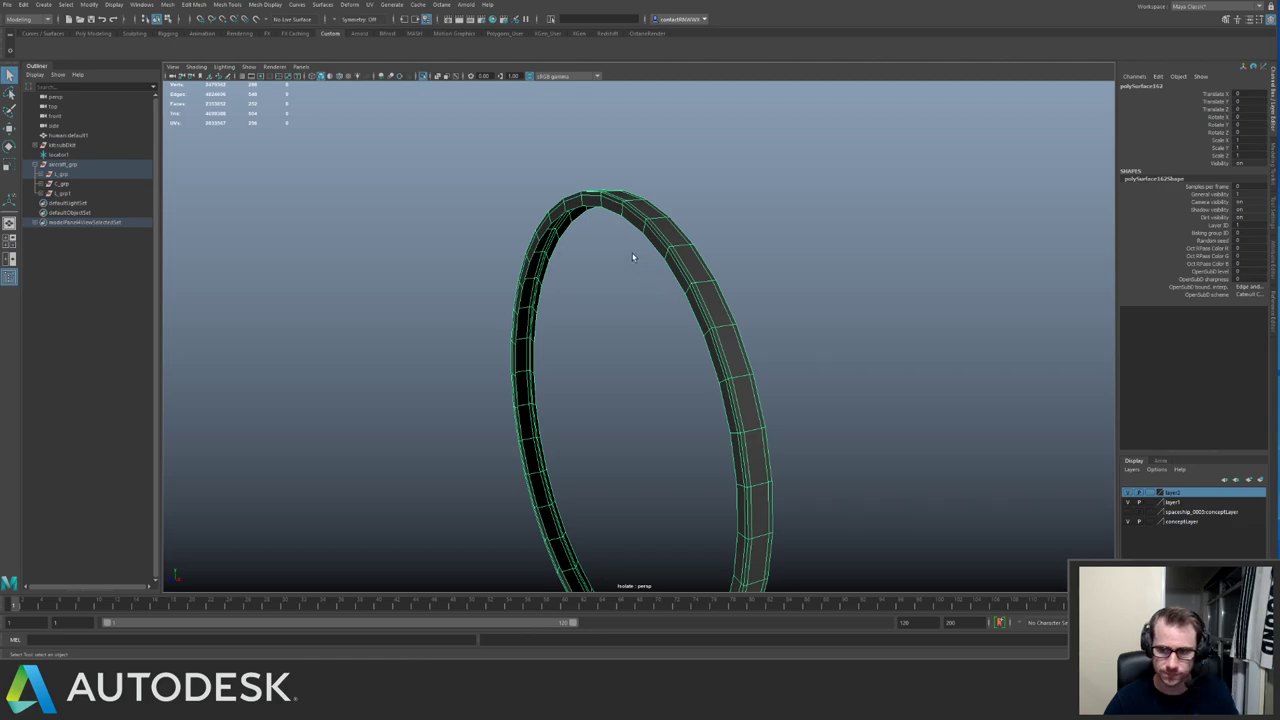
{"action": "left_click_drag", "start_coordinate": [716, 278], "coordinate": [723, 314], "text": "alt"}
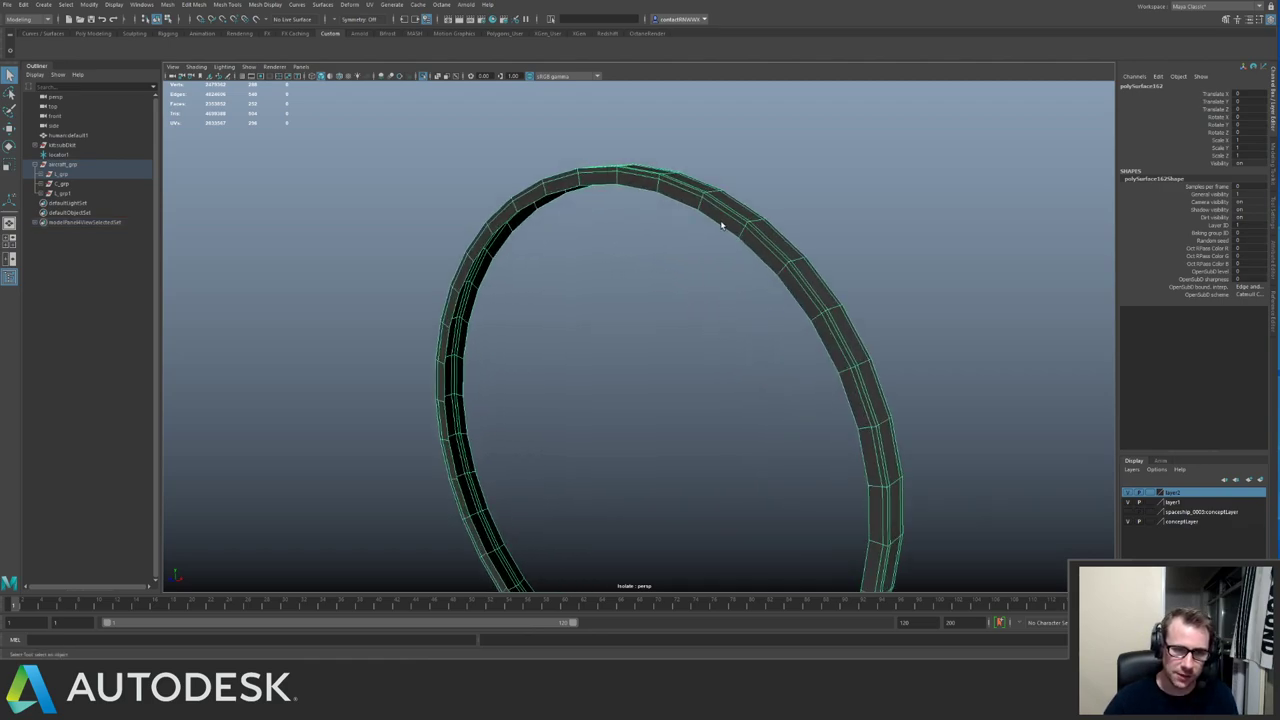
{"action": "key", "text": "ctrl+F10"}
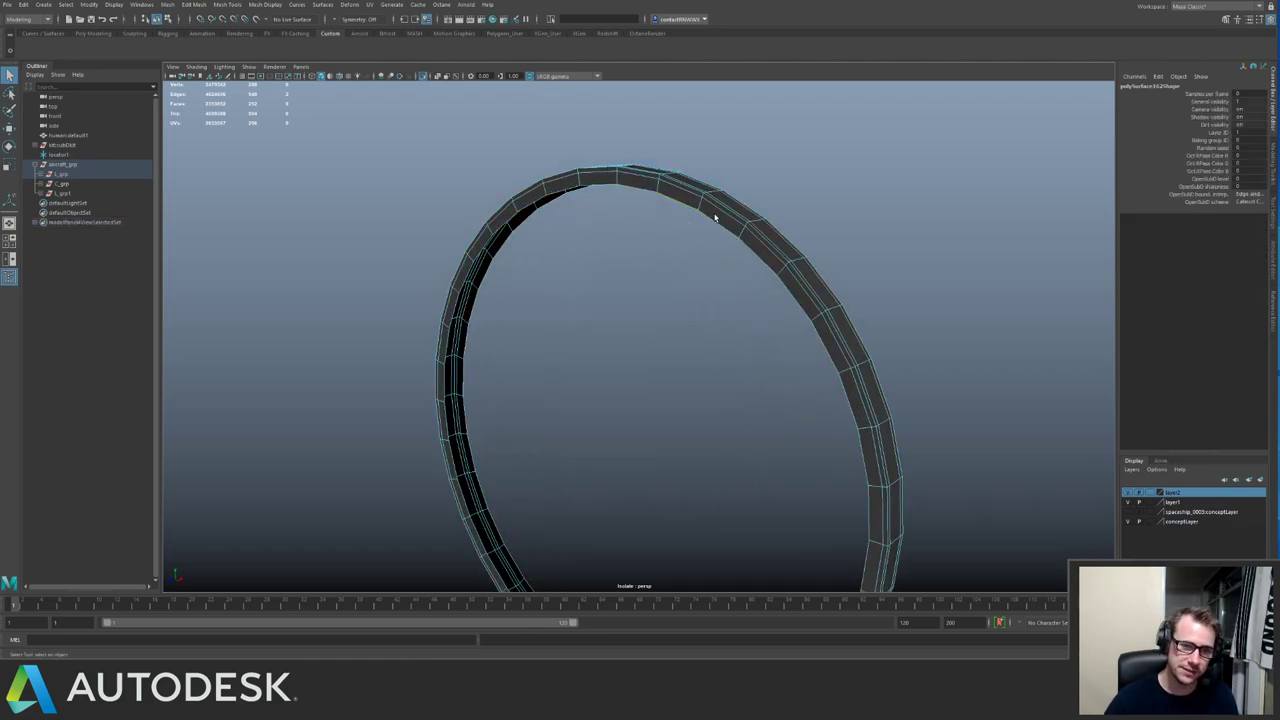
{"action": "right_click_drag", "start_coordinate": [715, 217], "coordinate": [745, 208]}
{"action": "key", "text": "F8"}
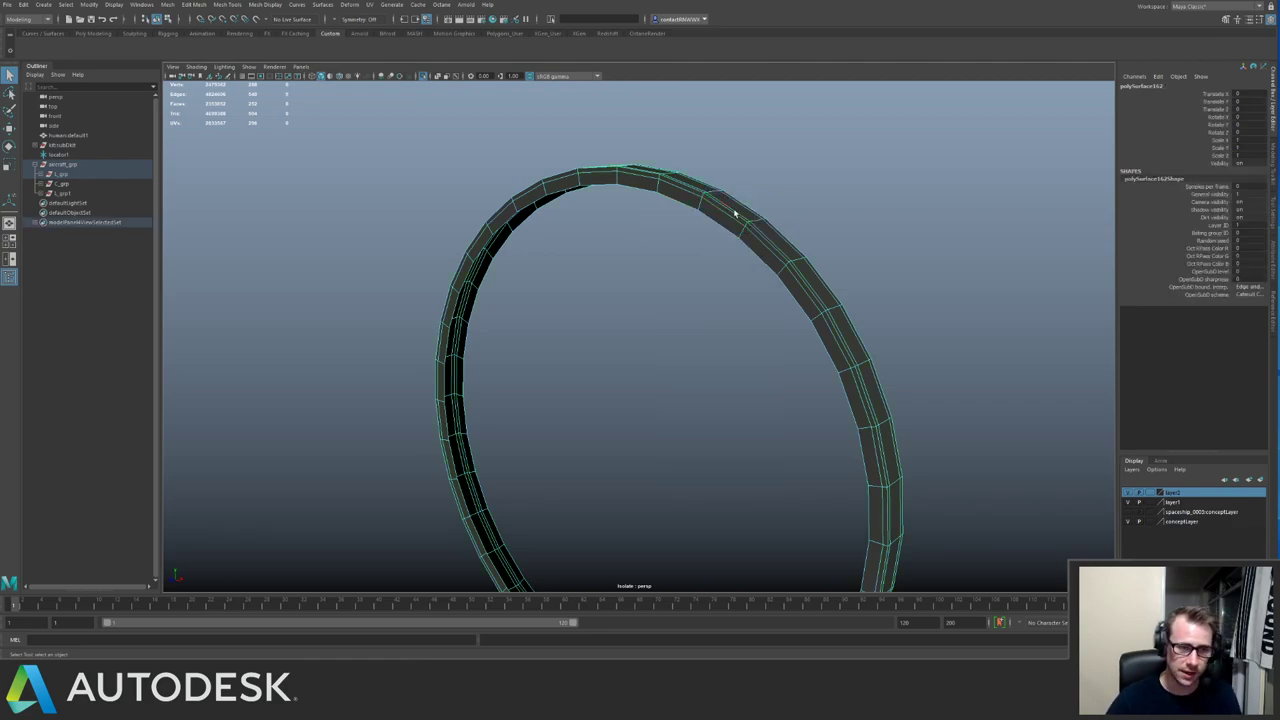
{"action": "left_click", "coordinate": [369, 4]}
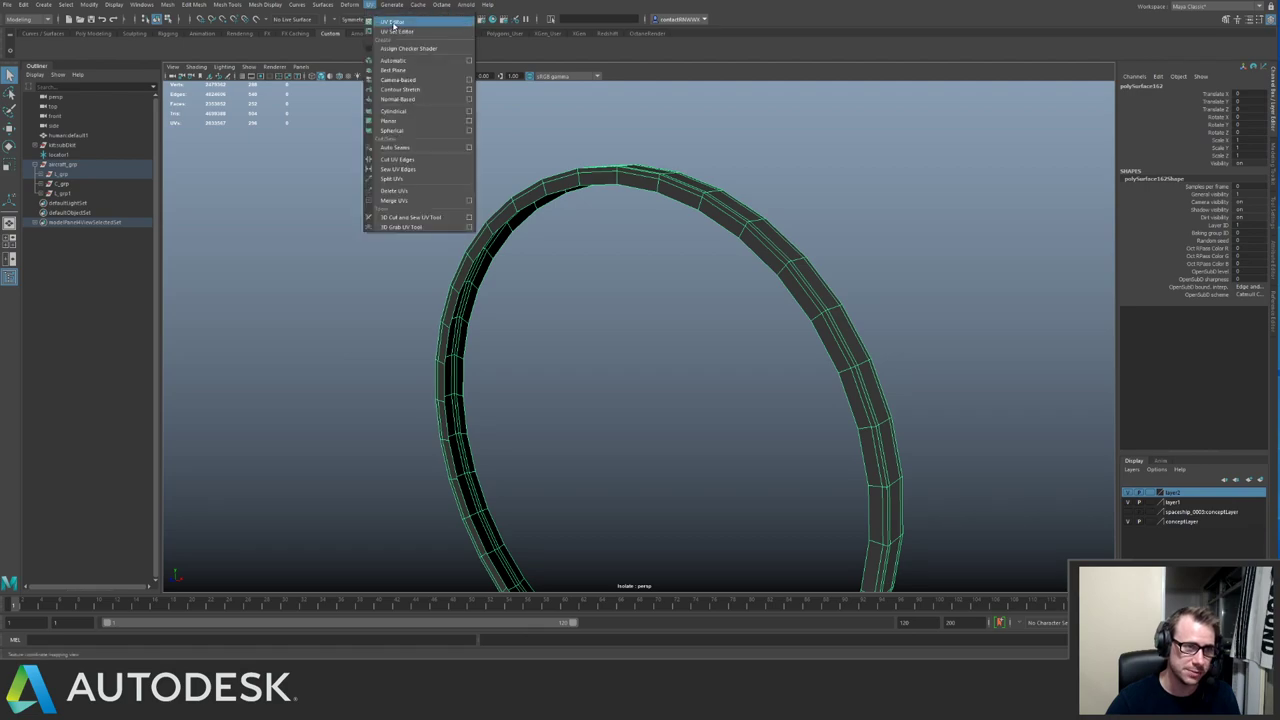
{"action": "left_click", "coordinate": [441, 94]}
{"action": "middle_click_drag", "start_coordinate": [402, 203], "coordinate": [263, 203], "text": "alt"}
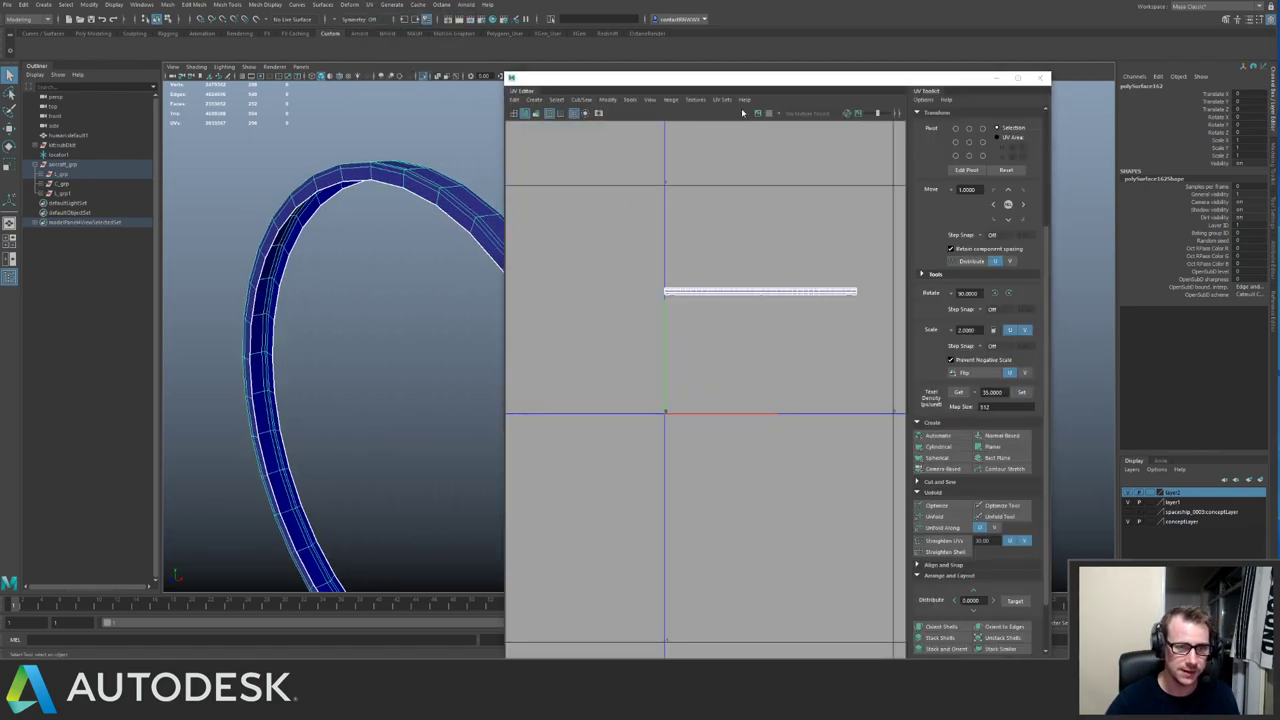
{"action": "left_click_drag", "start_coordinate": [873, 80], "coordinate": [1054, 52]}
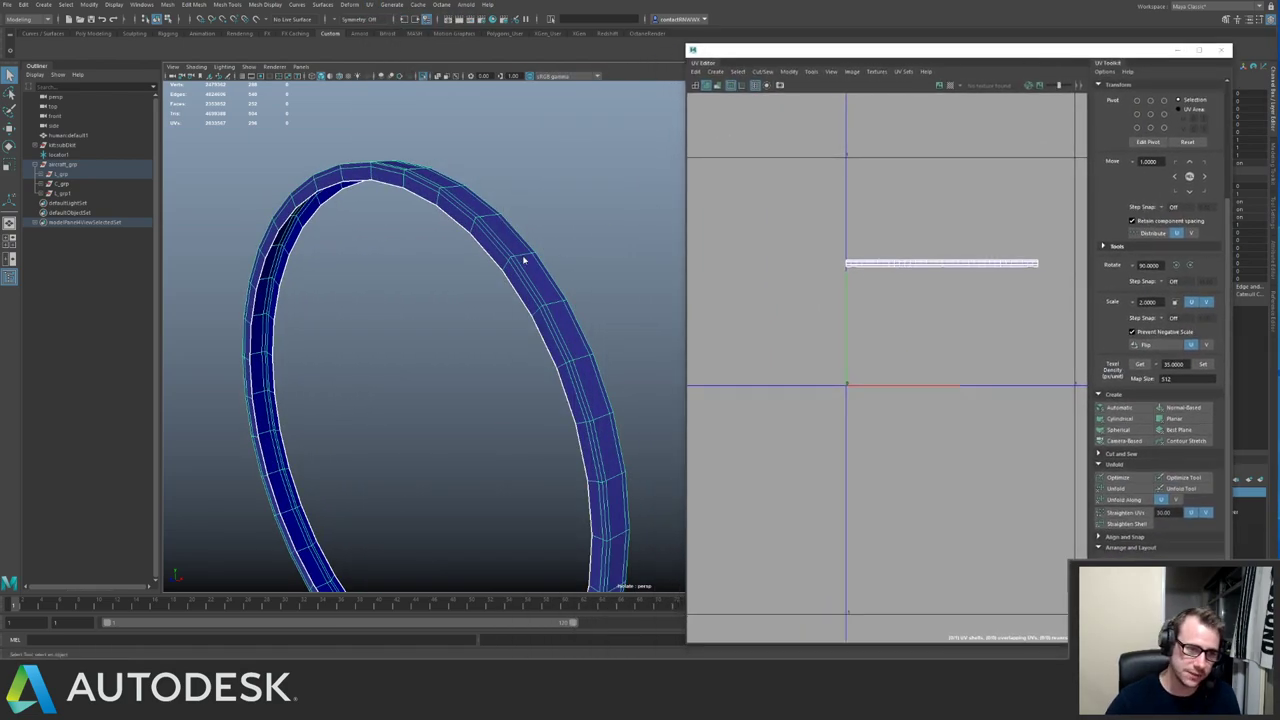
Close the open borders on both sides of the ring with single cap faces.
{"action": "right_click_drag", "start_coordinate": [520, 257], "coordinate": [525, 236]}
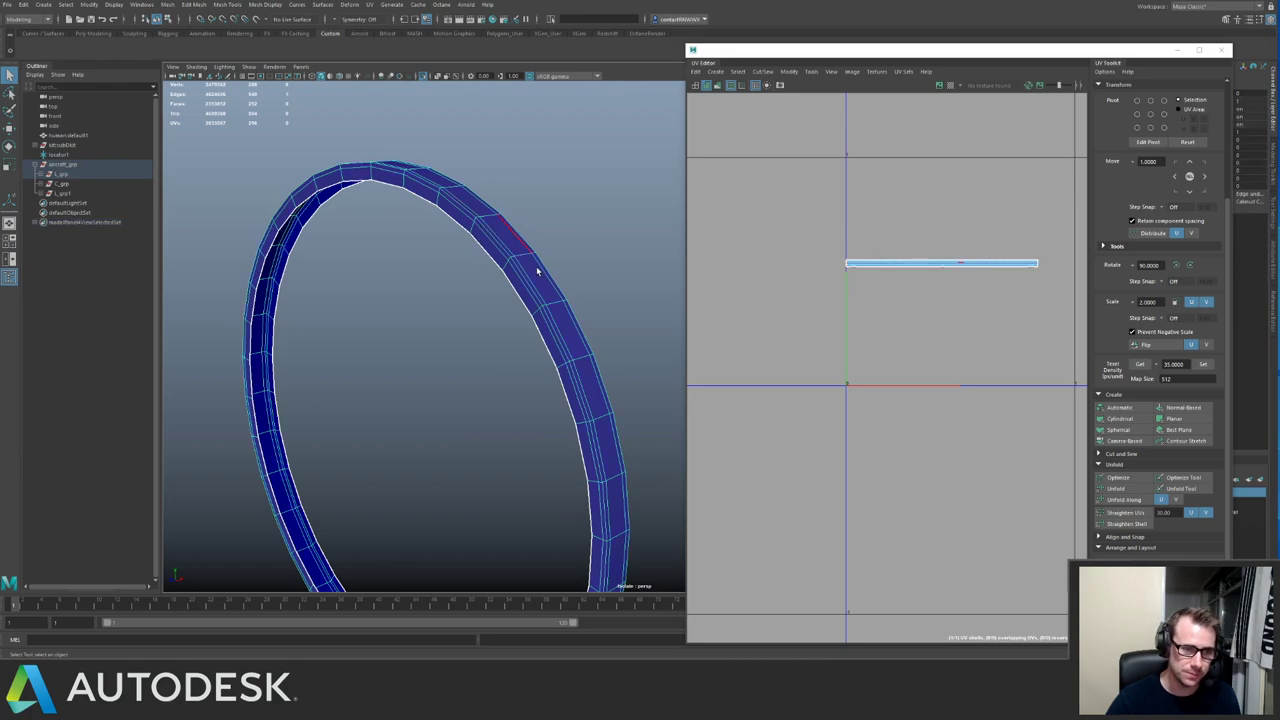
{"action": "left_click_drag", "start_coordinate": [408, 251], "coordinate": [500, 271], "text": "alt"}
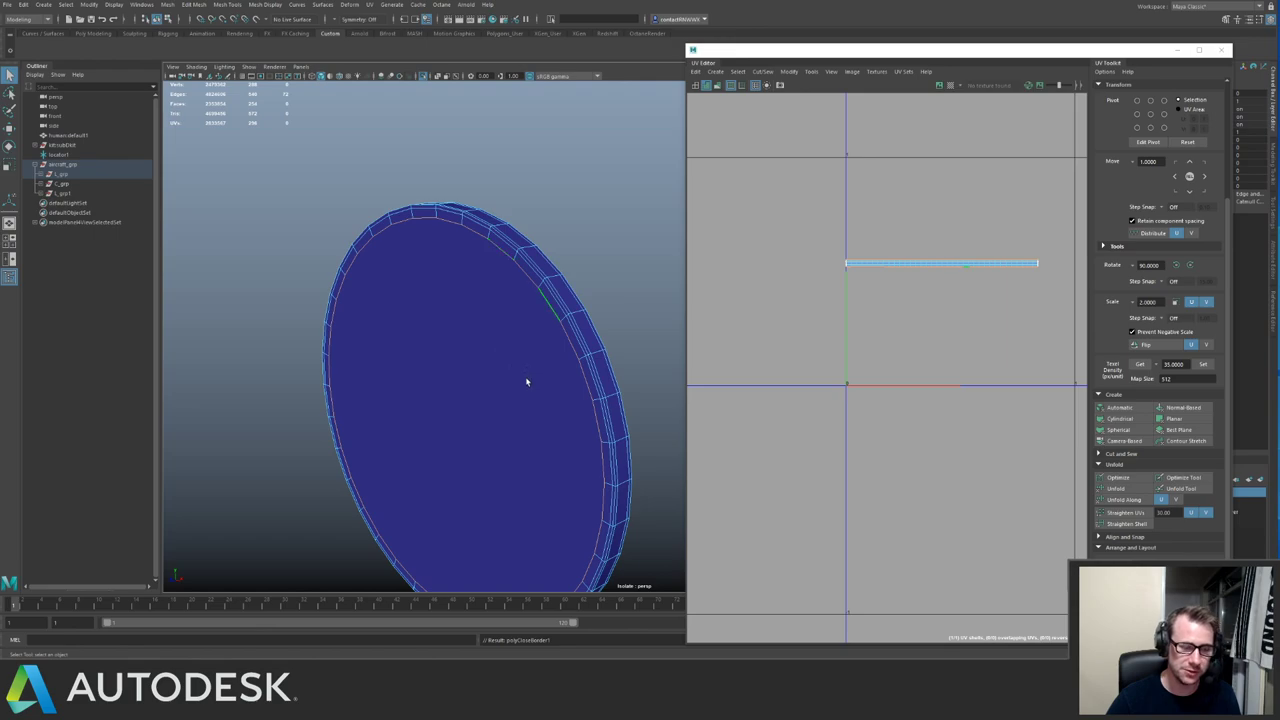
{"action": "left_click_drag", "start_coordinate": [500, 316], "coordinate": [537, 420]}
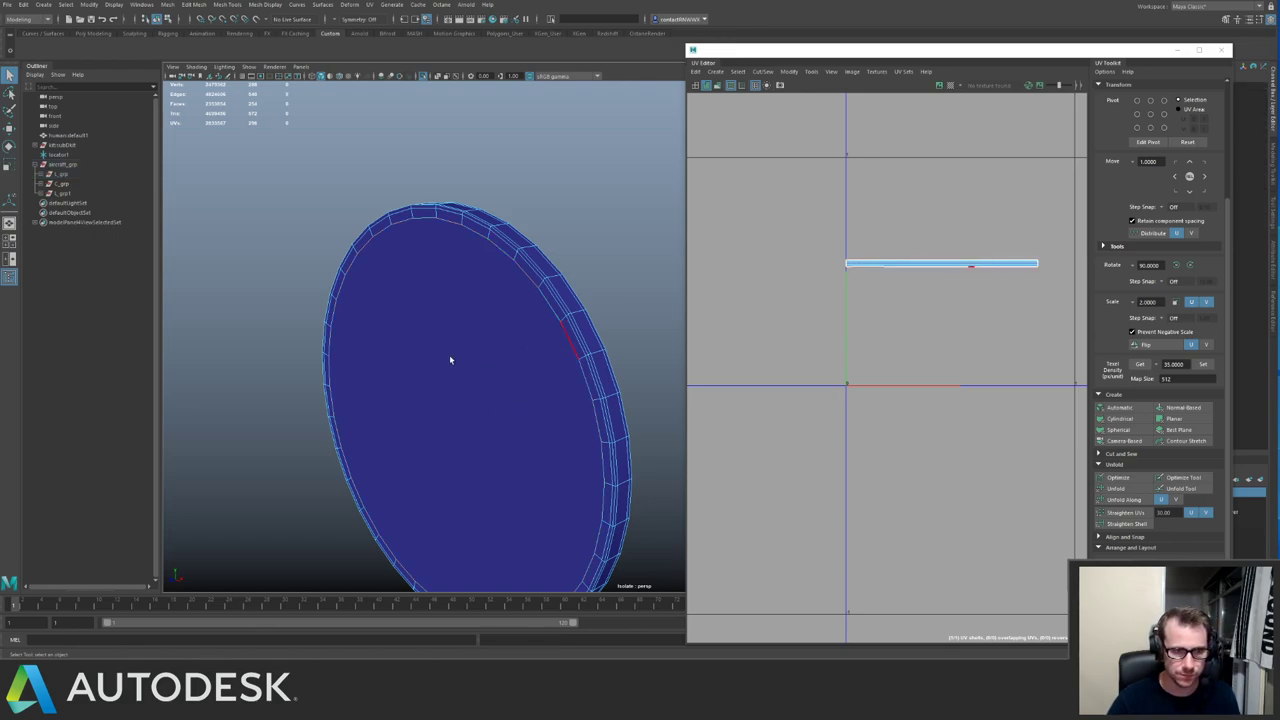
{"action": "left_click_drag", "start_coordinate": [513, 346], "coordinate": [459, 356], "text": "alt"}
Select the cap faces on both sides of the ring and create their UVs with an automatic projection.
{"action": "right_click", "coordinate": [469, 358]}
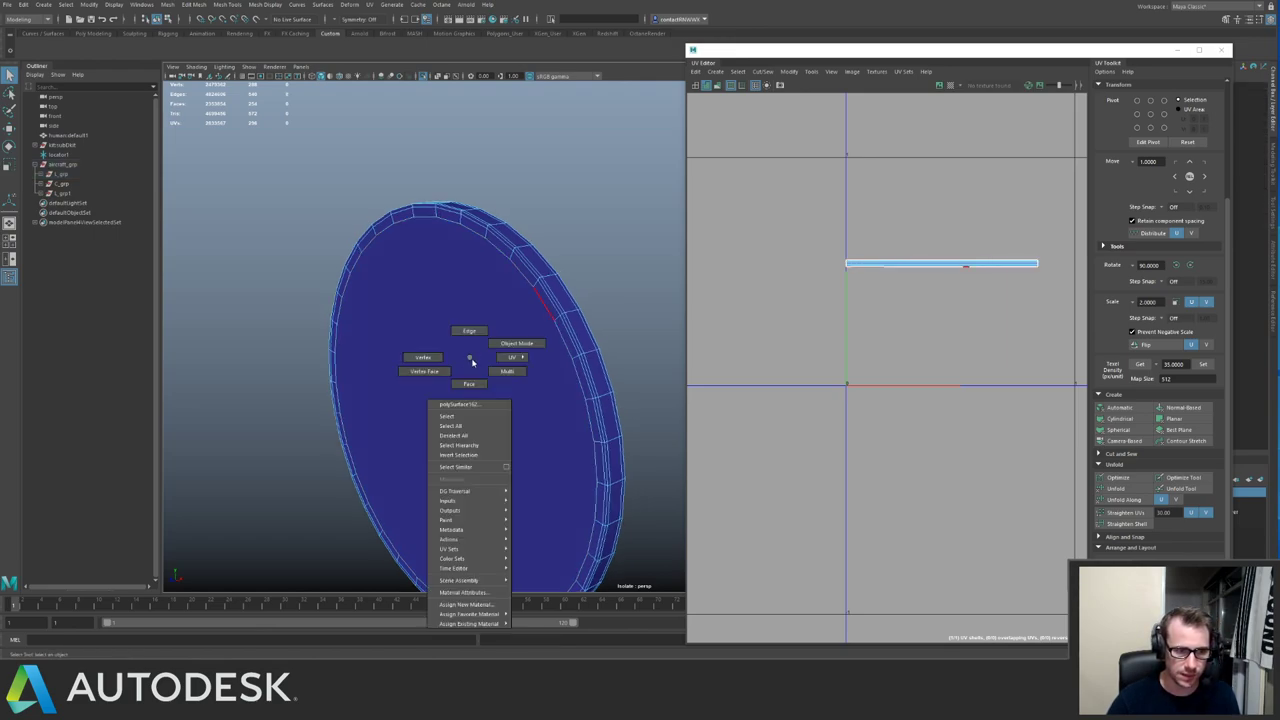
{"action": "right_click_drag", "start_coordinate": [473, 362], "coordinate": [474, 380]}
{"action": "left_click", "coordinate": [499, 332]}
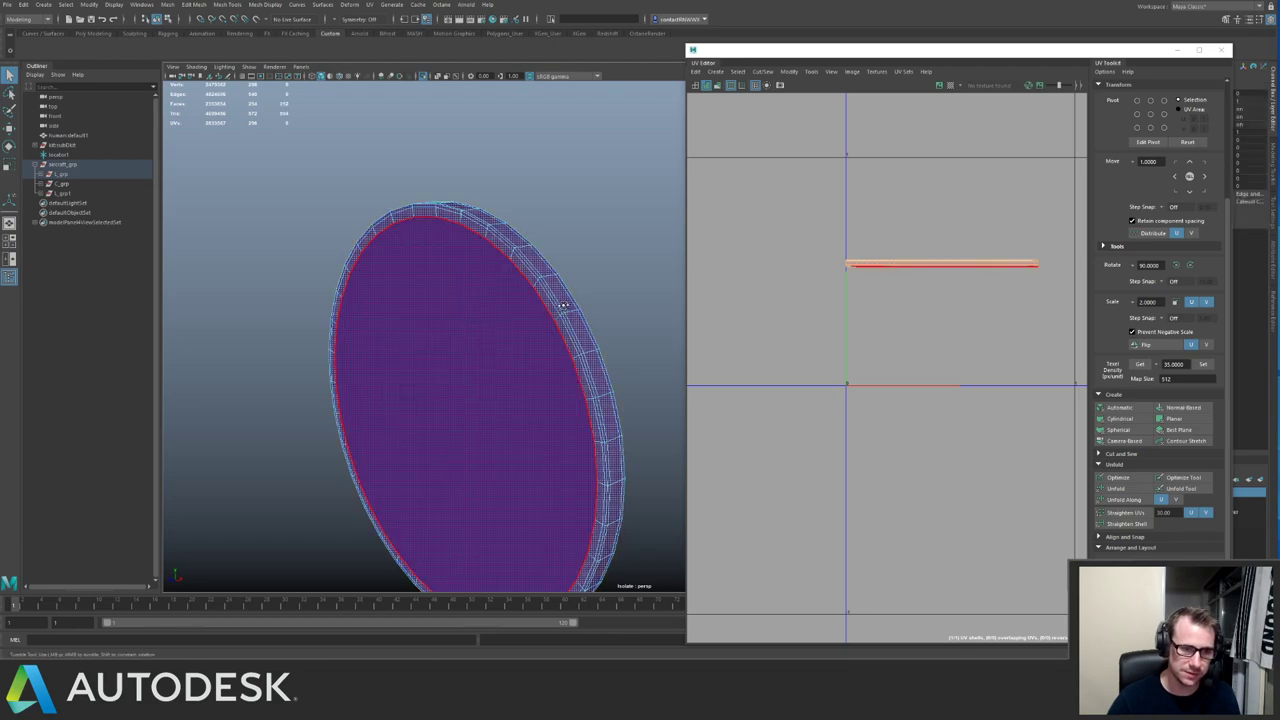
{"action": "left_click_drag", "start_coordinate": [559, 304], "coordinate": [552, 312], "text": "alt"}
{"action": "left_click", "coordinate": [594, 298], "text": "shift"}
{"action": "middle_click_drag", "start_coordinate": [592, 296], "coordinate": [380, 288], "text": "alt"}
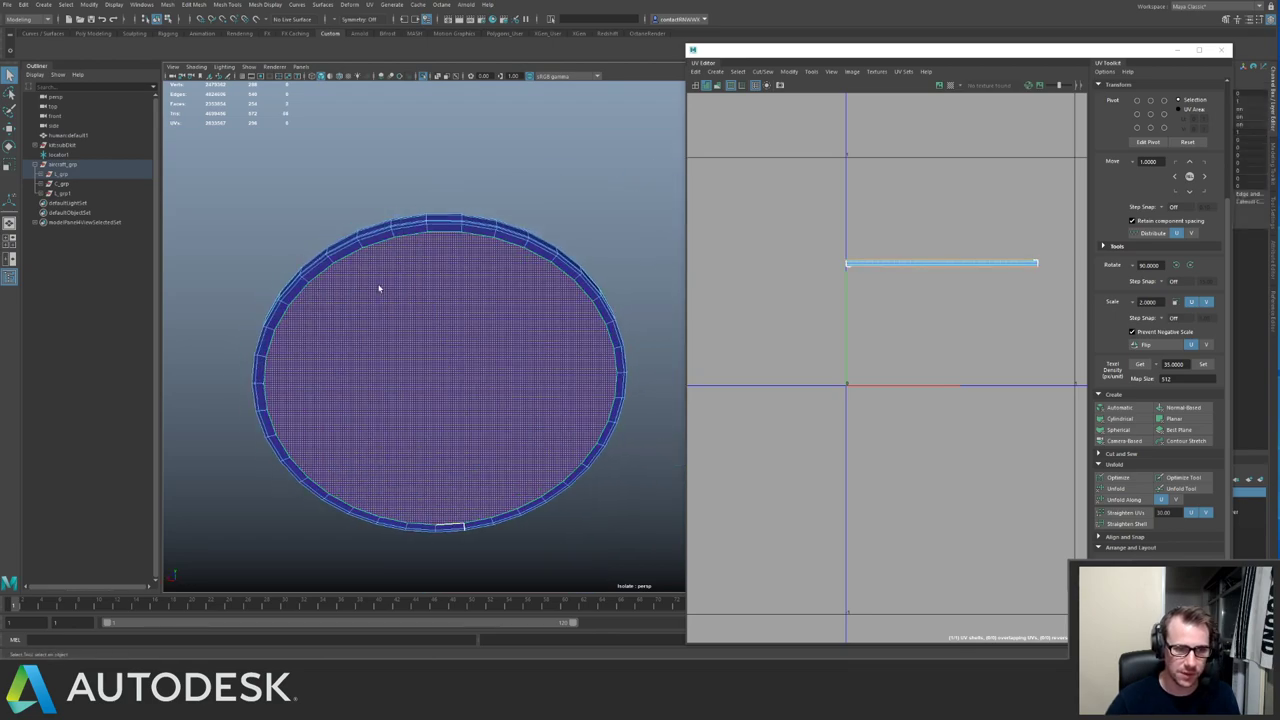
{"action": "left_click_drag", "start_coordinate": [475, 263], "coordinate": [620, 250], "text": "alt"}
{"action": "middle_click_drag", "start_coordinate": [580, 310], "coordinate": [507, 255], "text": "alt"}
{"action": "left_click_drag", "start_coordinate": [507, 255], "coordinate": [560, 260], "text": "alt"}
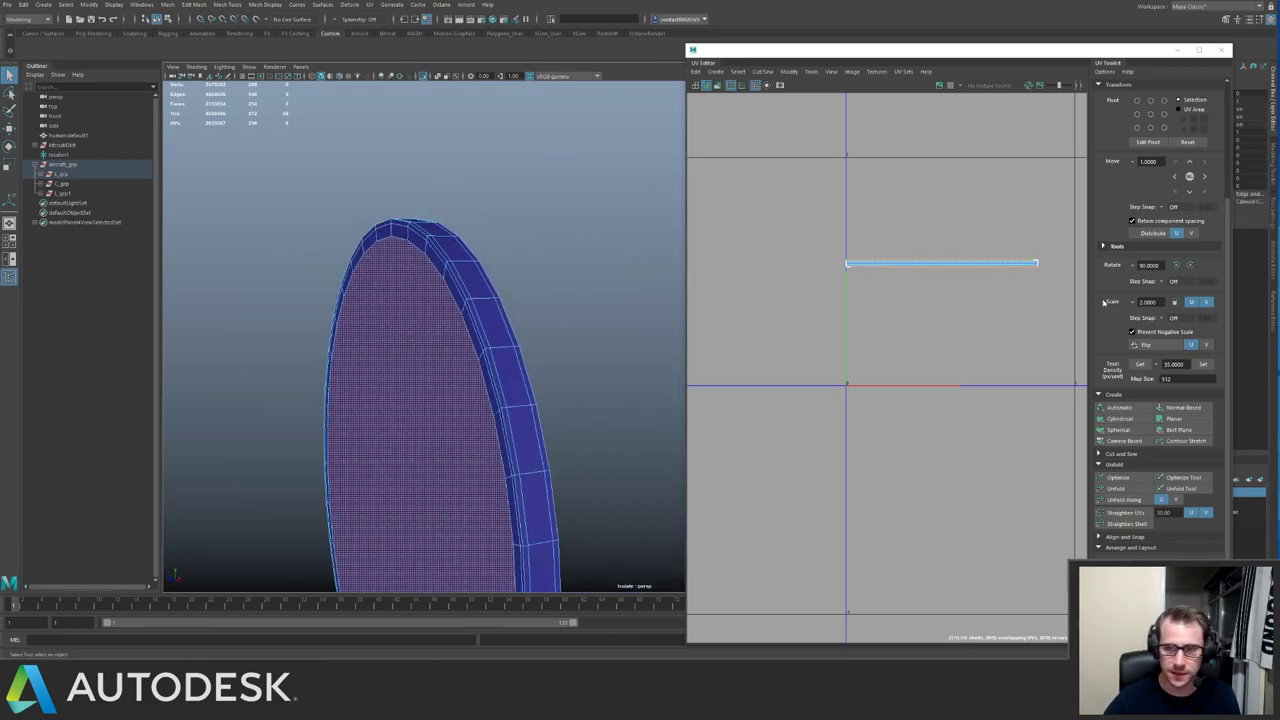
{"action": "left_click", "coordinate": [1118, 407]}
Select both round cap UV shells and lay them out one above the other in the first tile.
{"action": "right_click_drag", "start_coordinate": [888, 336], "coordinate": [932, 307]}
{"action": "left_click_drag", "start_coordinate": [942, 299], "coordinate": [993, 339]}
{"action": "left_click_drag", "start_coordinate": [881, 147], "coordinate": [918, 222]}
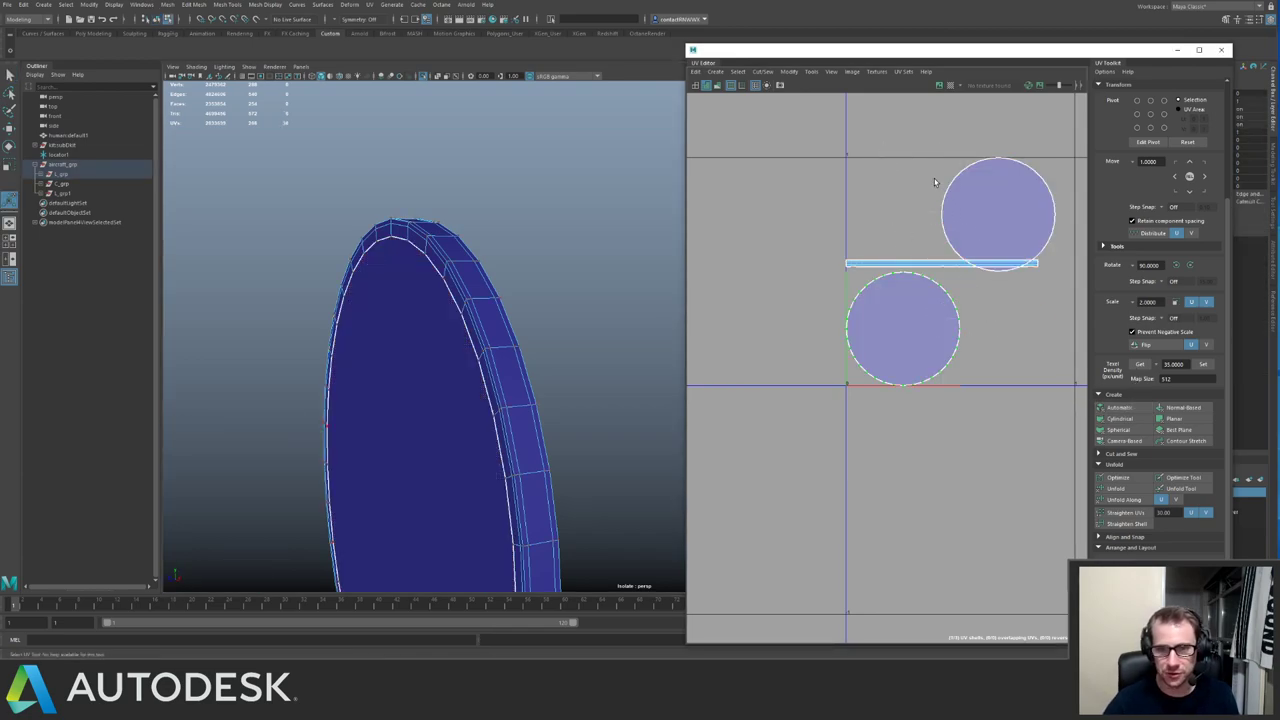
{"action": "left_click_drag", "start_coordinate": [910, 149], "coordinate": [998, 212]}
{"action": "right_click_drag", "start_coordinate": [942, 179], "coordinate": [1010, 220], "text": "ctrl"}
{"action": "key", "text": "w"}
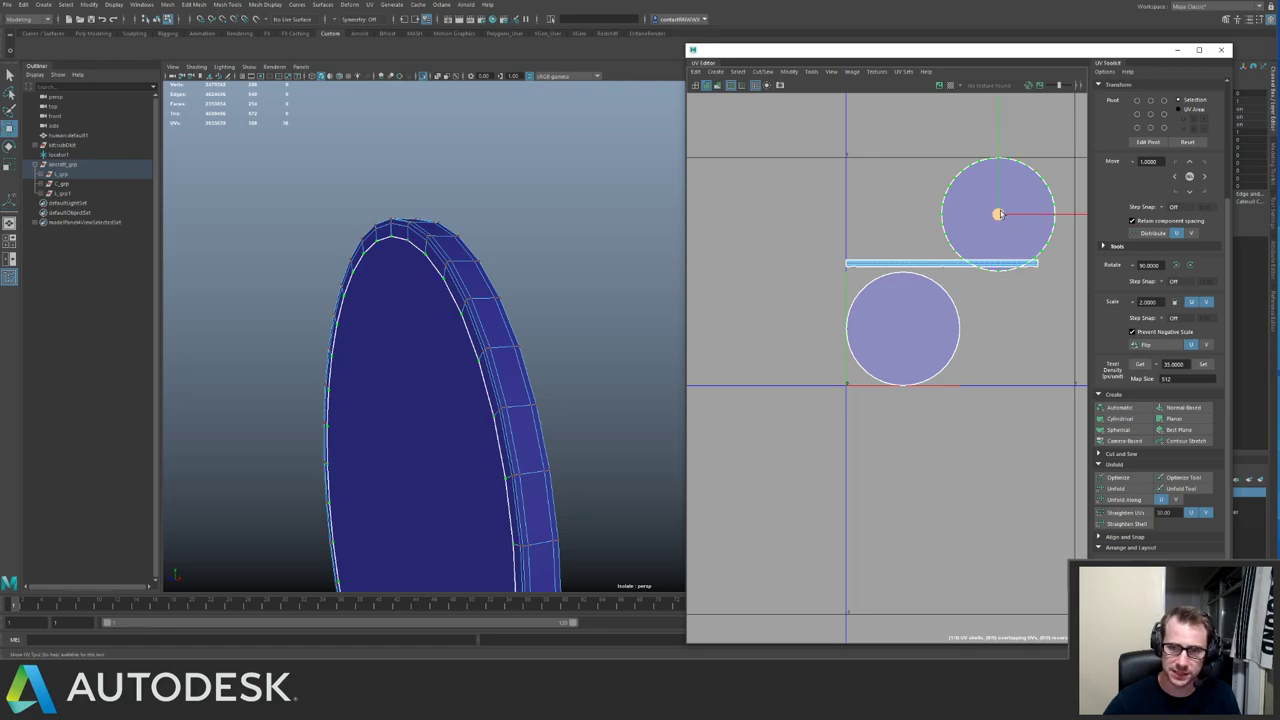
{"action": "left_click_drag", "start_coordinate": [998, 214], "coordinate": [794, 345]}
{"action": "key", "text": "r"}
{"action": "key", "text": "ctrl+z"}
{"action": "key", "text": "ctrl+z"}
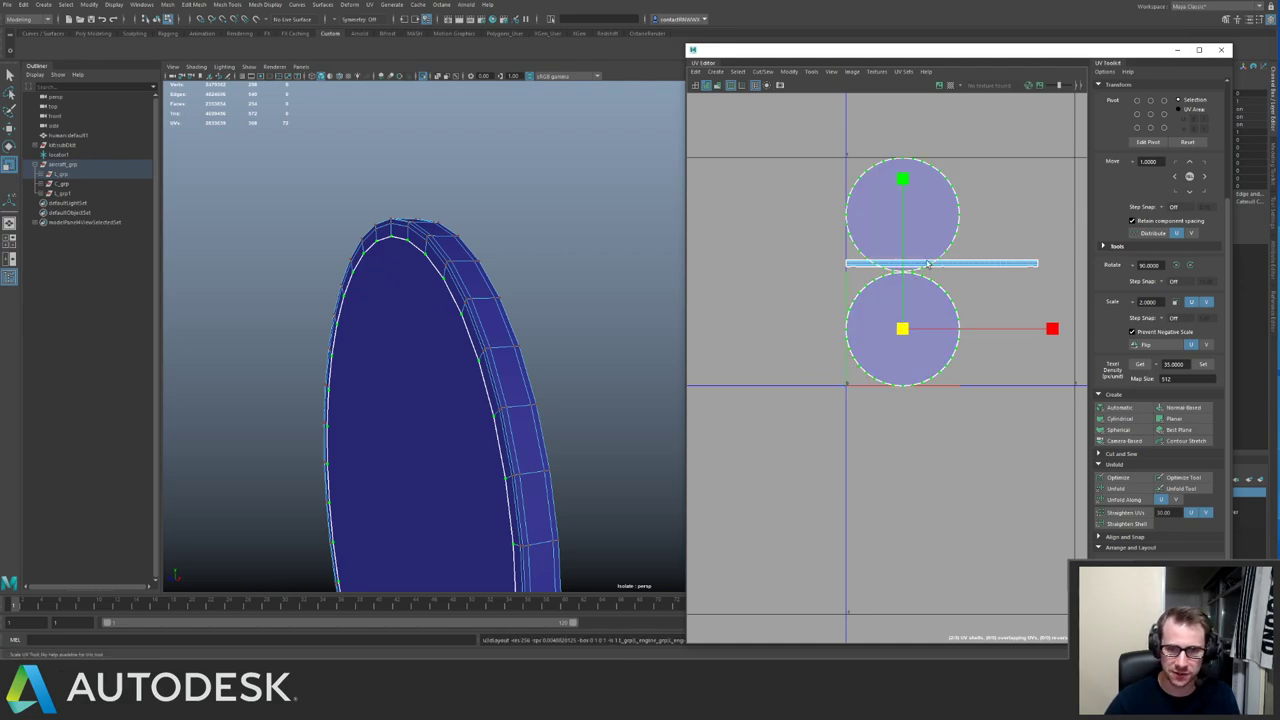
Scale both cap UV shells down to a tiny size and move them just above the left end of the ring's UV strip.
{"action": "left_click_drag", "start_coordinate": [902, 329], "coordinate": [765, 335]}
{"action": "key", "text": "w"}
{"action": "right_click_drag", "start_coordinate": [876, 301], "coordinate": [991, 381], "text": "alt"}
{"action": "middle_click_drag", "start_coordinate": [943, 356], "coordinate": [885, 391], "text": "alt"}
{"action": "left_click_drag", "start_coordinate": [869, 384], "coordinate": [773, 240]}
{"action": "scroll", "coordinate": [834, 280], "scroll_direction": "down", "scroll_amount": 4}
{"action": "middle_click_drag", "start_coordinate": [923, 281], "coordinate": [825, 290], "text": "alt"}
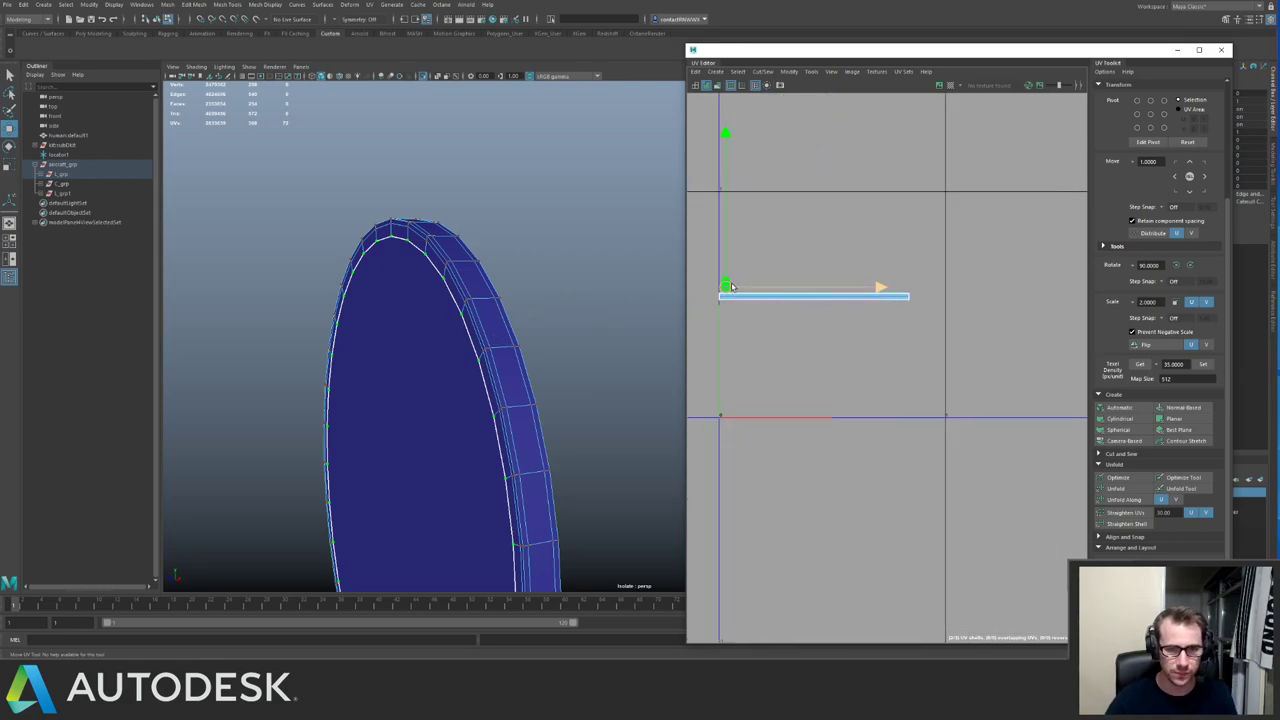
{"action": "middle_click_drag", "start_coordinate": [720, 287], "coordinate": [777, 311], "text": "alt"}
{"action": "scroll", "coordinate": [777, 311], "scroll_direction": "up", "scroll_amount": 2}
Delete the cap faces on both sides of the ring and close the UV Editor.
{"action": "right_click_drag", "start_coordinate": [496, 341], "coordinate": [506, 403]}
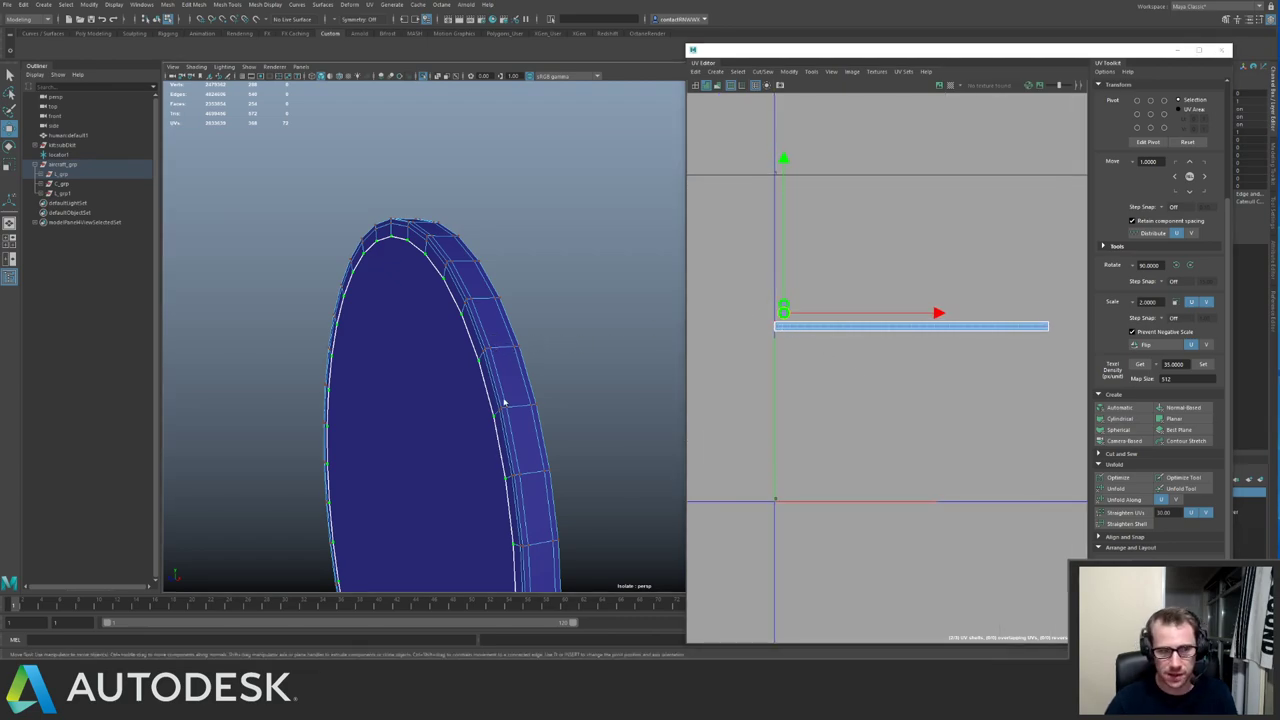
{"action": "left_click", "coordinate": [466, 395]}
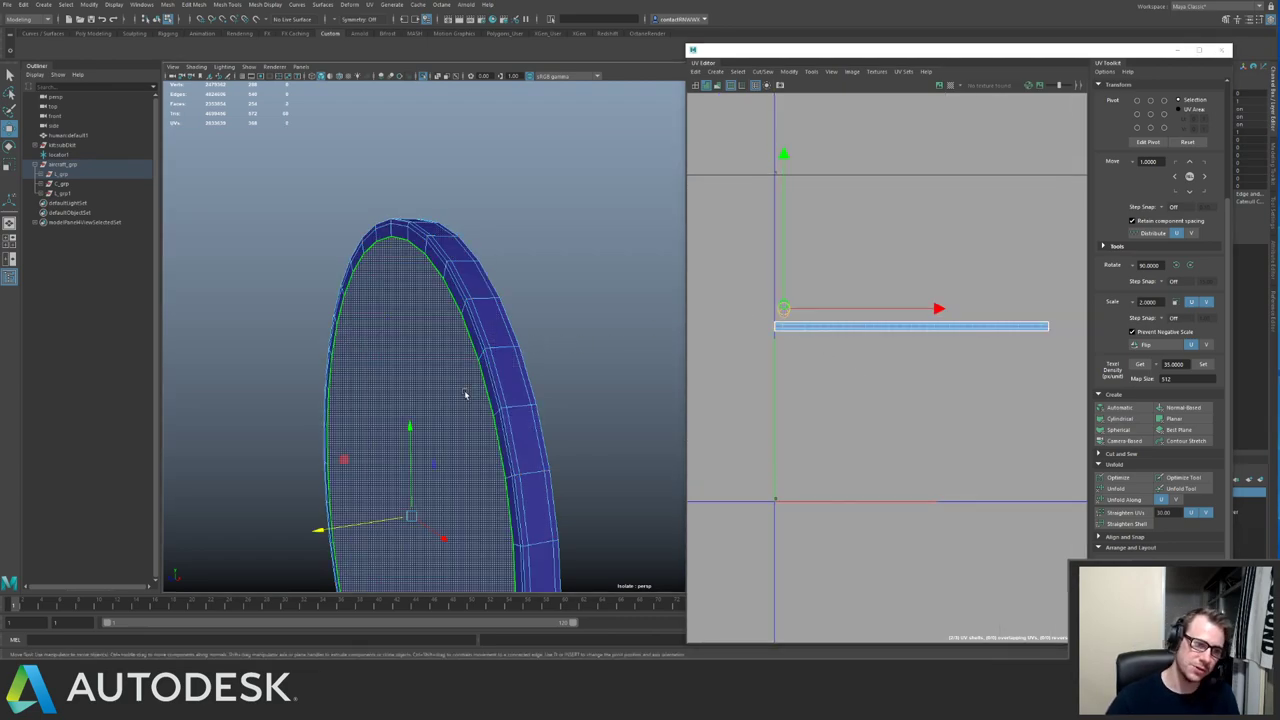
{"action": "left_click_drag", "start_coordinate": [557, 343], "coordinate": [461, 320], "text": "alt"}
{"action": "left_click", "coordinate": [471, 312]}
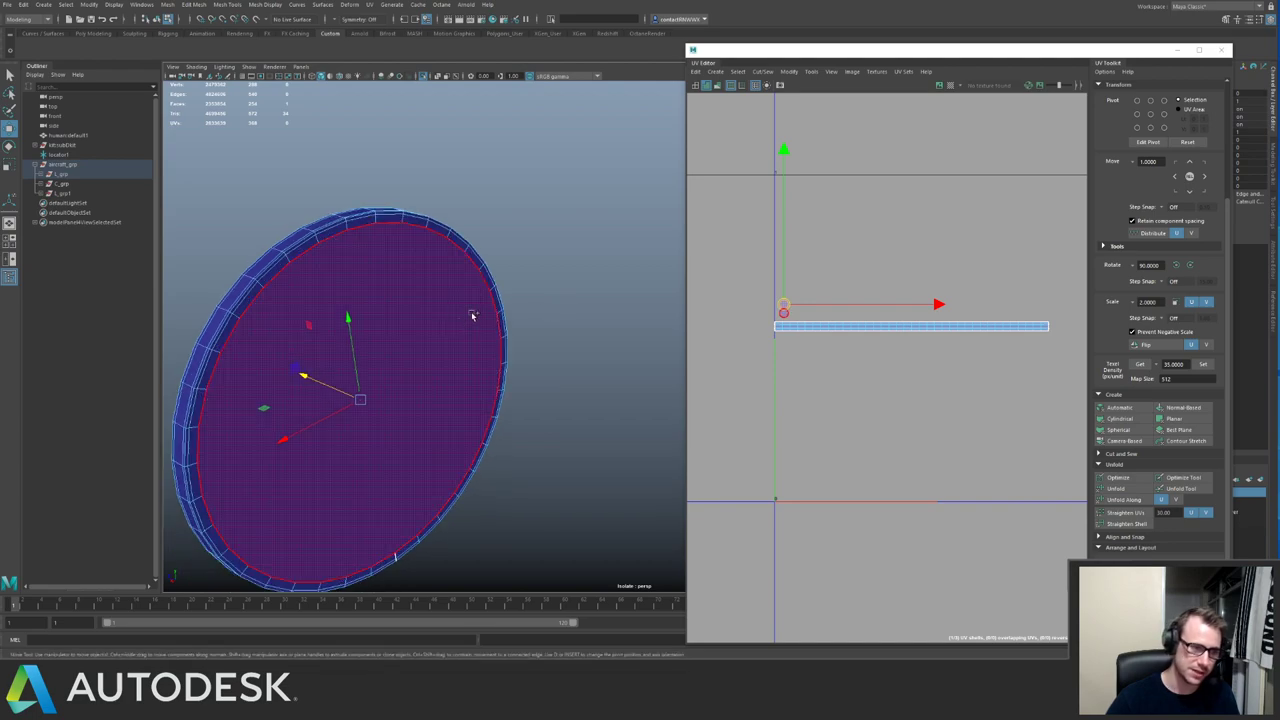
{"action": "key", "text": "Delete"}
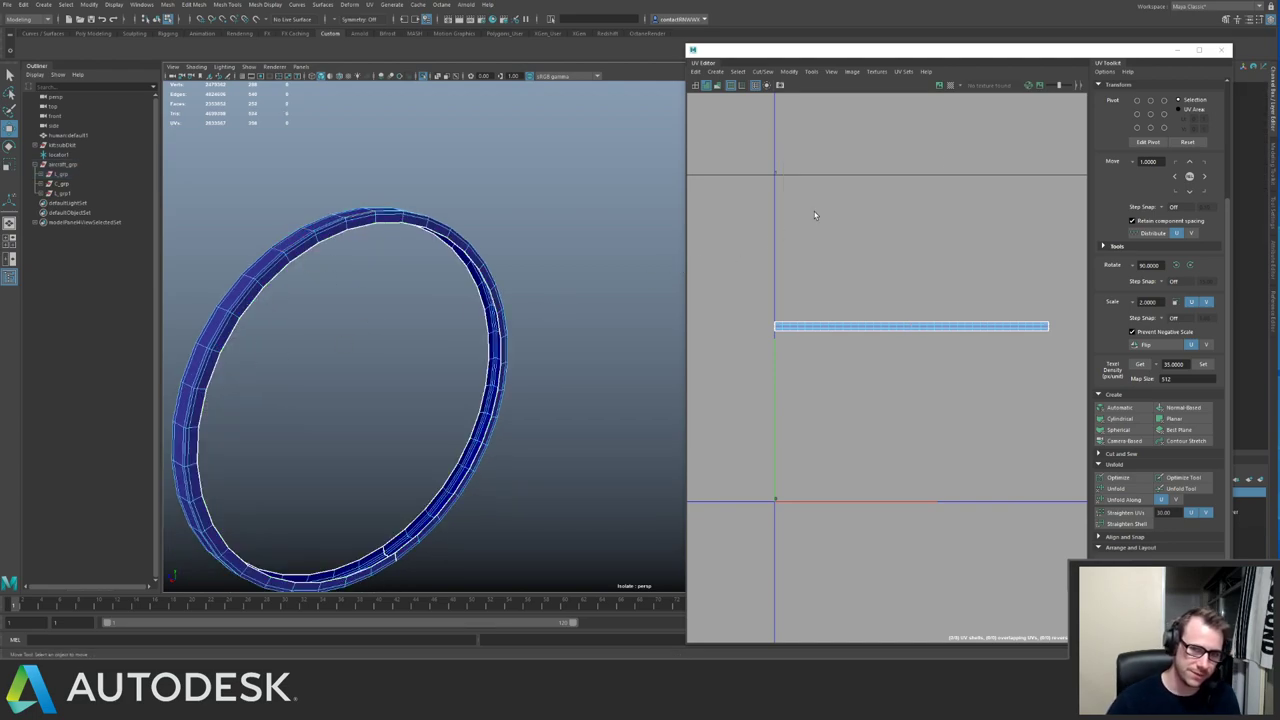
{"action": "left_click", "coordinate": [1222, 50]}
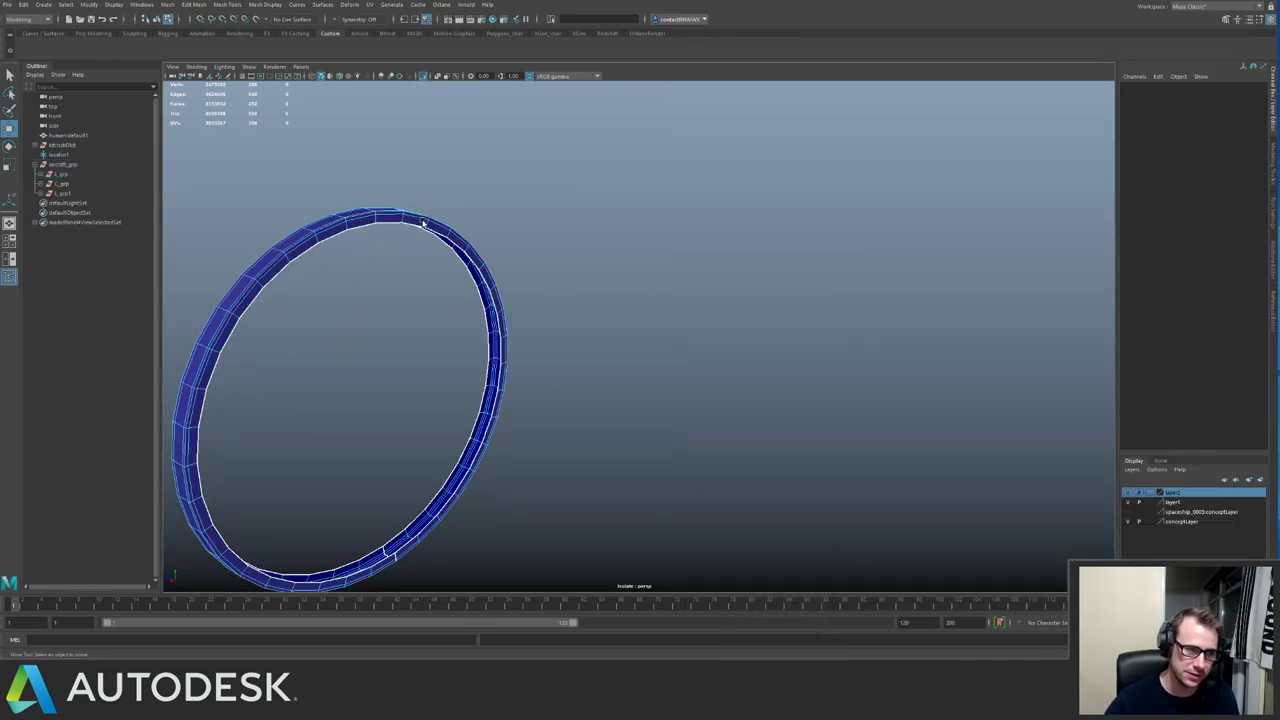
Return the ring to object mode, exit isolation and delete its construction history.
{"action": "right_click", "coordinate": [424, 218]}
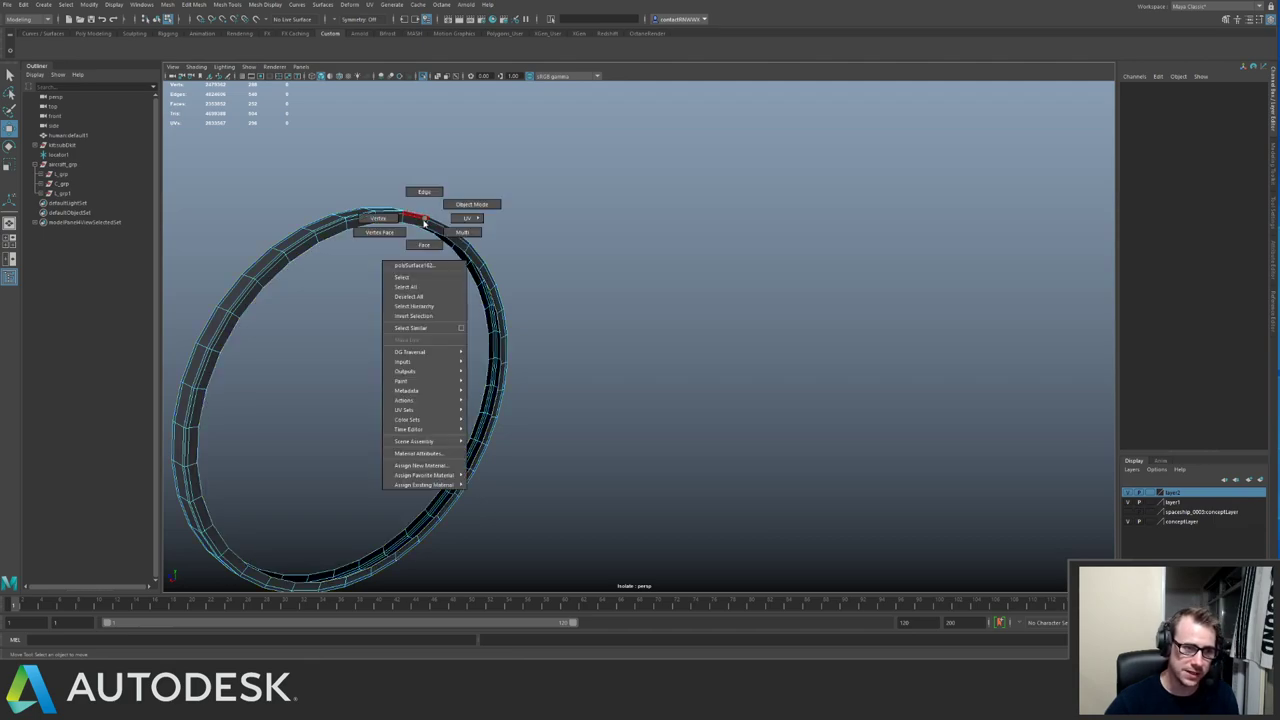
{"action": "key", "text": "ctrl+1"}
{"action": "left_click_drag", "start_coordinate": [429, 214], "coordinate": [403, 206], "text": "alt"}
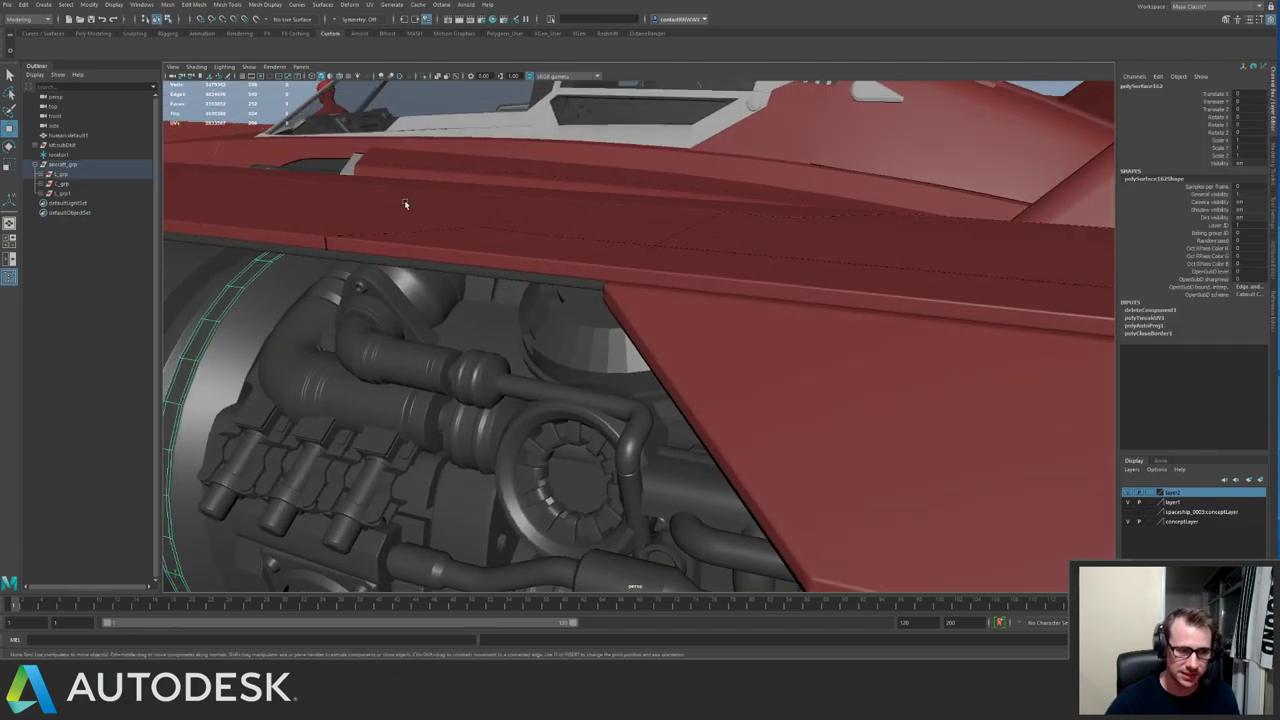
{"action": "middle_click_drag", "start_coordinate": [371, 254], "coordinate": [671, 260], "text": "alt"}
{"action": "right_click_drag", "start_coordinate": [671, 260], "coordinate": [617, 212], "text": "alt"}
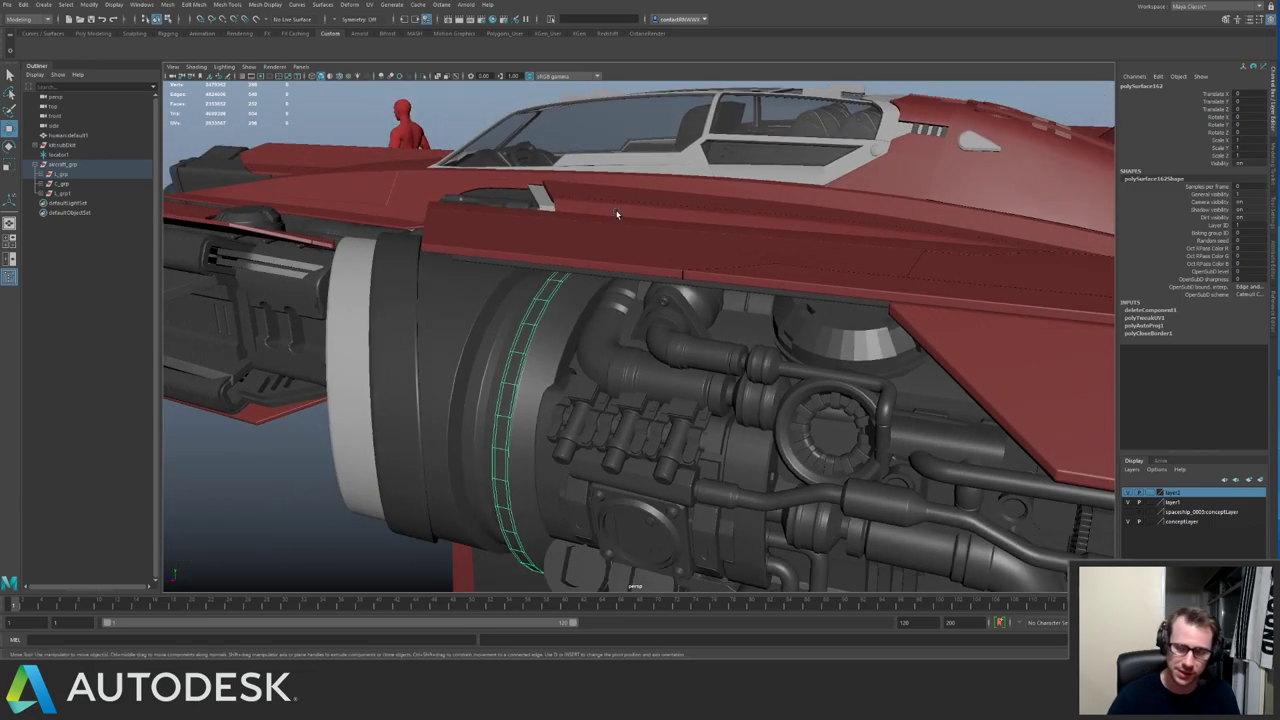
{"action": "key", "text": "alt+shift+d"}
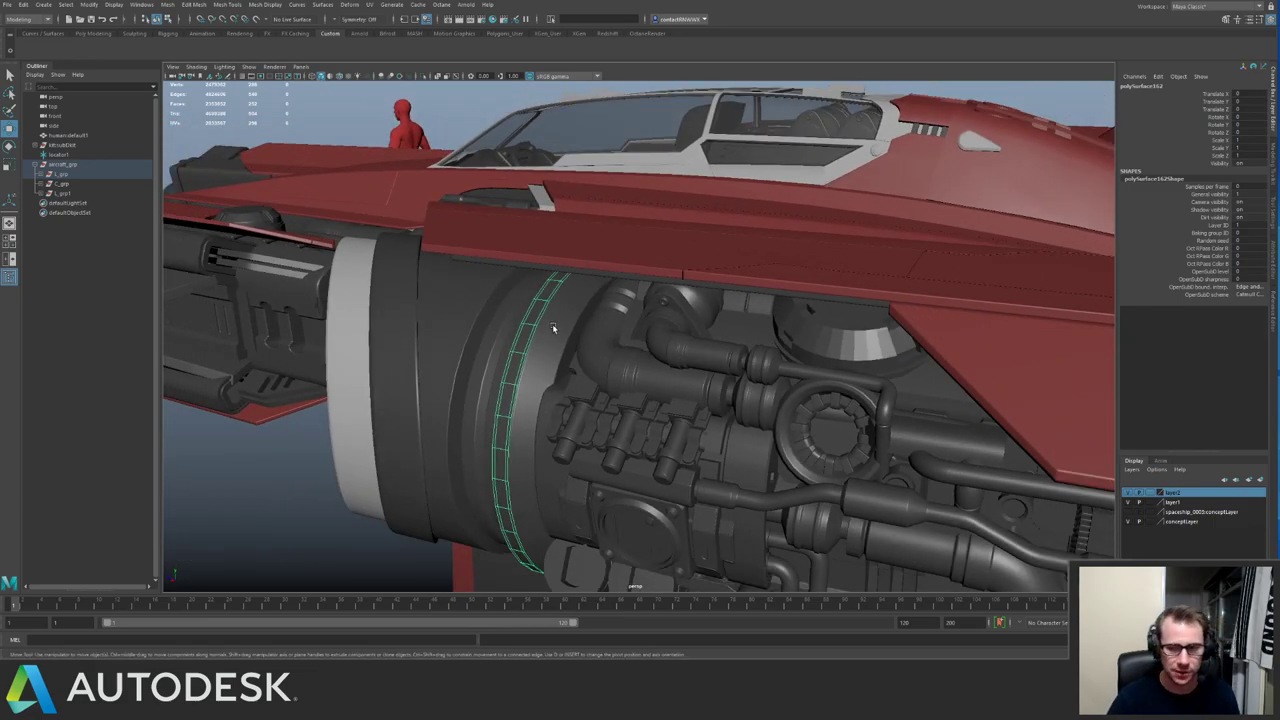
Save the spaceship scene while checking the ring in place on the engine.
{"action": "left_click_drag", "start_coordinate": [555, 328], "coordinate": [605, 320], "text": "alt"}
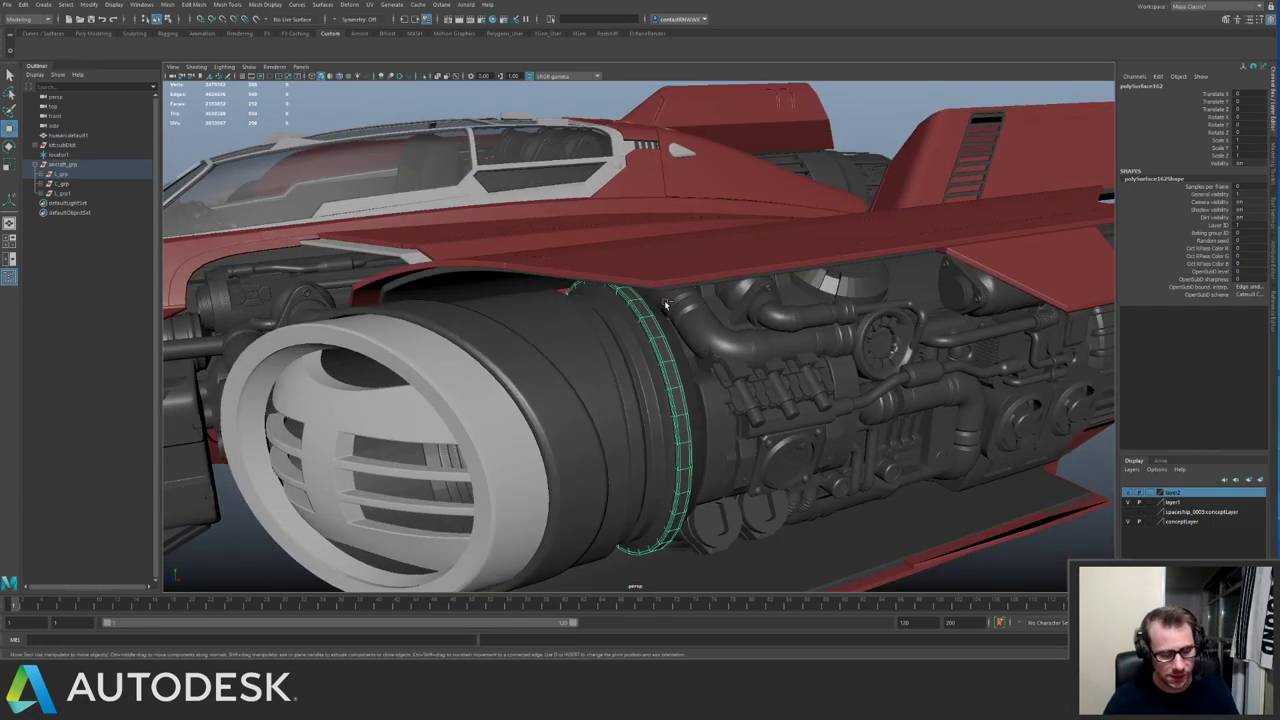
{"action": "key", "text": "ctrl+s"}
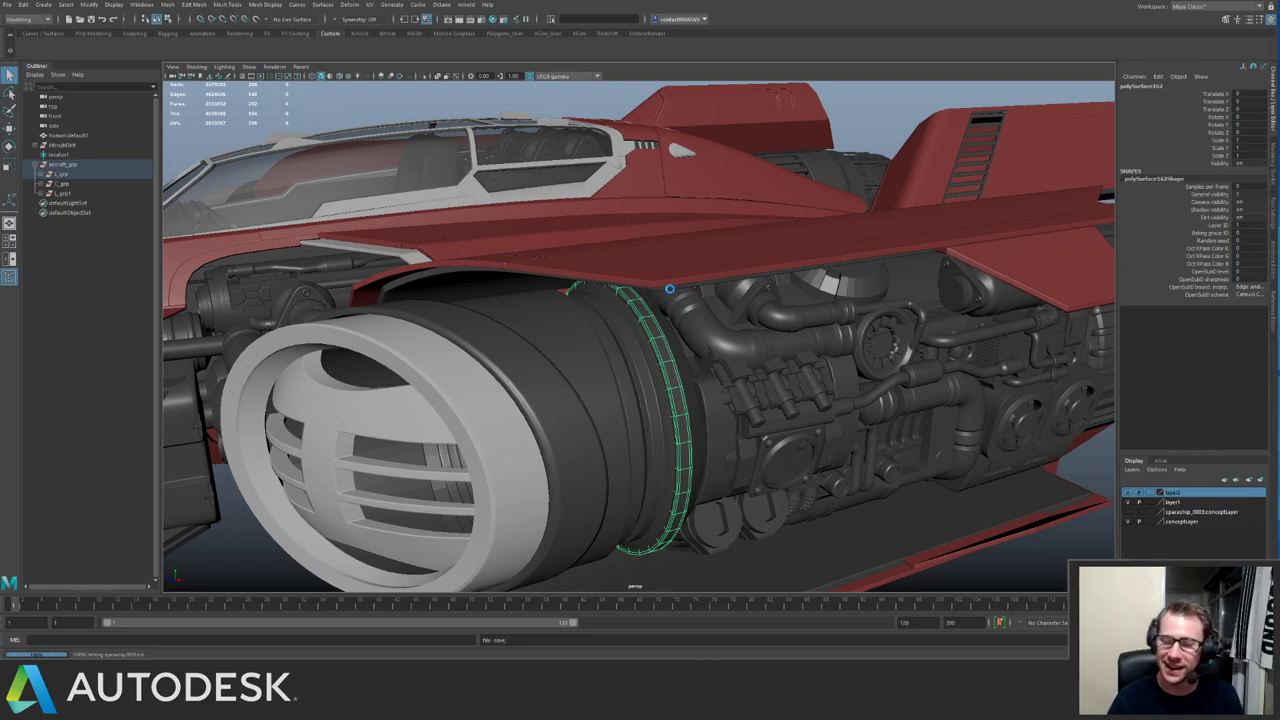
{"action": "key", "text": "w"}
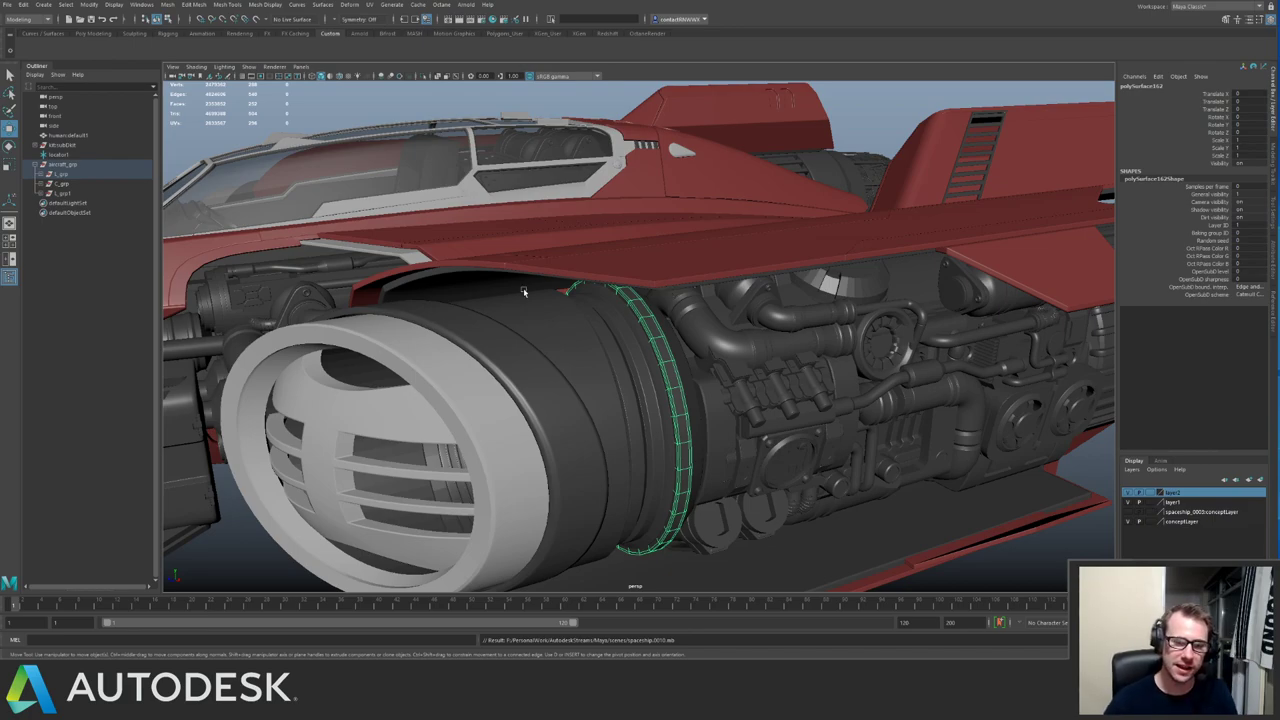
{"action": "left_click_drag", "start_coordinate": [541, 308], "coordinate": [602, 310], "text": "alt"}
{"action": "right_click_drag", "start_coordinate": [602, 310], "coordinate": [618, 345], "text": "alt"}
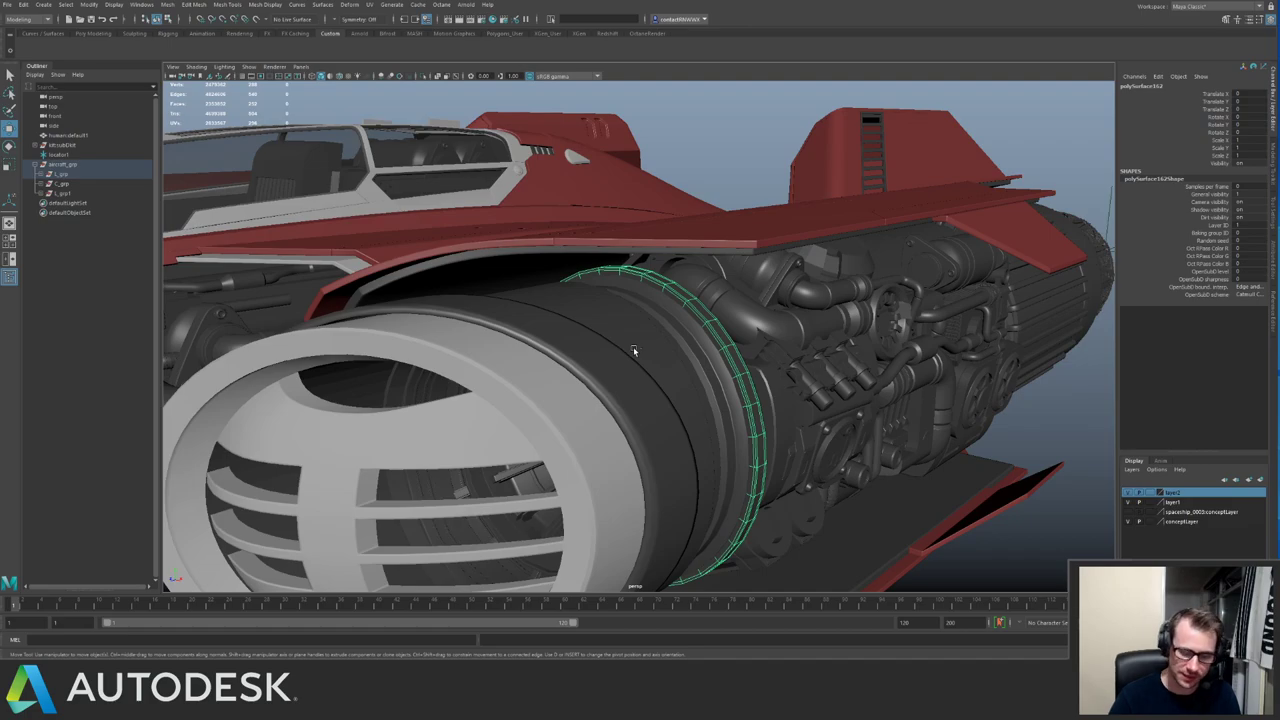
{"action": "key", "text": "ctrl+s"}
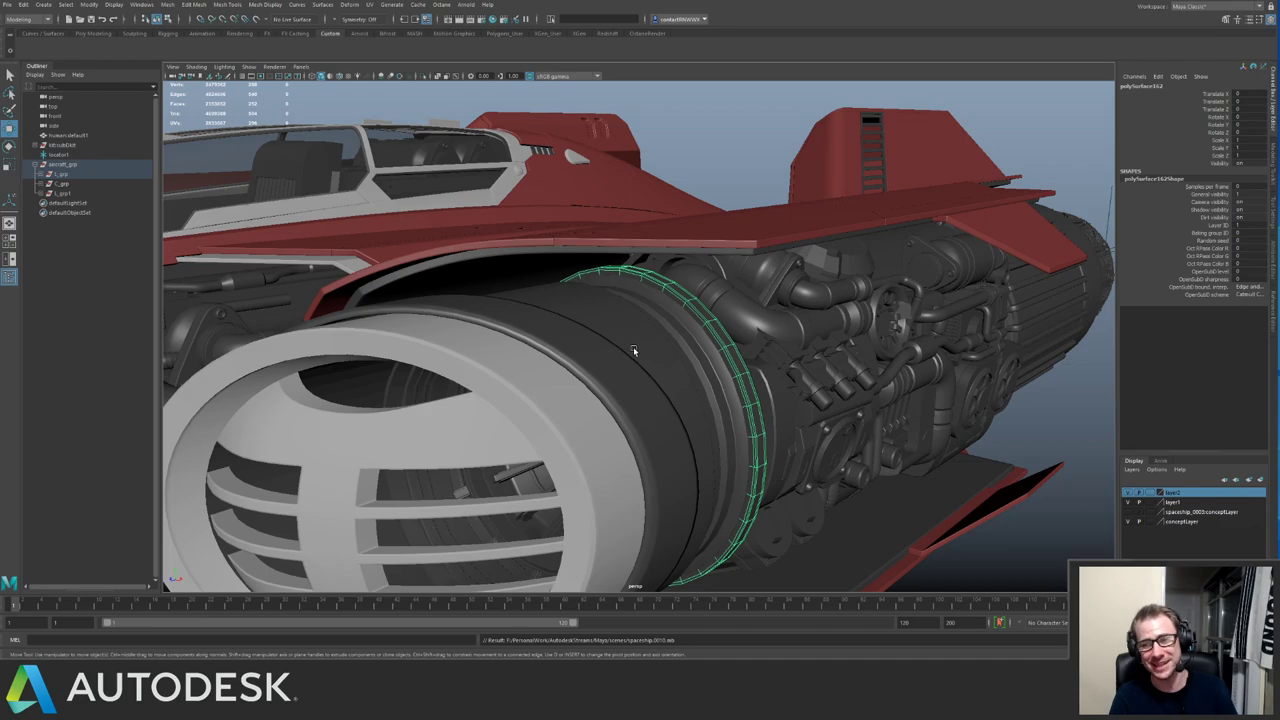
Delete the frontmost small bracket beneath the large elbow pipe on the engine.
{"action": "left_click_drag", "start_coordinate": [633, 350], "coordinate": [708, 303], "text": "alt"}
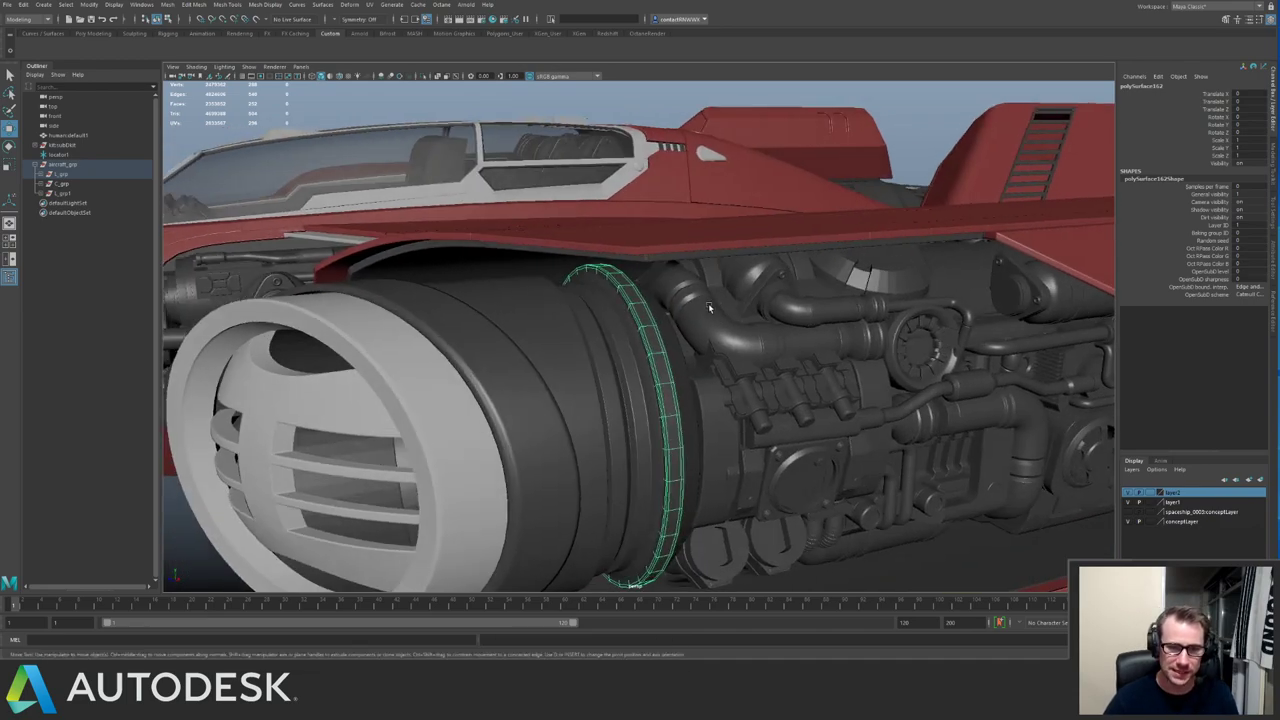
{"action": "left_click", "coordinate": [715, 358]}
{"action": "left_click_drag", "start_coordinate": [715, 358], "coordinate": [694, 355], "text": "alt"}
{"action": "right_click_drag", "start_coordinate": [694, 355], "coordinate": [800, 382], "text": "alt"}
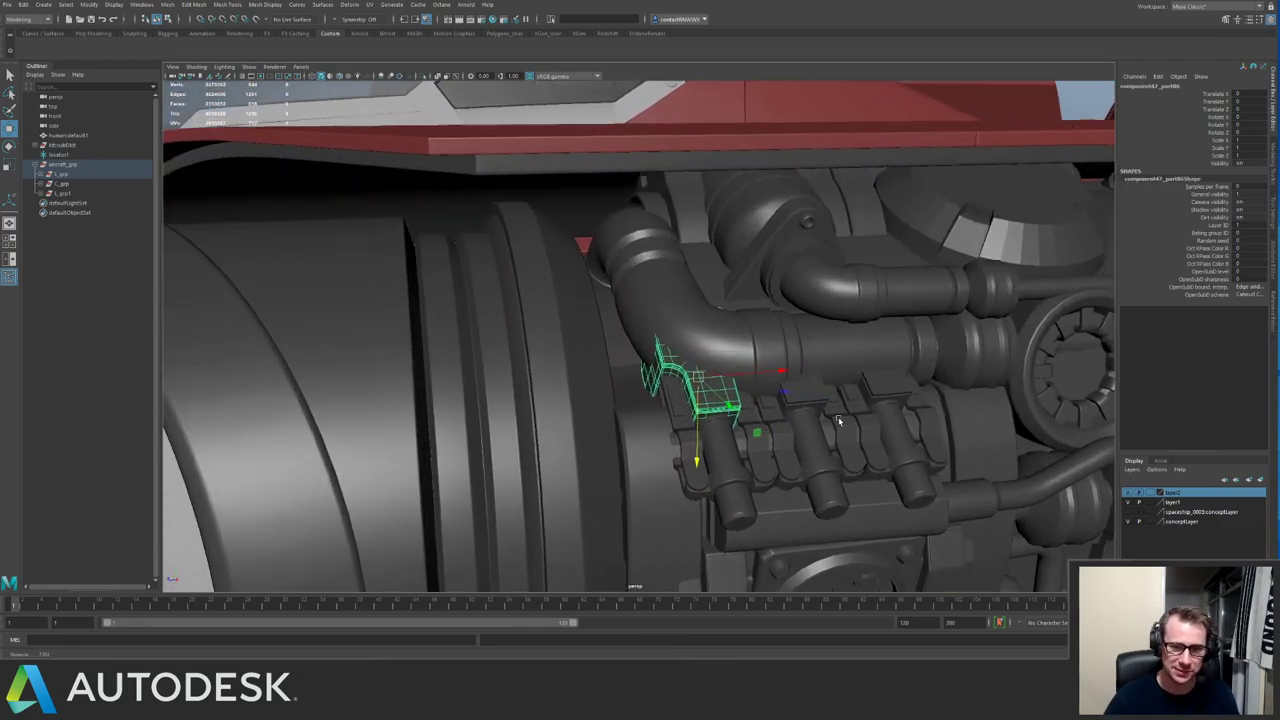
{"action": "left_click_drag", "start_coordinate": [800, 382], "coordinate": [791, 386], "text": "alt"}
{"action": "key", "text": "Delete"}
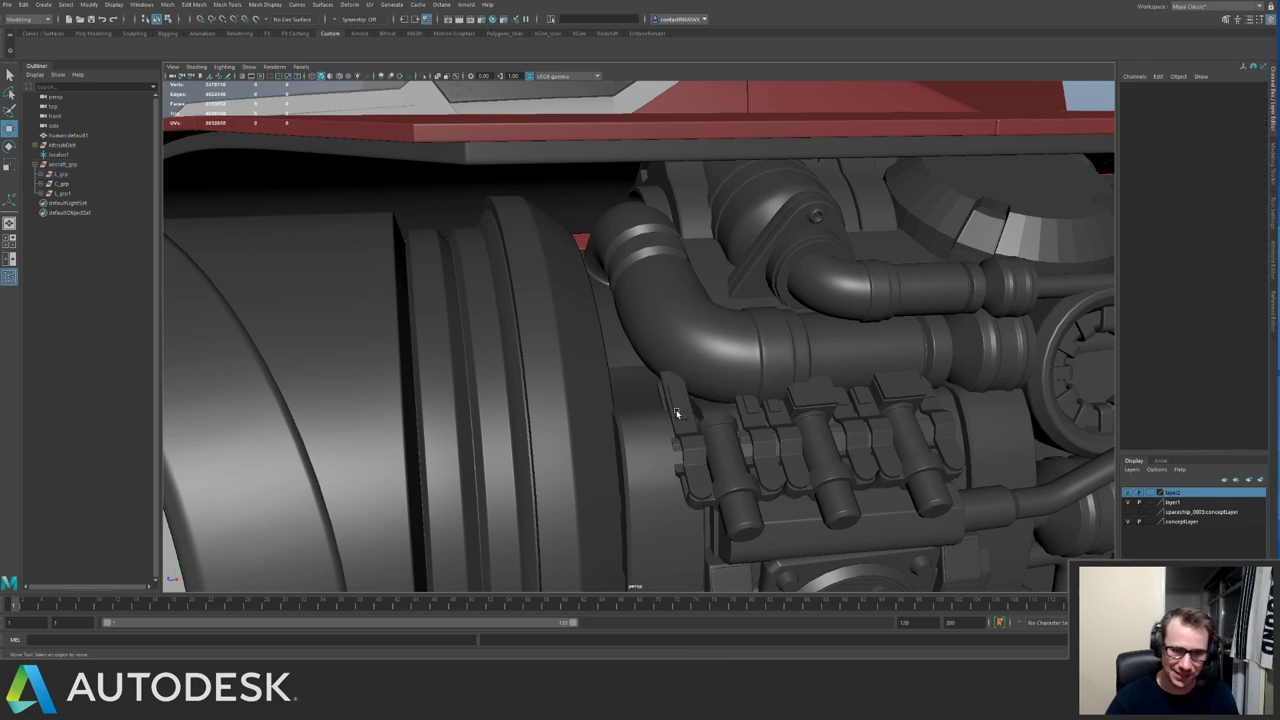
Delete the frontmost small cylinder below the elbow pipe along with the clamps on both sides of it.
{"action": "left_click", "coordinate": [678, 413]}
{"action": "left_click", "coordinate": [741, 499], "text": "shift"}
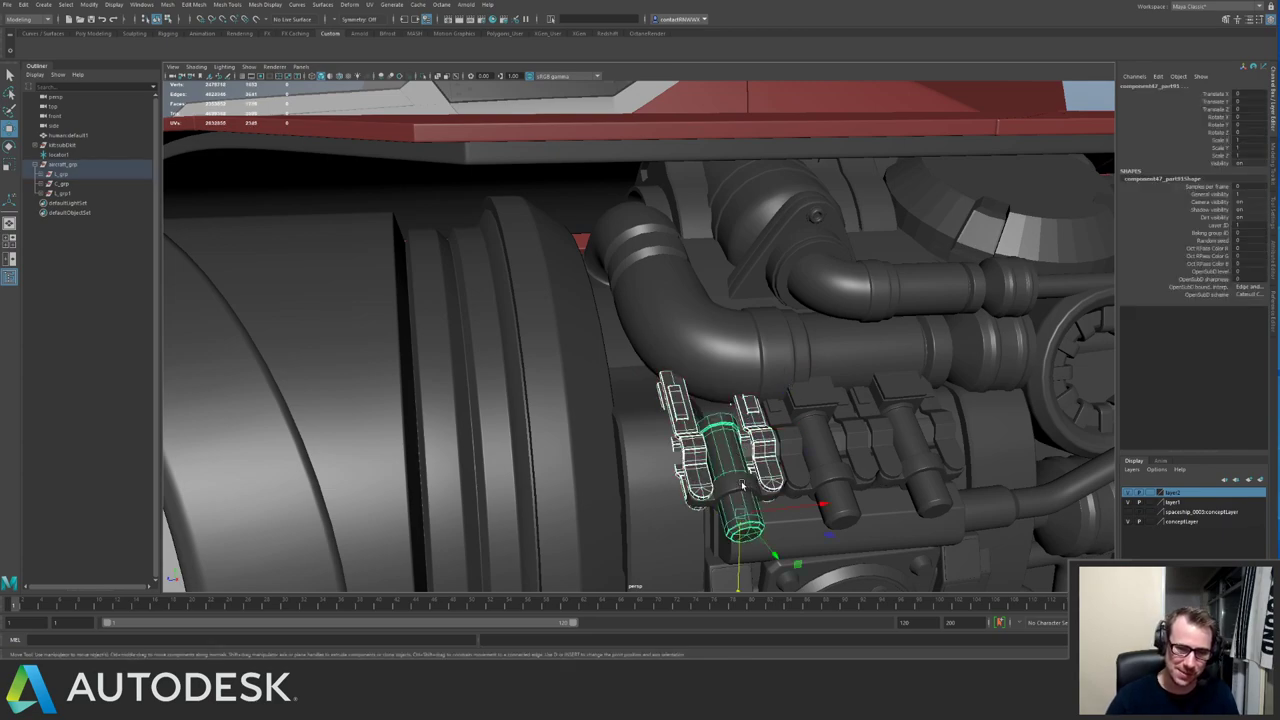
{"action": "left_click", "coordinate": [743, 483], "text": "shift"}
{"action": "key", "text": "Delete"}
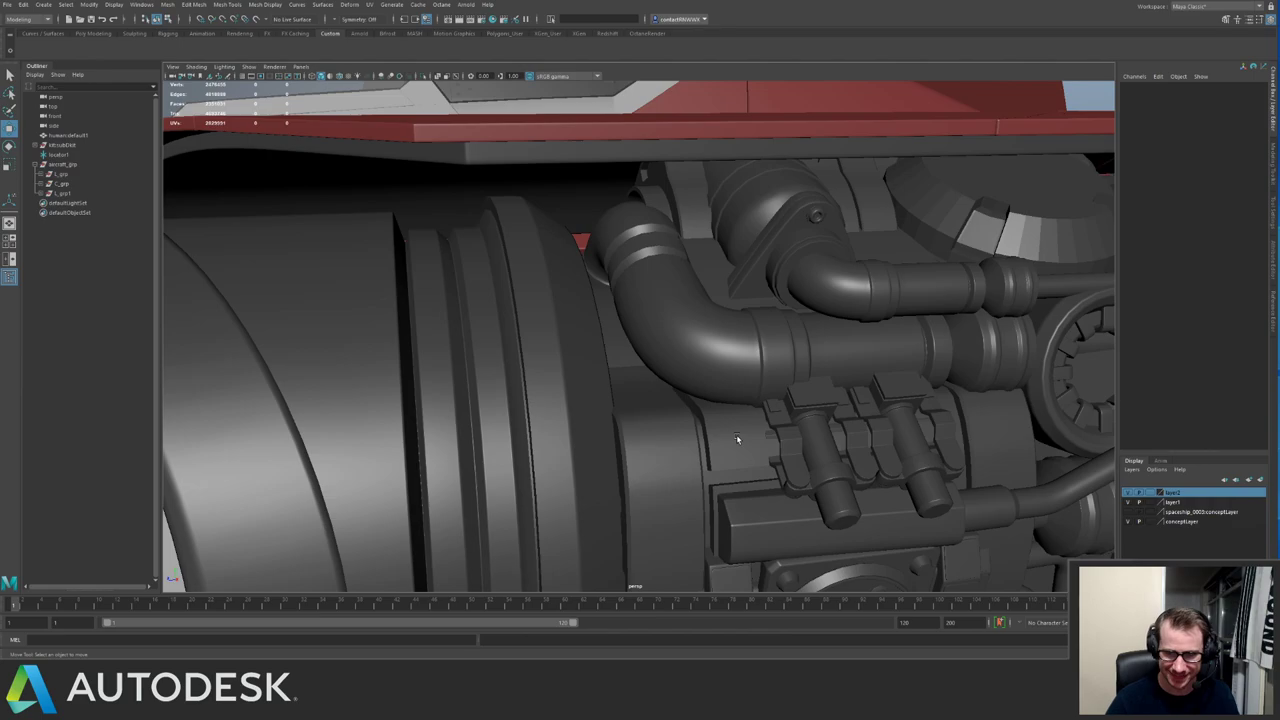
Check the two remaining brackets below the elbow pipe and review the whole ship with nothing selected.
{"action": "left_click_drag", "start_coordinate": [681, 381], "coordinate": [720, 377], "text": "alt"}
{"action": "middle_click_drag", "start_coordinate": [720, 377], "coordinate": [663, 414], "text": "alt"}
{"action": "left_click_drag", "start_coordinate": [663, 417], "coordinate": [700, 432], "text": "alt"}
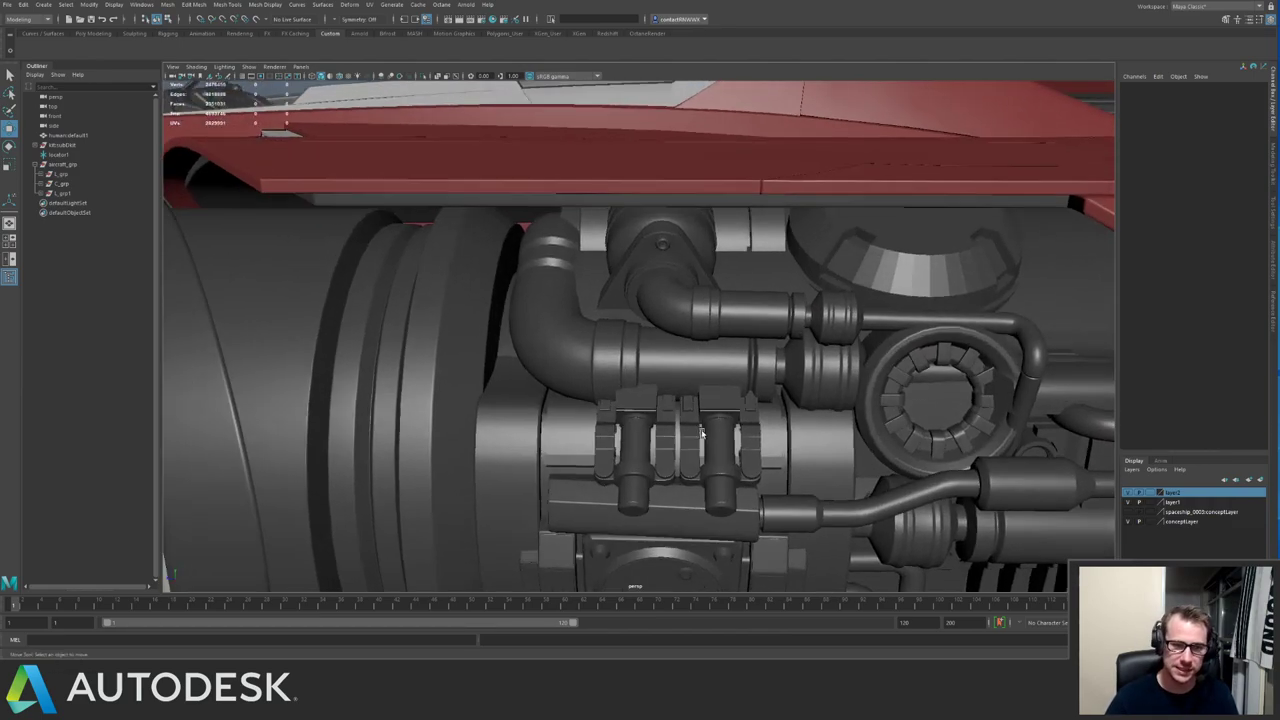
{"action": "left_click", "coordinate": [708, 408]}
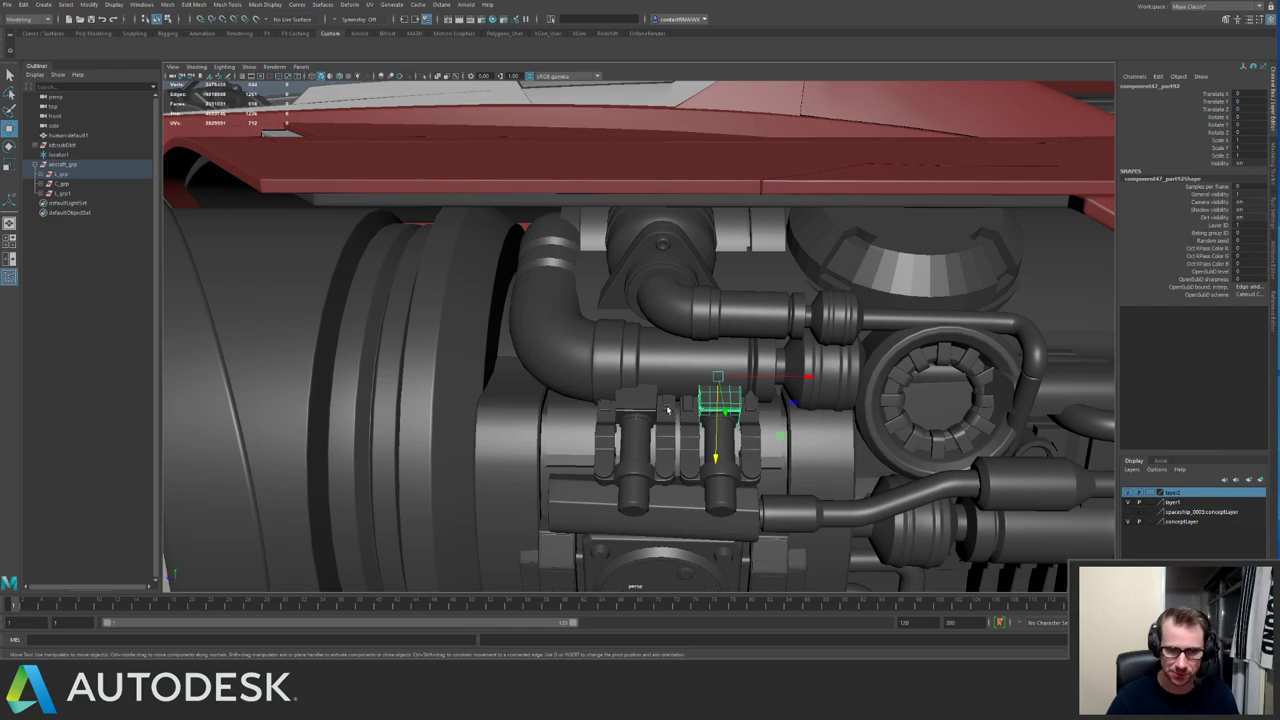
{"action": "left_click", "coordinate": [636, 403], "text": "shift"}
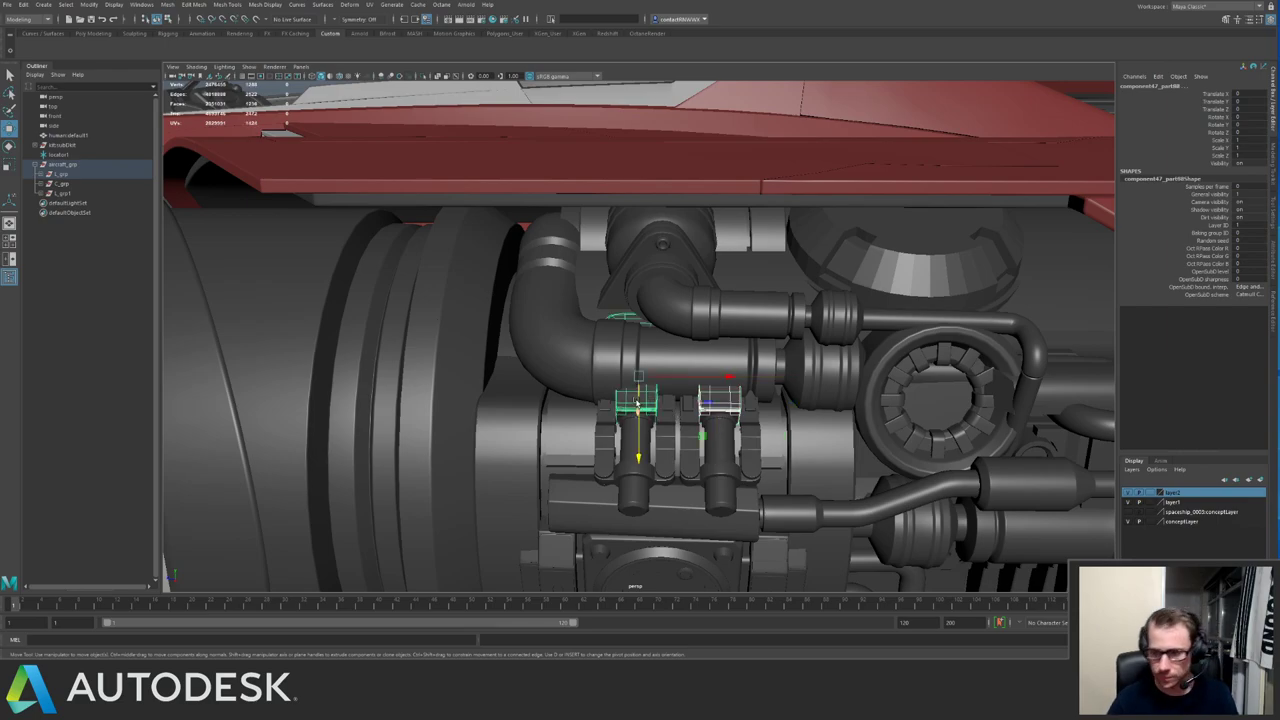
{"action": "right_click_drag", "start_coordinate": [636, 403], "coordinate": [475, 110], "text": "alt"}
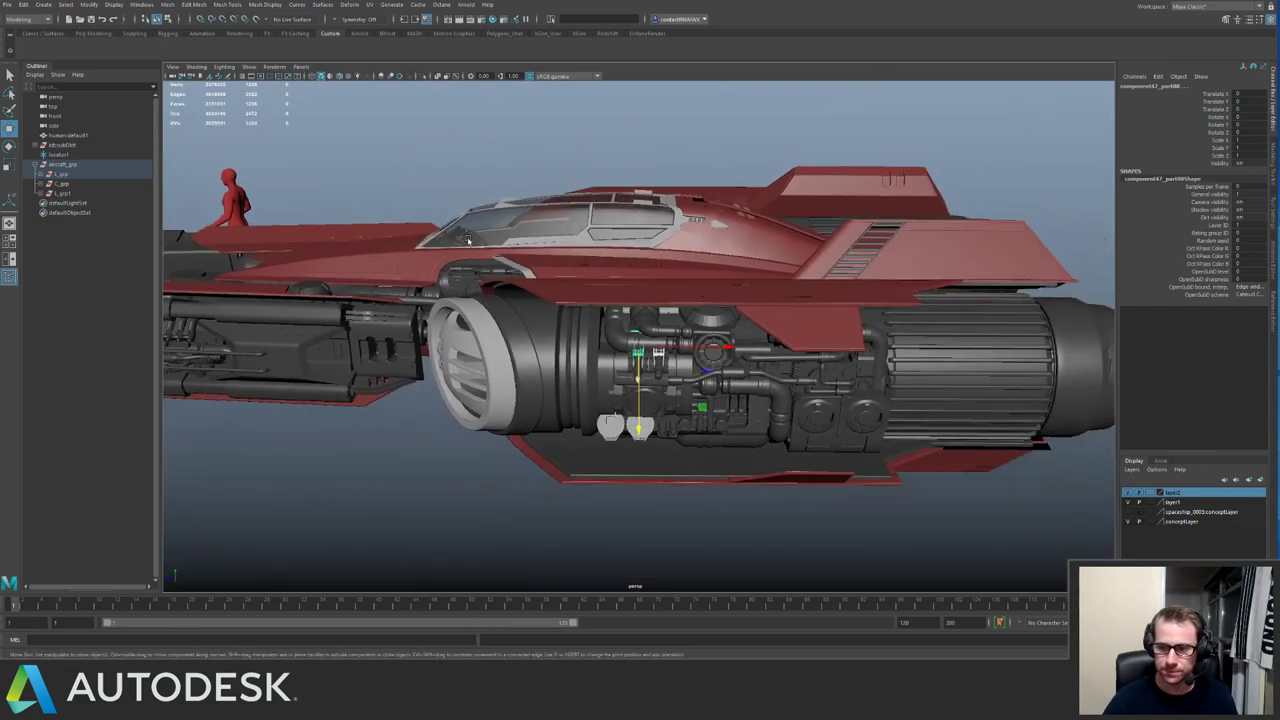
{"action": "left_click_drag", "start_coordinate": [475, 110], "coordinate": [598, 148], "text": "alt"}
{"action": "left_click", "coordinate": [661, 143]}
{"action": "middle_click_drag", "start_coordinate": [438, 175], "coordinate": [514, 186], "text": "alt"}
{"action": "right_click_drag", "start_coordinate": [514, 186], "coordinate": [616, 248], "text": "alt"}
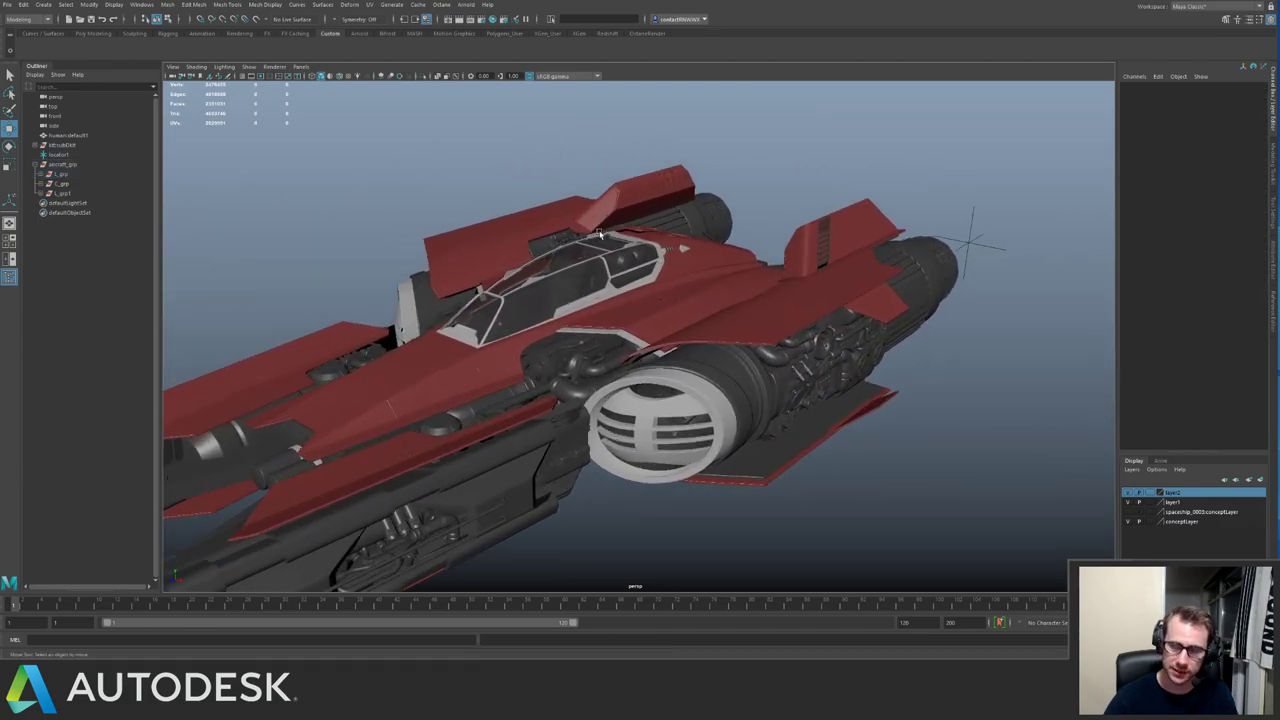
Save the scene and delete the mirrored group L_grp1 from the aircraft group.
{"action": "key", "text": "ctrl+s"}
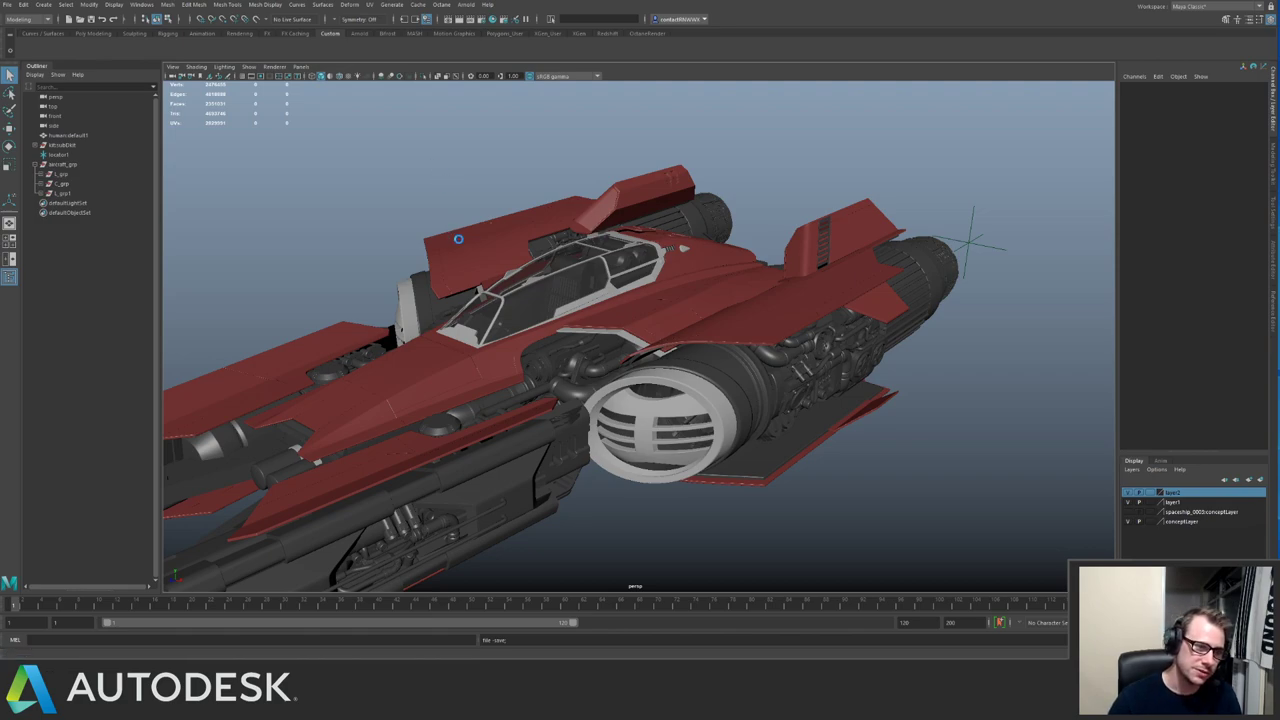
{"action": "key", "text": "w"}
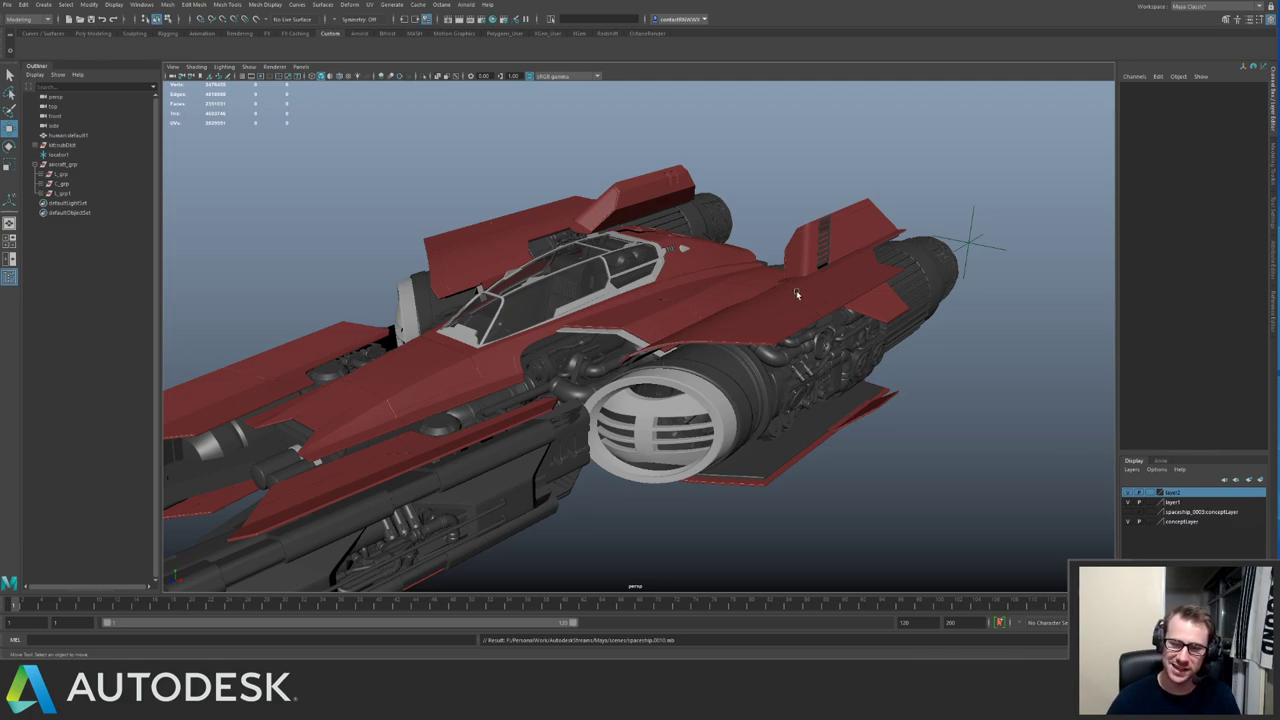
{"action": "left_click", "coordinate": [65, 193]}
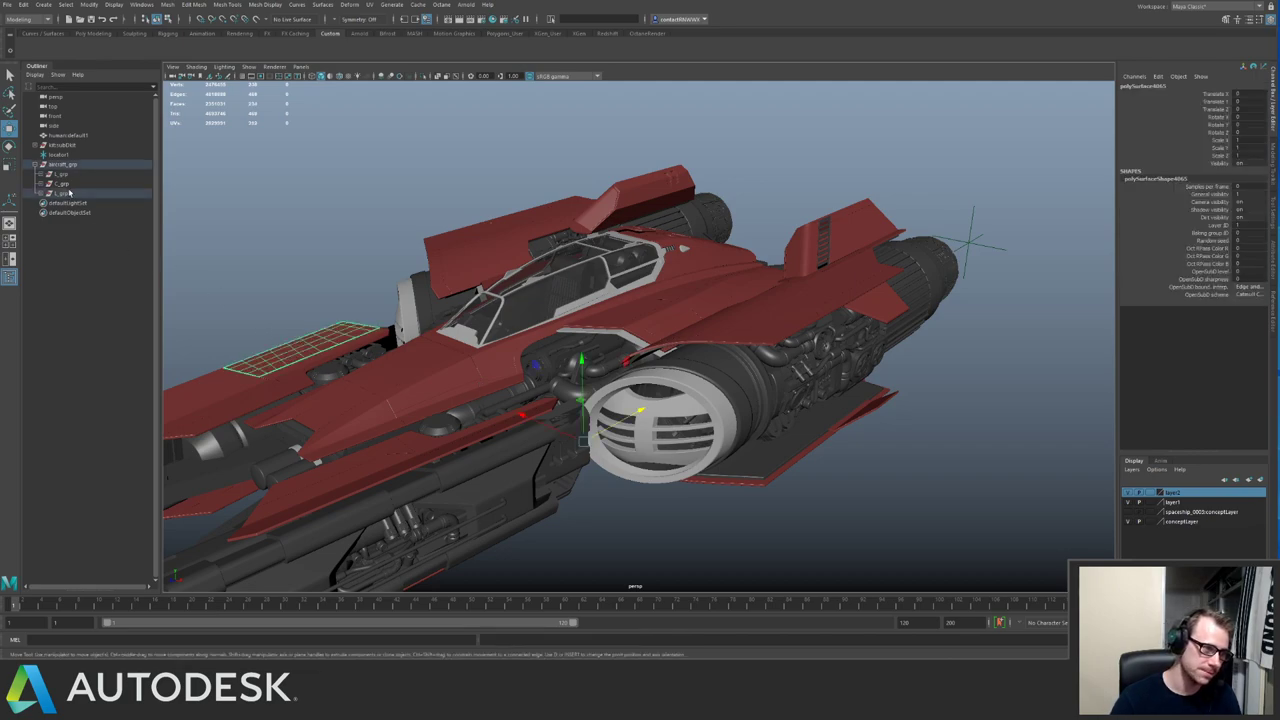
{"action": "key", "text": "Delete"}
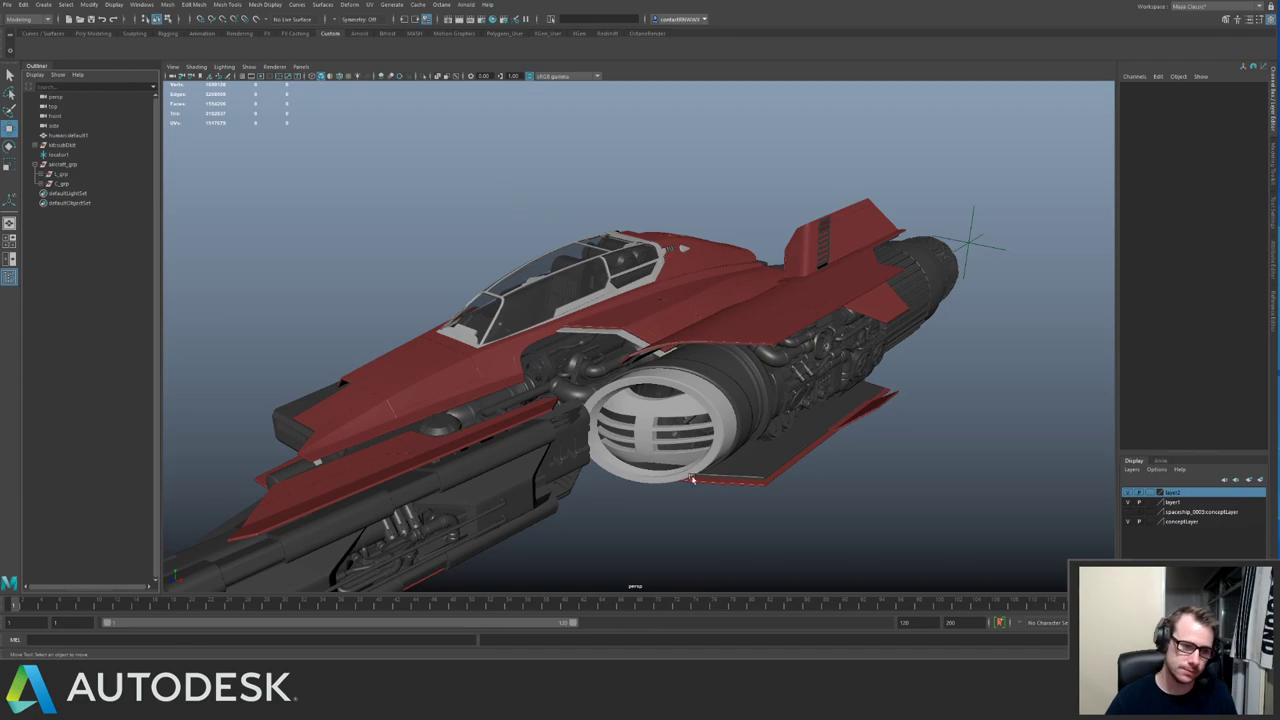
Isolate the light grey outer ring of the engine intake.
{"action": "right_click_drag", "start_coordinate": [702, 457], "coordinate": [750, 458], "text": "alt"}
{"action": "middle_click_drag", "start_coordinate": [750, 458], "coordinate": [690, 322], "text": "alt"}
{"action": "right_click_drag", "start_coordinate": [690, 322], "coordinate": [790, 332], "text": "alt"}
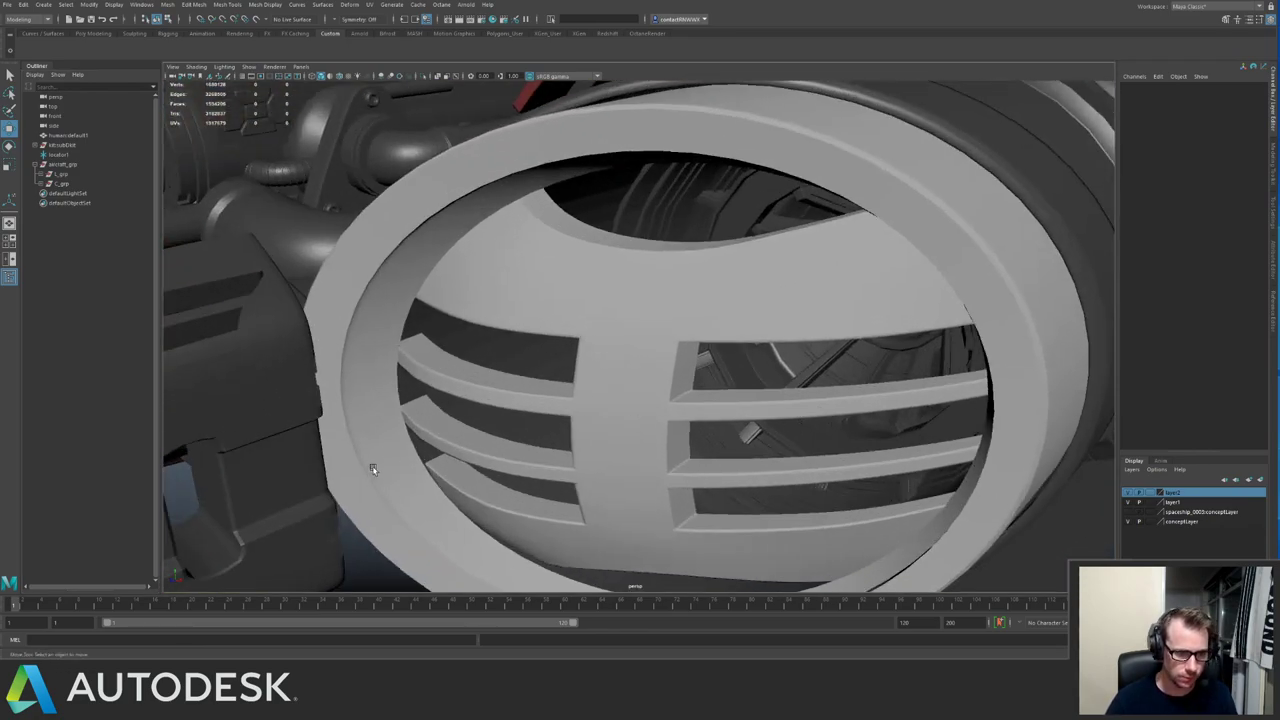
{"action": "left_click", "coordinate": [371, 466]}
{"action": "left_click_drag", "start_coordinate": [371, 466], "coordinate": [391, 428], "text": "alt"}
{"action": "middle_click_drag", "start_coordinate": [391, 428], "coordinate": [520, 372], "text": "alt"}
{"action": "right_click_drag", "start_coordinate": [520, 372], "coordinate": [600, 373], "text": "alt"}
{"action": "key", "text": "ctrl+1"}
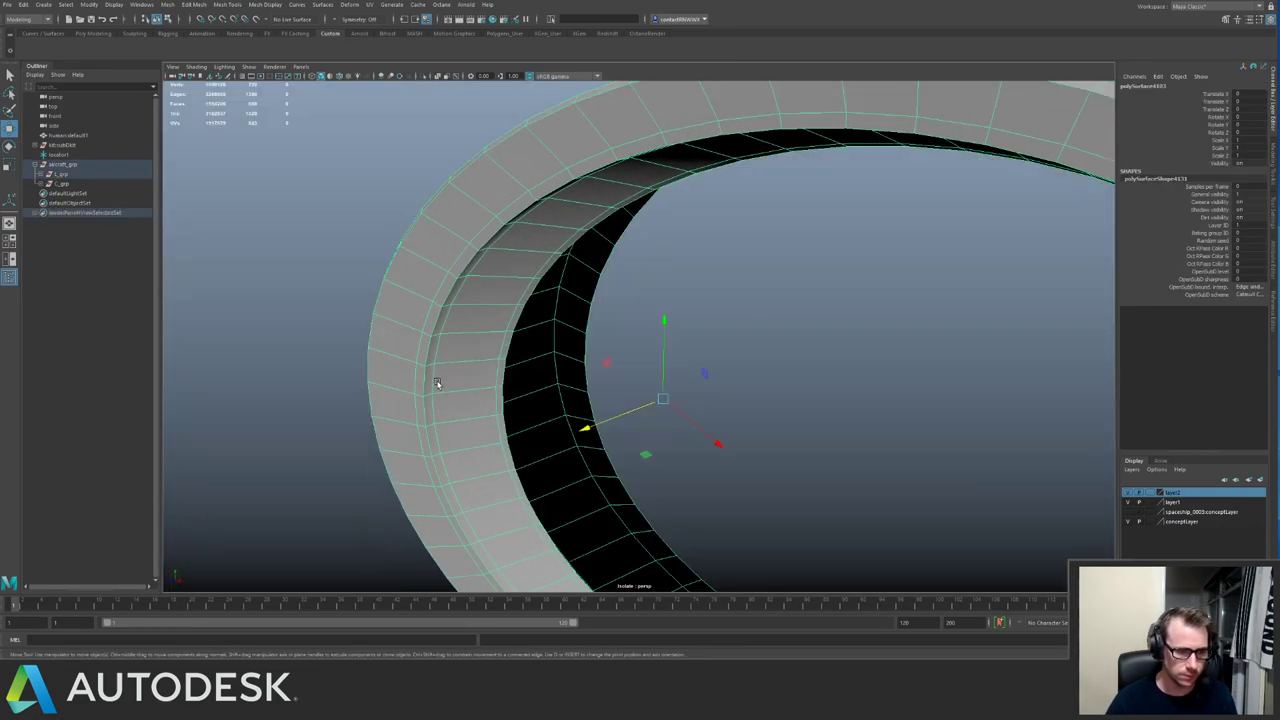
Replace the edge loop beside the intake ring's inner front edge with a newly inserted one and delete the history.
{"action": "mouse_move", "coordinate": [432, 387]}
{"action": "right_mouse_down"}
{"action": "mouse_move", "coordinate": [430, 362]}
{"action": "mouse_move", "coordinate": [411, 374]}
{"action": "right_mouse_up"}
{"action": "double_click", "coordinate": [434, 350]}
{"action": "key", "text": "ctrl+Delete"}
{"action": "key", "text": "F8"}
{"action": "left_click_drag", "start_coordinate": [437, 364], "coordinate": [433, 366]}
{"action": "key", "text": "q"}
{"action": "key", "text": "F8"}
{"action": "right_click_drag", "start_coordinate": [514, 355], "coordinate": [426, 332], "text": "alt"}
{"action": "key", "text": "alt+shift+d"}
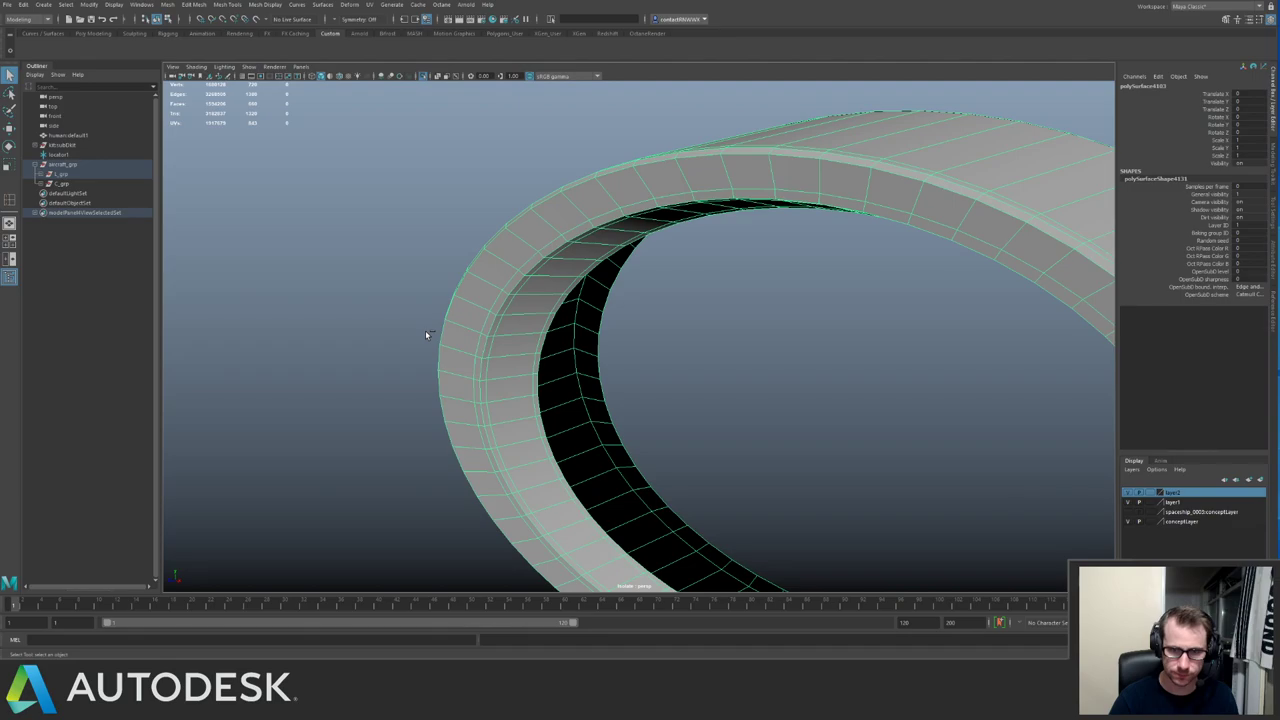
Delete the loop of hidden faces around the back opening of the isolated intake ring.
{"action": "key", "text": "ctrl+1"}
{"action": "left_click_drag", "start_coordinate": [425, 330], "coordinate": [609, 300], "text": "alt"}
{"action": "key", "text": "ctrl+1"}
{"action": "key", "text": "ctrl+1"}
{"action": "left_click_drag", "start_coordinate": [503, 267], "coordinate": [586, 277], "text": "alt"}
{"action": "key", "text": "ctrl+1"}
{"action": "key", "text": "F11"}
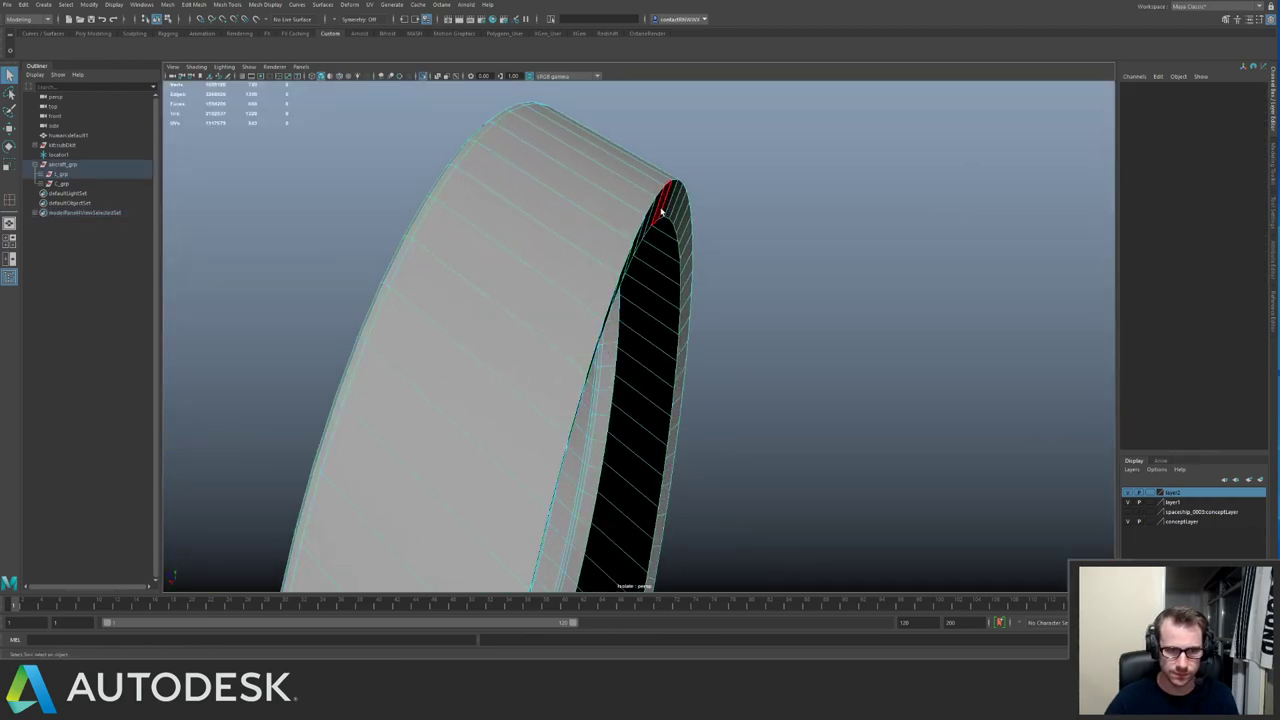
{"action": "left_click", "coordinate": [661, 211]}
{"action": "double_click", "coordinate": [671, 204], "text": "shift"}
{"action": "key", "text": "Delete"}
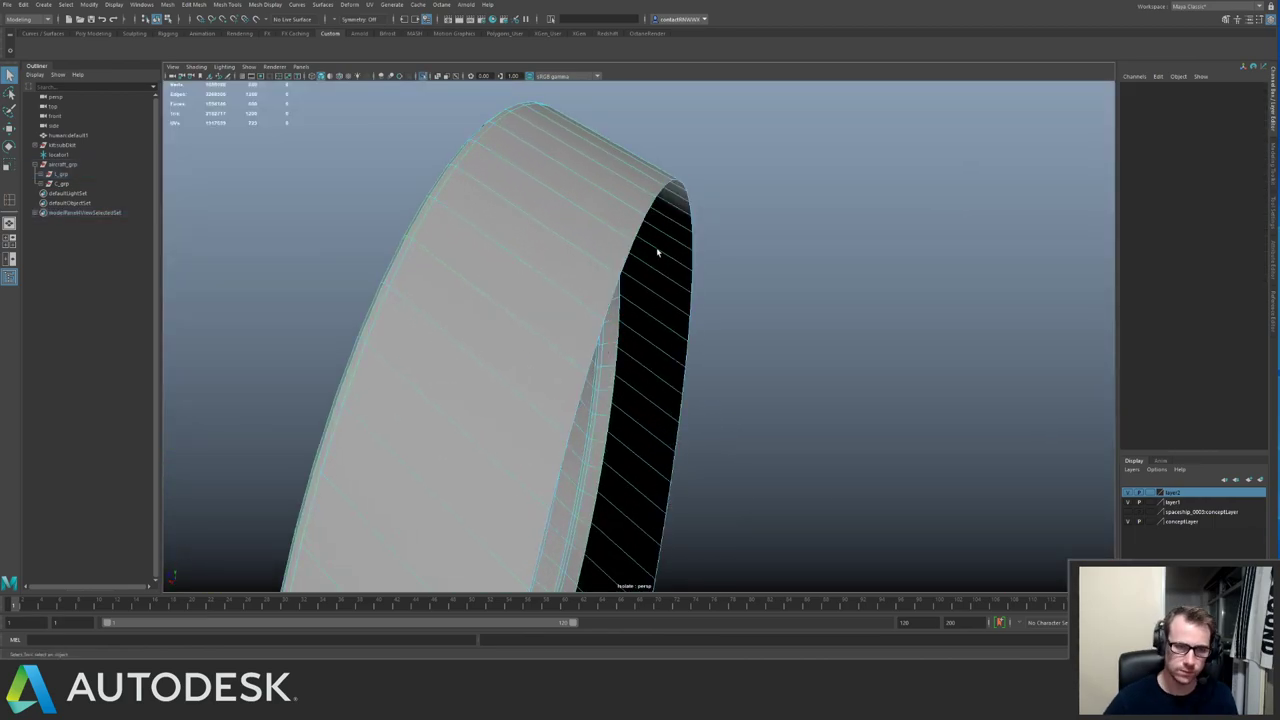
Insert a supporting edge loop close to the intake ring's open back border and exit isolation.
{"action": "left_click_drag", "start_coordinate": [657, 251], "coordinate": [711, 277], "text": "alt"}
{"action": "key", "text": "F8"}
{"action": "key", "text": "y"}
{"action": "key", "text": "q"}
{"action": "key", "text": "F8"}
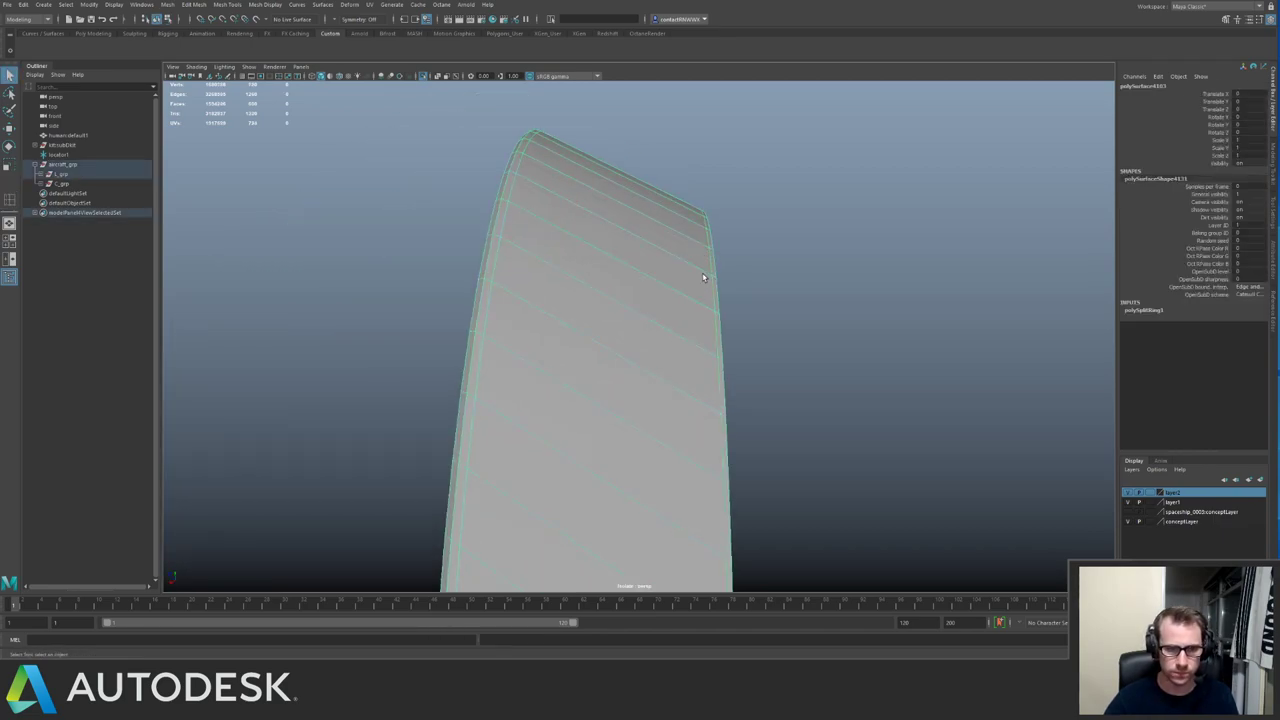
{"action": "key", "text": "f"}
{"action": "key", "text": "ctrl+1"}
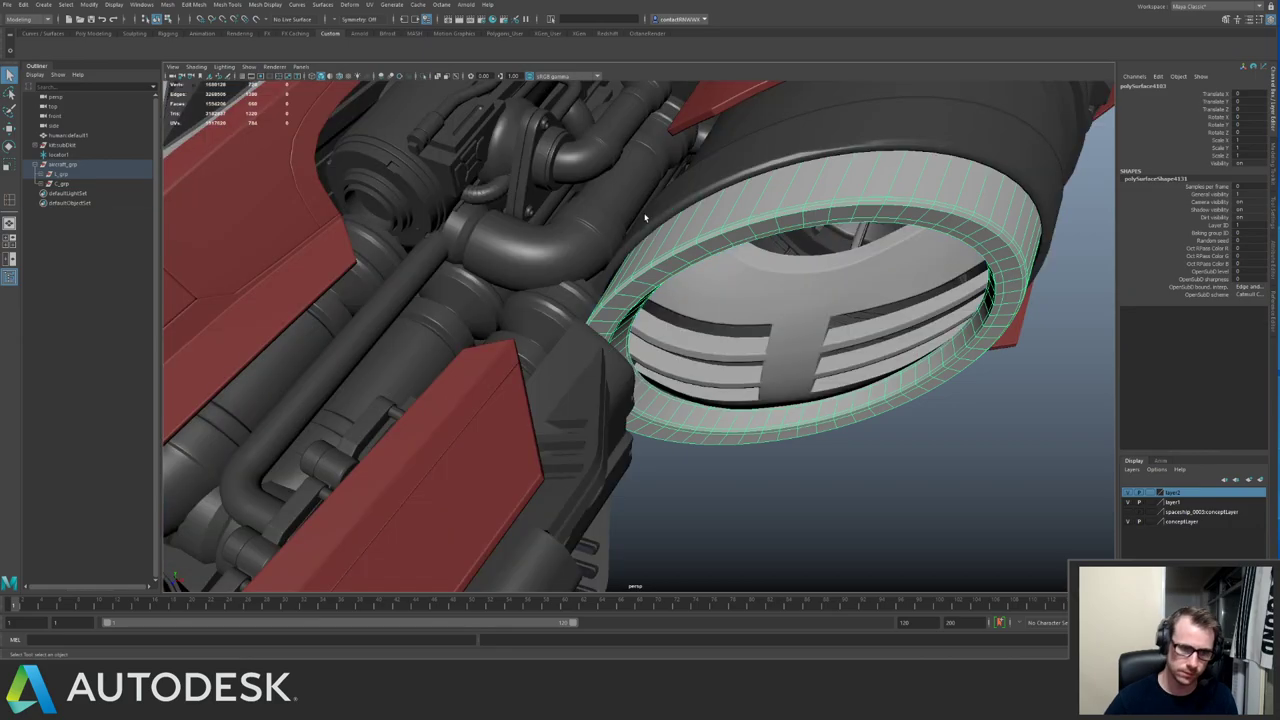
Save the scene with the cleaned-up intake ring.
{"action": "right_click_drag", "start_coordinate": [645, 217], "coordinate": [617, 220], "text": "alt"}
{"action": "left_click_drag", "start_coordinate": [645, 219], "coordinate": [531, 271], "text": "alt"}
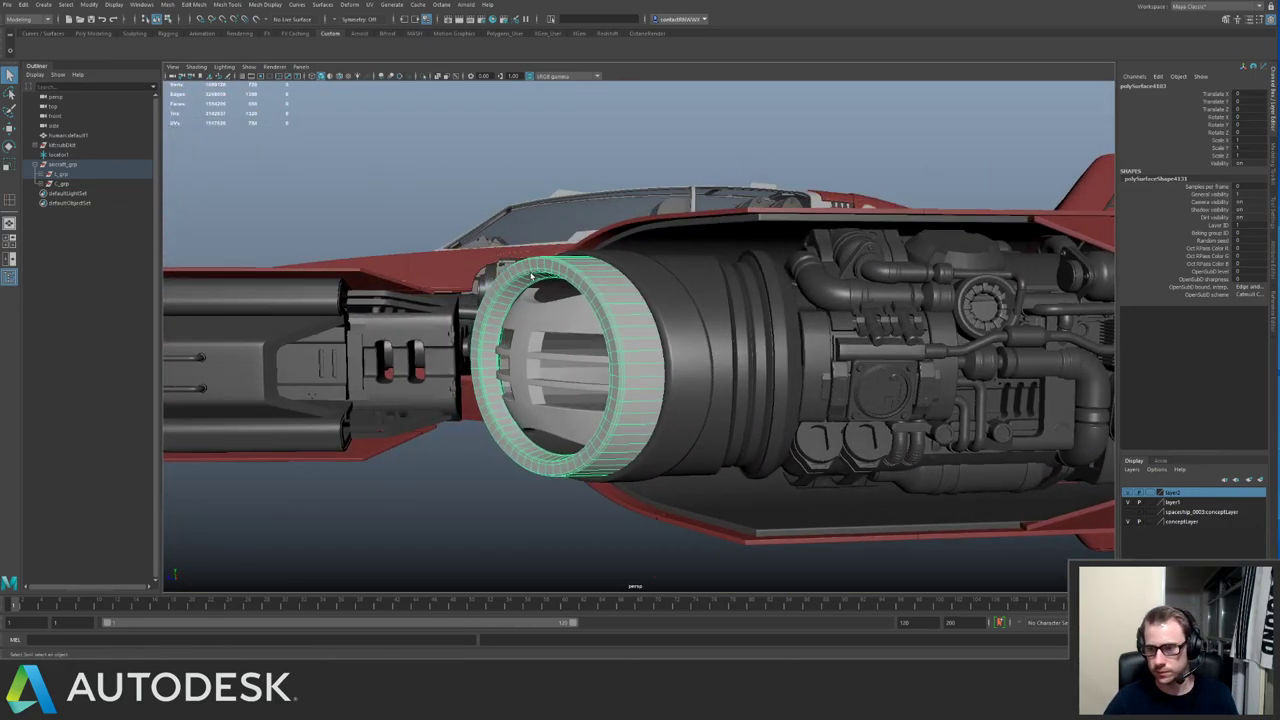
{"action": "key", "text": "ctrl+s"}
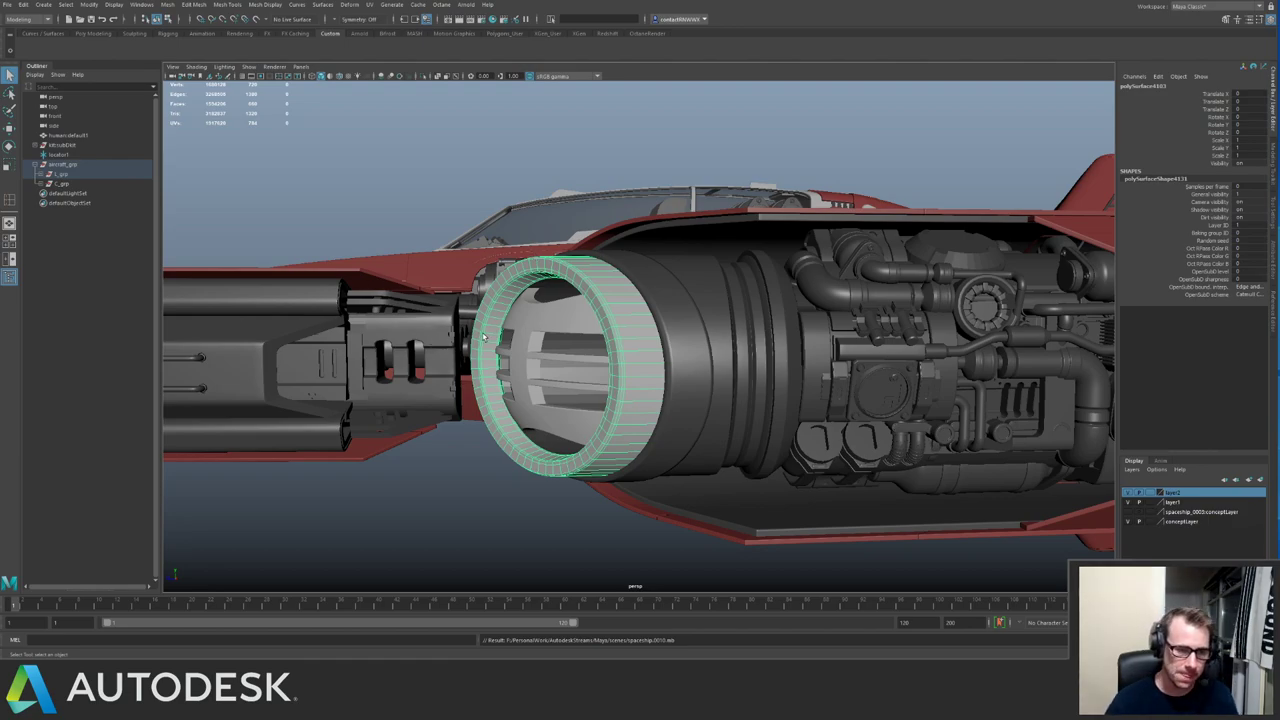
Isolate the intake ring, insert two edge loops around its wide outer band and front face, and exit isolation.
{"action": "left_click_drag", "start_coordinate": [485, 336], "coordinate": [454, 328], "text": "alt"}
{"action": "scroll", "coordinate": [443, 354], "scroll_direction": "up", "scroll_amount": 4}
{"action": "key", "text": "ctrl+1"}
{"action": "right_click_drag", "start_coordinate": [454, 328], "coordinate": [534, 347], "text": "alt"}
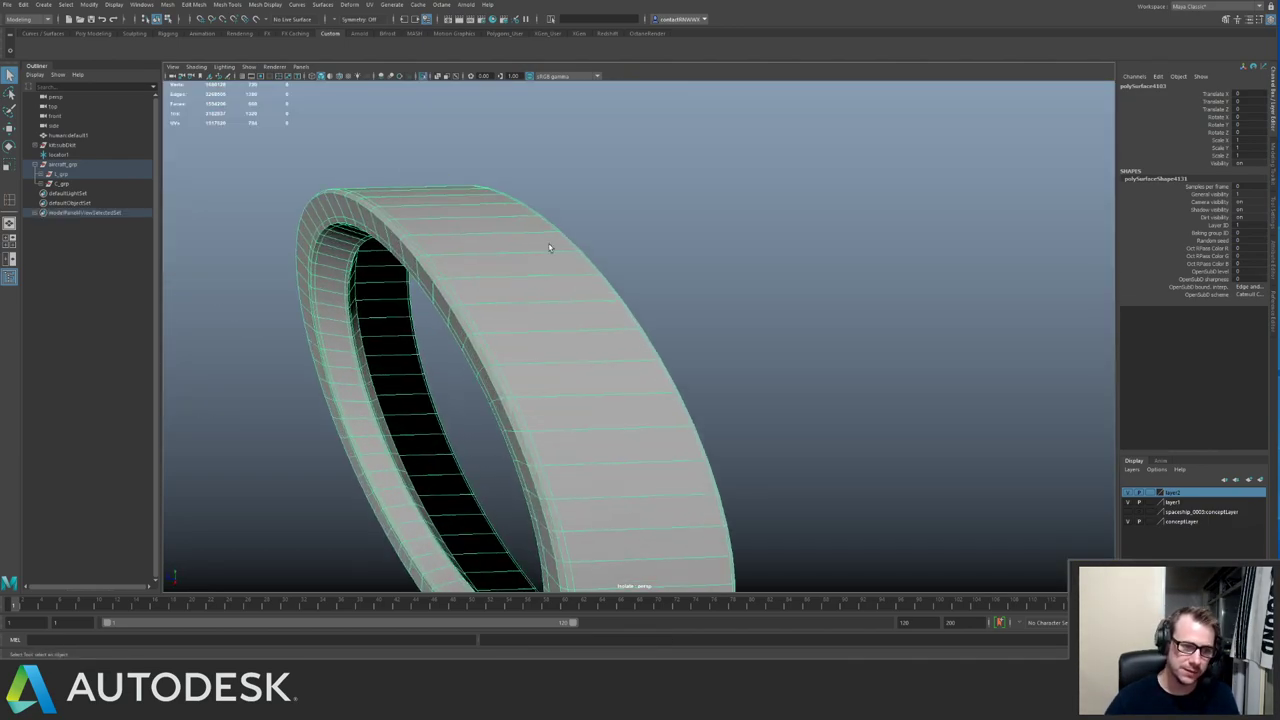
{"action": "right_click_drag", "start_coordinate": [550, 245], "coordinate": [482, 326], "text": "shift"}
{"action": "left_click", "coordinate": [533, 232]}
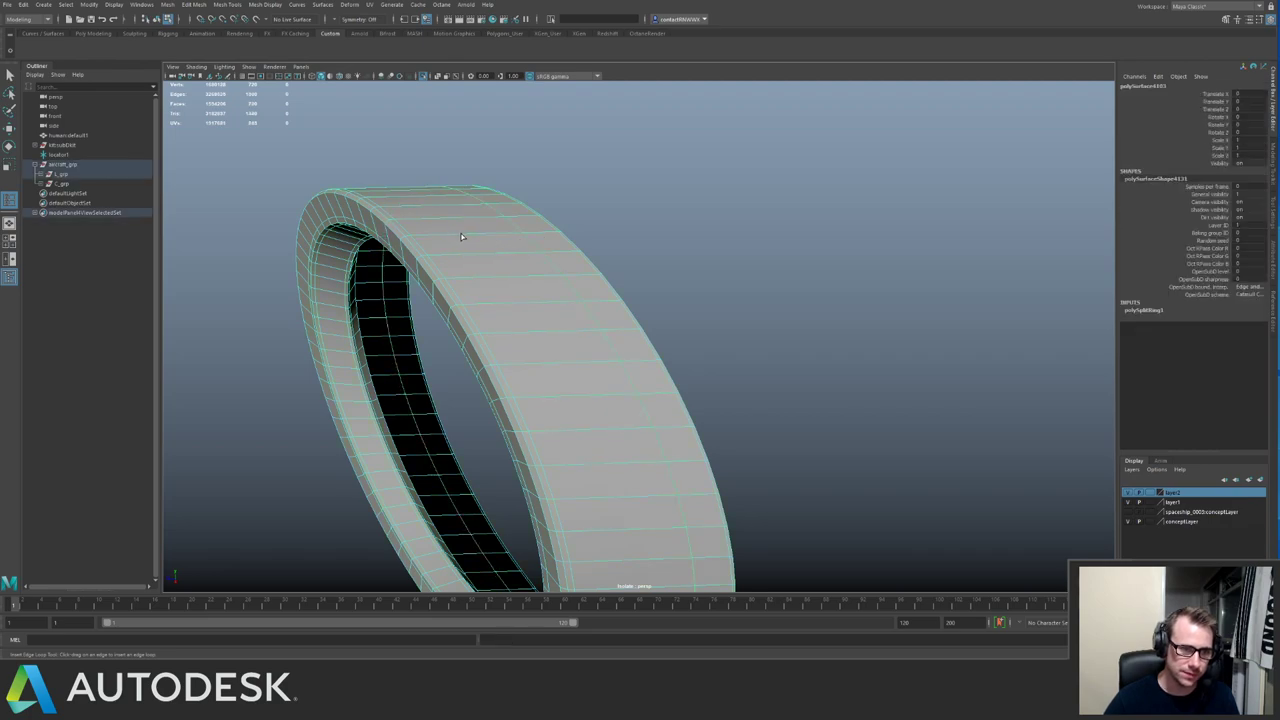
{"action": "left_click", "coordinate": [480, 277]}
{"action": "key", "text": "q"}
{"action": "key", "text": "F8"}
{"action": "left_click_drag", "start_coordinate": [450, 240], "coordinate": [536, 212], "text": "alt"}
{"action": "key", "text": "ctrl+1"}
Inspect the intake ring both isolated and in place, delete its history and save the scene.
{"action": "left_click_drag", "start_coordinate": [609, 212], "coordinate": [560, 262], "text": "alt"}
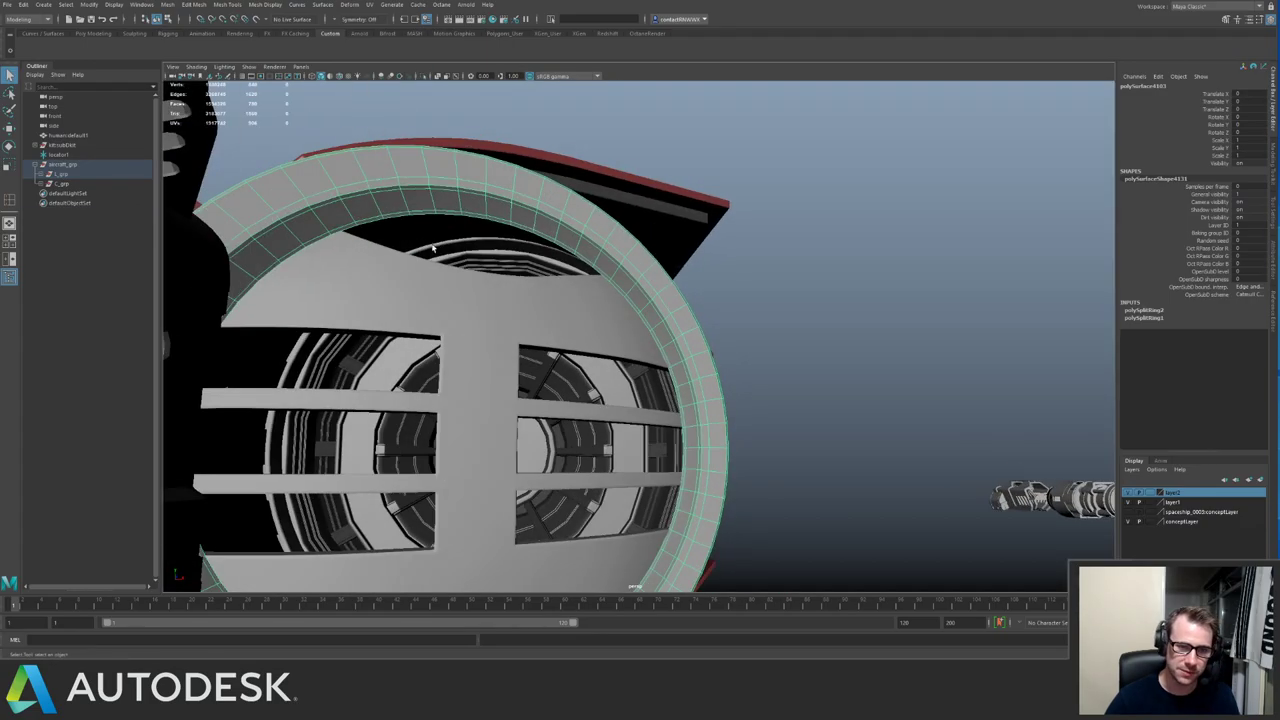
{"action": "key", "text": "ctrl+1"}
{"action": "right_click_drag", "start_coordinate": [560, 262], "coordinate": [589, 263], "text": "alt"}
{"action": "mouse_move", "coordinate": [589, 263]}
{"action": "left_mouse_down", "text": "alt"}
{"action": "mouse_move", "coordinate": [617, 246]}
{"action": "mouse_move", "coordinate": [571, 257]}
{"action": "left_mouse_up", "text": "alt"}
{"action": "key", "text": "ctrl+1"}
{"action": "scroll", "coordinate": [595, 249], "scroll_direction": "down", "scroll_amount": 6}
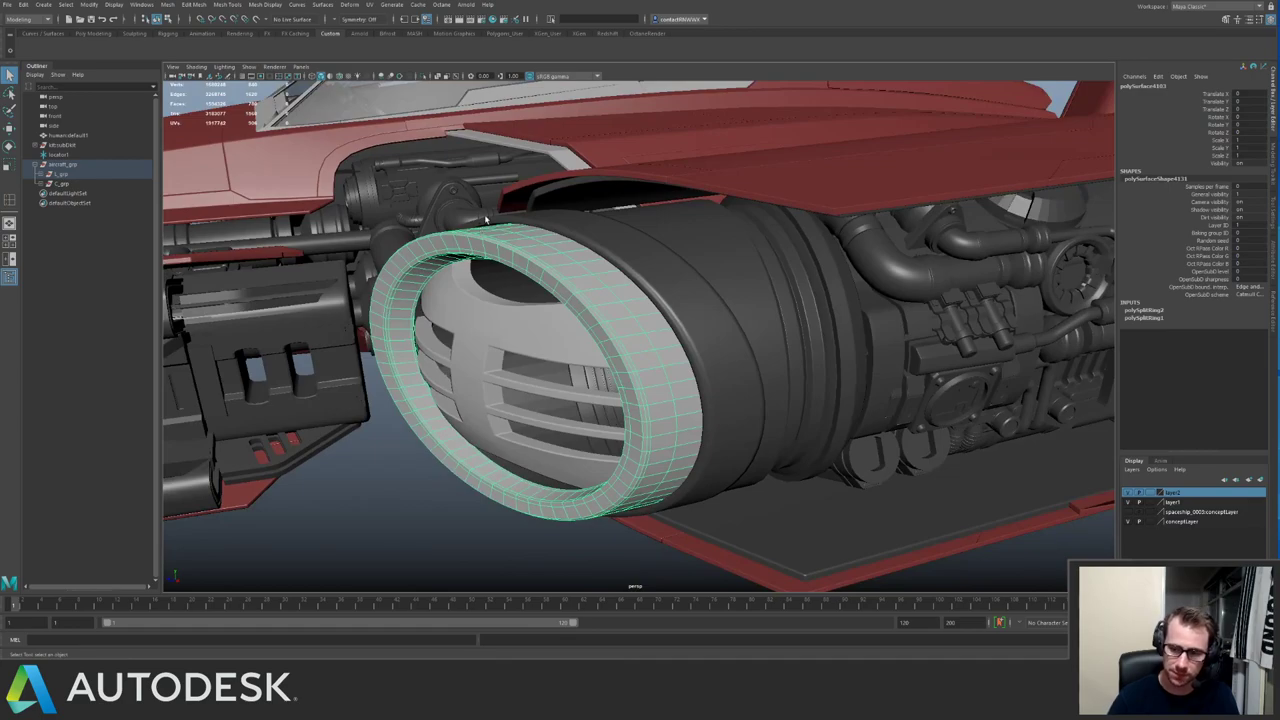
{"action": "key", "text": "ctrl+s"}
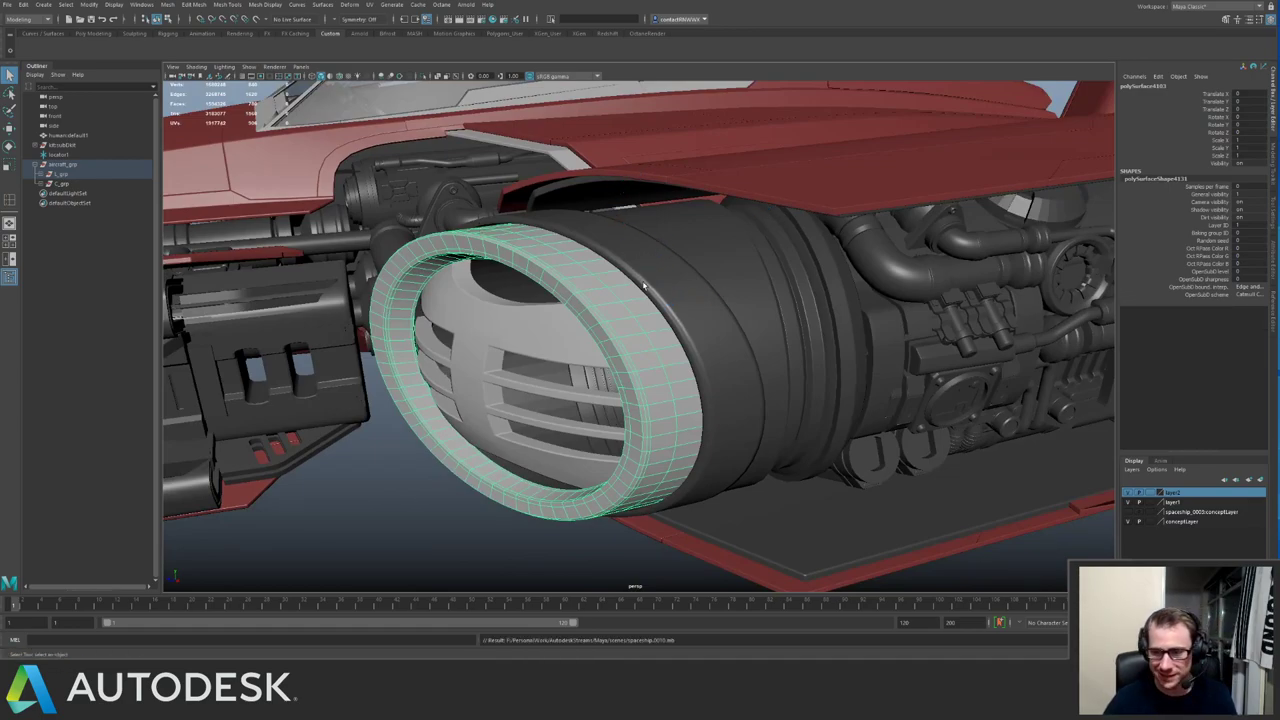
{"action": "left_click_drag", "start_coordinate": [645, 290], "coordinate": [706, 282], "text": "alt"}
{"action": "key", "text": "ctrl+1"}
{"action": "key", "text": "ctrl+1"}
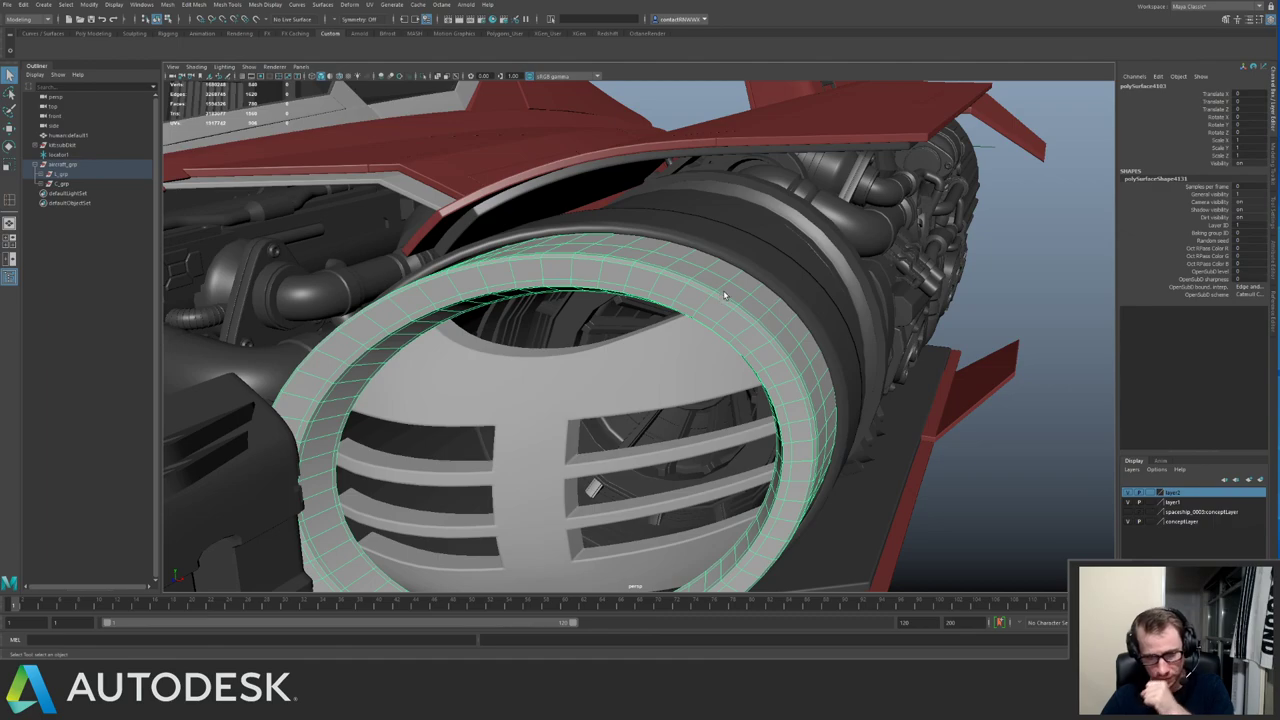
{"action": "key", "text": "ctrl+1"}
{"action": "key", "text": "ctrl+1"}
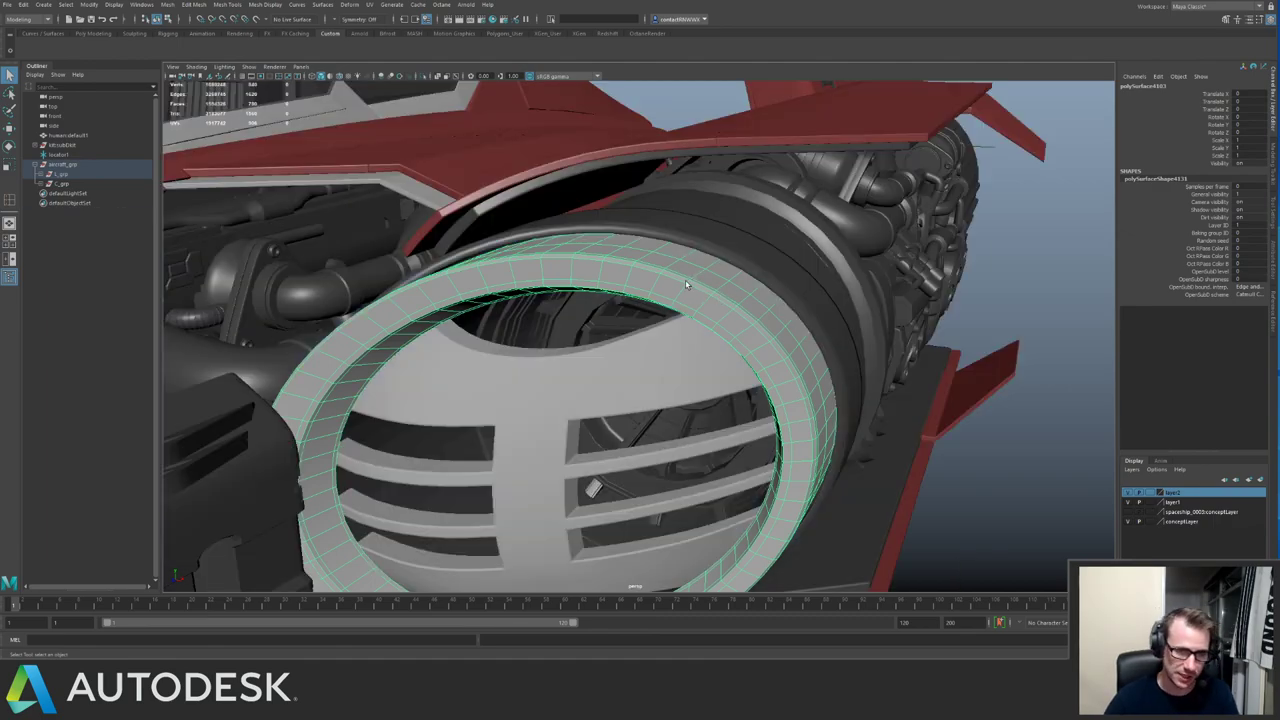
Select the supporting edge loop beside the intake ring's outer front edge and nudge it slightly along the ring's axis.
{"action": "left_click_drag", "start_coordinate": [706, 285], "coordinate": [560, 276], "text": "alt"}
{"action": "right_click_drag", "start_coordinate": [560, 276], "coordinate": [660, 306], "text": "alt"}
{"action": "left_click_drag", "start_coordinate": [660, 306], "coordinate": [643, 263], "text": "alt"}
{"action": "right_click_drag", "start_coordinate": [637, 275], "coordinate": [632, 249]}
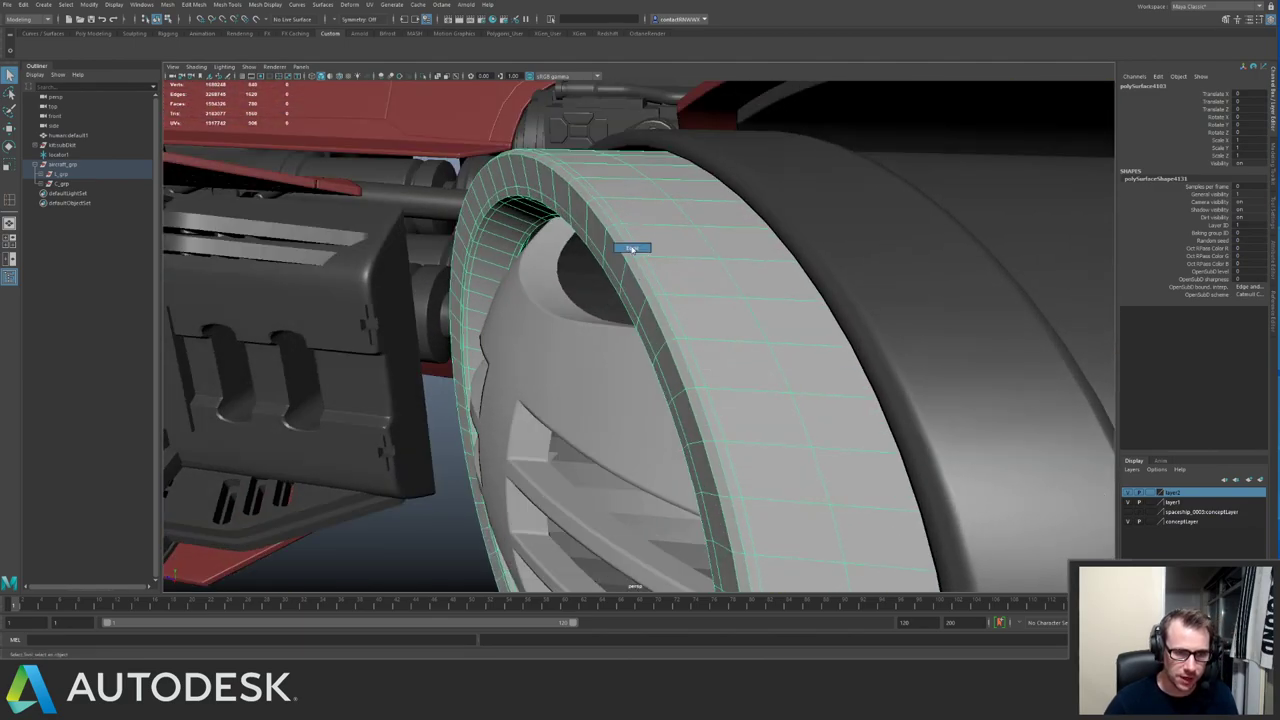
{"action": "key", "text": "F11"}
{"action": "key", "text": "w"}
{"action": "left_click_drag", "start_coordinate": [626, 256], "coordinate": [514, 391], "text": "alt"}
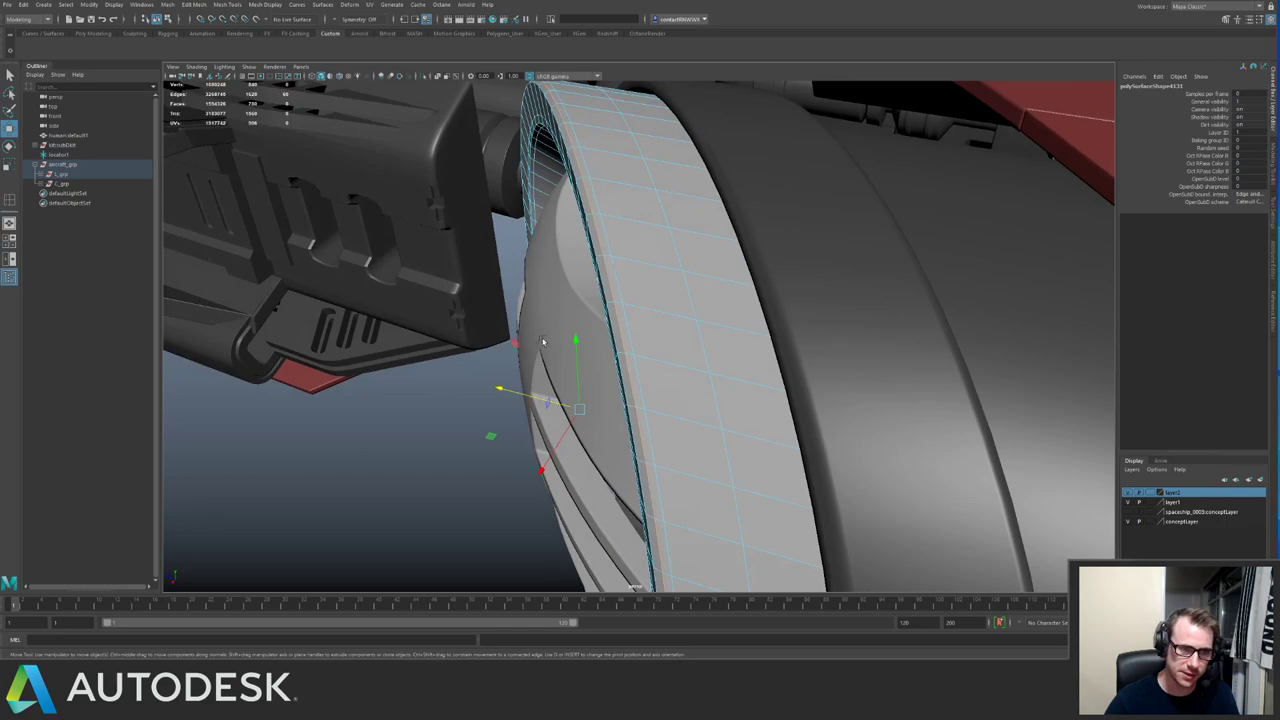
{"action": "left_click", "coordinate": [508, 386]}
{"action": "left_click", "coordinate": [508, 386]}
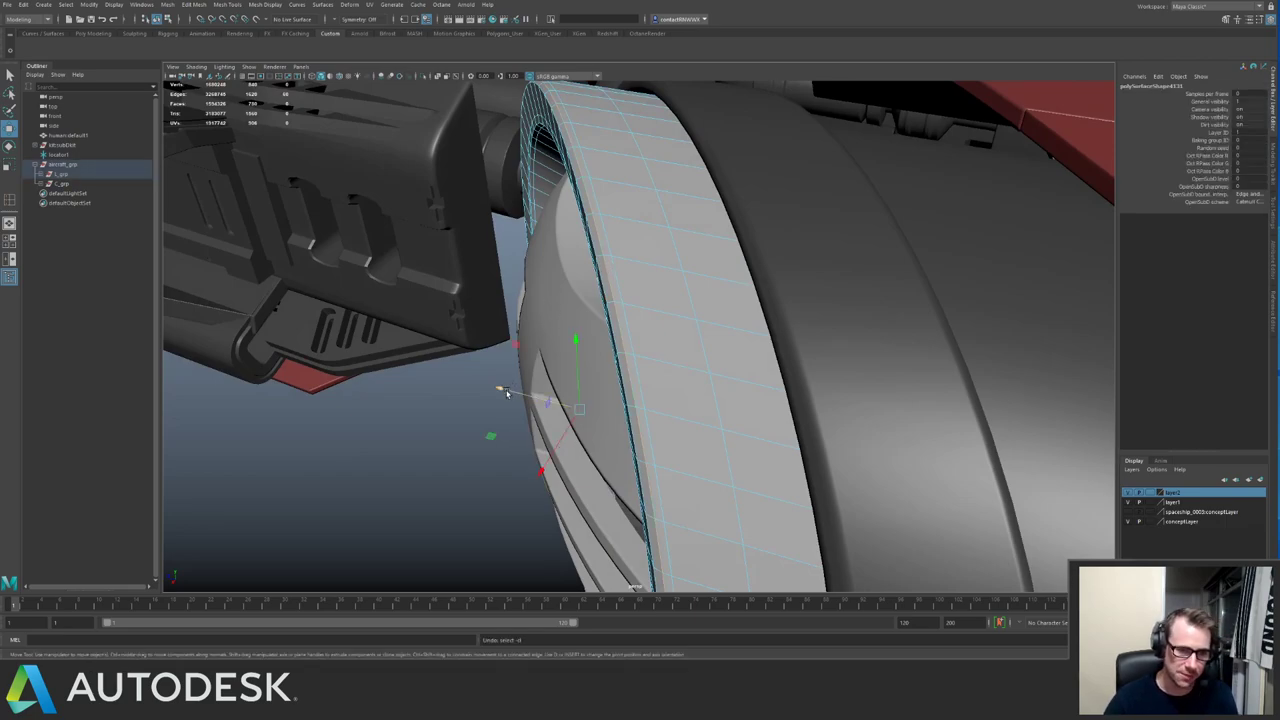
{"action": "double_click", "coordinate": [617, 272]}
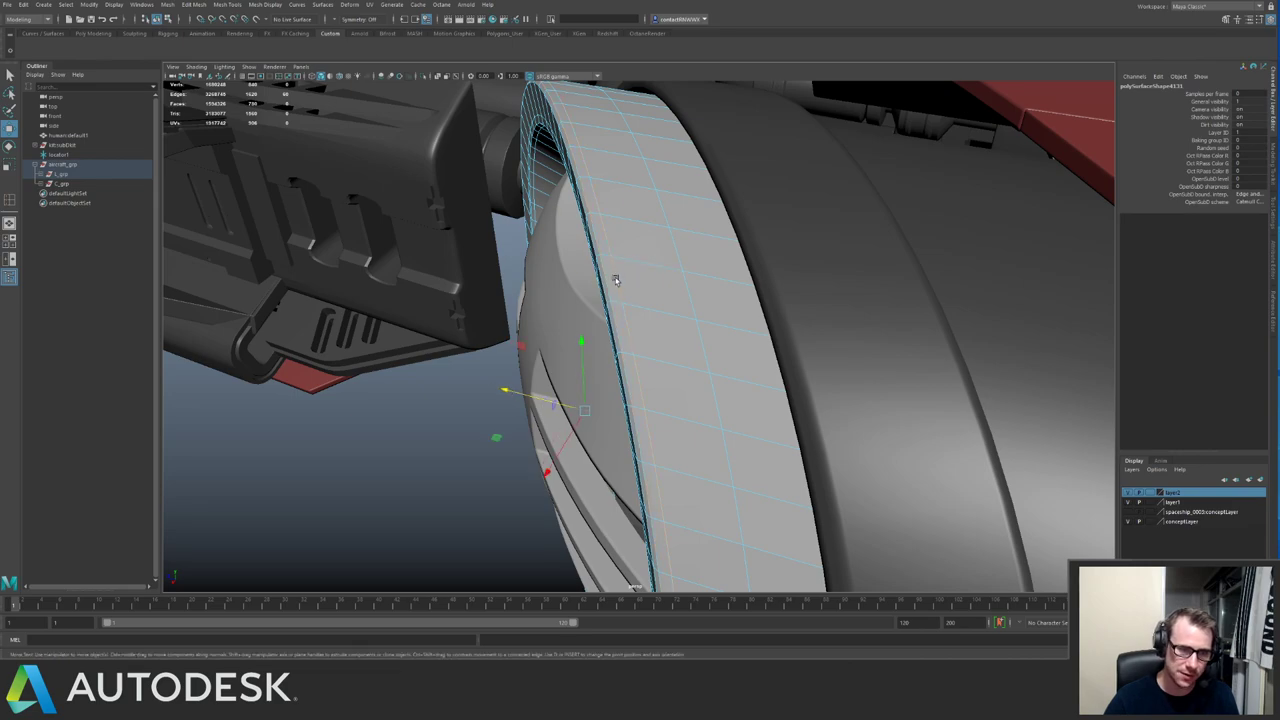
{"action": "left_click_drag", "start_coordinate": [516, 396], "coordinate": [512, 393]}
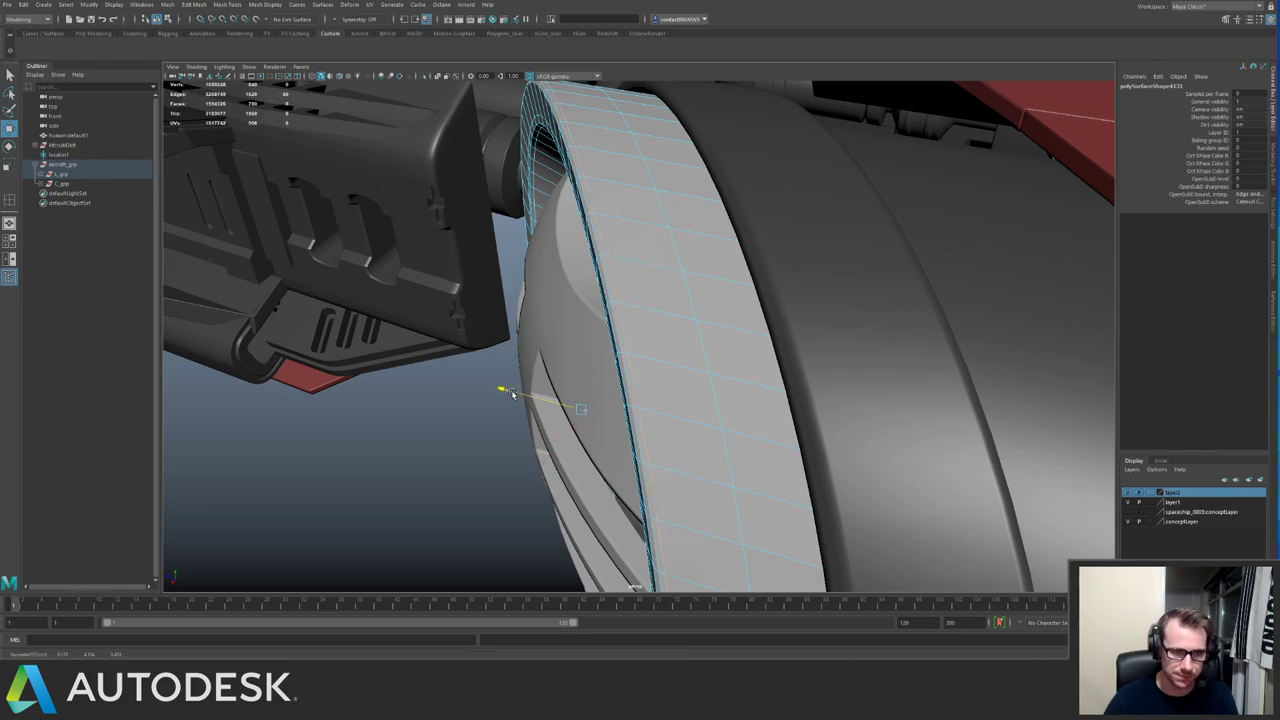
{"action": "key", "text": "q"}
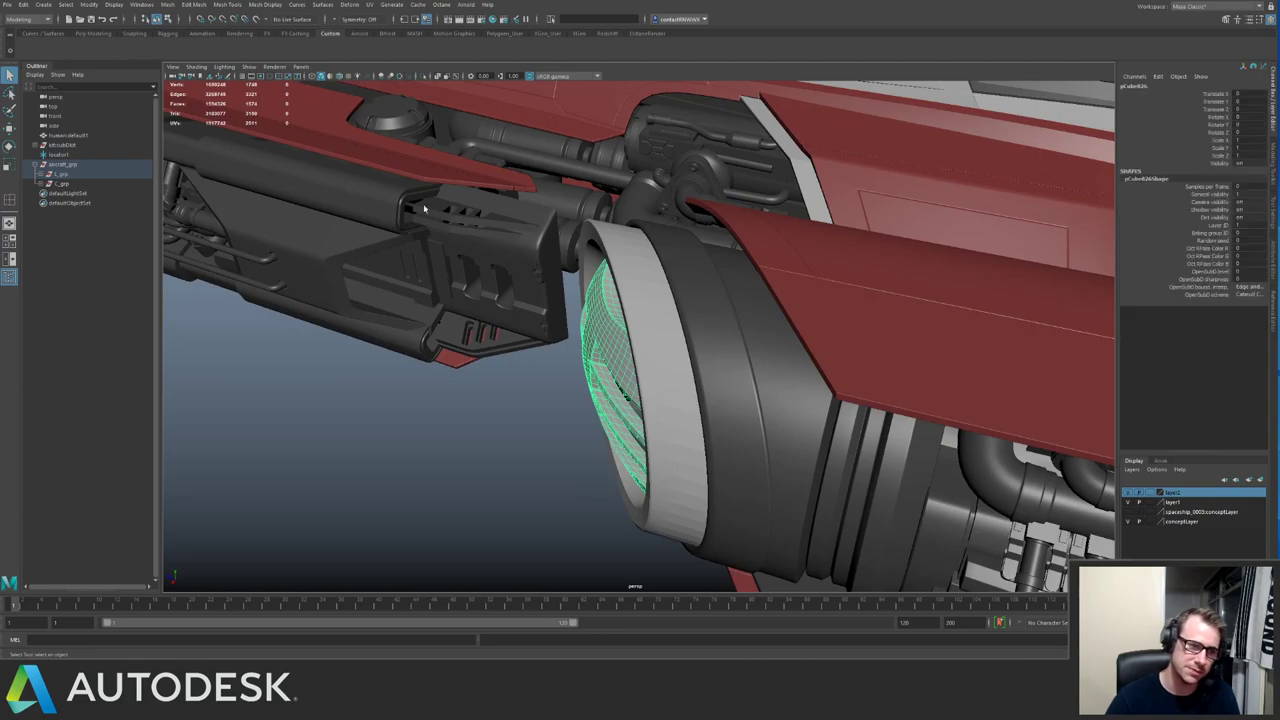
Clear the selection, check the ship around the engine intake and save the scene.
{"action": "left_click", "coordinate": [474, 250]}
{"action": "left_click_drag", "start_coordinate": [474, 250], "coordinate": [531, 290], "text": "alt"}
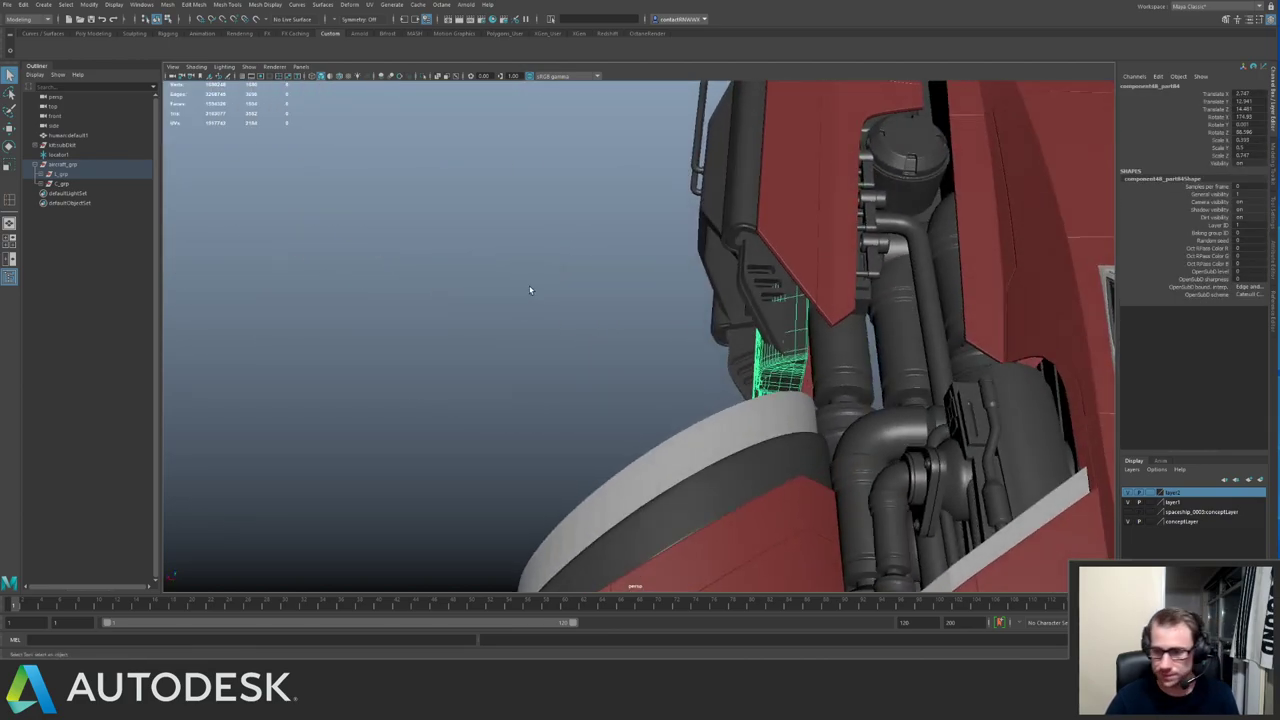
{"action": "left_click", "coordinate": [513, 292]}
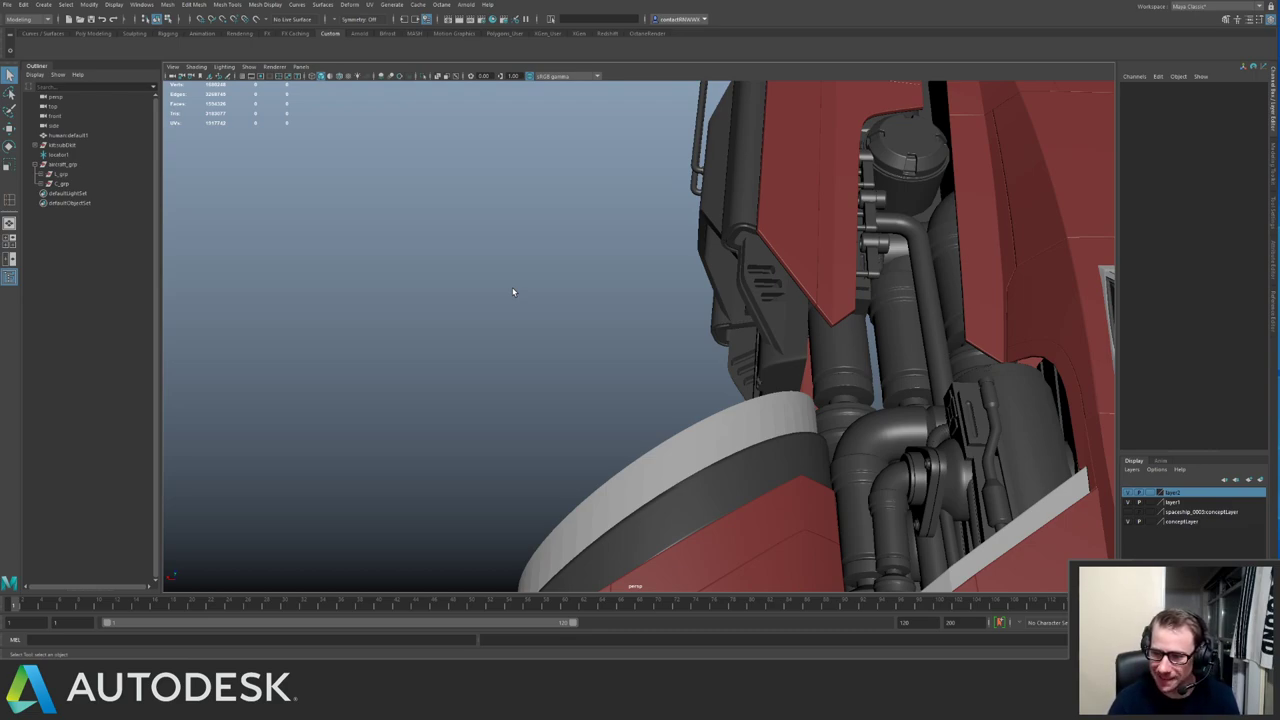
{"action": "left_click_drag", "start_coordinate": [513, 292], "coordinate": [666, 303], "text": "alt"}
{"action": "right_click_drag", "start_coordinate": [666, 303], "coordinate": [500, 262], "text": "alt"}
{"action": "left_click_drag", "start_coordinate": [500, 262], "coordinate": [577, 243], "text": "alt"}
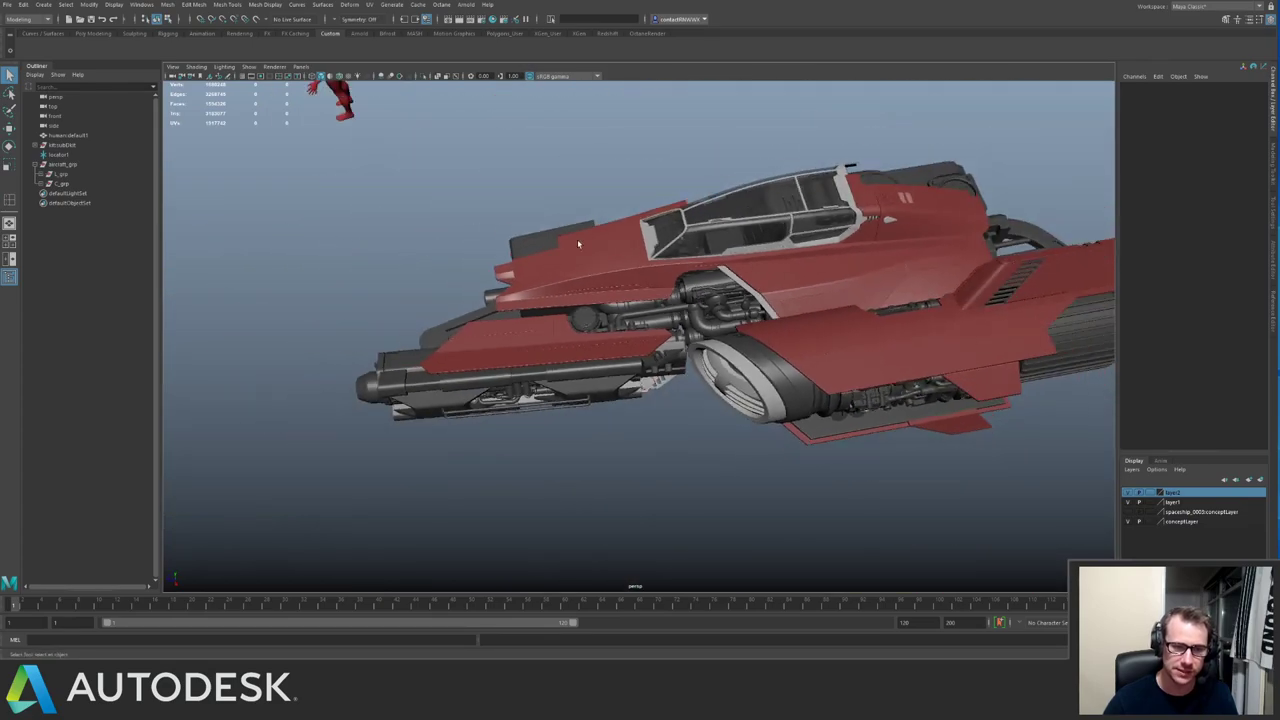
{"action": "left_click_drag", "start_coordinate": [668, 308], "coordinate": [584, 260], "text": "alt"}
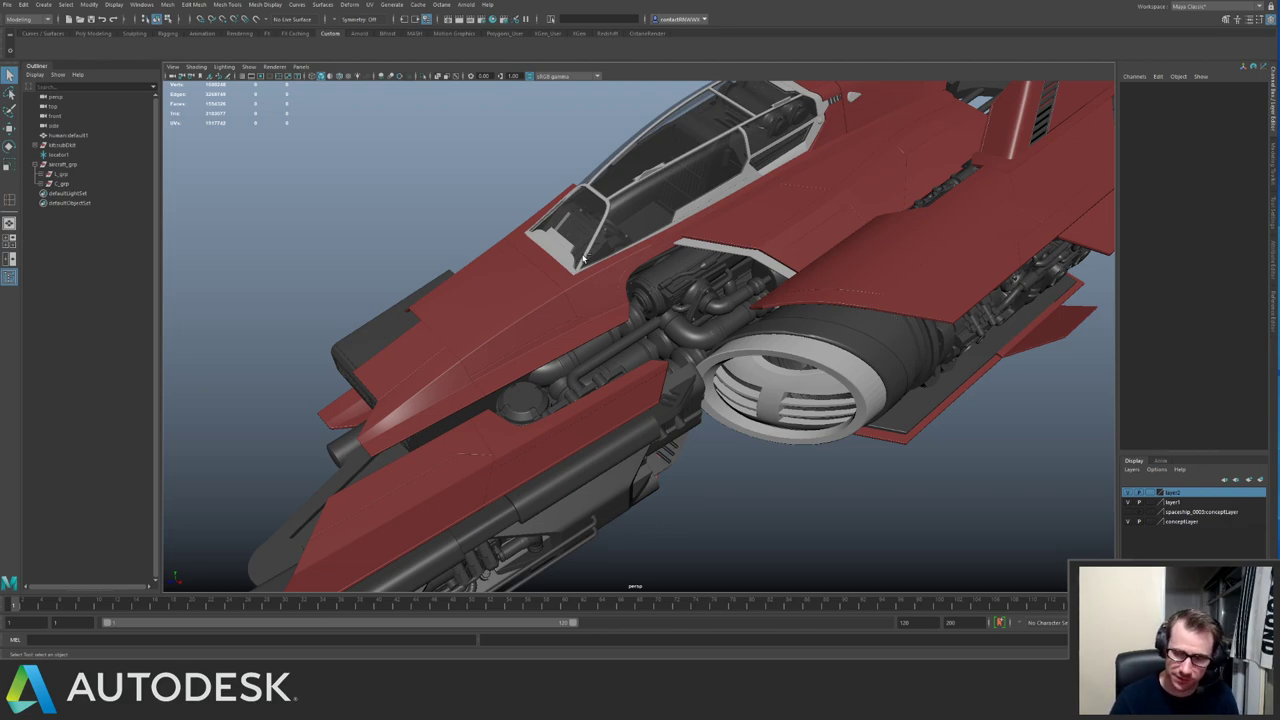
{"action": "key", "text": "ctrl+s"}
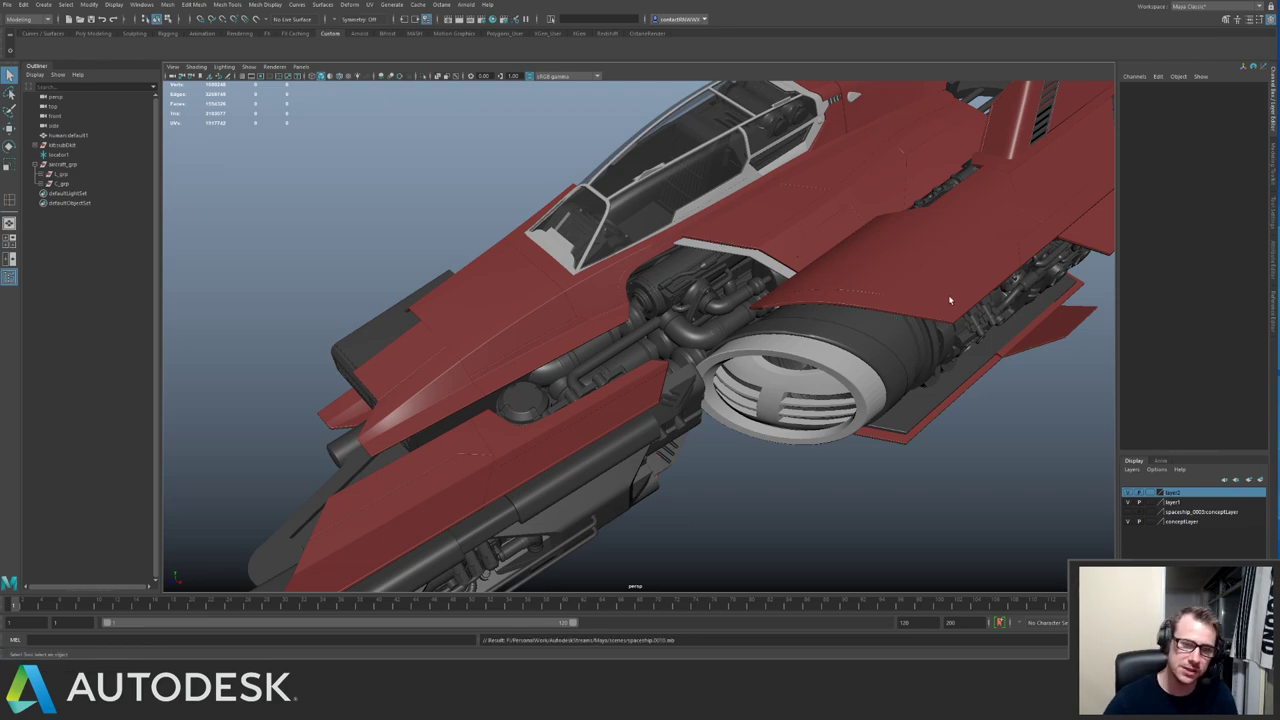
{"action": "right_click_drag", "start_coordinate": [950, 300], "coordinate": [690, 205], "text": "alt"}
{"action": "middle_click_drag", "start_coordinate": [690, 205], "coordinate": [613, 268], "text": "alt"}
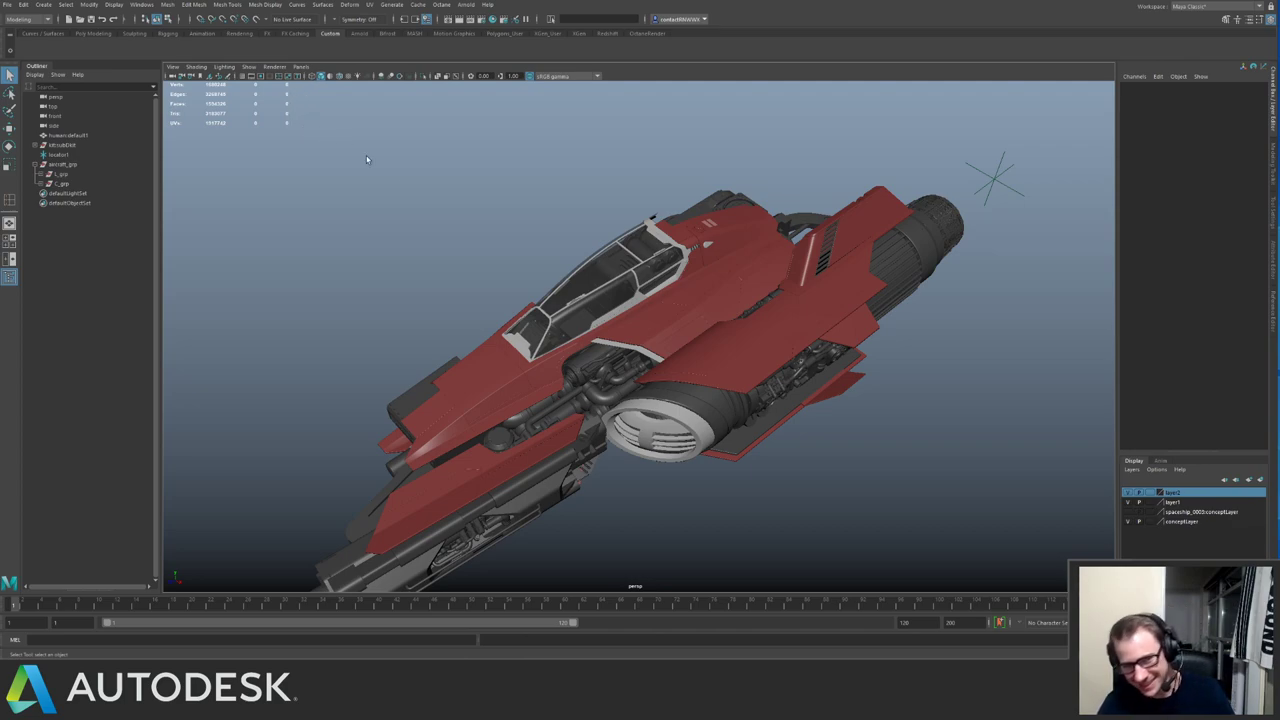
{"action": "left_click_drag", "start_coordinate": [505, 290], "coordinate": [476, 293], "text": "alt"}
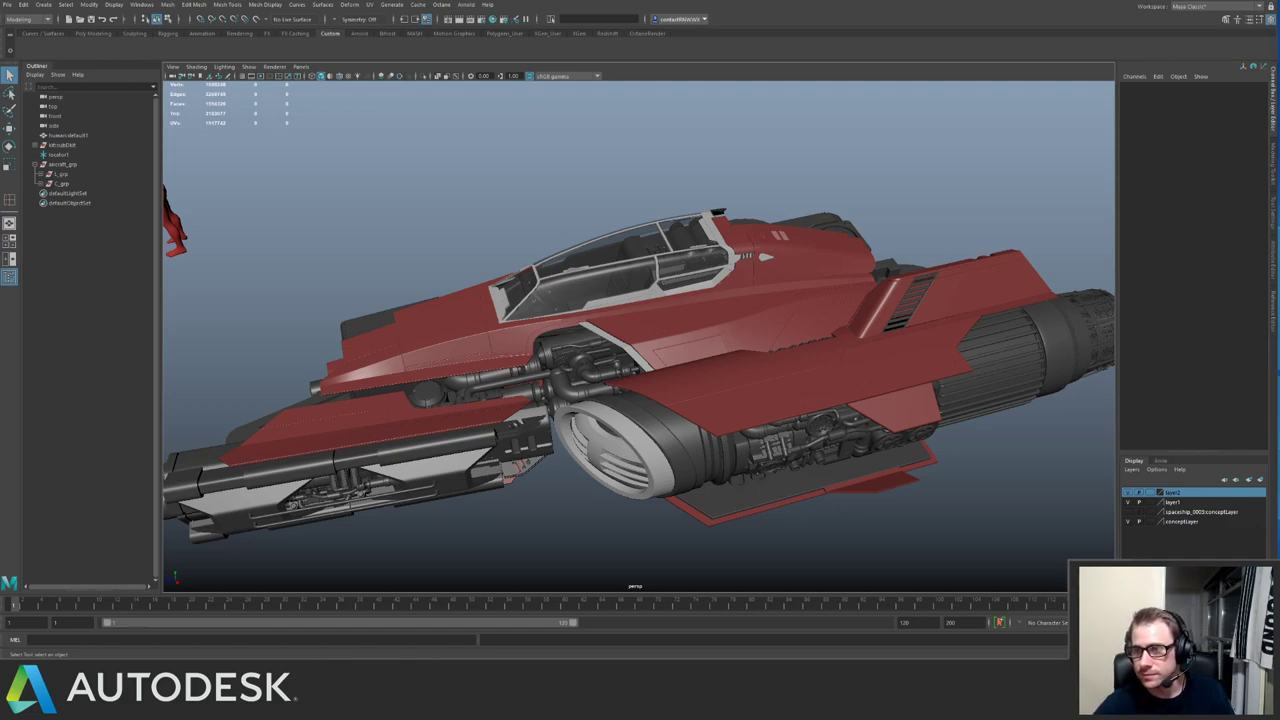
Switch to the ArtStation browser window, enlarge it and open the Personal album of the artist's portfolio.
{"action": "left_click_drag", "start_coordinate": [1279, 30], "coordinate": [550, 32]}
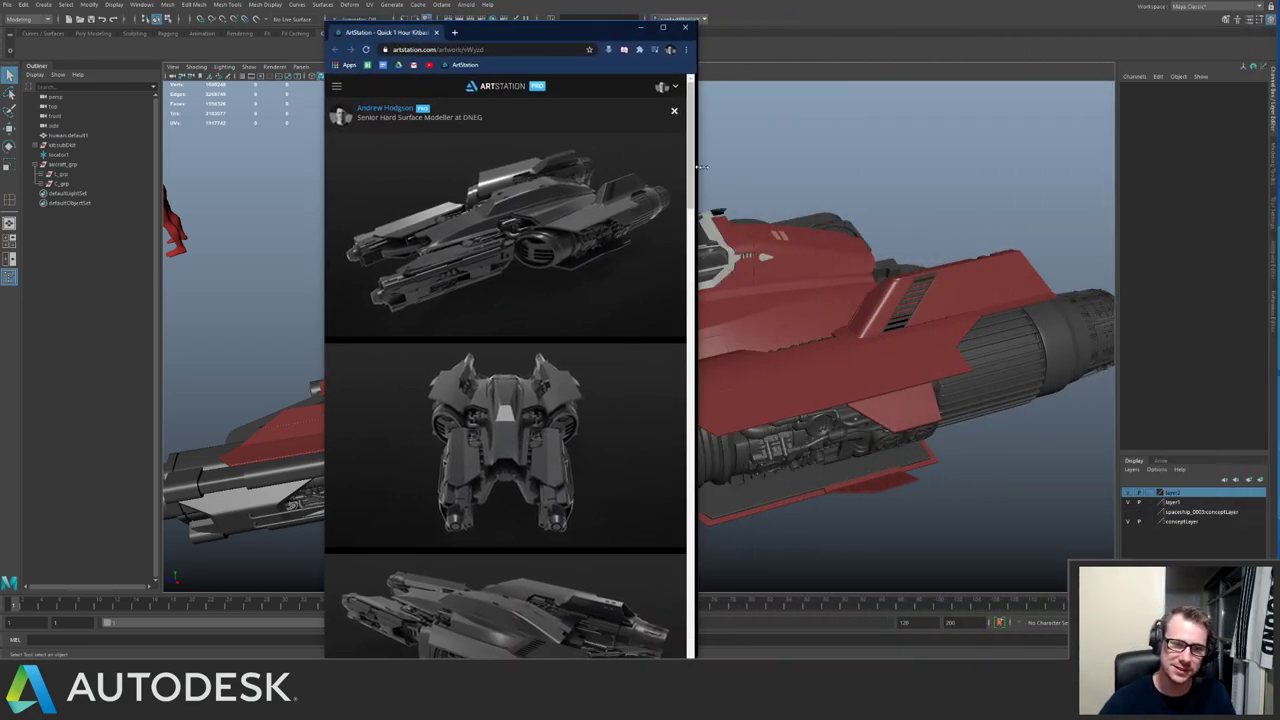
{"action": "left_click_drag", "start_coordinate": [697, 165], "coordinate": [1040, 170]}
{"action": "scroll", "coordinate": [1036, 323], "scroll_direction": "down", "scroll_amount": 5}
{"action": "left_click_drag", "start_coordinate": [1035, 323], "coordinate": [1025, 150]}
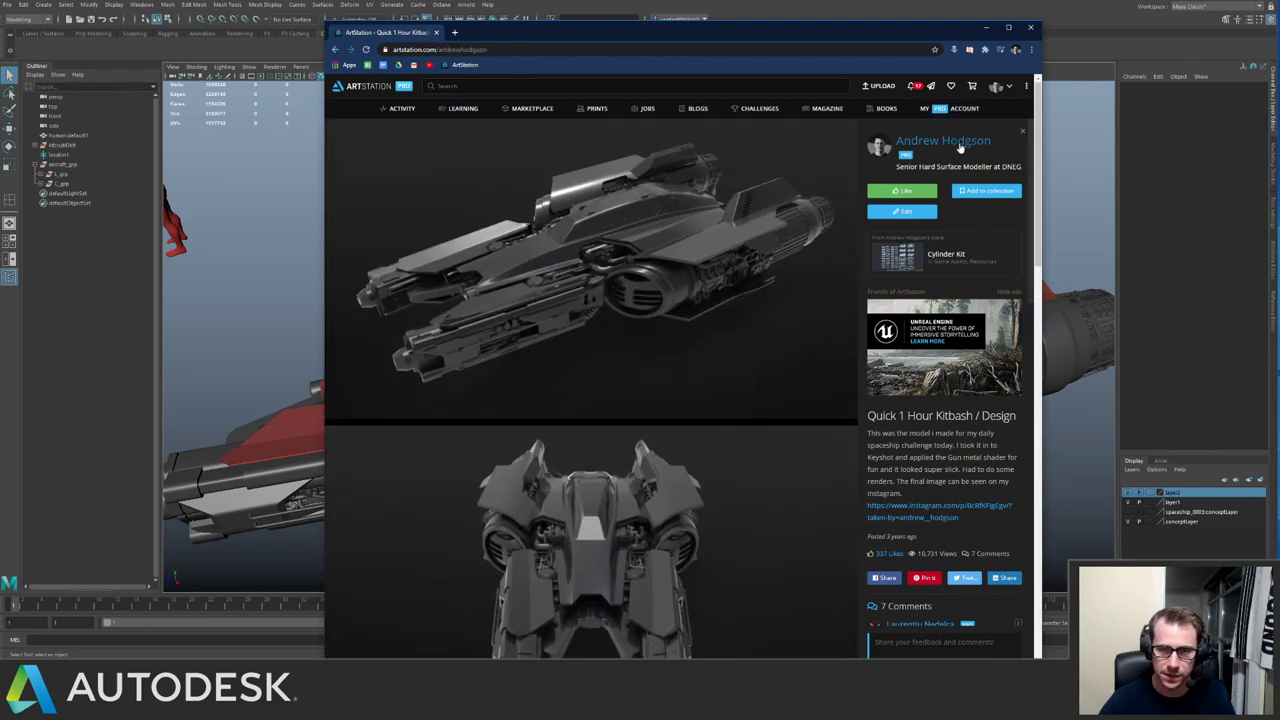
{"action": "left_click", "coordinate": [950, 142]}
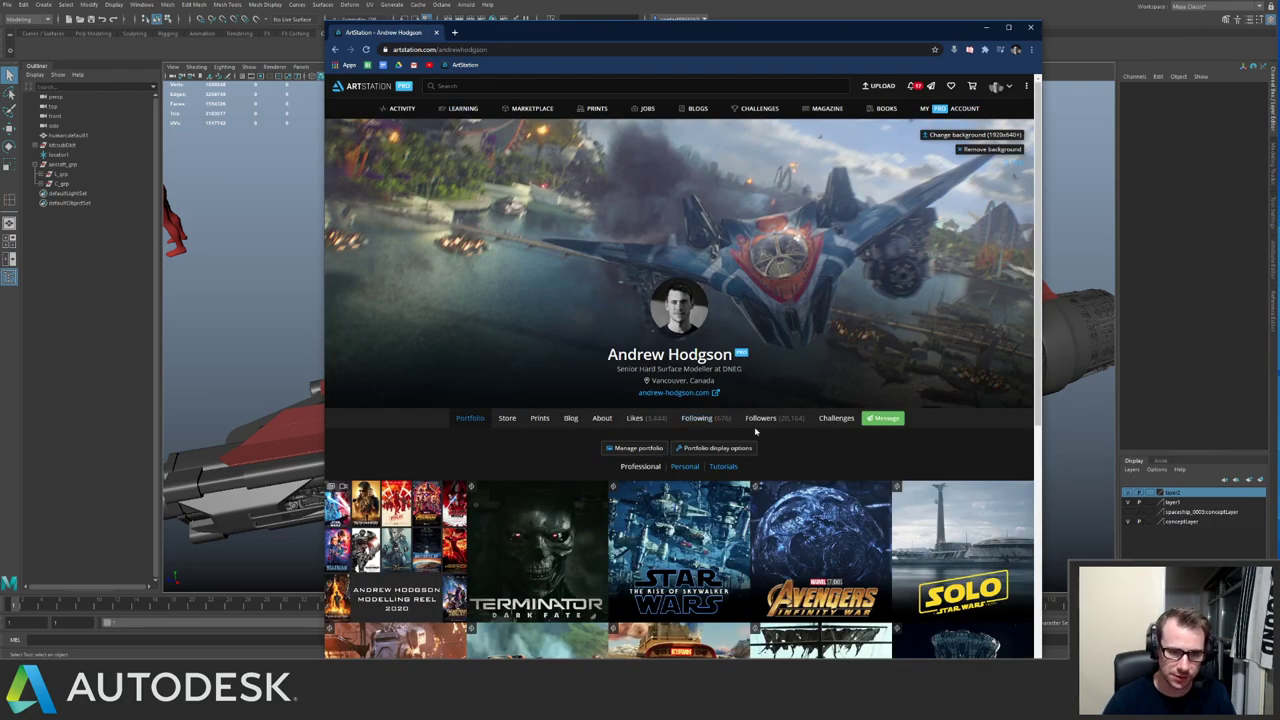
{"action": "left_click", "coordinate": [688, 466]}
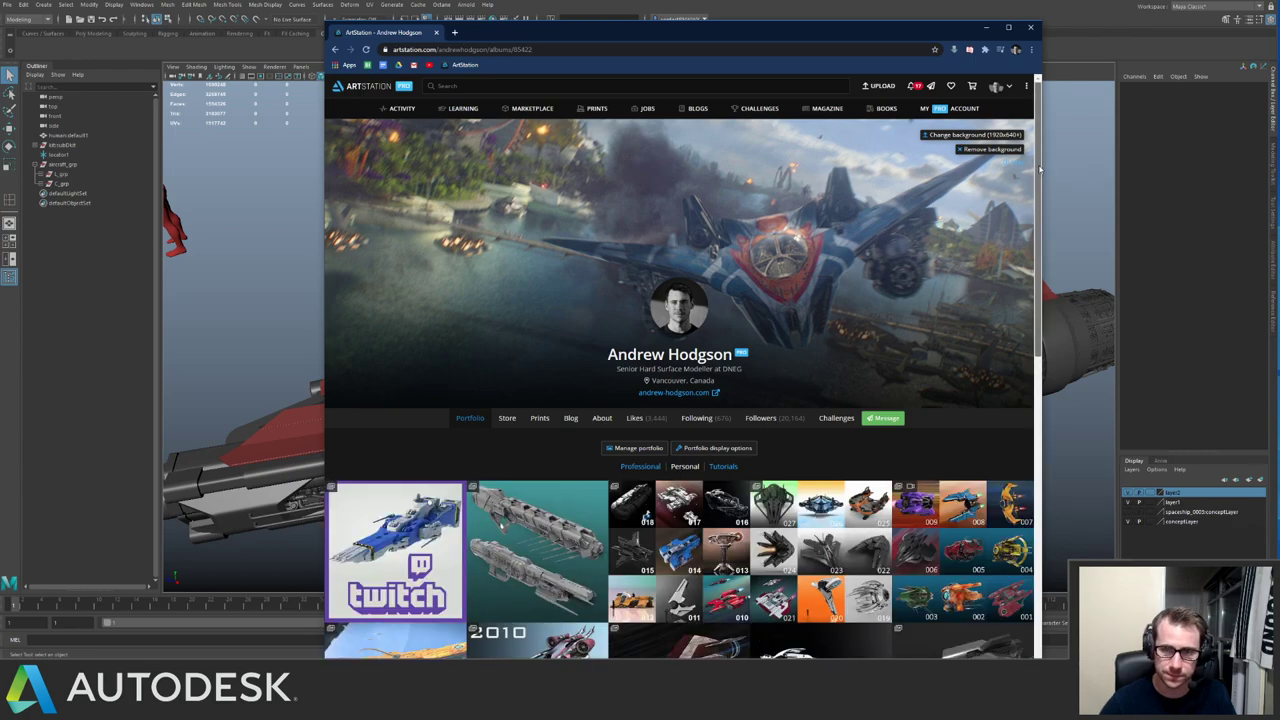
Open the Spaceship A Day 2017/12/03-2017/12/12 project, examine the red spaceship concept image and return to Maya.
{"action": "scroll", "coordinate": [1043, 244], "scroll_direction": "down", "scroll_amount": 2}
{"action": "left_click", "coordinate": [726, 374]}
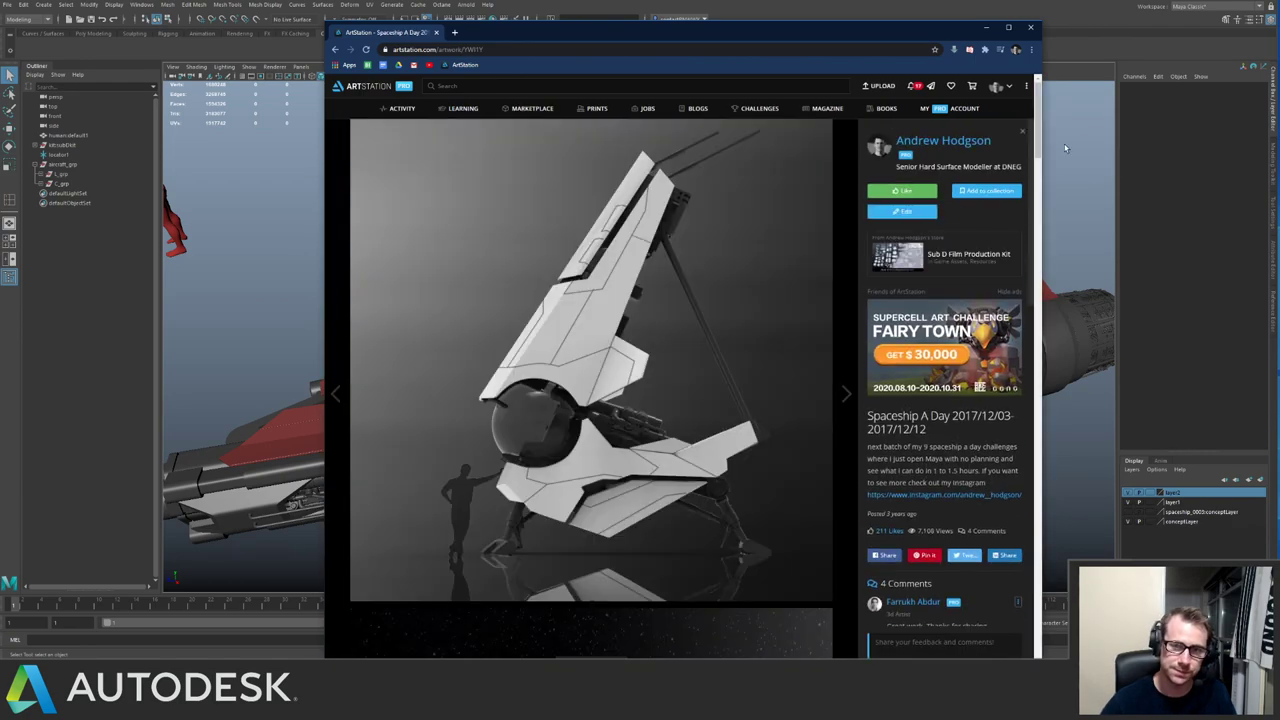
{"action": "scroll", "coordinate": [1037, 150], "scroll_direction": "down", "scroll_amount": 10}
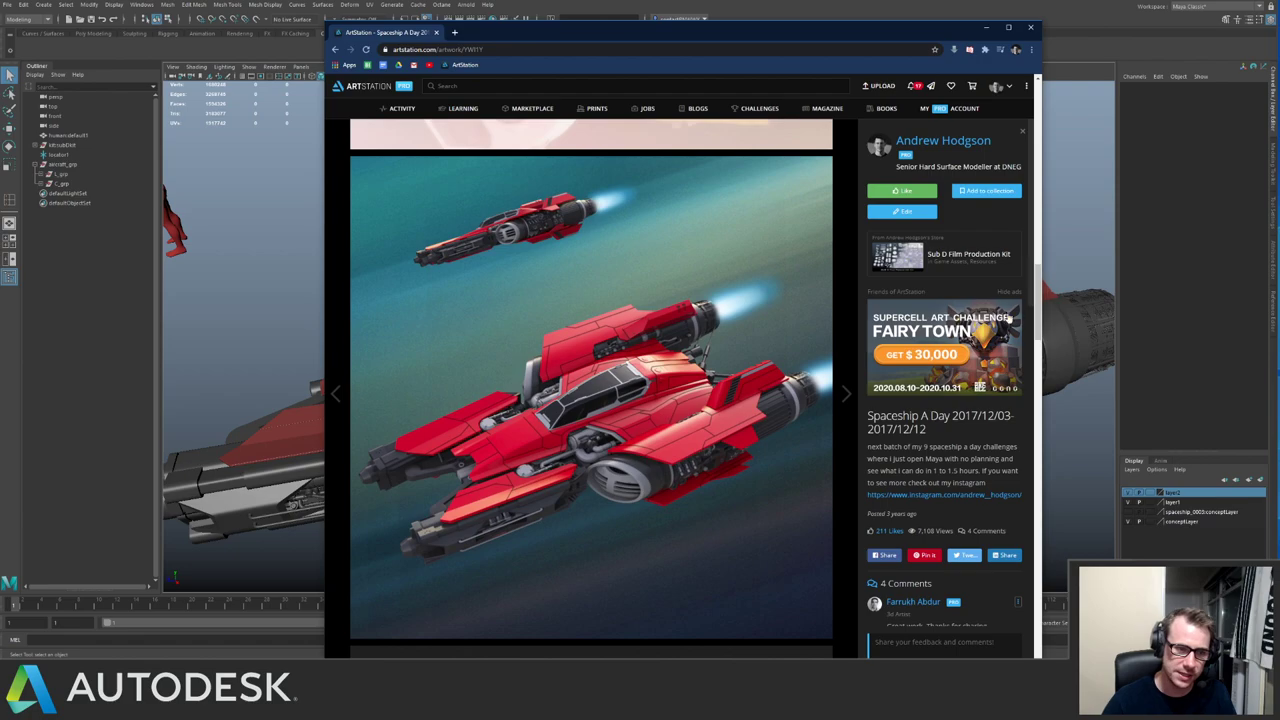
{"action": "left_click_drag", "start_coordinate": [740, 32], "coordinate": [525, 11]}
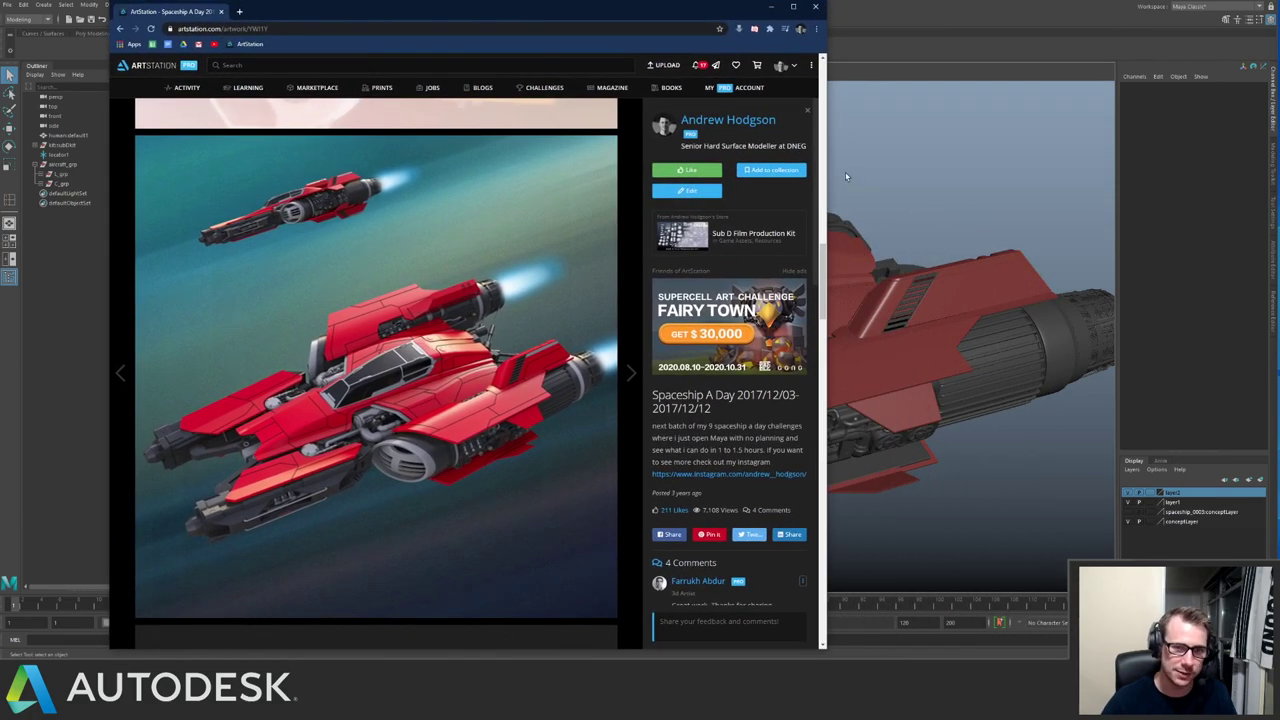
{"action": "left_click_drag", "start_coordinate": [826, 177], "coordinate": [1127, 177]}
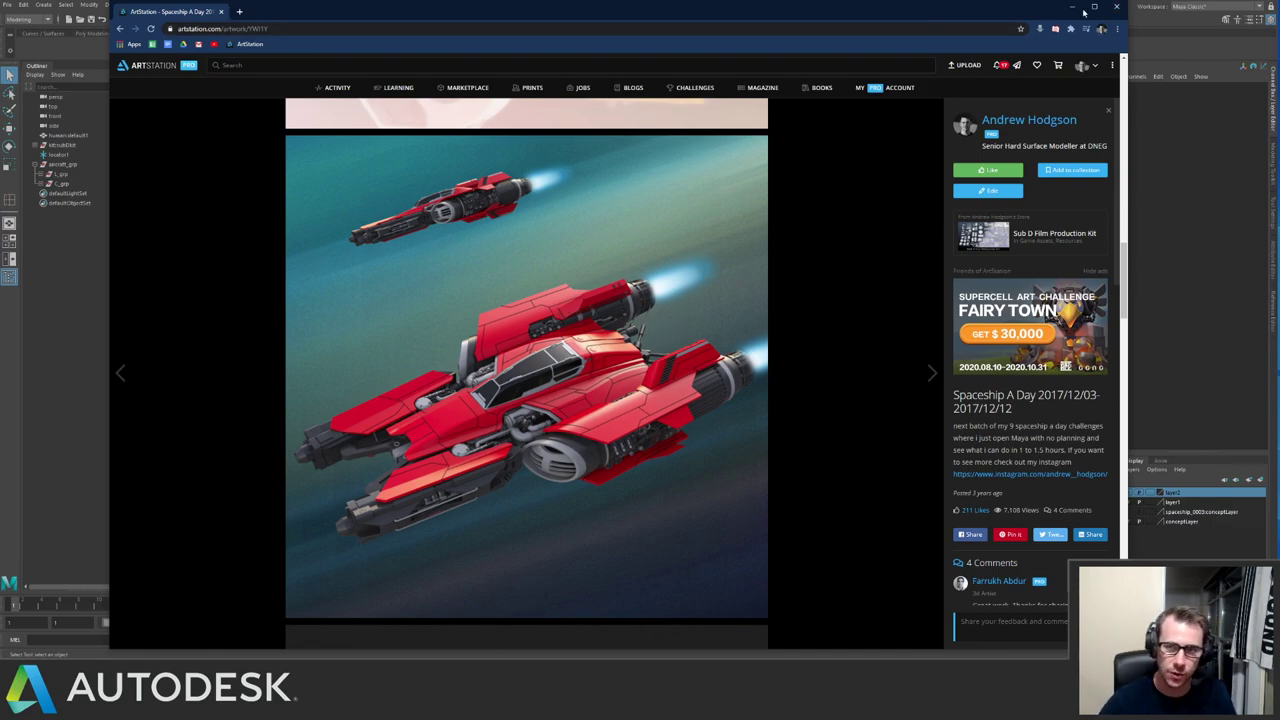
{"action": "left_click", "coordinate": [1080, 9]}
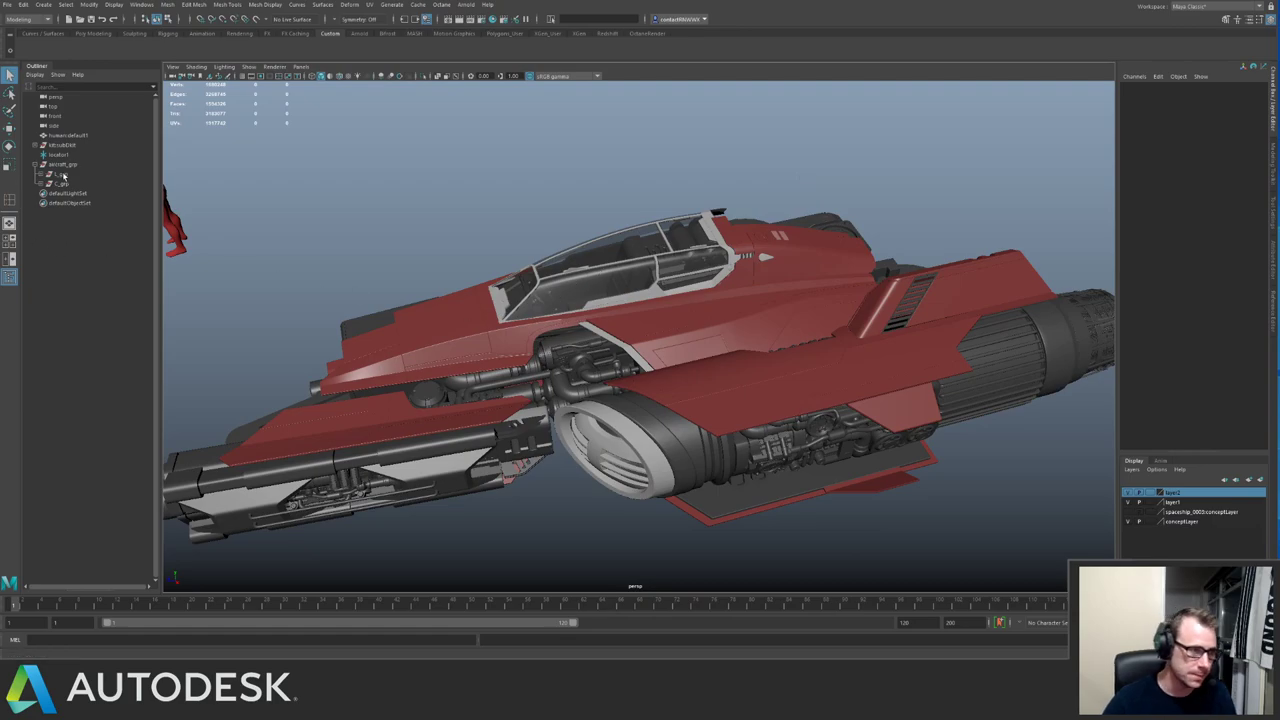
Duplicate L_grp and set the copy's Scale X to -1 to mirror the ship's side parts, then clear the selection.
{"action": "left_click", "coordinate": [60, 174]}
{"action": "left_click_drag", "start_coordinate": [491, 274], "coordinate": [545, 278], "text": "alt"}
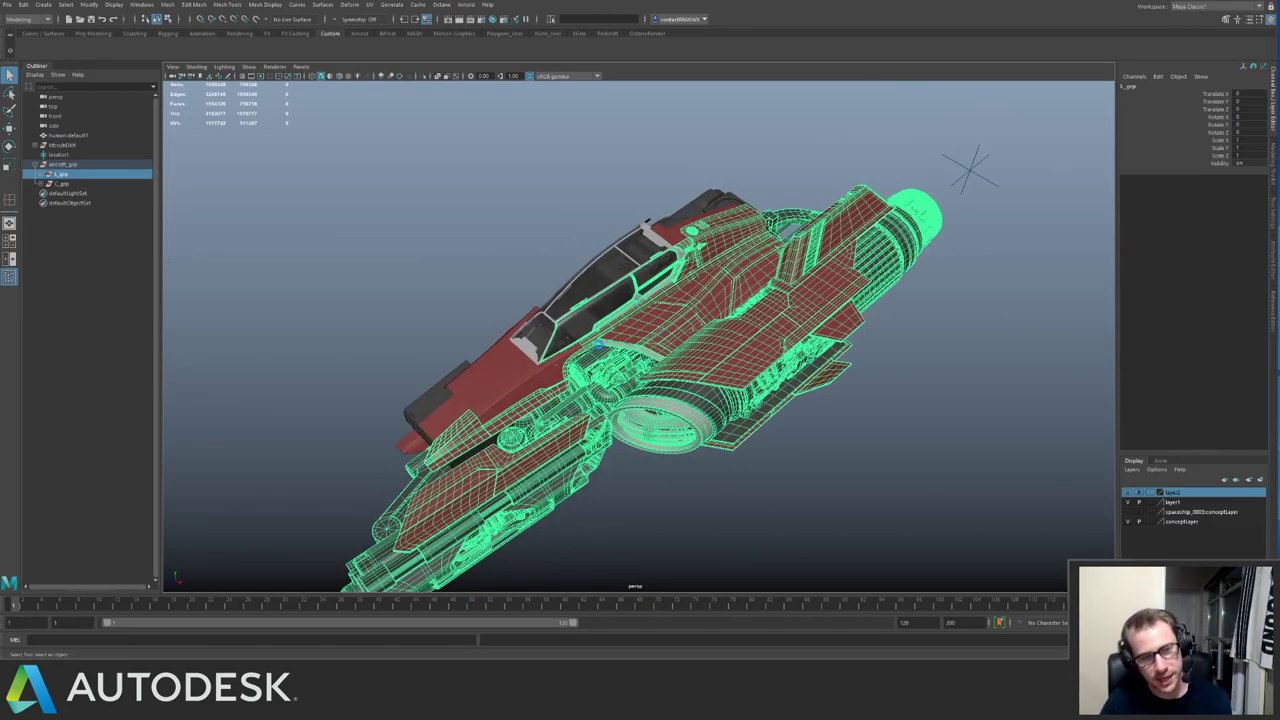
{"action": "key", "text": "ctrl+d"}
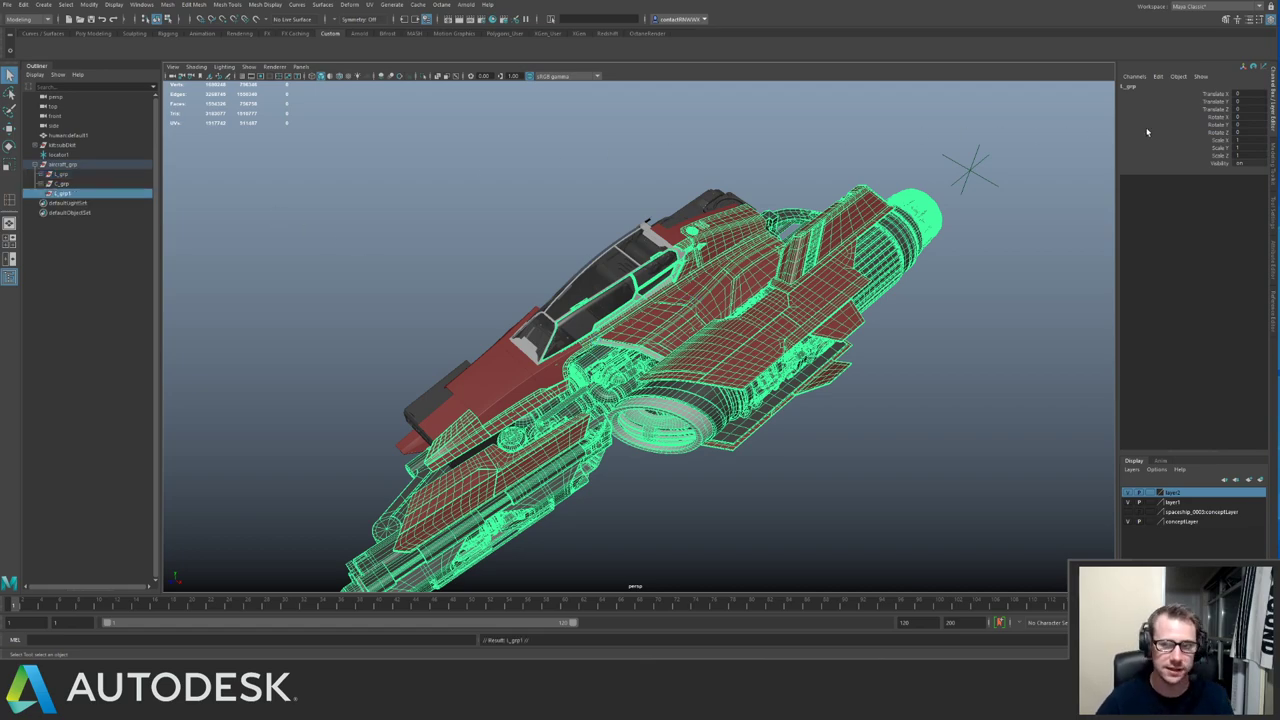
{"action": "left_click", "coordinate": [1242, 139]}
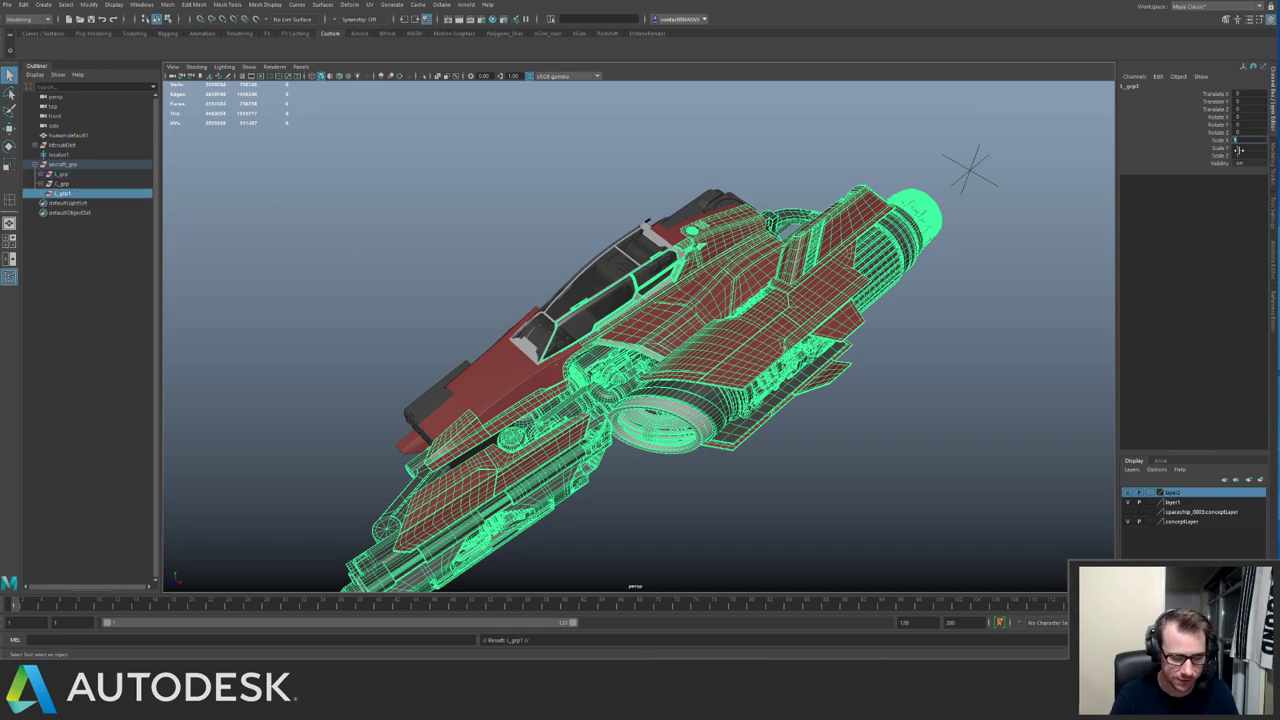
{"action": "type", "text": "-1"}
{"action": "key", "text": "Return"}
{"action": "left_click", "coordinate": [906, 308]}
{"action": "left_click_drag", "start_coordinate": [766, 347], "coordinate": [694, 294], "text": "alt"}
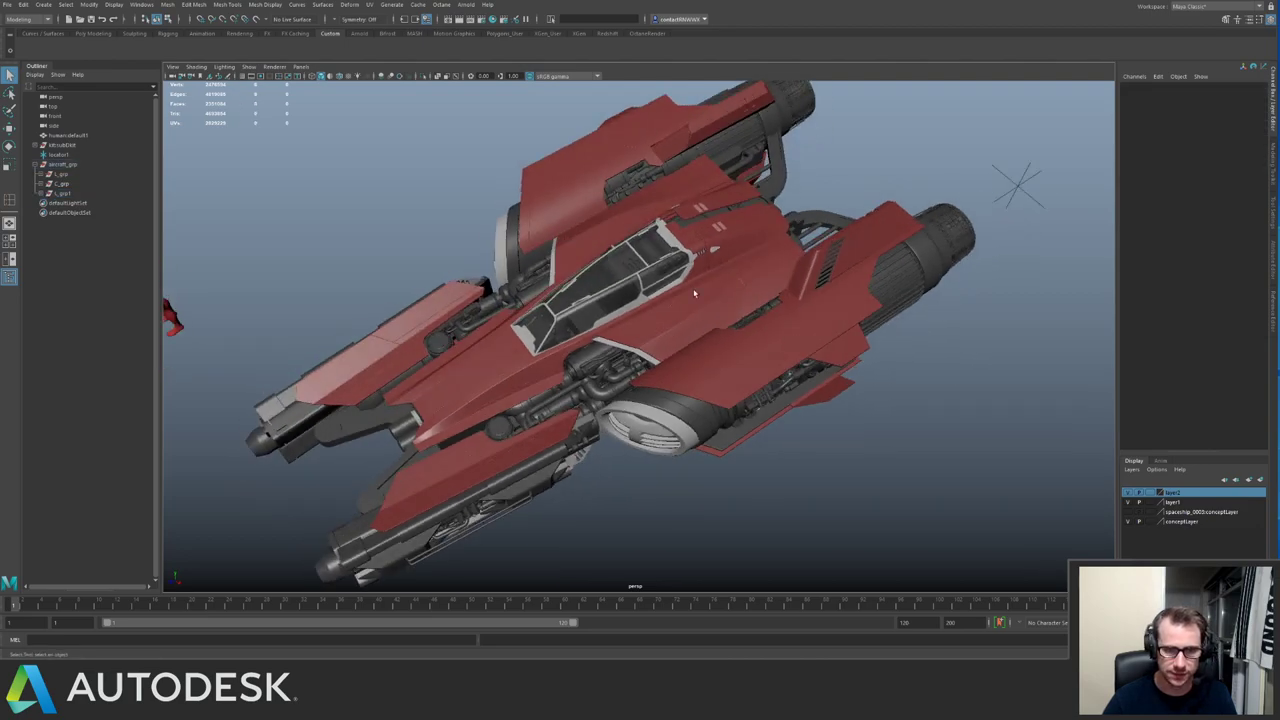
Duplicate the thin antenna part from the kit parts and unparent the copy to the scene's top level.
{"action": "right_click_drag", "start_coordinate": [694, 294], "coordinate": [951, 342], "text": "alt"}
{"action": "middle_click_drag", "start_coordinate": [951, 342], "coordinate": [649, 240], "text": "alt"}
{"action": "right_click_drag", "start_coordinate": [649, 240], "coordinate": [420, 235], "text": "alt"}
{"action": "middle_click_drag", "start_coordinate": [985, 225], "coordinate": [666, 314], "text": "alt"}
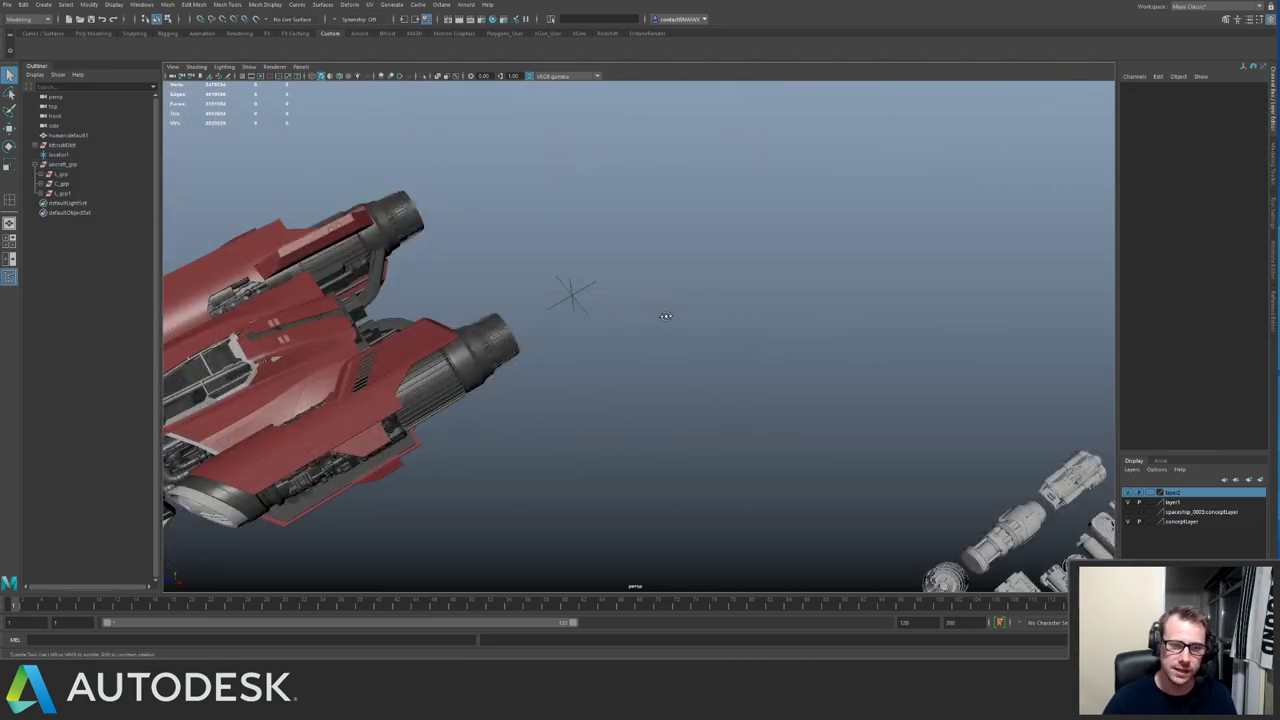
{"action": "right_click_drag", "start_coordinate": [666, 314], "coordinate": [403, 337], "text": "alt"}
{"action": "middle_click_drag", "start_coordinate": [728, 292], "coordinate": [531, 281], "text": "alt"}
{"action": "left_click_drag", "start_coordinate": [531, 281], "coordinate": [466, 335], "text": "alt"}
{"action": "right_click_drag", "start_coordinate": [466, 335], "coordinate": [620, 332], "text": "alt"}
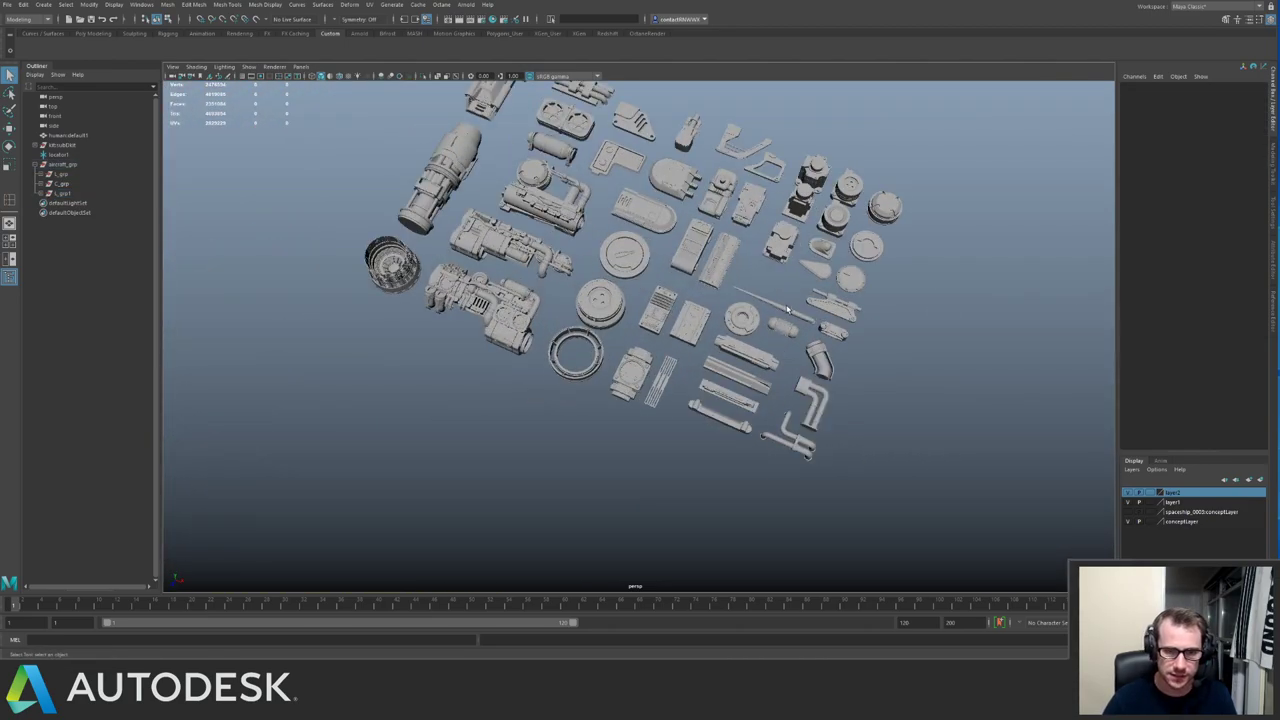
{"action": "left_click", "coordinate": [792, 312]}
{"action": "key", "text": "Up"}
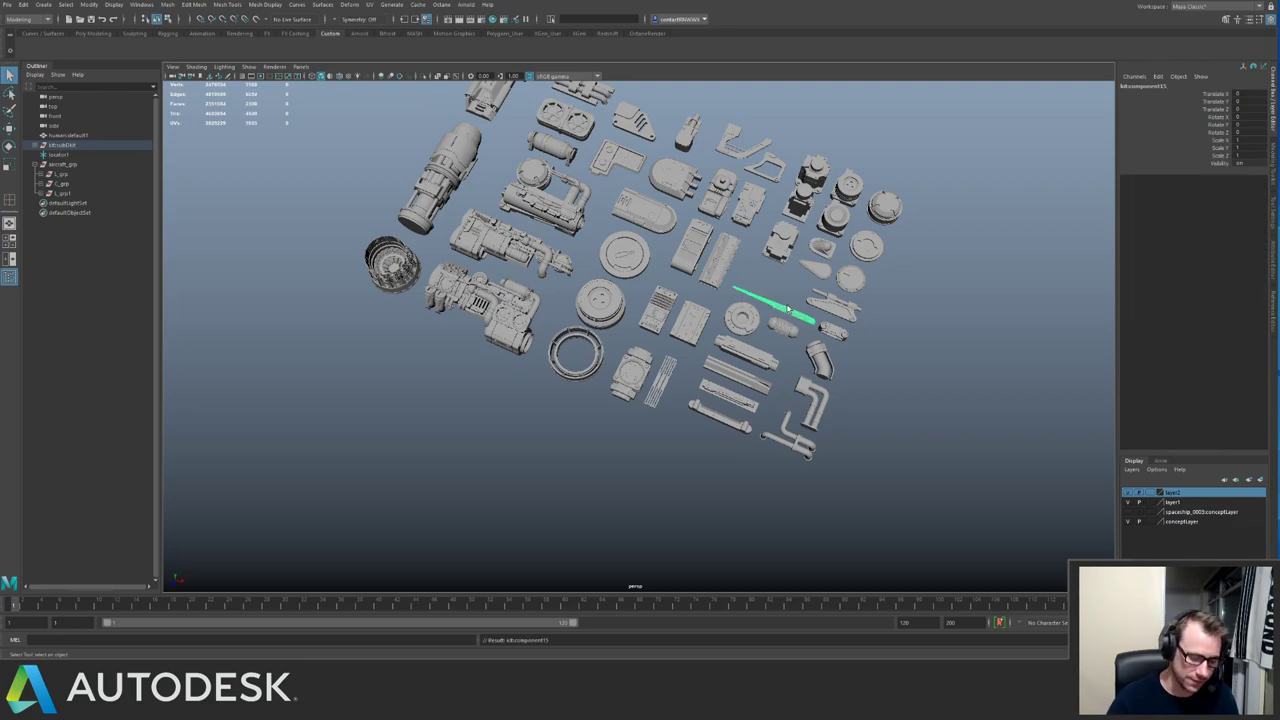
{"action": "key", "text": "shift+p"}
{"action": "key", "text": "w"}
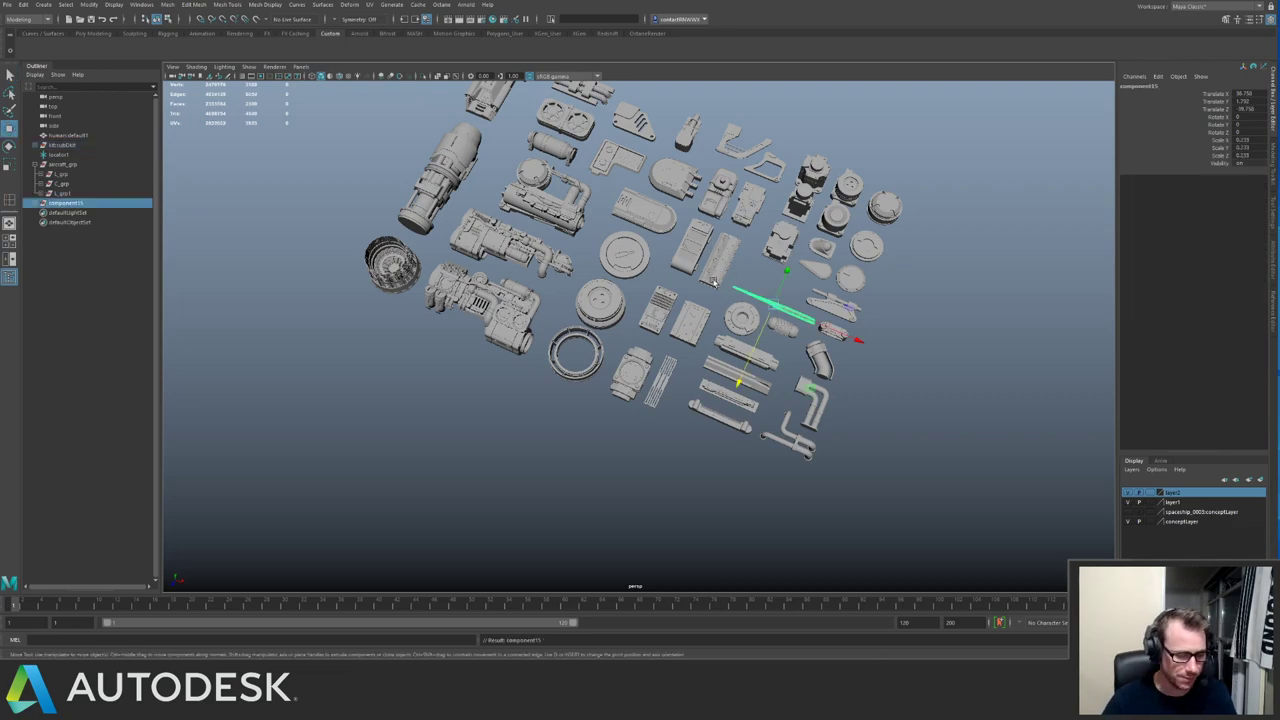
Move the antenna copy over beside the ship's rear engine fin and rotate it -90 degrees about Y.
{"action": "right_click_drag", "start_coordinate": [713, 282], "coordinate": [335, 240], "text": "alt"}
{"action": "middle_click_drag", "start_coordinate": [335, 240], "coordinate": [700, 149], "text": "alt"}
{"action": "left_click_drag", "start_coordinate": [565, 385], "coordinate": [443, 231], "text": "alt"}
{"action": "middle_click_drag", "start_coordinate": [443, 231], "coordinate": [608, 152], "text": "alt"}
{"action": "left_click_drag", "start_coordinate": [552, 255], "coordinate": [514, 303], "text": "alt"}
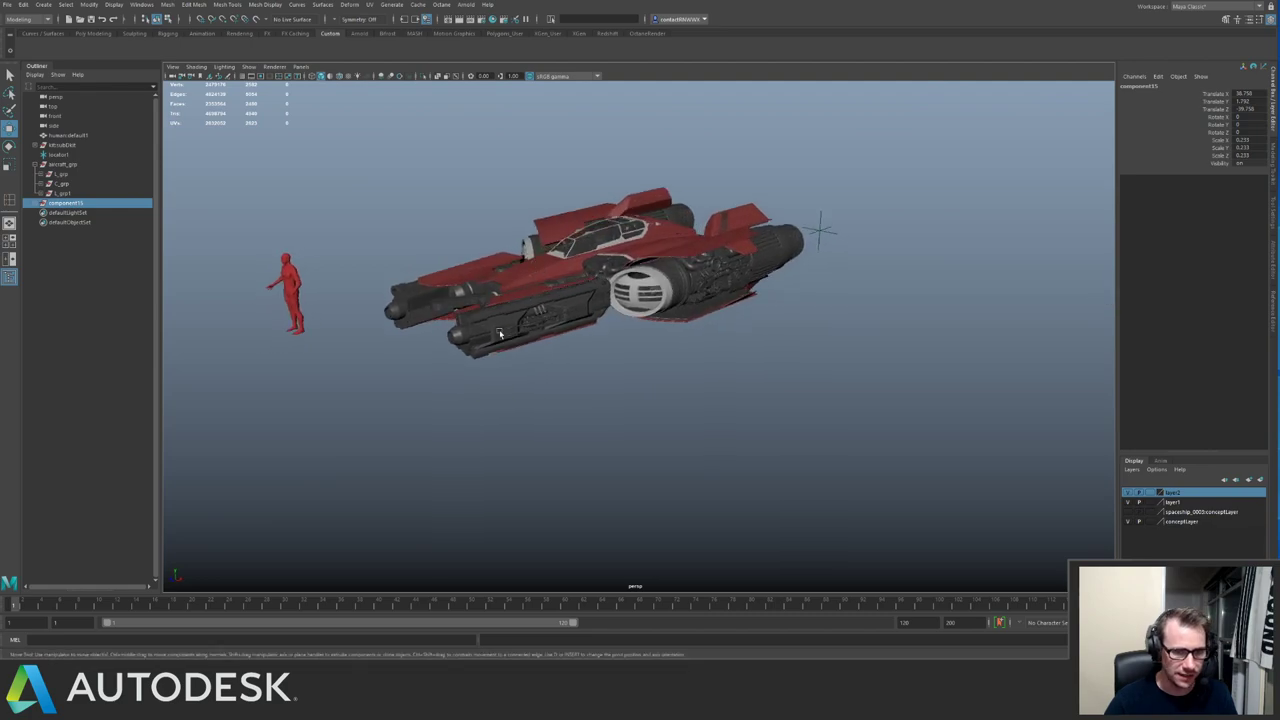
{"action": "left_click_drag", "start_coordinate": [720, 262], "coordinate": [422, 316], "text": "alt"}
{"action": "left_click_drag", "start_coordinate": [821, 368], "coordinate": [441, 497]}
{"action": "key", "text": "f"}
{"action": "right_click_drag", "start_coordinate": [745, 325], "coordinate": [648, 352], "text": "alt"}
{"action": "left_click_drag", "start_coordinate": [648, 352], "coordinate": [655, 314], "text": "alt"}
{"action": "key", "text": "e"}
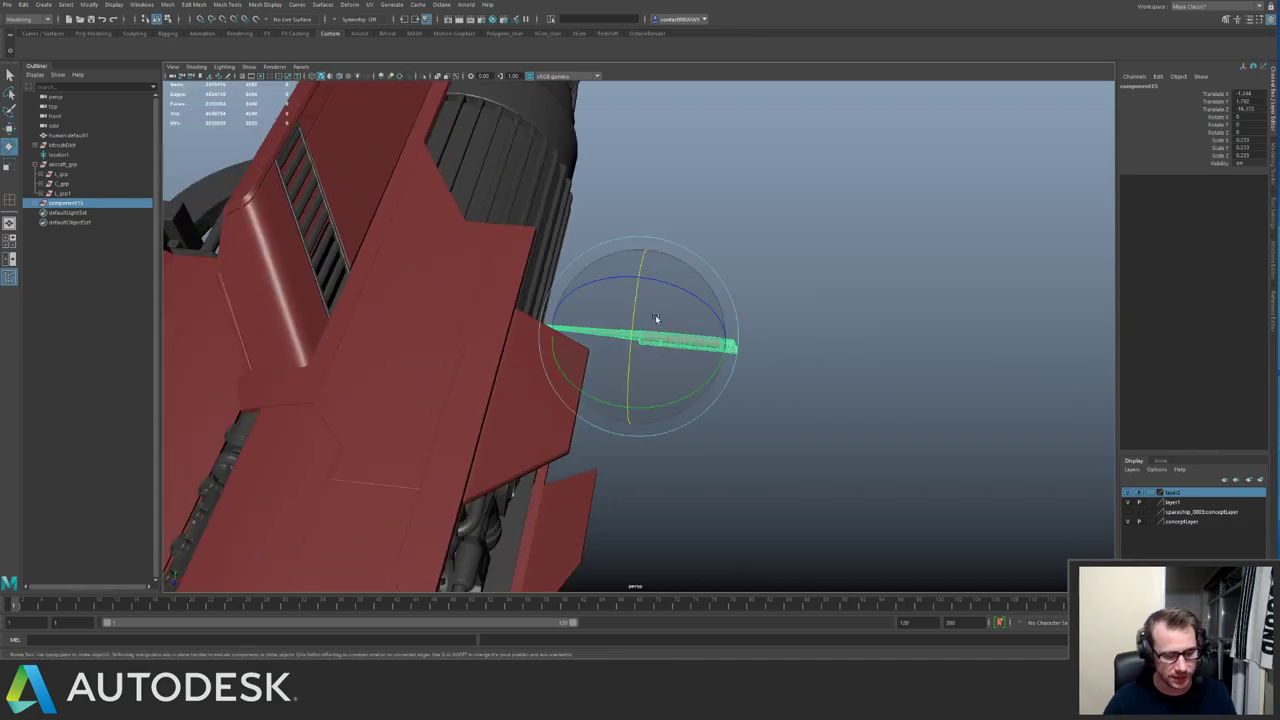
{"action": "left_click_drag", "start_coordinate": [694, 393], "coordinate": [626, 404]}
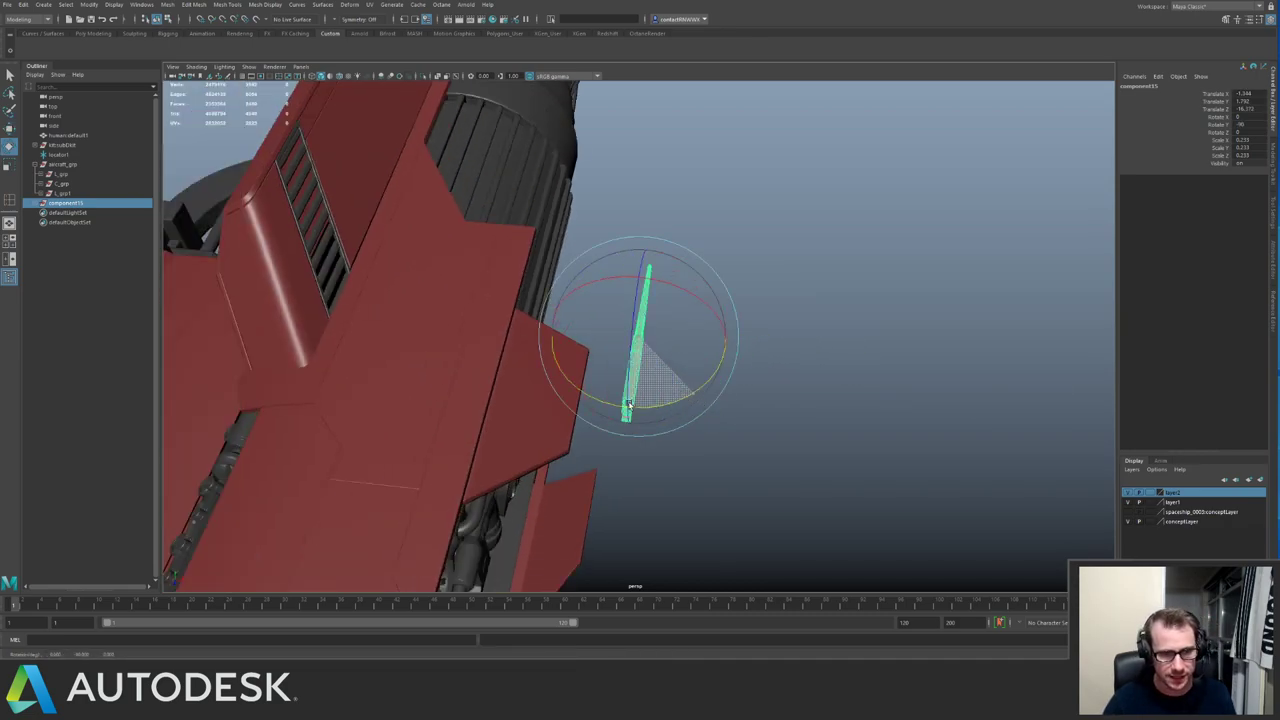
Scale the antenna to 0.072 and try placing it on the upper tip of the rear engine fin.
{"action": "left_click_drag", "start_coordinate": [660, 326], "coordinate": [575, 349], "text": "alt"}
{"action": "key", "text": "w"}
{"action": "key", "text": "r"}
{"action": "key", "text": "w"}
{"action": "middle_click_drag", "start_coordinate": [516, 256], "coordinate": [684, 353], "text": "alt"}
{"action": "left_click_drag", "start_coordinate": [683, 354], "coordinate": [695, 185], "text": "alt"}
{"action": "left_click_drag", "start_coordinate": [703, 137], "coordinate": [699, 132]}
{"action": "key", "text": "f"}
{"action": "right_click_drag", "start_coordinate": [725, 168], "coordinate": [553, 257], "text": "alt"}
{"action": "left_click_drag", "start_coordinate": [551, 256], "coordinate": [565, 286], "text": "alt"}
{"action": "left_click_drag", "start_coordinate": [672, 347], "coordinate": [627, 318], "text": "alt"}
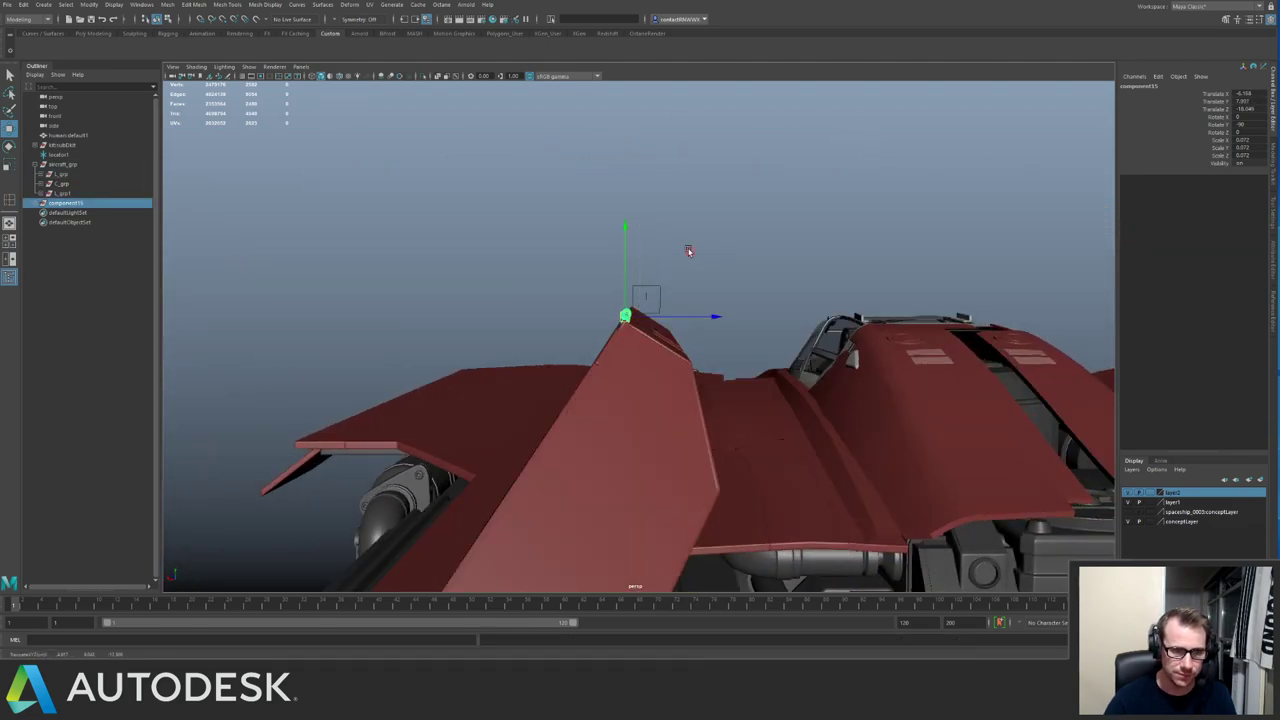
{"action": "left_click_drag", "start_coordinate": [689, 251], "coordinate": [766, 285], "text": "alt"}
Check the antenna's placement on the fin from around the ship and delete it.
{"action": "left_click", "coordinate": [897, 479]}
{"action": "right_click_drag", "start_coordinate": [897, 479], "coordinate": [566, 272], "text": "alt"}
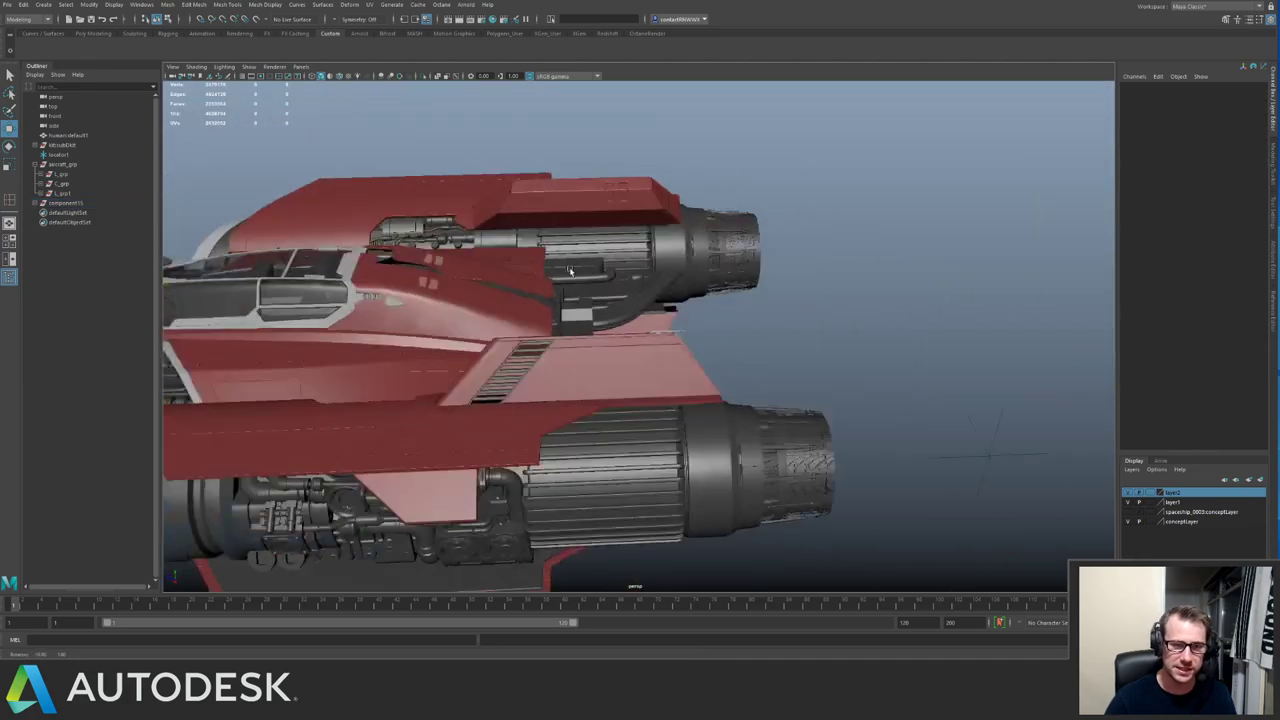
{"action": "left_click_drag", "start_coordinate": [566, 272], "coordinate": [400, 255], "text": "alt"}
{"action": "middle_click_drag", "start_coordinate": [400, 255], "coordinate": [445, 220], "text": "alt"}
{"action": "right_click_drag", "start_coordinate": [445, 220], "coordinate": [569, 318], "text": "alt"}
{"action": "left_click_drag", "start_coordinate": [569, 318], "coordinate": [563, 354], "text": "alt"}
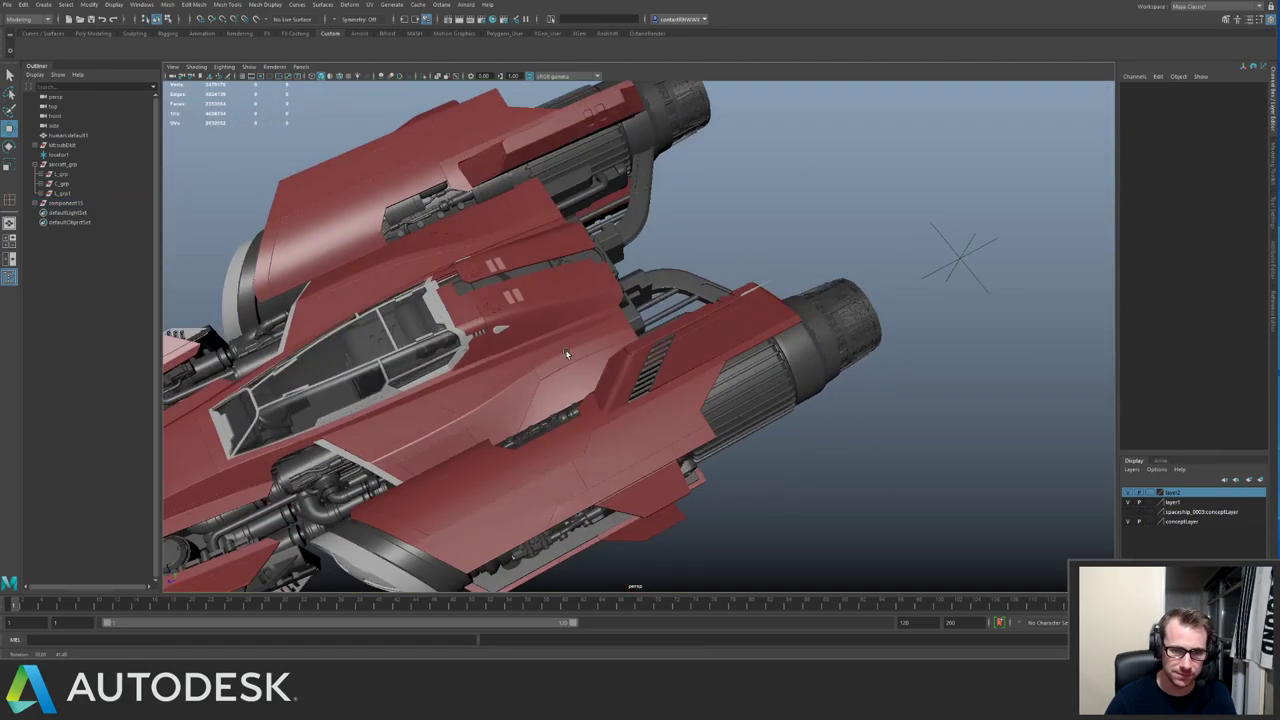
{"action": "right_click_drag", "start_coordinate": [563, 354], "coordinate": [811, 411], "text": "alt"}
{"action": "middle_click_drag", "start_coordinate": [811, 411], "coordinate": [580, 360], "text": "alt"}
{"action": "right_click_drag", "start_coordinate": [580, 360], "coordinate": [722, 288], "text": "alt"}
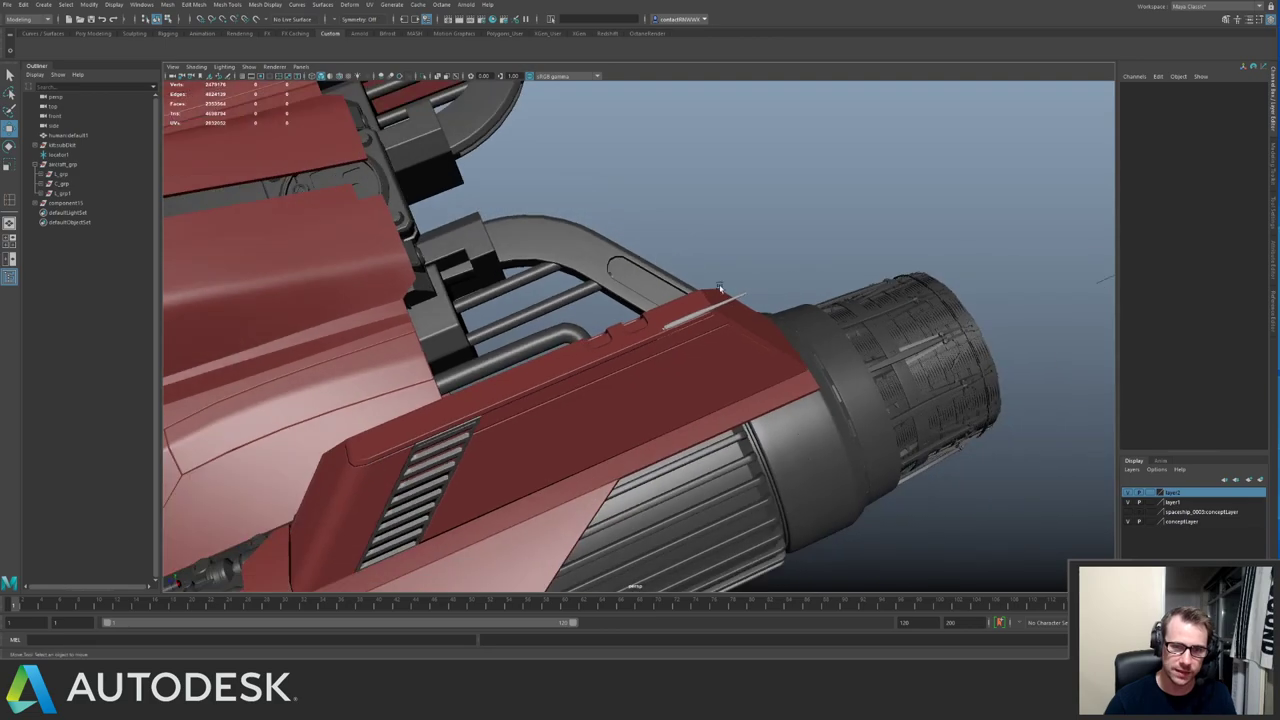
{"action": "left_click", "coordinate": [736, 301]}
{"action": "key", "text": "Up"}
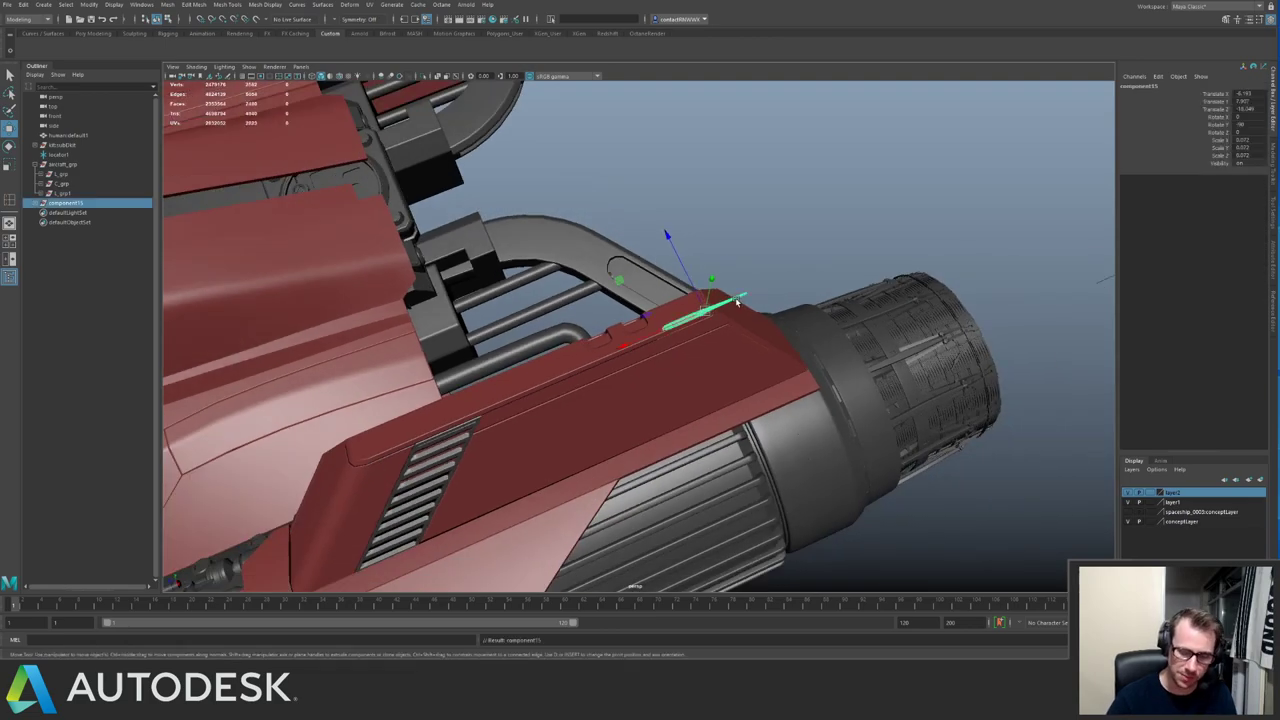
{"action": "key", "text": "Delete"}
Turn on wireframe on shaded for the whole spaceship and save the scene.
{"action": "right_click_drag", "start_coordinate": [848, 226], "coordinate": [235, 150], "text": "alt"}
{"action": "right_click_drag", "start_coordinate": [710, 305], "coordinate": [843, 312], "text": "alt"}
{"action": "middle_click_drag", "start_coordinate": [843, 312], "coordinate": [640, 280], "text": "alt"}
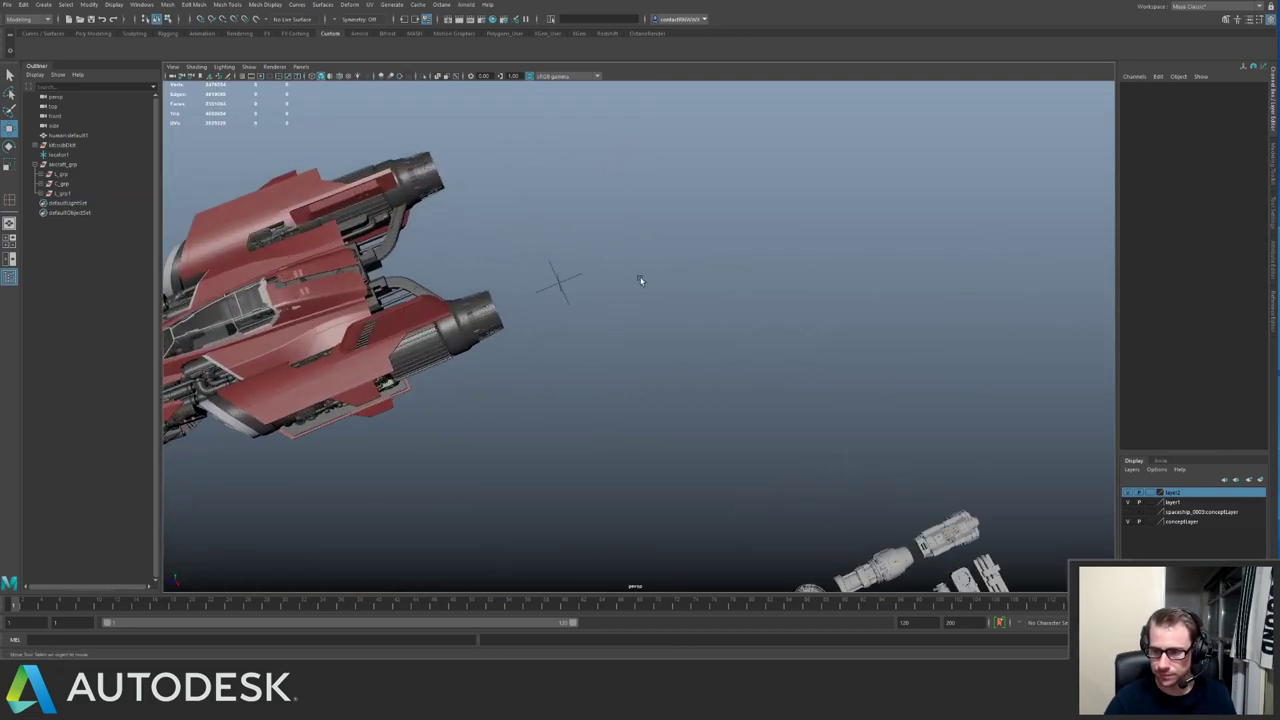
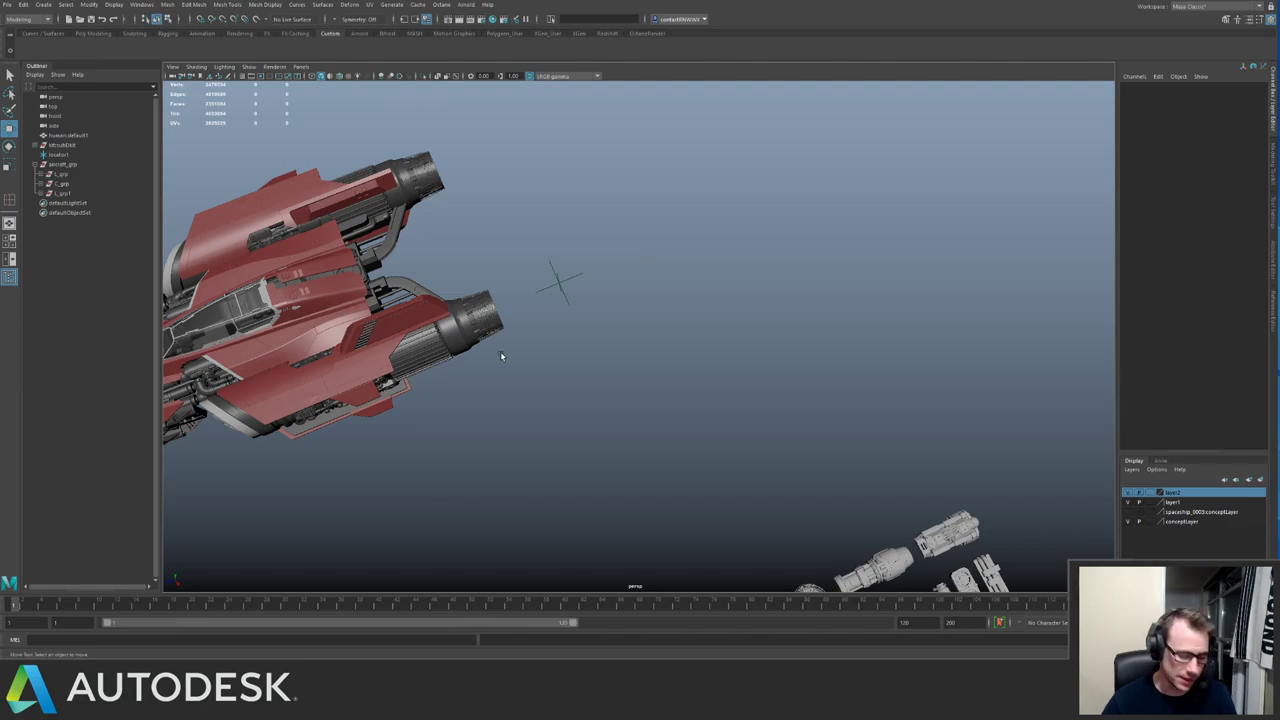
{"action": "left_click_drag", "start_coordinate": [501, 356], "coordinate": [577, 296], "text": "alt"}
{"action": "middle_click_drag", "start_coordinate": [577, 296], "coordinate": [888, 244], "text": "alt"}
{"action": "scroll", "coordinate": [519, 337], "scroll_direction": "up", "scroll_amount": 4}
{"action": "middle_click_drag", "start_coordinate": [519, 337], "coordinate": [690, 306], "text": "alt"}
{"action": "scroll", "coordinate": [385, 128], "scroll_direction": "down", "scroll_amount": 1}
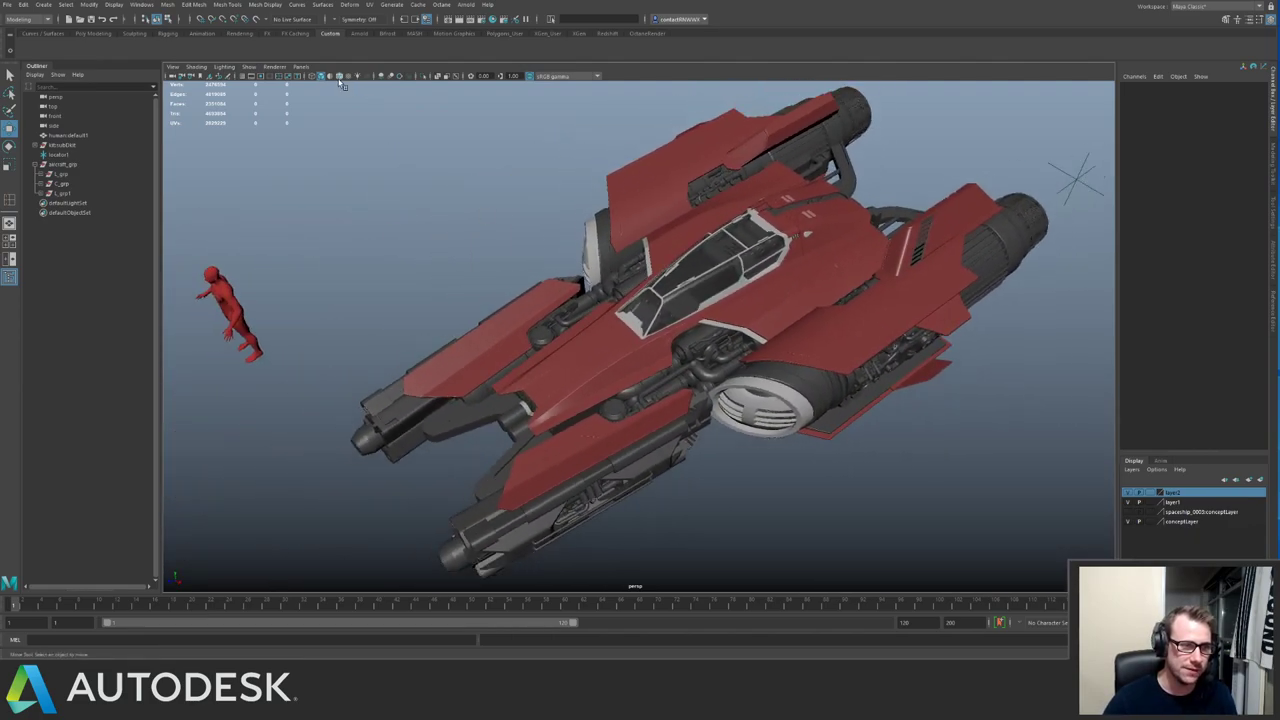
{"action": "left_click", "coordinate": [340, 79]}
{"action": "mouse_move", "coordinate": [572, 222]}
{"action": "left_mouse_down", "text": "alt"}
{"action": "mouse_move", "coordinate": [522, 224]}
{"action": "mouse_move", "coordinate": [586, 278]}
{"action": "mouse_move", "coordinate": [491, 234]}
{"action": "mouse_move", "coordinate": [548, 218]}
{"action": "mouse_move", "coordinate": [511, 246]}
{"action": "mouse_move", "coordinate": [513, 233]}
{"action": "left_mouse_up", "text": "alt"}
{"action": "scroll", "coordinate": [522, 224], "scroll_direction": "up", "scroll_amount": 2}
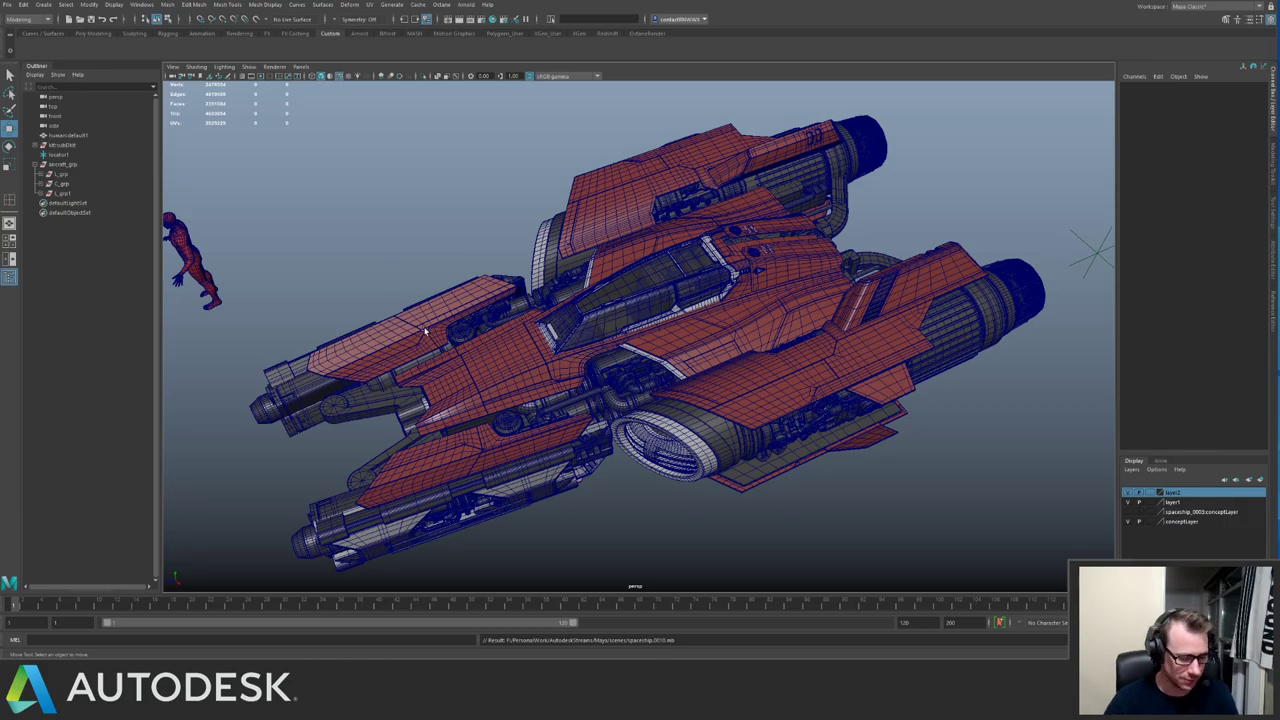
Examine the wireframe topology around the ship's nose, front cylinders and connecting arms.
{"action": "left_click_drag", "start_coordinate": [432, 357], "coordinate": [497, 329], "text": "alt"}
{"action": "right_click_drag", "start_coordinate": [497, 329], "coordinate": [645, 350], "text": "alt"}
{"action": "left_click_drag", "start_coordinate": [645, 350], "coordinate": [520, 390], "text": "alt"}
{"action": "right_click_drag", "start_coordinate": [520, 390], "coordinate": [570, 412], "text": "alt"}
{"action": "left_click_drag", "start_coordinate": [570, 412], "coordinate": [753, 335], "text": "alt"}
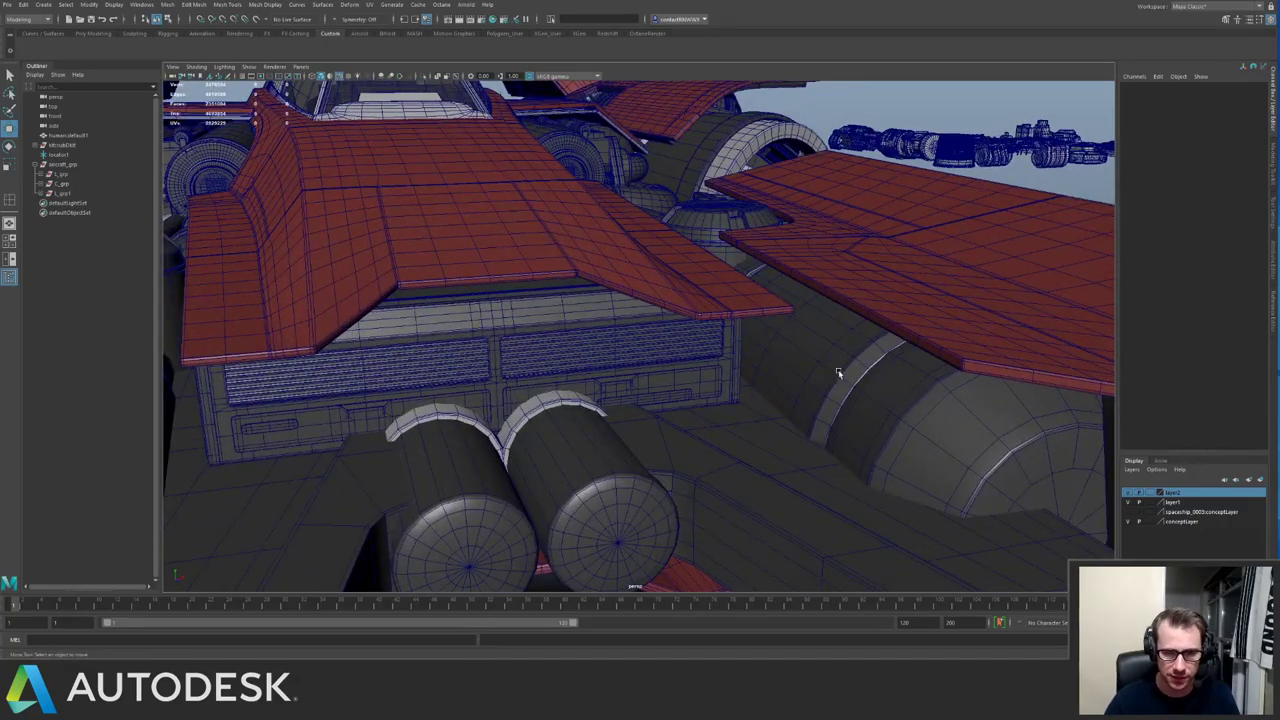
{"action": "left_click_drag", "start_coordinate": [838, 372], "coordinate": [367, 315], "text": "alt"}
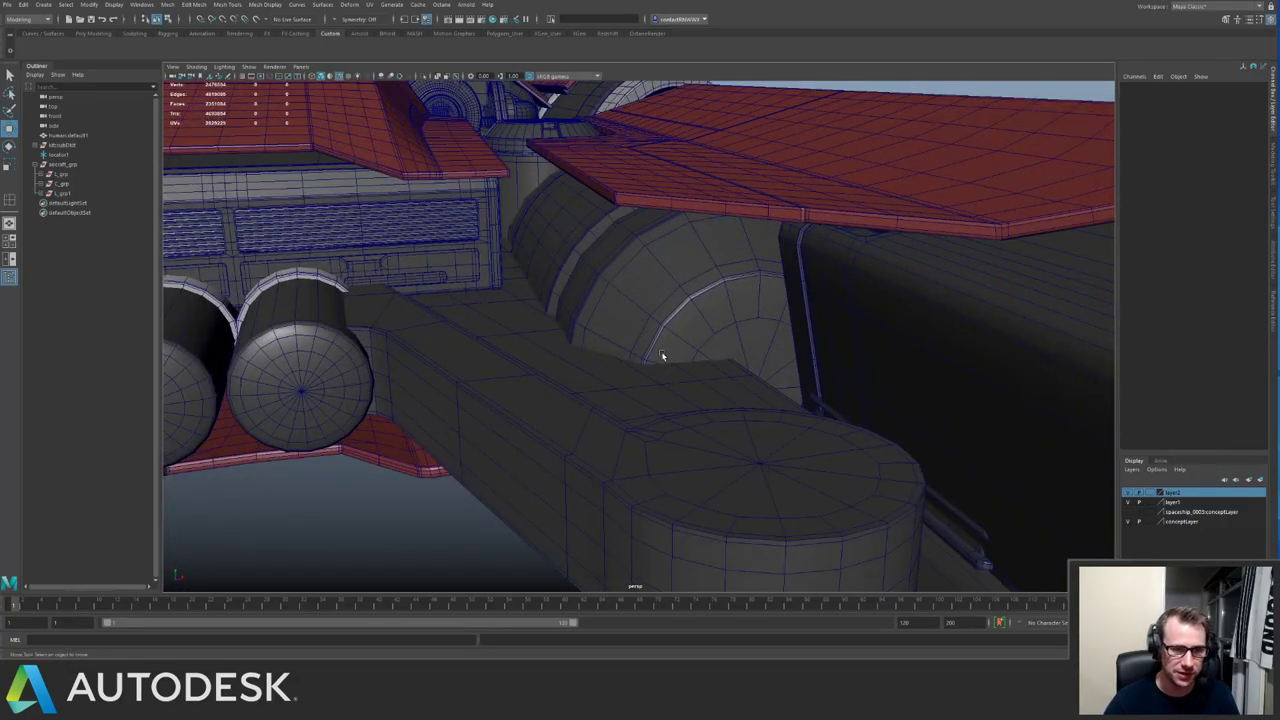
{"action": "right_click_drag", "start_coordinate": [662, 356], "coordinate": [566, 245], "text": "alt"}
{"action": "left_click_drag", "start_coordinate": [566, 245], "coordinate": [480, 350], "text": "alt"}
{"action": "right_click_drag", "start_coordinate": [480, 350], "coordinate": [260, 215], "text": "alt"}
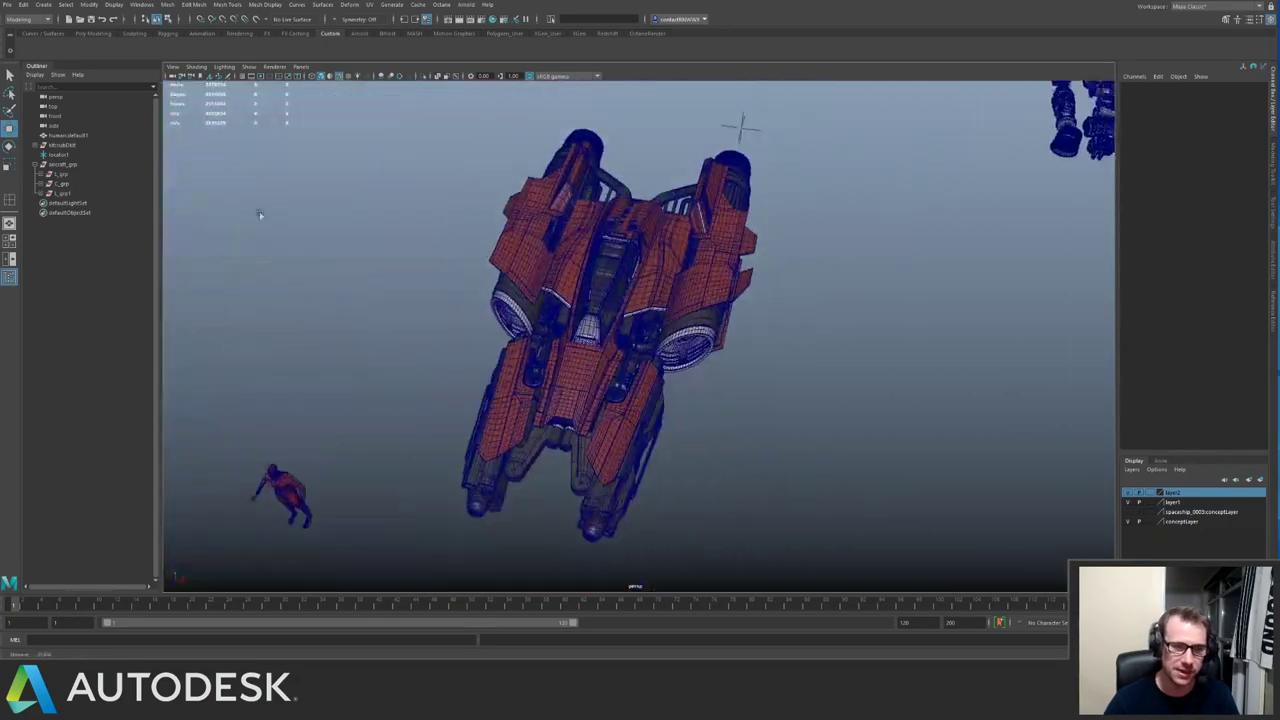
Examine the wireframe topology of the rear engines, exhausts and fins.
{"action": "left_click_drag", "start_coordinate": [260, 215], "coordinate": [623, 300], "text": "alt"}
{"action": "right_click_drag", "start_coordinate": [623, 300], "coordinate": [740, 378], "text": "alt"}
{"action": "left_click_drag", "start_coordinate": [740, 378], "coordinate": [772, 421], "text": "alt"}
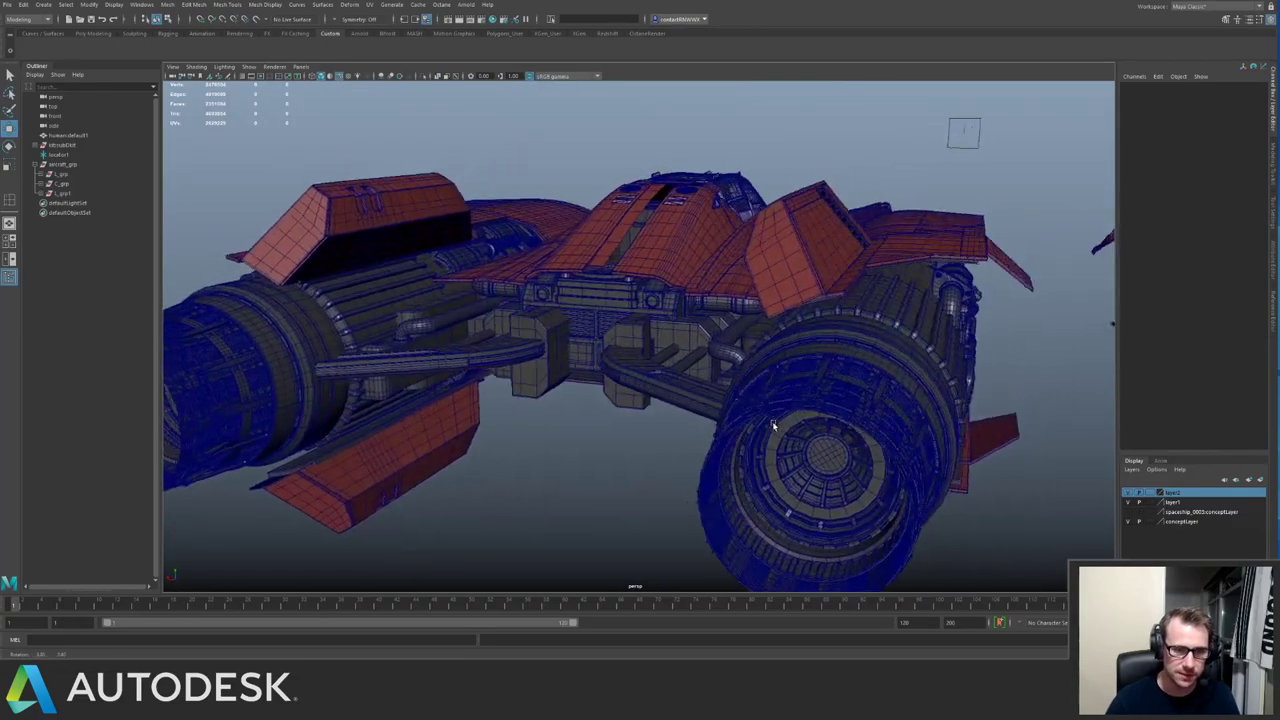
{"action": "right_click_drag", "start_coordinate": [772, 421], "coordinate": [843, 435], "text": "alt"}
{"action": "left_click_drag", "start_coordinate": [530, 347], "coordinate": [514, 272], "text": "alt"}
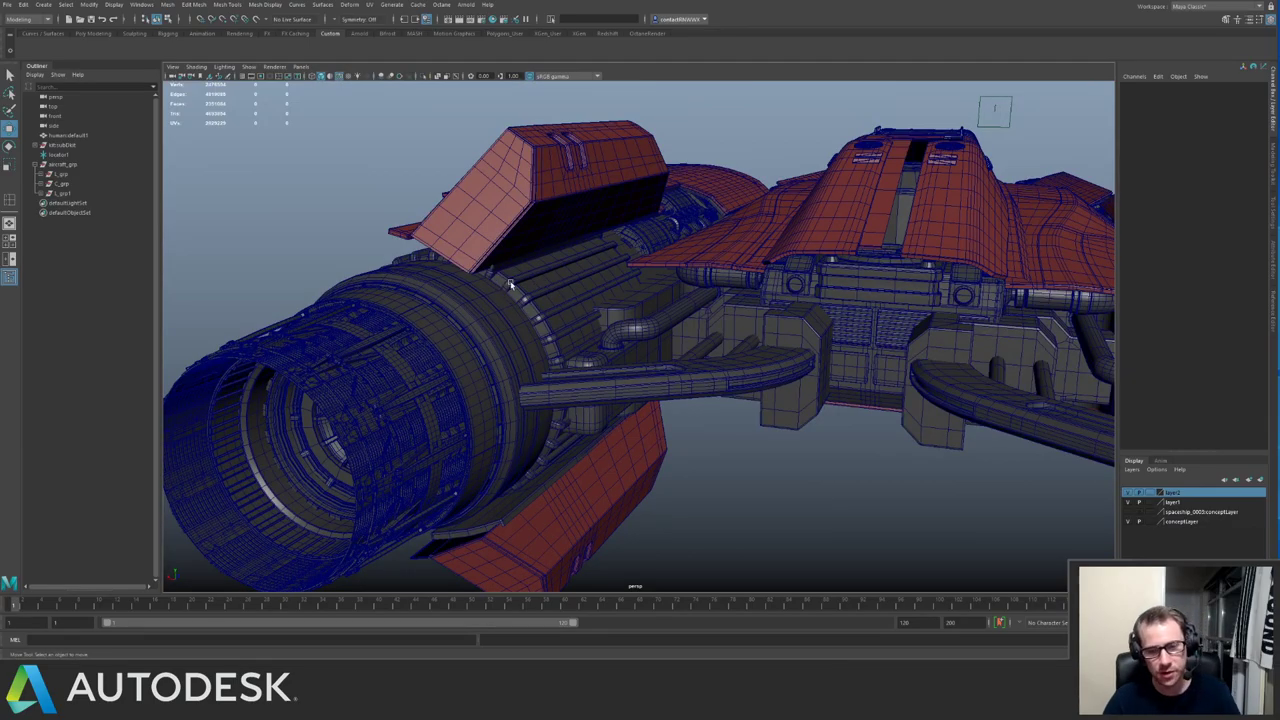
{"action": "left_click_drag", "start_coordinate": [528, 293], "coordinate": [517, 192], "text": "alt"}
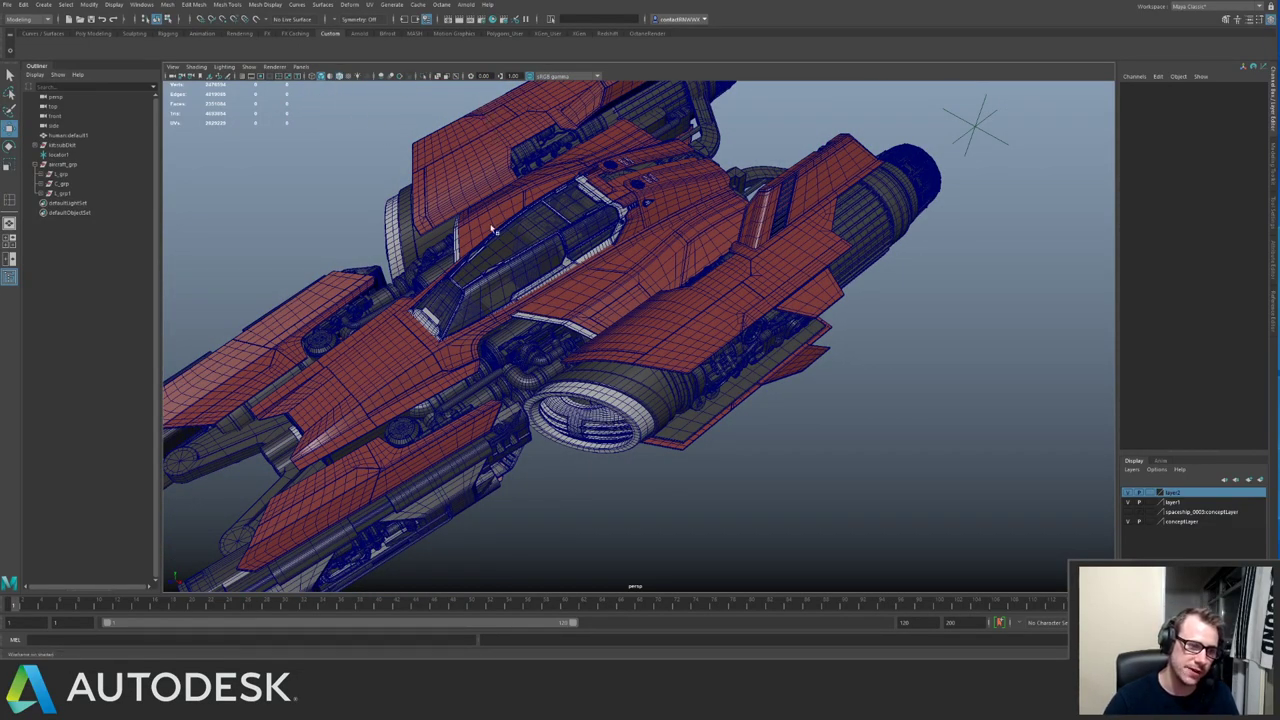
Turn off the wireframe overlay, check the whole shaded ship and save the scene.
{"action": "scroll", "coordinate": [459, 294], "scroll_direction": "down", "scroll_amount": 2}
{"action": "left_click_drag", "start_coordinate": [459, 294], "coordinate": [459, 262], "text": "alt"}
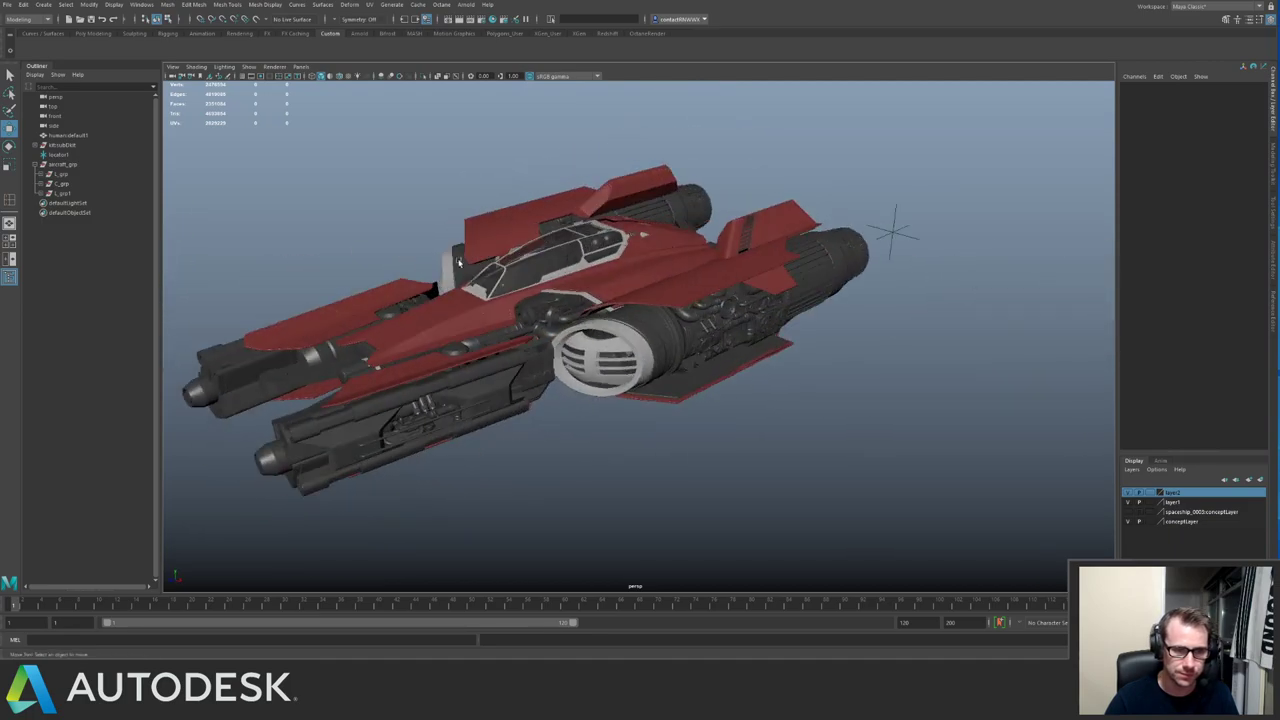
{"action": "right_click_drag", "start_coordinate": [459, 262], "coordinate": [537, 281], "text": "alt"}
{"action": "left_click_drag", "start_coordinate": [537, 281], "coordinate": [668, 400], "text": "alt"}
{"action": "right_click_drag", "start_coordinate": [668, 400], "coordinate": [584, 297], "text": "alt"}
{"action": "left_click_drag", "start_coordinate": [584, 297], "coordinate": [538, 311], "text": "alt"}
{"action": "middle_click_drag", "start_coordinate": [538, 311], "coordinate": [630, 290], "text": "alt"}
{"action": "right_click_drag", "start_coordinate": [630, 290], "coordinate": [594, 294], "text": "alt"}
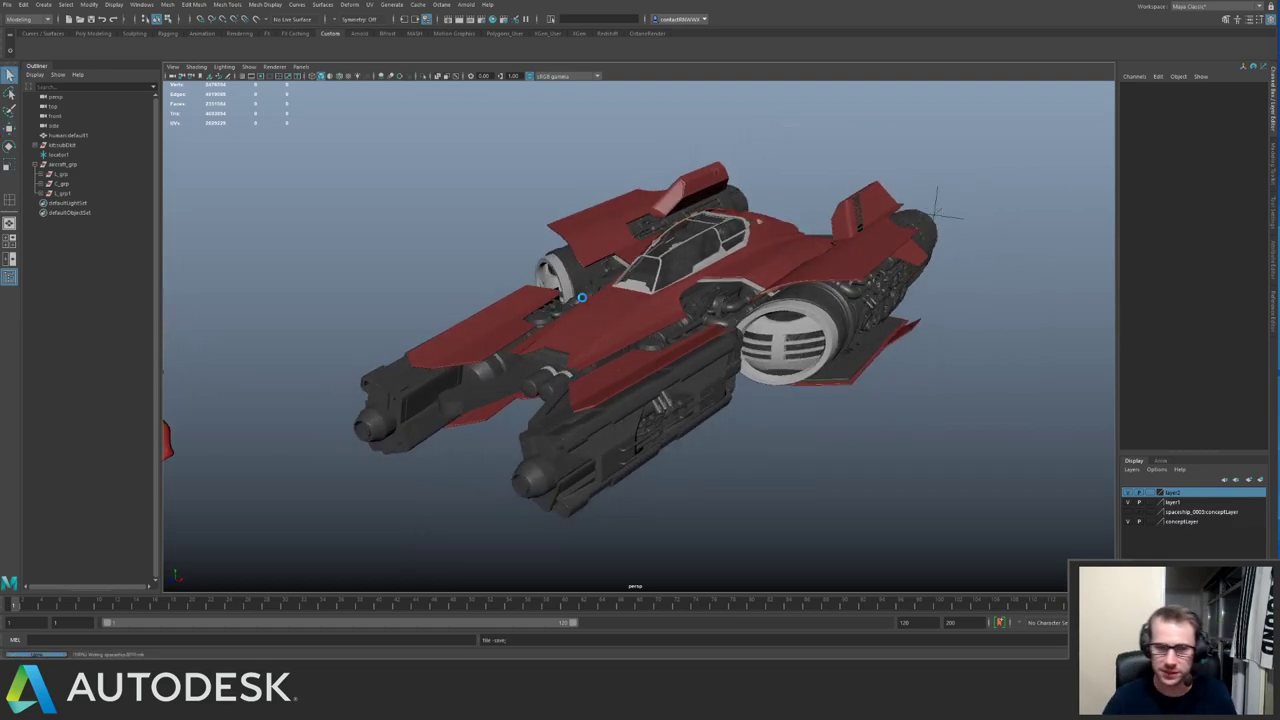
Inspect the cockpit and the pipes beside the engine intake up close, leaving nothing selected.
{"action": "left_click_drag", "start_coordinate": [748, 330], "coordinate": [755, 355], "text": "alt"}
{"action": "scroll", "coordinate": [762, 381], "scroll_direction": "up", "scroll_amount": 5}
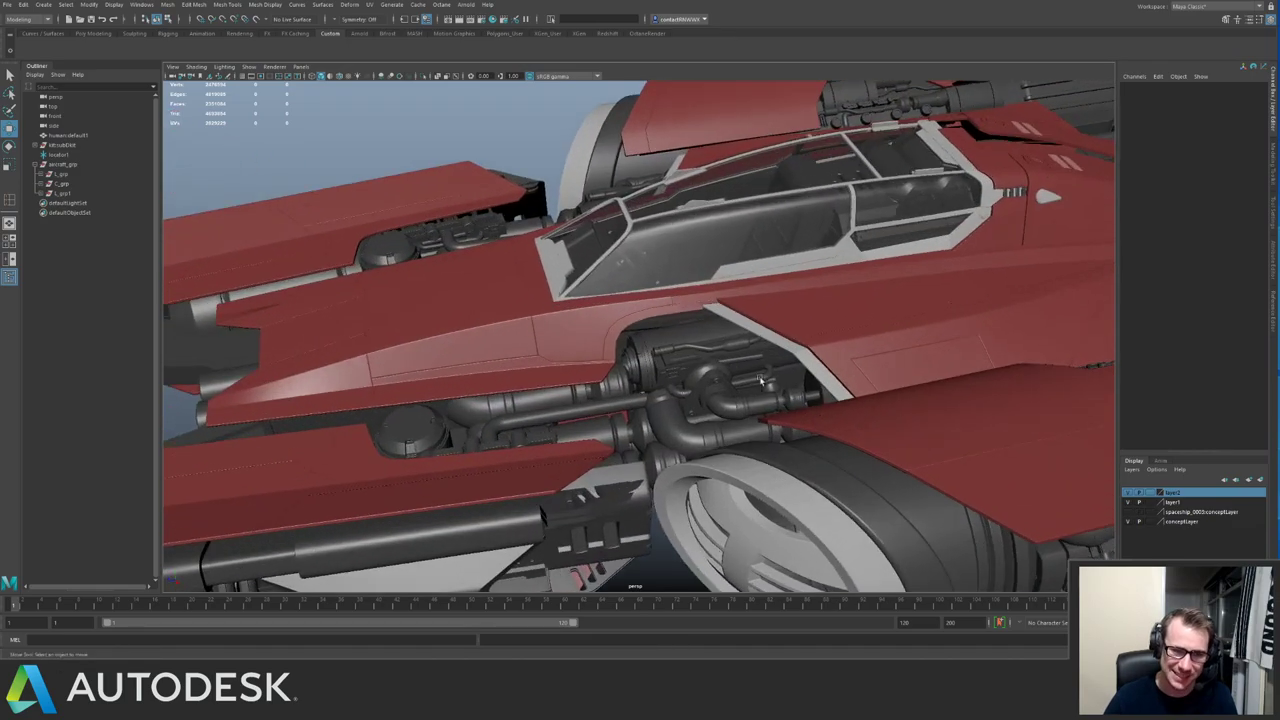
{"action": "left_click", "coordinate": [690, 370]}
{"action": "scroll", "coordinate": [663, 317], "scroll_direction": "down", "scroll_amount": 8}
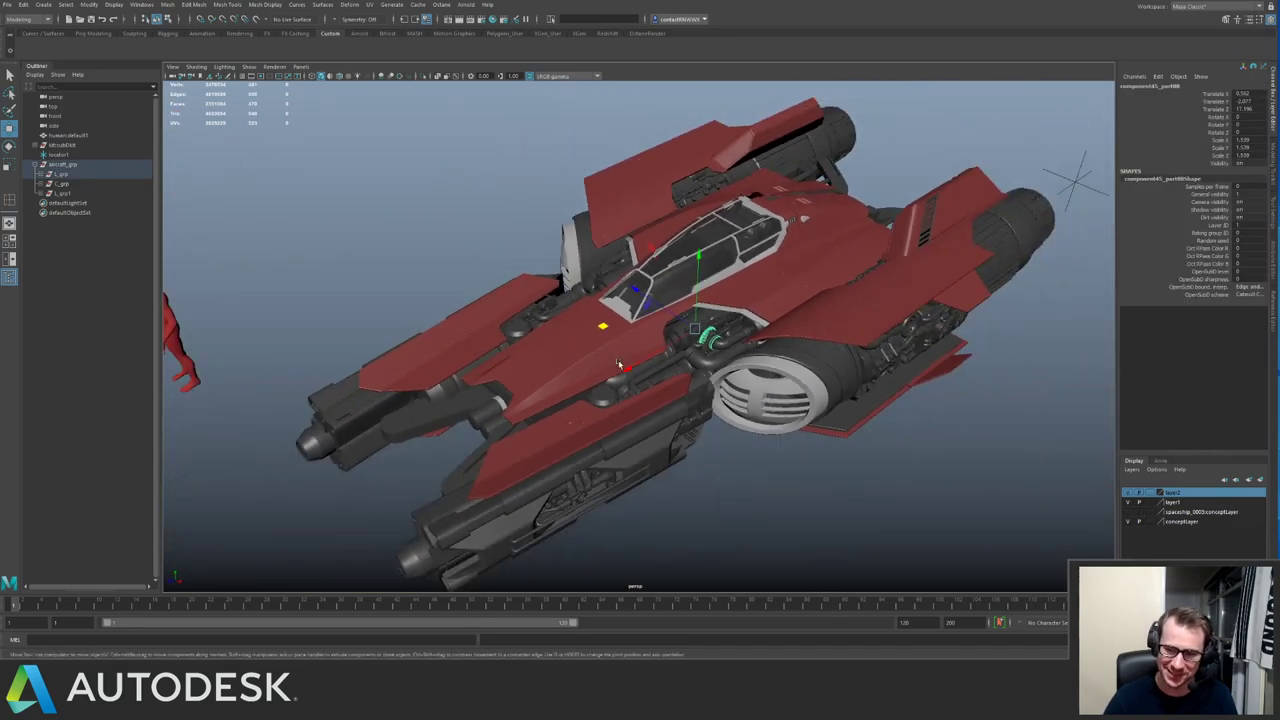
{"action": "left_click", "coordinate": [666, 430]}
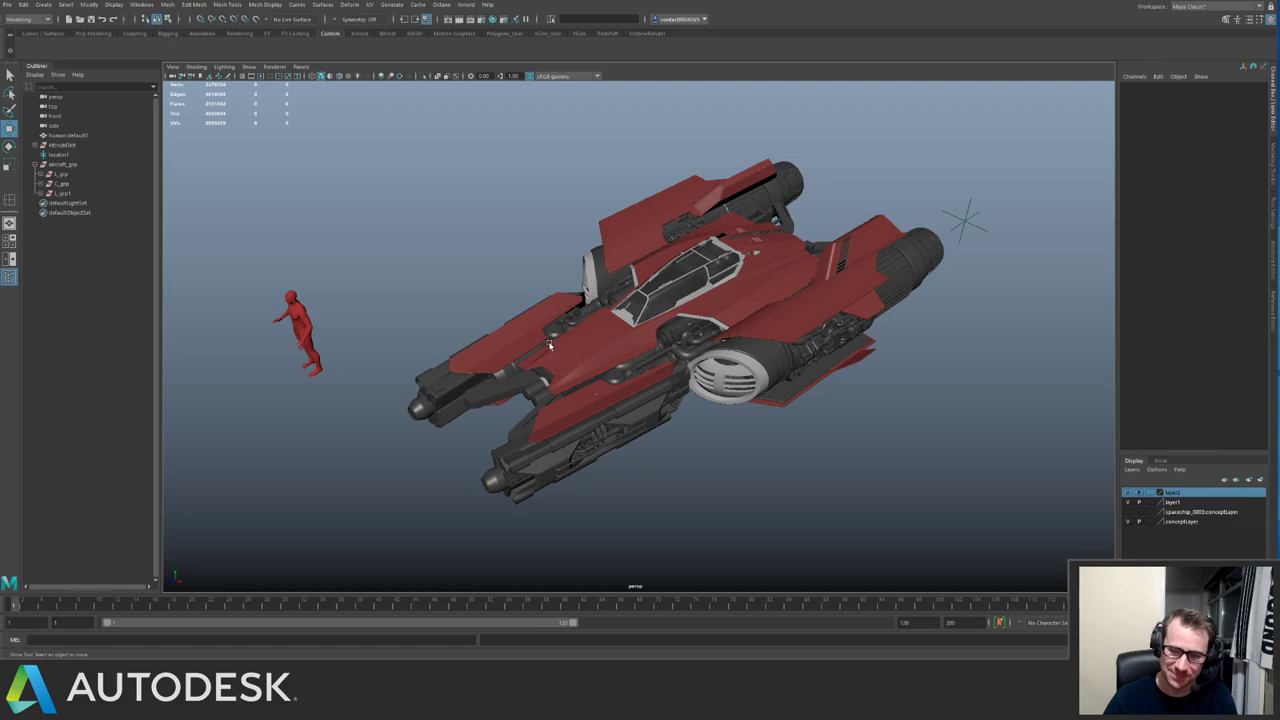
{"action": "left_click_drag", "start_coordinate": [666, 430], "coordinate": [623, 375], "text": "alt"}
{"action": "scroll", "coordinate": [623, 375], "scroll_direction": "up", "scroll_amount": 4}
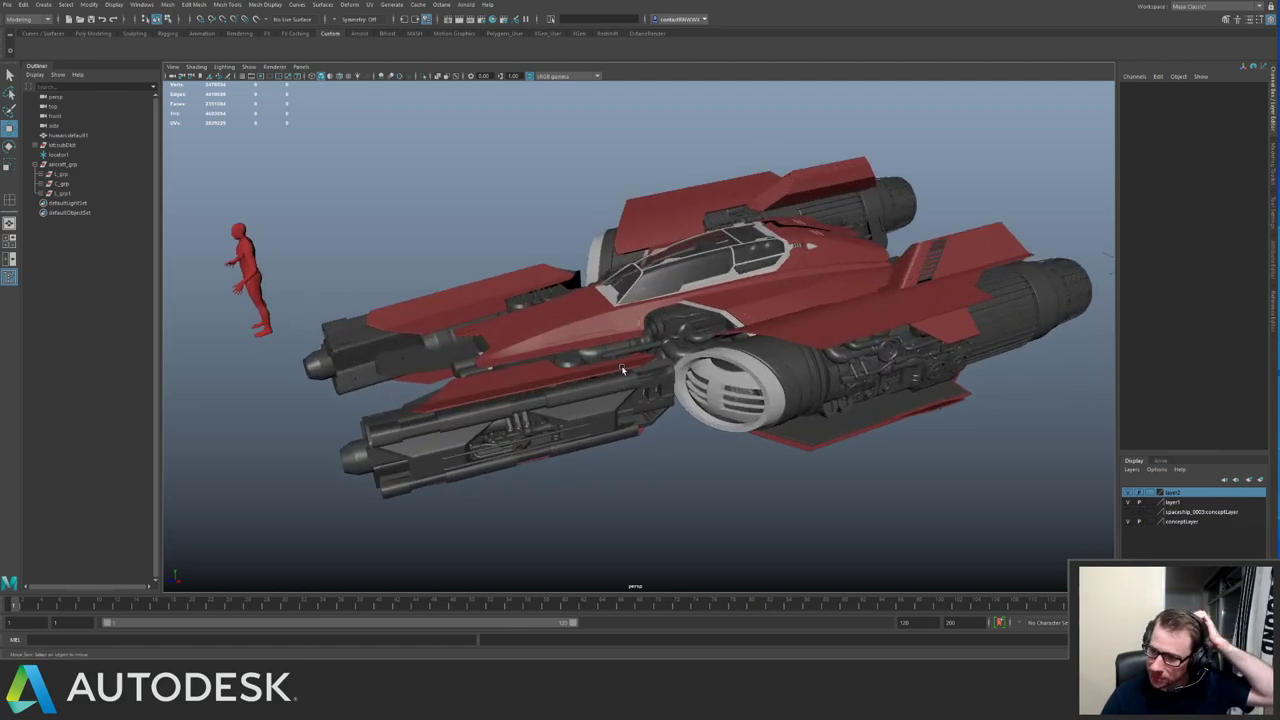
Create a polygon plane, enlarge it into a ground surface beneath the spaceship and clear the selection.
{"action": "left_click_drag", "start_coordinate": [657, 330], "coordinate": [629, 341], "text": "alt"}
{"action": "right_click_drag", "start_coordinate": [629, 341], "coordinate": [633, 345], "text": "shift"}
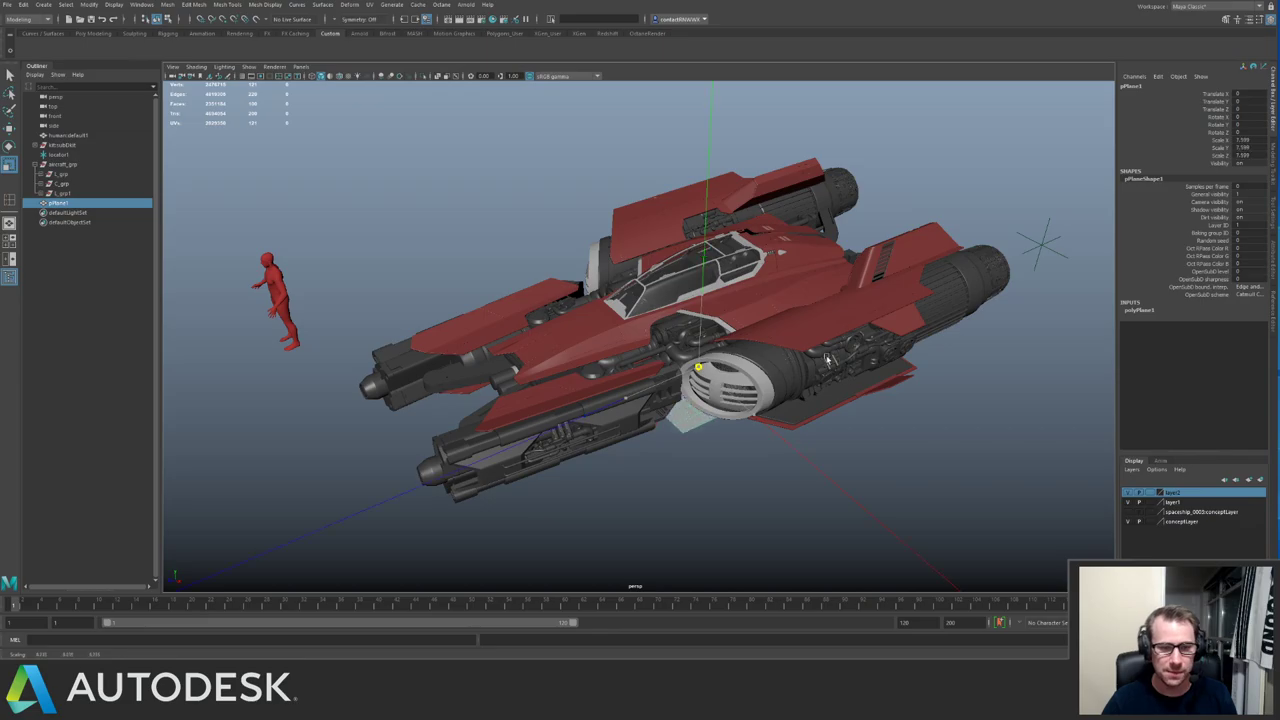
{"action": "left_click_drag", "start_coordinate": [827, 360], "coordinate": [854, 282]}
{"action": "left_click_drag", "start_coordinate": [647, 238], "coordinate": [664, 218], "text": "alt"}
{"action": "left_click_drag", "start_coordinate": [657, 324], "coordinate": [605, 312], "text": "alt"}
{"action": "right_click_drag", "start_coordinate": [605, 312], "coordinate": [333, 261], "text": "alt"}
{"action": "left_click", "coordinate": [591, 236]}
Examine the ship above the ground plane from low front and side angles.
{"action": "left_click_drag", "start_coordinate": [591, 236], "coordinate": [682, 365], "text": "alt"}
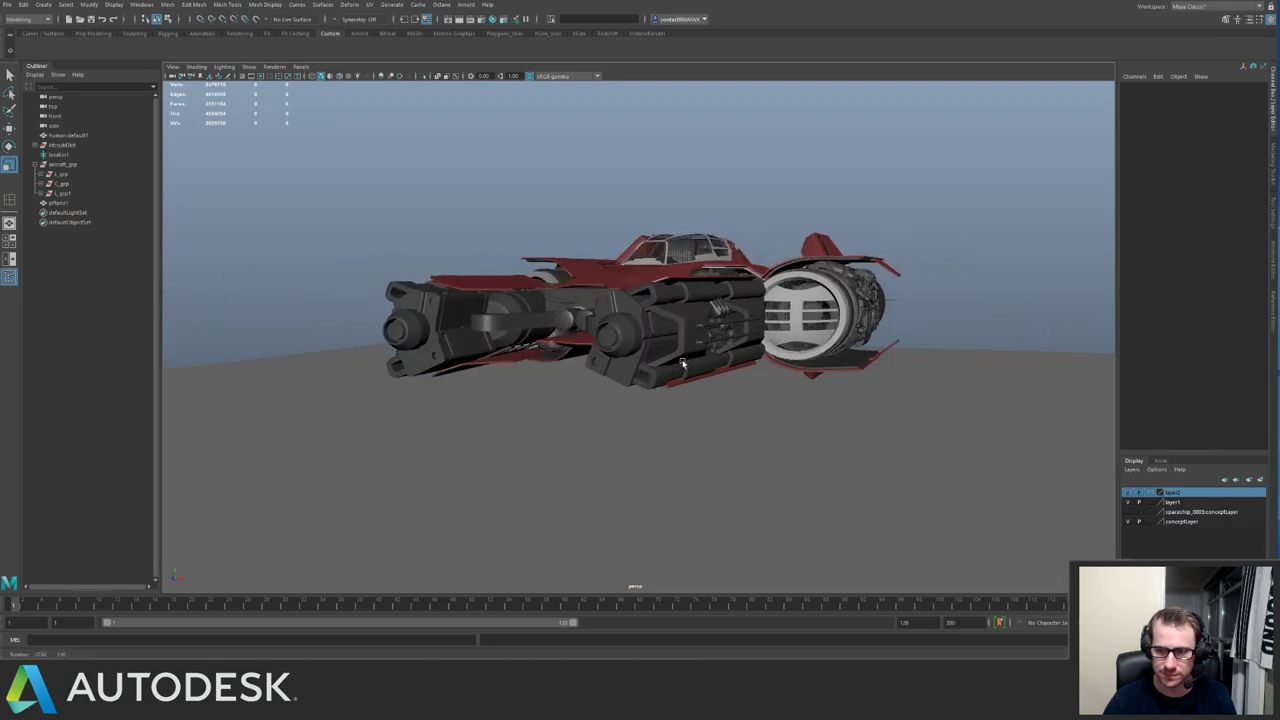
{"action": "right_click_drag", "start_coordinate": [702, 368], "coordinate": [637, 351], "text": "alt"}
{"action": "left_click_drag", "start_coordinate": [637, 351], "coordinate": [508, 345], "text": "alt"}
{"action": "scroll", "coordinate": [706, 368], "scroll_direction": "up", "scroll_amount": 3}
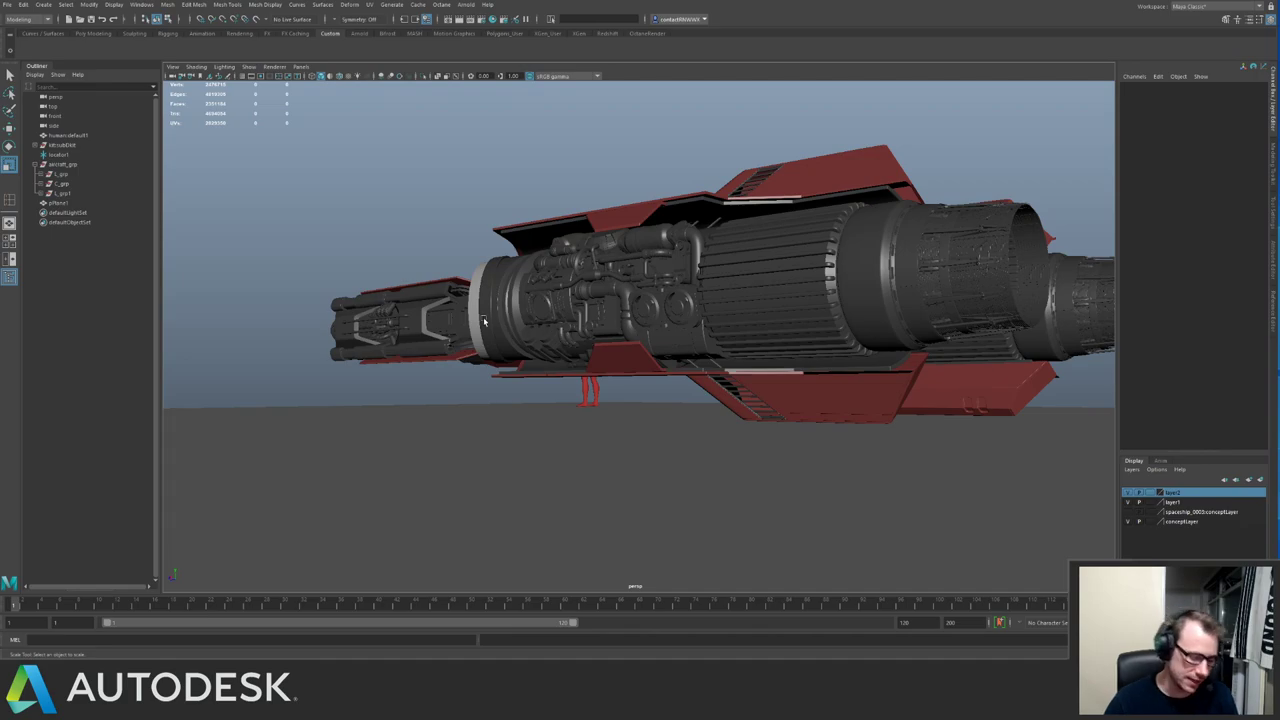
{"action": "left_click_drag", "start_coordinate": [483, 320], "coordinate": [500, 390], "text": "alt"}
Look over the kit parts laid out beside the ship, framing one part and picking the angled bracket.
{"action": "middle_click_drag", "start_coordinate": [620, 300], "coordinate": [420, 210], "text": "alt"}
{"action": "right_click_drag", "start_coordinate": [850, 270], "coordinate": [726, 257], "text": "alt"}
{"action": "middle_click_drag", "start_coordinate": [726, 257], "coordinate": [366, 320], "text": "alt"}
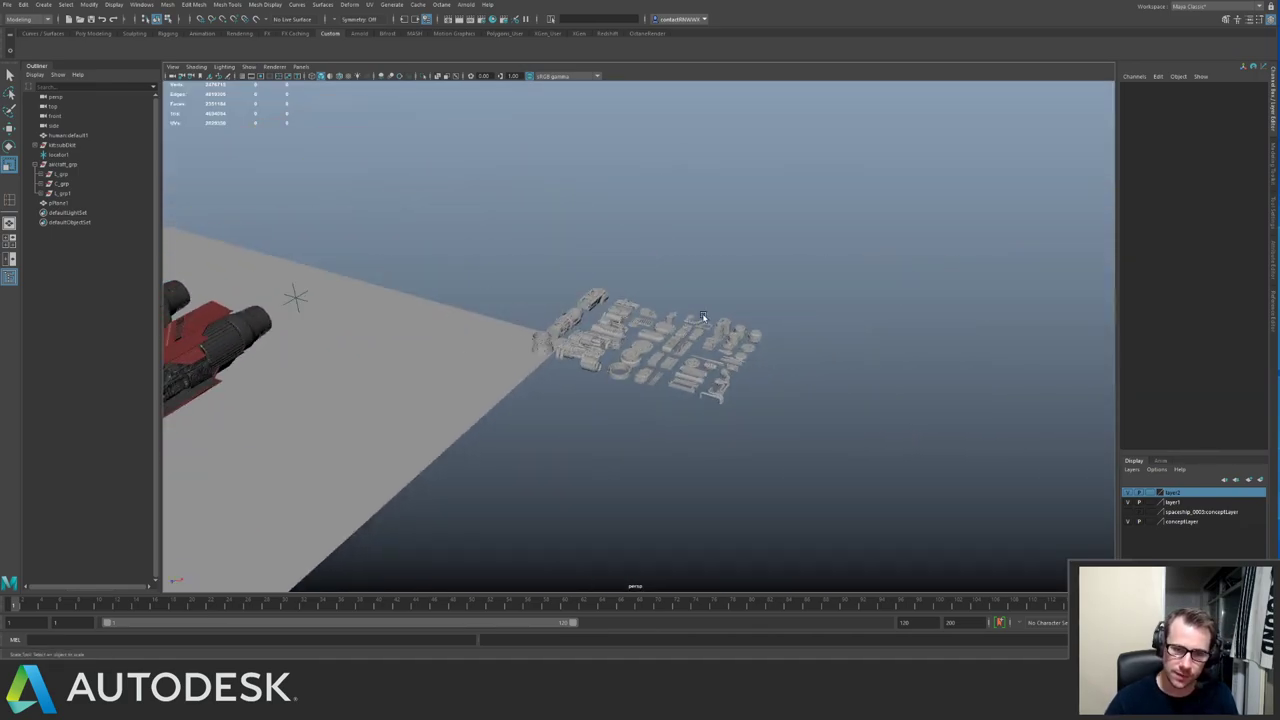
{"action": "left_click", "coordinate": [685, 335]}
{"action": "key", "text": "f"}
{"action": "right_click_drag", "start_coordinate": [755, 317], "coordinate": [620, 265], "text": "alt"}
{"action": "left_click_drag", "start_coordinate": [620, 265], "coordinate": [650, 335], "text": "alt"}
{"action": "middle_click_drag", "start_coordinate": [660, 230], "coordinate": [625, 320], "text": "alt"}
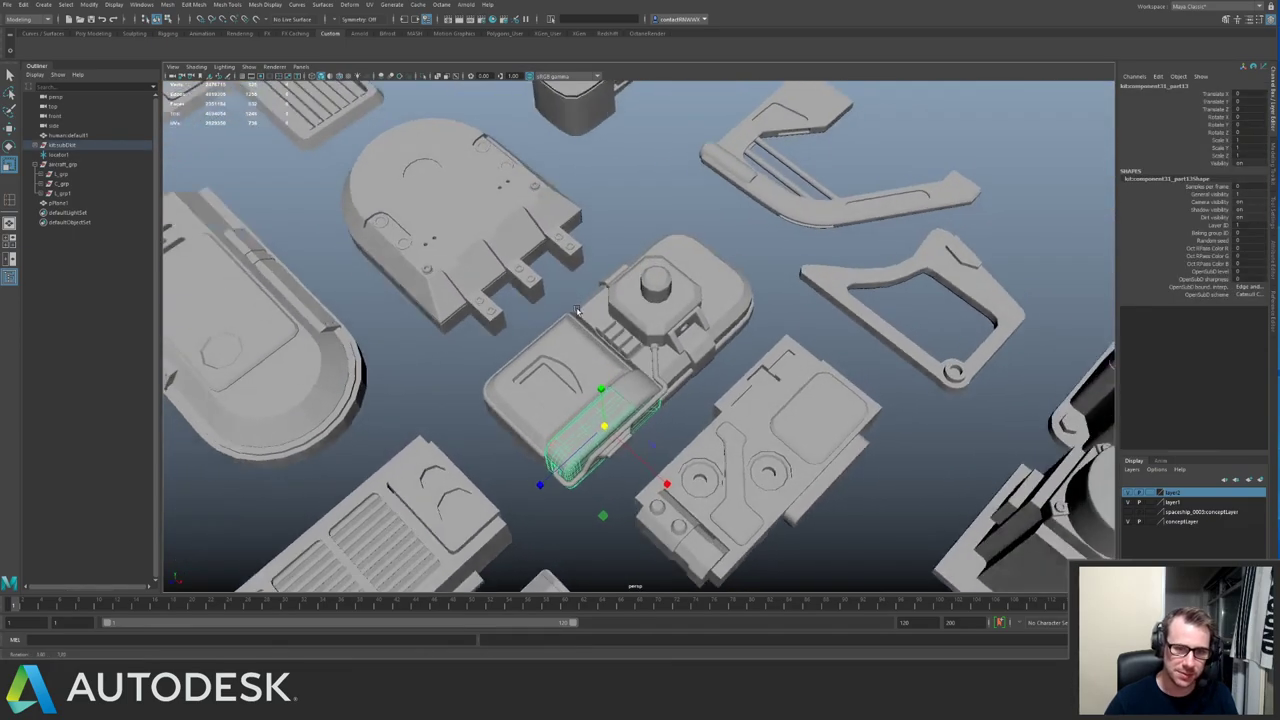
{"action": "right_click_drag", "start_coordinate": [640, 295], "coordinate": [577, 265], "text": "alt"}
{"action": "left_click", "coordinate": [757, 253]}
{"action": "middle_click_drag", "start_coordinate": [693, 247], "coordinate": [743, 293], "text": "alt"}
{"action": "right_click_drag", "start_coordinate": [743, 293], "coordinate": [629, 270], "text": "alt"}
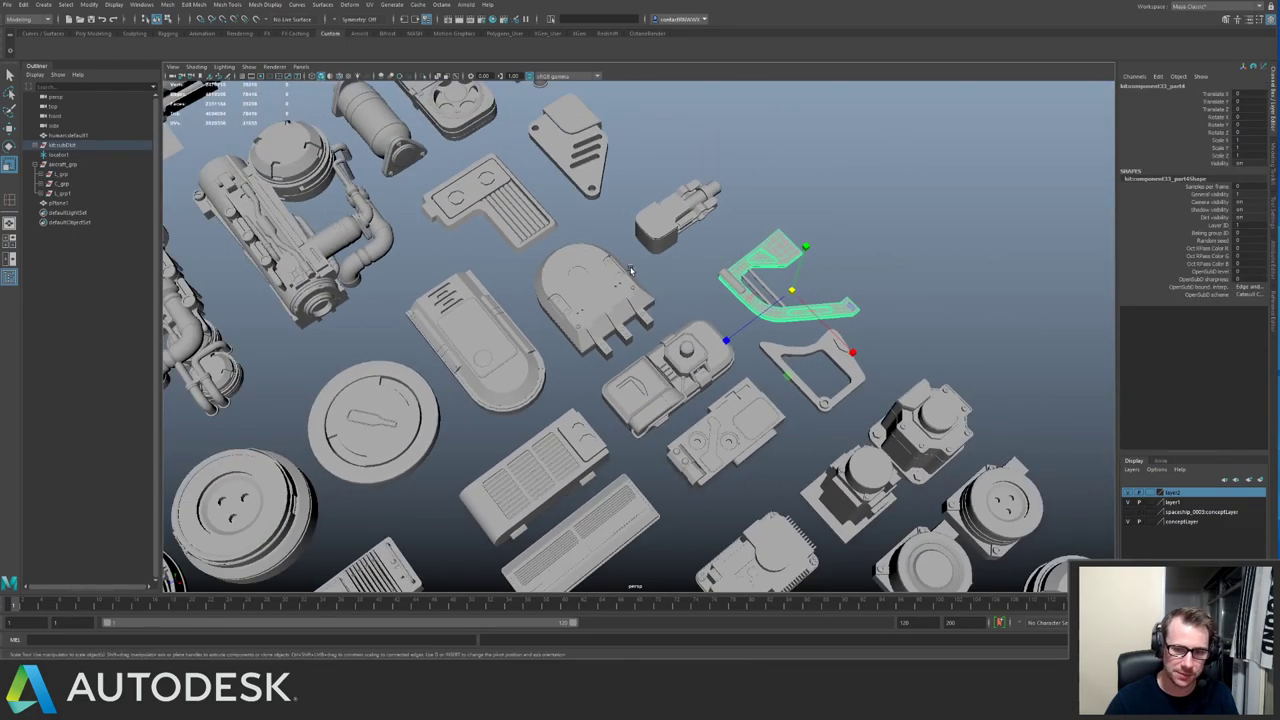
{"action": "middle_click_drag", "start_coordinate": [520, 264], "coordinate": [694, 313], "text": "alt"}
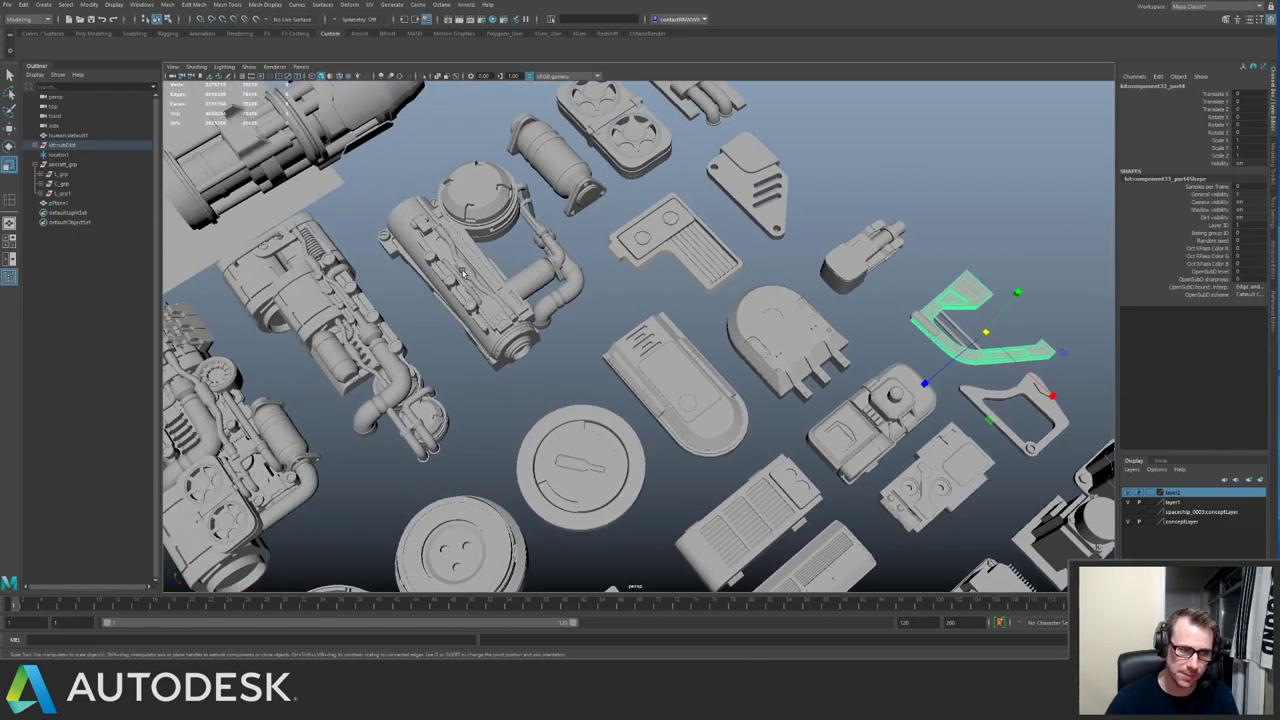
Duplicate the whole angled bracket component from the kit, separate the copy and place it over at the spaceship.
{"action": "middle_click_drag", "start_coordinate": [462, 273], "coordinate": [735, 268], "text": "alt"}
{"action": "right_click_drag", "start_coordinate": [755, 268], "coordinate": [615, 279], "text": "alt"}
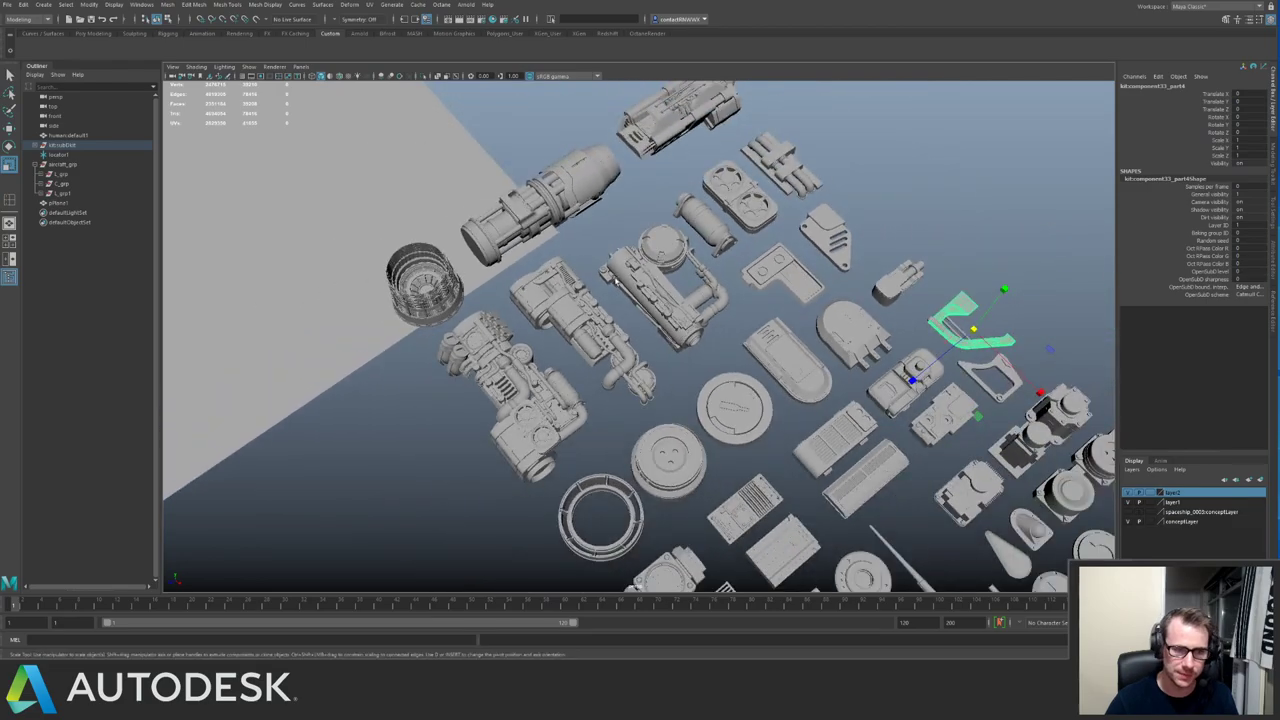
{"action": "left_click_drag", "start_coordinate": [492, 270], "coordinate": [640, 288], "text": "alt"}
{"action": "middle_click_drag", "start_coordinate": [670, 288], "coordinate": [464, 272], "text": "alt"}
{"action": "left_click_drag", "start_coordinate": [464, 272], "coordinate": [577, 310], "text": "alt"}
{"action": "key", "text": "Up"}
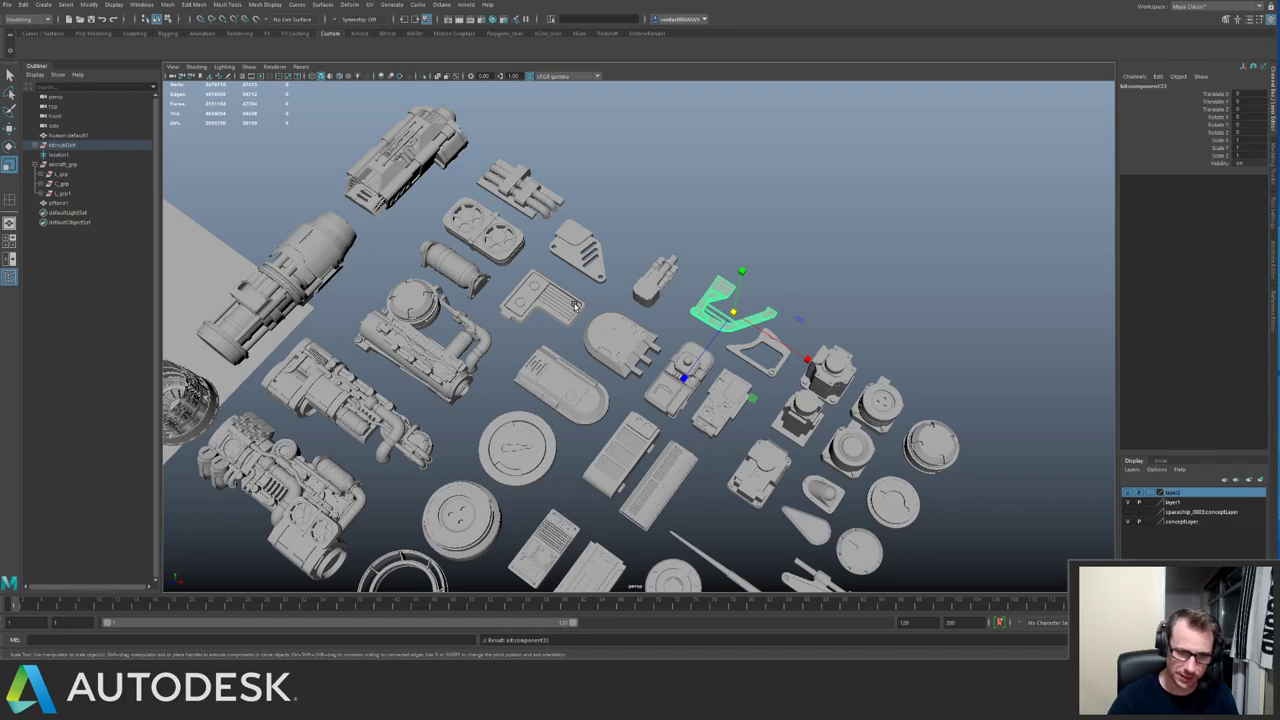
{"action": "right_click_drag", "start_coordinate": [575, 305], "coordinate": [276, 177], "text": "alt"}
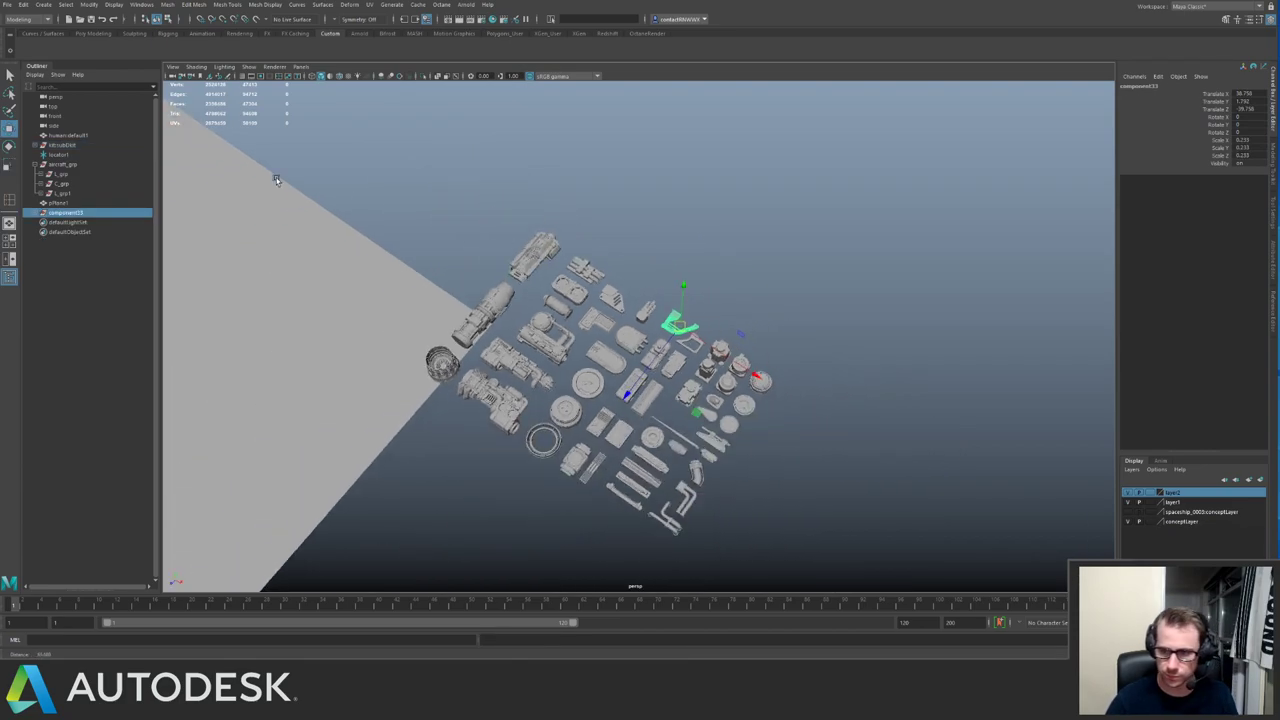
{"action": "middle_click_drag", "start_coordinate": [276, 177], "coordinate": [556, 251], "text": "alt"}
{"action": "left_click_drag", "start_coordinate": [556, 251], "coordinate": [508, 270], "text": "alt"}
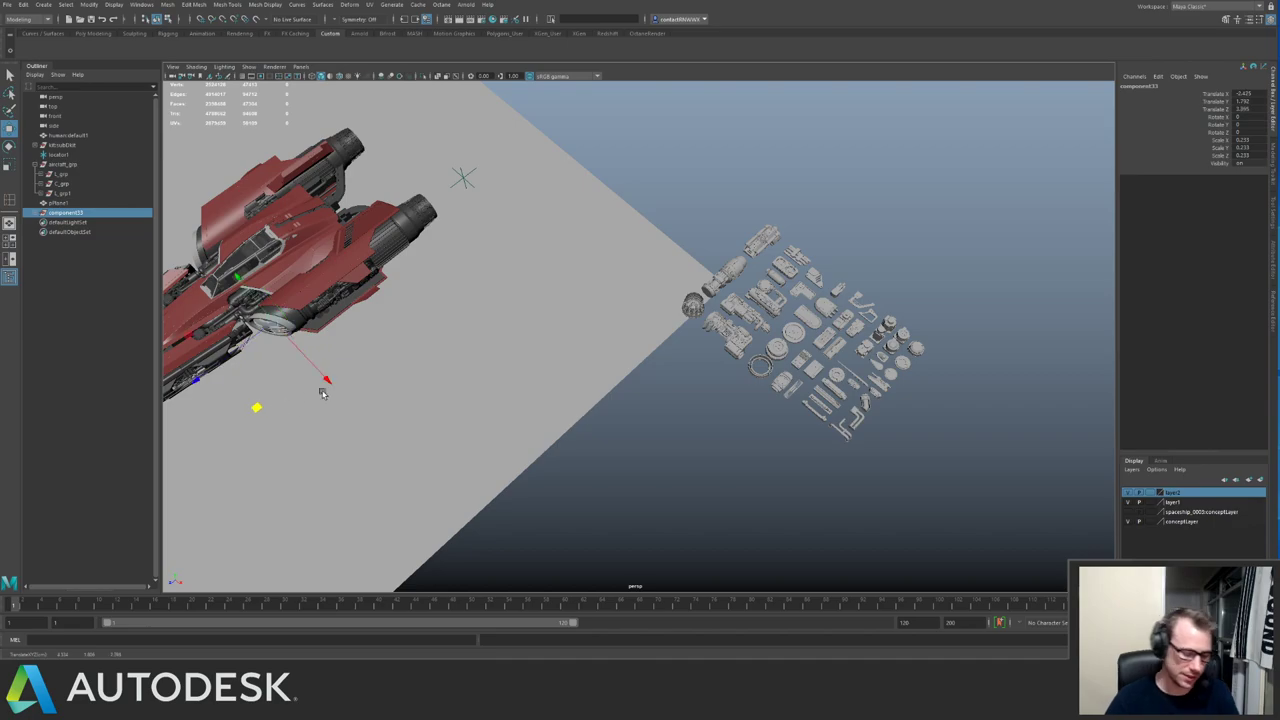
Lower the bracket copy beneath the spaceship's hull, just above the ground plane.
{"action": "key", "text": "f"}
{"action": "right_click_drag", "start_coordinate": [620, 304], "coordinate": [500, 300], "text": "alt"}
{"action": "left_click_drag", "start_coordinate": [500, 300], "coordinate": [597, 290], "text": "alt"}
{"action": "right_click_drag", "start_coordinate": [597, 290], "coordinate": [540, 290], "text": "alt"}
{"action": "left_click_drag", "start_coordinate": [540, 290], "coordinate": [548, 318], "text": "alt"}
{"action": "mouse_move", "coordinate": [544, 362]}
{"action": "left_mouse_down", "text": "alt"}
{"action": "mouse_move", "coordinate": [484, 276]}
{"action": "mouse_move", "coordinate": [433, 311]}
{"action": "mouse_move", "coordinate": [552, 362]}
{"action": "left_mouse_up", "text": "alt"}
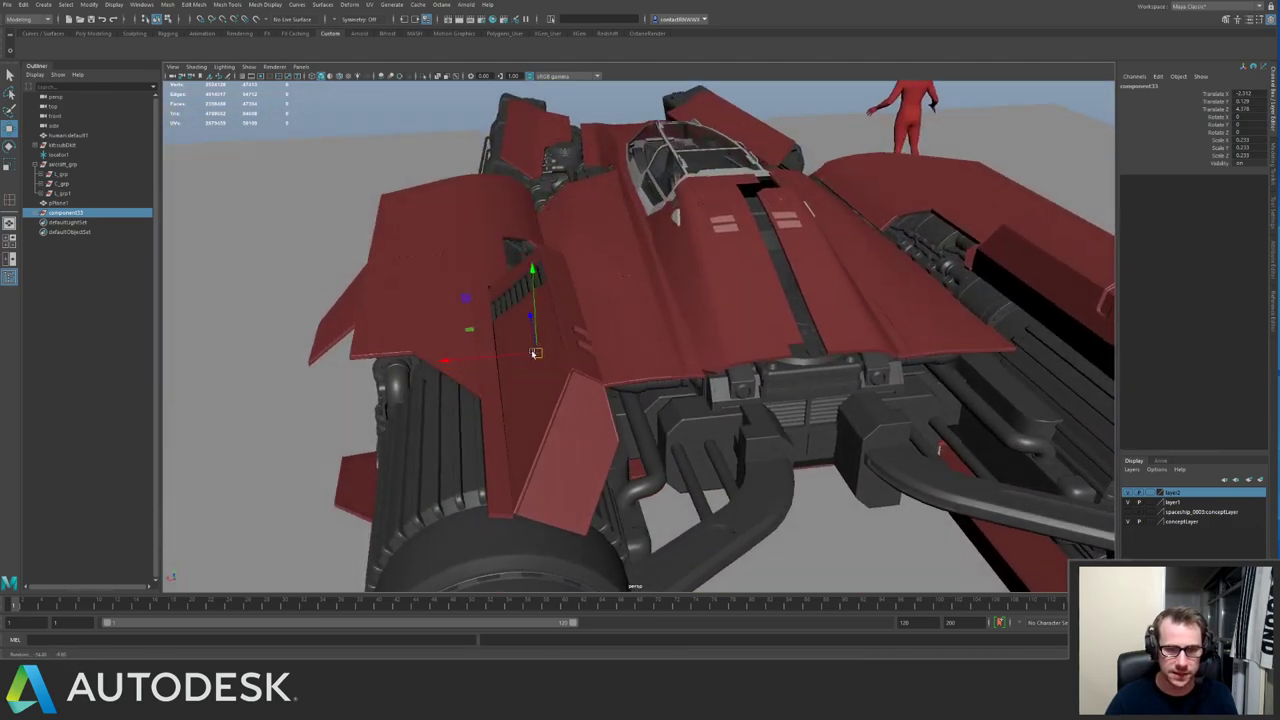
{"action": "middle_click_drag", "start_coordinate": [552, 362], "coordinate": [469, 263], "text": "alt"}
{"action": "right_click_drag", "start_coordinate": [469, 263], "coordinate": [560, 290], "text": "alt"}
Examine the spaceship above the ground plane from the rear, side and front, leaving nothing selected.
{"action": "left_click", "coordinate": [702, 342]}
{"action": "left_click", "coordinate": [714, 295]}
{"action": "left_click_drag", "start_coordinate": [714, 295], "coordinate": [643, 426], "text": "alt"}
{"action": "left_click", "coordinate": [643, 426]}
{"action": "right_click_drag", "start_coordinate": [643, 426], "coordinate": [507, 305], "text": "alt"}
{"action": "key", "text": "ctrl+z"}
{"action": "key", "text": "ctrl+z"}
{"action": "key", "text": "ctrl+z"}
{"action": "key", "text": "ctrl+z"}
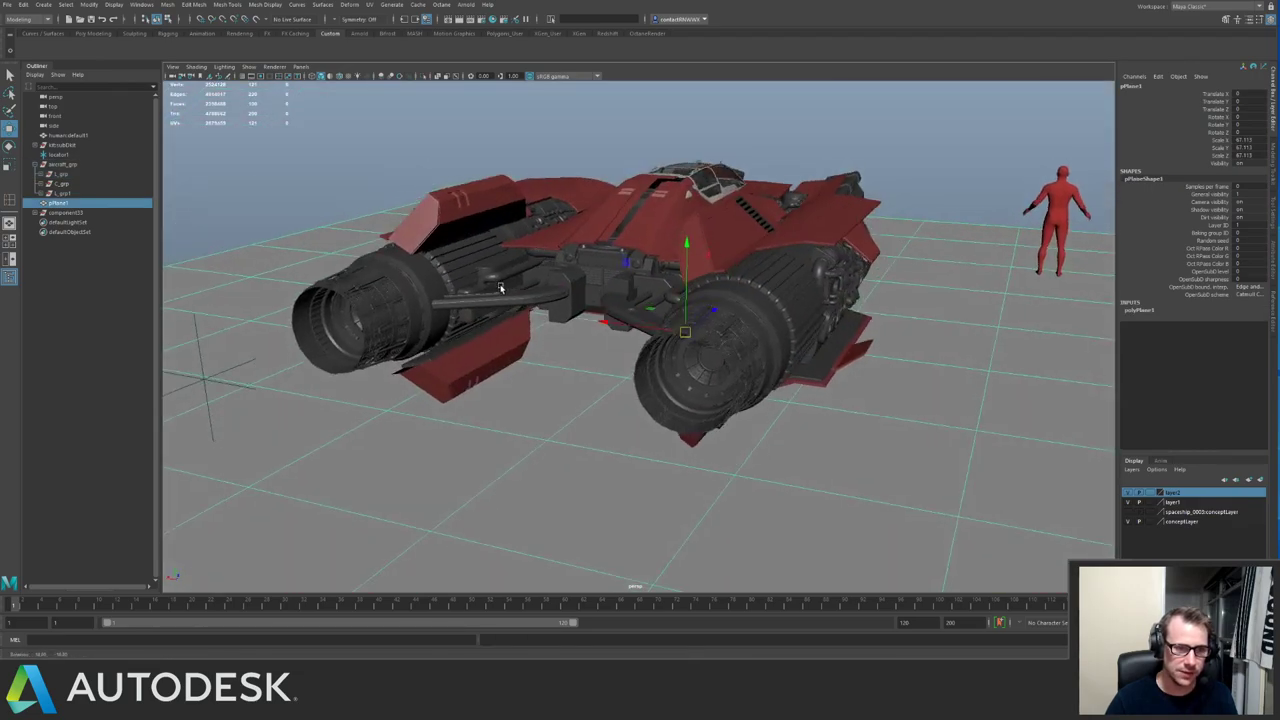
{"action": "key", "text": "ctrl+z"}
{"action": "key", "text": "ctrl+z"}
{"action": "key", "text": "ctrl+z"}
{"action": "key", "text": "ctrl+z"}
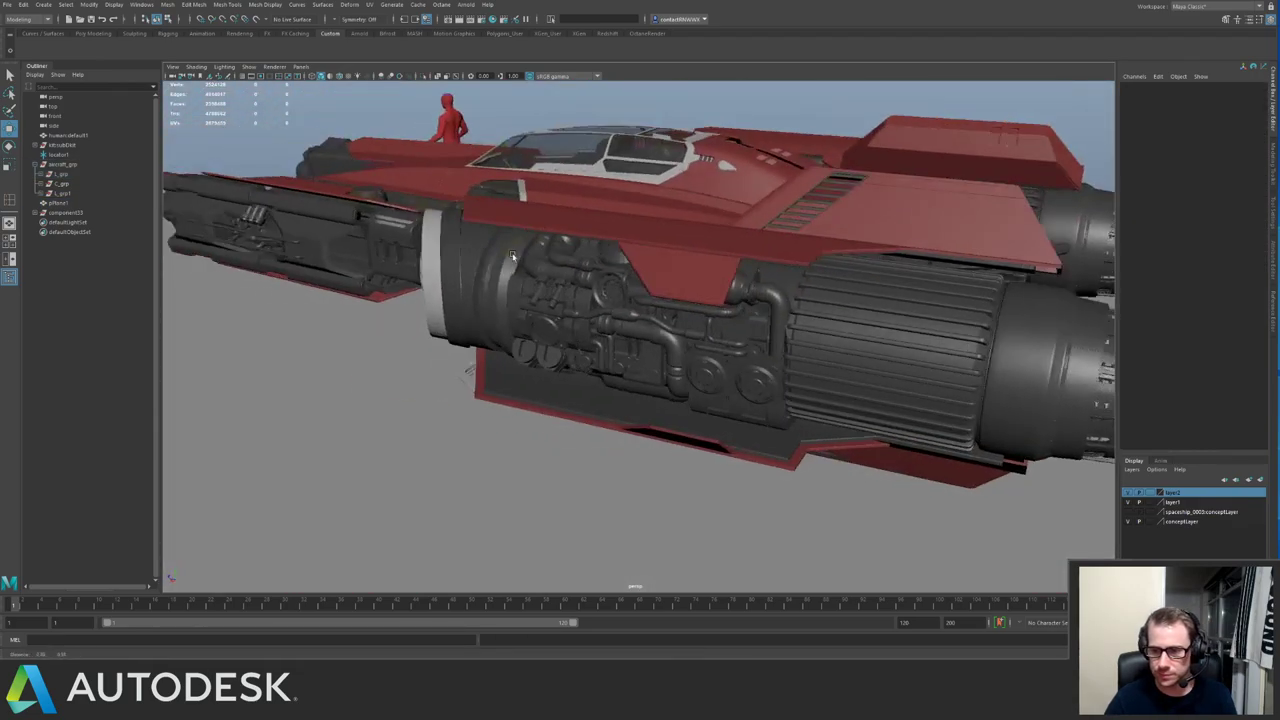
{"action": "key", "text": "ctrl+z"}
{"action": "key", "text": "ctrl+z"}
{"action": "key", "text": "ctrl+z"}
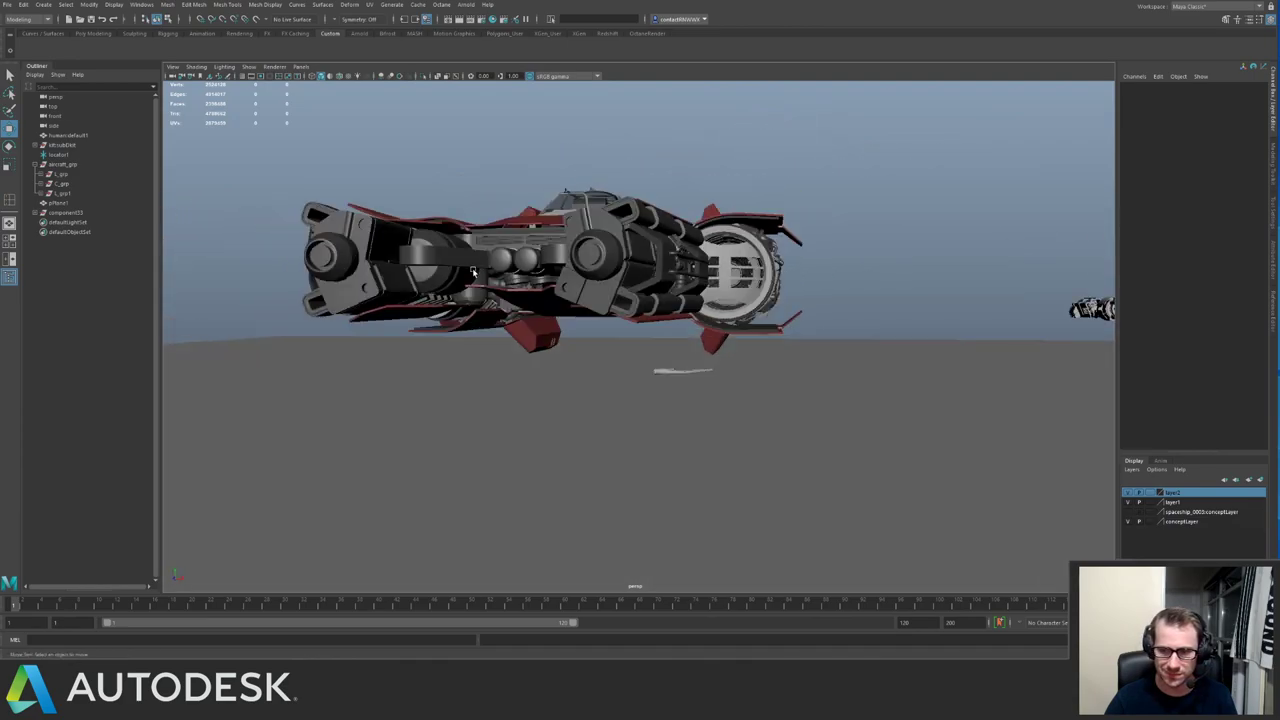
Select the whole bracket component beneath the ship and stand it upright with a -90 degree rotation about Z.
{"action": "left_click", "coordinate": [778, 377]}
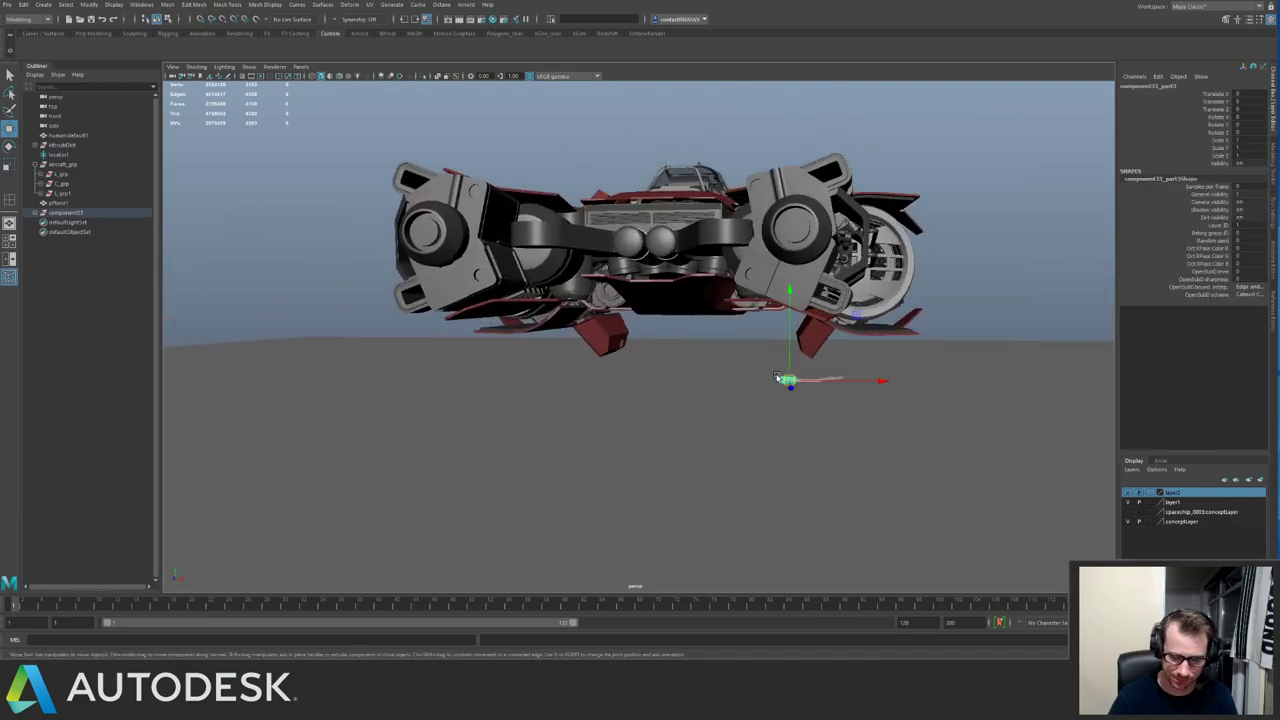
{"action": "key", "text": "Up"}
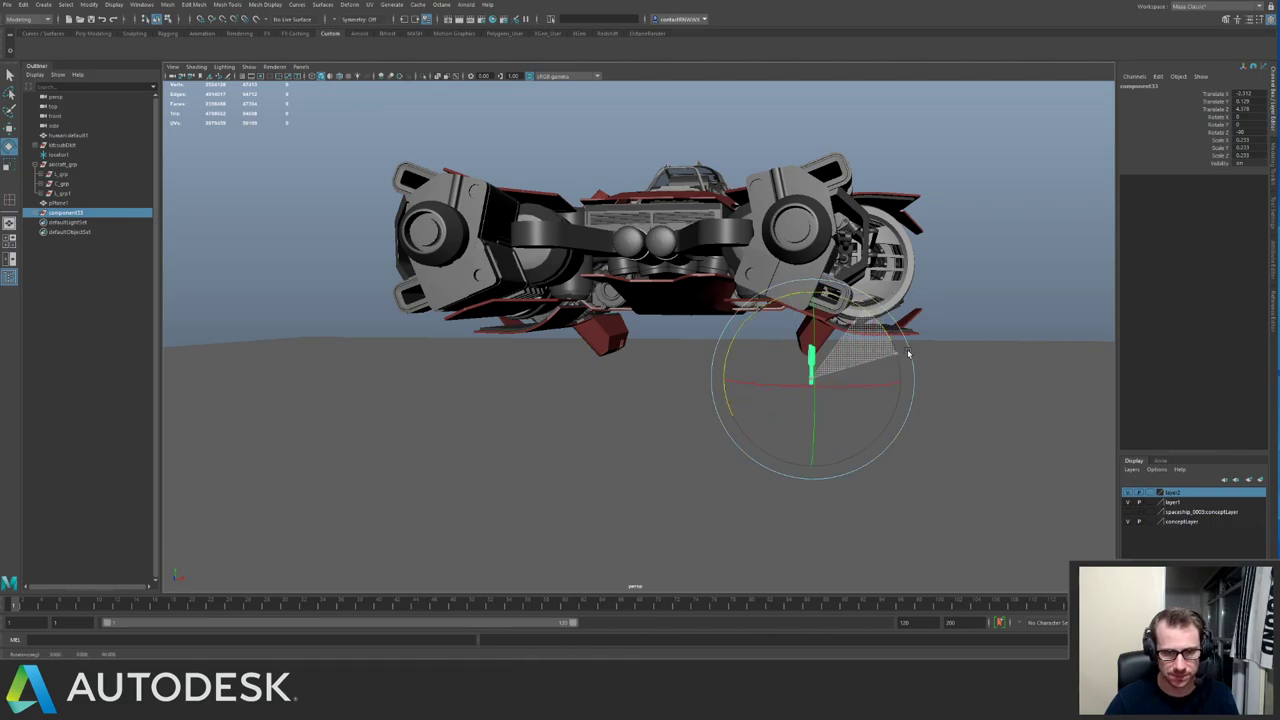
{"action": "key", "text": "w"}
{"action": "left_click_drag", "start_coordinate": [849, 348], "coordinate": [625, 308], "text": "alt"}
Turn the upright bracket lengthwise, scale it to 0.497 and position it as a strut under the forward hull.
{"action": "key", "text": "e"}
{"action": "key", "text": "w"}
{"action": "key", "text": "r"}
{"action": "key", "text": "f"}
{"action": "right_click_drag", "start_coordinate": [625, 308], "coordinate": [560, 296], "text": "alt"}
{"action": "left_click_drag", "start_coordinate": [560, 296], "coordinate": [641, 312], "text": "alt"}
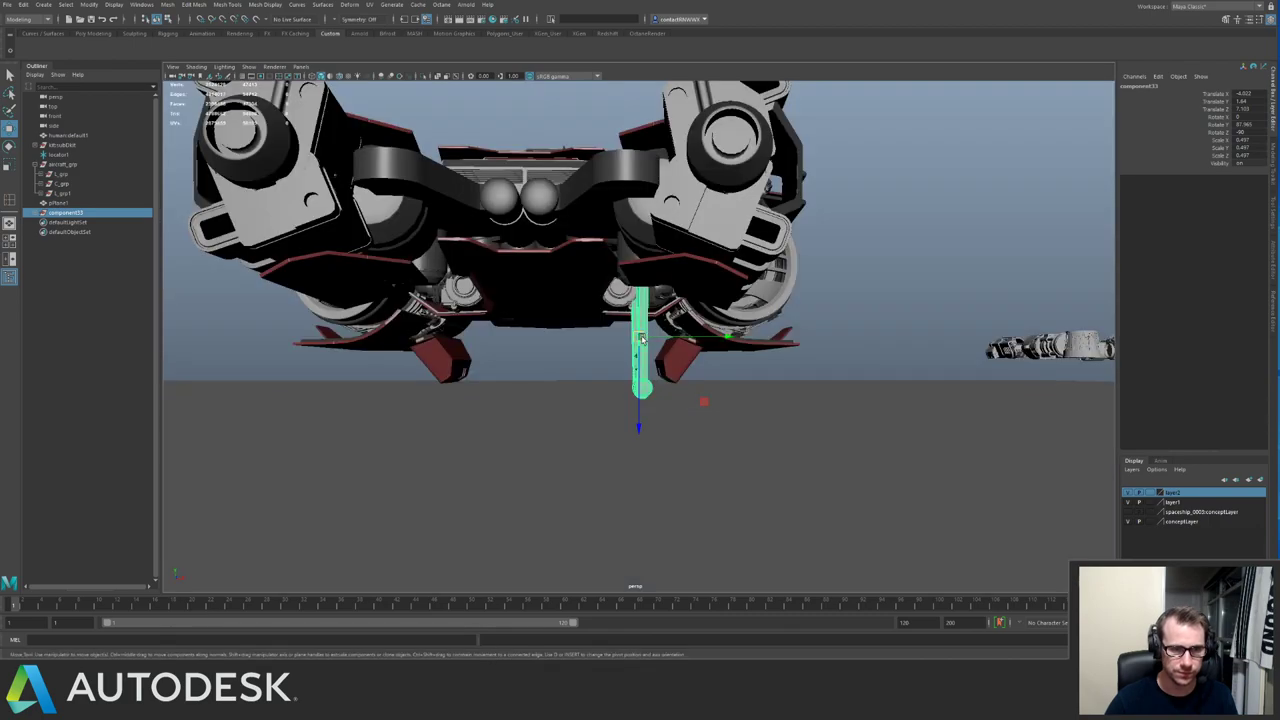
{"action": "mouse_move", "coordinate": [631, 346]}
{"action": "left_mouse_down", "text": "alt"}
{"action": "mouse_move", "coordinate": [690, 348]}
{"action": "mouse_move", "coordinate": [645, 346]}
{"action": "left_mouse_up", "text": "alt"}
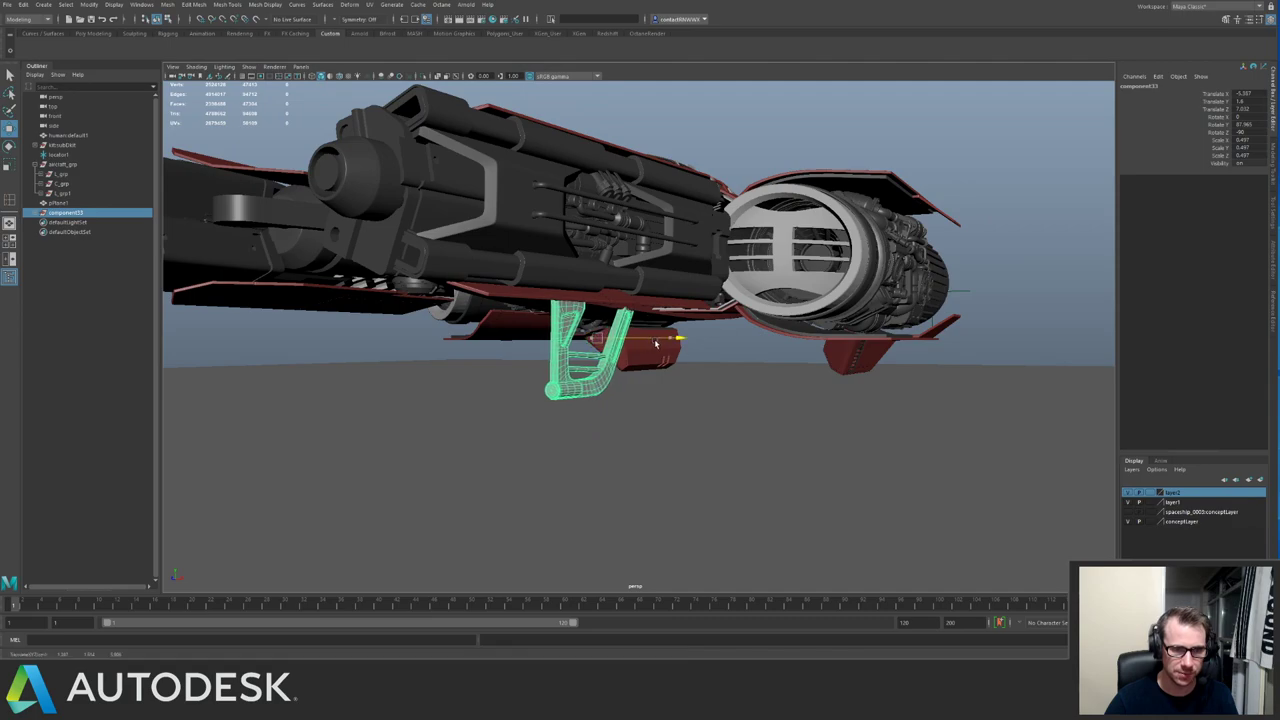
Examine the ship with the bracket strut from the side, rear and front.
{"action": "right_click_drag", "start_coordinate": [656, 343], "coordinate": [654, 236], "text": "alt"}
{"action": "left_click", "coordinate": [813, 206]}
{"action": "left_click_drag", "start_coordinate": [794, 229], "coordinate": [597, 234], "text": "alt"}
{"action": "right_click_drag", "start_coordinate": [597, 235], "coordinate": [702, 346], "text": "alt"}
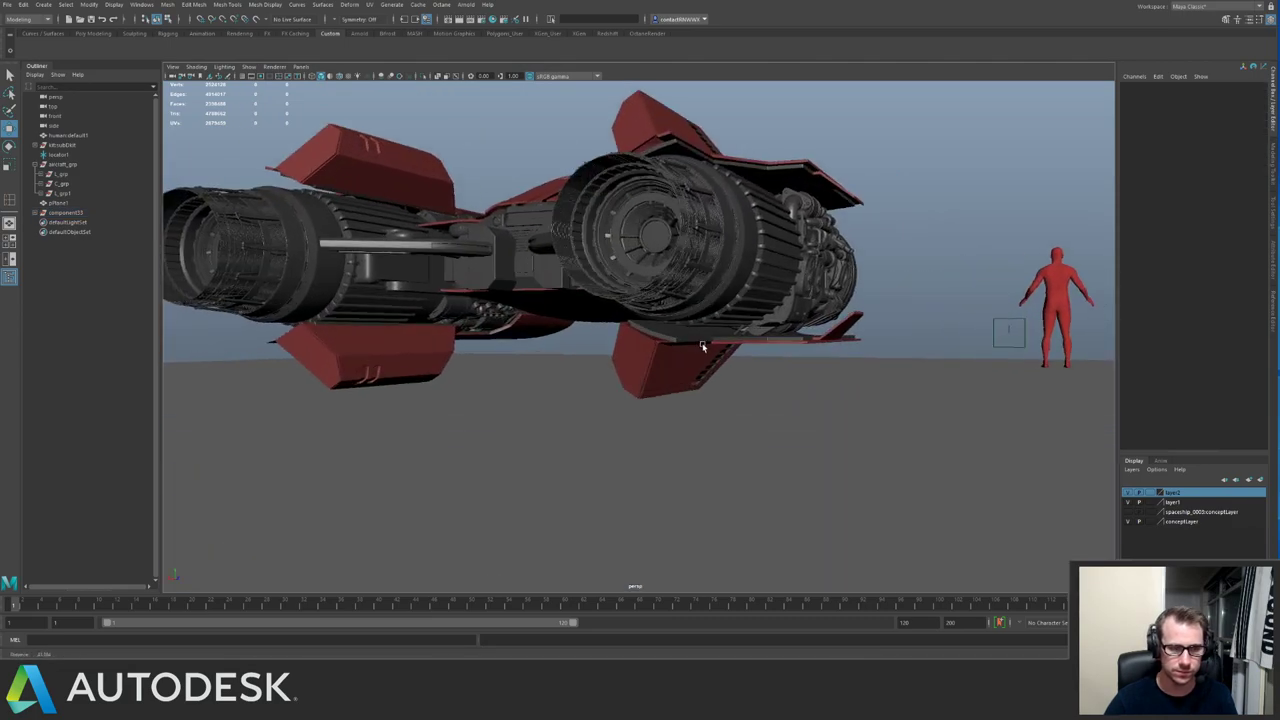
{"action": "left_click_drag", "start_coordinate": [702, 346], "coordinate": [922, 341], "text": "alt"}
{"action": "left_click_drag", "start_coordinate": [628, 302], "coordinate": [689, 365], "text": "alt"}
Delete the bracket strut and the ground plane.
{"action": "left_click", "coordinate": [616, 373]}
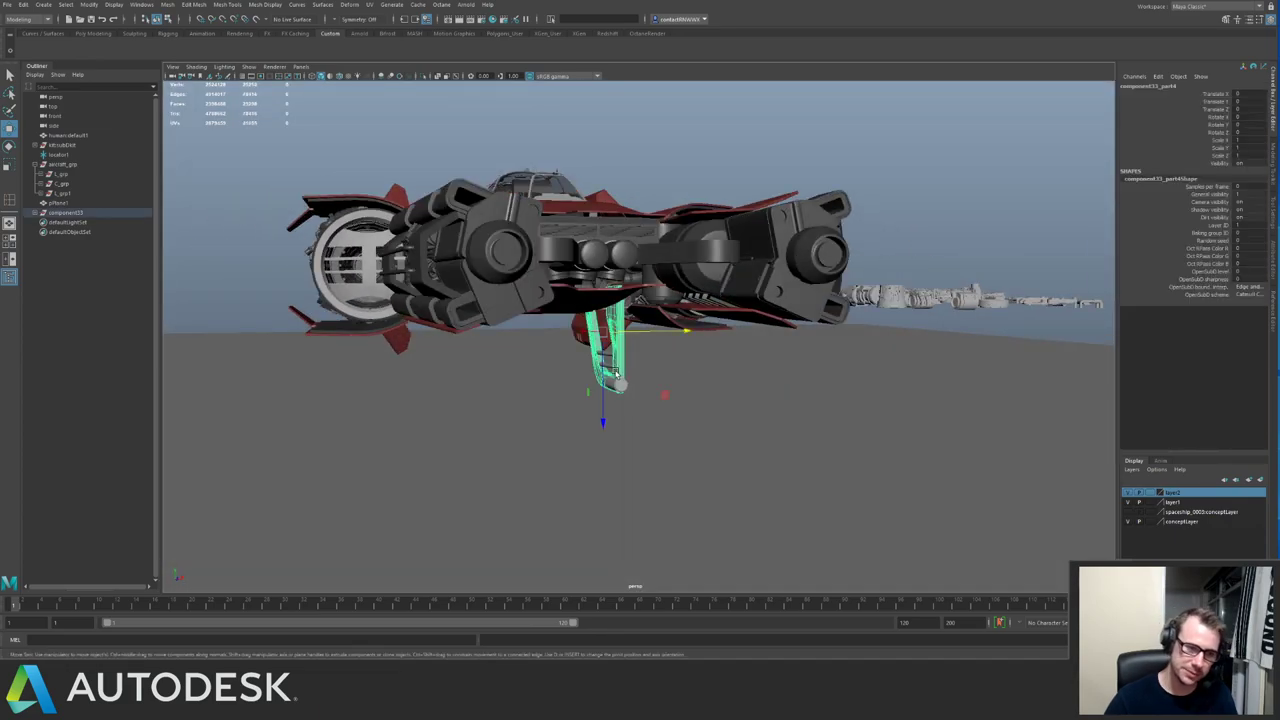
{"action": "key", "text": "Delete"}
{"action": "left_click_drag", "start_coordinate": [700, 238], "coordinate": [617, 371], "text": "alt"}
{"action": "left_click", "coordinate": [618, 371]}
{"action": "key", "text": "Delete"}
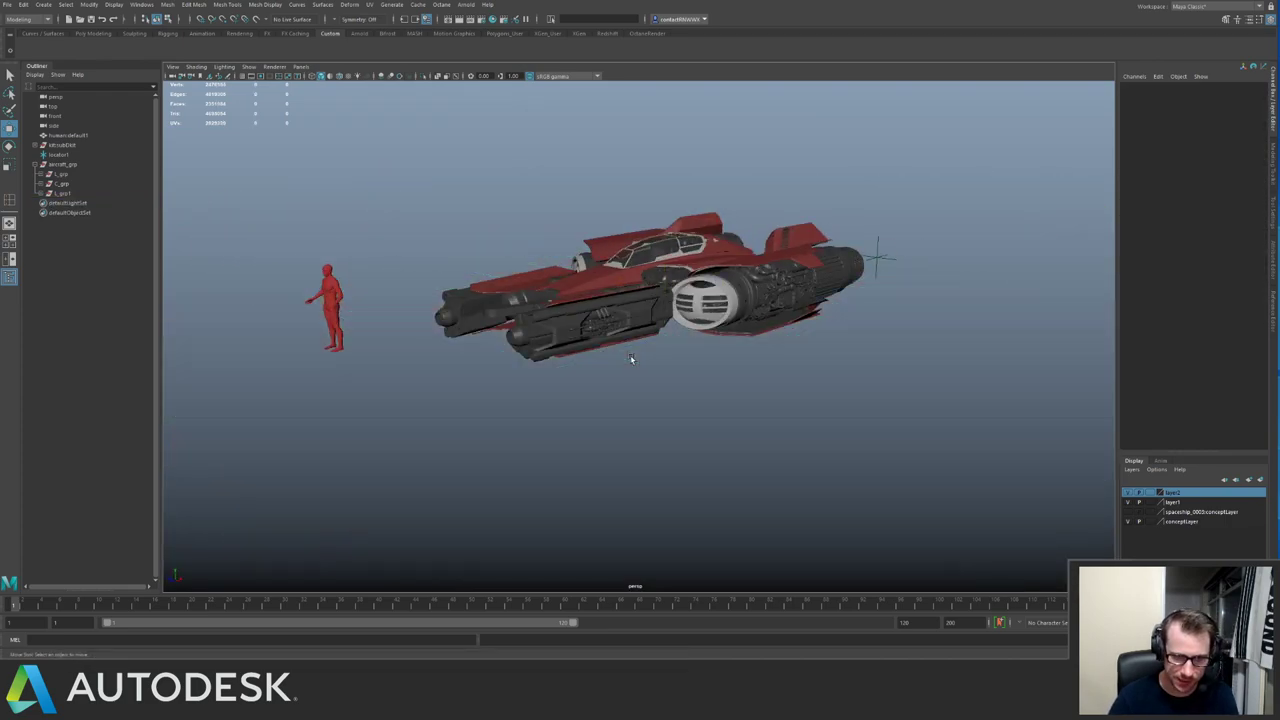
Save the spaceship scene.
{"action": "left_click_drag", "start_coordinate": [738, 262], "coordinate": [596, 224], "text": "alt"}
{"action": "right_click_drag", "start_coordinate": [596, 224], "coordinate": [640, 262], "text": "alt"}
{"action": "left_click_drag", "start_coordinate": [640, 262], "coordinate": [714, 338], "text": "alt"}
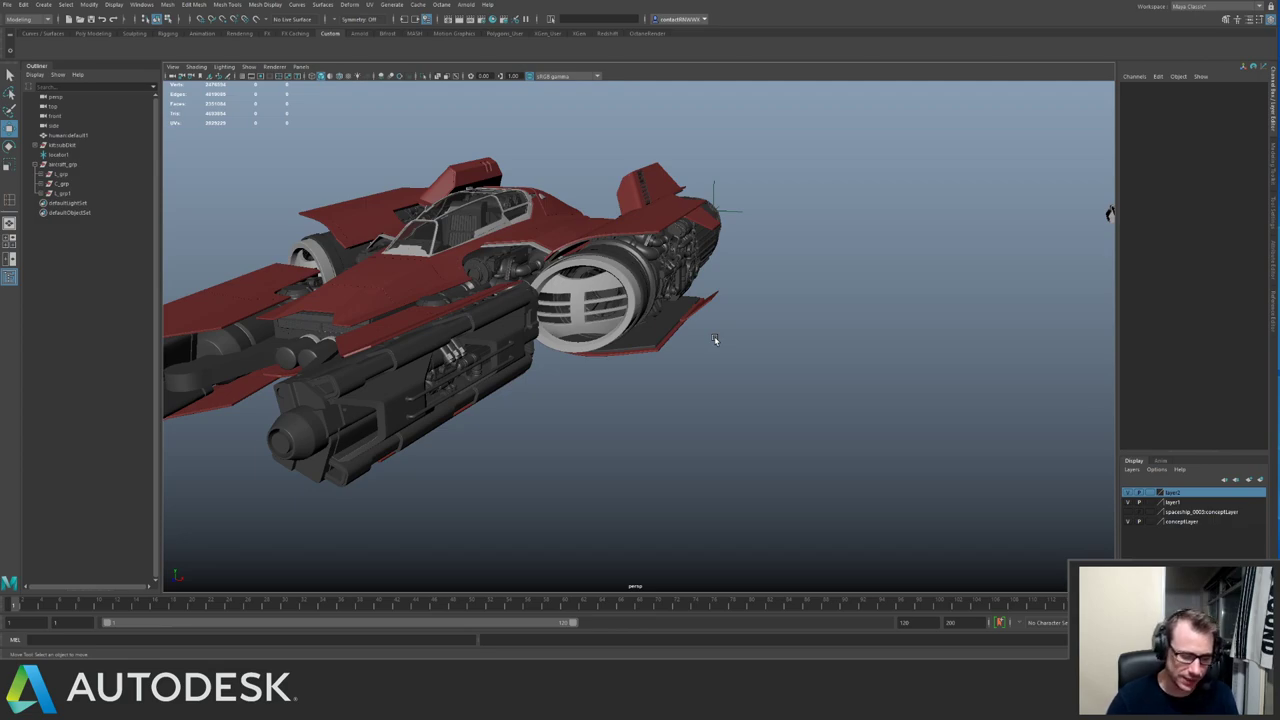
{"action": "key", "text": "ctrl+s"}
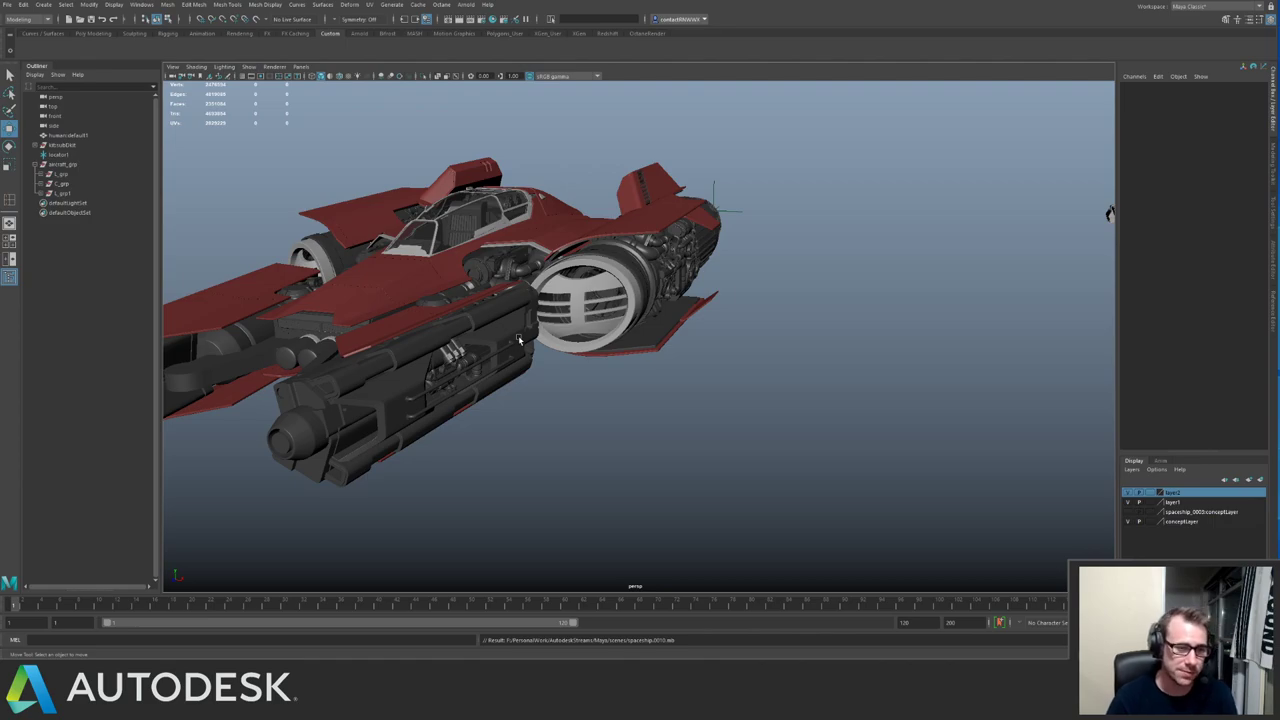
Try removing the lower red fins from both rear engines and view the ship's side profile.
{"action": "left_click_drag", "start_coordinate": [620, 291], "coordinate": [518, 336], "text": "alt"}
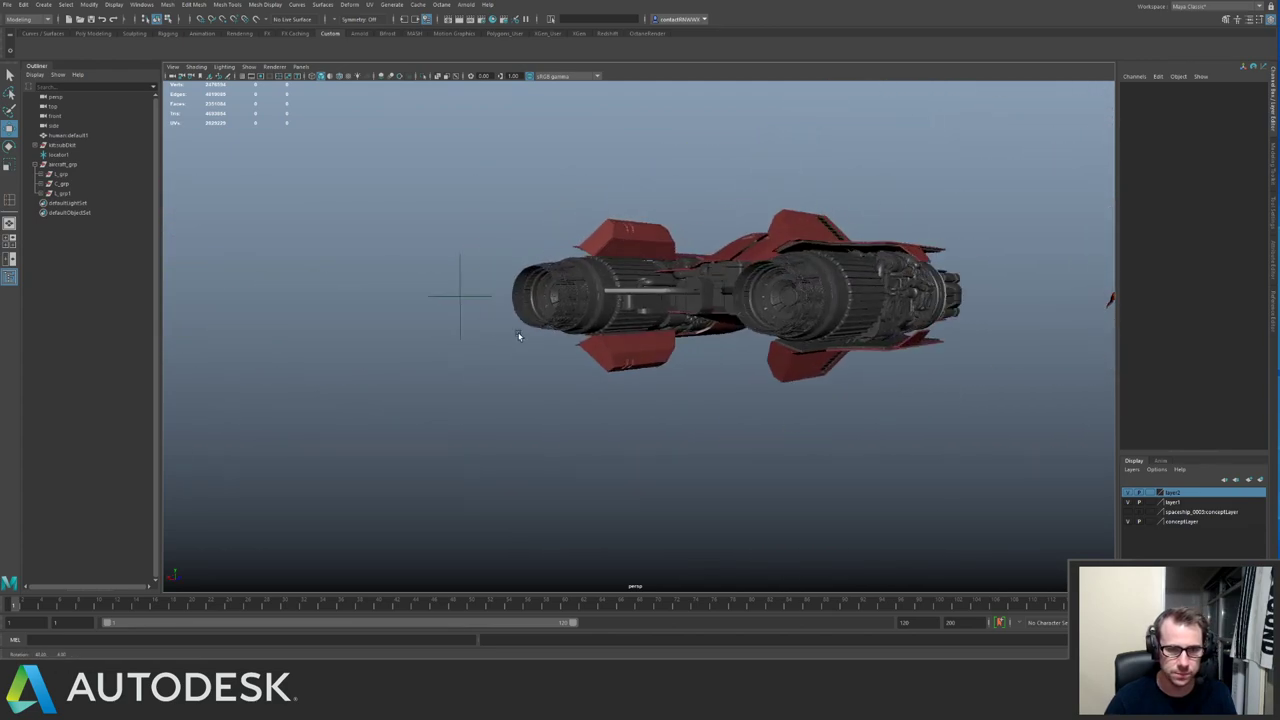
{"action": "left_click_drag", "start_coordinate": [788, 399], "coordinate": [615, 362]}
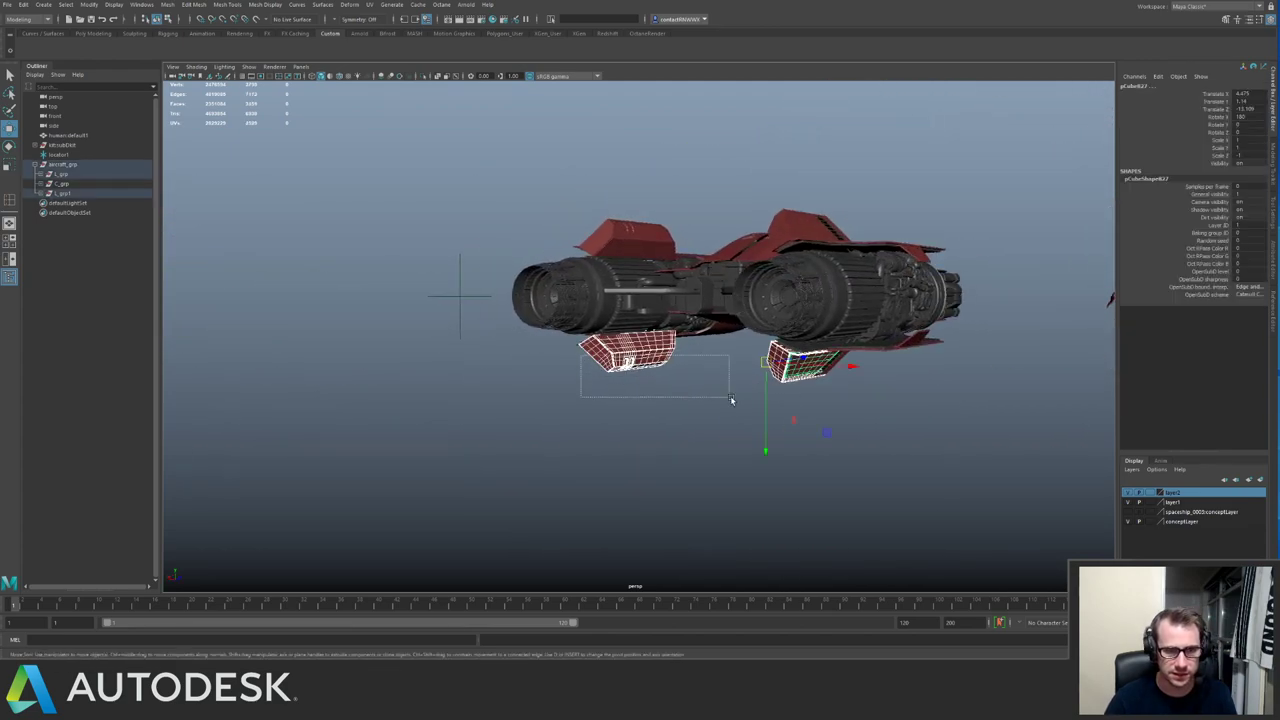
{"action": "left_click_drag", "start_coordinate": [742, 390], "coordinate": [776, 386], "text": "alt"}
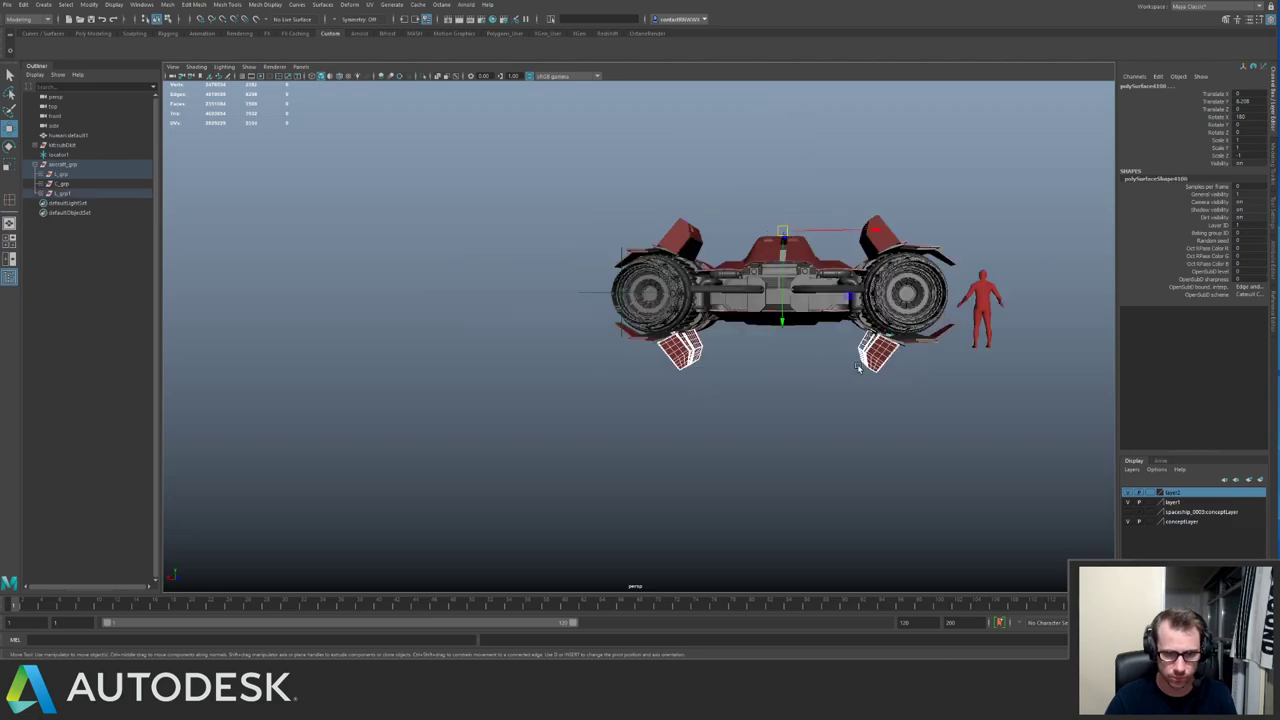
{"action": "left_click", "coordinate": [829, 346]}
{"action": "left_click_drag", "start_coordinate": [829, 346], "coordinate": [876, 318], "text": "alt"}
{"action": "right_click_drag", "start_coordinate": [795, 332], "coordinate": [389, 246], "text": "alt"}
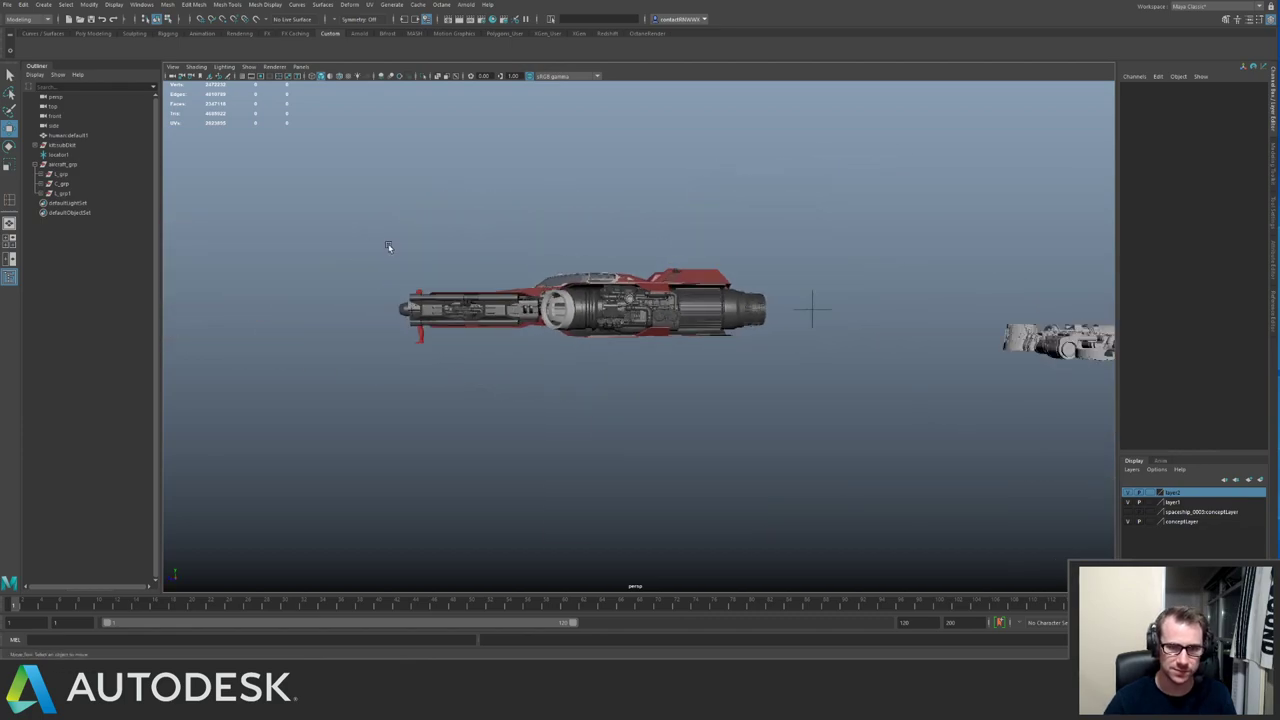
Restore the removed lower rear fins and clear the selection.
{"action": "left_click_drag", "start_coordinate": [499, 258], "coordinate": [556, 332], "text": "alt"}
{"action": "left_click", "coordinate": [697, 338]}
{"action": "left_click", "coordinate": [686, 216]}
{"action": "left_click_drag", "start_coordinate": [686, 216], "coordinate": [696, 320], "text": "alt"}
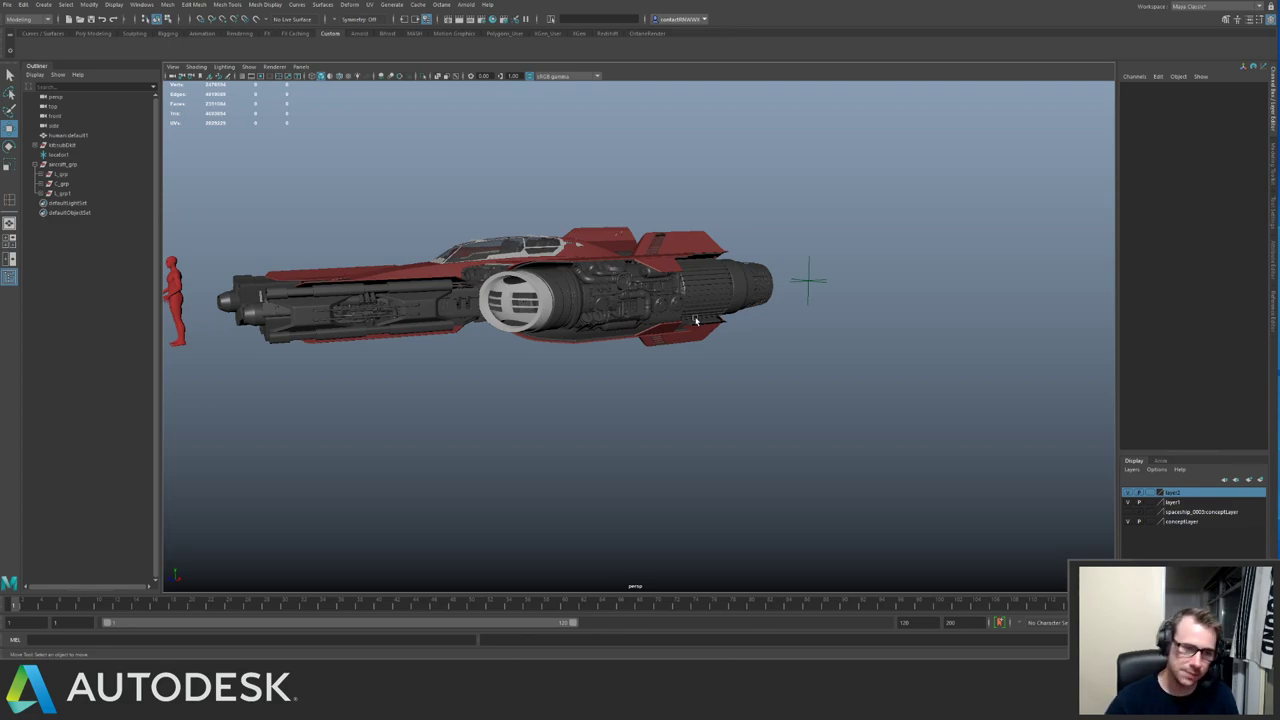
Look over the kit parts laid out beside the ship and return to the full ship view.
{"action": "left_click_drag", "start_coordinate": [548, 322], "coordinate": [443, 336], "text": "alt"}
{"action": "key", "text": "f"}
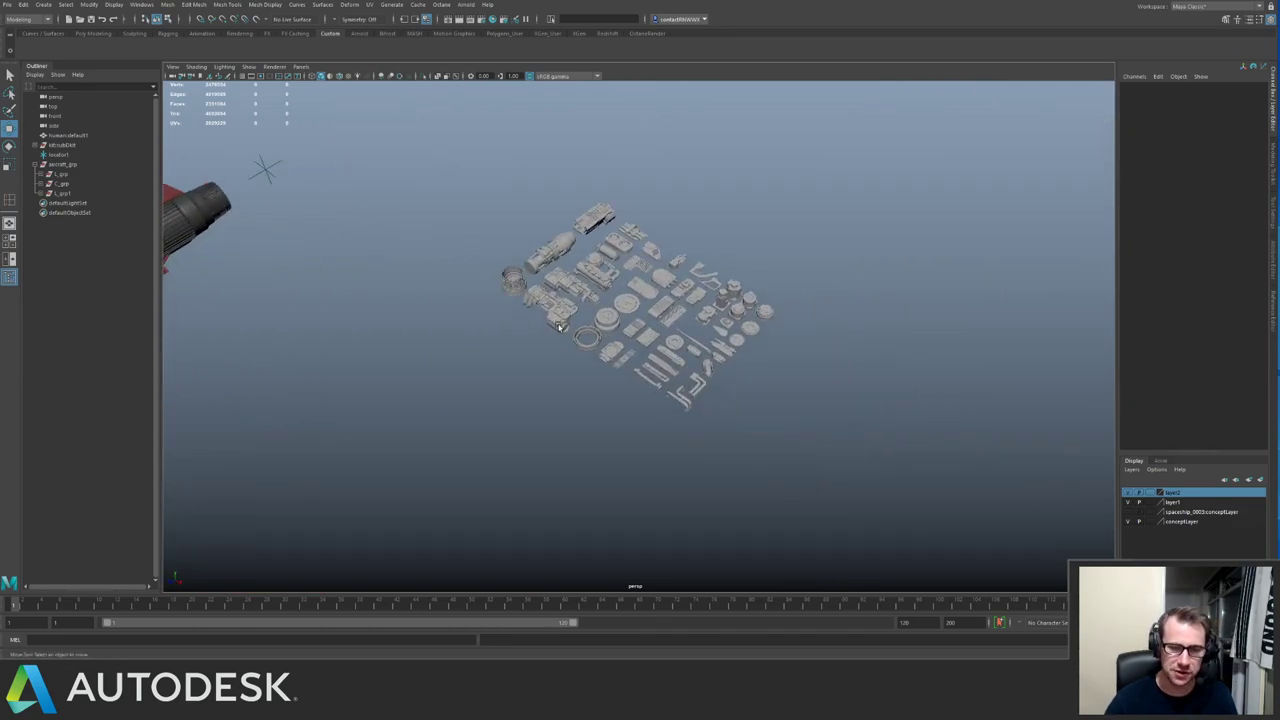
{"action": "middle_click_drag", "start_coordinate": [406, 240], "coordinate": [700, 312], "text": "alt"}
{"action": "right_click_drag", "start_coordinate": [700, 312], "coordinate": [574, 300], "text": "alt"}
{"action": "middle_click_drag", "start_coordinate": [574, 300], "coordinate": [420, 306], "text": "alt"}
{"action": "right_click_drag", "start_coordinate": [420, 306], "coordinate": [664, 368], "text": "alt"}
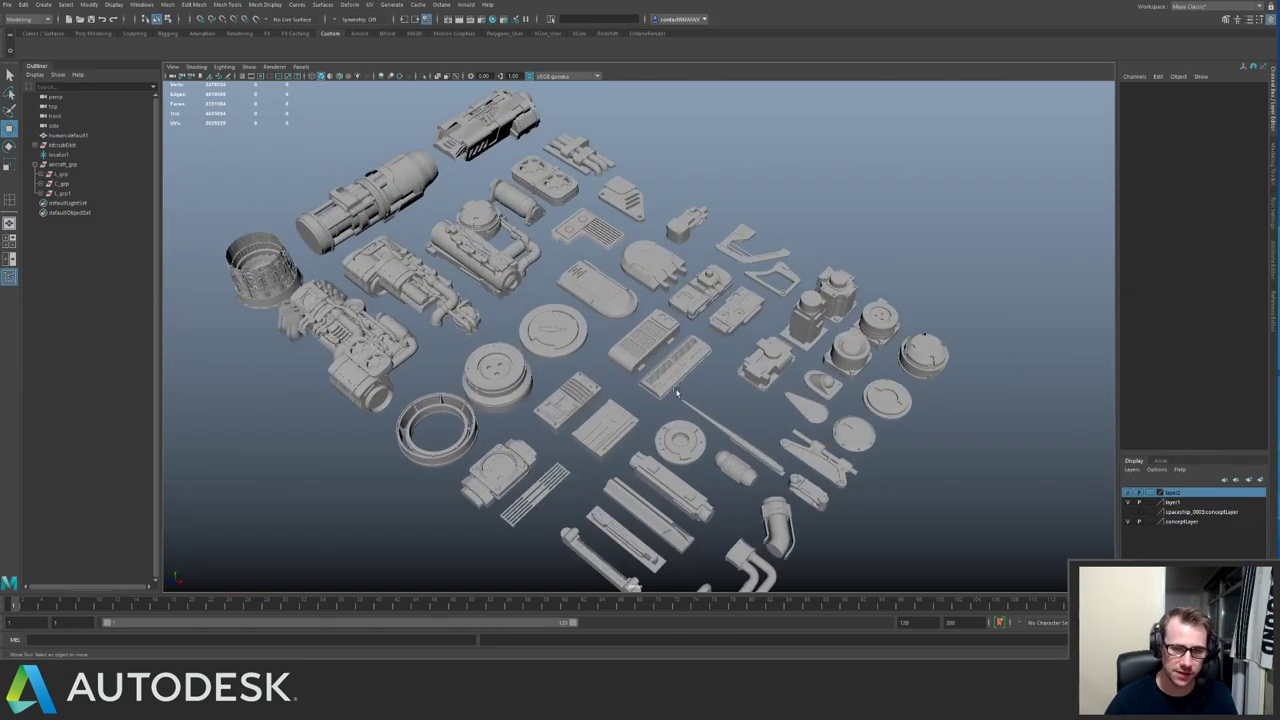
{"action": "left_click_drag", "start_coordinate": [676, 392], "coordinate": [652, 376], "text": "alt"}
{"action": "middle_click_drag", "start_coordinate": [330, 250], "coordinate": [702, 376], "text": "alt"}
{"action": "right_click_drag", "start_coordinate": [702, 376], "coordinate": [480, 335], "text": "alt"}
{"action": "middle_click_drag", "start_coordinate": [285, 320], "coordinate": [507, 362], "text": "alt"}
{"action": "left_click_drag", "start_coordinate": [507, 362], "coordinate": [505, 320], "text": "alt"}
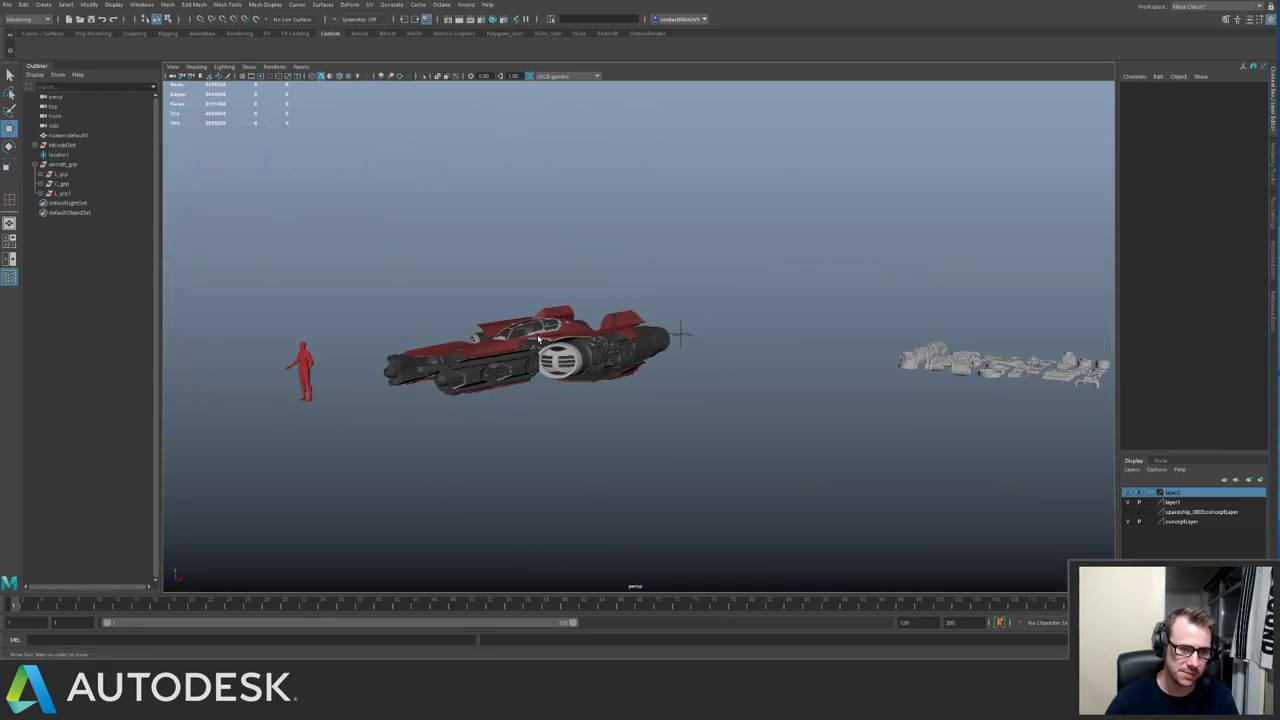
Examine the kit parts from above and up close for a piece that suits a landing strut.
{"action": "left_click_drag", "start_coordinate": [556, 372], "coordinate": [552, 412], "text": "alt"}
{"action": "middle_click_drag", "start_coordinate": [848, 350], "coordinate": [463, 294], "text": "alt"}
{"action": "right_click_drag", "start_coordinate": [463, 294], "coordinate": [815, 405], "text": "alt"}
{"action": "left_click_drag", "start_coordinate": [815, 405], "coordinate": [882, 473], "text": "alt"}
{"action": "middle_click_drag", "start_coordinate": [530, 360], "coordinate": [640, 365], "text": "alt"}
{"action": "right_click_drag", "start_coordinate": [640, 365], "coordinate": [818, 413], "text": "alt"}
{"action": "left_click_drag", "start_coordinate": [818, 413], "coordinate": [752, 398], "text": "alt"}
{"action": "middle_click_drag", "start_coordinate": [650, 315], "coordinate": [870, 388], "text": "alt"}
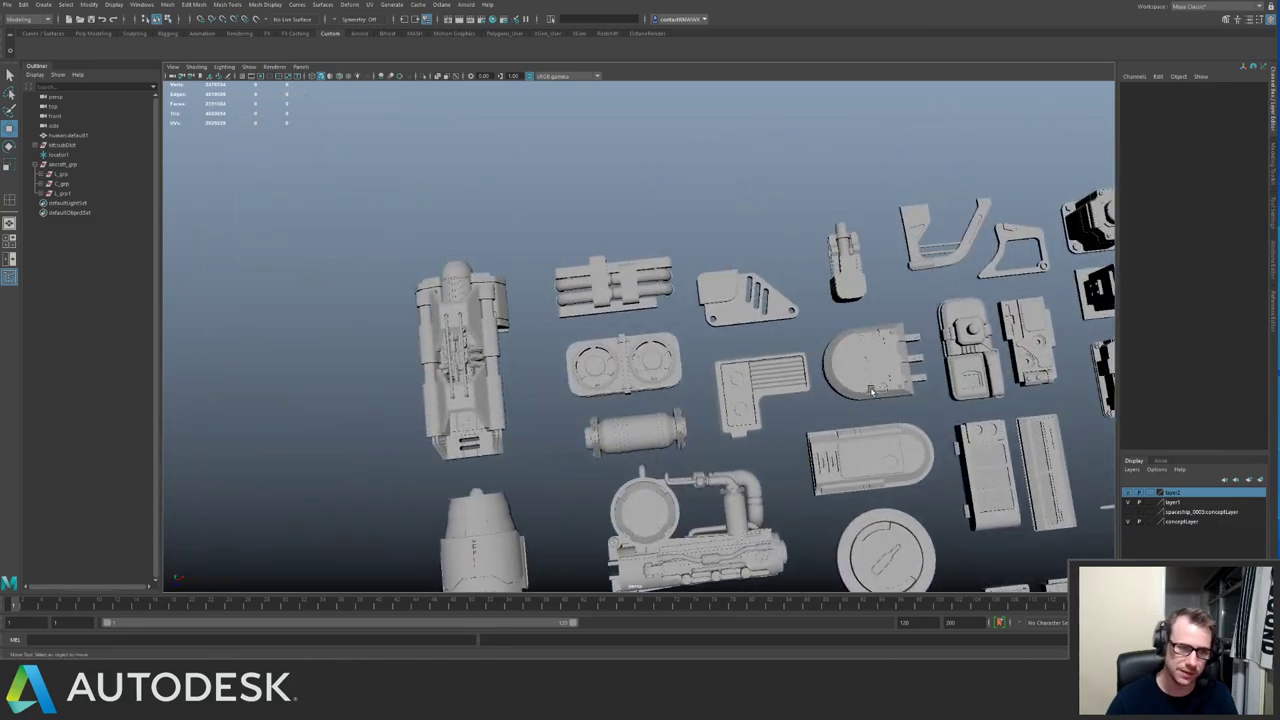
{"action": "left_click_drag", "start_coordinate": [870, 388], "coordinate": [868, 385], "text": "alt"}
{"action": "right_click_drag", "start_coordinate": [868, 385], "coordinate": [500, 383], "text": "alt"}
{"action": "middle_click_drag", "start_coordinate": [500, 383], "coordinate": [560, 325], "text": "alt"}
{"action": "left_click_drag", "start_coordinate": [735, 340], "coordinate": [668, 320], "text": "alt"}
{"action": "scroll", "coordinate": [566, 331], "scroll_direction": "up", "scroll_amount": 6}
{"action": "scroll", "coordinate": [566, 331], "scroll_direction": "down", "scroll_amount": 3}
{"action": "scroll", "coordinate": [677, 372], "scroll_direction": "up", "scroll_amount": 3}
{"action": "scroll", "coordinate": [546, 383], "scroll_direction": "up", "scroll_amount": 2}
Duplicate the long, narrow panel component from the kit and take the copy out of the kit group.
{"action": "left_click", "coordinate": [507, 378]}
{"action": "scroll", "coordinate": [600, 380], "scroll_direction": "down", "scroll_amount": 3}
{"action": "right_click_drag", "start_coordinate": [668, 320], "coordinate": [30, 172], "text": "alt"}
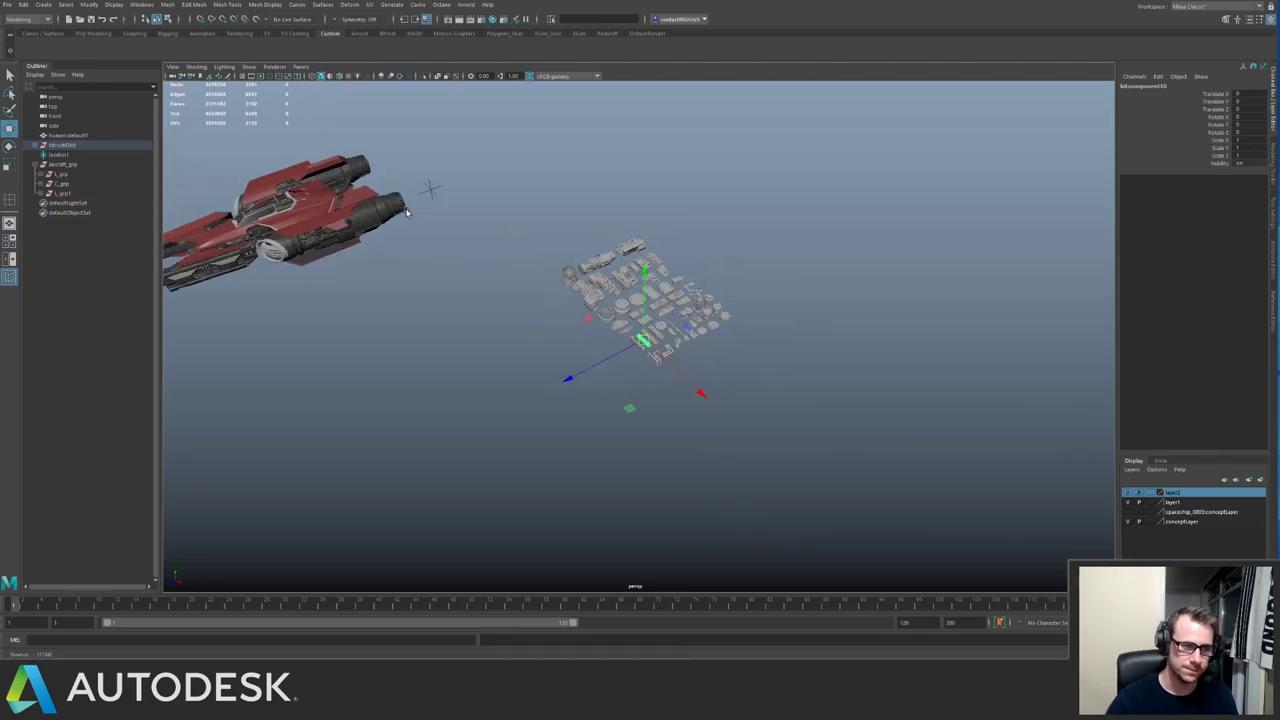
{"action": "middle_click_drag", "start_coordinate": [565, 240], "coordinate": [738, 289], "text": "alt"}
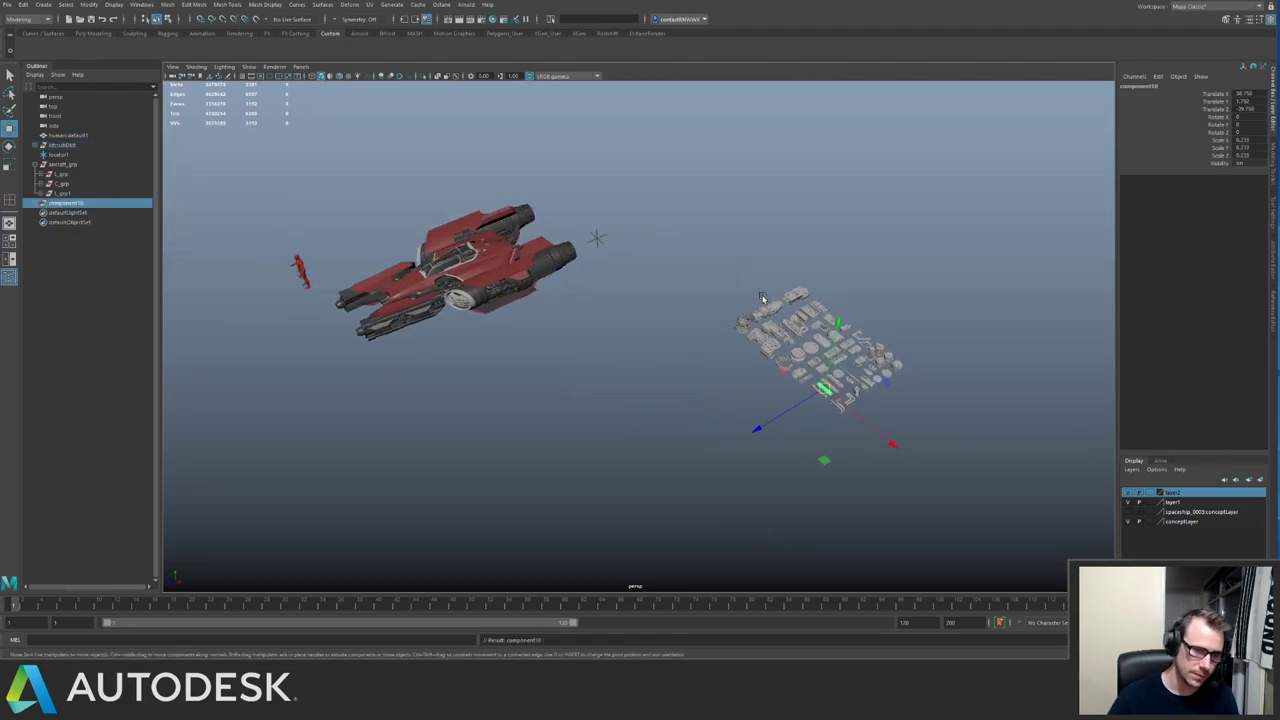
Create a polygon plane, enlarge it into a ground surface beneath the ship and clear the selection.
{"action": "left_click_drag", "start_coordinate": [762, 298], "coordinate": [903, 453], "text": "alt"}
{"action": "middle_click_drag", "start_coordinate": [484, 502], "coordinate": [645, 446], "text": "alt"}
{"action": "right_click_drag", "start_coordinate": [645, 446], "coordinate": [840, 442], "text": "alt"}
{"action": "right_click_drag", "start_coordinate": [583, 319], "coordinate": [573, 363], "text": "shift"}
{"action": "key", "text": "r"}
{"action": "left_click_drag", "start_coordinate": [549, 322], "coordinate": [1043, 345]}
{"action": "key", "text": "w"}
{"action": "left_click_drag", "start_coordinate": [734, 354], "coordinate": [631, 323], "text": "alt"}
{"action": "right_click_drag", "start_coordinate": [631, 323], "coordinate": [716, 502], "text": "alt"}
{"action": "left_click", "coordinate": [716, 502]}
Stand the copied panel component upright beside the forward hull and duplicate it with frozen transformations.
{"action": "middle_click_drag", "start_coordinate": [622, 345], "coordinate": [691, 305], "text": "alt"}
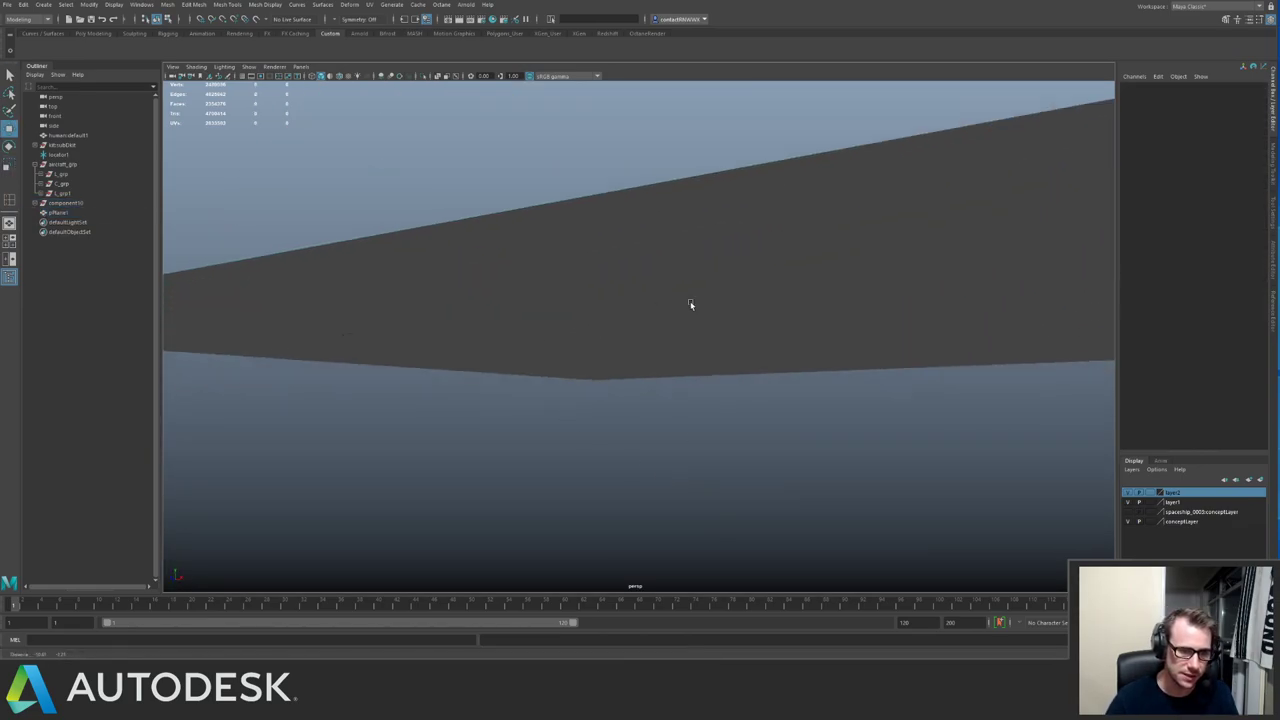
{"action": "right_click_drag", "start_coordinate": [691, 305], "coordinate": [854, 337], "text": "alt"}
{"action": "left_click_drag", "start_coordinate": [854, 337], "coordinate": [701, 377], "text": "alt"}
{"action": "left_click", "coordinate": [704, 263]}
{"action": "key", "text": "f"}
{"action": "key", "text": "e"}
{"action": "key", "text": "w"}
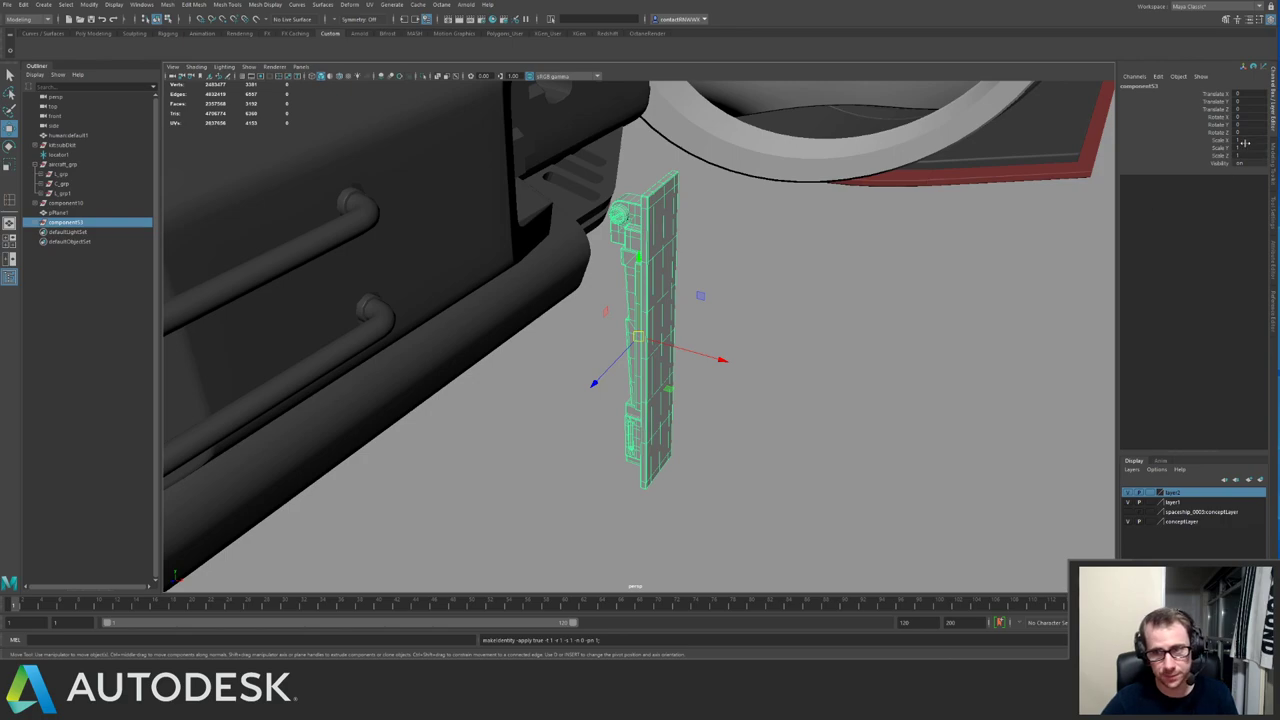
Mirror the duplicate panel with a Scale X of -1 and move it back to back against the original.
{"action": "type", "text": "-1"}
{"action": "key", "text": "Return"}
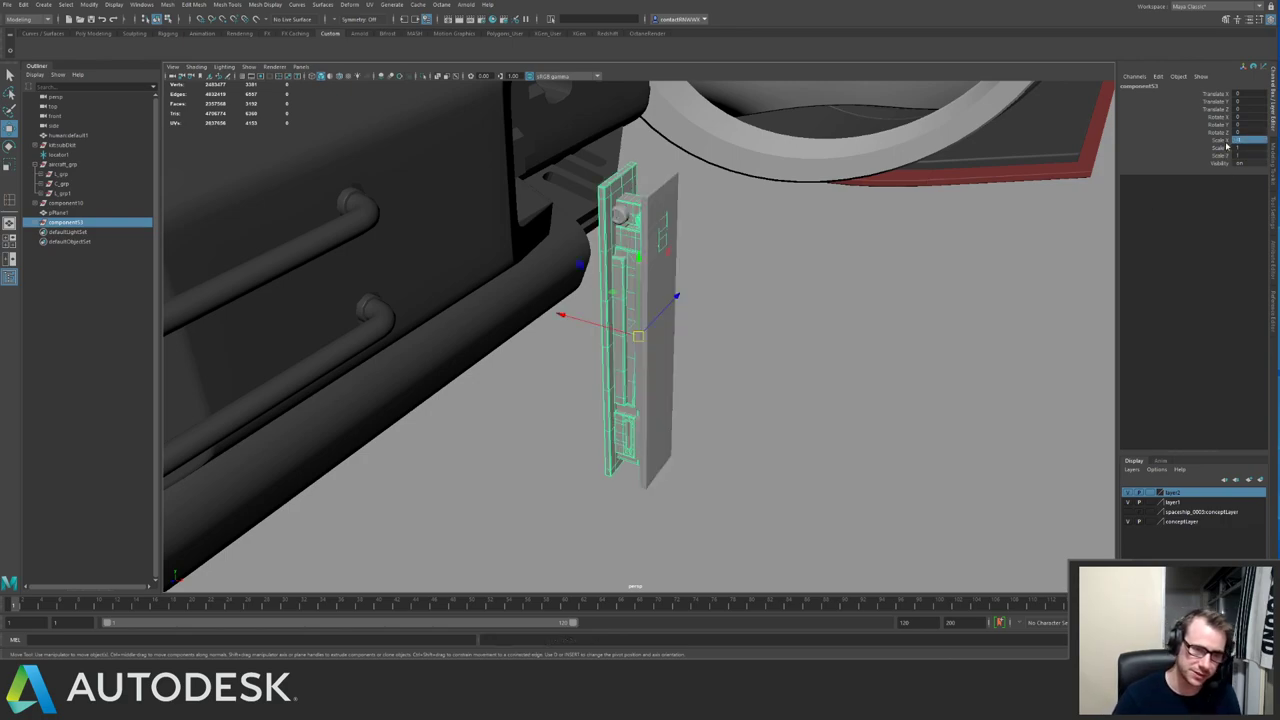
{"action": "left_click_drag", "start_coordinate": [627, 318], "coordinate": [676, 332]}
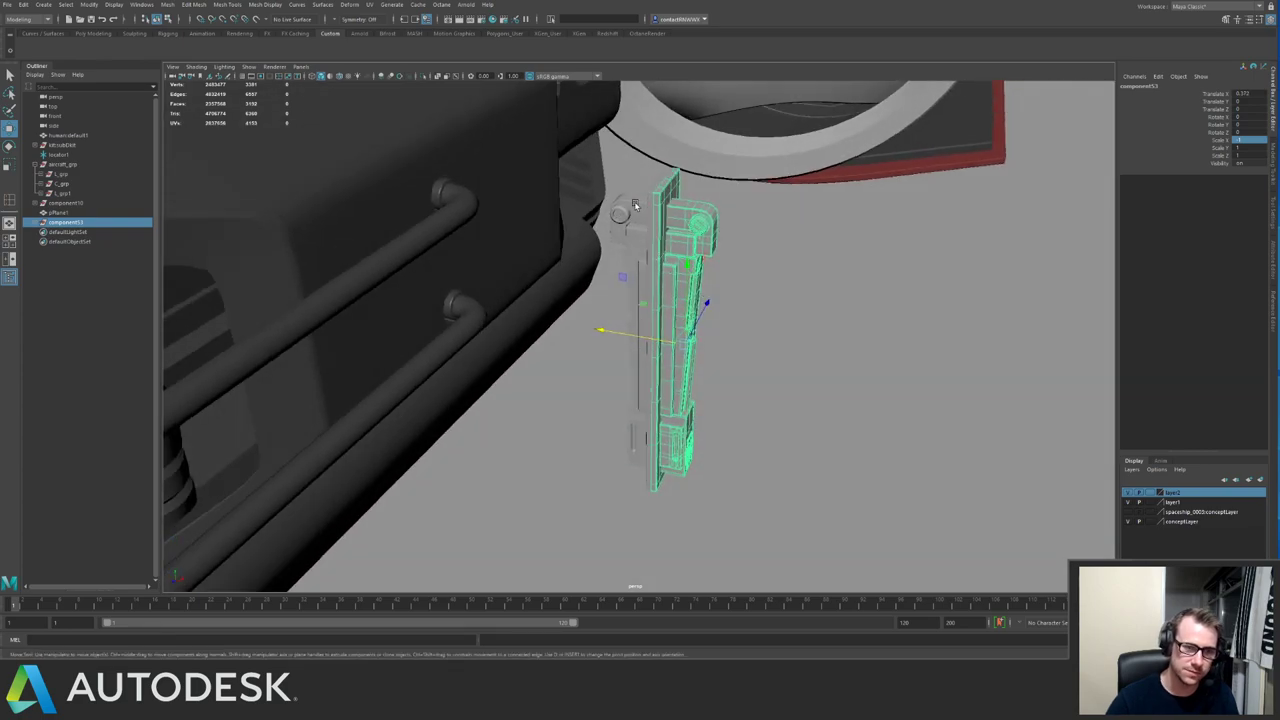
Select both back-to-back panel components and group them as one strut.
{"action": "left_click", "coordinate": [634, 201]}
{"action": "left_click", "coordinate": [669, 207], "text": "shift"}
{"action": "key", "text": "ctrl+g"}
{"action": "left_click_drag", "start_coordinate": [670, 208], "coordinate": [582, 250], "text": "alt"}
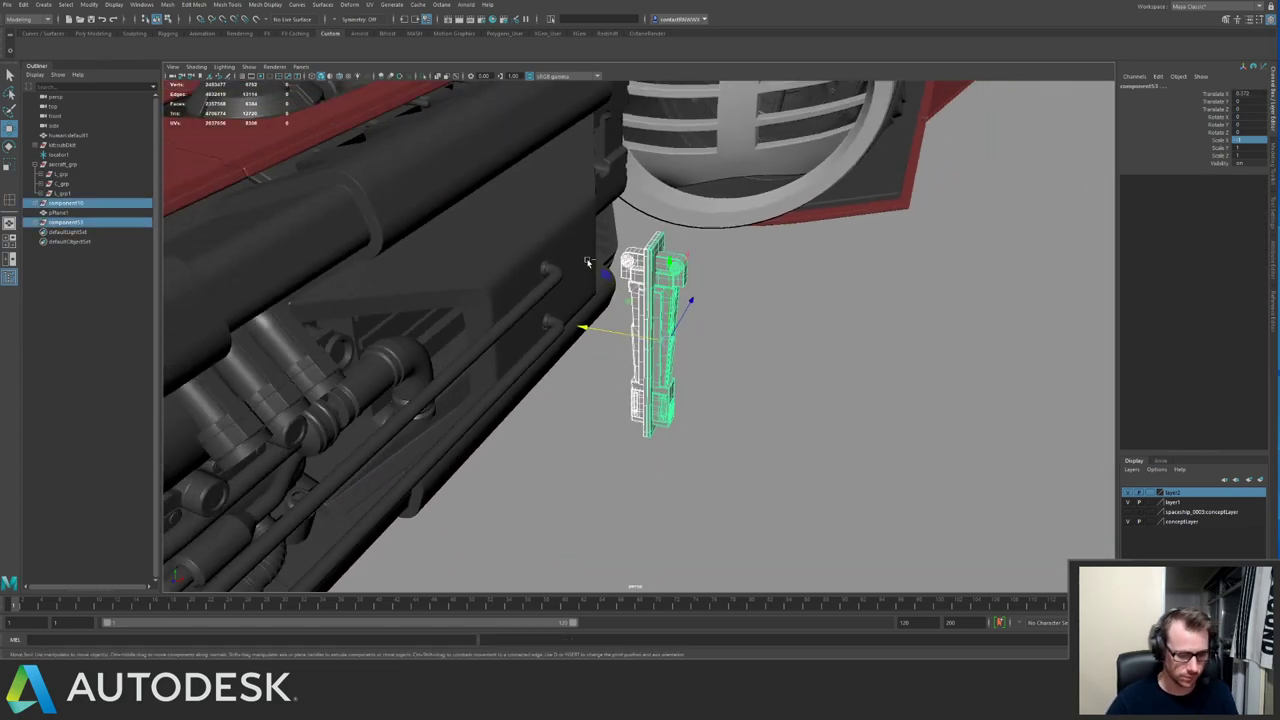
Position the grouped strut beneath the front of the hull and clear the selection.
{"action": "left_click_drag", "start_coordinate": [716, 311], "coordinate": [653, 294], "text": "alt"}
{"action": "right_click_drag", "start_coordinate": [653, 294], "coordinate": [590, 280], "text": "alt"}
{"action": "left_click_drag", "start_coordinate": [590, 280], "coordinate": [757, 235], "text": "alt"}
{"action": "key", "text": "e"}
{"action": "key", "text": "w"}
{"action": "left_click", "coordinate": [853, 206]}
{"action": "right_click_drag", "start_coordinate": [757, 235], "coordinate": [531, 256], "text": "alt"}
{"action": "left_click_drag", "start_coordinate": [531, 256], "coordinate": [631, 256], "text": "alt"}
{"action": "right_click_drag", "start_coordinate": [631, 256], "coordinate": [845, 390], "text": "alt"}
Widen the grouped strut to a Scale X of 2.271 and tilt it about -43 degrees around X under the hull.
{"action": "left_click", "coordinate": [537, 355]}
{"action": "key", "text": "r"}
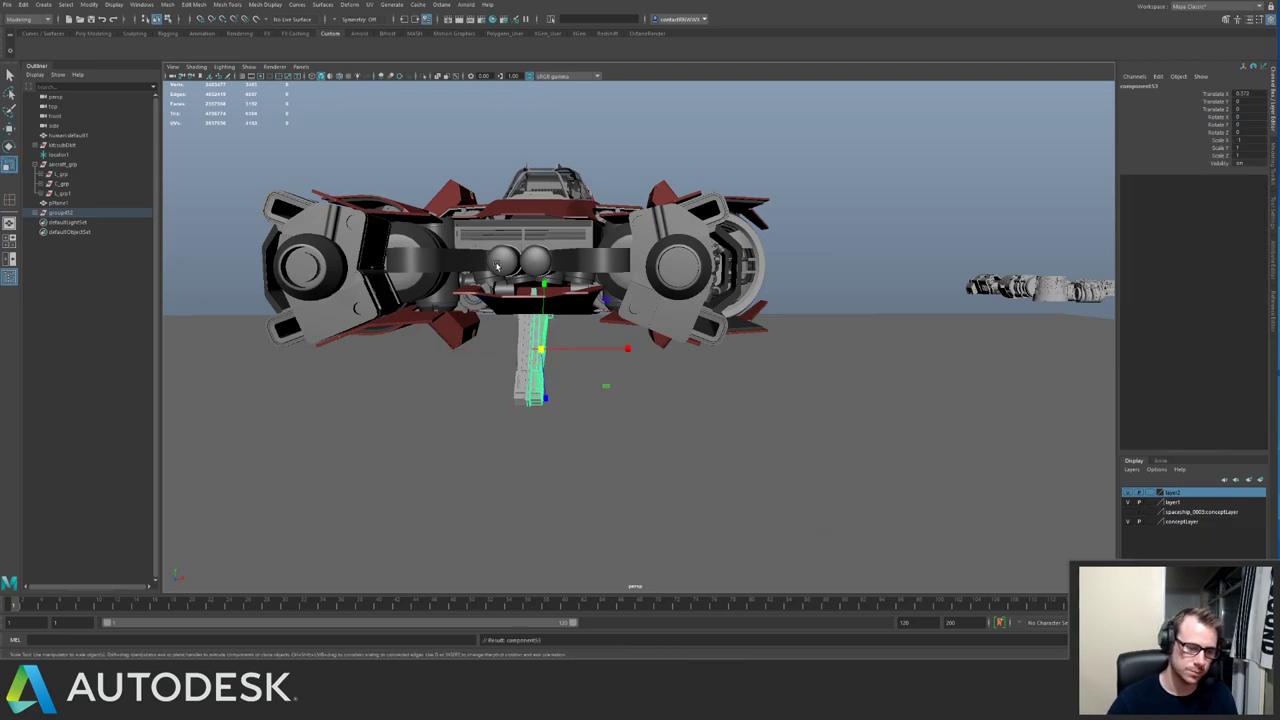
{"action": "left_click_drag", "start_coordinate": [617, 352], "coordinate": [585, 342]}
{"action": "right_click_drag", "start_coordinate": [585, 342], "coordinate": [660, 396], "text": "alt"}
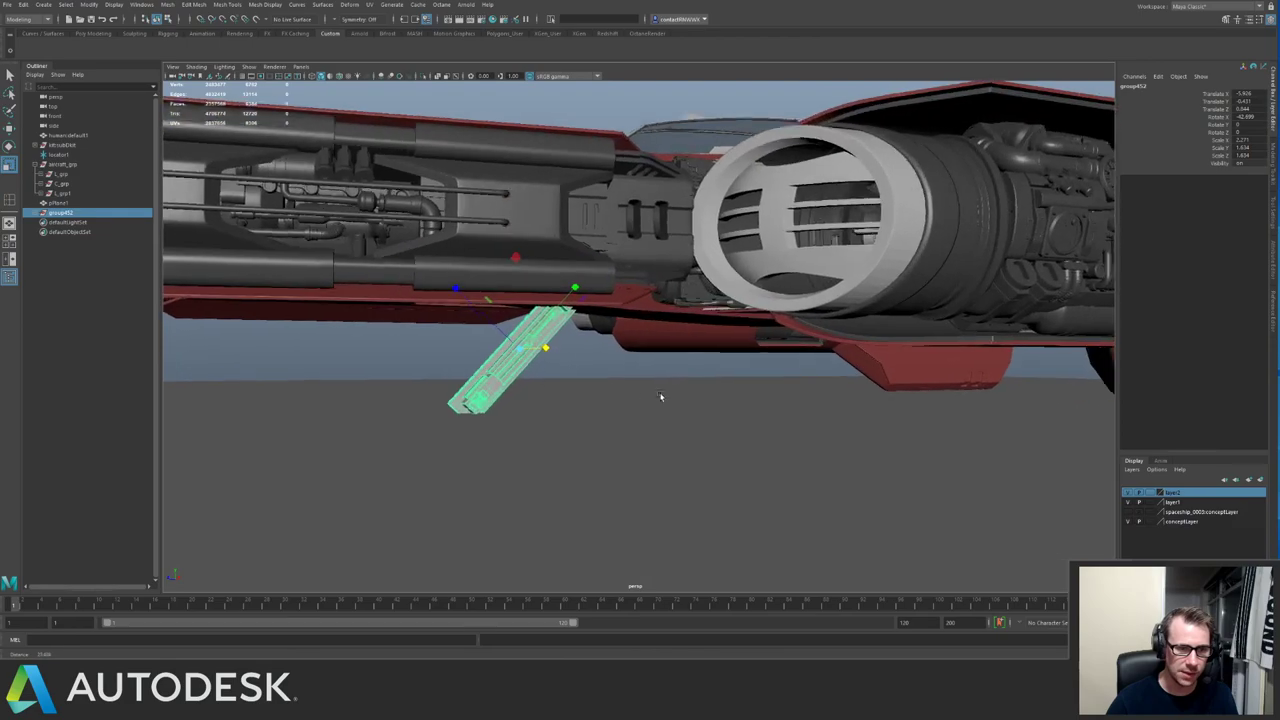
Thicken the grouped strut beneath the hull to a Scale Z of about 2.3 and clear the selection.
{"action": "left_click_drag", "start_coordinate": [484, 321], "coordinate": [432, 305]}
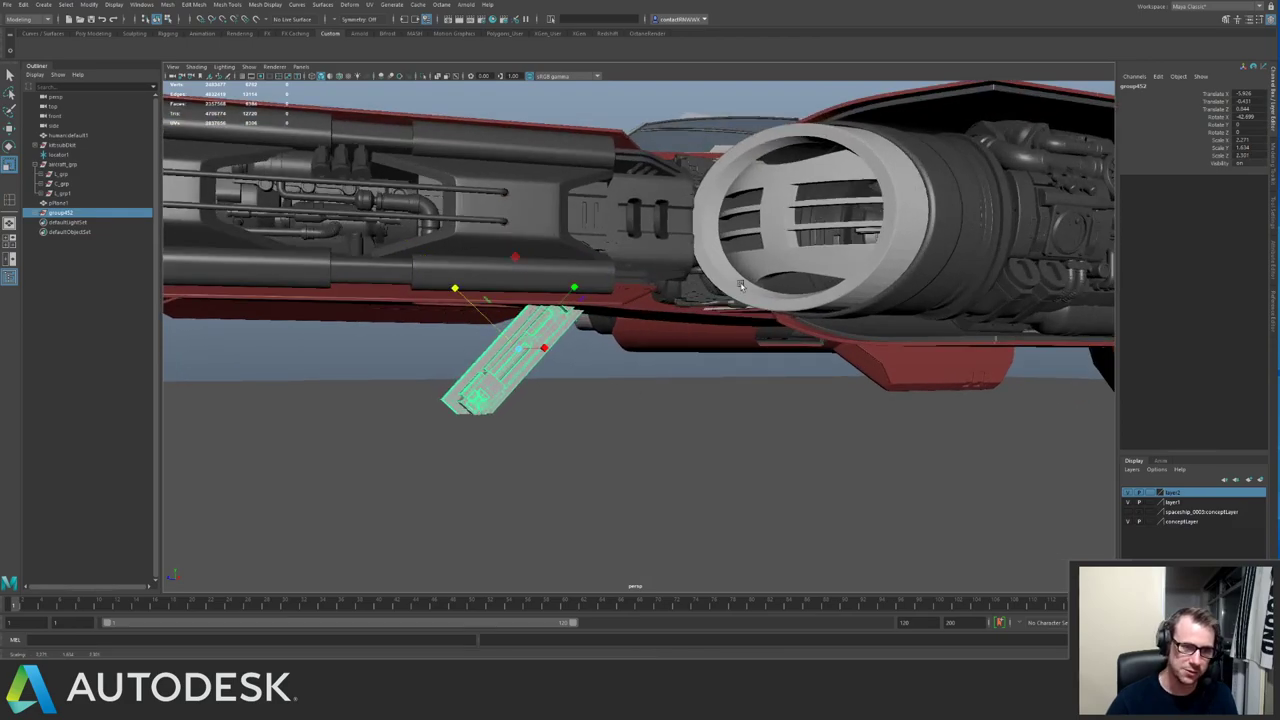
{"action": "right_click_drag", "start_coordinate": [741, 286], "coordinate": [637, 177], "text": "alt"}
{"action": "left_click", "coordinate": [637, 177]}
{"action": "left_click_drag", "start_coordinate": [637, 177], "coordinate": [690, 186], "text": "alt"}
{"action": "right_click_drag", "start_coordinate": [690, 186], "coordinate": [470, 220], "text": "alt"}
{"action": "left_click_drag", "start_coordinate": [470, 220], "coordinate": [517, 228], "text": "alt"}
{"action": "right_click_drag", "start_coordinate": [517, 228], "coordinate": [591, 349], "text": "alt"}
Isolate the strut, assign the existing paintBlack material to all its parts, and bring the full scene back into view.
{"action": "left_click", "coordinate": [581, 349]}
{"action": "key", "text": "Up"}
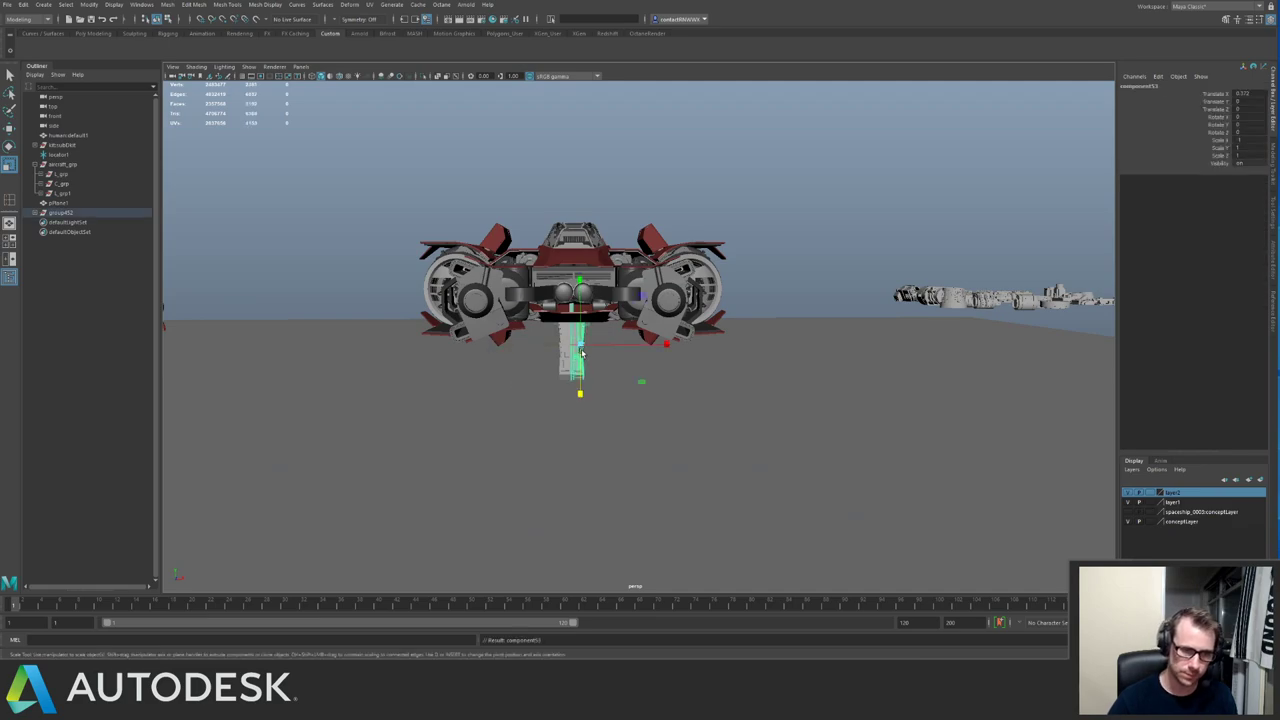
{"action": "key", "text": "ctrl+1"}
{"action": "left_click", "coordinate": [466, 232]}
{"action": "left_click_drag", "start_coordinate": [453, 217], "coordinate": [575, 372]}
{"action": "right_click", "coordinate": [577, 365]}
{"action": "mouse_move", "coordinate": [598, 633]}
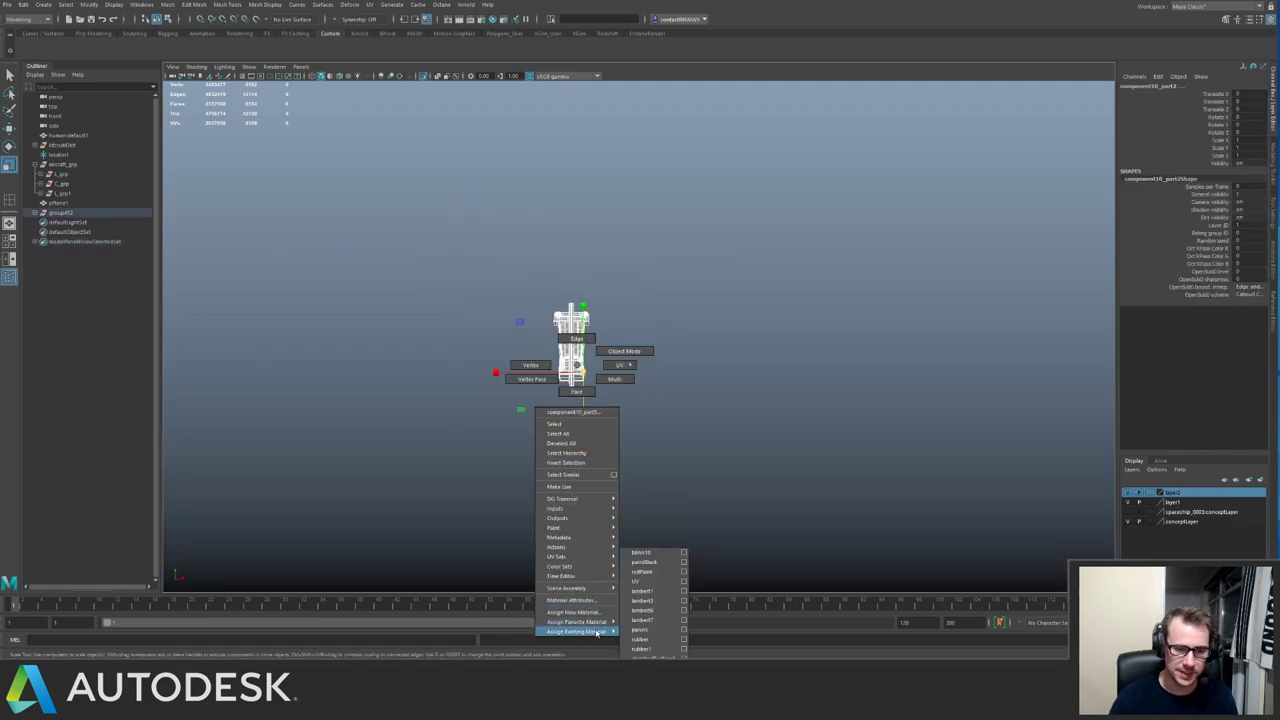
{"action": "left_click", "coordinate": [656, 563]}
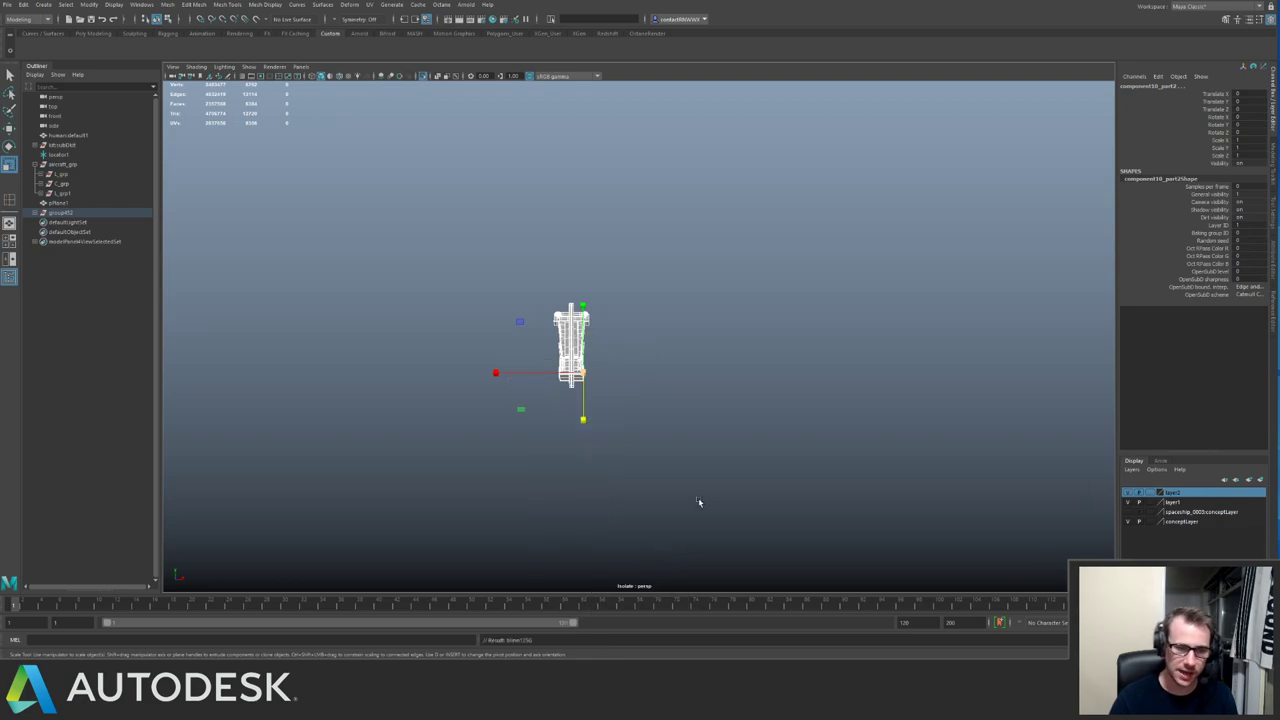
{"action": "left_click", "coordinate": [741, 254]}
{"action": "key", "text": "ctrl+1"}
Examine the strut's placement and proportions beneath the hull from the side and front.
{"action": "left_click_drag", "start_coordinate": [763, 247], "coordinate": [646, 246], "text": "alt"}
{"action": "right_click_drag", "start_coordinate": [646, 246], "coordinate": [622, 332], "text": "alt"}
{"action": "left_click_drag", "start_coordinate": [622, 332], "coordinate": [590, 320], "text": "alt"}
{"action": "scroll", "coordinate": [590, 320], "scroll_direction": "up", "scroll_amount": 8}
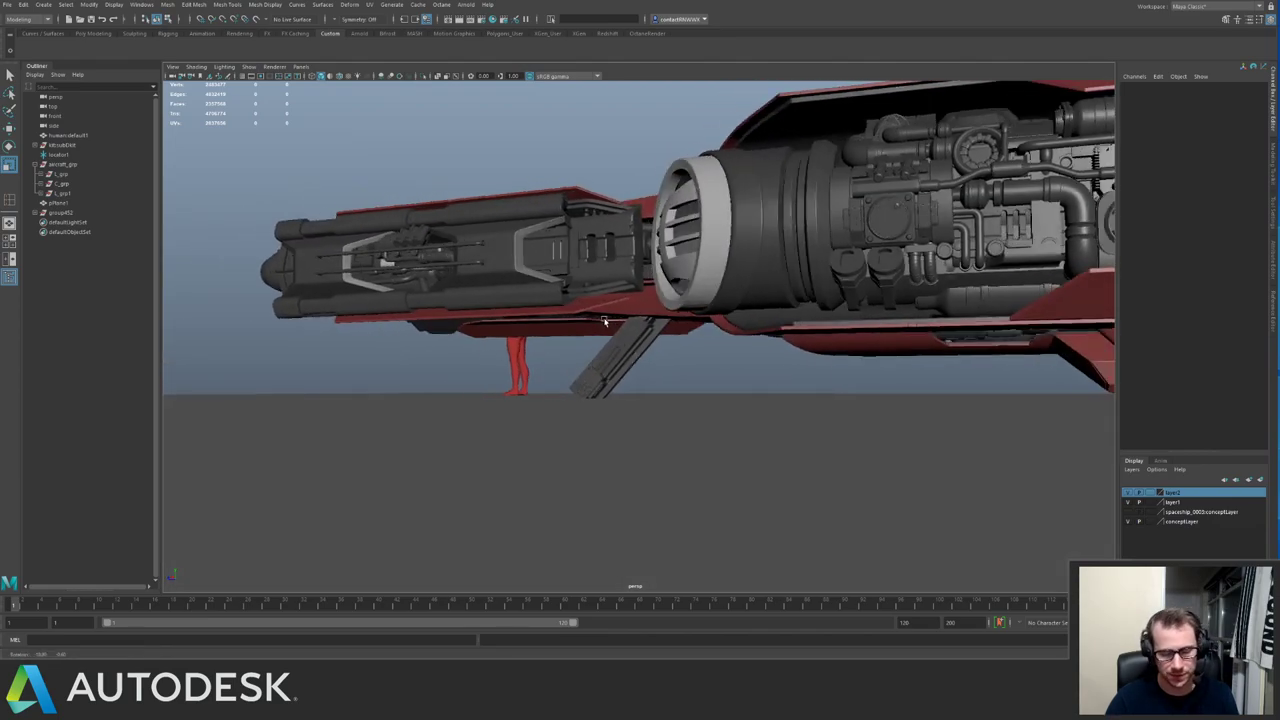
{"action": "left_click", "coordinate": [605, 329]}
{"action": "left_click_drag", "start_coordinate": [603, 331], "coordinate": [560, 337], "text": "alt"}
{"action": "left_click_drag", "start_coordinate": [683, 336], "coordinate": [513, 339], "text": "alt"}
{"action": "left_click", "coordinate": [685, 355]}
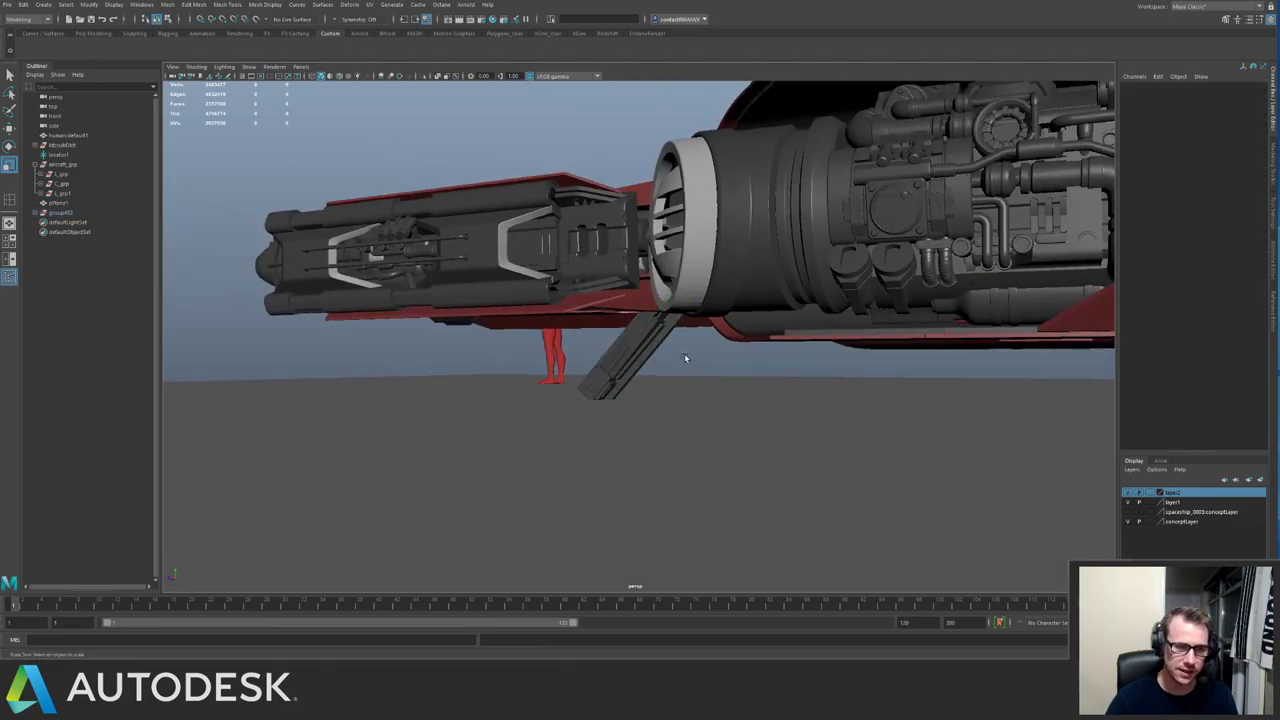
{"action": "left_click_drag", "start_coordinate": [685, 355], "coordinate": [652, 332], "text": "alt"}
{"action": "left_click", "coordinate": [569, 335]}
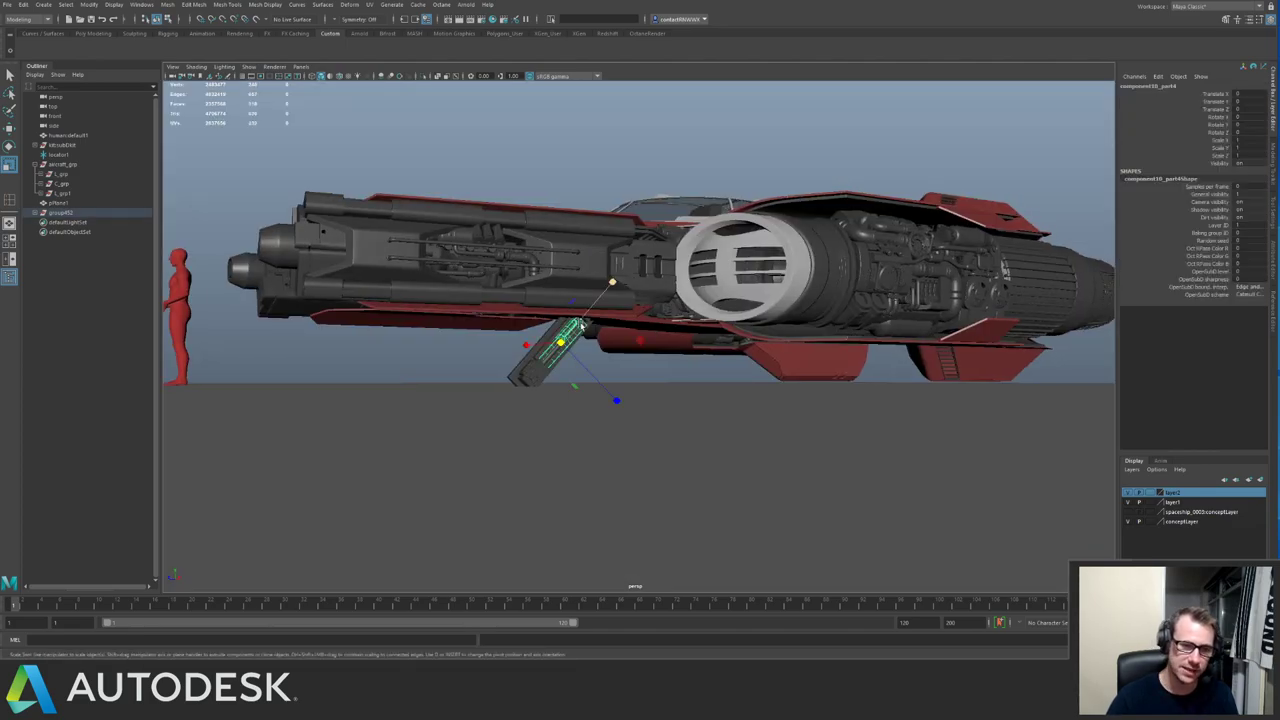
{"action": "key", "text": "Up"}
{"action": "left_click_drag", "start_coordinate": [592, 175], "coordinate": [669, 249], "text": "alt"}
{"action": "left_click_drag", "start_coordinate": [591, 261], "coordinate": [550, 268], "text": "alt"}
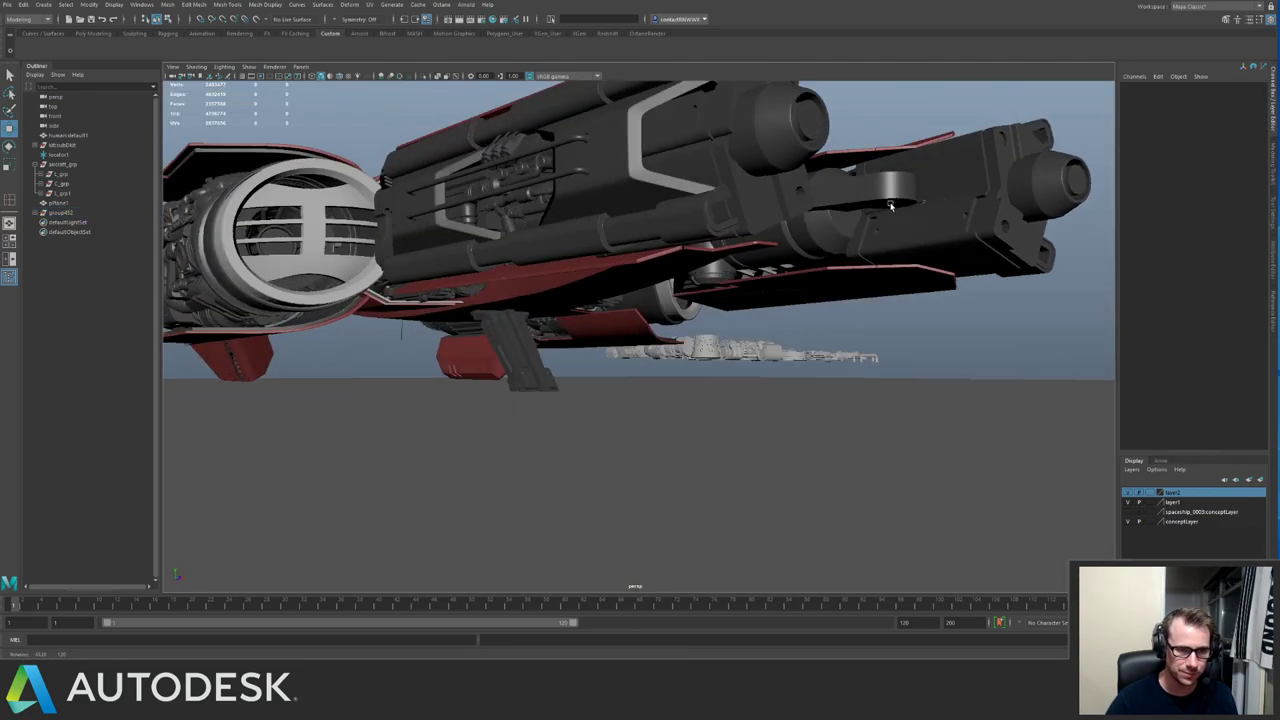
Duplicate the flat panel with one rounded end from the kit parts as a separate component for the strut's foot.
{"action": "left_click_drag", "start_coordinate": [890, 206], "coordinate": [734, 276], "text": "alt"}
{"action": "right_click_drag", "start_coordinate": [734, 276], "coordinate": [610, 260], "text": "alt"}
{"action": "middle_click_drag", "start_coordinate": [1020, 220], "coordinate": [726, 246], "text": "alt"}
{"action": "left_click_drag", "start_coordinate": [726, 246], "coordinate": [470, 263], "text": "alt"}
{"action": "right_click_drag", "start_coordinate": [470, 263], "coordinate": [648, 368], "text": "alt"}
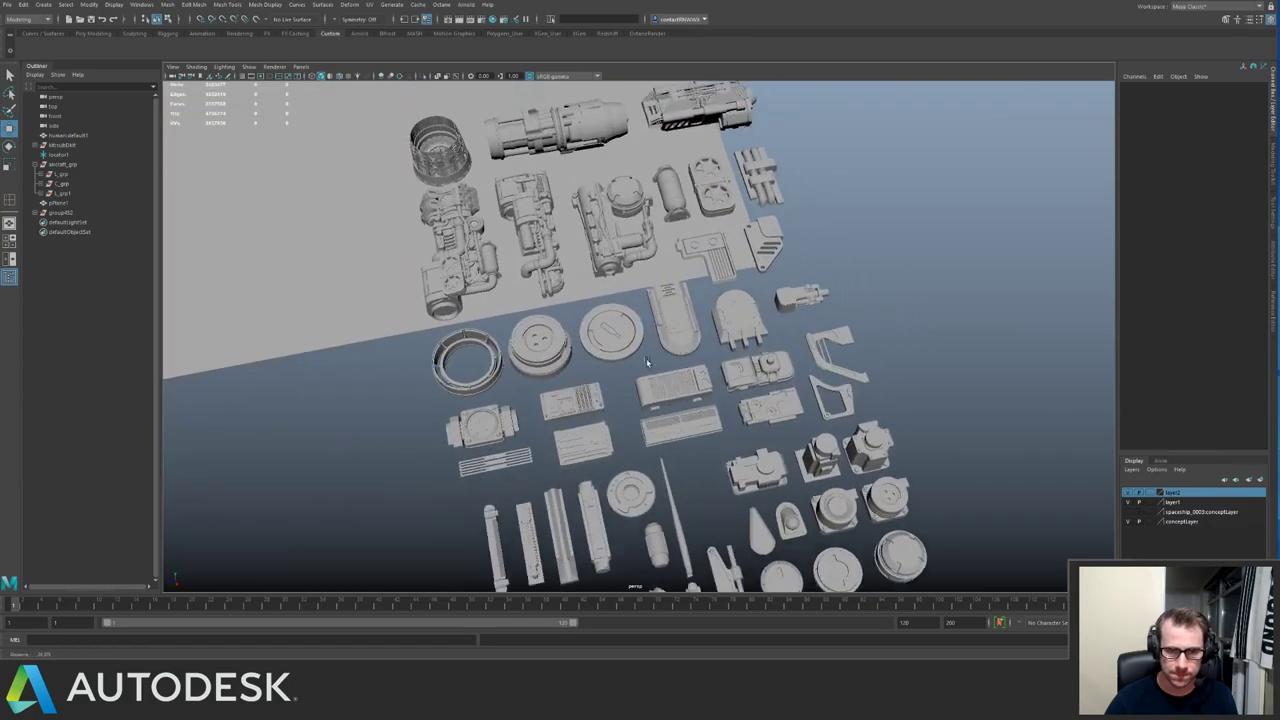
{"action": "left_click_drag", "start_coordinate": [648, 368], "coordinate": [722, 346], "text": "alt"}
{"action": "left_click", "coordinate": [752, 342]}
{"action": "key", "text": "f"}
{"action": "right_click_drag", "start_coordinate": [757, 337], "coordinate": [395, 248], "text": "alt"}
{"action": "middle_click_drag", "start_coordinate": [395, 248], "coordinate": [443, 236], "text": "alt"}
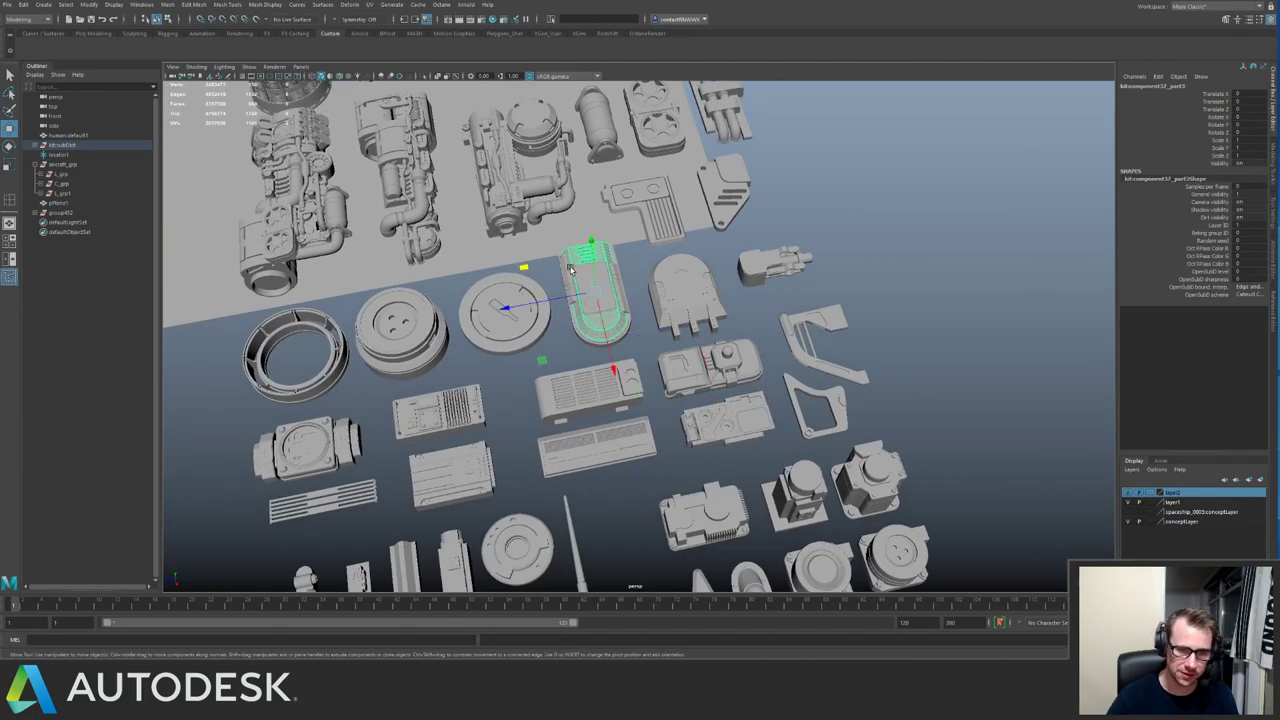
{"action": "key", "text": "Up"}
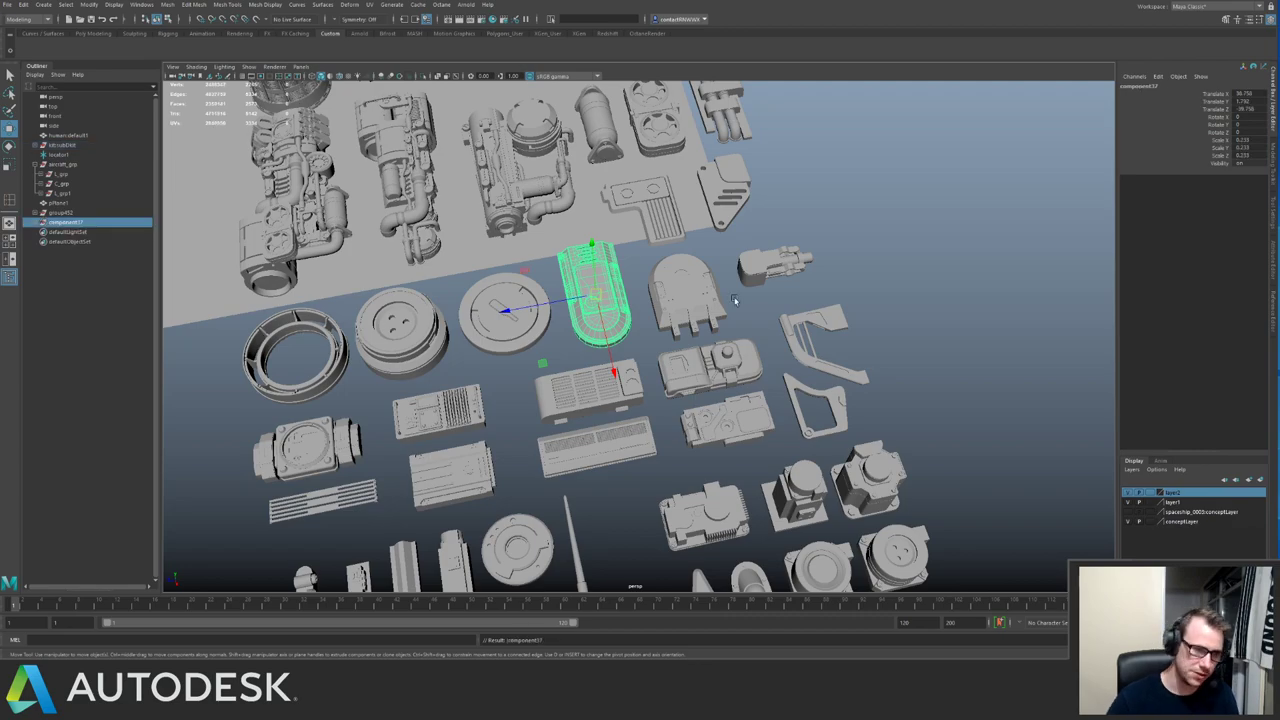
Move the duplicated rounded panel beneath the ship near the strut and rotate it -90 degrees around Y.
{"action": "scroll", "coordinate": [734, 300], "scroll_direction": "down", "scroll_amount": 5}
{"action": "left_click_drag", "start_coordinate": [656, 276], "coordinate": [742, 330], "text": "alt"}
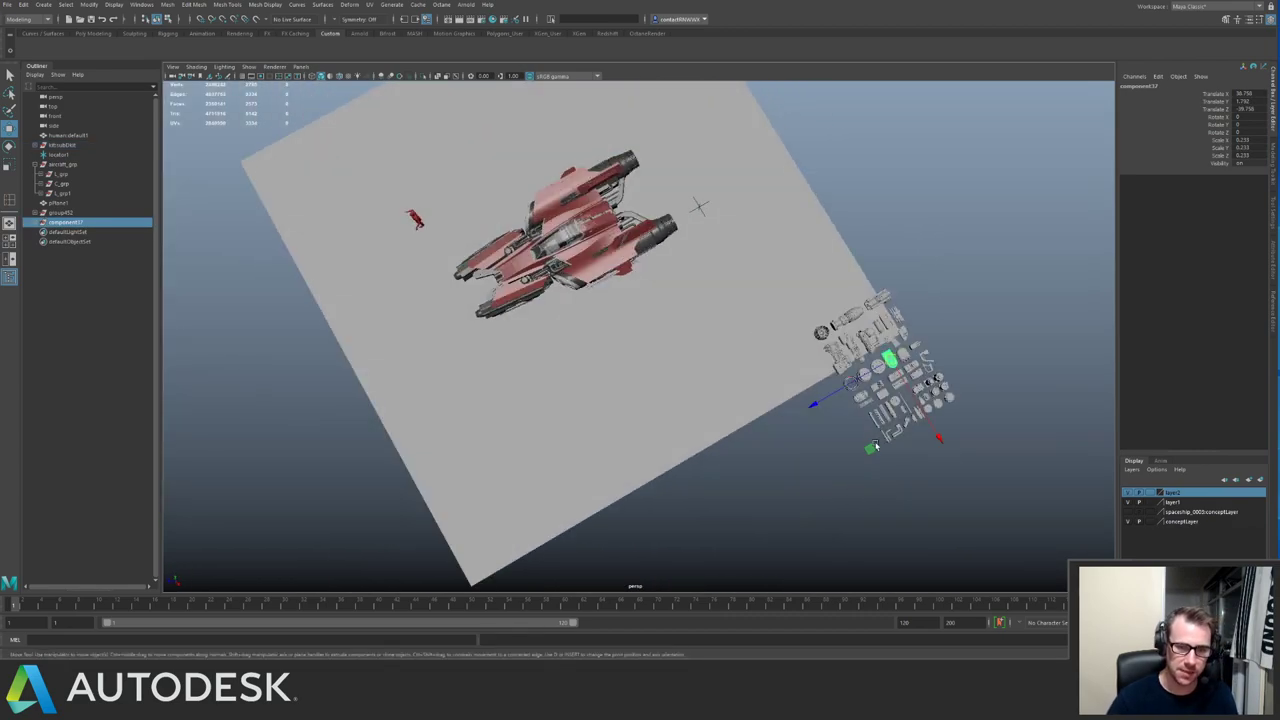
{"action": "key", "text": "f"}
{"action": "right_click_drag", "start_coordinate": [638, 391], "coordinate": [480, 289], "text": "alt"}
{"action": "left_click_drag", "start_coordinate": [480, 289], "coordinate": [560, 261], "text": "alt"}
{"action": "scroll", "coordinate": [560, 261], "scroll_direction": "down", "scroll_amount": 2}
{"action": "key", "text": "e"}
{"action": "left_click_drag", "start_coordinate": [714, 311], "coordinate": [671, 304], "text": "alt"}
{"action": "key", "text": "w"}
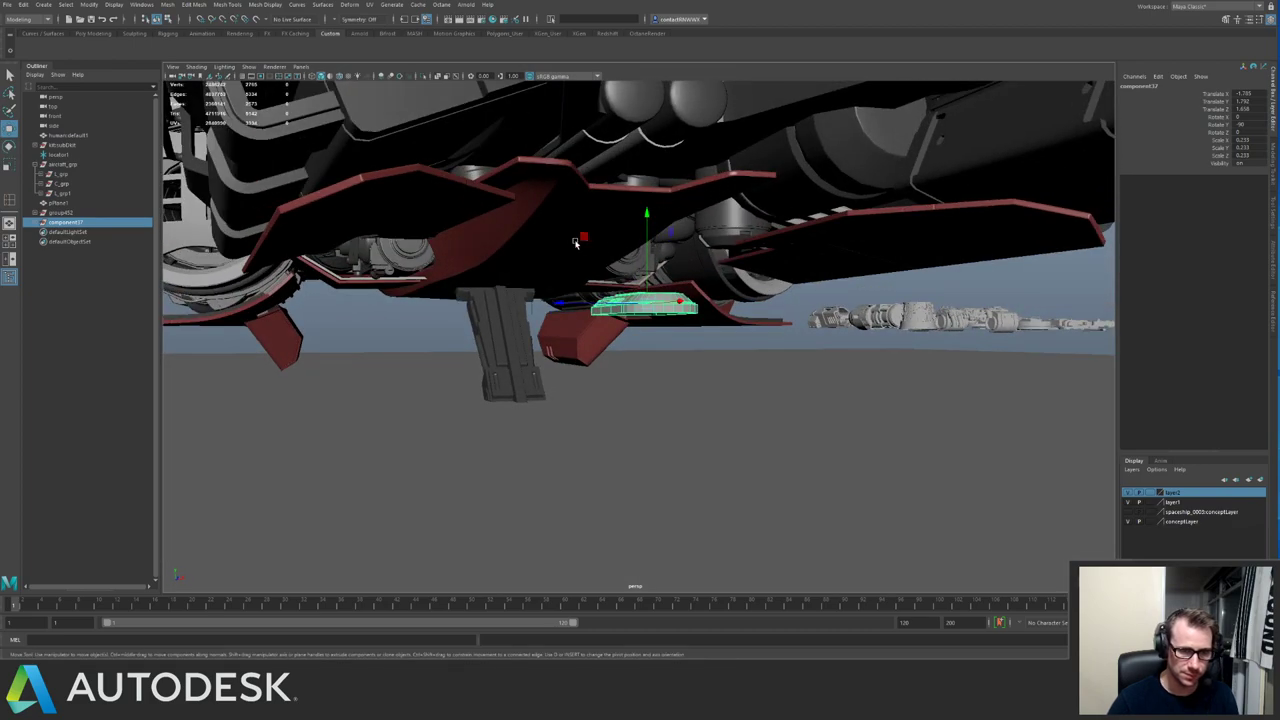
Position the rounded panel at the strut's lower end as a foot pad resting on the ground plane.
{"action": "left_click_drag", "start_coordinate": [575, 243], "coordinate": [552, 394]}
{"action": "right_click_drag", "start_coordinate": [589, 381], "coordinate": [509, 172], "text": "alt"}
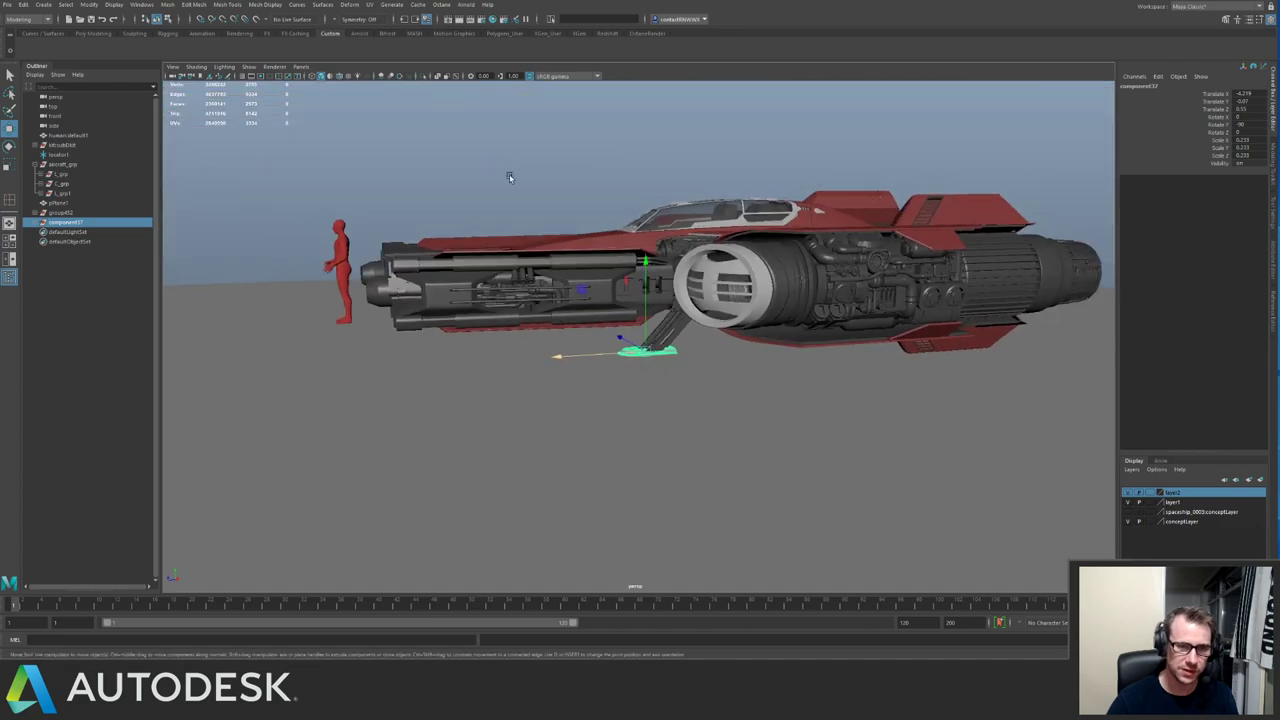
{"action": "left_click", "coordinate": [637, 163]}
{"action": "left_click_drag", "start_coordinate": [637, 163], "coordinate": [720, 200], "text": "alt"}
{"action": "right_click_drag", "start_coordinate": [720, 200], "coordinate": [867, 387], "text": "alt"}
{"action": "left_click", "coordinate": [545, 387]}
{"action": "left_click_drag", "start_coordinate": [545, 387], "coordinate": [561, 366], "text": "alt"}
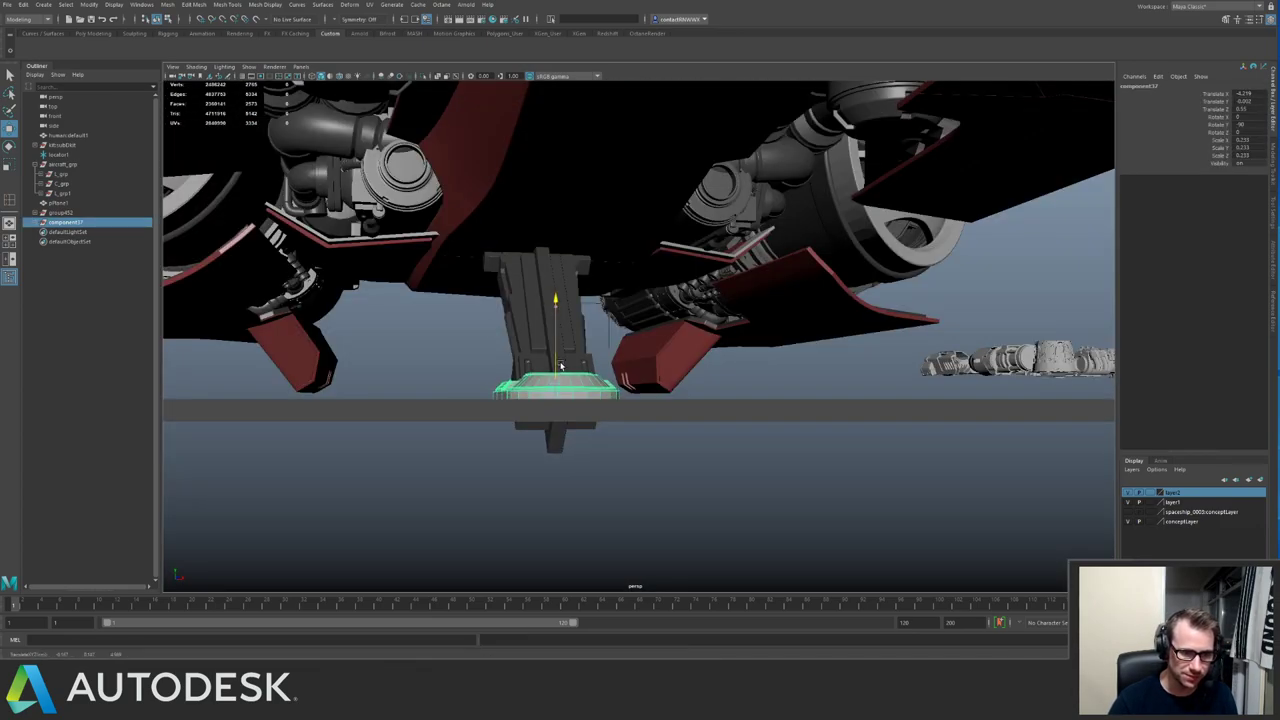
Isolate the foot pad, assign the existing paintBlack material to all its parts, and show the full scene again.
{"action": "key", "text": "ctrl+1"}
{"action": "left_click_drag", "start_coordinate": [449, 335], "coordinate": [645, 418]}
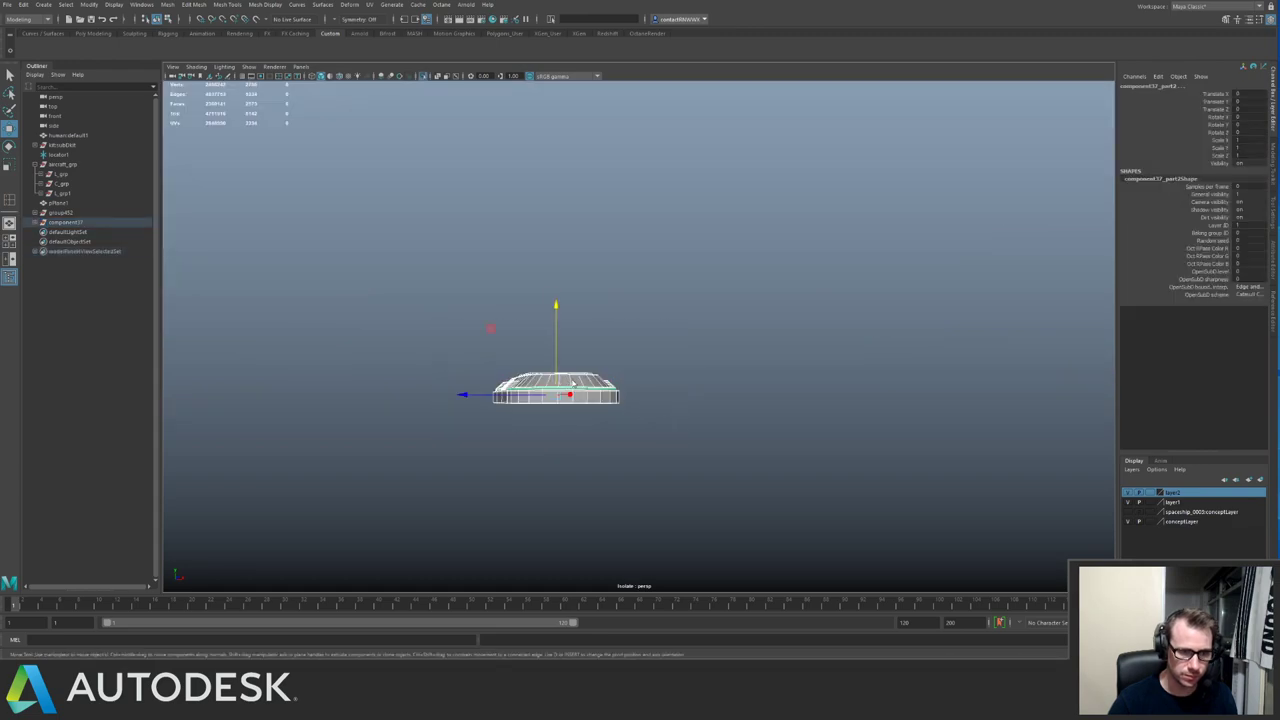
{"action": "right_click_drag", "start_coordinate": [571, 379], "coordinate": [567, 497]}
{"action": "right_click_drag", "start_coordinate": [588, 646], "coordinate": [649, 611]}
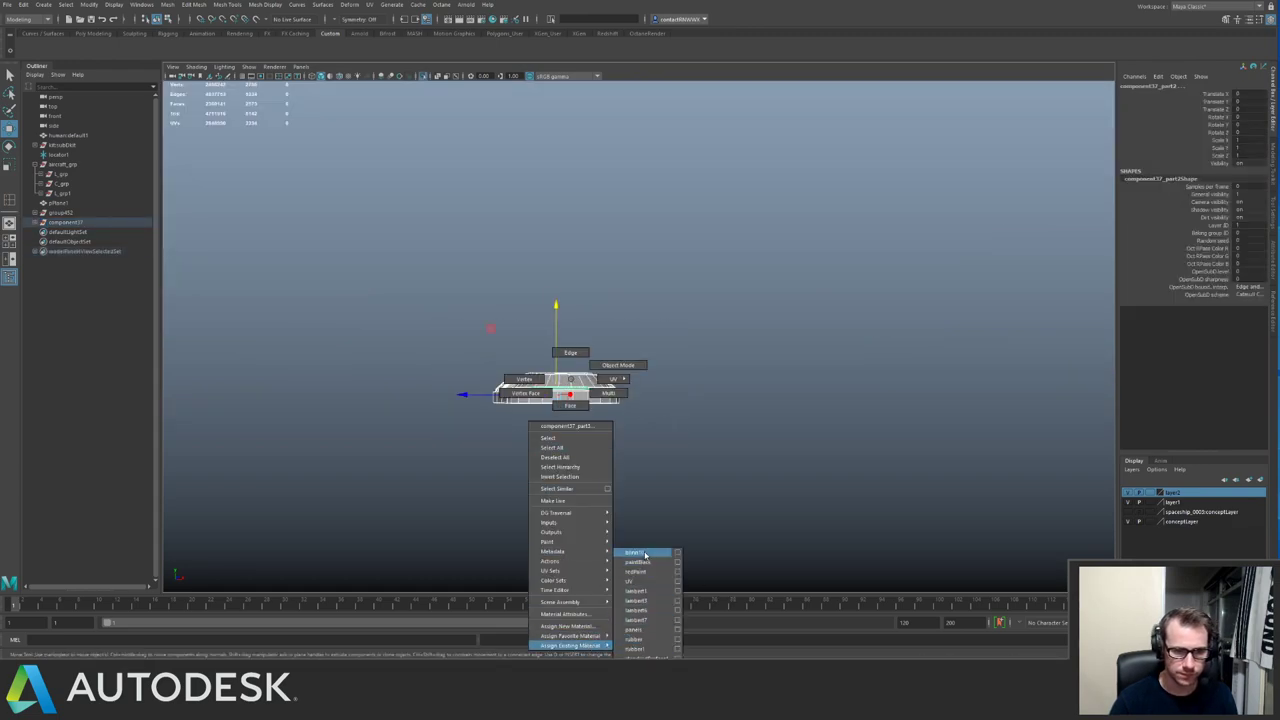
{"action": "right_click_drag", "start_coordinate": [651, 564], "coordinate": [650, 563]}
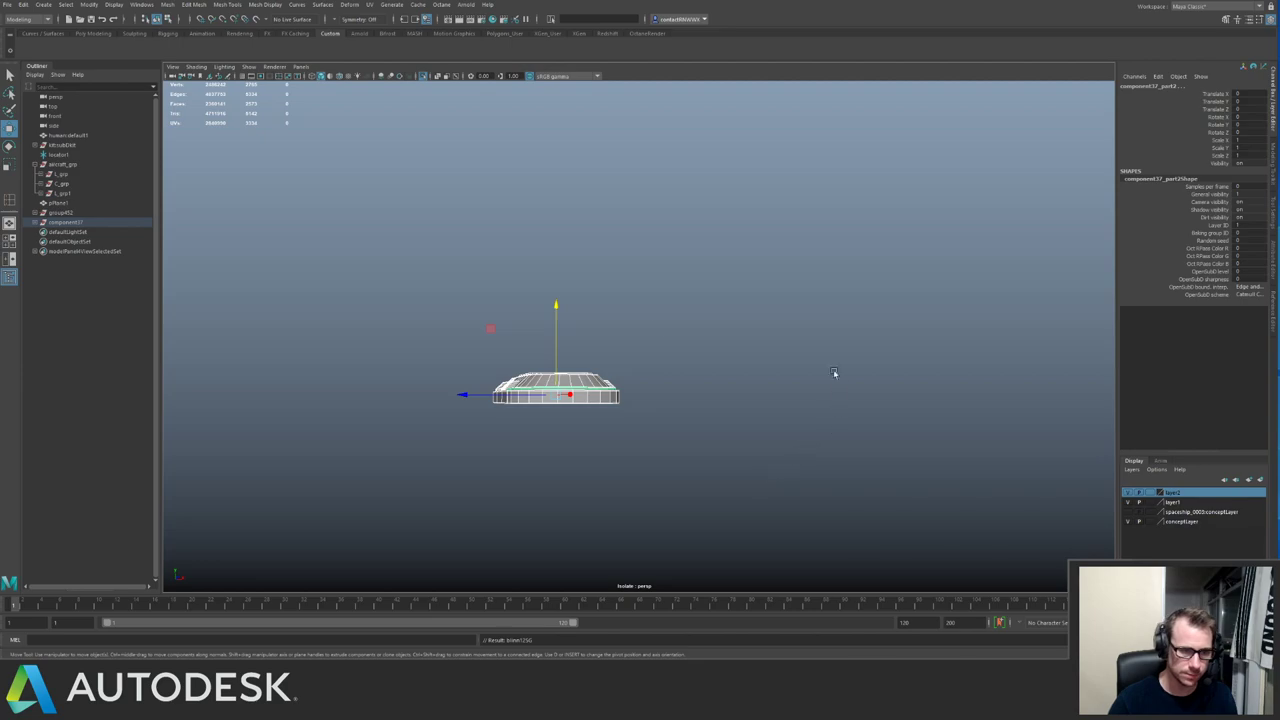
{"action": "left_click", "coordinate": [573, 312]}
{"action": "key", "text": "ctrl+1"}
Examine the landing strut and foot pad under the ship from the side and rear.
{"action": "mouse_move", "coordinate": [575, 312]}
{"action": "left_mouse_down", "text": "alt"}
{"action": "mouse_move", "coordinate": [640, 315]}
{"action": "mouse_move", "coordinate": [585, 302]}
{"action": "left_mouse_up", "text": "alt"}
{"action": "scroll", "coordinate": [585, 302], "scroll_direction": "down", "scroll_amount": 5}
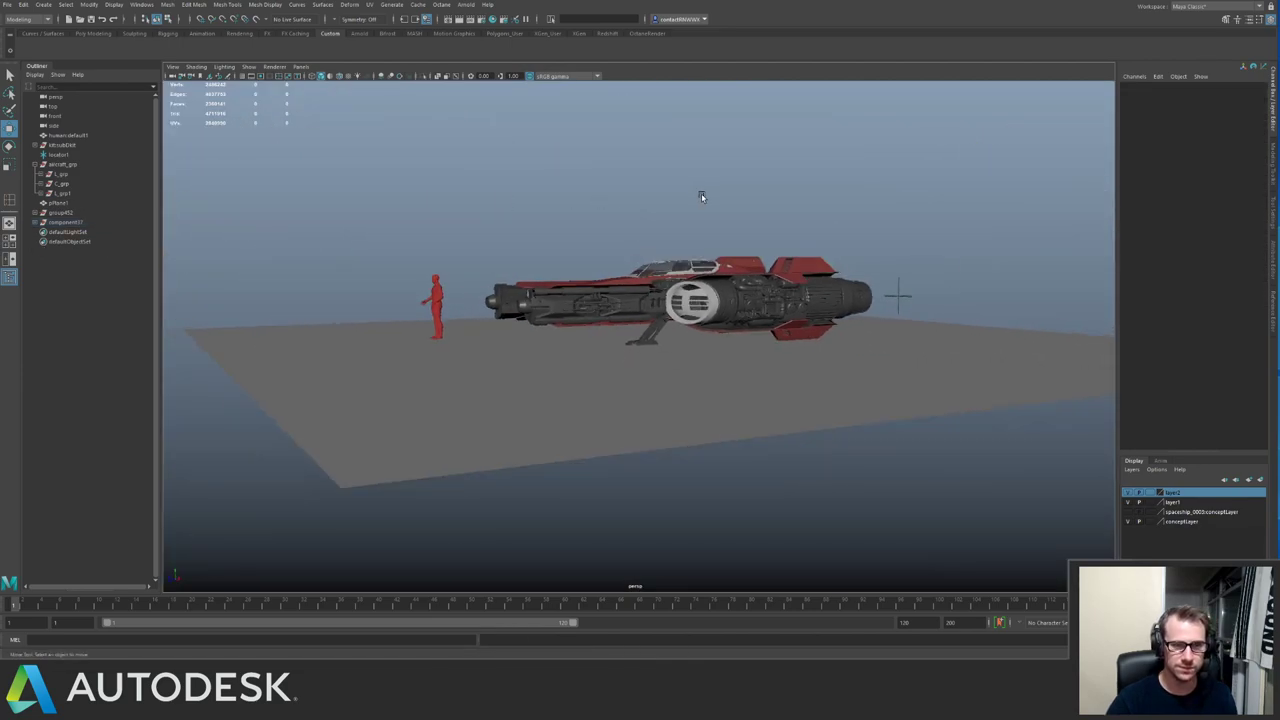
{"action": "left_click_drag", "start_coordinate": [701, 193], "coordinate": [718, 262], "text": "alt"}
{"action": "middle_click_drag", "start_coordinate": [718, 262], "coordinate": [626, 271], "text": "alt"}
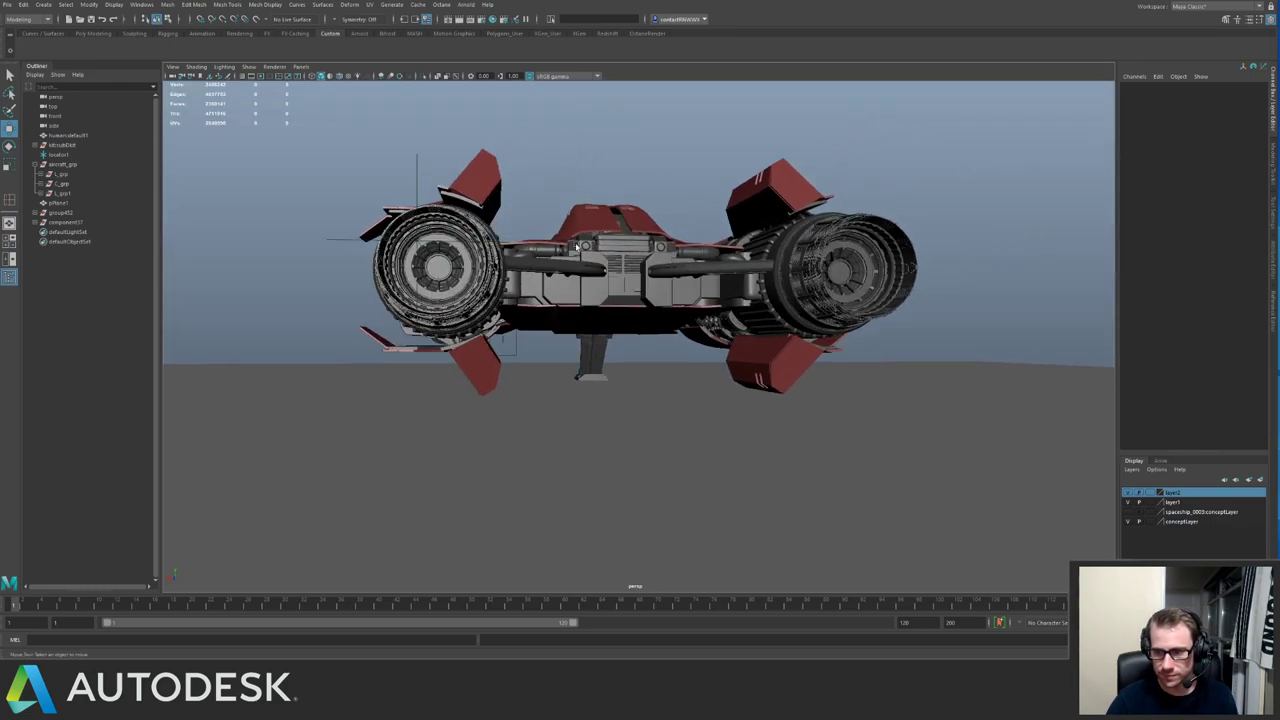
{"action": "scroll", "coordinate": [626, 271], "scroll_direction": "up", "scroll_amount": 2}
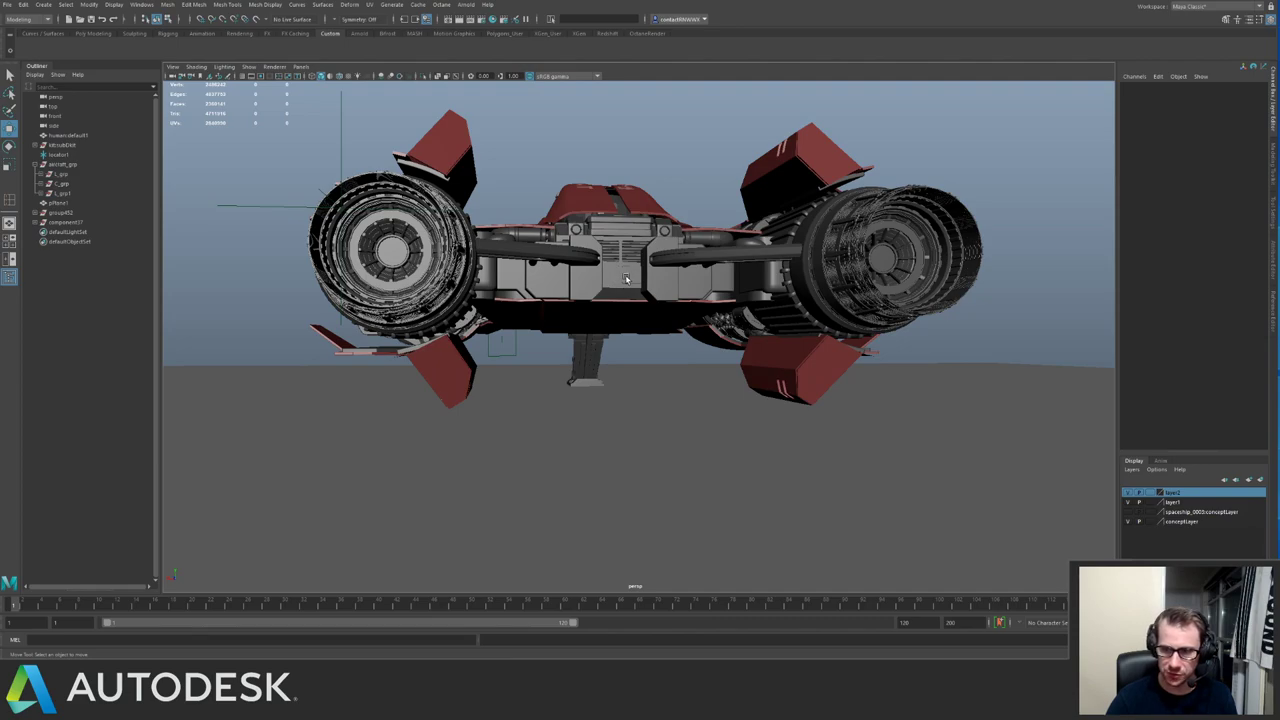
{"action": "left_click_drag", "start_coordinate": [568, 262], "coordinate": [567, 289], "text": "alt"}
{"action": "right_click_drag", "start_coordinate": [568, 288], "coordinate": [660, 334], "text": "alt"}
{"action": "mouse_move", "coordinate": [600, 345]}
{"action": "left_mouse_down", "text": "alt"}
{"action": "mouse_move", "coordinate": [638, 388]}
{"action": "mouse_move", "coordinate": [711, 348]}
{"action": "mouse_move", "coordinate": [681, 342]}
{"action": "mouse_move", "coordinate": [740, 345]}
{"action": "mouse_move", "coordinate": [627, 327]}
{"action": "mouse_move", "coordinate": [612, 337]}
{"action": "left_mouse_up", "text": "alt"}
Delete the foot pad and the strut components beneath the hull.
{"action": "left_click", "coordinate": [612, 337]}
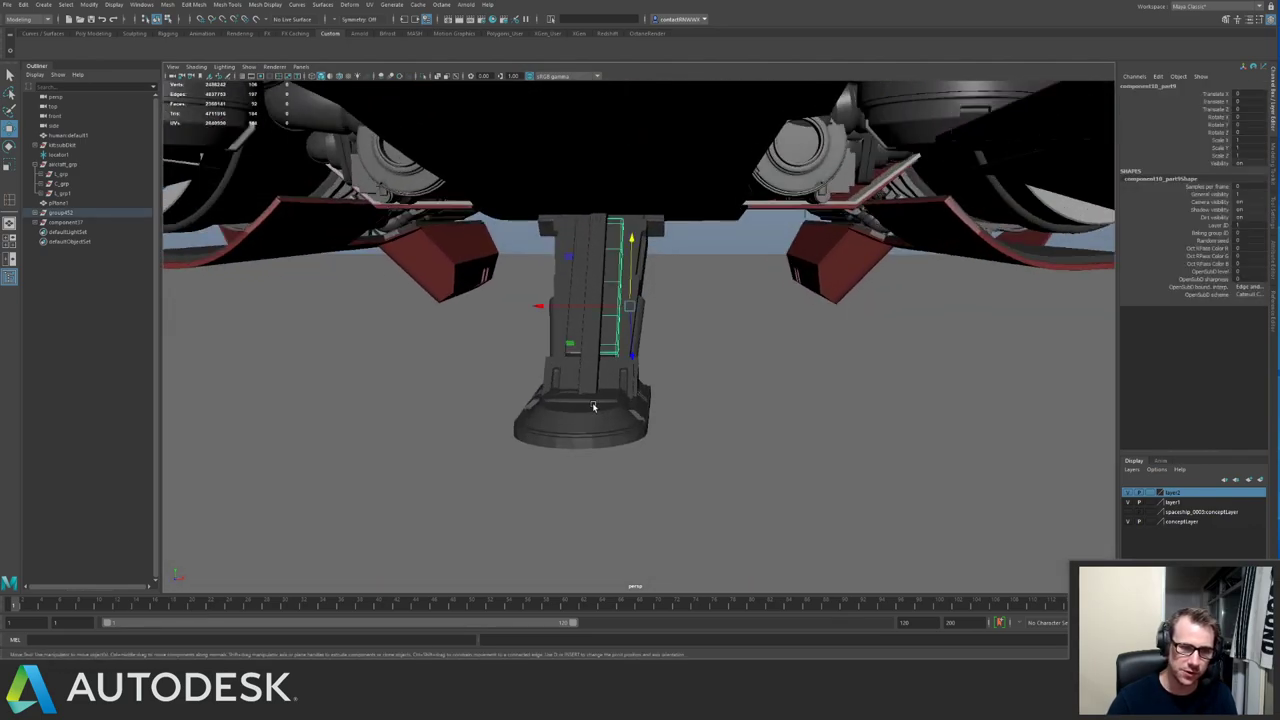
{"action": "key", "text": "Up"}
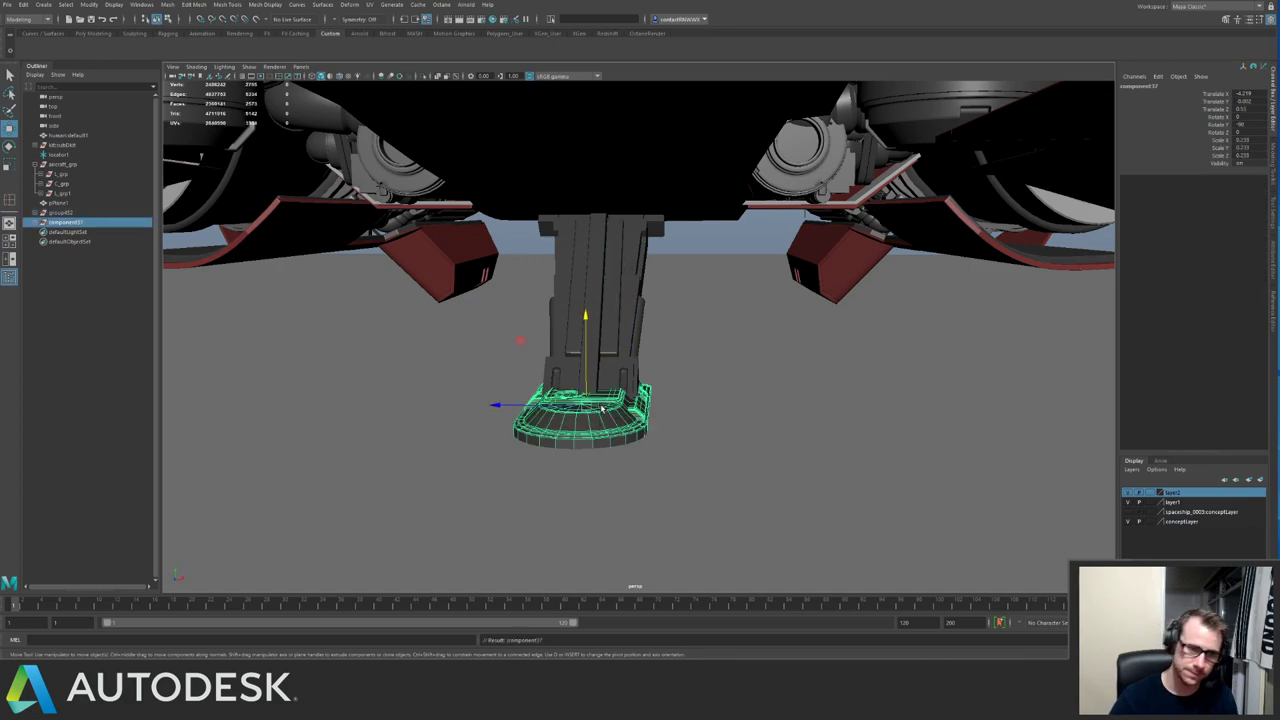
{"action": "key", "text": "Delete"}
{"action": "left_click", "coordinate": [584, 353]}
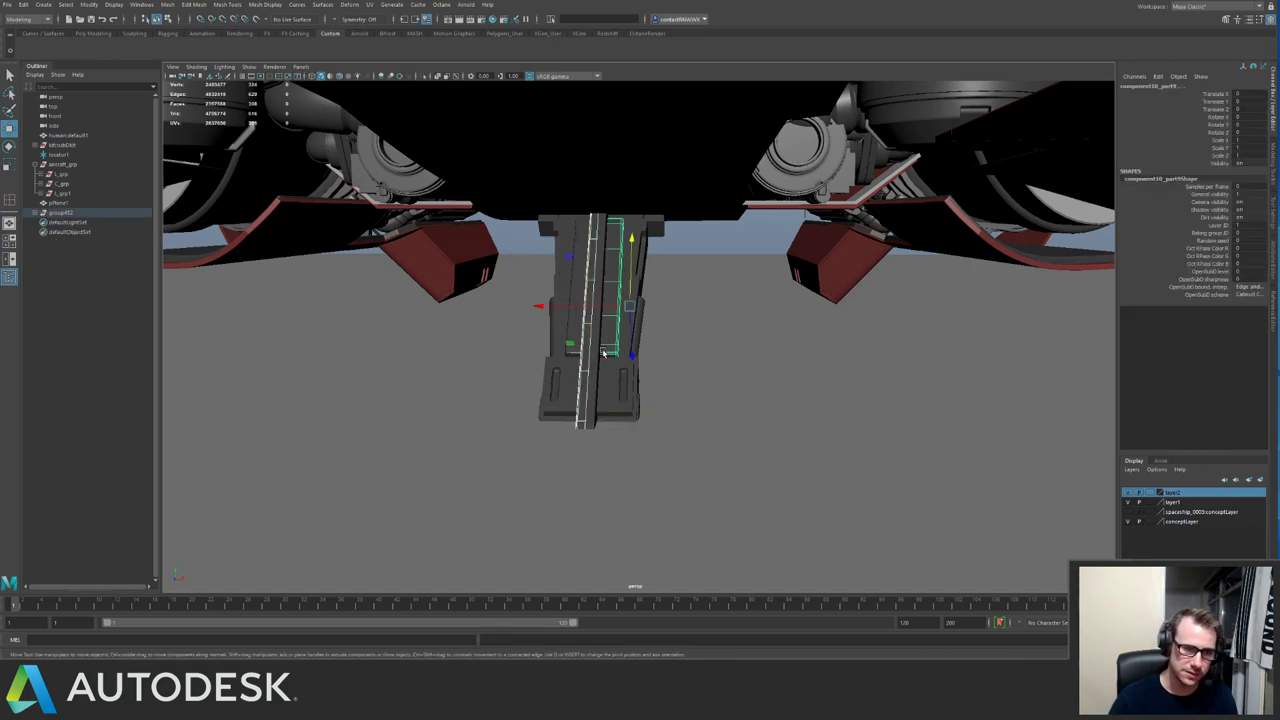
{"action": "key", "text": "Delete"}
Delete the ground plane under the ship.
{"action": "right_click_drag", "start_coordinate": [545, 282], "coordinate": [290, 314], "text": "alt"}
{"action": "left_click", "coordinate": [763, 377]}
{"action": "left_click_drag", "start_coordinate": [763, 377], "coordinate": [636, 368], "text": "alt"}
{"action": "key", "text": "Delete"}
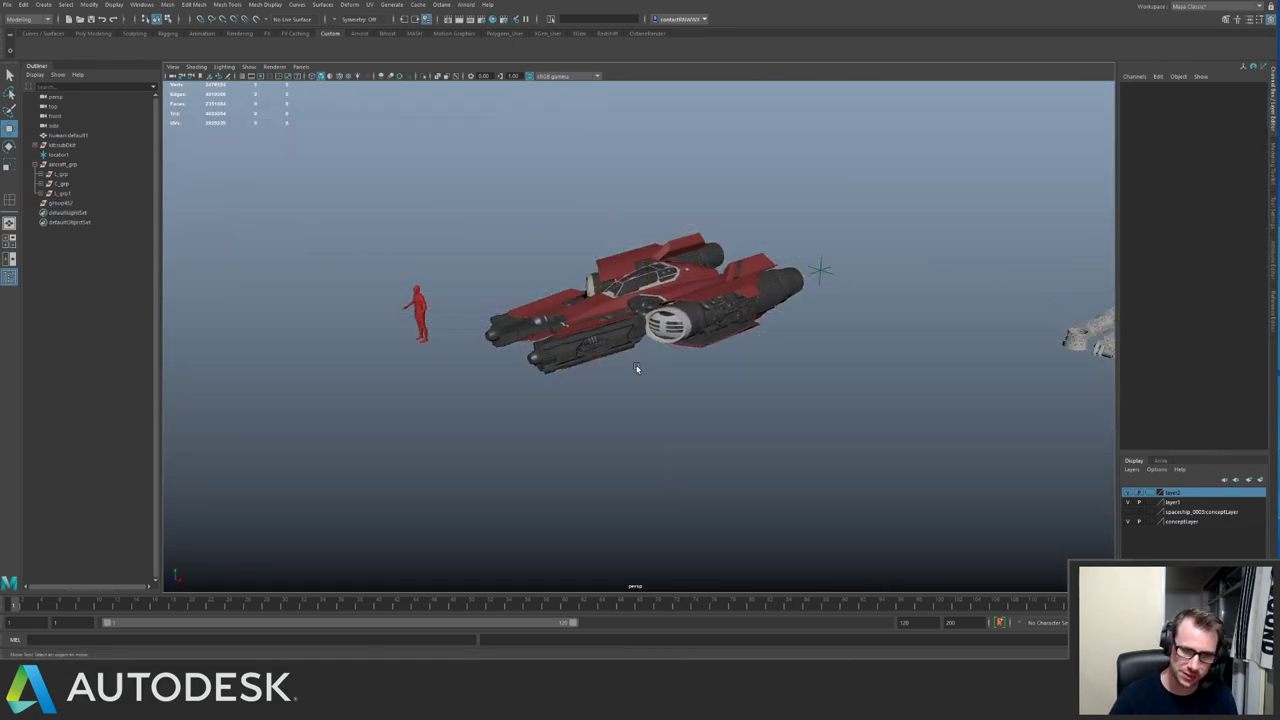
Frame the finished ship from above at an angle and display the wireframe over its shaded surfaces.
{"action": "left_click_drag", "start_coordinate": [683, 251], "coordinate": [645, 322], "text": "alt"}
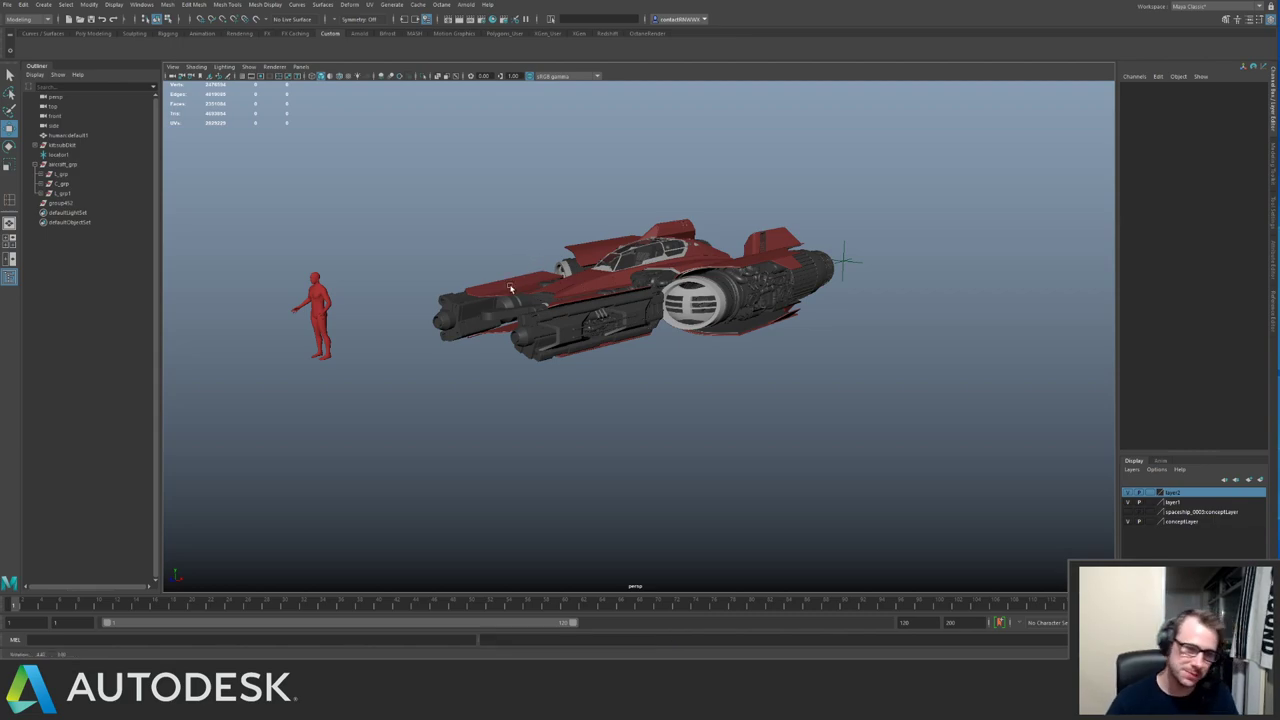
{"action": "left_click_drag", "start_coordinate": [645, 322], "coordinate": [440, 290], "text": "alt"}
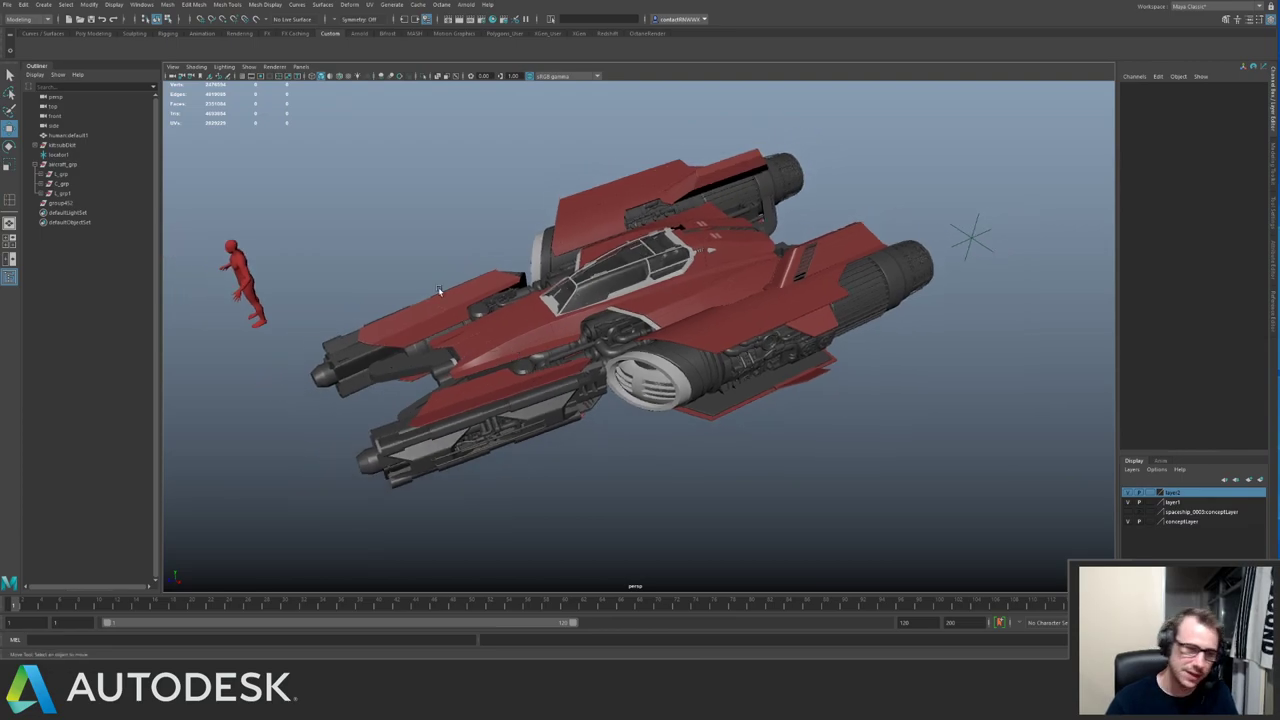
{"action": "left_click_drag", "start_coordinate": [498, 319], "coordinate": [554, 358], "text": "alt"}
{"action": "left_click", "coordinate": [339, 78]}
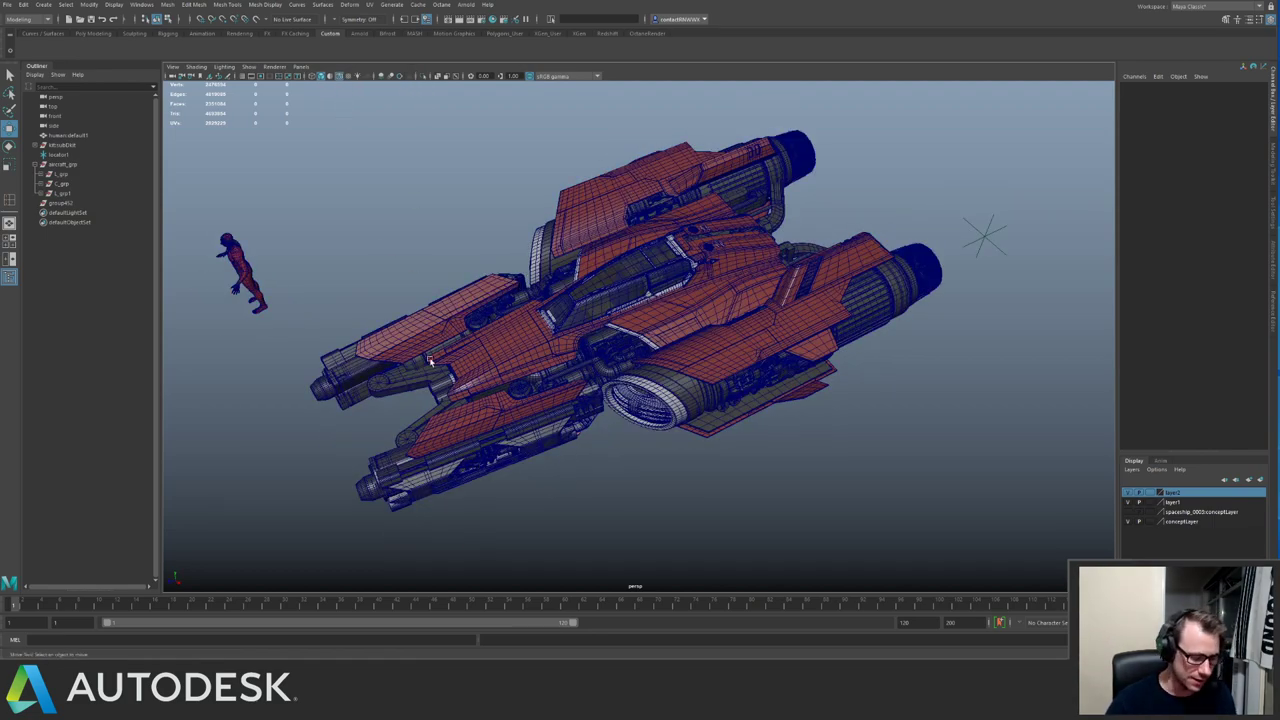
Examine the wireframe topology of the nose, cannons, hull panels and engine intake from close up and at full view.
{"action": "left_click_drag", "start_coordinate": [432, 363], "coordinate": [668, 323], "text": "alt"}
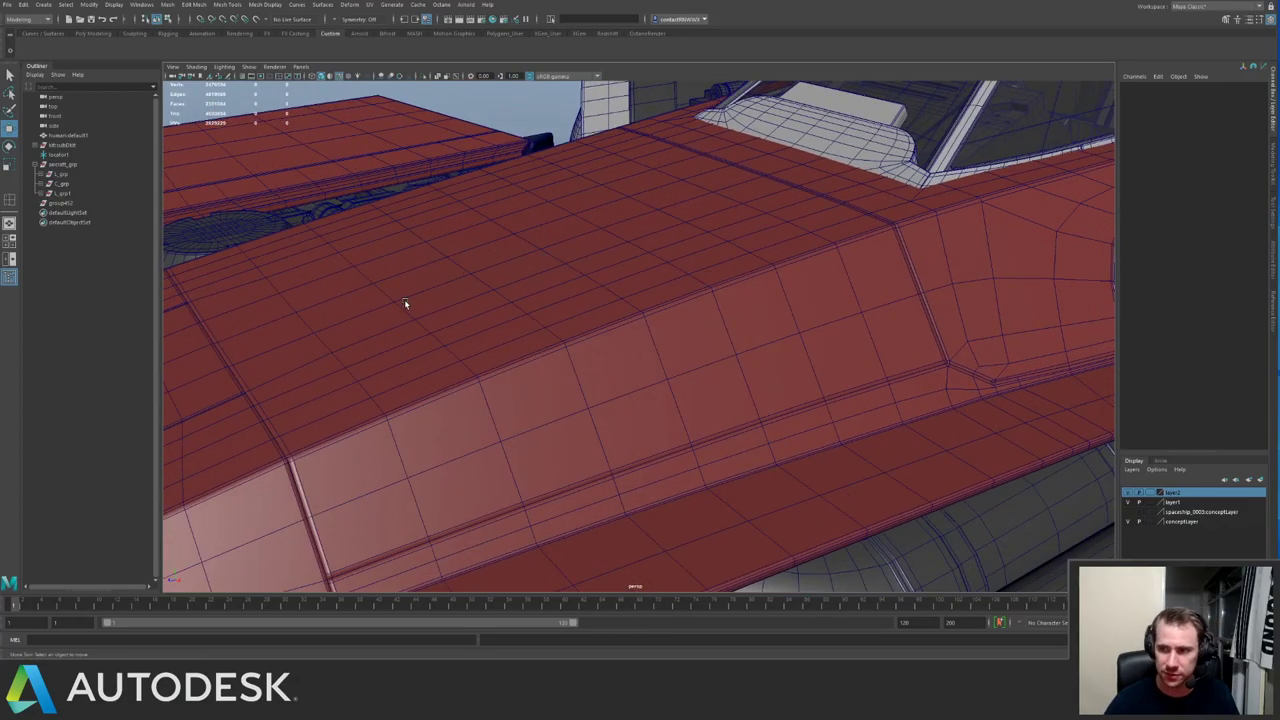
{"action": "right_click_drag", "start_coordinate": [621, 290], "coordinate": [333, 252], "text": "alt"}
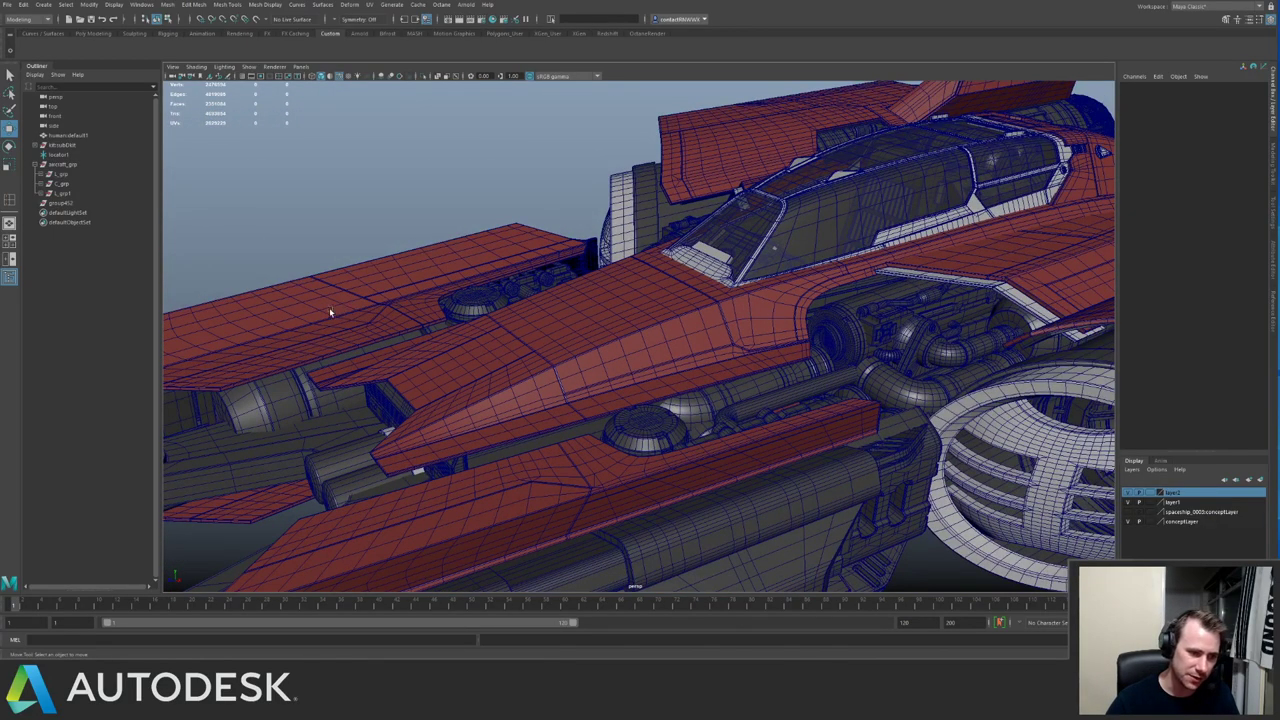
{"action": "left_click_drag", "start_coordinate": [329, 312], "coordinate": [468, 255], "text": "alt"}
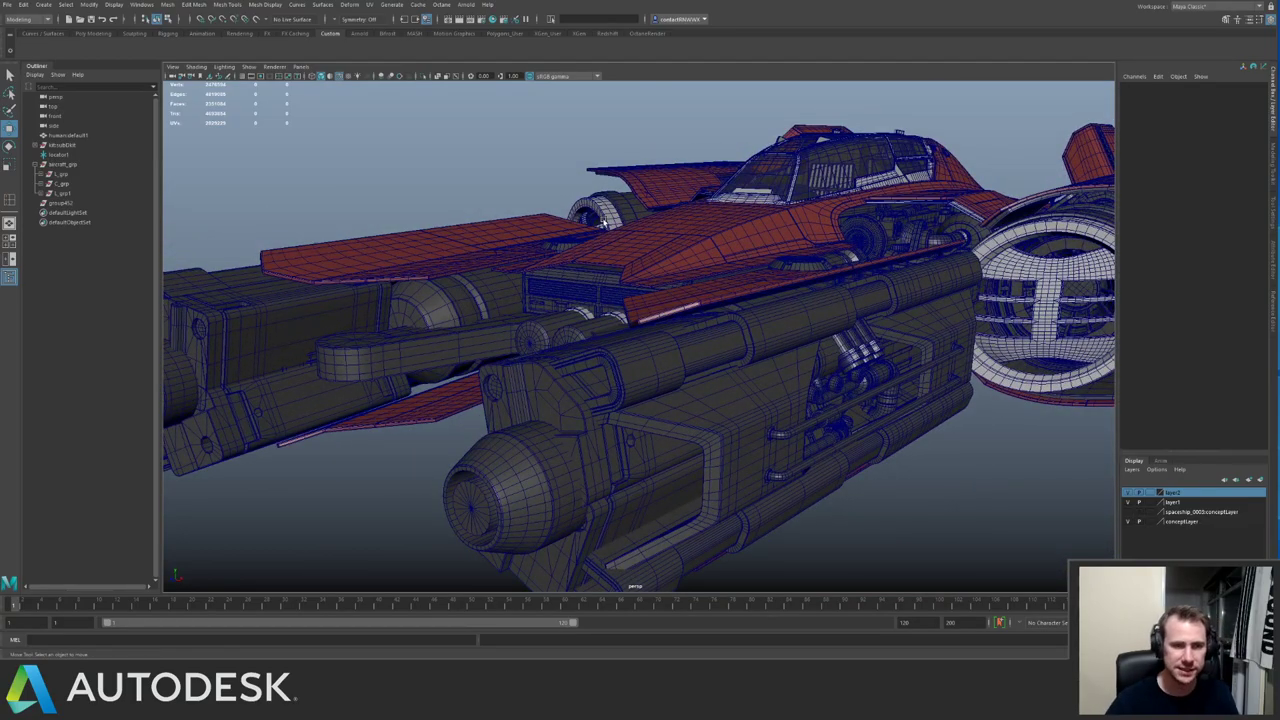
{"action": "left_click_drag", "start_coordinate": [604, 222], "coordinate": [563, 269], "text": "alt"}
{"action": "right_click_drag", "start_coordinate": [563, 269], "coordinate": [886, 258], "text": "alt"}
{"action": "middle_click_drag", "start_coordinate": [886, 258], "coordinate": [630, 322], "text": "alt"}
{"action": "left_click_drag", "start_coordinate": [631, 321], "coordinate": [698, 350], "text": "alt"}
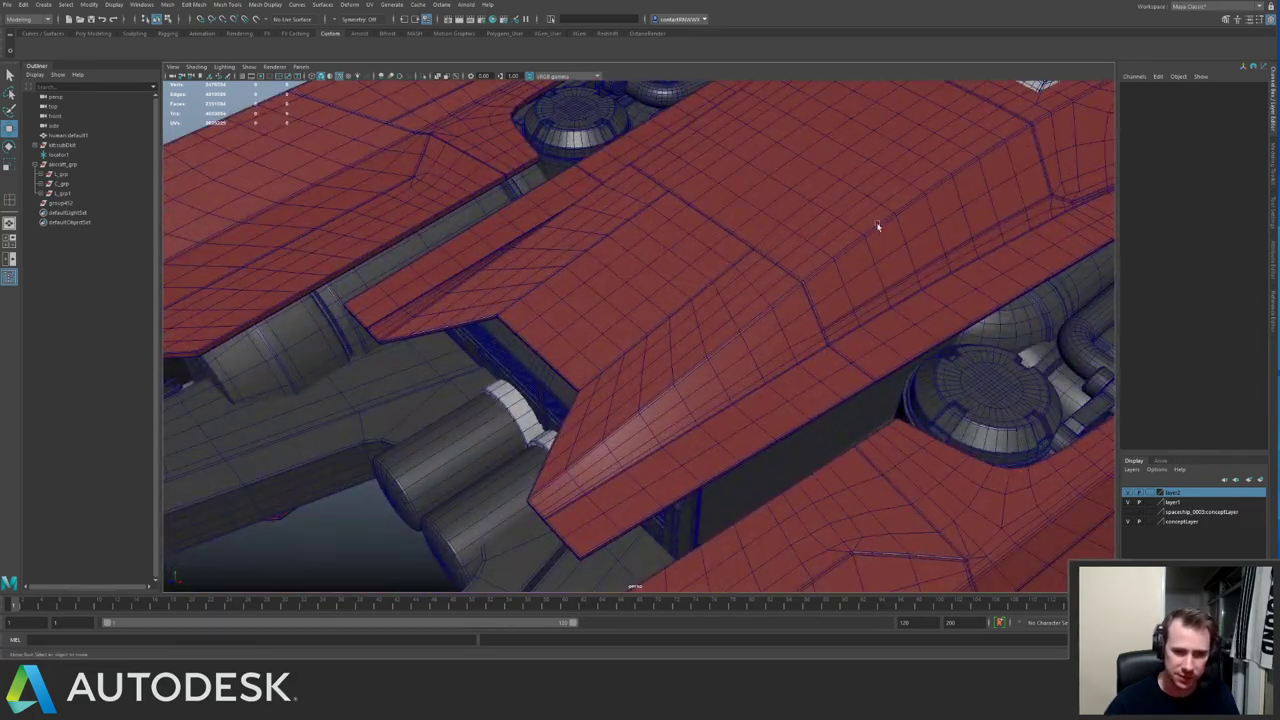
{"action": "left_click_drag", "start_coordinate": [877, 225], "coordinate": [655, 318], "text": "alt"}
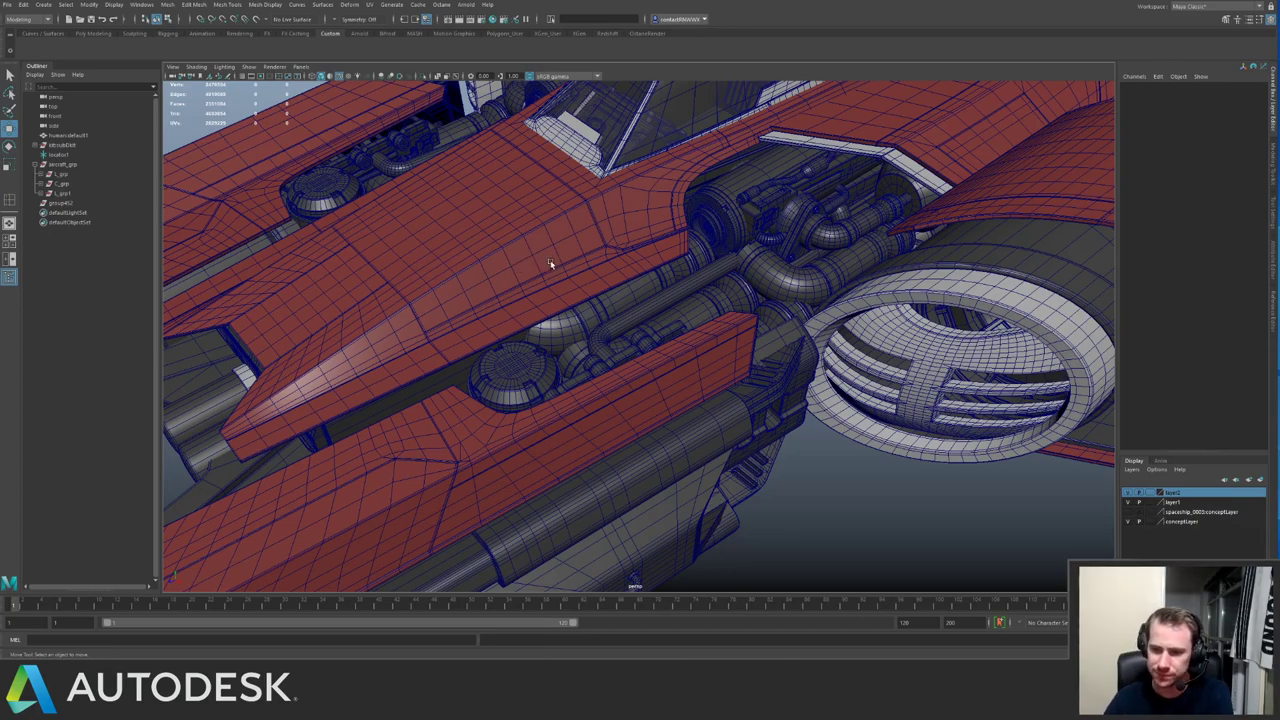
{"action": "right_click_drag", "start_coordinate": [672, 284], "coordinate": [600, 259], "text": "alt"}
{"action": "left_click_drag", "start_coordinate": [600, 259], "coordinate": [610, 264], "text": "alt"}
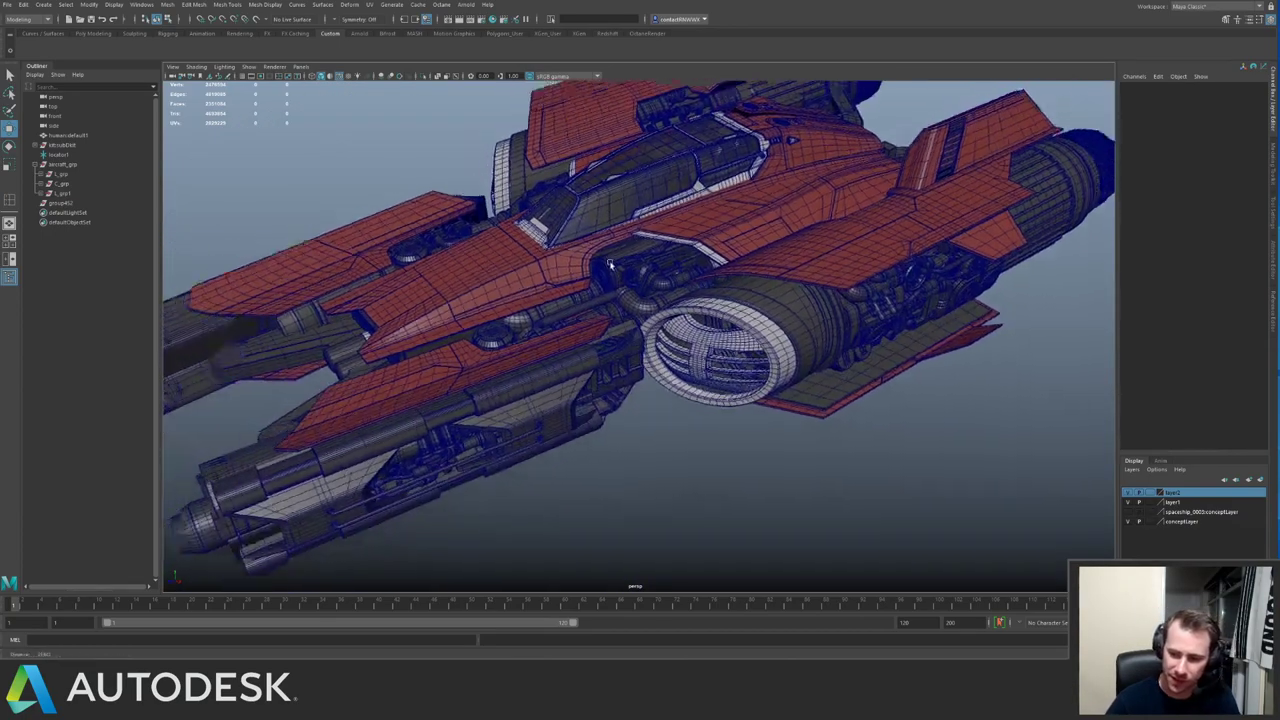
{"action": "right_click_drag", "start_coordinate": [610, 264], "coordinate": [566, 233], "text": "alt"}
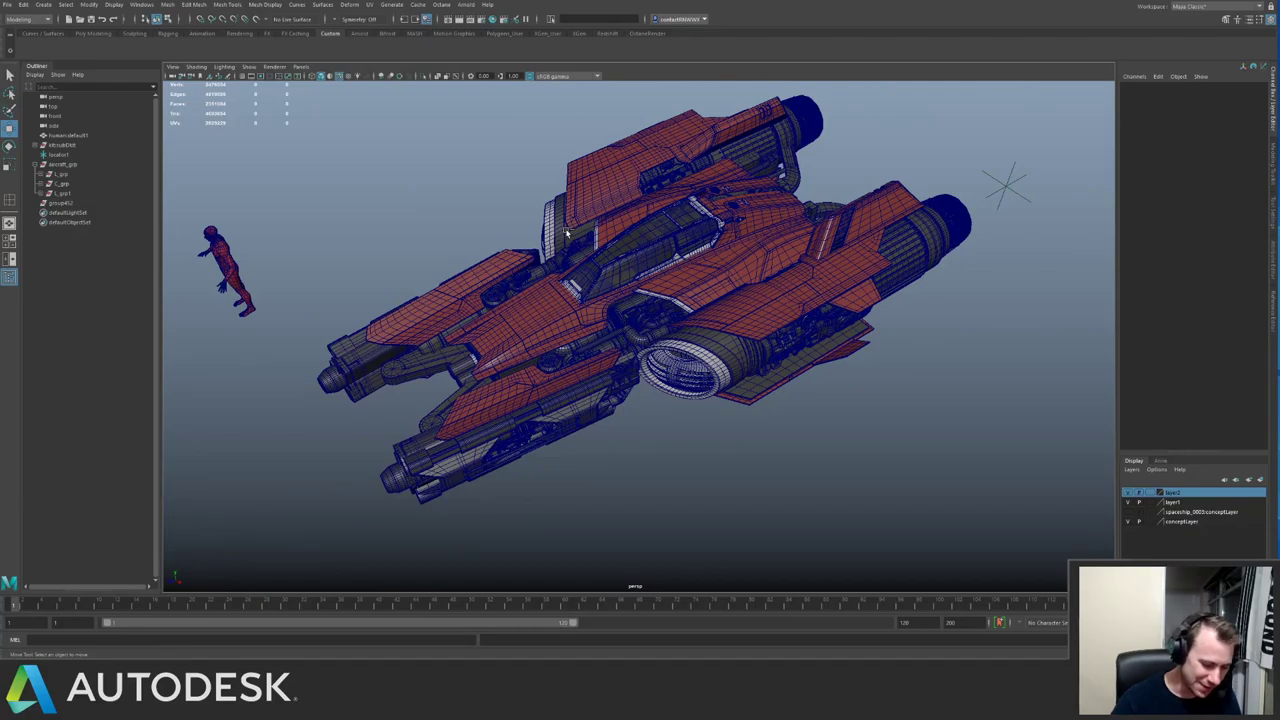
Save the finished spaceship scene as spaceship_0010.mb.
{"action": "key", "text": "ctrl+s"}
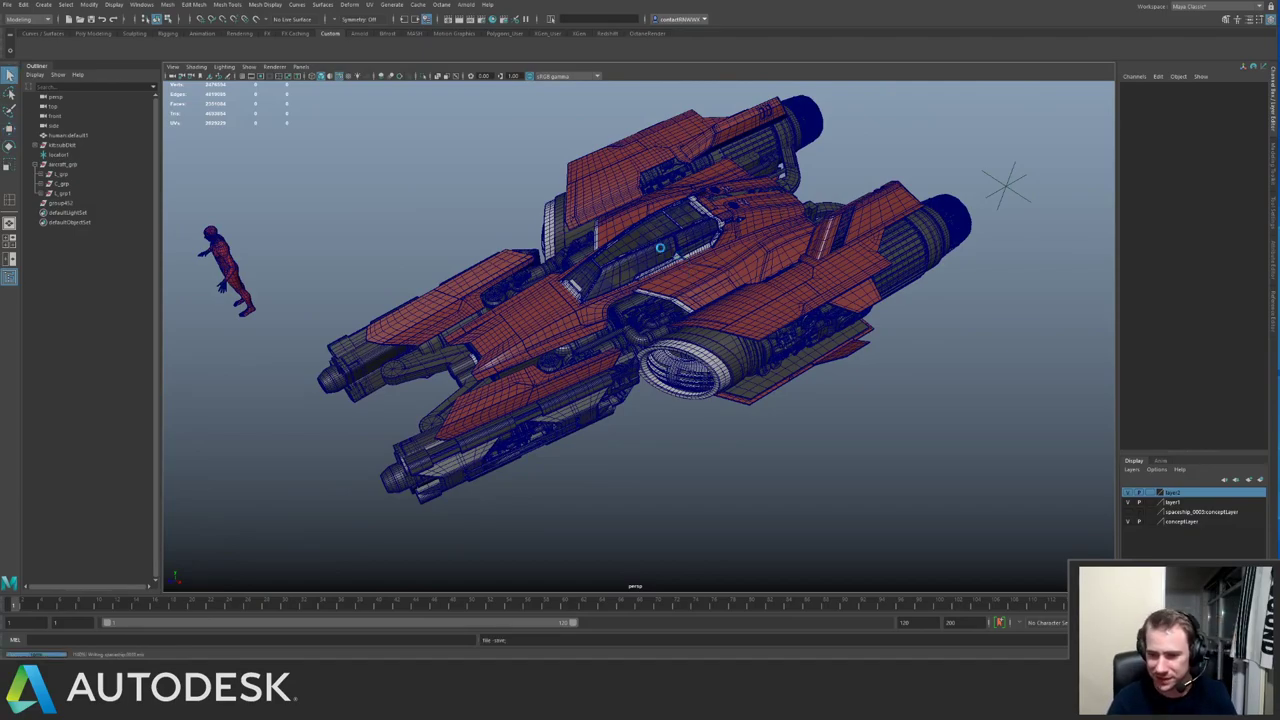
{"action": "key", "text": "w"}
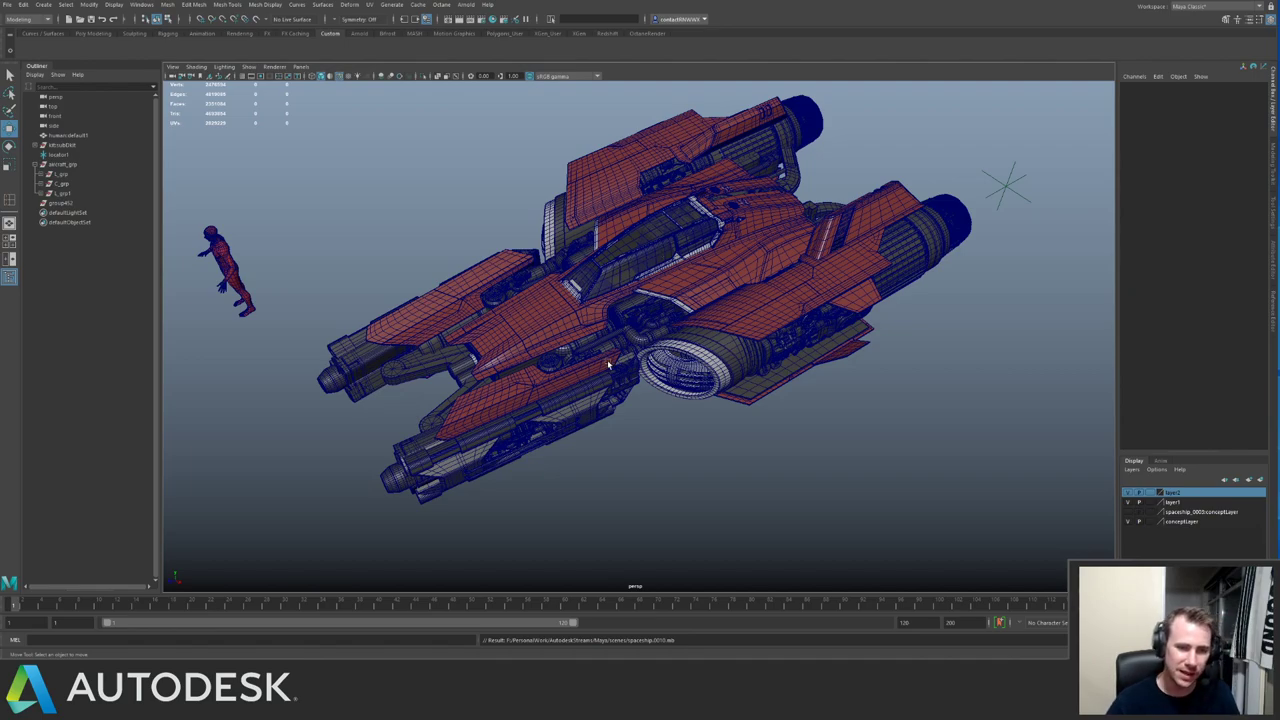
Inspect the wireframe topology of the tail fin, wing and upper hull panels by selecting individual pieces up close.
{"action": "left_click_drag", "start_coordinate": [660, 250], "coordinate": [661, 419], "text": "alt"}
{"action": "left_click", "coordinate": [741, 258]}
{"action": "left_click", "coordinate": [801, 283]}
{"action": "left_click", "coordinate": [939, 184]}
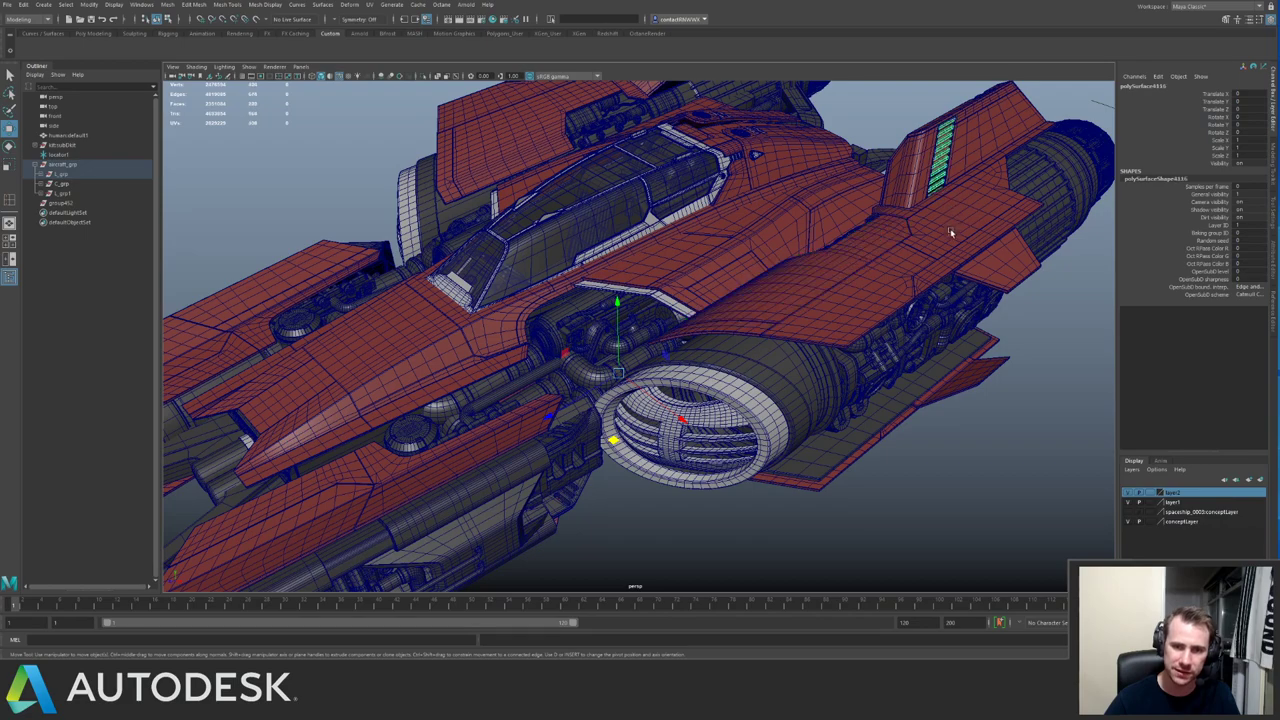
{"action": "left_click", "coordinate": [950, 228]}
{"action": "left_click", "coordinate": [911, 200]}
{"action": "left_click", "coordinate": [891, 209]}
{"action": "left_click", "coordinate": [794, 158]}
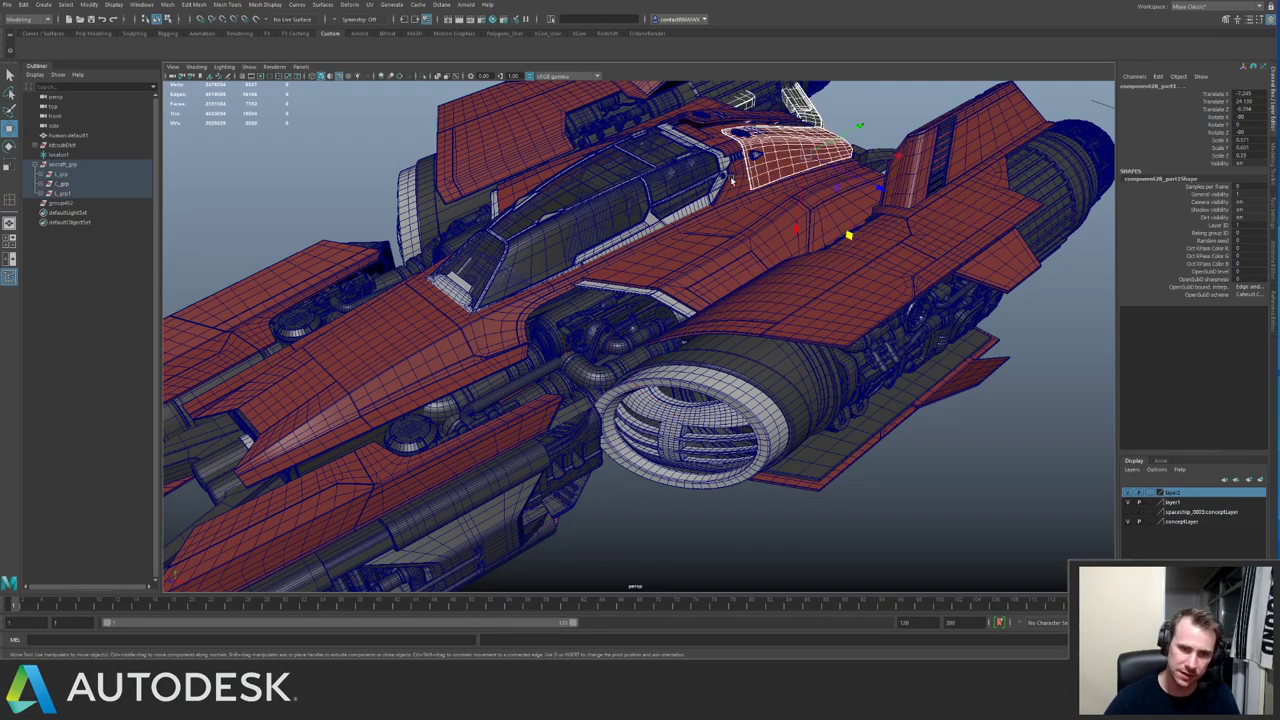
{"action": "left_click", "coordinate": [723, 198]}
{"action": "left_click", "coordinate": [713, 253]}
Examine the whole wireframed ship from the front and from above at an angle.
{"action": "right_click_drag", "start_coordinate": [776, 270], "coordinate": [397, 229], "text": "alt"}
{"action": "left_click", "coordinate": [397, 229]}
{"action": "left_click_drag", "start_coordinate": [397, 229], "coordinate": [532, 316], "text": "alt"}
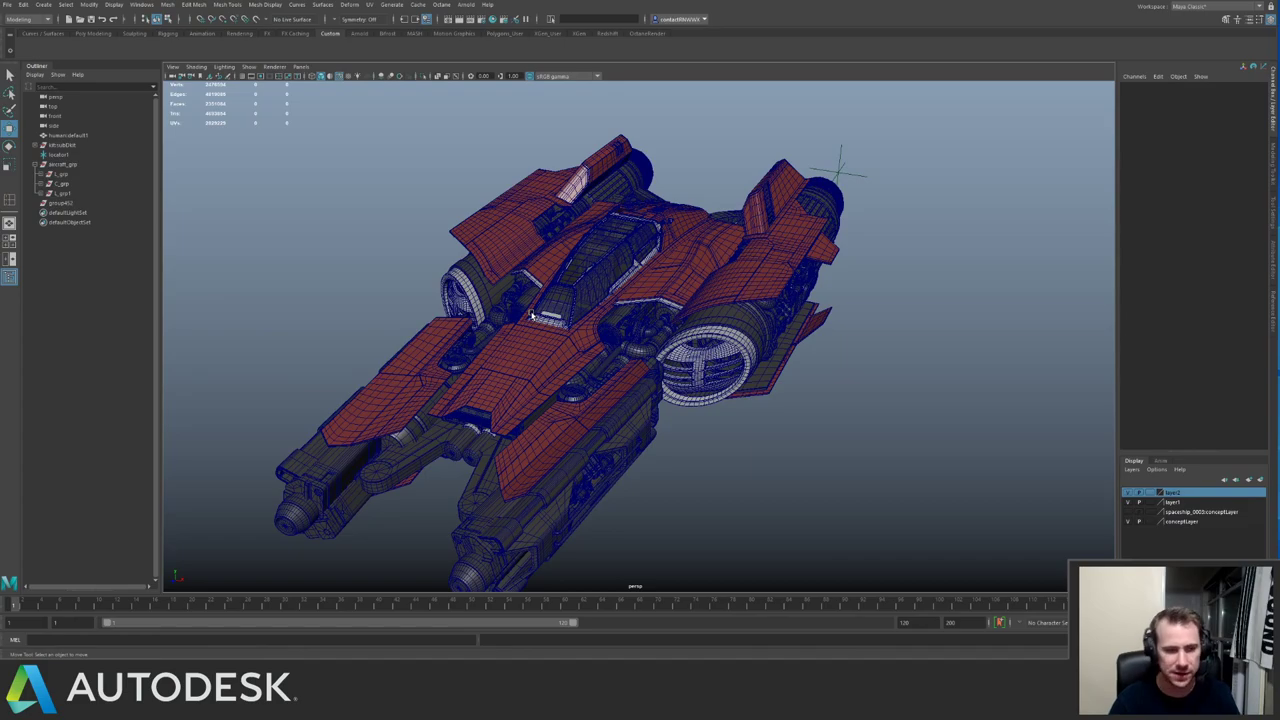
{"action": "left_click_drag", "start_coordinate": [431, 301], "coordinate": [551, 438], "text": "alt"}
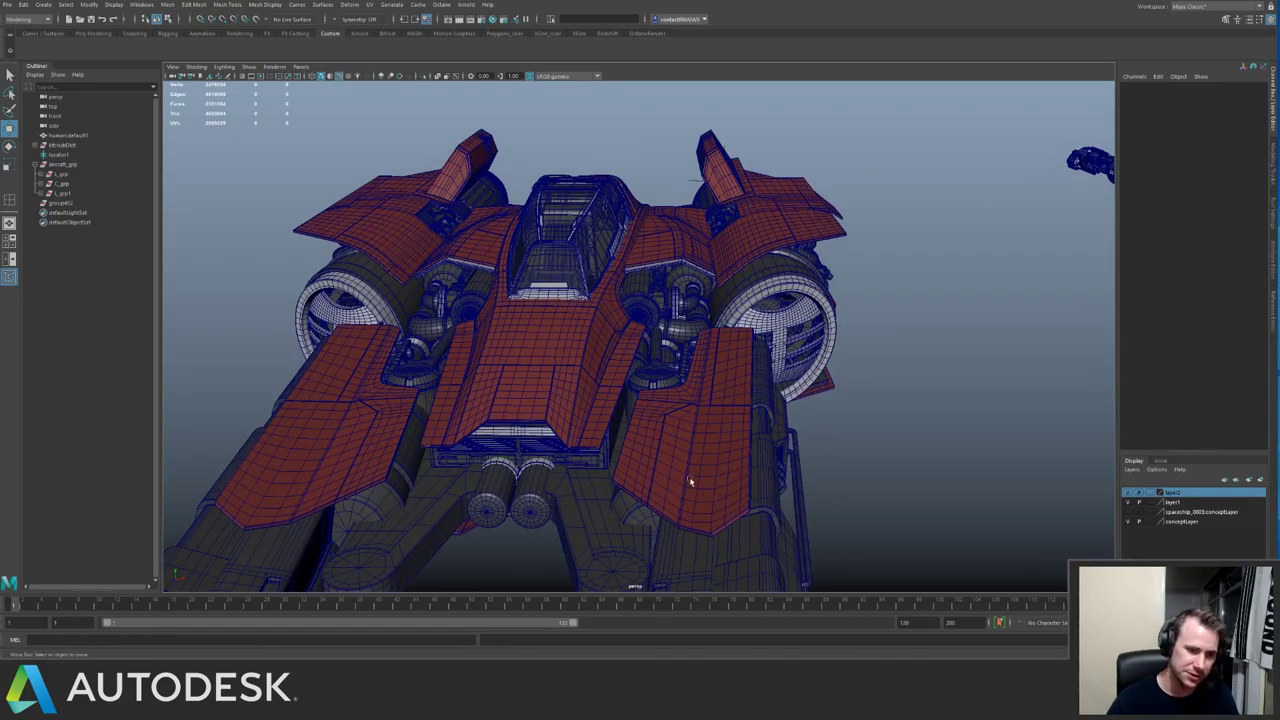
{"action": "right_click_drag", "start_coordinate": [690, 482], "coordinate": [622, 378], "text": "alt"}
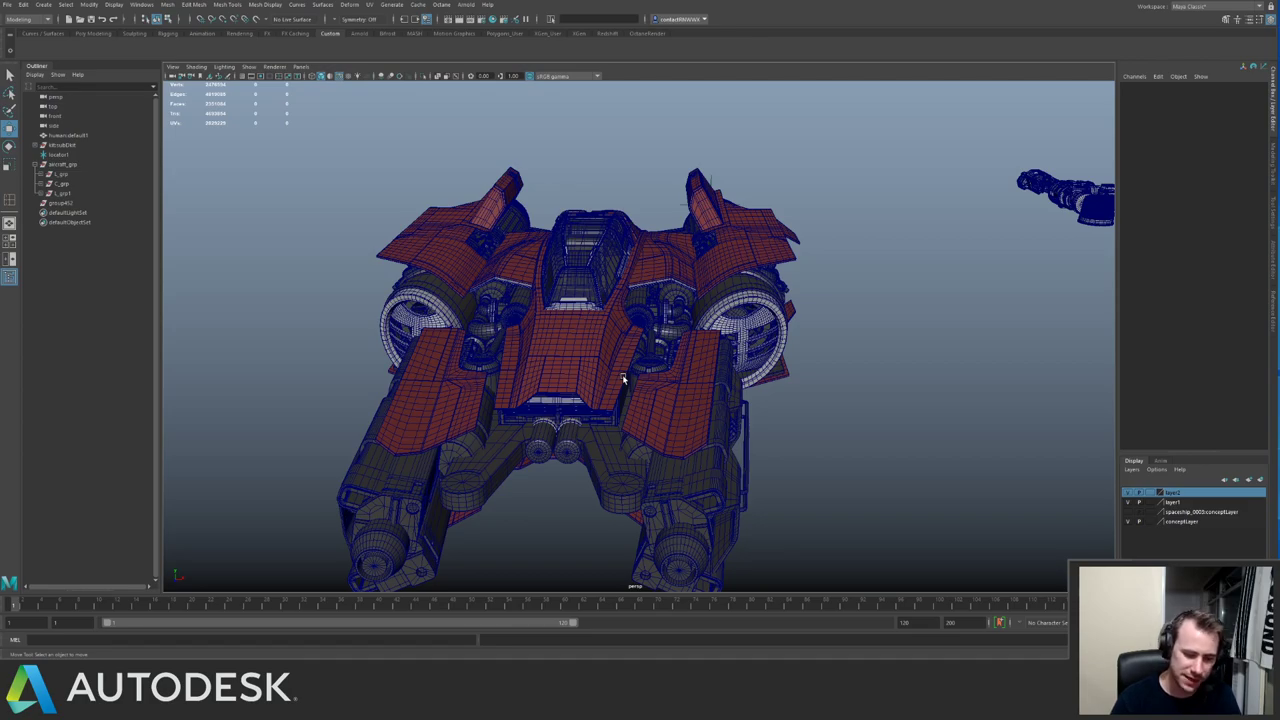
{"action": "left_click_drag", "start_coordinate": [638, 369], "coordinate": [540, 375], "text": "alt"}
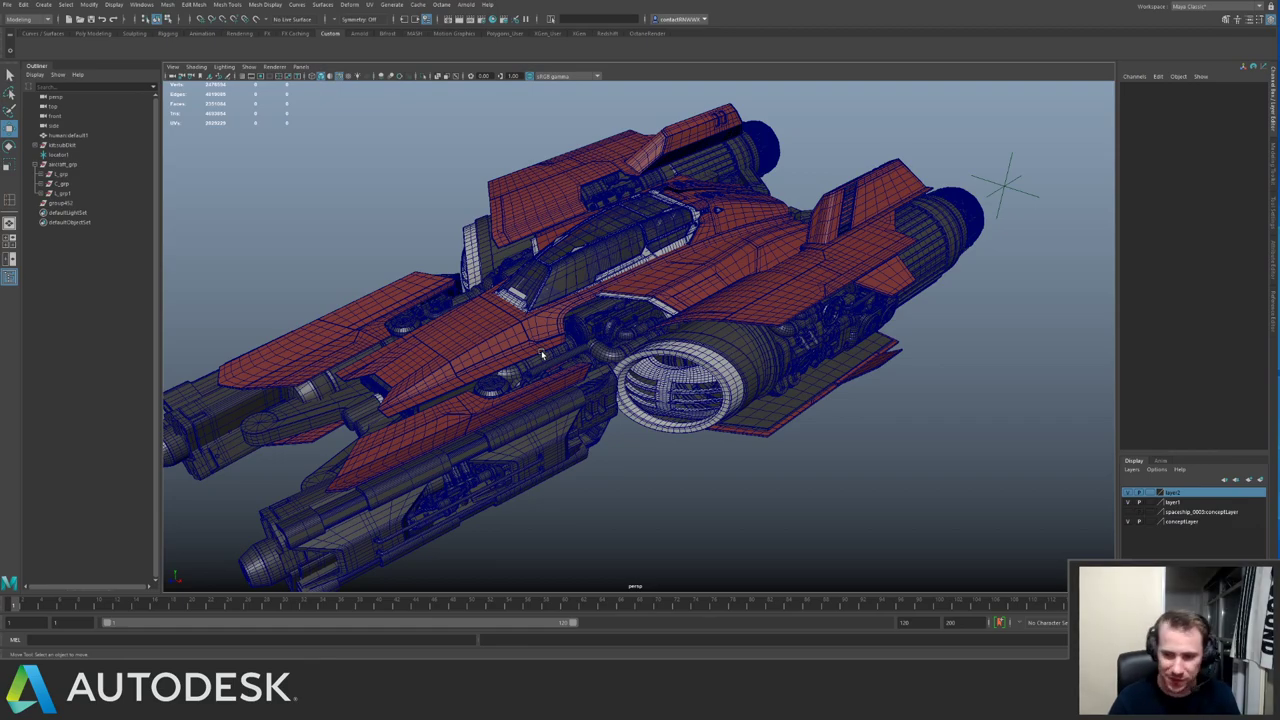
{"action": "left_click_drag", "start_coordinate": [541, 350], "coordinate": [586, 375], "text": "alt"}
Save the scene again and store a new incremental version as spaceship_0011.mb.
{"action": "key", "text": "ctrl+s"}
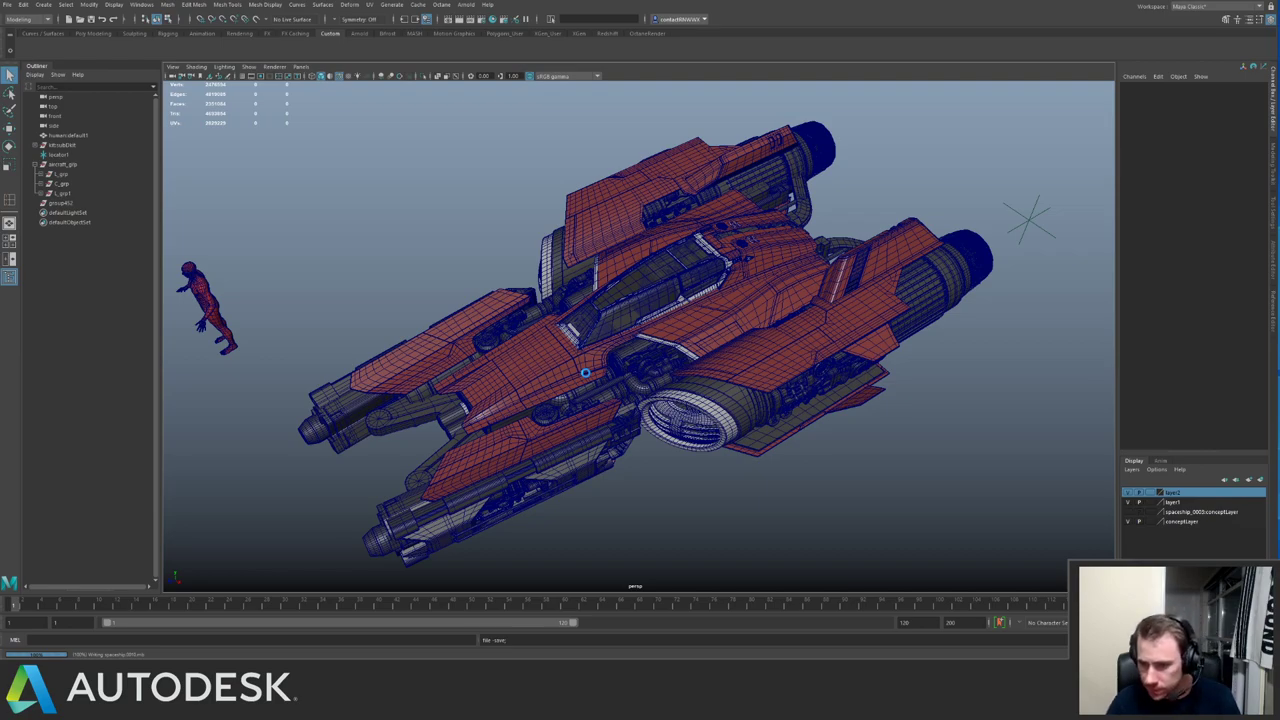
{"action": "key", "text": "w"}
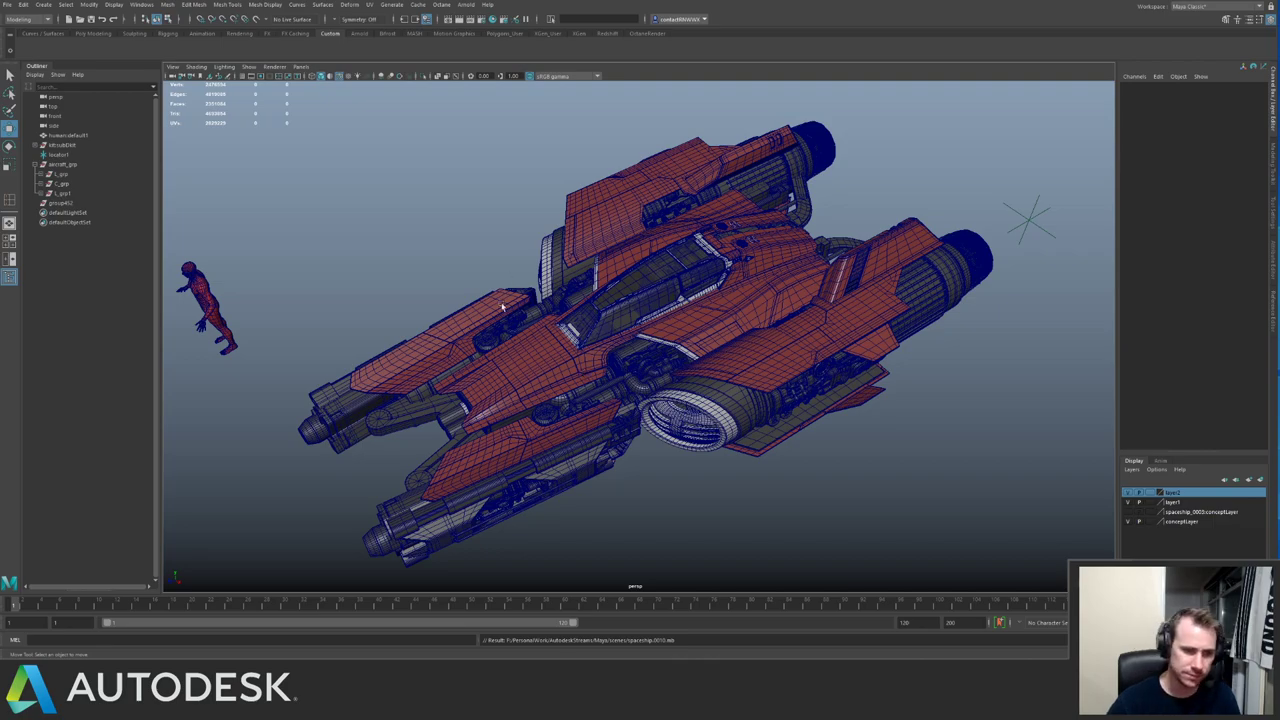
{"action": "mouse_move", "coordinate": [586, 375]}
{"action": "left_mouse_down", "text": "alt"}
{"action": "mouse_move", "coordinate": [626, 372]}
{"action": "mouse_move", "coordinate": [572, 354]}
{"action": "left_mouse_up", "text": "alt"}
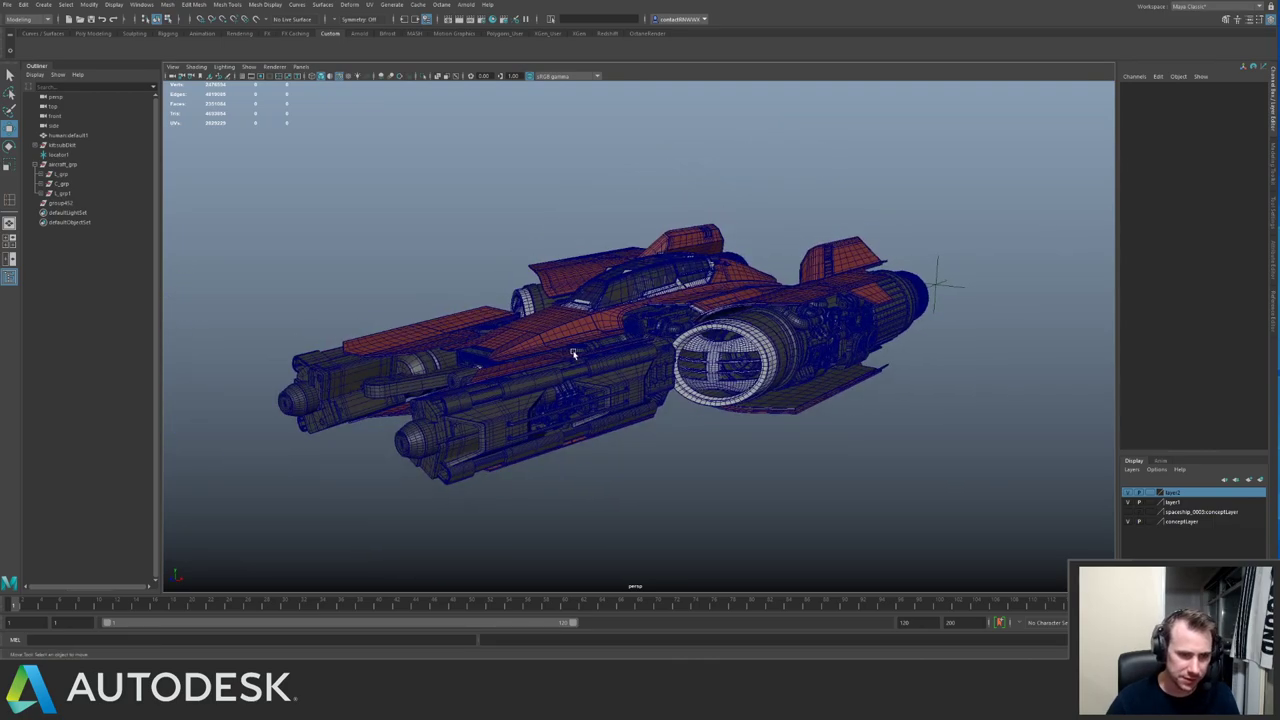
{"action": "key", "text": "ctrl+s"}
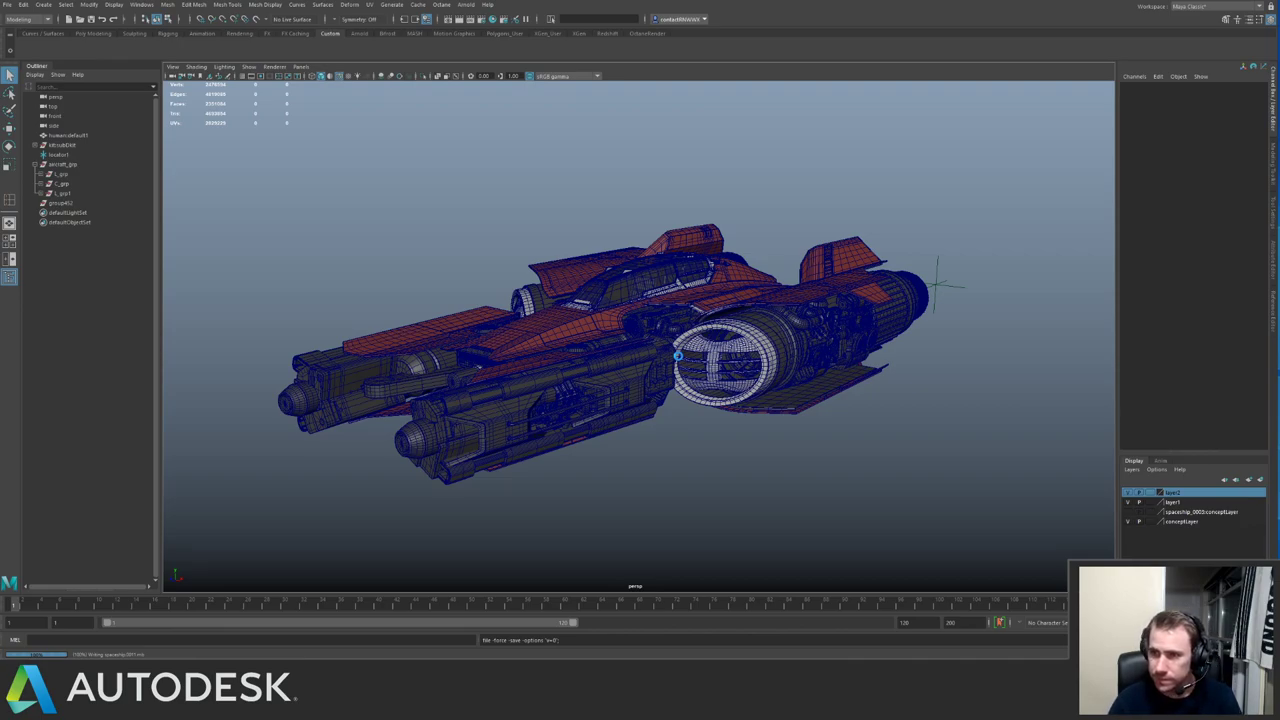
{"action": "key", "text": "w"}
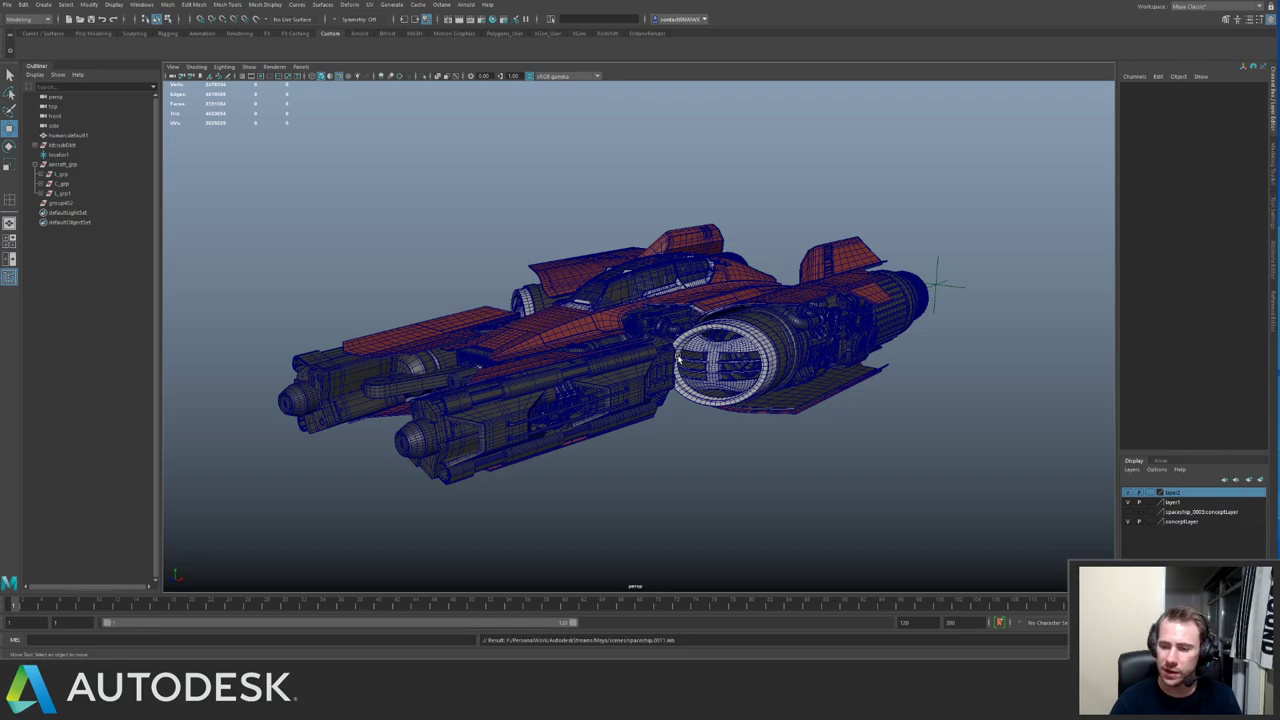
Bring the kitbash parts beside the ship into view and show them shaded without the wireframe overlay.
{"action": "middle_click_drag", "start_coordinate": [927, 246], "coordinate": [347, 278], "text": "alt"}
{"action": "left_click_drag", "start_coordinate": [620, 256], "coordinate": [740, 380], "text": "alt"}
{"action": "middle_click_drag", "start_coordinate": [745, 382], "coordinate": [496, 334], "text": "alt"}
{"action": "right_click_drag", "start_coordinate": [496, 334], "coordinate": [653, 255], "text": "alt"}
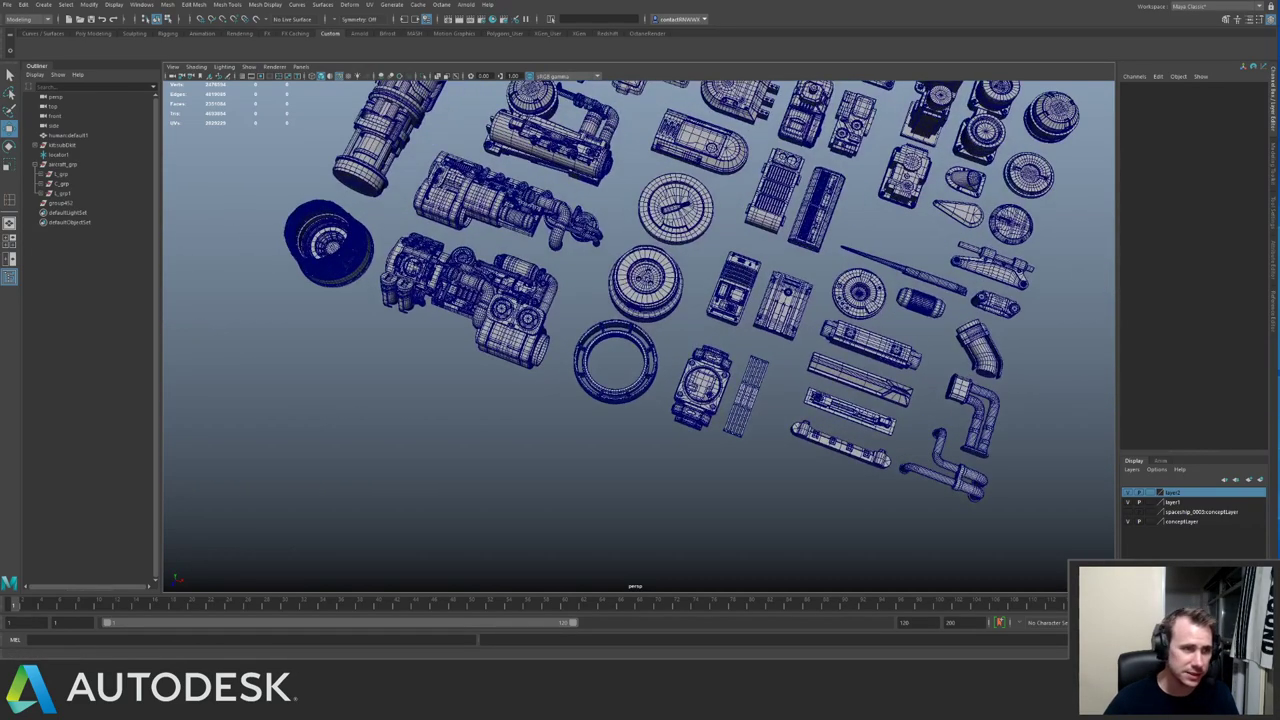
{"action": "left_click", "coordinate": [349, 82]}
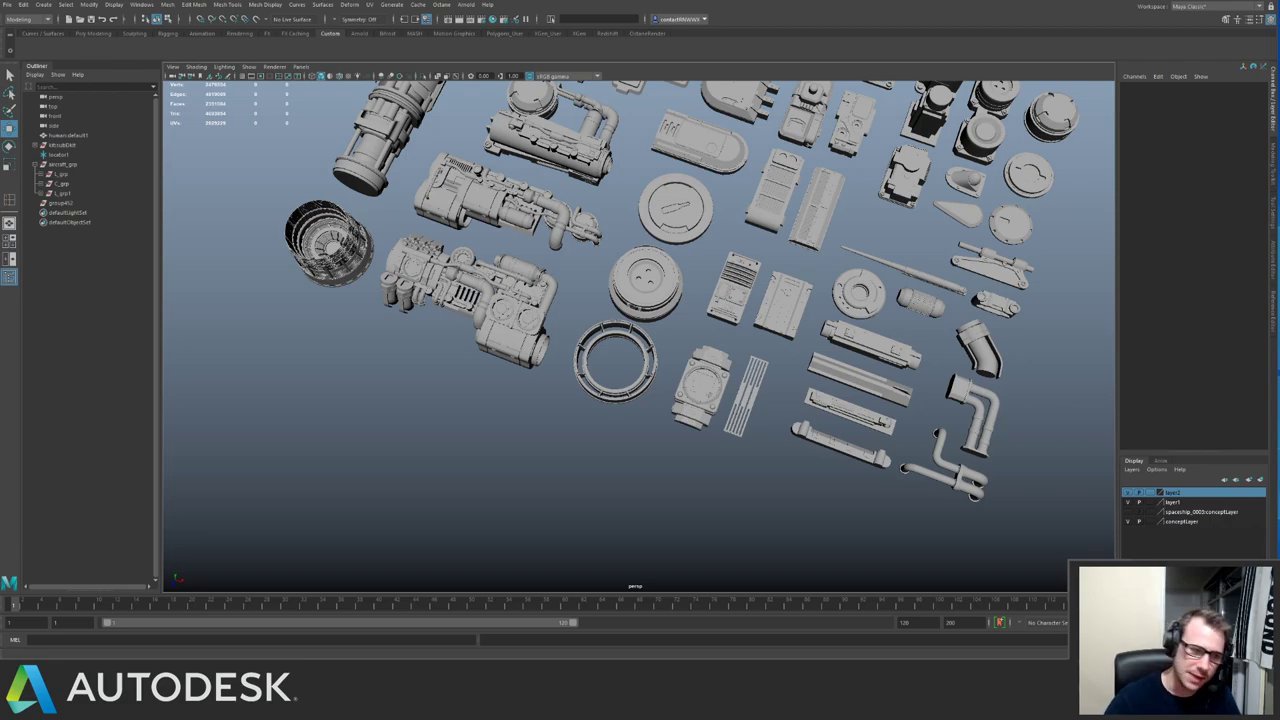
Return from the kitbash parts to the ship and display the wireframe over its shaded surfaces again.
{"action": "middle_click_drag", "start_coordinate": [304, 259], "coordinate": [774, 296], "text": "alt"}
{"action": "scroll", "coordinate": [774, 296], "scroll_direction": "down", "scroll_amount": 5}
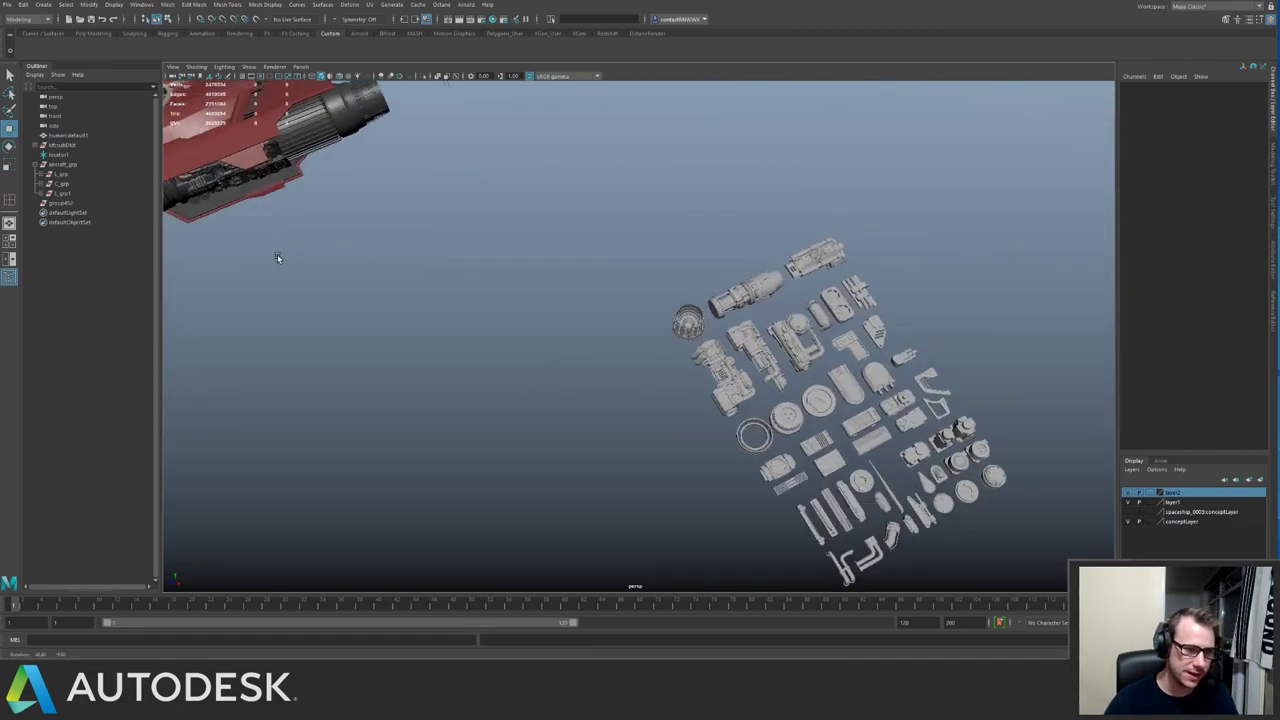
{"action": "middle_click_drag", "start_coordinate": [277, 254], "coordinate": [795, 405], "text": "alt"}
{"action": "scroll", "coordinate": [795, 405], "scroll_direction": "up", "scroll_amount": 4}
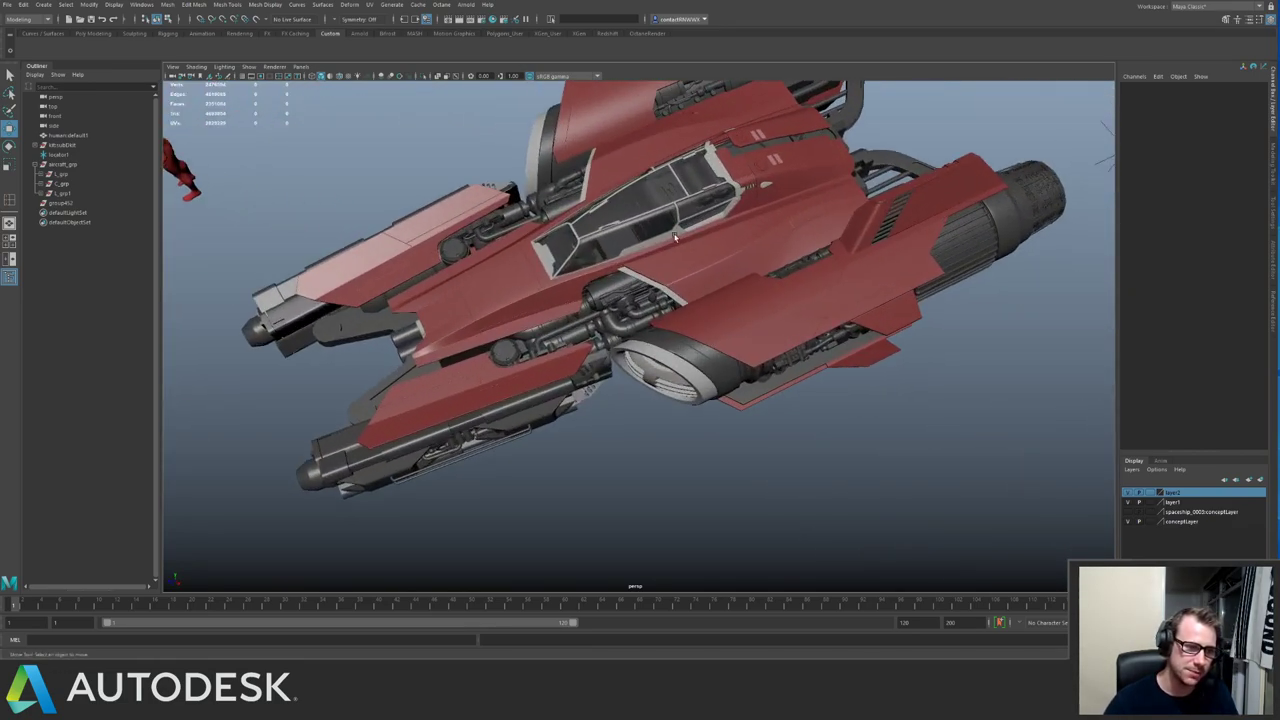
{"action": "left_click", "coordinate": [339, 77]}
{"action": "left_click_drag", "start_coordinate": [492, 338], "coordinate": [520, 258], "text": "alt"}
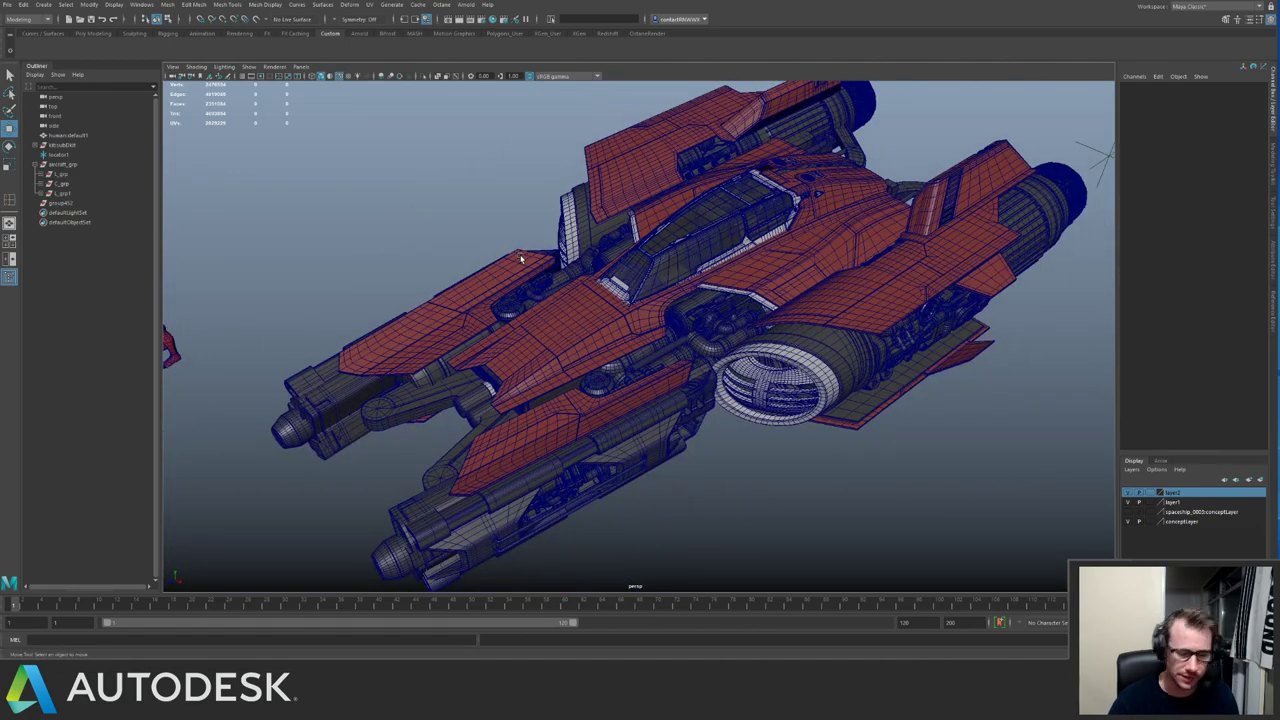
Inspect the topology of the nose, cockpit surround and side hull panels by selecting them one at a time.
{"action": "left_click_drag", "start_coordinate": [602, 311], "coordinate": [597, 336], "text": "alt"}
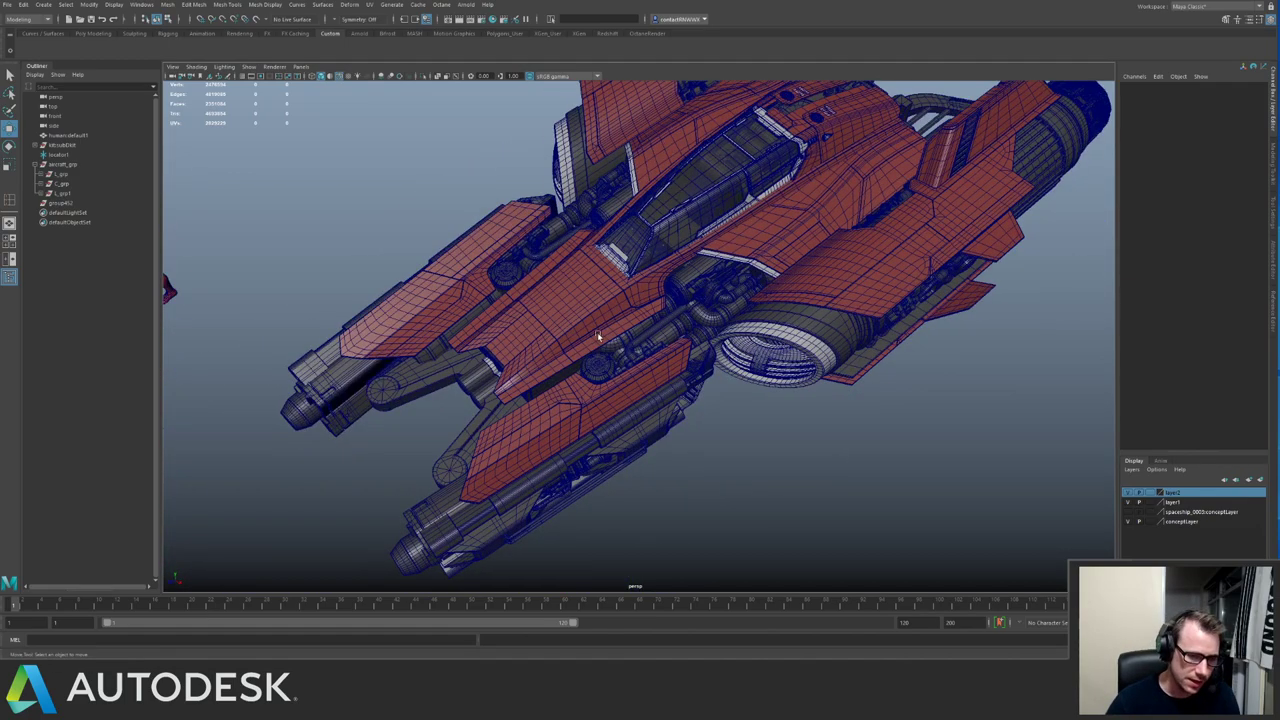
{"action": "scroll", "coordinate": [597, 336], "scroll_direction": "up", "scroll_amount": 3}
{"action": "left_click", "coordinate": [529, 304]}
{"action": "left_click", "coordinate": [496, 363]}
{"action": "left_click", "coordinate": [655, 282]}
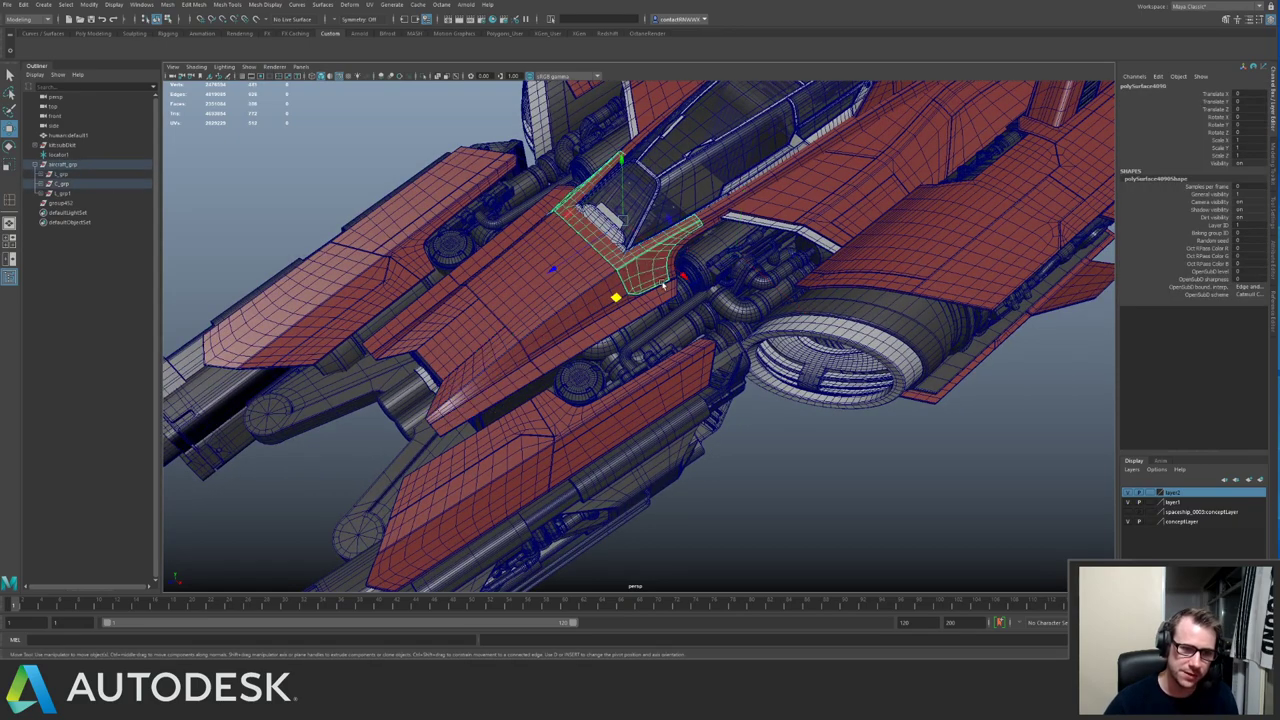
{"action": "left_click", "coordinate": [858, 177]}
{"action": "middle_click_drag", "start_coordinate": [865, 184], "coordinate": [740, 239], "text": "alt"}
{"action": "scroll", "coordinate": [738, 240], "scroll_direction": "down", "scroll_amount": 2}
{"action": "left_click", "coordinate": [786, 203]}
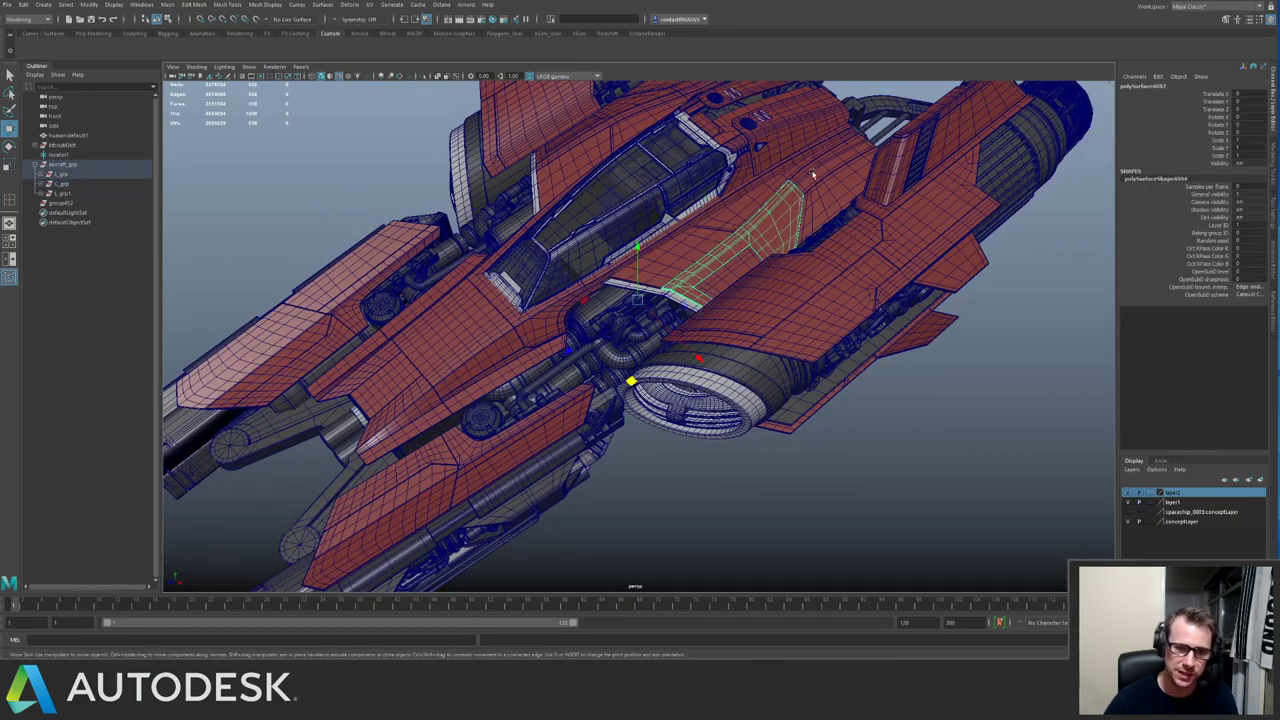
{"action": "left_click", "coordinate": [809, 128]}
{"action": "left_click", "coordinate": [836, 183]}
{"action": "left_click", "coordinate": [954, 376]}
Examine the wireframe of the engine intake, its side machinery and the rear thruster from several angles.
{"action": "left_click_drag", "start_coordinate": [954, 376], "coordinate": [891, 320], "text": "alt"}
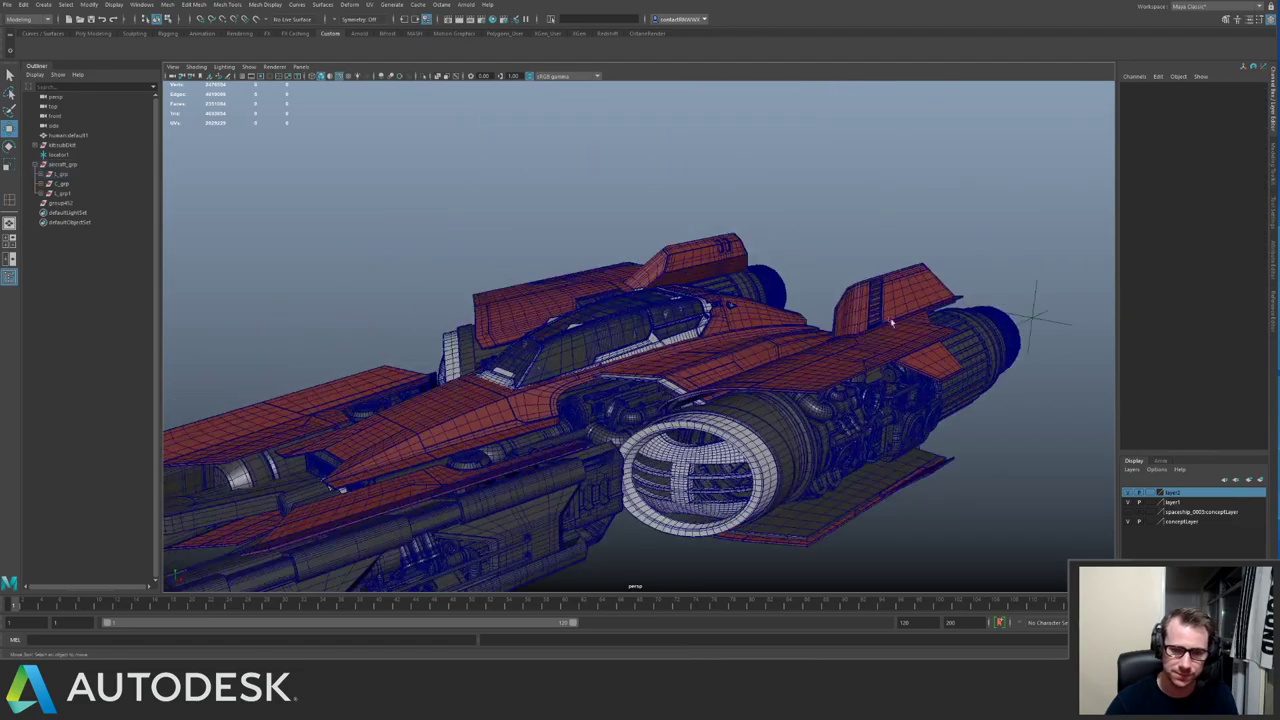
{"action": "scroll", "coordinate": [837, 337], "scroll_direction": "up", "scroll_amount": 6}
{"action": "middle_click_drag", "start_coordinate": [837, 337], "coordinate": [793, 325], "text": "alt"}
{"action": "left_click_drag", "start_coordinate": [793, 325], "coordinate": [774, 331], "text": "alt"}
{"action": "right_click_drag", "start_coordinate": [700, 206], "coordinate": [523, 169], "text": "alt"}
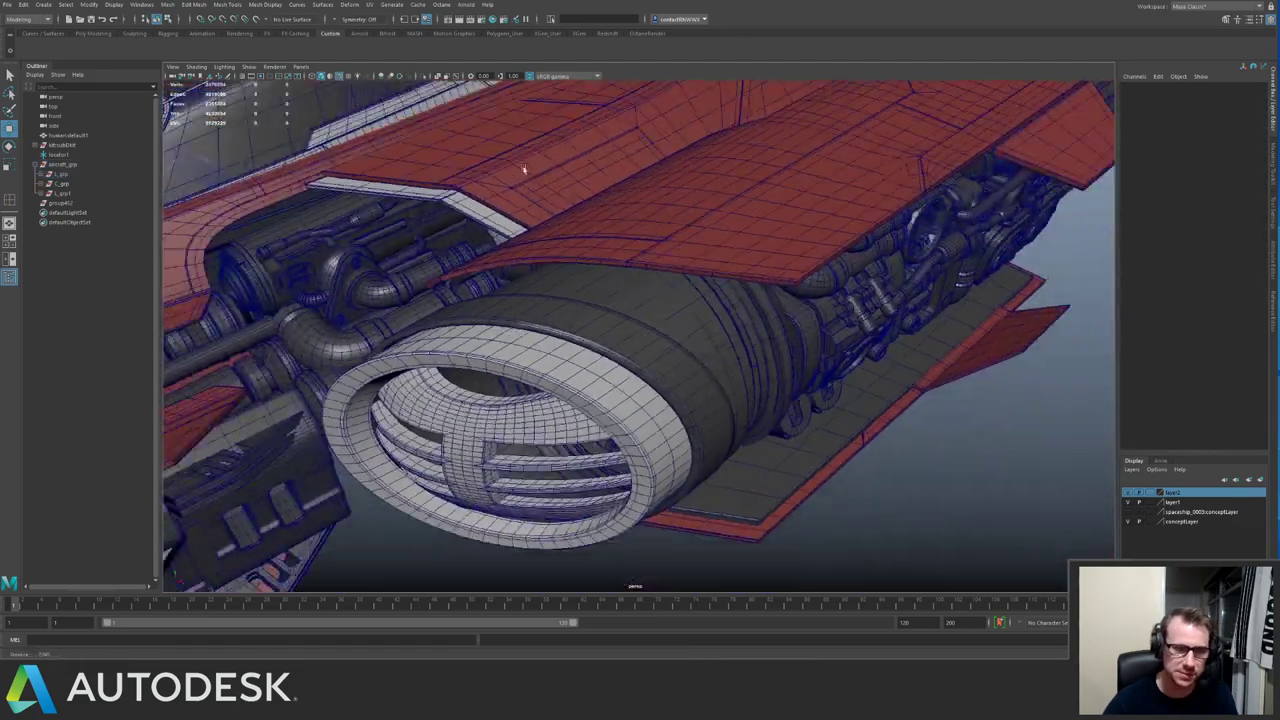
{"action": "middle_click_drag", "start_coordinate": [523, 169], "coordinate": [840, 186], "text": "alt"}
{"action": "right_click_drag", "start_coordinate": [840, 186], "coordinate": [640, 317], "text": "alt"}
{"action": "left_click_drag", "start_coordinate": [640, 317], "coordinate": [843, 300], "text": "alt"}
{"action": "middle_click_drag", "start_coordinate": [843, 300], "coordinate": [527, 80], "text": "alt"}
{"action": "middle_click_drag", "start_coordinate": [534, 133], "coordinate": [1190, 390], "text": "alt"}
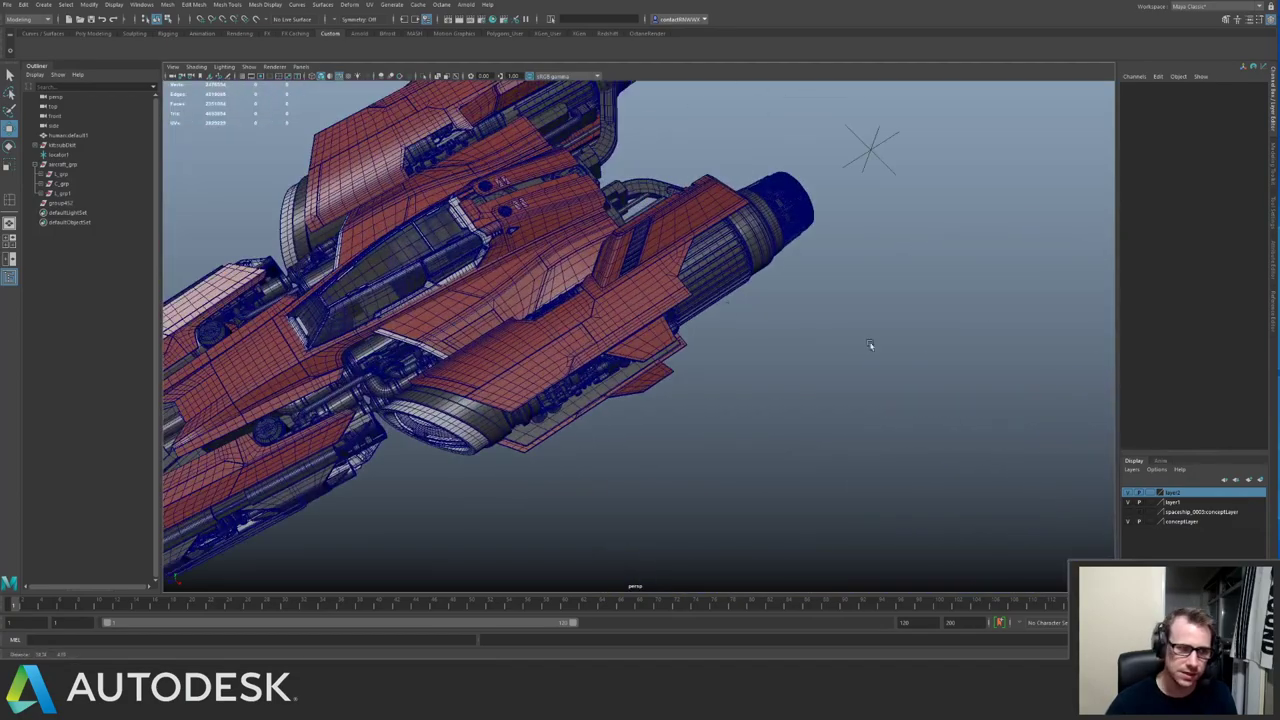
{"action": "left_click_drag", "start_coordinate": [584, 279], "coordinate": [531, 263], "text": "alt"}
{"action": "middle_click_drag", "start_coordinate": [531, 263], "coordinate": [750, 165], "text": "alt"}
{"action": "right_click_drag", "start_coordinate": [750, 165], "coordinate": [869, 320], "text": "alt"}
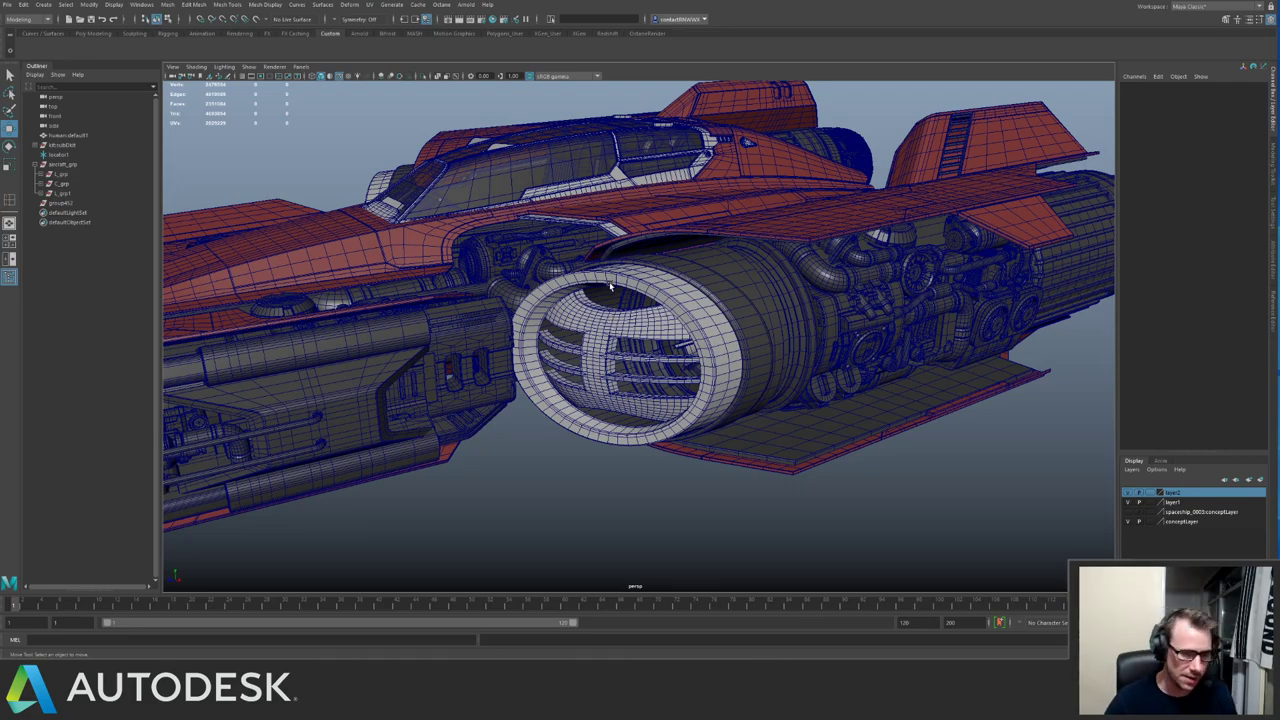
Inspect the exposed pipes beside the cockpit and the panel around its front, and frame the whole ship.
{"action": "left_click_drag", "start_coordinate": [611, 285], "coordinate": [742, 277], "text": "alt"}
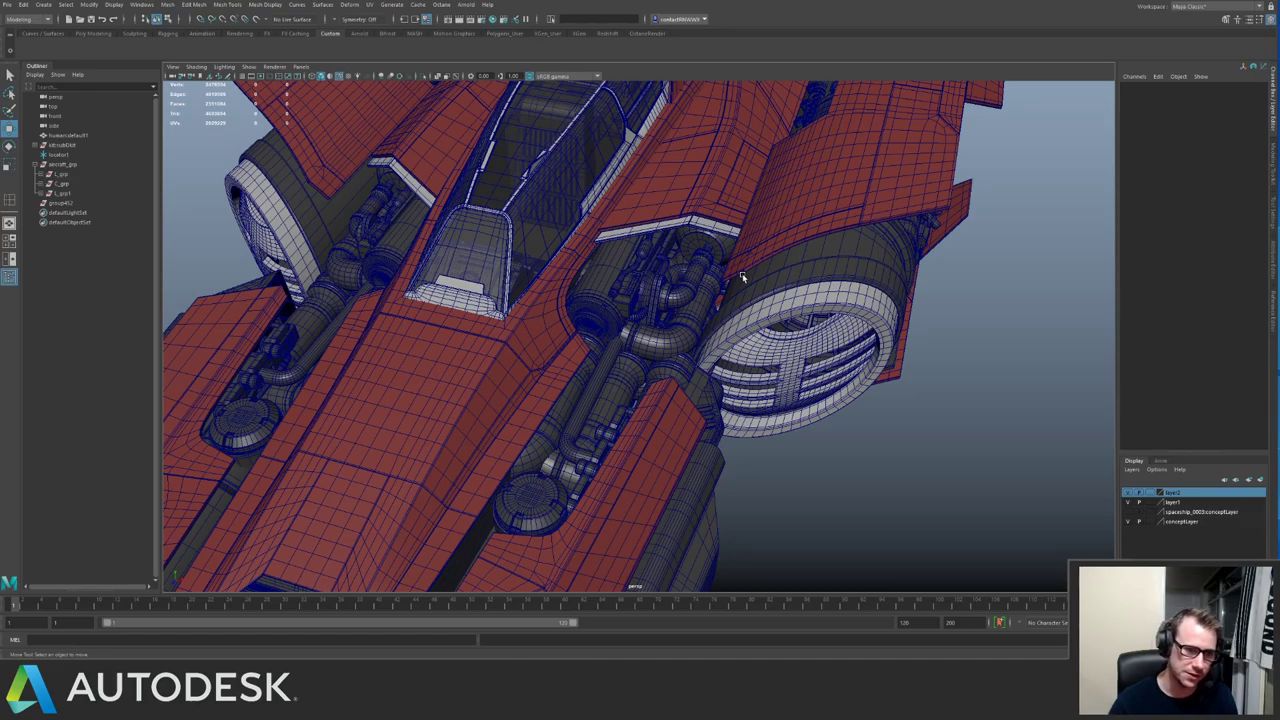
{"action": "left_click_drag", "start_coordinate": [742, 273], "coordinate": [734, 215], "text": "alt"}
{"action": "left_click", "coordinate": [589, 232]}
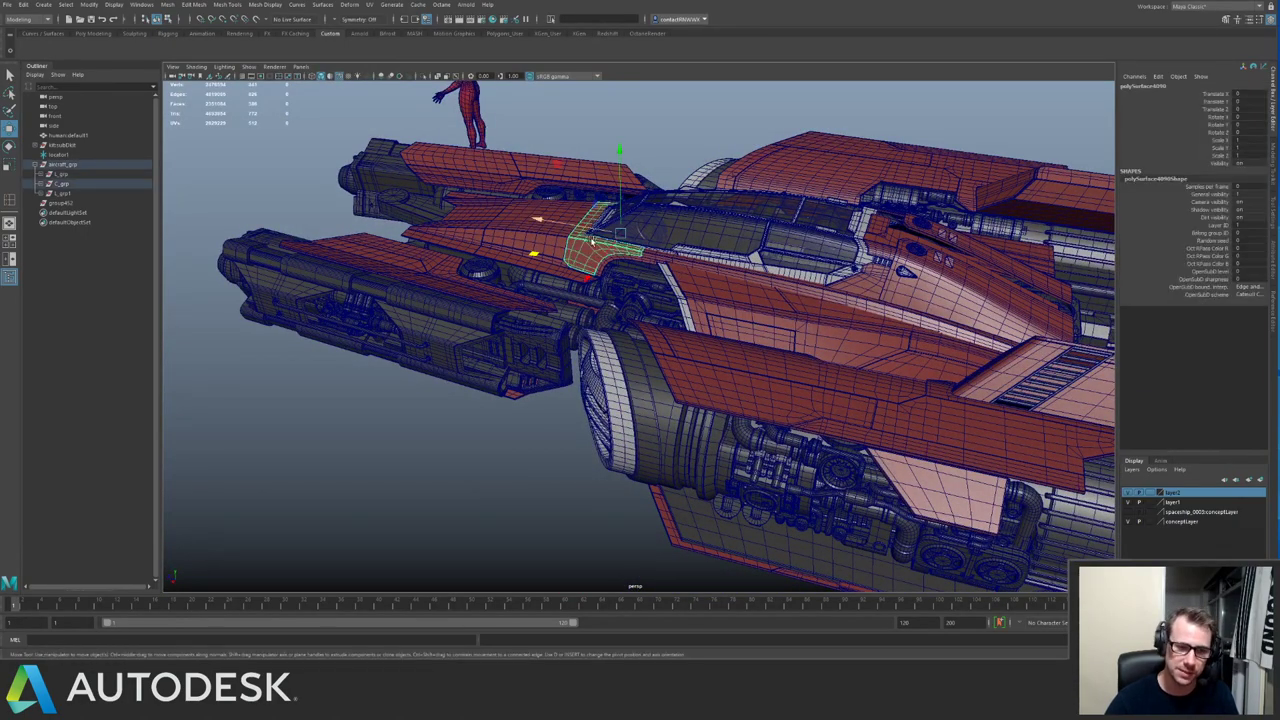
{"action": "left_click_drag", "start_coordinate": [592, 238], "coordinate": [643, 251], "text": "alt"}
{"action": "left_click", "coordinate": [559, 373]}
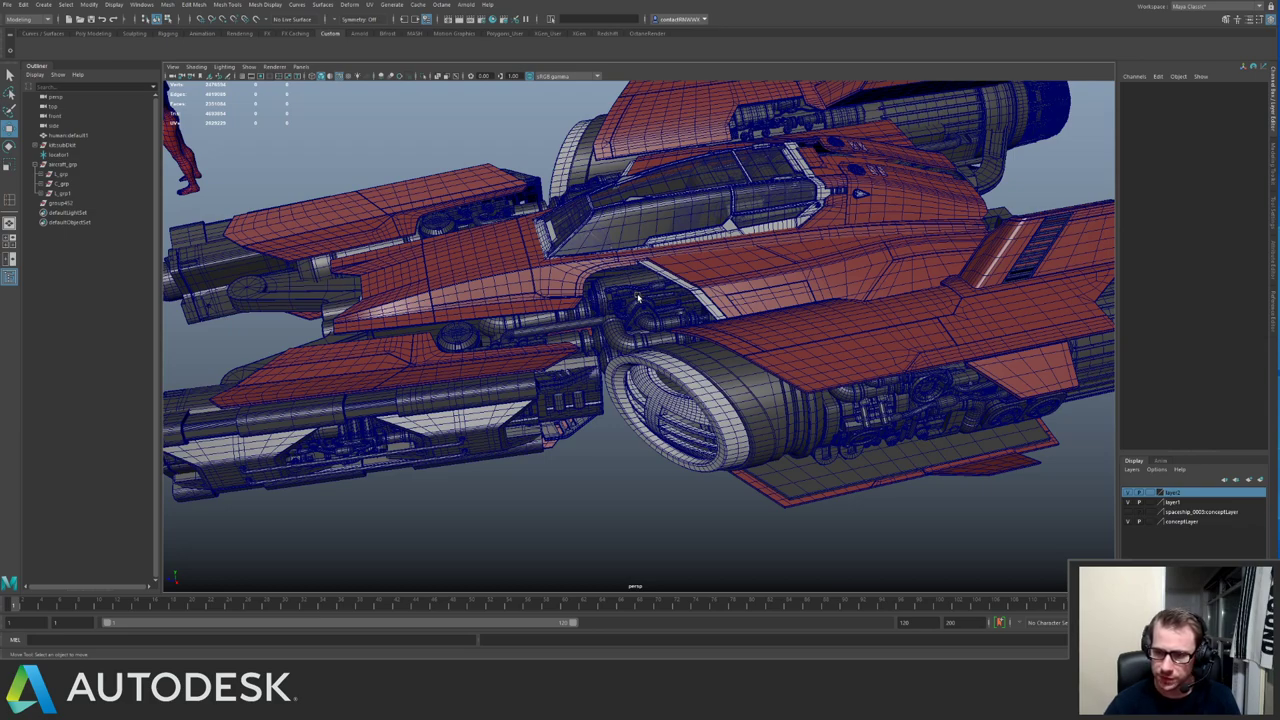
{"action": "key", "text": "a"}
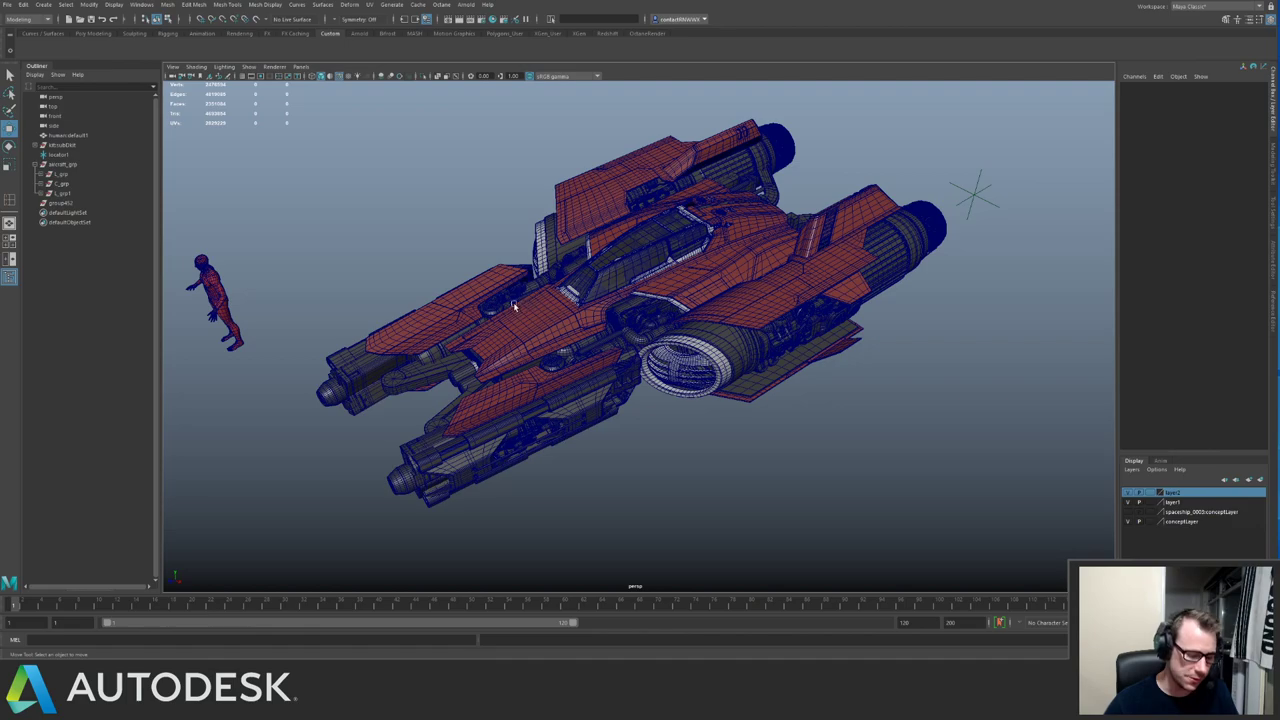
Examine the canopy, nose and both sides of the wireframed ship, and select the side hull panel behind the intake pipes.
{"action": "left_click_drag", "start_coordinate": [553, 328], "coordinate": [643, 336], "text": "alt"}
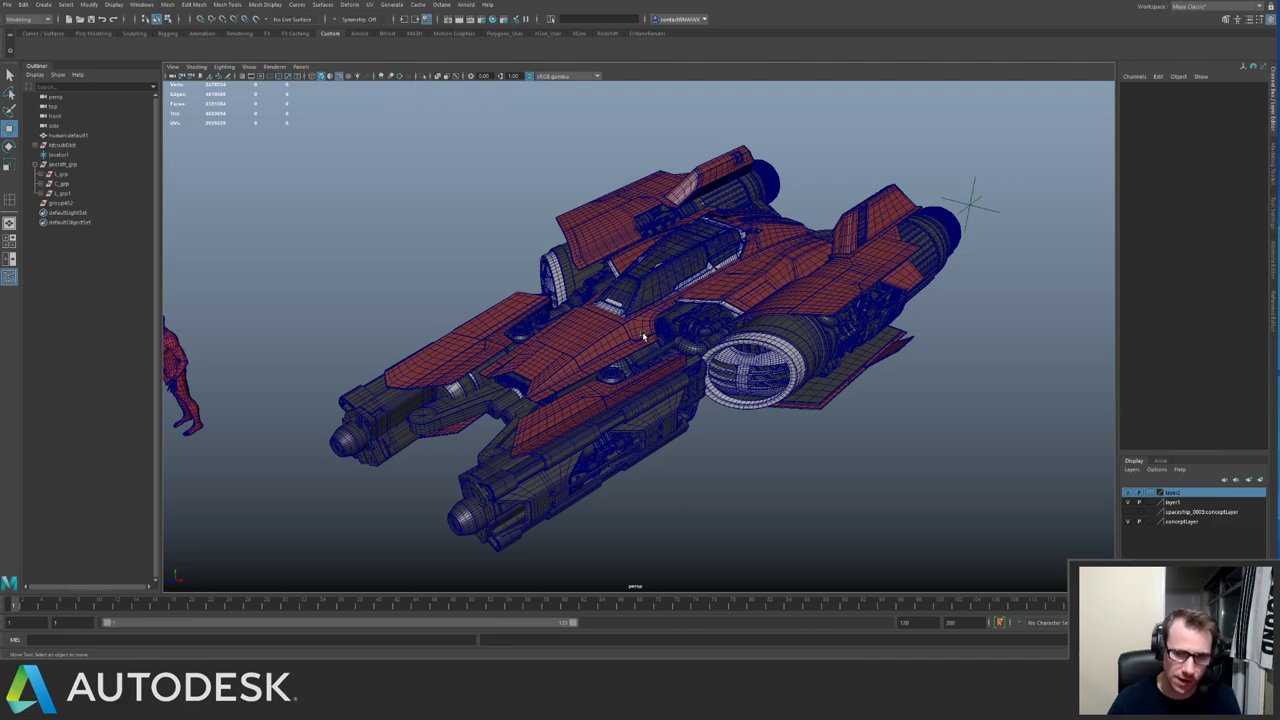
{"action": "scroll", "coordinate": [644, 337], "scroll_direction": "up", "scroll_amount": 5}
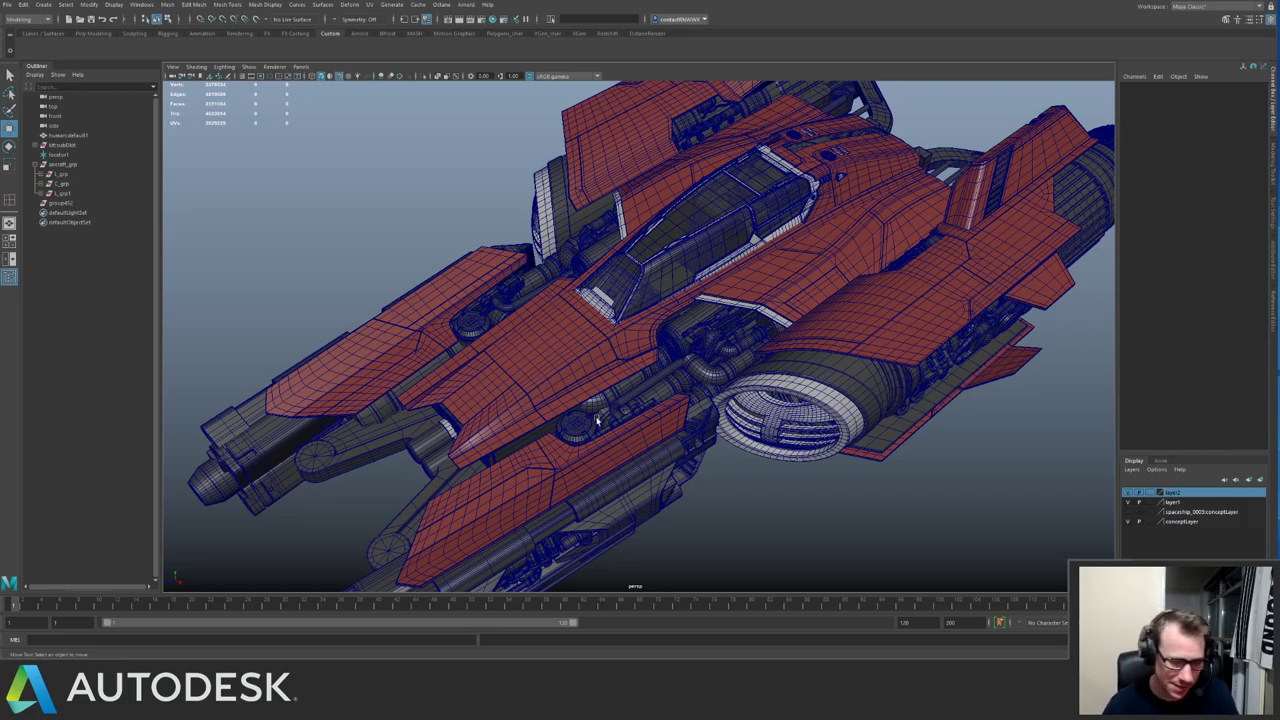
{"action": "left_click_drag", "start_coordinate": [519, 327], "coordinate": [422, 260], "text": "alt"}
{"action": "left_click_drag", "start_coordinate": [509, 315], "coordinate": [551, 320], "text": "alt"}
{"action": "right_click_drag", "start_coordinate": [551, 321], "coordinate": [636, 330], "text": "alt"}
{"action": "left_click_drag", "start_coordinate": [636, 330], "coordinate": [648, 378], "text": "alt"}
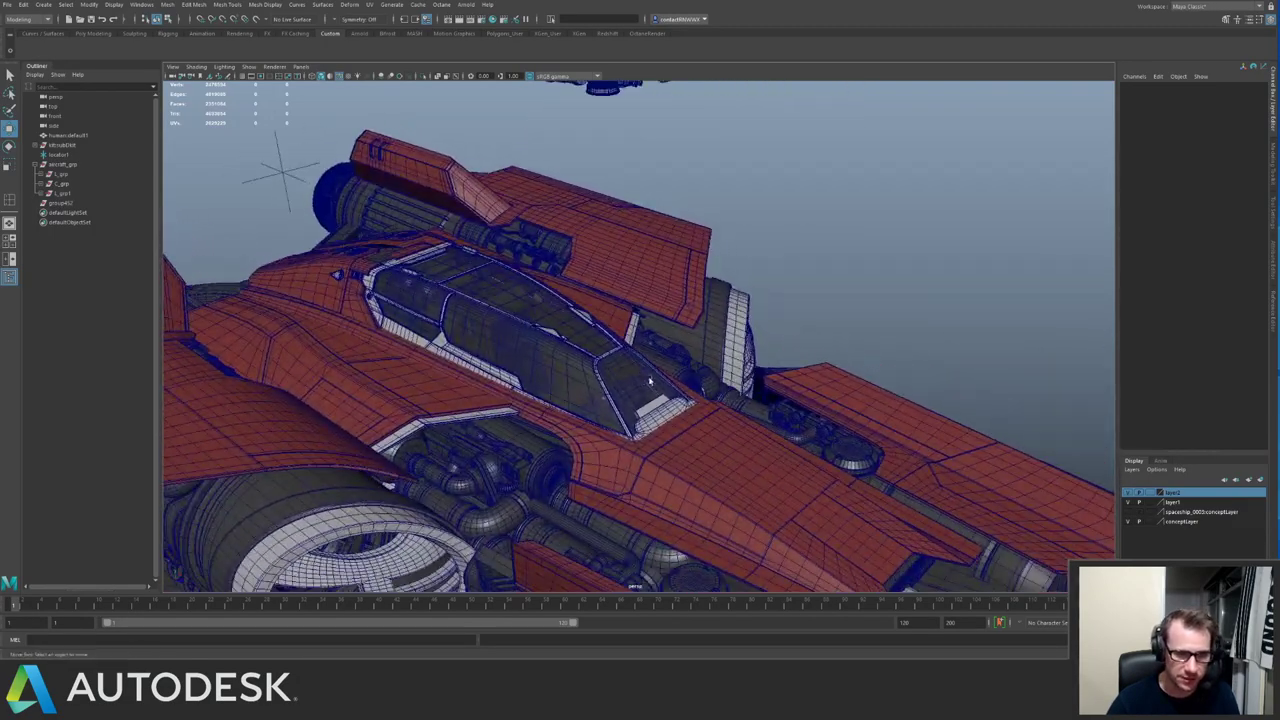
{"action": "left_click_drag", "start_coordinate": [610, 321], "coordinate": [690, 335], "text": "alt"}
{"action": "right_click_drag", "start_coordinate": [690, 335], "coordinate": [560, 338], "text": "alt"}
{"action": "mouse_move", "coordinate": [560, 338]}
{"action": "left_mouse_down", "text": "alt"}
{"action": "mouse_move", "coordinate": [550, 308]}
{"action": "mouse_move", "coordinate": [543, 325]}
{"action": "left_mouse_up", "text": "alt"}
{"action": "right_click_drag", "start_coordinate": [543, 325], "coordinate": [516, 270], "text": "alt"}
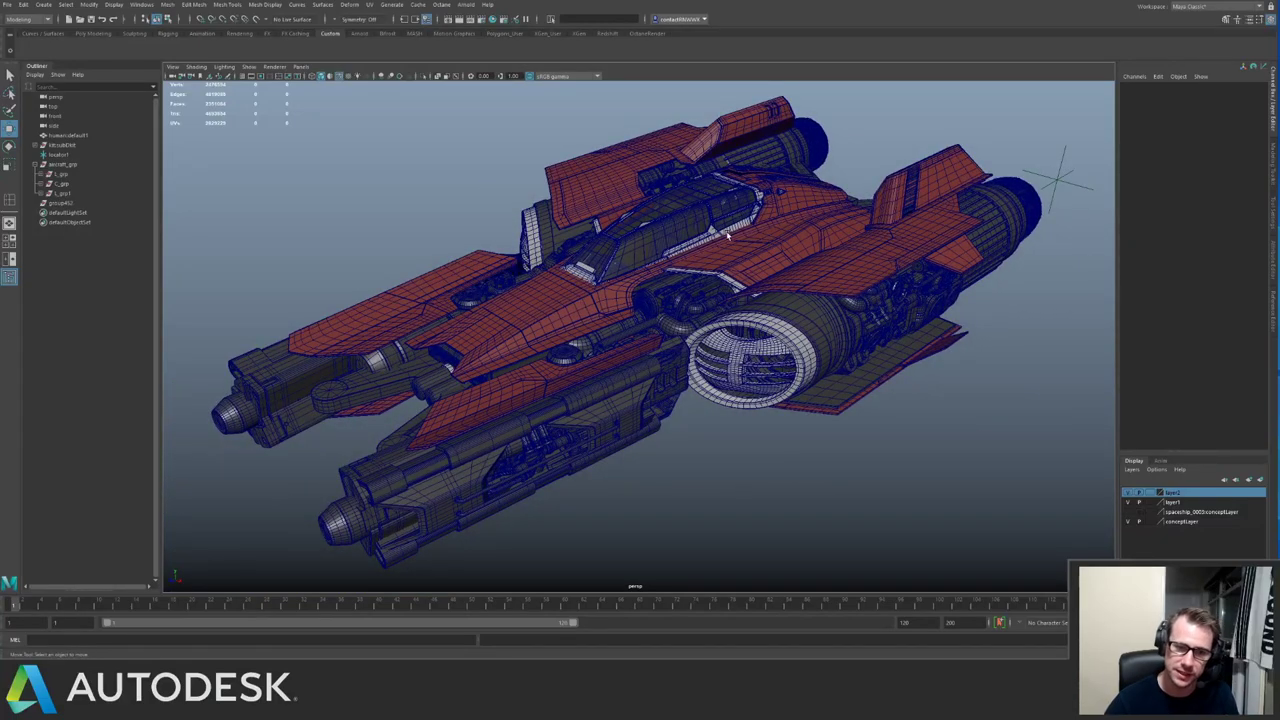
{"action": "left_click_drag", "start_coordinate": [726, 234], "coordinate": [379, 340], "text": "alt"}
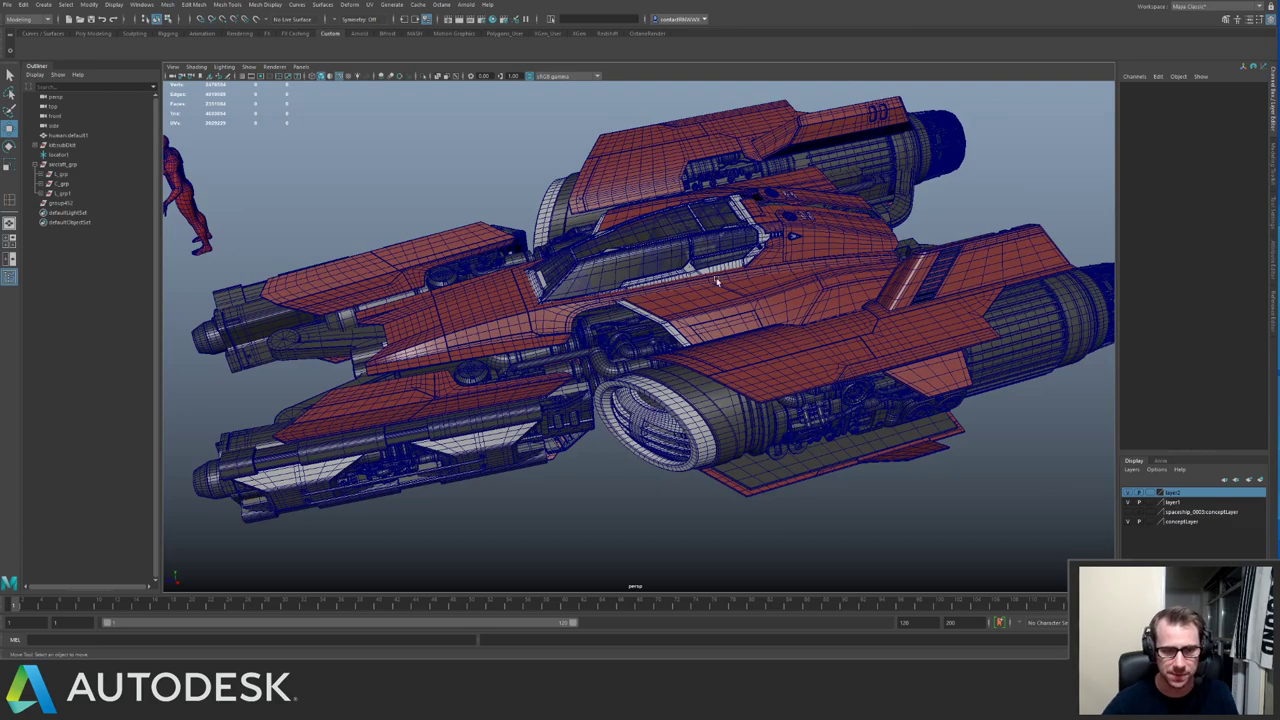
{"action": "left_click", "coordinate": [783, 314]}
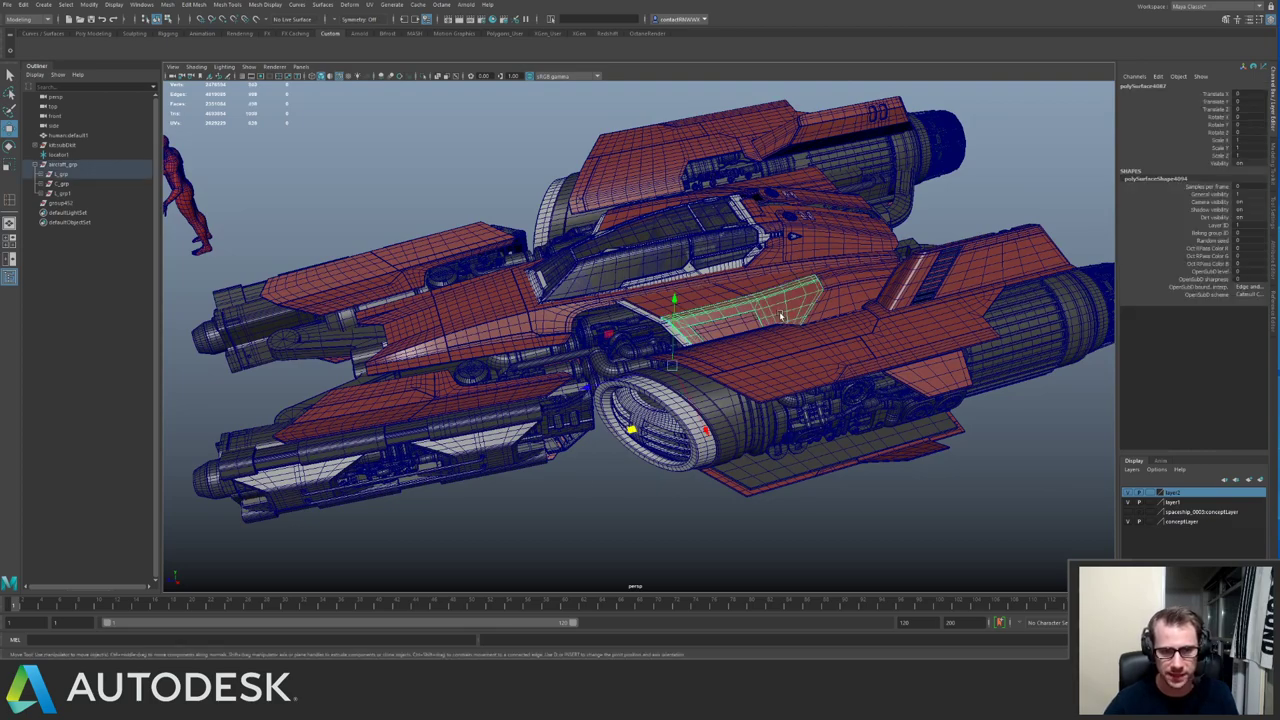
Inspect the topology of an intake pipe and the forward side hull panel by selecting each, and clear the selection.
{"action": "left_click", "coordinate": [827, 421]}
{"action": "left_click", "coordinate": [599, 361]}
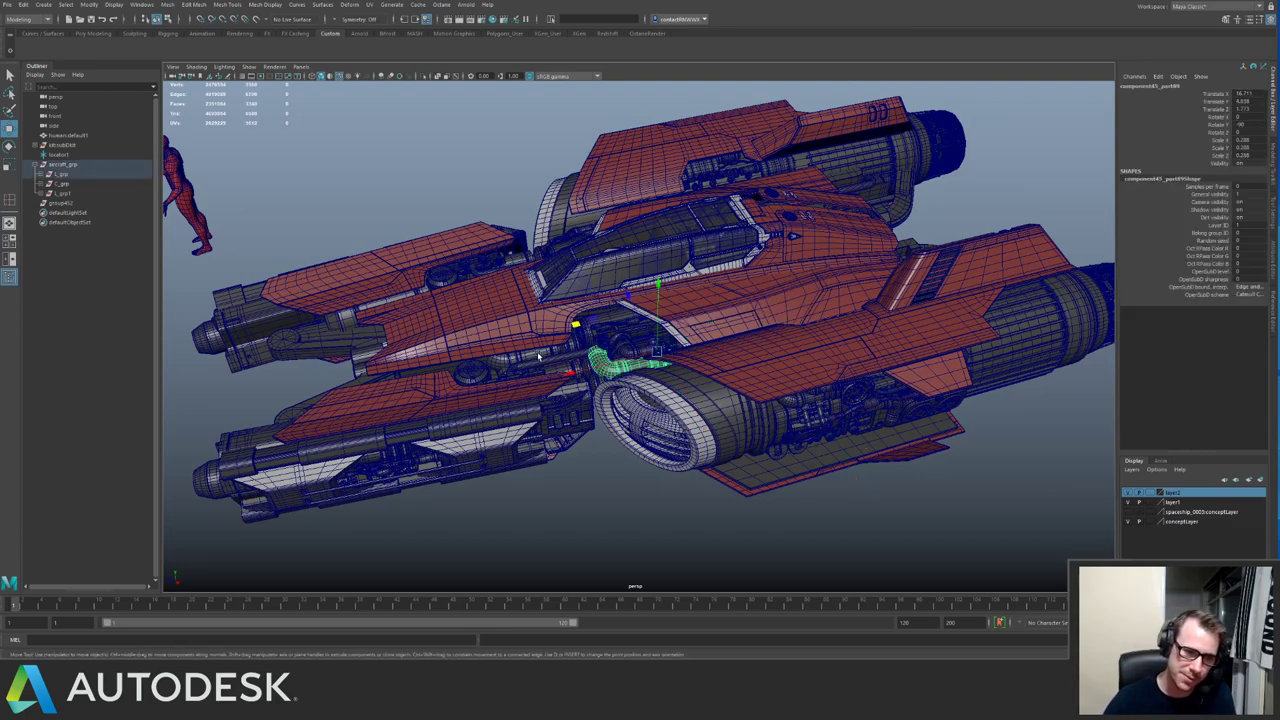
{"action": "left_click", "coordinate": [578, 416]}
{"action": "left_click", "coordinate": [511, 360]}
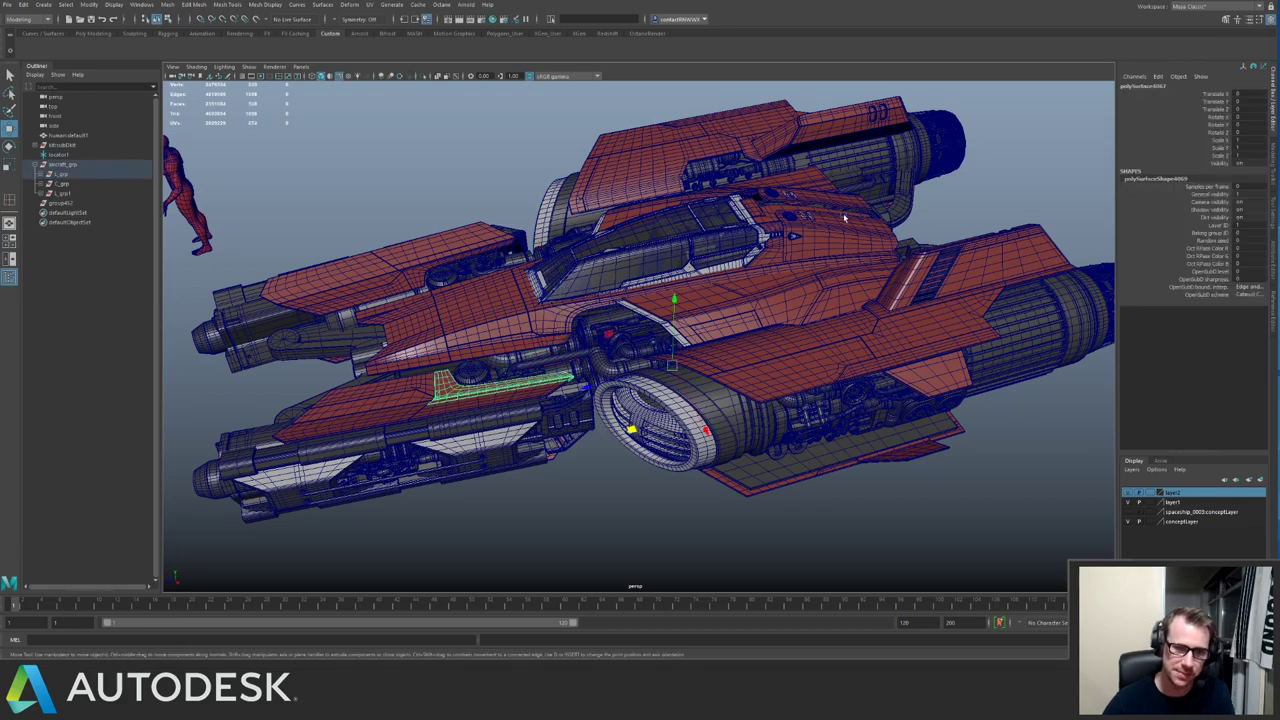
{"action": "left_click", "coordinate": [826, 470]}
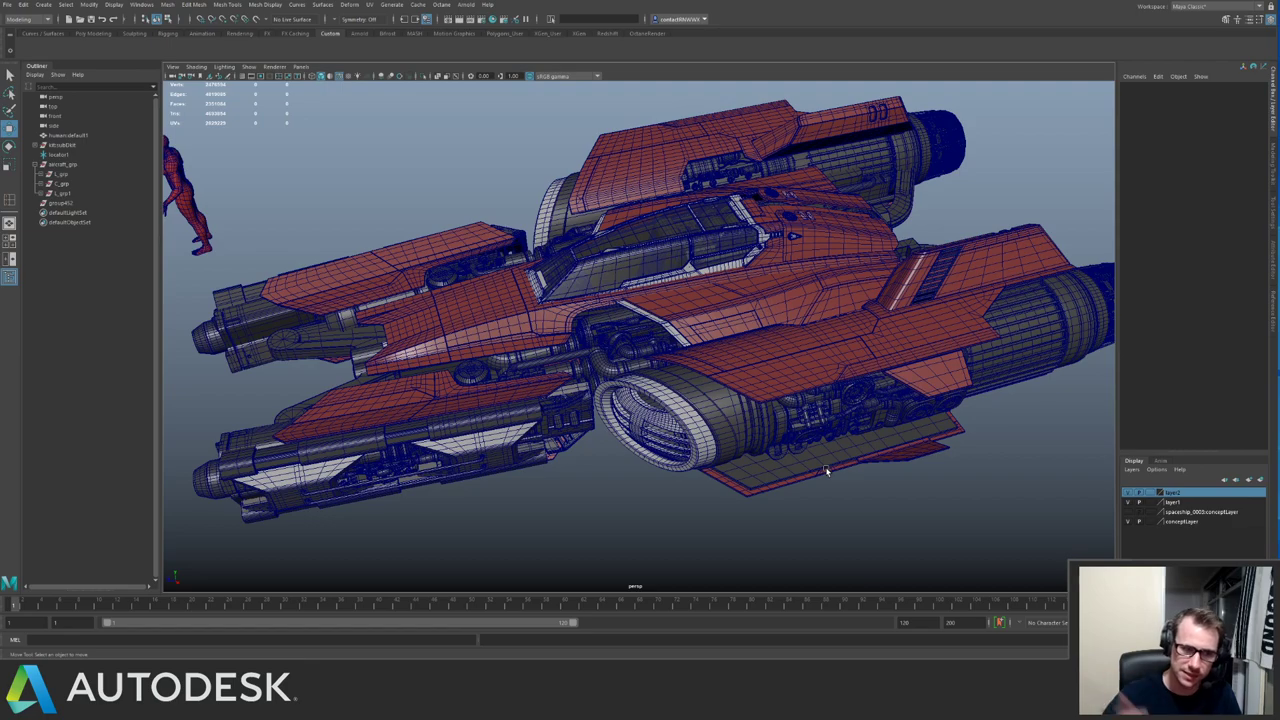
Save the spaceship scene.
{"action": "left_click_drag", "start_coordinate": [524, 326], "coordinate": [591, 383], "text": "alt"}
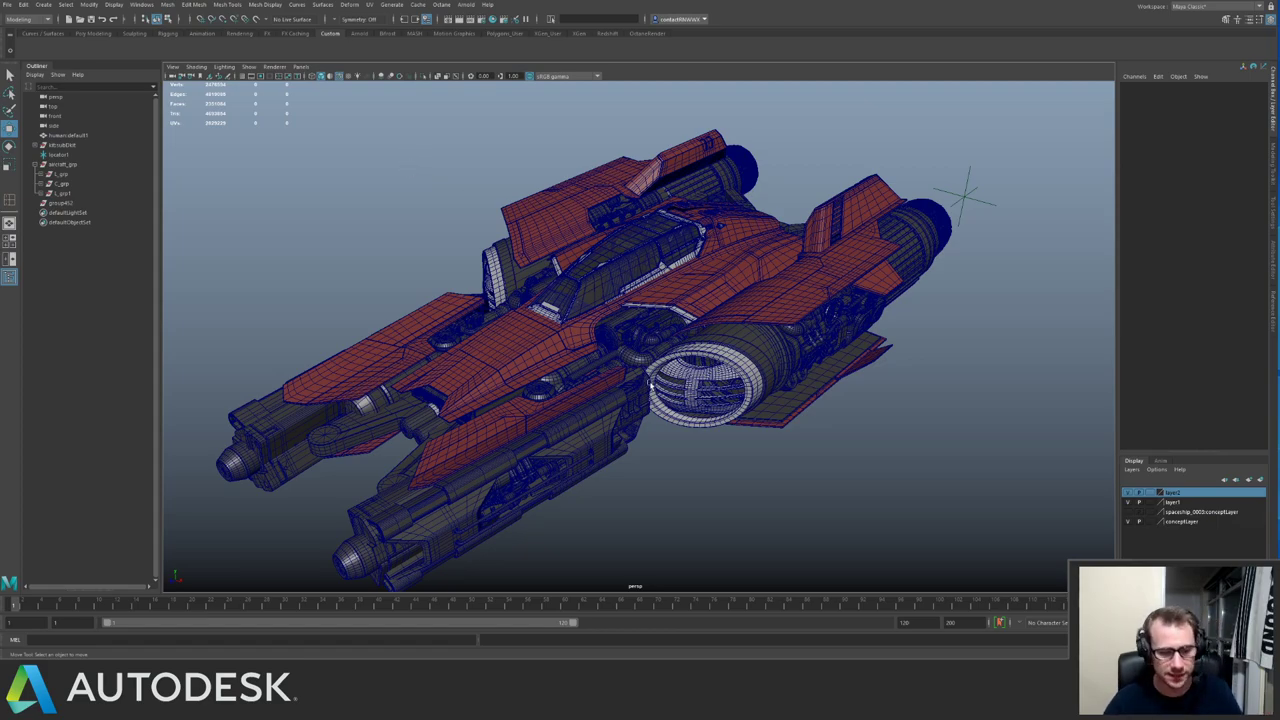
{"action": "left_click_drag", "start_coordinate": [624, 398], "coordinate": [619, 351], "text": "alt"}
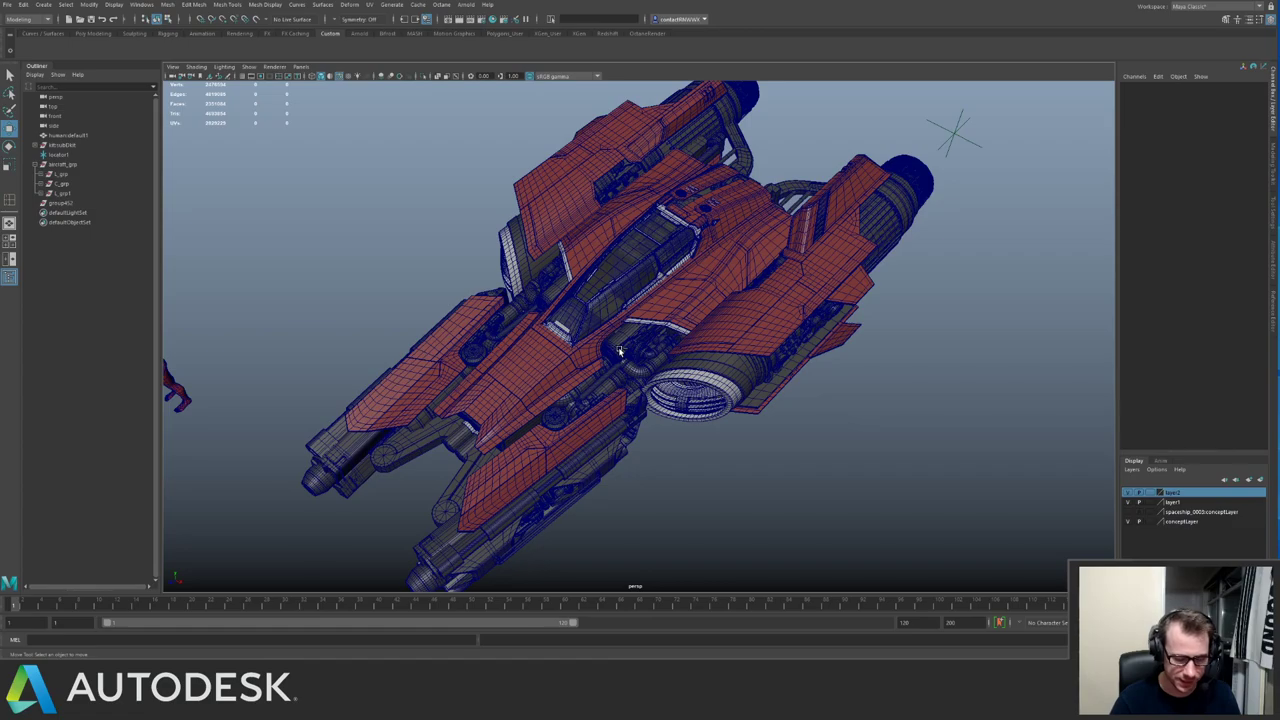
{"action": "key", "text": "ctrl+s"}
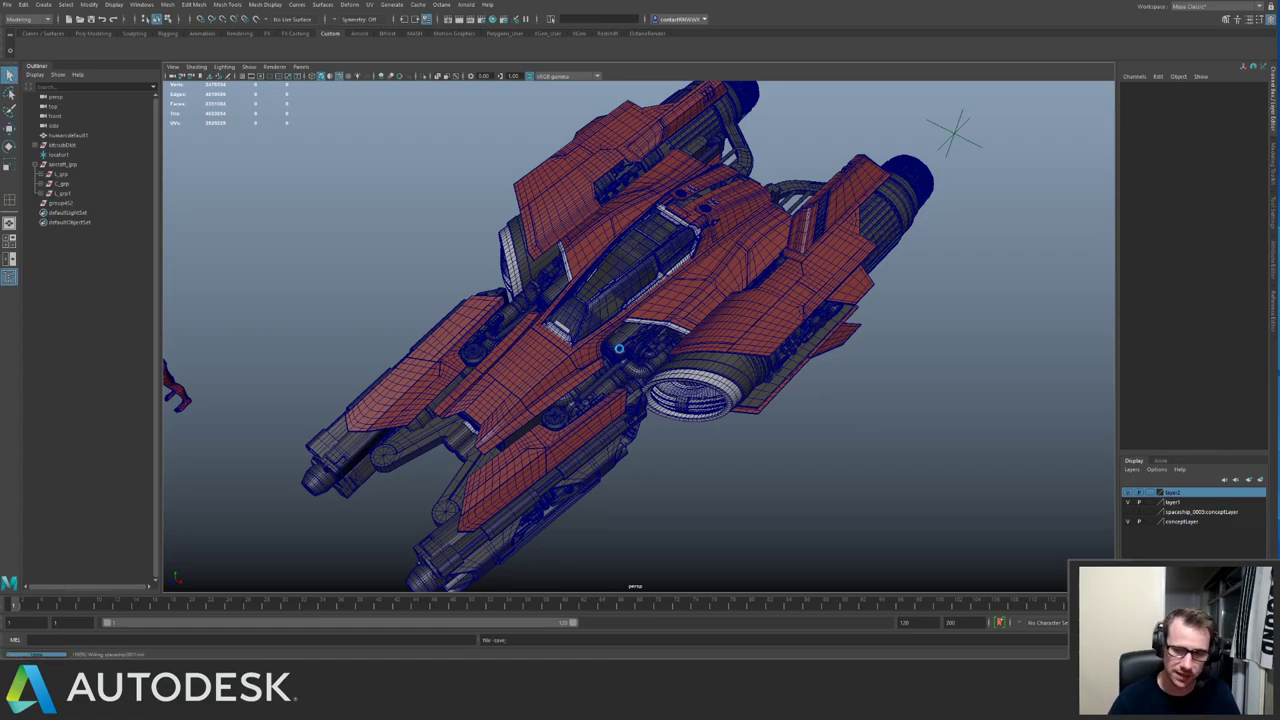
{"action": "key", "text": "w"}
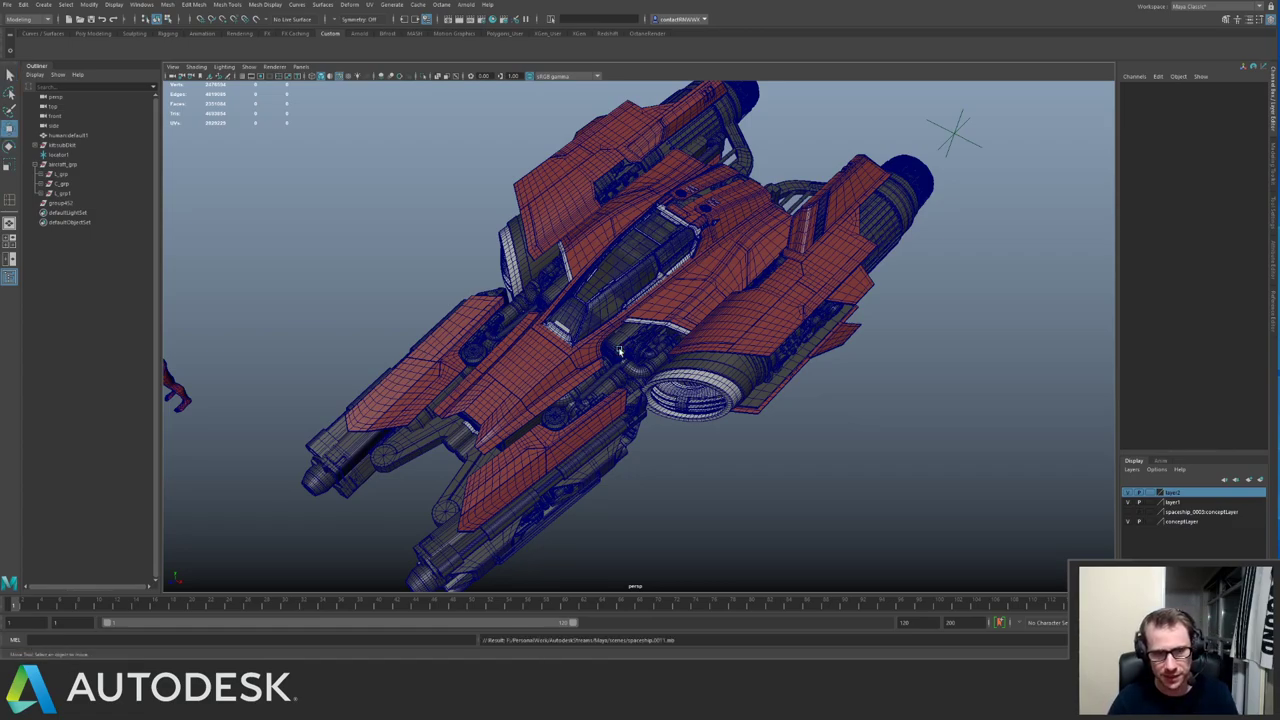
Examine the wireframe of the pipes, vents and round fittings in the engine's side machinery up close.
{"action": "left_click_drag", "start_coordinate": [761, 311], "coordinate": [690, 225], "text": "alt"}
{"action": "right_click_drag", "start_coordinate": [690, 300], "coordinate": [840, 455], "text": "alt"}
{"action": "left_click_drag", "start_coordinate": [840, 455], "coordinate": [816, 418], "text": "alt"}
{"action": "scroll", "coordinate": [816, 417], "scroll_direction": "up", "scroll_amount": 8}
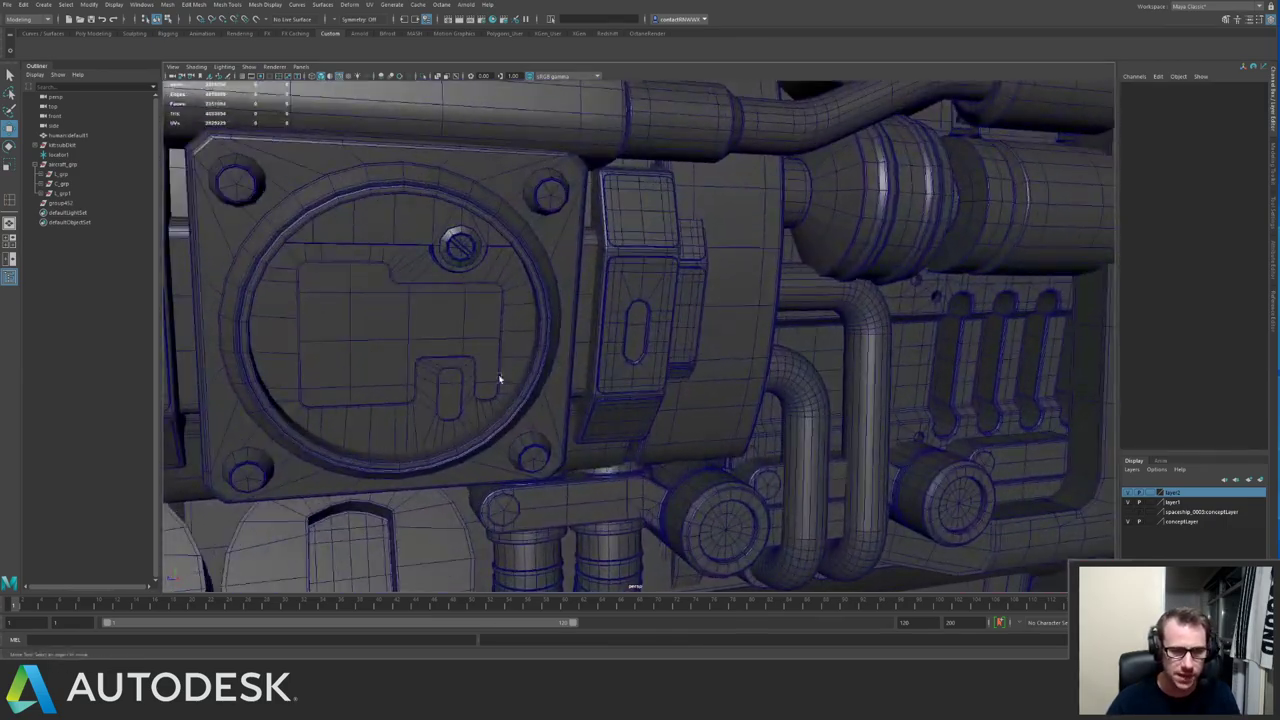
{"action": "right_click_drag", "start_coordinate": [880, 279], "coordinate": [779, 224], "text": "alt"}
{"action": "middle_click_drag", "start_coordinate": [779, 224], "coordinate": [566, 240], "text": "alt"}
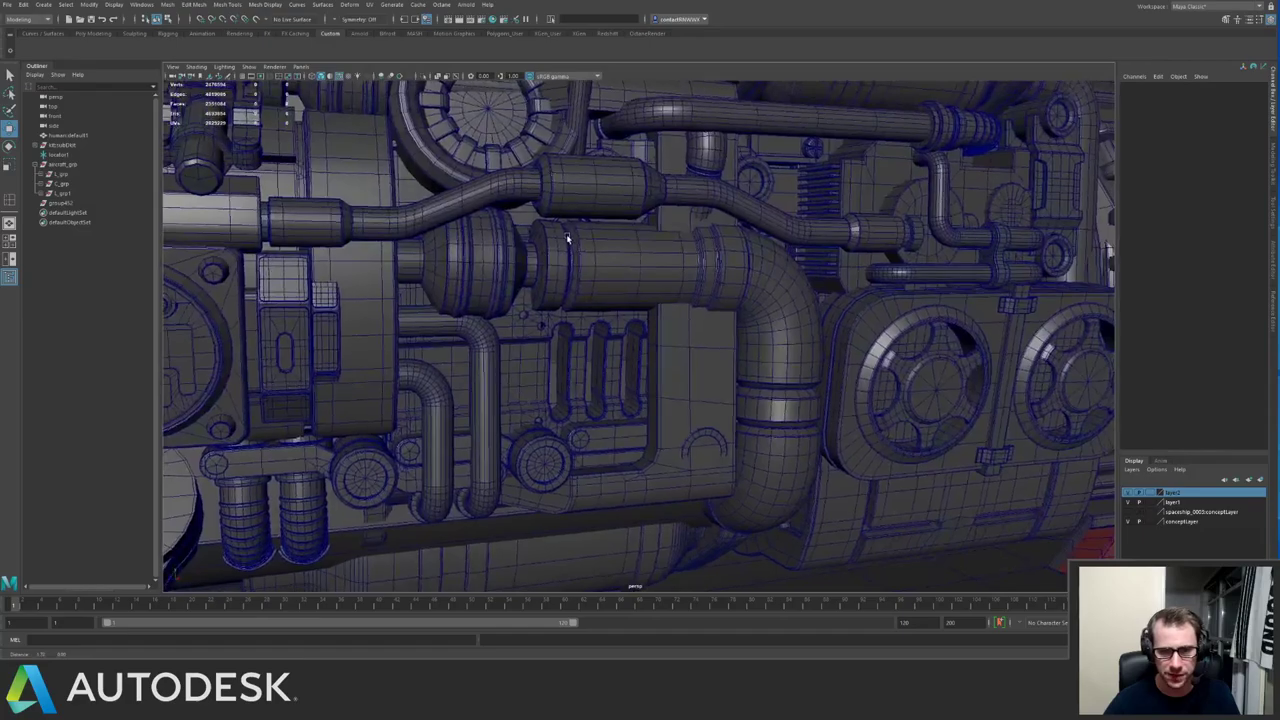
{"action": "right_click_drag", "start_coordinate": [566, 240], "coordinate": [587, 245], "text": "alt"}
{"action": "left_click_drag", "start_coordinate": [587, 245], "coordinate": [686, 197], "text": "alt"}
{"action": "scroll", "coordinate": [620, 243], "scroll_direction": "down", "scroll_amount": 6}
{"action": "right_click_drag", "start_coordinate": [686, 197], "coordinate": [871, 317], "text": "alt"}
{"action": "middle_click_drag", "start_coordinate": [871, 317], "coordinate": [720, 266], "text": "alt"}
{"action": "right_click_drag", "start_coordinate": [720, 266], "coordinate": [768, 337], "text": "alt"}
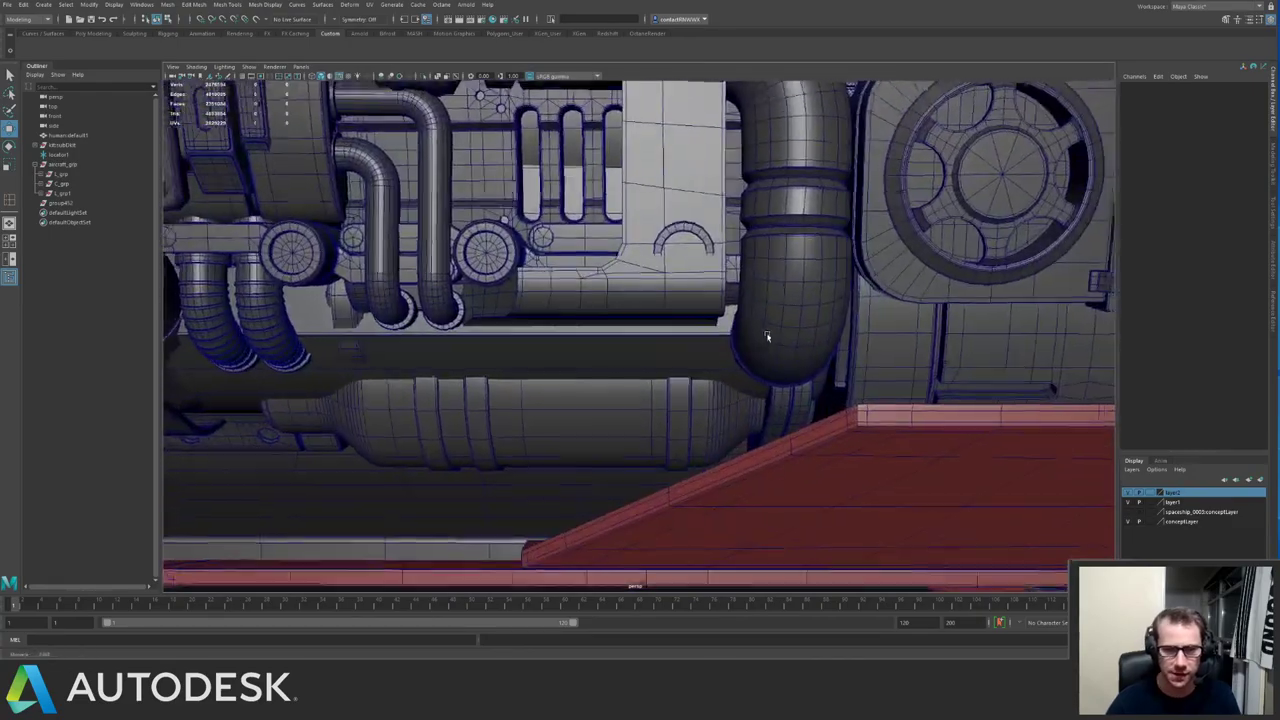
Pull the half-buried round cap on the engine's side machinery out of its housing and tilt it slightly to match the surface.
{"action": "left_click", "coordinate": [709, 240]}
{"action": "left_click_drag", "start_coordinate": [709, 240], "coordinate": [705, 253], "text": "alt"}
{"action": "right_click_drag", "start_coordinate": [705, 253], "coordinate": [785, 346], "text": "alt"}
{"action": "key", "text": "ctrl+1"}
{"action": "key", "text": "ctrl+1"}
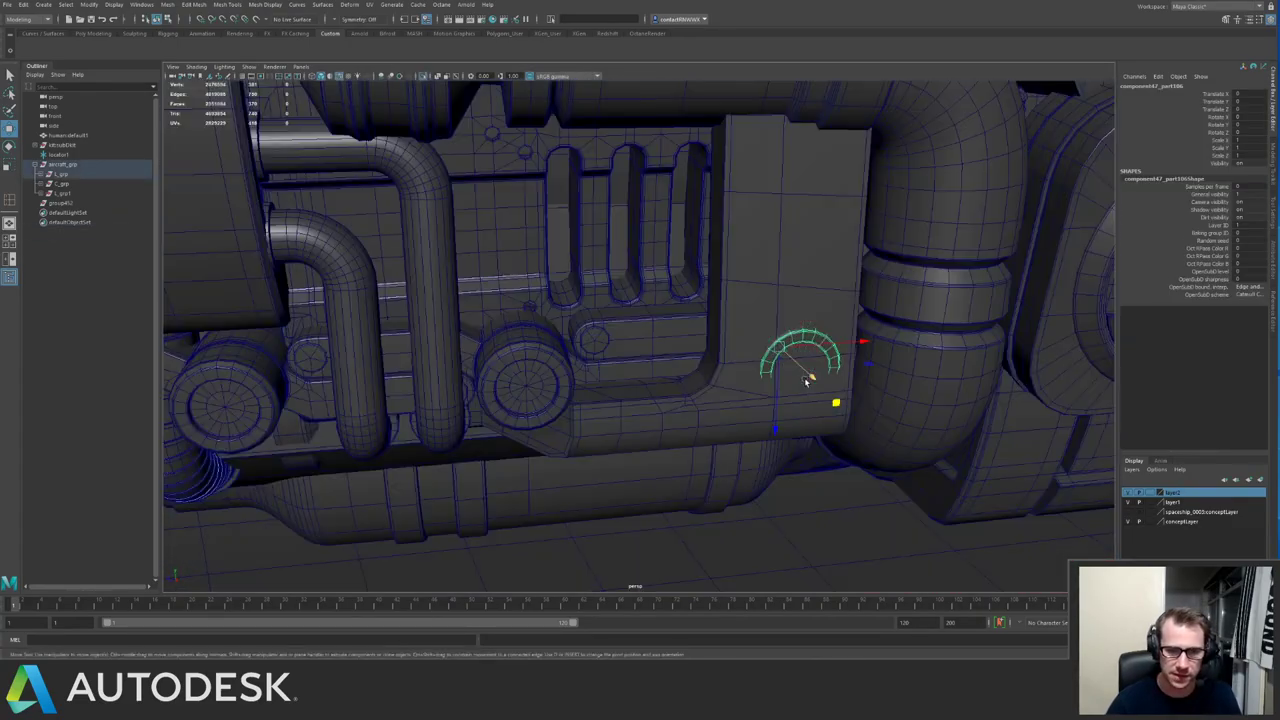
{"action": "left_click_drag", "start_coordinate": [809, 379], "coordinate": [812, 382]}
{"action": "key", "text": "e"}
{"action": "left_click_drag", "start_coordinate": [813, 330], "coordinate": [811, 323]}
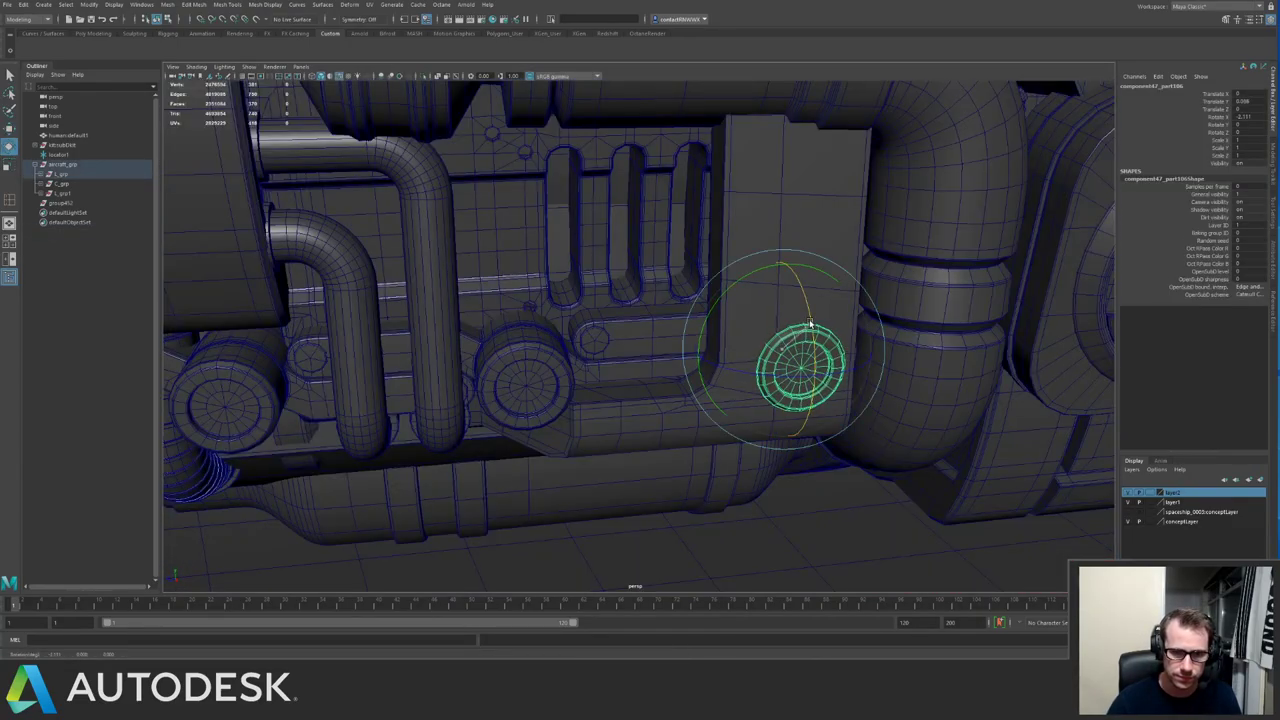
{"action": "key", "text": "w"}
{"action": "right_click_drag", "start_coordinate": [811, 323], "coordinate": [600, 308], "text": "alt"}
{"action": "left_click_drag", "start_coordinate": [600, 308], "coordinate": [752, 352], "text": "alt"}
{"action": "right_click_drag", "start_coordinate": [752, 352], "coordinate": [650, 335], "text": "alt"}
{"action": "left_click", "coordinate": [831, 308]}
Save the scene with the adjusted engine cap.
{"action": "middle_click_drag", "start_coordinate": [563, 283], "coordinate": [763, 281], "text": "alt"}
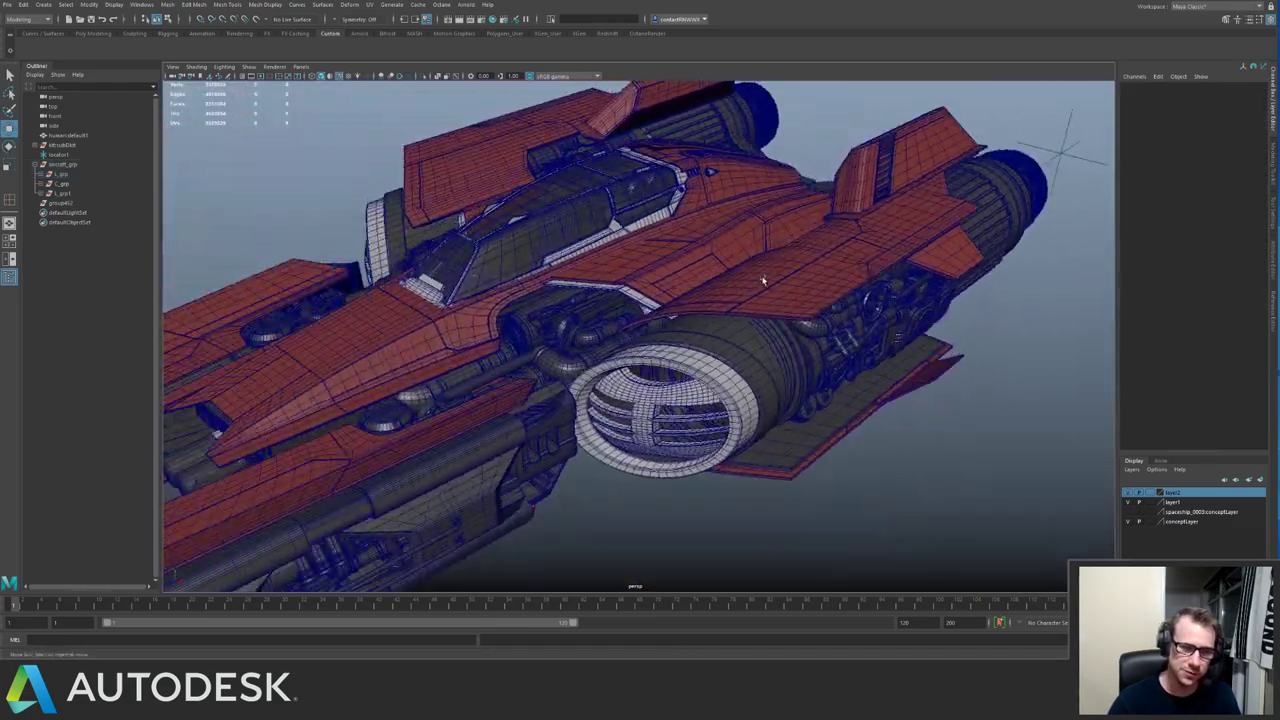
{"action": "scroll", "coordinate": [763, 281], "scroll_direction": "down", "scroll_amount": 5}
{"action": "left_click_drag", "start_coordinate": [763, 281], "coordinate": [614, 250], "text": "alt"}
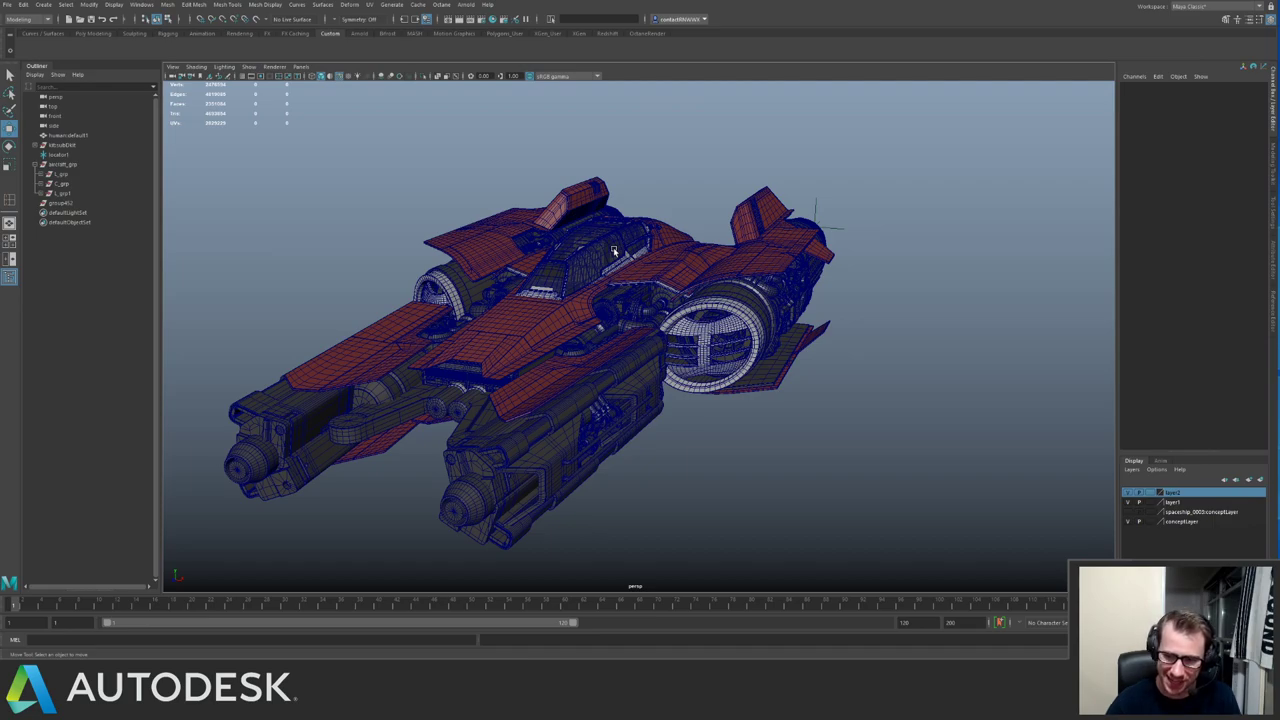
{"action": "left_click_drag", "start_coordinate": [622, 310], "coordinate": [571, 340], "text": "alt"}
{"action": "right_click_drag", "start_coordinate": [571, 340], "coordinate": [654, 376], "text": "alt"}
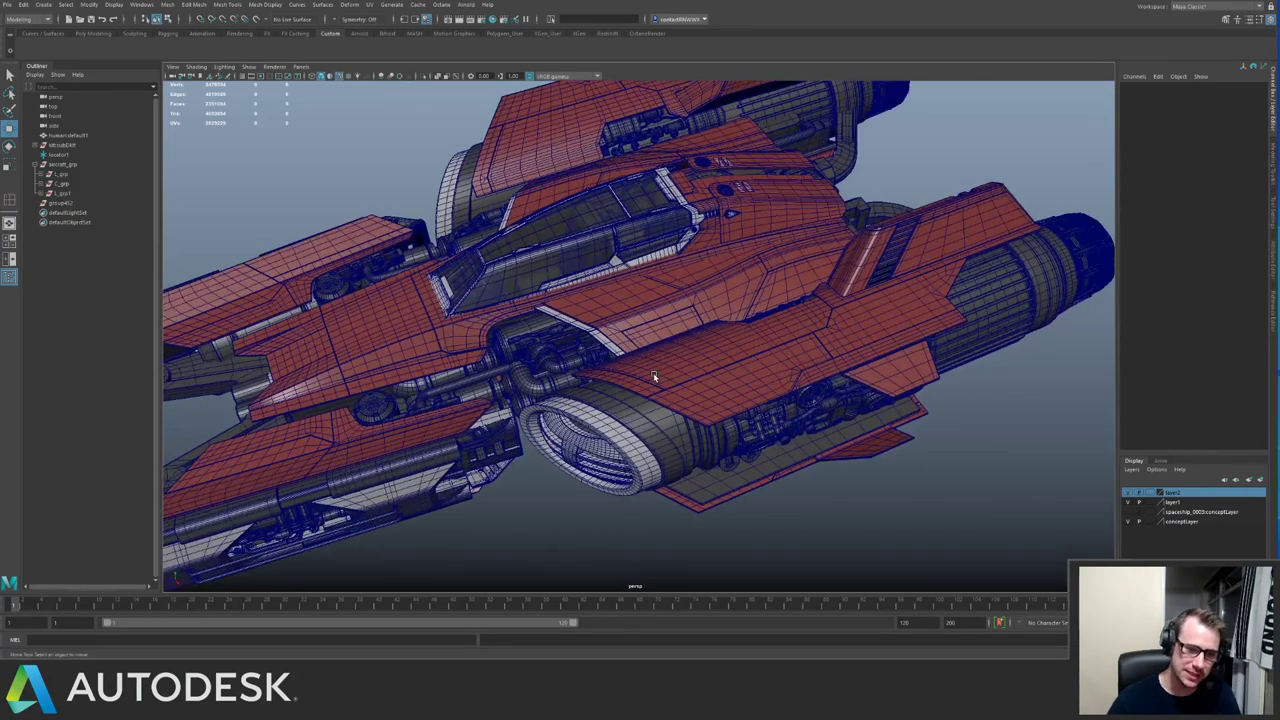
{"action": "key", "text": "ctrl+s"}
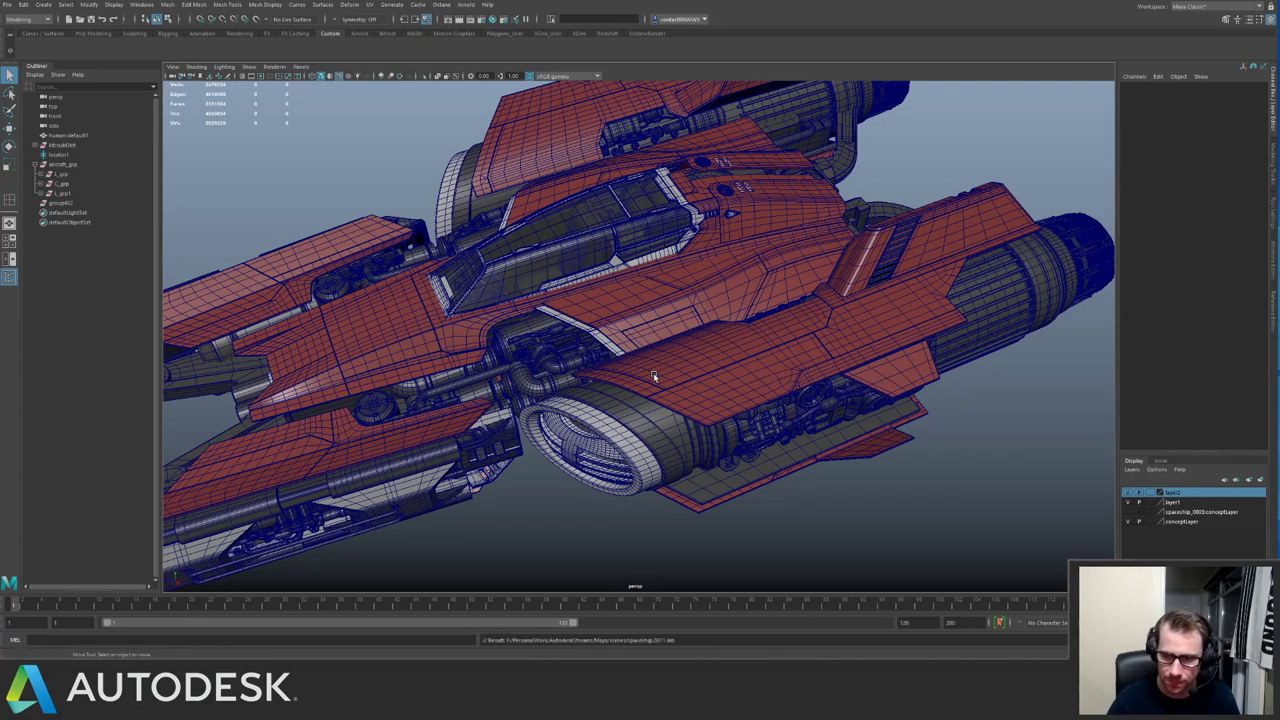
{"action": "key", "text": "w"}
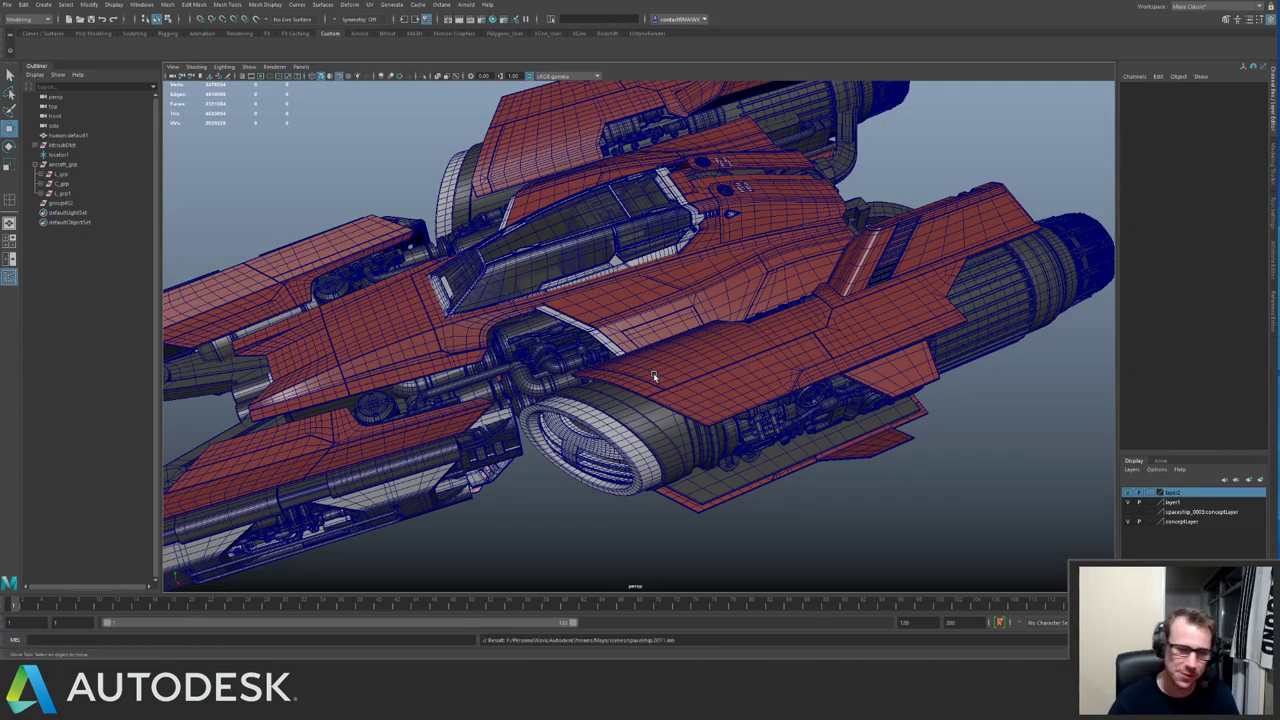
Examine the whole ship beside the human figure from the front, rear and side.
{"action": "left_click_drag", "start_coordinate": [653, 374], "coordinate": [668, 370], "text": "alt"}
{"action": "right_click_drag", "start_coordinate": [668, 370], "coordinate": [505, 395], "text": "alt"}
{"action": "left_click_drag", "start_coordinate": [505, 395], "coordinate": [577, 355], "text": "alt"}
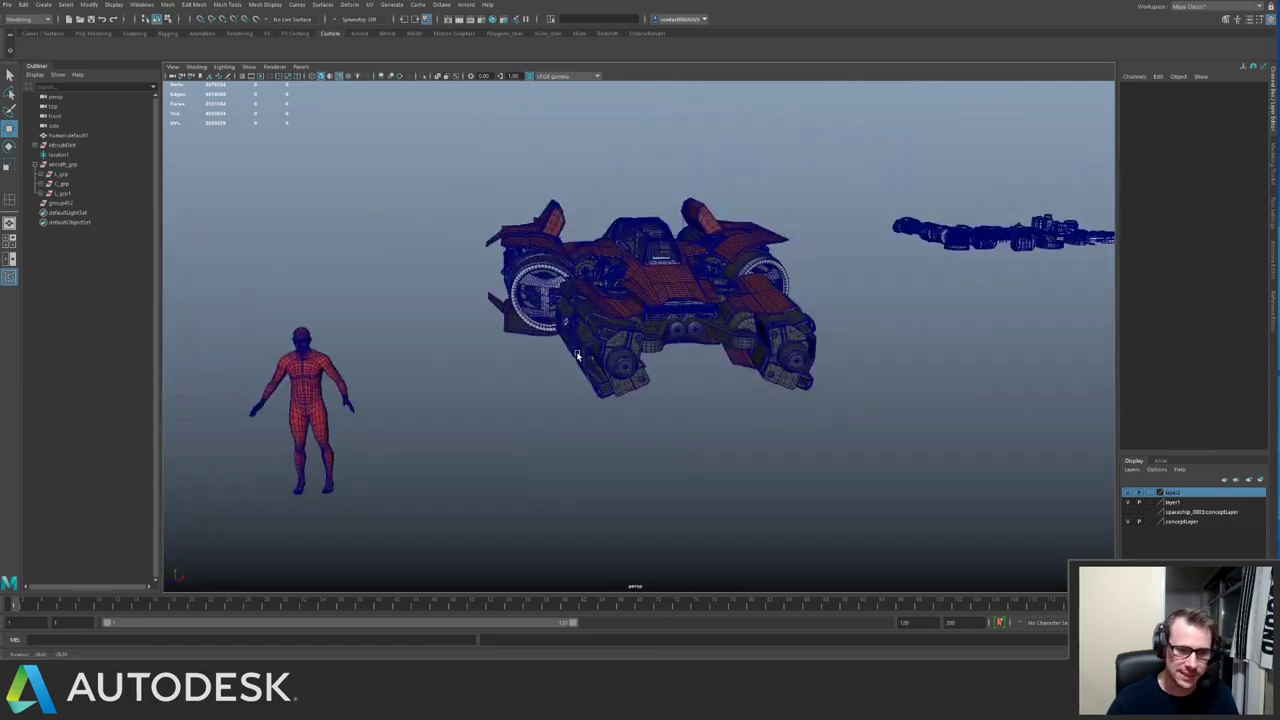
{"action": "right_click_drag", "start_coordinate": [577, 355], "coordinate": [705, 292], "text": "alt"}
{"action": "left_click_drag", "start_coordinate": [655, 290], "coordinate": [568, 289], "text": "alt"}
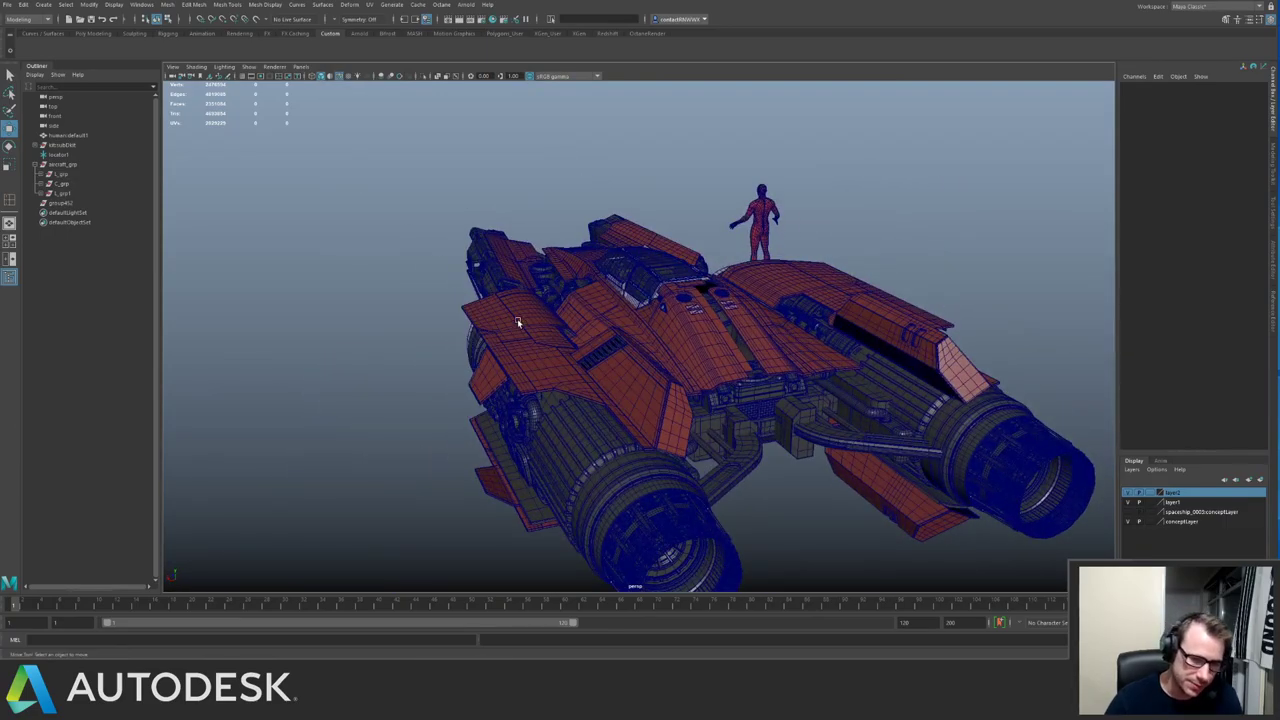
{"action": "left_click_drag", "start_coordinate": [518, 322], "coordinate": [468, 330], "text": "alt"}
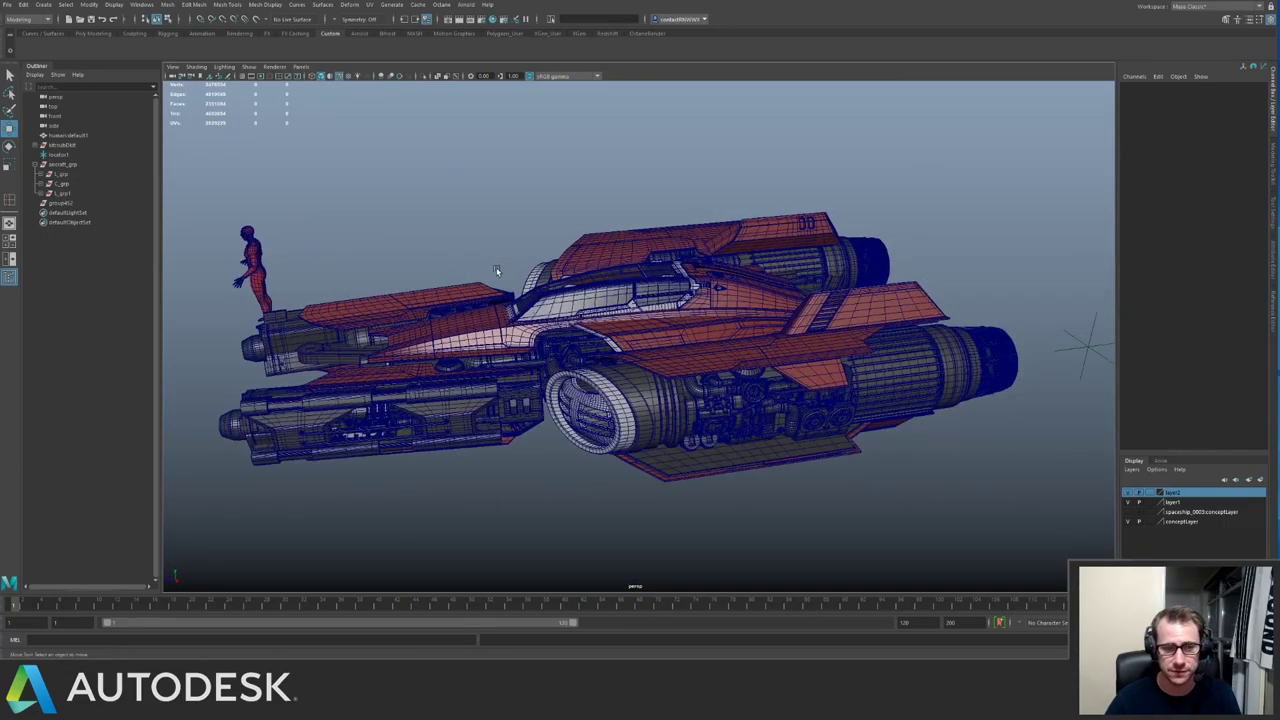
{"action": "left_click_drag", "start_coordinate": [494, 277], "coordinate": [494, 278], "text": "alt"}
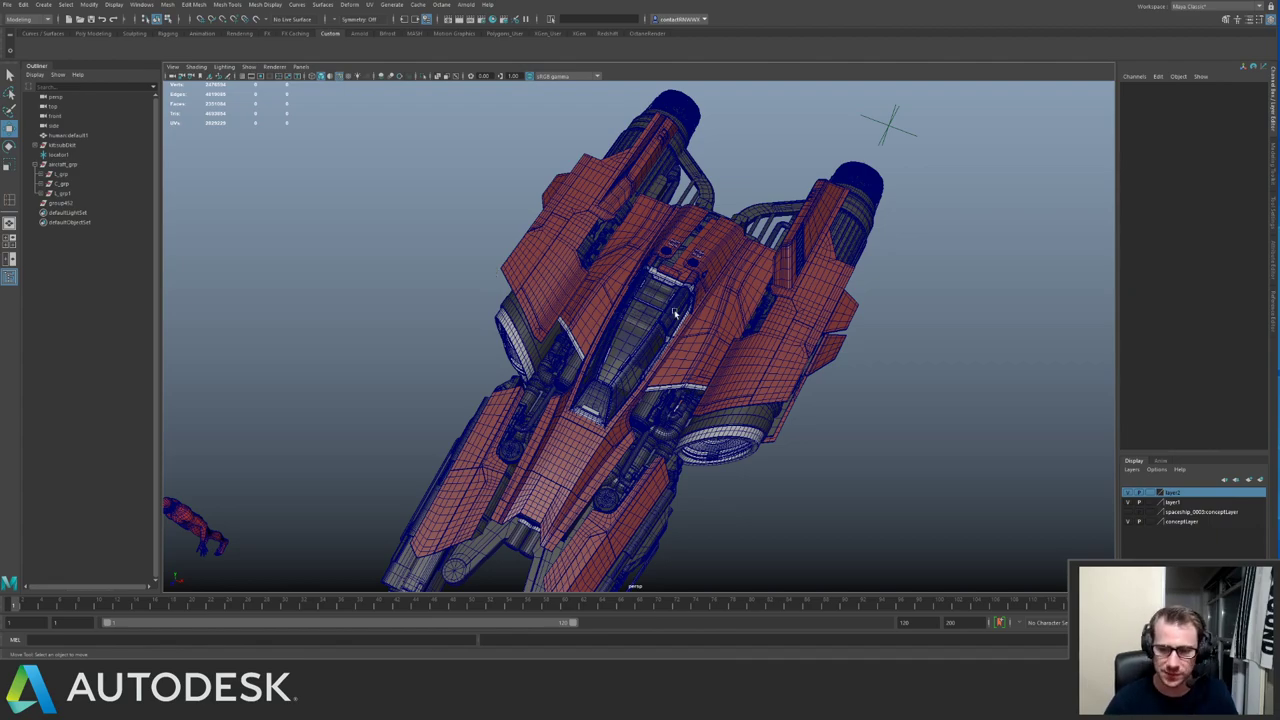
Examine the wireframe of the complete ship from above and from its front quarter, near and far.
{"action": "left_click_drag", "start_coordinate": [783, 360], "coordinate": [650, 265], "text": "alt"}
{"action": "right_click_drag", "start_coordinate": [650, 265], "coordinate": [471, 243], "text": "alt"}
{"action": "left_click_drag", "start_coordinate": [471, 243], "coordinate": [440, 290], "text": "alt"}
{"action": "right_click_drag", "start_coordinate": [440, 290], "coordinate": [720, 416], "text": "alt"}
{"action": "left_click_drag", "start_coordinate": [719, 417], "coordinate": [643, 295], "text": "alt"}
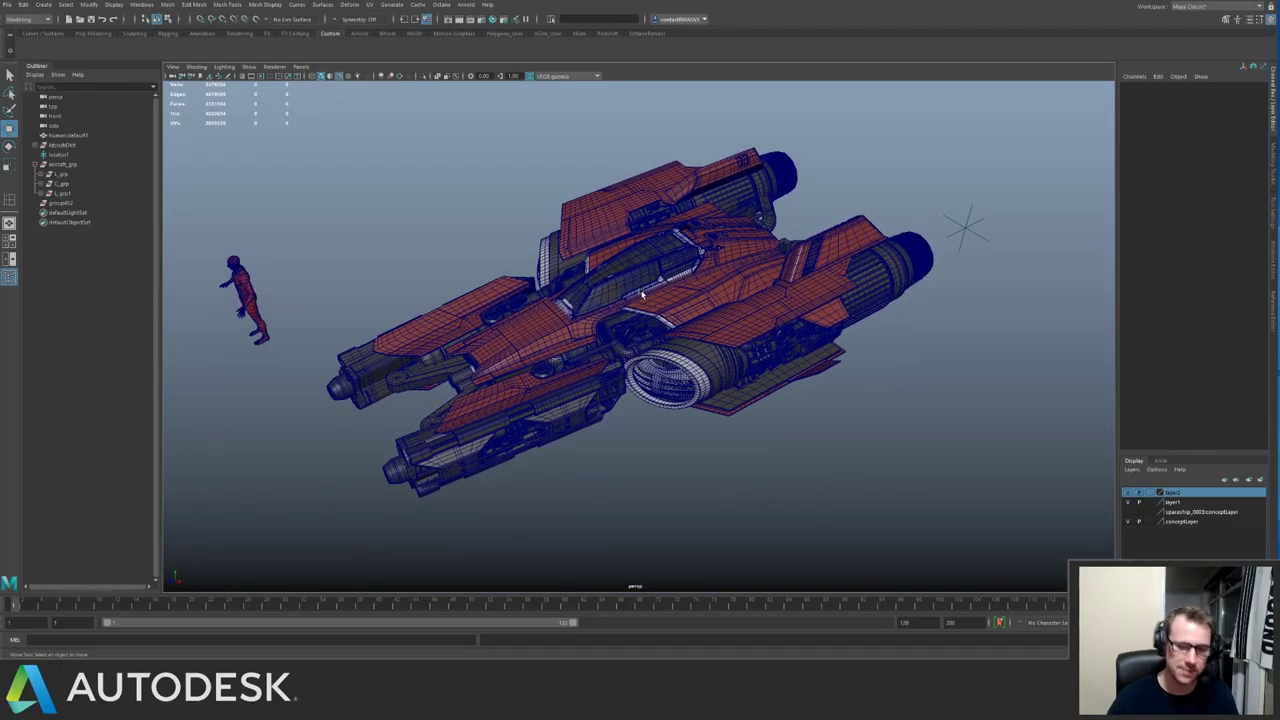
{"action": "left_click_drag", "start_coordinate": [683, 226], "coordinate": [520, 250], "text": "alt"}
{"action": "right_click_drag", "start_coordinate": [620, 300], "coordinate": [786, 343], "text": "alt"}
{"action": "left_click_drag", "start_coordinate": [786, 343], "coordinate": [749, 303], "text": "alt"}
{"action": "right_click_drag", "start_coordinate": [520, 240], "coordinate": [596, 221], "text": "alt"}
{"action": "left_click_drag", "start_coordinate": [595, 221], "coordinate": [592, 314], "text": "alt"}
Inspect the center hull parts by selecting them, including the nose panel ahead of the canopy, and clear the selection.
{"action": "left_click", "coordinate": [577, 270]}
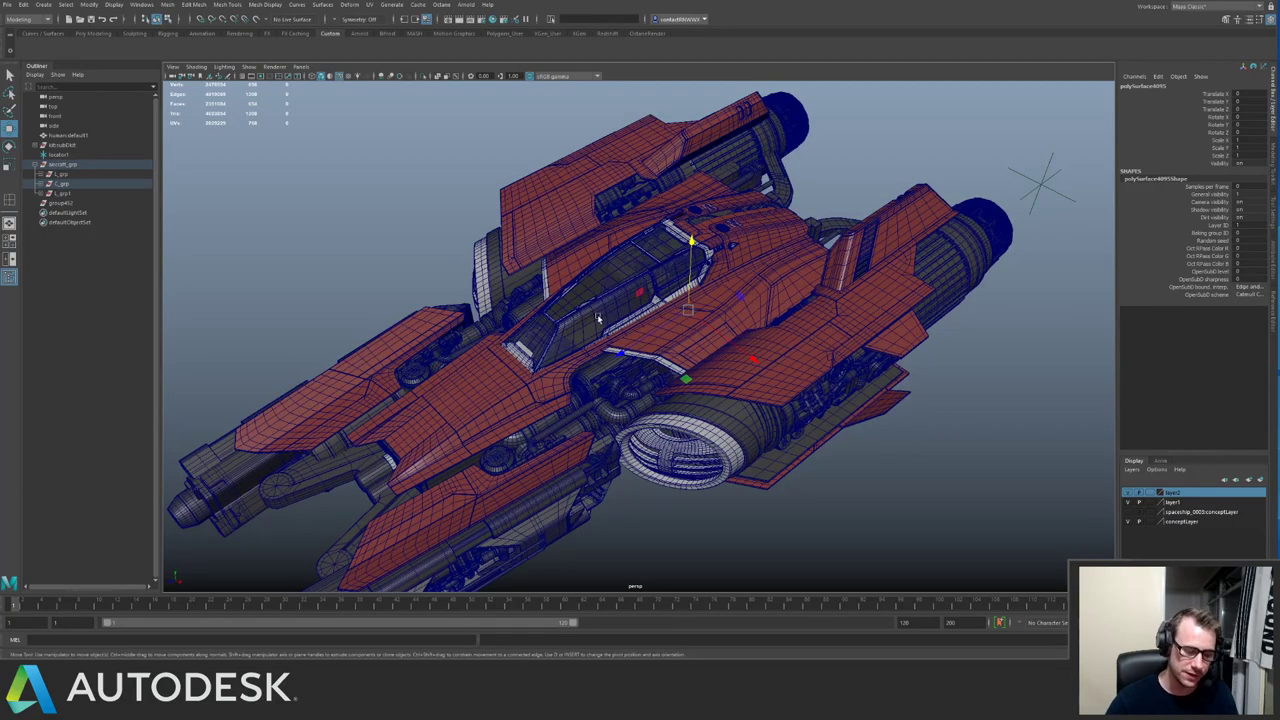
{"action": "left_click", "coordinate": [630, 490]}
{"action": "left_click_drag", "start_coordinate": [630, 490], "coordinate": [670, 388], "text": "alt"}
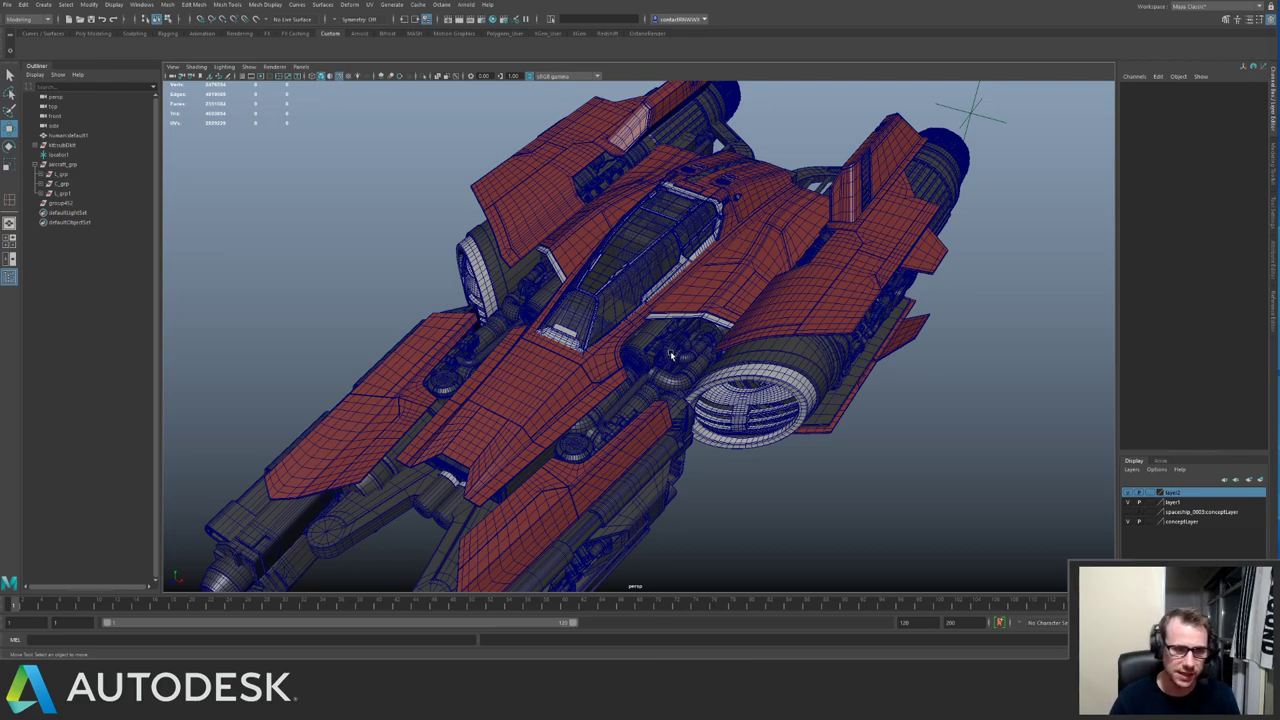
{"action": "left_click", "coordinate": [542, 392]}
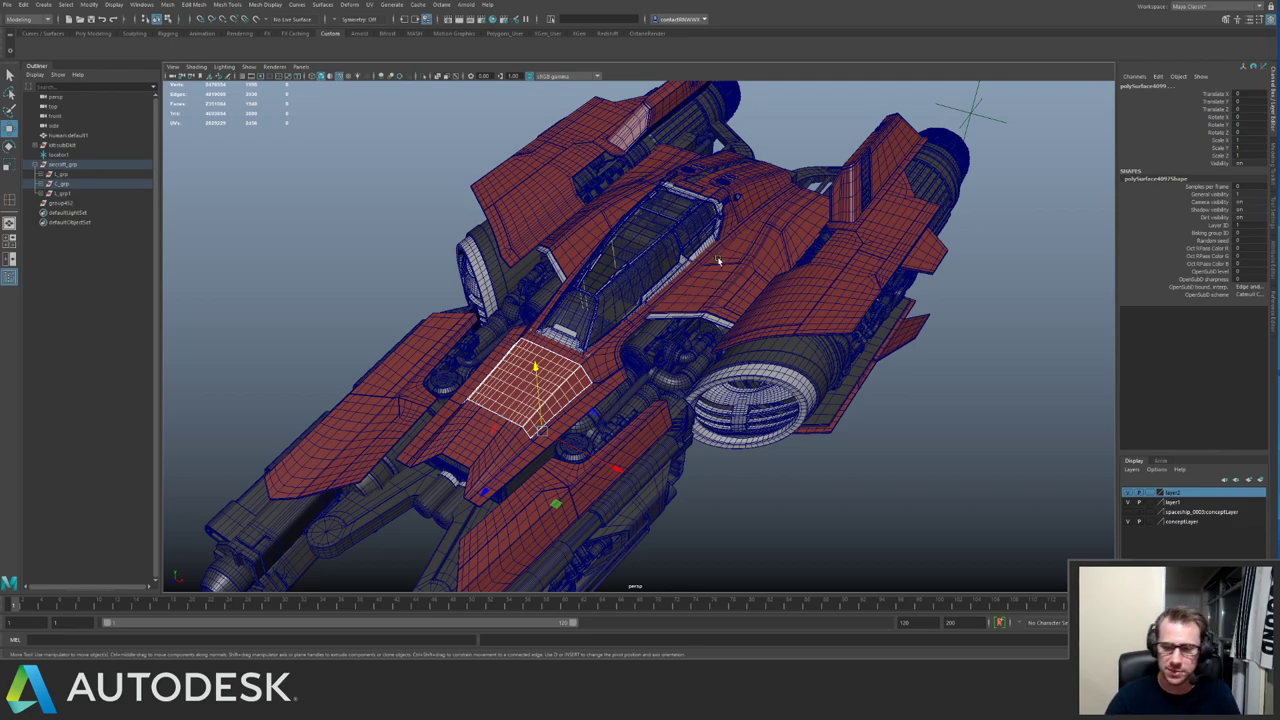
{"action": "left_click", "coordinate": [886, 368]}
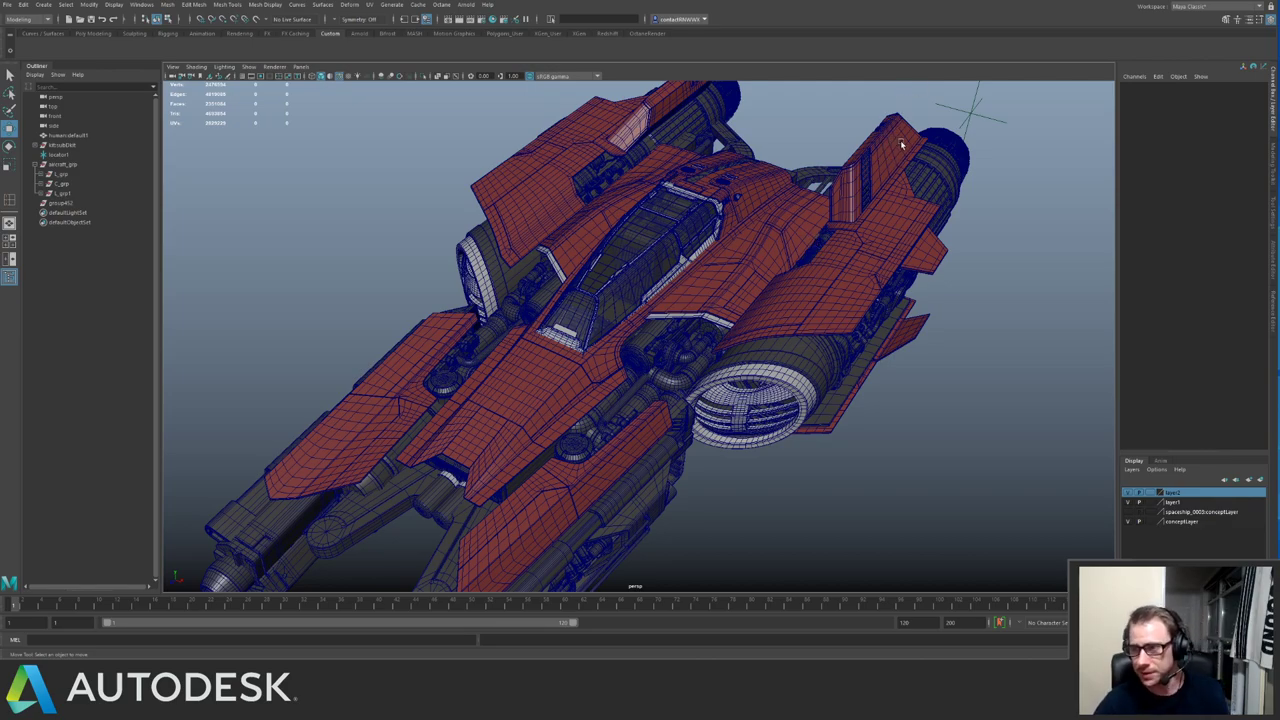
Frame the whole ship with the human figure and save the scene again.
{"action": "right_click_drag", "start_coordinate": [833, 416], "coordinate": [765, 410], "text": "alt"}
{"action": "left_click_drag", "start_coordinate": [784, 431], "coordinate": [756, 437], "text": "alt"}
{"action": "key", "text": "ctrl+s"}
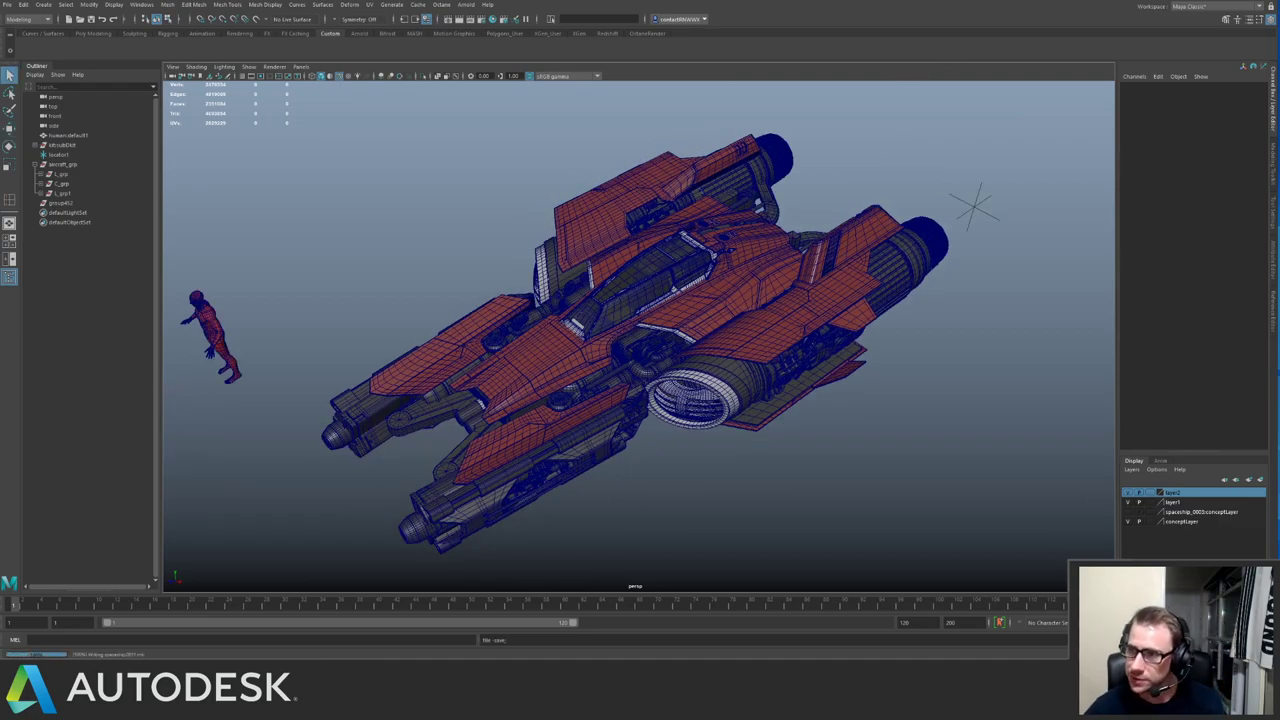
{"action": "key", "text": "w"}
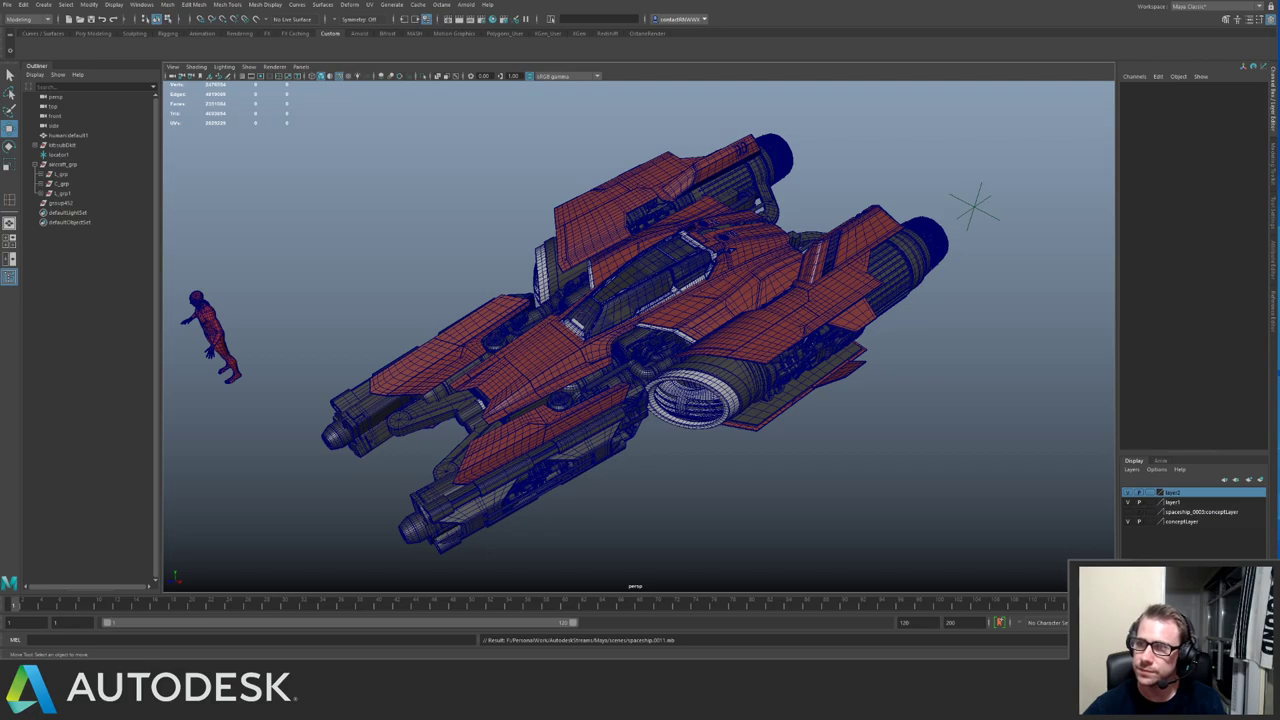